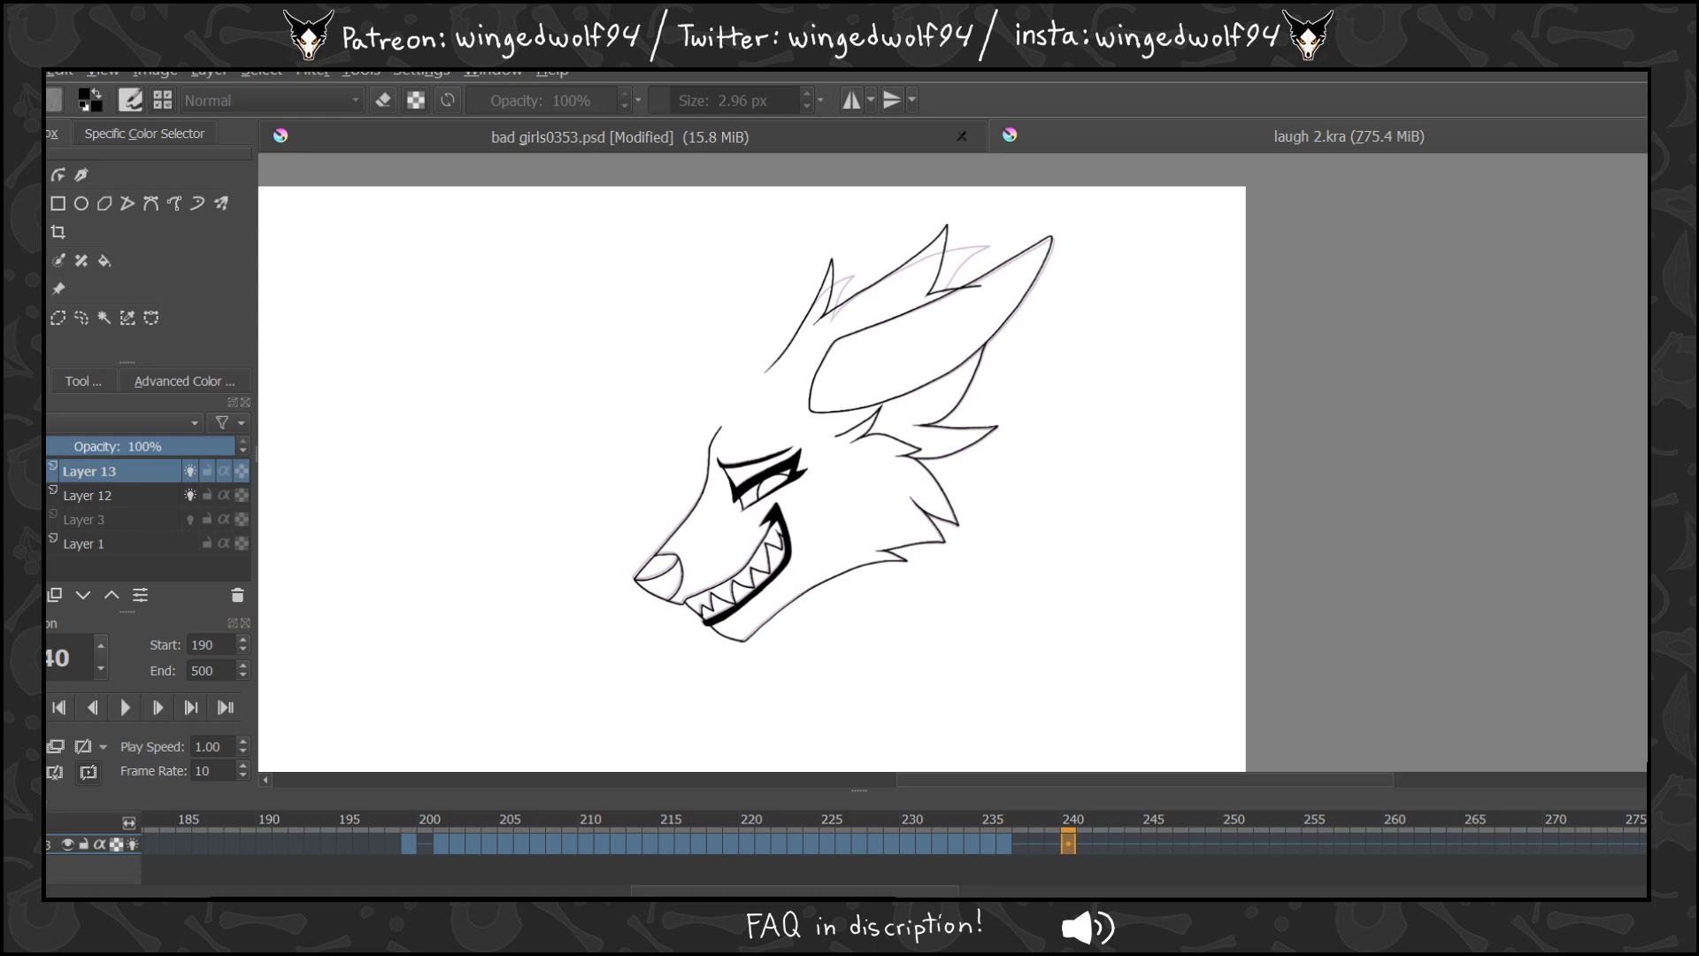
left_click_drag(387, 285, 547, 453)
left_click_drag(558, 271, 345, 503)
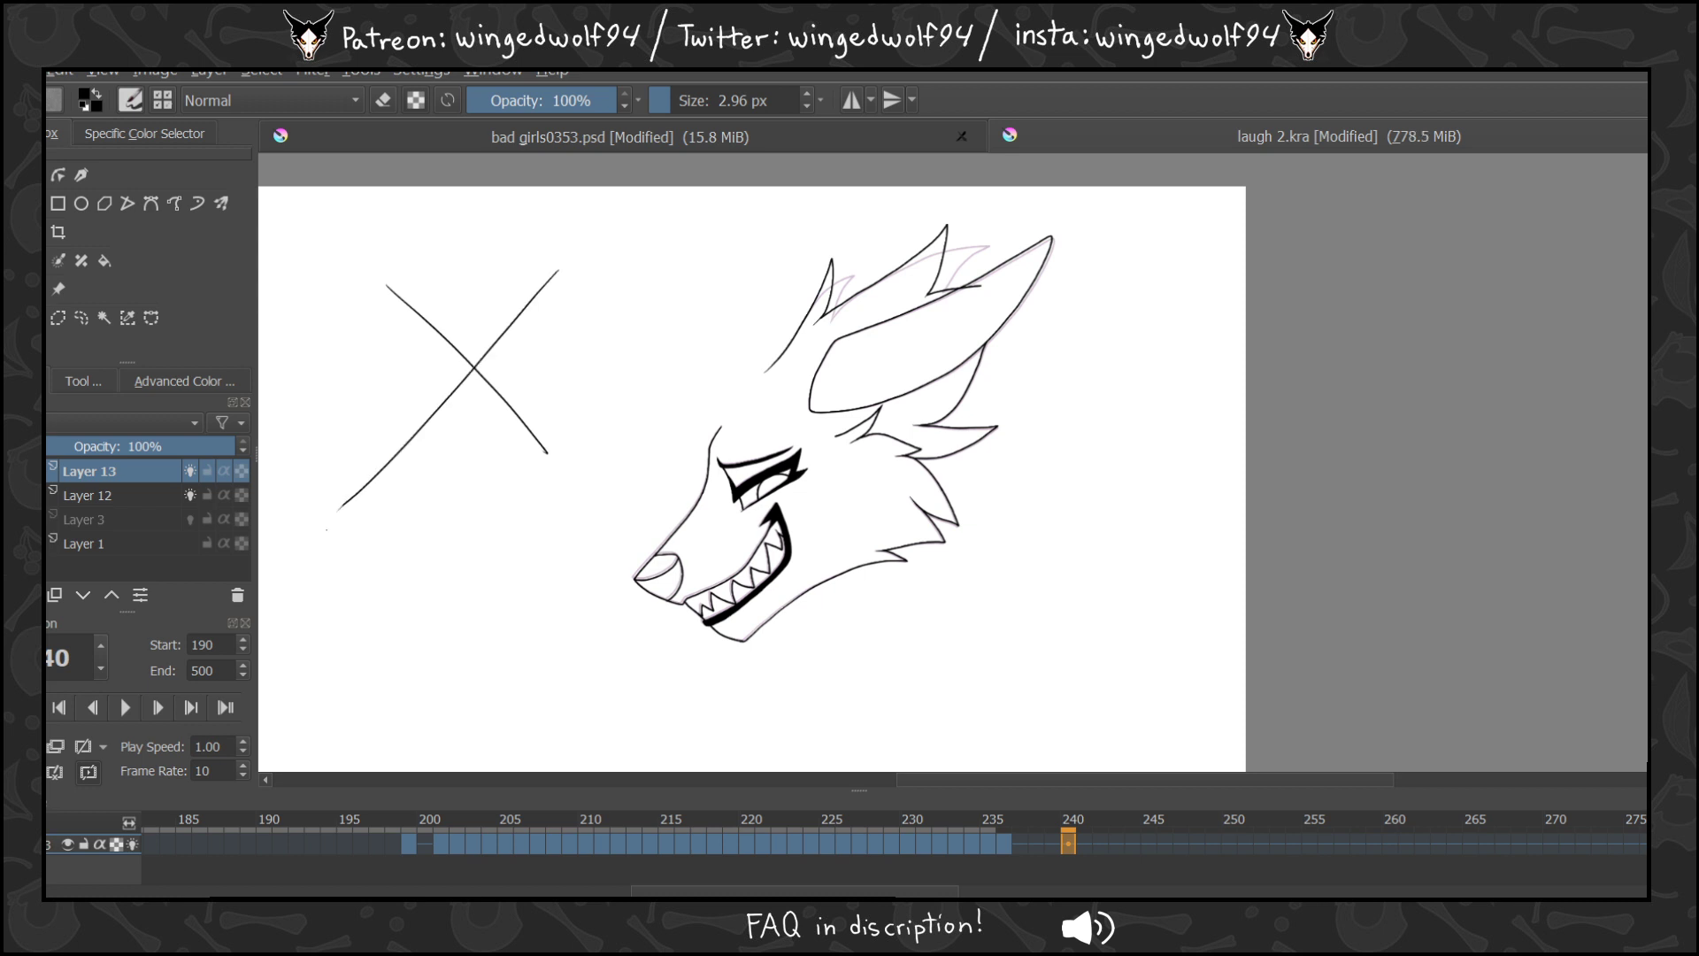
key("ctrl+z")
key("ctrl+z")
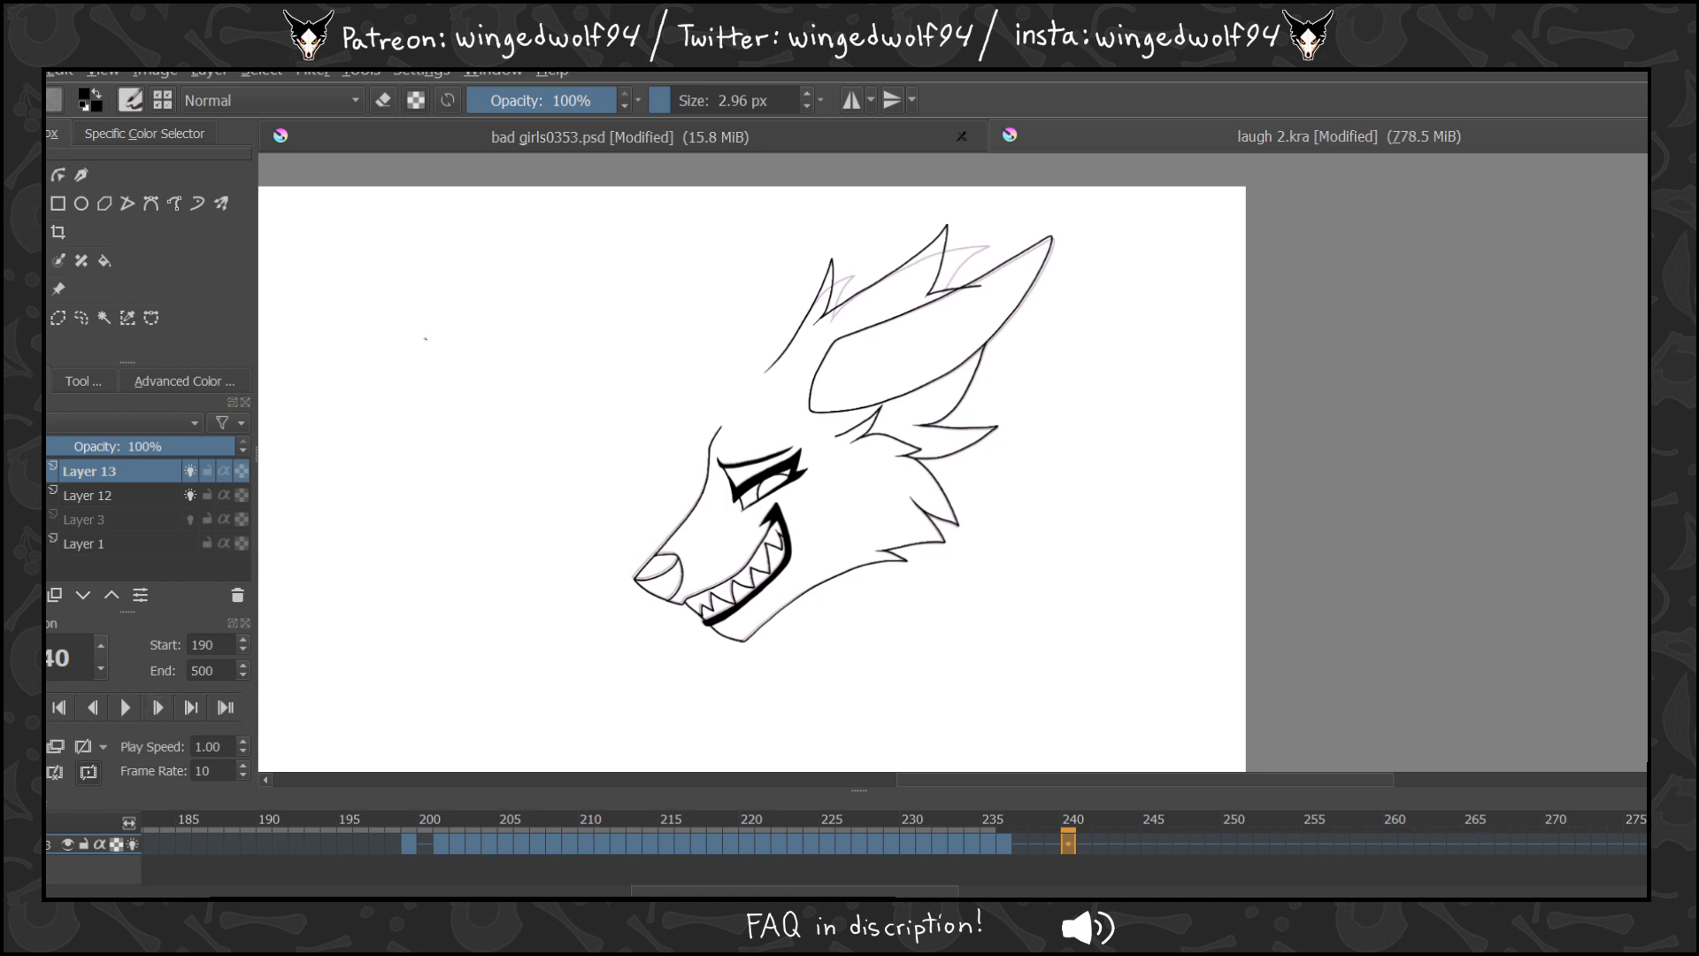
left_click_drag(399, 308, 495, 401)
left_click_drag(466, 296, 425, 404)
key("ctrl+z")
key("ctrl+z")
Compare the wolf's hair and ear poses across frames 234 to 237.
left_click(1011, 843)
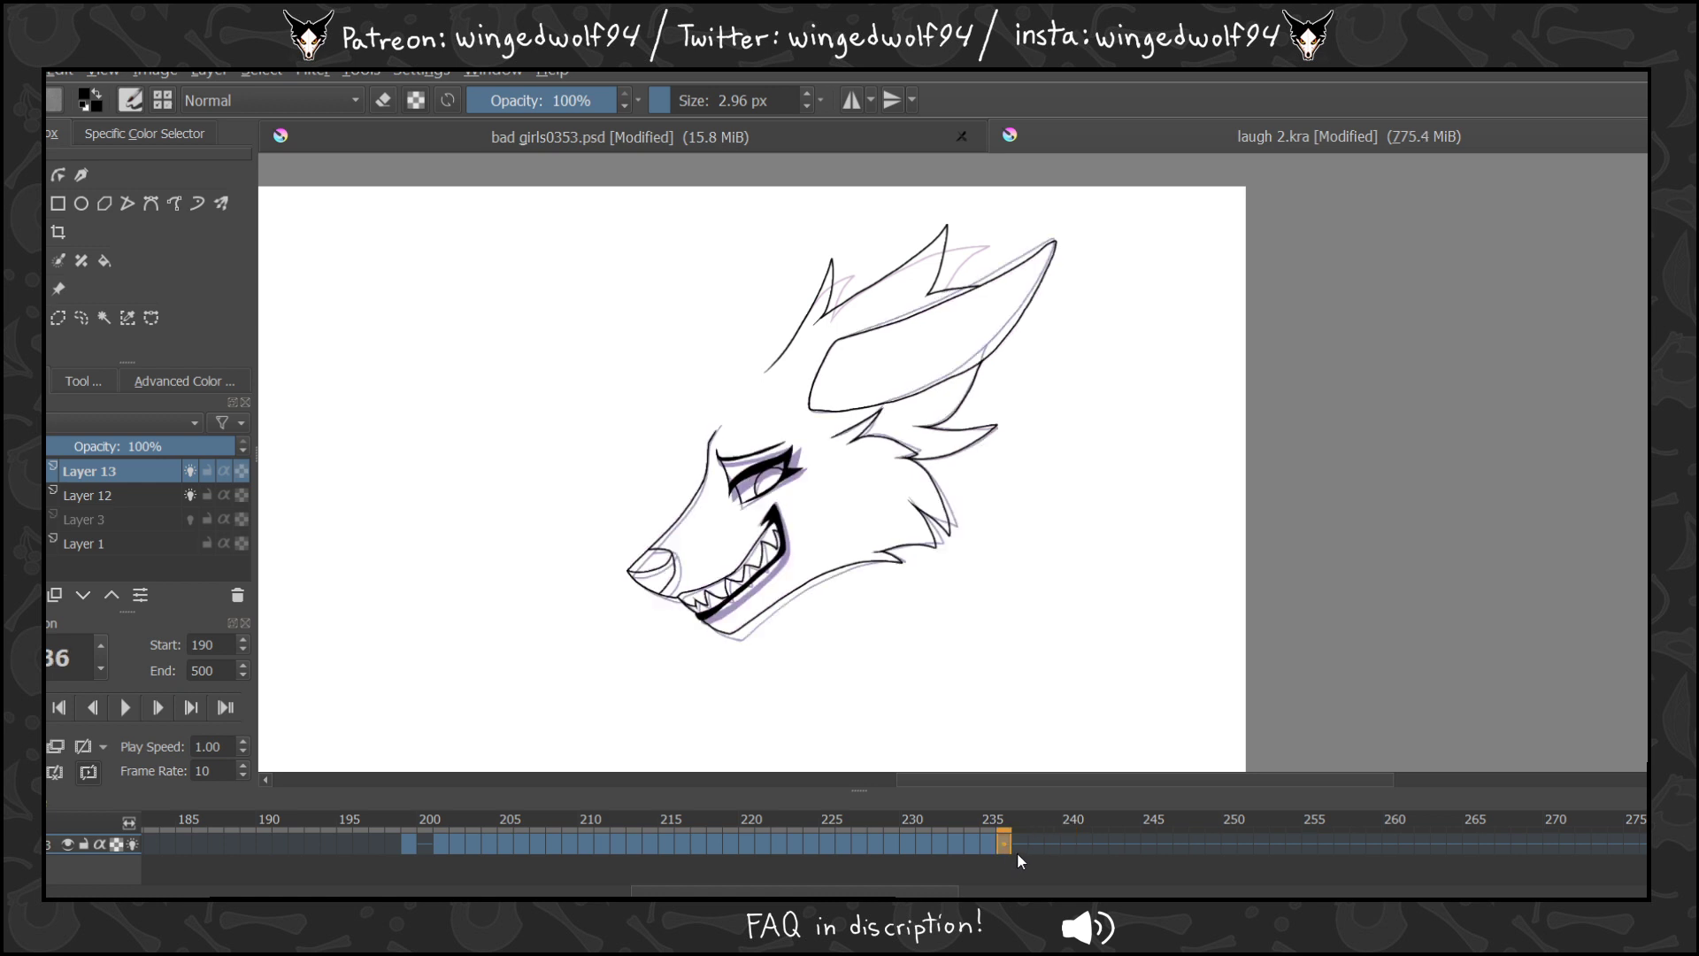
left_click(996, 845)
left_click(1005, 841)
left_click(1019, 840)
left_click(1003, 842)
left_click(995, 843)
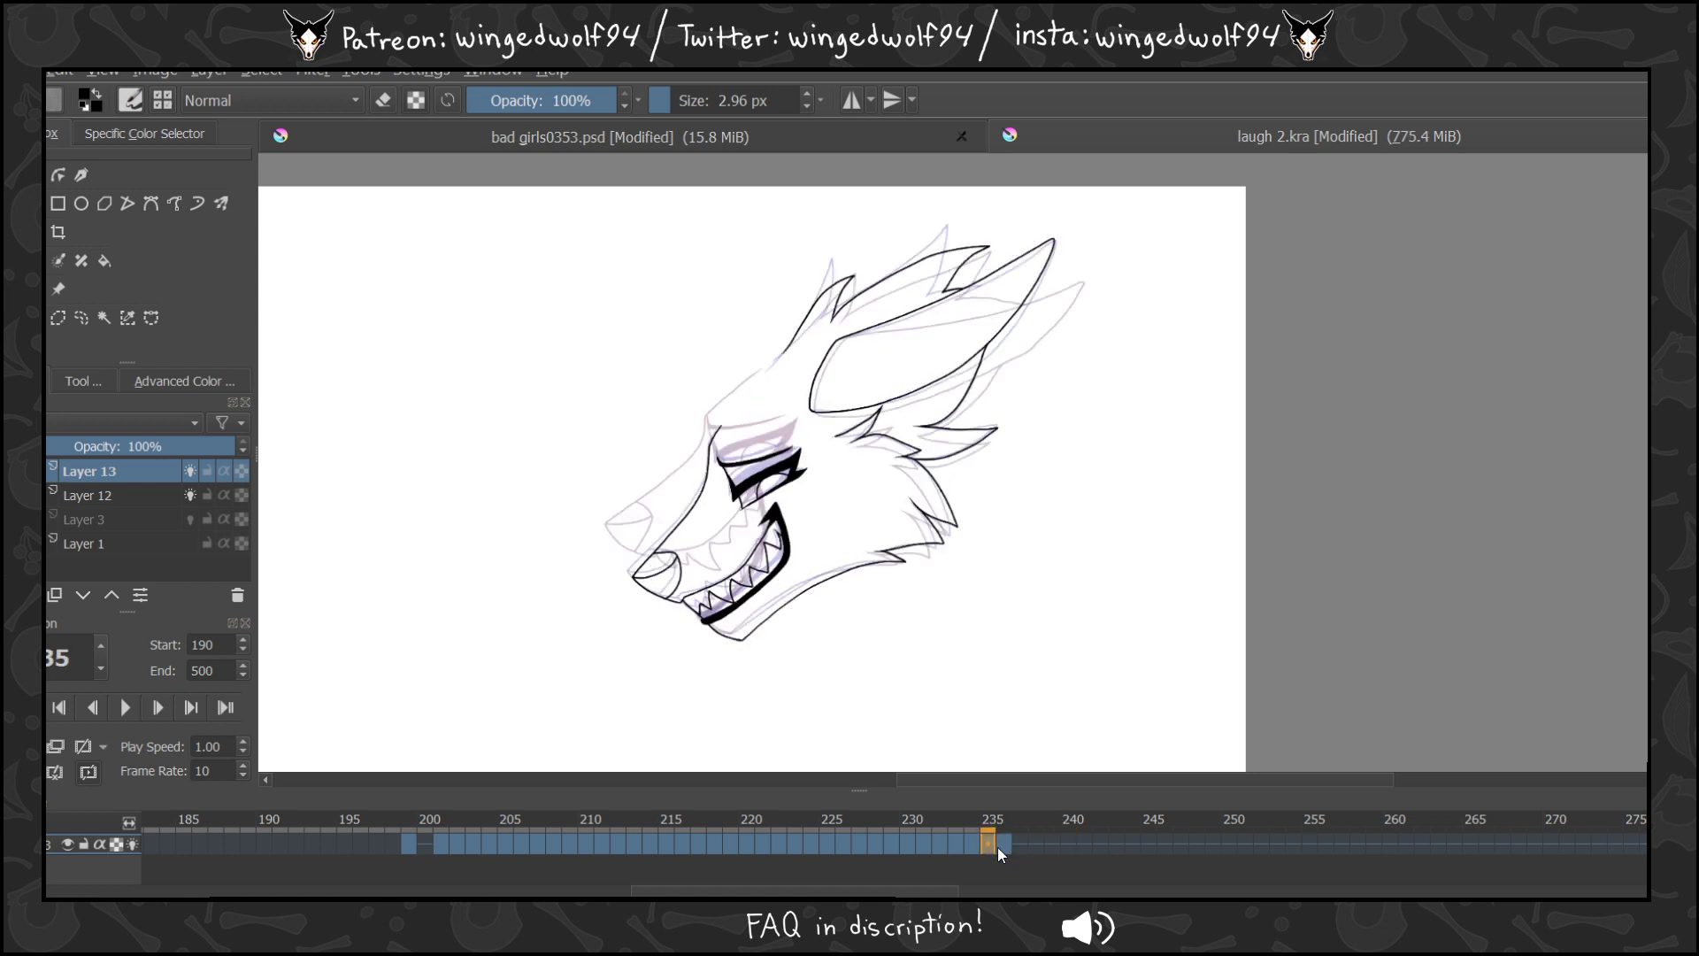
left_click(974, 841)
left_click(987, 842)
left_click(1001, 842)
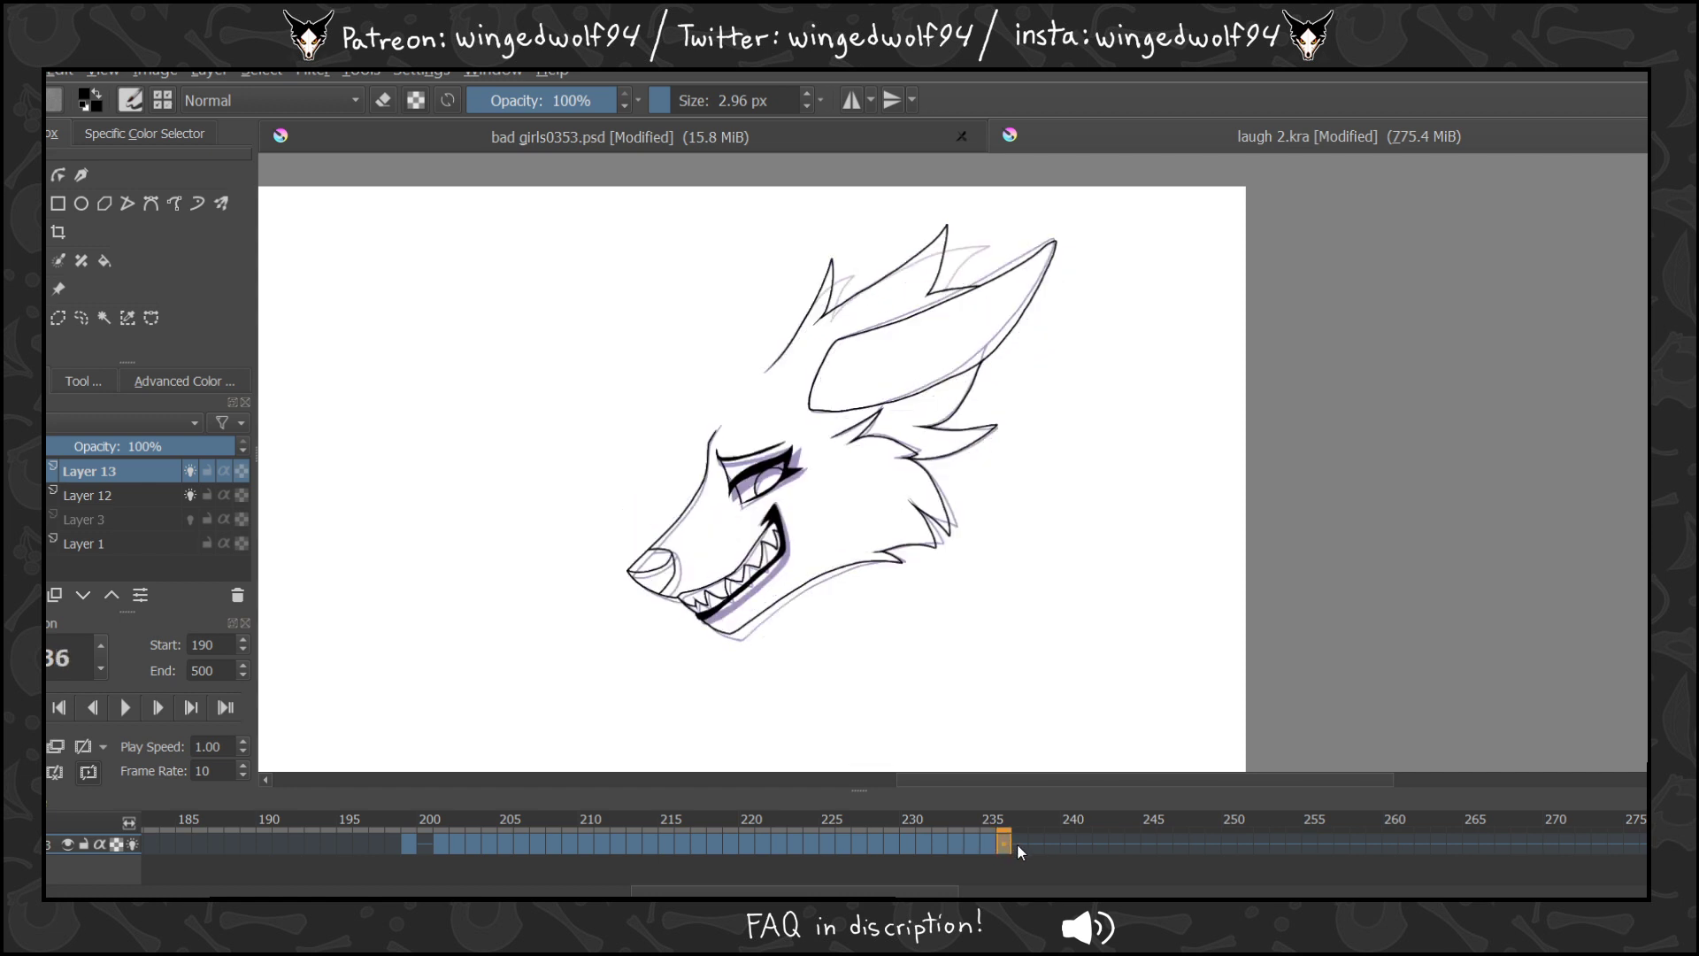
Draw the front hair tuft on frame 237 with the freehand brush, following the onion skin of the previous frame.
left_click(1016, 842)
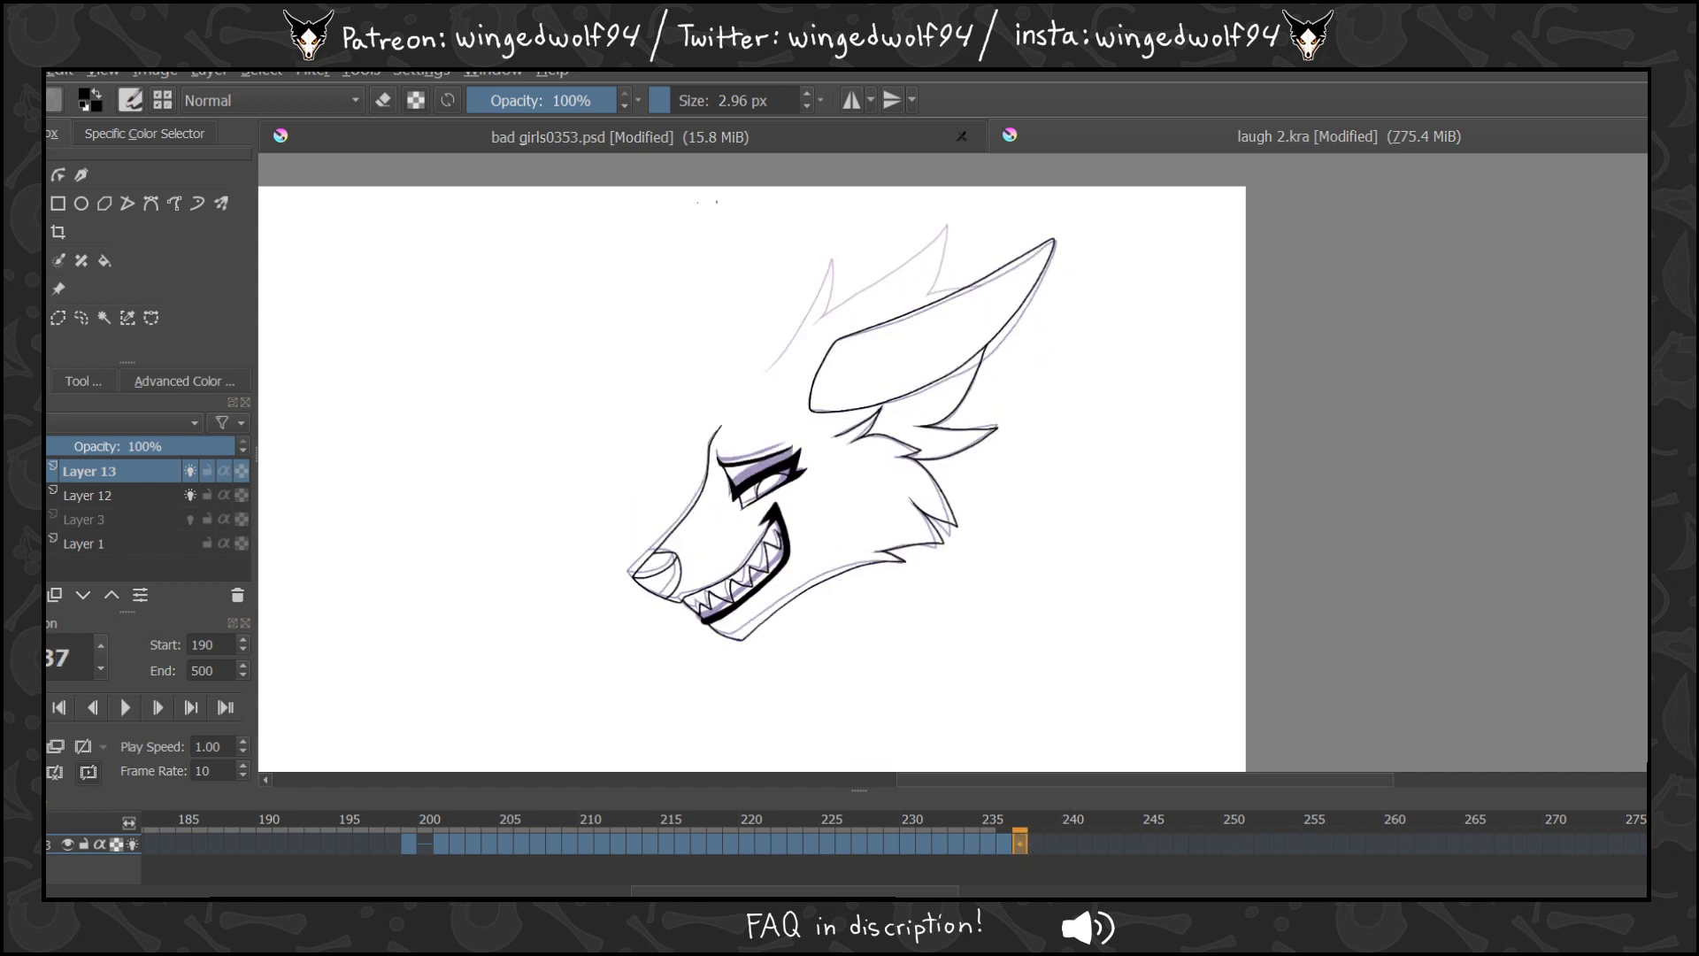
left_click_drag(697, 202, 1168, 434)
key("z")
key("ctrl+z")
mouse_move(710, 211)
left_mouse_down()
mouse_move(918, 348)
mouse_move(1144, 443)
left_mouse_up()
scroll(953, 462, "up", 3)
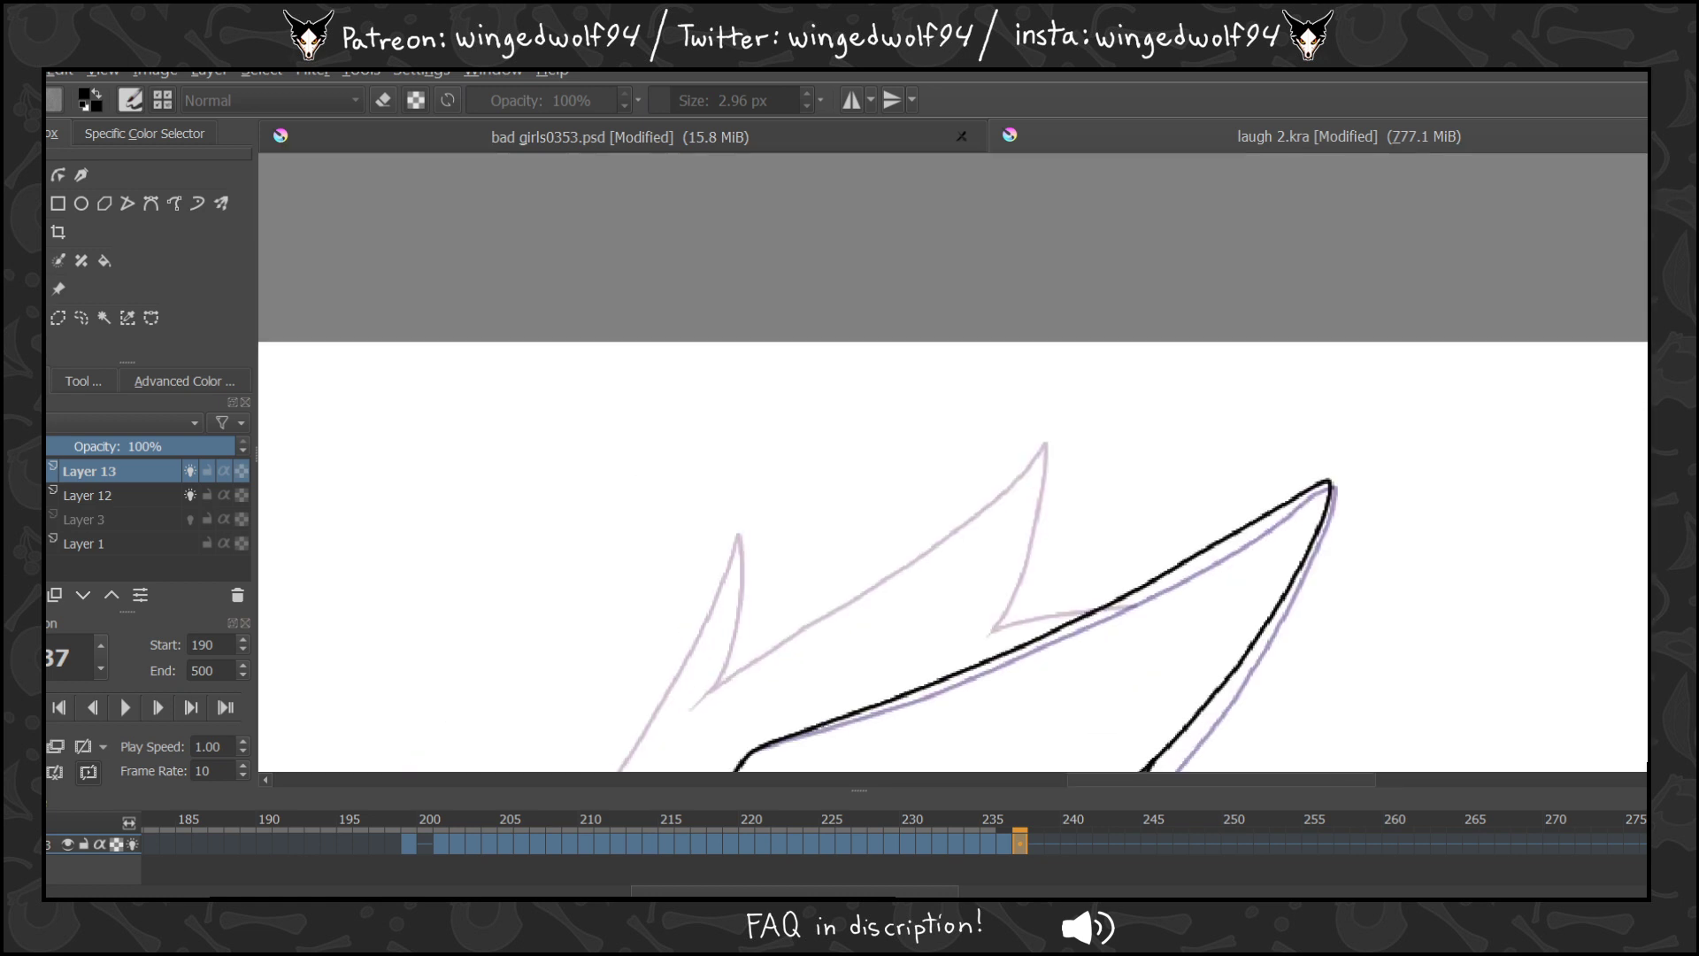
scroll(953, 480, "down", 3)
left_click(13, 203)
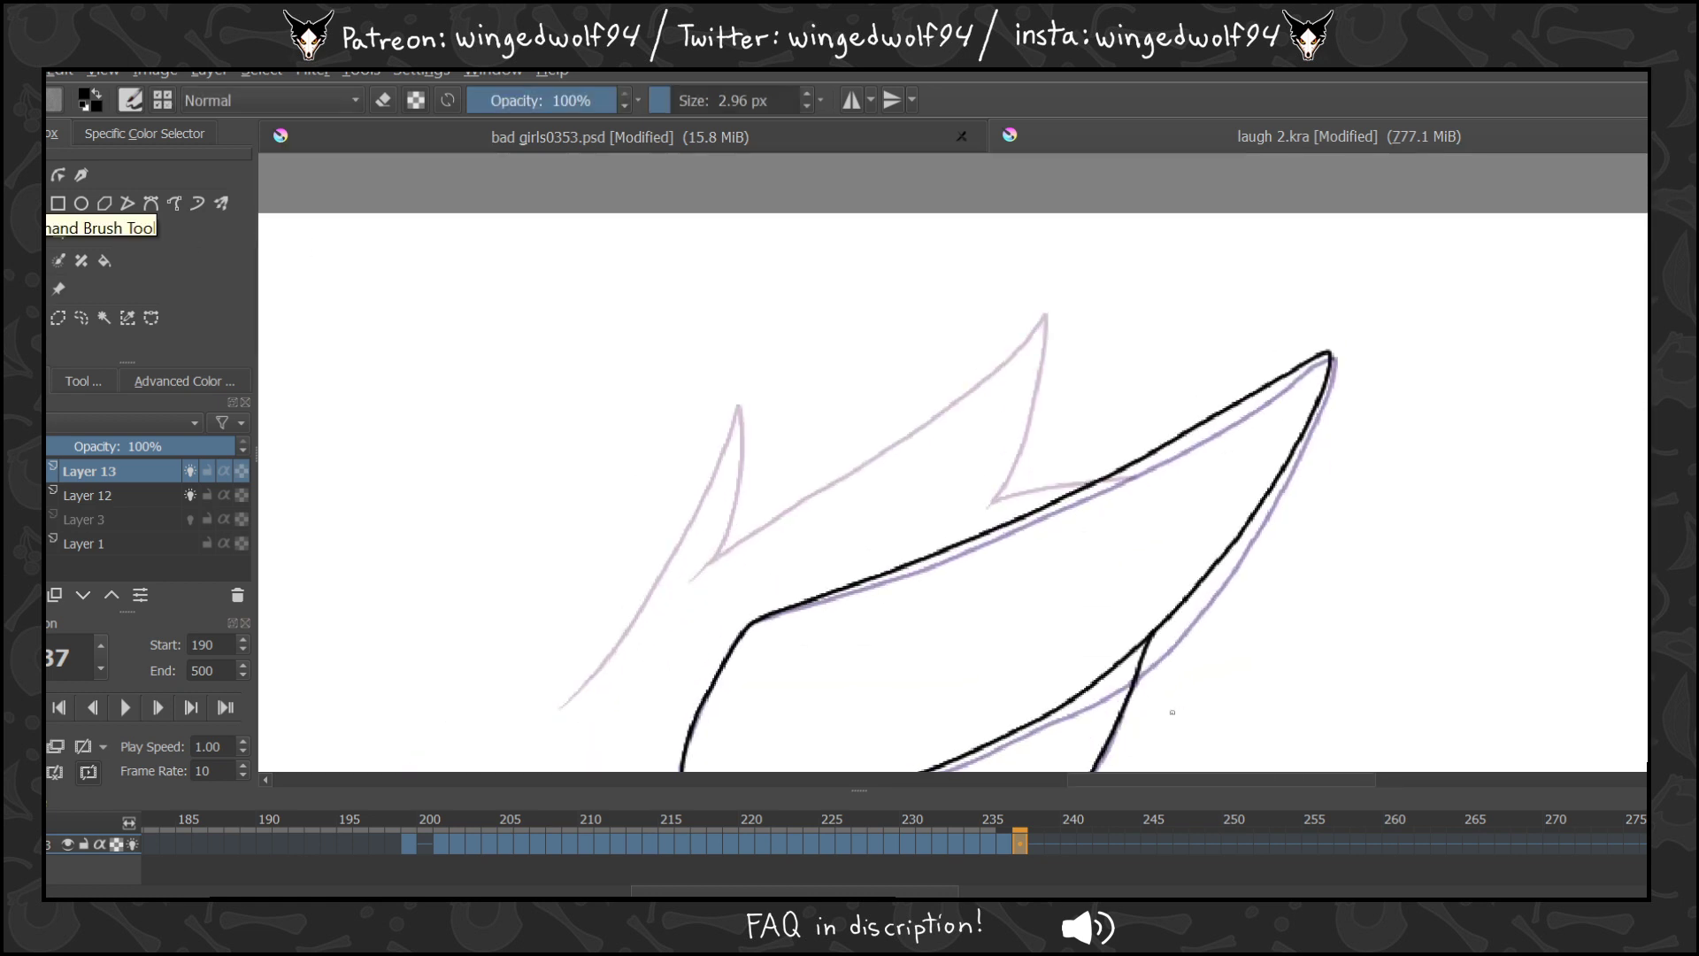
key("Left")
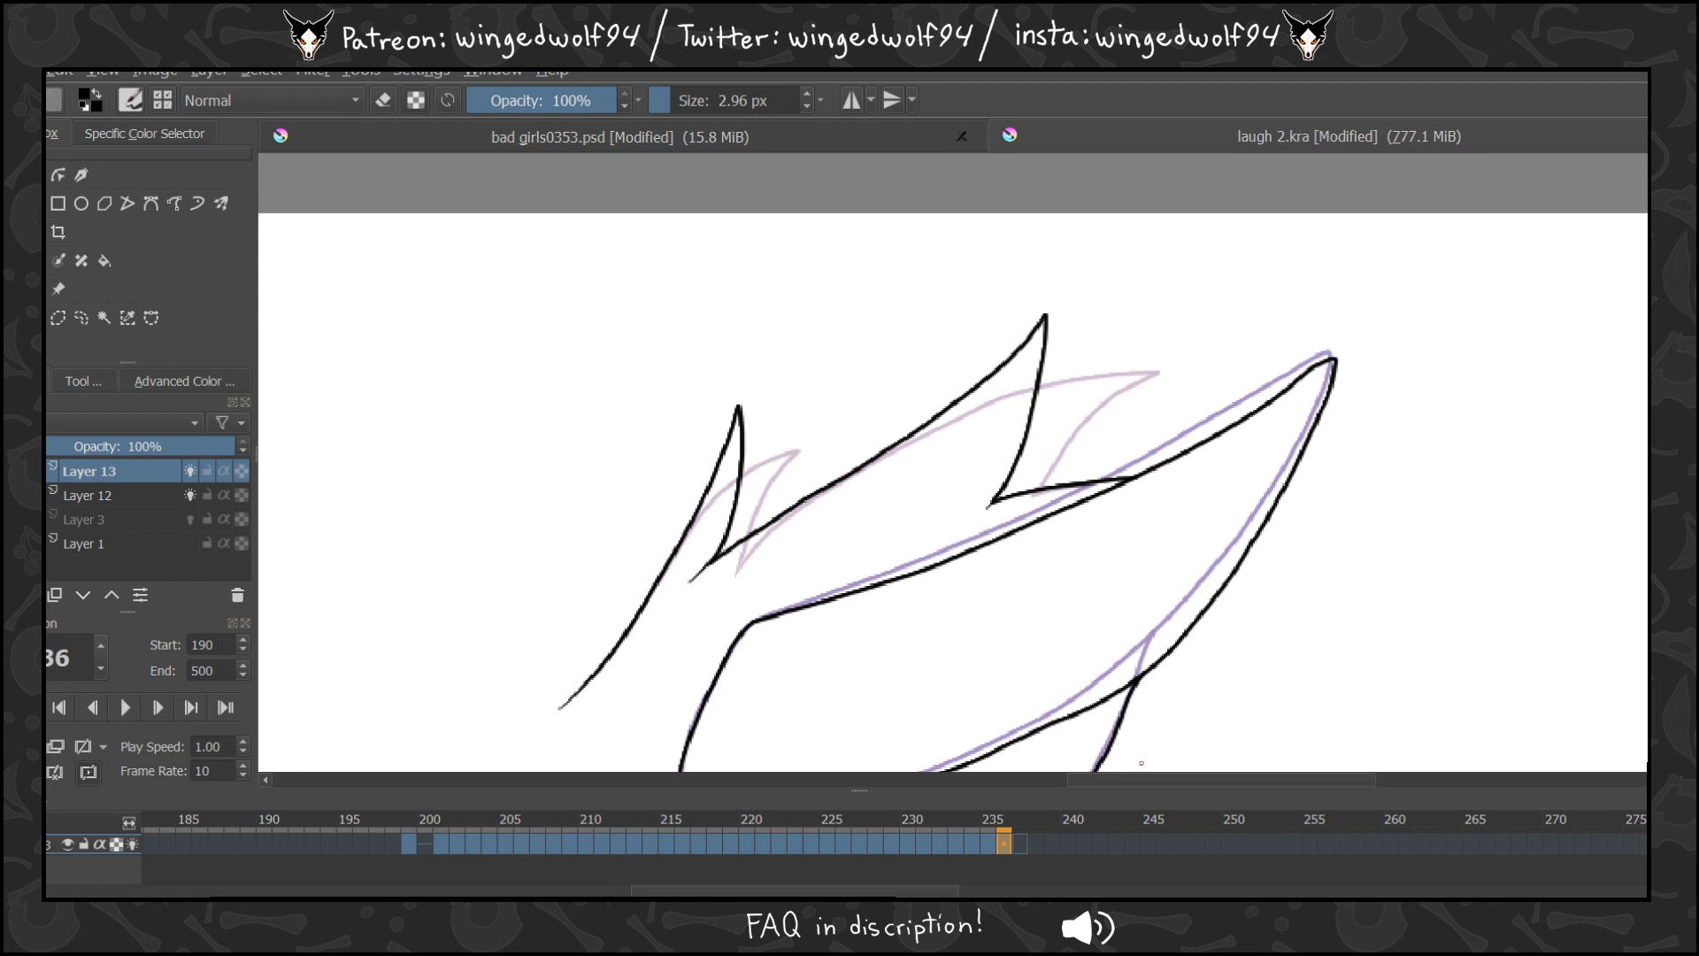
key("Right")
key("Left")
key("Right")
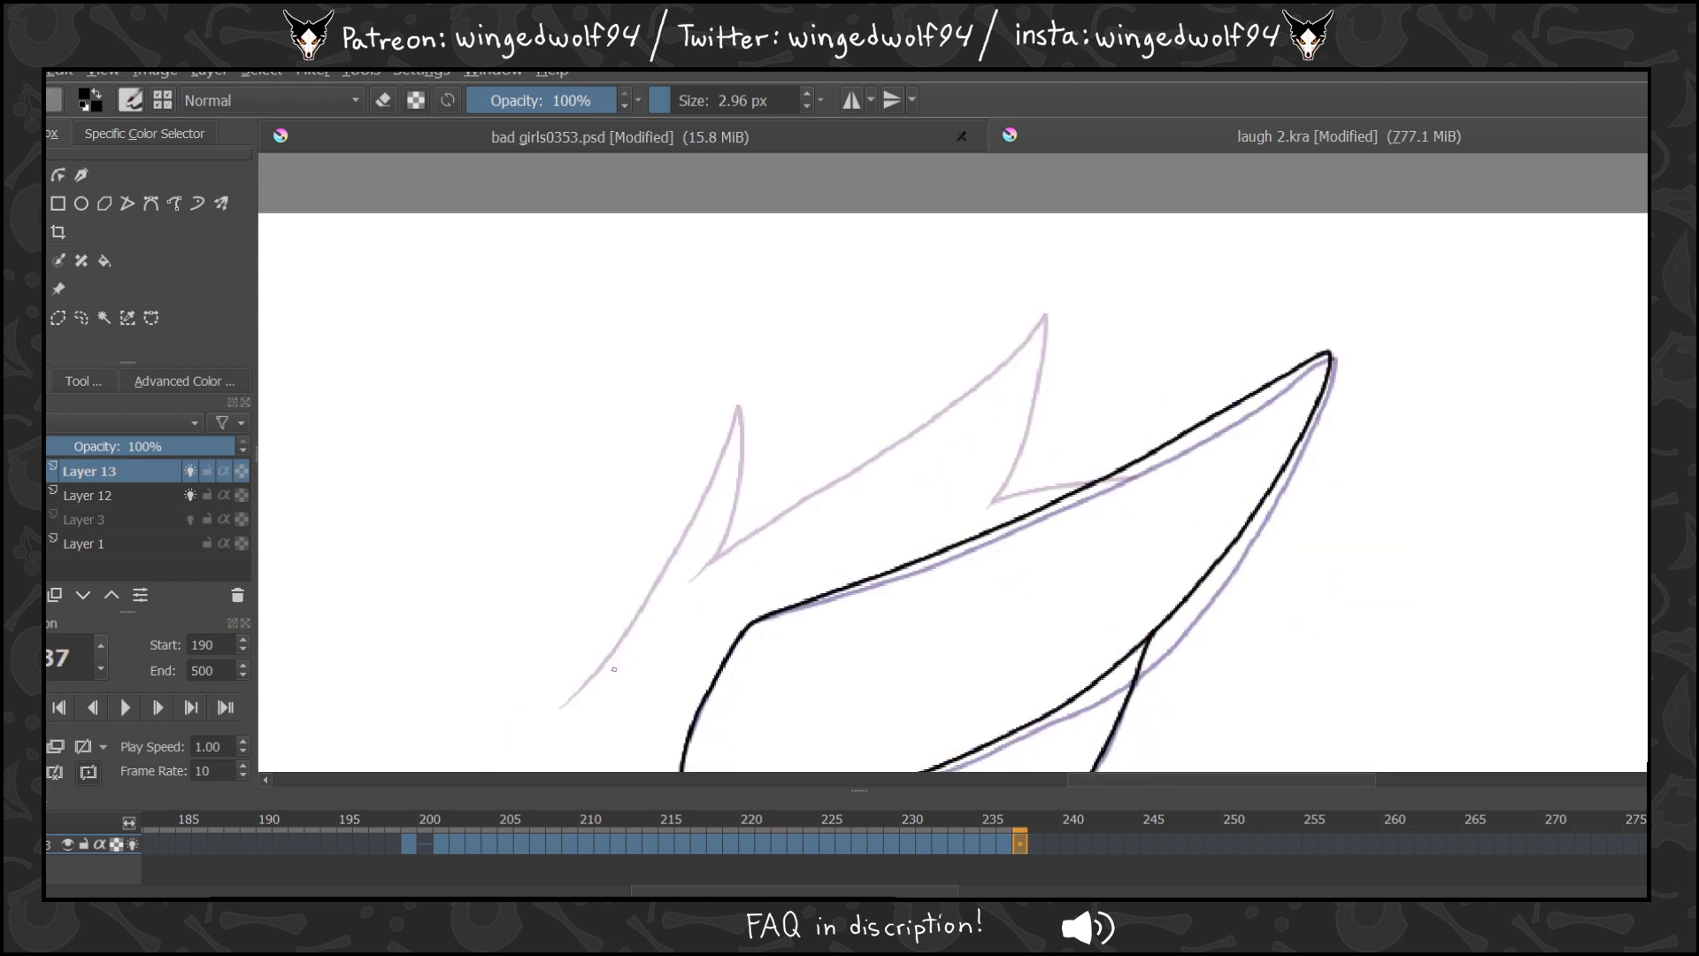
mouse_move(562, 706)
left_mouse_down()
mouse_move(656, 577)
mouse_move(736, 399)
mouse_move(722, 549)
mouse_move(698, 585)
left_mouse_up()
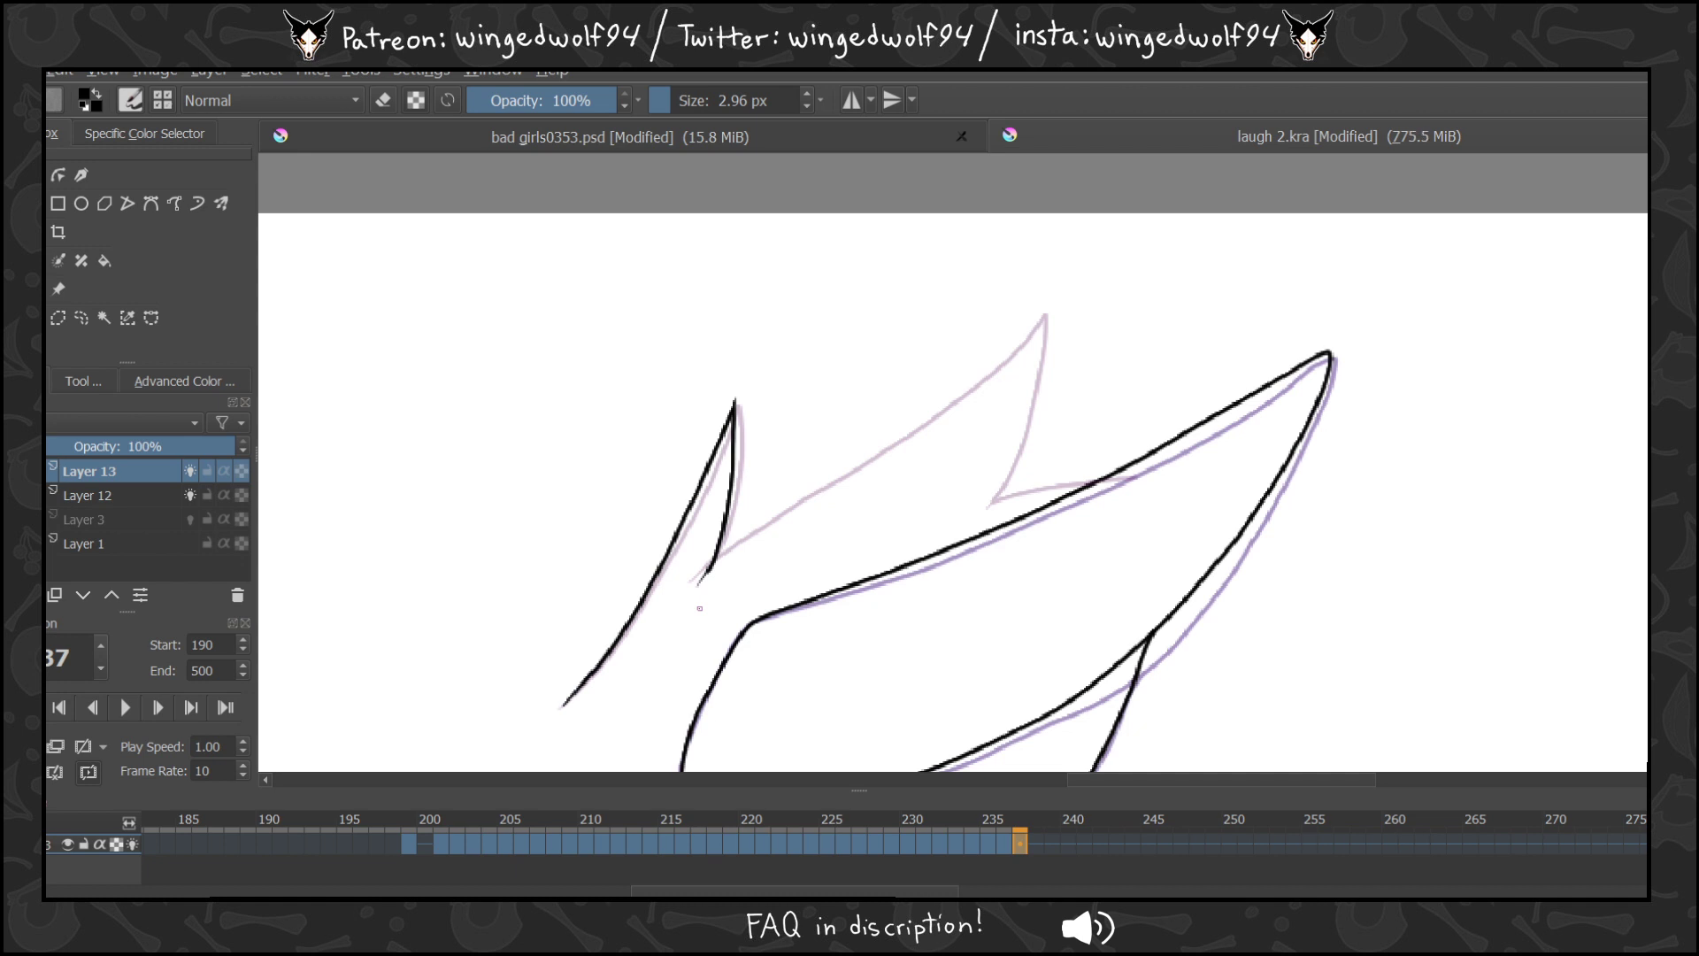
Draw the hairline from the front tuft through the second tuft to the ear on frame 237.
key("Left")
key("Left")
key("Right")
key("Right")
mouse_move(710, 567)
left_mouse_down()
mouse_move(945, 414)
mouse_move(1035, 310)
mouse_move(1022, 429)
mouse_move(989, 508)
mouse_move(1126, 465)
left_mouse_up()
left_click_drag(1654, 310, 1654, 353)
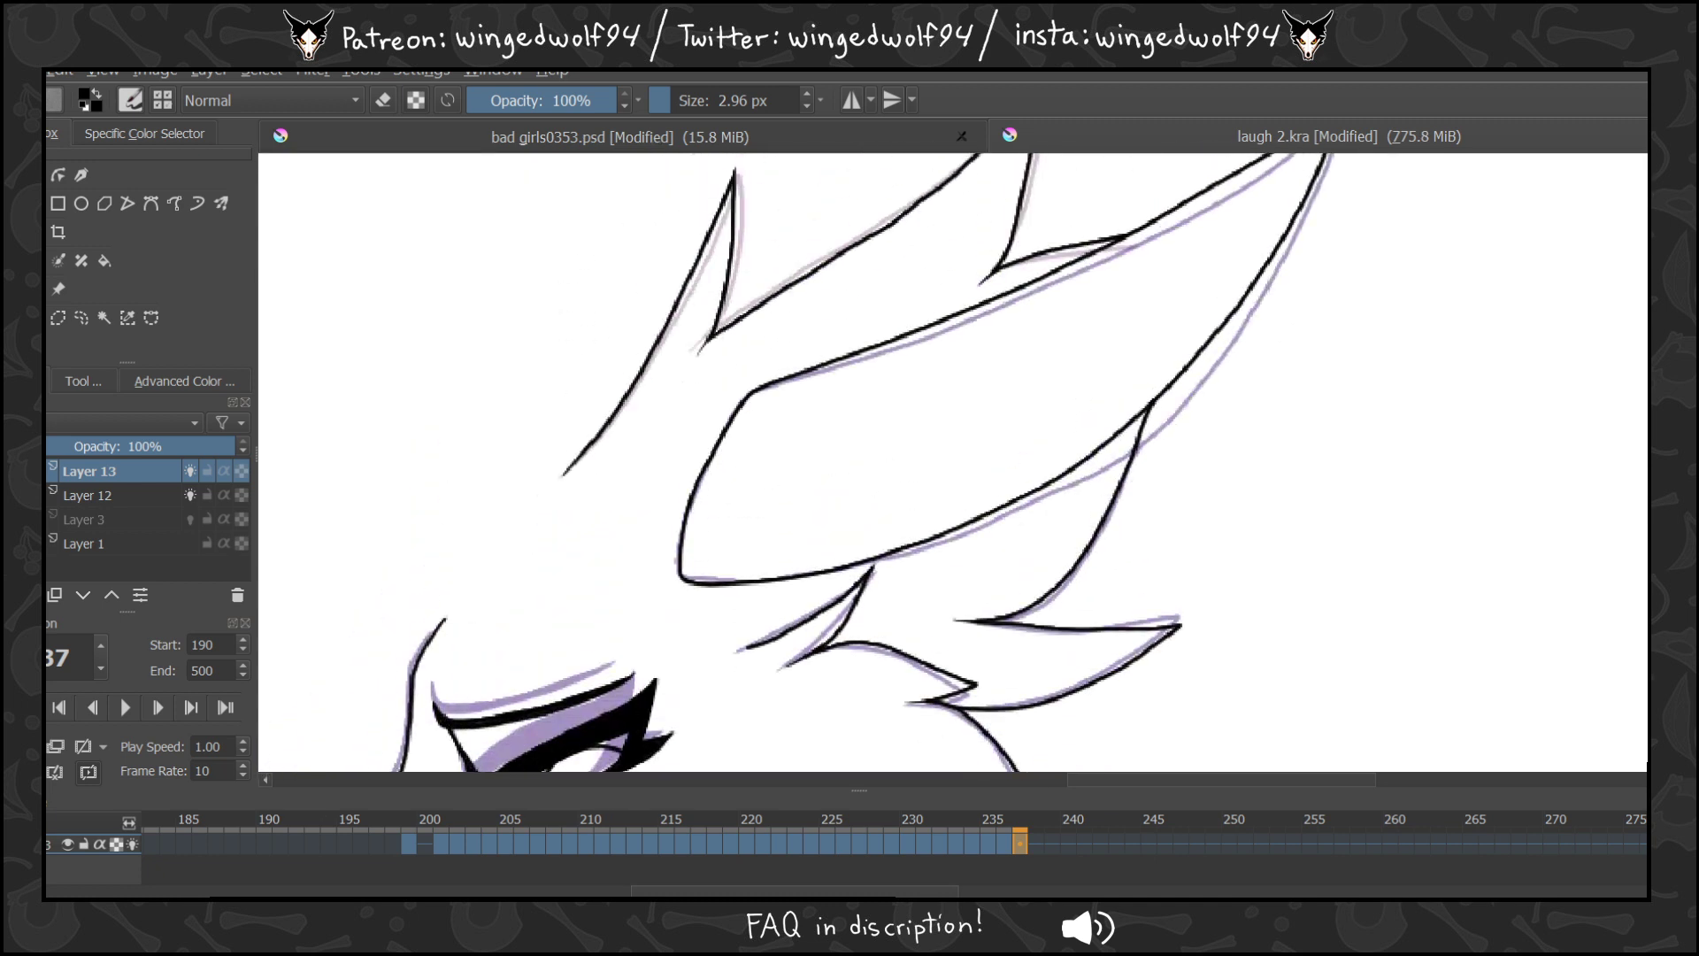
Draw the front hair tuft on frame 238, with its tip shifted slightly back from the previous frame.
key("Left")
key("Right")
key("Right")
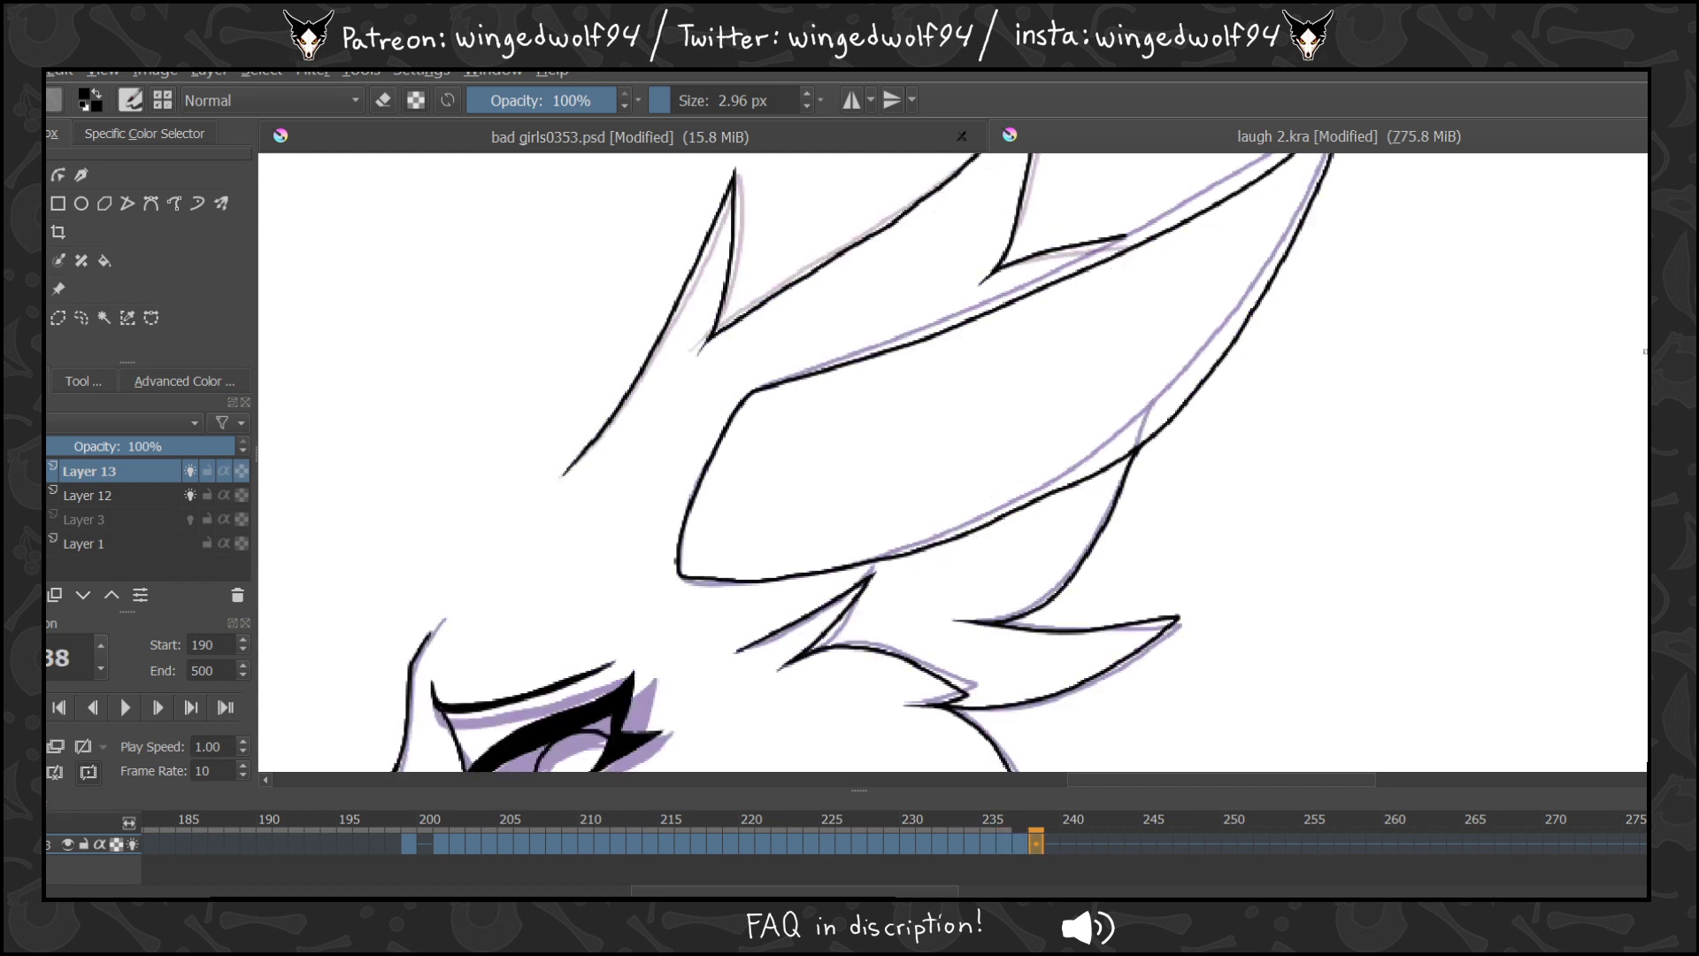
key("Insert")
mouse_move(564, 472)
left_mouse_down()
mouse_move(703, 286)
mouse_move(748, 172)
mouse_move(748, 277)
mouse_move(700, 361)
left_mouse_up()
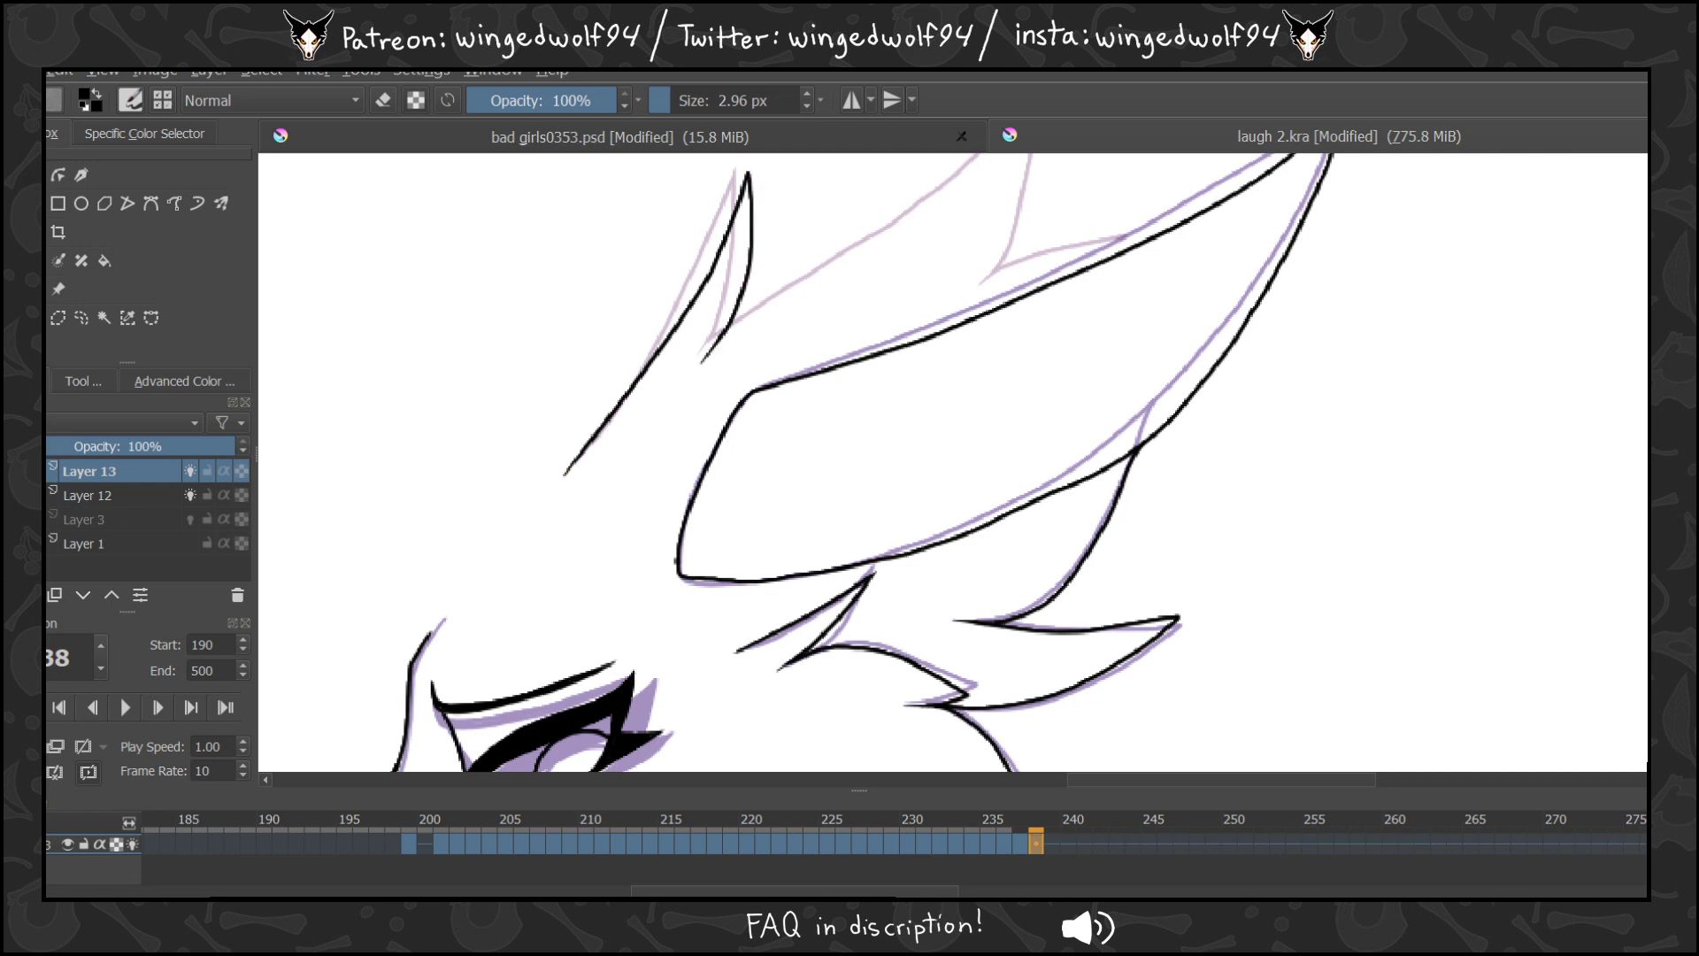
Draw the hairline and second tuft down to the ear on frame 238, checking it against frame 237.
left_click_drag(1656, 275, 1656, 239)
key("Left")
key("Right")
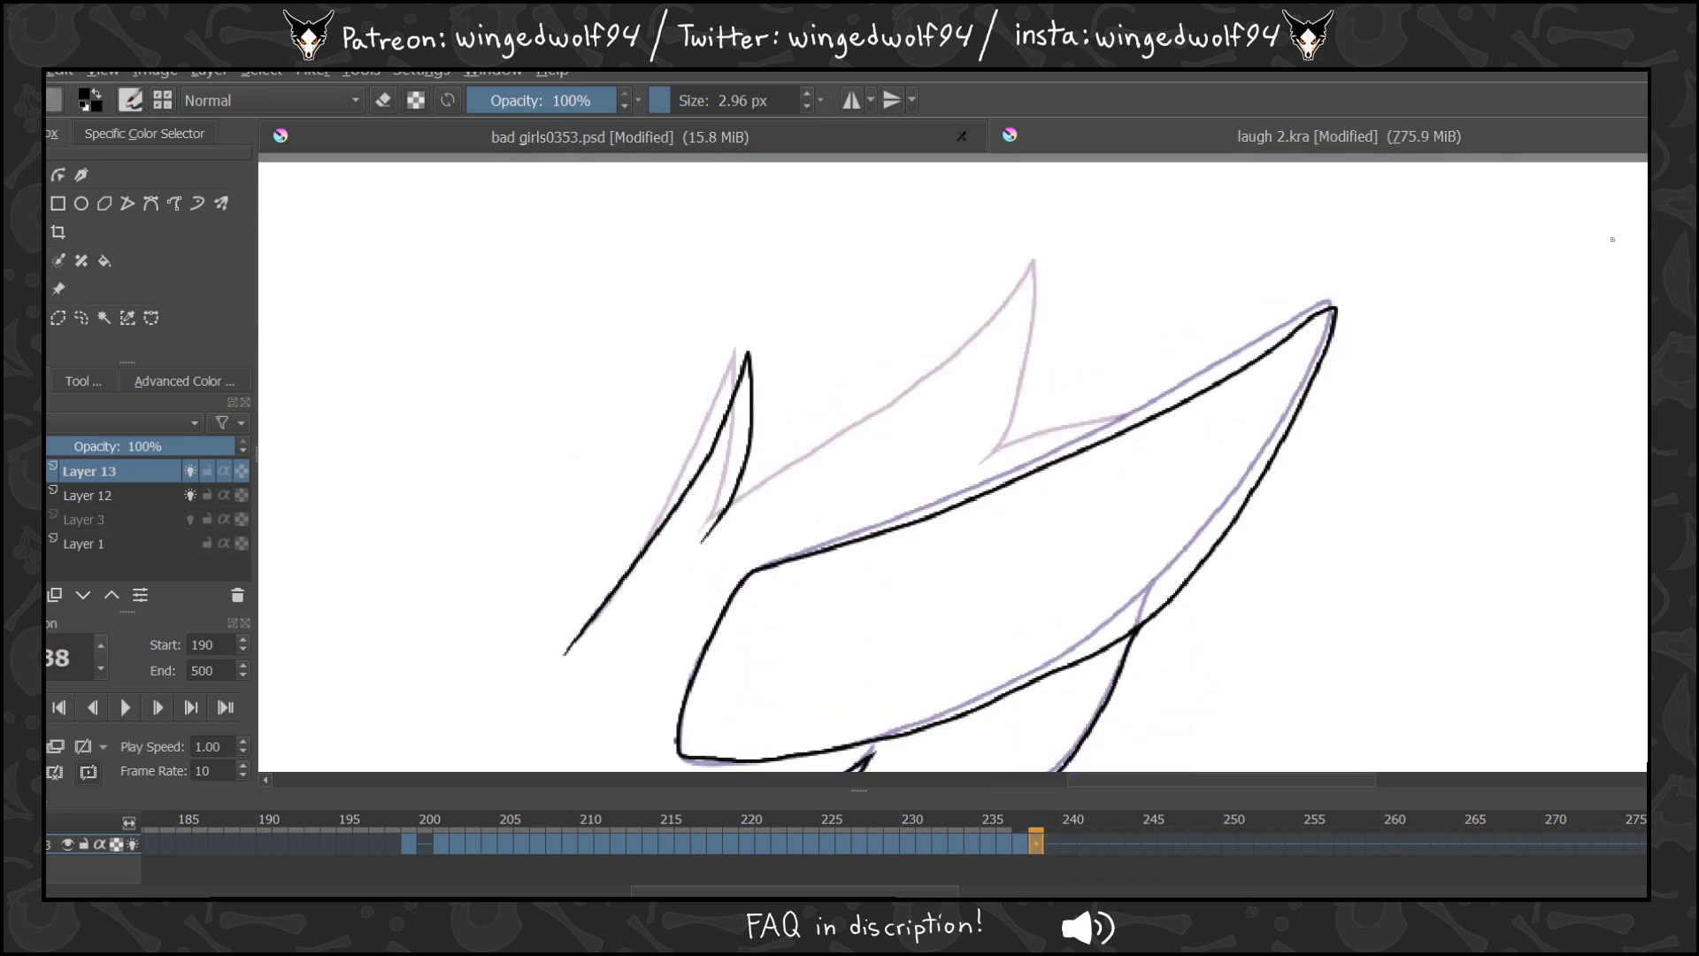
mouse_move(708, 534)
left_mouse_down()
mouse_move(964, 372)
mouse_move(1068, 263)
mouse_move(1011, 438)
mouse_move(965, 479)
mouse_move(1145, 416)
left_mouse_up()
key("Left")
key("Right")
Start frame 239 with no hair and draw the front tuft slightly behind its onion-skin position.
key("Right")
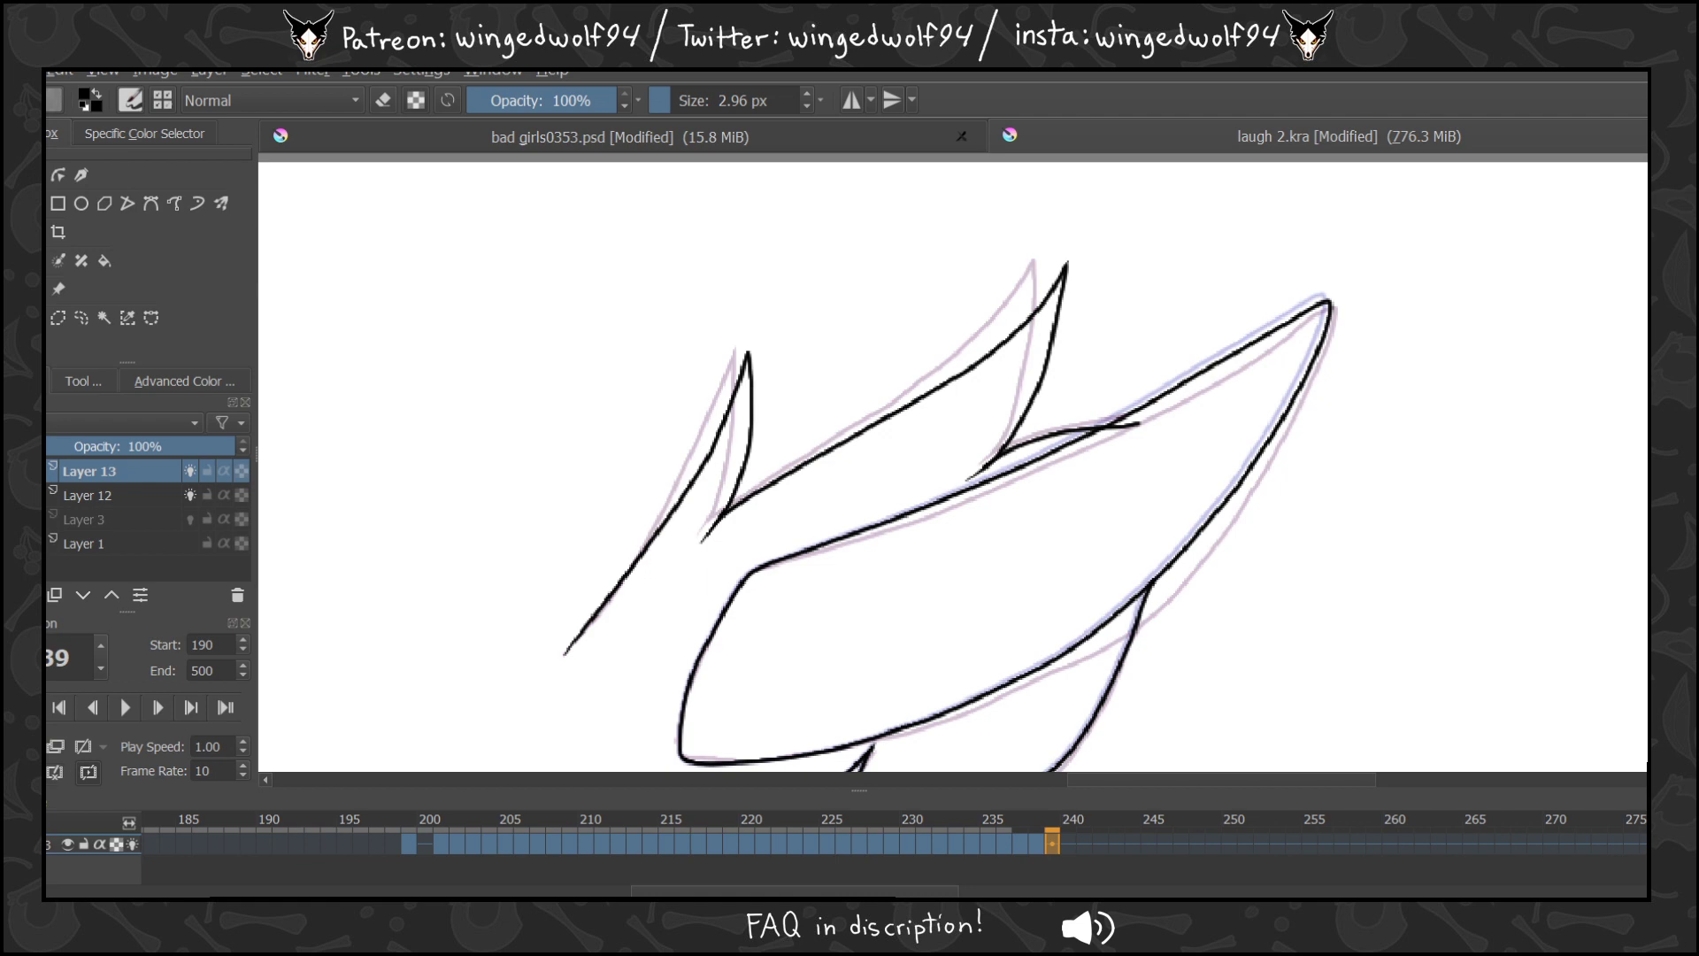
scroll(952, 467, "down", 6)
scroll(952, 467, "up", 4)
key("Left")
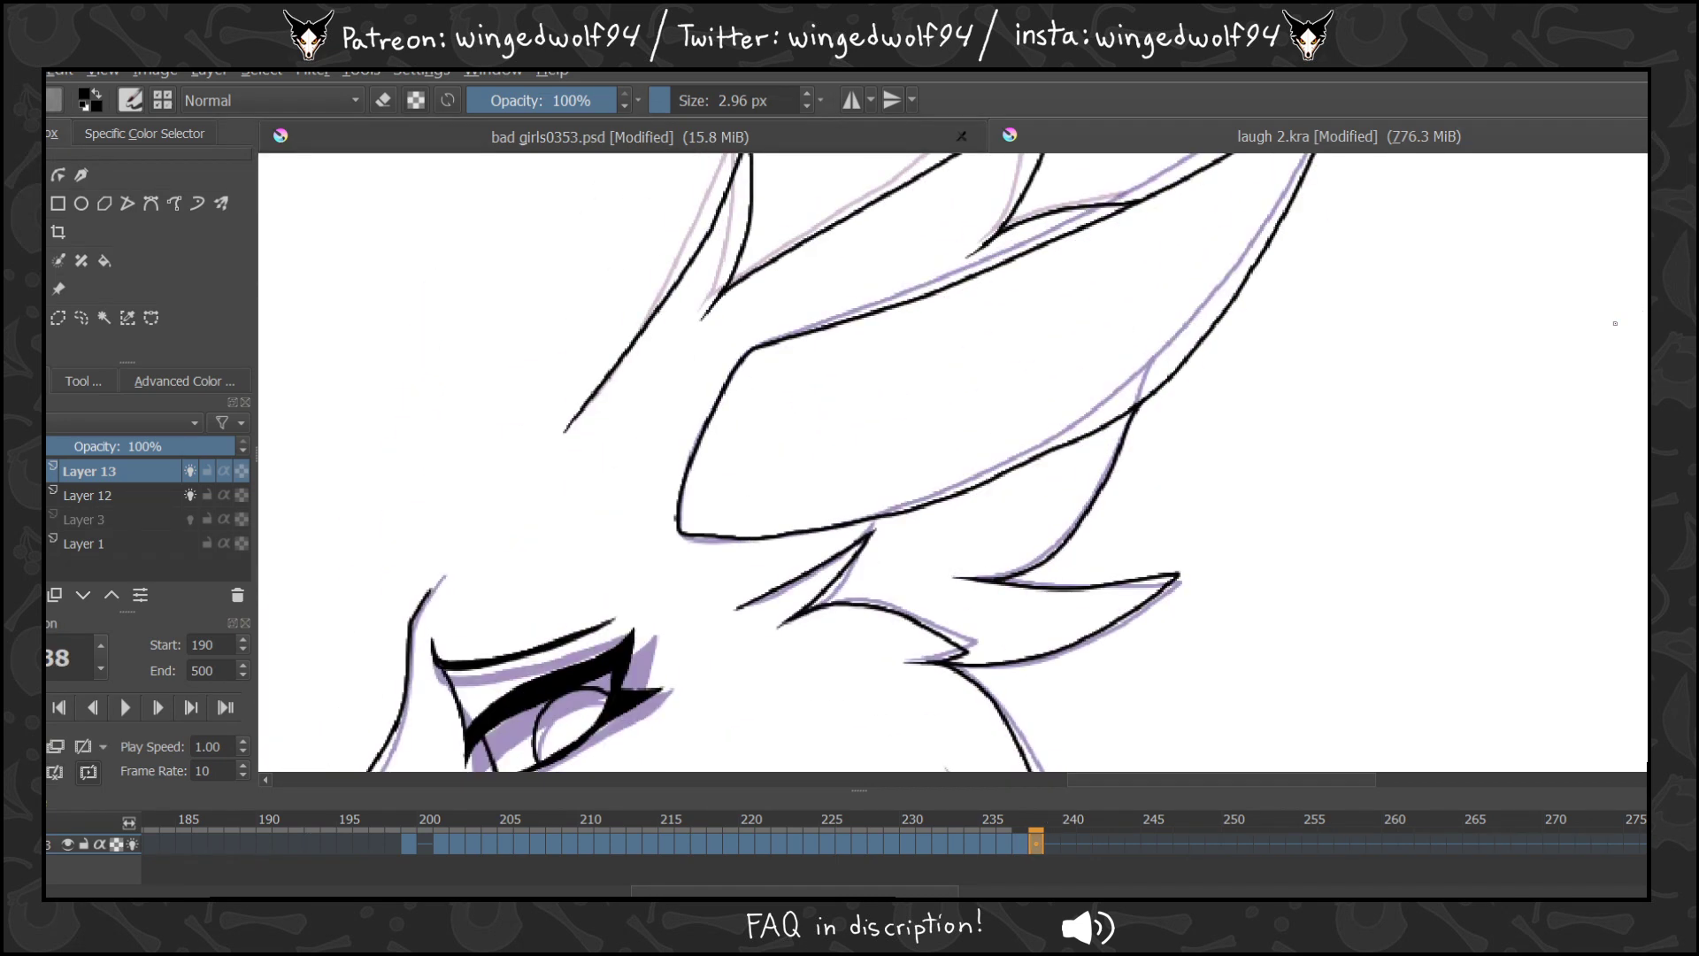
key("Right")
key("ctrl+z")
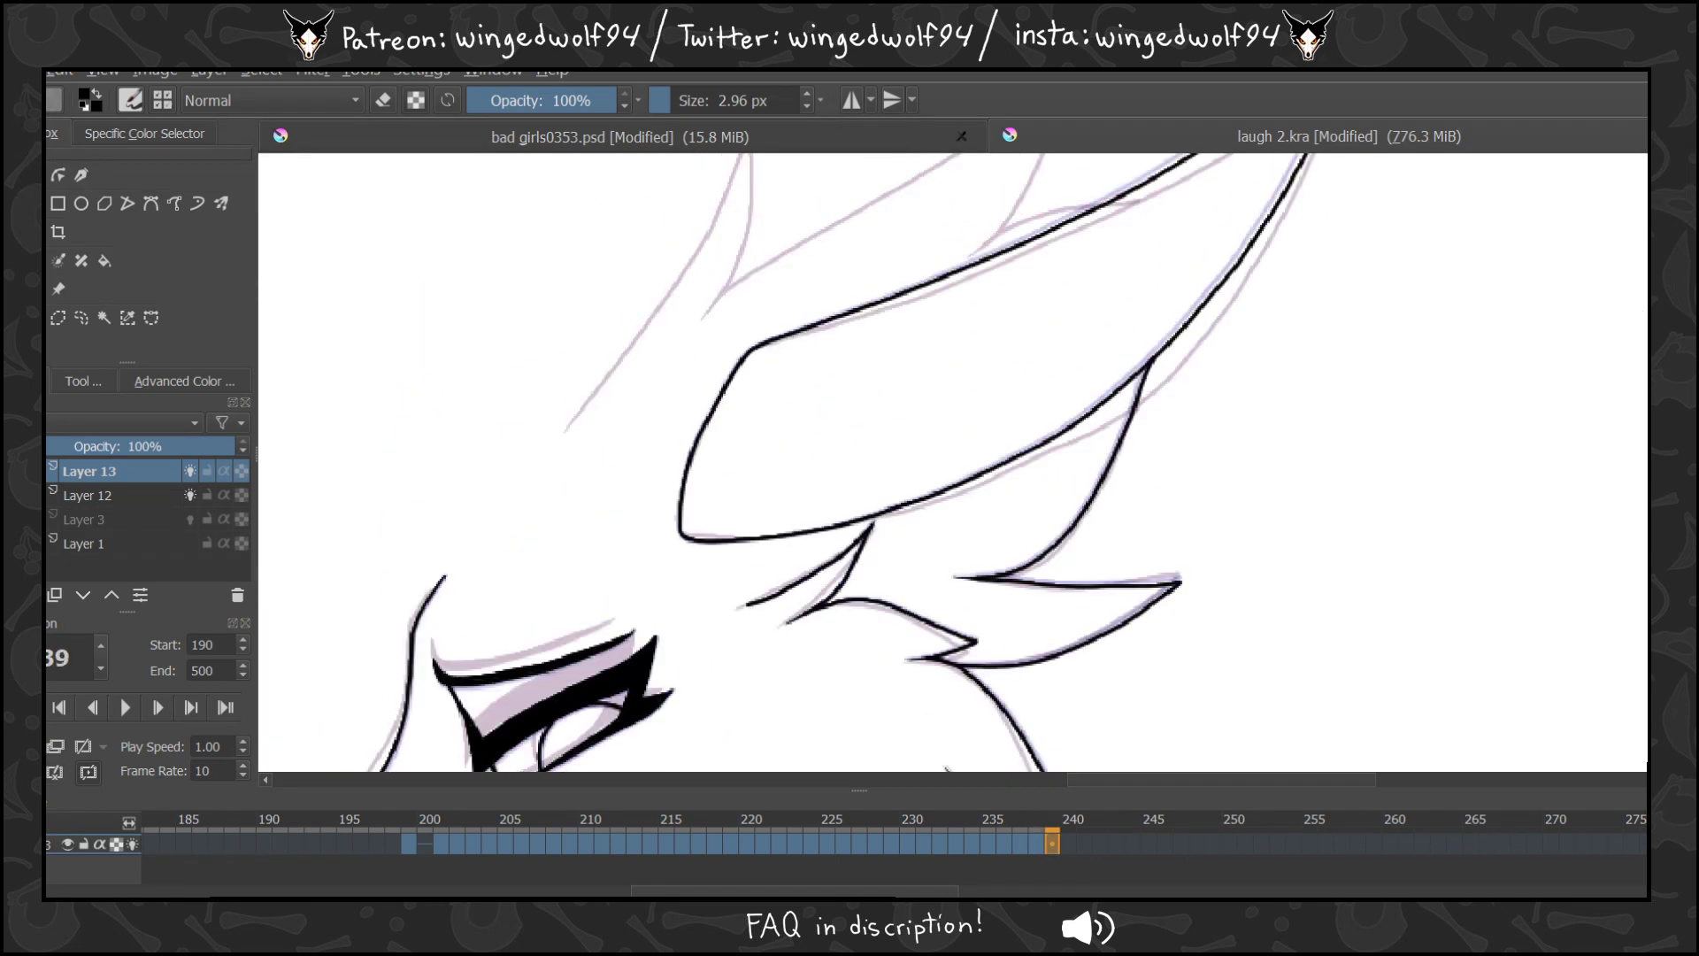
scroll(711, 499, "up", 3)
scroll(711, 499, "down", 1)
left_click_drag(561, 586, 689, 384)
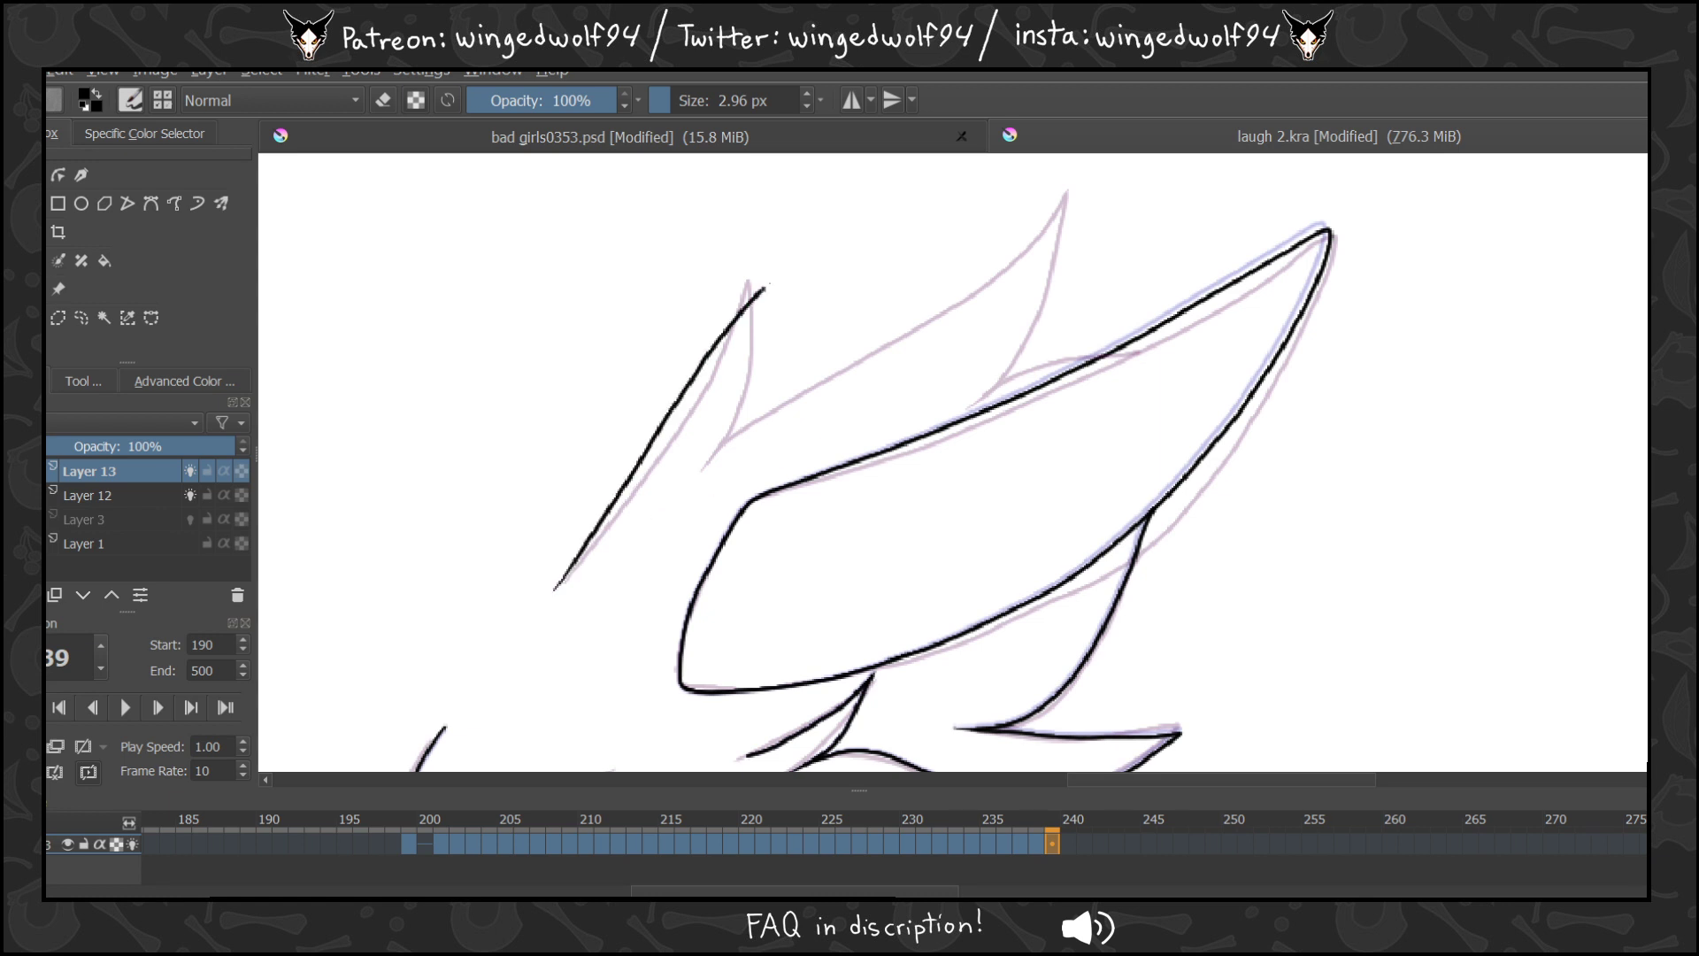
left_click_drag(765, 287, 749, 327)
Draw the hairline and second tuft down to the ear on frame 239 and check it against the preceding frames.
mouse_move(717, 447)
left_mouse_down()
mouse_move(706, 469)
mouse_move(866, 326)
left_mouse_up()
key("Left")
key("Right")
key("ctrl+z")
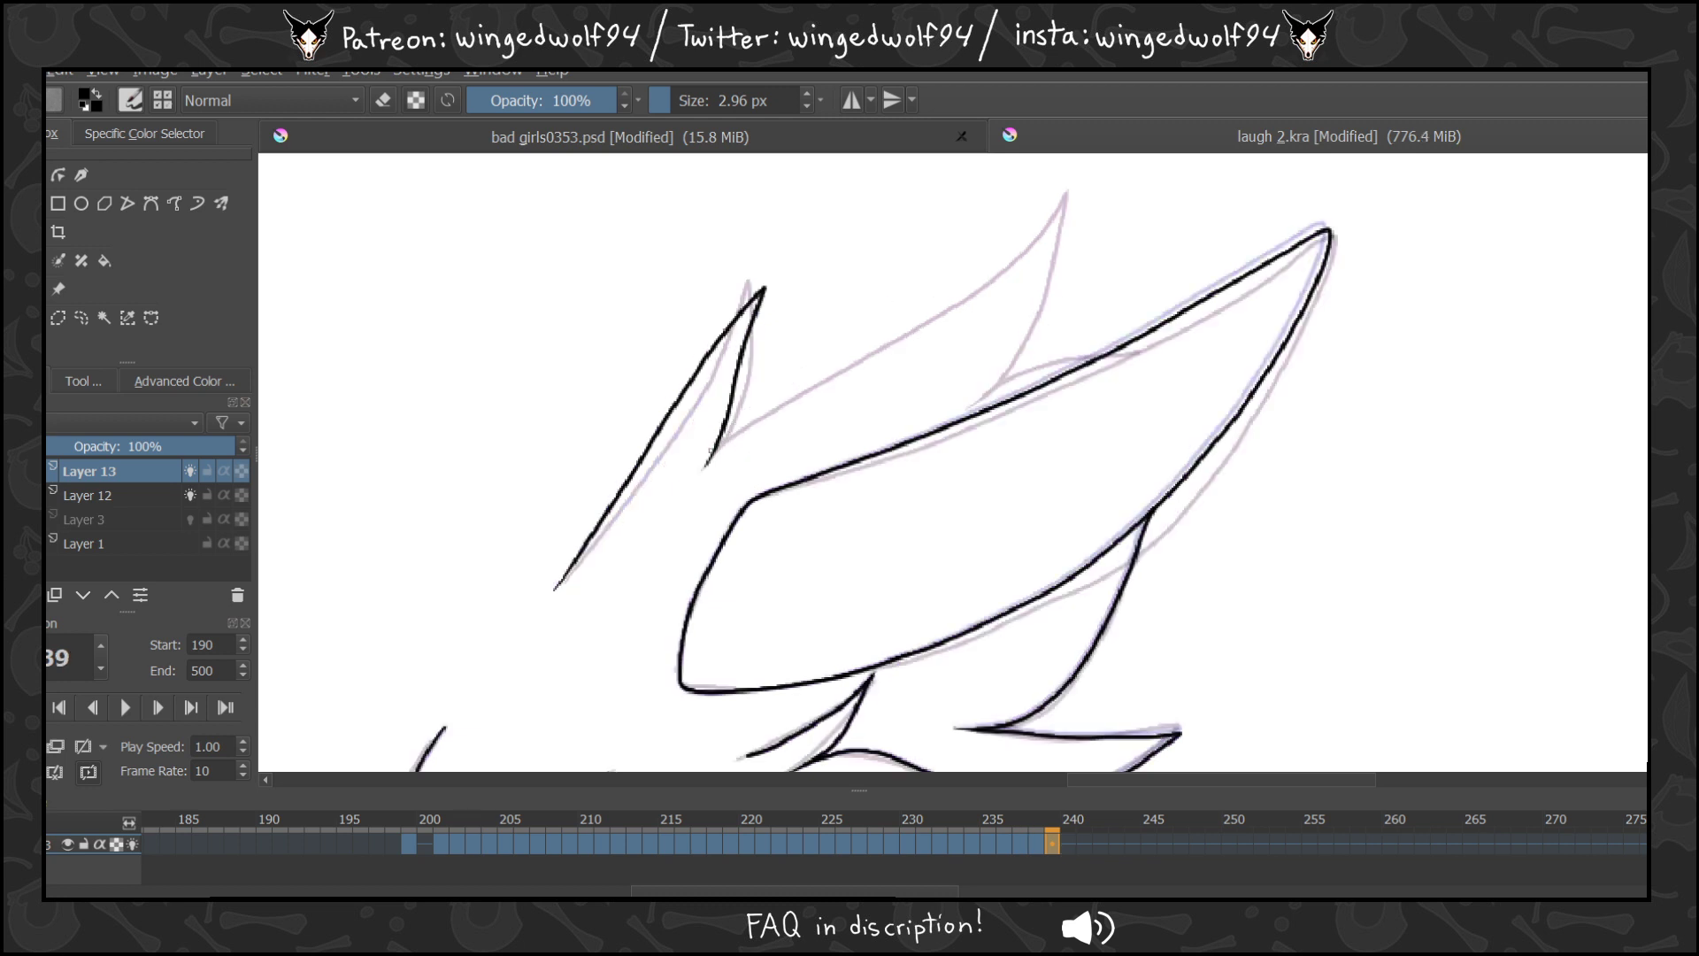
mouse_move(726, 433)
left_mouse_down()
mouse_move(1089, 205)
mouse_move(998, 369)
mouse_move(950, 410)
mouse_move(1035, 359)
mouse_move(1115, 339)
left_mouse_up()
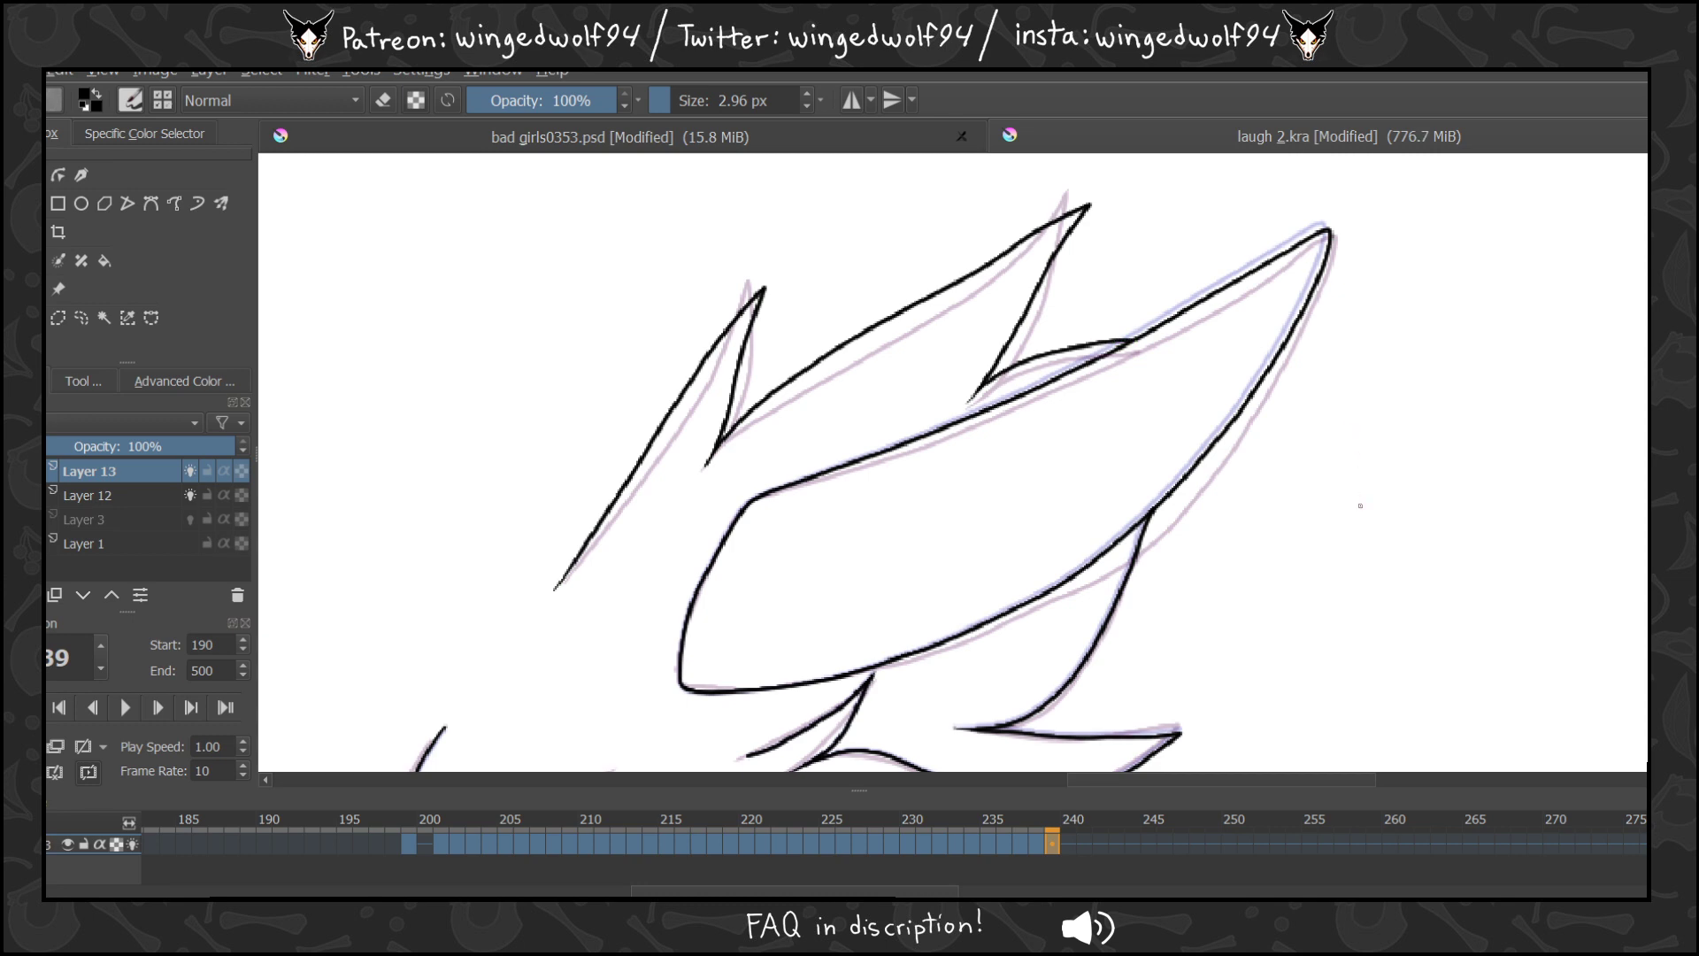
key("Left")
key("Left")
key("Right")
key("Right")
key("Right")
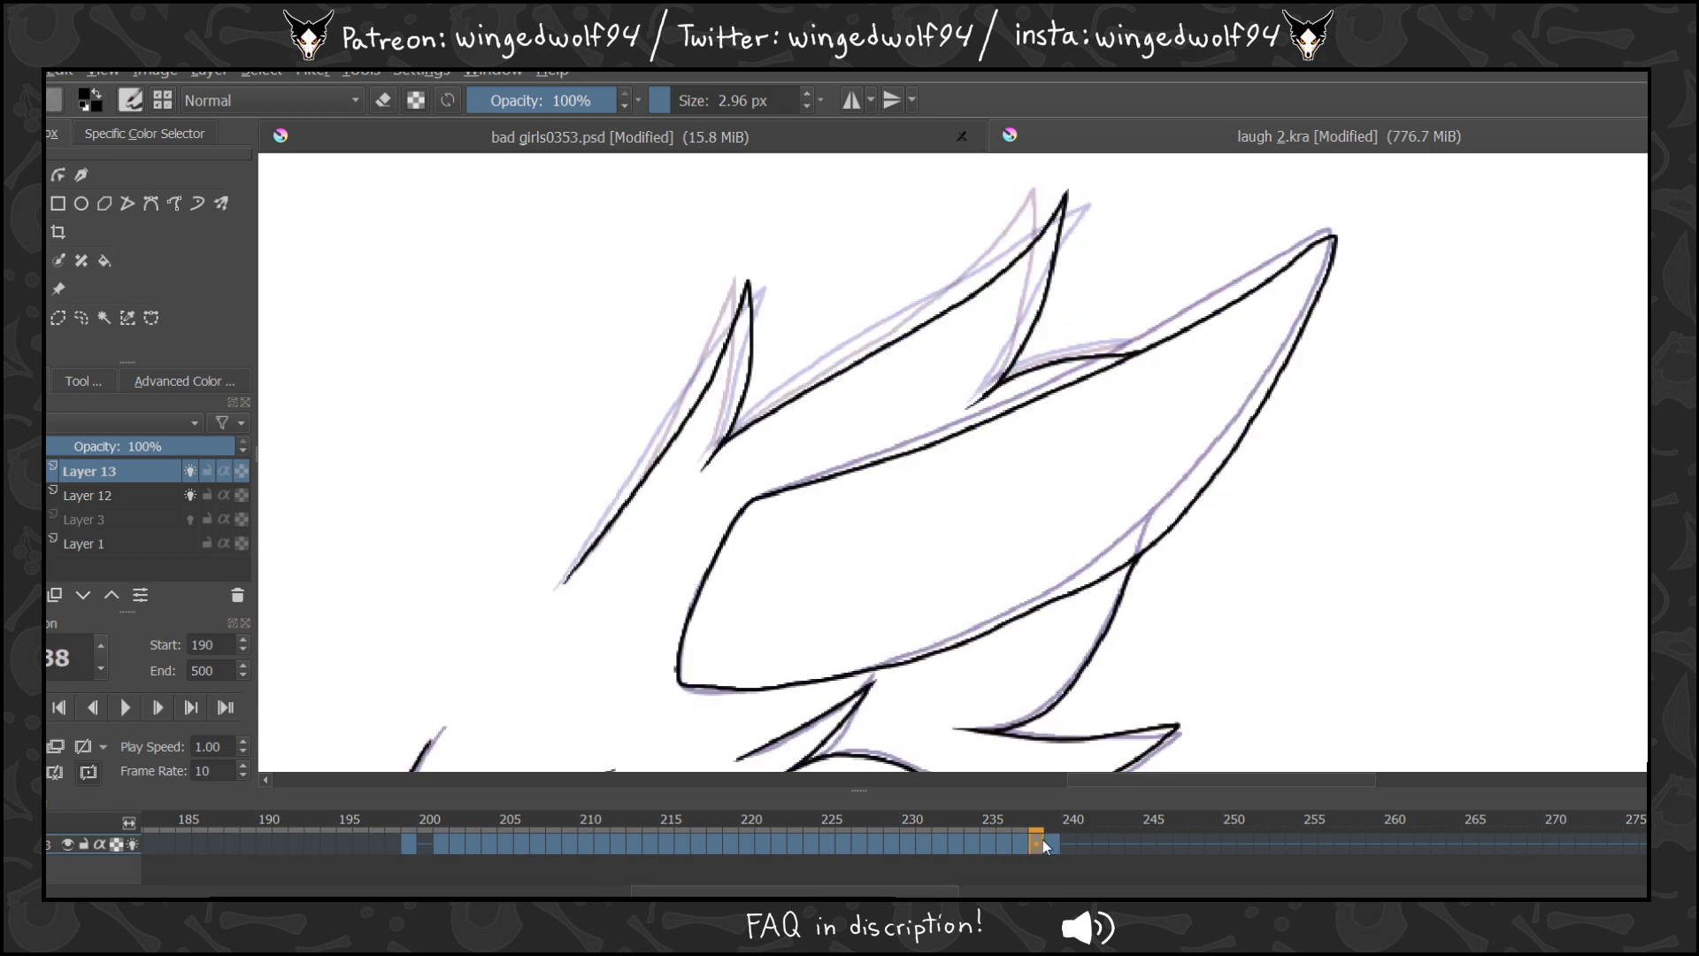
Draw the front hair tuft on frame 240, closely following the onion skin of frame 239.
key("Right")
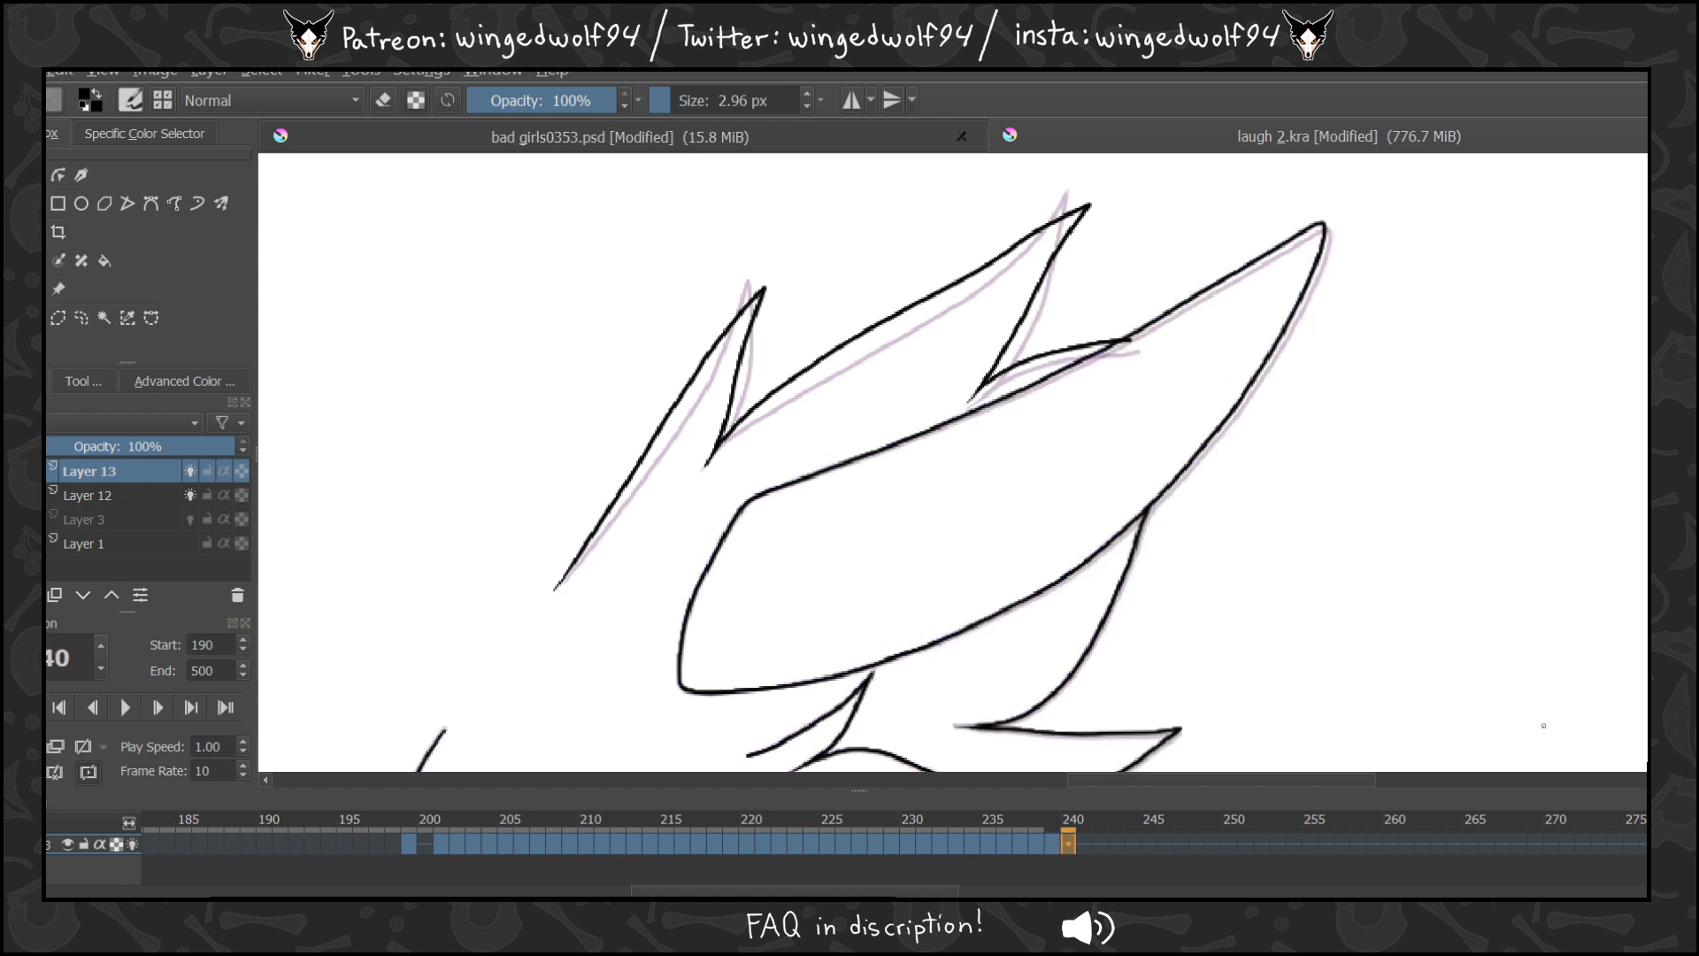
key("Left")
key("Right")
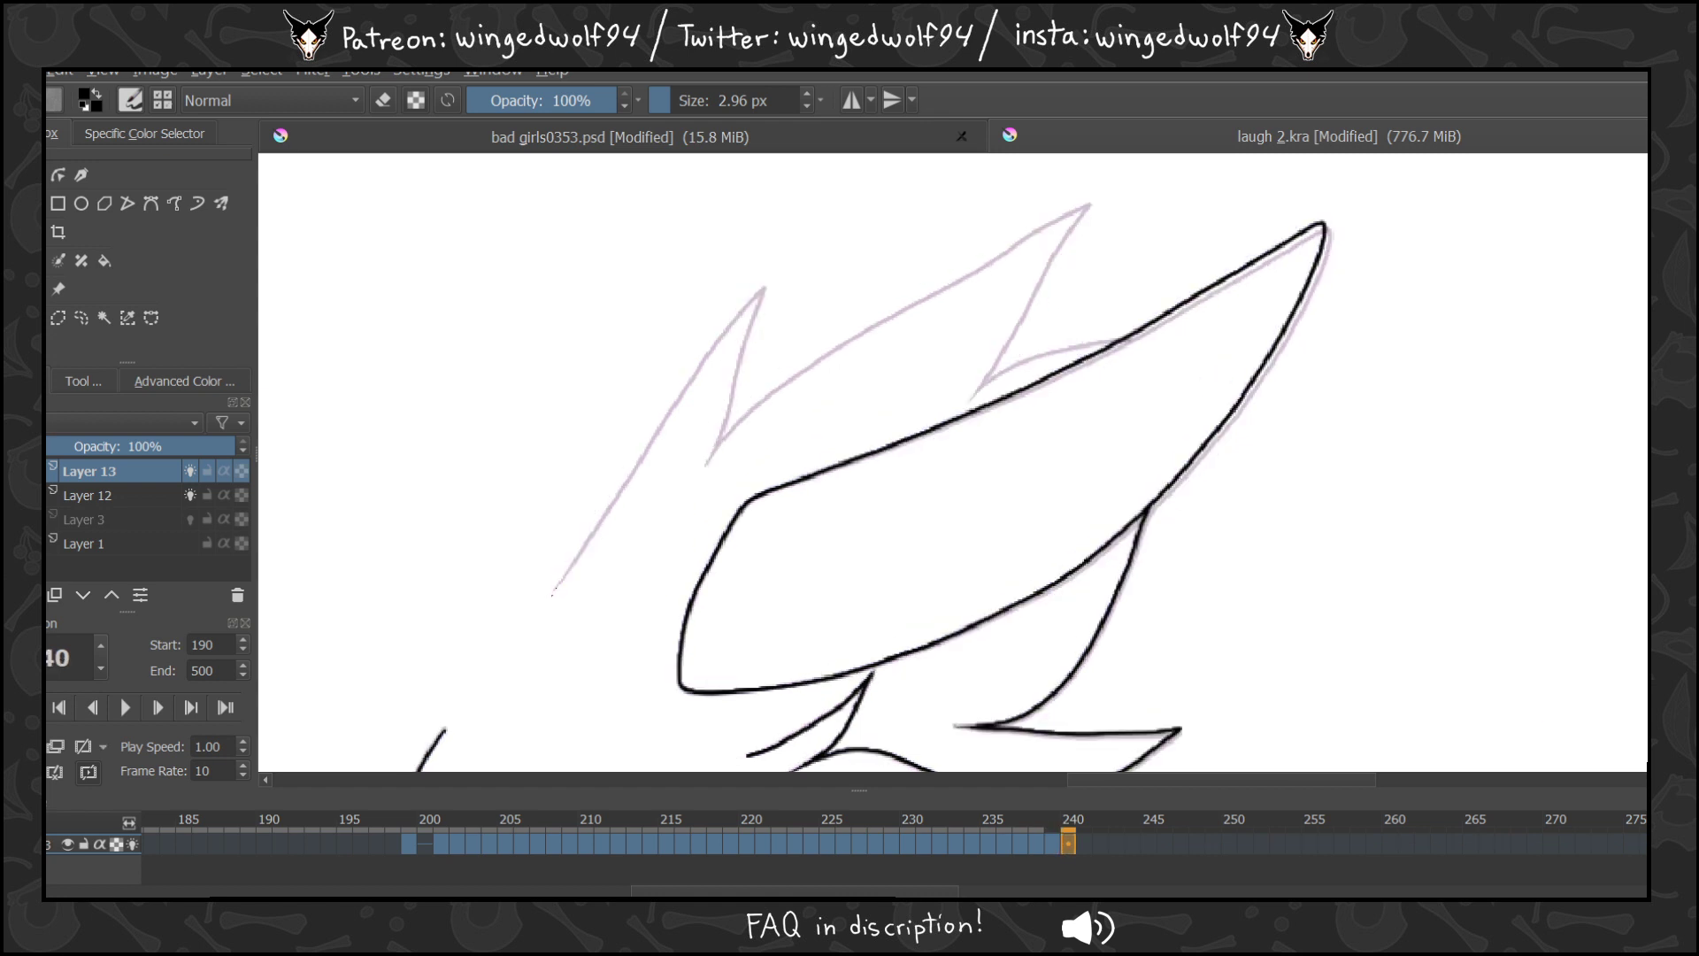
mouse_move(554, 591)
left_mouse_down()
mouse_move(715, 333)
mouse_move(739, 332)
mouse_move(719, 459)
mouse_move(809, 360)
mouse_move(1016, 249)
left_mouse_up()
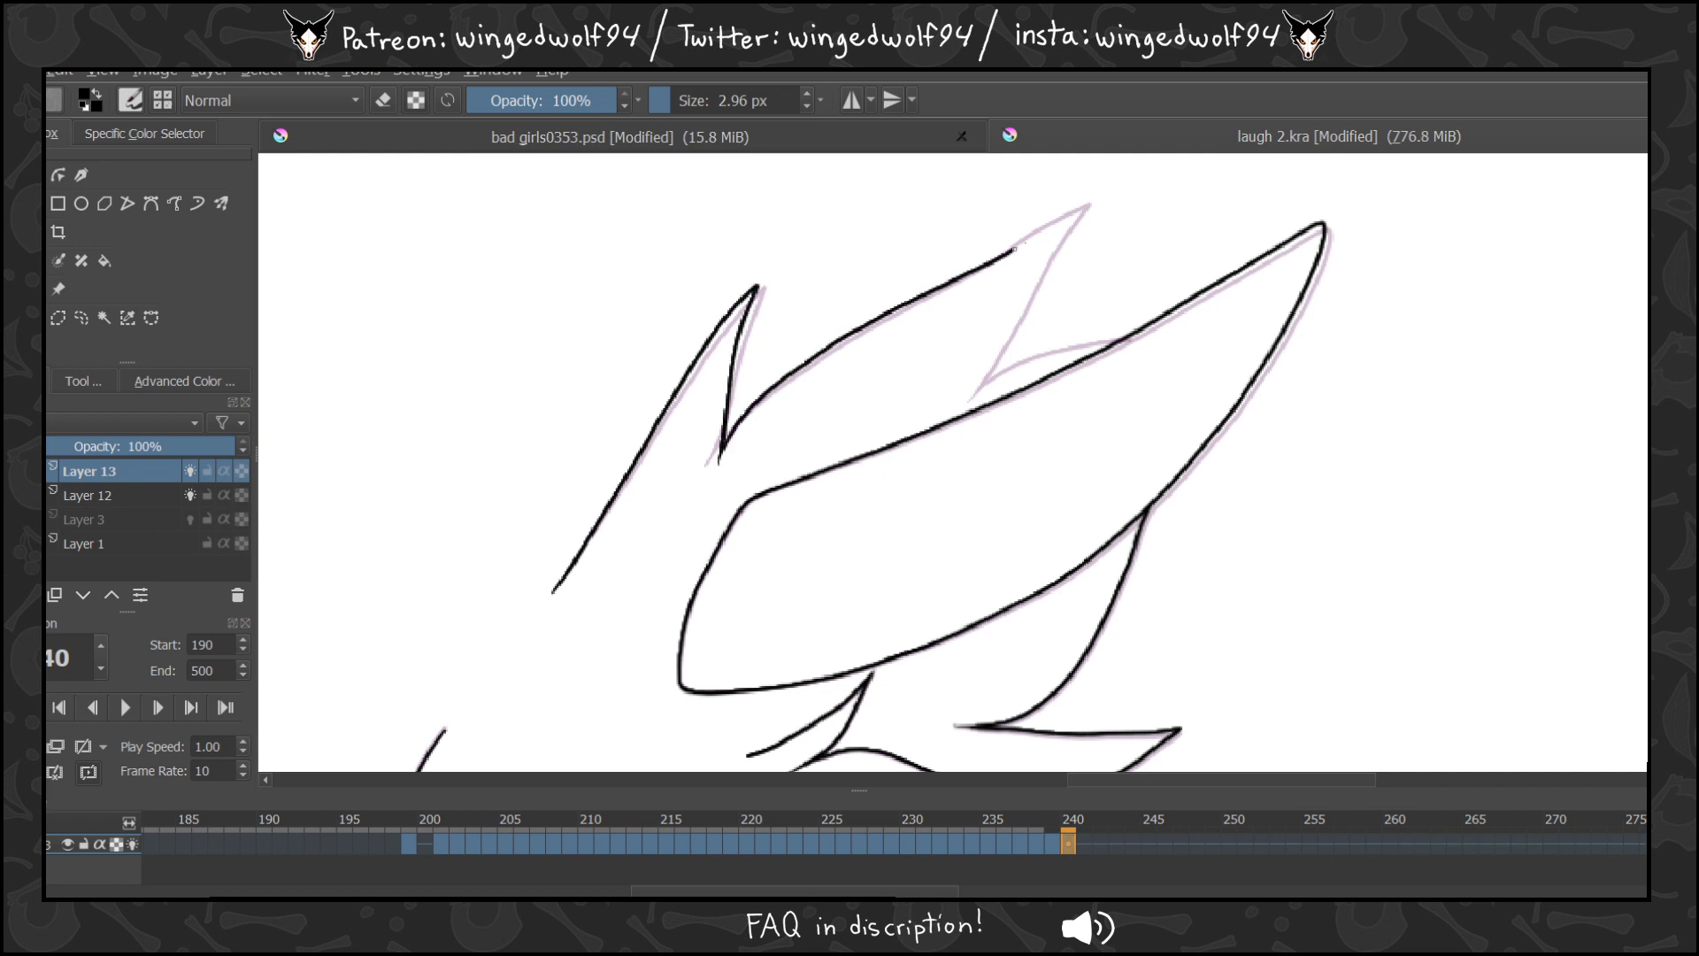
Redraw the hairline behind the front tuft on frame 240, adding the second tuft and its lower edge to the ear.
key("ctrl+z")
mouse_move(725, 441)
left_mouse_down()
mouse_move(898, 296)
mouse_move(1079, 209)
mouse_move(952, 402)
mouse_move(1055, 344)
left_mouse_up()
key("ctrl+z")
mouse_move(964, 399)
left_mouse_down()
mouse_move(1054, 344)
mouse_move(1139, 326)
left_mouse_up()
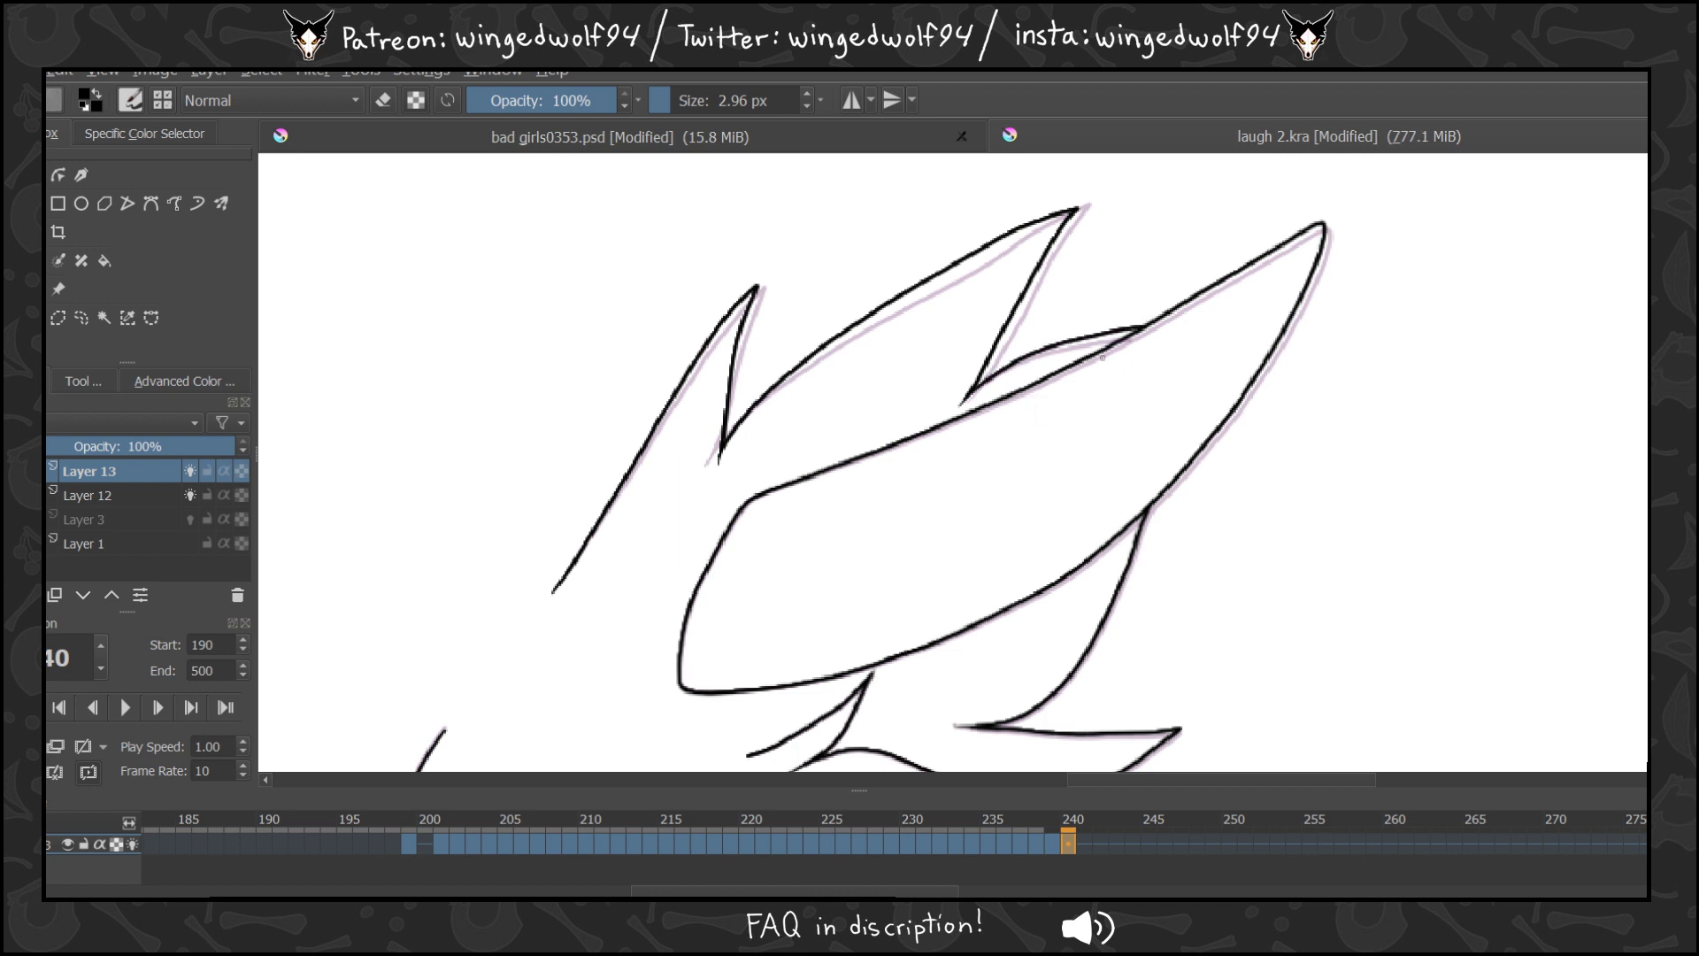
Step through the frames leading up to 241 to check the hair and ear motion.
key("Left")
key("Left")
key("Left")
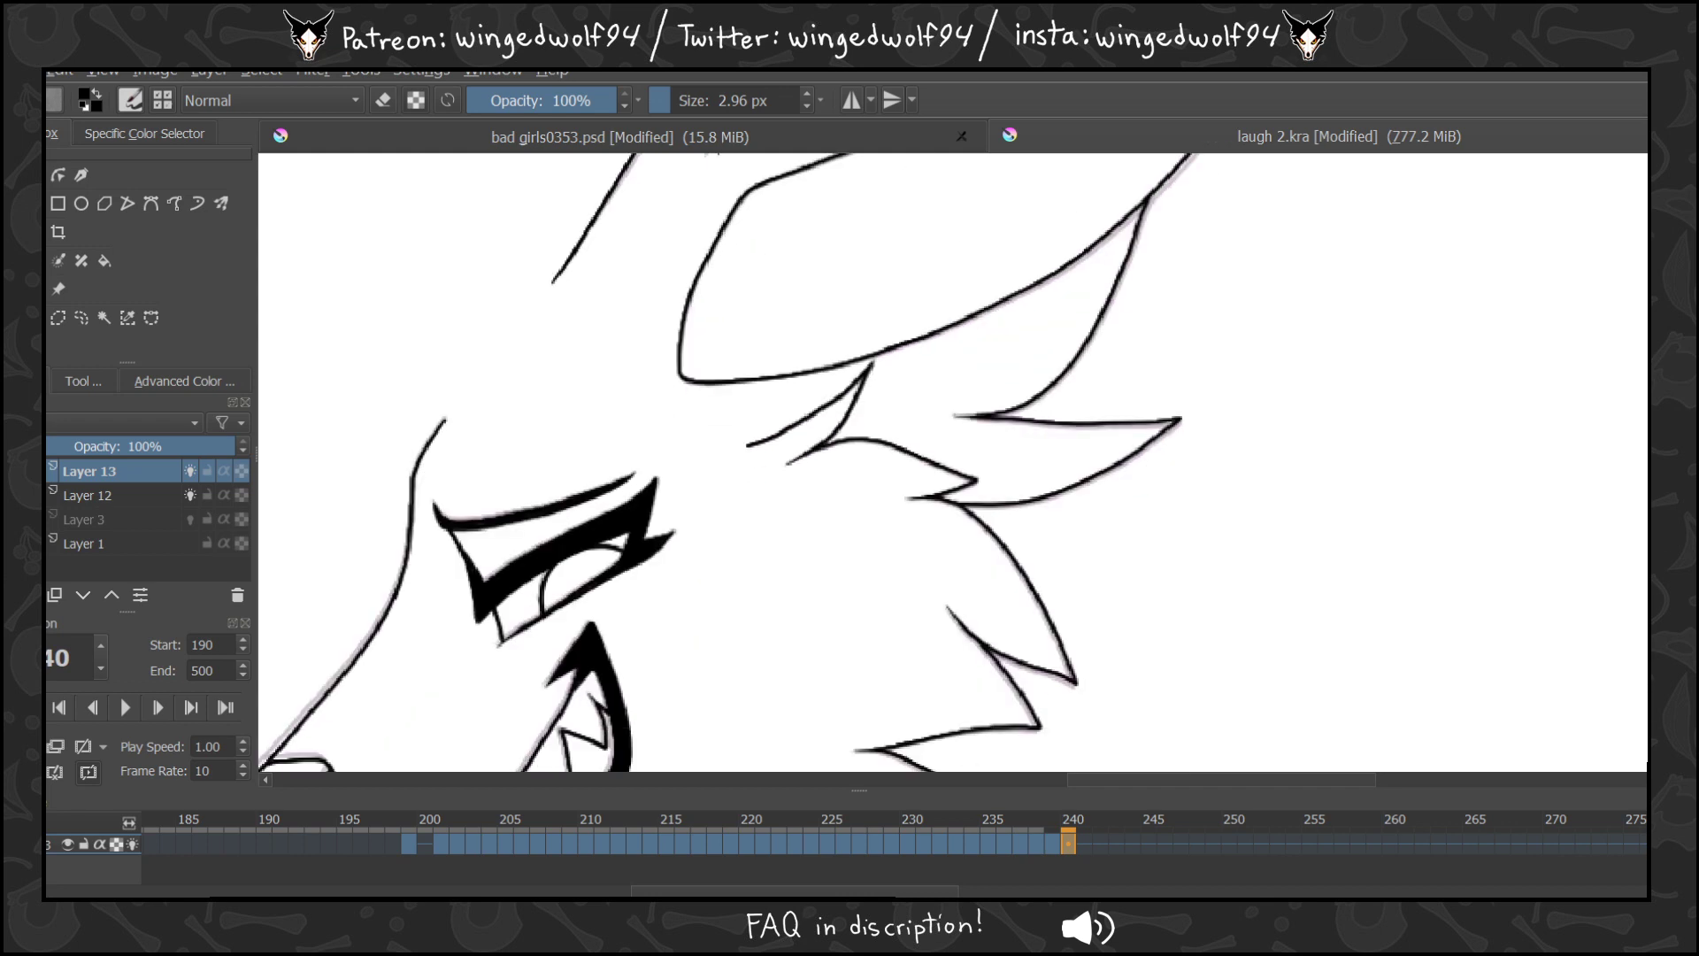
key("Right")
key("Right")
key("Right")
key("Right")
key("Right")
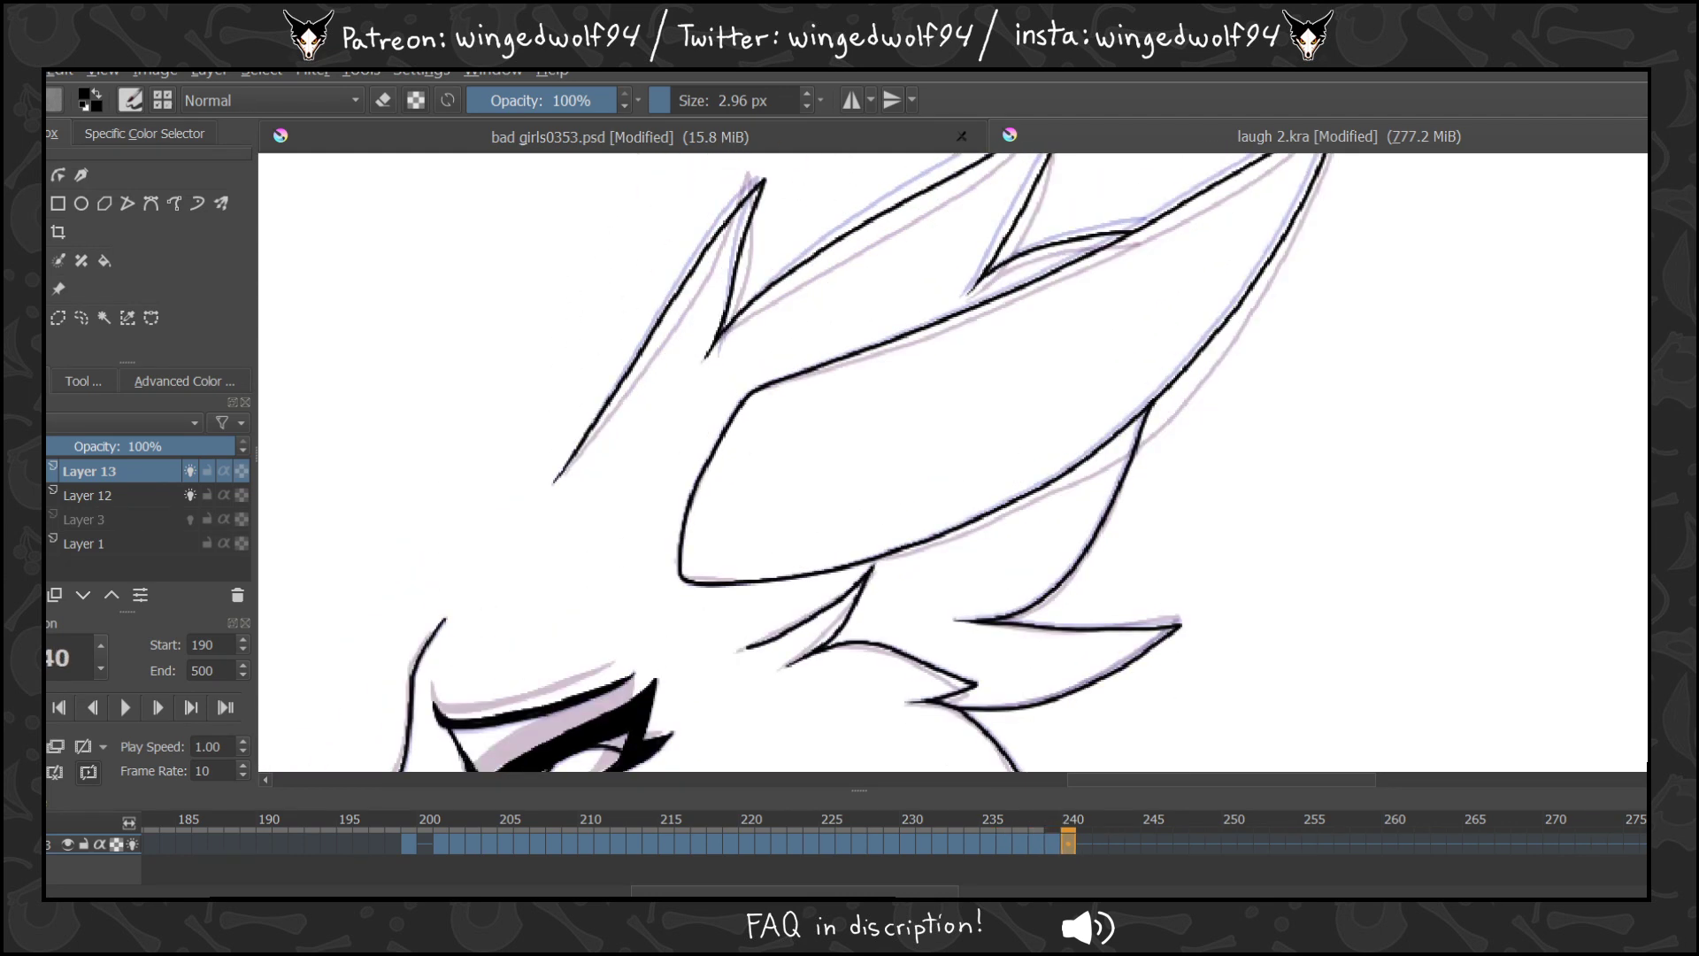
key("Left")
key("Left")
key("Right")
key("Left")
key("Right")
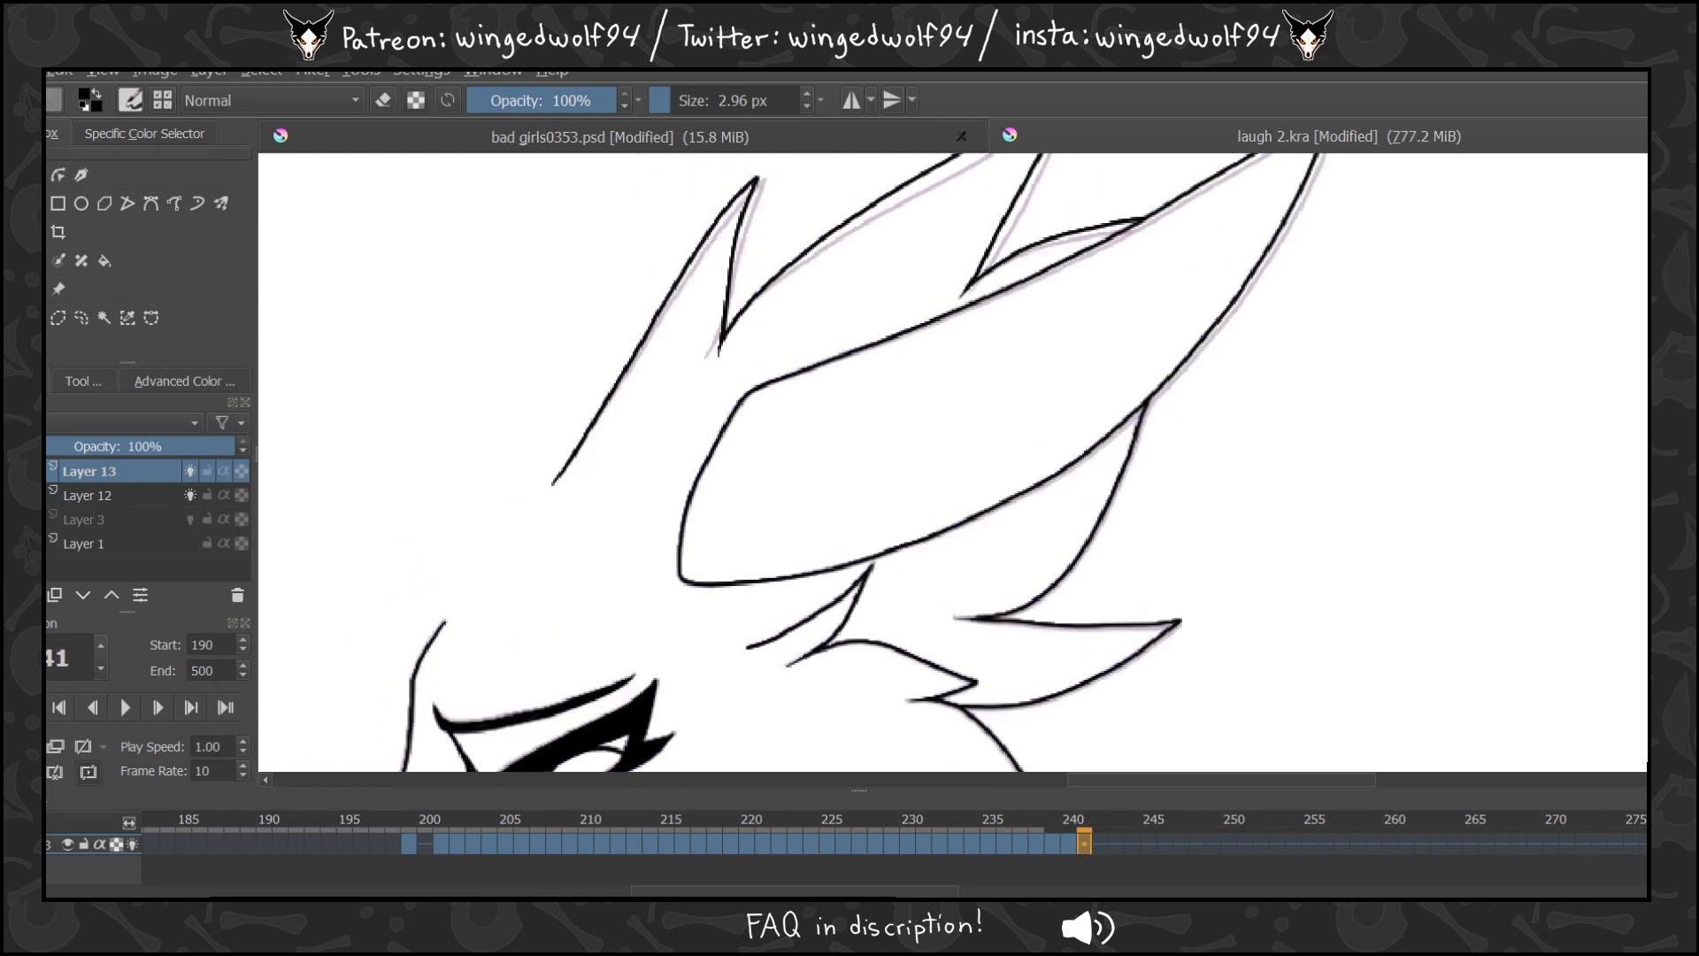
Play back the animation with the whole head in view and review frames 238 to 241.
key("2")
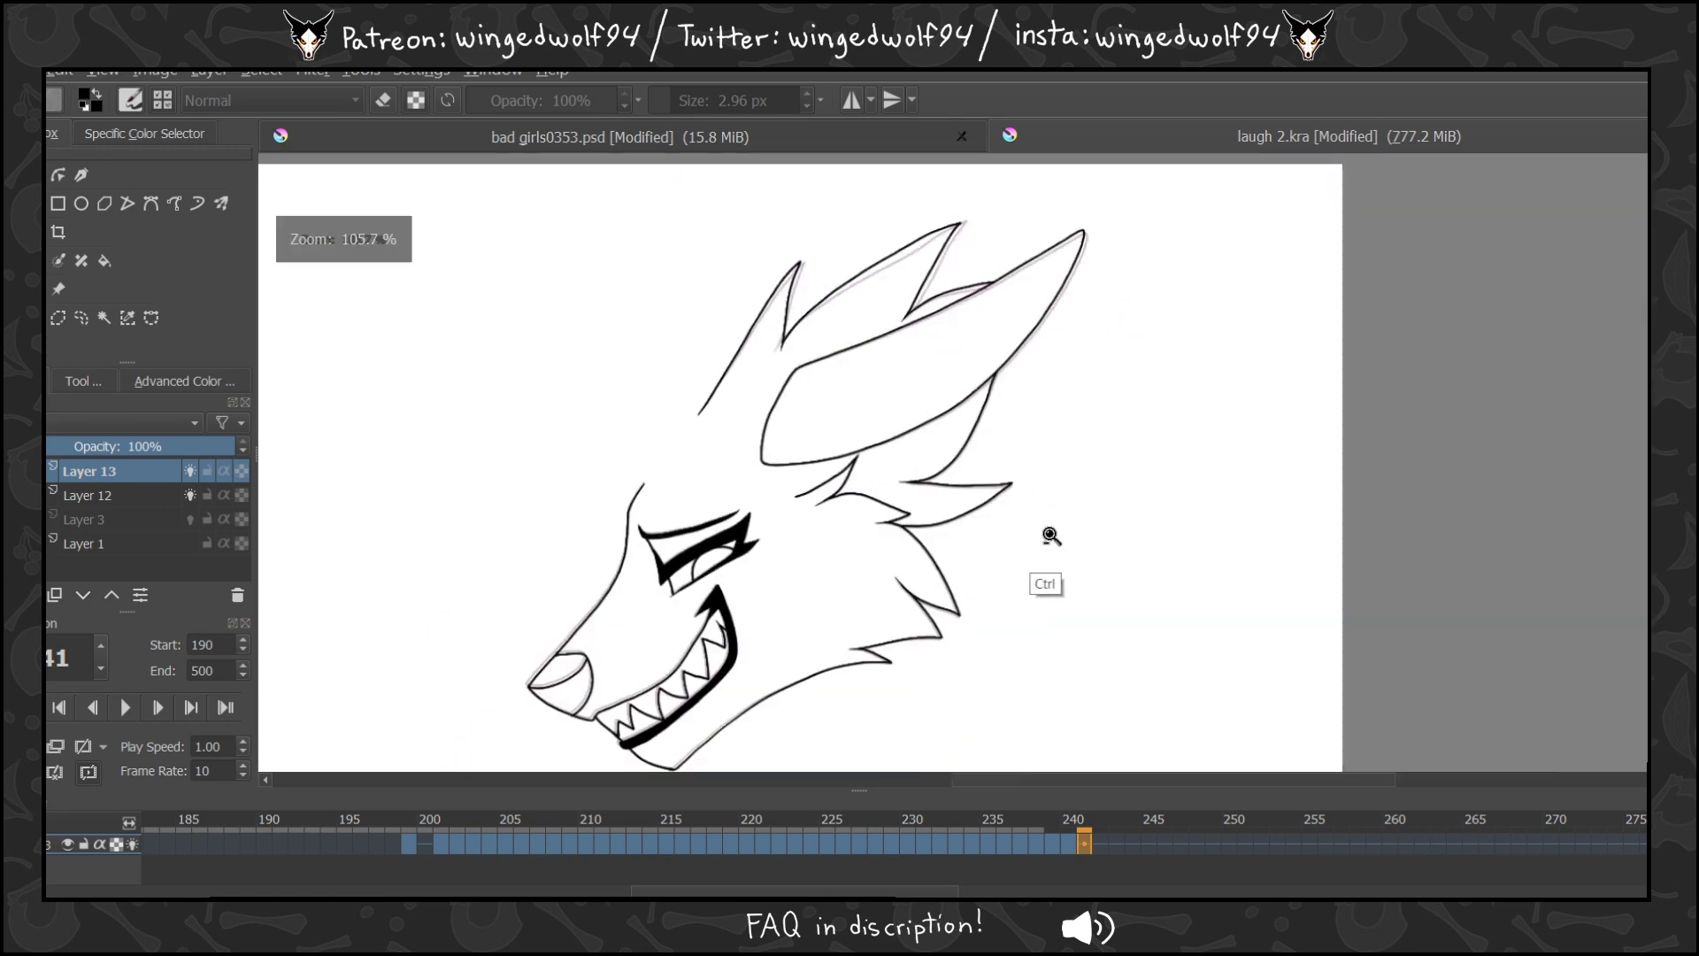
left_click(124, 707)
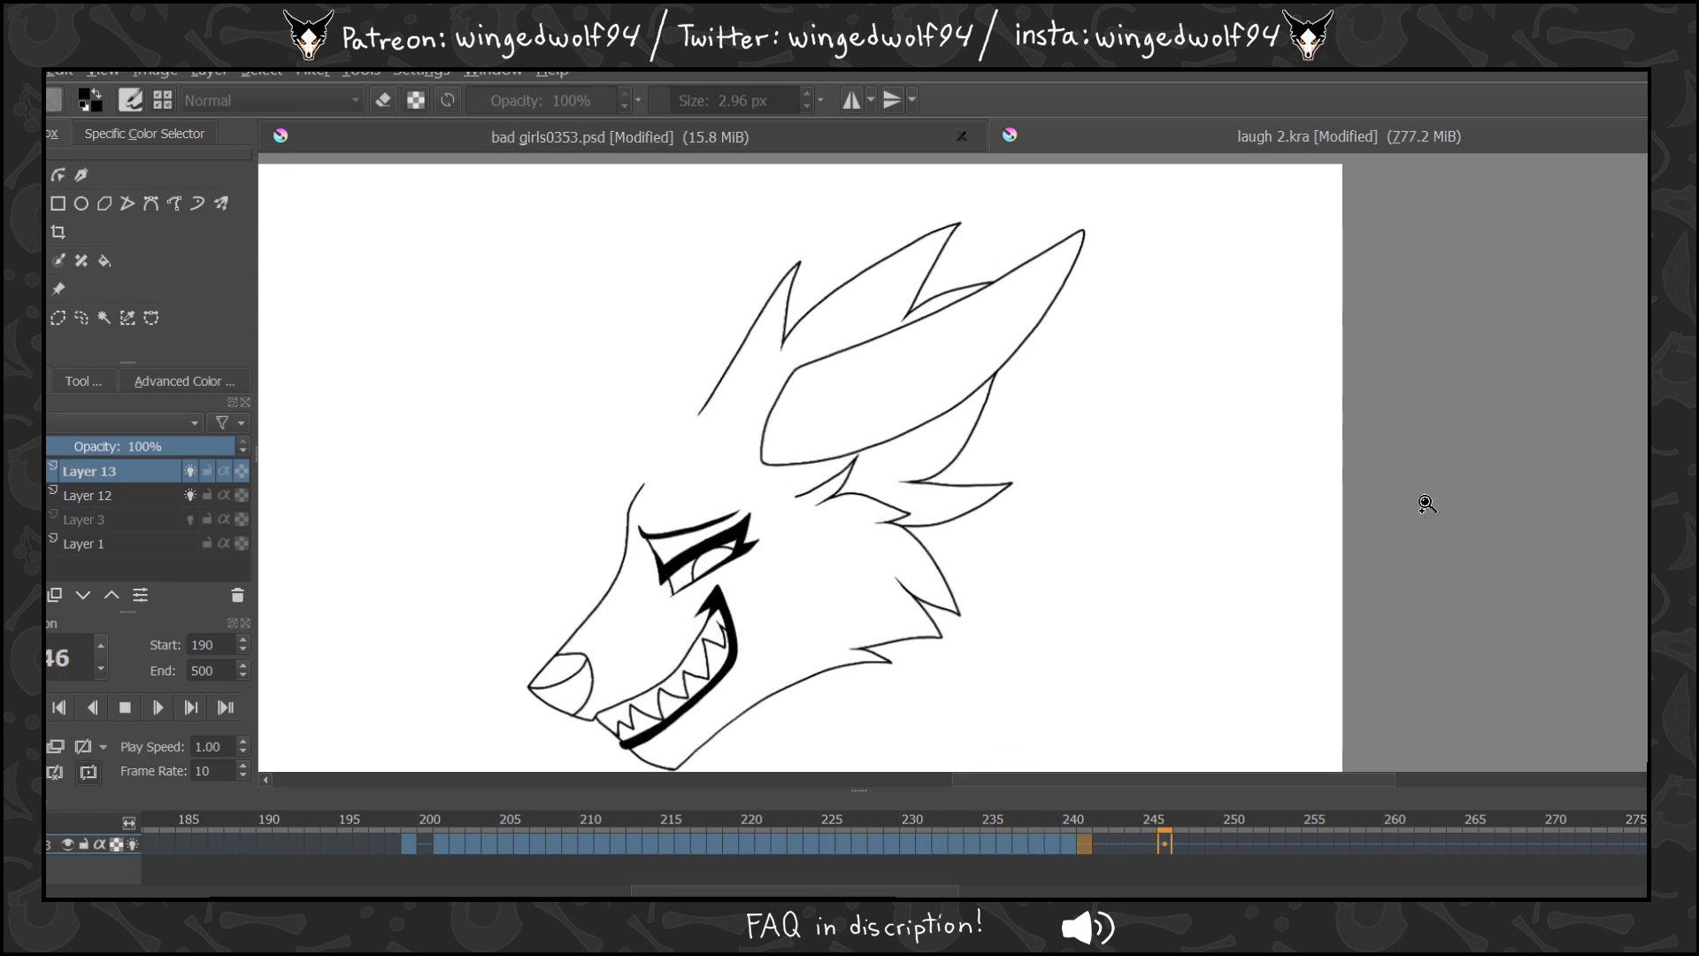
left_click(125, 707)
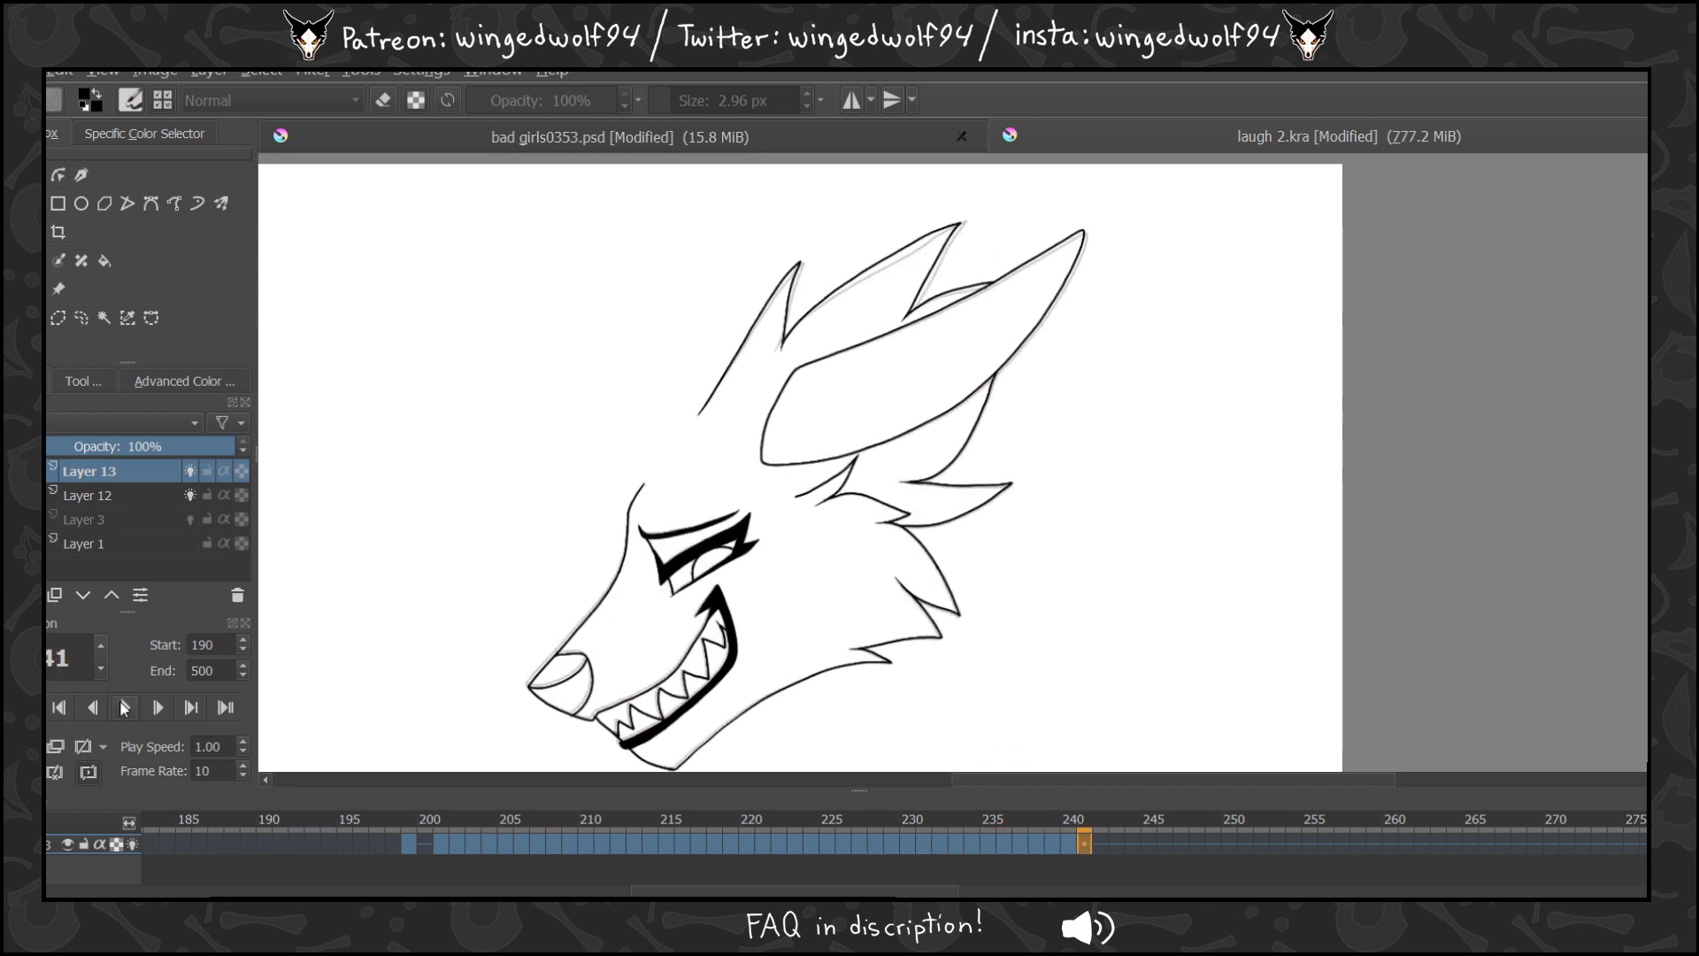
left_click(1065, 844)
left_click(1083, 844)
left_click(1067, 843)
left_click(1051, 843)
left_click(1036, 844)
left_click(1069, 846)
Step back from frame 240 to 229 with the ear zoomed in, checking where the hair lines meet the ear.
left_click_drag(708, 212, 1221, 455)
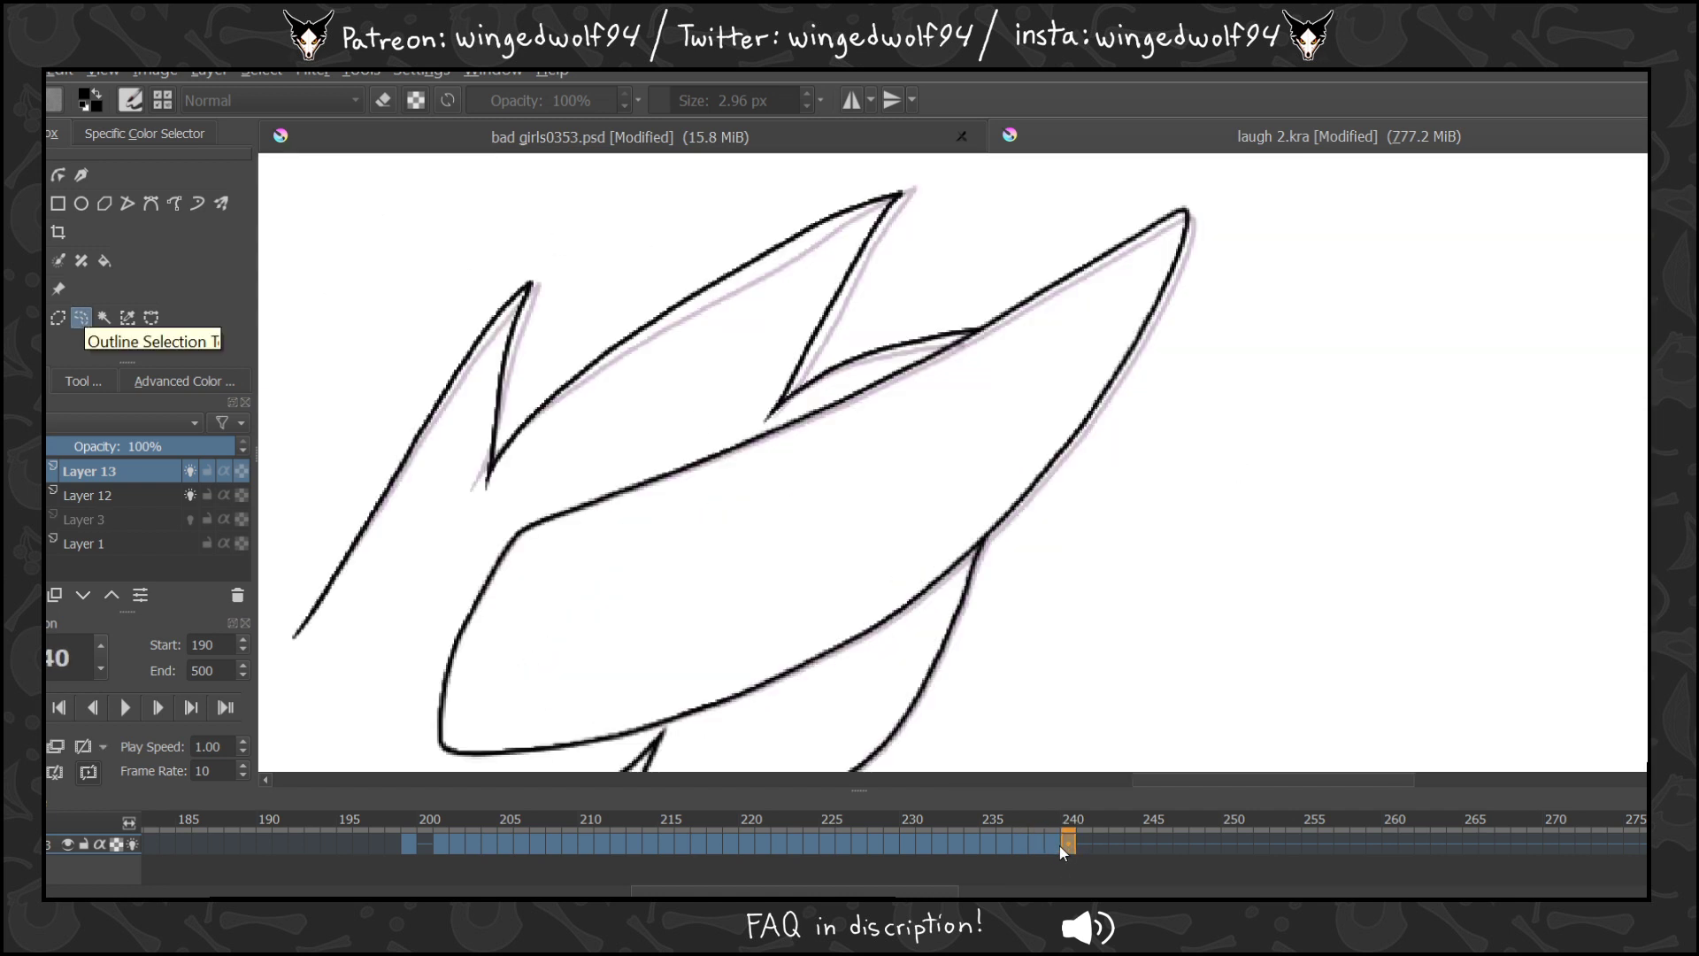
key("Left")
key("Left")
key("Left")
key("Left")
key("Left")
key("Left")
key("Left")
key("Left")
key("Left")
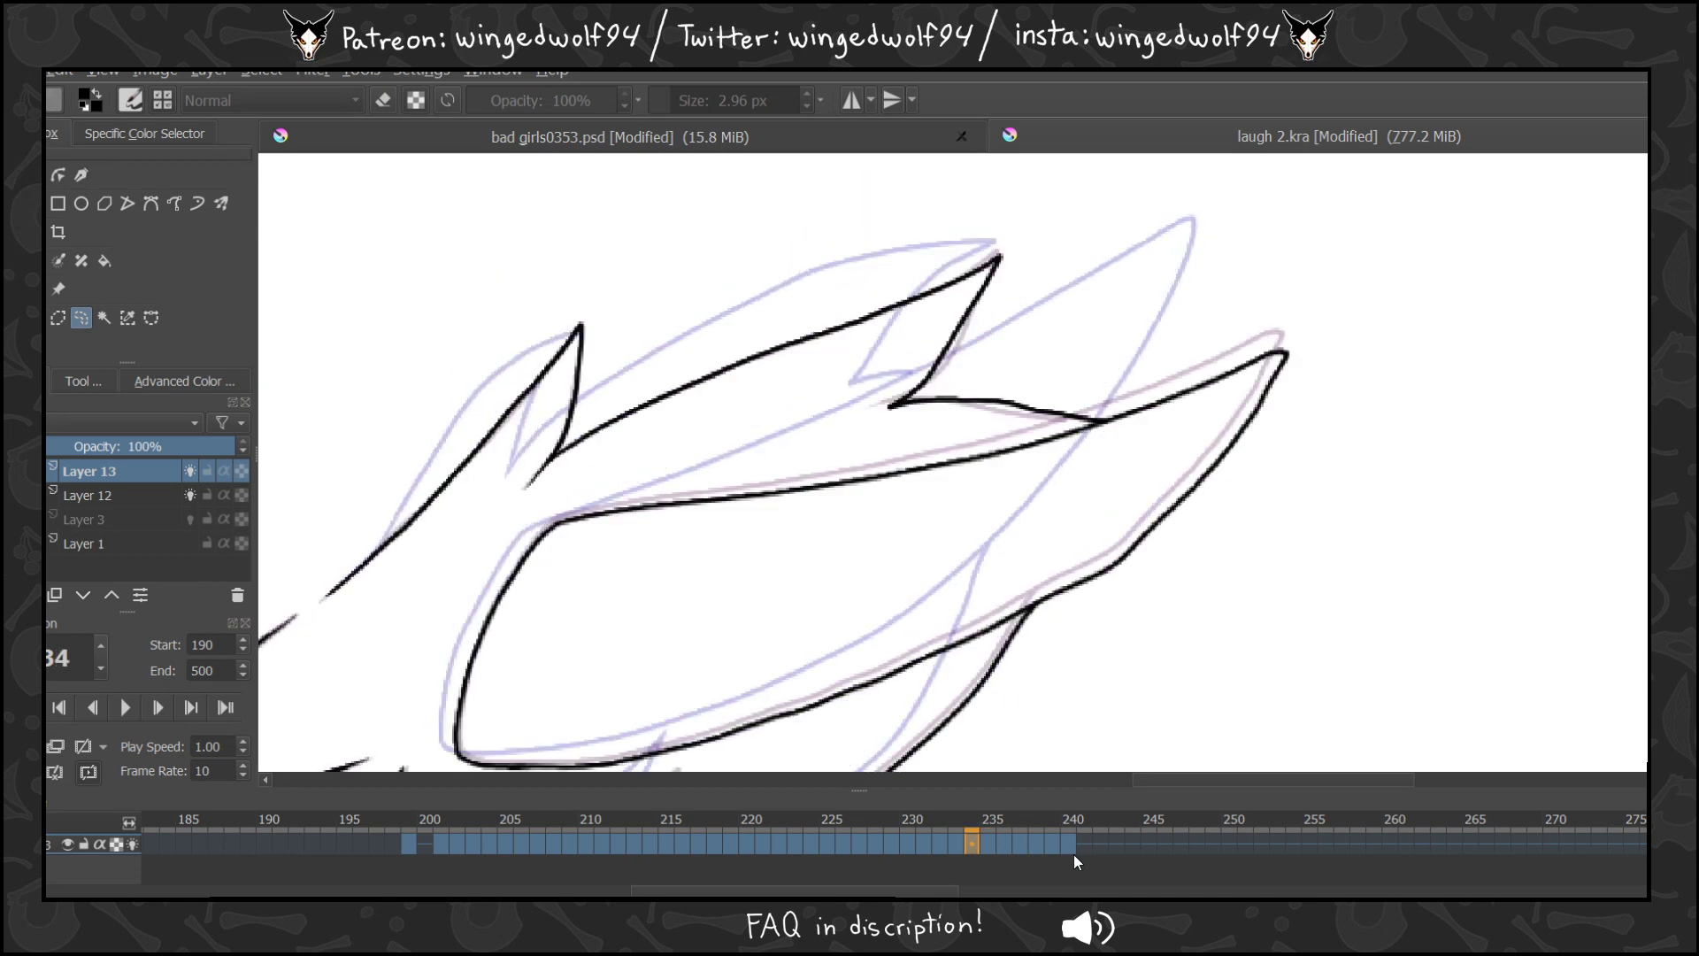
key("Left")
key("Left")
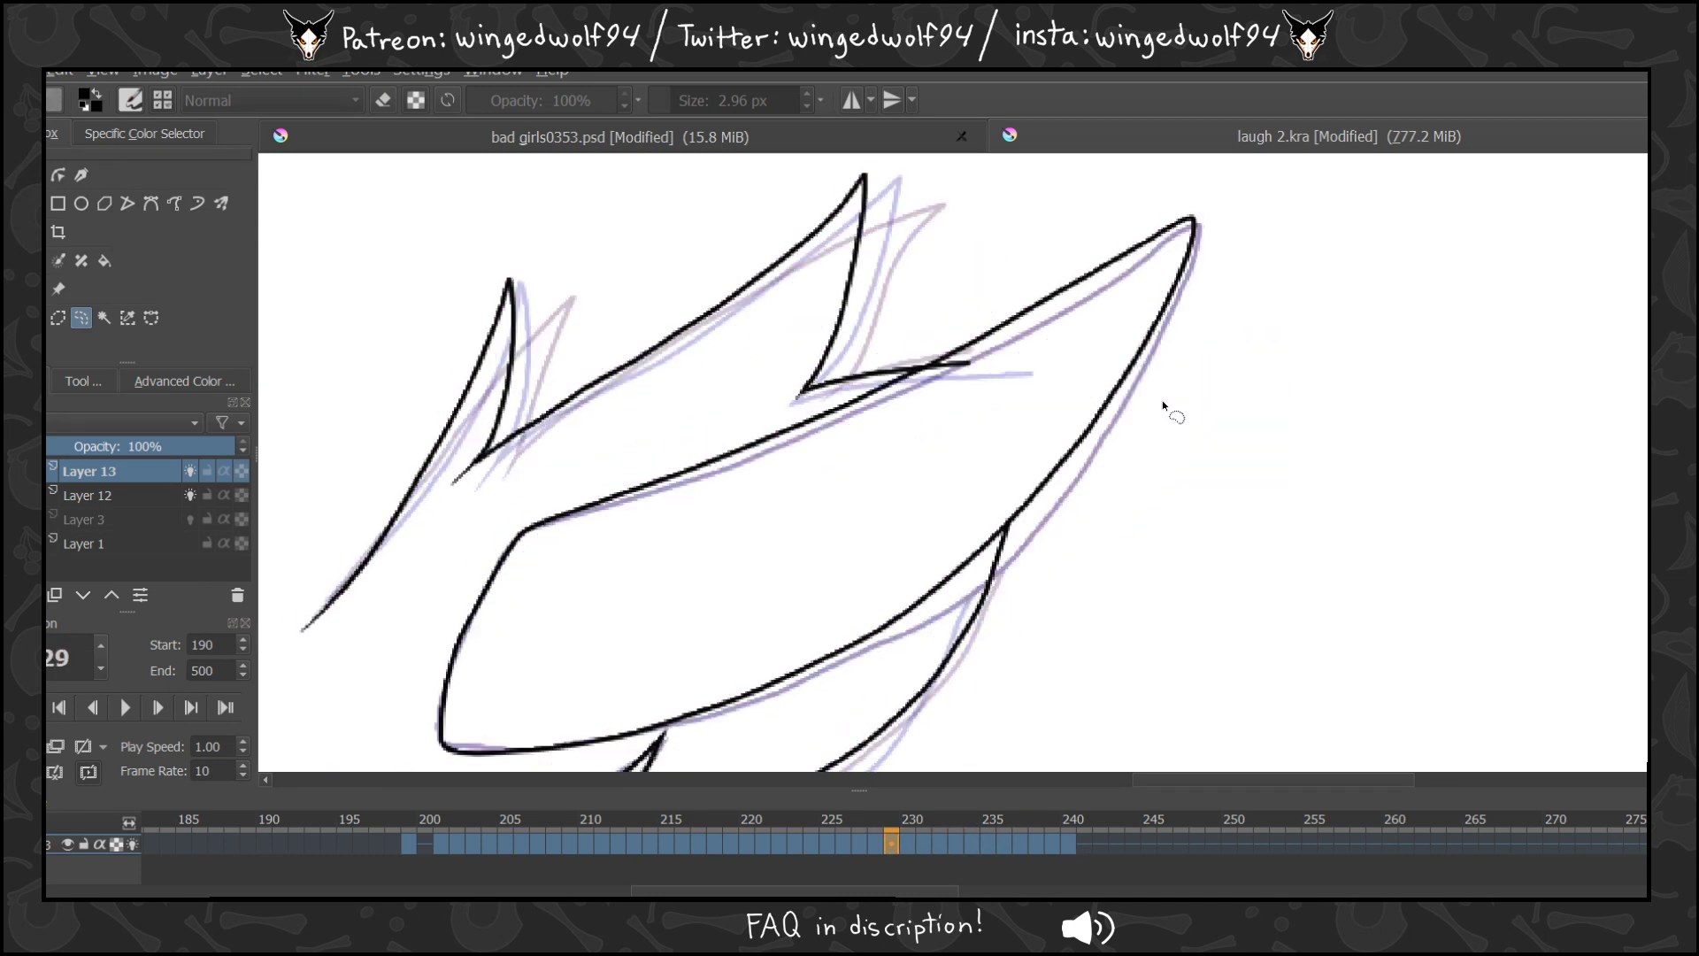
Outline-select the end of the hair tuft line crossing into the ear on frame 230 and delete it.
key("Right")
mouse_move(973, 370)
left_mouse_down()
mouse_move(925, 403)
mouse_move(1057, 347)
left_mouse_up()
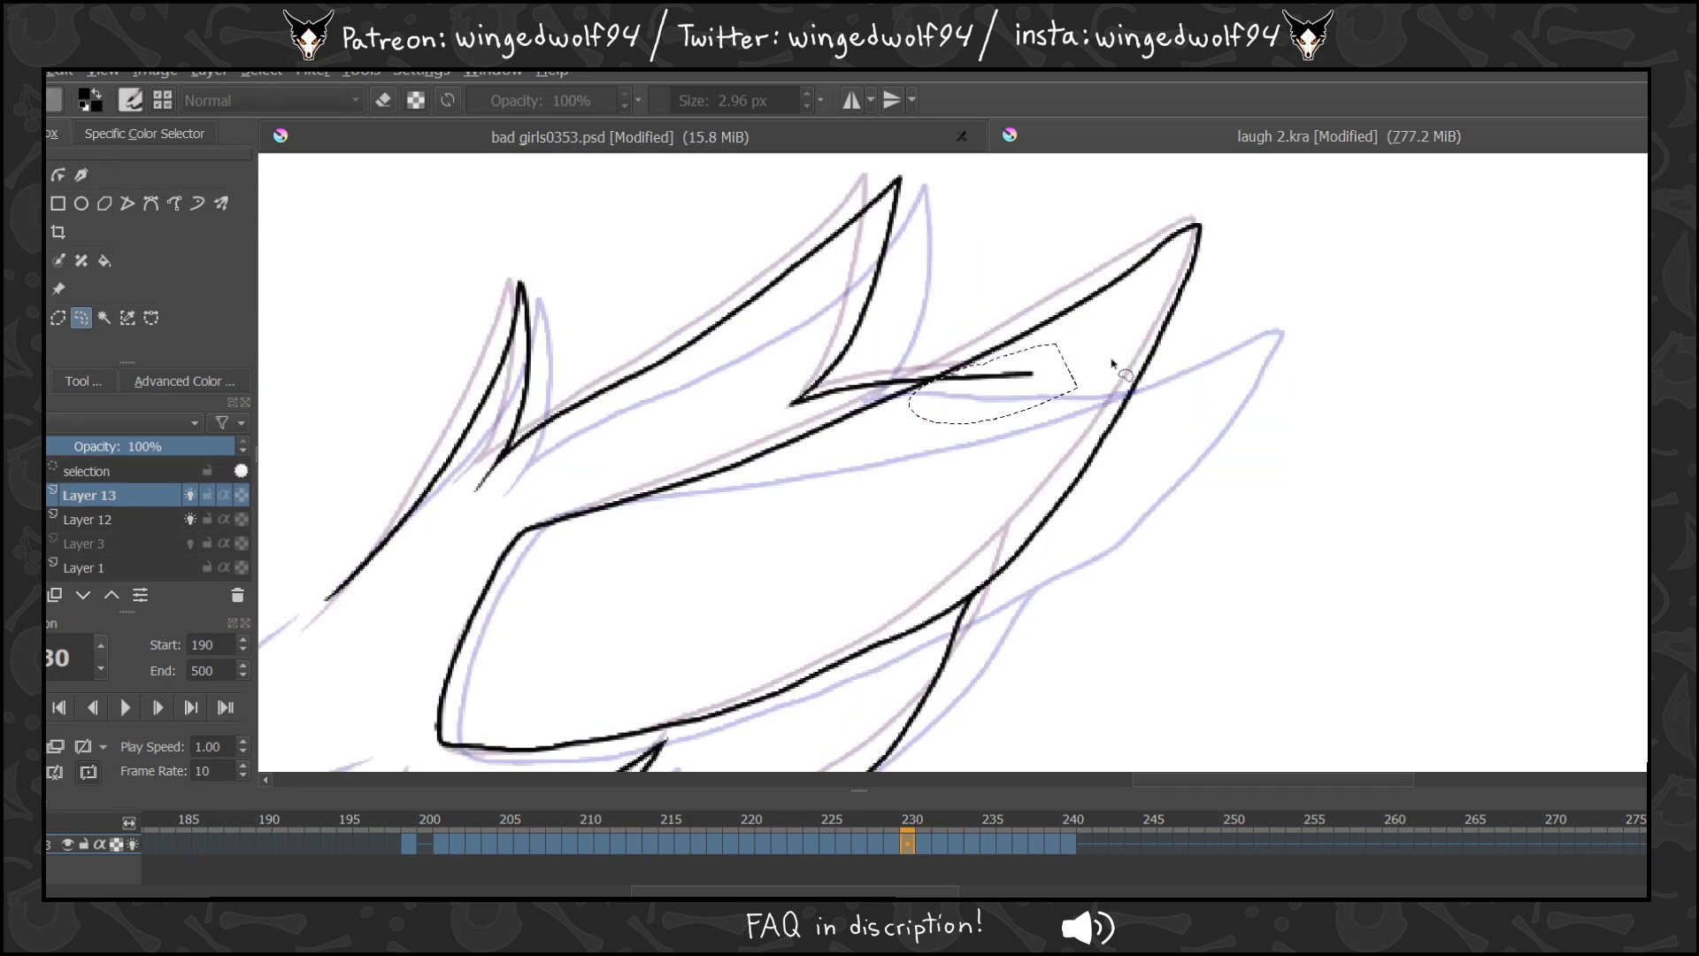
key("Delete")
key("ctrl+shift+a")
key("Left")
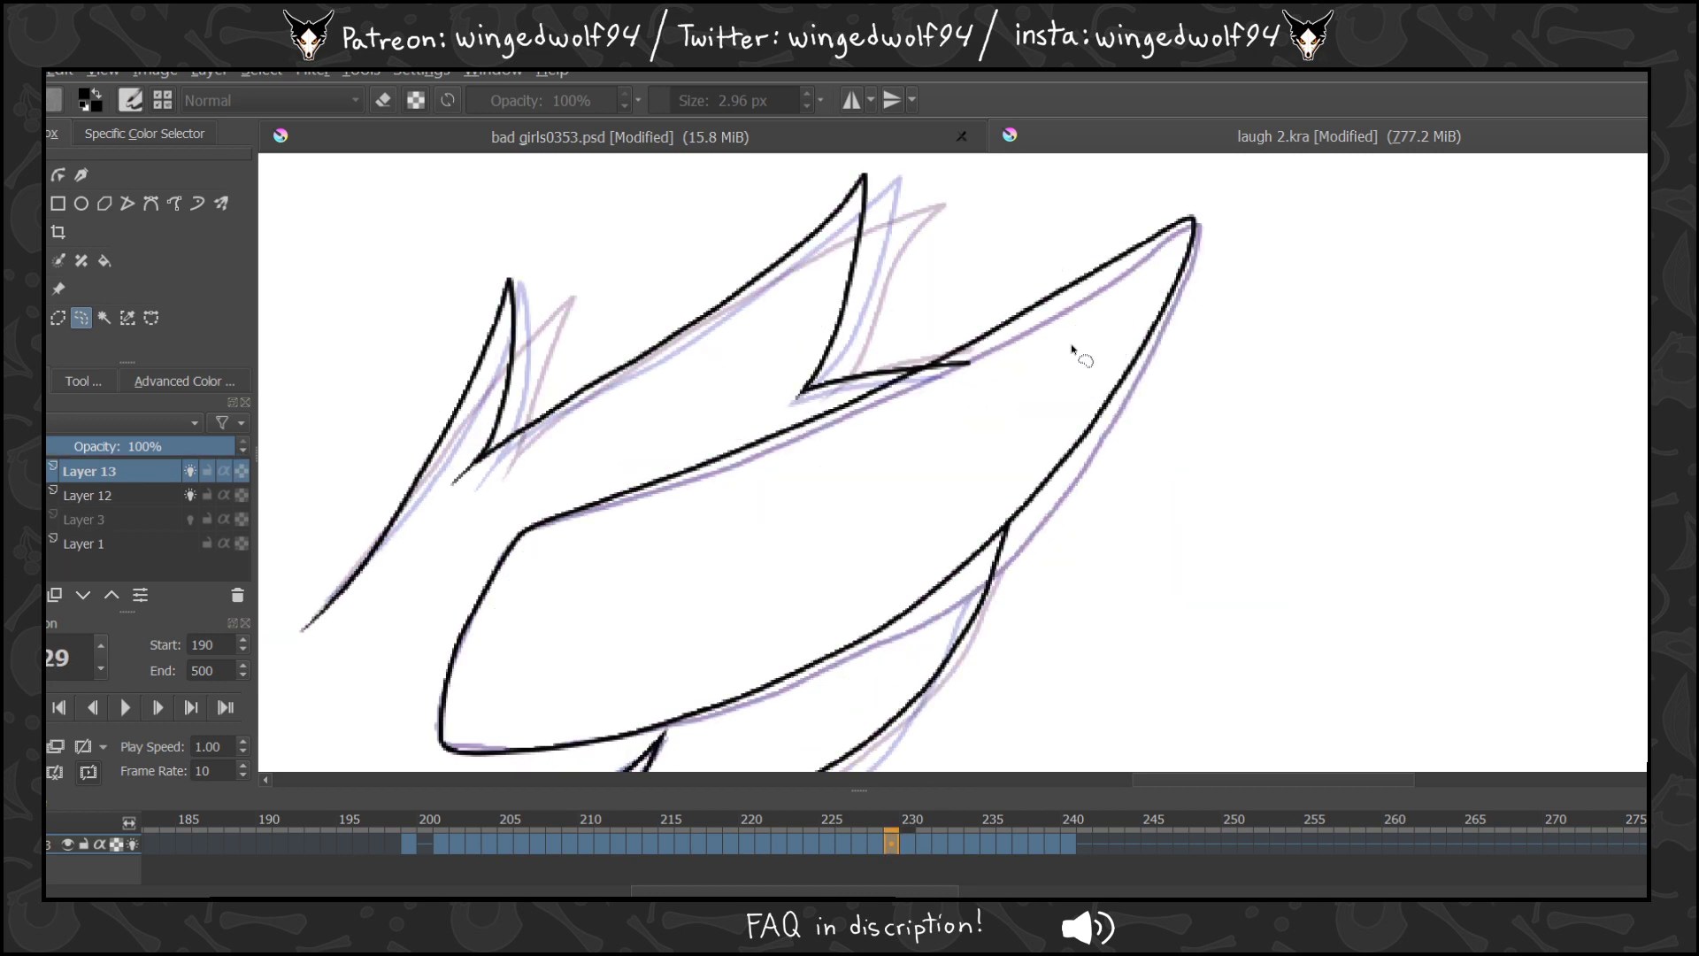
Remove the end of the tuft line that overlaps the ear on frame 229.
mouse_move(992, 345)
left_mouse_down()
mouse_move(921, 397)
mouse_move(996, 344)
left_mouse_up()
left_click(872, 841)
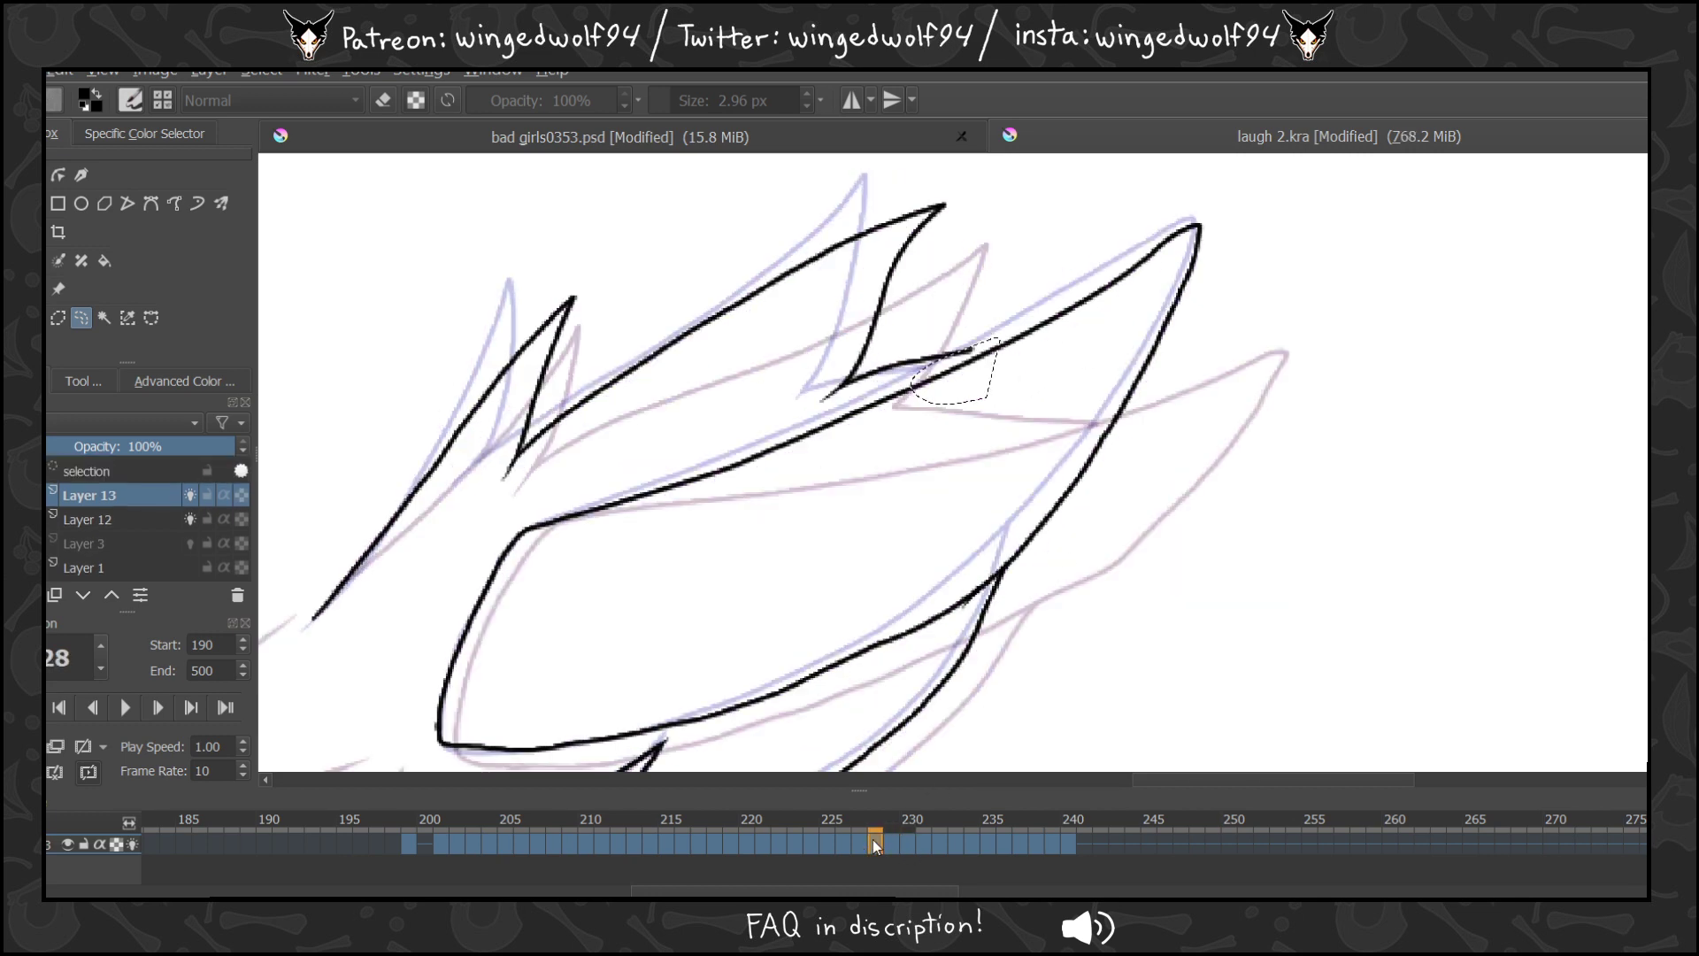
left_click(890, 844)
Clear the selection on frame 228 and extend the tuft's lower line with the brush until it meets the ear.
left_click(876, 842)
key("b")
left_click(246, 78)
left_click(283, 124)
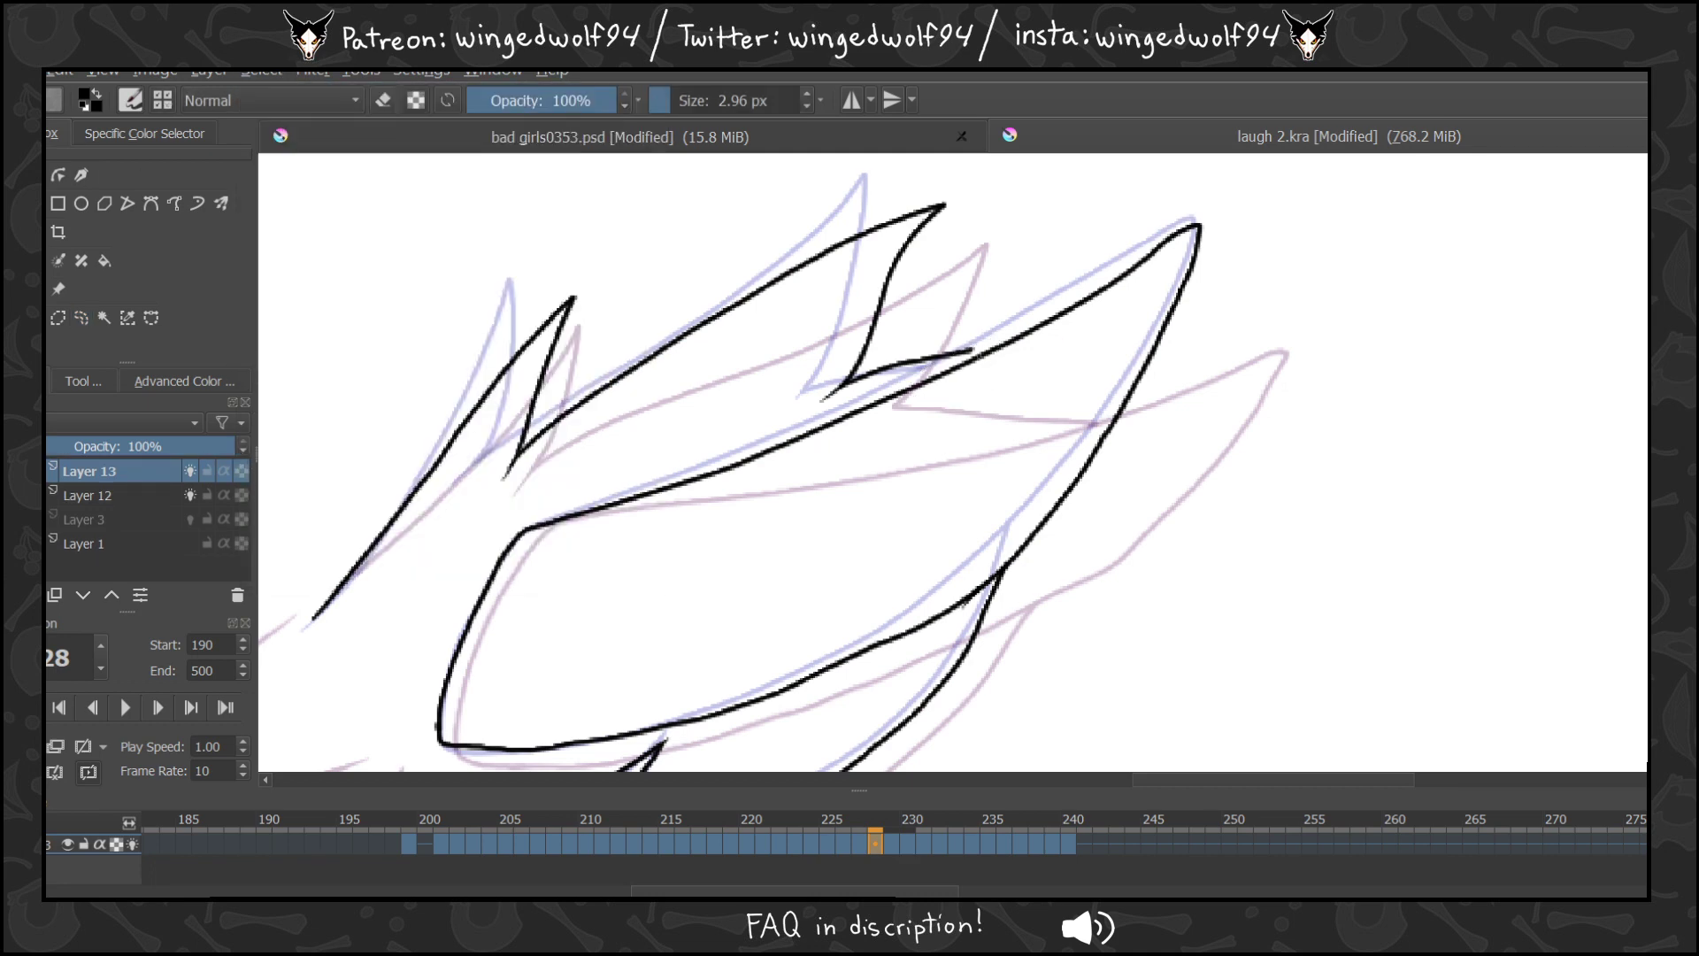
Go back through the frames to 224 and delete the tuft line end and its remnant inside the ear.
left_click(859, 843)
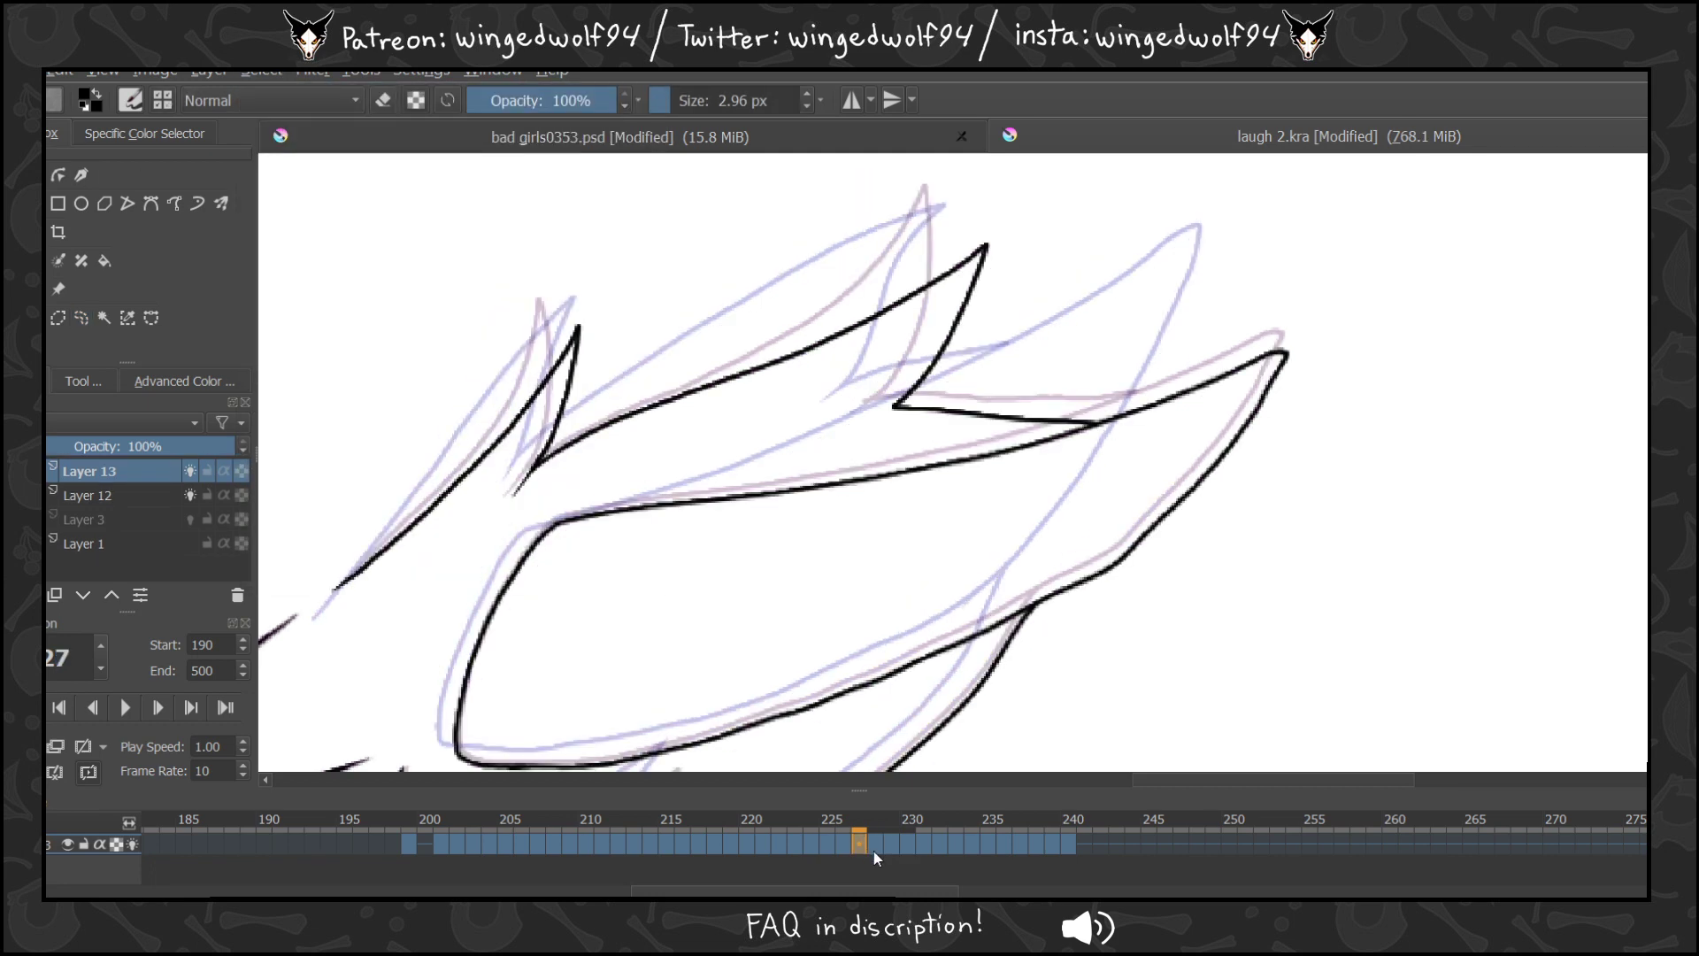
left_click(843, 843)
left_click(825, 848)
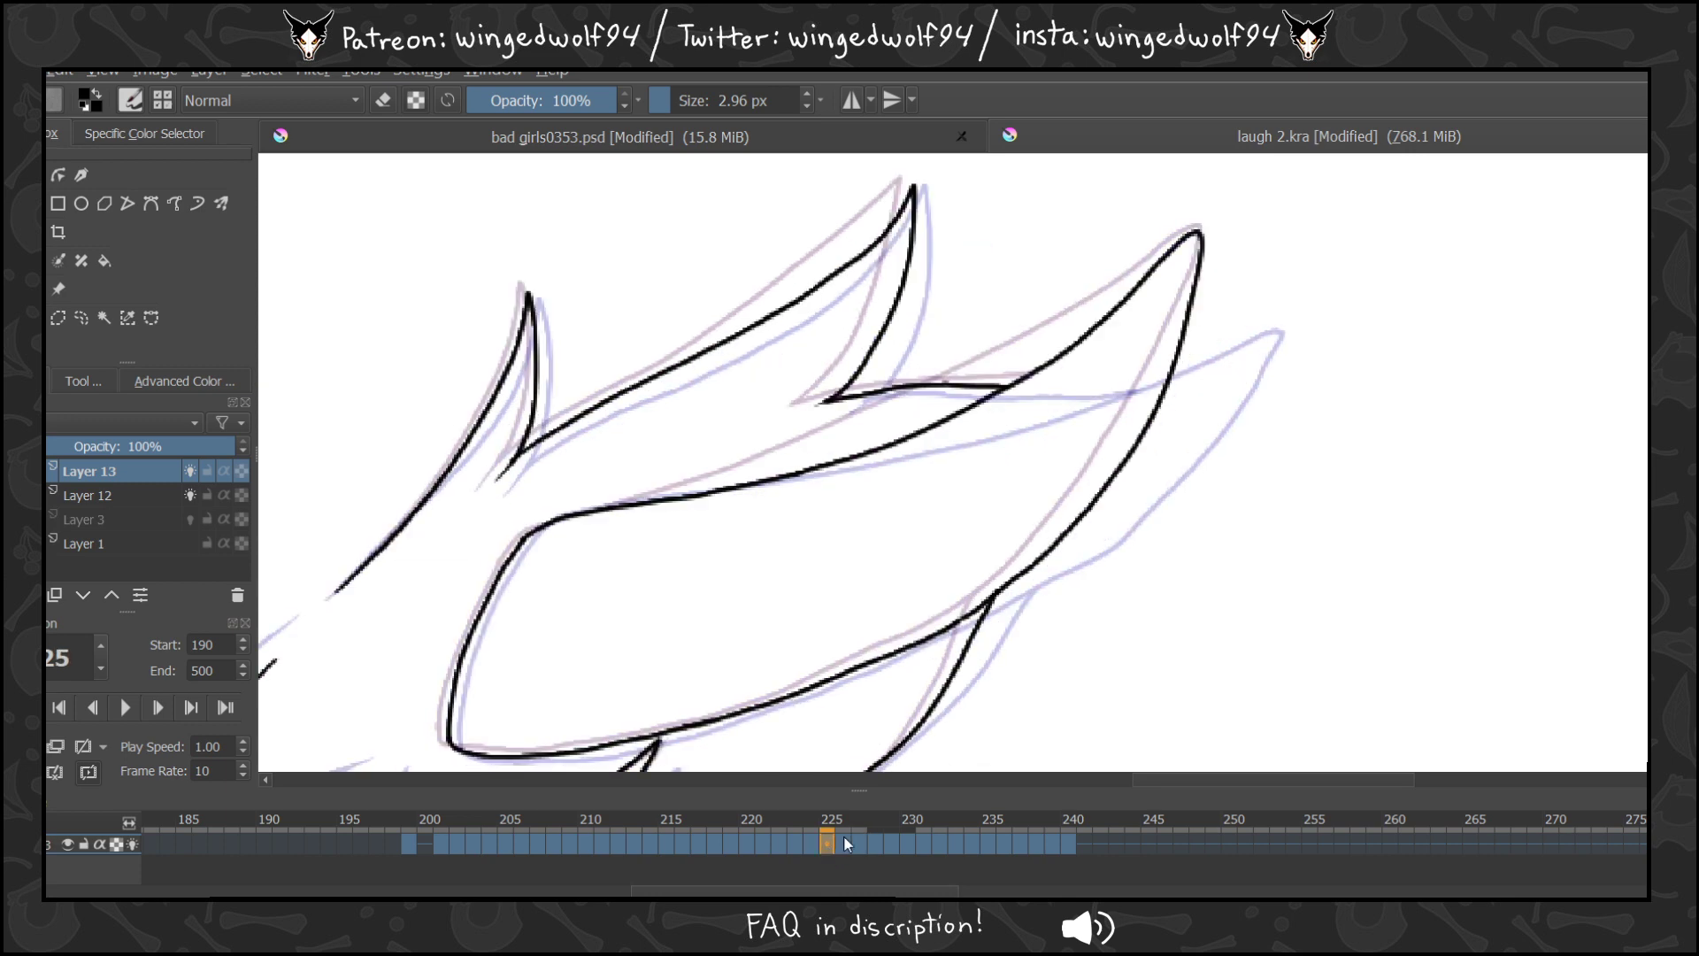
key("Left")
left_click(81, 318)
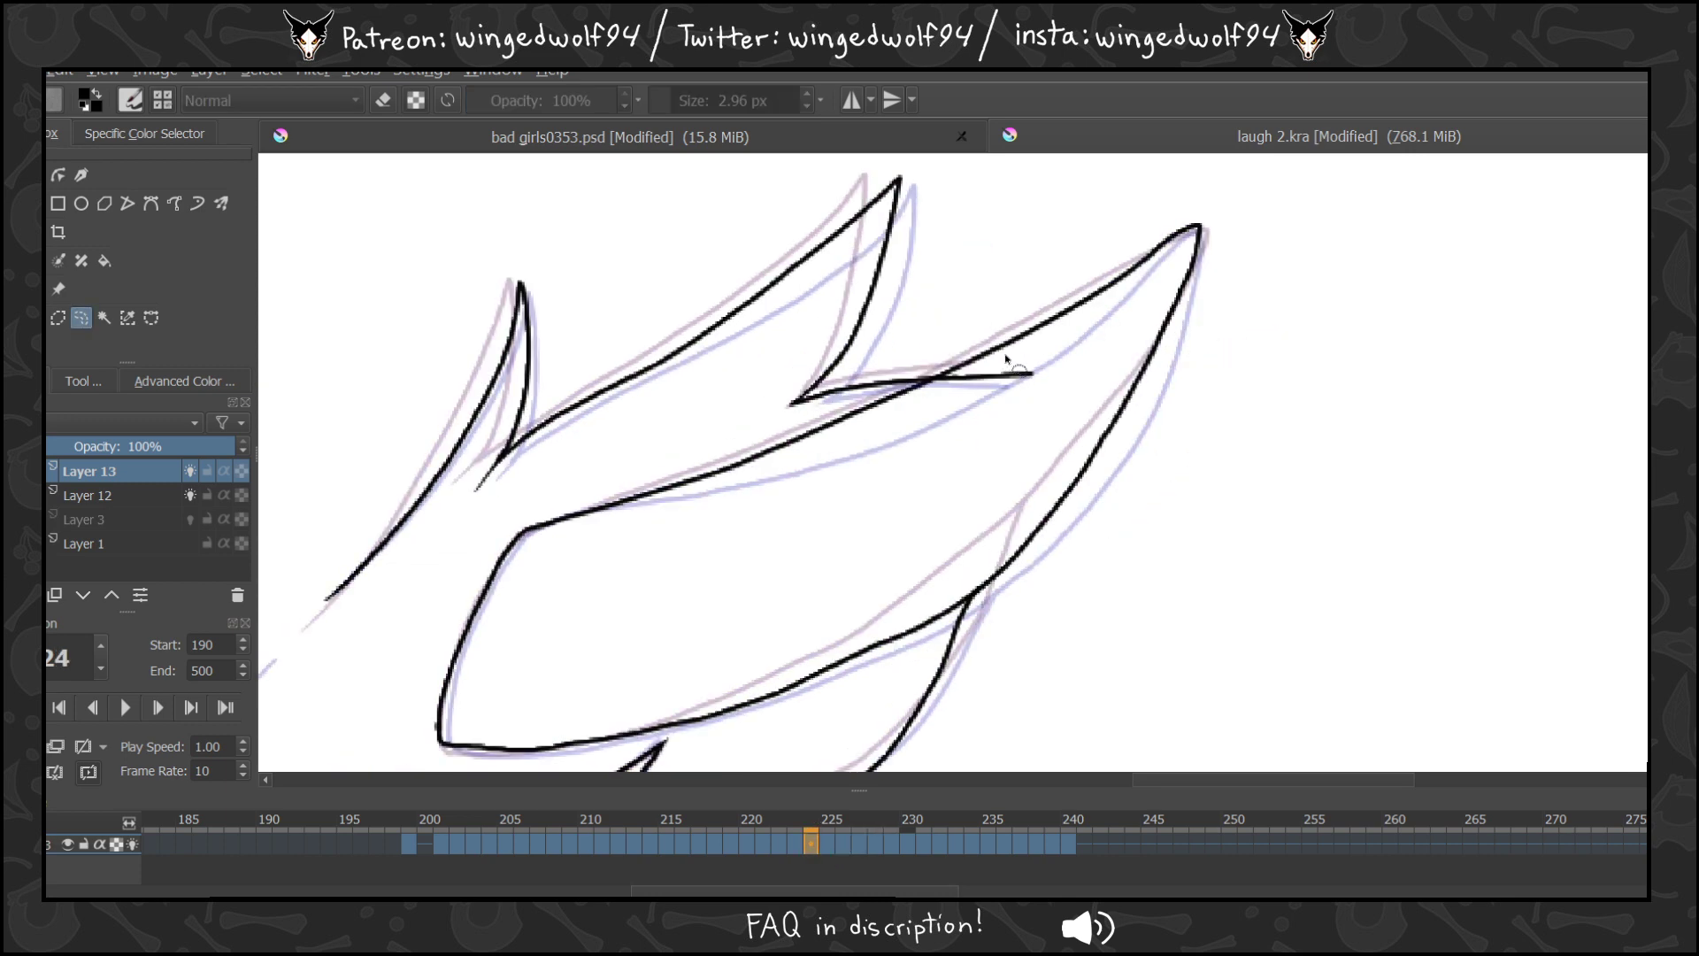
mouse_move(947, 376)
left_mouse_down()
mouse_move(1062, 389)
mouse_move(1026, 350)
left_mouse_up()
key("Delete")
key("ctrl+shift+a")
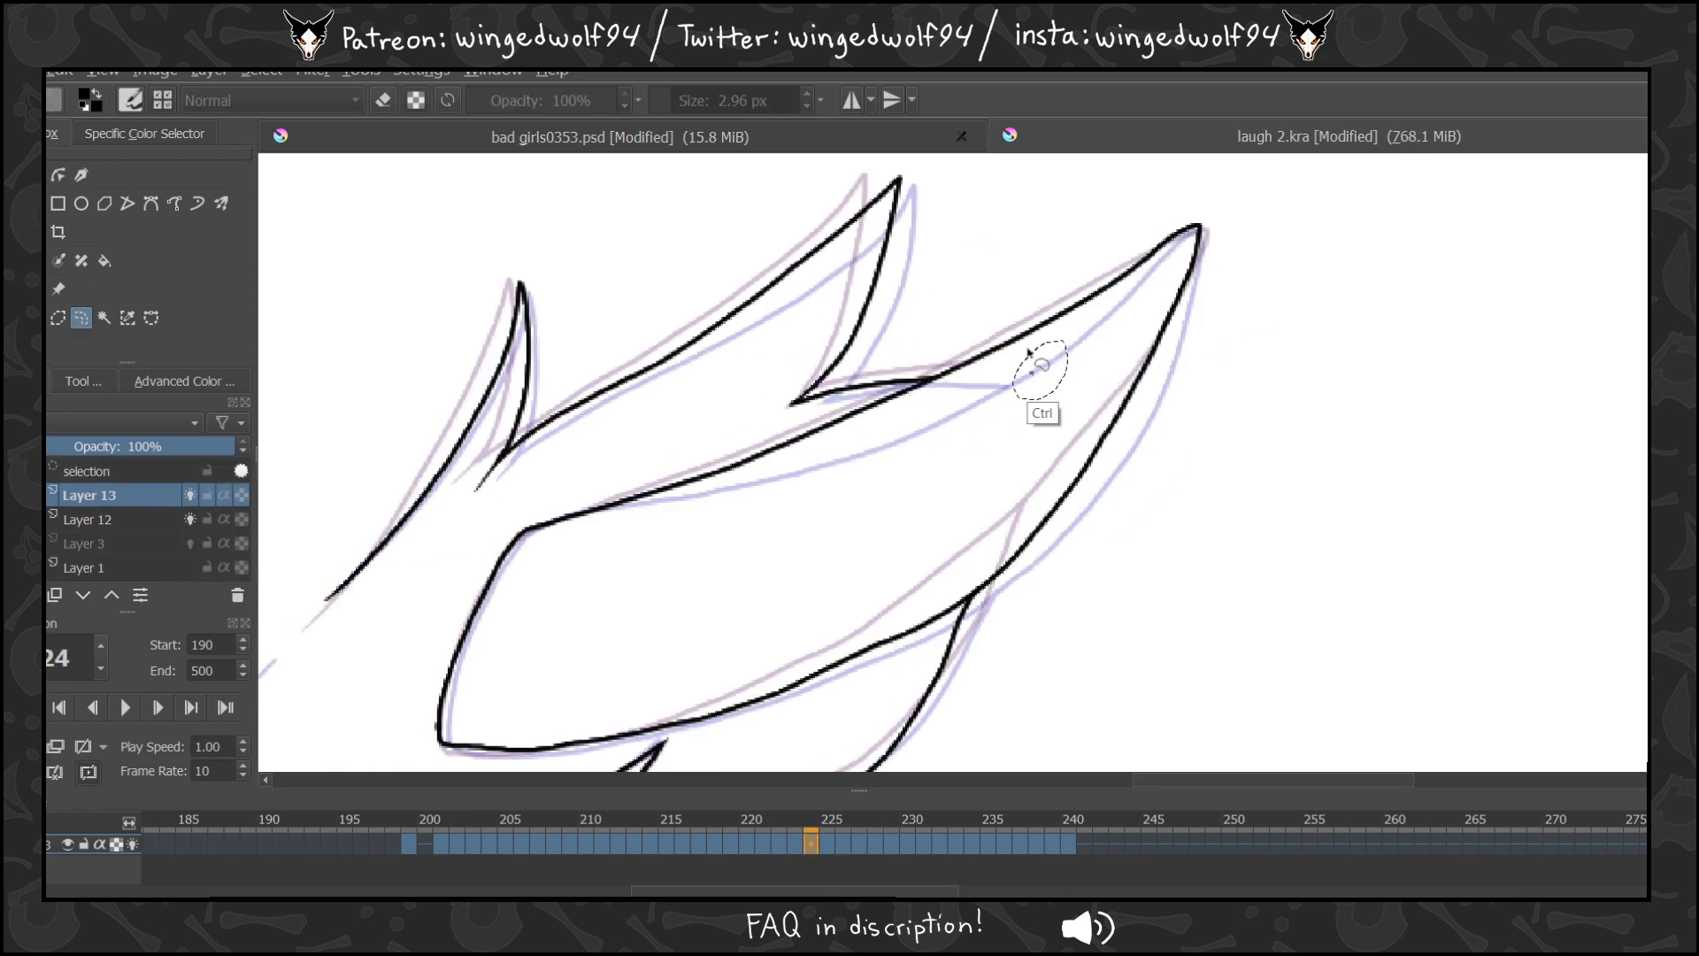
key("Delete")
Delete the parts of the tuft line overlapping the ear on frames 223 and 222.
left_click(799, 848)
key("ctrl+shift+a")
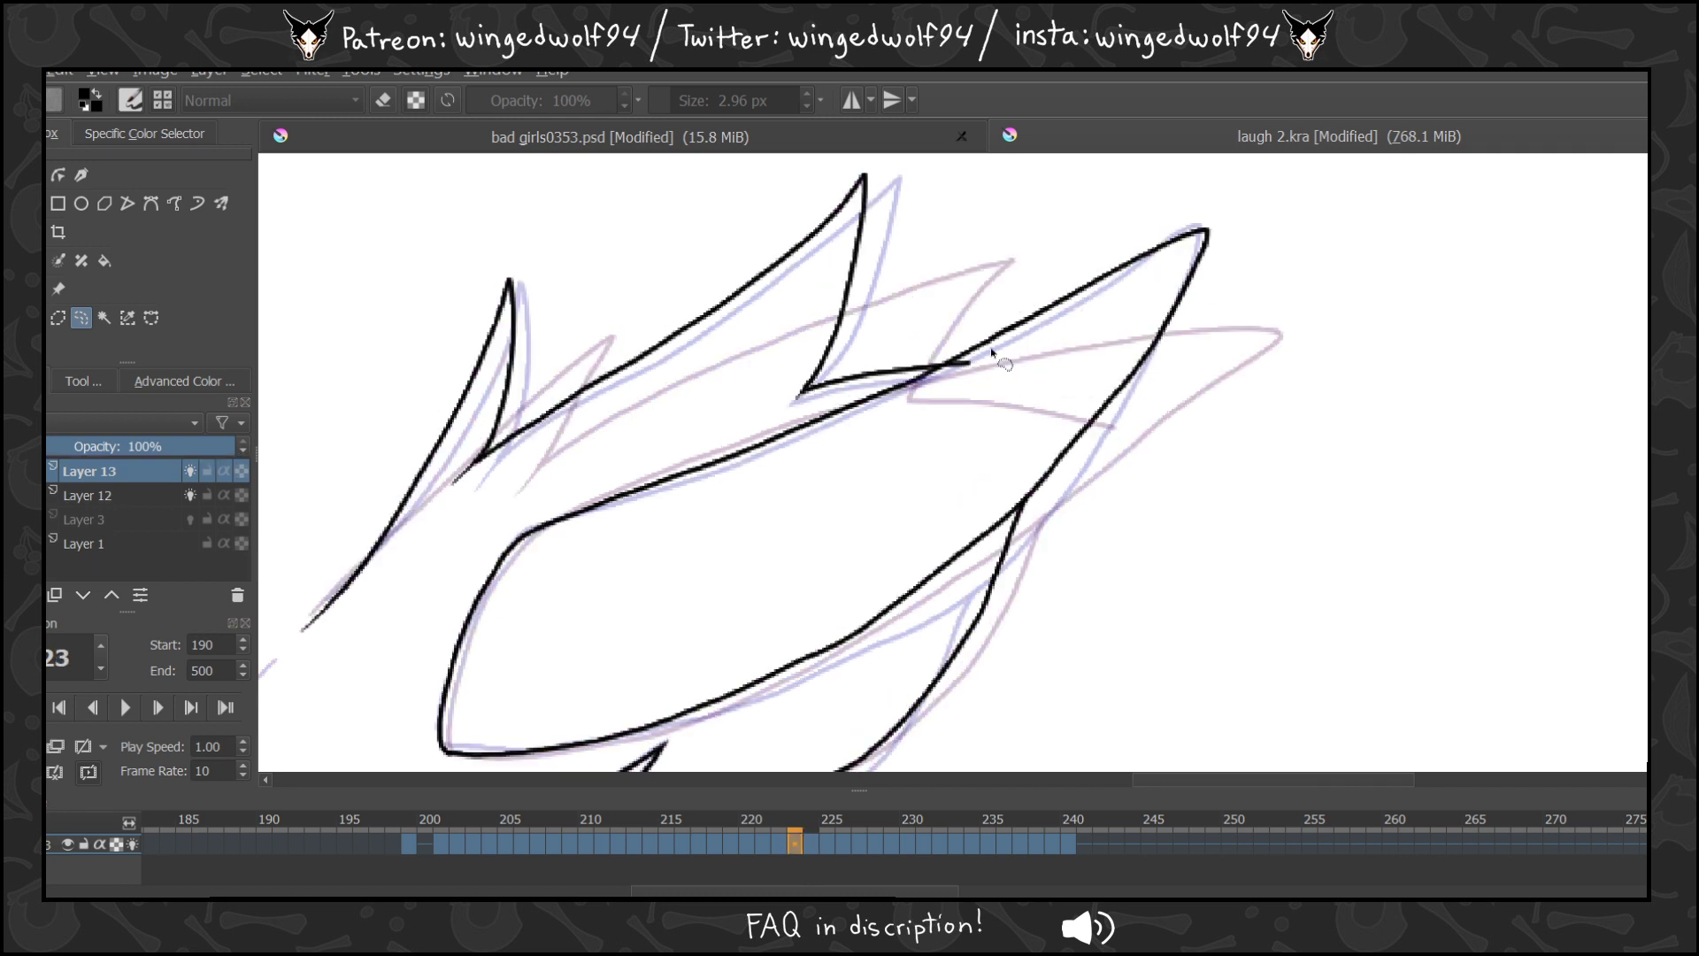
left_click(778, 843)
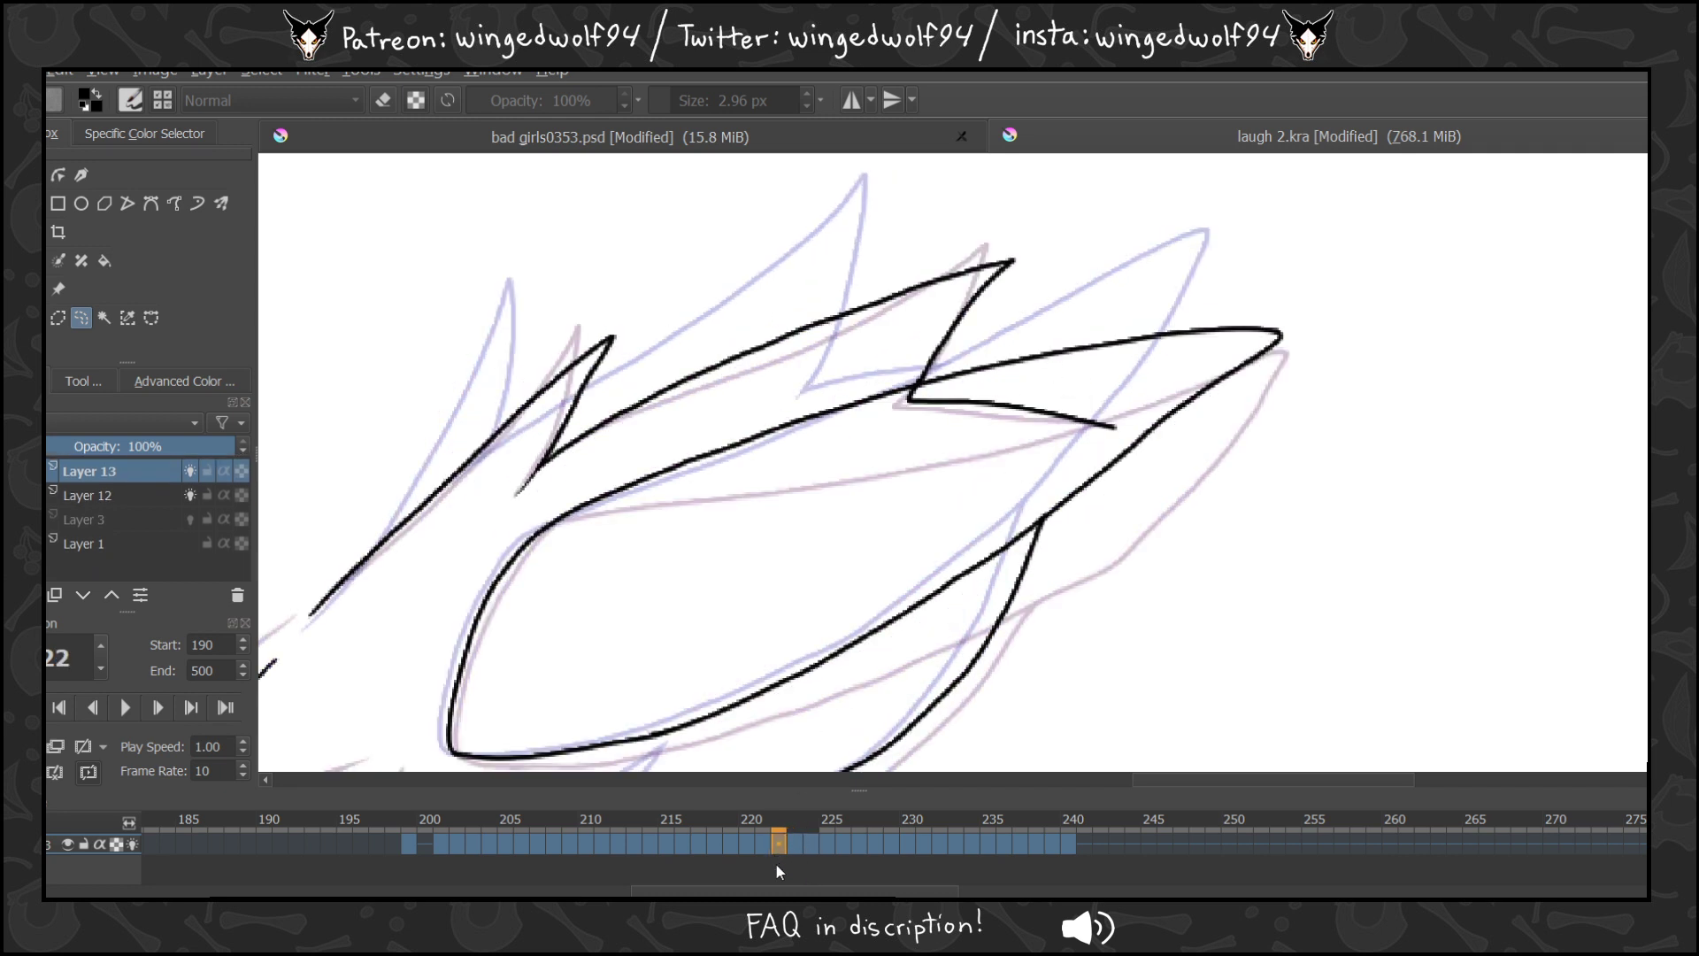
mouse_move(922, 387)
left_mouse_down()
mouse_move(1164, 368)
mouse_move(925, 382)
left_mouse_up()
key("Delete")
left_click(761, 844)
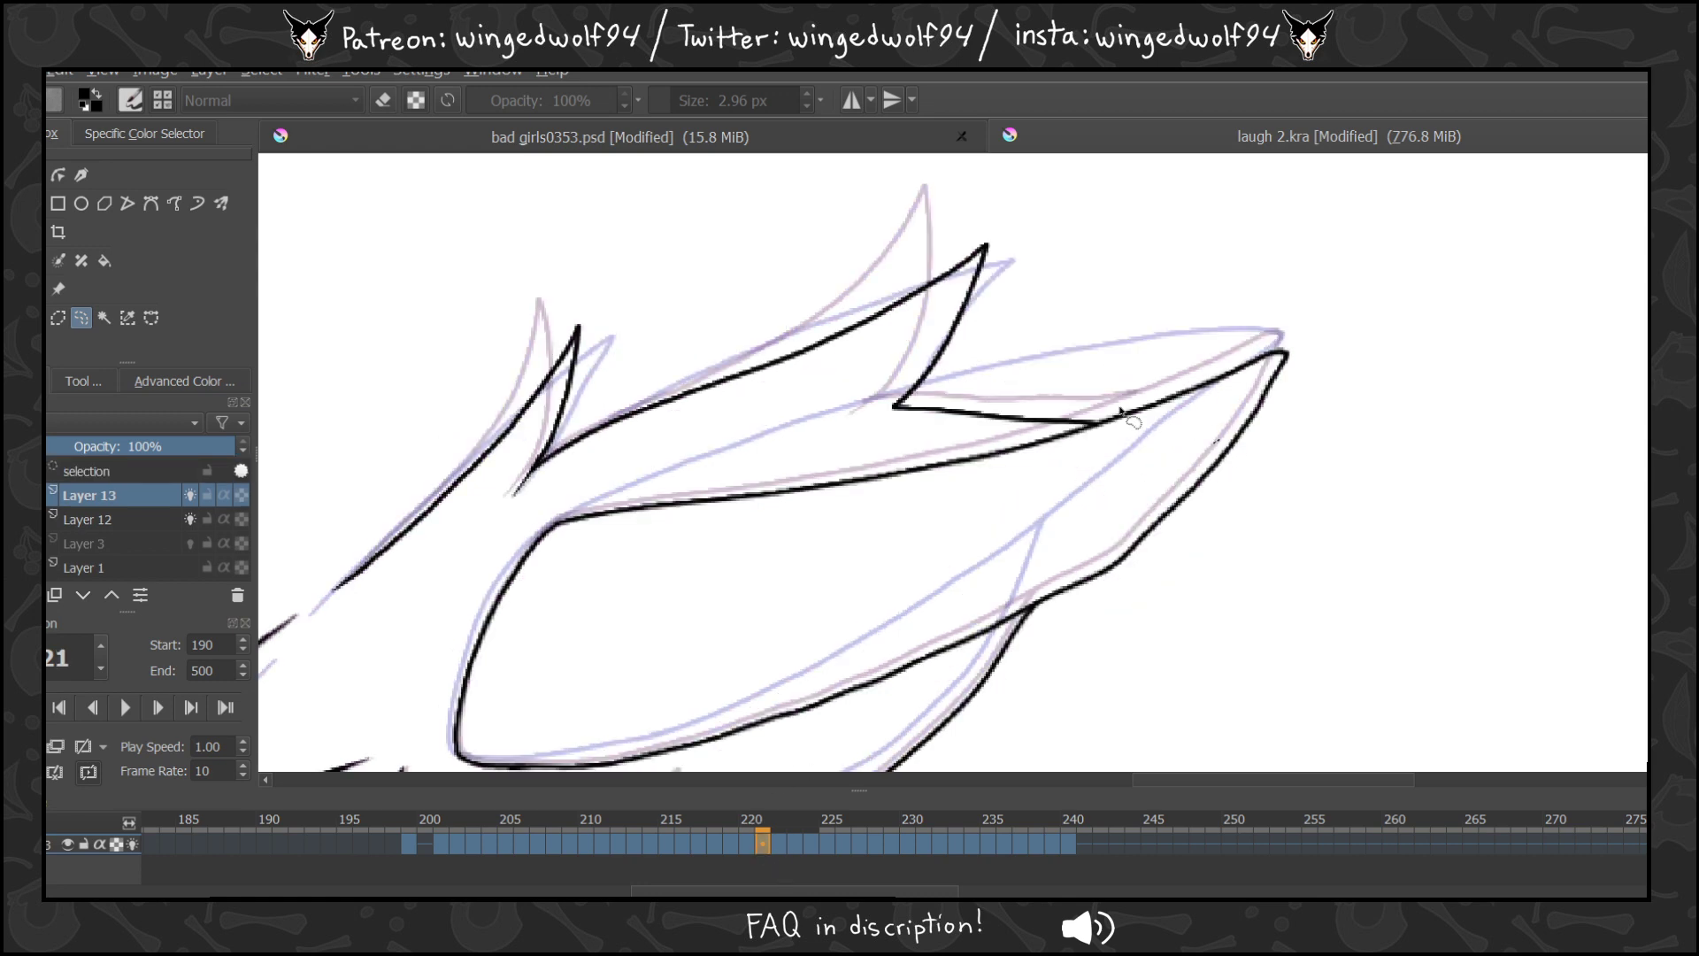
Check frames 220 to 216, and delete the tuft line end inside the ear on frame 215.
left_click(742, 848)
left_click(731, 846)
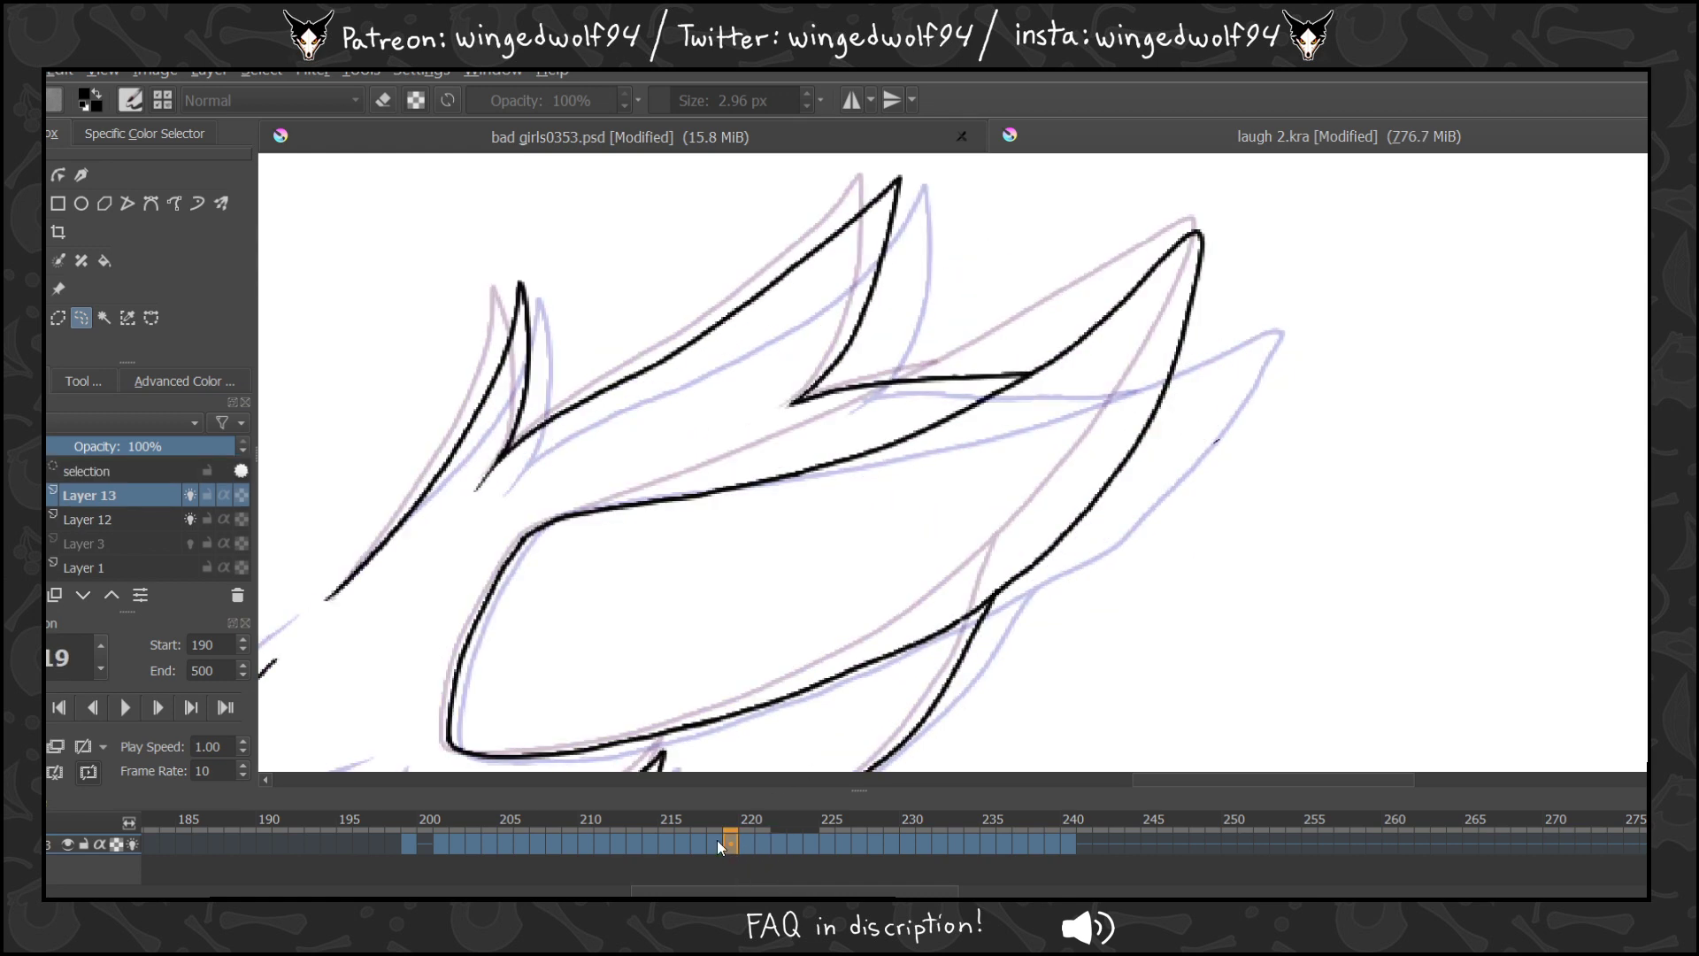
left_click(717, 845)
left_click(698, 843)
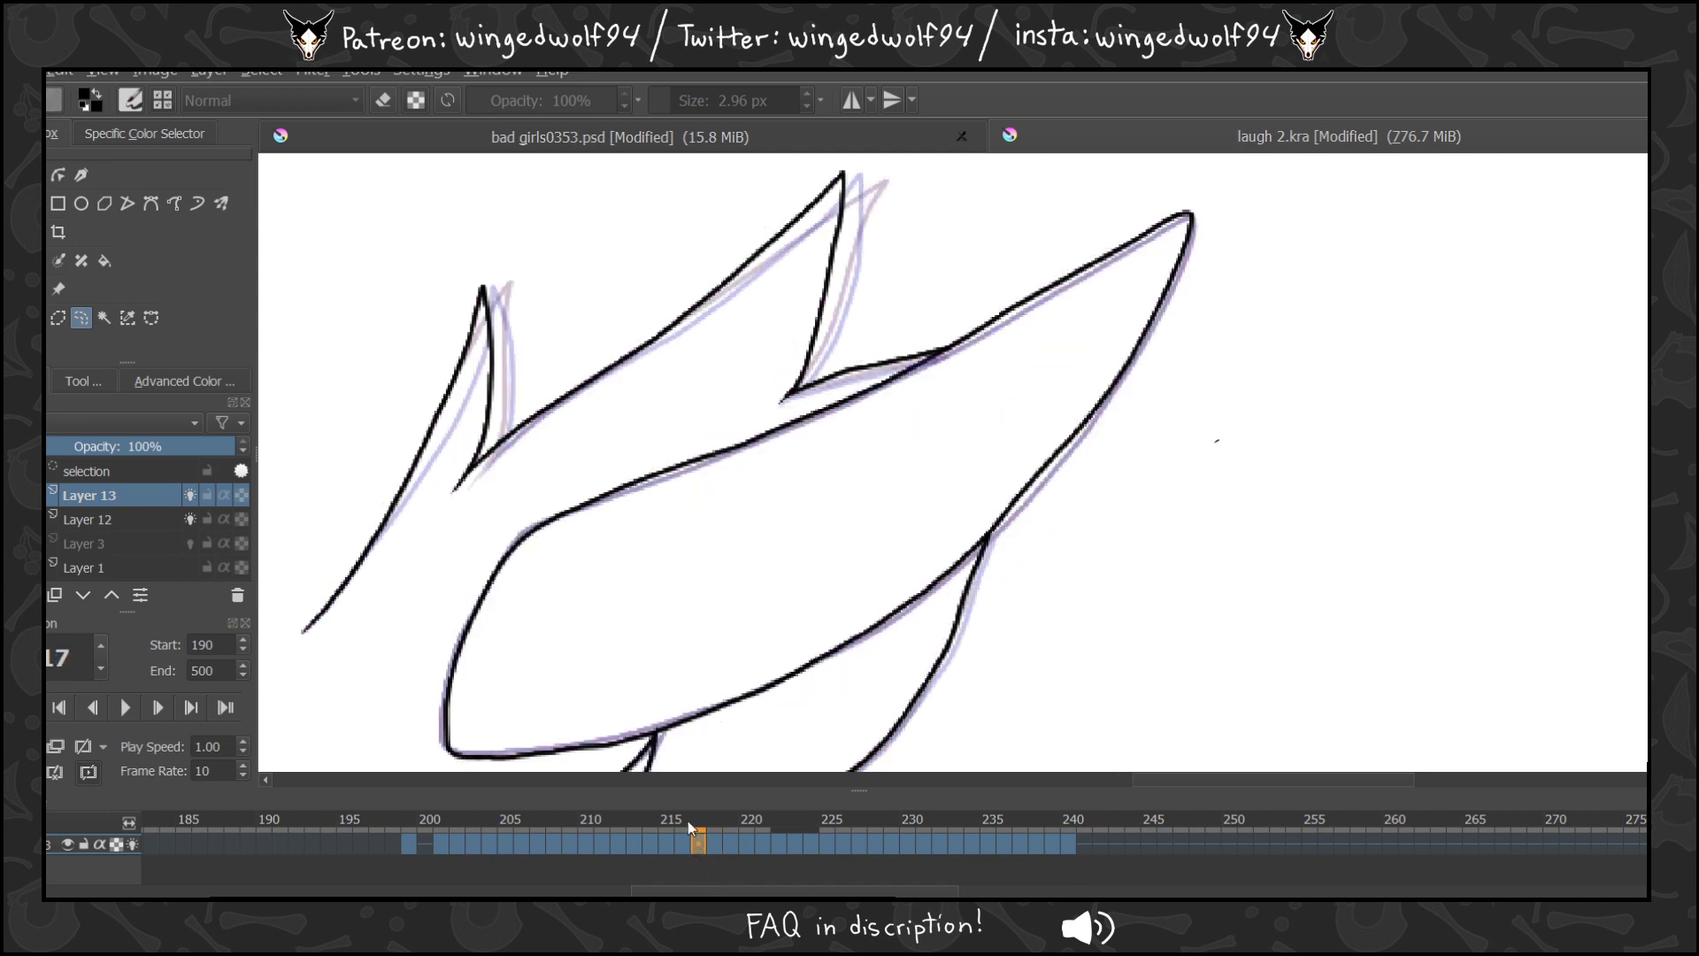
left_click(682, 843)
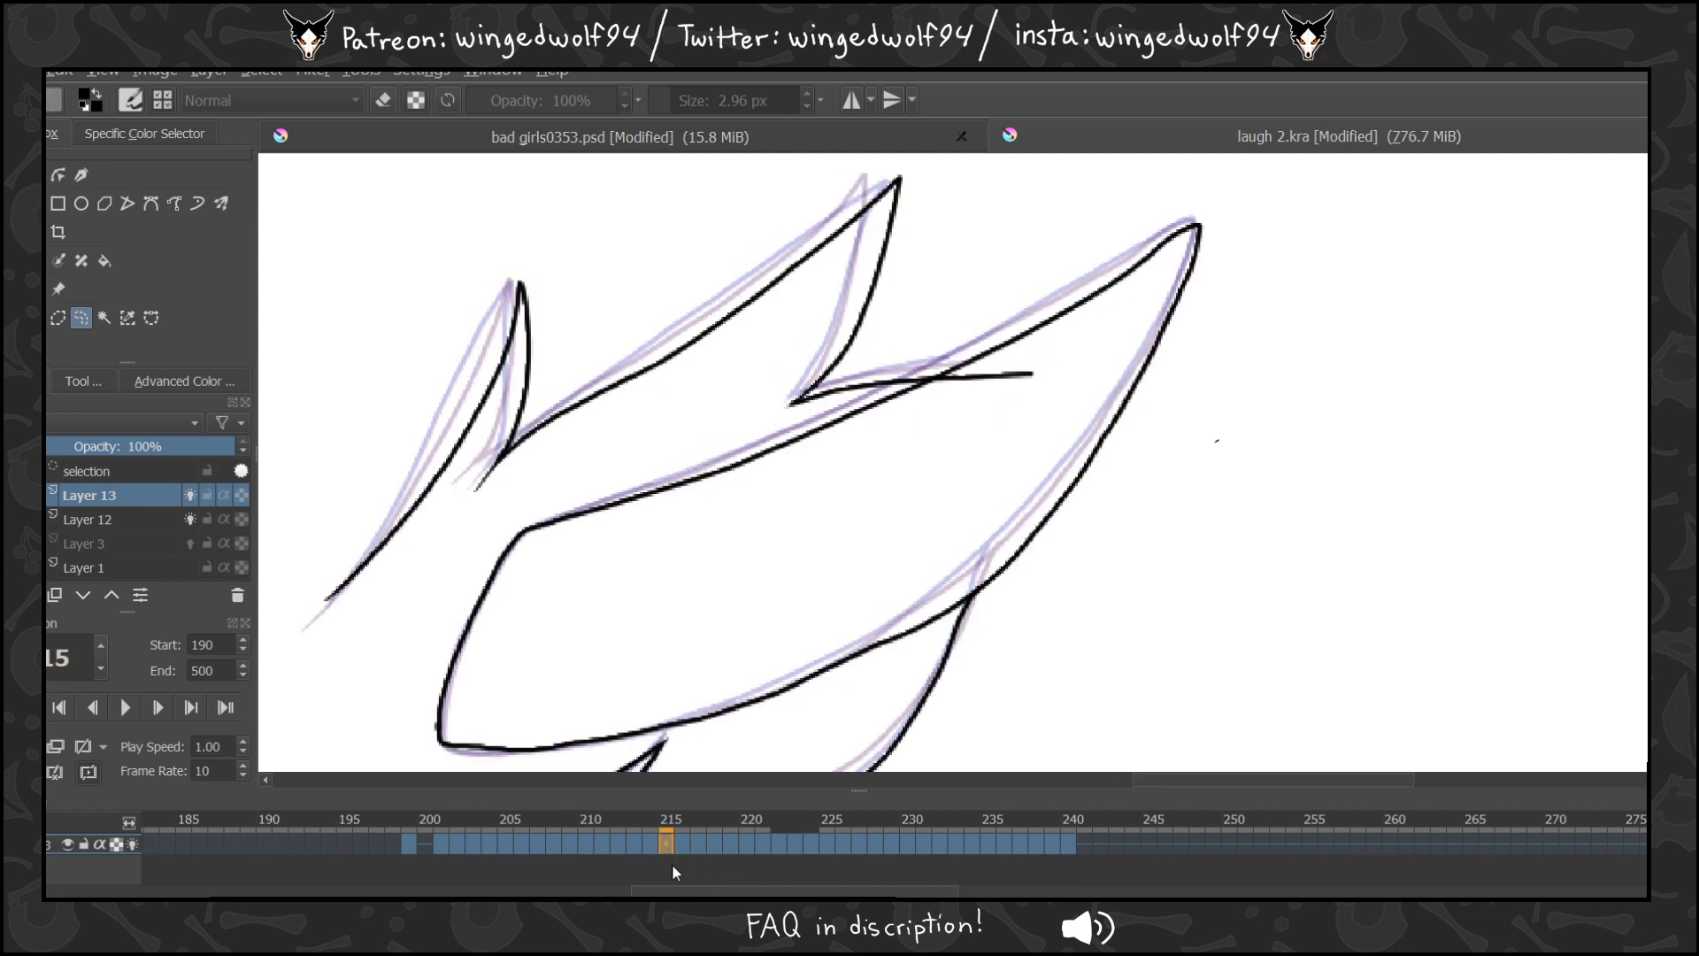
mouse_move(939, 380)
left_mouse_down()
mouse_move(1091, 347)
mouse_move(932, 362)
mouse_move(1031, 361)
left_mouse_up()
key("Delete")
left_click(911, 563)
Delete the tuft line ends crossing into the ear on frames 214 and 212.
left_click(650, 841)
key("Delete")
left_click(629, 845)
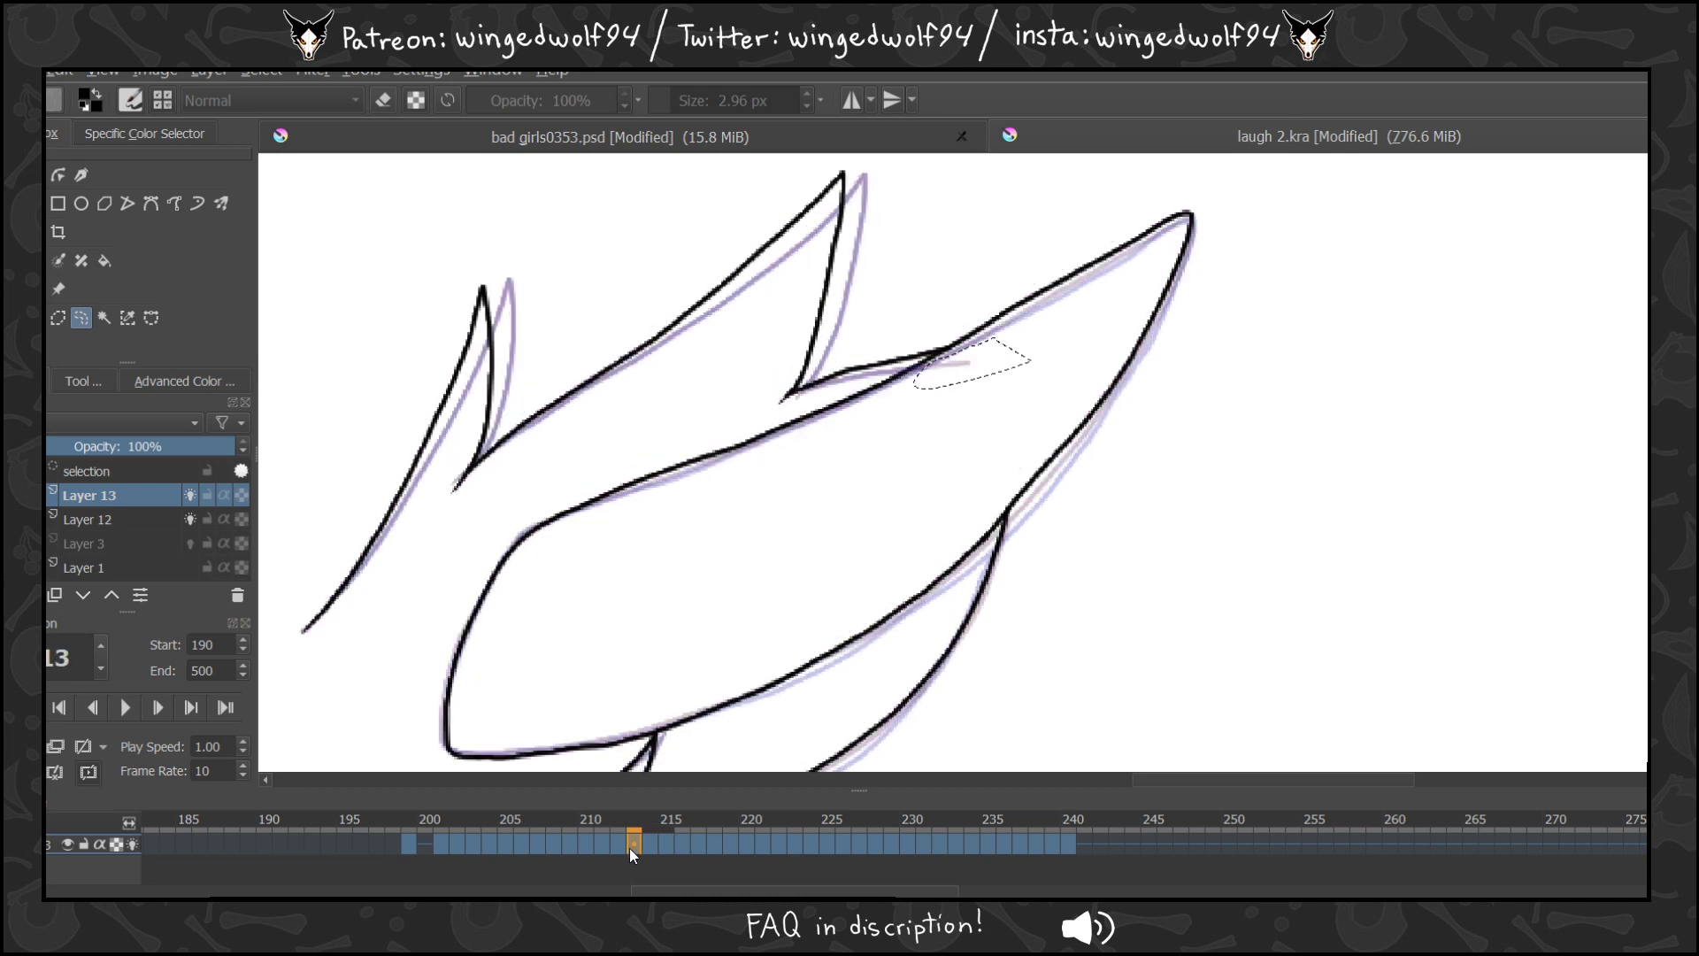
left_click(619, 848)
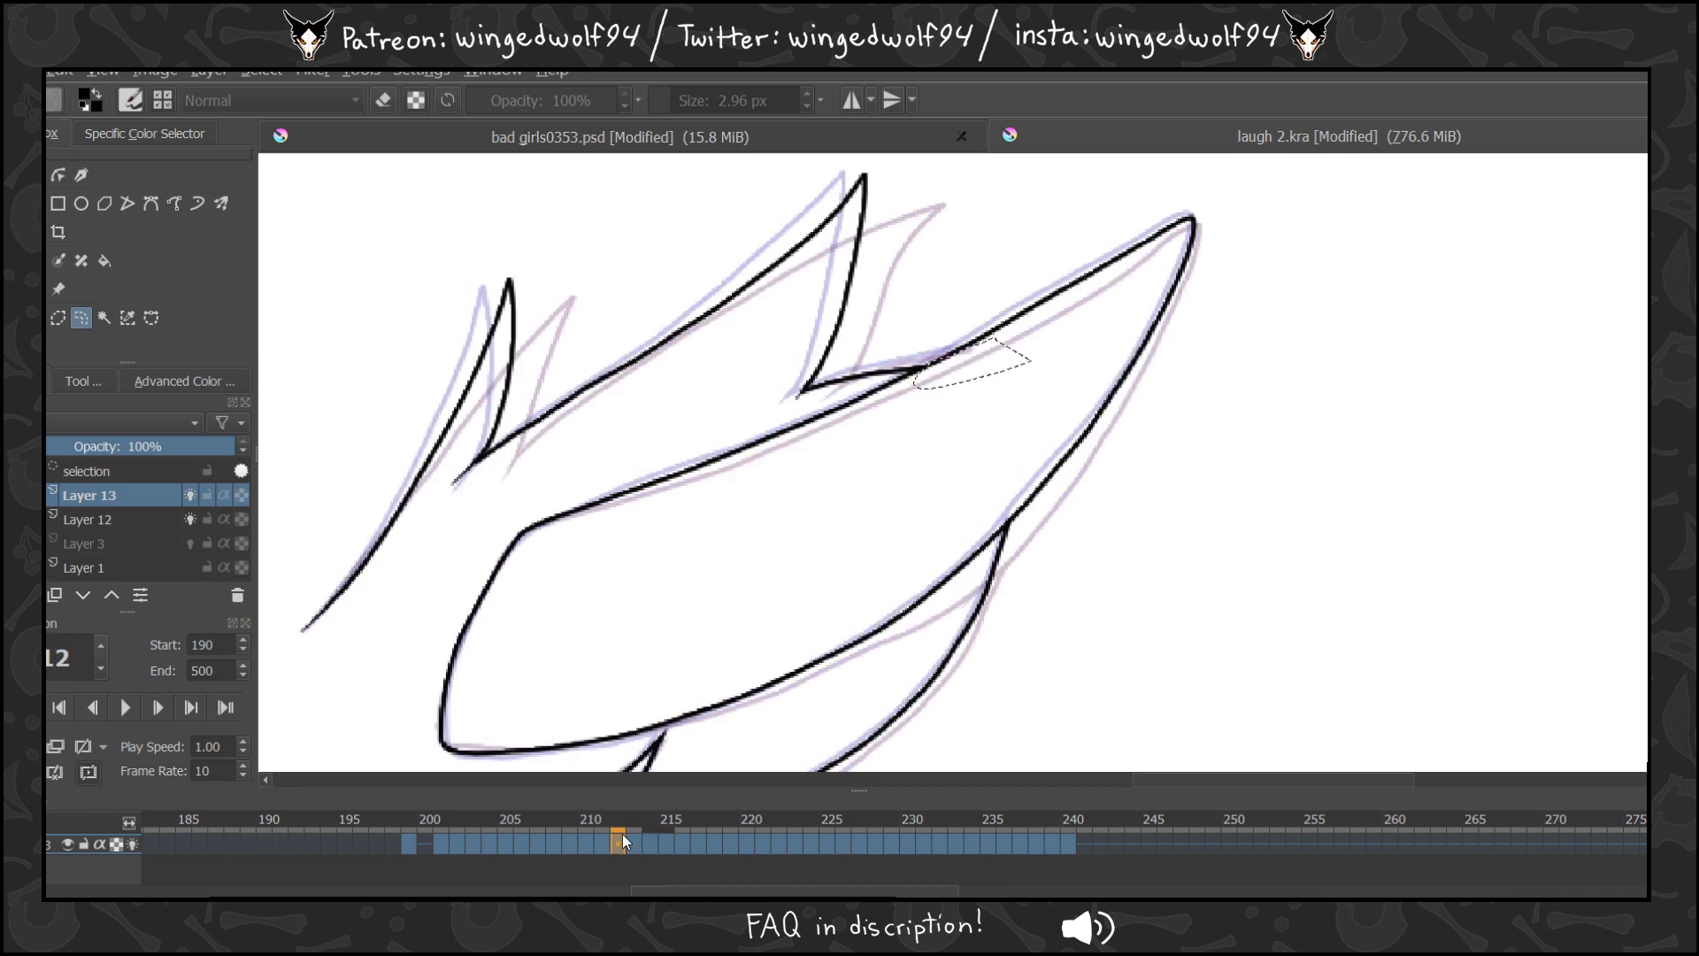
Deselect on frame 211 and extend the tuft's lower line with the brush to close its gap to the ear.
left_click(604, 847)
left_click(1011, 579)
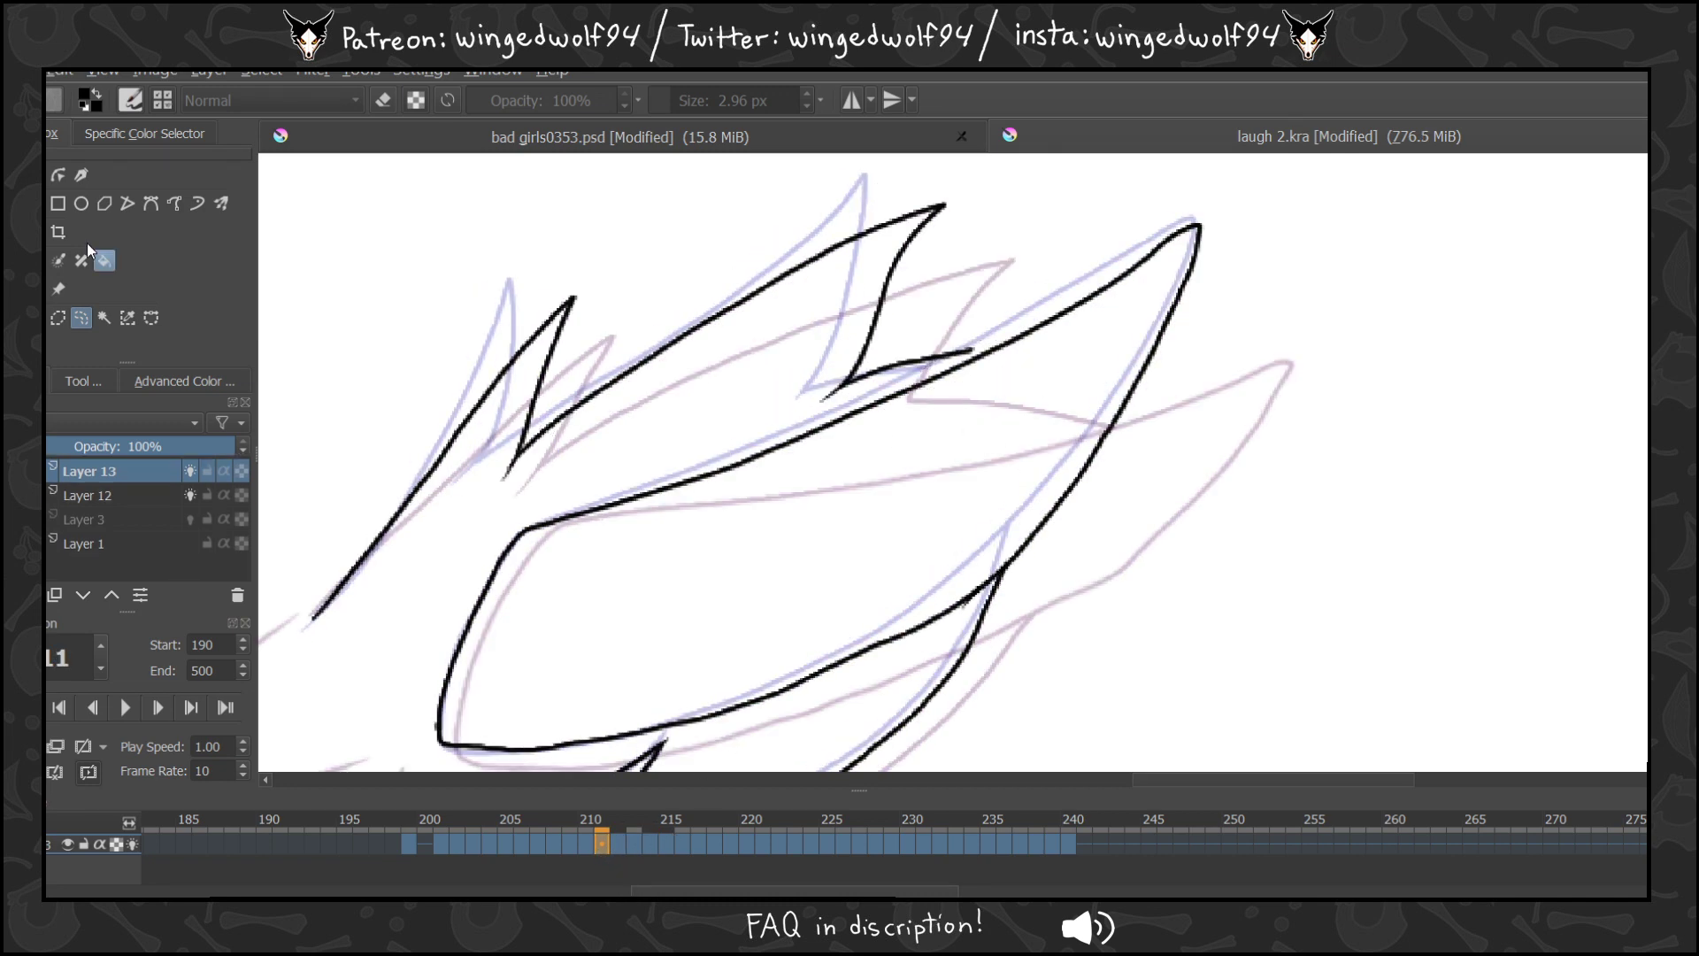
key("b")
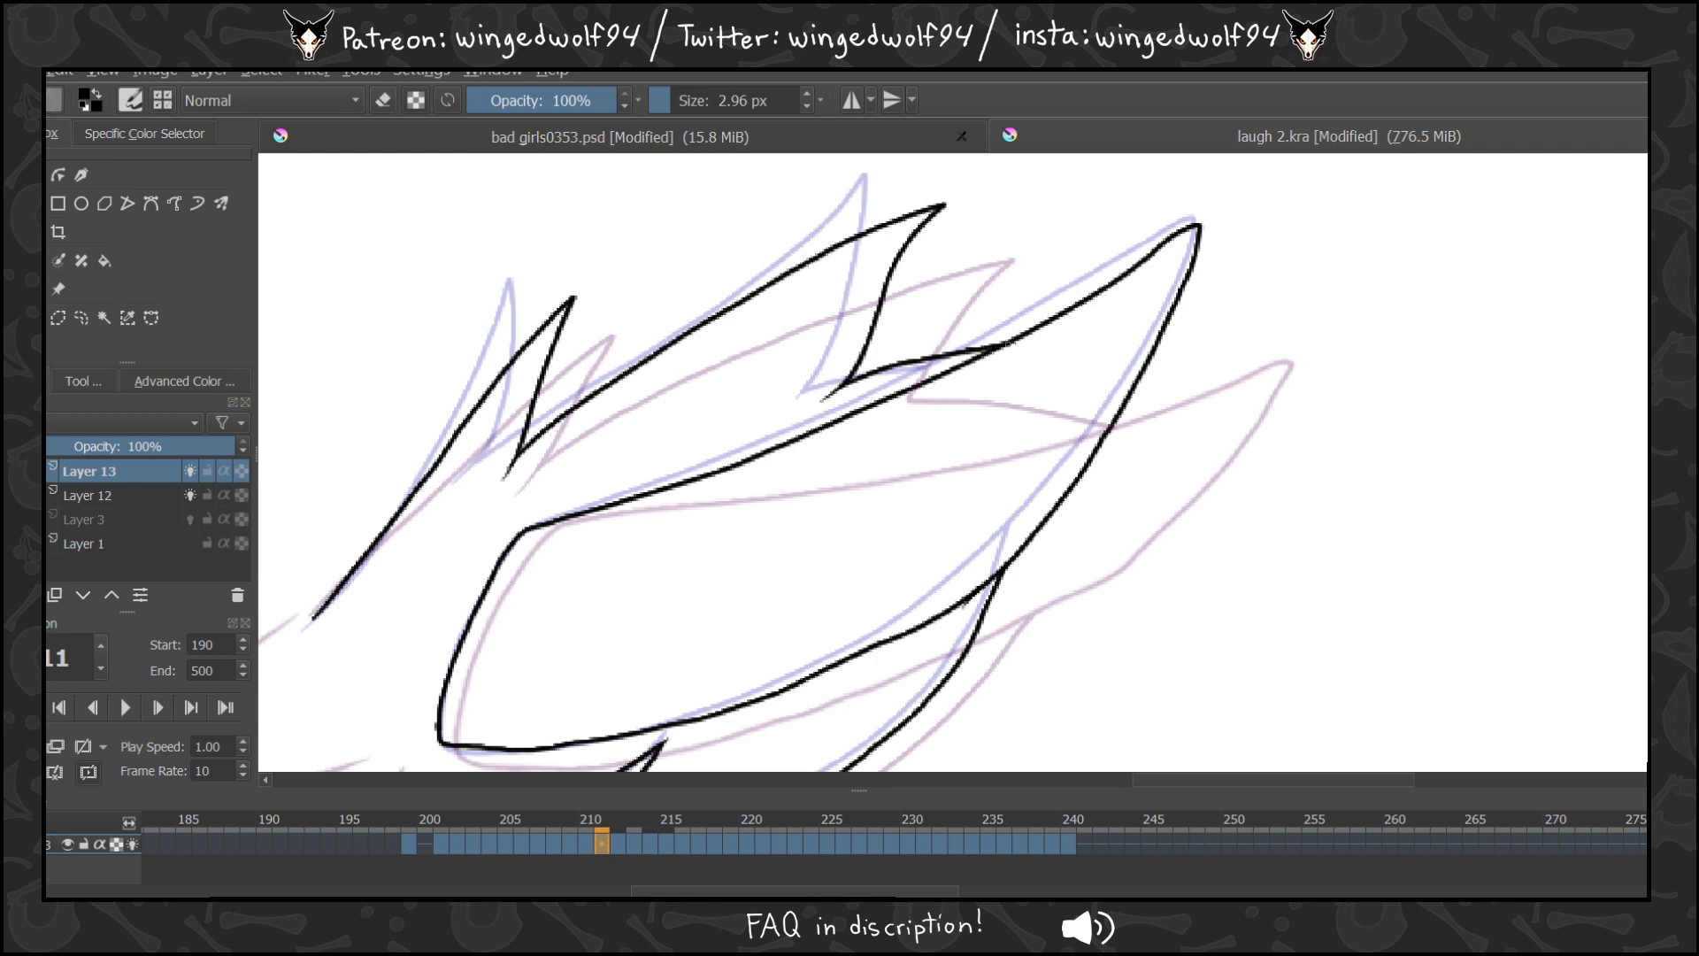
Step back from frame 210 to 198 to check the remaining hair lines against the ear.
left_click(585, 845)
left_click(570, 847)
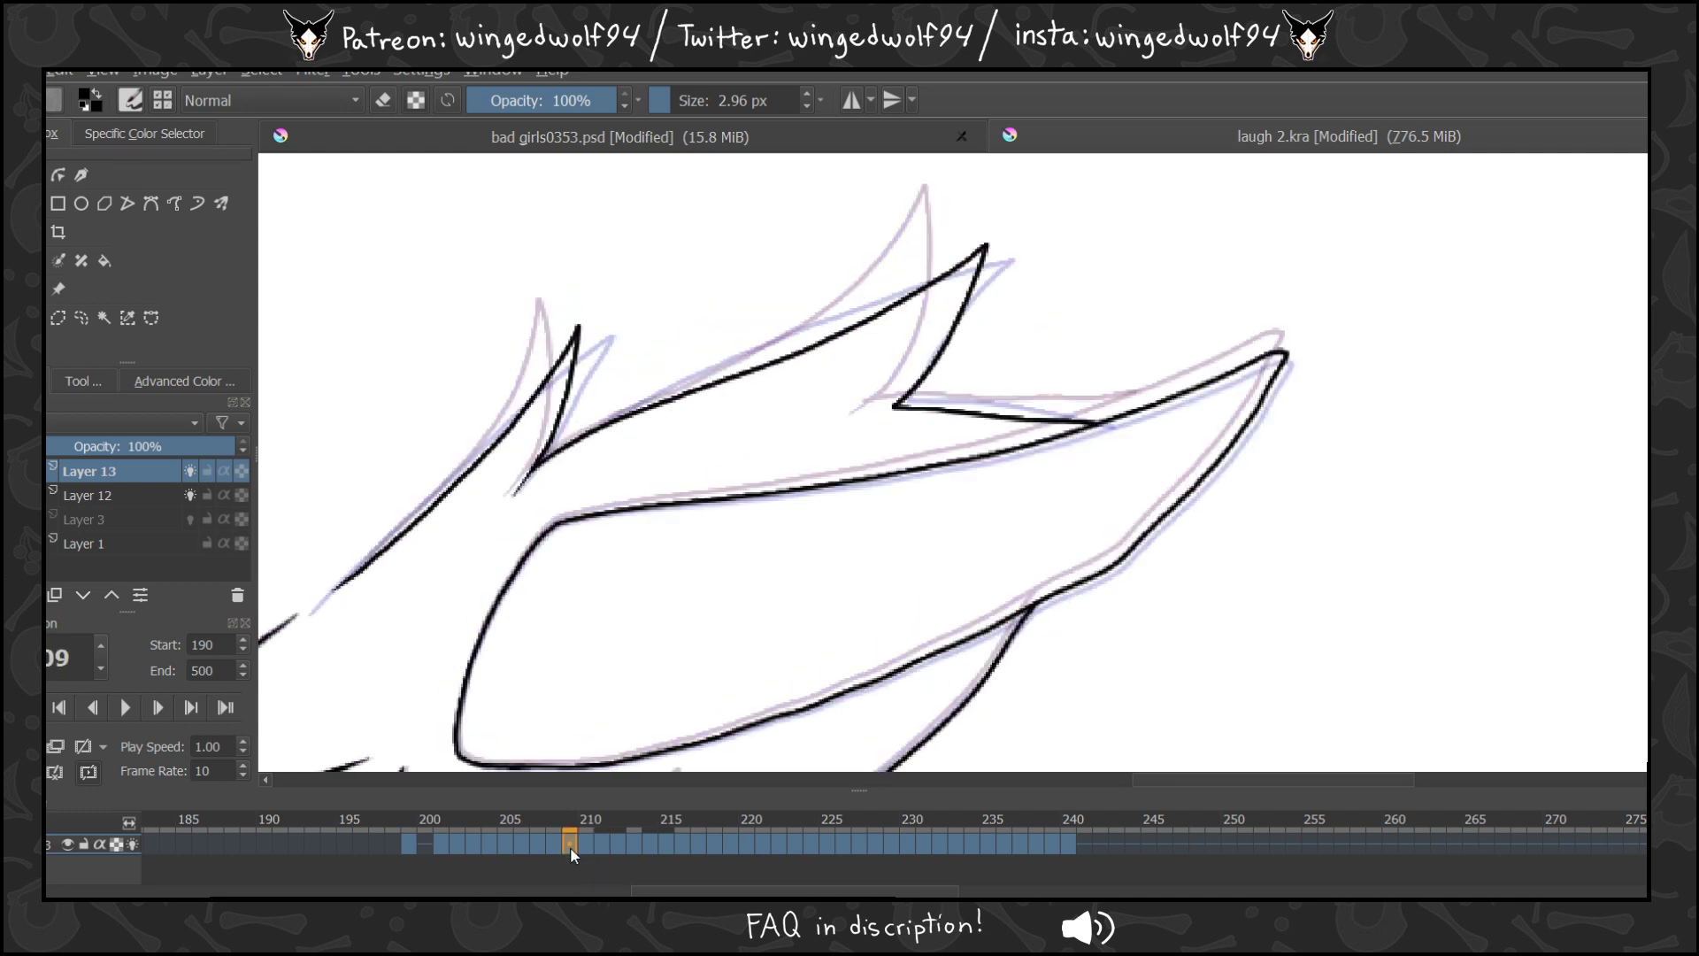
key("Left")
key("Left")
key("Left")
key("Left")
key("Left")
key("Left")
key("Left")
key("Left")
key("Left")
key("Left")
key("Left")
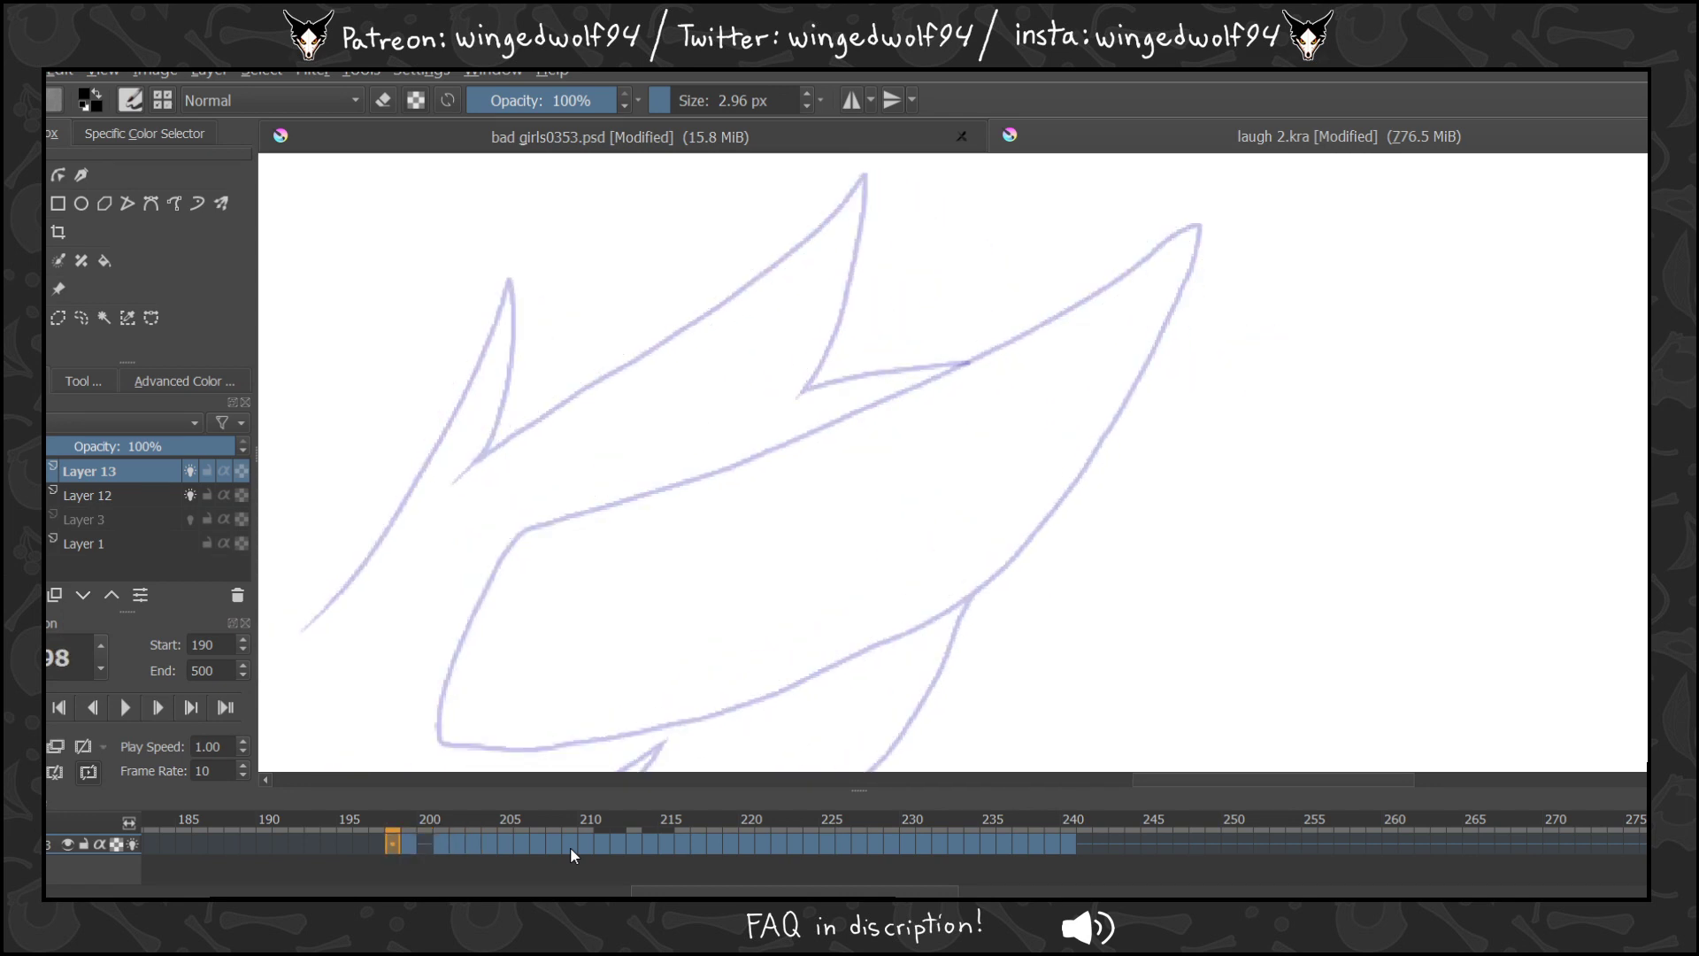
Turn off the onion skins and merge Layer 13 with the hair tufts into Layer 12.
scroll(902, 538, "down", 5)
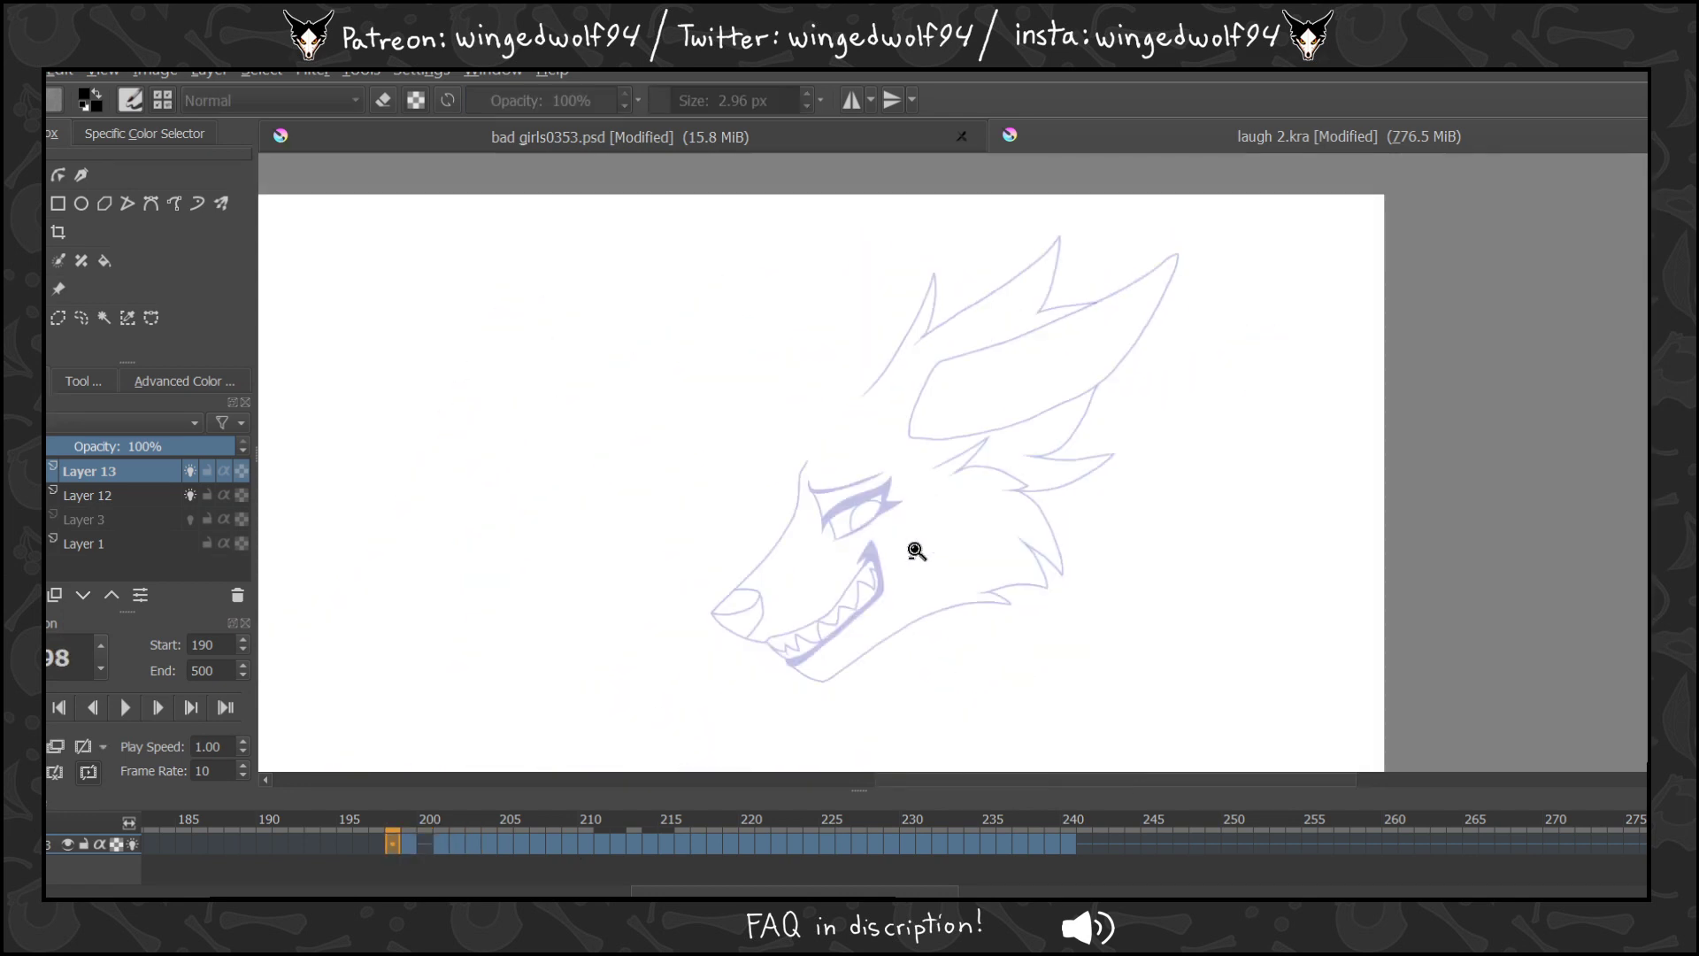
key("o")
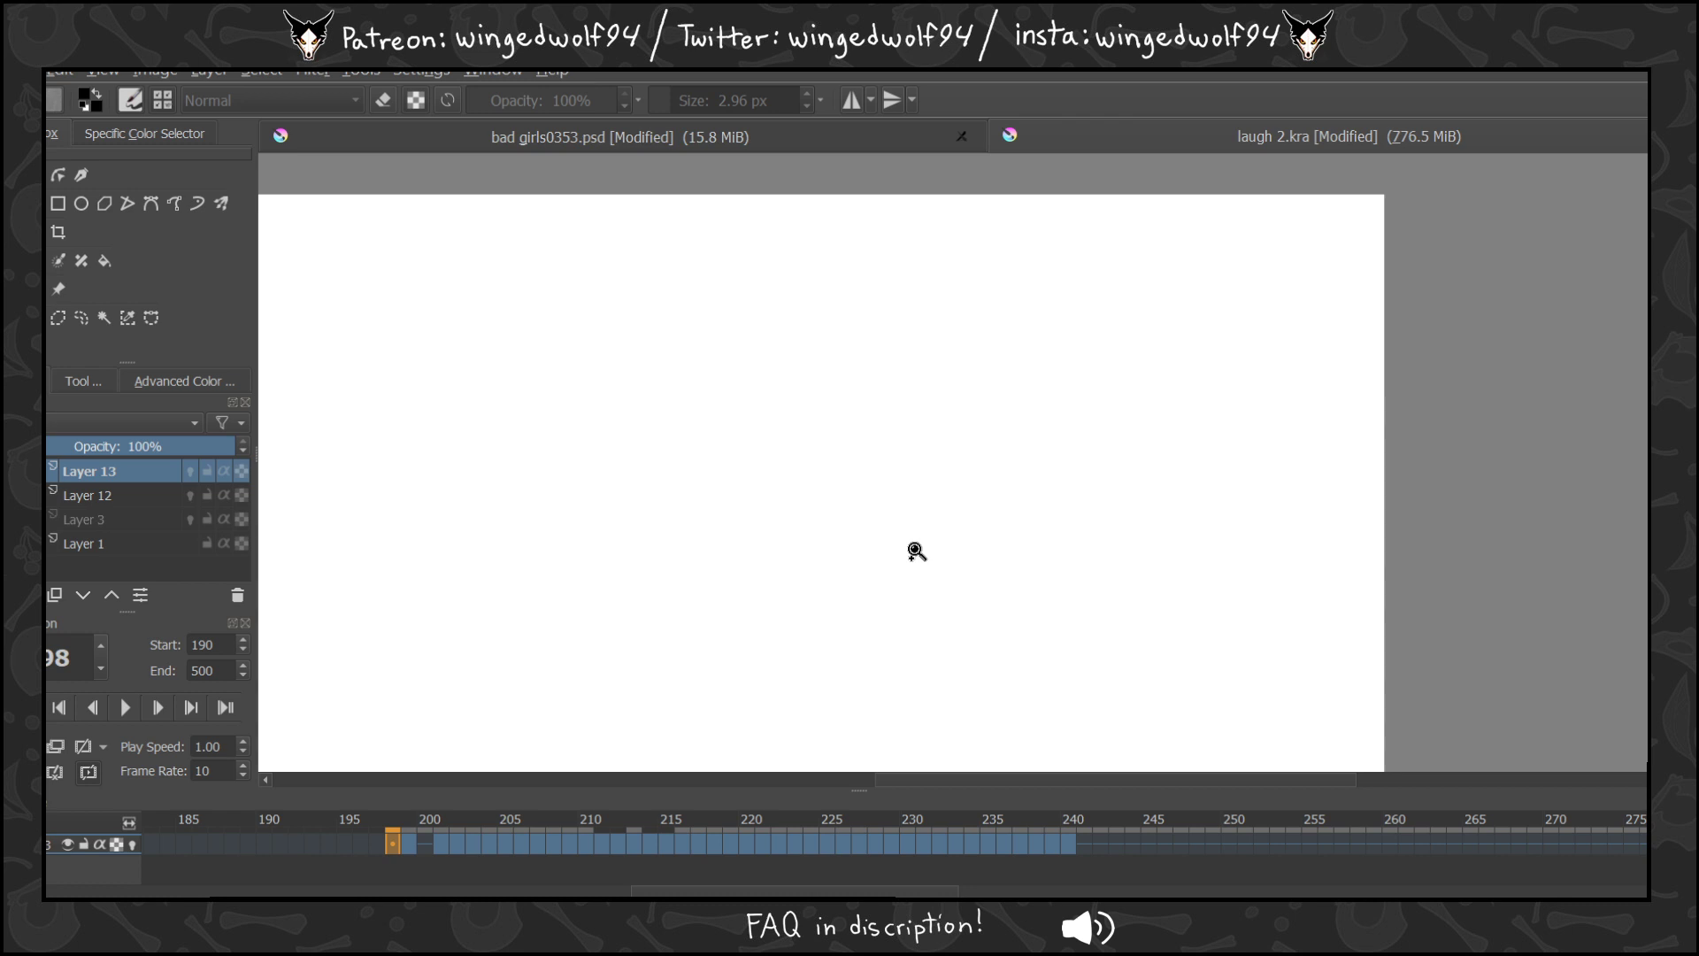
key("shift+Delete")
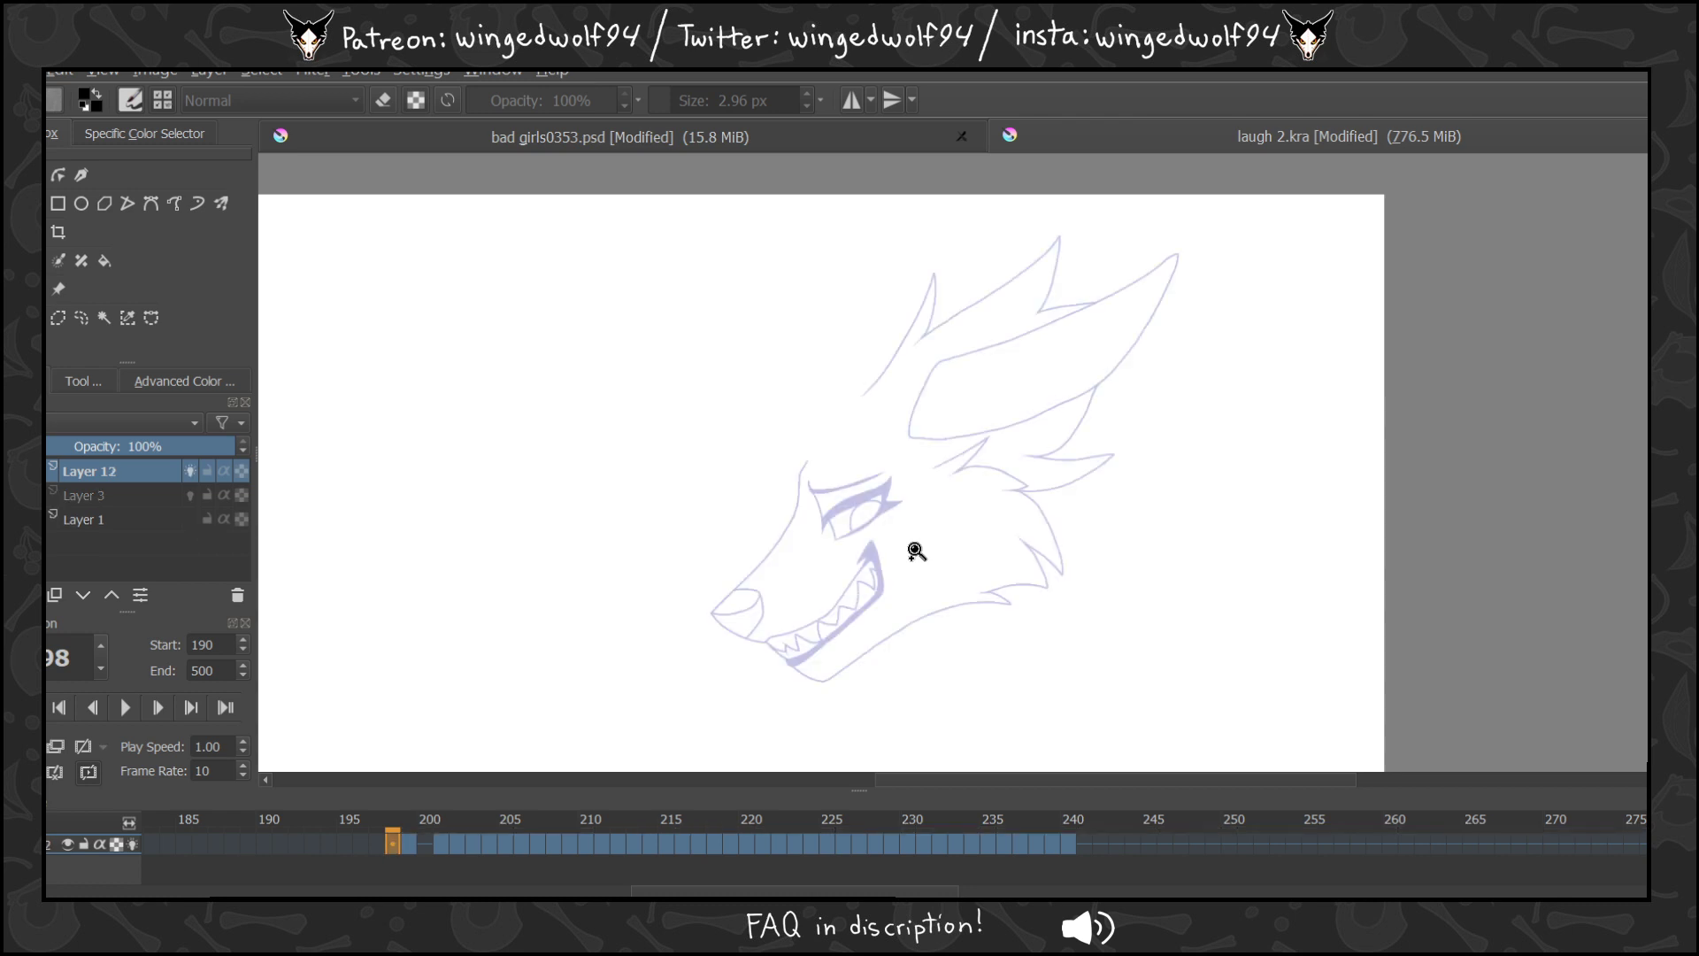
Play back the merged head animation from frame 199.
left_click(409, 842)
left_click(125, 707)
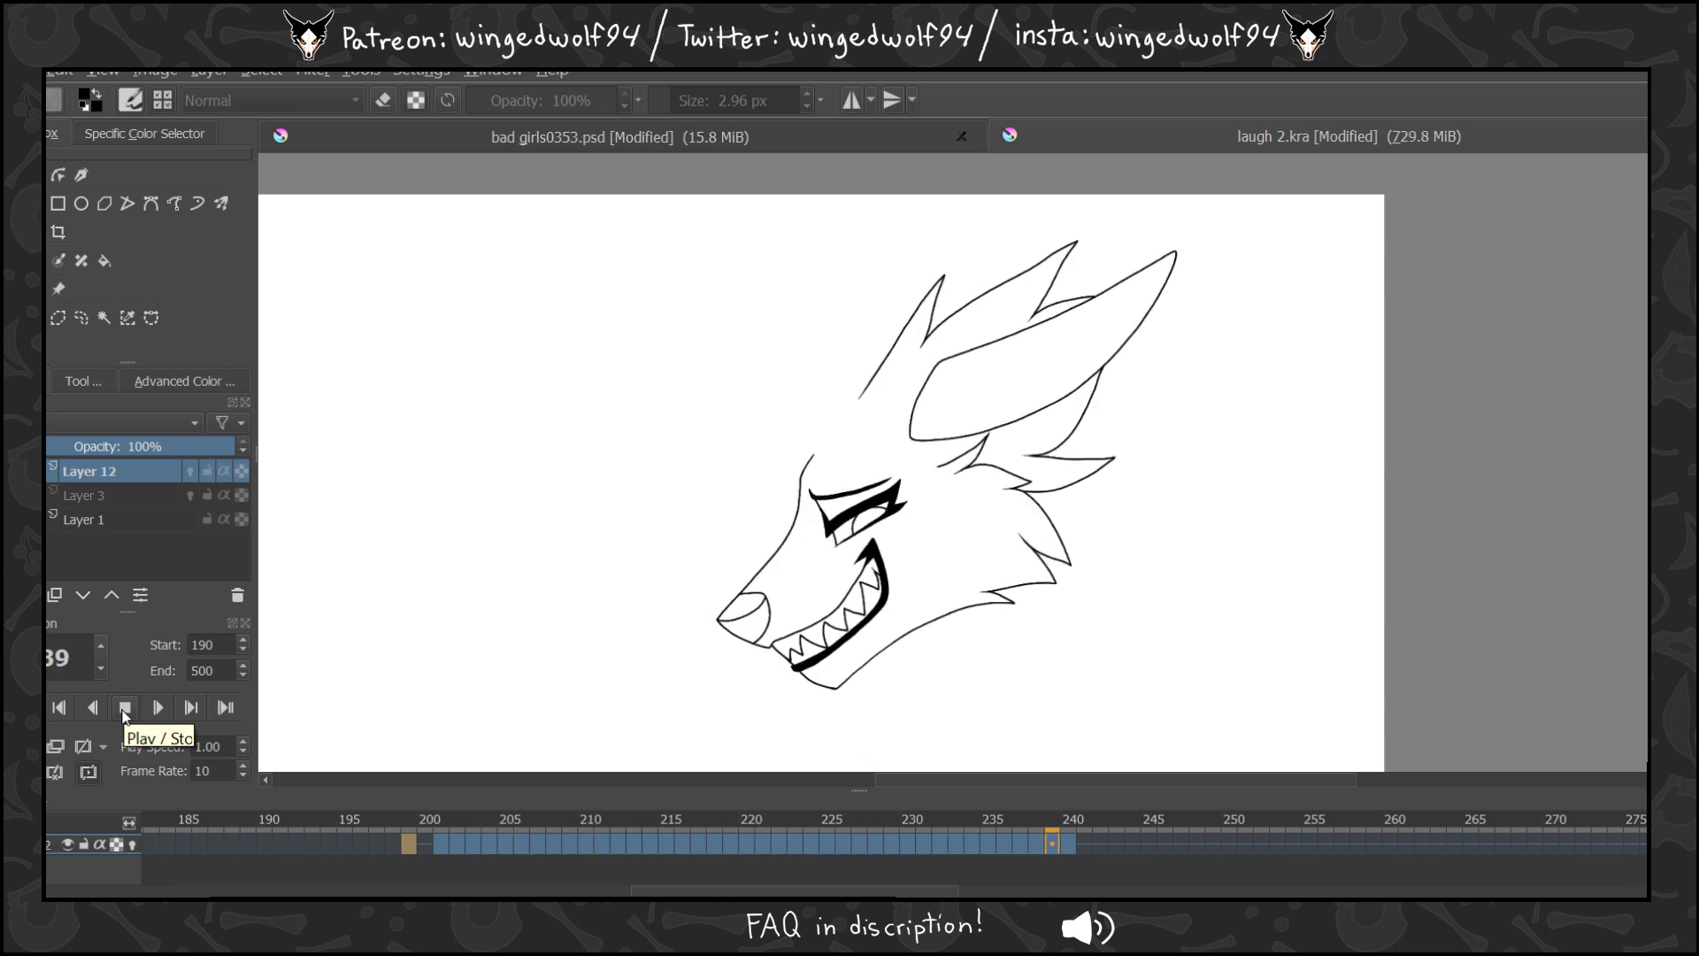
left_click(125, 707)
Step forward frame by frame from 201 past 241 to review the motion of the whole head.
left_click(438, 842)
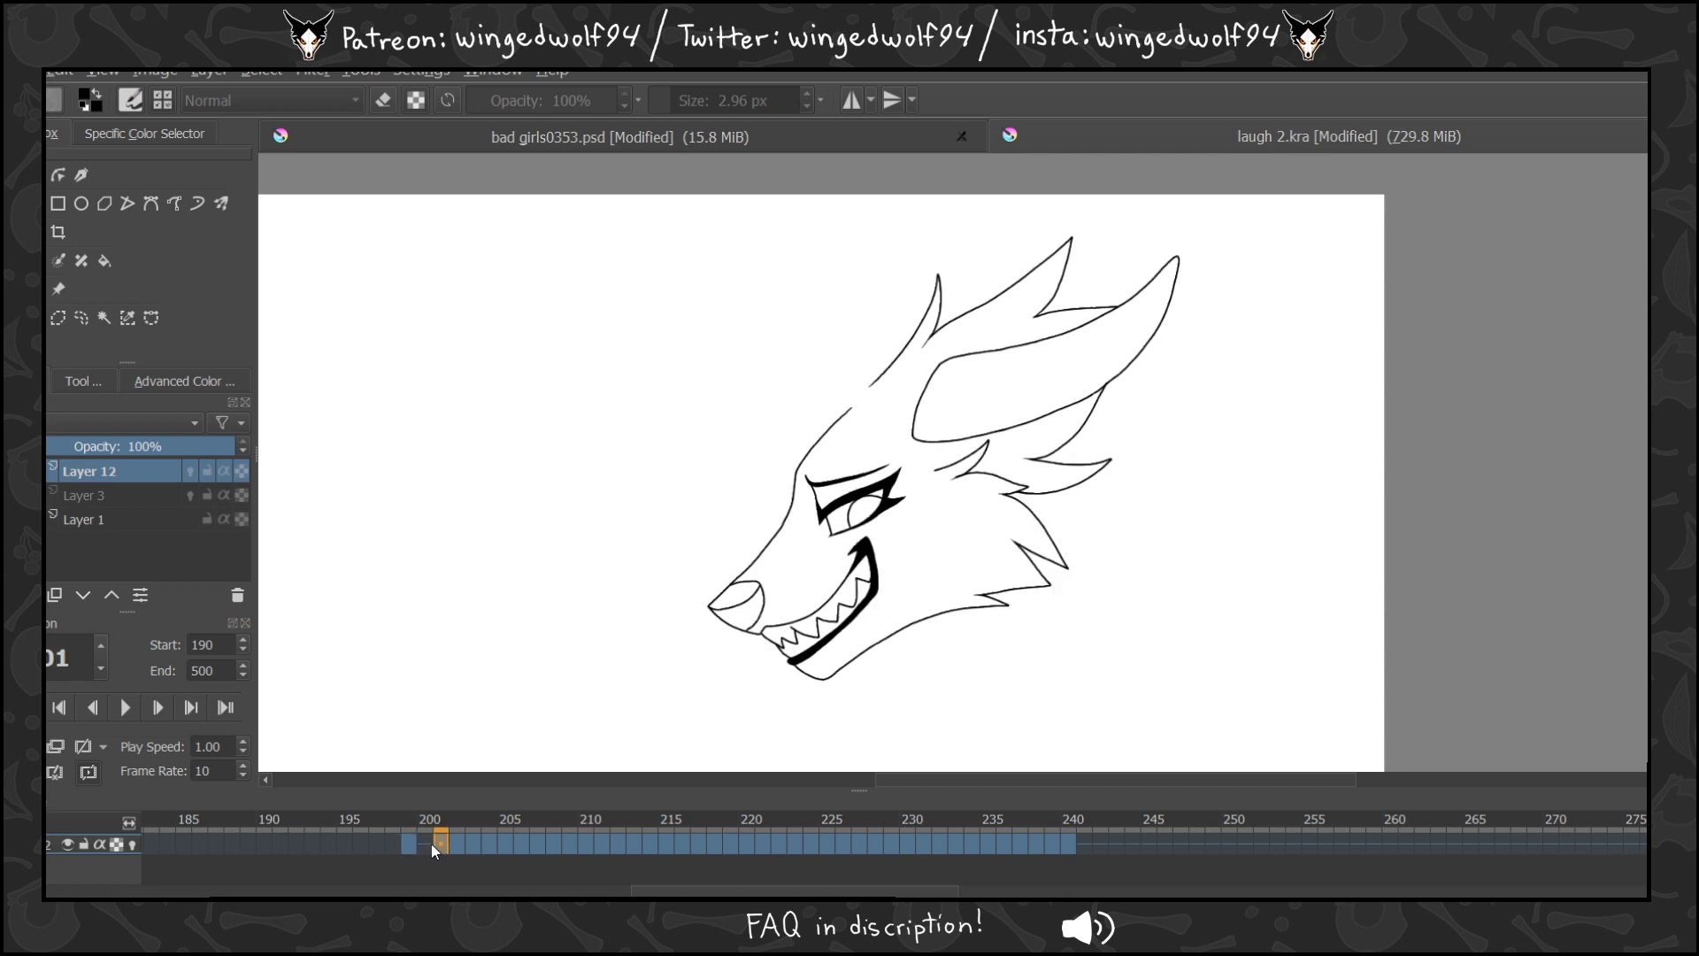
key("Right")
key("Right")
key("Right")
key("Right")
key("Right")
key("Right")
key("Right")
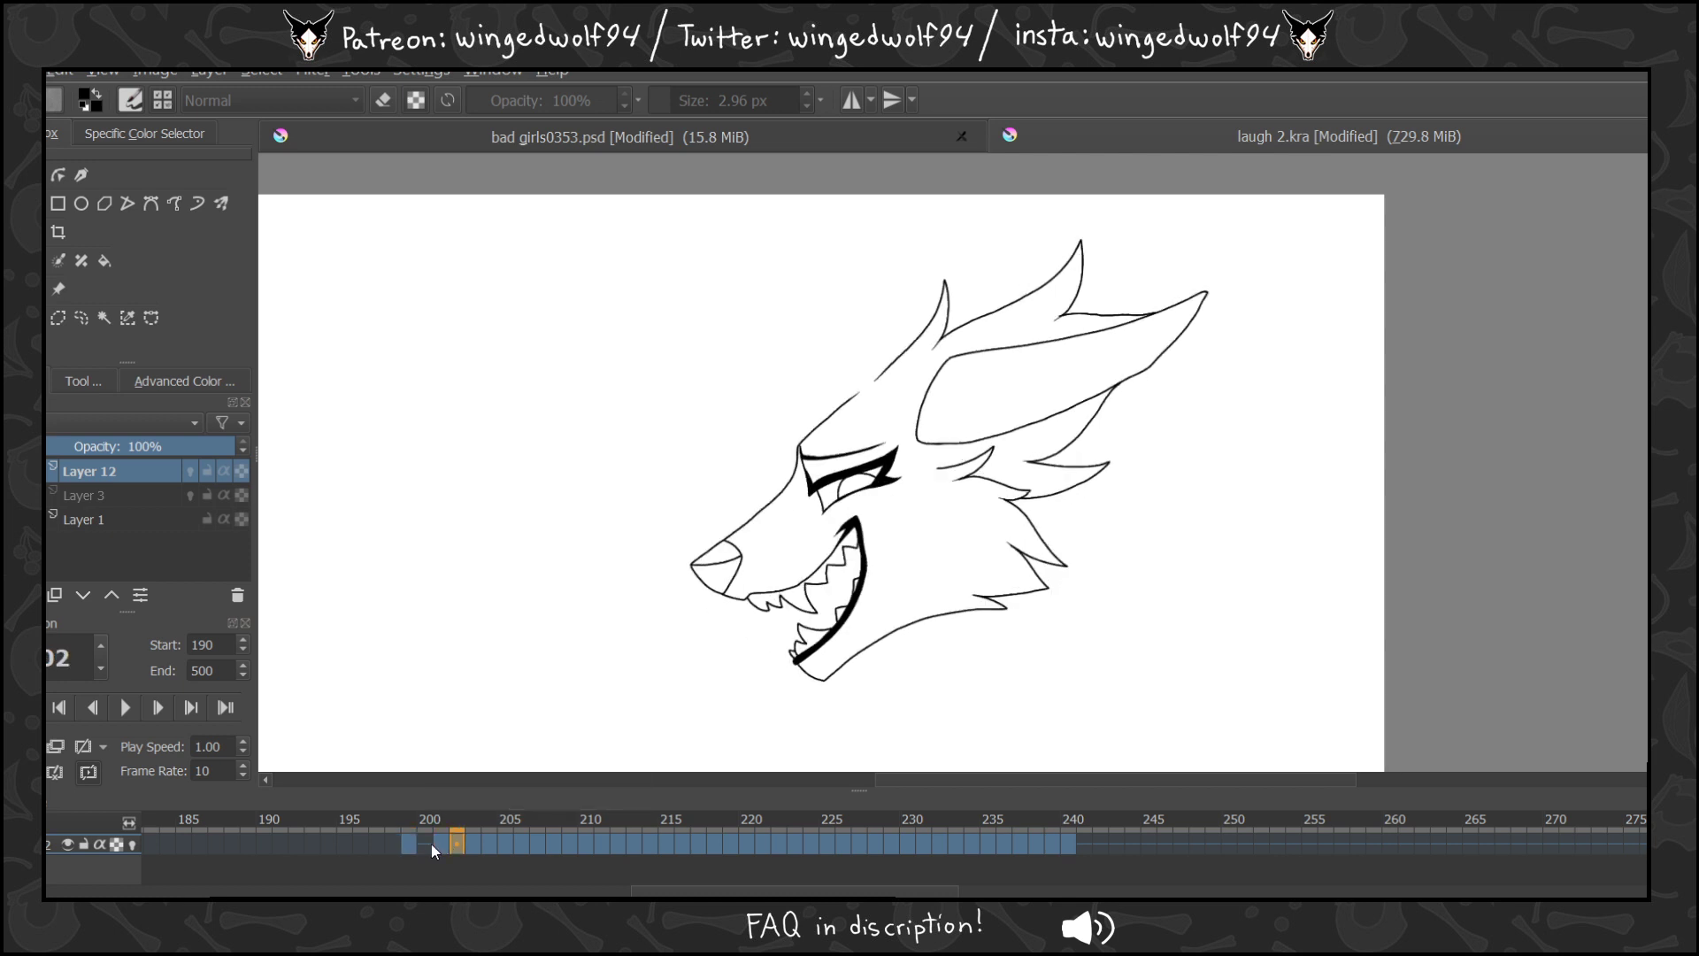
key("Right")
key("Right")
key("Right")
key("Right")
key("Right")
key("Right")
key("Right")
key("Right")
key("Right")
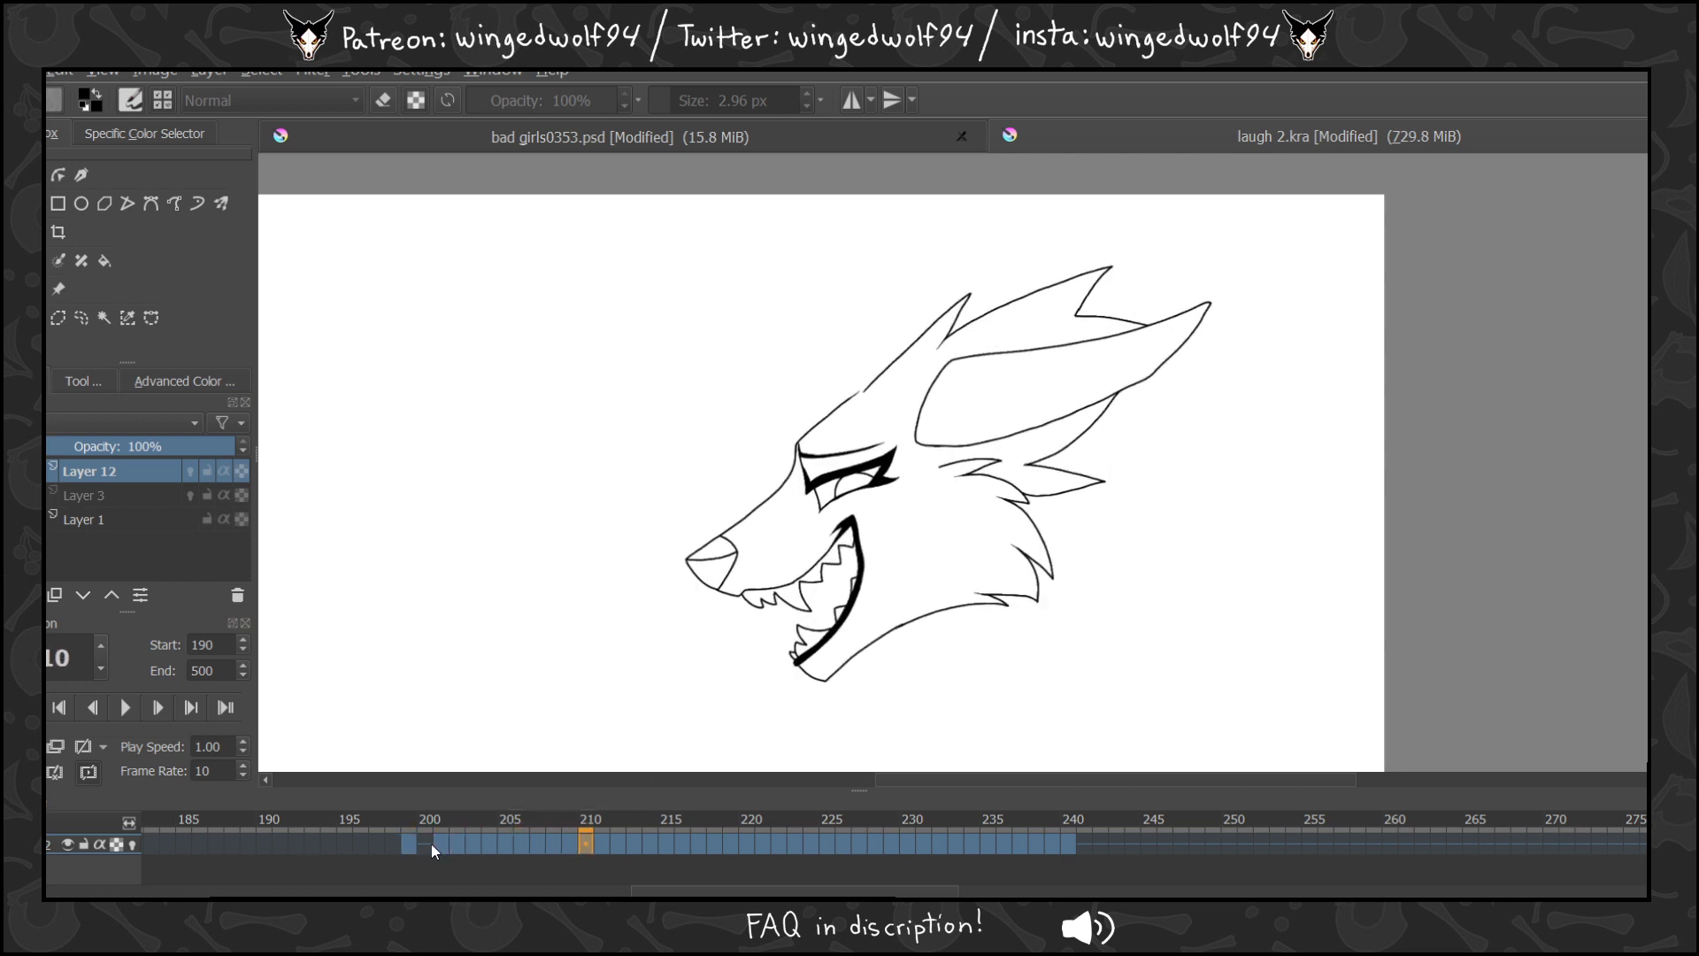
key("Right")
key("Right")
key("Right")
key("Right")
key("Right")
key("Right")
key("Right")
key("Right")
key("Right")
key("Right")
key("Right")
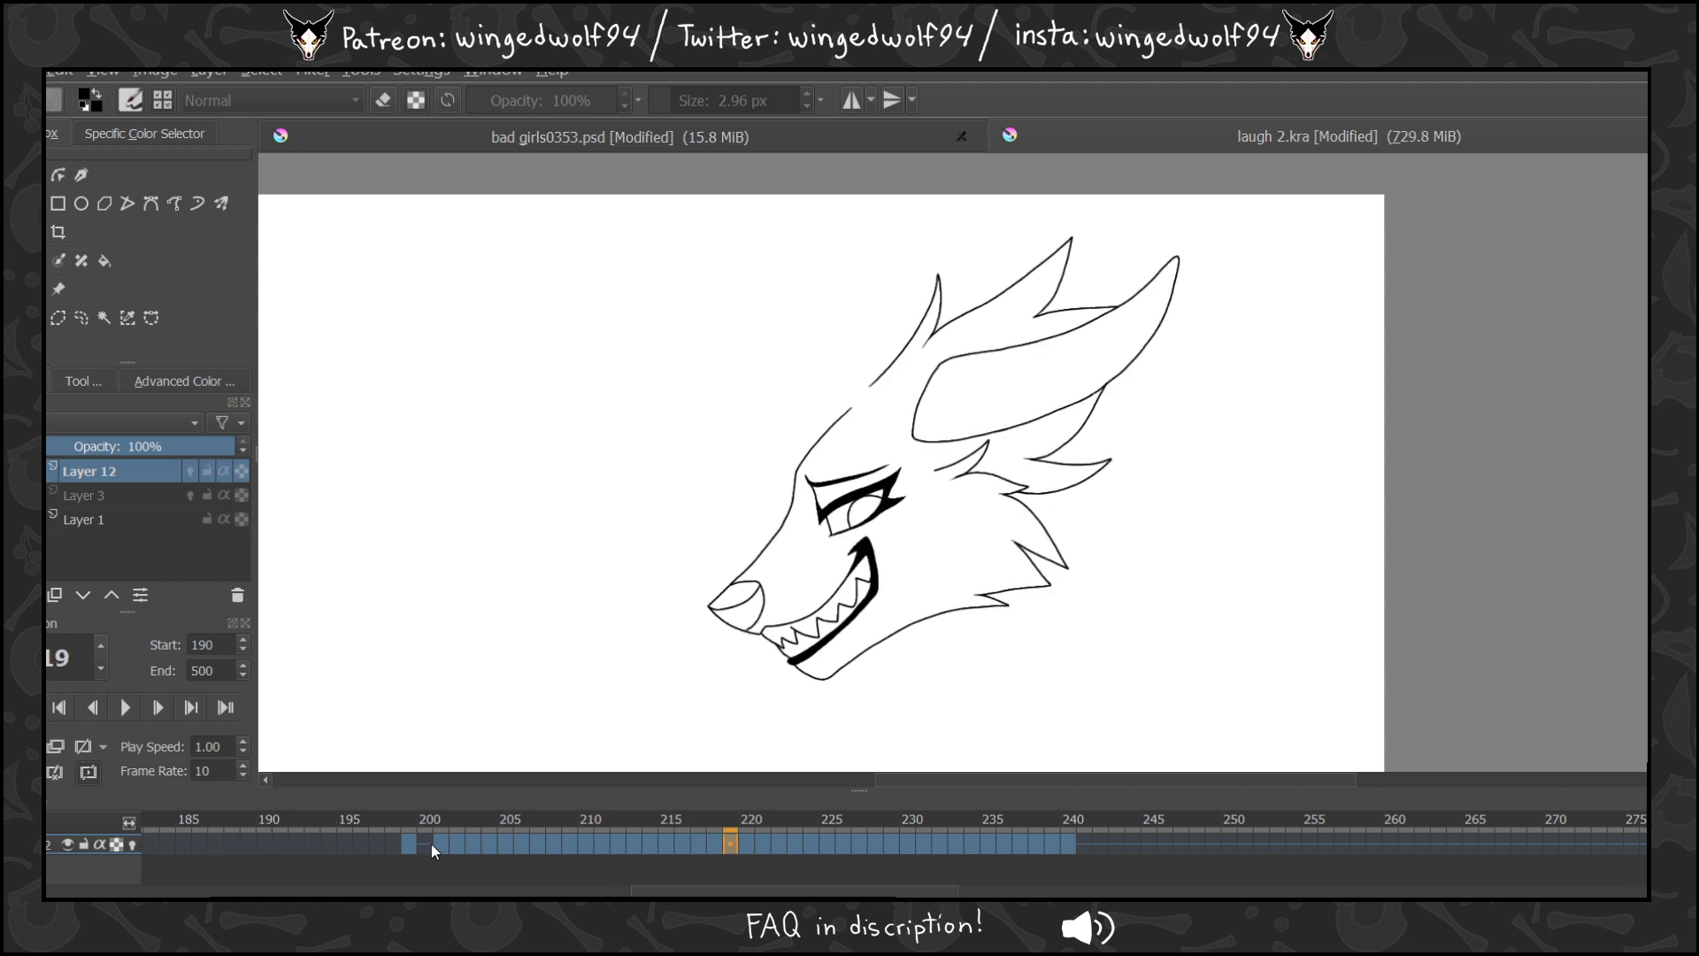
key("Right")
key("Right")
key("Right")
key("Right")
key("Right")
key("Right")
key("Right")
key("Right")
key("Right")
key("Right")
key("Right")
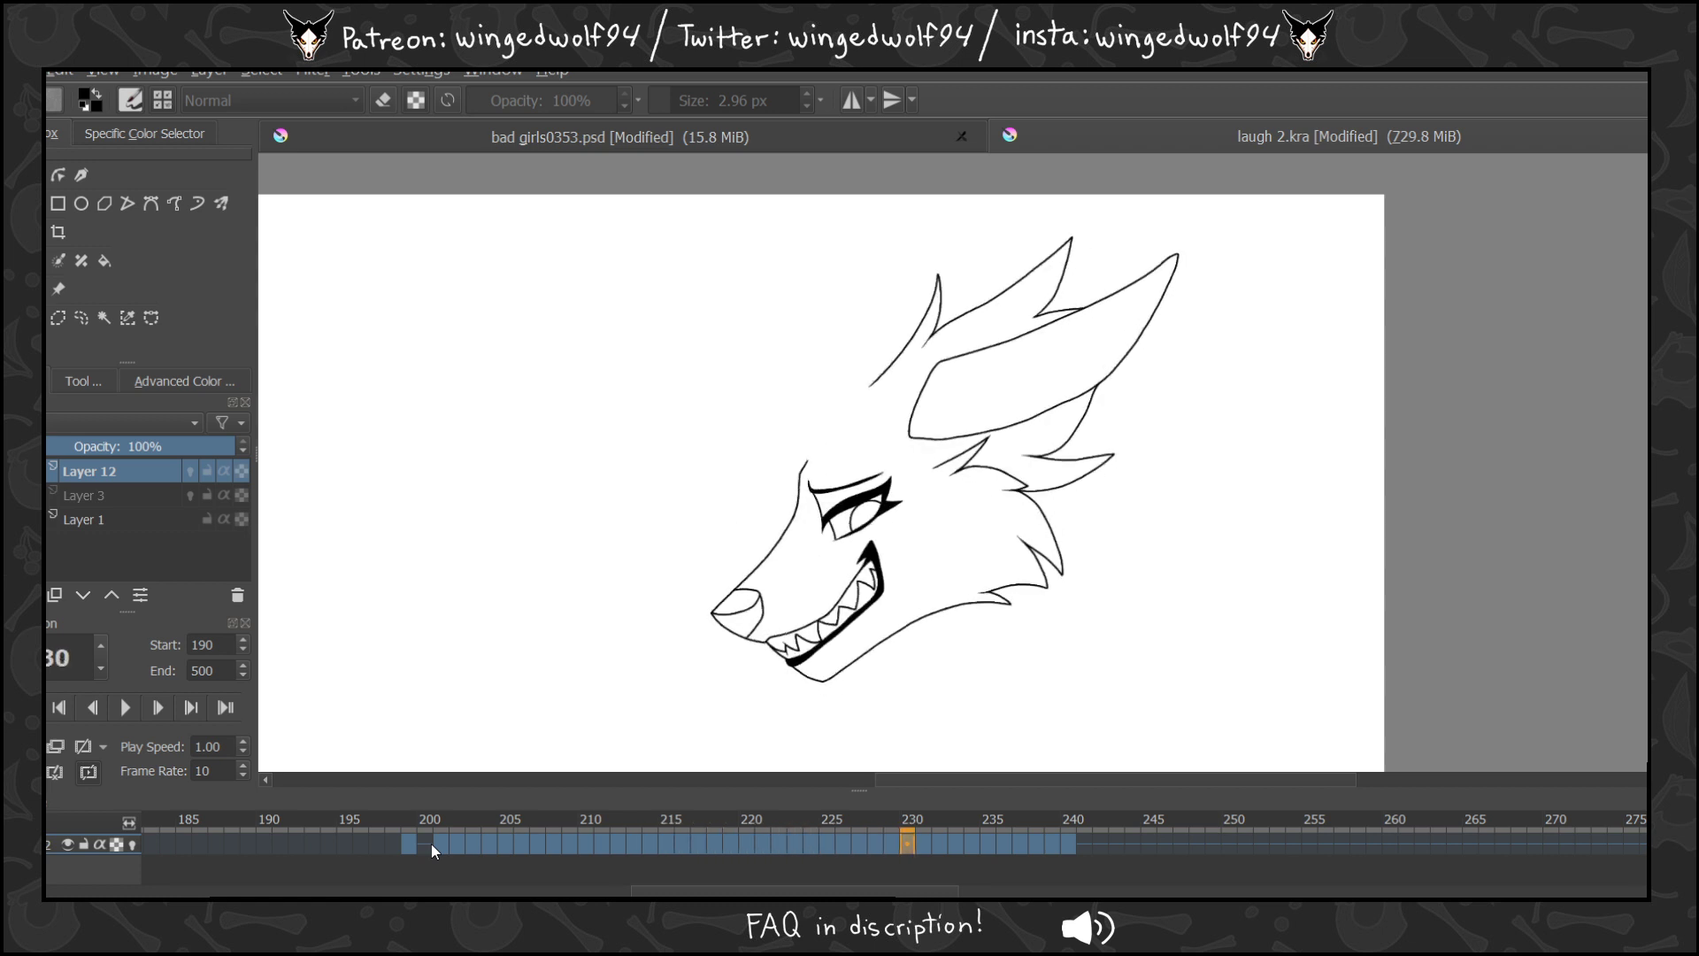
key("Right")
key("Right")
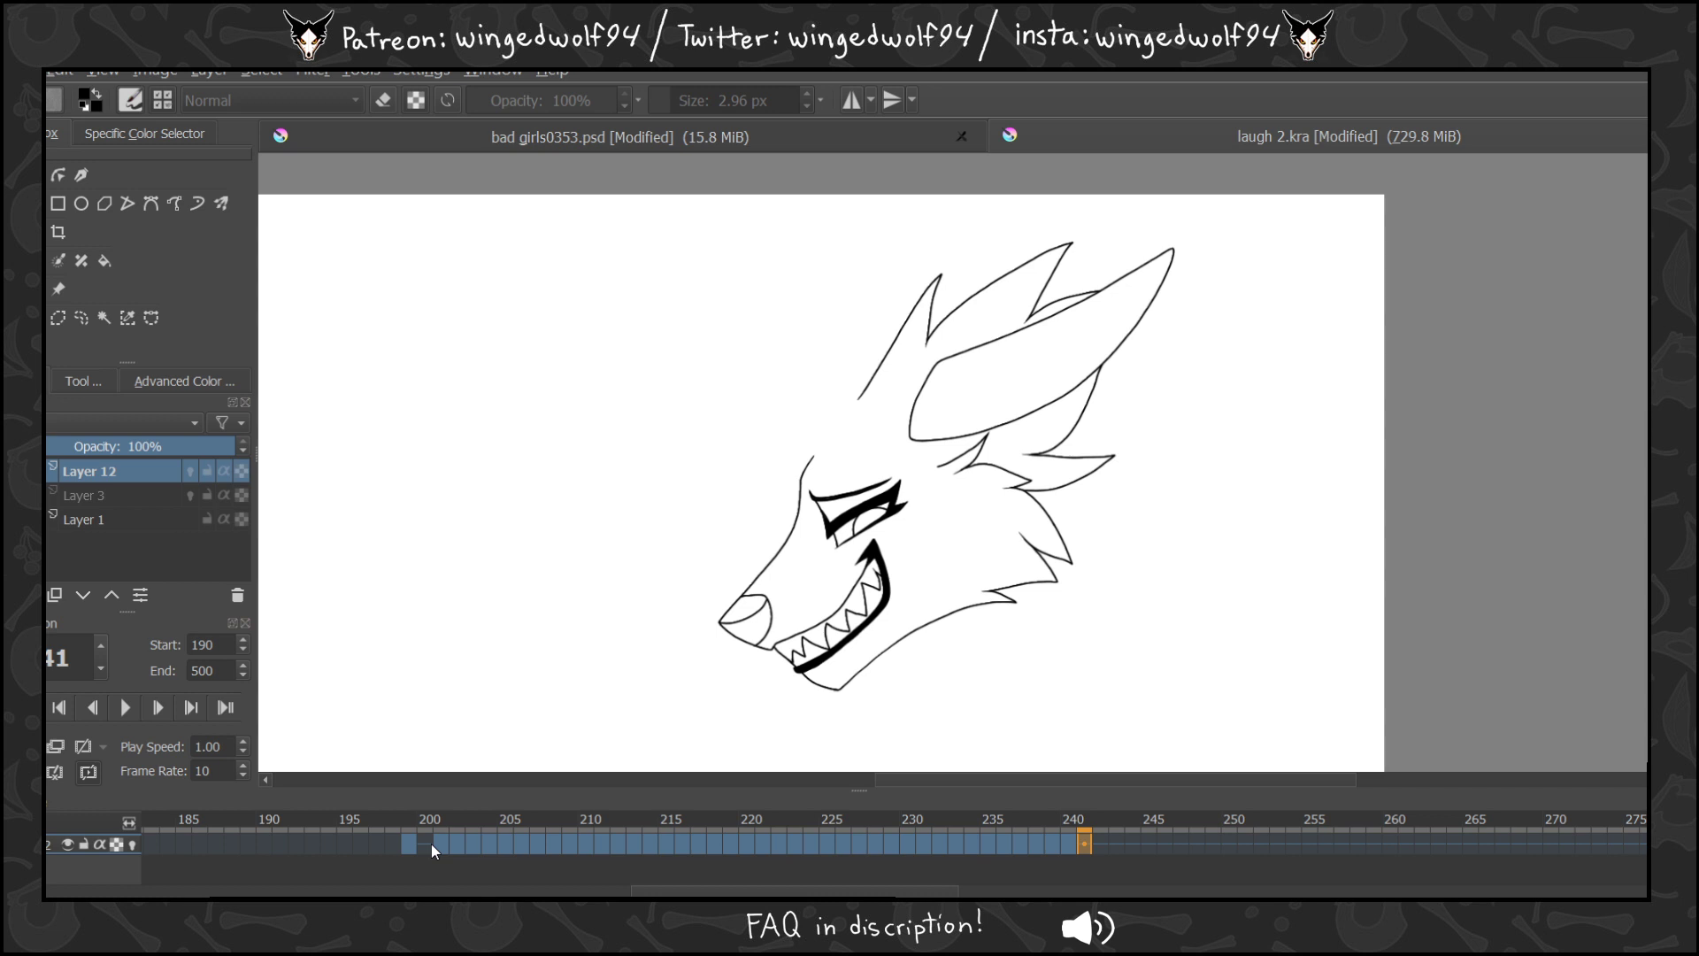
key("Right")
Step backward through the frames to 220, re-examining the hair, ear and jaw motion.
key("Left")
key("Left")
key("Left")
key("Left")
key("Left")
key("Left")
key("Left")
key("Left")
key("Left")
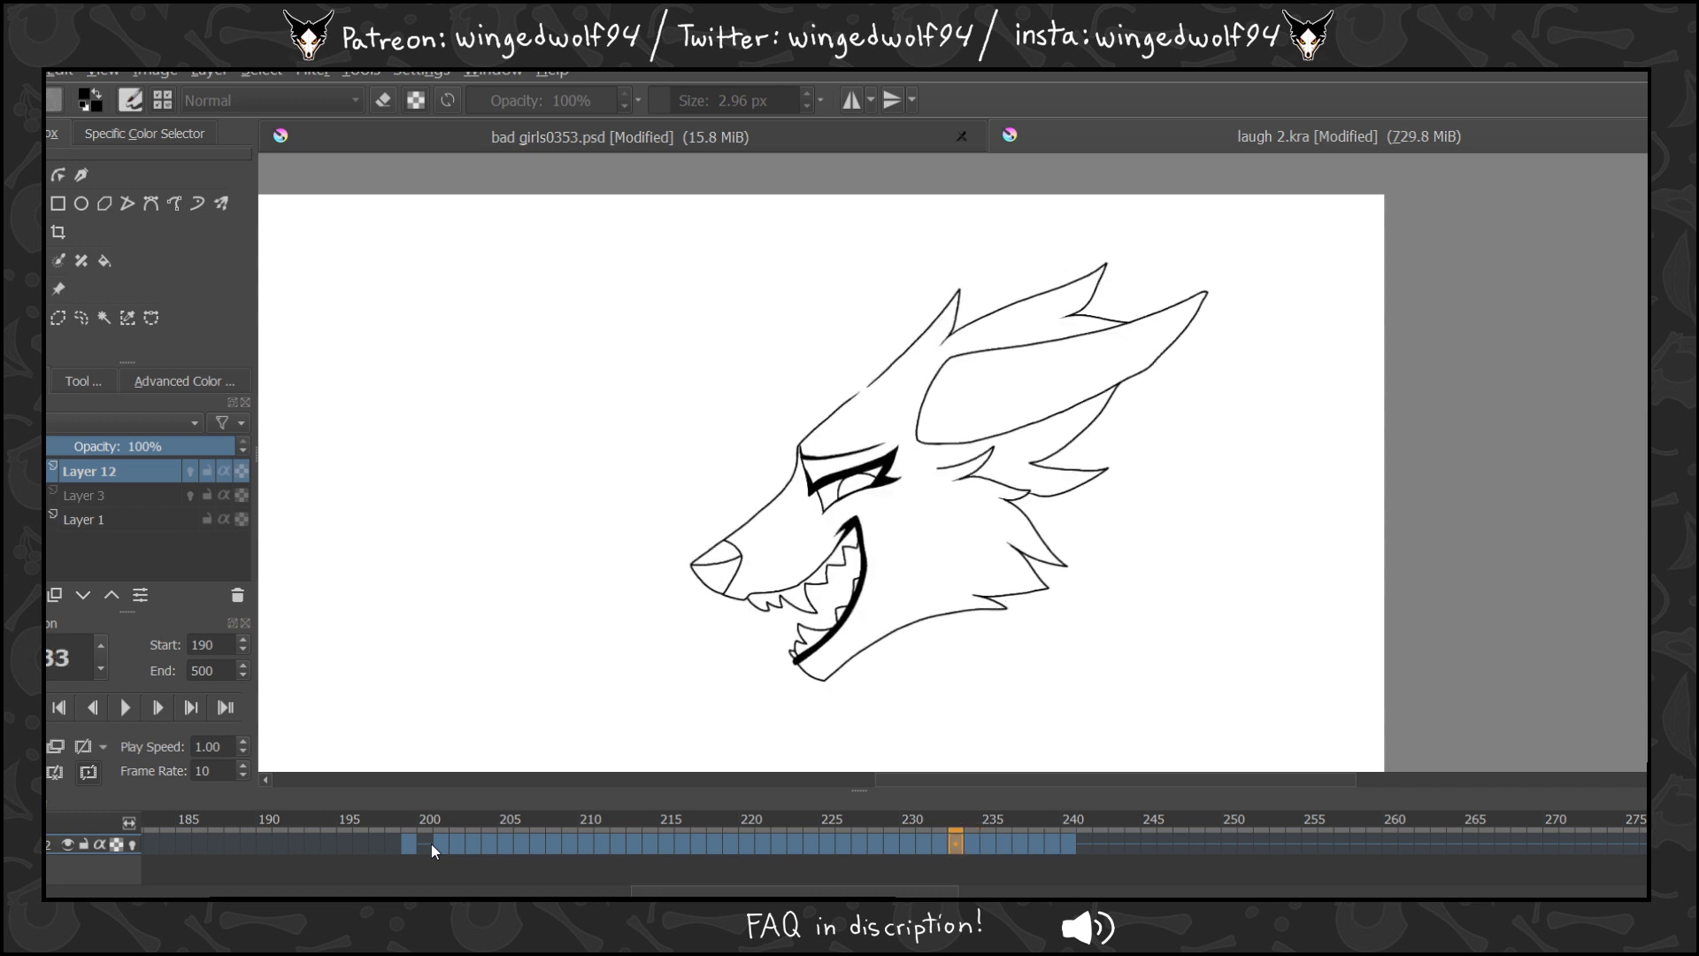
key("Left")
key("Left")
key("Left")
key("Left")
key("Left")
key("Left")
key("Left")
key("Left")
key("Left")
key("Left")
key("Left")
key("Left")
key("Left")
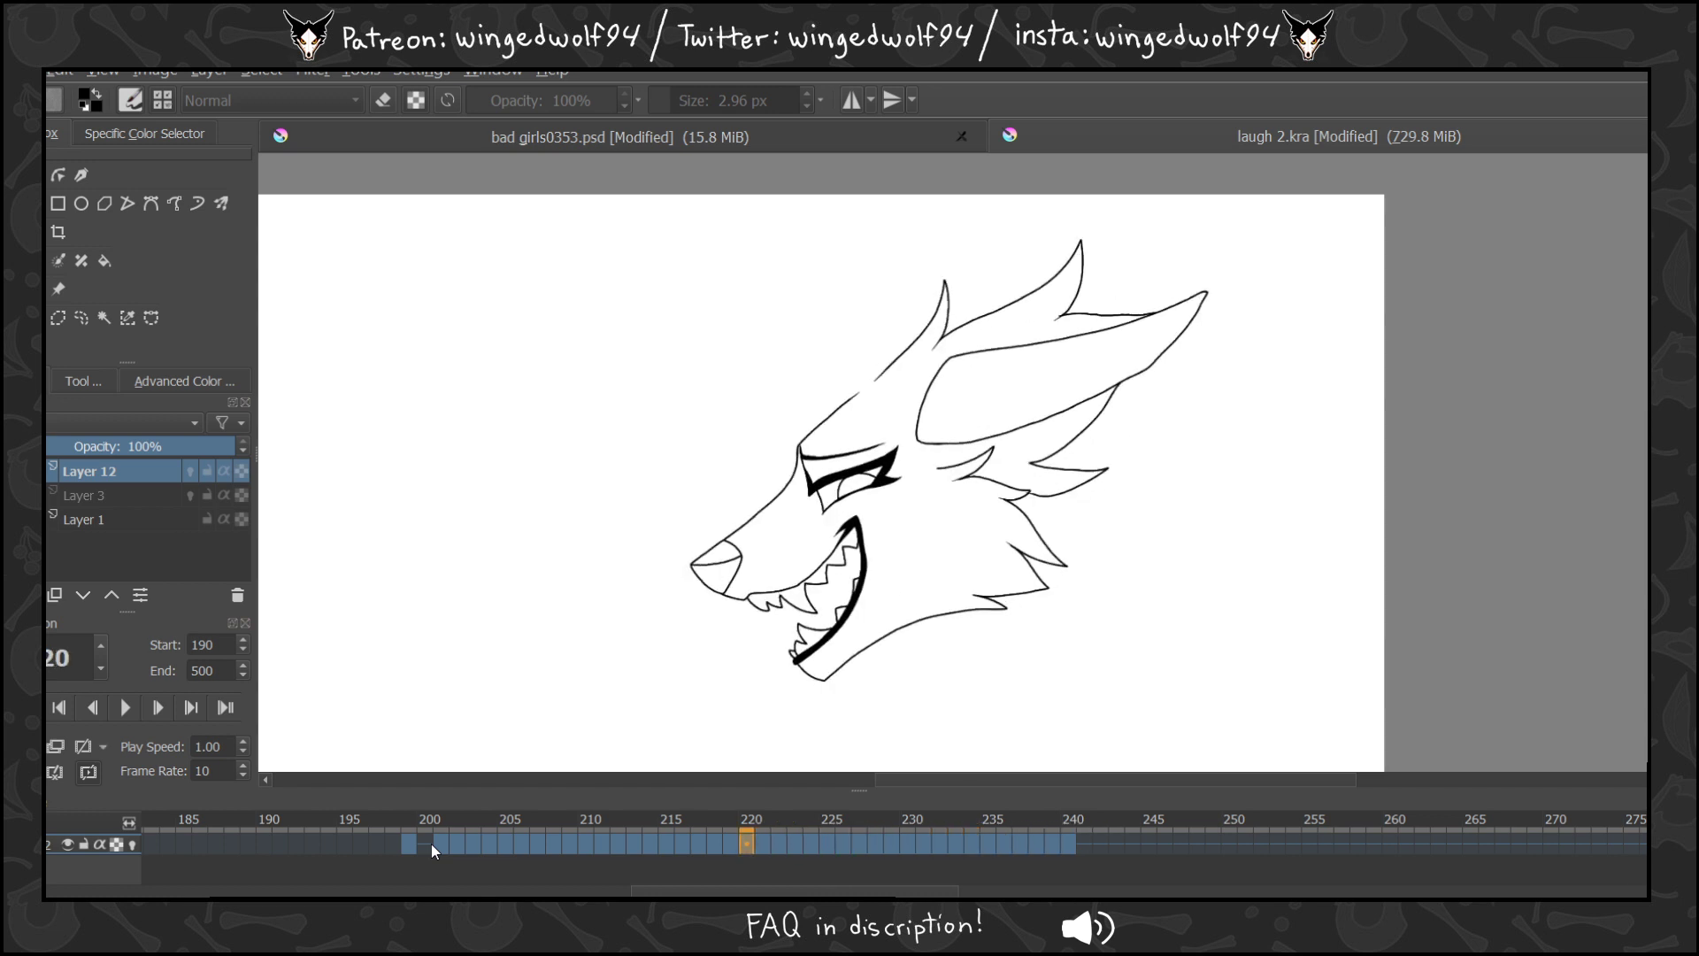
Step backward frame by frame from 220 to 197, examining the head, jaw and hair motion.
key("Left")
key("Left")
key("Left")
key("Left")
key("Left")
key("Left")
key("Left")
key("Left")
key("Left")
key("Left")
key("Left")
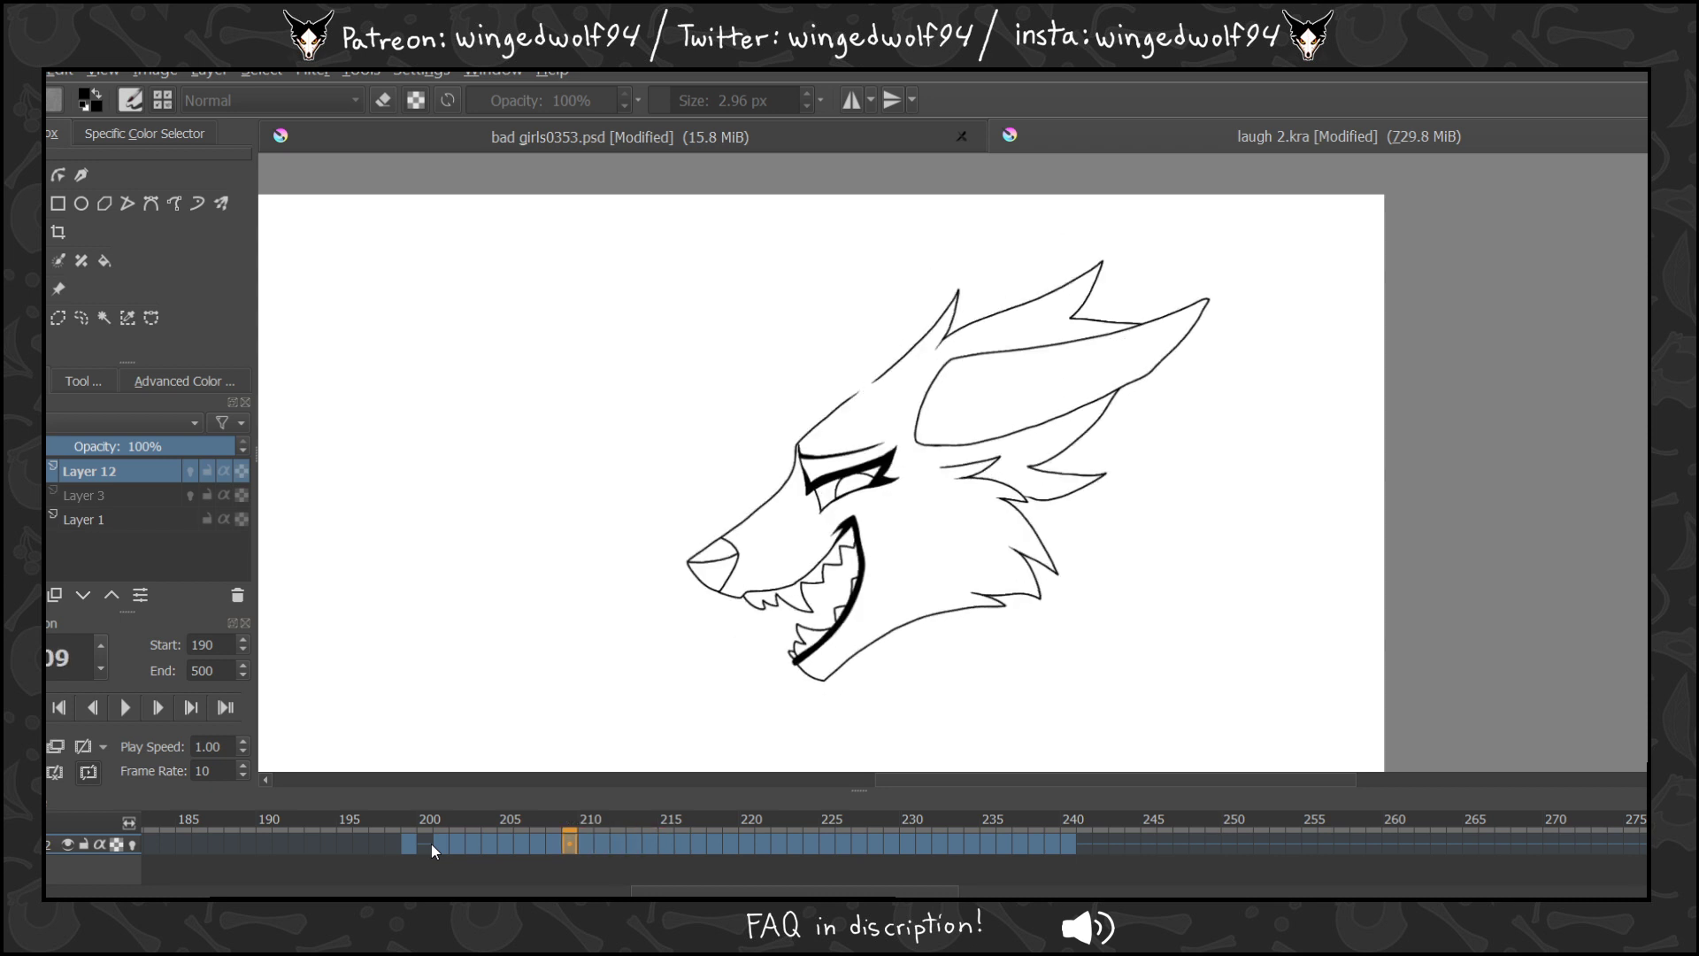
key("Left")
key("Left")
key("Left")
key("Left")
key("Left")
key("Left")
key("Left")
key("Left")
key("Left")
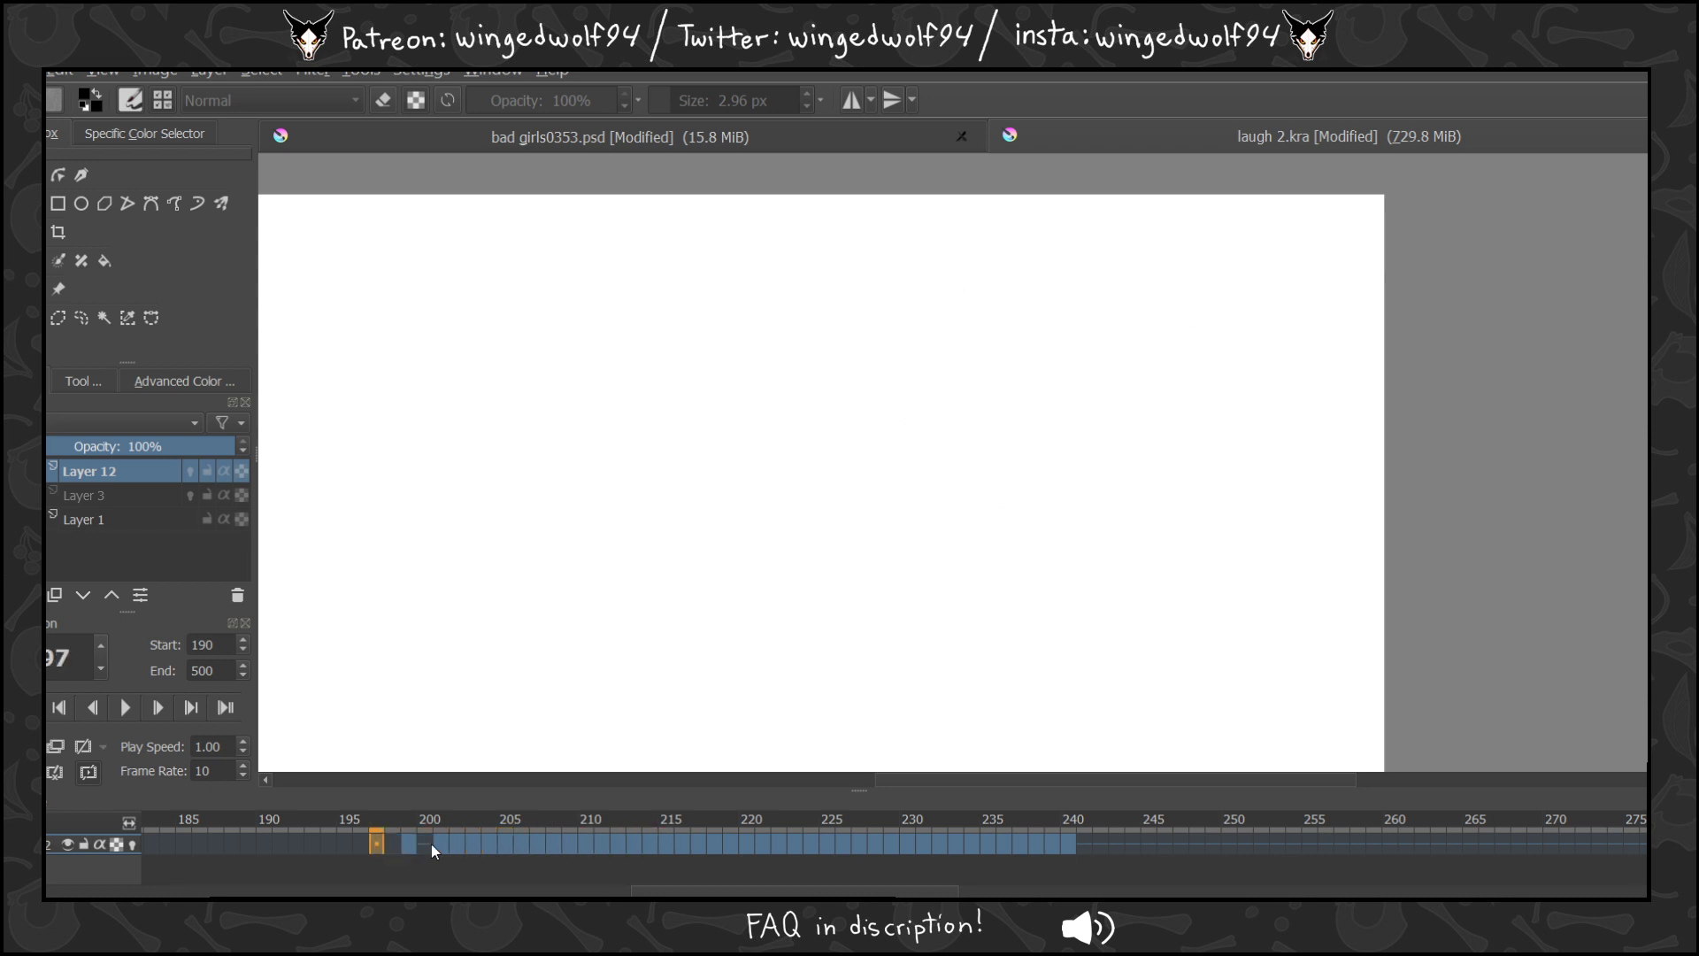
Step forward frame by frame from 197 to 230, checking how the ear, hair and jaw move.
key("Right")
key("Right")
key("Right")
key("Right")
key("Right")
key("Right")
key("Right")
key("Right")
key("Right")
key("Right")
key("Right")
key("Right")
key("Right")
key("Right")
key("Right")
key("Right")
key("Right")
key("Right")
key("Right")
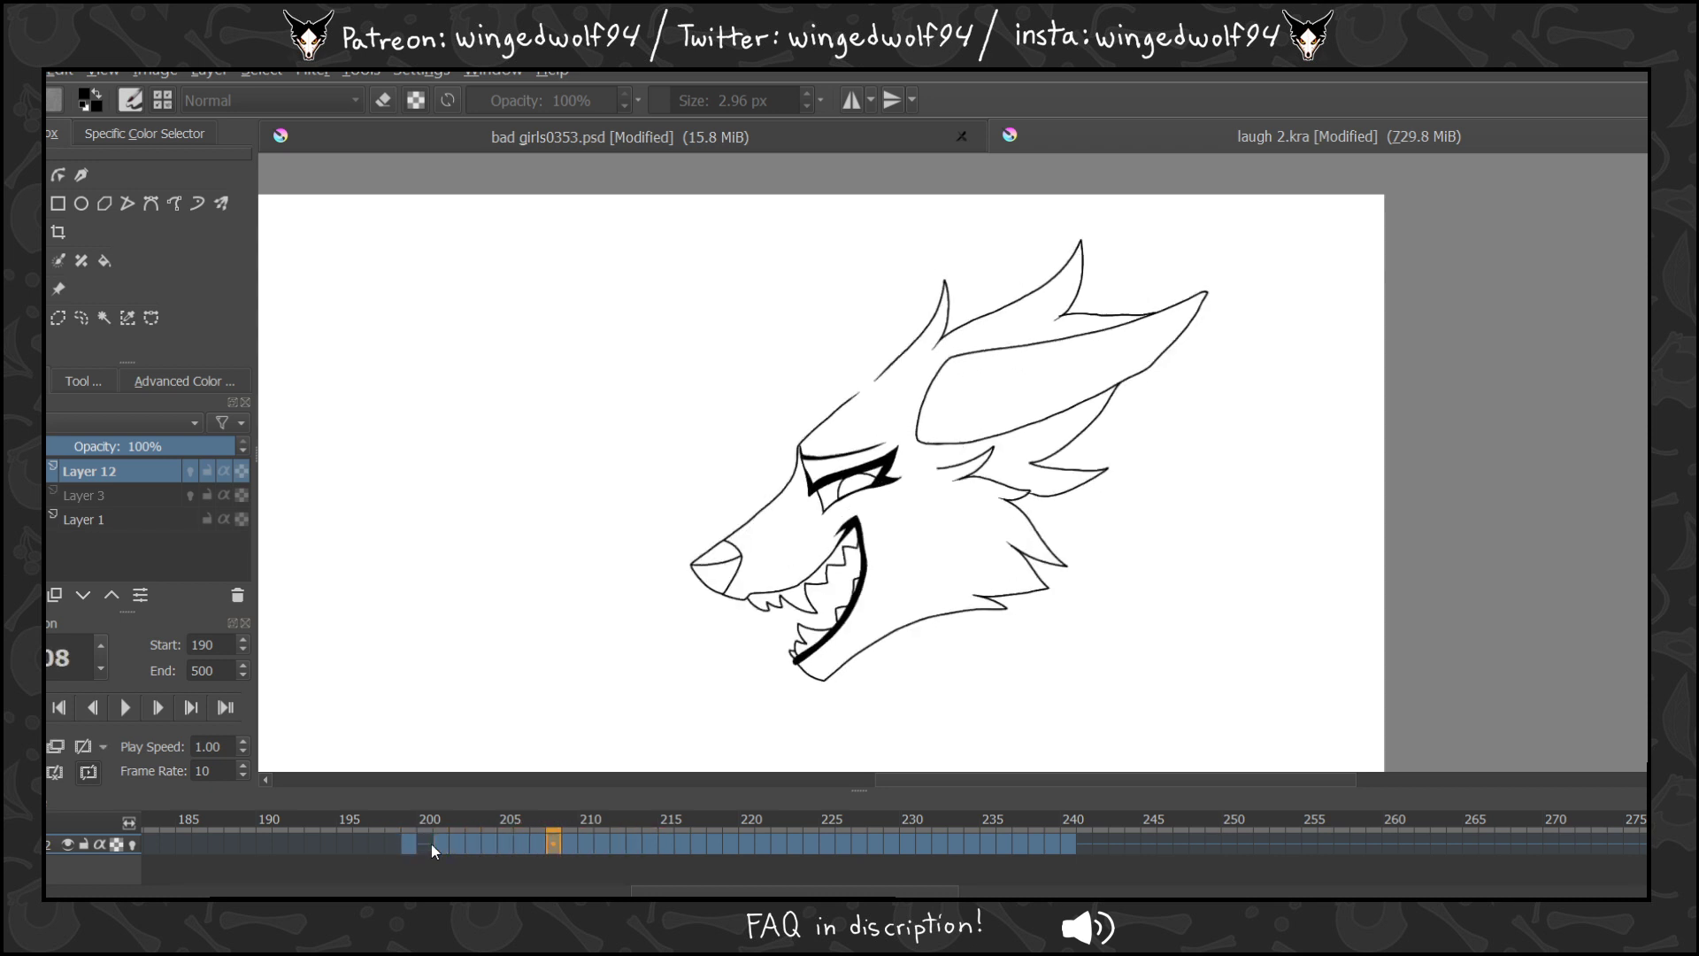
key("Right")
key("Right")
key("Right")
key("Right")
key("Right")
key("Right")
key("Right")
key("Right")
key("Right")
key("Right")
key("Right")
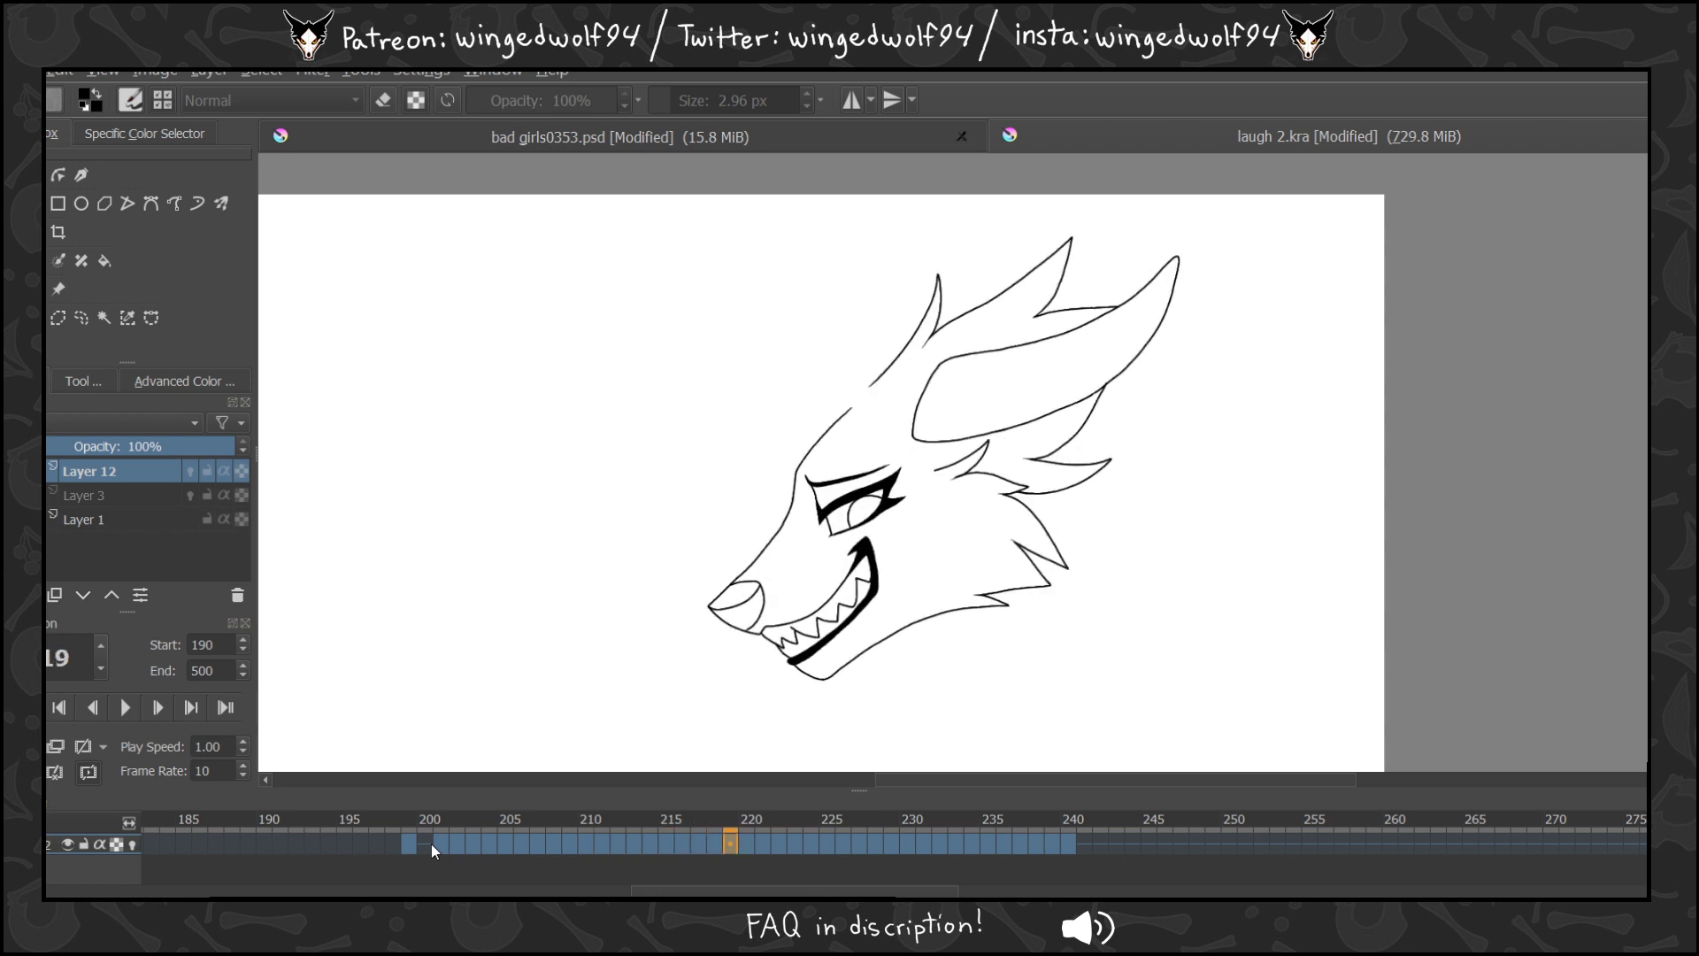
key("Right")
key("Right")
key("Right")
key("Right")
key("Right")
key("Right")
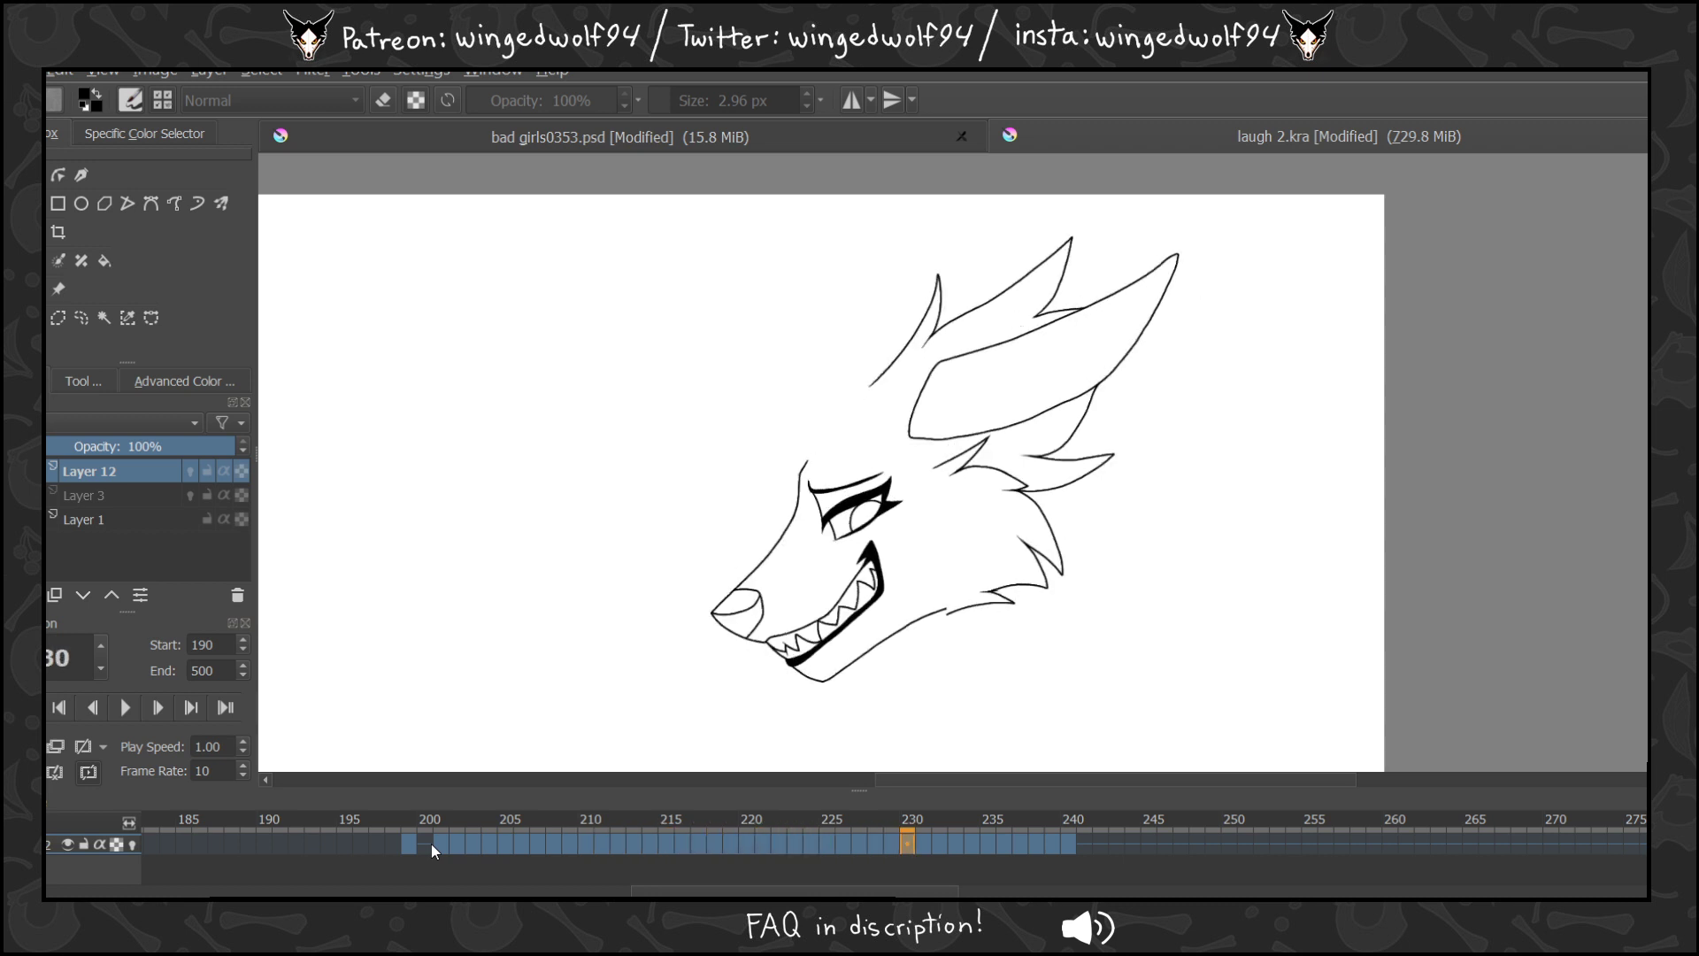
Add a new layer above Layer 12 for the neck lines and go to frame 199.
key("Insert")
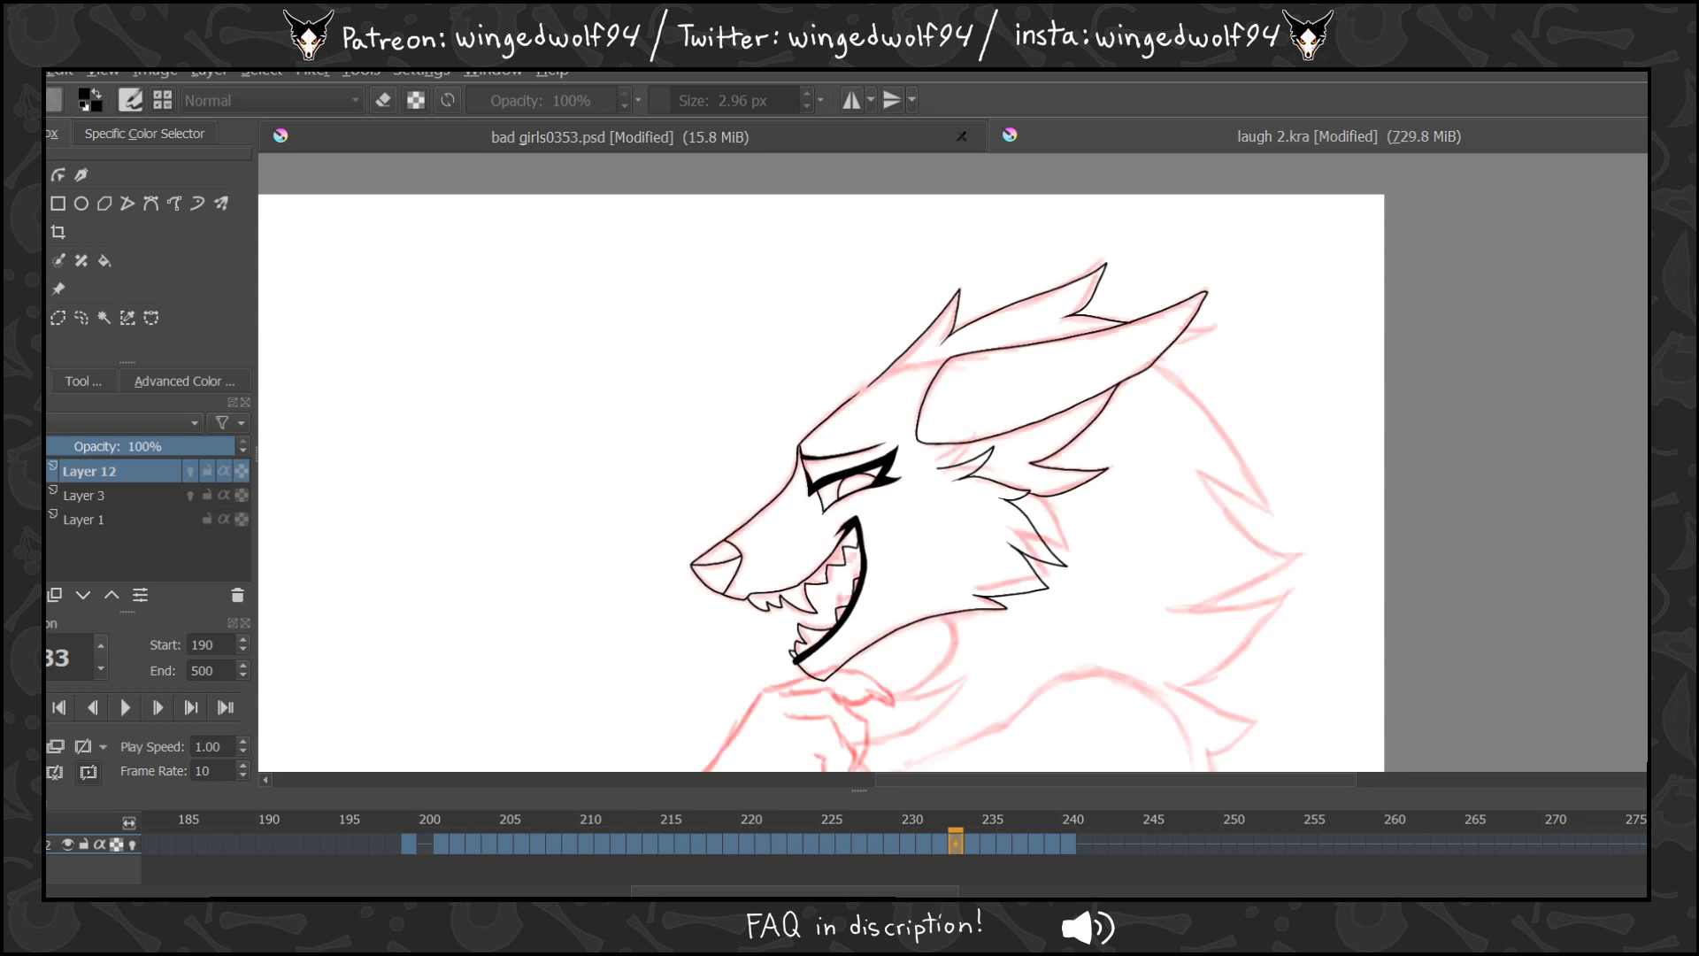
left_click(541, 835)
key("Left")
key("Left")
key("Left")
key("Left")
key("Left")
key("Left")
key("Left")
key("Left")
key("Left")
key("Left")
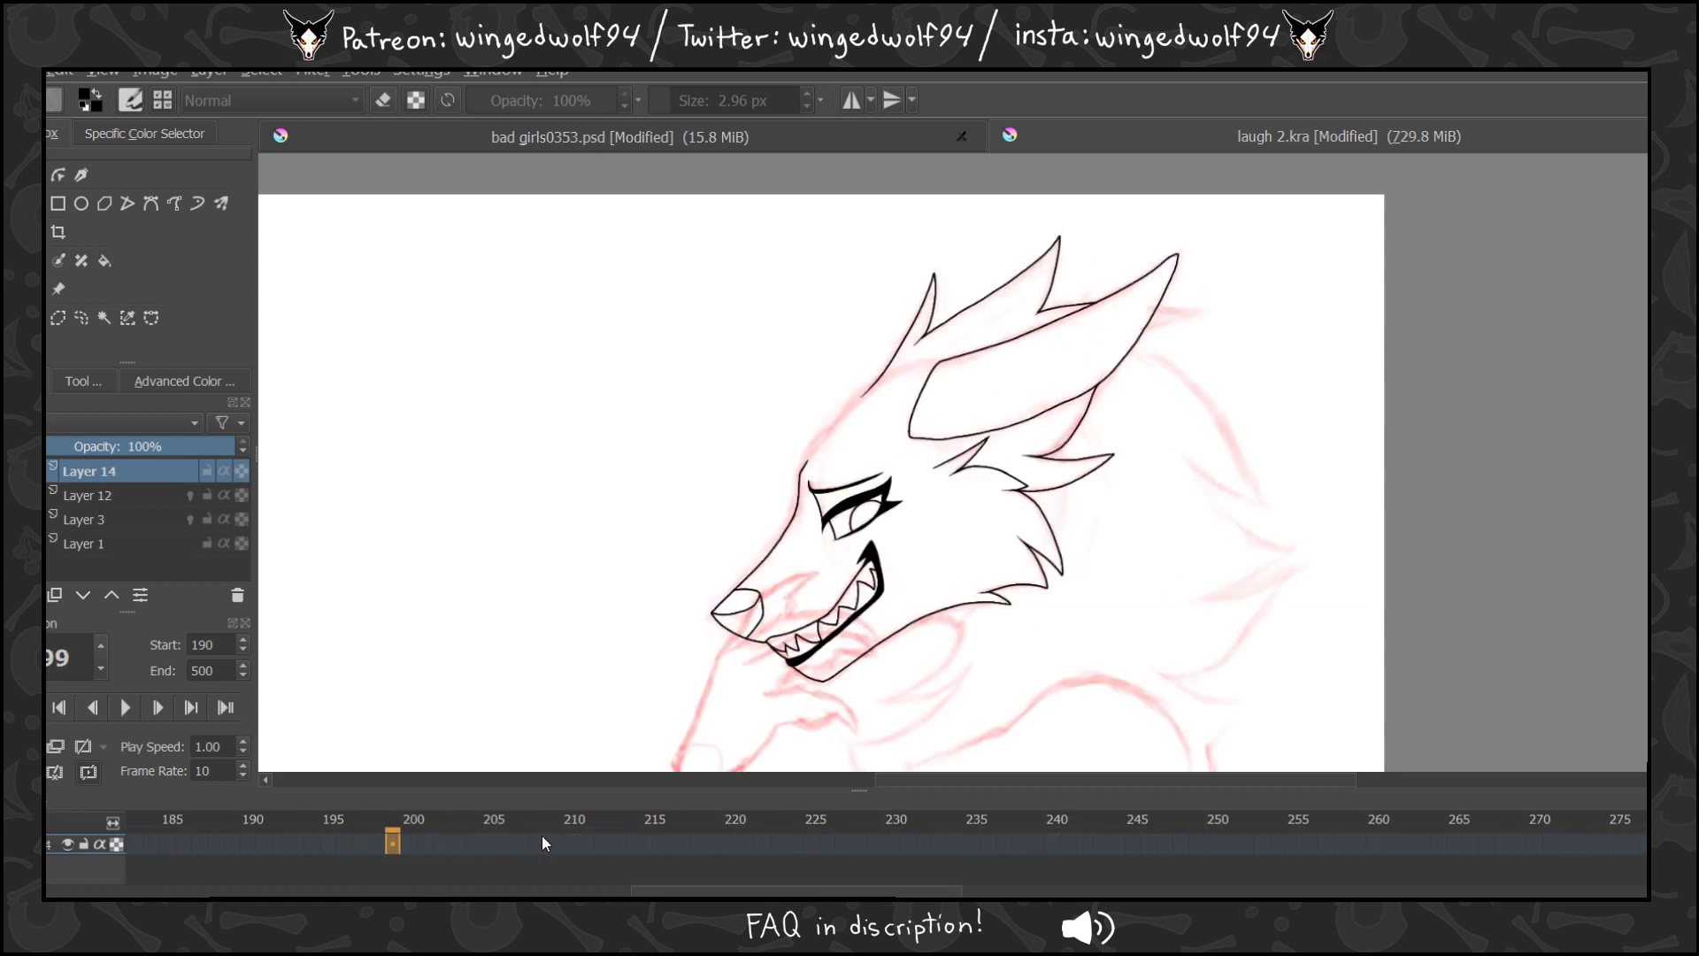
key("Right")
Ink the far ear tip sticking out behind the near ear at frame 199, following the red sketch.
left_click_drag(920, 251, 1426, 561)
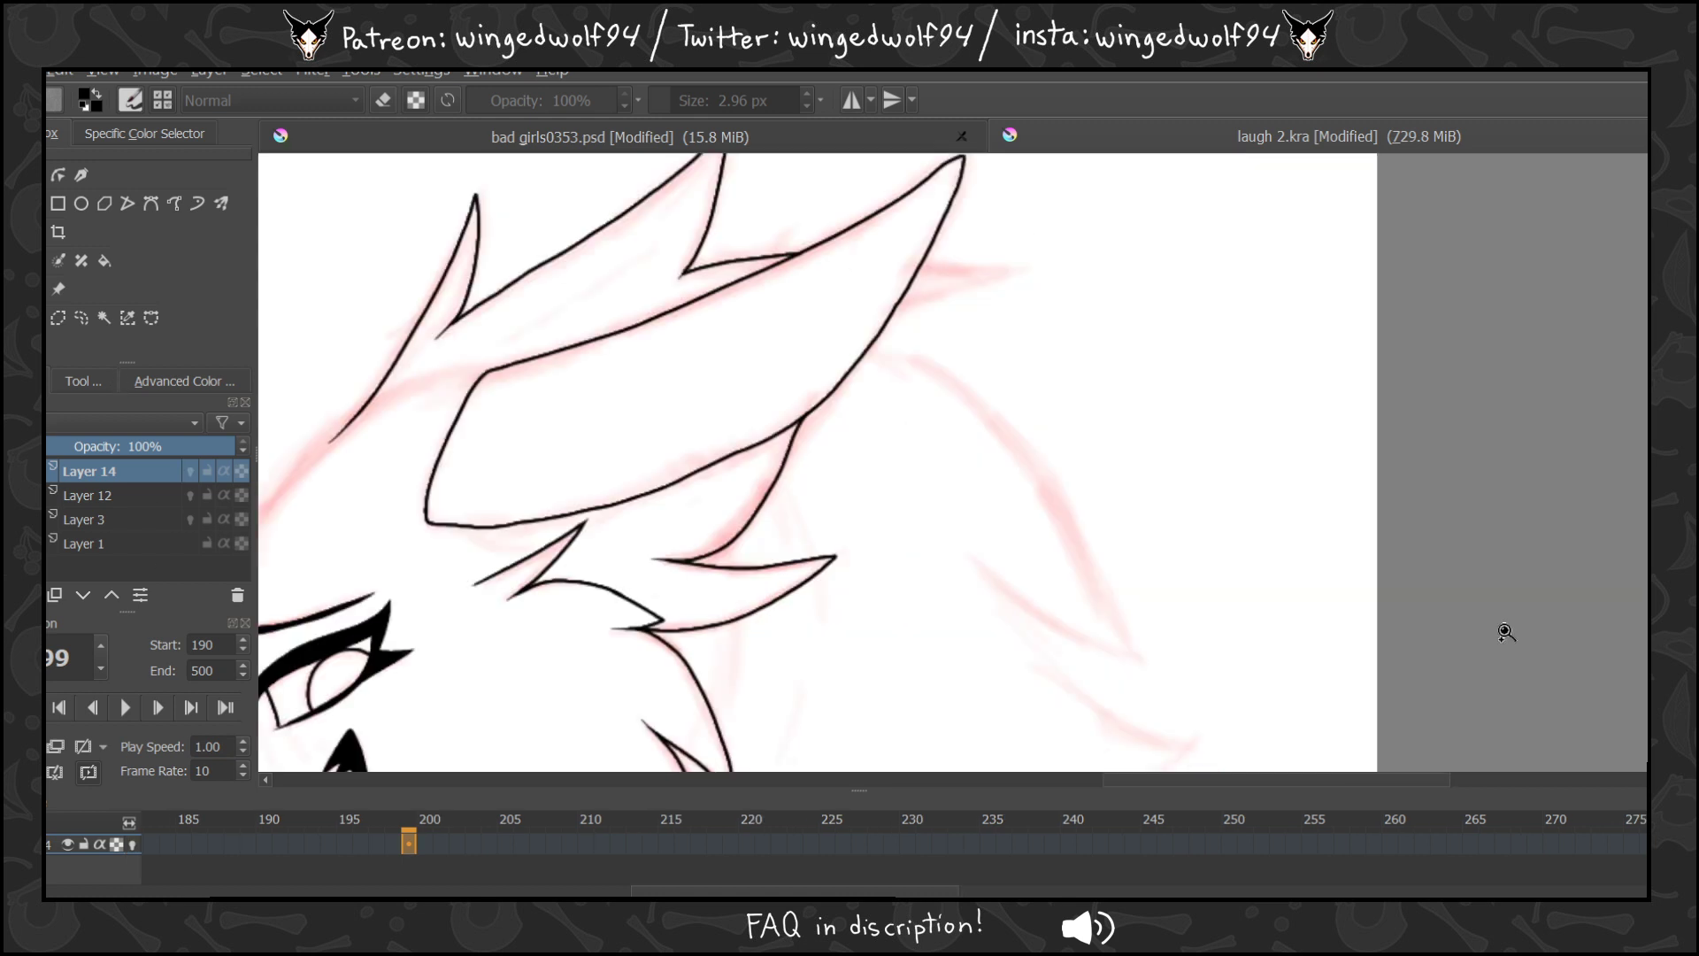
key("b")
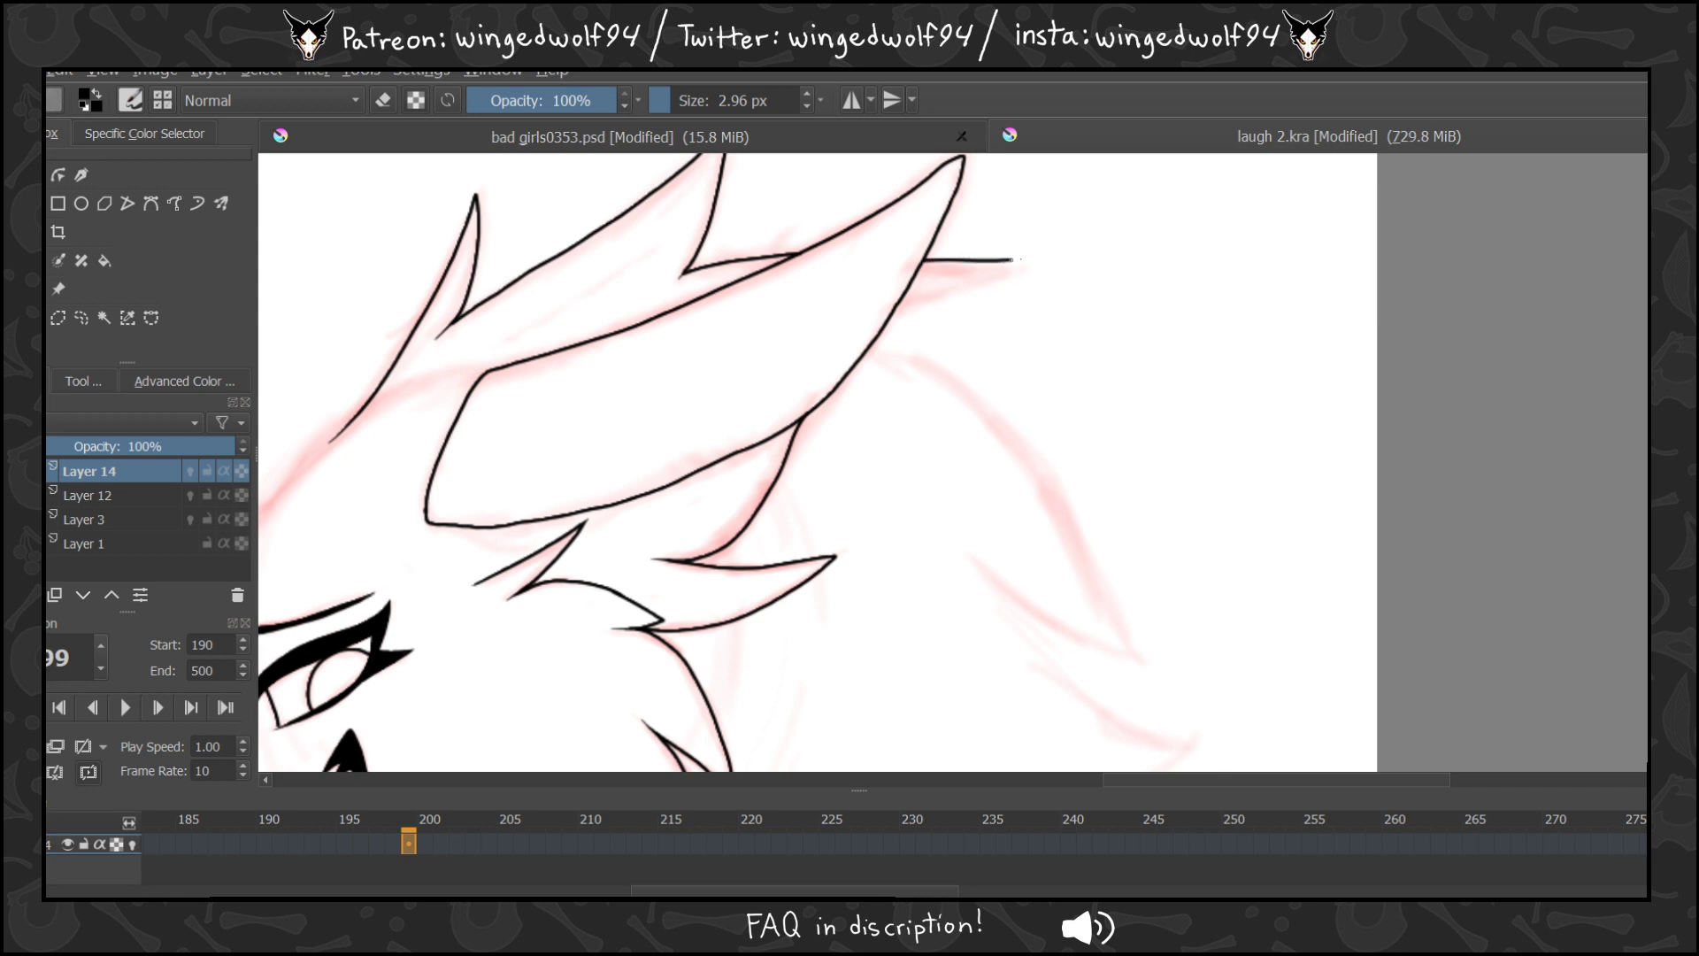
key("ctrl+z")
left_click_drag(1017, 269, 920, 299)
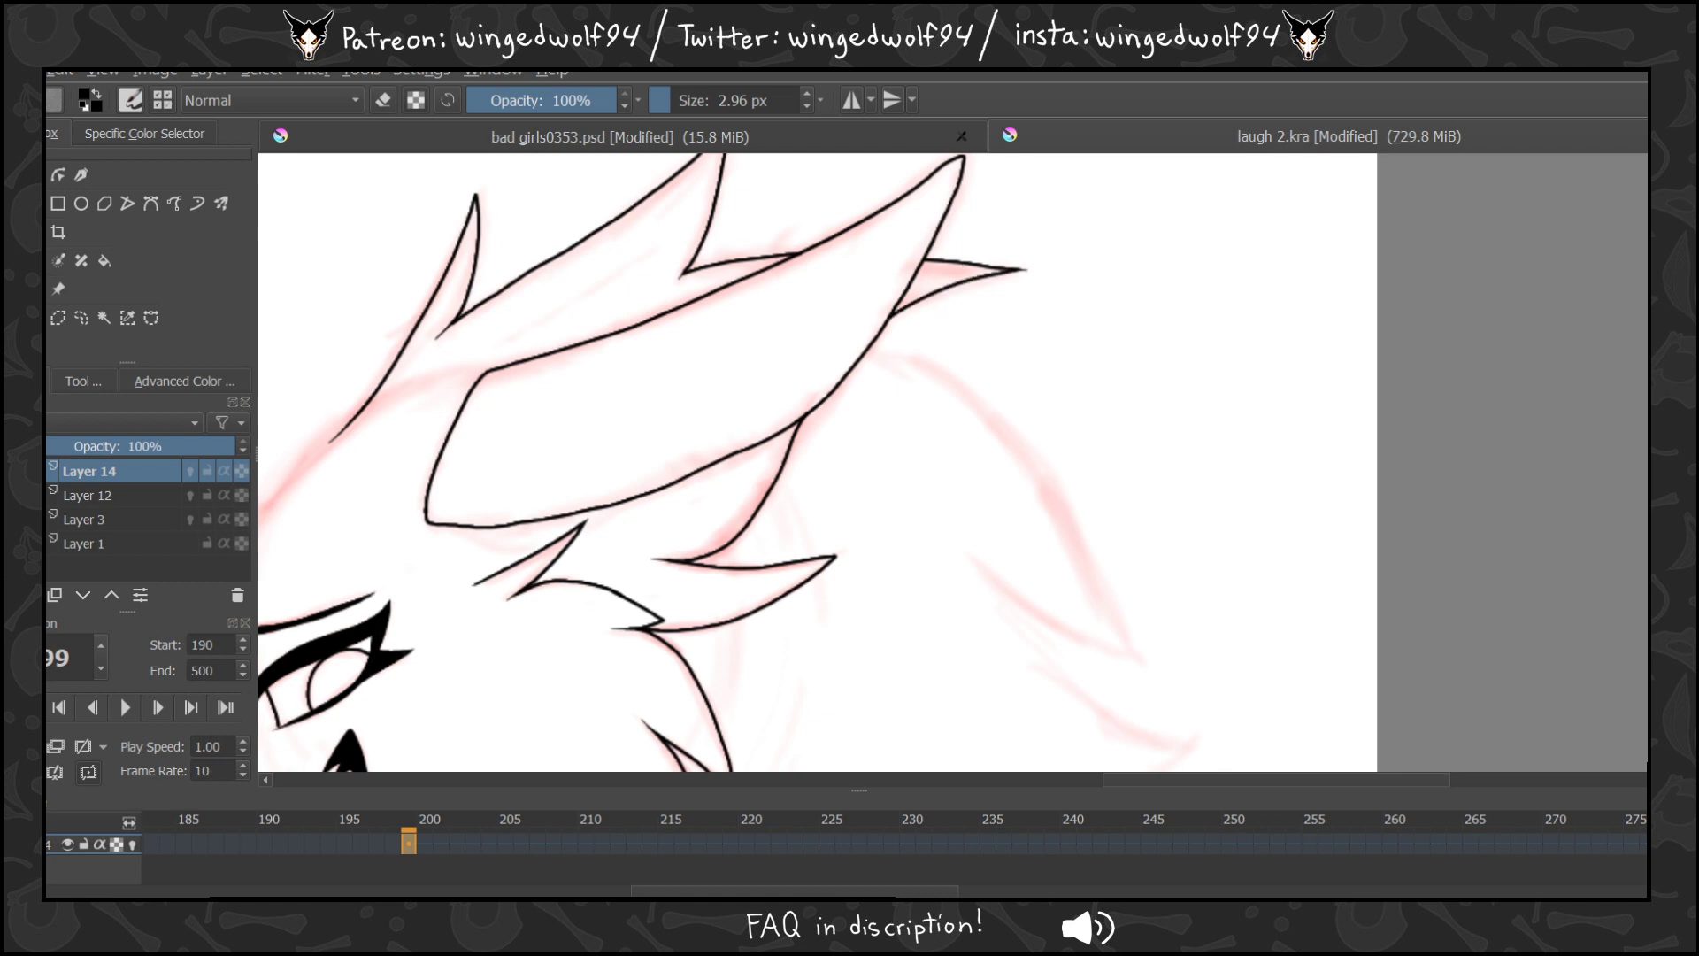
Ink the curved back of the neck and the zigzag of its first fur tufts at frame 199.
scroll(818, 462, "down", 4)
scroll(817, 461, "up", 3)
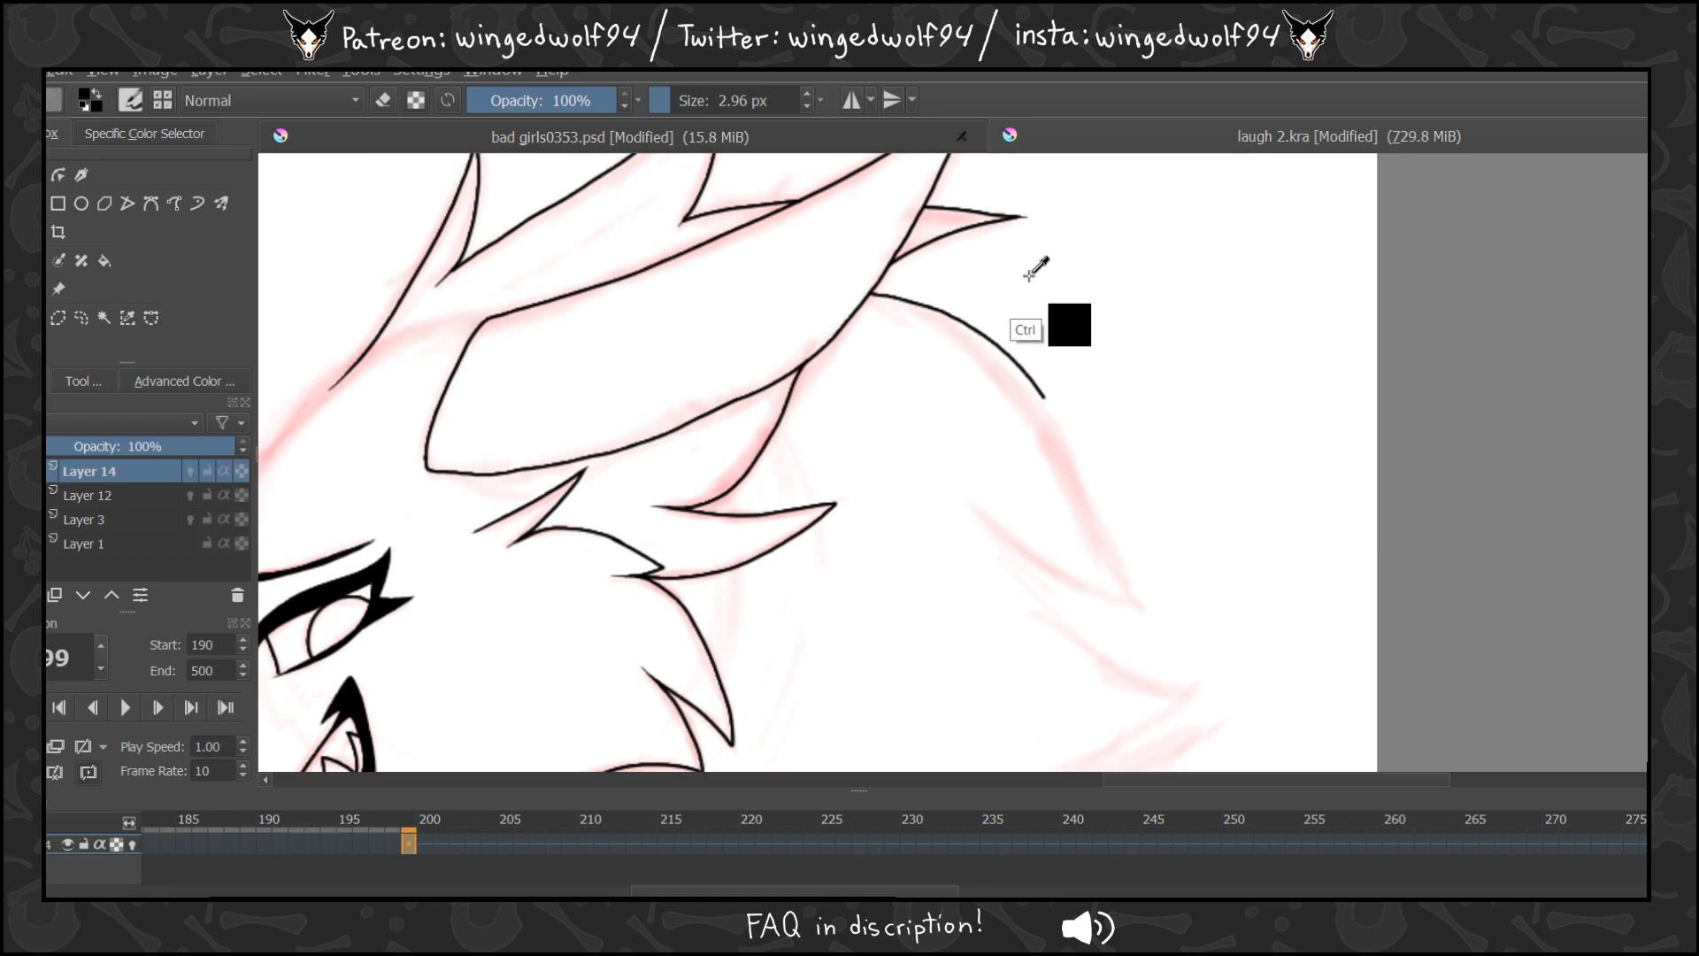
key("ctrl+z")
left_click_drag(1145, 779, 1231, 779)
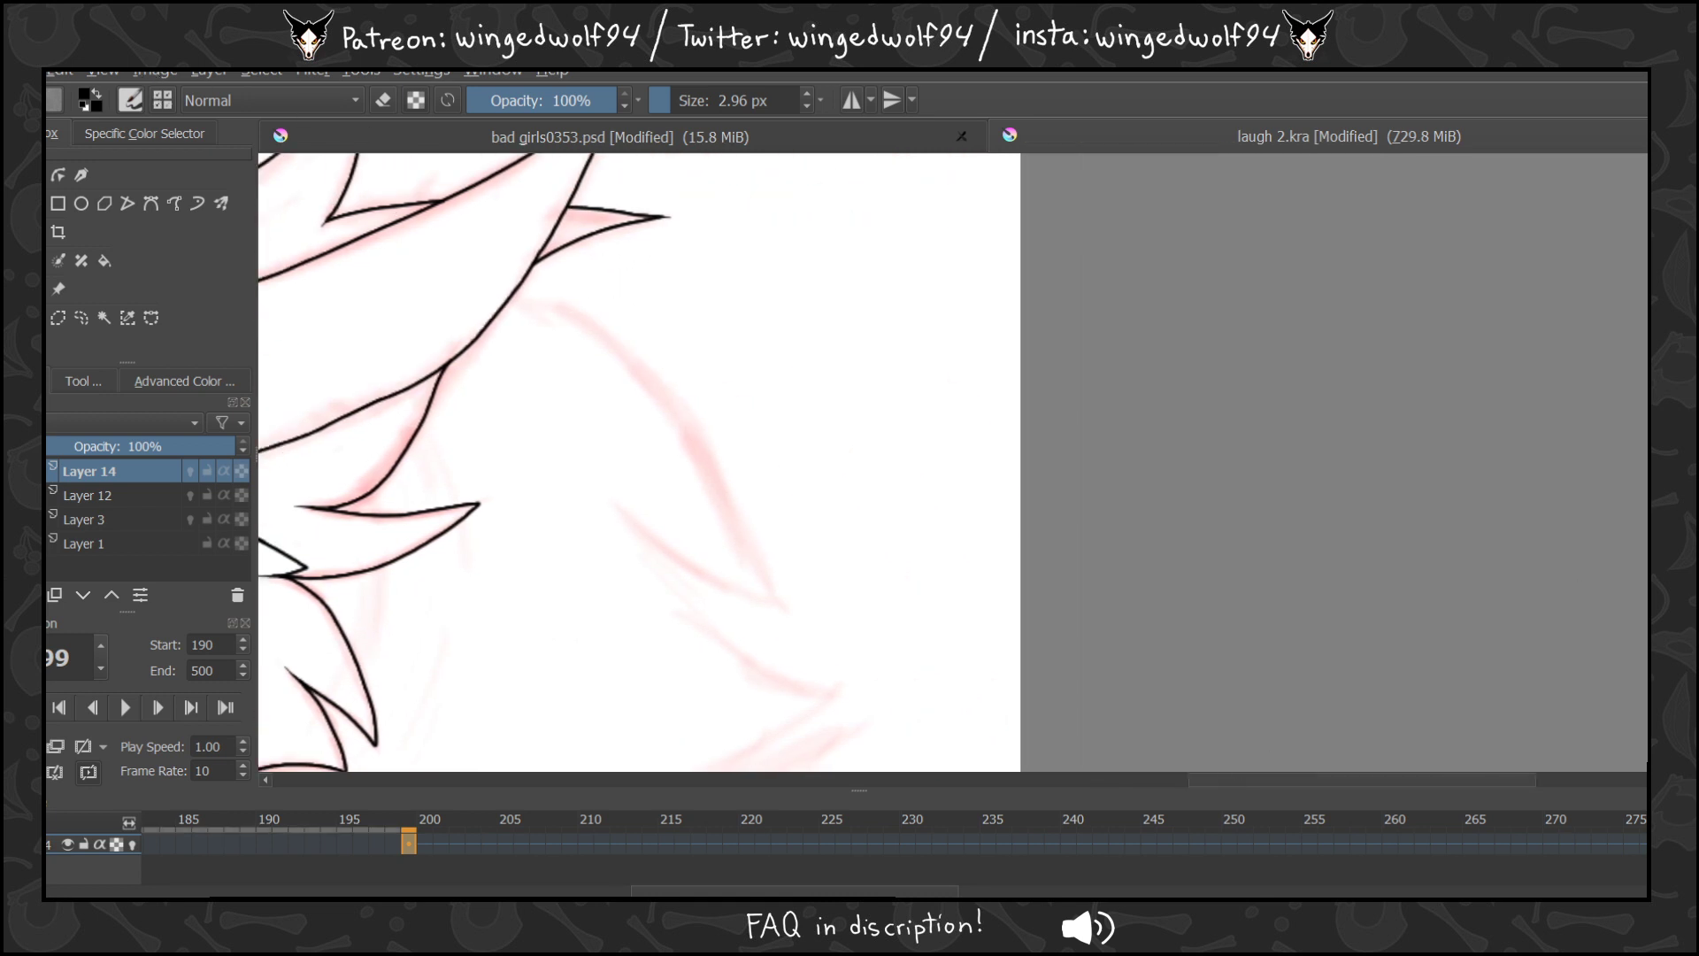
scroll(827, 330, "up", 3)
scroll(827, 330, "down", 3)
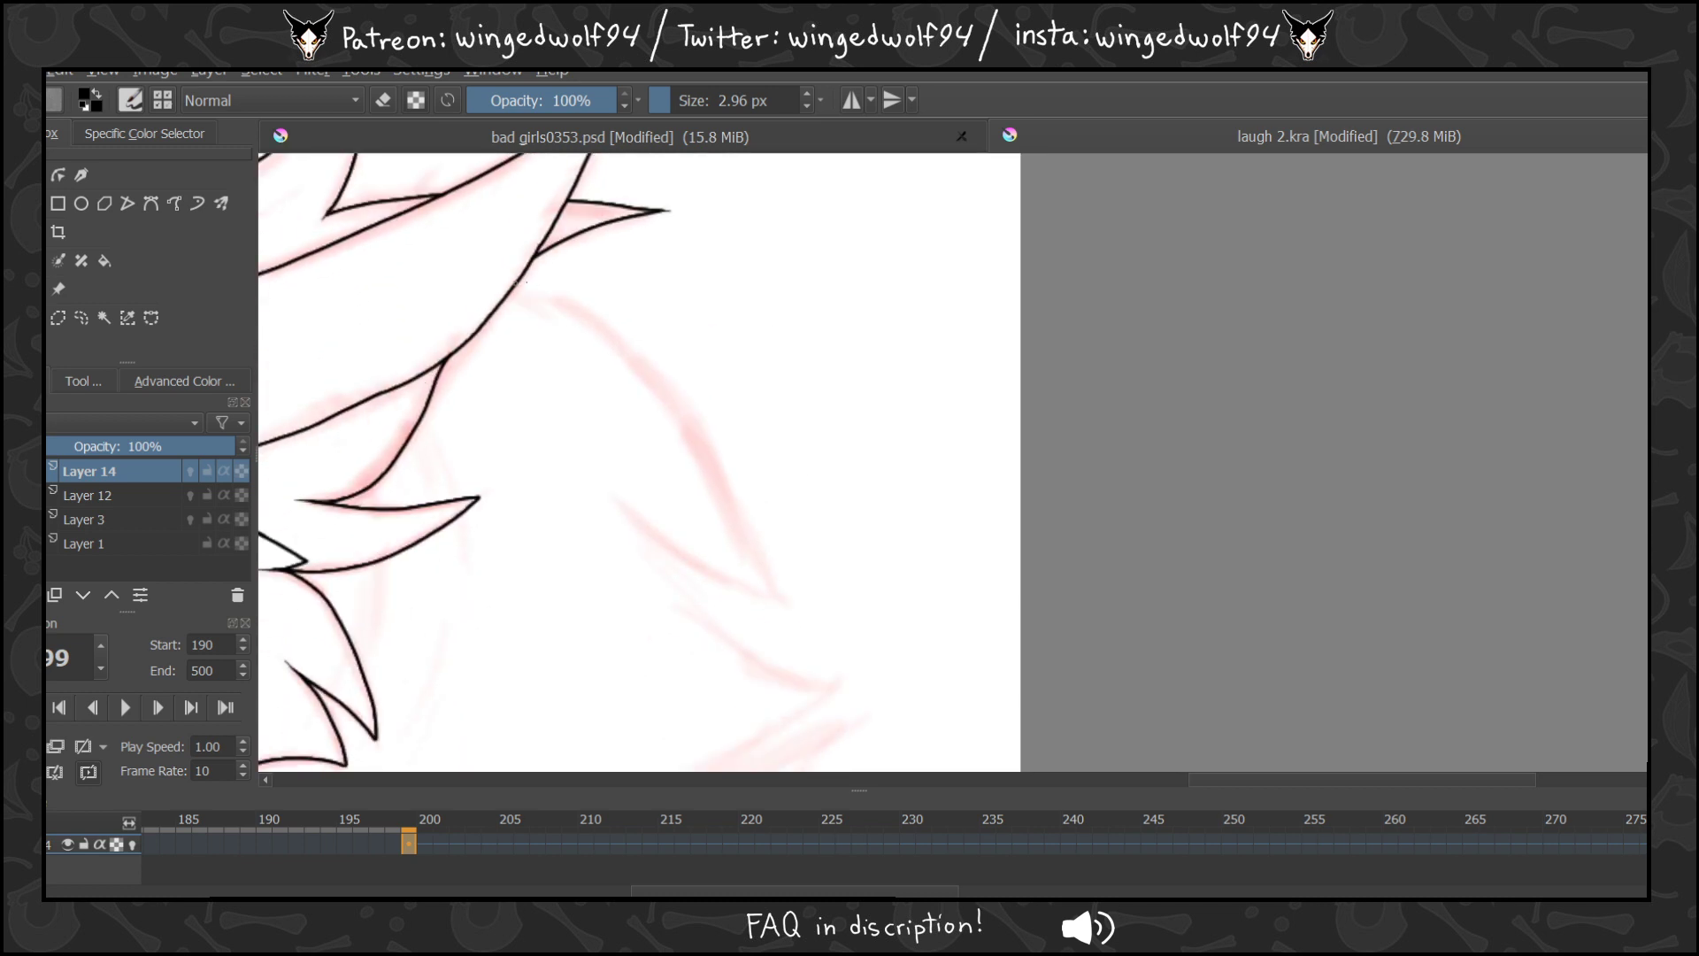
key("ctrl+z")
left_click_drag(611, 316, 705, 411)
mouse_move(757, 506)
left_mouse_down()
mouse_move(792, 594)
mouse_move(615, 497)
mouse_move(689, 585)
left_mouse_up()
key("ctrl+z")
mouse_move(594, 488)
left_mouse_down()
mouse_move(731, 641)
mouse_move(833, 687)
left_mouse_up()
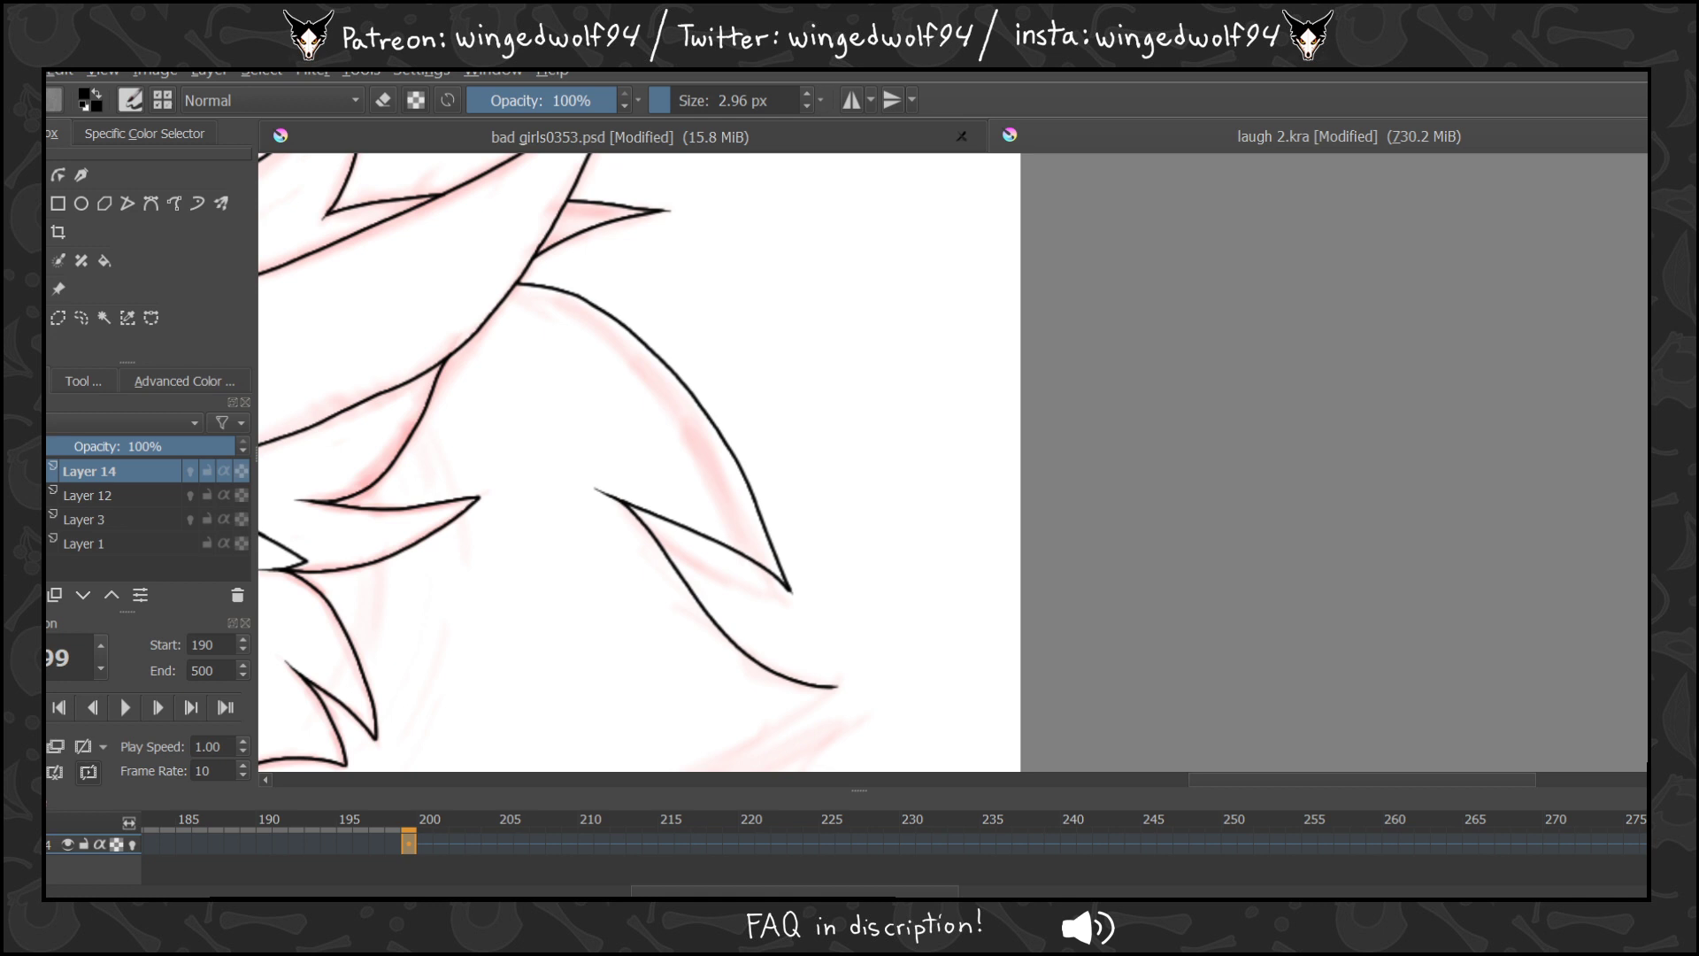
Ink the middle back-of-neck fur tufts at frame 199, continuing from the upper tuft.
scroll(639, 461, "down", 5)
left_click_drag(1186, 779, 1057, 780)
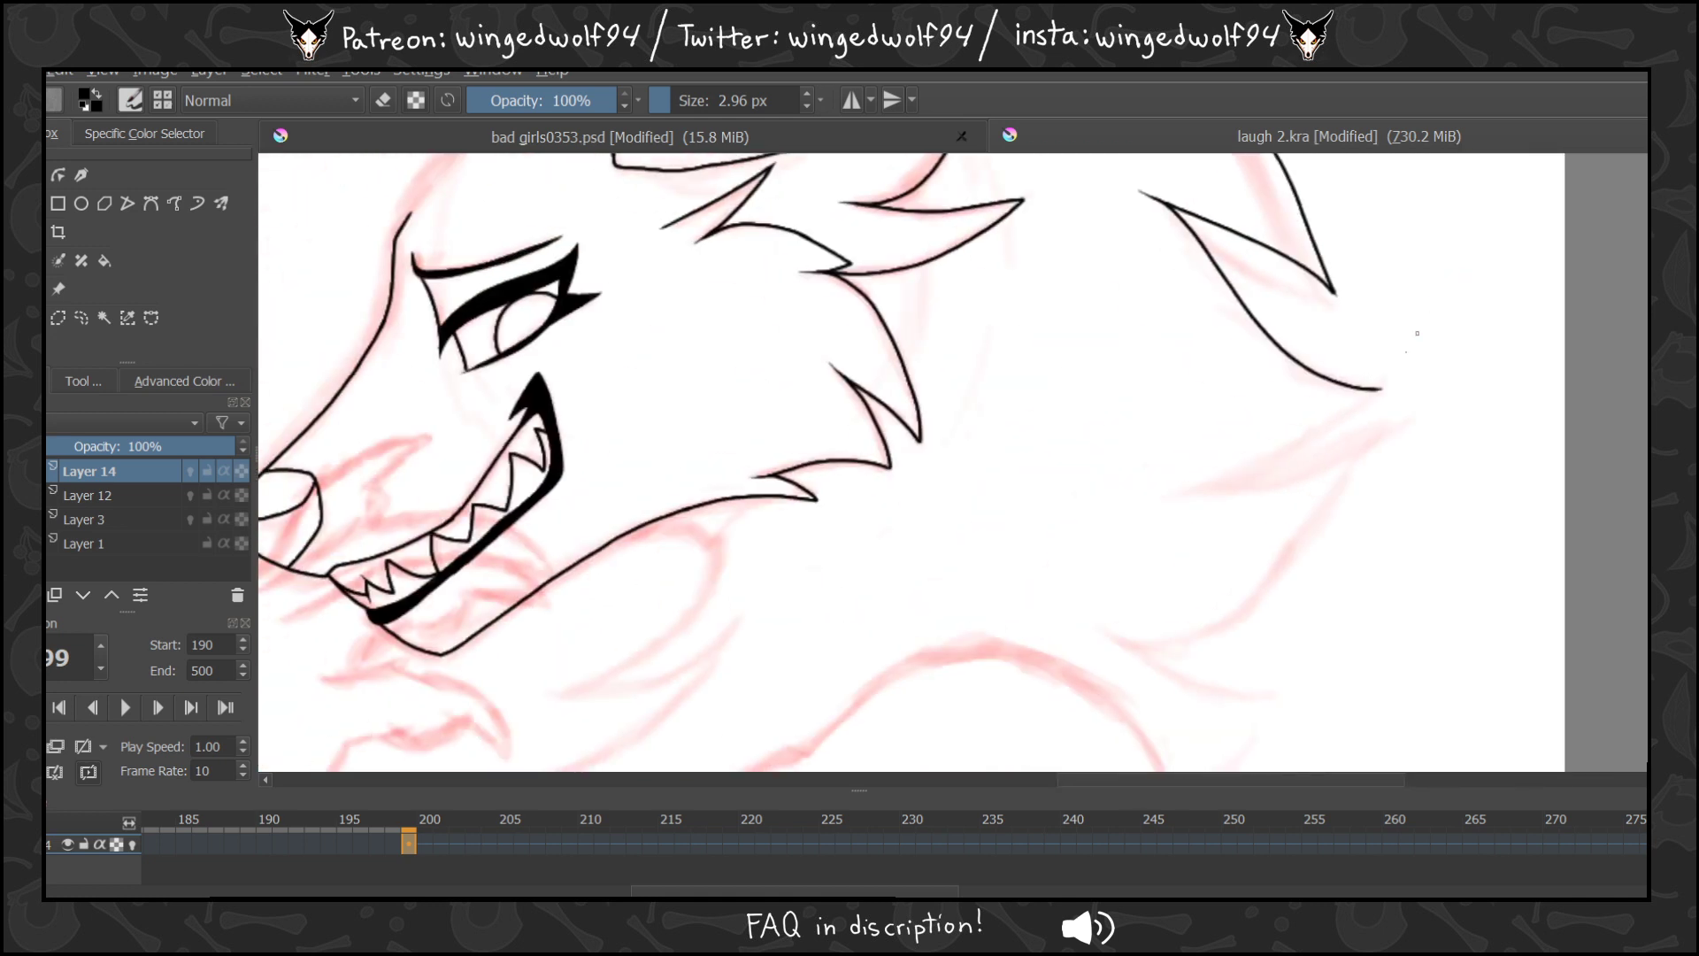
mouse_move(1379, 389)
left_mouse_down()
mouse_move(1236, 472)
mouse_move(1143, 500)
mouse_move(1311, 473)
left_mouse_up()
key("ctrl+z")
mouse_move(1185, 492)
left_mouse_down()
mouse_move(1387, 428)
mouse_move(1227, 624)
mouse_move(1153, 643)
mouse_move(1095, 617)
left_mouse_up()
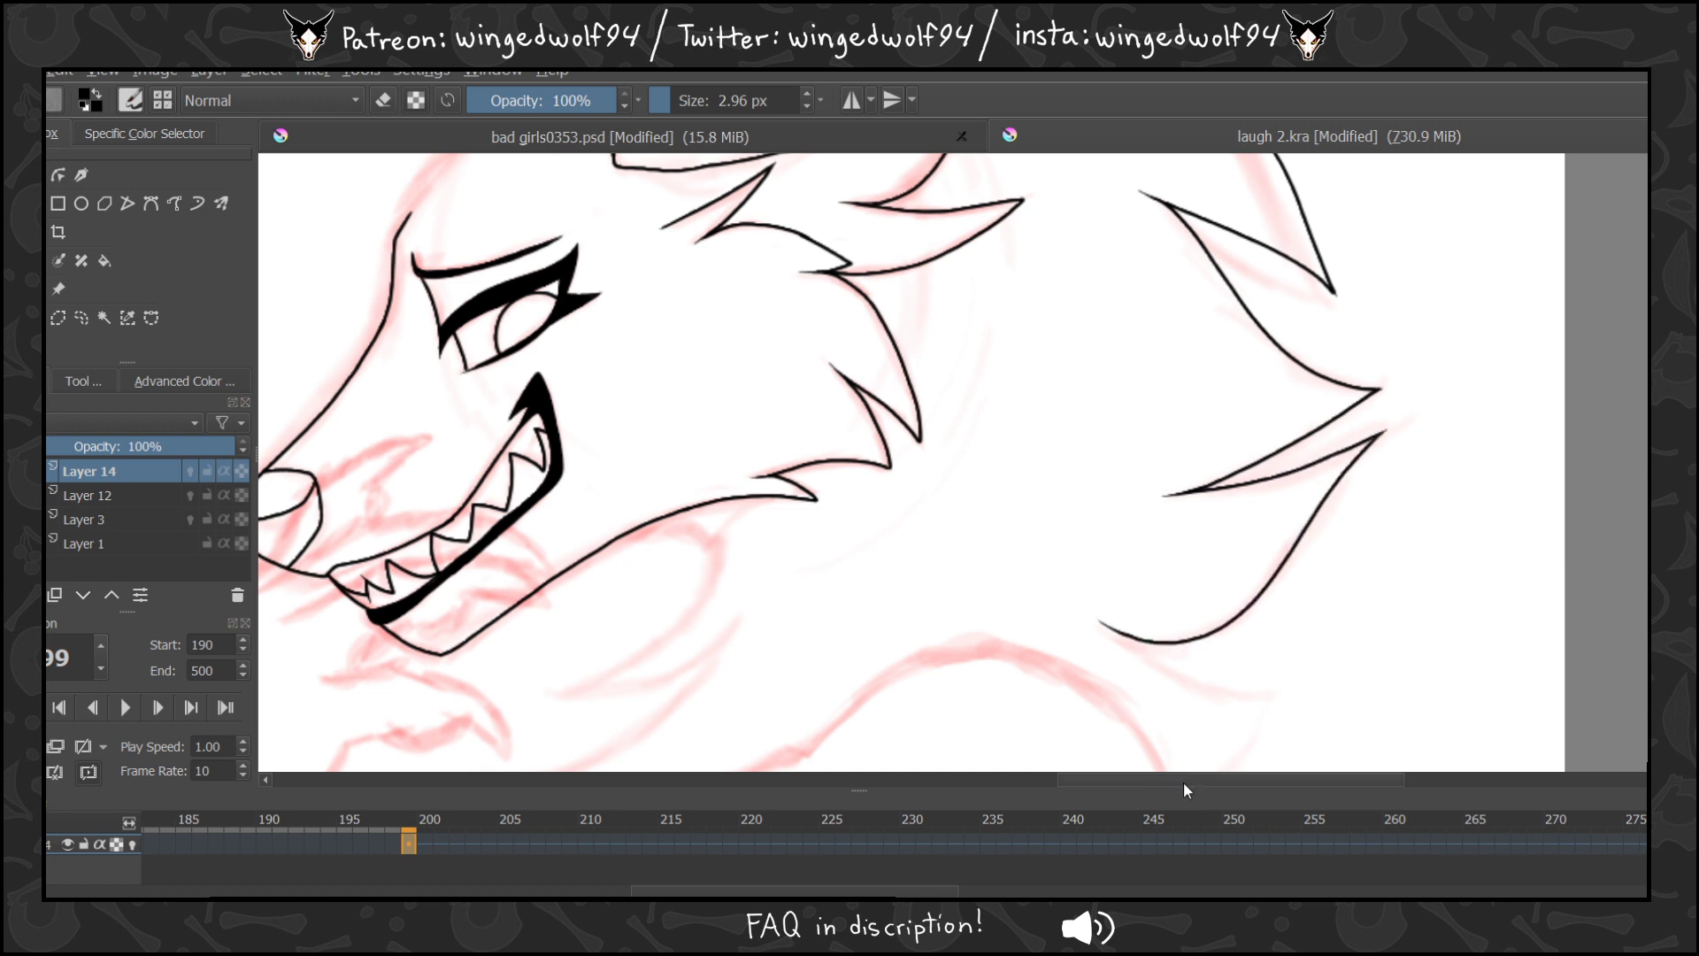
Ink the lowest neck fur tuft at frame 199, ending it at the top of the shoulder sketch.
left_click_drag(1183, 782, 1260, 785)
scroll(765, 461, "down", 5)
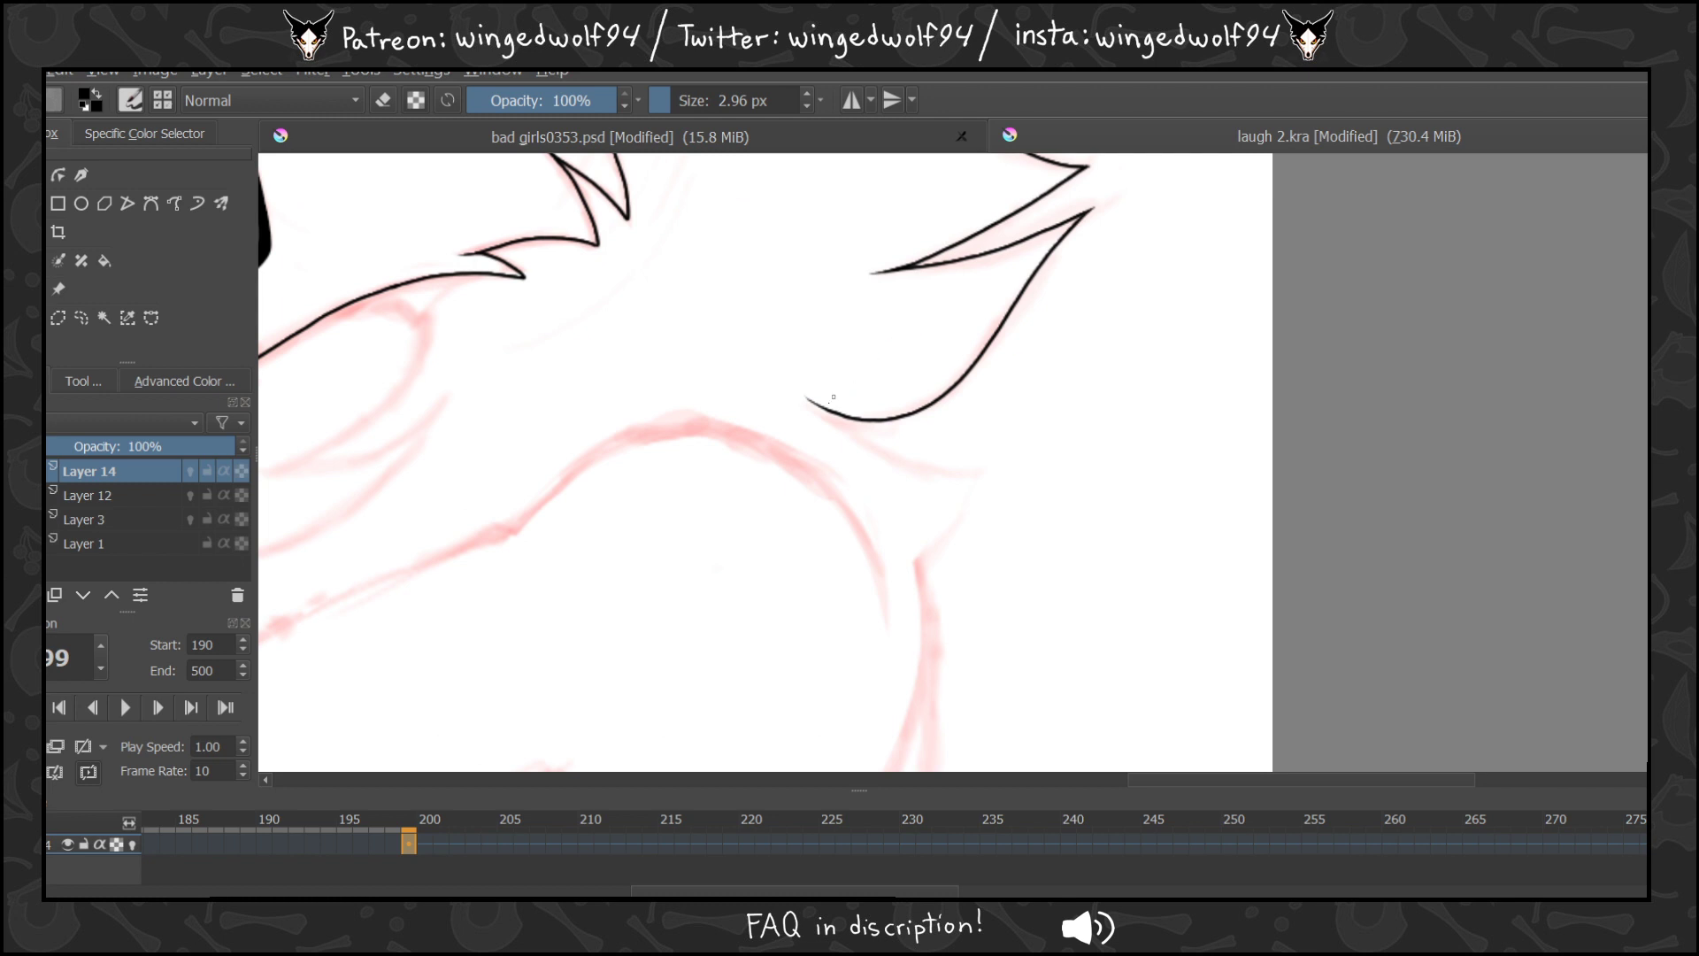
mouse_move(799, 392)
left_mouse_down()
mouse_move(869, 448)
mouse_move(965, 482)
mouse_move(992, 473)
mouse_move(926, 552)
left_mouse_up()
key("ctrl+z")
left_click_drag(993, 471, 913, 567)
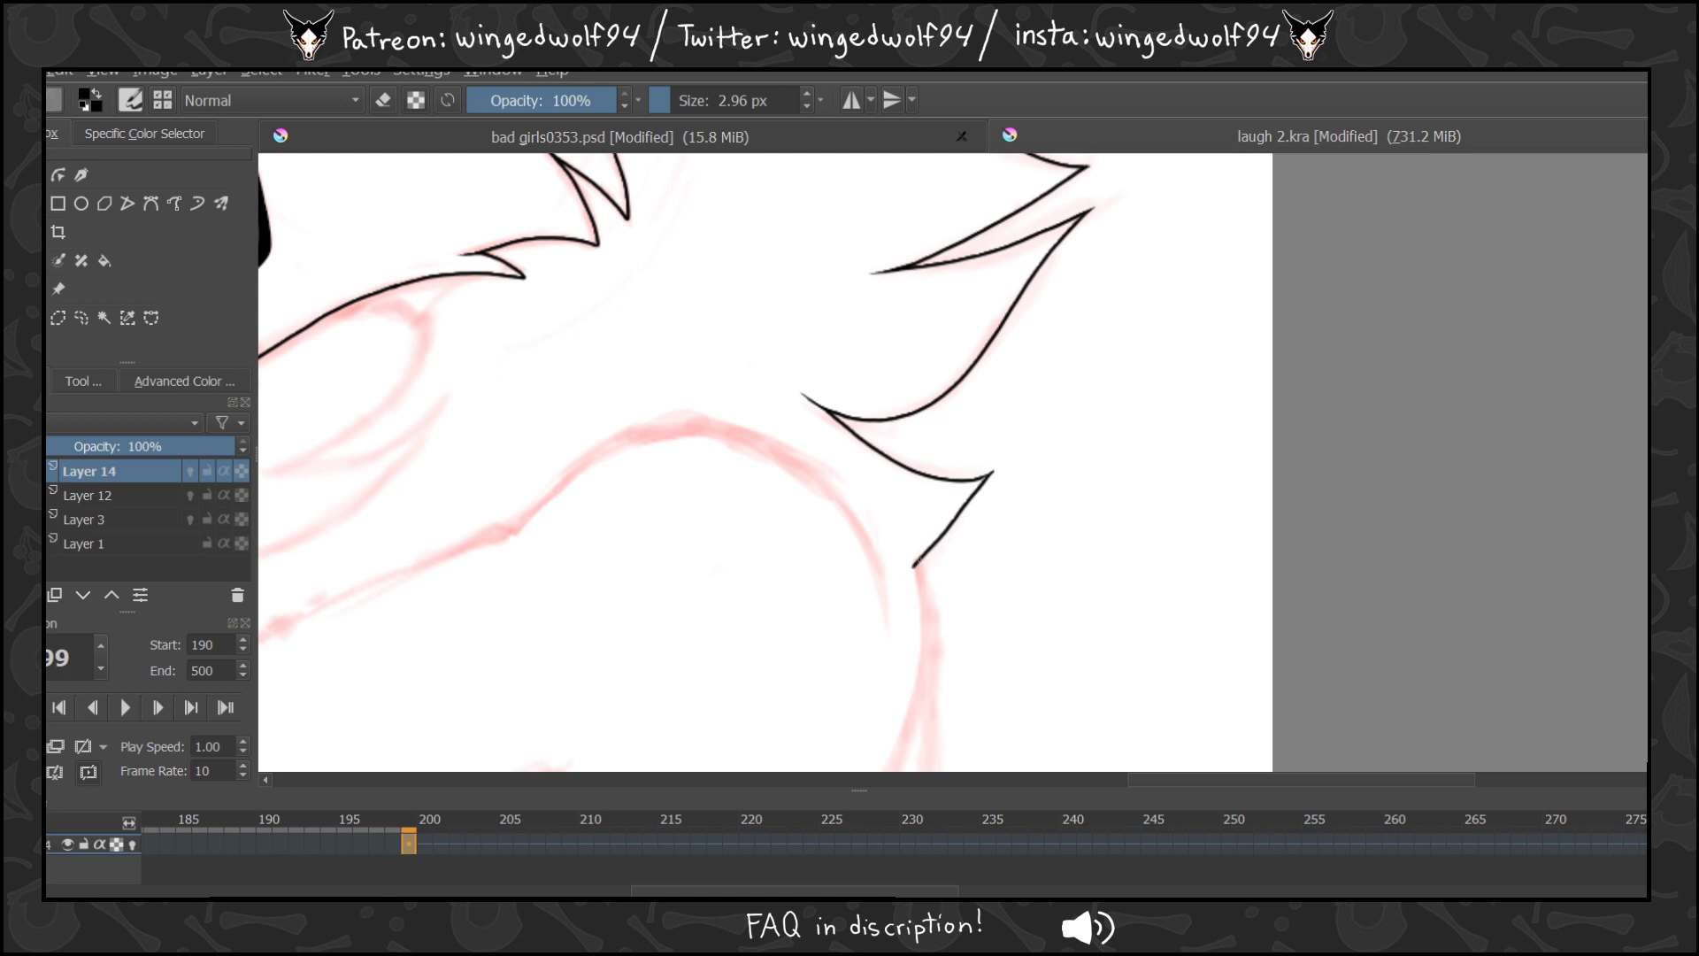
Create a blank keyframe at frame 203 on Layer 14 and turn on the layer's onion skins.
scroll(764, 462, "up", 6)
scroll(765, 462, "down", 3)
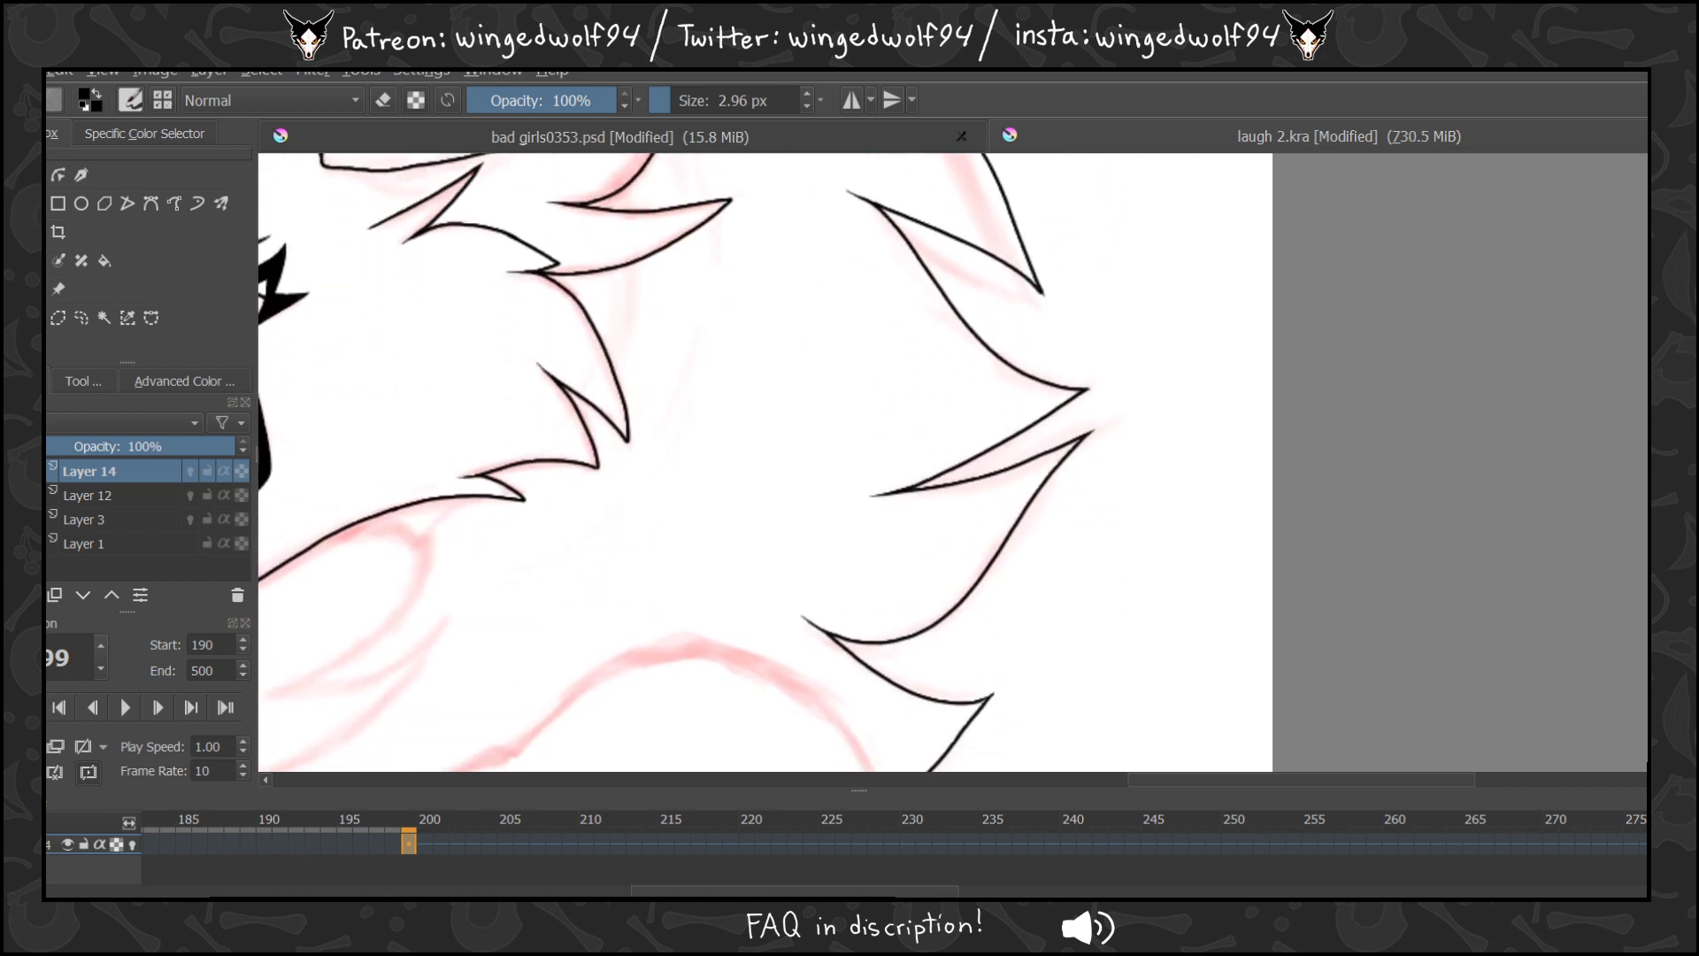
scroll(764, 462, "up", 3)
scroll(765, 462, "down", 1)
left_click_drag(1018, 494, 1037, 502)
left_click(420, 846)
left_click(412, 841)
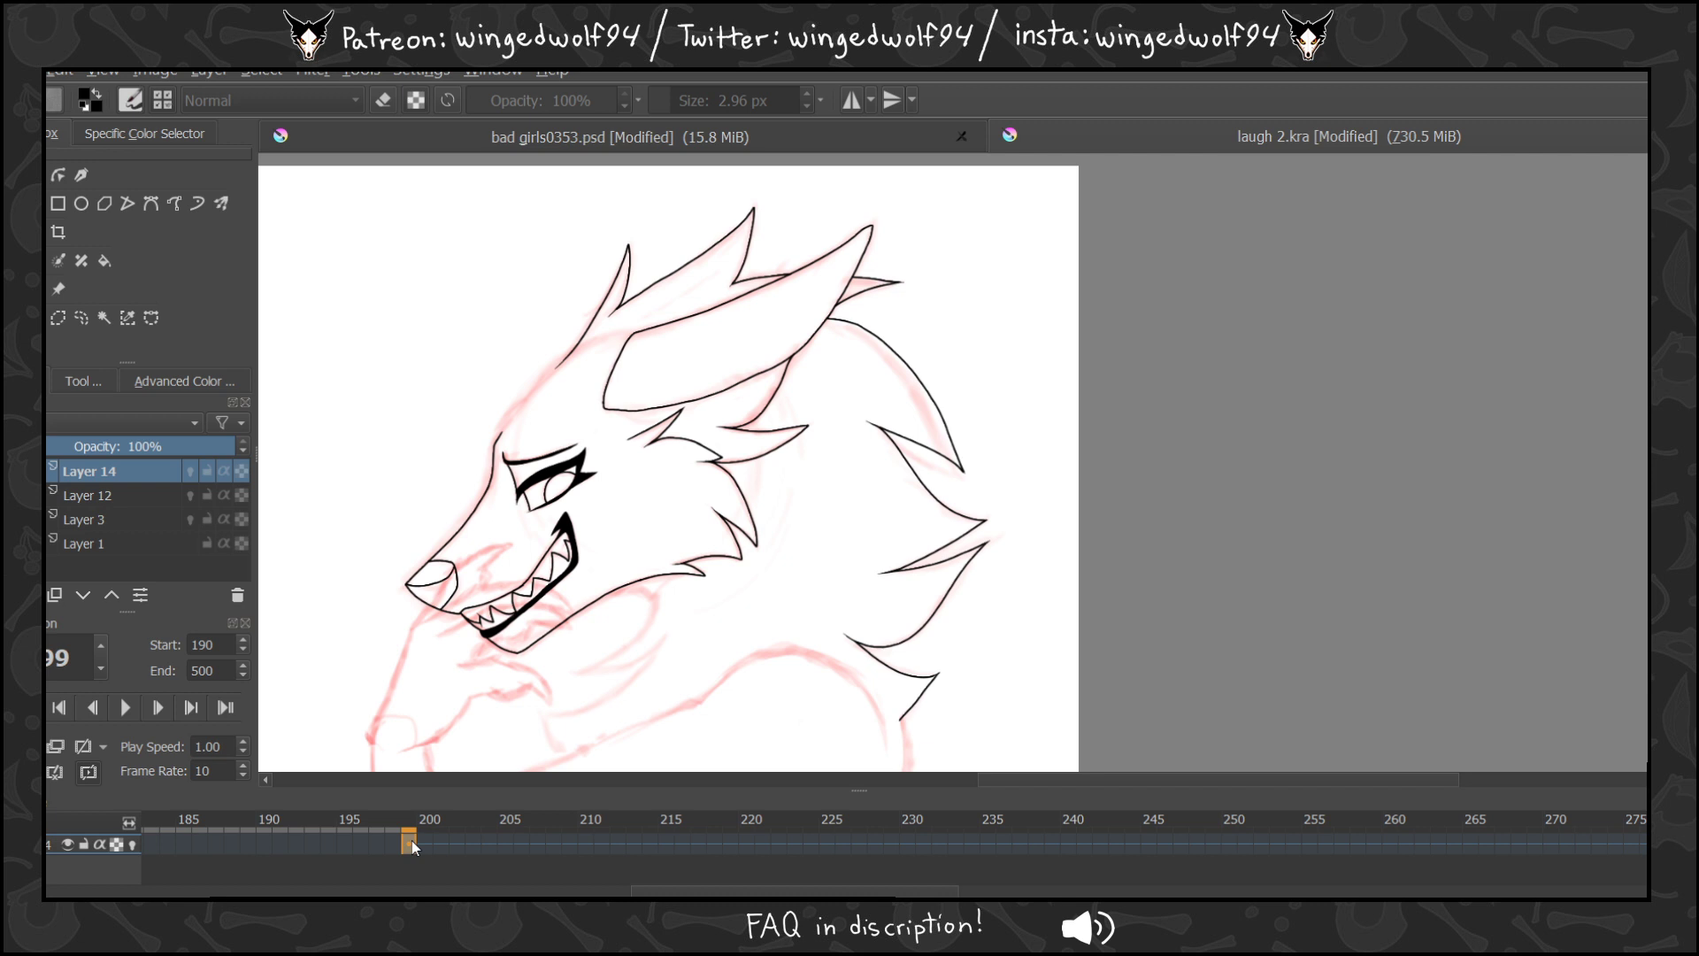
key("Left")
key("Right")
key("Right")
key("Right")
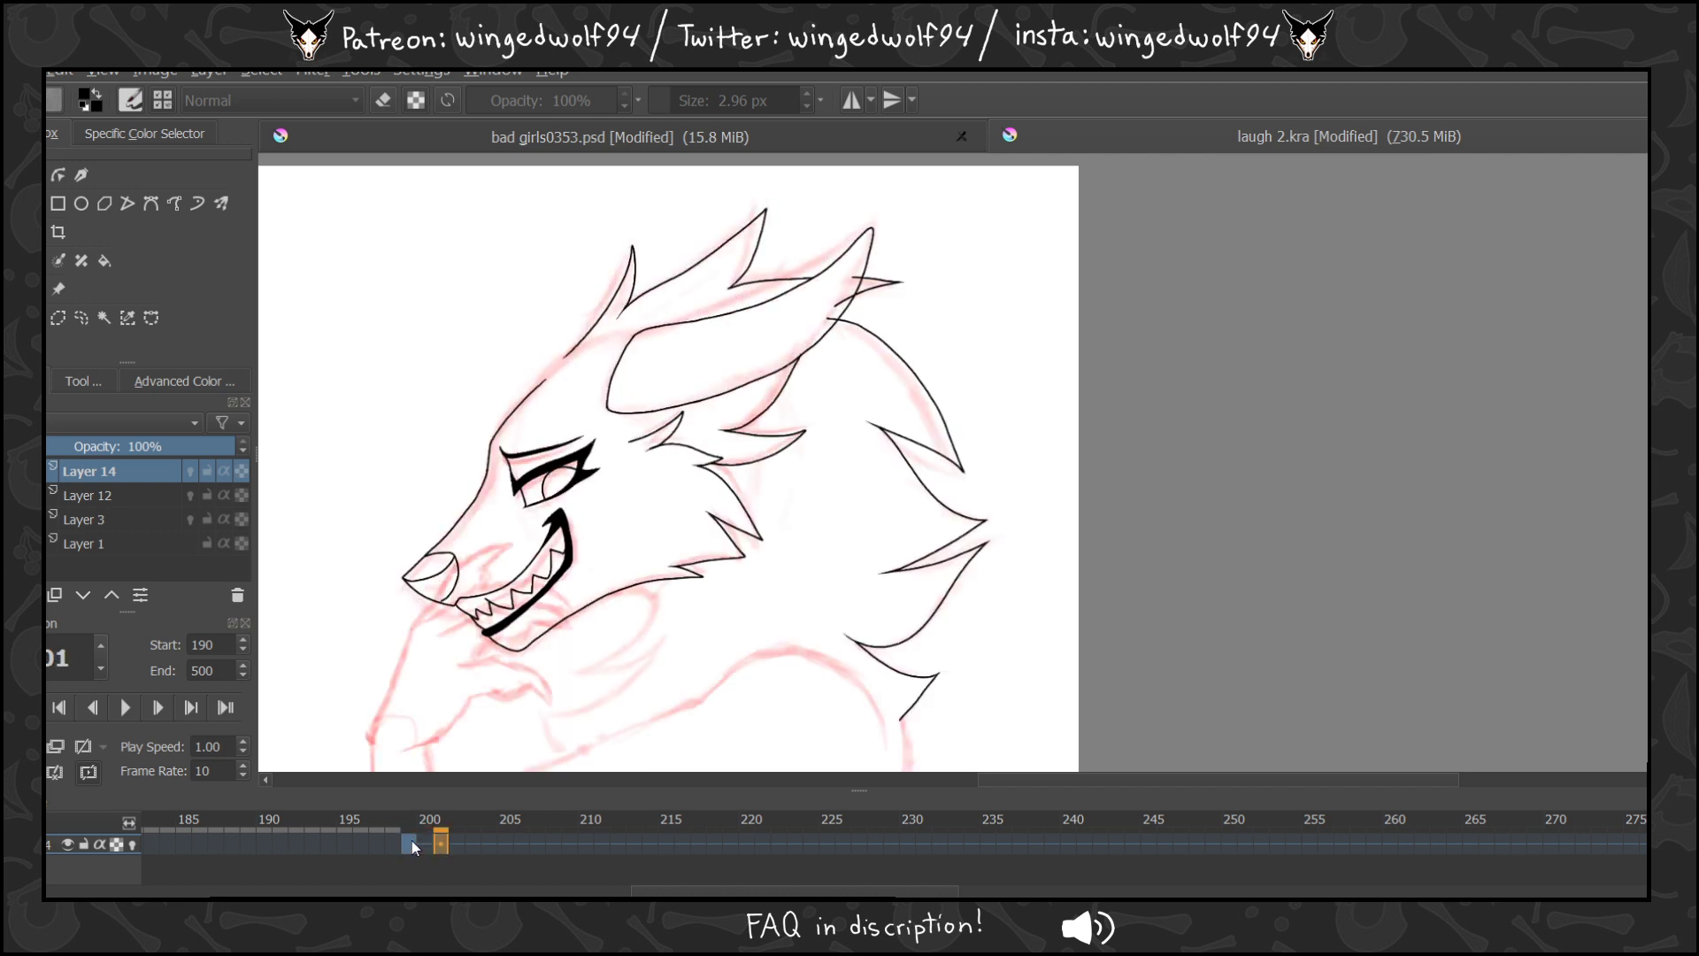
key("Right")
key("Right")
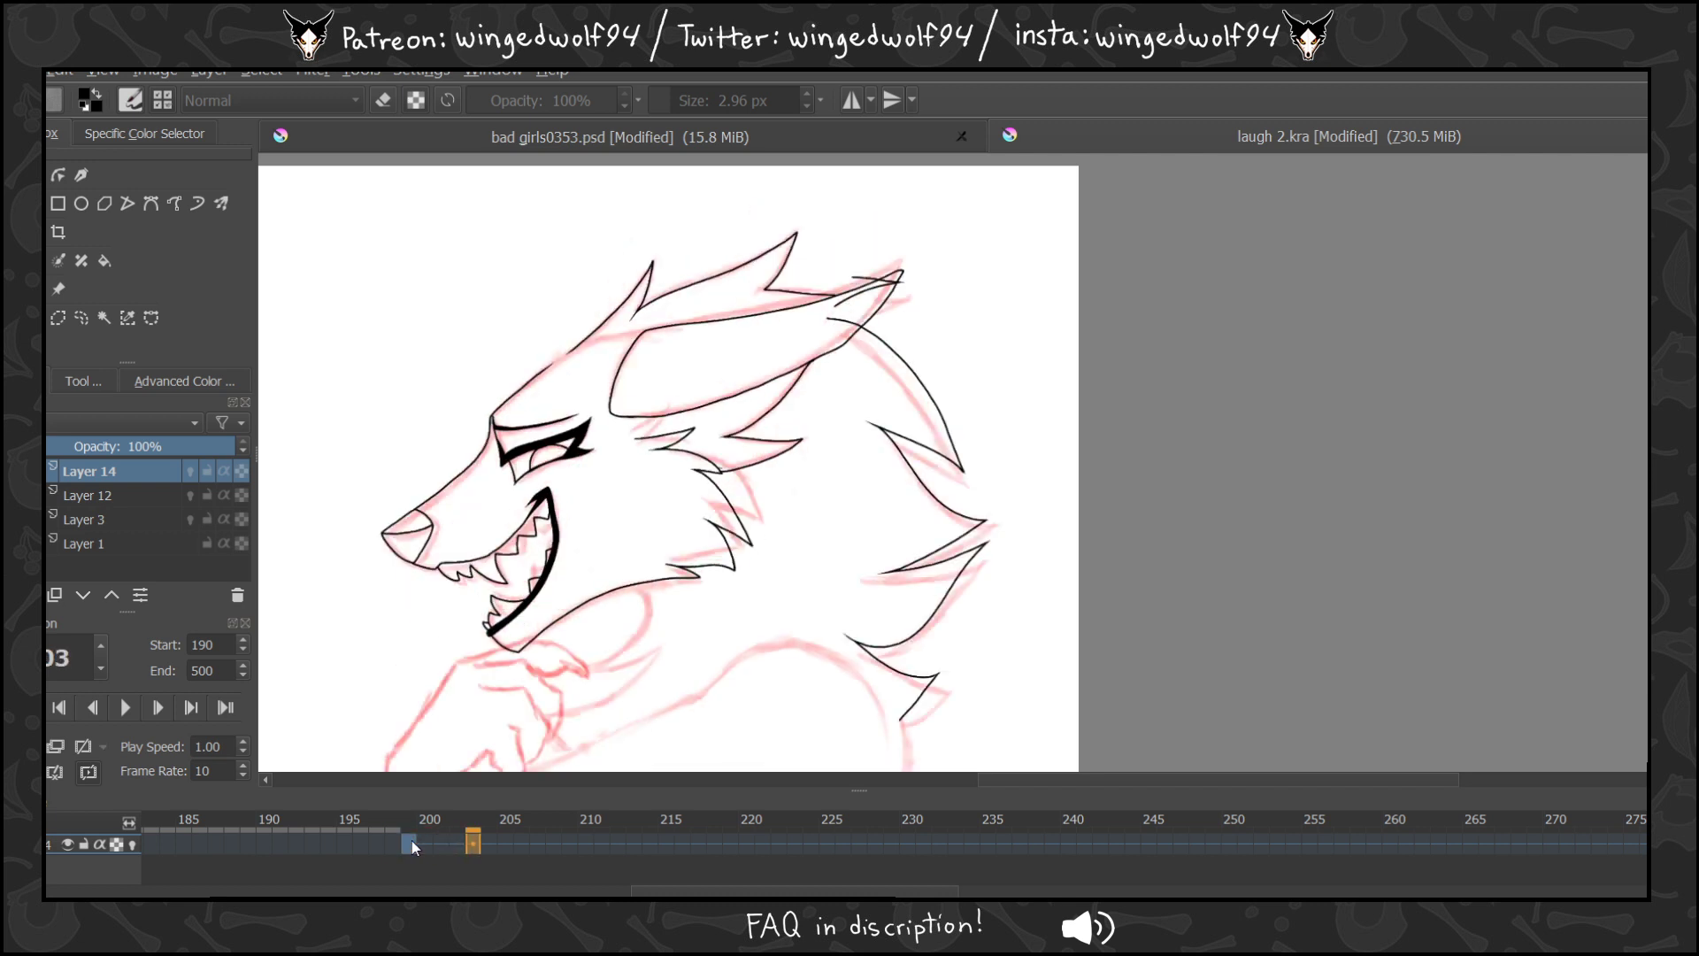
left_click(92, 745)
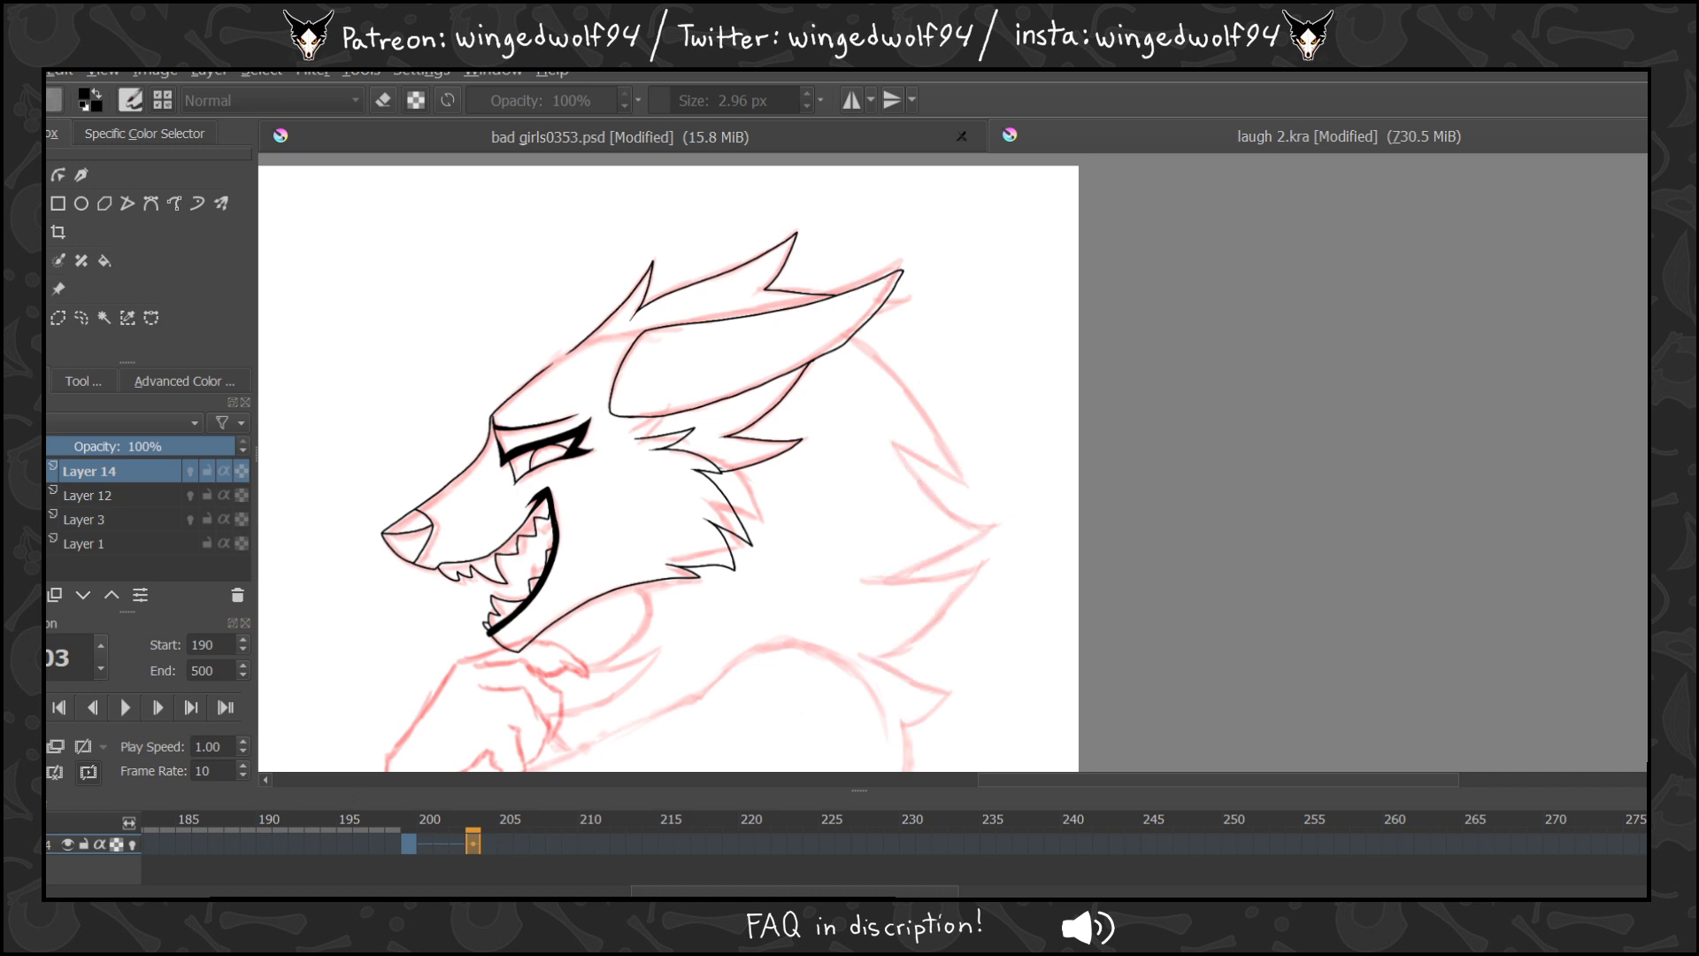
left_click(131, 845)
Ink the small far ear tip behind the near ear at frame 203.
left_click_drag(705, 238, 1256, 562)
key("b")
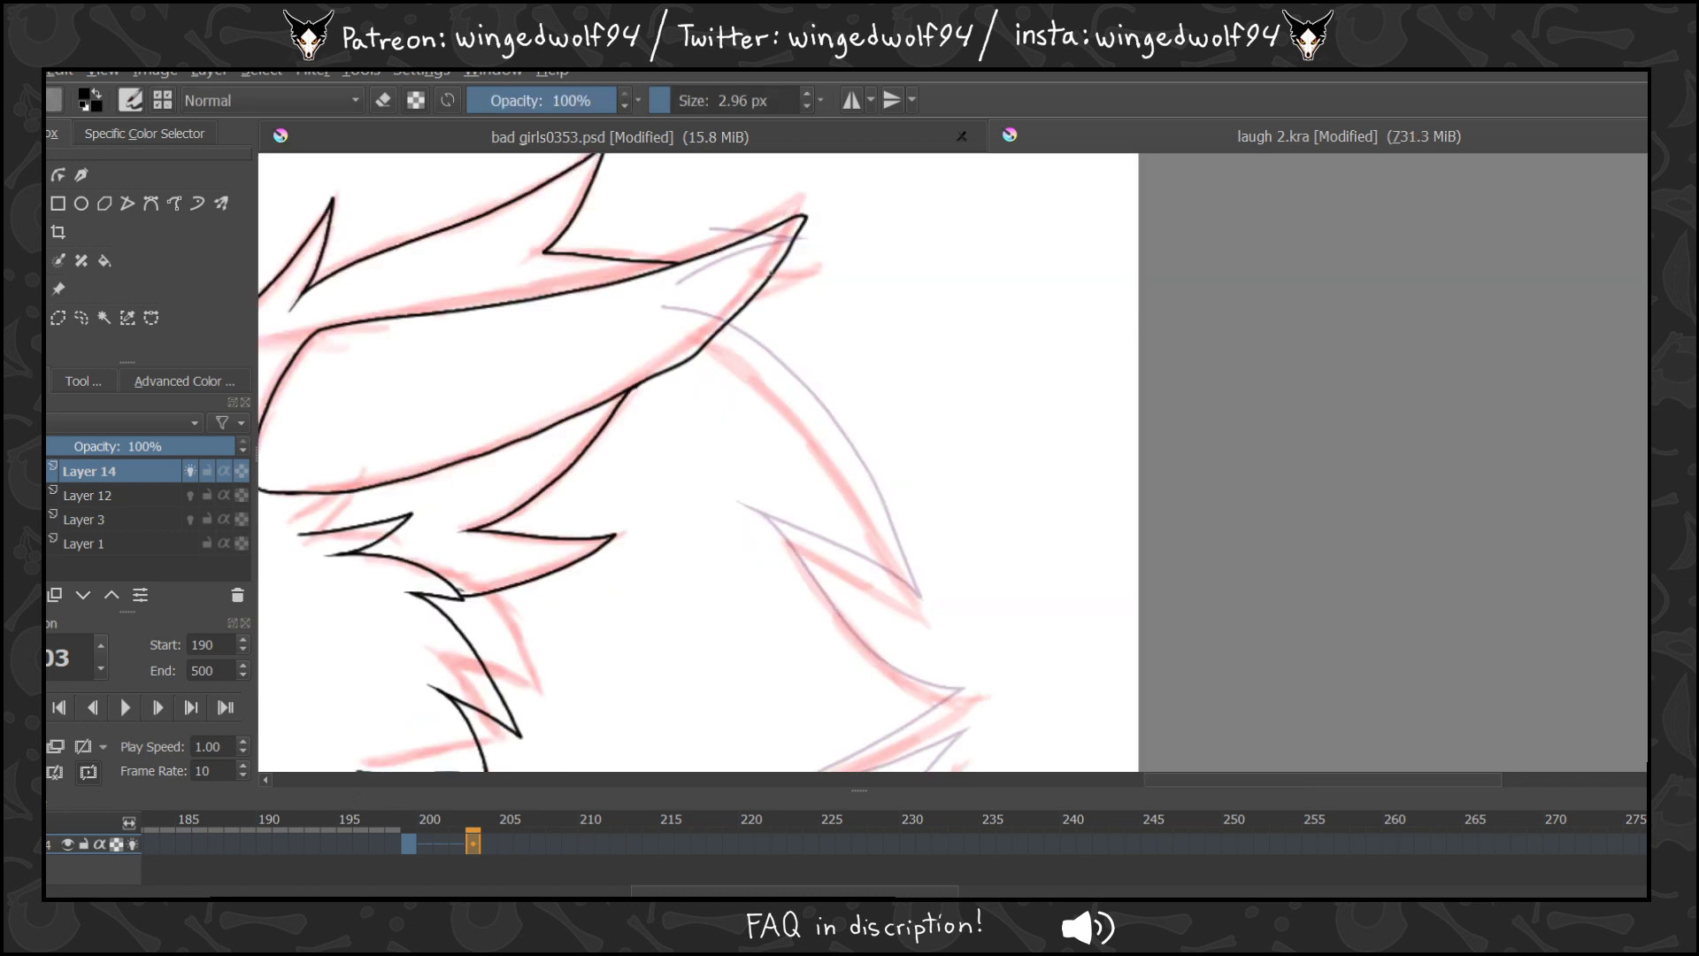
mouse_move(767, 275)
left_mouse_down()
mouse_move(830, 269)
mouse_move(748, 307)
left_mouse_up()
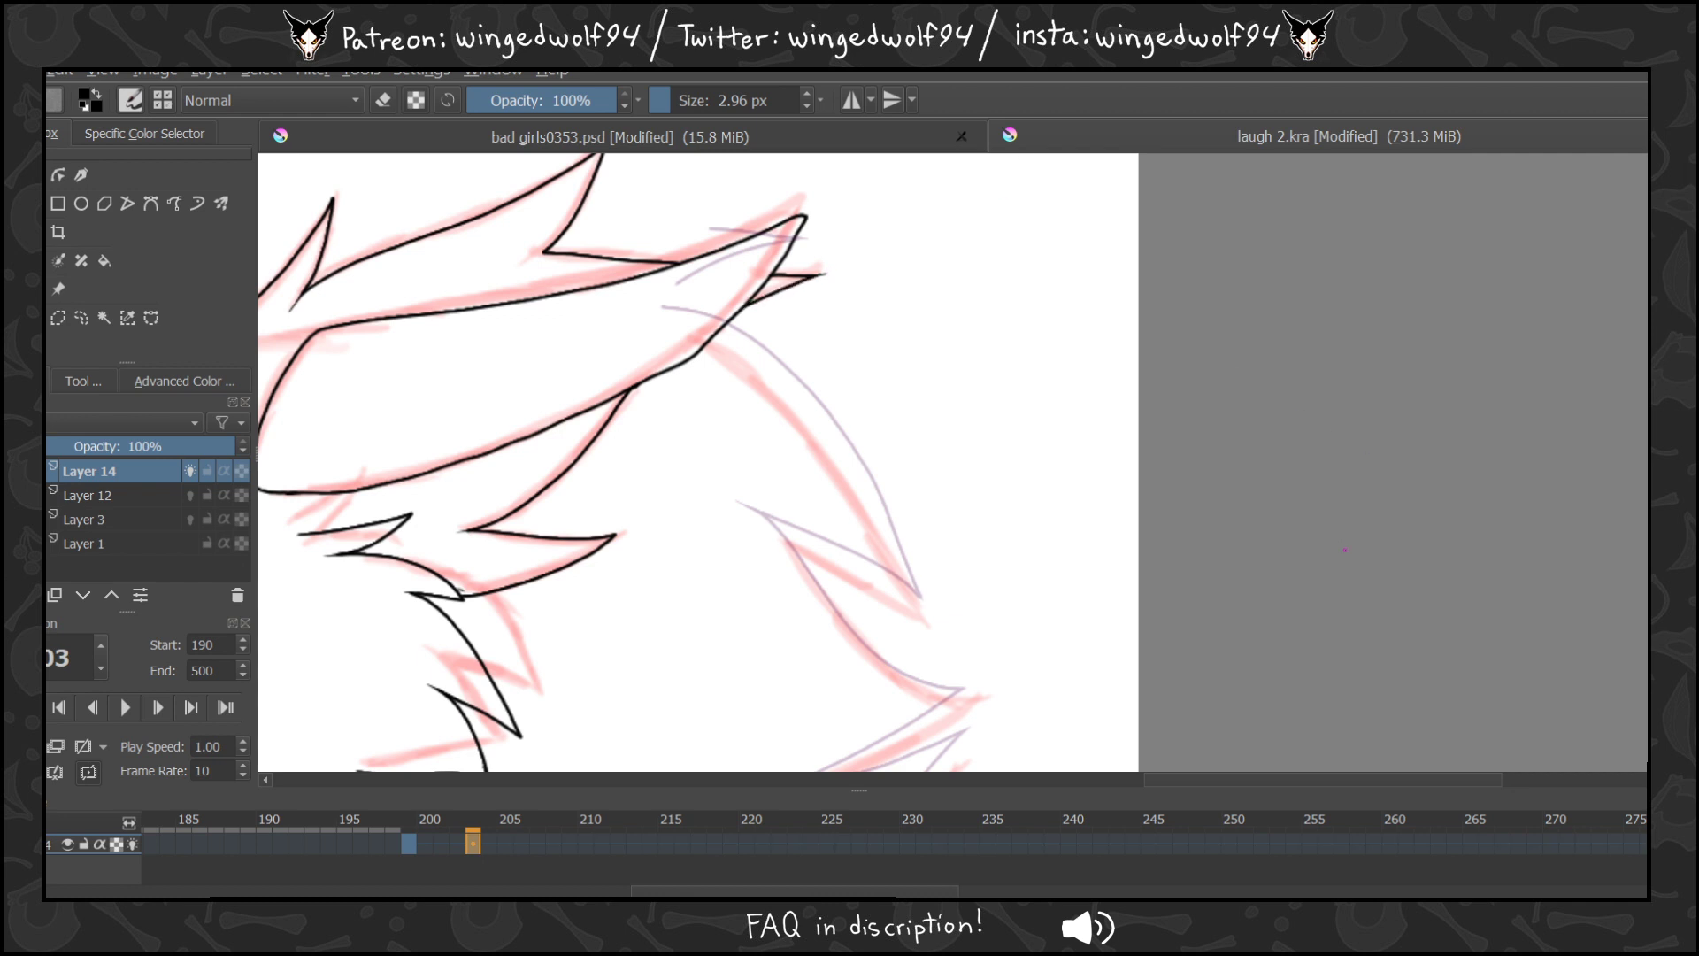
Ink the back-of-neck curve and its fur tufts down to the shoulder at frame 203, comparing with the previous frame.
key("Left")
key("Right")
key("Left")
key("Right")
mouse_move(699, 349)
left_mouse_down()
mouse_move(794, 424)
mouse_move(942, 634)
mouse_move(773, 531)
mouse_move(801, 316)
mouse_move(844, 398)
mouse_move(909, 455)
mouse_move(1018, 457)
mouse_move(804, 555)
mouse_move(721, 567)
mouse_move(954, 545)
mouse_move(798, 693)
mouse_move(699, 691)
left_mouse_up()
scroll(748, 537, "down", 3)
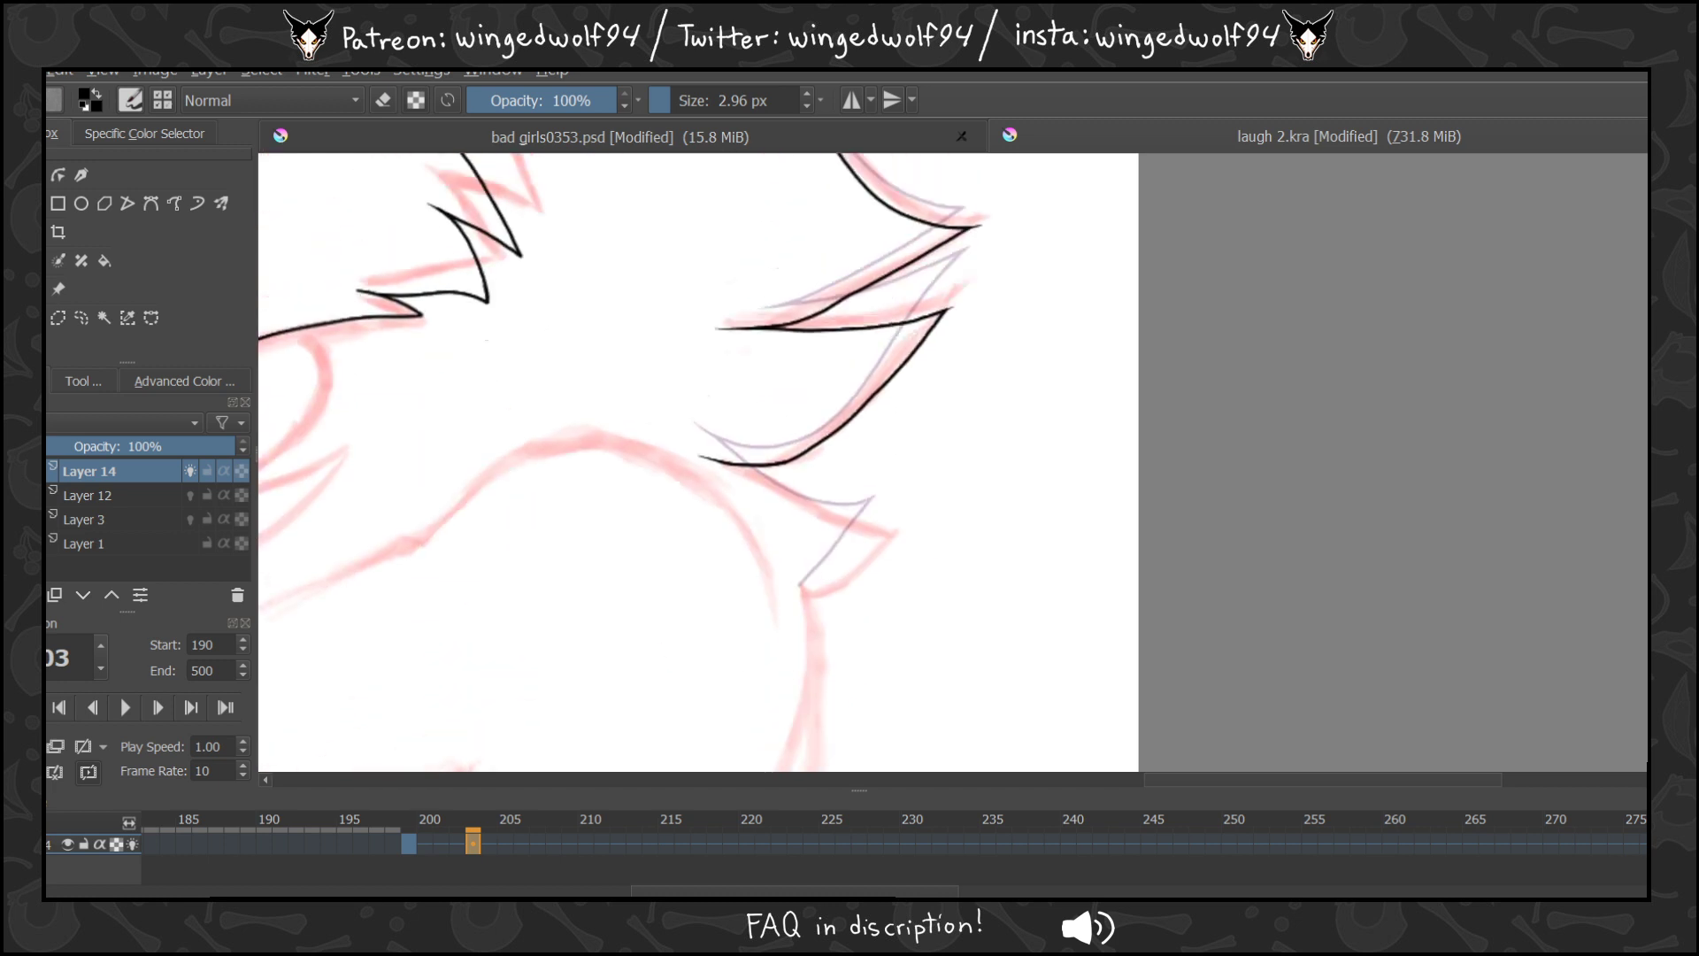
mouse_move(732, 534)
left_mouse_down()
mouse_move(867, 586)
mouse_move(893, 577)
mouse_move(795, 677)
left_mouse_up()
scroll(796, 677, "left", 5)
scroll(871, 462, "up", 4)
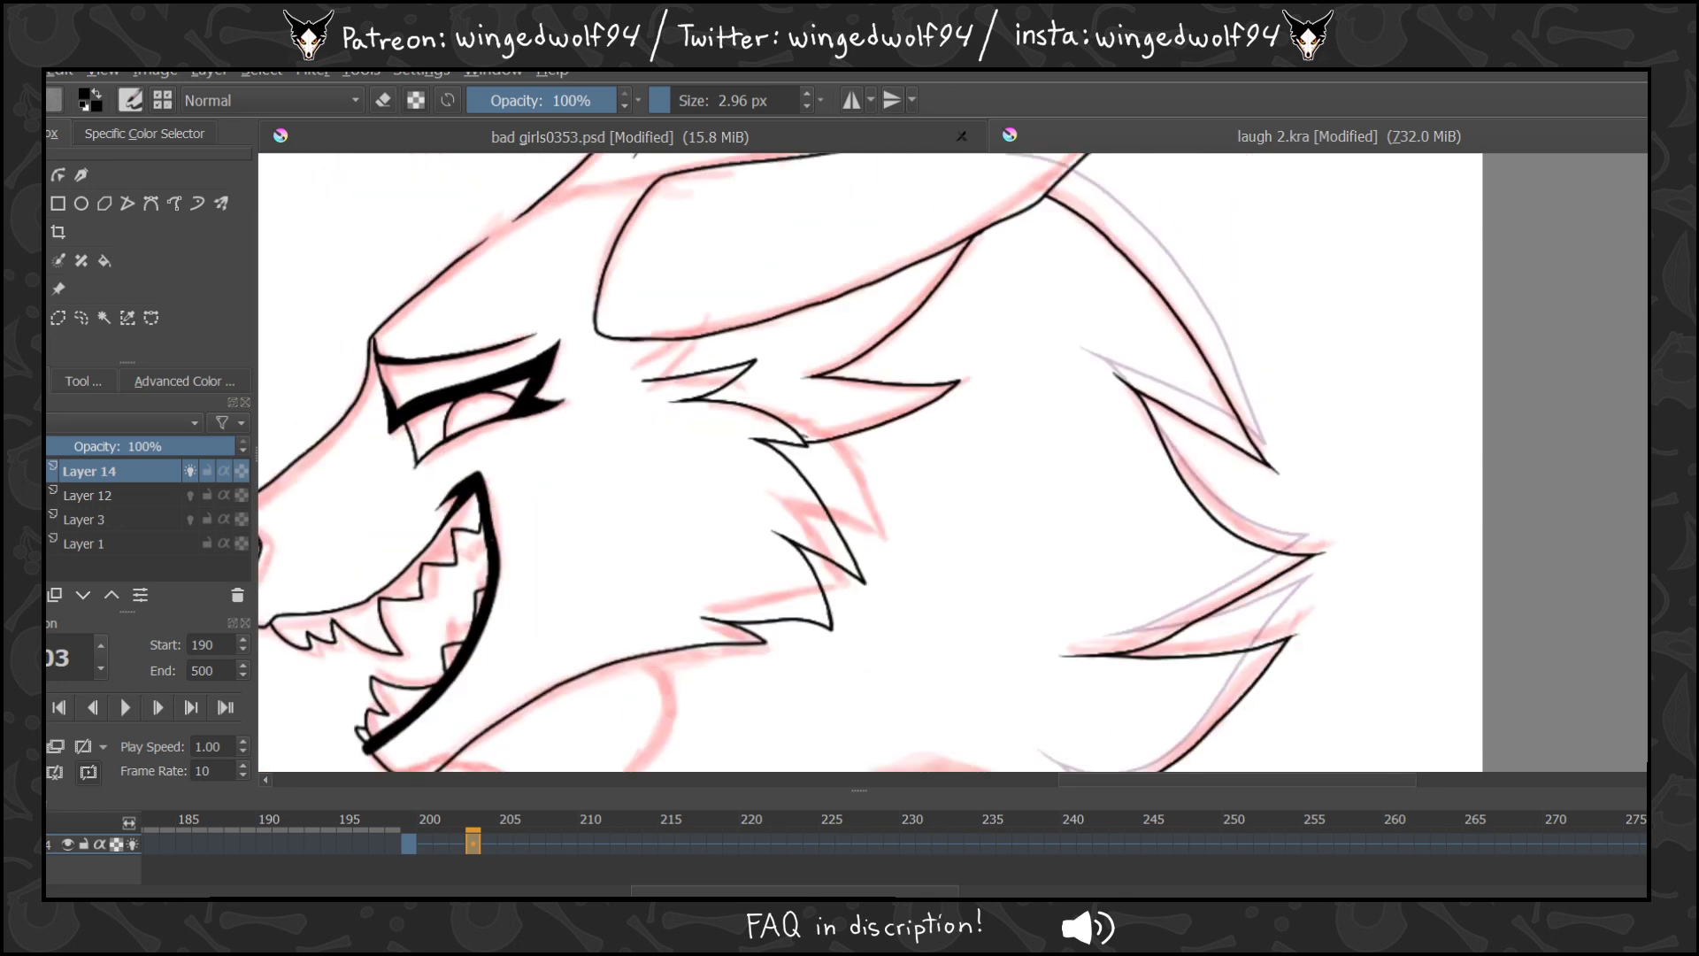
Create a blank keyframe at frame 201 and ink the far ear tip between the two onion-skinned poses.
key("Left")
key("Left")
key("Left")
key("Left")
key("Right")
key("Right")
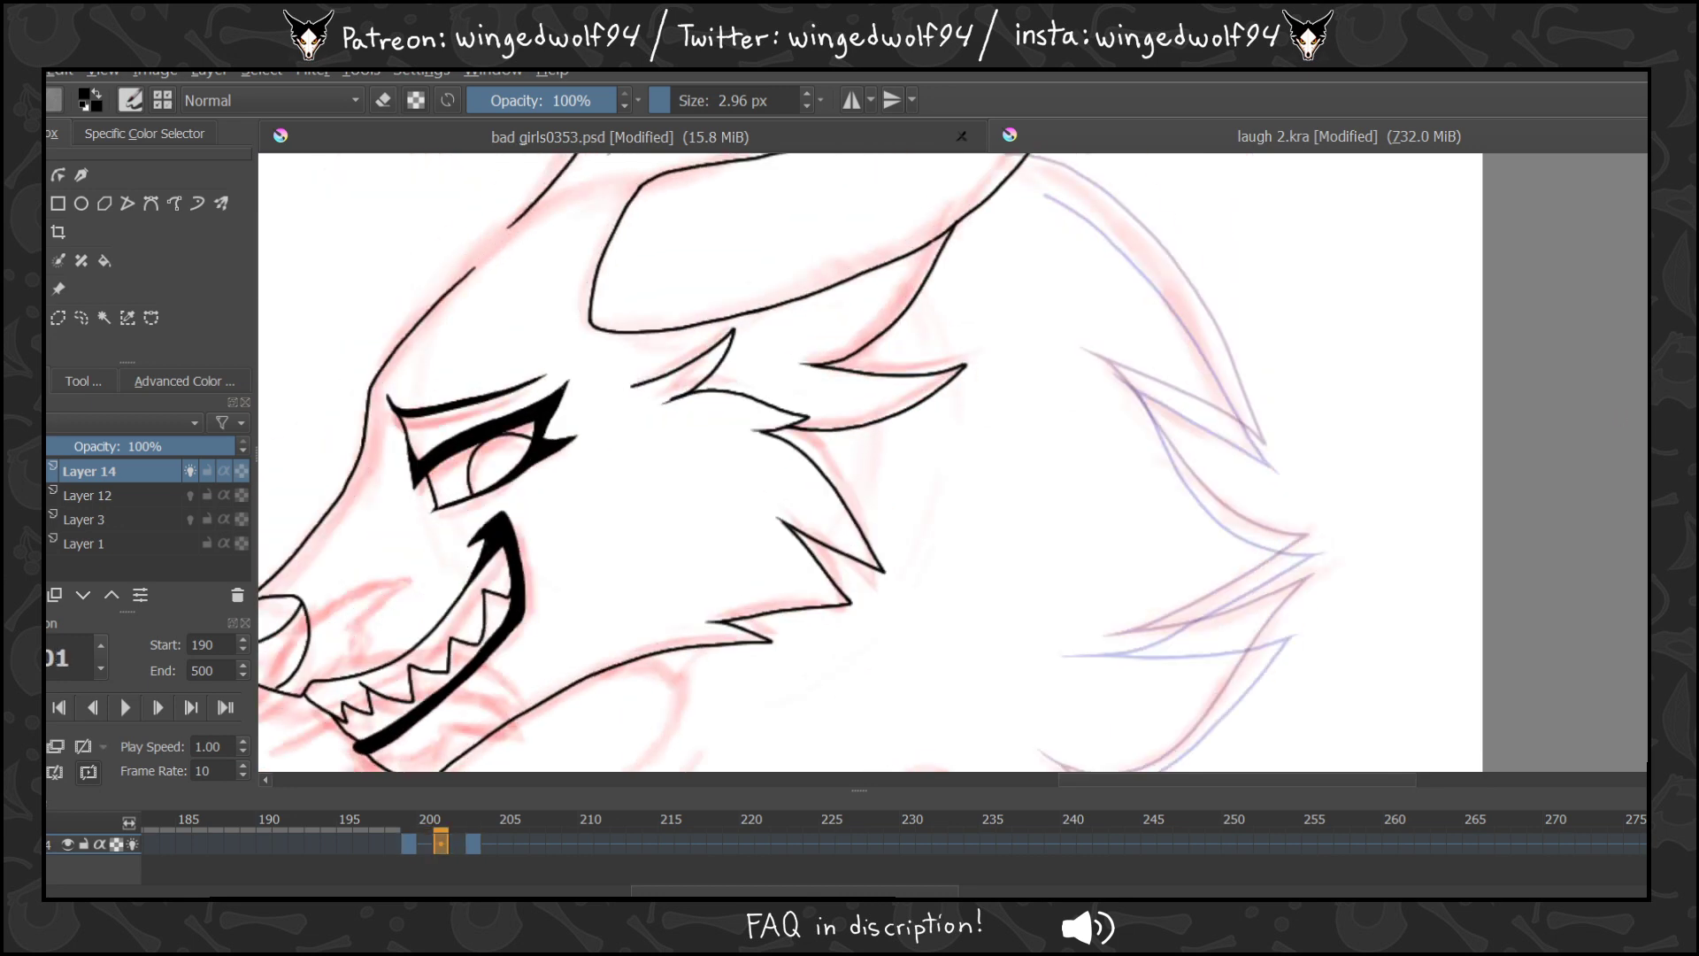
scroll(1255, 382, "up", 5)
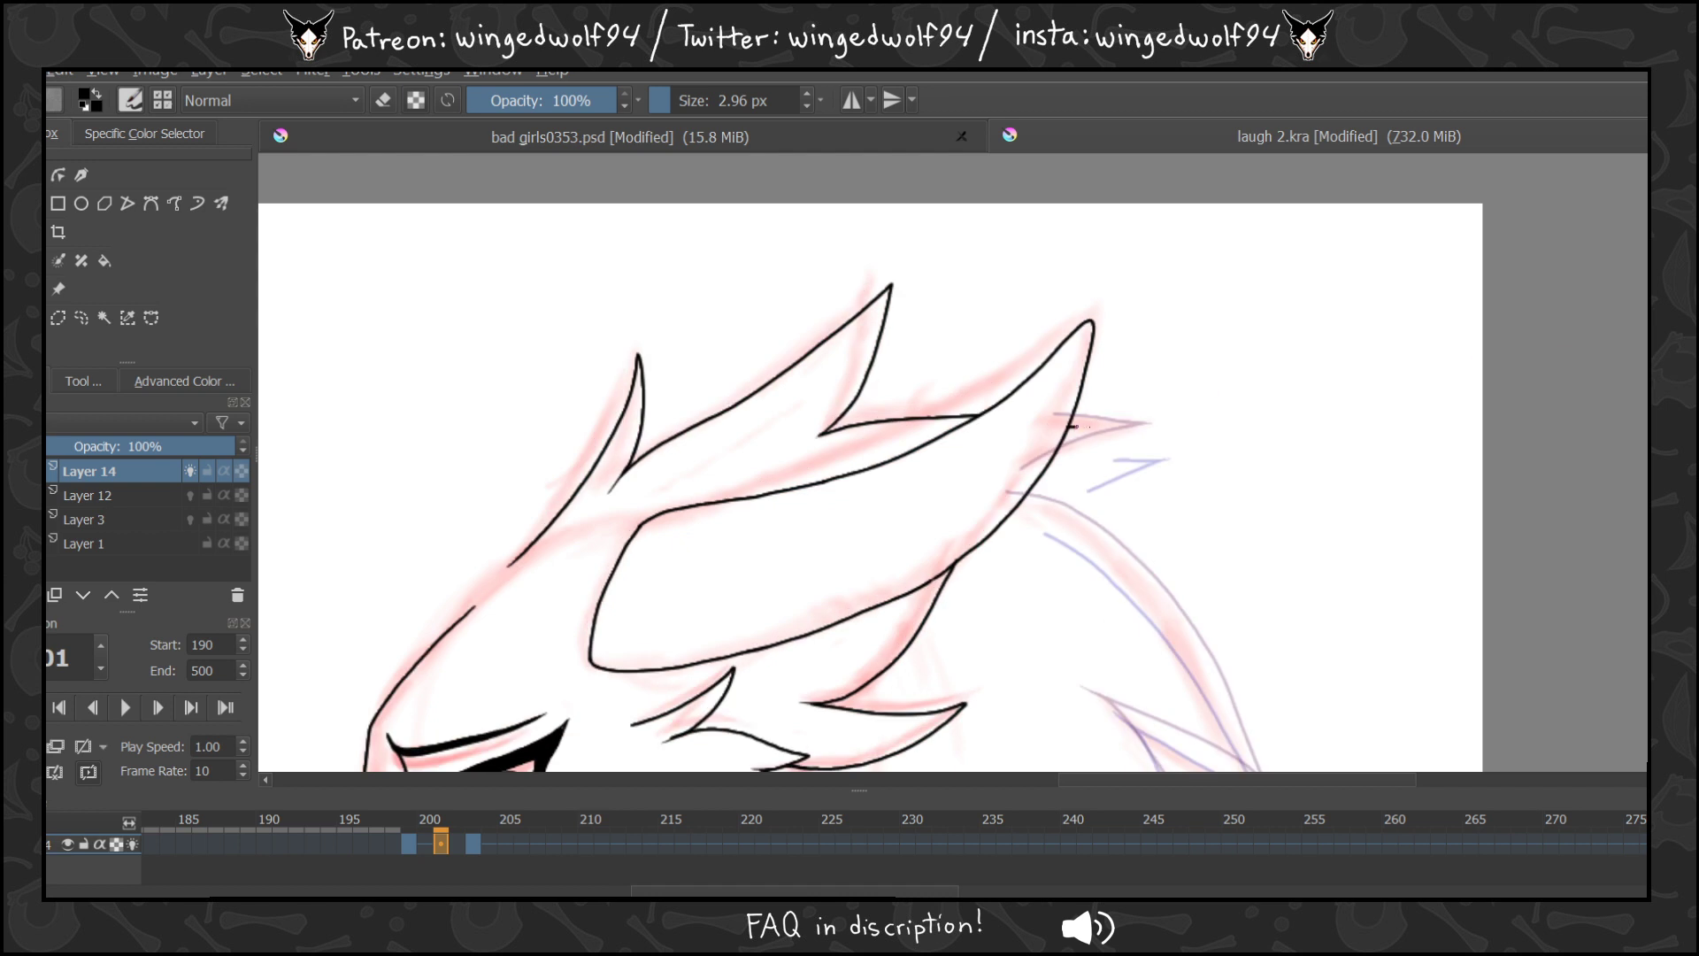
mouse_move(1076, 428)
left_mouse_down()
mouse_move(1152, 424)
mouse_move(1033, 481)
left_mouse_up()
Ink the in-between back-of-neck curve and the lower edge of its first tuft at frame 201.
scroll(1136, 277, "down", 3)
scroll(1136, 277, "up", 1)
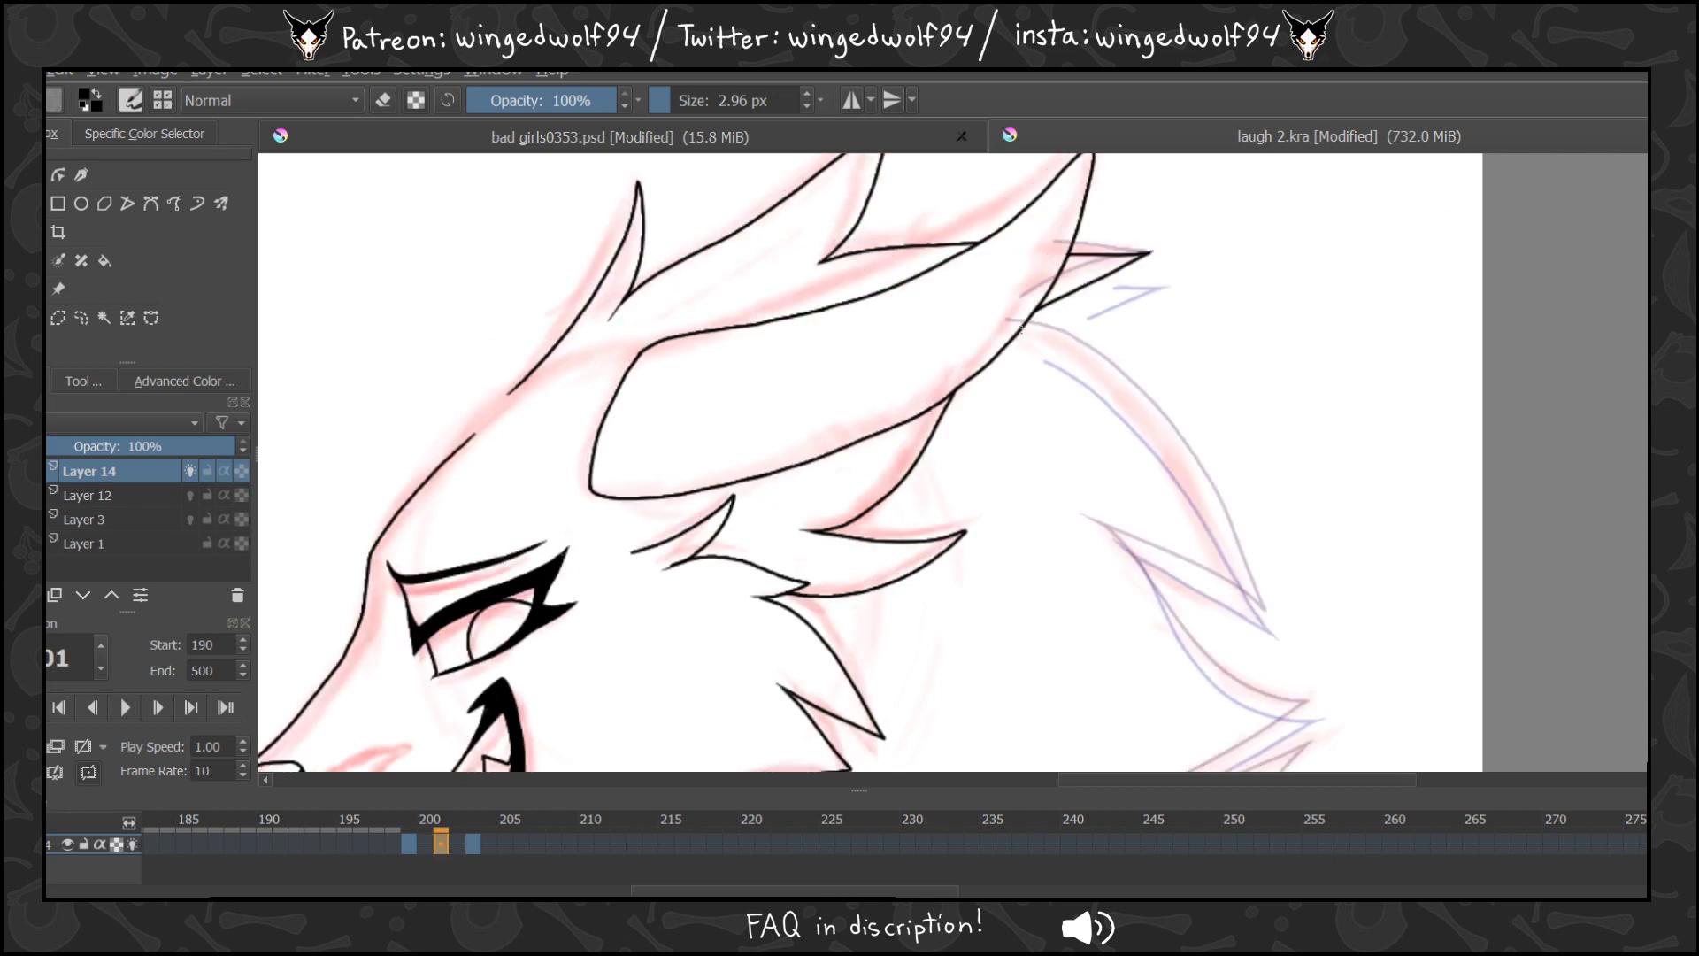
left_click_drag(1214, 779, 1308, 781)
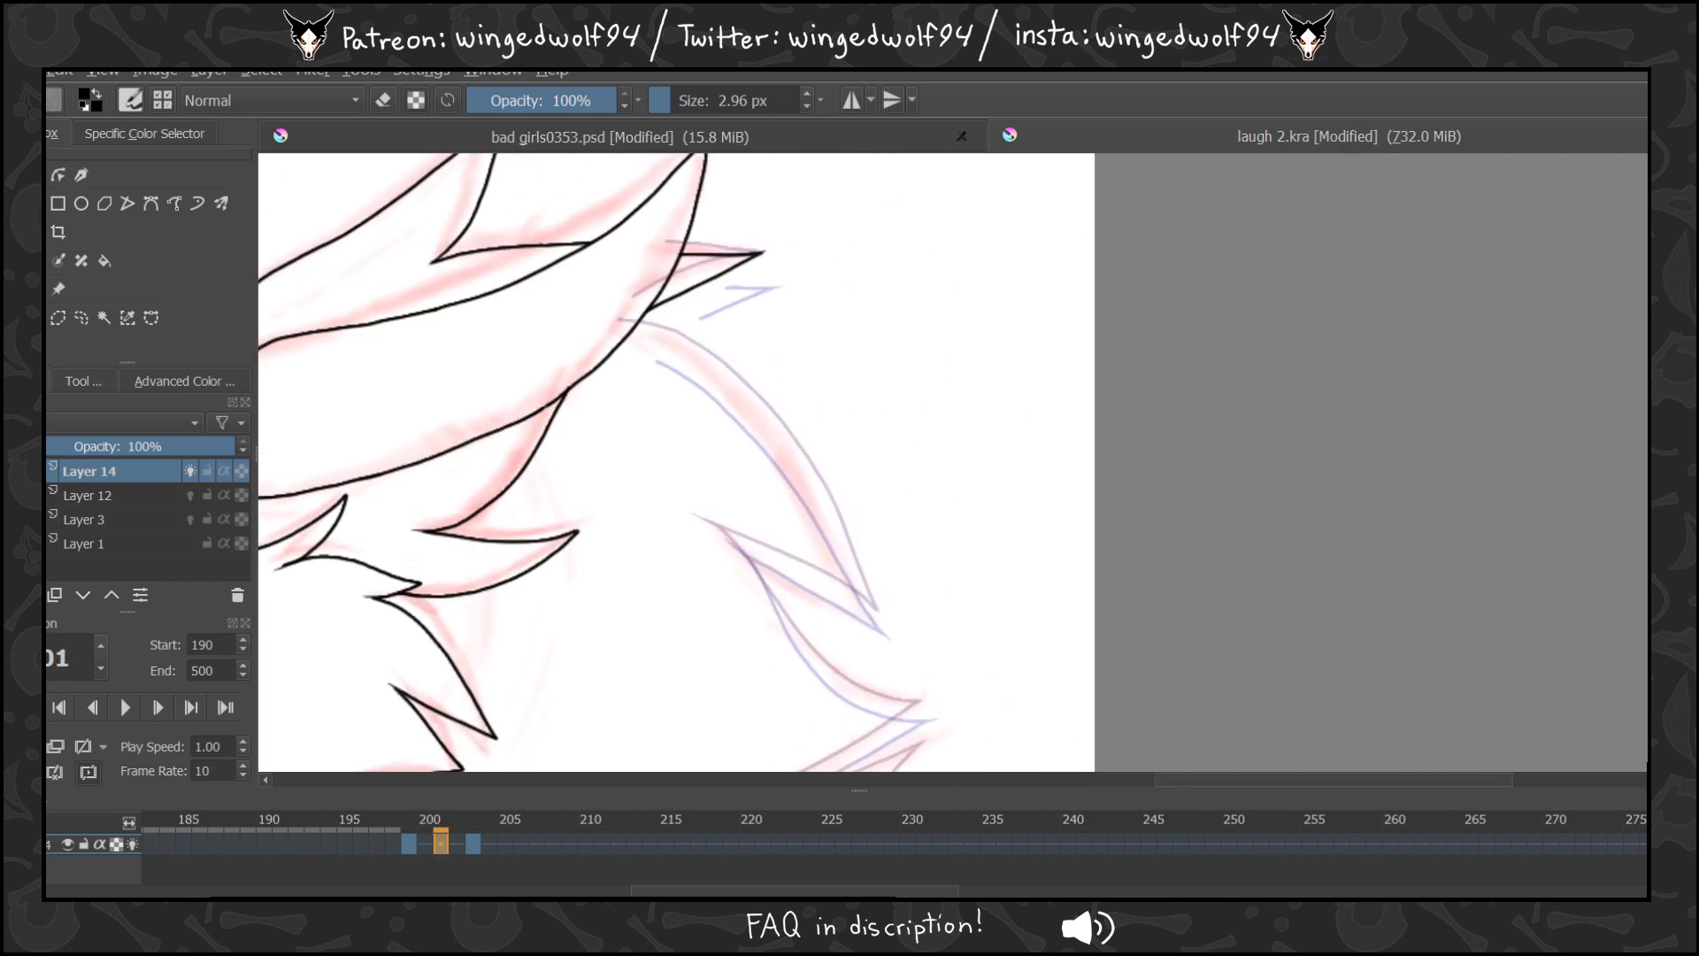
scroll(657, 287, "up", 3)
scroll(656, 287, "down", 4)
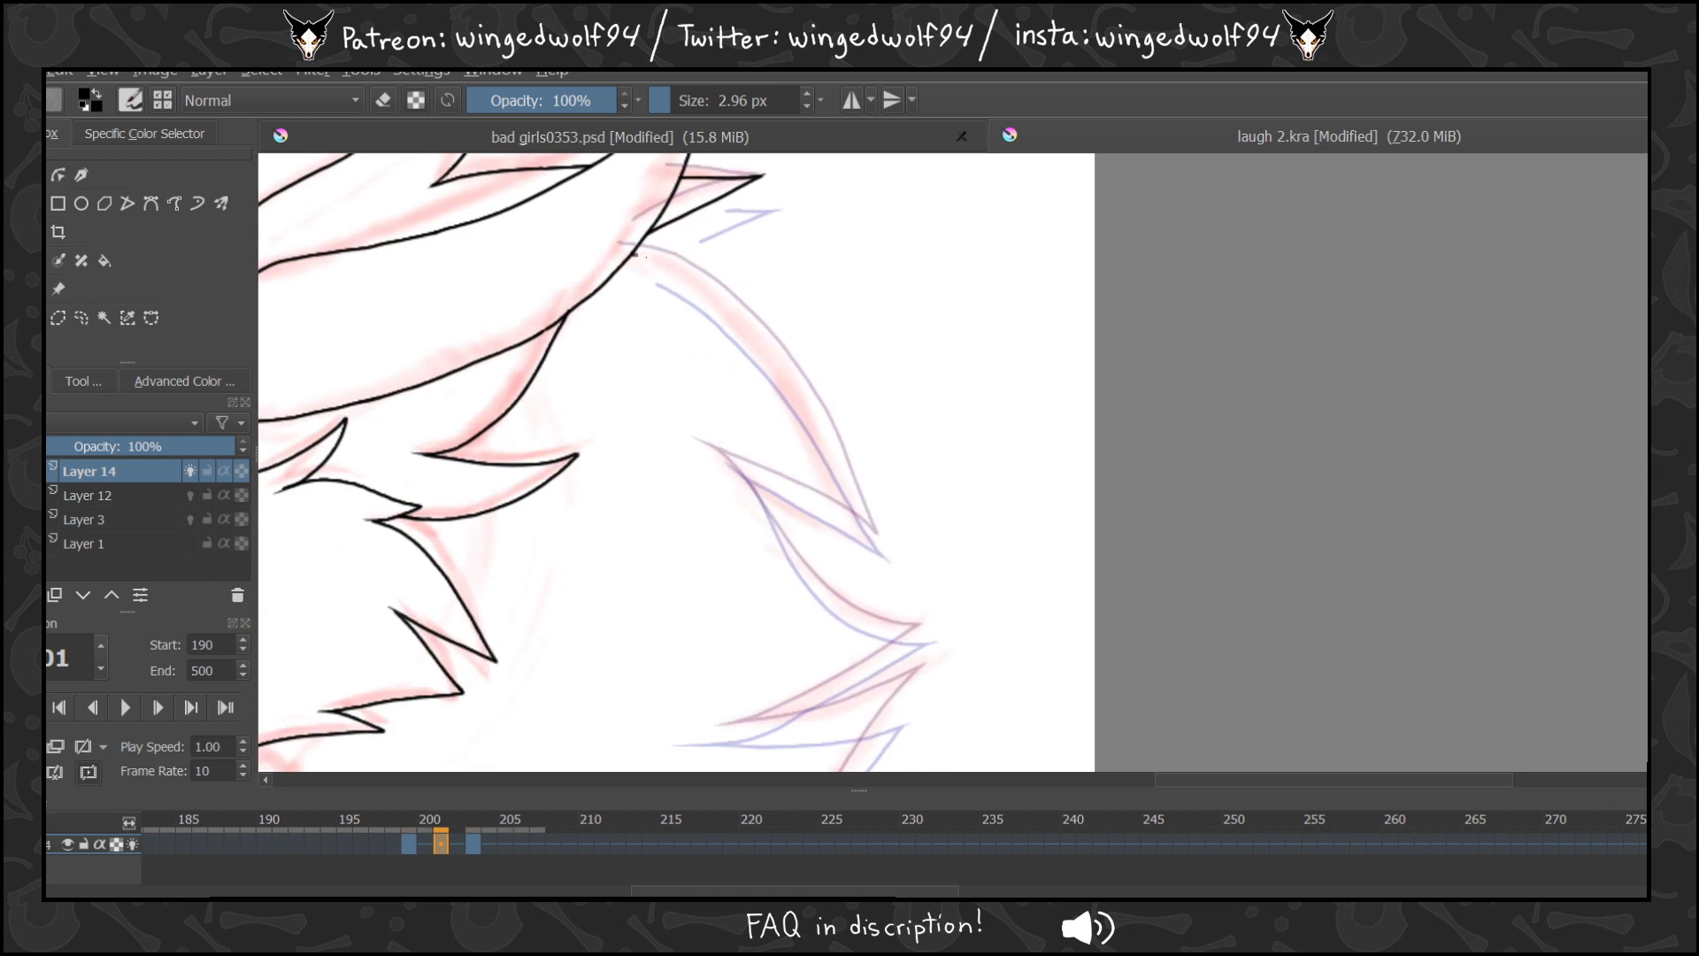
mouse_move(636, 255)
left_mouse_down()
mouse_move(712, 296)
mouse_move(828, 451)
left_mouse_up()
key("ctrl+z")
mouse_move(632, 253)
left_mouse_down()
mouse_move(740, 318)
mouse_move(799, 386)
mouse_move(892, 558)
left_mouse_up()
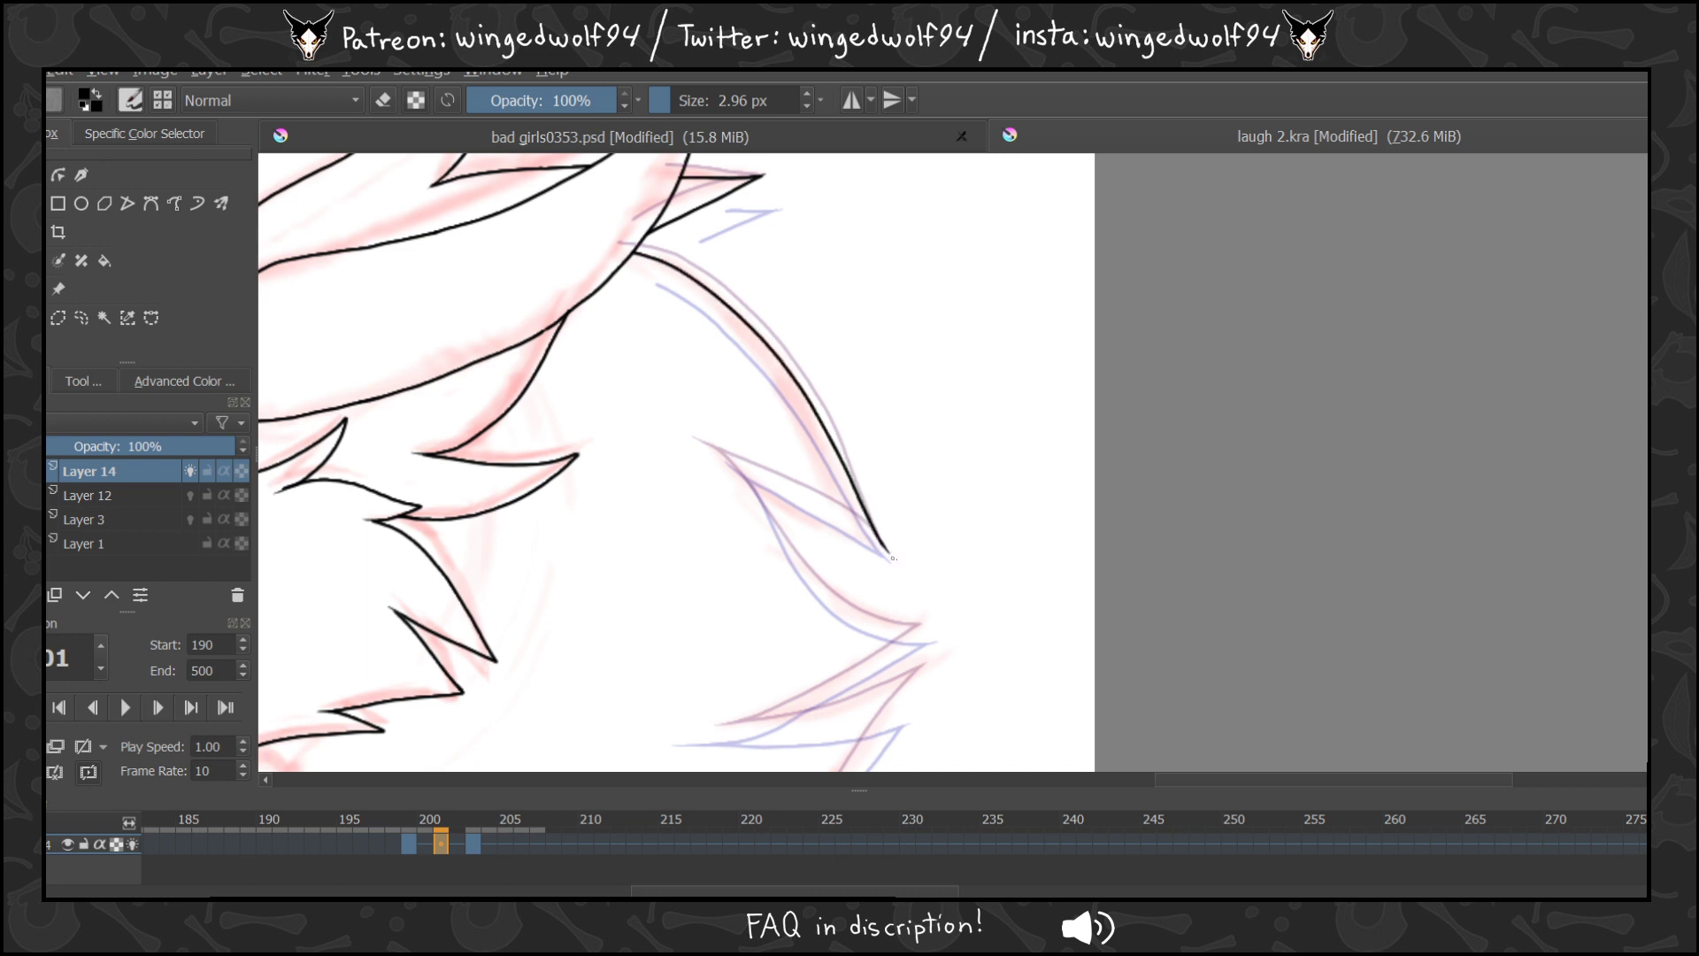
left_click_drag(708, 445, 891, 553)
Ink the in-between middle neck fur tufts at frame 201, redrawing strokes to sit between the two onion-skinned poses.
key("Left")
key("Right")
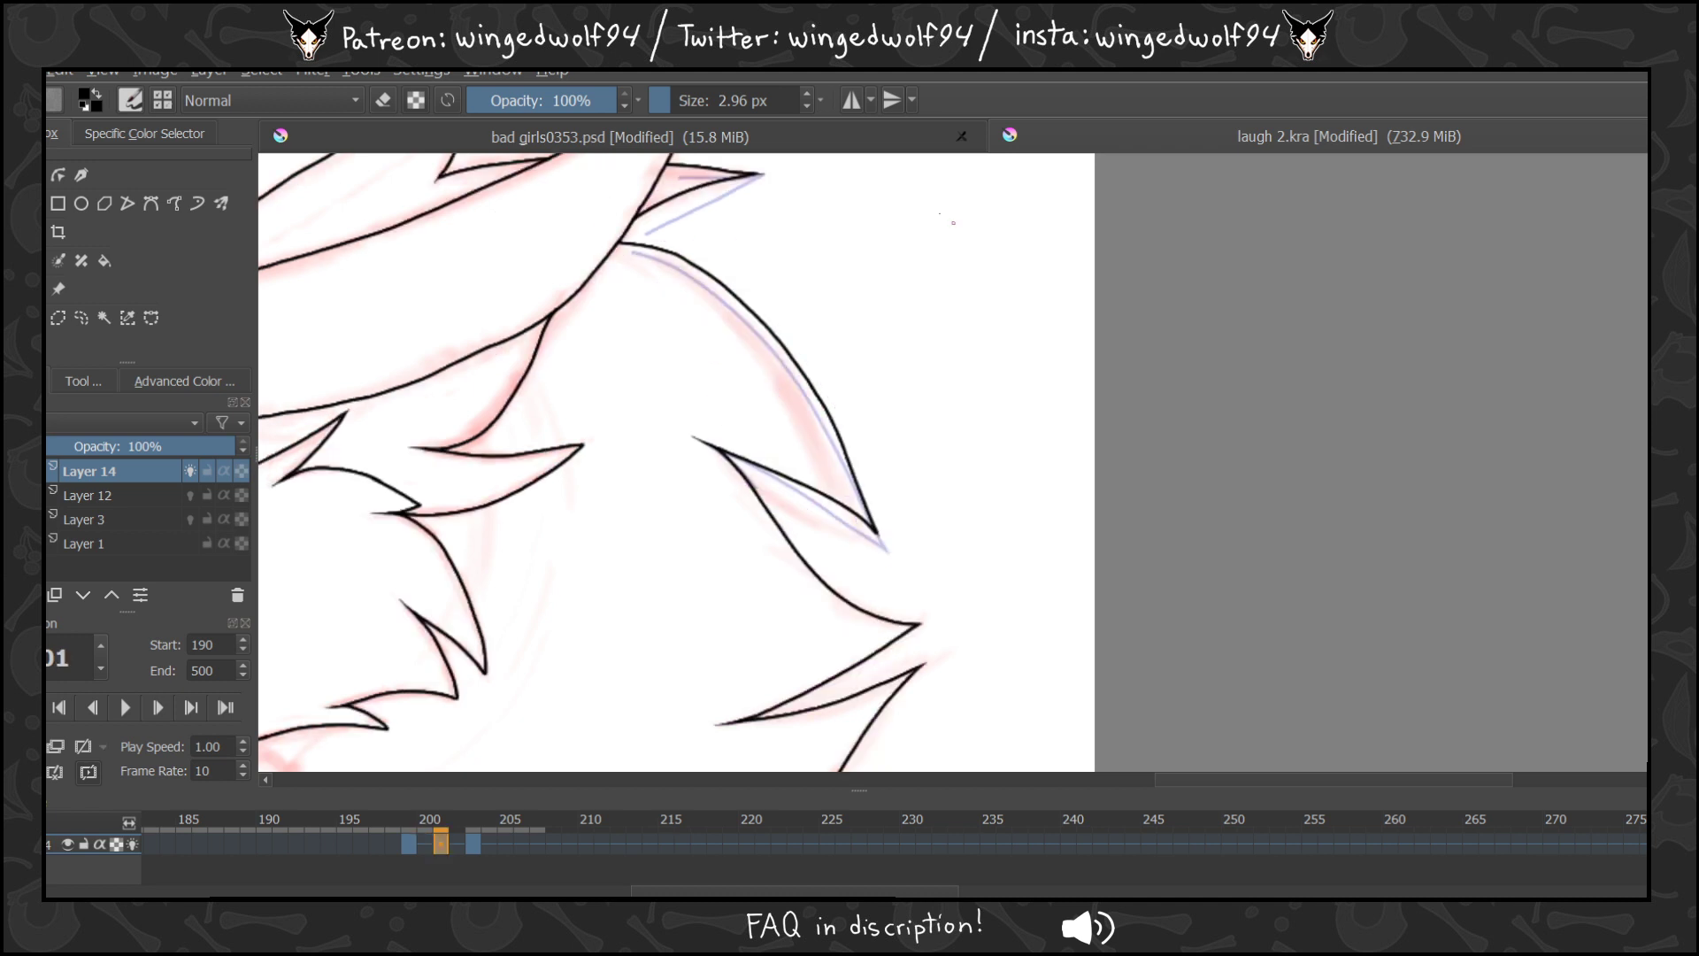
mouse_move(754, 485)
left_mouse_down()
mouse_move(855, 612)
mouse_move(923, 633)
mouse_move(801, 691)
left_mouse_up()
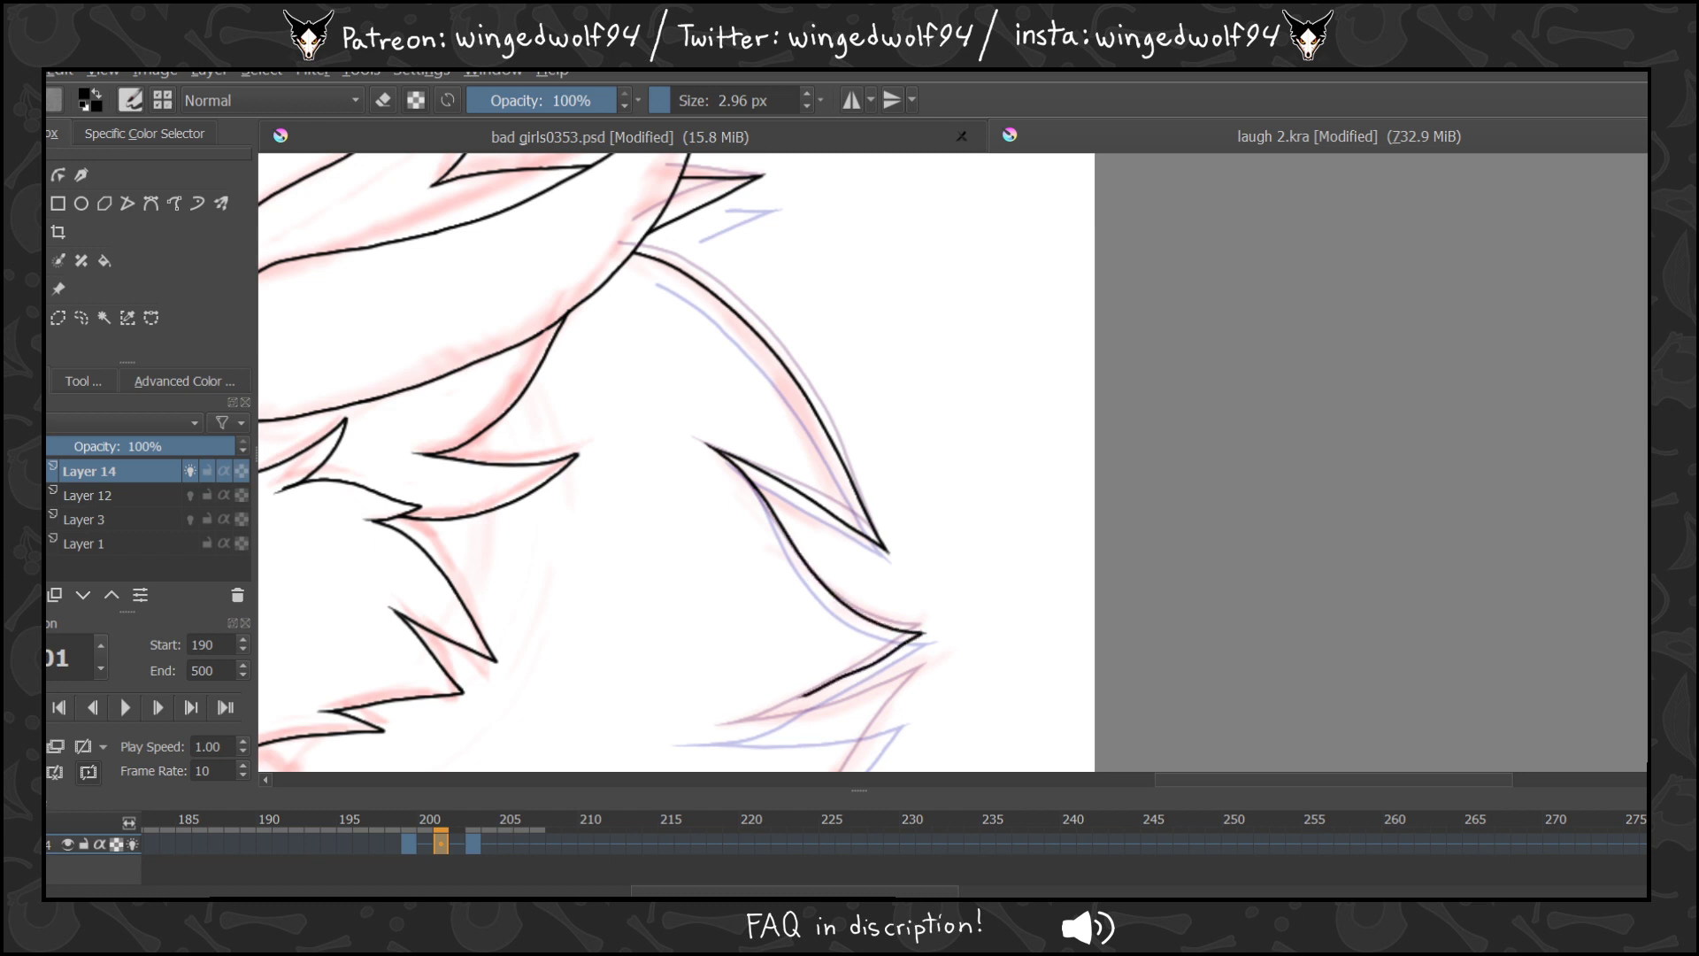
key("ctrl+z")
scroll(1503, 416, "down", 3)
mouse_move(922, 413)
left_mouse_down()
mouse_move(759, 502)
mouse_move(686, 512)
mouse_move(778, 515)
mouse_move(921, 454)
mouse_move(861, 548)
left_mouse_up()
key("ctrl+z")
key("ctrl+z")
mouse_move(906, 467)
left_mouse_down()
mouse_move(774, 637)
mouse_move(709, 653)
mouse_move(644, 636)
mouse_move(766, 698)
mouse_move(838, 699)
left_mouse_up()
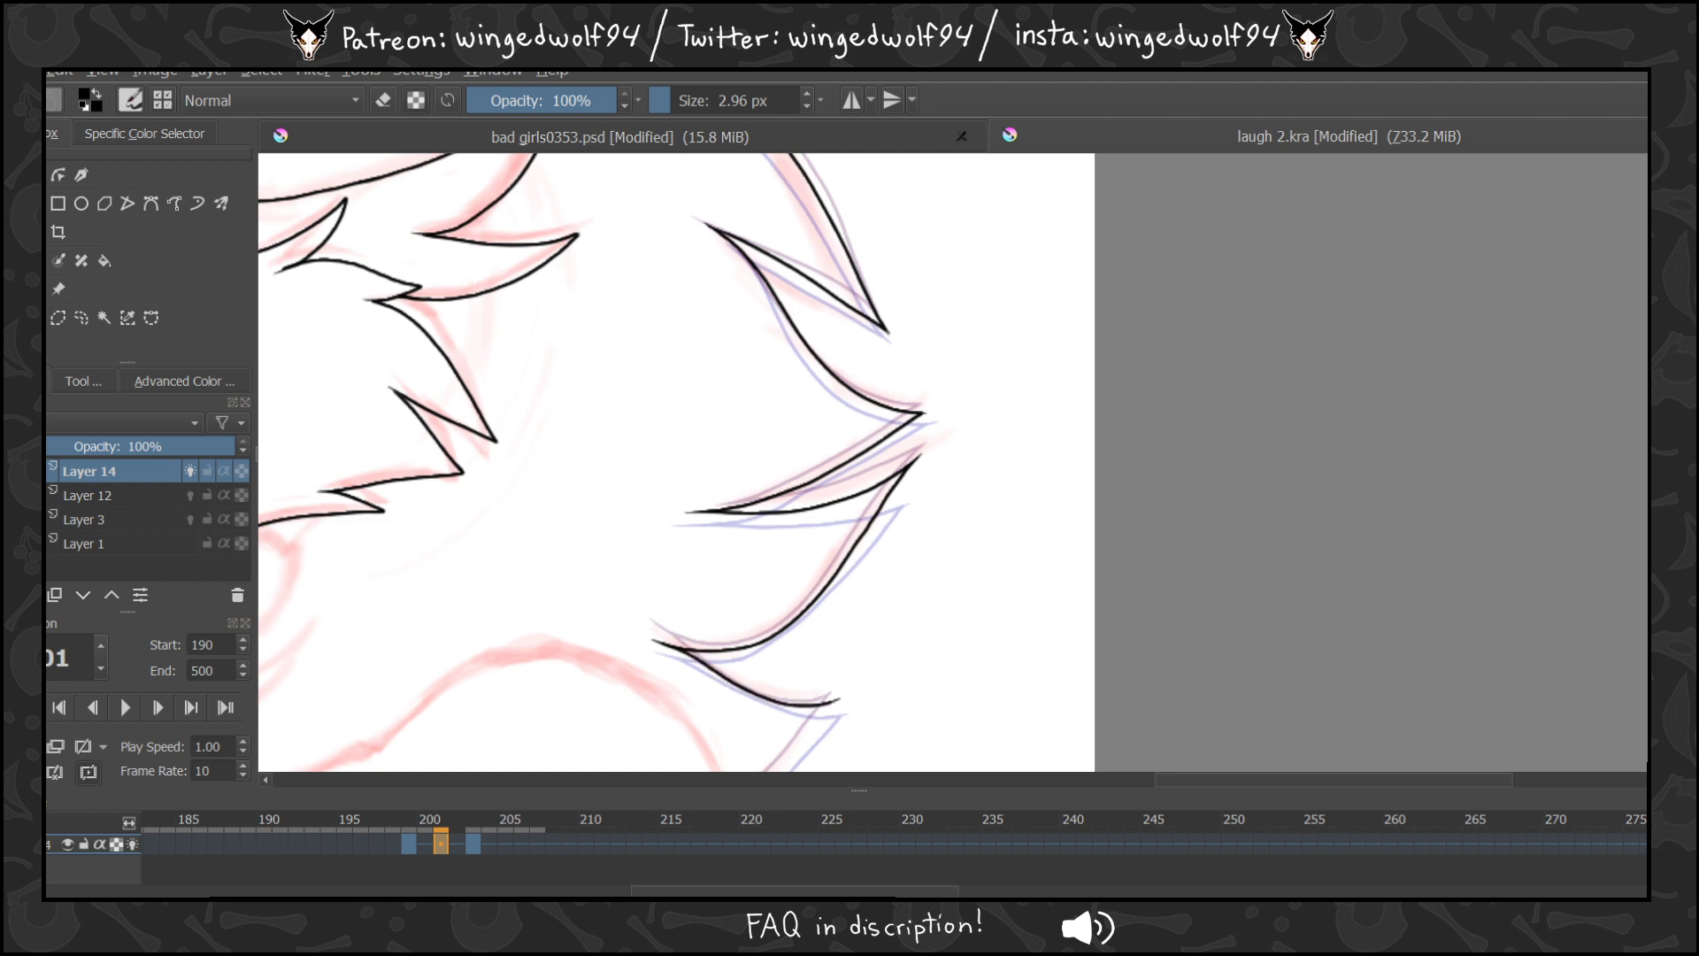
Redraw the lowest neck fur tuft down to the shoulder at frame 201.
scroll(672, 460, "down", 3)
key("ctrl+z")
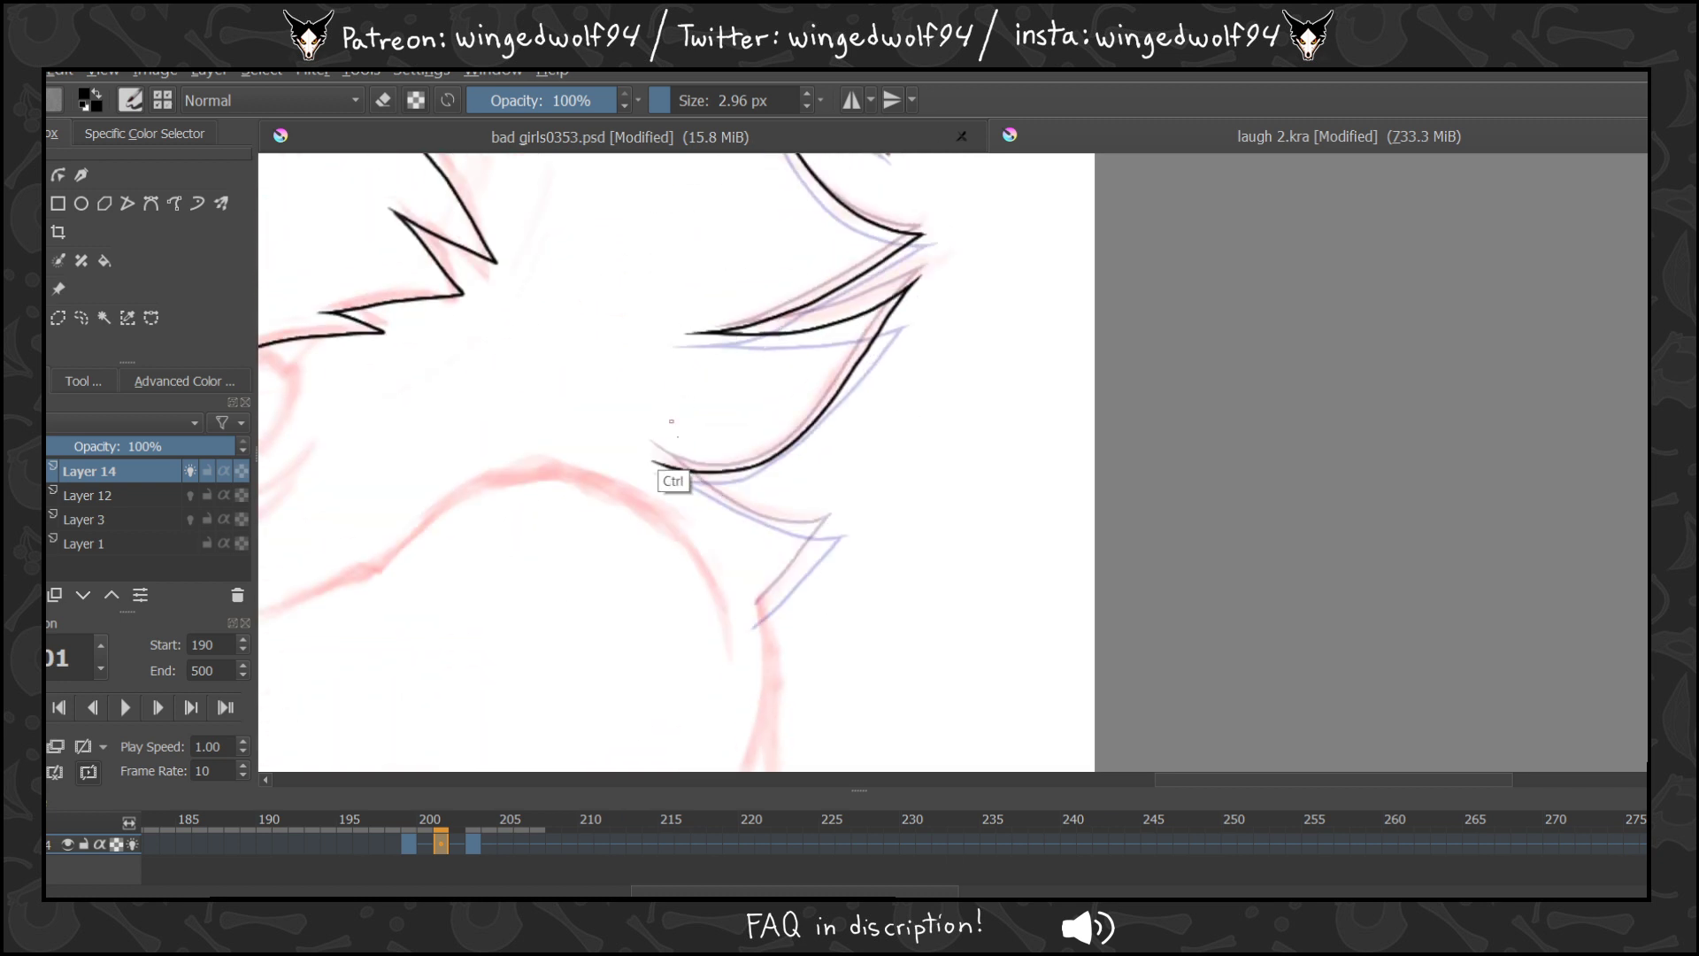
mouse_move(657, 462)
left_mouse_down()
mouse_move(778, 528)
mouse_move(832, 529)
mouse_move(753, 619)
left_mouse_up()
scroll(676, 462, "up", 8)
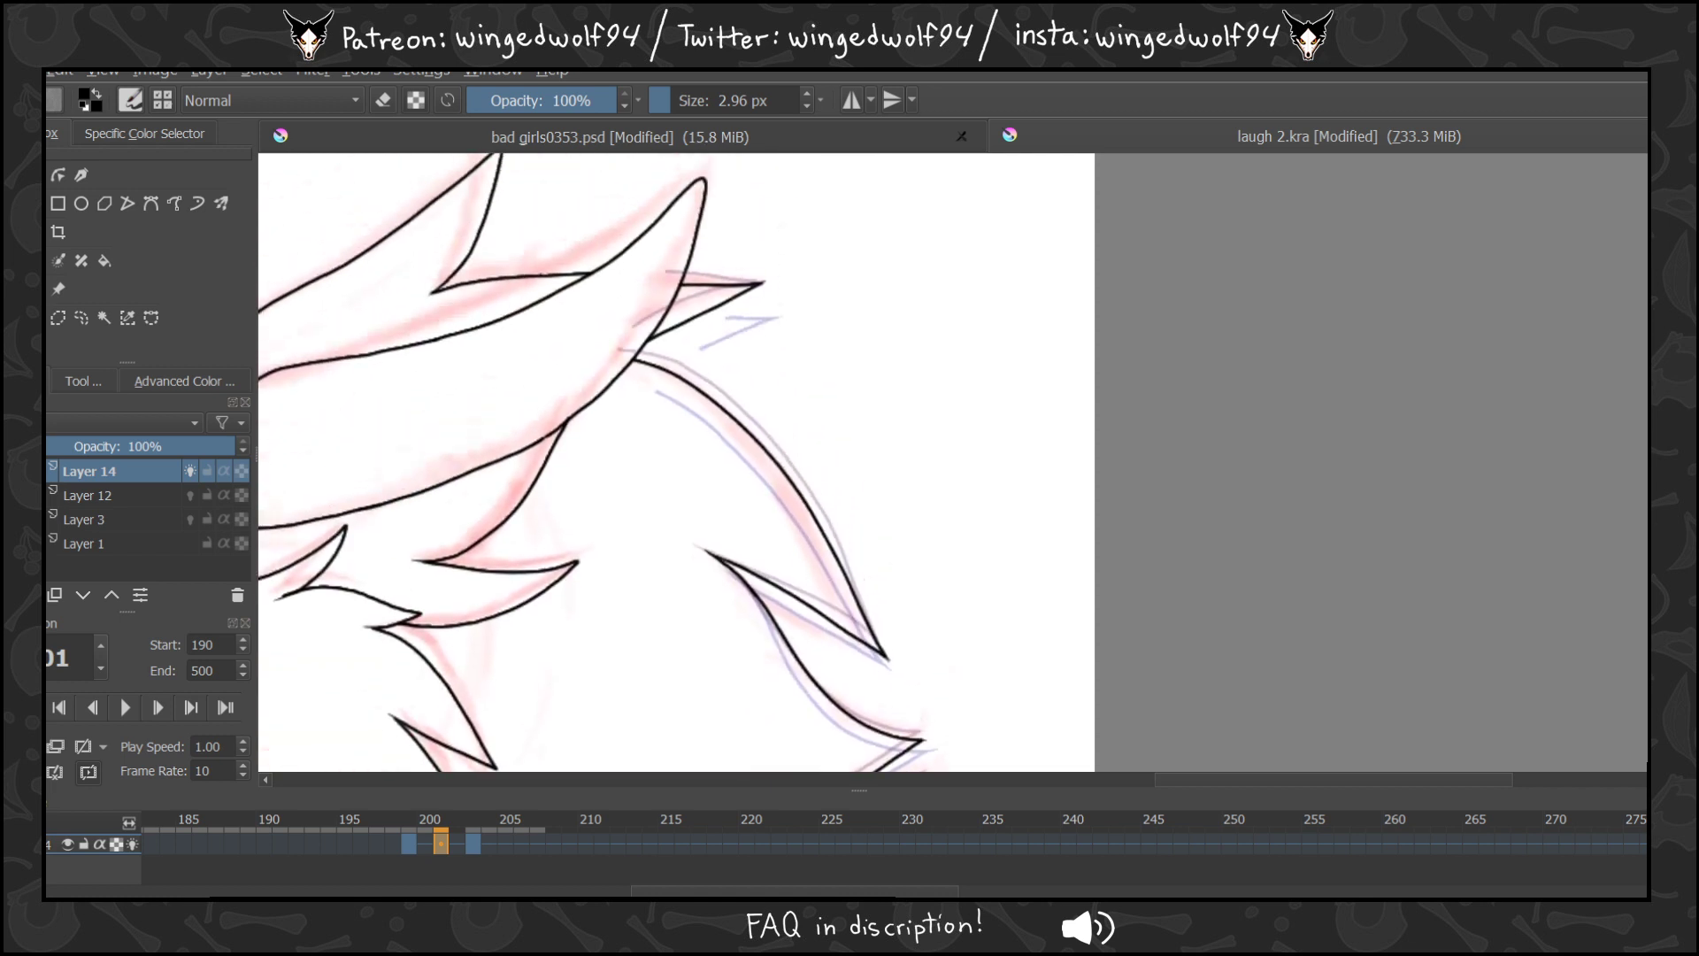
Create a blank keyframe at frame 202 and ink the far ear tip, back-of-neck curve and first tuft's lower edge between the onion-skinned poses.
scroll(676, 462, "down", 4)
key("Left")
key("Left")
key("Right")
key("Right")
key("Right")
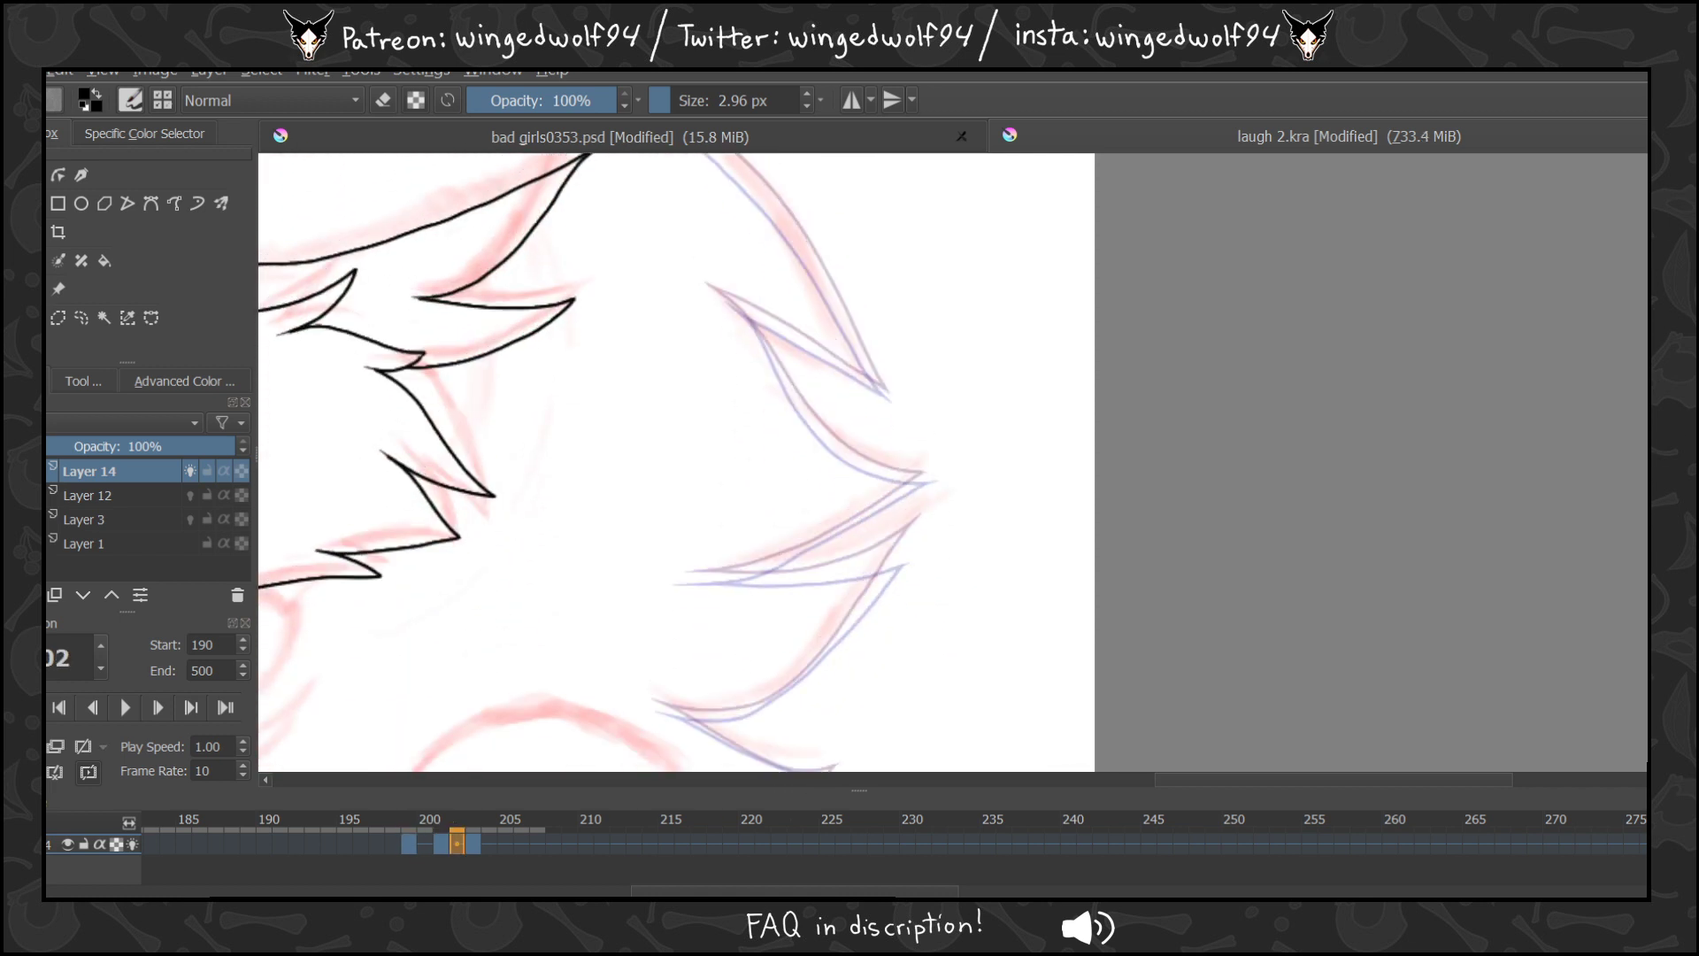
scroll(745, 277, "up", 4)
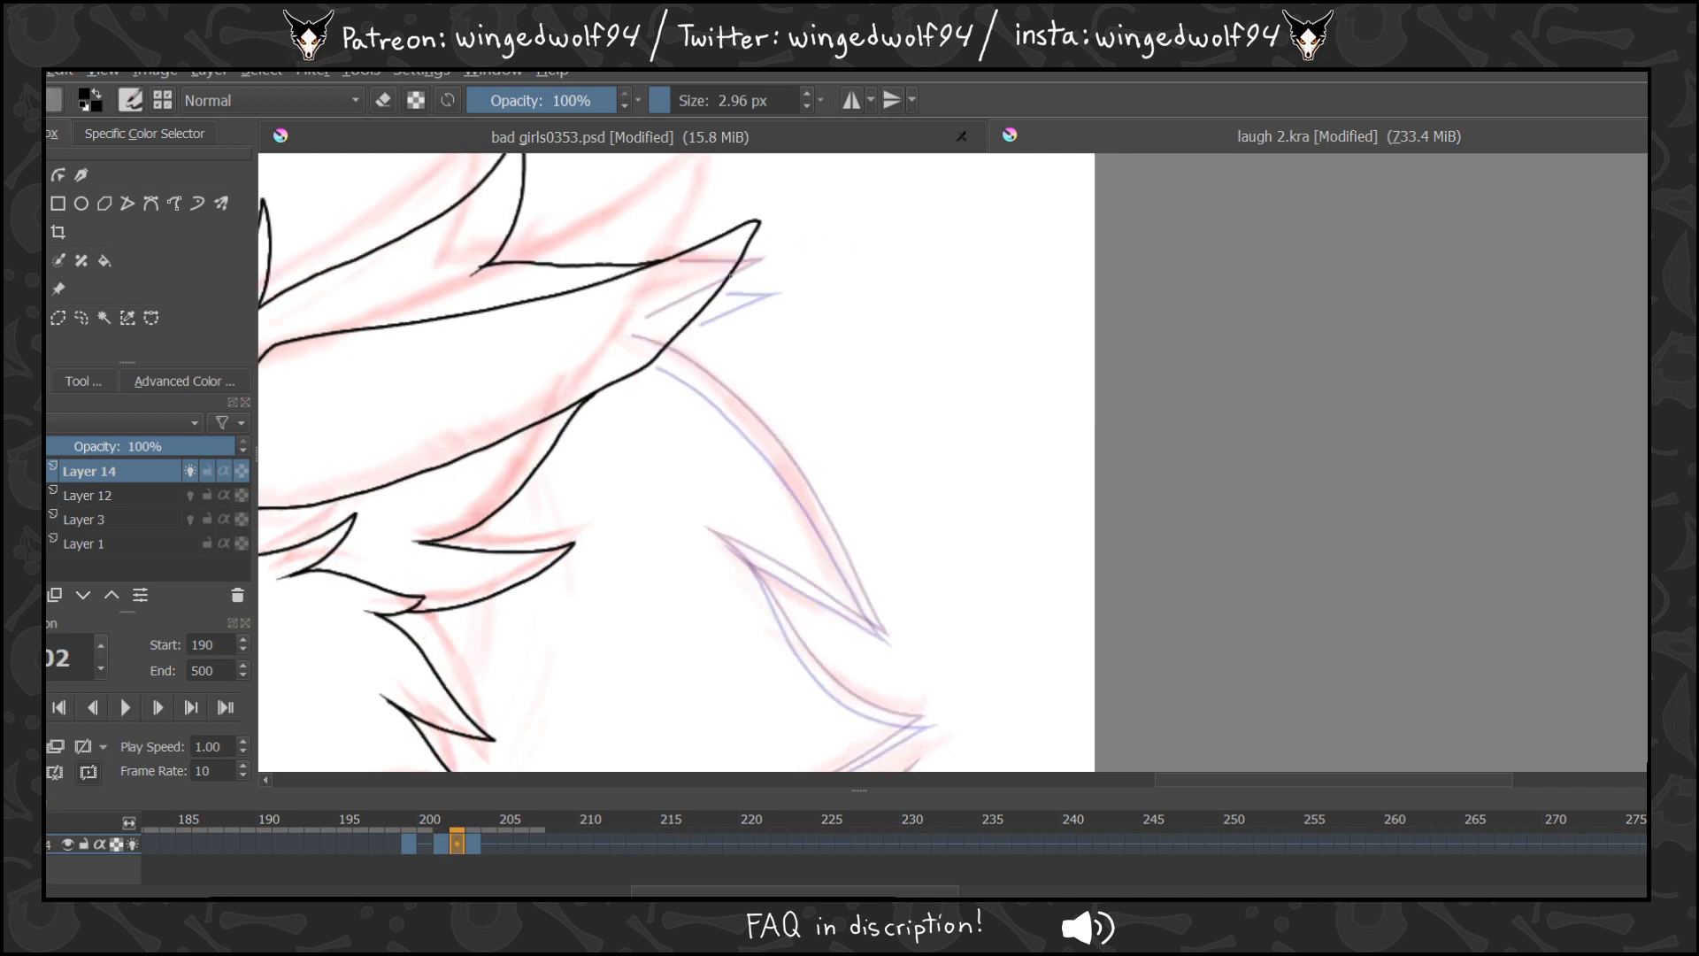
mouse_move(732, 276)
left_mouse_down()
mouse_move(784, 271)
mouse_move(696, 317)
mouse_move(676, 363)
mouse_move(776, 451)
mouse_move(888, 637)
left_mouse_up()
key("Left")
key("Right")
left_click_drag(717, 534, 892, 640)
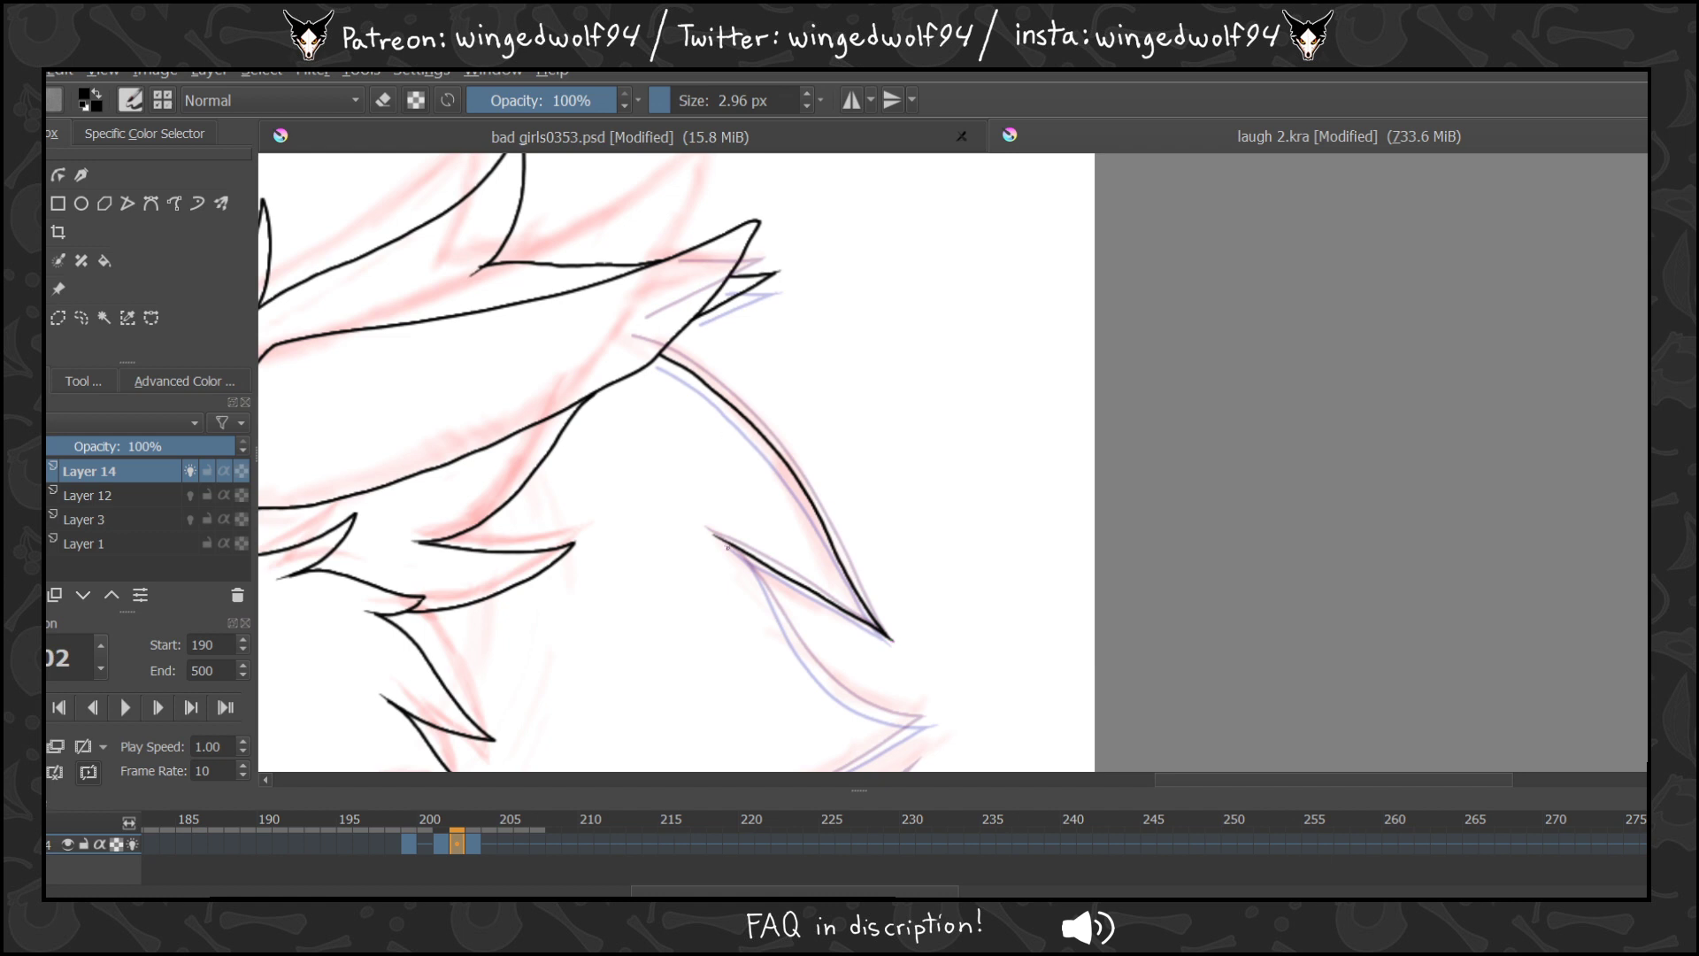
Ink the remaining neck fur tufts down to the shoulder at frame 202.
mouse_move(715, 537)
left_mouse_down()
mouse_move(797, 657)
mouse_move(931, 722)
left_mouse_up()
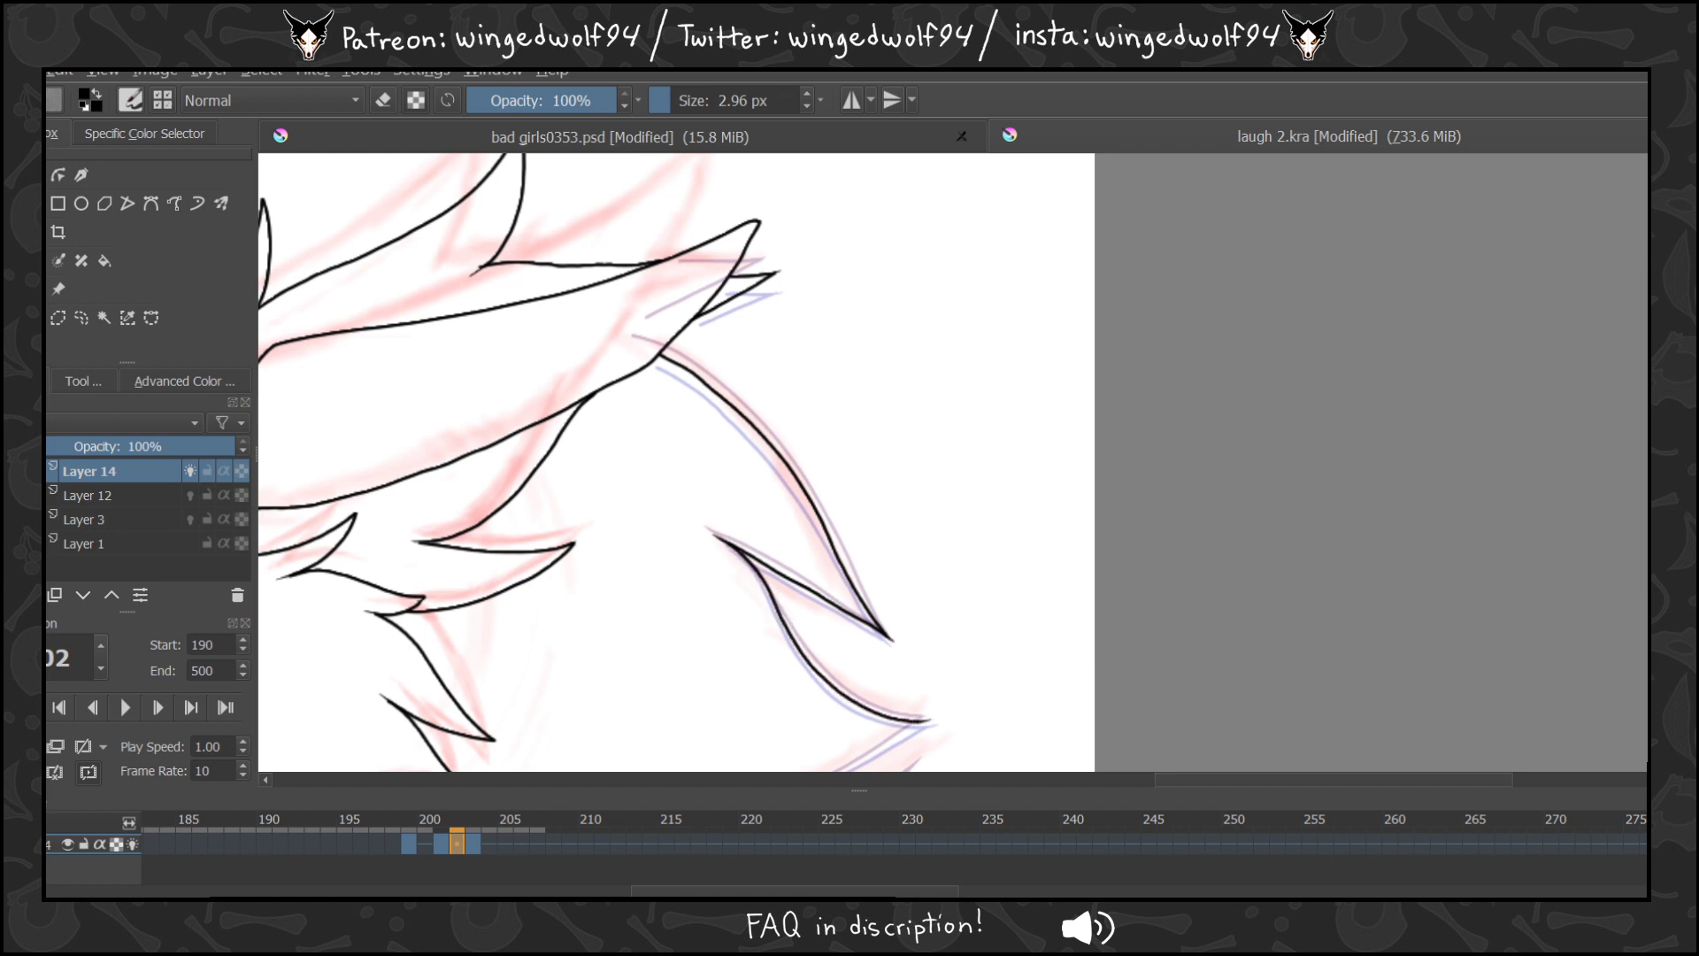
scroll(1045, 379, "down", 3)
mouse_move(924, 459)
left_mouse_down()
mouse_move(759, 550)
mouse_move(666, 562)
mouse_move(829, 552)
mouse_move(911, 520)
mouse_move(817, 643)
mouse_move(720, 697)
mouse_move(648, 693)
left_mouse_up()
scroll(650, 692, "down", 5)
scroll(676, 462, "up", 2)
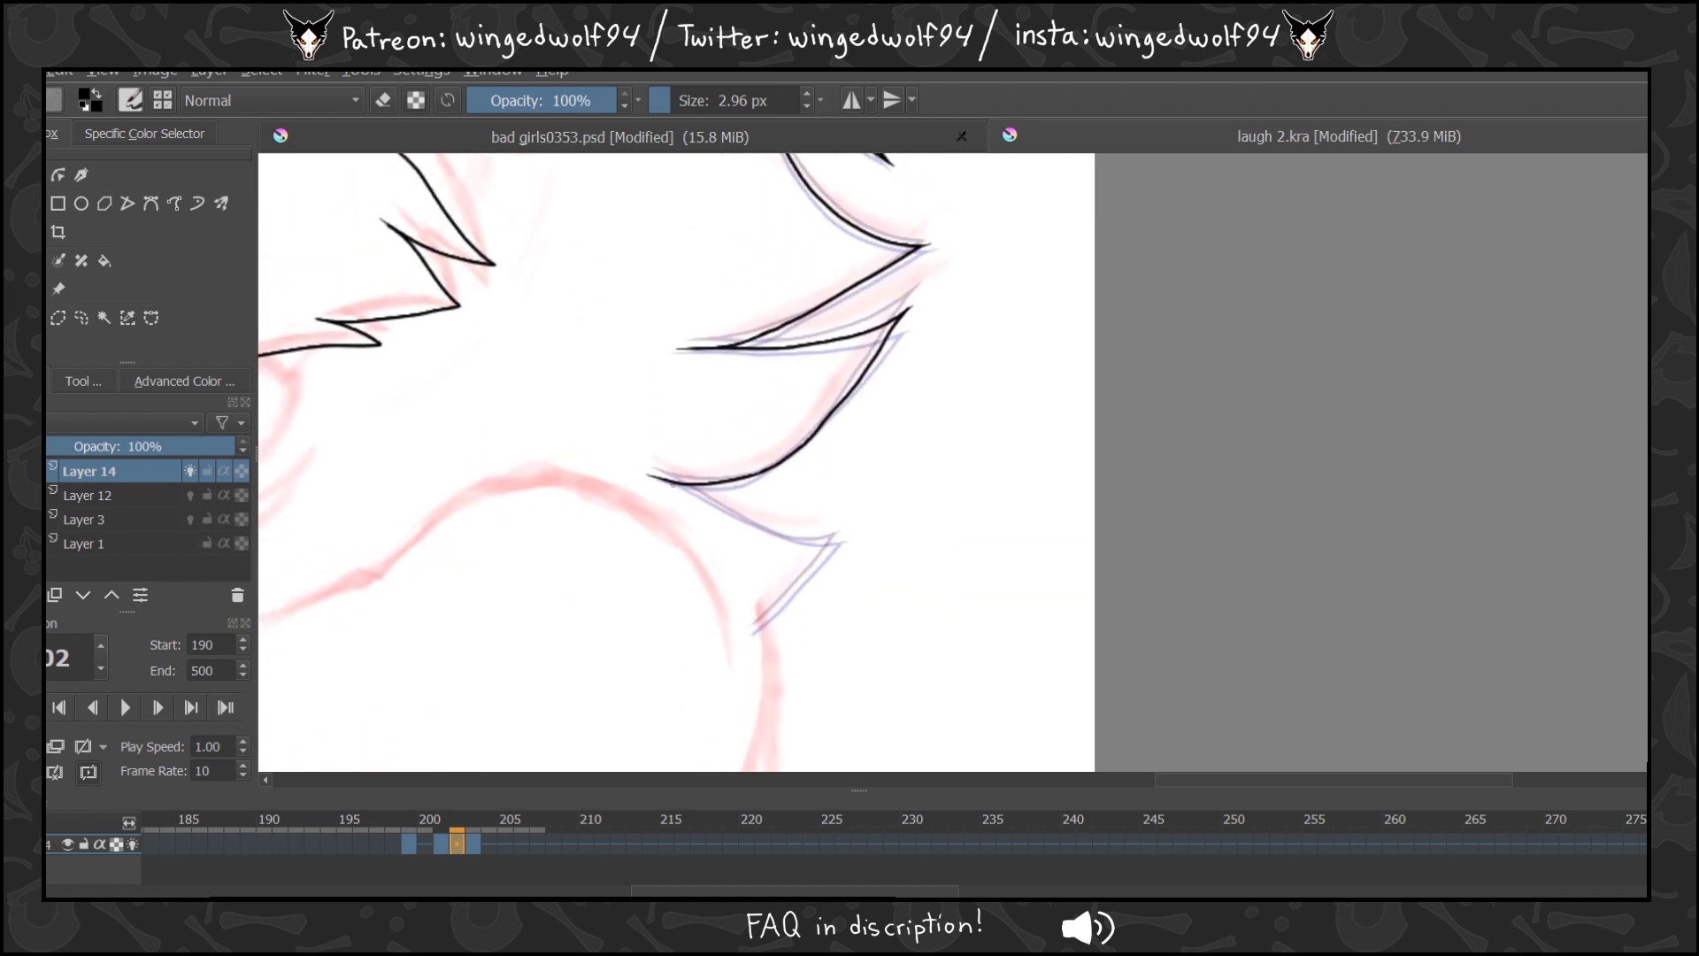
mouse_move(675, 483)
left_mouse_down()
mouse_move(806, 541)
mouse_move(840, 538)
mouse_move(751, 634)
left_mouse_up()
Flip back and forth through frames 200 to 208 to review the motion of the neck fur.
key("Left")
key("Left")
key("Left")
key("Left")
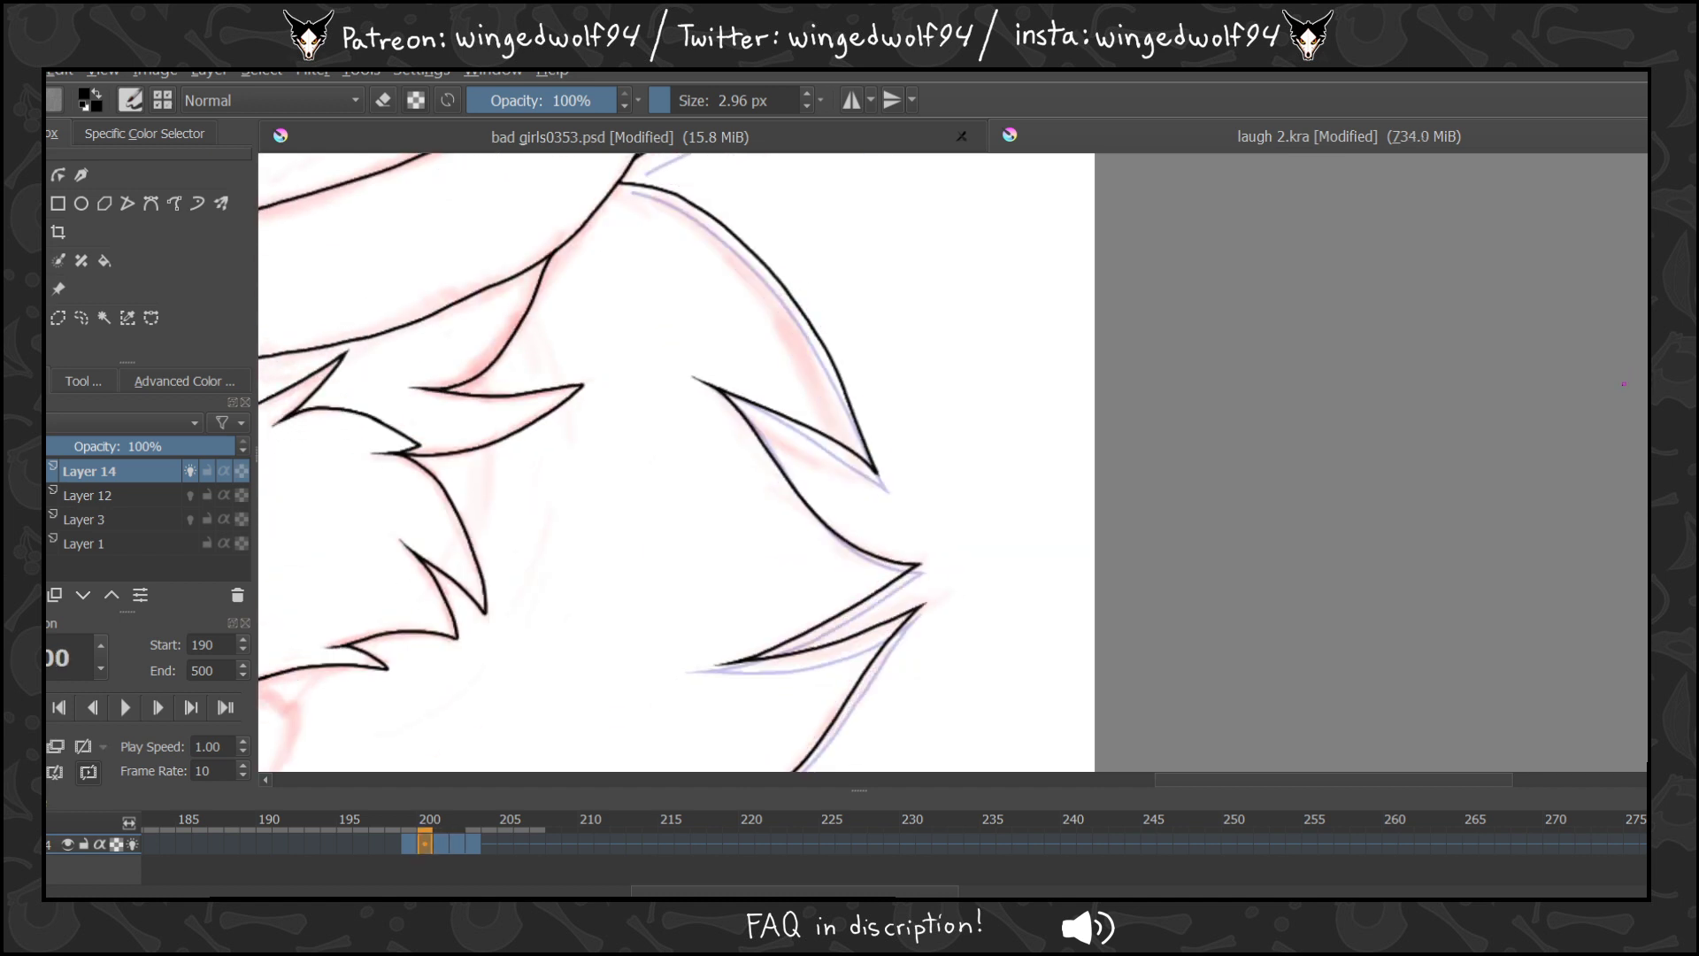
key("Right")
key("Right")
key("Right")
key("Right")
key("Right")
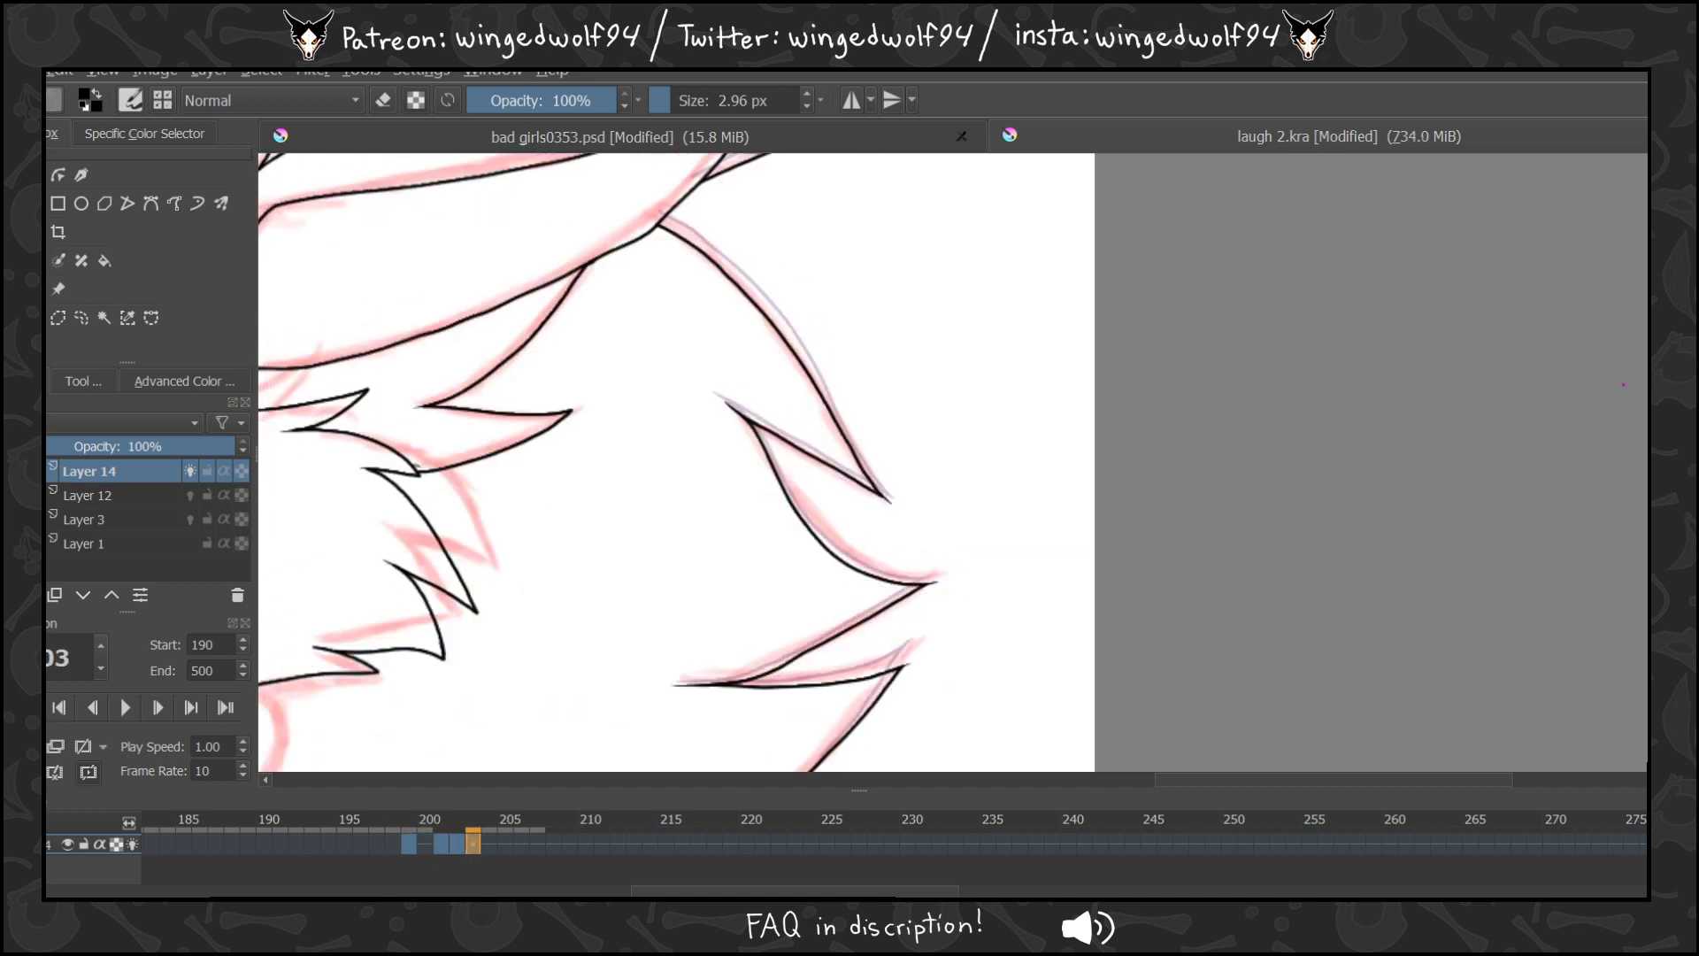
key("Right")
key("Left")
key("Left")
key("Left")
key("Right")
key("Right")
key("Right")
key("Right")
key("Right")
key("Right")
key("Right")
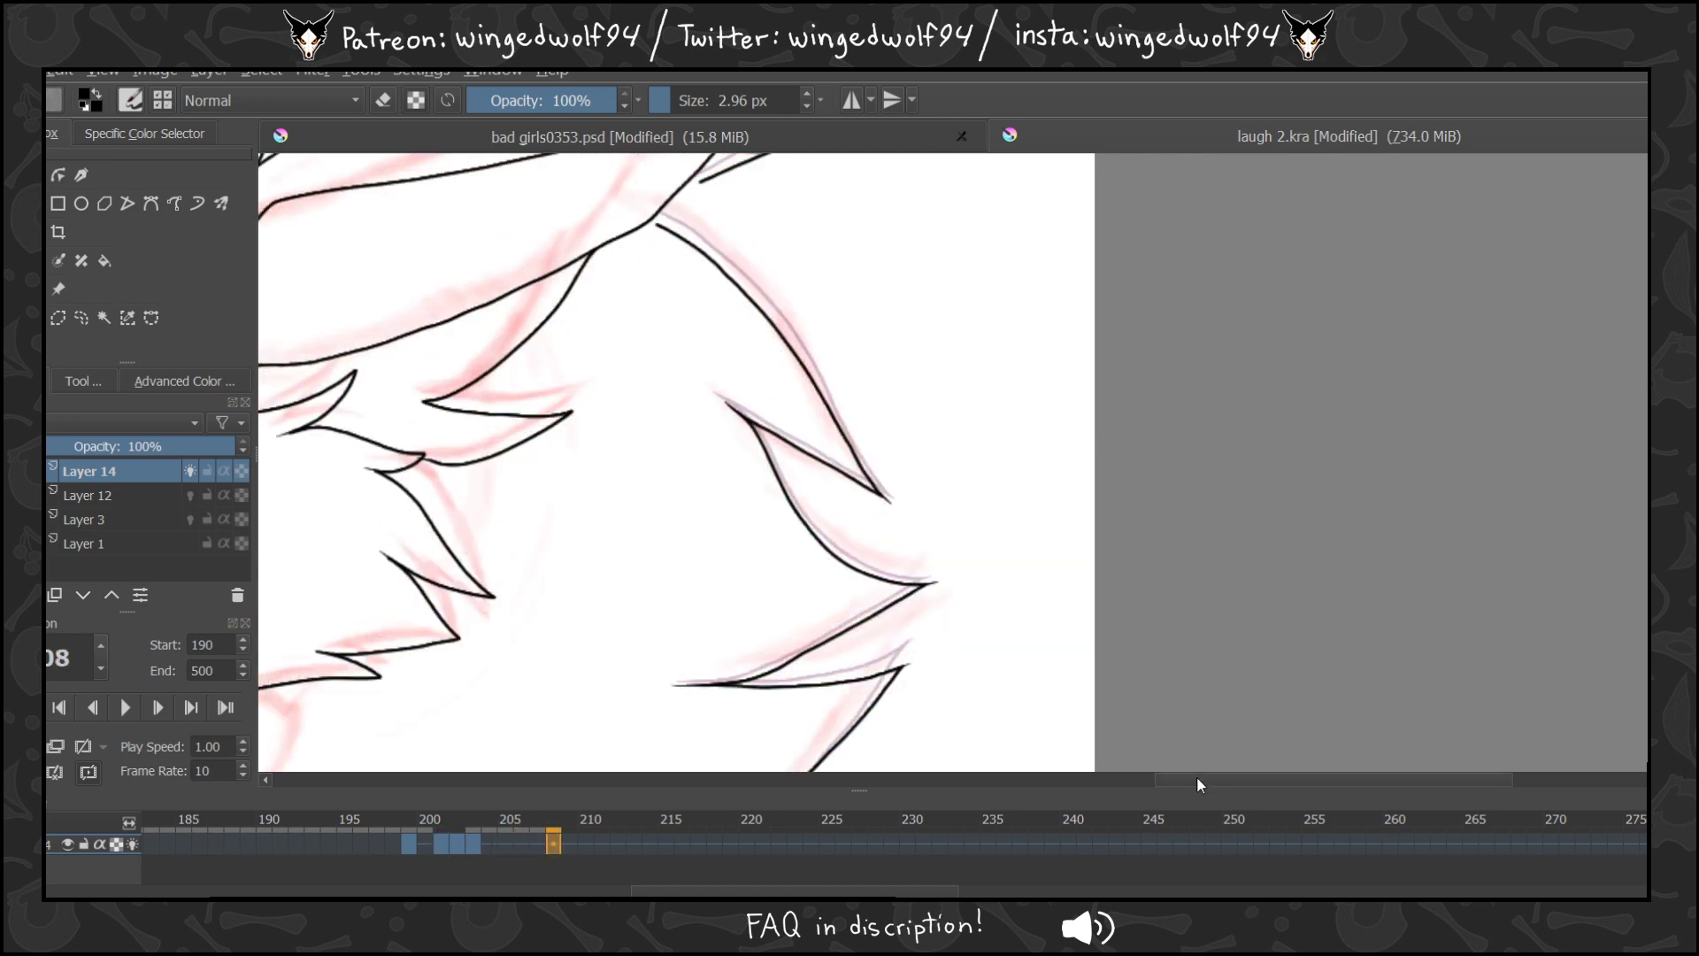
Return to frame 199 and copy its keyframe to frame 206 on Layer 14.
left_click_drag(1196, 779, 1091, 779)
key("Left")
key("Left")
key("Left")
key("Left")
key("Left")
key("Left")
key("Left")
key("Left")
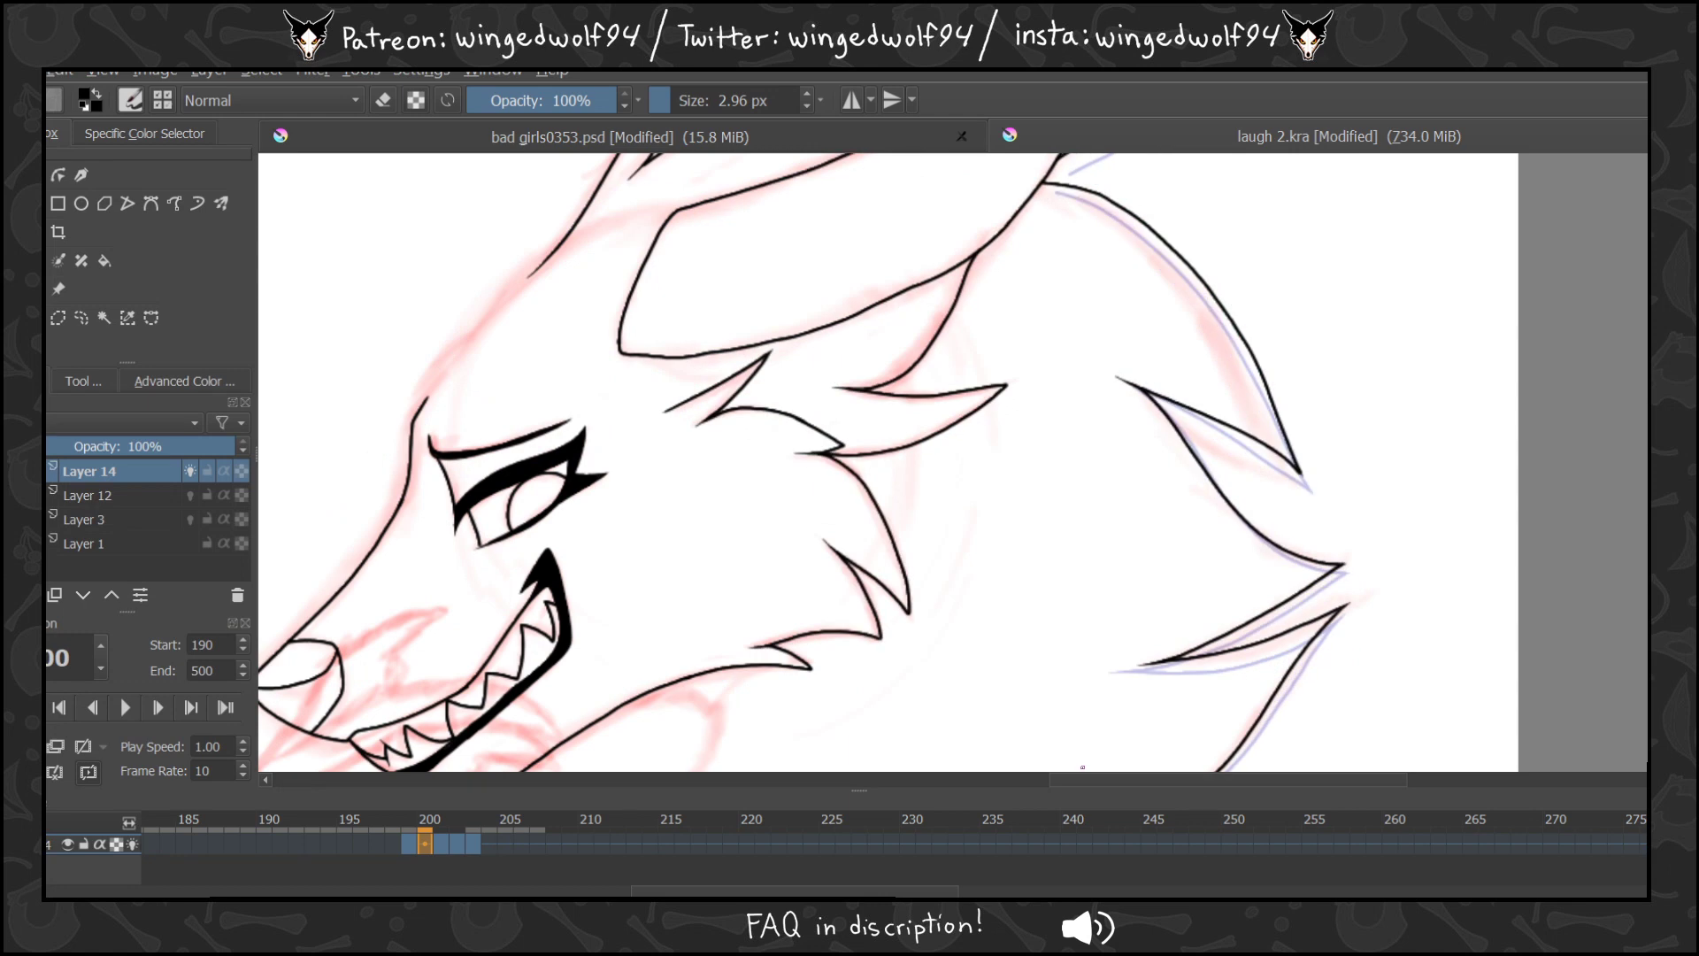
key("Right")
key("Left")
key("Left")
left_click_drag(410, 845, 520, 843)
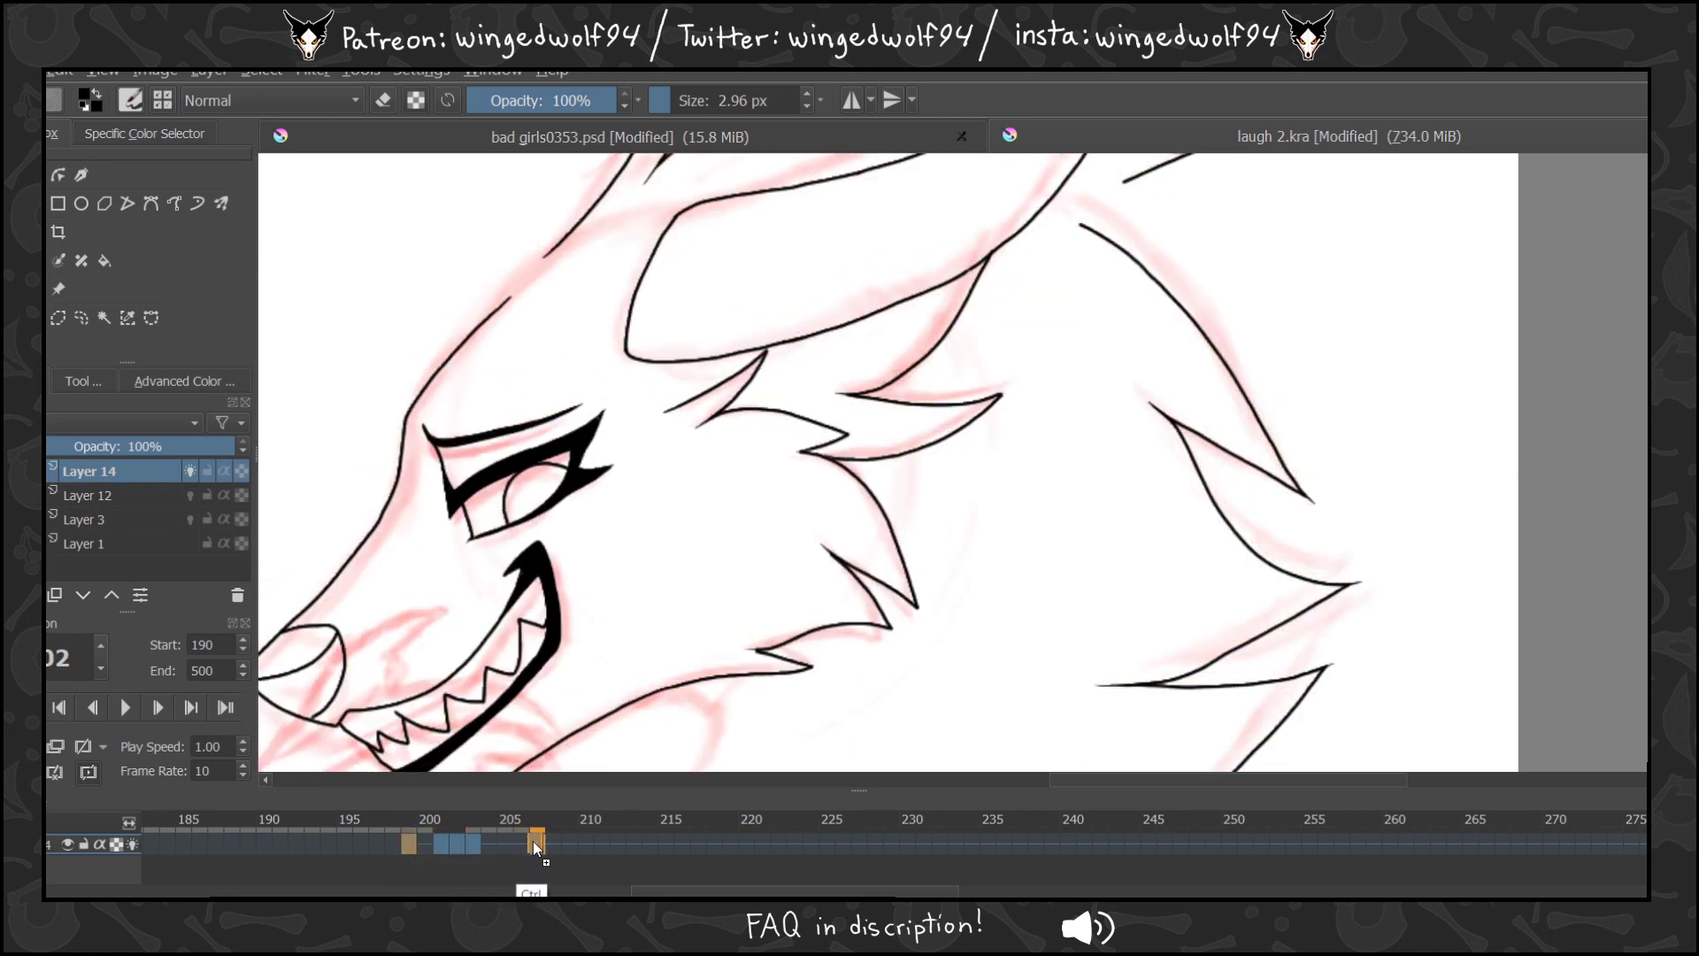
Compare the ear, head and neck poses across frames 202 to 204.
left_click(475, 841)
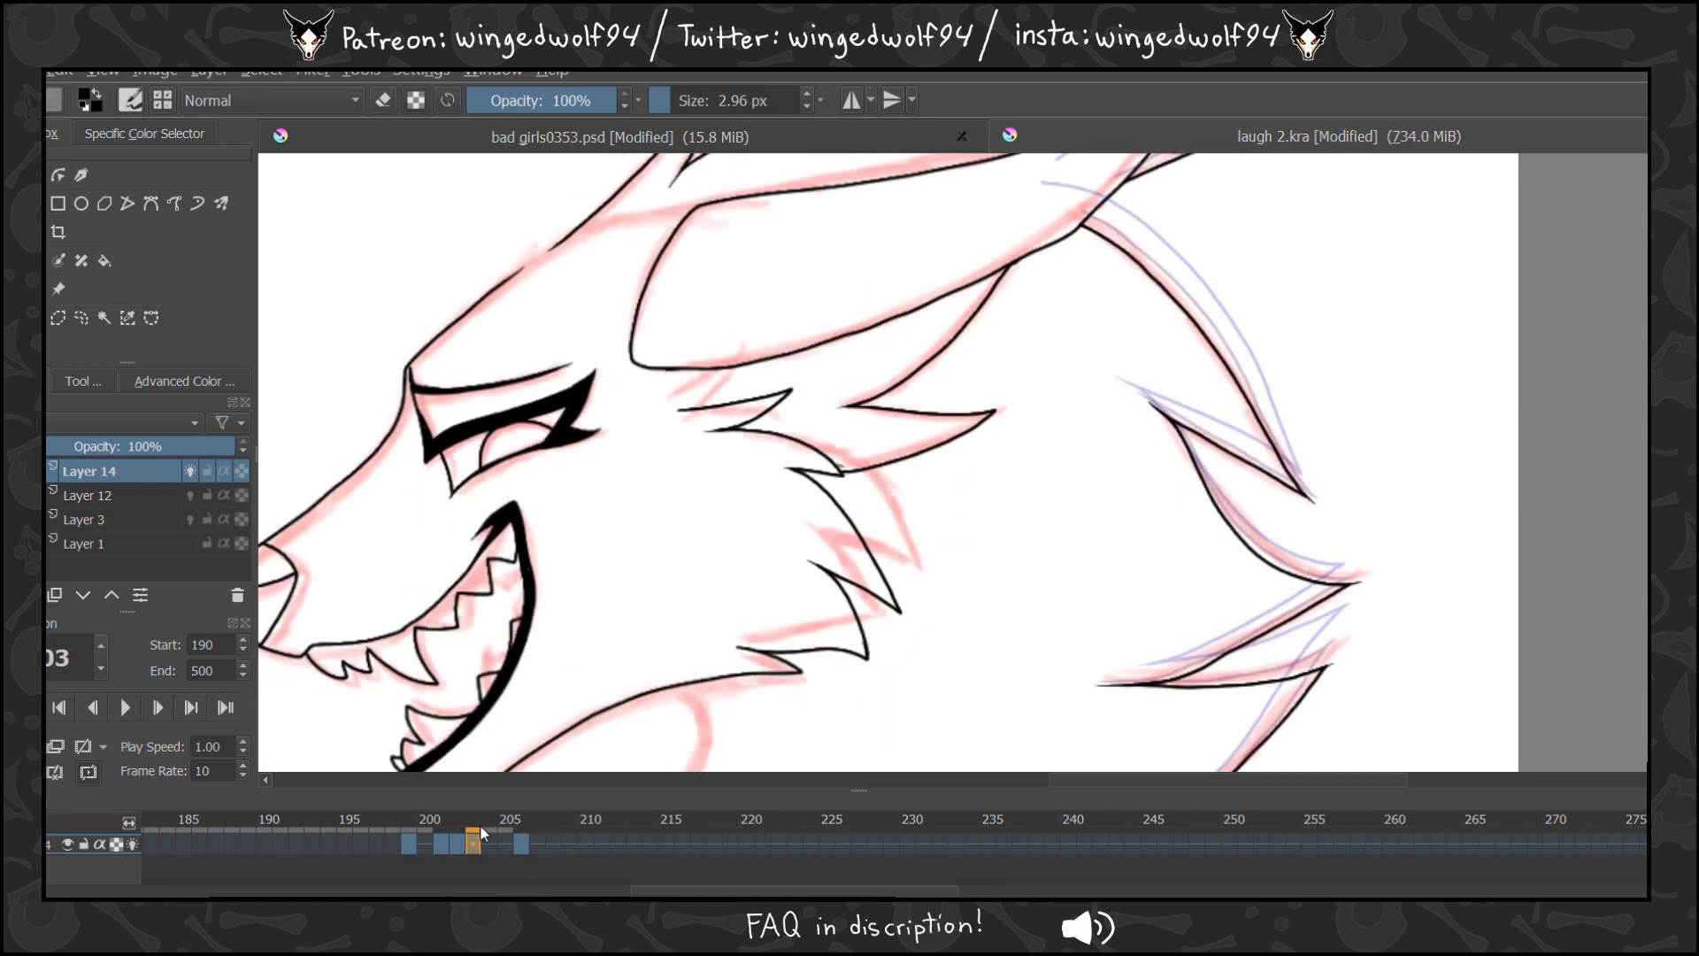
key("Left")
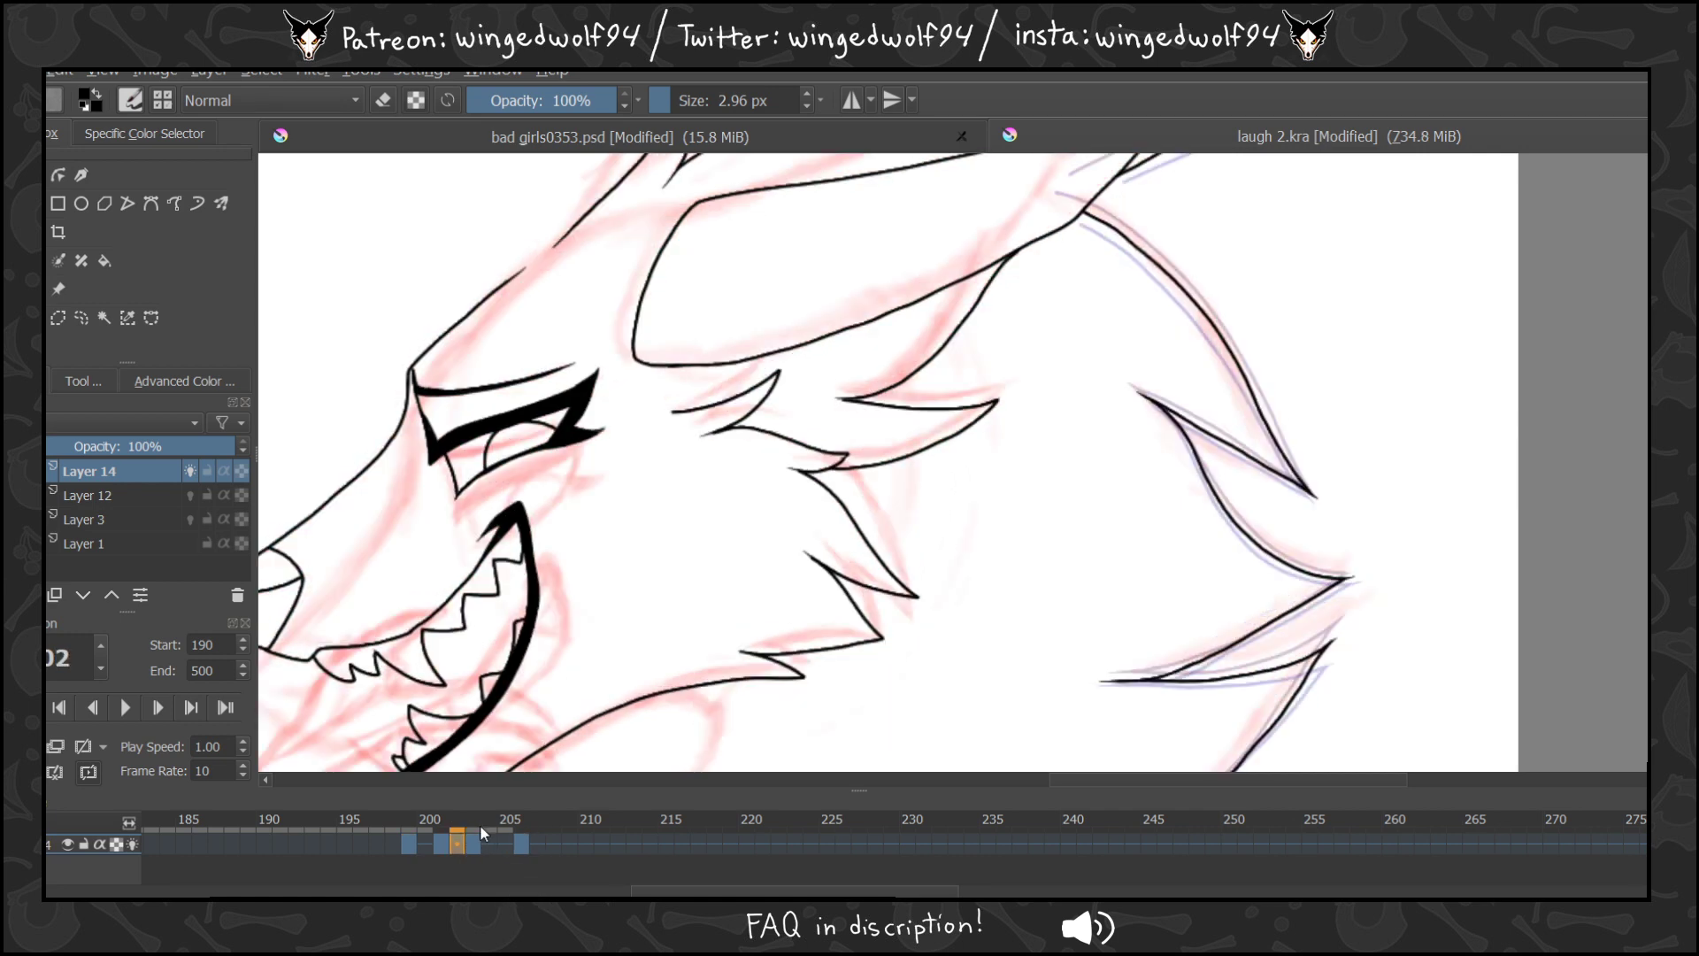
key("Right")
key("Right")
scroll(1497, 461, "up", 5)
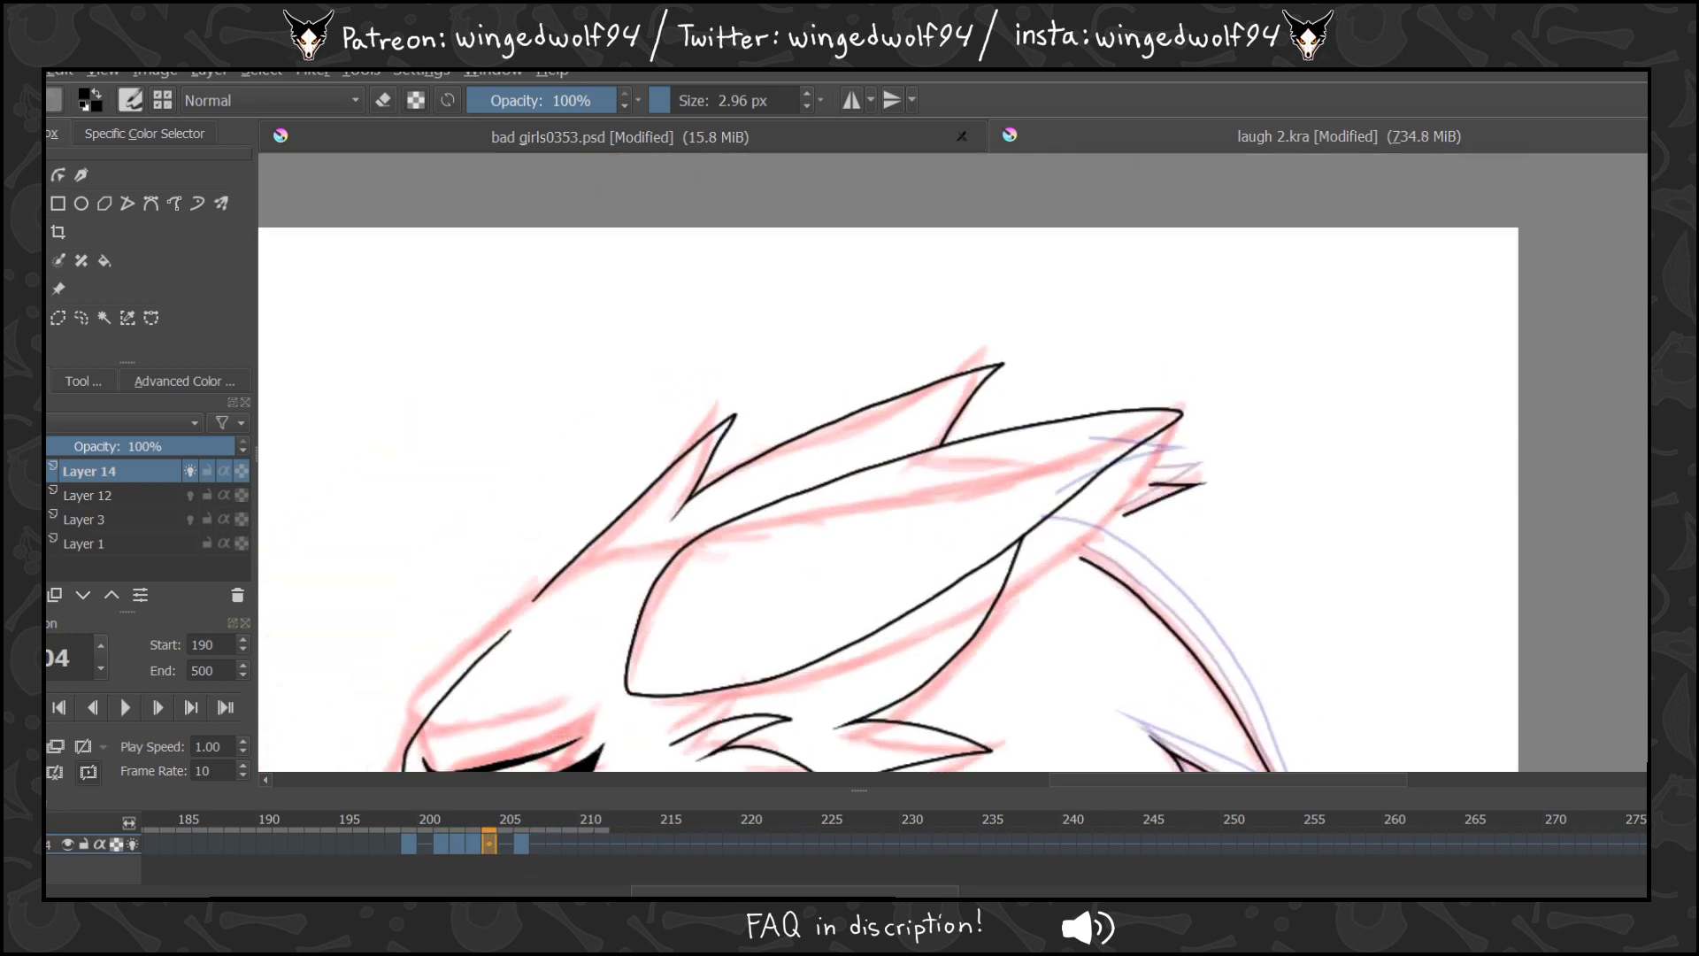
left_click(475, 842)
key("Left")
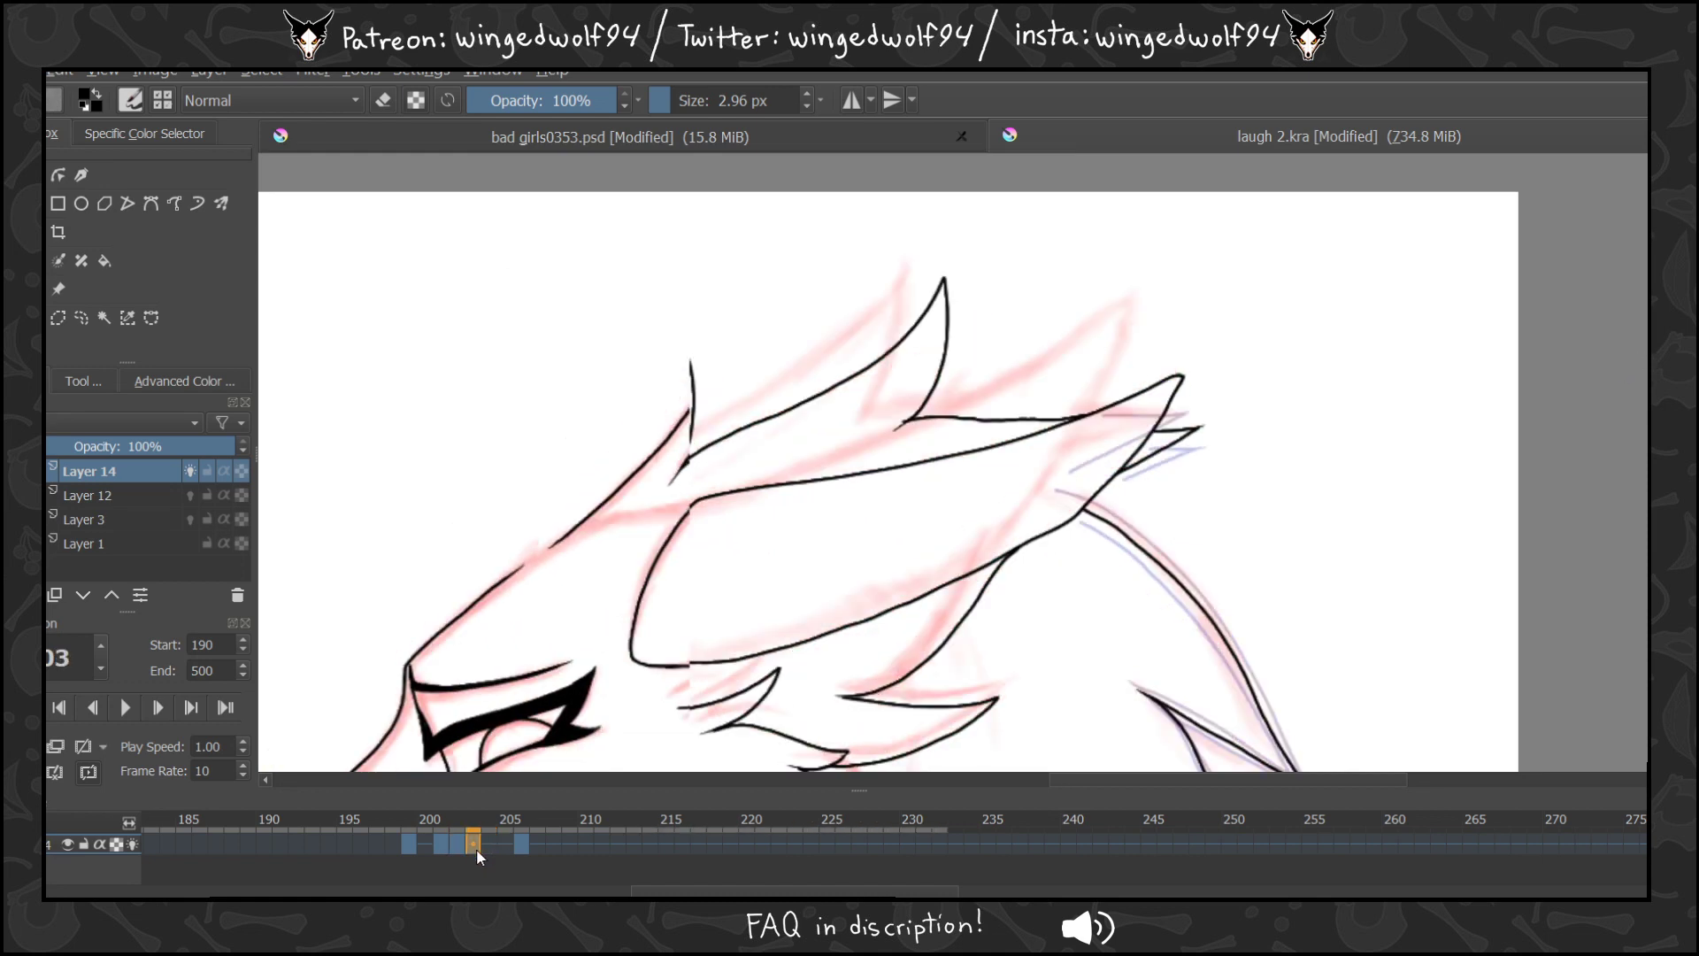
key("Left")
key("Right")
key("Right")
key("Right")
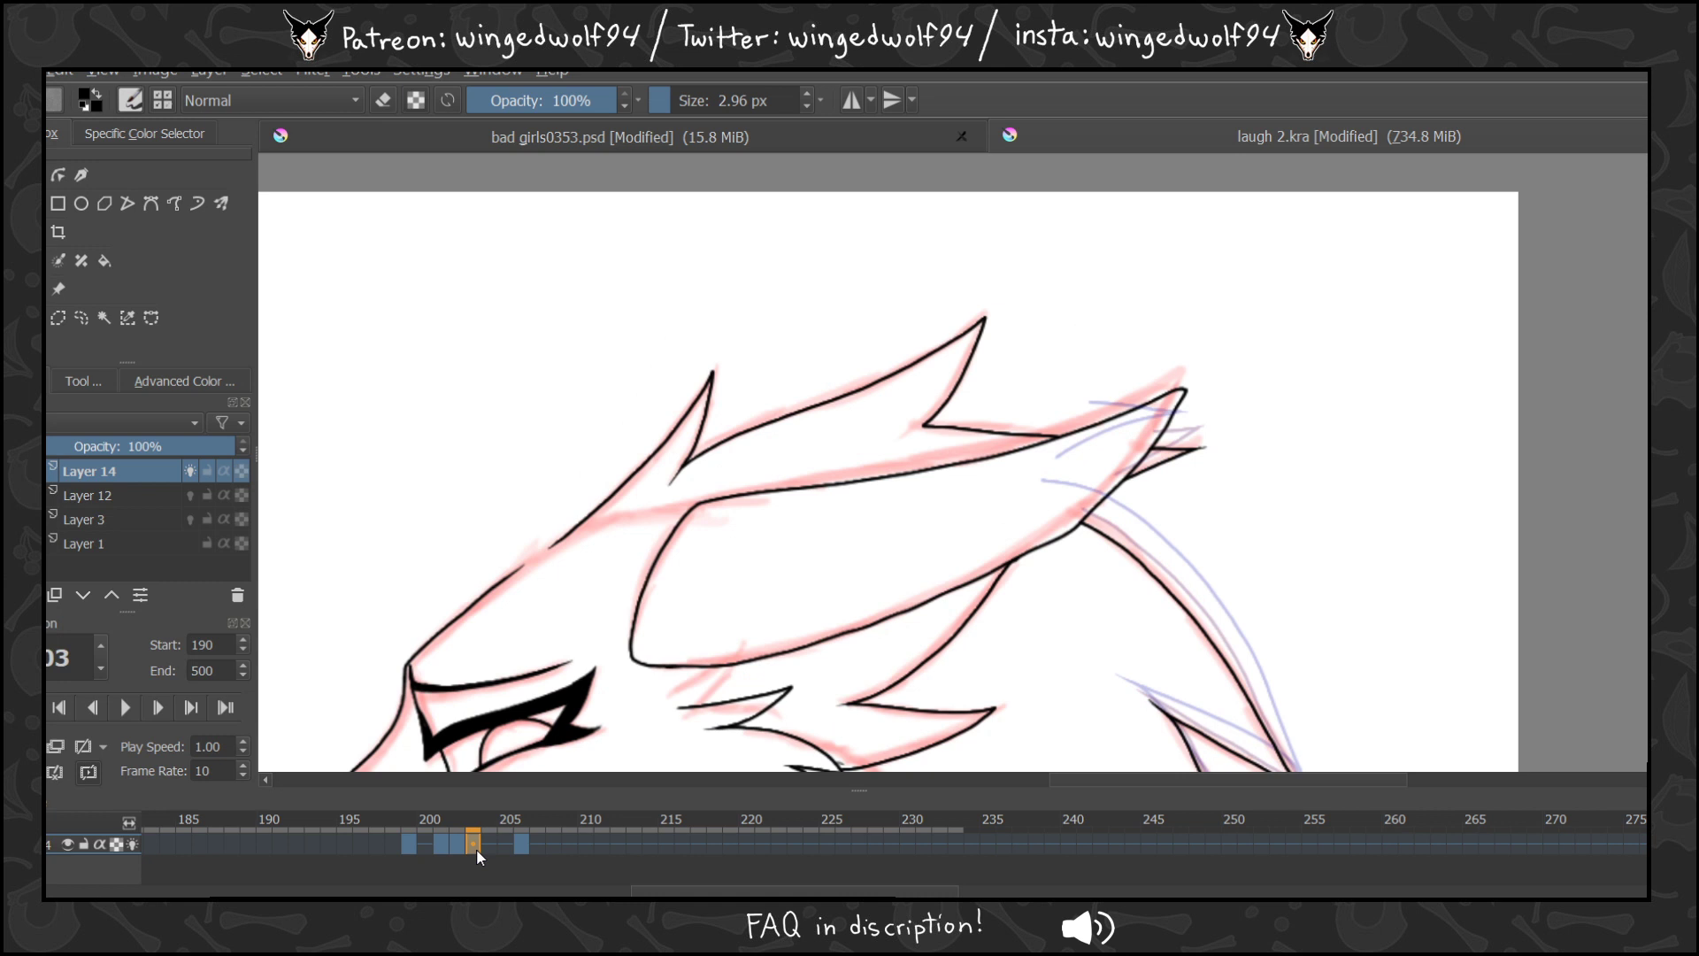
Create a blank keyframe at frame 204 and ink the far ear tip behind the near ear.
key("Left")
key("Right")
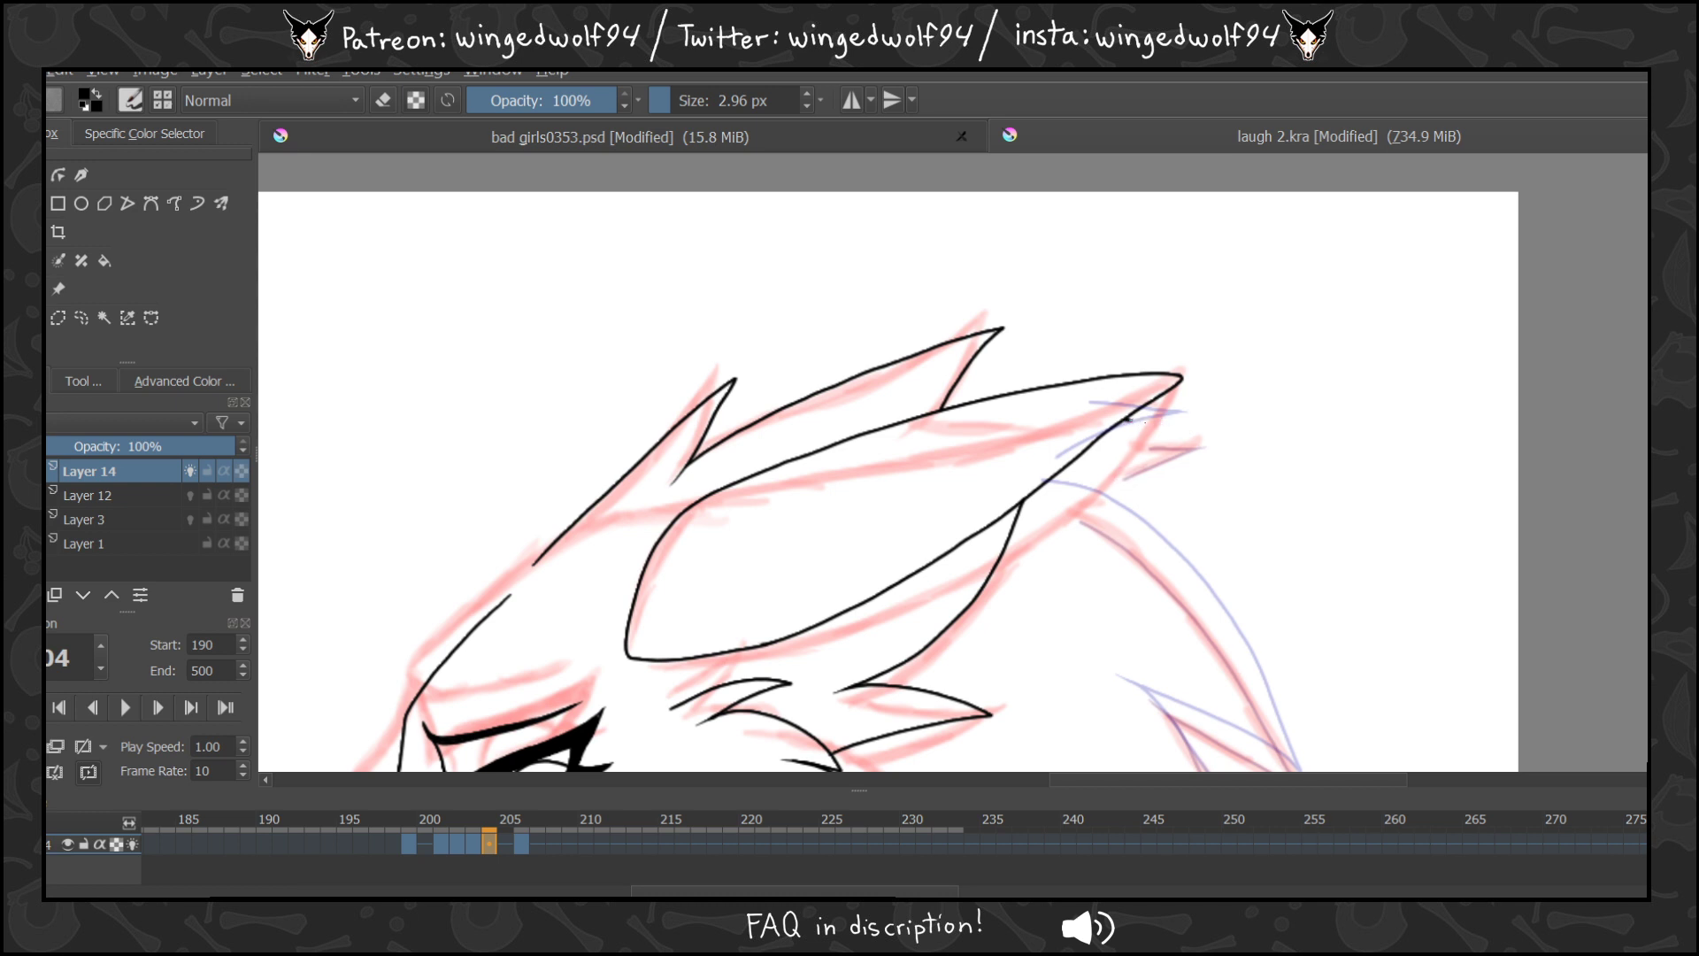
mouse_move(1145, 422)
left_mouse_down()
mouse_move(1130, 417)
mouse_move(1185, 432)
mouse_move(1063, 475)
mouse_move(1068, 197)
left_mouse_up()
key("ctrl+z")
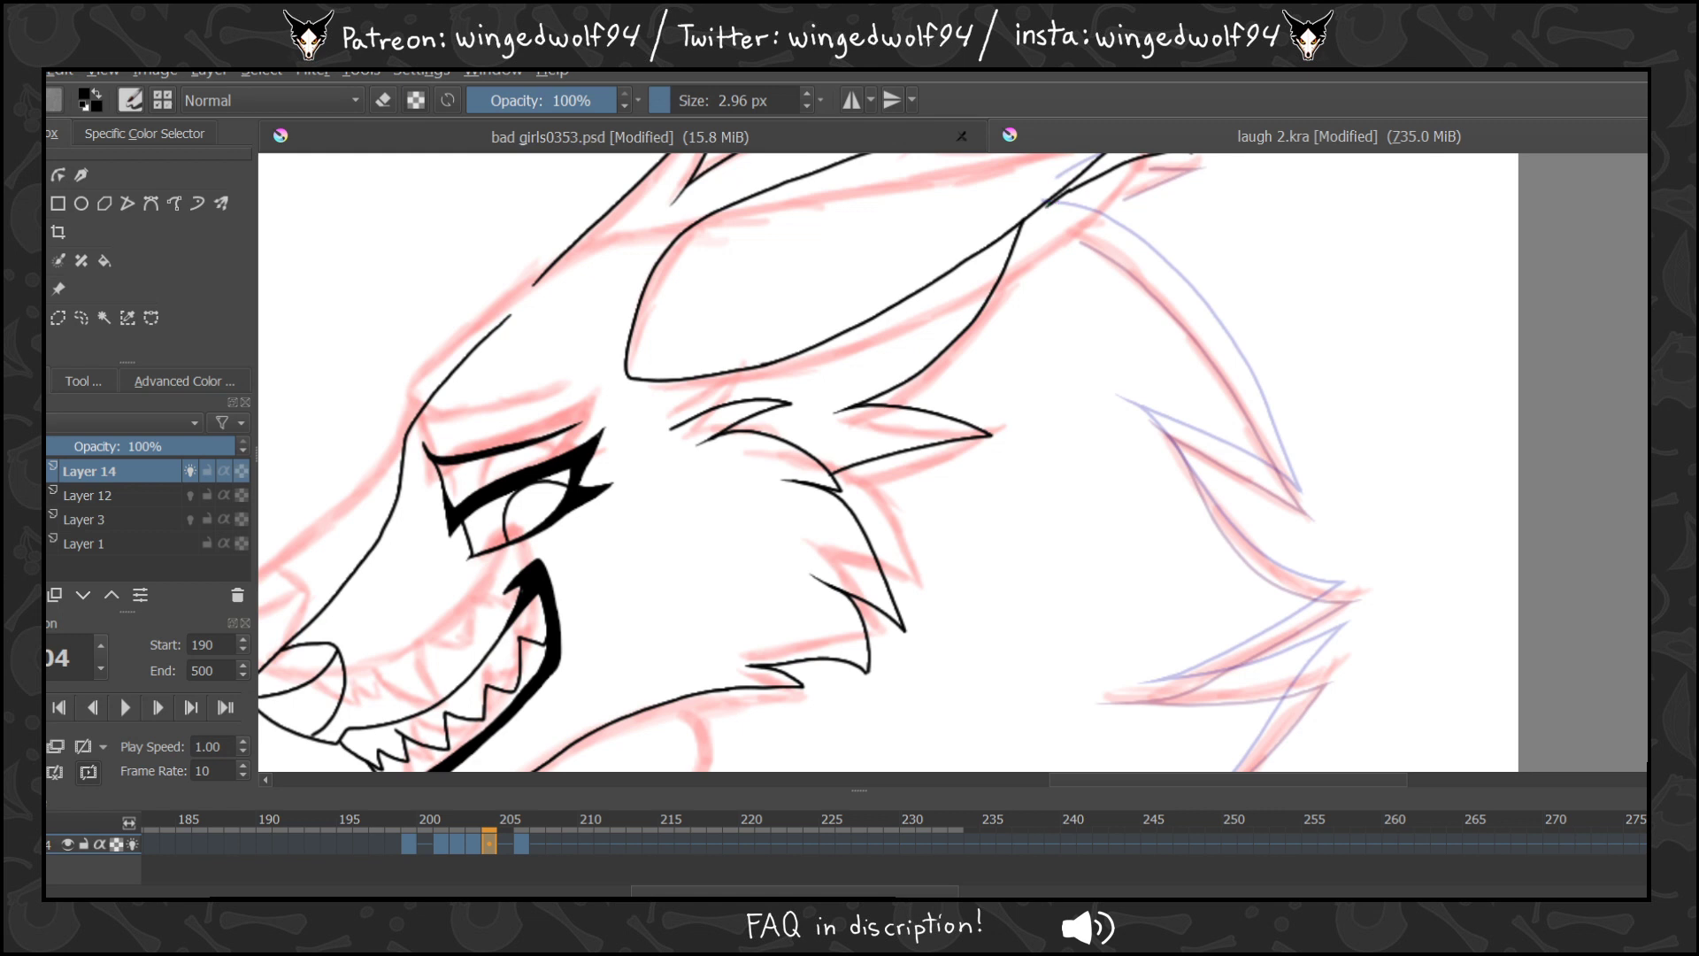
Ink the back-of-neck curve and the lower edge of its first fur tuft at frame 204, redrawing inaccurate strokes.
left_click_drag(1047, 204, 1169, 291)
key("ctrl+z")
left_click_drag(1047, 205, 1211, 324)
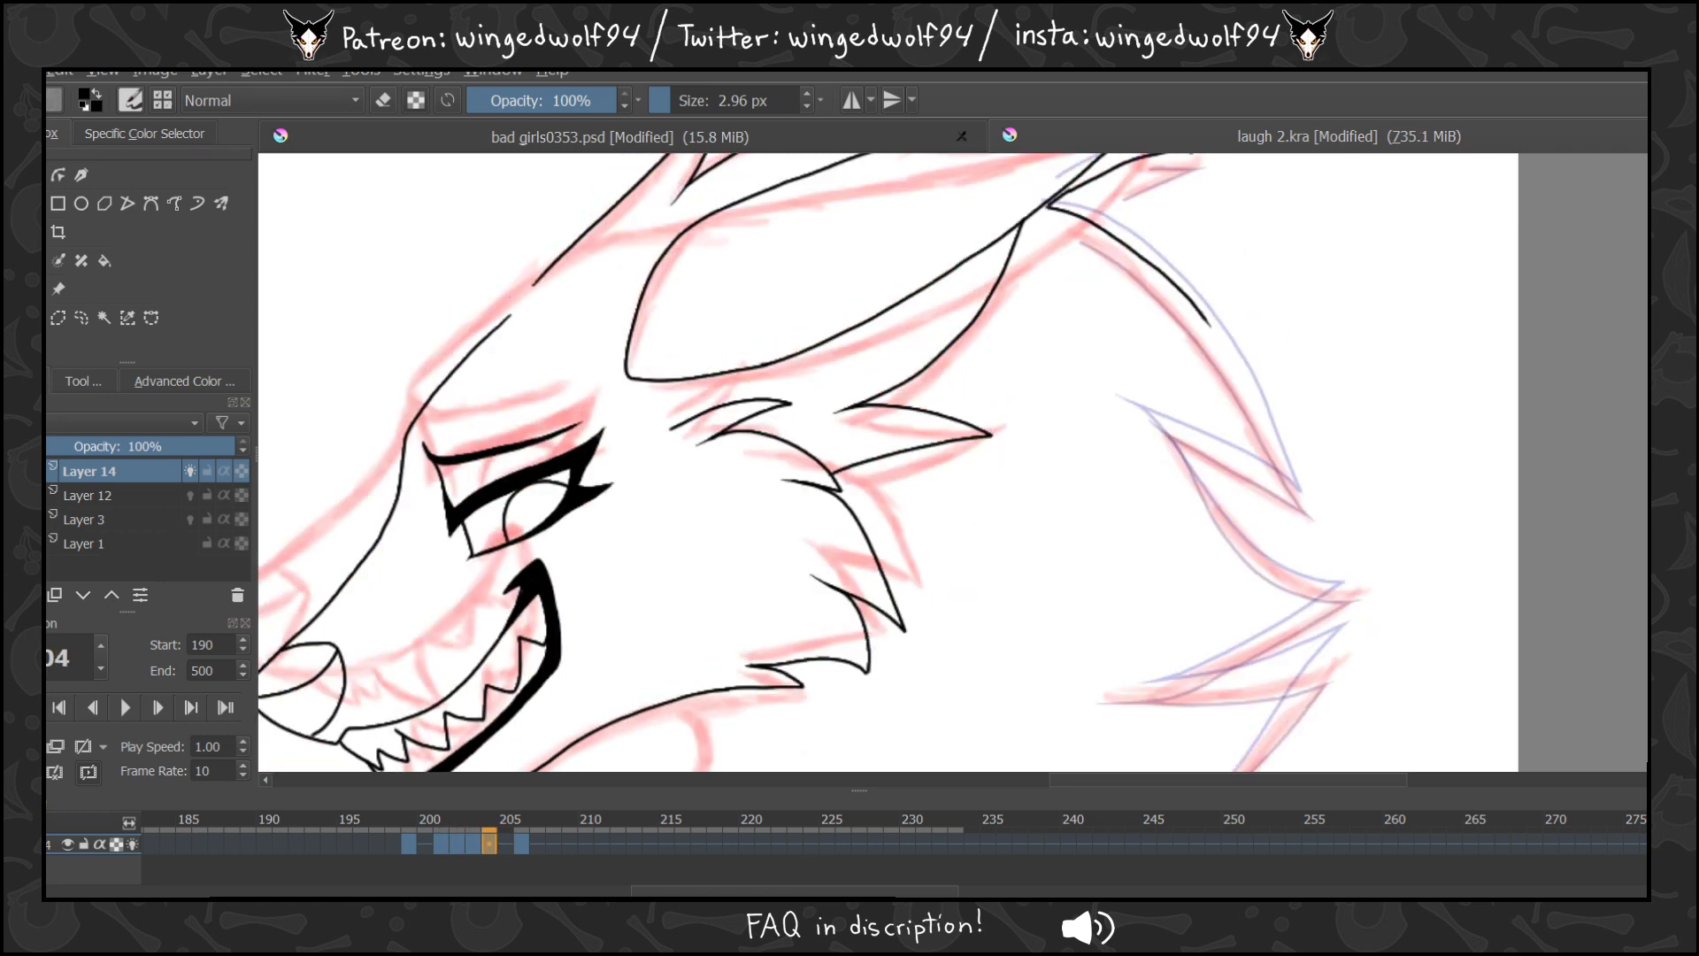
left_click_drag(1209, 324, 1301, 503)
left_click_drag(1129, 407, 1304, 498)
key("ctrl+z")
left_click_drag(1133, 408, 1299, 503)
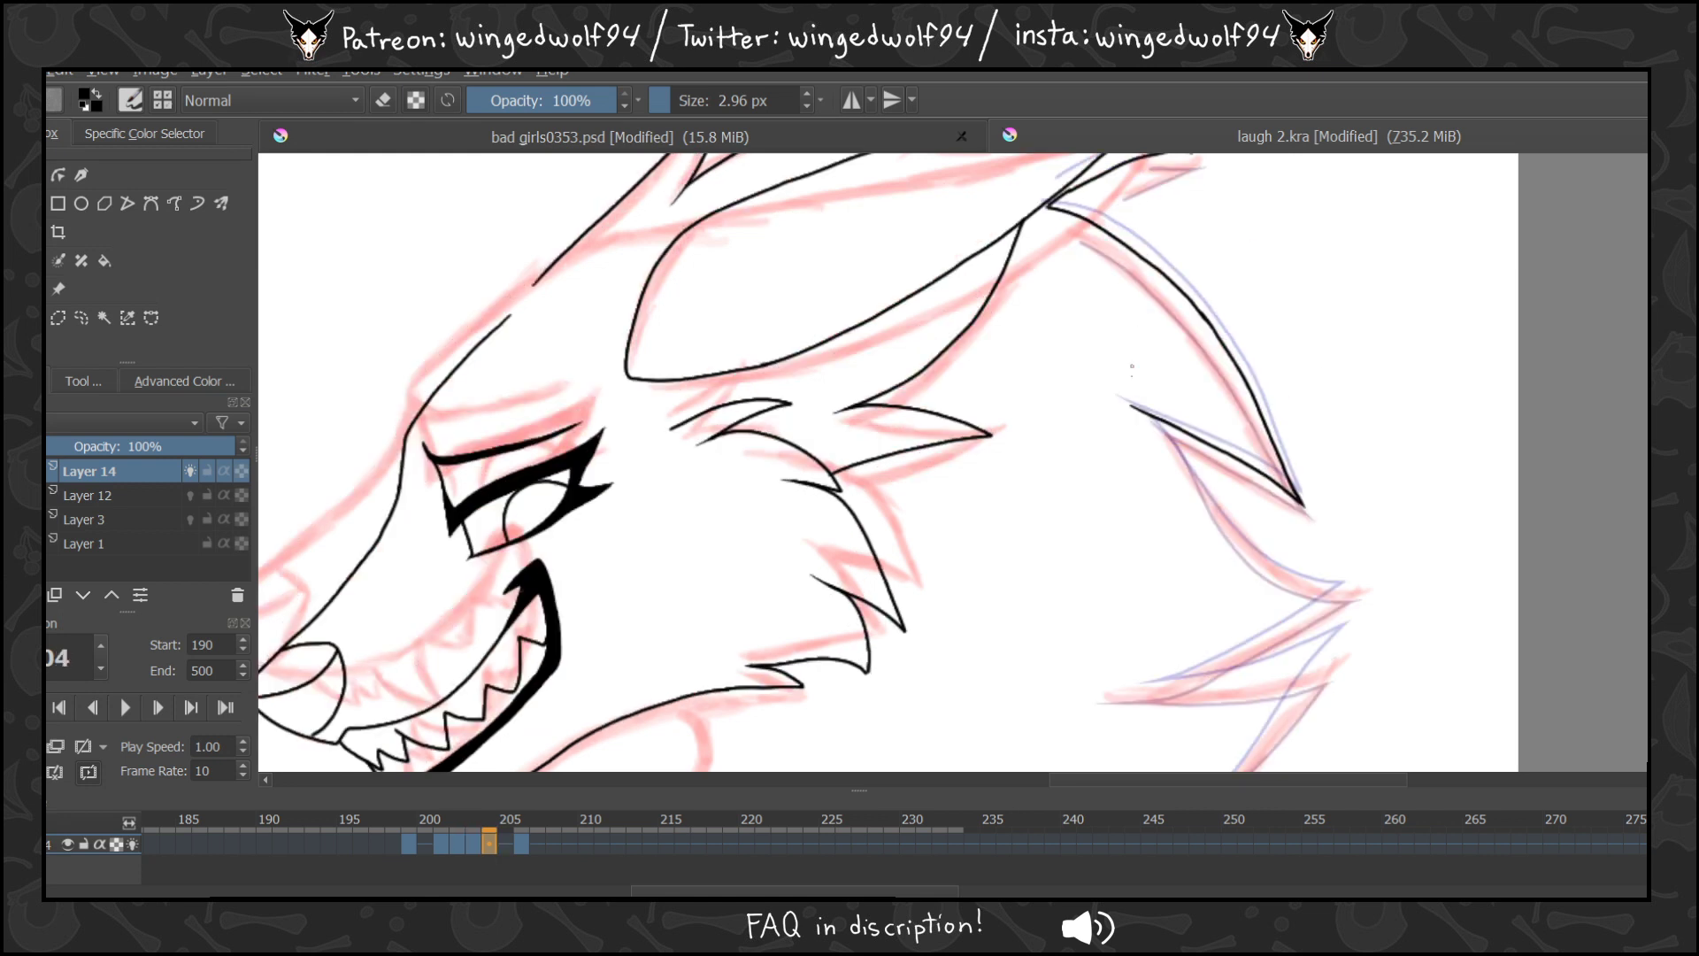
Ink the second neck fur tuft and the upper edge of the third at frame 204, comparing with frame 203.
mouse_move(1149, 416)
left_mouse_down()
mouse_move(1268, 567)
mouse_move(1355, 599)
mouse_move(1201, 677)
mouse_move(1123, 690)
mouse_move(1327, 686)
left_mouse_up()
key("Left")
key("Right")
key("Left")
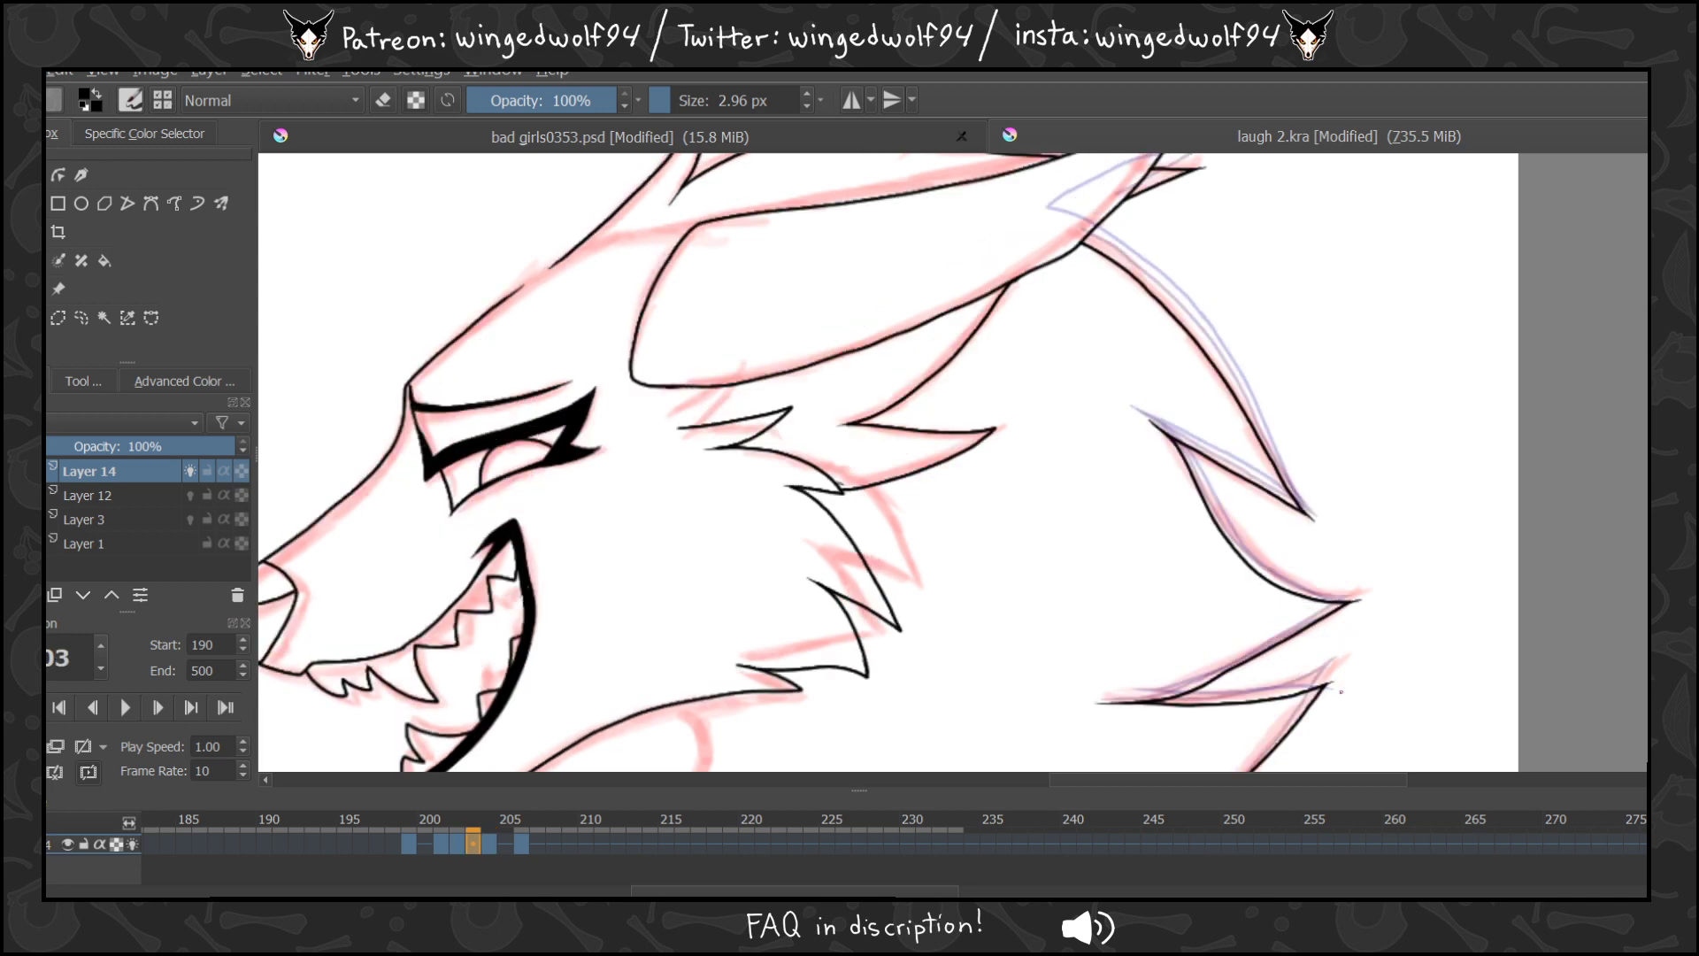
key("Right")
Ink the lower neck fur tufts down to the shoulder at frame 204, redrawing the last one.
scroll(1348, 474, "down", 3)
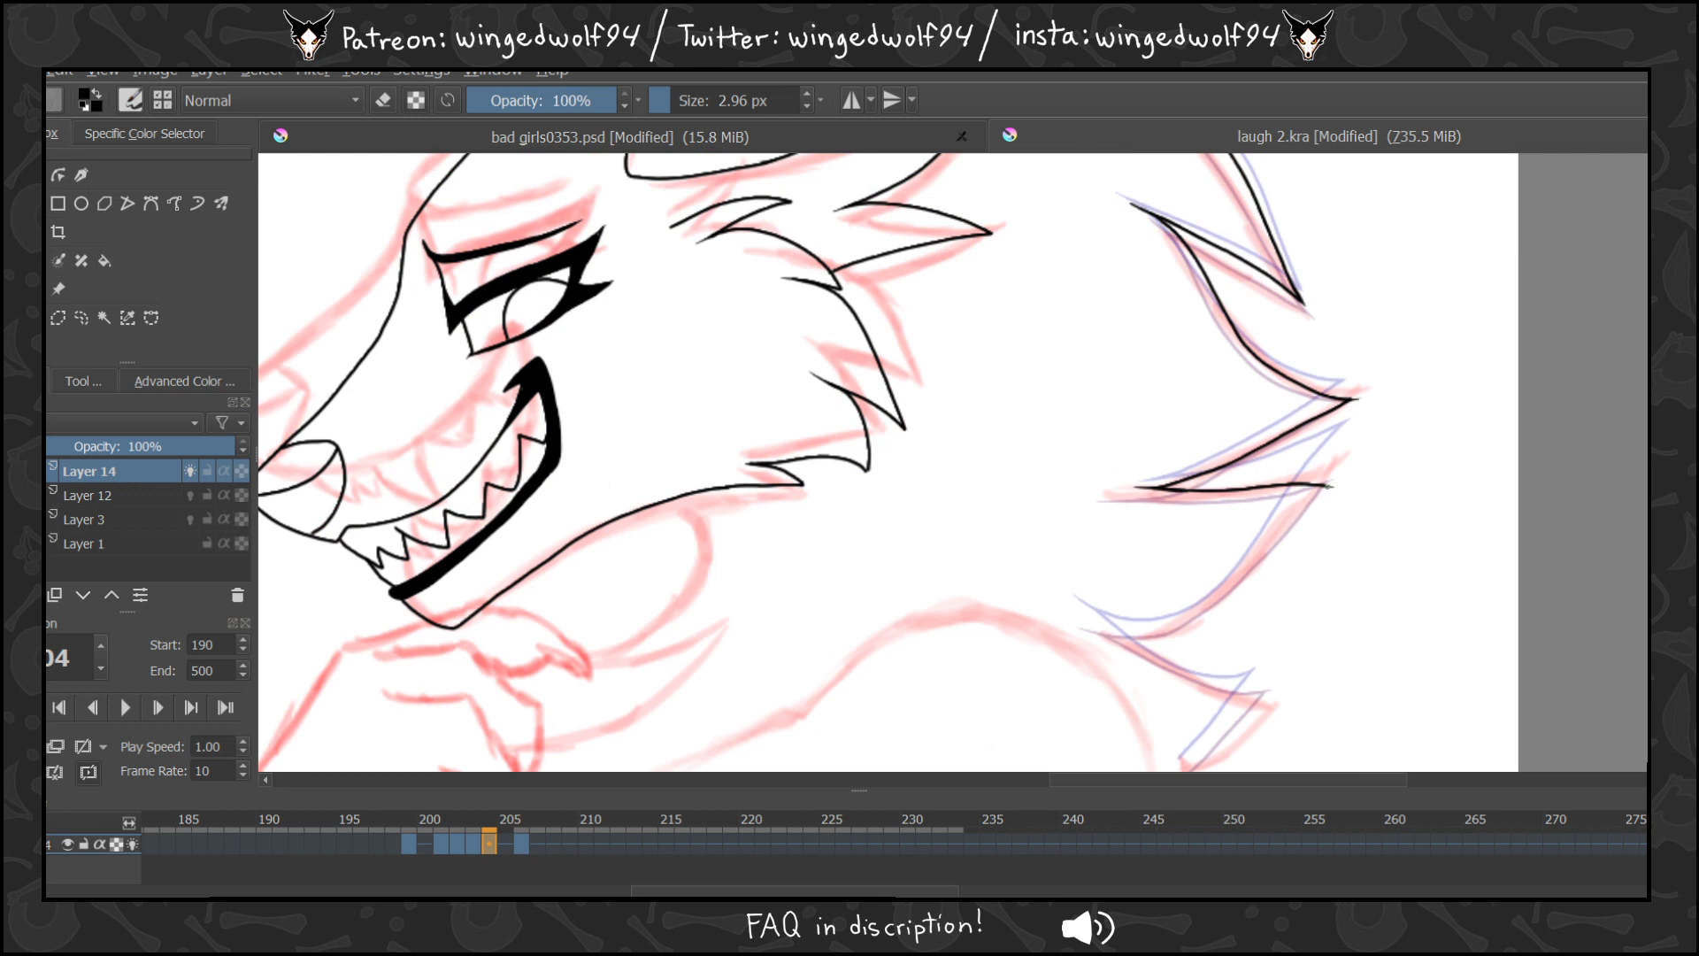
mouse_move(1329, 486)
left_mouse_down()
mouse_move(1183, 613)
mouse_move(1090, 627)
mouse_move(1190, 674)
mouse_move(1272, 686)
mouse_move(1270, 301)
mouse_move(1268, 332)
left_mouse_up()
key("Left")
key("Right")
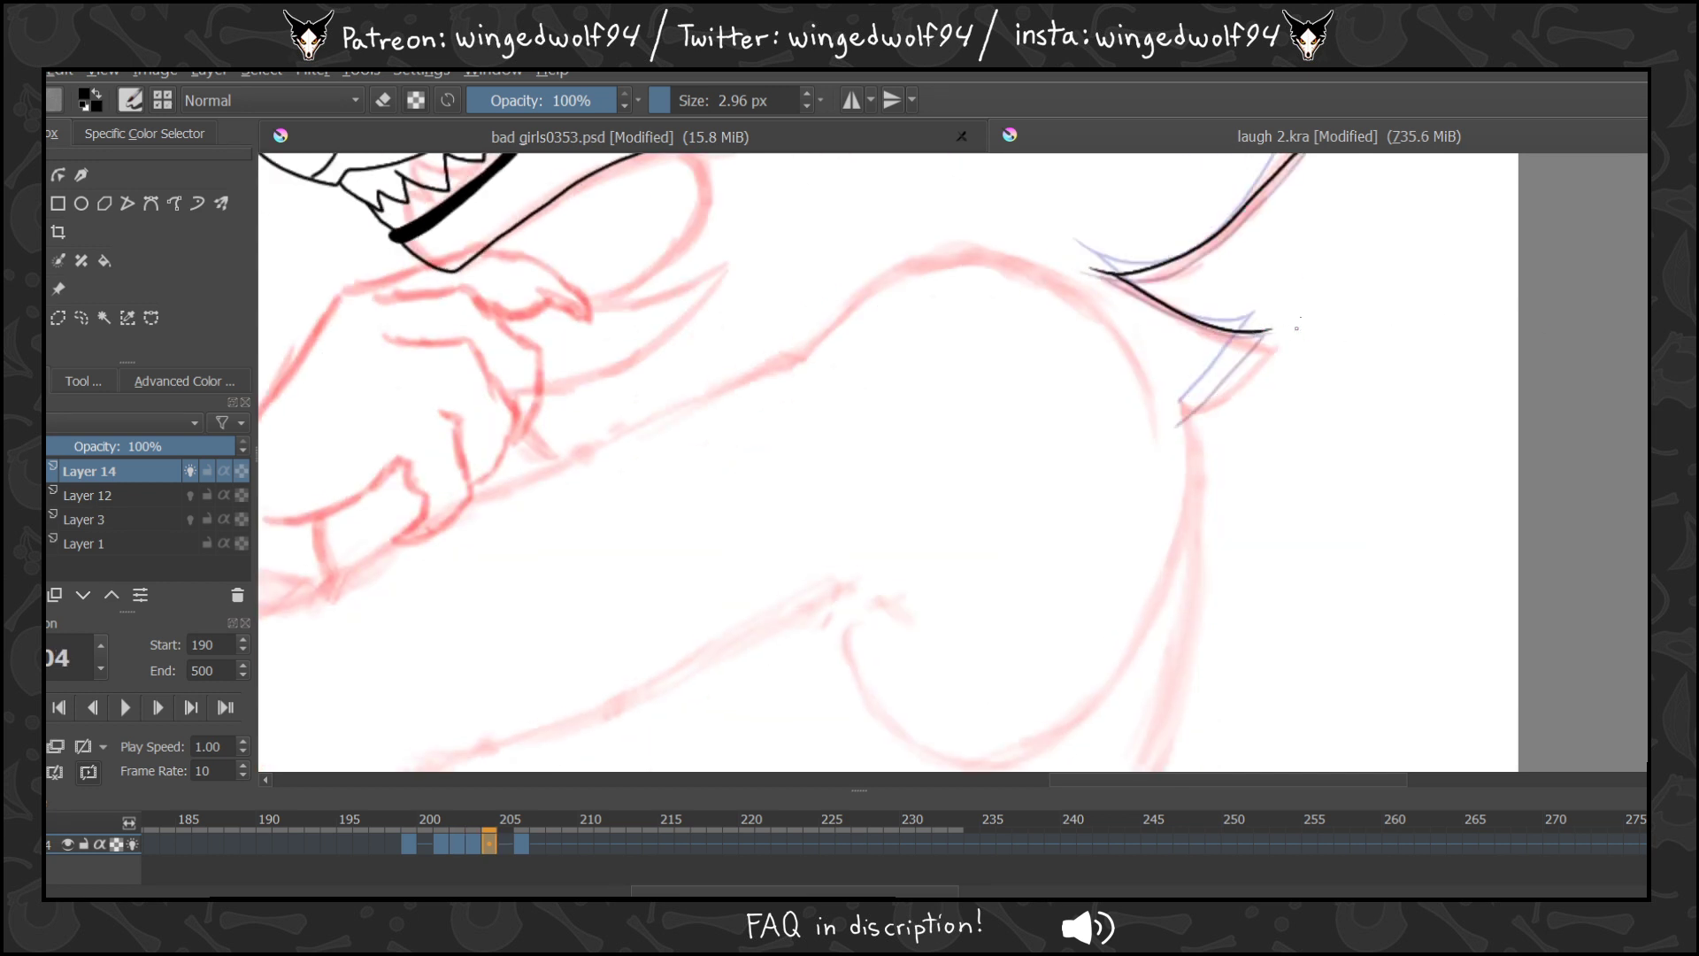
key("ctrl+z")
mouse_move(1091, 272)
left_mouse_down()
mouse_move(1266, 335)
mouse_move(1186, 405)
left_mouse_up()
scroll(887, 462, "up", 6)
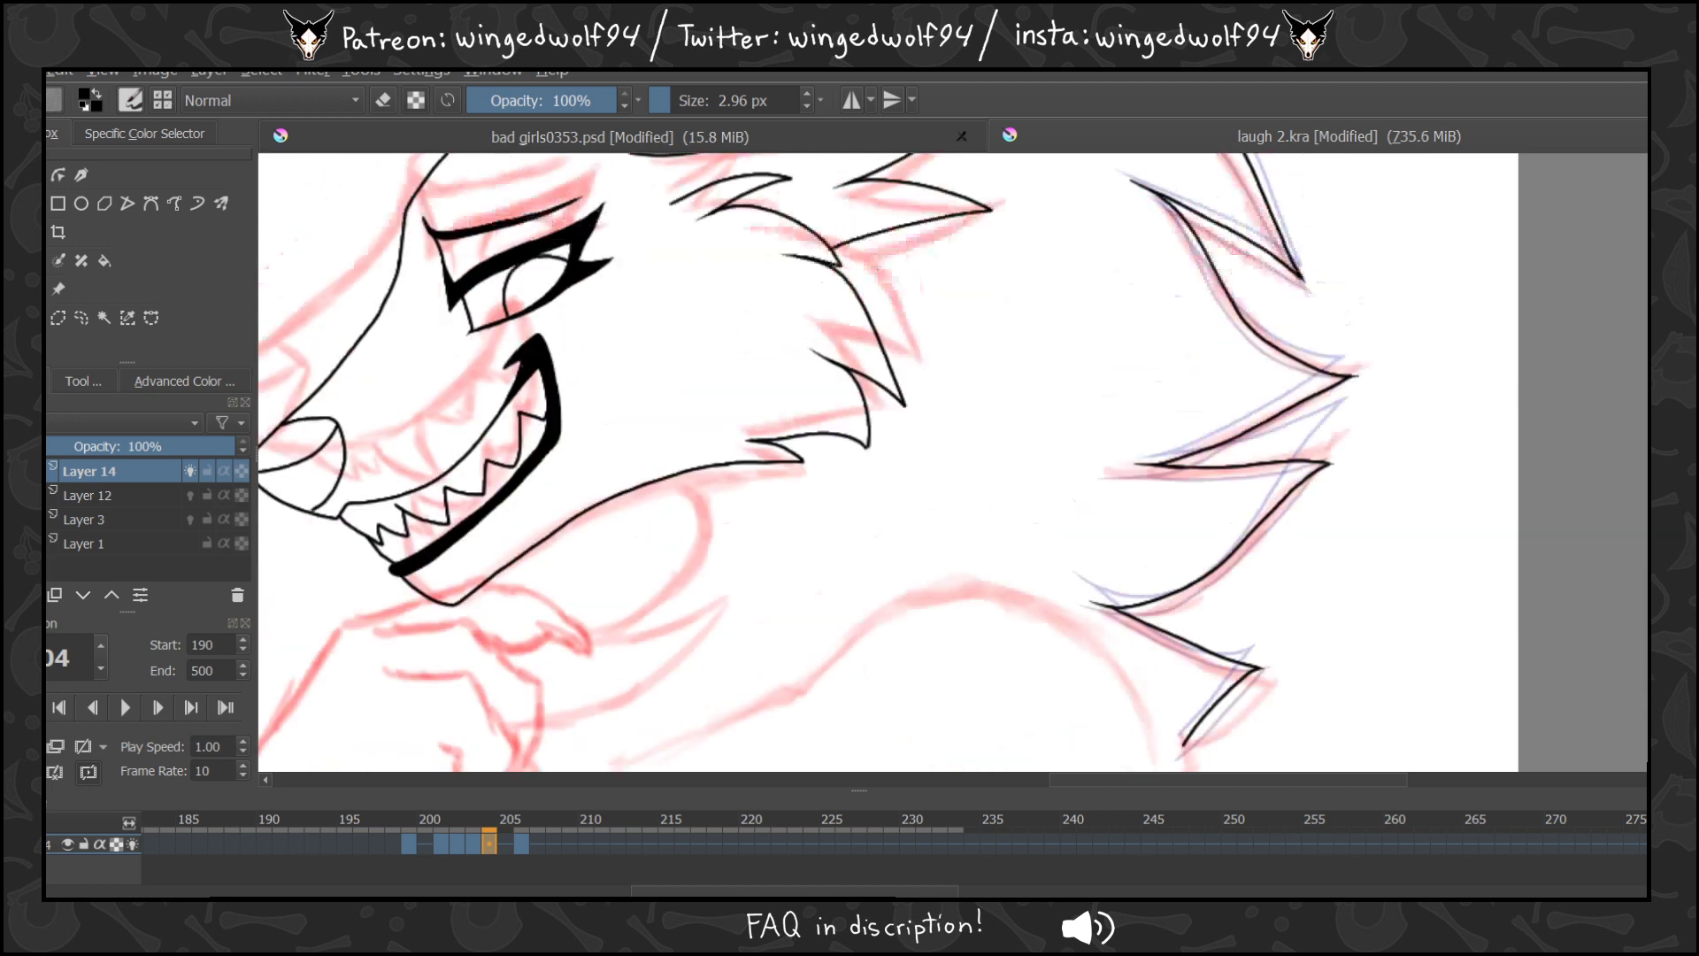
Flip through frames 201 to 206 to check how the neck fur moves.
key("Left")
key("Left")
key("Left")
key("Right")
key("Right")
key("Right")
key("Right")
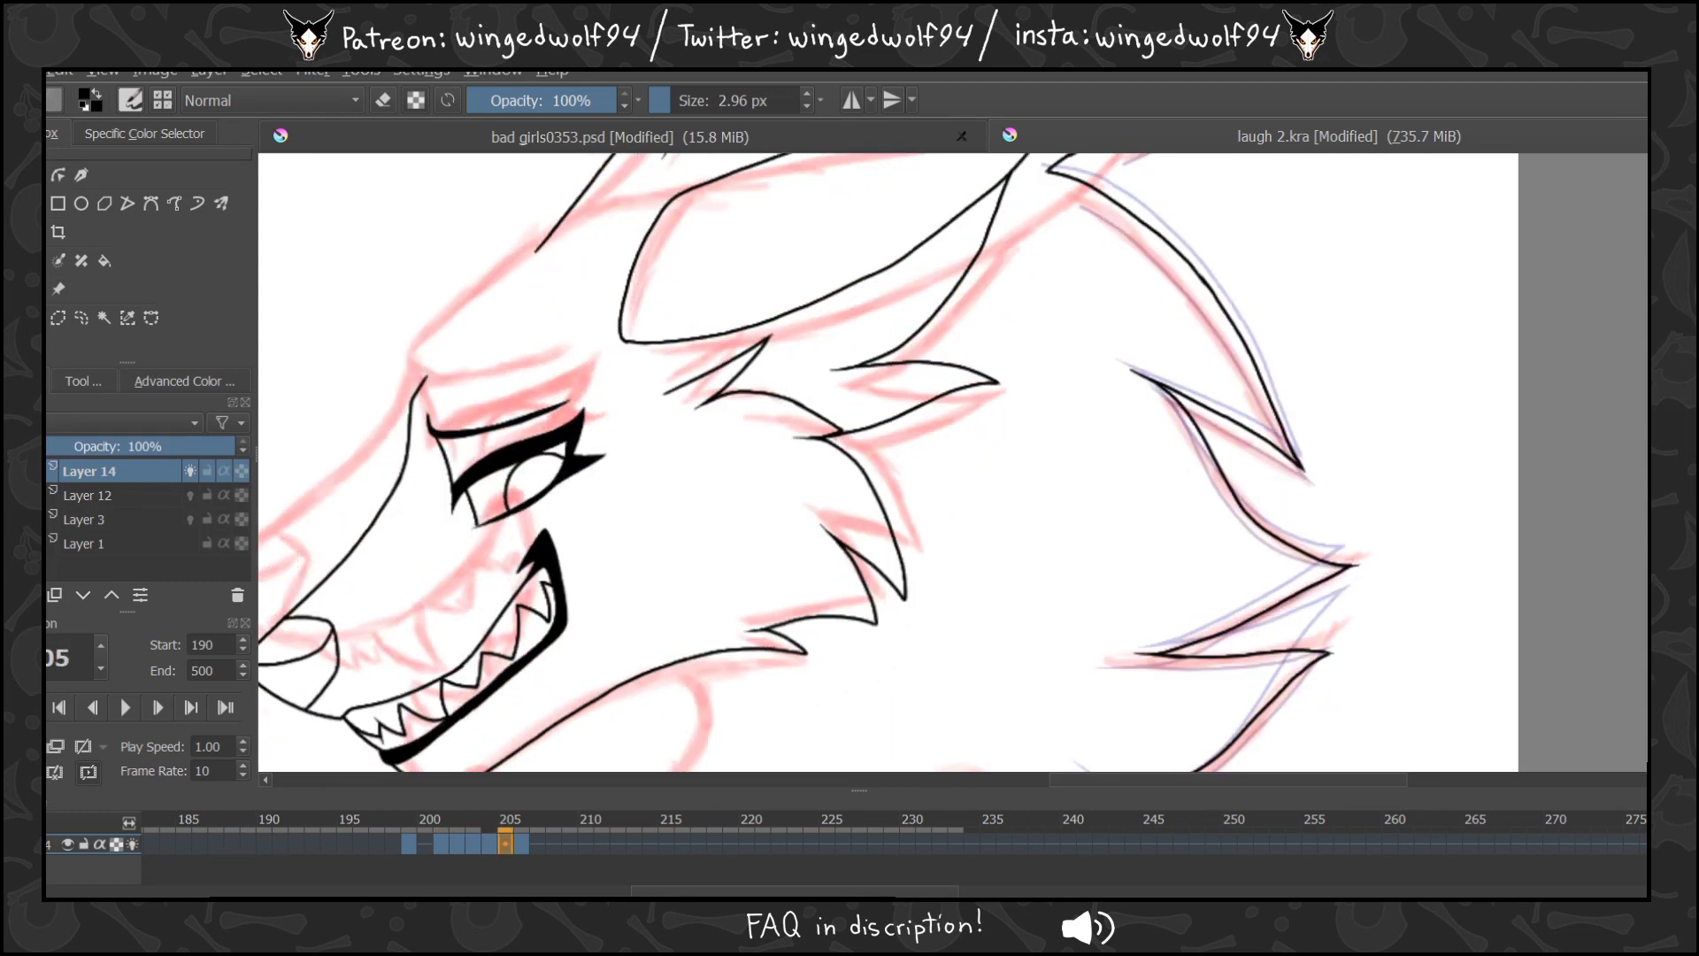
key("Right")
key("Left")
Create a blank keyframe at frame 205 and ink the in-between far ear tip.
key("Left")
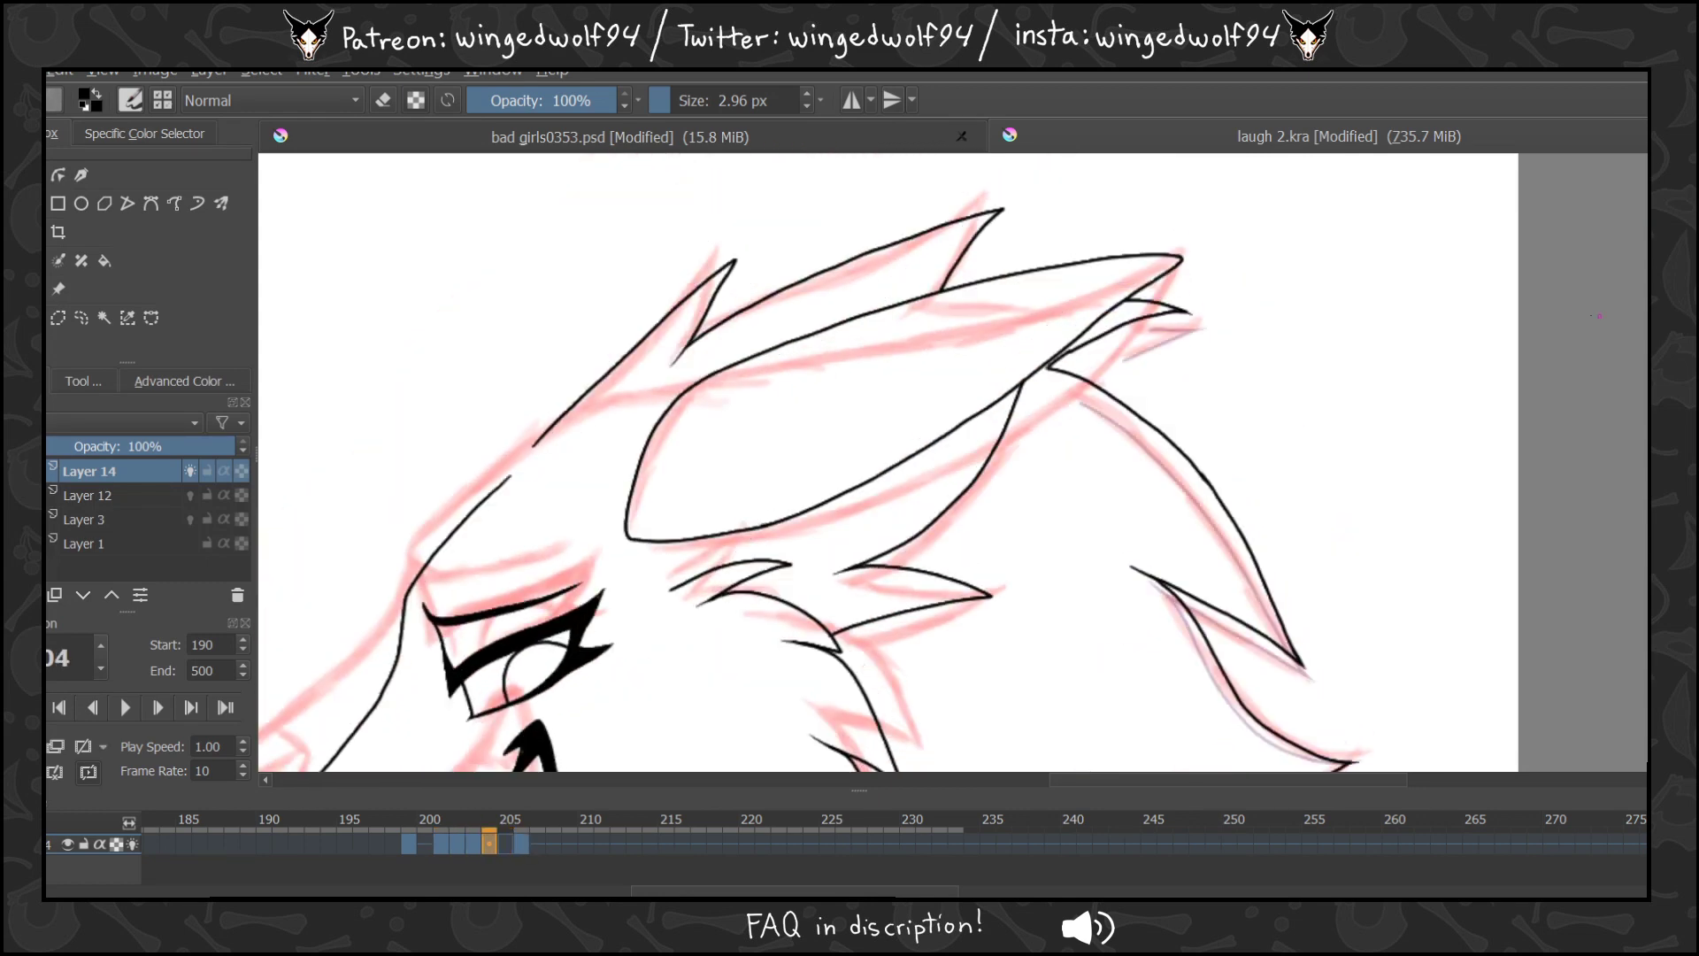
key("Right")
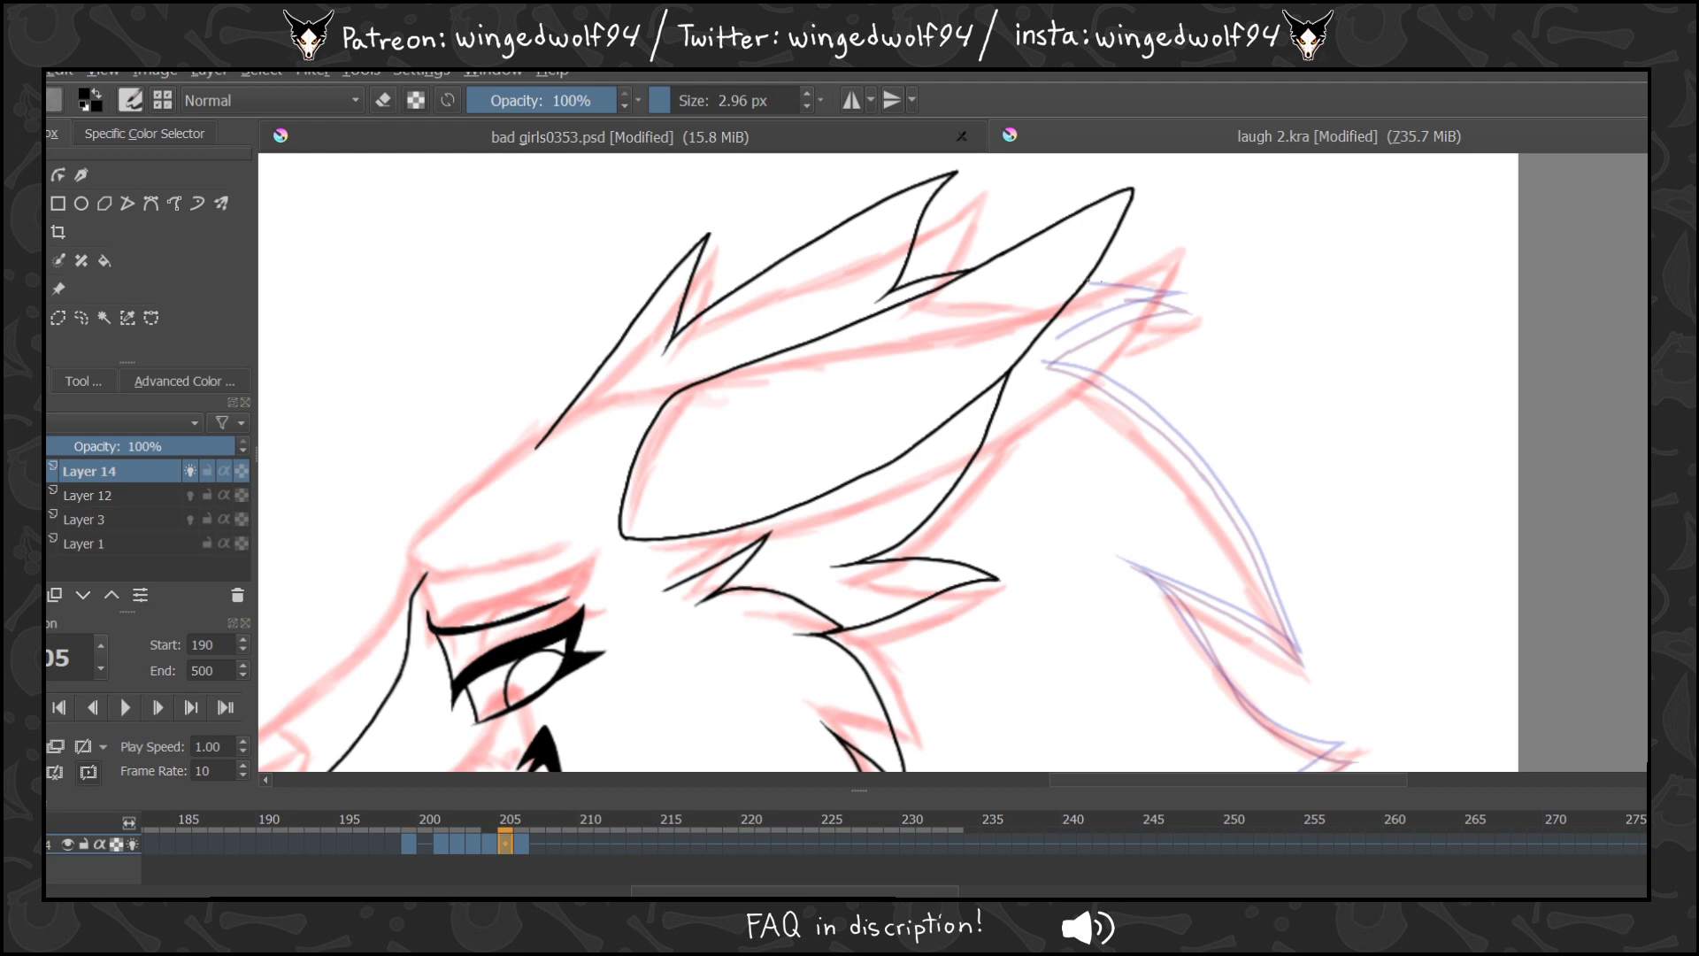
mouse_move(1088, 278)
left_mouse_down()
mouse_move(1190, 311)
mouse_move(1142, 305)
mouse_move(1044, 359)
left_mouse_up()
Ink the back-of-neck curve and the upper edge of the first fur tuft at frame 205.
left_click_drag(1101, 784, 1194, 784)
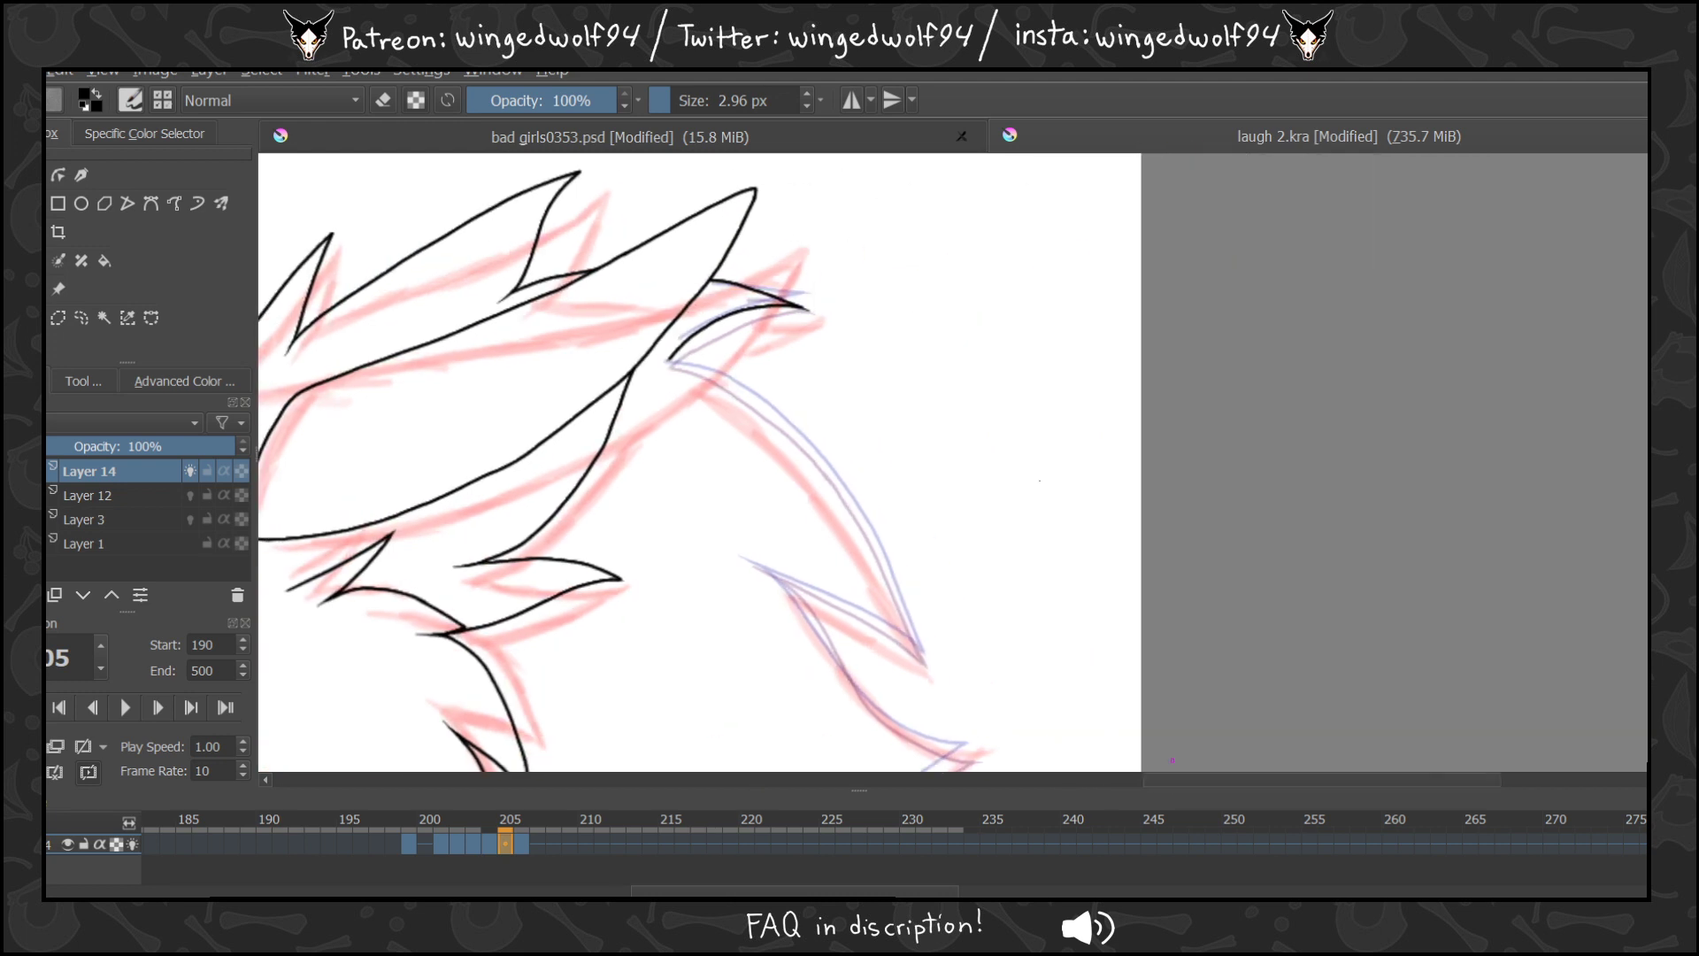
mouse_move(669, 360)
left_mouse_down()
mouse_move(782, 420)
mouse_move(836, 480)
mouse_move(921, 653)
left_mouse_up()
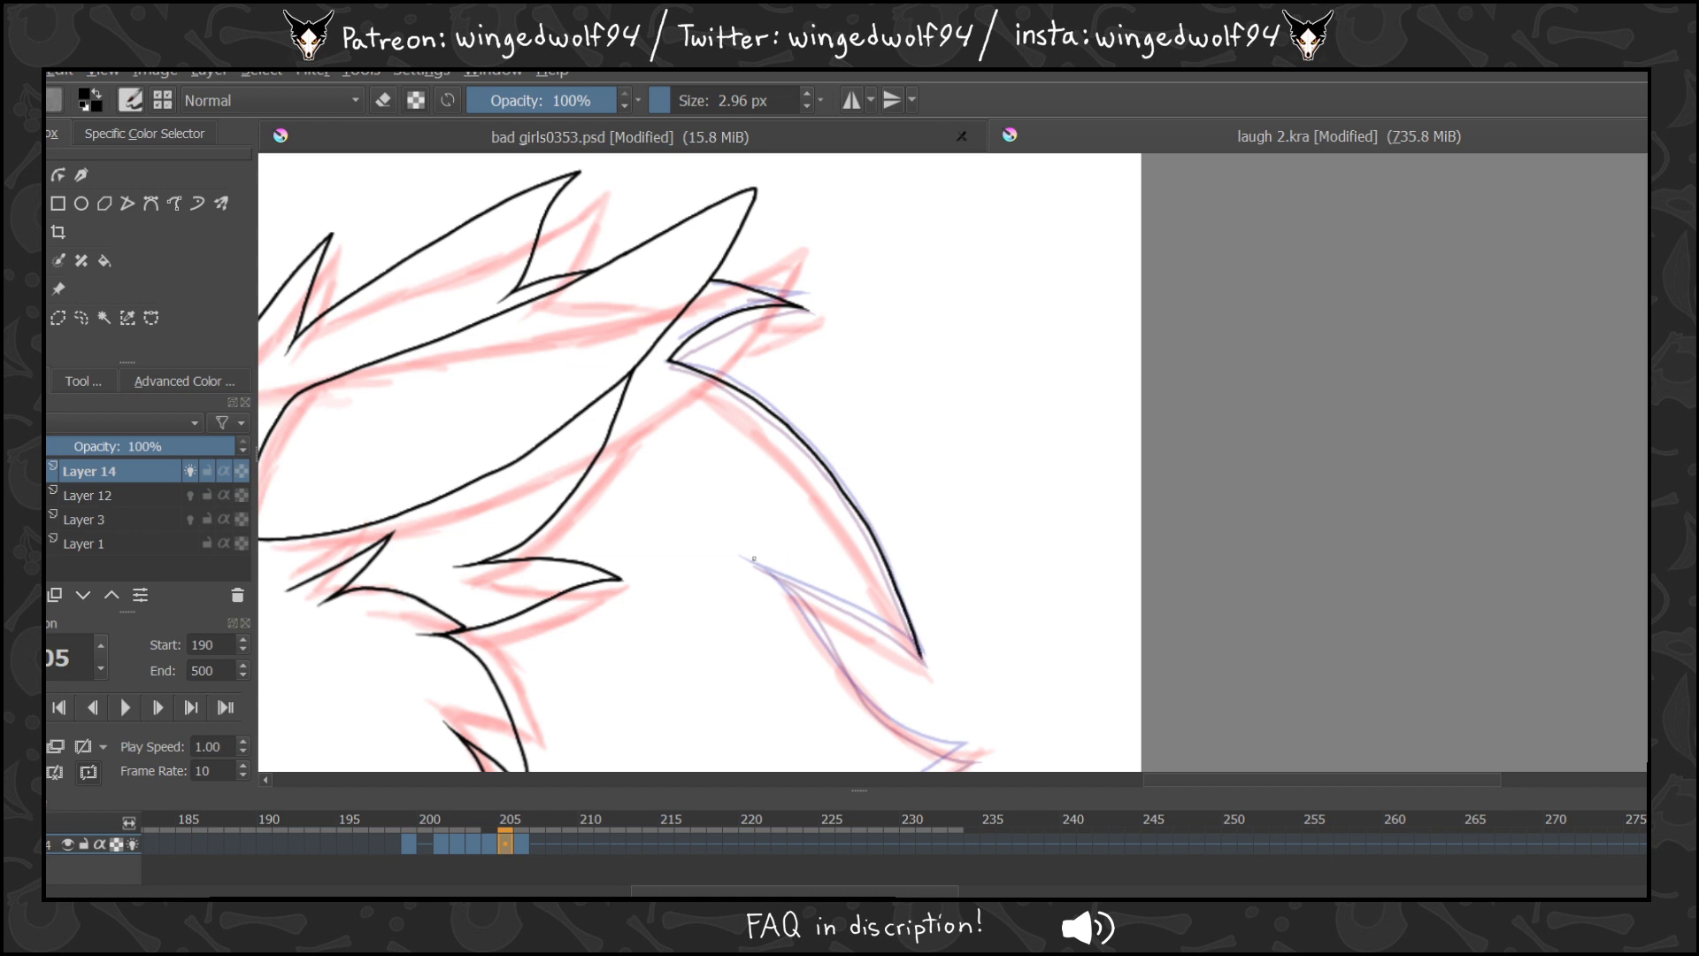
left_click_drag(746, 560, 916, 653)
scroll(801, 311, "down", 3)
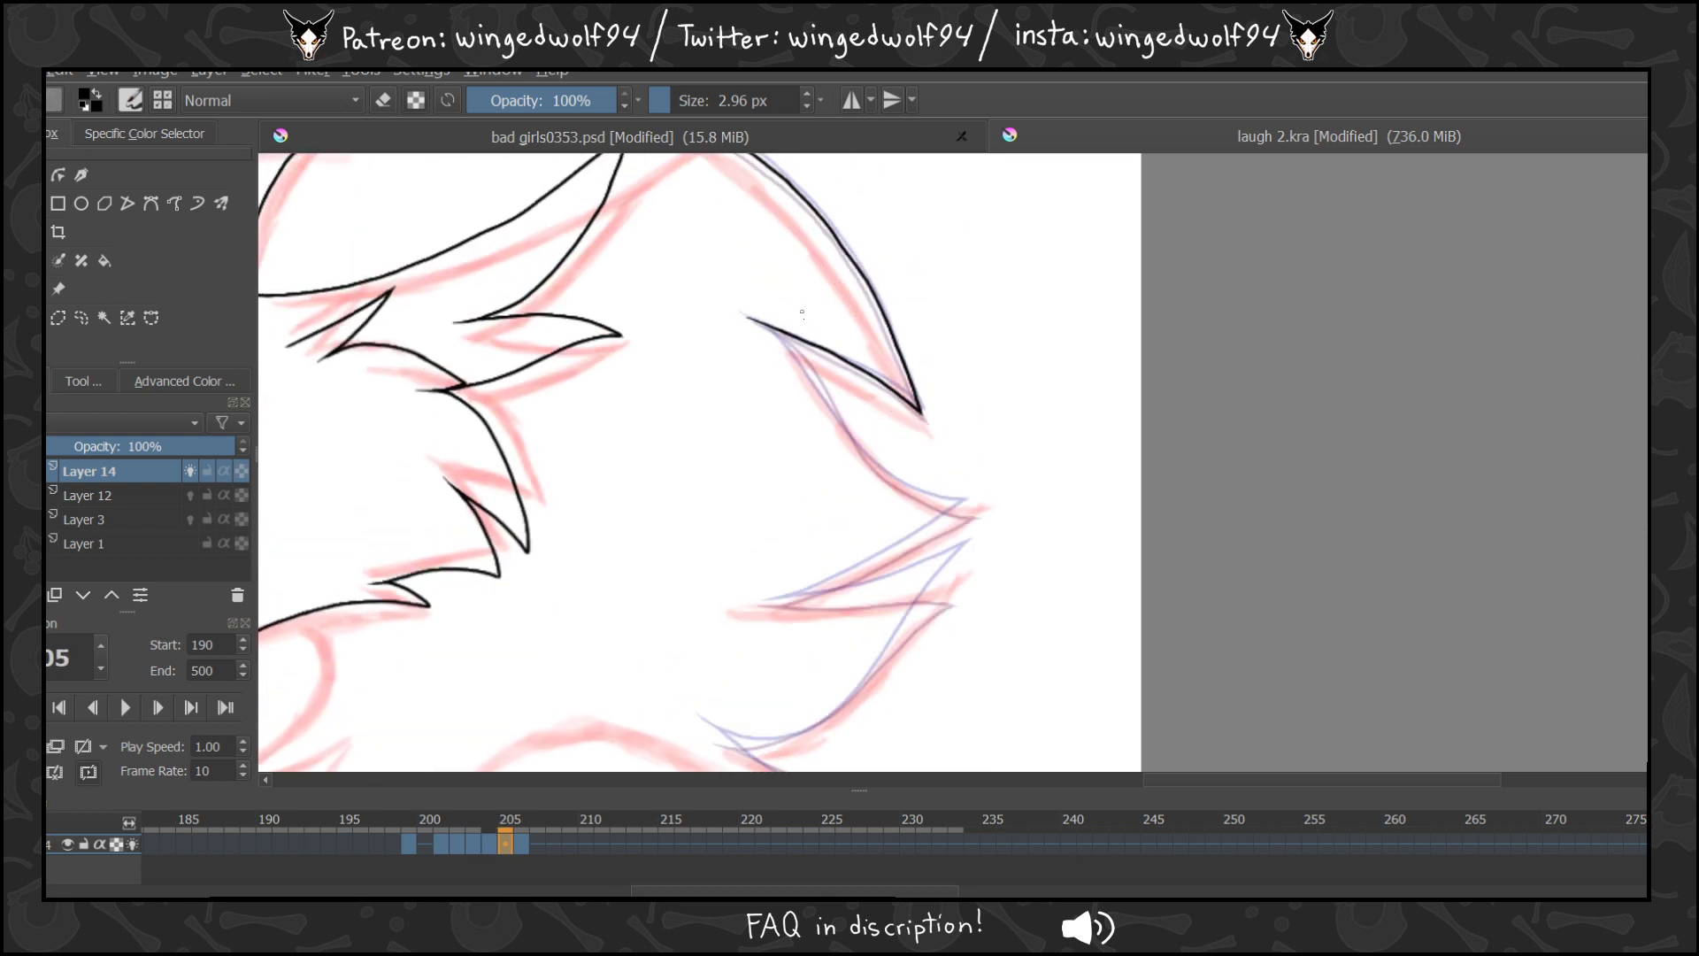
Ink the remaining neck fur tufts down to the shoulder at frame 205, comparing with frame 204.
mouse_move(768, 325)
left_mouse_down()
mouse_move(886, 473)
mouse_move(974, 501)
mouse_move(880, 561)
mouse_move(751, 606)
mouse_move(808, 606)
left_mouse_up()
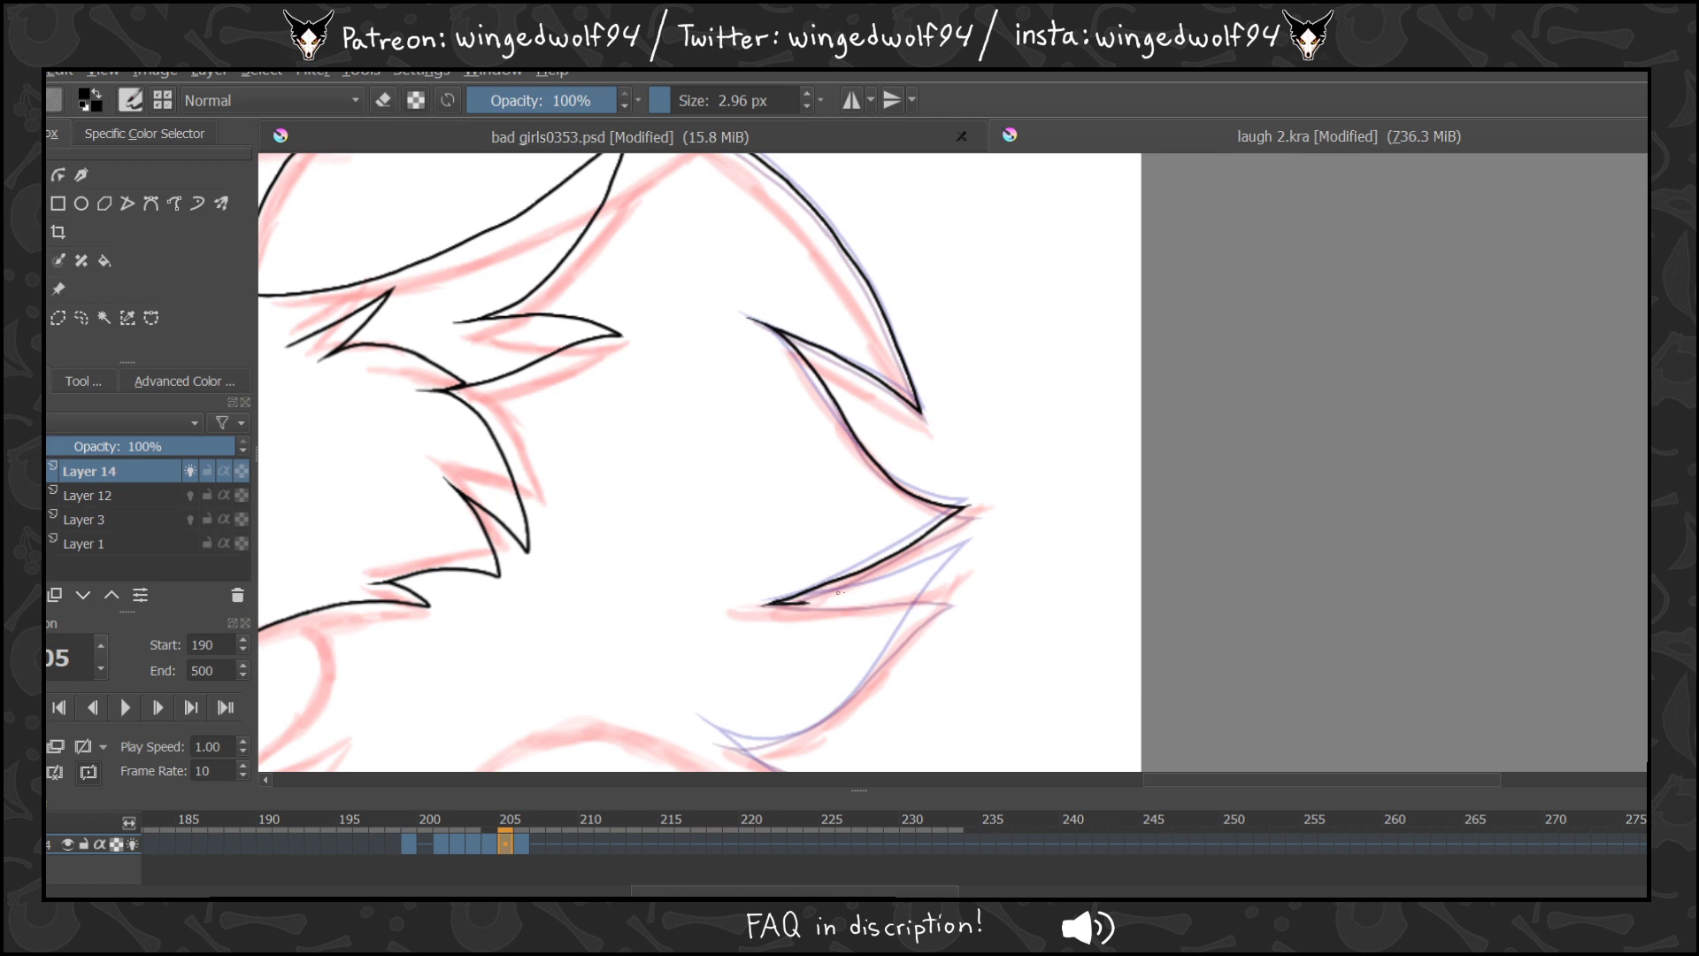
mouse_move(772, 604)
left_mouse_down()
mouse_move(969, 577)
mouse_move(814, 723)
mouse_move(705, 735)
left_mouse_up()
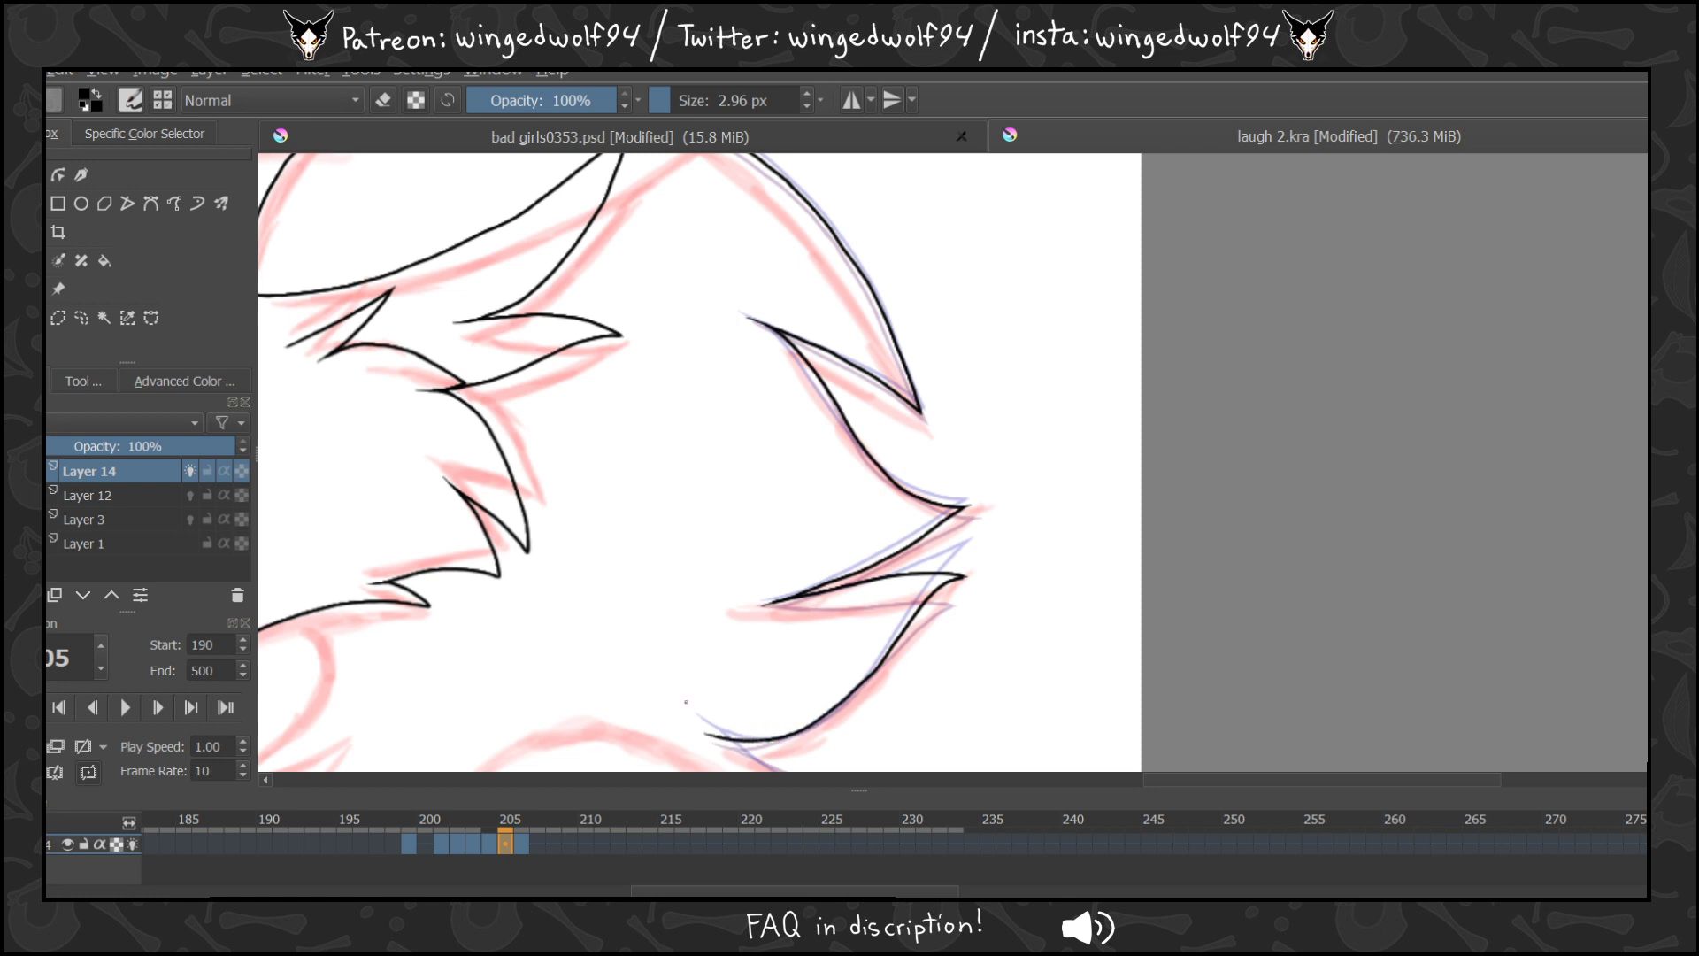
scroll(748, 442, "down", 6)
scroll(748, 442, "up", 1)
key("Left")
key("Right")
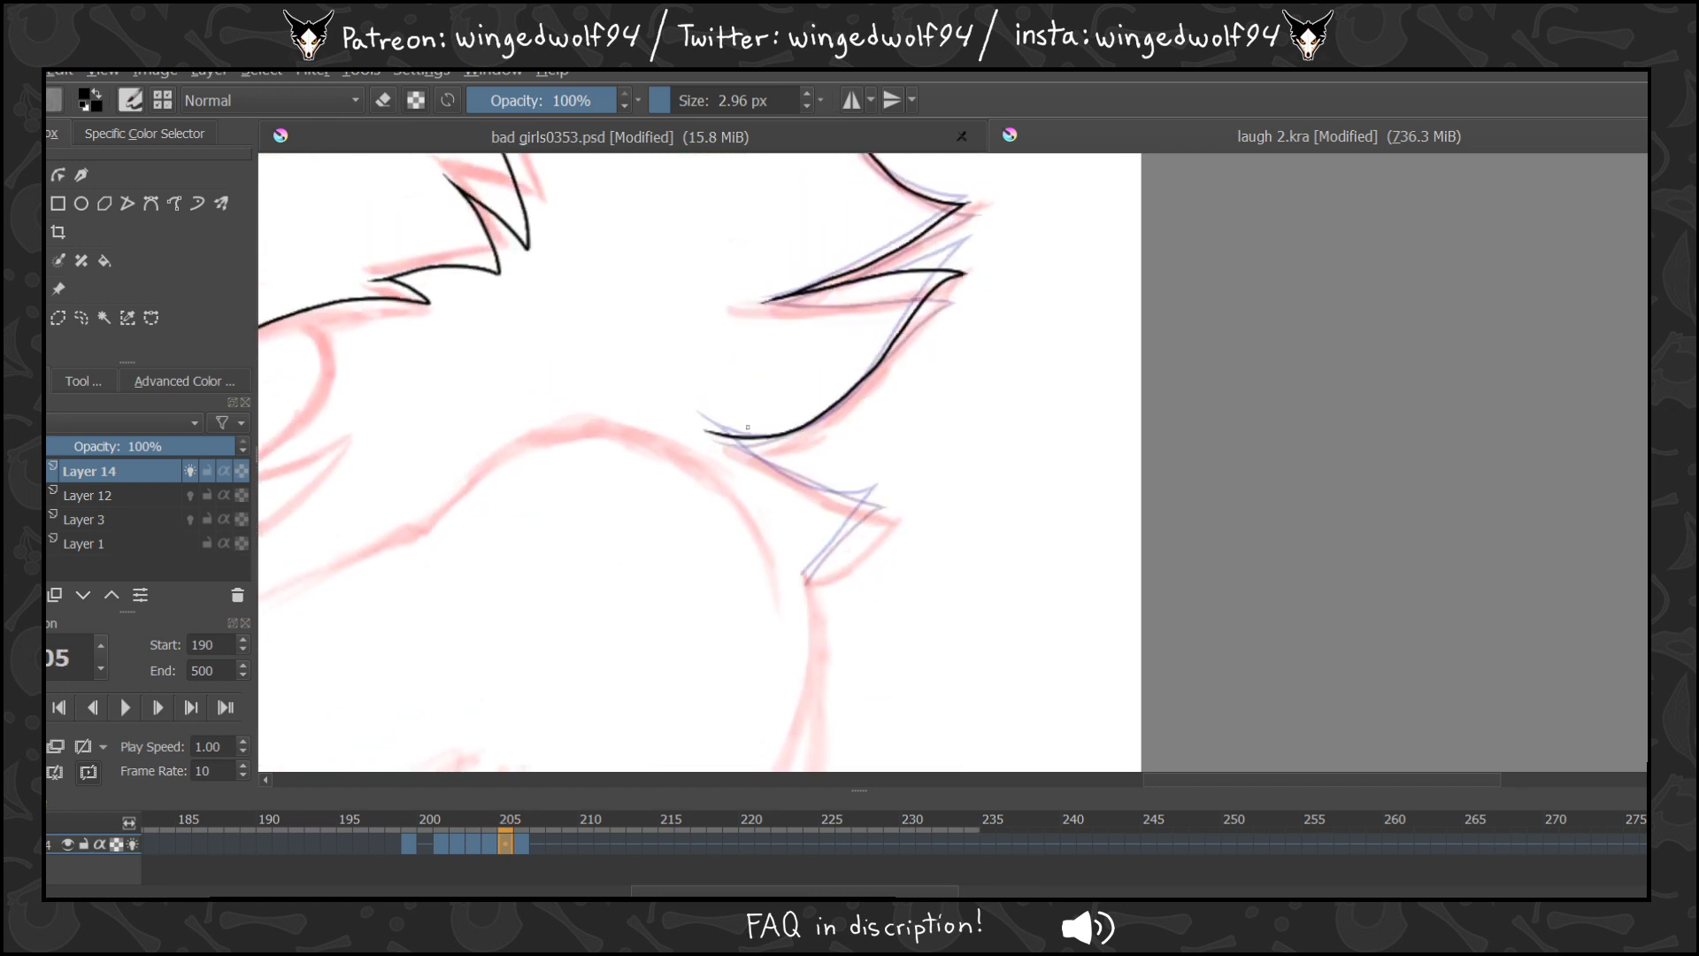
mouse_move(719, 435)
left_mouse_down()
mouse_move(887, 495)
mouse_move(808, 579)
left_mouse_up()
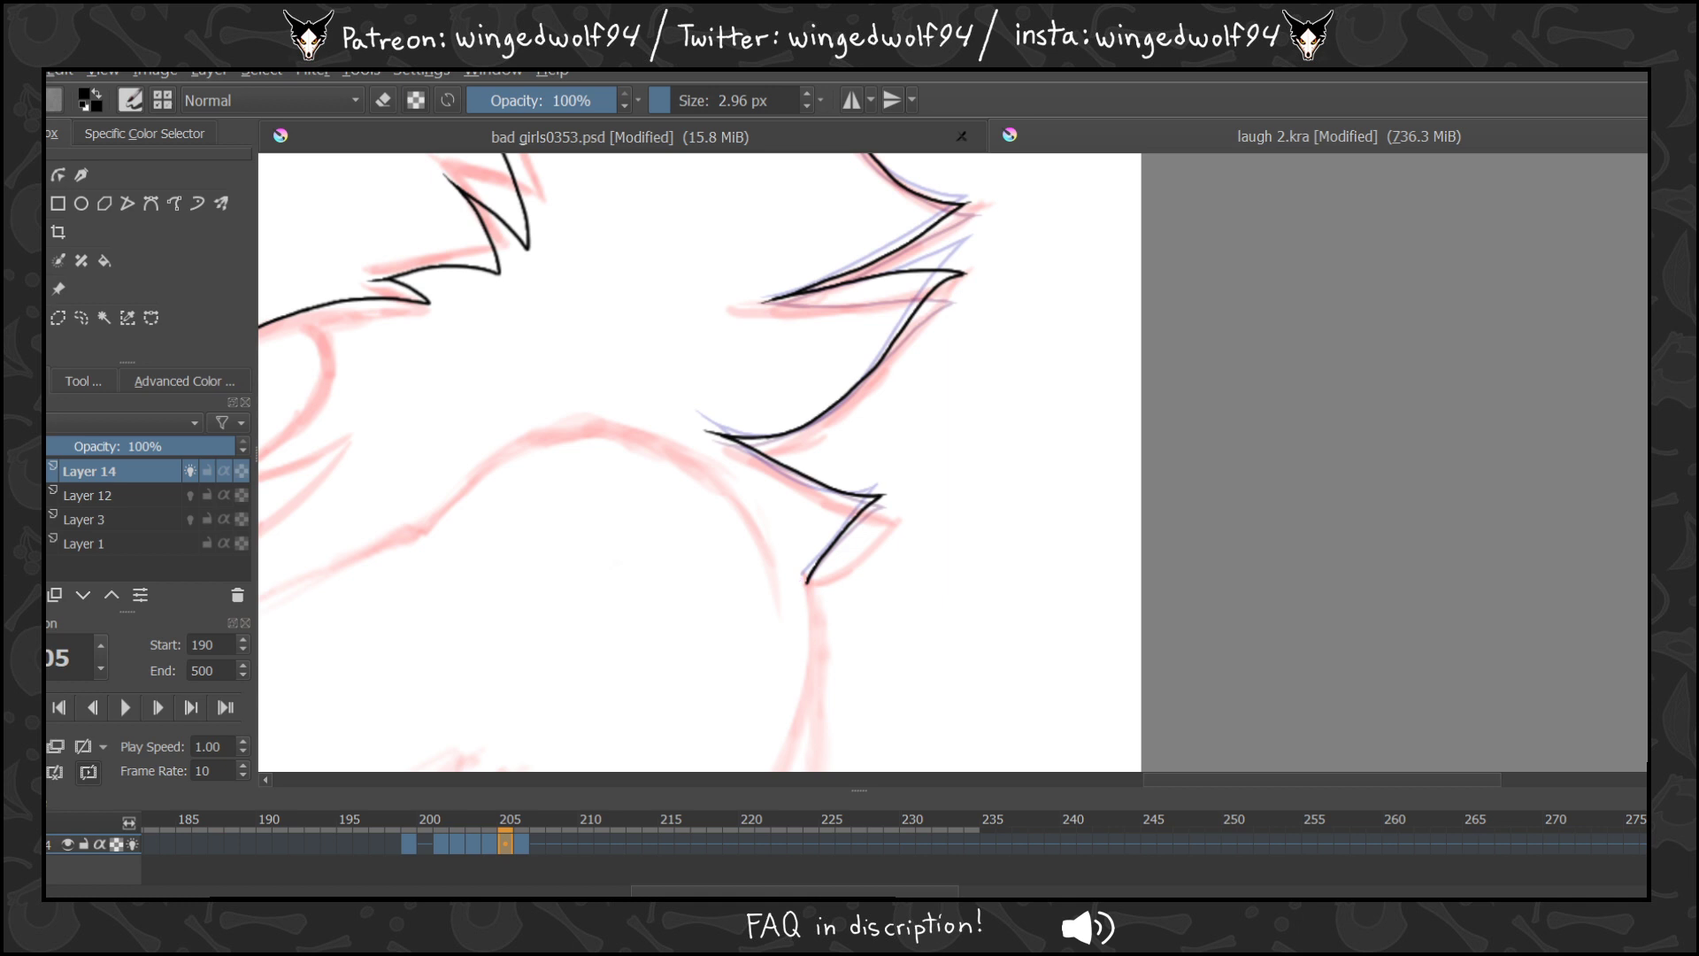
Flip back and forth through frames 199 to 206 with the whole head in view to check the ear and fur motion.
key("Left")
key("Left")
key("Left")
key("Left")
key("Left")
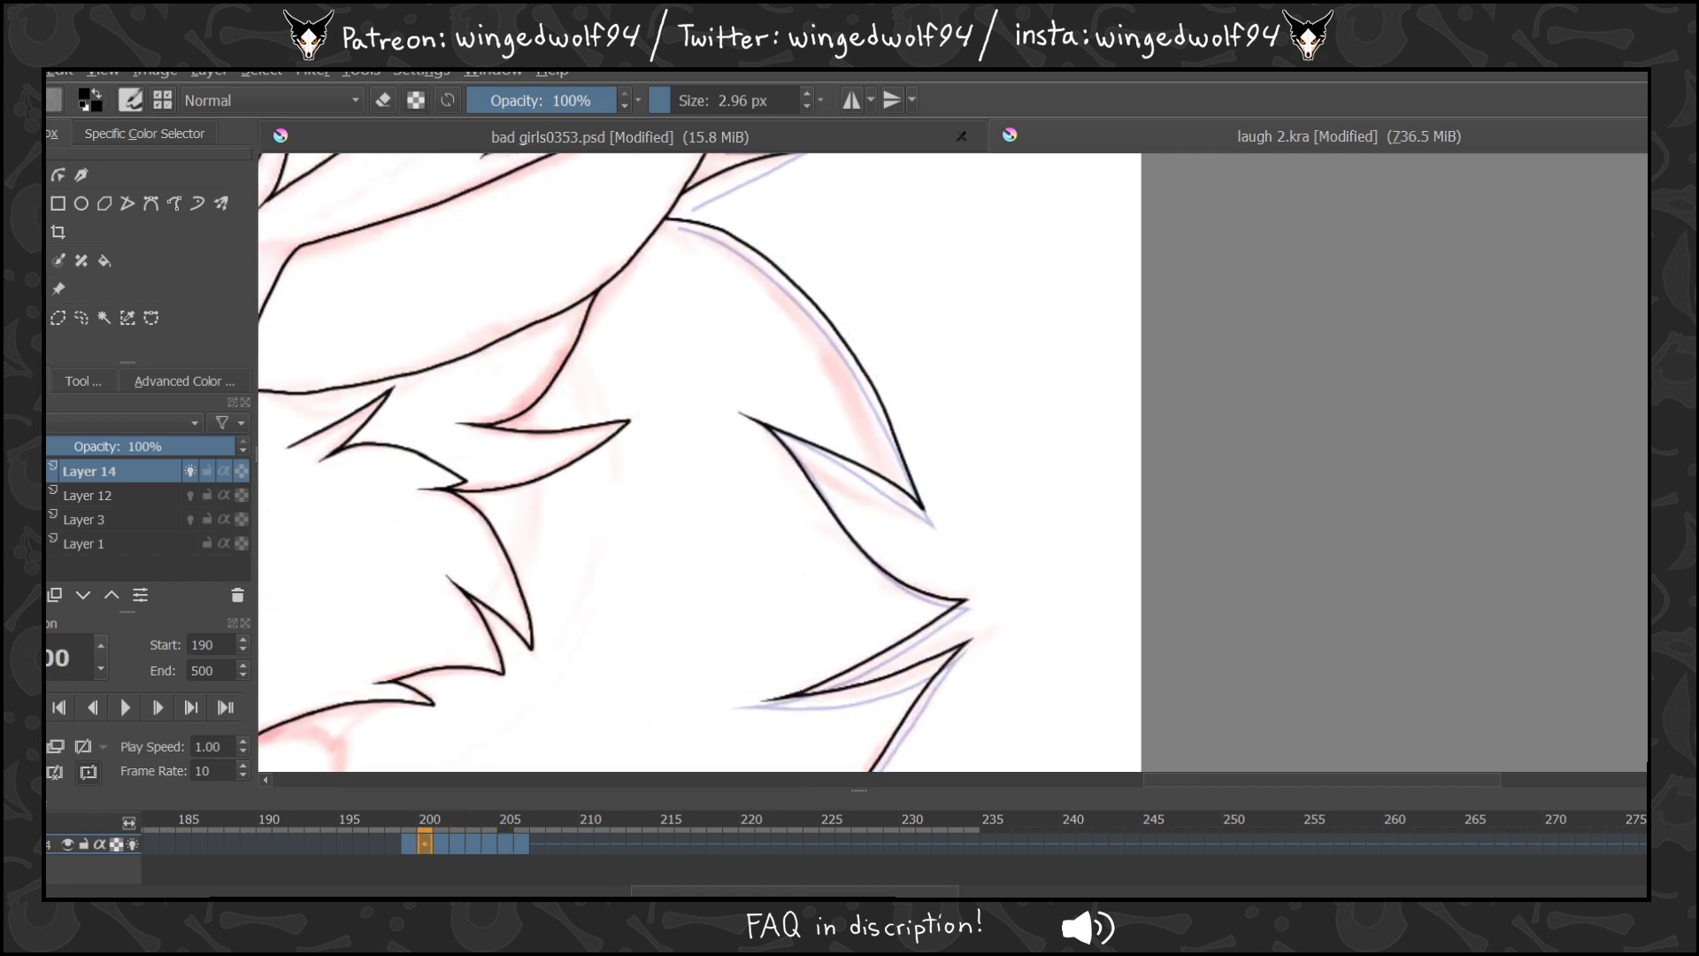
left_click(1002, 406, "ctrl")
left_click(1009, 410, "ctrl")
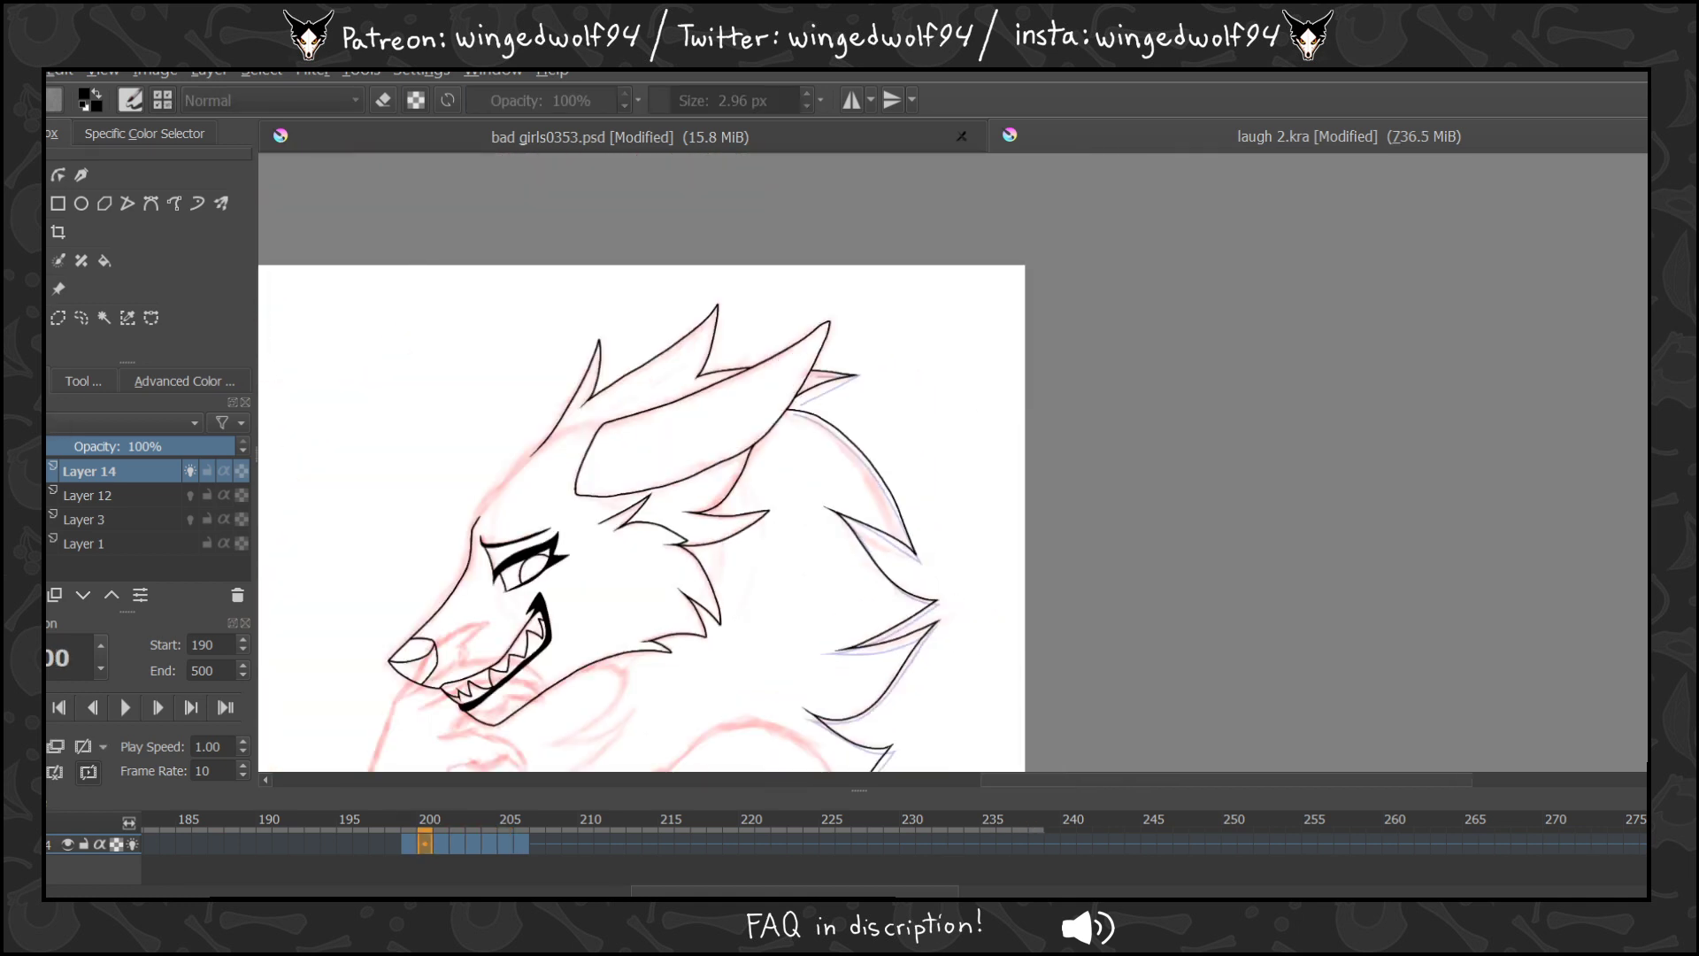
scroll(641, 513, "down", 3)
left_click(407, 849)
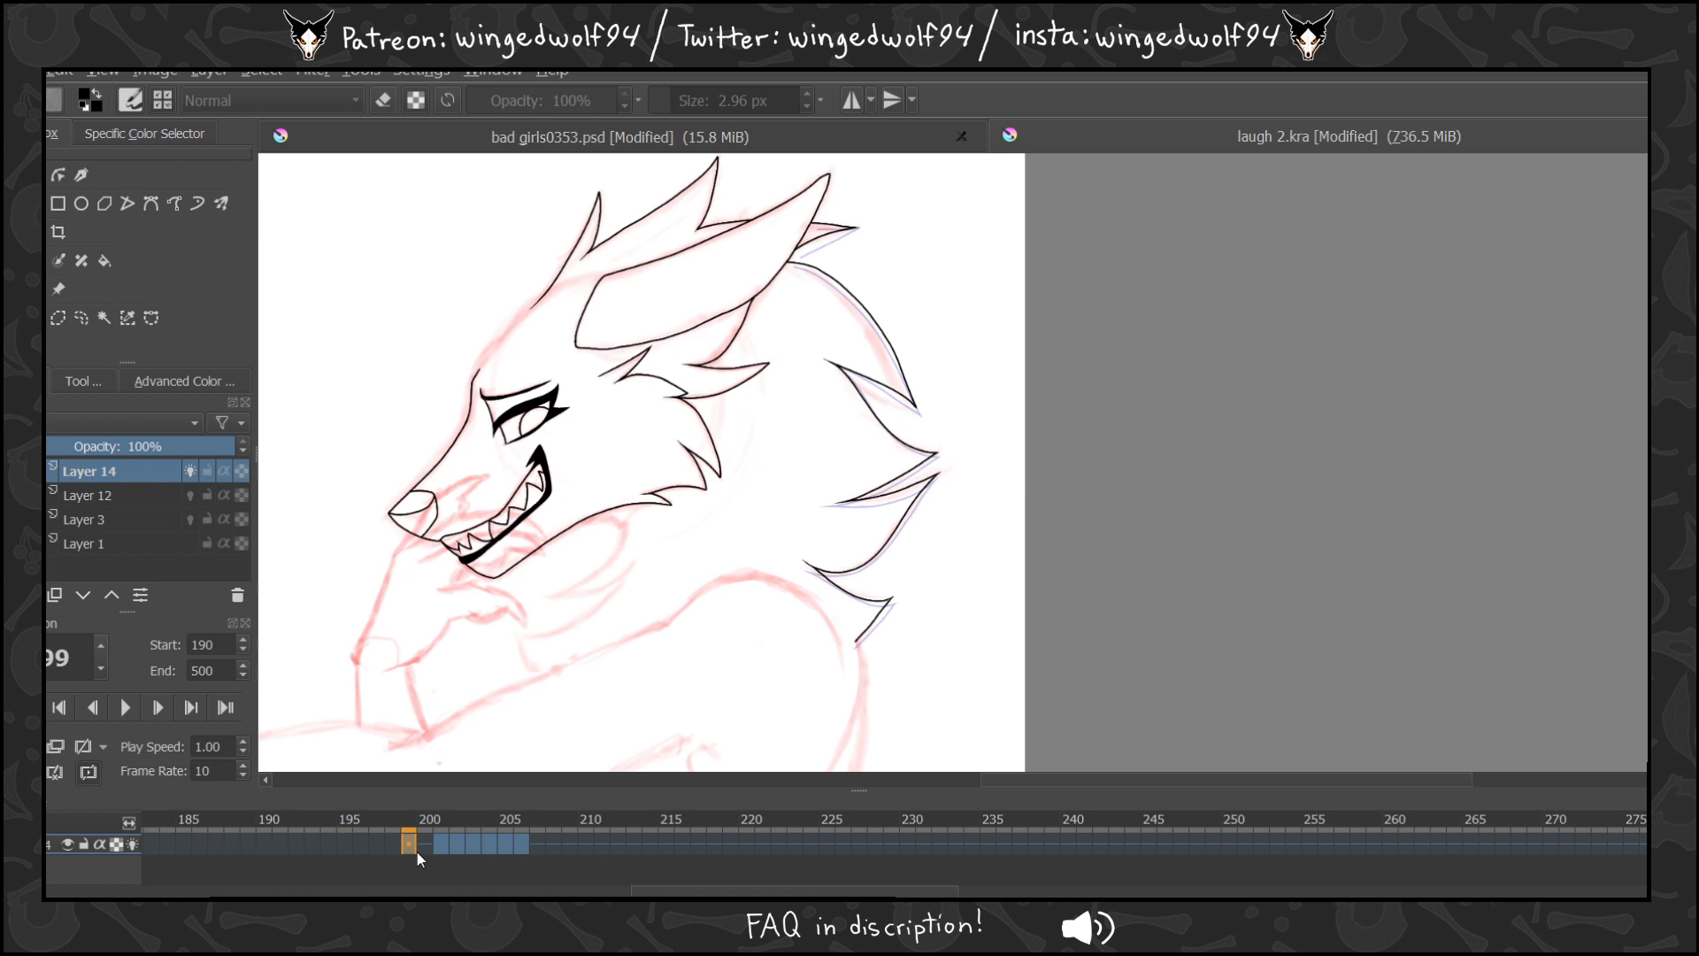
key("Right")
key("Right")
key("Right")
key("Right")
key("Right")
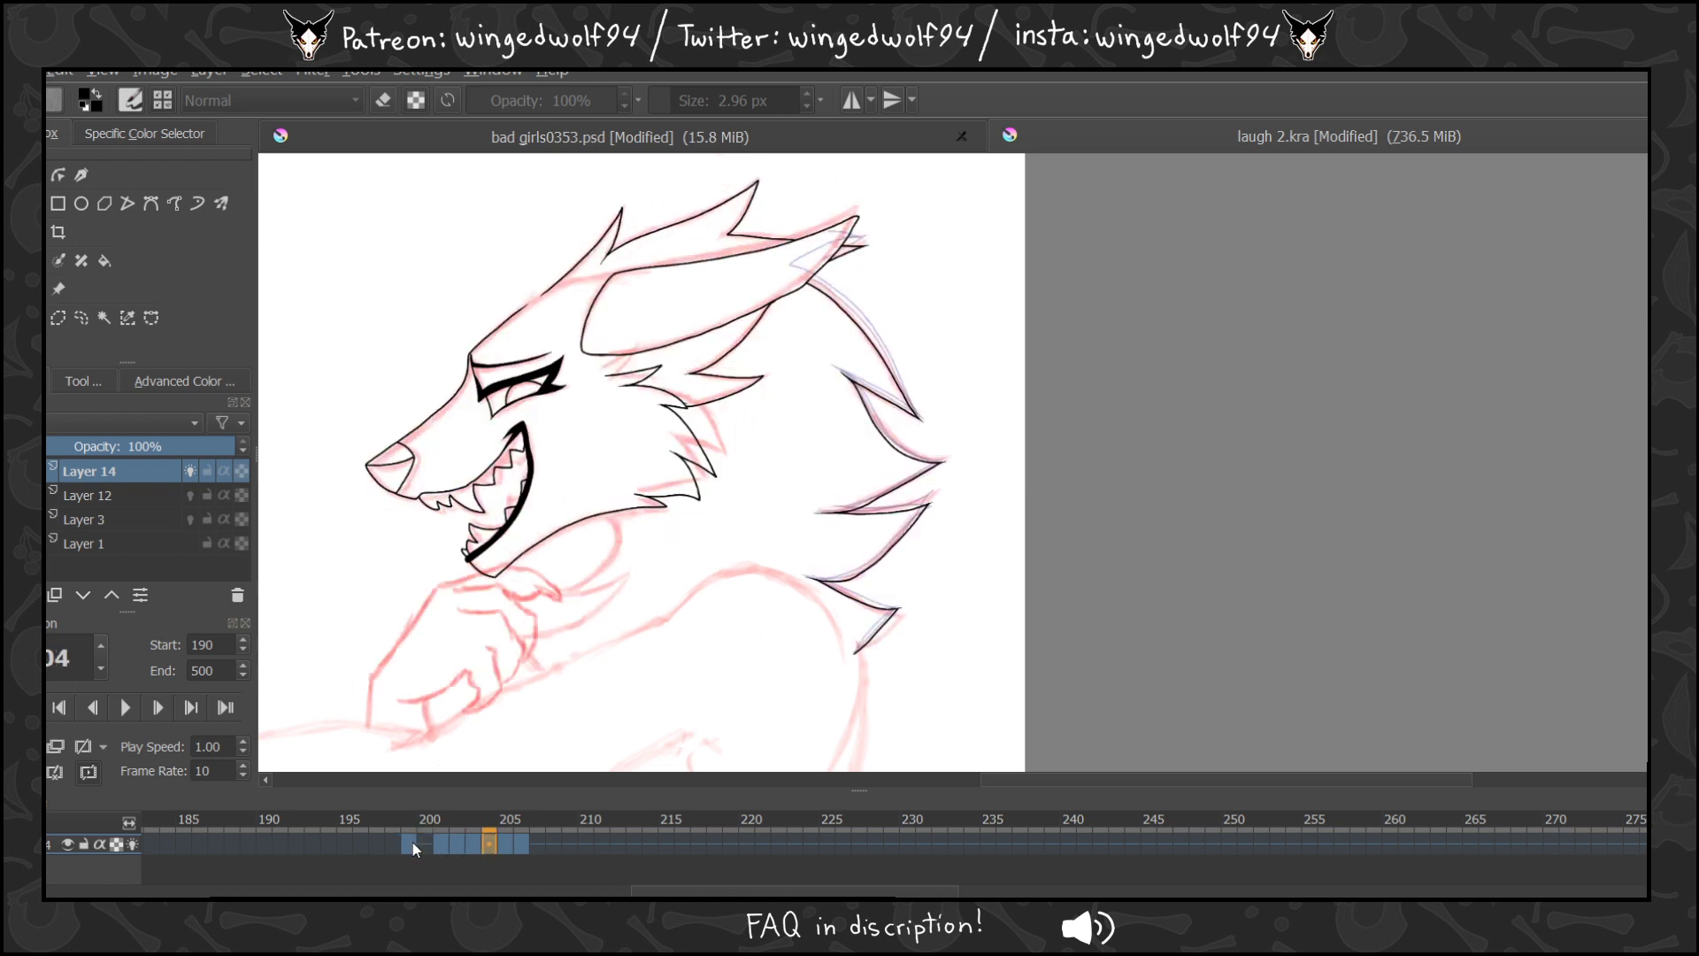
key("Right")
key("Right")
key("Right")
key("Right")
key("Right")
key("Right")
key("Left")
key("Left")
key("Left")
key("Left")
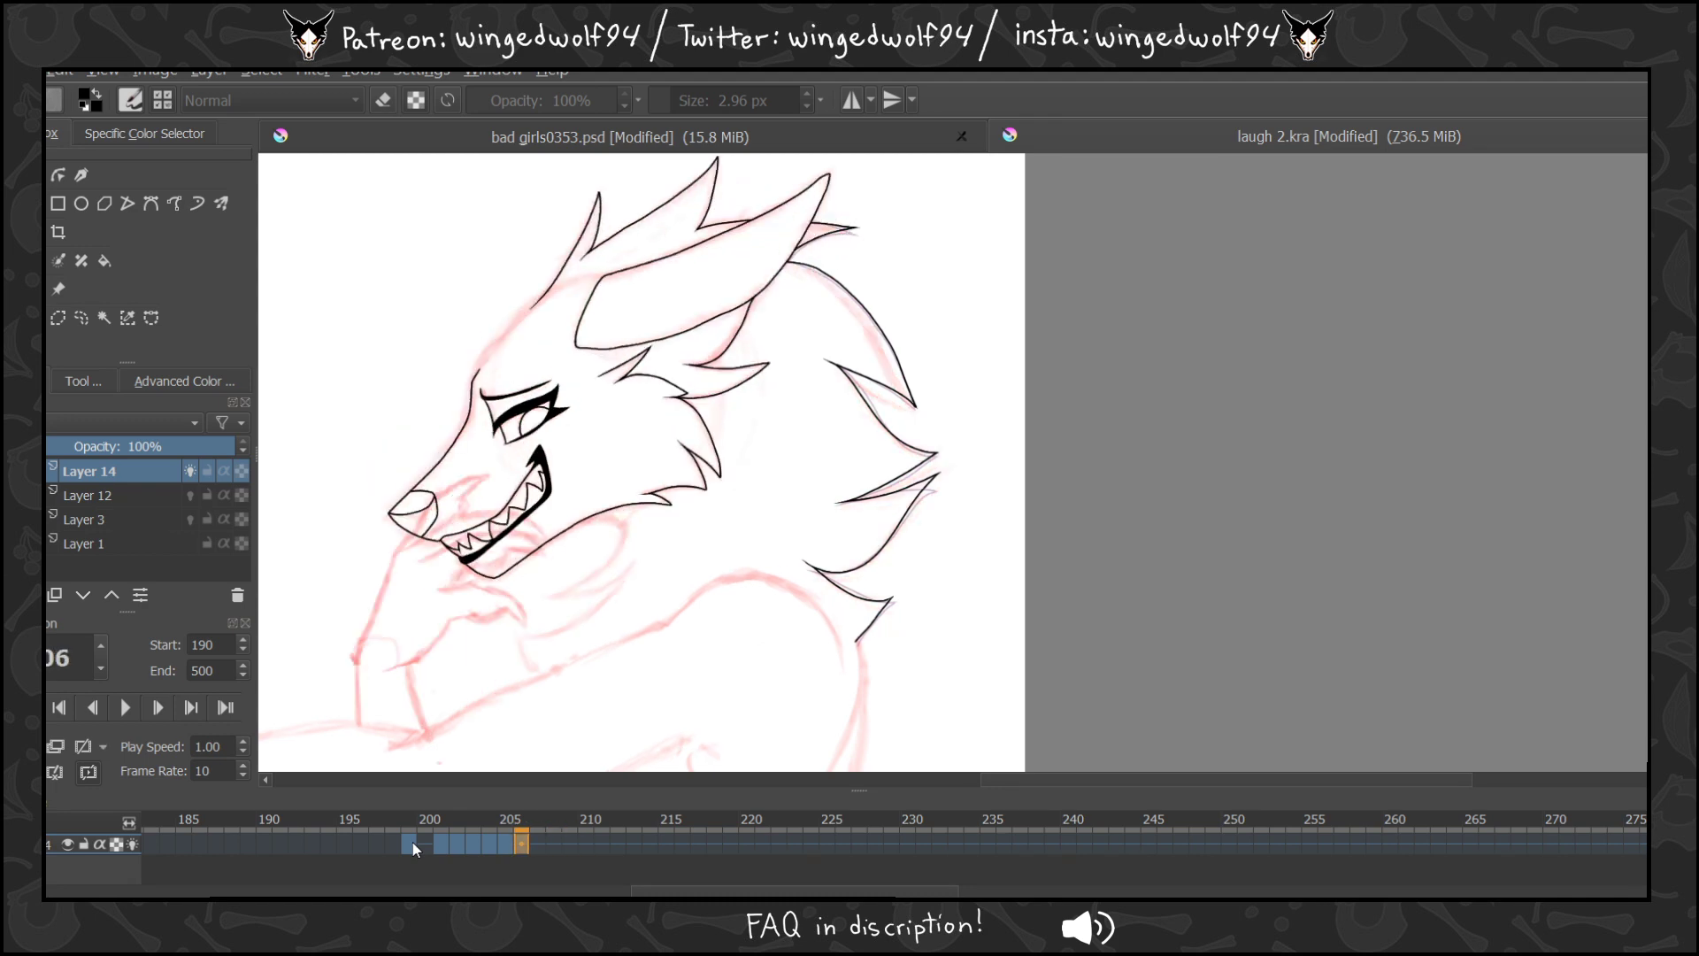
key("Right")
key("Left")
key("Left")
key("Left")
key("Left")
key("Left")
key("Left")
key("Left")
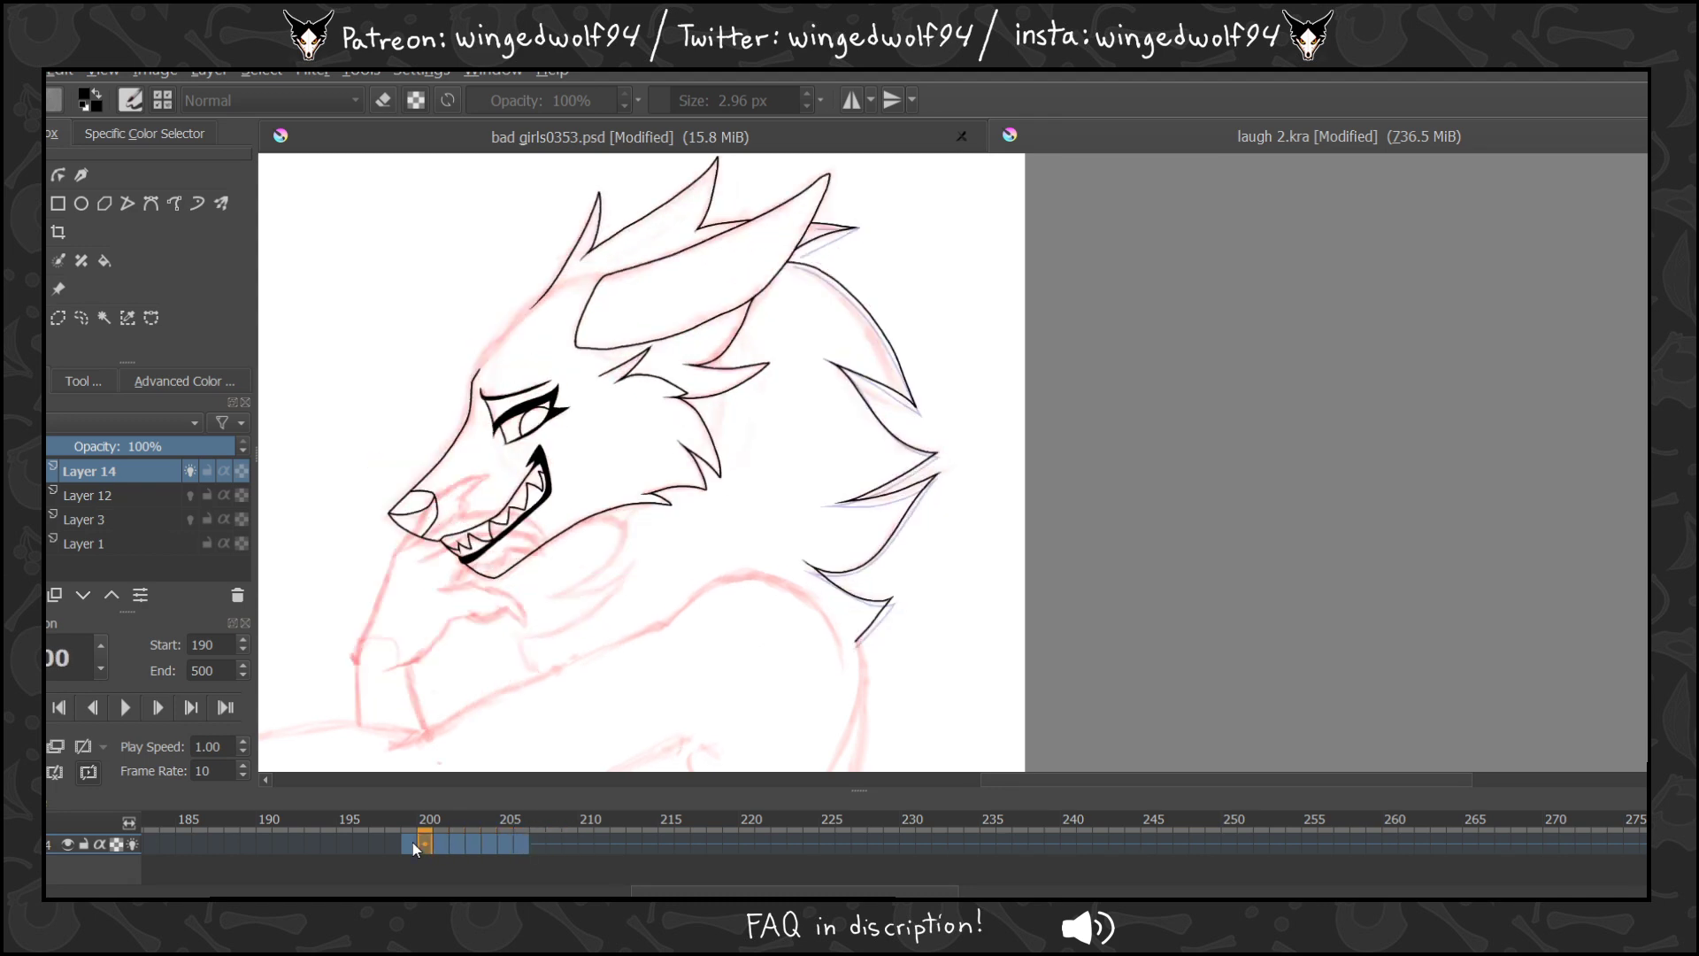
Reuse the fur keyframes from frame 201 onward to fill frames 207 to 209, and copy frame 204's keyframe to frame 211.
key("Right")
left_click(539, 845, "ctrl")
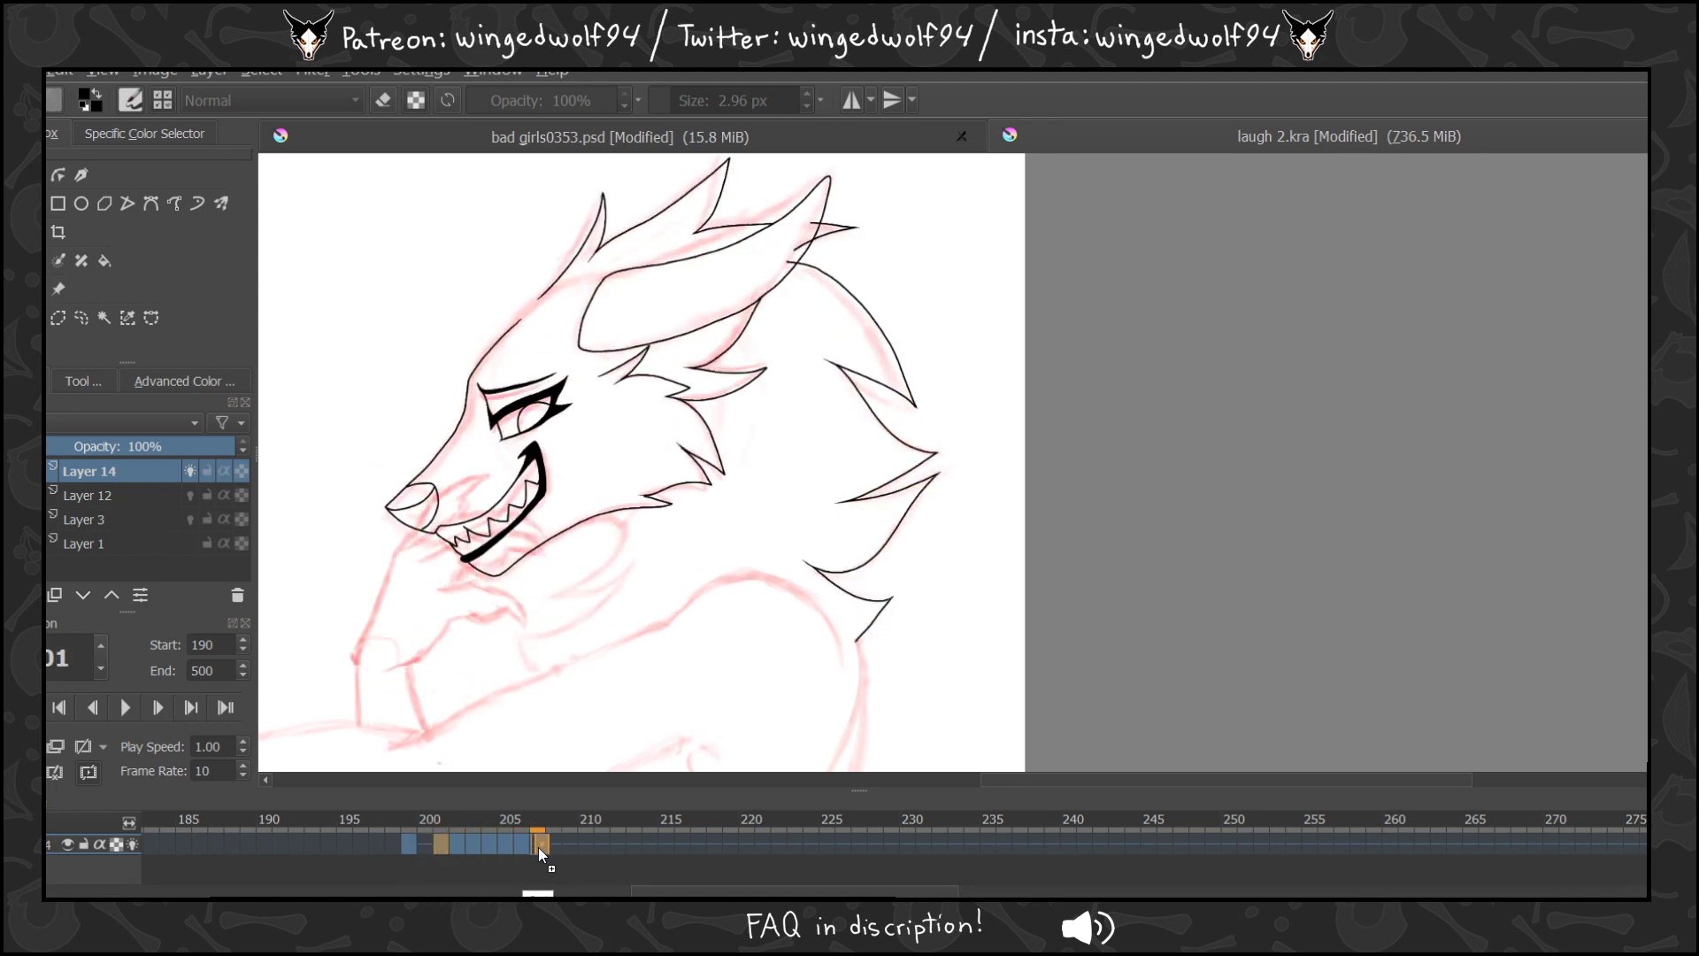
mouse_move(540, 849)
left_mouse_down()
mouse_move(476, 847)
mouse_move(570, 847)
left_mouse_up()
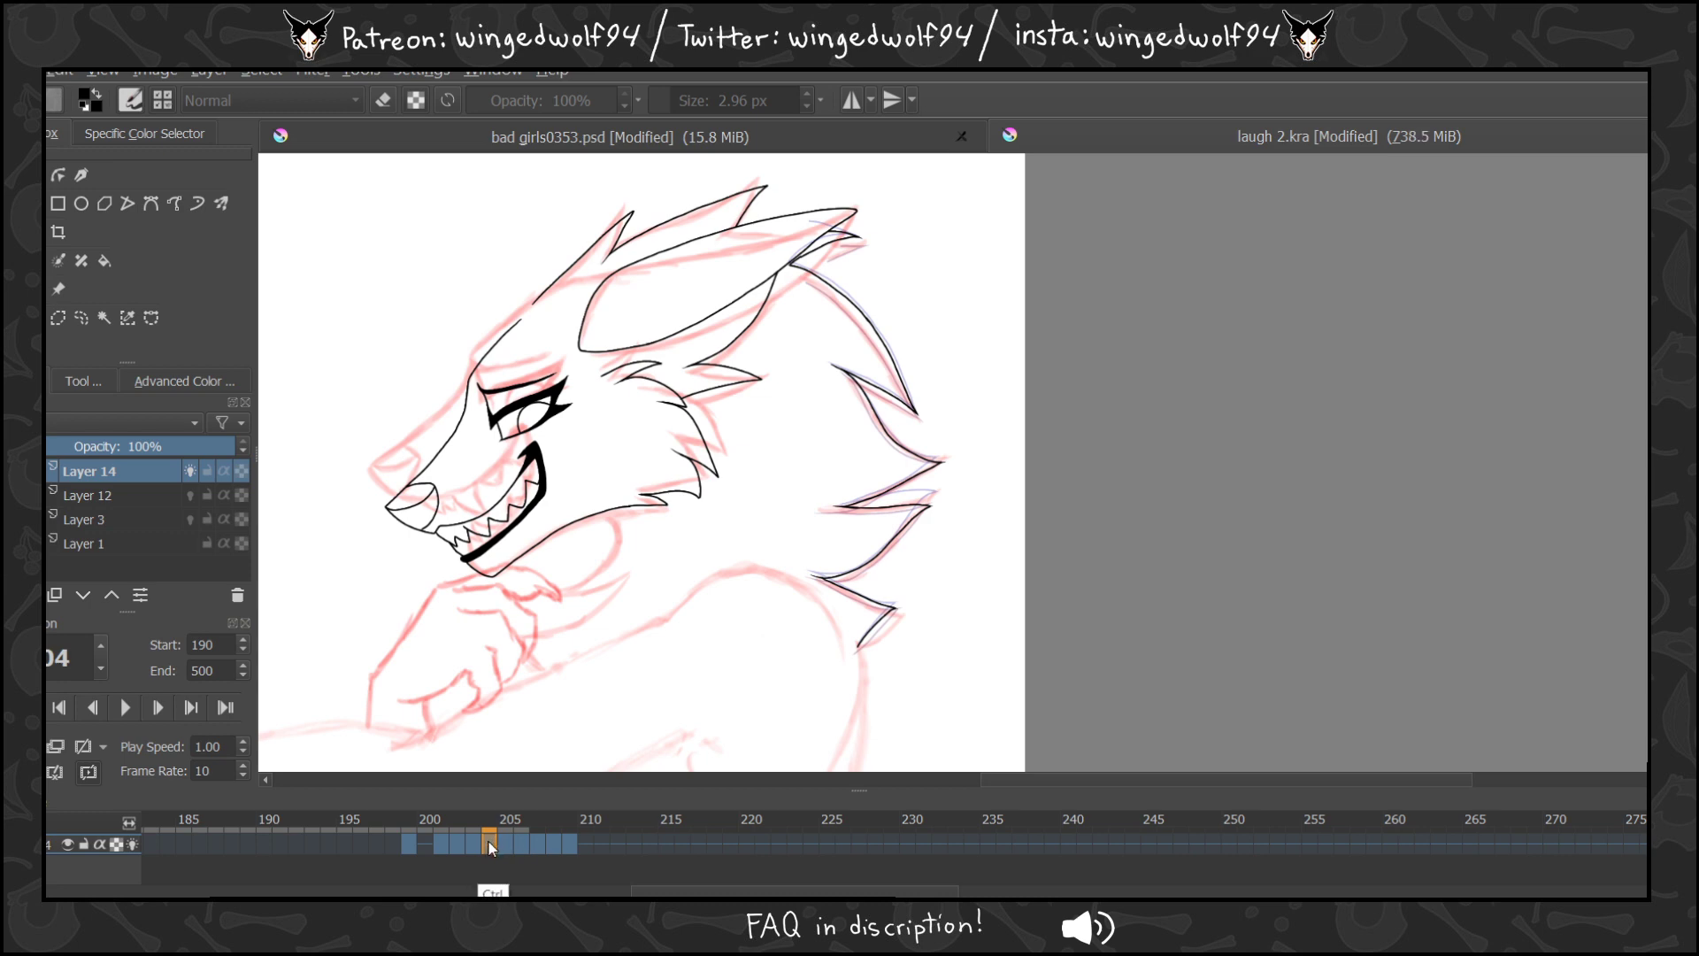
left_click_drag(488, 843, 603, 841)
Create a blank keyframe at frame 210 and ink the in-between far ear tip, comparing with frame 209.
left_click(582, 841)
left_click(28, 747)
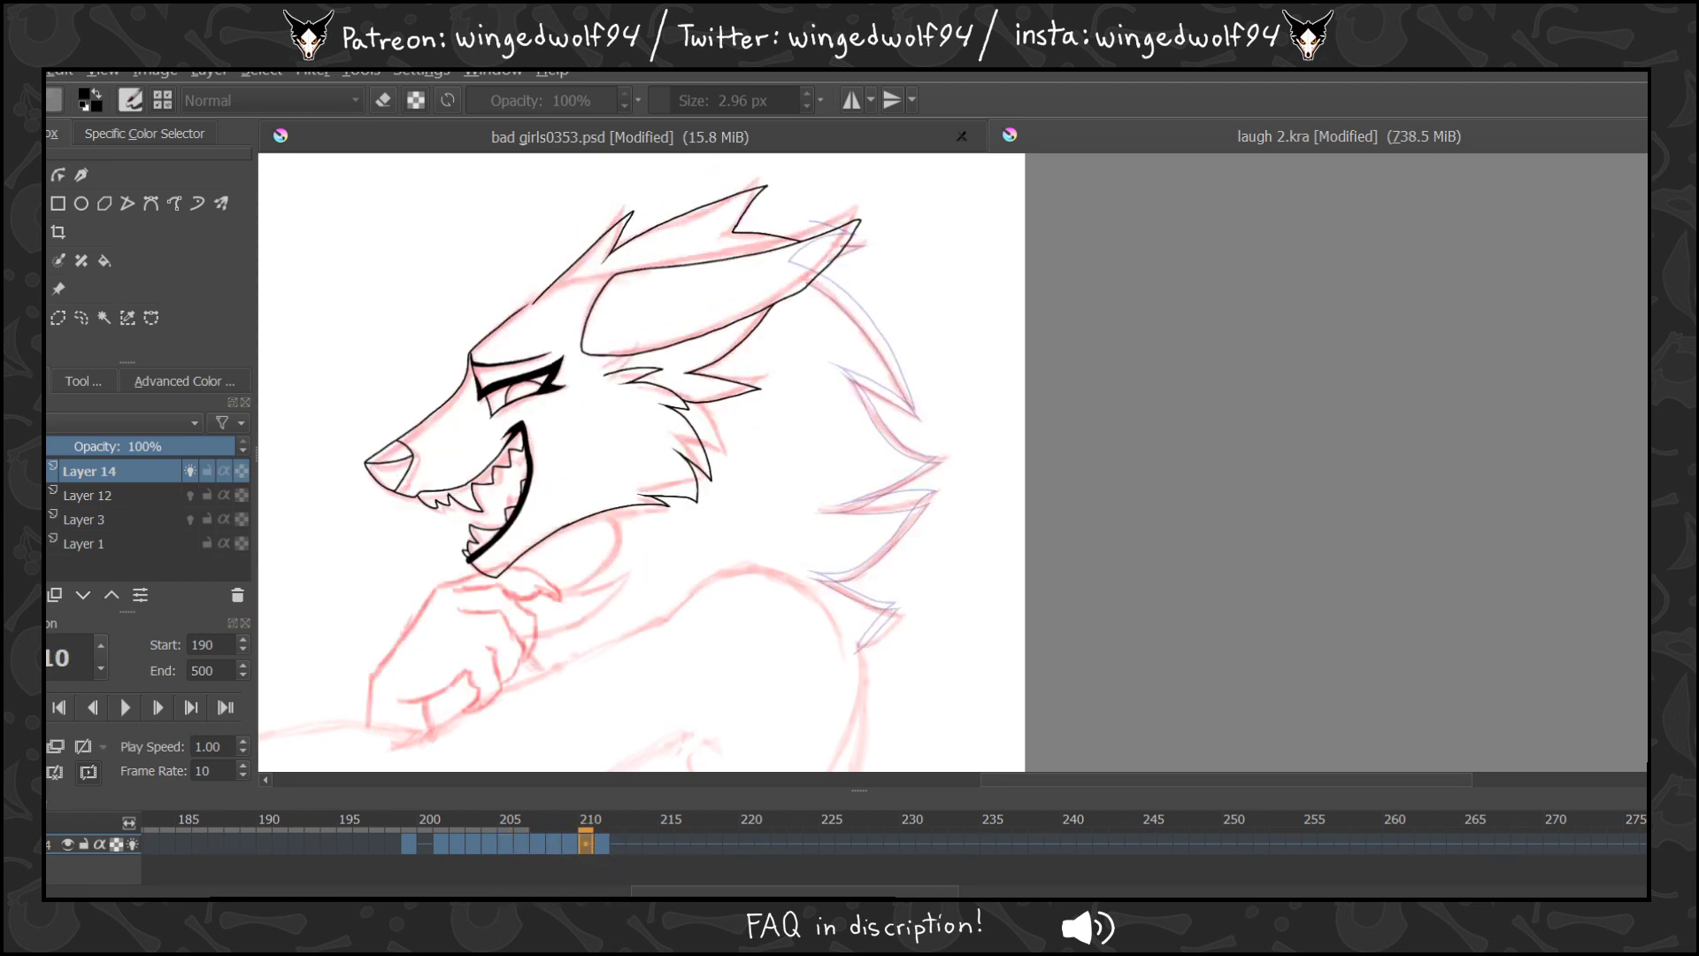
left_click_drag(744, 213, 1020, 403)
left_click(200, 206)
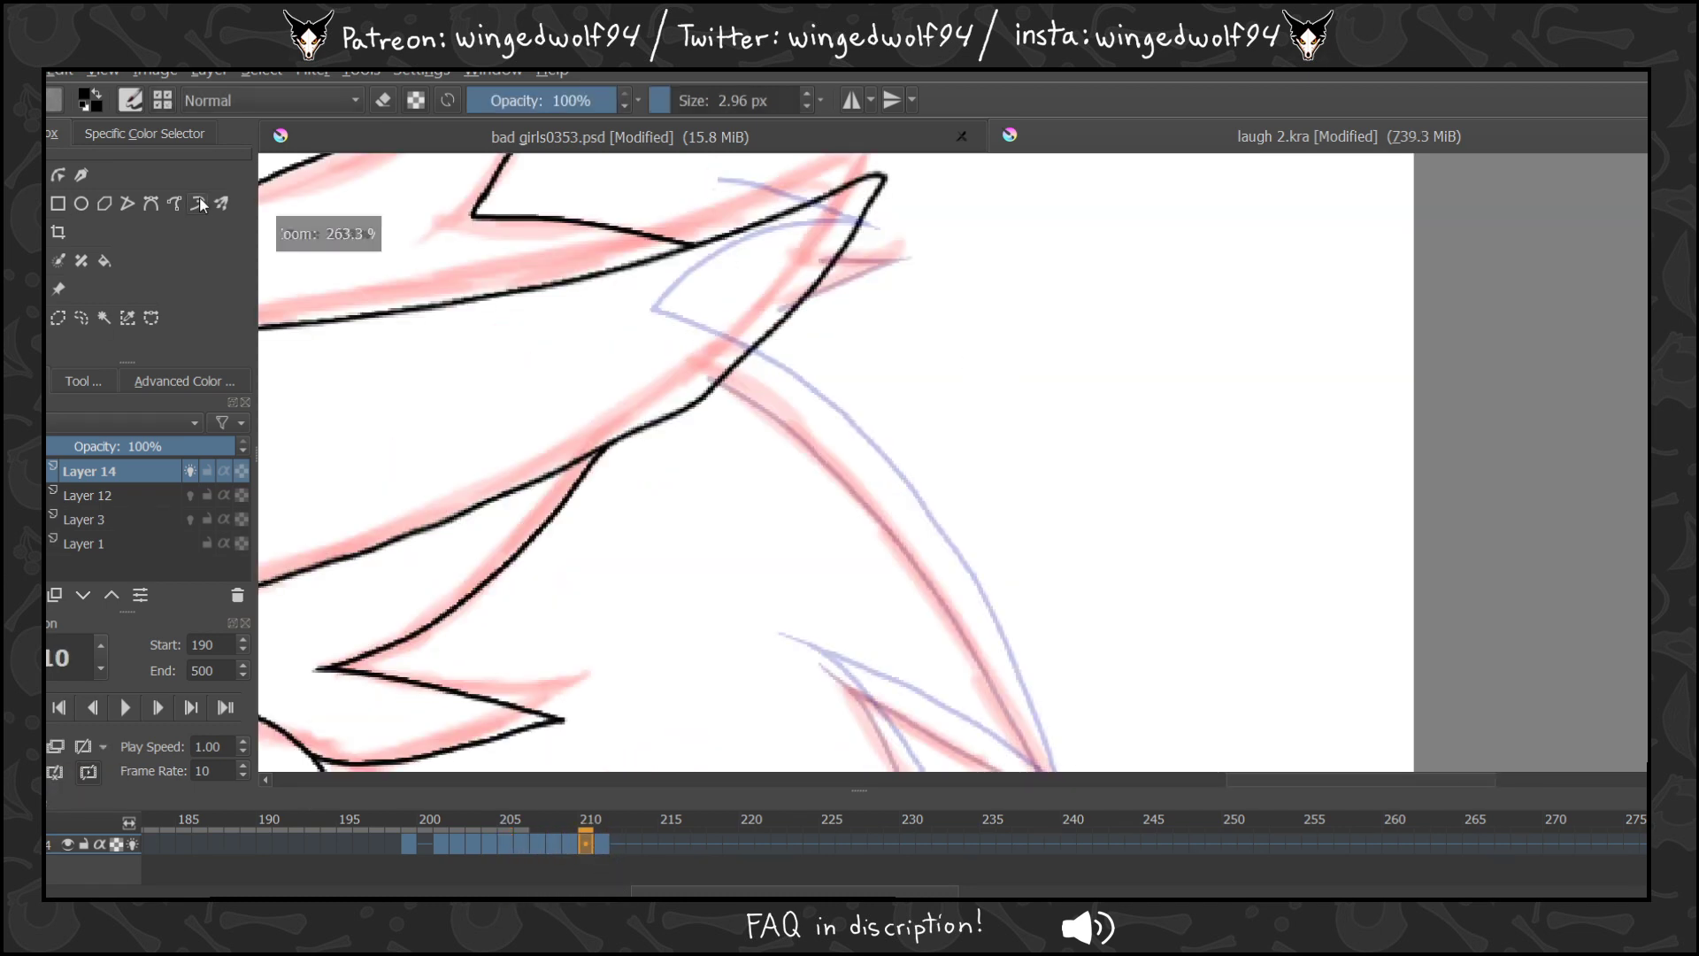
key("Left")
key("Right")
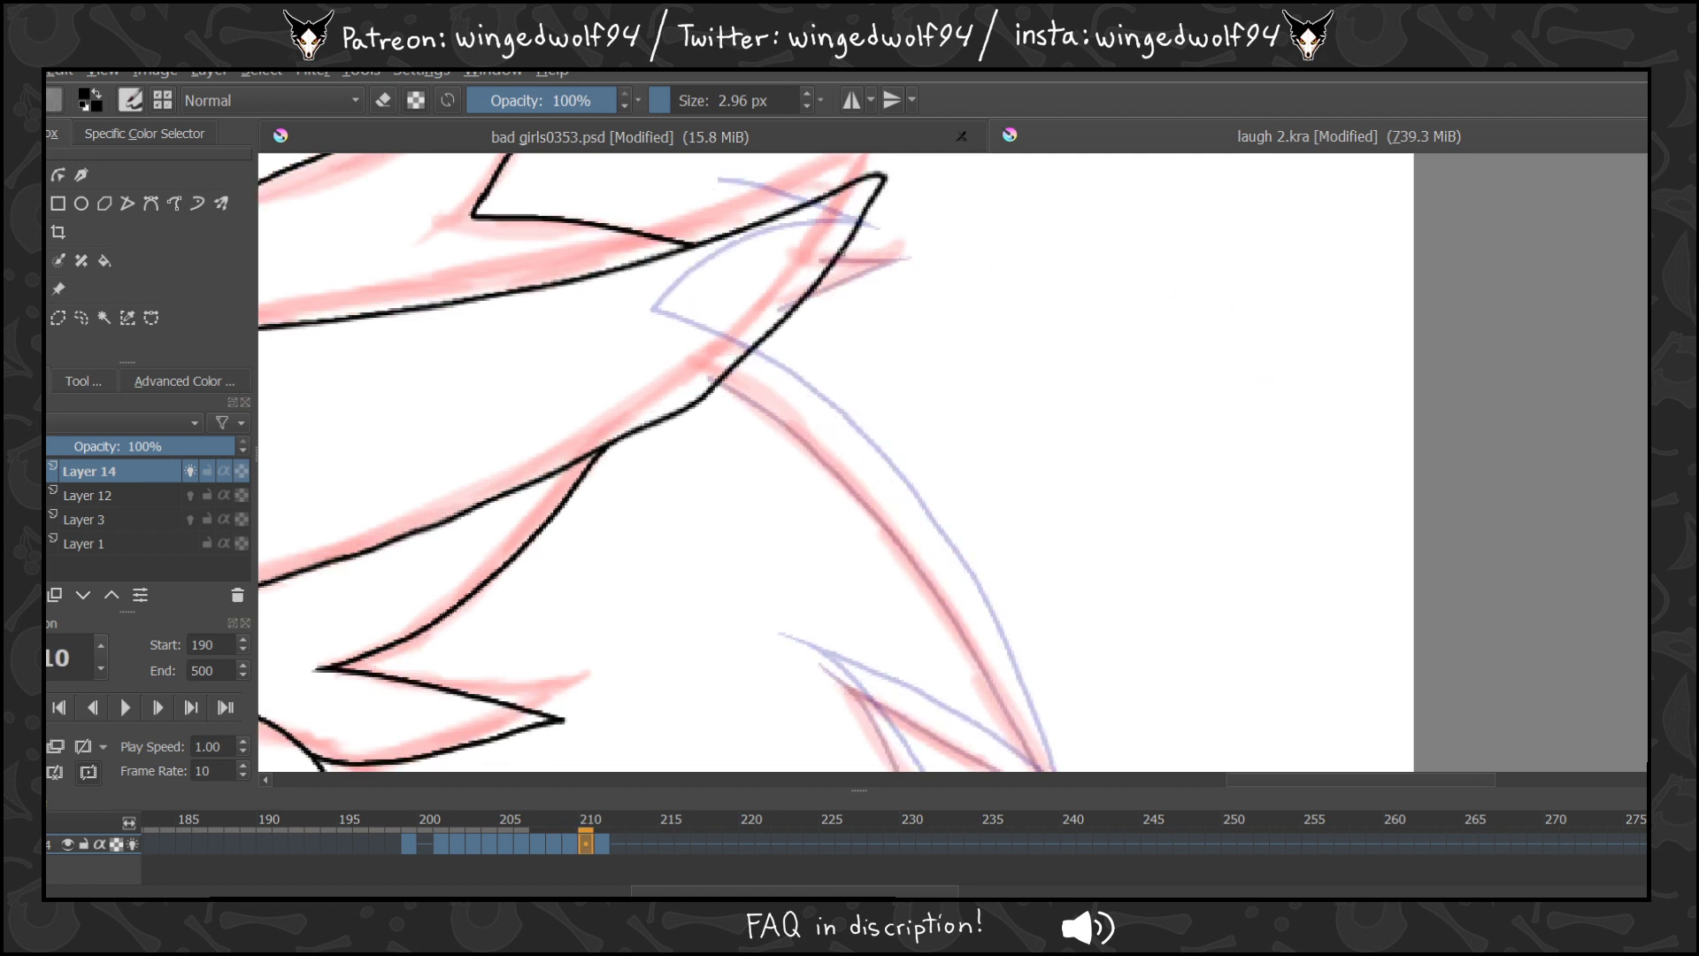
key("Left")
key("Right")
mouse_move(851, 246)
left_mouse_down()
mouse_move(910, 256)
mouse_move(830, 272)
left_mouse_up()
key("ctrl+z")
key("Left")
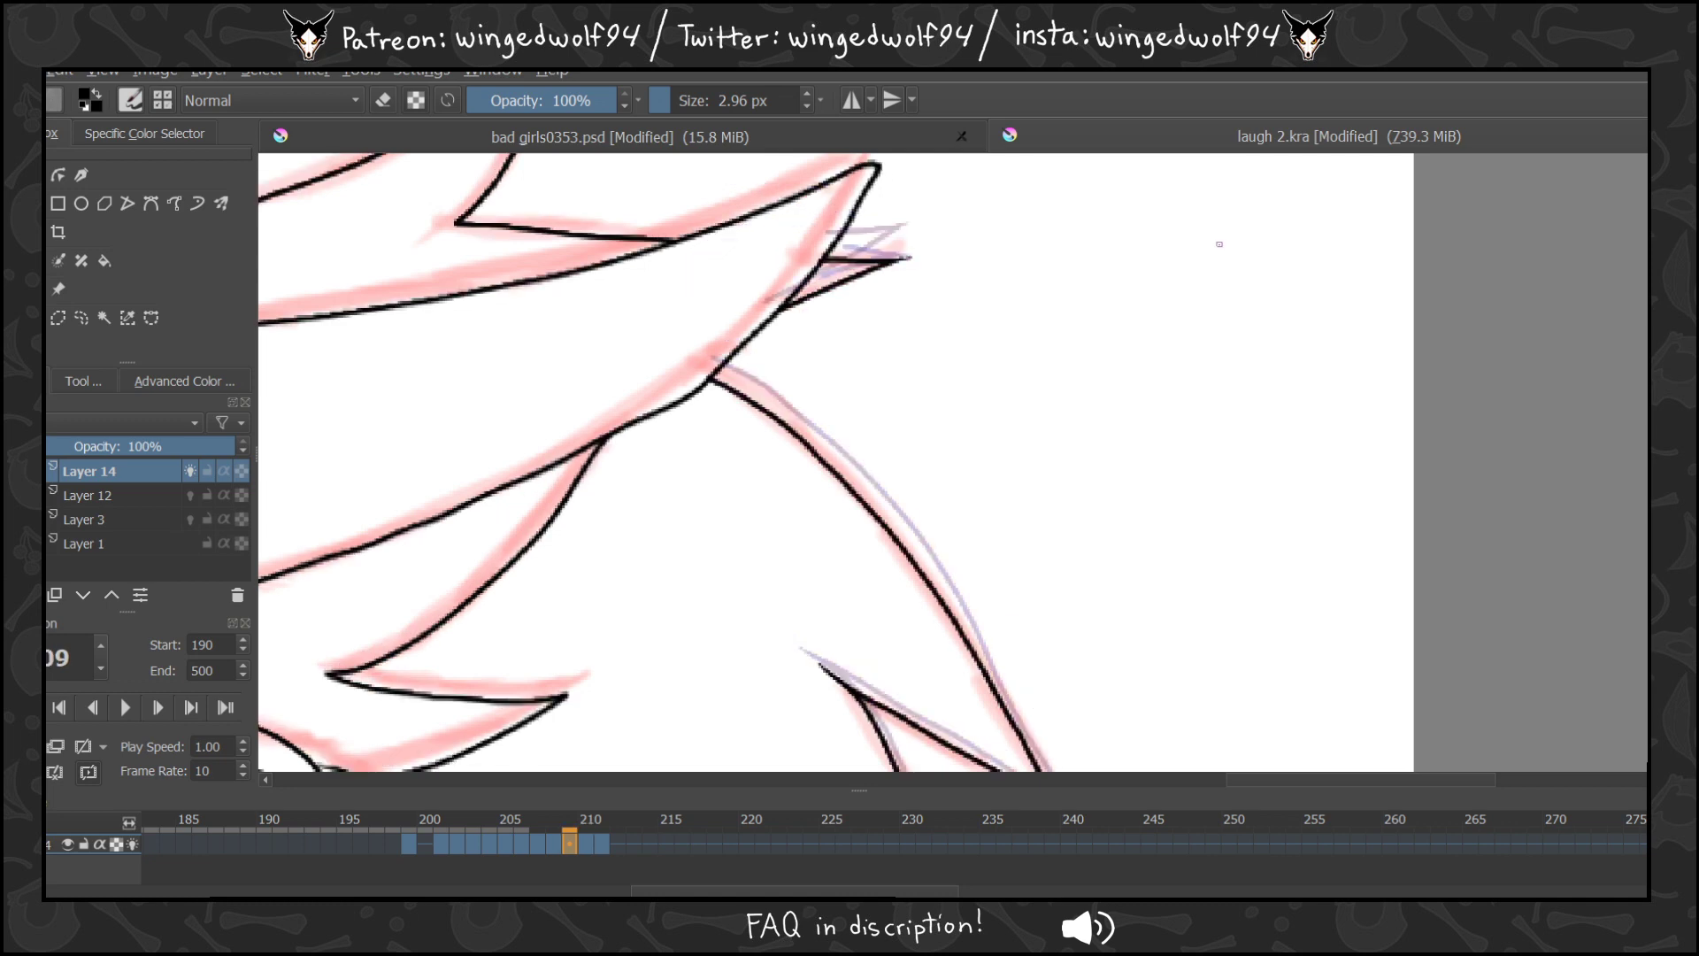
Ink the back-of-neck curve and the upper edge of the first fur tuft at frame 210.
scroll(836, 460, "down", 5)
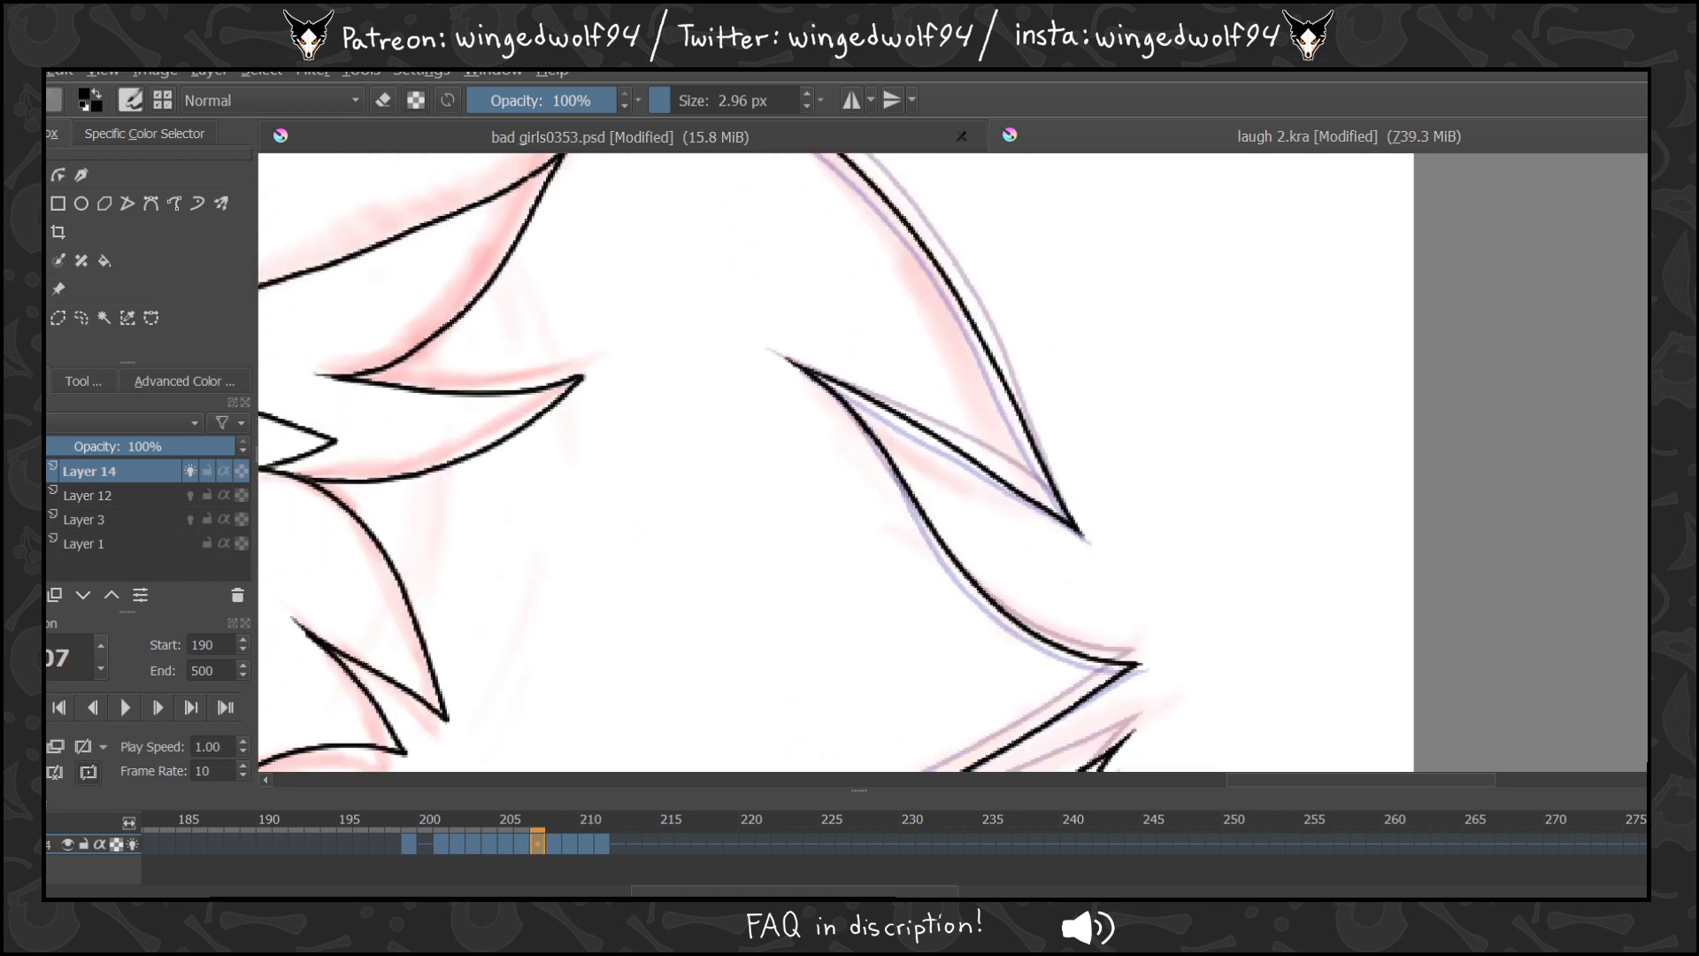
key("Right")
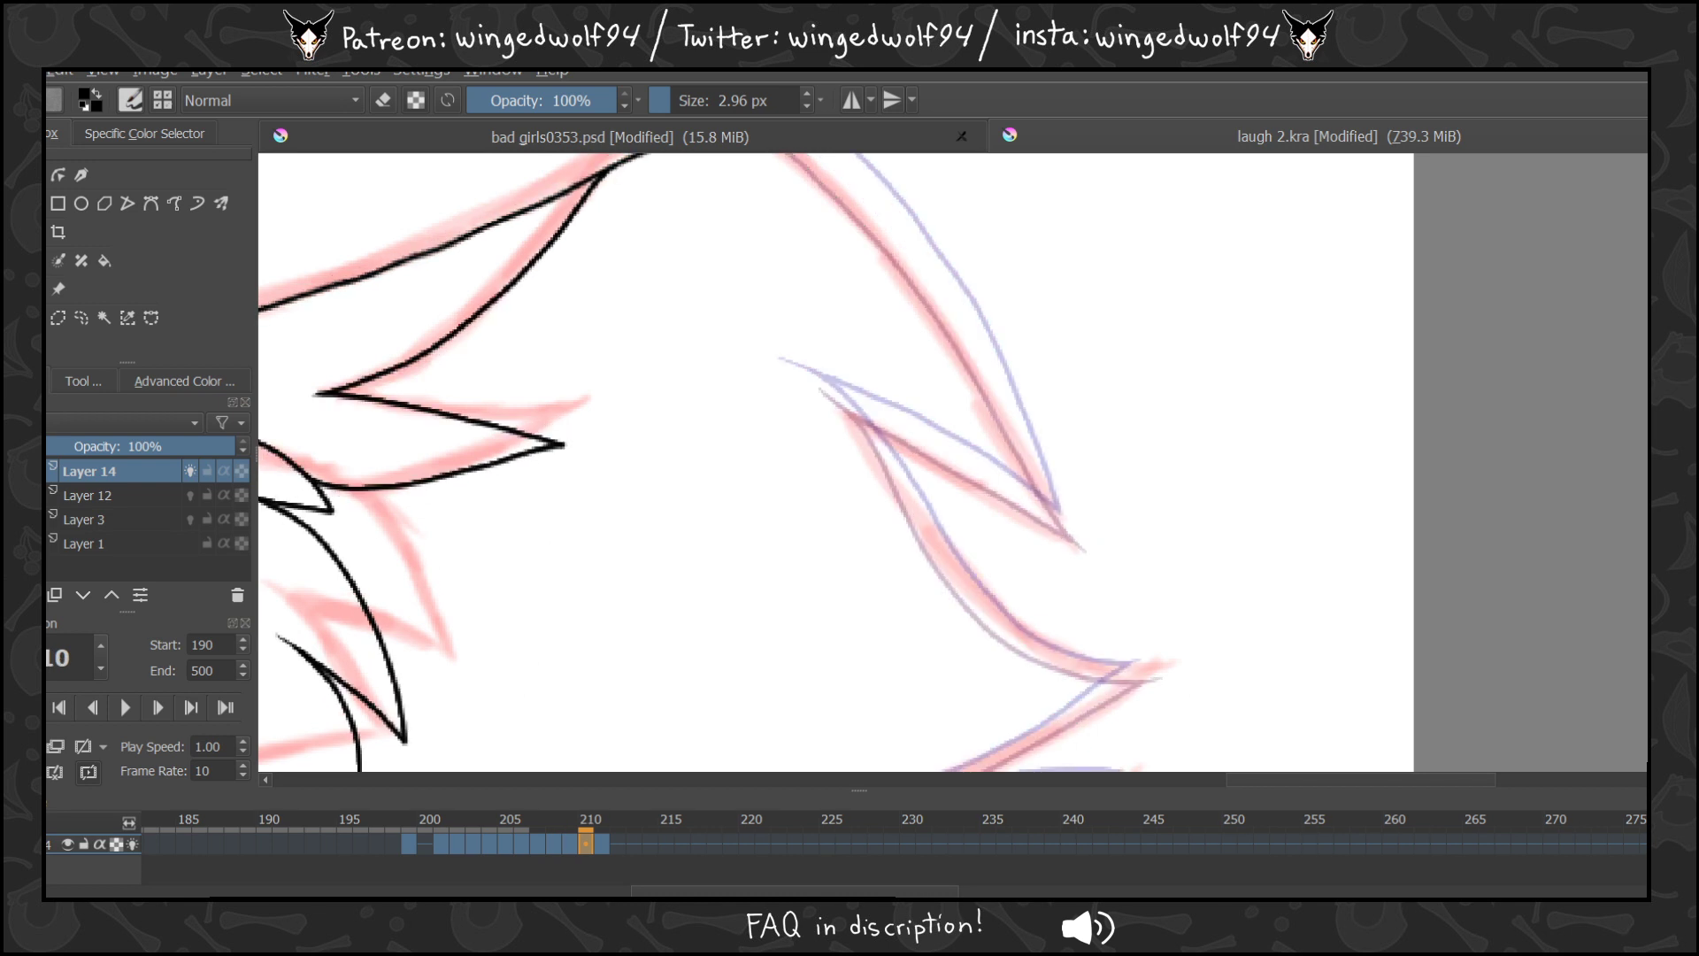
scroll(1392, 329, "up", 3)
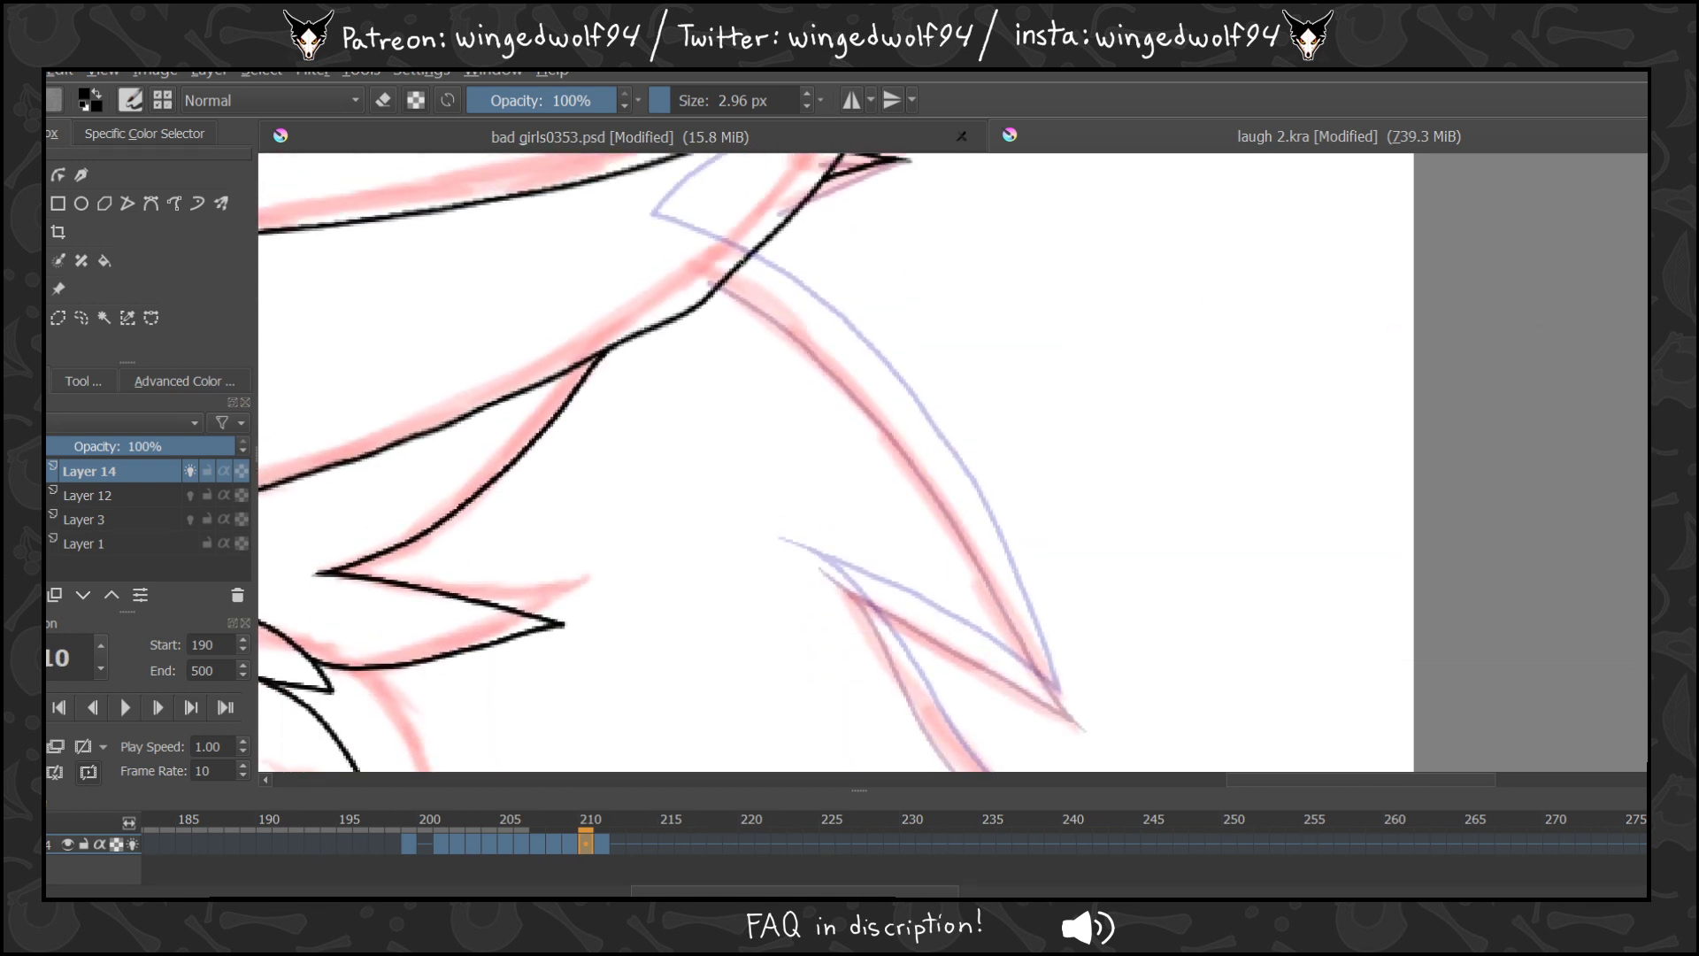
mouse_move(743, 262)
left_mouse_down()
mouse_move(860, 344)
mouse_move(933, 433)
mouse_move(1067, 710)
left_mouse_up()
left_click_drag(803, 554, 1067, 710)
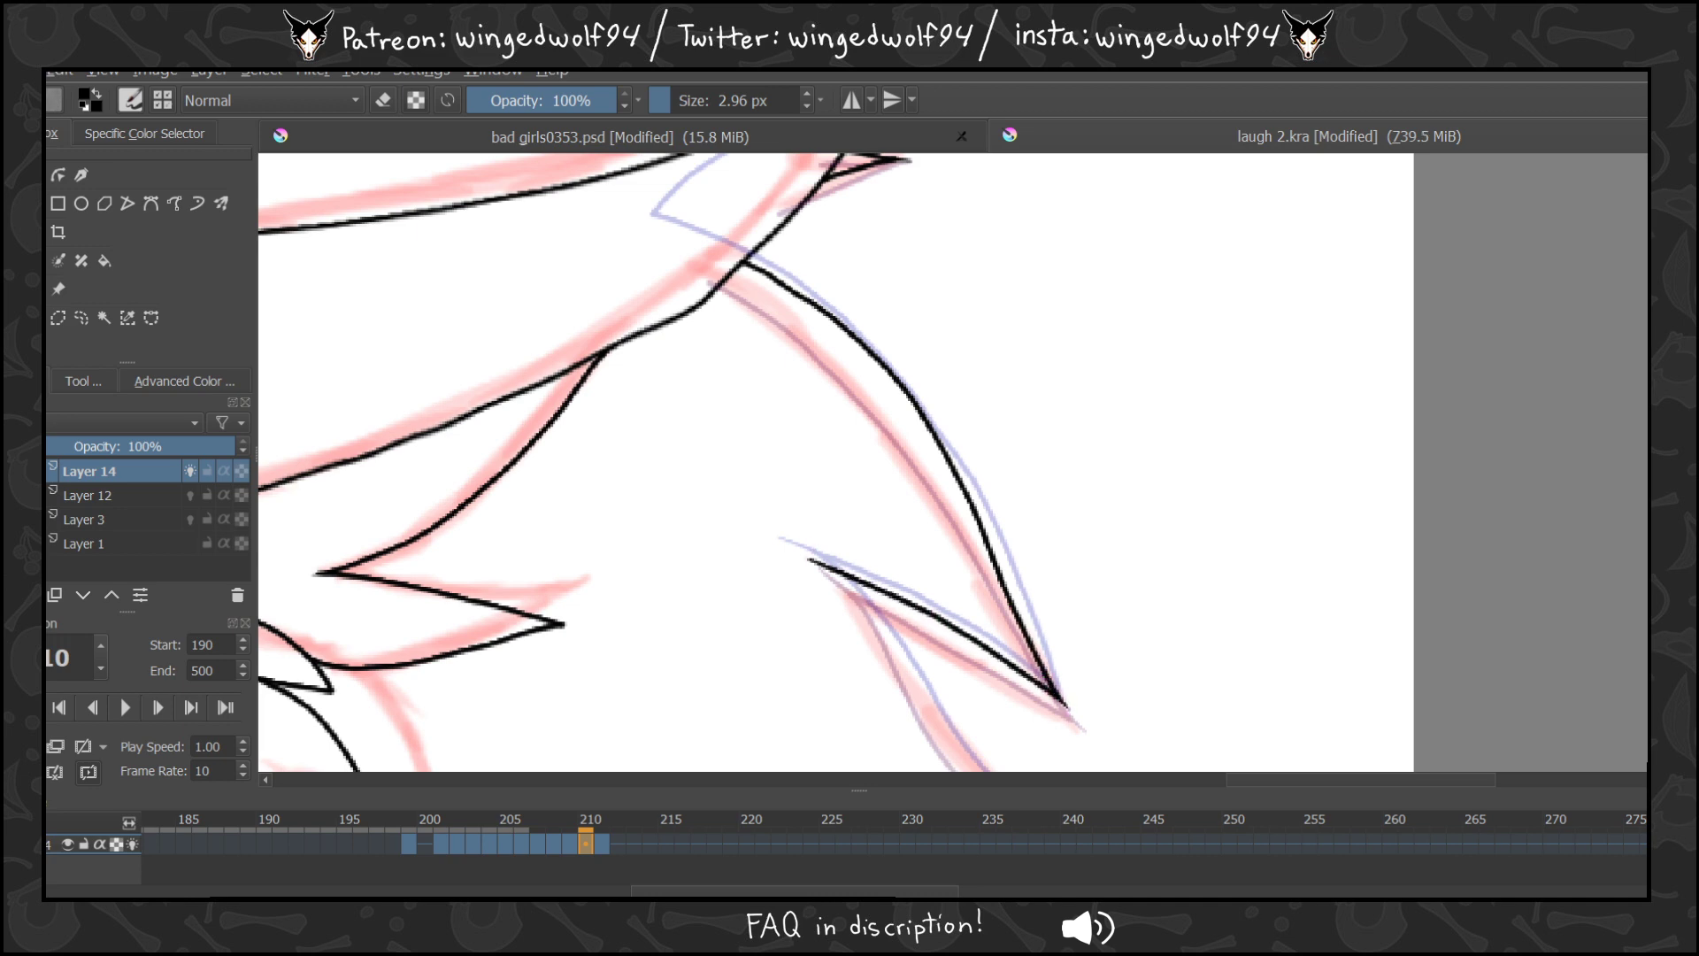
Ink the second neck fur tuft at frame 210 and compare it with frames 207 to 209.
scroll(835, 462, "down", 5)
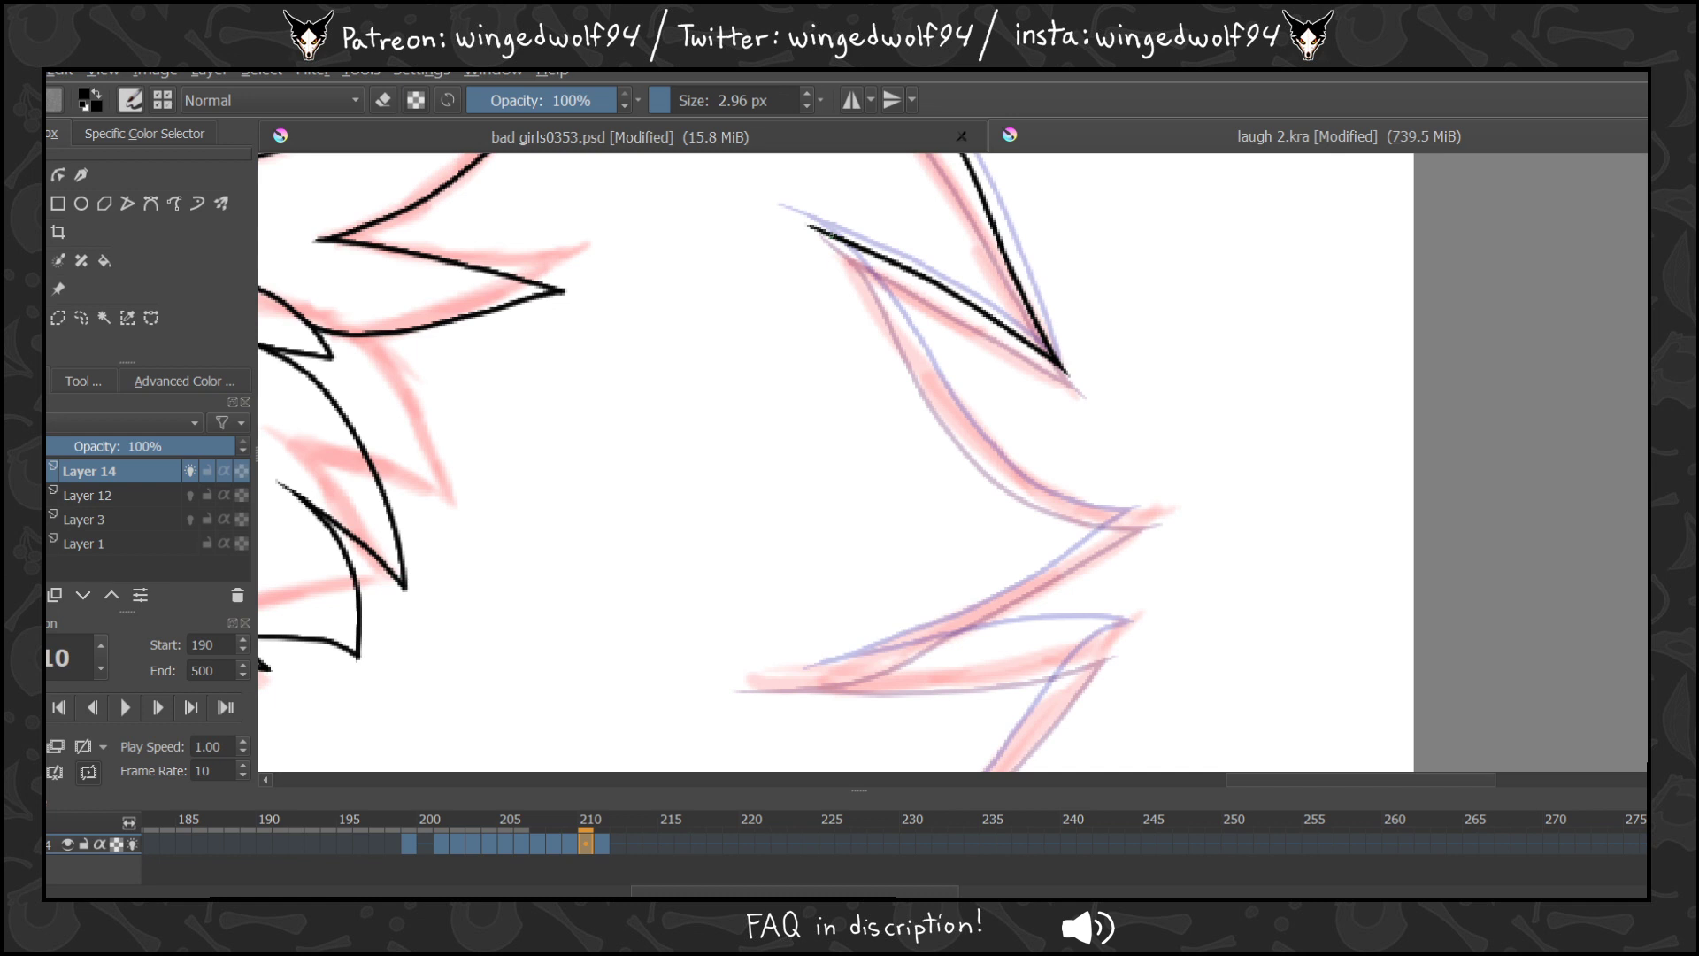
mouse_move(845, 240)
left_mouse_down()
mouse_move(962, 431)
mouse_move(1028, 494)
mouse_move(1147, 517)
mouse_move(977, 614)
mouse_move(837, 670)
mouse_move(765, 675)
left_mouse_up()
key("Left")
key("Right")
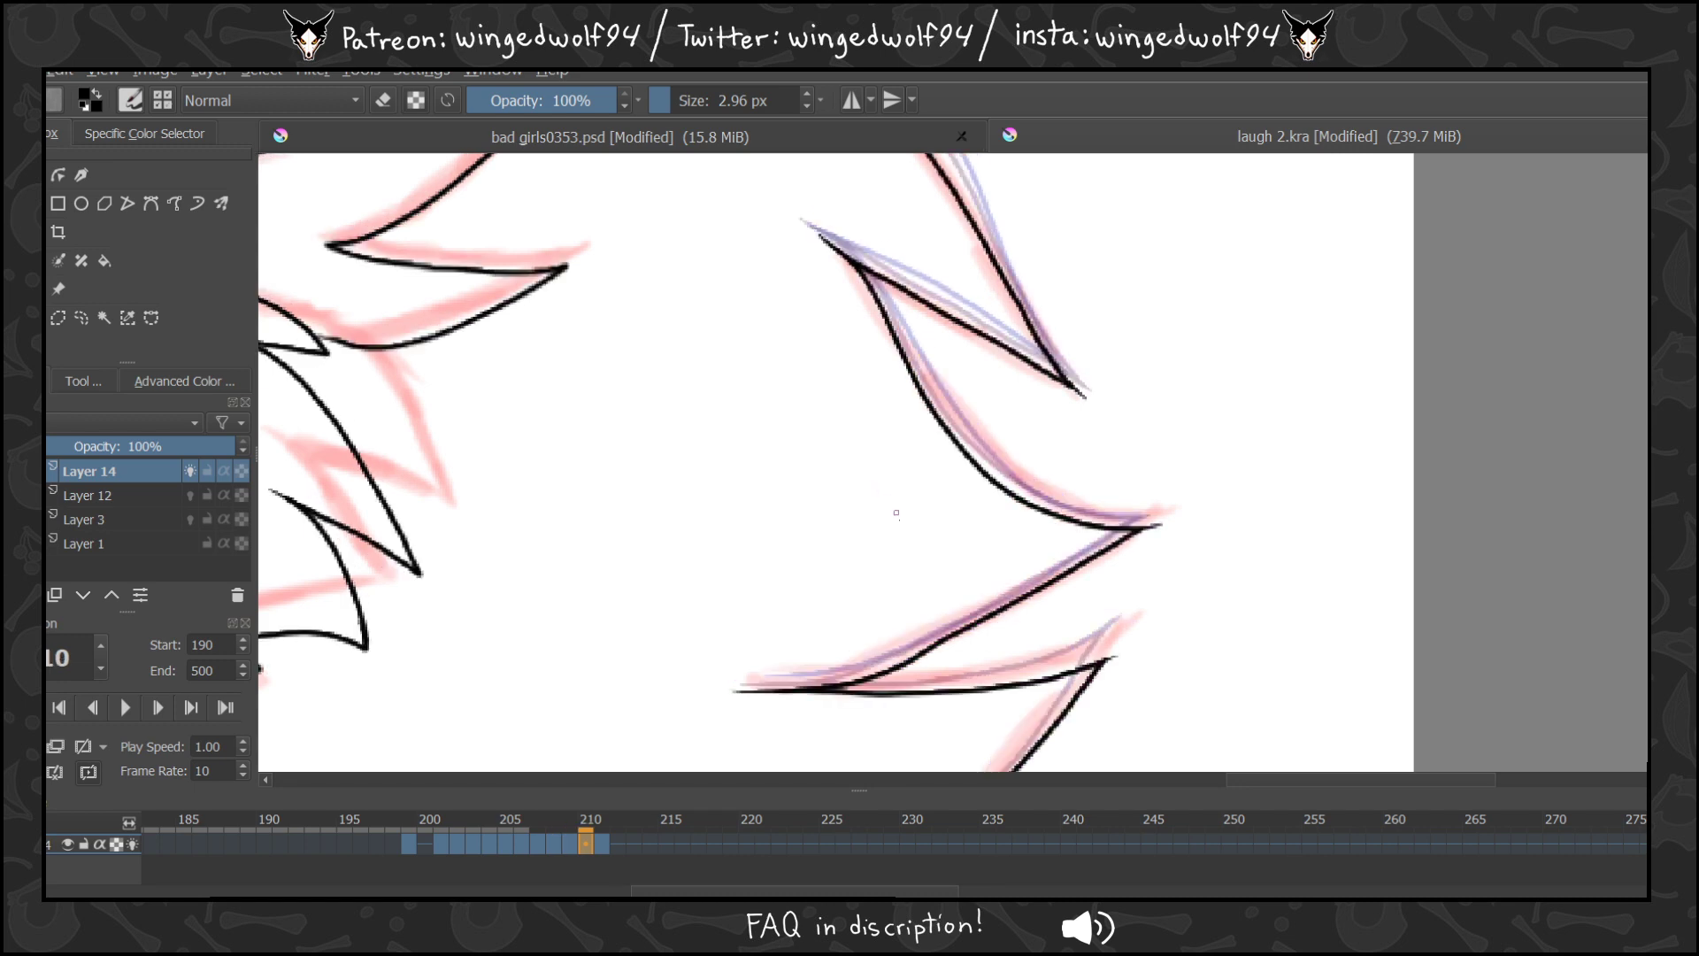
key("Left")
key("Left")
key("Left")
key("Right")
key("Right")
key("Right")
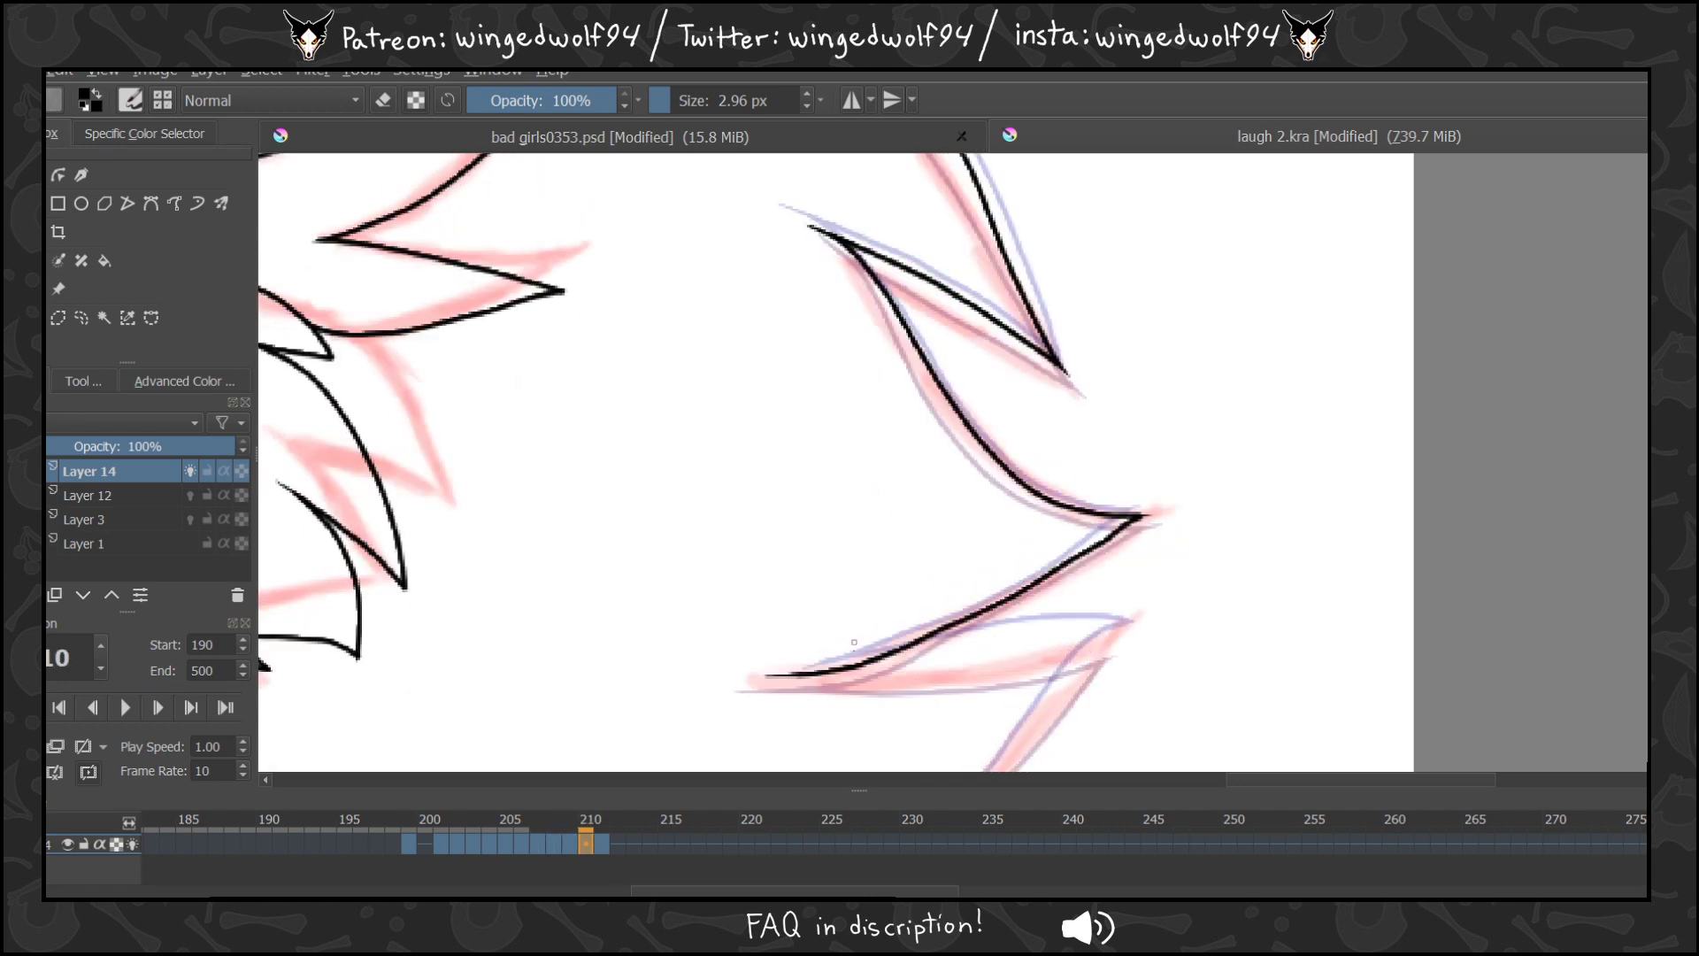
Ink the lower neck fur tufts down to the shoulder at frame 210.
left_click_drag(815, 676, 1096, 652)
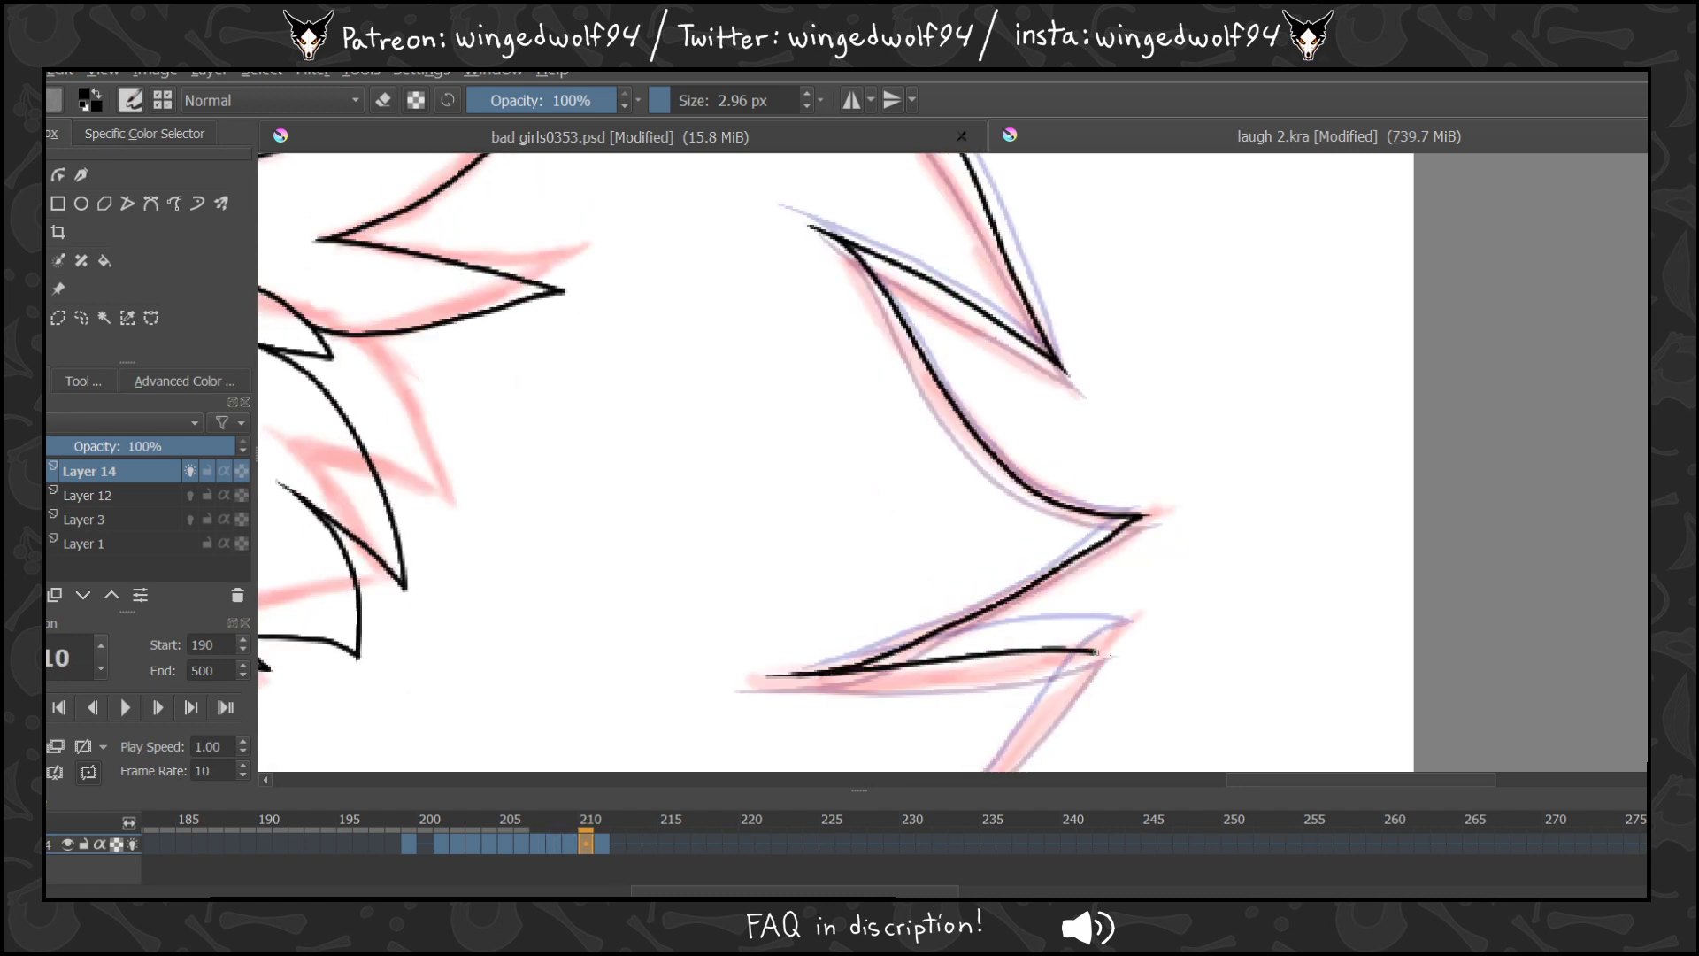
scroll(1636, 388, "down", 5)
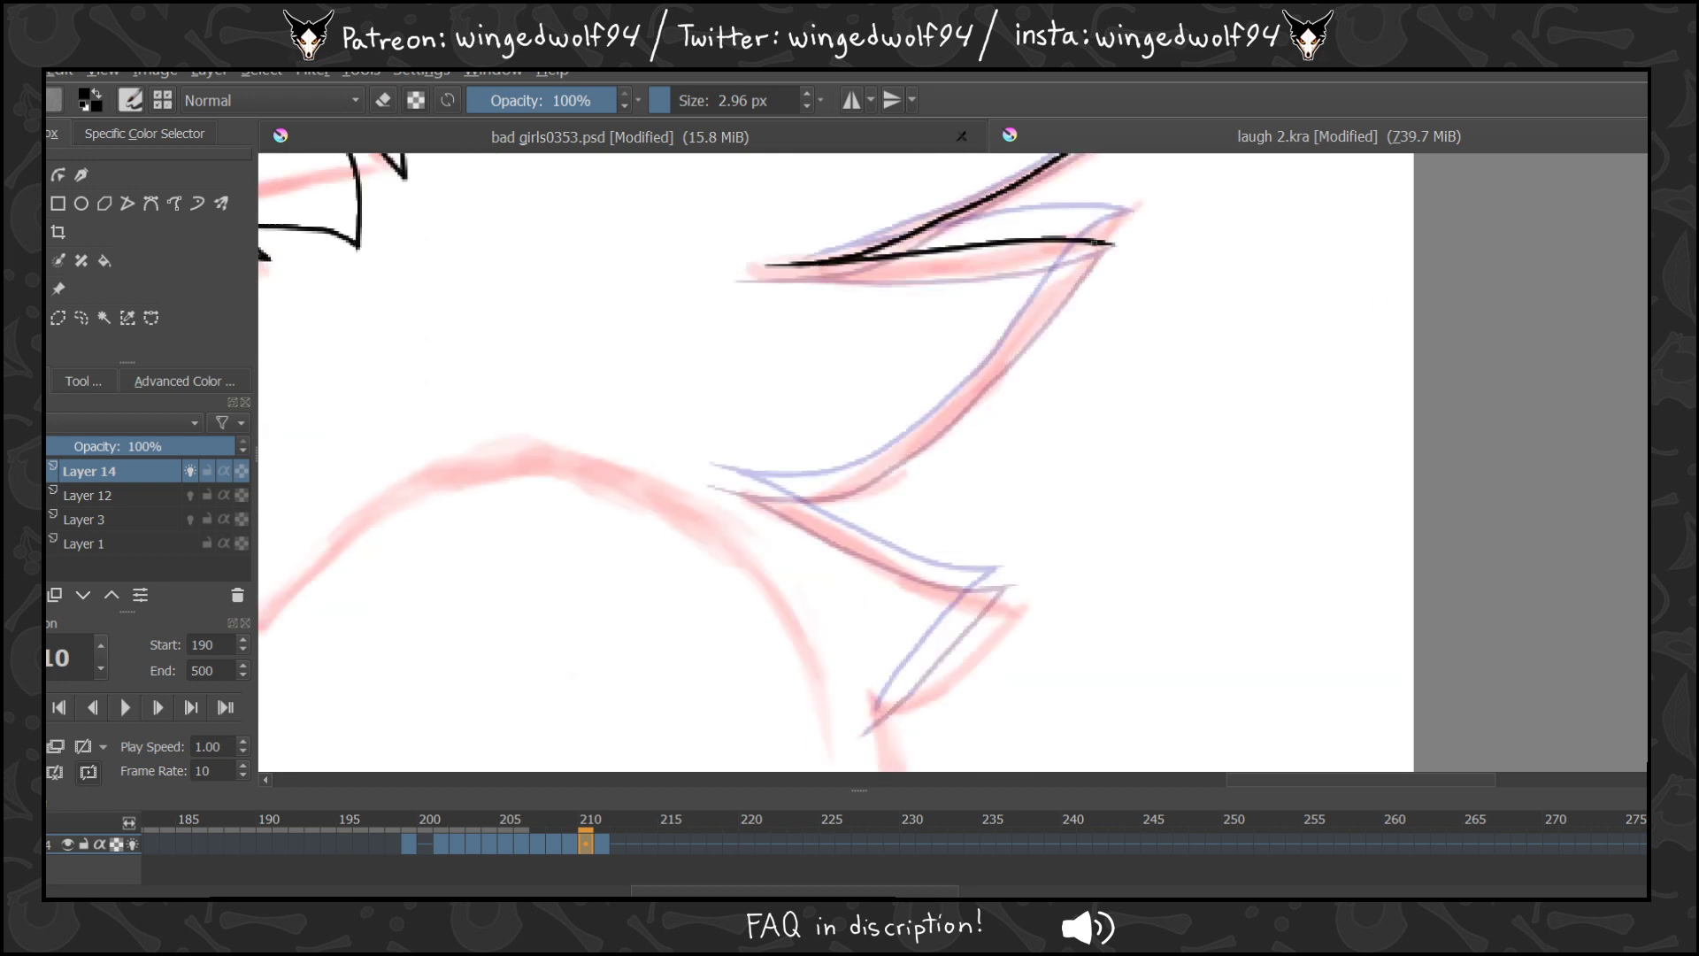
mouse_move(1106, 244)
left_mouse_down()
mouse_move(953, 408)
mouse_move(786, 485)
mouse_move(713, 479)
mouse_move(929, 573)
mouse_move(1012, 580)
mouse_move(951, 621)
mouse_move(863, 731)
left_mouse_up()
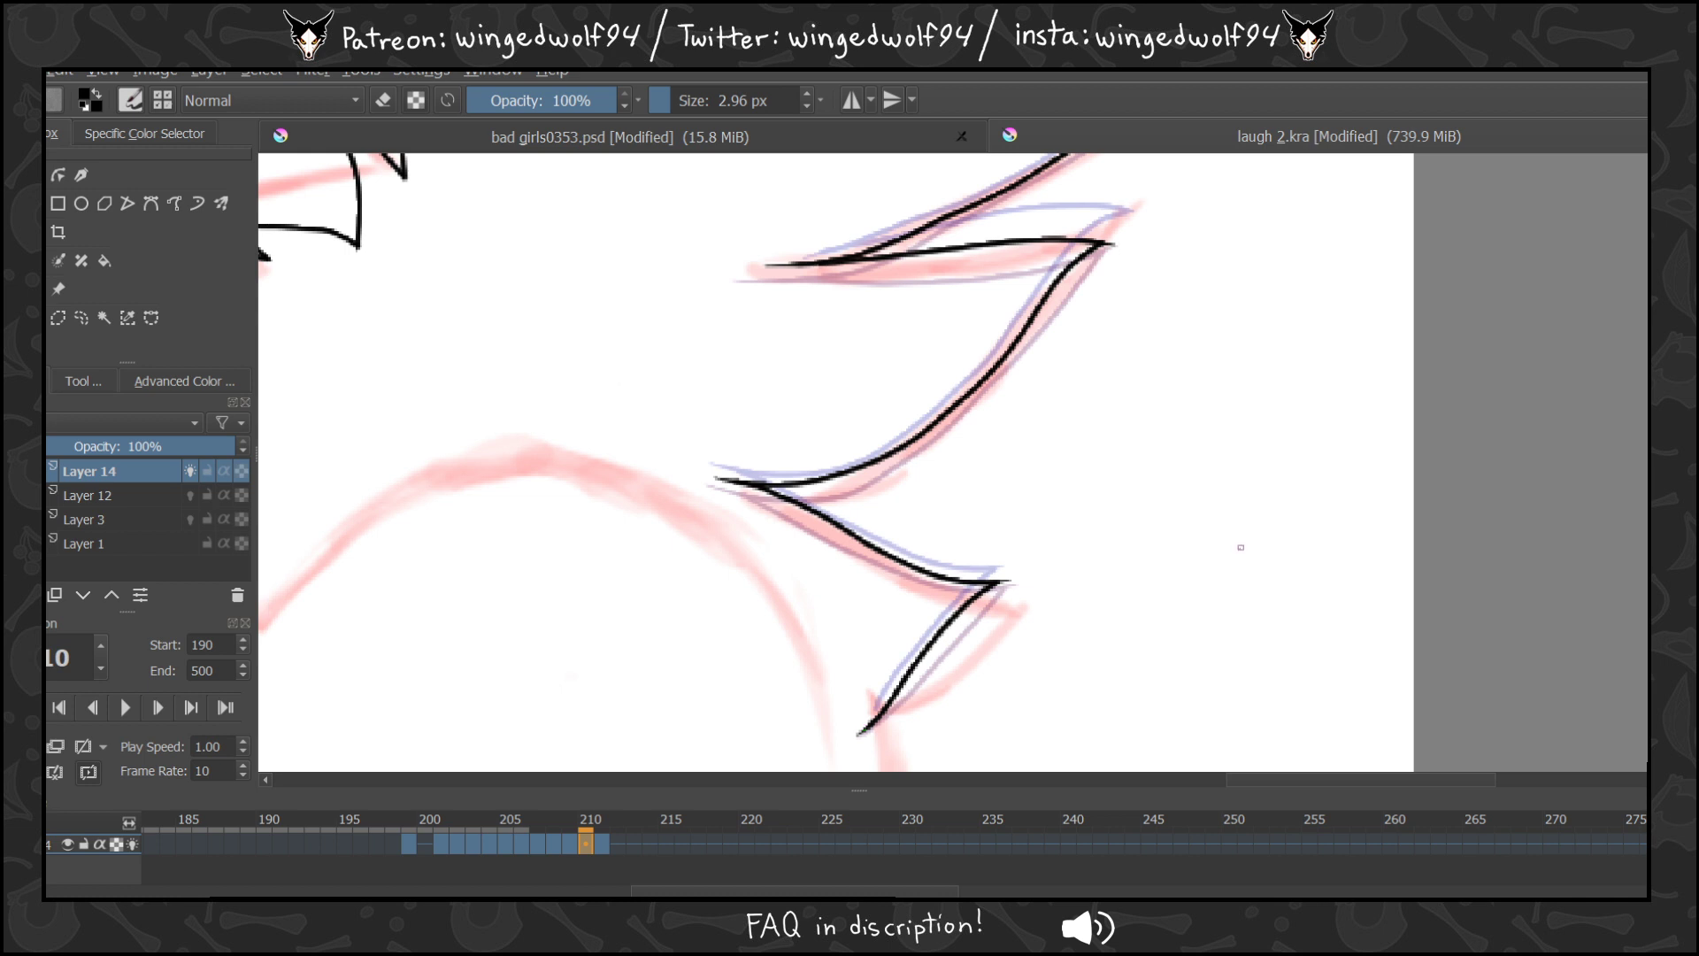
Flip through frames 204 to 210 and review the fur motion again from frame 199.
key("Left")
key("Left")
key("Left")
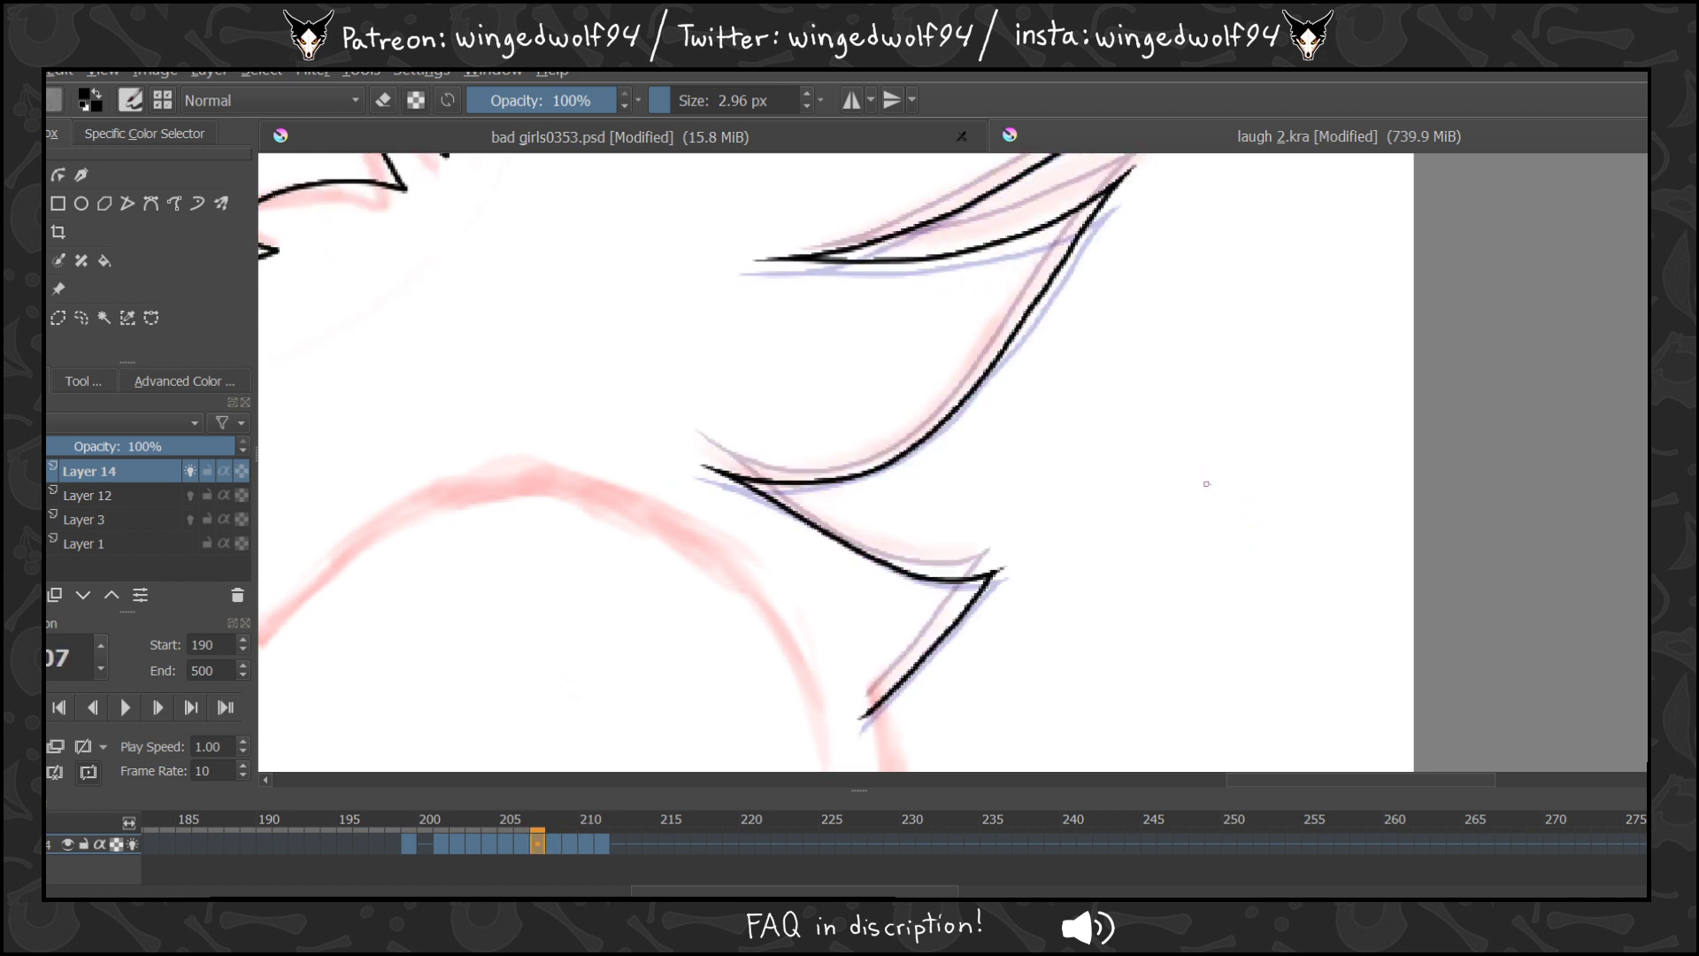
key("Left")
key("Left")
key("Left")
key("Right")
key("Right")
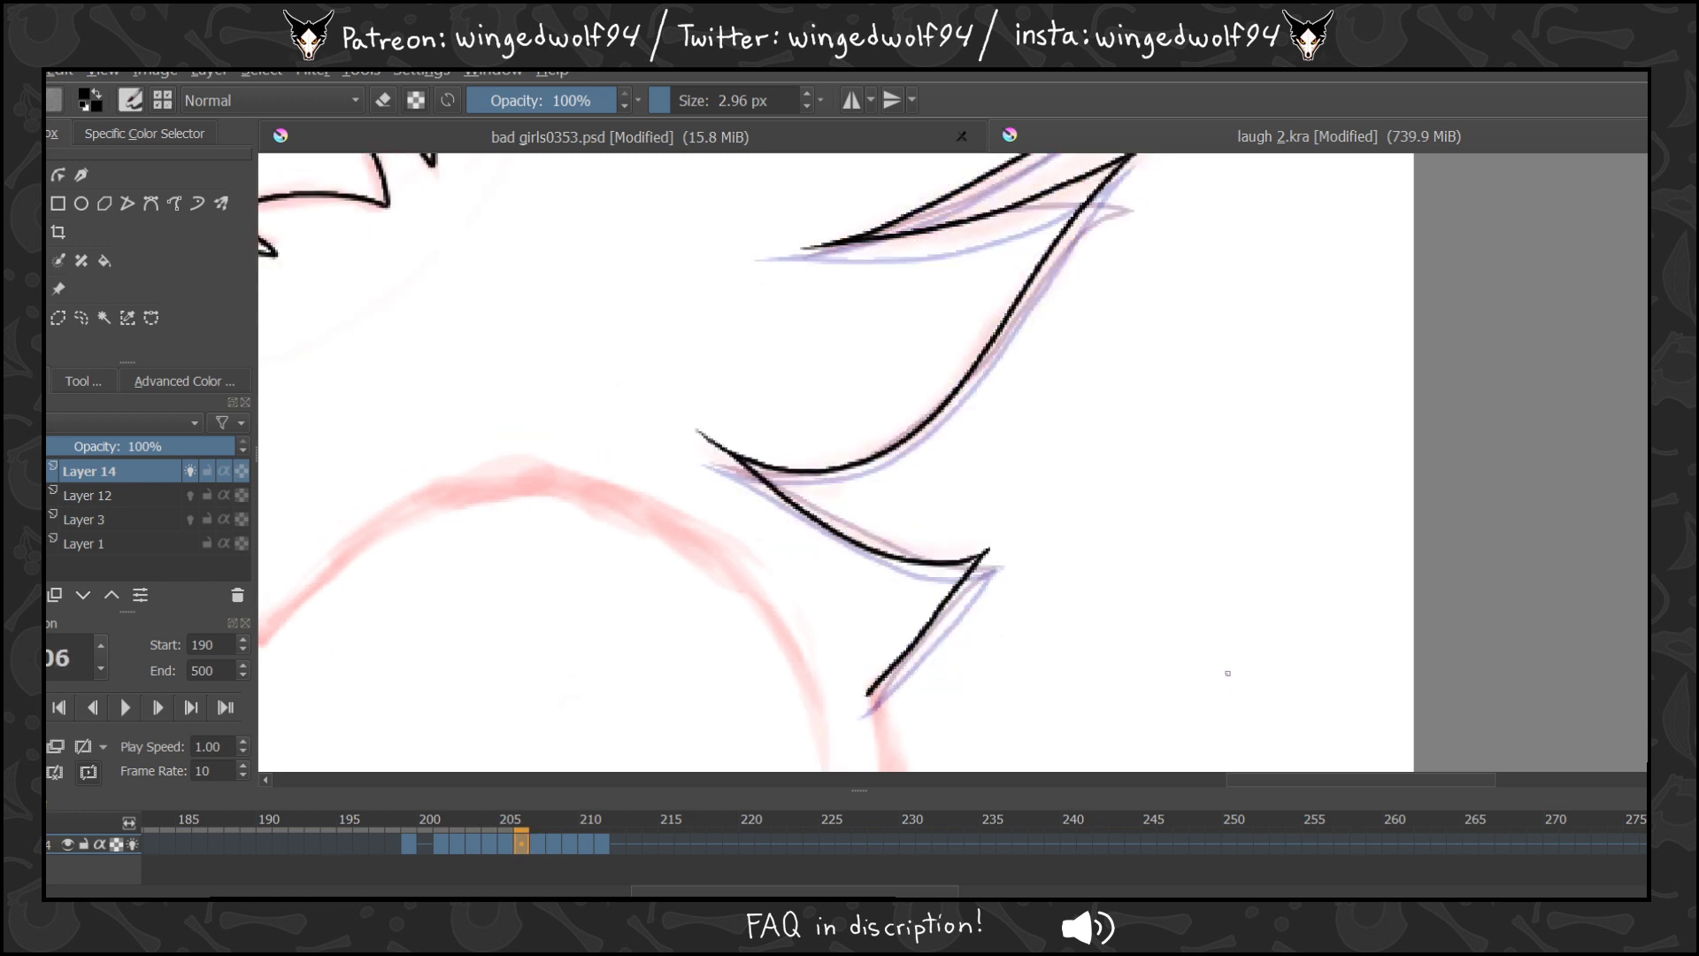
scroll(1066, 322, "down", 4)
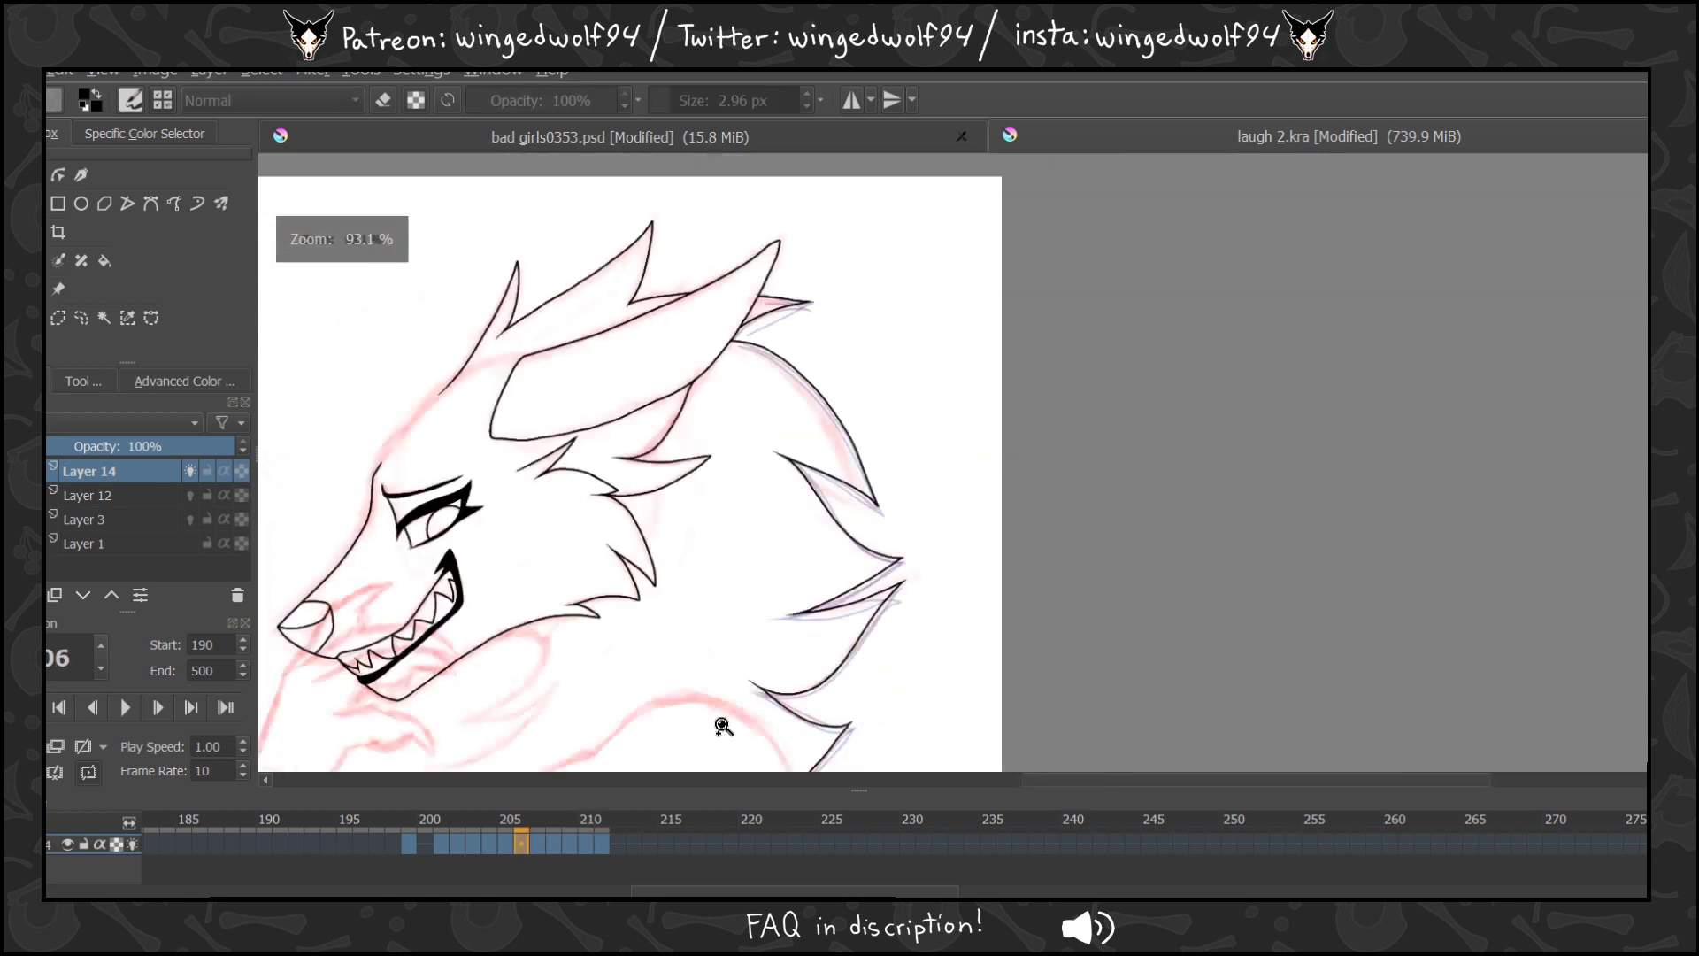
left_click(412, 843)
key("space")
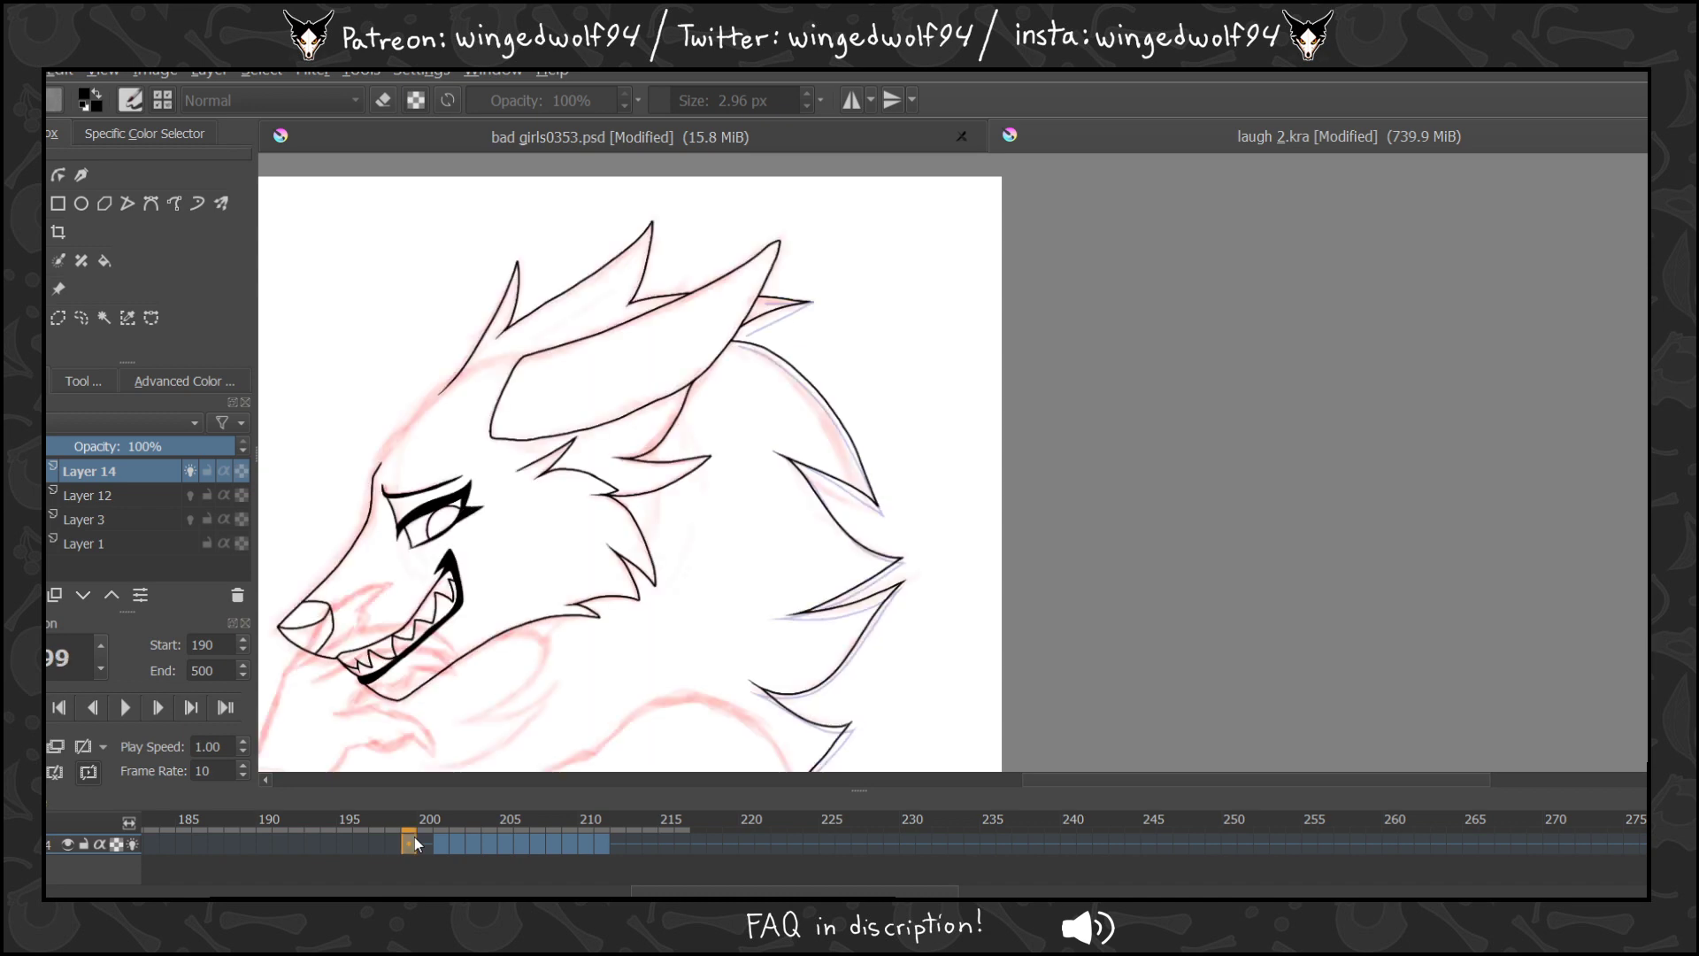
Copy the ear and neck fur keyframe from frame 199 to frame 212.
left_click_drag(414, 836, 617, 846)
left_click(605, 841)
left_click(616, 842)
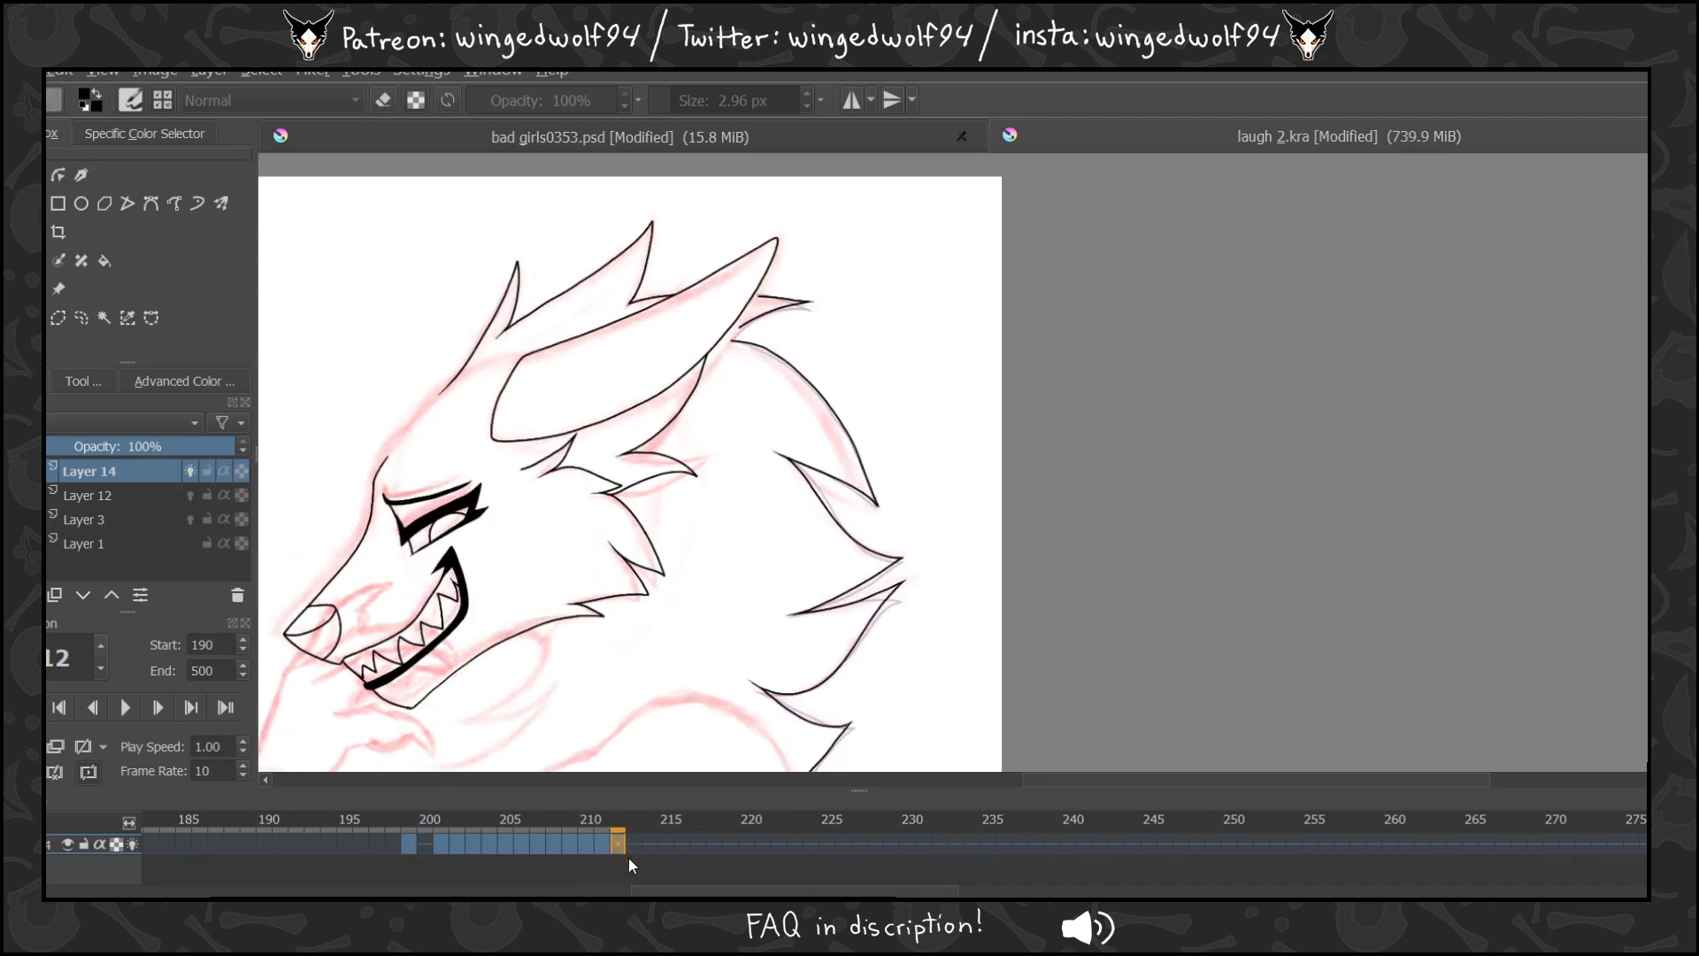
scroll(641, 223, "up", 3)
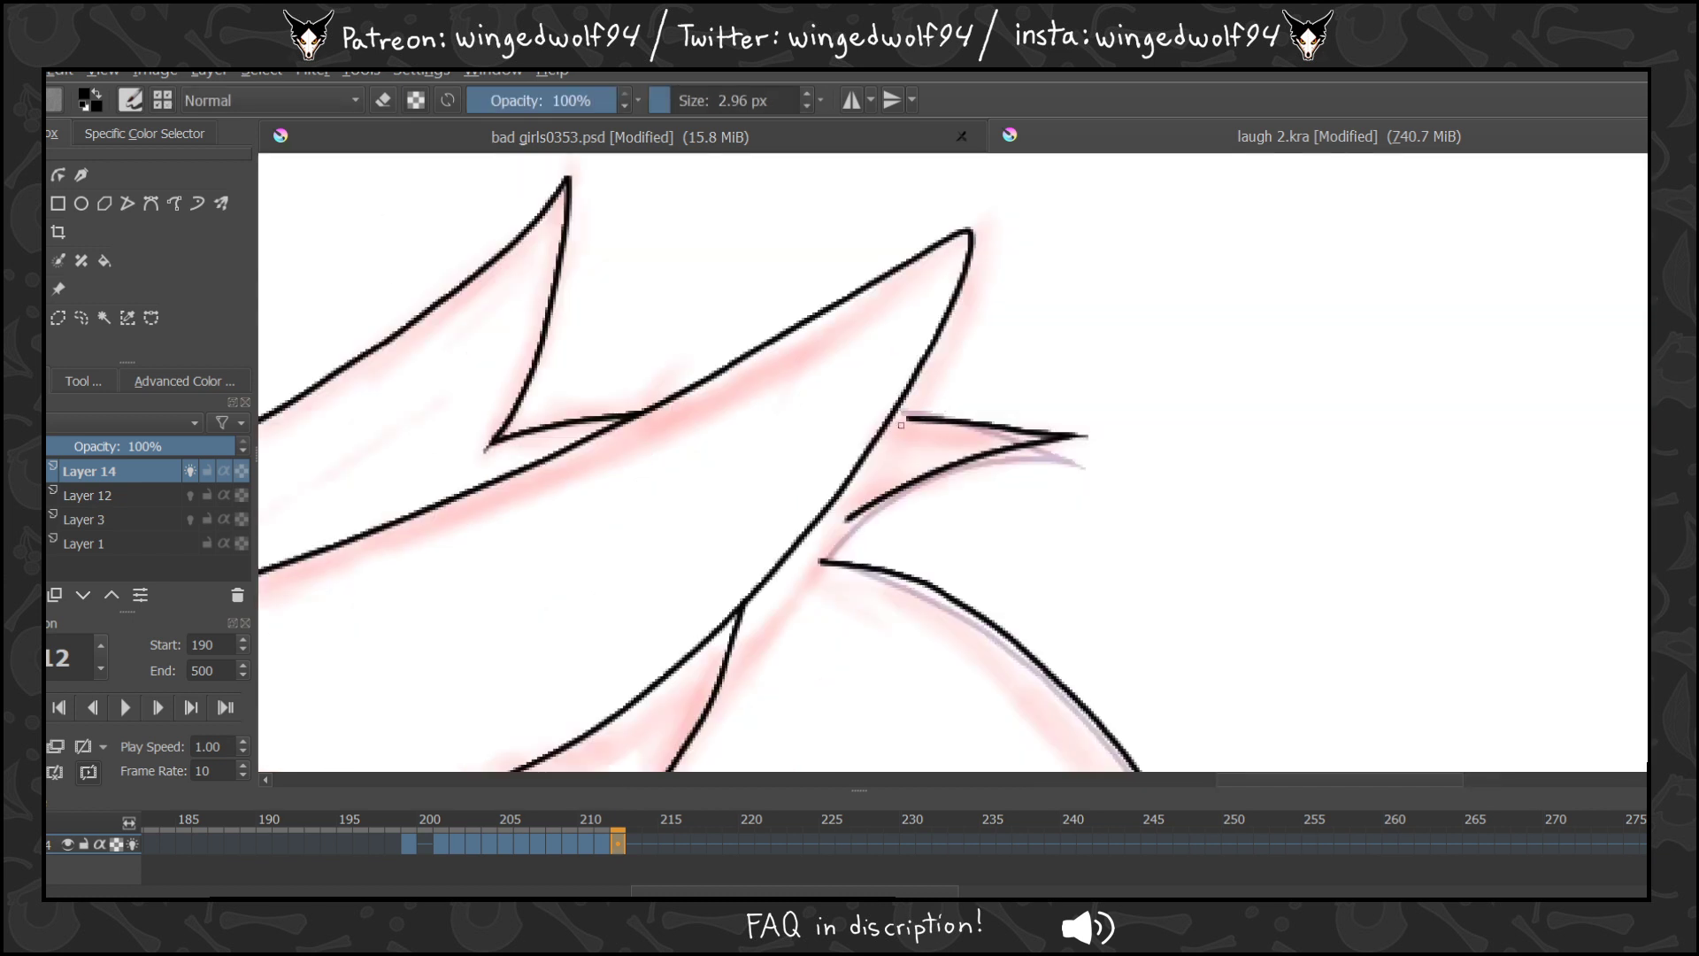
Extend the far ear tip's upper and lower lines inward to meet the near ear and neck fur at frame 212.
left_click_drag(910, 420, 886, 417)
left_click_drag(848, 517, 819, 561)
scroll(1062, 548, "down", 4)
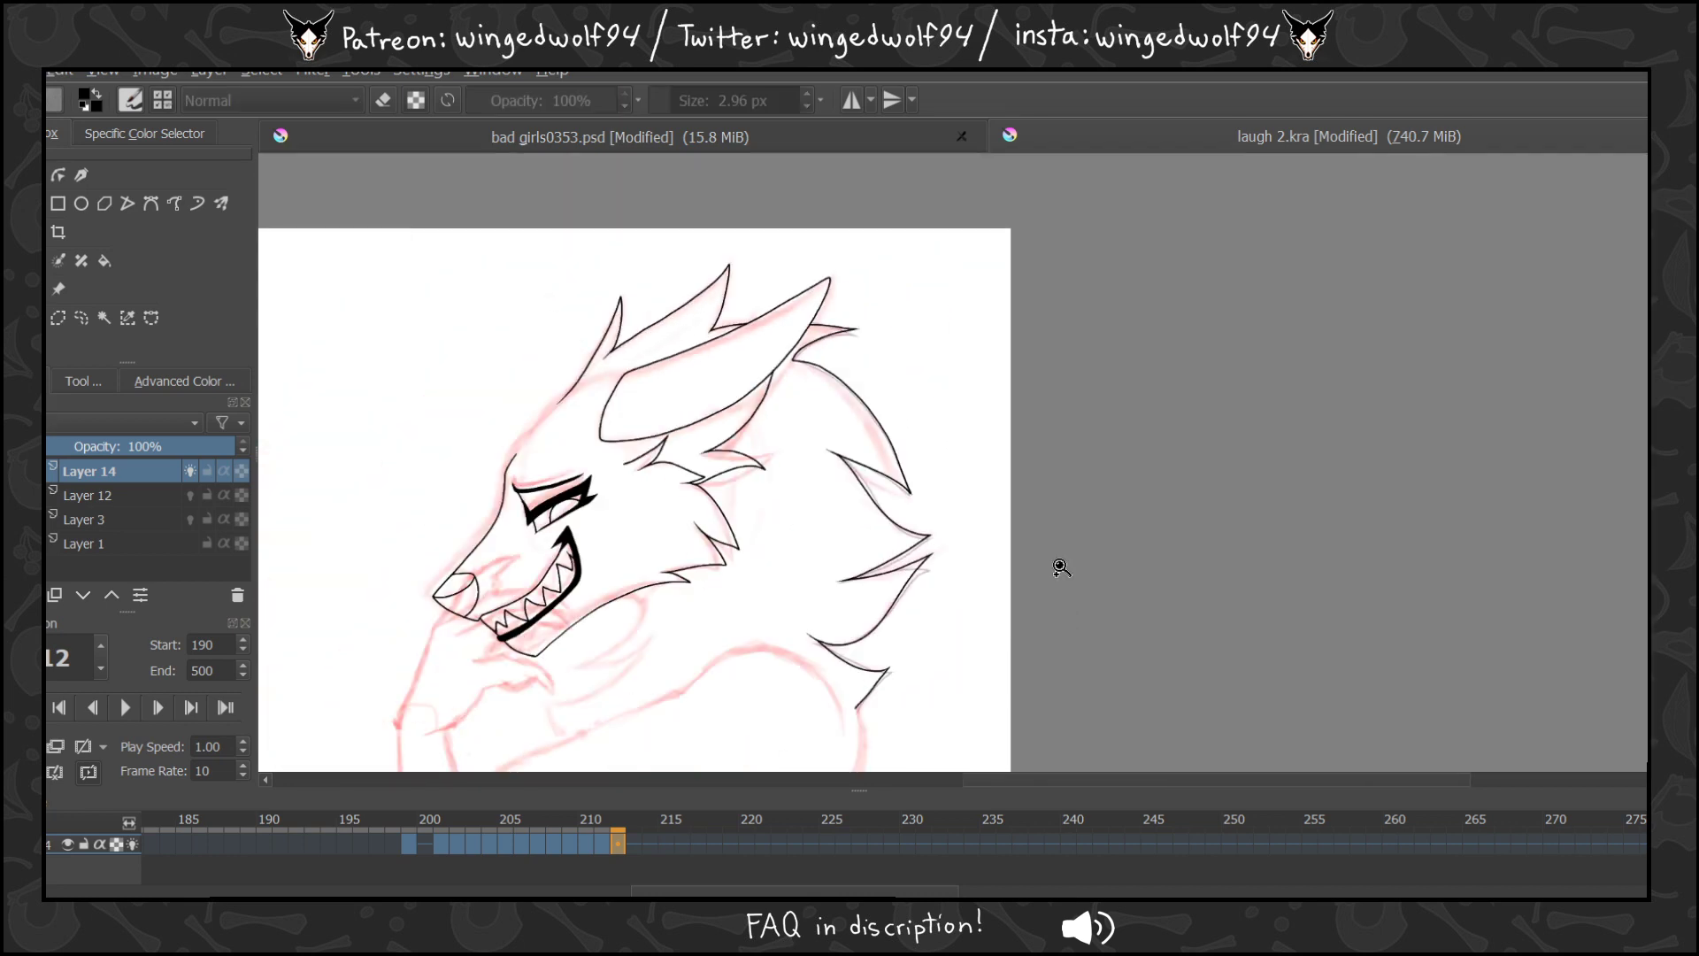
Review the ear and neck fur motion frame by frame from frame 199 to 214.
left_click(411, 849)
key("Right")
key("Right")
key("Right")
key("Right")
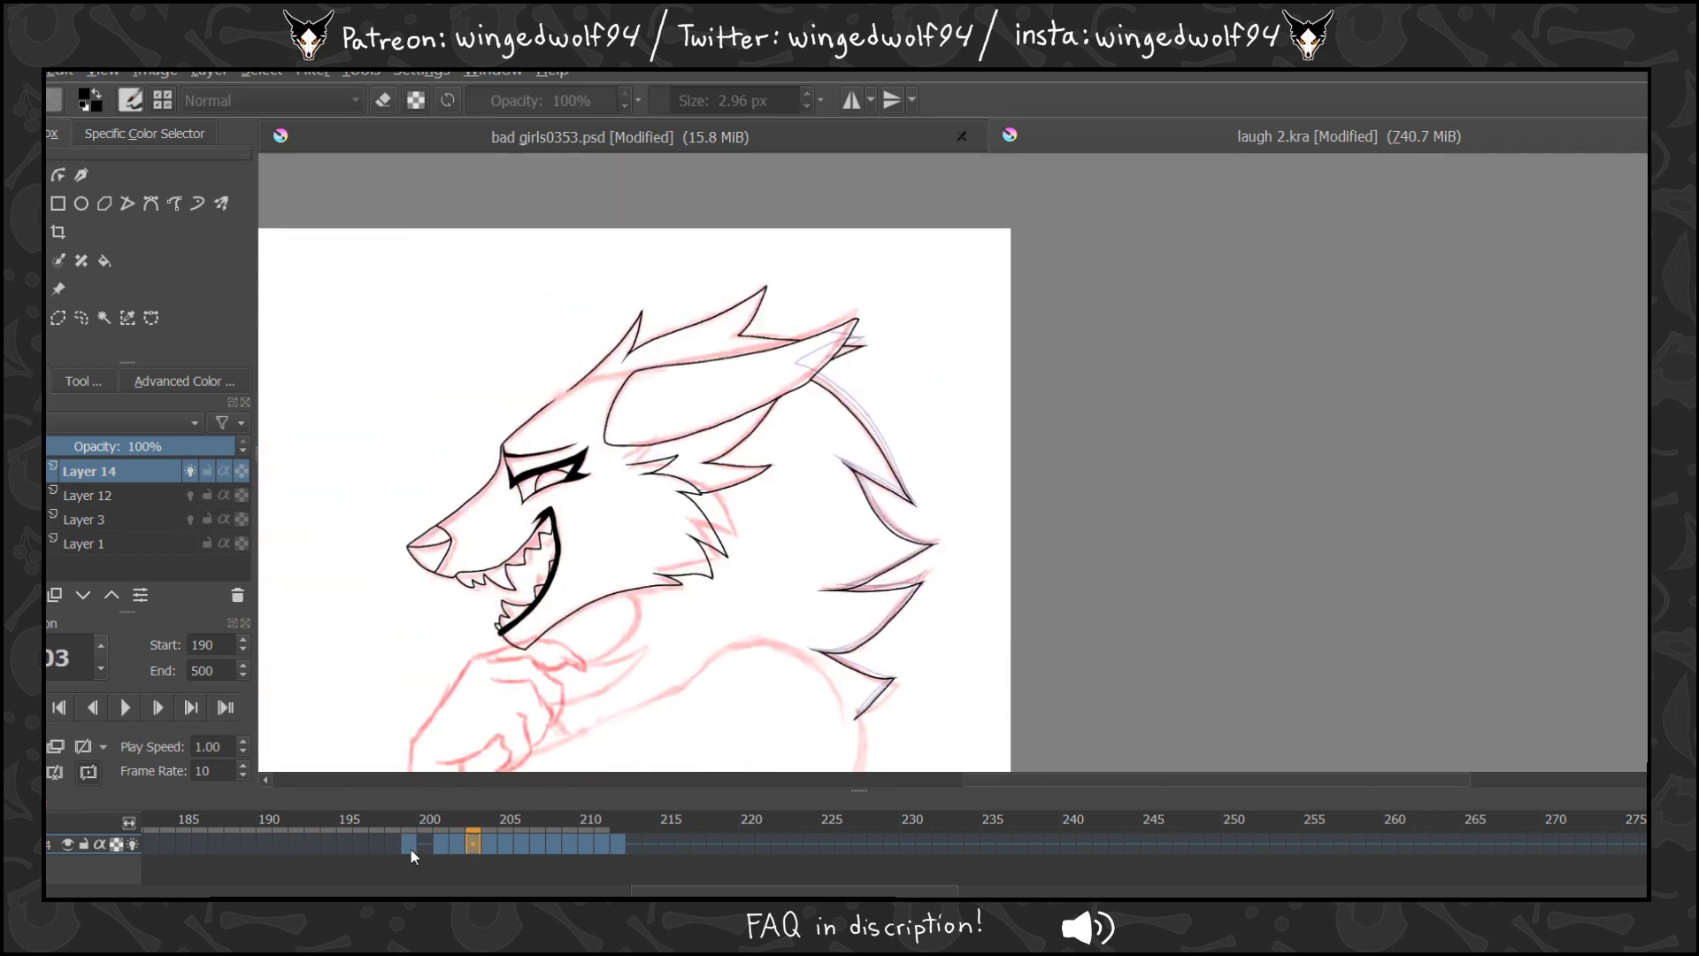
key("Right")
key("Right")
key("Right")
key("Right")
key("Right")
key("Right")
key("Right")
key("Right")
key("Right")
key("Right")
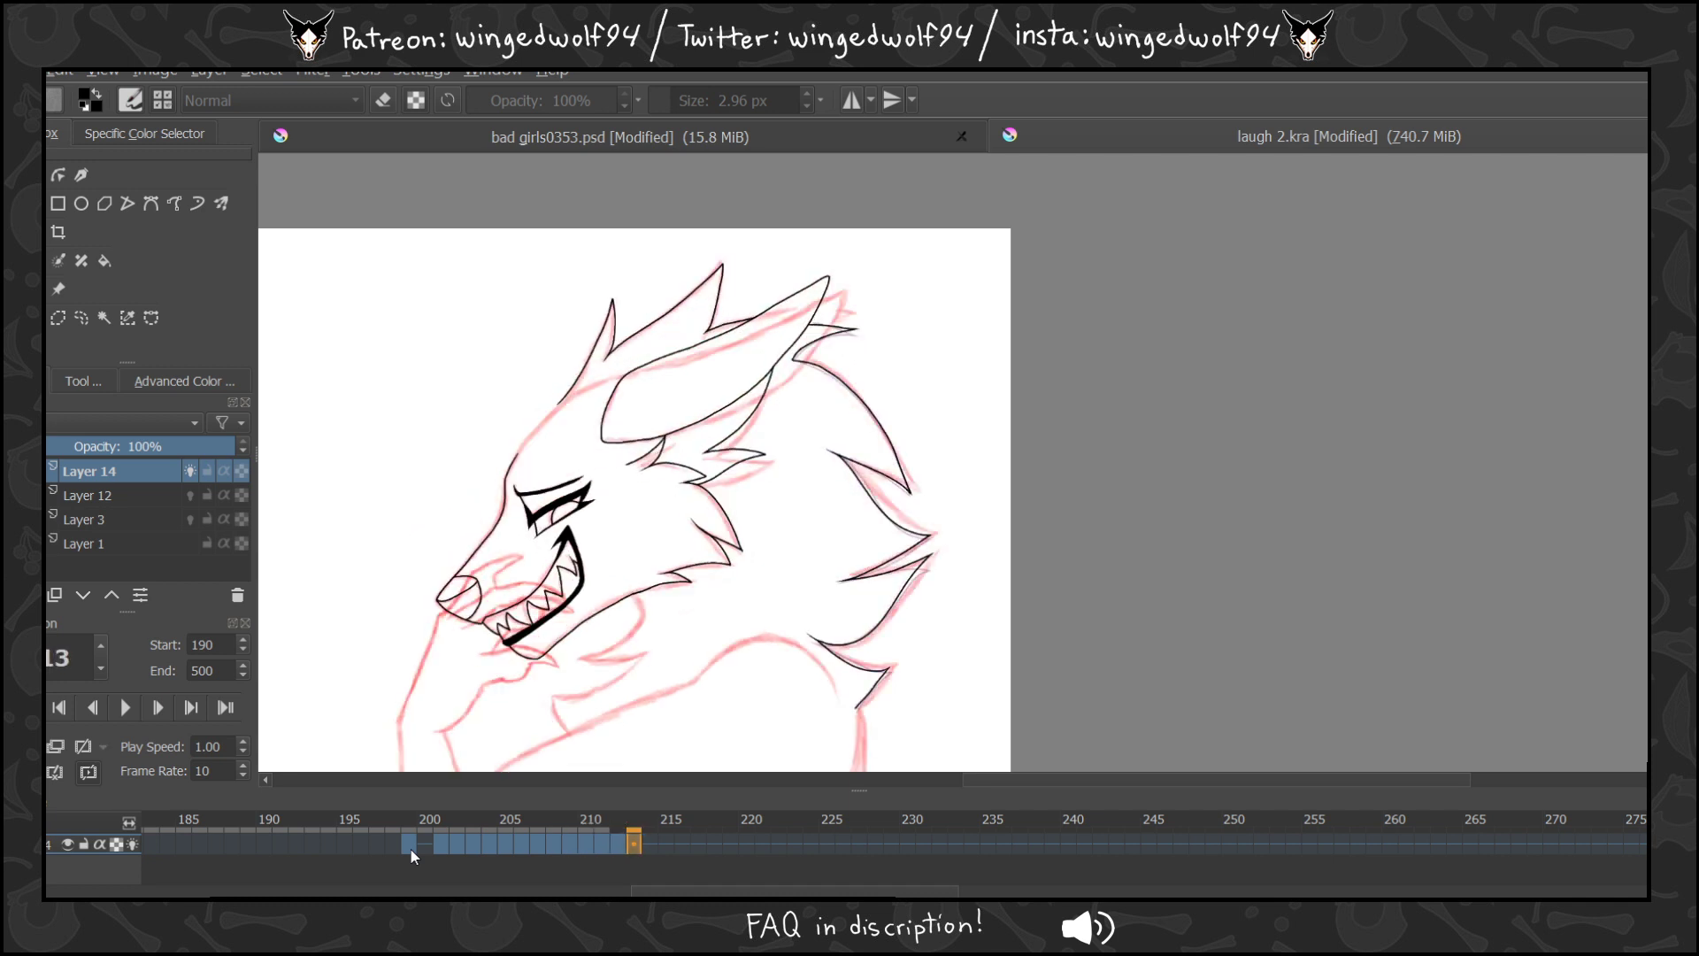
key("Right")
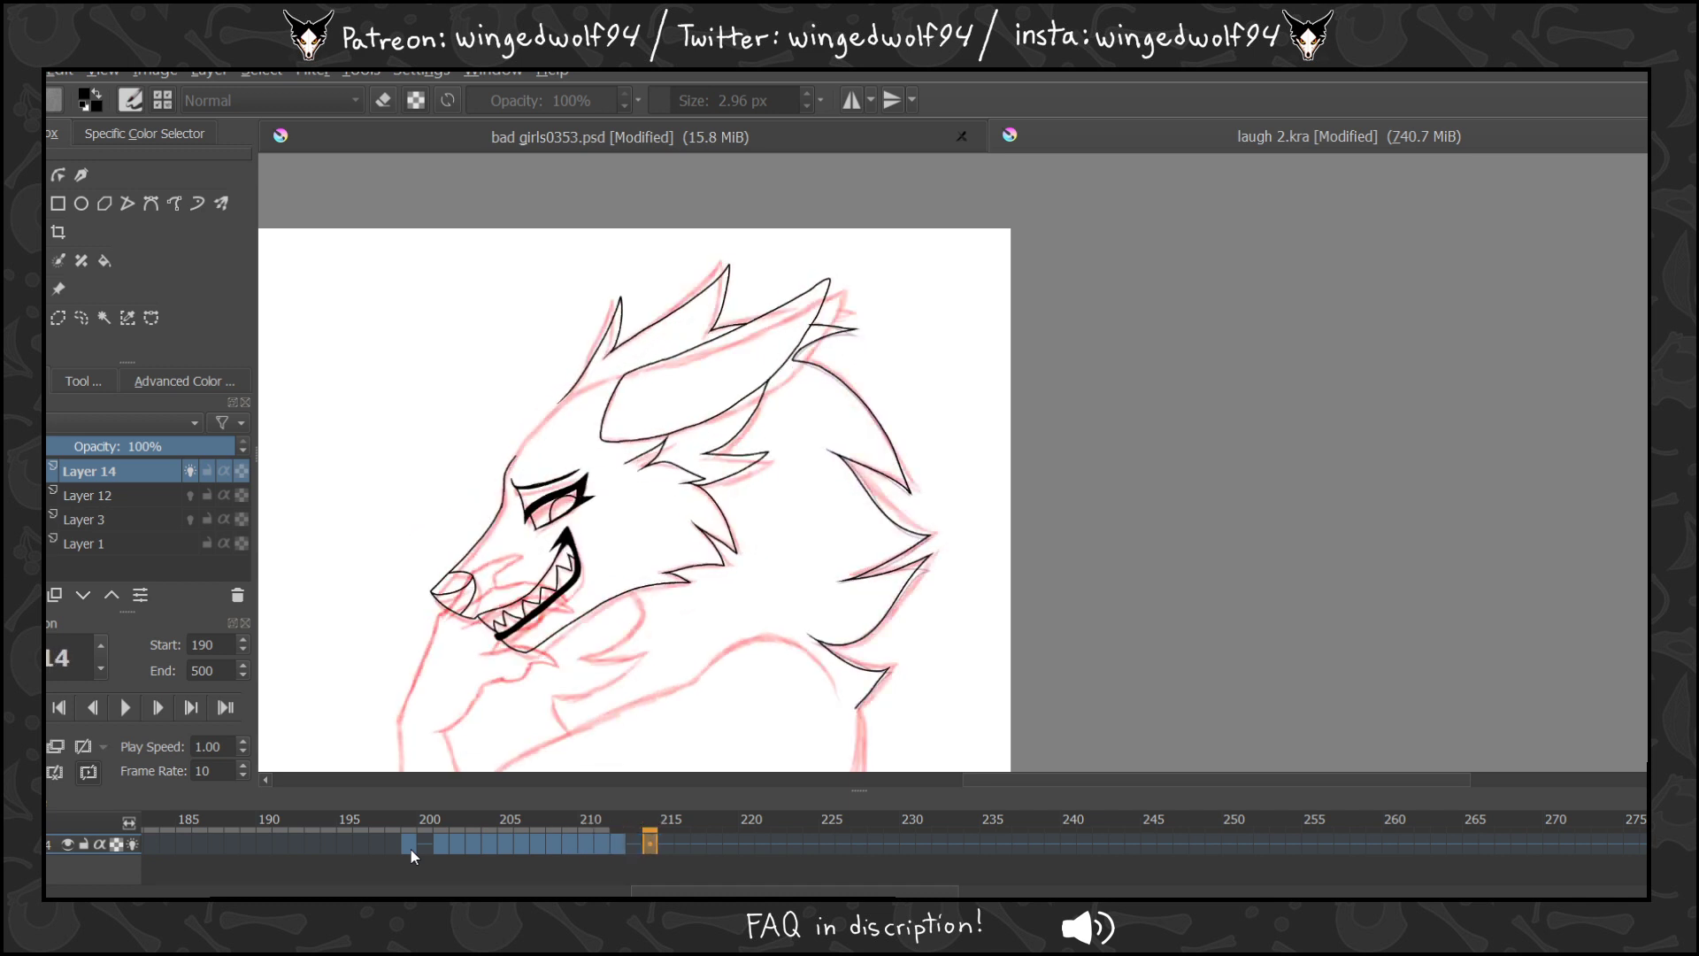
Flip back and forth between frames 212, 213 and 214 to compare the head pose with the fur.
key("Left")
key("Right")
key("Left")
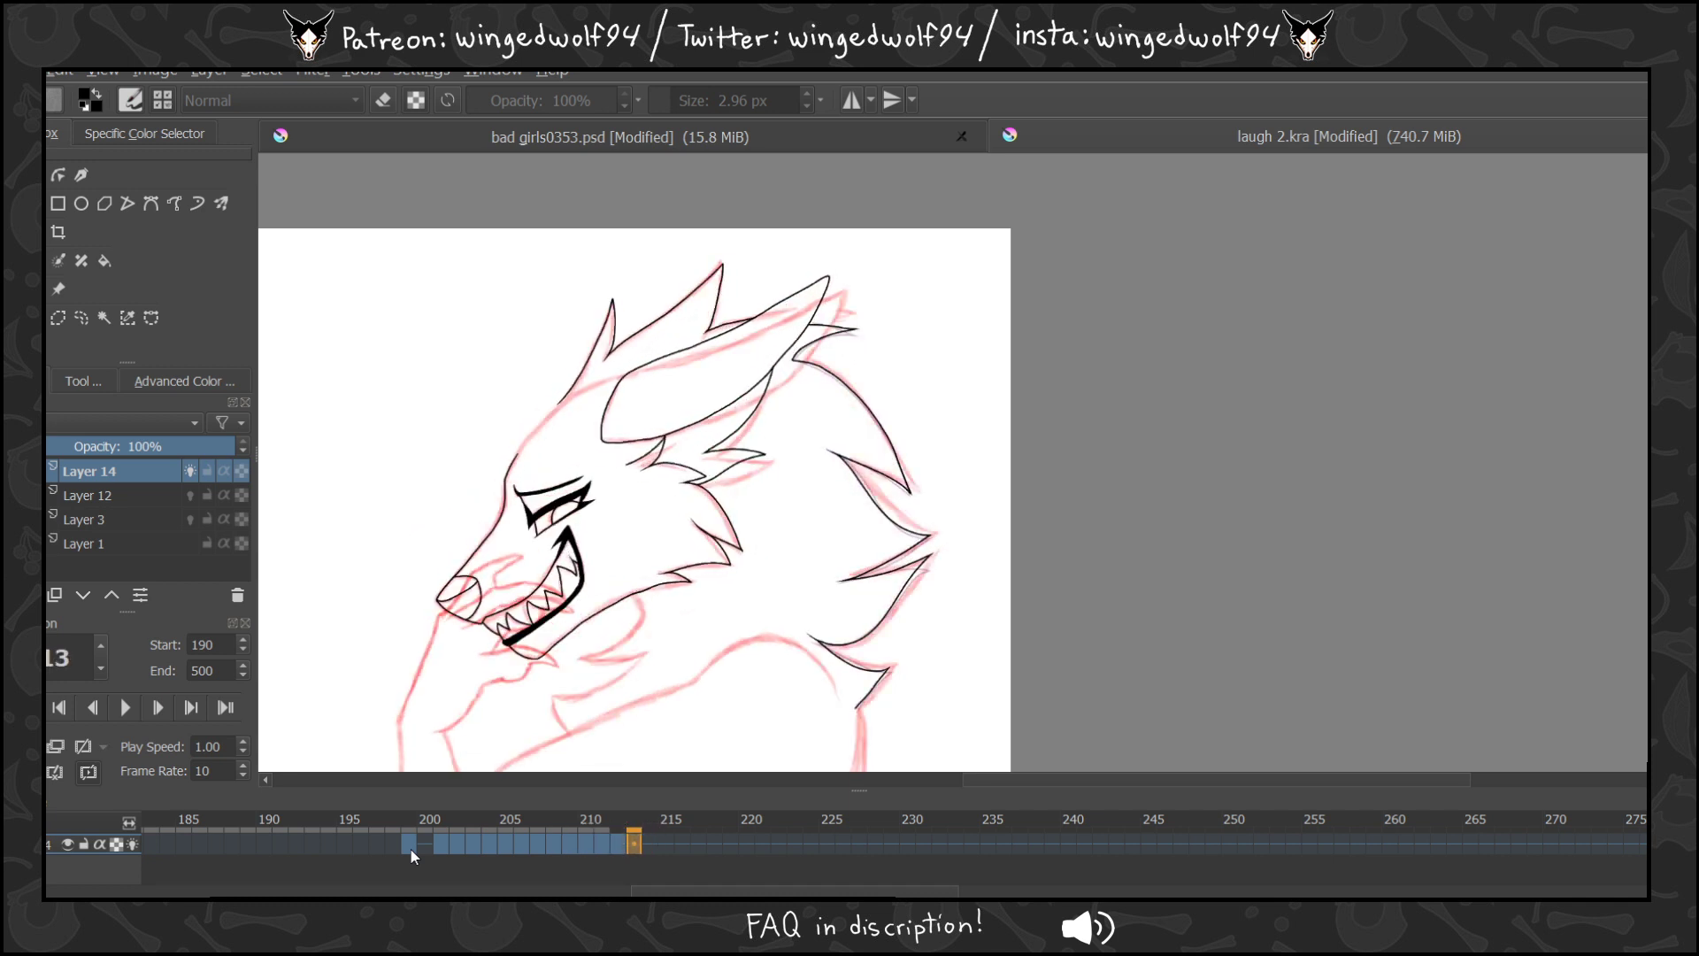
key("Right")
key("Left")
key("Left")
key("Right")
key("Right")
Replay the fur motion from frame 199, scrub onward to frame 213, and return to frame 201.
left_click(410, 850)
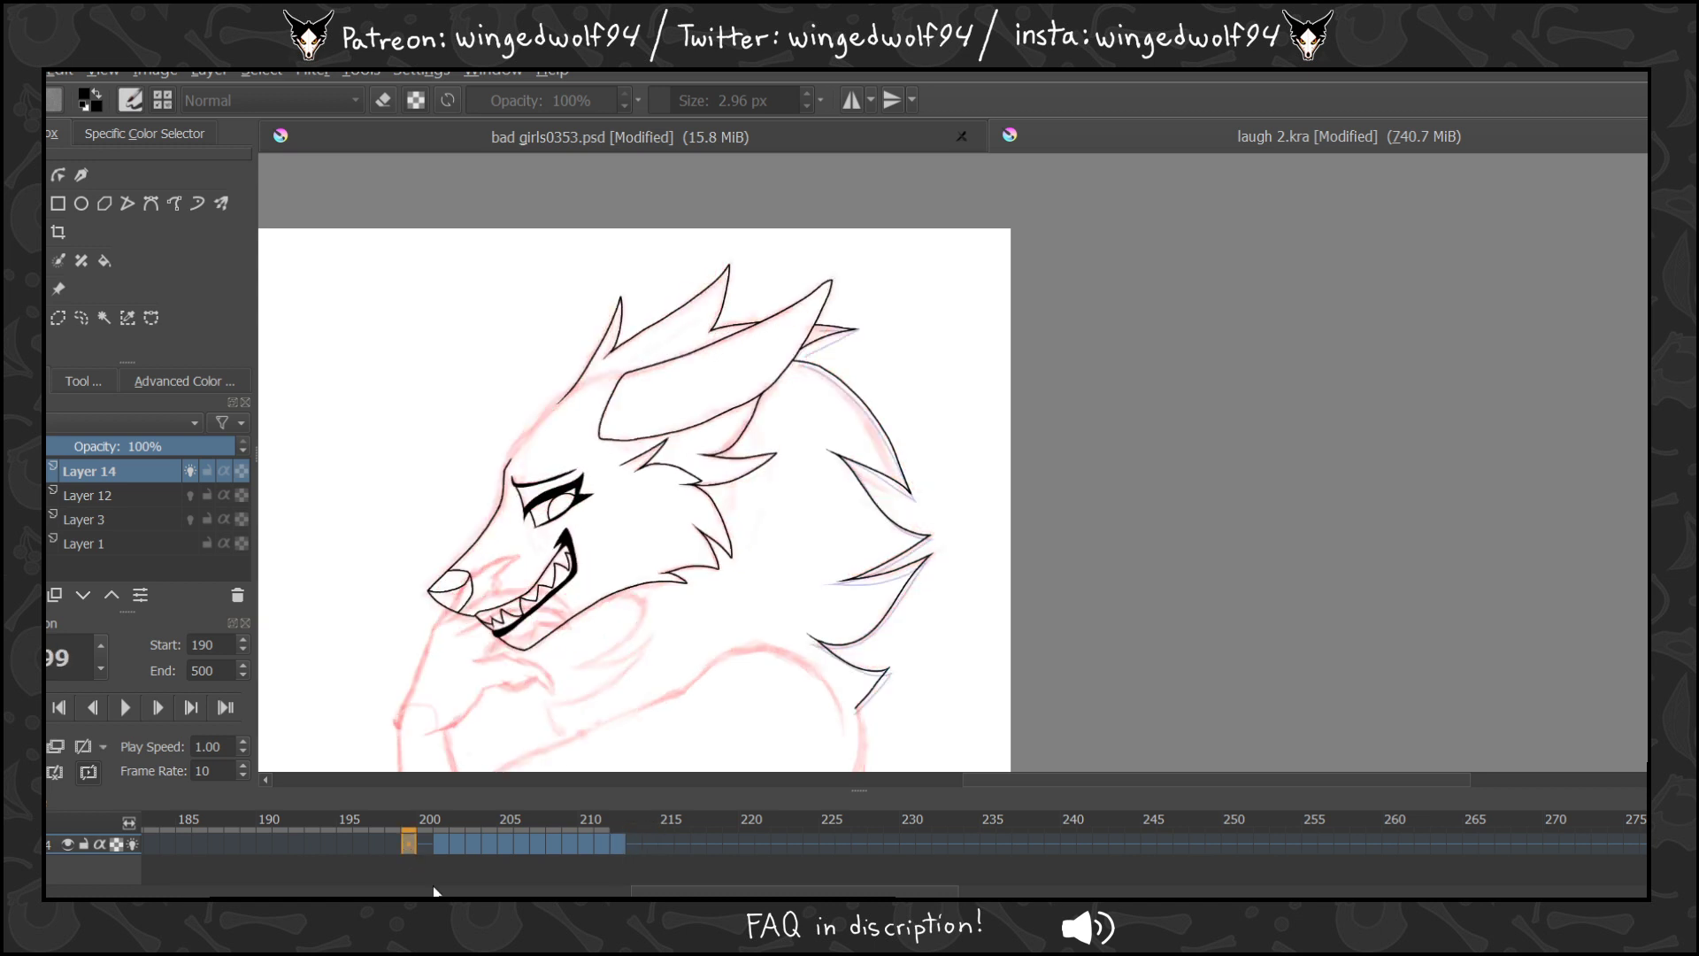
key("Right")
key("Right")
key("Right")
key("Right")
key("Right")
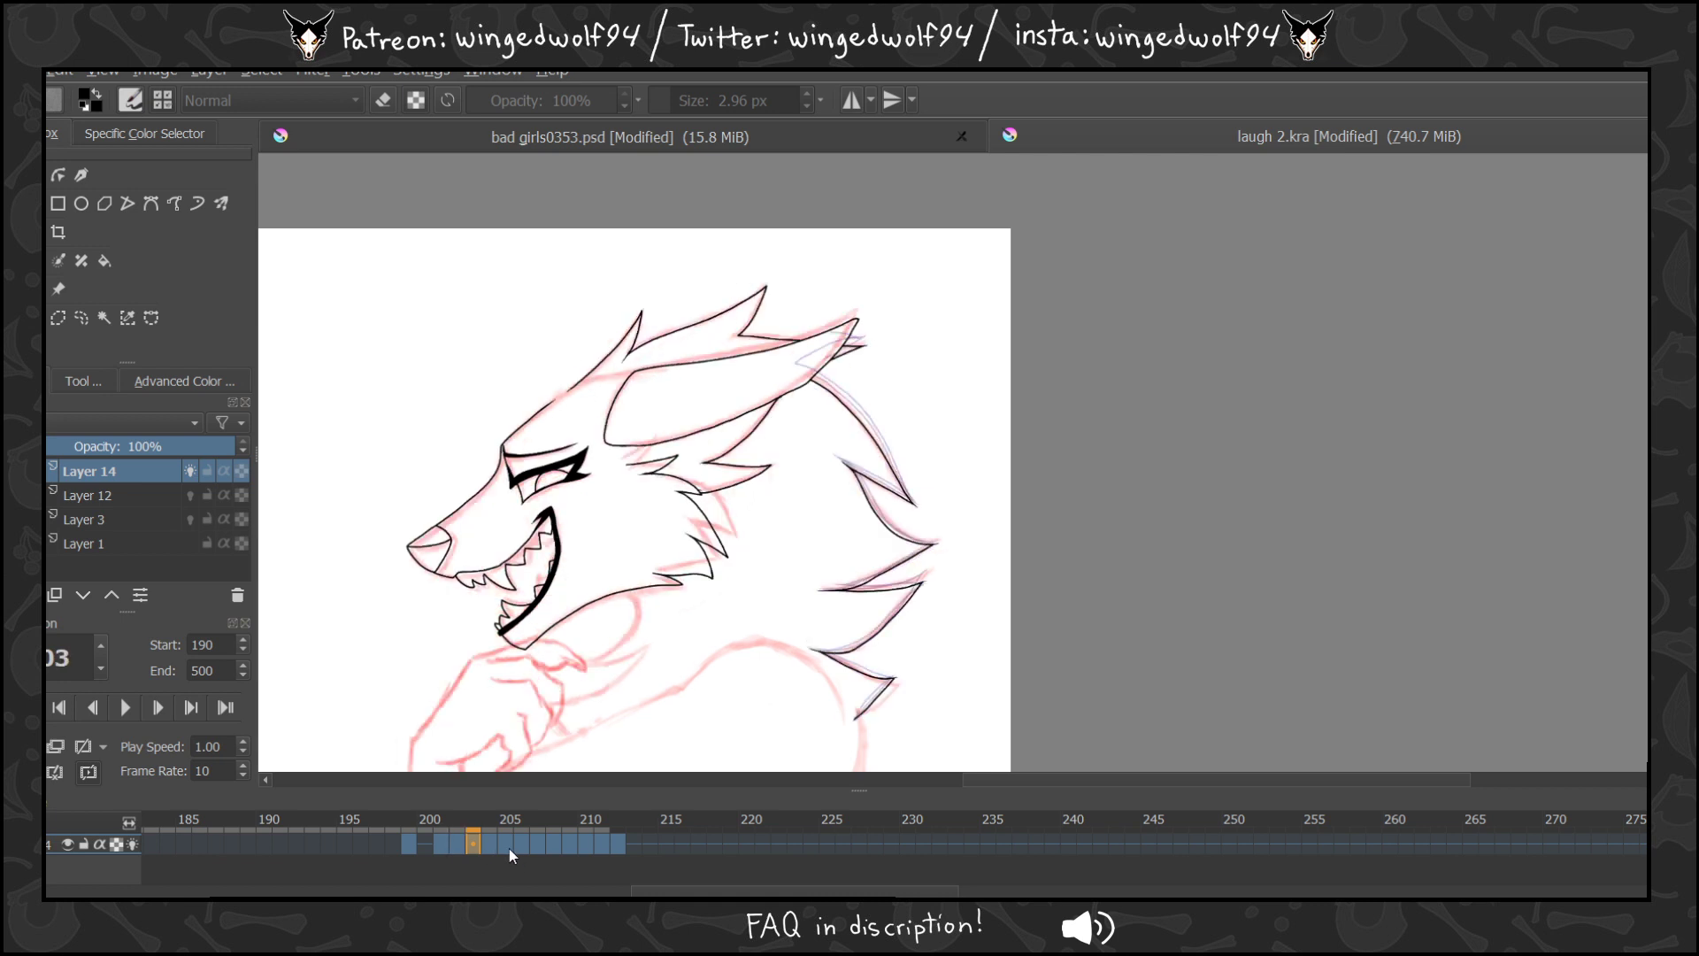
key("Right")
mouse_move(504, 843)
left_mouse_down()
mouse_move(650, 843)
mouse_move(507, 843)
mouse_move(634, 842)
left_mouse_up()
left_click(442, 847)
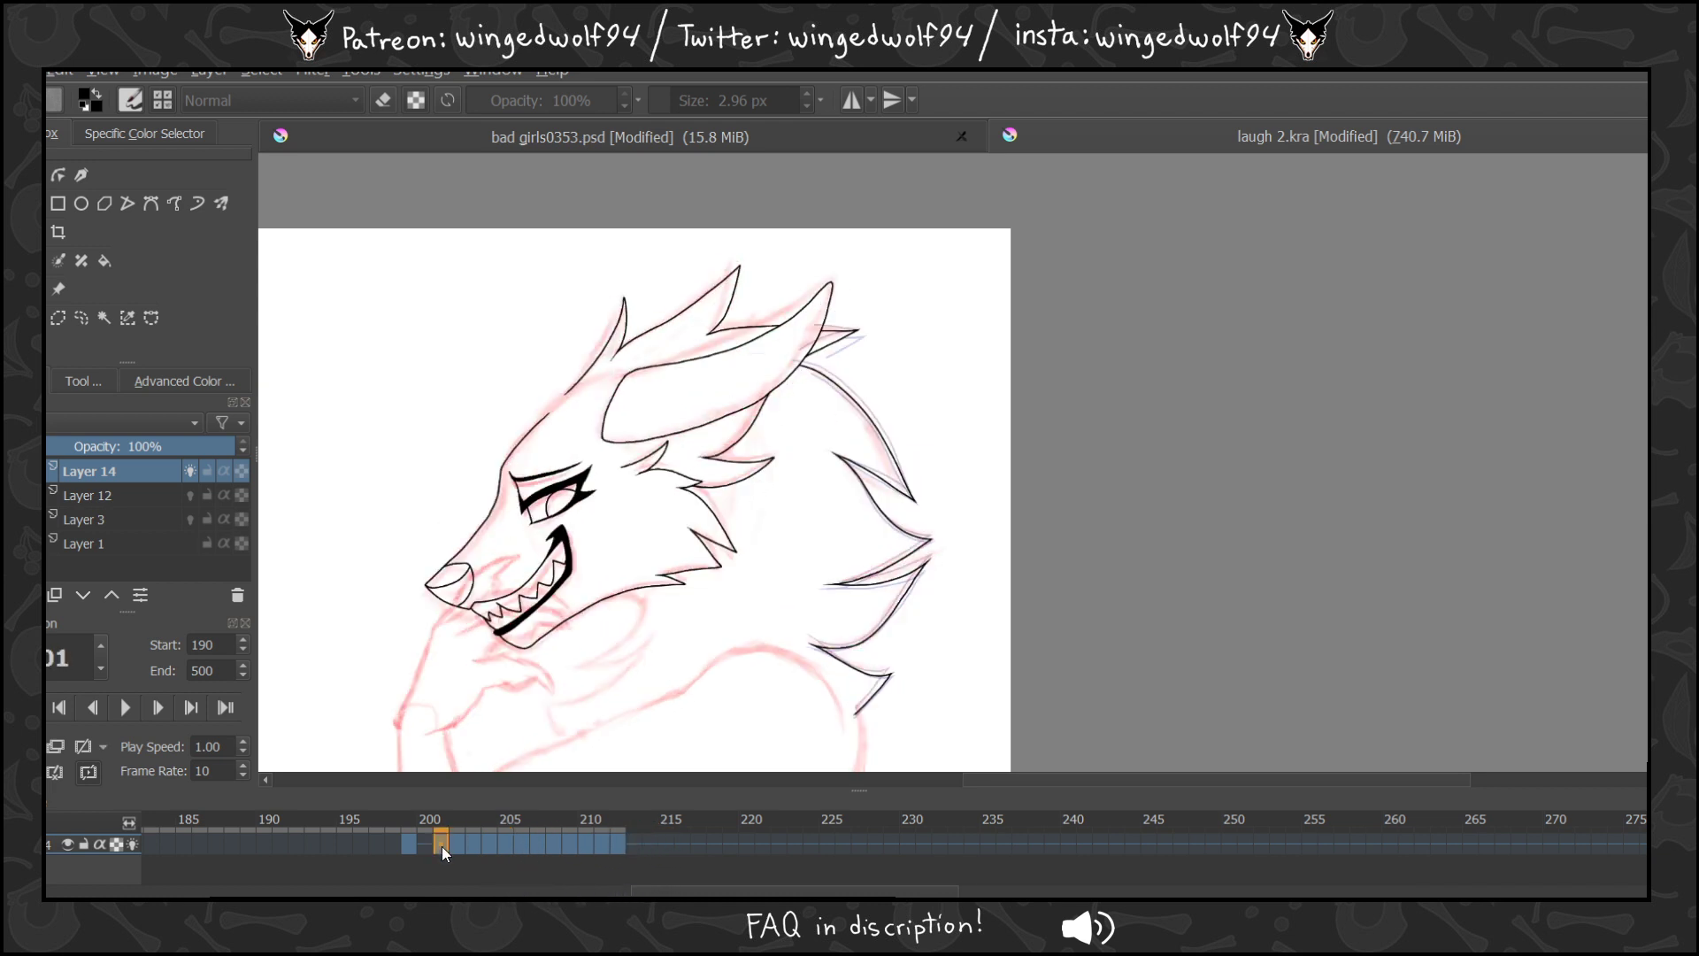
Step through frames 201 to 214 and check the fur transitions around frames 210 to 213.
key("Right")
key("Right")
key("Right")
key("Right")
key("Right")
key("Right")
key("Right")
key("Right")
key("Right")
key("Right")
key("Right")
key("Right")
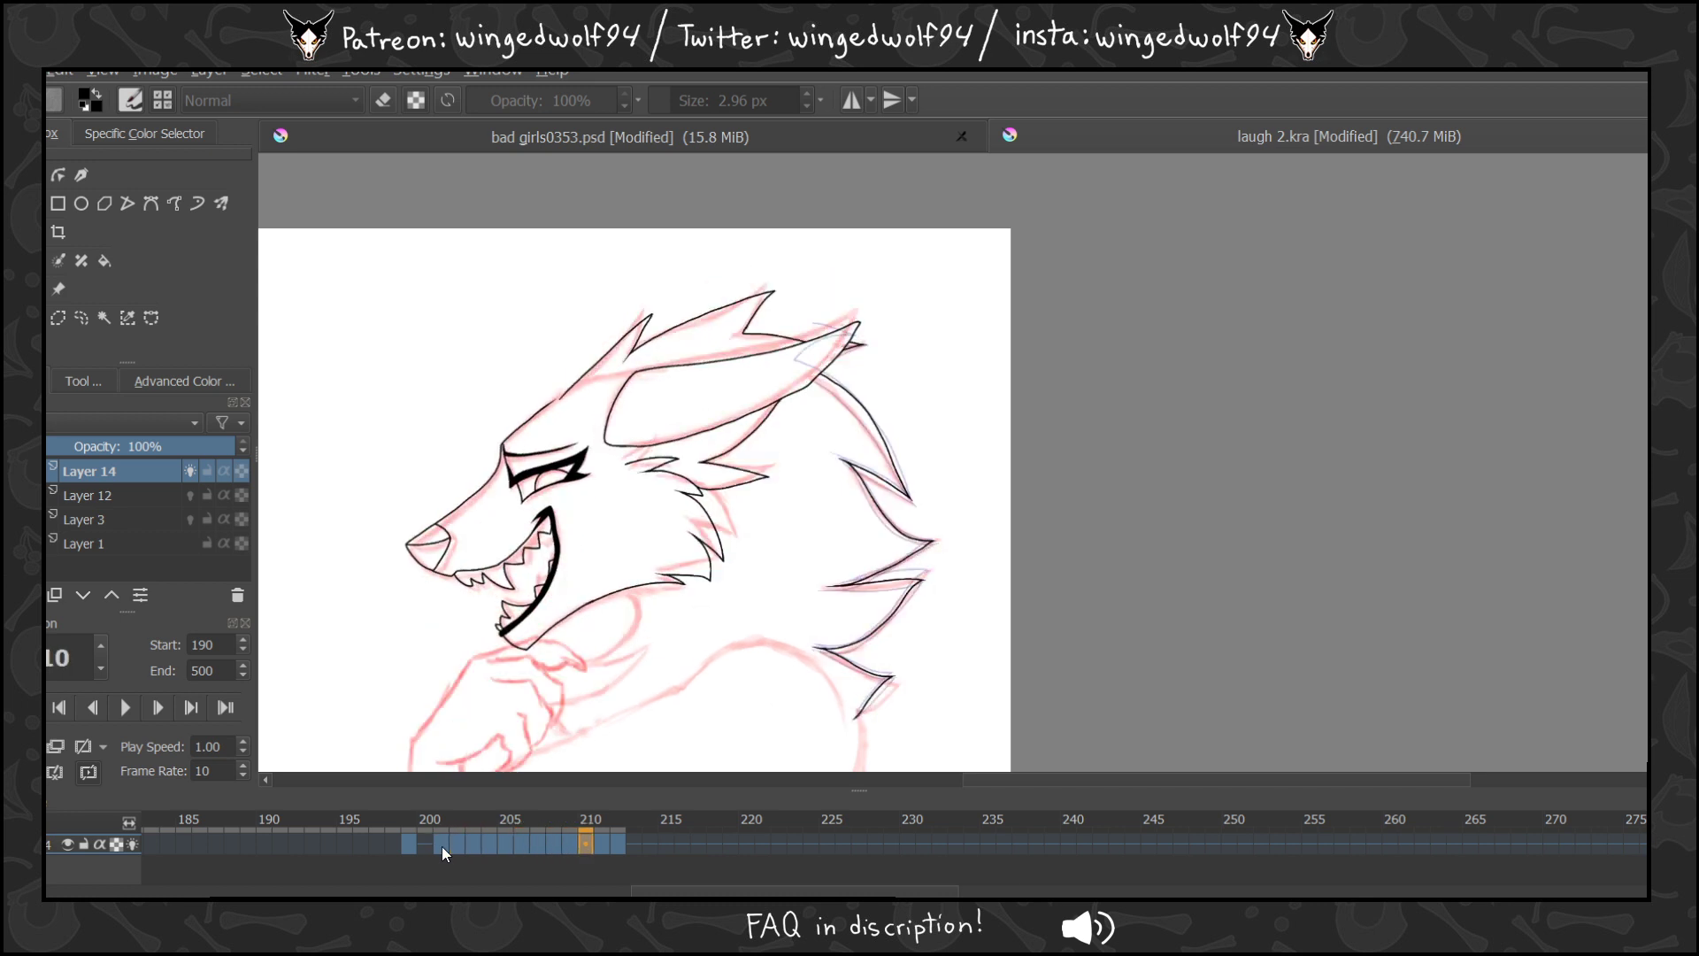
key("Left")
key("Left")
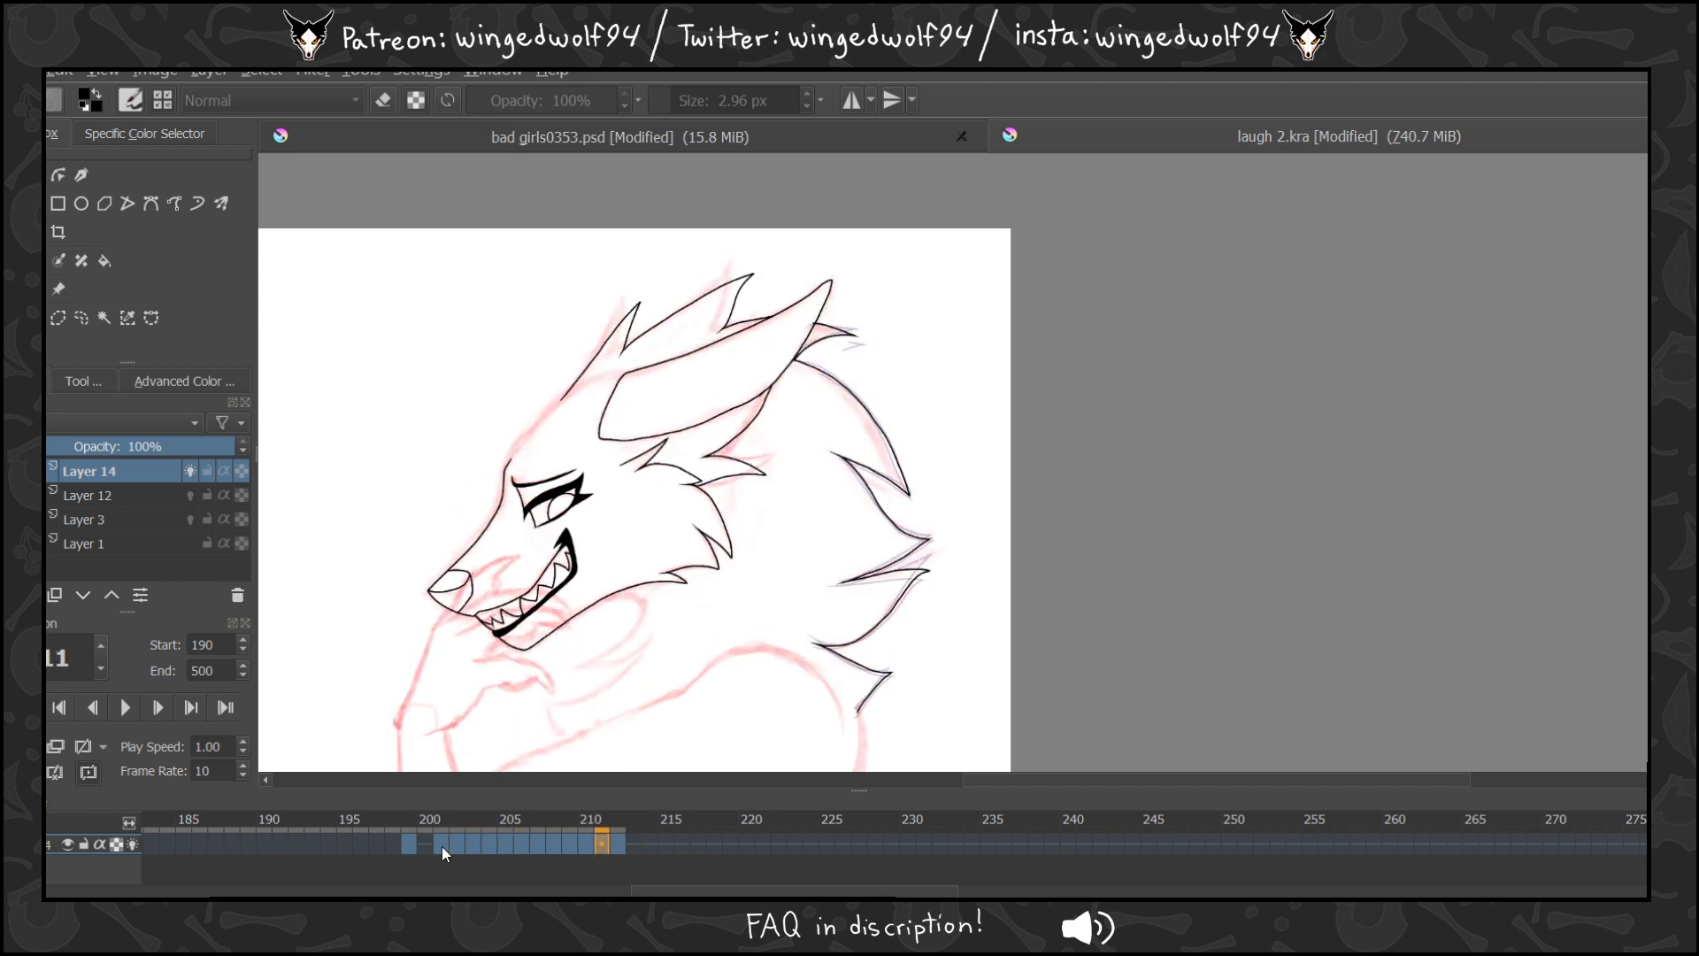
key("Right")
key("Right")
key("Right")
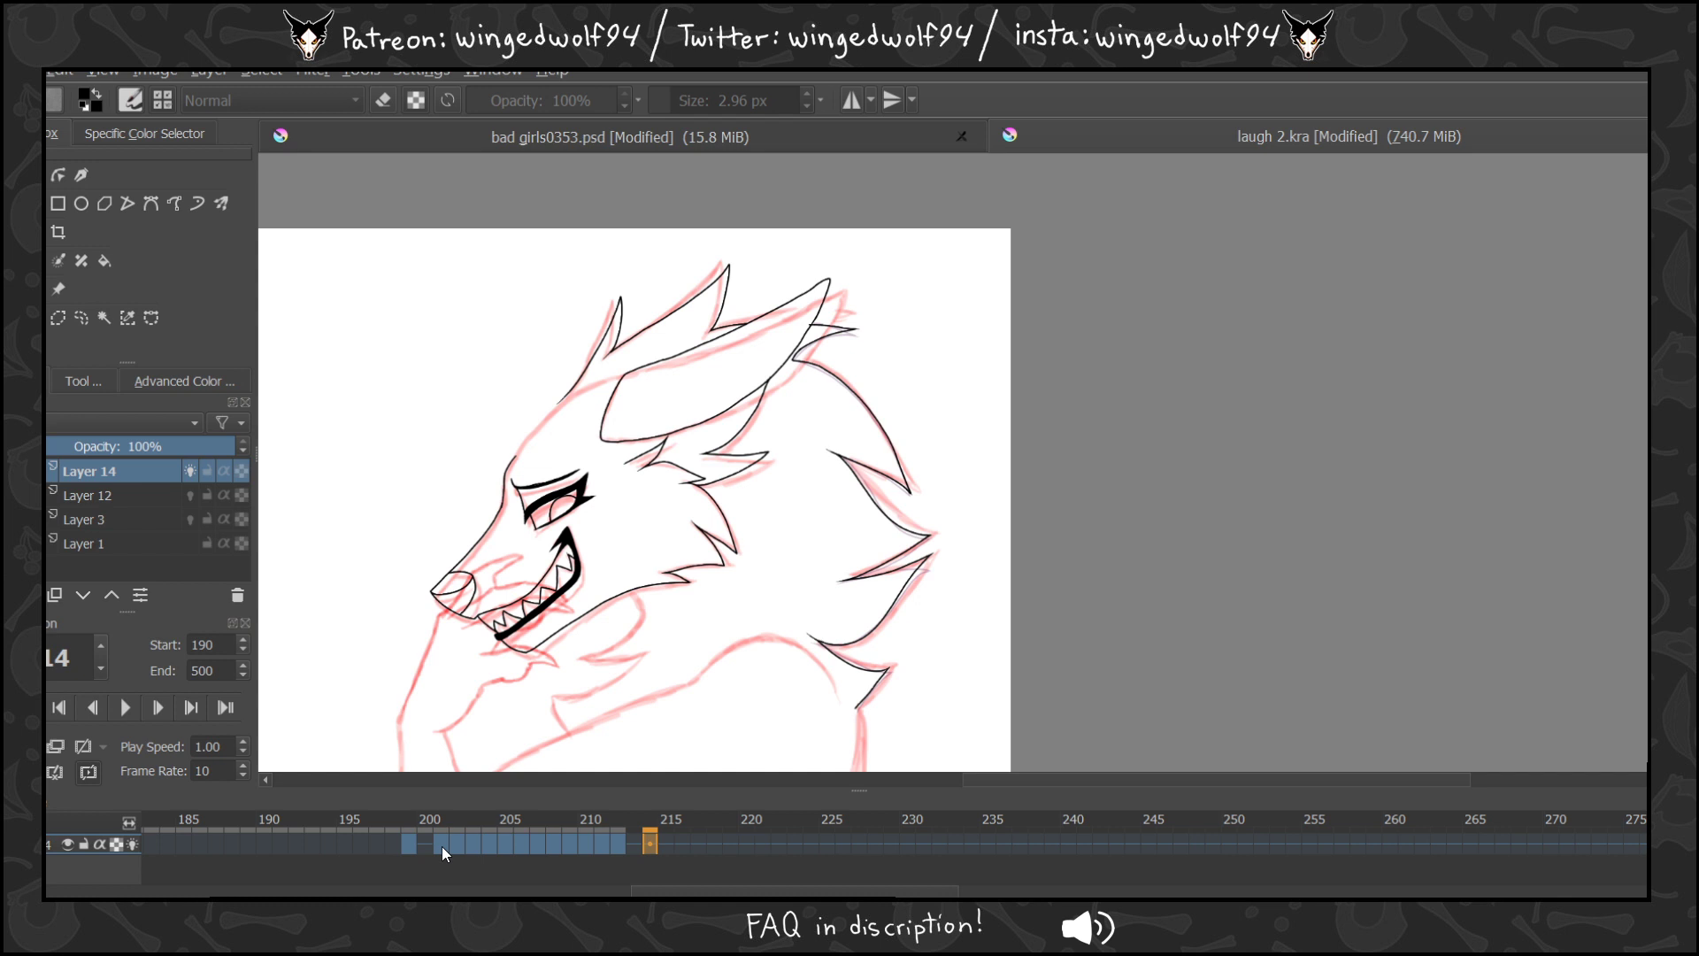
key("Left")
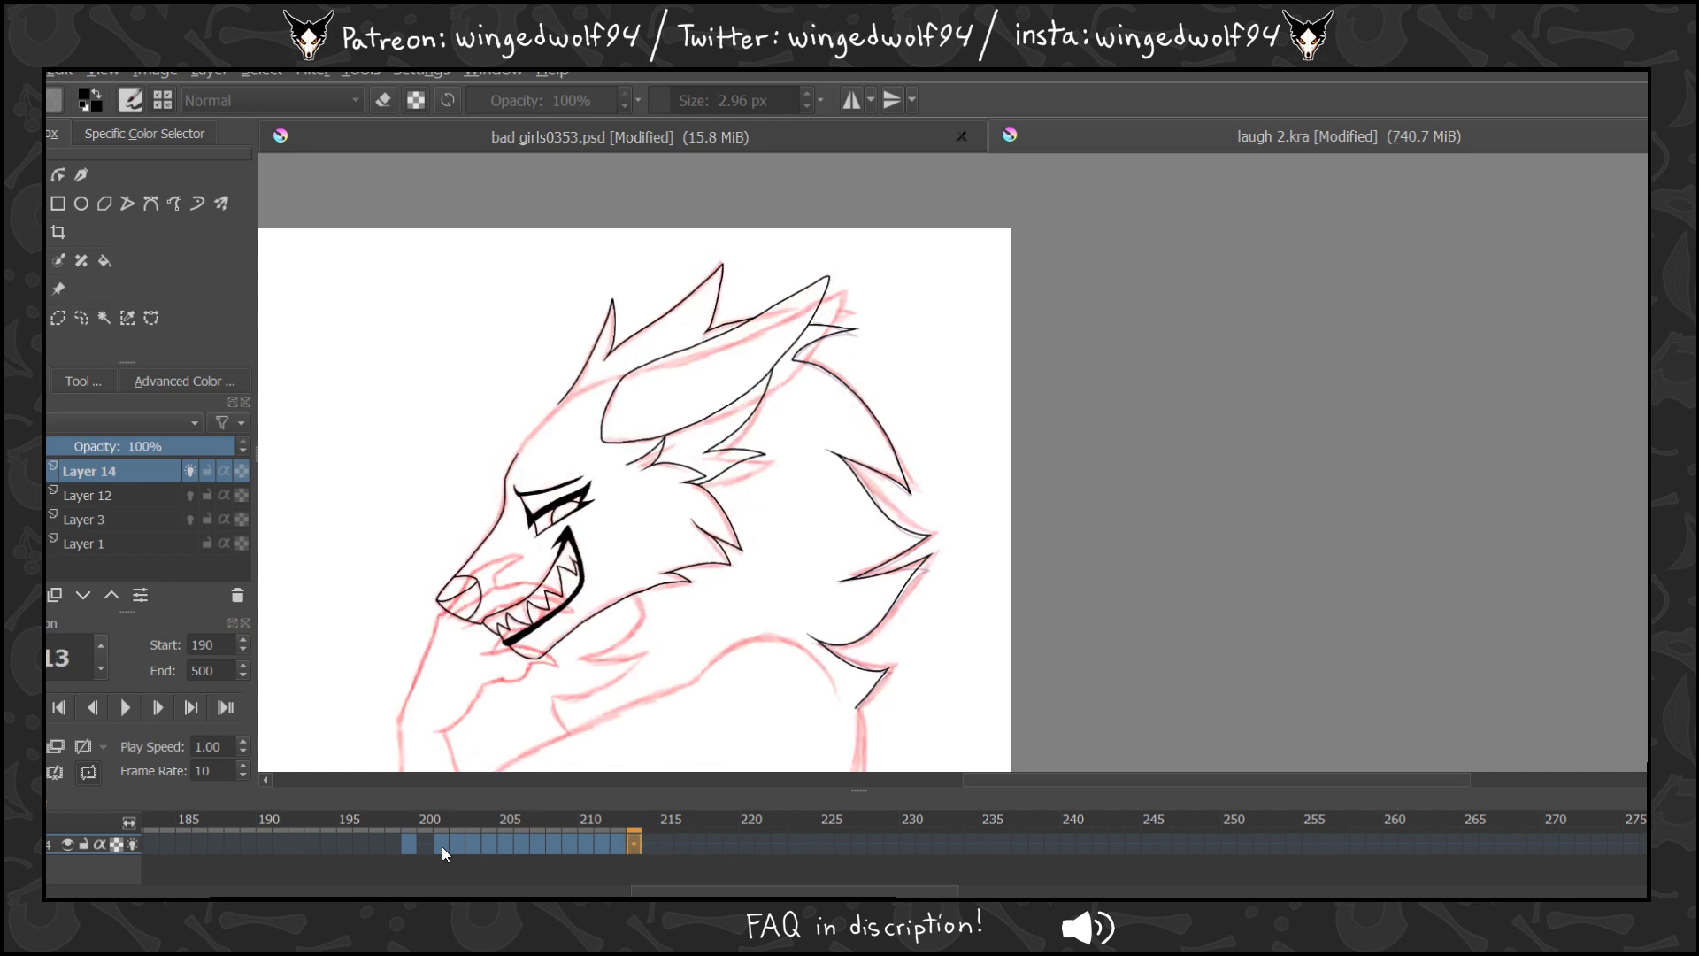
Ink the far ear tip, the back-of-neck curve and the underside of the first neck tuft at frame 213.
left_click_drag(743, 237, 1050, 497)
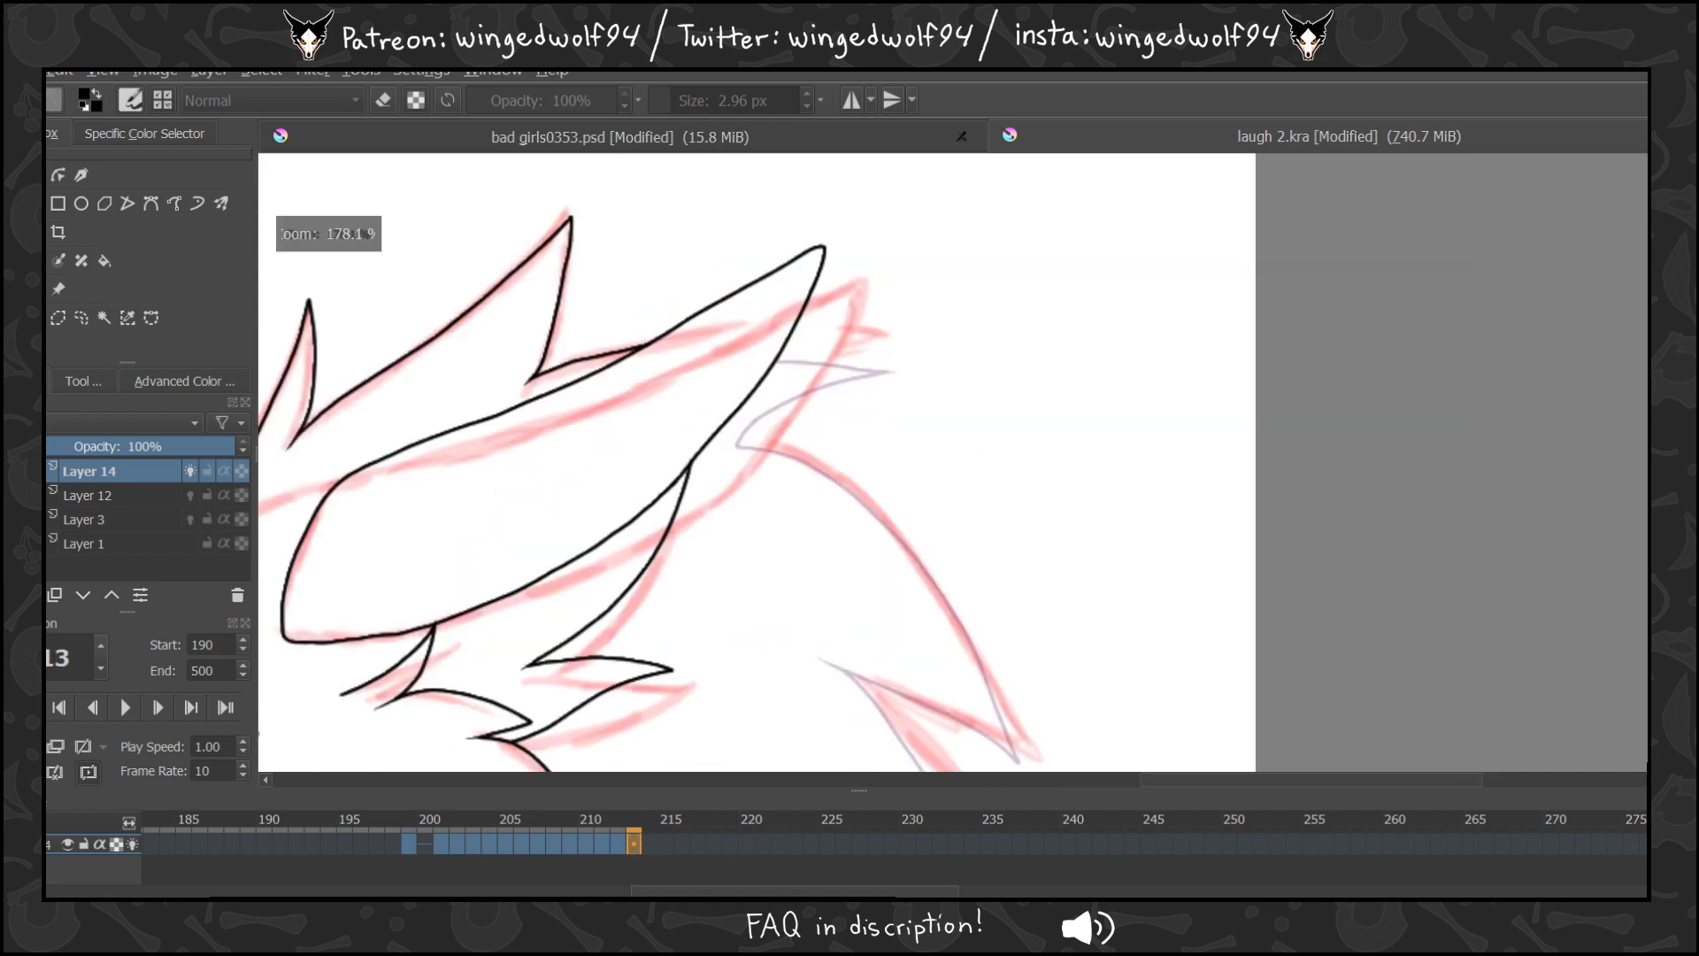
key("Left")
key("Right")
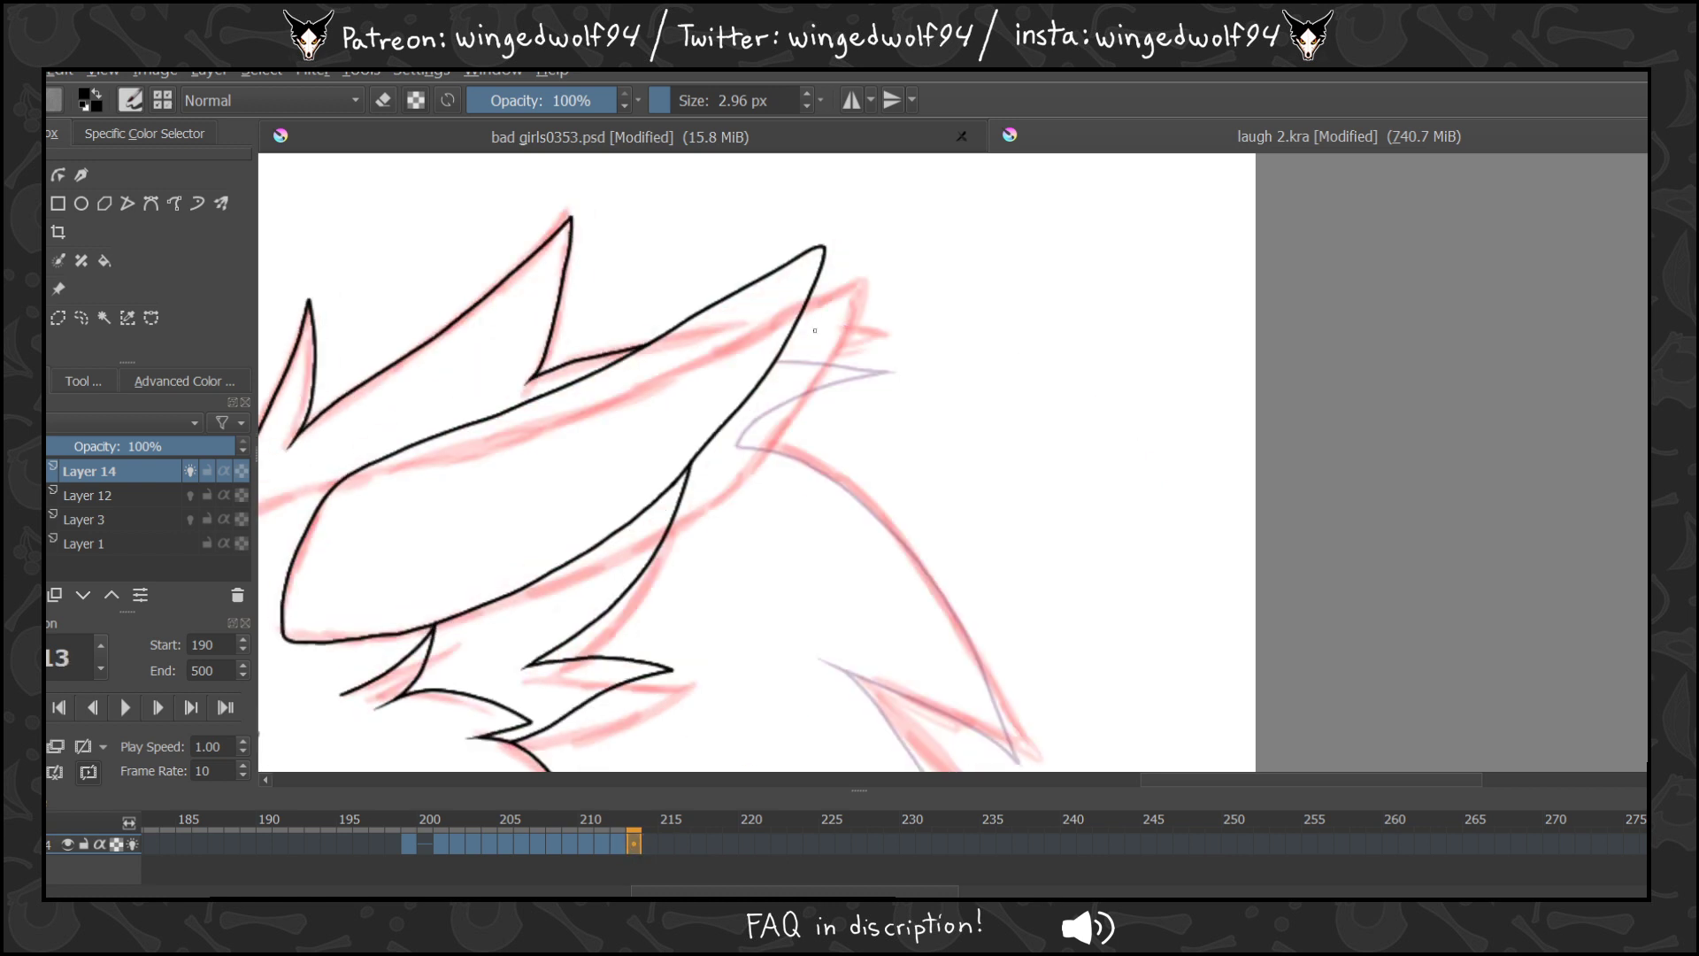
left_click_drag(795, 350, 867, 357)
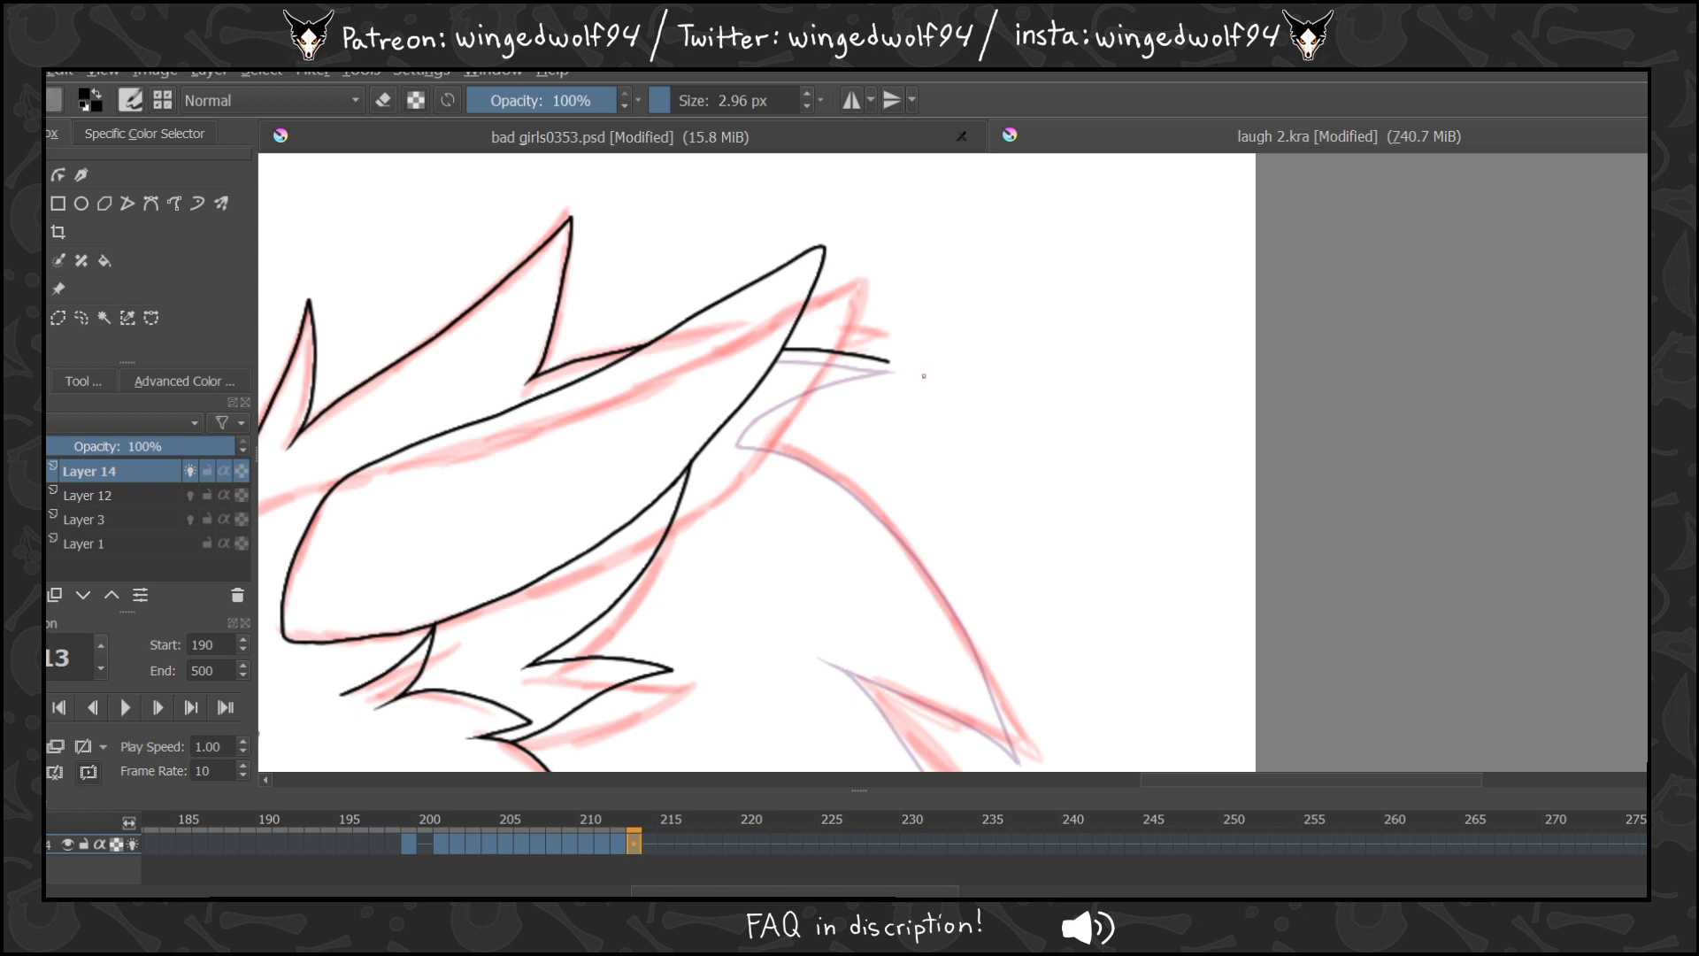
left_click_drag(863, 366, 734, 431)
mouse_move(745, 437)
left_mouse_down()
mouse_move(802, 453)
mouse_move(887, 517)
mouse_move(1007, 704)
mouse_move(965, 713)
mouse_move(832, 660)
left_mouse_up()
Ink the second and third neck fur tufts at frame 213, checking their shape against frame 212.
scroll(859, 305, "down", 5)
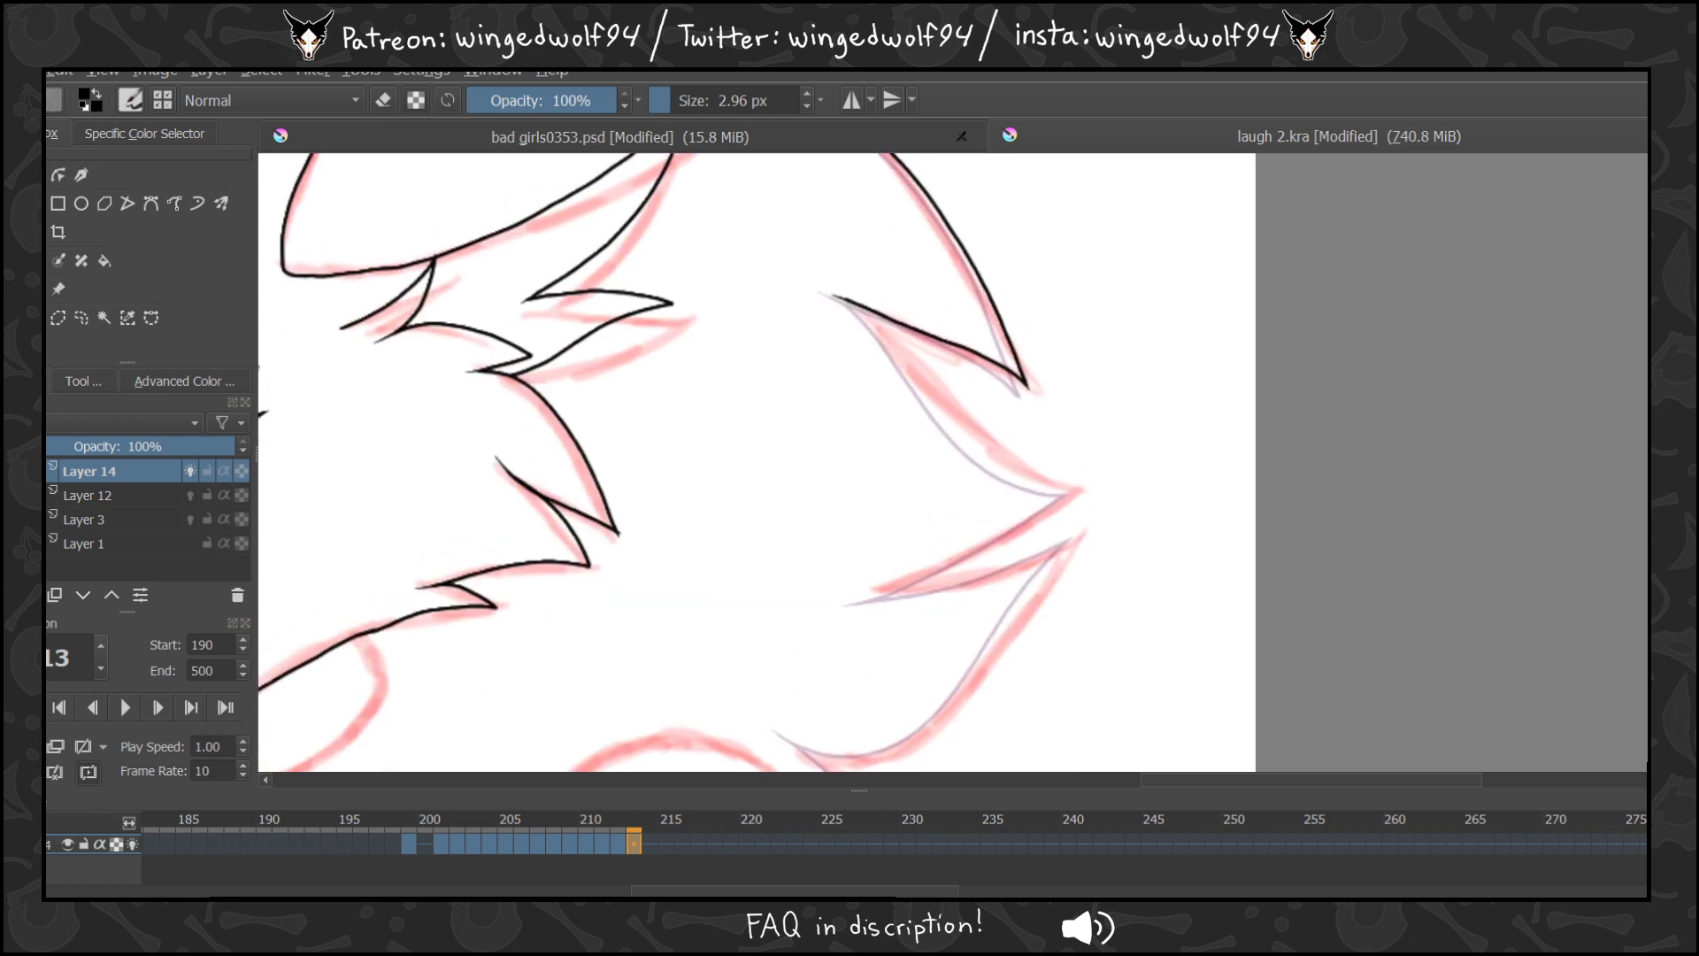
mouse_move(854, 302)
left_mouse_down()
mouse_move(1018, 471)
mouse_move(1083, 492)
mouse_move(863, 586)
left_mouse_up()
key("Left")
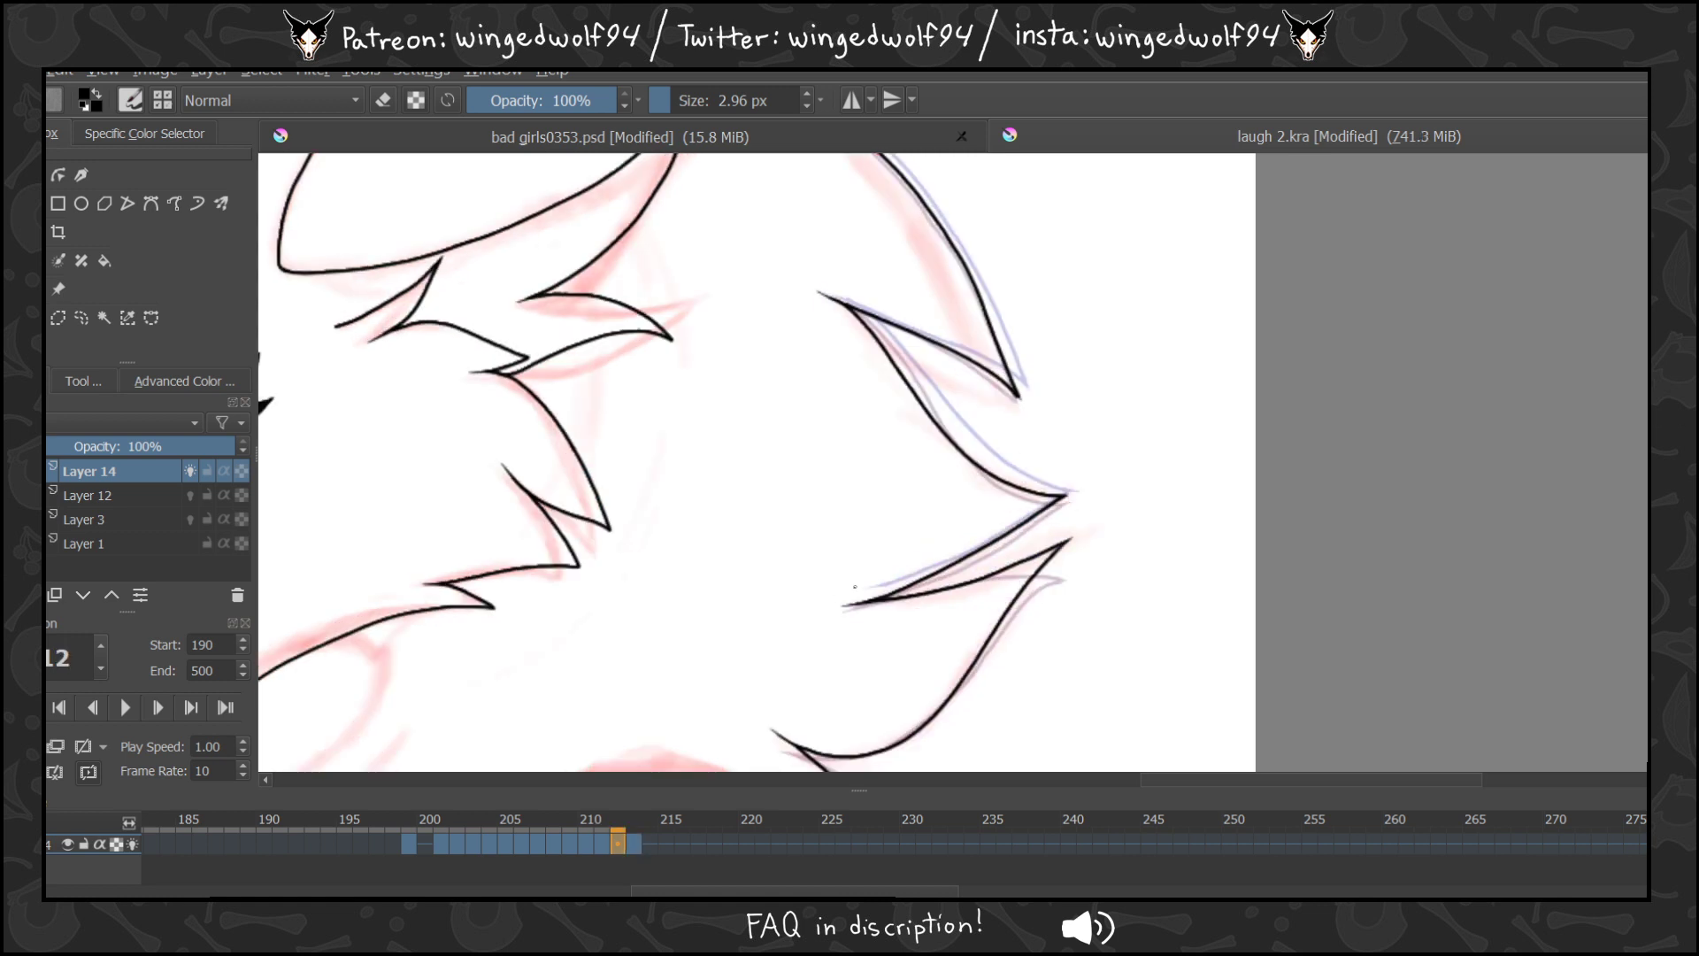
key("Right")
mouse_move(867, 586)
left_mouse_down()
mouse_move(1084, 550)
mouse_move(965, 695)
mouse_move(852, 757)
left_mouse_up()
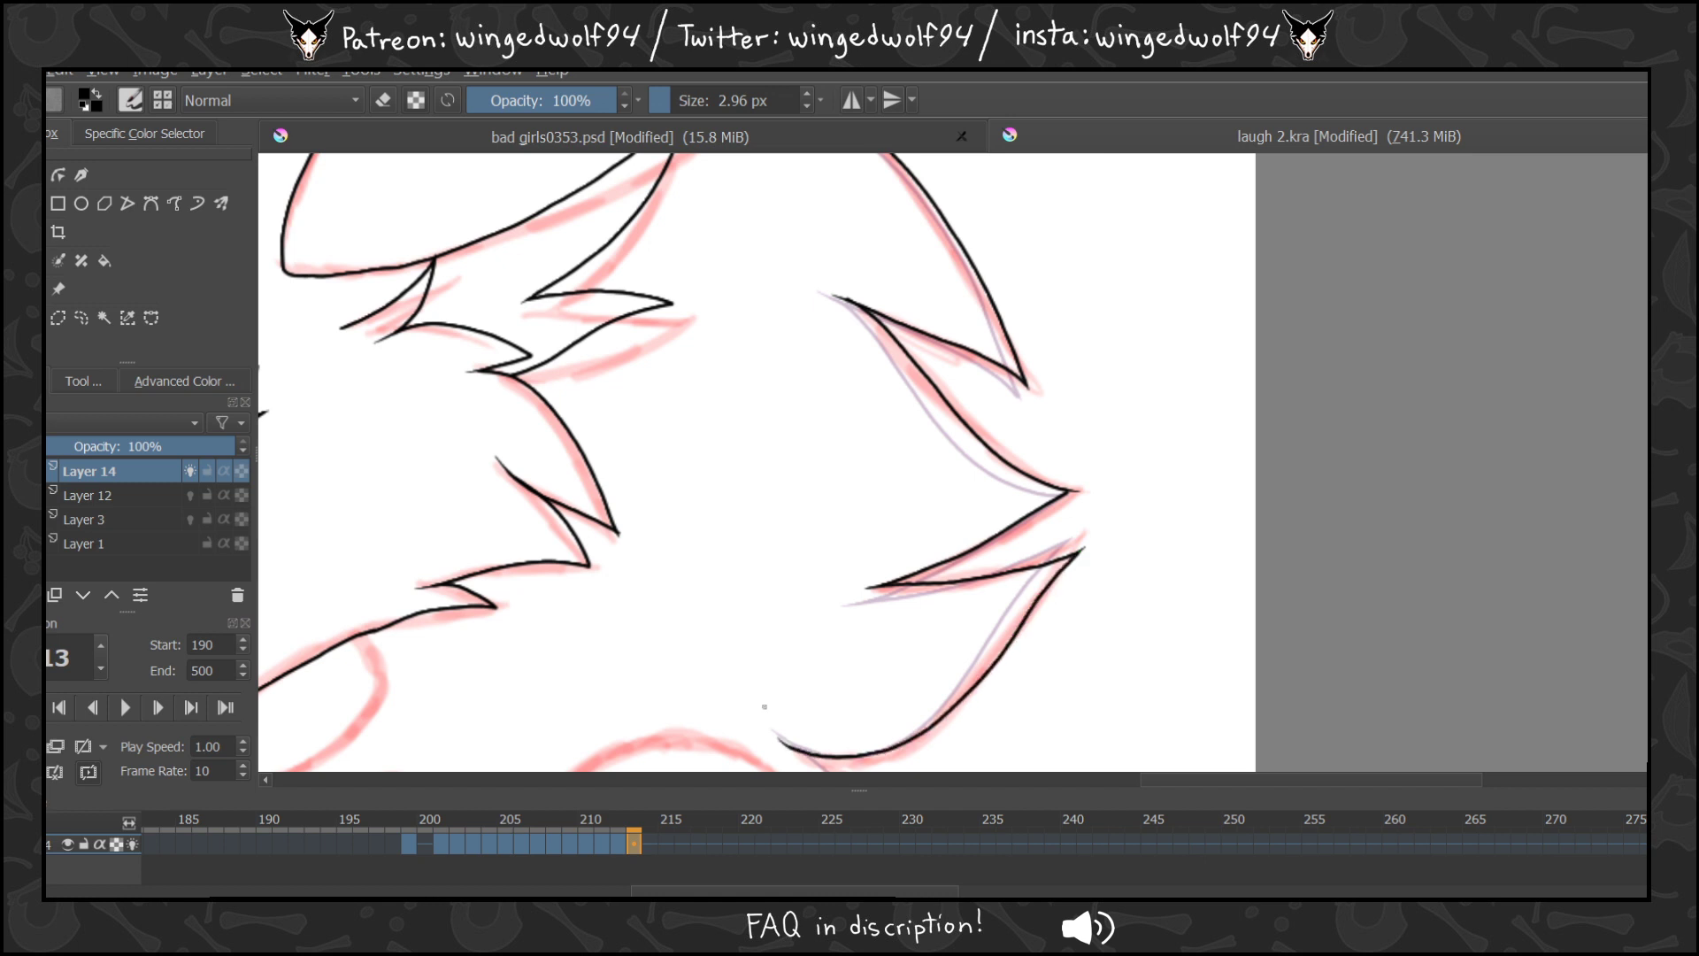
Ink the lowest neck fur tuft down to the shoulder at frame 213 and compare it with frame 212.
scroll(764, 707, "down", 4)
scroll(765, 707, "up", 1)
key("Left")
key("Left")
key("Right")
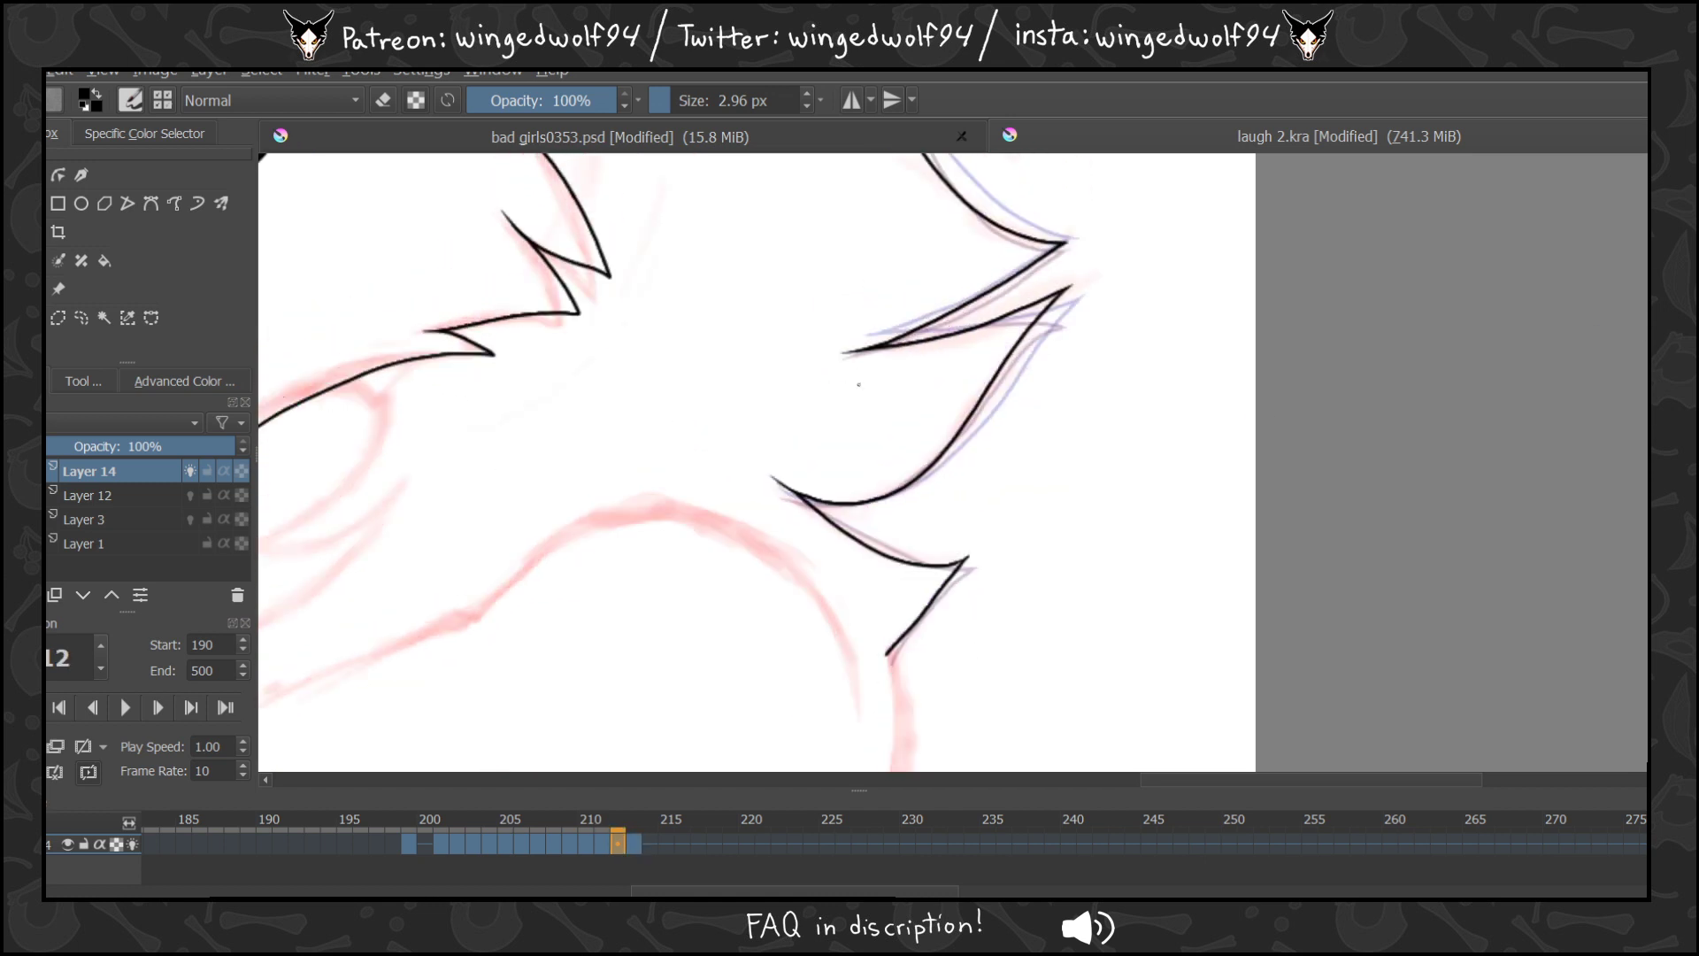
key("Right")
mouse_move(823, 509)
left_mouse_down()
mouse_move(983, 560)
mouse_move(888, 656)
left_mouse_up()
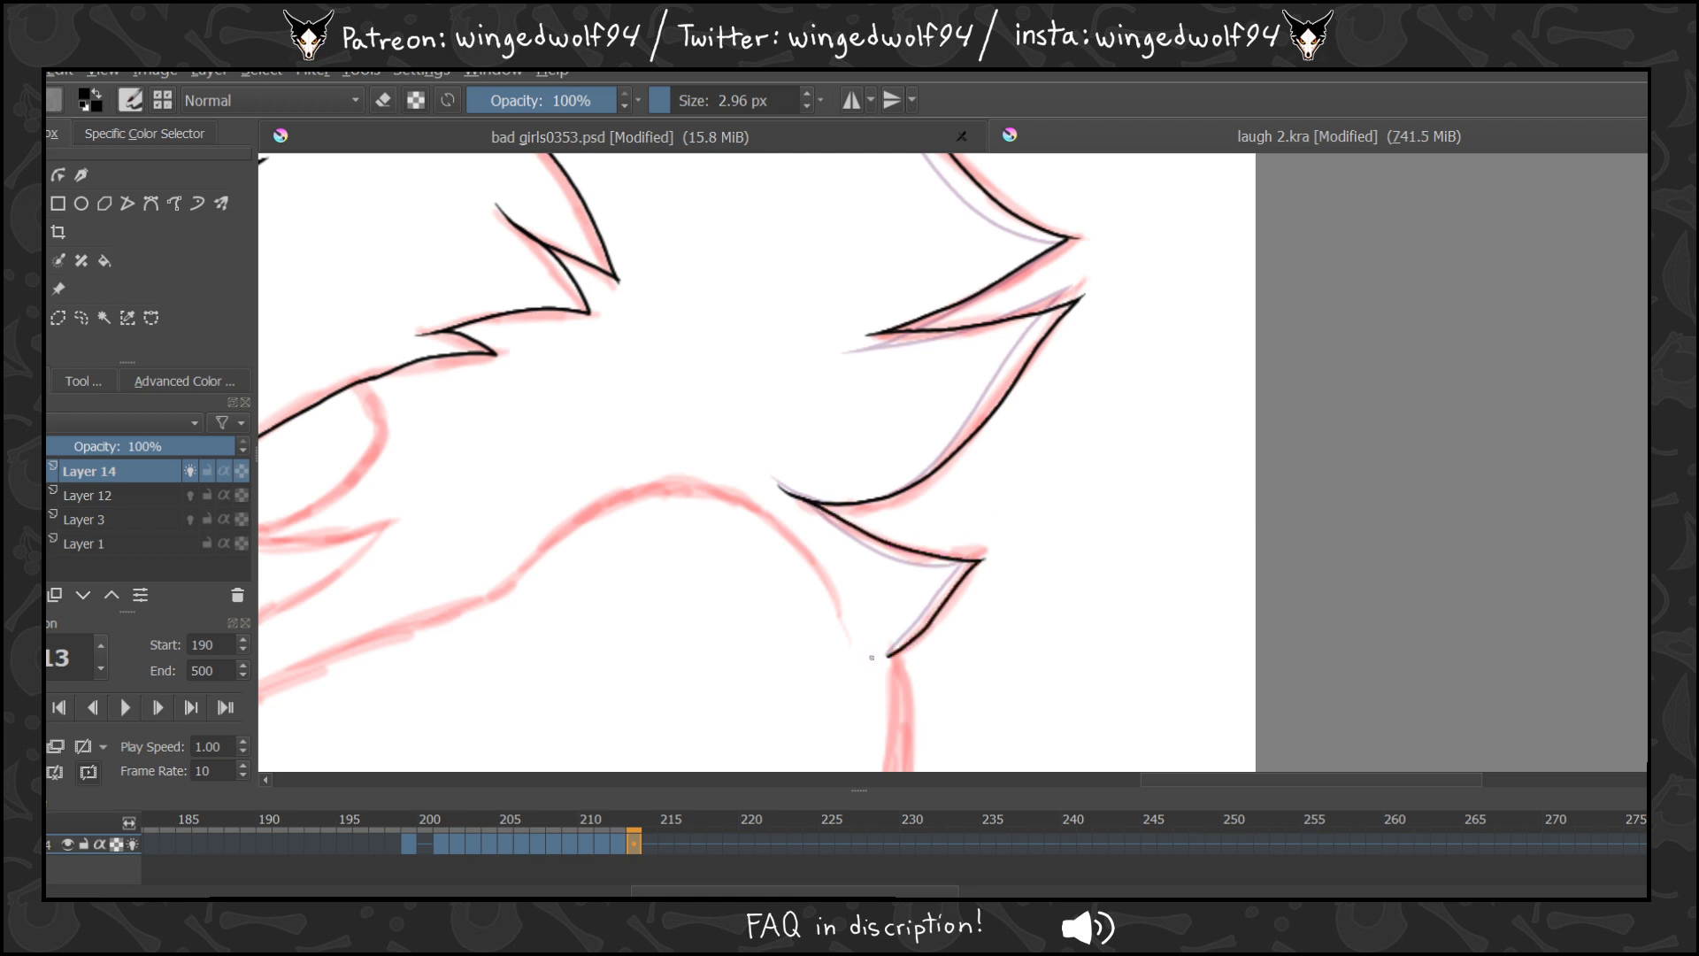
key("Left")
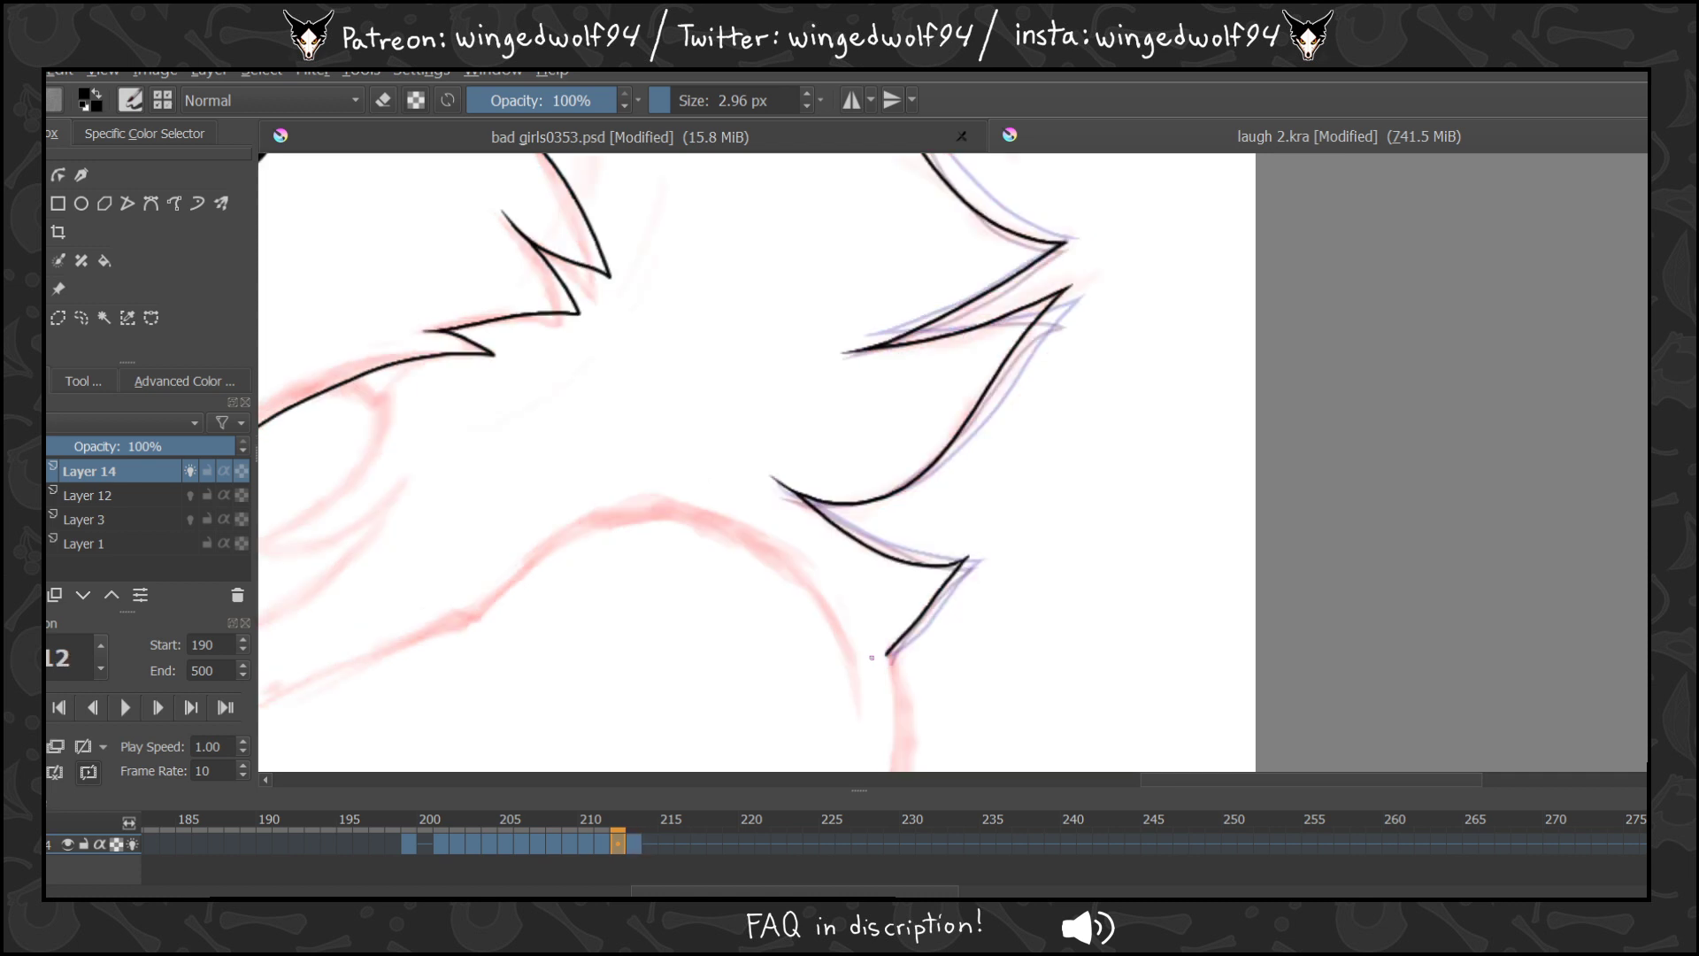
Hide the rough sketch on Layer 3, play the line art animation, and return to frame 213.
scroll(947, 389, "down", 3)
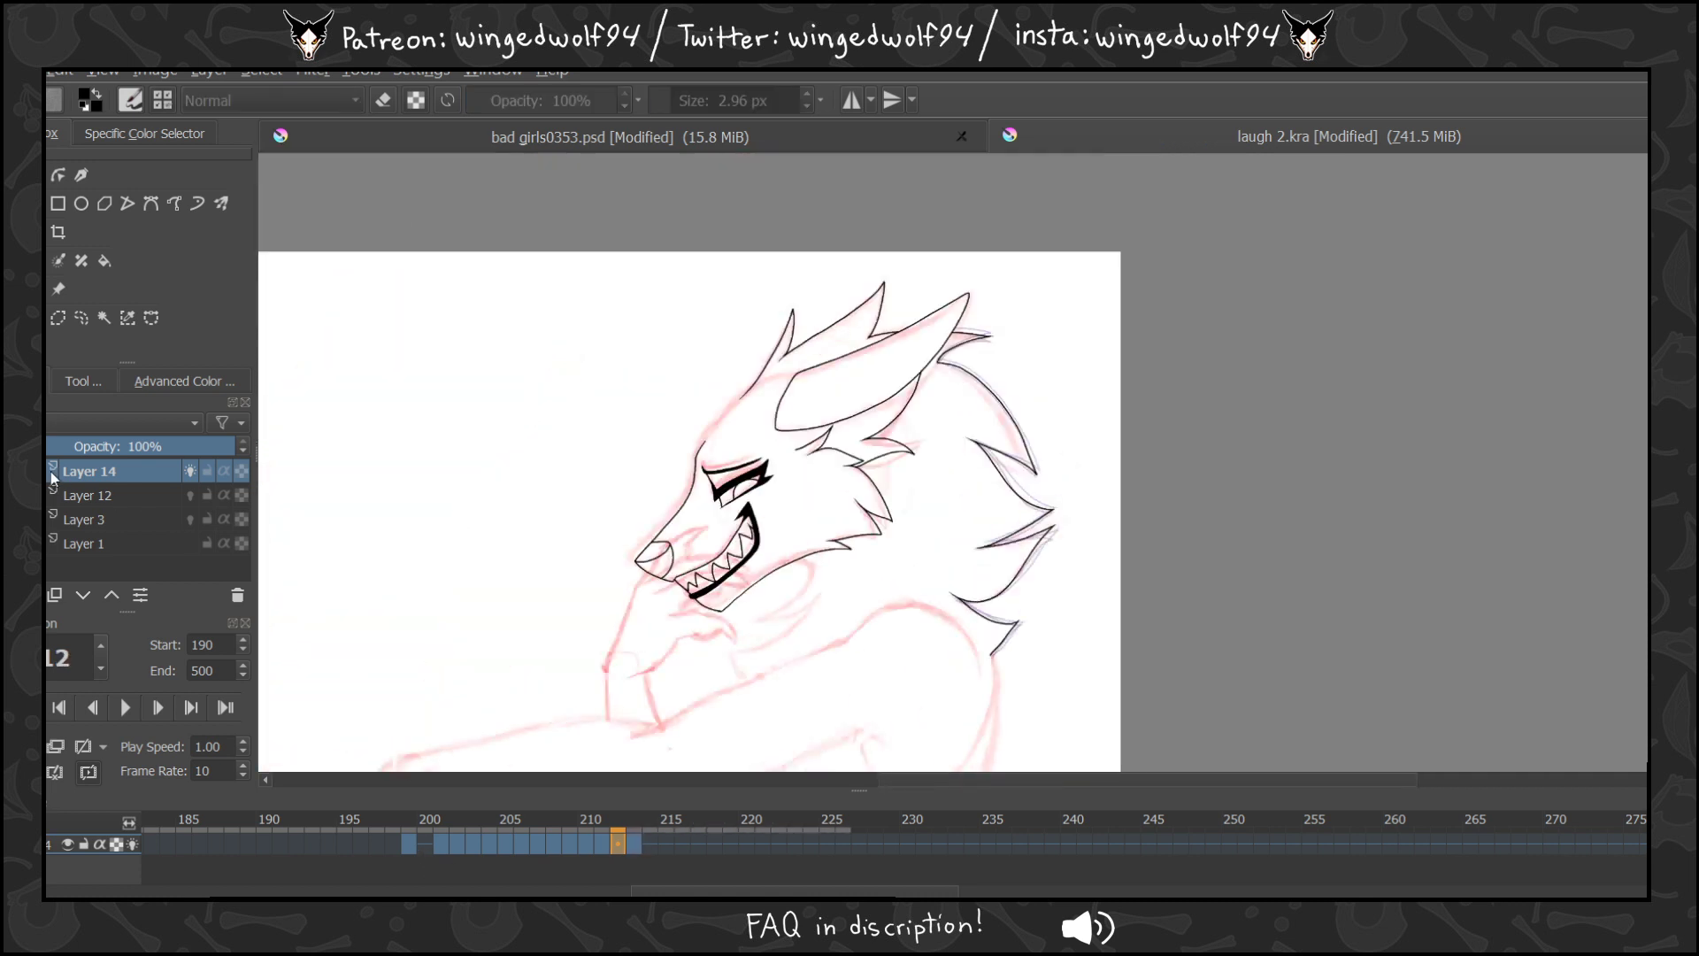
left_click(52, 517)
left_click(124, 708)
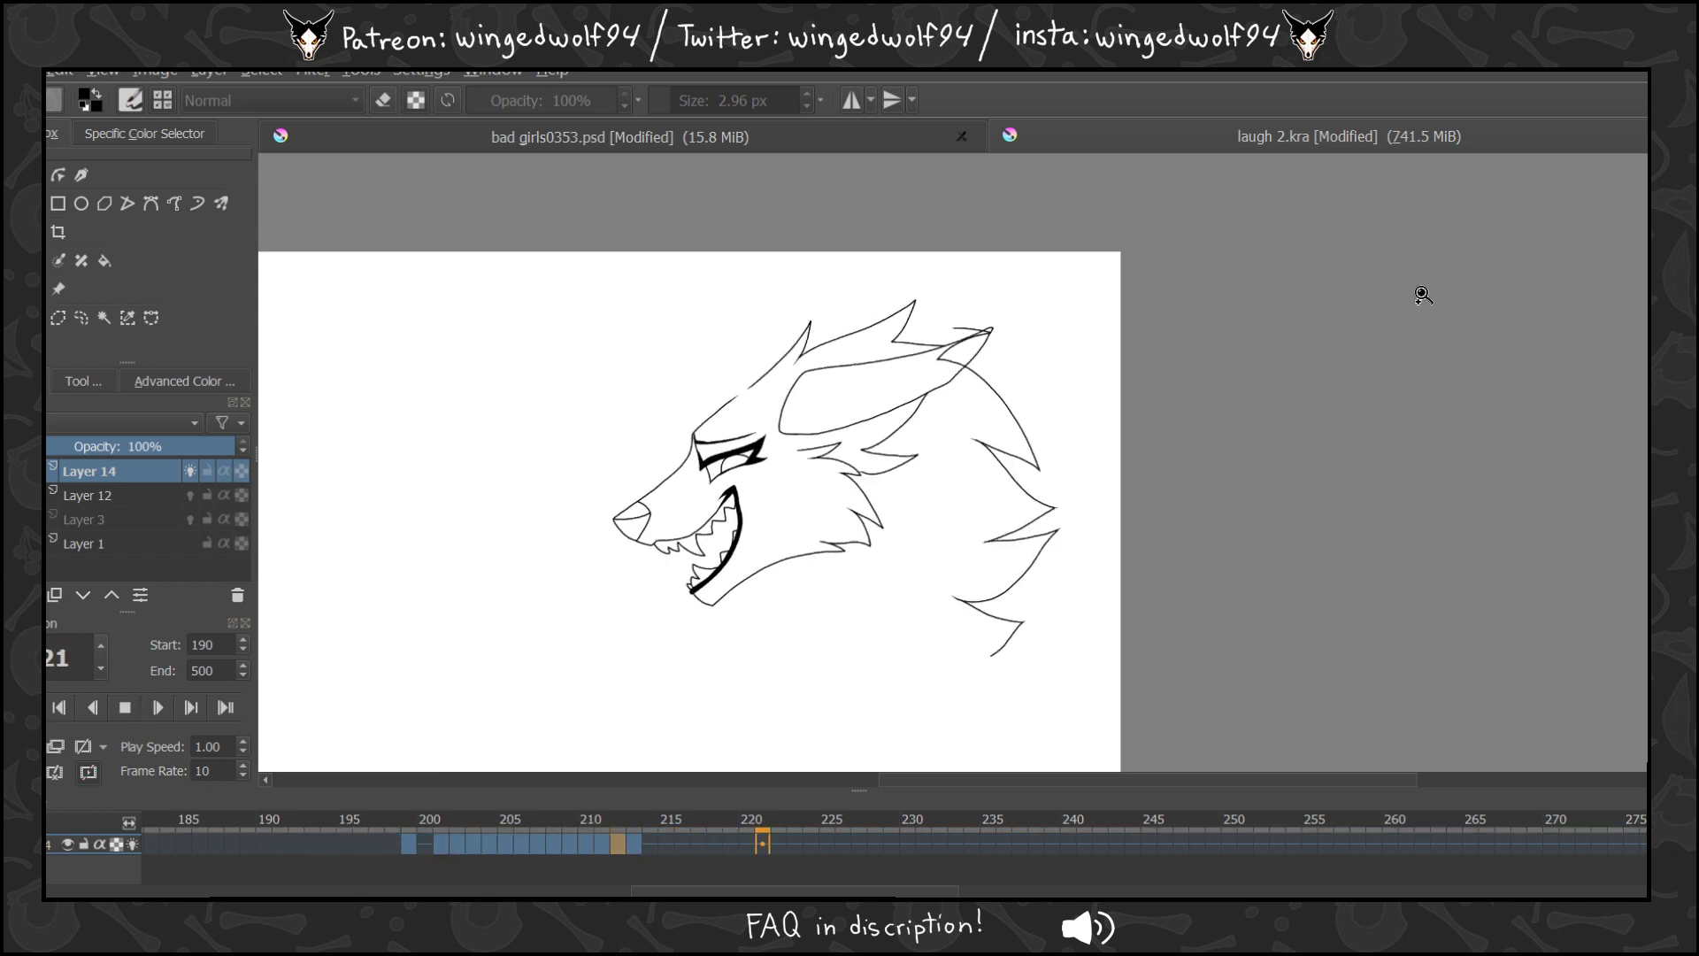
left_click(138, 706)
left_click(634, 842)
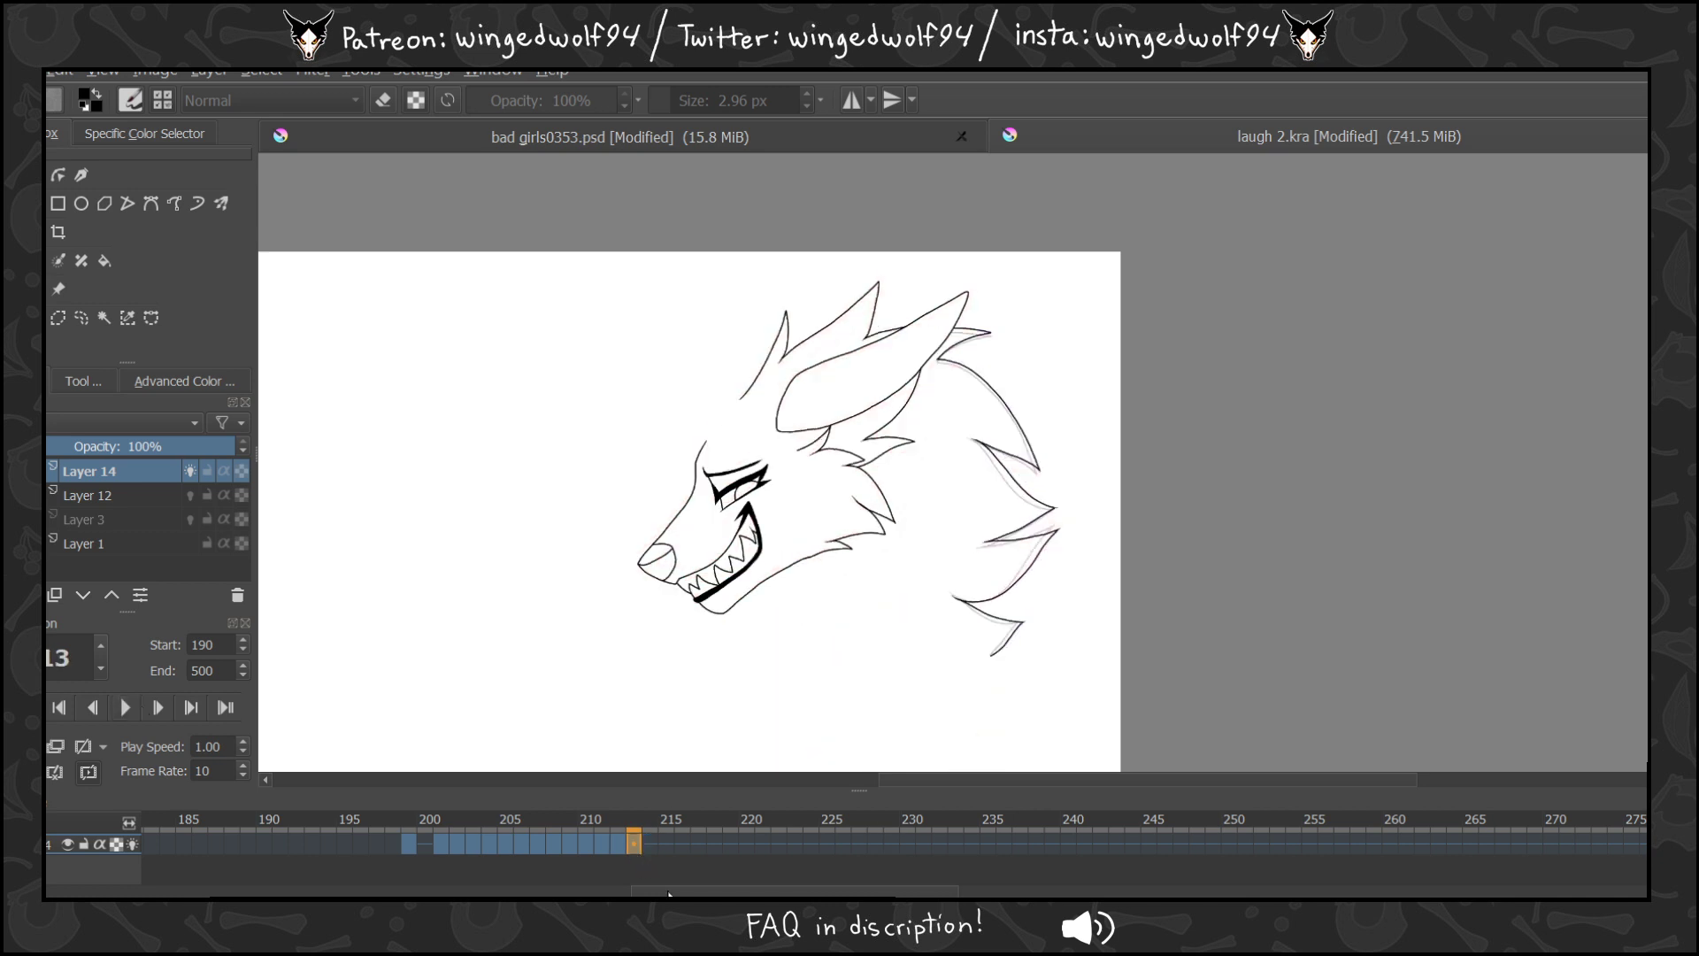
Clear the held fur drawing at frame 214 on Layer 14 and ink a new far ear tip.
key("Right")
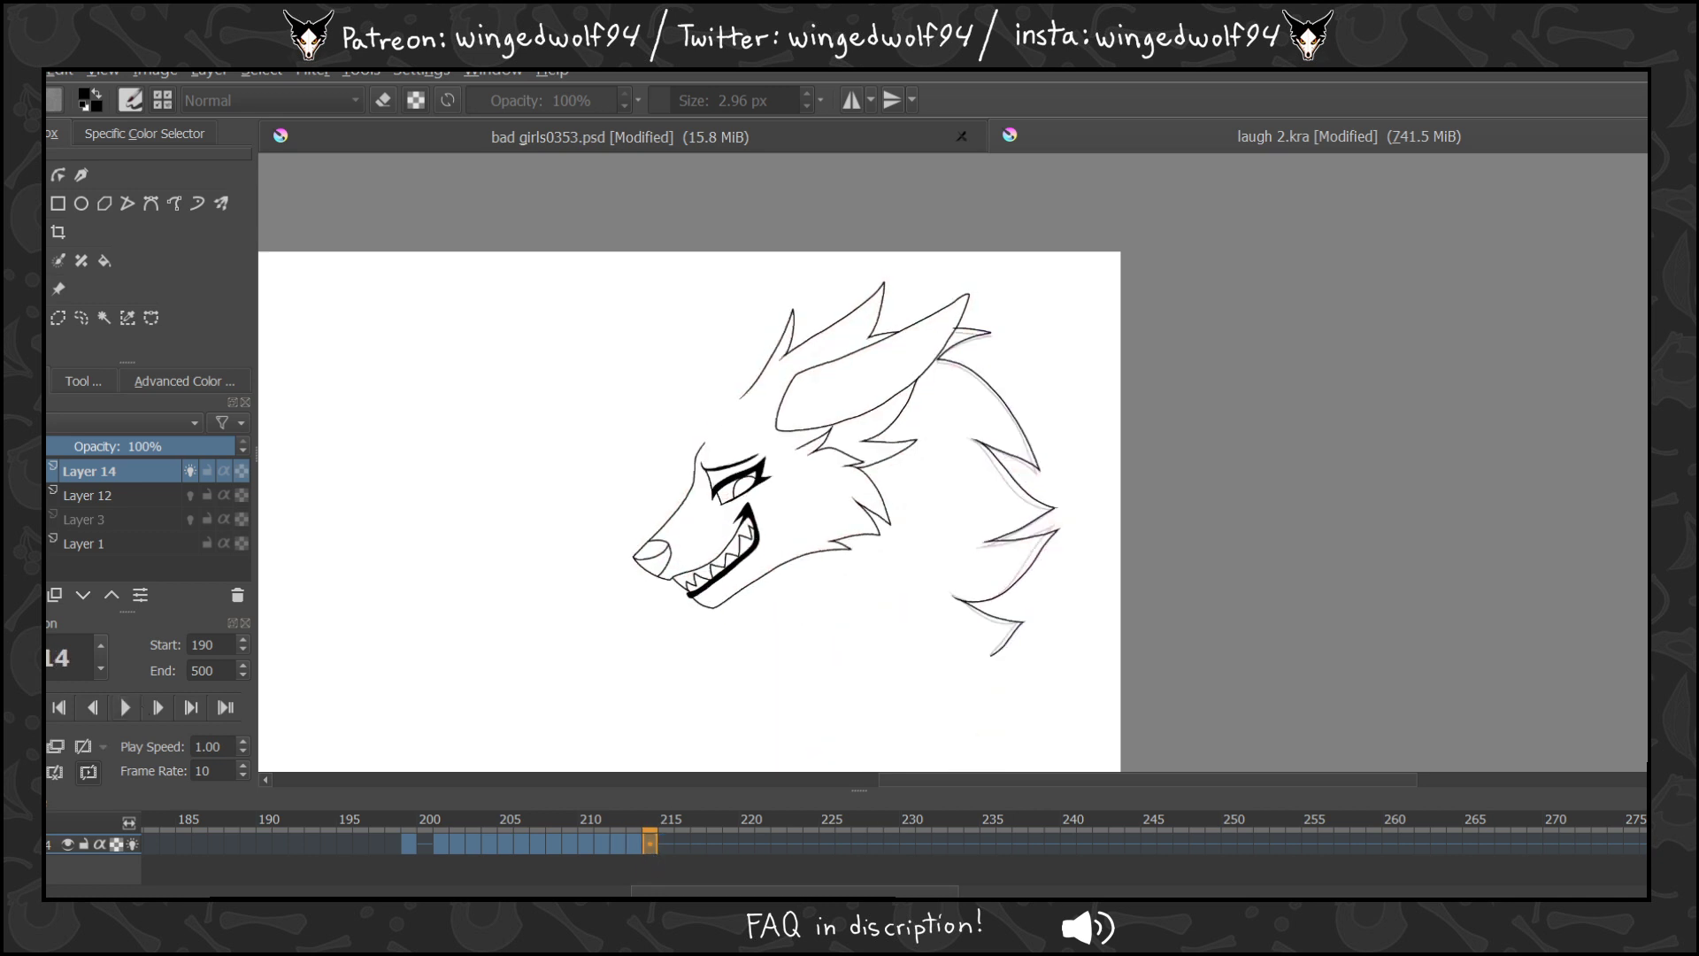
key("Delete")
left_click_drag(872, 274, 1137, 448)
left_click(12, 203)
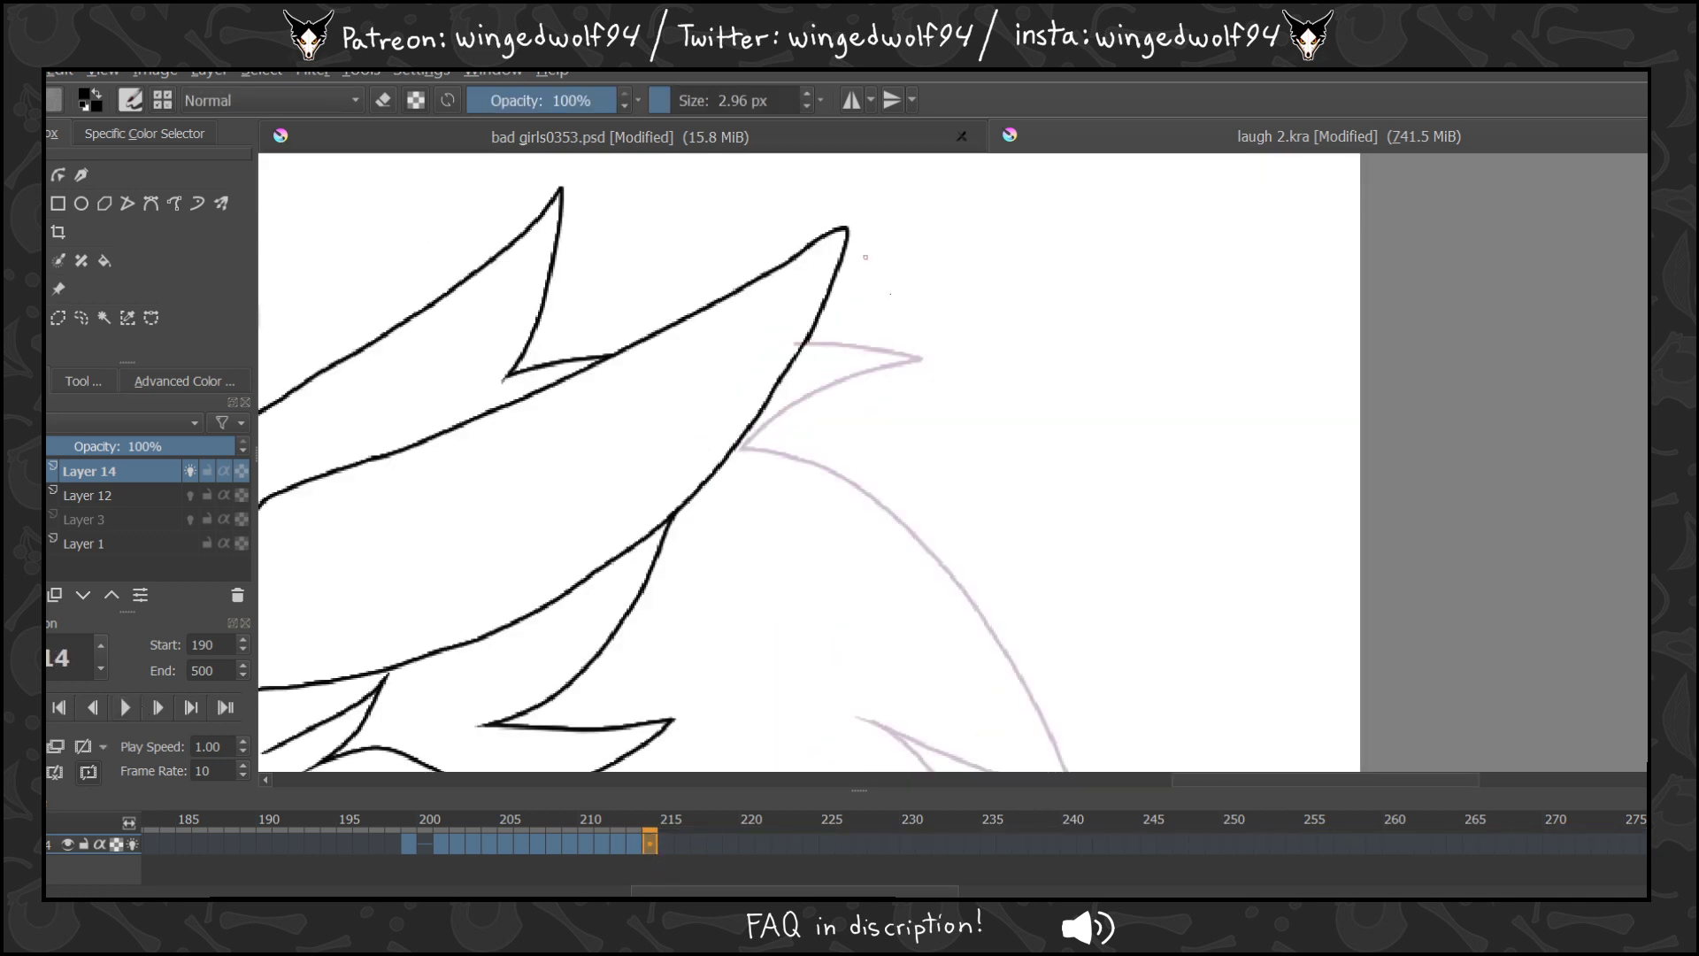
mouse_move(812, 355)
left_mouse_down()
mouse_move(919, 352)
mouse_move(743, 447)
left_mouse_up()
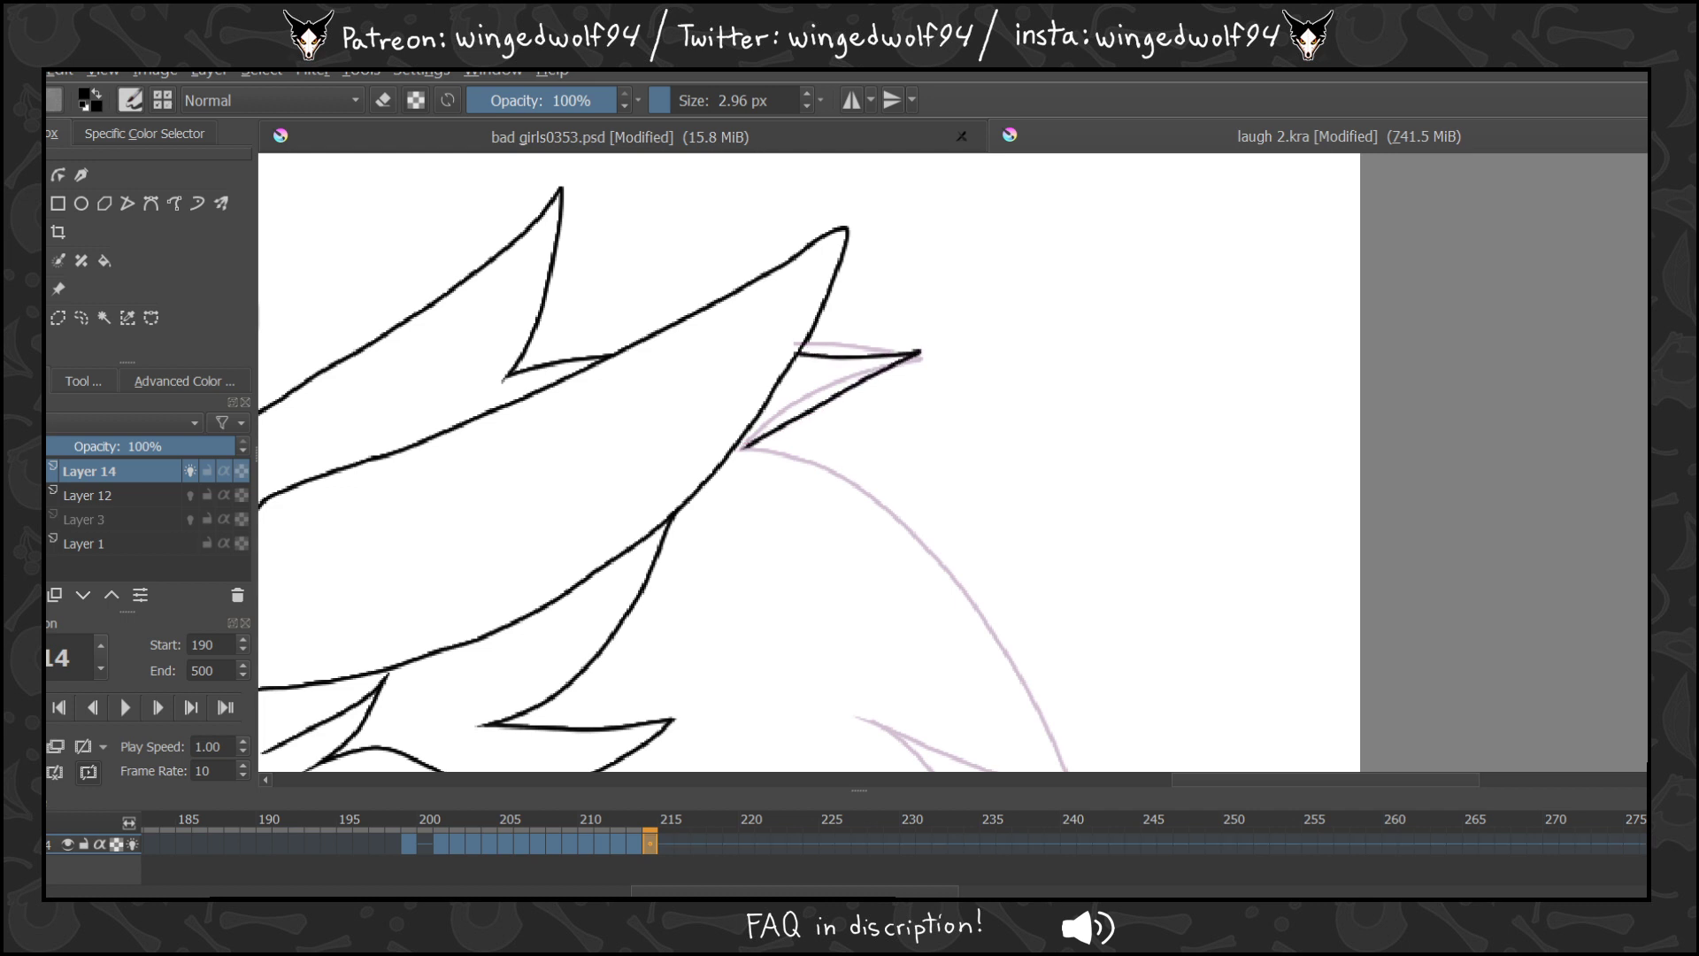
Ink the back-of-neck curve and the first two neck fur tufts at frame 214.
scroll(808, 462, "down", 3)
mouse_move(750, 231)
left_mouse_down()
mouse_move(845, 270)
mouse_move(940, 356)
mouse_move(1106, 590)
mouse_move(860, 511)
left_mouse_up()
left_click_drag(1197, 781, 1267, 779)
mouse_move(1653, 314)
left_mouse_down()
mouse_move(1653, 381)
mouse_move(1653, 358)
left_mouse_up()
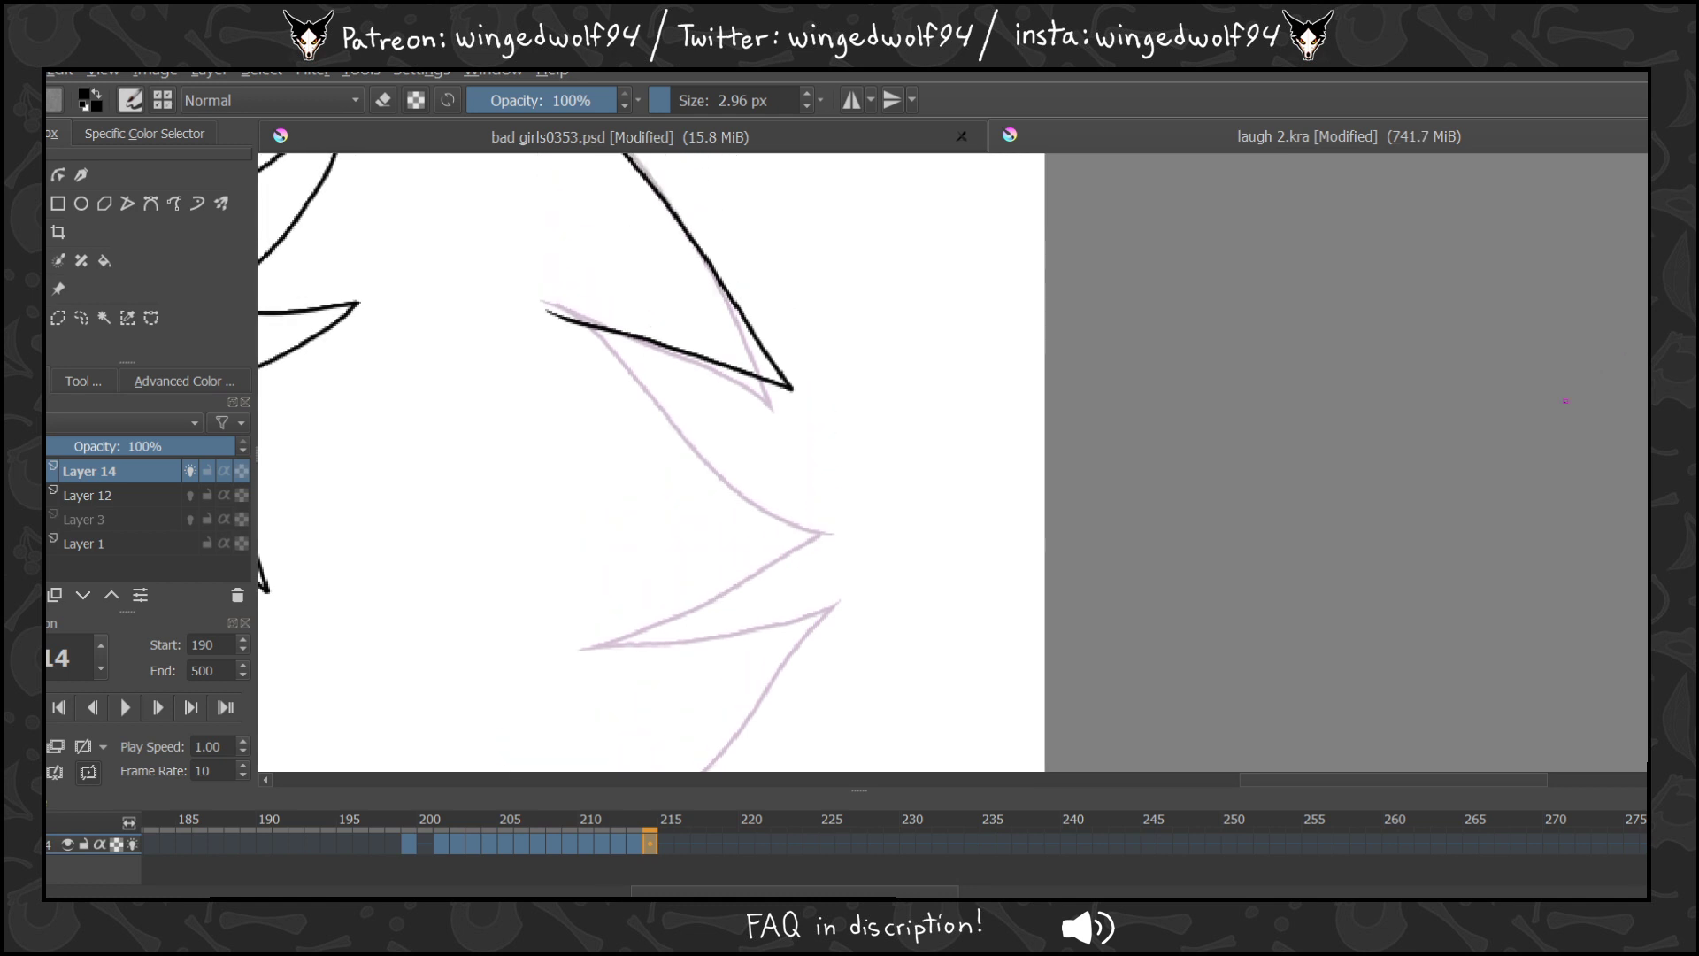
mouse_move(550, 311)
left_mouse_down()
mouse_move(729, 478)
mouse_move(825, 534)
mouse_move(592, 650)
left_mouse_up()
key("Left")
key("Right")
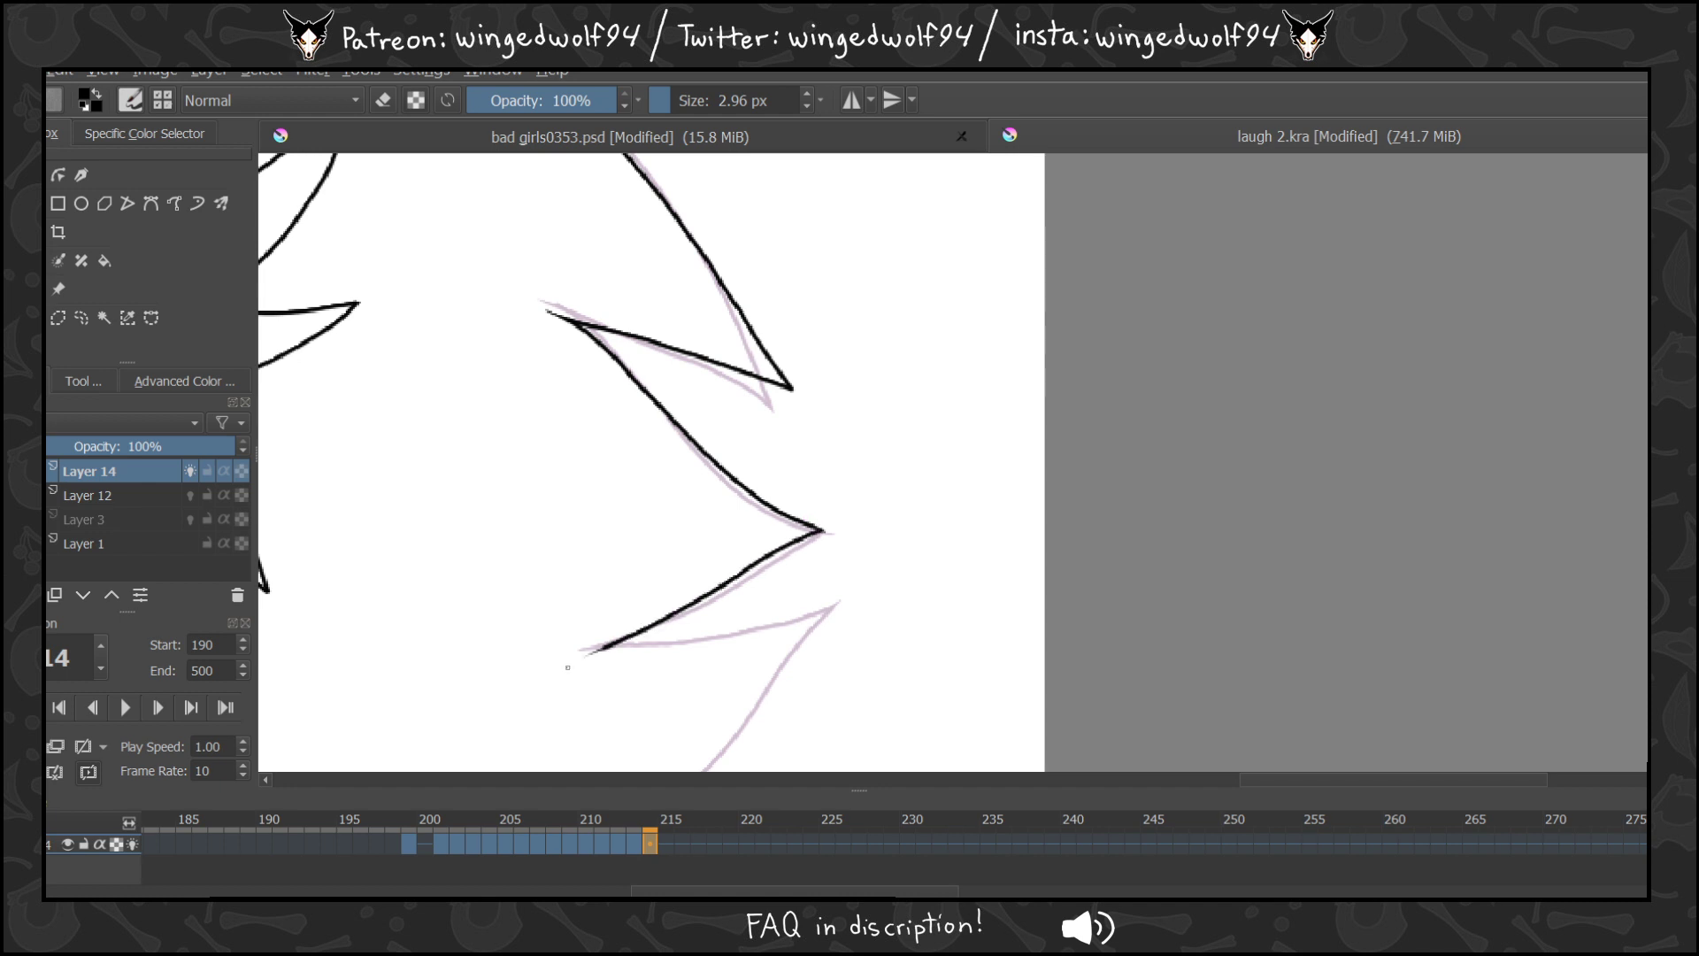
Ink the third neck fur tuft at frame 214, comparing it with frames 212 and 213.
left_click_drag(1271, 778, 1168, 779)
left_click_drag(1654, 380, 1655, 426)
key("Left")
key("Right")
key("Left")
key("Left")
key("Right")
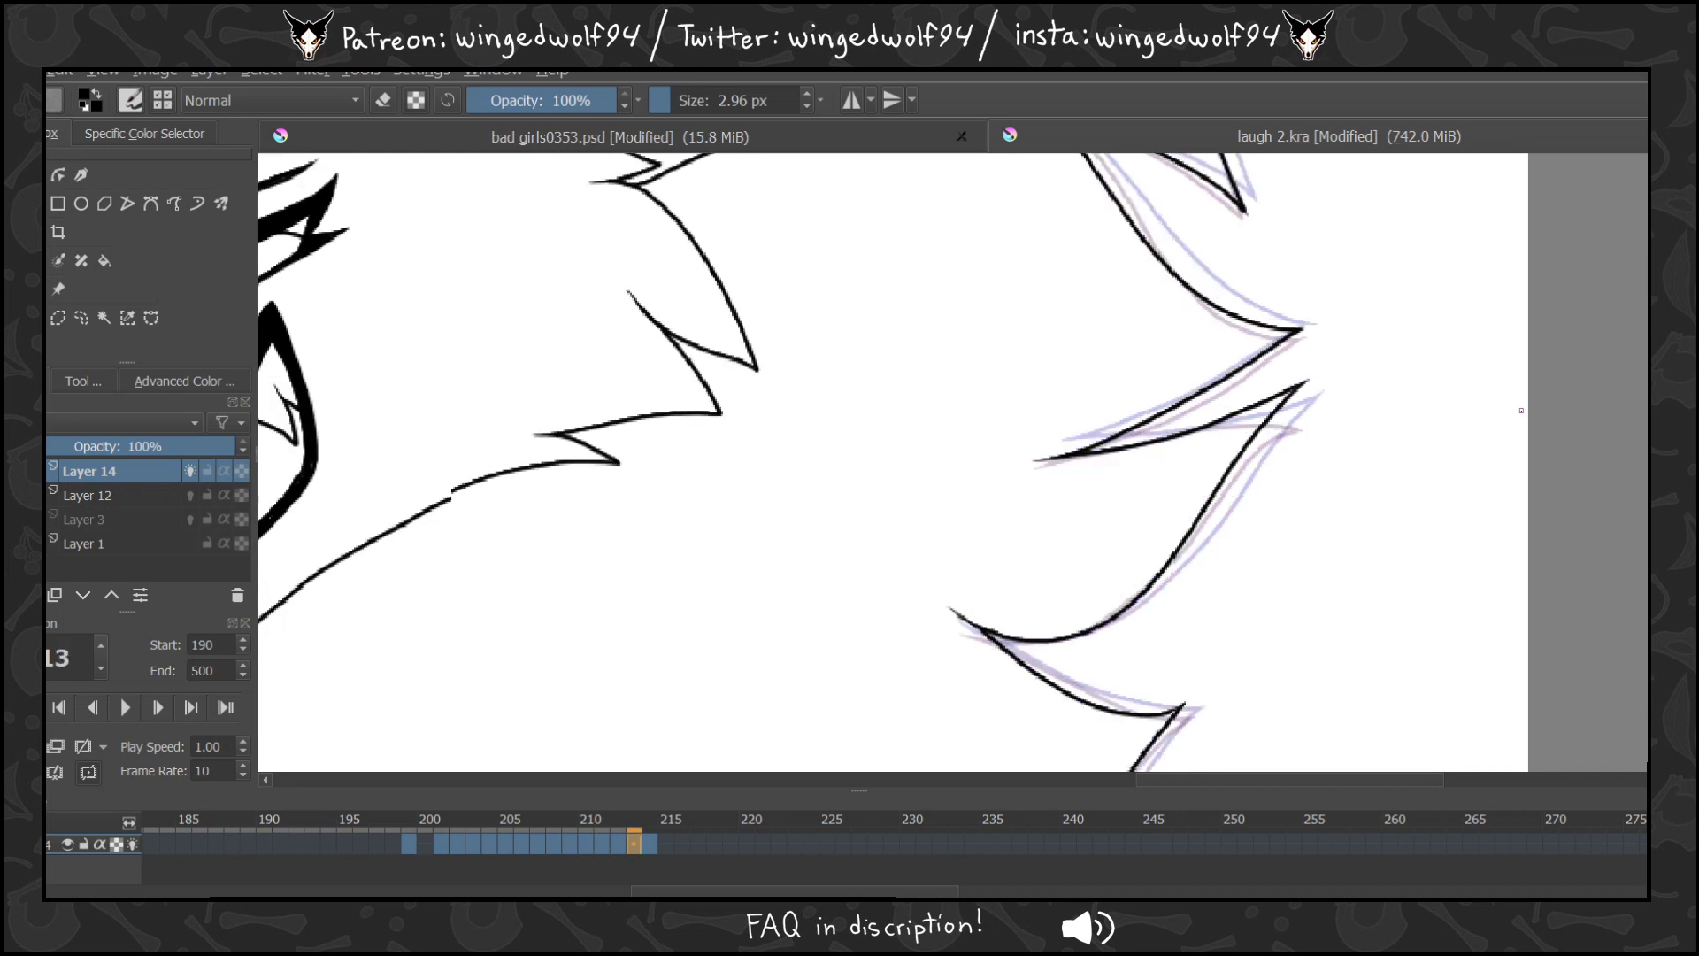
key("Right")
mouse_move(1088, 434)
left_mouse_down()
mouse_move(1308, 408)
mouse_move(1219, 535)
mouse_move(1113, 623)
mouse_move(1001, 637)
mouse_move(960, 621)
left_mouse_up()
key("Left")
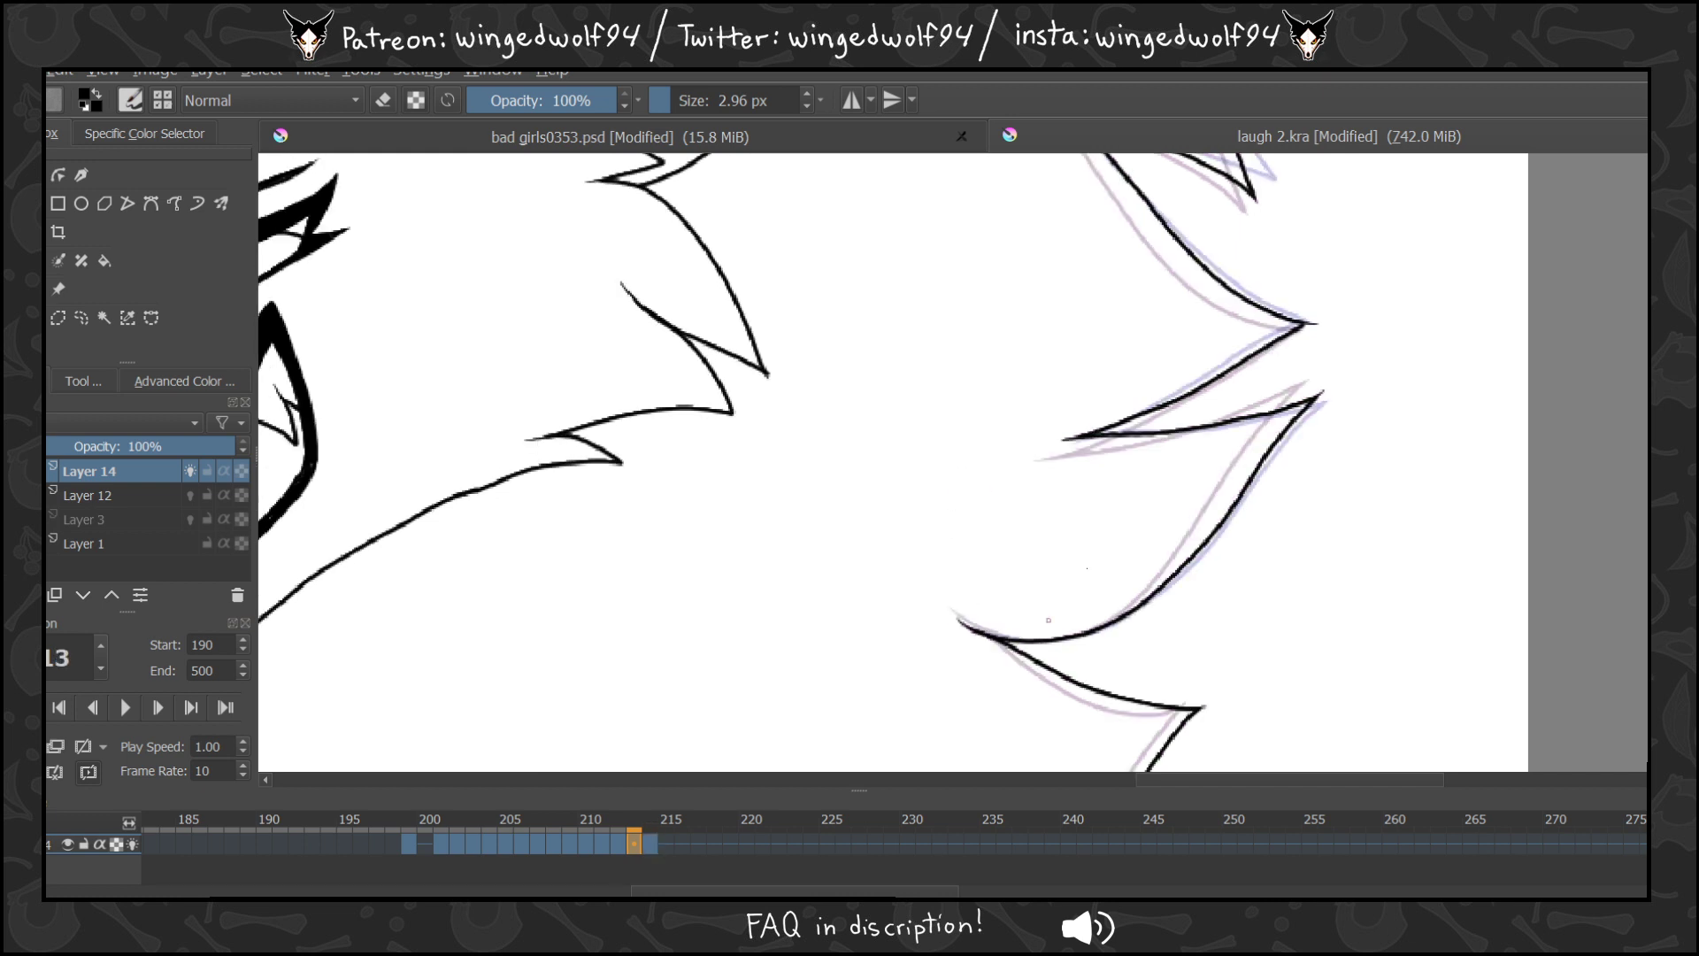
key("Right")
Ink the lowest neck fur tuft at frame 214 and compare the fur with frames 213 and 215.
scroll(1366, 446, "down", 3)
mouse_move(986, 347)
left_mouse_down()
mouse_move(1203, 424)
mouse_move(1075, 538)
left_mouse_up()
scroll(894, 462, "up", 5)
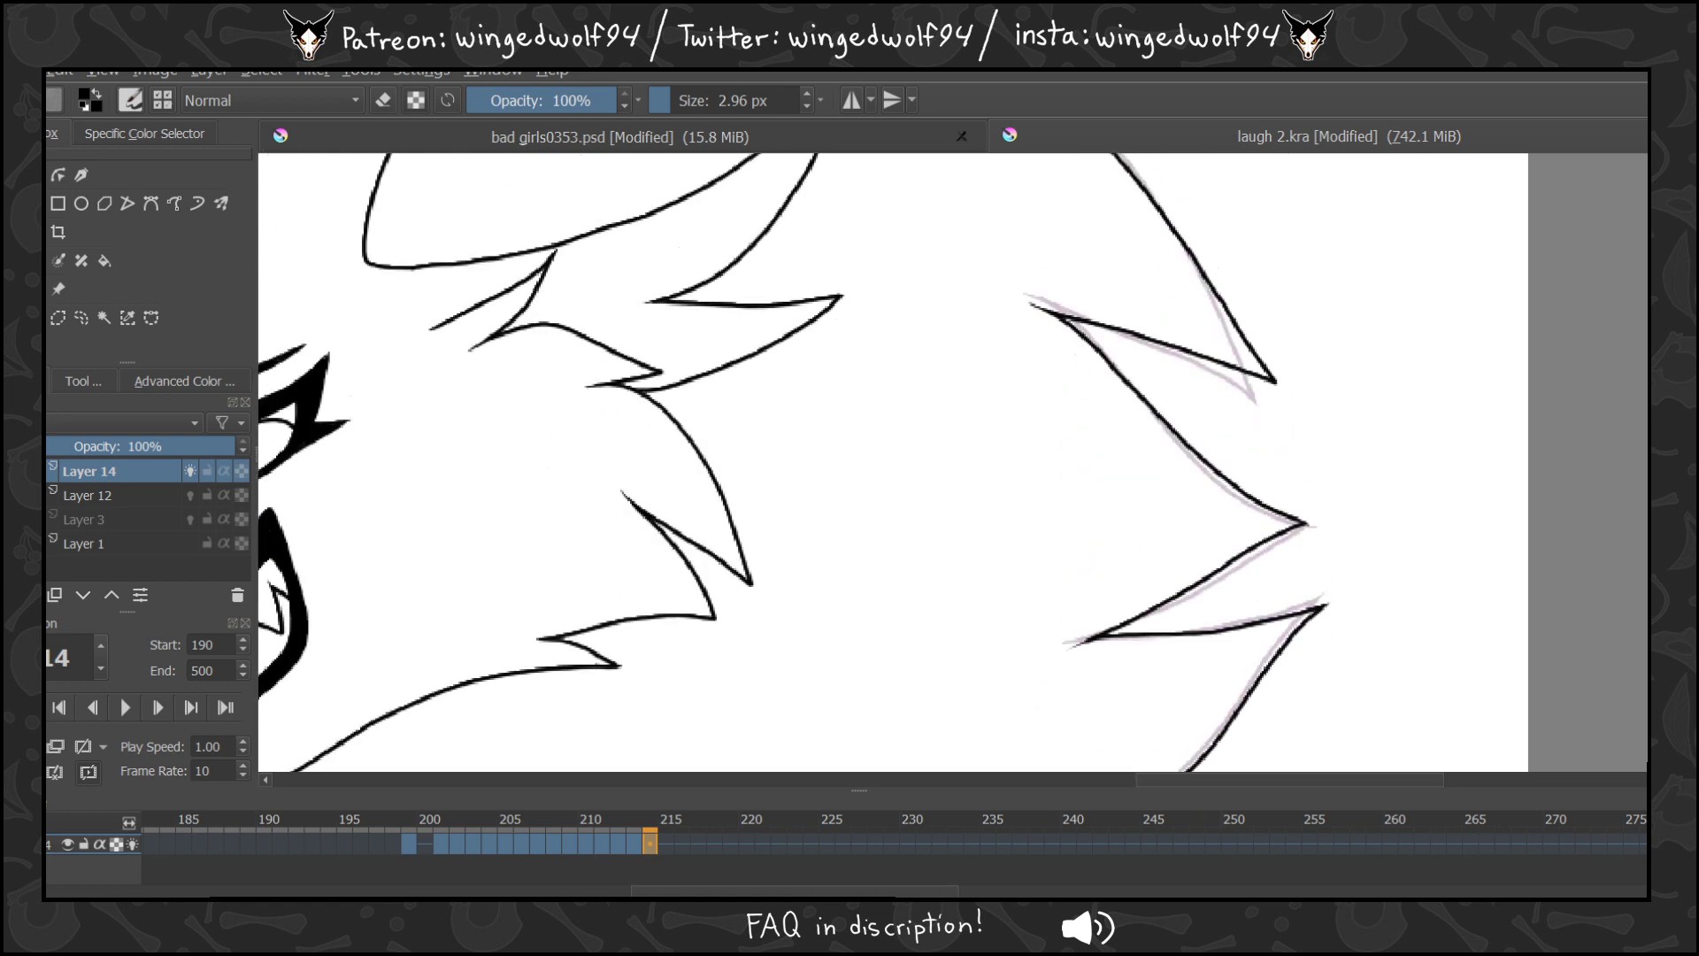
key("Left")
key("Right")
key("Right")
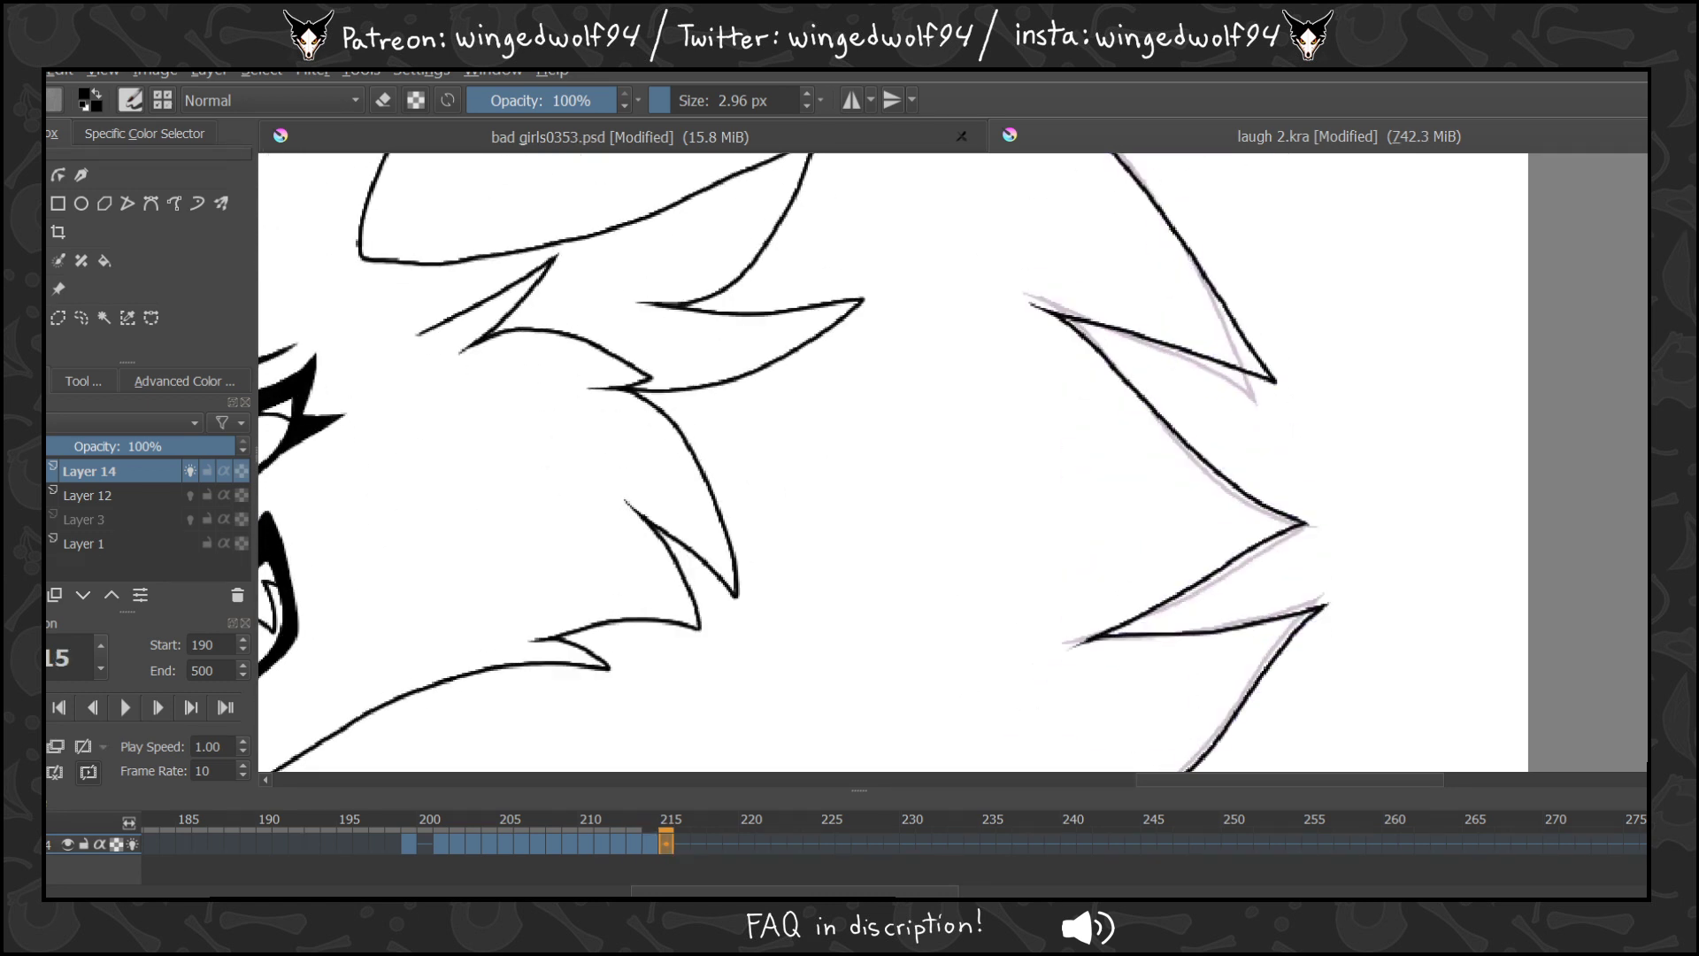
key("Left")
Clear the held fur drawing at frame 215 on Layer 14 and ink a new far ear tip and upper back-of-neck curve.
scroll(893, 462, "up", 4)
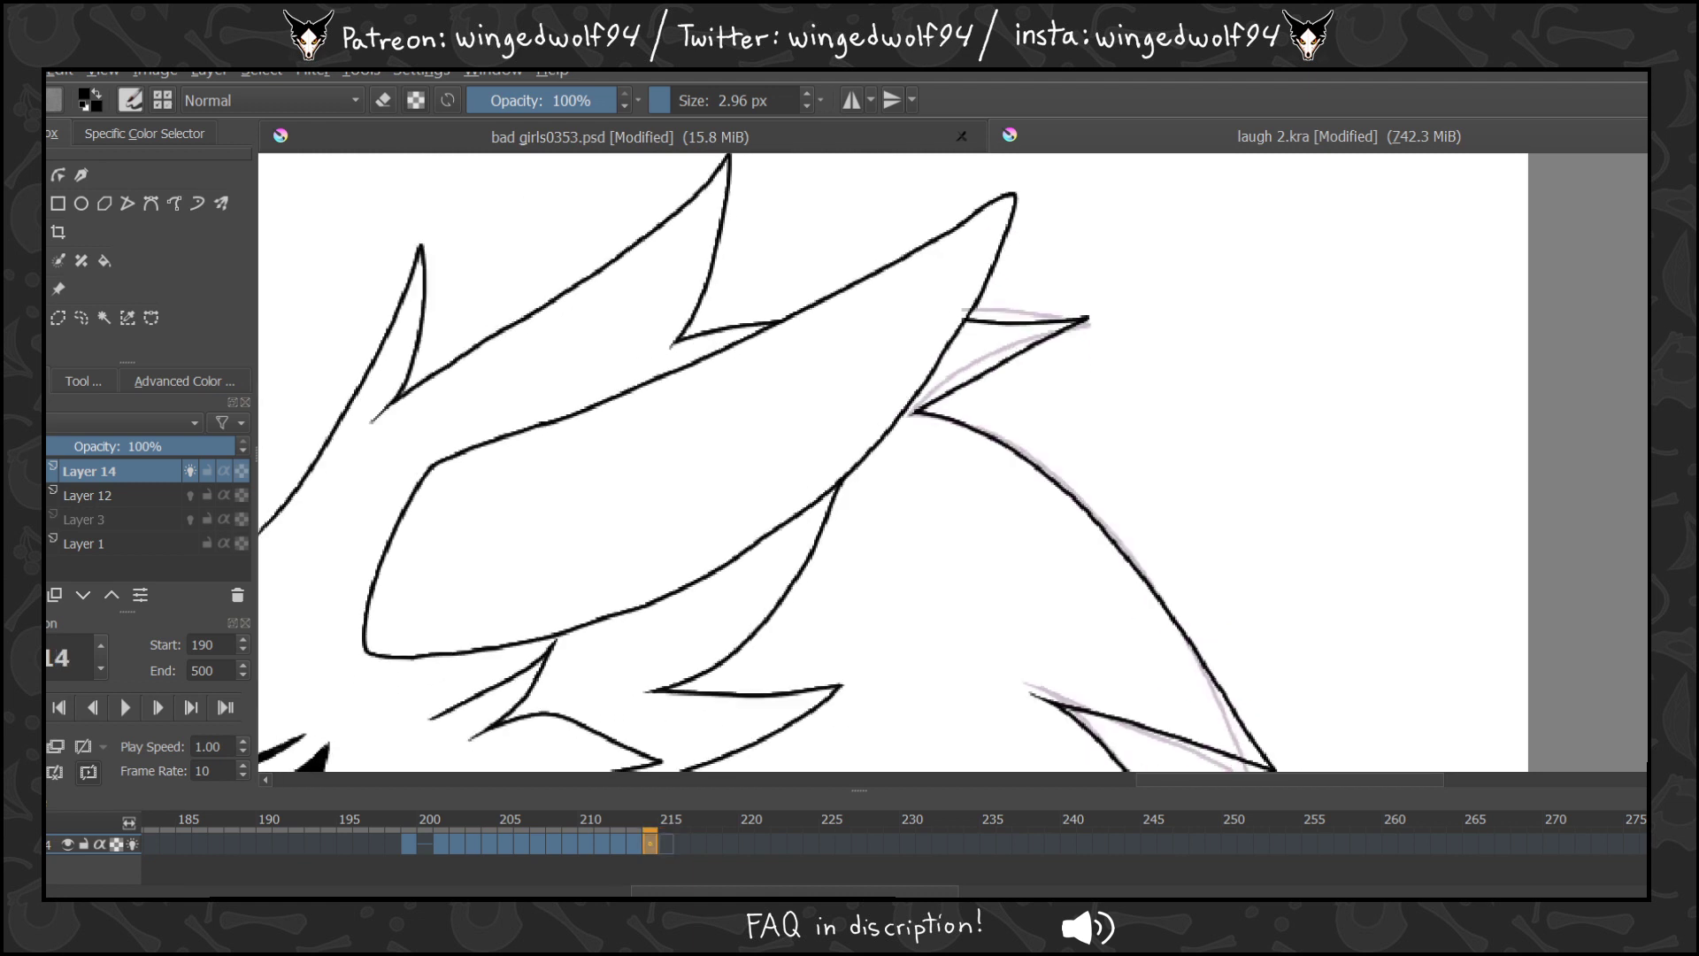
key("Right")
mouse_move(967, 329)
left_mouse_down()
mouse_move(1092, 325)
mouse_move(917, 412)
mouse_move(1014, 465)
mouse_move(1120, 557)
left_mouse_up()
key("Left")
key("Right")
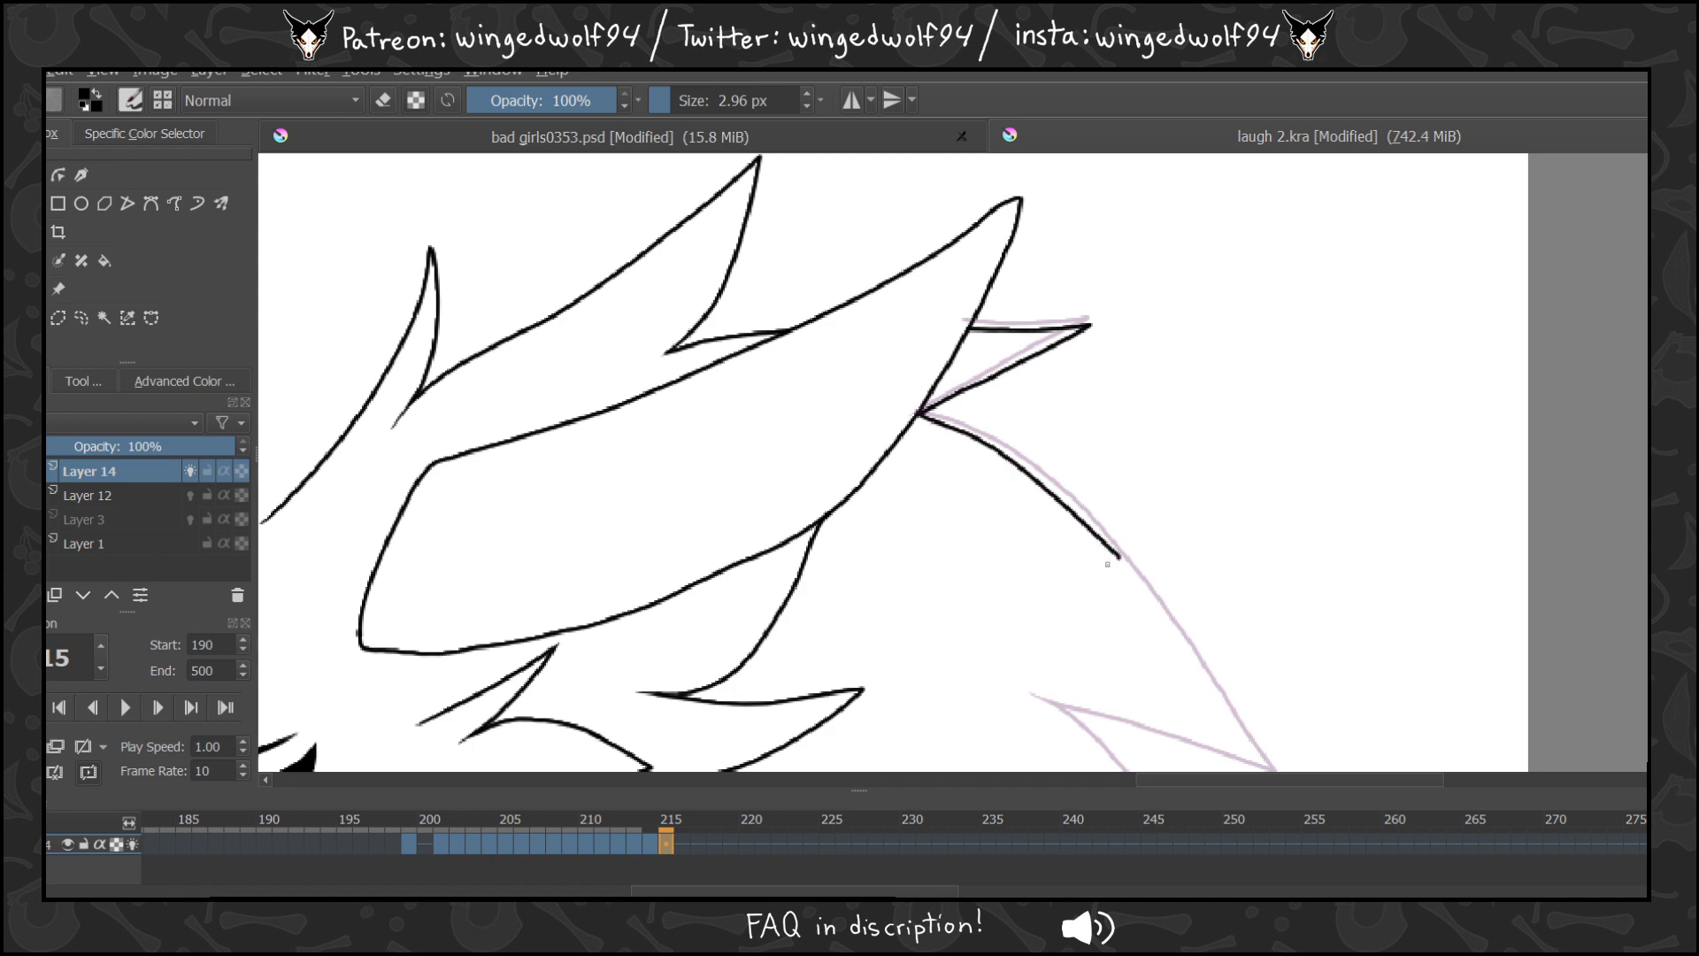
Ink the rest of the neck curve, the first fur tuft and the second tuft's upper edge at frame 215, comparing with frame 214.
scroll(1107, 564, "down", 5)
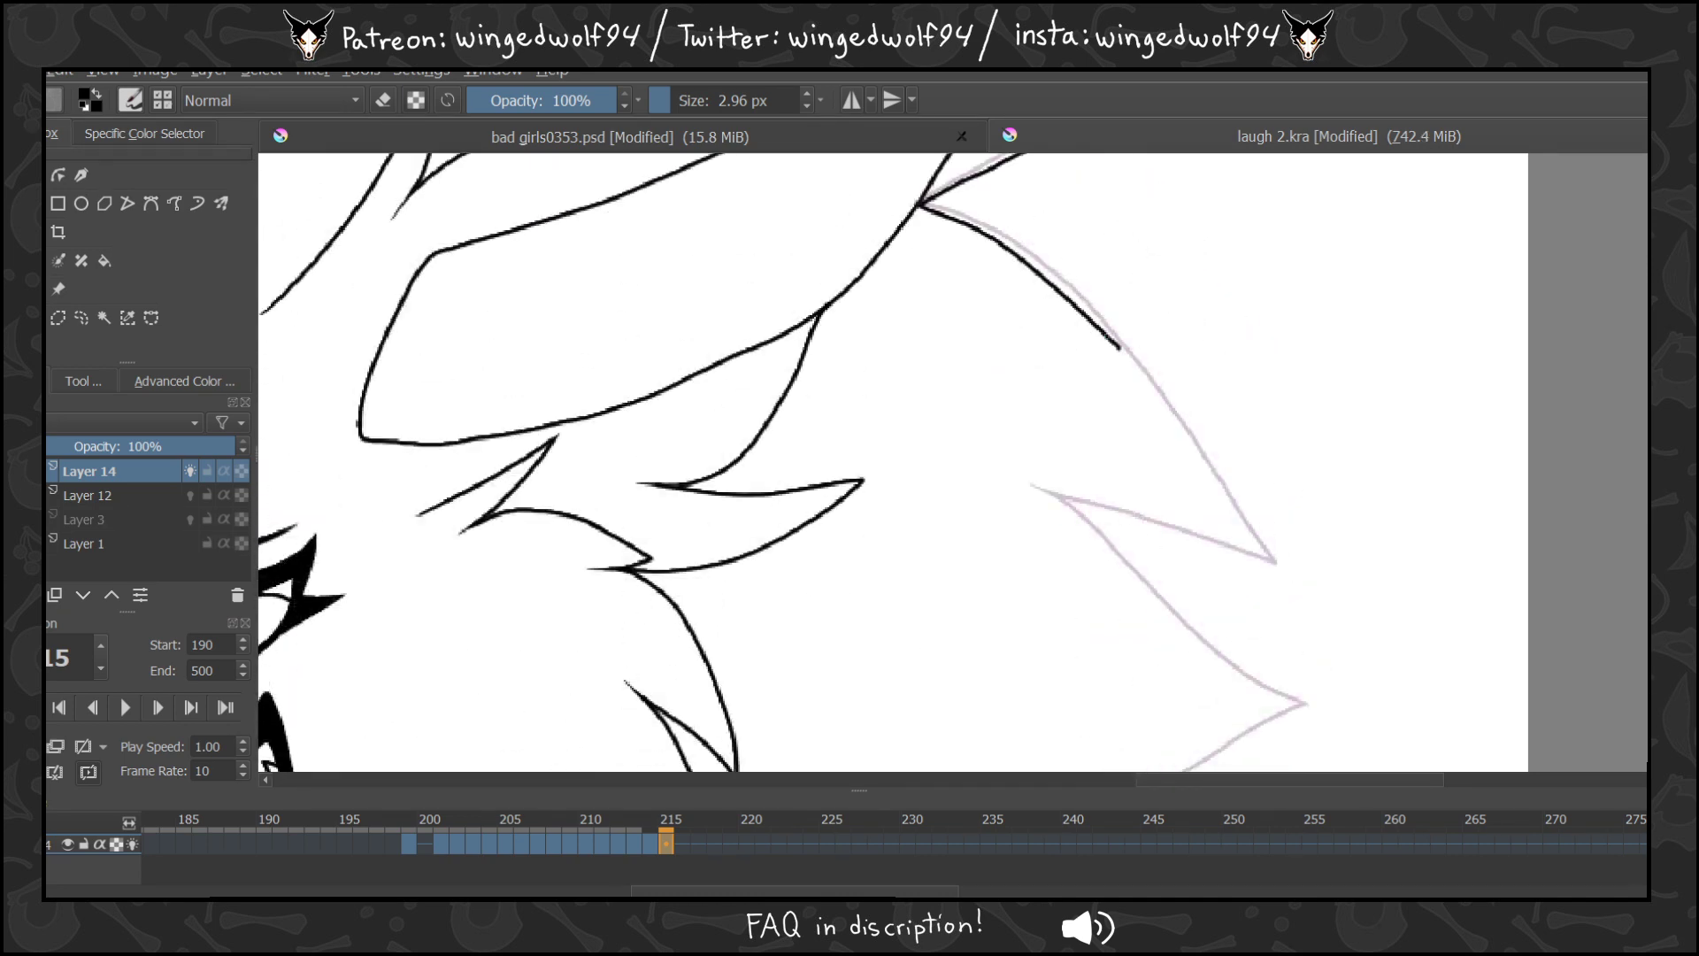
mouse_move(1118, 348)
left_mouse_down()
mouse_move(1276, 565)
mouse_move(1082, 507)
mouse_move(1178, 622)
mouse_move(1314, 707)
left_mouse_up()
key("Left")
key("Right")
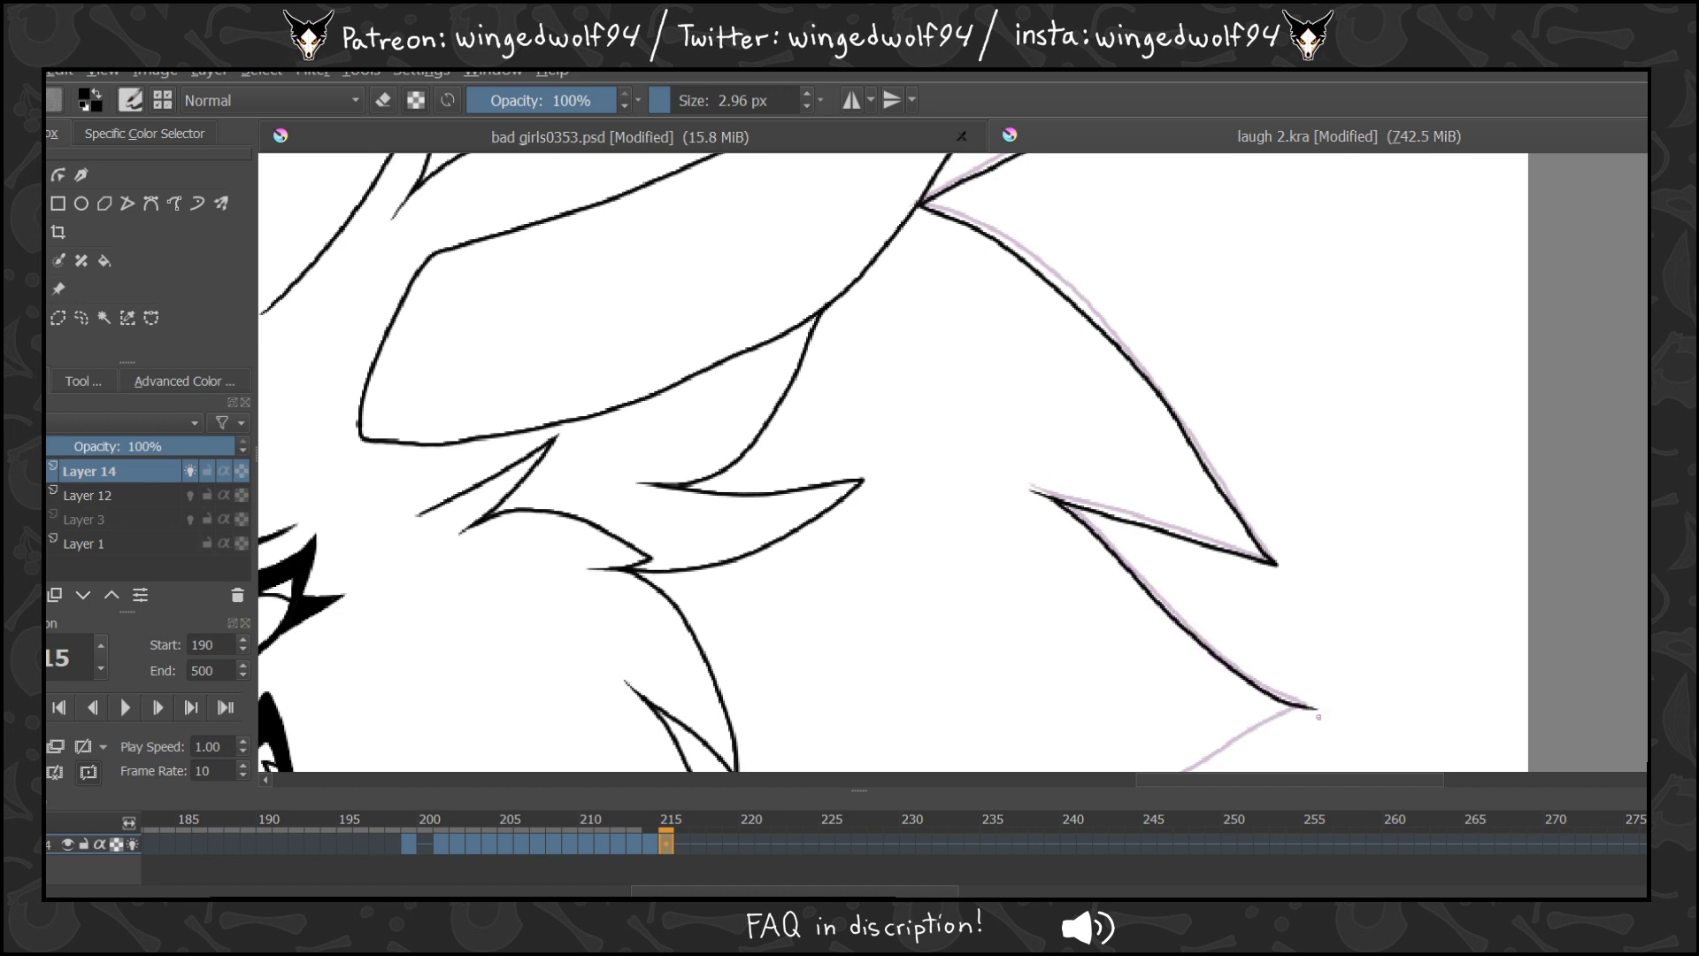
scroll(1318, 717, "down", 6)
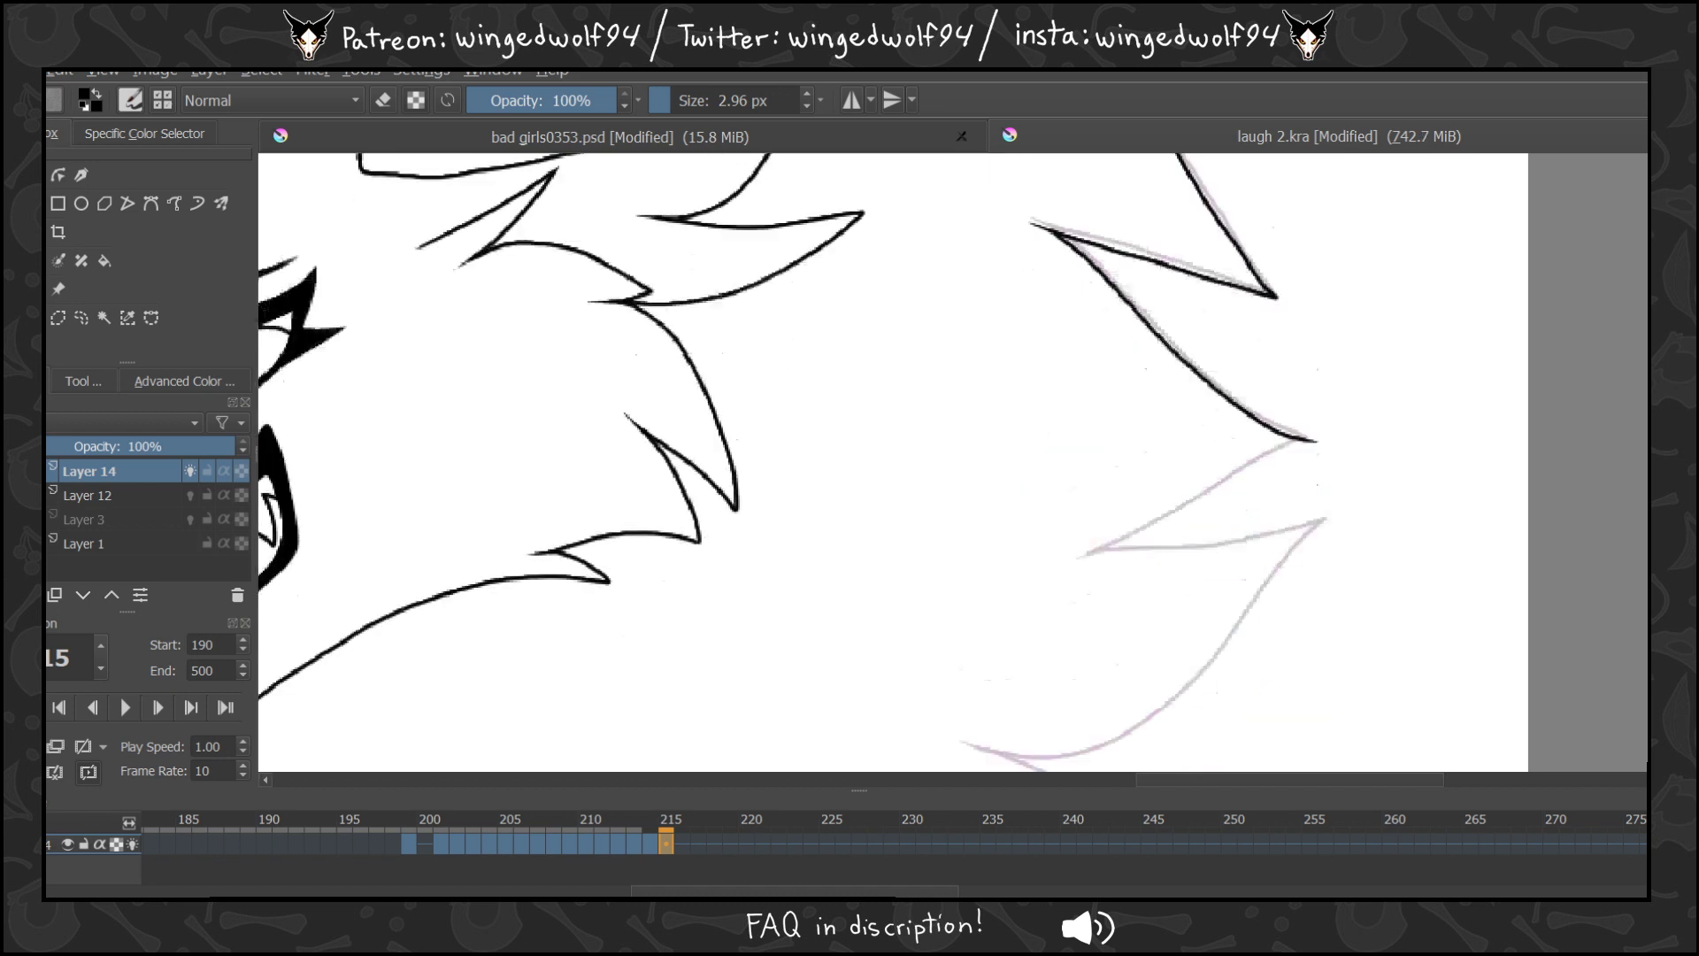
scroll(1318, 531, "up", 1)
key("Left")
key("Right")
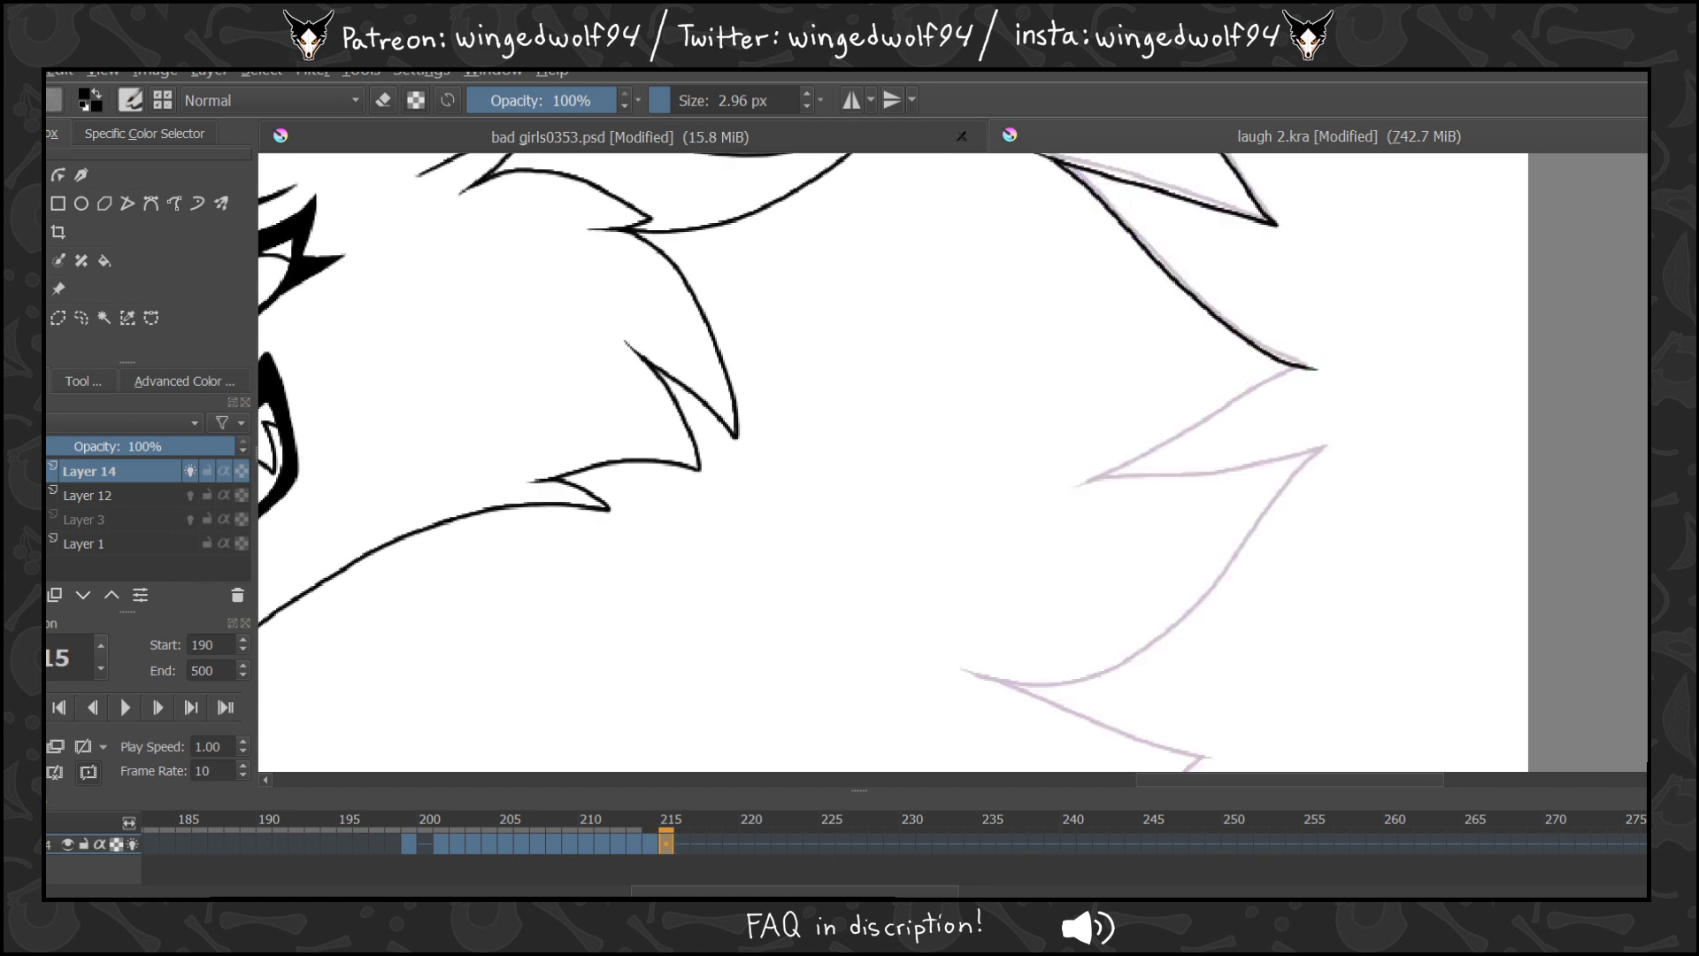
Ink the second neck fur tuft's lower edge and the whole third tuft at frame 215.
mouse_move(1314, 370)
left_mouse_down()
mouse_move(1156, 455)
mouse_move(1073, 479)
mouse_move(1189, 482)
left_mouse_up()
key("ctrl+z")
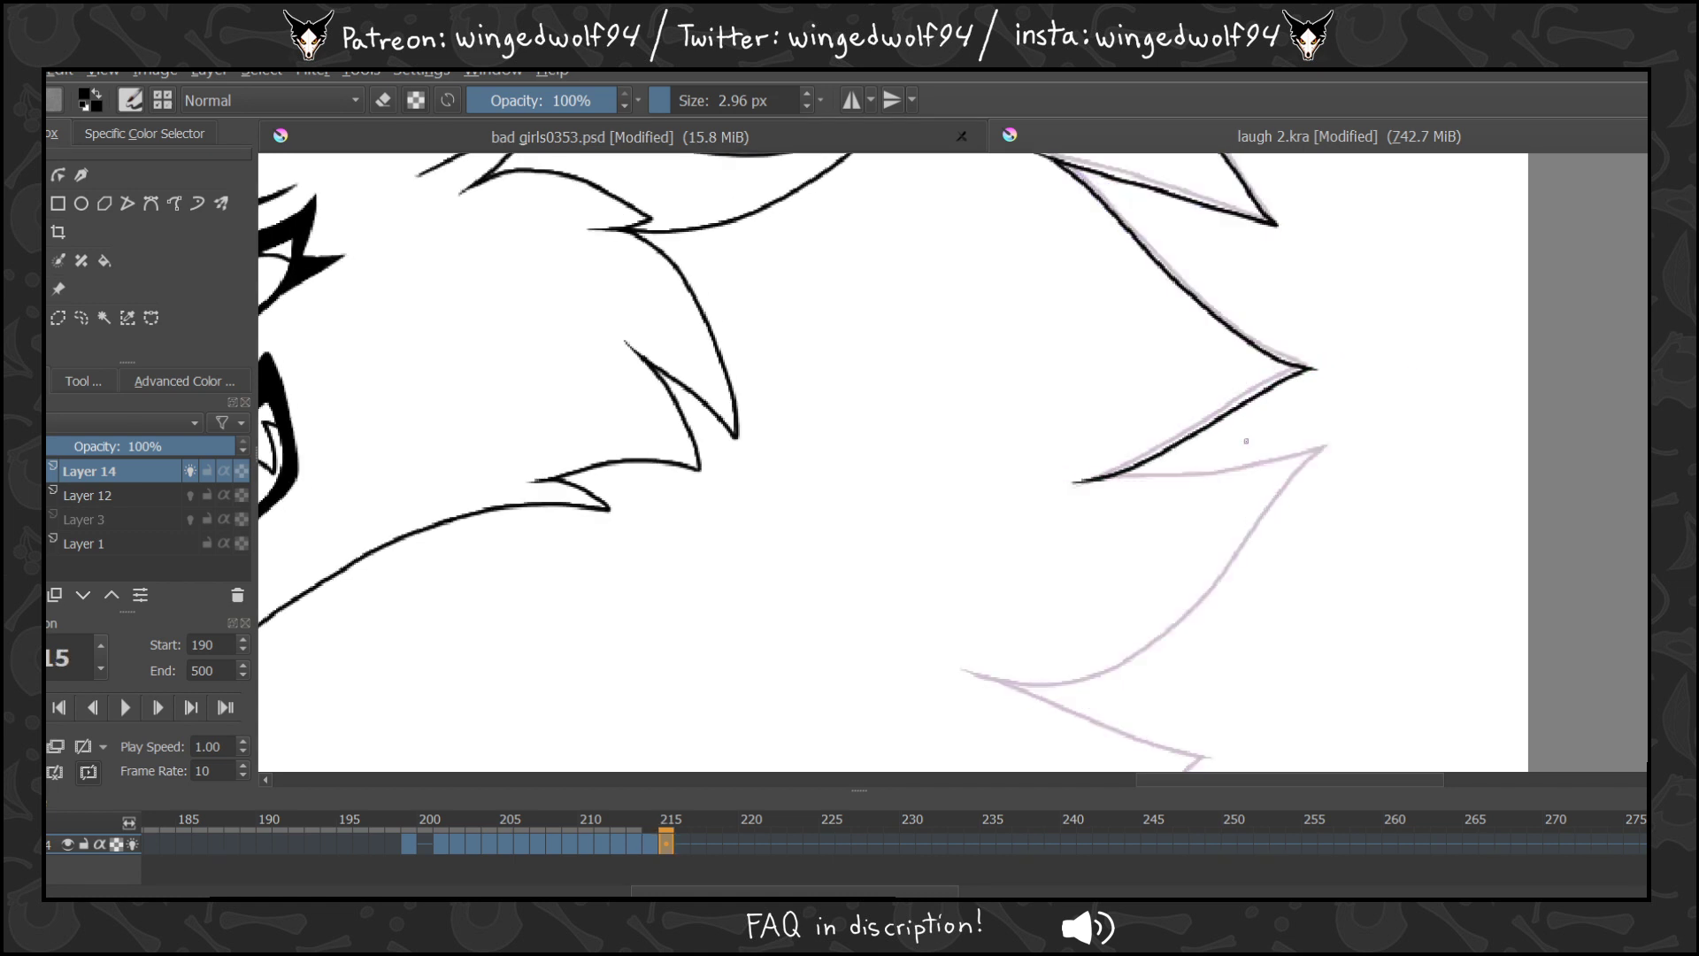
key("Left")
key("Right")
mouse_move(1091, 480)
left_mouse_down()
mouse_move(1270, 473)
mouse_move(1322, 452)
mouse_move(1159, 650)
mouse_move(1020, 685)
mouse_move(971, 676)
left_mouse_up()
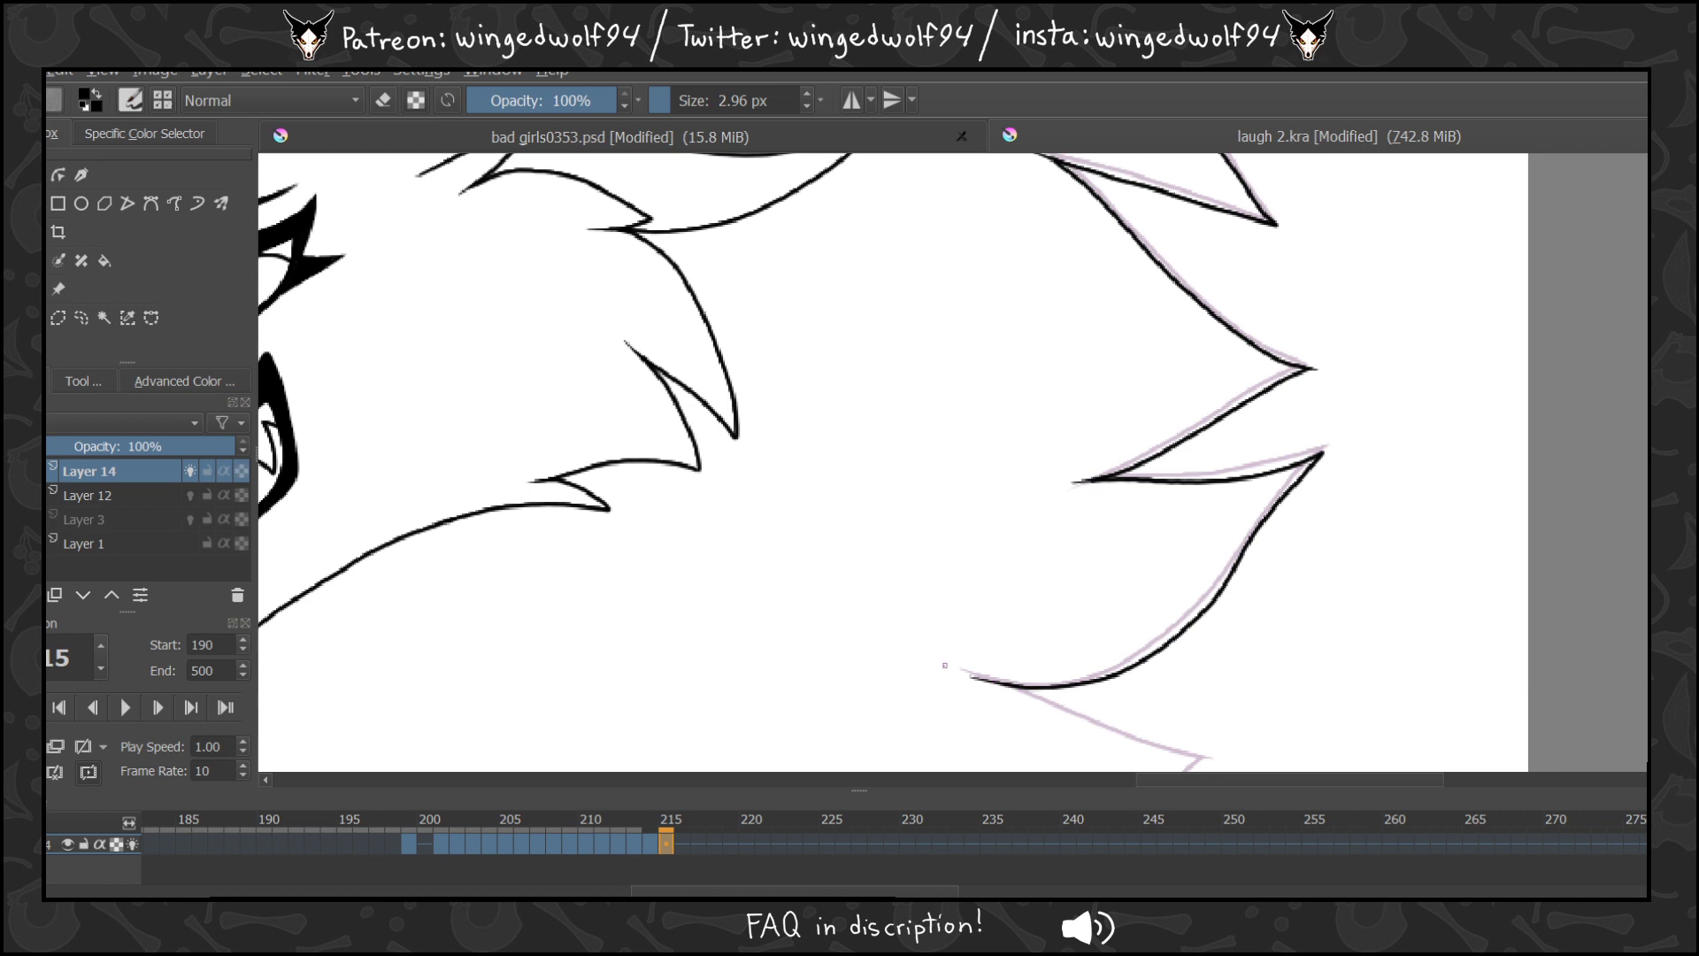
Ink the lowest neck fur tuft at frame 215 and compare the fur with frame 214.
scroll(945, 665, "down", 3)
scroll(1430, 289, "up", 1)
key("Left")
key("Right")
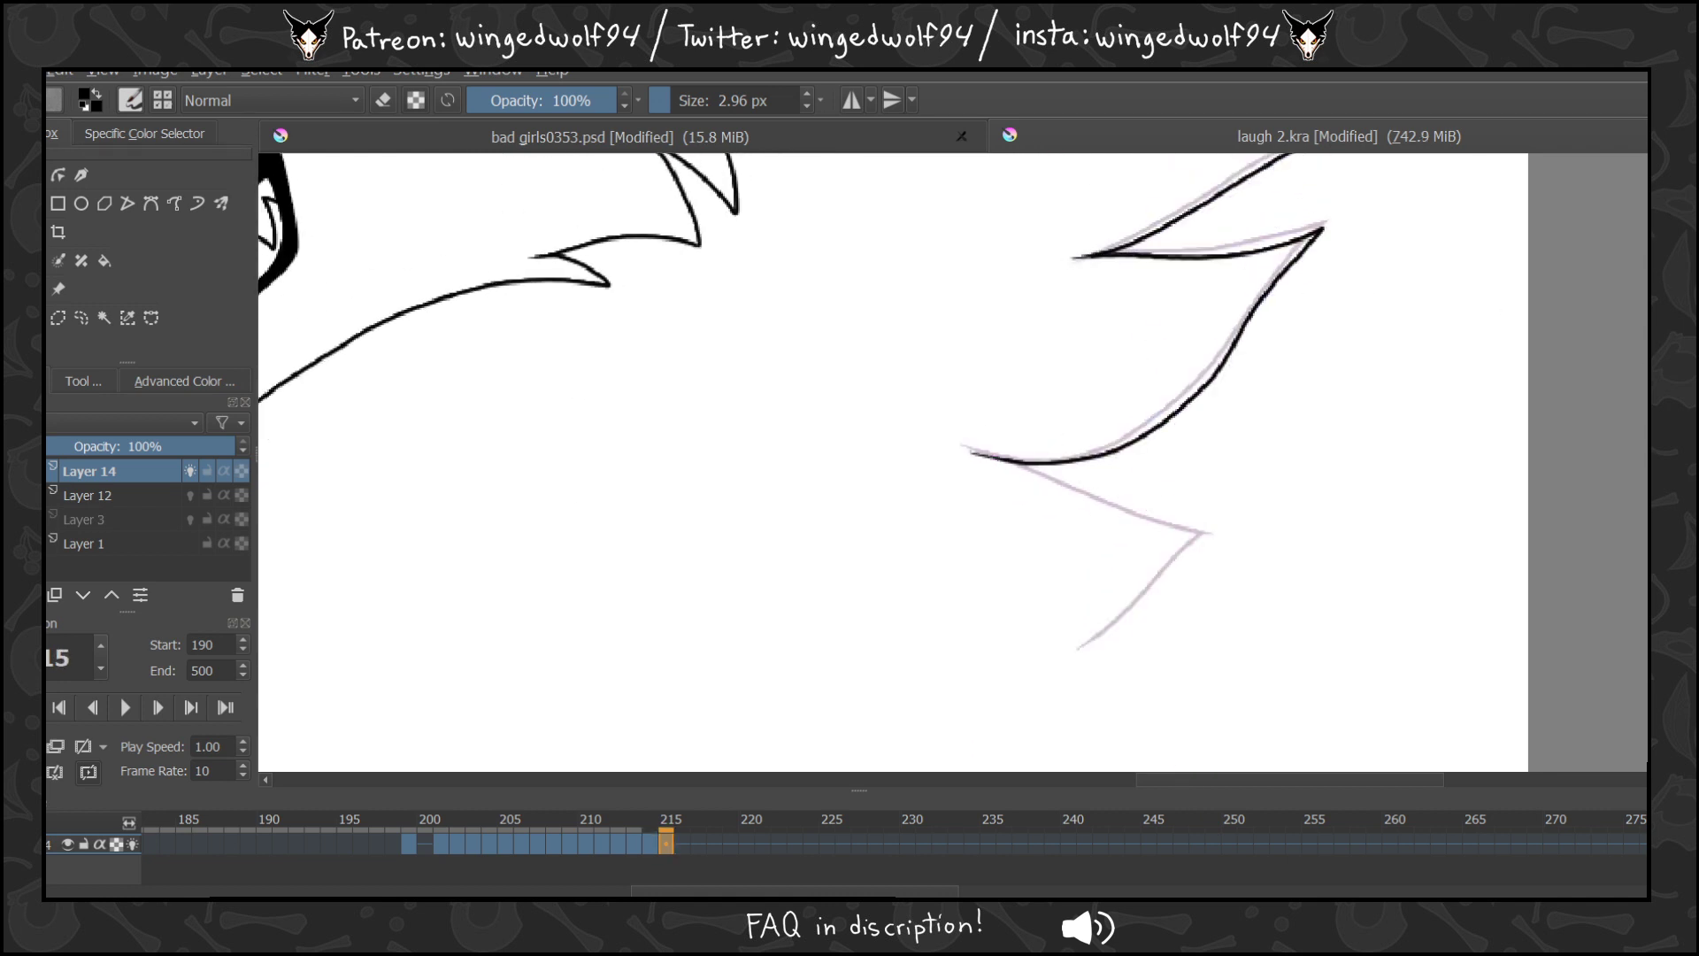
mouse_move(993, 456)
left_mouse_down()
mouse_move(1132, 523)
mouse_move(1208, 537)
mouse_move(1130, 615)
mouse_move(1072, 644)
left_mouse_up()
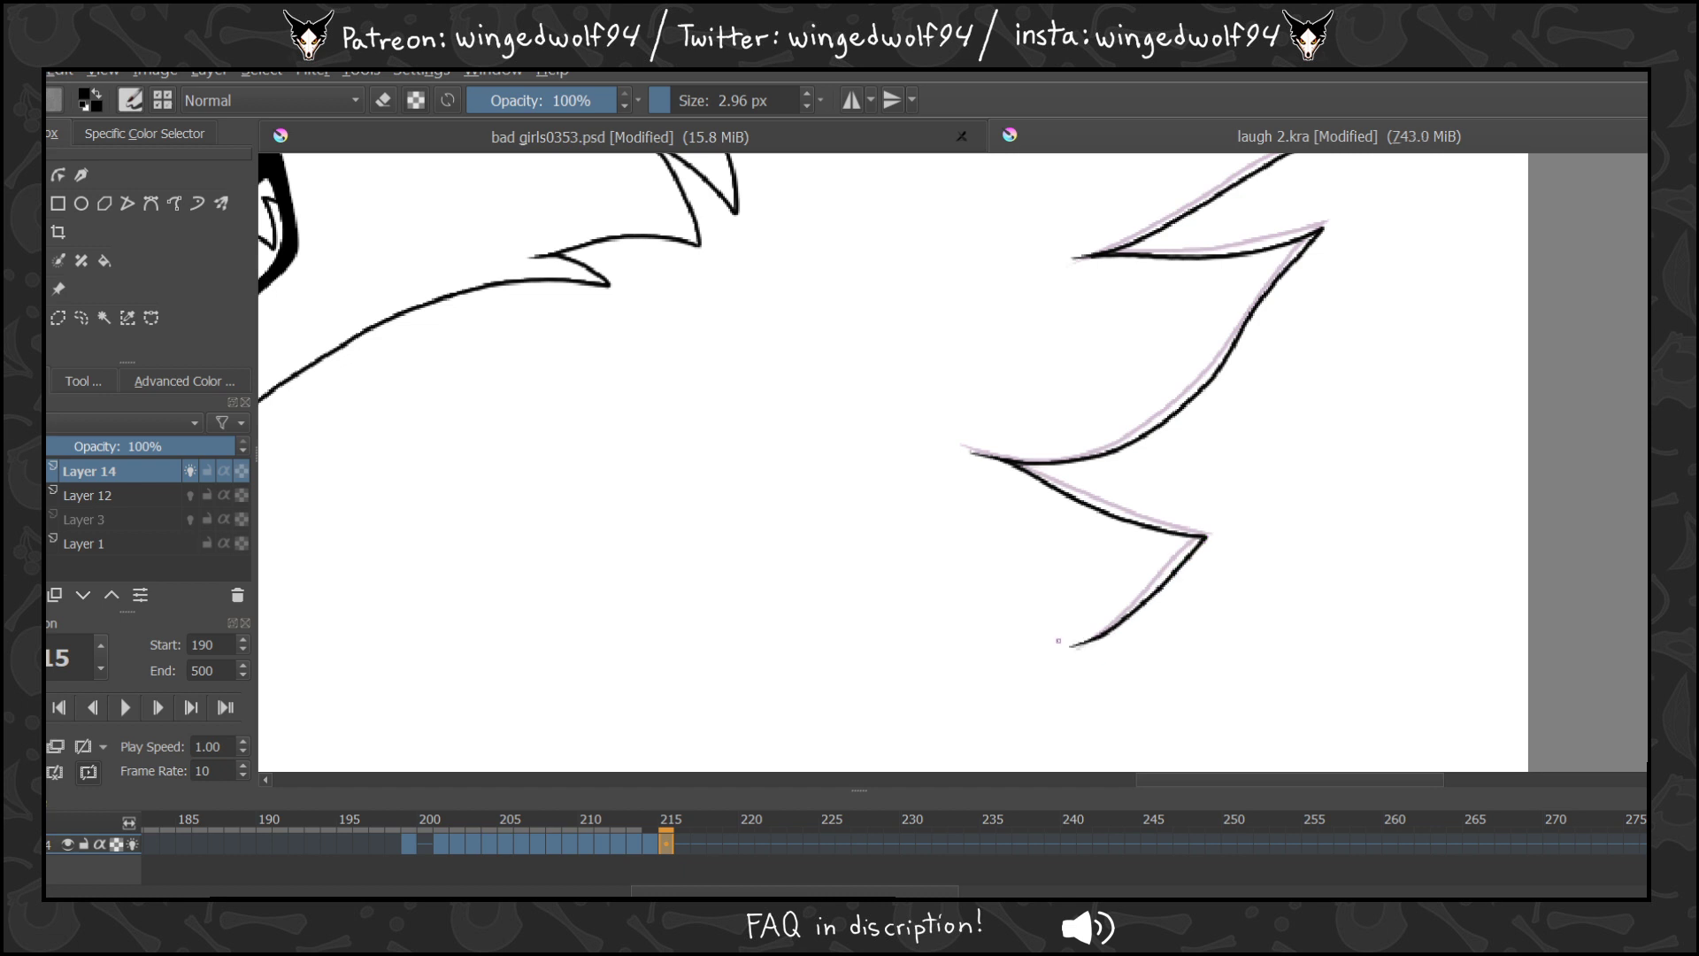
scroll(892, 461, "up", 8)
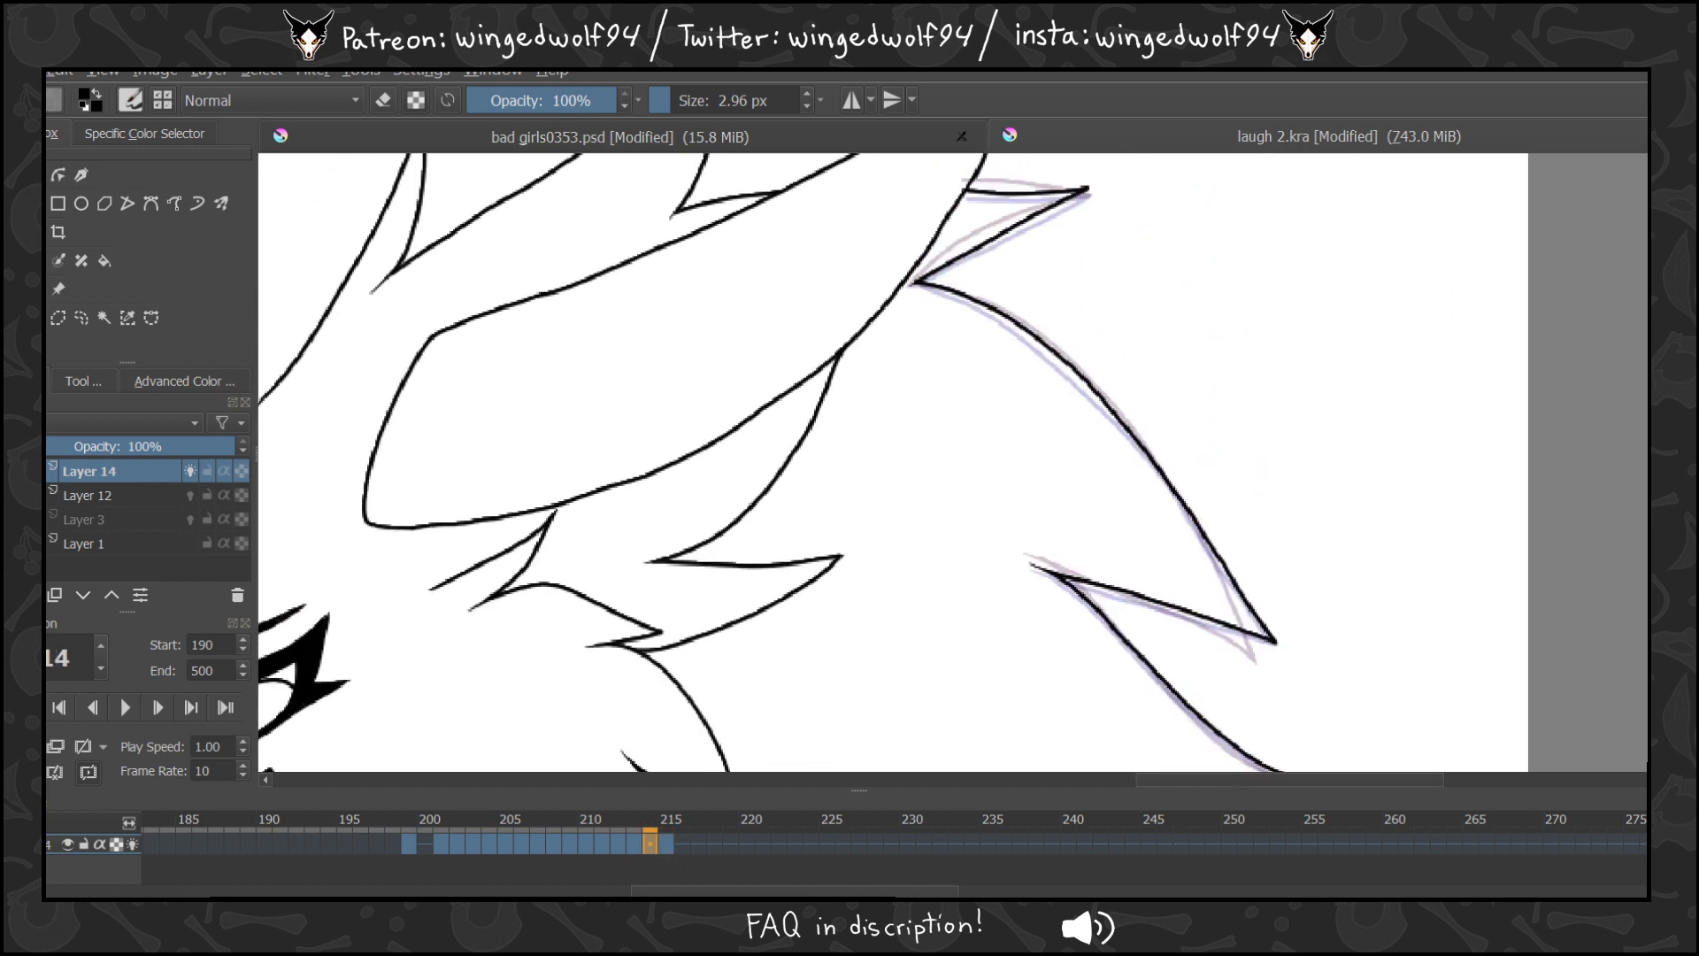
Replace the held drawing at frame 216 with a newly inked far ear tip, back-of-neck curve and first fur tuft underside.
key("period")
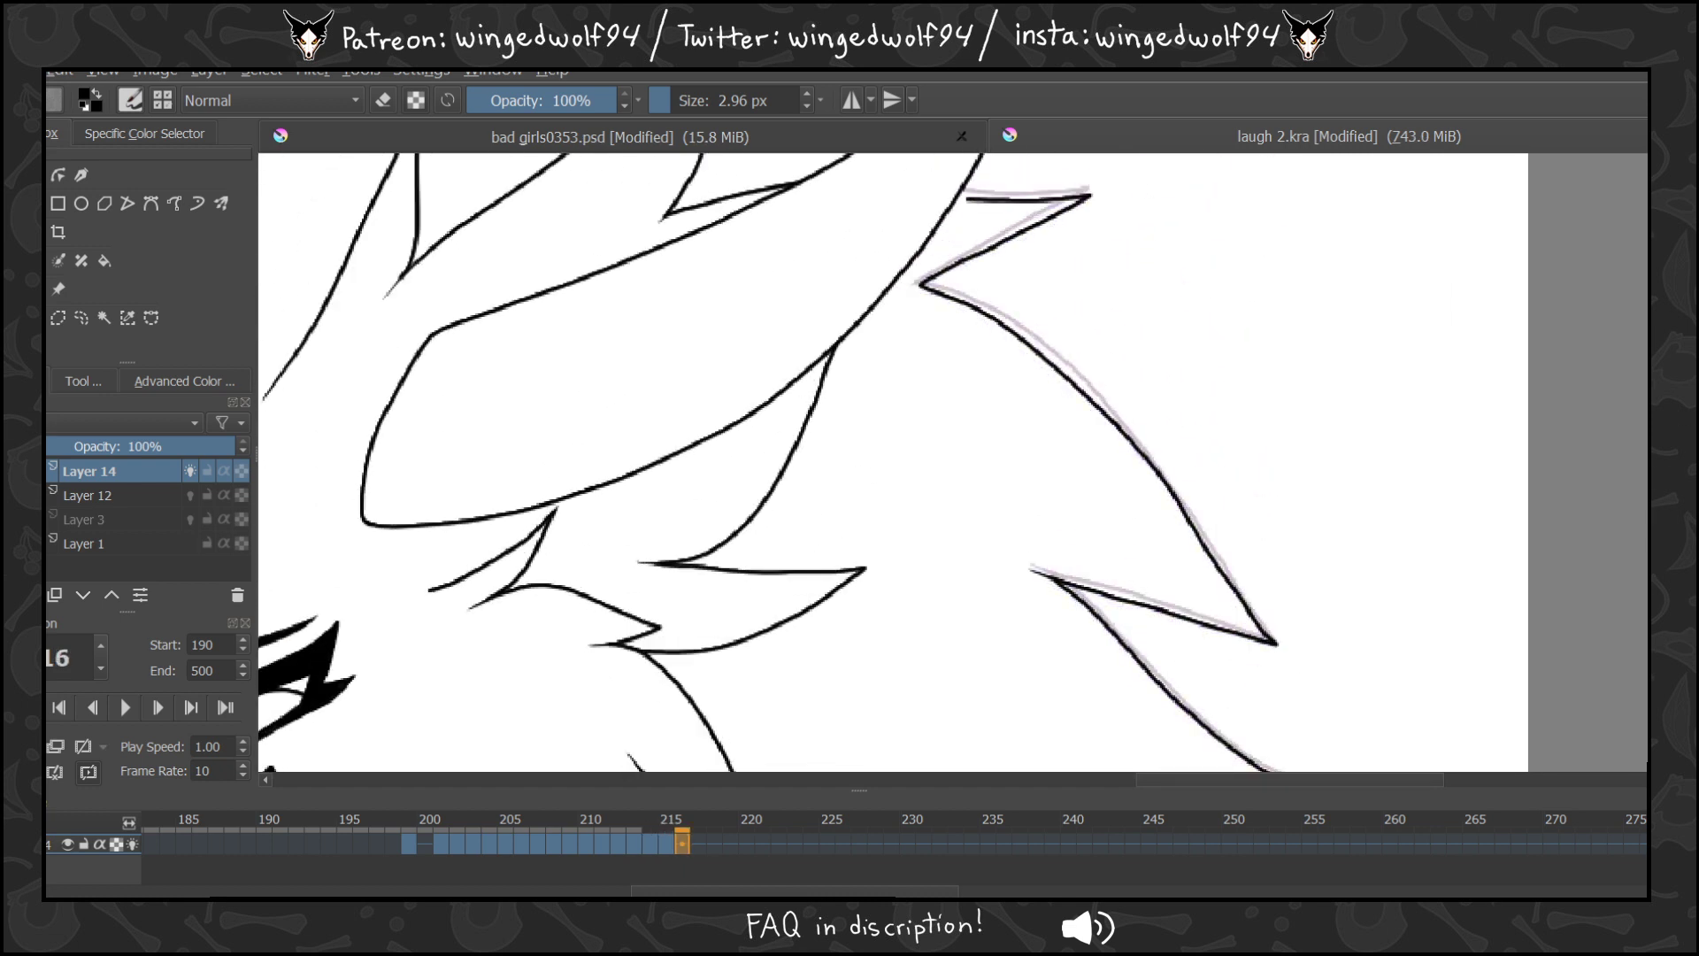
mouse_move(960, 189)
left_mouse_down()
mouse_move(1096, 195)
mouse_move(927, 281)
mouse_move(1016, 273)
mouse_move(929, 279)
mouse_move(1041, 338)
mouse_move(1162, 457)
mouse_move(1260, 623)
left_mouse_up()
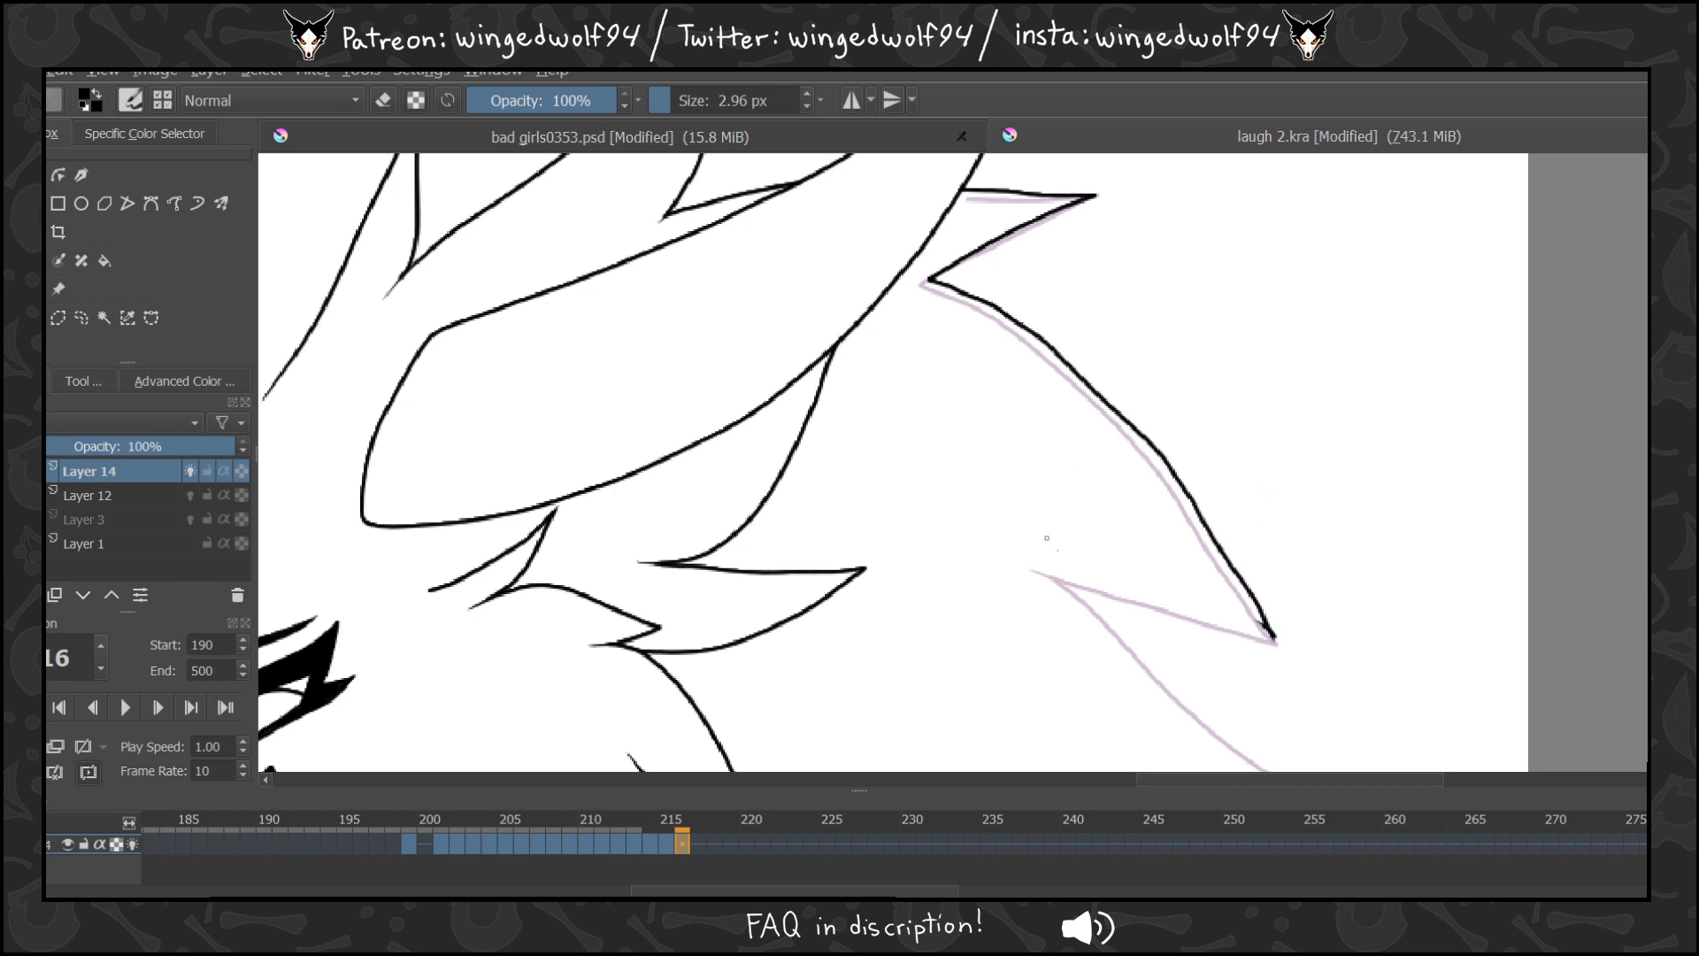
left_click_drag(1033, 567, 1273, 635)
Ink the second neck fur tuft and the start of the third at frame 216, comparing with frame 215.
scroll(893, 462, "down", 3)
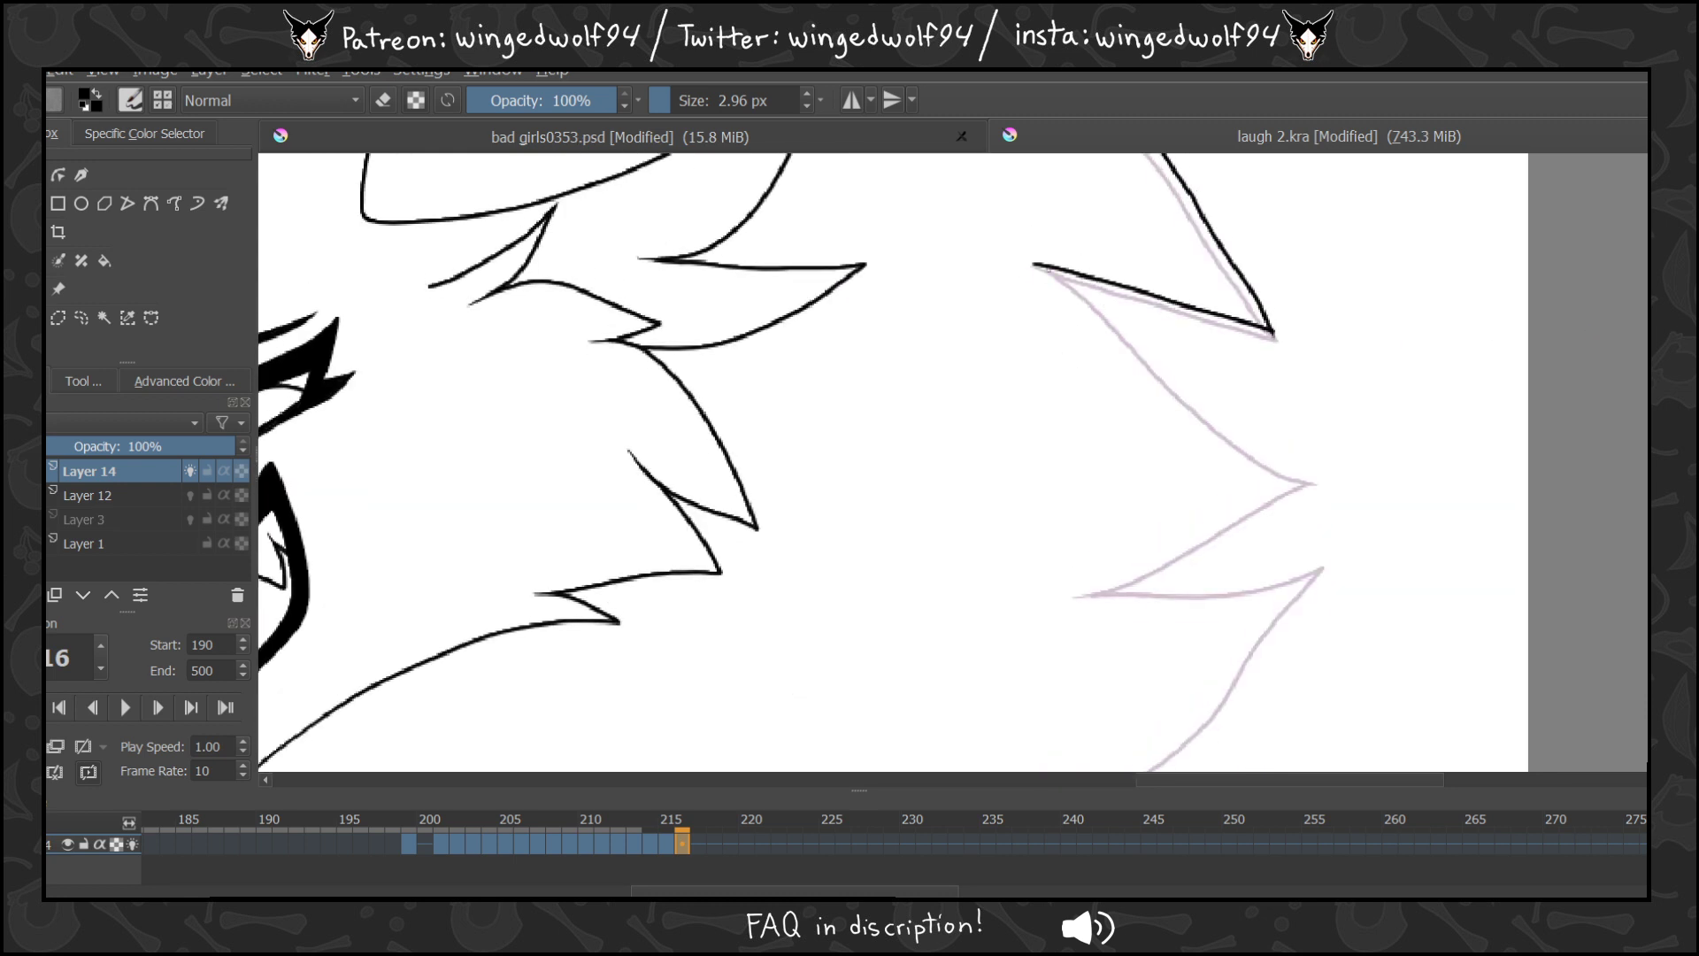
mouse_move(1035, 263)
left_mouse_down()
mouse_move(1174, 389)
mouse_move(1178, 364)
mouse_move(1299, 489)
left_mouse_up()
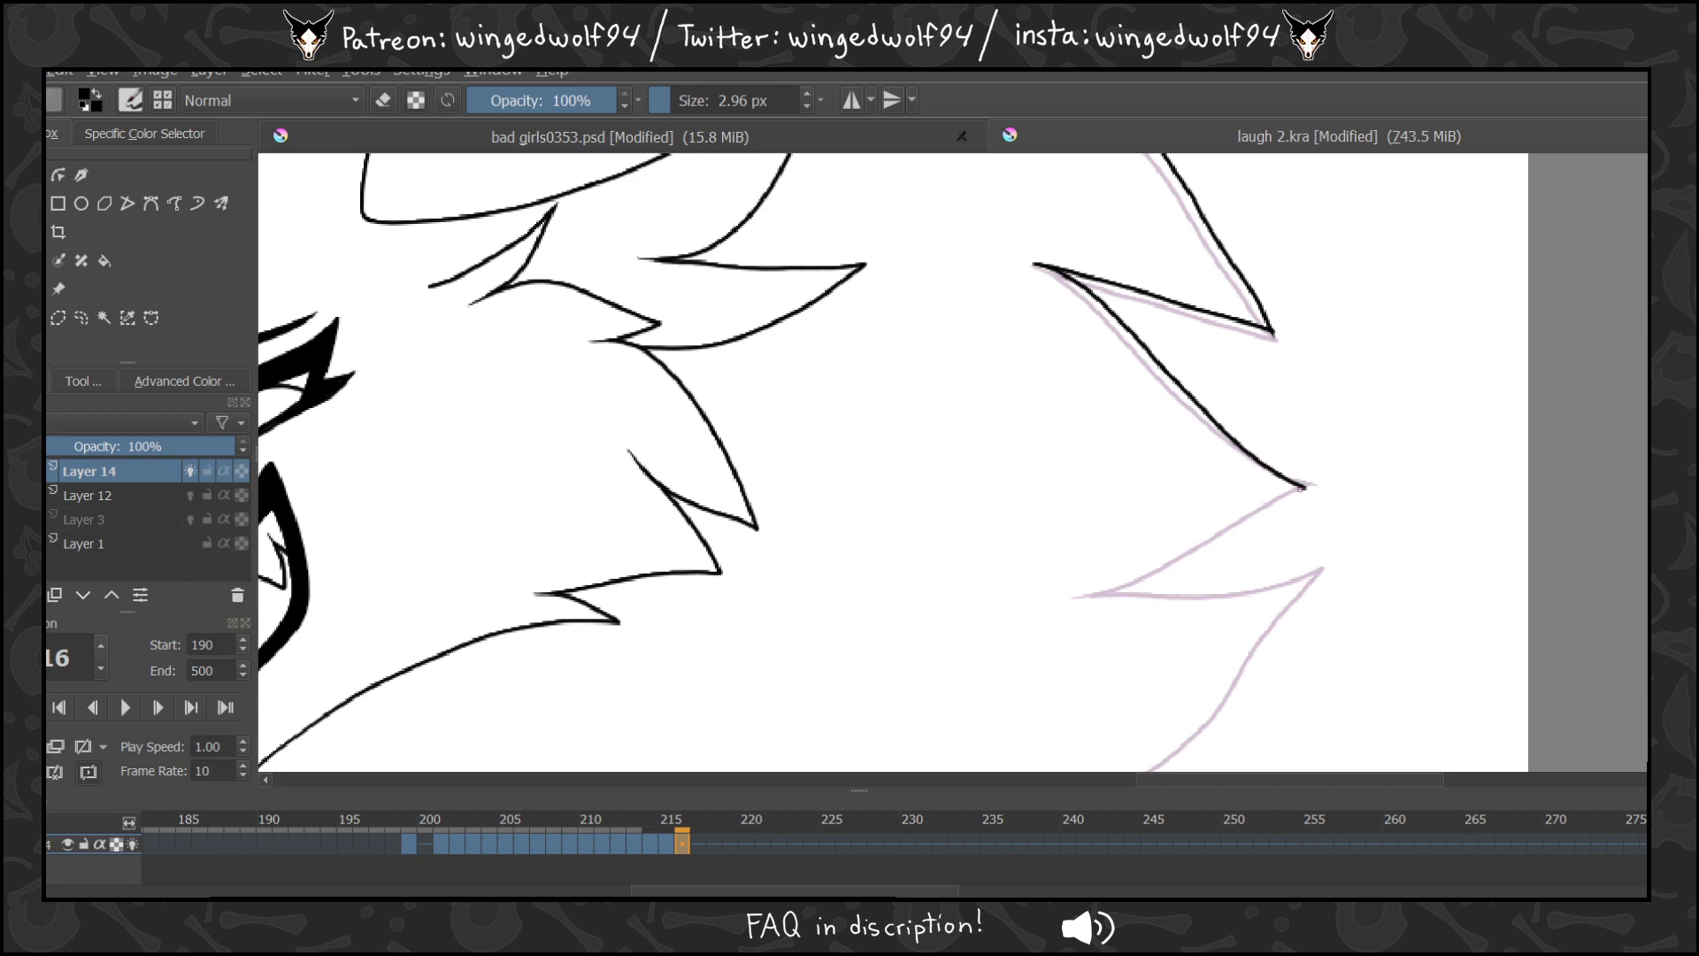
mouse_move(1302, 486)
left_mouse_down()
mouse_move(1128, 581)
mouse_move(1064, 594)
mouse_move(1324, 582)
mouse_move(1236, 687)
left_mouse_up()
key("comma")
key("period")
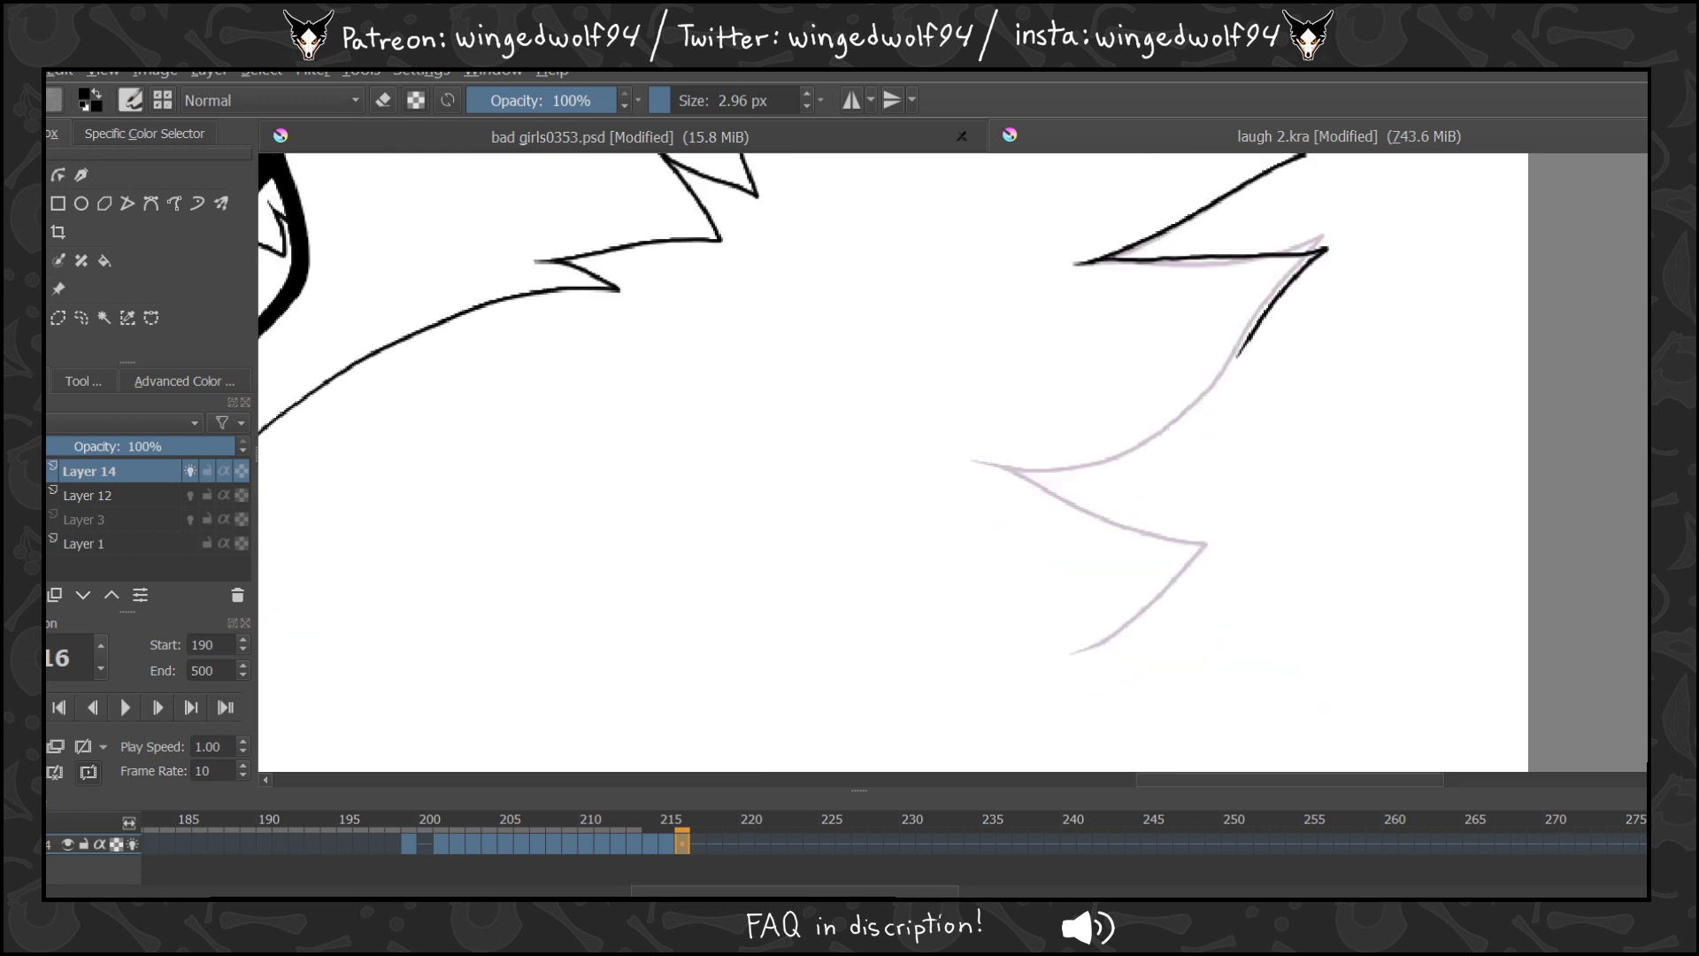
Finish the third neck fur tuft and ink the lowest tuft at frame 216.
scroll(1237, 686, "down", 5)
mouse_move(1237, 369)
left_mouse_down()
mouse_move(1161, 447)
mouse_move(1095, 470)
mouse_move(934, 479)
mouse_move(1043, 494)
mouse_move(1159, 547)
left_mouse_up()
key("comma")
key("period")
key("ctrl+z")
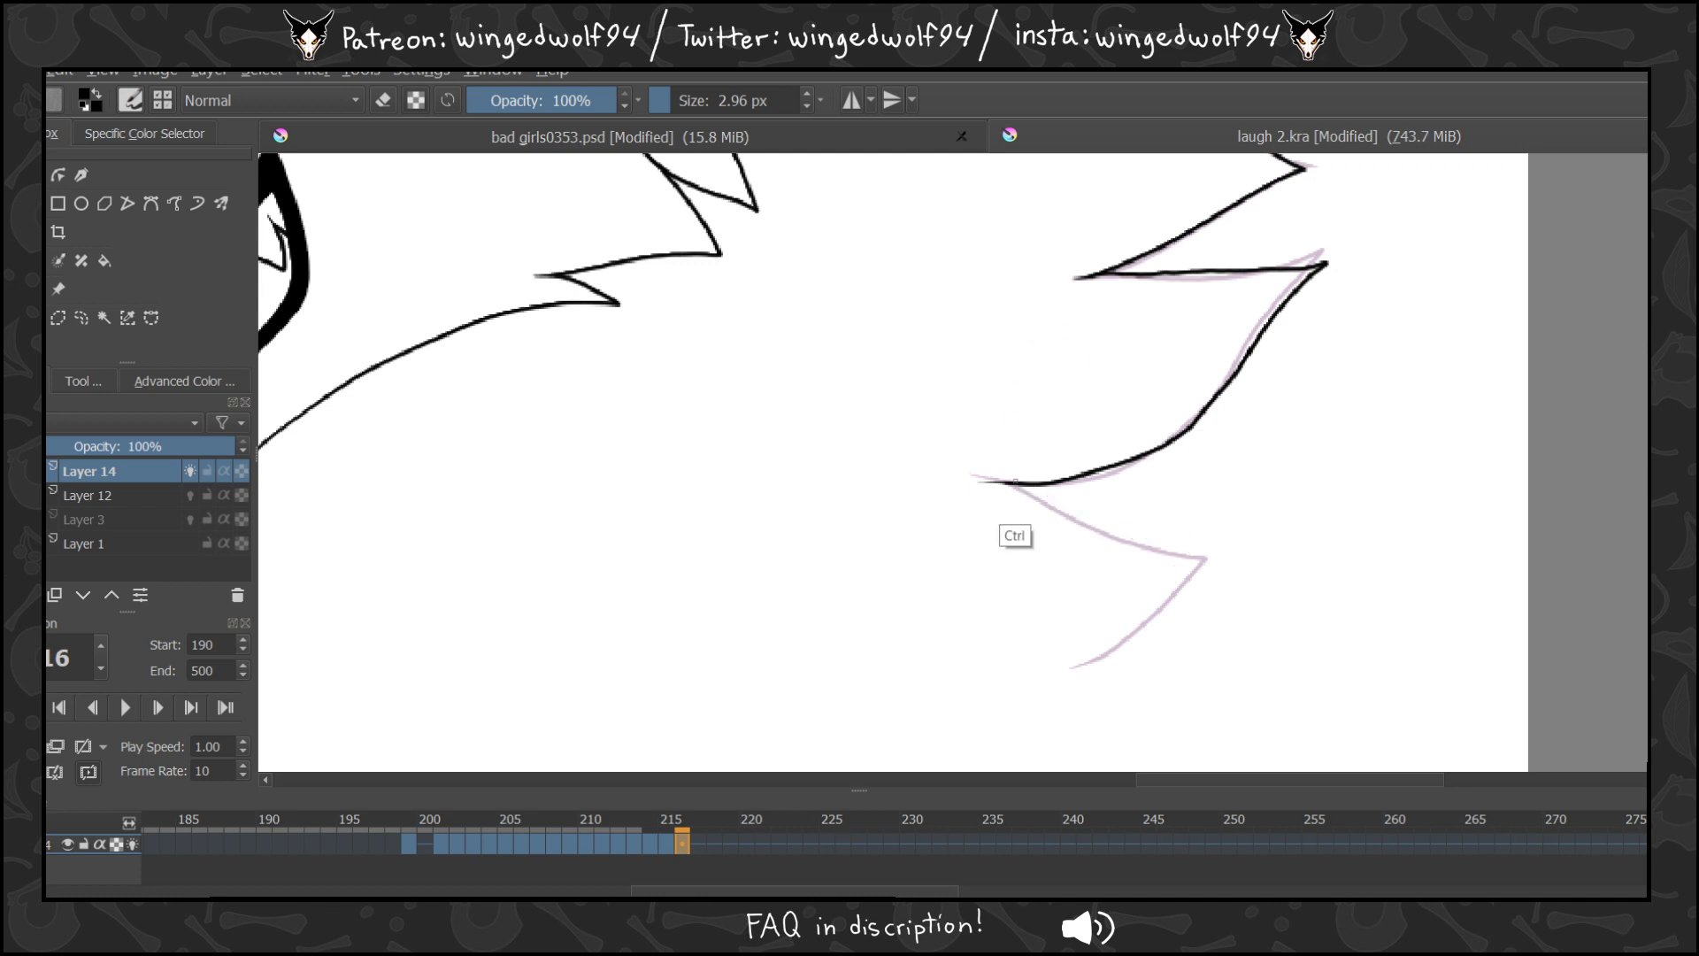
left_click_drag(1018, 484, 1205, 561)
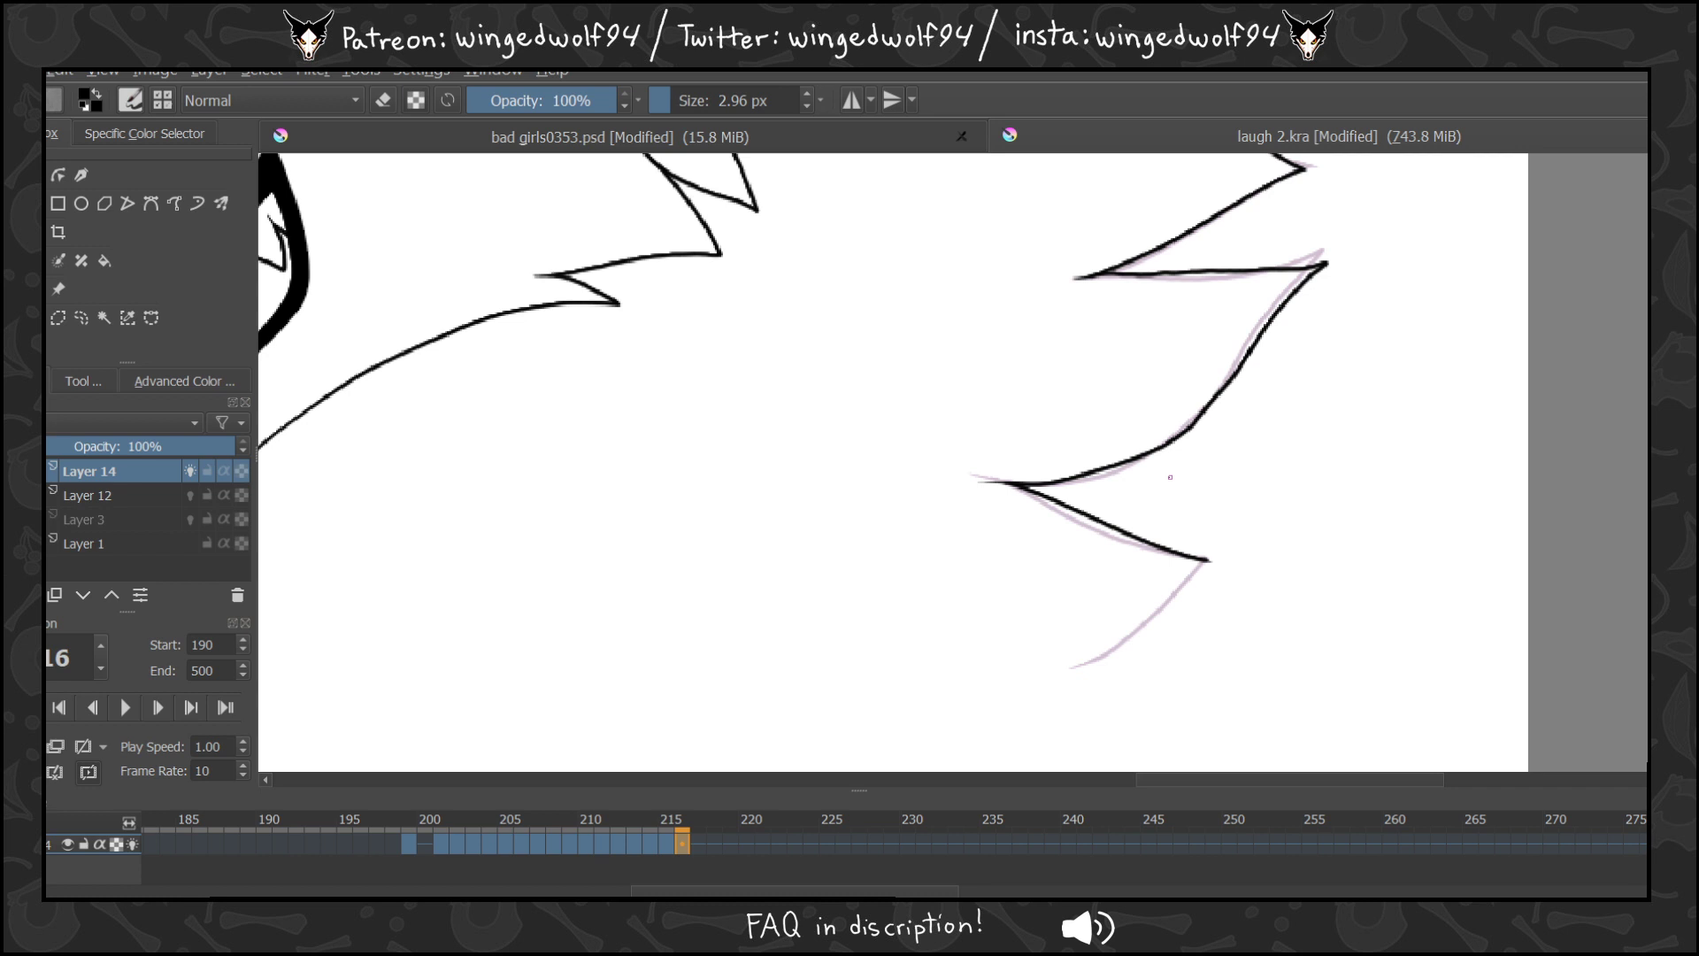
mouse_move(1207, 559)
left_mouse_down()
mouse_move(1092, 655)
mouse_move(1058, 664)
left_mouse_up()
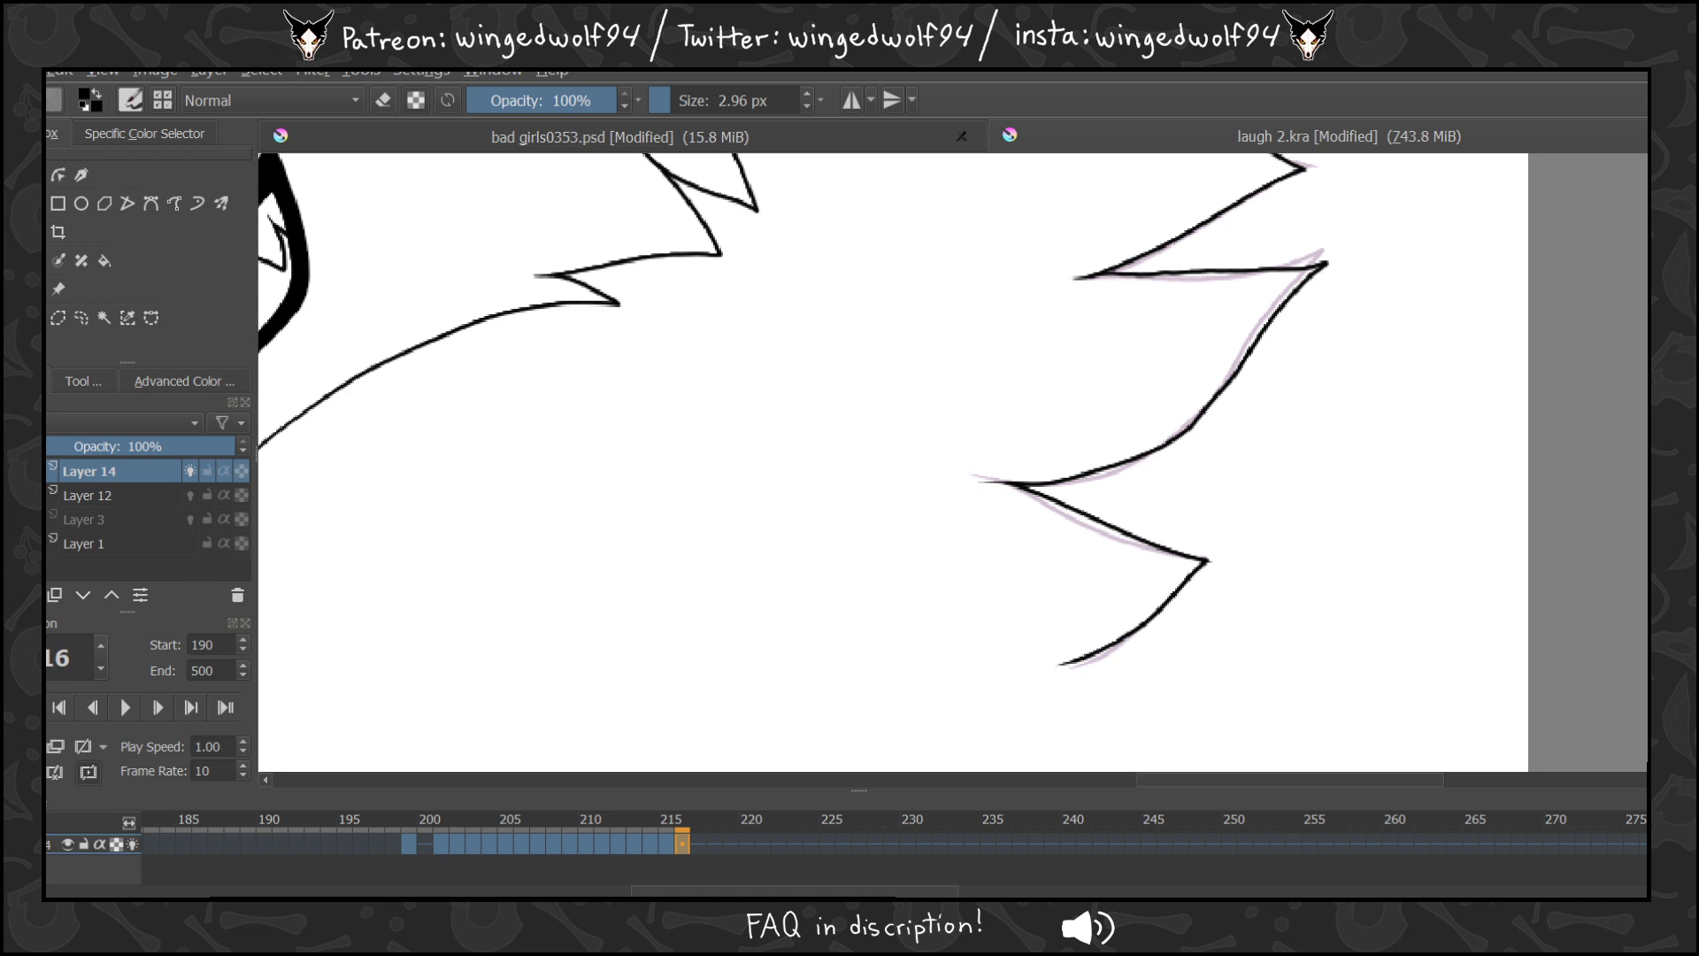
View the whole head and flip through frames 212 to 217 to compare the neck fur motion.
key("z")
left_click(1100, 377, "ctrl")
left_click(1100, 378, "ctrl")
left_click(669, 844)
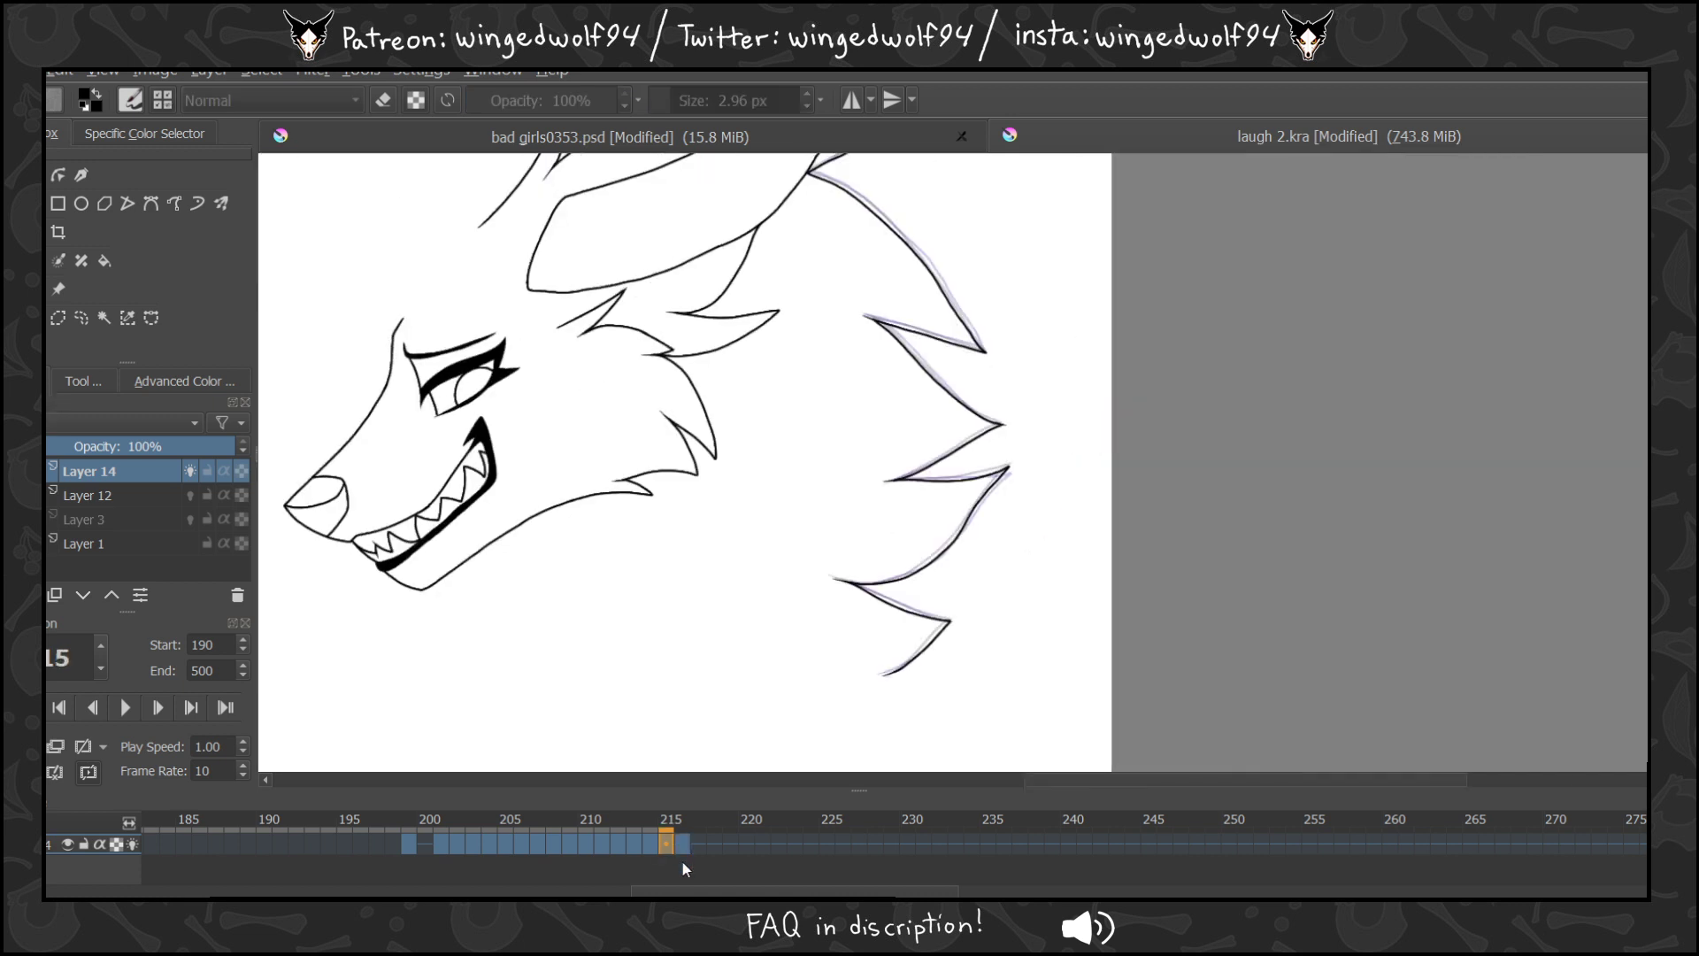
key("Left")
key("Left")
key("Left")
key("Right")
key("Right")
key("Right")
key("Right")
key("Right")
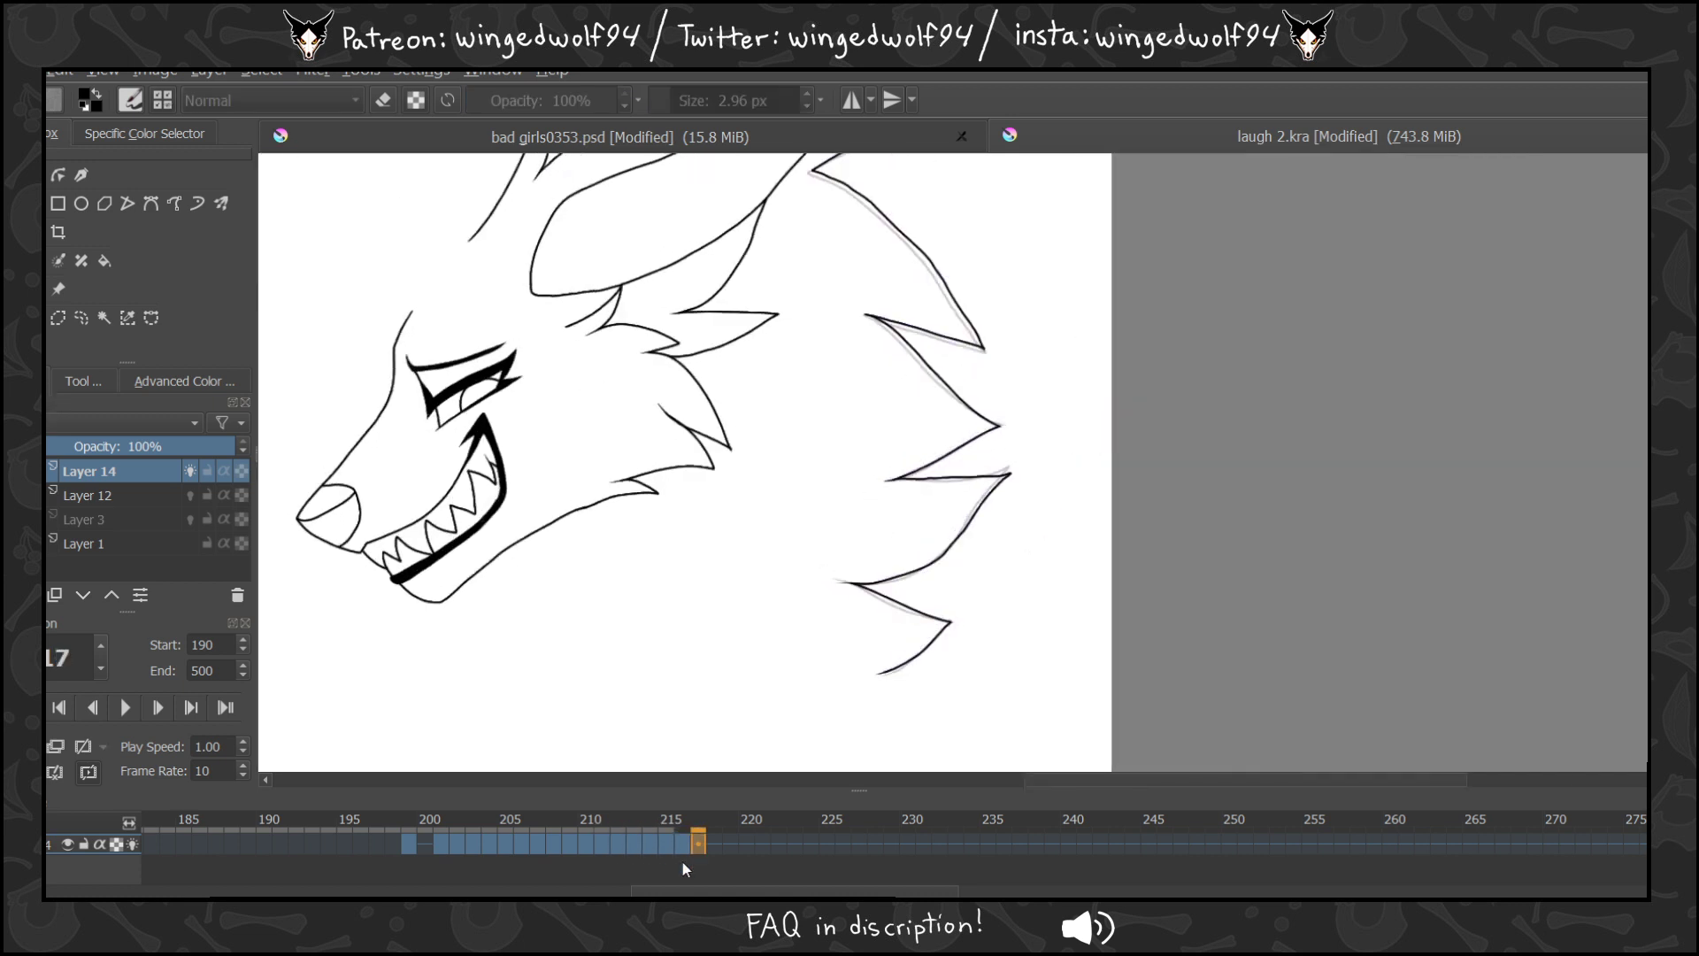
key("Left")
key("Left")
key("Right")
key("Right")
key("Left")
key("Right")
Clear the held fur drawing at frame 217 and ink a new far ear tip and upper back-of-neck curve.
key("ctrl+z")
scroll(685, 462, "up", 3)
left_click_drag(717, 241, 1106, 488)
left_click(11, 204)
left_click_drag(768, 301, 886, 309)
key("ctrl+z")
mouse_move(767, 301)
left_mouse_down()
mouse_move(913, 311)
mouse_move(918, 327)
mouse_move(748, 410)
mouse_move(1001, 610)
left_mouse_up()
Ink the rest of the back-of-neck curve and the first two neck fur tufts at frame 217.
scroll(968, 234, "down", 5)
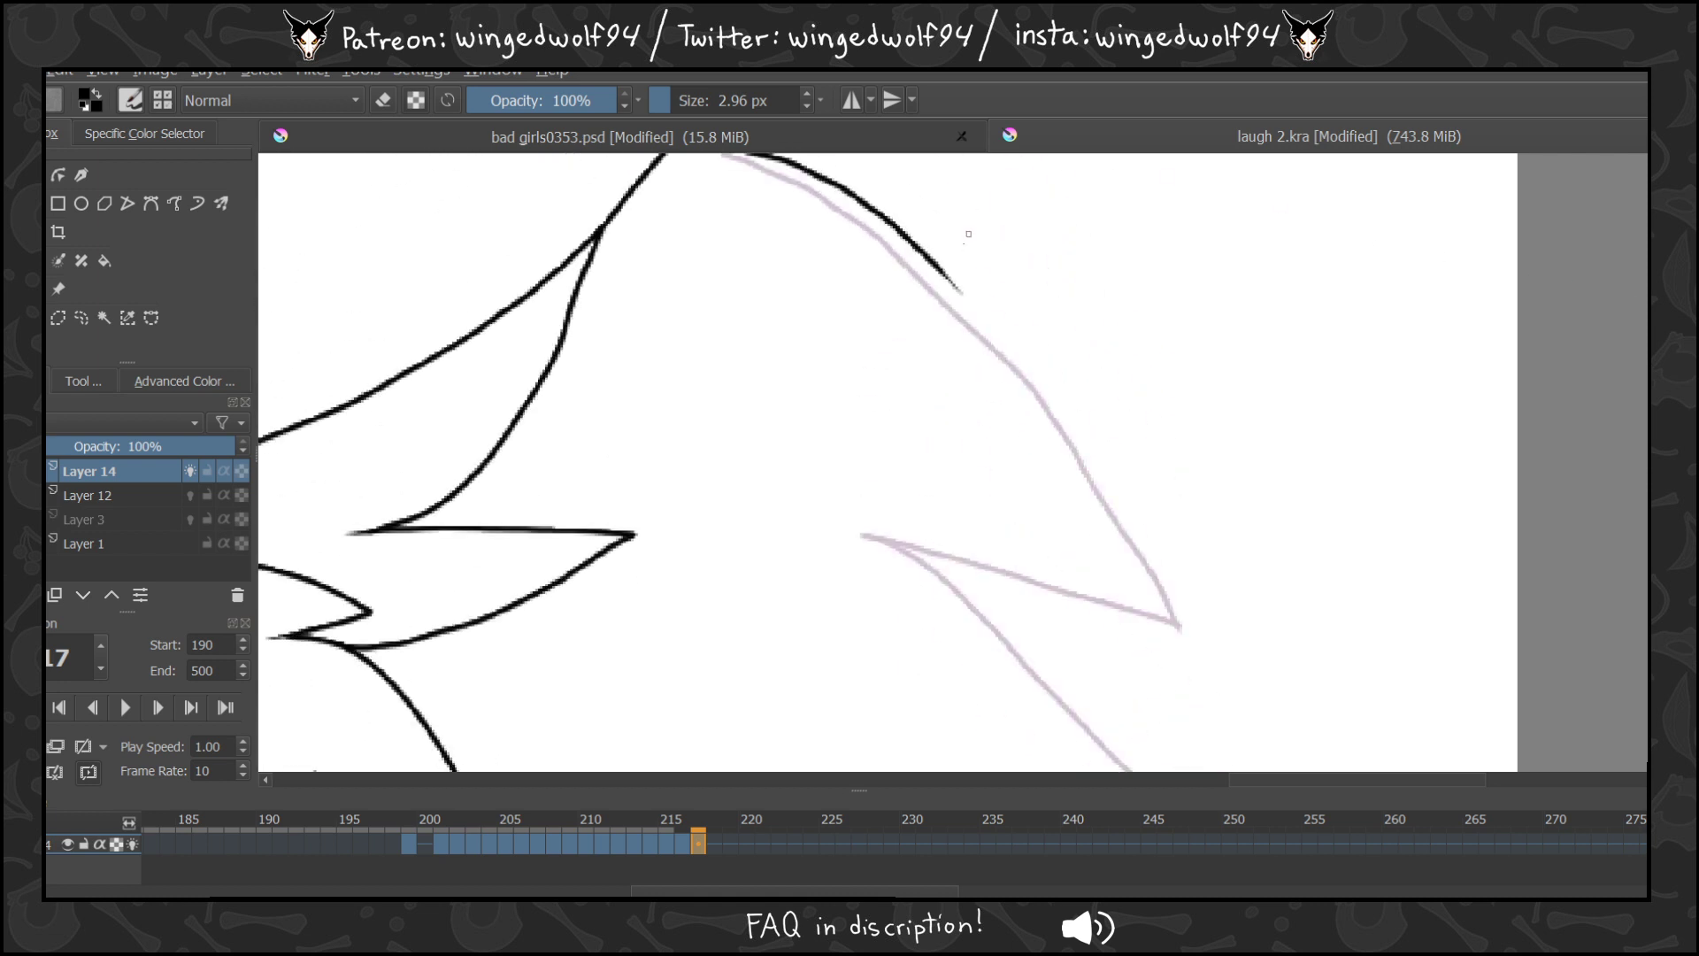
mouse_move(960, 290)
left_mouse_down()
mouse_move(1066, 413)
mouse_move(1186, 618)
mouse_move(862, 535)
left_mouse_up()
scroll(1002, 276, "down", 5)
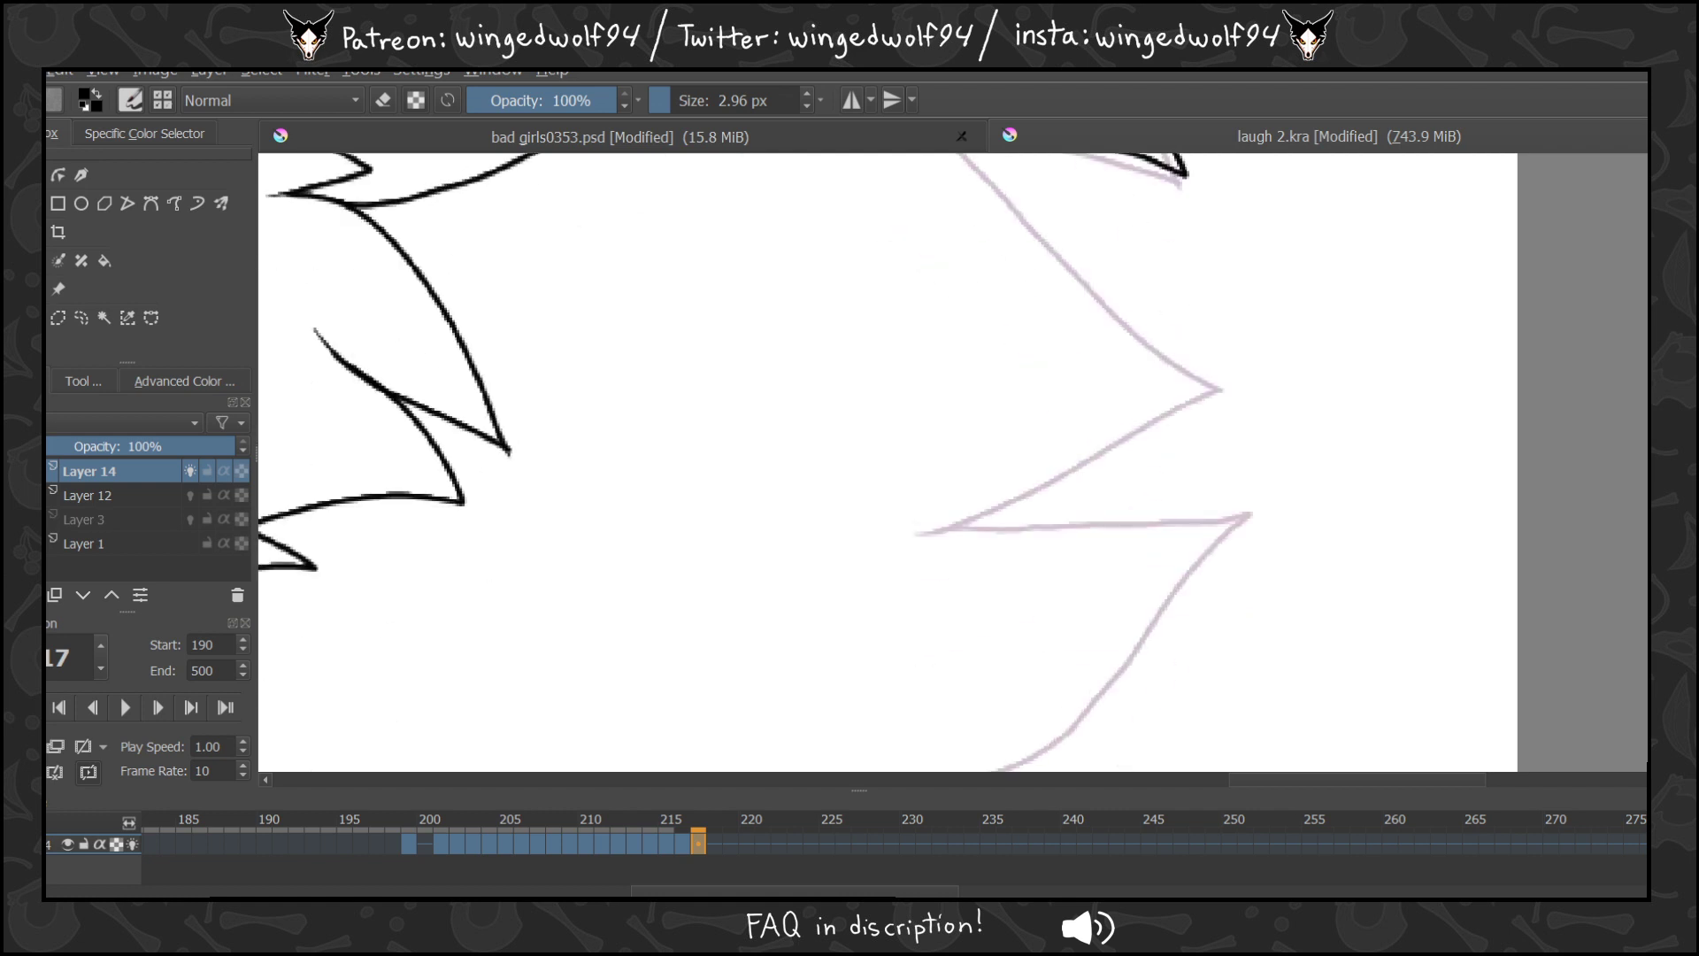
mouse_move(871, 277)
left_mouse_down()
mouse_move(1065, 418)
mouse_move(1214, 586)
mouse_move(943, 708)
left_mouse_up()
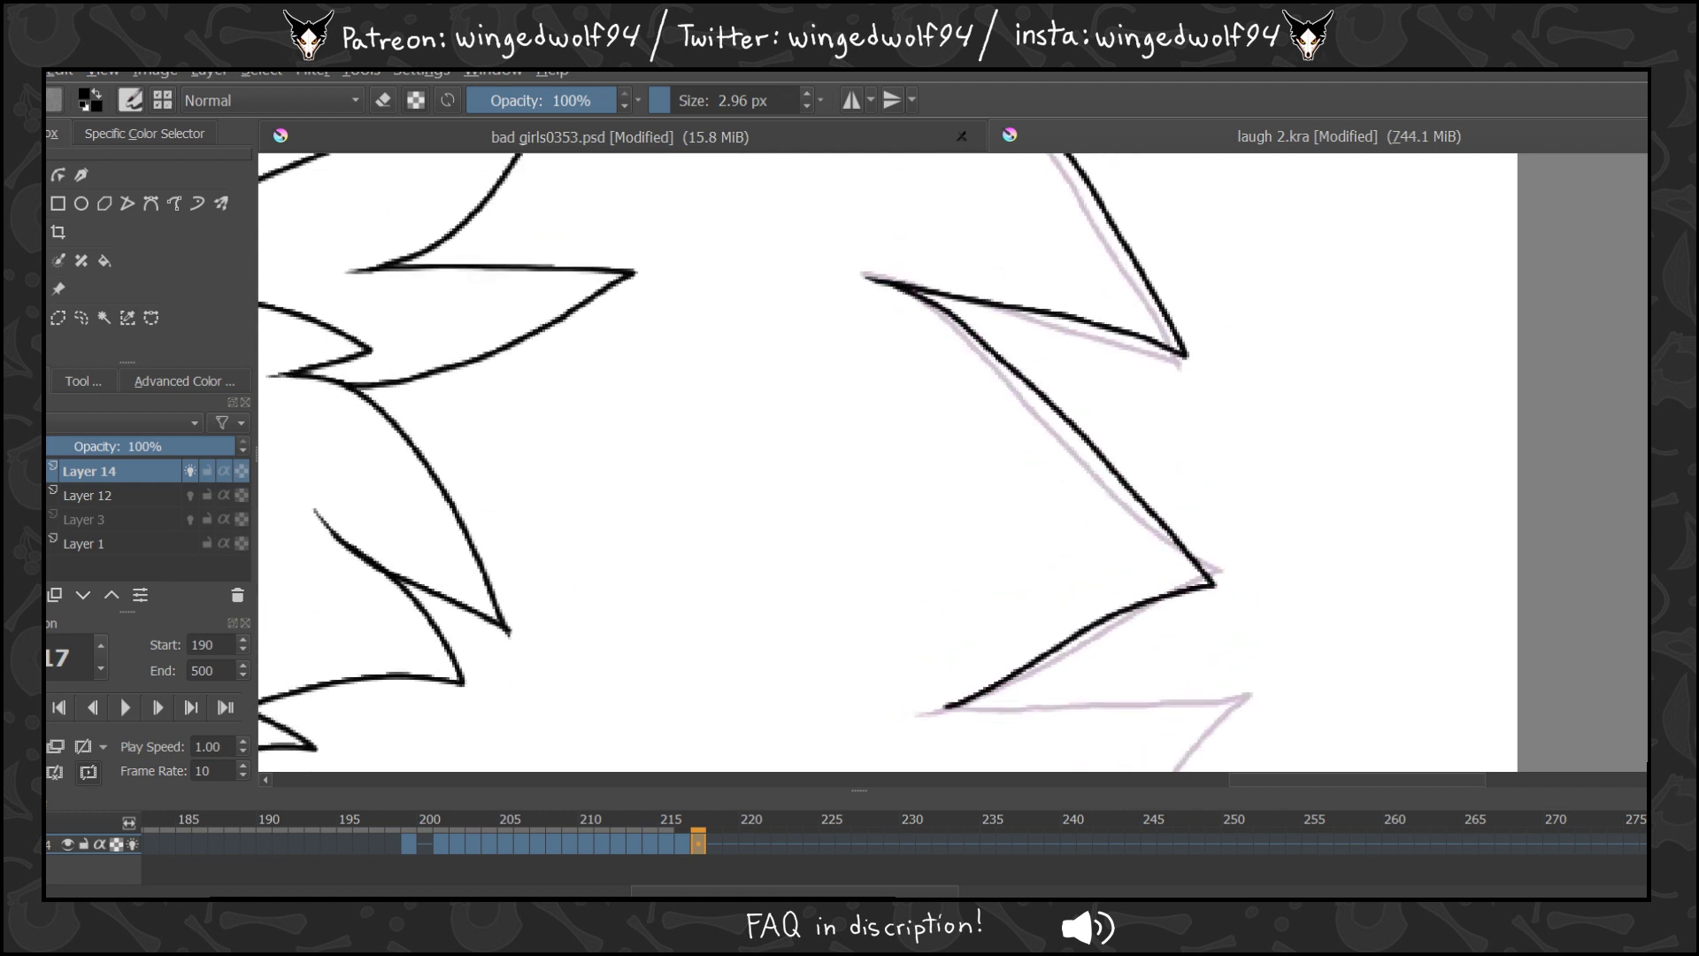
Ink the third and lowest neck fur tufts at frame 217.
scroll(943, 708, "down", 9)
scroll(945, 272, "up", 1)
mouse_move(945, 271)
left_mouse_down()
mouse_move(1257, 269)
mouse_move(1204, 303)
mouse_move(1070, 471)
mouse_move(919, 548)
mouse_move(848, 557)
mouse_move(1094, 671)
mouse_move(992, 757)
left_mouse_up()
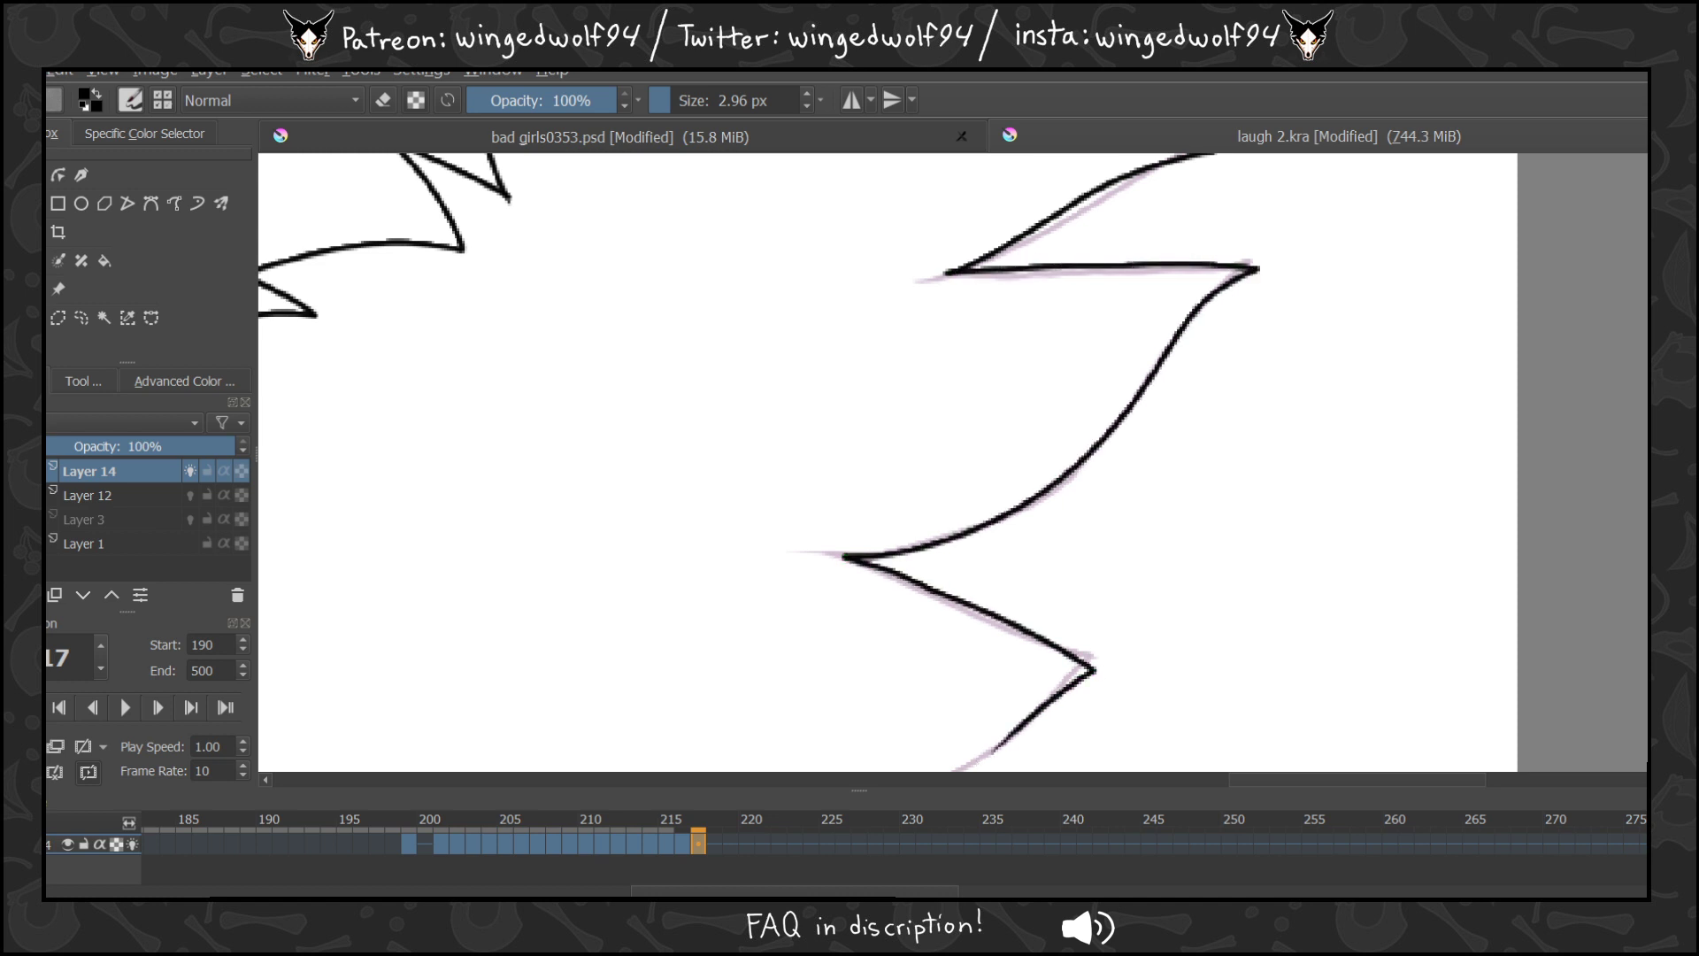
scroll(993, 754, "down", 6)
left_click_drag(992, 434, 891, 477)
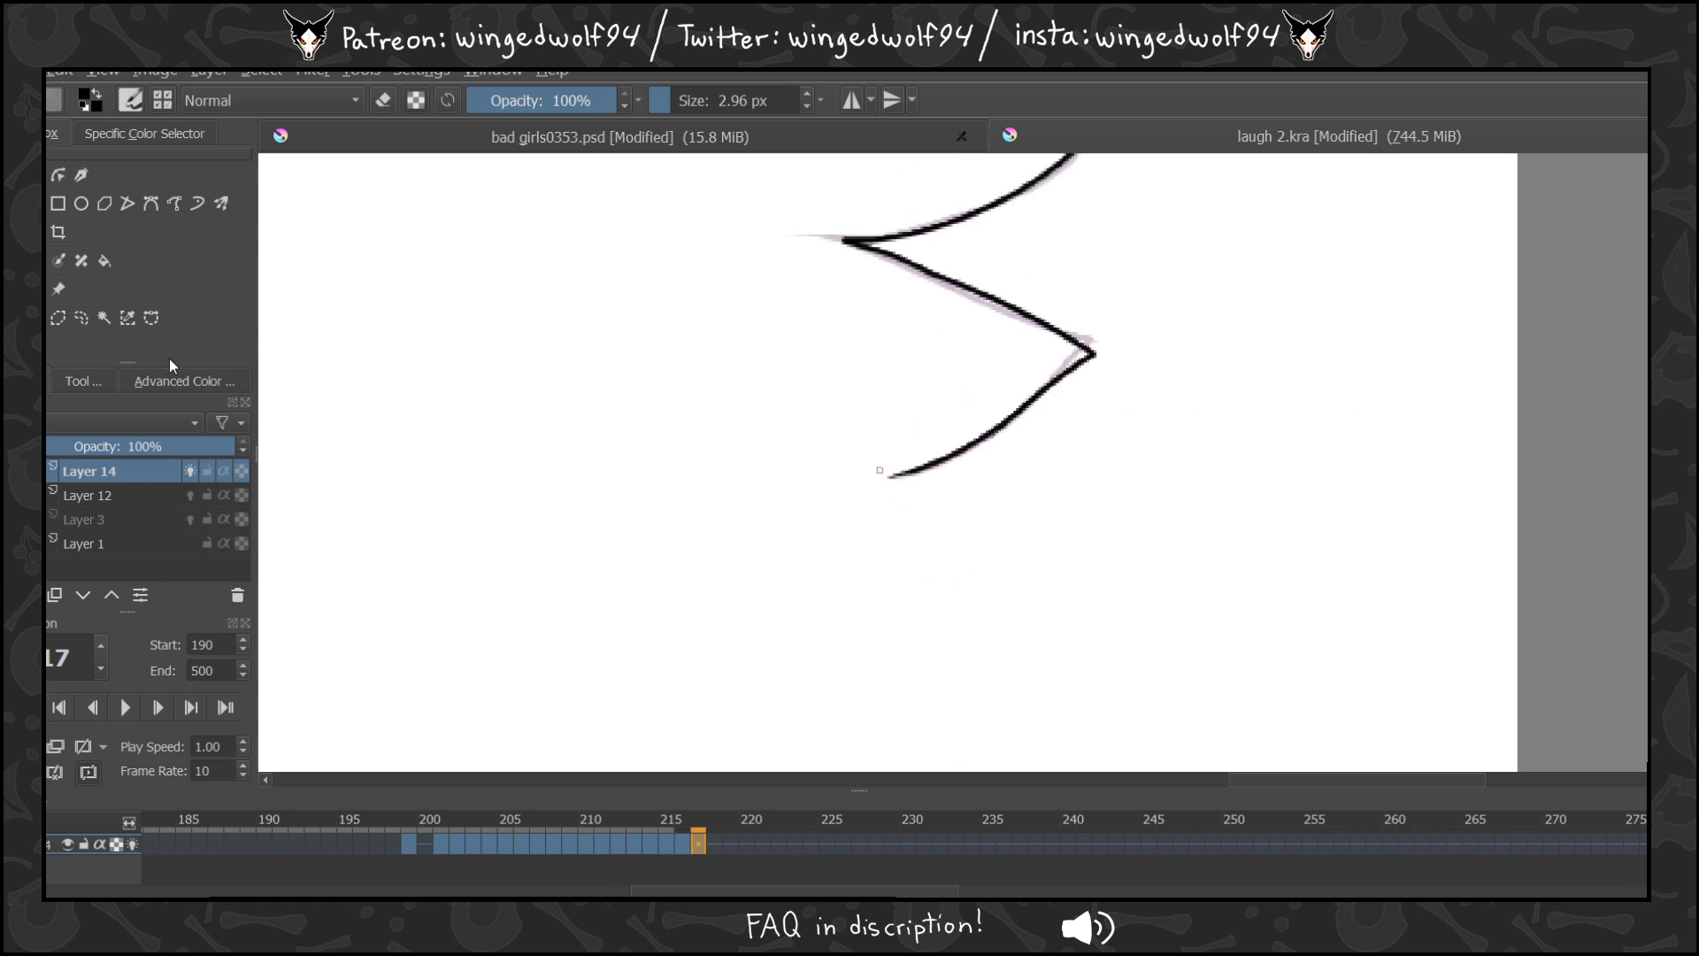
Flip back and forth through the frames around 215 up to frame 218 to check how the neck fur moves.
scroll(1069, 323, "down", 5)
left_click(675, 841)
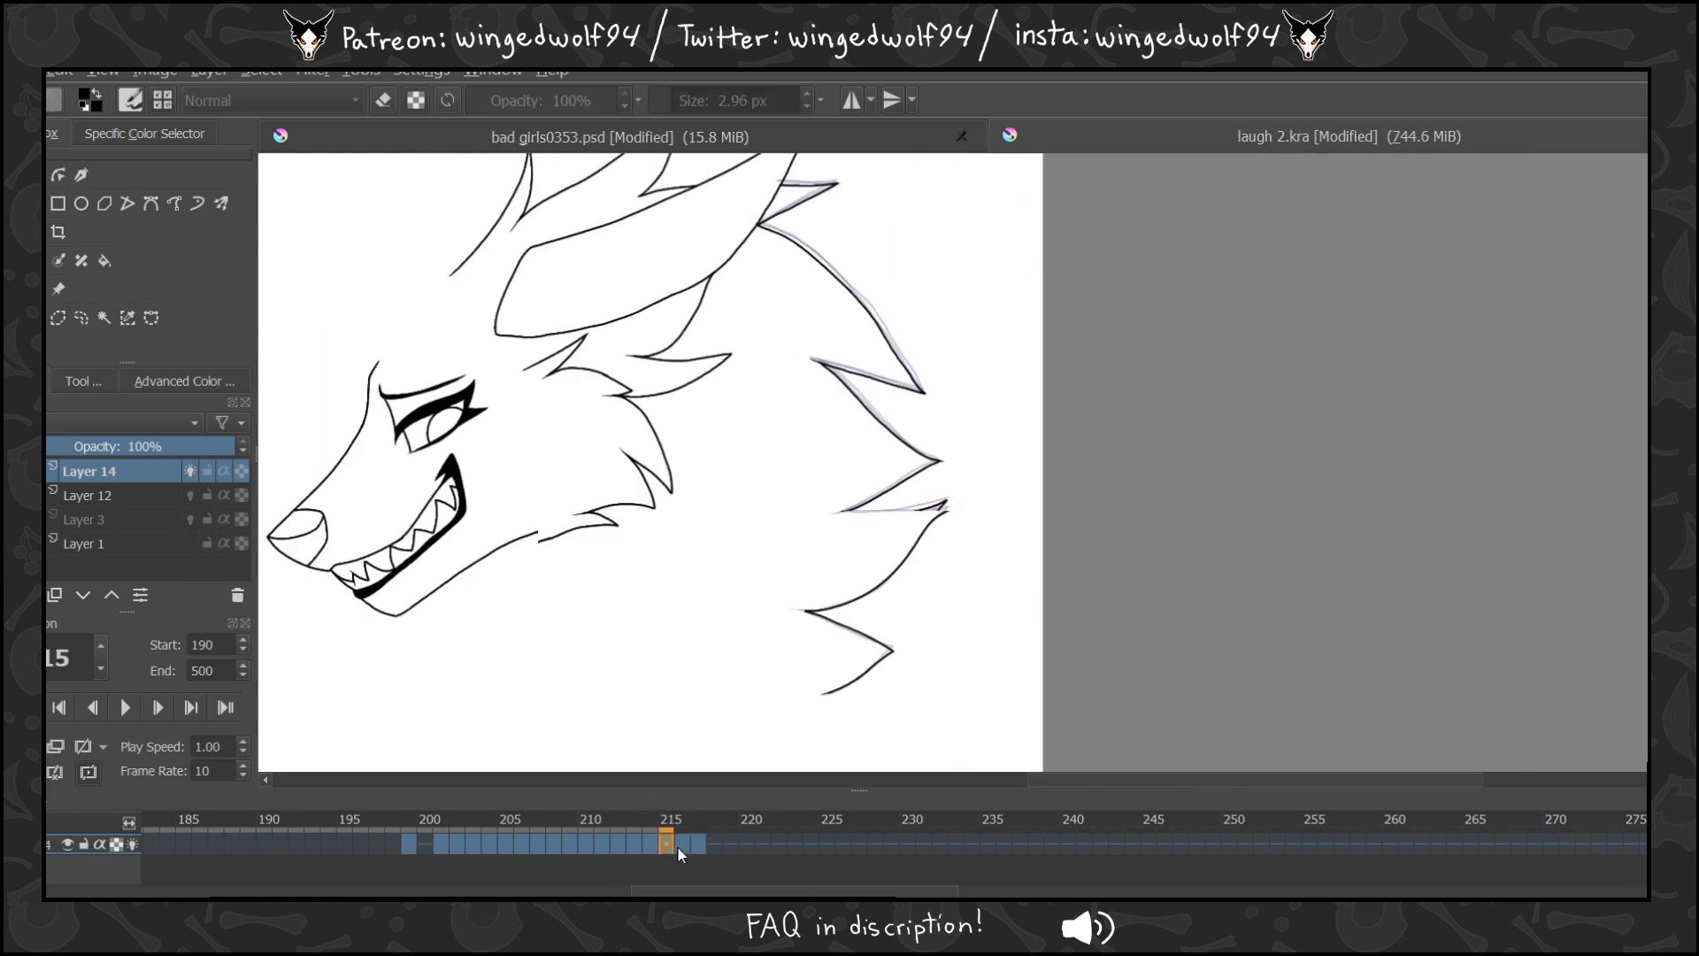
key("Left")
key("Left")
key("Left")
key("Left")
key("Right")
key("Right")
key("Right")
key("Right")
key("Right")
key("Right")
key("Right")
key("Right")
key("Right")
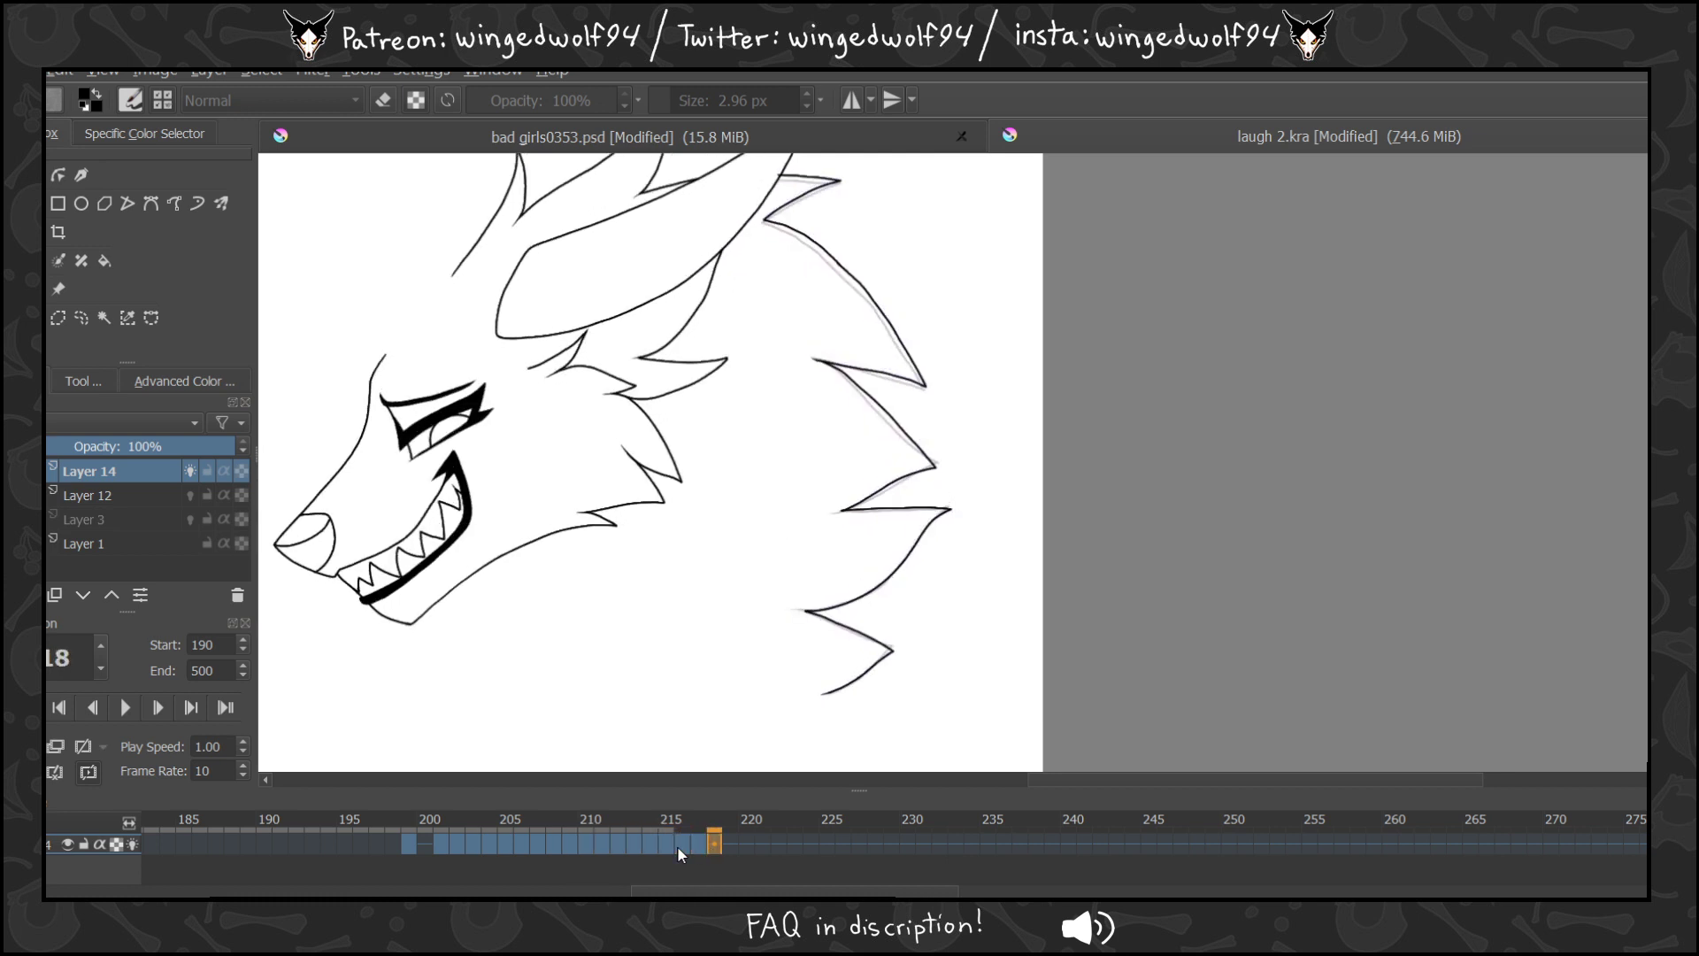
key("Left")
key("Right")
Clear the held fur drawing at frame 218 and ink the far ear tip, back-of-neck curve and first fur tuft's underside.
key("Delete")
scroll(1000, 548, "up", 1)
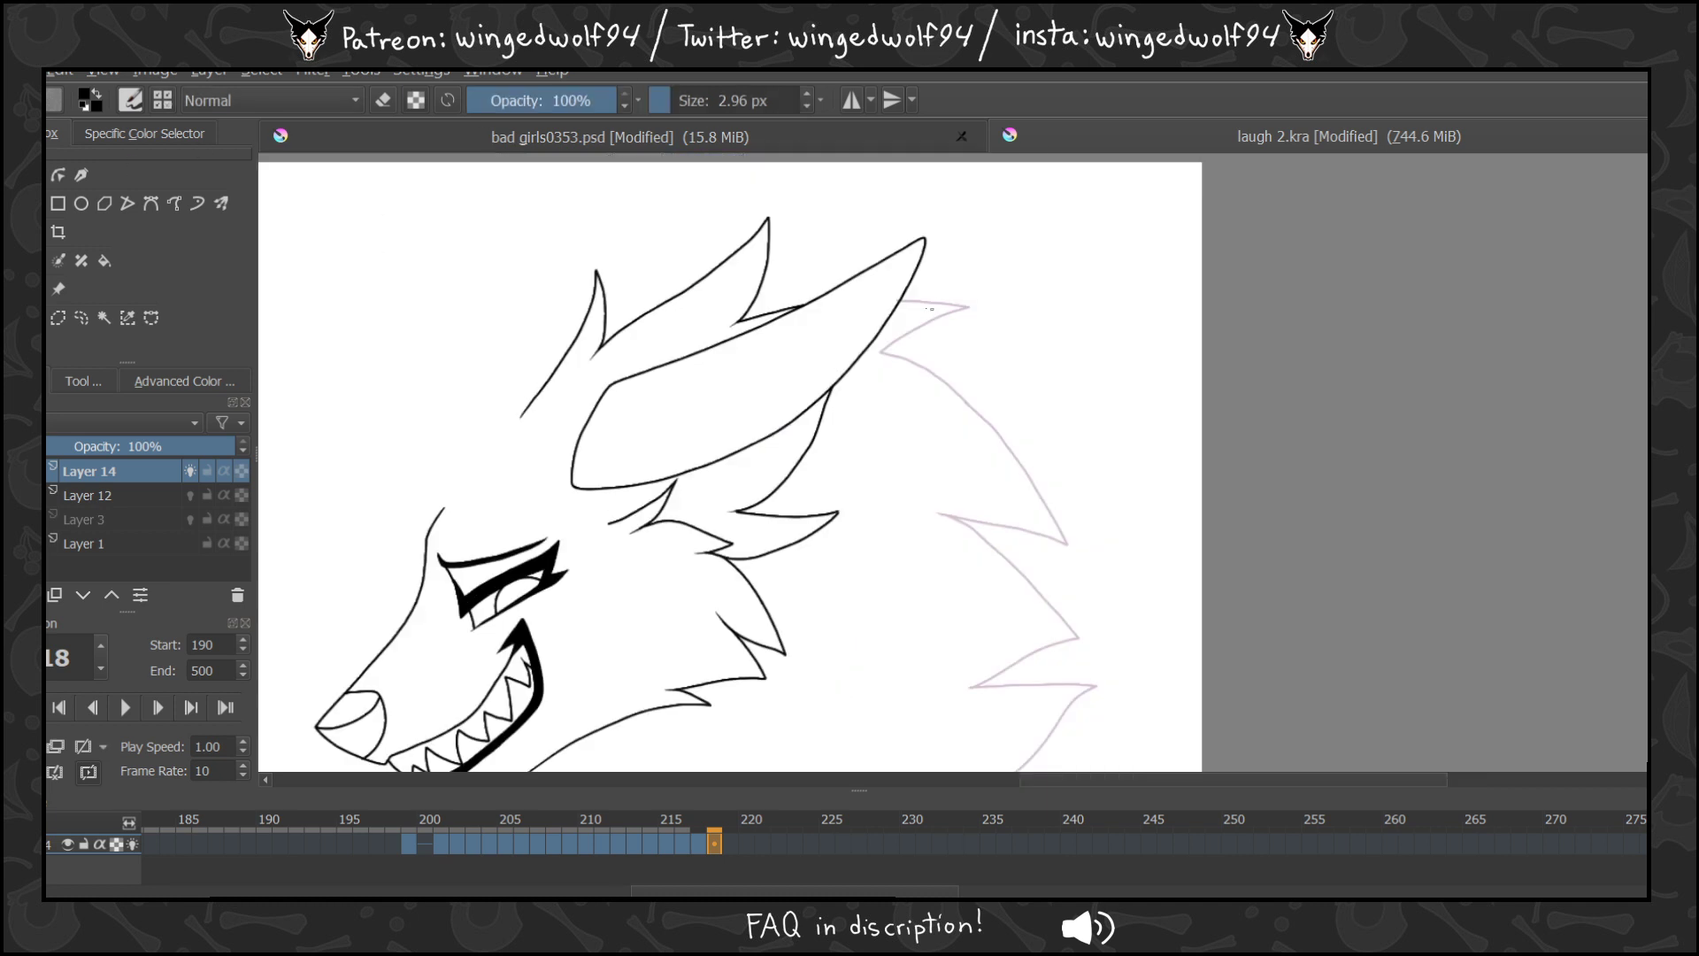
scroll(913, 417, "up", 3)
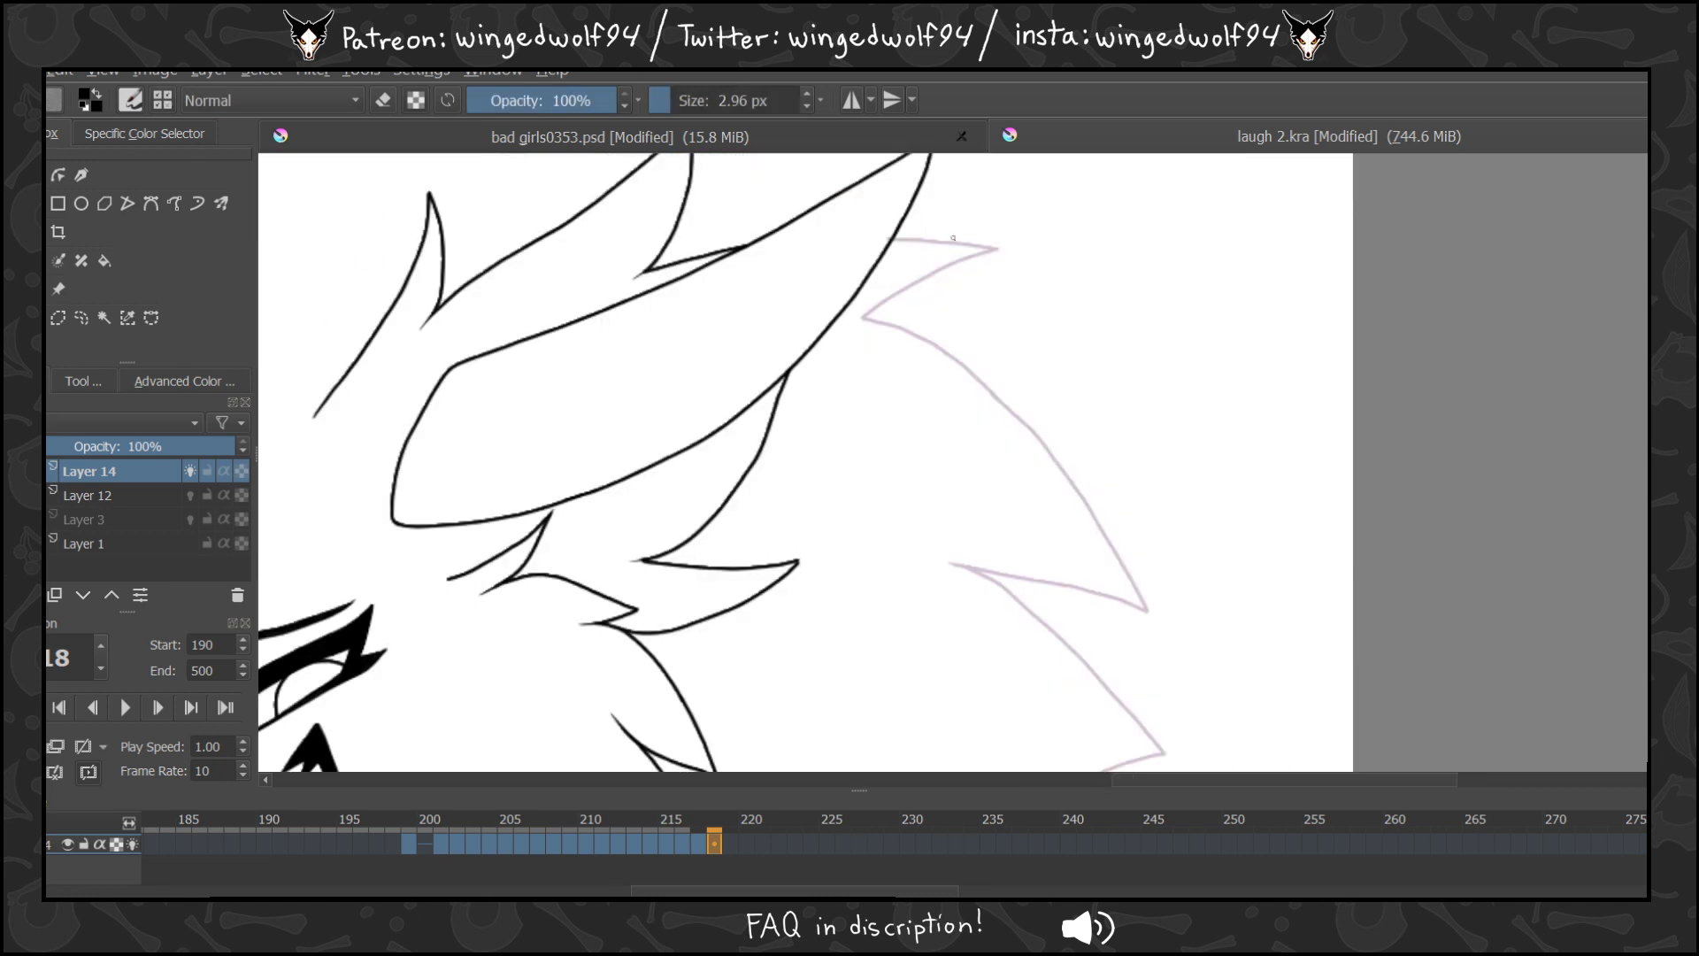
mouse_move(900, 245)
left_mouse_down()
mouse_move(998, 243)
mouse_move(861, 319)
mouse_move(1022, 425)
mouse_move(1153, 602)
mouse_move(963, 569)
left_mouse_up()
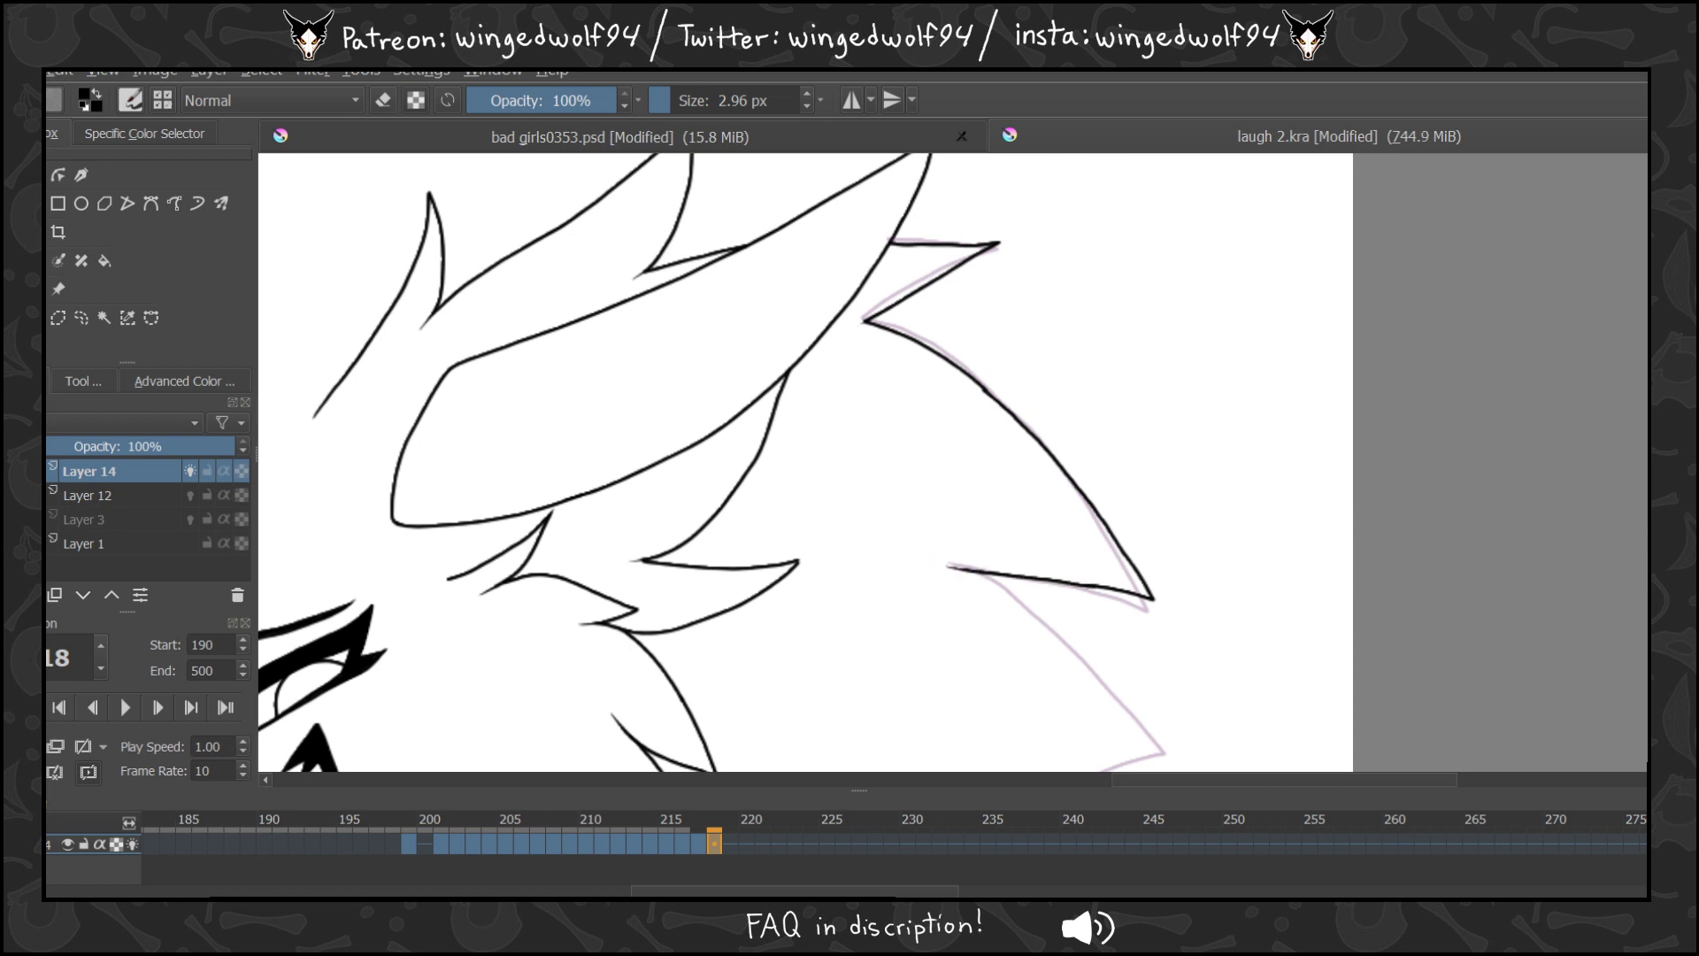
Ink the second, third and lowest neck fur tufts at frame 218 and compare the fur with frames 217 and 219.
scroll(1108, 254, "down", 5)
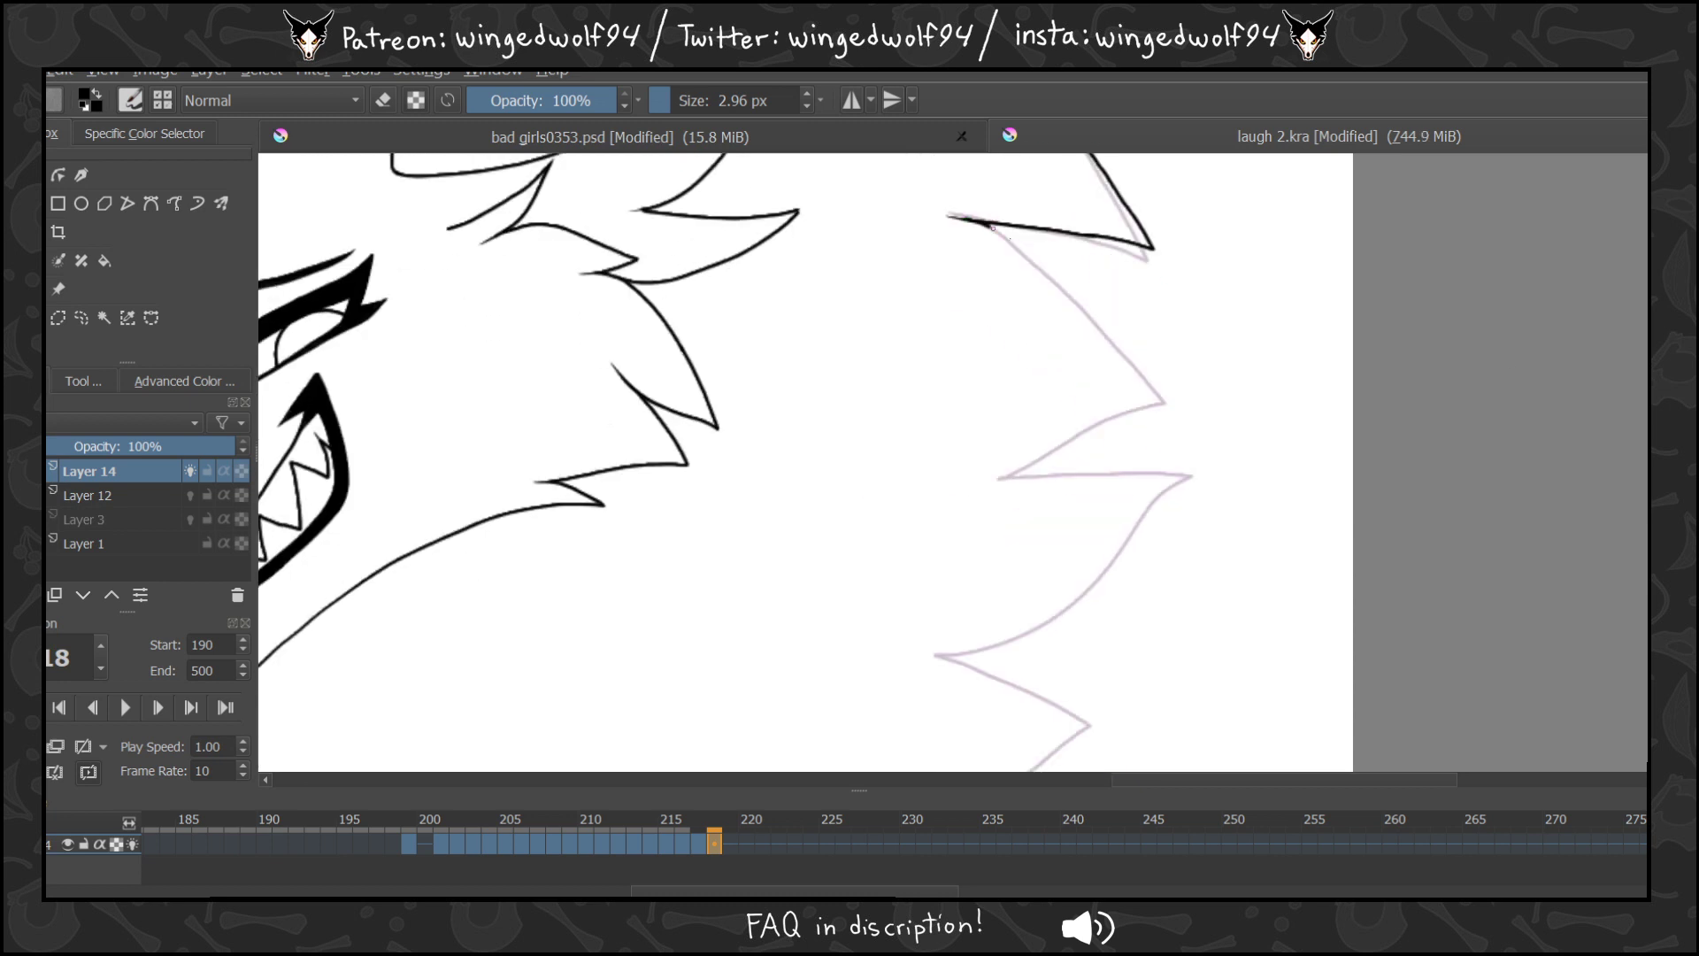
mouse_move(993, 228)
left_mouse_down()
mouse_move(1145, 365)
mouse_move(1078, 439)
mouse_move(995, 483)
mouse_move(1192, 476)
mouse_move(1009, 647)
mouse_move(936, 657)
mouse_move(1094, 711)
left_mouse_up()
scroll(805, 461, "down", 3)
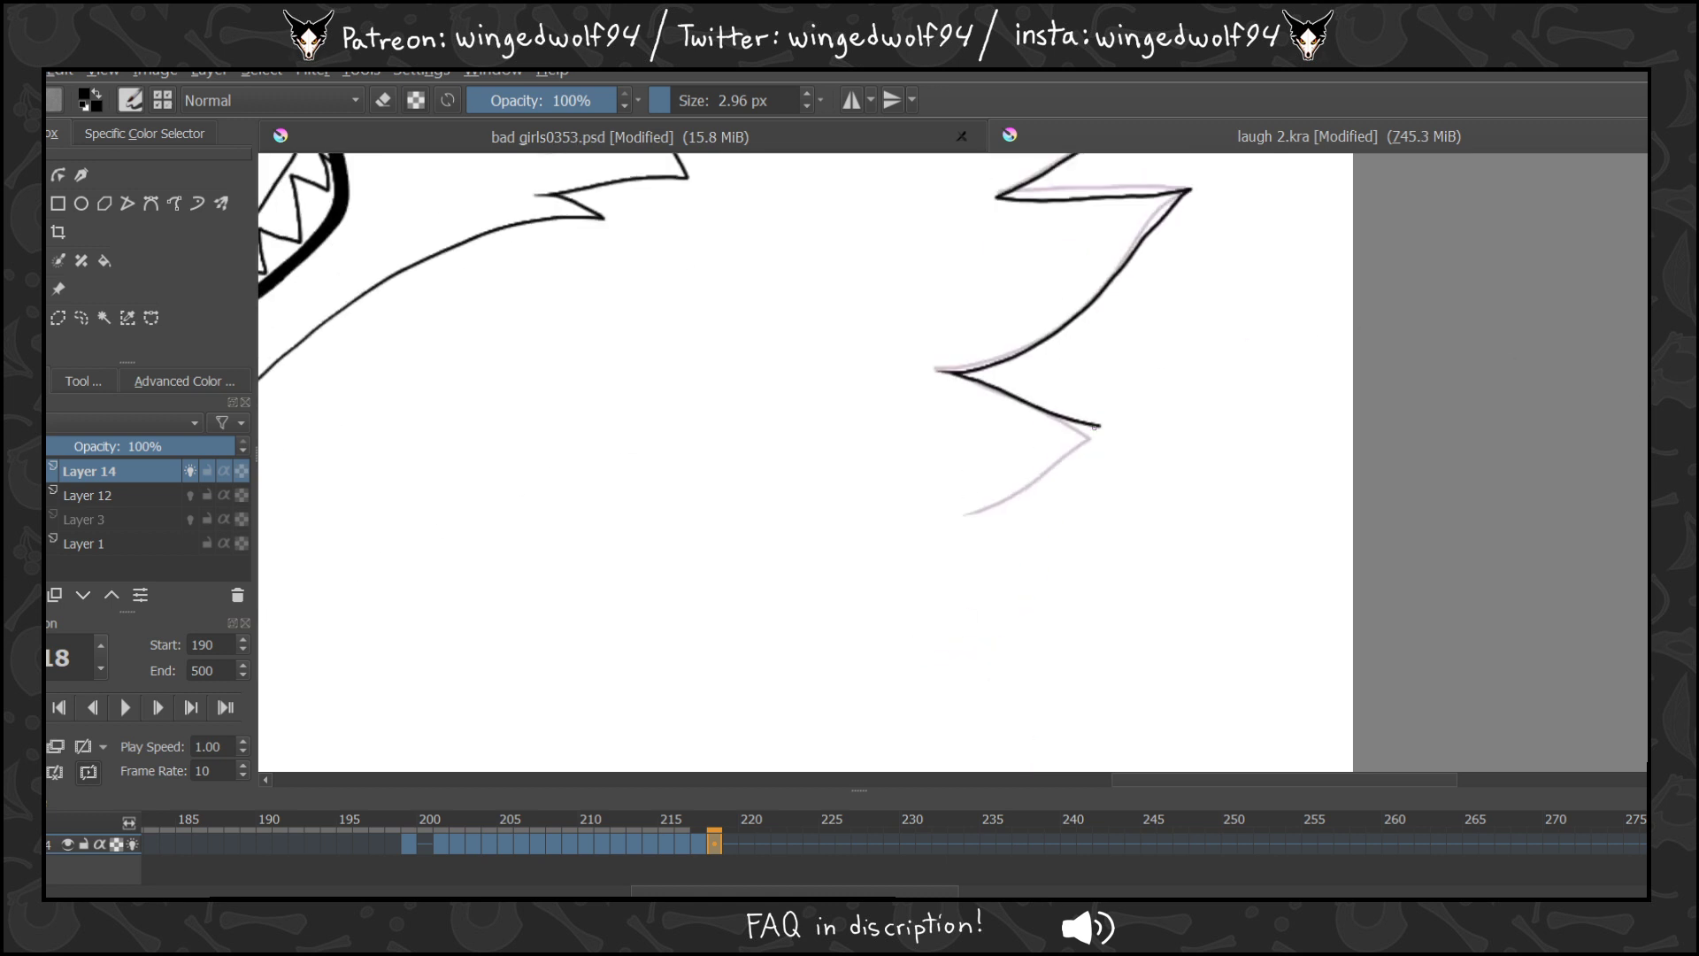
mouse_move(1094, 426)
left_mouse_down()
mouse_move(985, 512)
mouse_move(942, 512)
left_mouse_up()
scroll(942, 512, "up", 5)
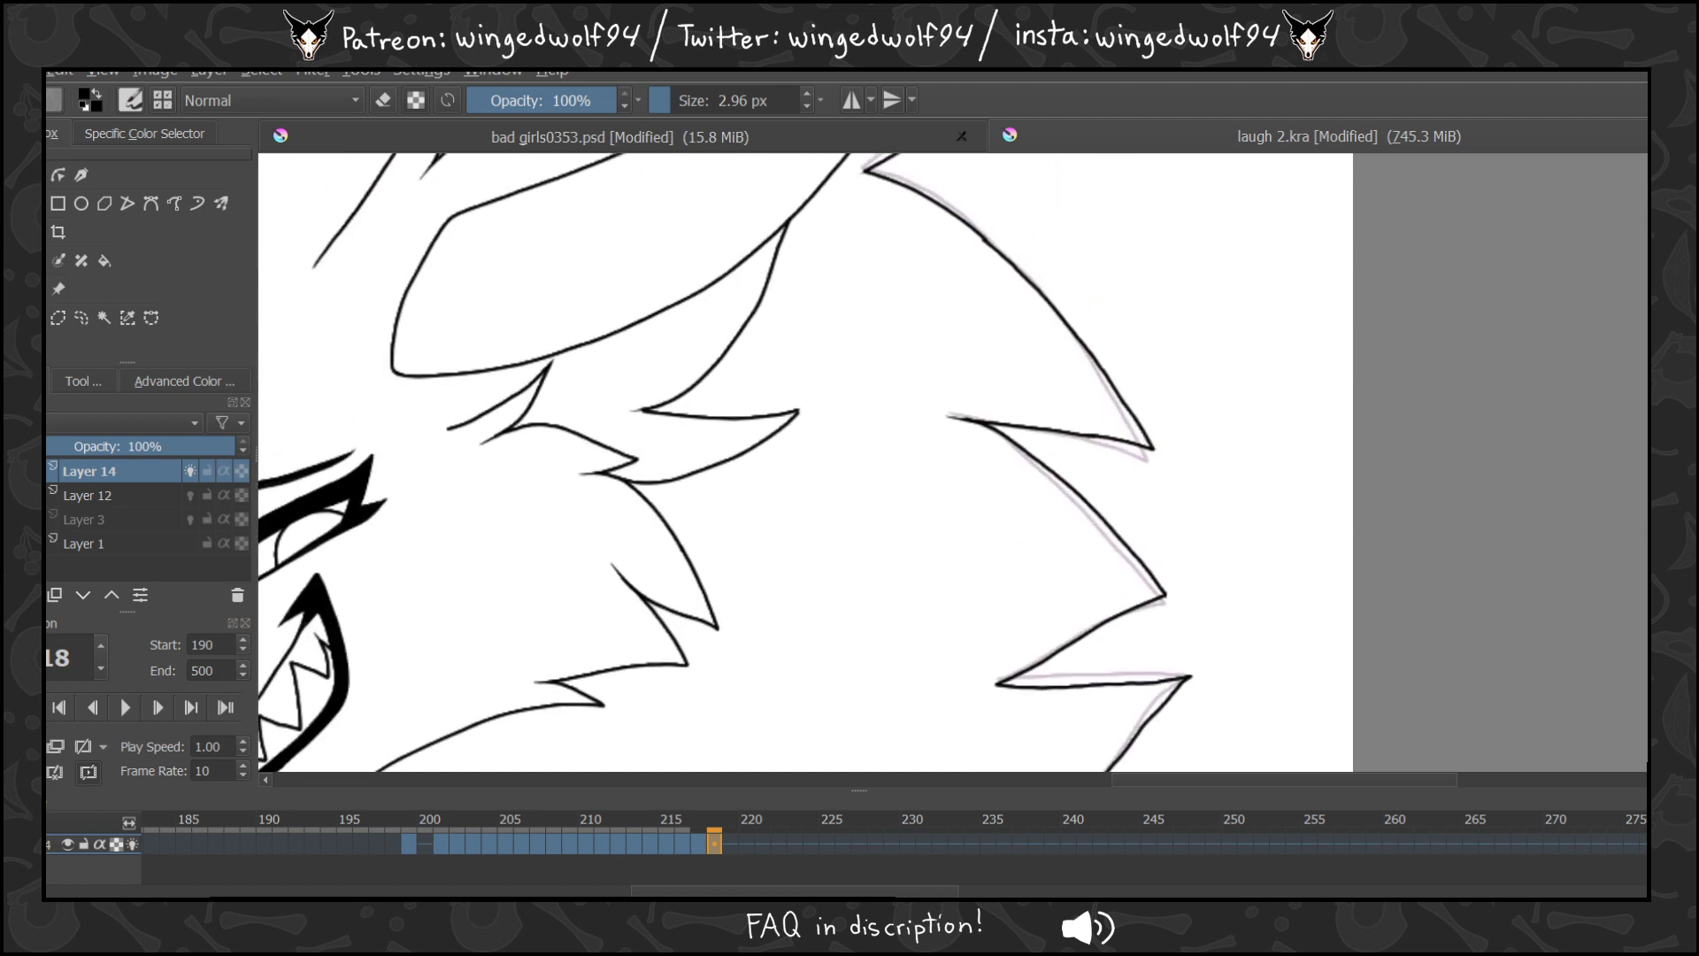
scroll(805, 460, "up", 2)
key("comma")
key("period")
key("period")
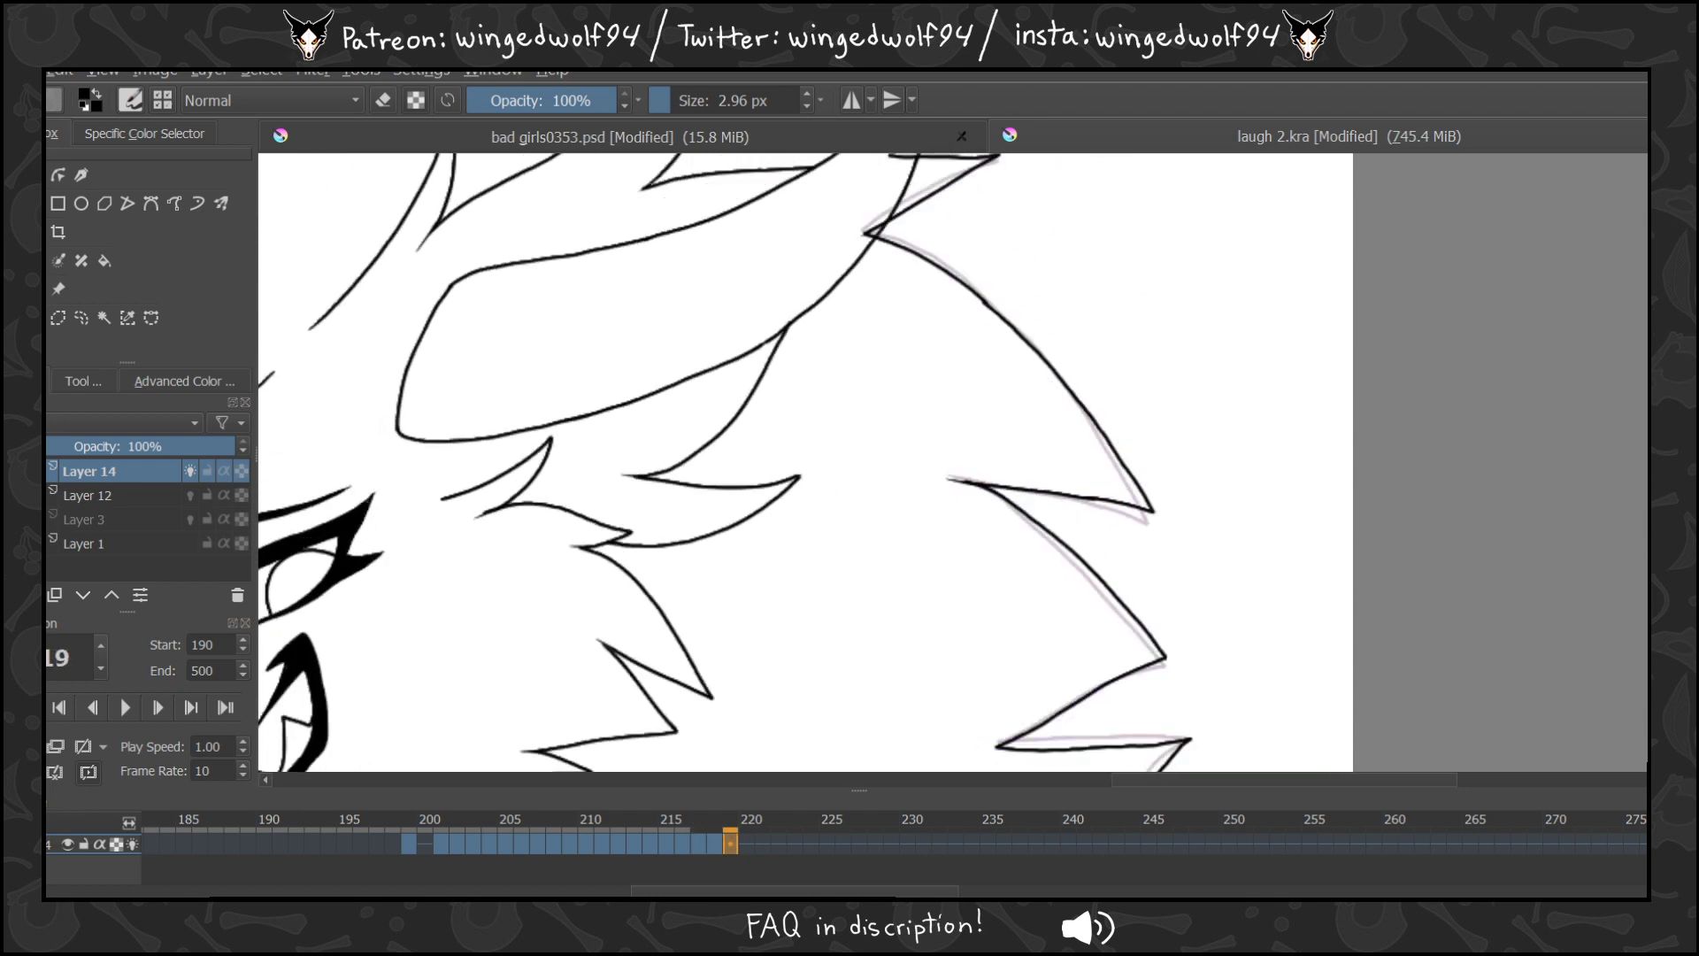
Clear the held fur drawing at frame 219 and ink the far ear tip, back-of-neck curve and first fur tuft's underside.
key("comma")
key("period")
key("Delete")
scroll(934, 339, "up", 5)
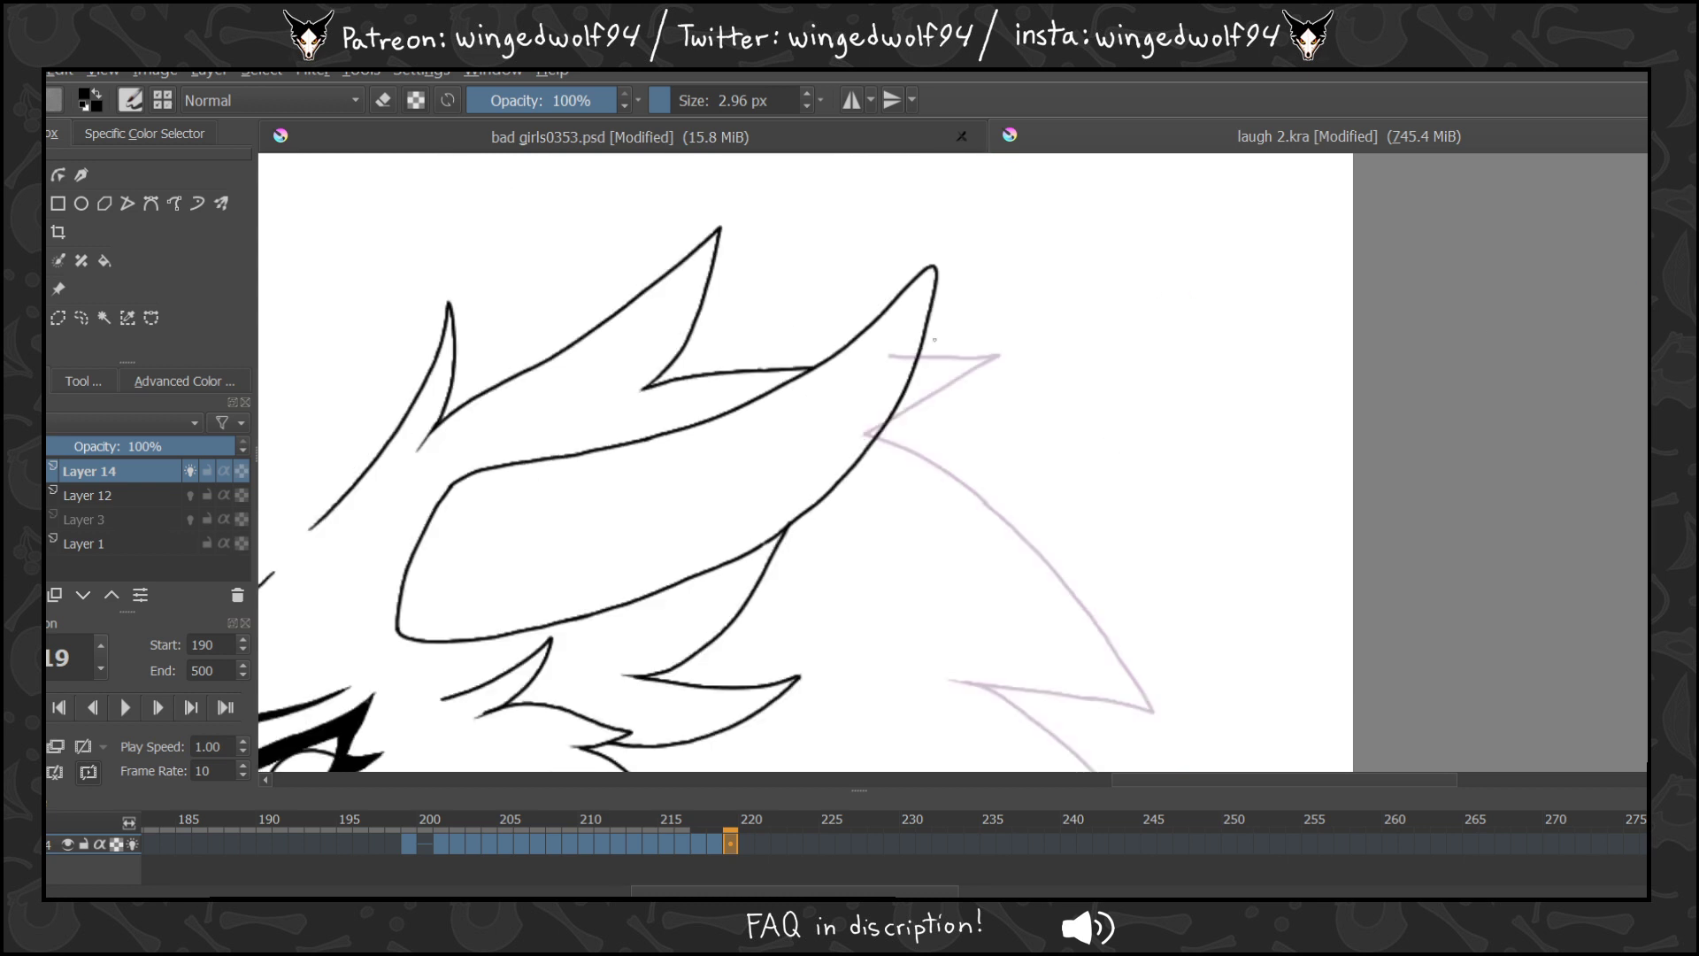
mouse_move(911, 367)
left_mouse_down()
mouse_move(964, 368)
mouse_move(954, 401)
mouse_move(865, 448)
mouse_move(982, 510)
mouse_move(1149, 683)
left_mouse_up()
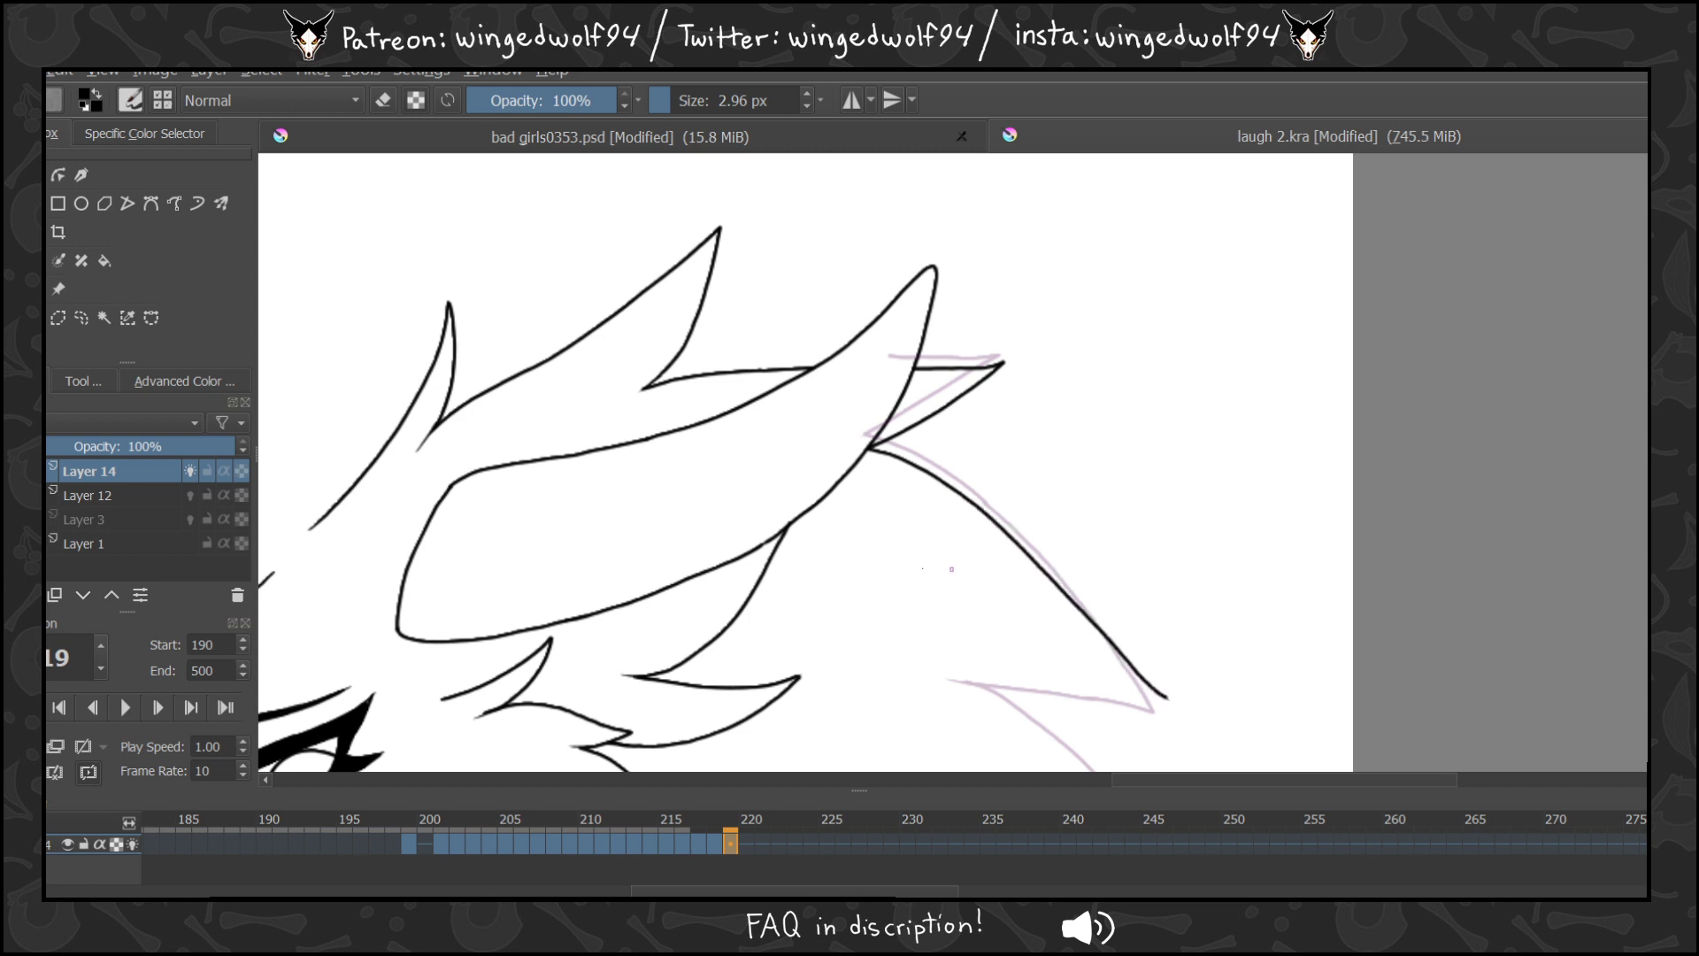
left_click_drag(1004, 691, 1175, 701)
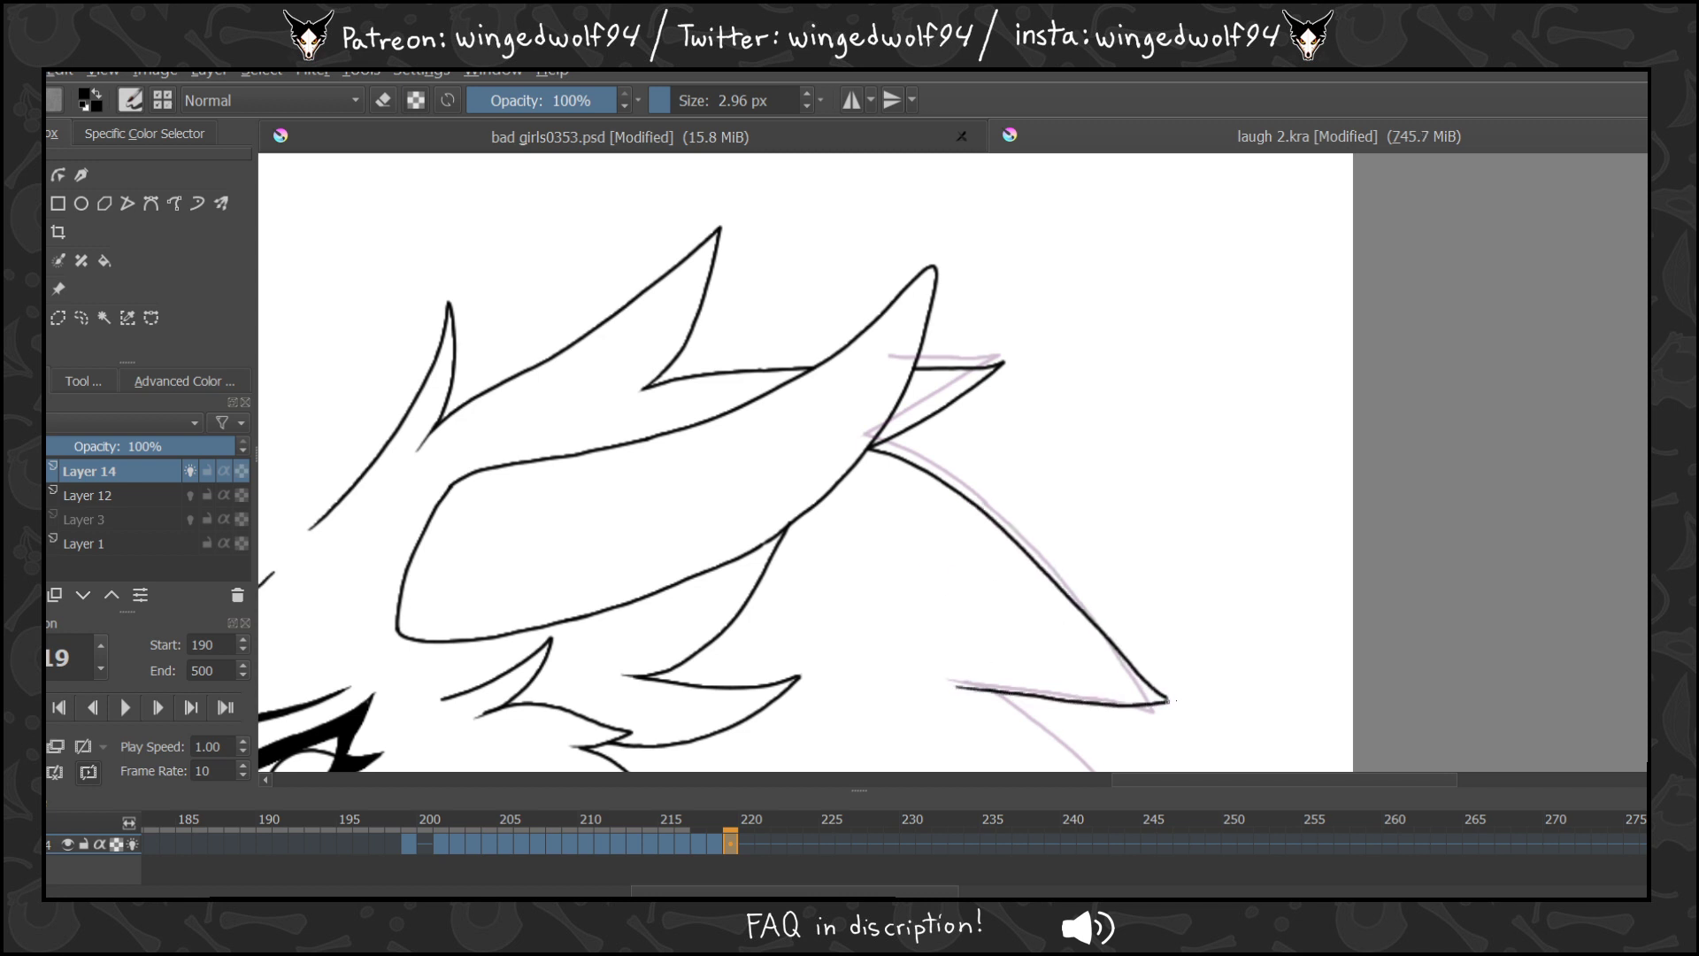
Ink the upper edge and underside of the second neck fur tuft at frame 219.
scroll(805, 460, "down", 3)
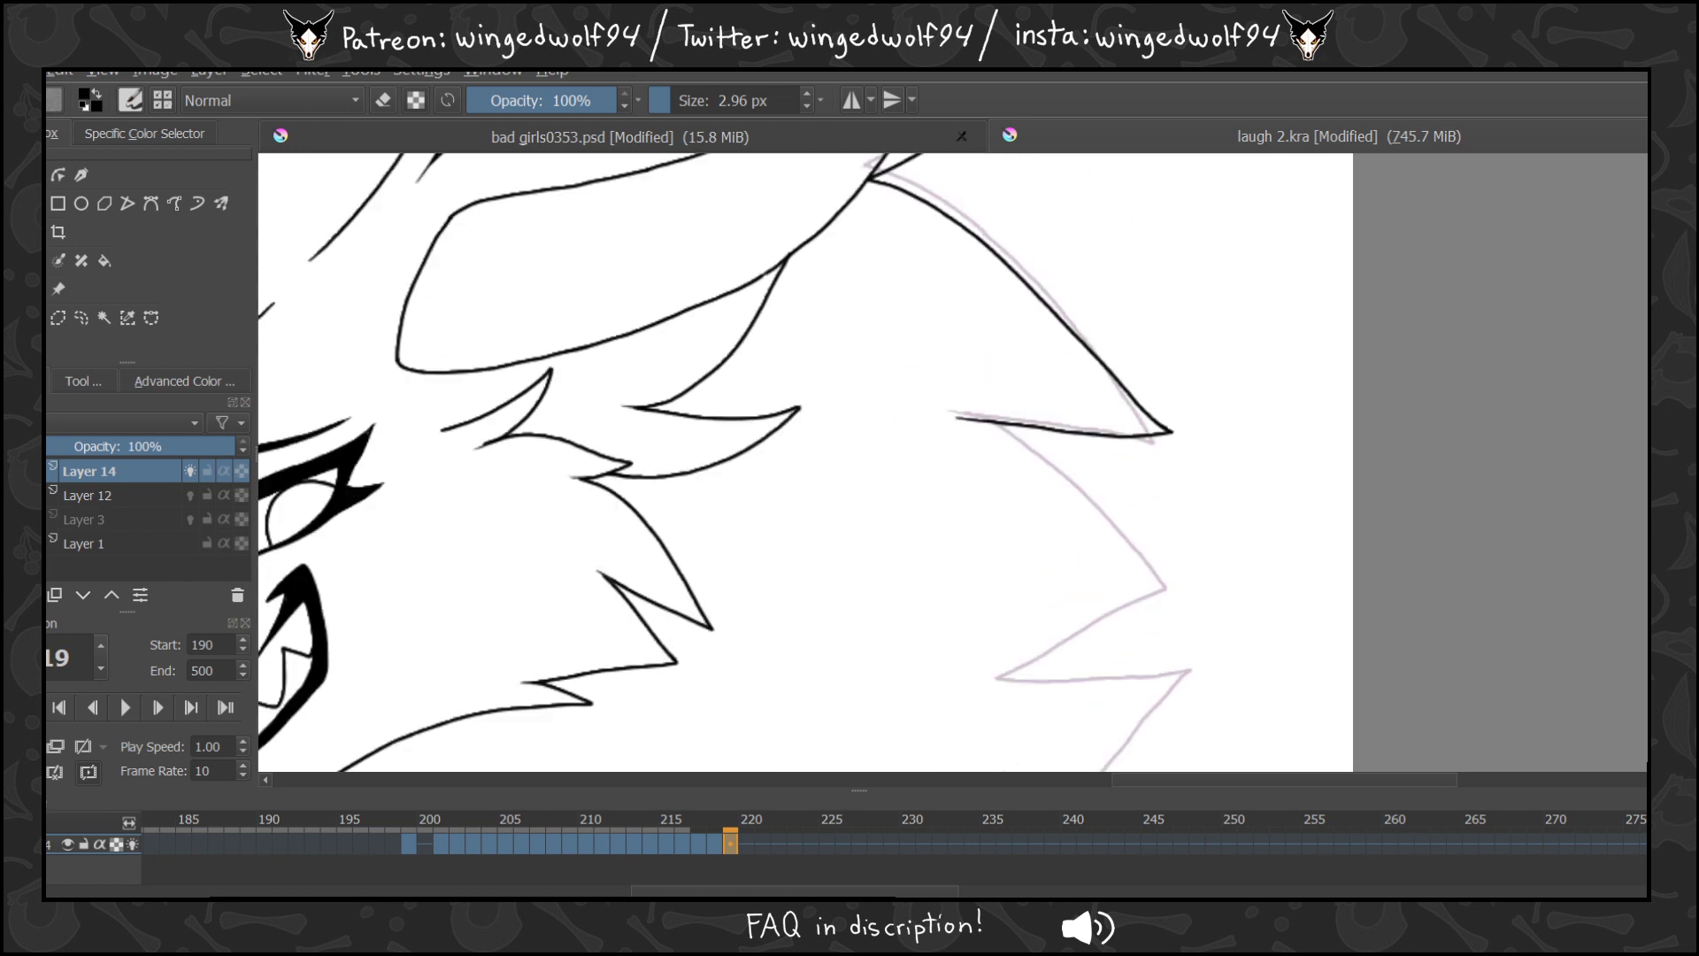
left_click_drag(958, 419, 1157, 563)
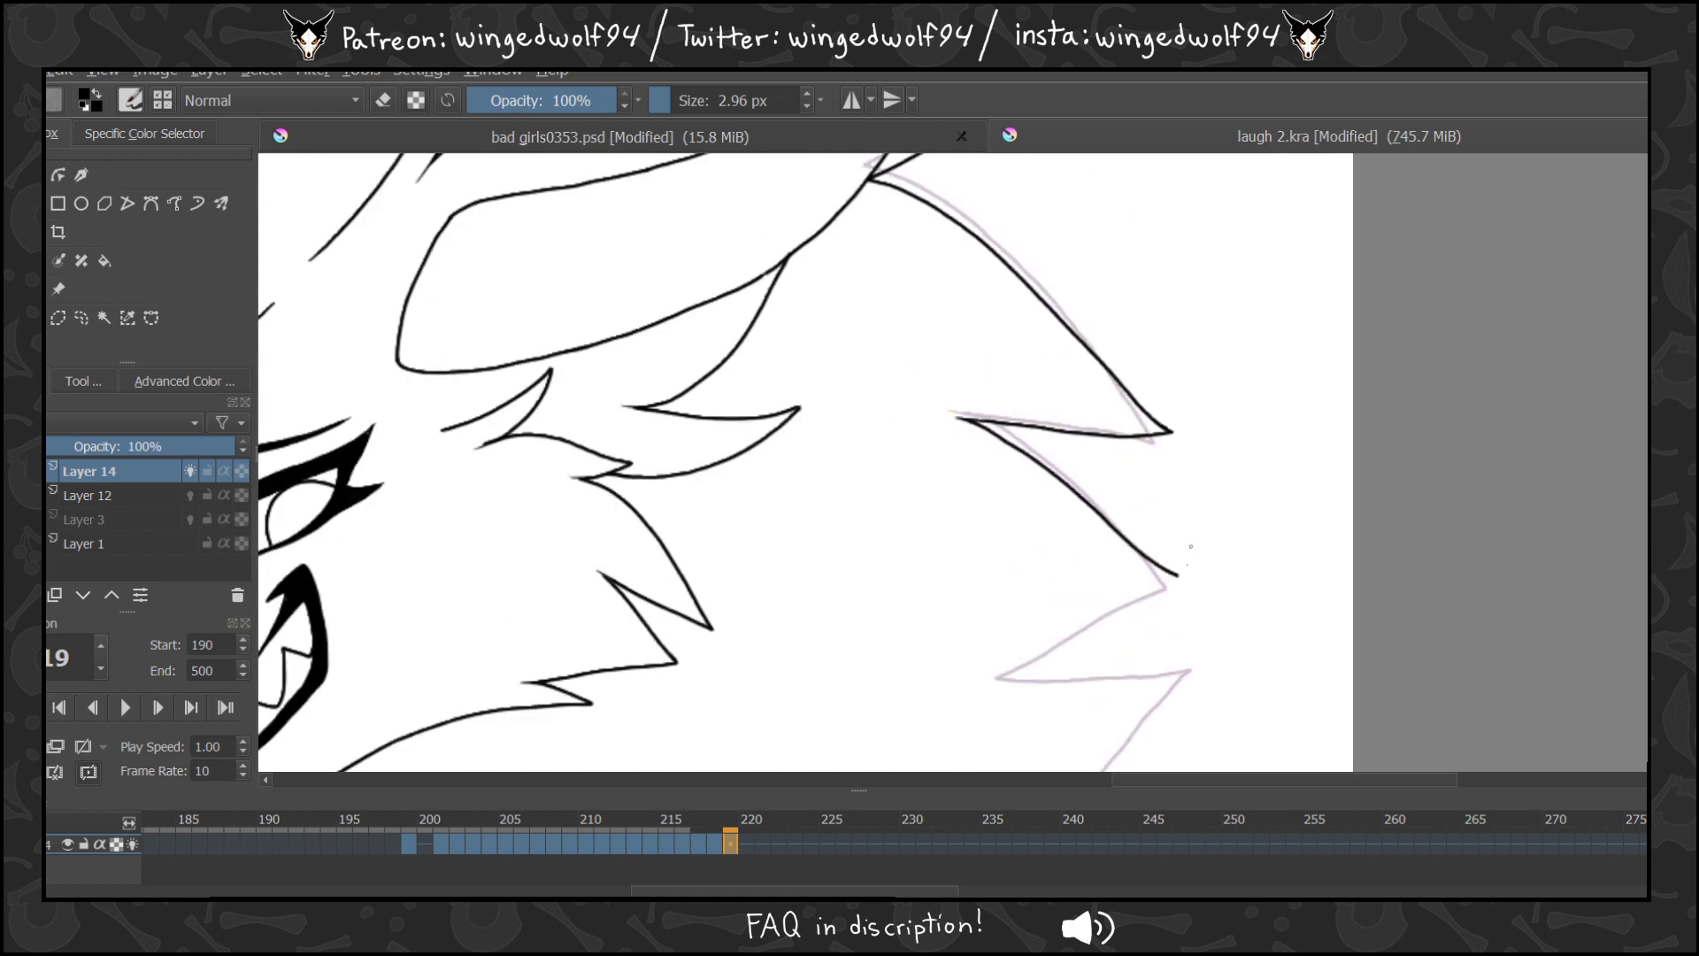
left_click_drag(1150, 597, 1003, 681)
scroll(1417, 358, "down", 3)
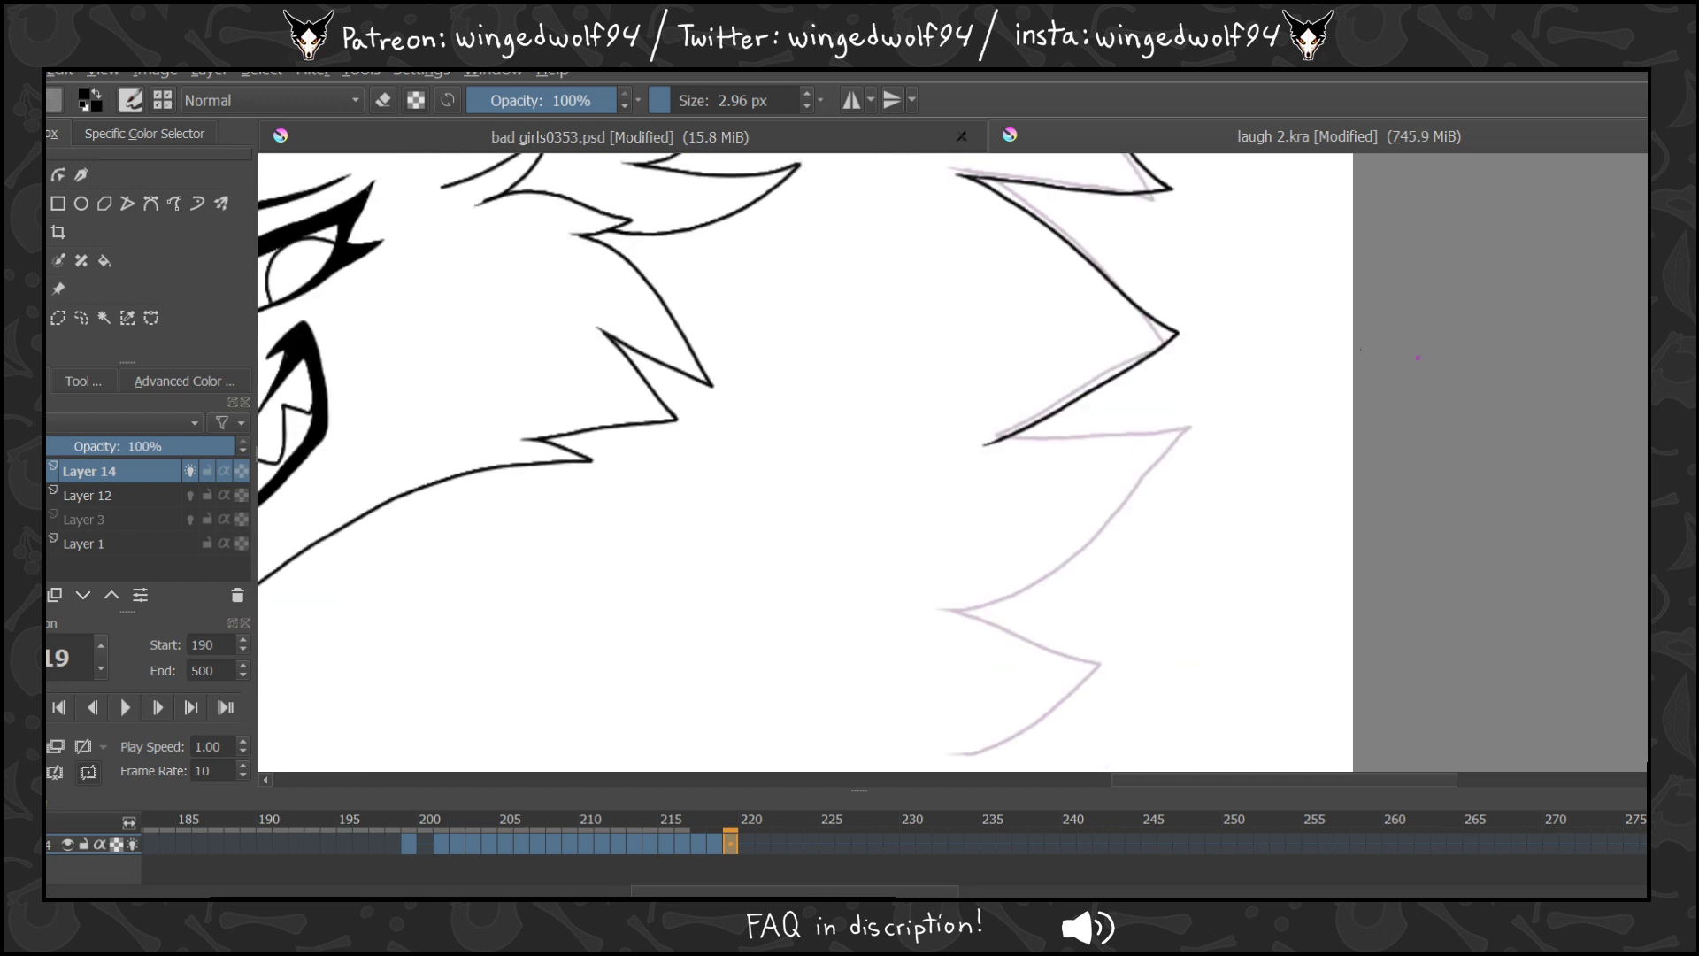
left_click_drag(986, 444, 1137, 447)
key("ctrl+z")
key("Left")
key("Right")
left_click_drag(985, 445, 1111, 444)
key("ctrl+z")
key("Left")
key("Right")
Ink the third and lowest neck fur tufts at frame 219 and compare the fur with the preceding frames.
mouse_move(985, 444)
left_mouse_down()
mouse_move(1188, 432)
mouse_move(1051, 578)
mouse_move(973, 610)
mouse_move(915, 607)
mouse_move(1000, 632)
left_mouse_up()
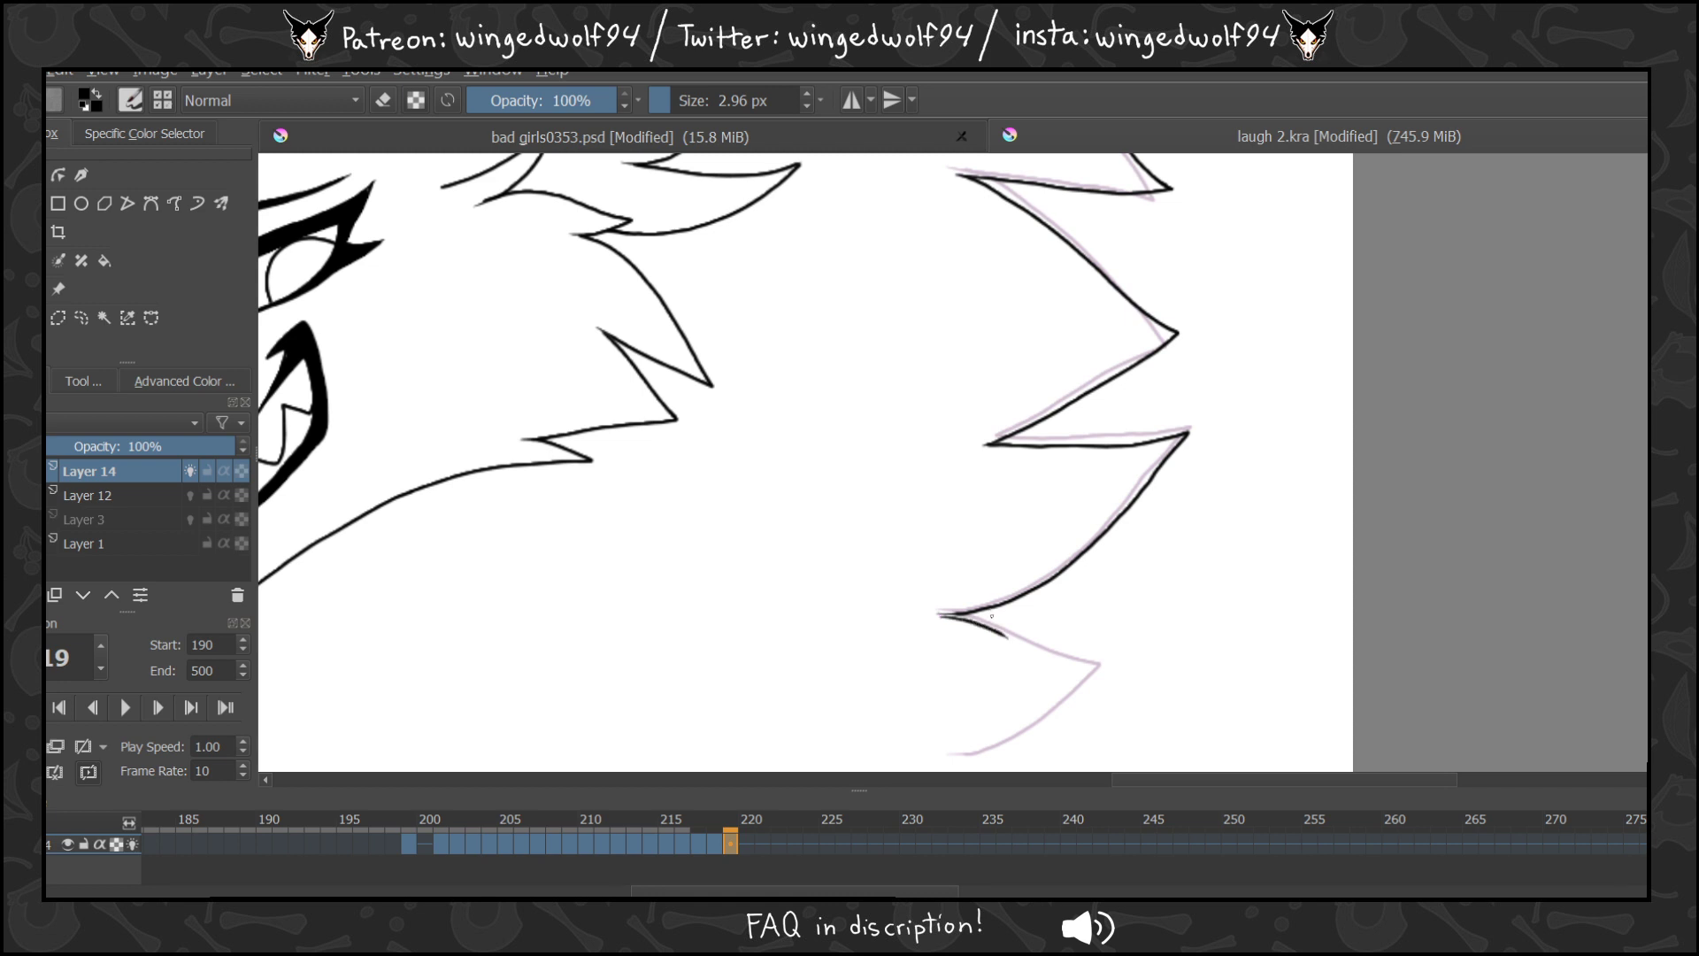
key("ctrl+z")
left_click_drag(939, 612, 1087, 666)
scroll(805, 461, "down", 2)
mouse_move(1102, 498)
left_mouse_down()
mouse_move(1001, 584)
mouse_move(965, 591)
left_mouse_up()
left_click_drag(1266, 779, 1178, 796)
key("Left")
key("Left")
key("Right")
key("Right")
Clear the held fur drawing at frame 220 and ink the far ear tip behind the near ear.
key("Right")
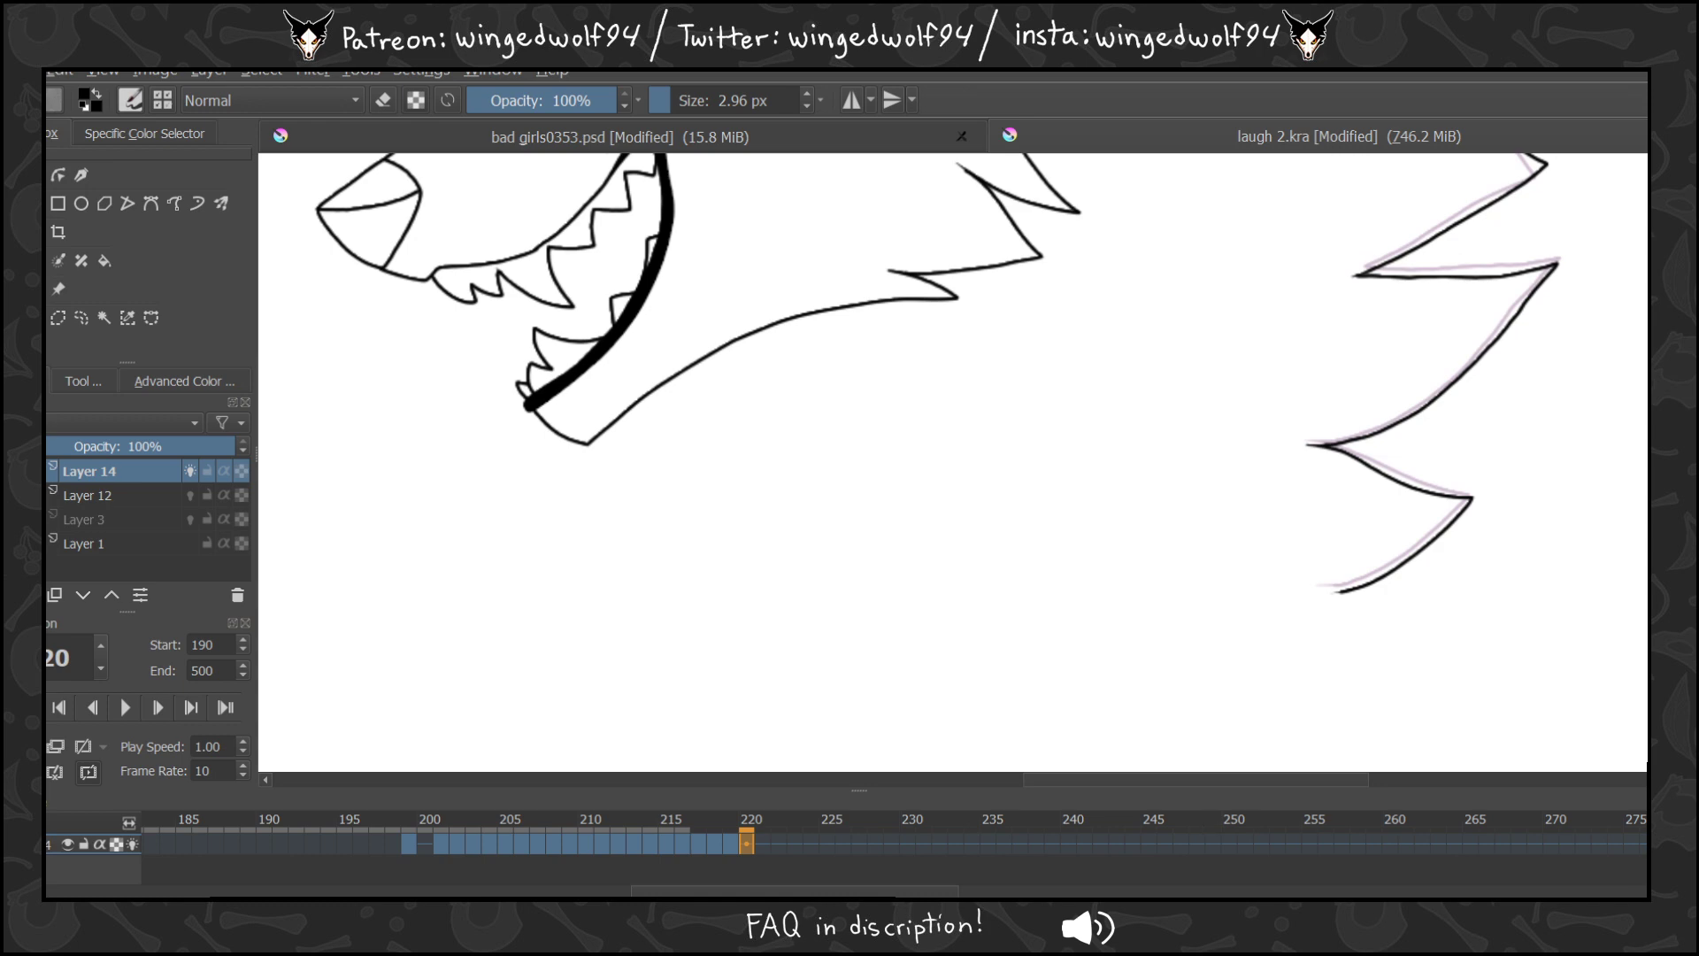
scroll(952, 460, "up", 5)
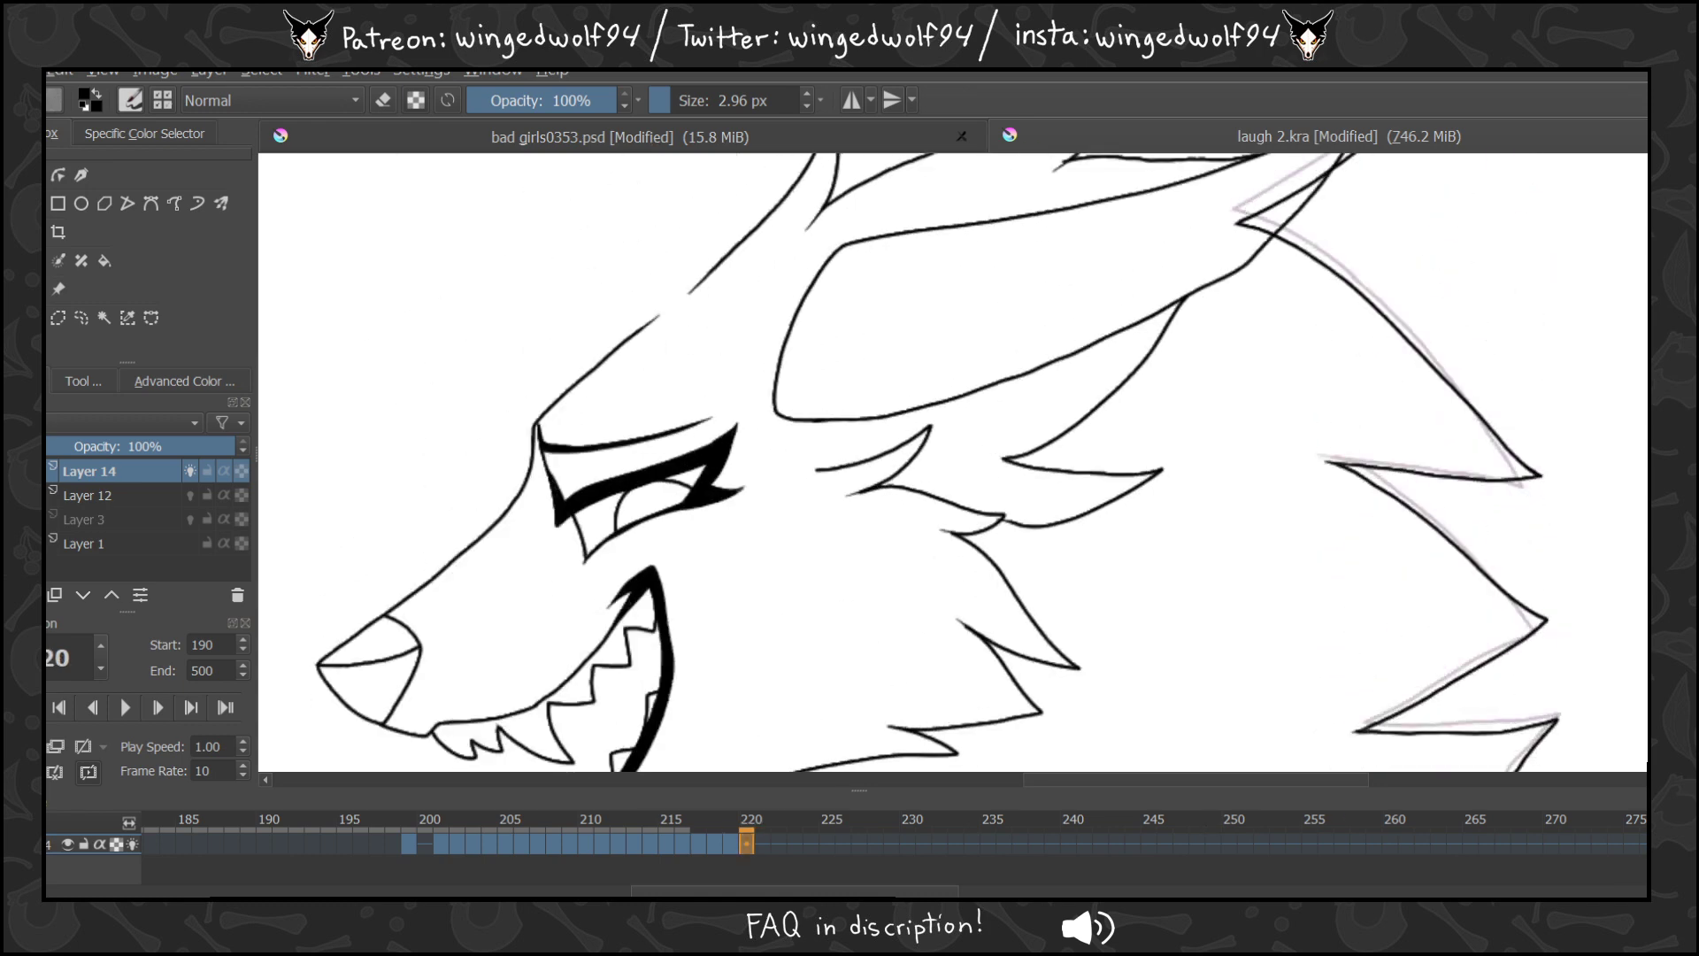
key("ctrl+z")
scroll(952, 460, "up", 3)
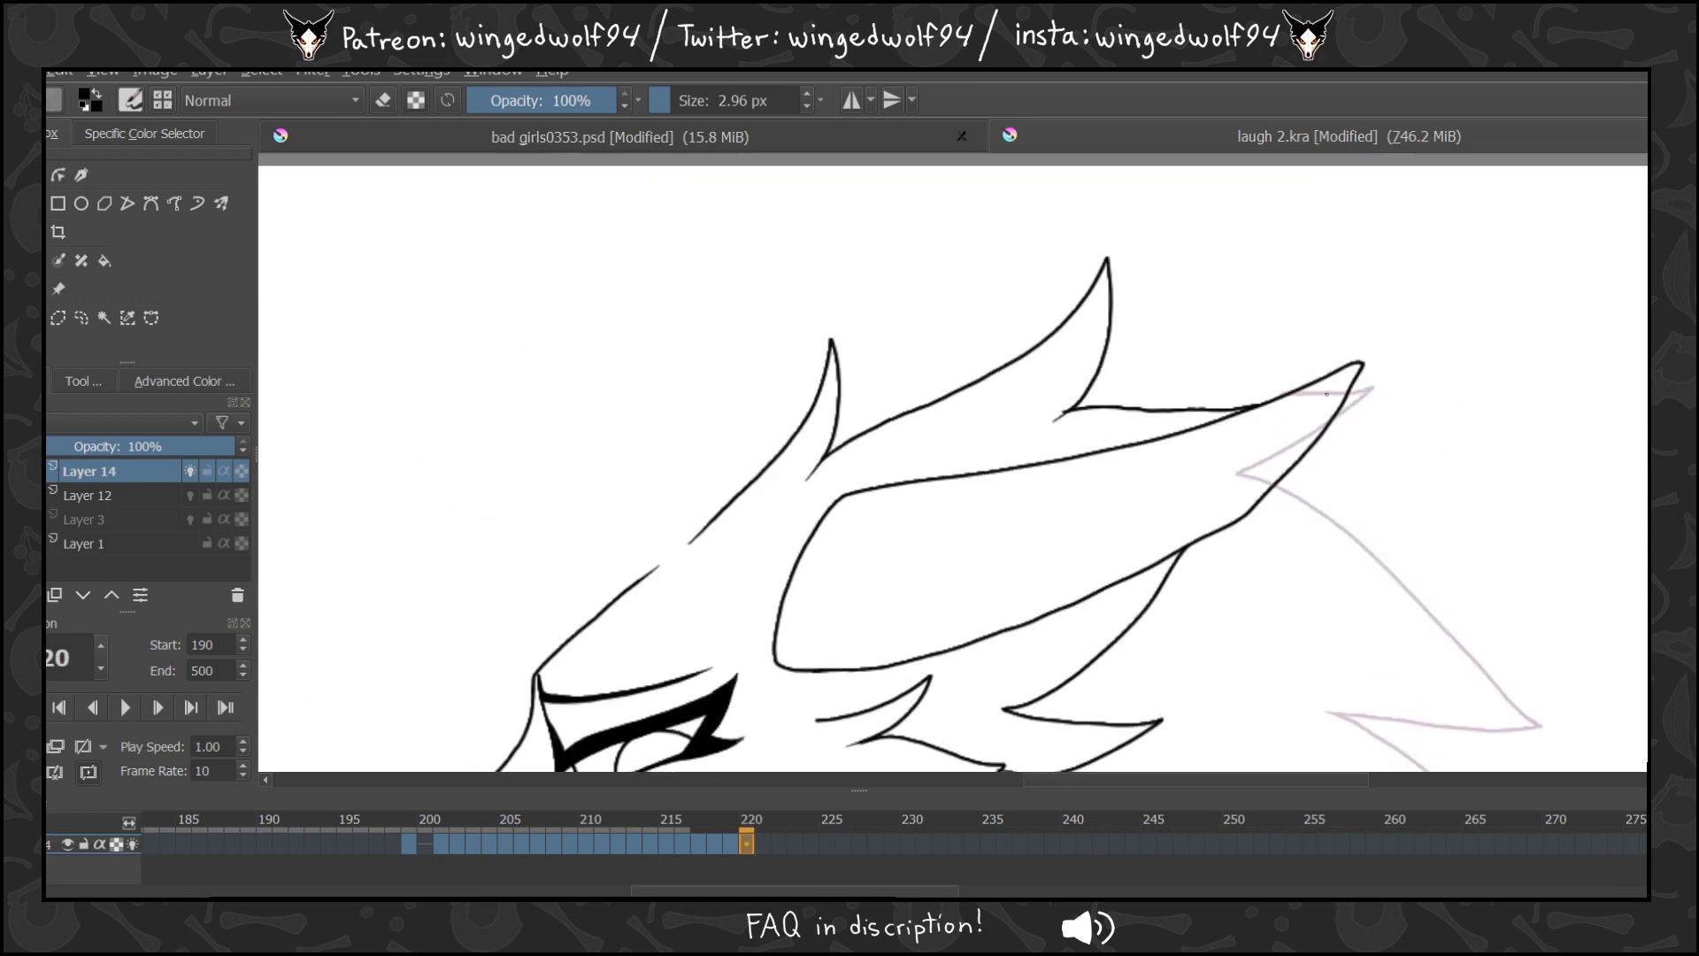
left_click_drag(1376, 410, 1264, 500)
left_click_drag(1097, 778, 1183, 801)
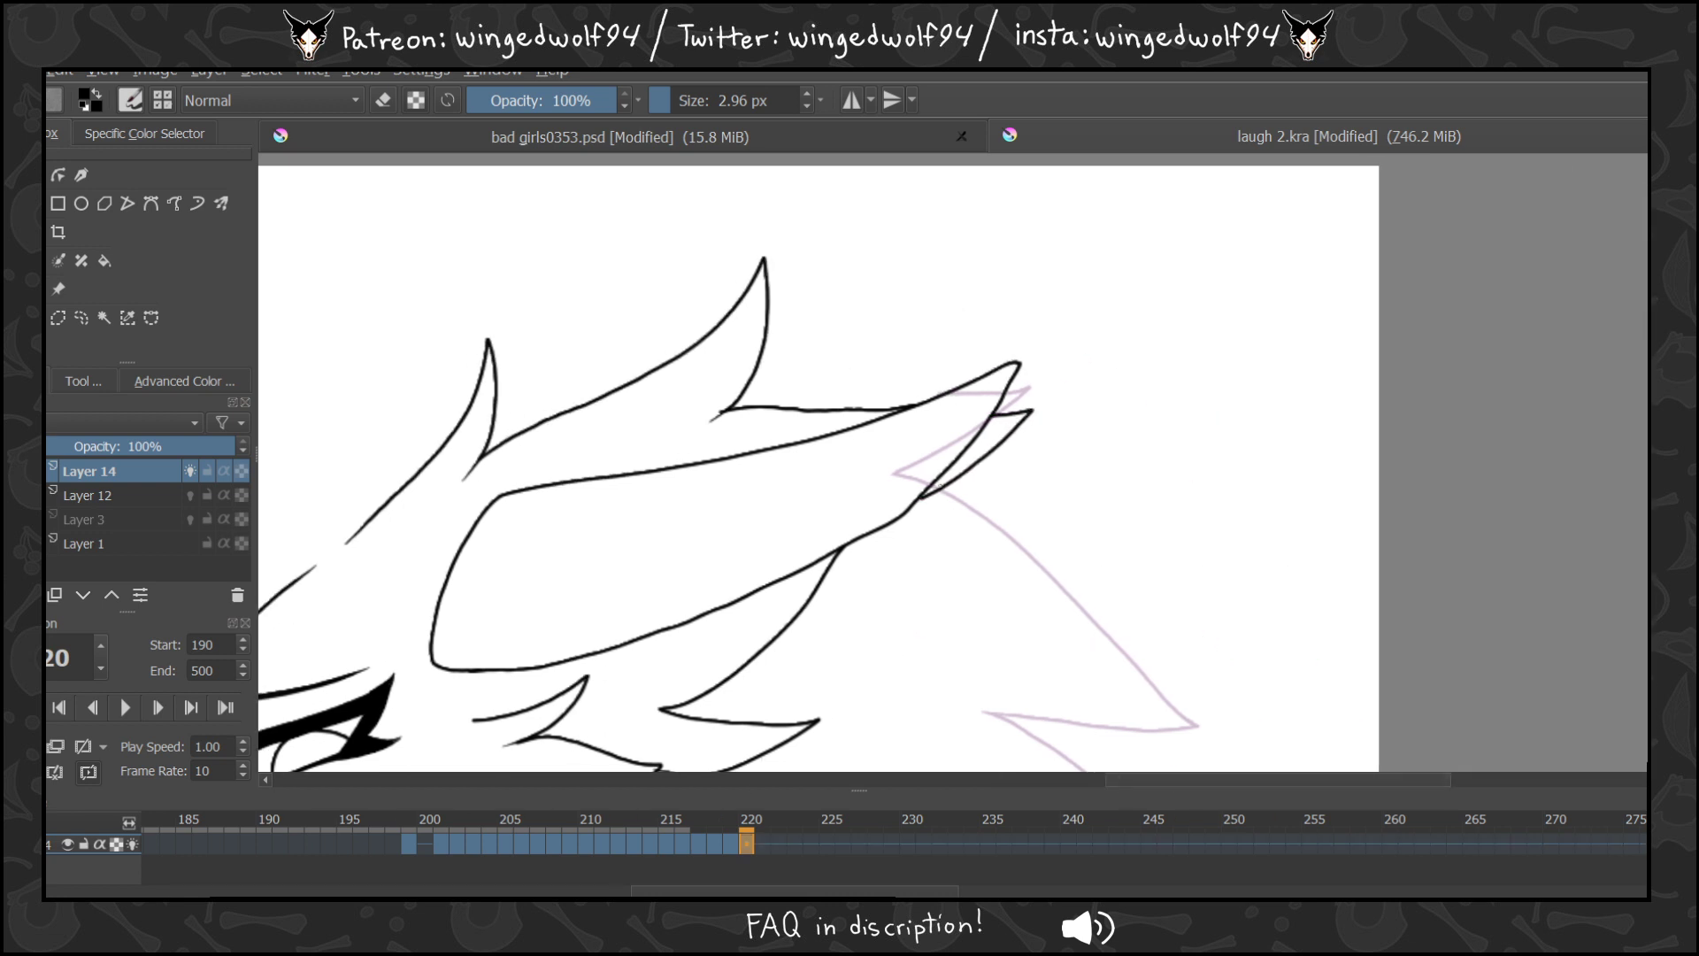
mouse_move(933, 504)
left_mouse_down()
mouse_move(1186, 709)
mouse_move(1111, 729)
mouse_move(1037, 721)
left_mouse_up()
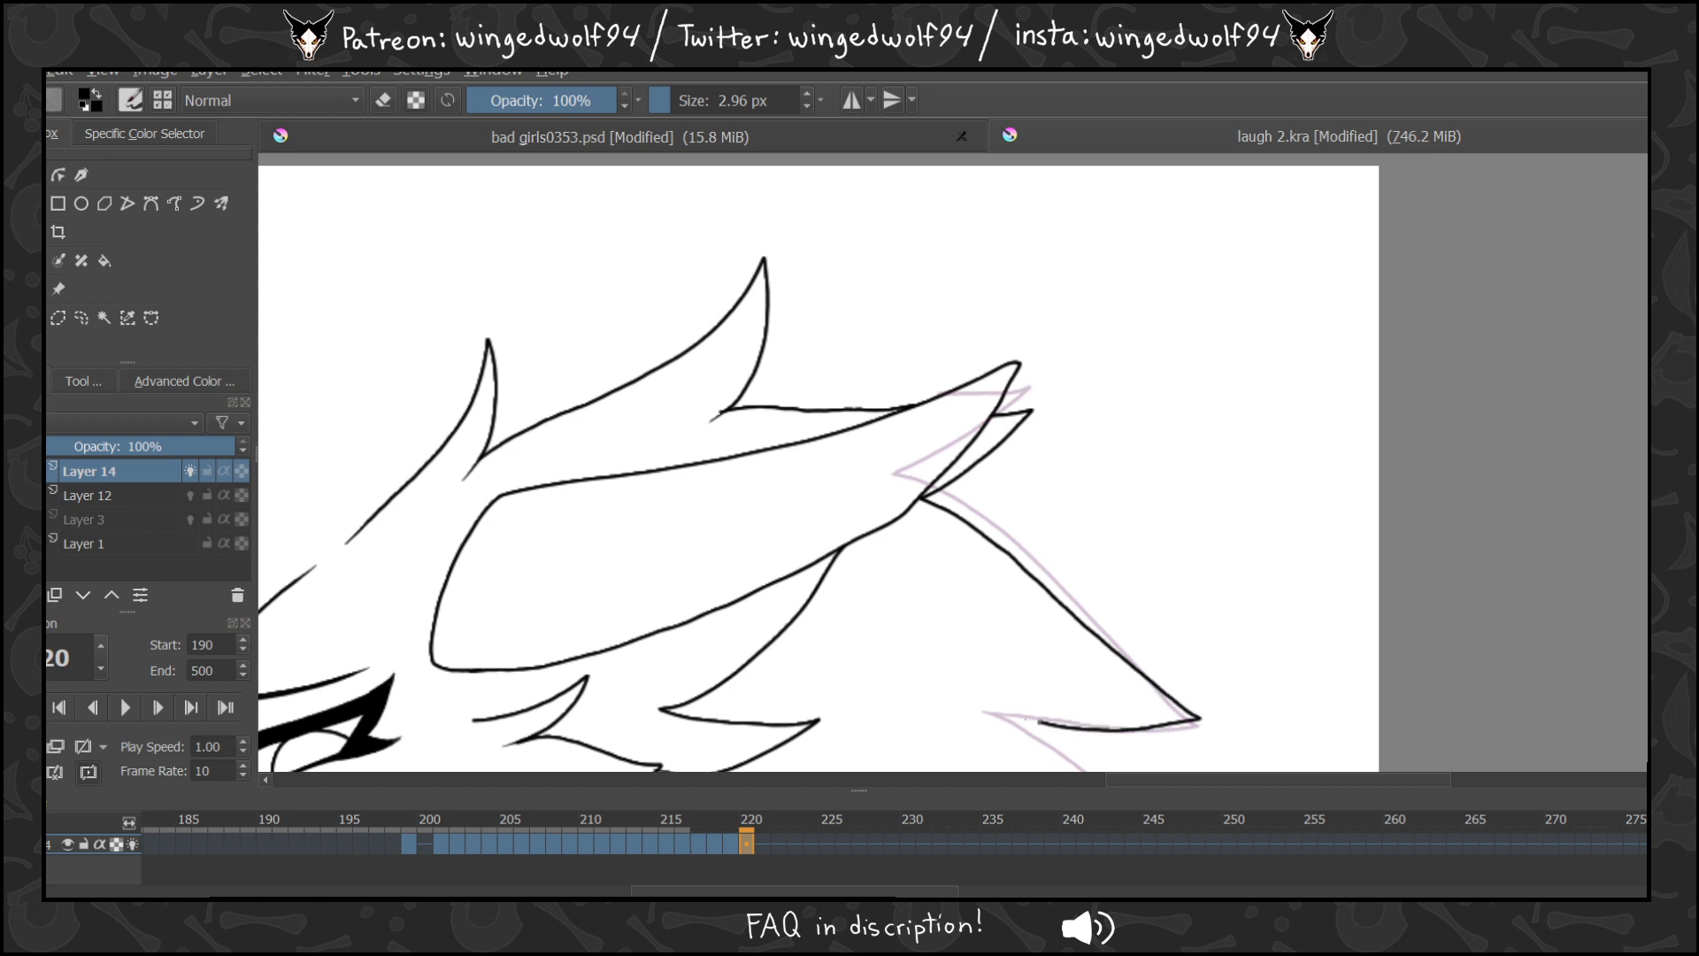
key("ctrl+z")
key("ctrl+z")
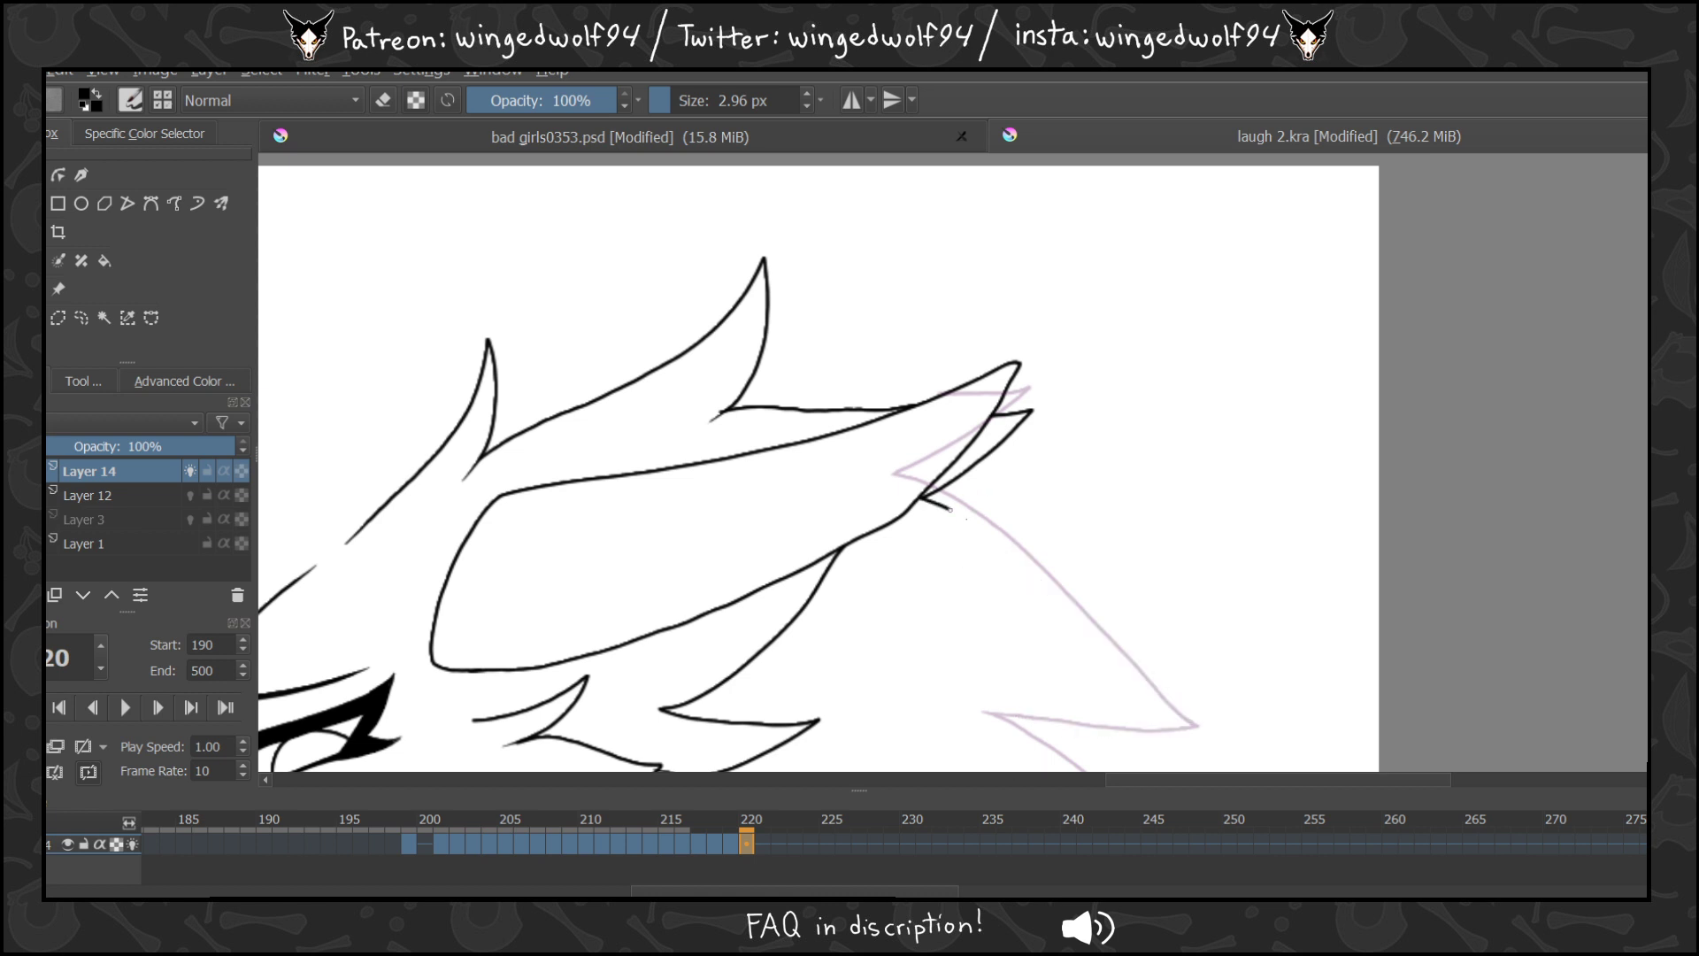
Ink the back-of-neck curve and the first fur tuft's underside at frame 220.
left_click_drag(949, 510, 1200, 713)
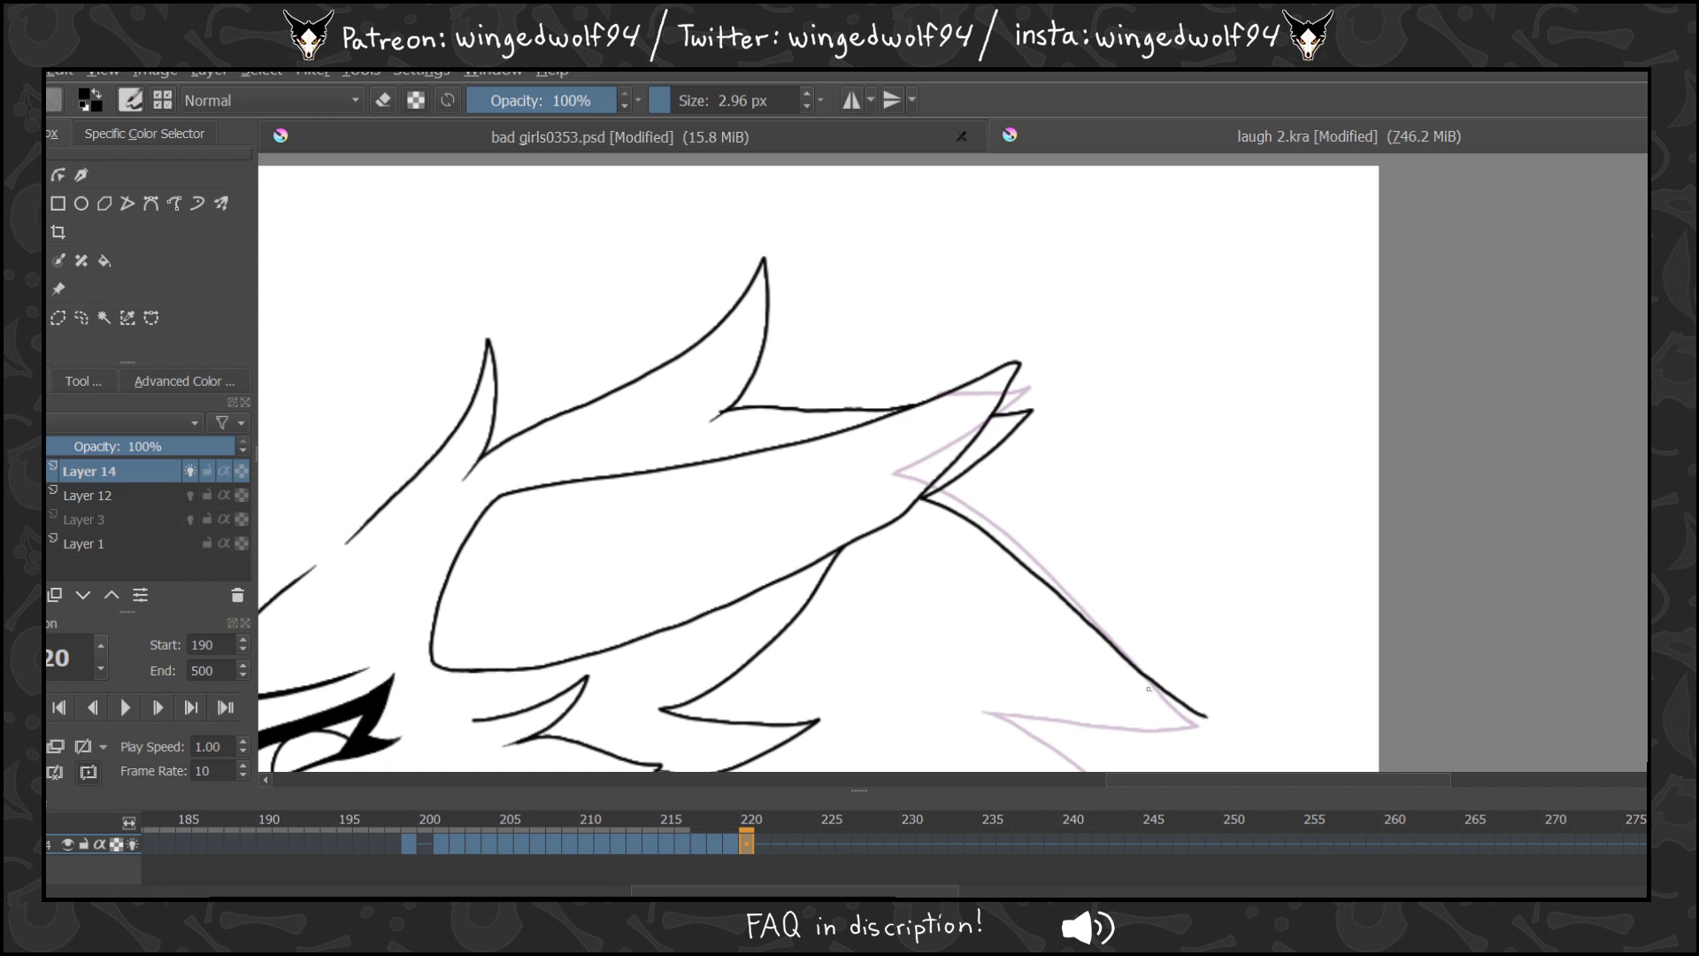
scroll(1063, 495, "down", 5)
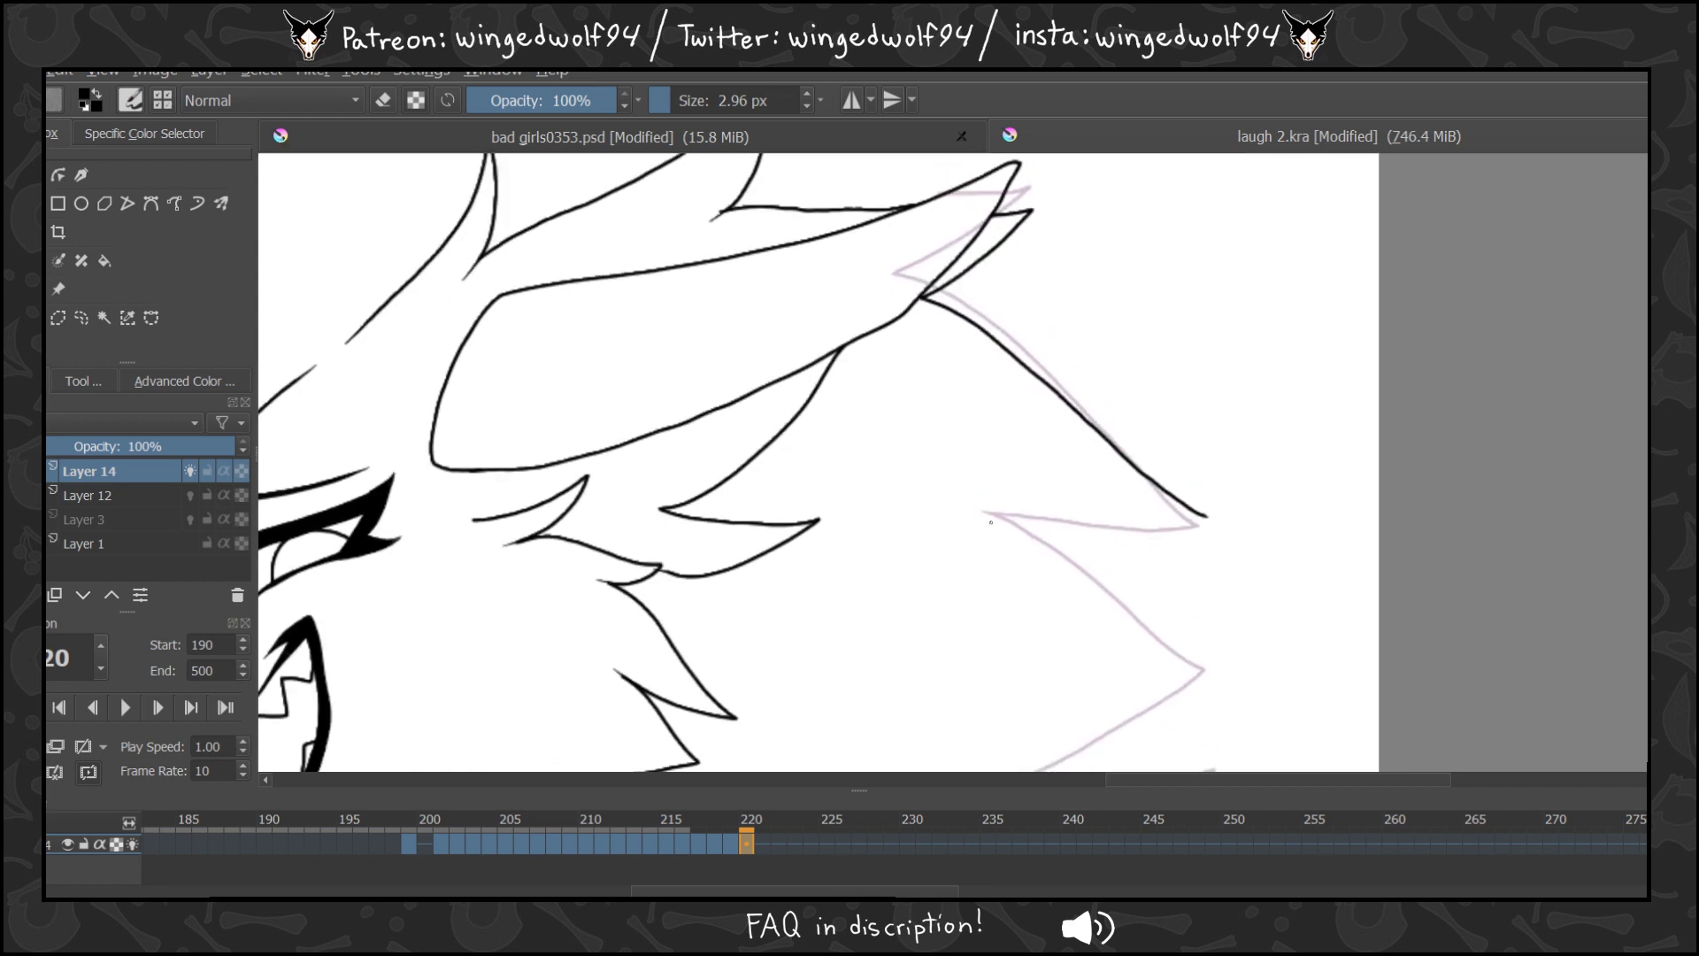
left_click_drag(990, 522, 1200, 521)
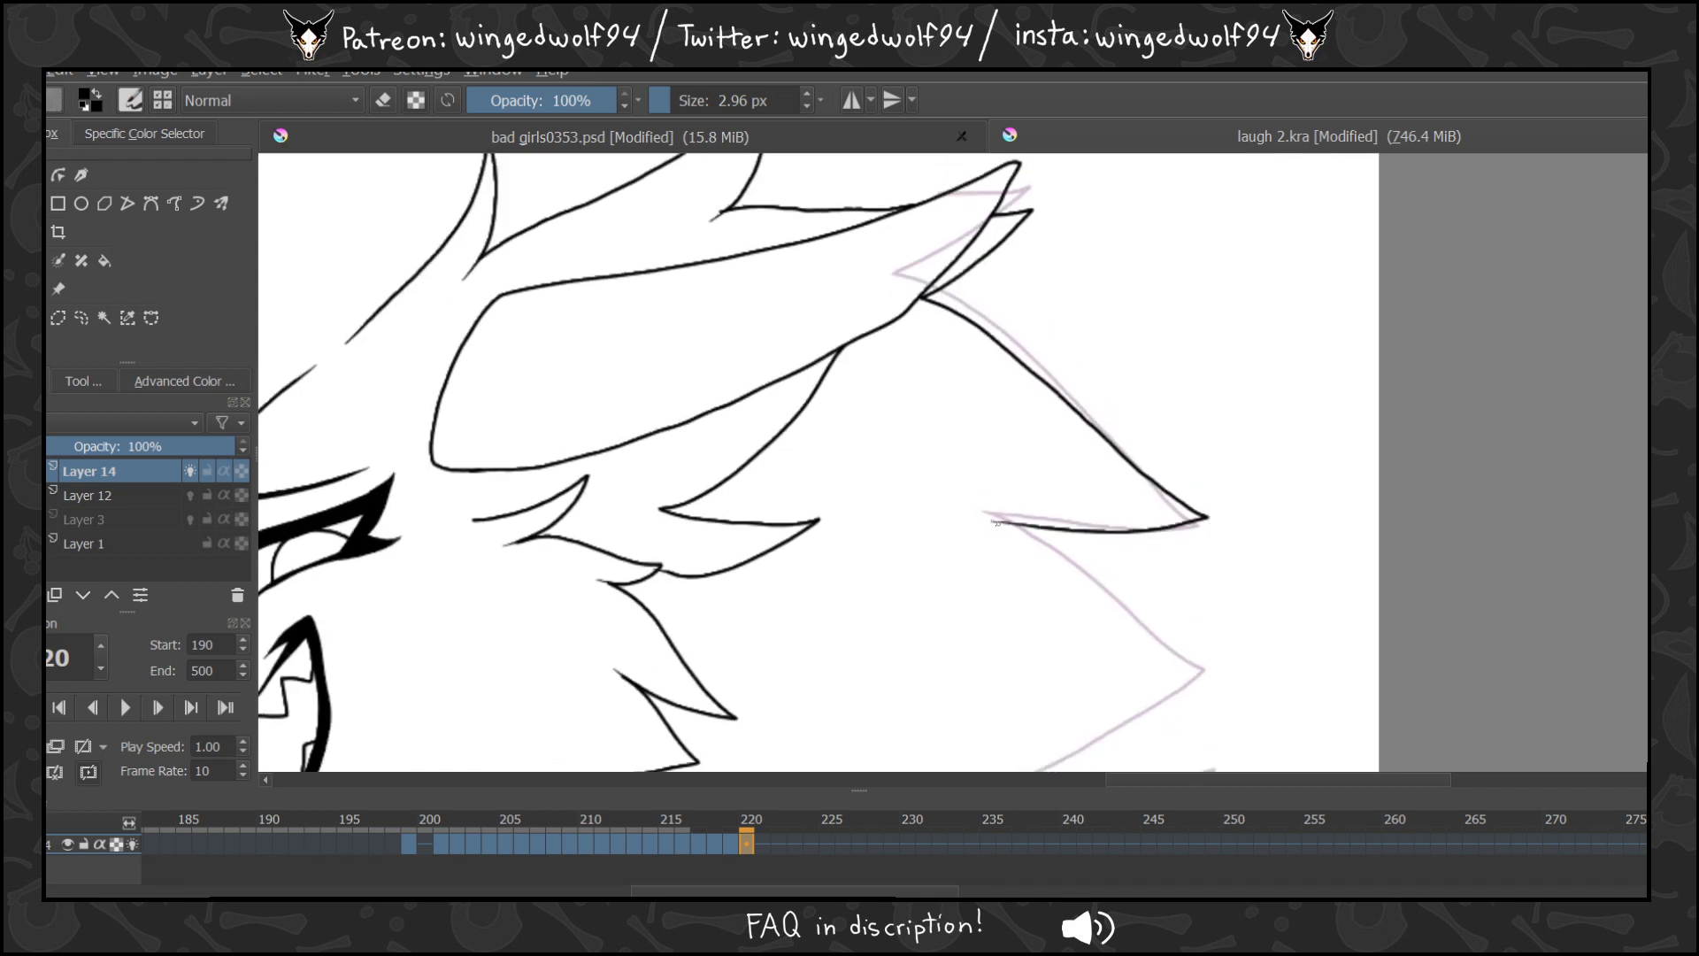
Ink the upper edge and underside of the second neck fur tuft at frame 220.
left_click_drag(996, 522, 1197, 658)
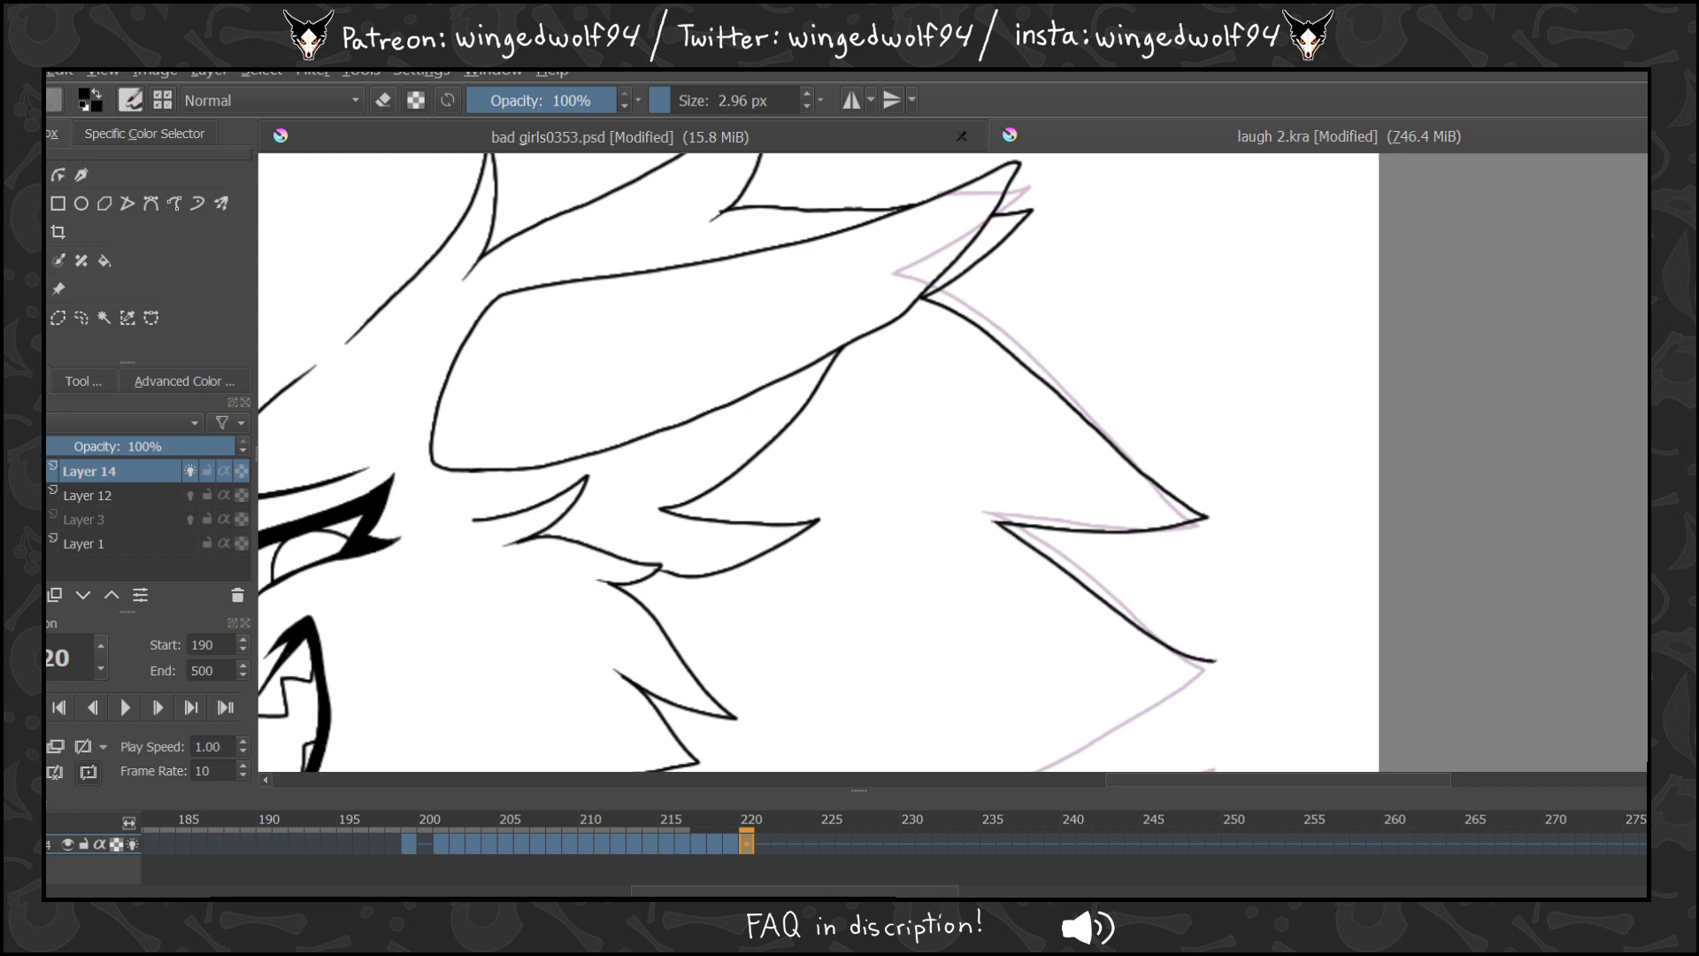
scroll(1503, 364, "down", 7)
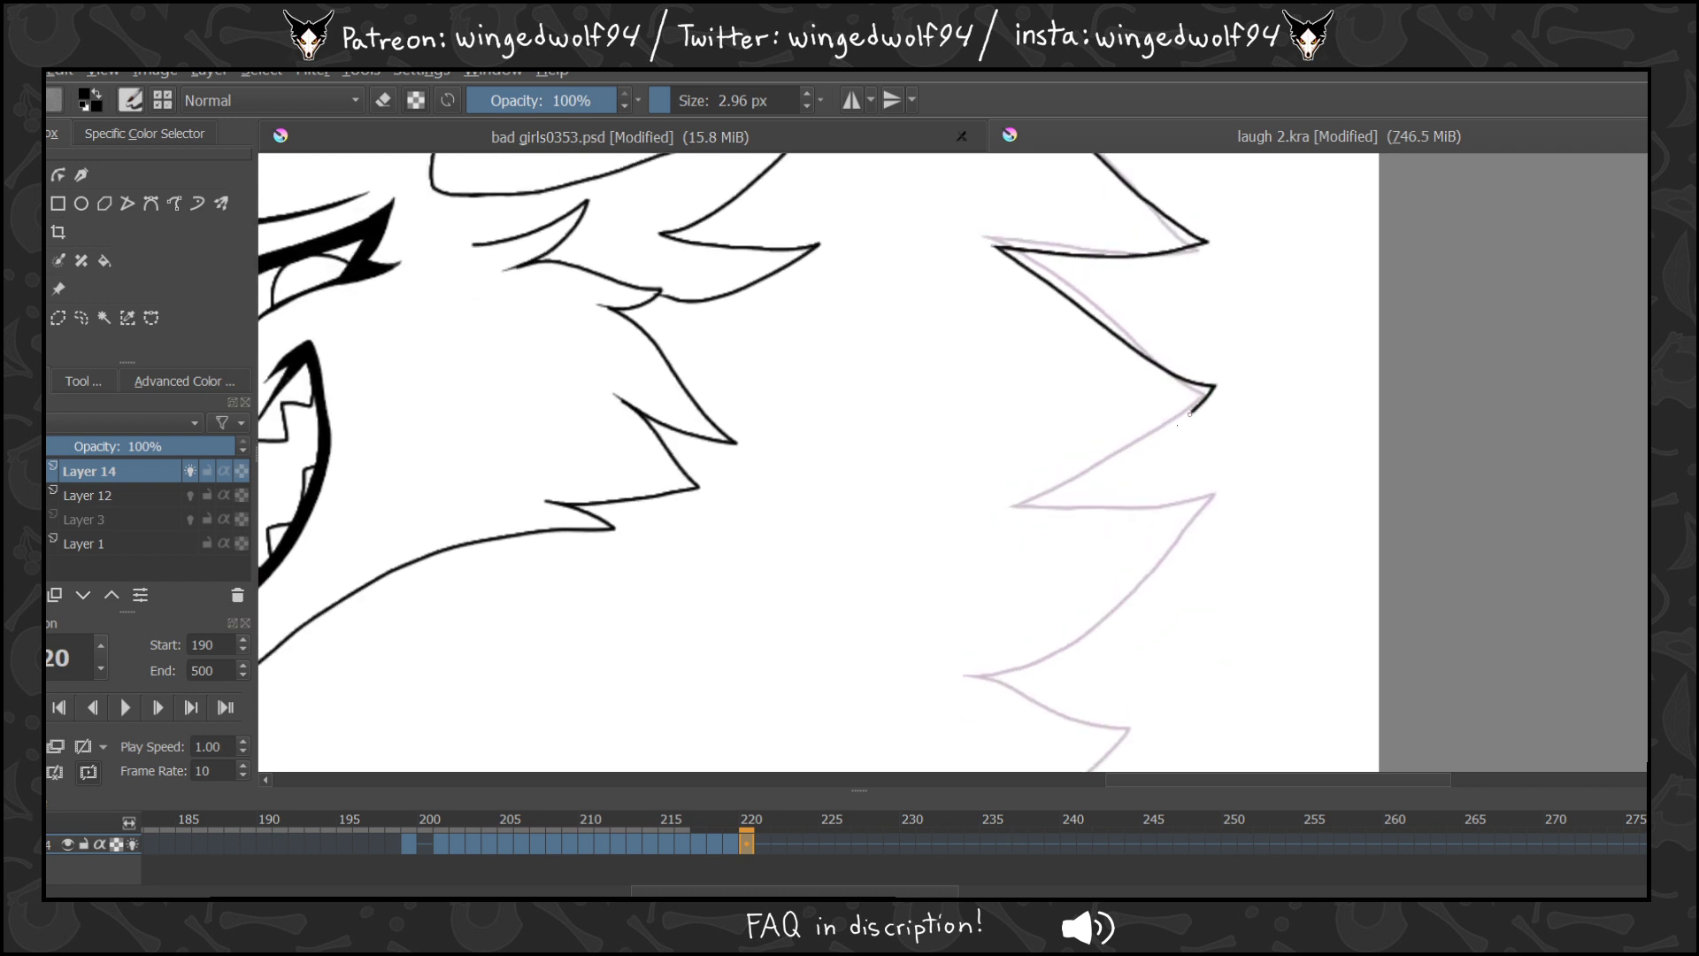
mouse_move(1189, 414)
left_mouse_down()
mouse_move(1005, 510)
mouse_move(1214, 488)
left_mouse_up()
key("ctrl+z")
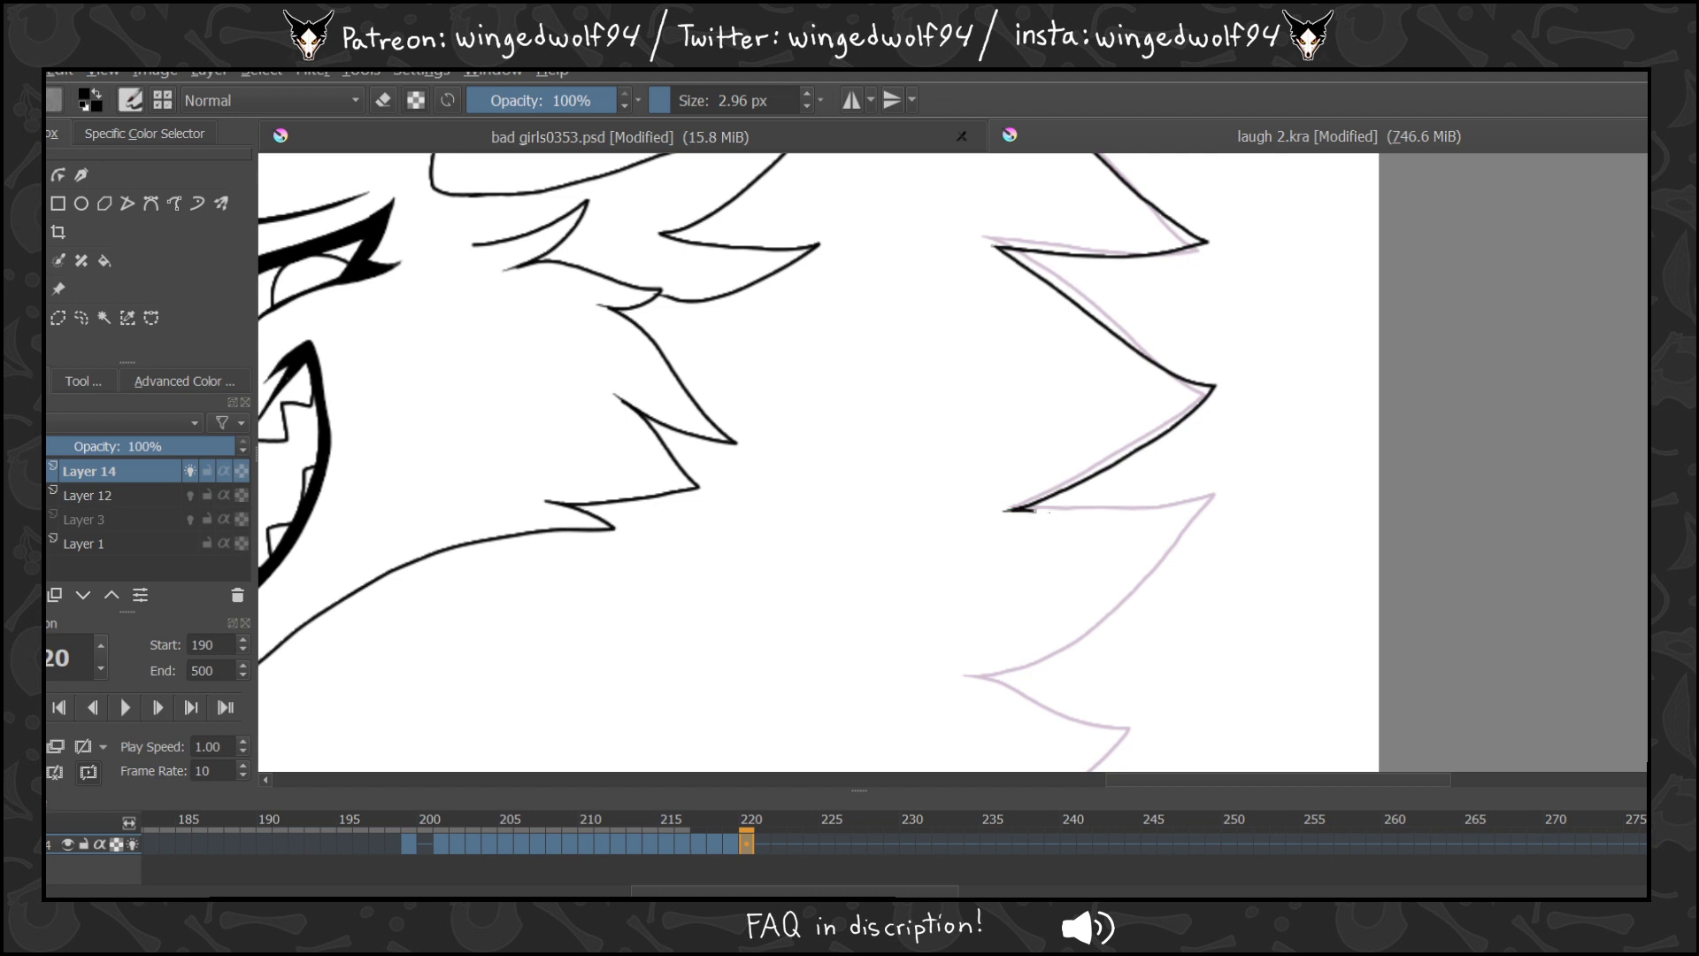
Ink the third neck fur tuft at frame 220, redoing its upper edge.
left_click_drag(1037, 510, 1172, 496)
key("ctrl+z")
mouse_move(1033, 511)
left_mouse_down()
mouse_move(1175, 497)
mouse_move(1184, 533)
mouse_move(1072, 653)
mouse_move(1006, 679)
left_mouse_up()
scroll(1183, 417, "down", 5)
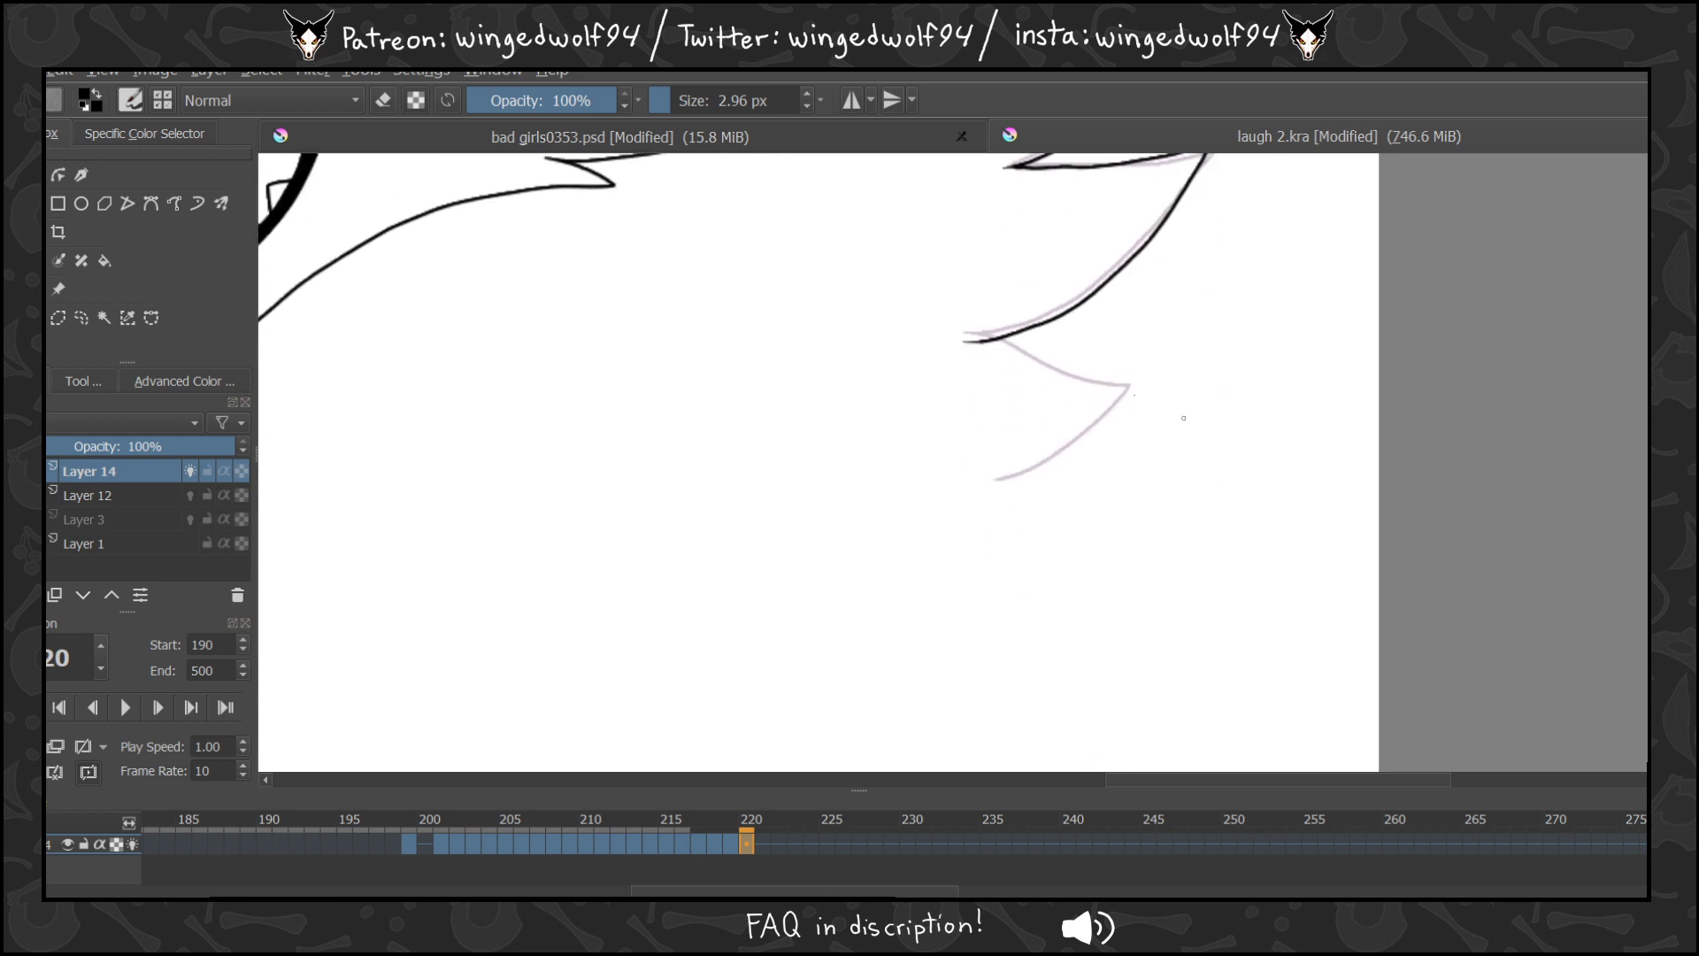
left_click_drag(979, 340, 1128, 388)
key("ctrl+z")
left_click_drag(979, 340, 1100, 389)
key("ctrl+z")
Ink the lowest neck fur tuft at frame 220 and compare the fur with the three preceding frames.
mouse_move(977, 340)
left_mouse_down()
mouse_move(1107, 389)
mouse_move(1051, 457)
mouse_move(983, 479)
left_mouse_up()
scroll(952, 461, "up", 5)
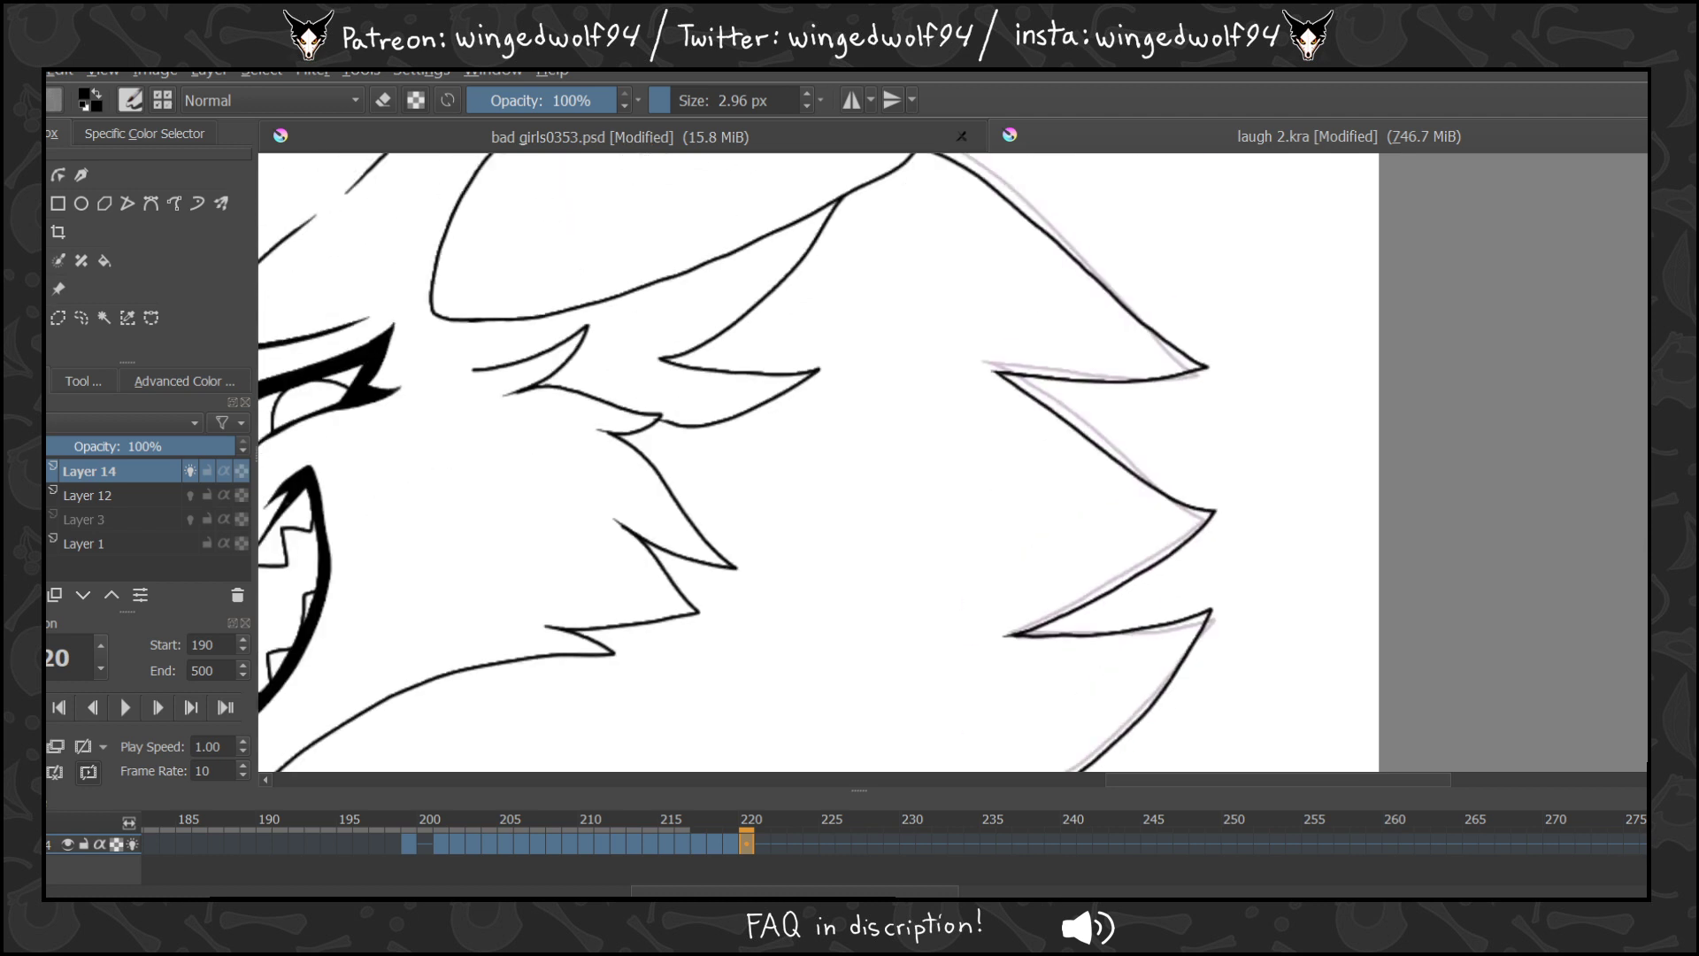
scroll(952, 462, "down", 1)
key("Left")
key("Left")
key("Left")
key("Right")
key("Right")
key("Right")
Clear the held fur drawing at frame 221 and ink the far ear tip, back-of-neck curve and upper neck fur tufts.
key("Right")
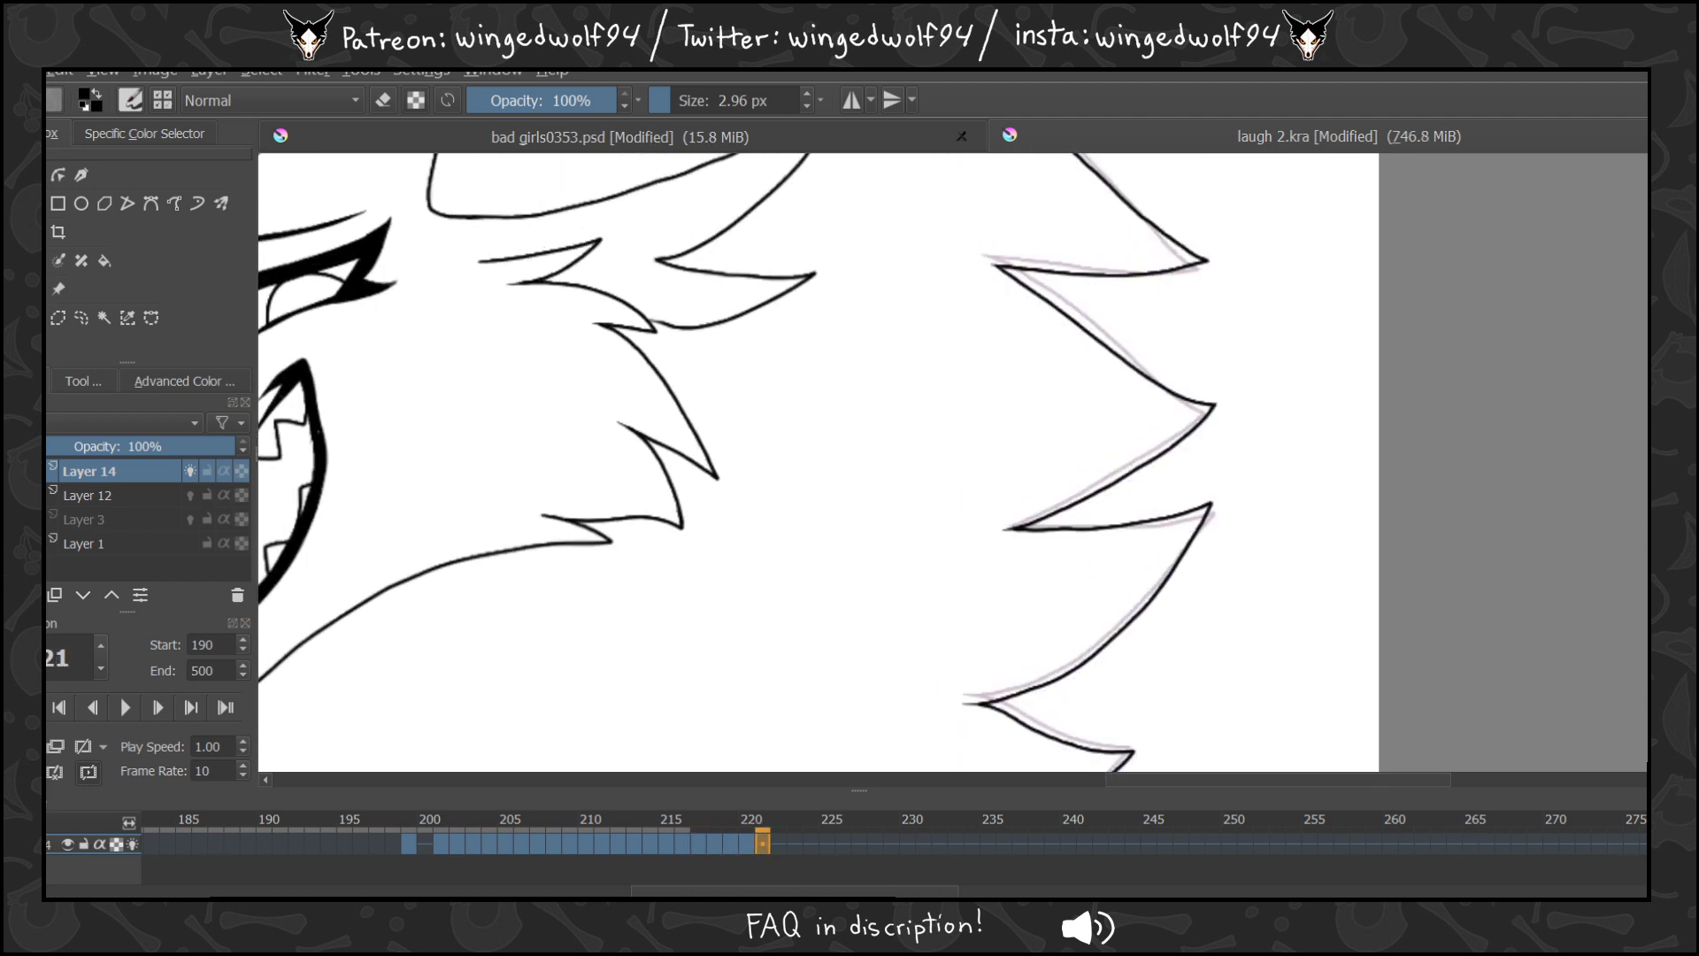
key("Left")
key("Right")
key("ctrl+z")
scroll(990, 283, "up", 5)
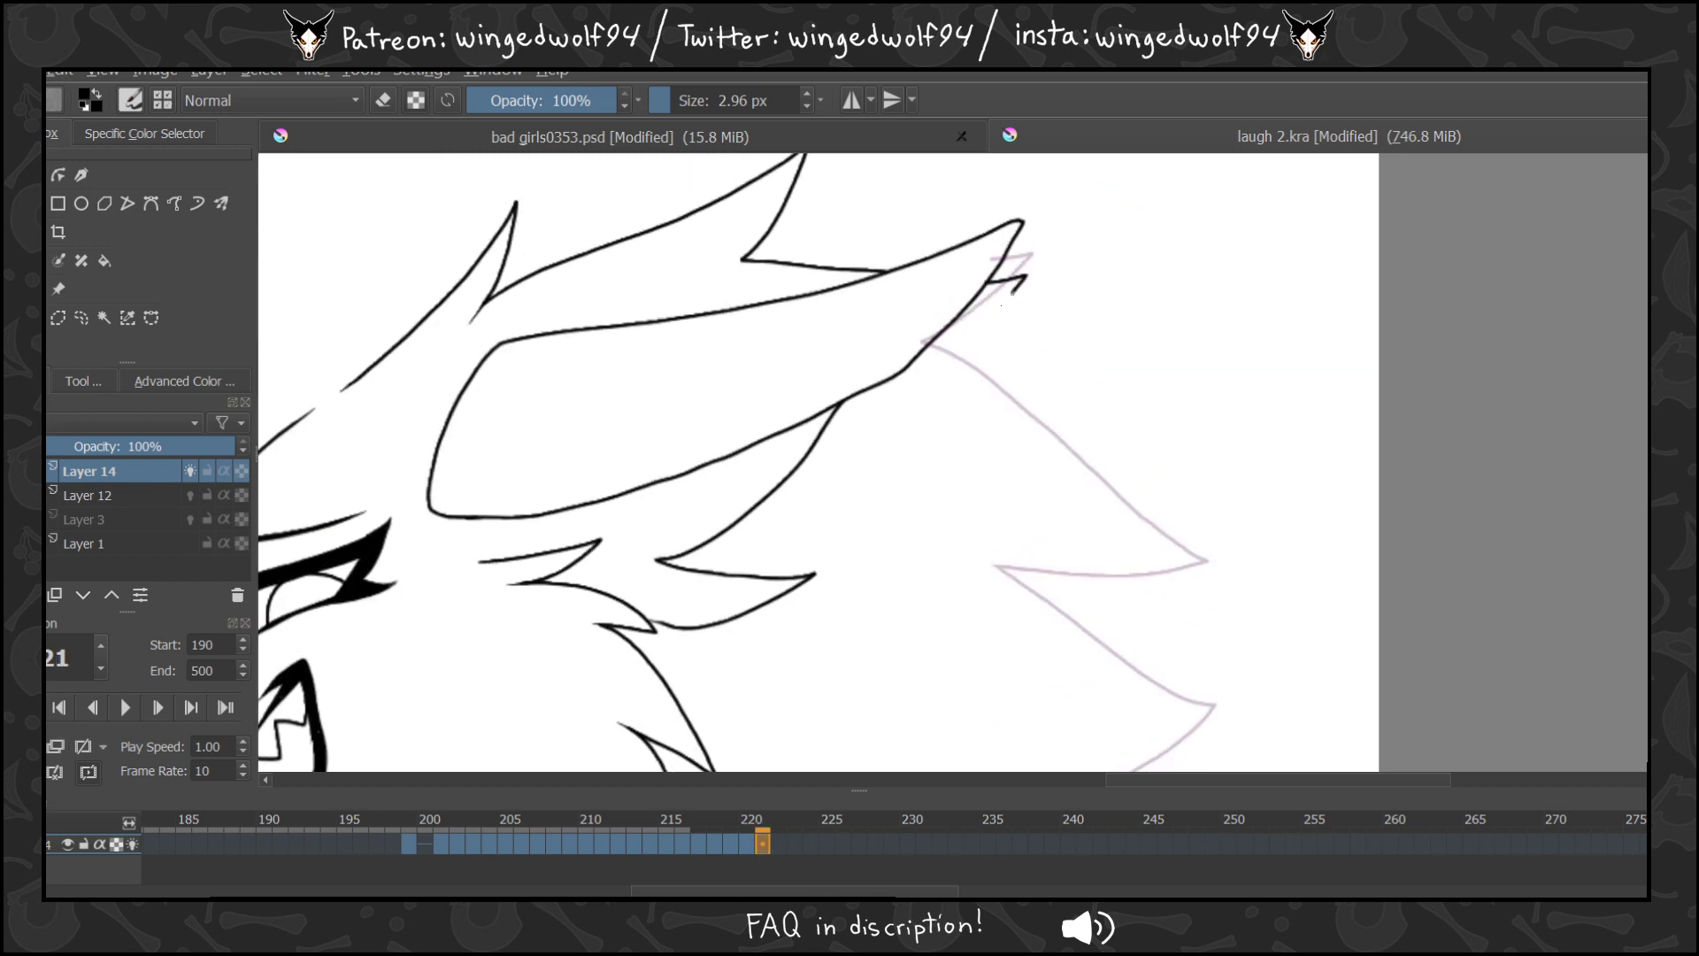
mouse_move(1001, 305)
left_mouse_down()
mouse_move(924, 356)
mouse_move(1167, 536)
mouse_move(1213, 546)
mouse_move(1009, 576)
mouse_move(992, 338)
mouse_move(1138, 441)
mouse_move(1219, 464)
mouse_move(1122, 550)
mouse_move(995, 604)
mouse_move(1140, 605)
mouse_move(1208, 584)
mouse_move(1171, 655)
left_mouse_up()
Flip back and forth between frame 221 and the preceding frames to check how the neck fur moves.
key("Left")
key("Left")
key("Left")
key("Right")
key("Right")
key("Right")
key("Left")
key("Right")
key("Left")
key("Right")
Ink the third tuft's underside and the lowest neck fur tuft at frame 221, and compare with the preceding frames.
scroll(1548, 387, "down", 4)
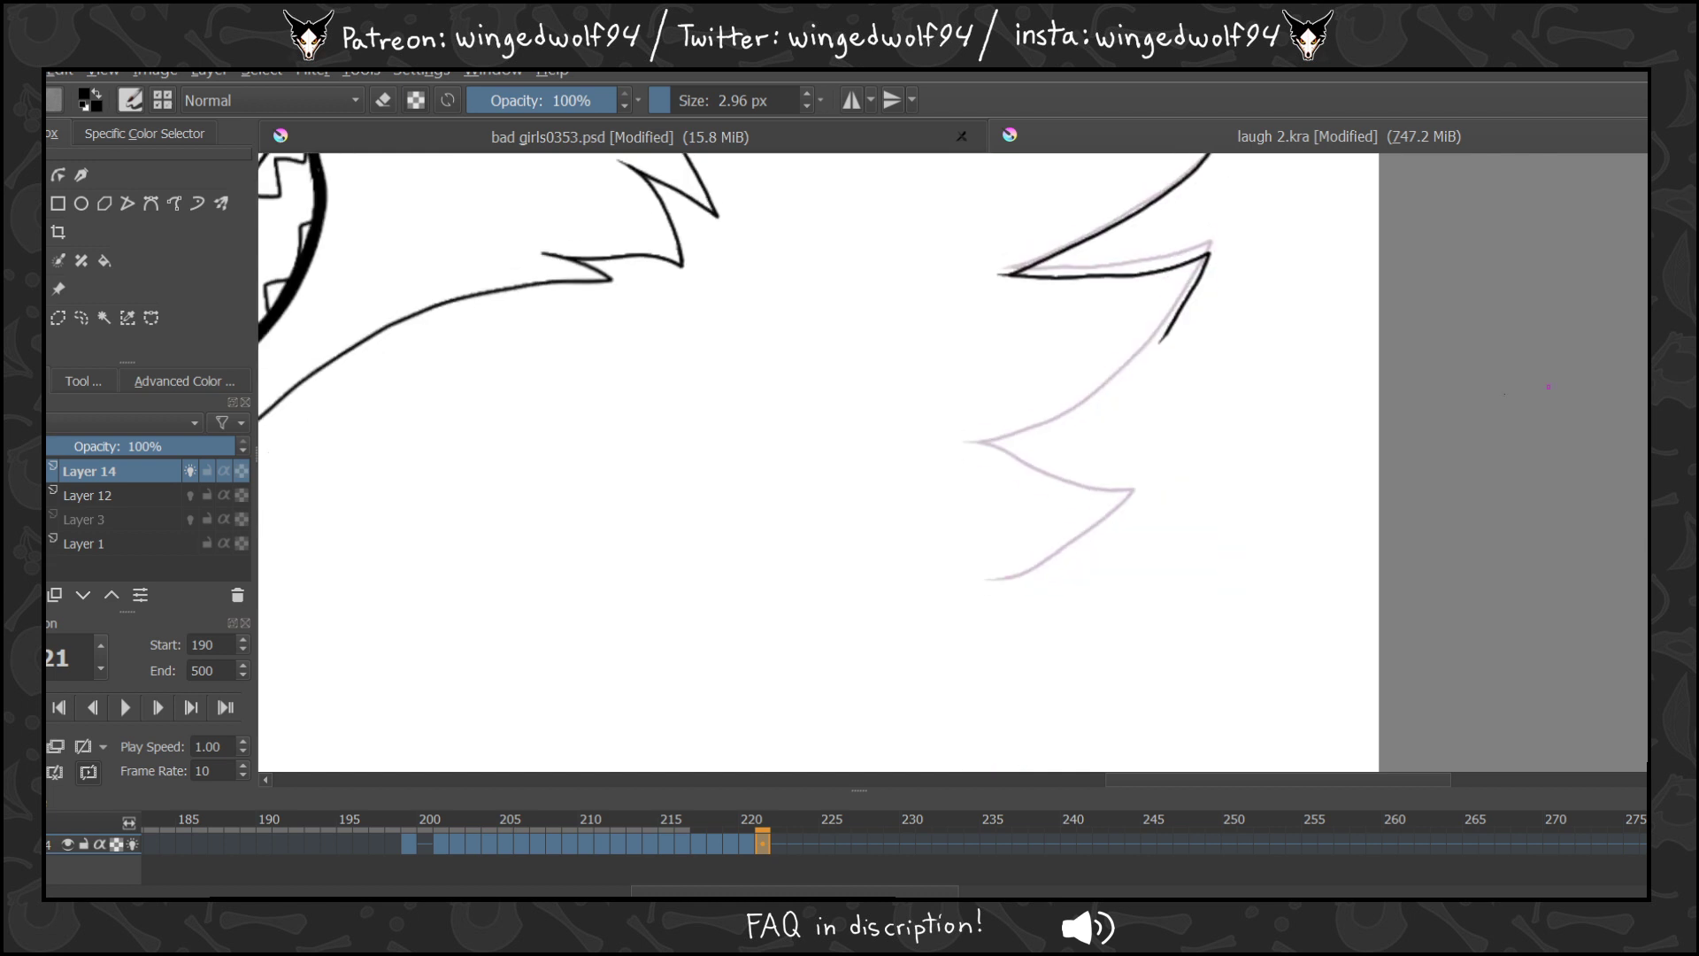
mouse_move(1160, 342)
left_mouse_down()
mouse_move(1053, 430)
mouse_move(960, 453)
mouse_move(1134, 492)
mouse_move(1097, 528)
mouse_move(978, 580)
left_mouse_up()
key("Left")
key("Left")
key("Right")
key("Right")
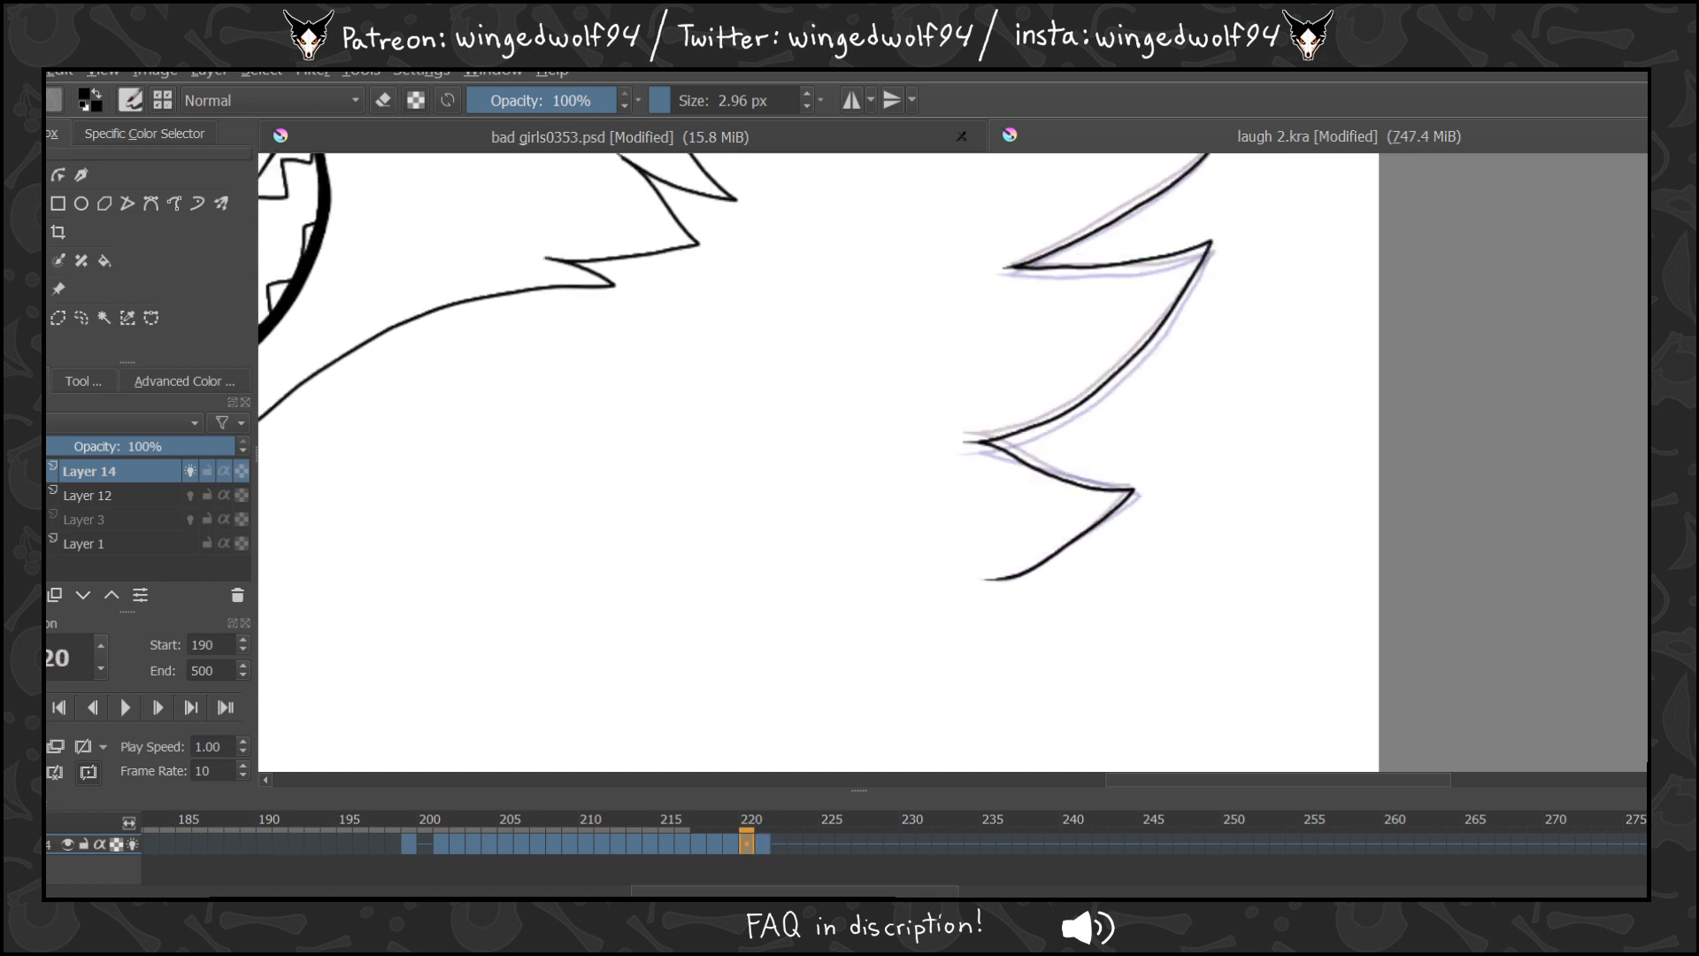
Compare the fur at frames 221 and 222, and clear the held fur drawing at frame 222.
scroll(818, 460, "up", 5)
key("Right")
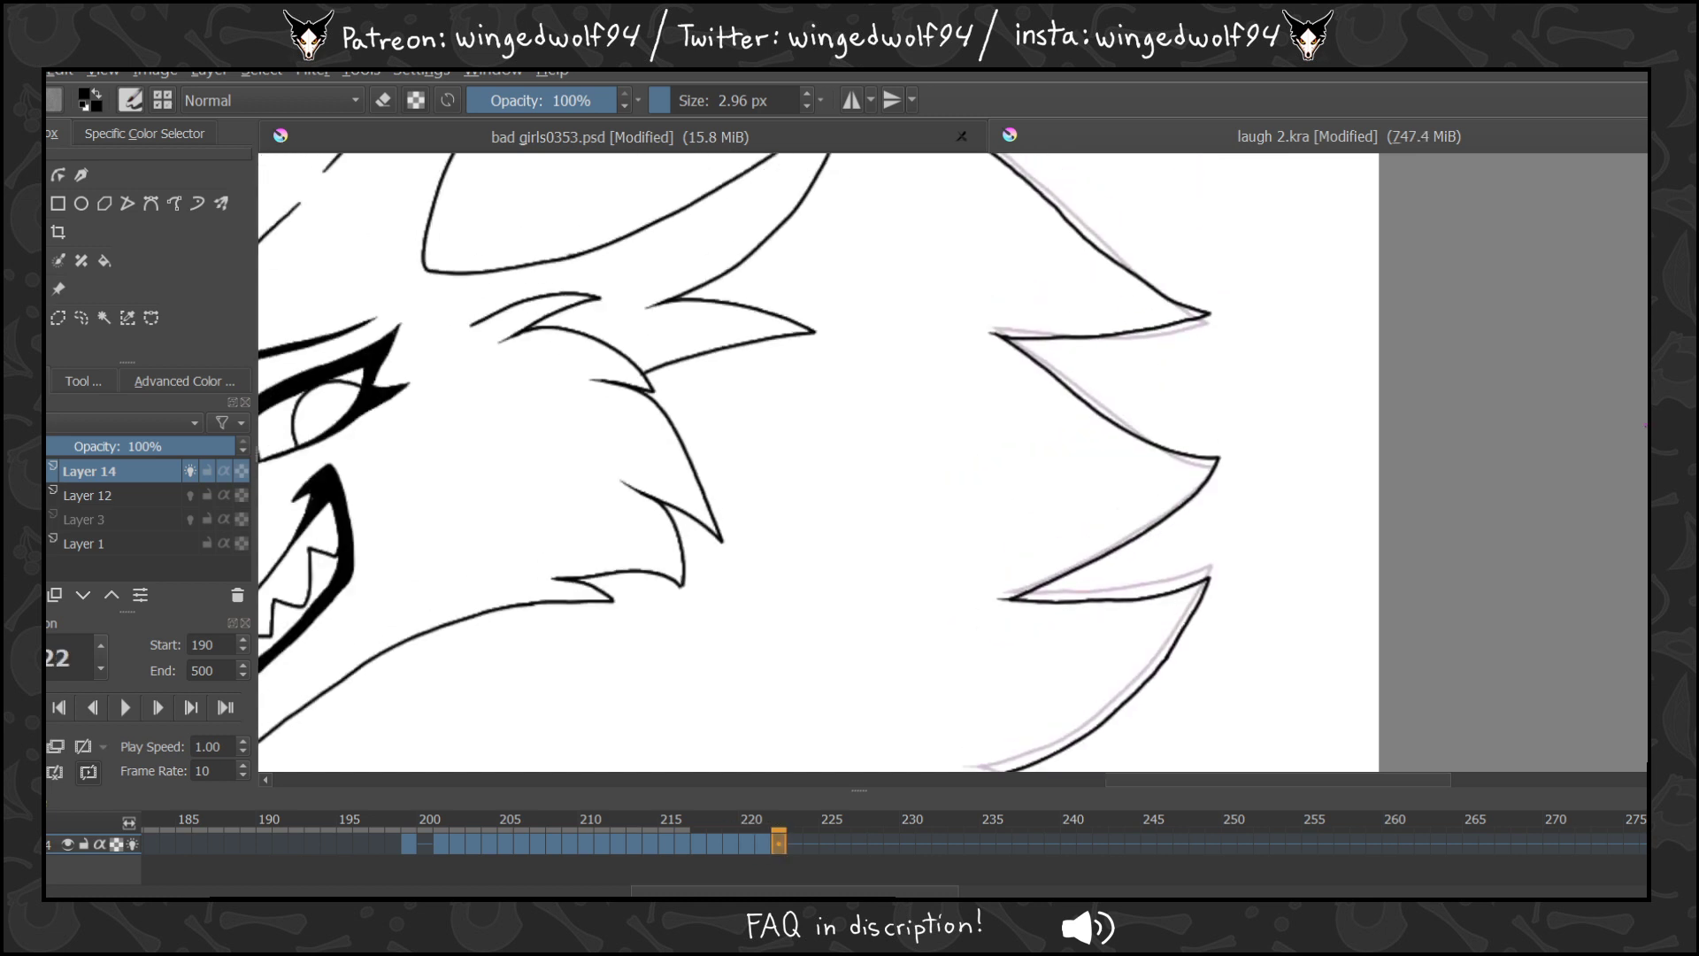
key("Left")
key("Right")
key("z")
scroll(889, 465, "down", 3)
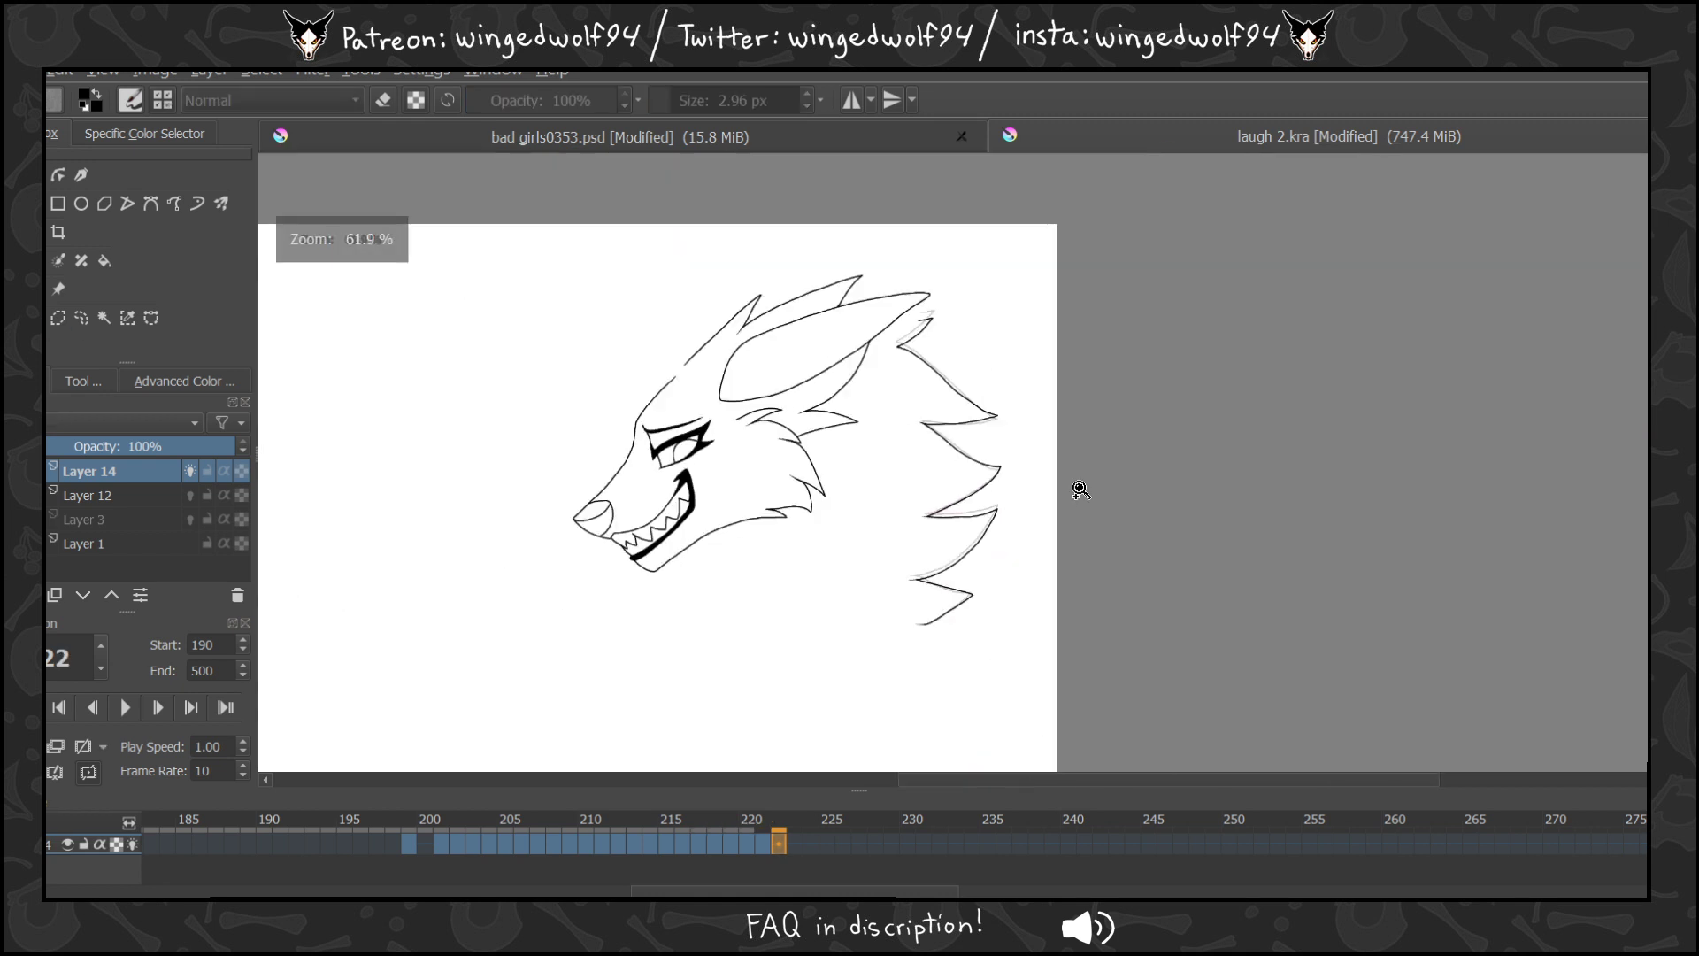
left_click_drag(561, 216, 1122, 610)
scroll(920, 287, "up", 3)
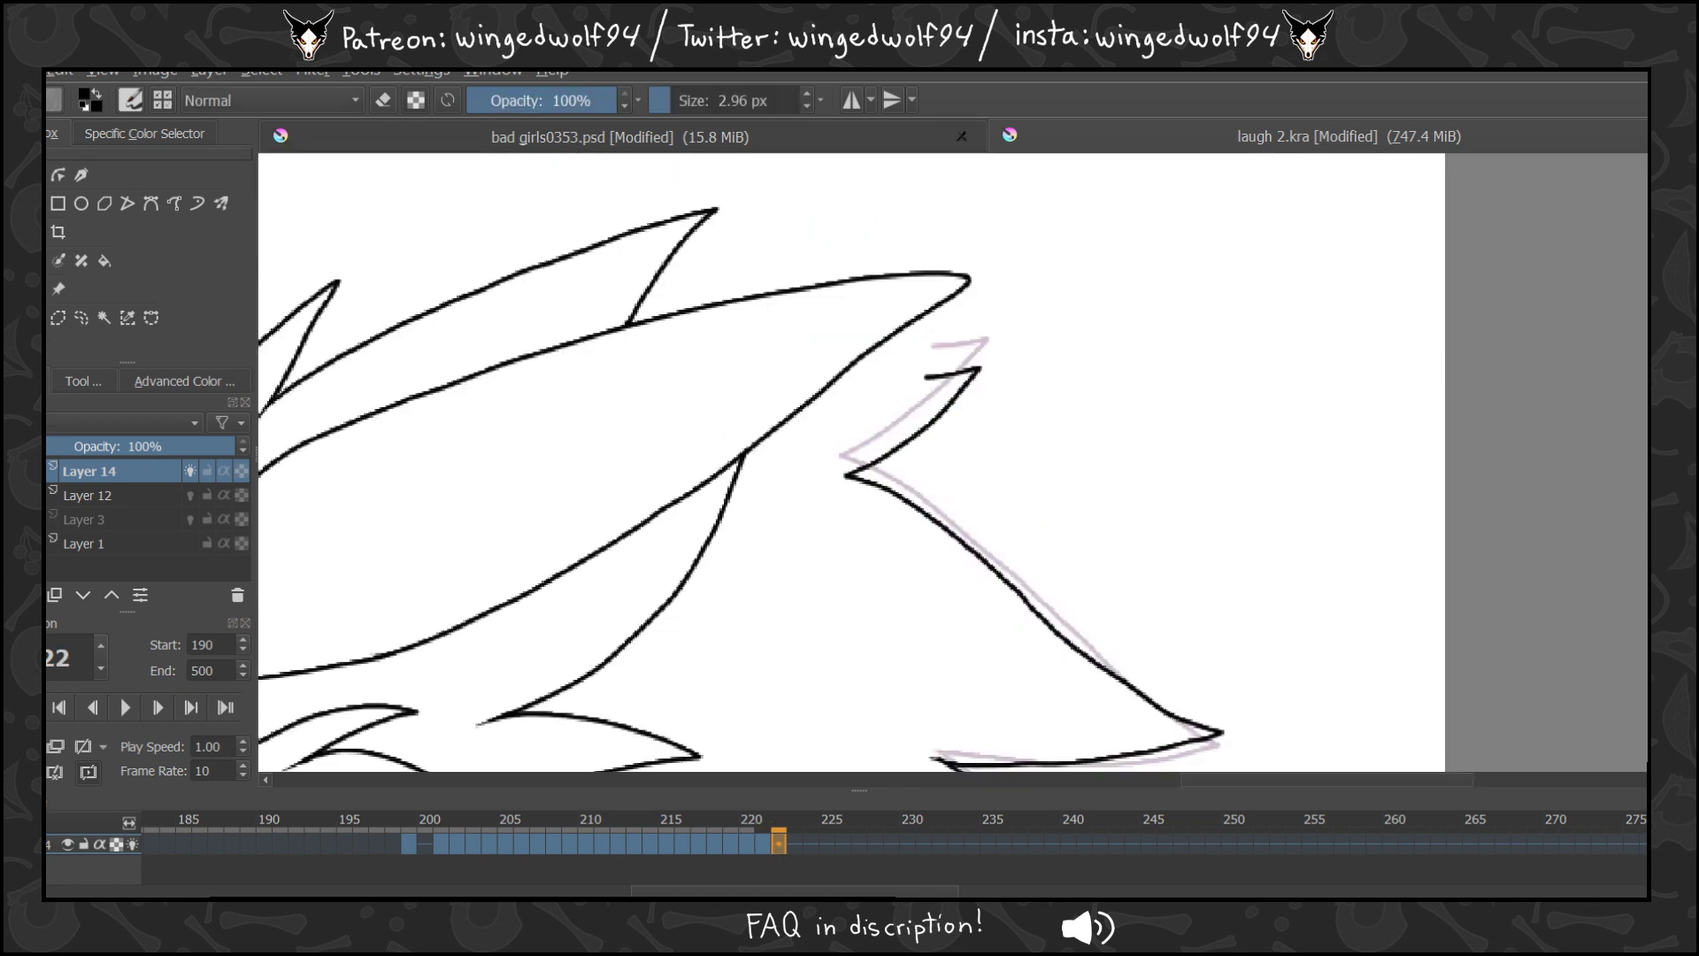
key("Left")
key("Right")
key("Left")
key("Right")
key("ctrl+z")
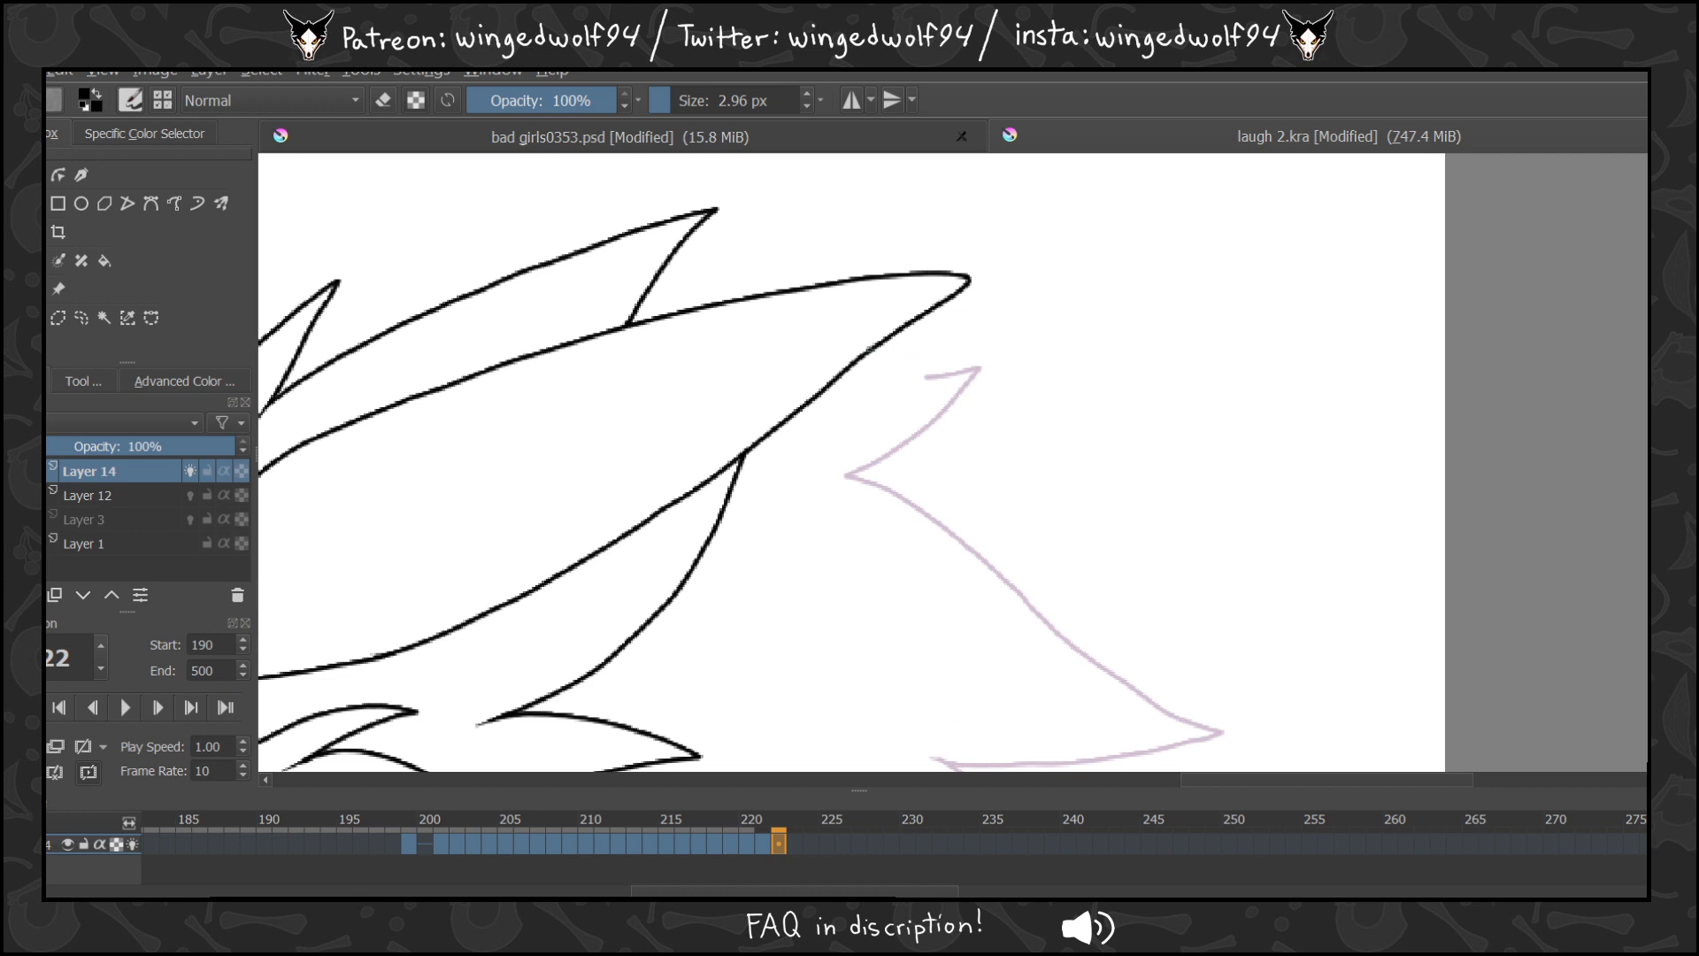
Ink the far ear tip, back-of-neck curve and first fur tuft's underside at frame 222.
mouse_move(868, 348)
left_mouse_down()
mouse_move(980, 379)
mouse_move(837, 439)
mouse_move(879, 452)
left_mouse_up()
scroll(880, 453, "down", 5)
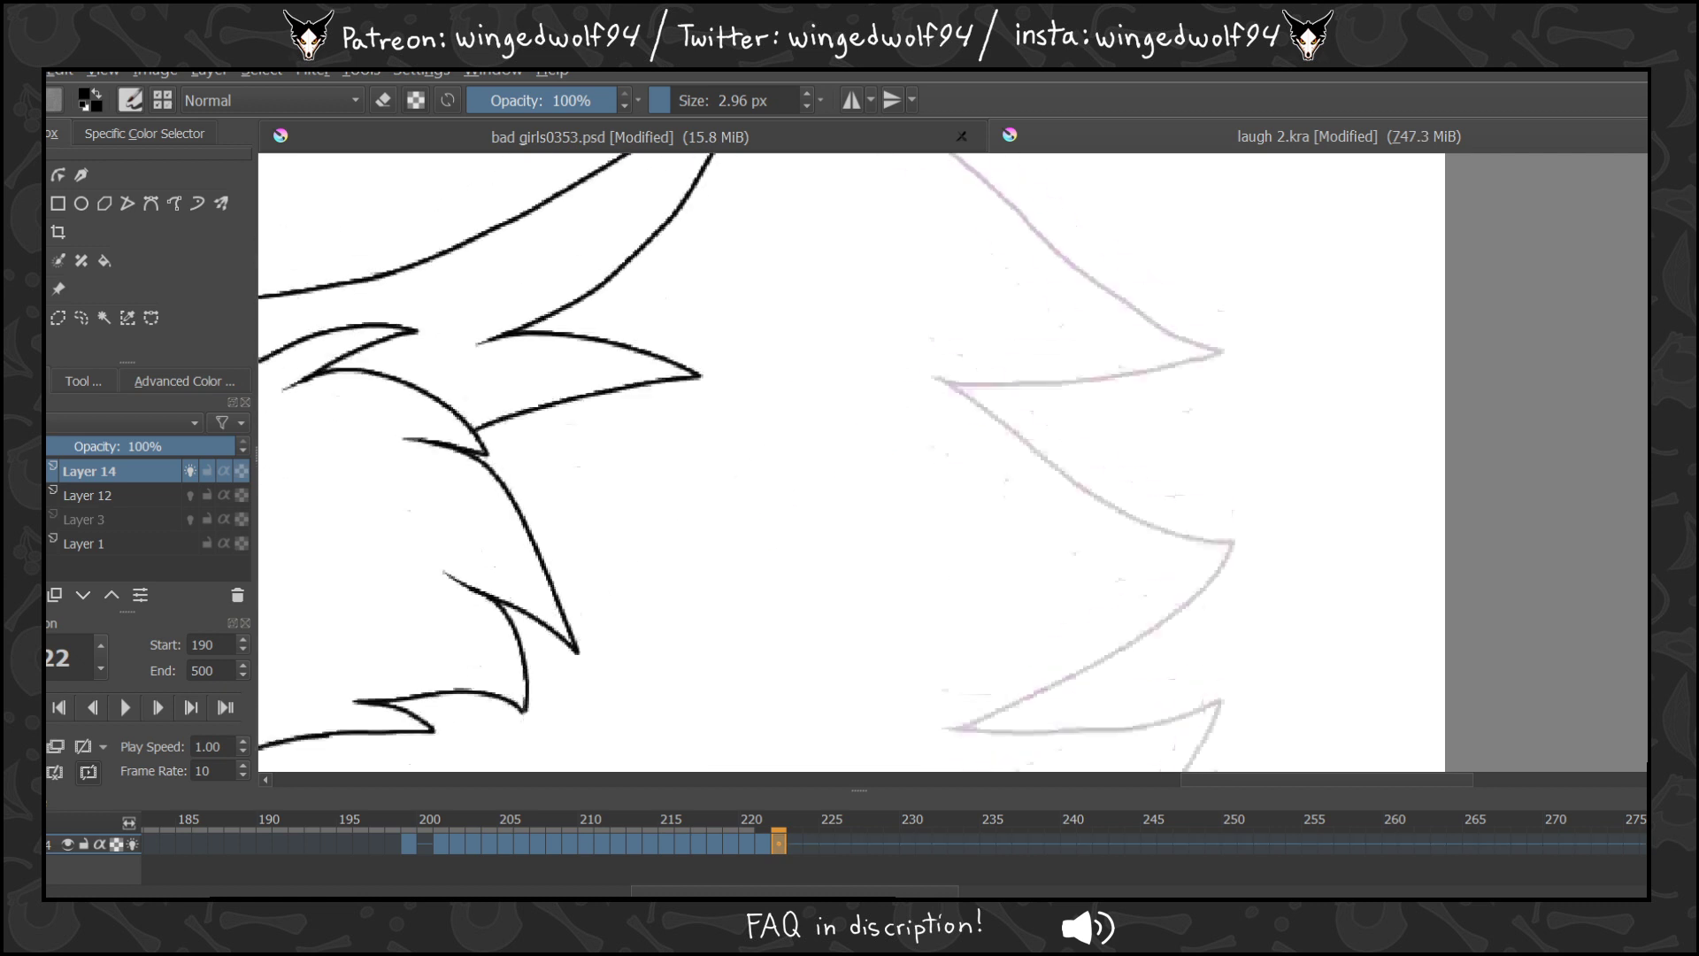
scroll(880, 453, "up", 2)
key("Left")
key("Right")
mouse_move(879, 227)
left_mouse_down()
mouse_move(987, 297)
mouse_move(1215, 531)
mouse_move(1114, 514)
mouse_move(927, 524)
mouse_move(1046, 580)
mouse_move(1194, 722)
left_mouse_up()
key("ctrl+z")
Ink the second neck fur tuft and the third tuft's upper edge at frame 222, comparing with frame 221.
scroll(850, 460, "down", 5)
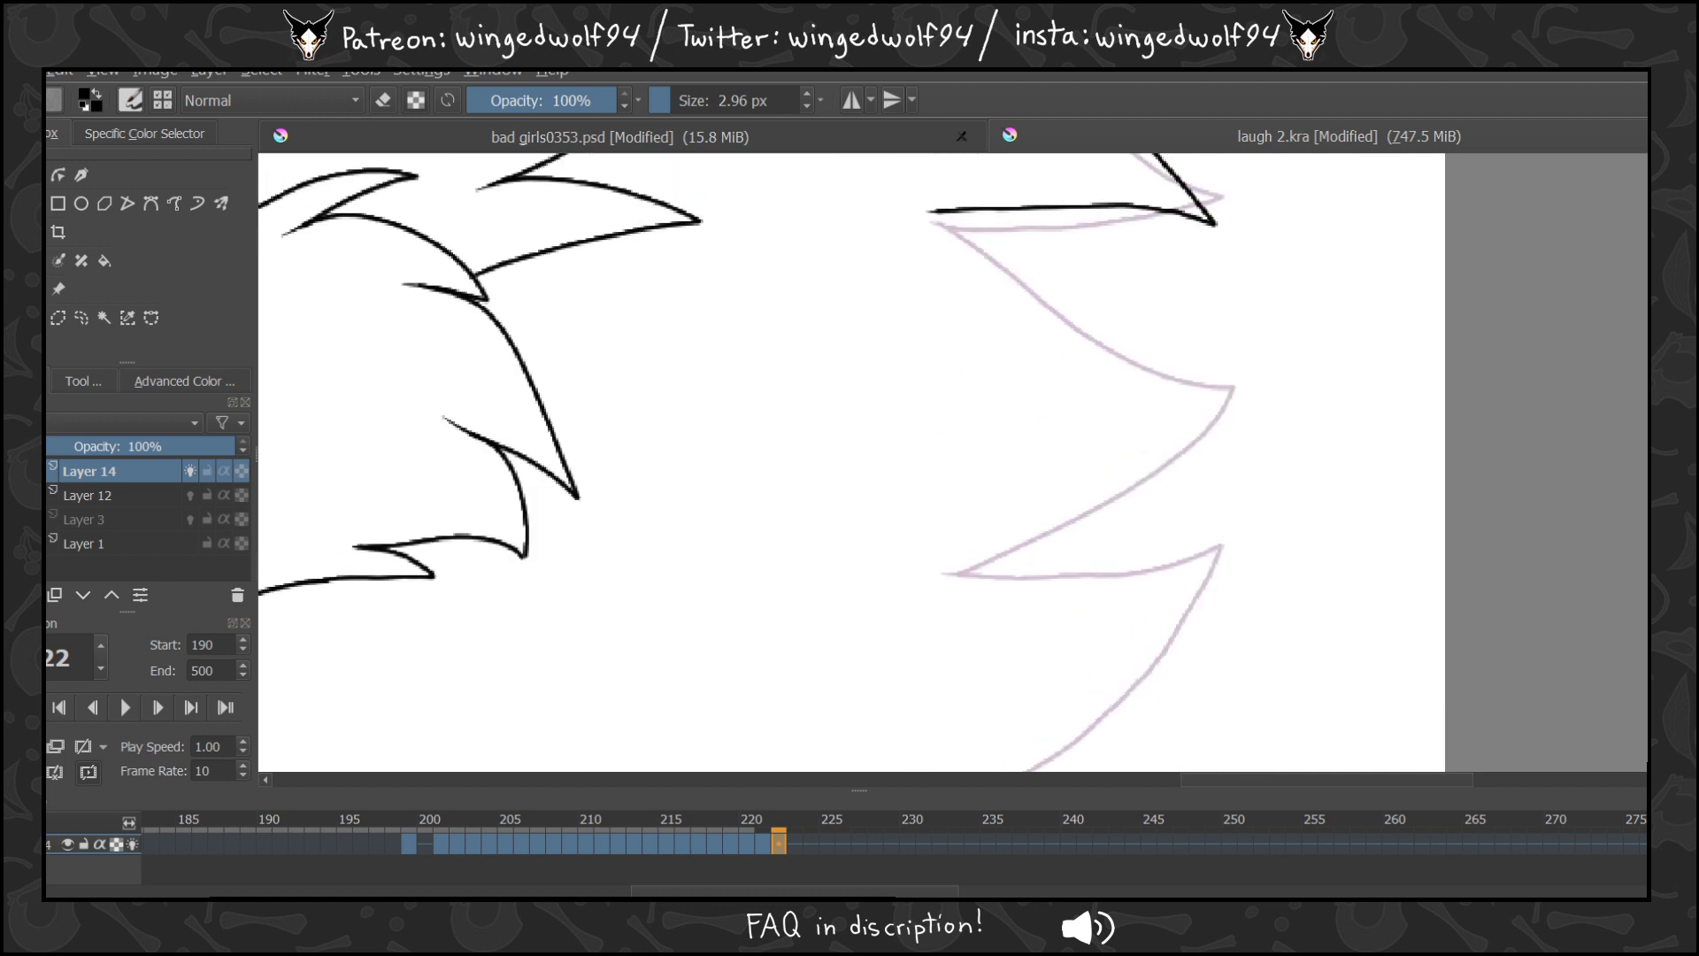
key("Left")
key("Right")
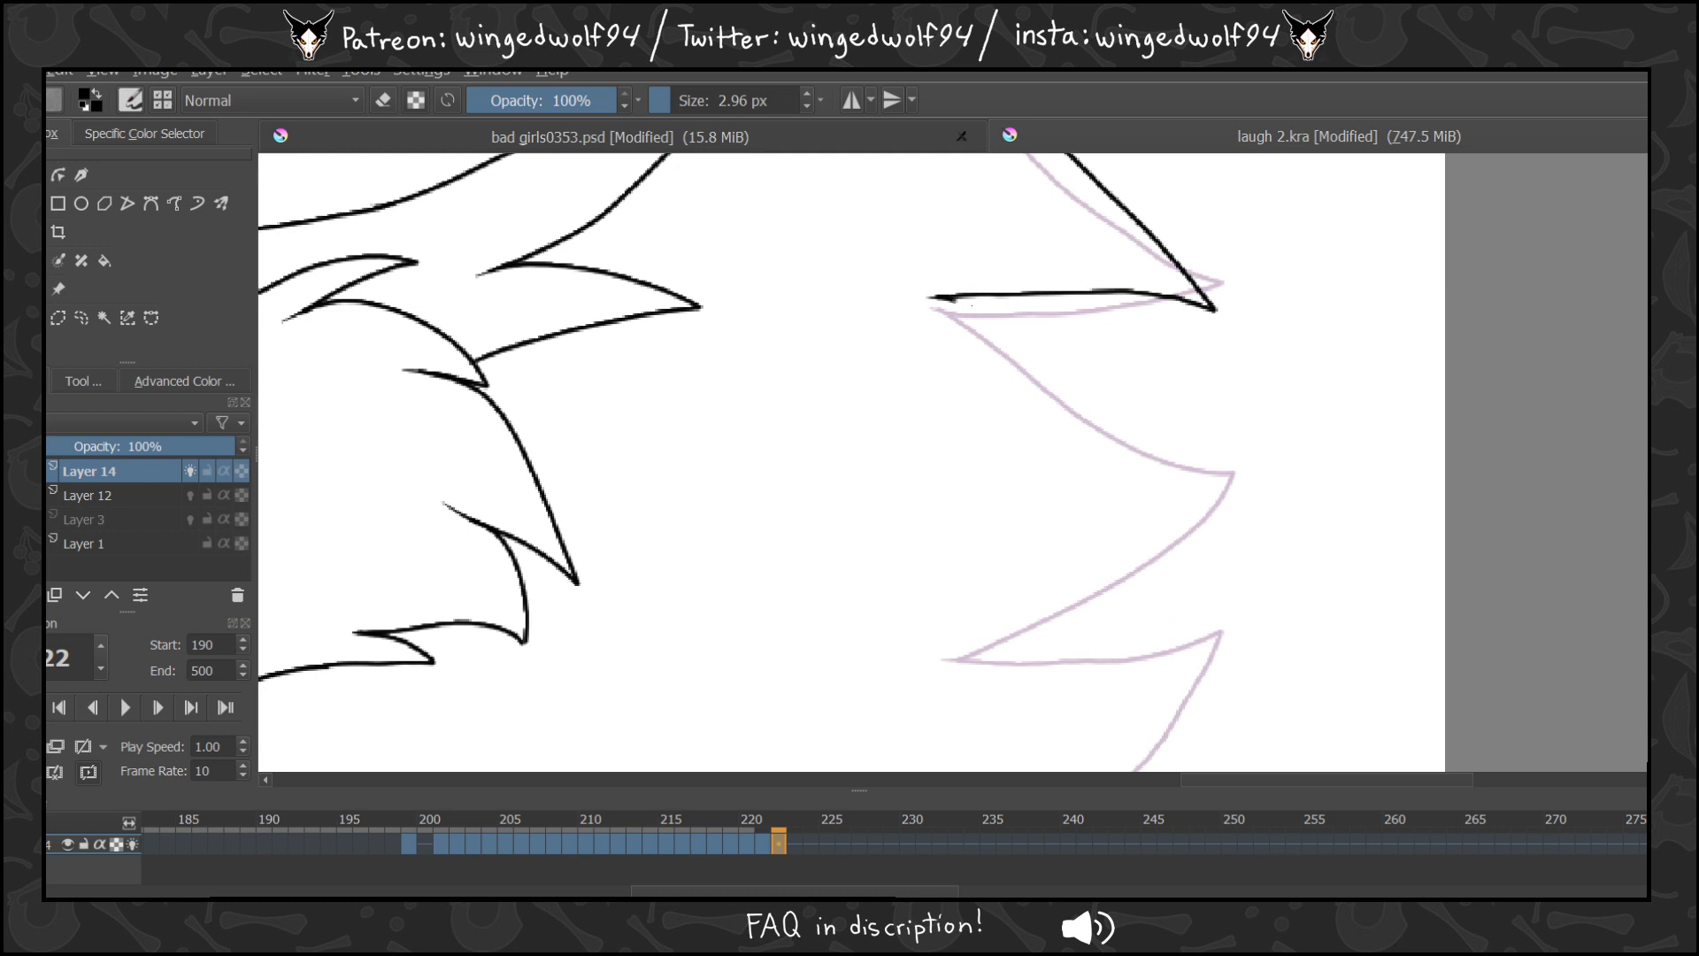
mouse_move(939, 298)
left_mouse_down()
mouse_move(1212, 488)
mouse_move(1161, 557)
mouse_move(1000, 633)
mouse_move(1009, 653)
mouse_move(1220, 655)
mouse_move(1177, 734)
left_mouse_up()
key("Left")
key("Right")
scroll(852, 460, "down", 5)
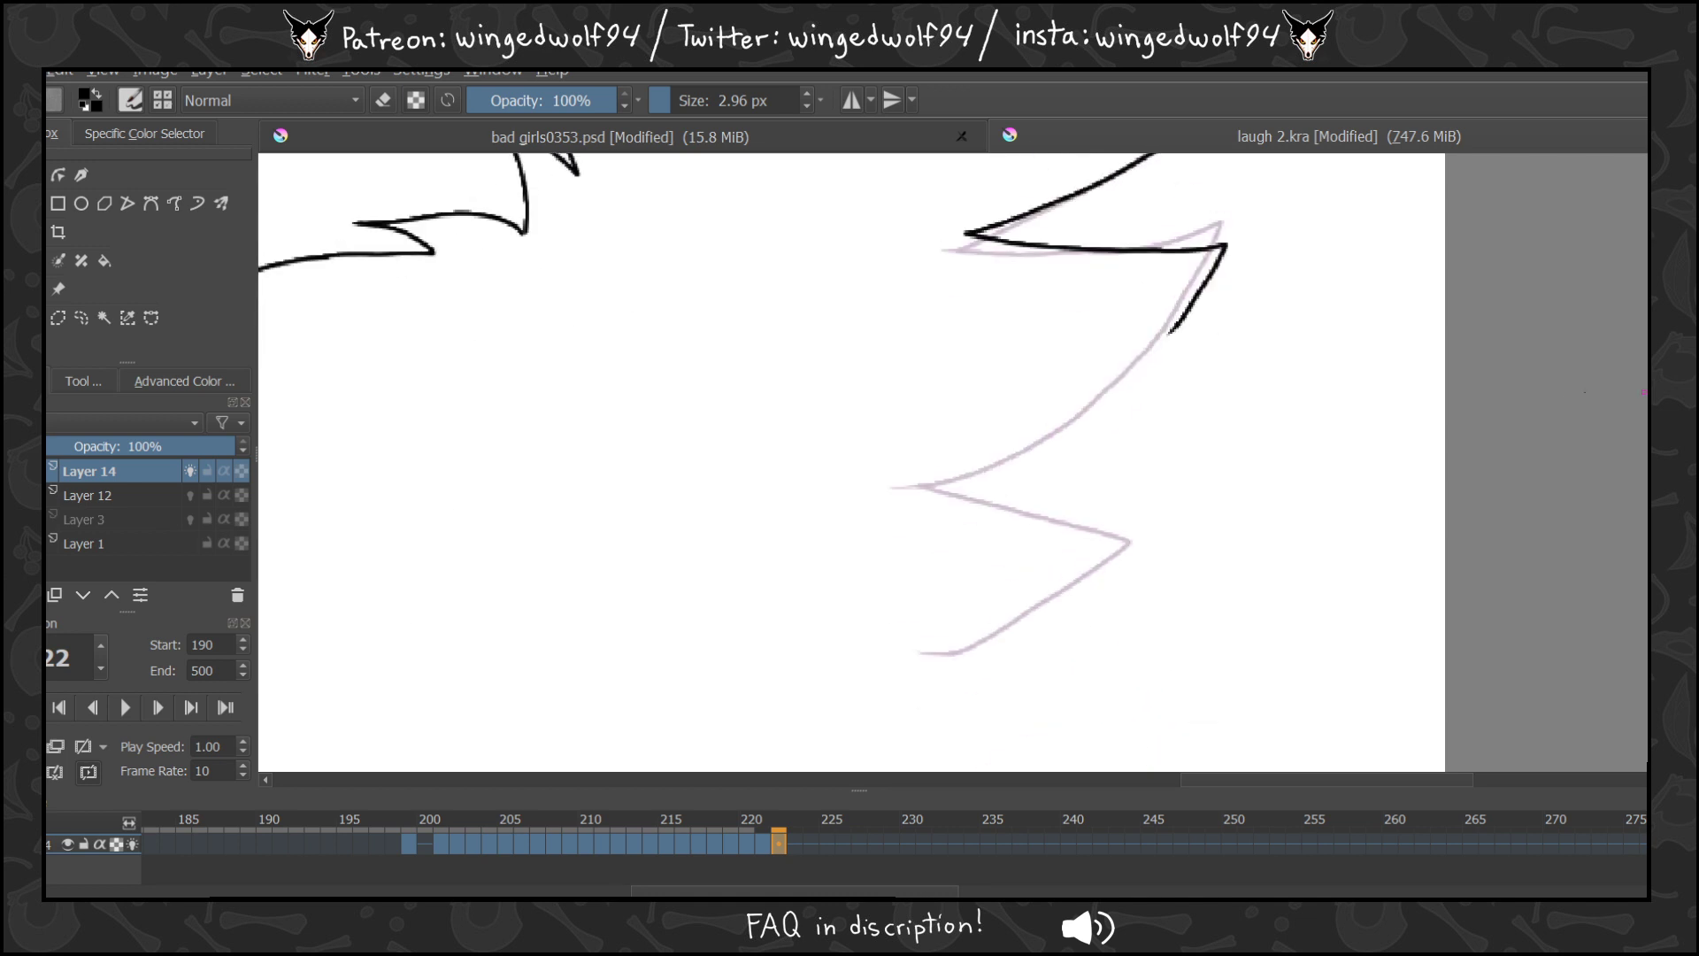
Ink the third tuft's underside and the lowest neck fur tuft at frame 222, redoing the first underside stroke.
mouse_move(1162, 344)
left_mouse_down()
mouse_move(1067, 428)
mouse_move(931, 484)
left_mouse_up()
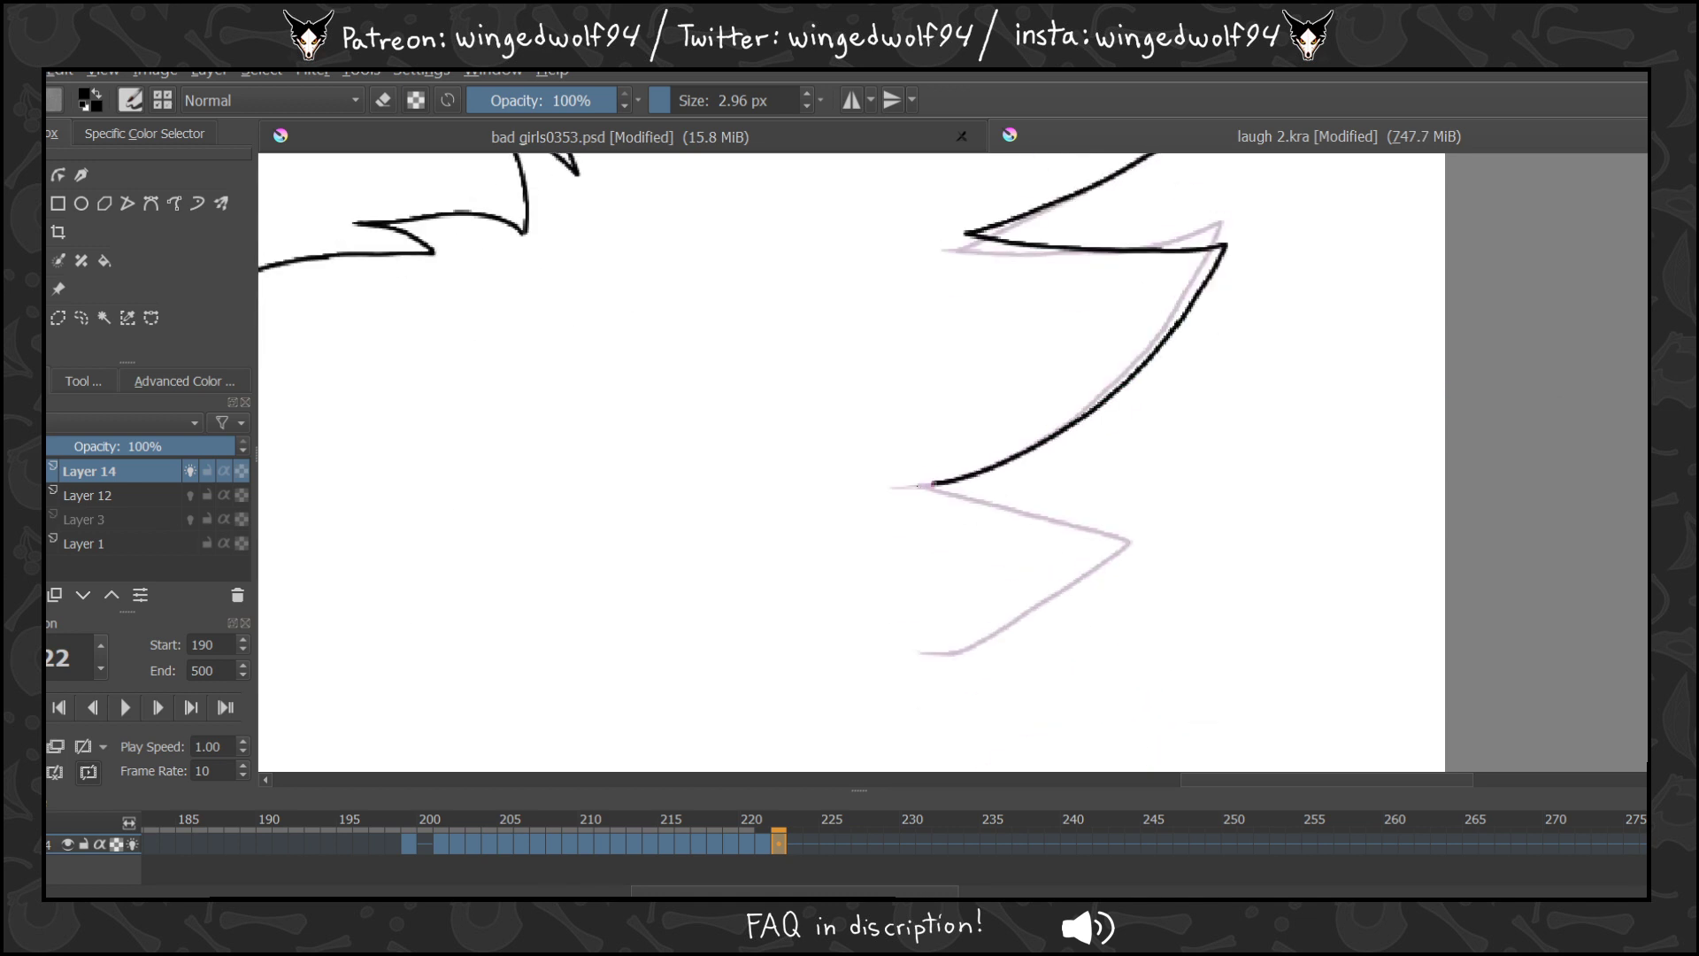
key("ctrl+z")
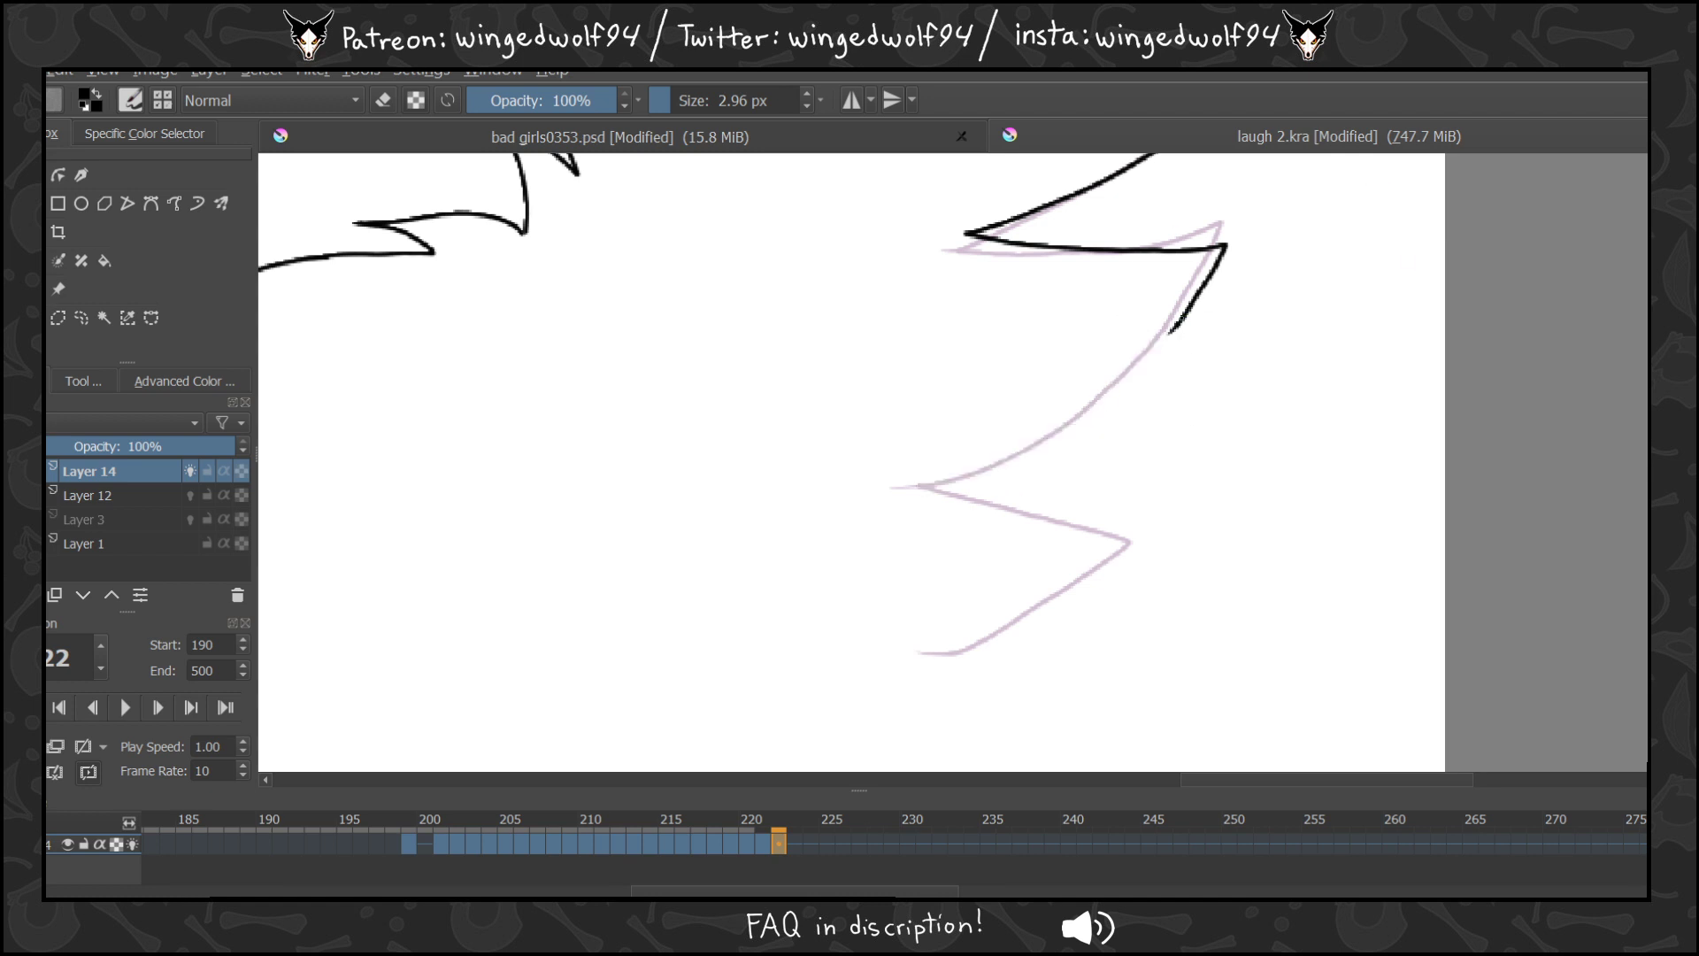
key("ctrl+z")
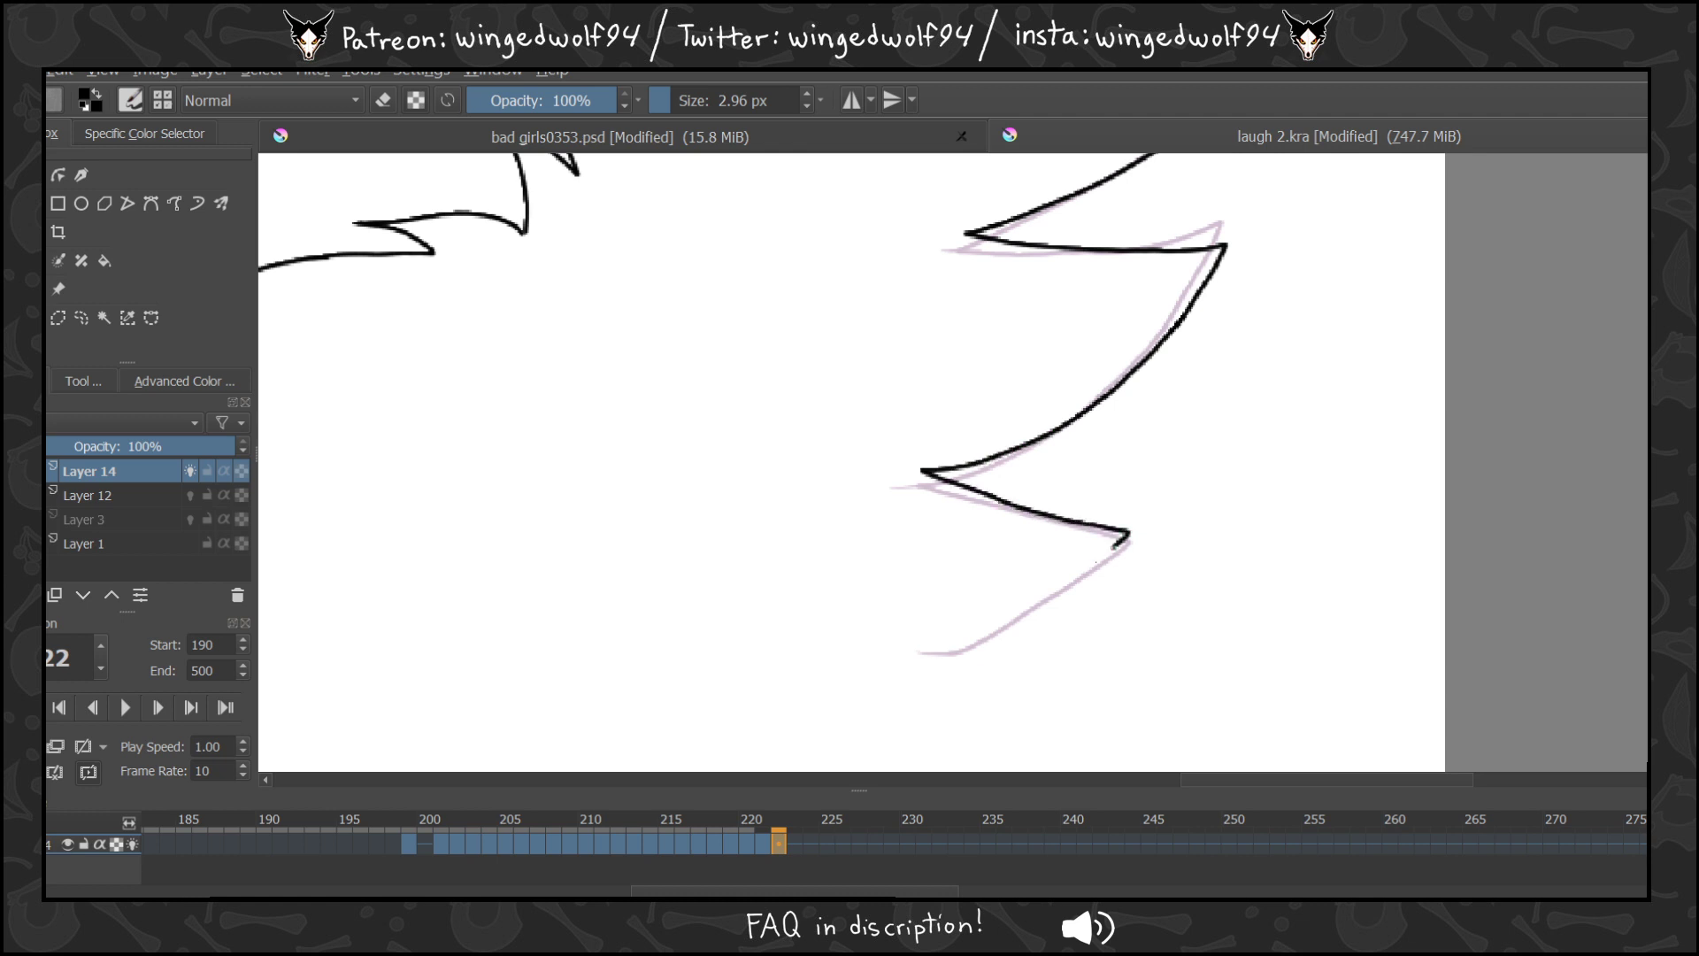
key("z")
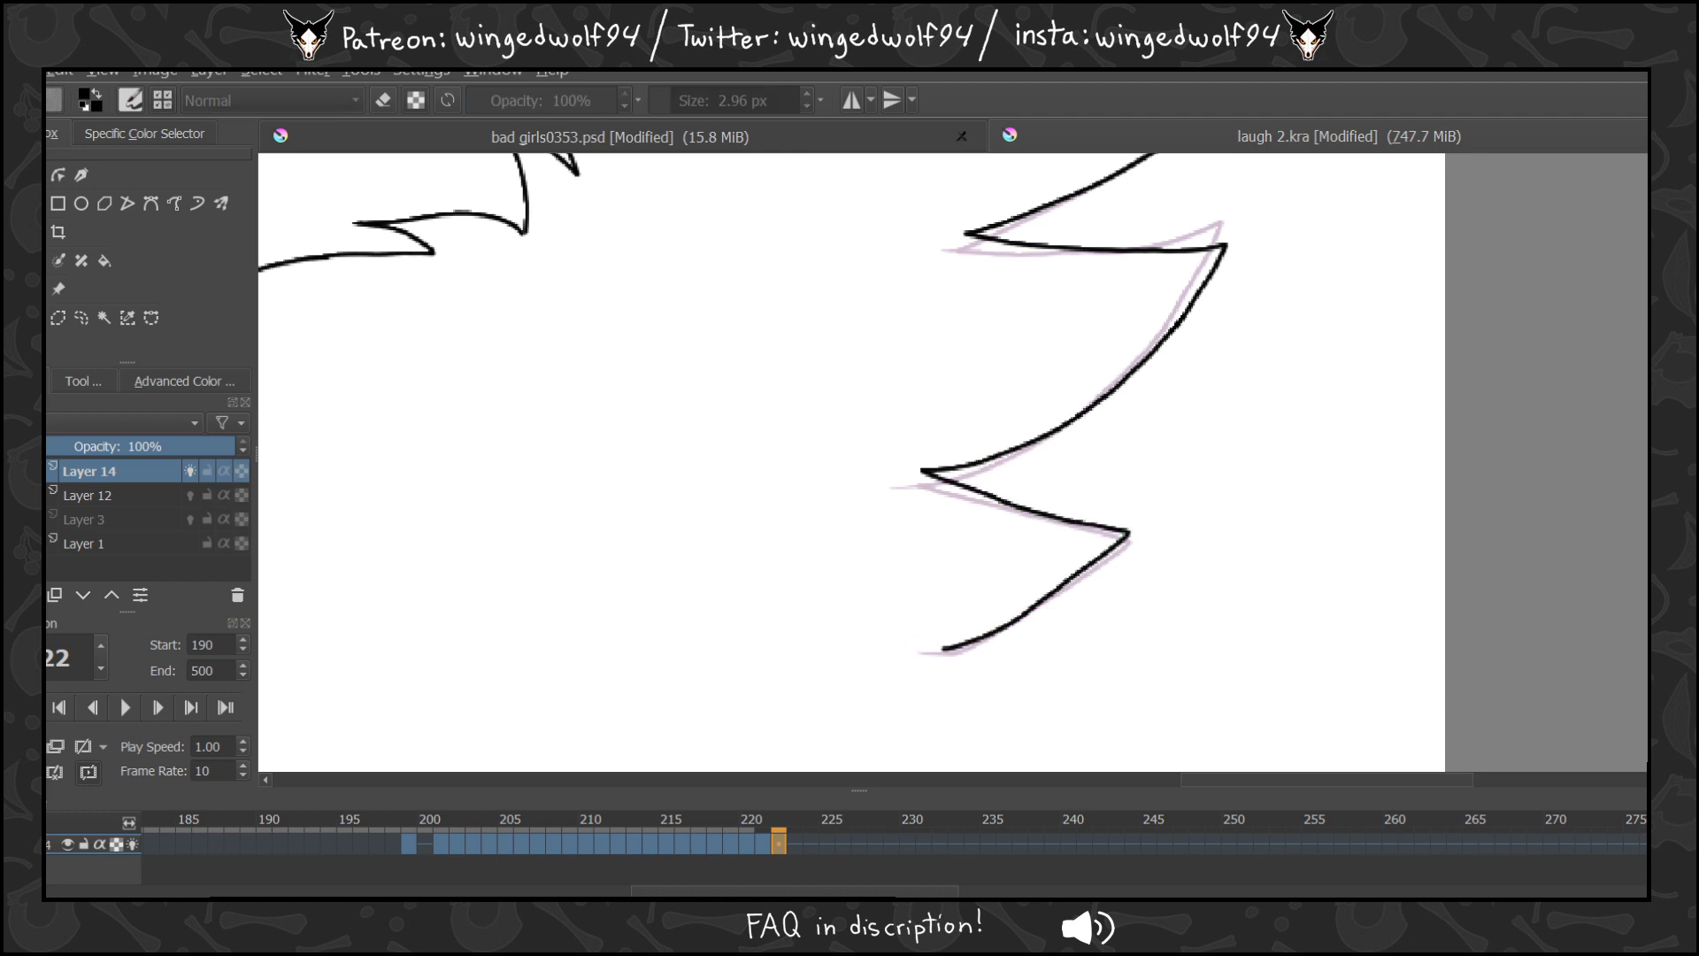
left_click(1126, 323, "ctrl")
left_click(1125, 323, "ctrl")
left_click(1026, 420, "ctrl")
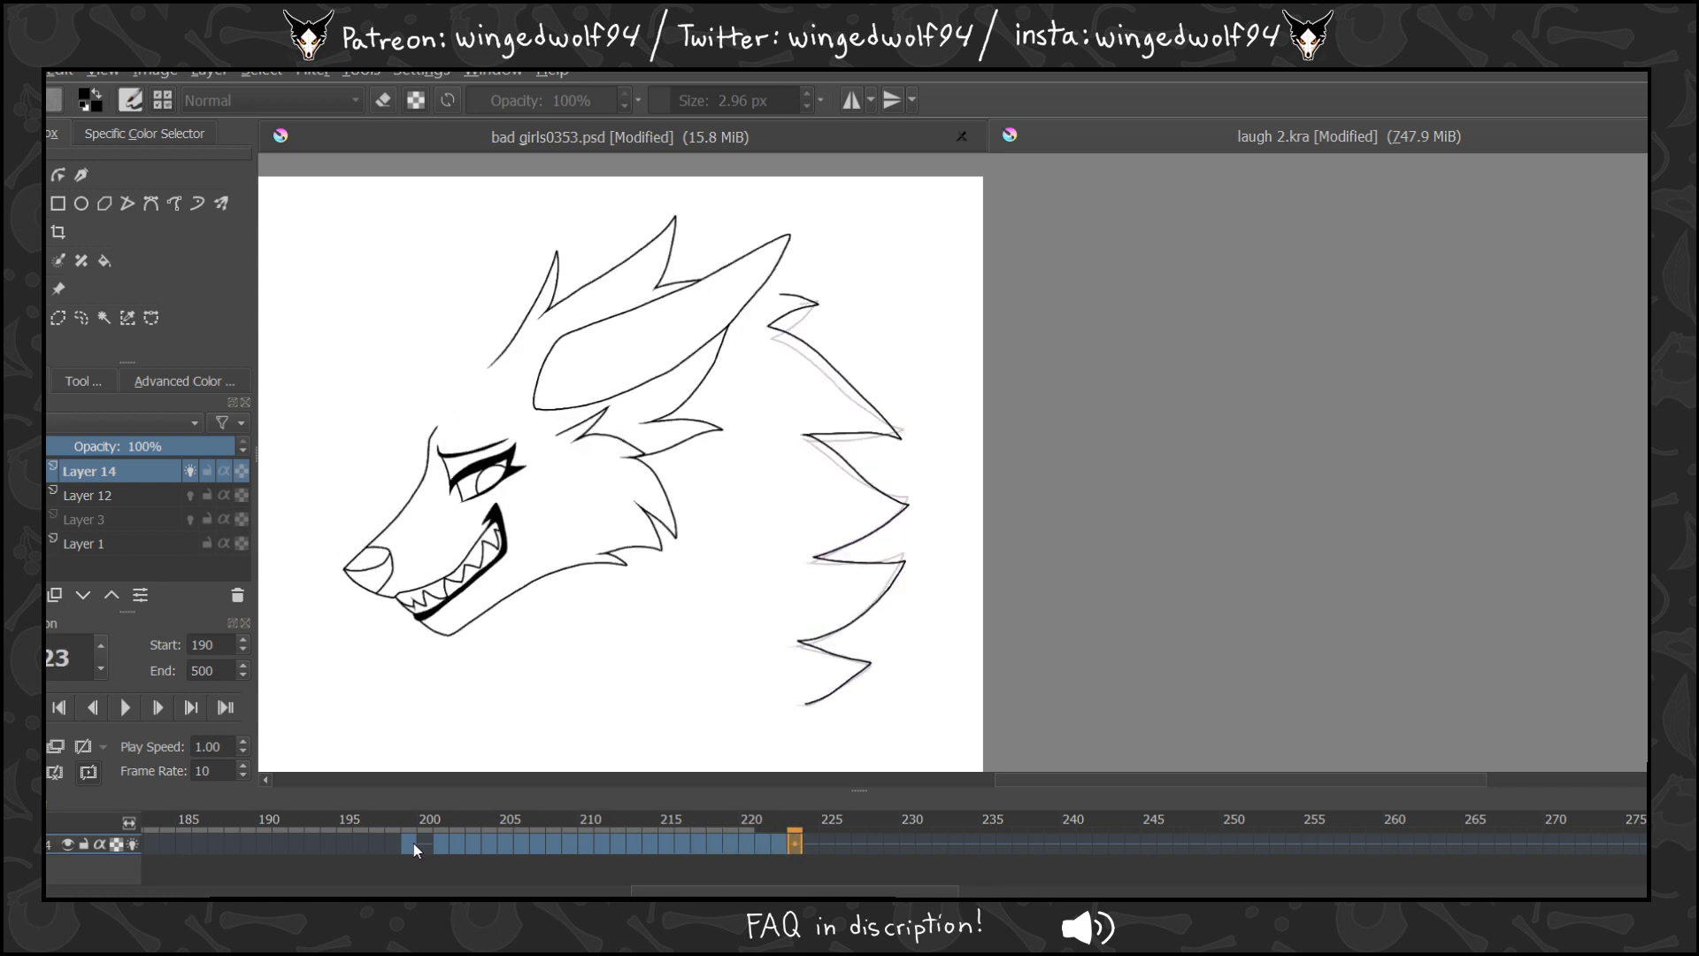
Try a copy of the frame 205 fur drawing at frame 223, compare it with frame 222, and remove it.
left_click(413, 845)
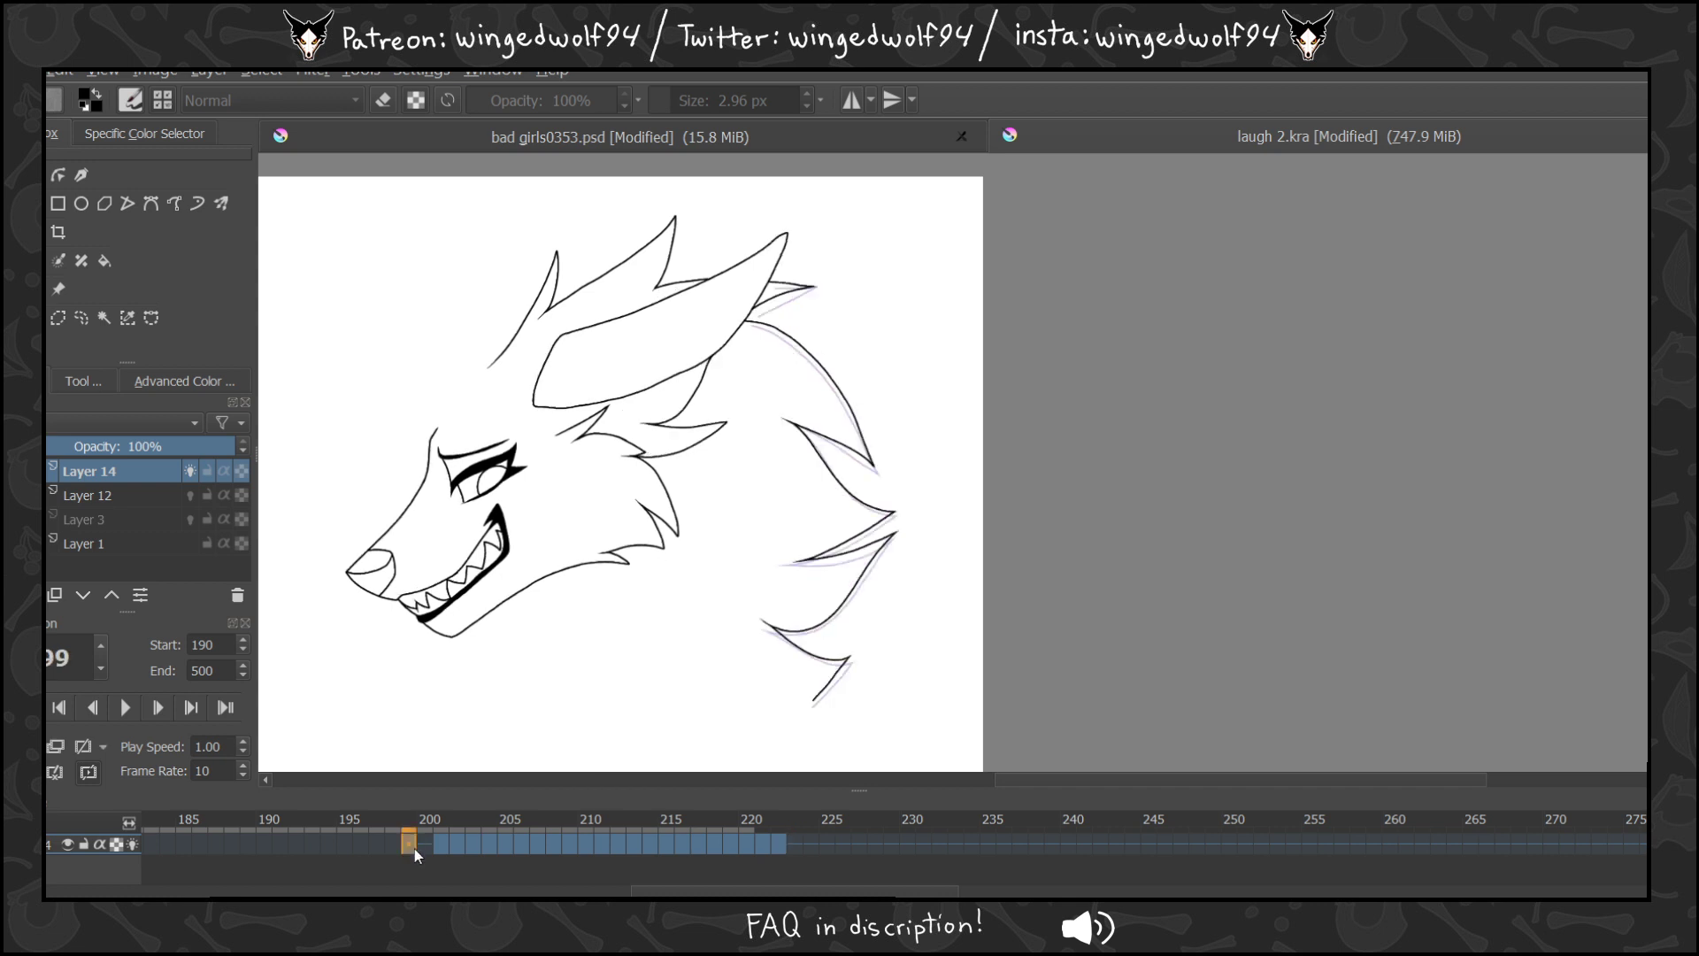
mouse_move(445, 837)
left_mouse_down()
mouse_move(465, 853)
mouse_move(795, 851)
left_mouse_up()
left_click(471, 842)
left_click(492, 840)
left_click(509, 842)
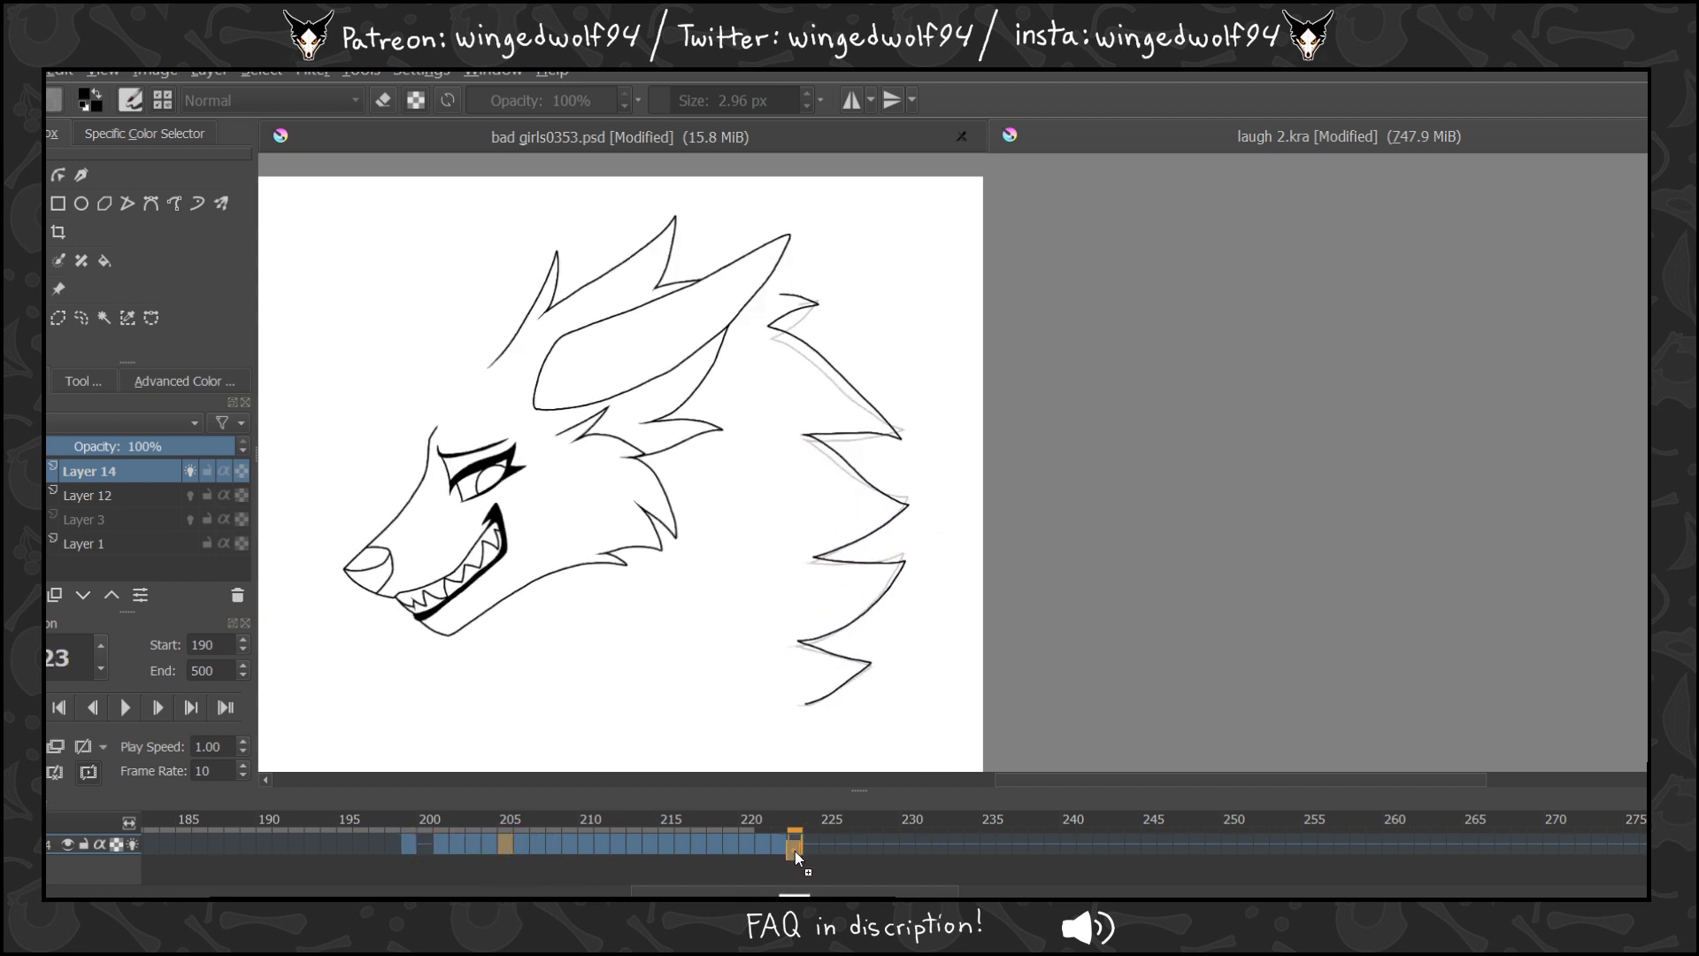
left_click(775, 841)
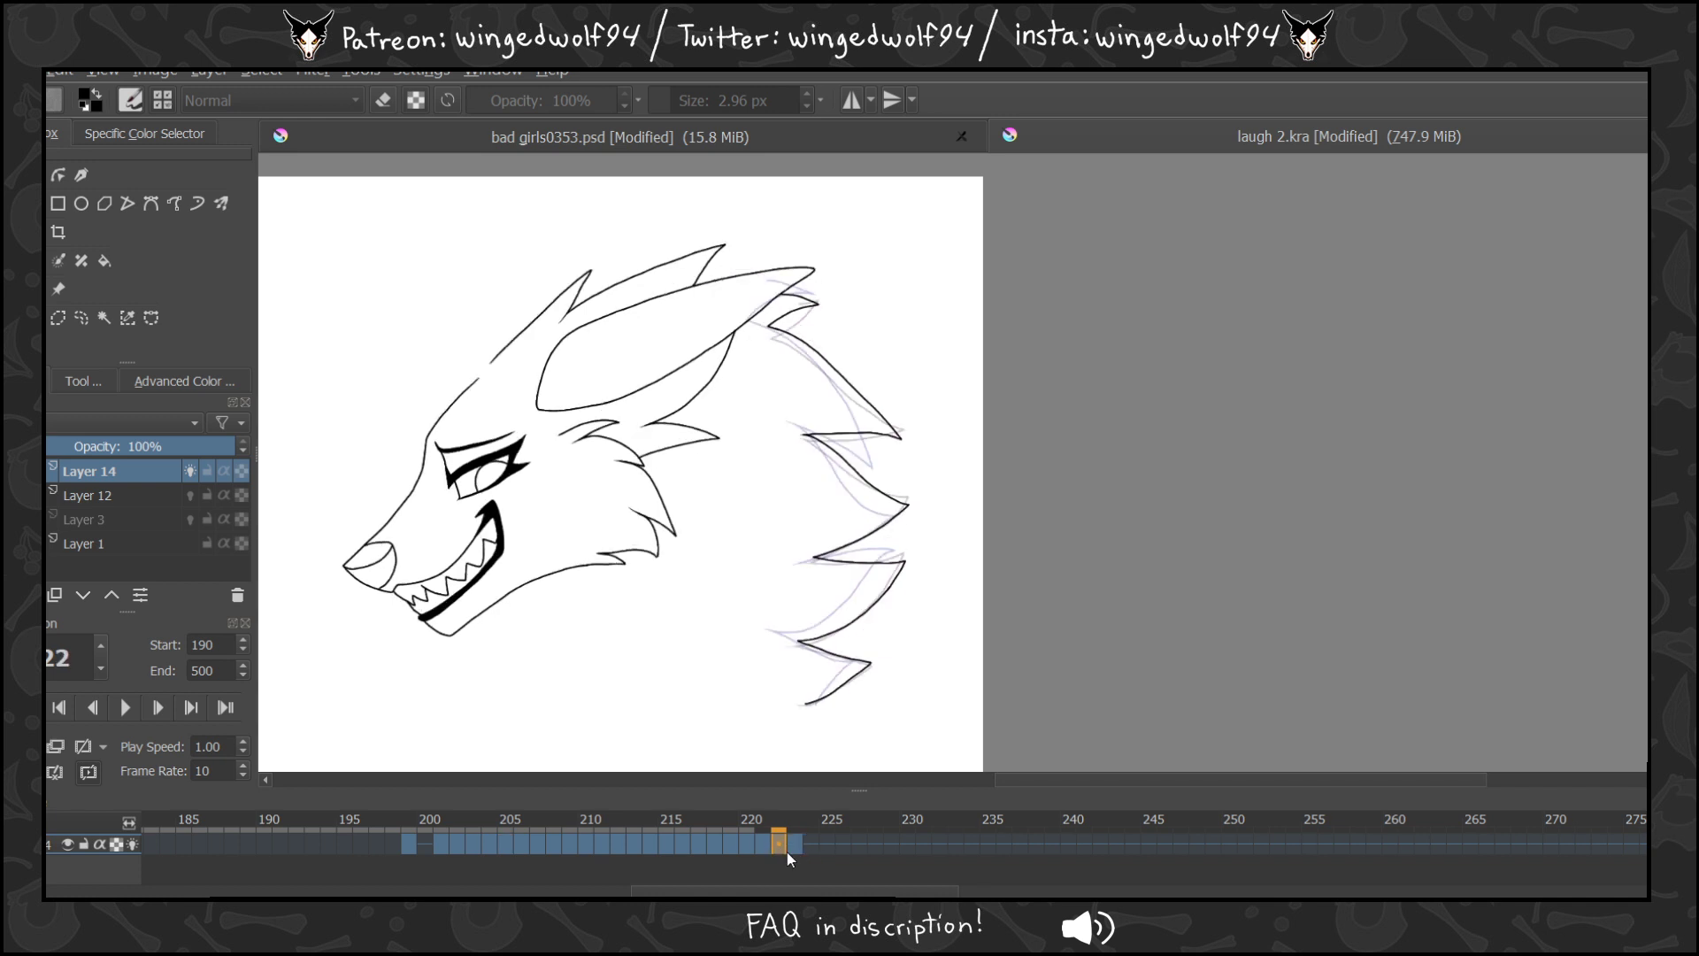
left_click(795, 844)
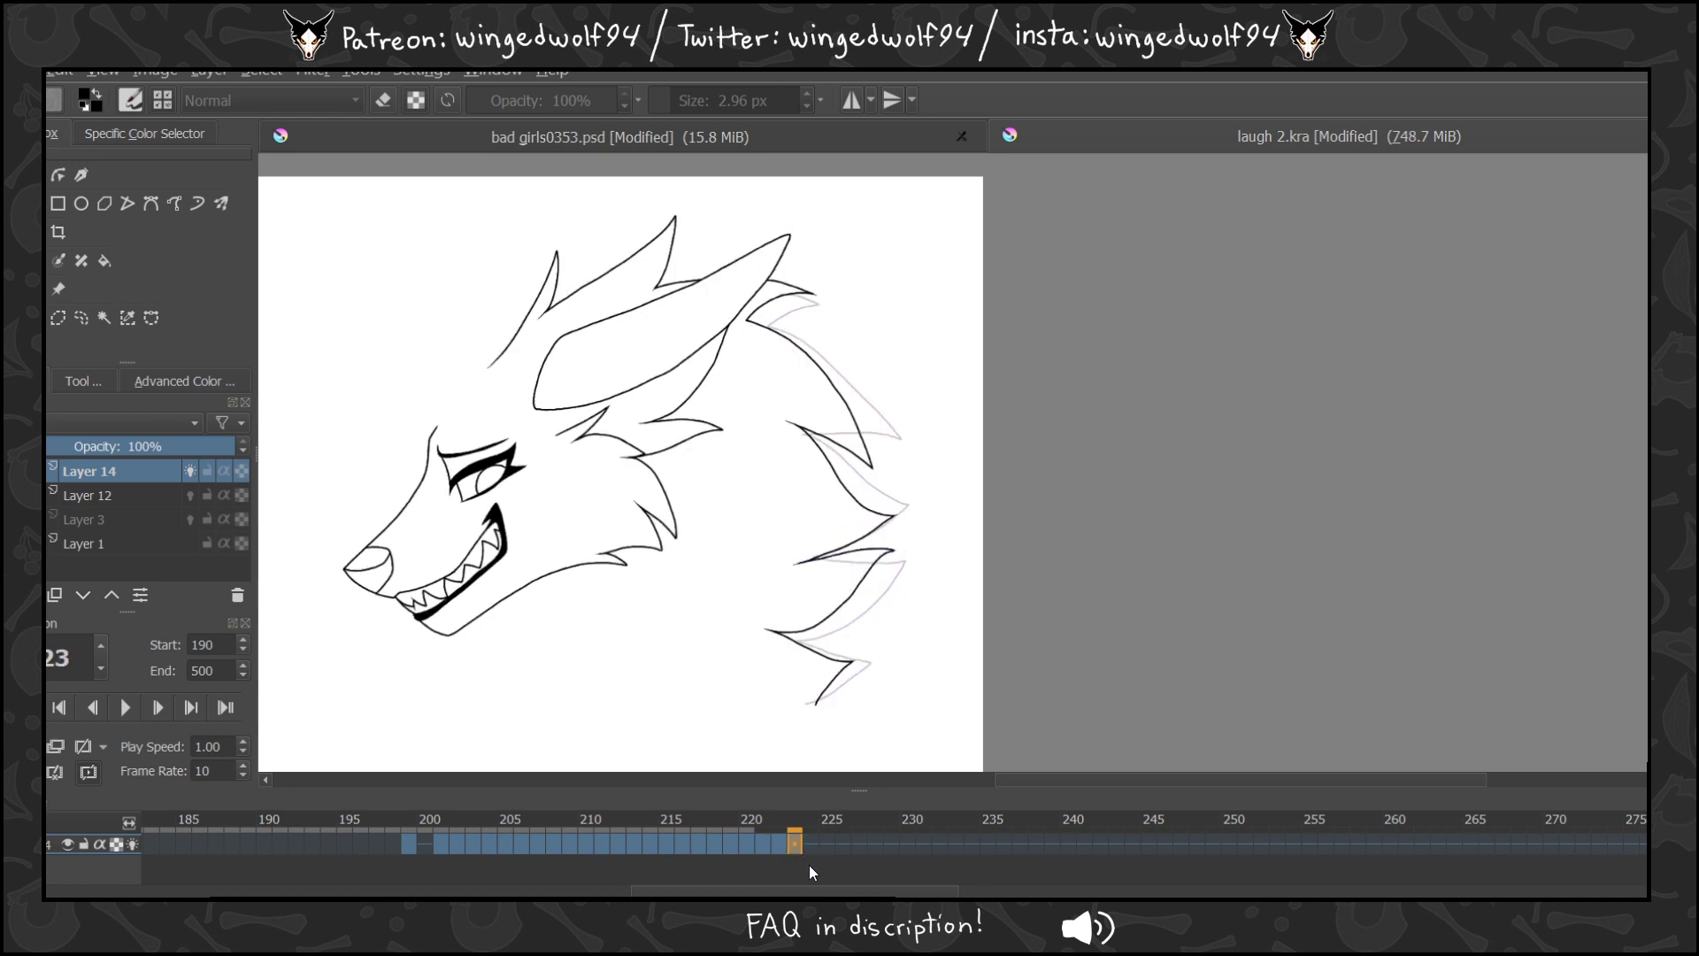
left_click(89, 743)
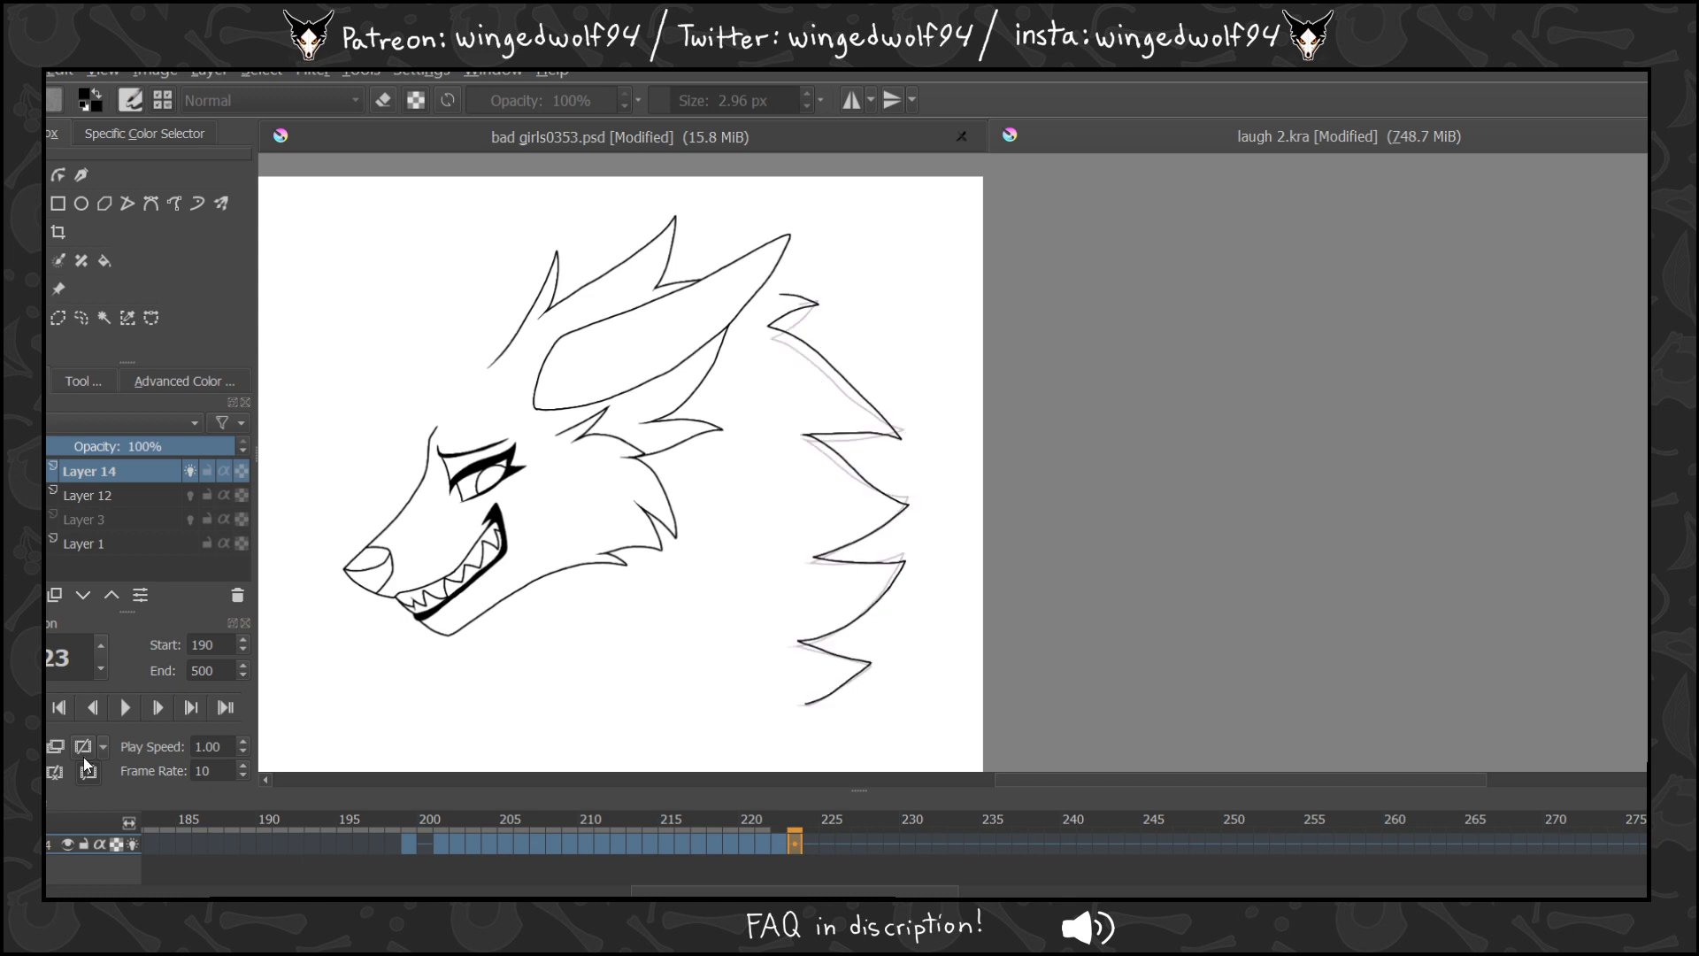
Clear the held fur at frame 223 and ink the far ear tip, back-of-neck curve, first tuft's underside and second tuft's upper edge.
key("Delete")
left_click_drag(629, 224, 1012, 432)
left_click_drag(823, 320, 896, 328)
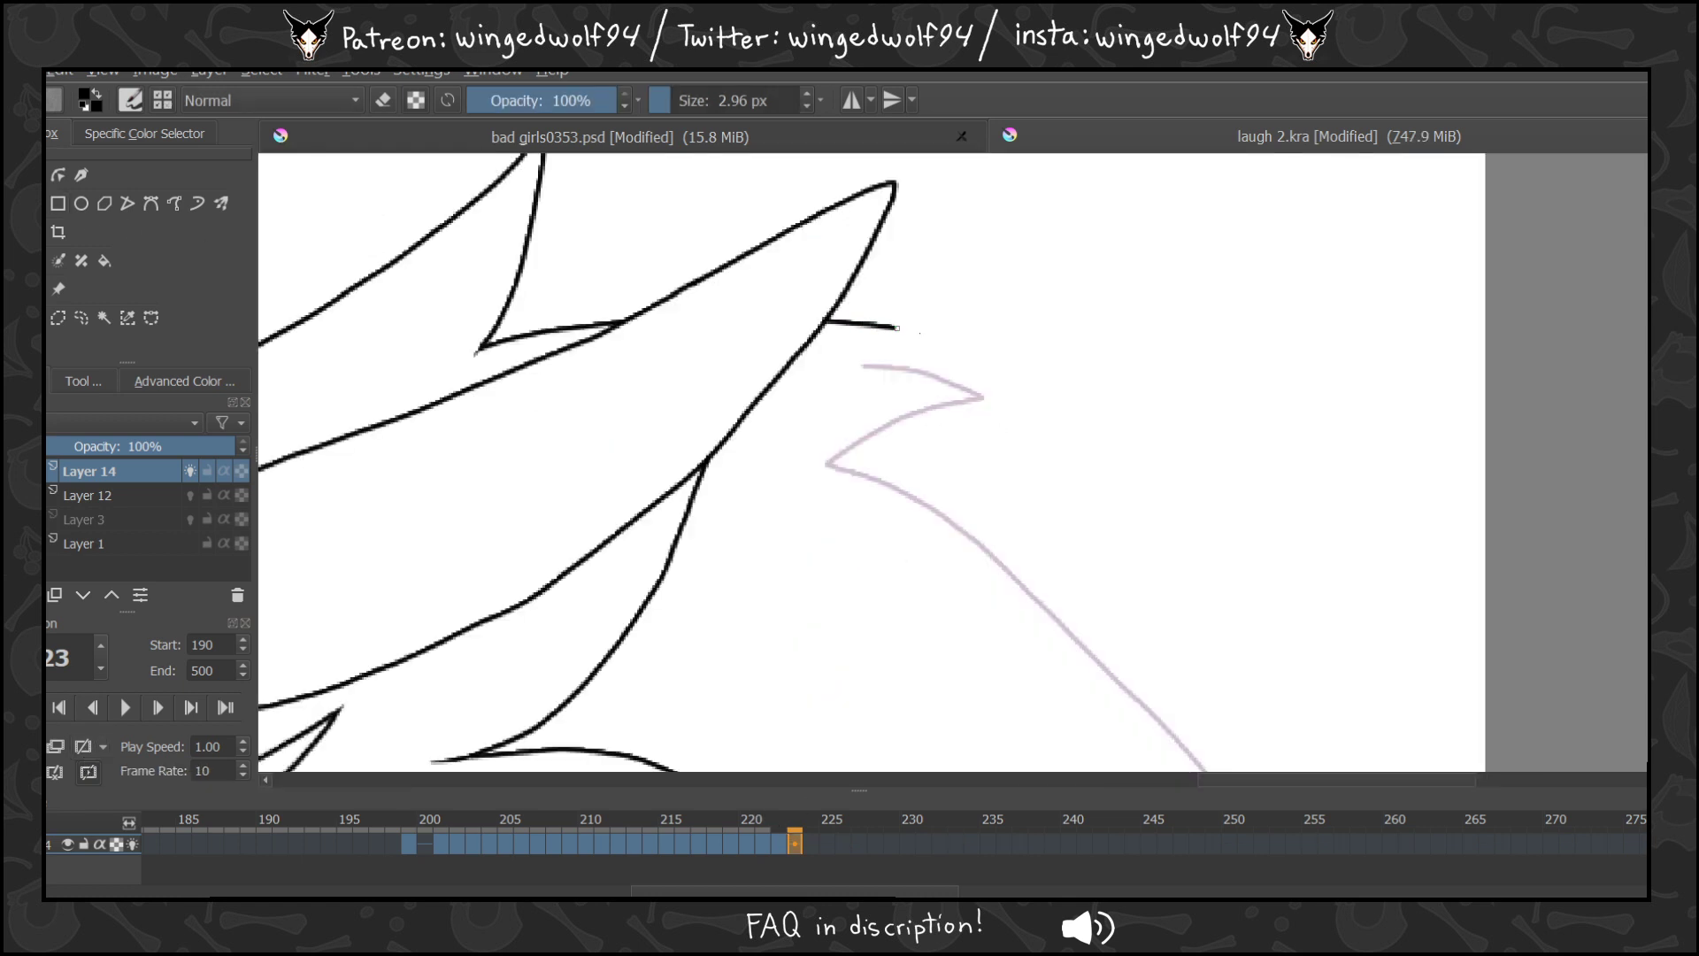
mouse_move(991, 350)
left_mouse_down()
mouse_move(810, 427)
mouse_move(961, 499)
mouse_move(1142, 656)
left_mouse_up()
scroll(1142, 656, "down", 5)
scroll(1310, 243, "up", 2)
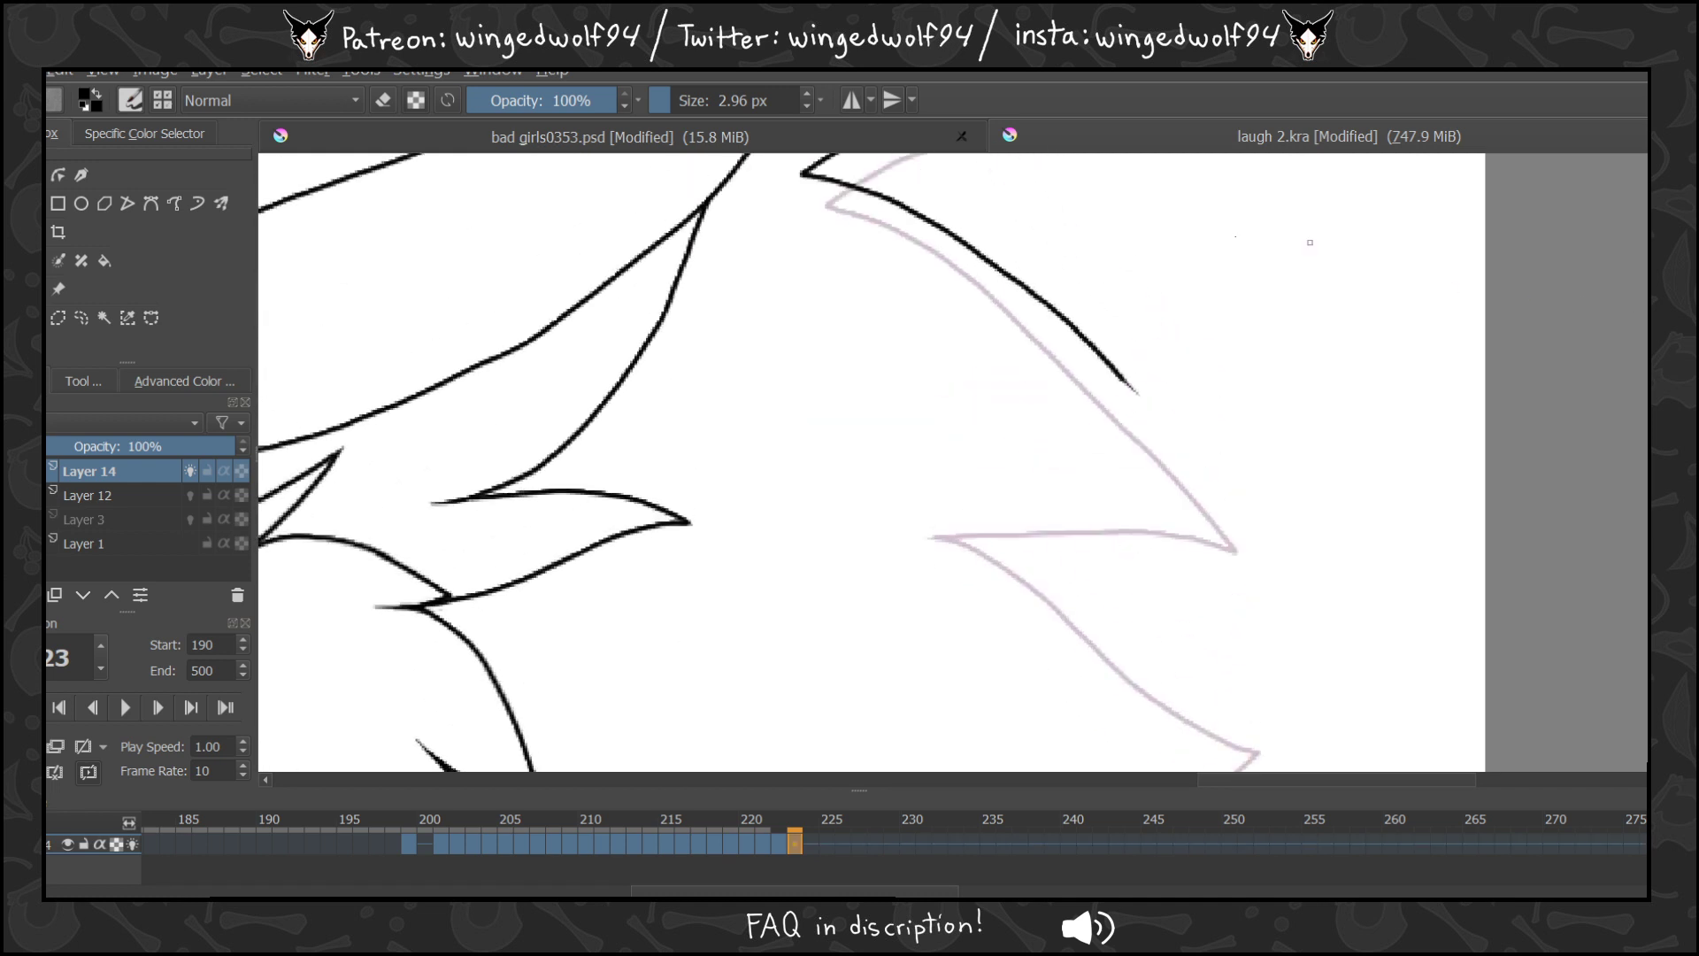
mouse_move(1137, 392)
left_mouse_down()
mouse_move(1231, 515)
mouse_move(920, 534)
mouse_move(1033, 566)
mouse_move(1265, 750)
left_mouse_up()
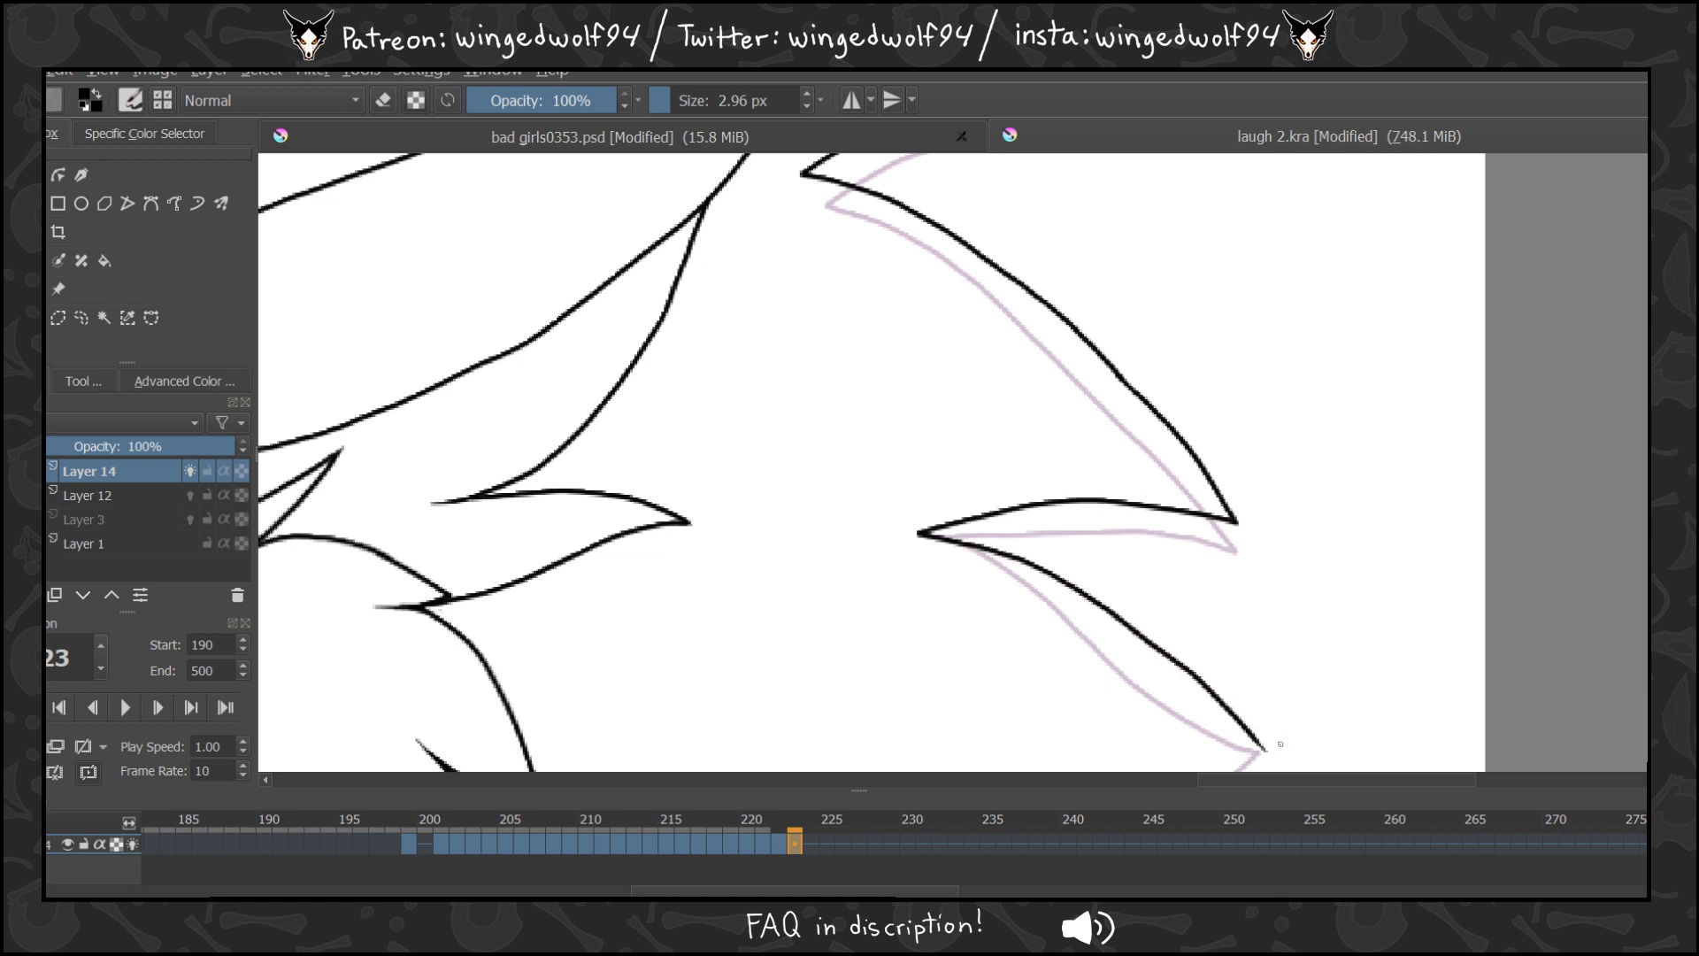
Ink the second tuft's underside and the remaining lower neck tufts at frame 223, and review the animation from frame 199.
scroll(1265, 750, "down", 7)
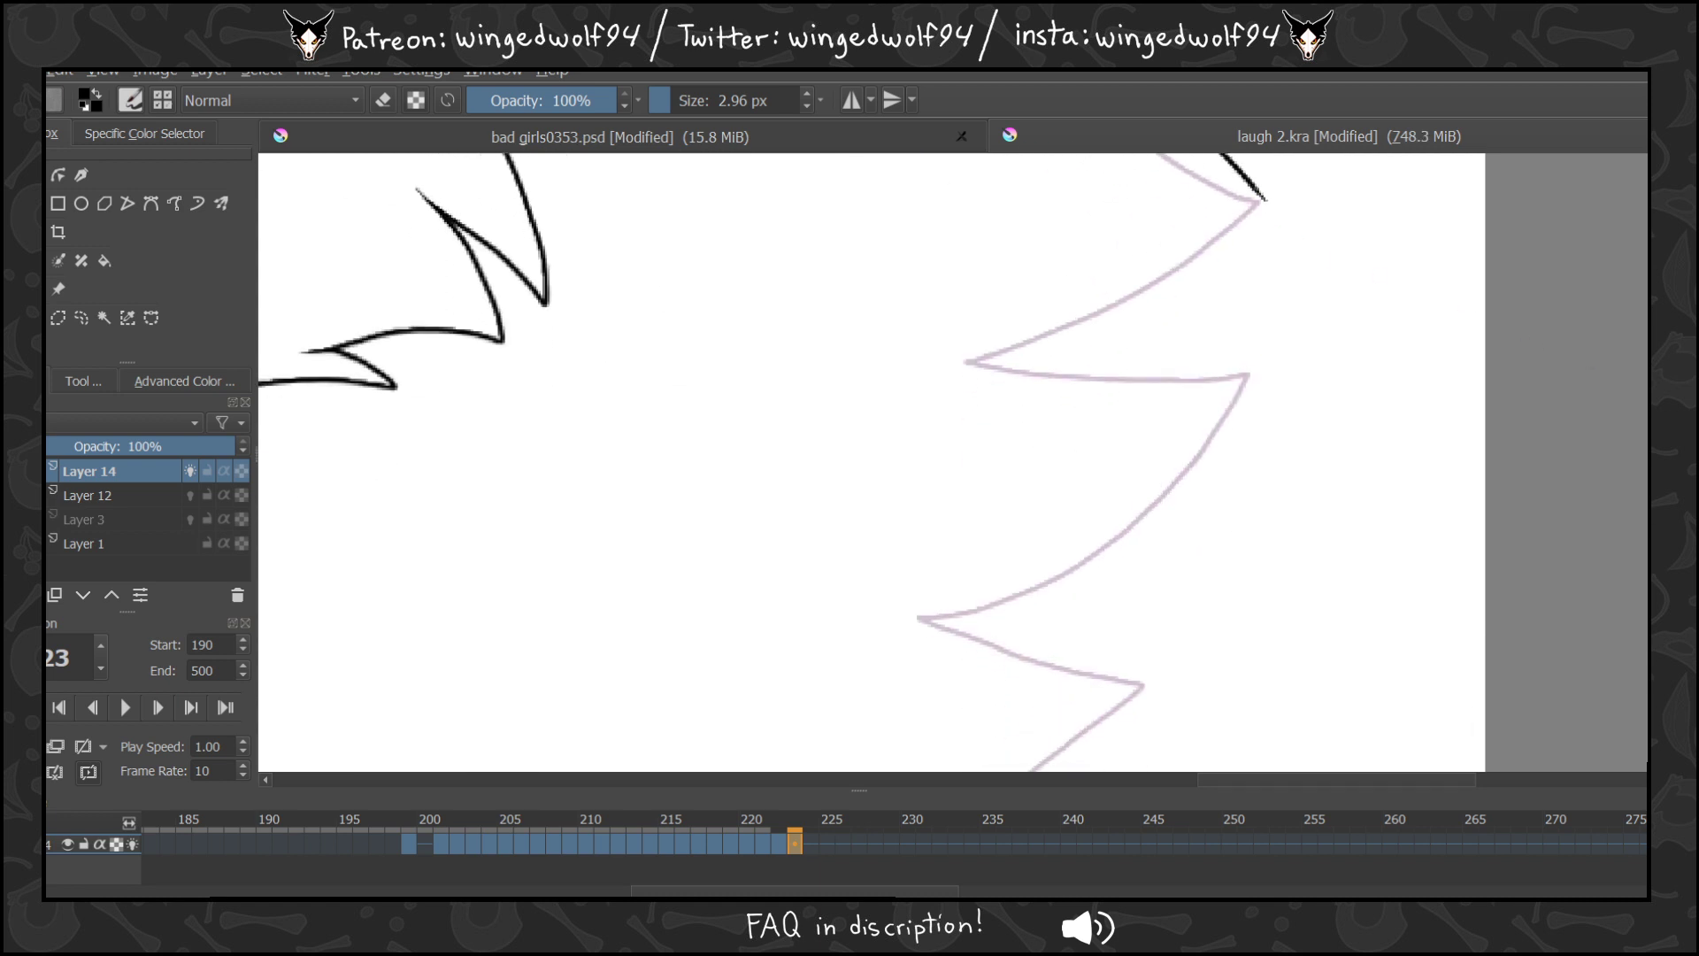
mouse_move(1261, 201)
left_mouse_down()
mouse_move(972, 348)
mouse_move(1087, 347)
mouse_move(1261, 403)
mouse_move(1177, 439)
mouse_move(923, 631)
mouse_move(1085, 676)
left_mouse_up()
scroll(1148, 672, "down", 5)
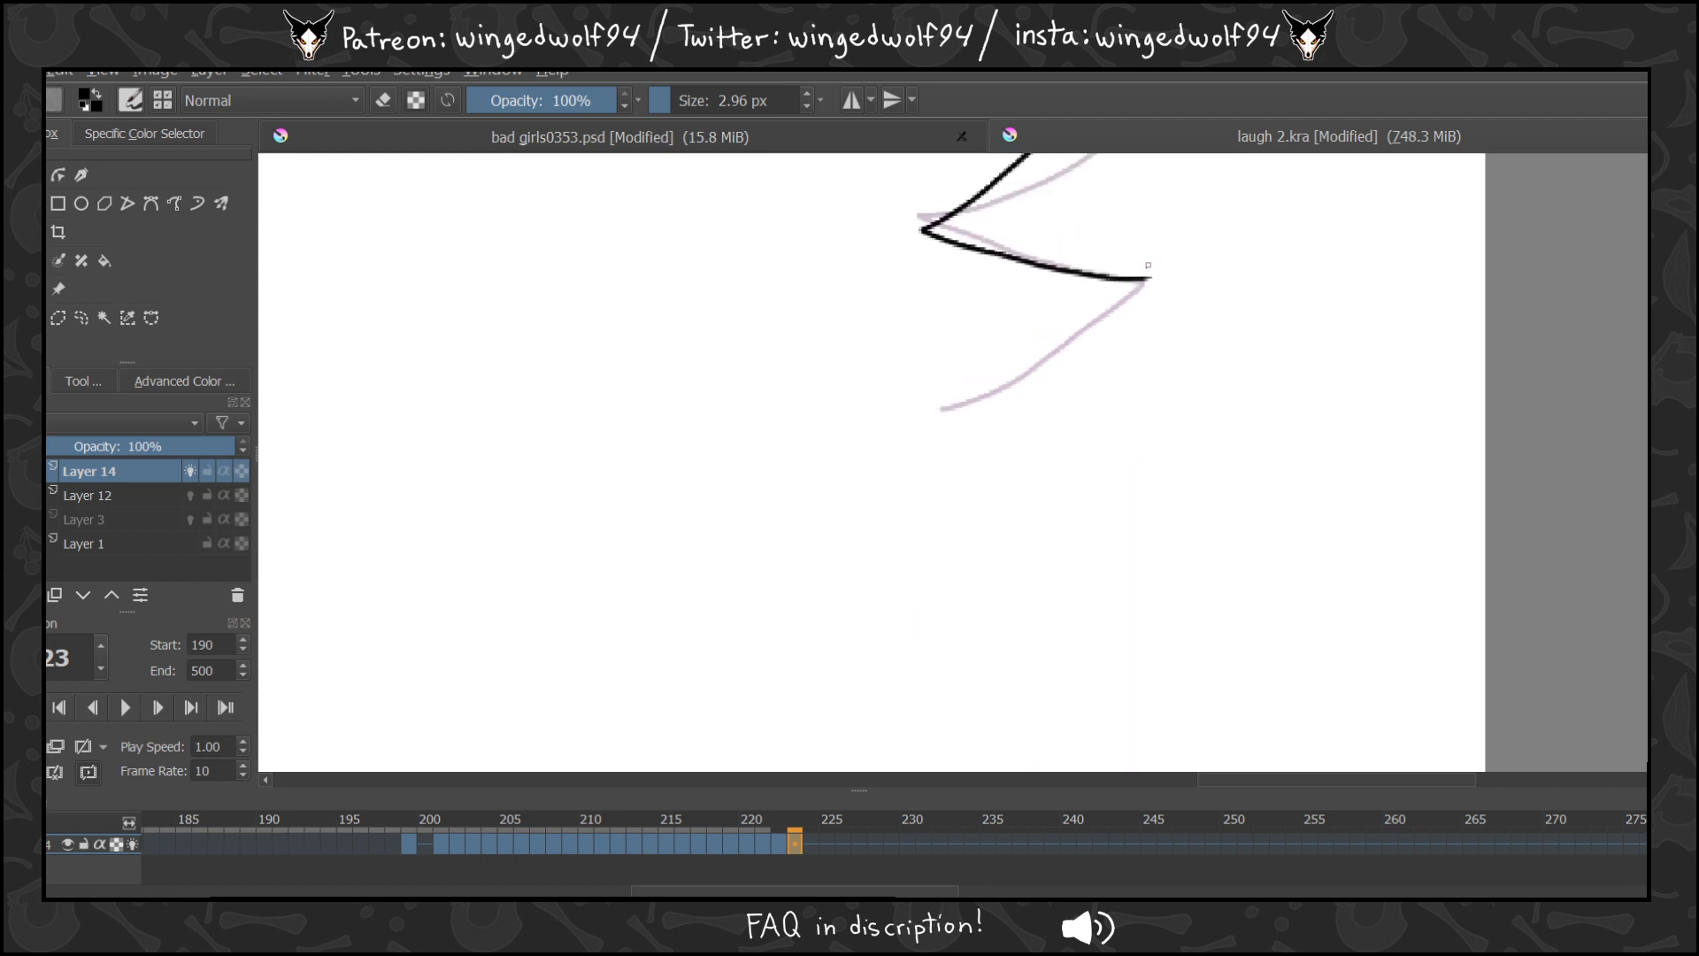
mouse_move(1149, 279)
left_mouse_down()
mouse_move(1029, 379)
mouse_move(929, 418)
left_mouse_up()
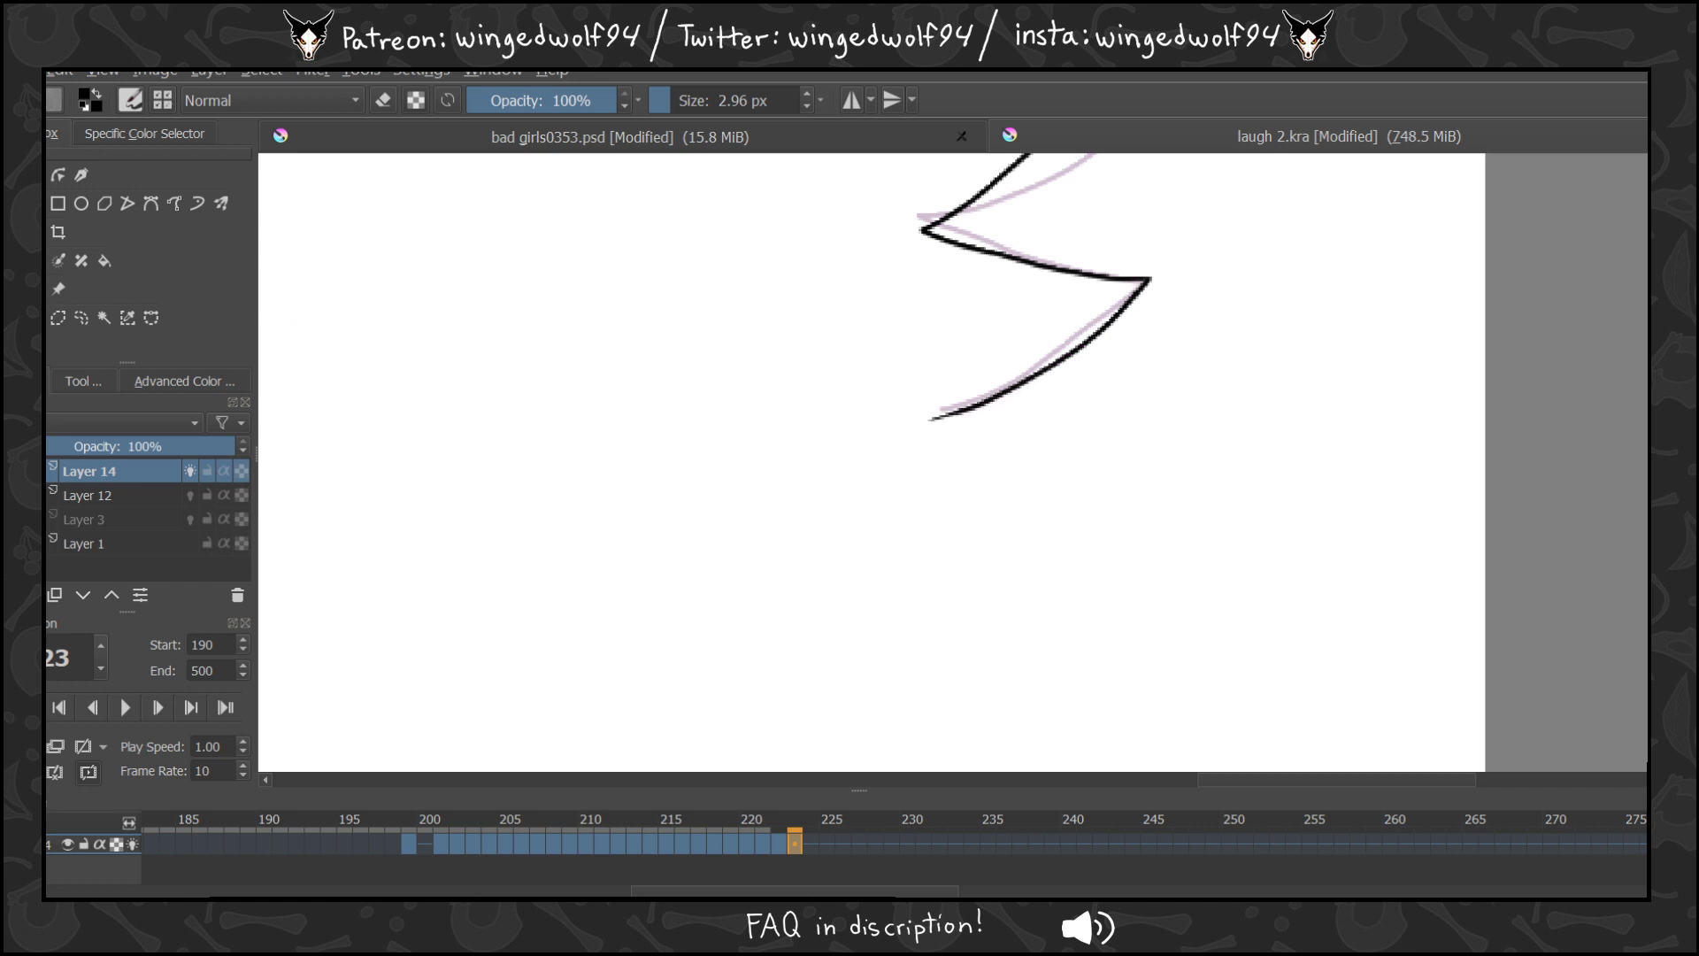
scroll(1067, 327, "down", 5)
left_click(412, 844)
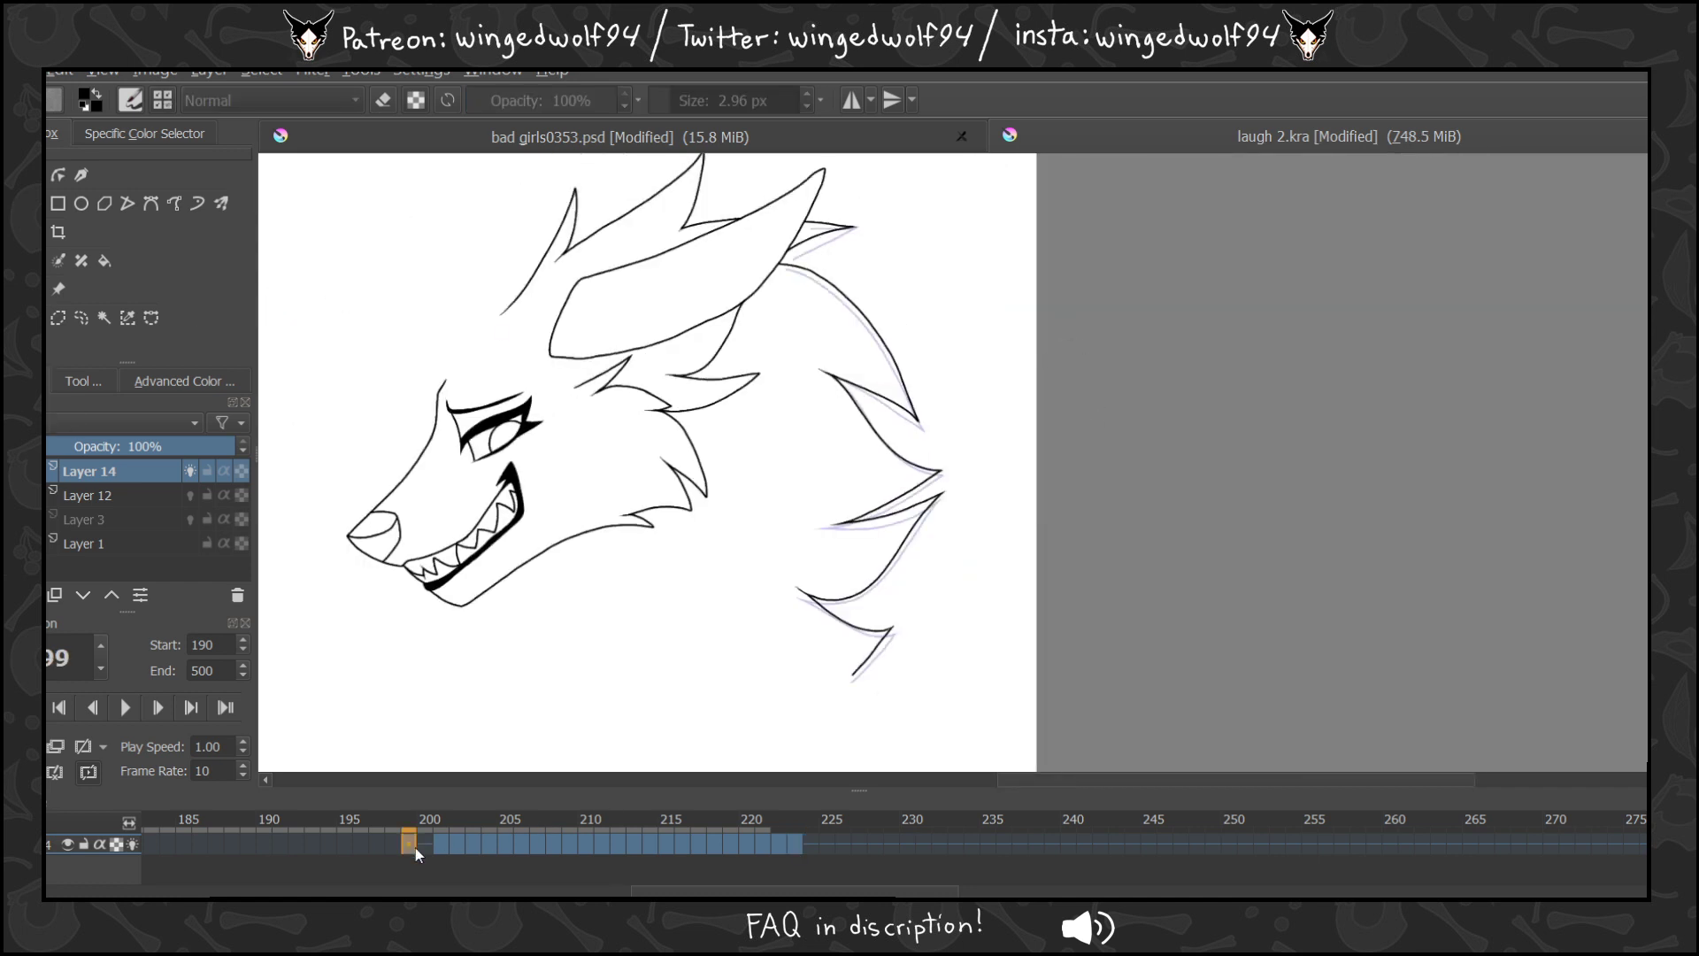
key("space")
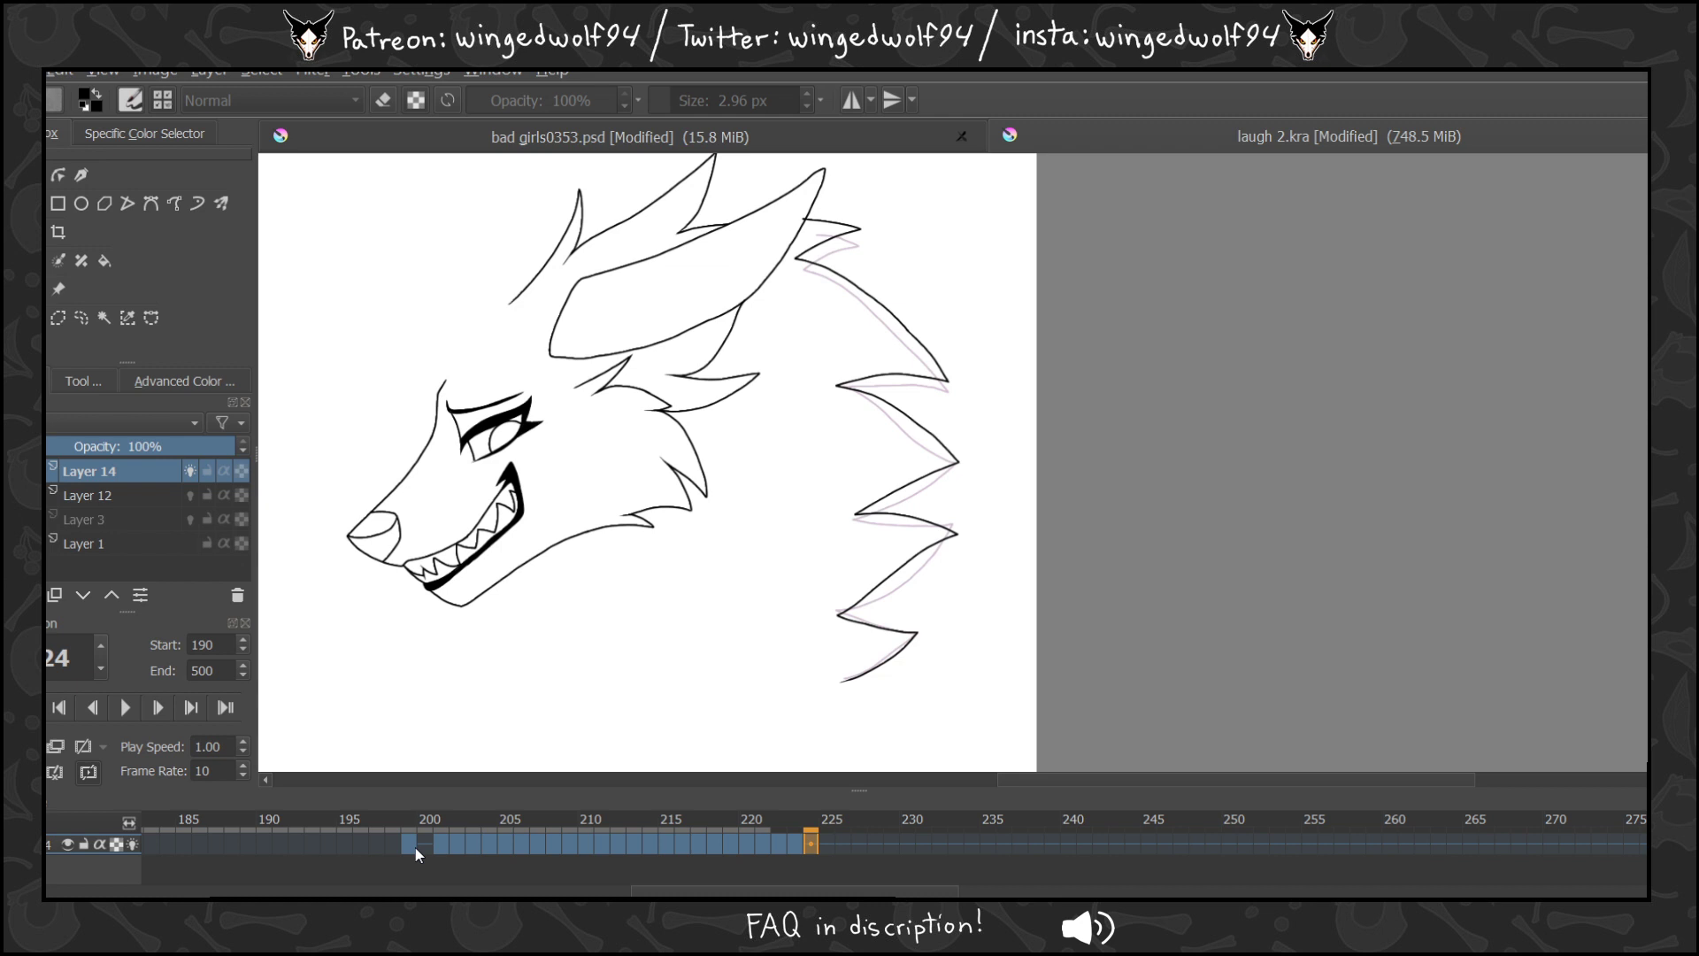
Start a blank drawing at frame 224 and ink the far ear tip, back-of-neck curve and first tuft's underside.
left_click(26, 746)
left_click_drag(661, 180, 1161, 381)
left_click(13, 203)
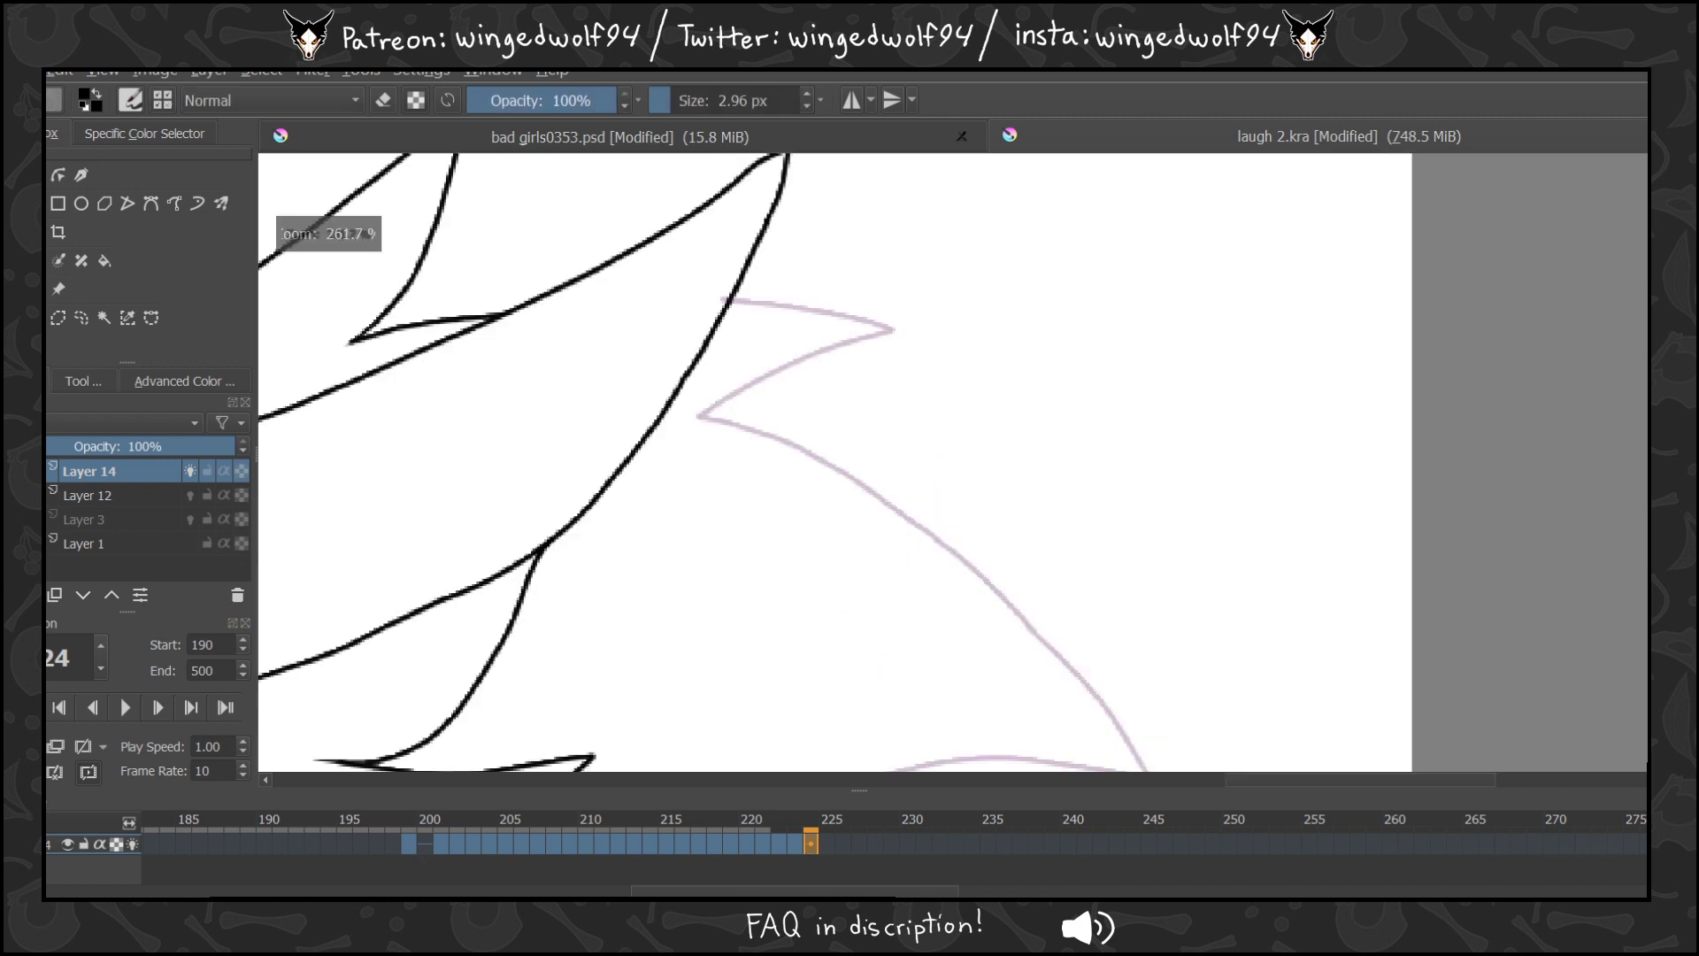
left_click_drag(891, 301, 712, 423)
scroll(1356, 253, "down", 4)
scroll(1357, 253, "up", 1)
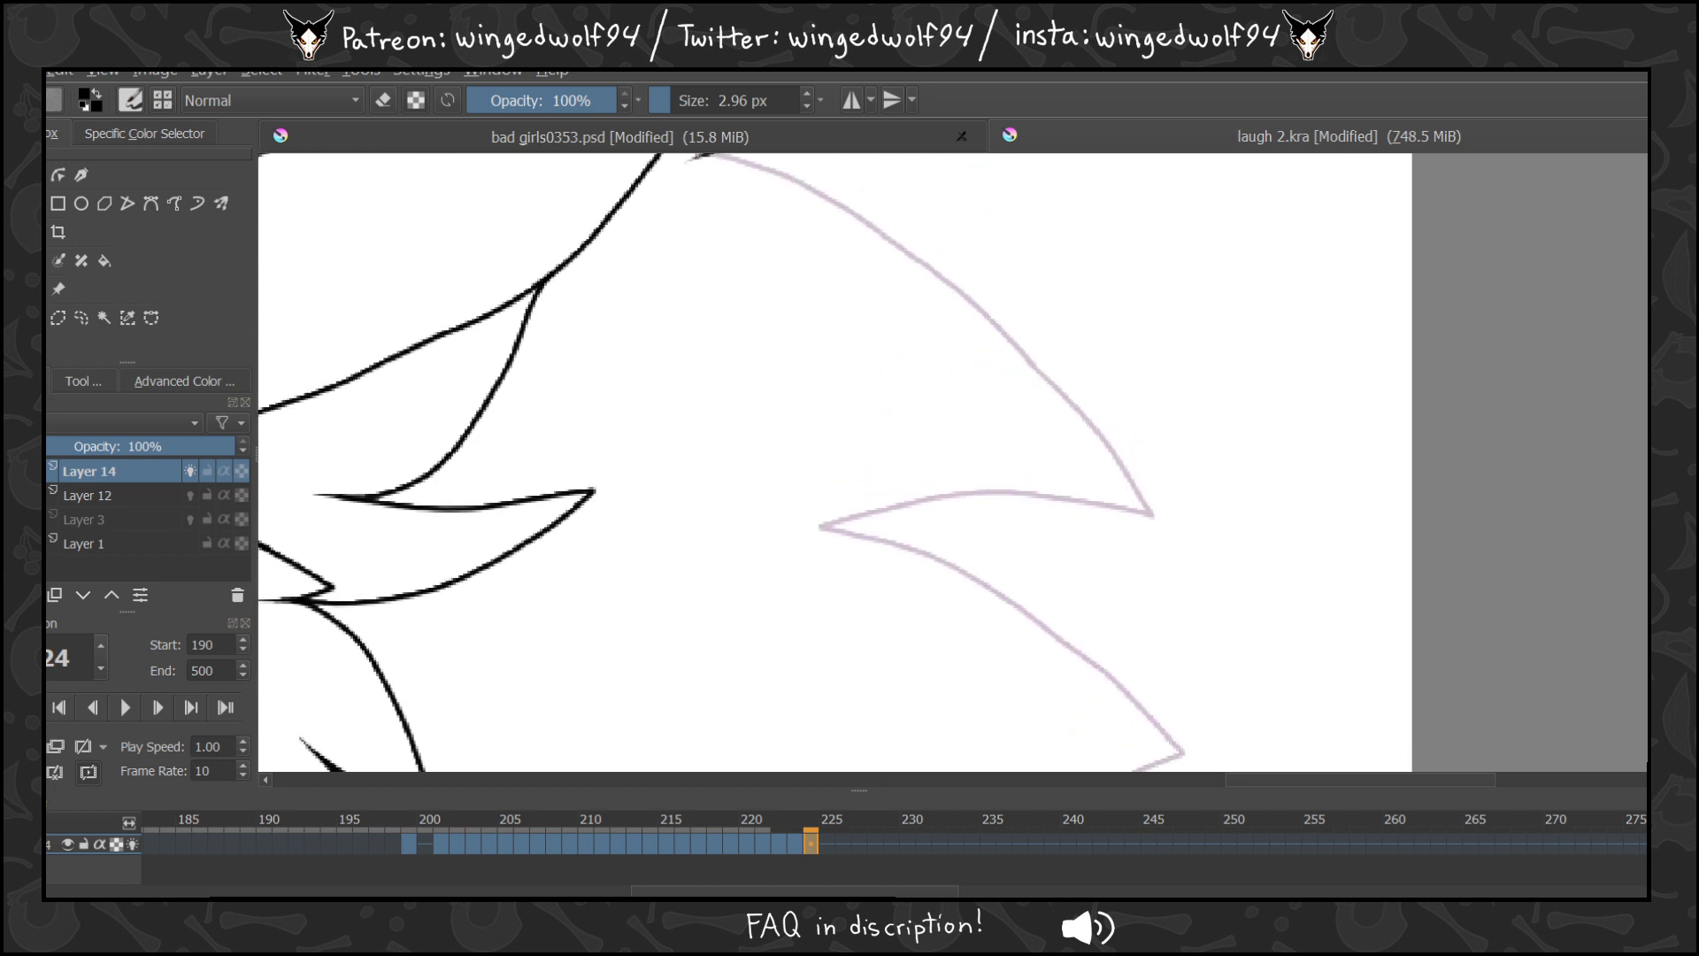
mouse_move(733, 159)
left_mouse_down()
mouse_move(891, 239)
mouse_move(1172, 473)
mouse_move(895, 511)
left_mouse_up()
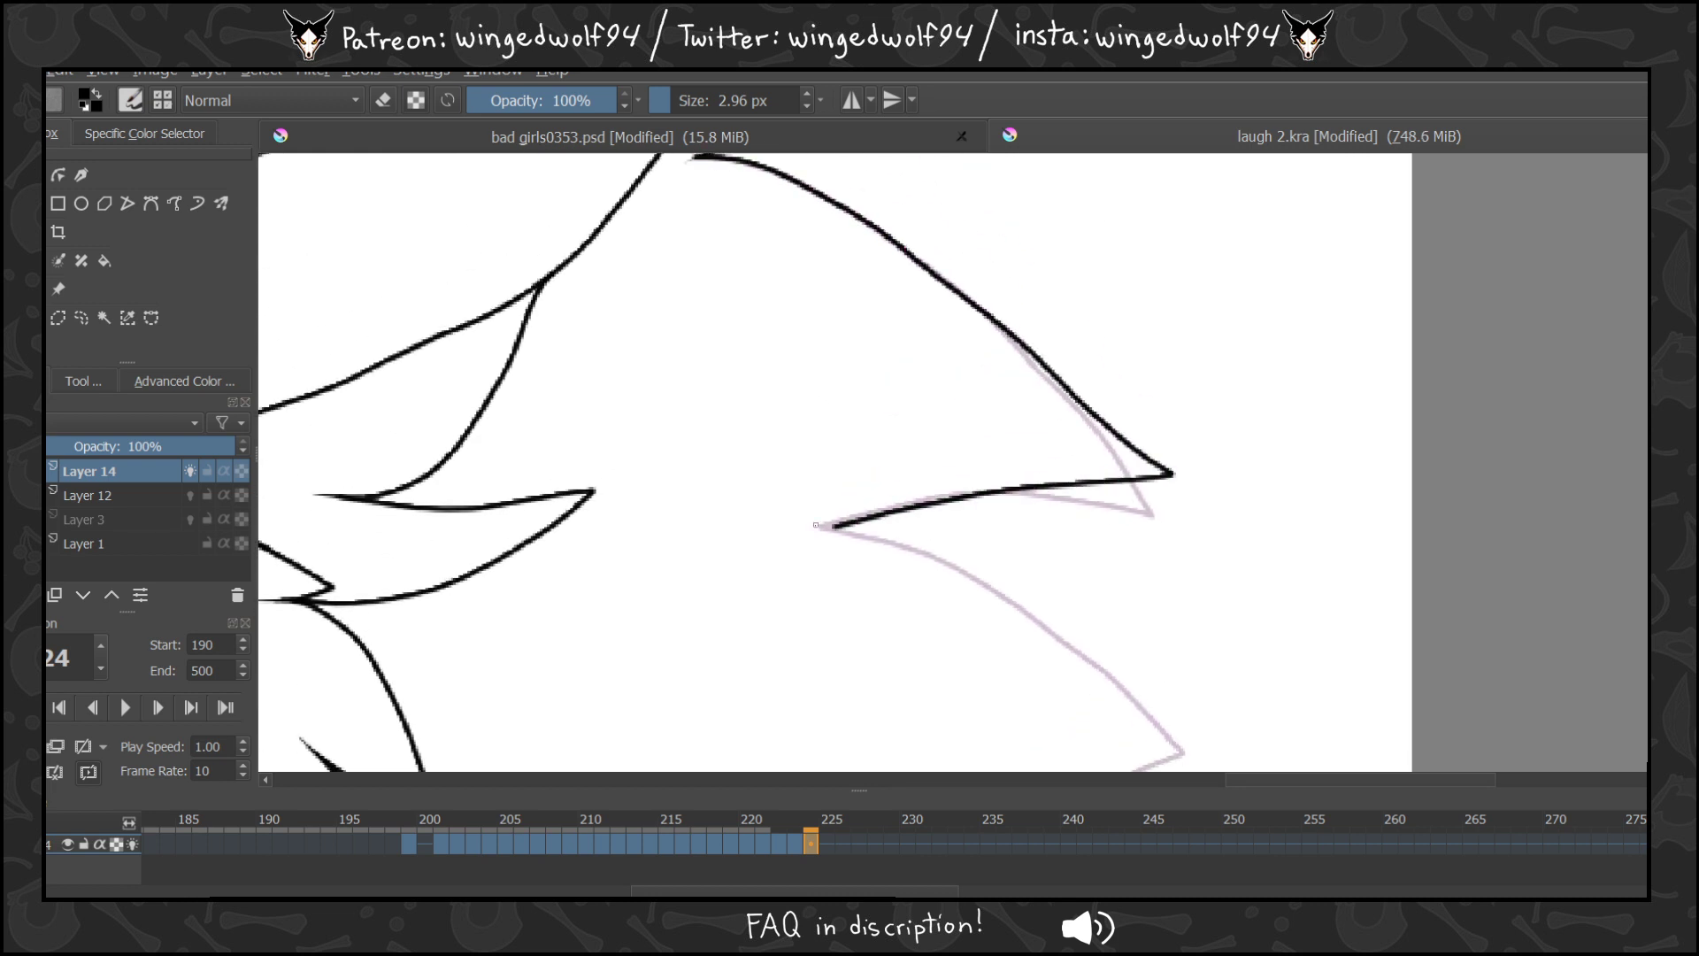
Ink the second, third and lowest neck fur tufts at frame 224.
scroll(835, 461, "down", 3)
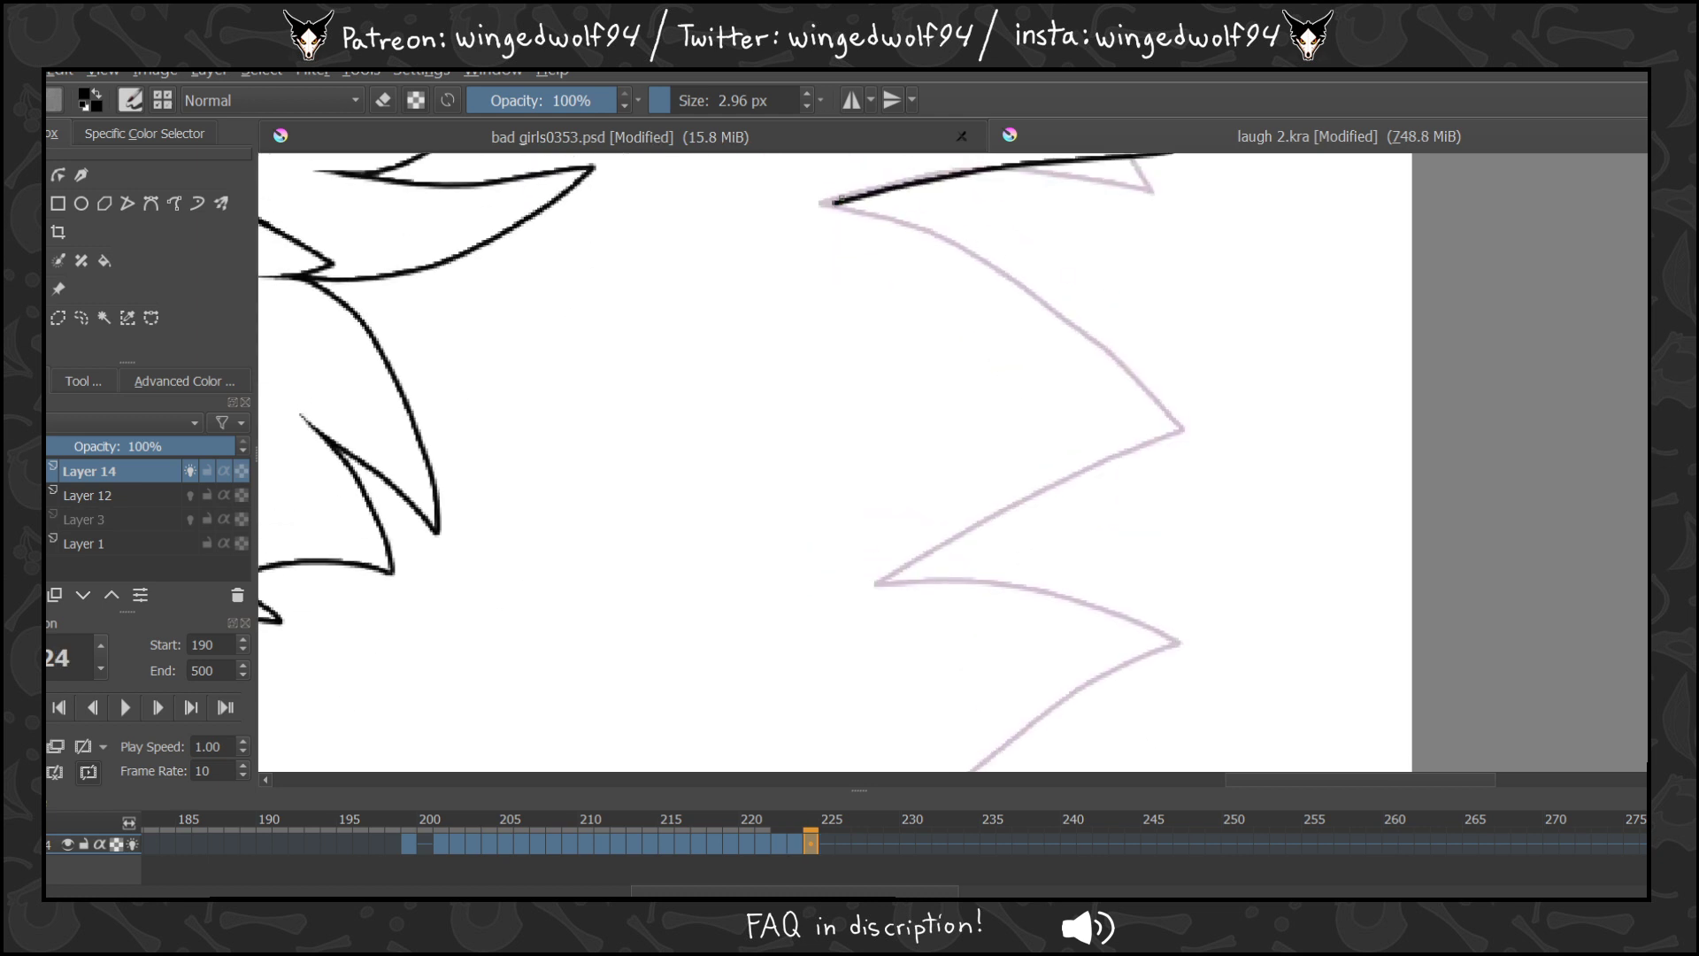
mouse_move(896, 215)
left_mouse_down()
mouse_move(1188, 343)
mouse_move(1108, 431)
mouse_move(934, 549)
mouse_move(1017, 577)
mouse_move(1186, 573)
mouse_move(996, 761)
left_mouse_up()
scroll(1202, 462, "down", 2)
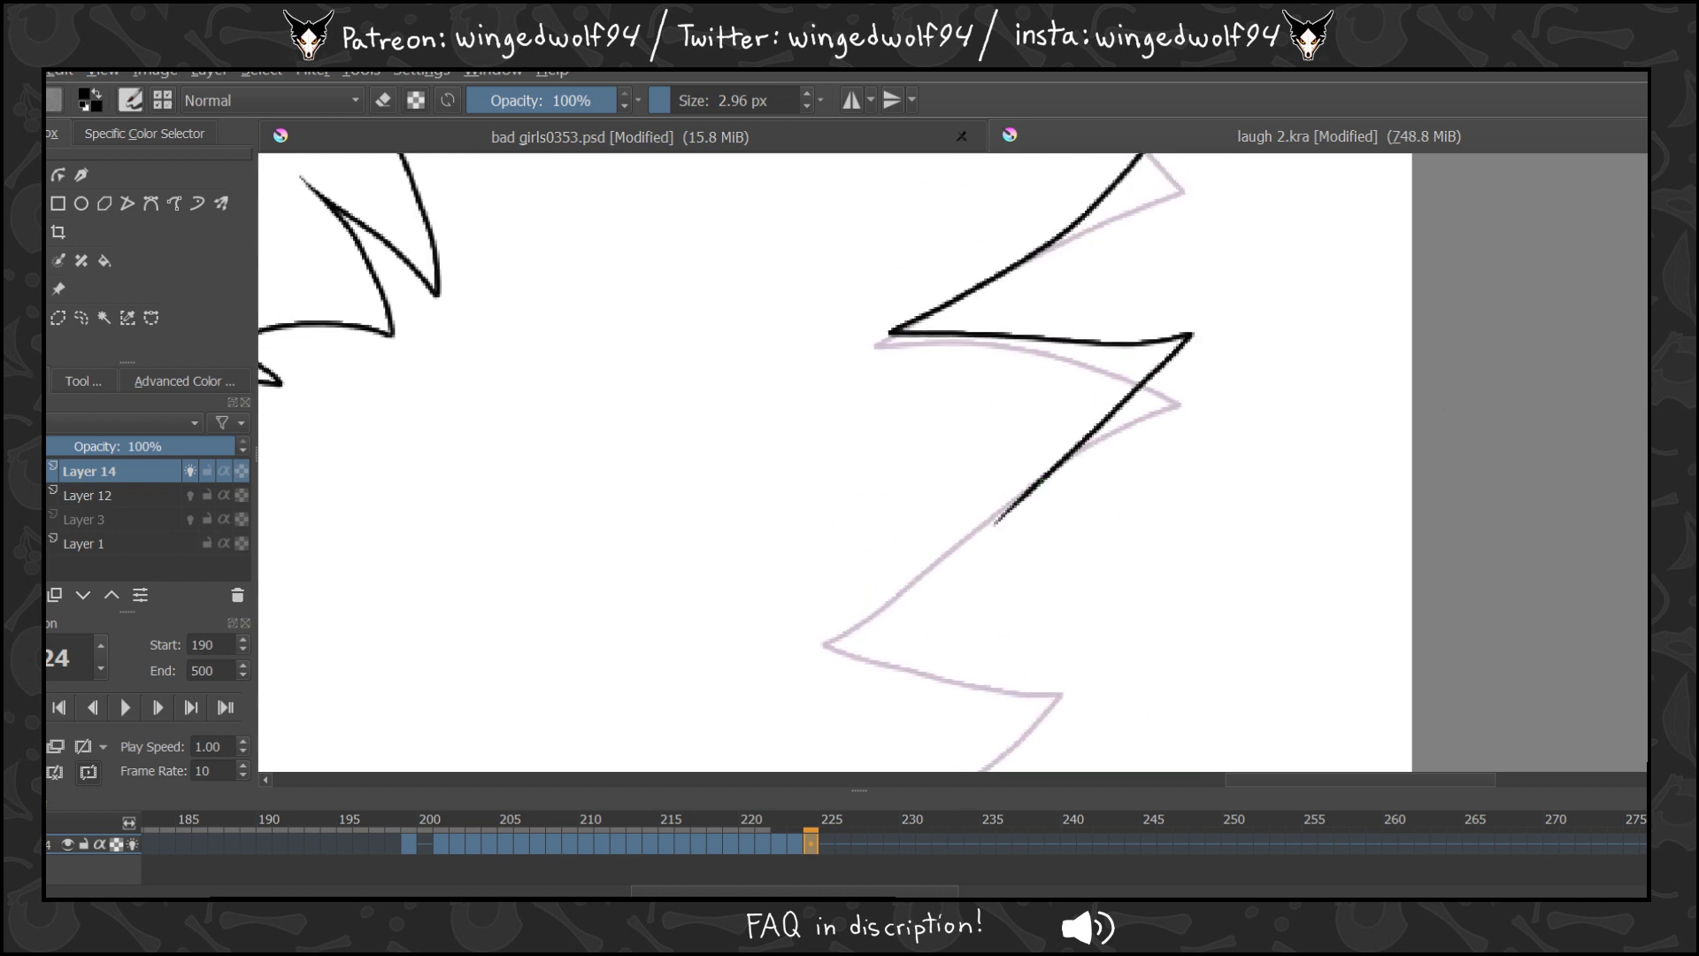
mouse_move(995, 522)
left_mouse_down()
mouse_move(876, 623)
mouse_move(1044, 712)
mouse_move(982, 770)
left_mouse_up()
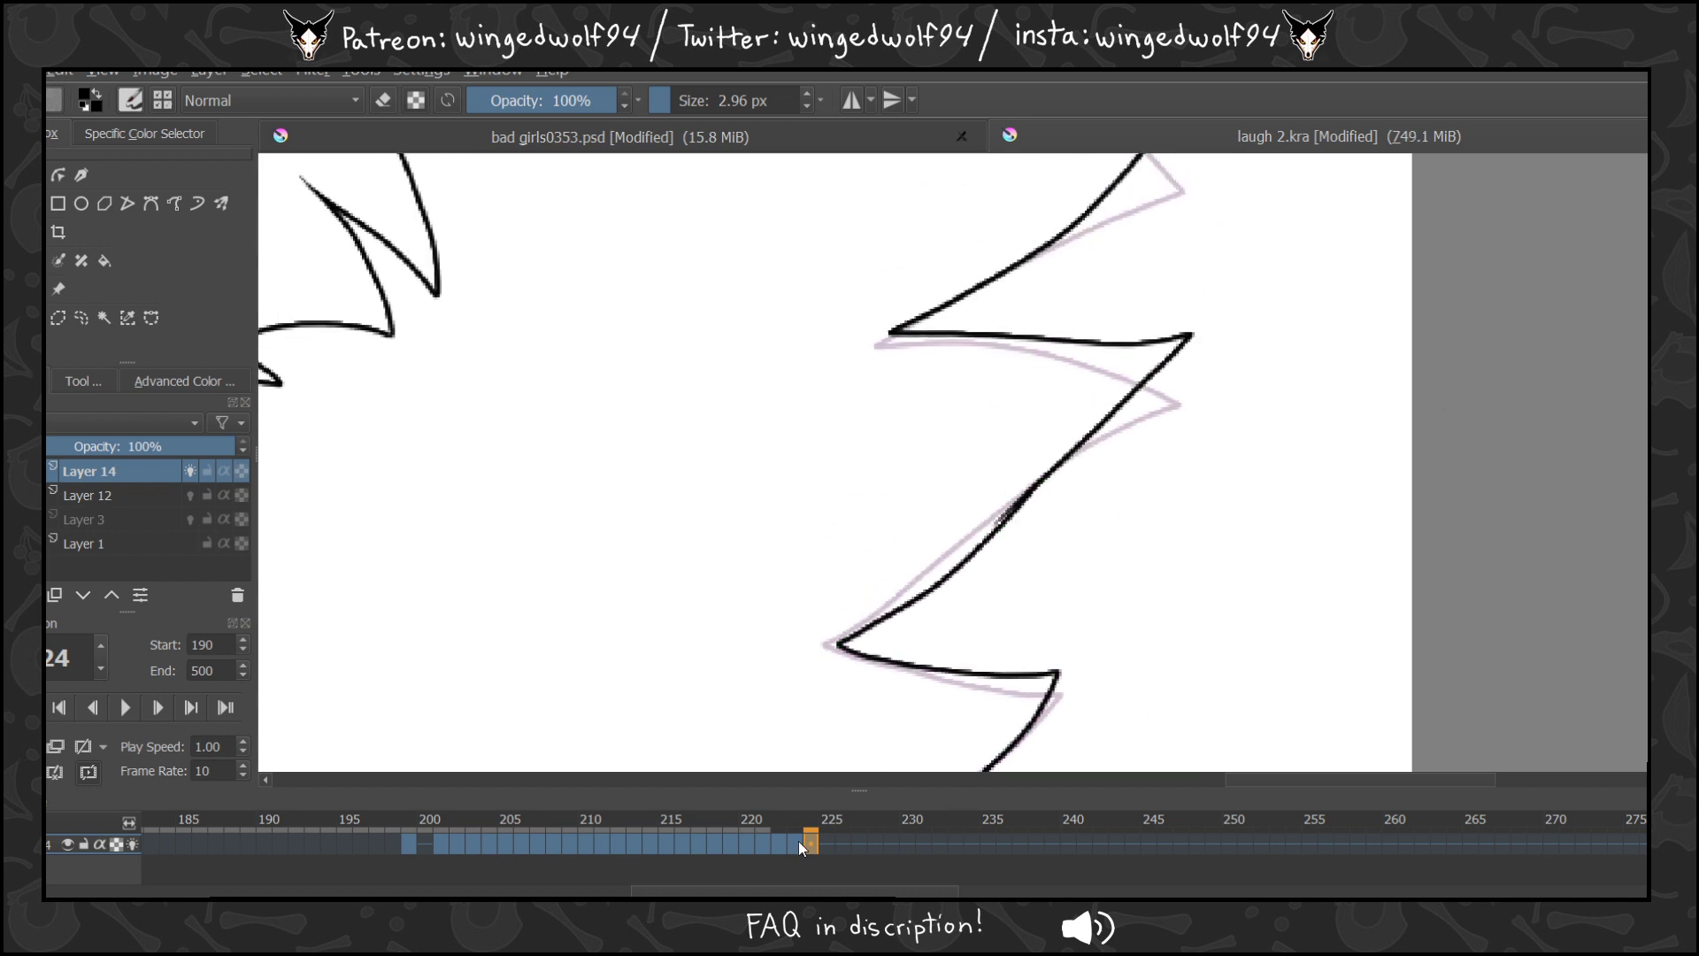
scroll(1038, 368, "down", 6)
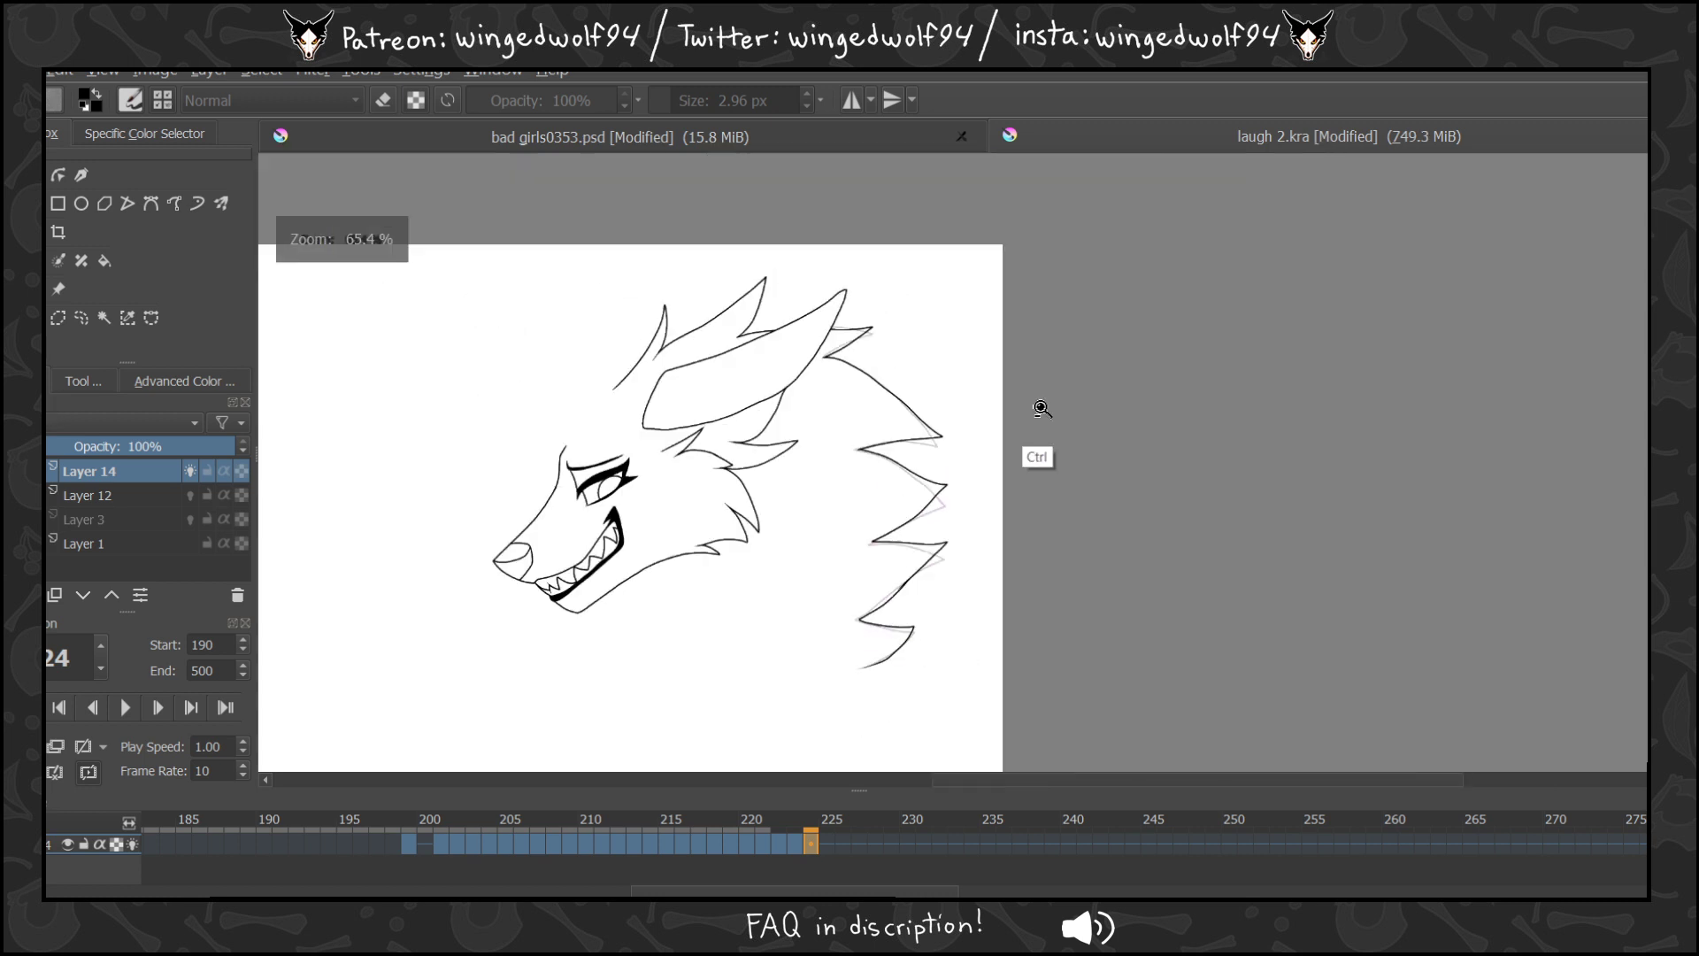
Play the animation from frame 199 to check the fur motion, and stop playback.
left_click(412, 840)
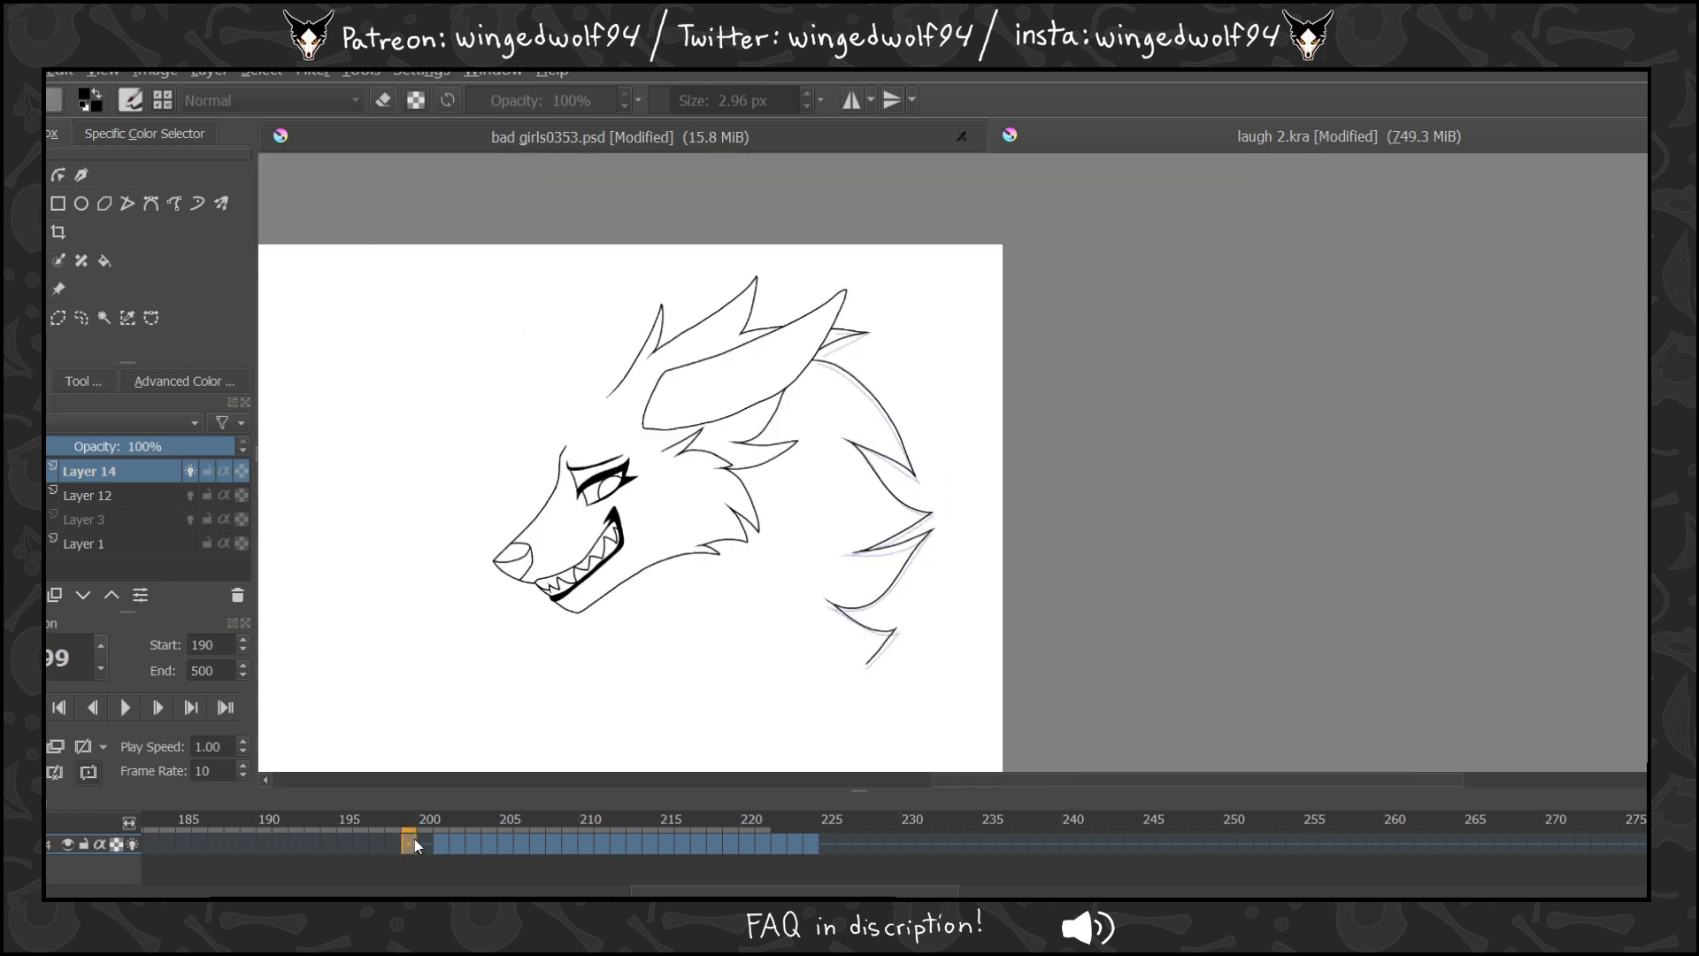
left_click(123, 708)
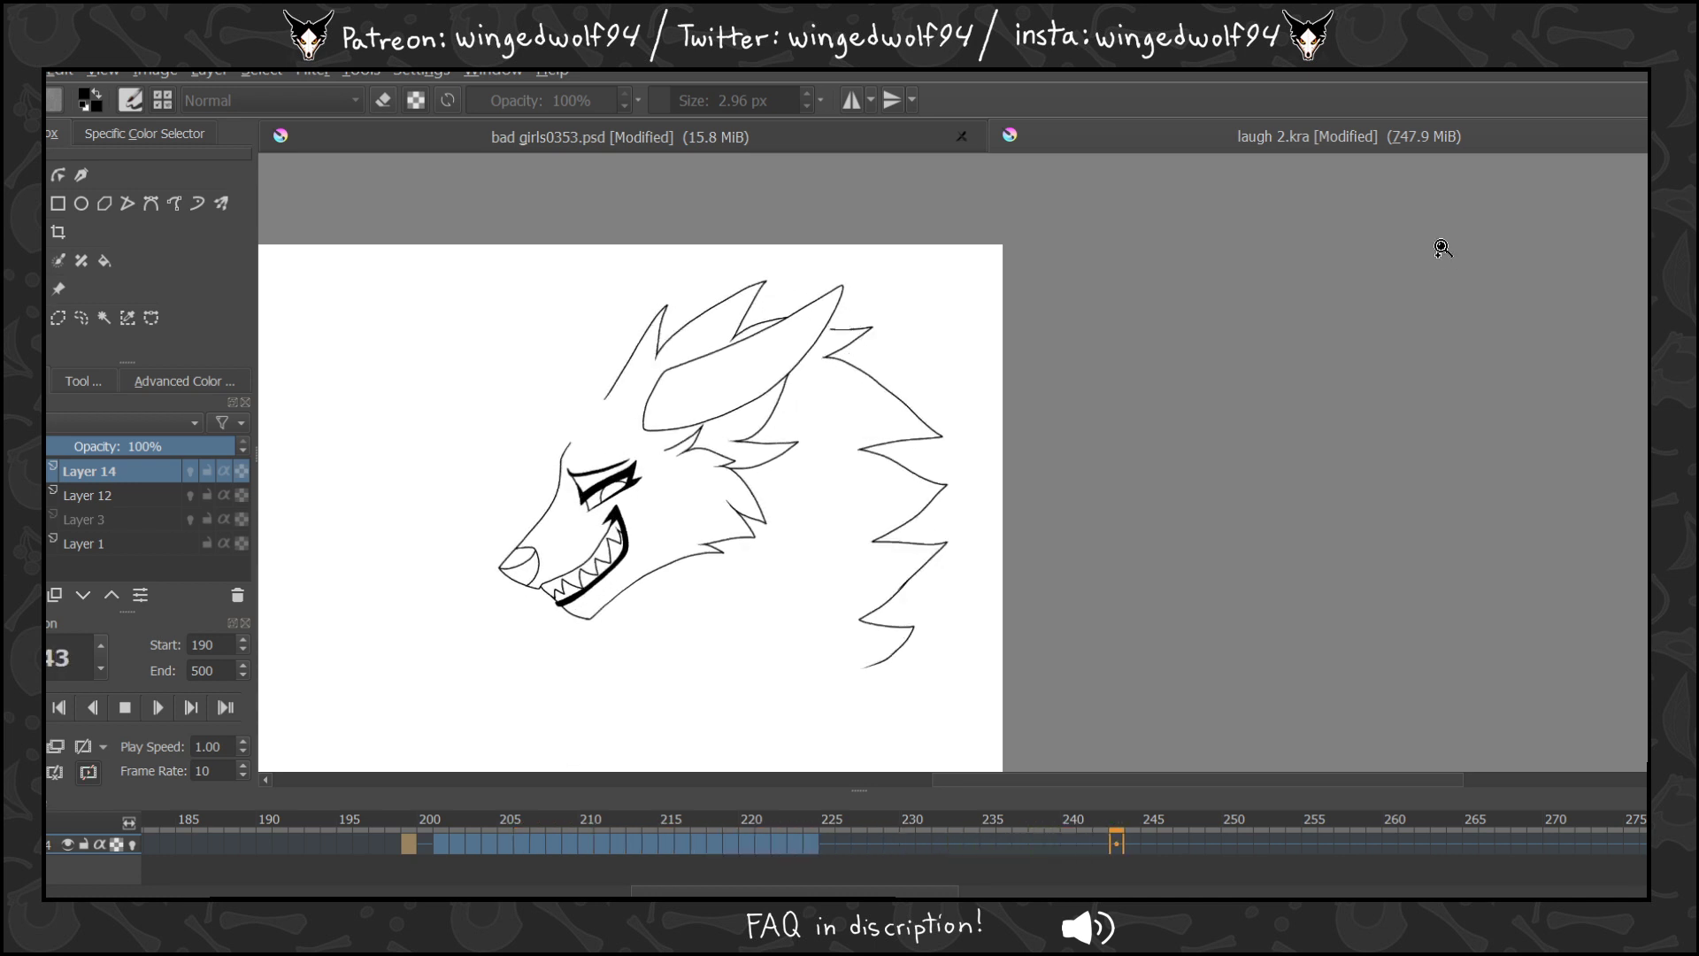
left_click(127, 708)
Copy the fur drawing from frame 201 to frame 225 on Layer 14.
left_click(814, 839)
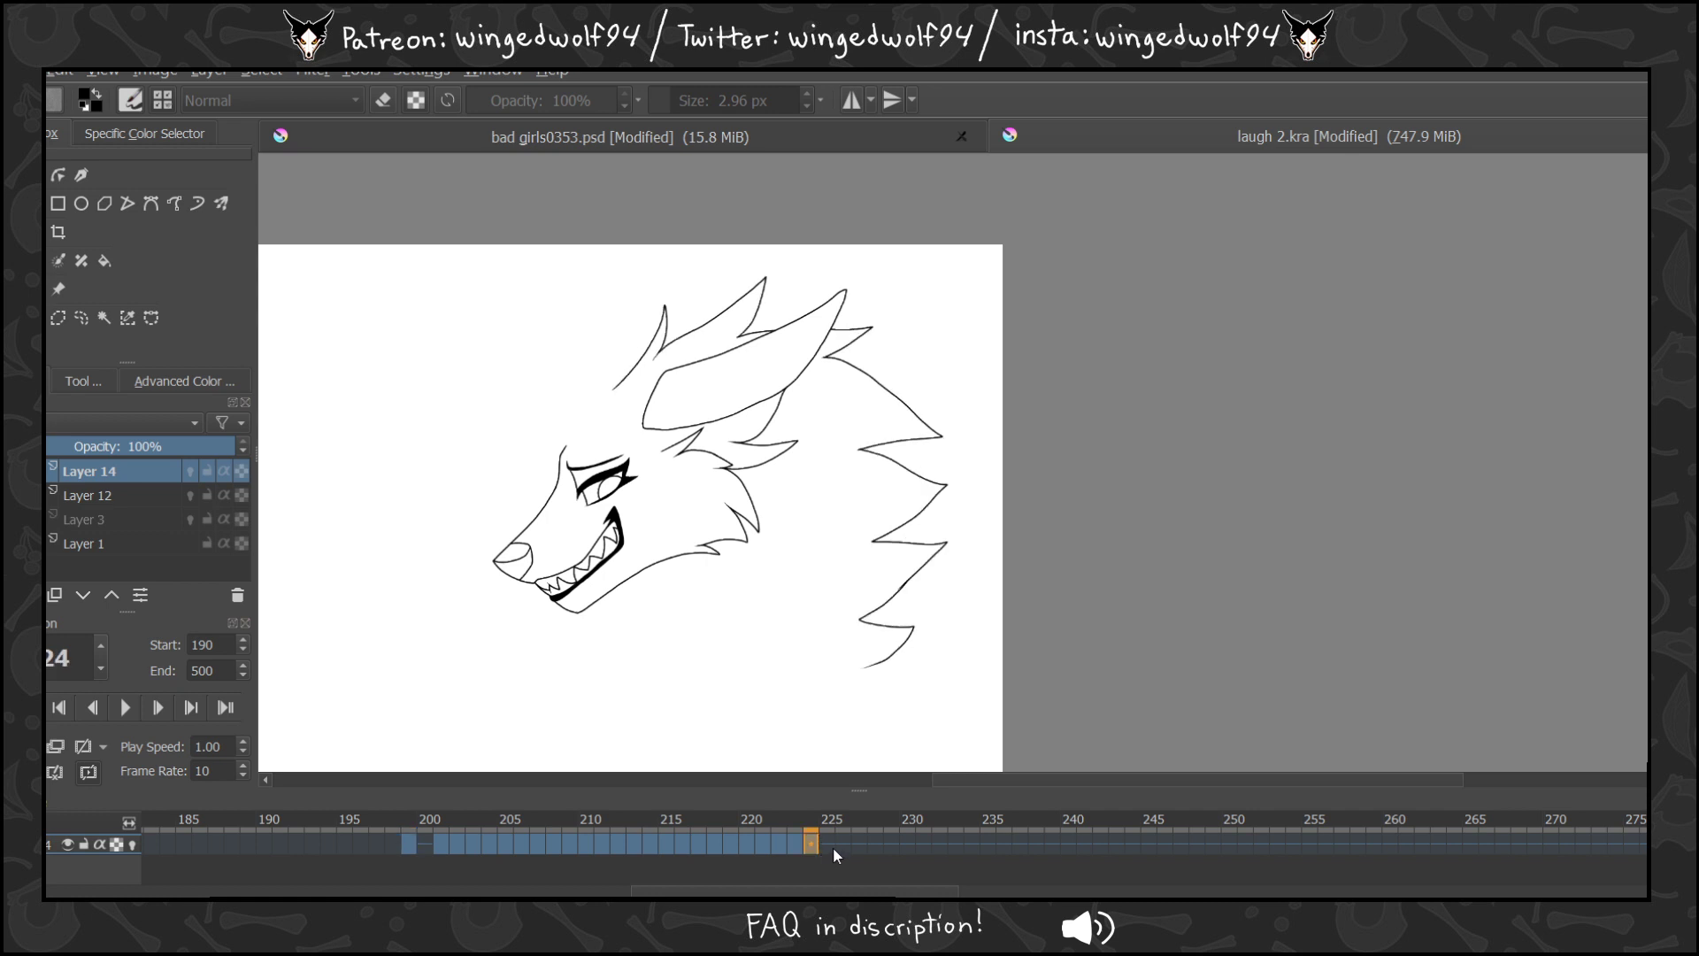
left_click(828, 844)
left_click(443, 844)
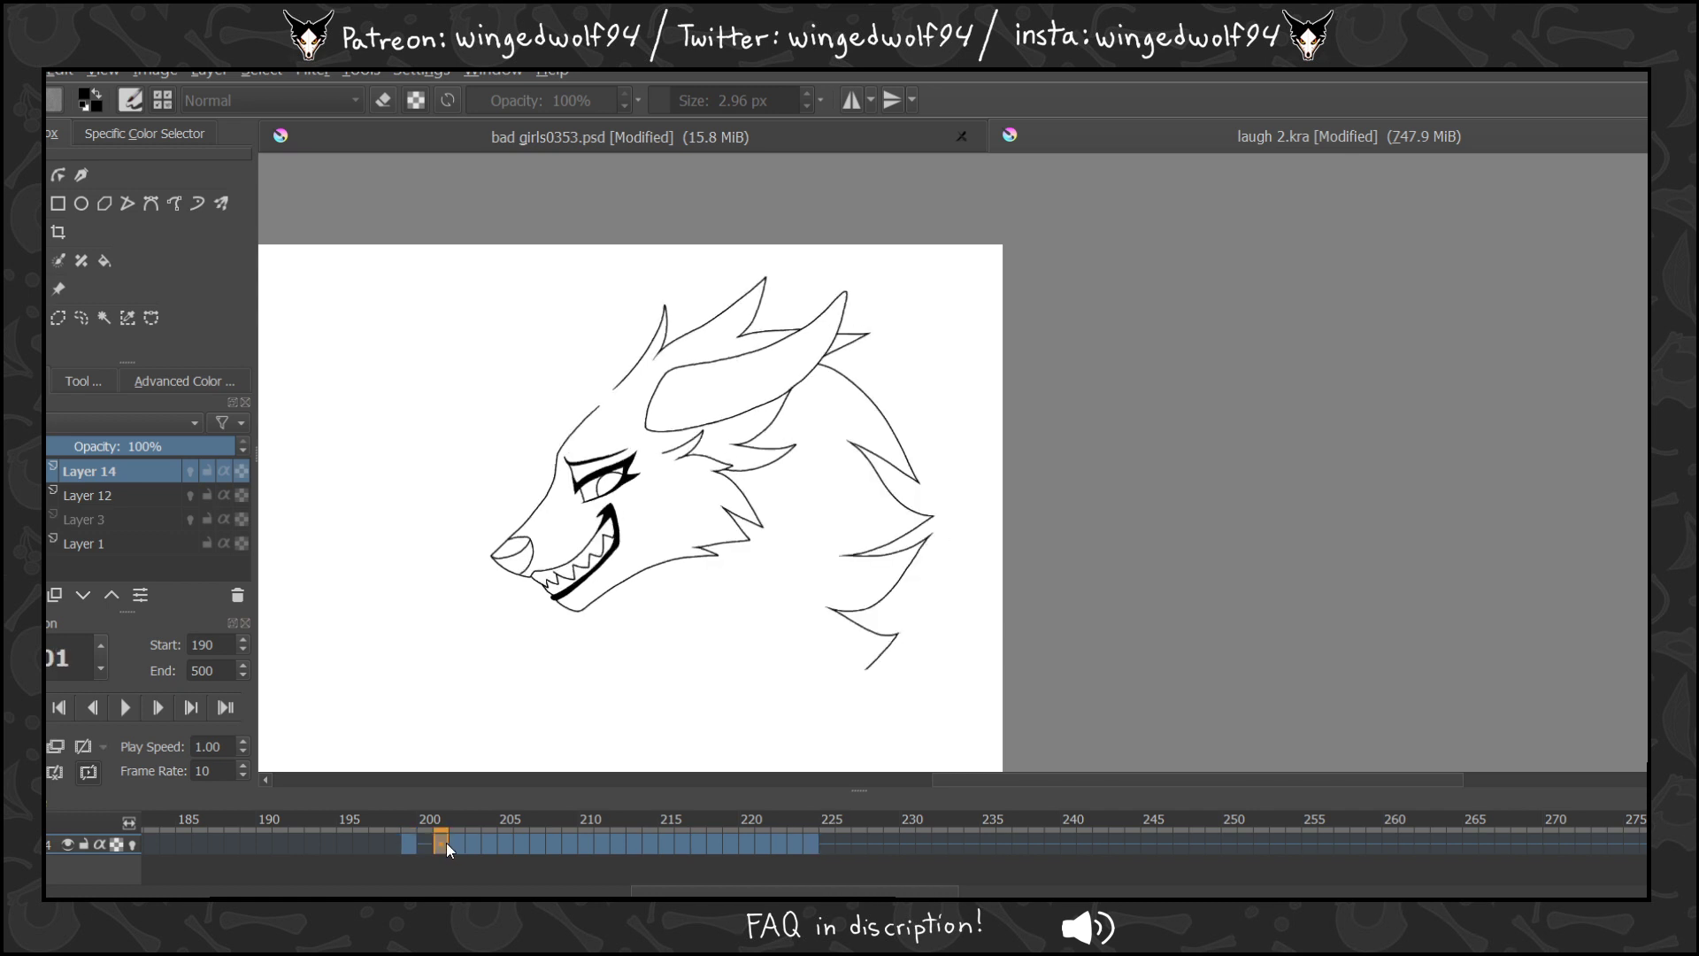
mouse_move(443, 844)
left_mouse_down()
mouse_move(847, 848)
mouse_move(812, 844)
left_mouse_up()
Remove the fur drawing at frame 224 and leave a blank drawing in its place.
left_click(84, 746)
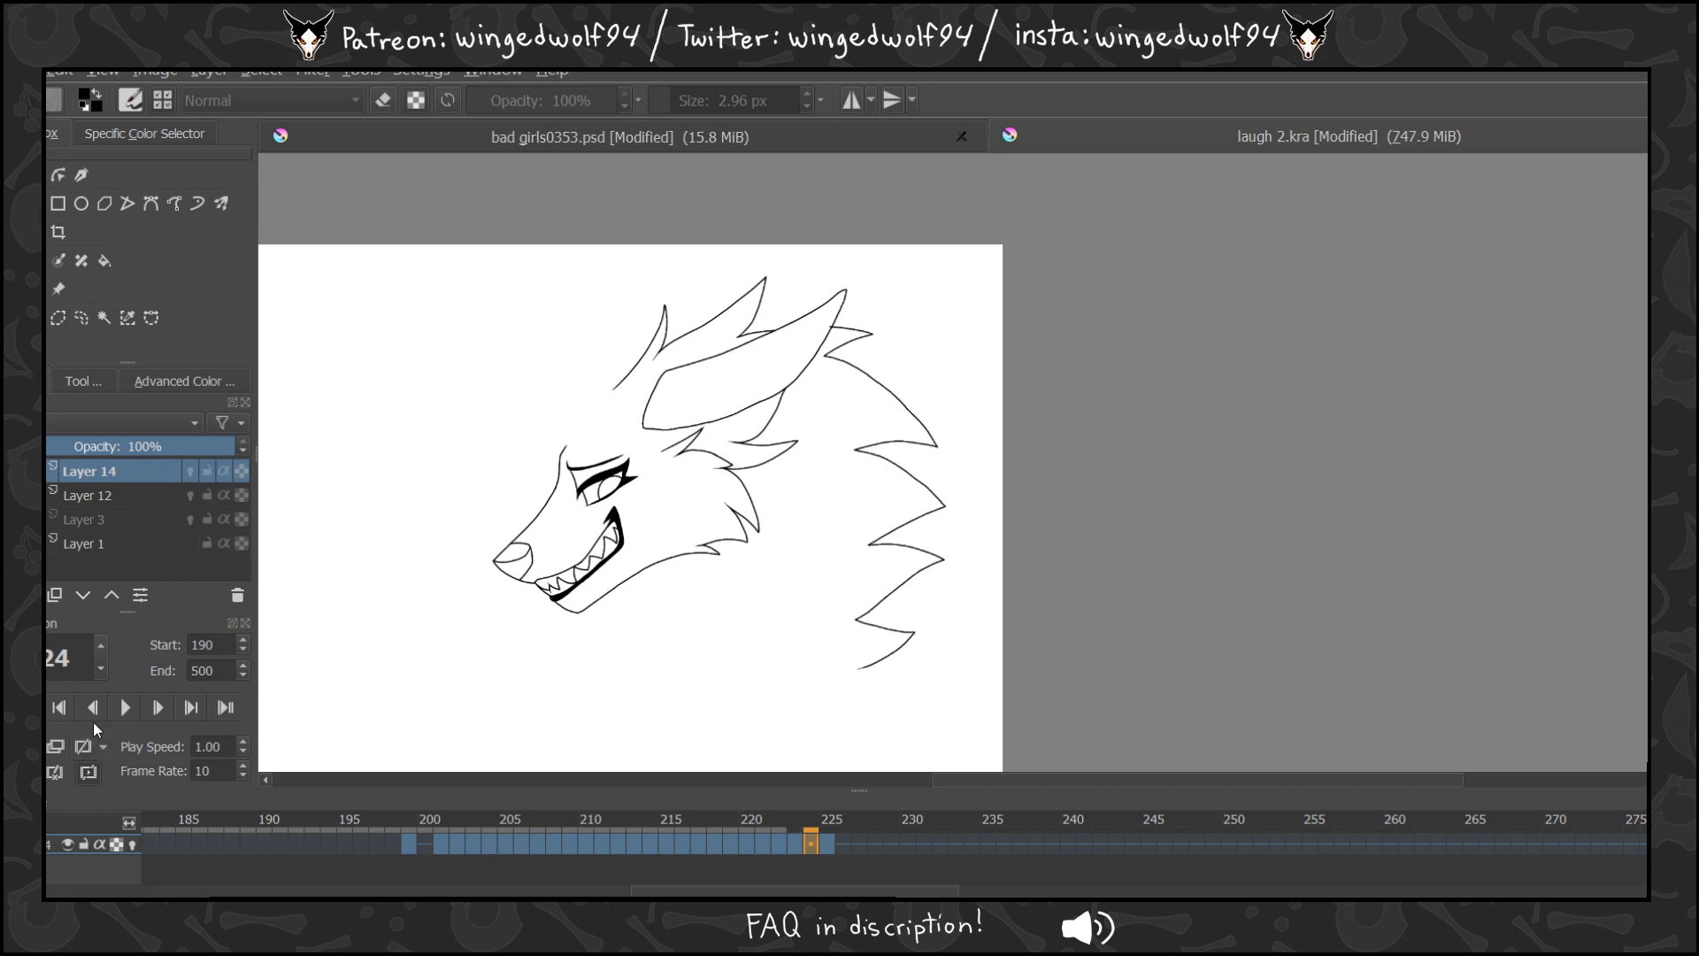
key("Delete")
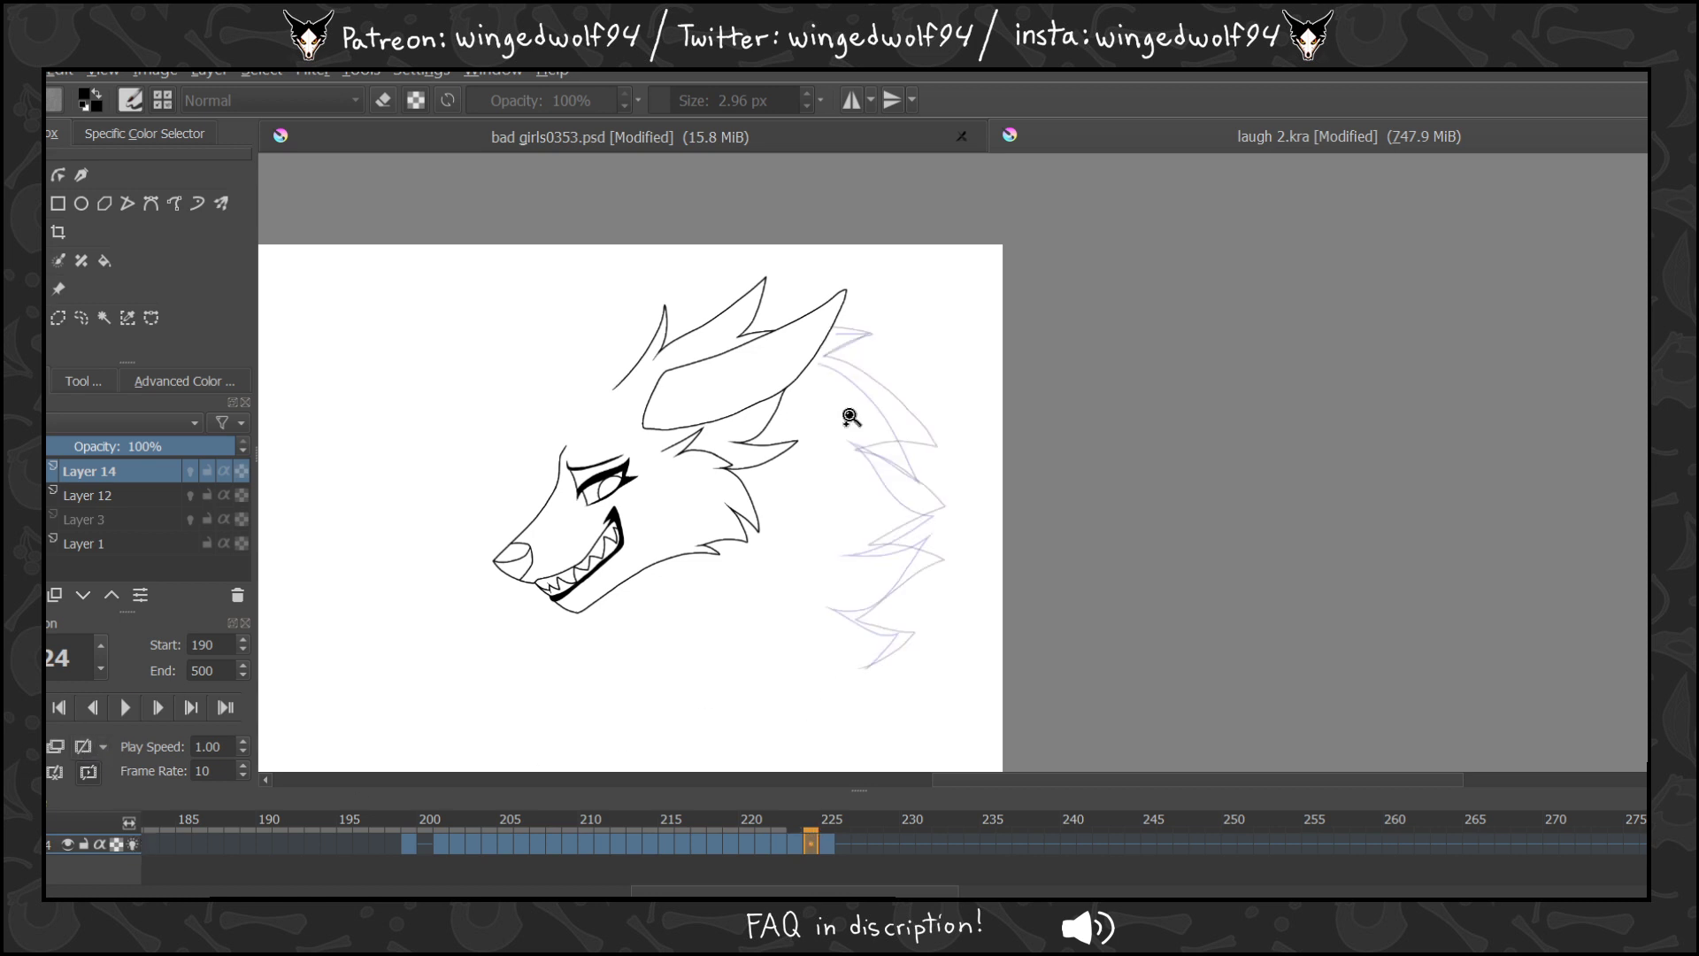
left_click_drag(852, 417, 951, 408)
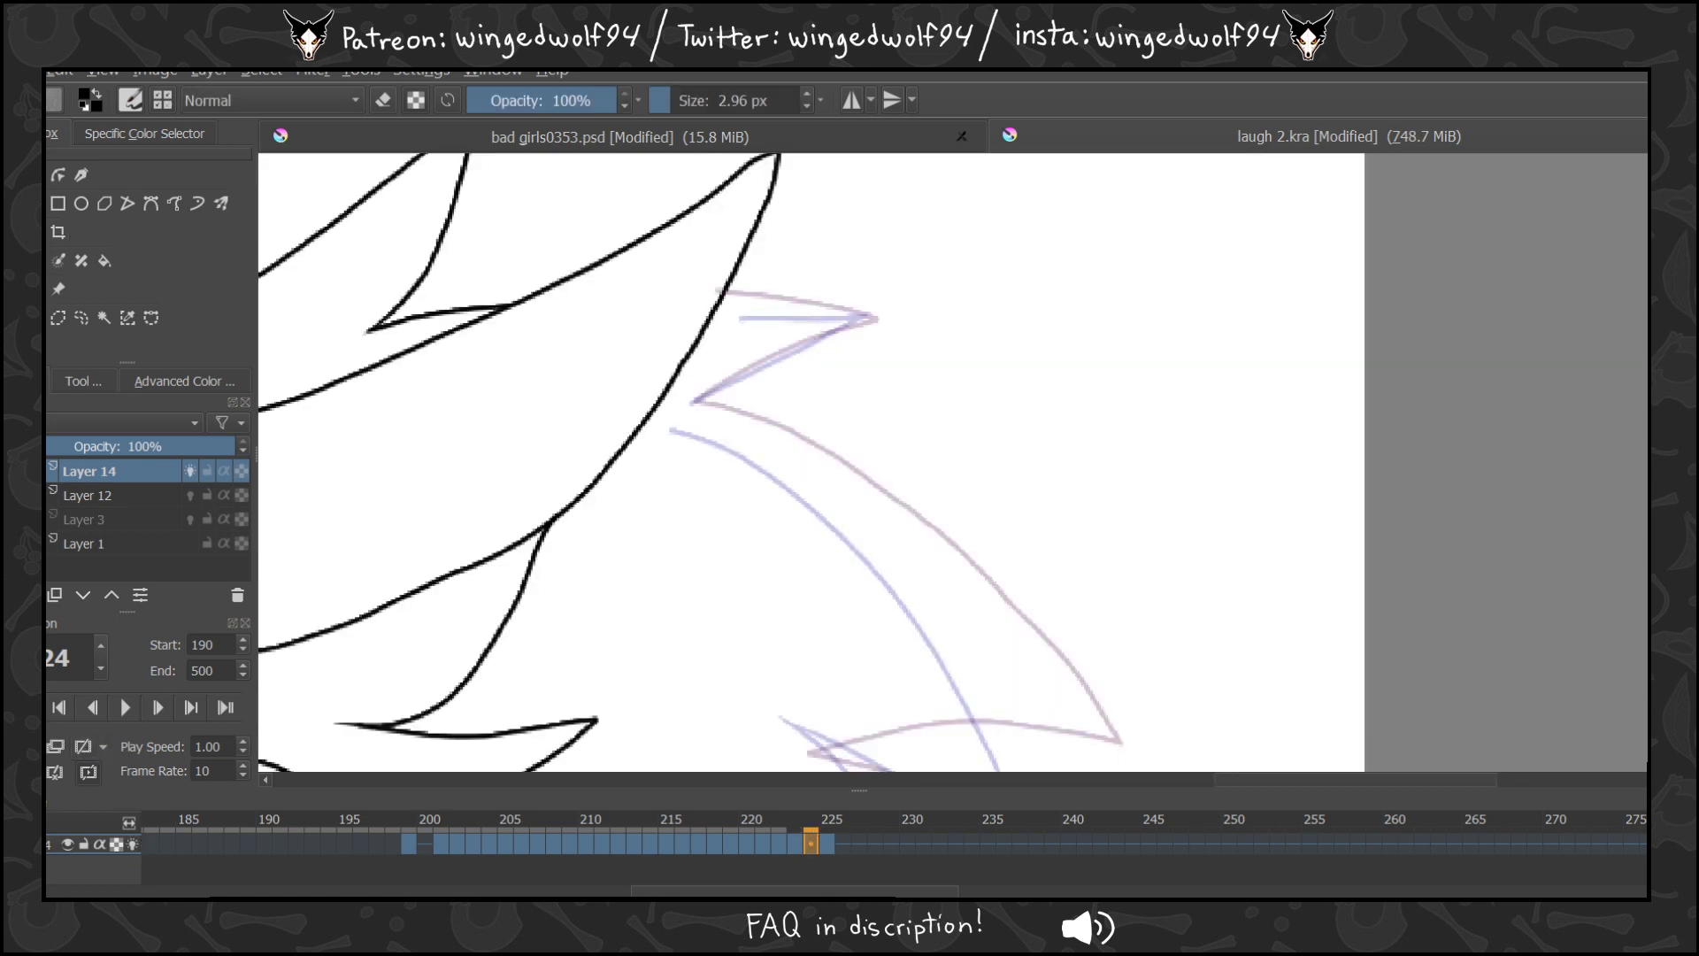
Ink the far ear tip on the blank drawing at frame 224 of Layer 14, between the onion-skin outlines.
left_click(794, 844)
left_click(806, 853)
left_click_drag(829, 308, 877, 316)
mouse_move(877, 316)
left_mouse_down()
mouse_move(783, 349)
mouse_move(684, 415)
left_mouse_up()
Ink the uppermost neck fur tuft at frame 224, from the ear tip's base out to its point and back in.
key("Left")
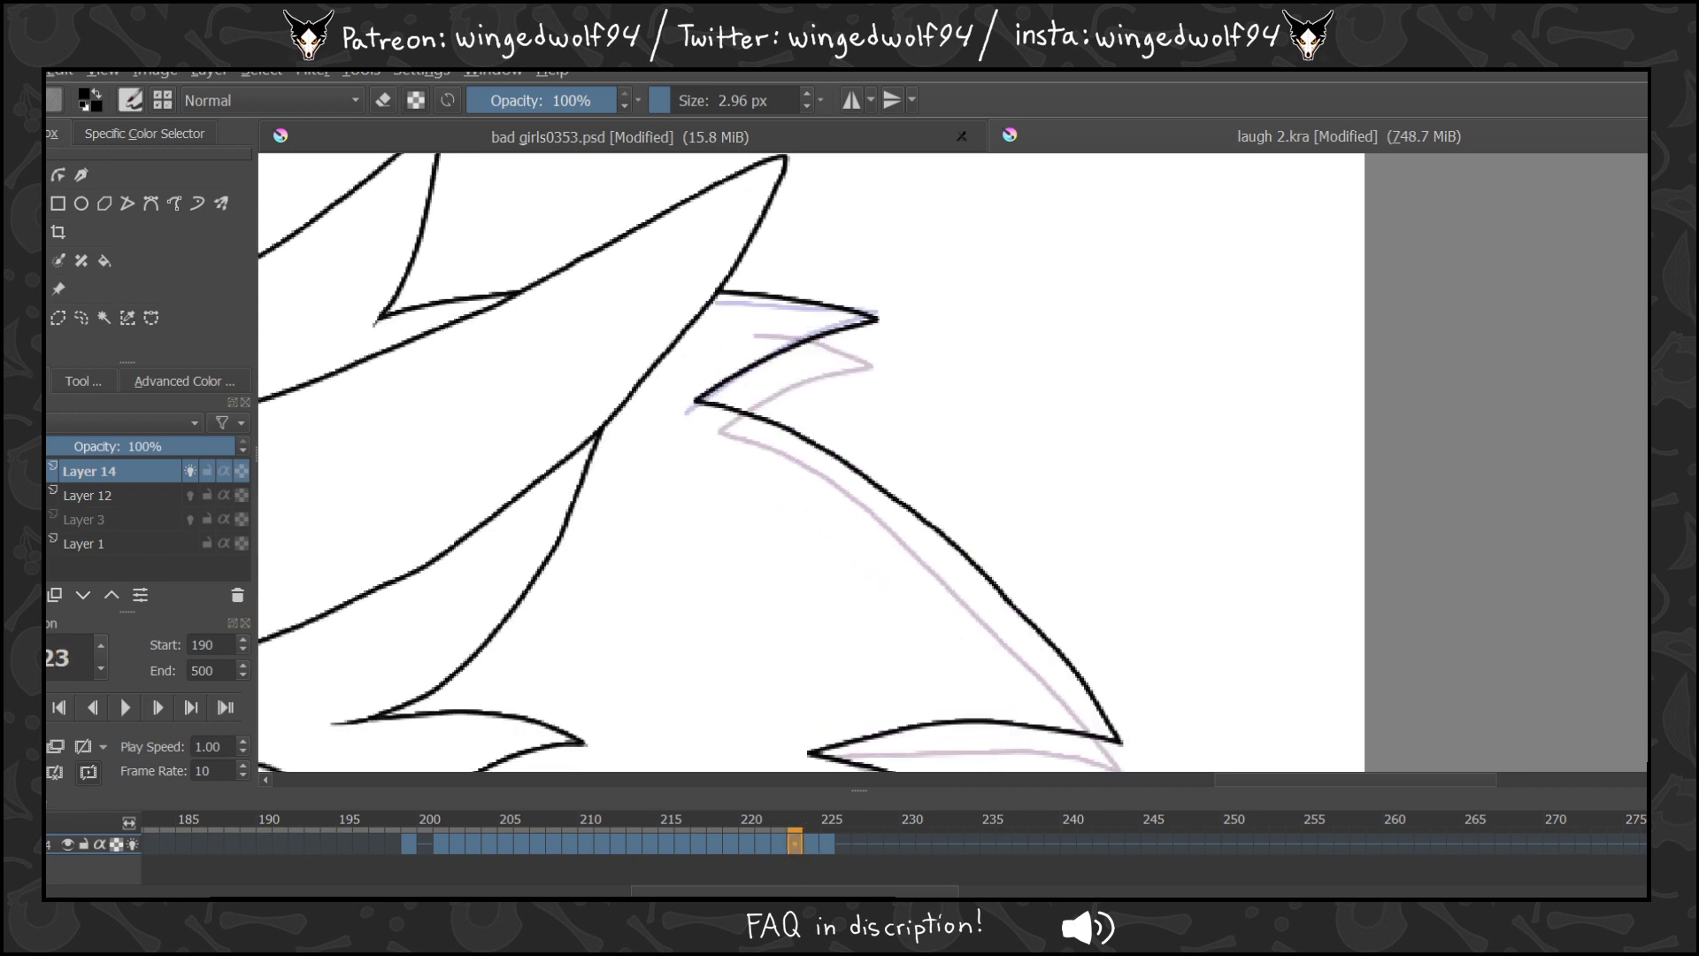
scroll(811, 462, "down", 3)
key("Right")
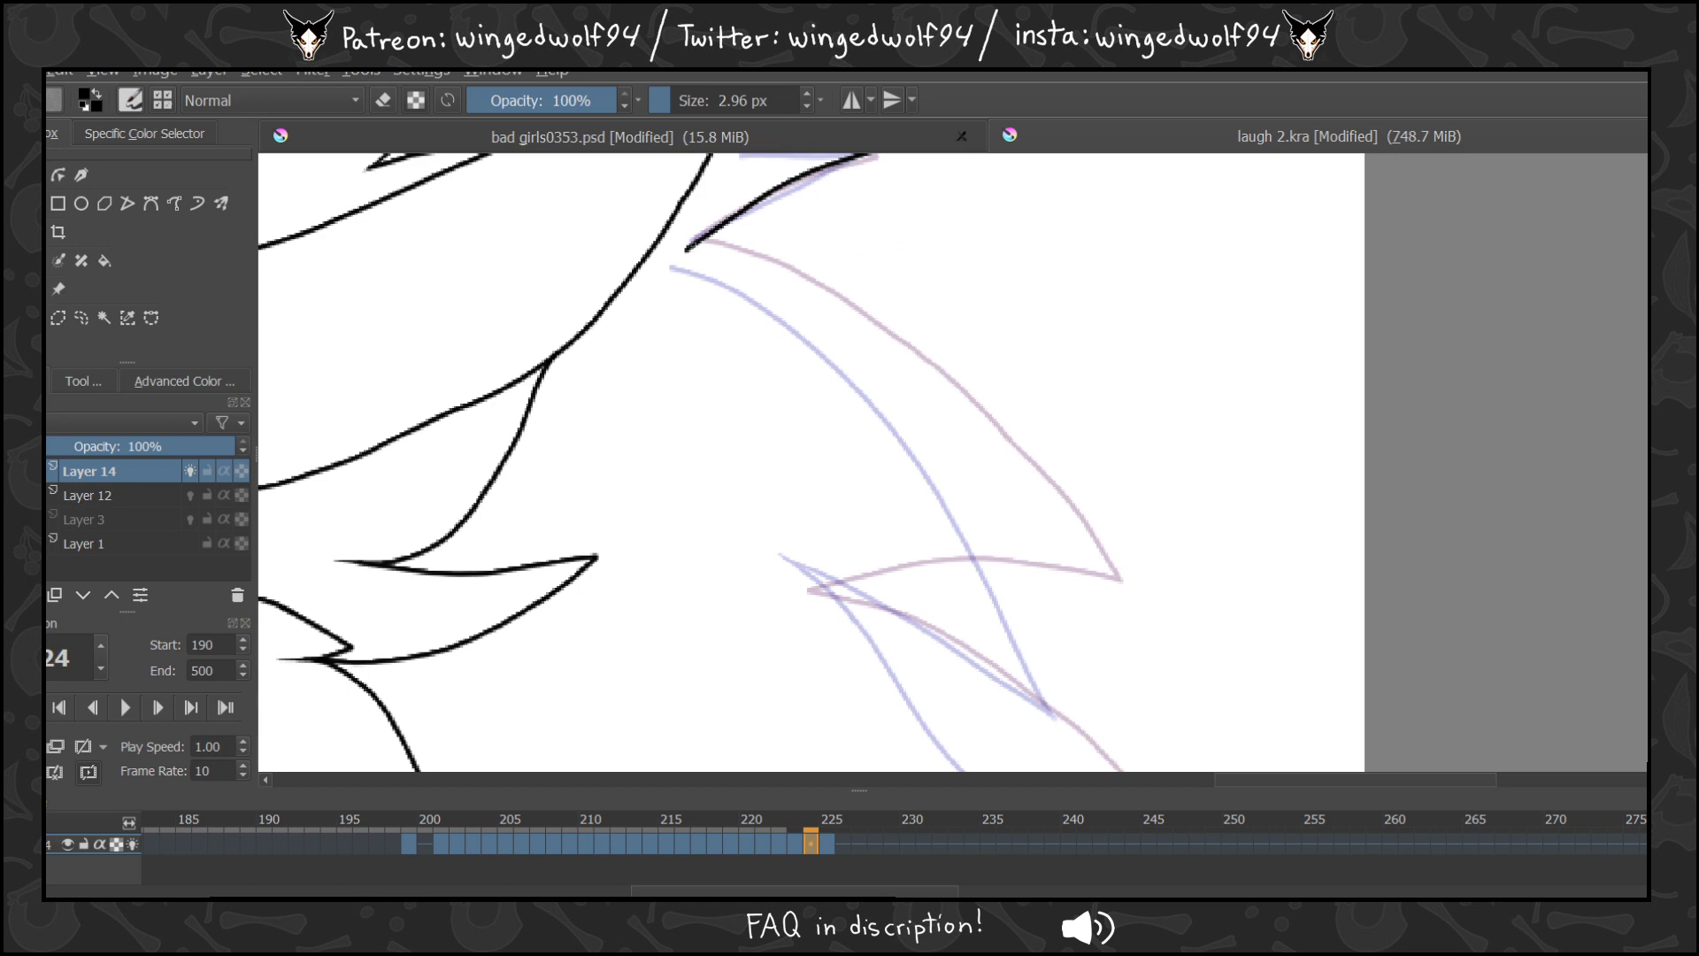
mouse_move(689, 249)
left_mouse_down()
mouse_move(821, 309)
mouse_move(1058, 518)
left_mouse_up()
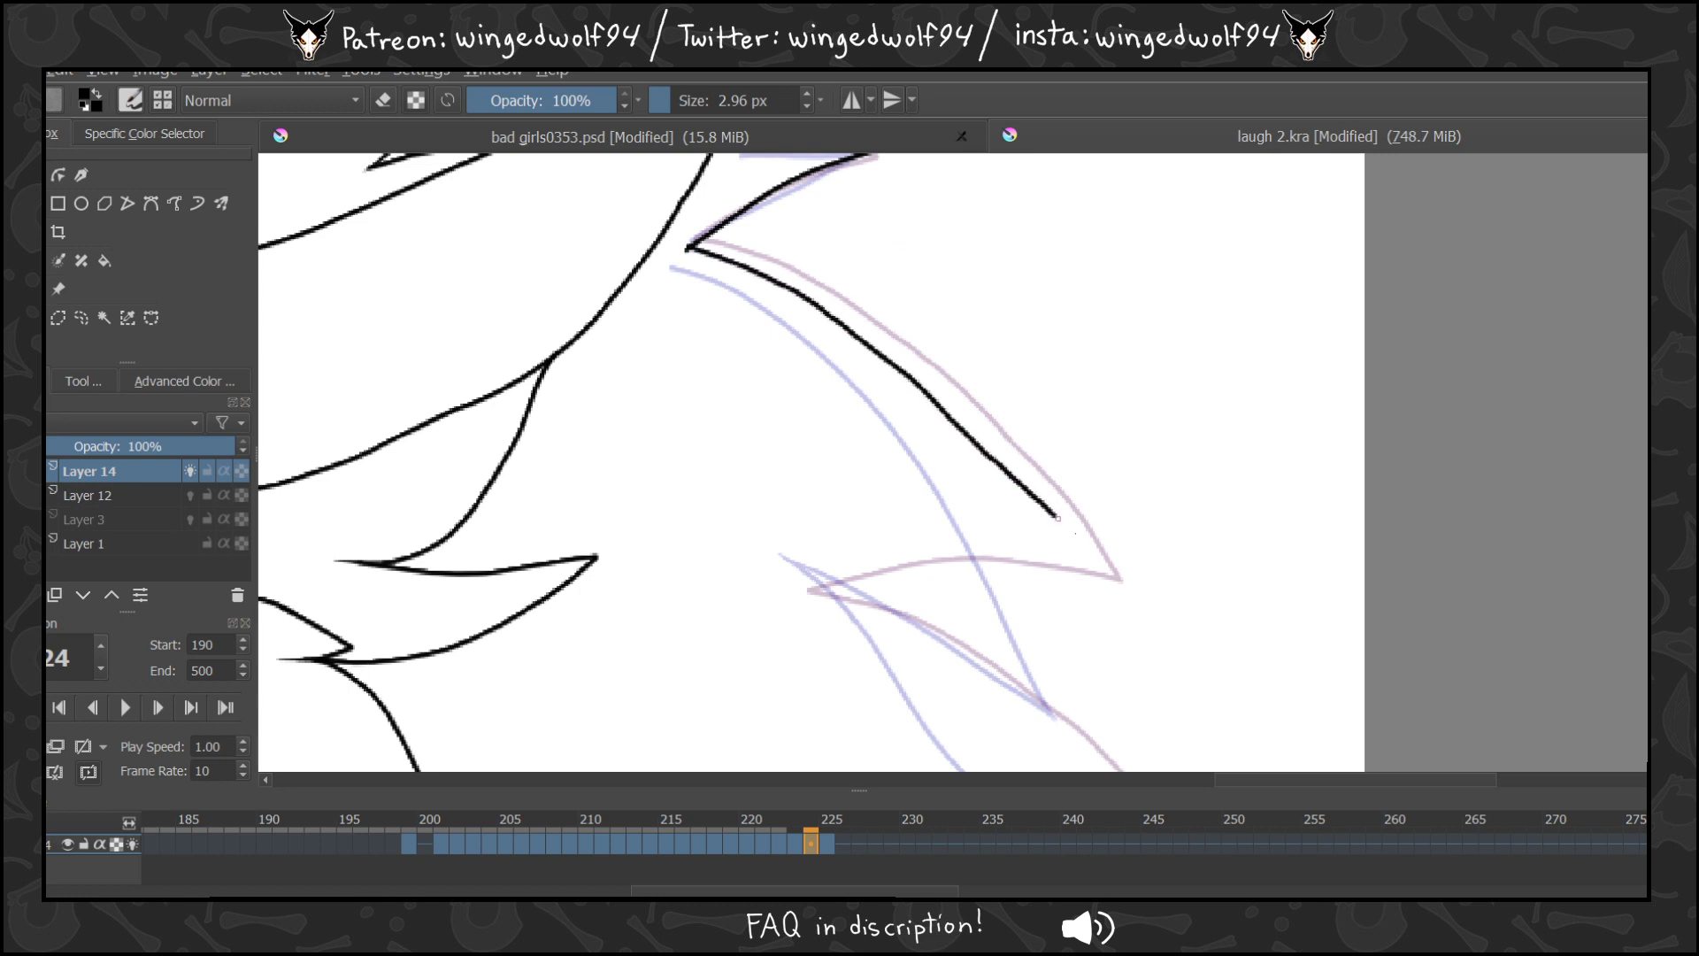
mouse_move(1123, 563)
left_mouse_down()
mouse_move(968, 595)
mouse_move(794, 583)
left_mouse_up()
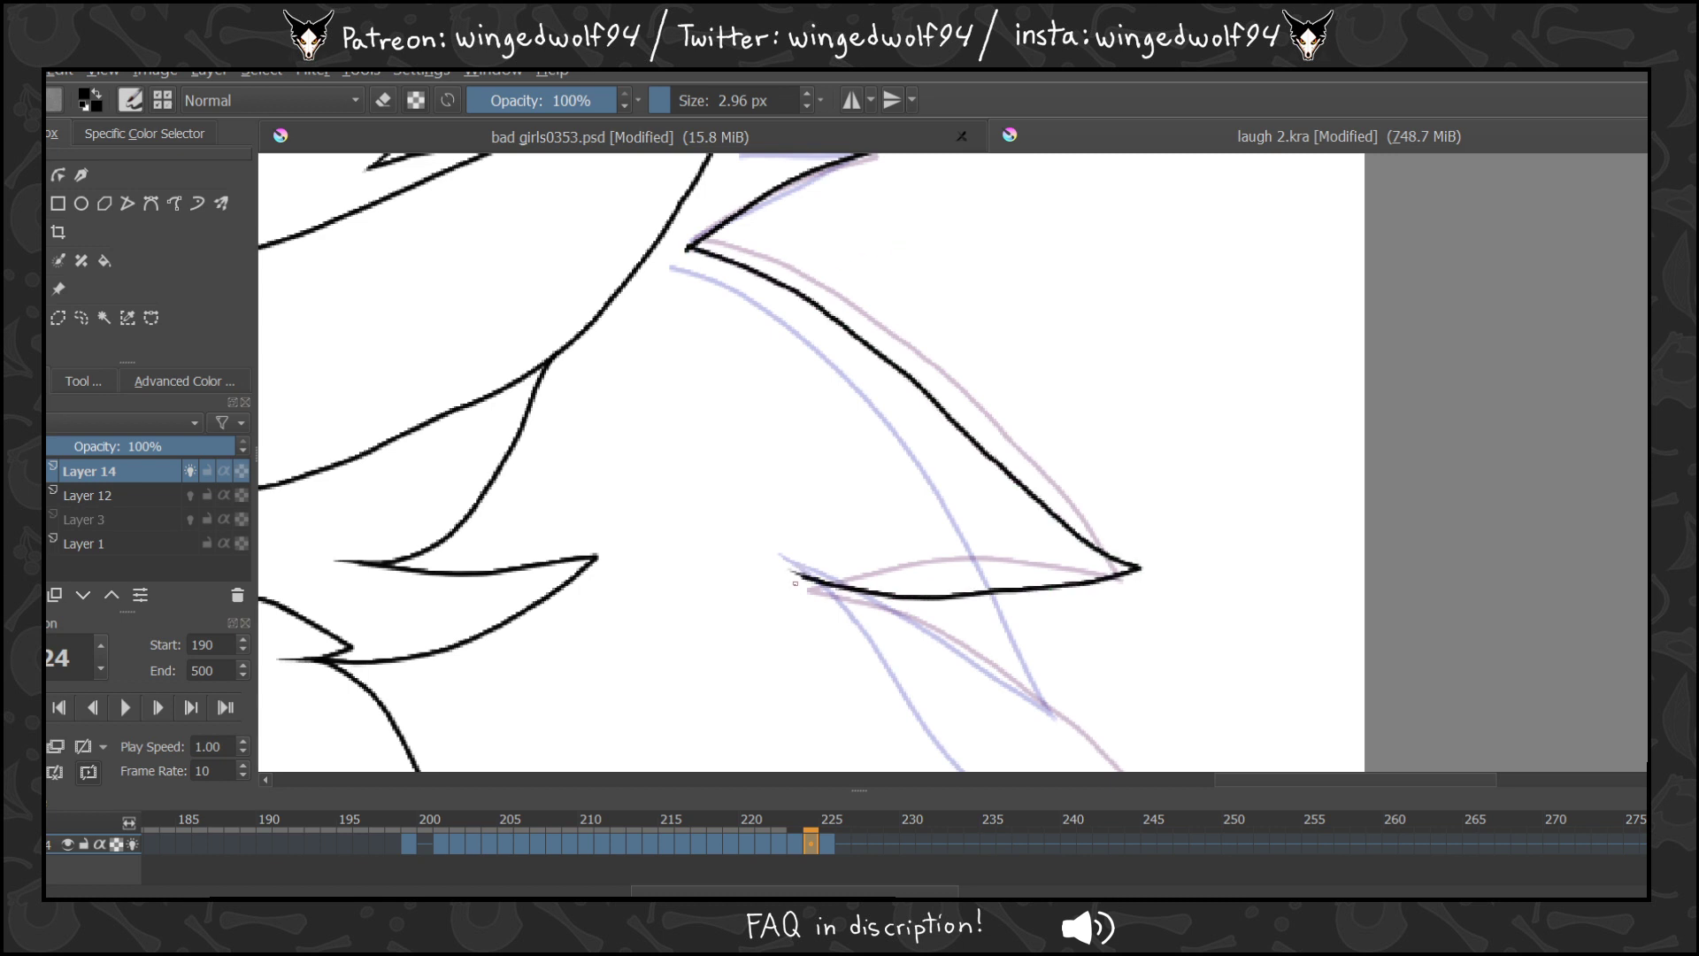
Ink the second neck fur tuft at frame 224, continuing from the inner end of the uppermost tuft.
scroll(1153, 265, "down", 3)
key("Left")
key("Right")
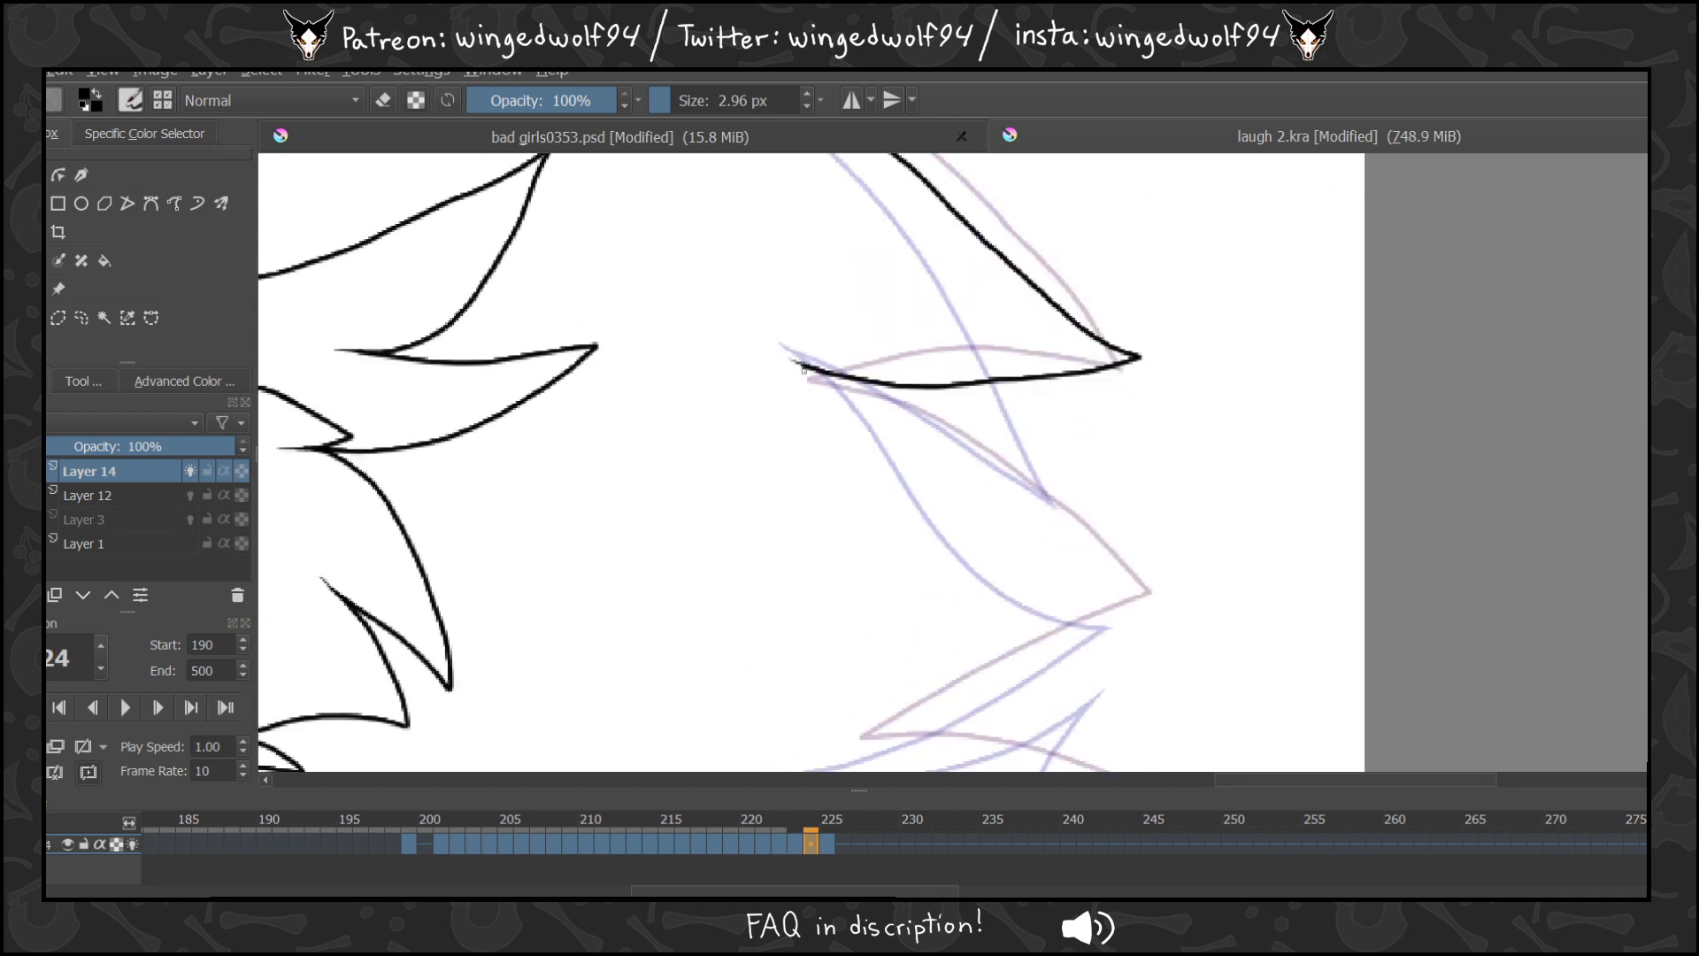
mouse_move(813, 372)
left_mouse_down()
mouse_move(1082, 582)
mouse_move(1139, 596)
mouse_move(815, 767)
left_mouse_up()
Ink the third and lowest neck fur tufts at frame 224, following the onion-skin outlines.
scroll(926, 334, "down", 5)
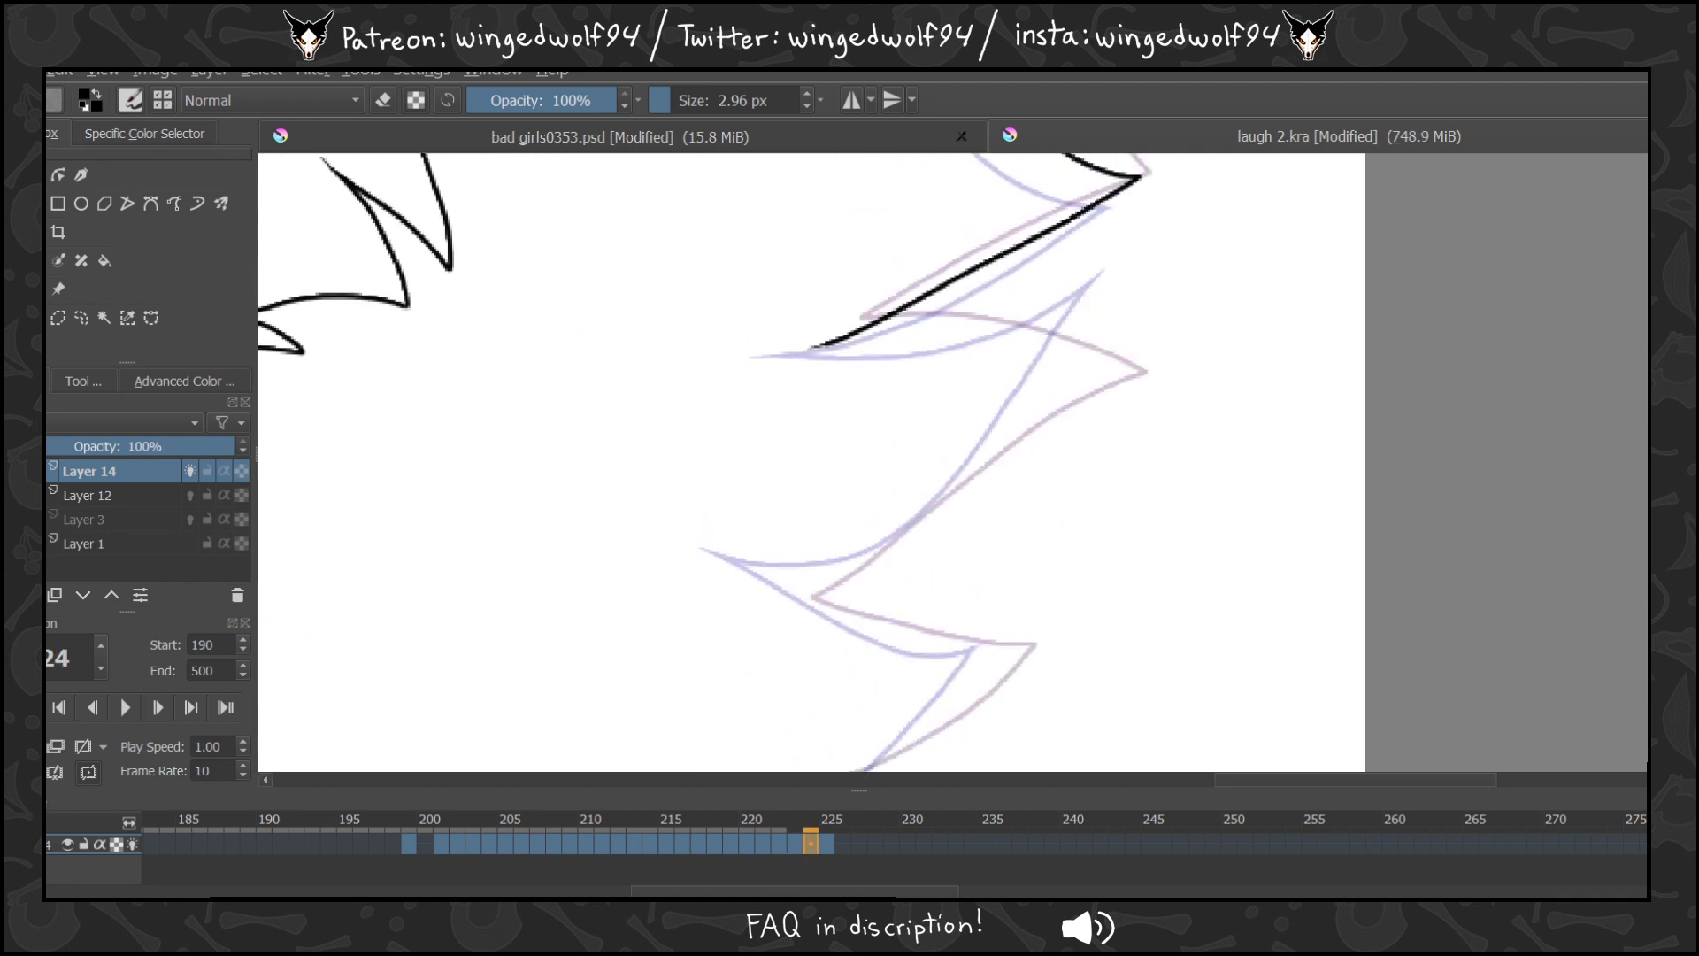
key("Left")
key("Right")
mouse_move(834, 399)
left_mouse_down()
mouse_move(1124, 378)
mouse_move(889, 603)
mouse_move(773, 632)
mouse_move(886, 692)
mouse_move(1004, 706)
left_mouse_up()
scroll(811, 462, "down", 5)
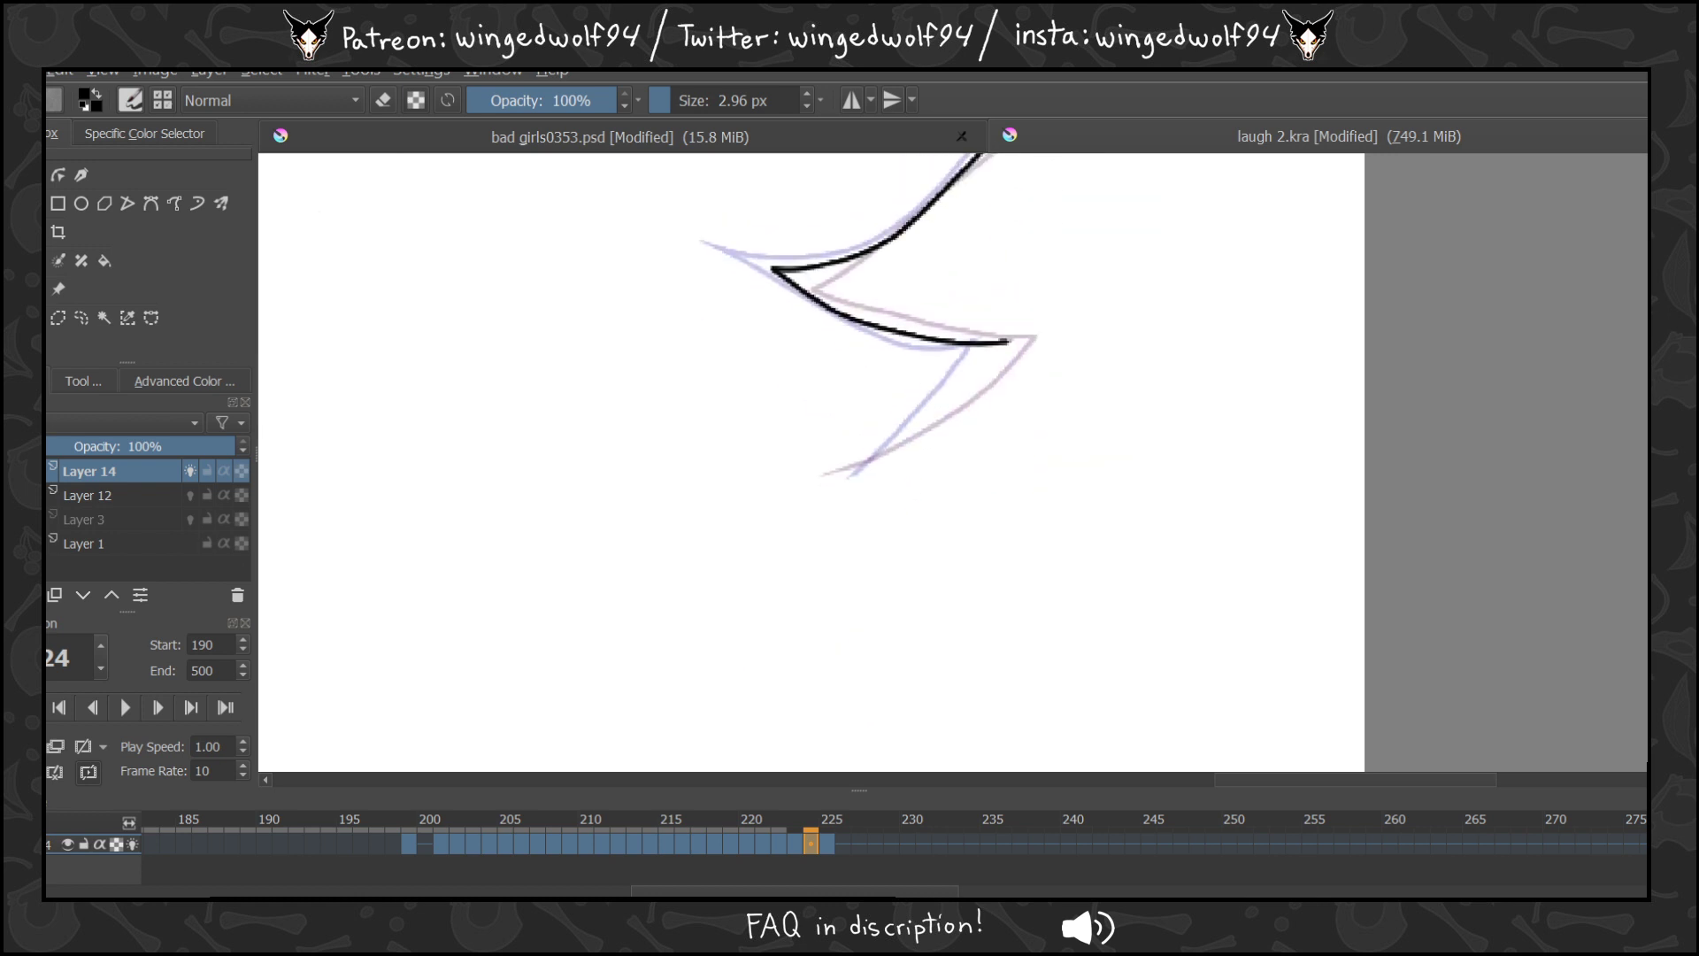
left_click_drag(1004, 342, 832, 473)
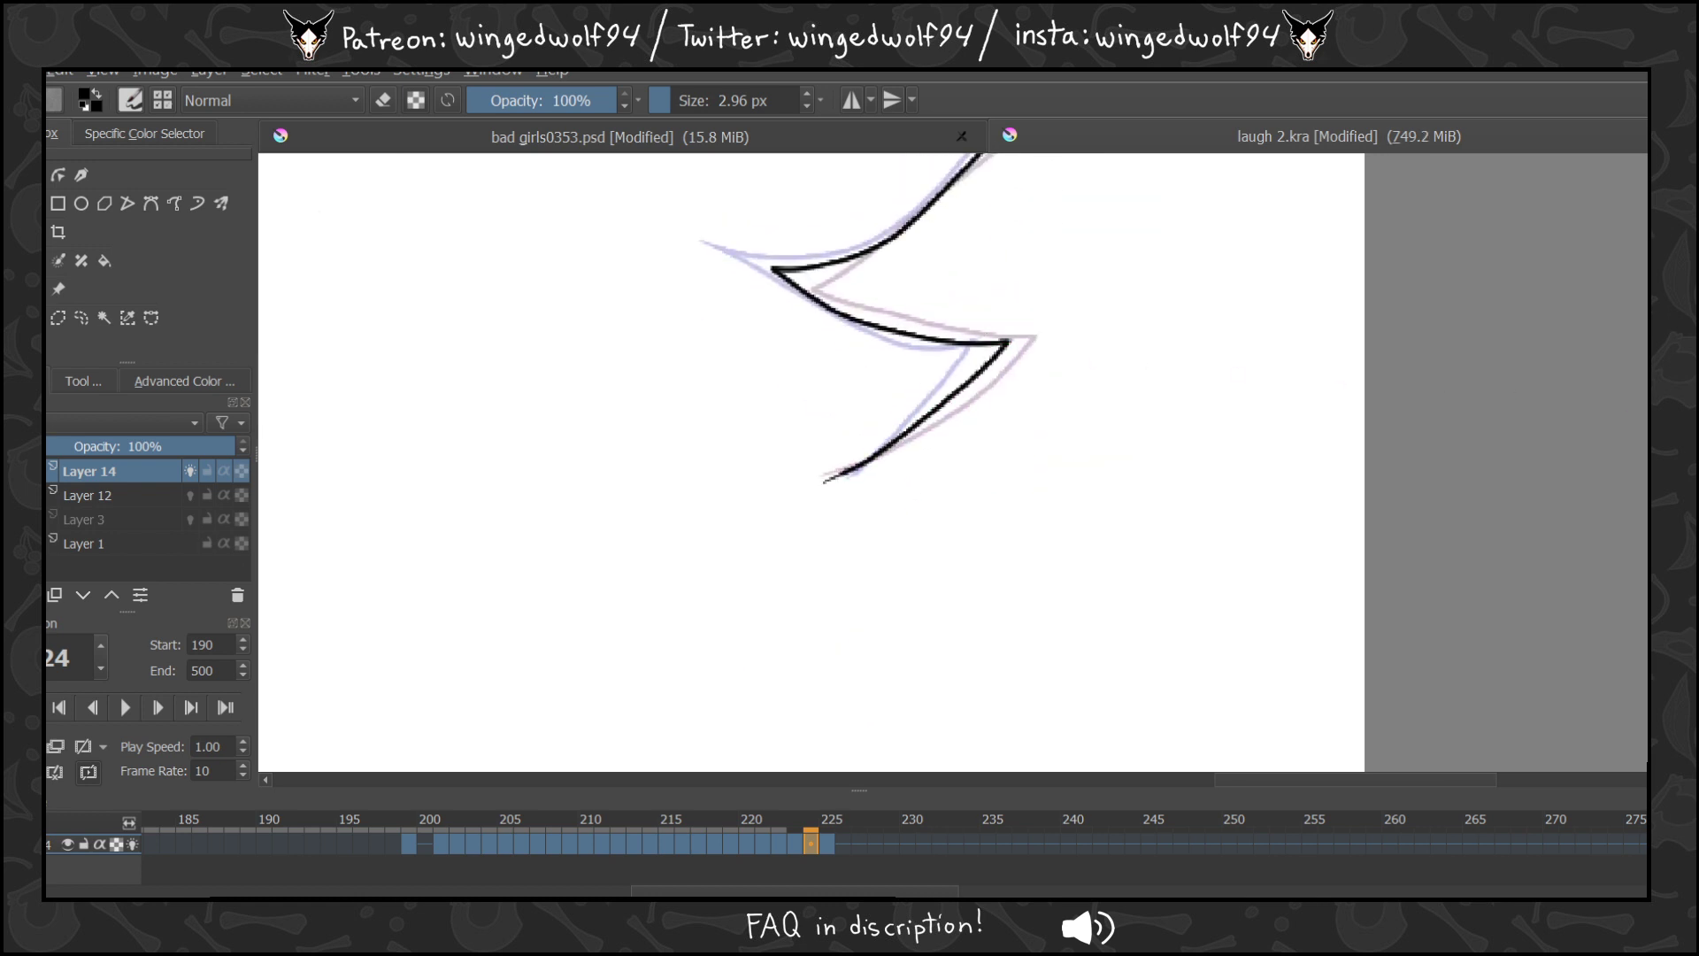
Flip through frames 222 to 225 to check how the new fur drawing moves.
scroll(810, 462, "up", 9)
key("Left")
key("Left")
key("Right")
key("Right")
key("Right")
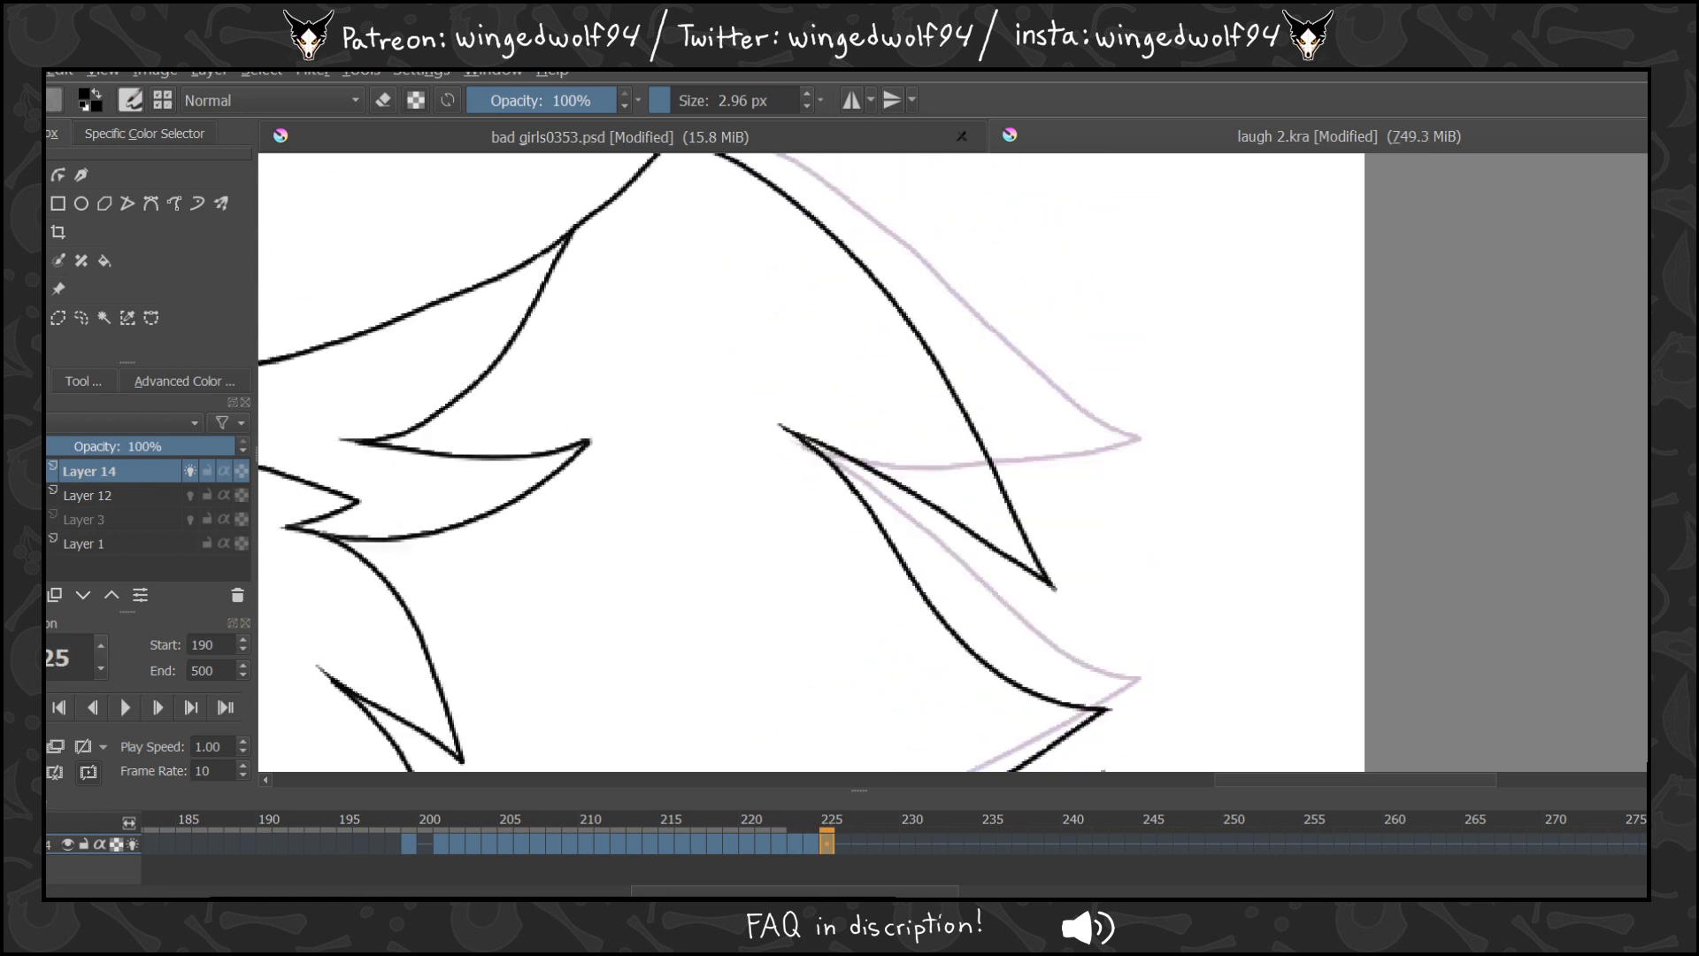
scroll(1126, 451, "down", 3)
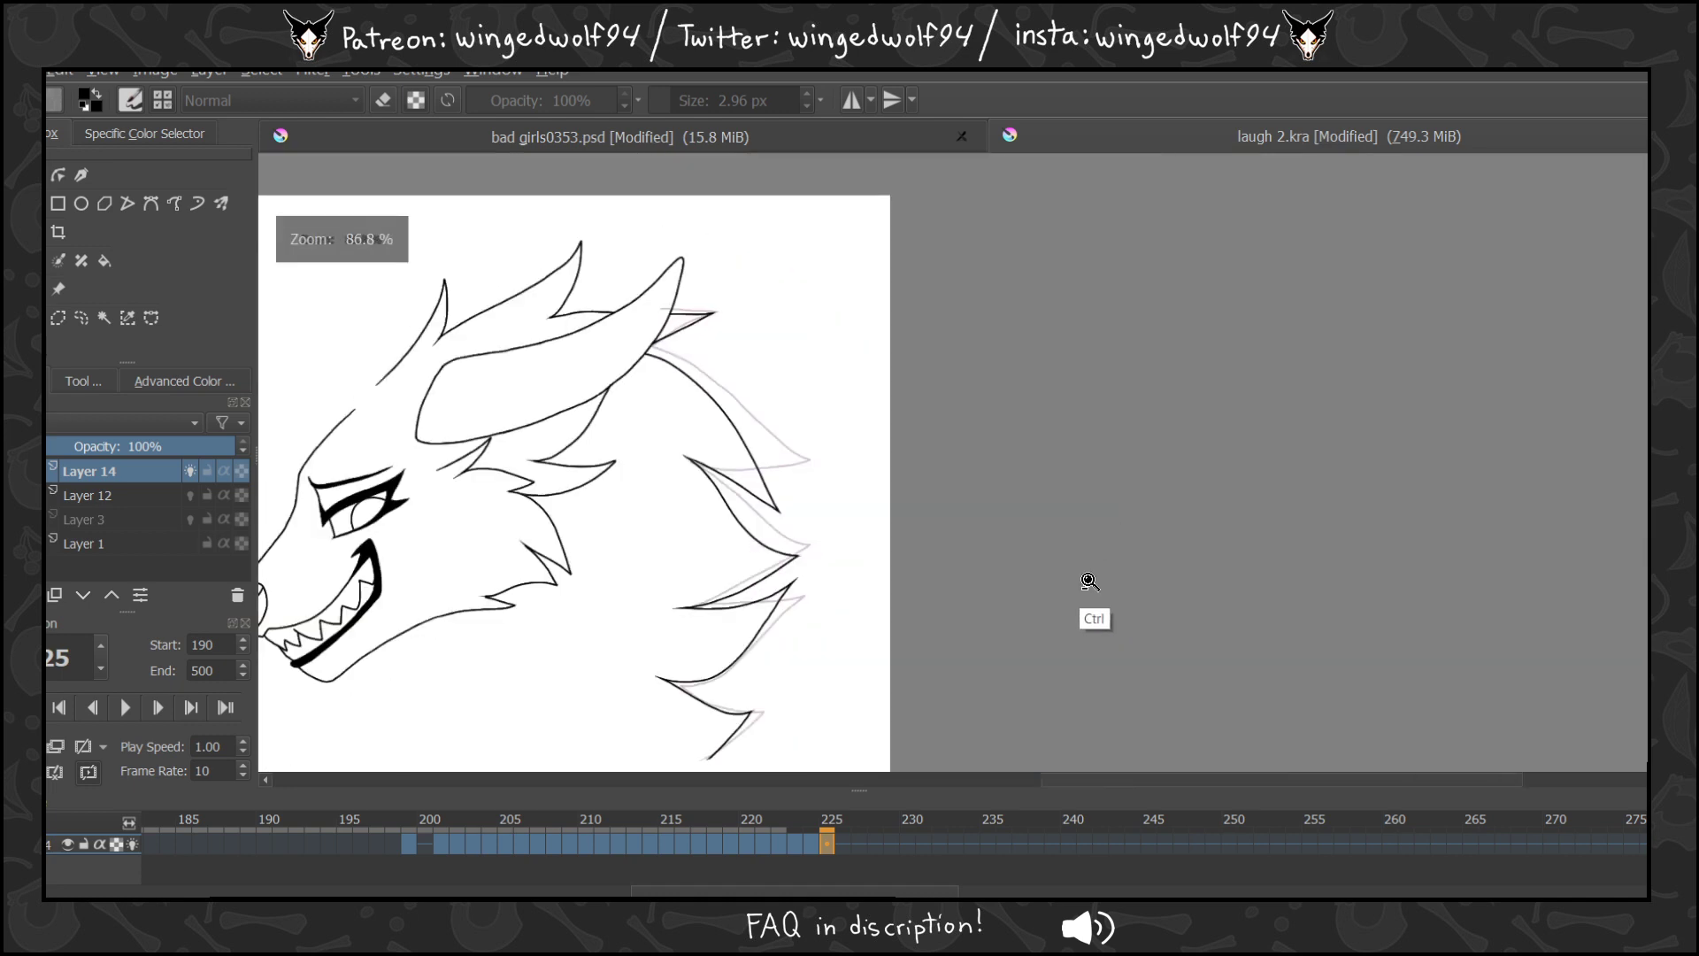
Copy the fur drawing from frame 202 to frame 226 on Layer 14.
left_click(447, 845)
left_click(457, 845)
left_click_drag(459, 845, 842, 846)
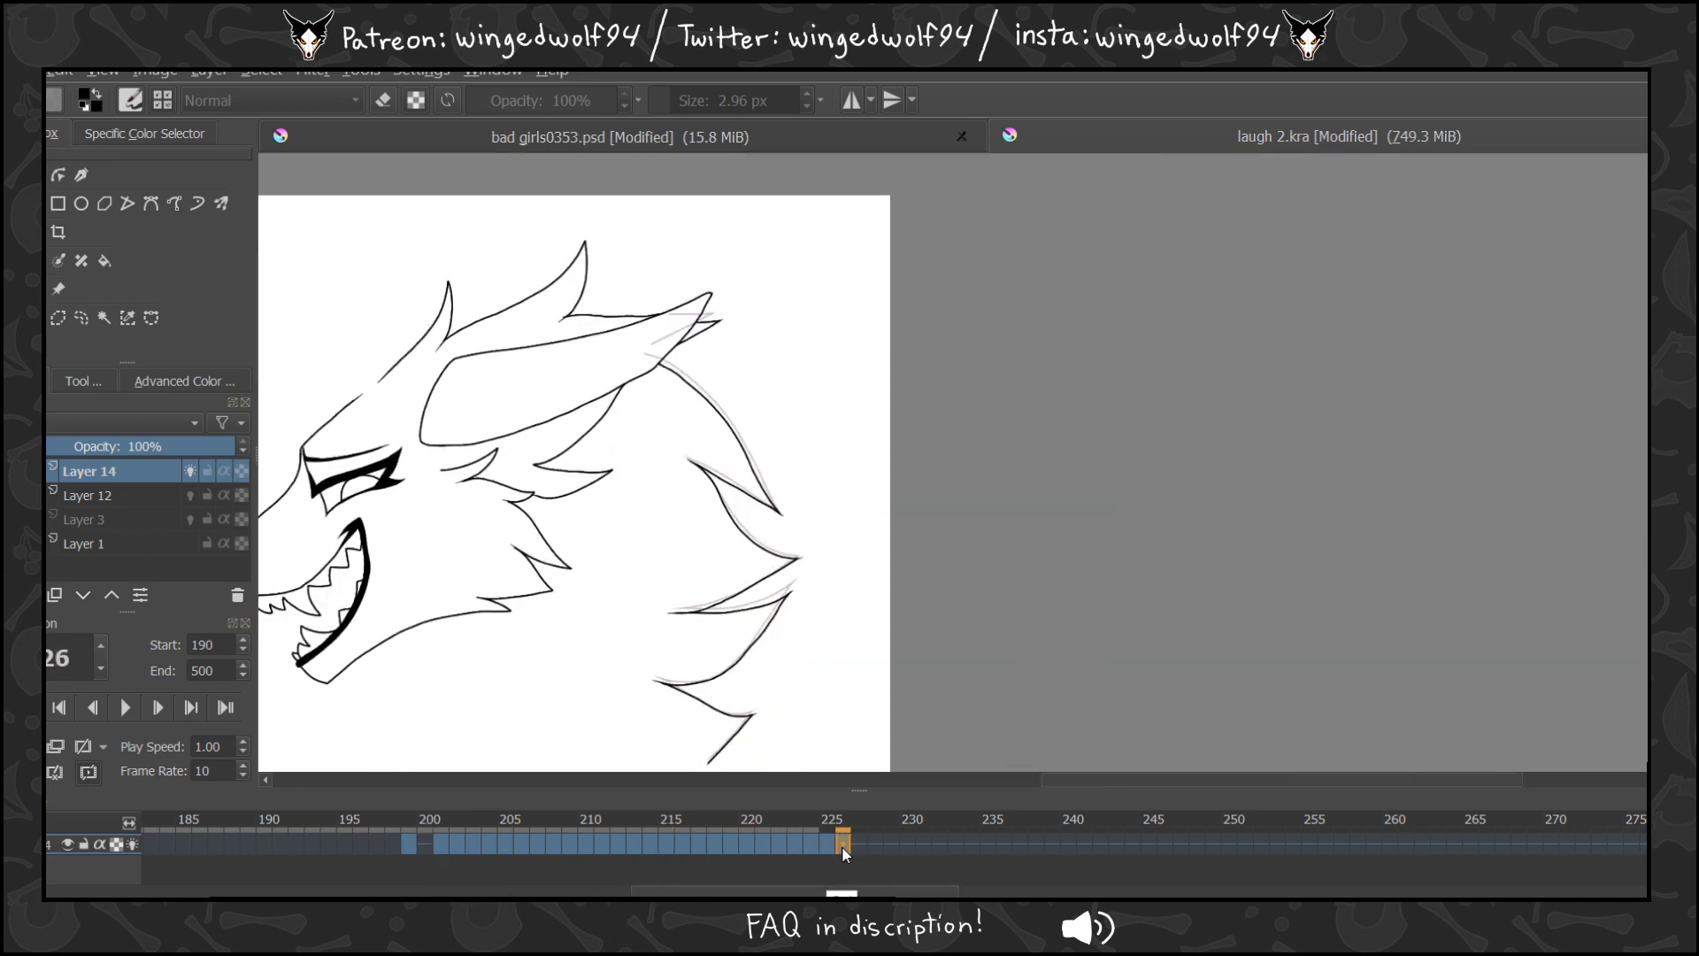
Copy the fur drawing from frame 203 to frame 227 on Layer 14.
left_click(460, 846)
left_click(448, 850)
left_click(462, 847)
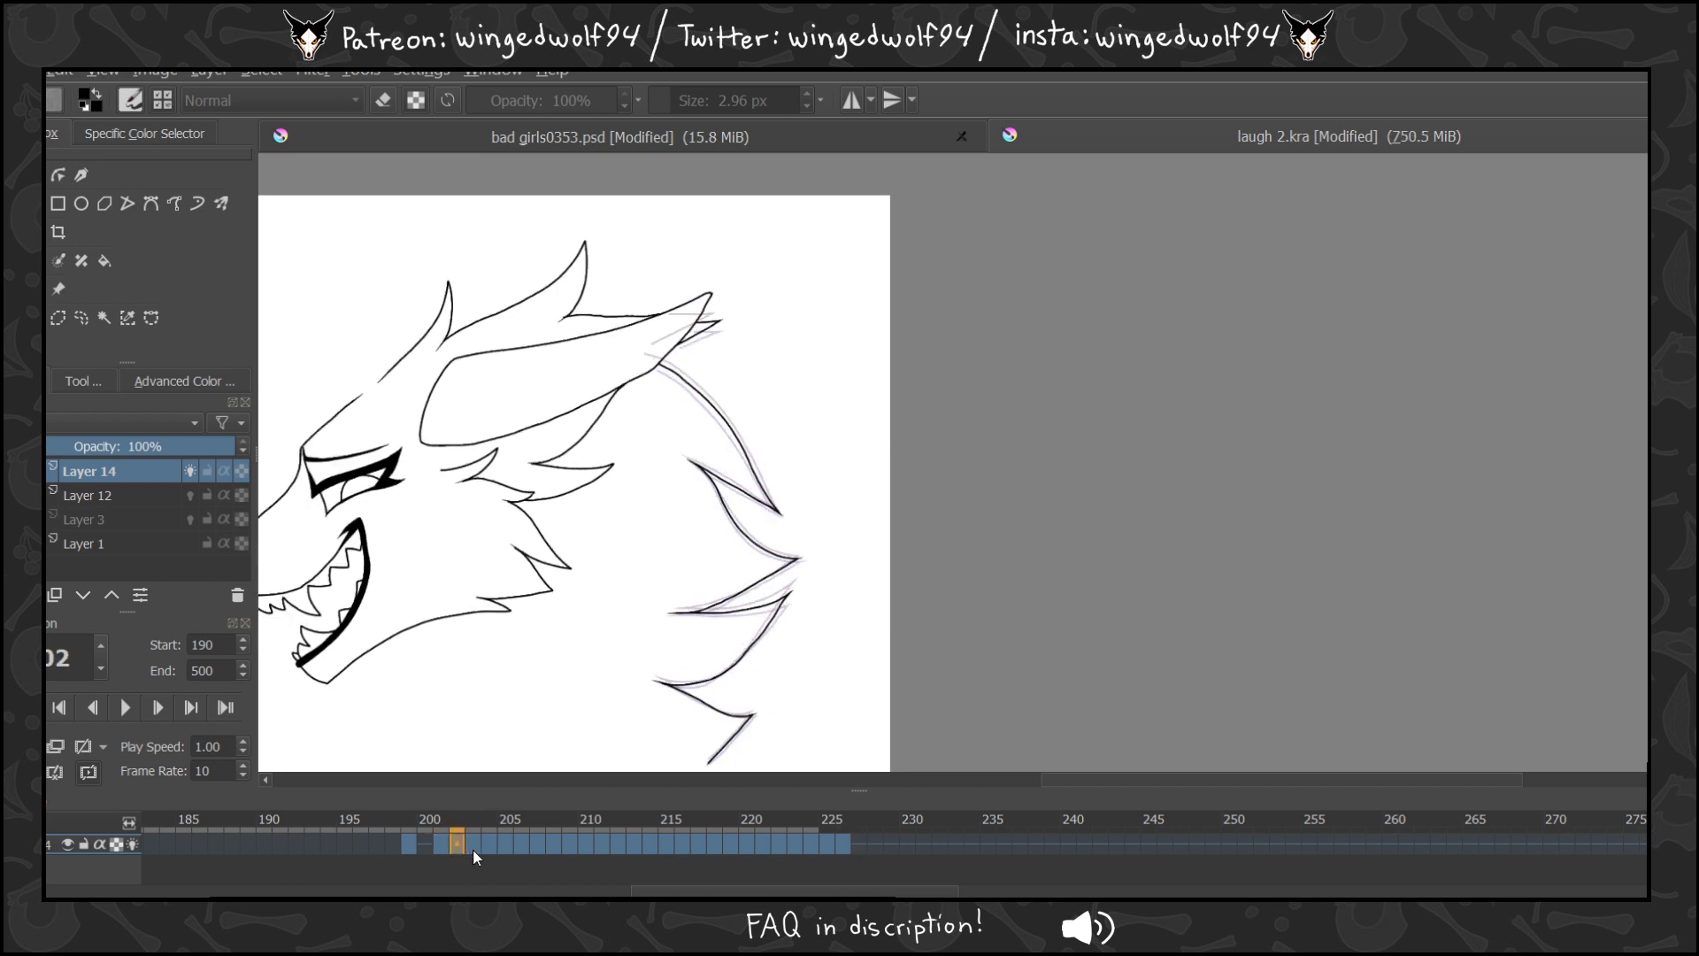
left_click(476, 850)
left_click_drag(503, 853, 862, 847)
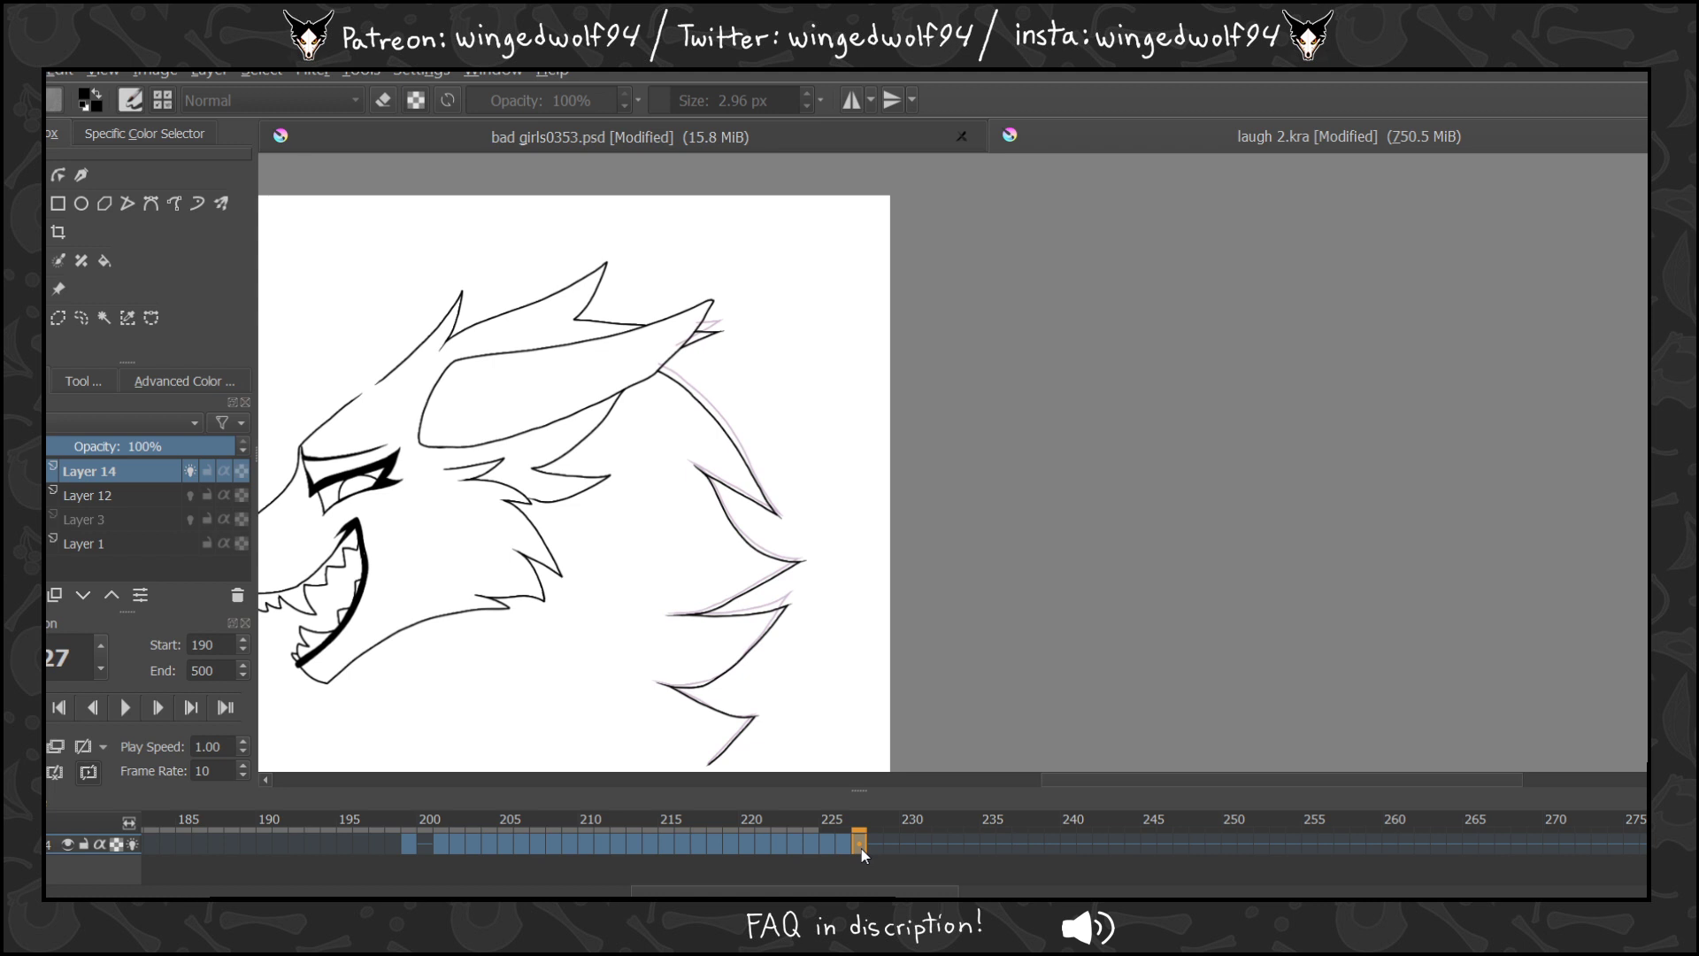
Copy the fur drawing from frame 204 to frame 228 on Layer 14.
left_click(472, 843)
left_click(460, 845)
left_click(473, 845)
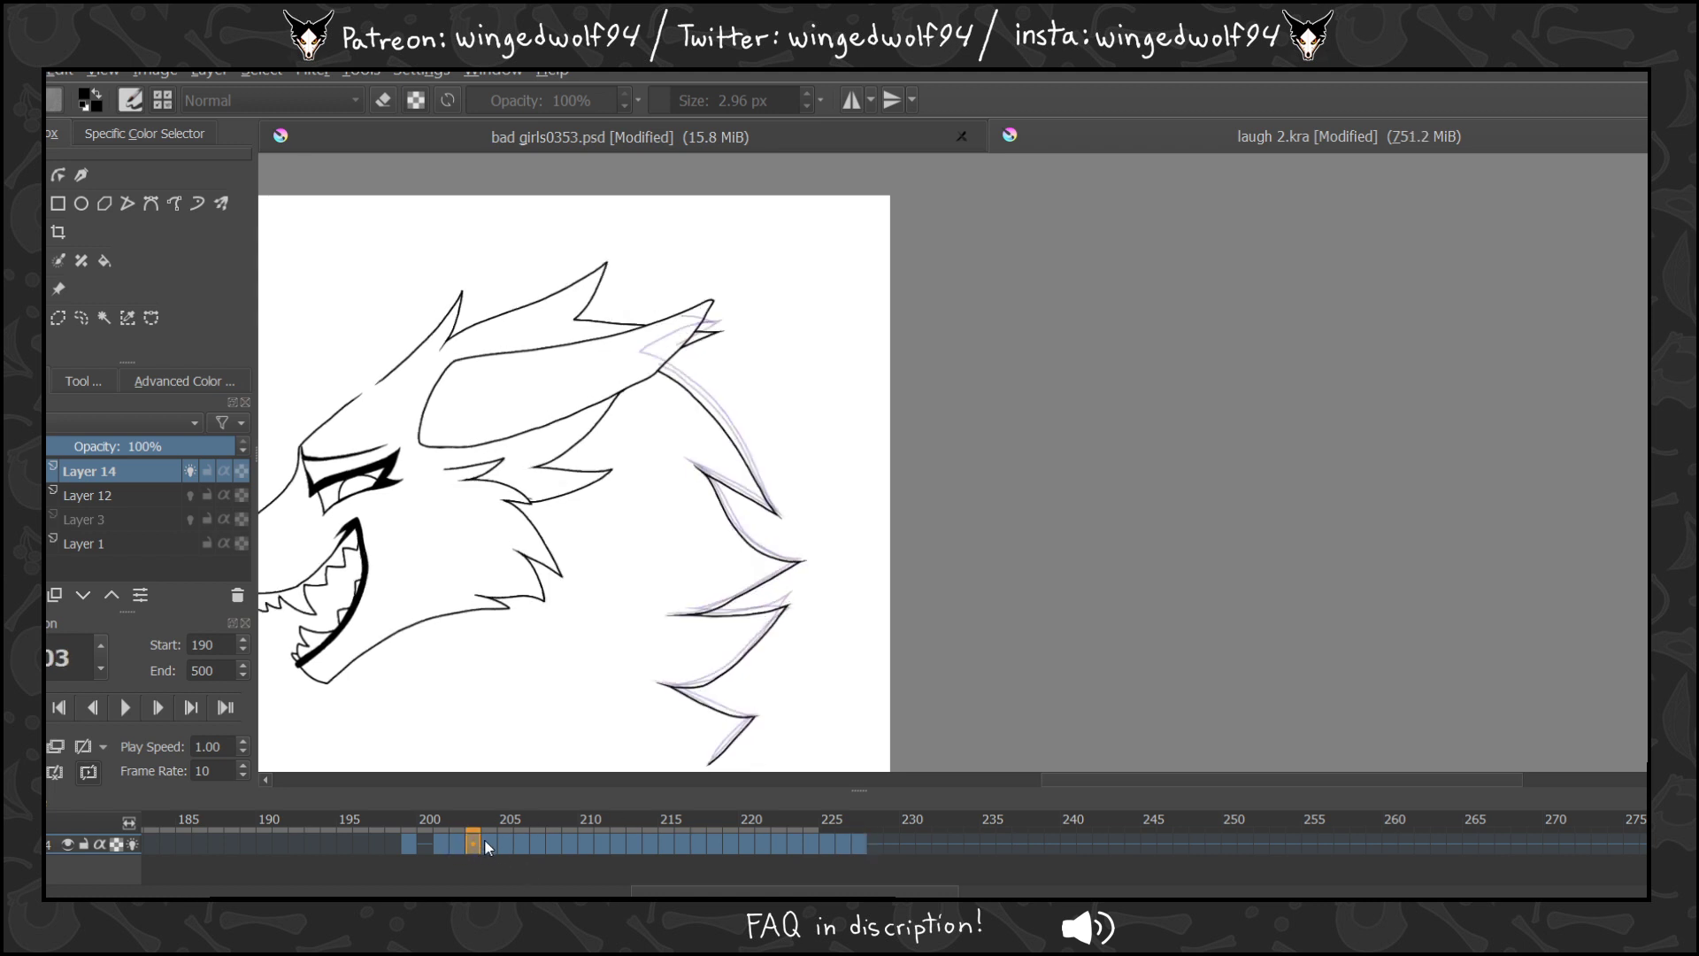
left_click_drag(487, 842, 876, 847)
Copy the fur drawing from frame 205 to frame 229 on Layer 14.
left_click(486, 844)
left_click(489, 845)
left_click(503, 844)
left_click(864, 845)
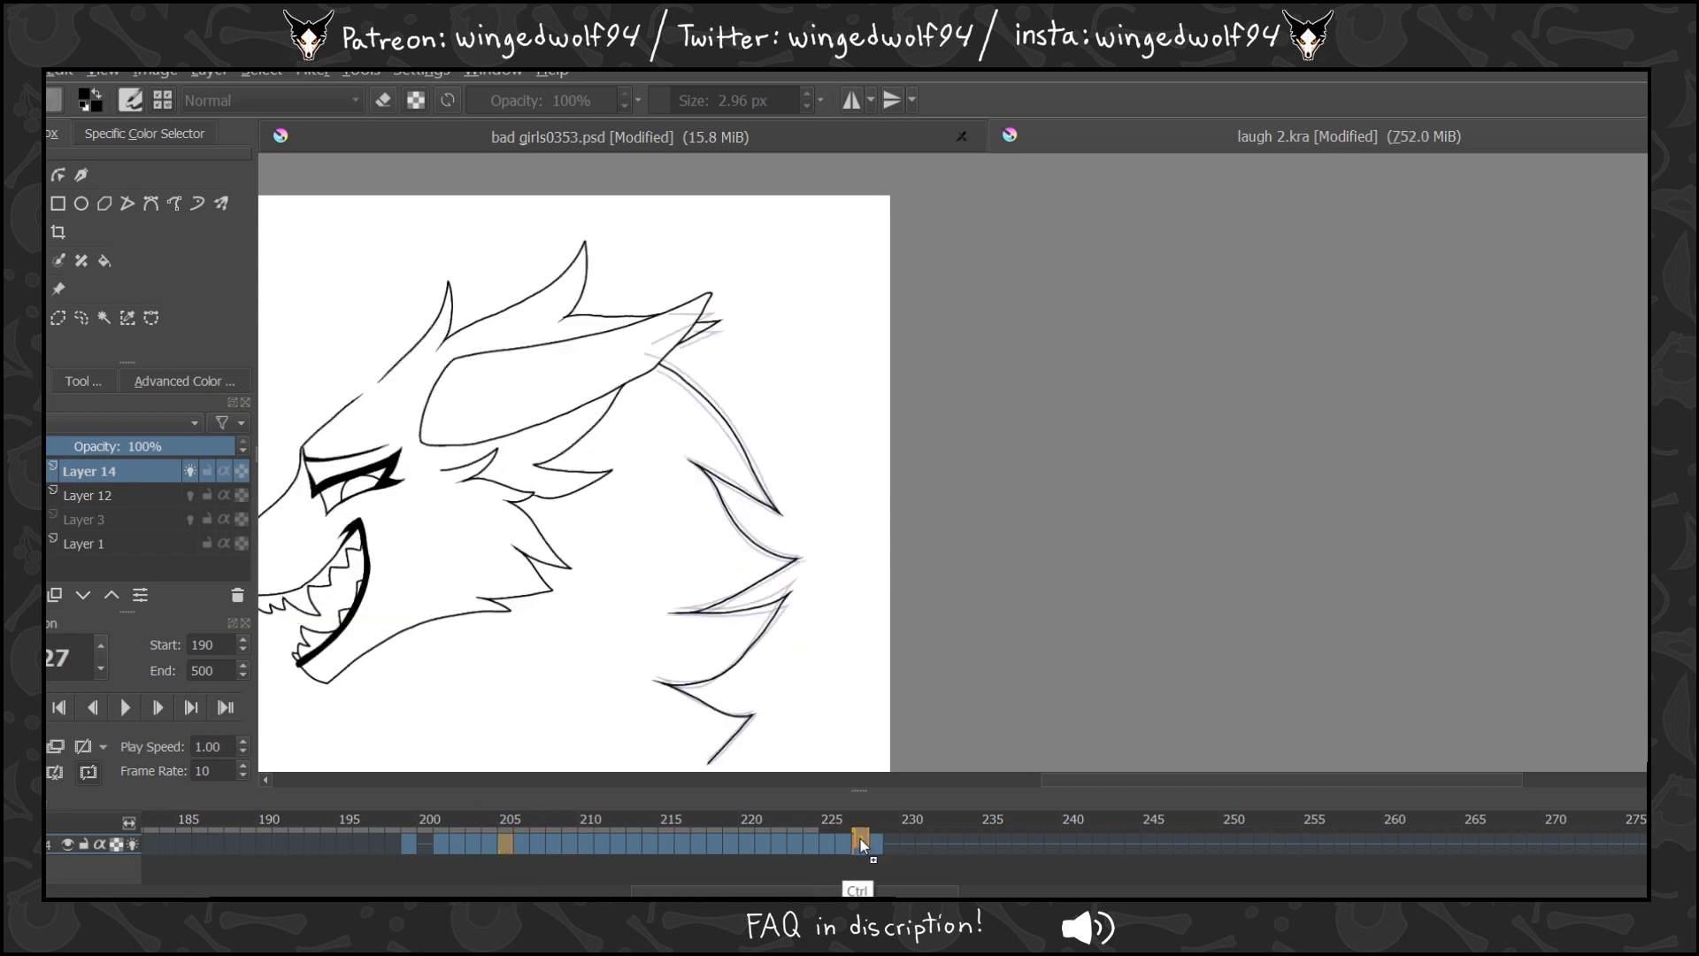
left_click(890, 844)
Compare the fur and head poses at frames 201 to 207 with those at frames 229 to 231.
left_click(512, 841)
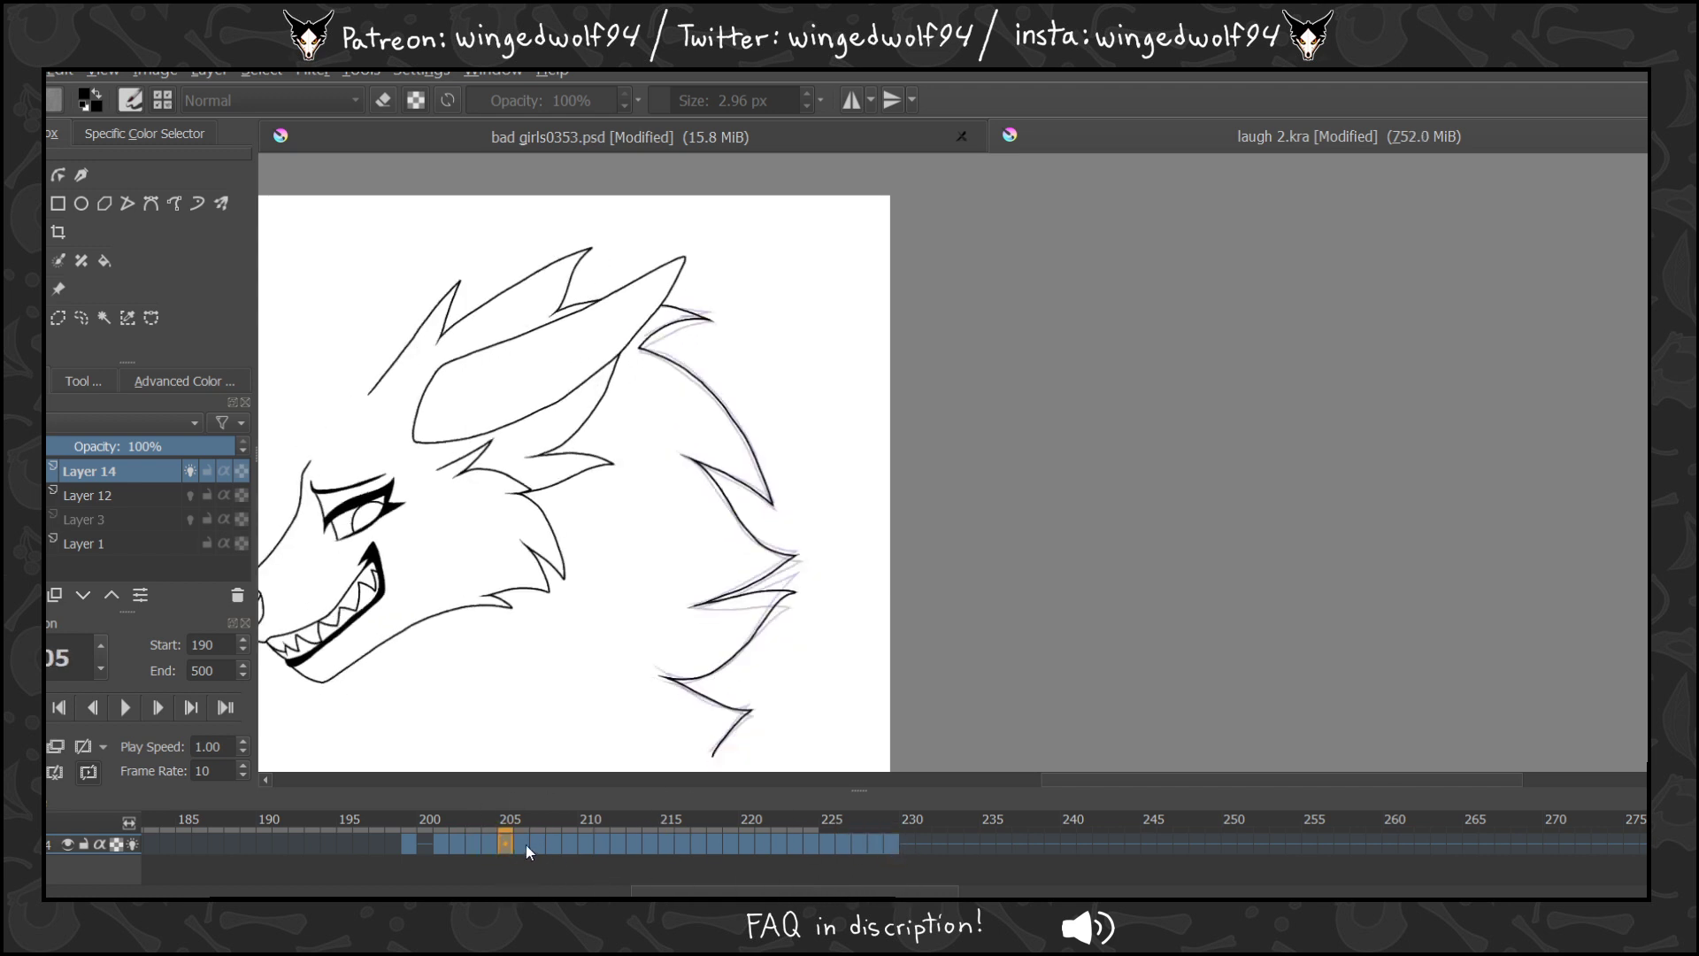
left_click(526, 844)
left_click(892, 842)
left_click(909, 844)
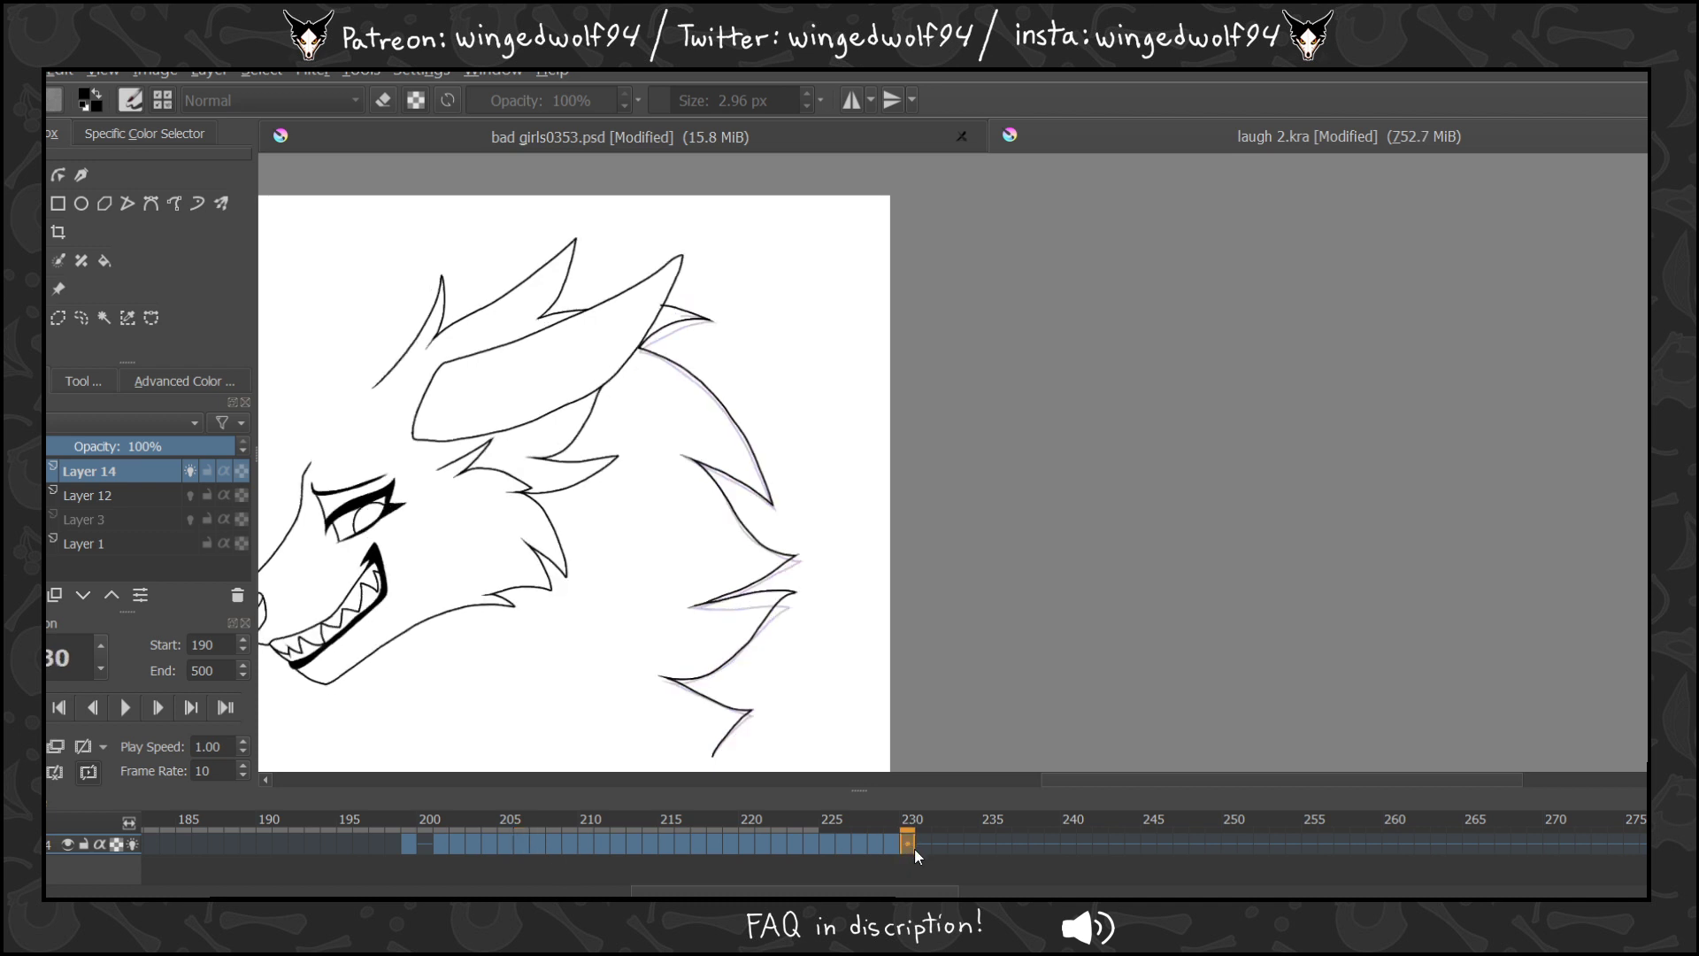
left_click(926, 840)
left_click(894, 843)
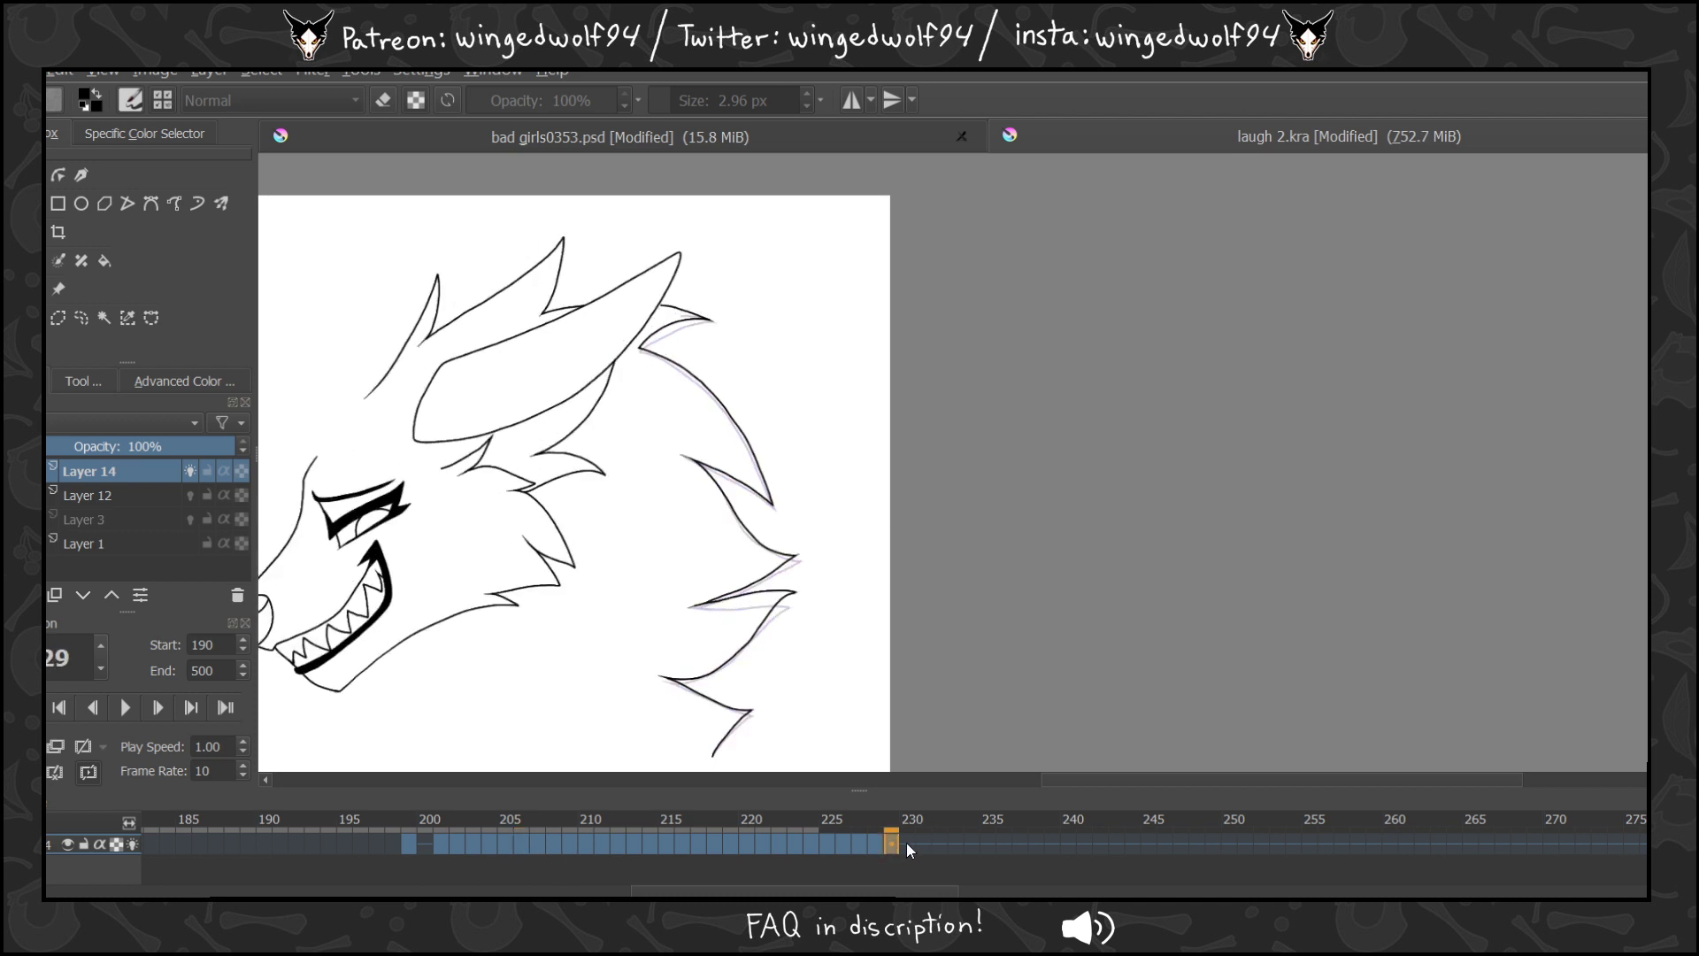
left_click(911, 842)
left_click(441, 843)
left_click(458, 842)
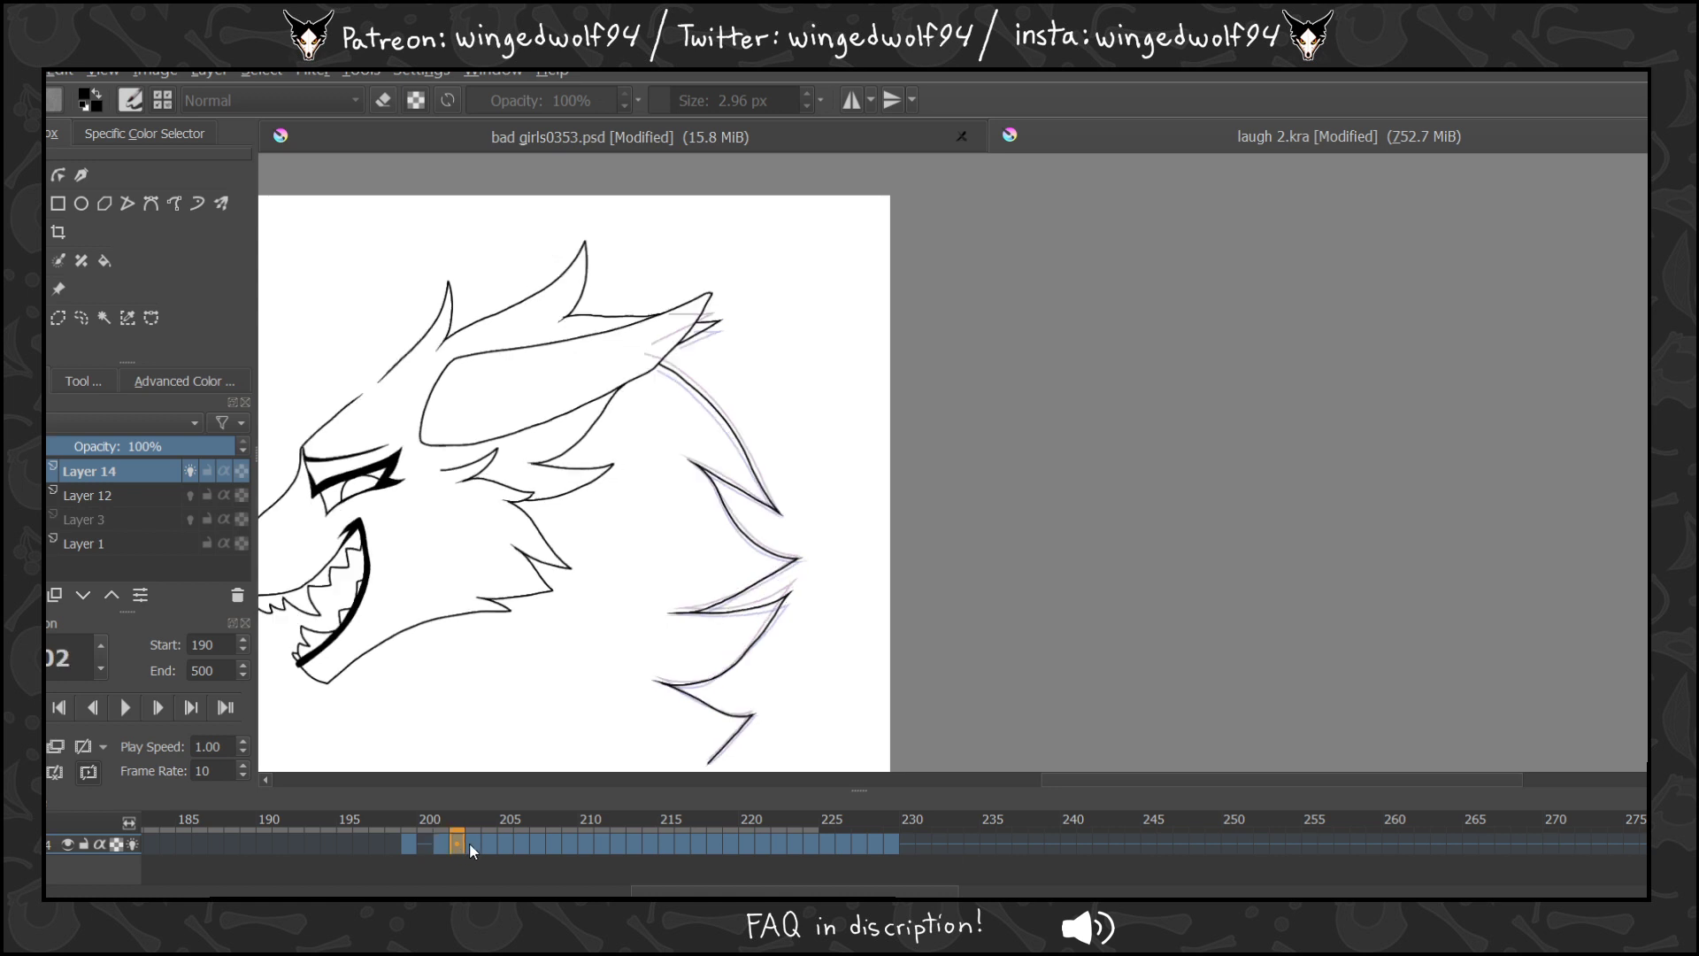
left_click(475, 841)
left_click(491, 843)
left_click(506, 844)
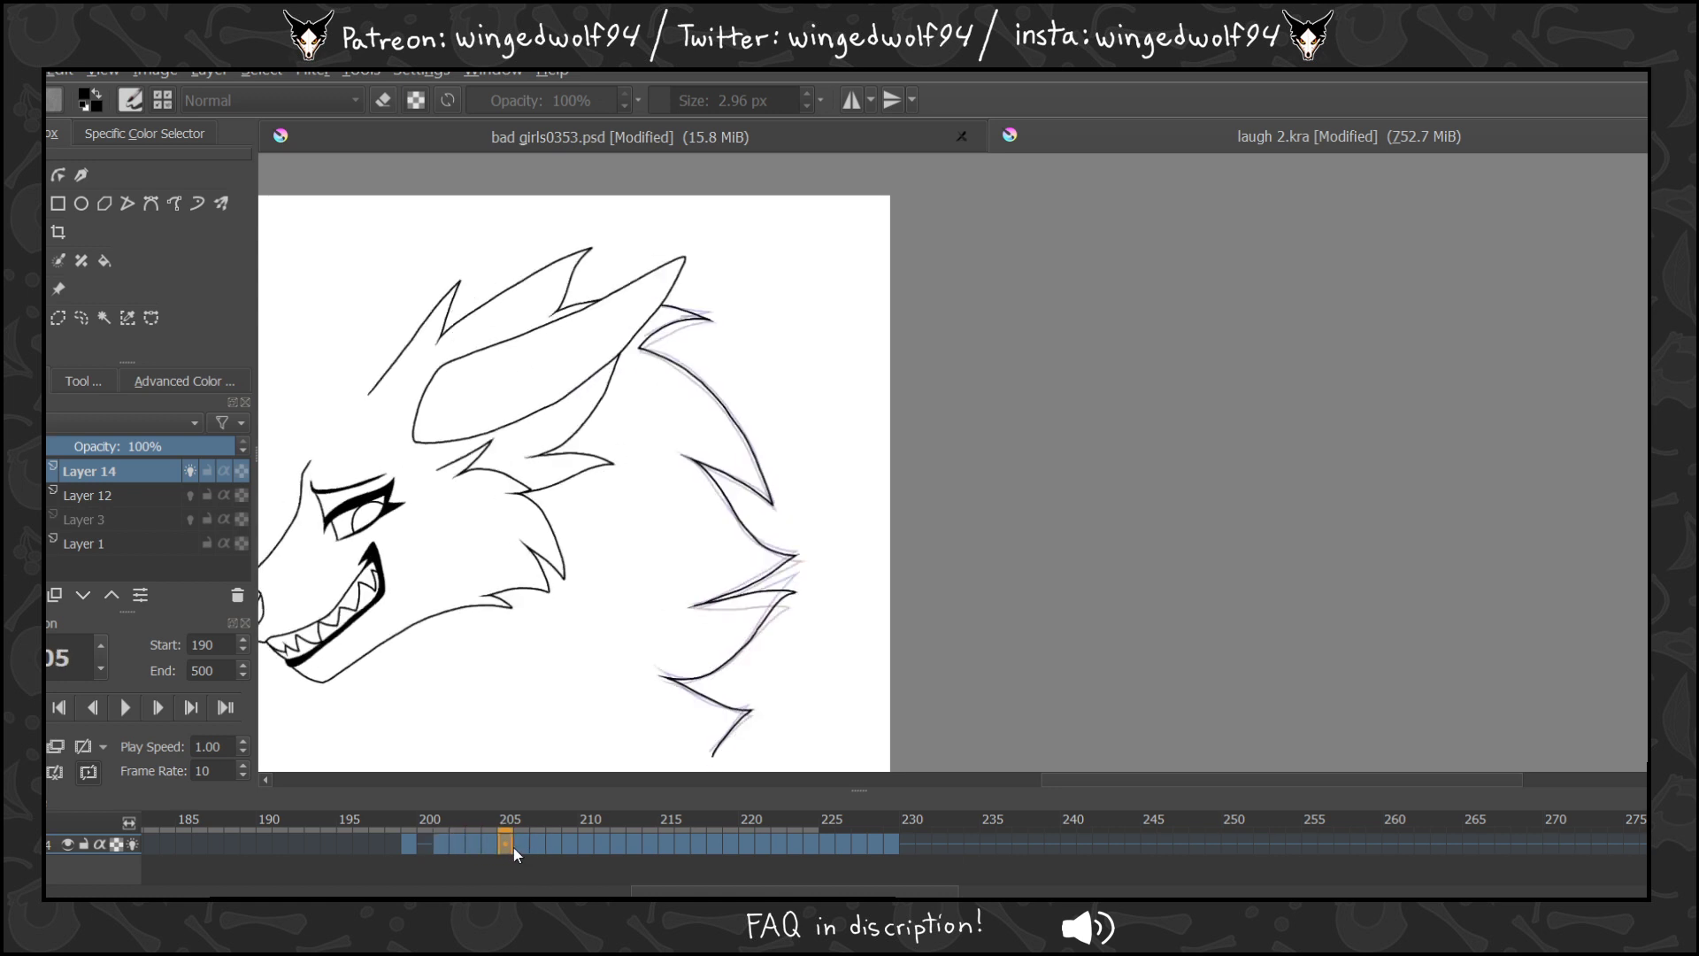
left_click(895, 842)
left_click(912, 842)
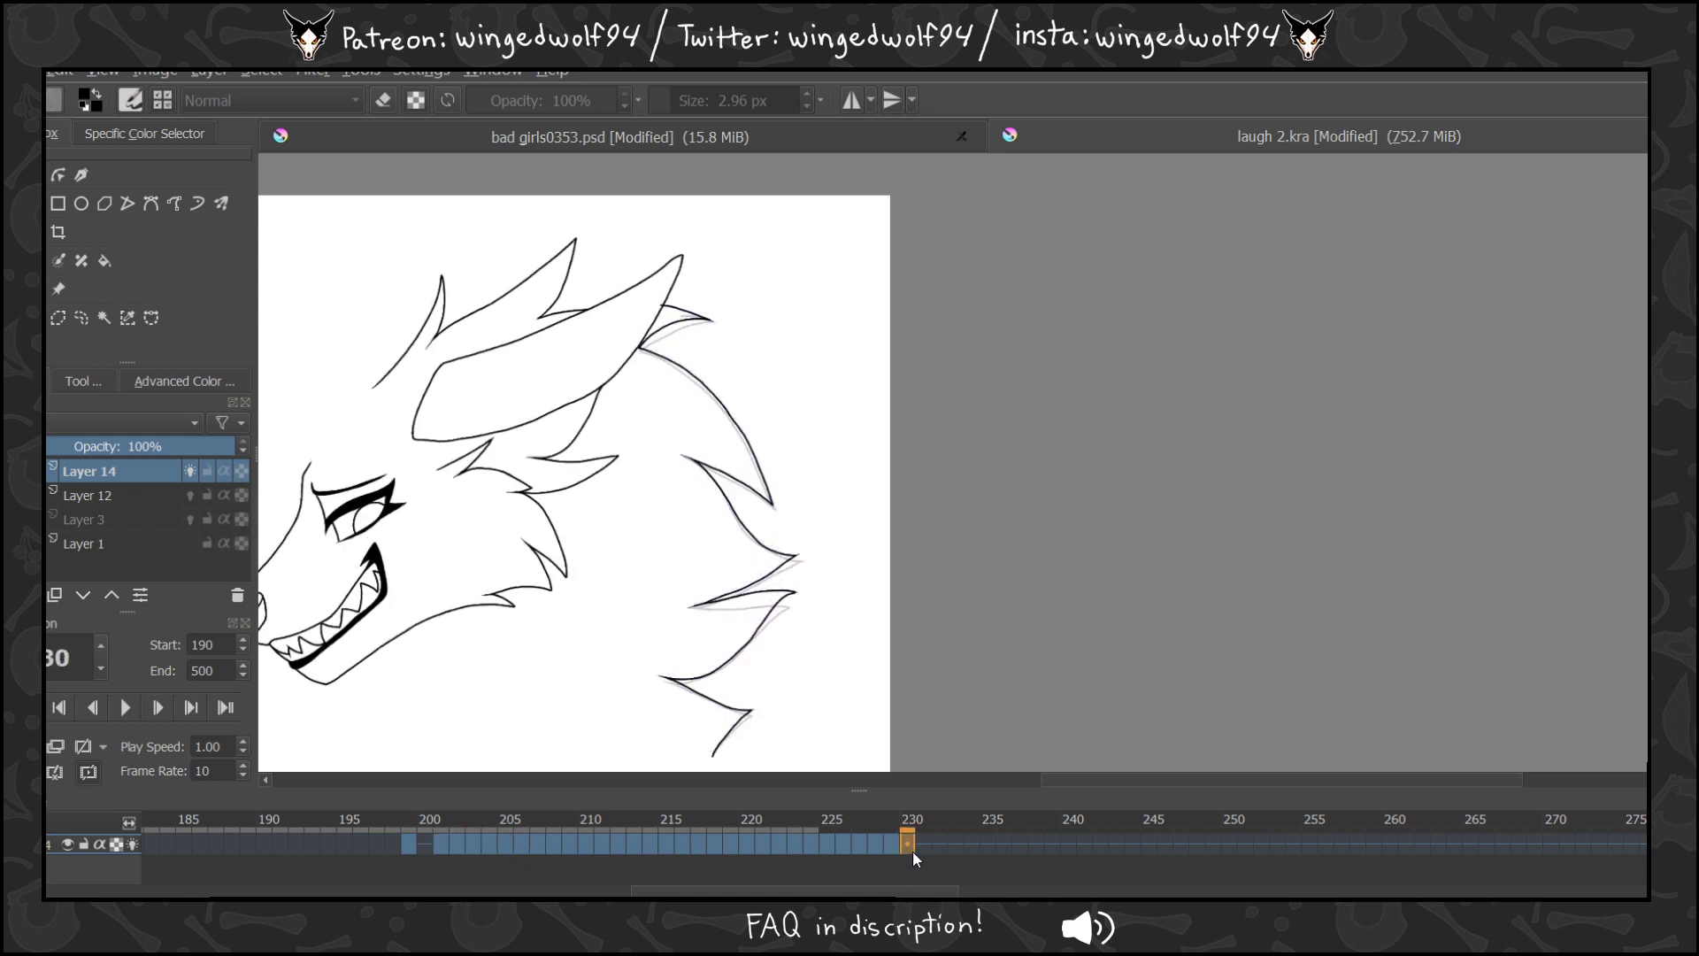
left_click(475, 841)
left_click(494, 843)
left_click(507, 842)
left_click(523, 847)
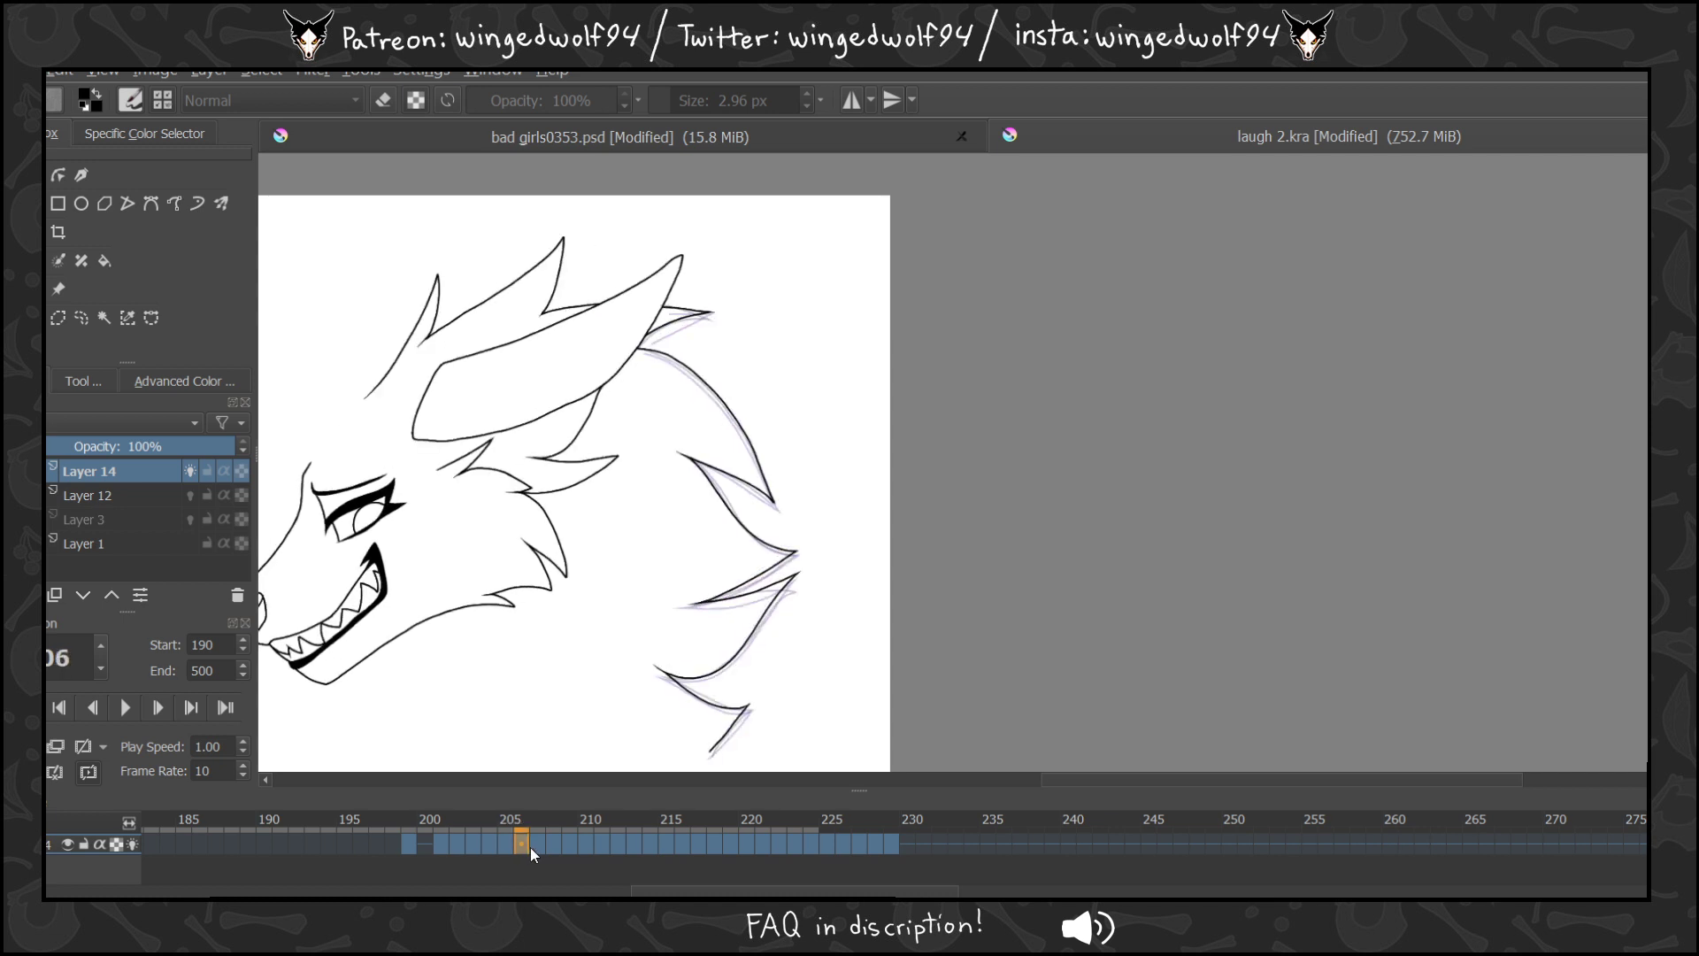
left_click(540, 845)
left_click(524, 842)
left_click(536, 843)
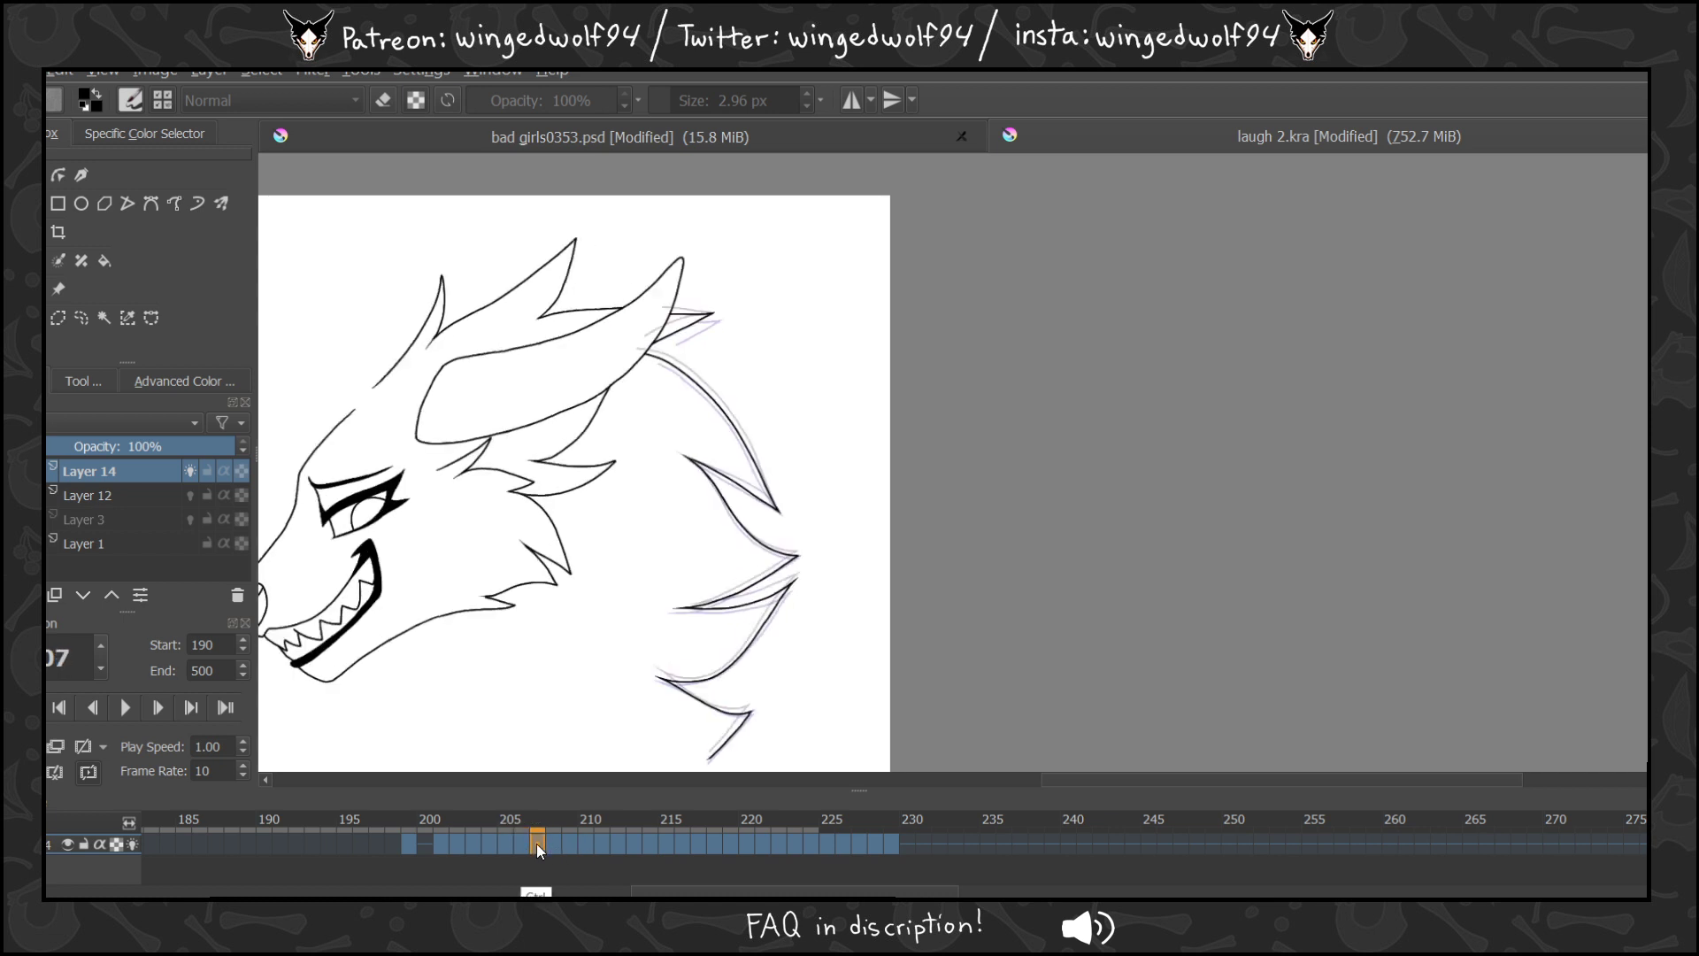
left_click(892, 842)
left_click(905, 848)
left_click(921, 847)
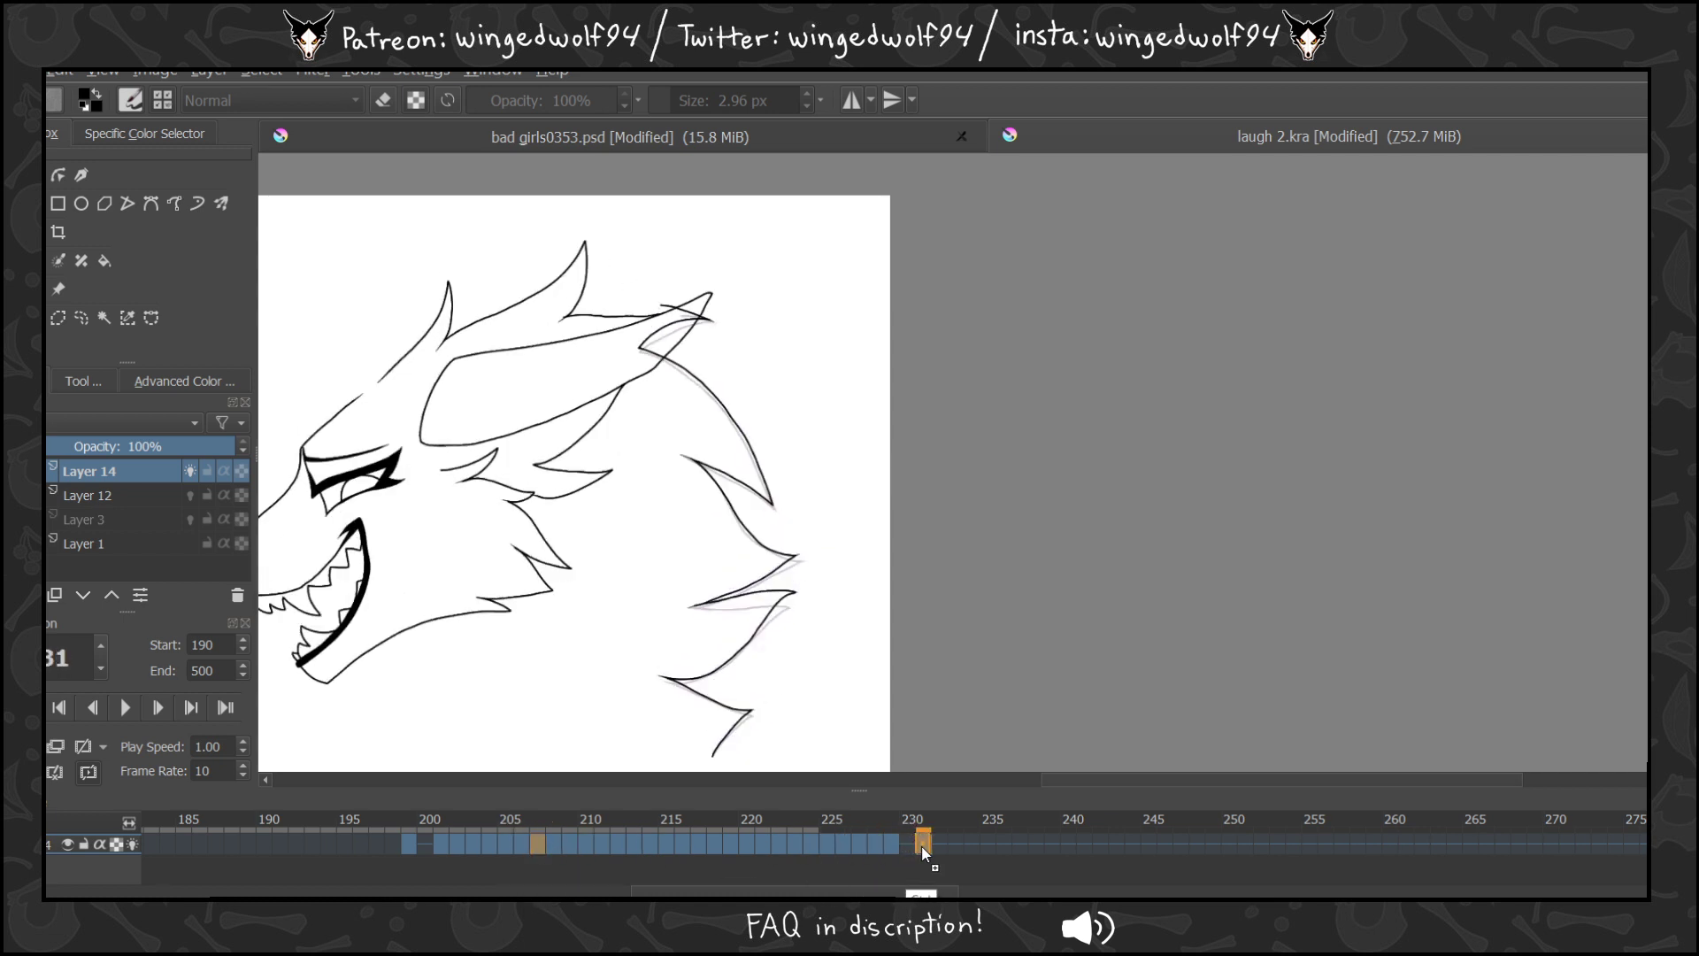
left_click(895, 847)
left_click(910, 848)
left_click(878, 847)
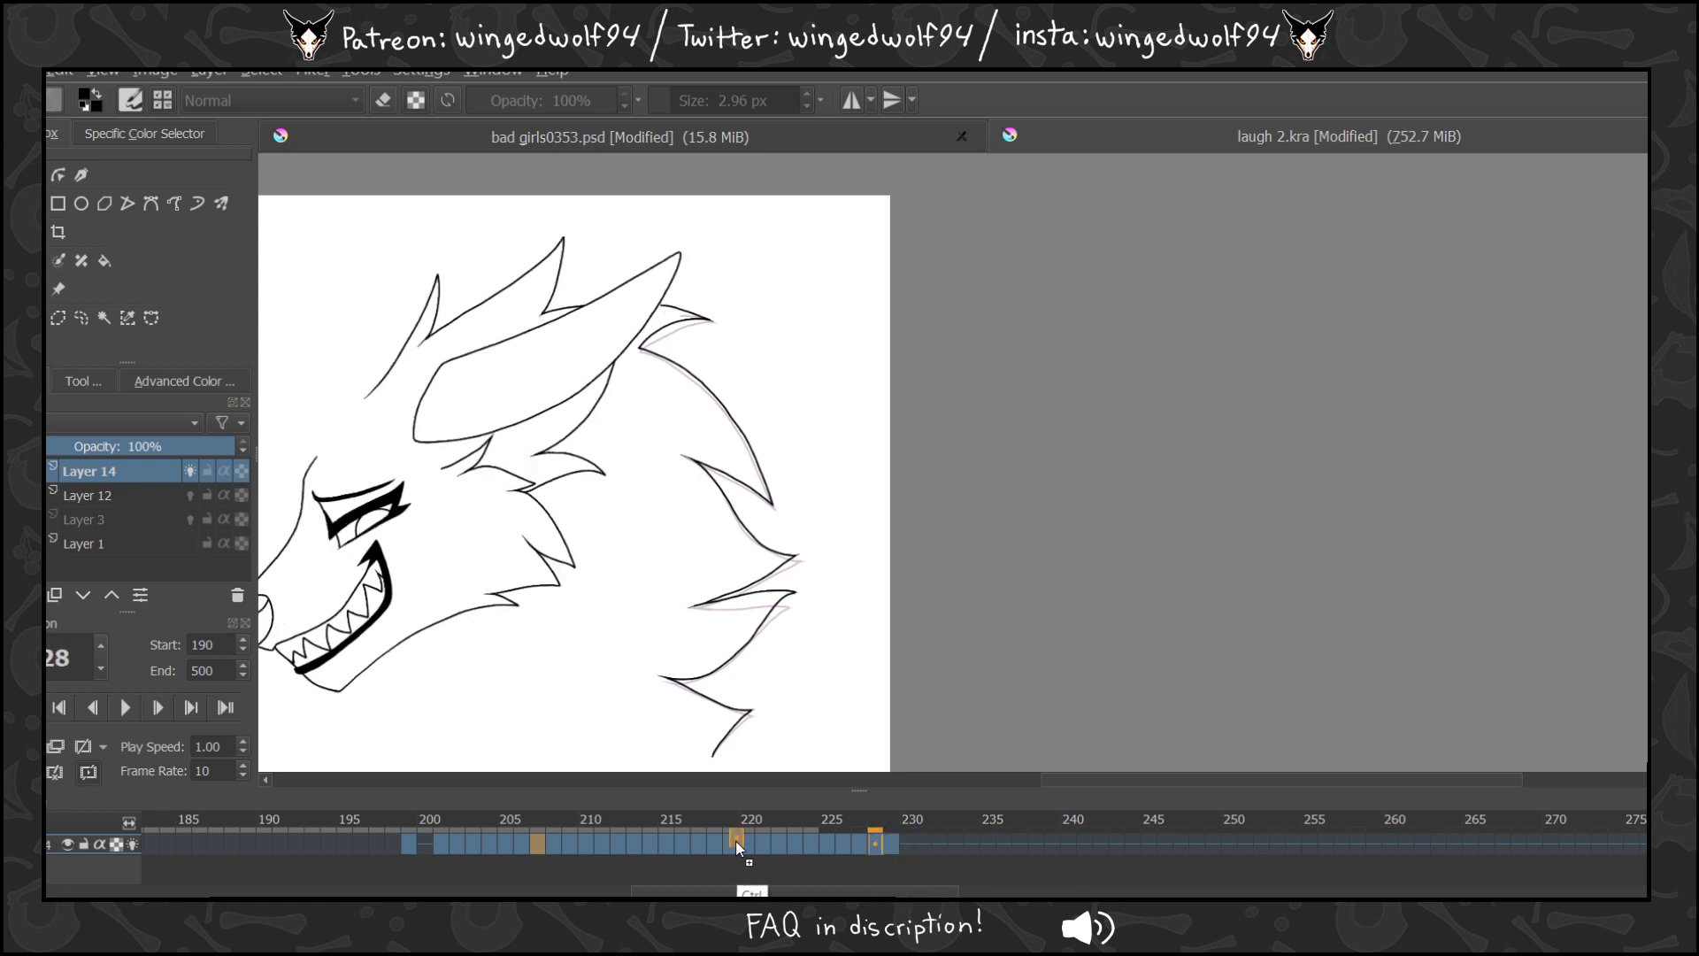
Copy the fur drawing from frame 209 to frame 232 on Layer 14.
left_click(540, 848)
left_click(552, 844)
left_click_drag(569, 844, 939, 843)
Check the fur drawings at frames 204 to 207, and copy the one from frame 208 to frame 231.
left_click(489, 842)
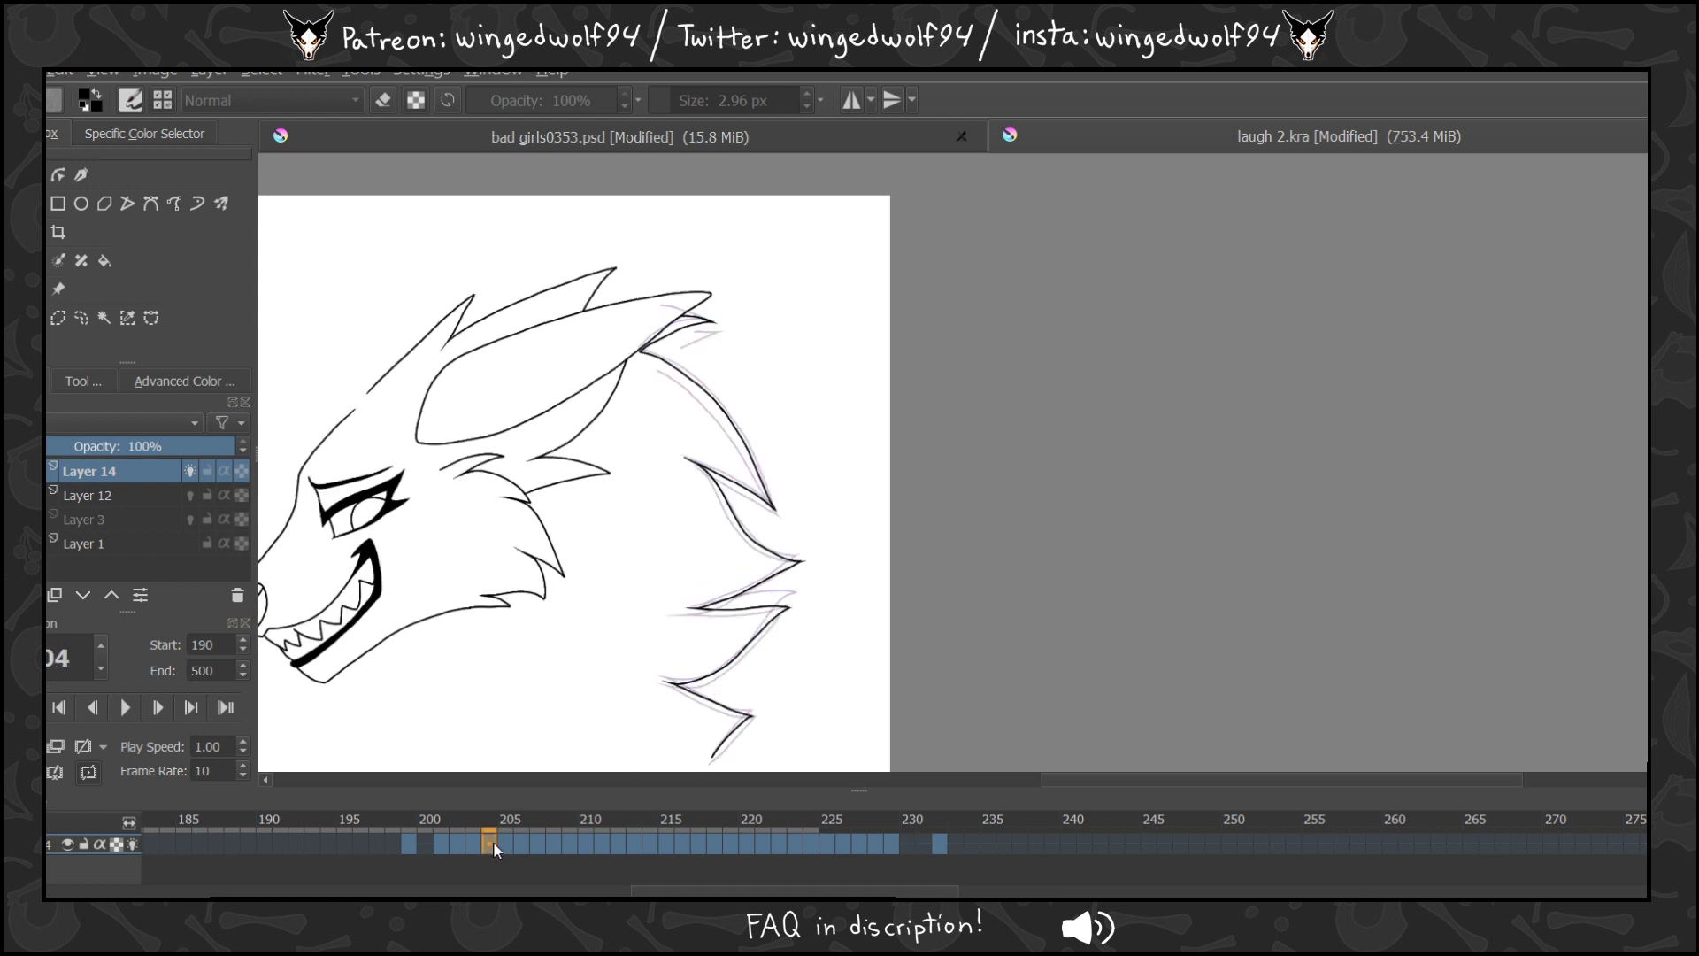
left_click(505, 843)
left_click(522, 843)
left_click(537, 843)
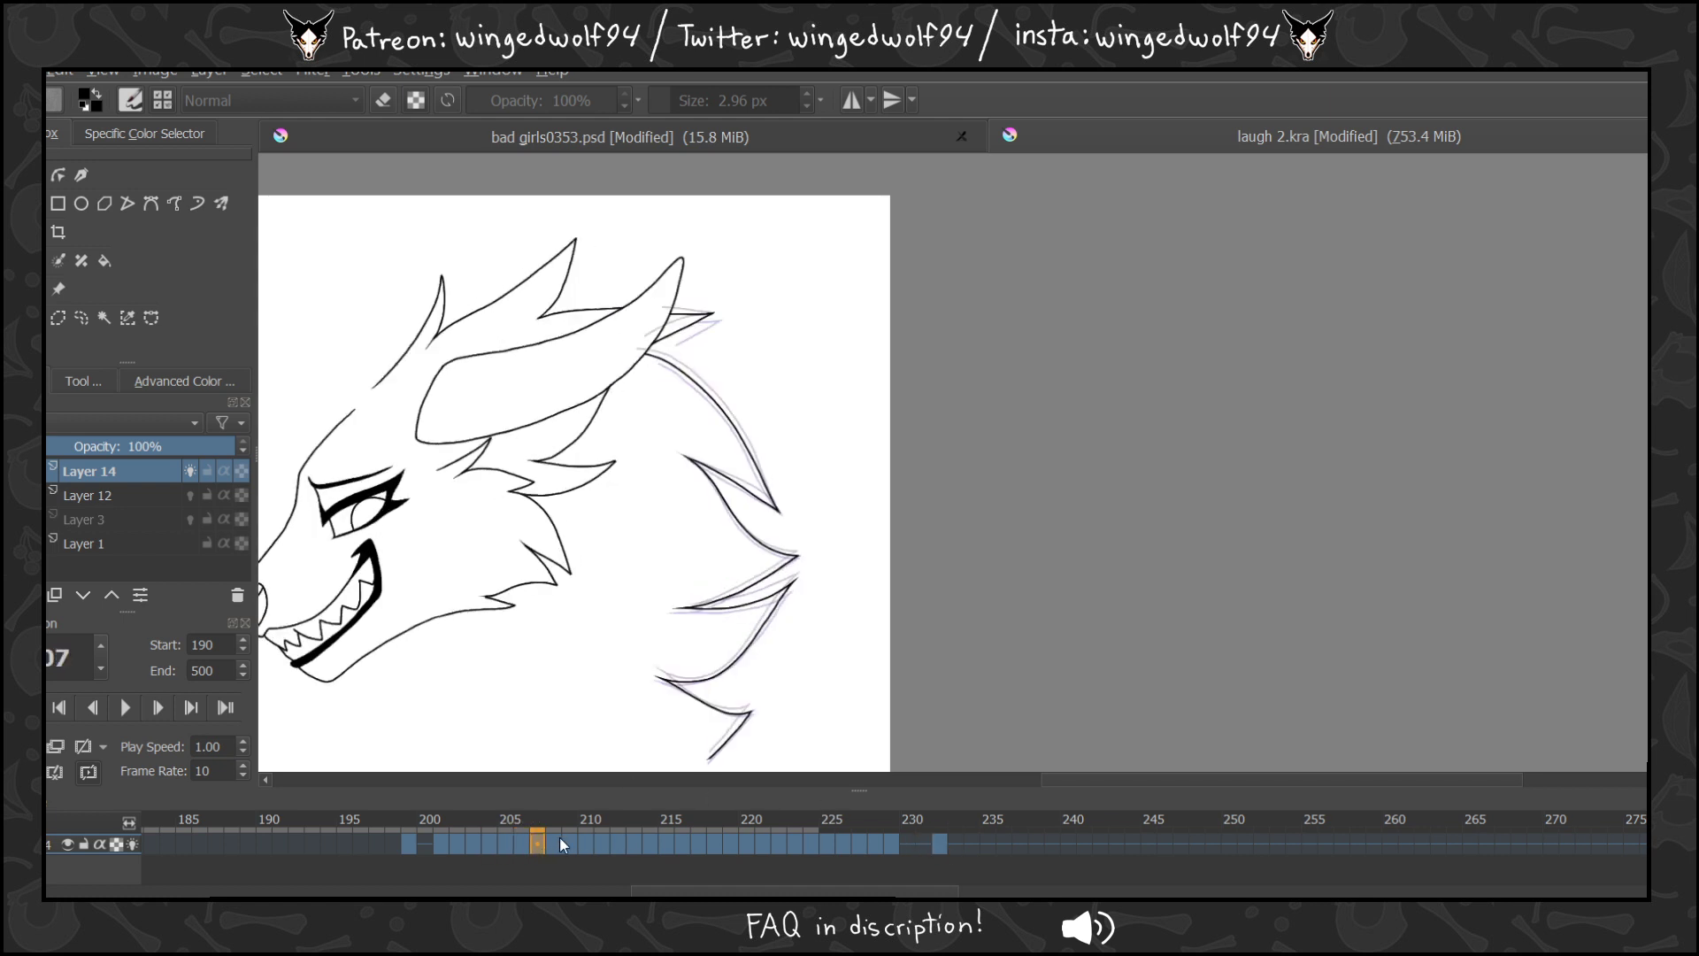
left_click(554, 842)
left_click_drag(559, 846, 924, 844)
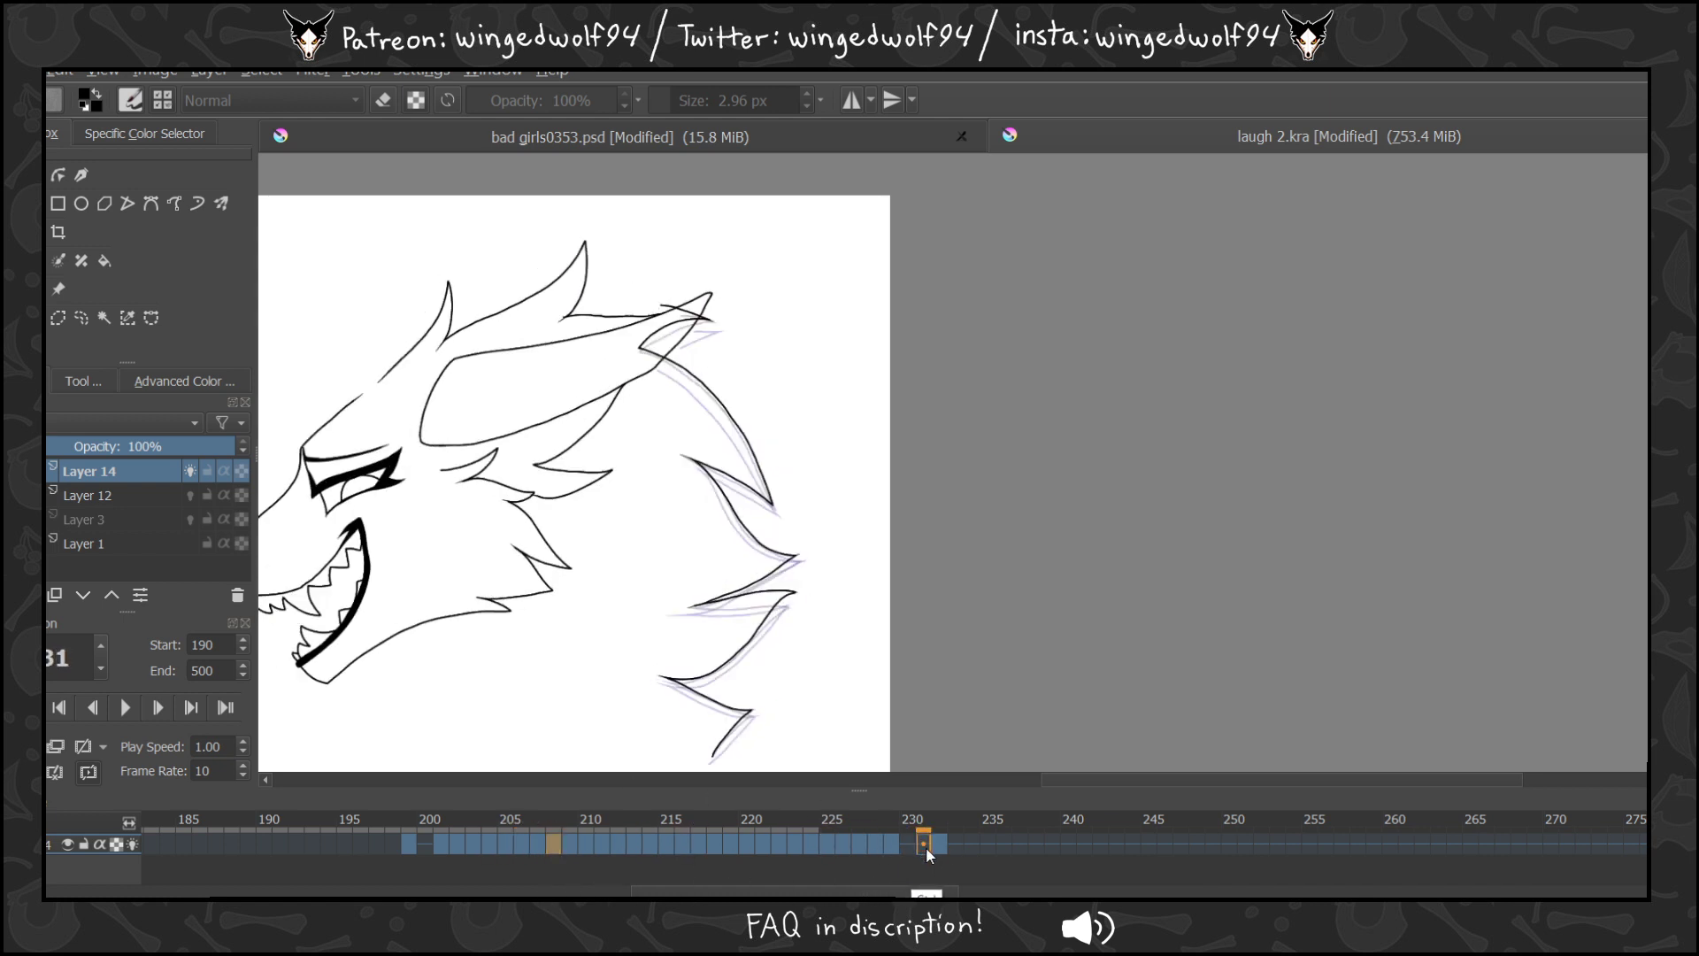
Review the early fur drawings around frames 203 to 207 and copy one into the gap at frame 230 on Layer 14.
left_click(541, 846)
left_click(527, 846)
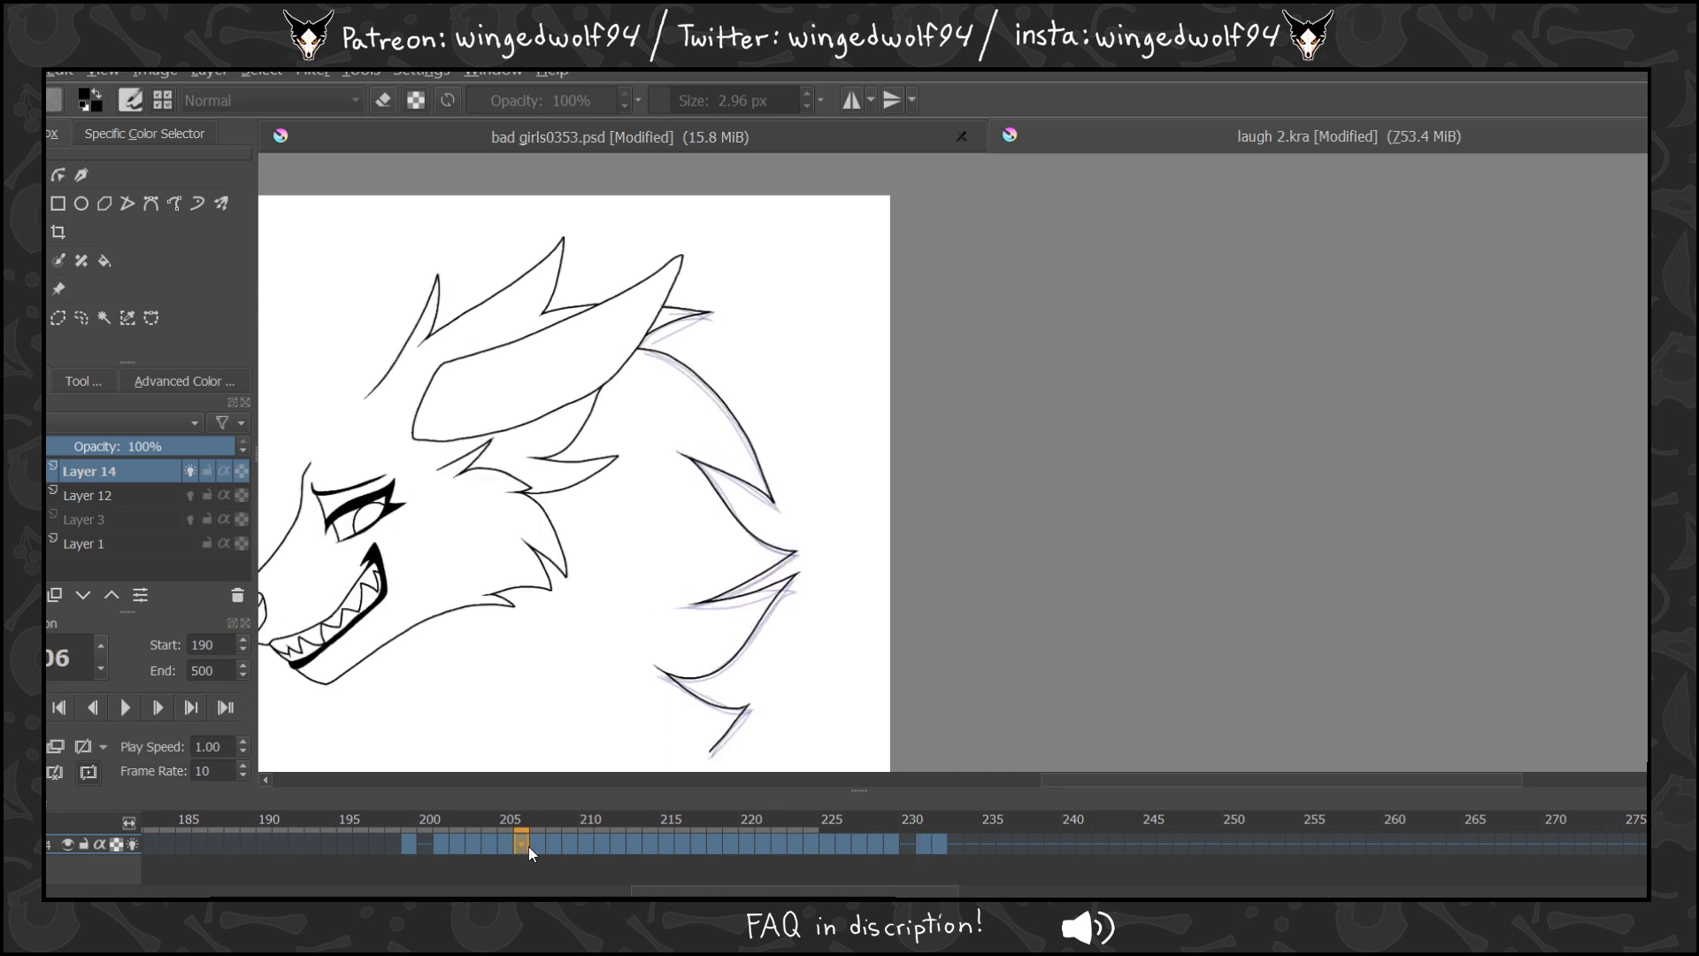
left_click(515, 844)
left_click(528, 842)
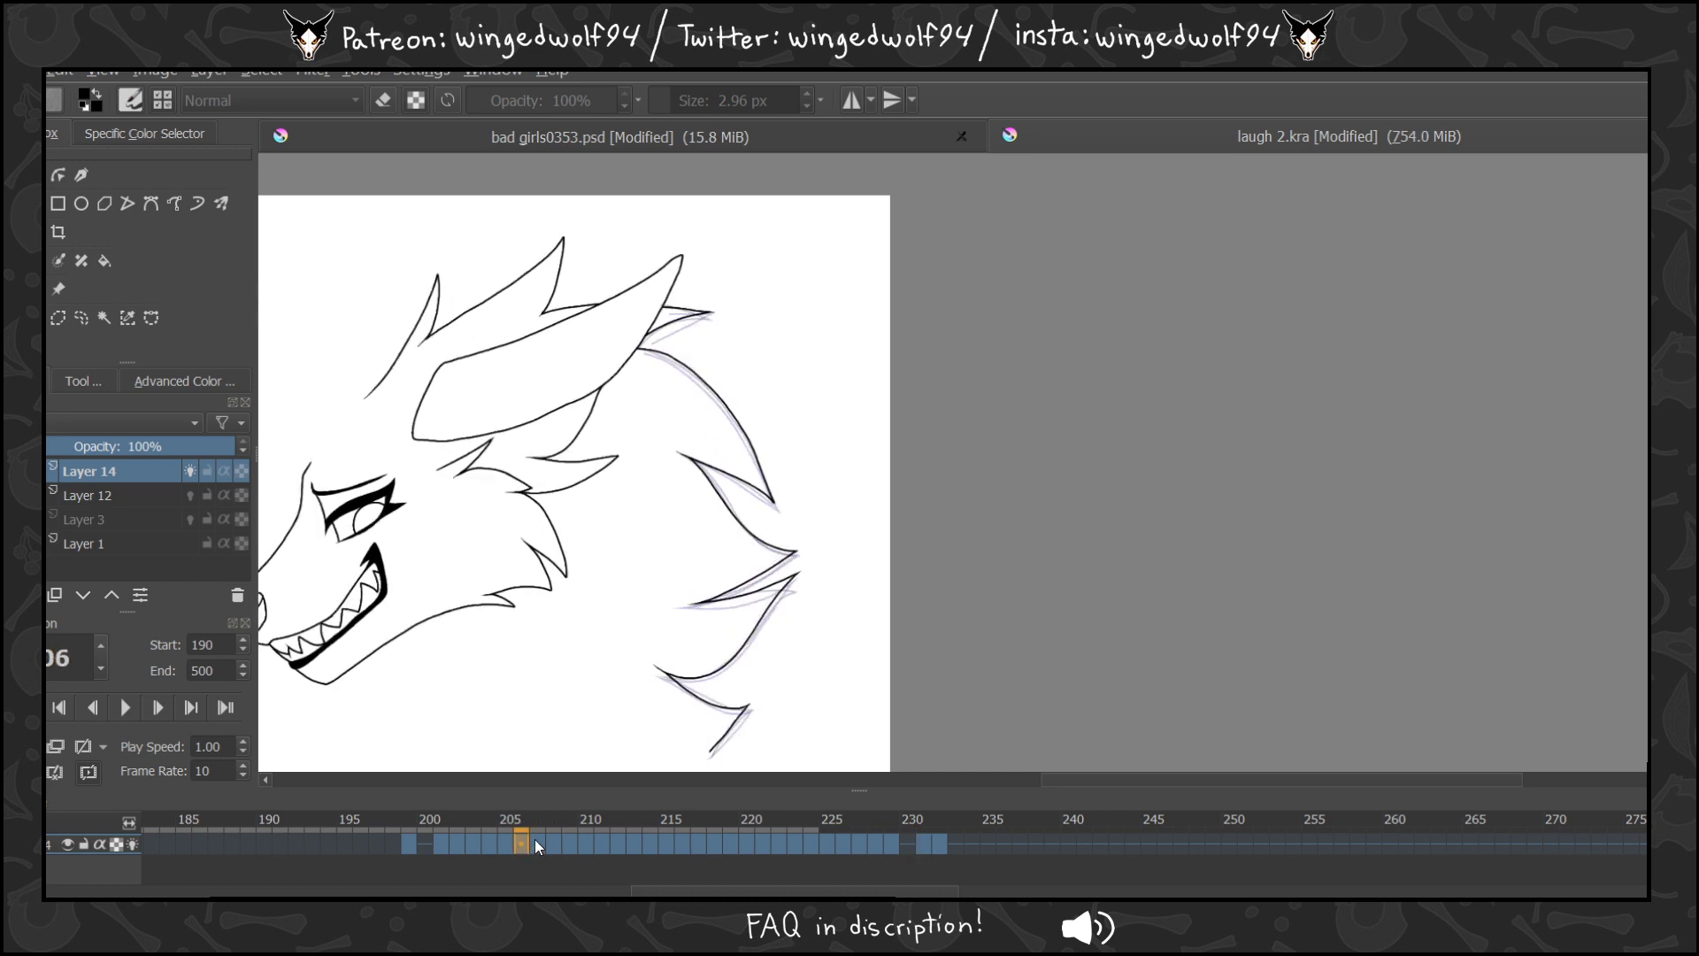
left_click(894, 844)
left_click(907, 845)
left_click(485, 842)
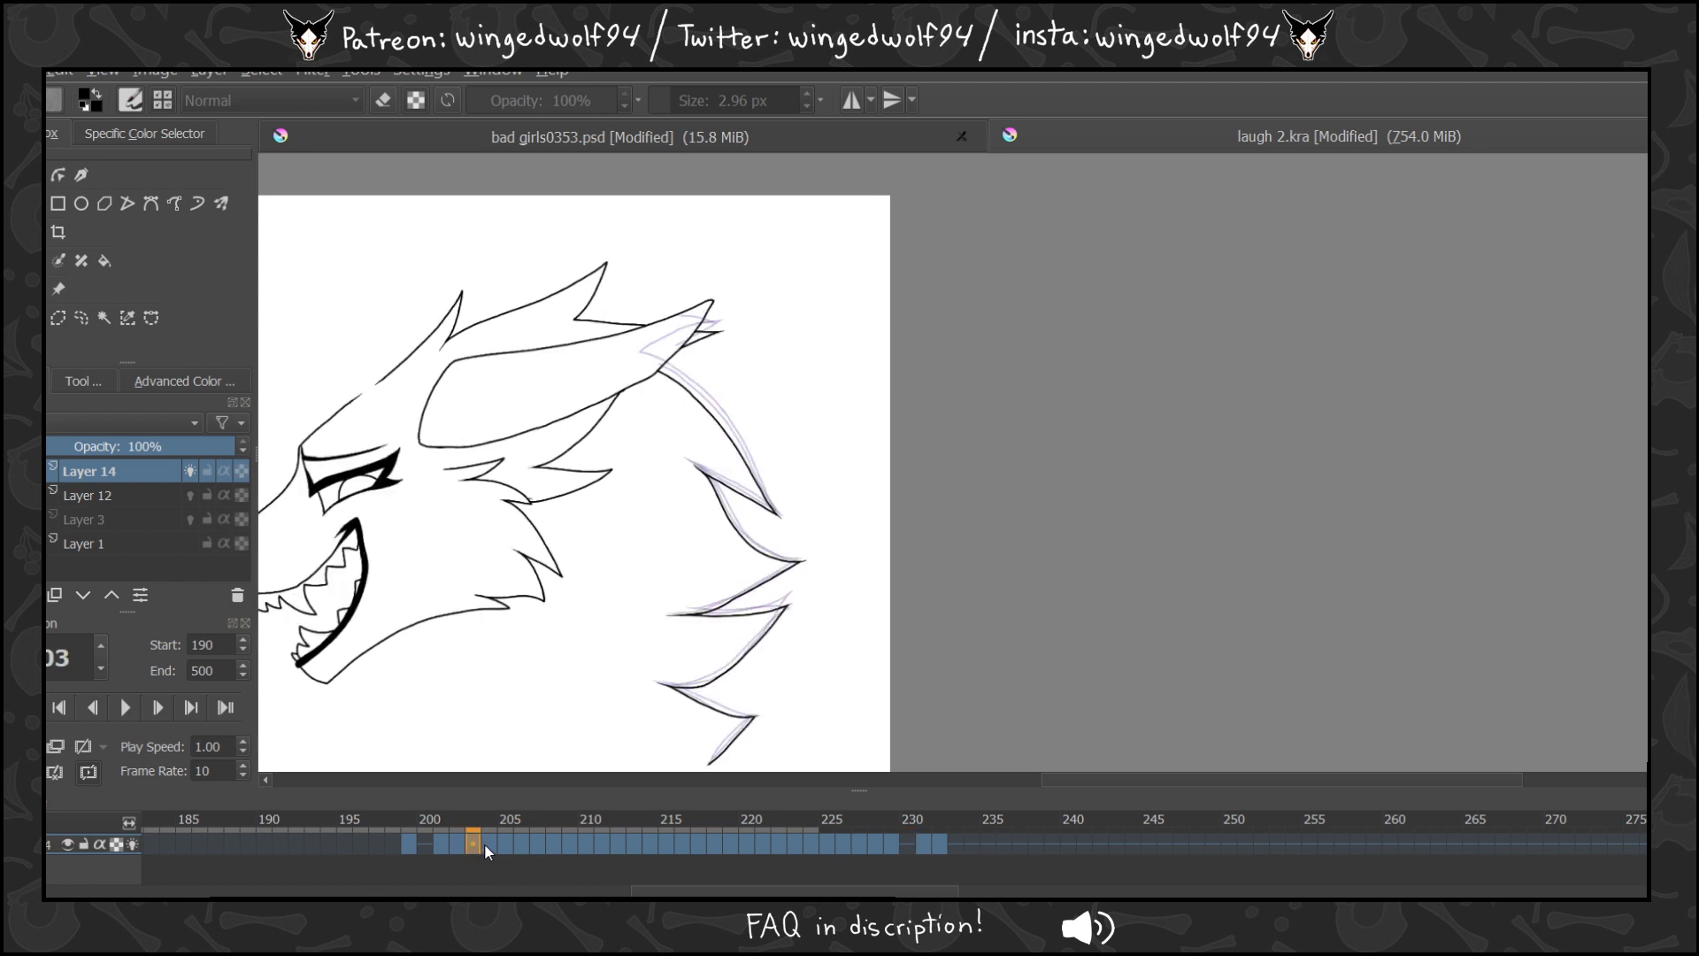
left_click_drag(506, 844, 896, 834)
Step back and forth through frames 226 to 233 to check the motion of the copied fur drawings.
key("Left")
key("Left")
key("Left")
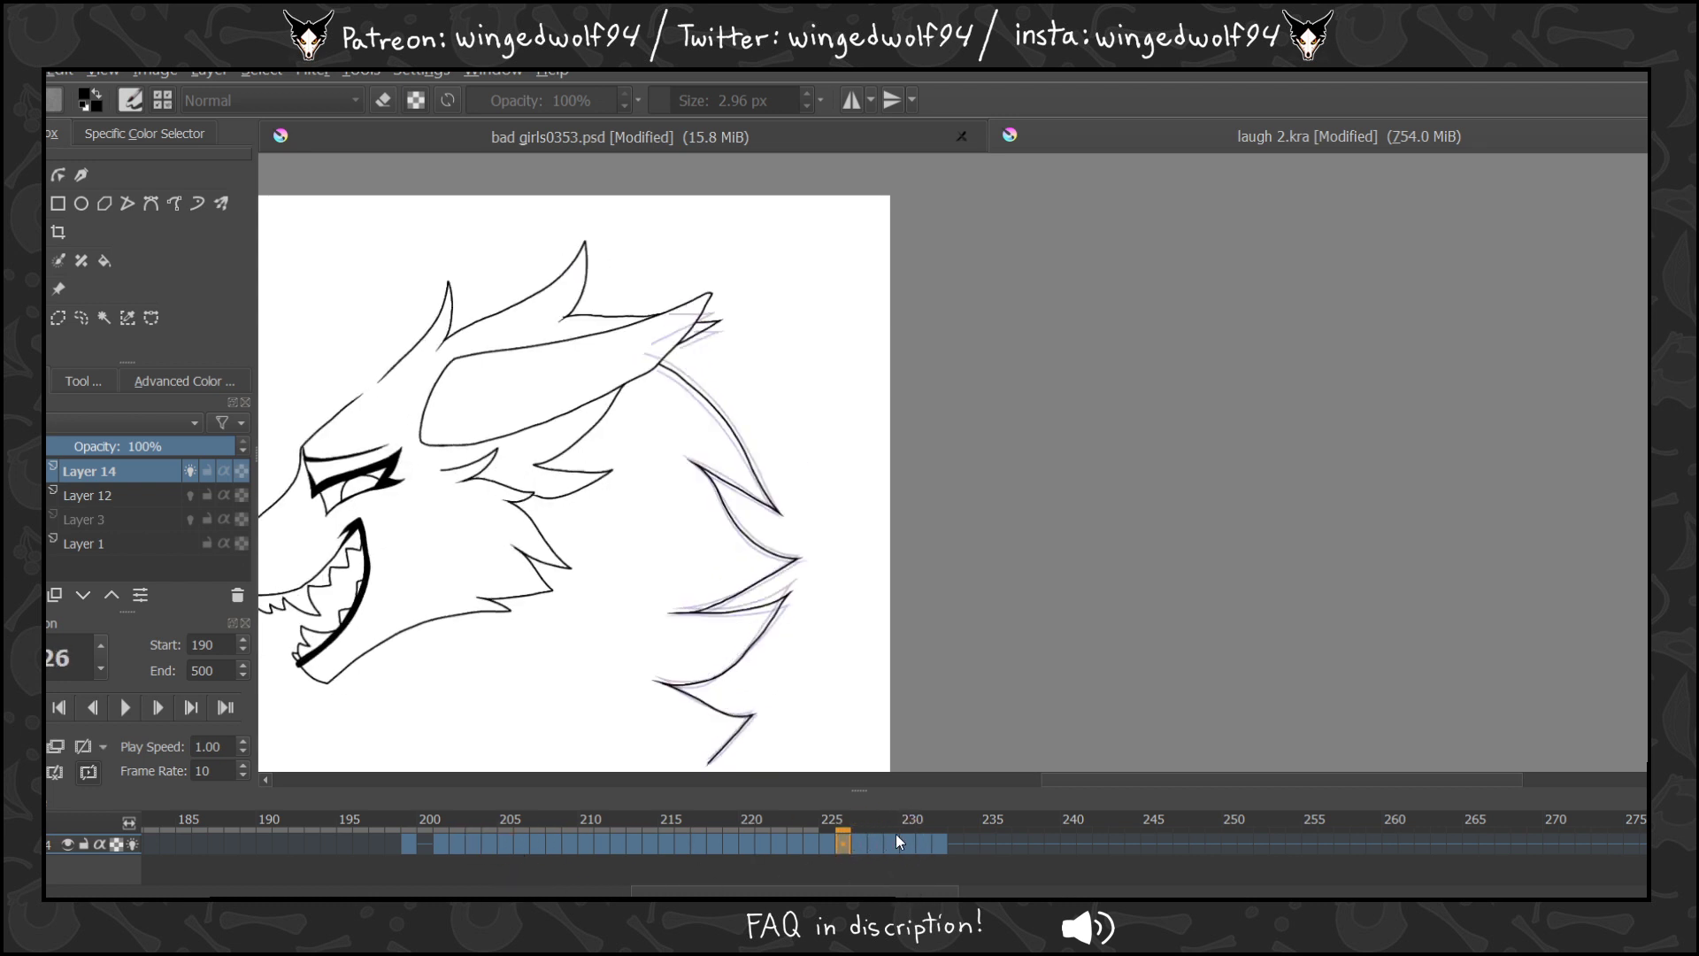
key("Right")
key("Right")
key("Right")
key("Right")
key("Right")
key("Right")
key("Right")
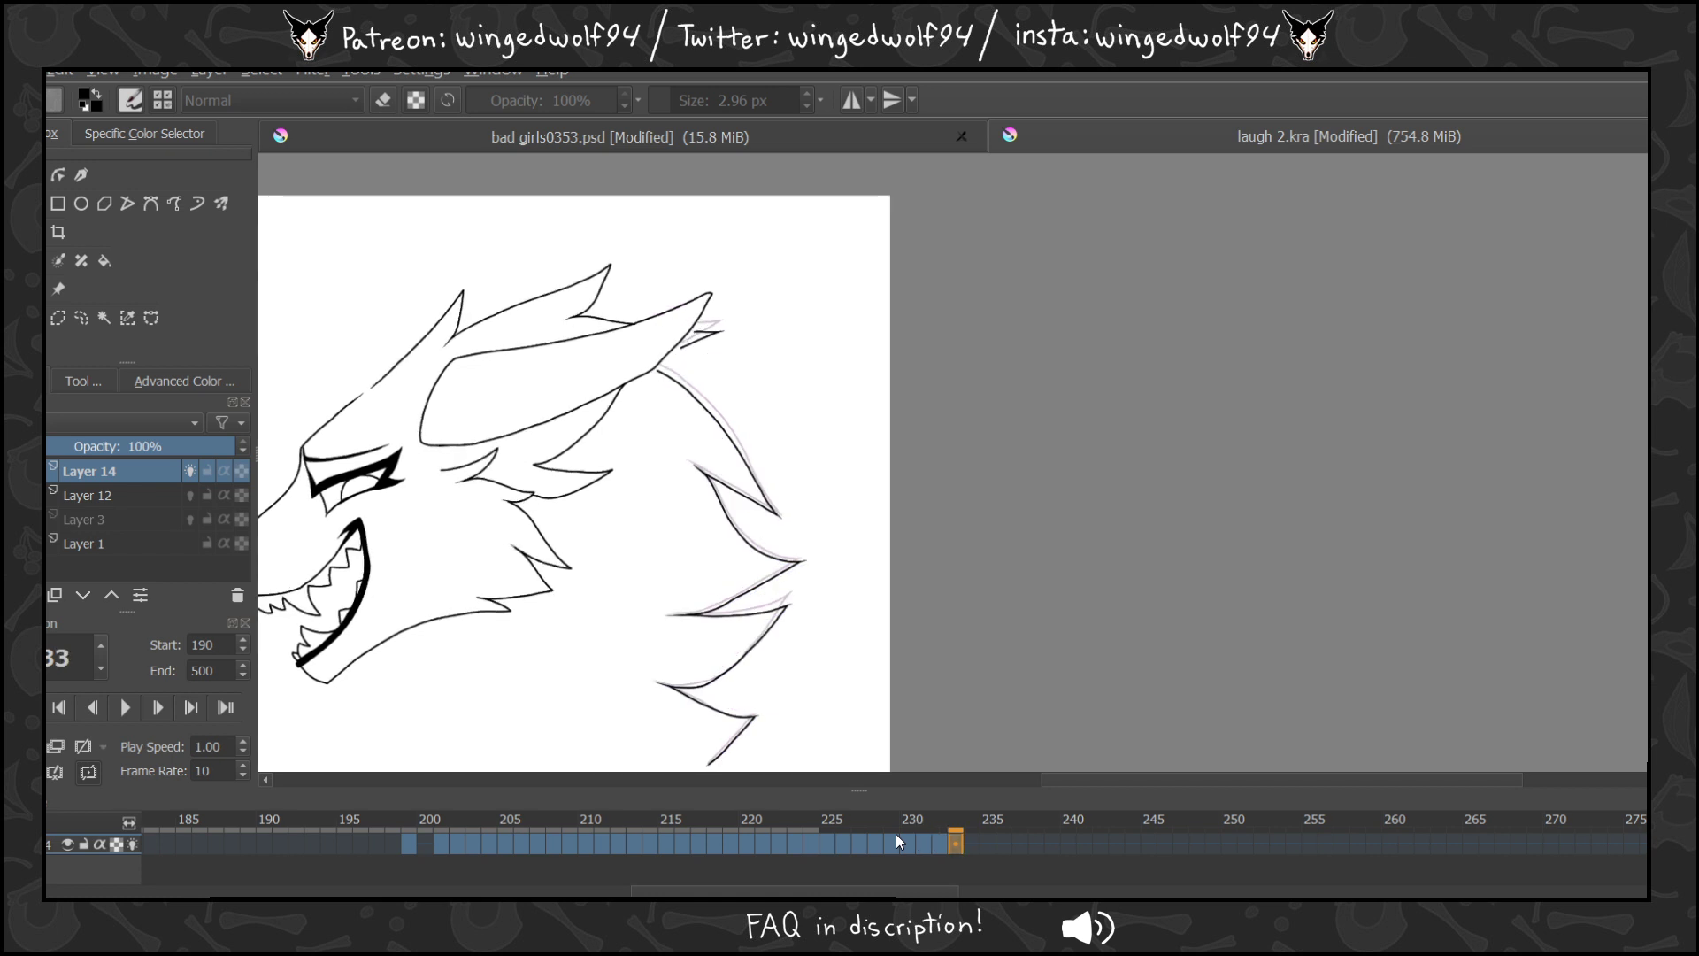
key("Right")
key("Left")
key("Left")
key("Left")
key("Left")
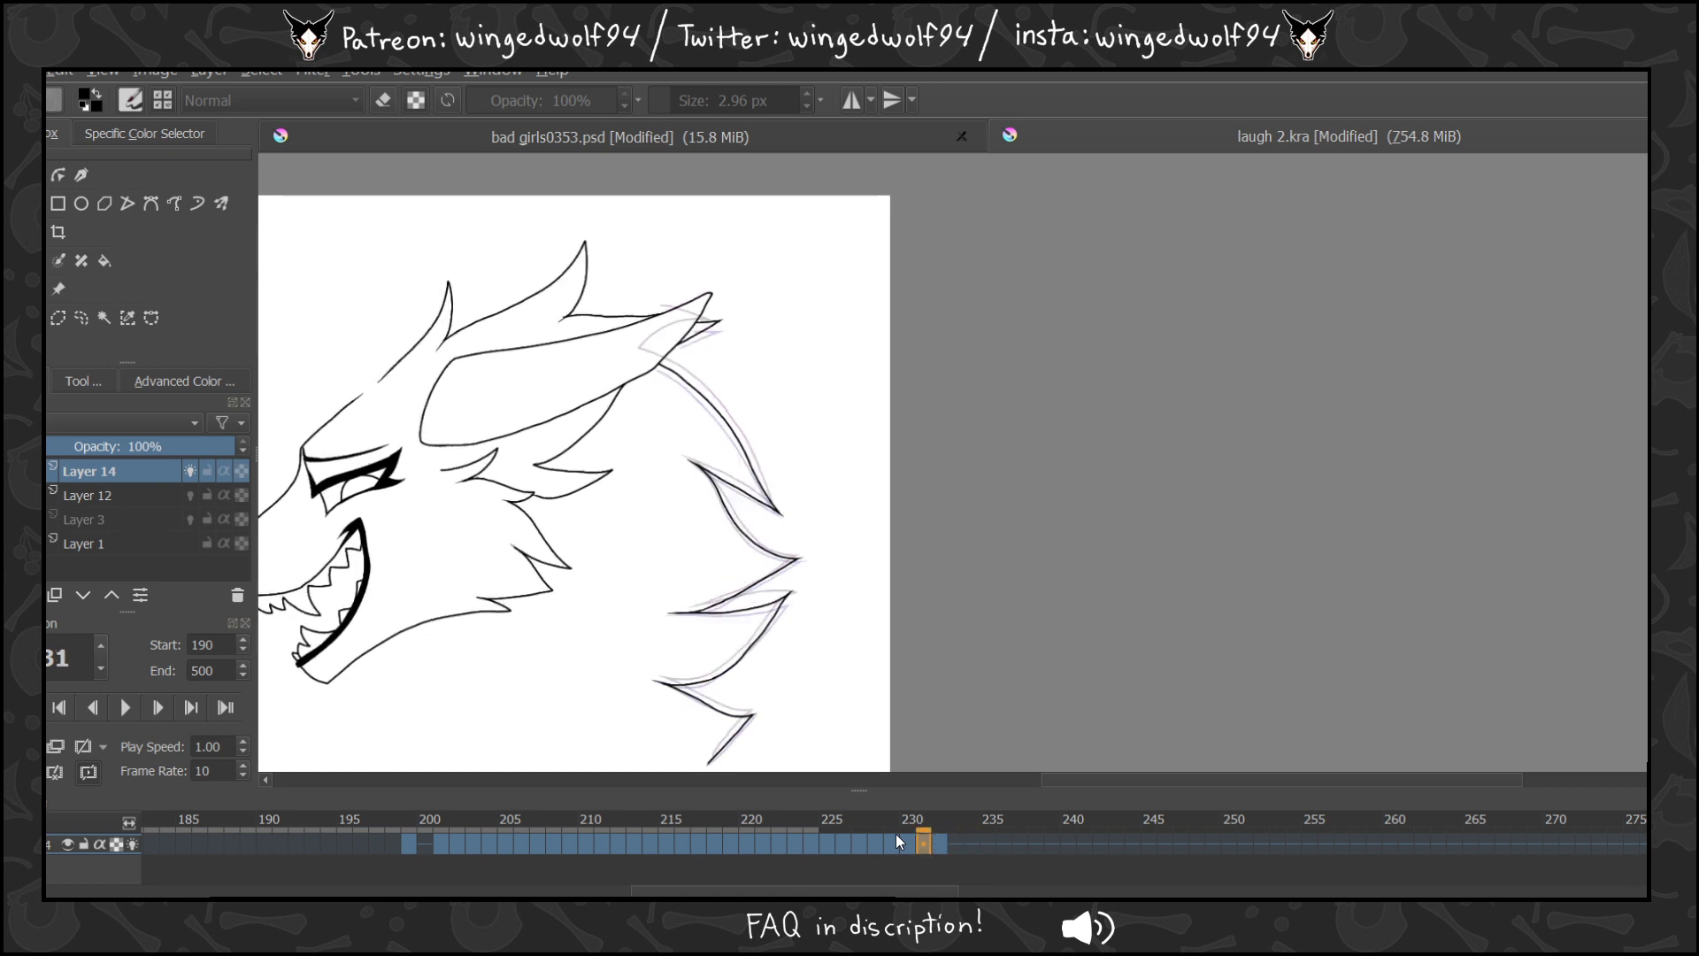
key("Right")
key("Right")
key("Right")
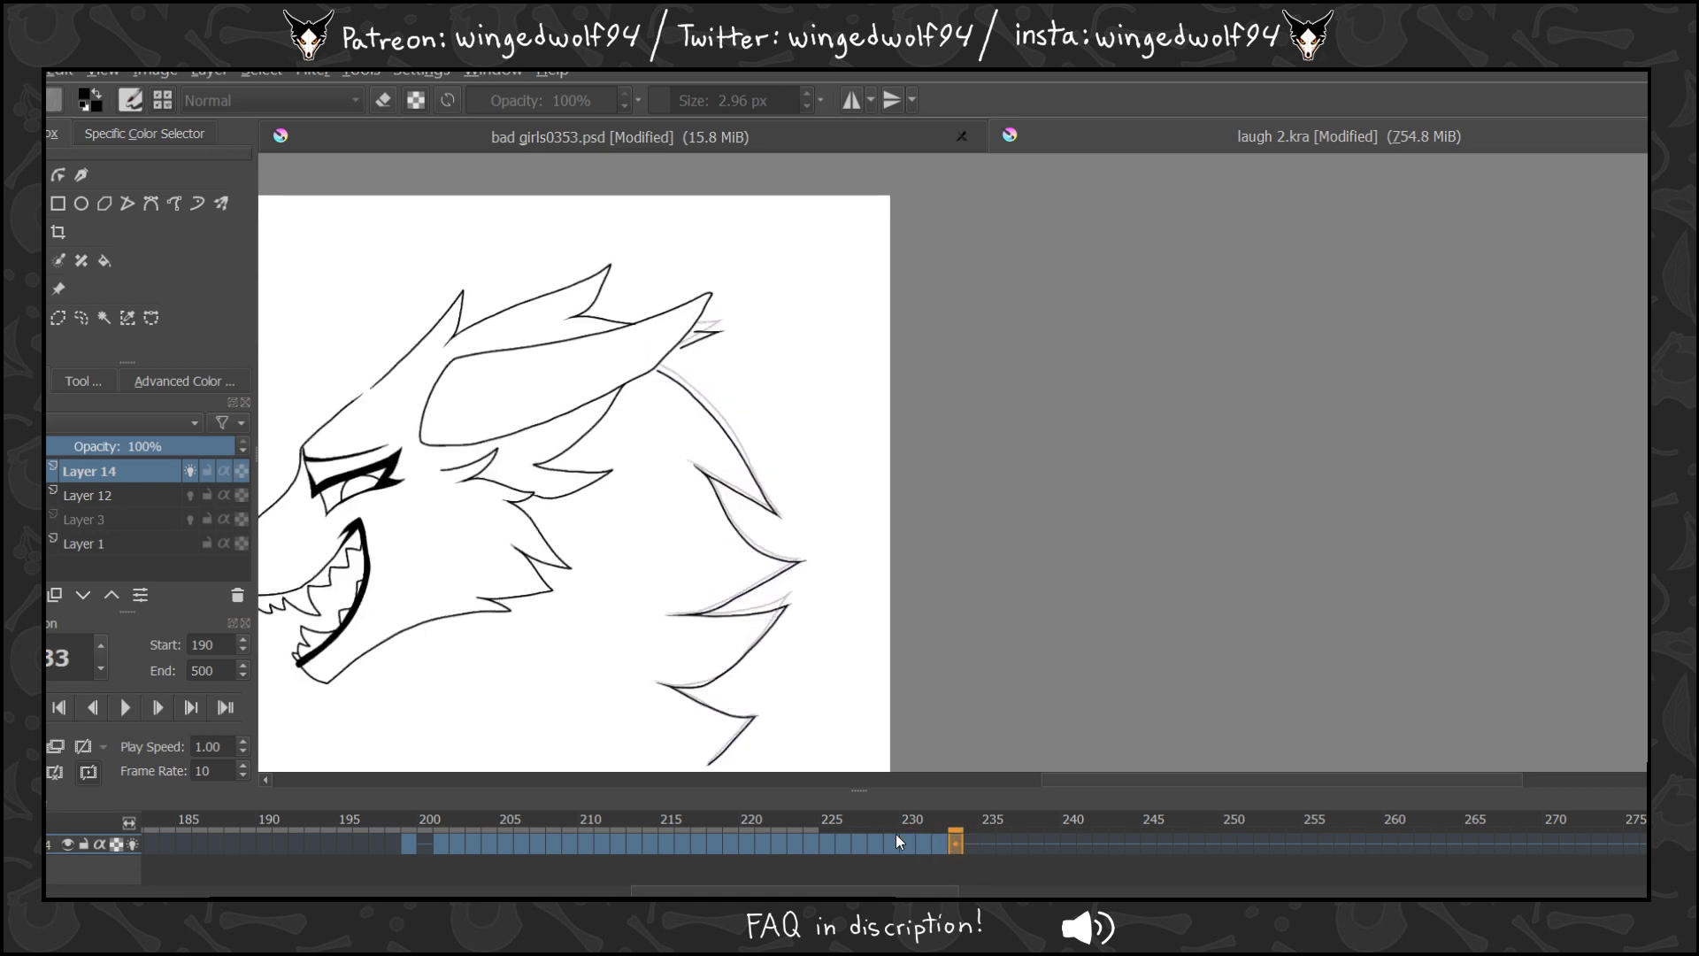
Ink the far ear tip and the upper neck fur tuft on frame 233 of Layer 14.
scroll(641, 265, "up", 3)
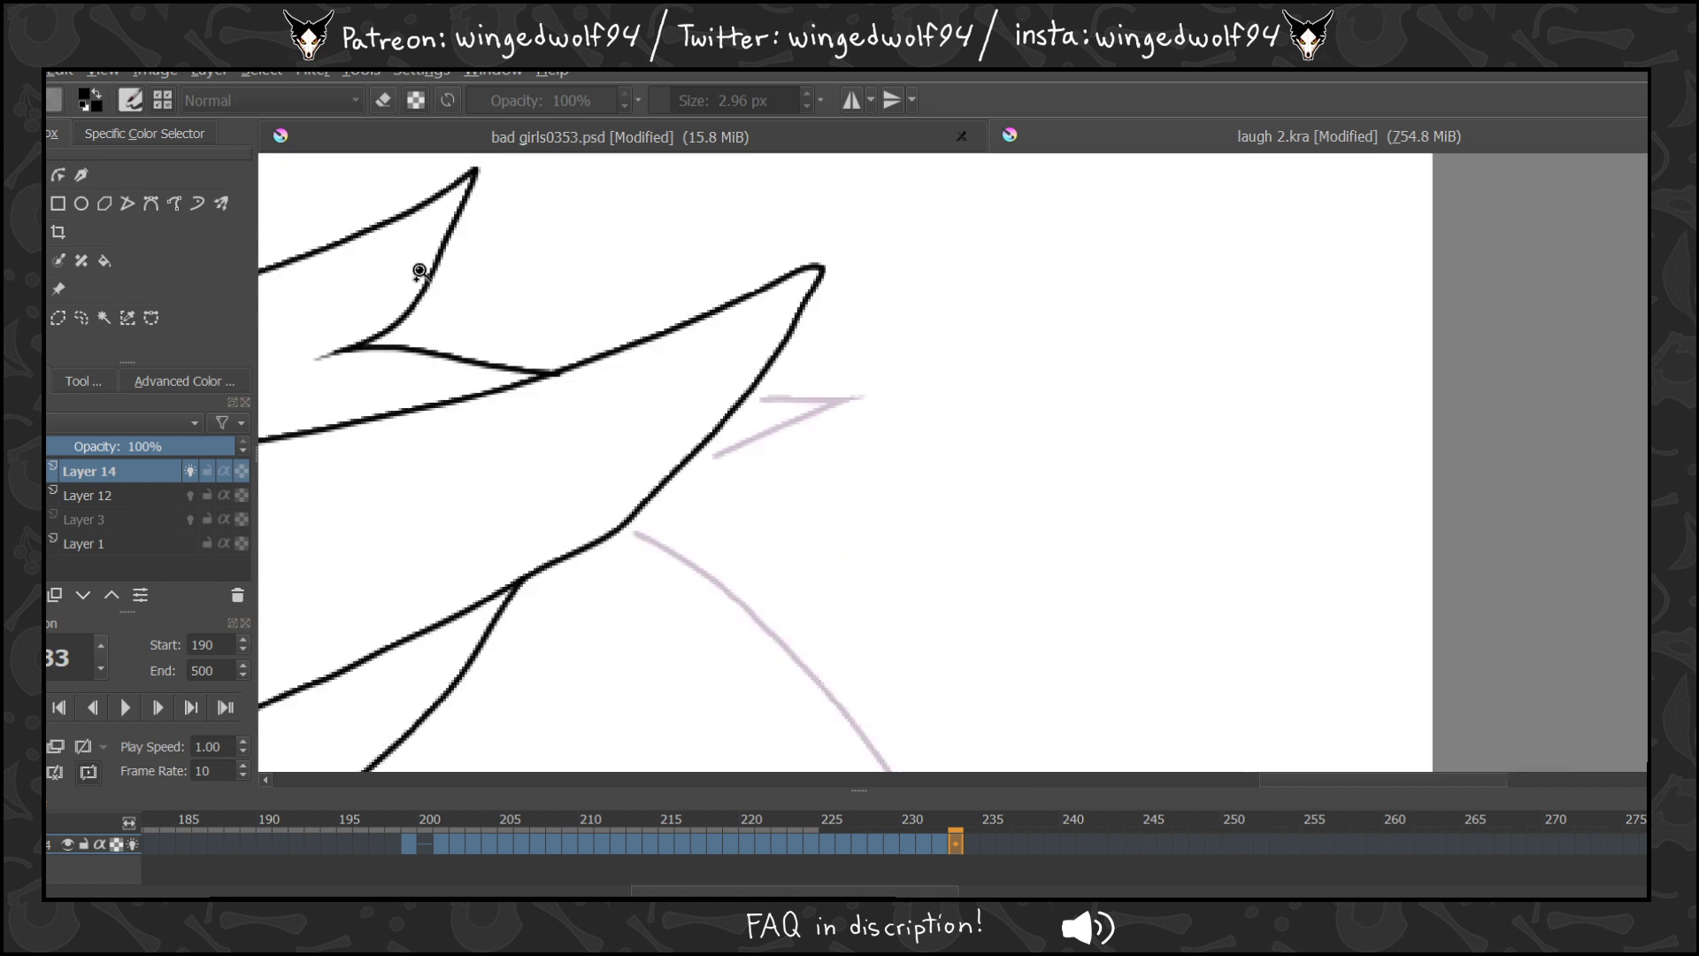
mouse_move(739, 399)
left_mouse_down()
mouse_move(853, 405)
mouse_move(643, 505)
left_mouse_up()
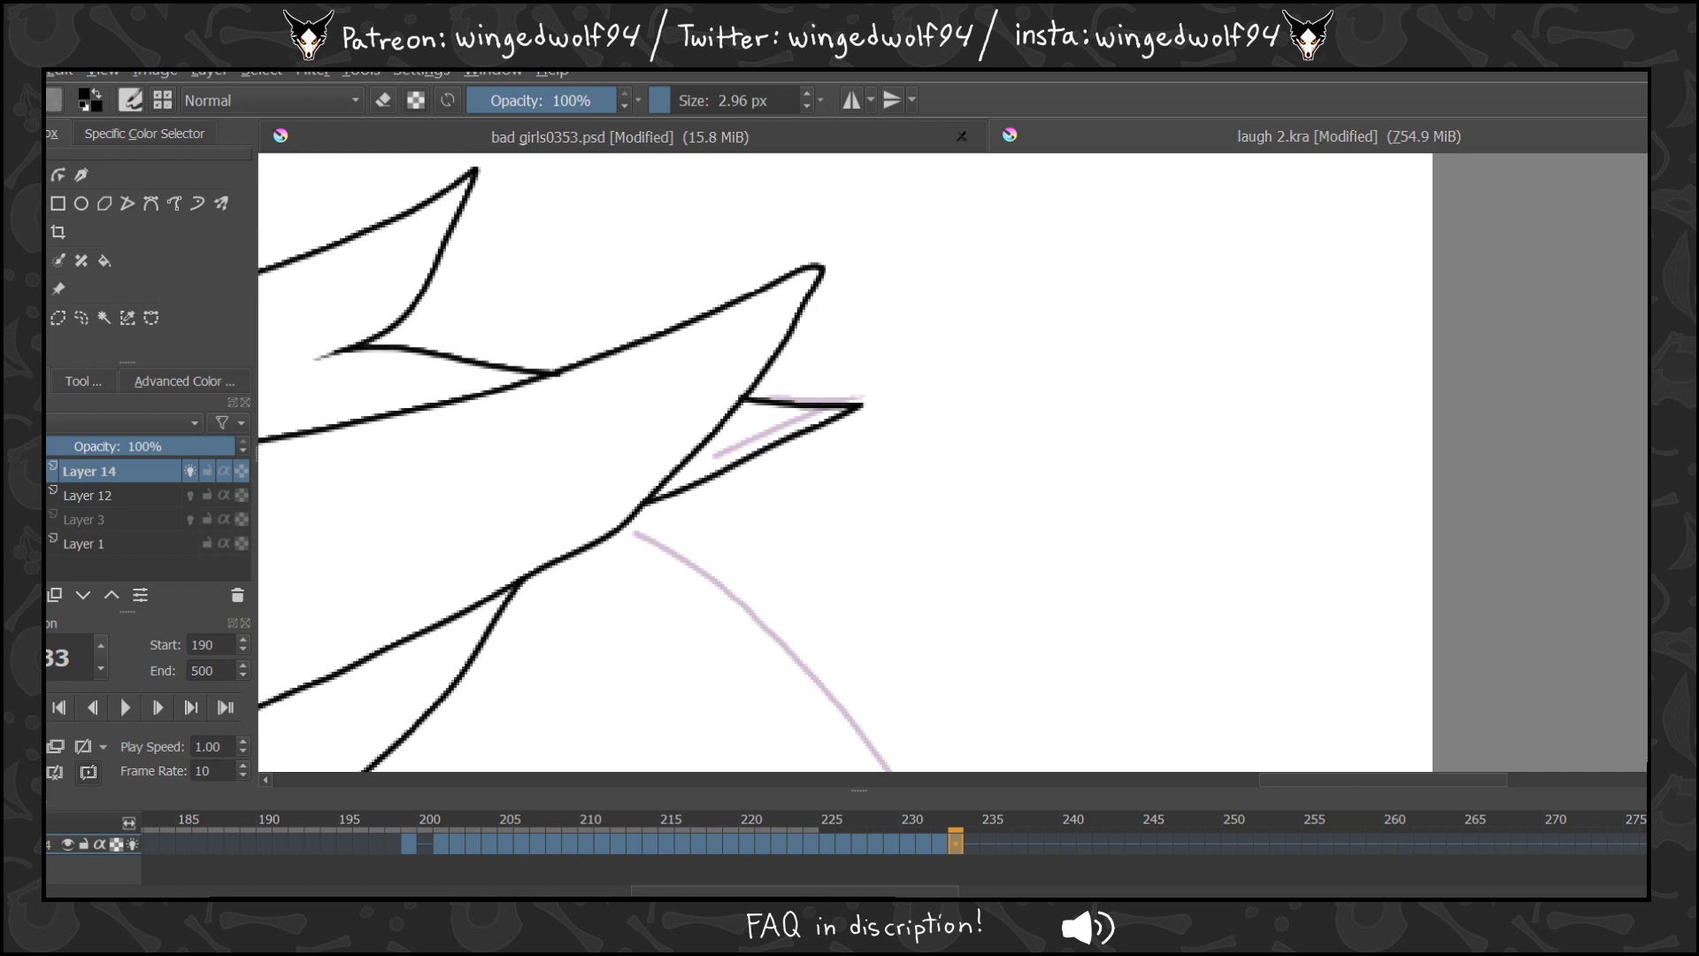
scroll(1580, 318, "down", 3)
mouse_move(633, 225)
left_mouse_down()
mouse_move(772, 324)
mouse_move(844, 413)
mouse_move(1049, 754)
mouse_move(757, 579)
left_mouse_up()
Ink the remaining neck fur tufts down the back on frame 233, following the onion-skinned drawing.
scroll(845, 461, "down", 5)
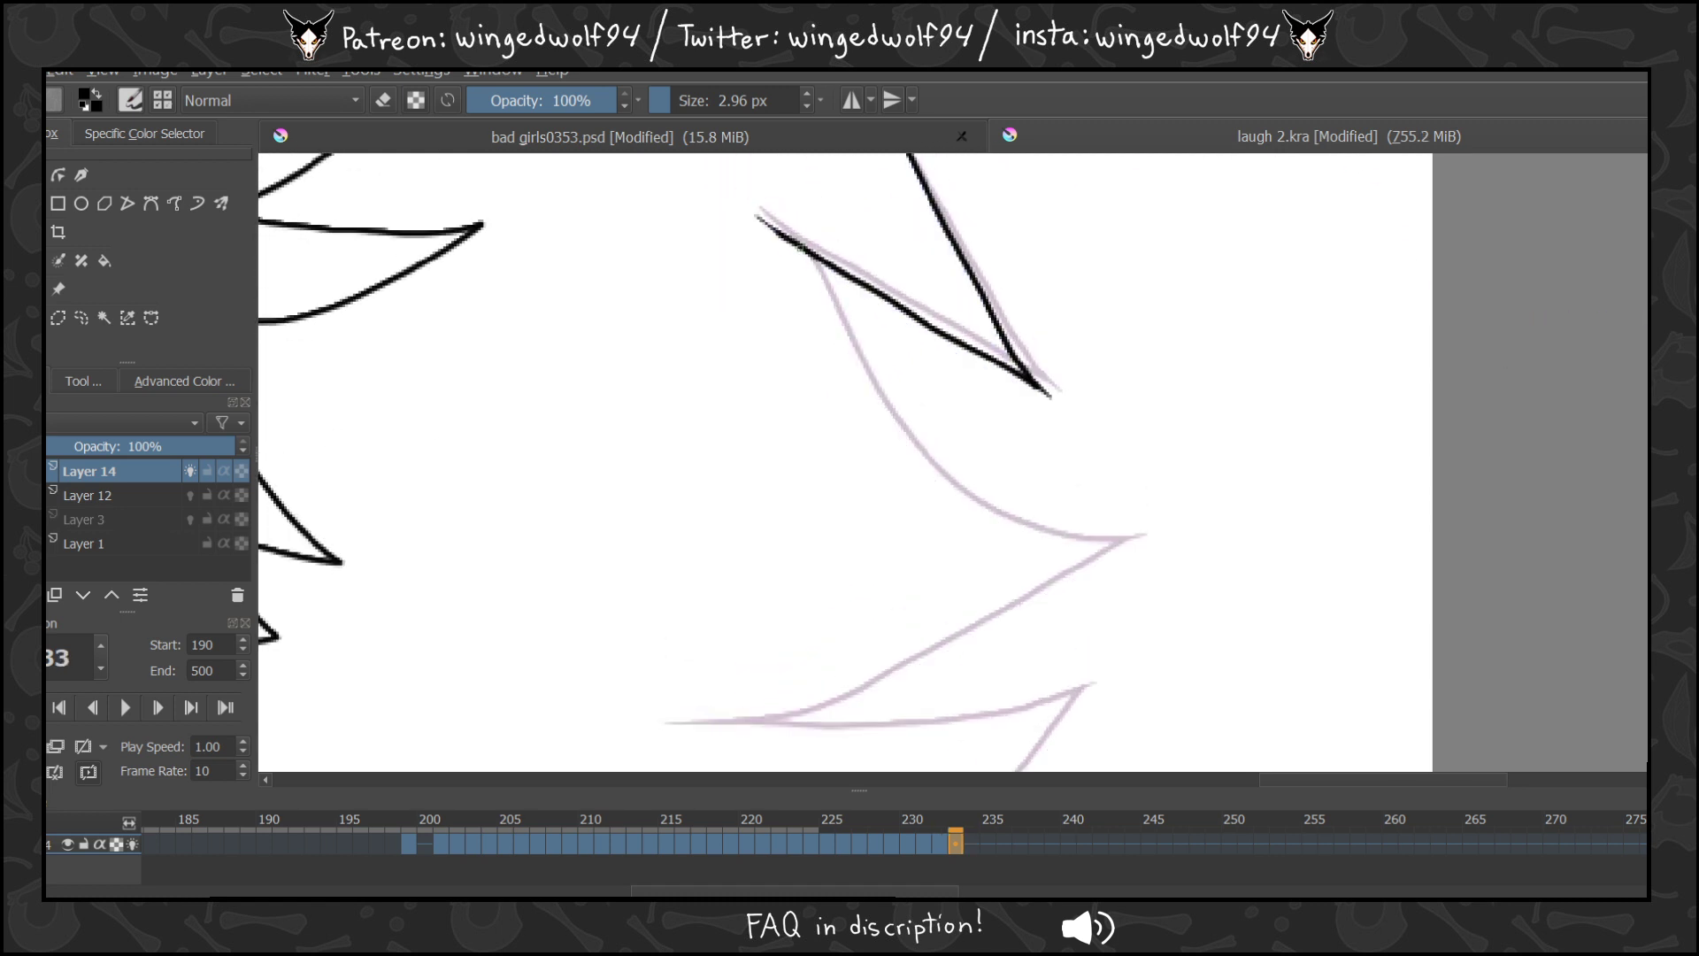
mouse_move(790, 244)
left_mouse_down()
mouse_move(980, 493)
mouse_move(1137, 560)
mouse_move(899, 678)
mouse_move(742, 716)
mouse_move(694, 708)
left_mouse_up()
scroll(1140, 318, "down", 5)
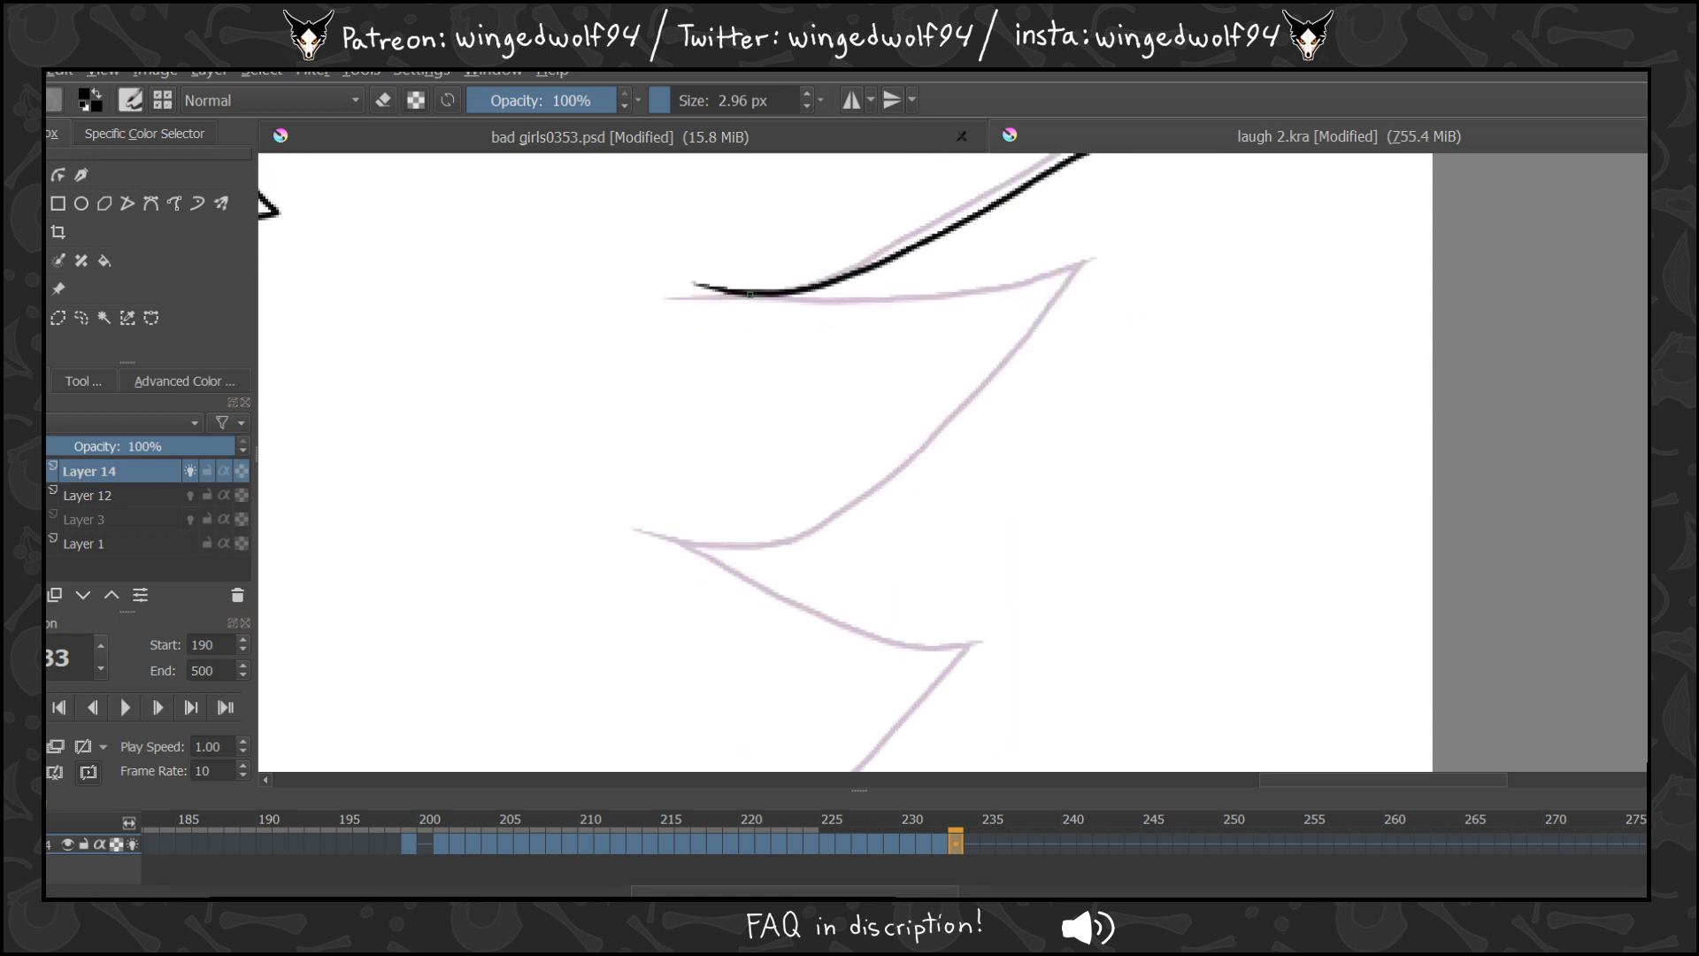
mouse_move(750, 294)
left_mouse_down()
mouse_move(1035, 298)
mouse_move(1103, 275)
mouse_move(962, 429)
mouse_move(850, 515)
mouse_move(761, 545)
mouse_move(652, 543)
mouse_move(833, 637)
mouse_move(967, 656)
left_mouse_up()
scroll(968, 656, "down", 4)
scroll(952, 354, "up", 1)
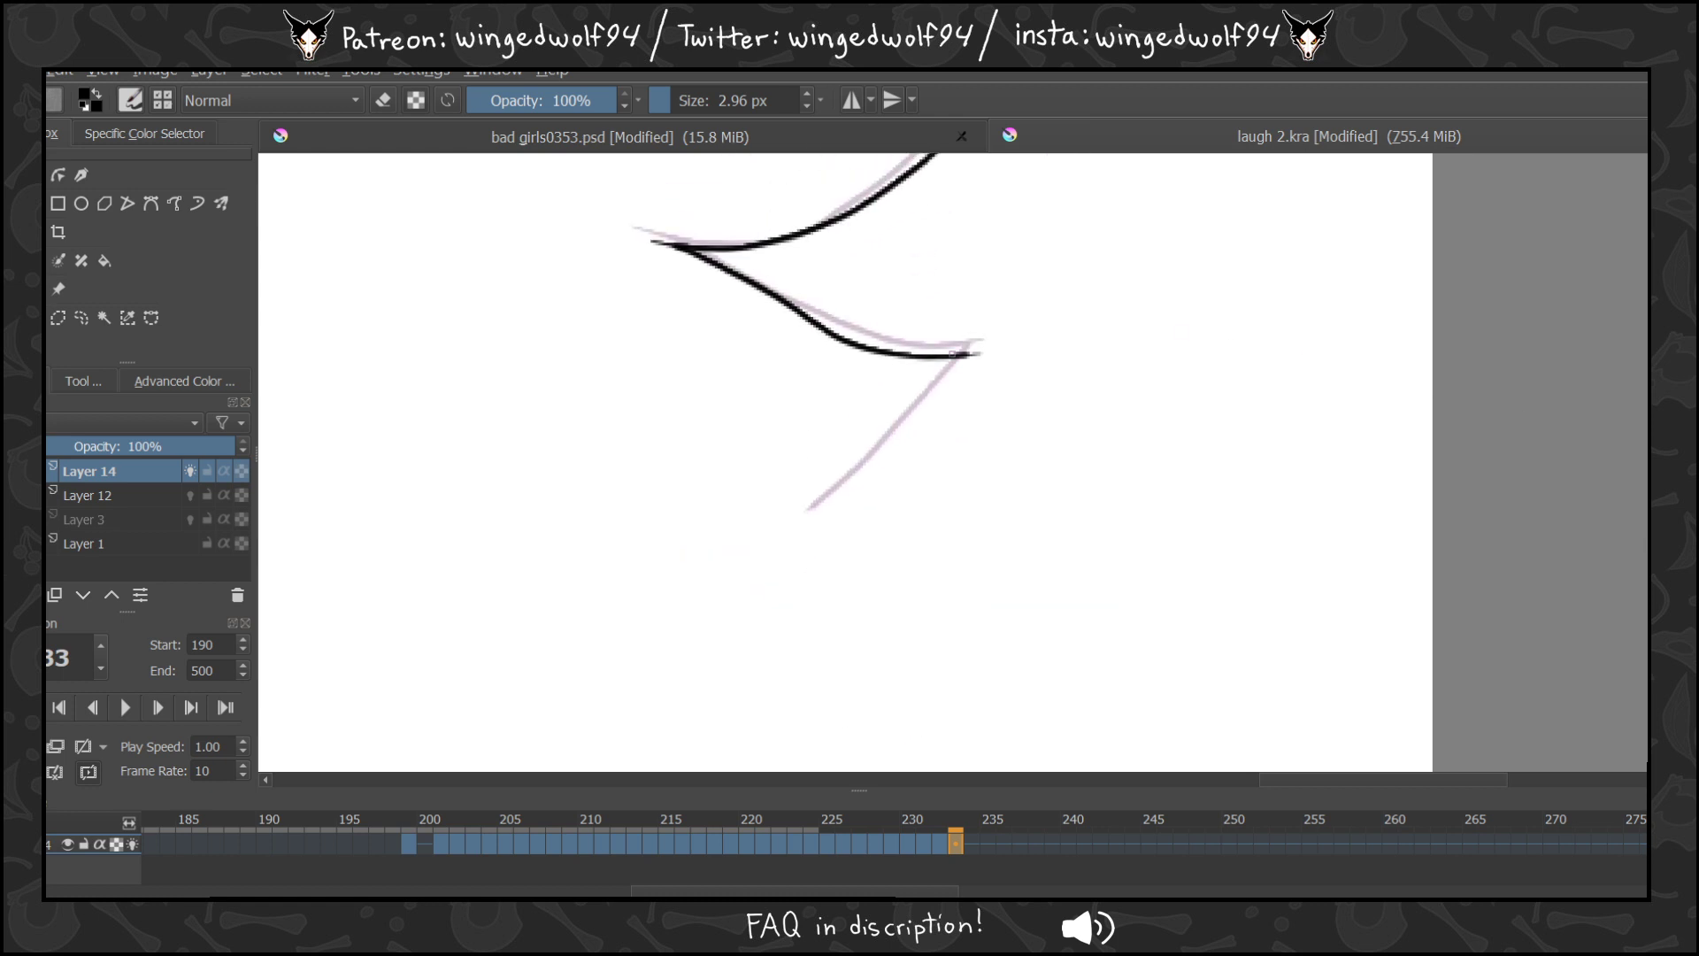
left_click_drag(970, 354, 801, 511)
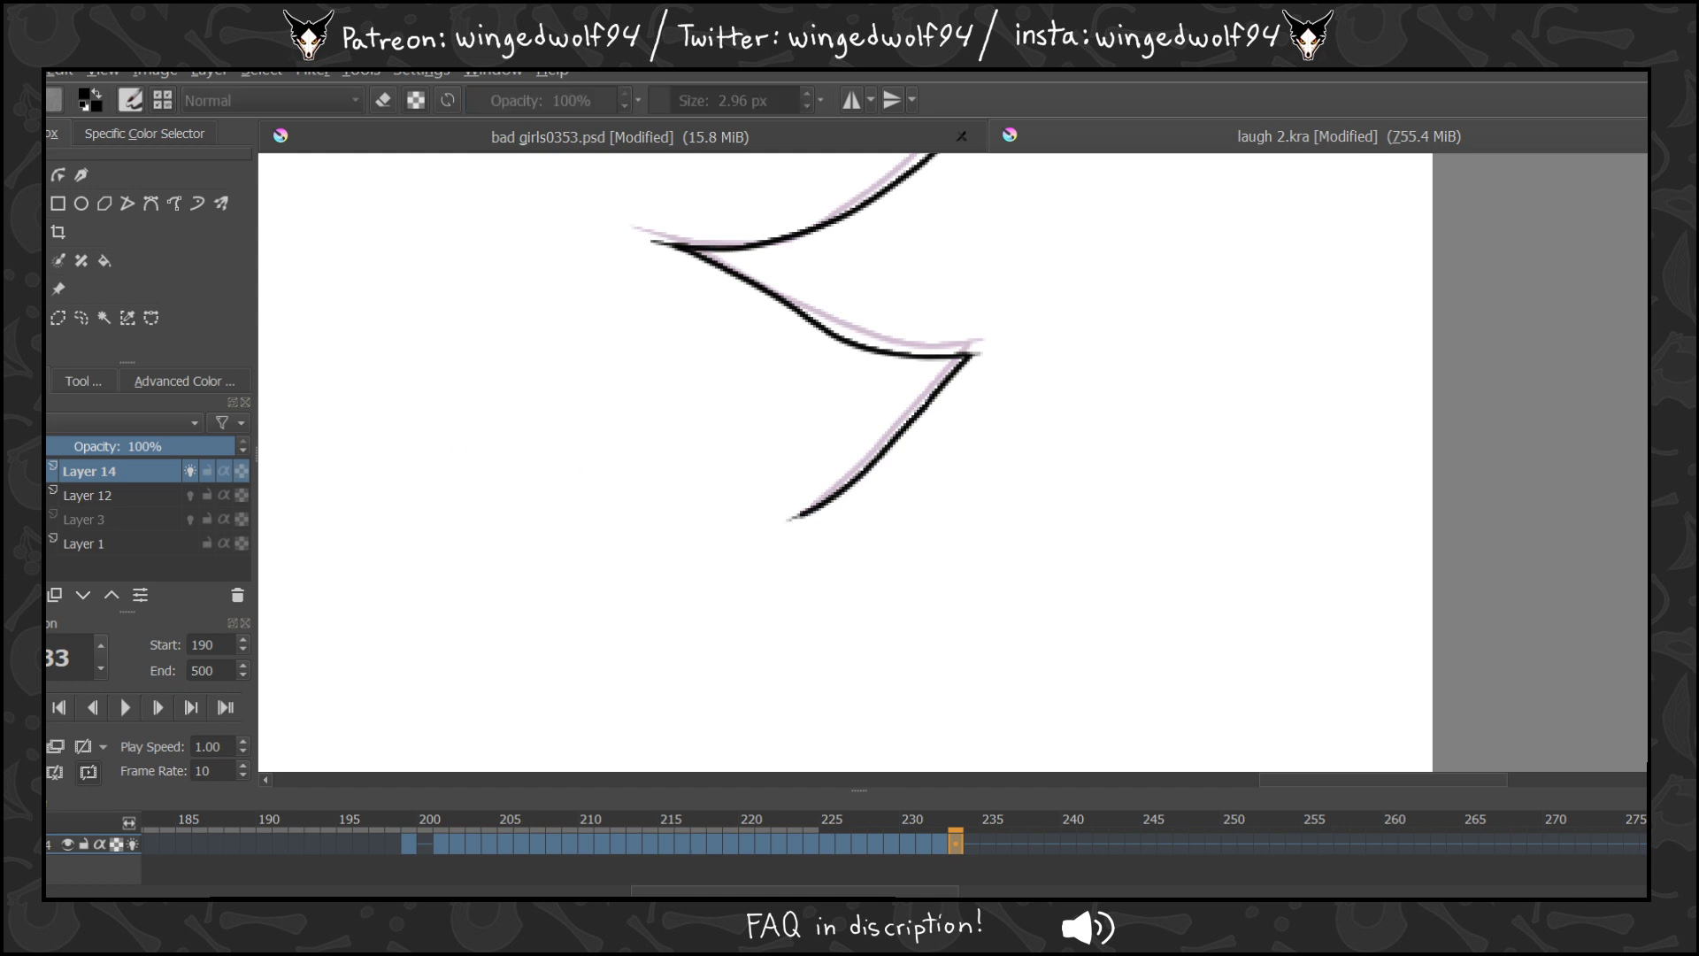
Step back from frame 233 to 226 and play the animation to check the fur motion.
scroll(1114, 316, "down", 2)
scroll(1114, 317, "down", 3)
left_click(948, 842)
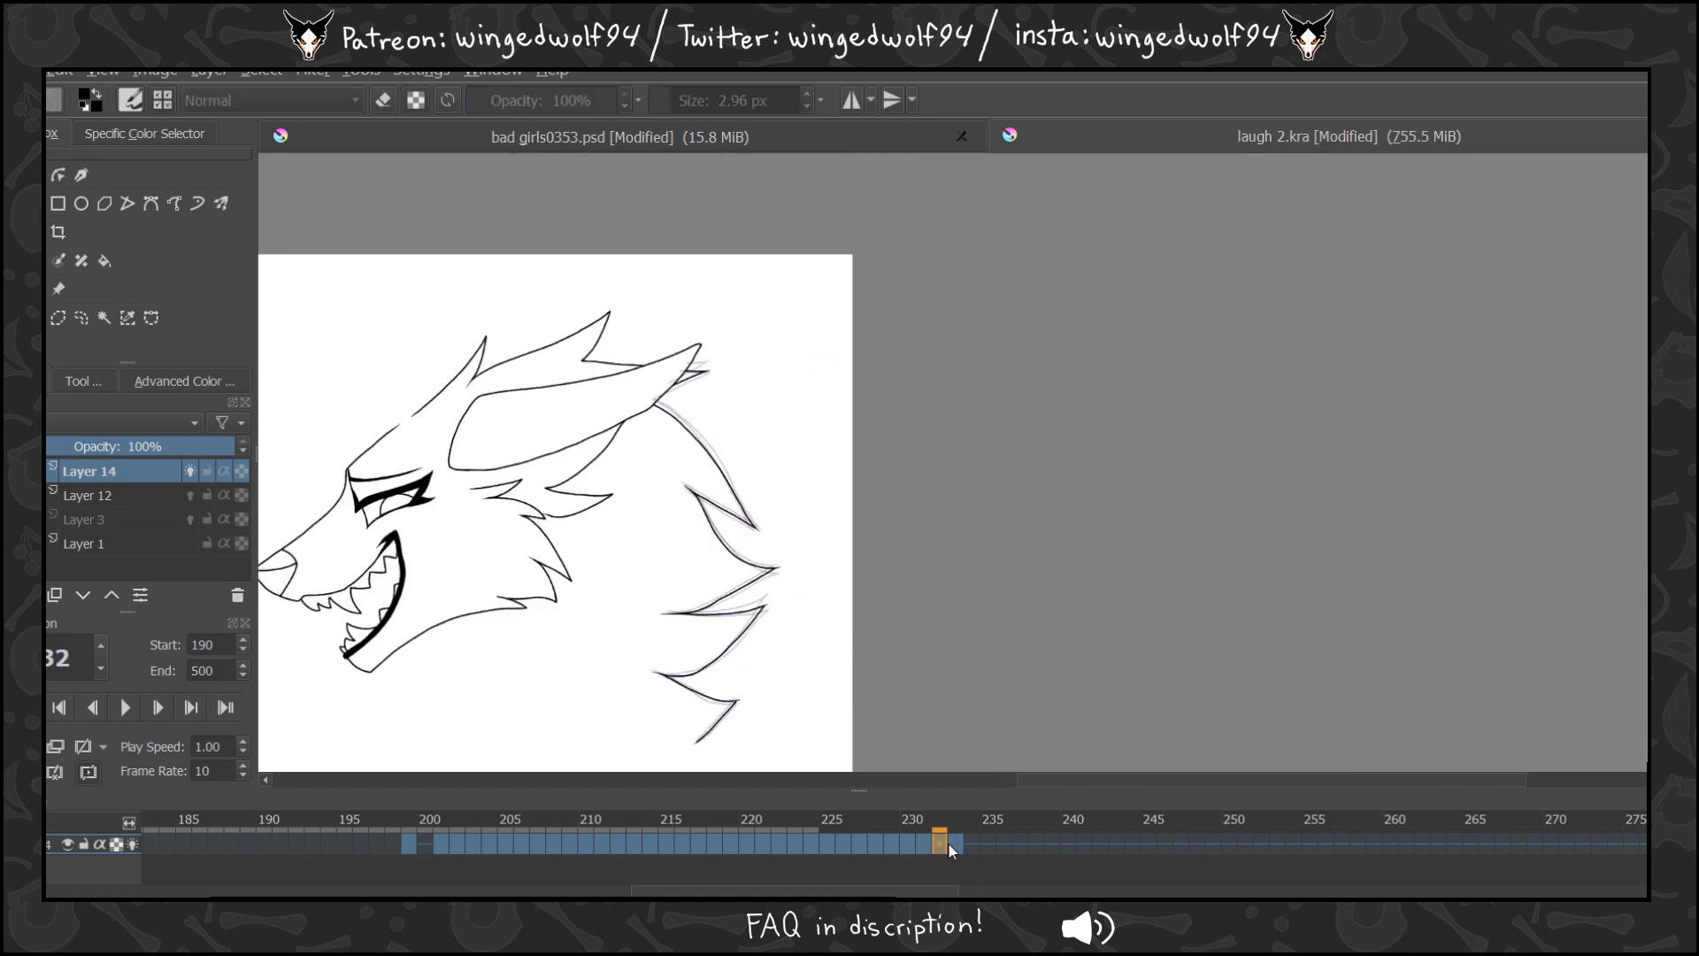
key("Left")
key("Left")
key("Left")
key("Left")
key("Left")
key("Left")
left_click(124, 707)
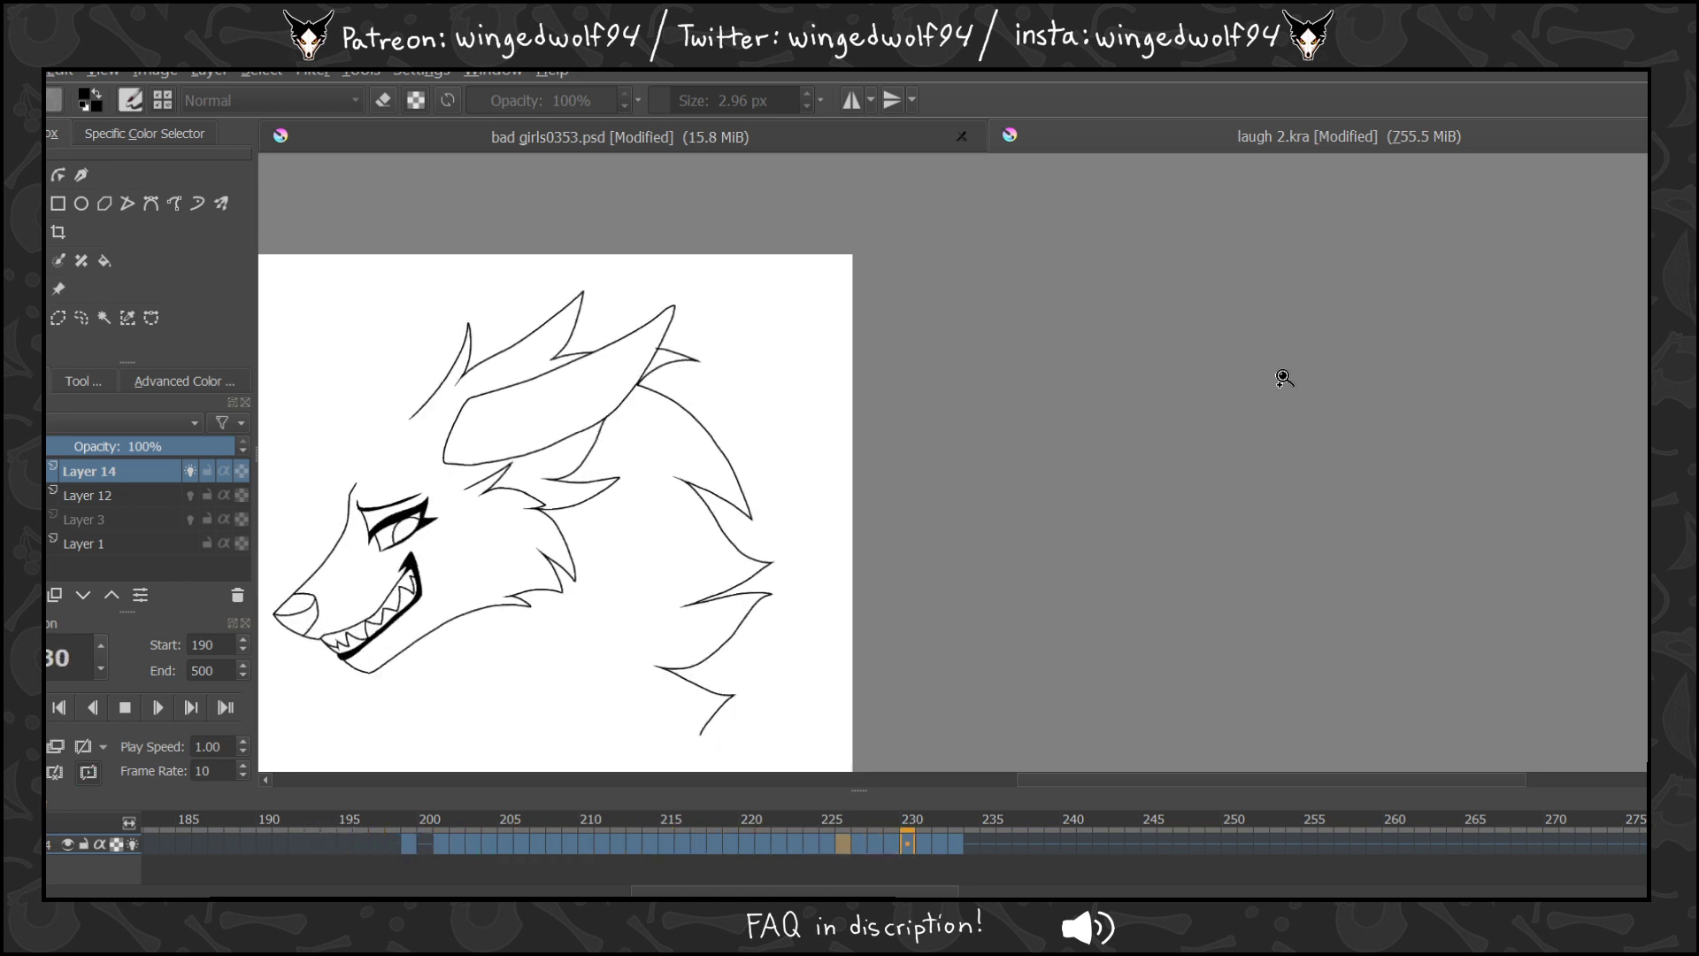
key("space")
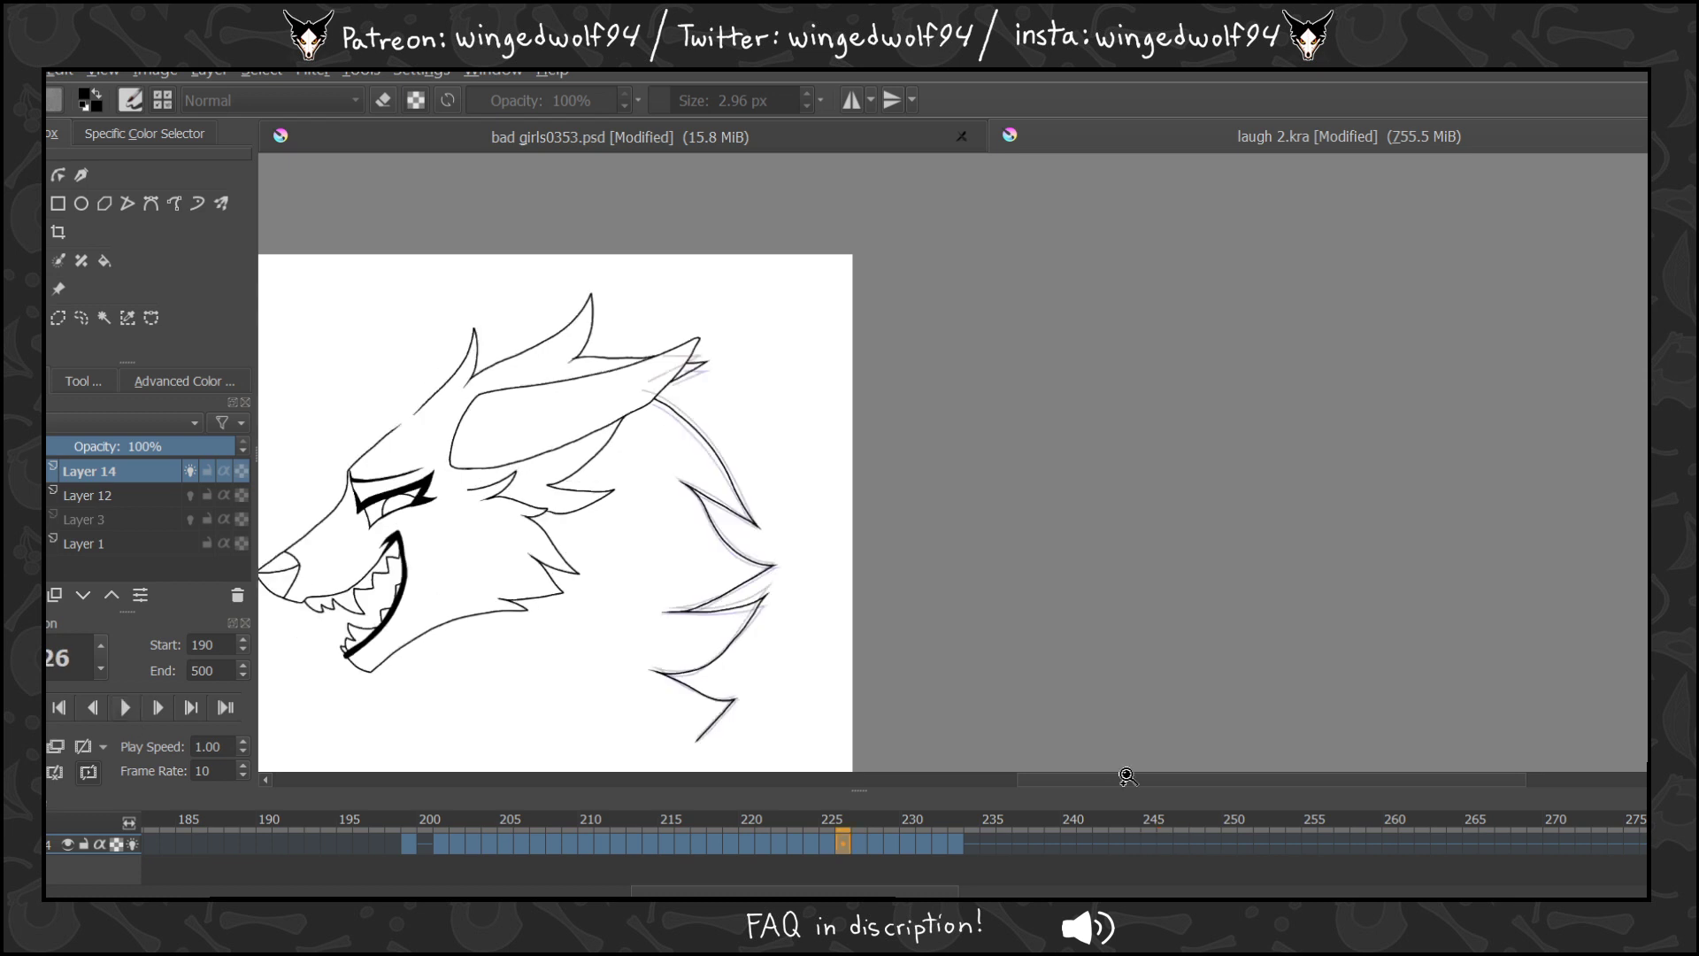
left_click_drag(1125, 777, 1077, 772)
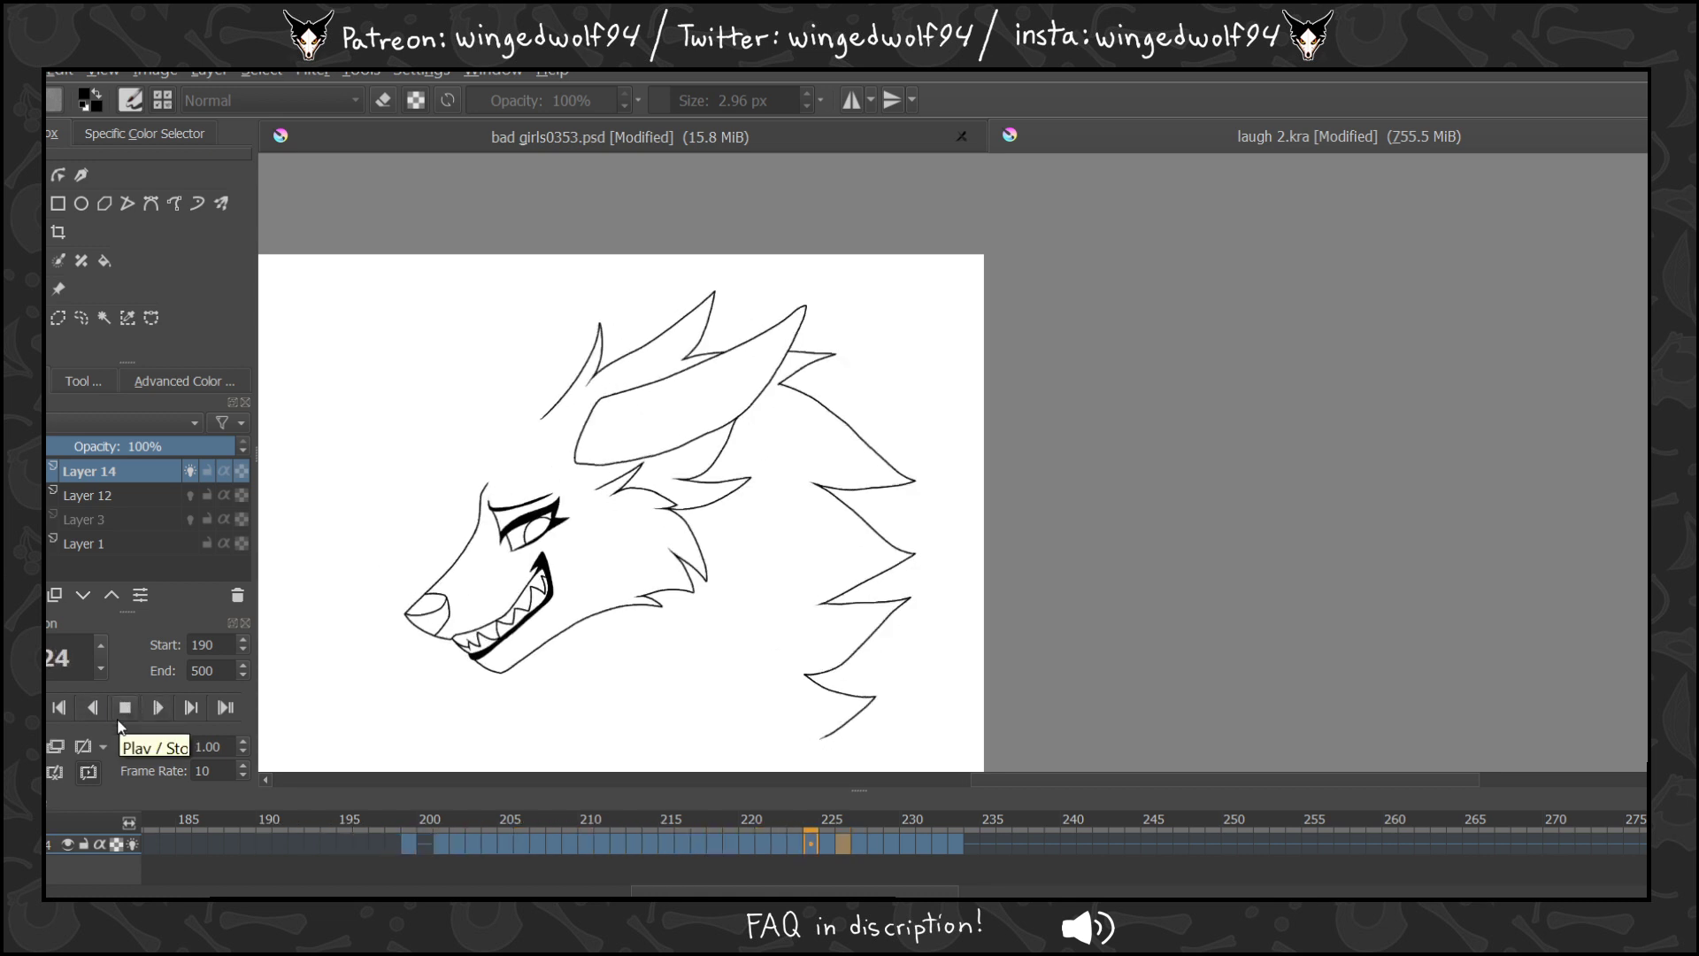
left_click(129, 713)
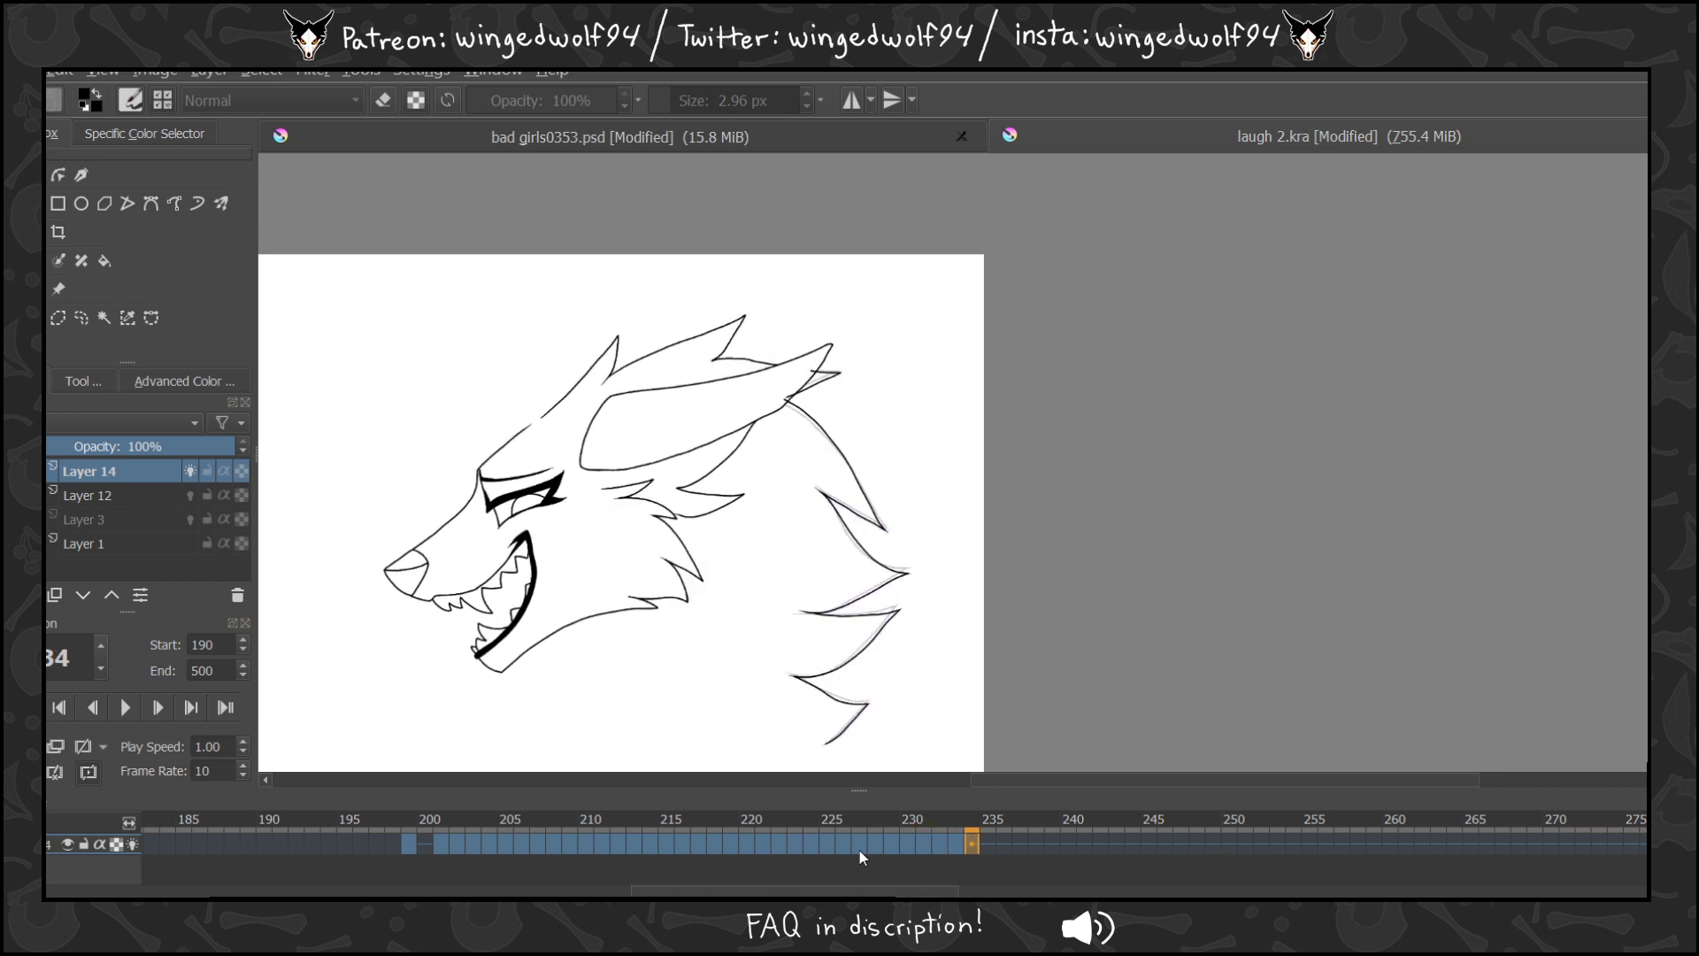
Ink the far ear tip and the upper neck fur tuft on frame 234 of Layer 14.
scroll(730, 350, "up", 4)
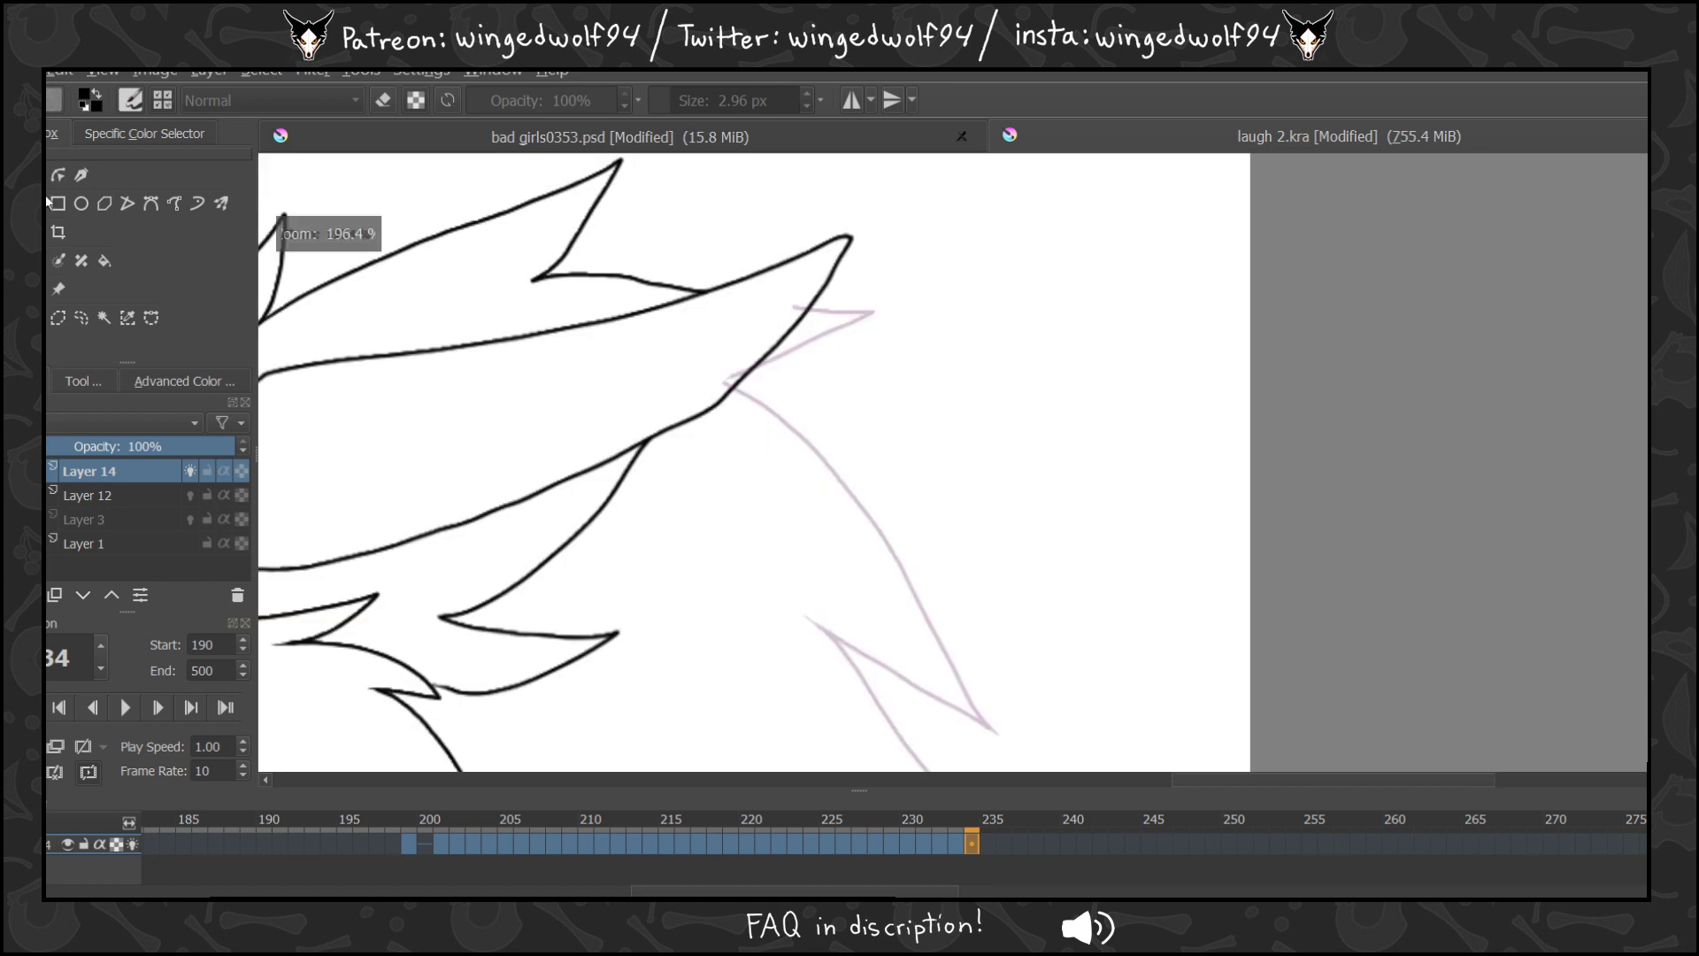
mouse_move(819, 305)
left_mouse_down()
mouse_move(876, 325)
mouse_move(786, 349)
mouse_move(741, 382)
mouse_move(839, 469)
mouse_move(992, 718)
mouse_move(845, 639)
left_mouse_up()
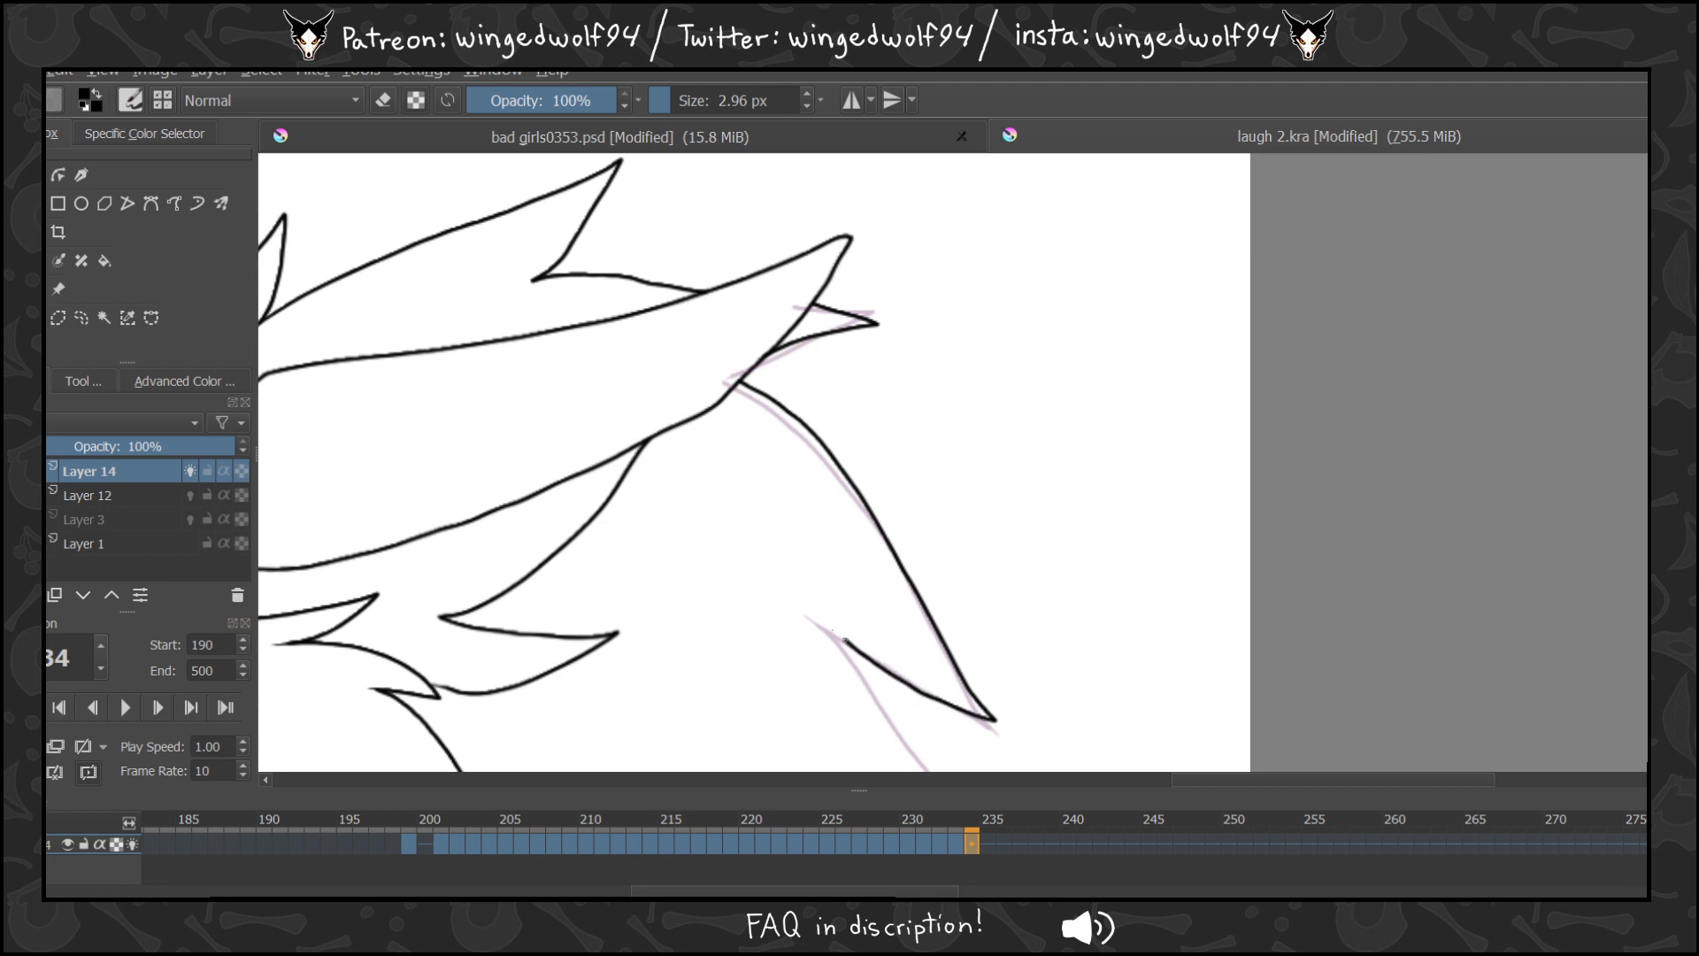
Step back and forth through frames 231 to 235 to compare the new fur lines with neighbouring drawings.
key("Left")
key("Left")
key("Left")
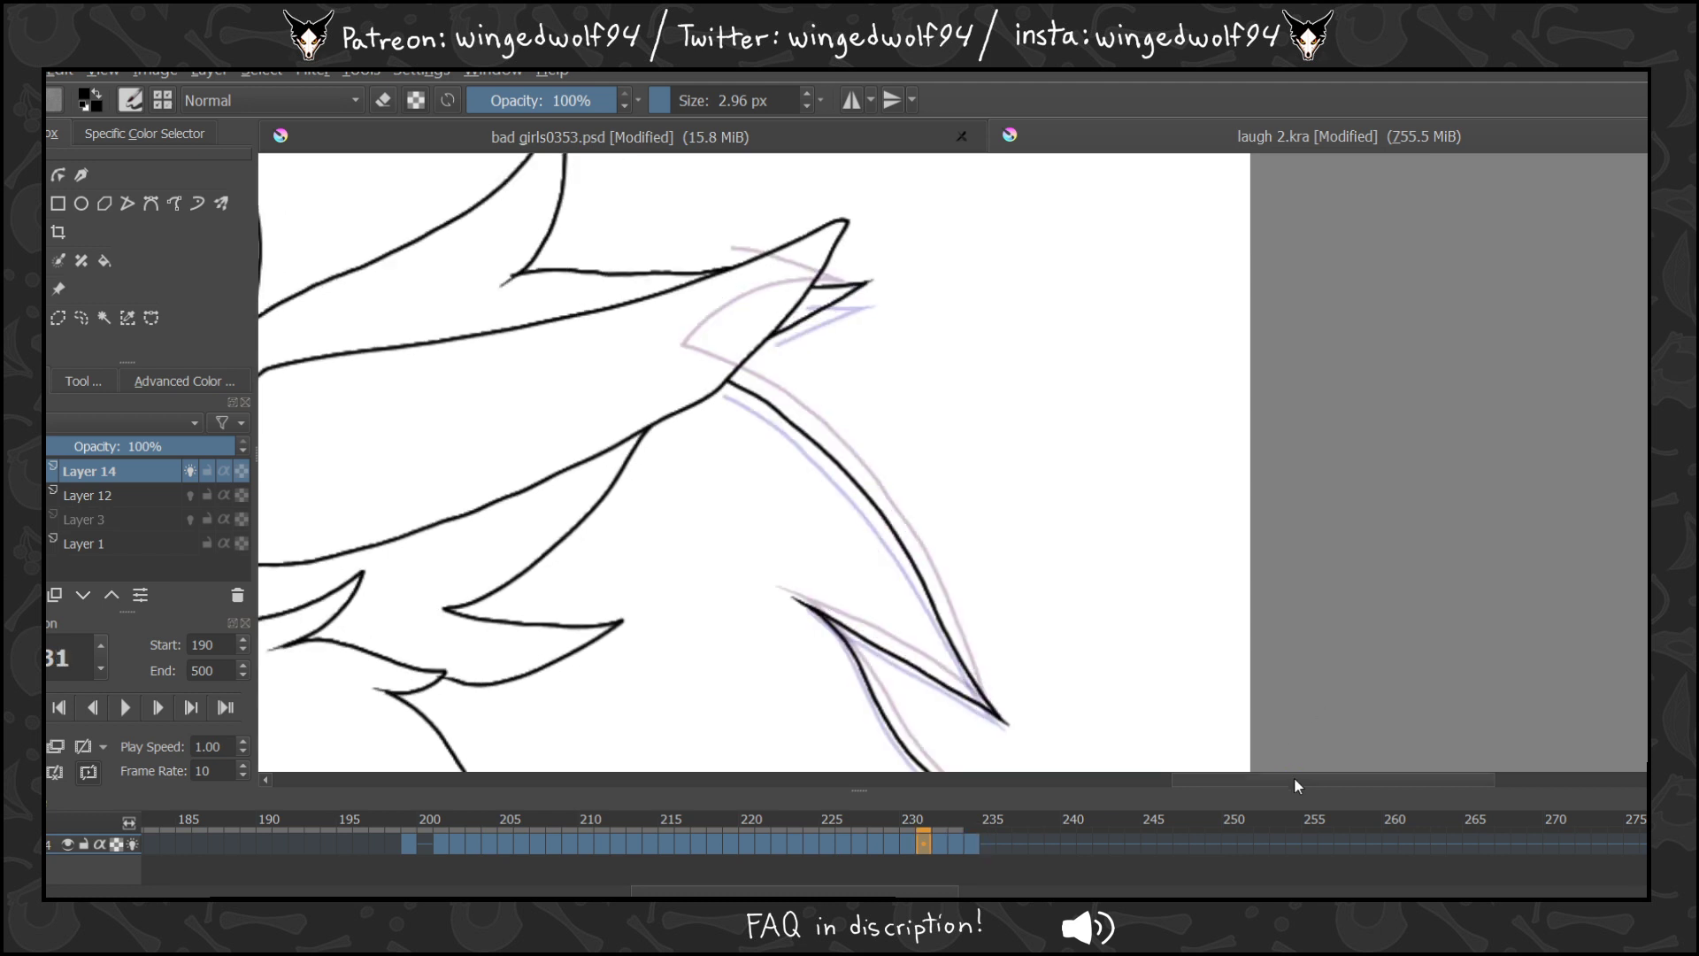
left_click_drag(1297, 786, 1202, 787)
key("Right")
key("Right")
key("Right")
key("Right")
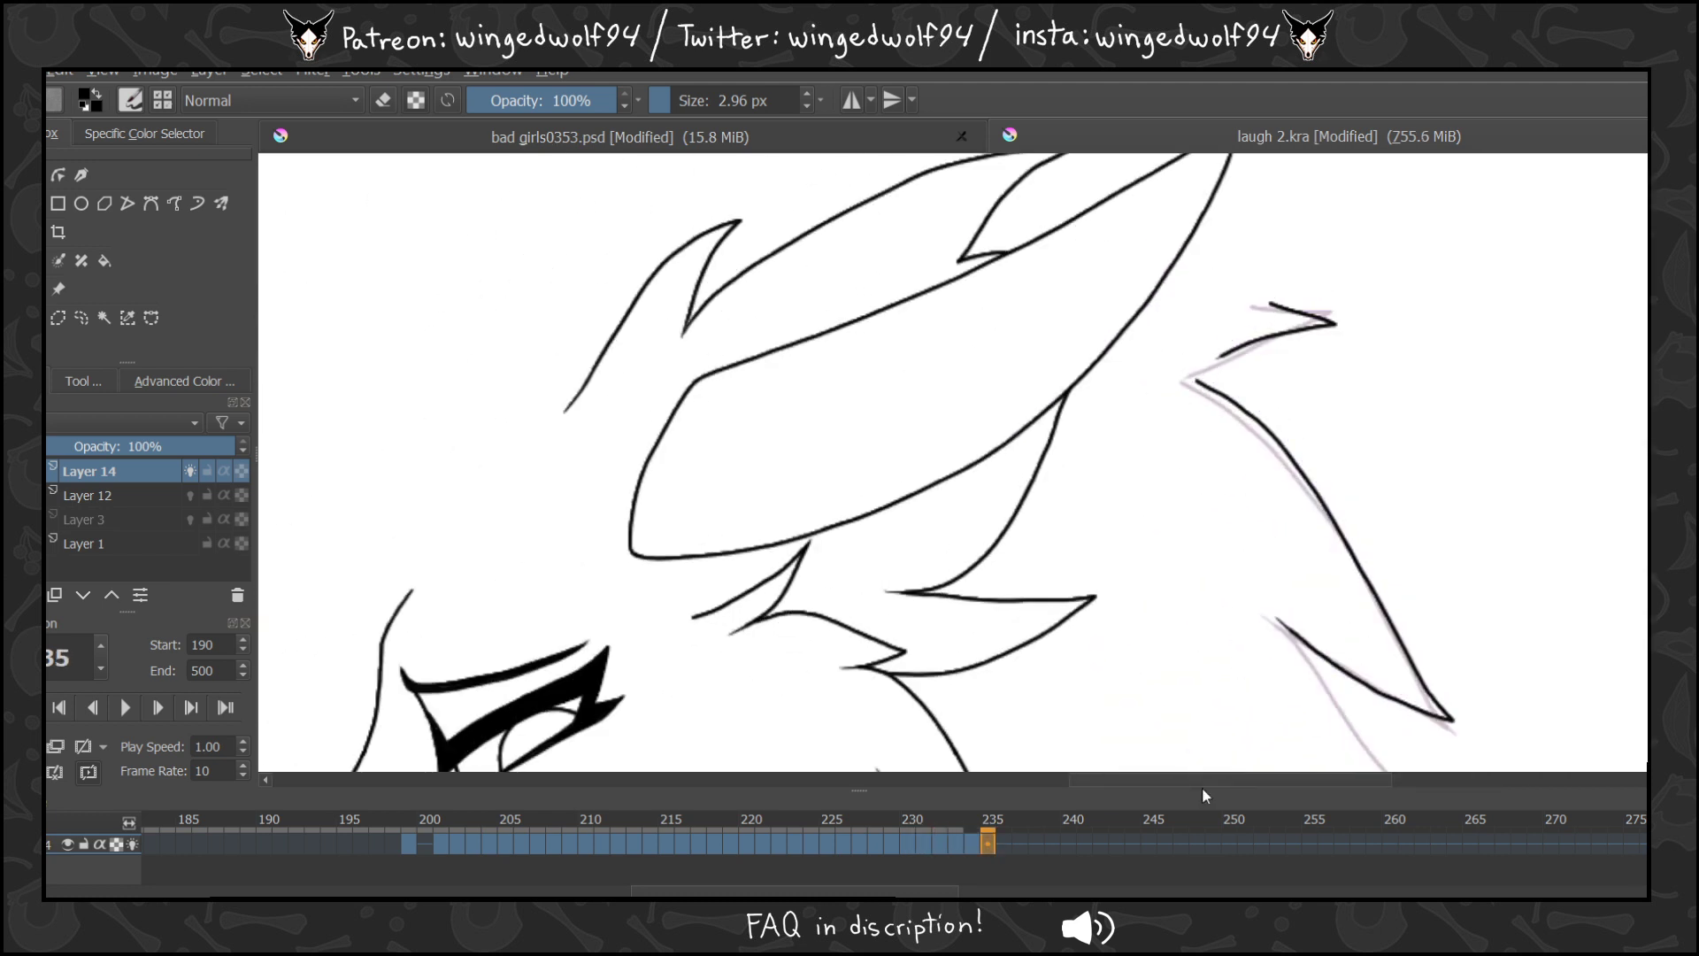
key("Left")
key("Left")
key("Left")
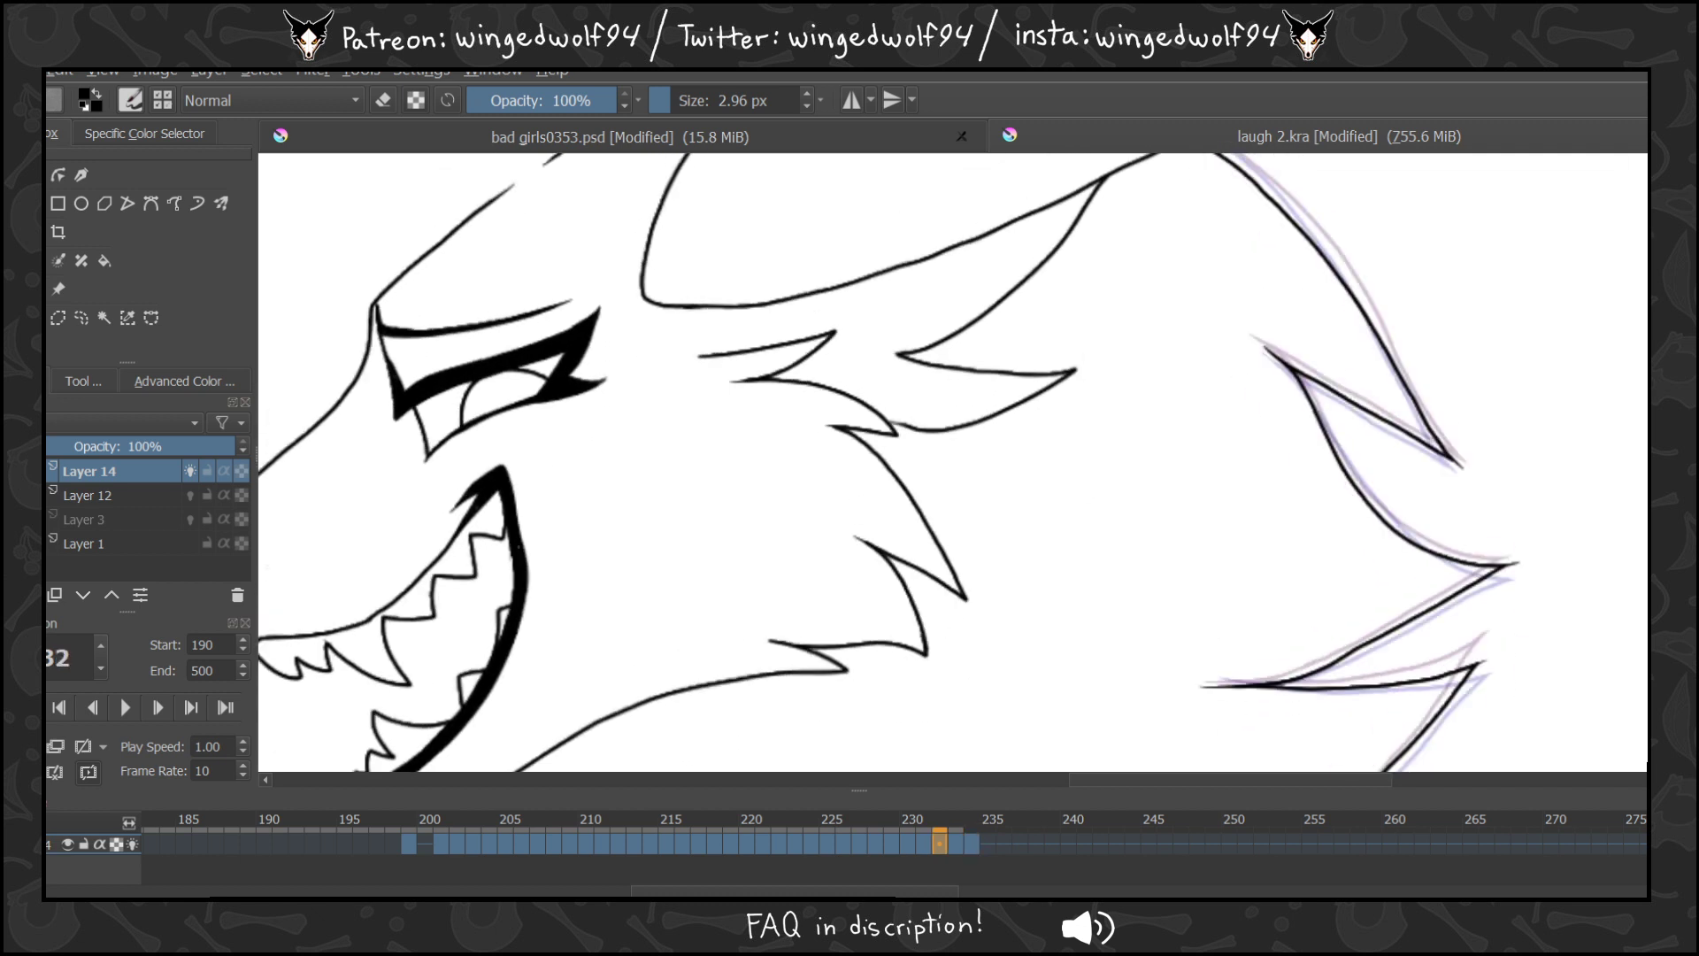
key("Right")
key("Right")
Ink the middle and lower neck fur tufts on frame 234.
mouse_move(1298, 374)
left_mouse_down()
mouse_move(1403, 515)
mouse_move(1499, 588)
mouse_move(1387, 647)
mouse_move(1252, 682)
mouse_move(1456, 691)
left_mouse_up()
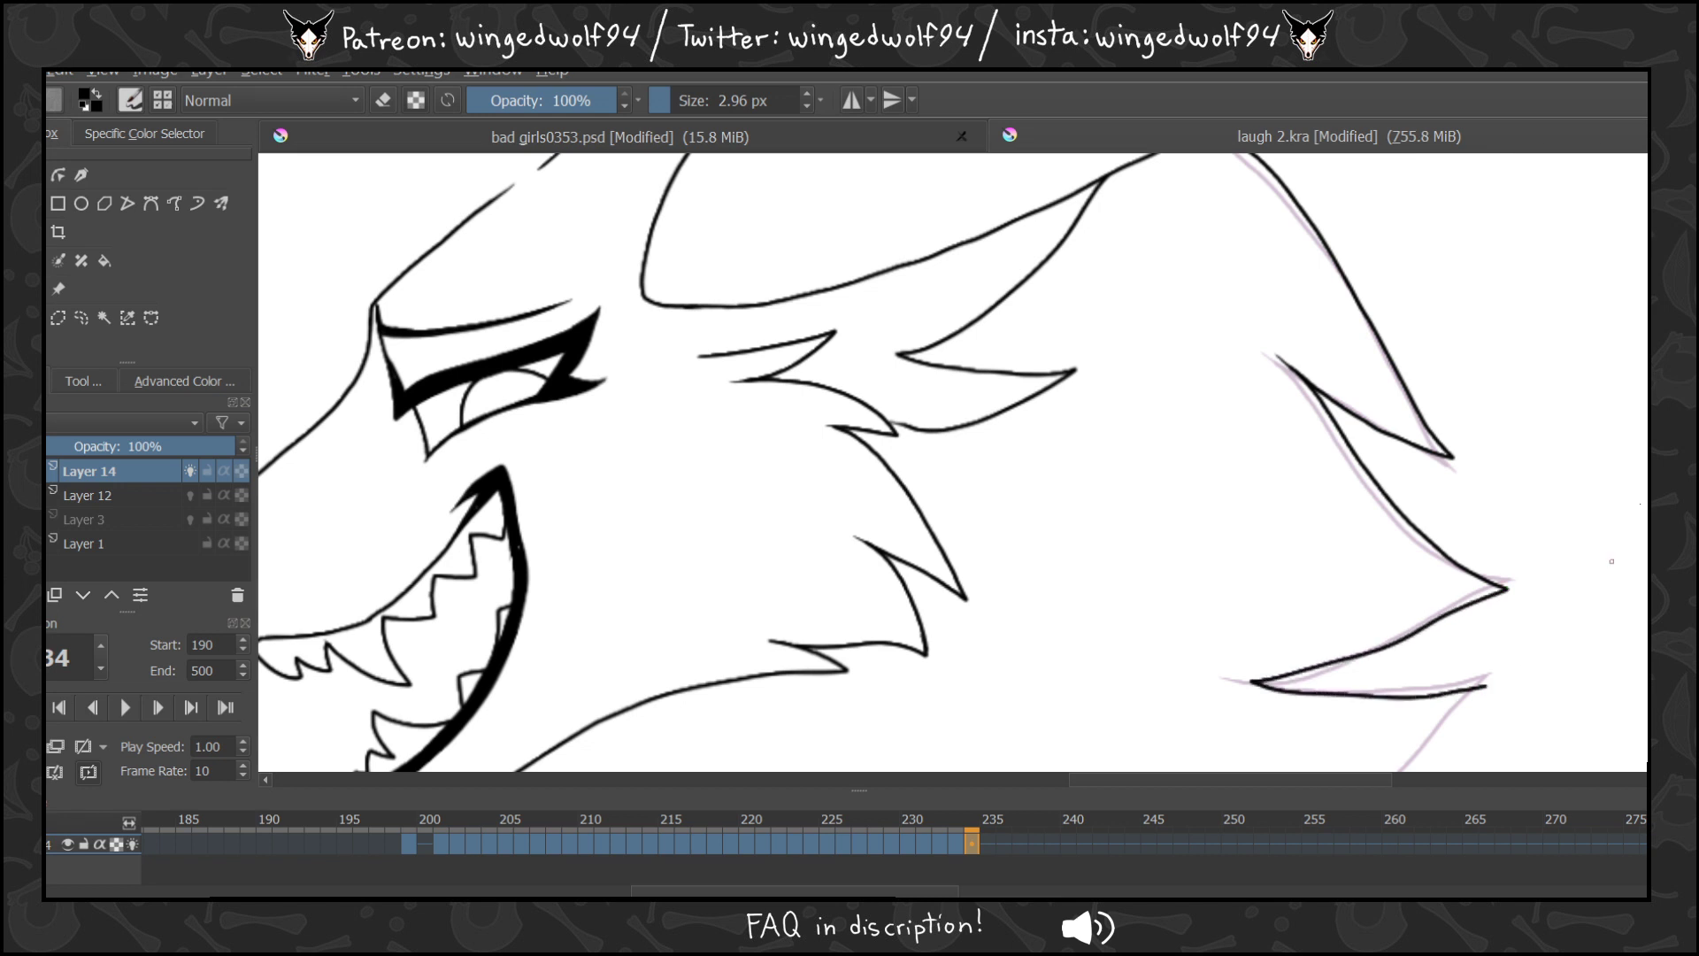
scroll(1611, 561, "down", 5)
mouse_move(1487, 347)
left_mouse_down()
mouse_move(1380, 460)
mouse_move(1290, 508)
mouse_move(1219, 518)
mouse_move(1414, 584)
mouse_move(1287, 692)
left_mouse_up()
Step through frames 233 to 240 to examine how the head and ear move after the newest fur drawing.
scroll(1286, 692, "up", 7)
key("Left")
key("Right")
key("Right")
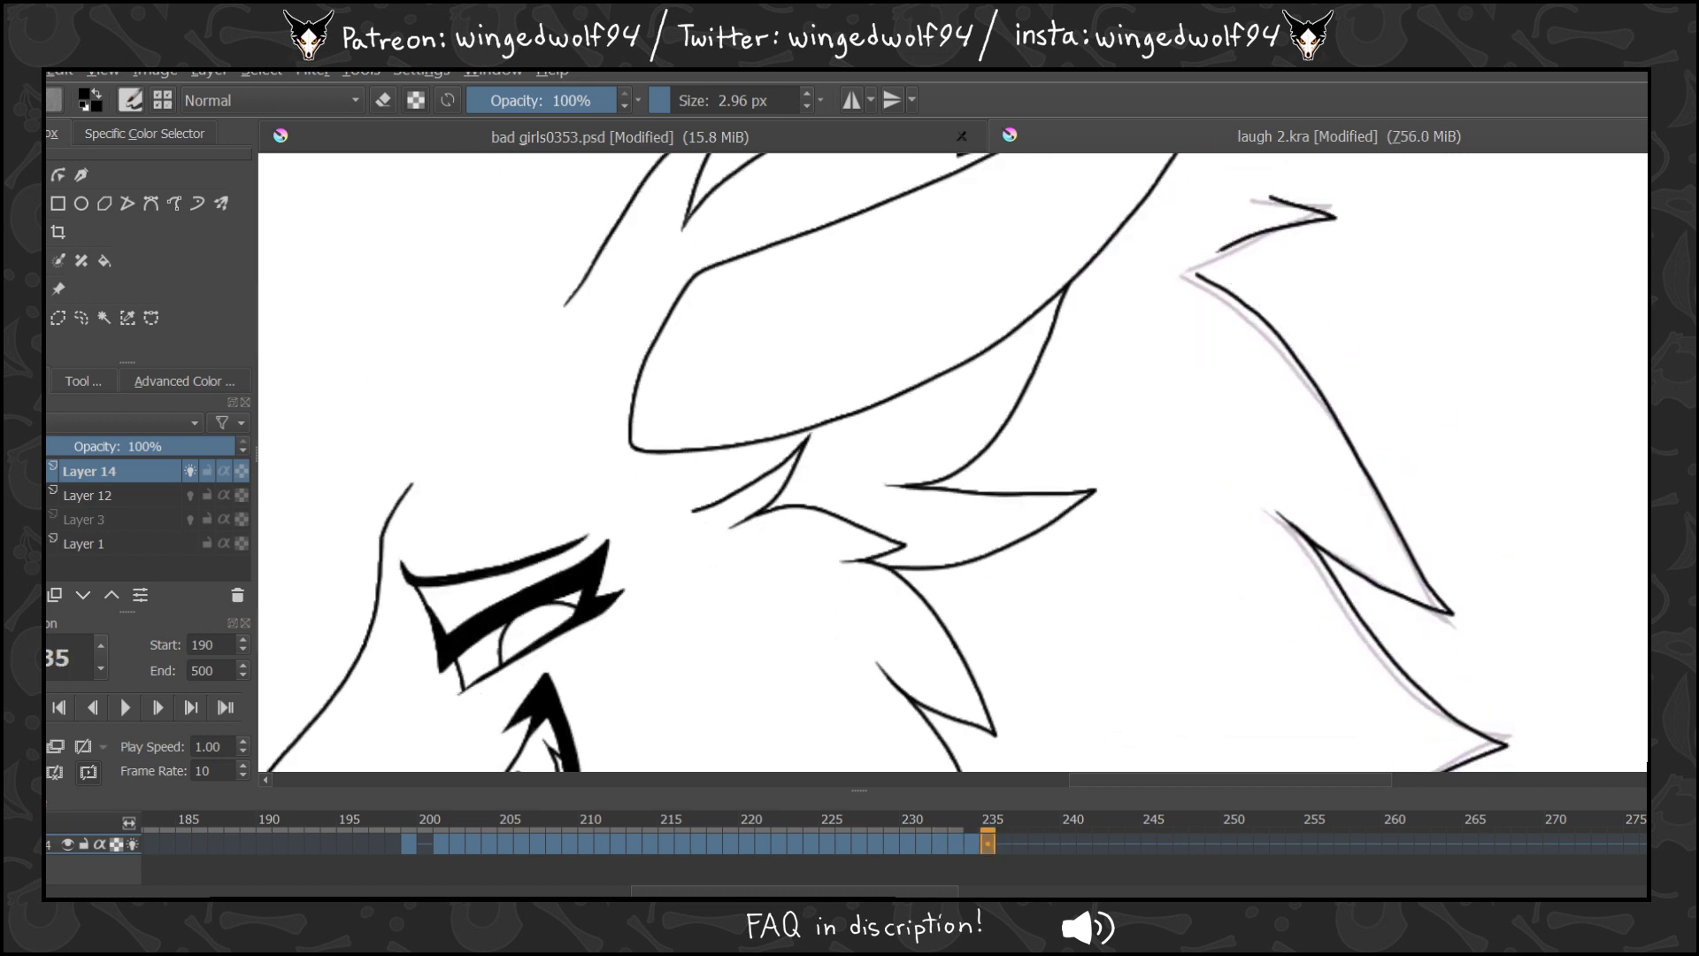
key("Right")
key("Right")
key("Right")
key("Right")
key("Right")
key("Left")
key("Left")
key("Left")
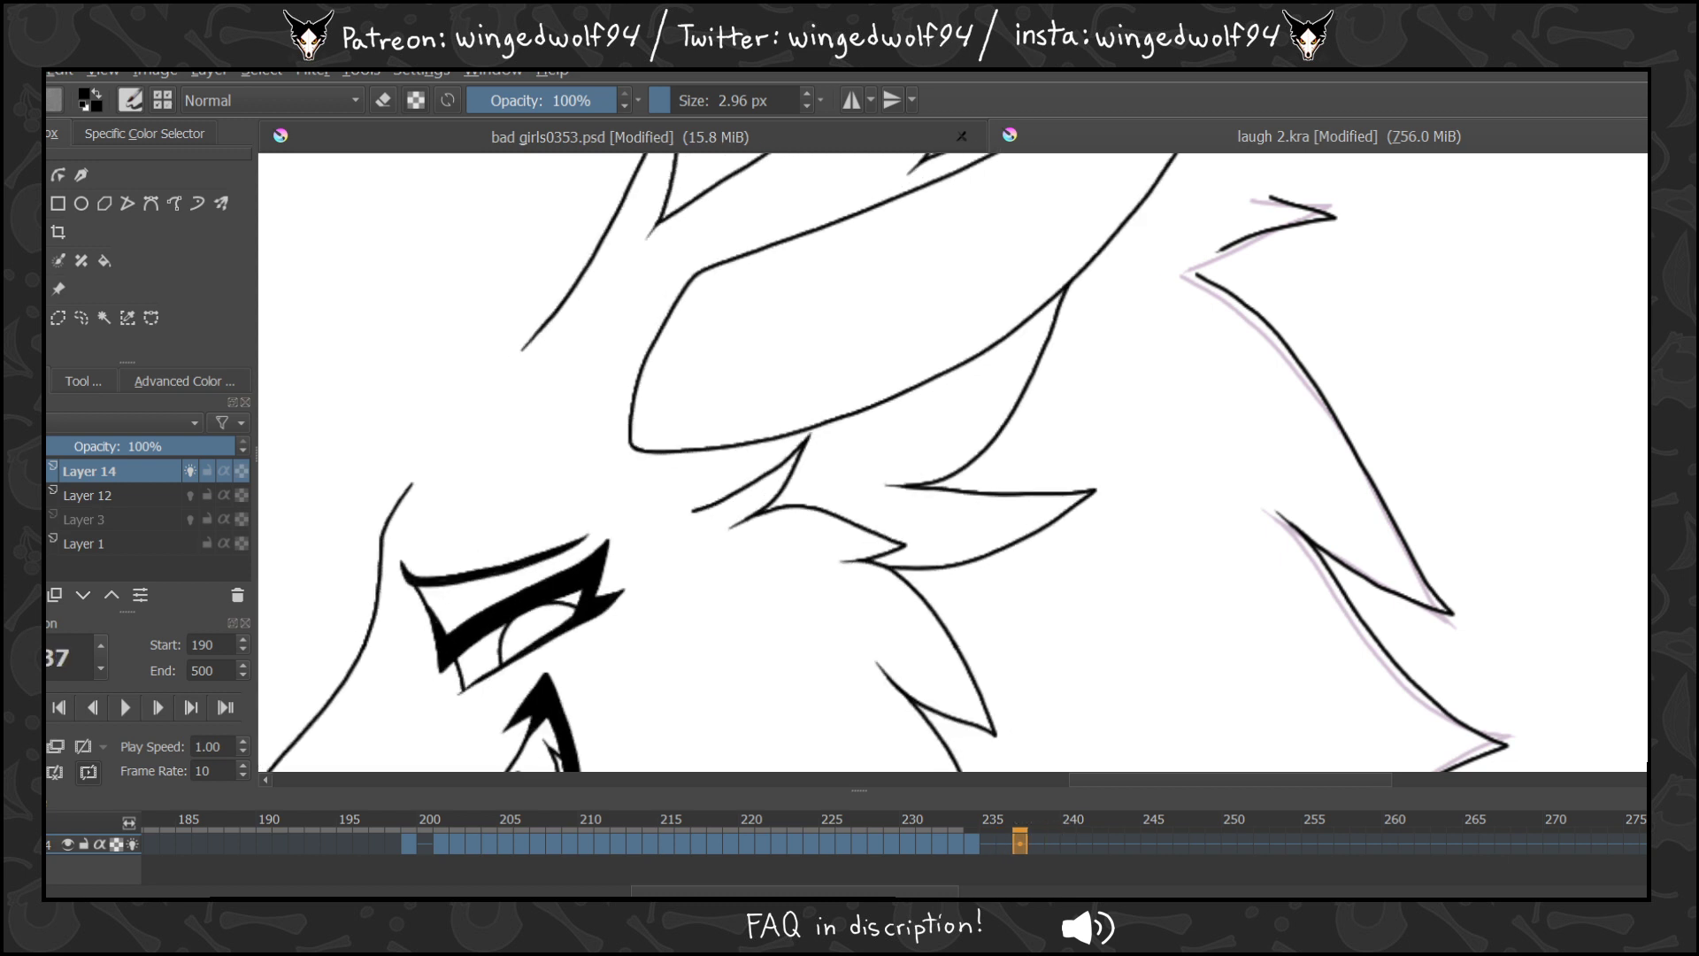
key("Left")
key("Left")
key("Left")
Start a blank drawing at frame 235 on Layer 14 and ink the far ear tip.
key("Right")
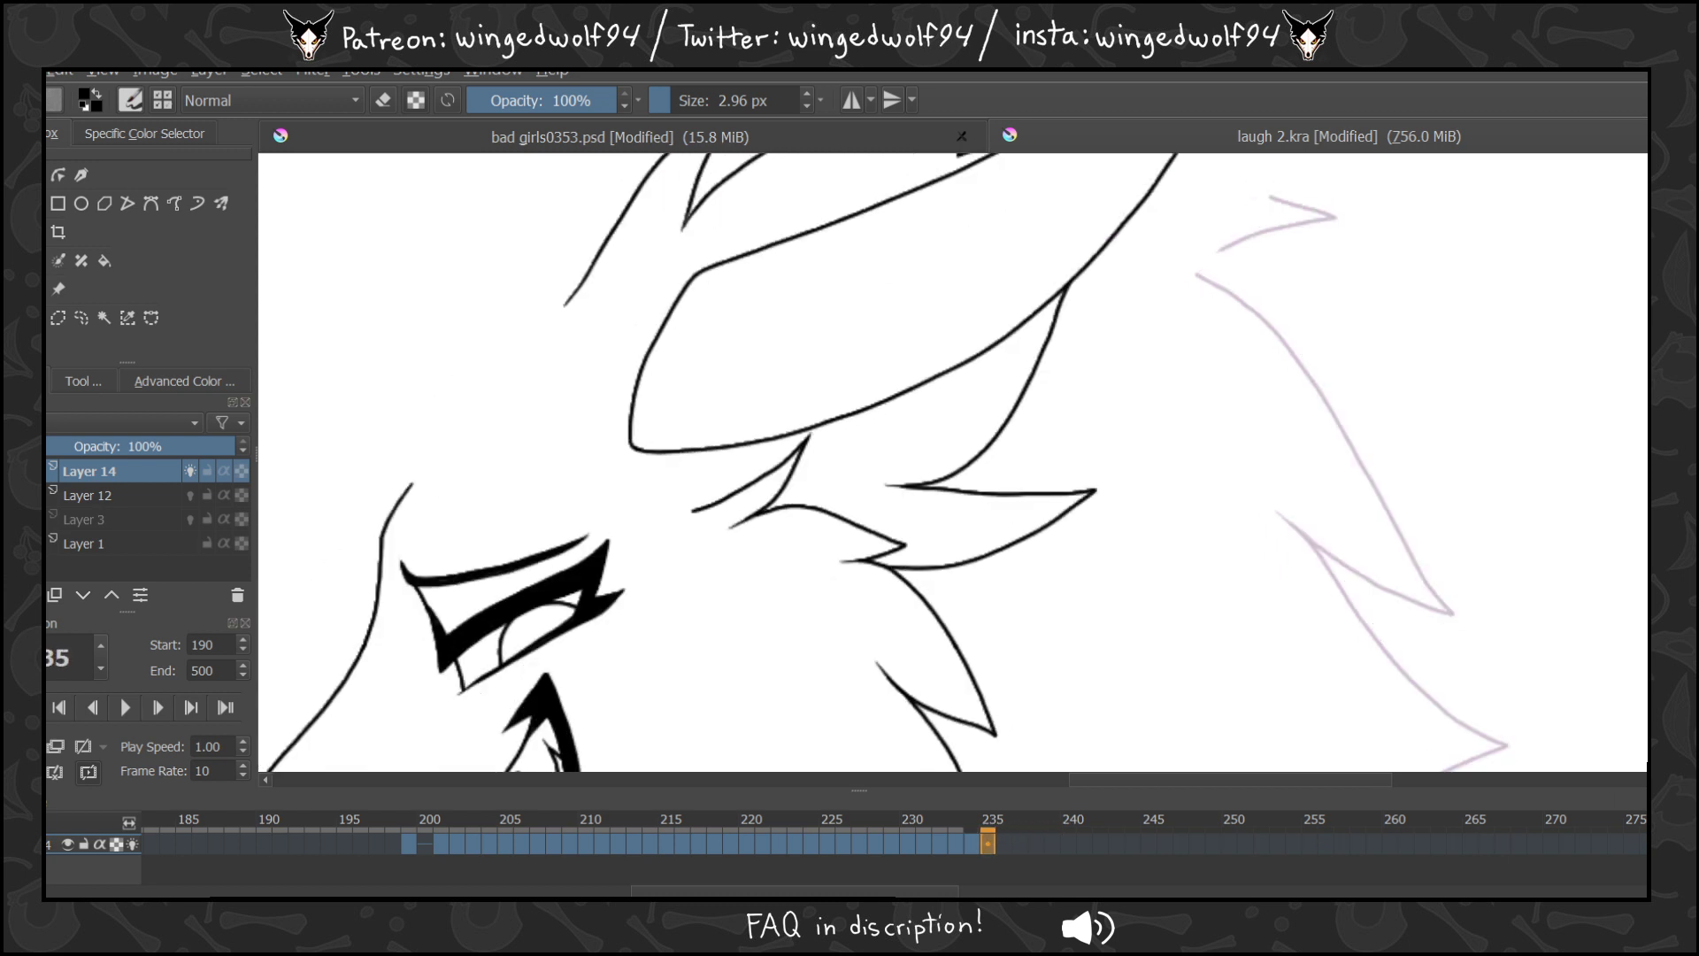
scroll(1202, 395, "up", 5)
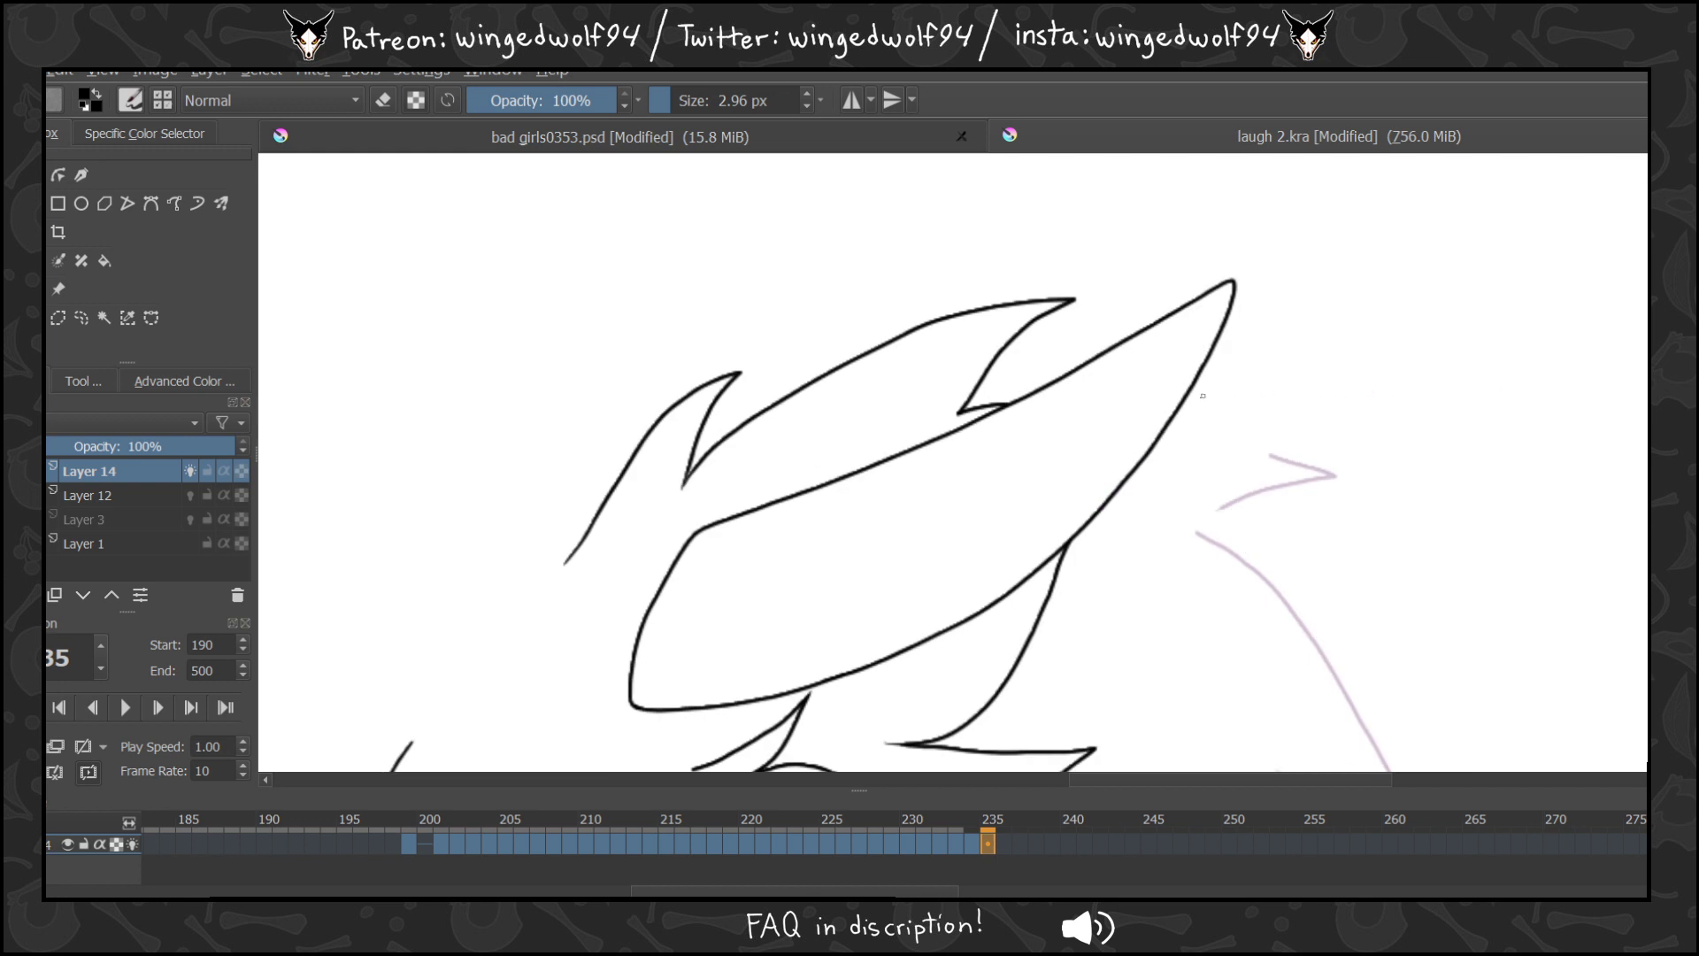
mouse_move(1182, 401)
left_mouse_down()
mouse_move(1360, 447)
mouse_move(1170, 506)
left_mouse_up()
Ink the neck fur on frame 235 from below the far ear tip down to the lowest tuft.
left_click_drag(1108, 780, 1161, 796)
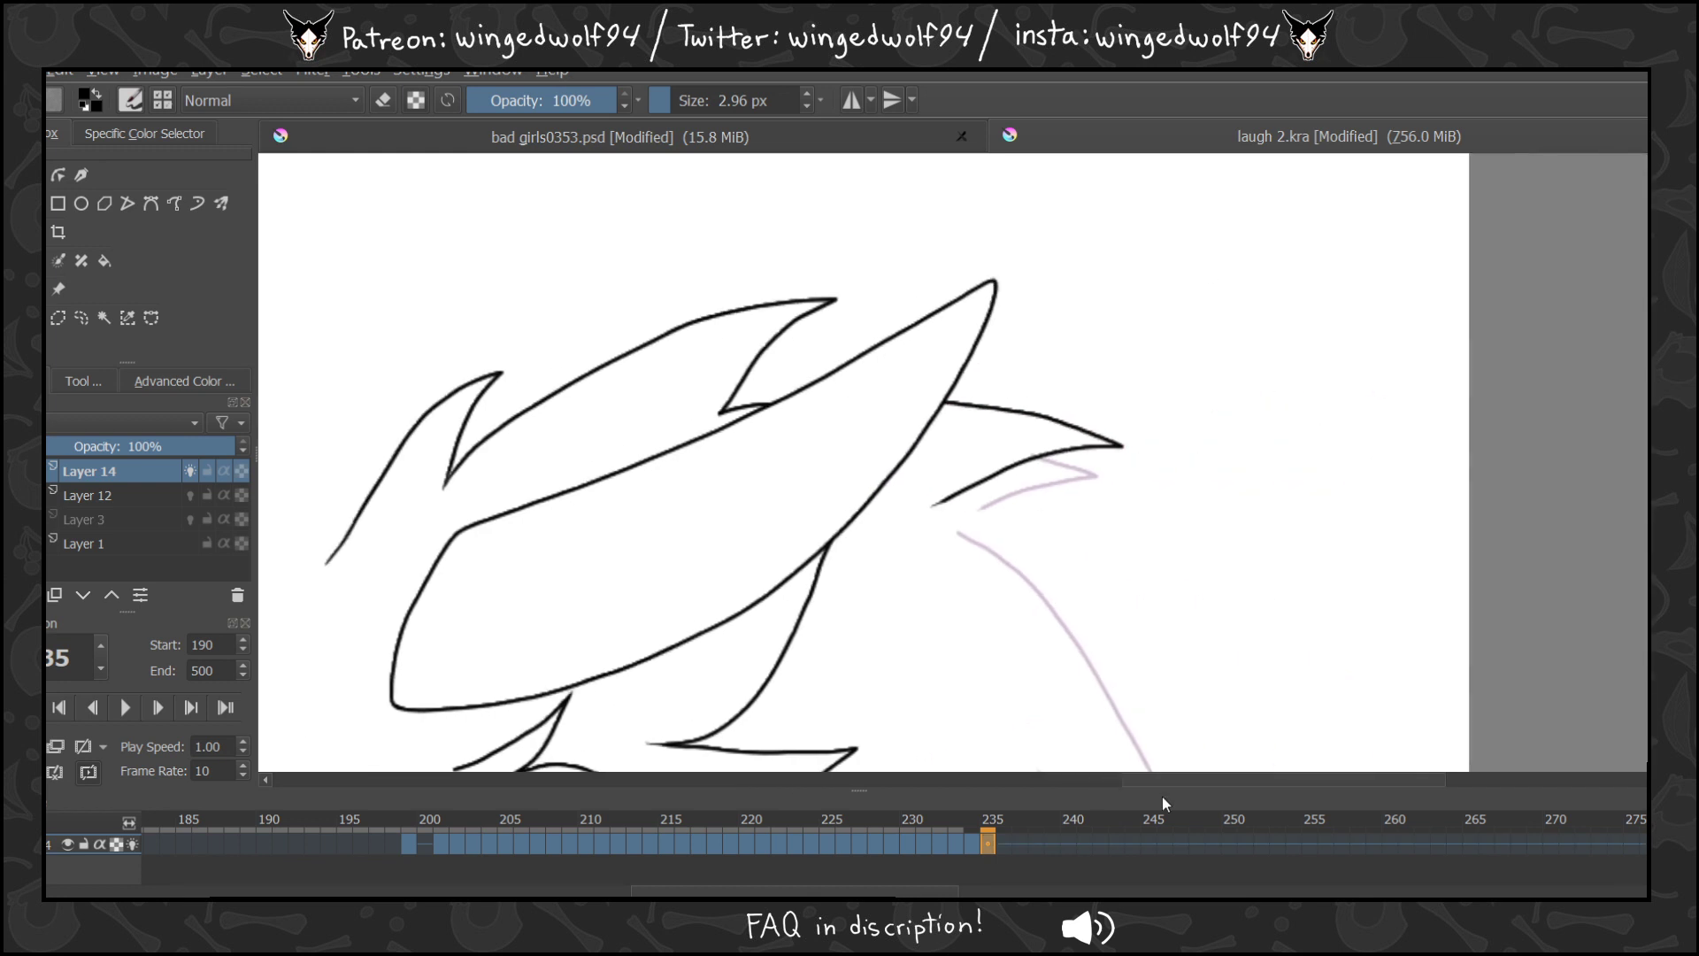
scroll(952, 285, "down", 8)
scroll(951, 286, "up", 4)
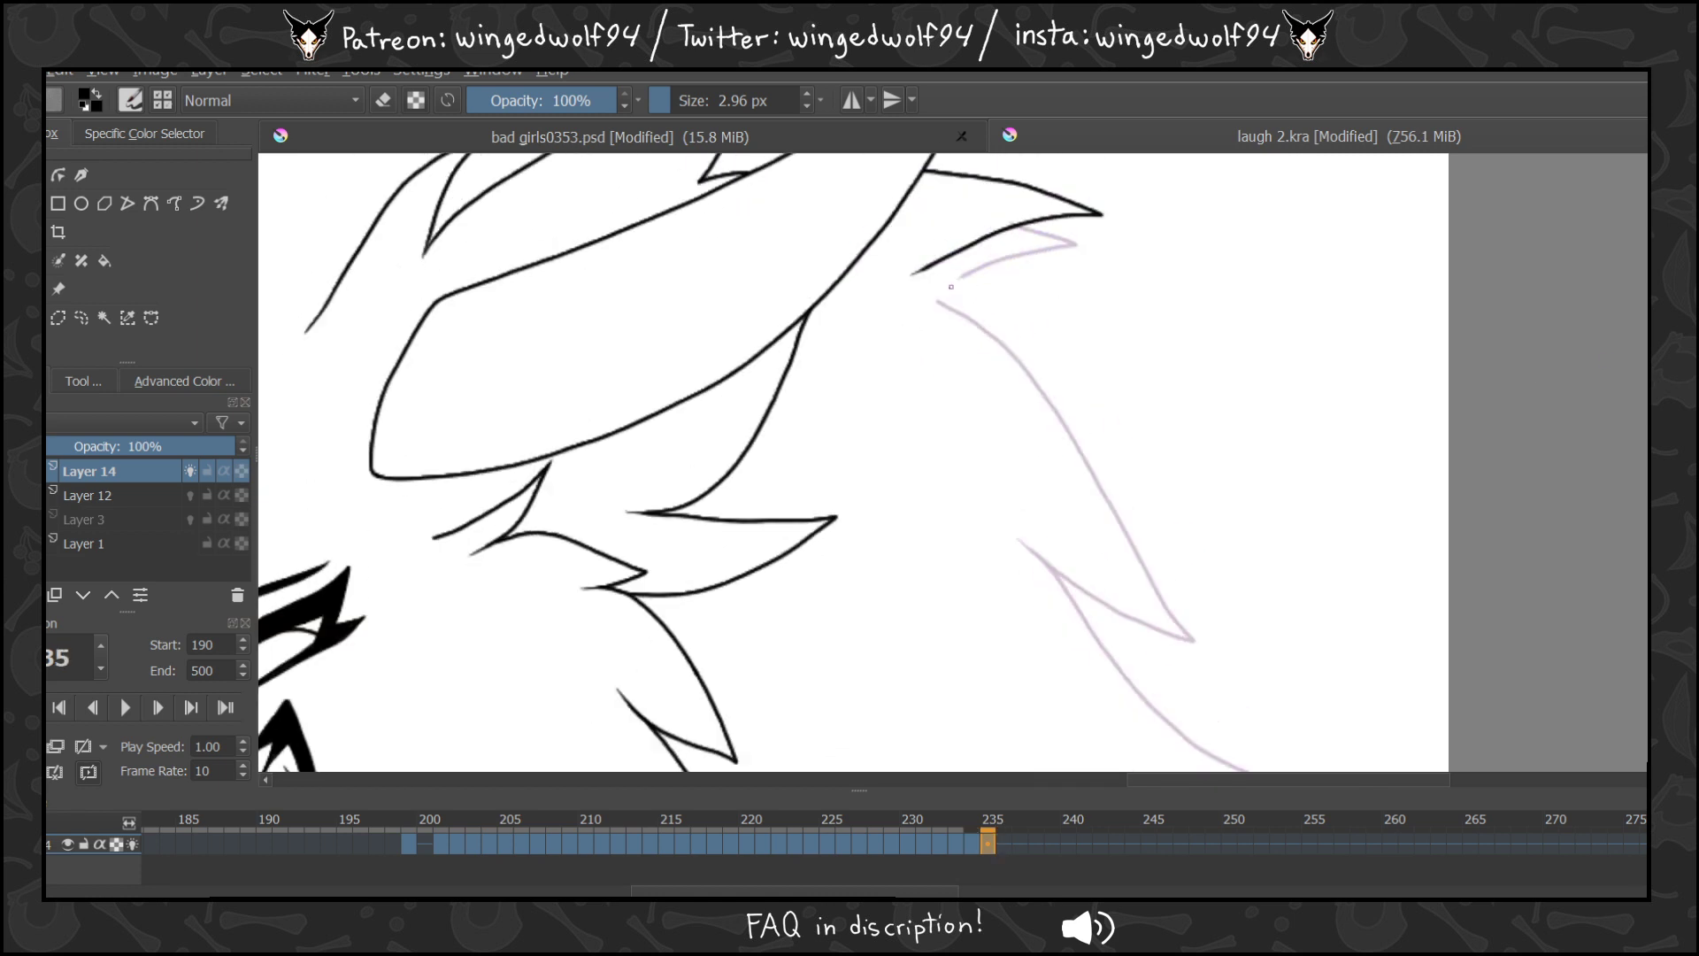
mouse_move(916, 275)
left_mouse_down()
mouse_move(979, 288)
mouse_move(1042, 331)
mouse_move(1138, 469)
mouse_move(1197, 600)
mouse_move(1021, 539)
left_mouse_up()
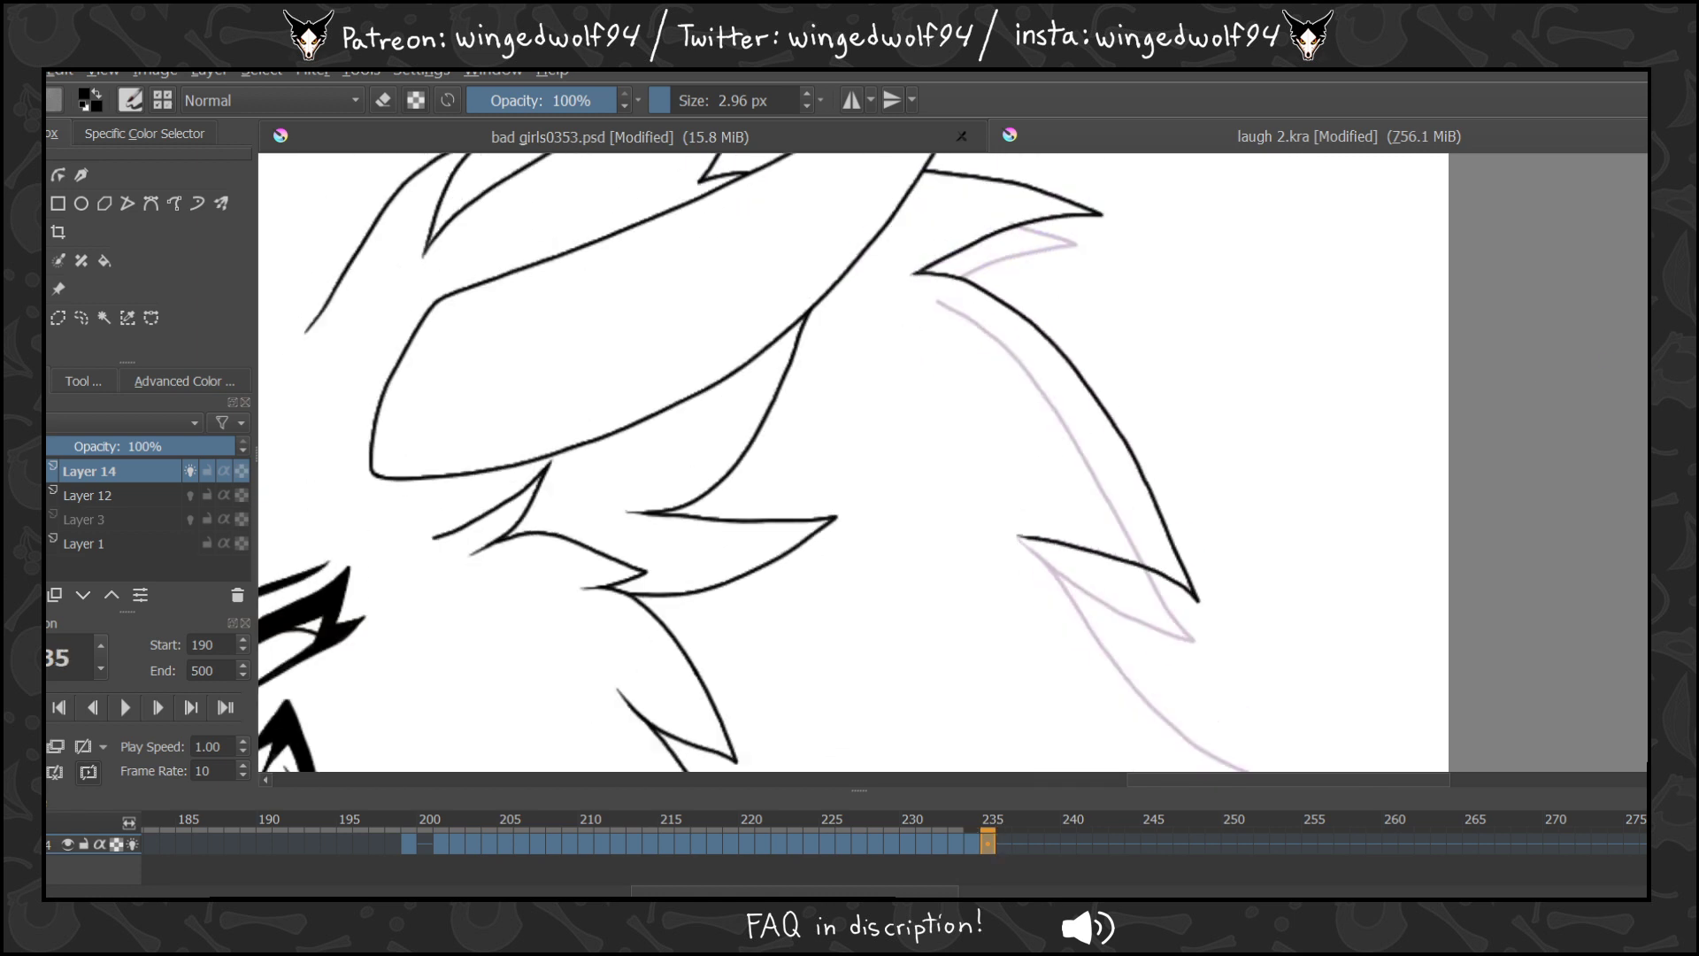
scroll(1195, 281, "down", 3)
mouse_move(1019, 289)
left_mouse_down()
mouse_move(1248, 532)
mouse_move(1031, 604)
mouse_move(1224, 630)
mouse_move(1104, 744)
mouse_move(1153, 467)
mouse_move(977, 519)
mouse_move(1151, 597)
mouse_move(998, 711)
left_mouse_up()
Start a blank drawing at frame 236 and ink the far ear tip and the upper neck fur tuft.
key("Right")
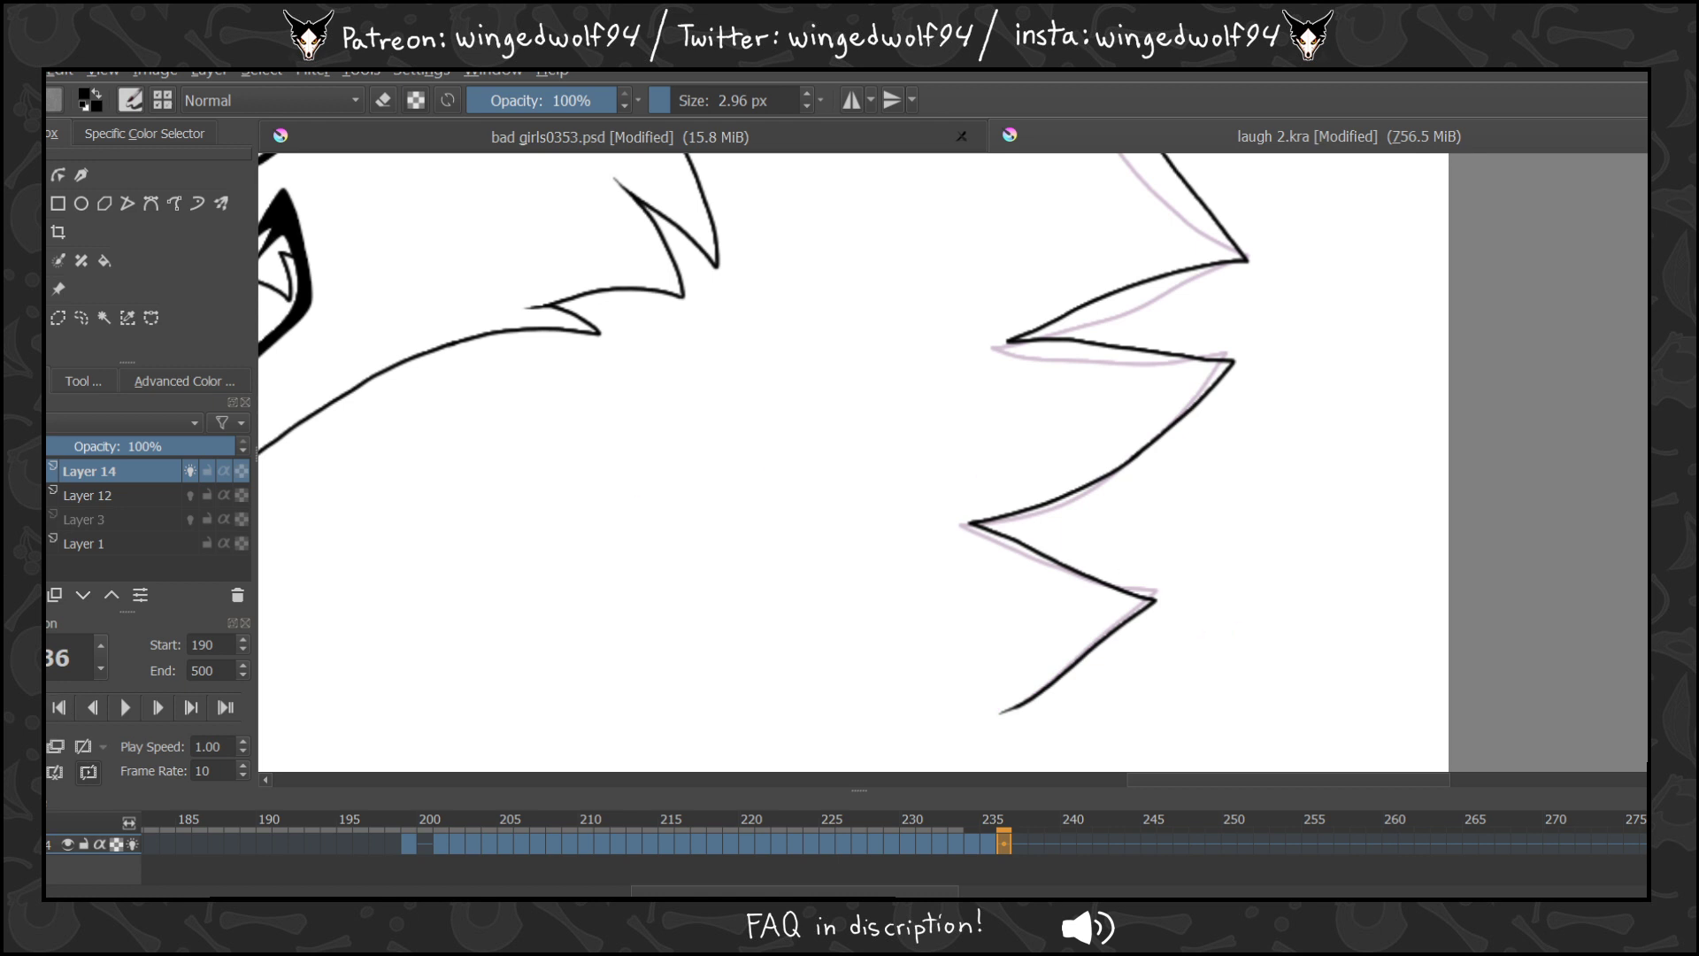
key("Delete")
scroll(992, 245, "up", 7)
key("Left")
key("Right")
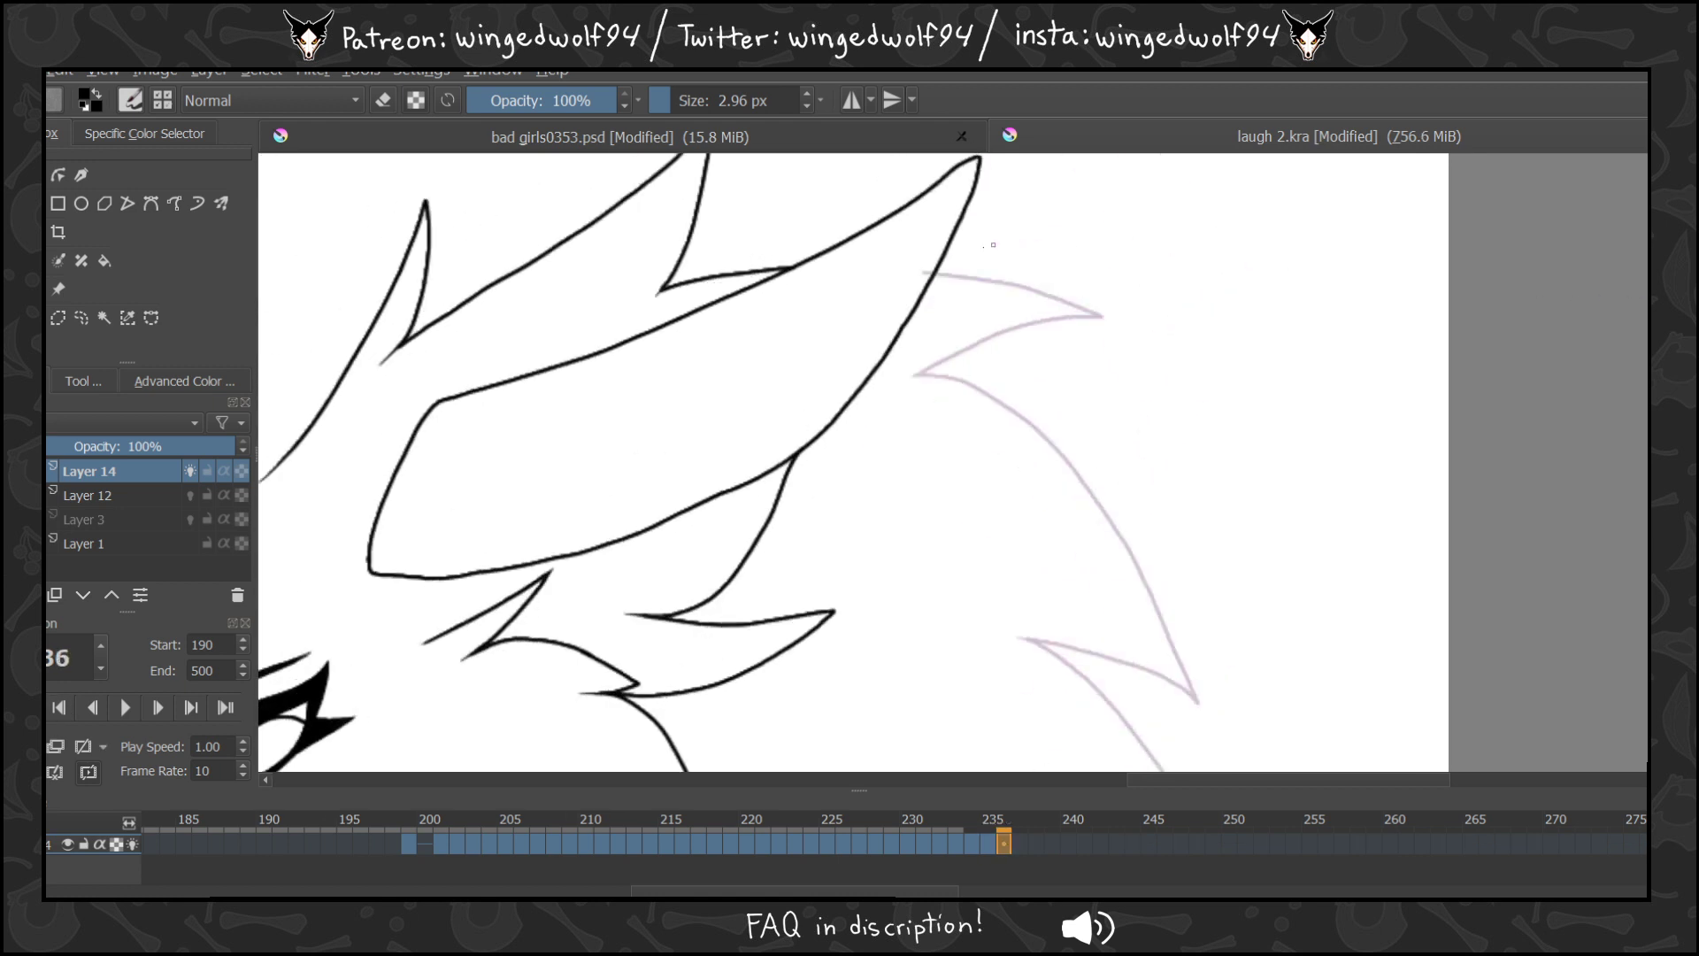
mouse_move(940, 268)
left_mouse_down()
mouse_move(1114, 284)
mouse_move(918, 372)
mouse_move(1063, 437)
mouse_move(1262, 619)
mouse_move(1020, 630)
left_mouse_up()
Ink the middle and lower neck fur tufts on frame 236.
scroll(1026, 531, "down", 4)
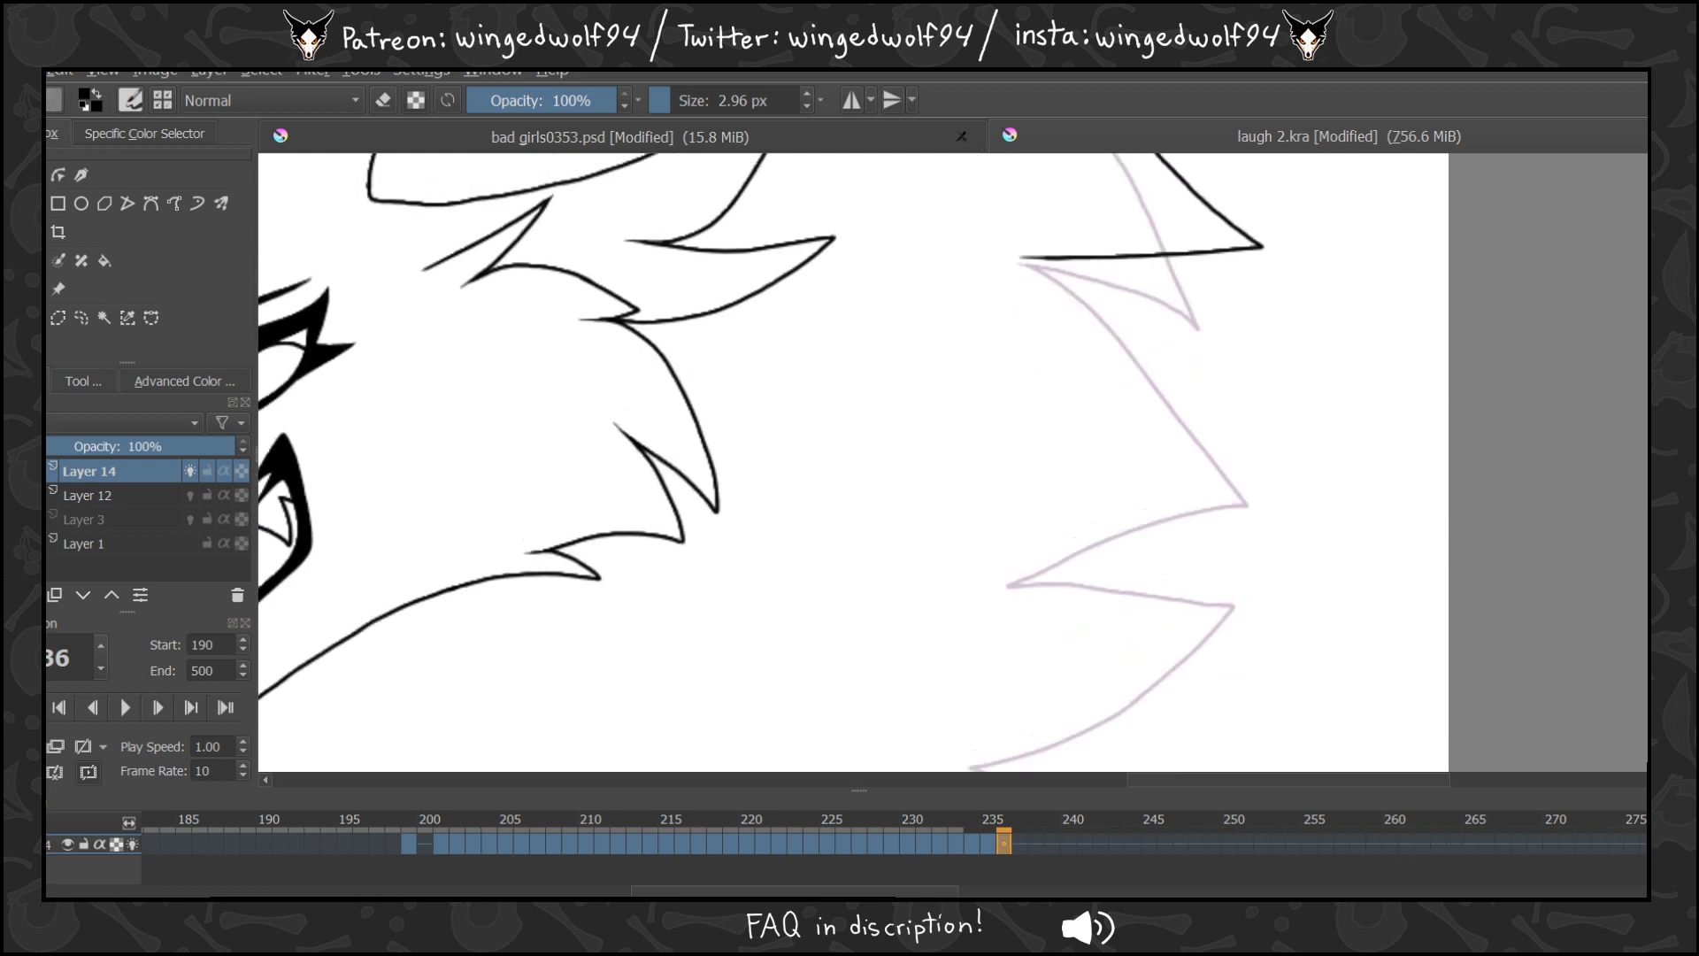
scroll(1039, 314, "up", 1)
mouse_move(1022, 332)
left_mouse_down()
mouse_move(1146, 389)
mouse_move(1271, 553)
mouse_move(1026, 647)
mouse_move(1248, 660)
left_mouse_up()
scroll(1247, 660, "down", 4)
scroll(1243, 315, "down", 1)
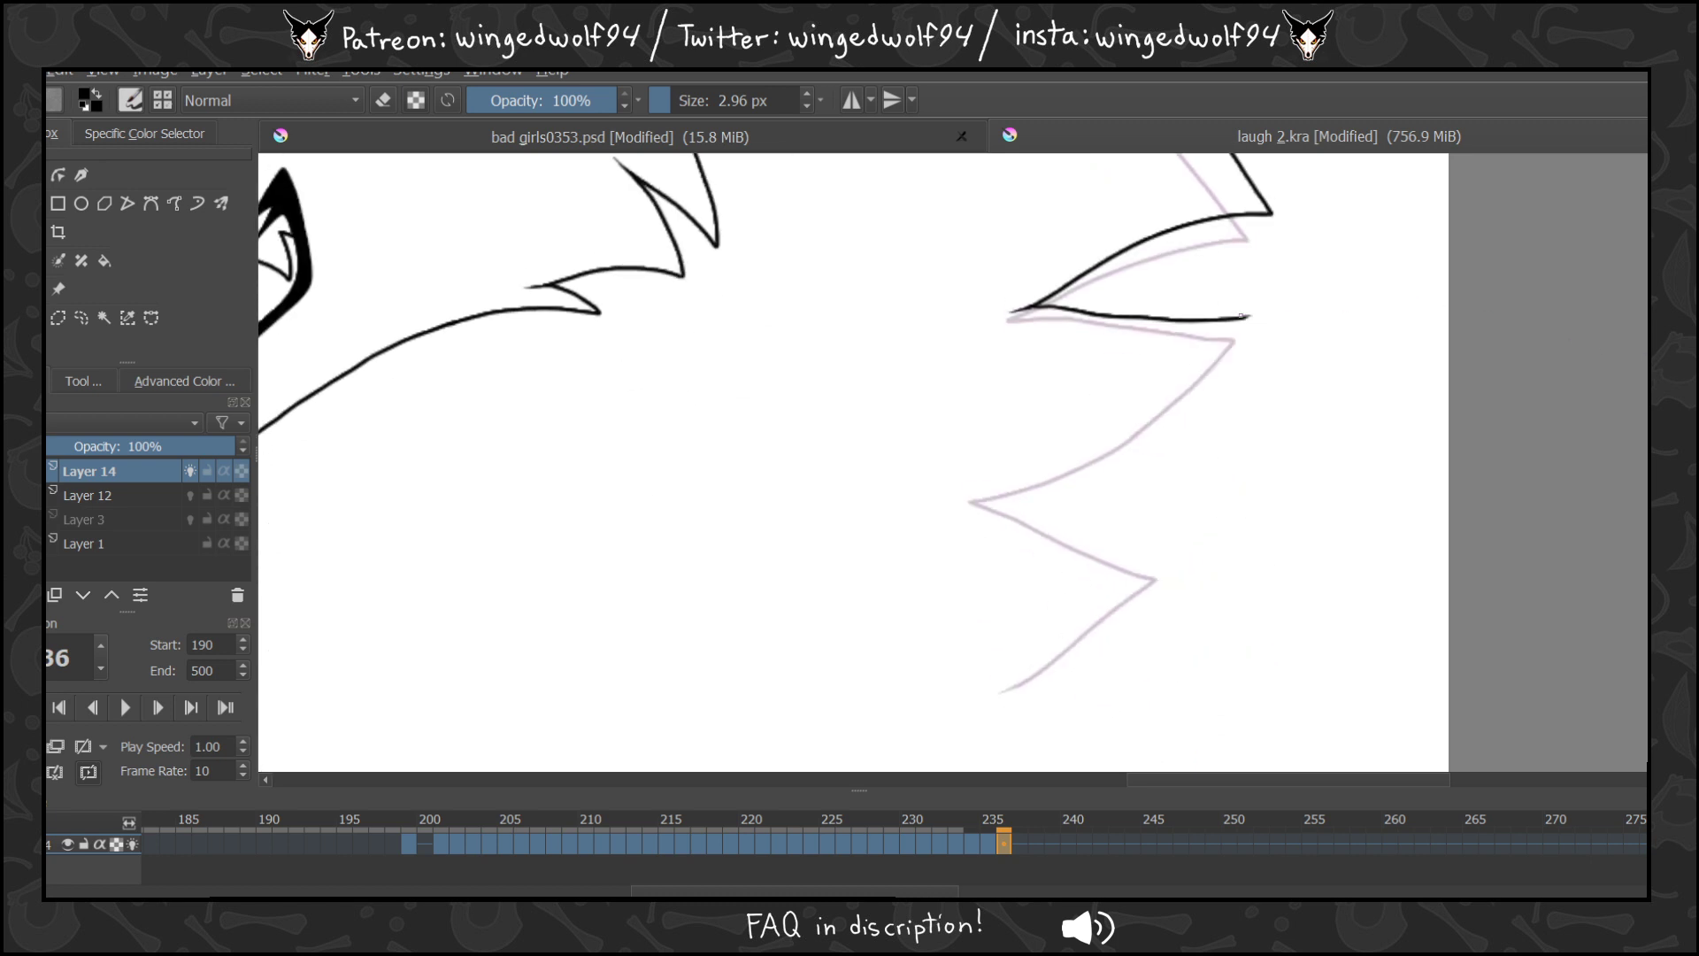
mouse_move(1247, 317)
left_mouse_down()
mouse_move(1201, 384)
mouse_move(1112, 453)
mouse_move(996, 508)
mouse_move(1164, 558)
mouse_move(1079, 641)
mouse_move(996, 686)
left_mouse_up()
Add a blank drawing at frame 237 and step through frames 233 to 237 to check the fur motion.
key("period")
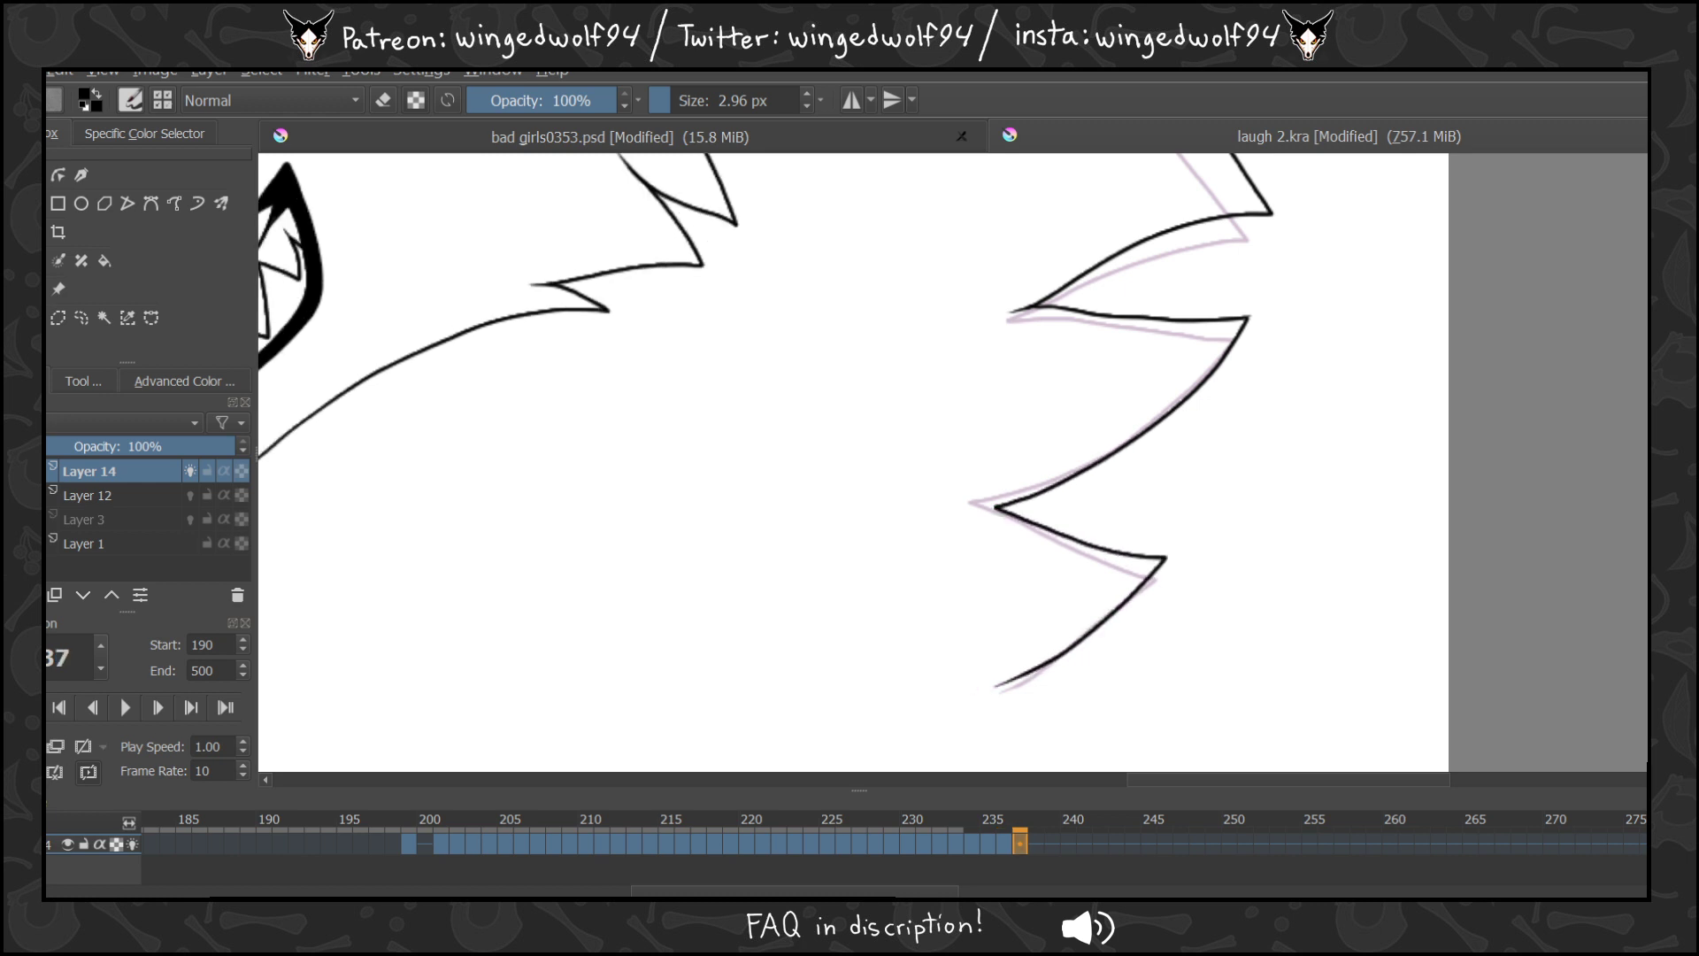
key("ctrl+z")
key("comma")
key("comma")
key("comma")
key("comma")
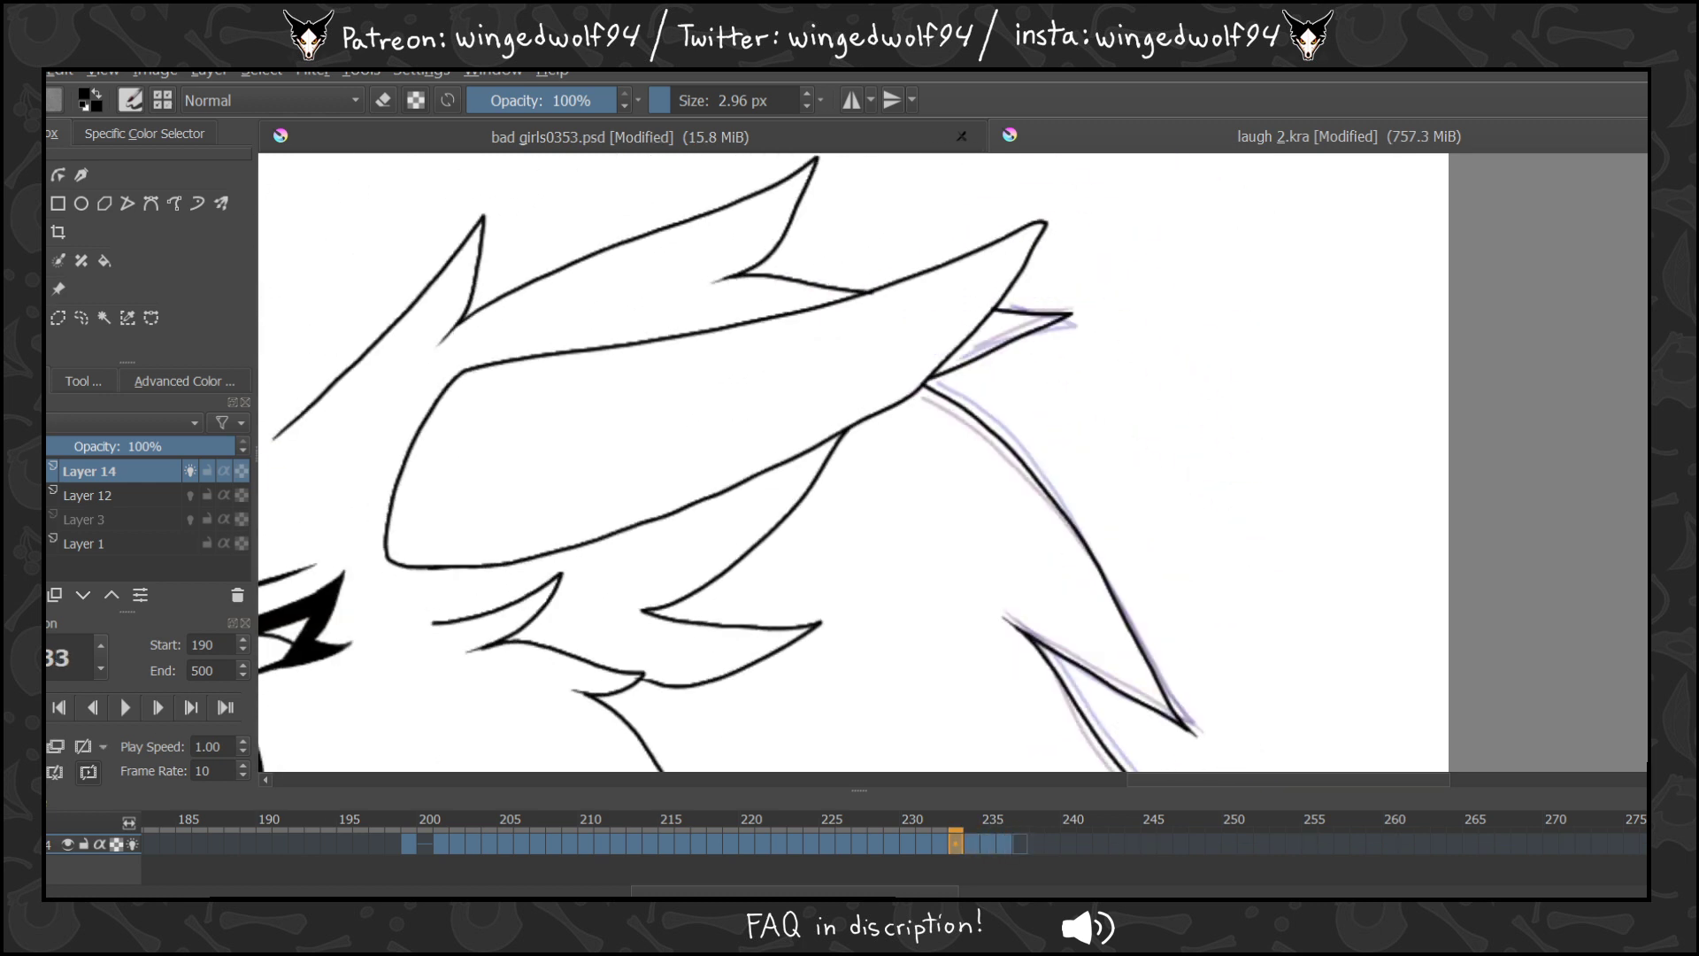
key("period")
key("period")
key("period")
key("period")
key("comma")
key("comma")
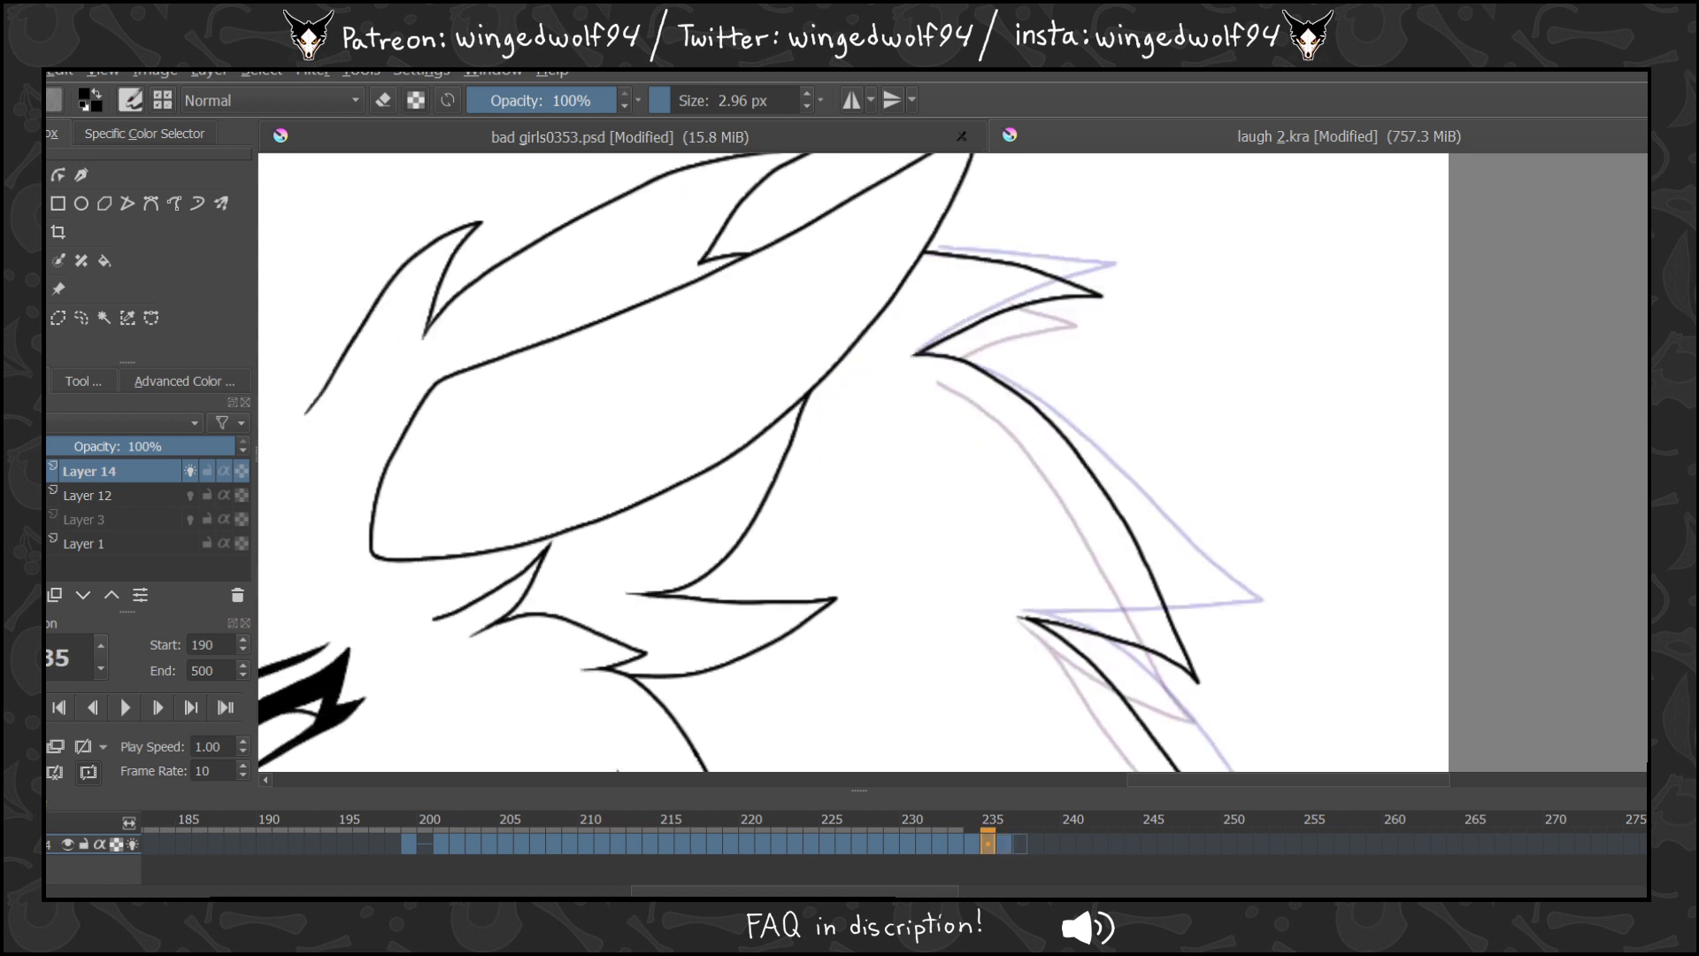
Ink the far ear tip and the upper neck fur tuft on frame 237 of Layer 14.
key("period")
key("period")
mouse_move(930, 242)
left_mouse_down()
mouse_move(1105, 238)
mouse_move(916, 356)
mouse_move(1272, 560)
mouse_move(1065, 607)
mouse_move(1014, 606)
left_mouse_up()
Play the animation with the whole head in view to review the latest ear tip and fur drawings.
left_click(1104, 530, "ctrl")
left_click(1103, 530, "ctrl")
left_click(1103, 531, "ctrl")
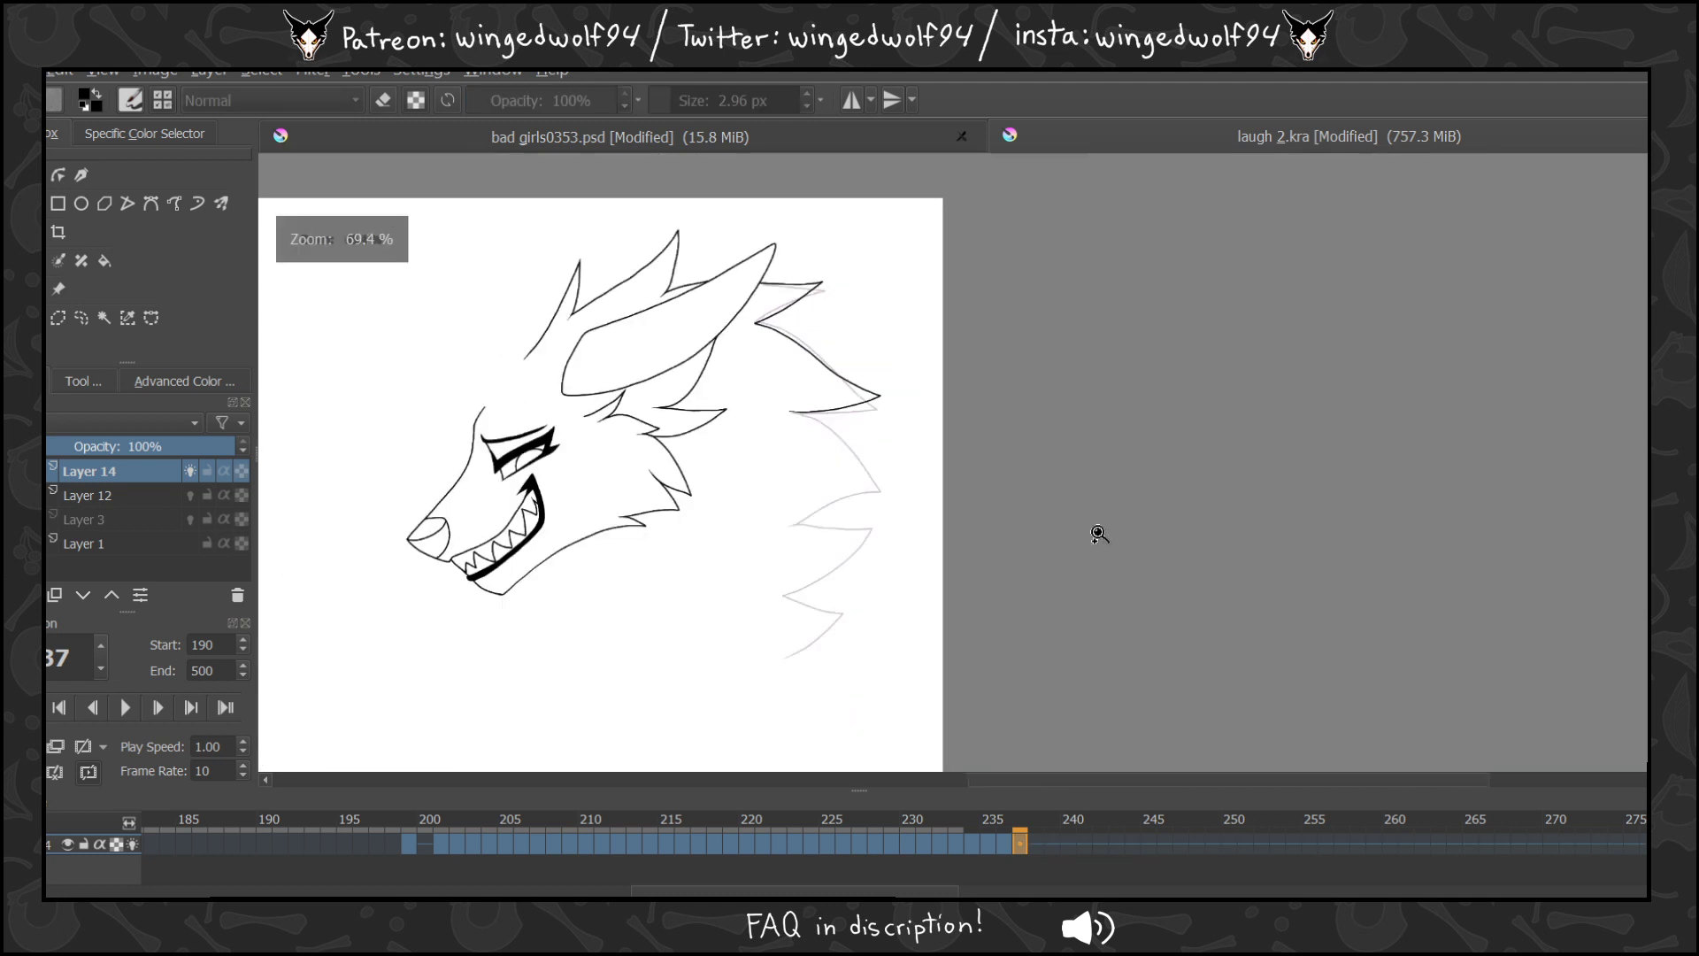
left_click(128, 705)
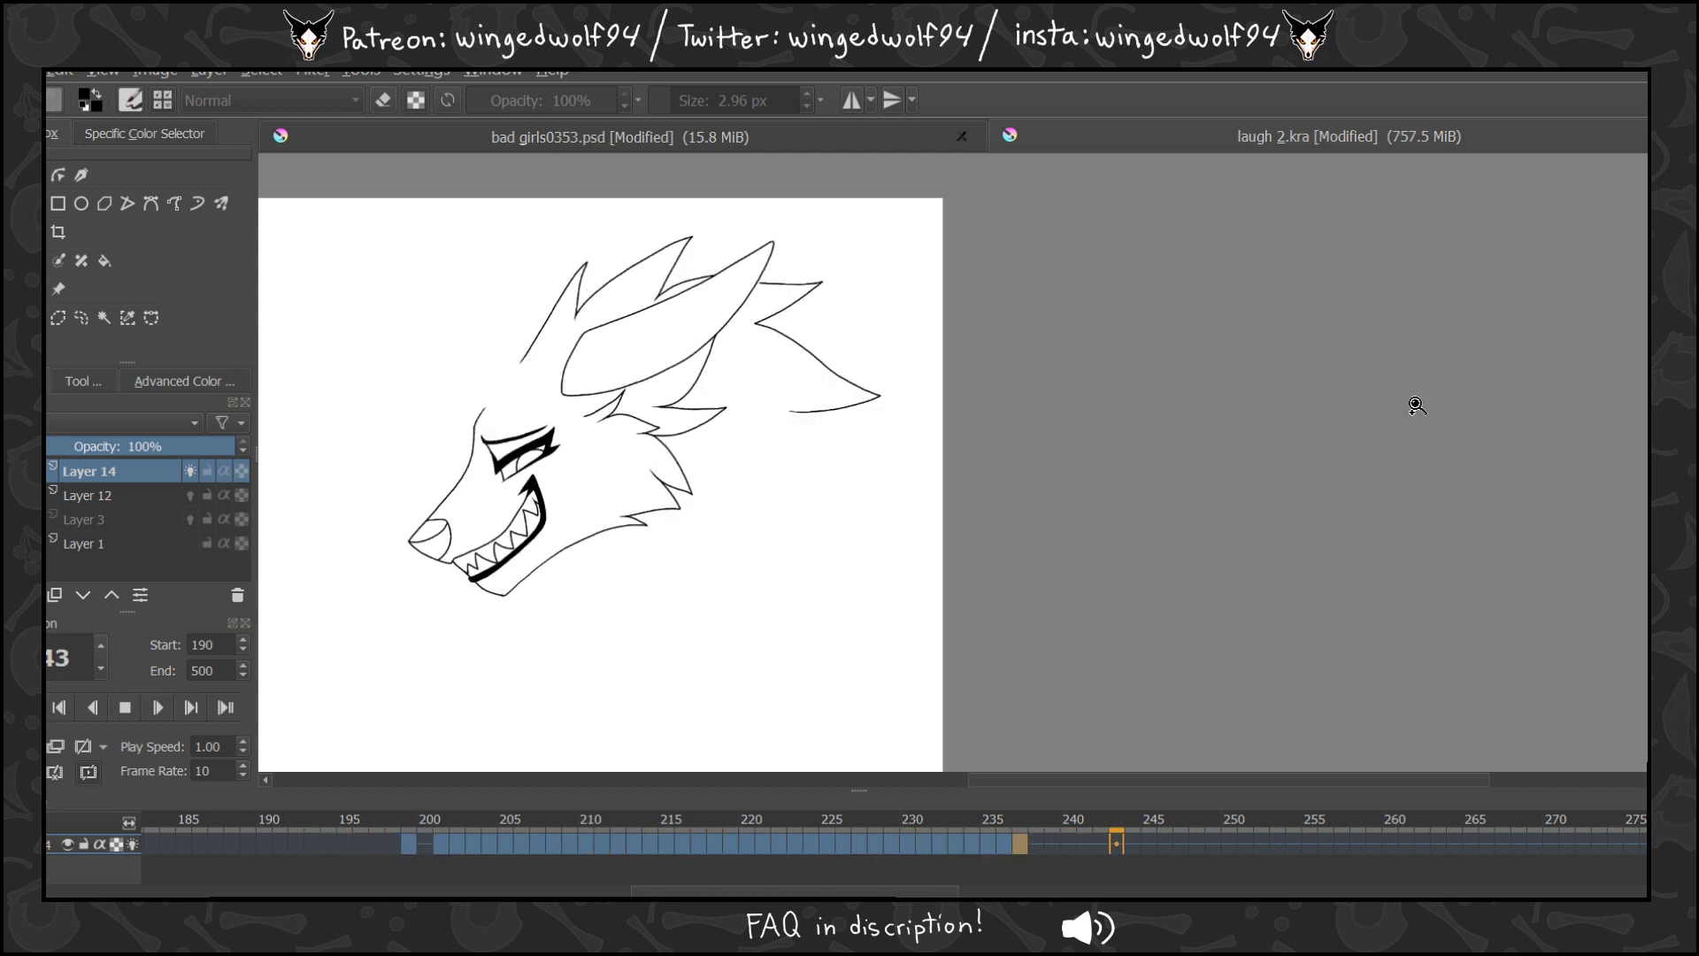
key("space")
Ink the middle and lower neck fur tufts on frame 237 of Layer 14, following the onion-skin outline.
left_click_drag(749, 367, 1053, 605)
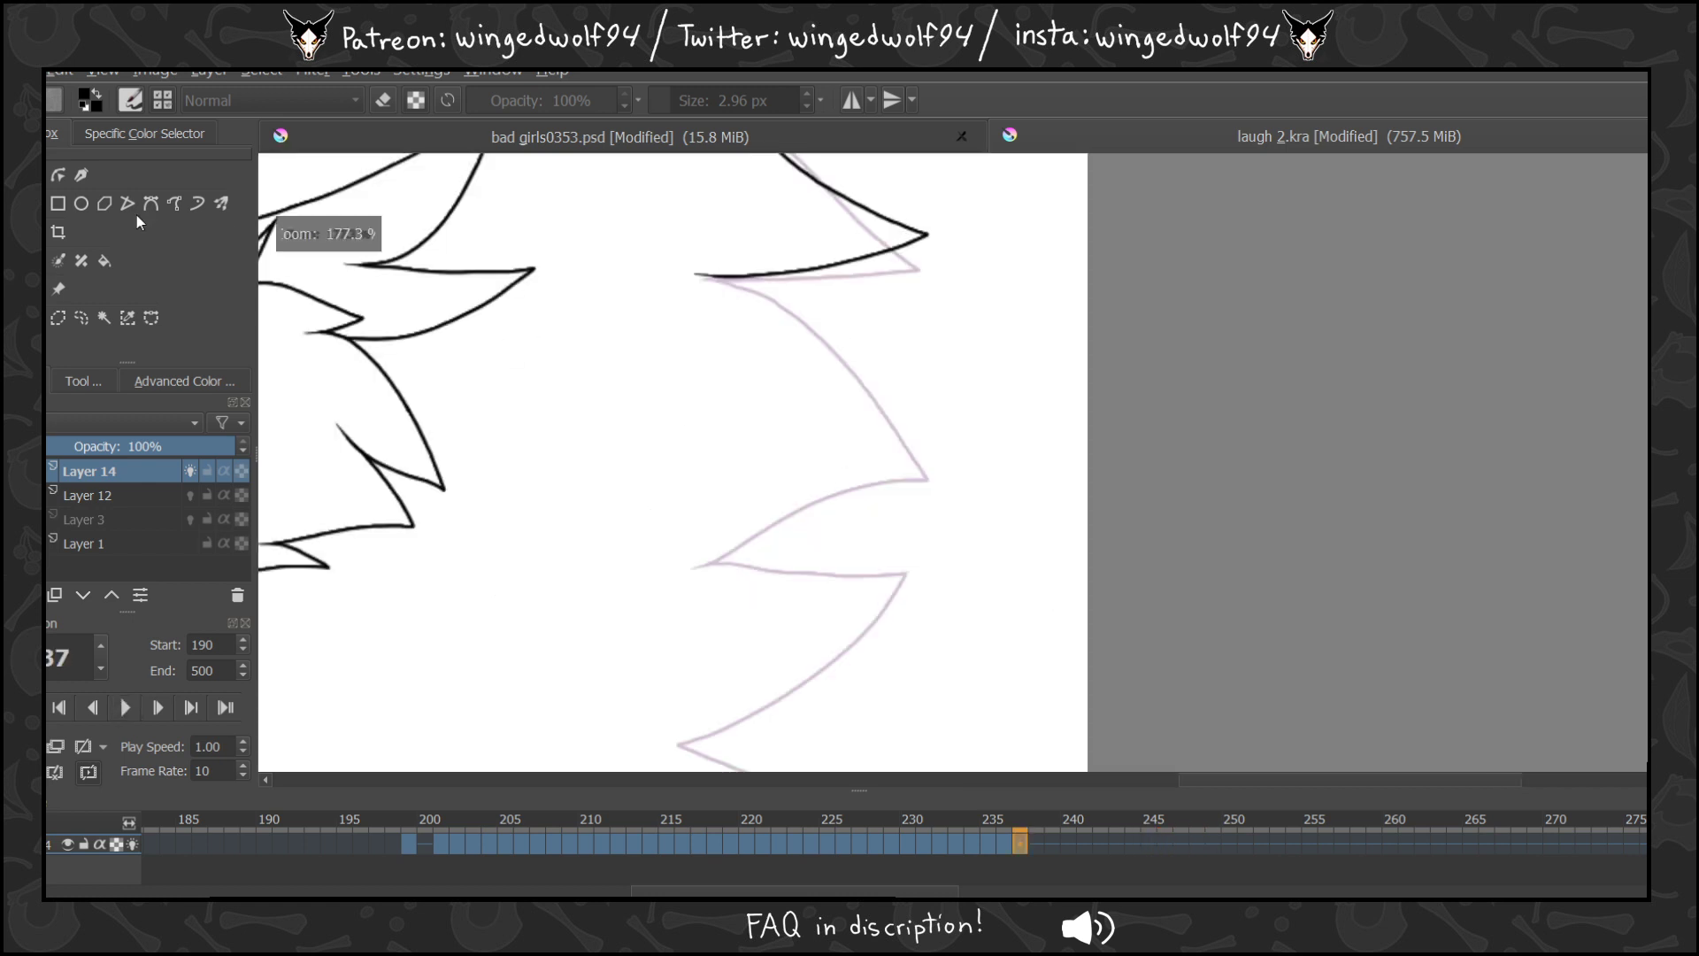
left_click(12, 204)
mouse_move(699, 275)
left_mouse_down()
mouse_move(828, 339)
mouse_move(932, 471)
mouse_move(848, 487)
mouse_move(711, 565)
mouse_move(911, 586)
mouse_move(826, 671)
mouse_move(694, 749)
left_mouse_up()
scroll(1537, 397, "down", 3)
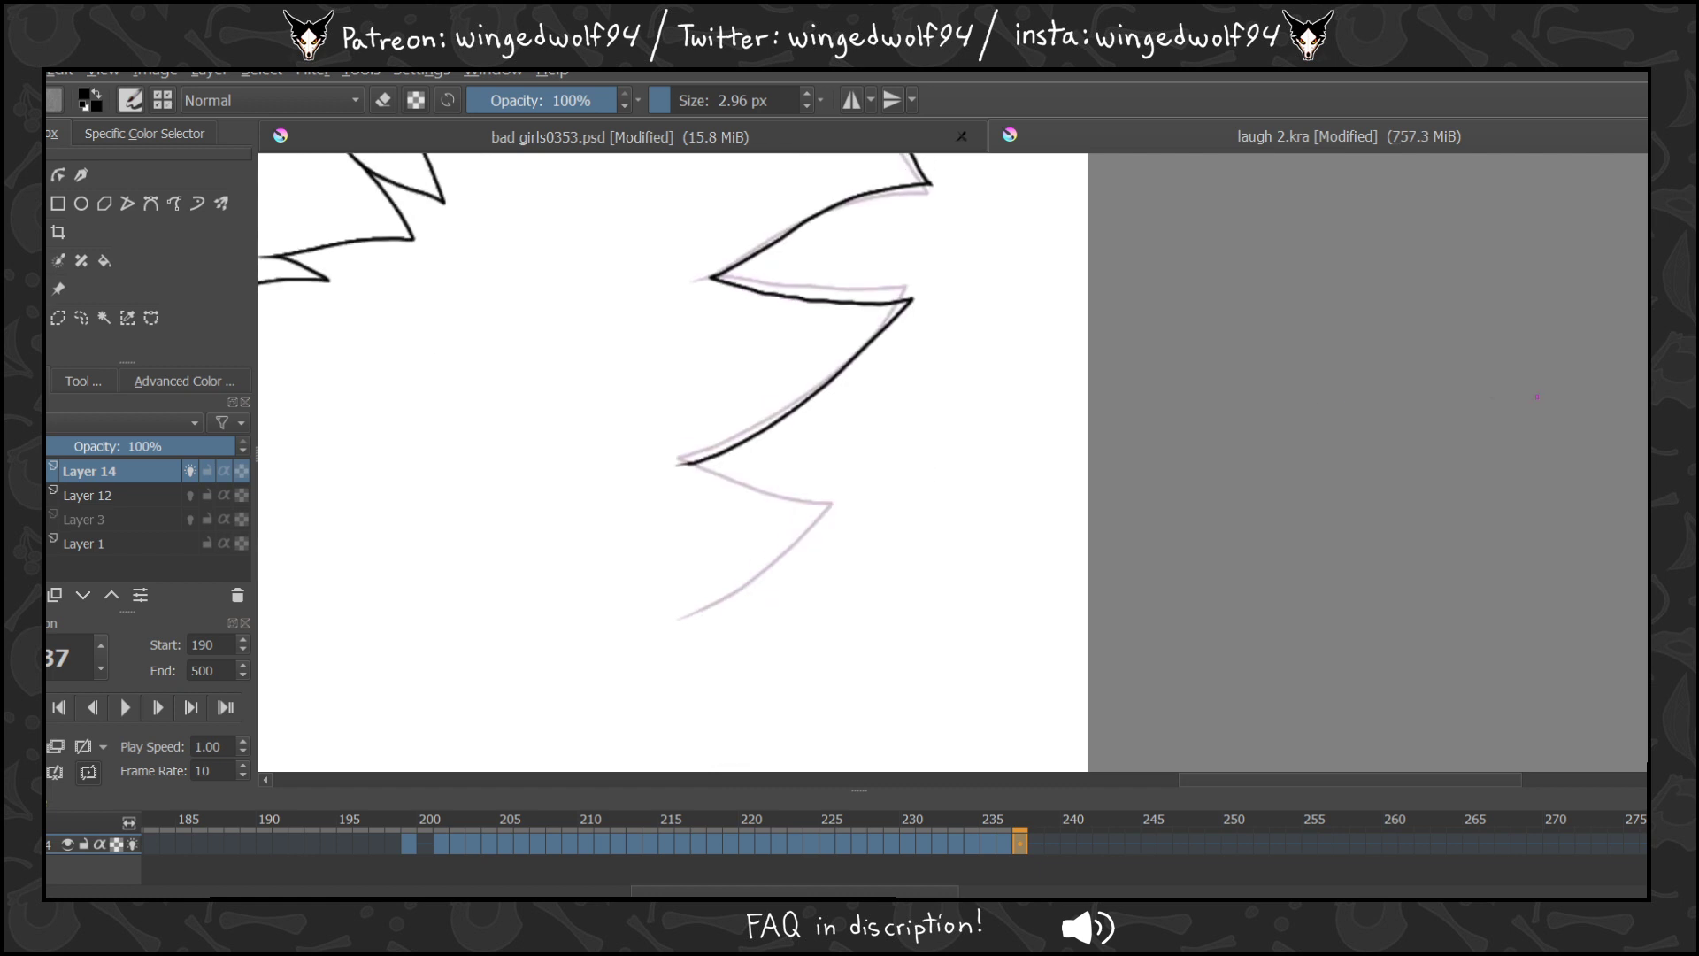
mouse_move(735, 489)
left_mouse_down()
mouse_move(833, 507)
mouse_move(752, 585)
mouse_move(682, 619)
left_mouse_up()
Add a blank drawing at frame 238 and ink the far ear tip and upper neck fur tuft, comparing with the preceding frames.
left_click(1038, 844)
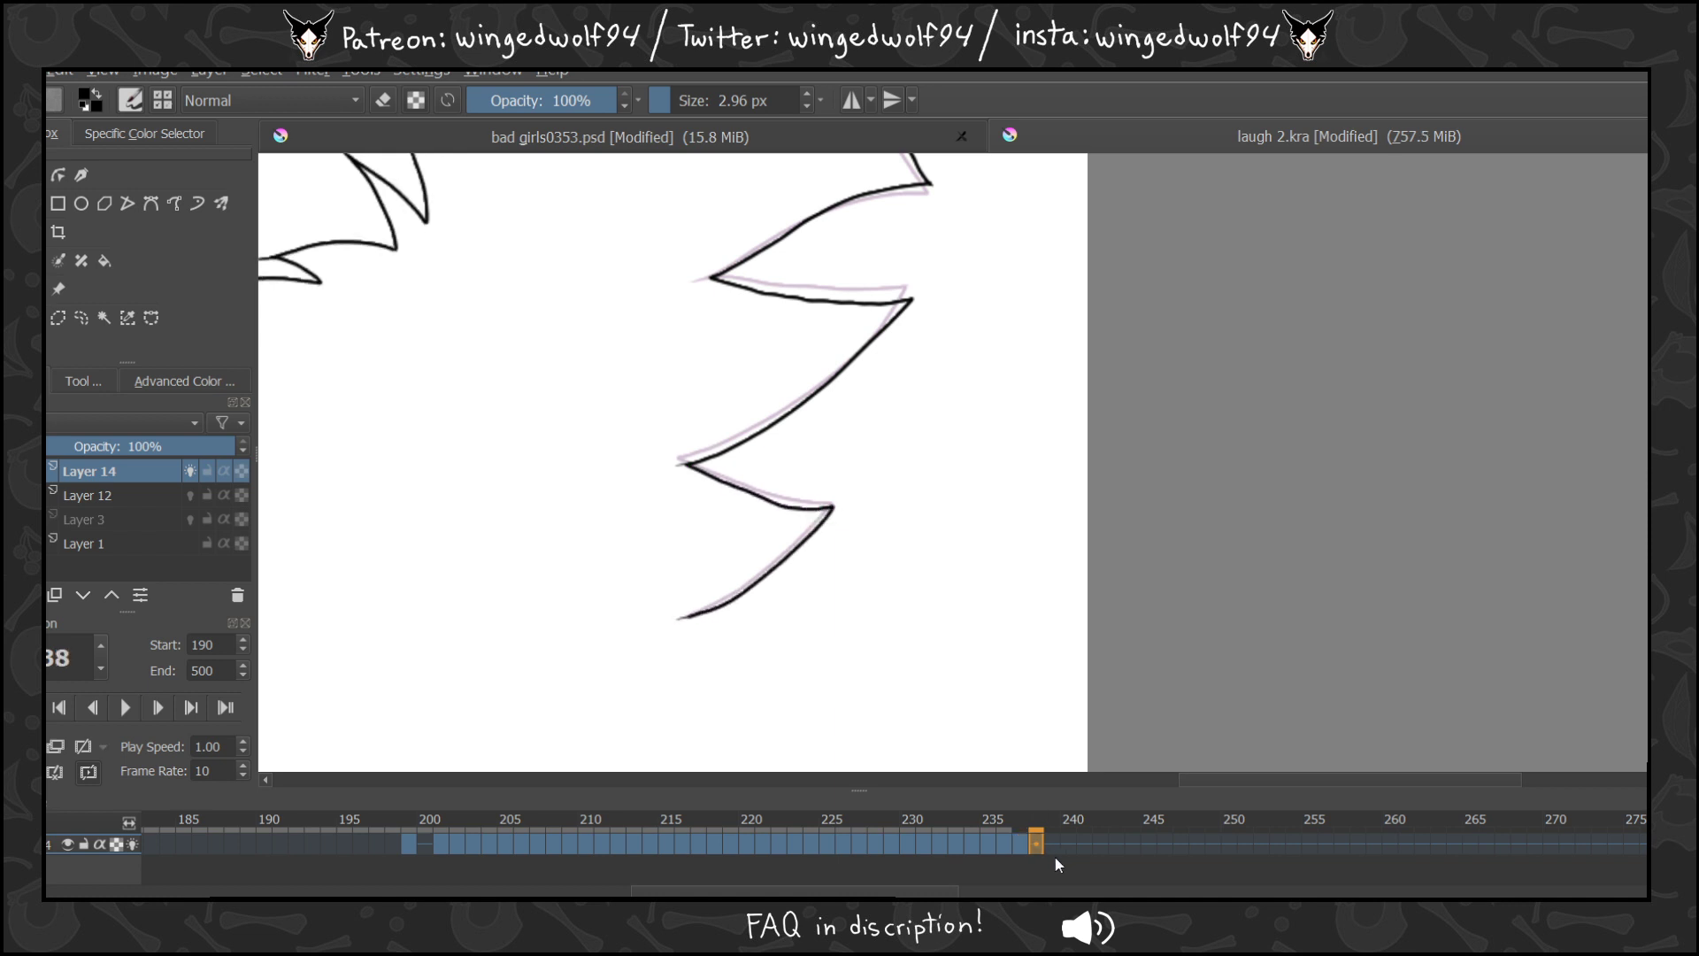
key("Insert")
scroll(673, 460, "up", 3)
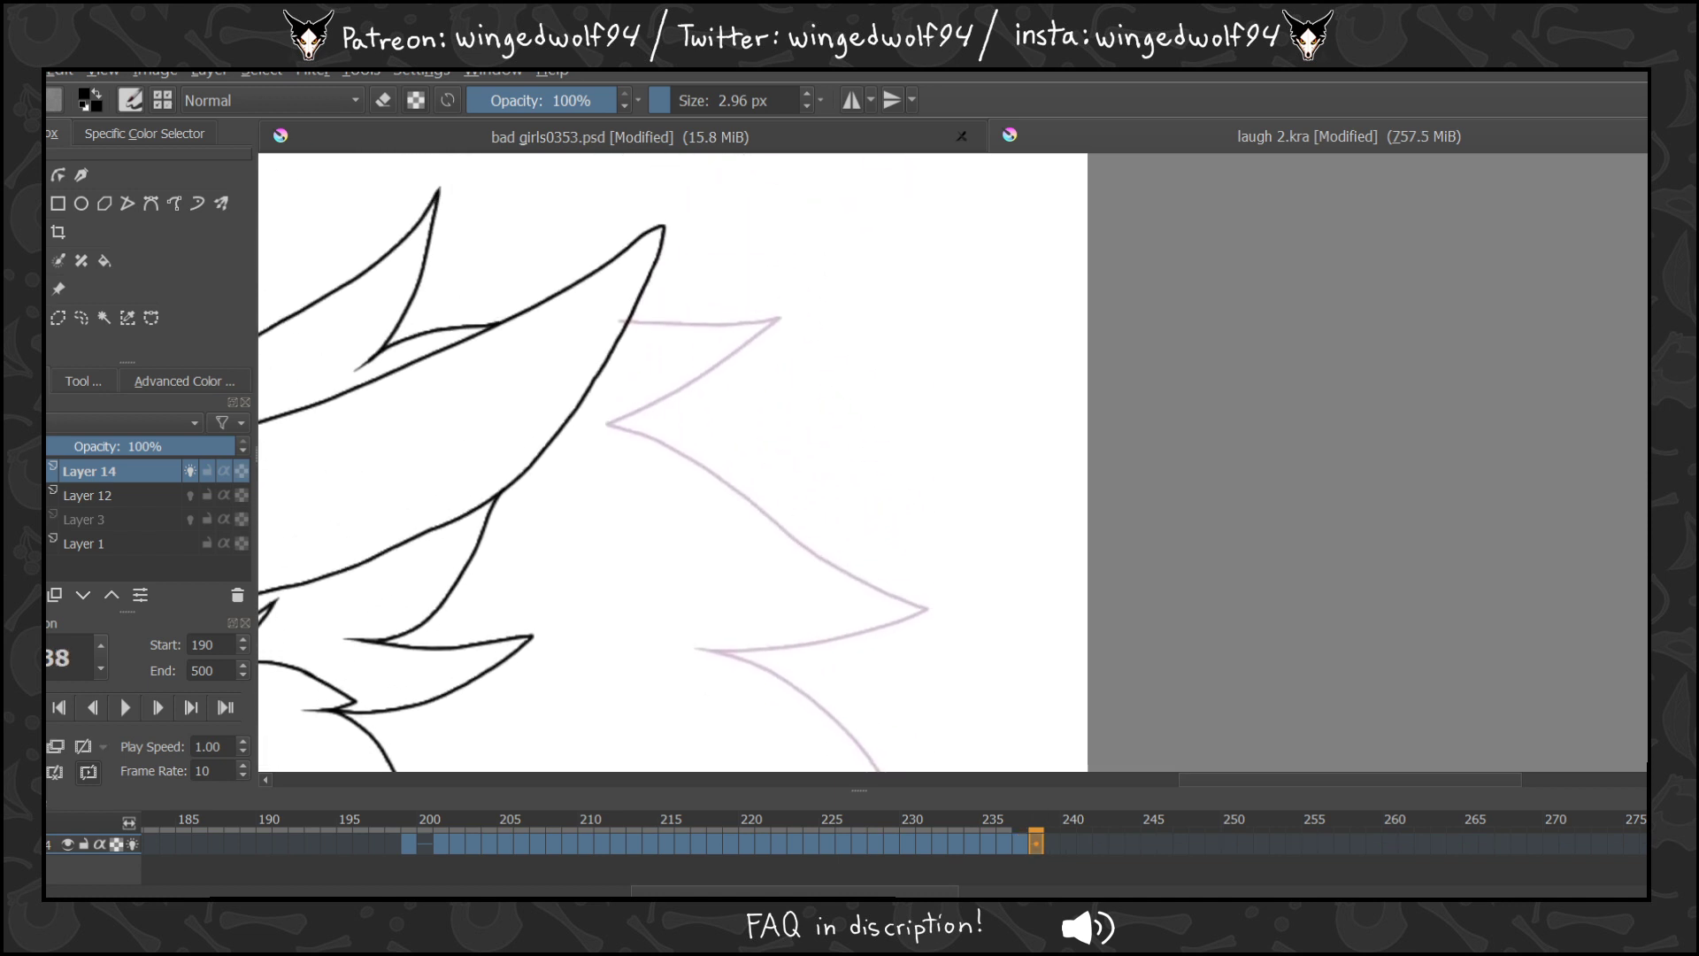
key("Left")
key("Left")
key("Right")
key("Right")
mouse_move(777, 318)
left_mouse_down()
mouse_move(615, 428)
mouse_move(924, 595)
mouse_move(695, 655)
left_mouse_up()
scroll(672, 462, "down", 5)
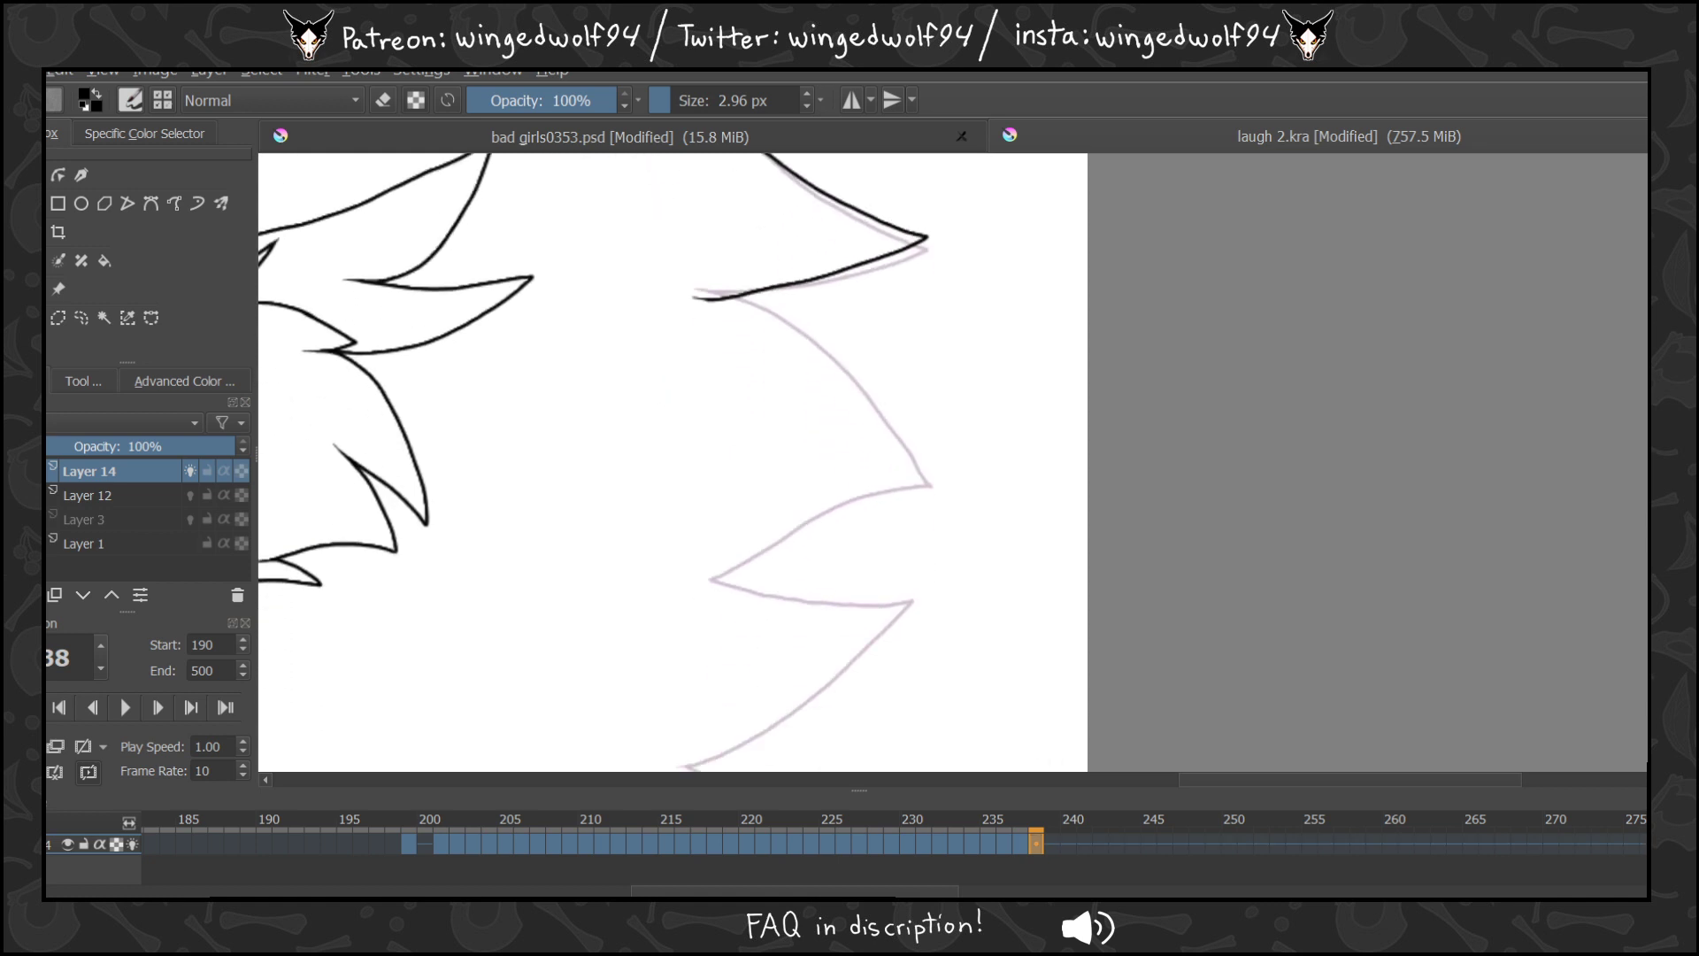
Ink the middle and lower neck fur tufts on frame 238 of Layer 14.
key("Left")
key("Right")
mouse_move(726, 303)
left_mouse_down()
mouse_move(820, 355)
mouse_move(935, 477)
mouse_move(710, 585)
mouse_move(913, 607)
mouse_move(776, 728)
mouse_move(706, 761)
left_mouse_up()
scroll(672, 460, "down", 5)
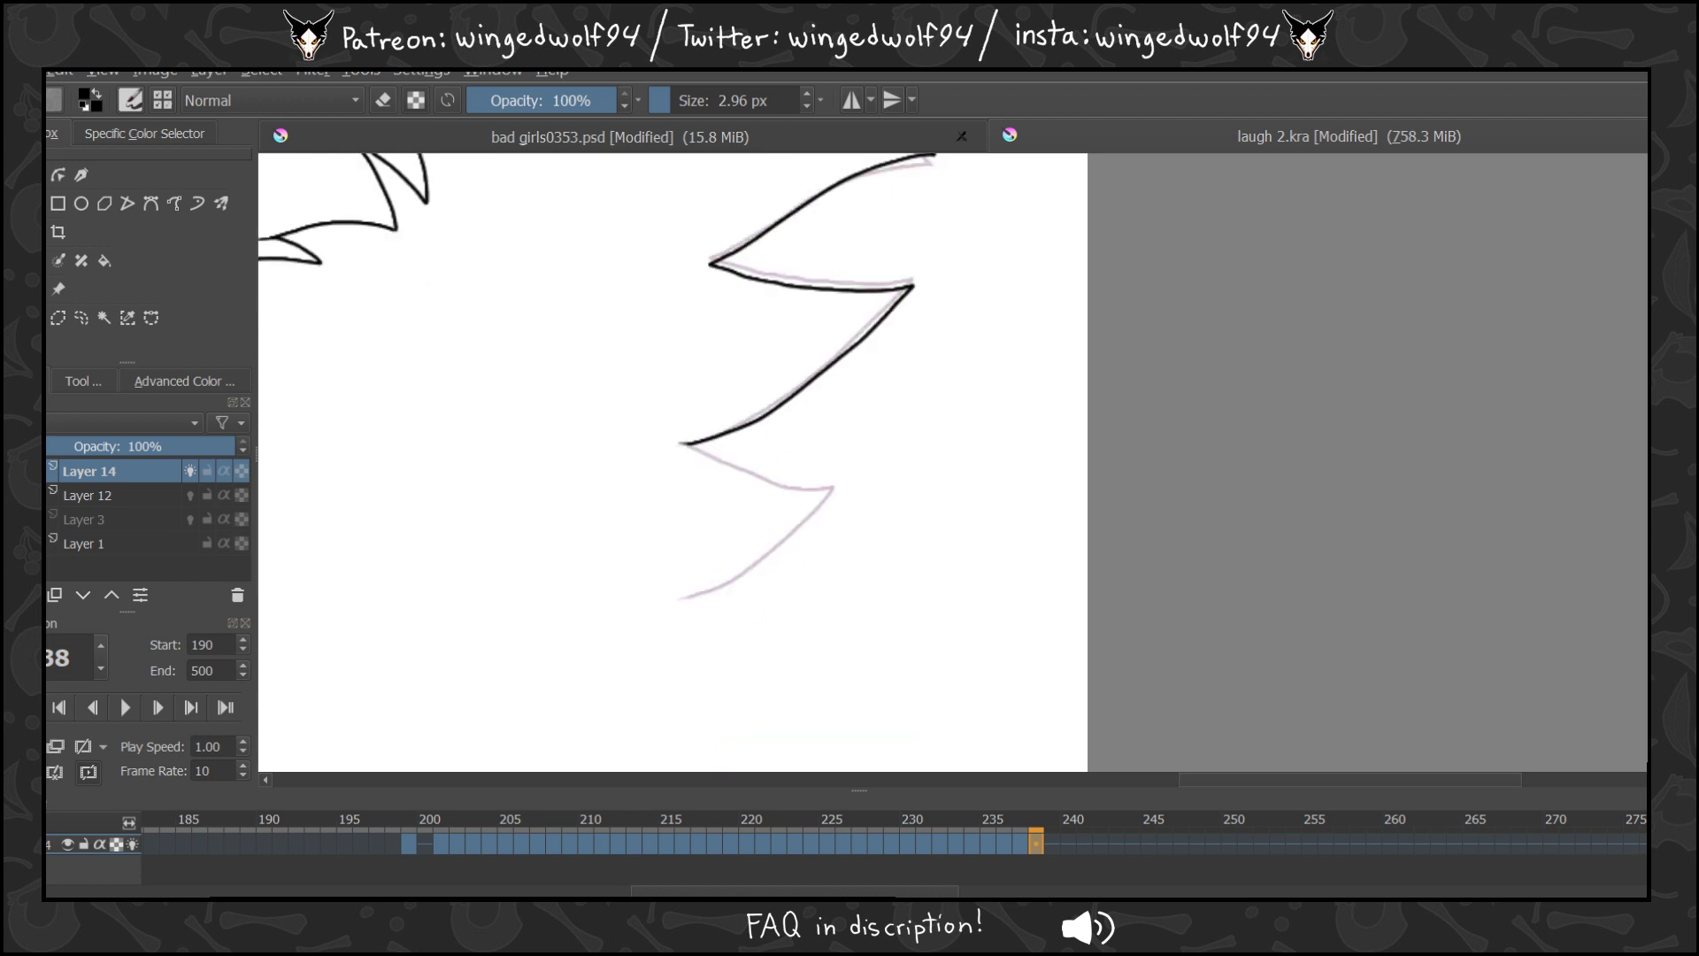
mouse_move(708, 455)
left_mouse_down()
mouse_move(836, 493)
mouse_move(691, 589)
left_mouse_up()
Step back and forth between frames 236 and 238 to check the neck fur motion.
scroll(673, 460, "up", 10)
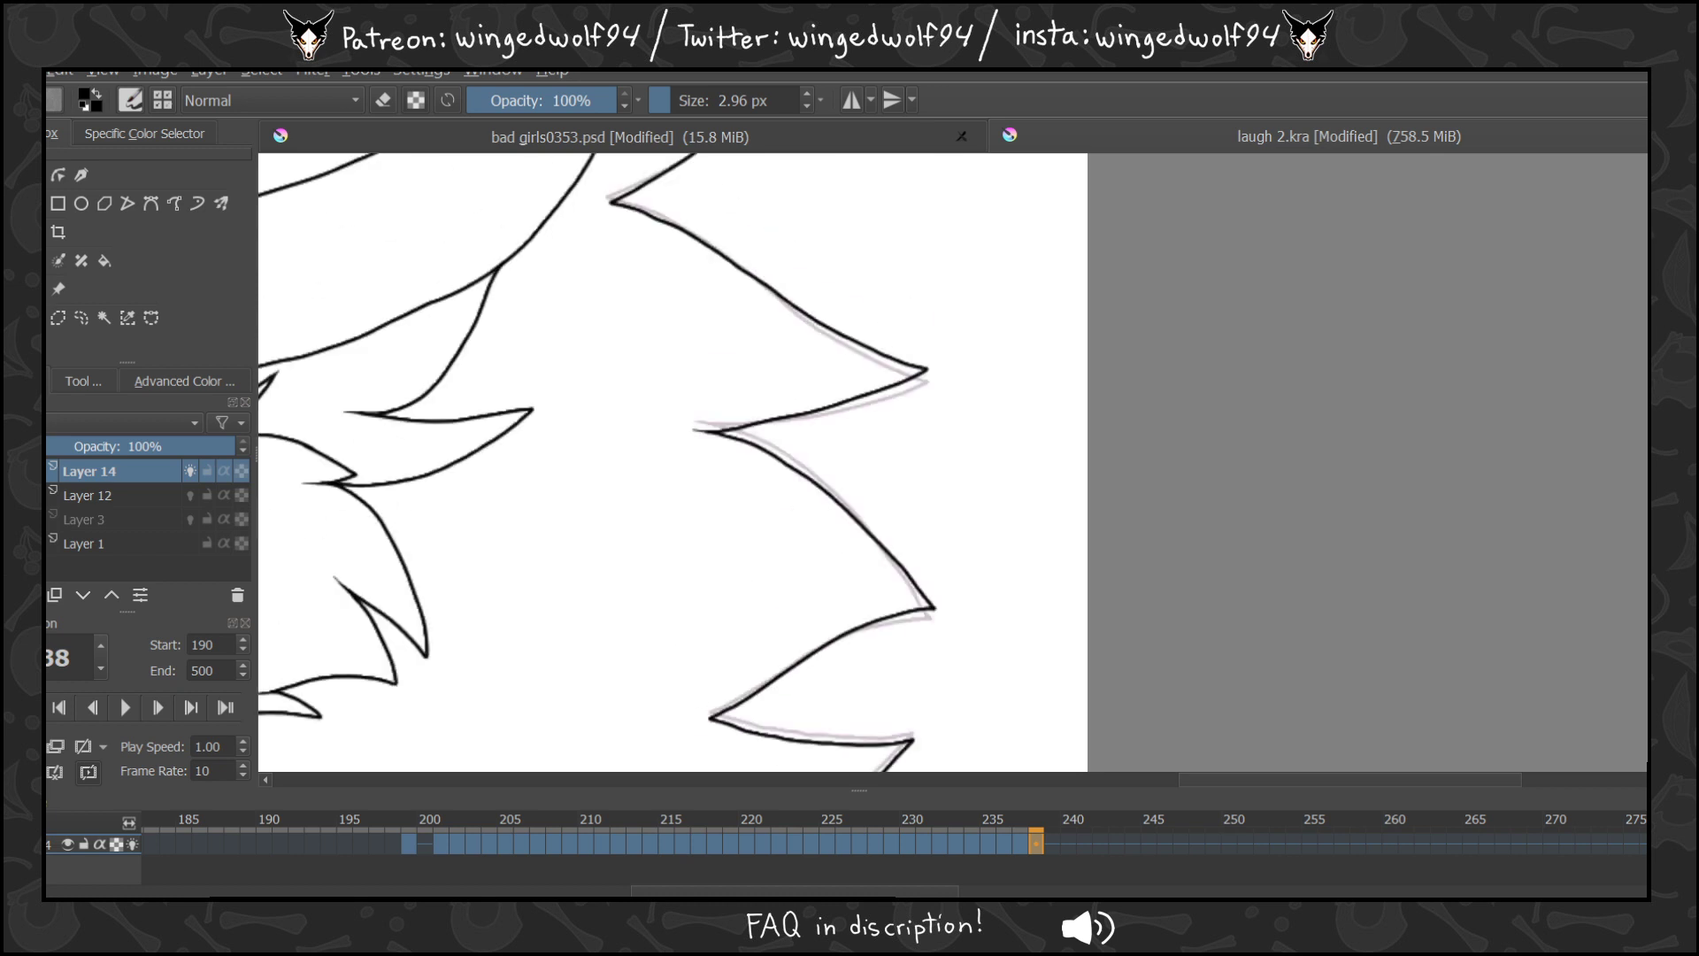
key("Left")
key("Left")
key("Right")
key("Right")
Start a blank drawing at frame 239 and ink the far ear tip and the upper neck fur tuft.
key("Right")
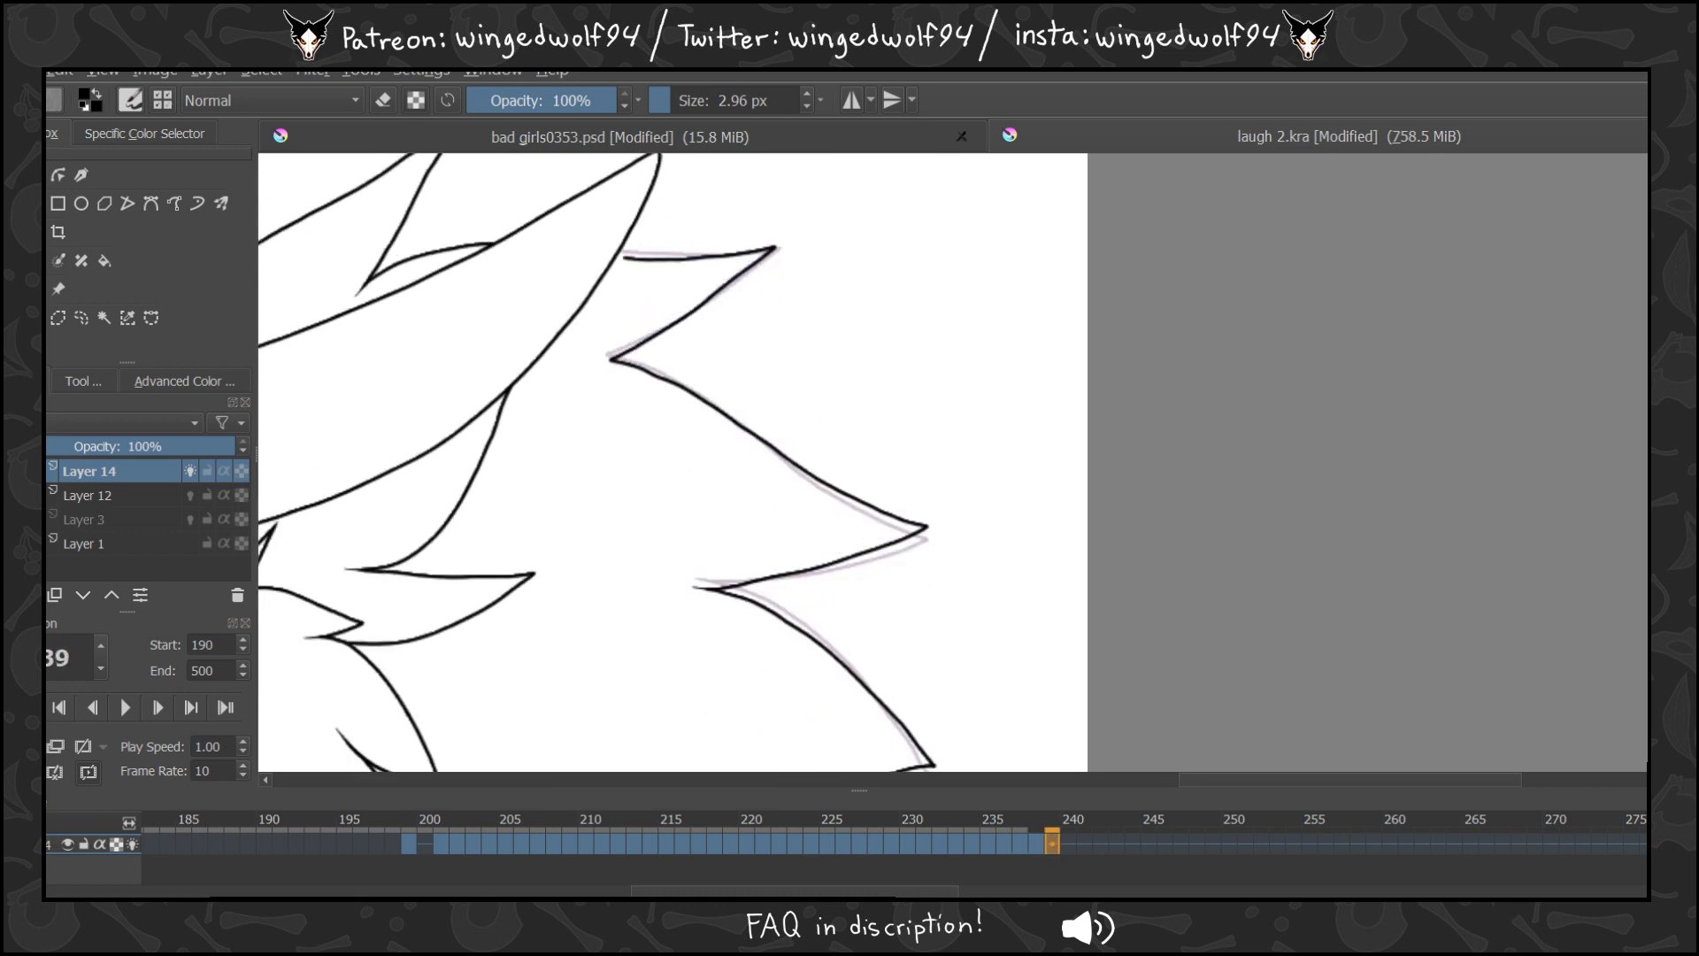
key("ctrl+z")
mouse_move(621, 255)
left_mouse_down()
mouse_move(783, 262)
mouse_move(614, 356)
mouse_move(722, 398)
mouse_move(923, 541)
mouse_move(916, 518)
mouse_move(921, 540)
mouse_move(705, 592)
left_mouse_up()
scroll(672, 460, "down", 3)
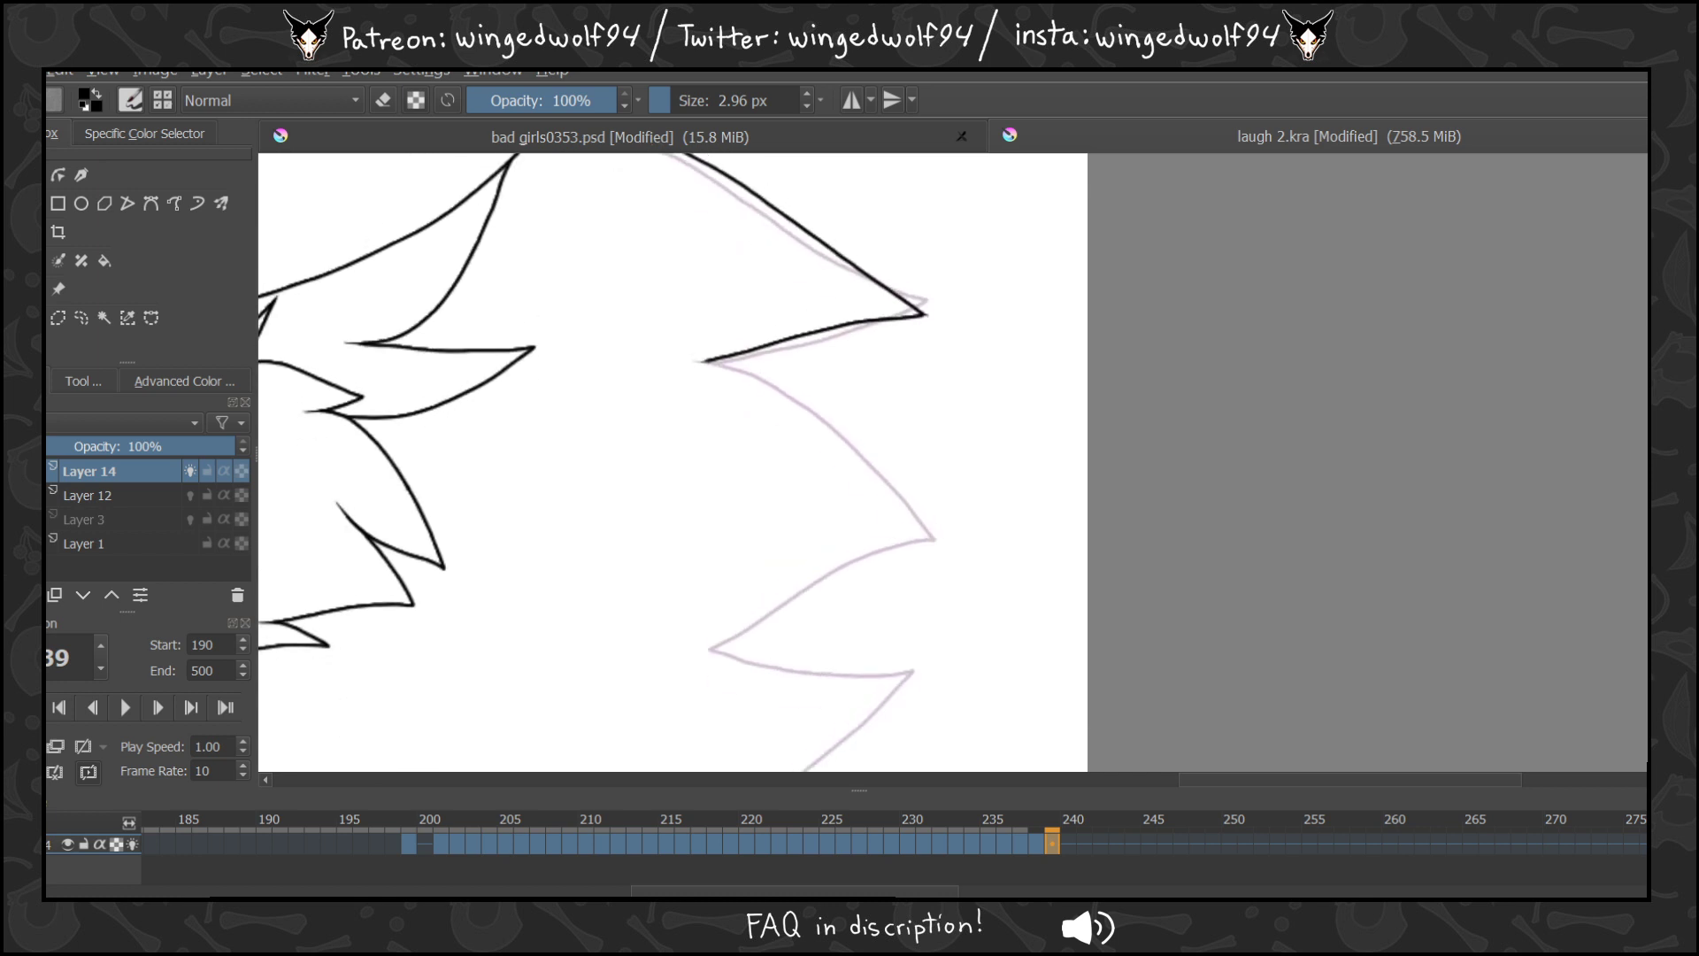
Ink the middle and lower neck fur tufts on frame 239, redoing the lower tuft strokes.
mouse_move(706, 361)
left_mouse_down()
mouse_move(810, 401)
mouse_move(931, 531)
mouse_move(844, 560)
mouse_move(710, 650)
mouse_move(888, 672)
left_mouse_up()
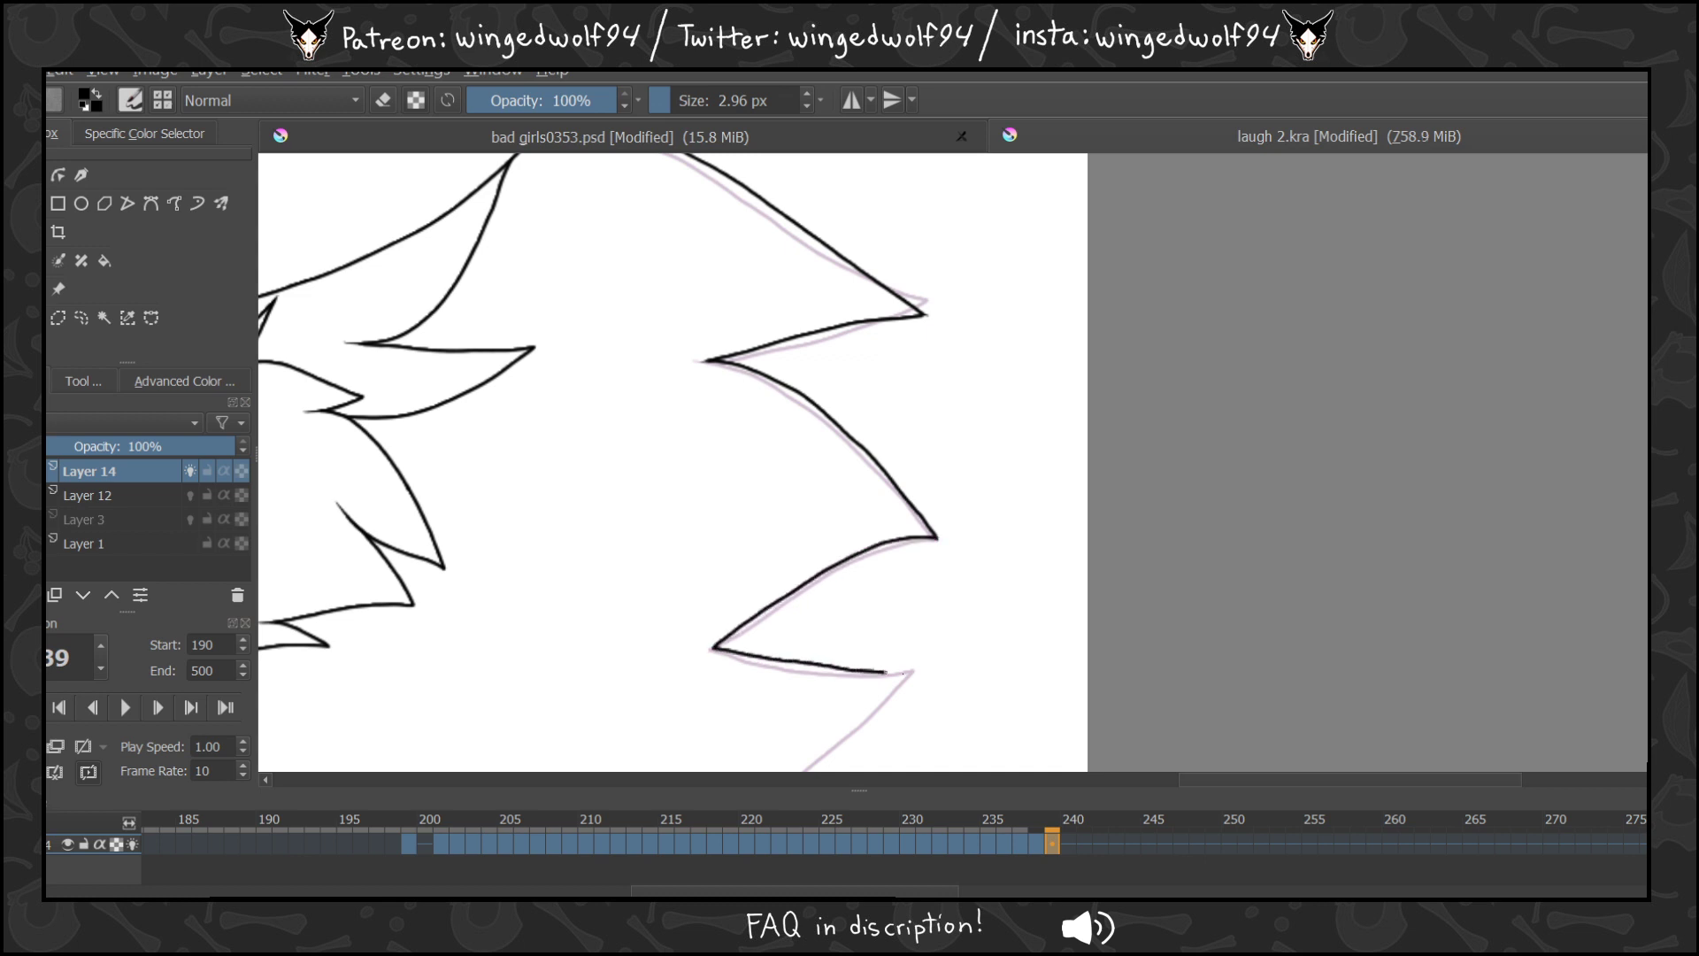
scroll(924, 671, "down", 4)
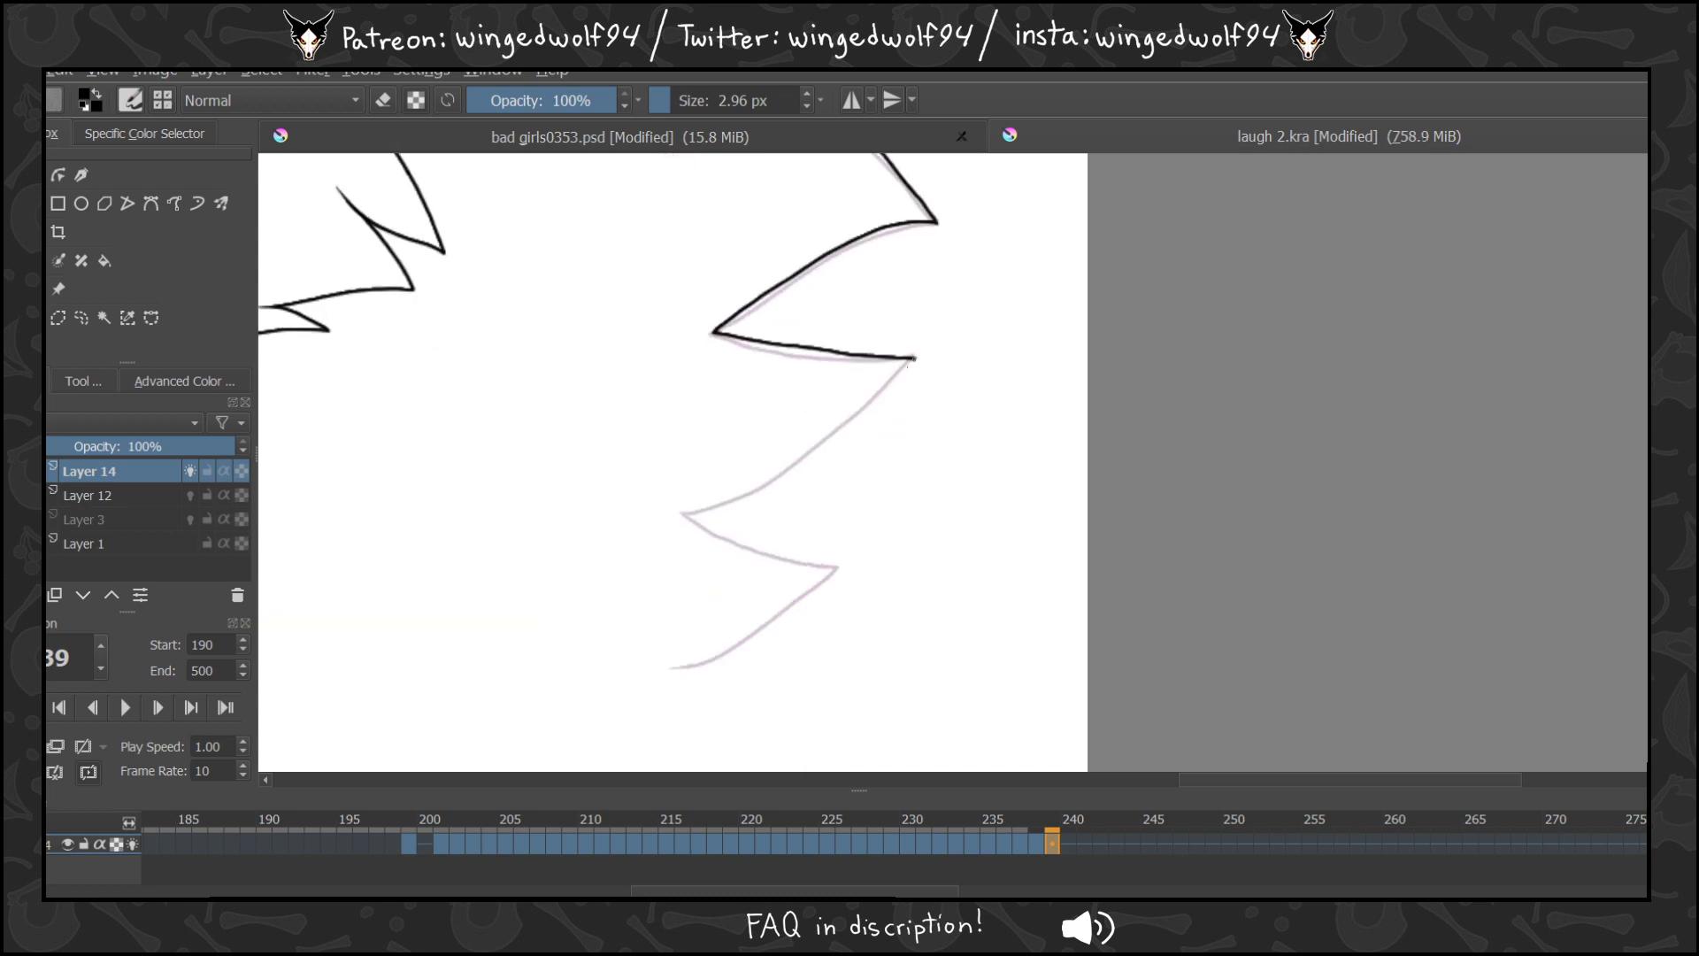
mouse_move(916, 358)
left_mouse_down()
mouse_move(819, 454)
mouse_move(687, 509)
mouse_move(801, 575)
left_mouse_up()
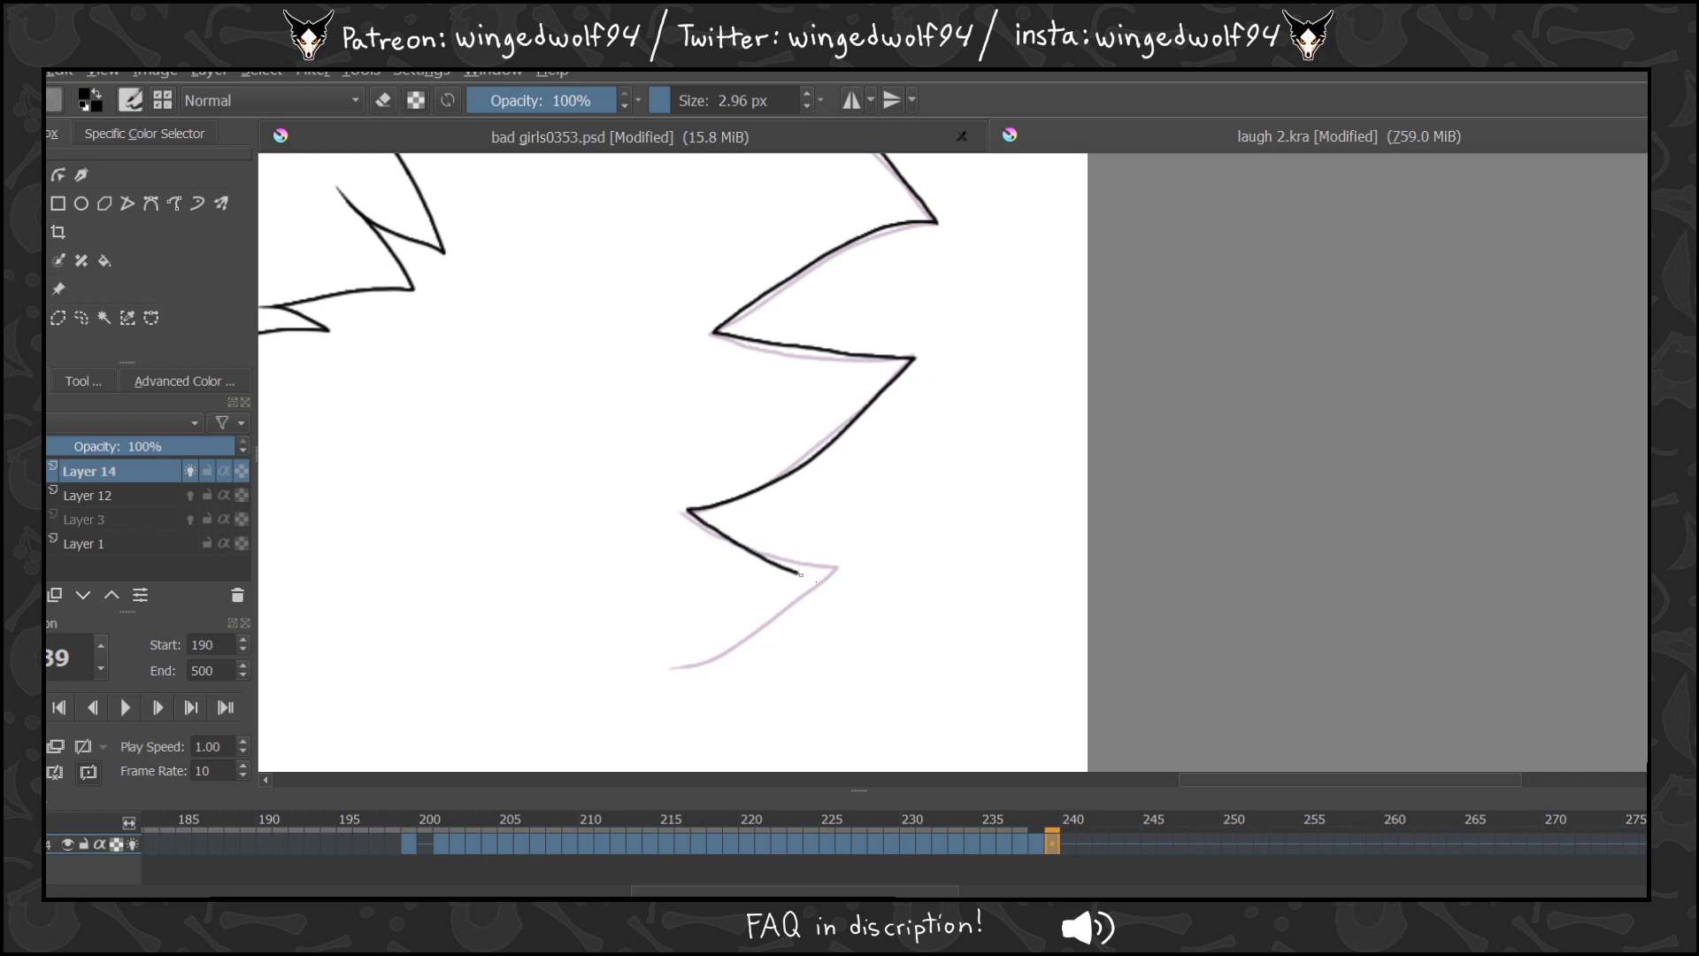
key("ctrl+z")
key("ctrl+z")
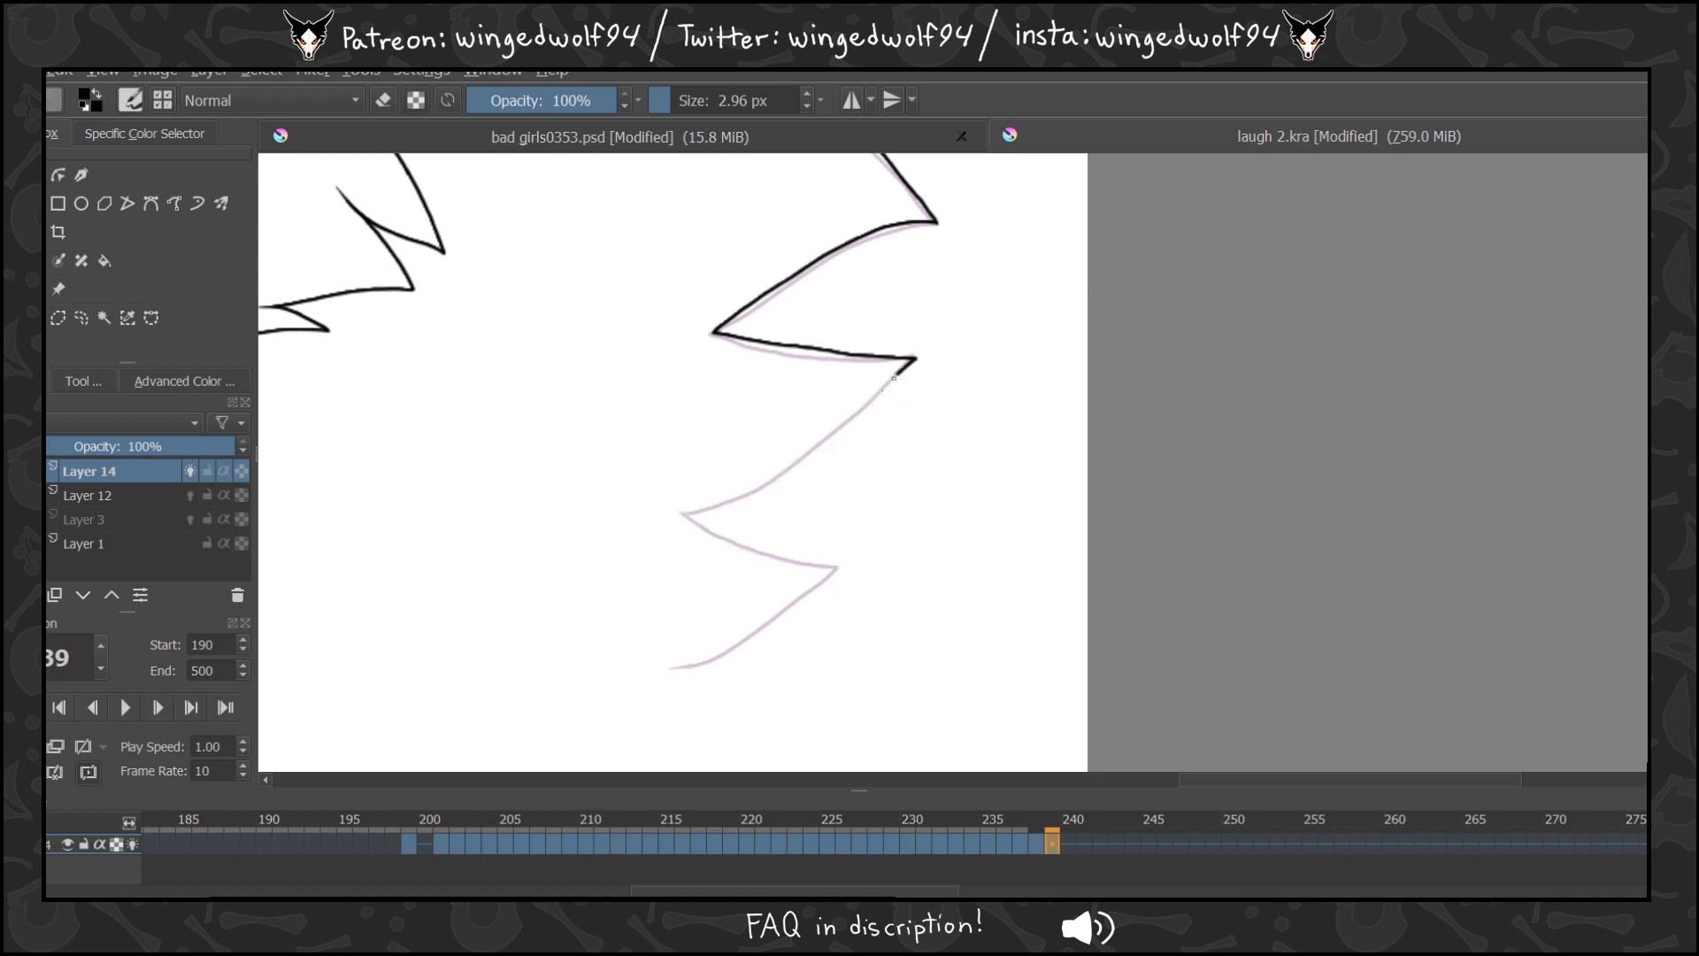
mouse_move(916, 359)
left_mouse_down()
mouse_move(770, 480)
mouse_move(689, 506)
mouse_move(837, 566)
mouse_move(705, 655)
left_mouse_up()
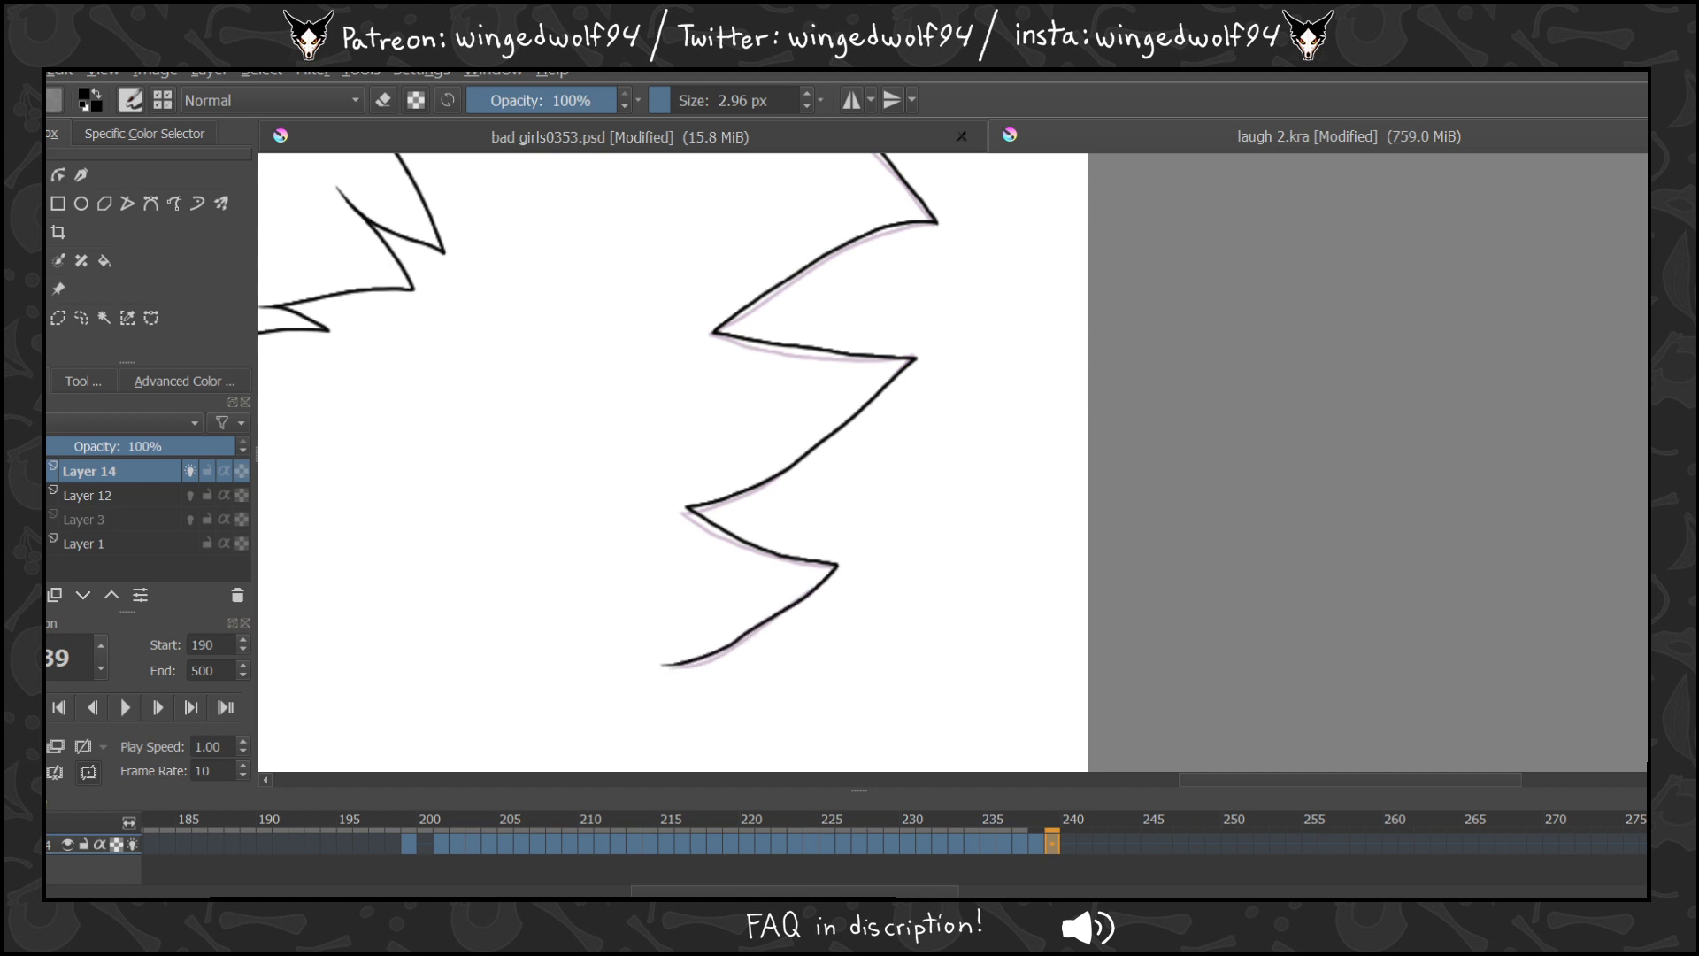
Step back and forth through frames 235 to 239 to check the fur motion against the head.
scroll(673, 460, "up", 5)
left_click_drag(1192, 781, 1086, 782)
key("Left")
key("Left")
key("Left")
key("Left")
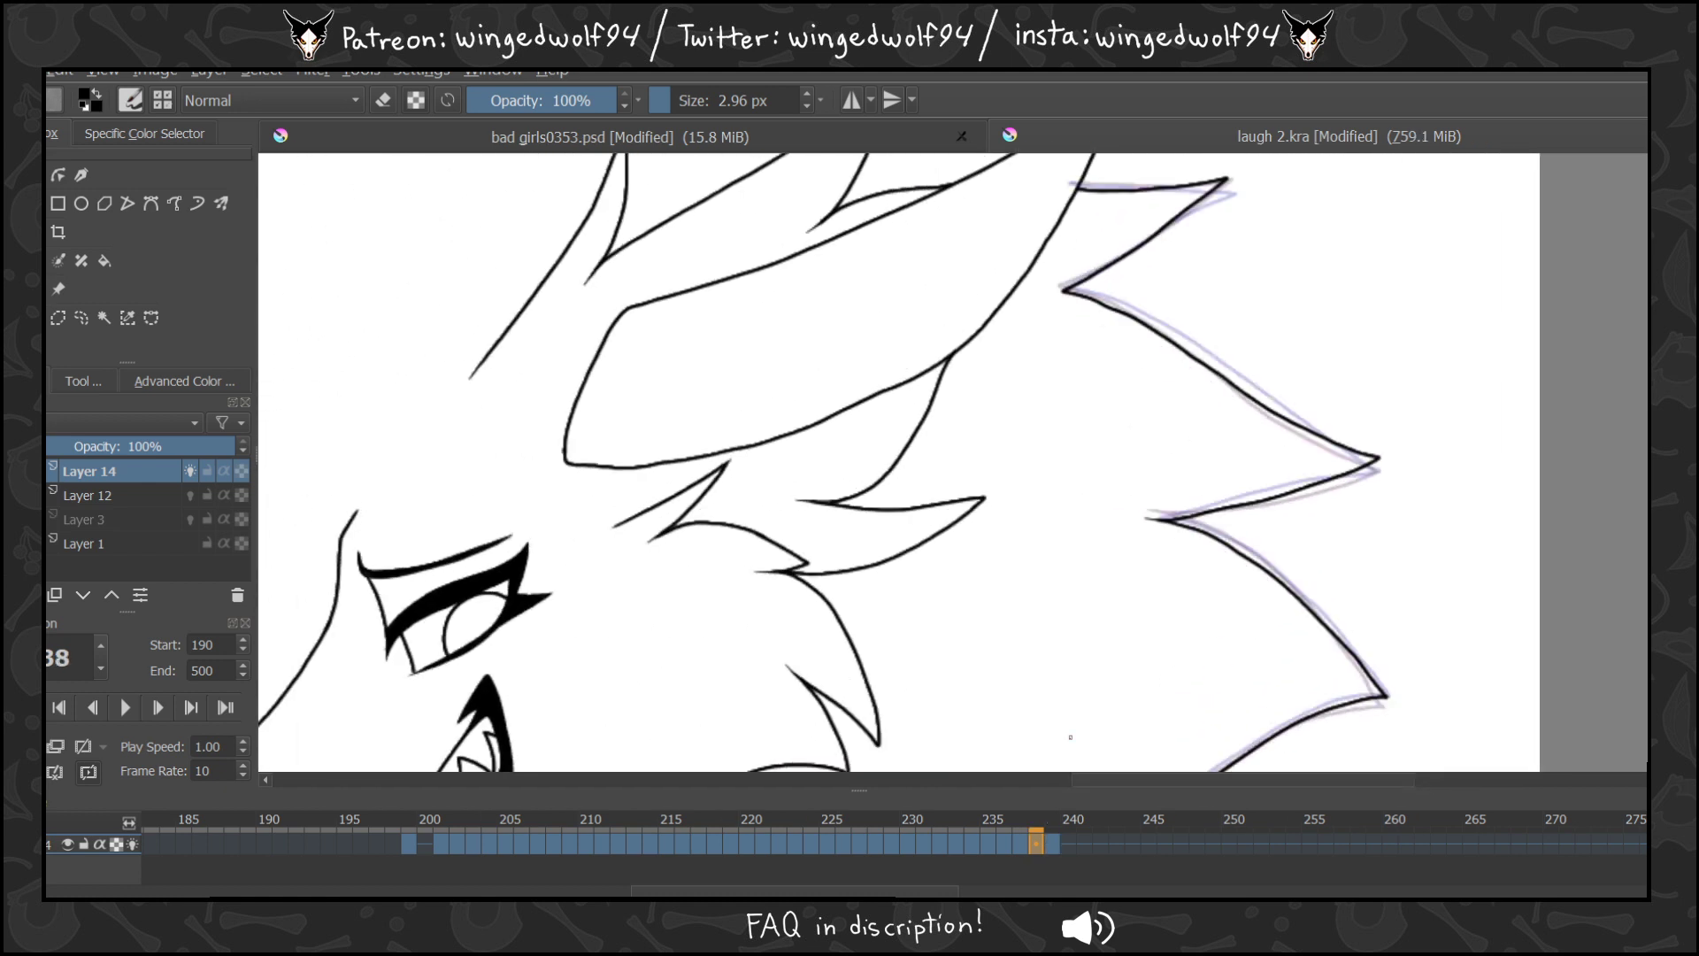
key("Right")
key("Right")
key("Right")
key("Right")
Add a blank drawing at frame 240 and ink the far ear tip and the upper neck fur edge.
key("Right")
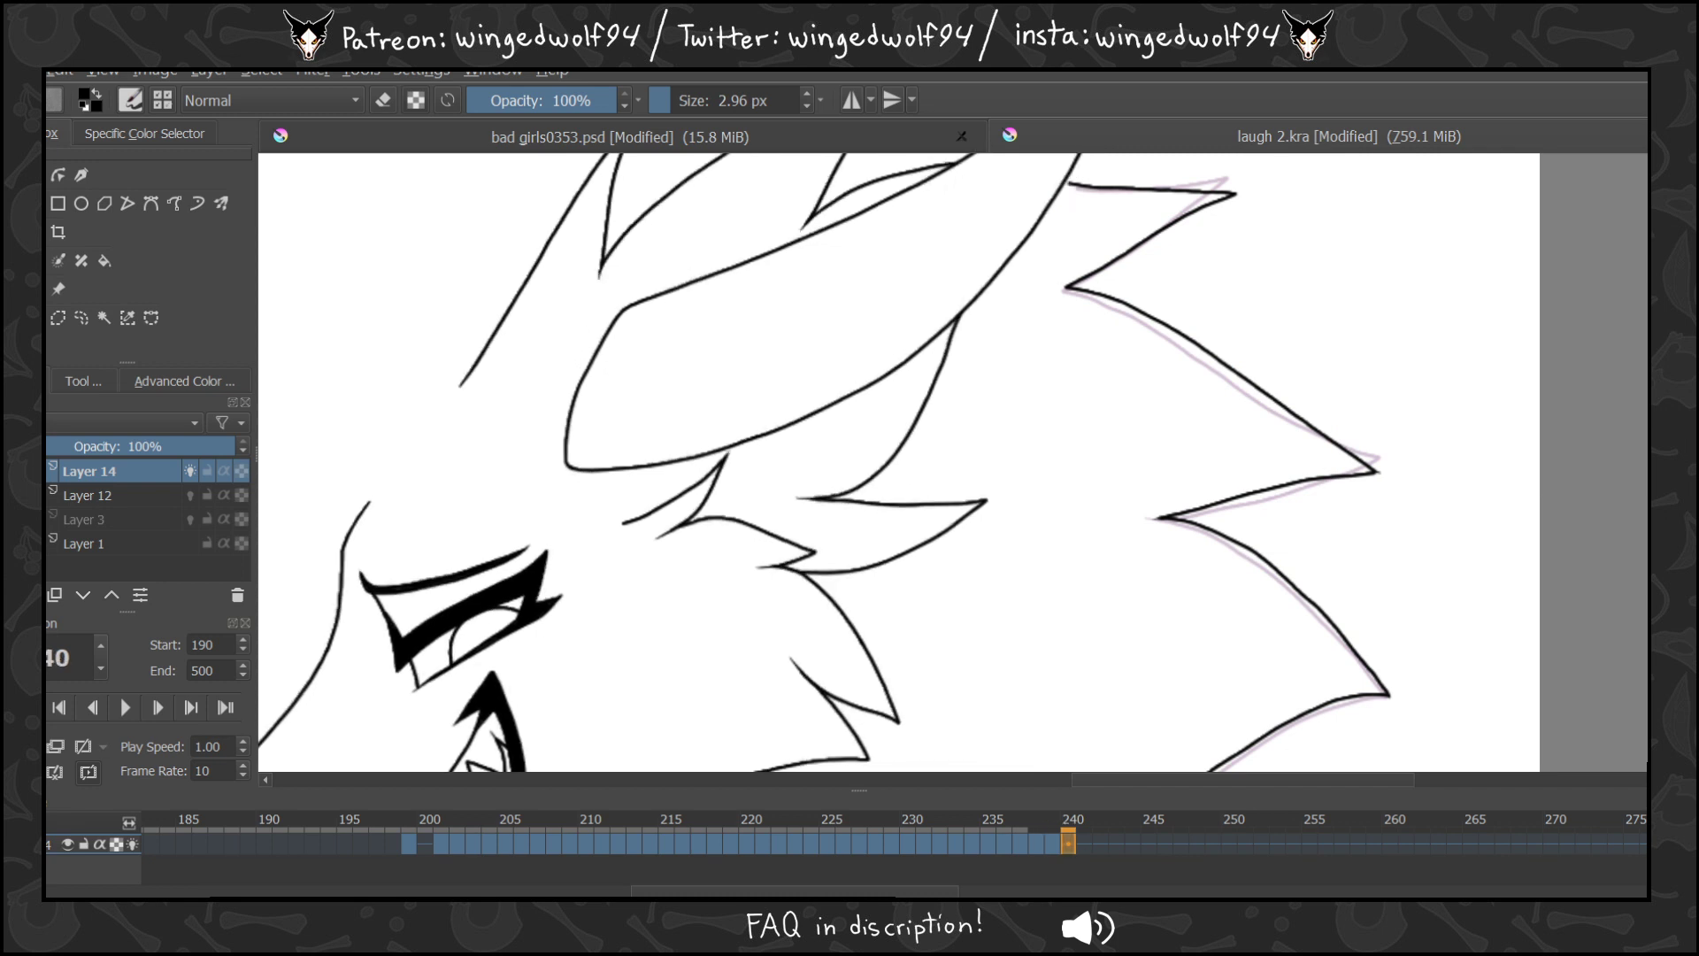
key("Insert")
mouse_move(1088, 175)
left_mouse_down()
mouse_move(1180, 186)
mouse_move(1066, 283)
mouse_move(1219, 348)
mouse_move(1373, 469)
mouse_move(1228, 489)
mouse_move(1190, 515)
mouse_move(1290, 571)
mouse_move(1400, 690)
left_mouse_up()
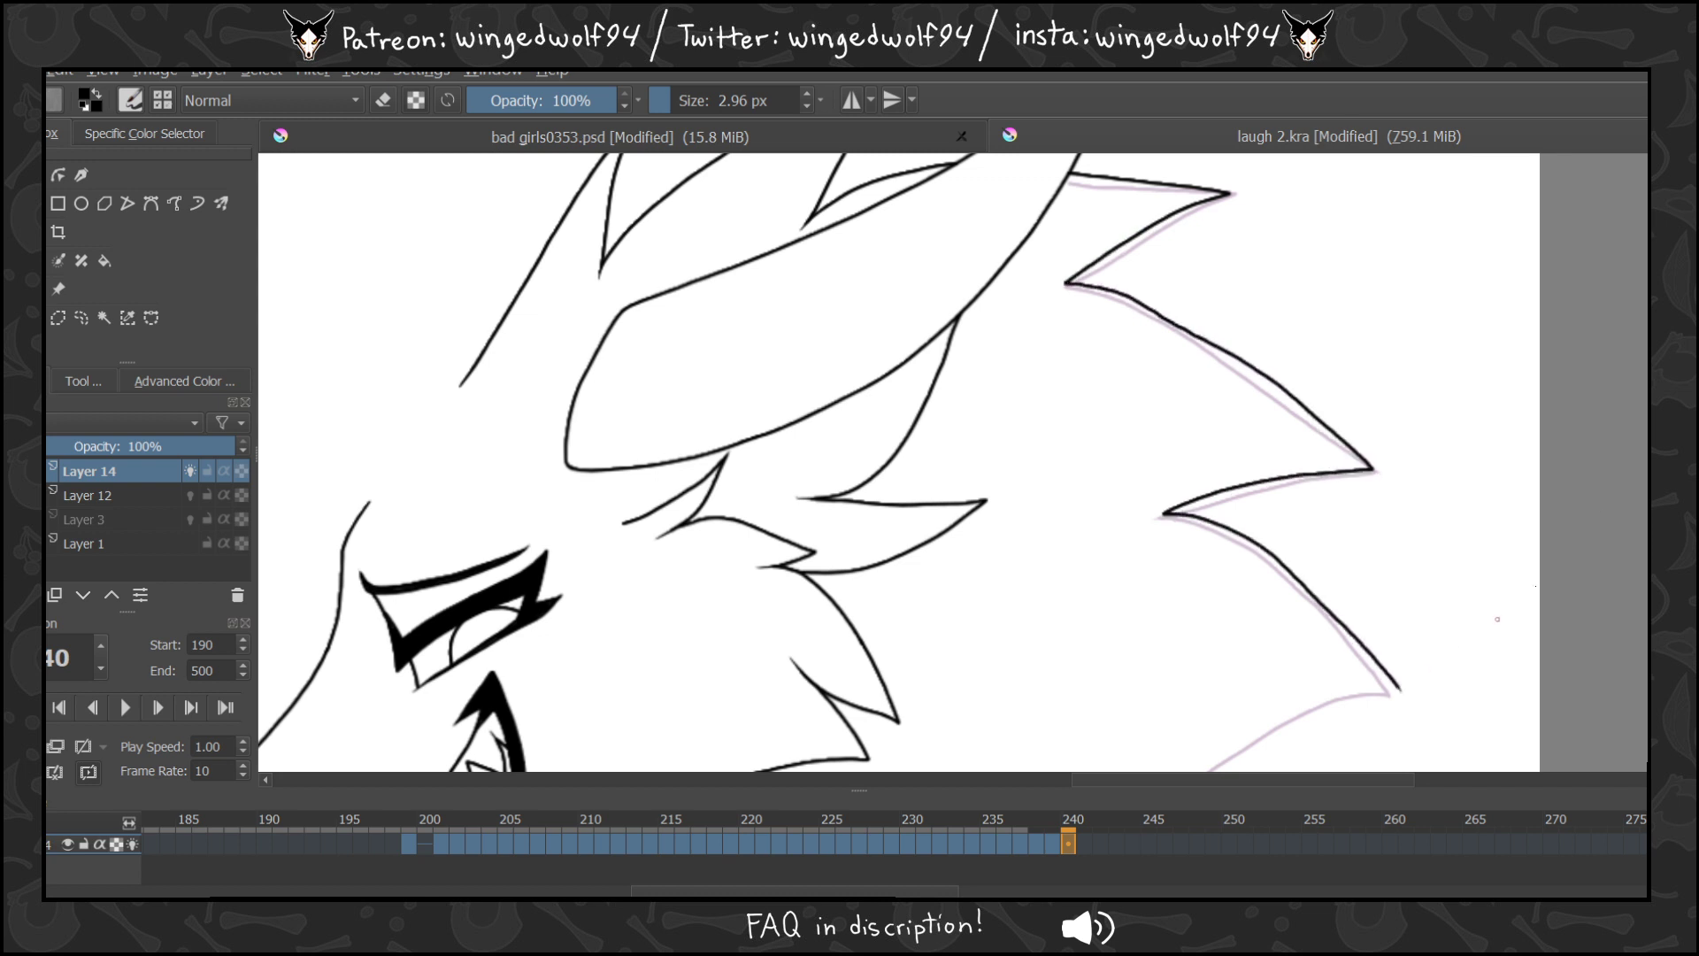
scroll(898, 460, "down", 5)
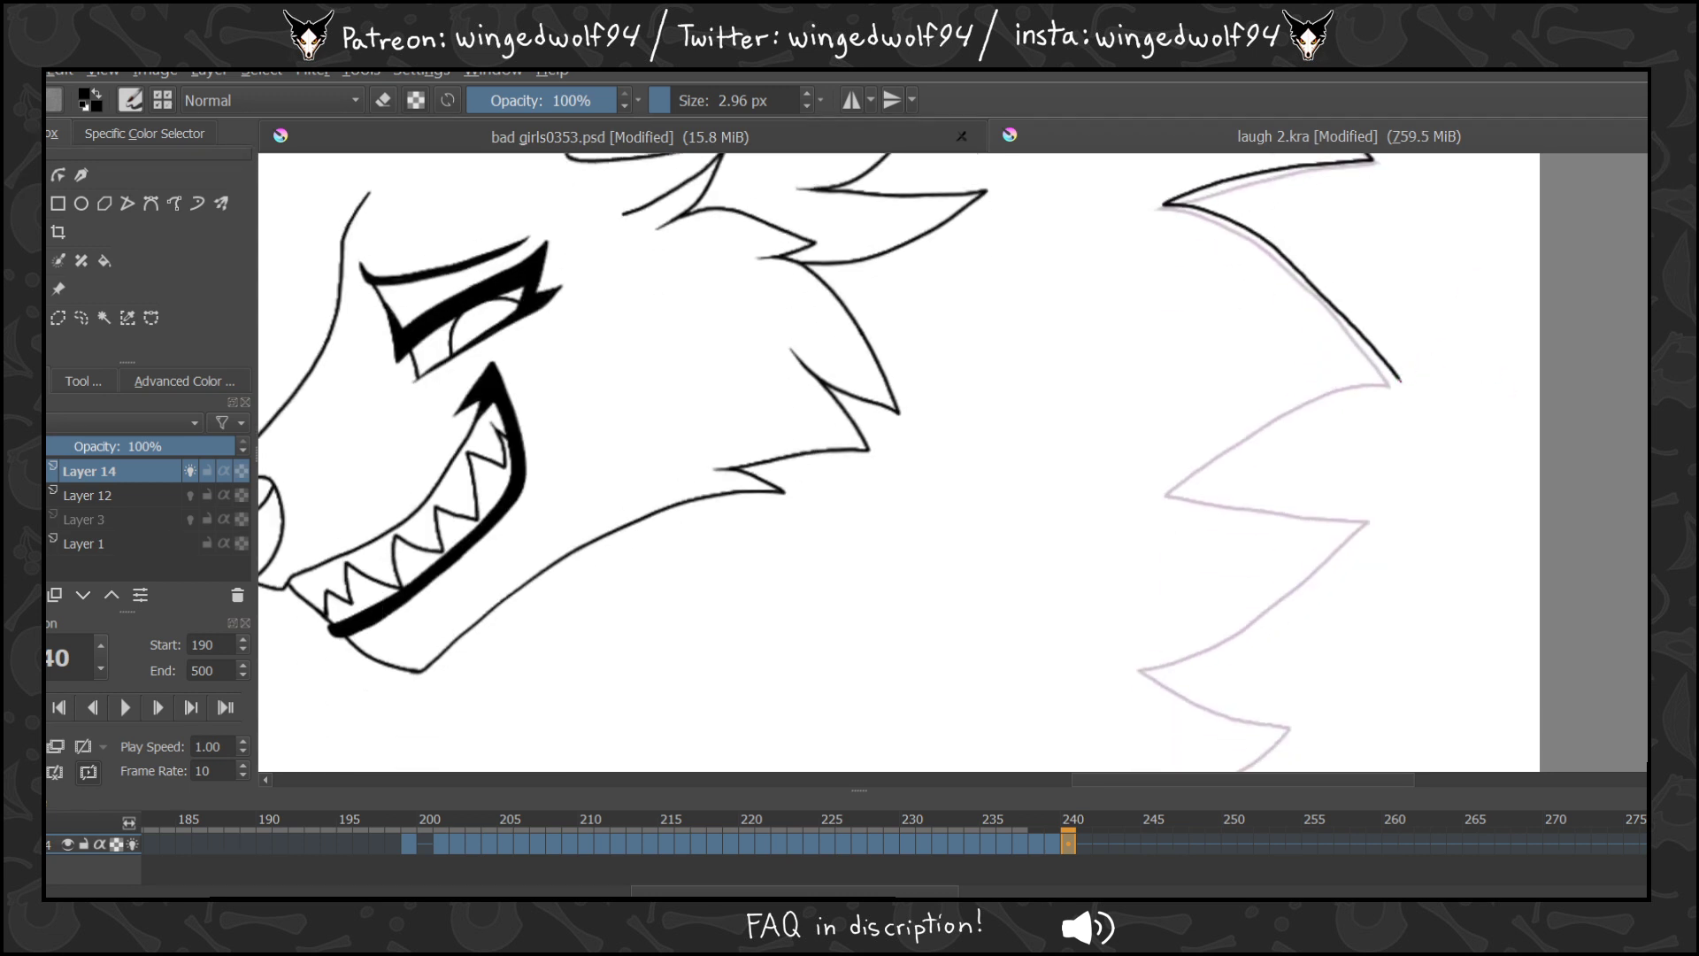
Ink the lower zigzag edge of the mane on frame 240, following the faint onion-skin outline.
mouse_move(1400, 382)
left_mouse_down()
mouse_move(1340, 386)
mouse_move(1168, 489)
mouse_move(1303, 510)
mouse_move(1329, 561)
mouse_move(1221, 641)
mouse_move(1138, 668)
mouse_move(1275, 723)
left_mouse_up()
scroll(898, 460, "down", 5)
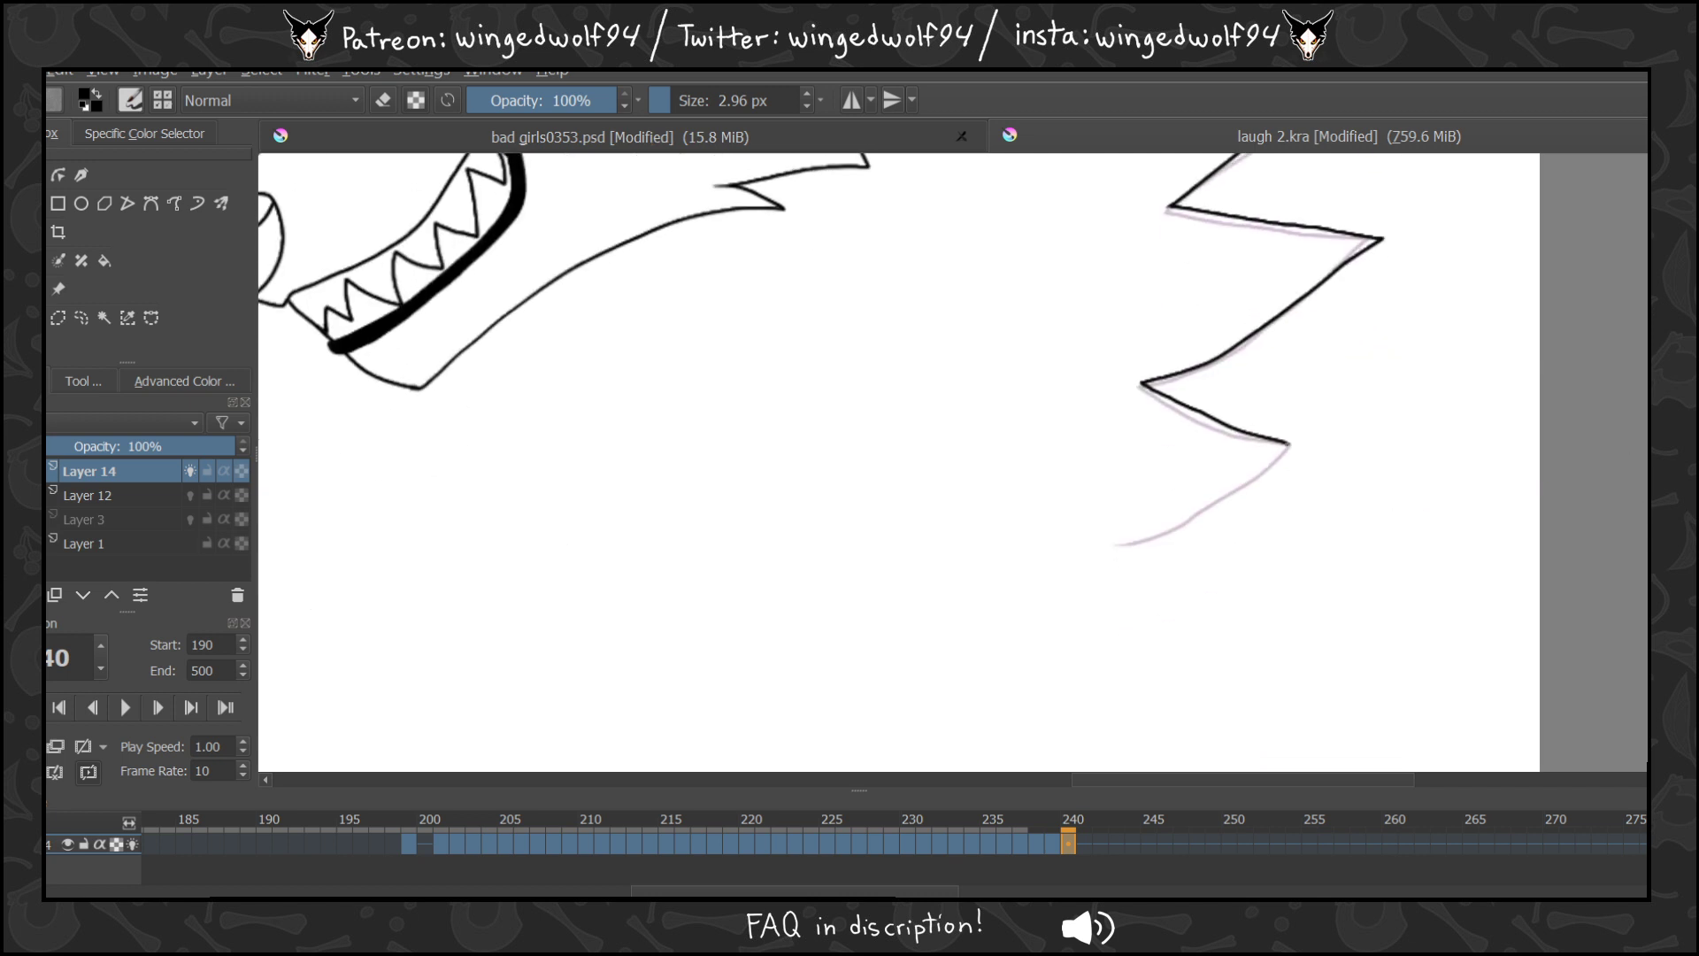
mouse_move(1263, 467)
left_mouse_down()
mouse_move(1167, 525)
mouse_move(1109, 541)
left_mouse_up()
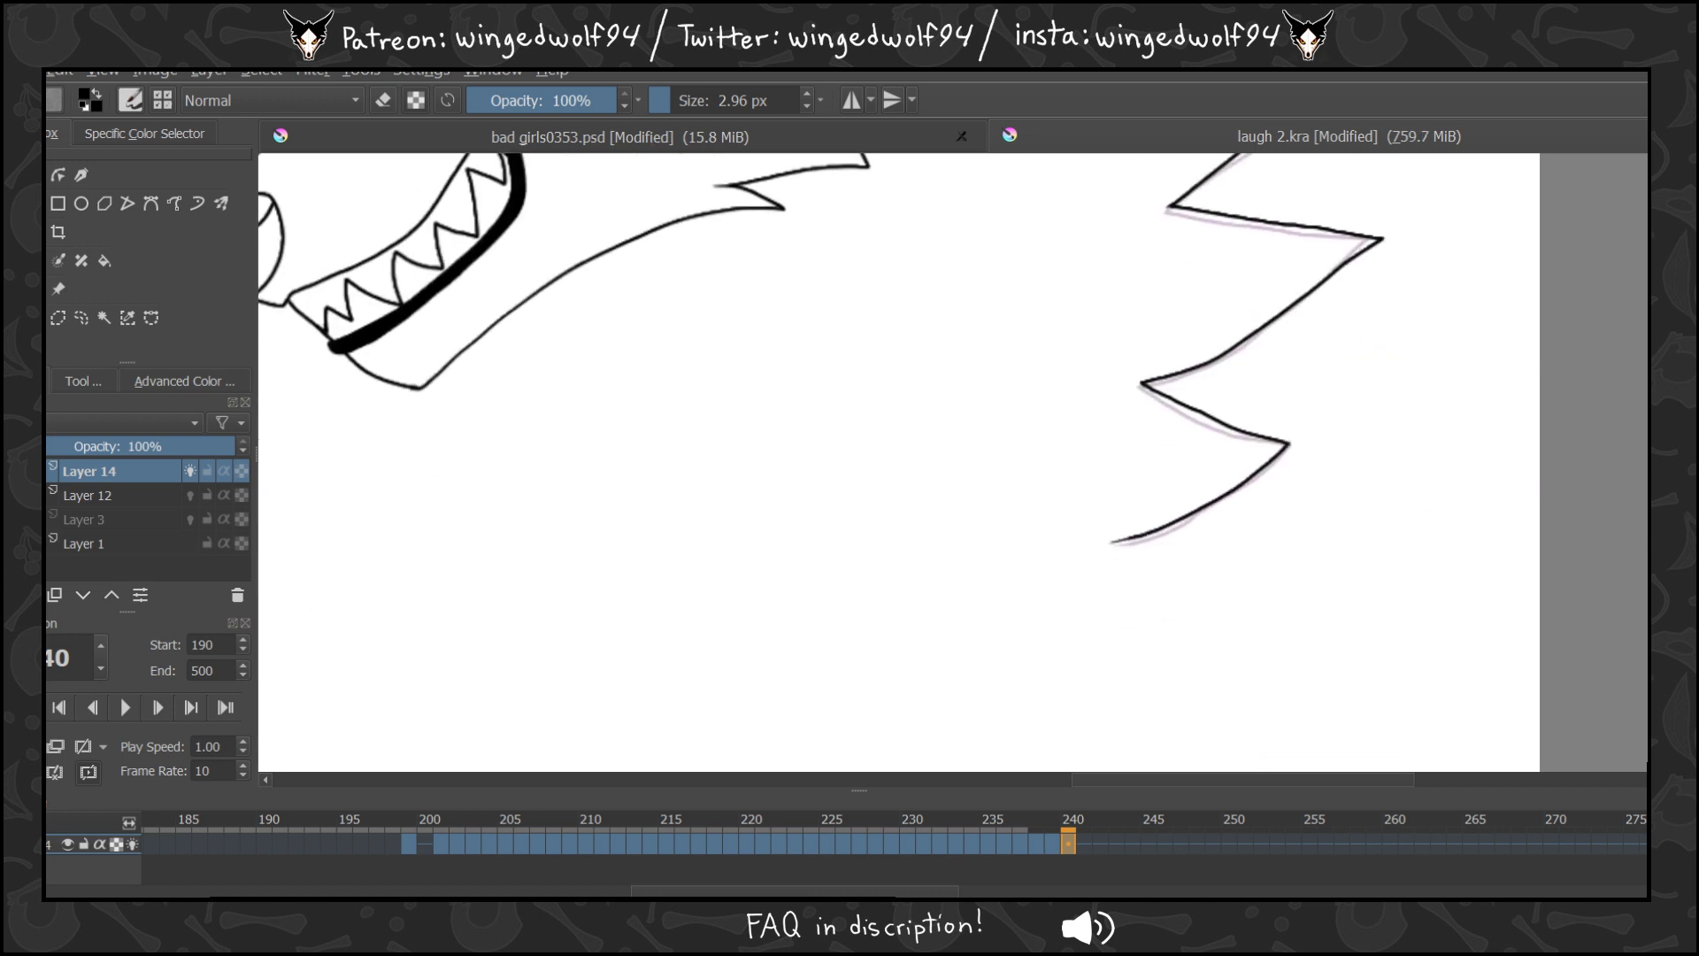
Flip between frame 240 and its neighbouring frames to compare the mane outlines.
scroll(898, 460, "up", 10)
key("Left")
key("Left")
key("Right")
key("Right")
key("Right")
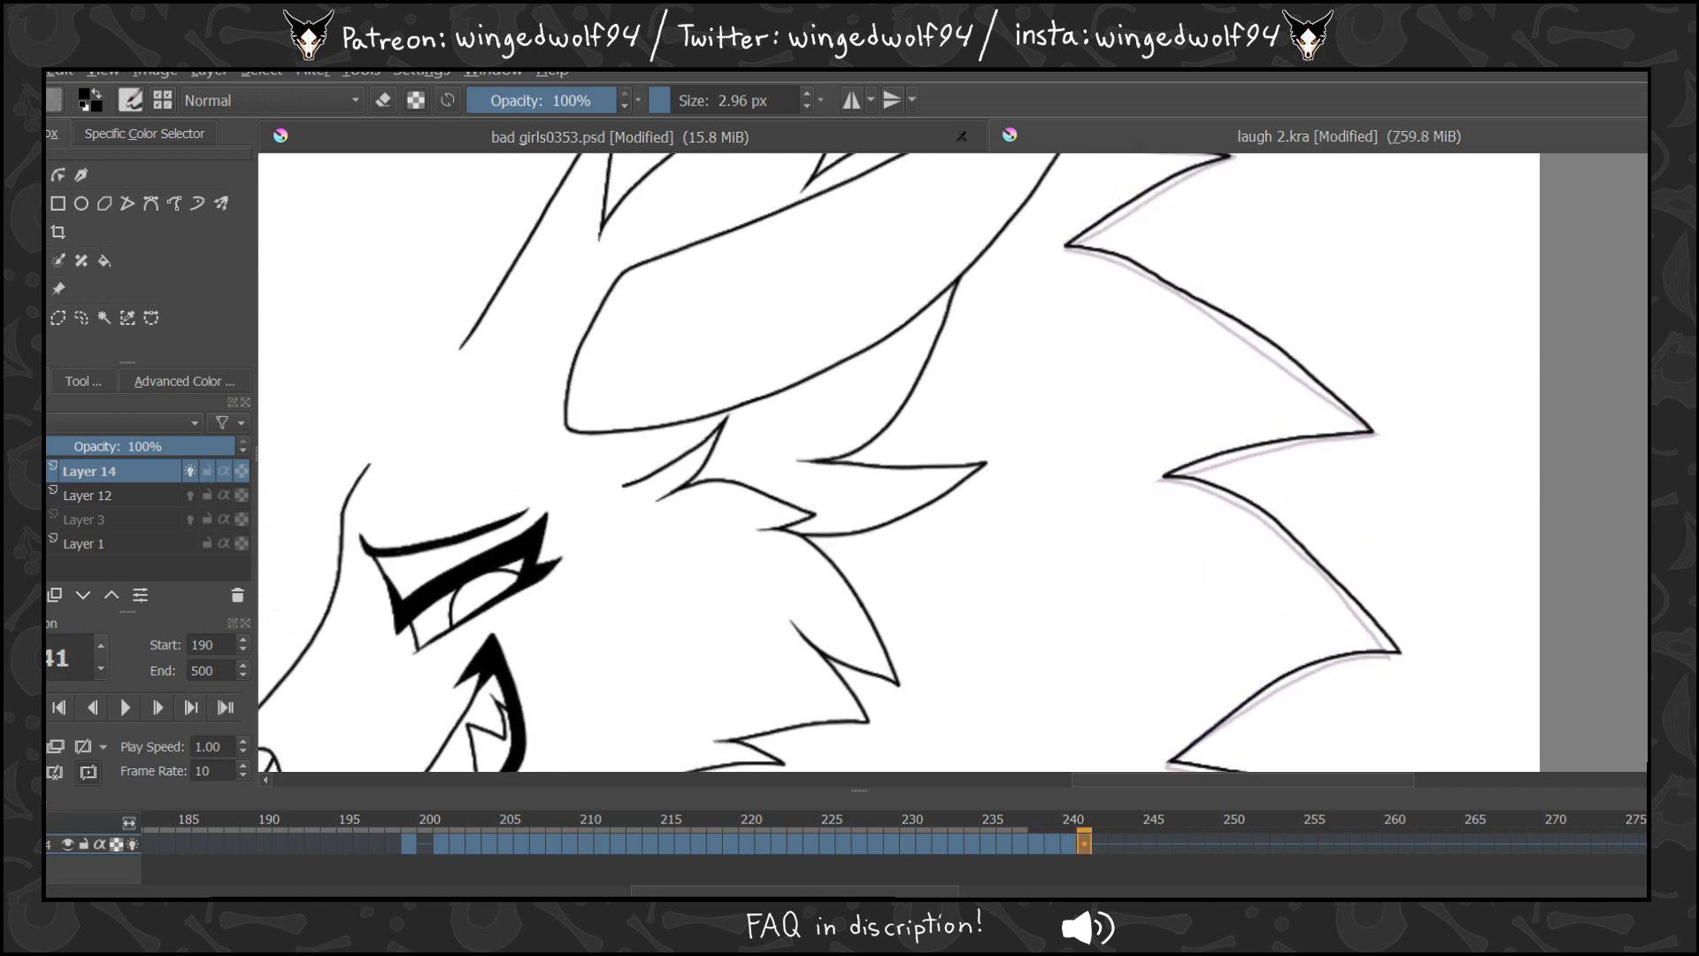
key("Right")
key("Left")
key("Left")
key("ctrl")
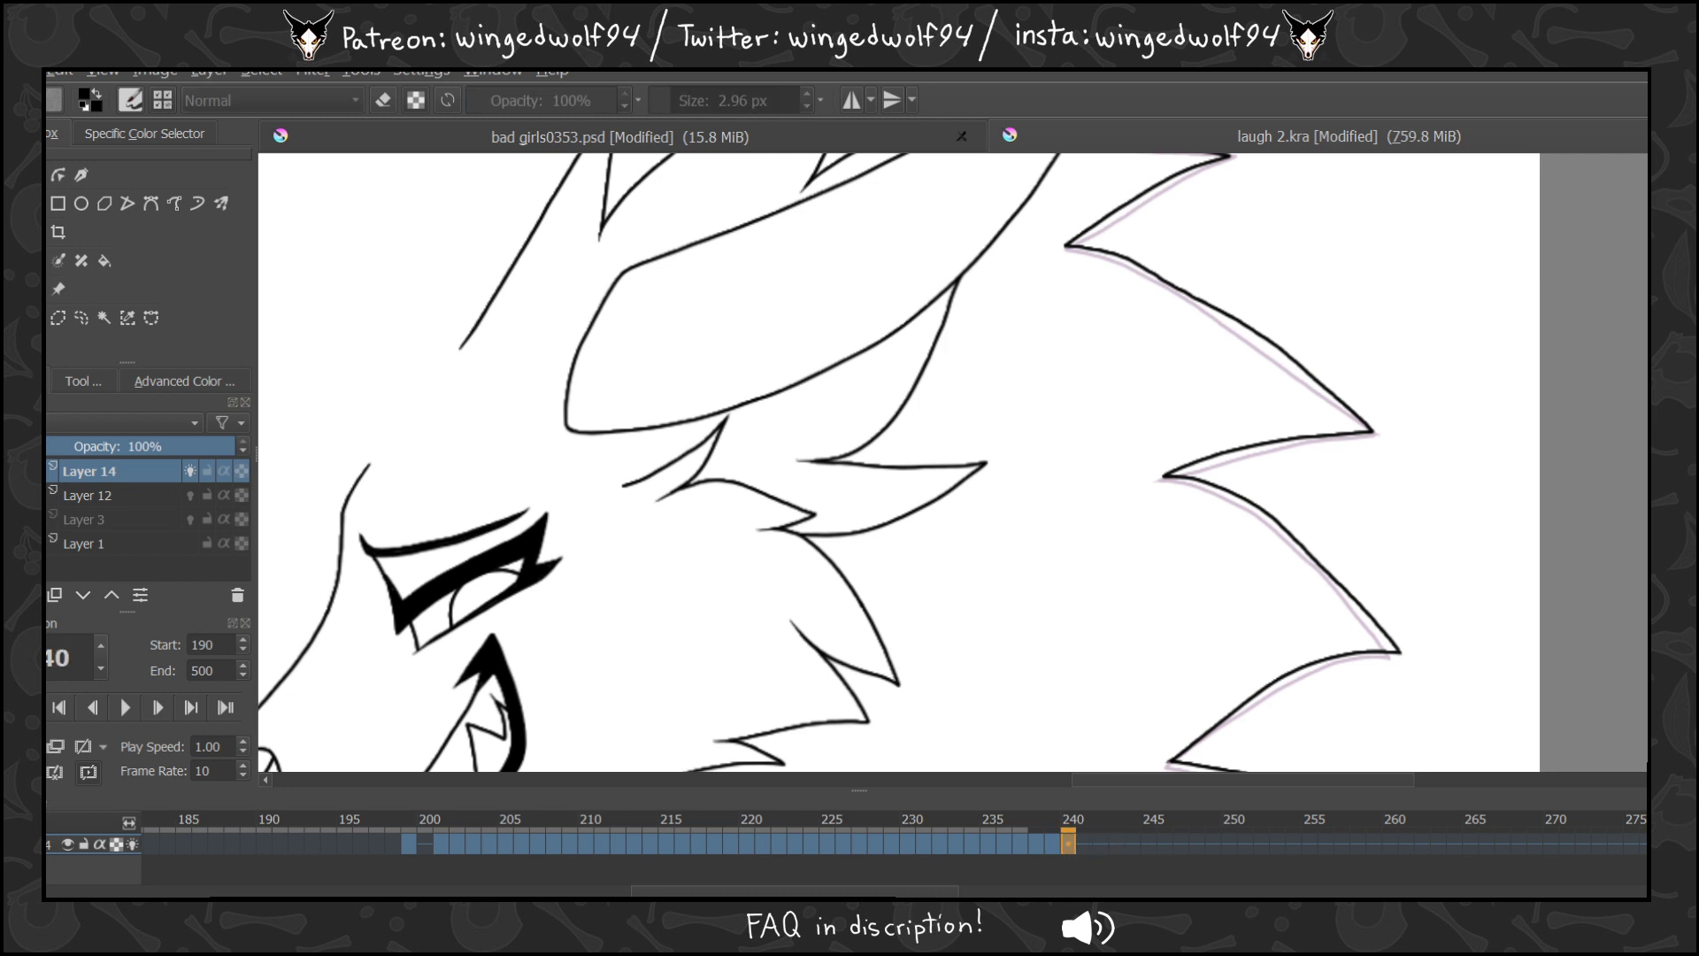
Play the animation with the whole head in view to review the mane's movement, and stop playback.
scroll(1111, 475, "down", 5)
left_click(136, 692)
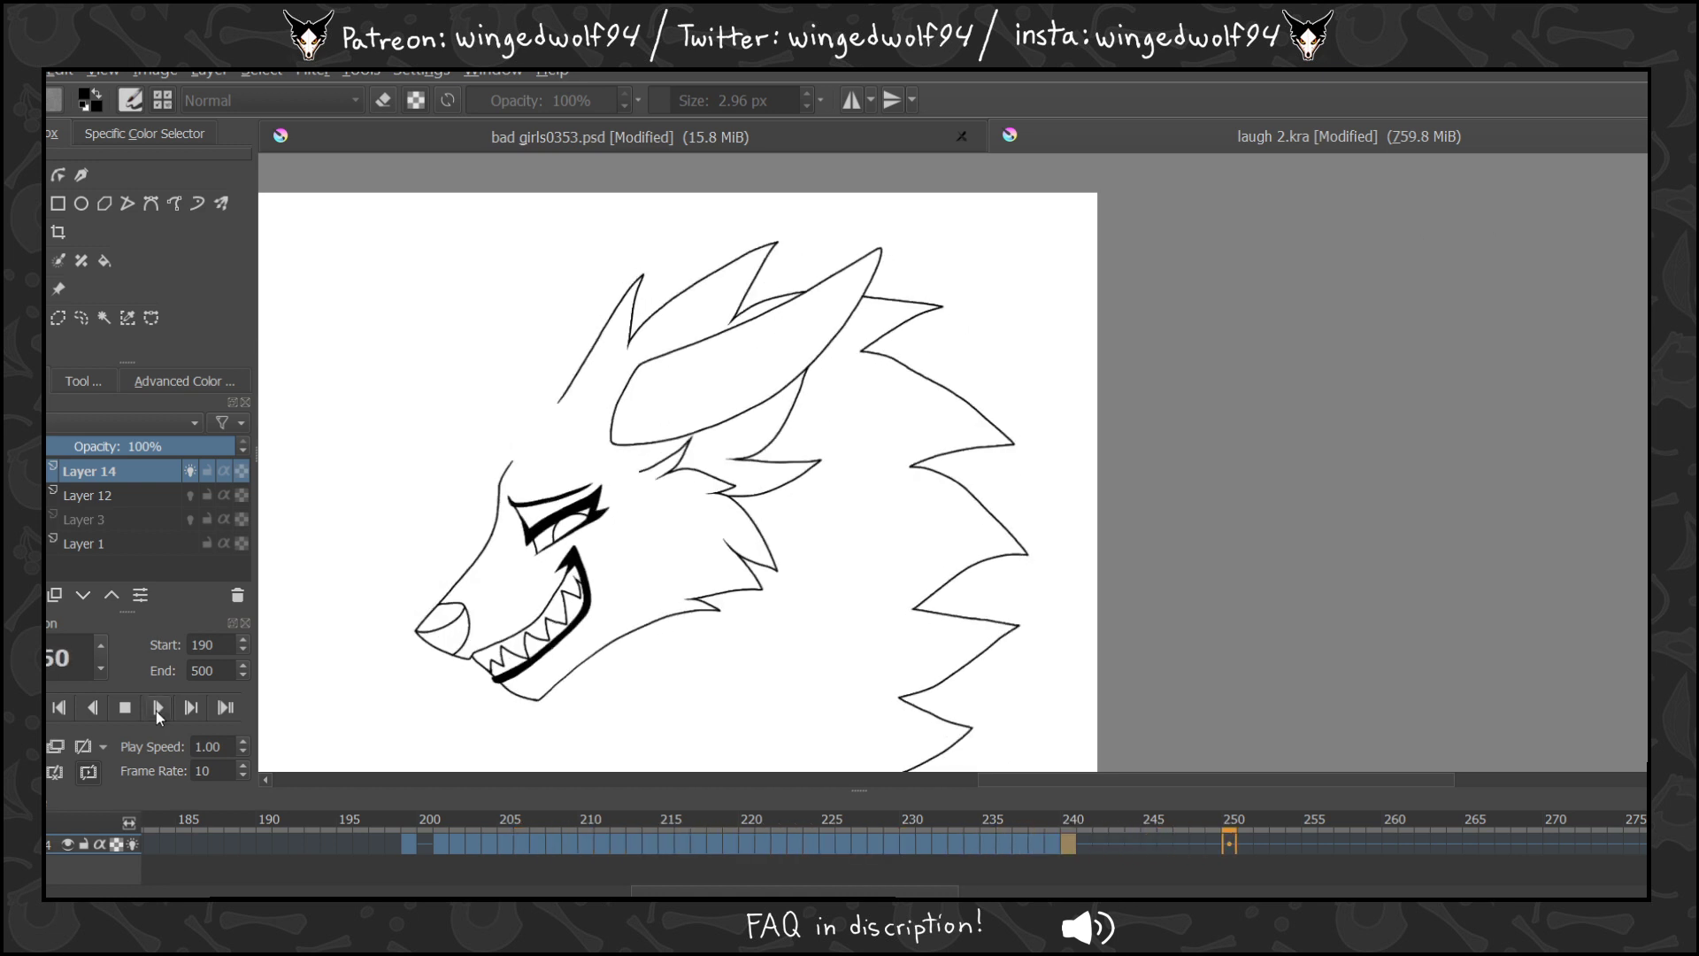
left_click(131, 706)
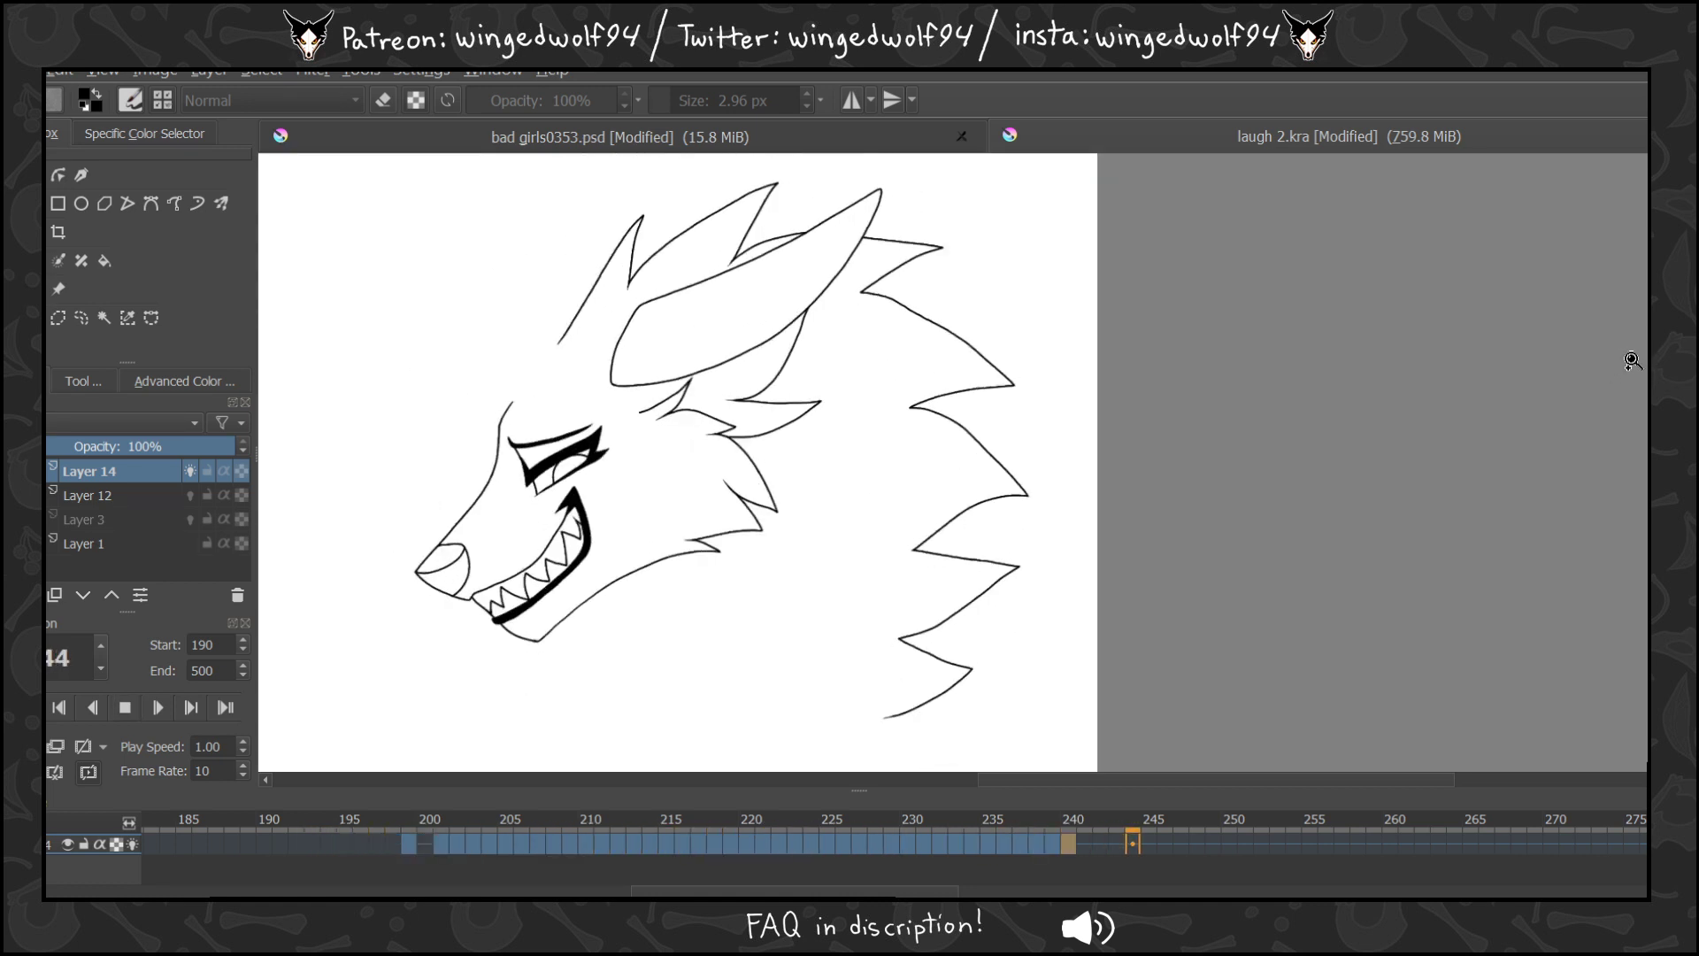
left_click(131, 706)
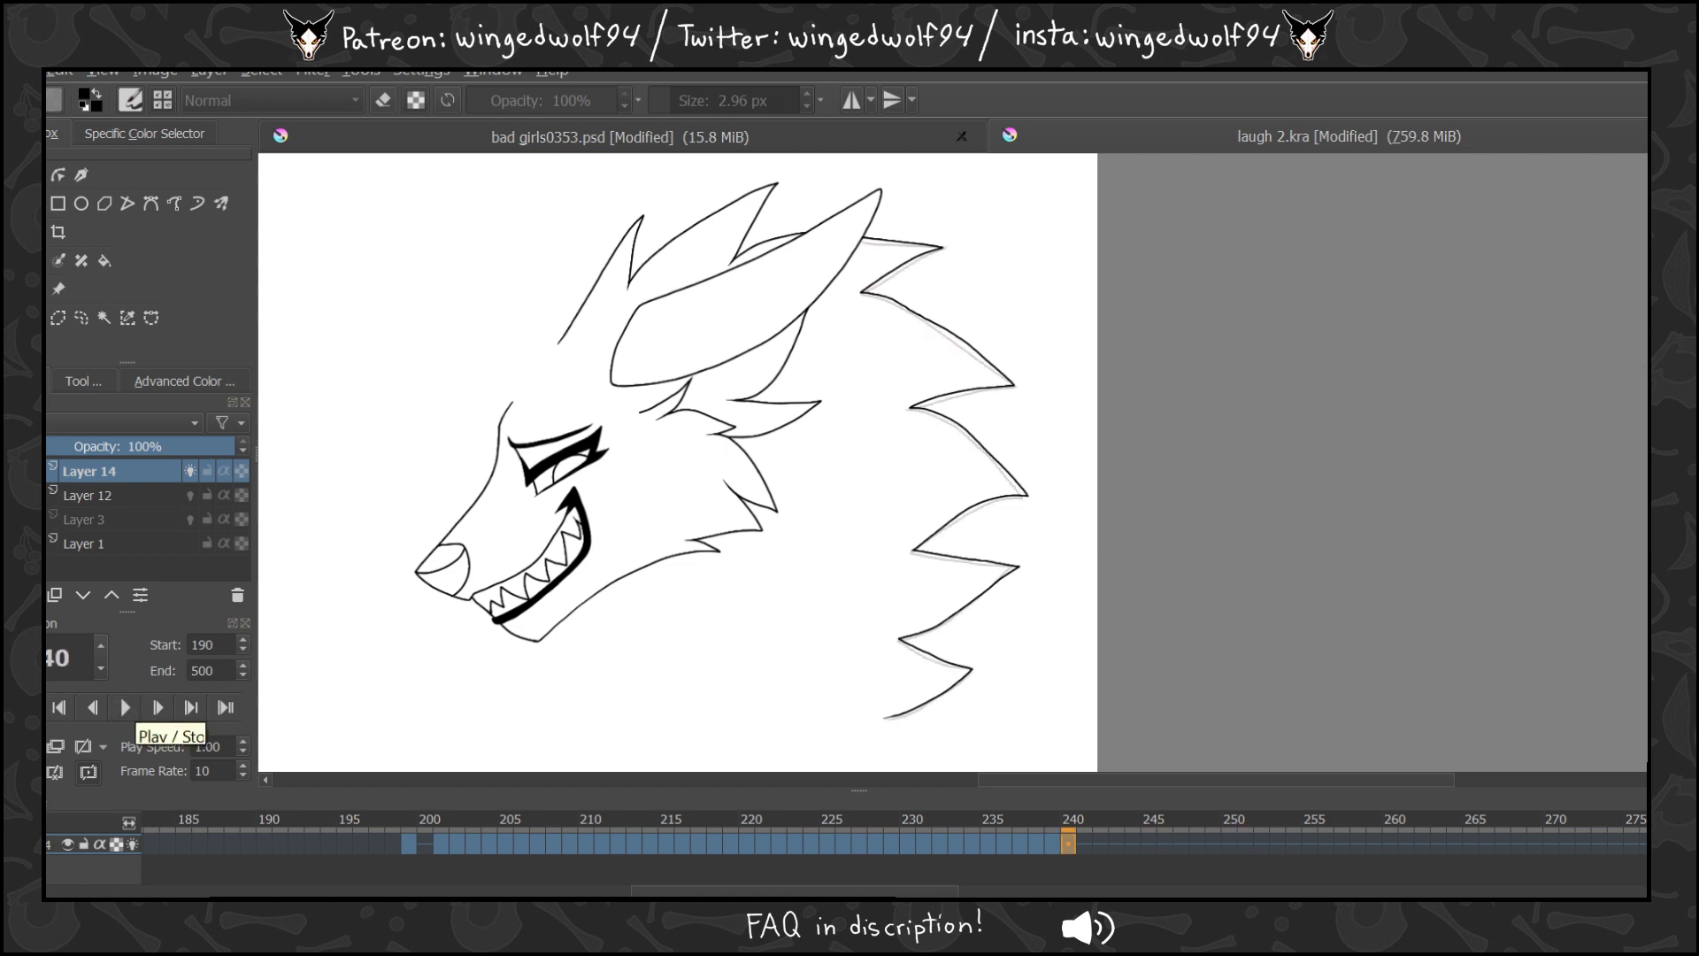
Step through the frames from 199 to 212 to examine the mane lines around the head and ear.
scroll(677, 460, "down", 4)
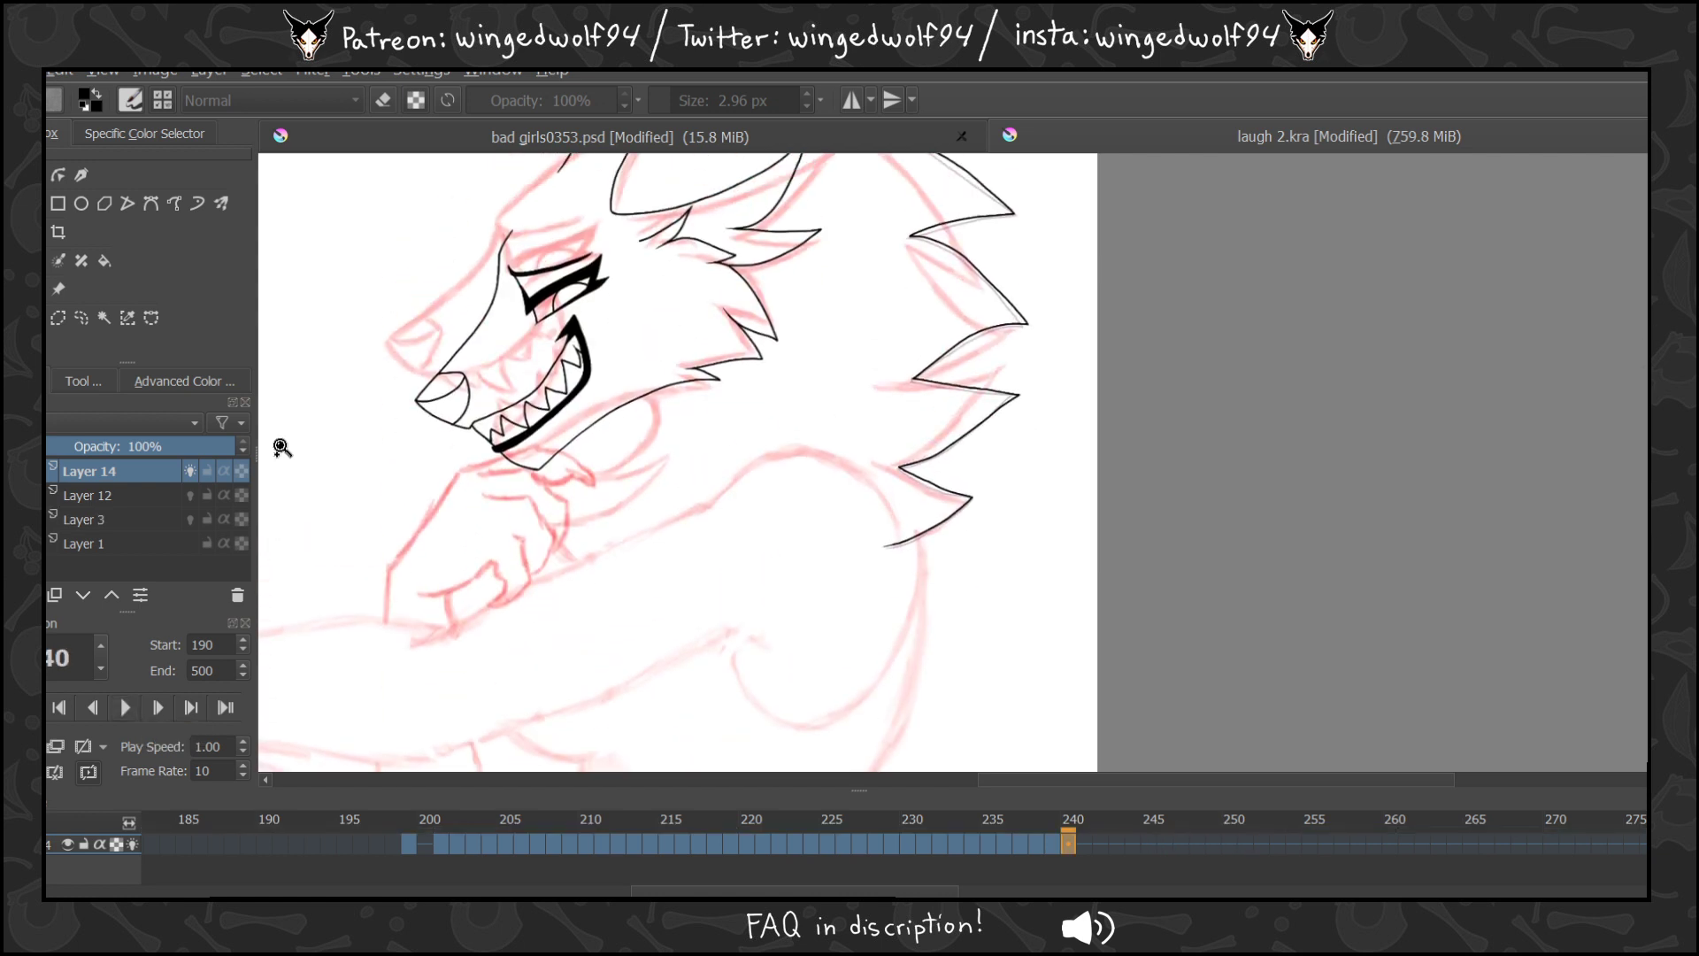
scroll(354, 690, "up", 5)
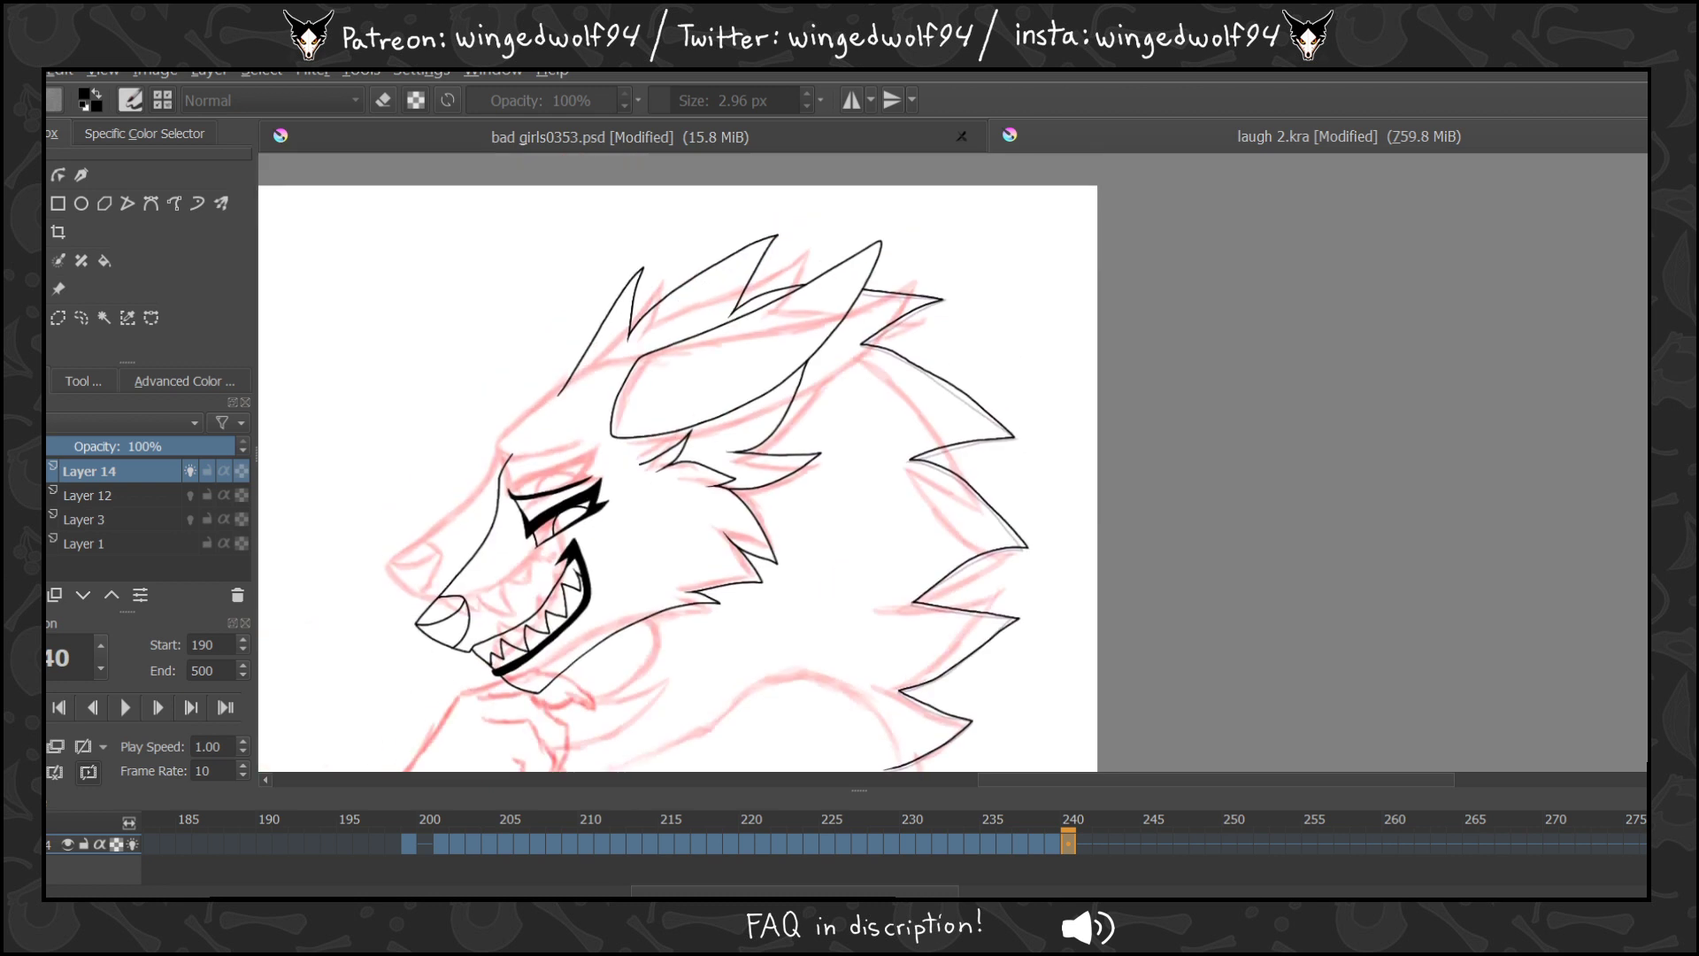
left_click(412, 845)
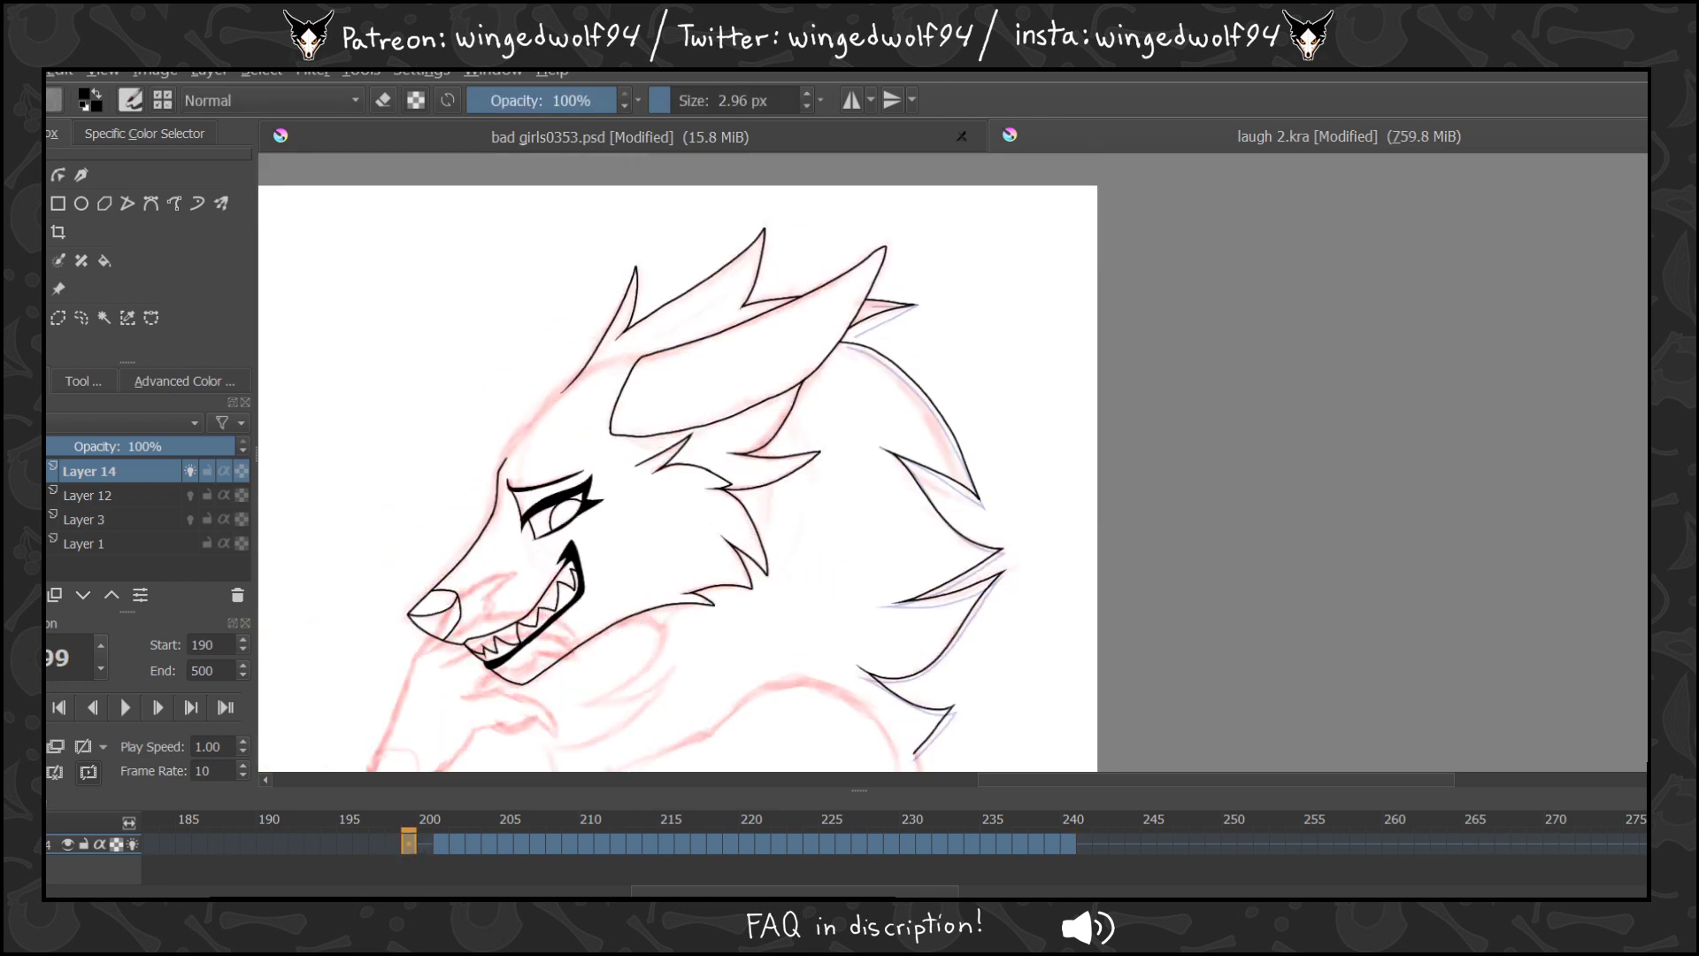
left_click(439, 848)
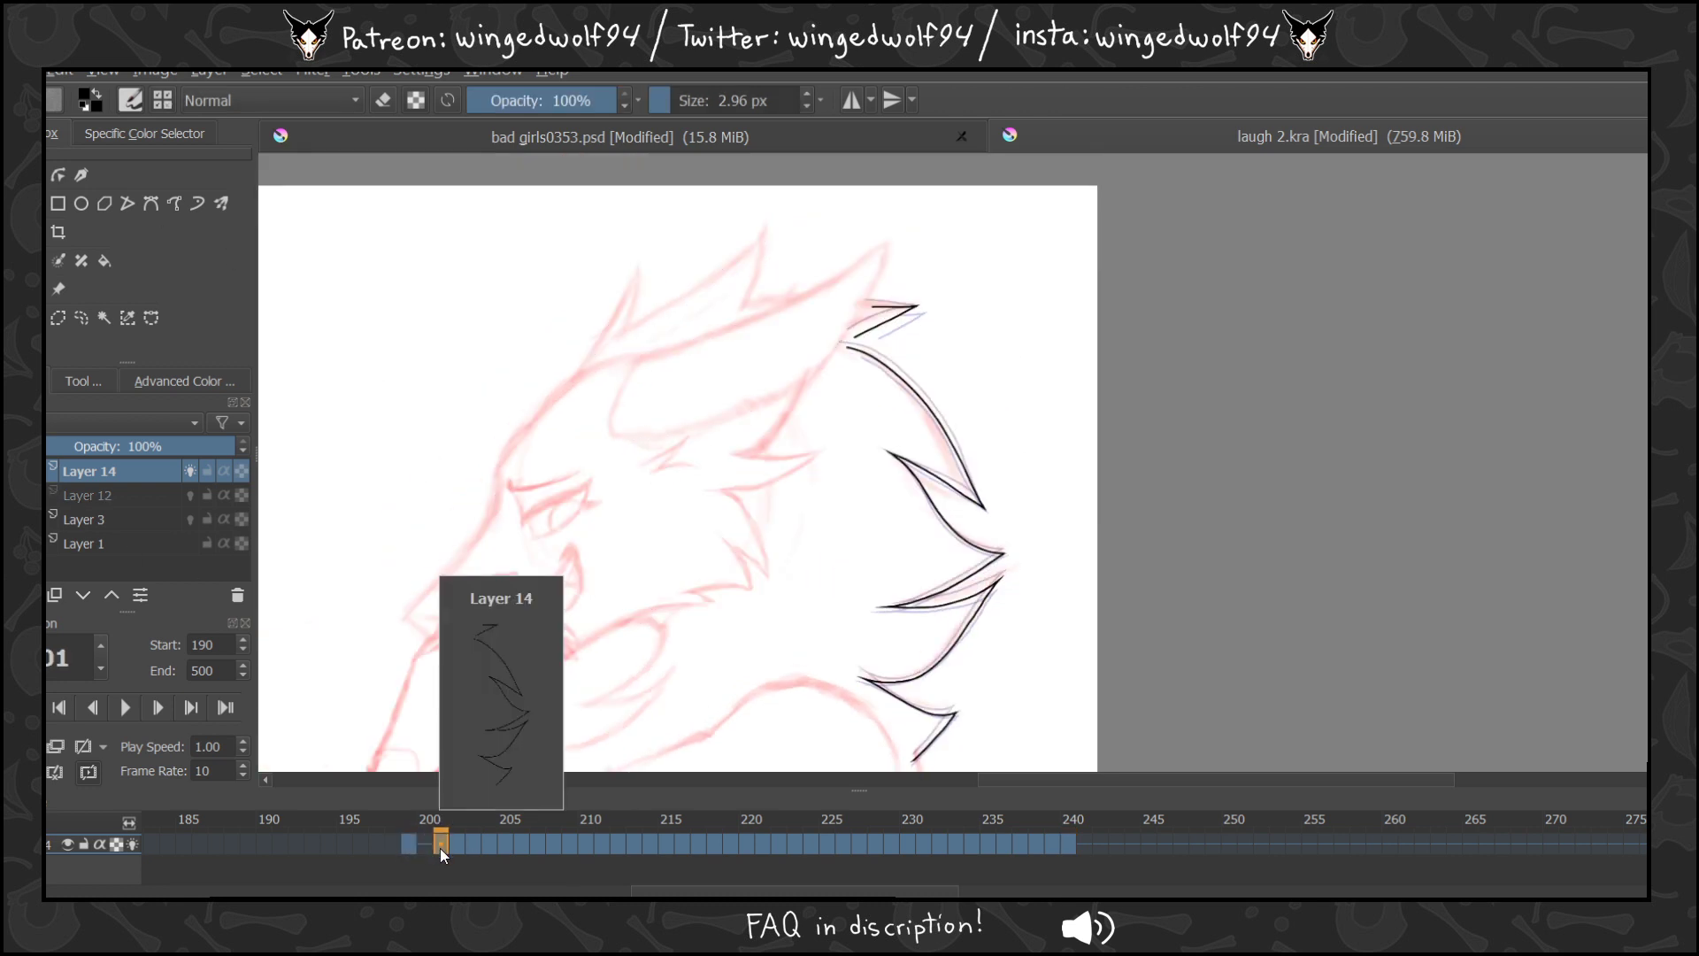
key("Right")
key("Right")
key("Right")
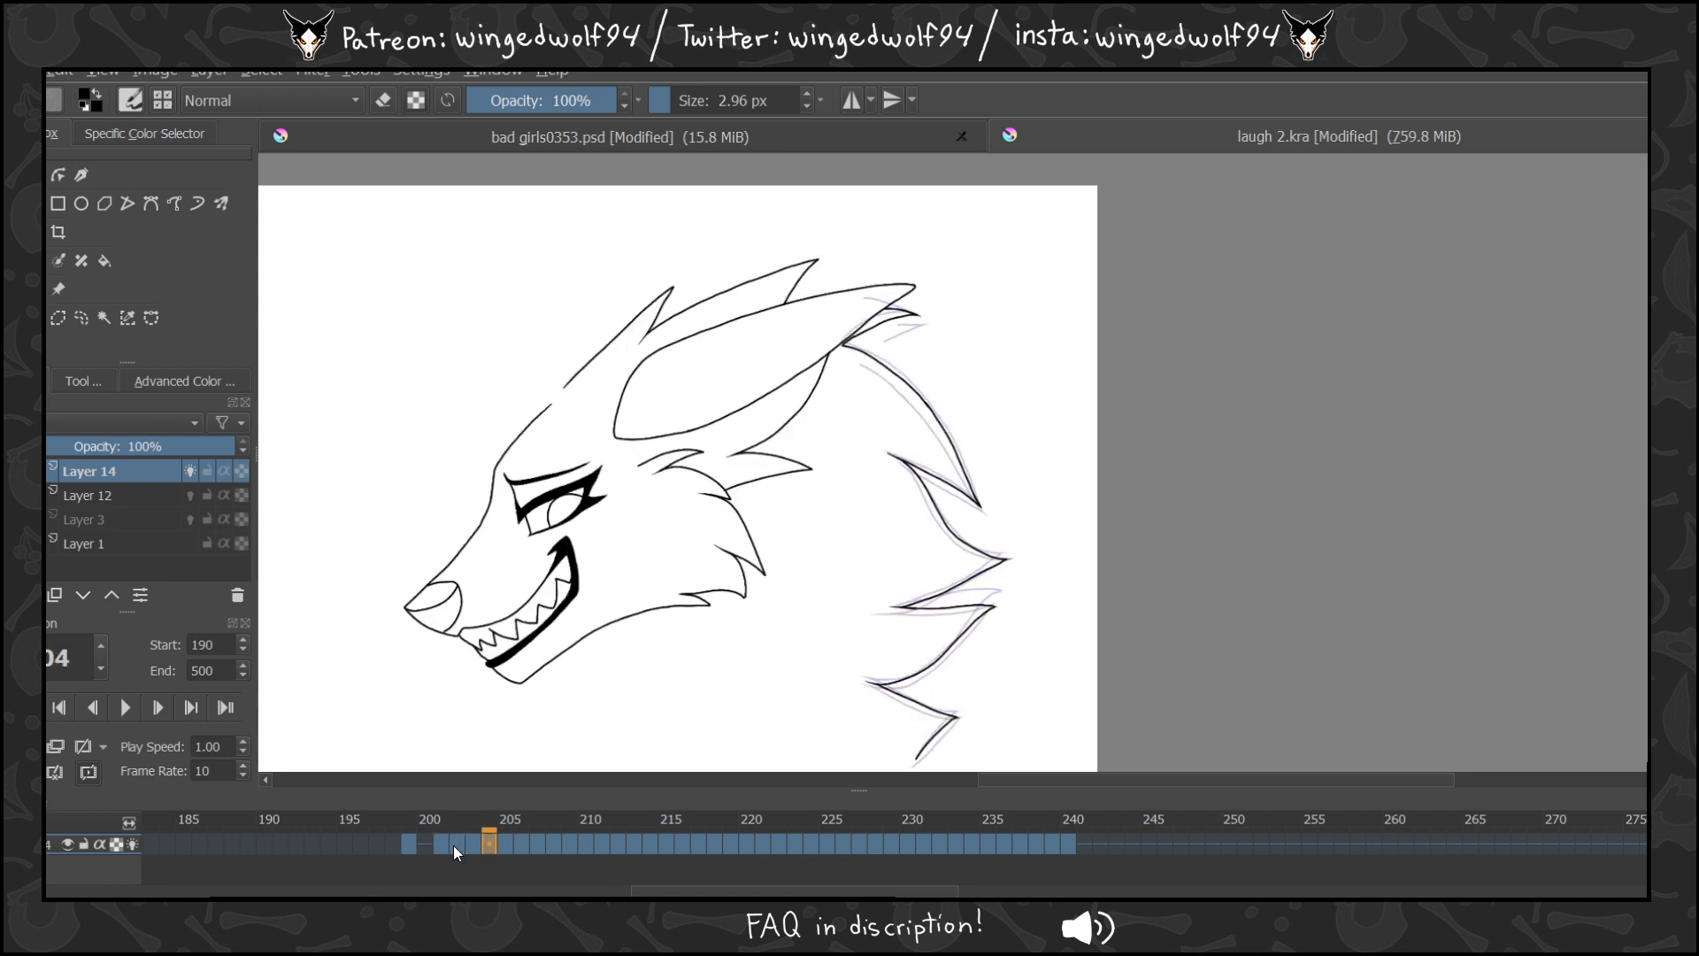
key("Right")
key("Right")
key("Right")
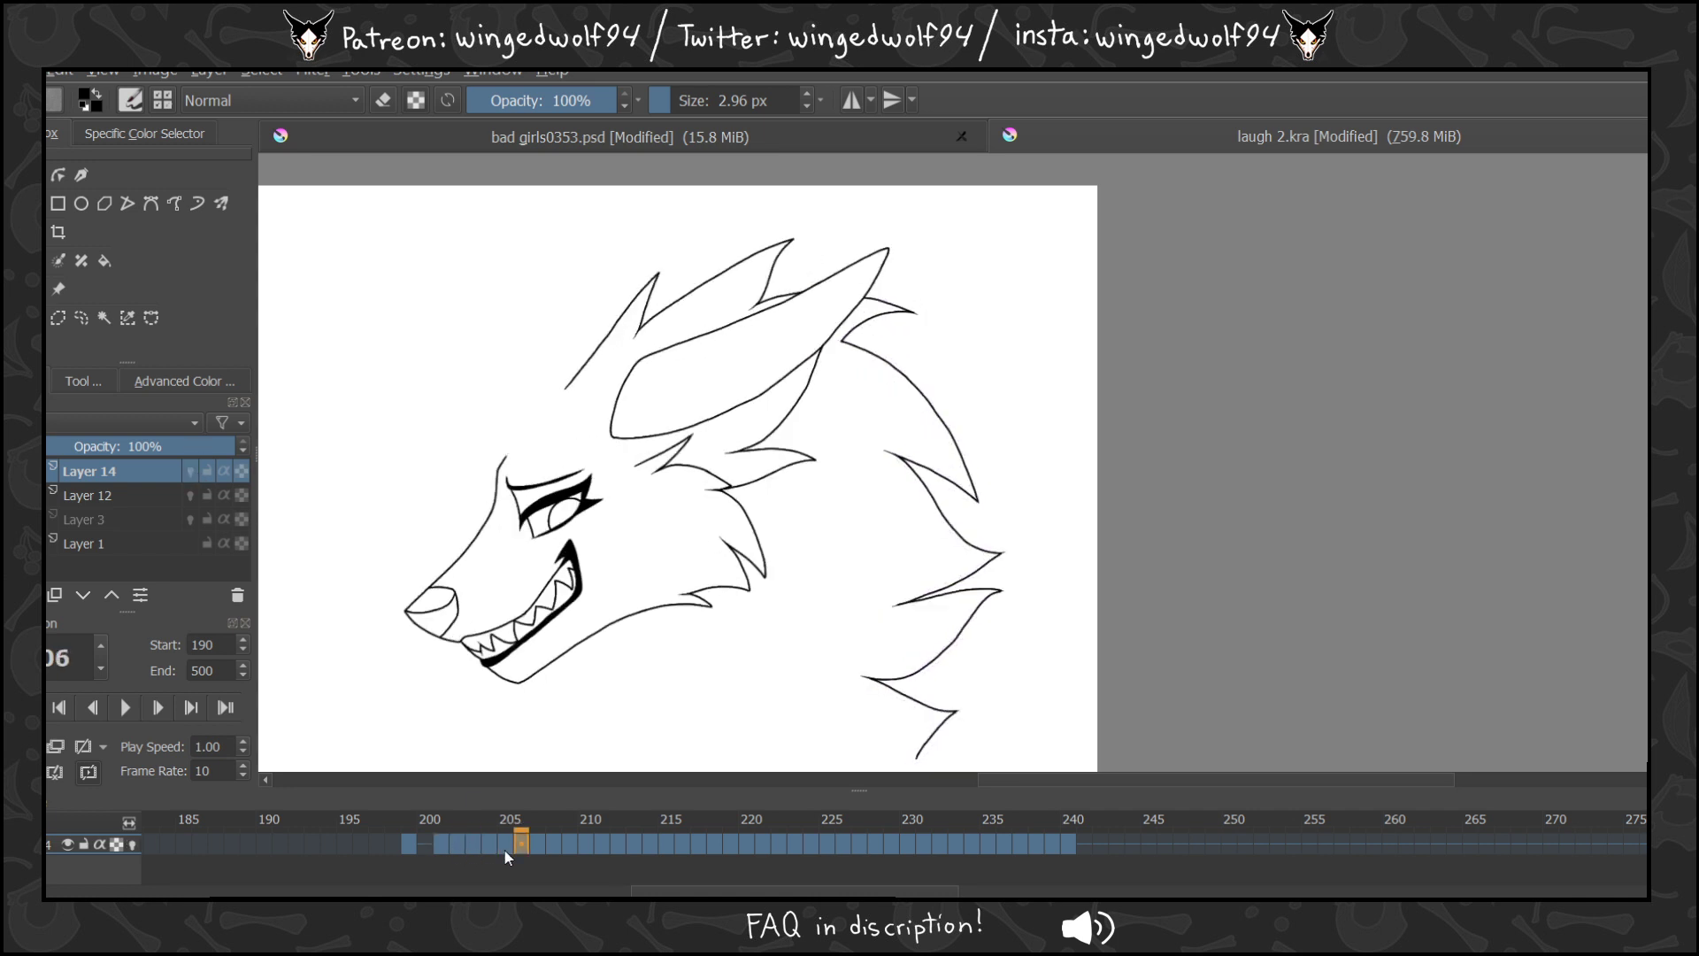
key("Right")
key("Right")
key("Right")
key("Right")
key("Right")
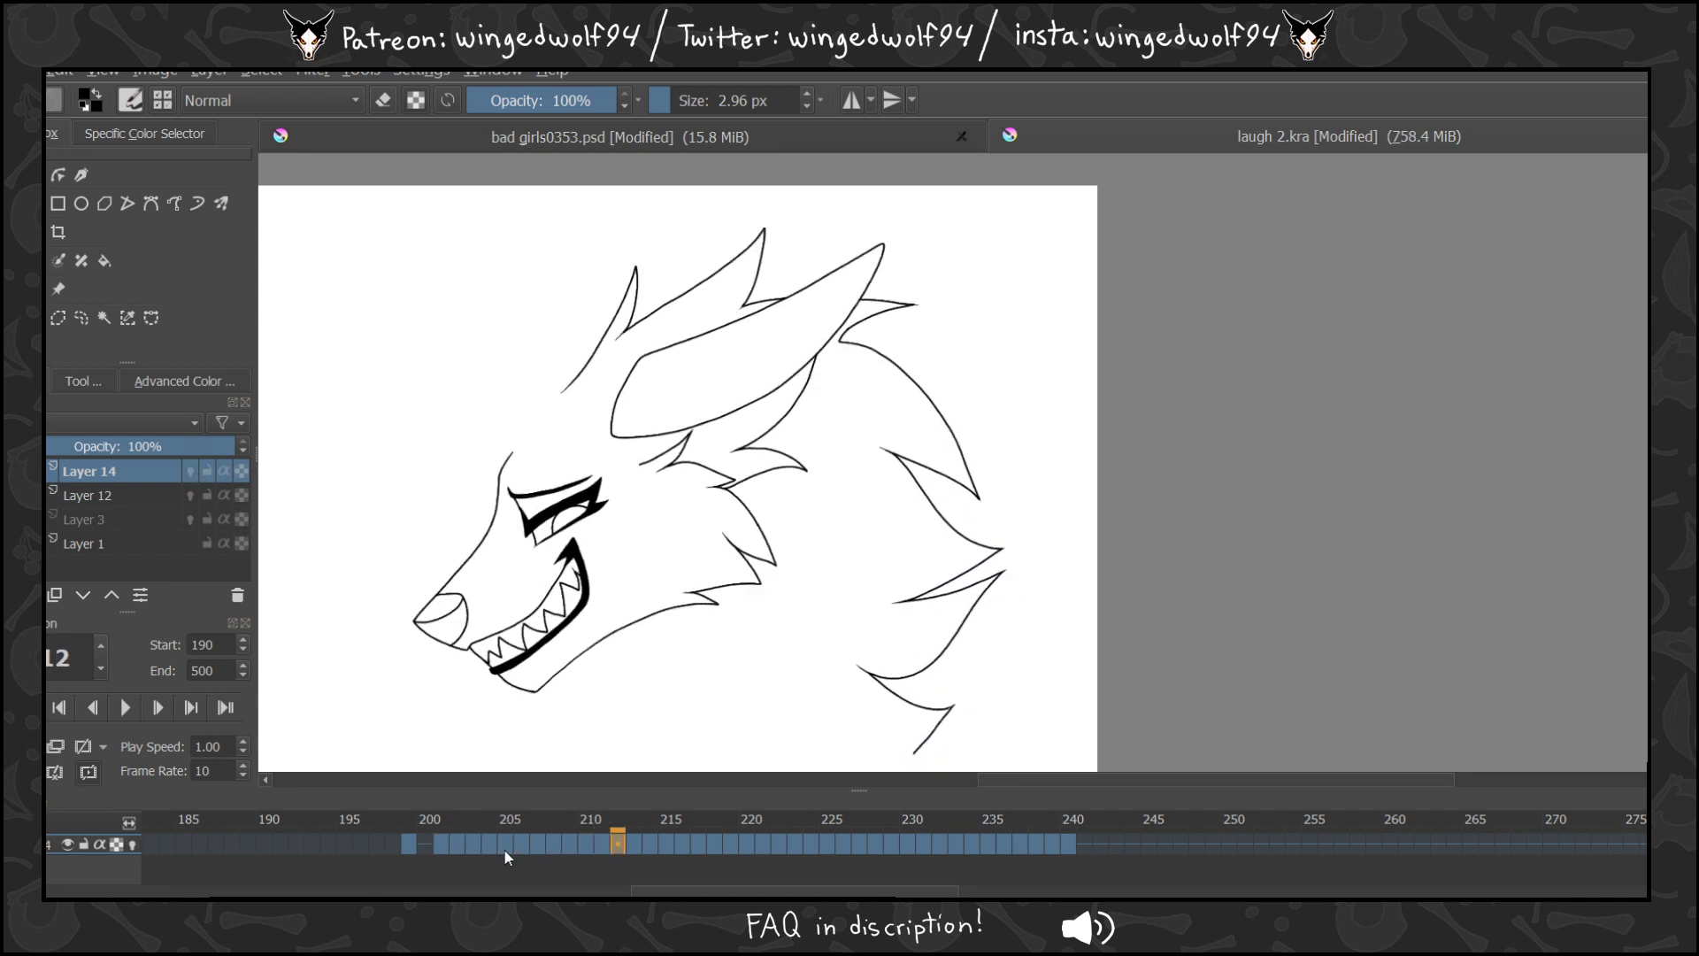
Erase the tip of the mane line that overlaps the inside of the ear on frame 211.
key("Left")
scroll(417, 315, "up", 5)
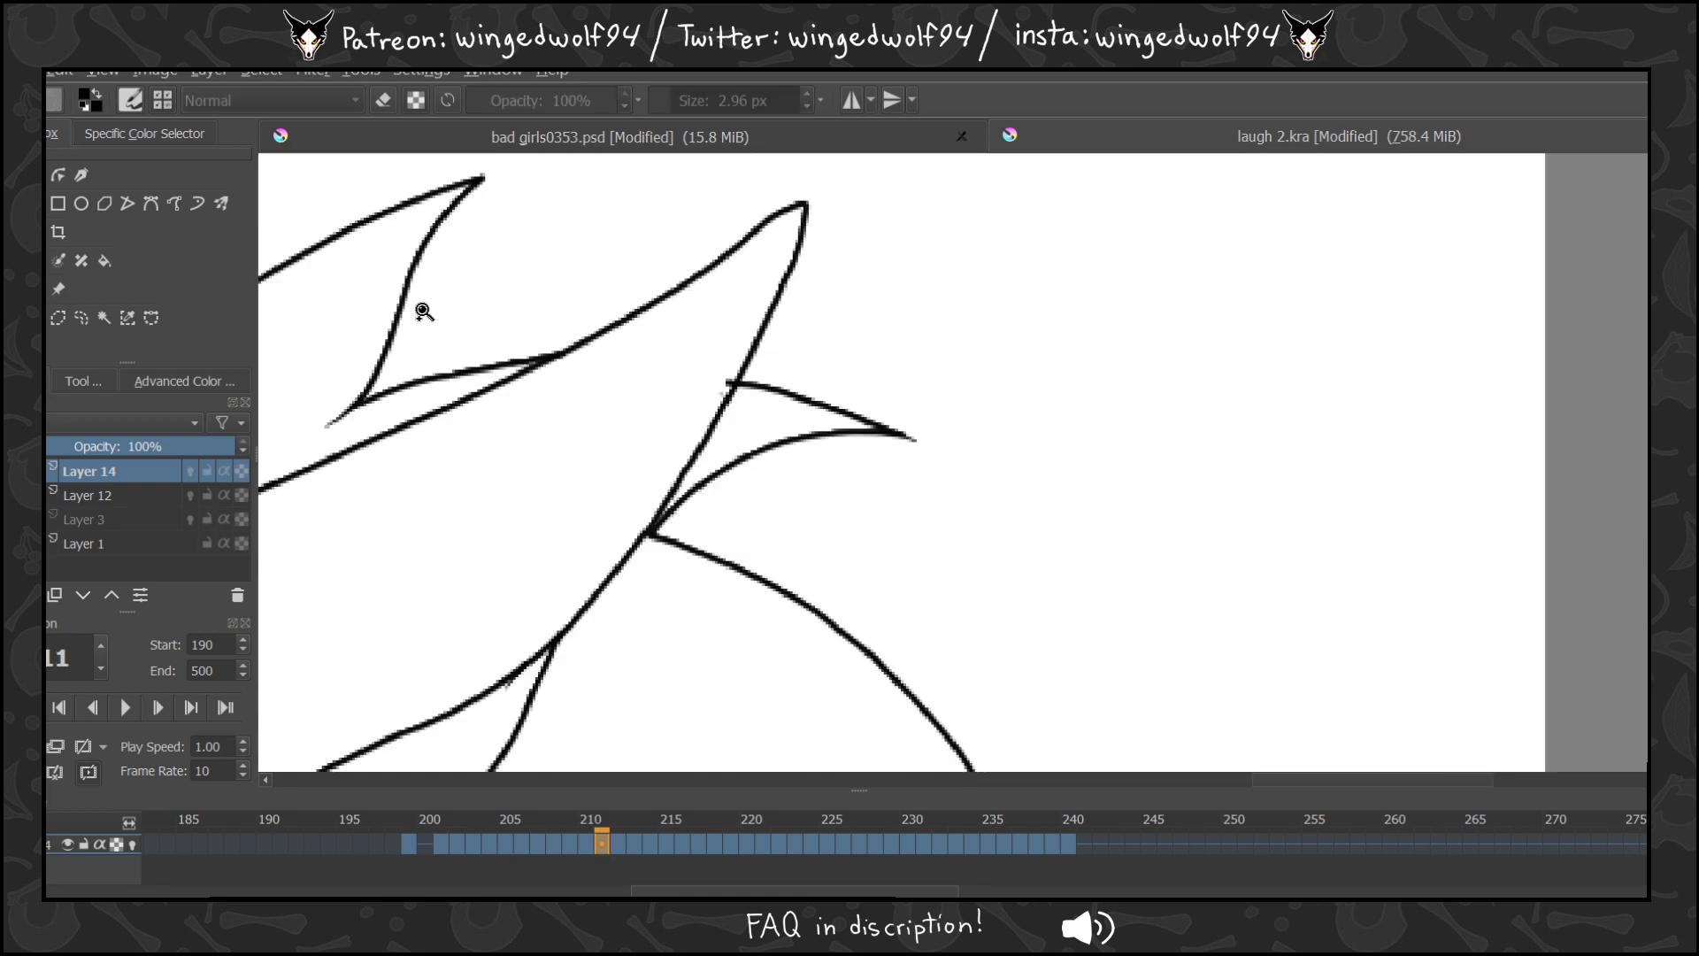
key("e")
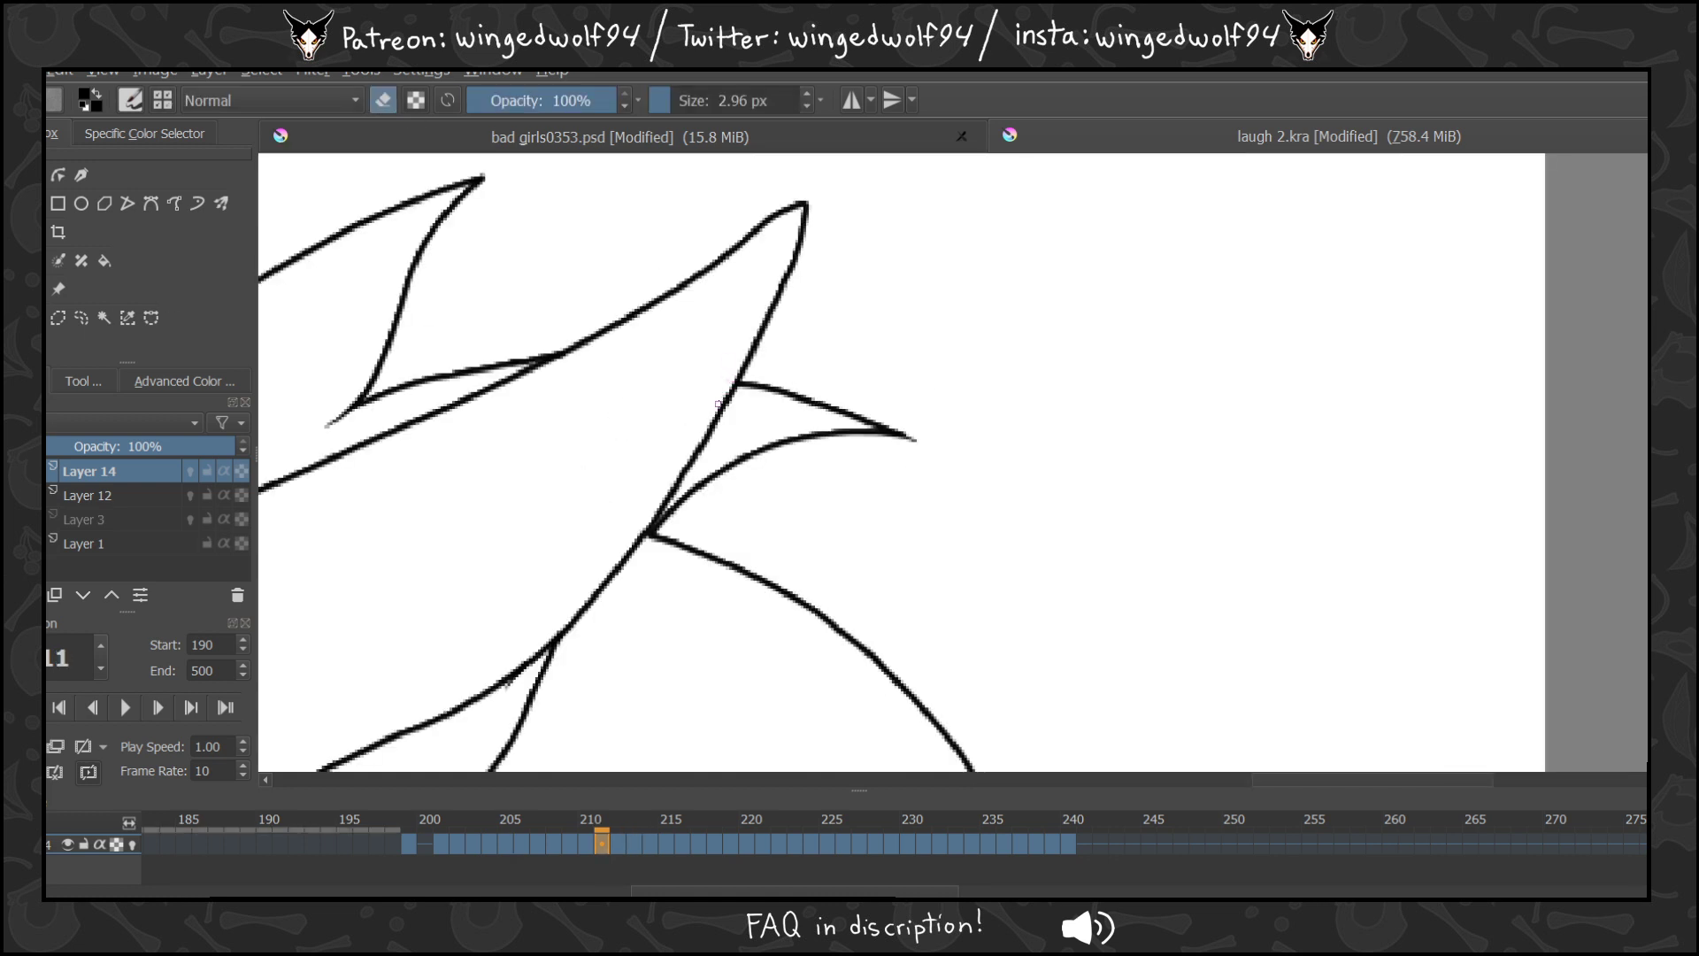
Step through the frames up to 229 to examine where the mane lines meet the ear.
key("Right")
key("Right")
key("Right")
key("Right")
key("Right")
key("Right")
key("Right")
key("Right")
key("Right")
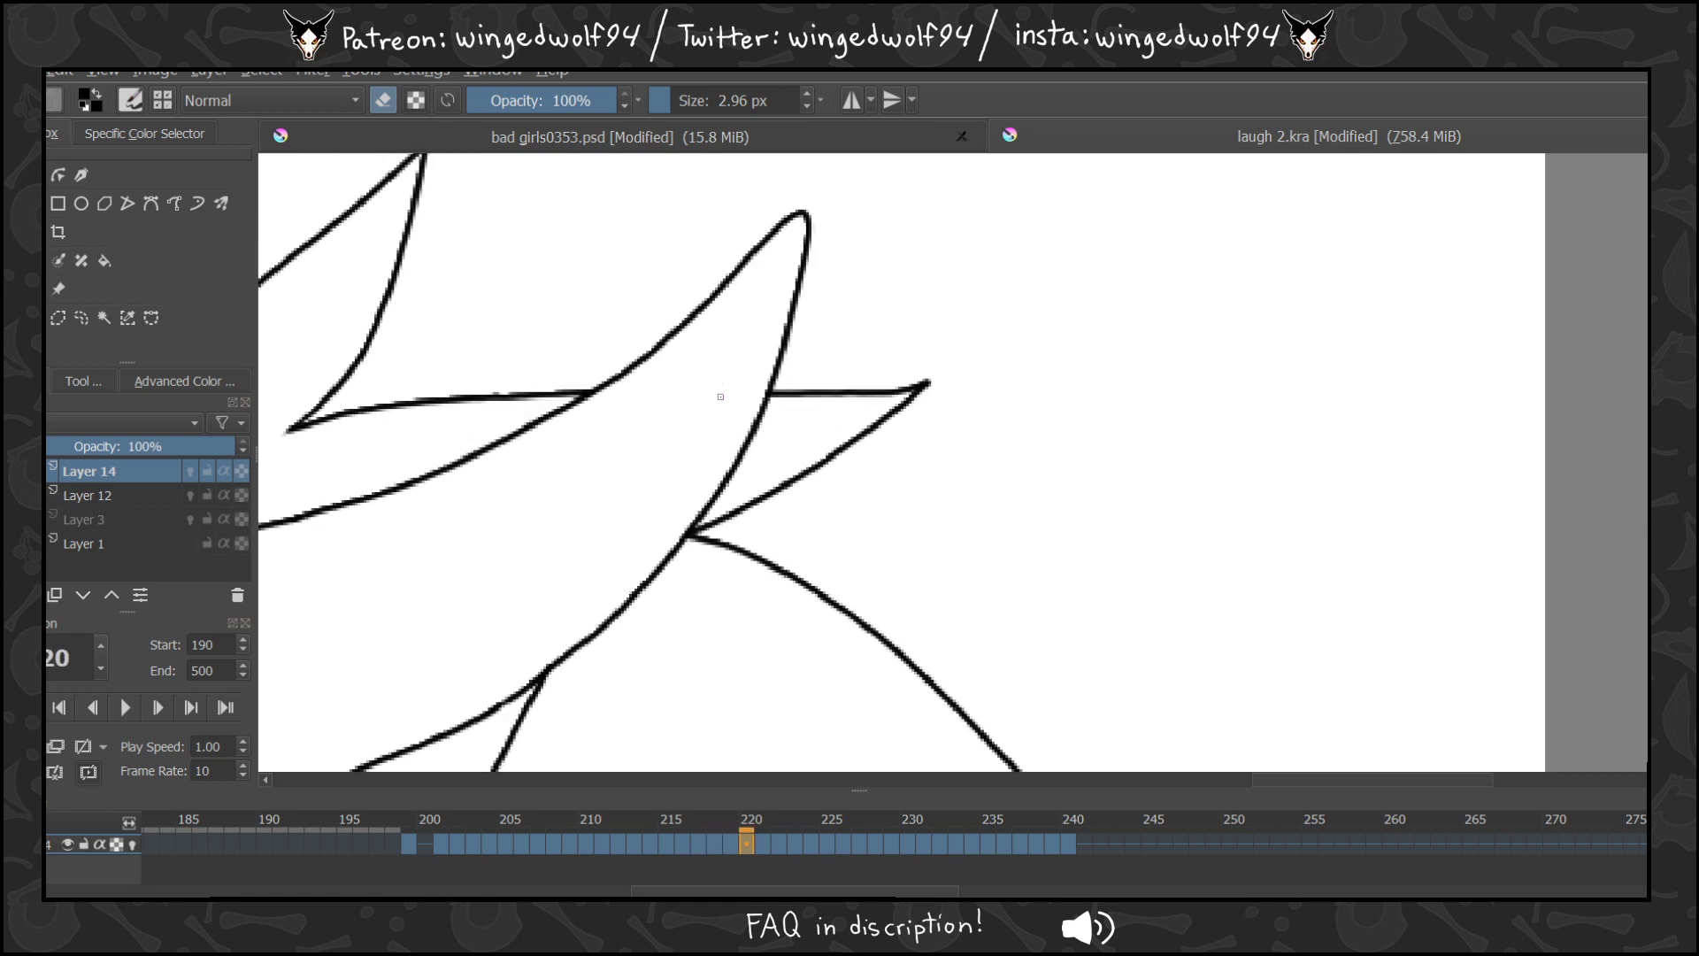
key("Right")
key("Right")
key("Right")
key("Right")
key("Right")
key("Right")
key("Right")
key("Right")
key("Right")
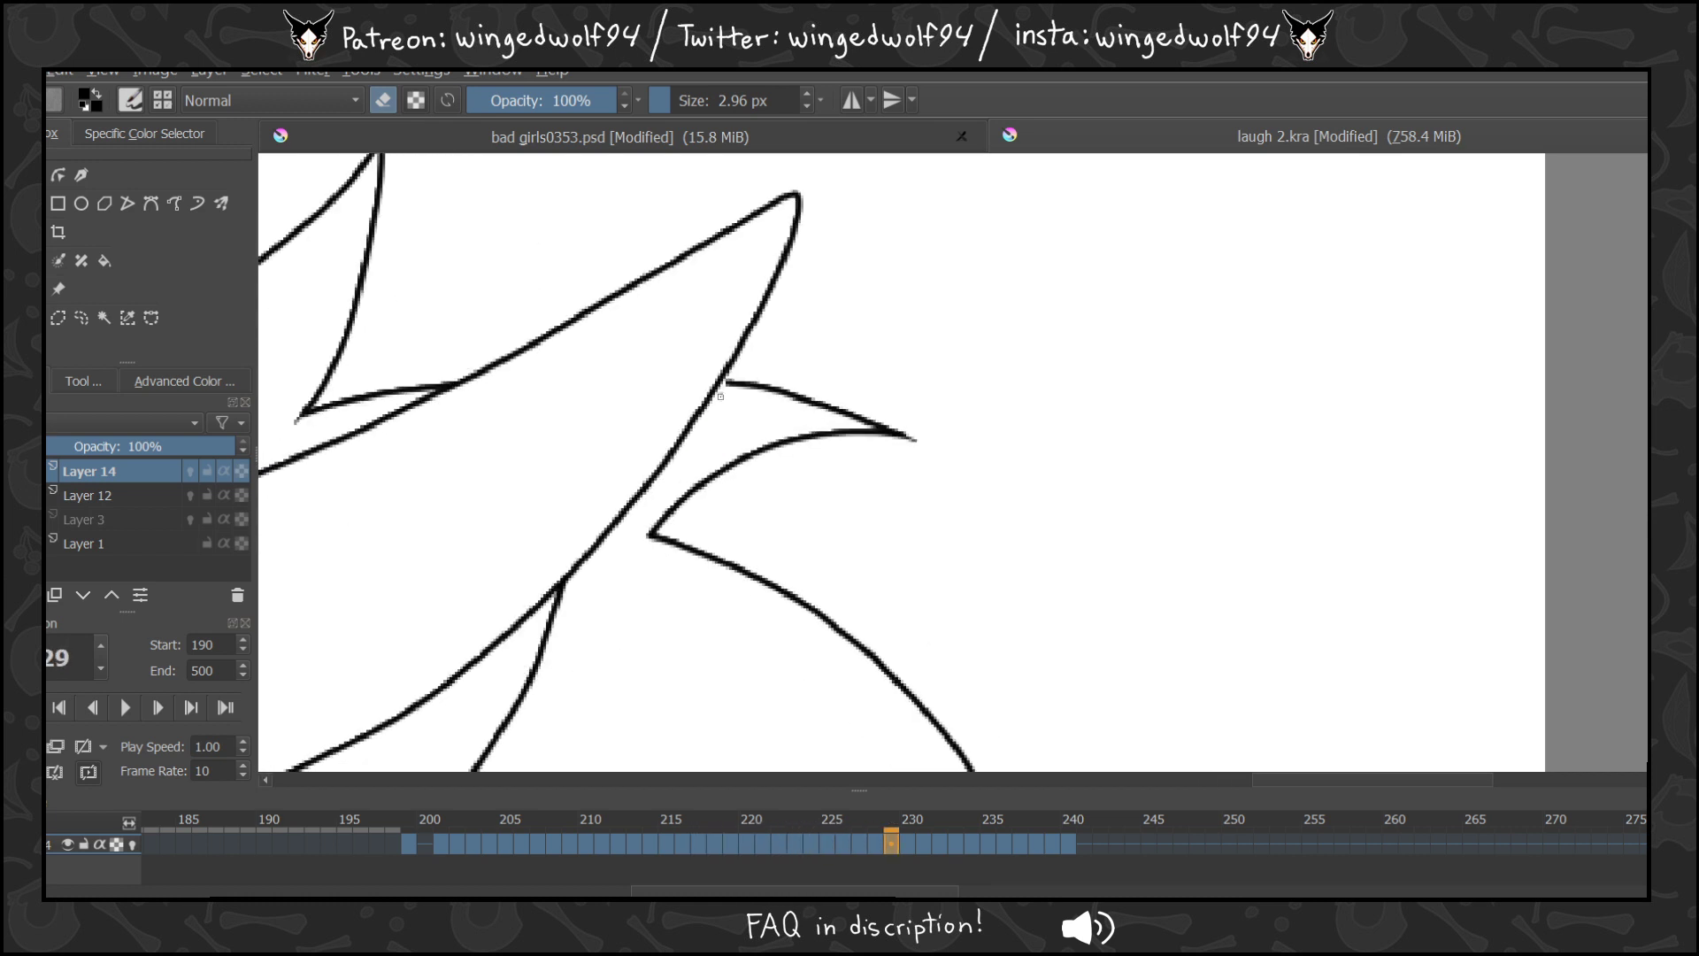
Draw the missing line on frame 228 that joins the upper mane spike to the ear's edge.
key("Left")
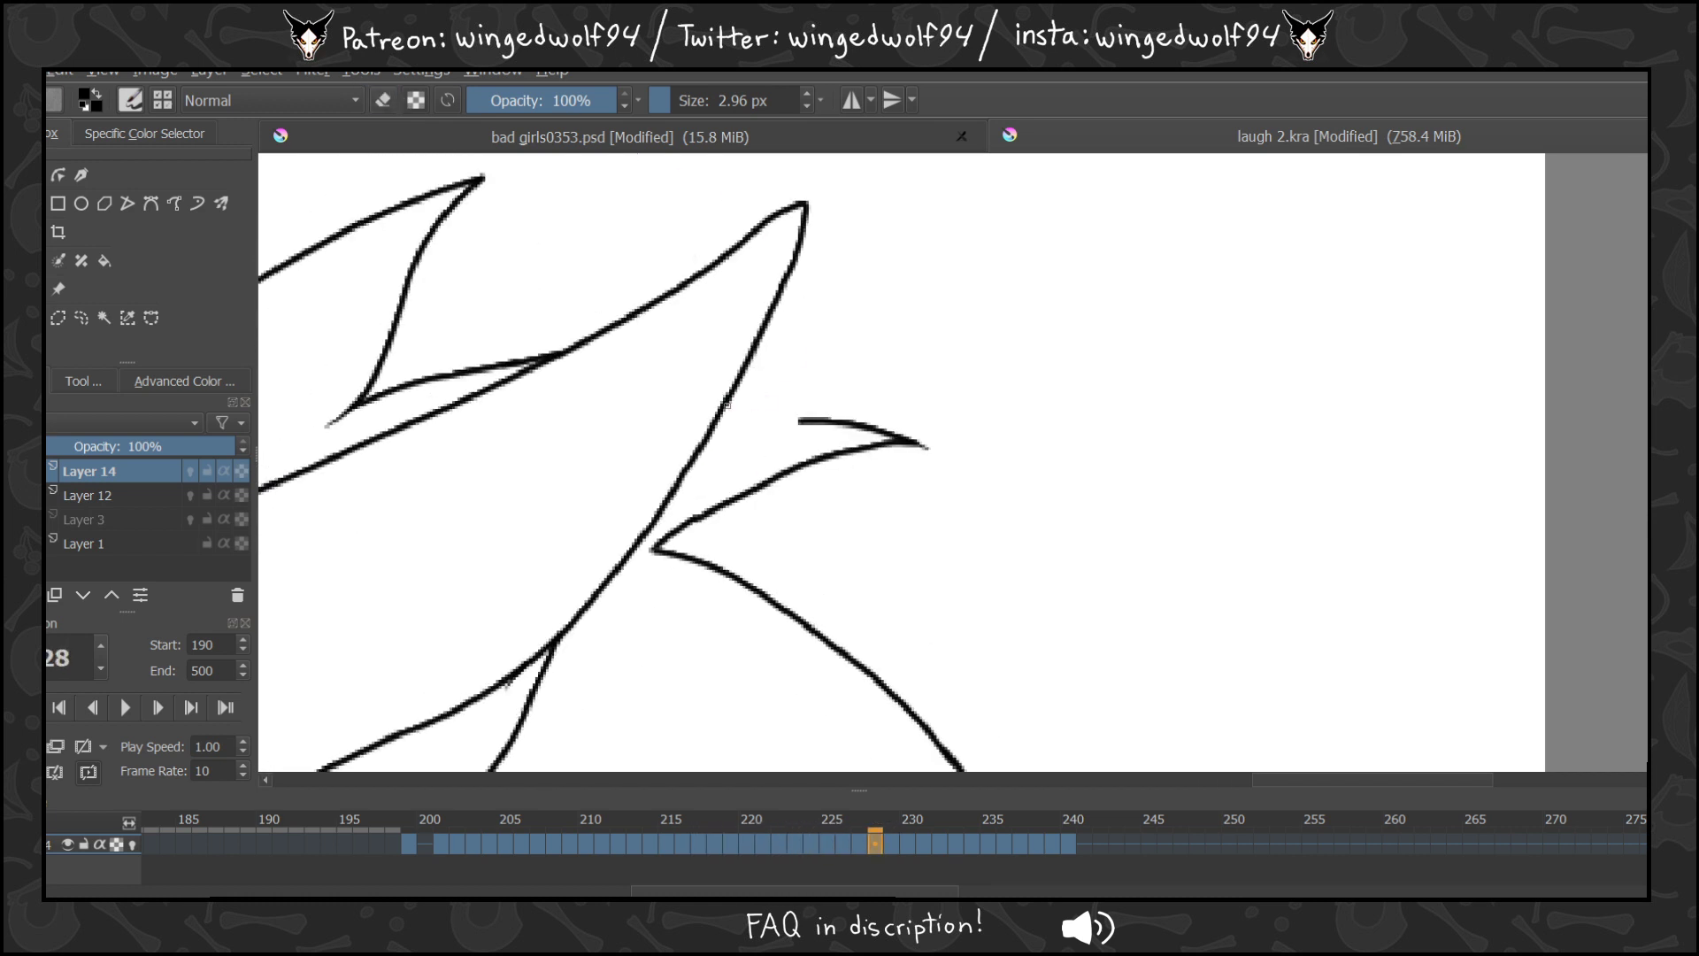
left_click_drag(727, 403, 803, 422)
key("Left")
key("Left")
key("Right")
key("Right")
key("Right")
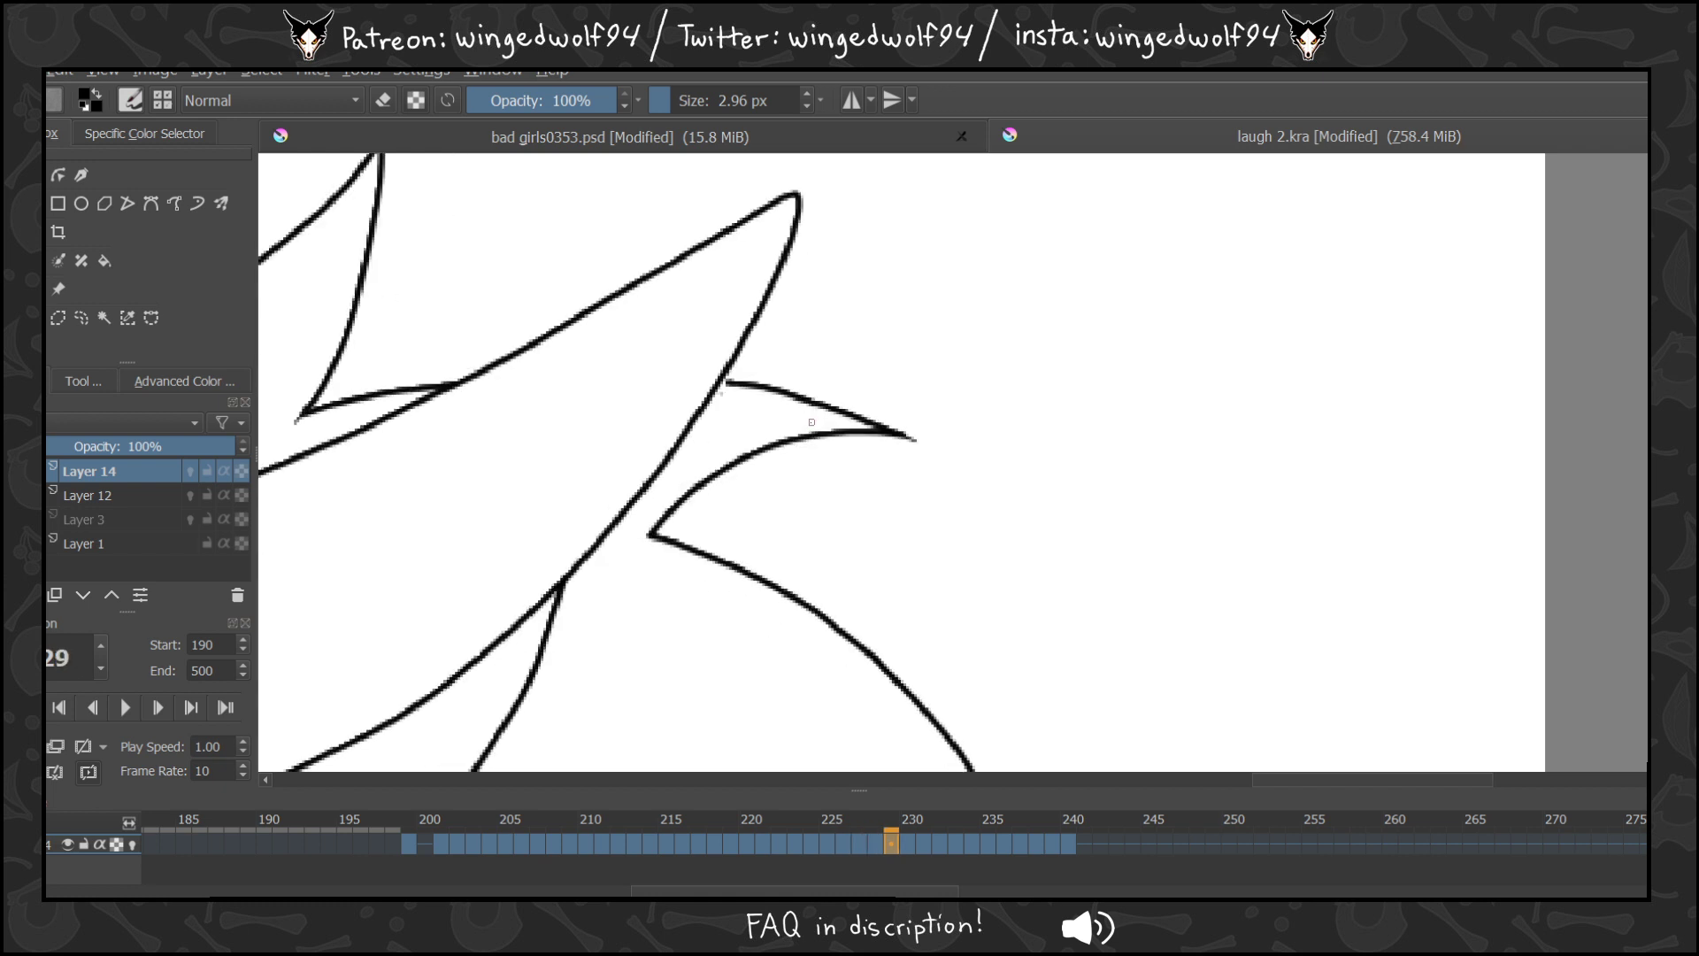
Erase the tip of the mane line that overlaps the ear on frame 230.
key("Right")
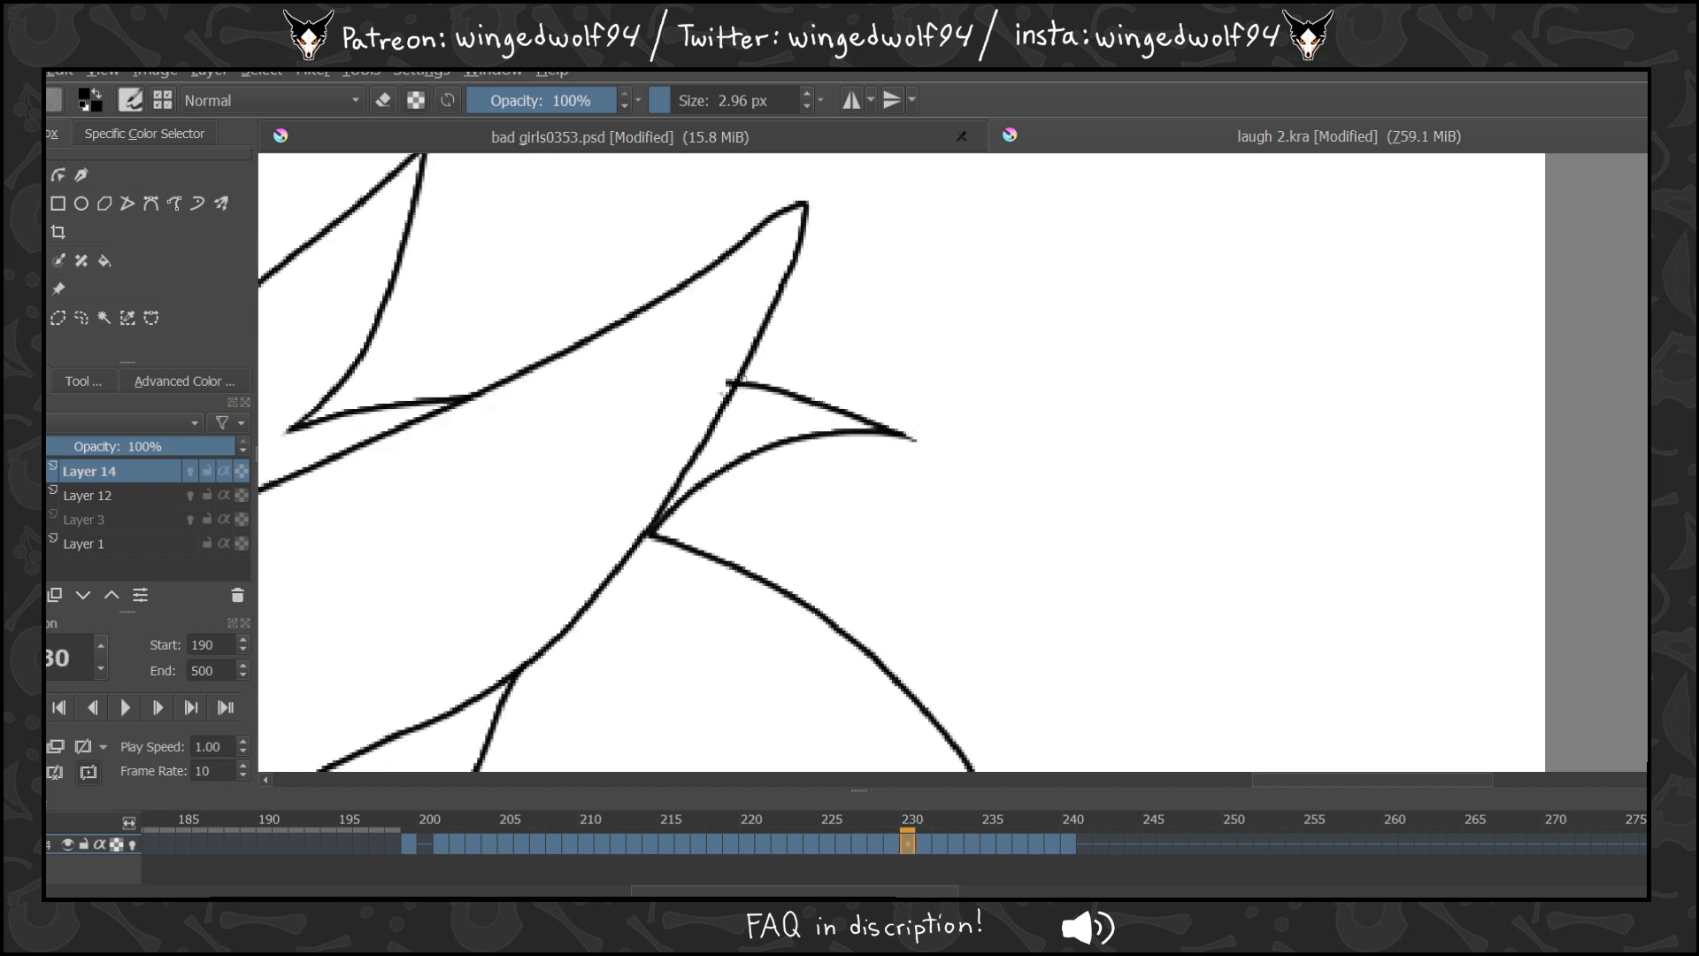
left_click(386, 100)
left_click(385, 99)
Step through the remaining frames up to 242 to check the mane against the ear and the whole head.
key("Right")
key("Right")
key("Right")
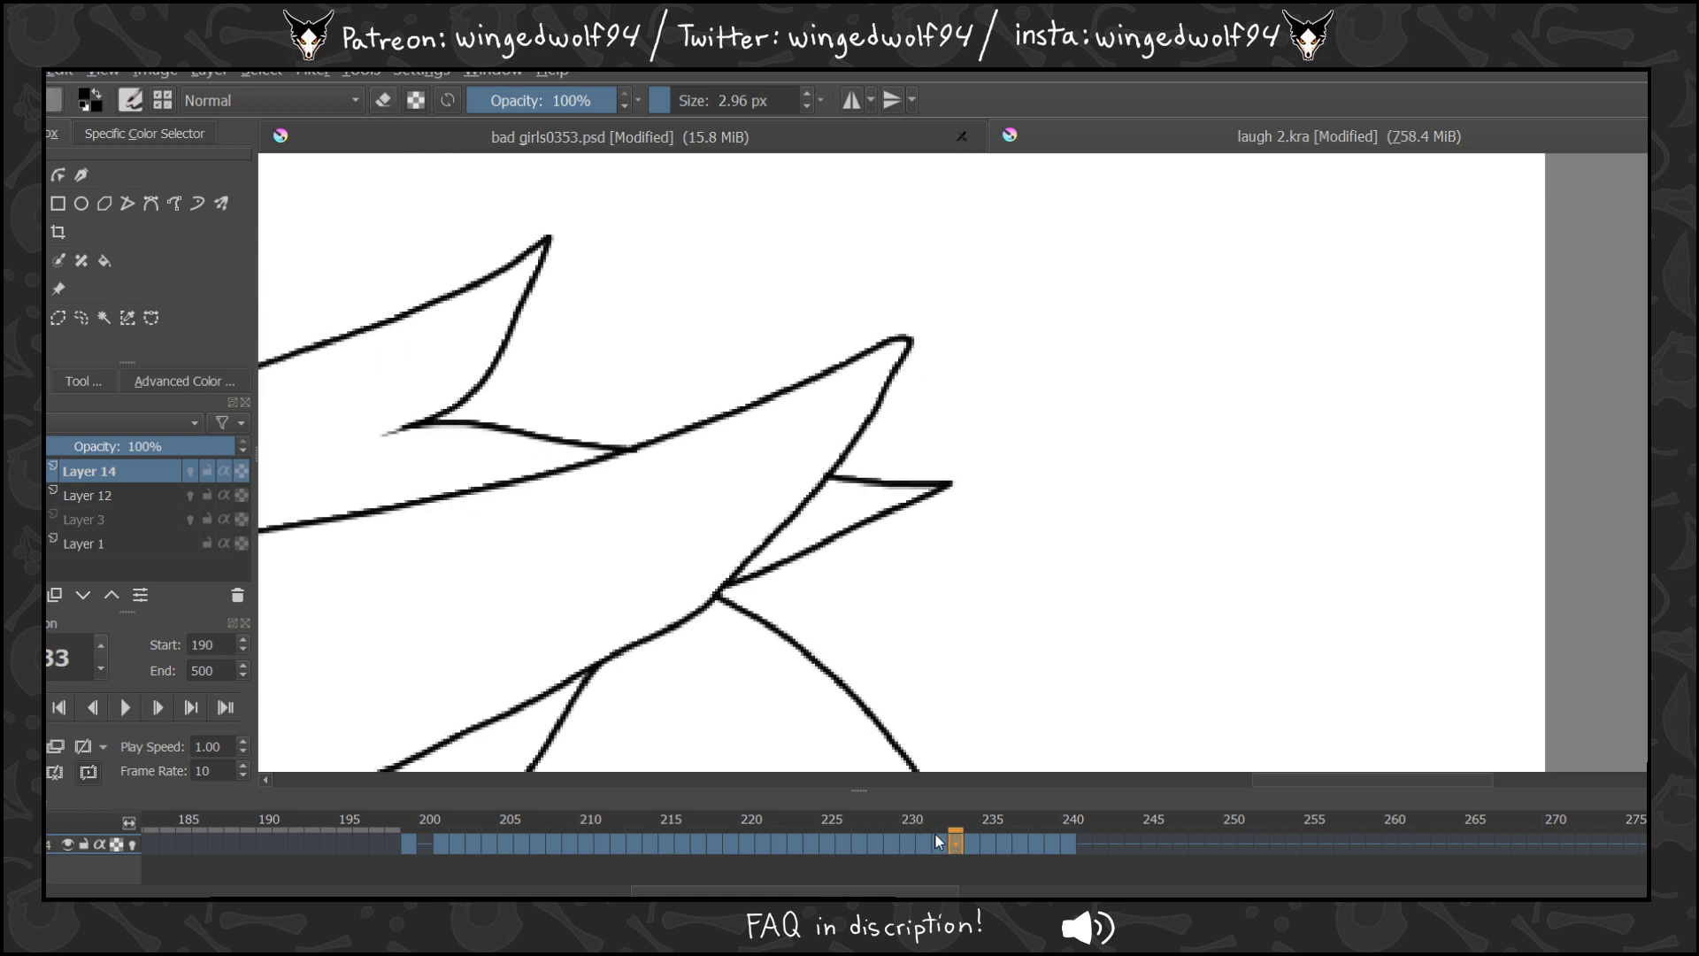
key("Right")
key("Right")
key("Right")
key("Right")
key("Right")
key("Right")
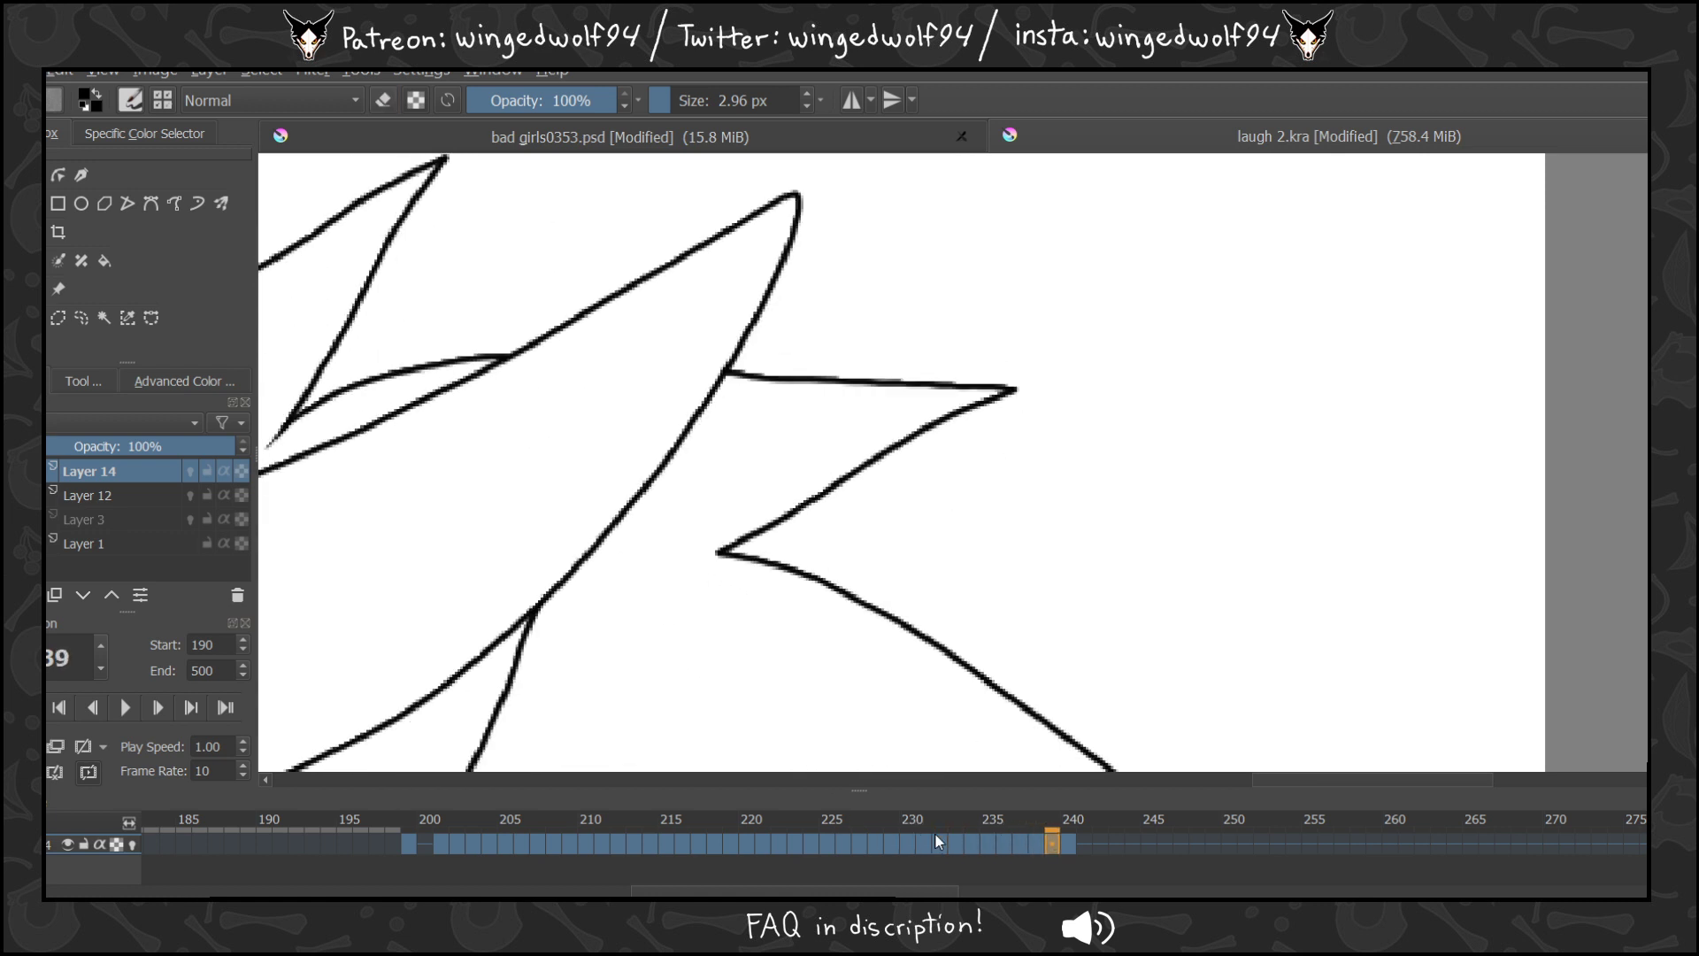
key("Right")
key("Right")
key("Right")
key("z")
left_click(1160, 443, "ctrl")
left_click(1160, 444, "ctrl")
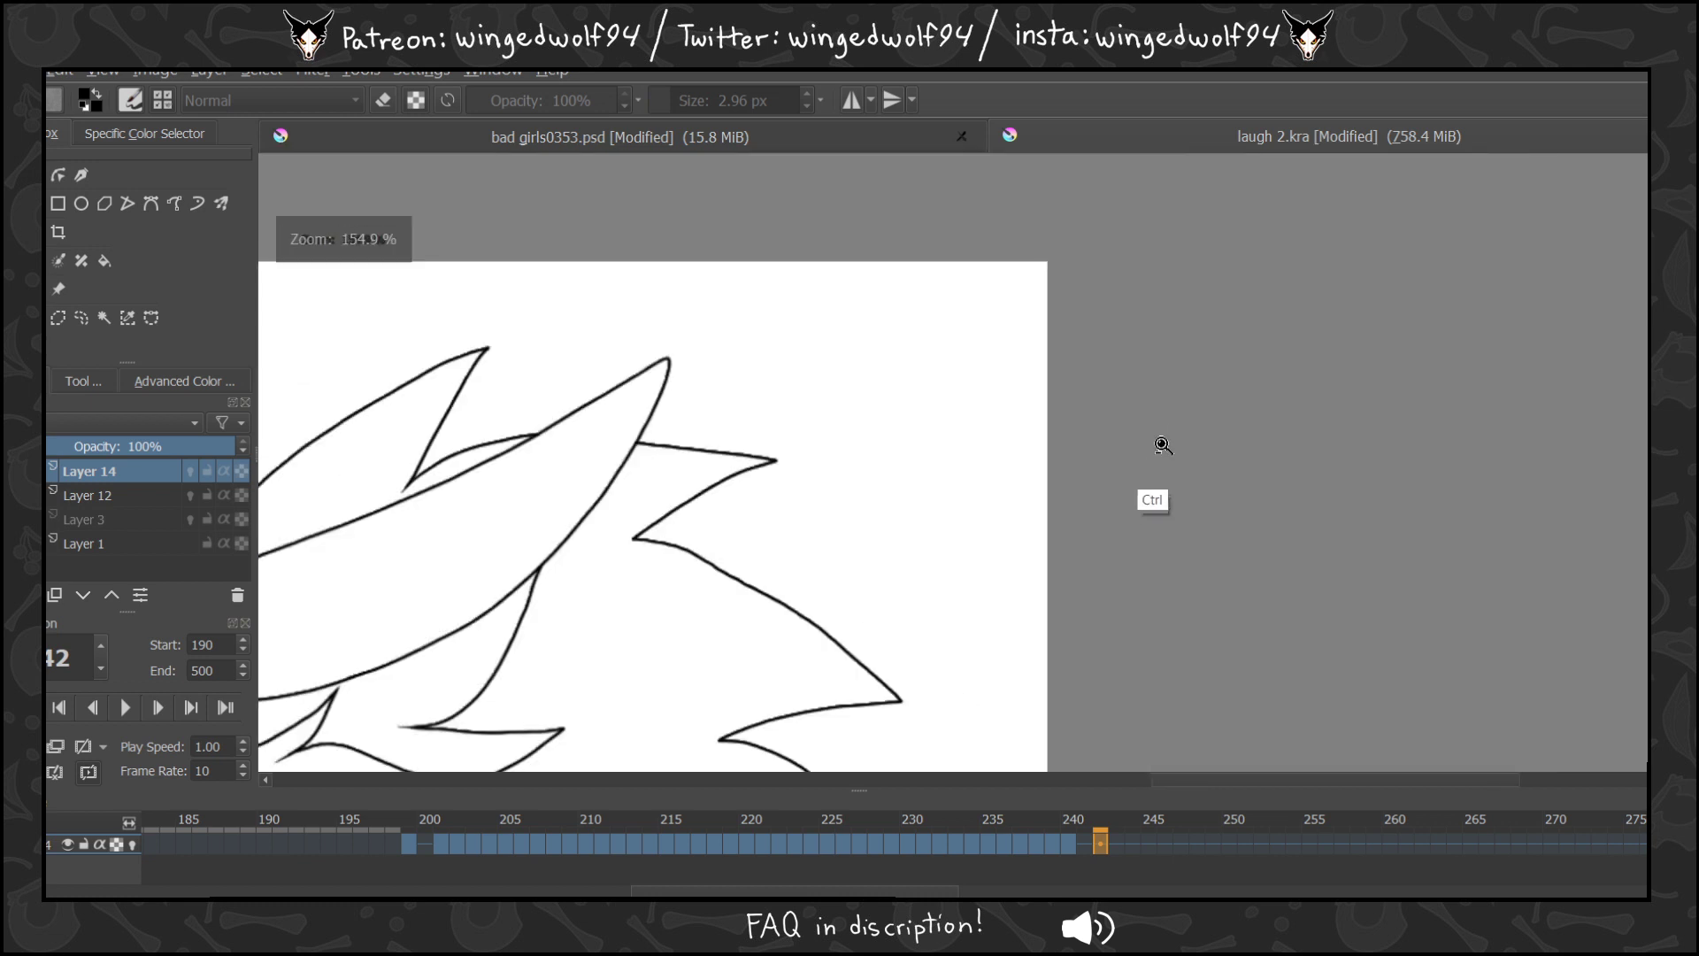
left_click(1160, 443, "ctrl")
left_click(1160, 444, "ctrl")
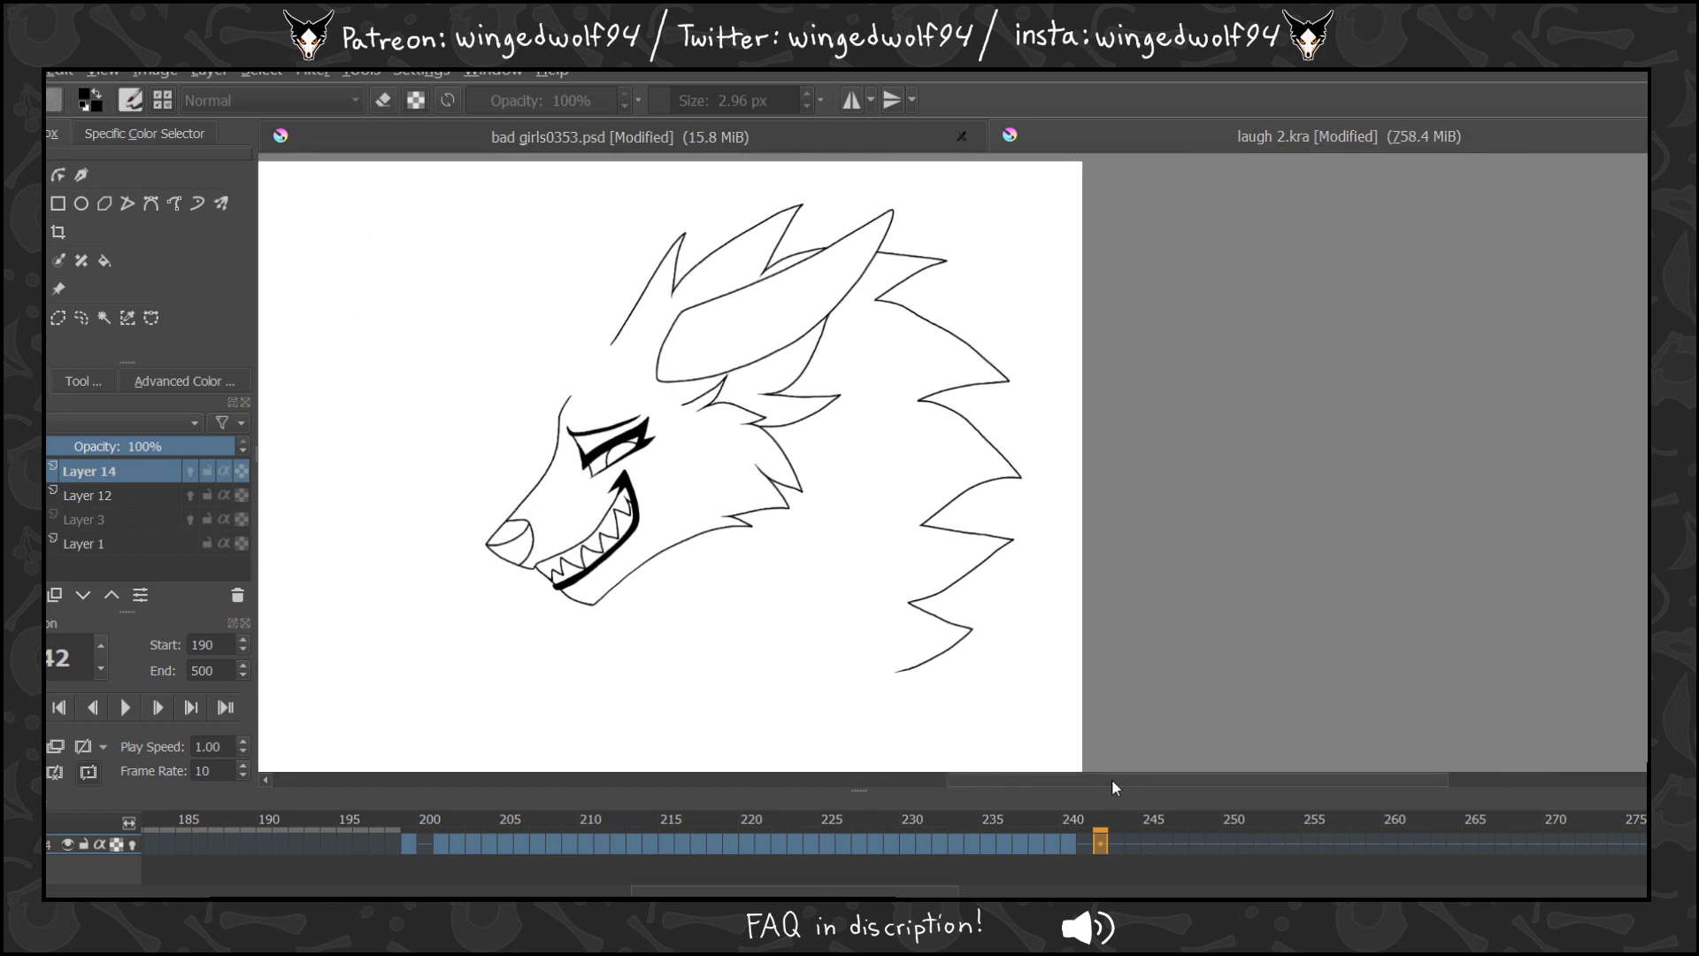
Merge the mane layer, Layer 14, down into Layer 12 with the head line art.
left_click(419, 841)
key("Right")
key("Right")
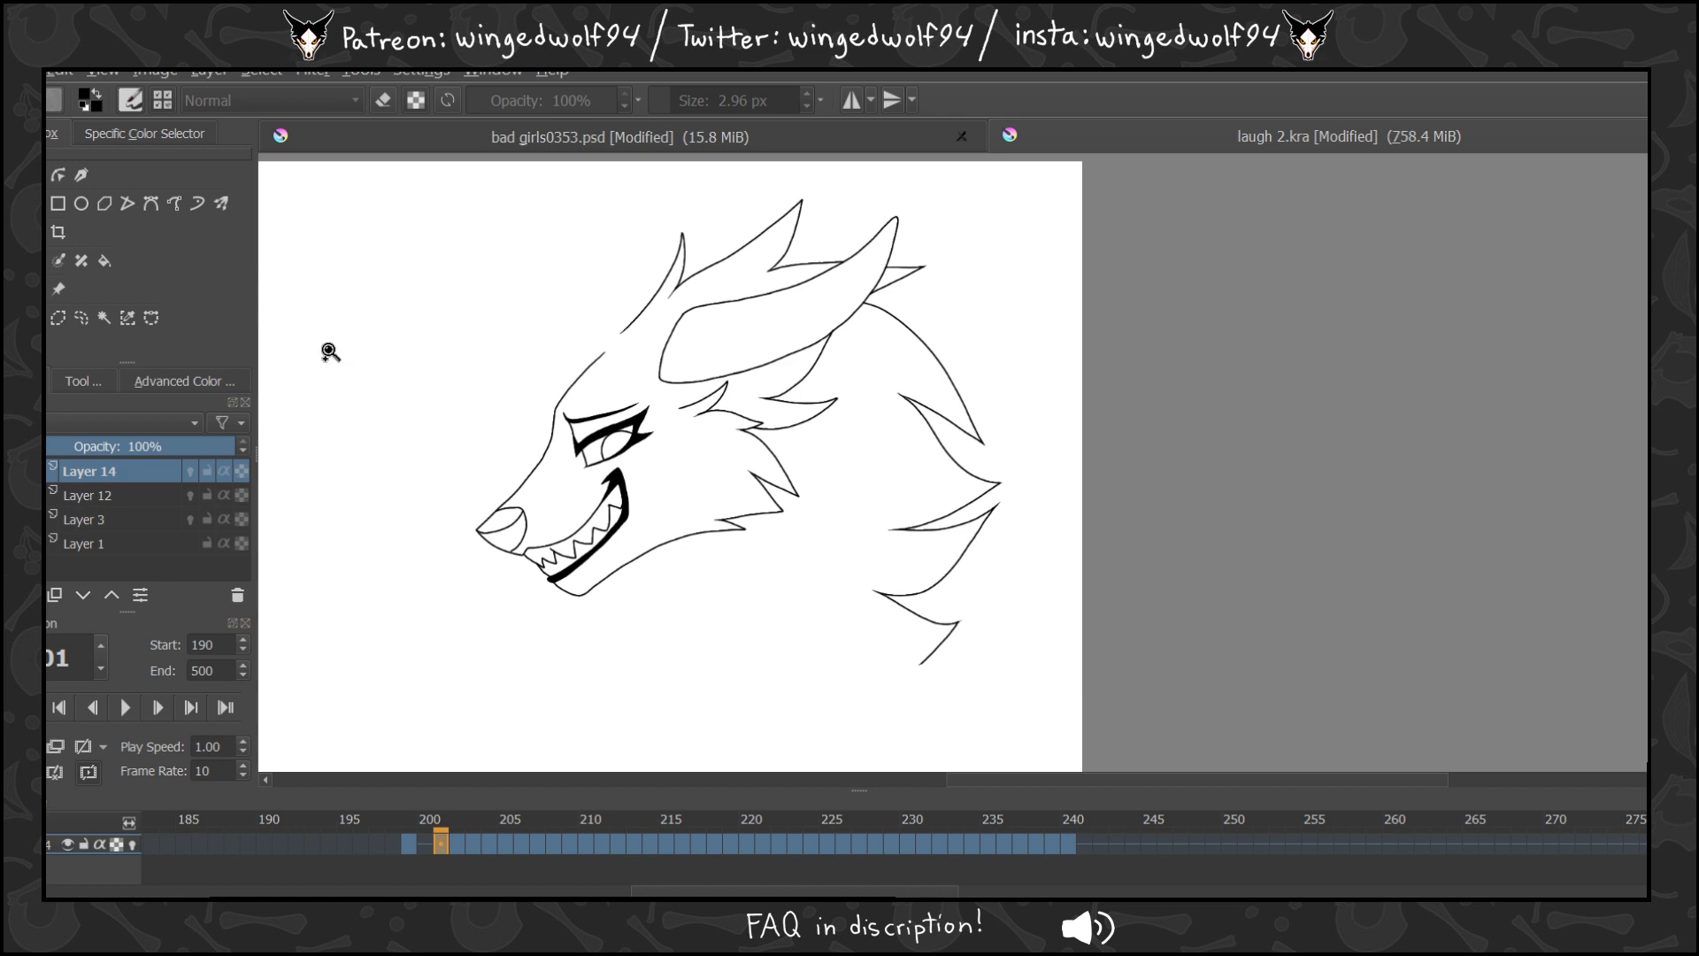
key("shift+Delete")
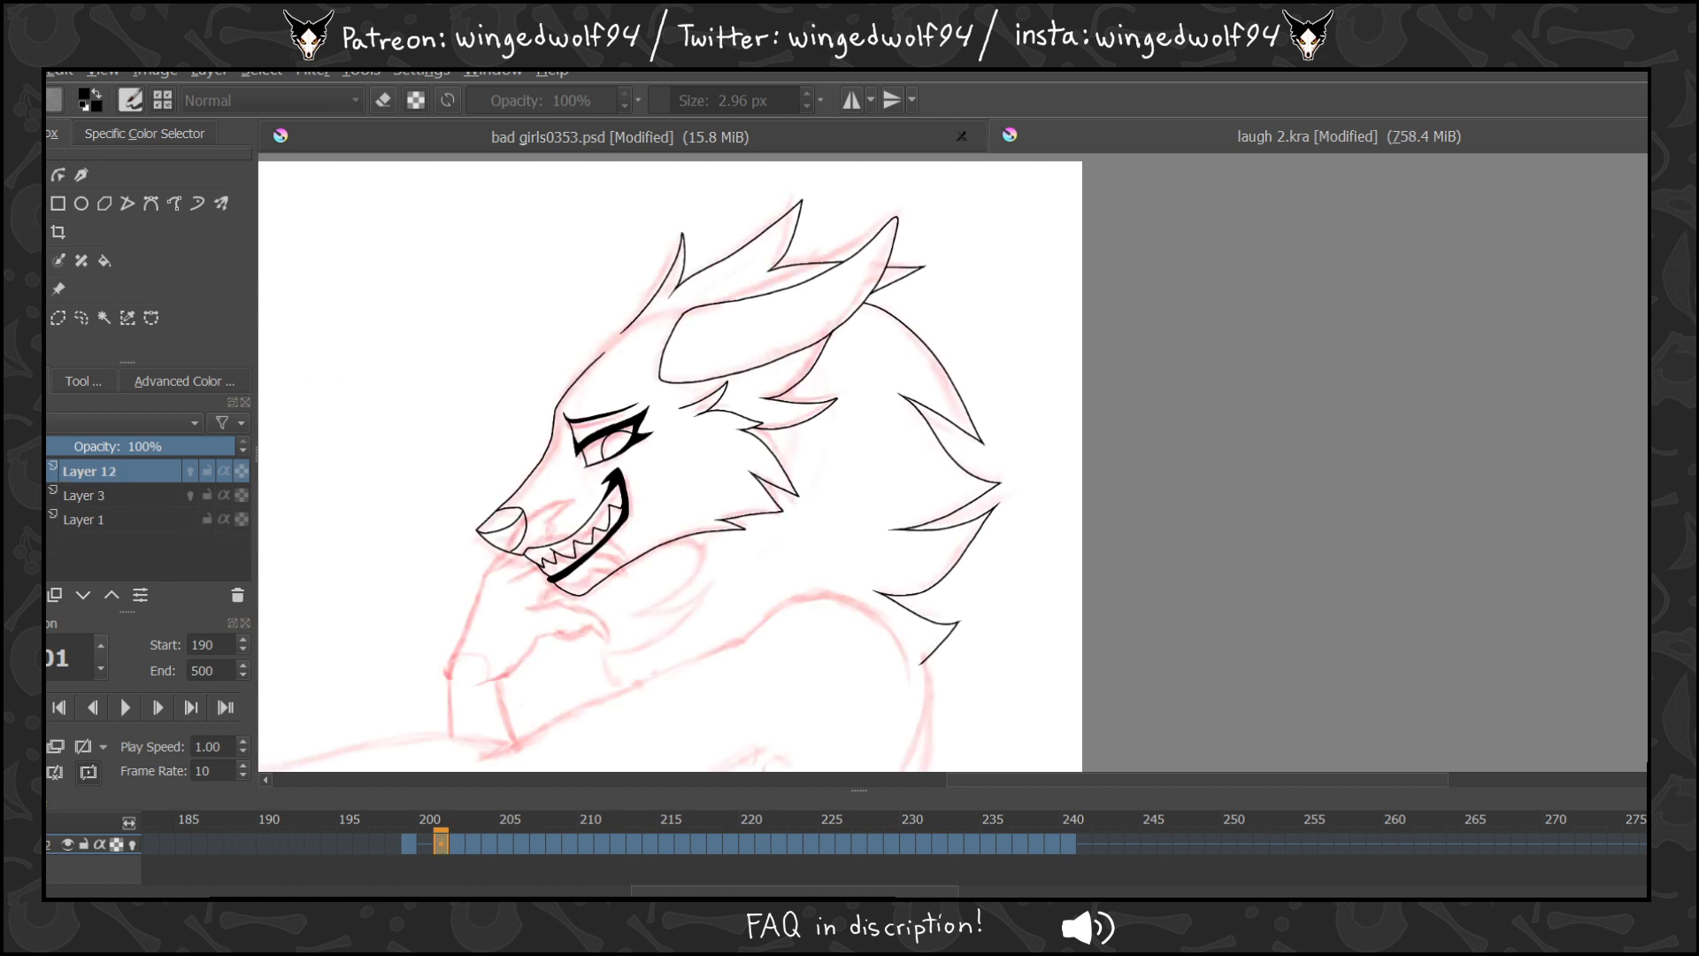
Add a new layer above Layer 12 and create a blank frame on it at frame 199.
key("Insert")
left_click(409, 844)
key("Left")
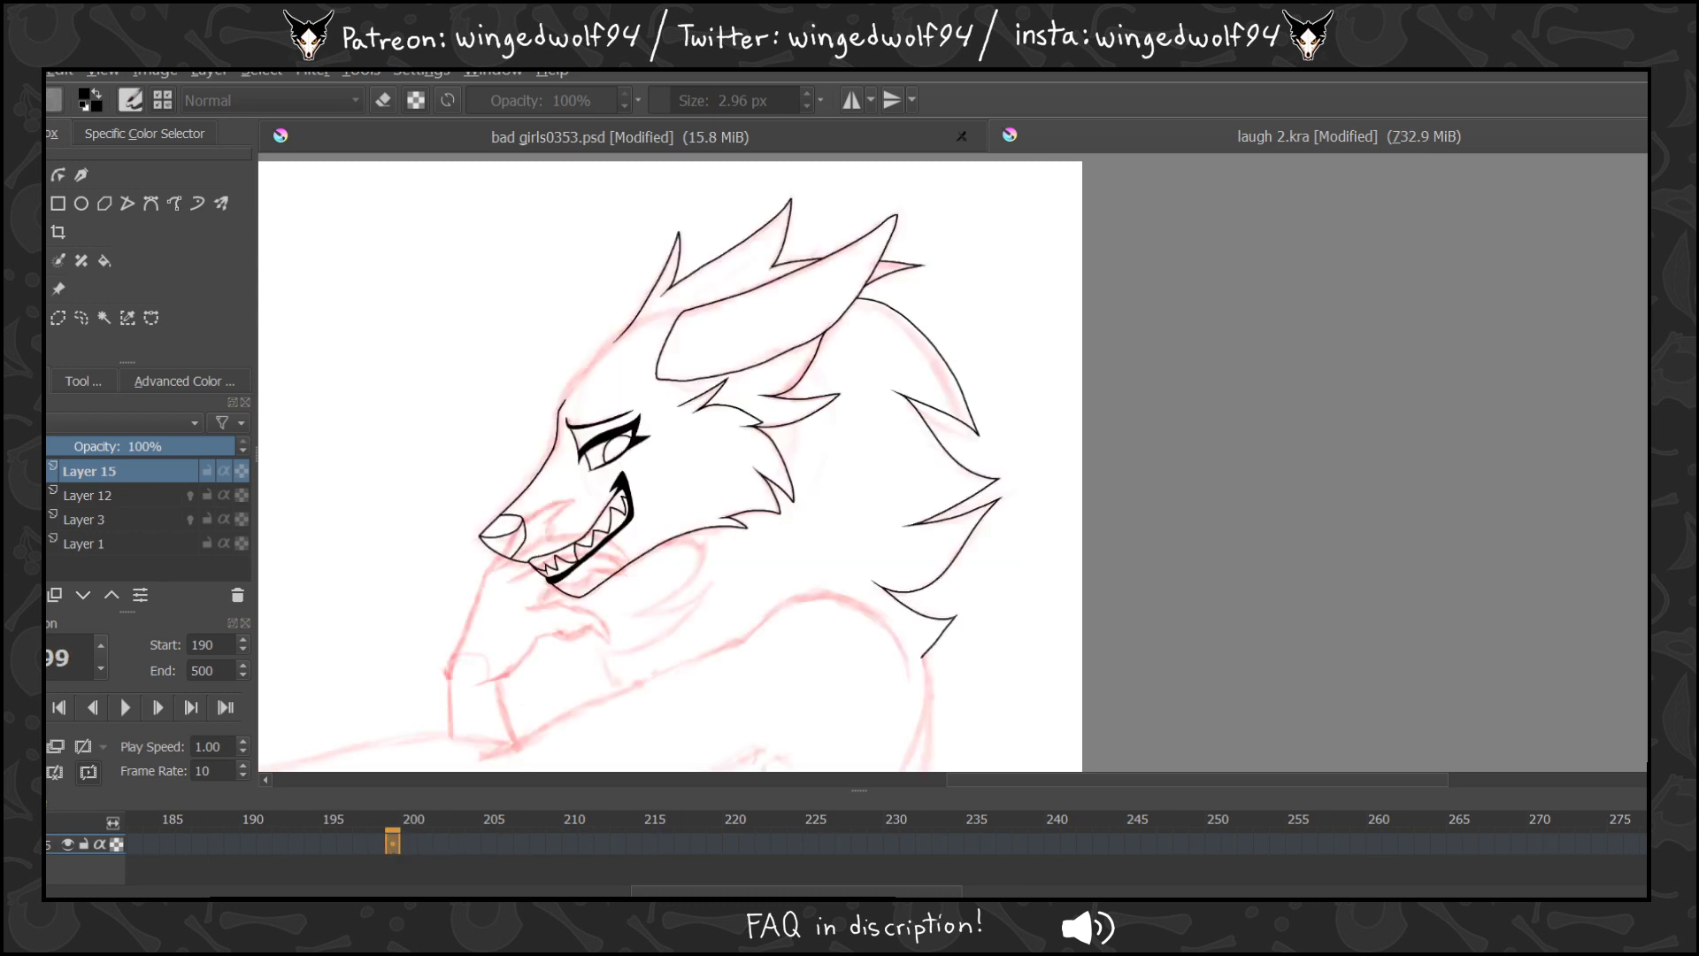
left_click(28, 746)
Ink the upper and lower outlines of the outstretched forearm over the red sketch on frame 199, including the back of the wrist.
scroll(673, 460, "down", 5)
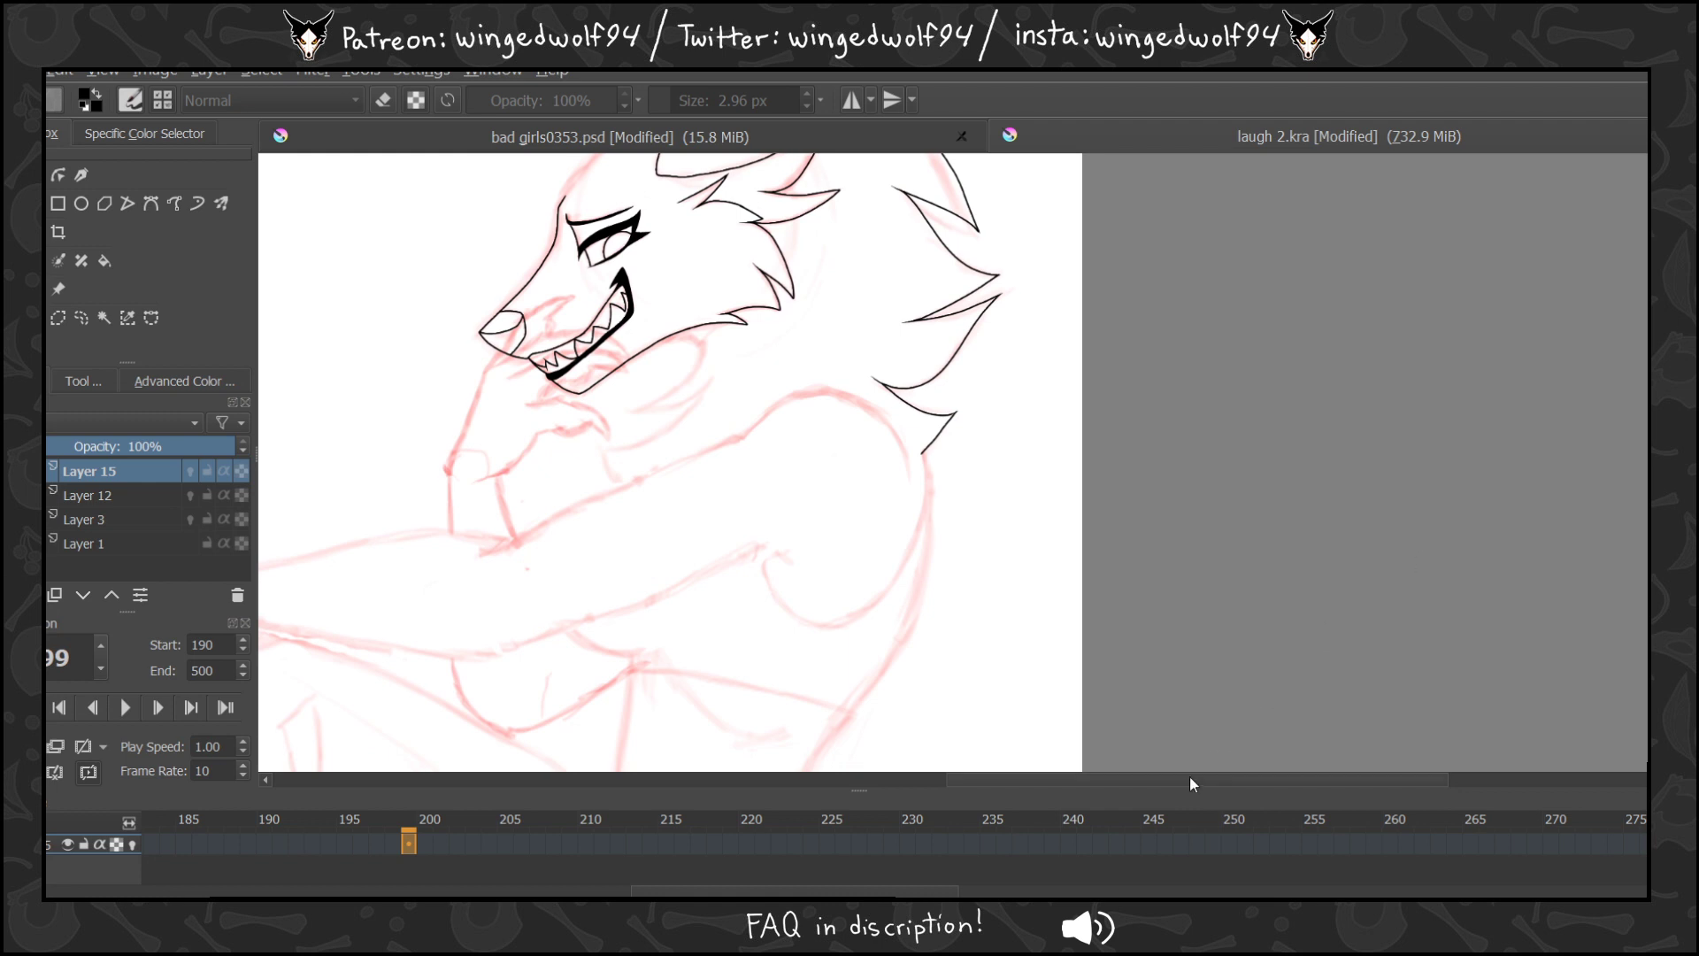
left_click_drag(1189, 777, 1111, 777)
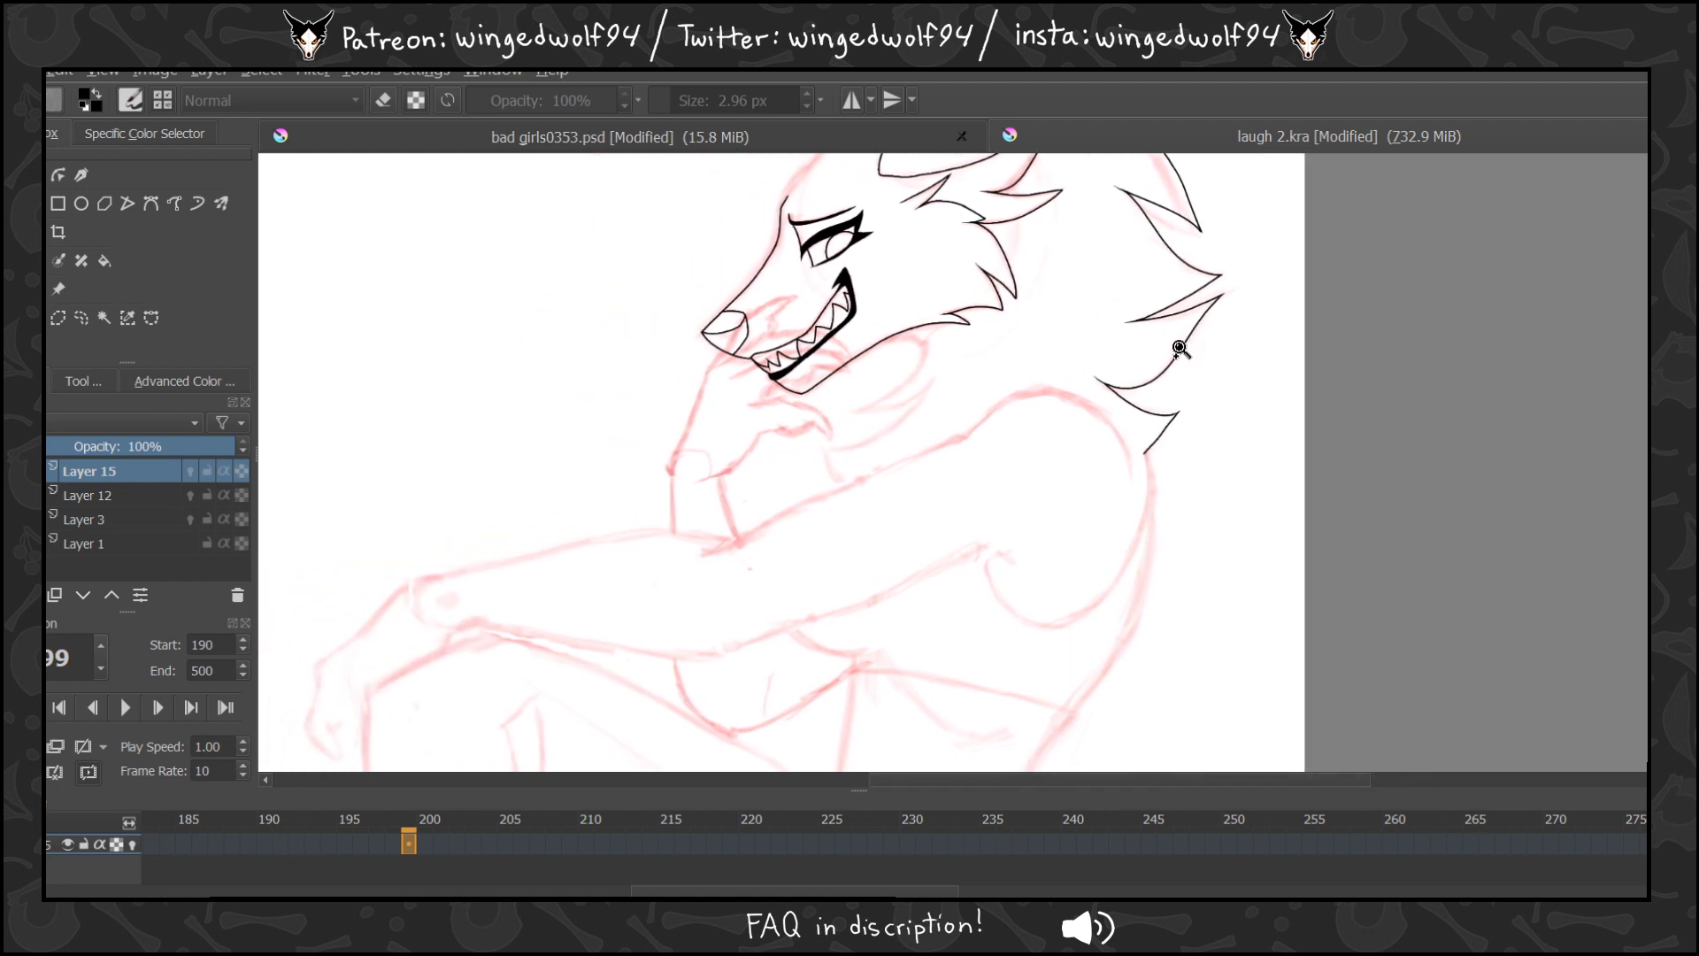
left_click_drag(322, 495, 951, 769)
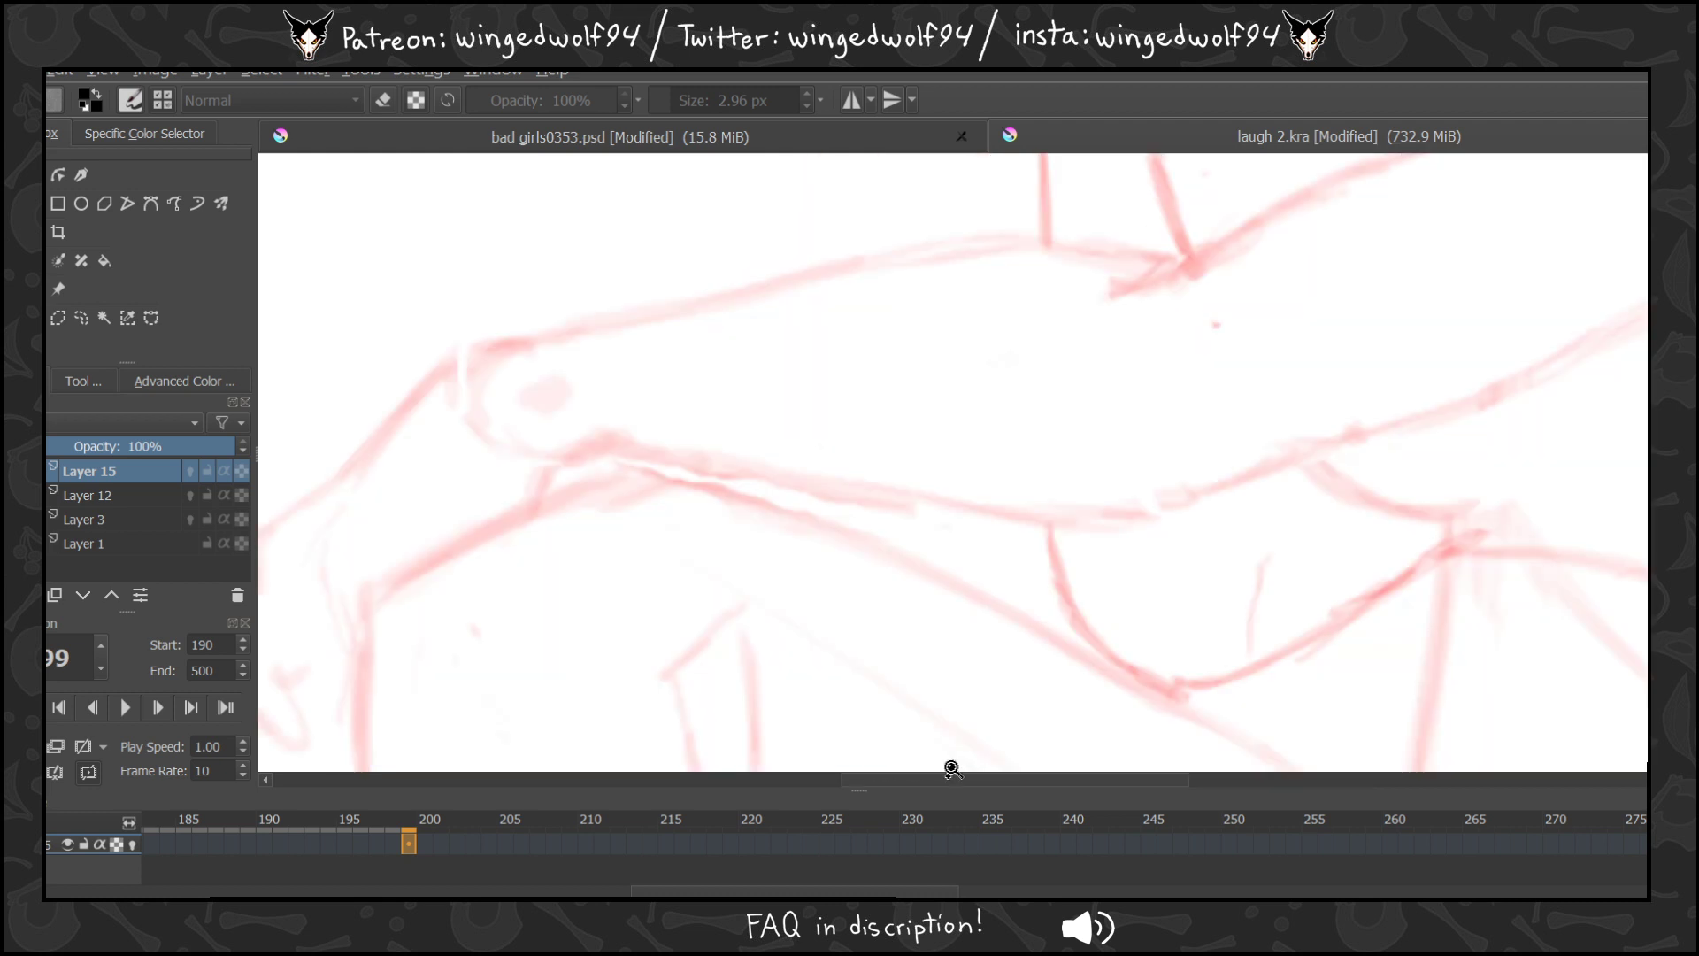
key("b")
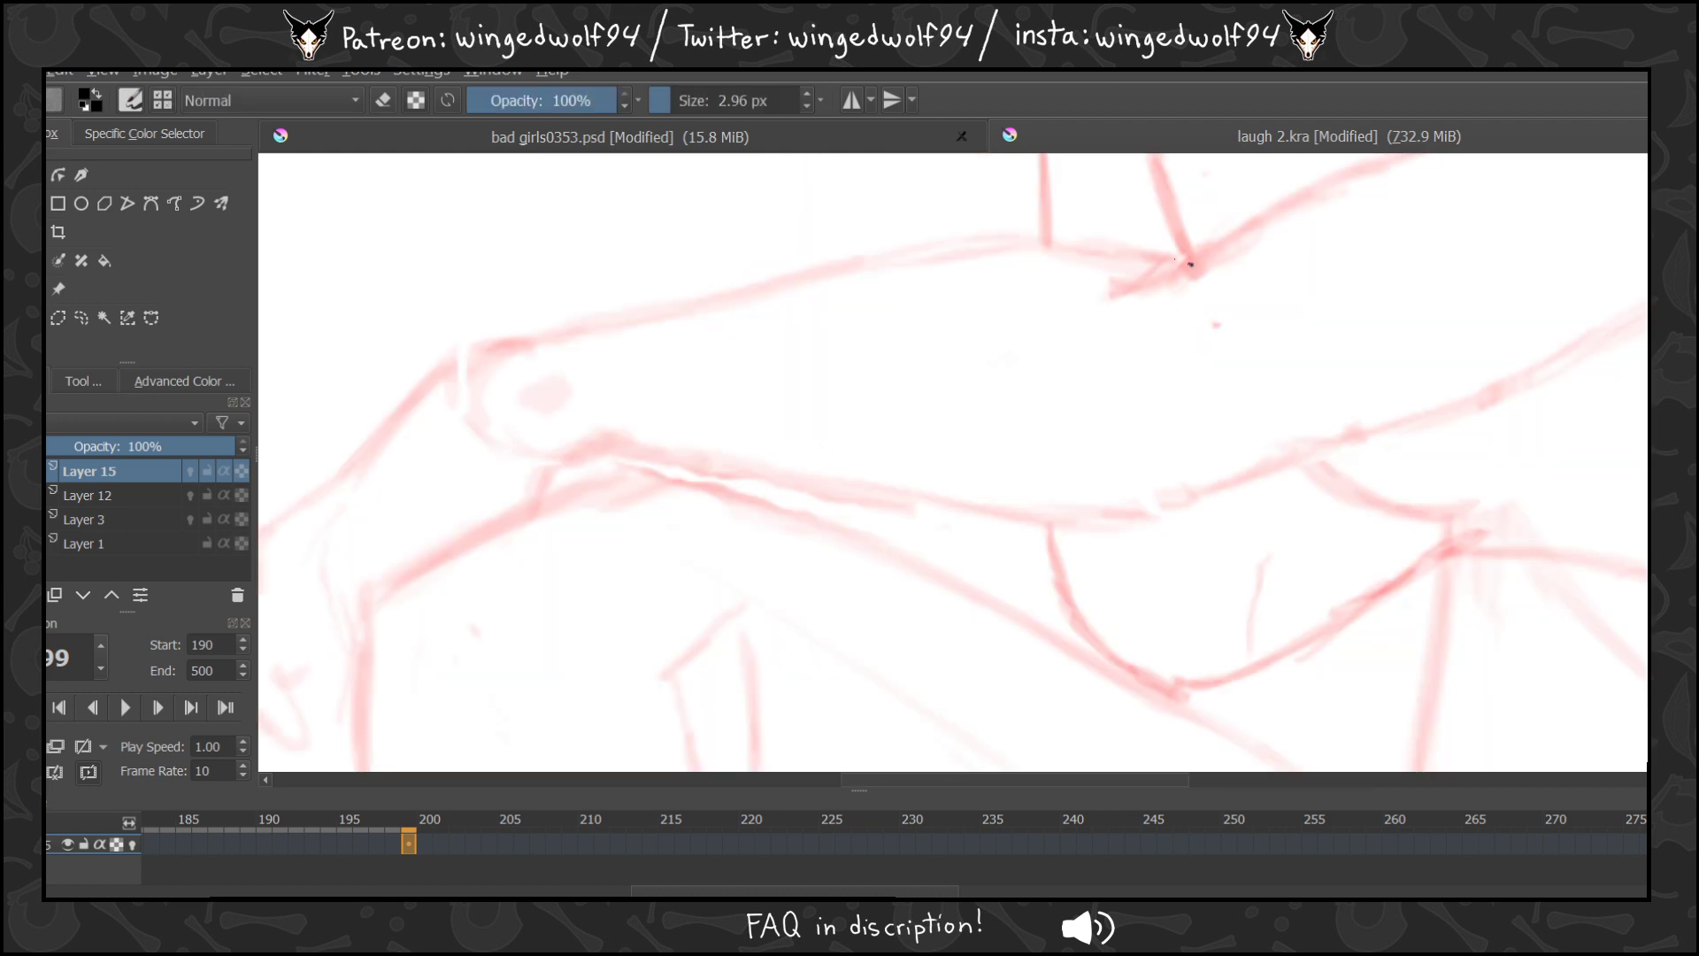
mouse_move(1191, 263)
left_mouse_down()
mouse_move(1125, 245)
mouse_move(950, 251)
mouse_move(445, 369)
left_mouse_up()
left_click_drag(387, 434, 358, 457)
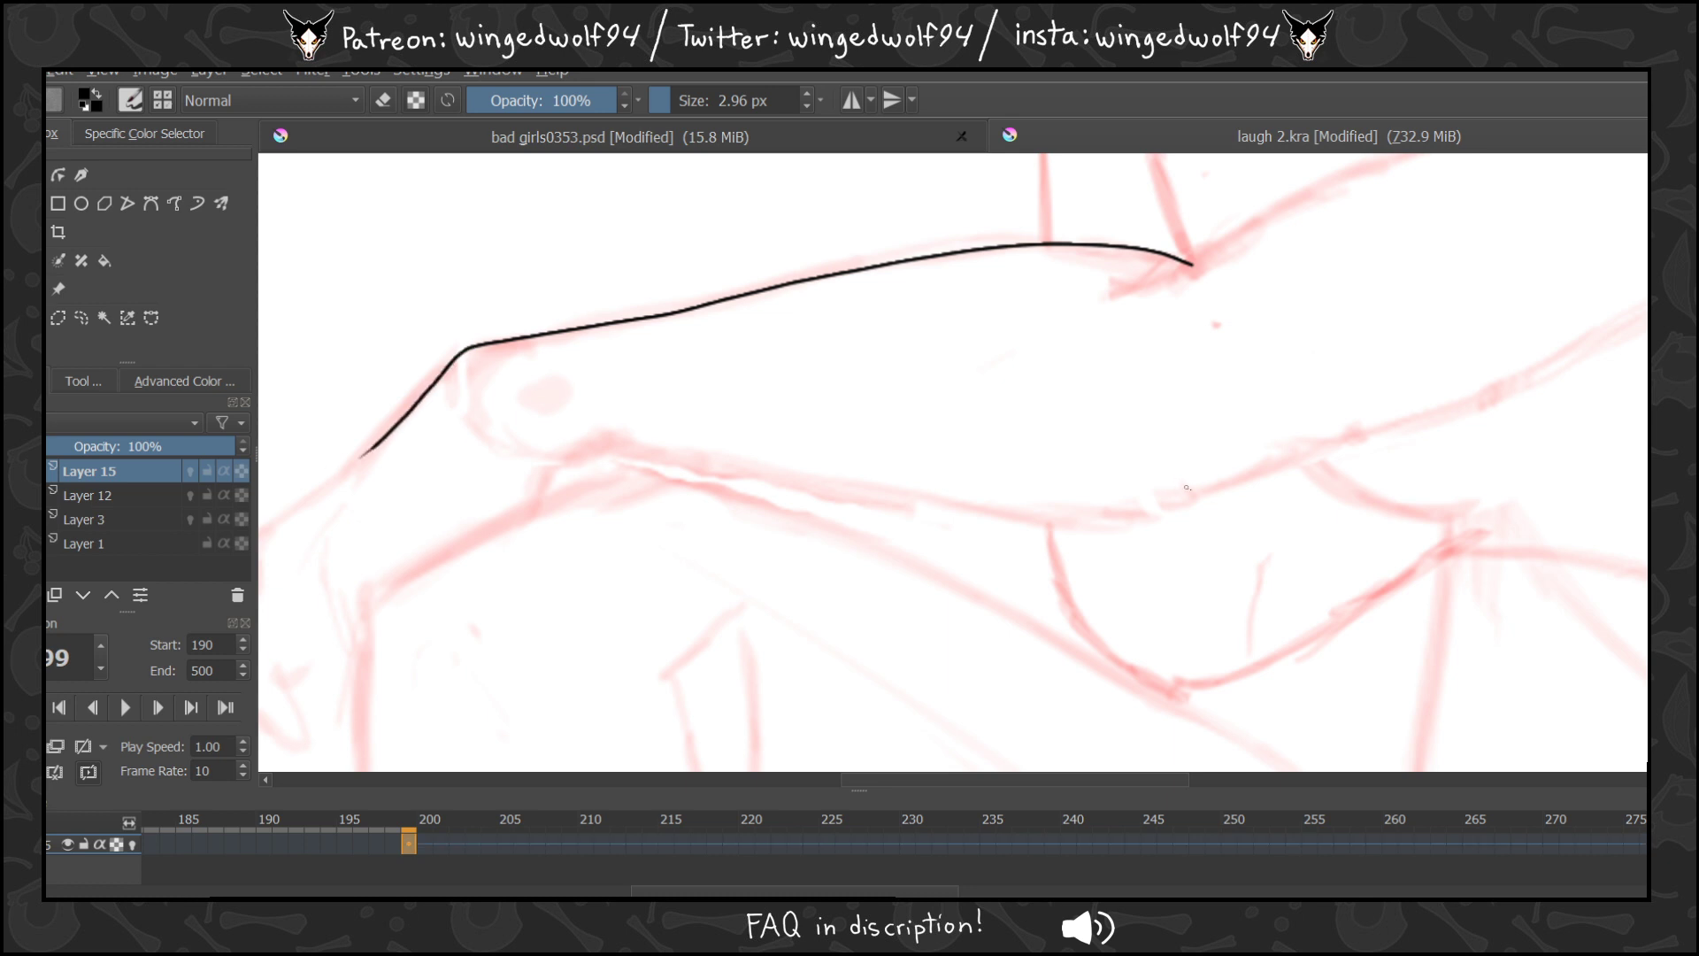
mouse_move(1211, 490)
left_mouse_down()
mouse_move(1054, 526)
mouse_move(583, 444)
left_mouse_up()
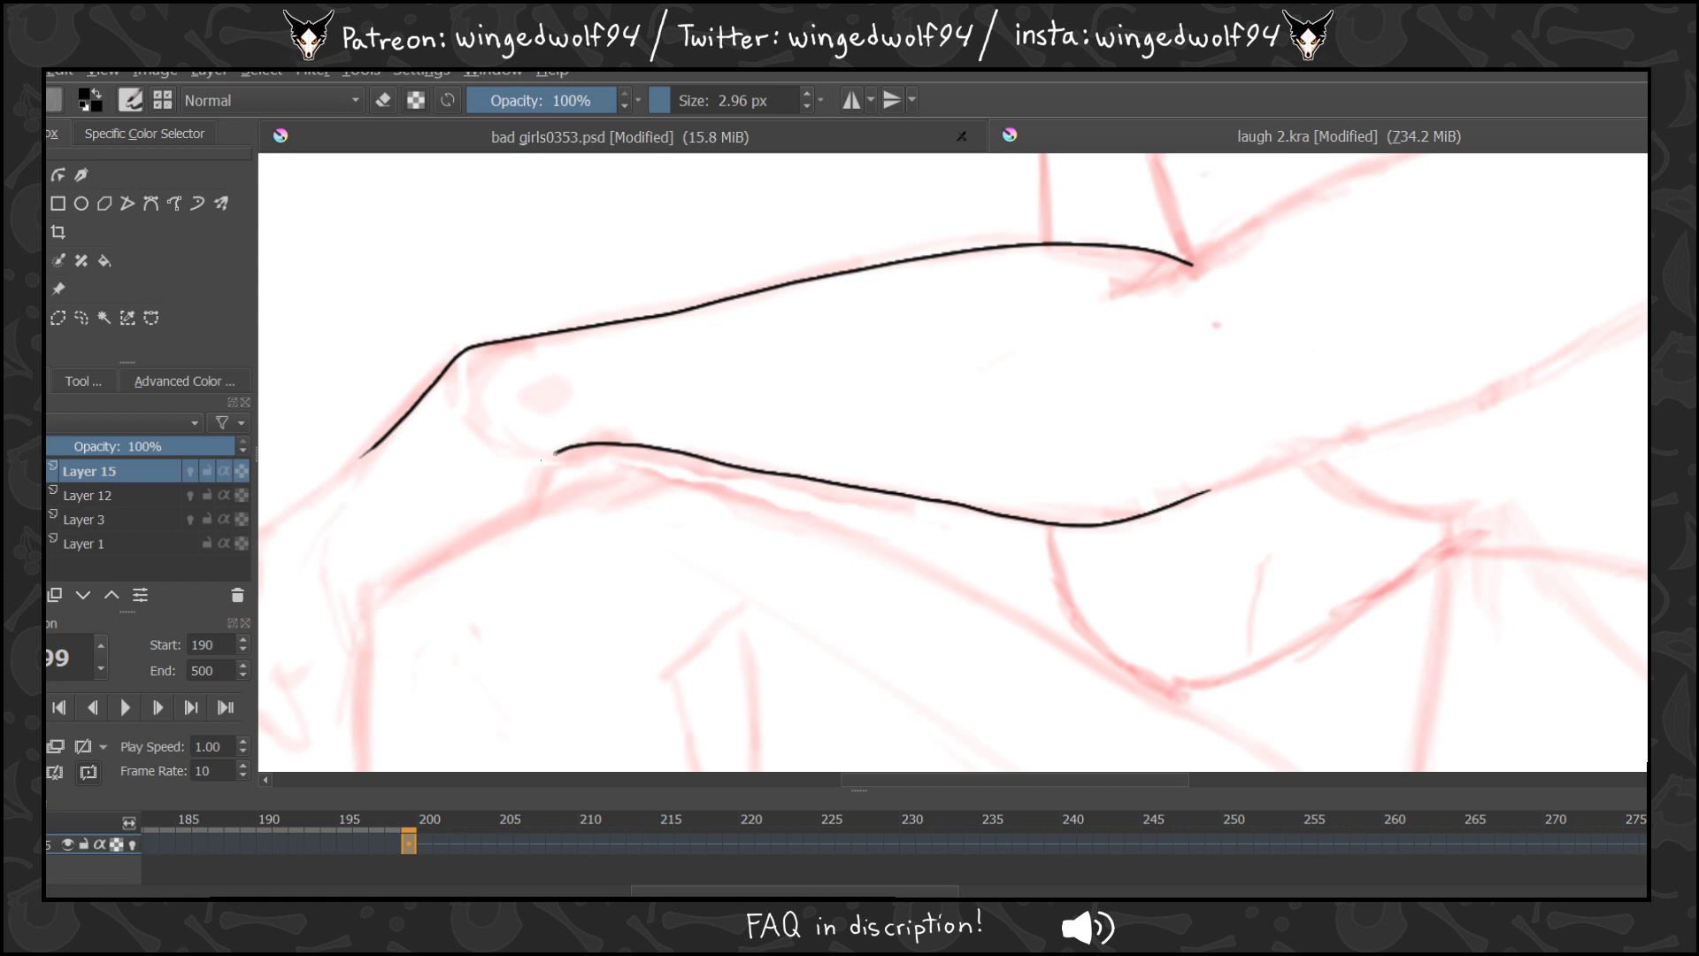
left_click_drag(1035, 778, 958, 778)
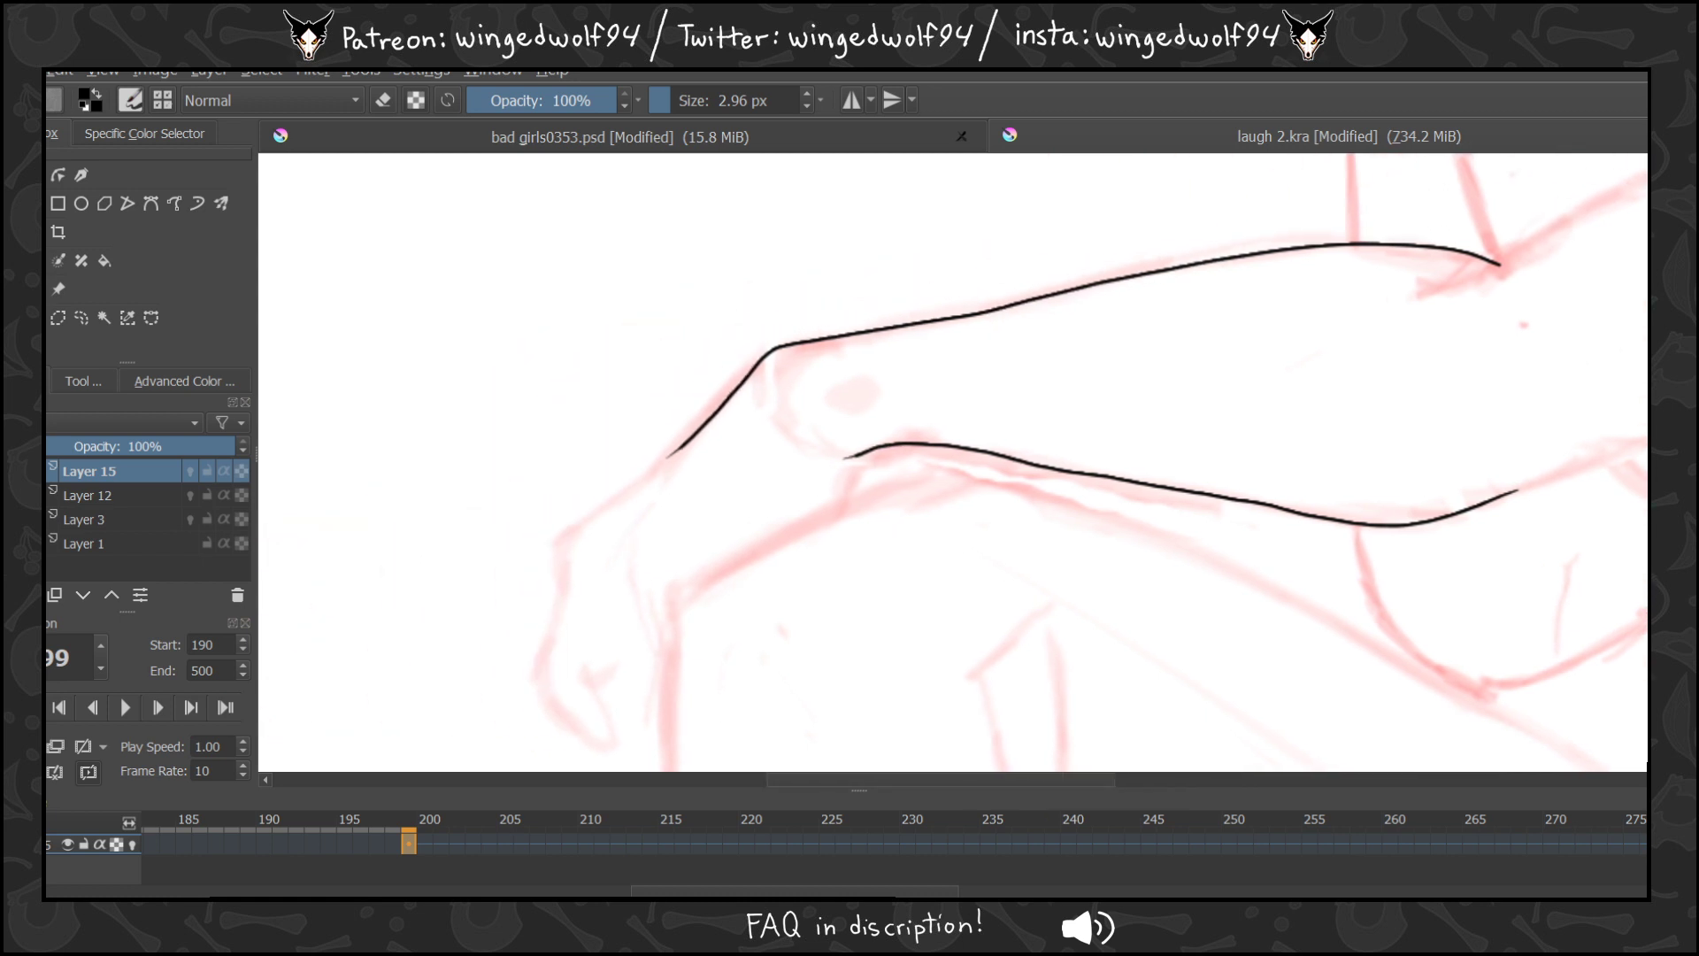
Ink the top and front contours of the knee, the wrist's underside and the front fingers with their claws on frame 199.
scroll(1474, 388, "down", 3)
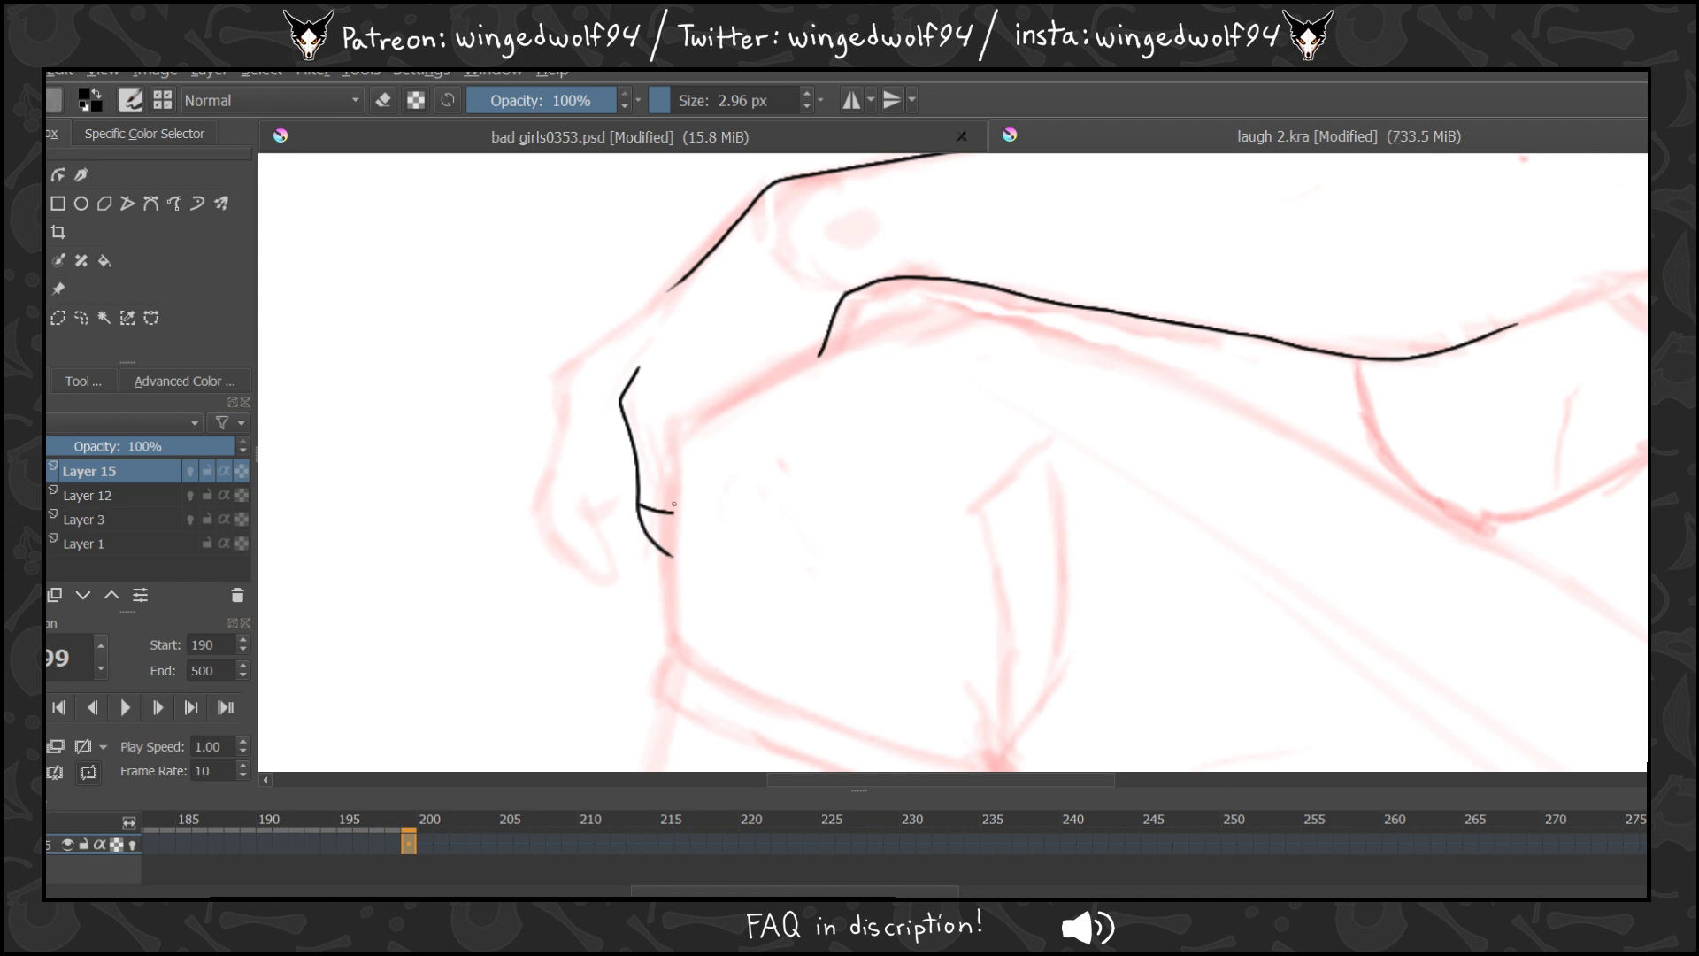
mouse_move(978, 315)
left_mouse_down()
mouse_move(909, 312)
mouse_move(859, 334)
mouse_move(702, 414)
mouse_move(675, 457)
left_mouse_up()
mouse_move(673, 533)
left_mouse_down()
mouse_move(670, 623)
mouse_move(759, 709)
left_mouse_up()
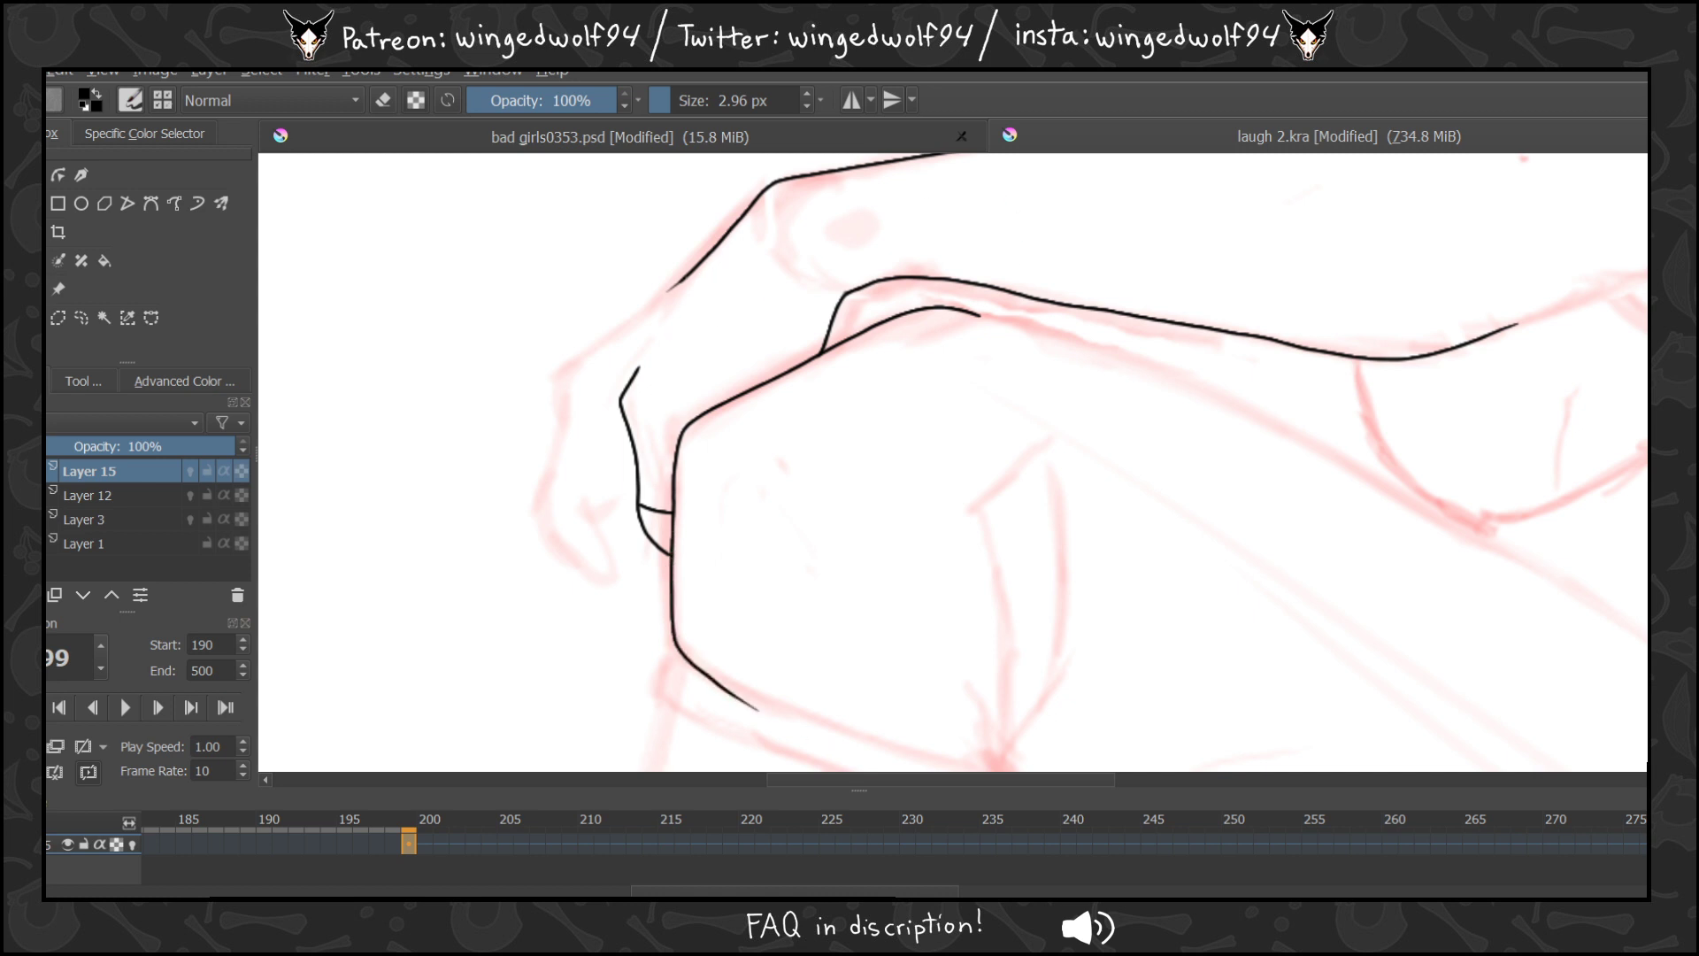
mouse_move(687, 277)
left_mouse_down()
mouse_move(587, 352)
mouse_move(543, 500)
mouse_move(553, 542)
mouse_move(608, 587)
mouse_move(558, 463)
left_mouse_up()
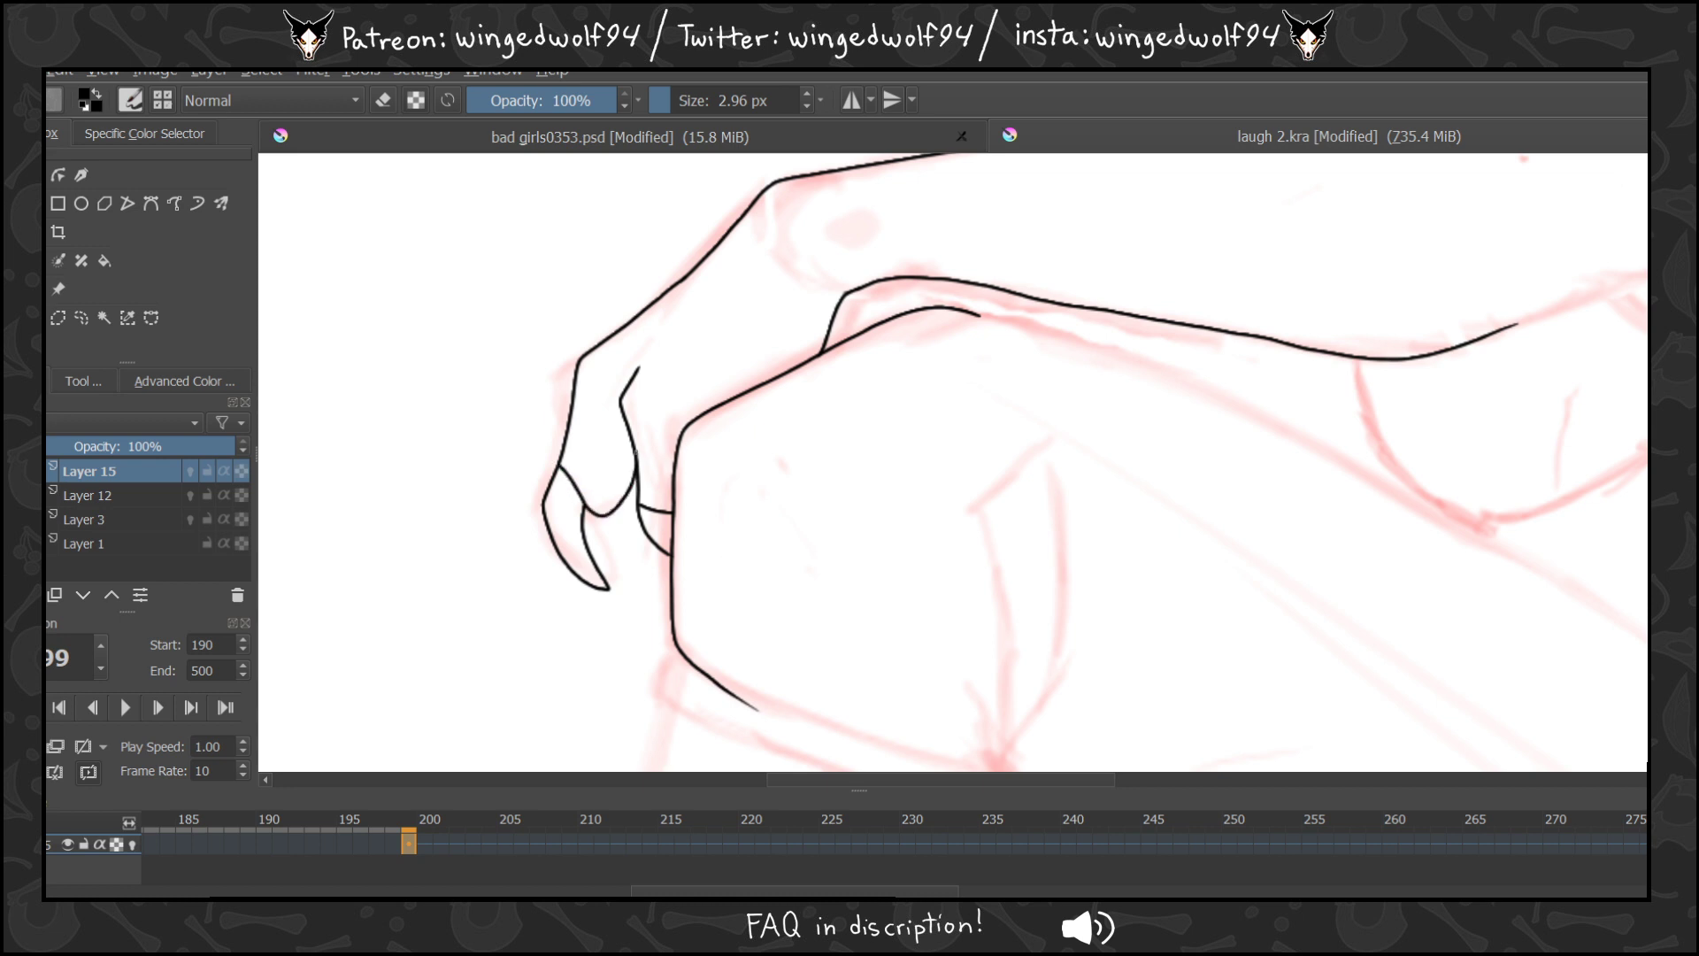
Ink the finger behind the front one and the remaining claws of the hand resting on the knee.
left_click_drag(962, 501, 1309, 449)
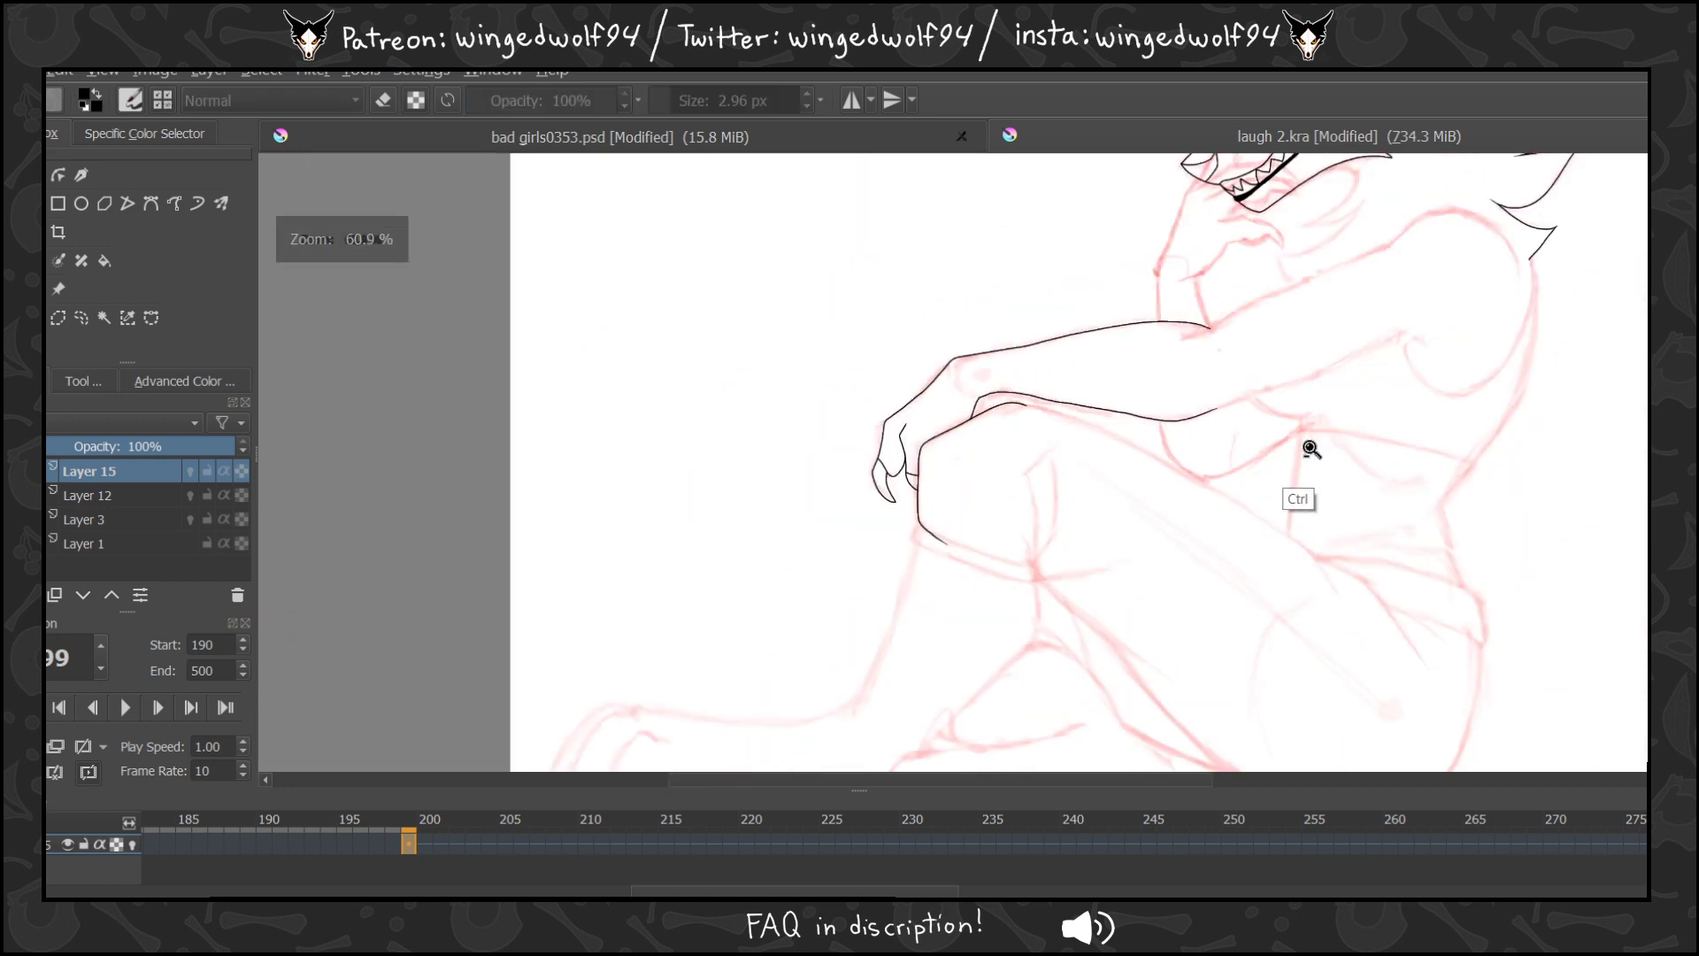
left_click_drag(1318, 387, 1353, 386)
left_click_drag(591, 460, 921, 668)
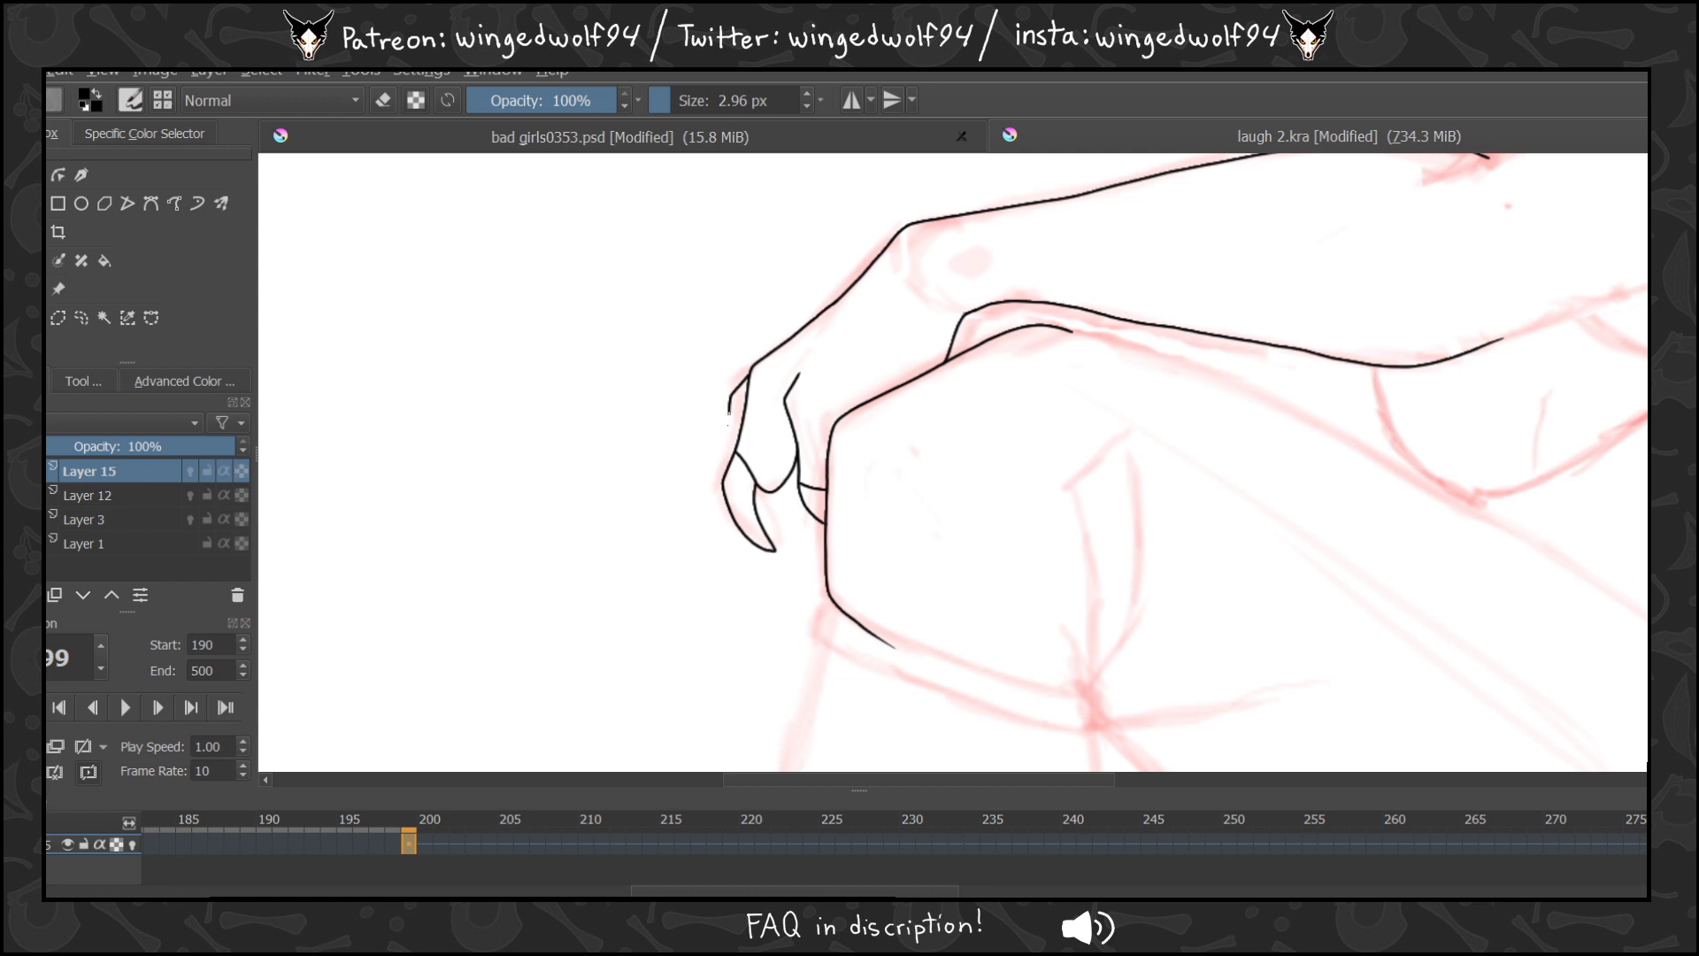
mouse_move(730, 412)
left_mouse_down()
mouse_move(708, 501)
mouse_move(763, 562)
left_mouse_up()
left_click_drag(971, 779, 1049, 779)
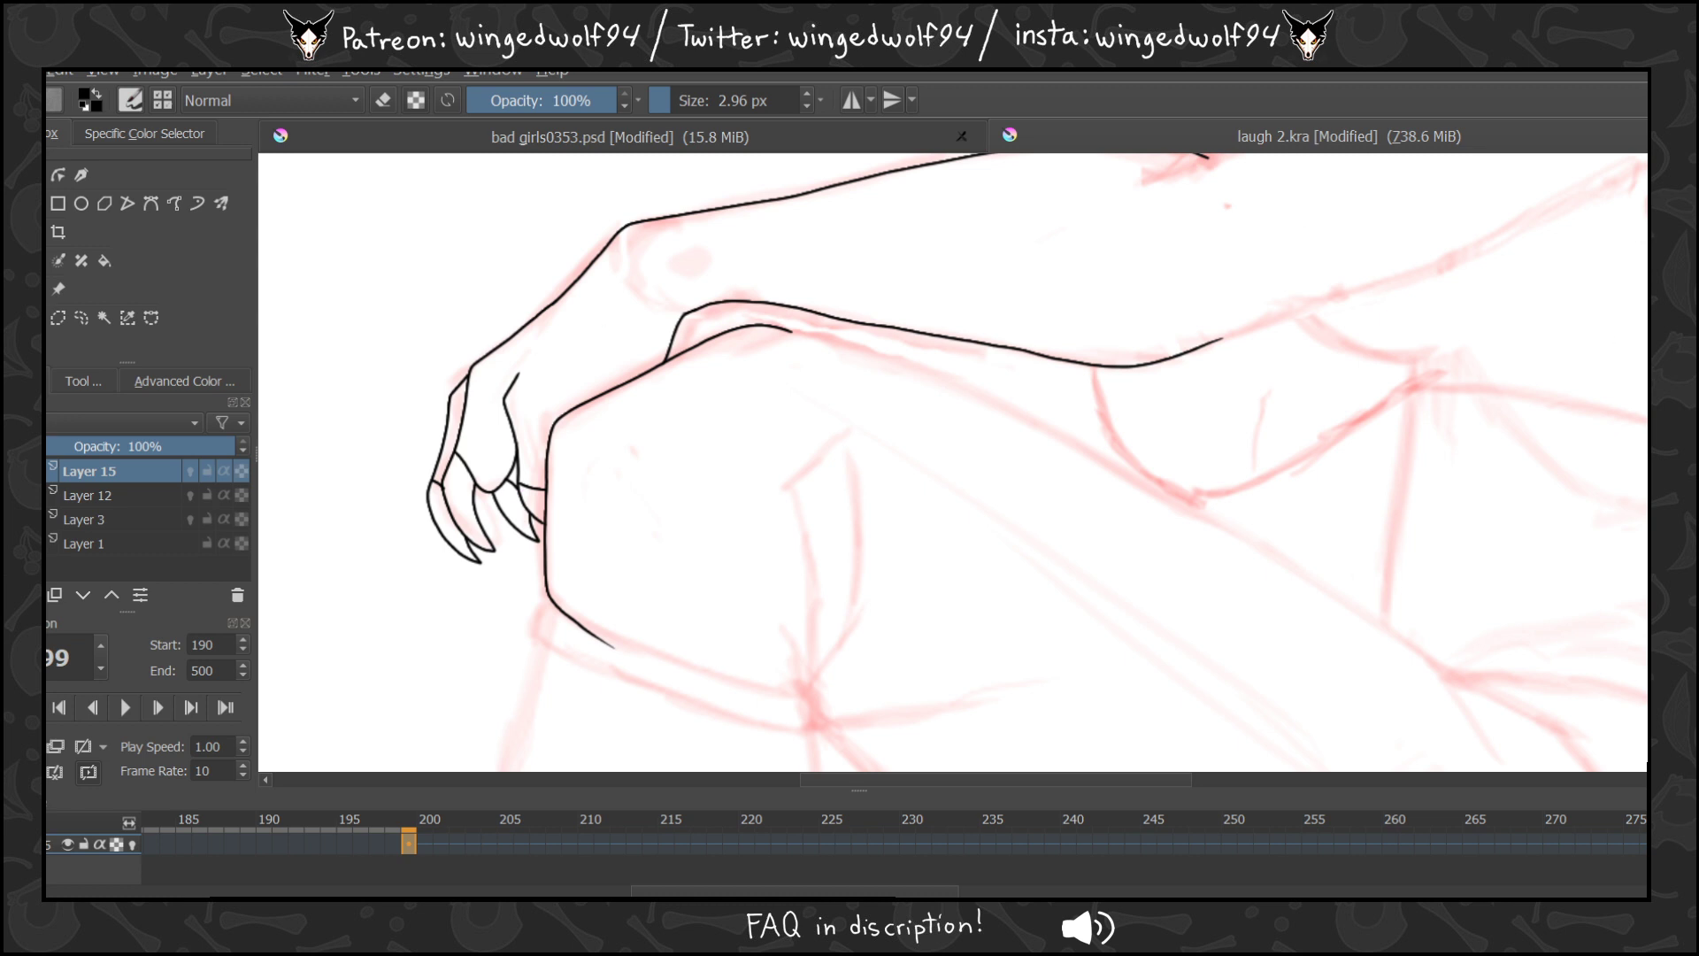
Add a new layer above Layer 15 and create a blank frame on it at frame 199.
scroll(953, 461, "up", 3)
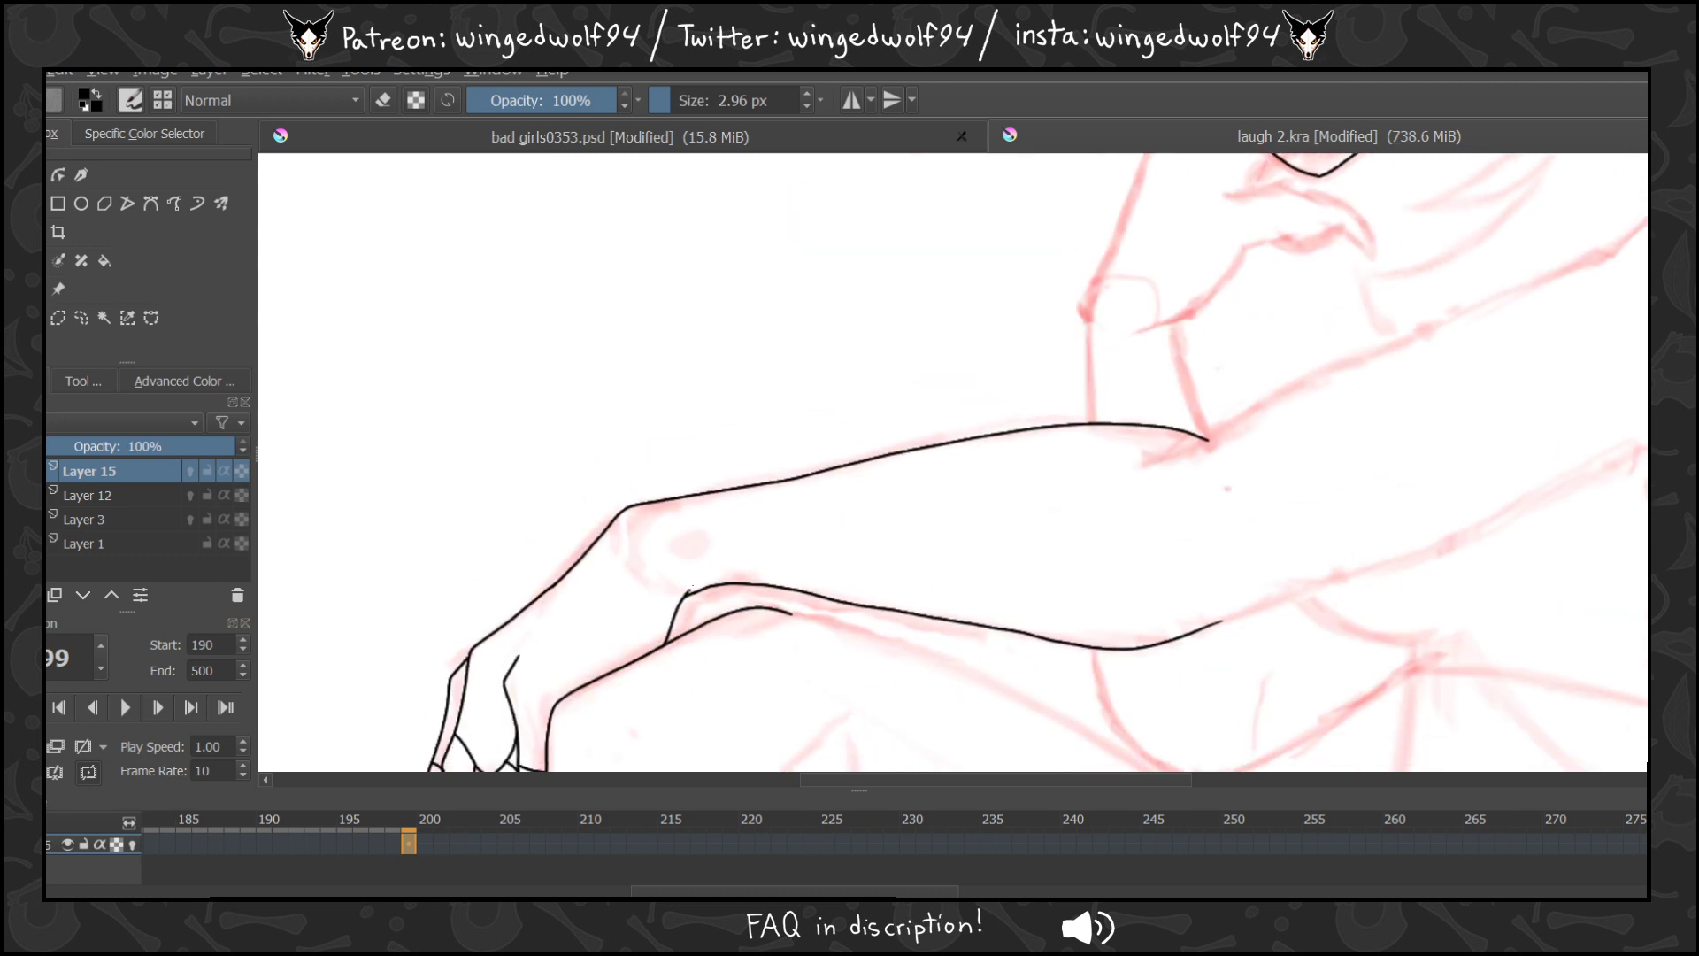
left_click_drag(863, 779, 907, 778)
left_click(11, 346)
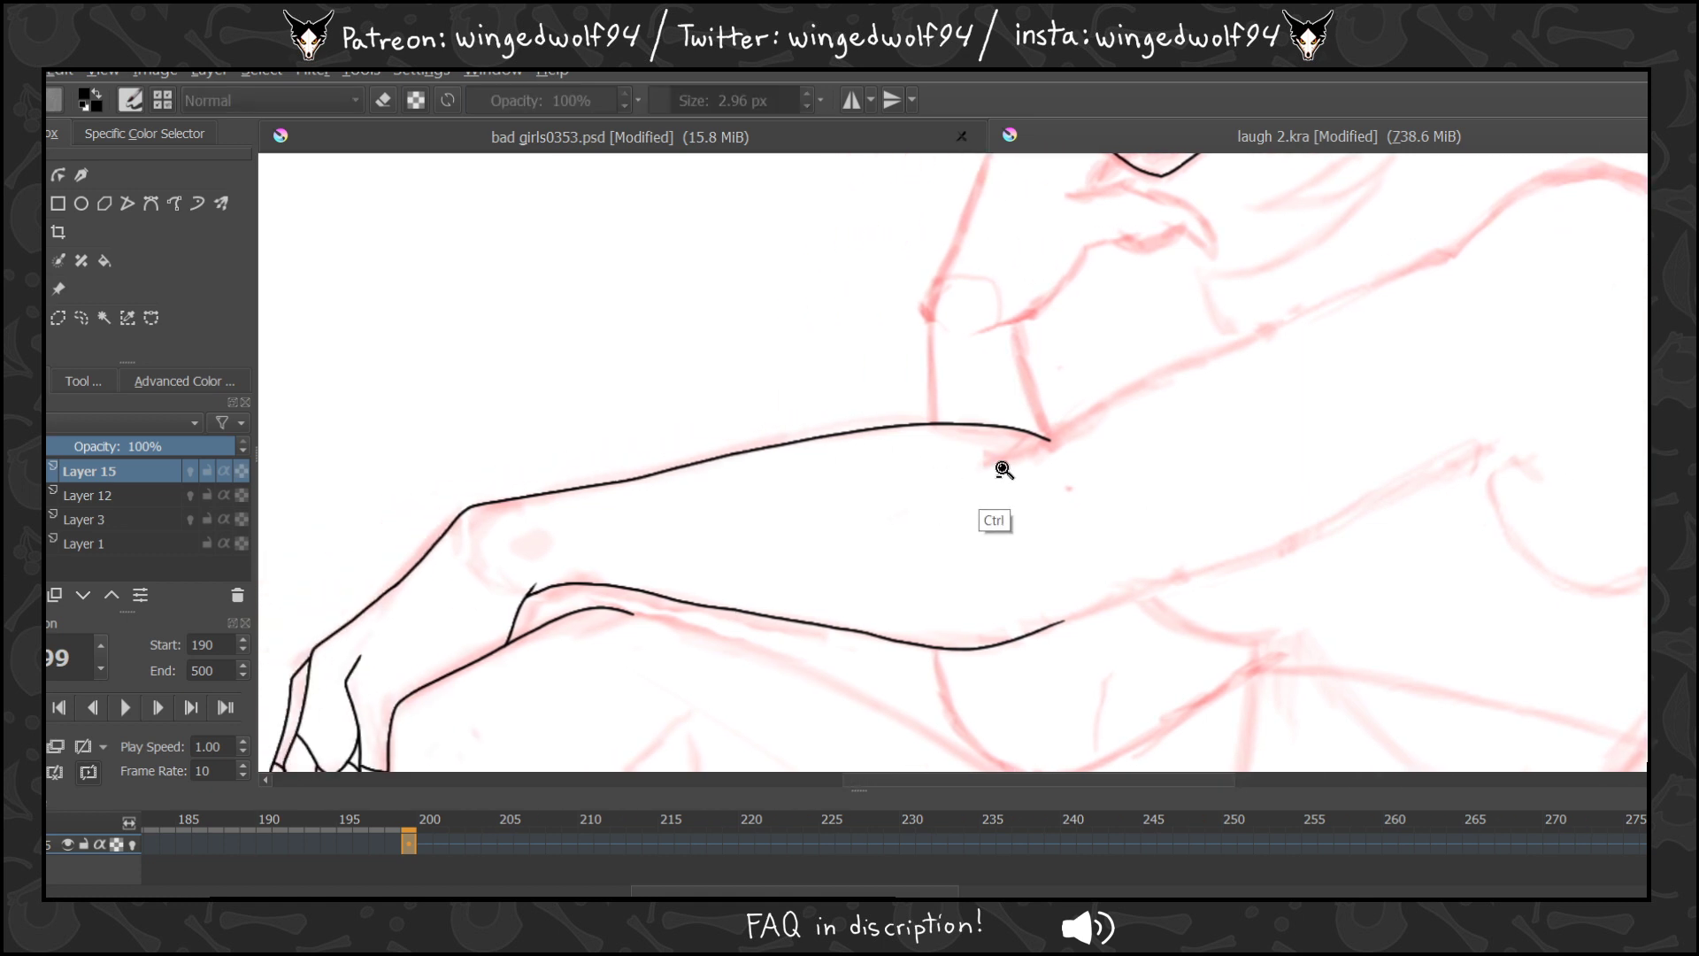
left_click(1000, 465, "ctrl")
left_click(1129, 509, "ctrl")
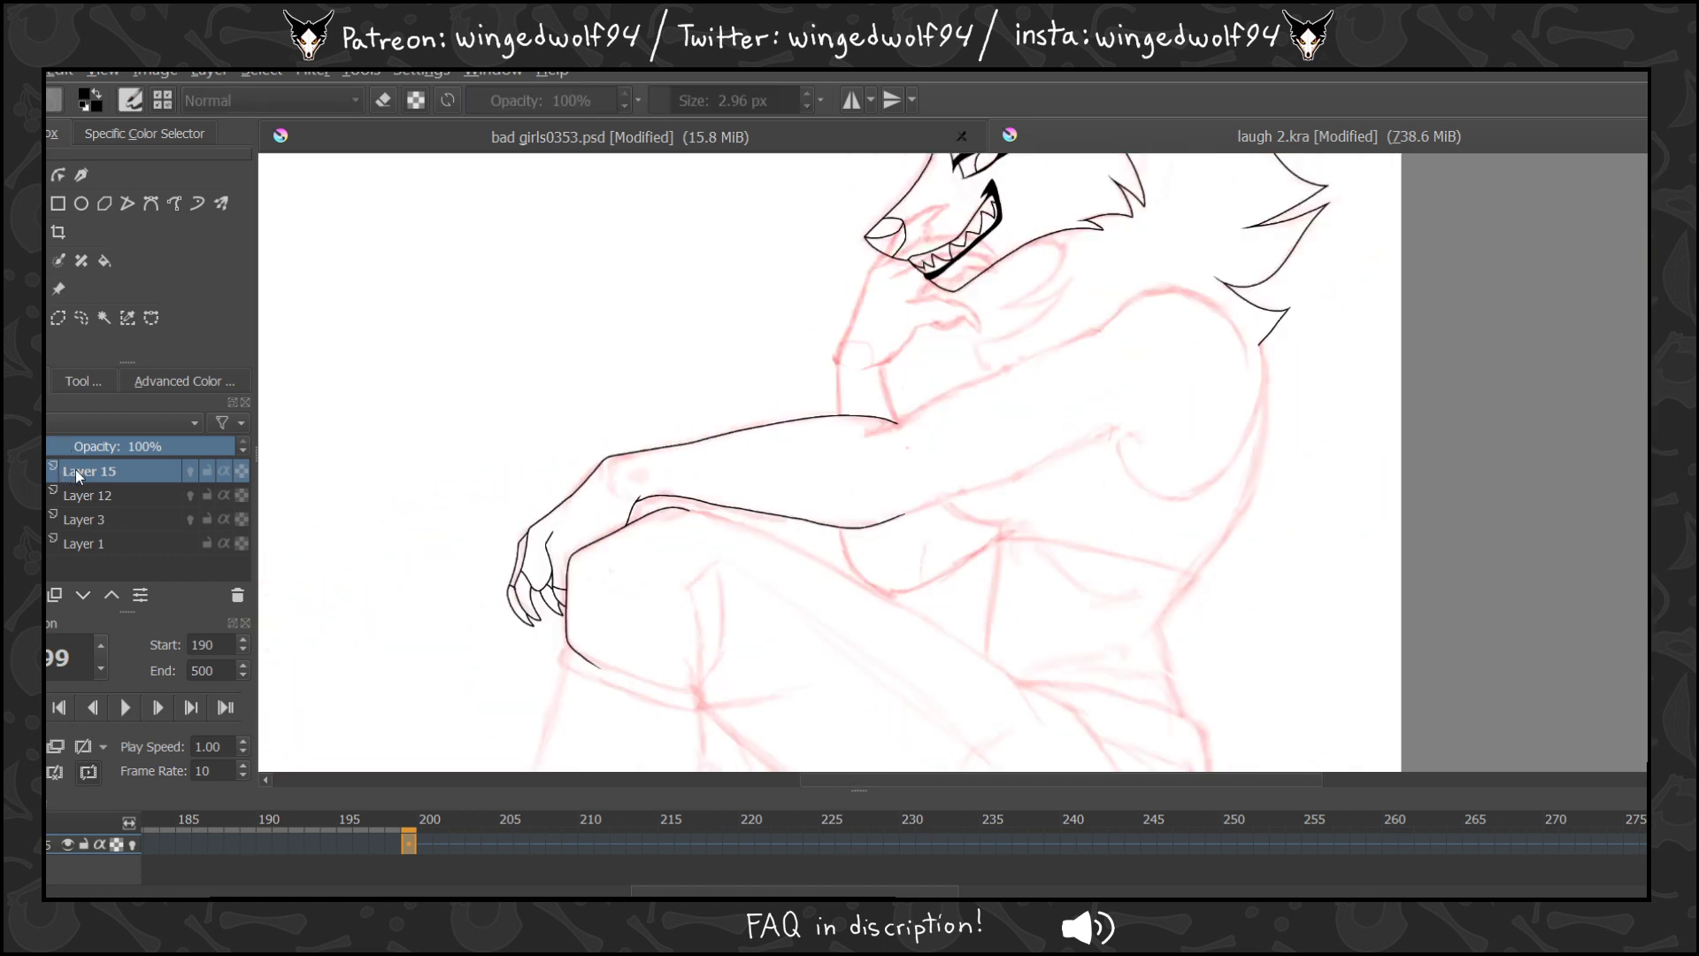
left_click(21, 595)
left_click(378, 843)
left_click(394, 846)
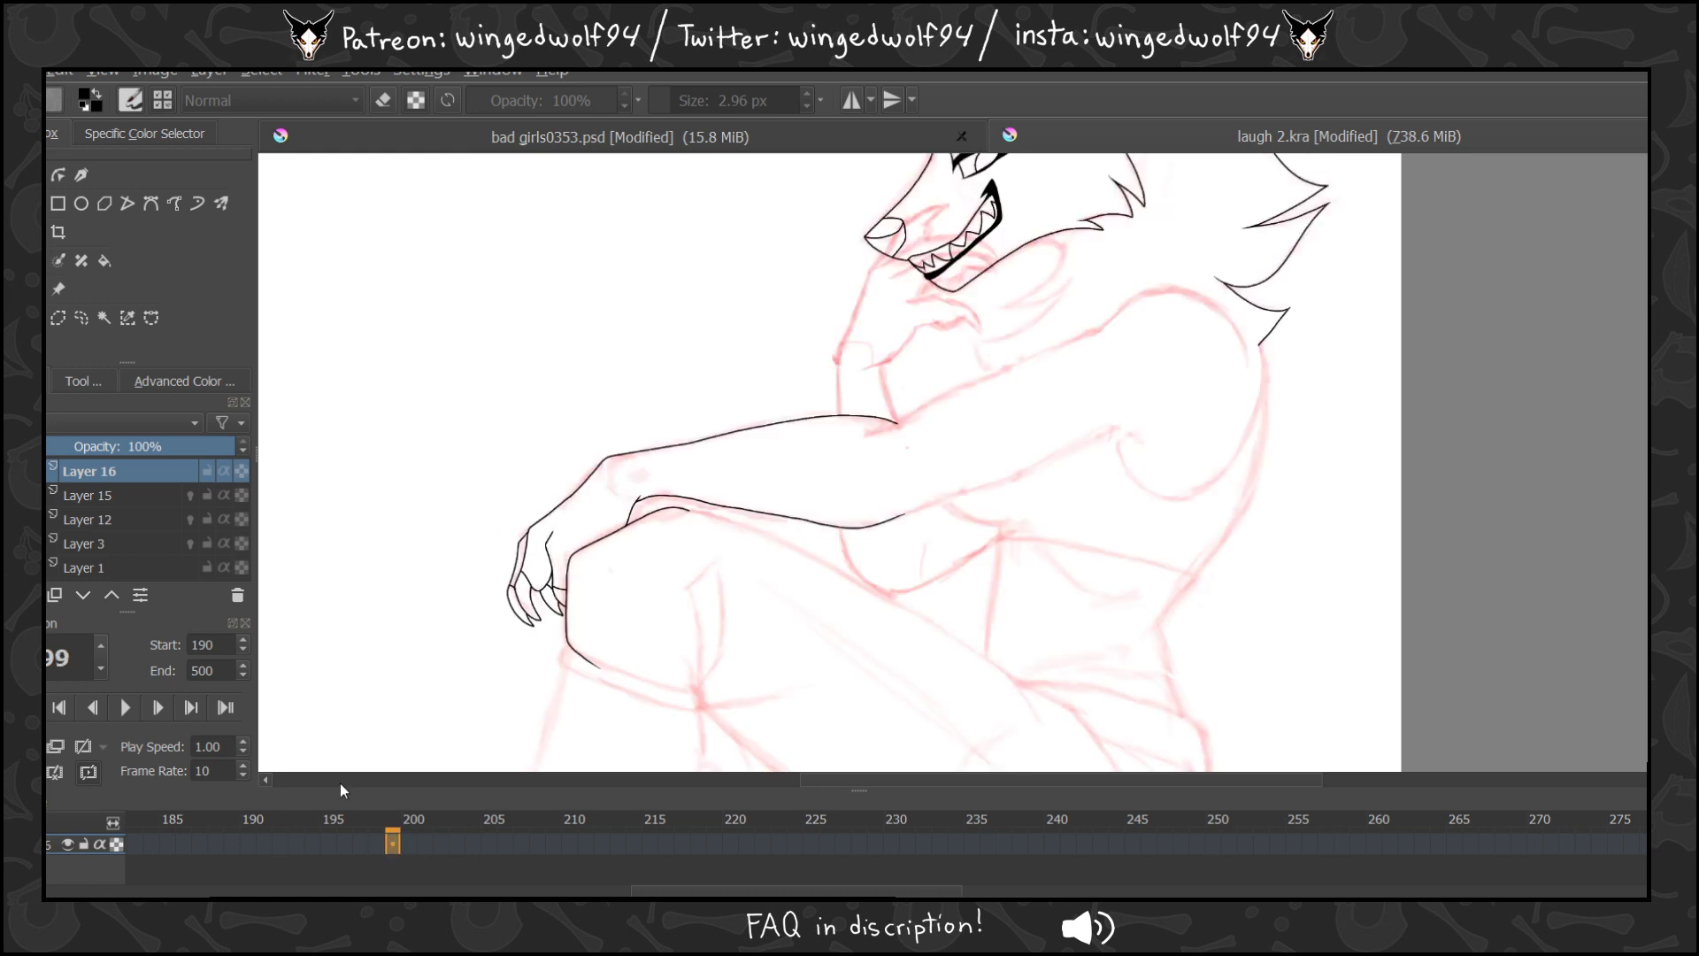
Ink the rounded shoulder and the upper edge of the upper arm down to the elbow bend on Layer 16, frame 199.
left_click_drag(852, 248, 1128, 345)
key("b")
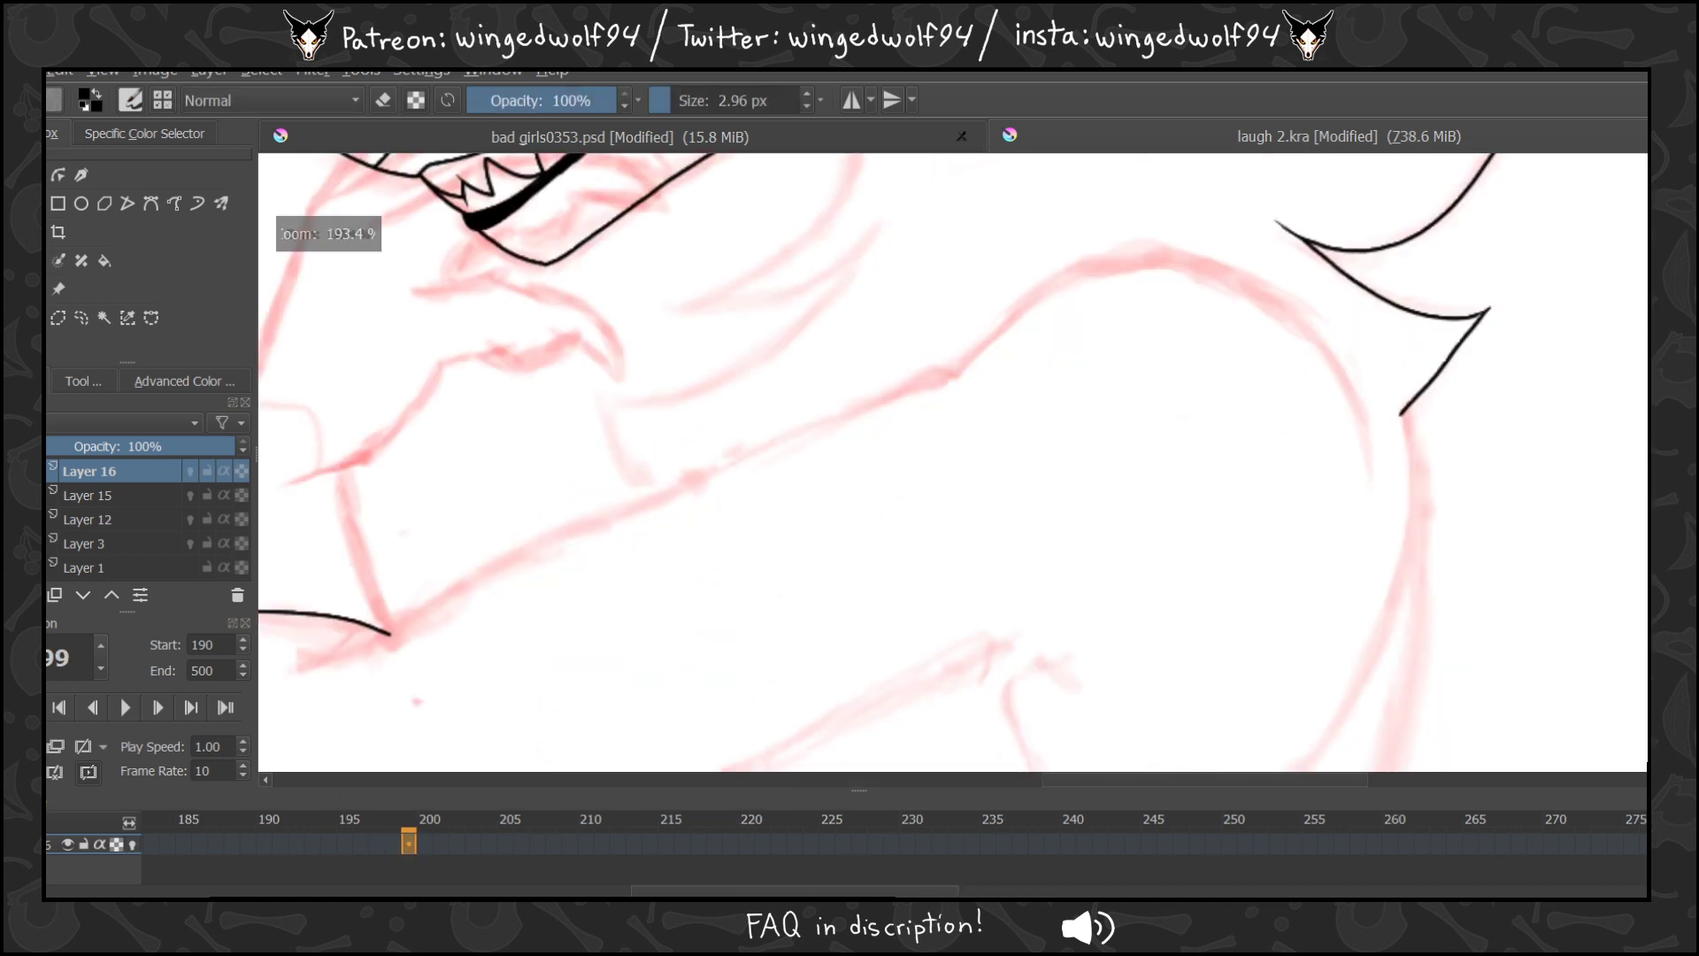
mouse_move(942, 390)
left_mouse_down()
mouse_move(1022, 312)
mouse_move(1143, 251)
left_mouse_up()
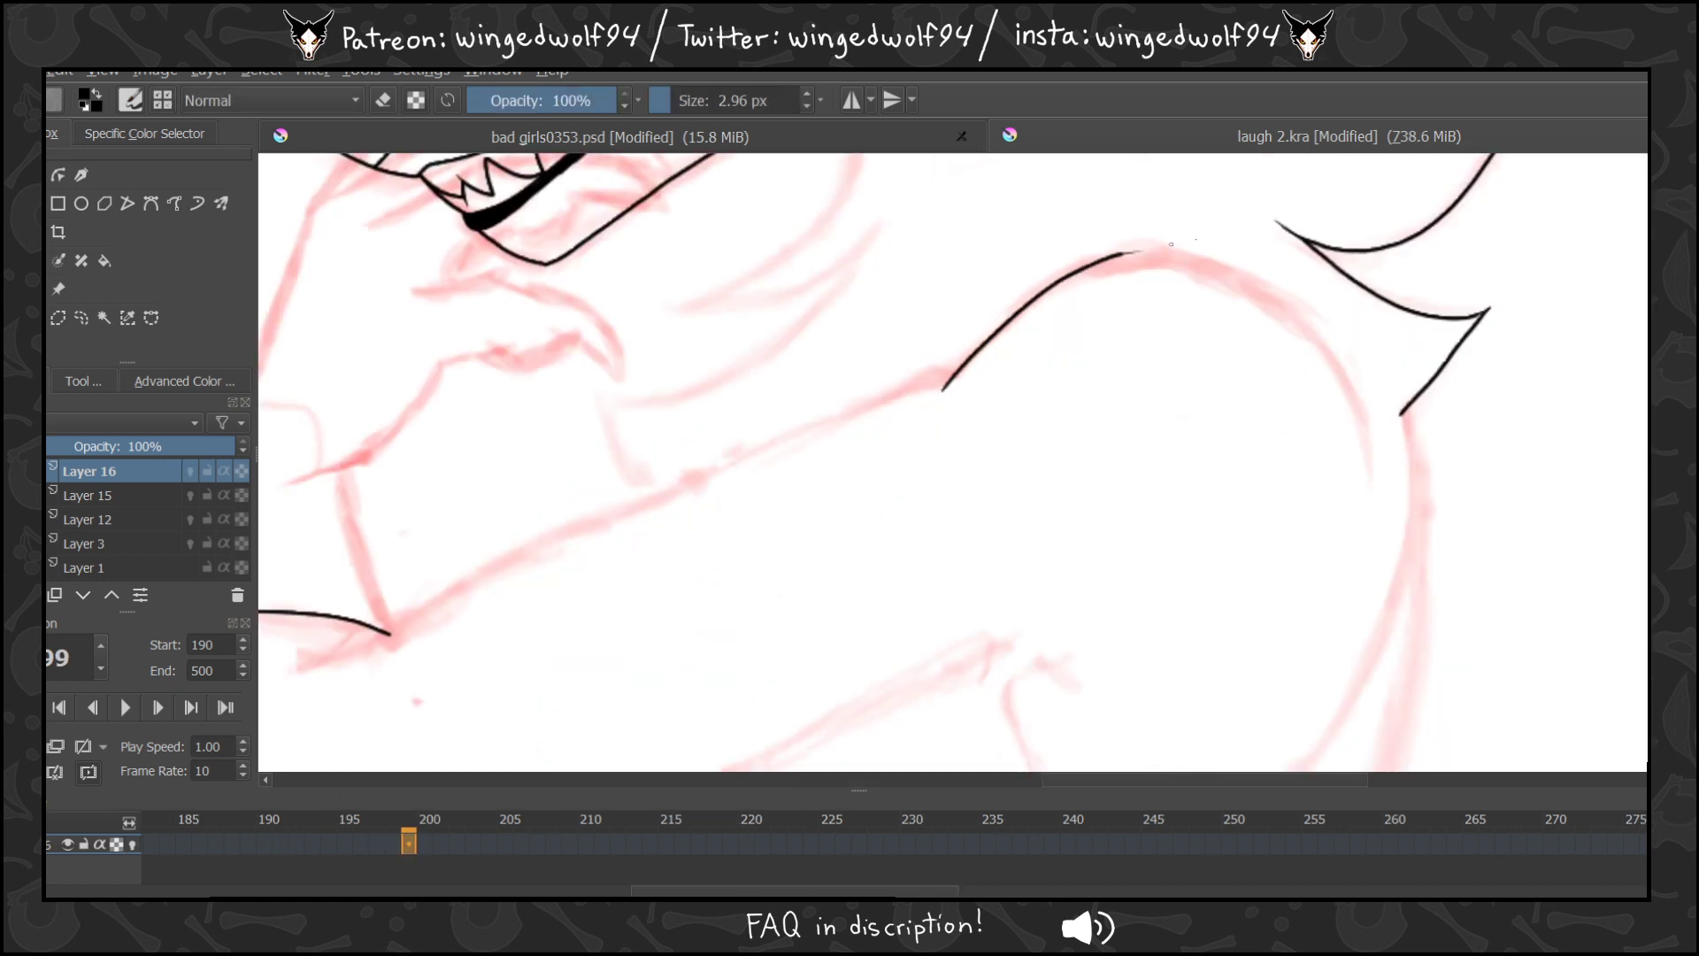
key("ctrl+z")
mouse_move(945, 386)
left_mouse_down()
mouse_move(1062, 288)
mouse_move(1146, 258)
mouse_move(1234, 276)
mouse_move(1312, 328)
mouse_move(1367, 464)
left_mouse_up()
mouse_move(1099, 768)
left_mouse_down()
mouse_move(1367, 764)
mouse_move(1367, 545)
mouse_move(1367, 595)
left_mouse_up()
mouse_move(1227, 195)
left_mouse_down()
mouse_move(856, 345)
mouse_move(612, 485)
left_mouse_up()
key("ctrl+z")
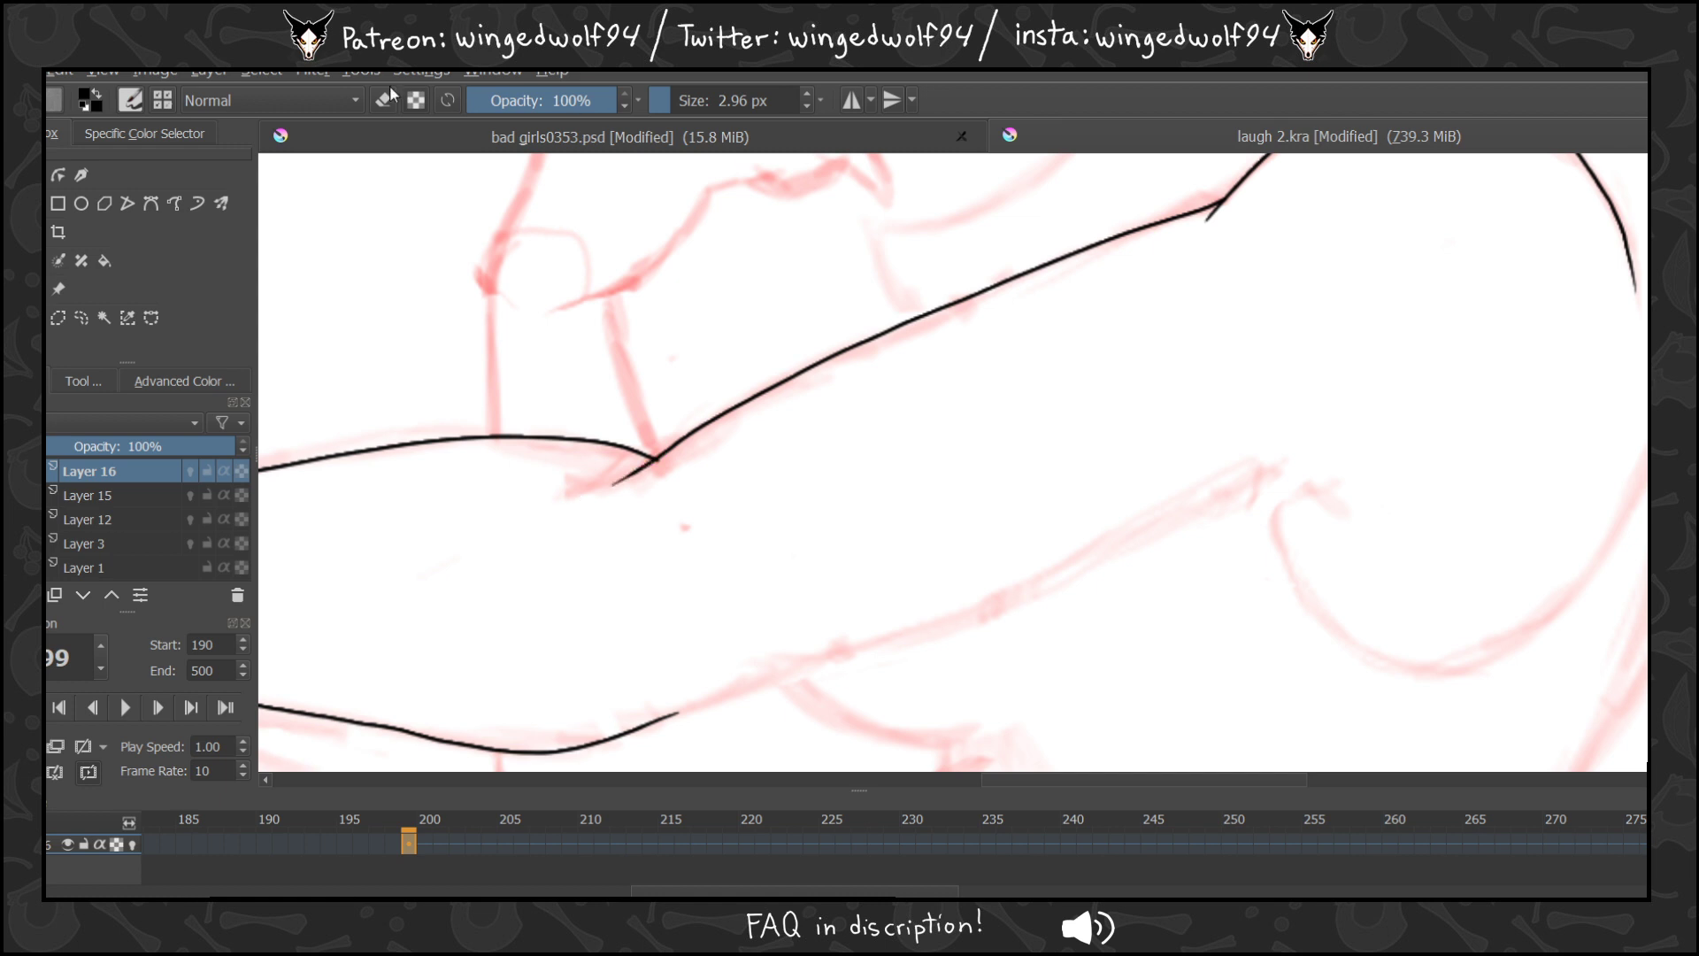
On Layer 15, ink the short armpit crease and the underside of the upper arm, joining it to the forearm line.
left_click(99, 497)
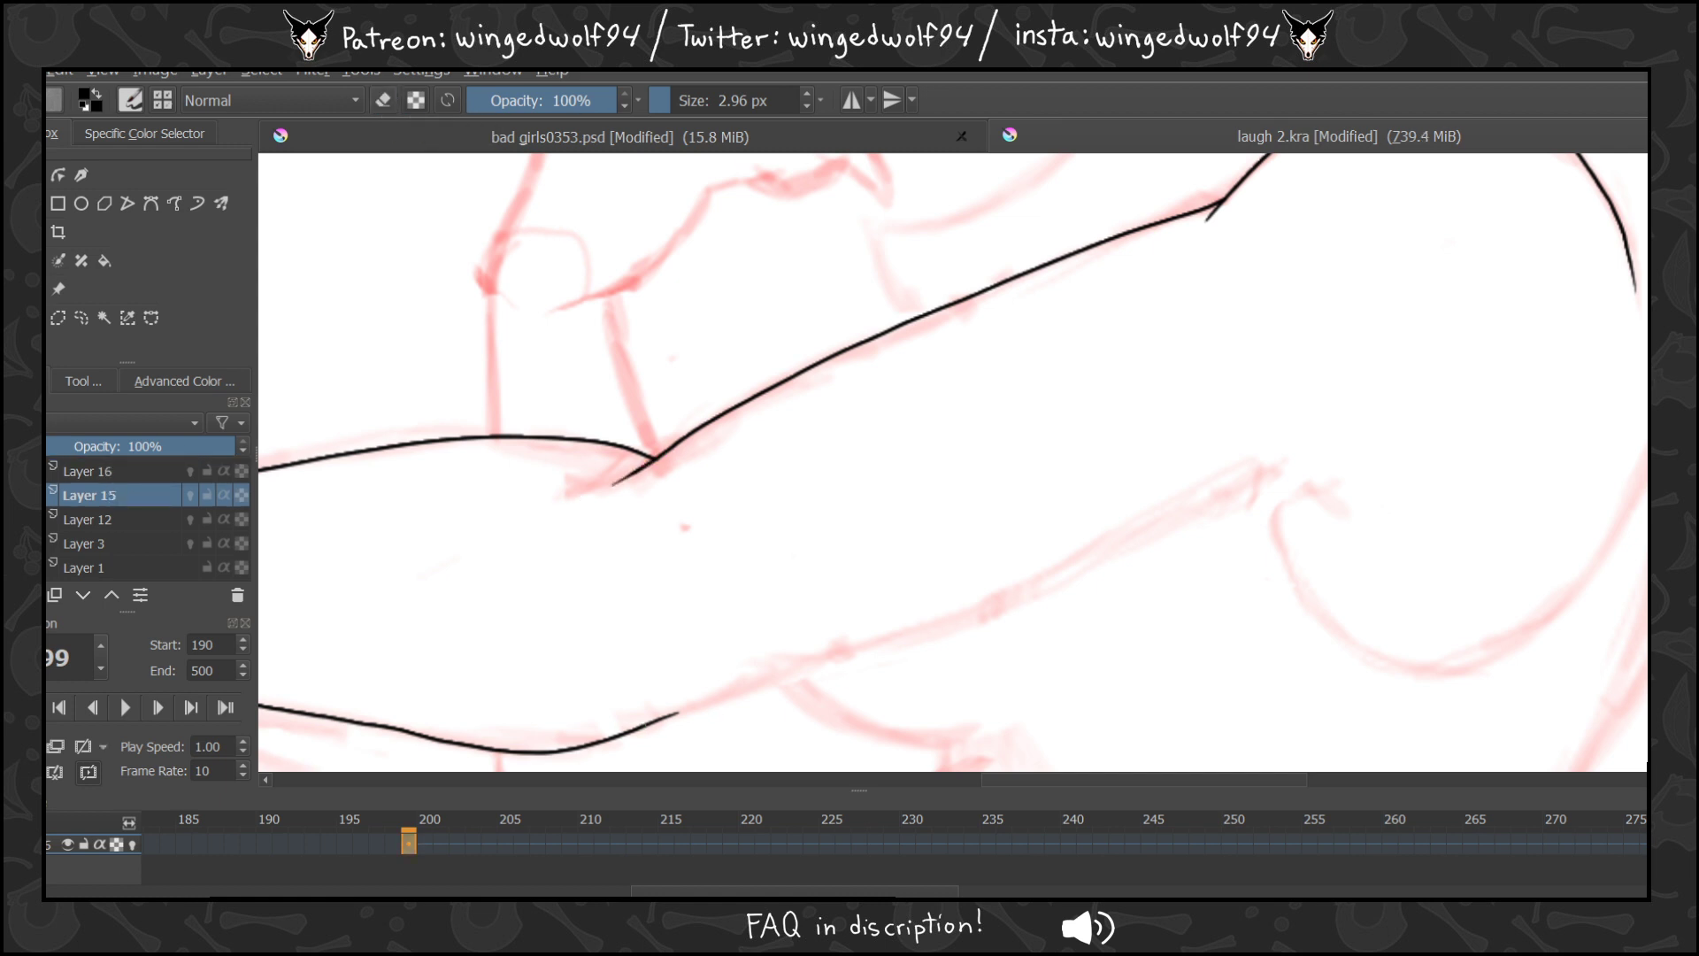
left_click_drag(684, 711, 814, 661)
key("ctrl+z")
mouse_move(1359, 516)
left_mouse_down()
mouse_move(1272, 467)
mouse_move(949, 619)
mouse_move(611, 735)
left_mouse_up()
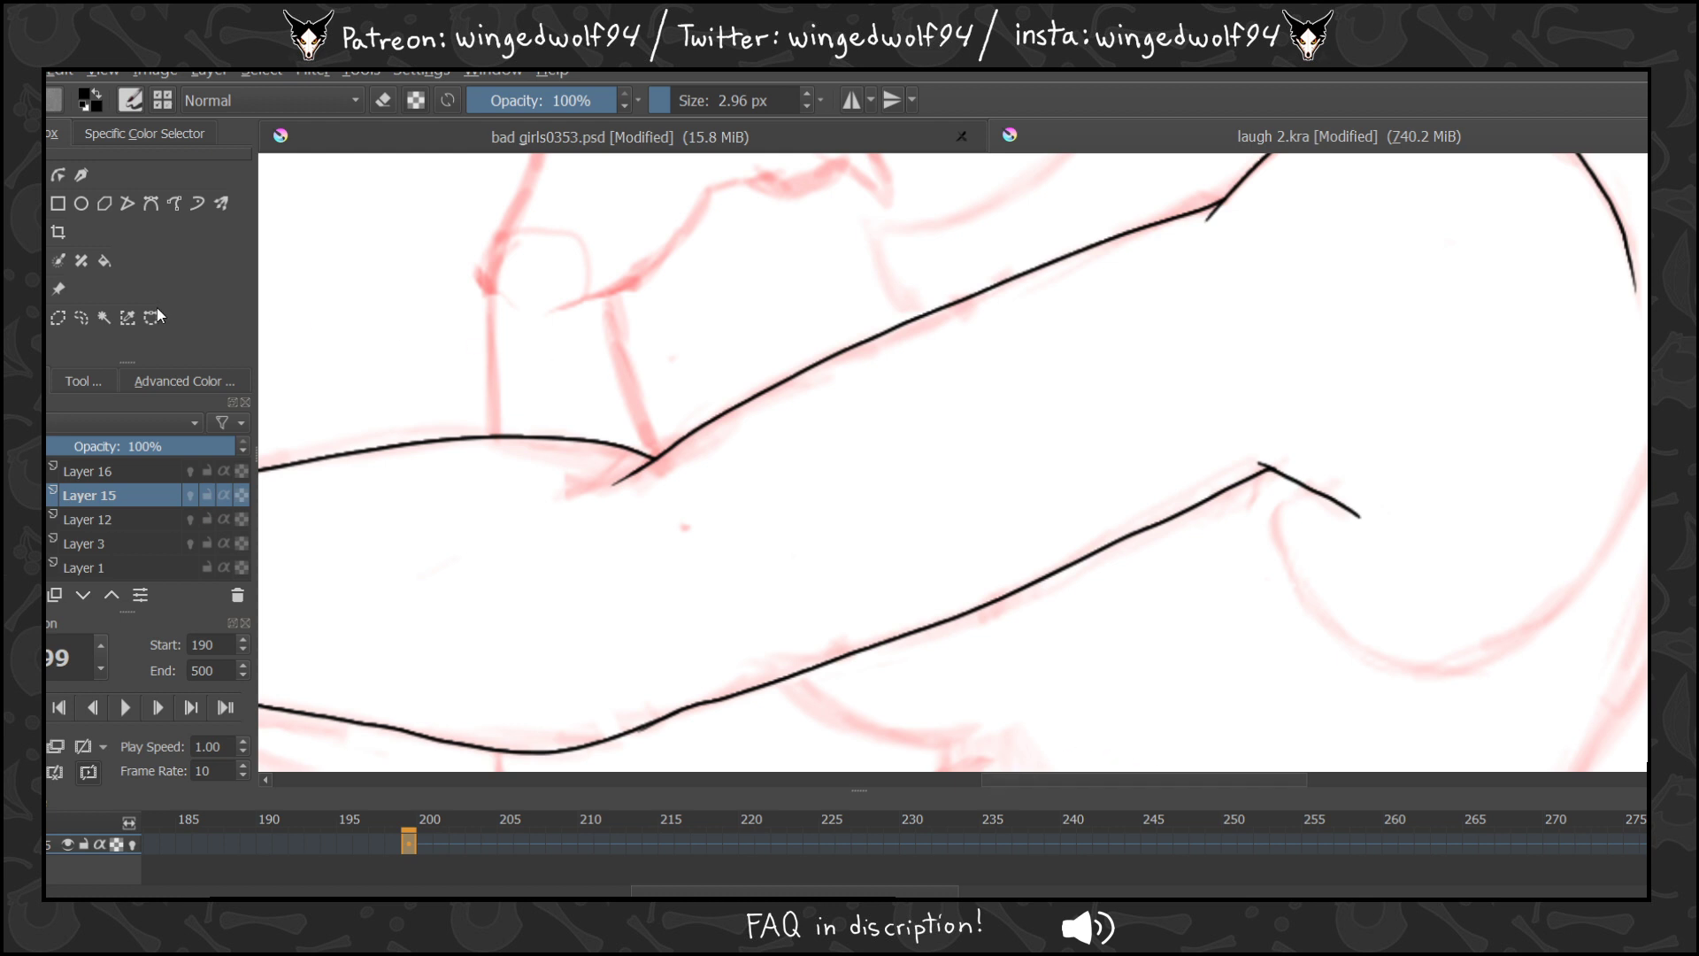
Step back and forth through frames 200 to 204 to check the inked arm against the sketch and head.
scroll(967, 425, "down", 4)
left_click(425, 843)
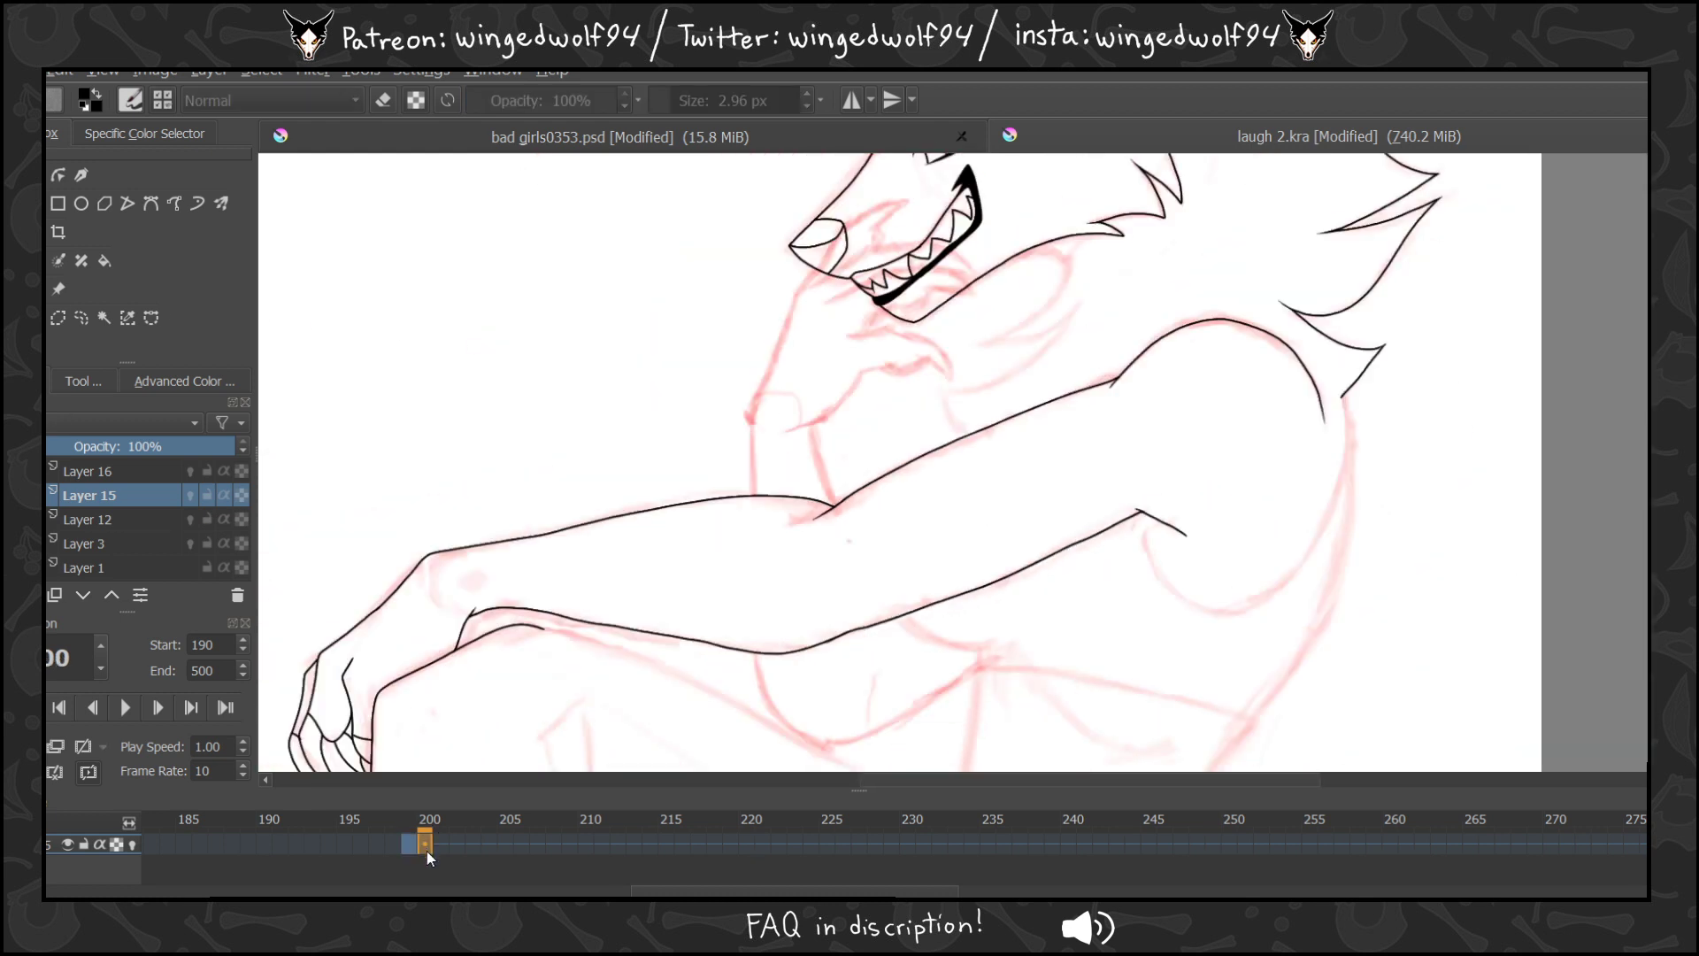
key("Right")
key("Right")
key("Right")
key("Right")
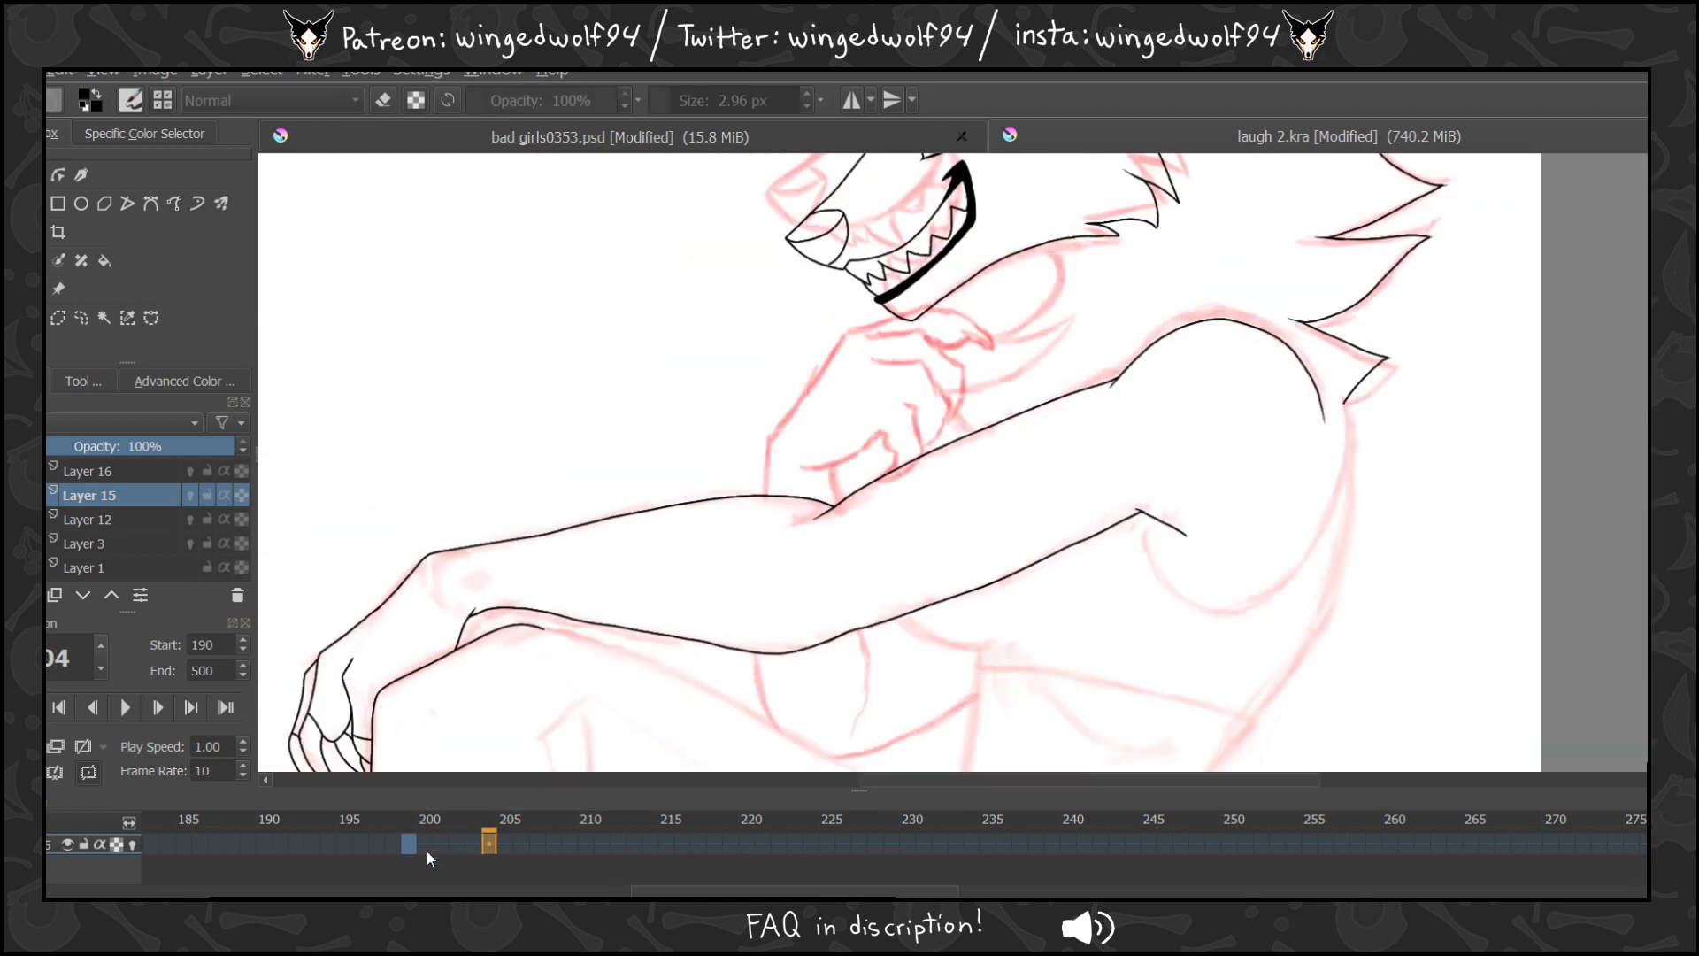
key("Left")
key("Left")
key("Left")
key("Right")
key("Right")
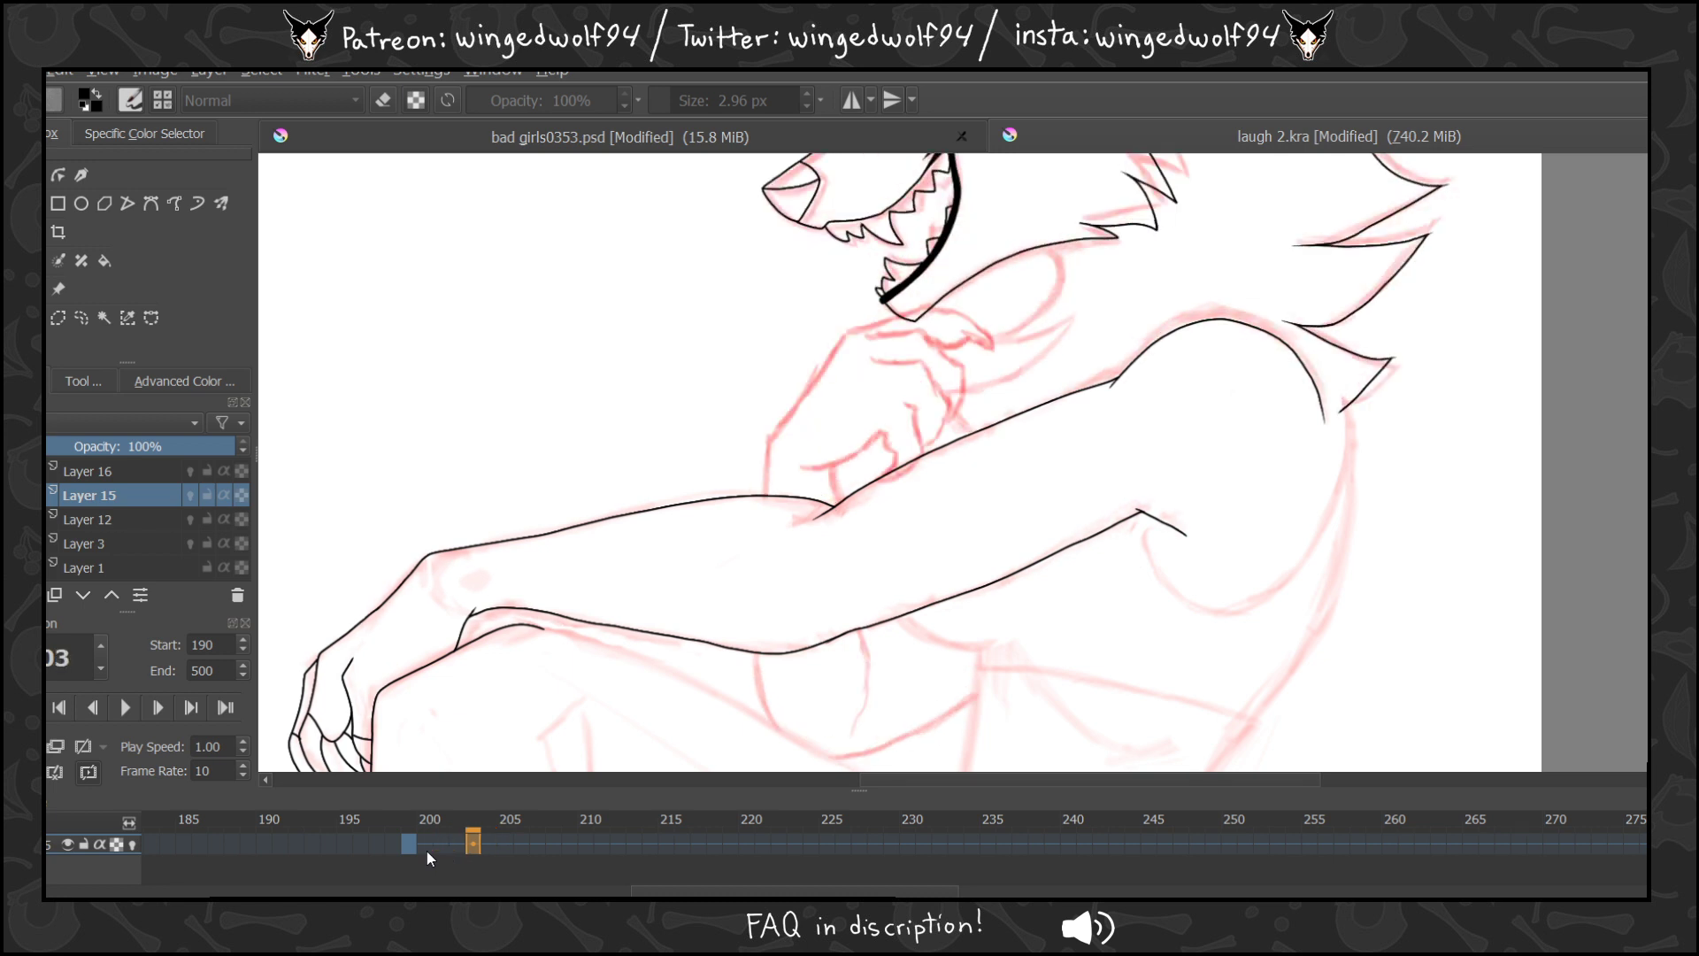
Lasso the underside of the upper arm with the armpit crease on Layer 15, delete it and clear the selection.
key("Delete")
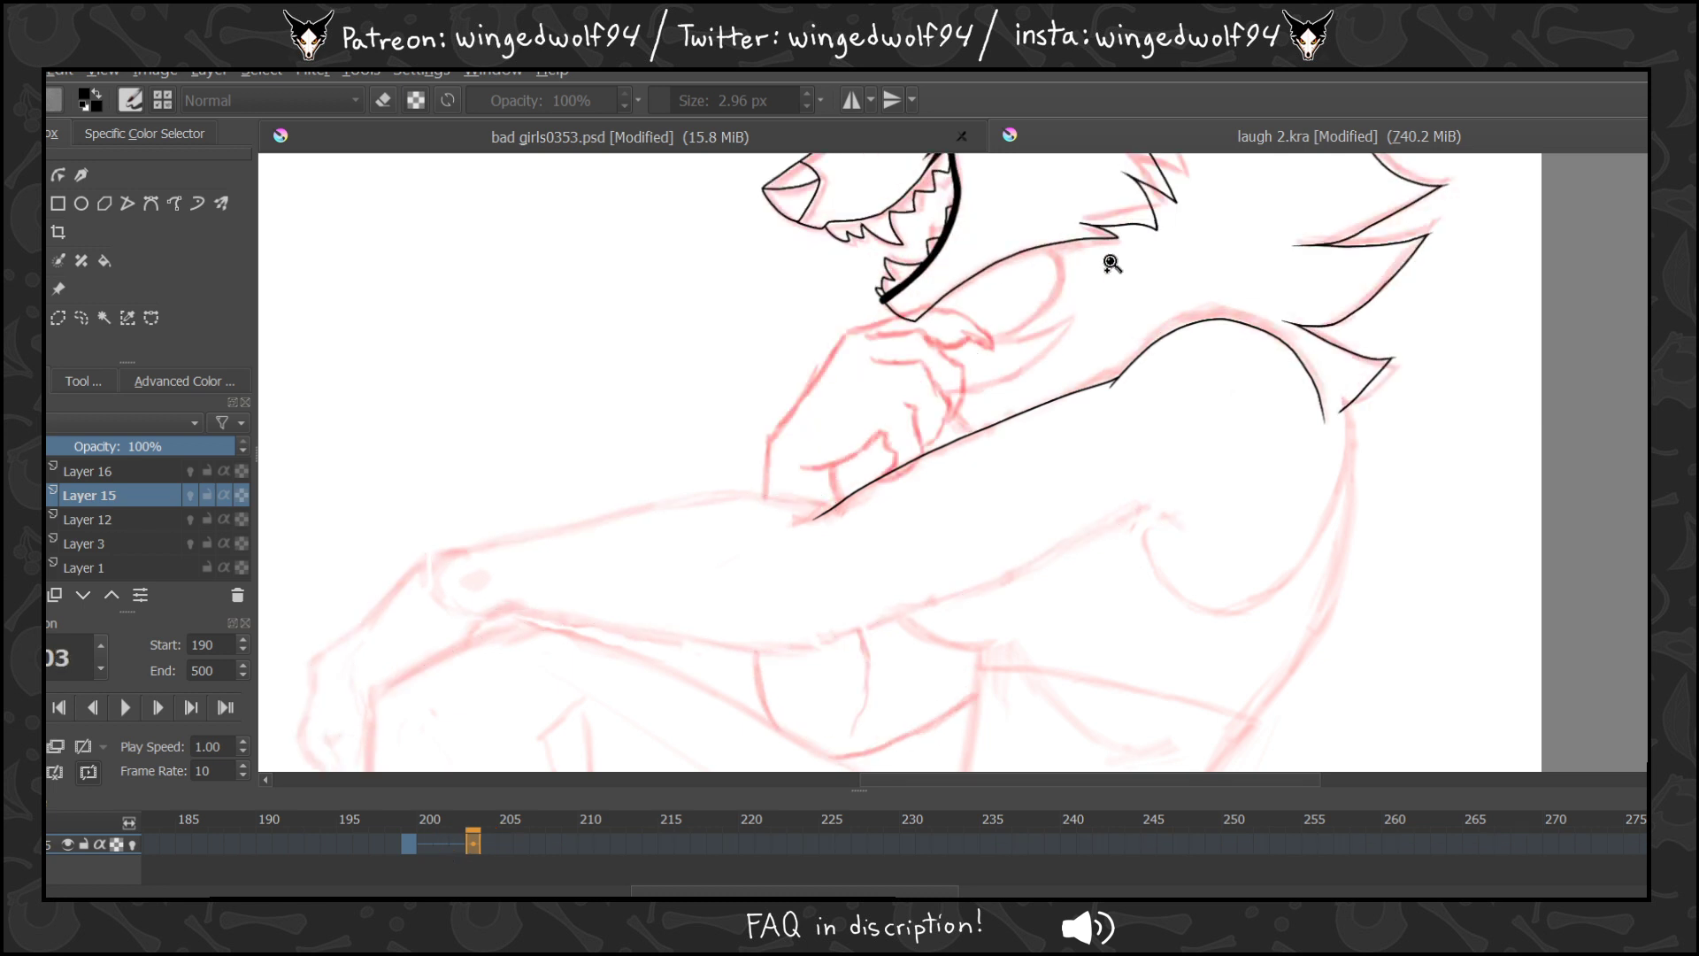
key("ctrl+z")
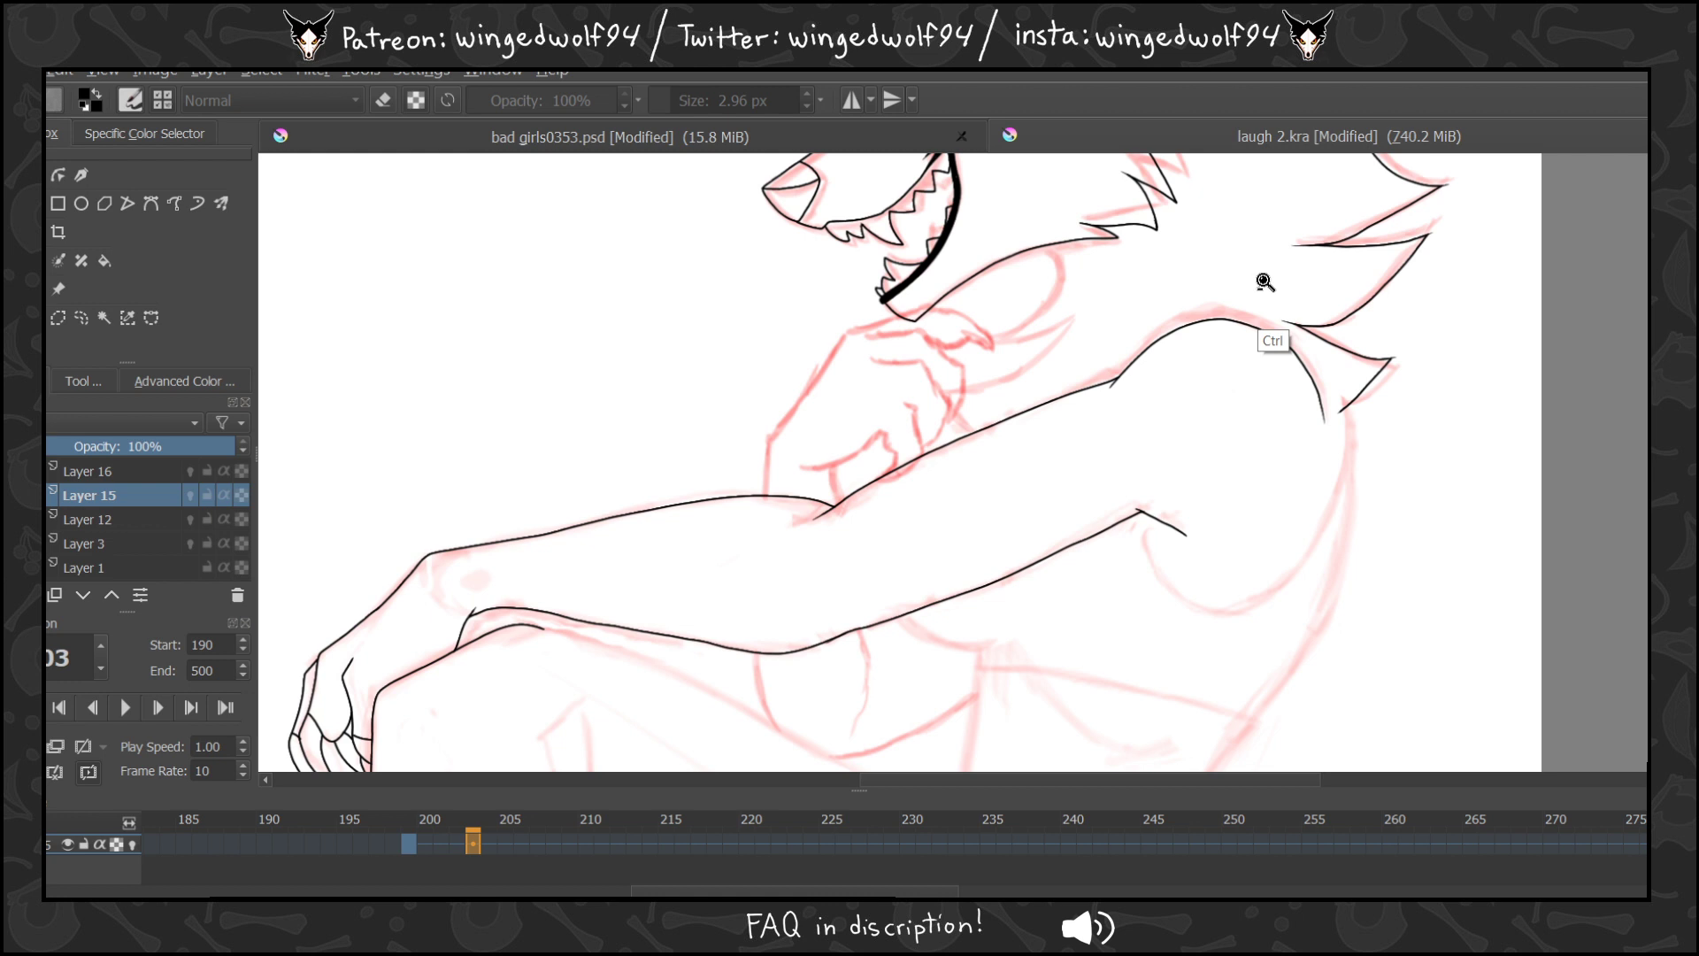
left_click(81, 317)
mouse_move(853, 579)
left_mouse_down()
mouse_move(911, 690)
mouse_move(1066, 436)
left_mouse_up()
key("Delete")
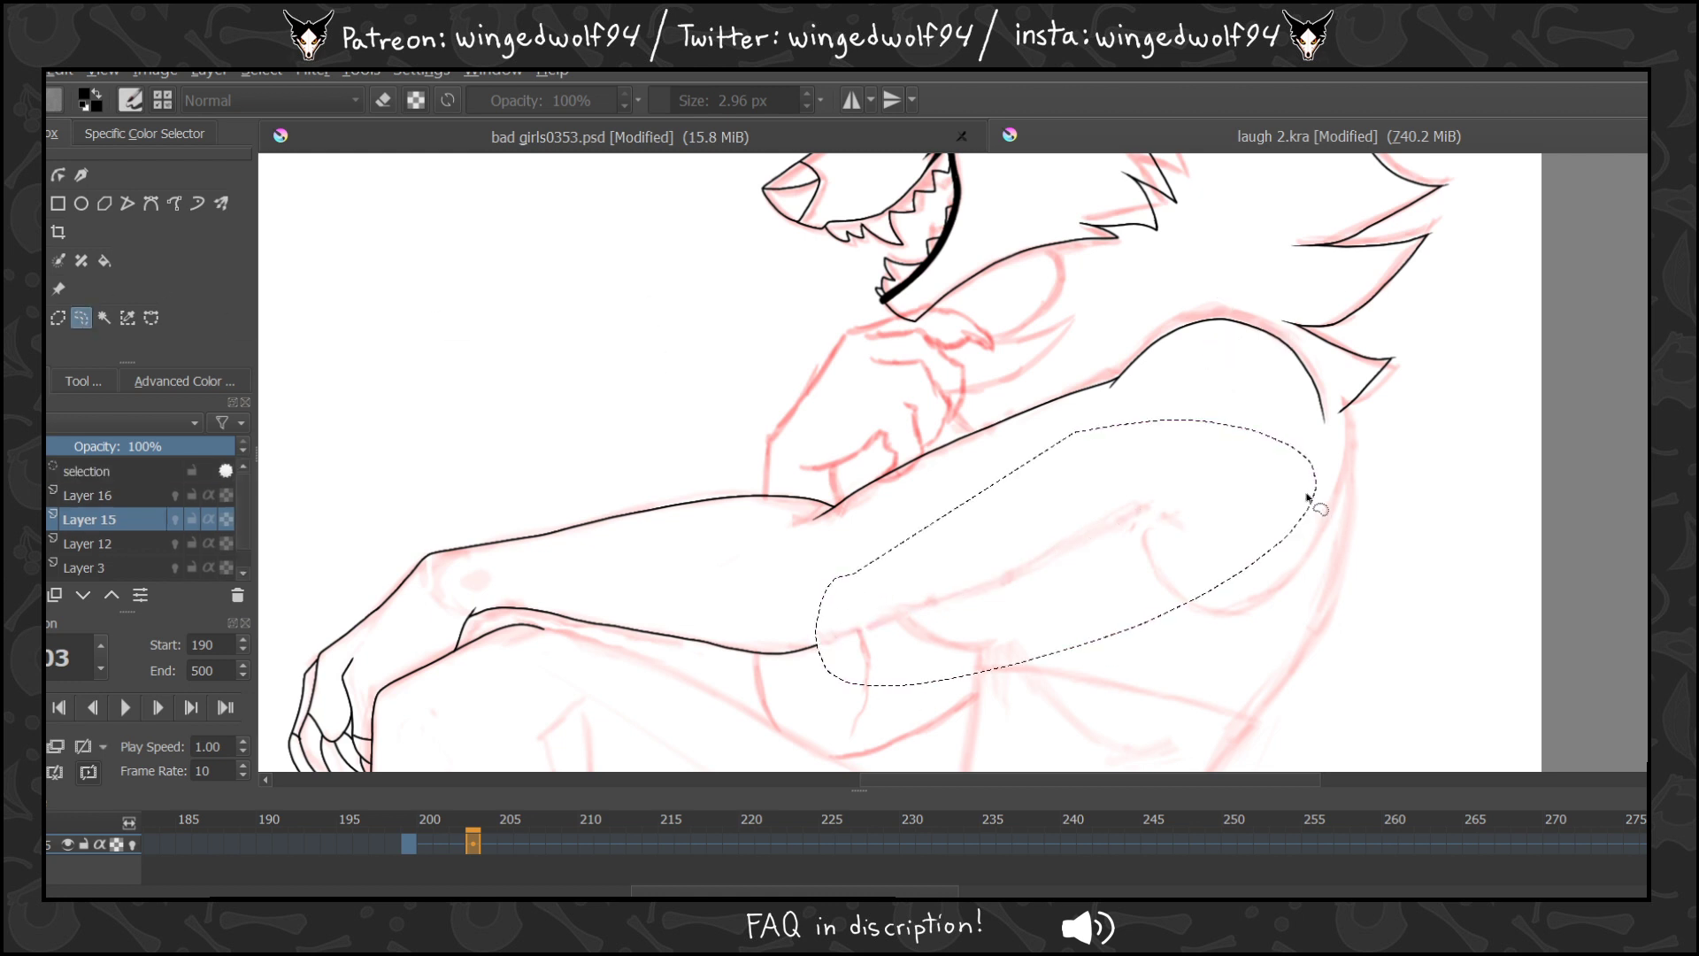
key("ctrl+shift+a")
Compare frames 199 to 203, then create a blank frame at frame 203 on Layer 16.
left_click(454, 845)
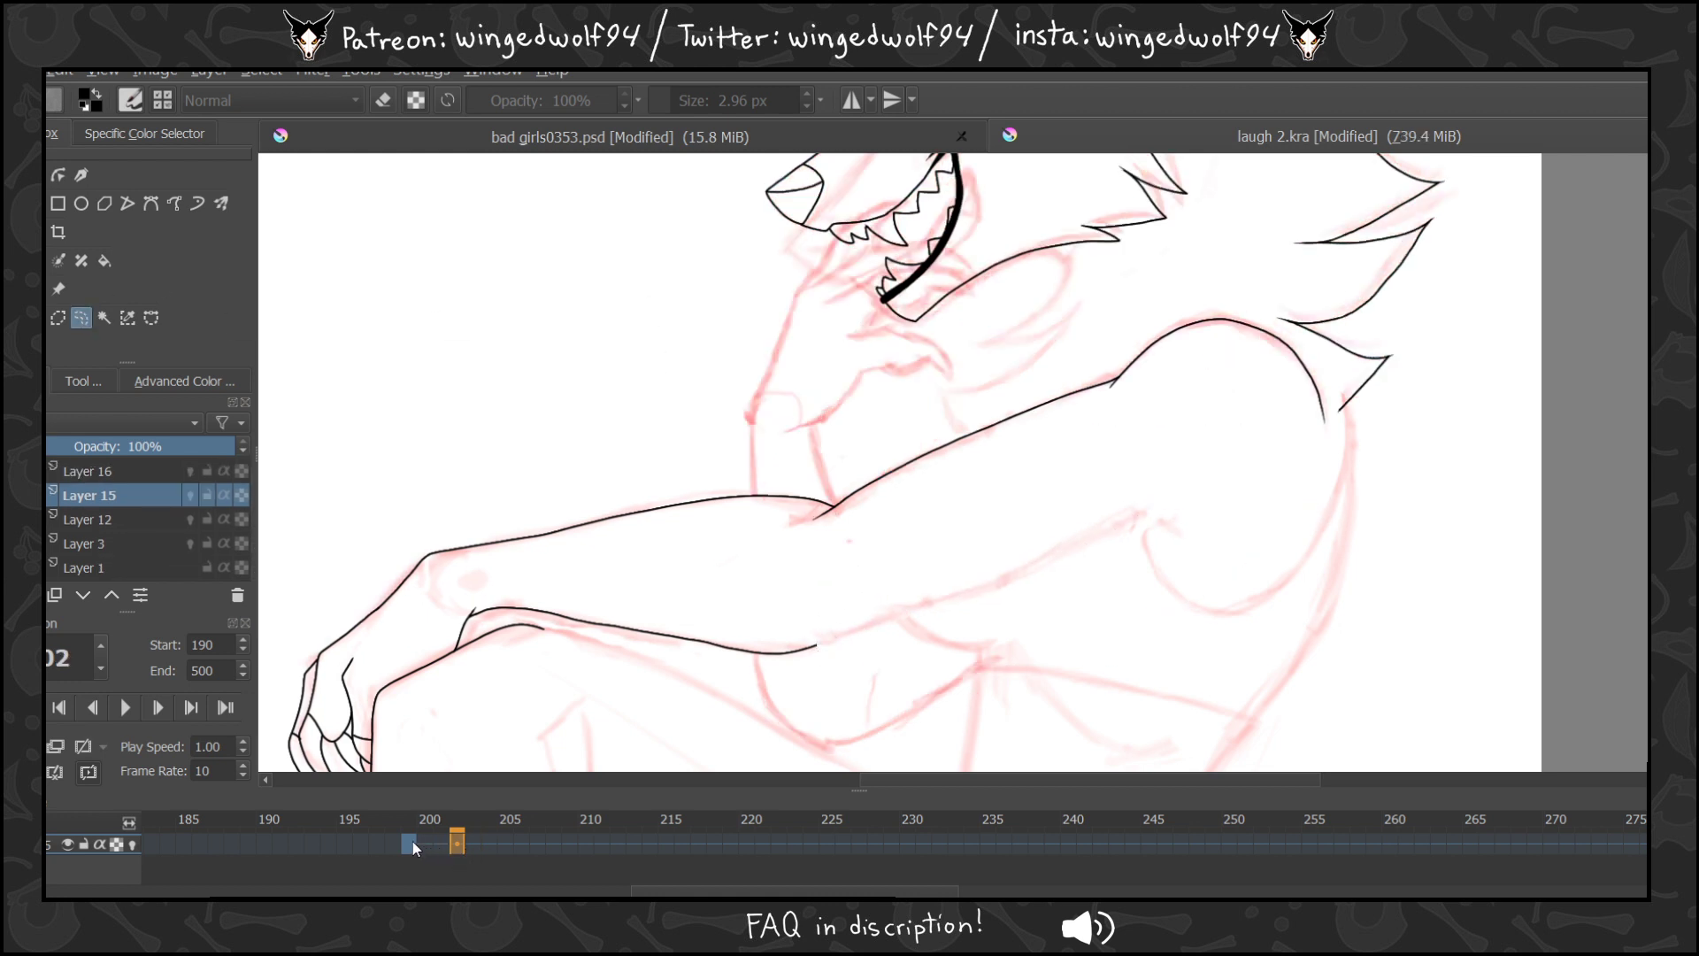
left_click(412, 840)
left_click(87, 469)
left_click(442, 844)
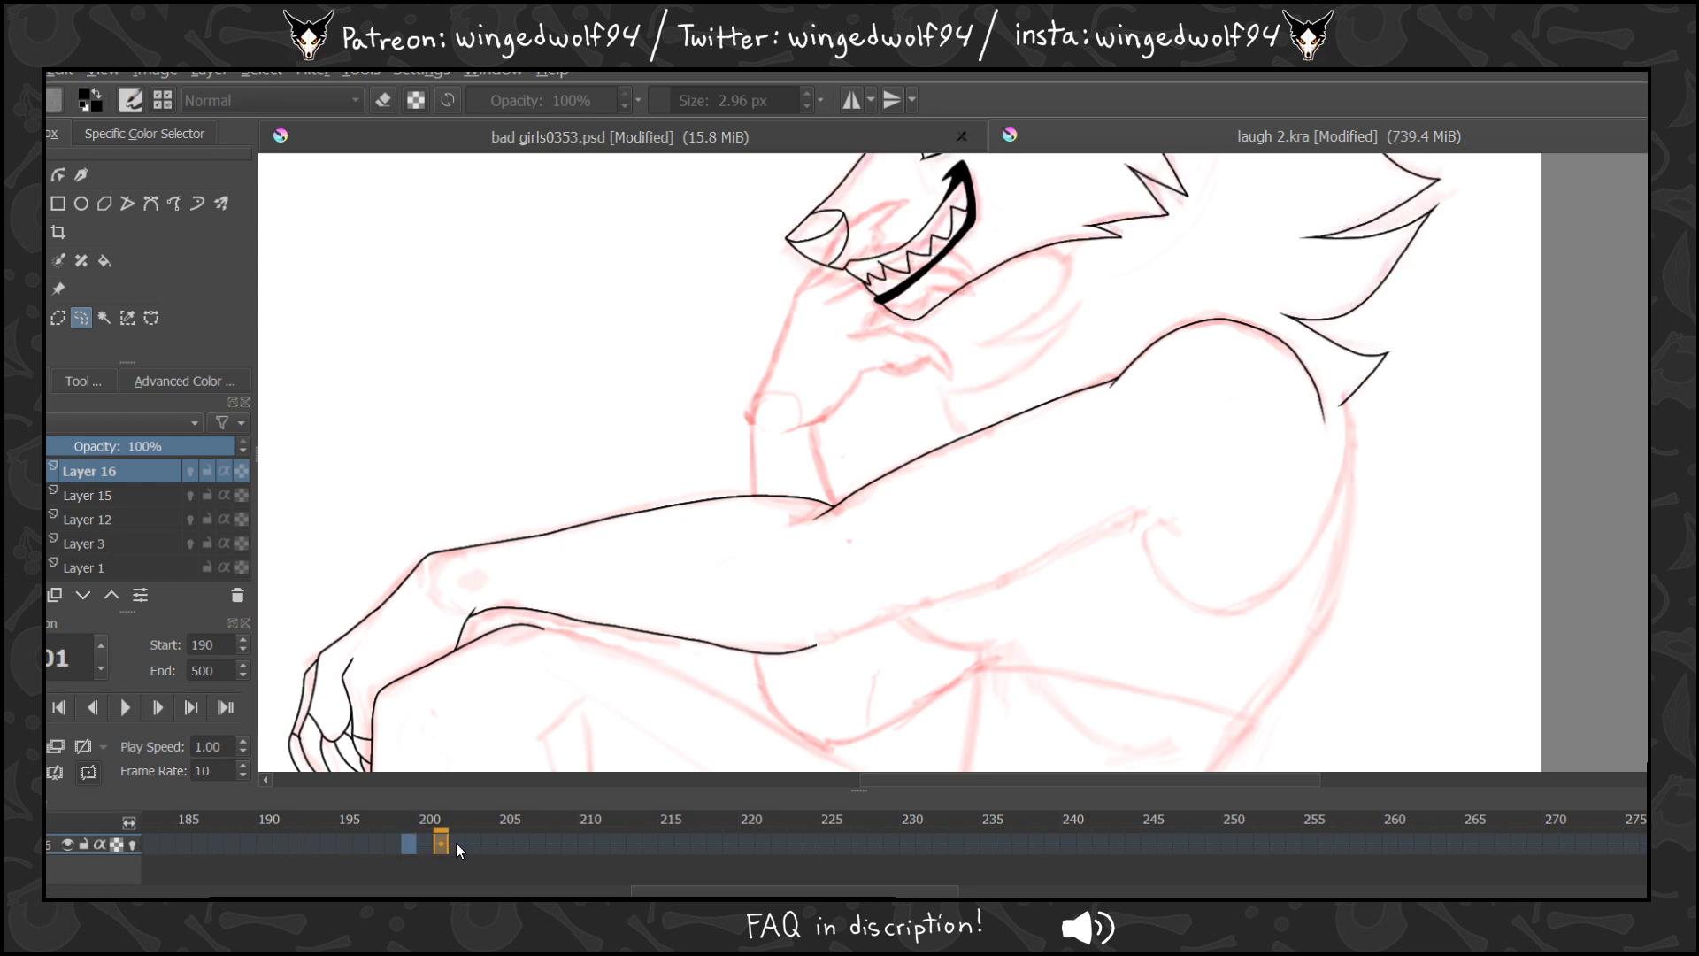
left_click(455, 842)
left_click(471, 839)
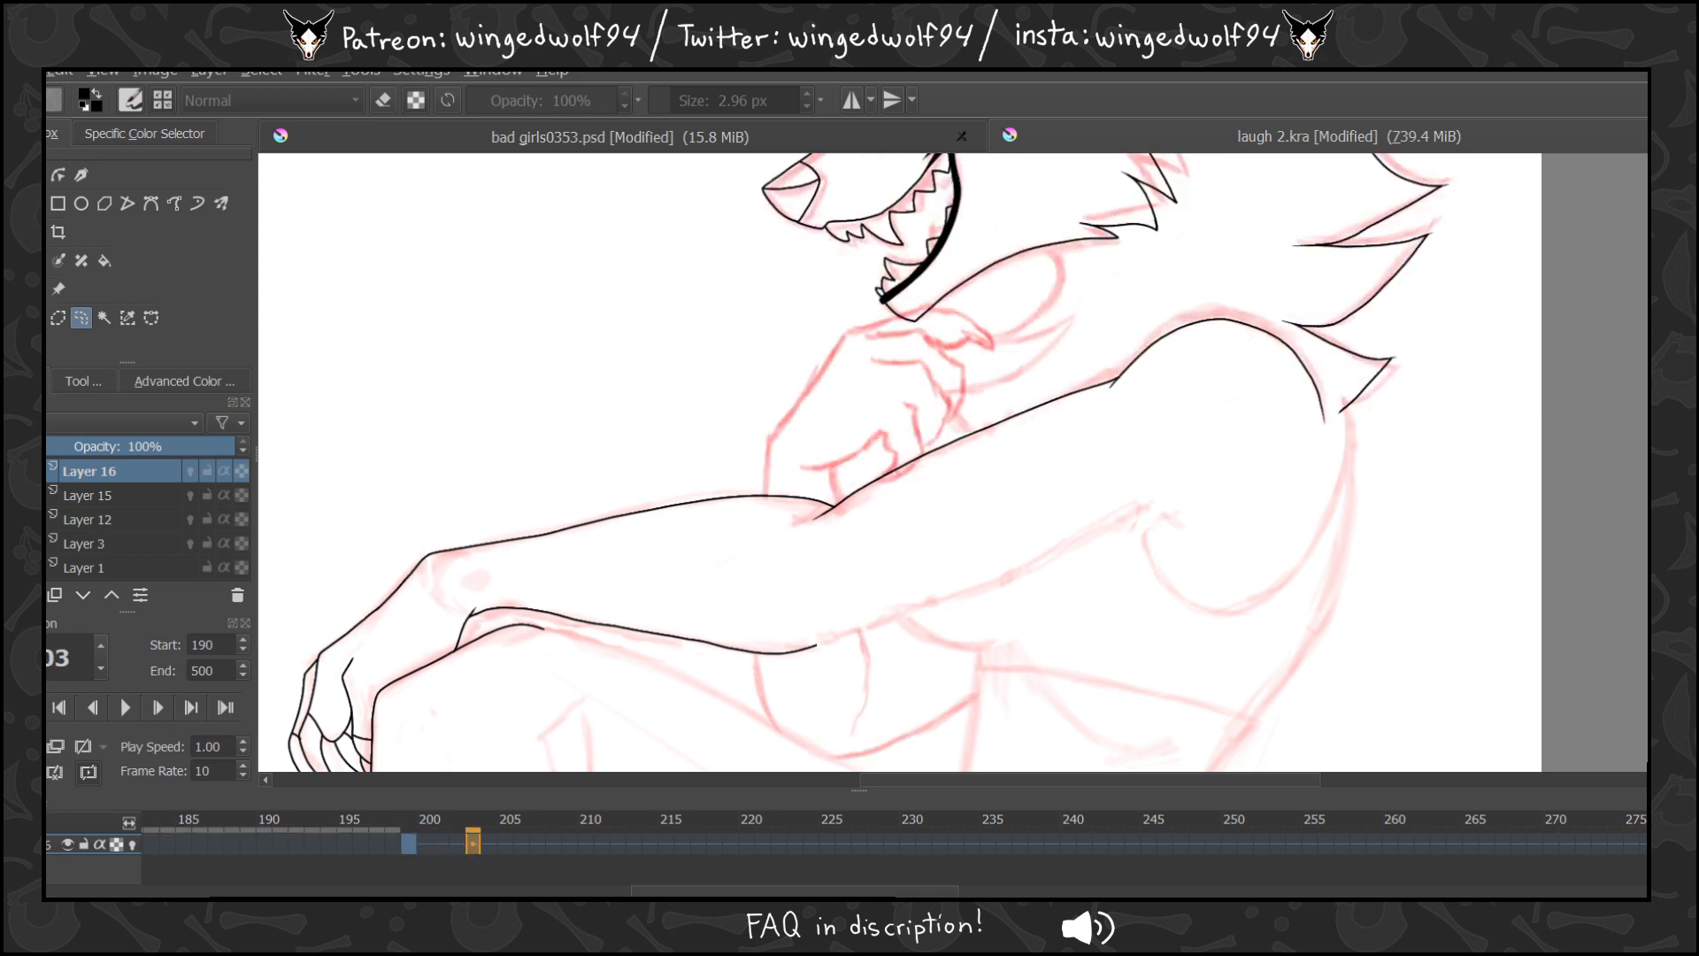
key("Delete")
left_click(13, 203)
scroll(1323, 368, "up", 2)
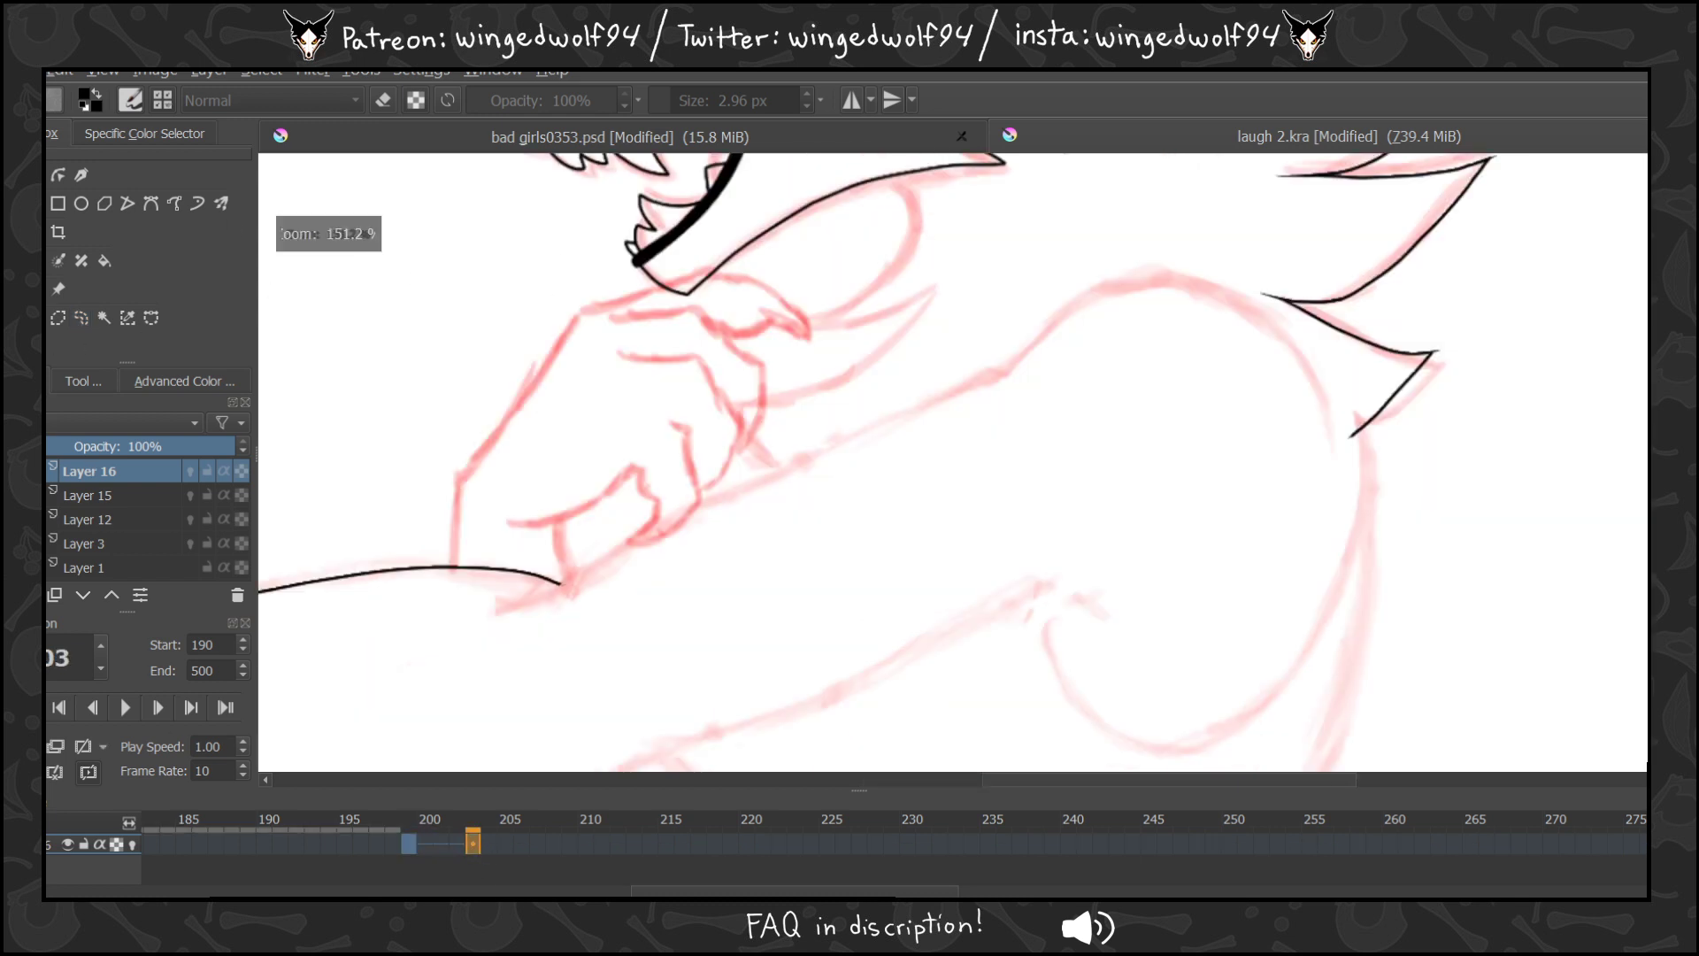
Ink the shoulder, both edges of the upper arm and the armpit crease on frame 203, and compare it with frame 202.
key("b")
mouse_move(984, 393)
left_mouse_down()
mouse_move(1105, 292)
mouse_move(1180, 281)
mouse_move(1244, 305)
mouse_move(1297, 355)
mouse_move(1334, 435)
left_mouse_up()
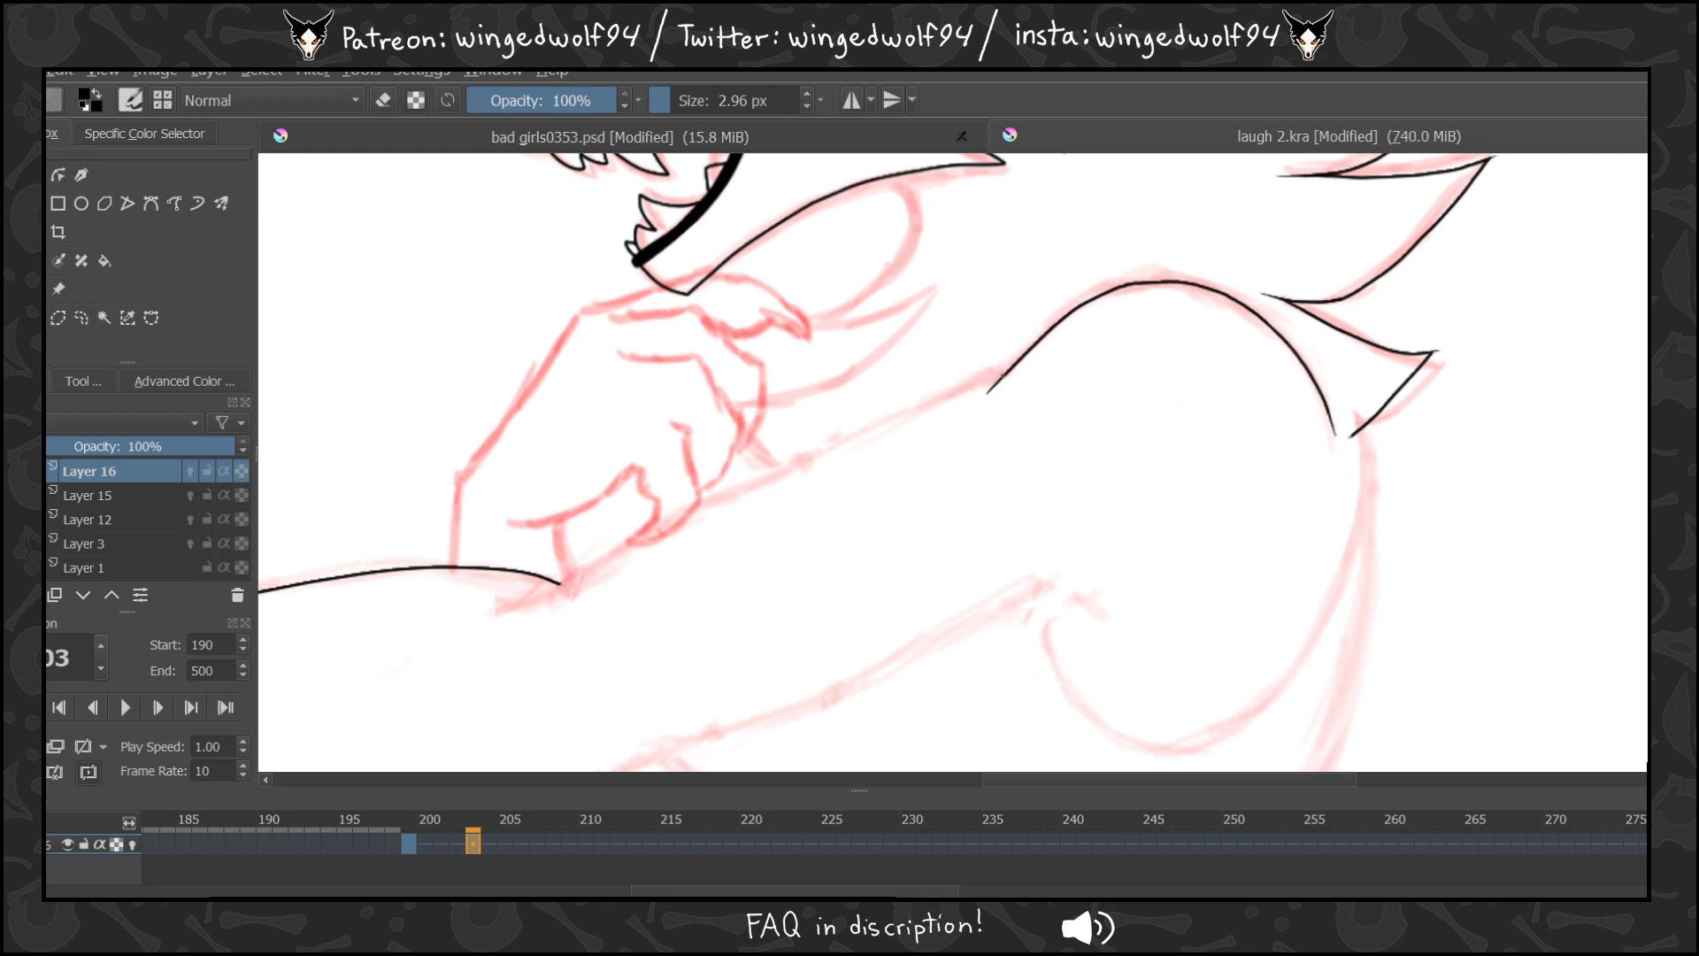
mouse_move(988, 390)
left_mouse_down()
mouse_move(759, 462)
mouse_move(558, 585)
left_mouse_up()
scroll(1306, 320, "down", 3)
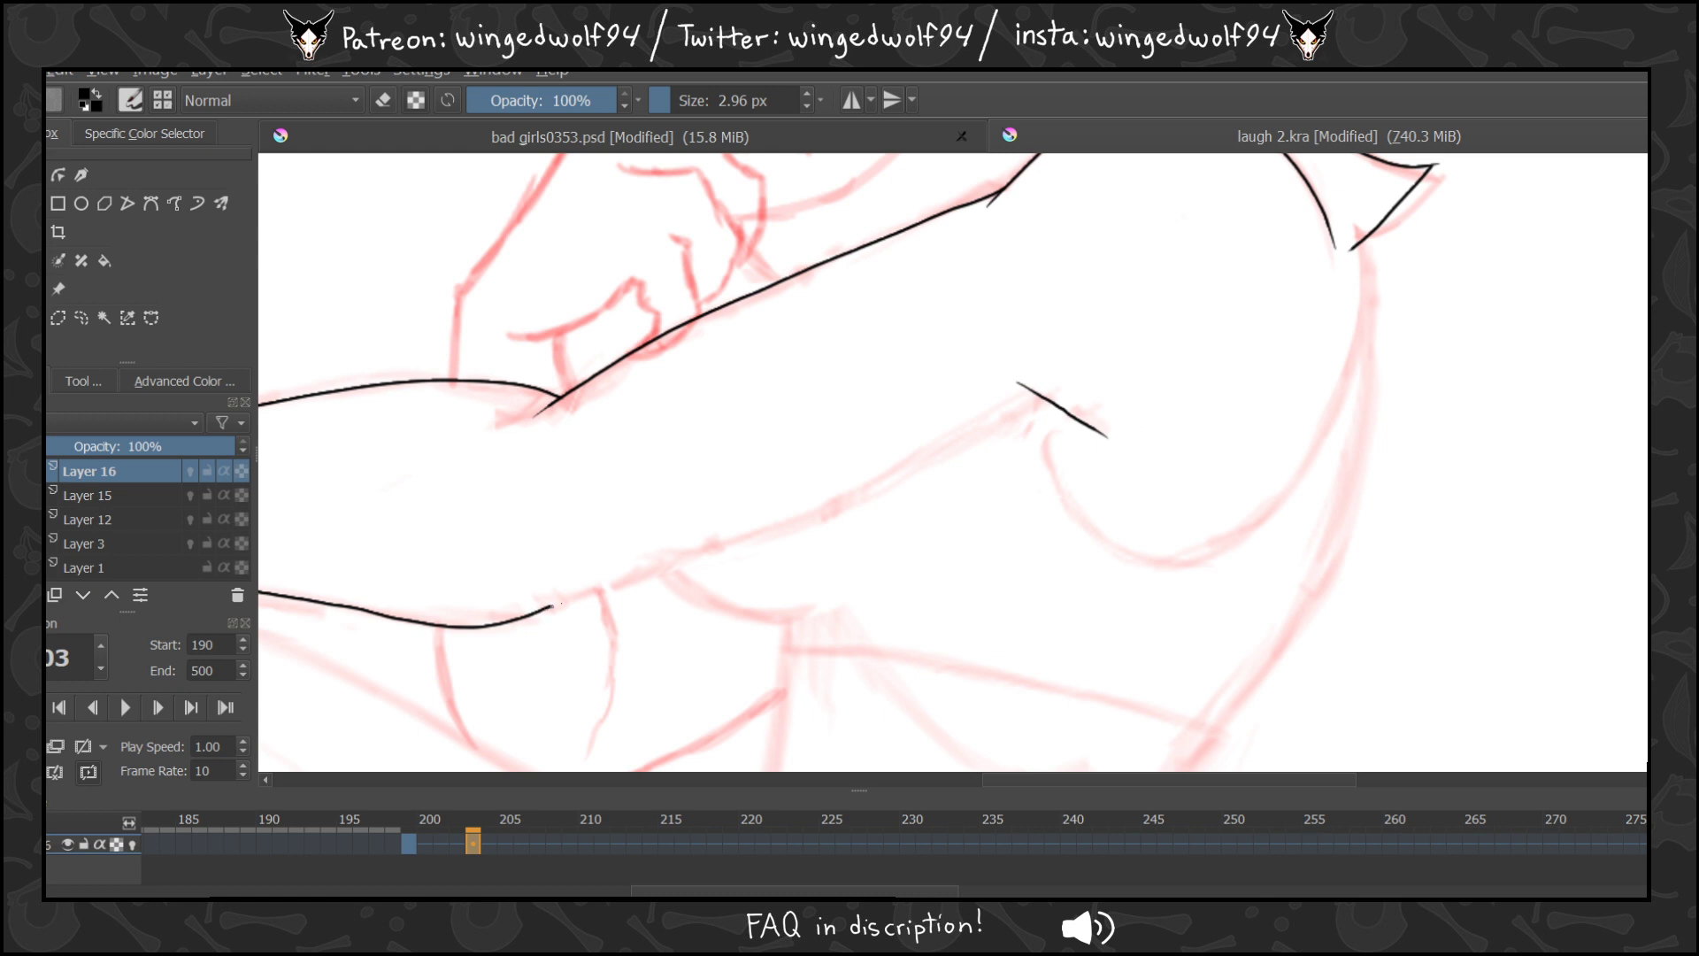
mouse_move(549, 606)
left_mouse_down()
mouse_move(786, 521)
mouse_move(1028, 403)
left_mouse_up()
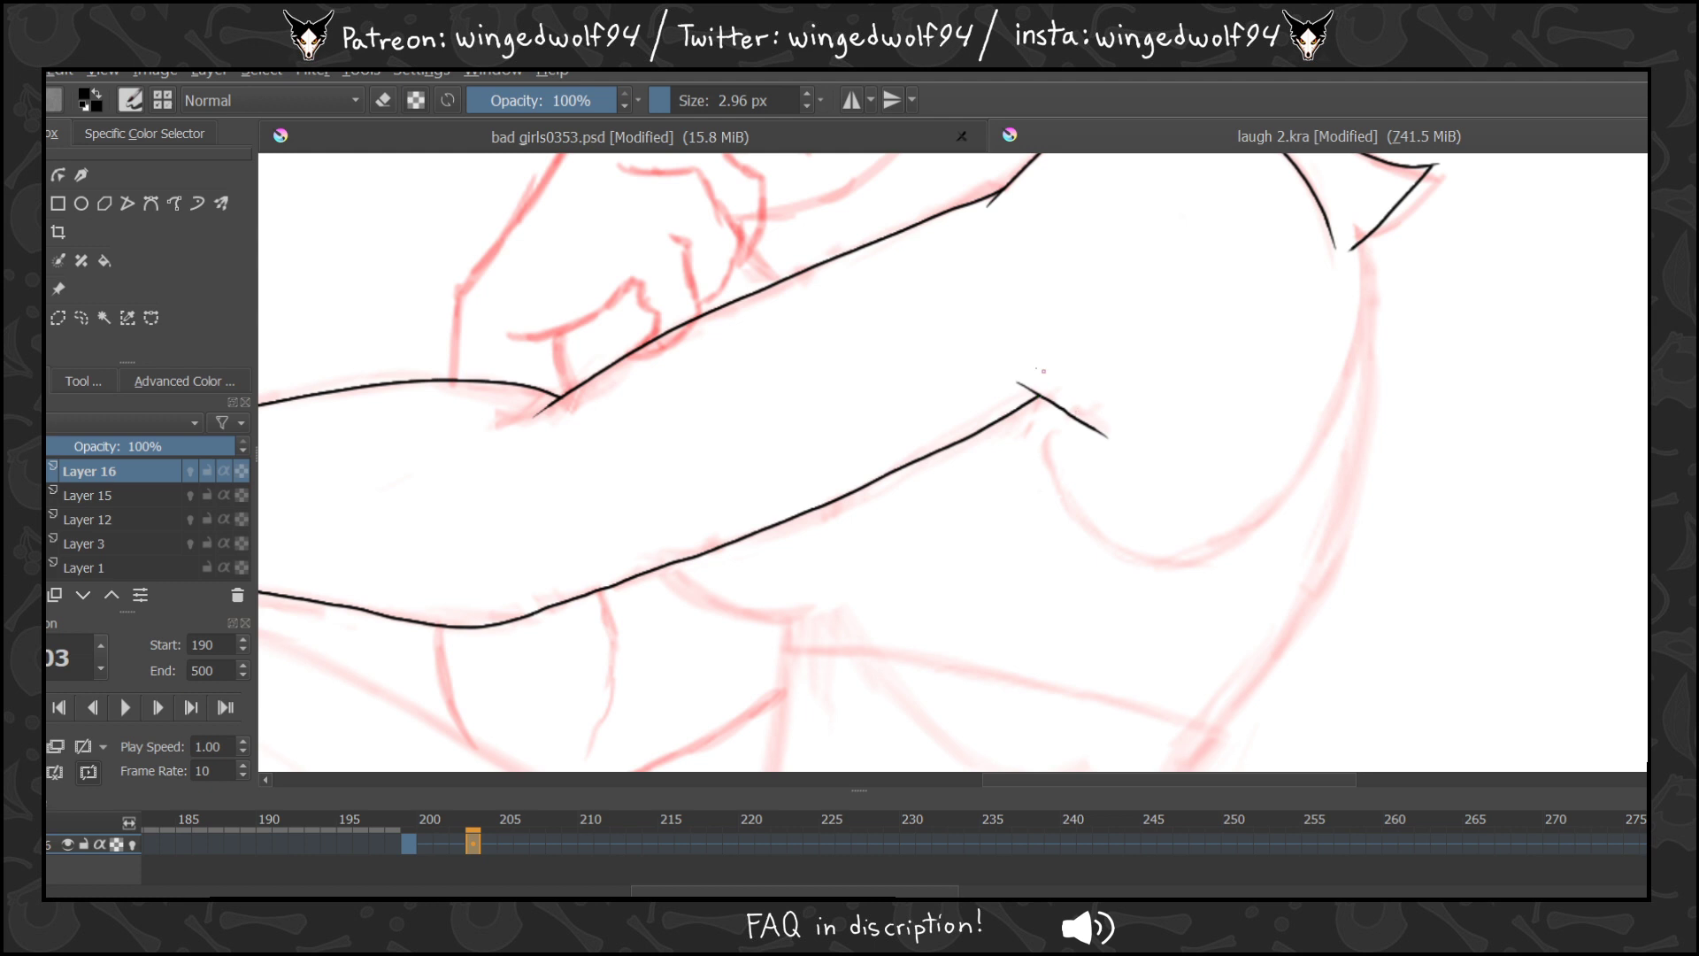
scroll(1112, 337, "down", 2)
left_click(462, 849)
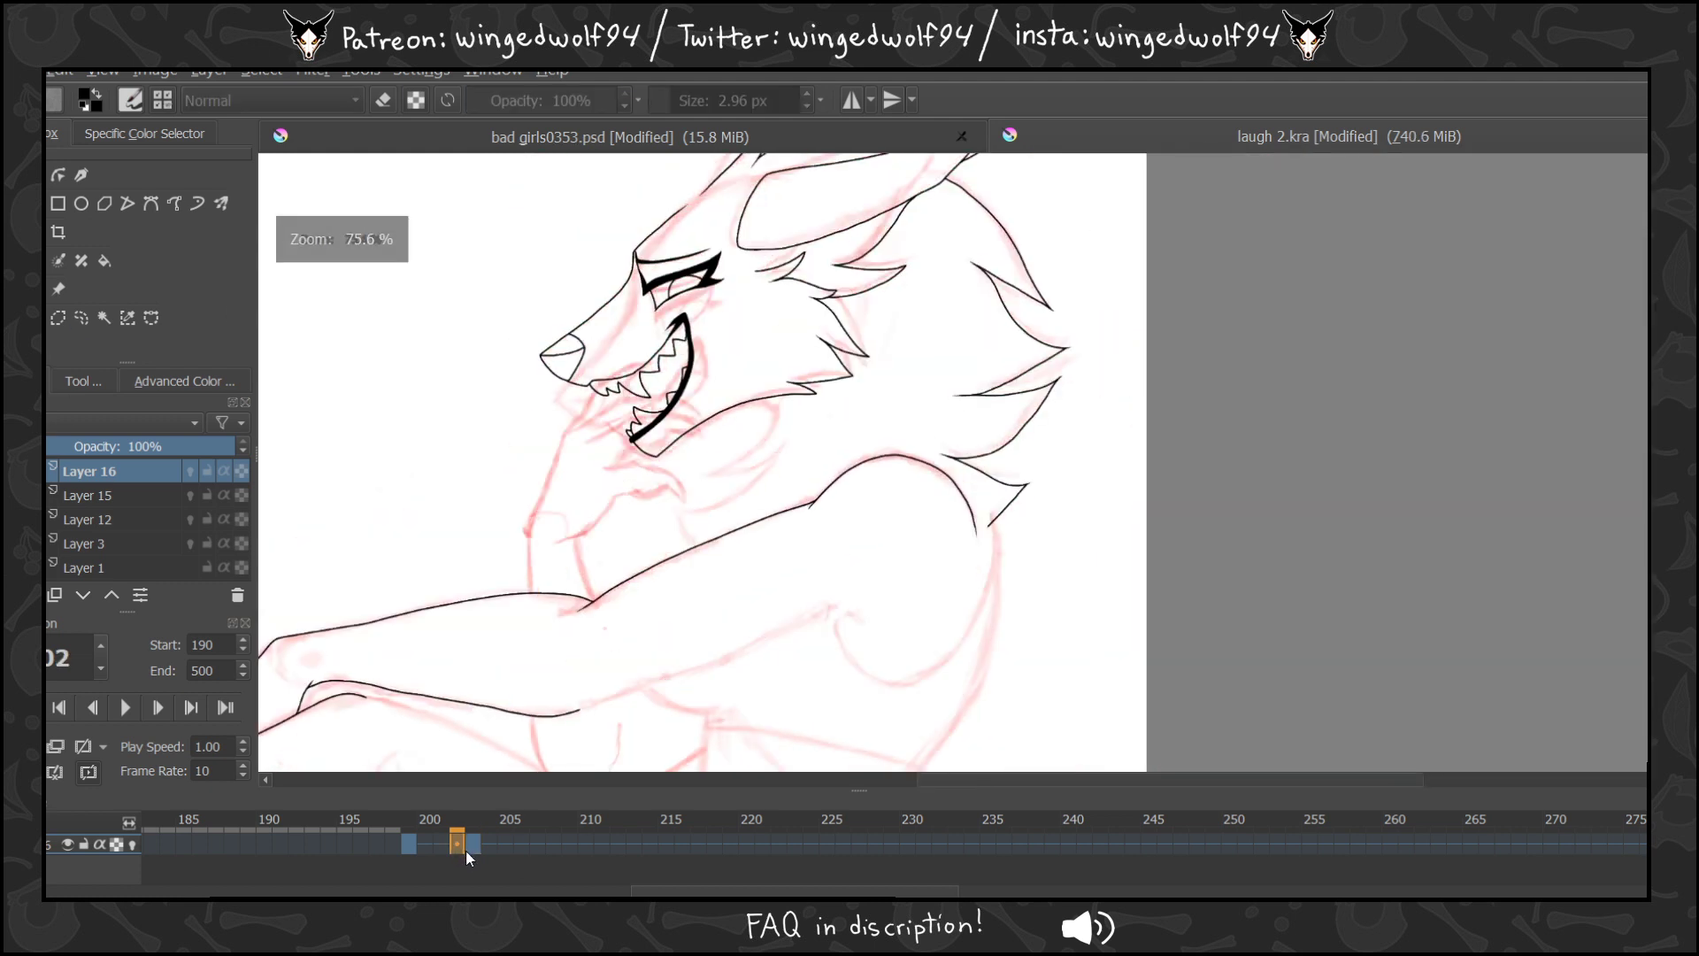
left_click(472, 847)
left_click(449, 846)
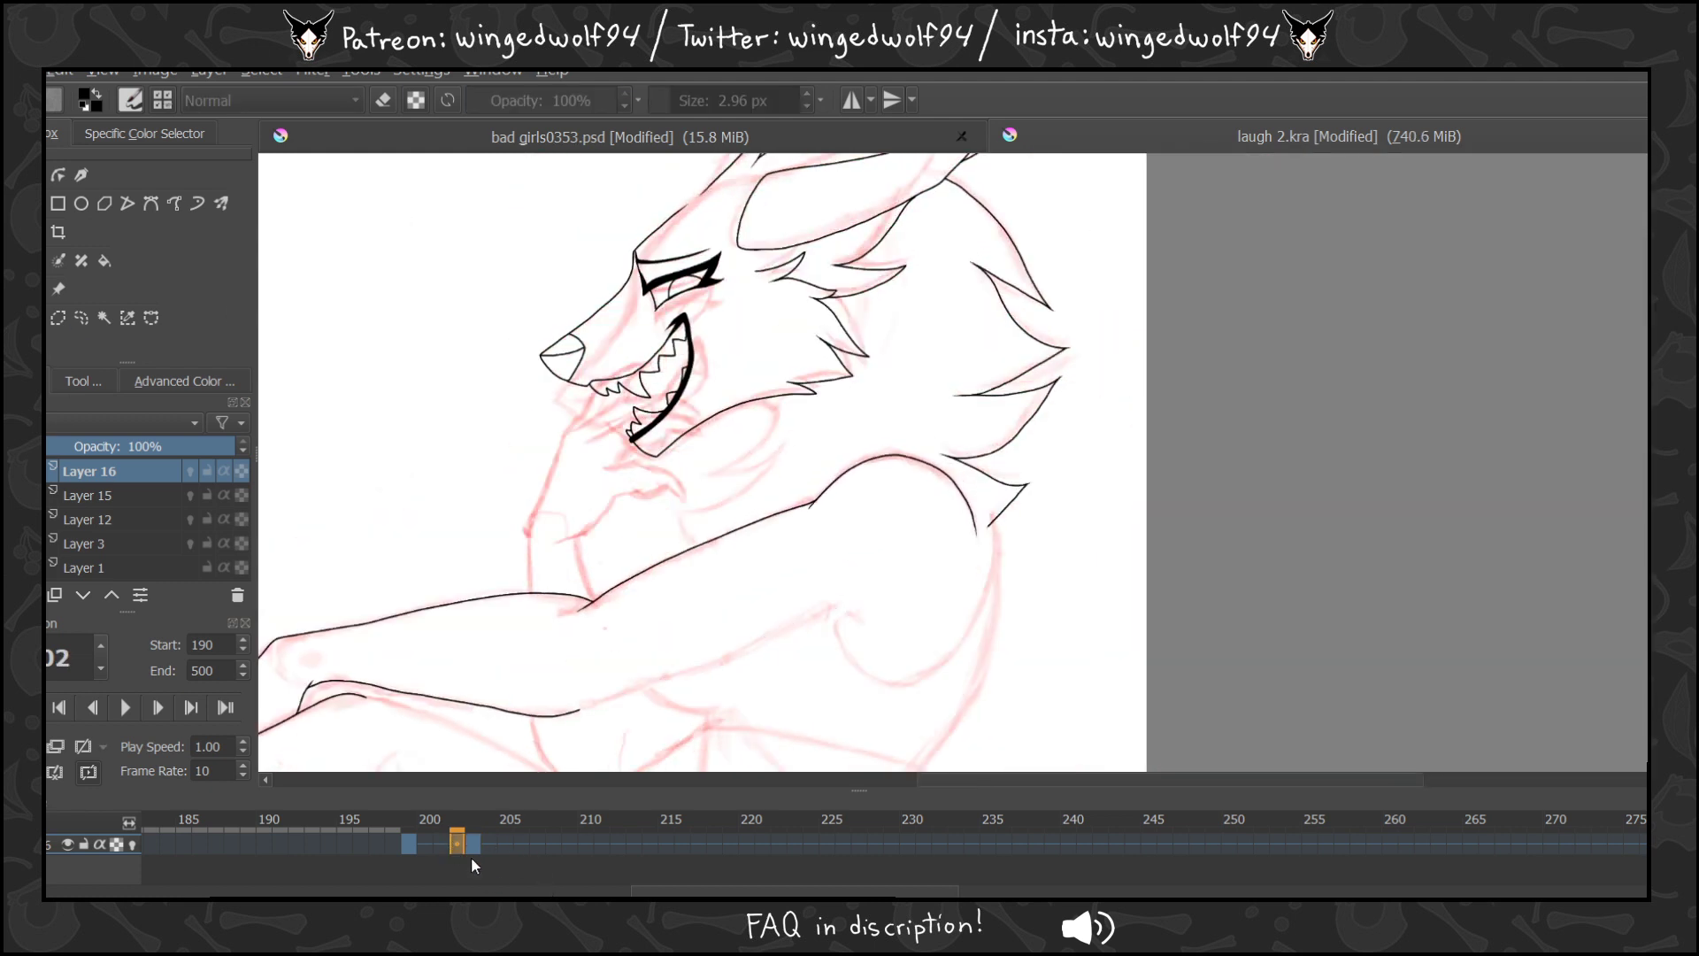
left_click(473, 849)
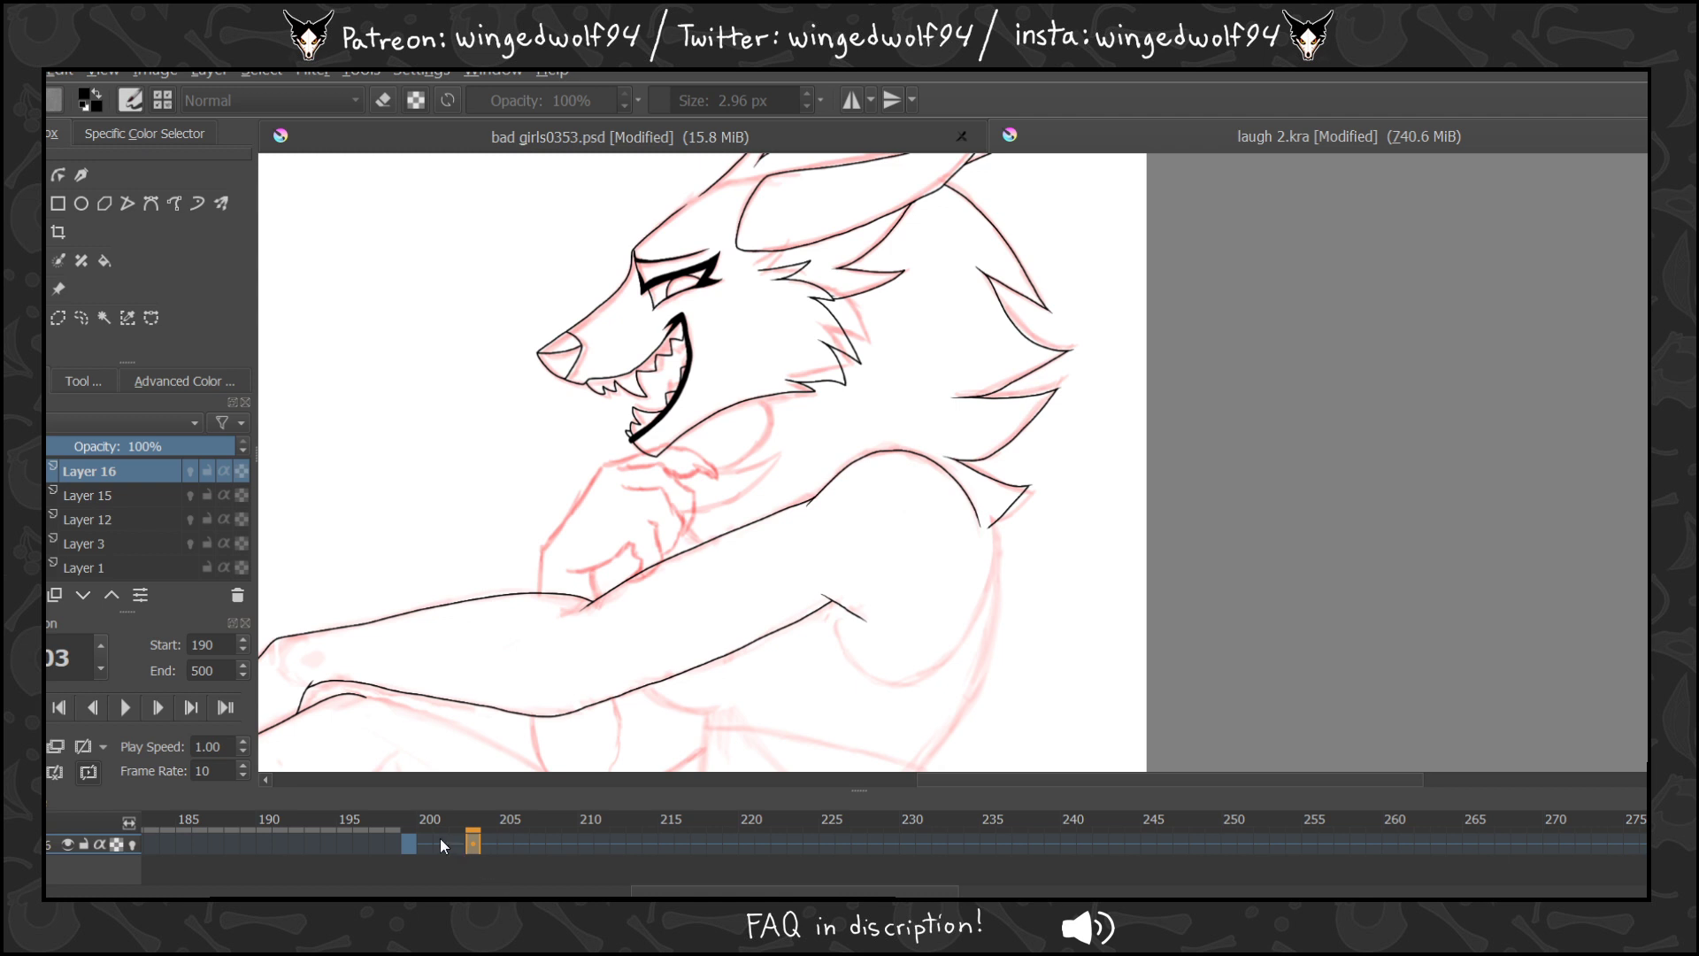
Turn on onion skin for Layer 16 and ink the armpit crease and underside of the upper arm on frame 199.
left_click(409, 846)
scroll(827, 500, "up", 4)
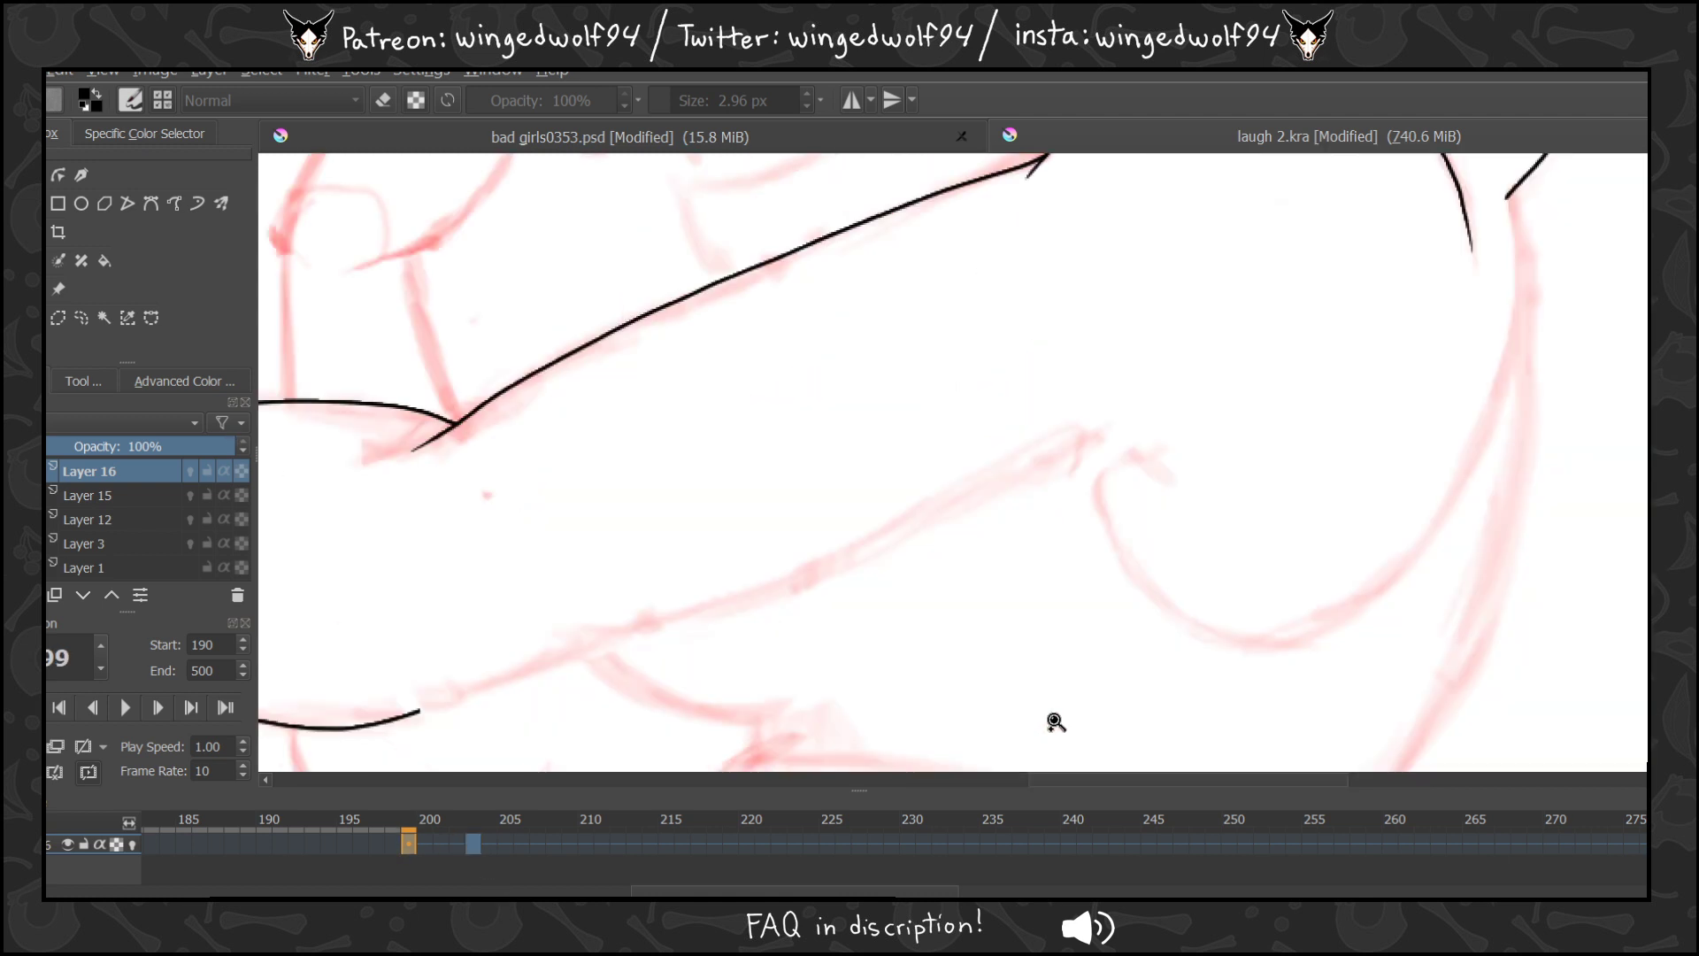
left_click(133, 843)
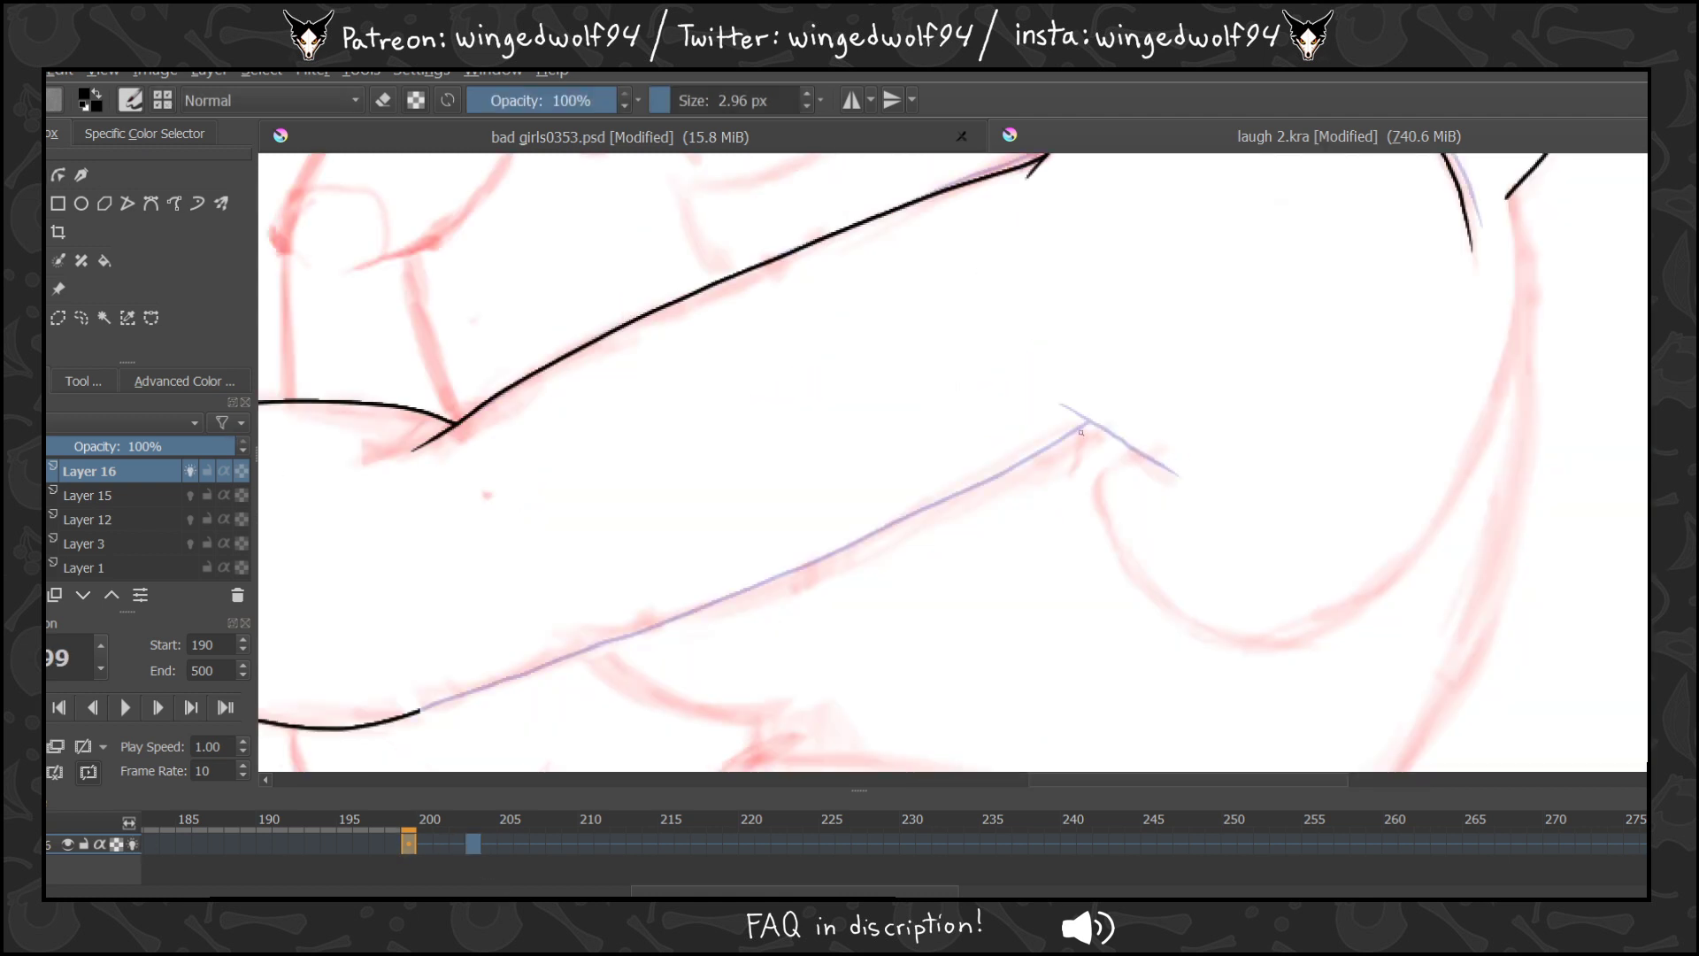
left_click_drag(1065, 424, 1173, 480)
mouse_move(1085, 435)
left_mouse_down()
mouse_move(822, 565)
mouse_move(442, 703)
left_mouse_up()
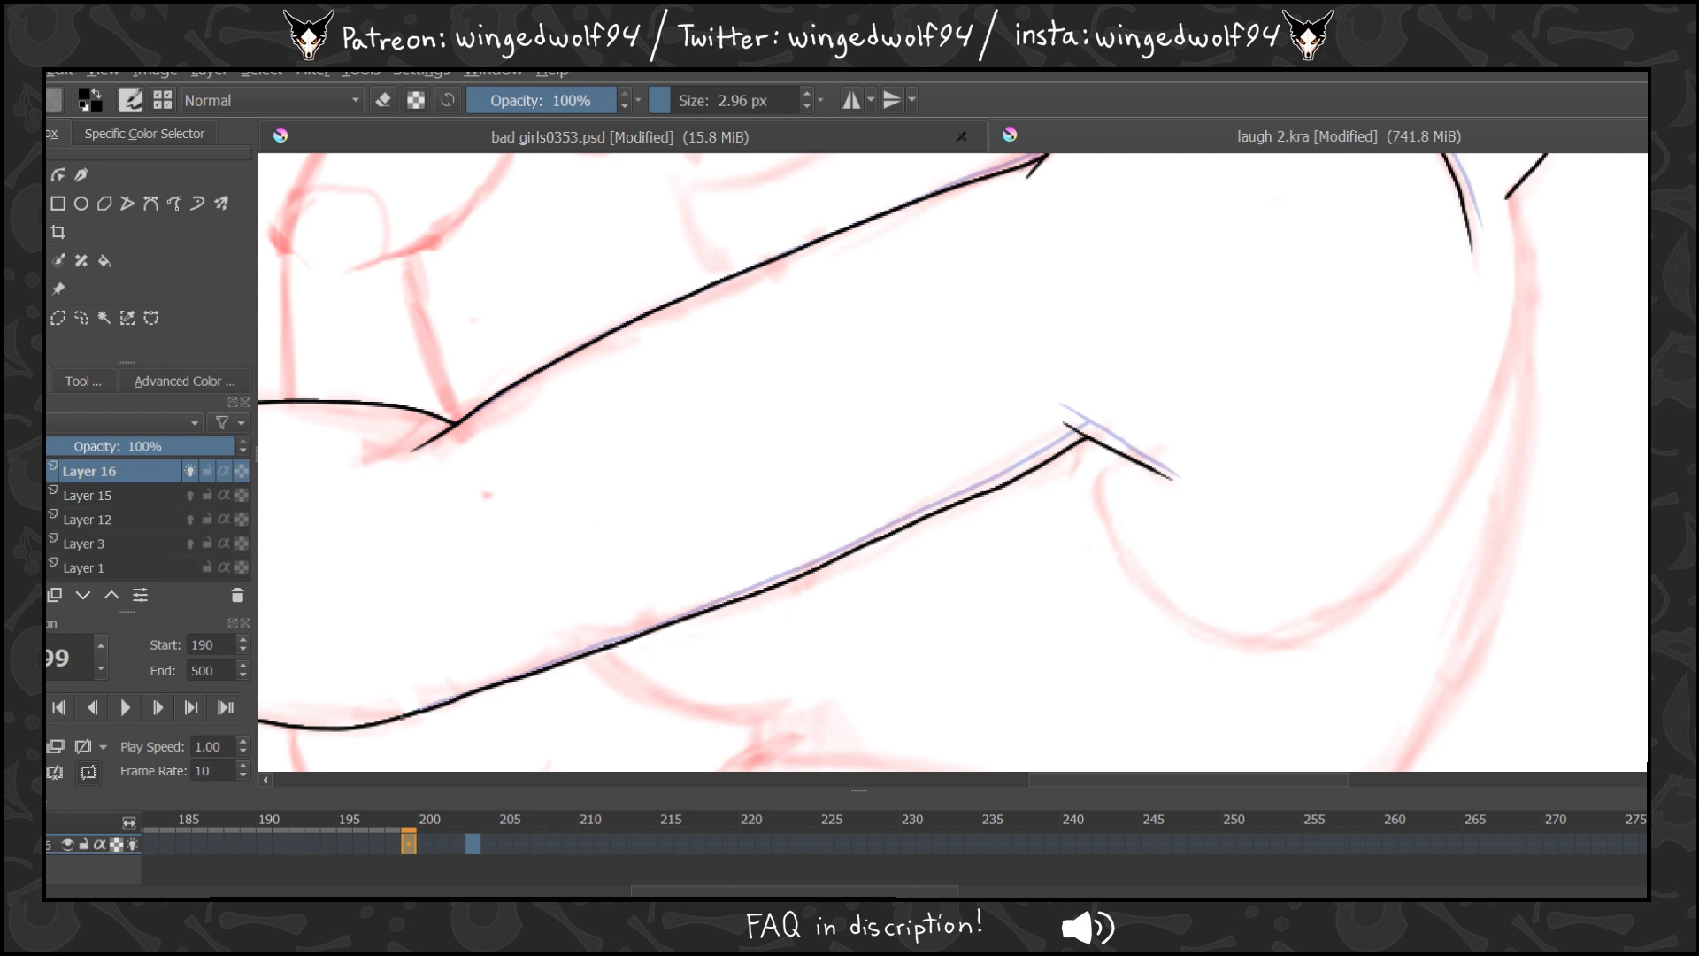
key("t")
key("ctrl+minus")
key("ctrl+minus")
key("ctrl+minus")
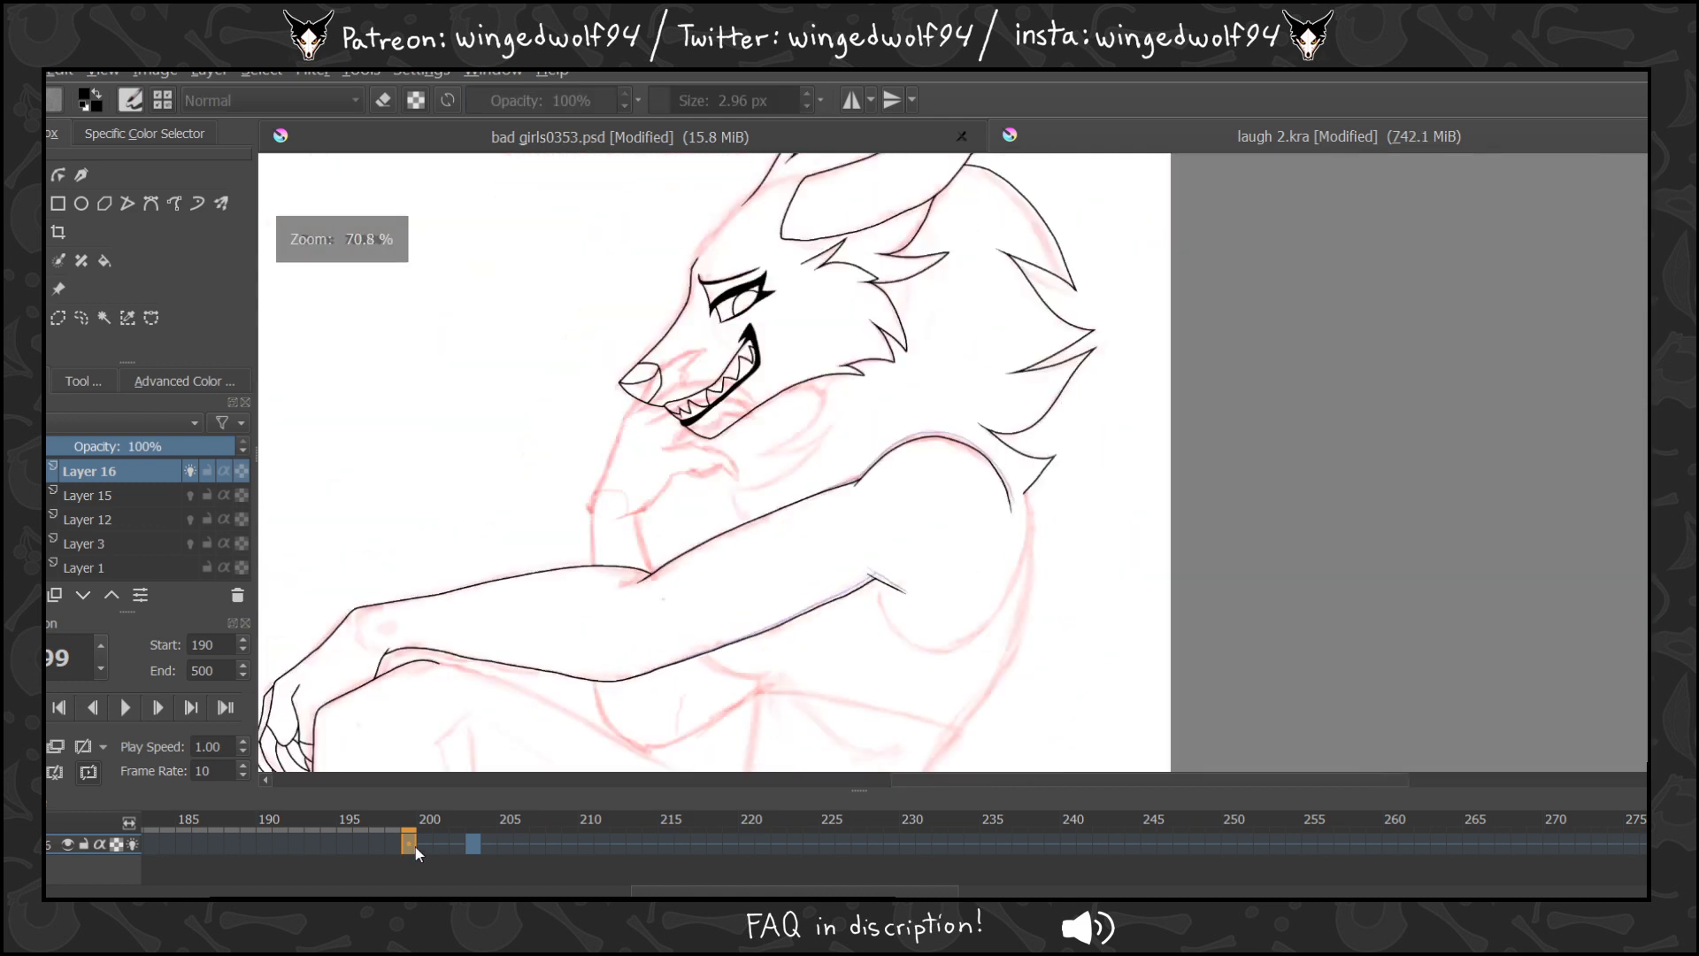
Step back and forth through frames 199 to 204 to examine the shoulder and upper arm movement.
key("Right")
key("Right")
key("Right")
key("Right")
key("Right")
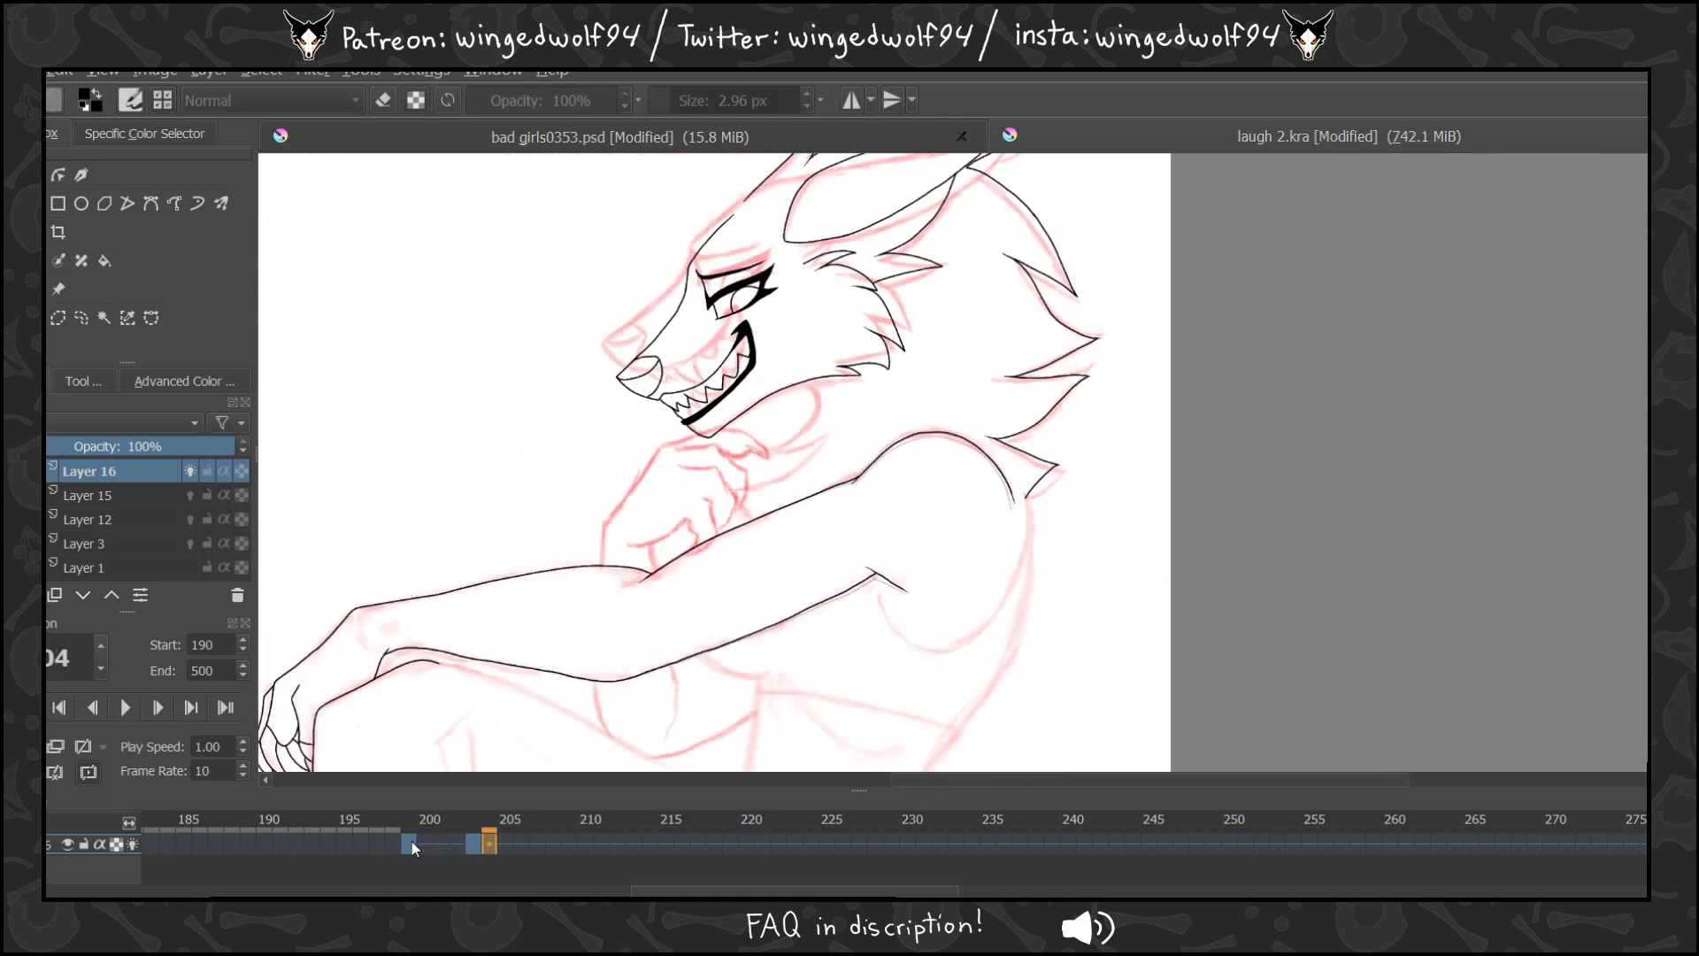
key("Left")
key("Left")
key("Left")
key("Left")
key("Right")
key("Right")
key("Right")
key("Right")
key("Left")
key("Left")
key("Right")
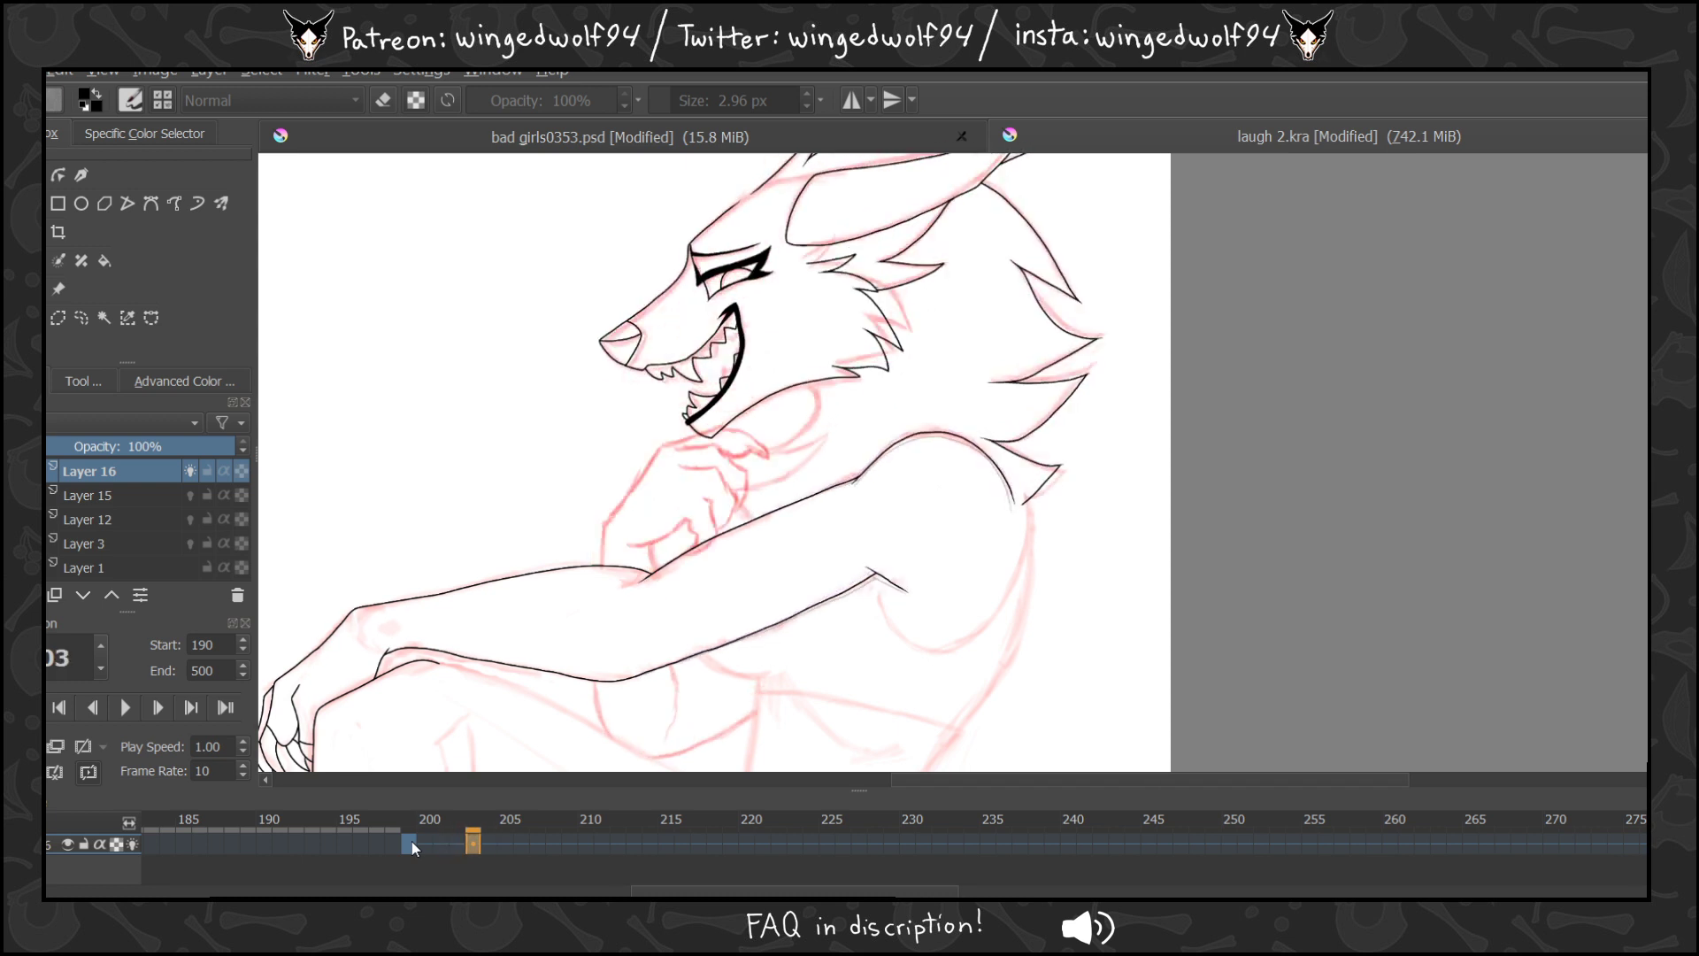
Move the frame 203 arm drawing to frame 202, copy it to frame 203 and transform that copy so its shoulder end sits slightly higher.
left_click(457, 843)
key("Right")
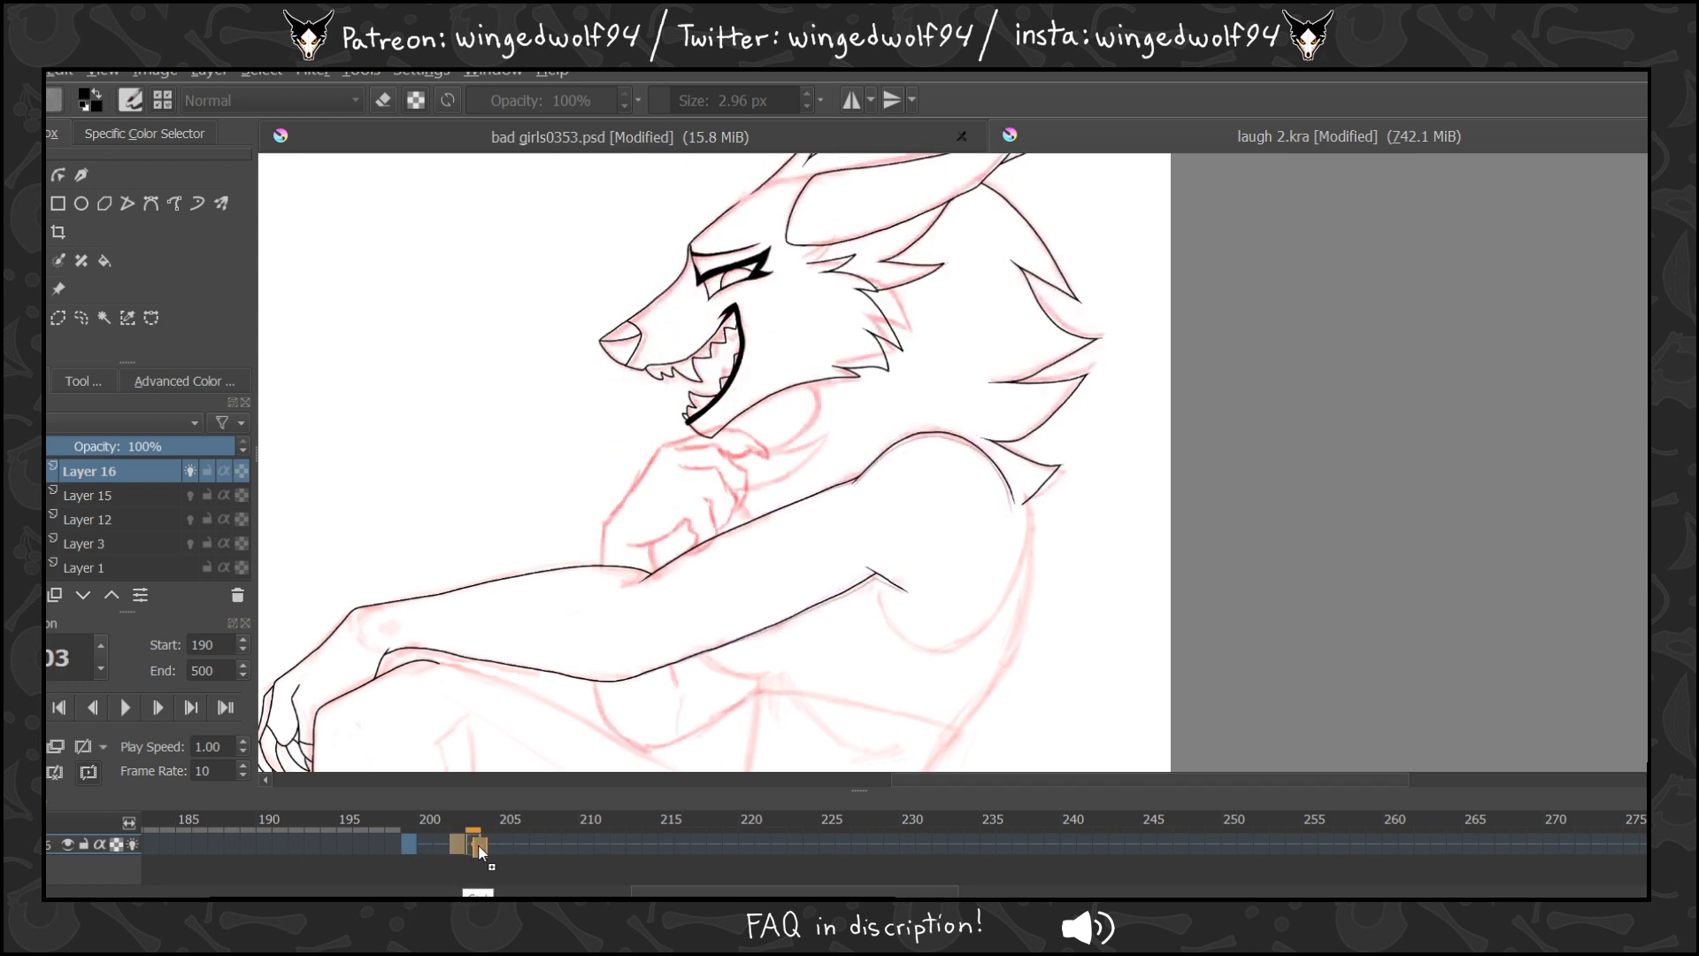
key("ctrl+t")
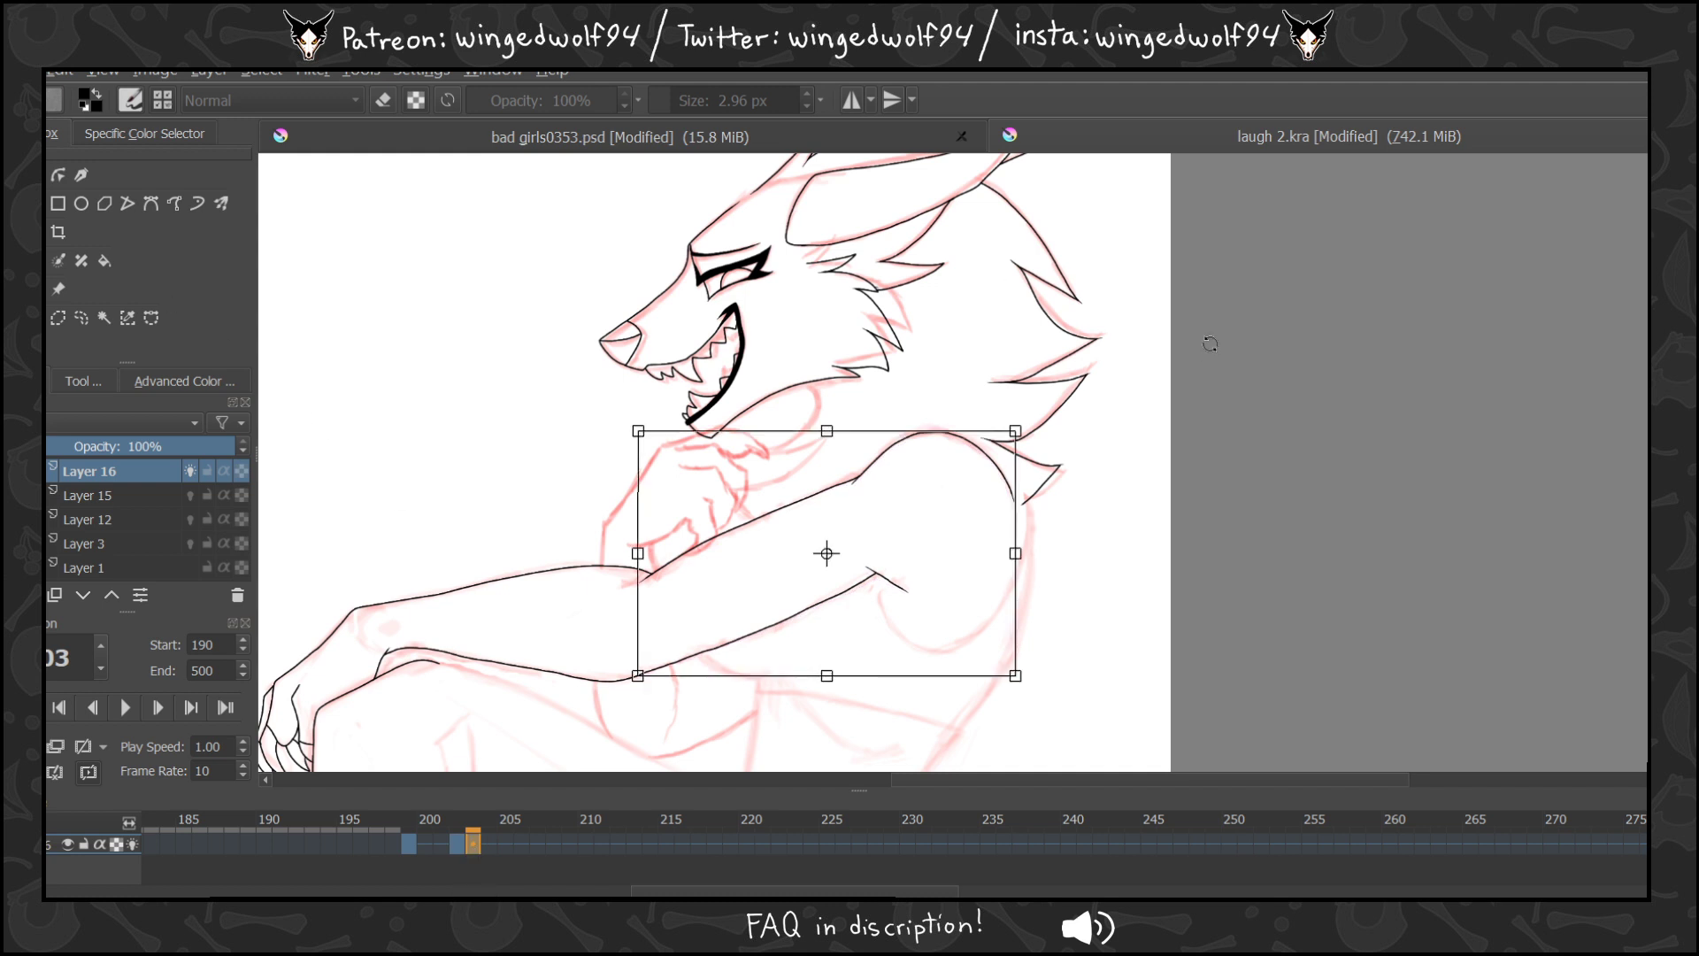
left_click(11, 346)
left_click_drag(638, 359, 1142, 698)
key("ctrl+t")
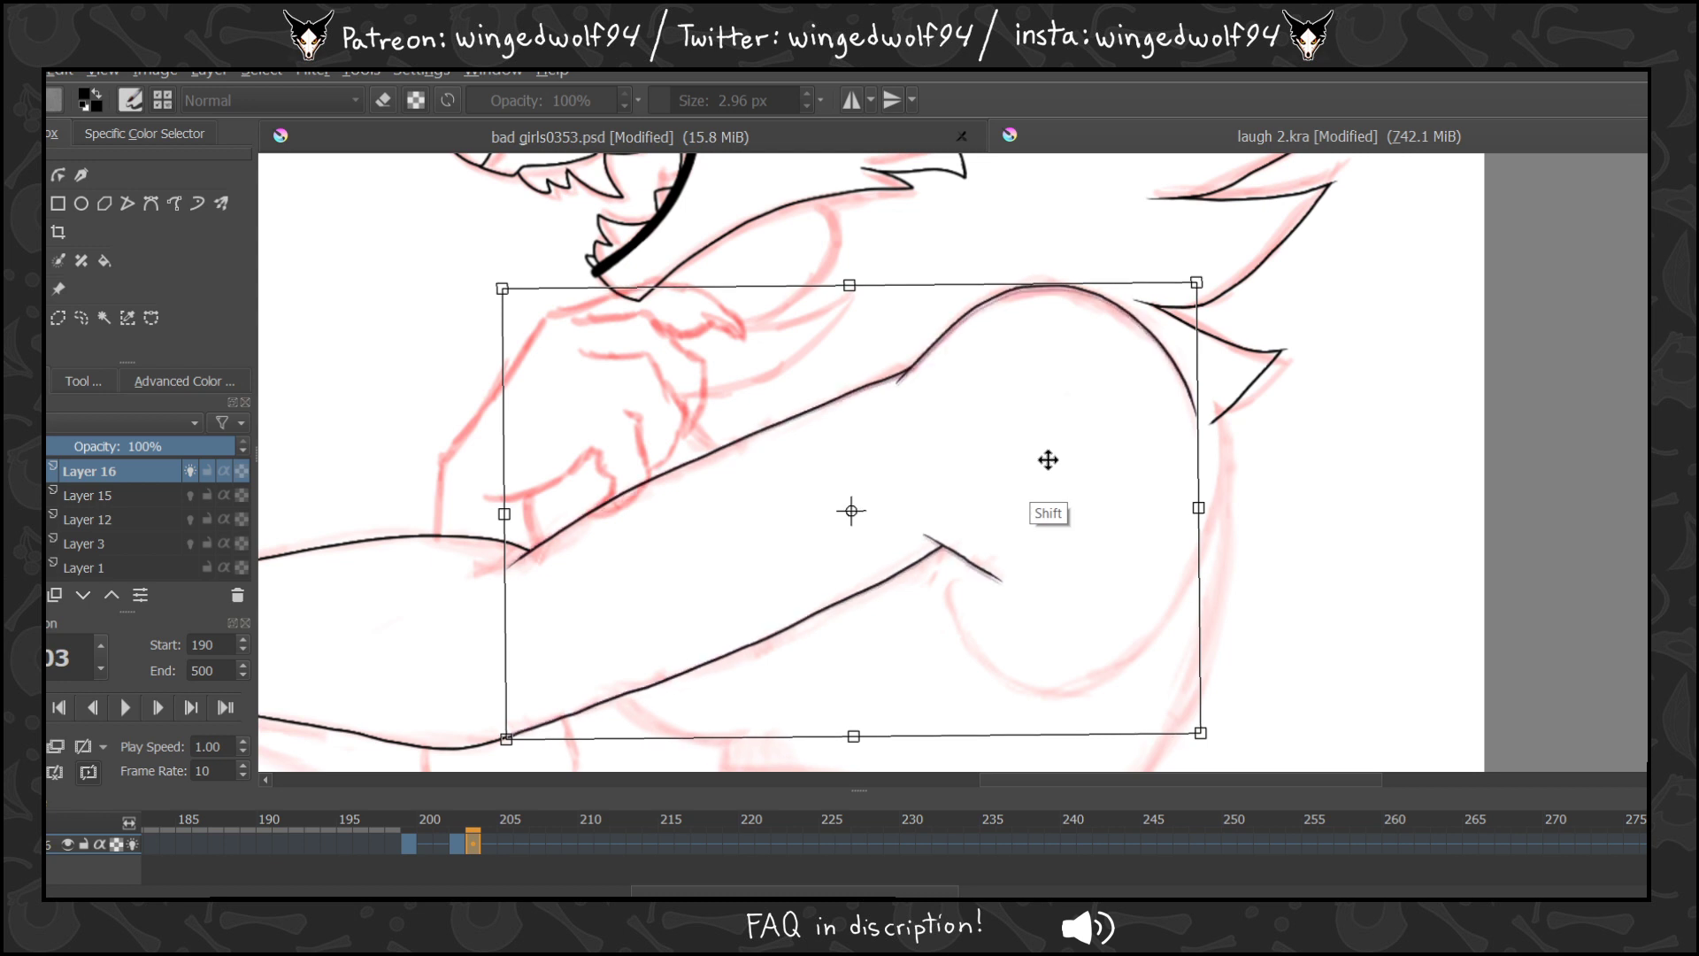
left_click(81, 317)
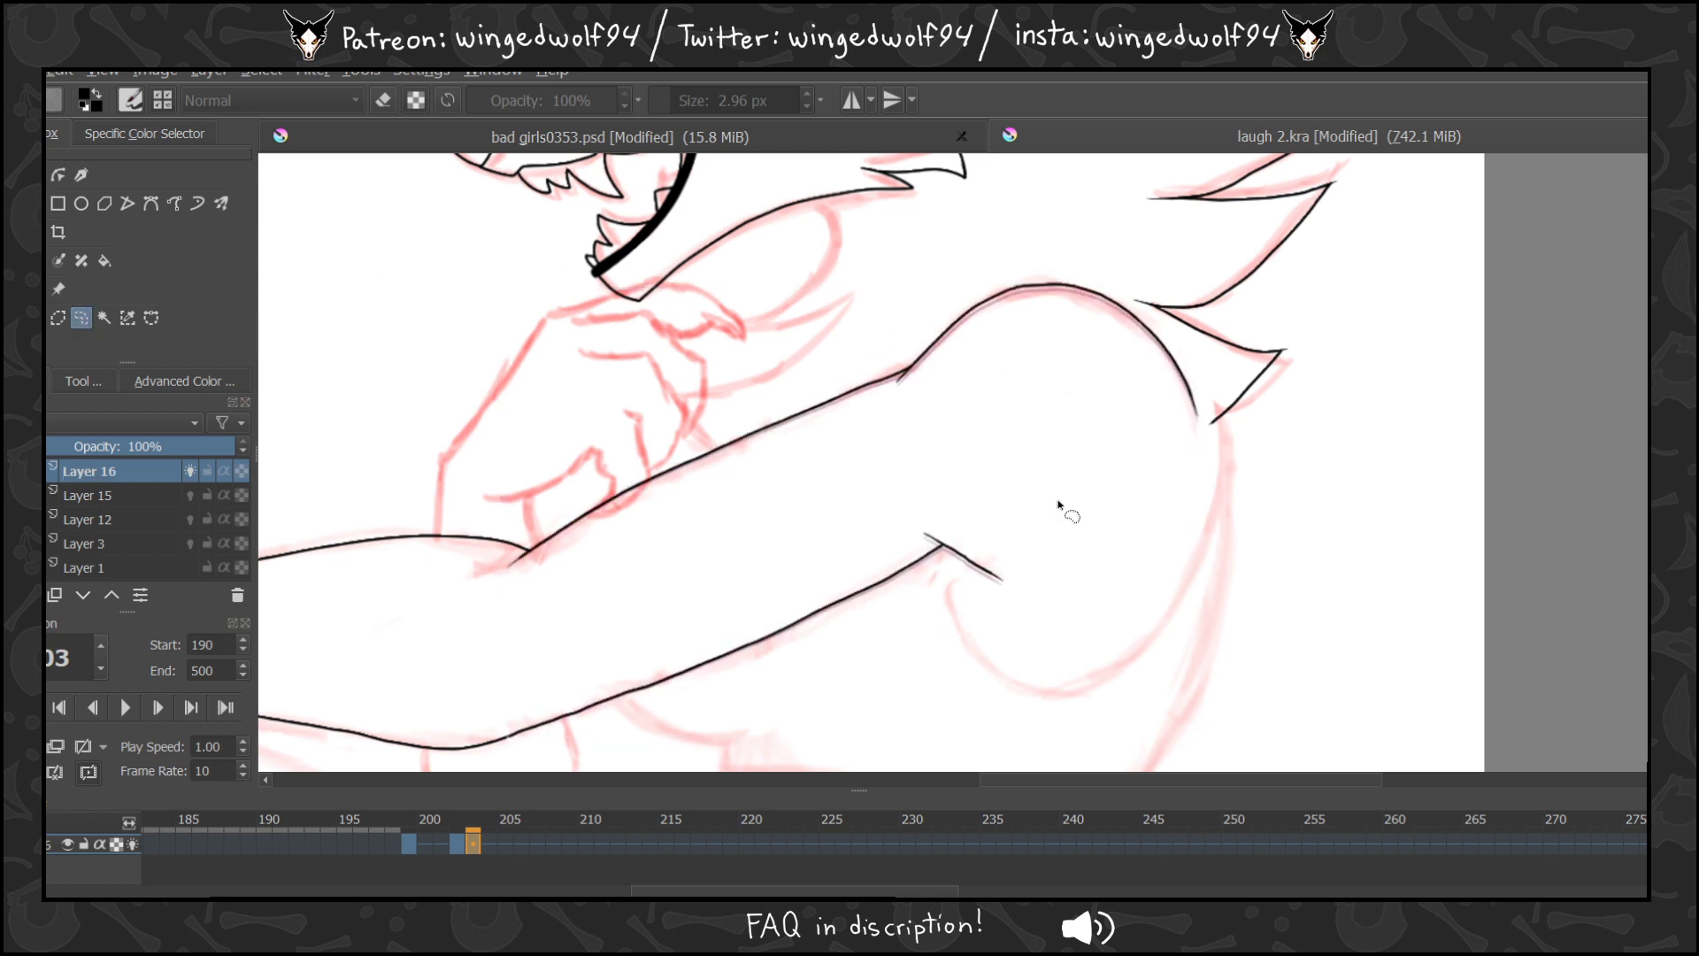
Copy the frame 199 arm drawing to frame 201 and raise its shoulder end slightly with the Transform tool.
left_click(457, 847)
left_click(470, 848)
mouse_move(455, 837)
left_mouse_down()
mouse_move(432, 858)
mouse_move(439, 845)
left_mouse_up()
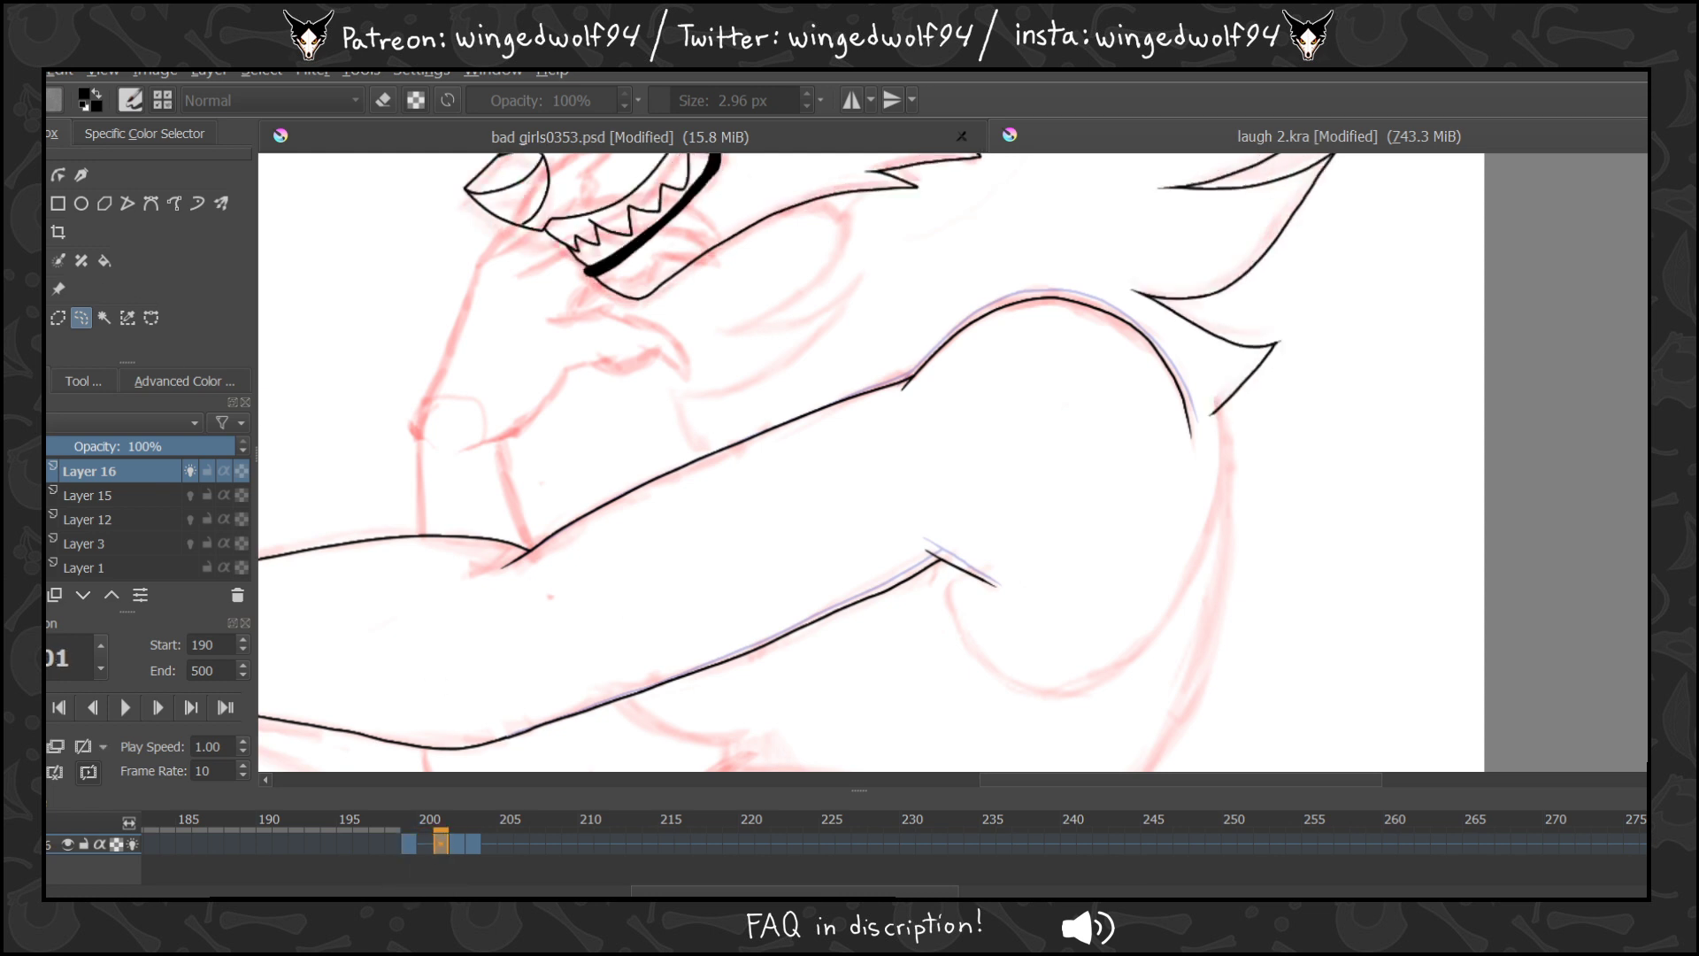
key("ctrl+t")
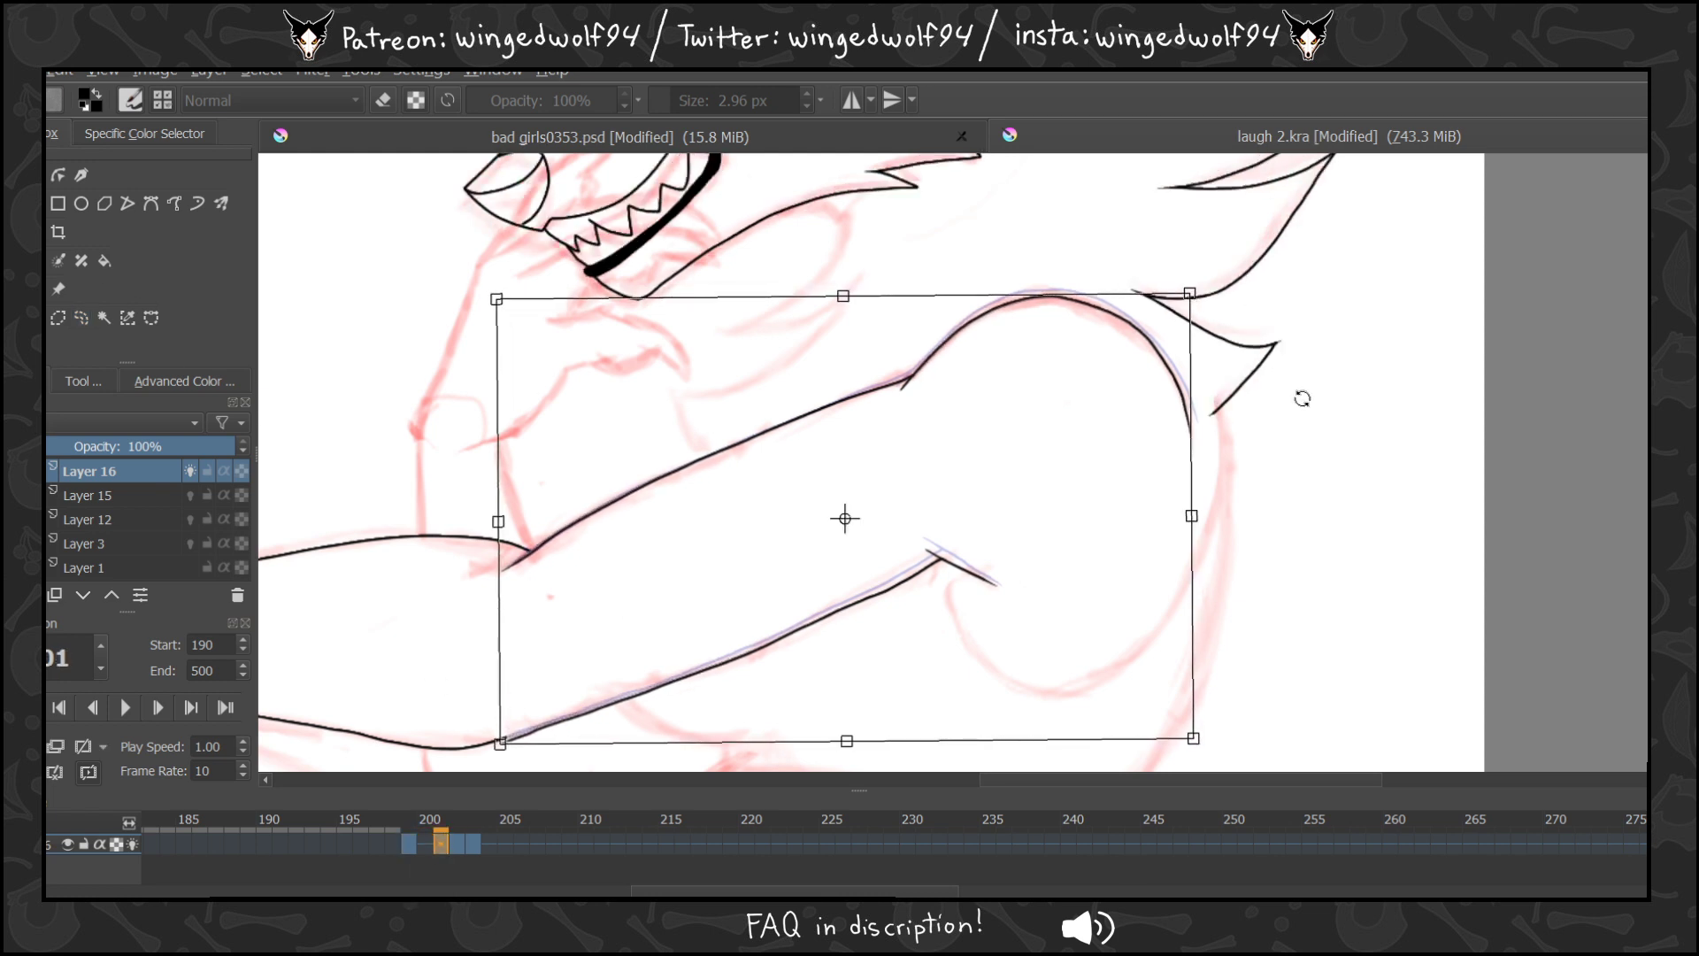
left_click_drag(1023, 512, 1024, 510)
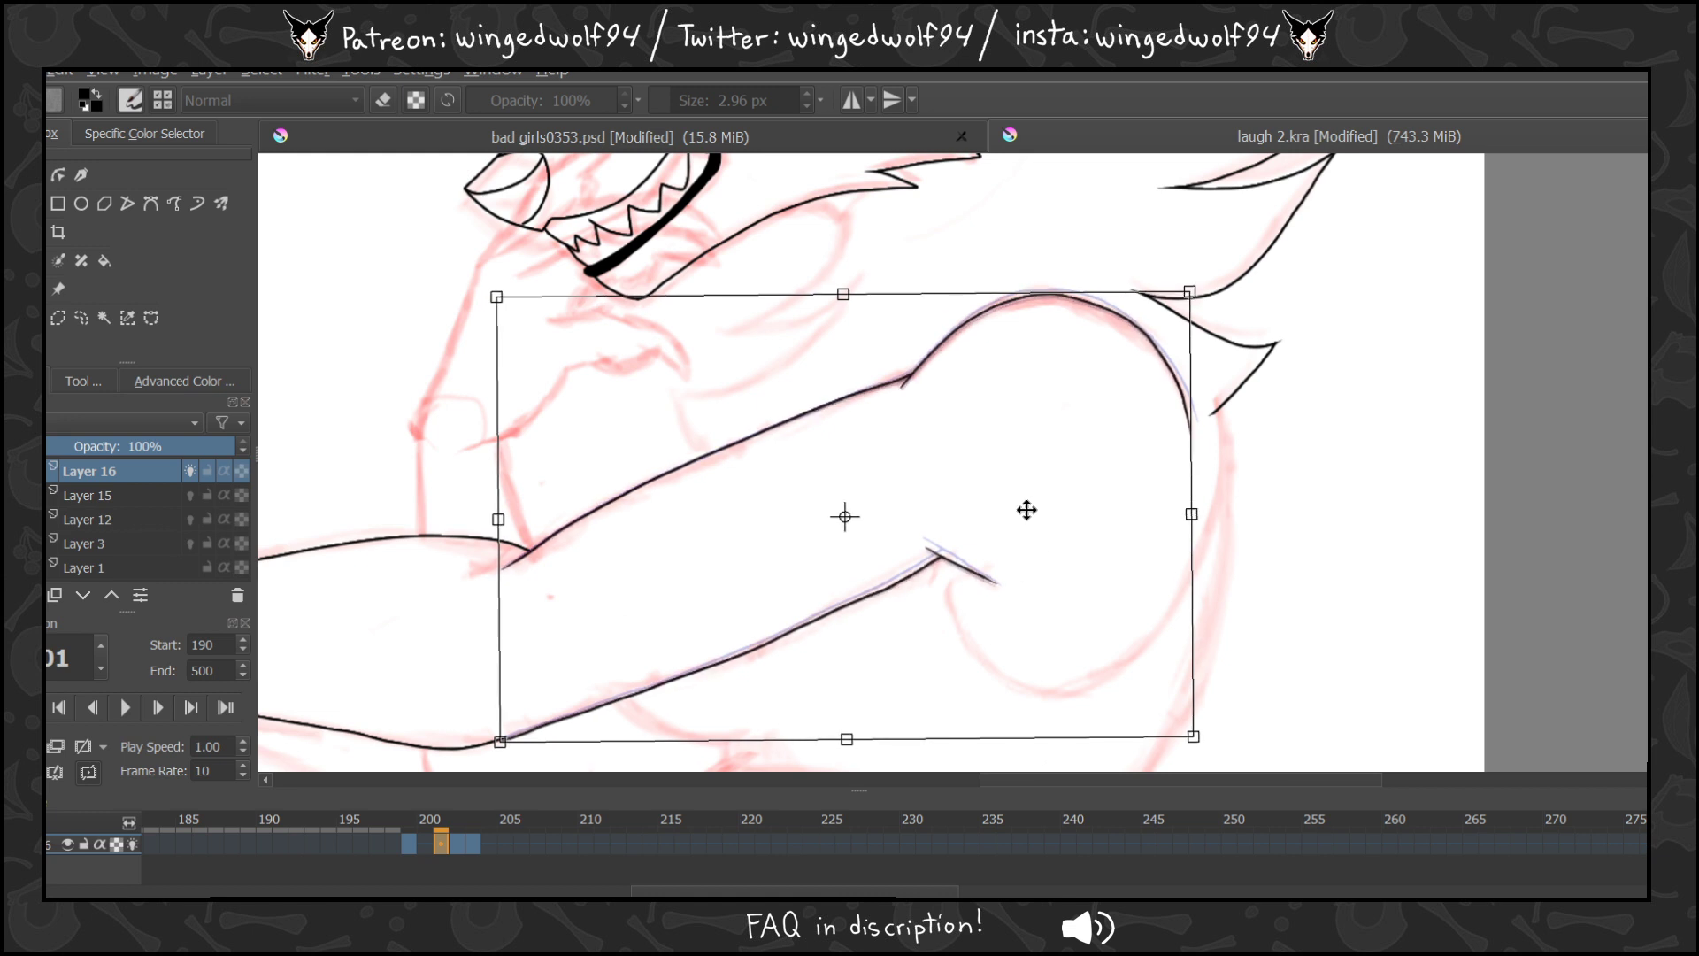
left_click_drag(1036, 523, 1079, 521)
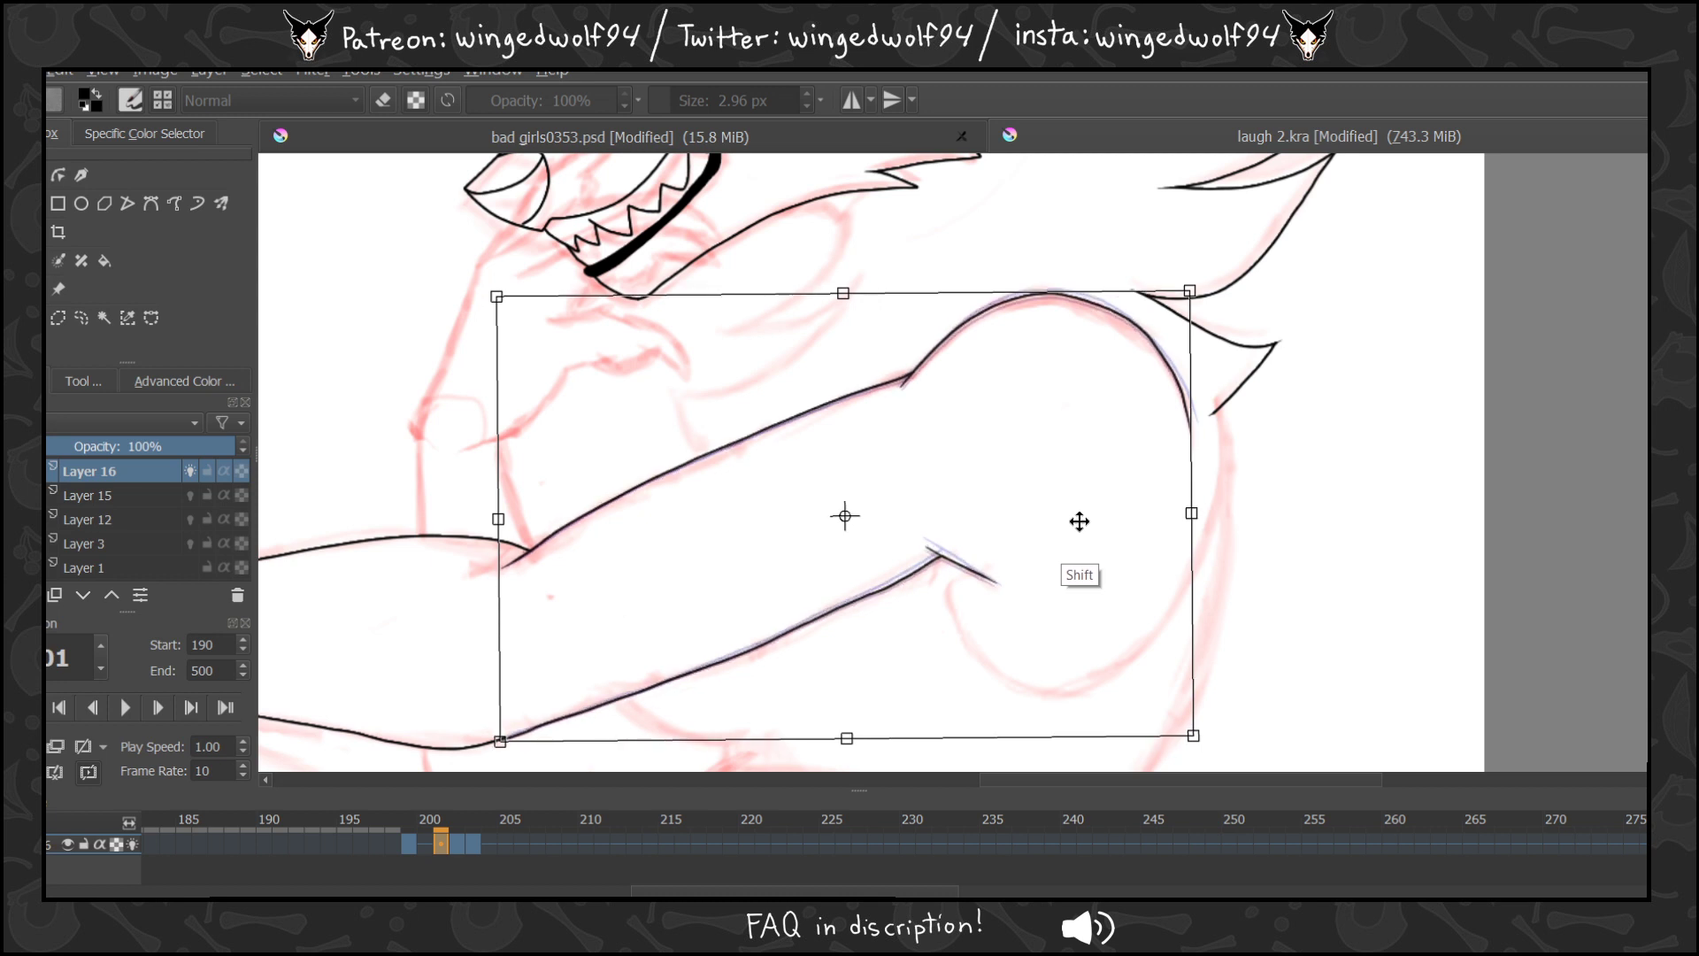
left_click(82, 317)
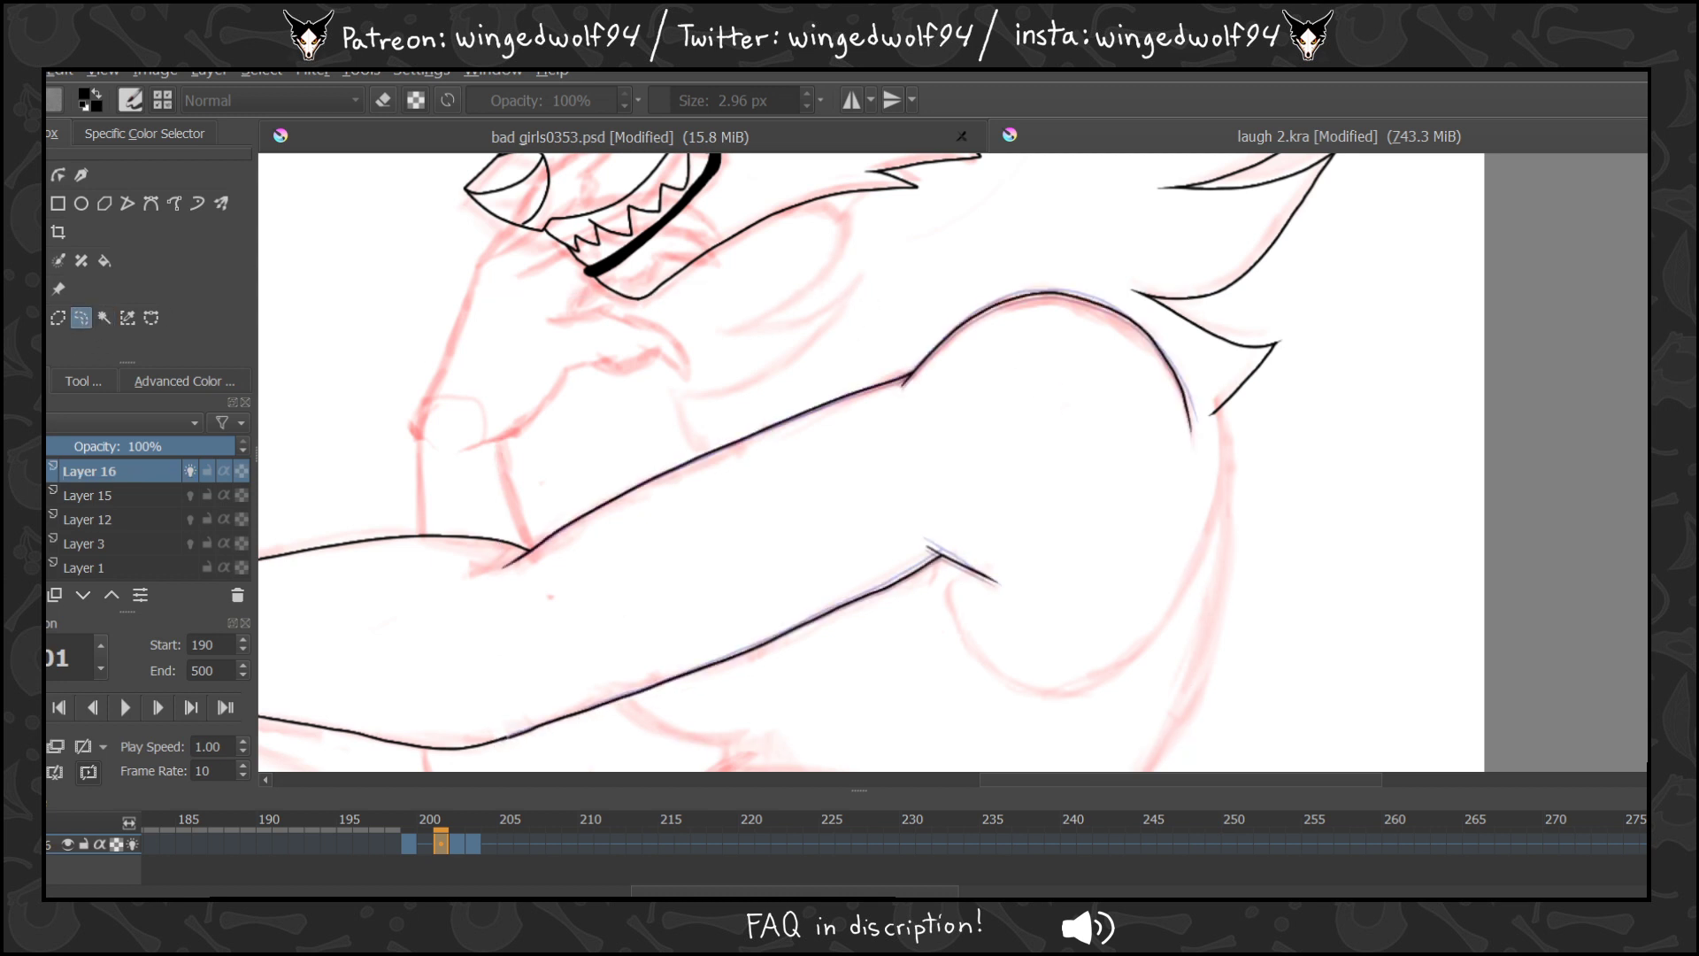
key("b")
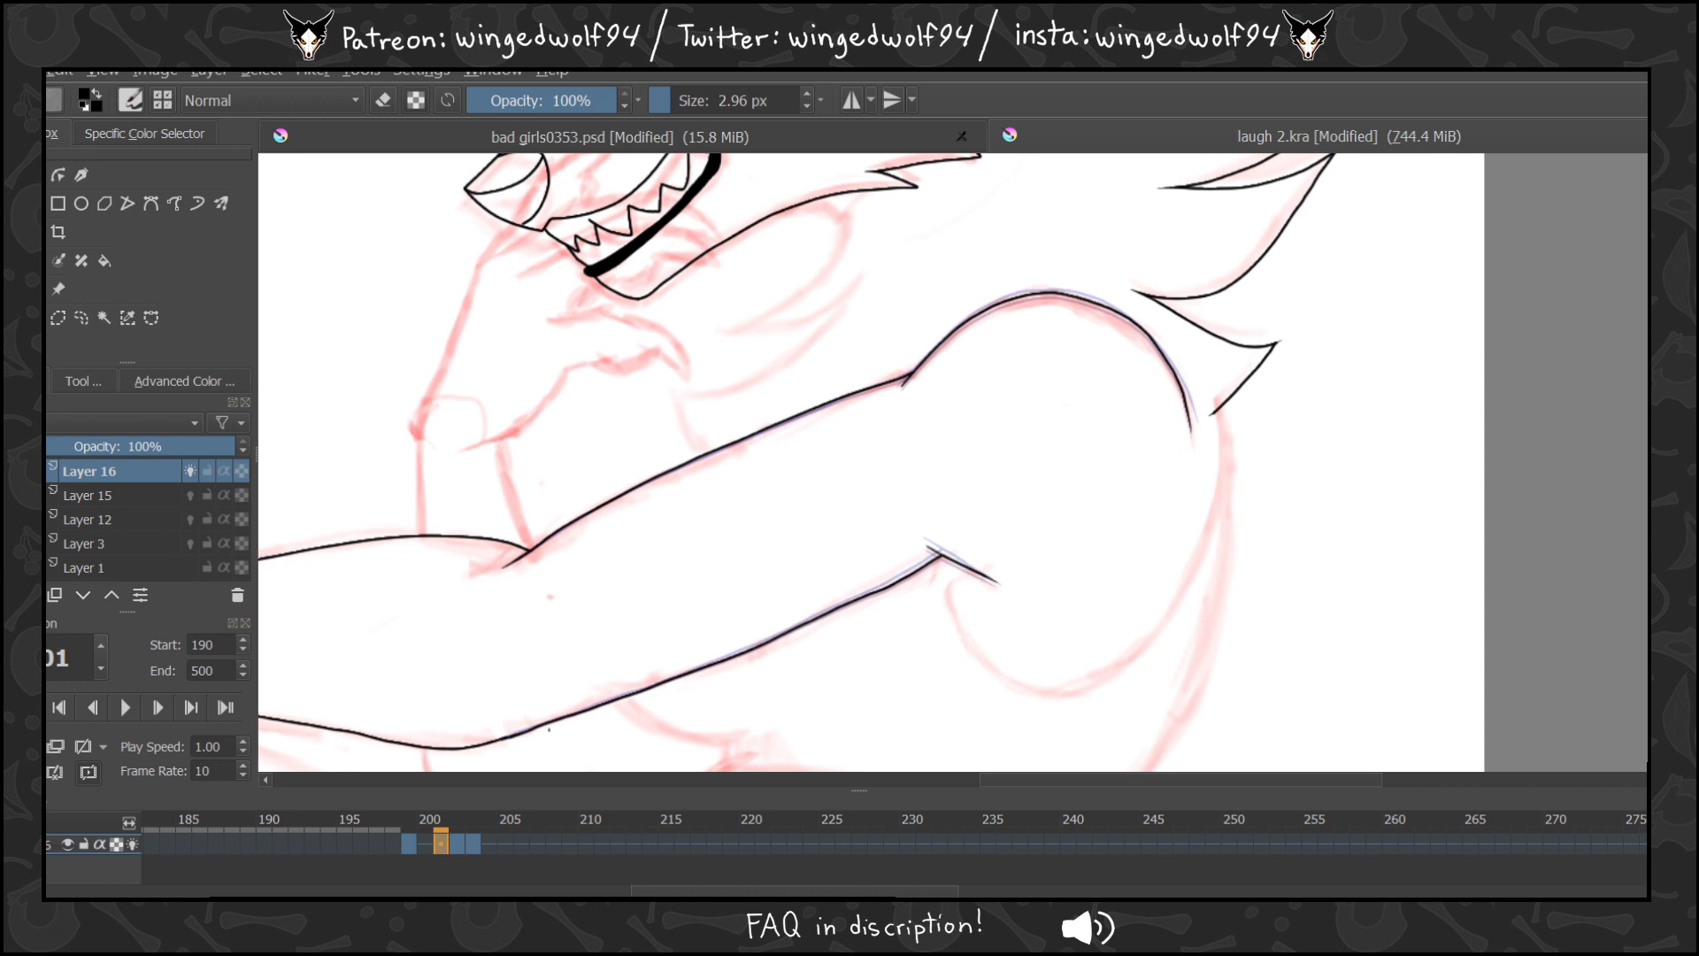
Flip through frames 199 to 204 to check how the in-between arm on frame 201 moves.
key("Left")
key("Left")
key("Right")
key("Right")
key("Right")
key("Right")
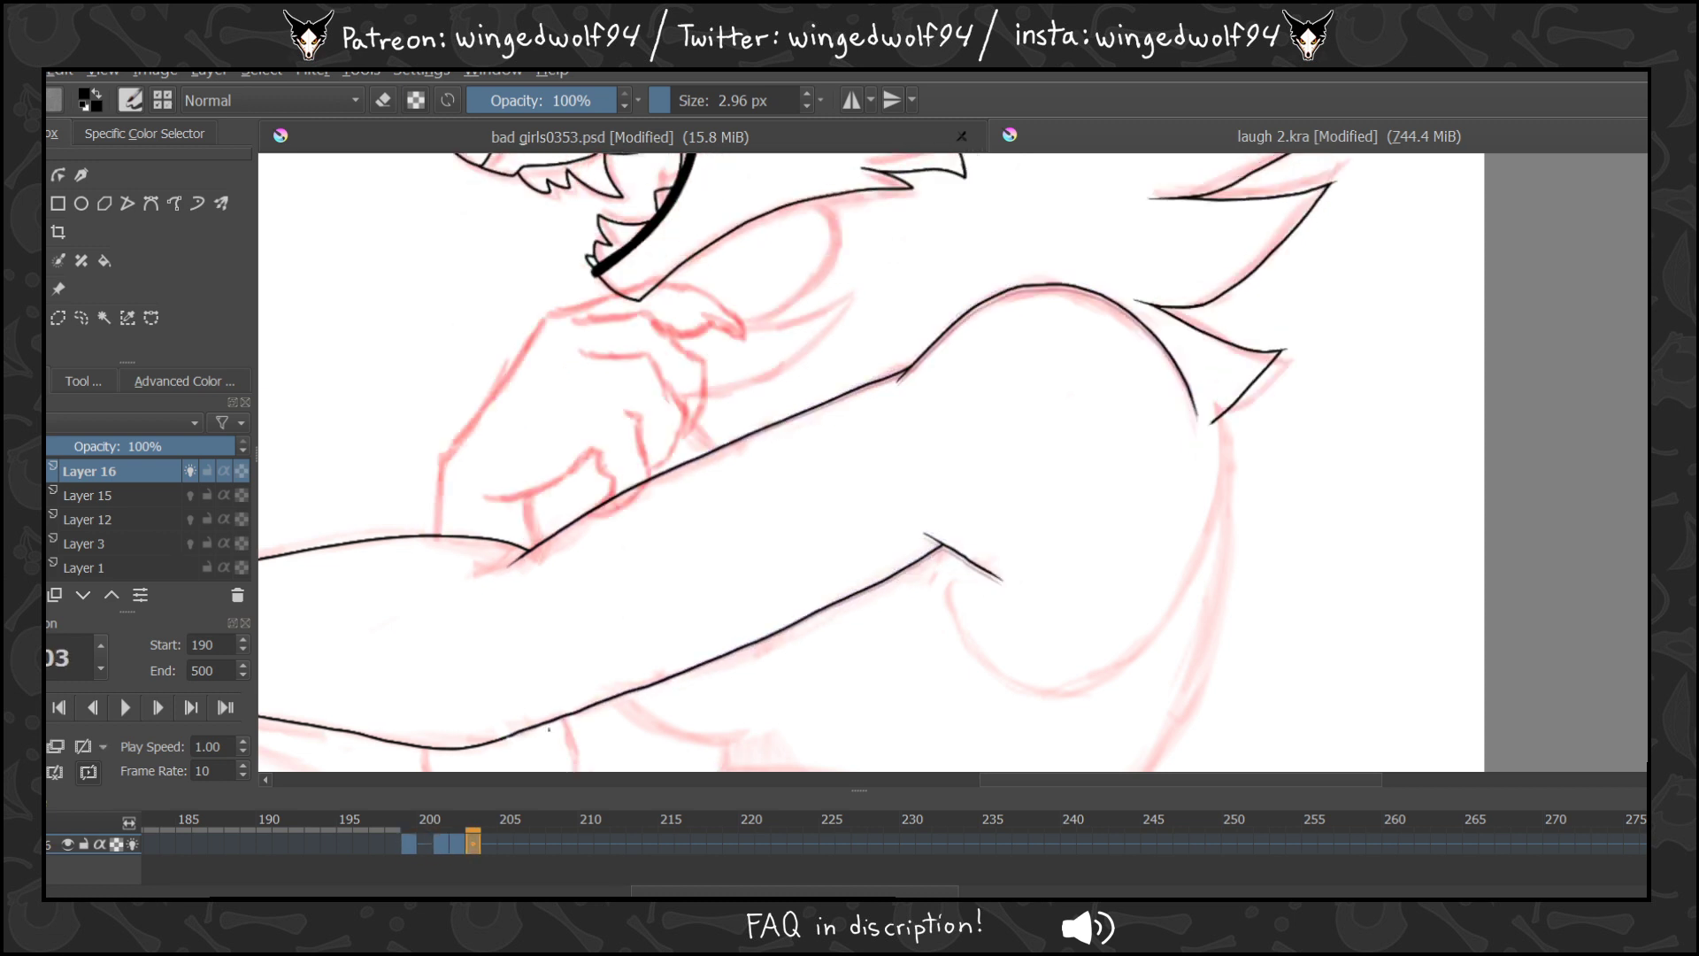
key("Right")
key("Left")
key("Left")
key("Left")
Copy the arm drawing from frame 201 to frame 204 and from frame 199 to frame 205.
left_click(475, 842, "ctrl")
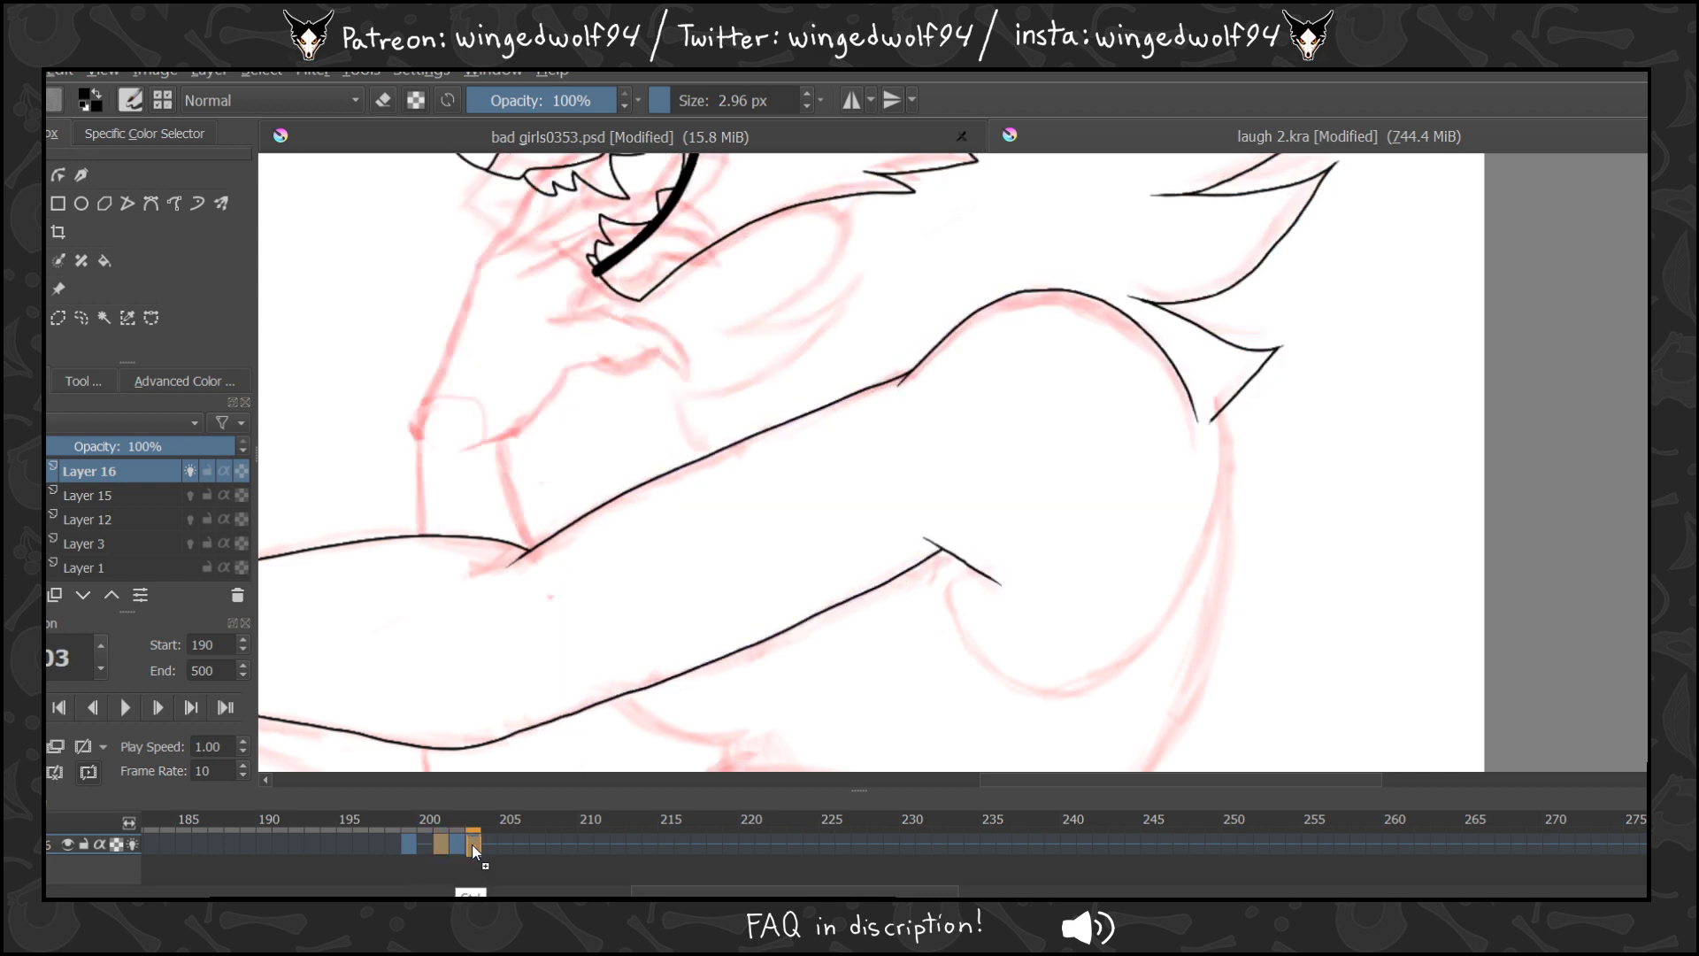
left_click(489, 844)
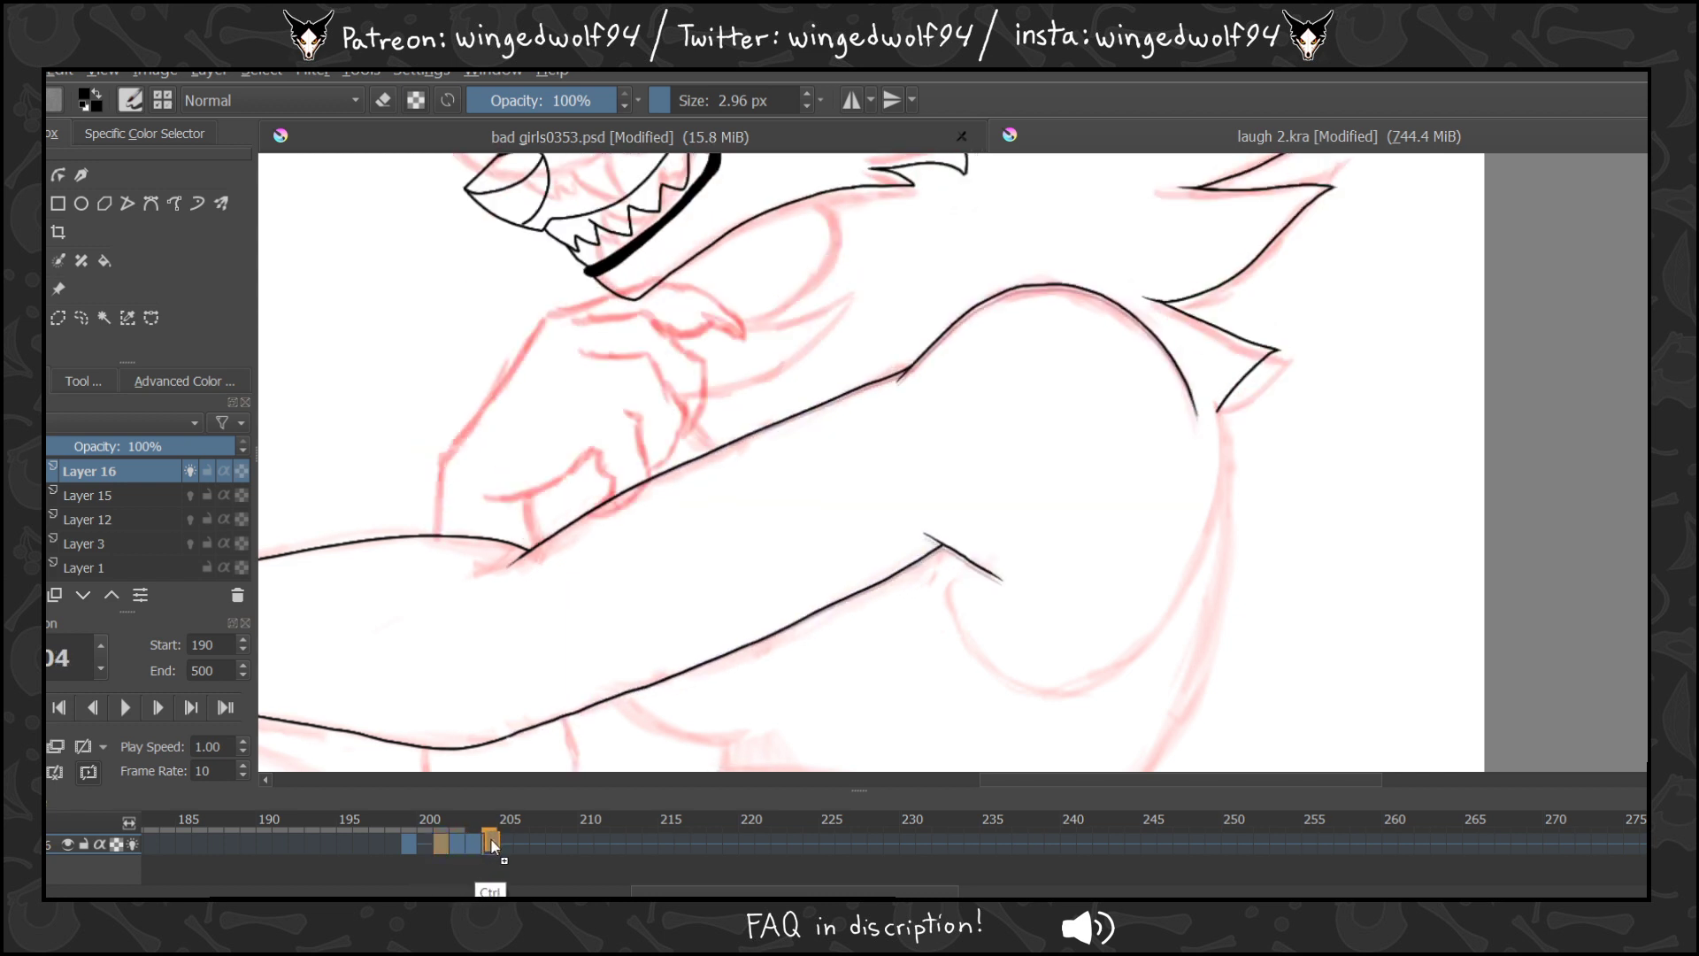
left_click(444, 845)
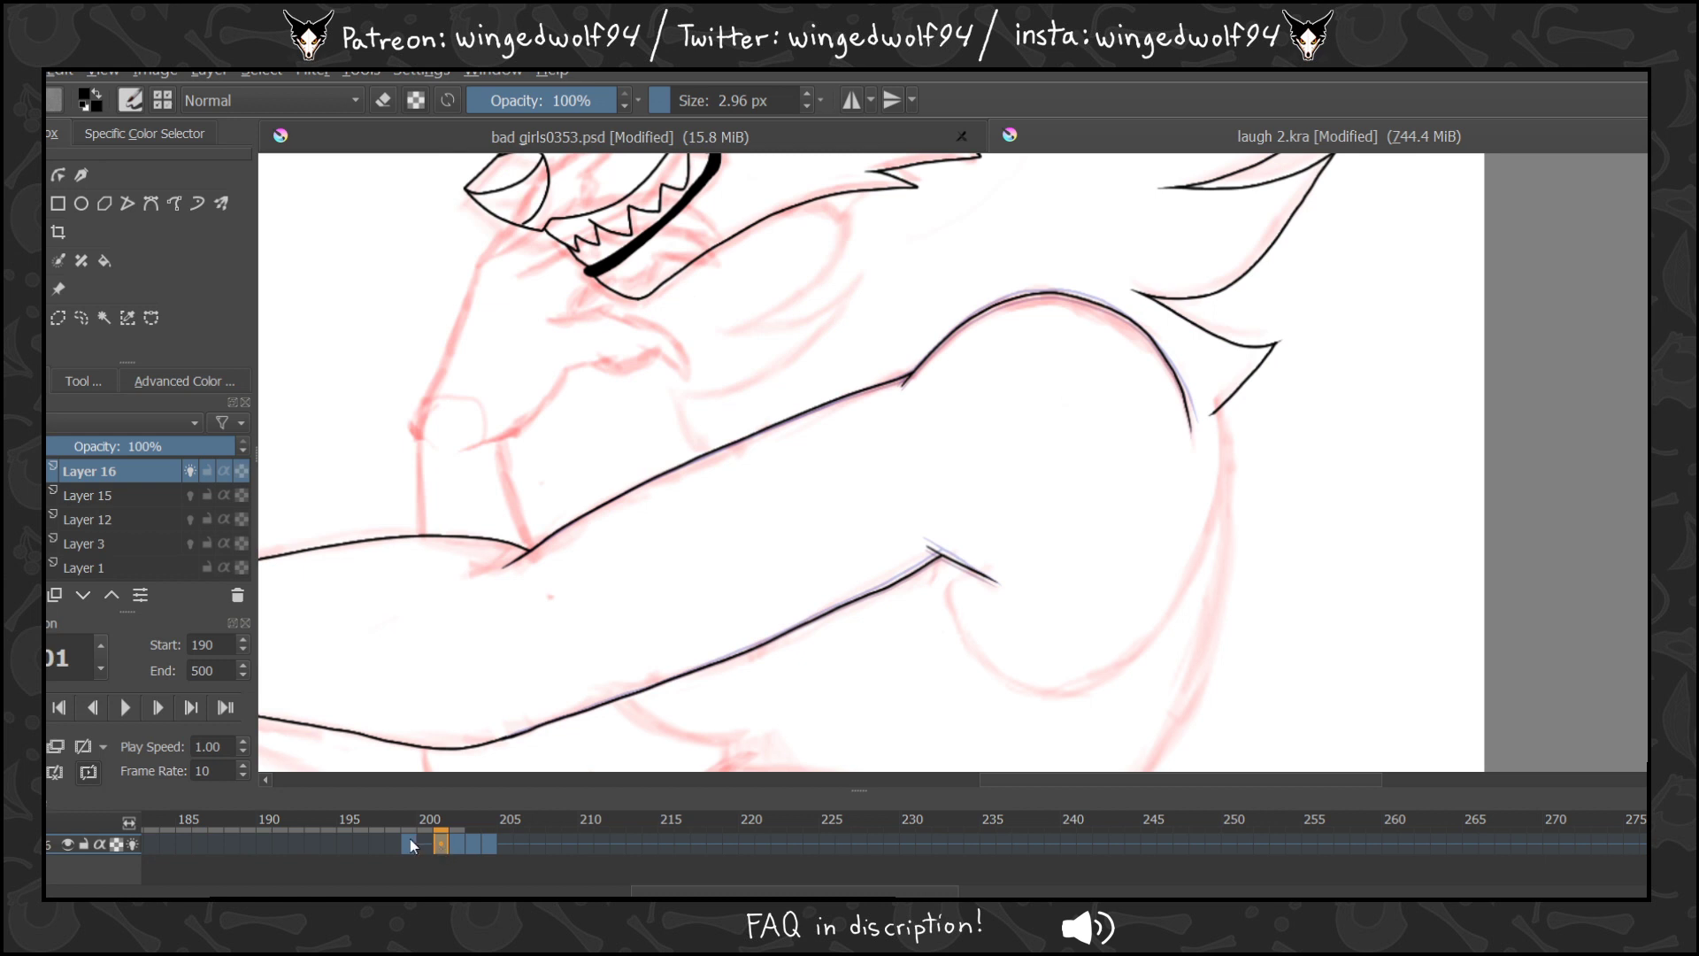
left_click(411, 837)
left_click(524, 841, "ctrl")
left_click_drag(524, 842, 507, 842)
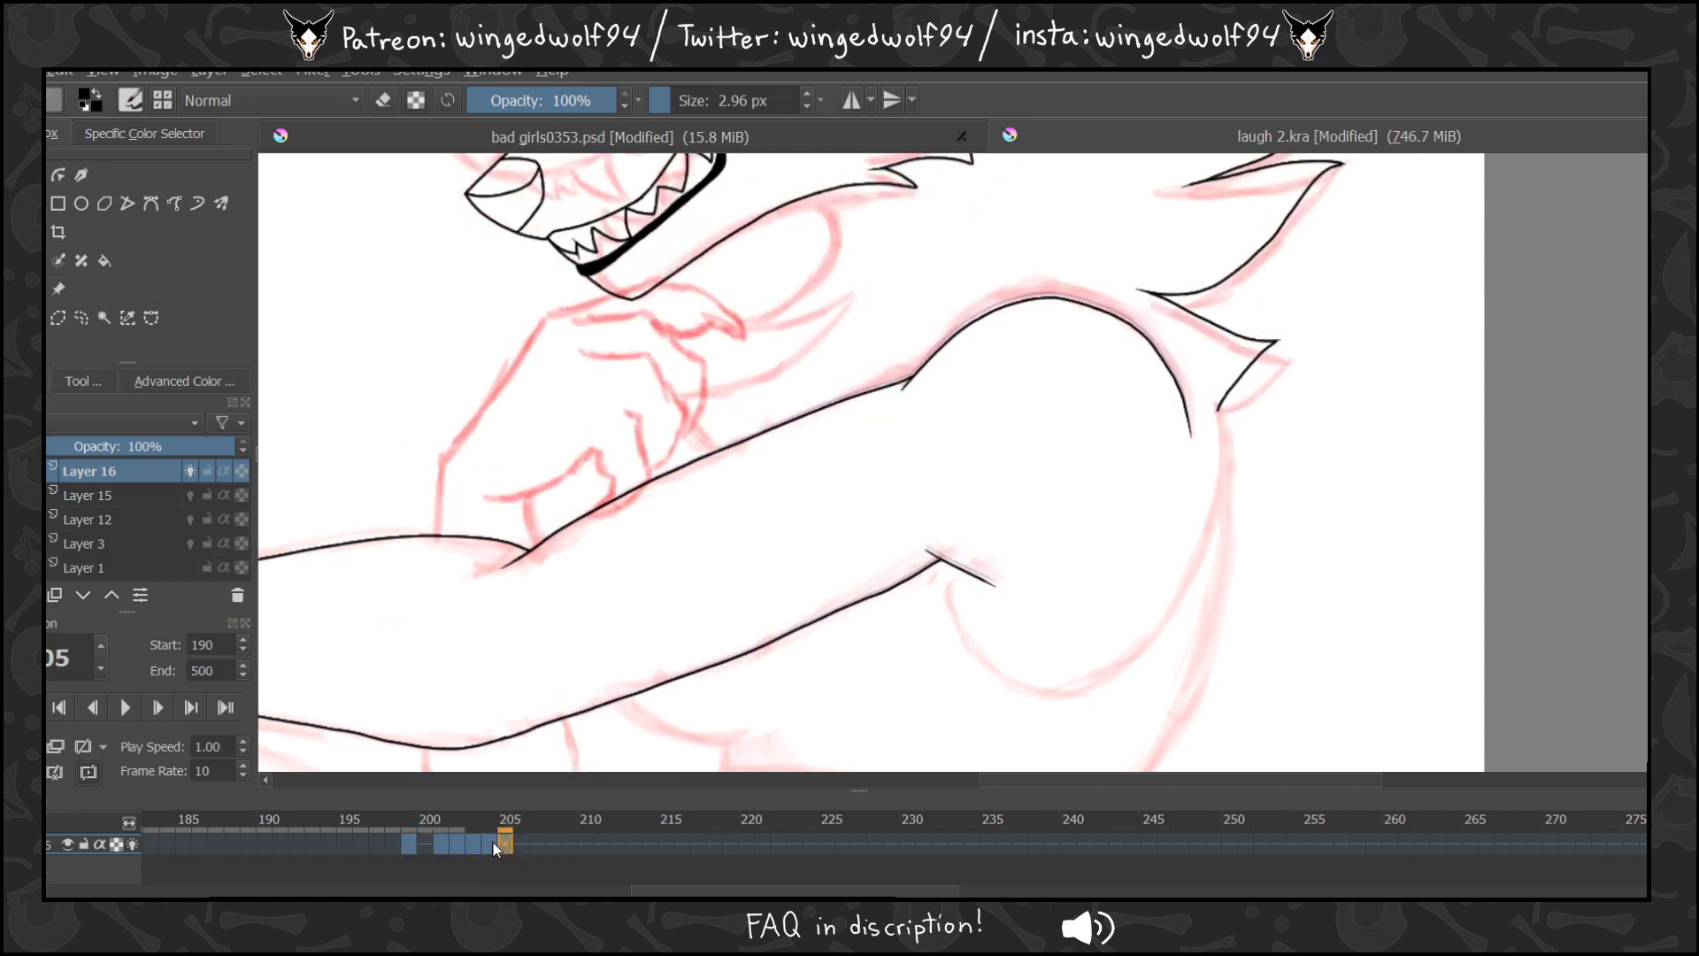
Compare the arm positions back and forth across frames 203 to 207.
key("Left")
key("Left")
key("Right")
key("Right")
key("Right")
key("Left")
key("Right")
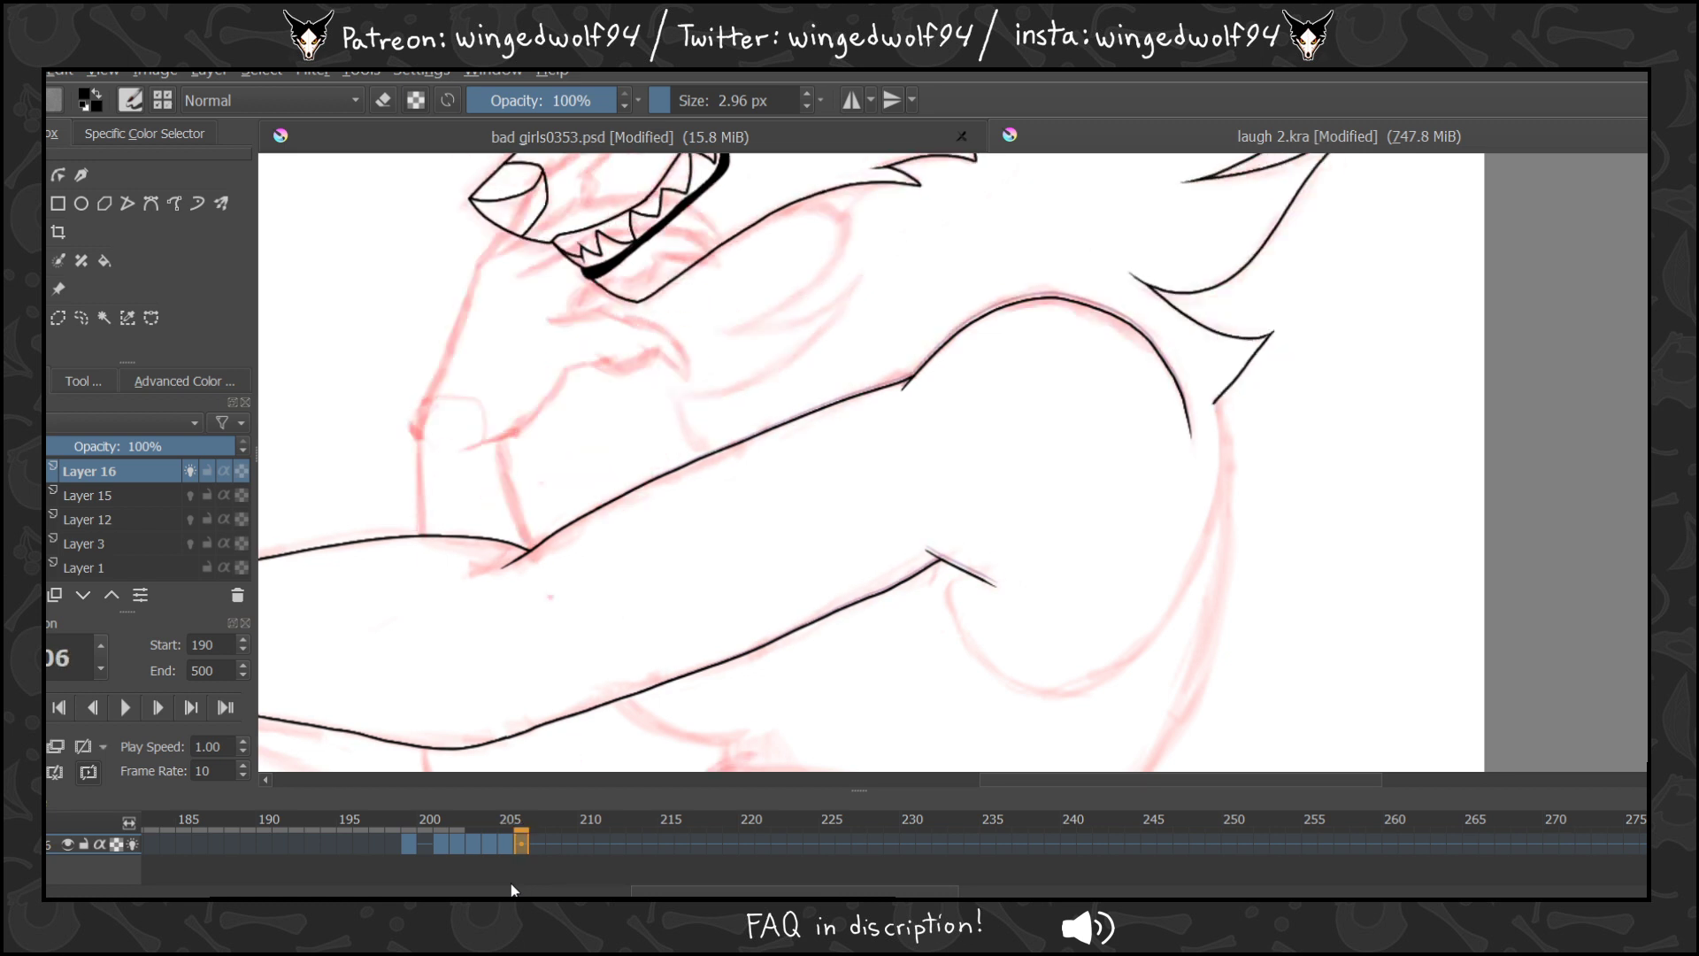
key("Right")
key("Left")
key("Left")
key("Right")
key("Left")
key("Right")
key("Right")
key("Left")
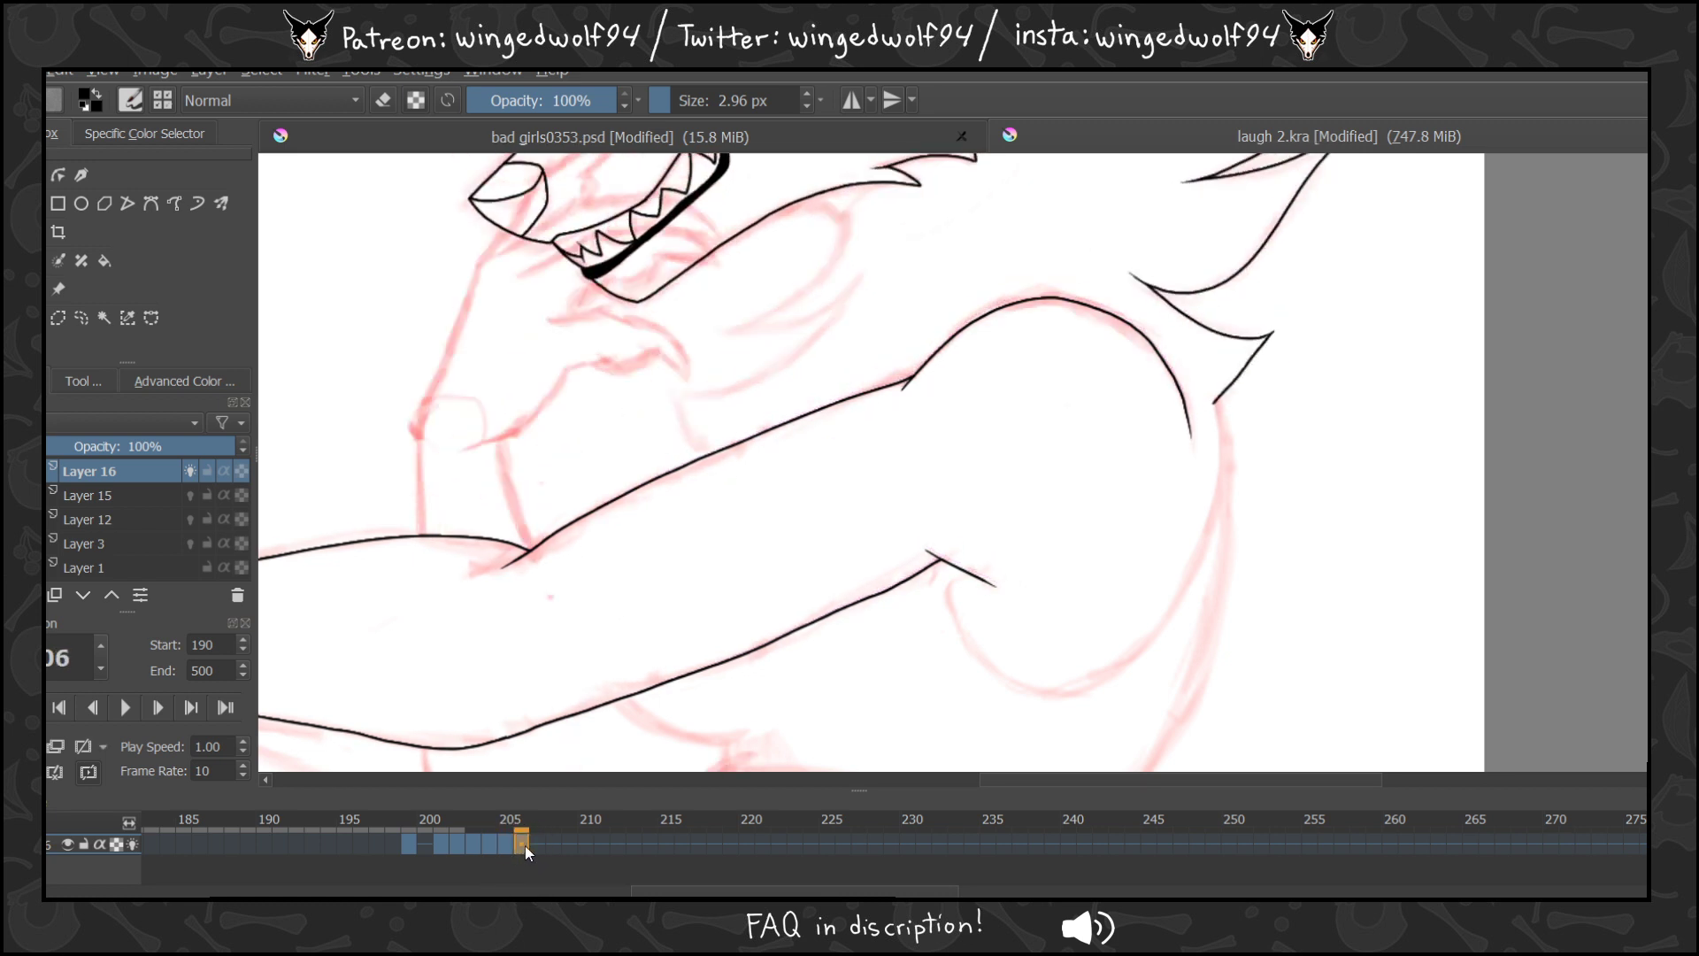
Transform the arm drawing on frame 206 so its shoulder end sits slightly lower.
key("ctrl+t")
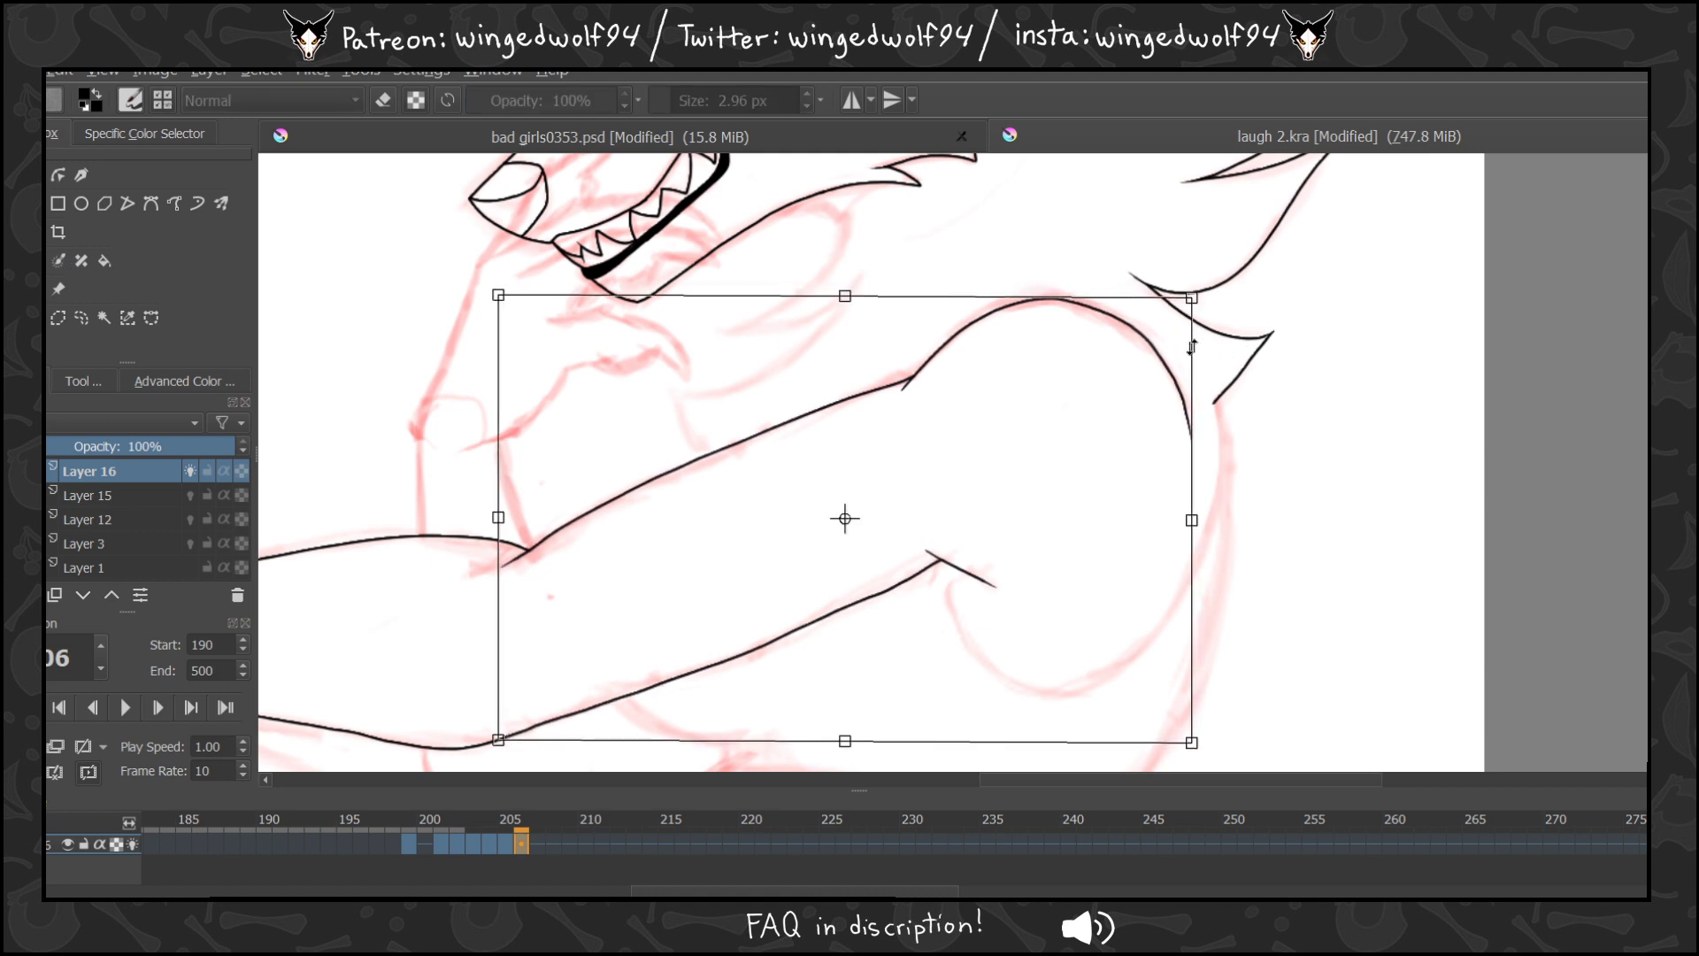
left_click_drag(1062, 435, 1062, 439)
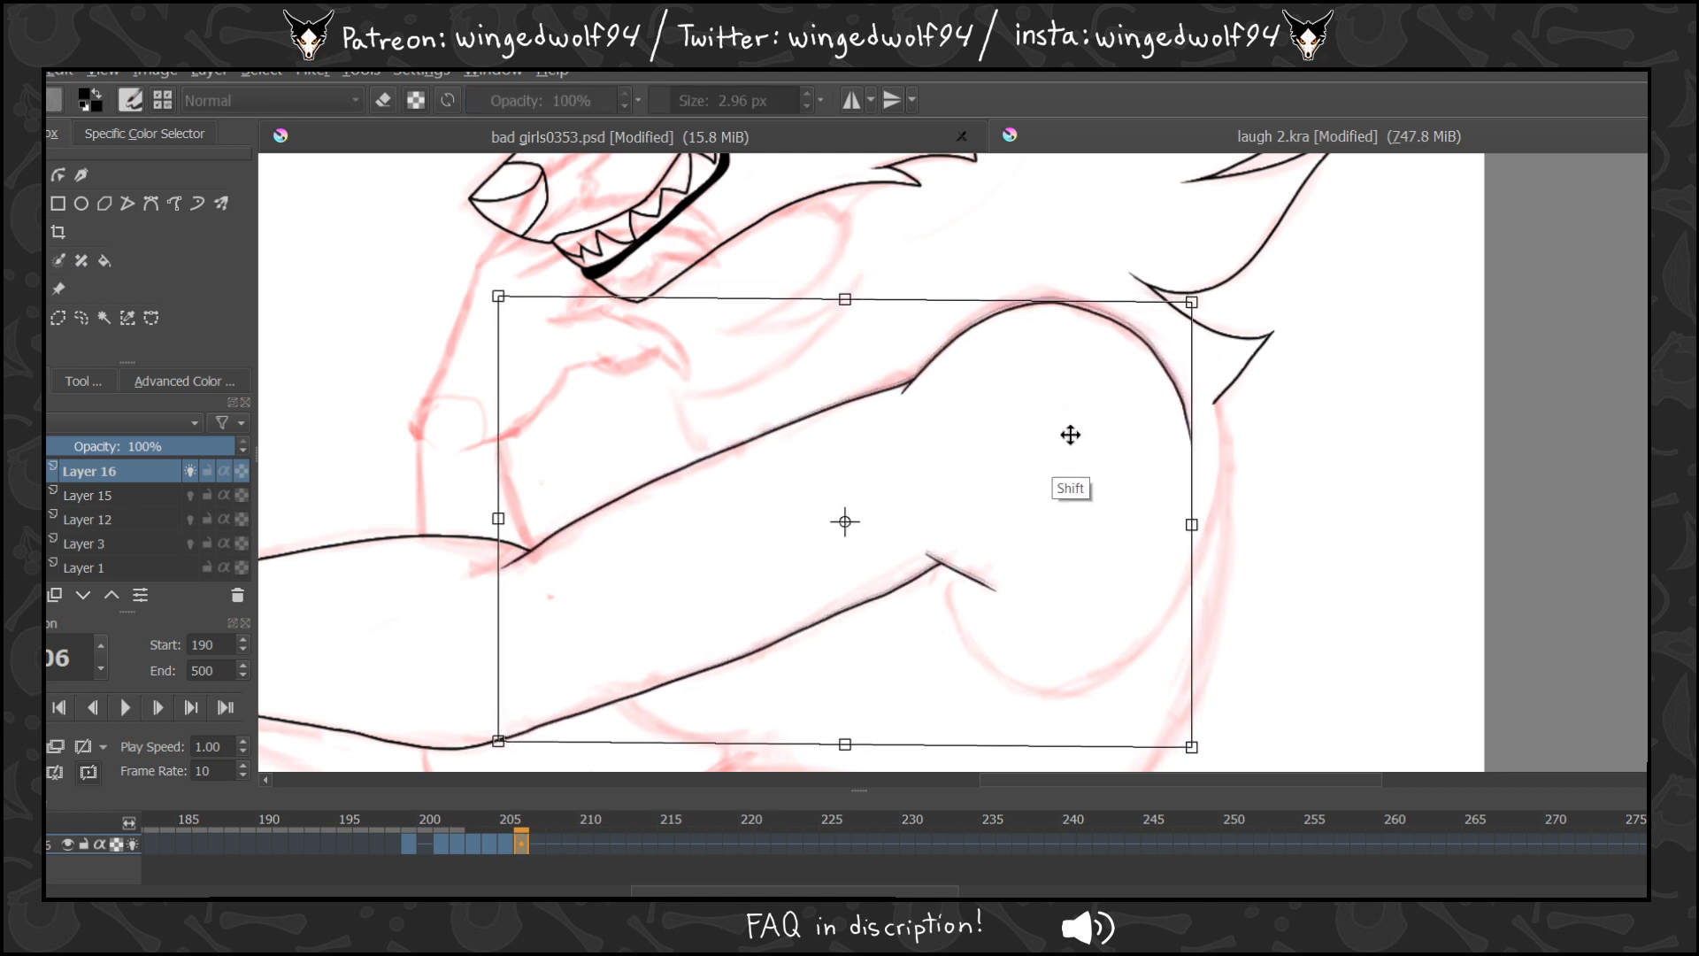
key("Return")
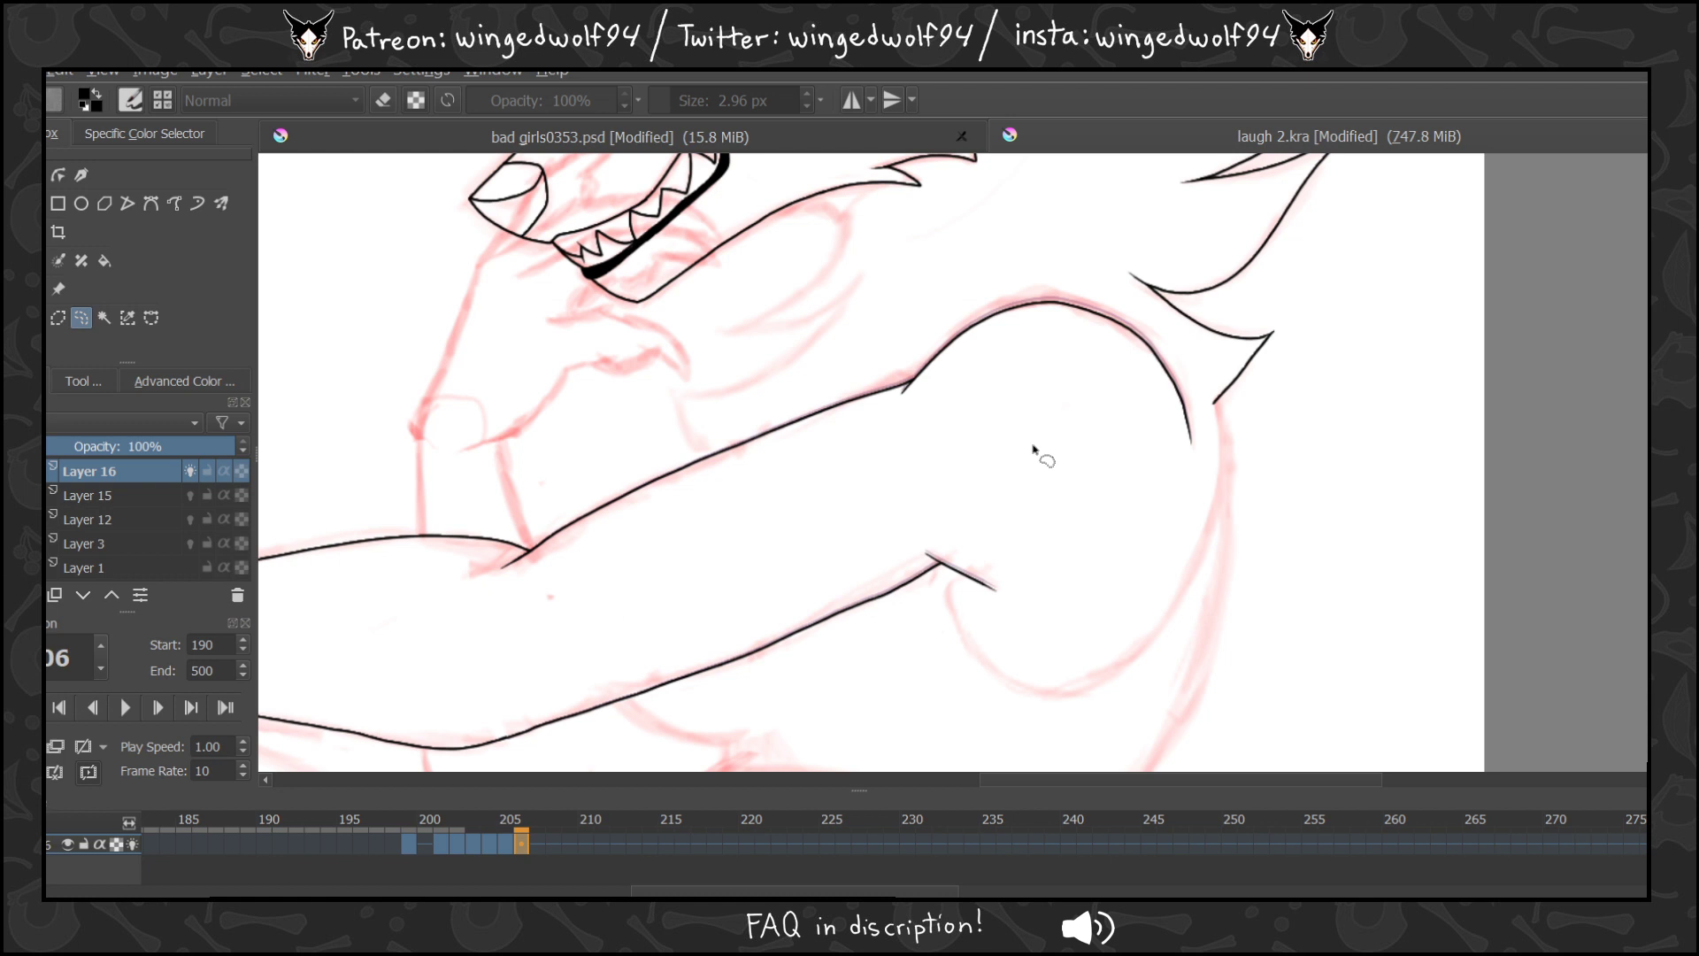
Copy the arm drawings from frames 201, 202 and 203 to frames 207, 208 and 209, and frame 209 to frame 210.
key("Left")
left_click(519, 845)
left_click(539, 844)
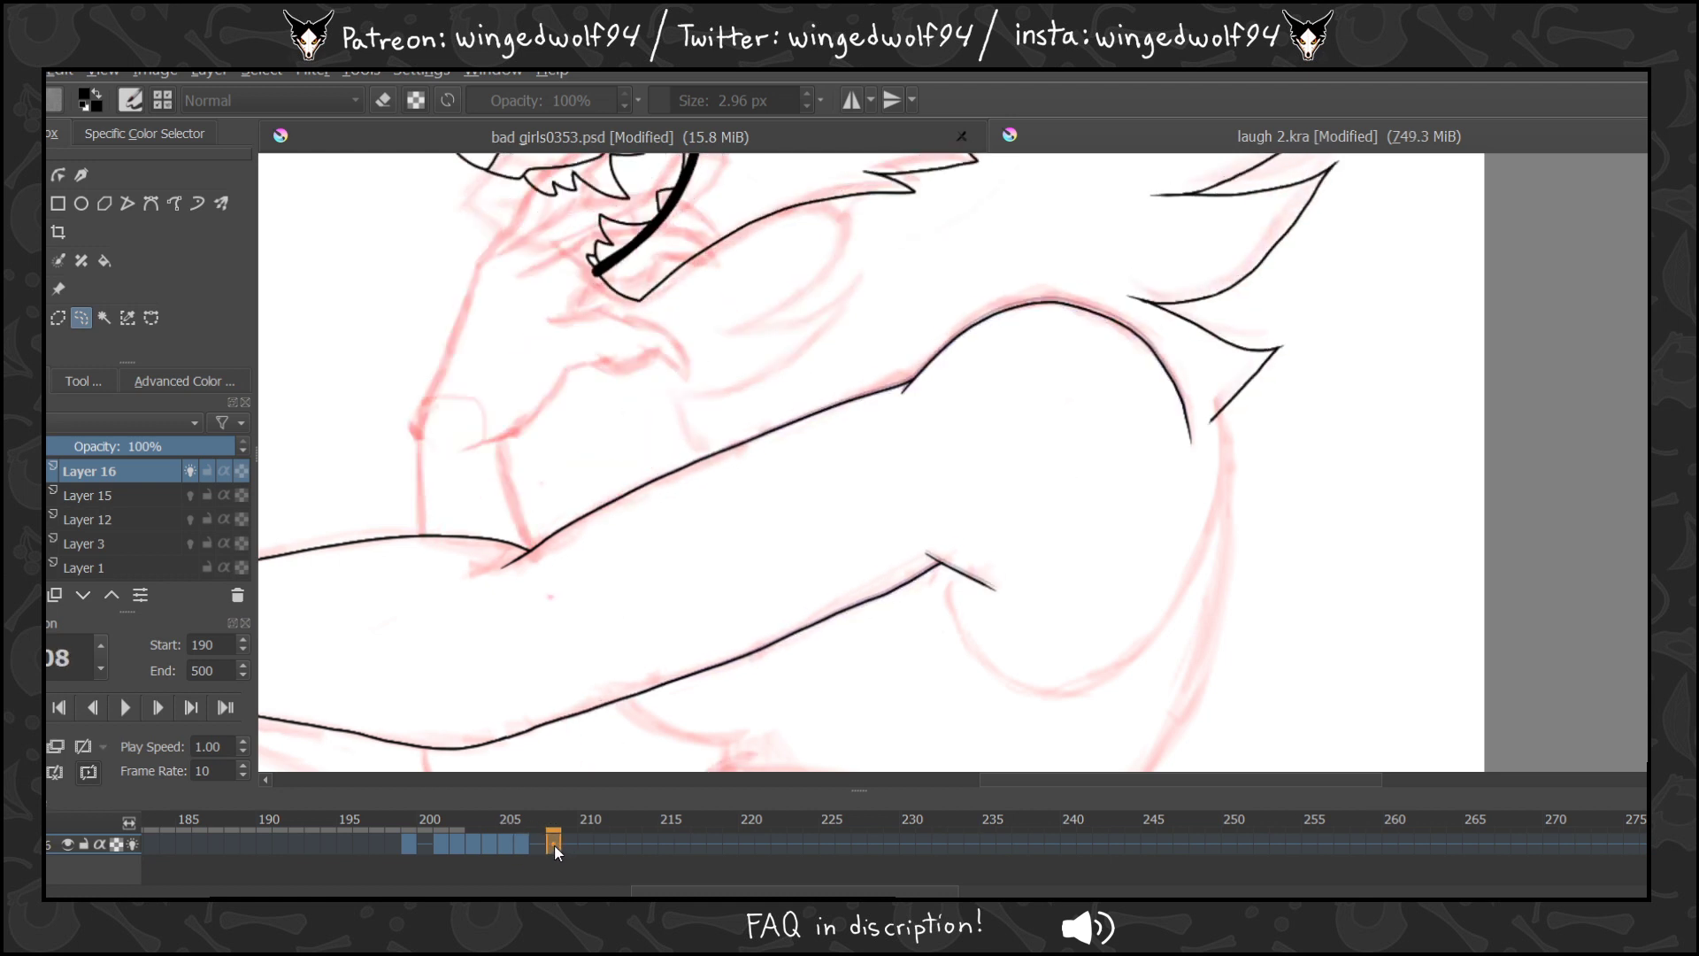
left_click(442, 846)
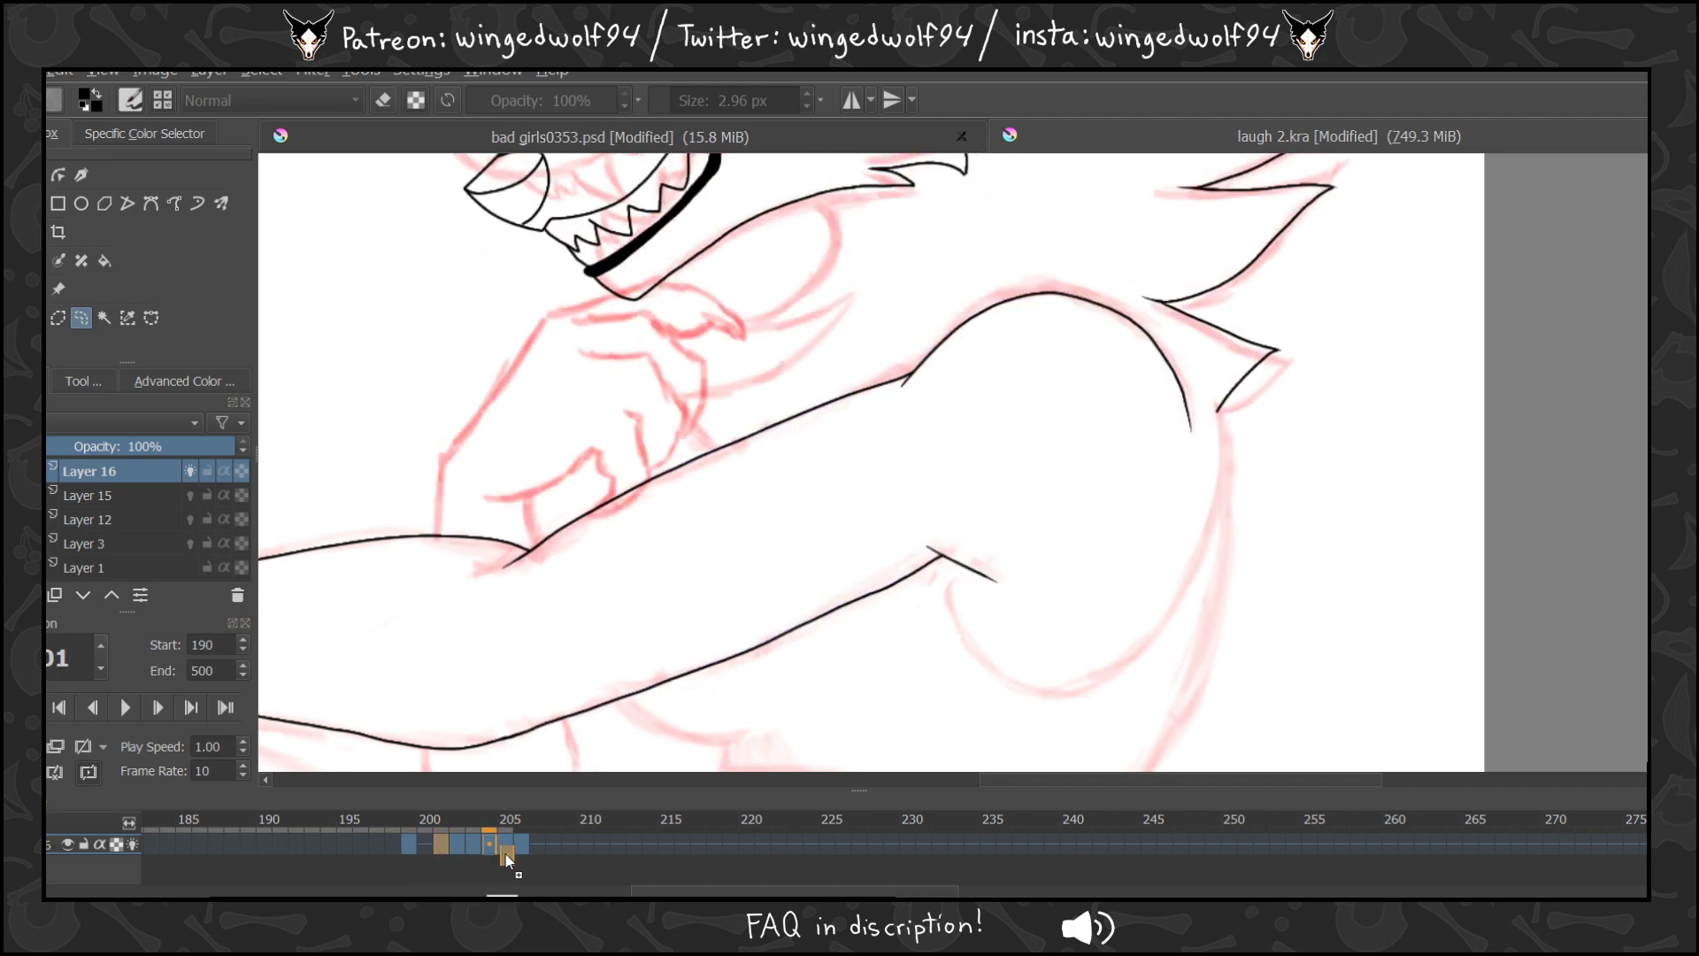
left_click(535, 847)
left_click_drag(456, 843, 551, 846)
left_click_drag(473, 846, 587, 845)
left_click(570, 844)
left_click(586, 847)
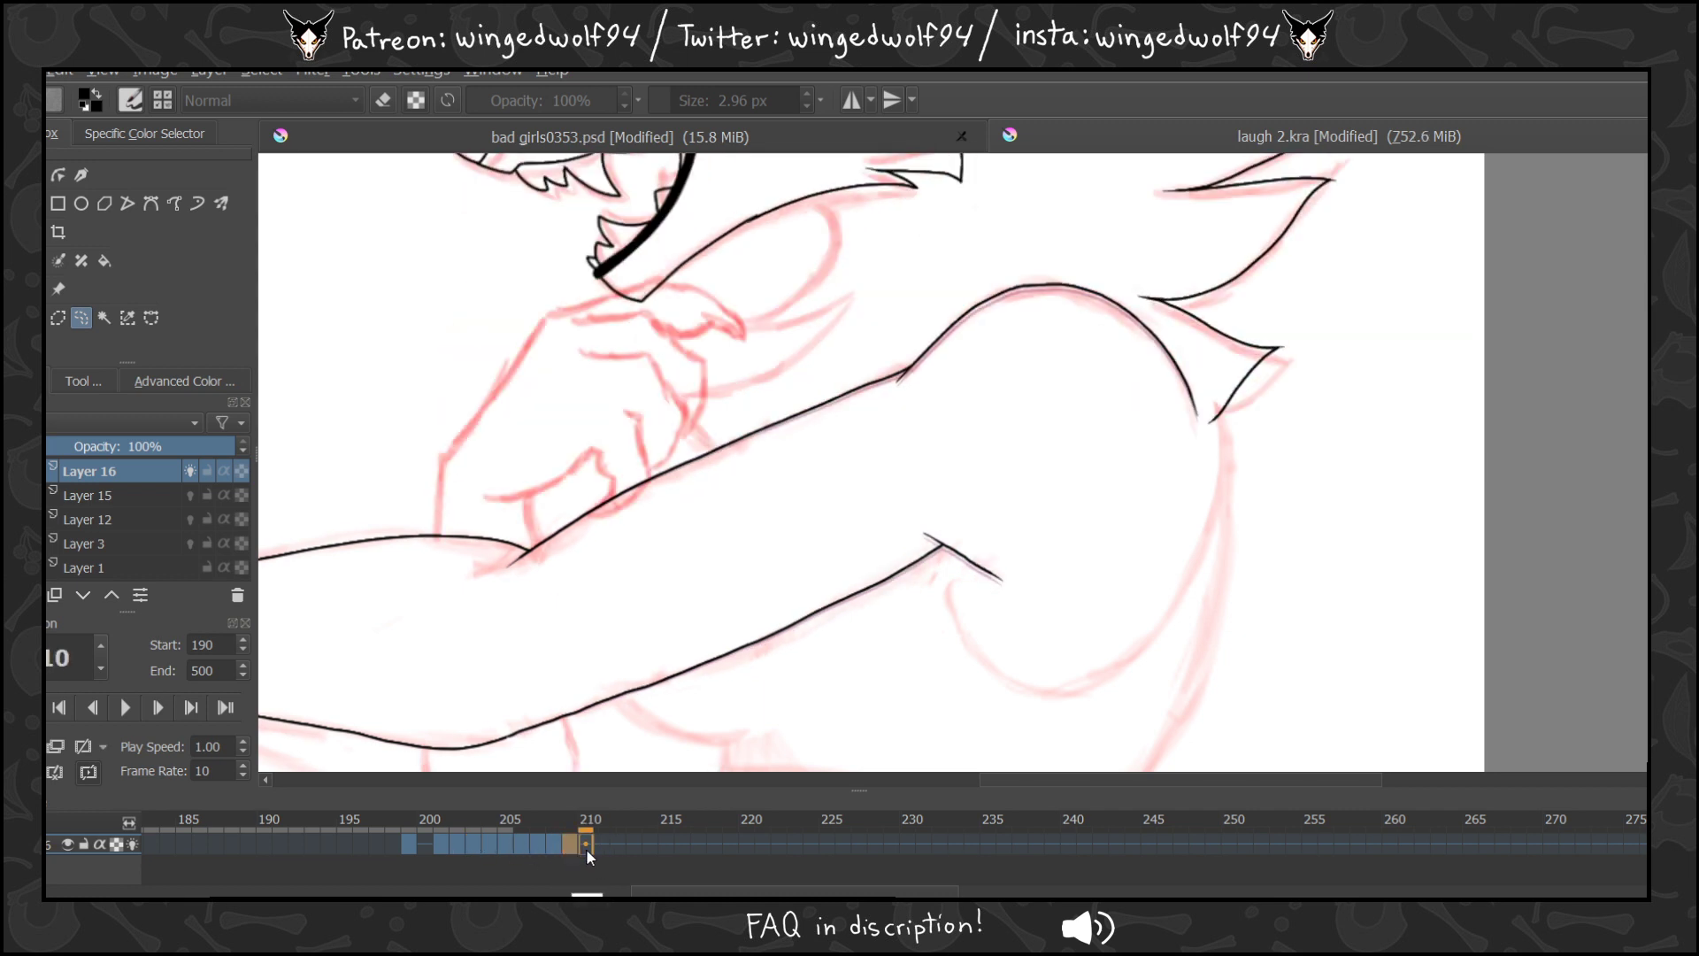
Raise the shoulder end of the arm drawing slightly on frame 210 with the Transform tool.
key("ctrl+t")
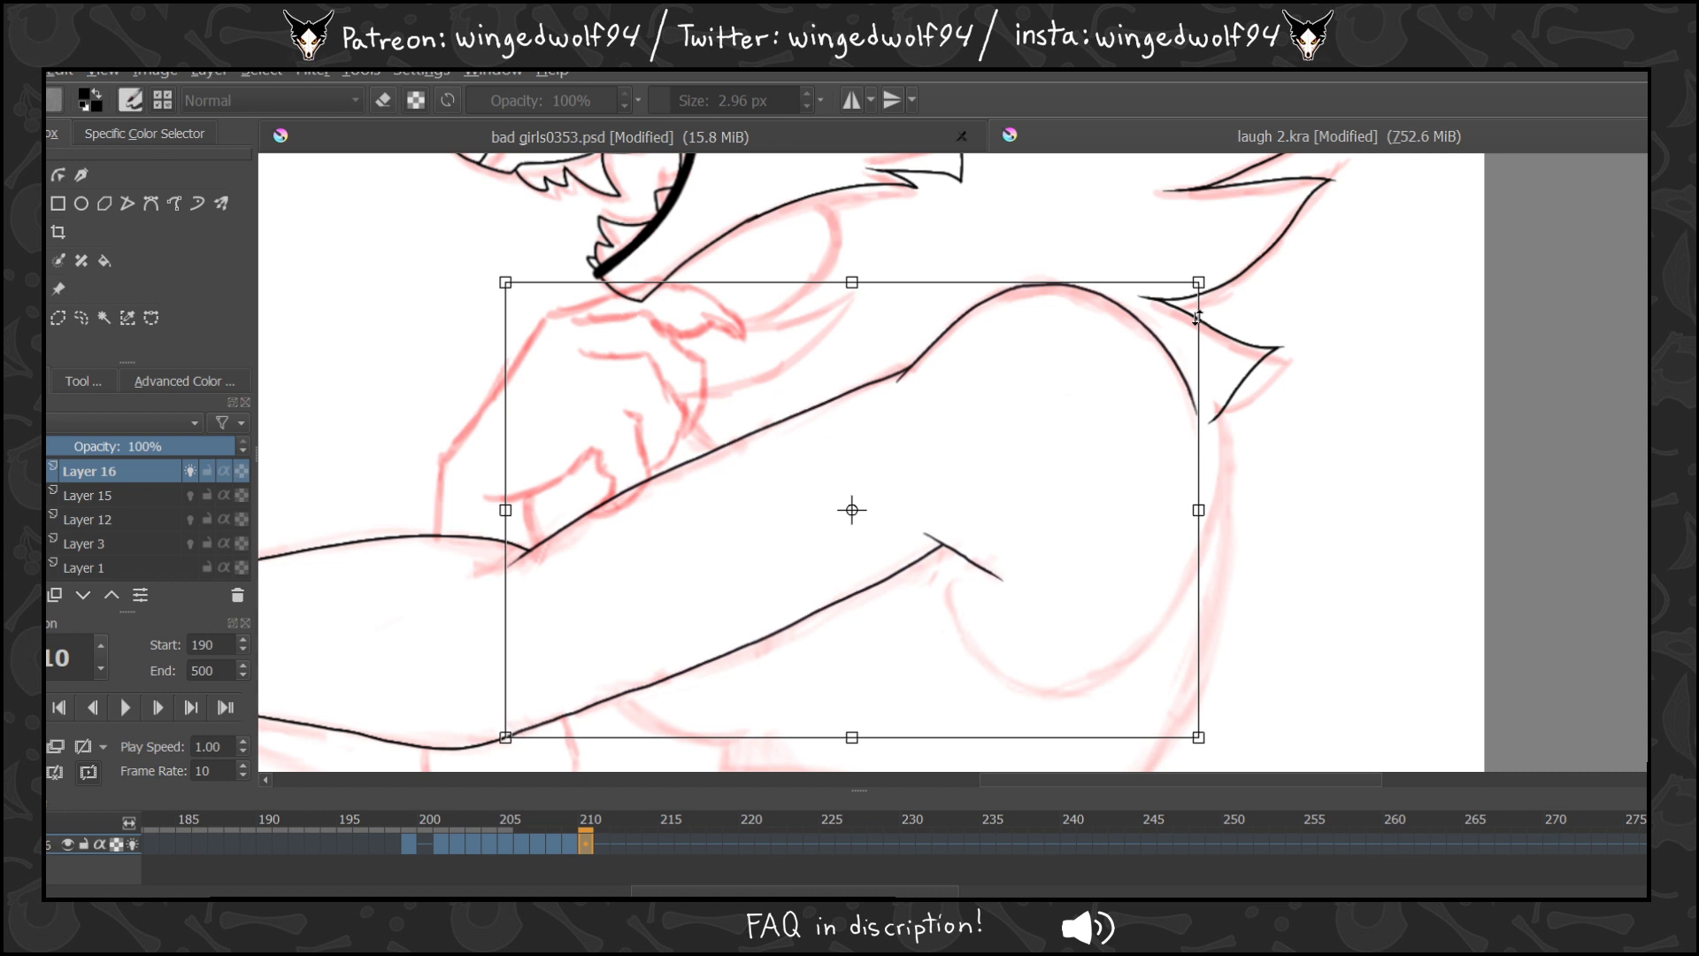
left_click_drag(1197, 317, 1196, 314)
left_click_drag(1105, 389, 1039, 401)
left_click(81, 318)
Hide the red sketch on Layer 3 and play the animation from frame 199.
left_click(409, 845)
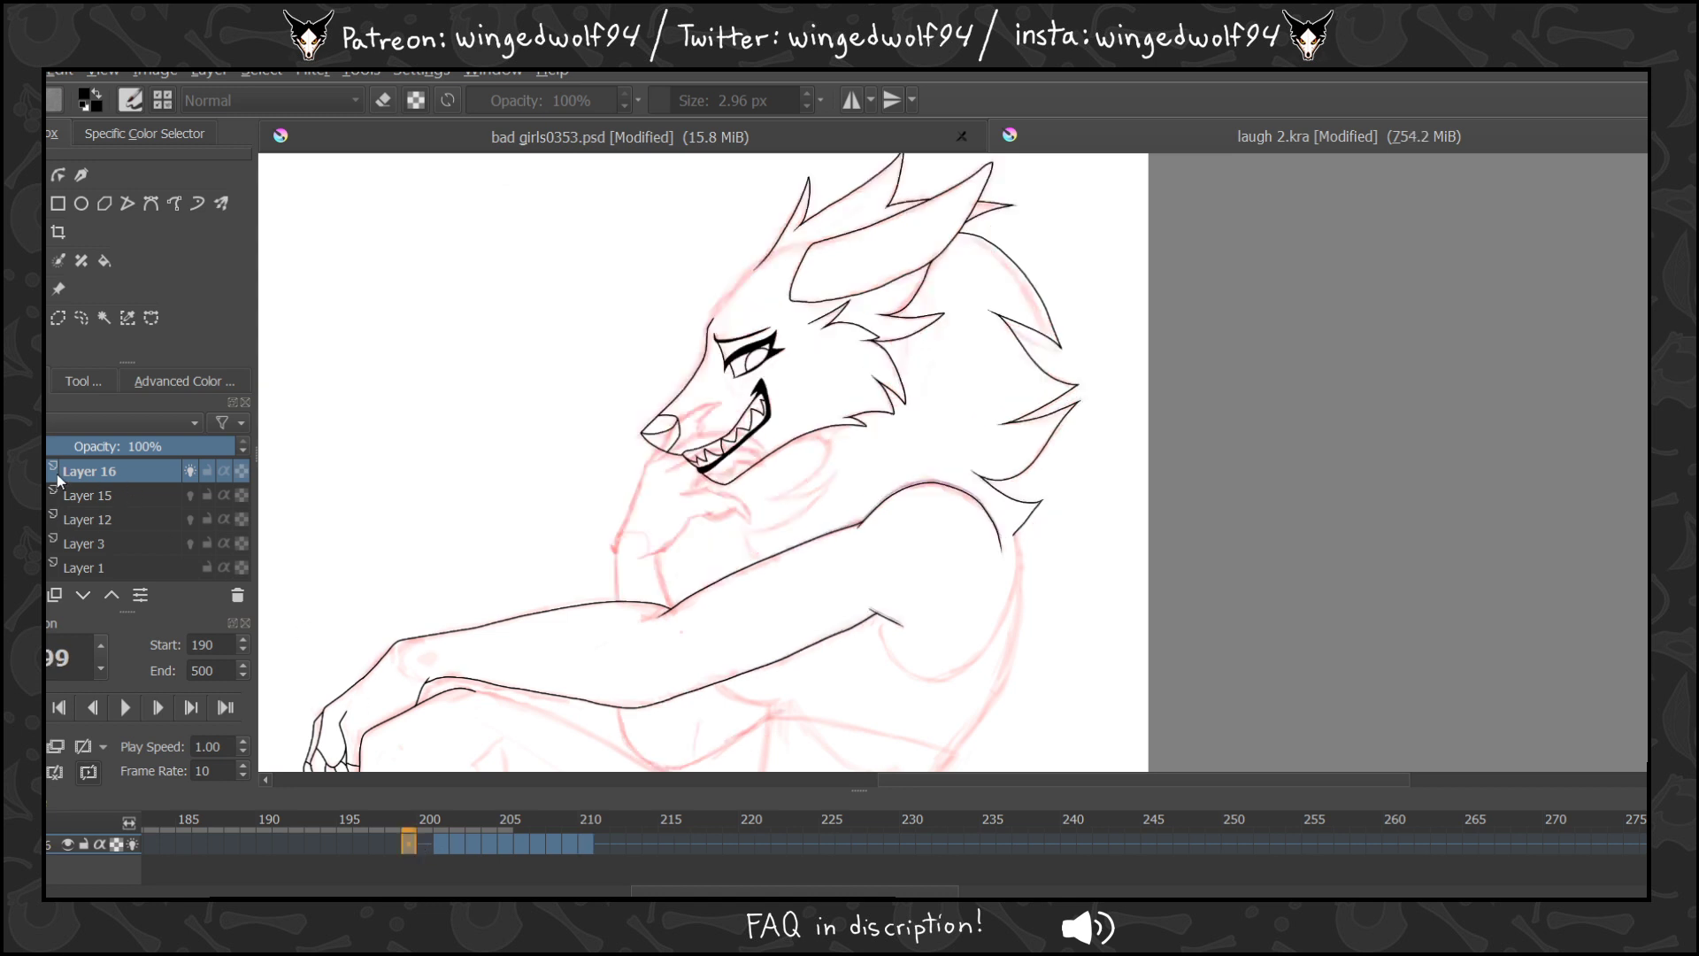
left_click(14, 520)
left_click(13, 519)
left_click(13, 544)
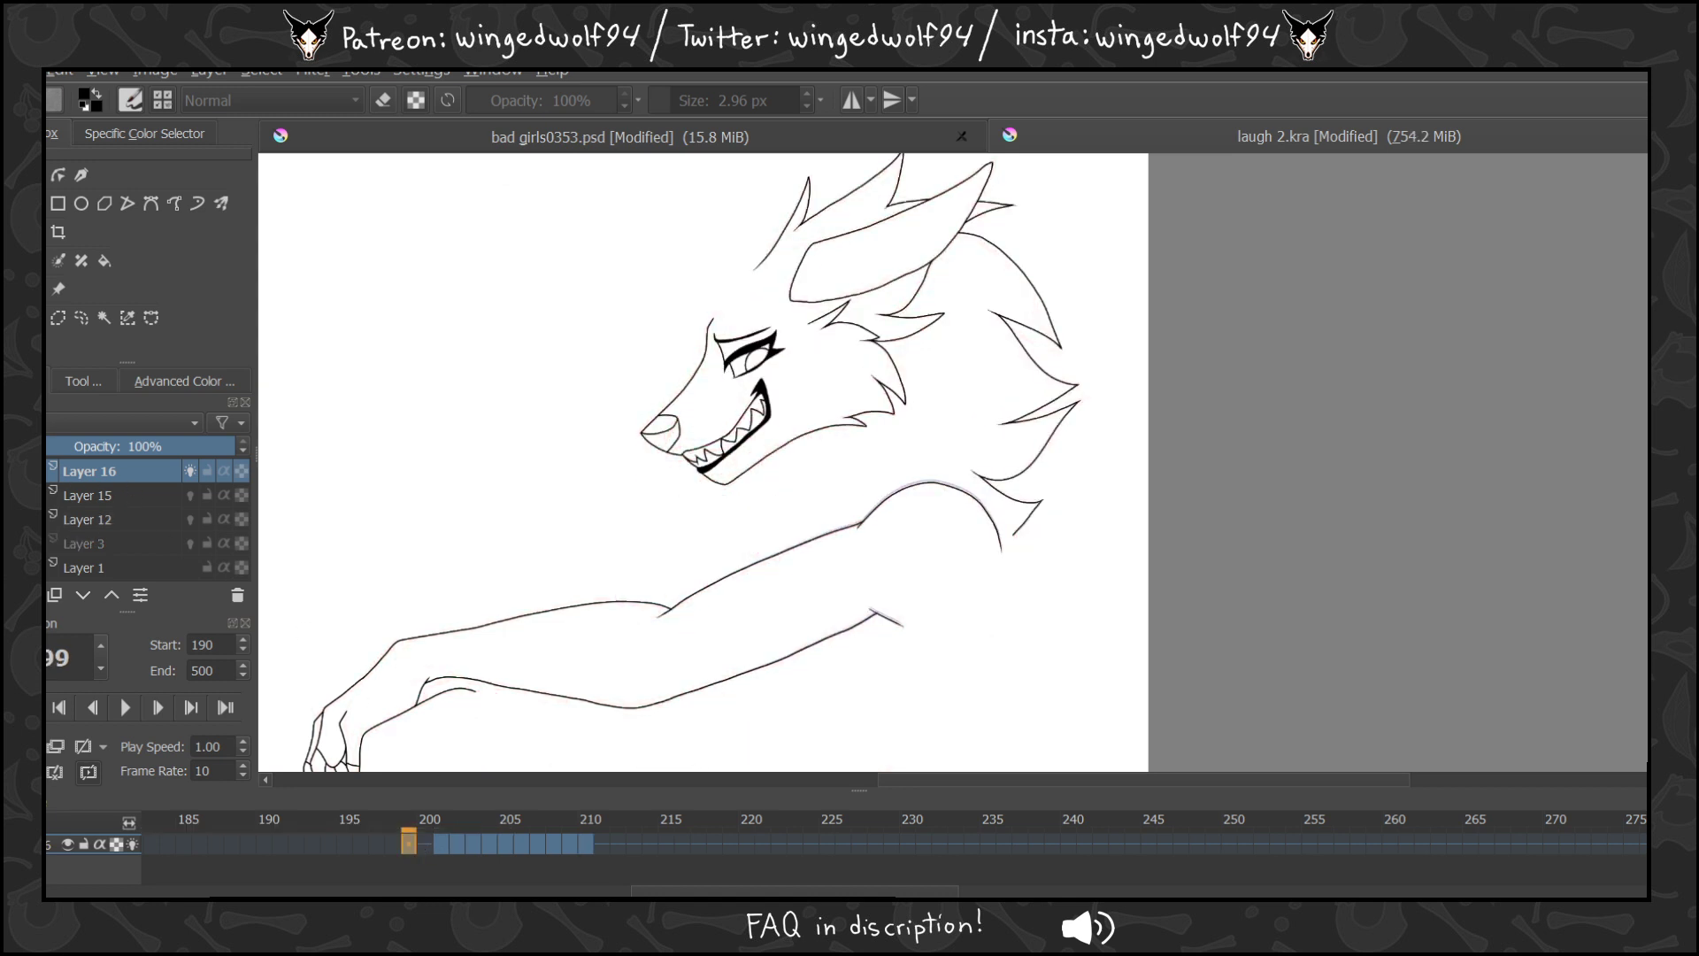
key("space")
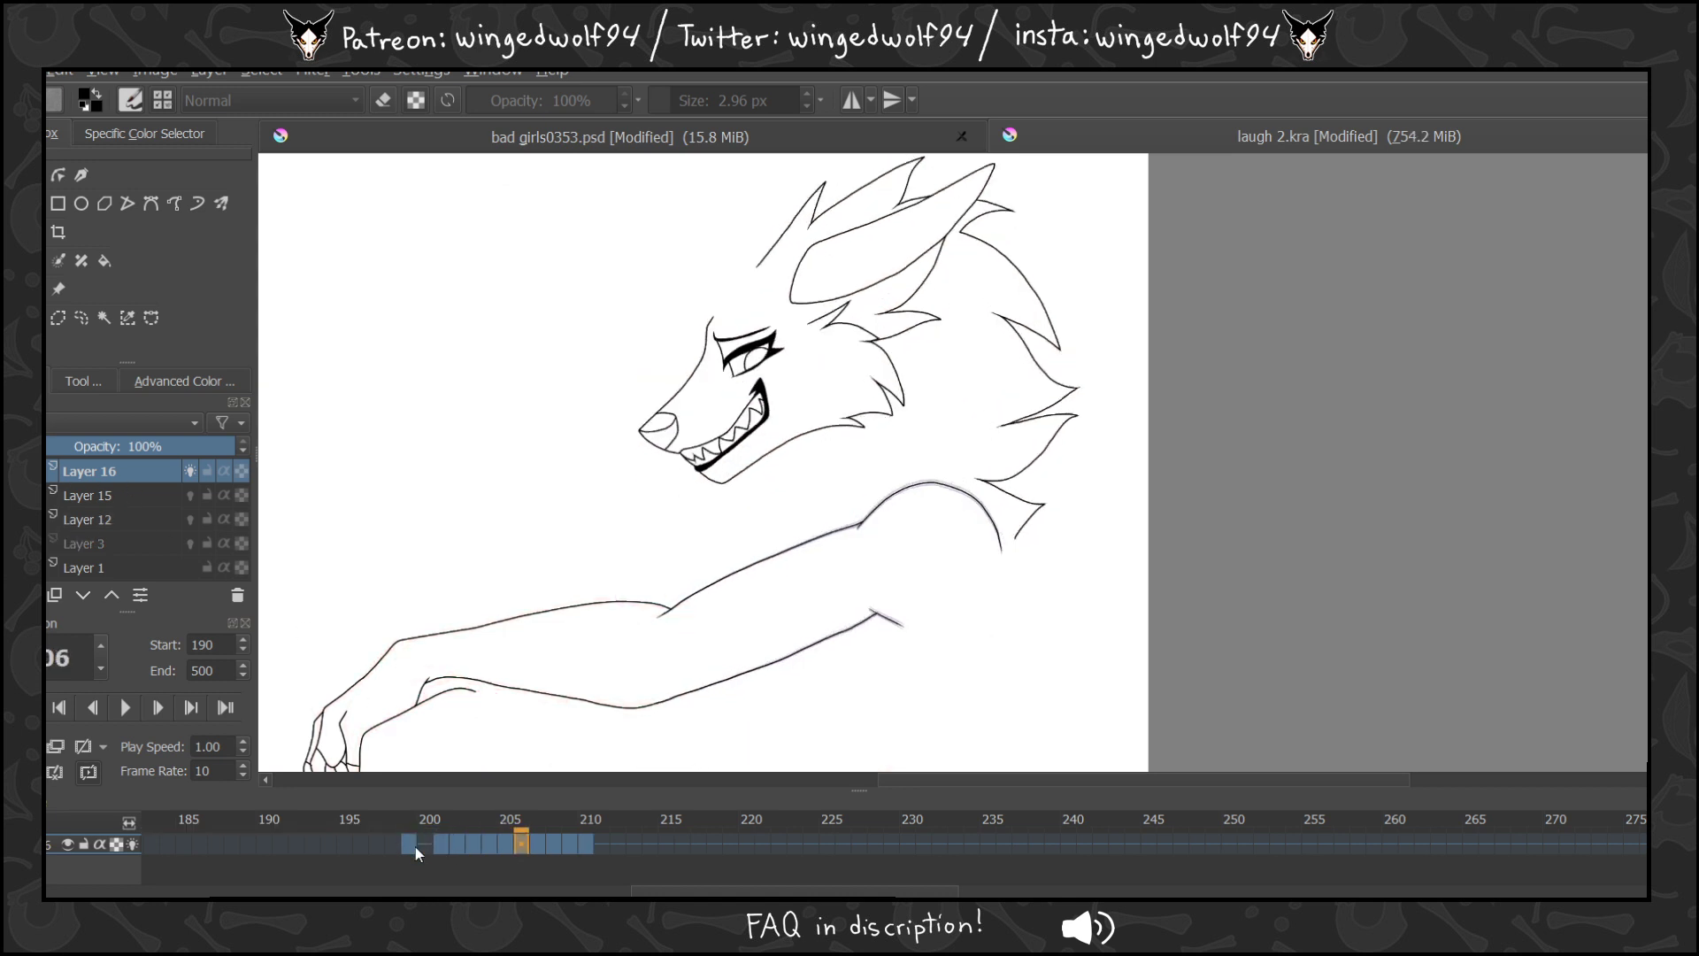
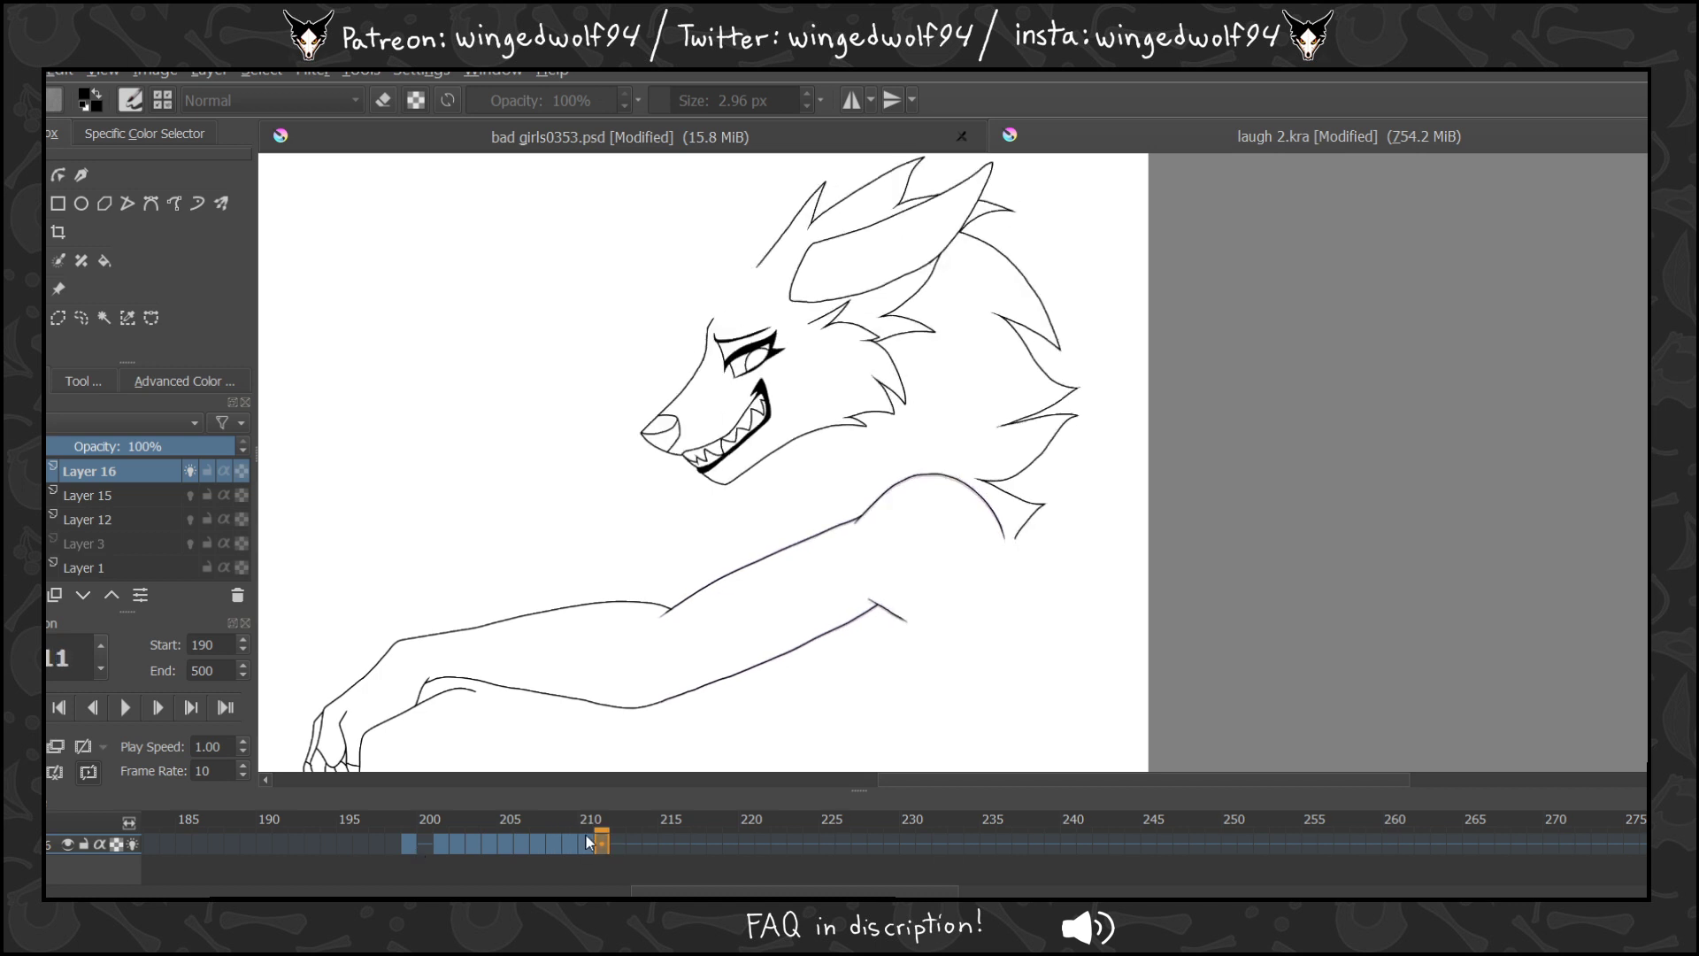
Copy the arm drawings from frames 202, 201 and 199 to frames 211, 212 and 213 respectively.
left_click(589, 842)
left_click(444, 846)
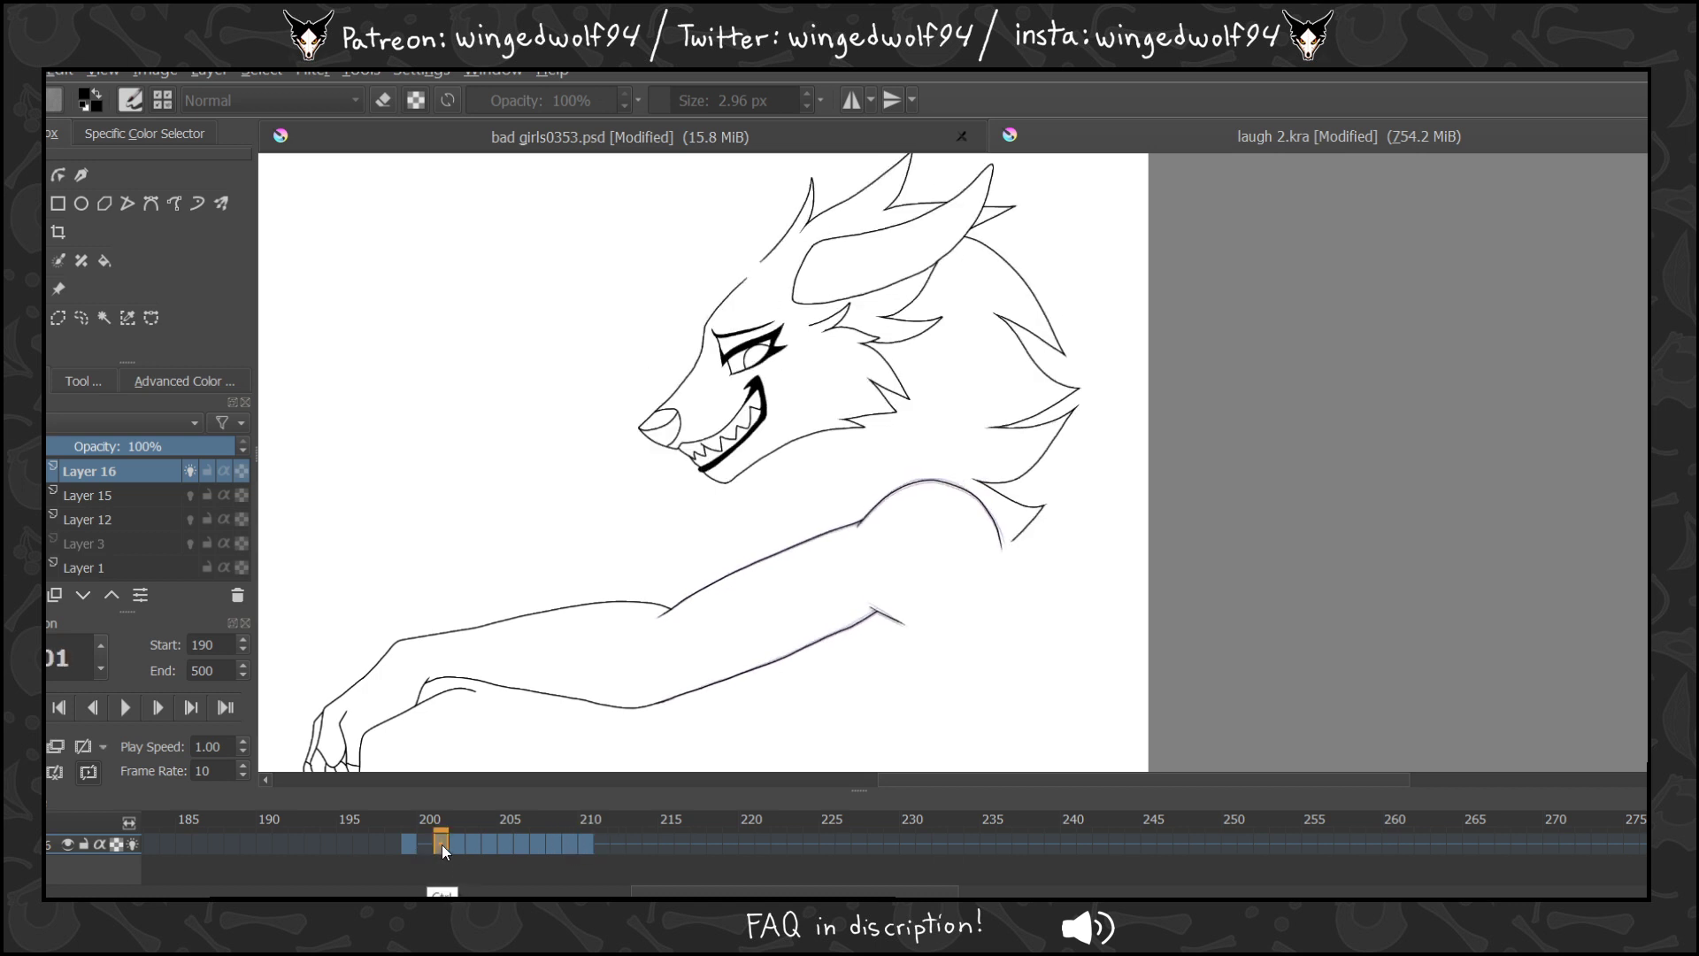
left_click_drag(442, 845, 614, 847)
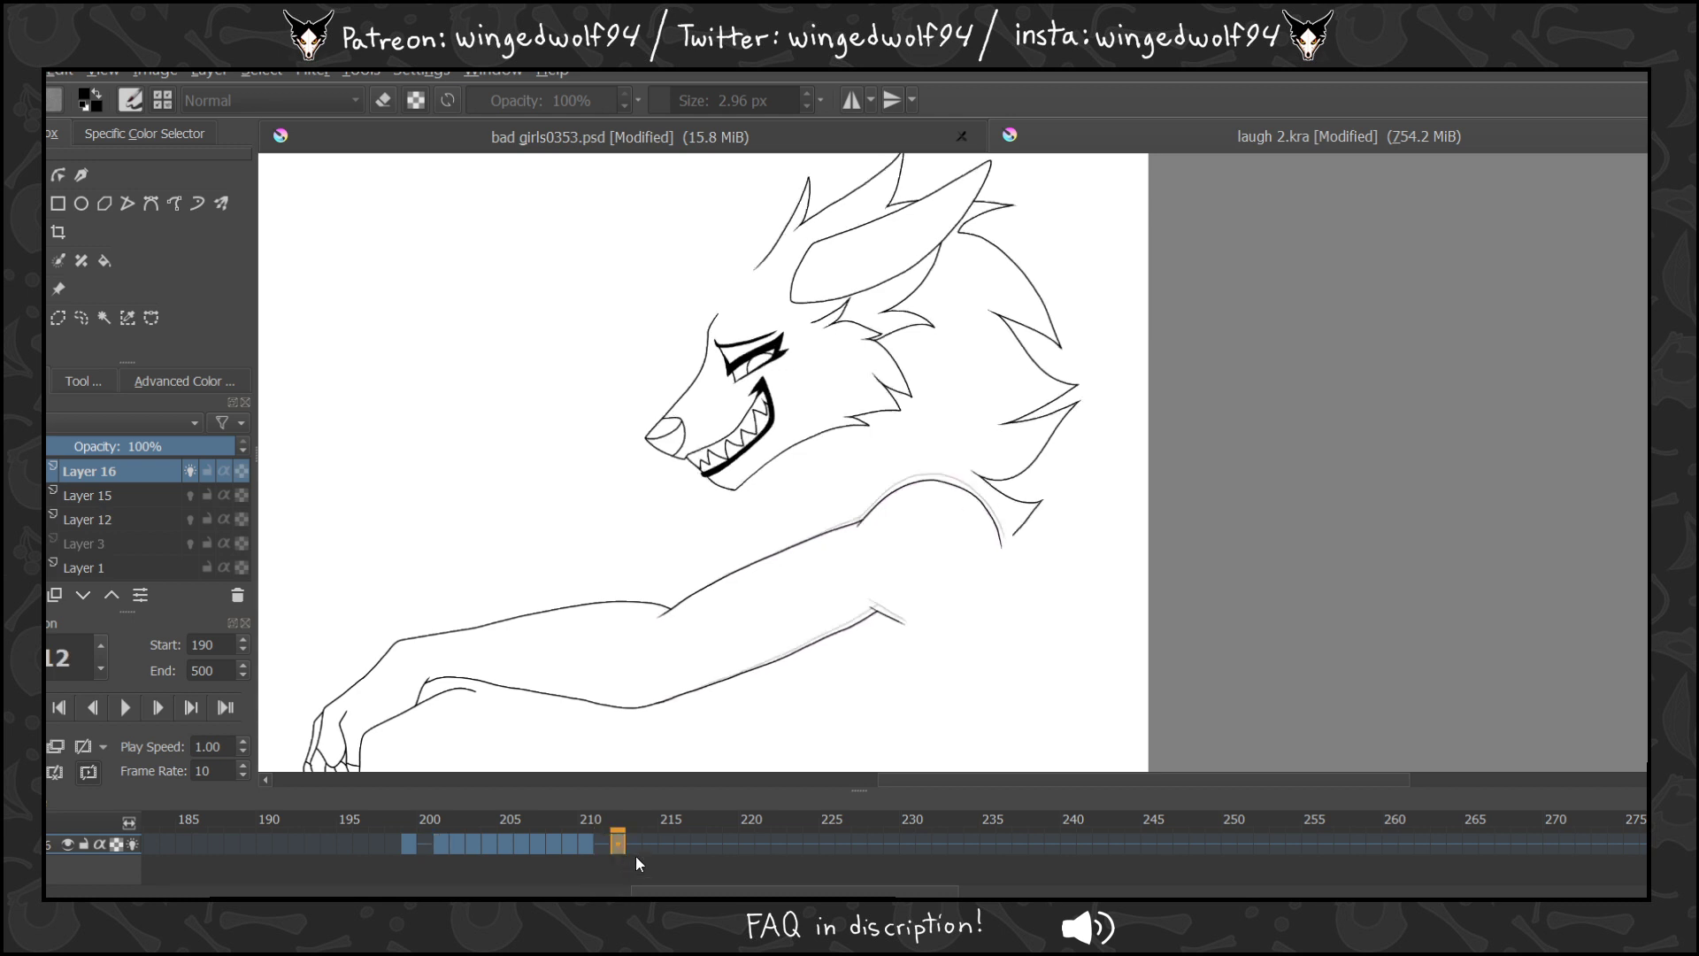
left_click_drag(409, 846, 634, 846)
left_click(439, 844)
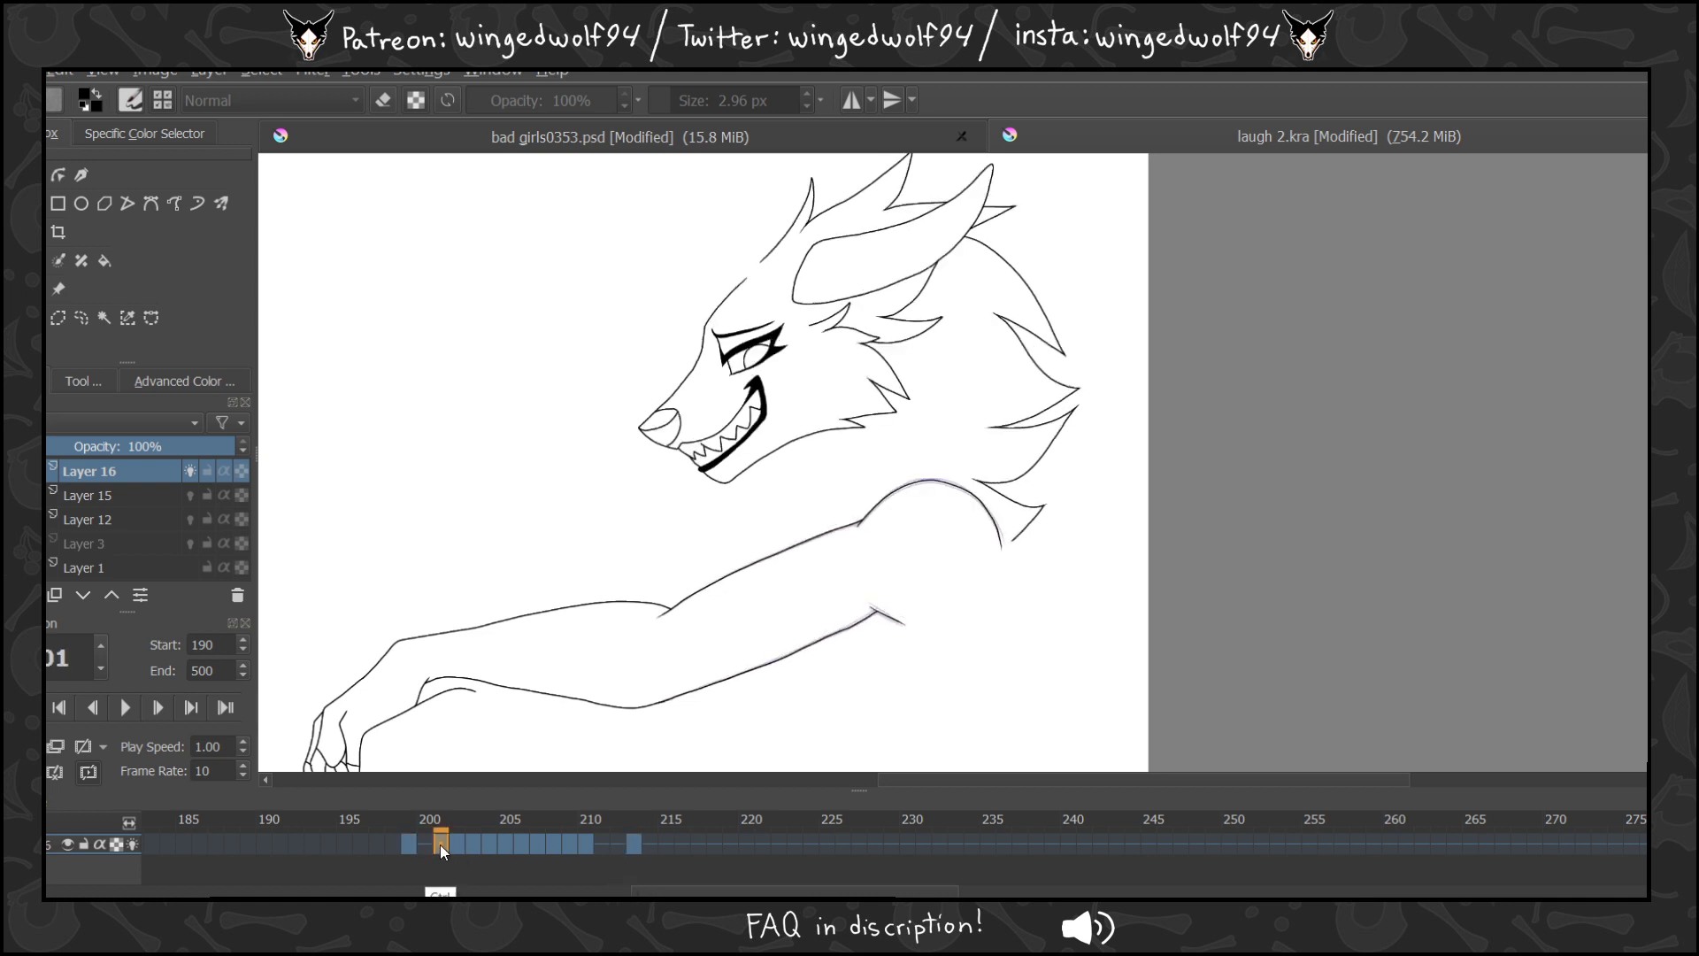
left_click_drag(439, 844, 624, 853)
left_click(462, 837)
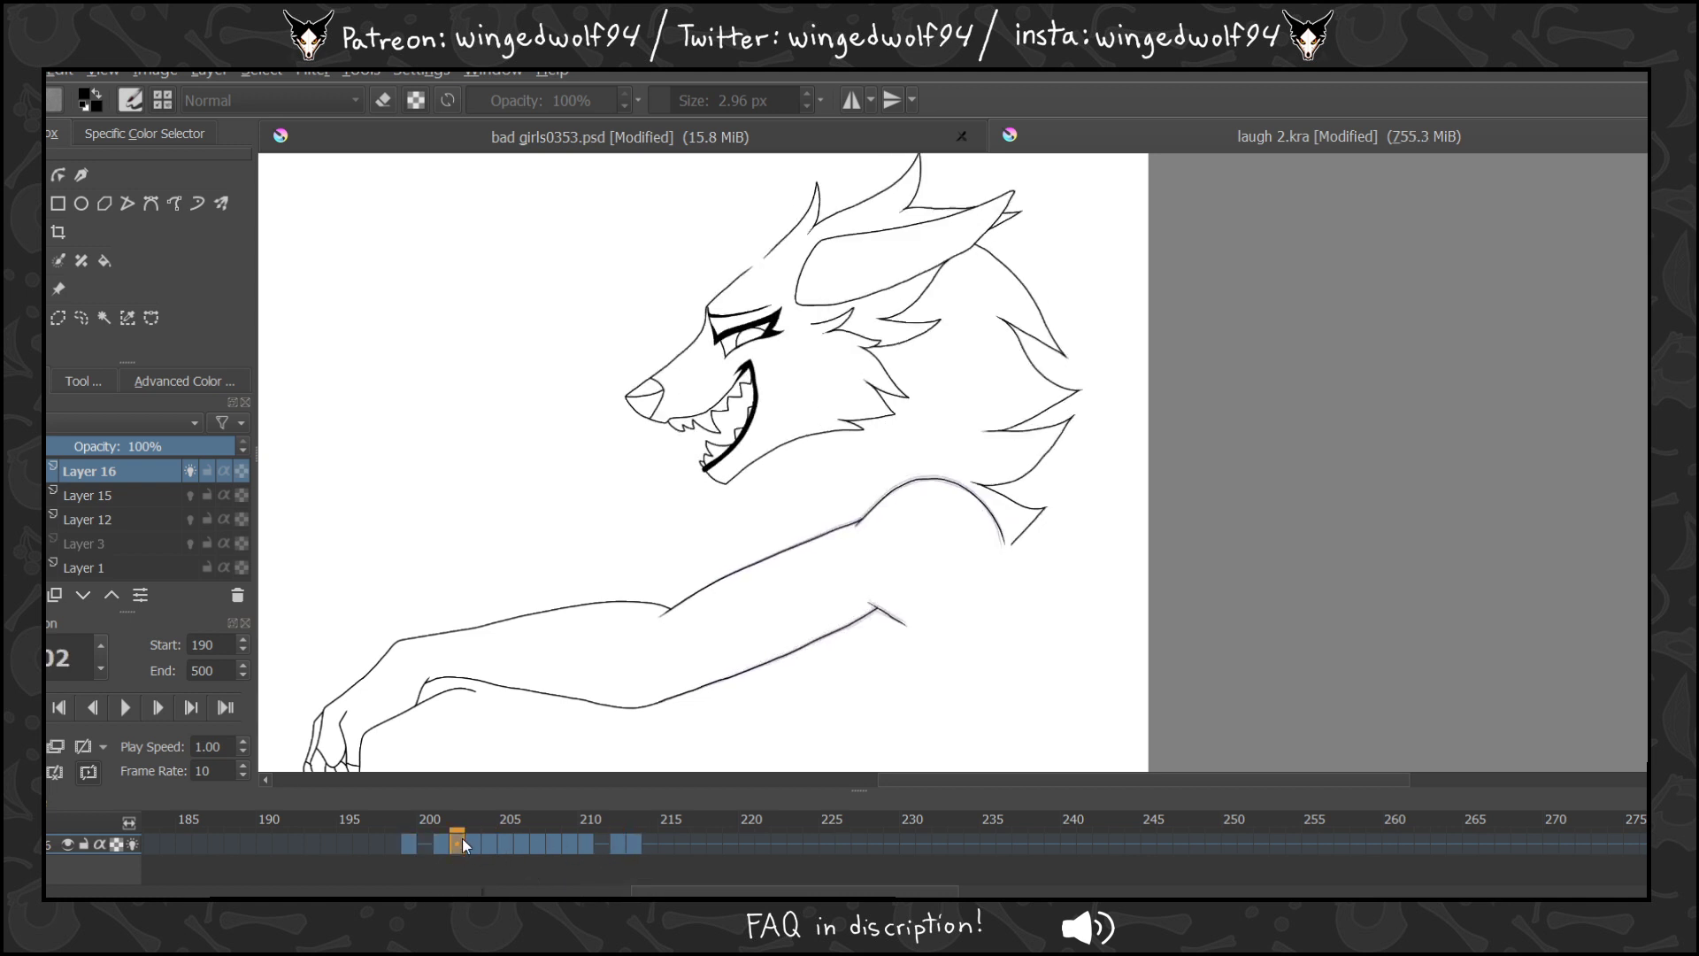
left_click_drag(461, 837, 607, 849)
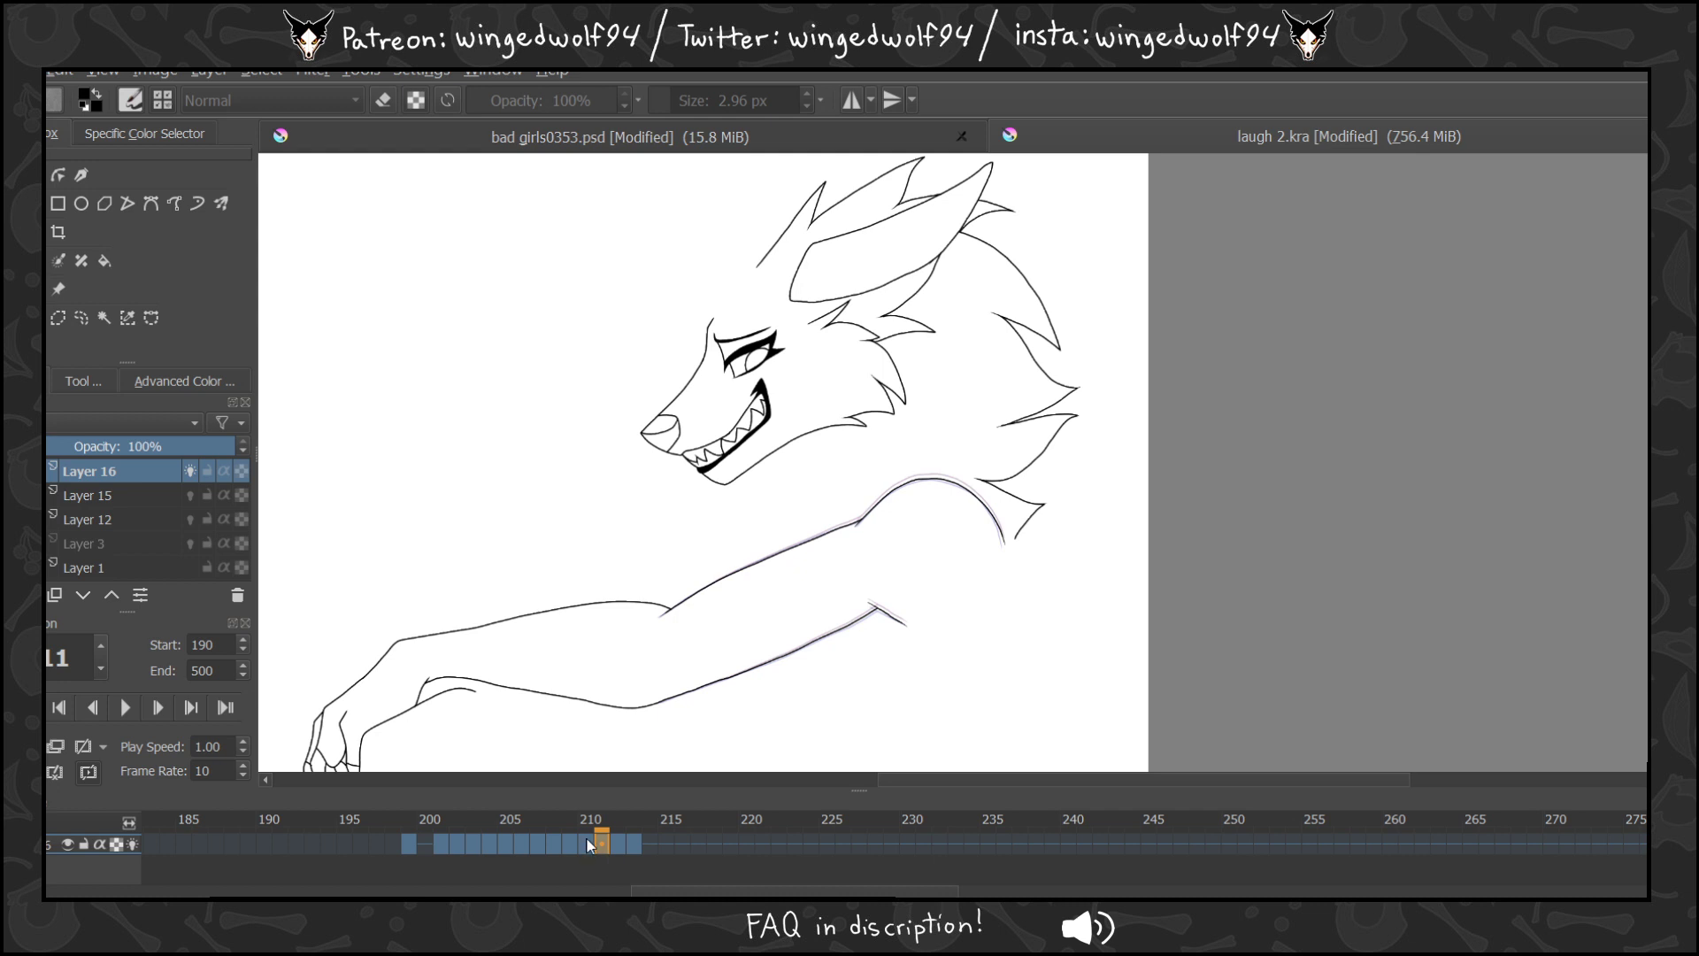
Go back to frame 206 and play the animation to check the arm motion.
key("Left")
key("Left")
key("Left")
key("Left")
key("Left")
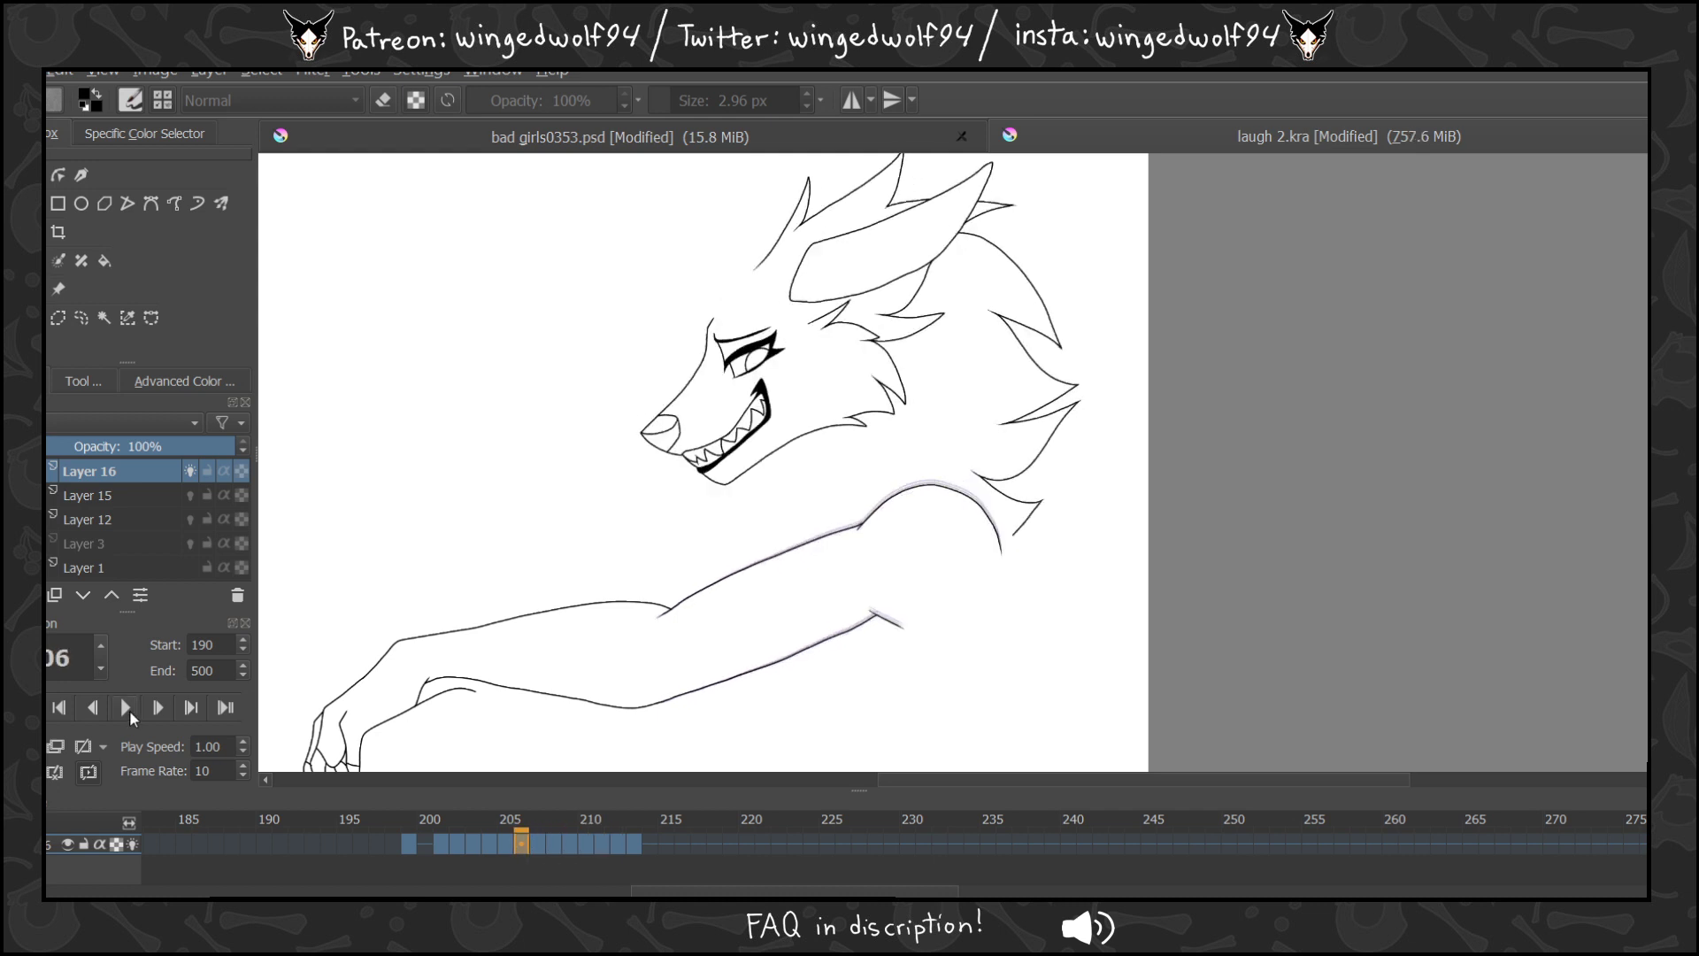
left_click(124, 707)
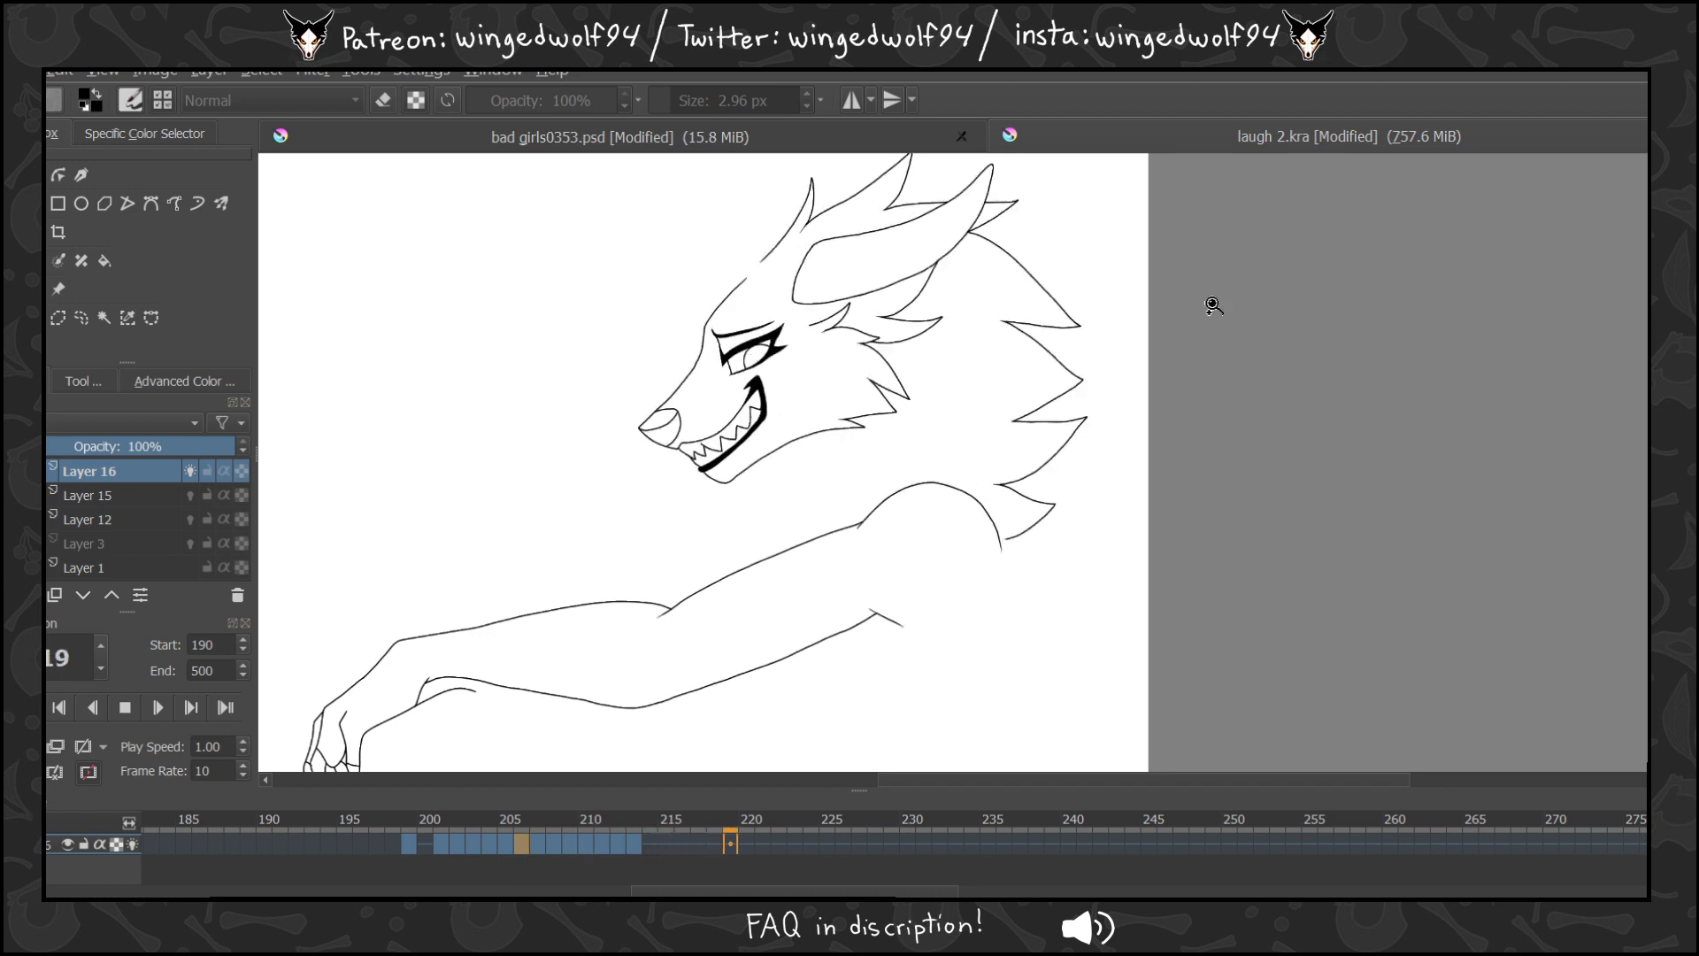
left_click(126, 708)
Copy two raised-arm drawings from the first movement cycle to frames 220 and 221.
left_click_drag(542, 821, 761, 825)
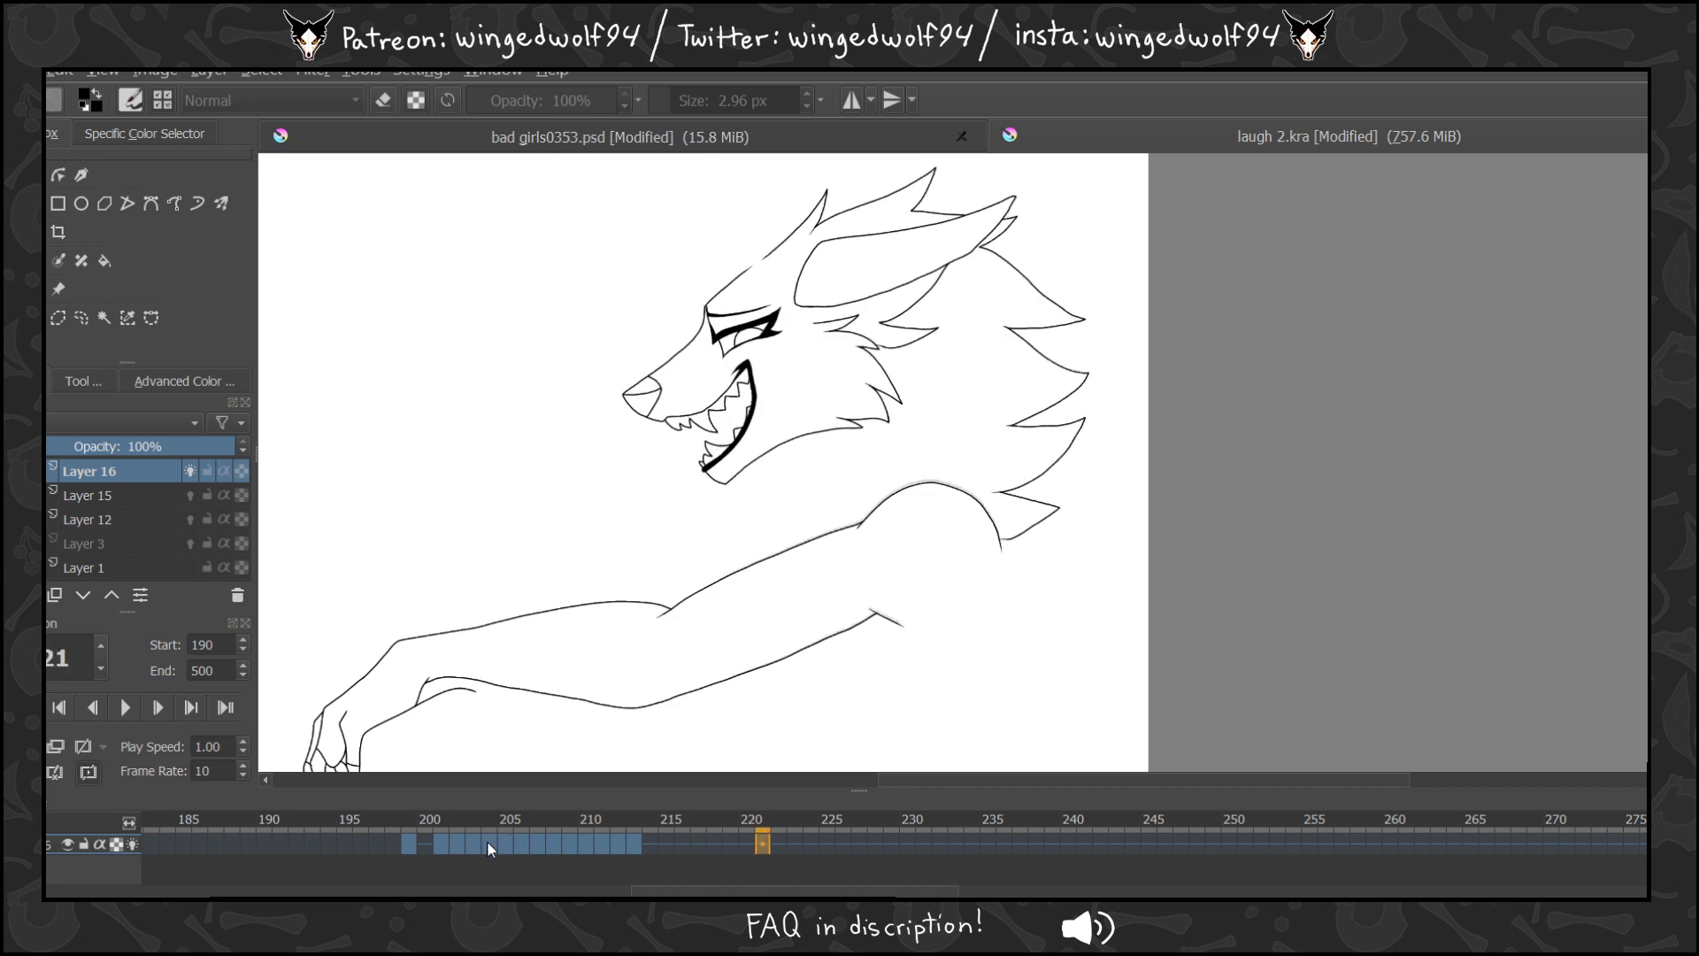
left_click_drag(486, 840, 746, 848)
left_click(460, 842)
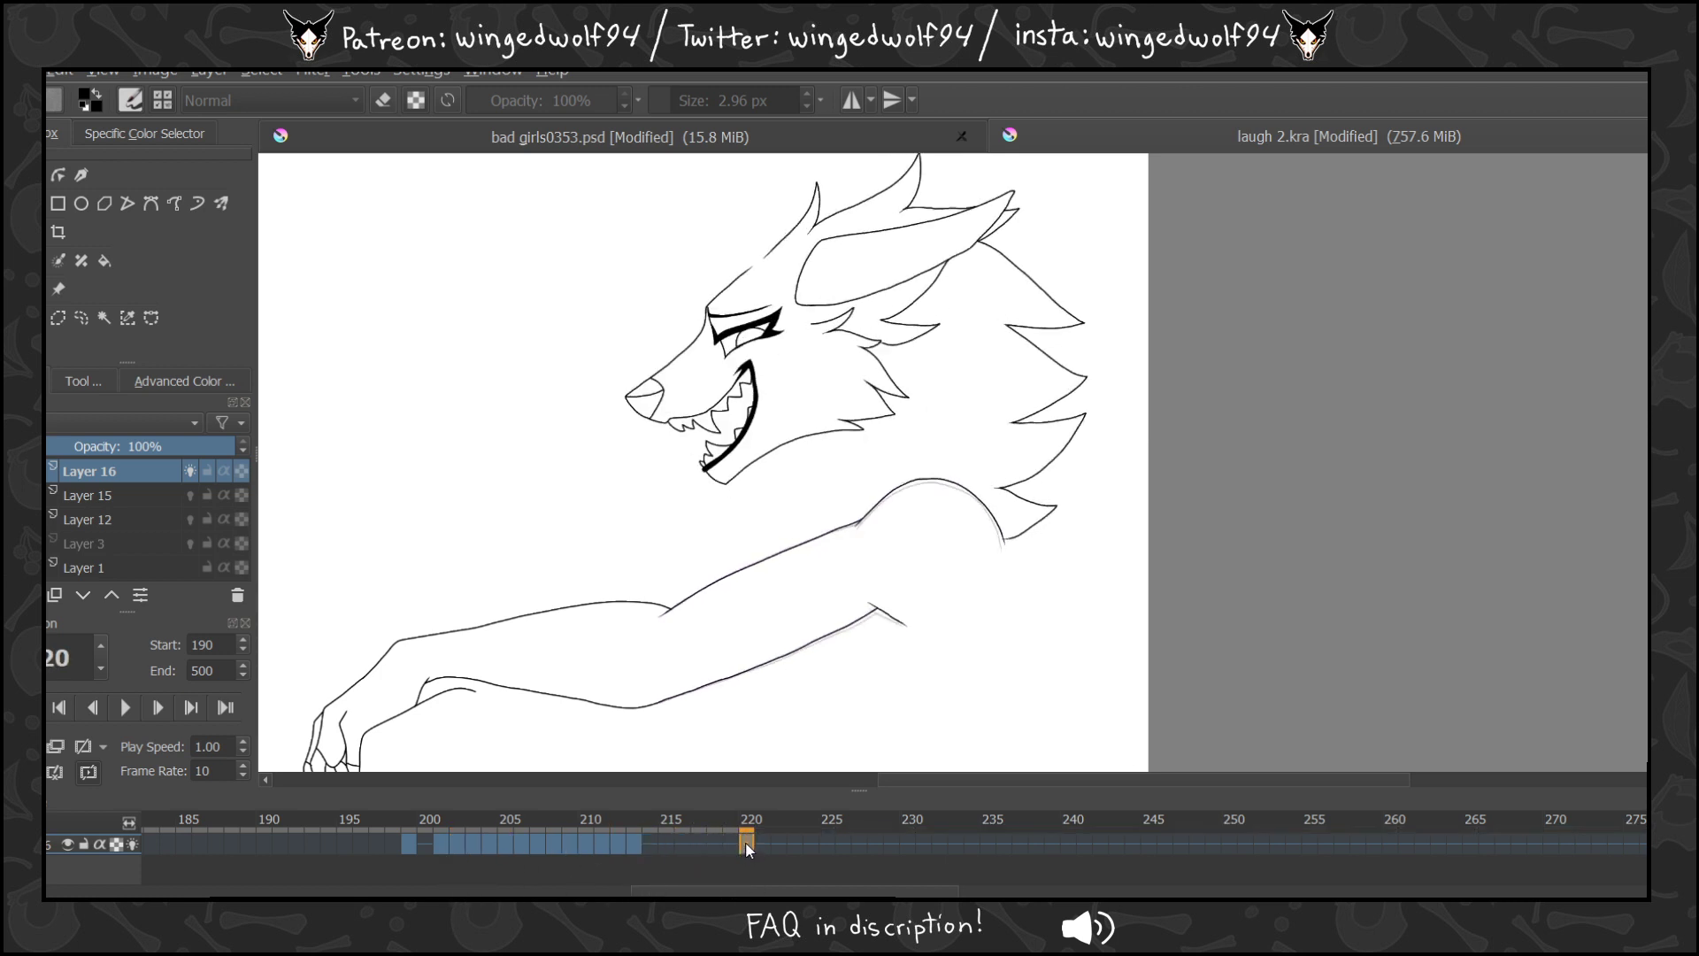
left_click(460, 846)
left_click(476, 843)
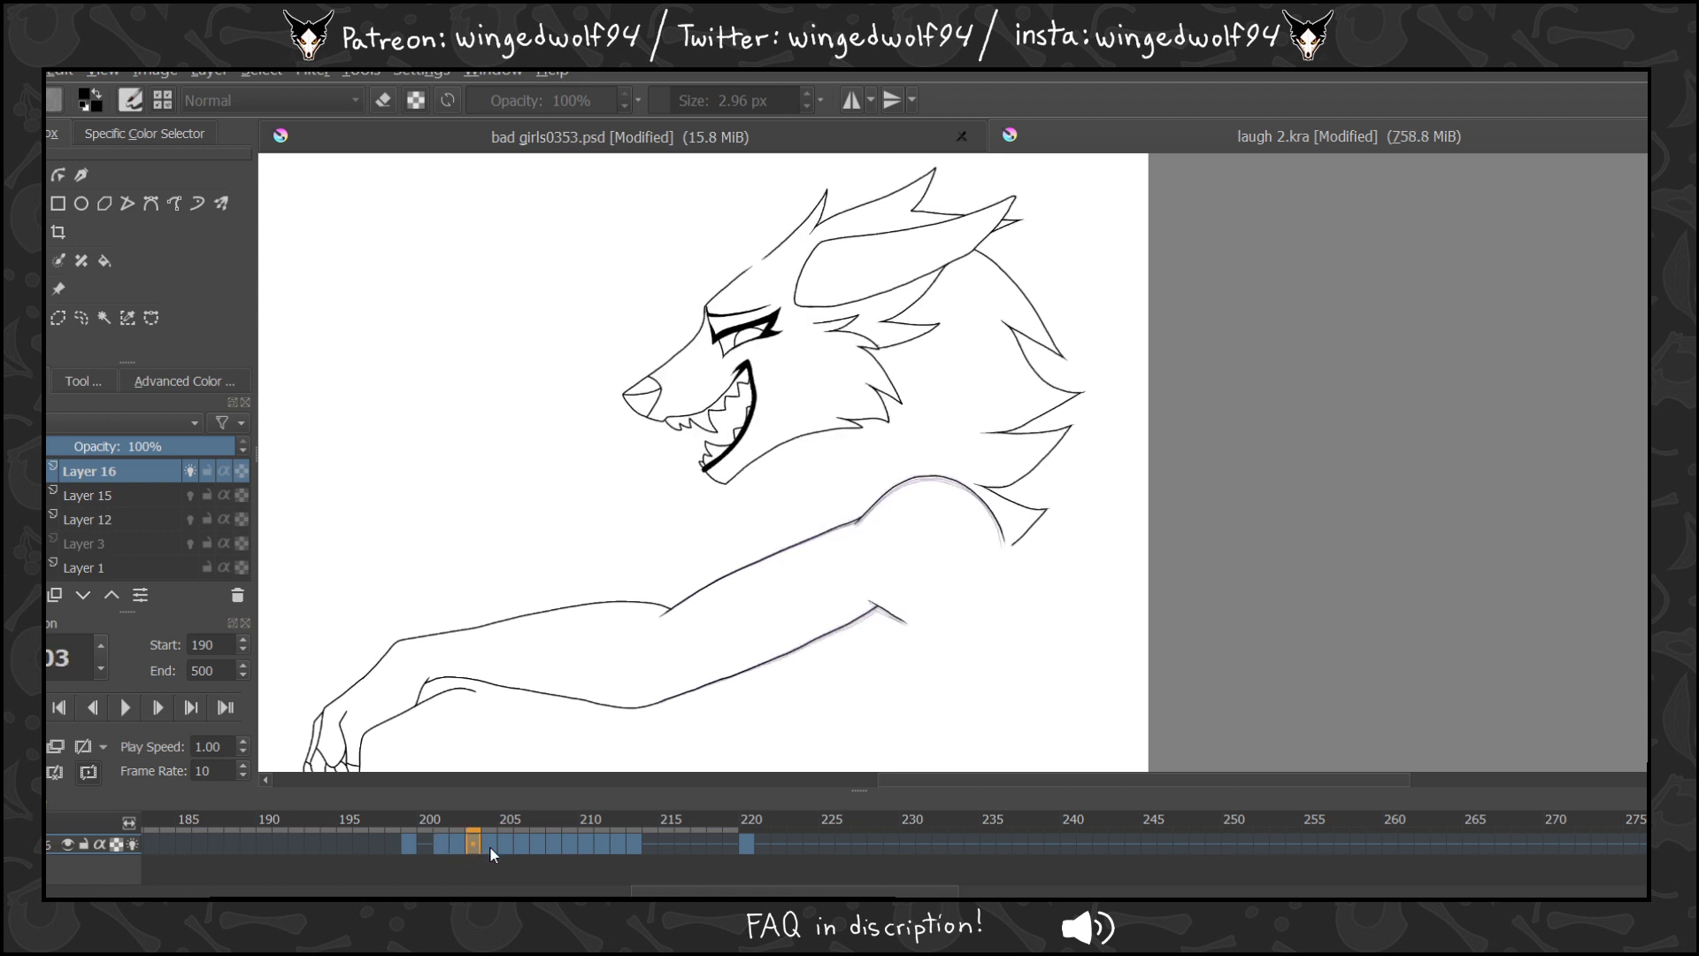
left_click_drag(499, 842, 781, 846)
left_click(750, 842)
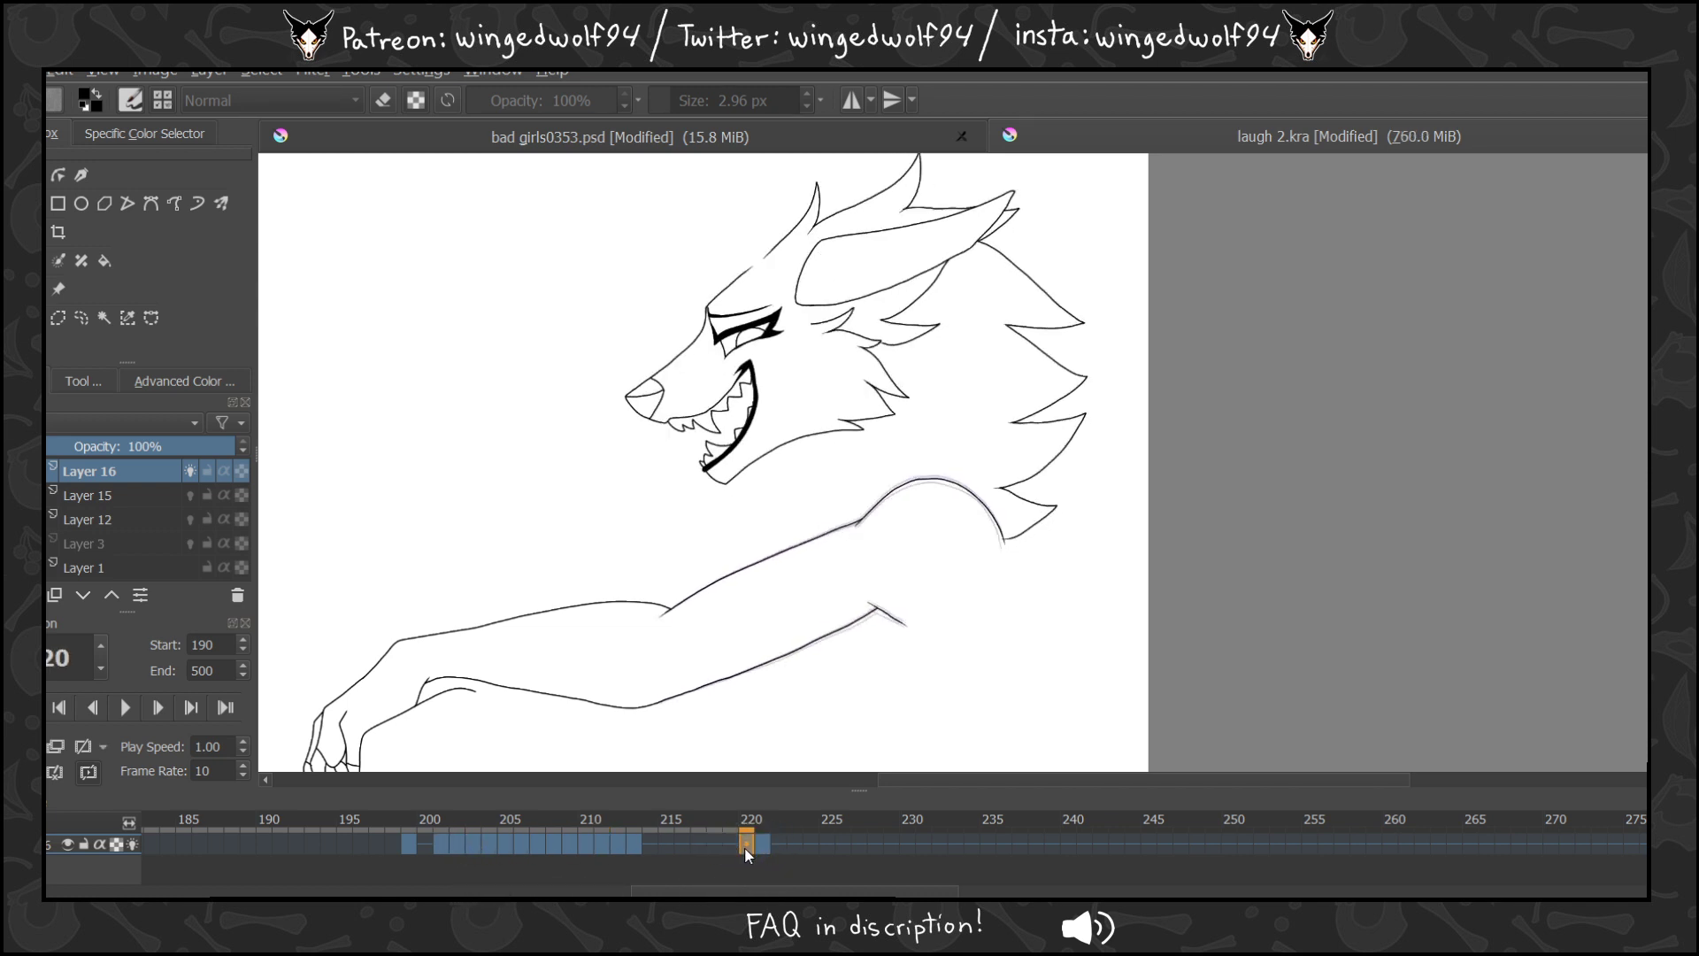
Copy the lowering arm drawings to frames 222, 223 and 224, using frame 199's drawing for frame 224, and play the animation.
left_click(796, 845)
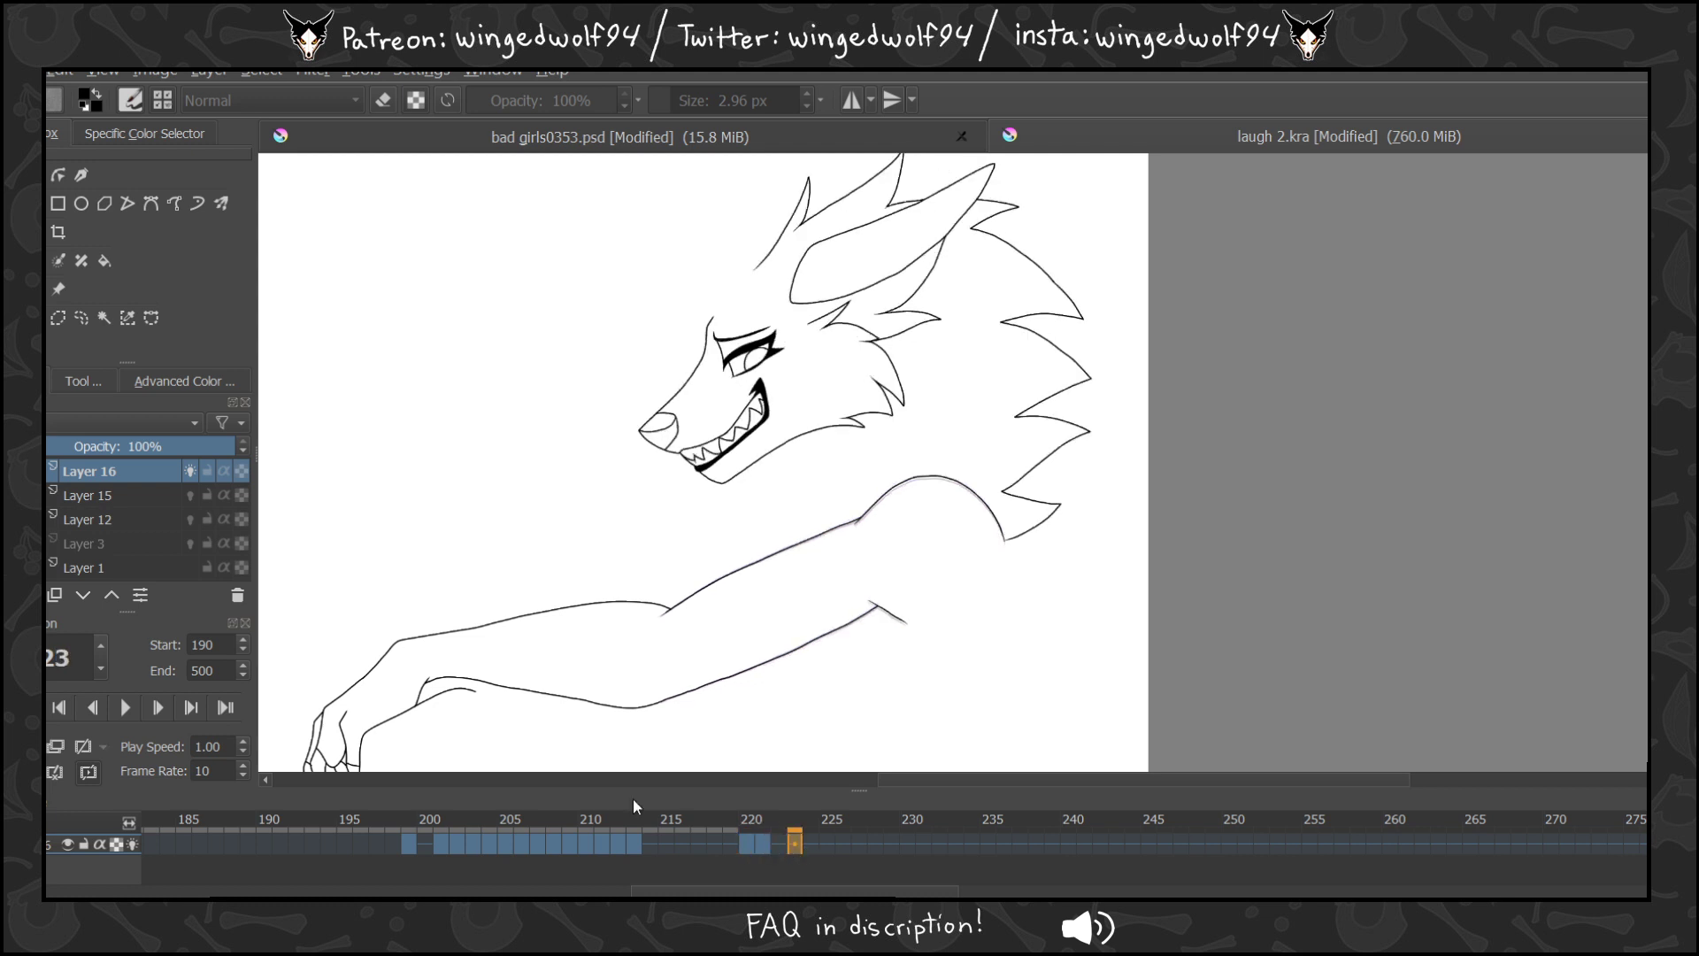
left_click_drag(410, 842, 816, 846)
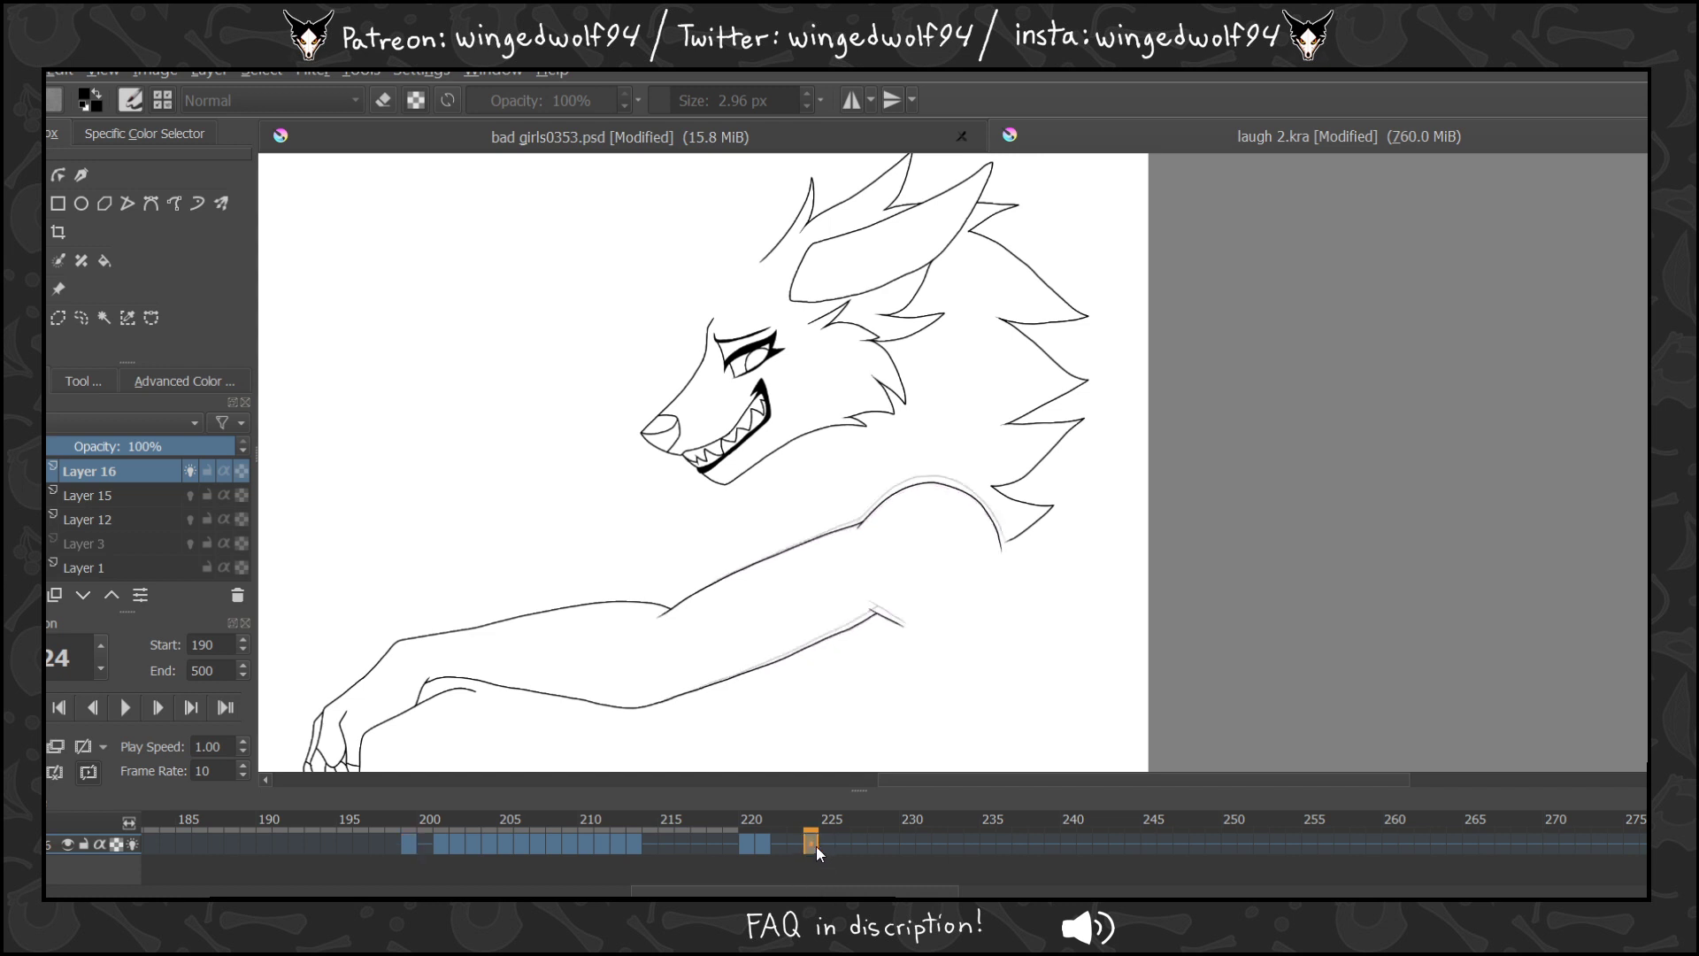
mouse_move(443, 842)
left_mouse_down()
mouse_move(782, 851)
mouse_move(810, 845)
mouse_move(730, 820)
mouse_move(808, 821)
left_mouse_up()
left_click(455, 840)
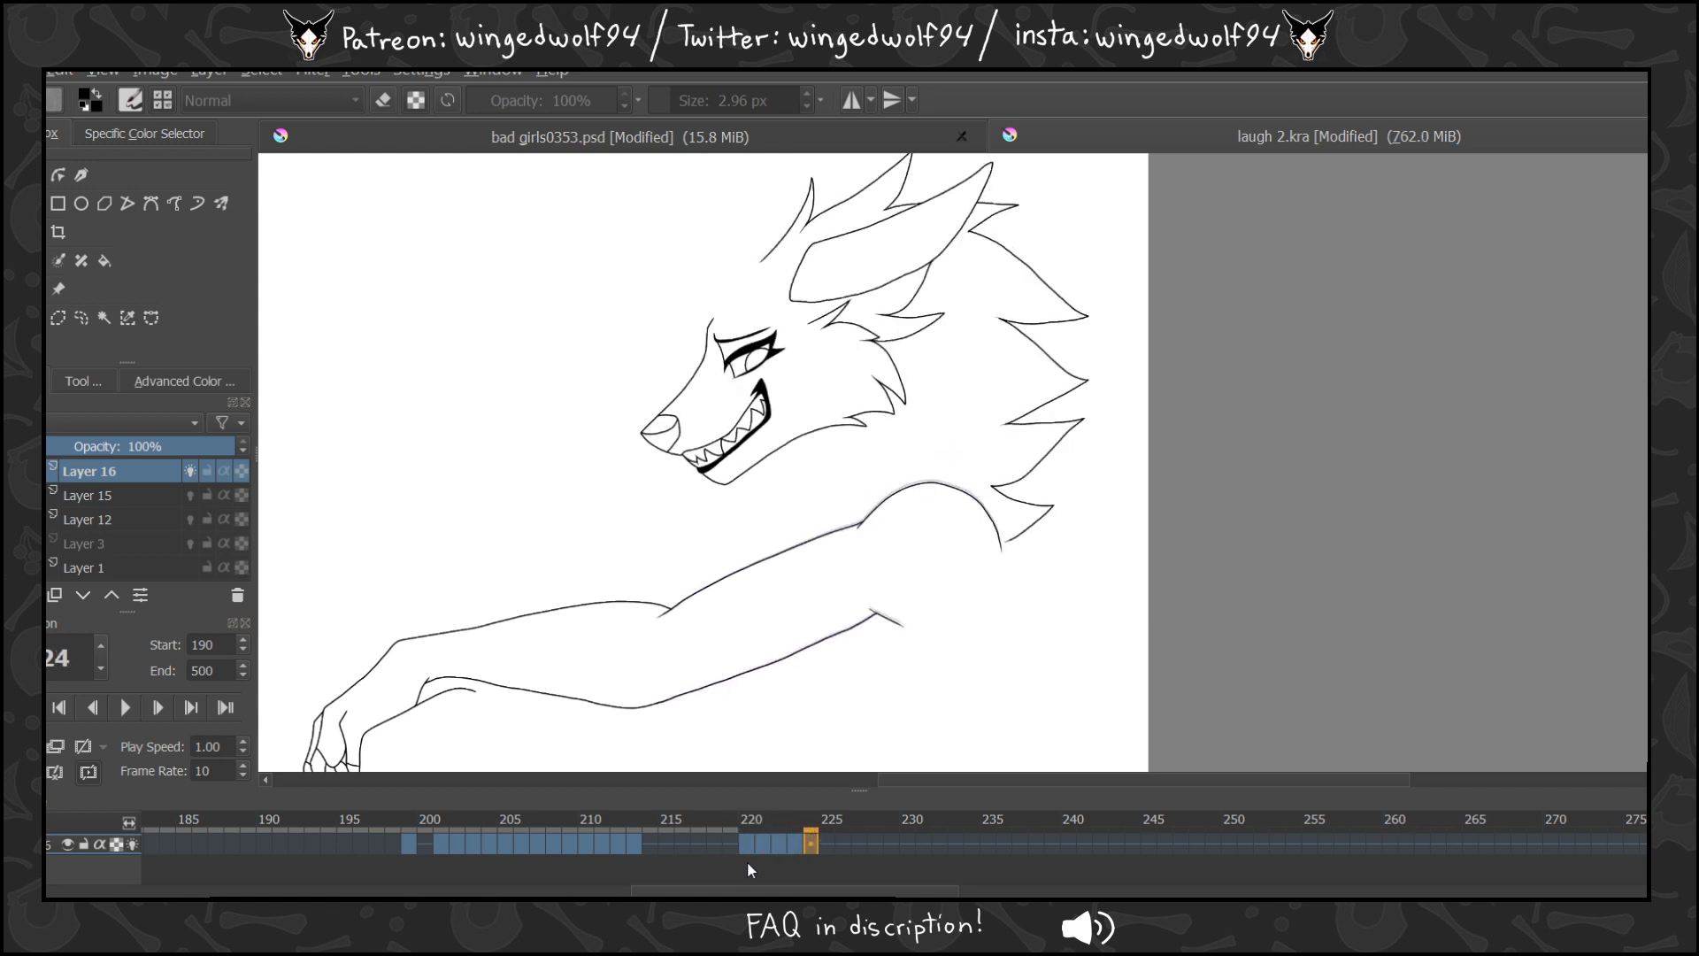
left_click(126, 707)
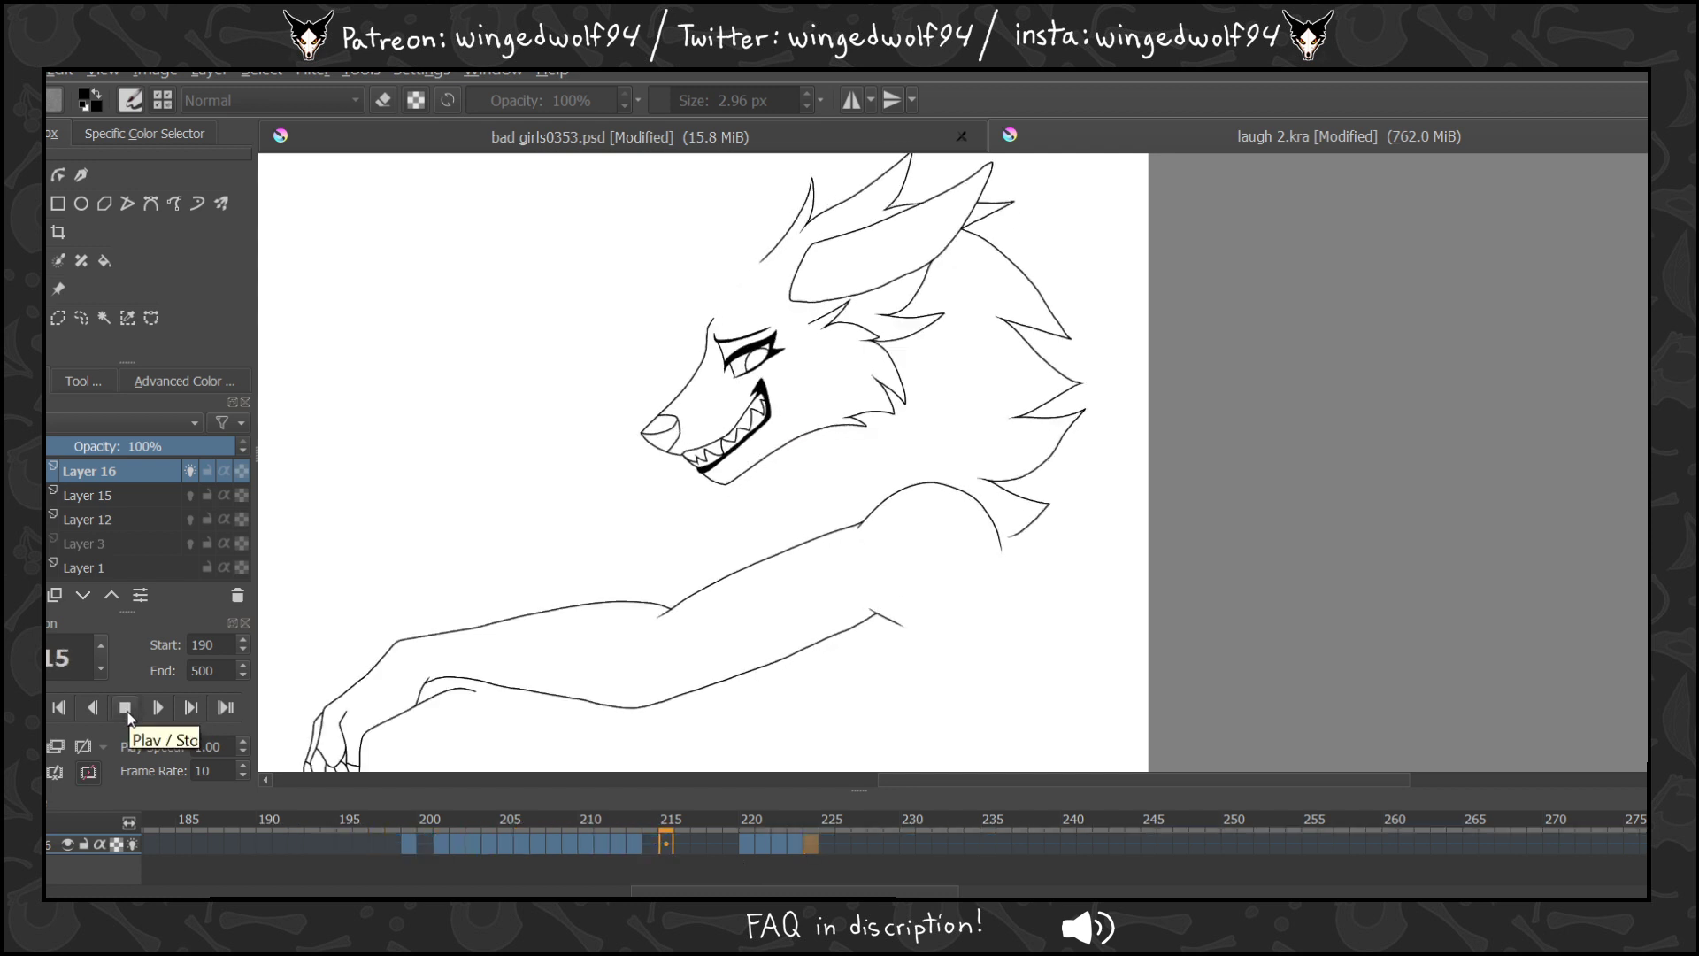
left_click(127, 708)
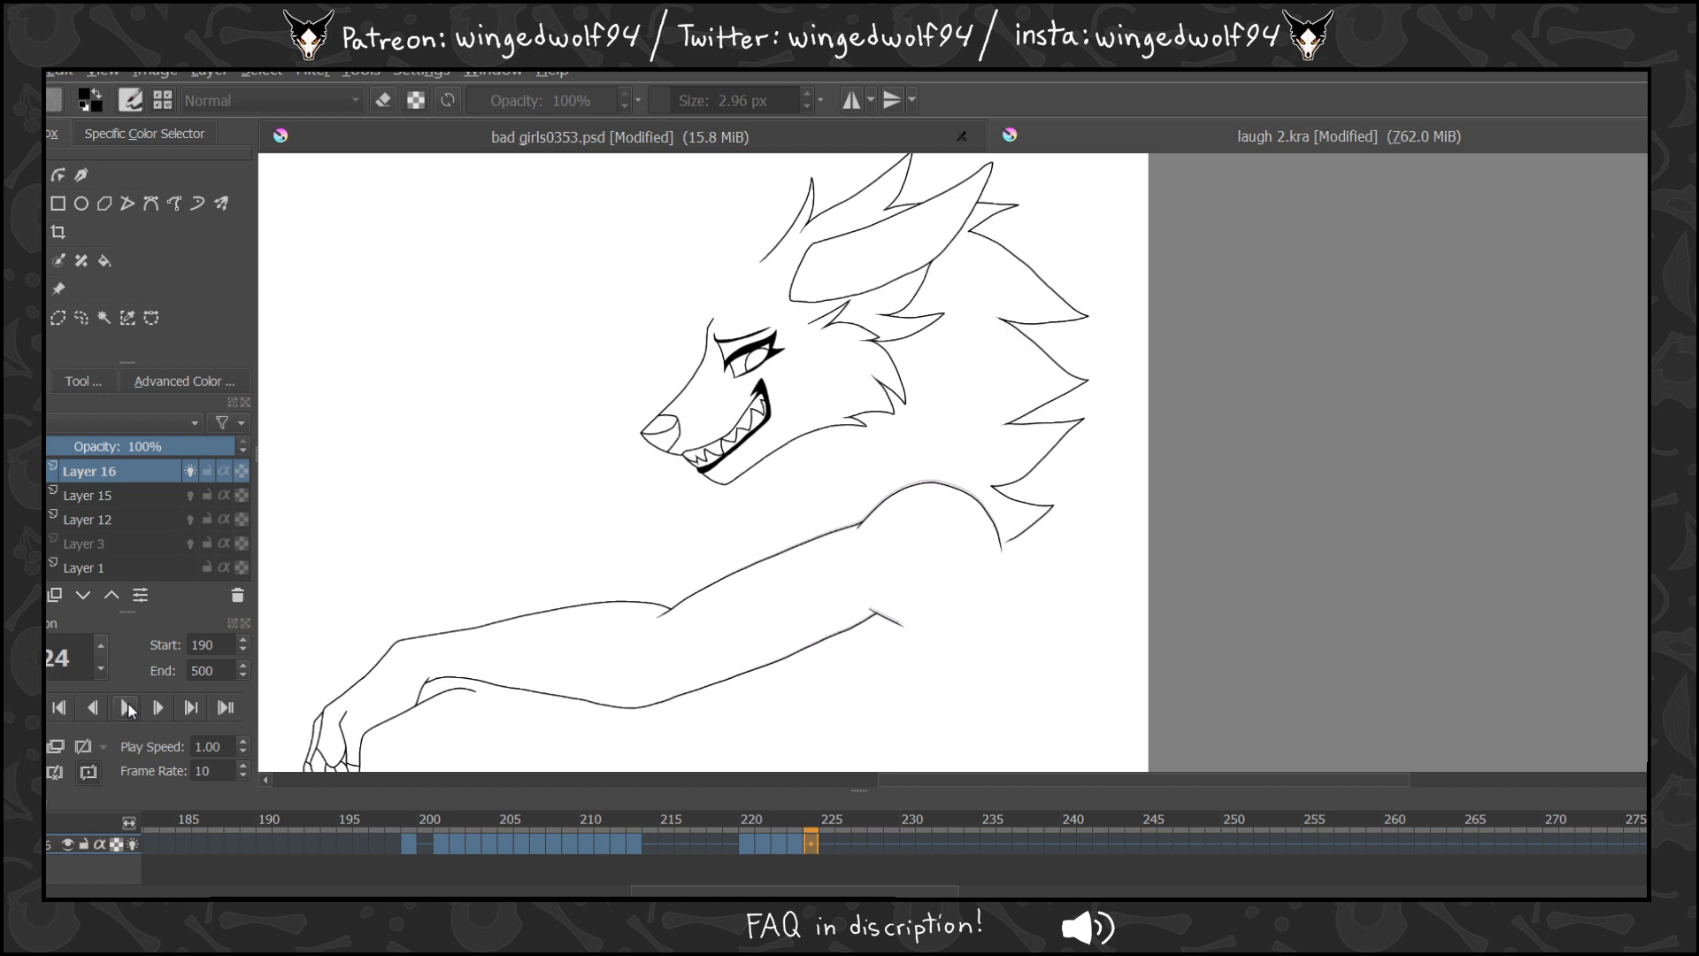
Copy the arm keyframes on frames 220 to 223 to frames 226 to 229 and check the copies.
left_click(801, 843)
left_click(752, 842)
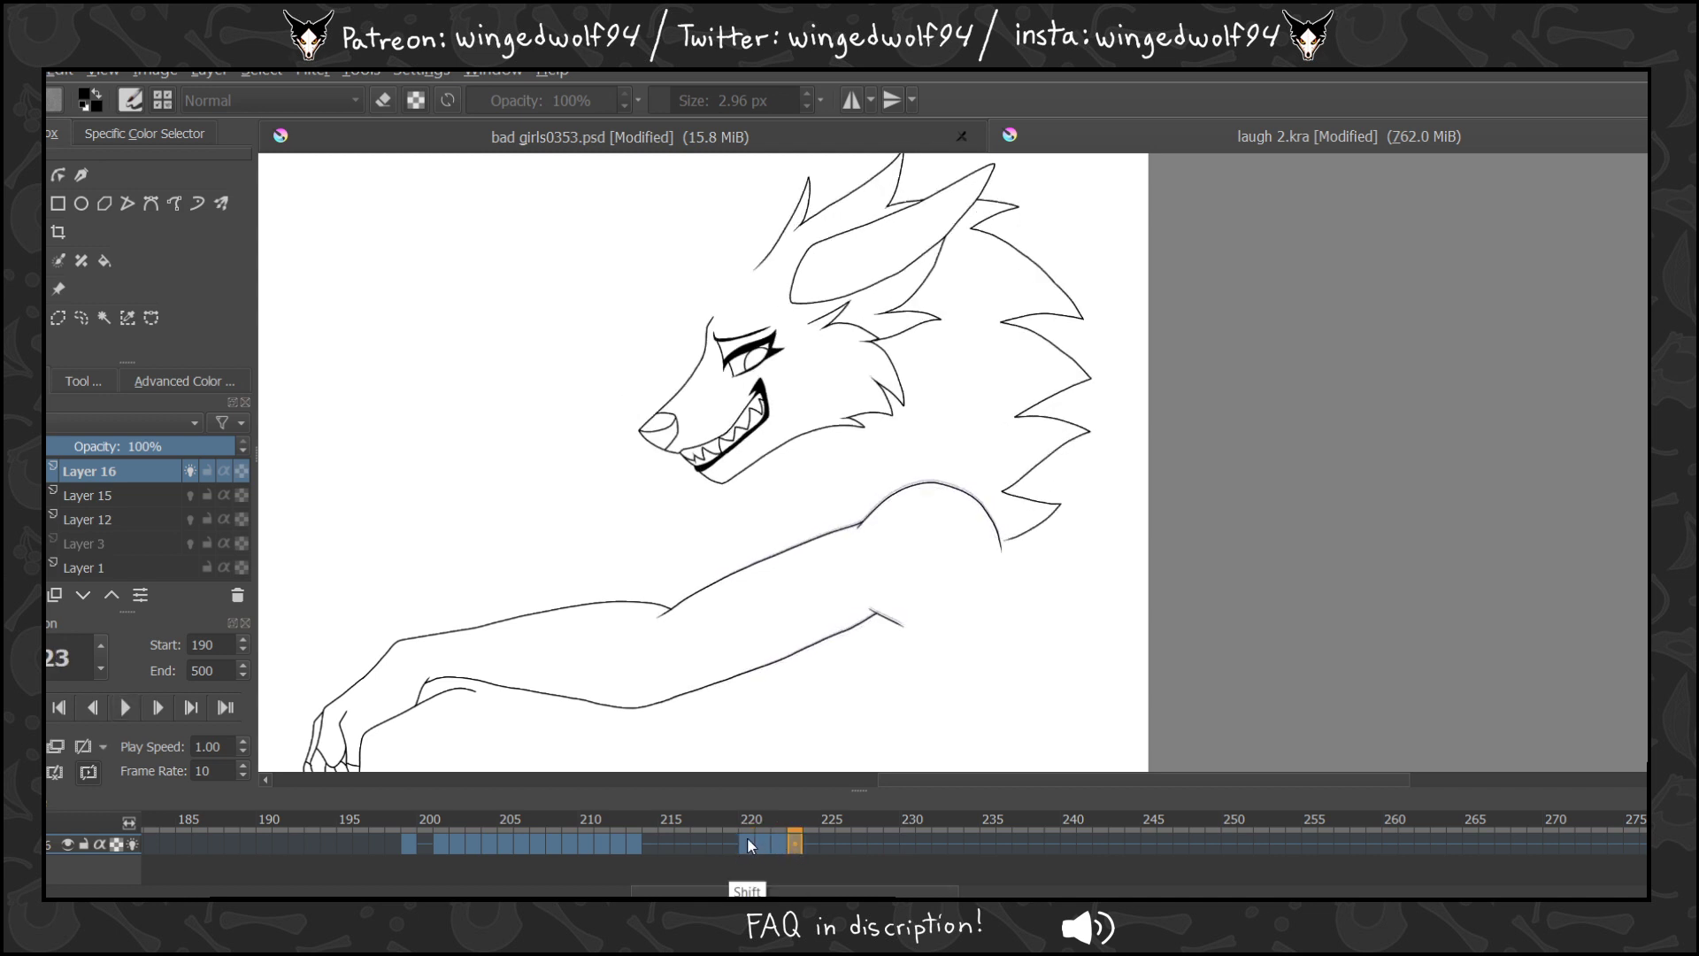
left_click_drag(747, 837, 898, 835)
left_click(799, 840)
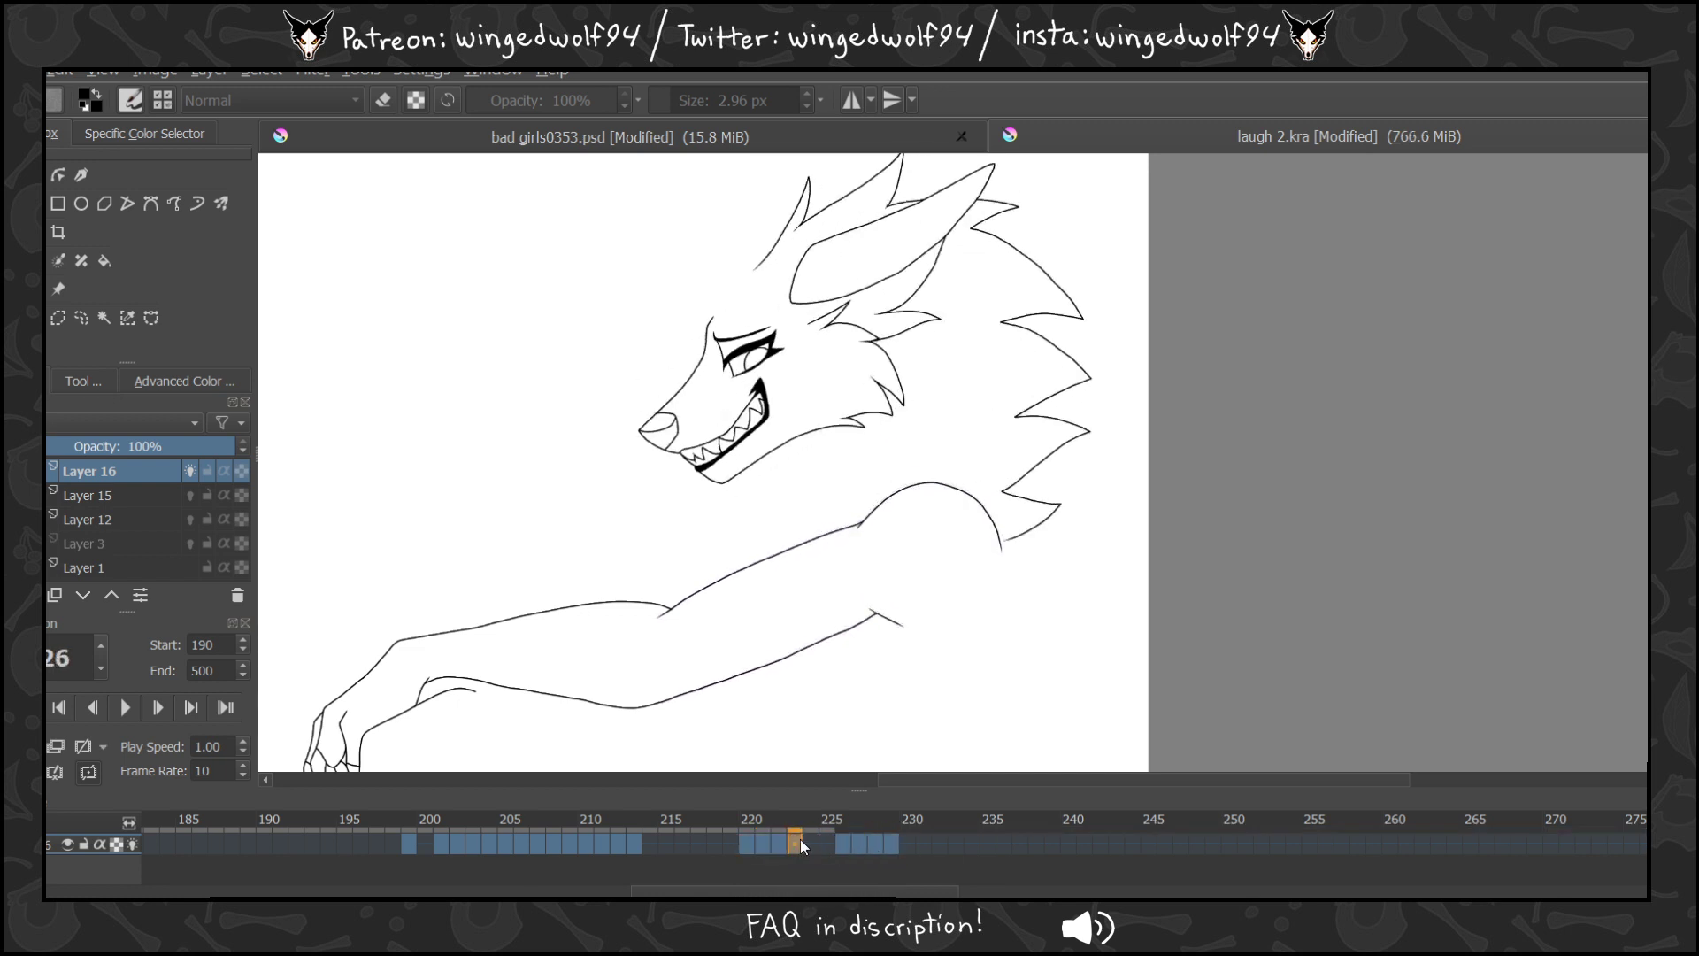
left_click(814, 837)
left_click(826, 839)
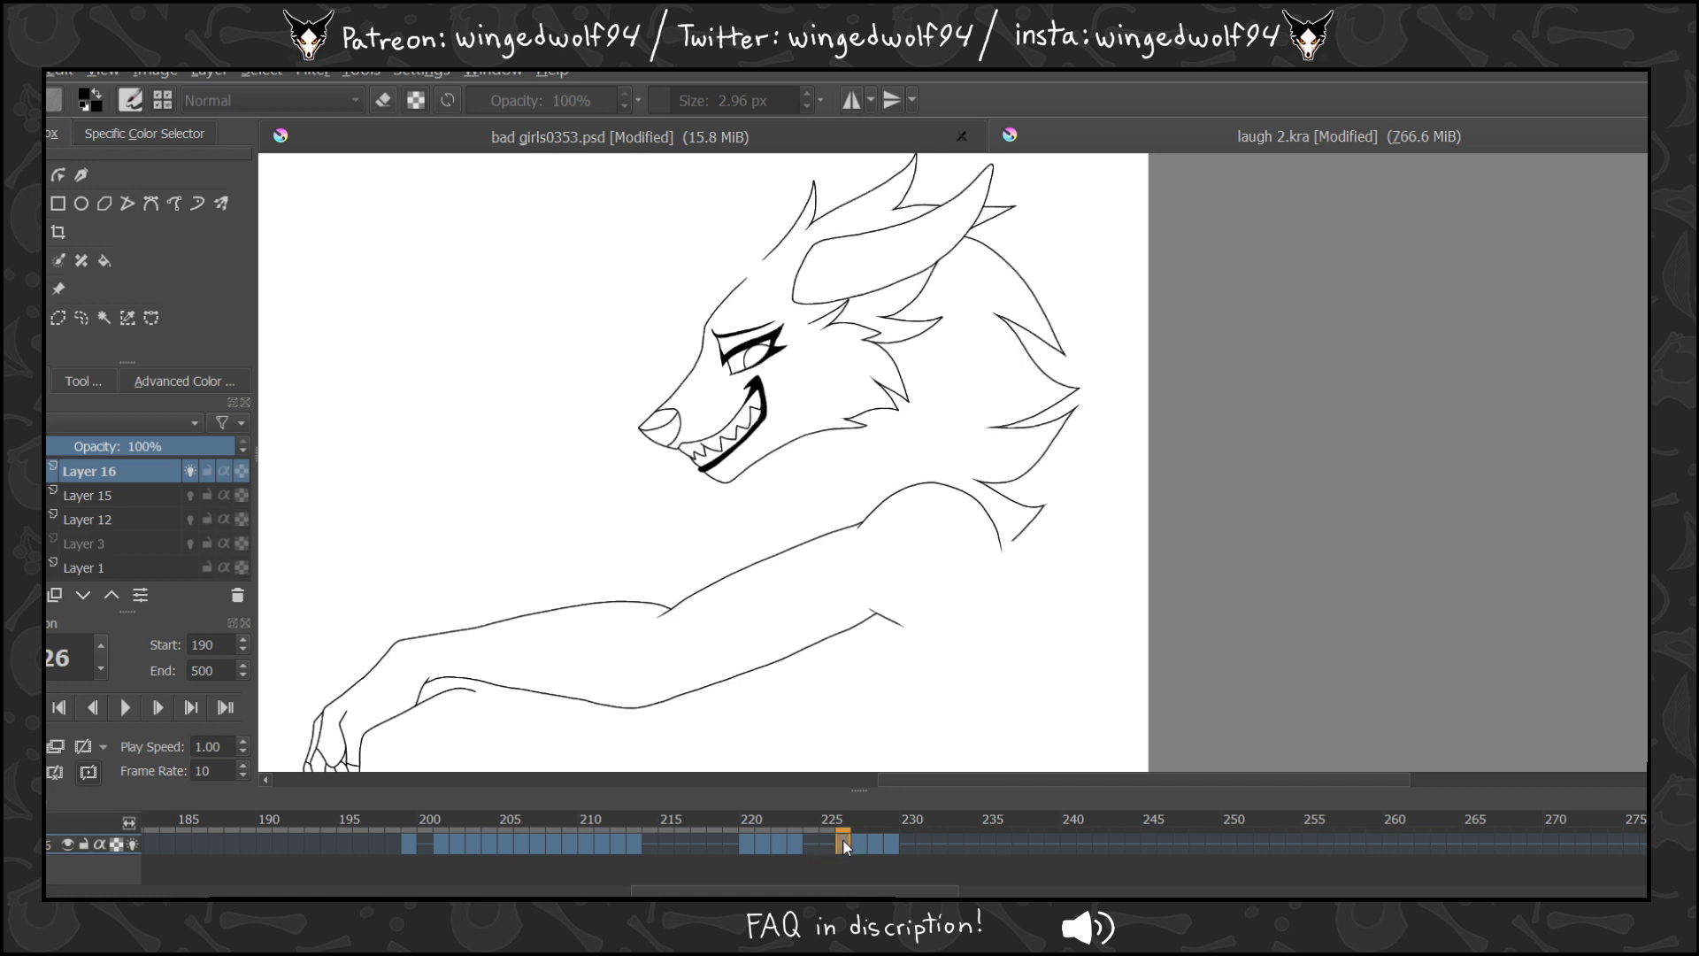
left_click(857, 843)
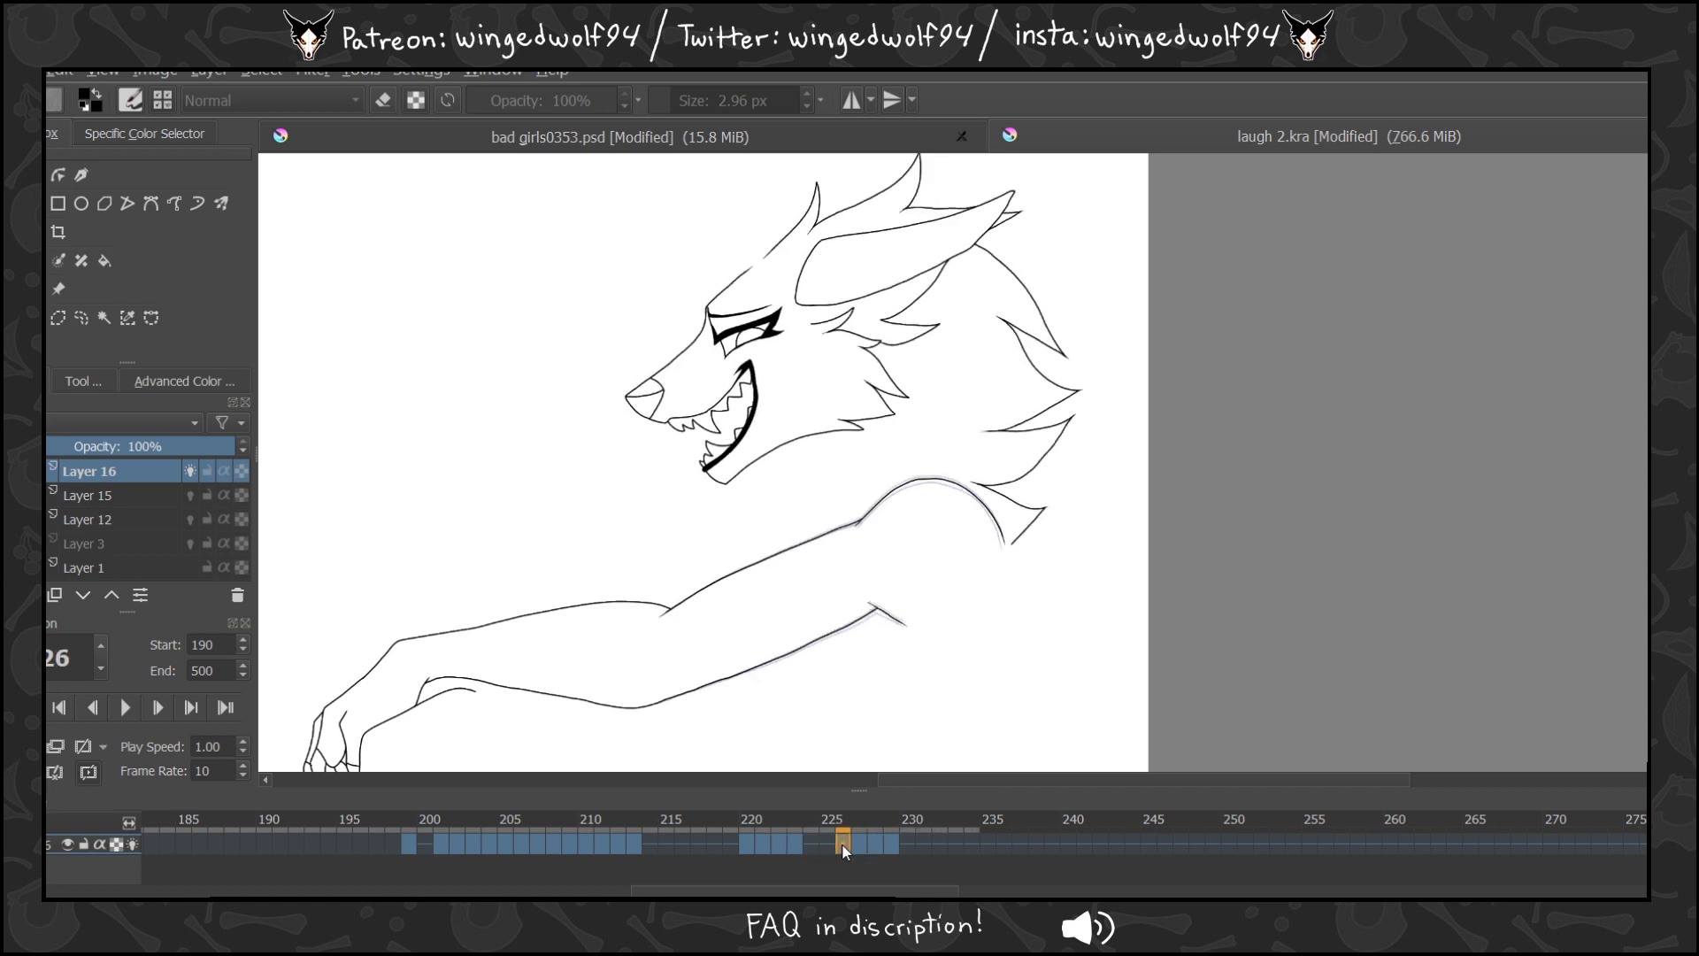
Add a copied arm keyframe on frame 224 and scrub forward to frame 229.
left_click(775, 846)
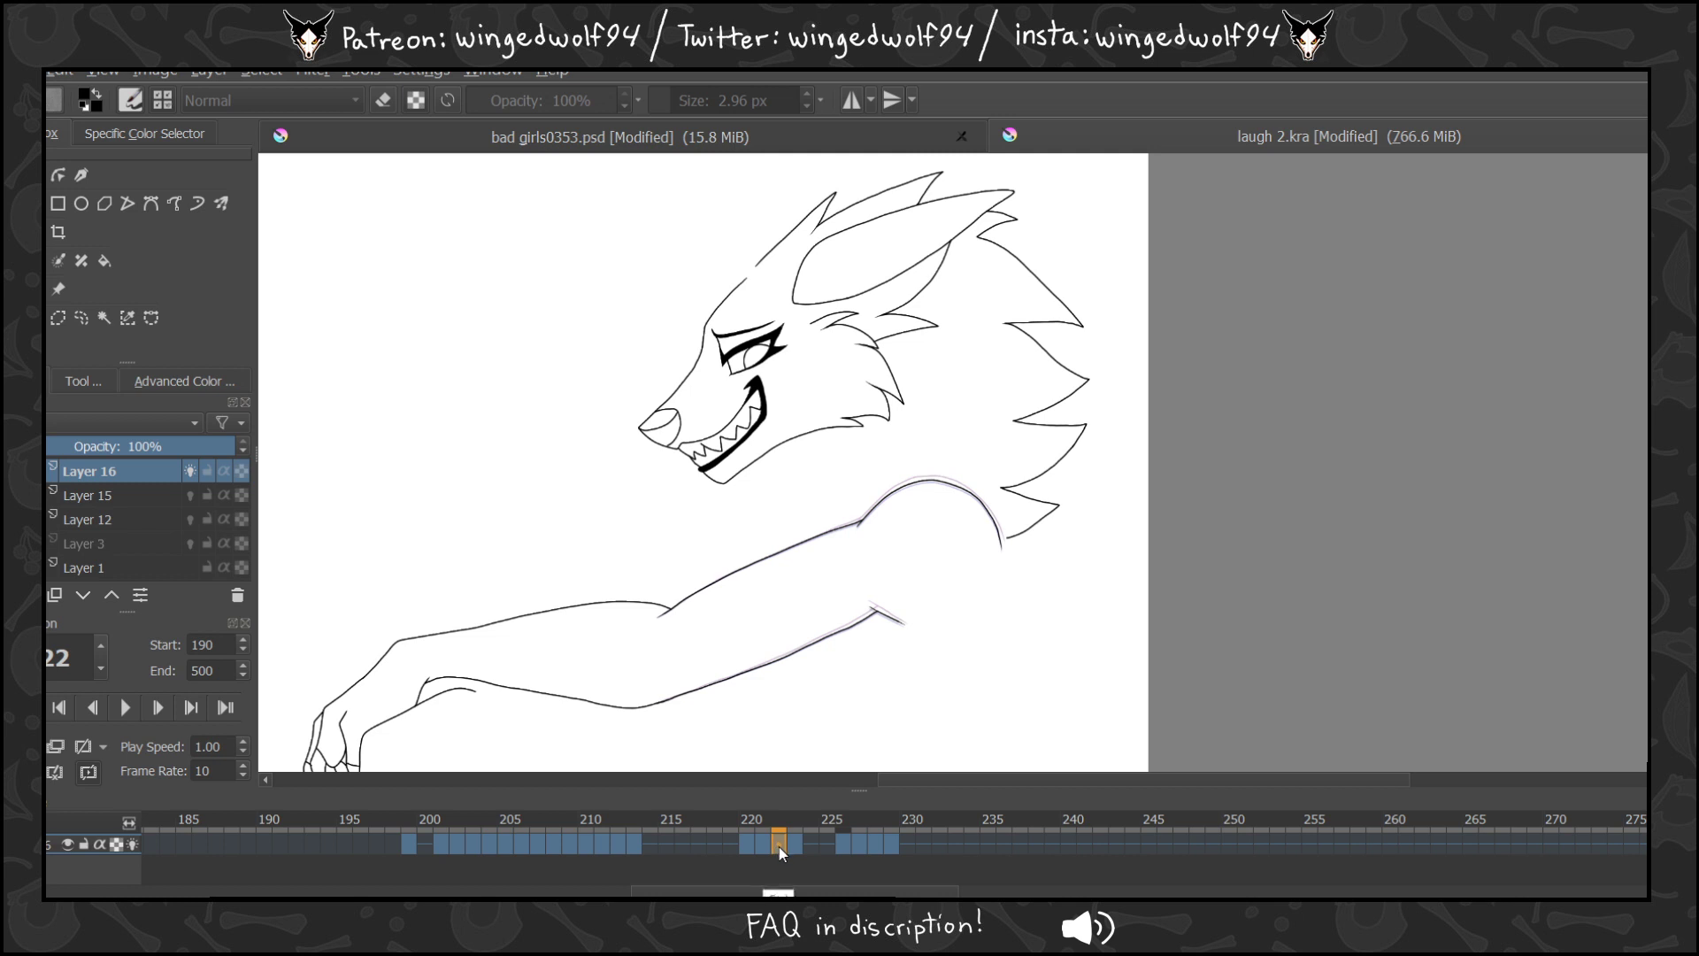
left_click(816, 846)
left_click_drag(815, 815, 894, 844)
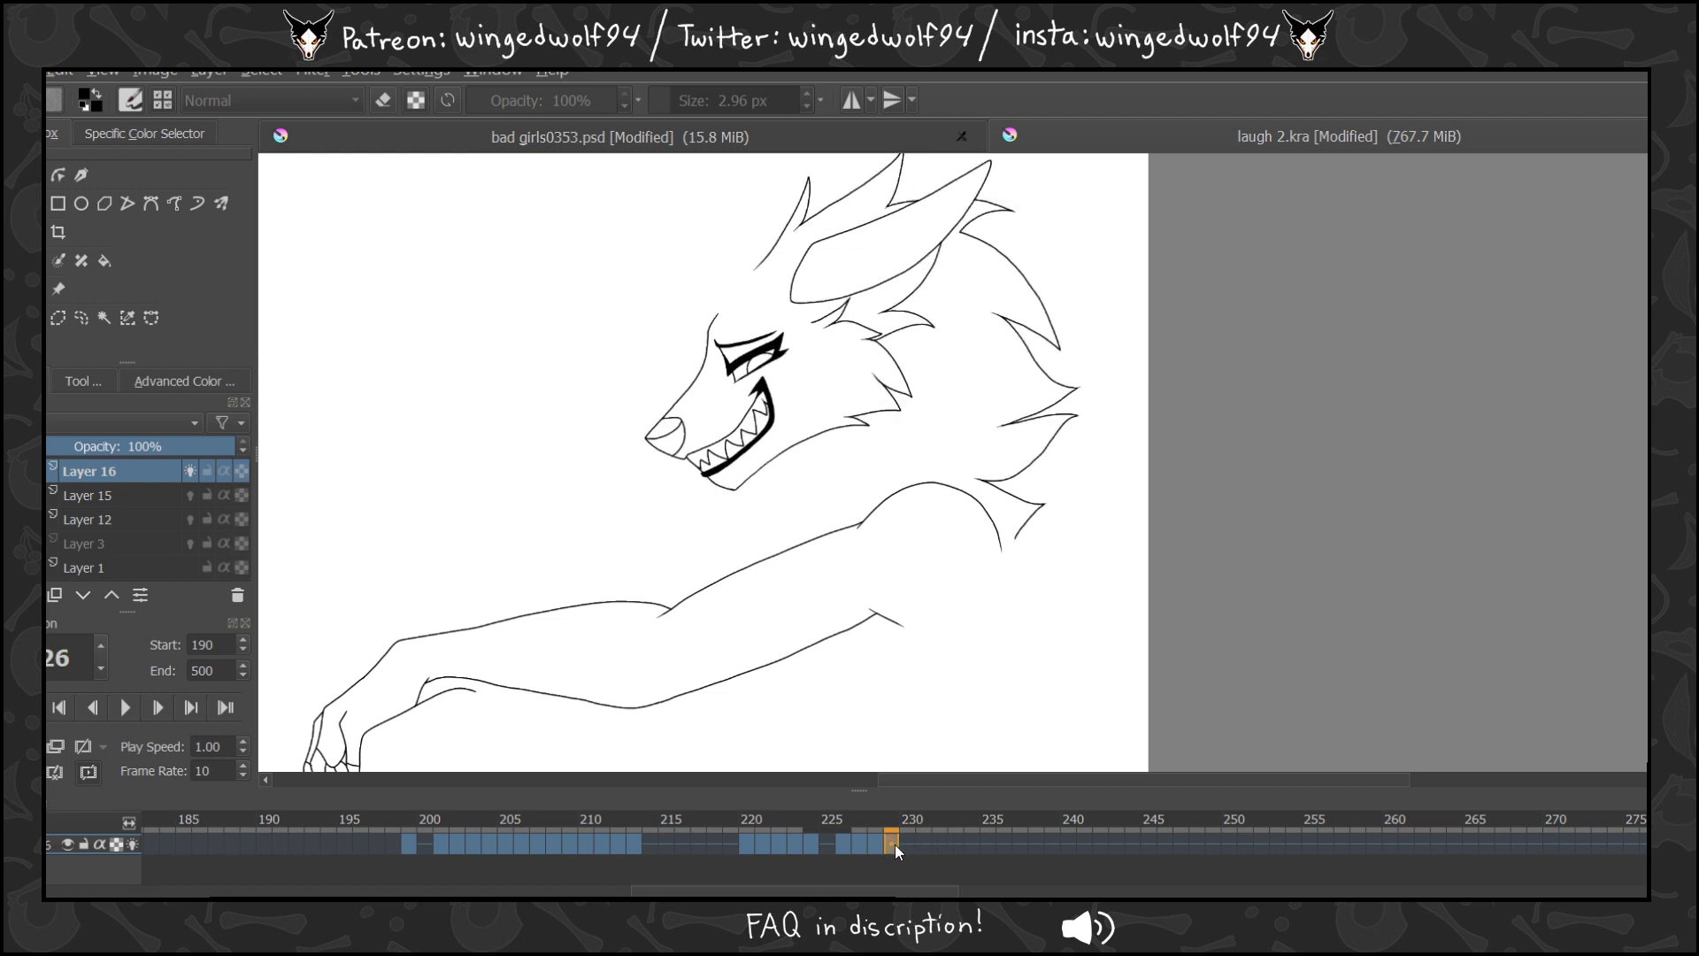
Copy the block of arm keyframes from frames 199 to 205 to frames 230 to 236 and play the animation.
left_click(444, 849)
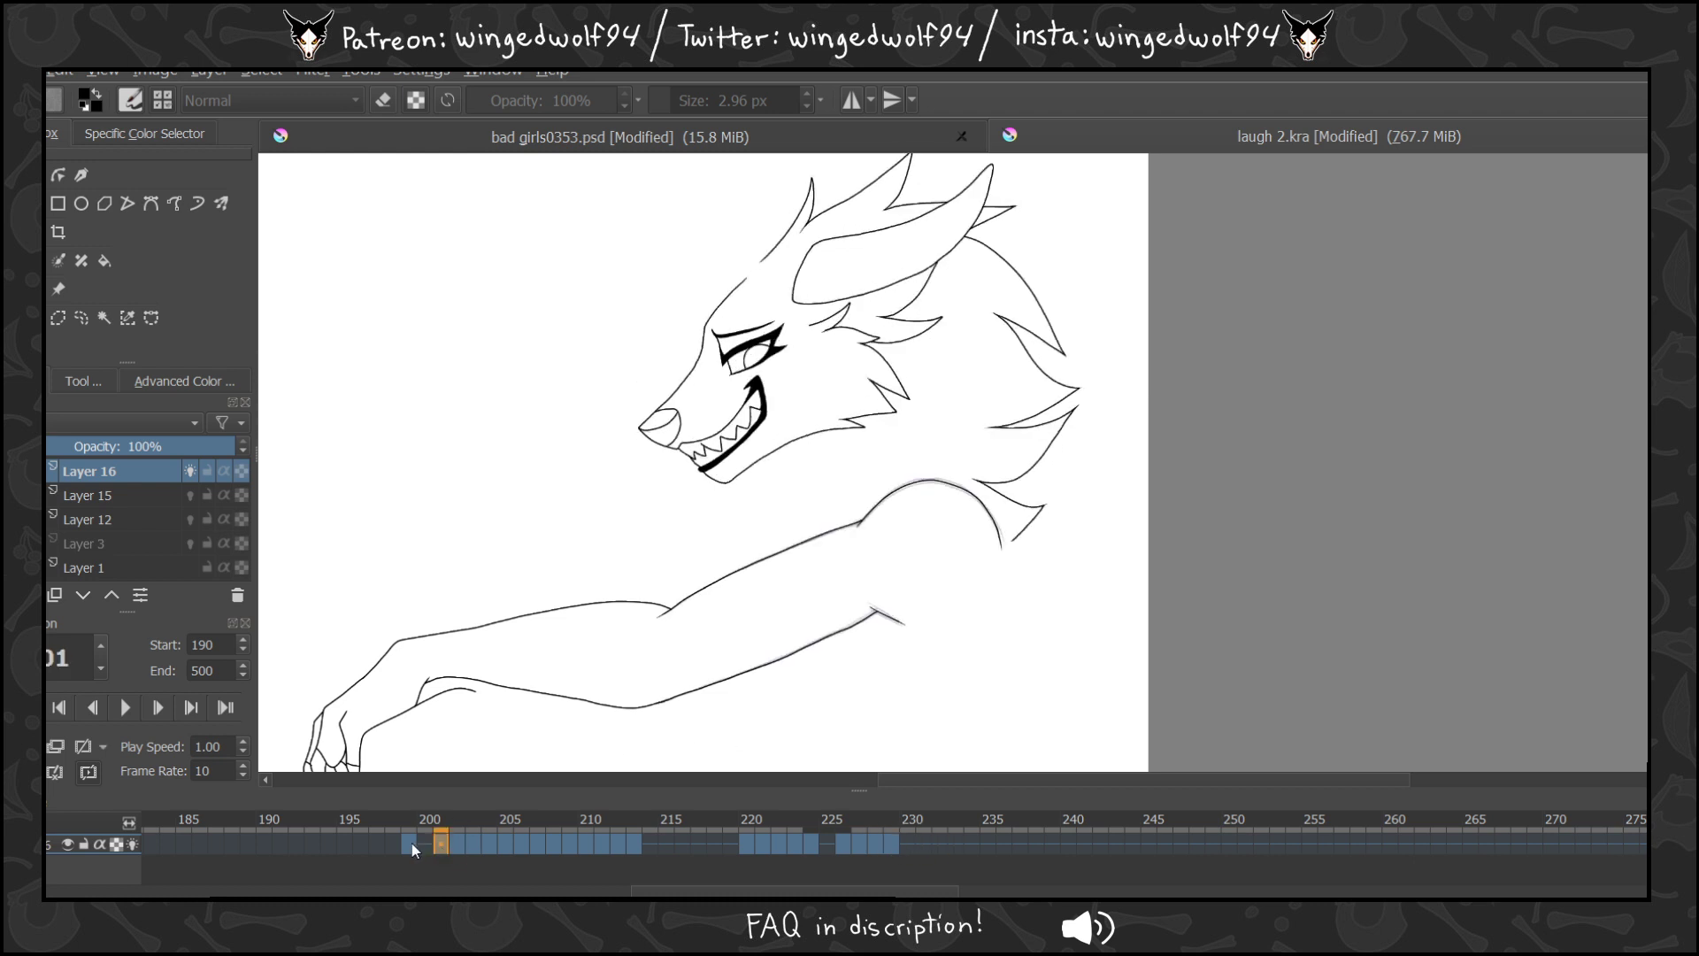
left_click(412, 845)
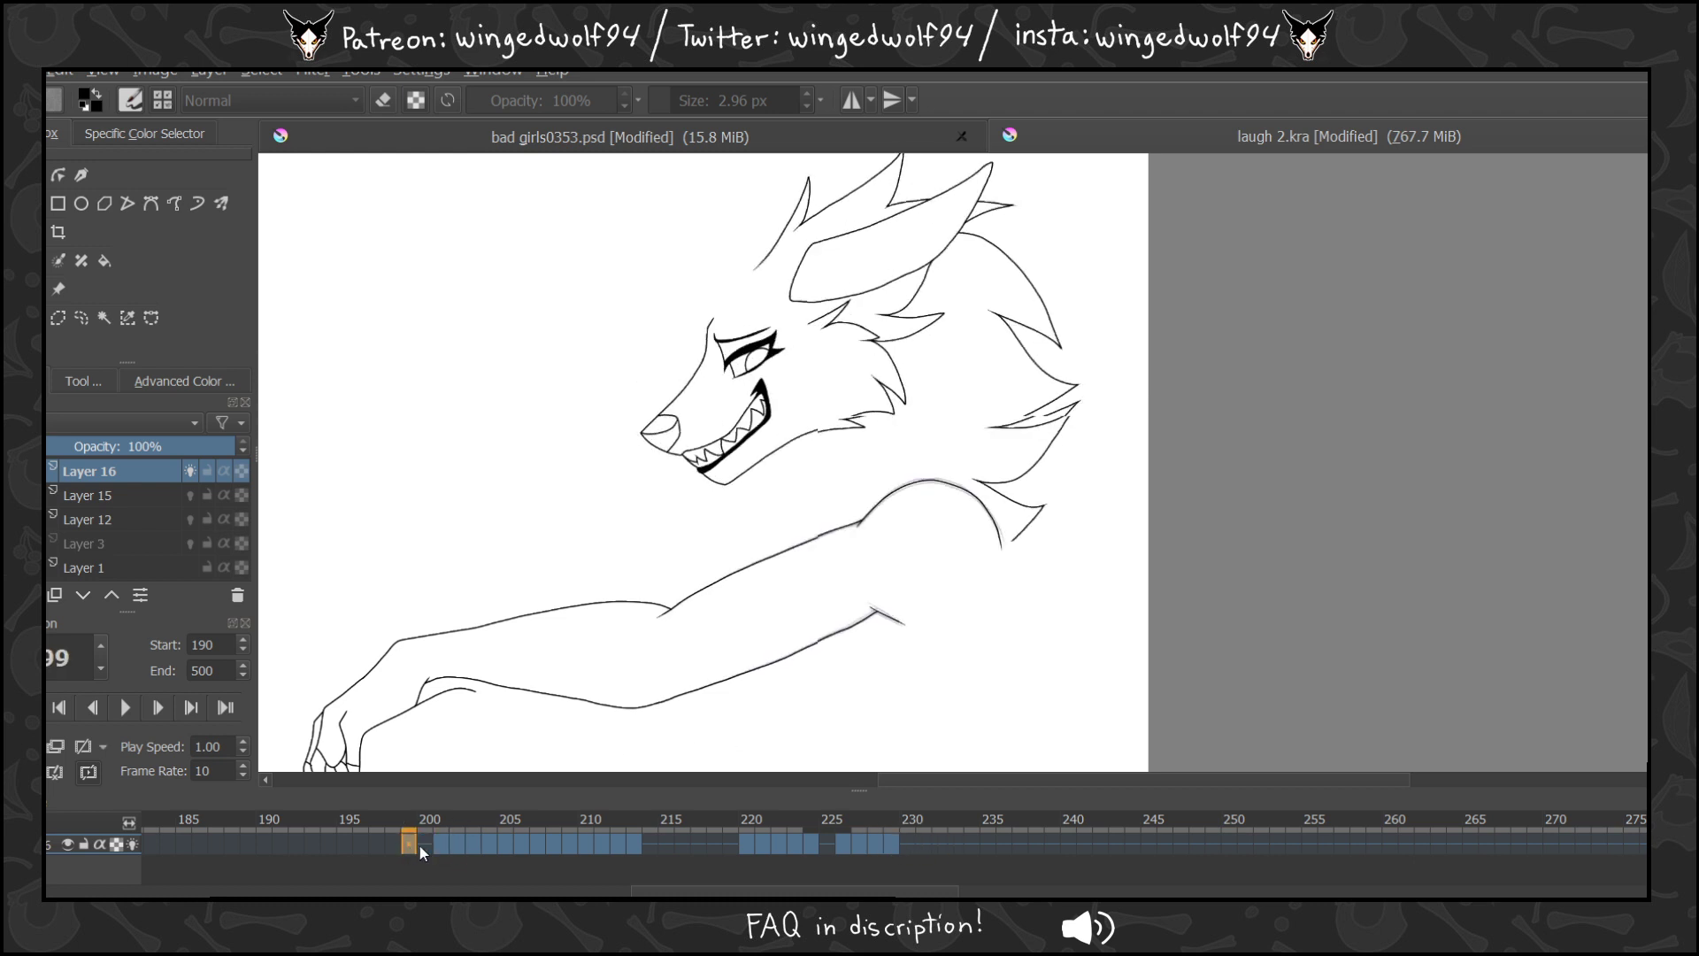
left_click(521, 844, "shift")
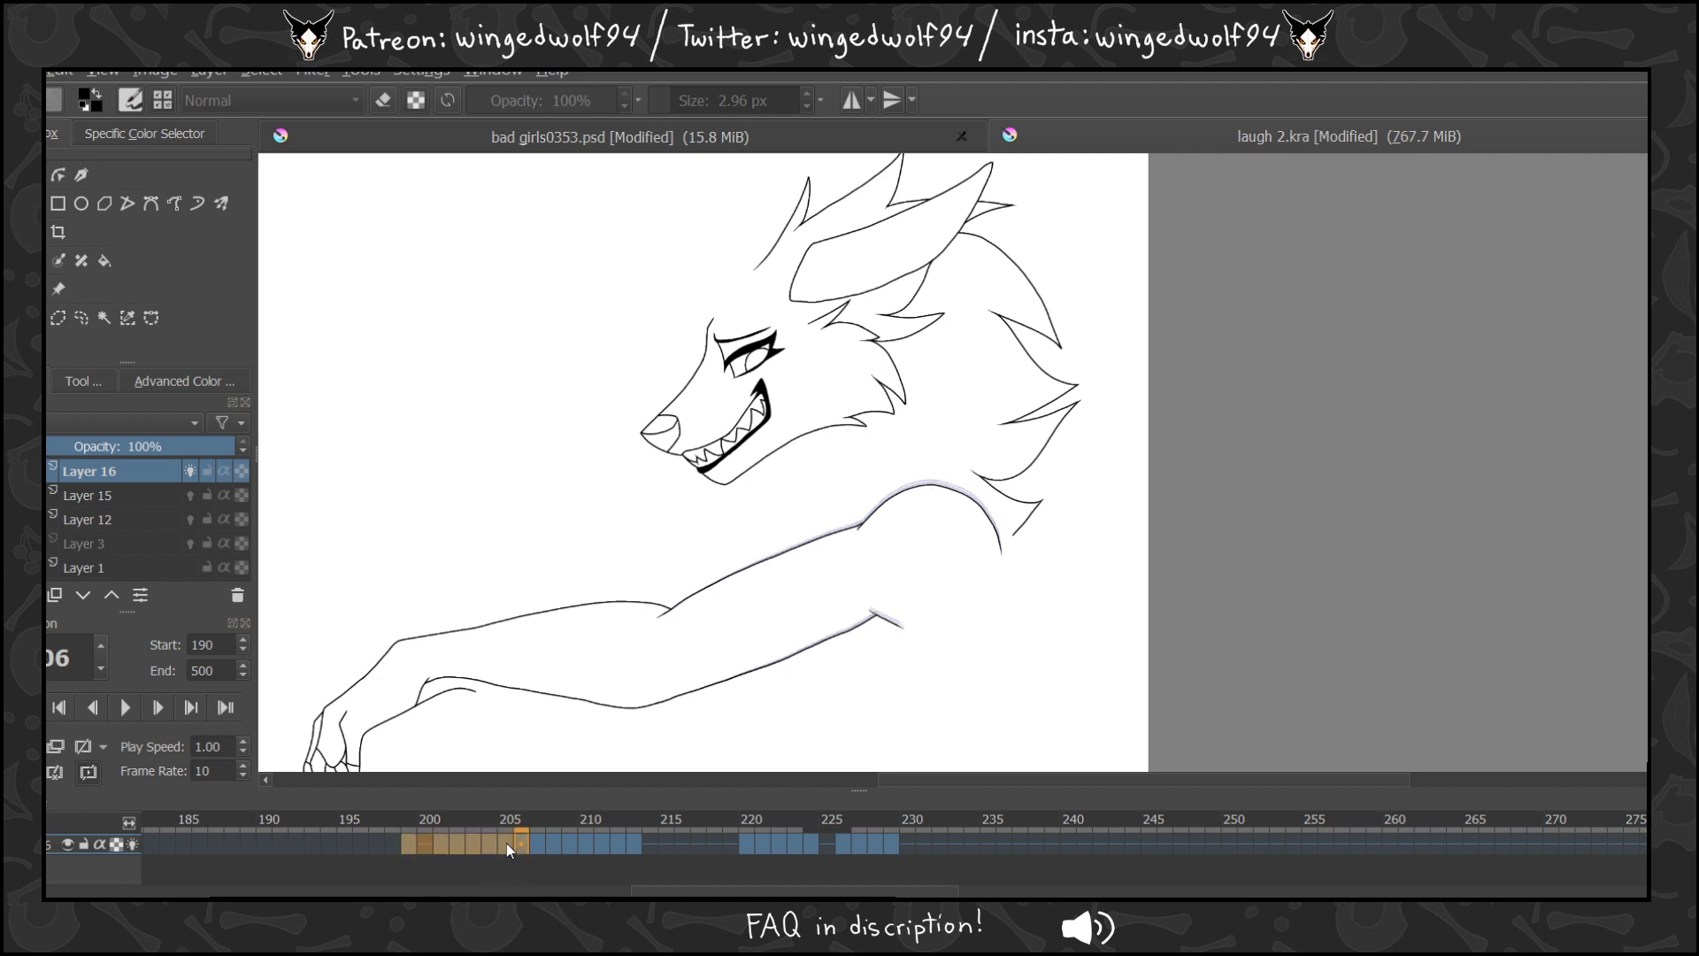
left_click(412, 846)
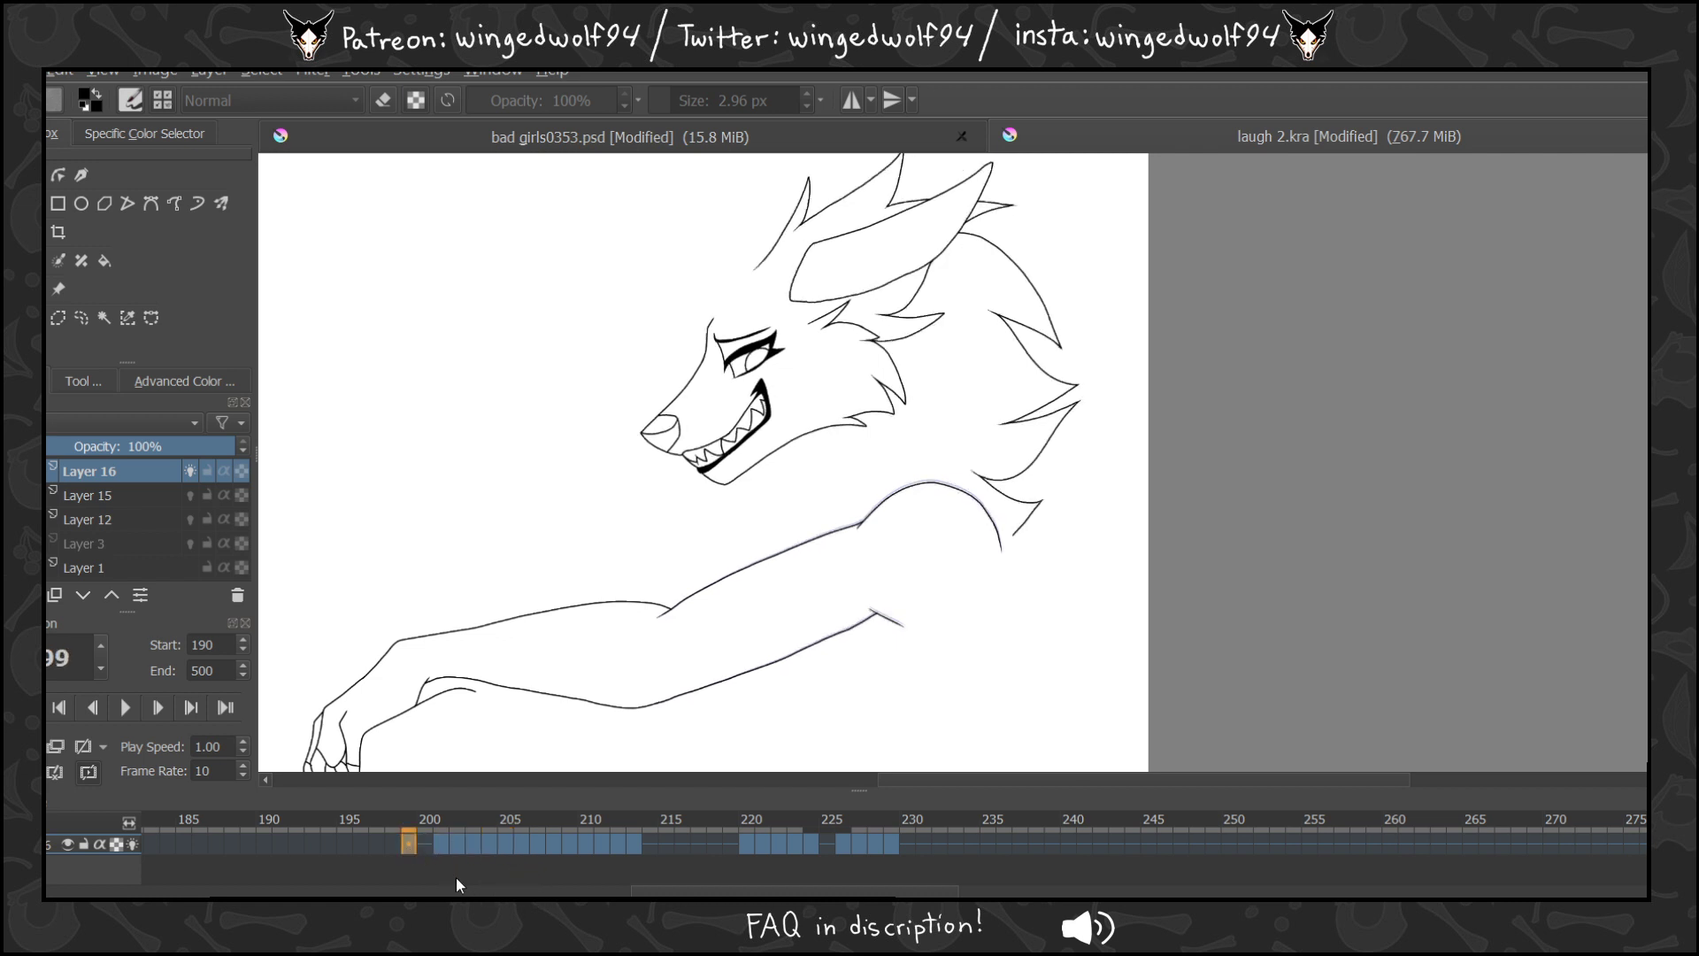
left_click(506, 844, "shift")
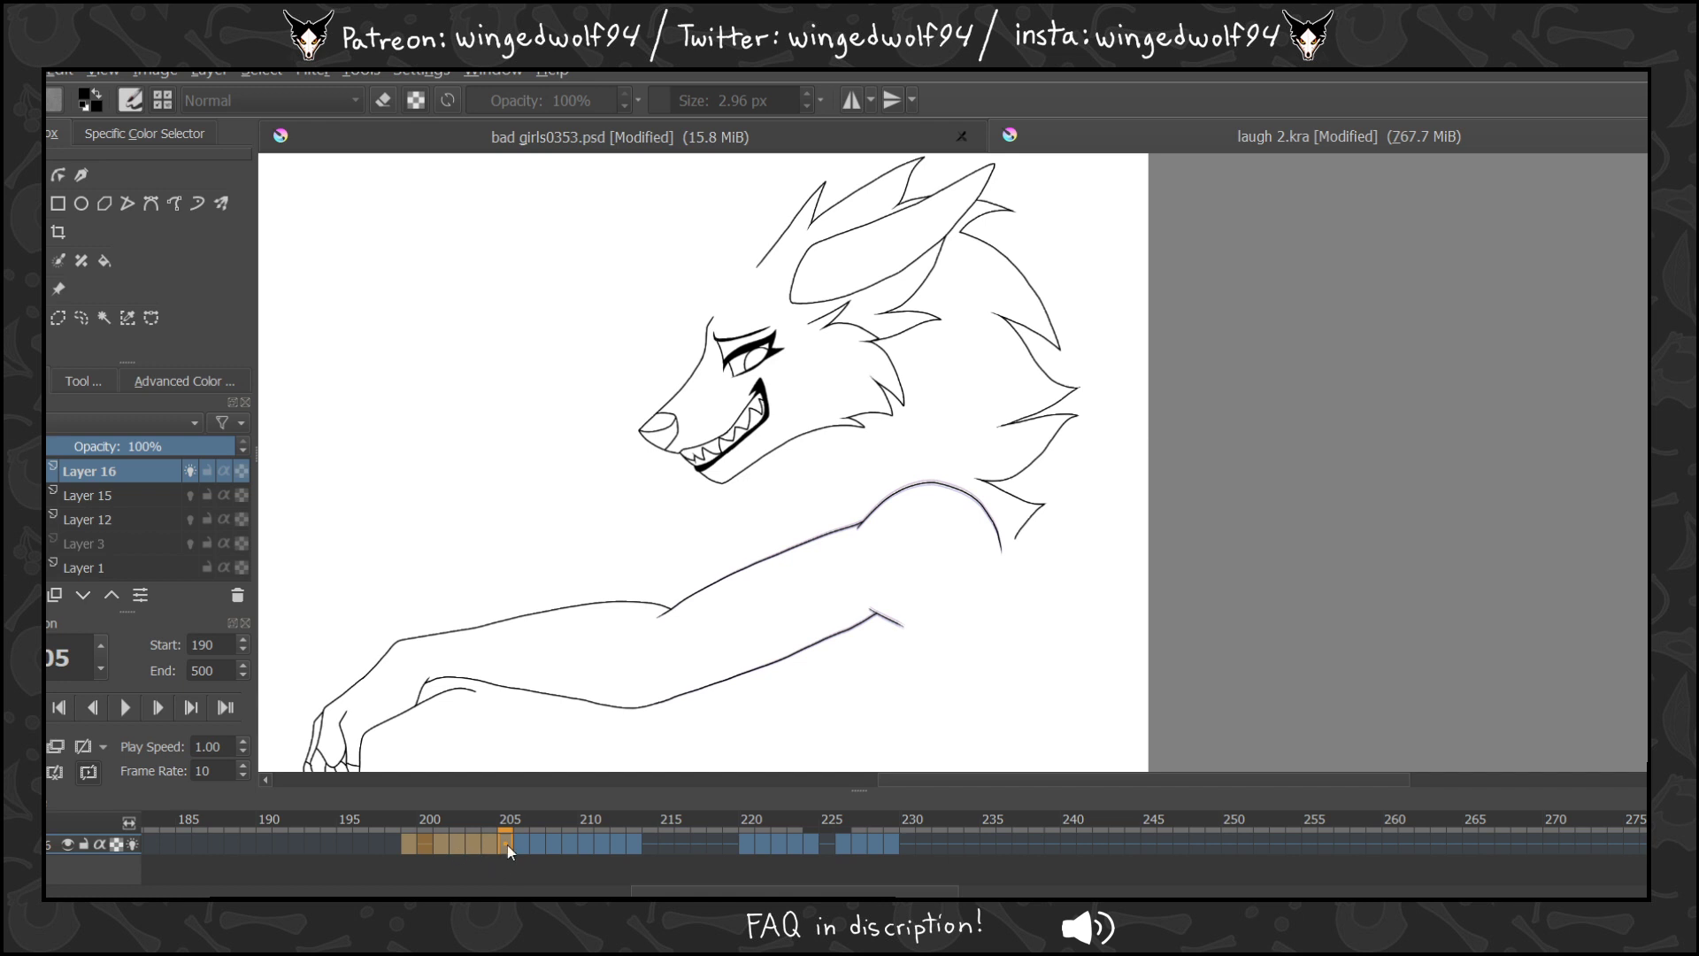
left_click(506, 846)
left_click(414, 844, "shift")
left_click_drag(414, 846, 1090, 830)
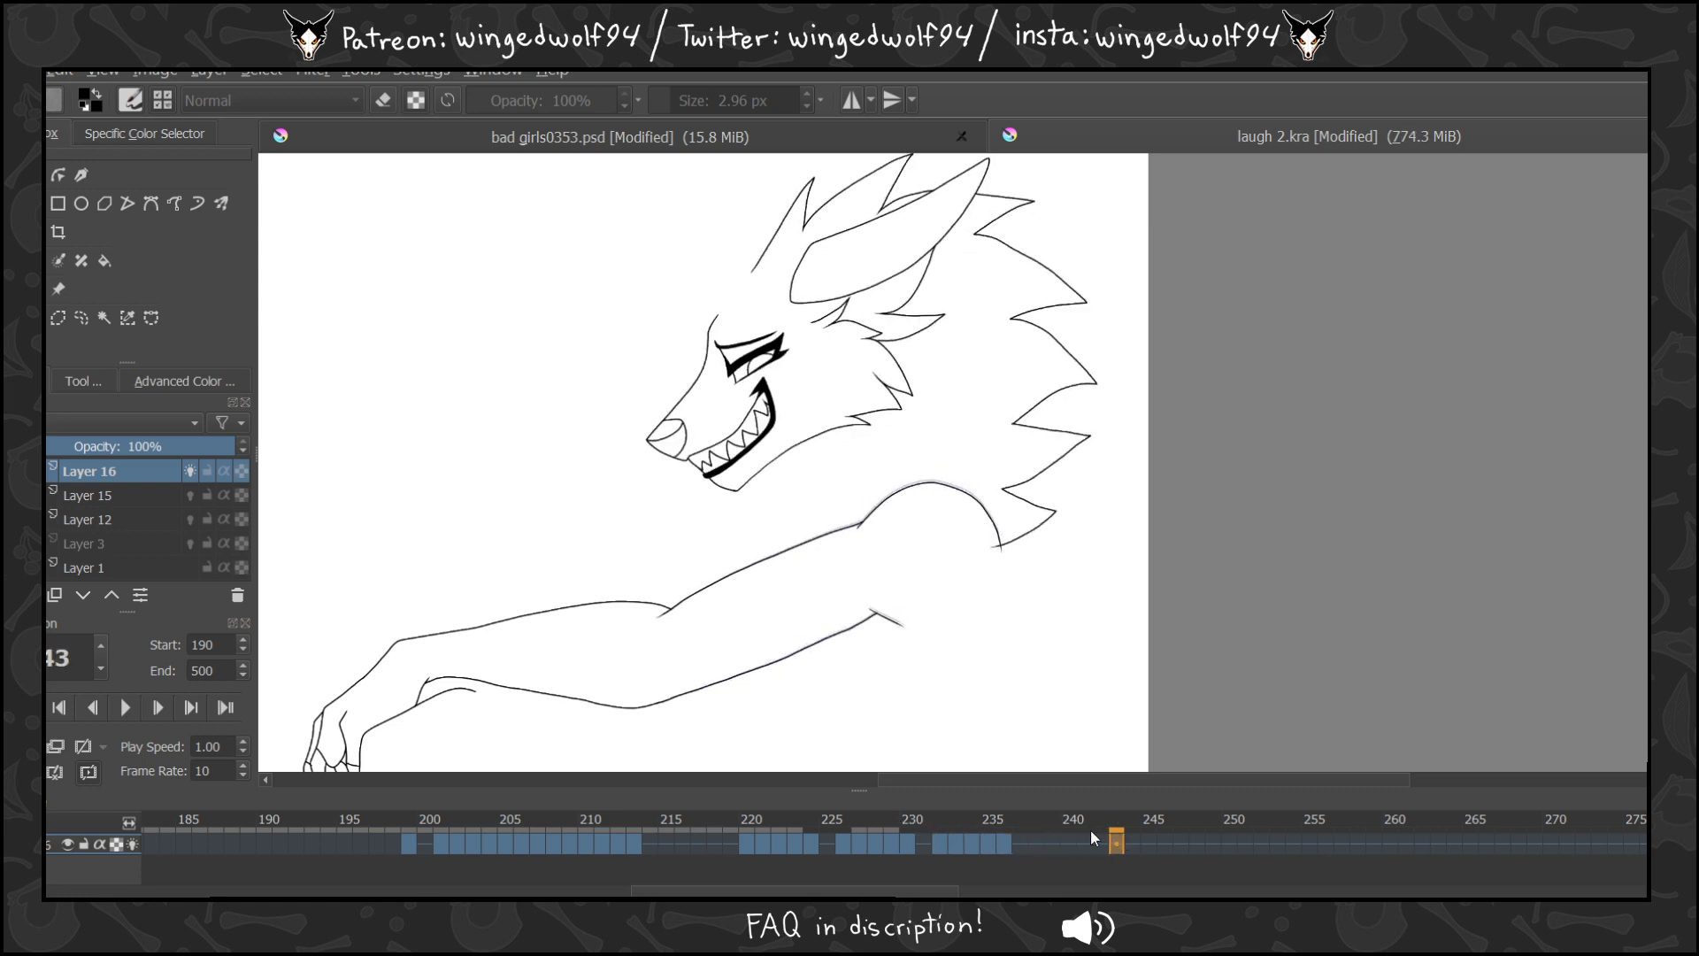
left_click(124, 708)
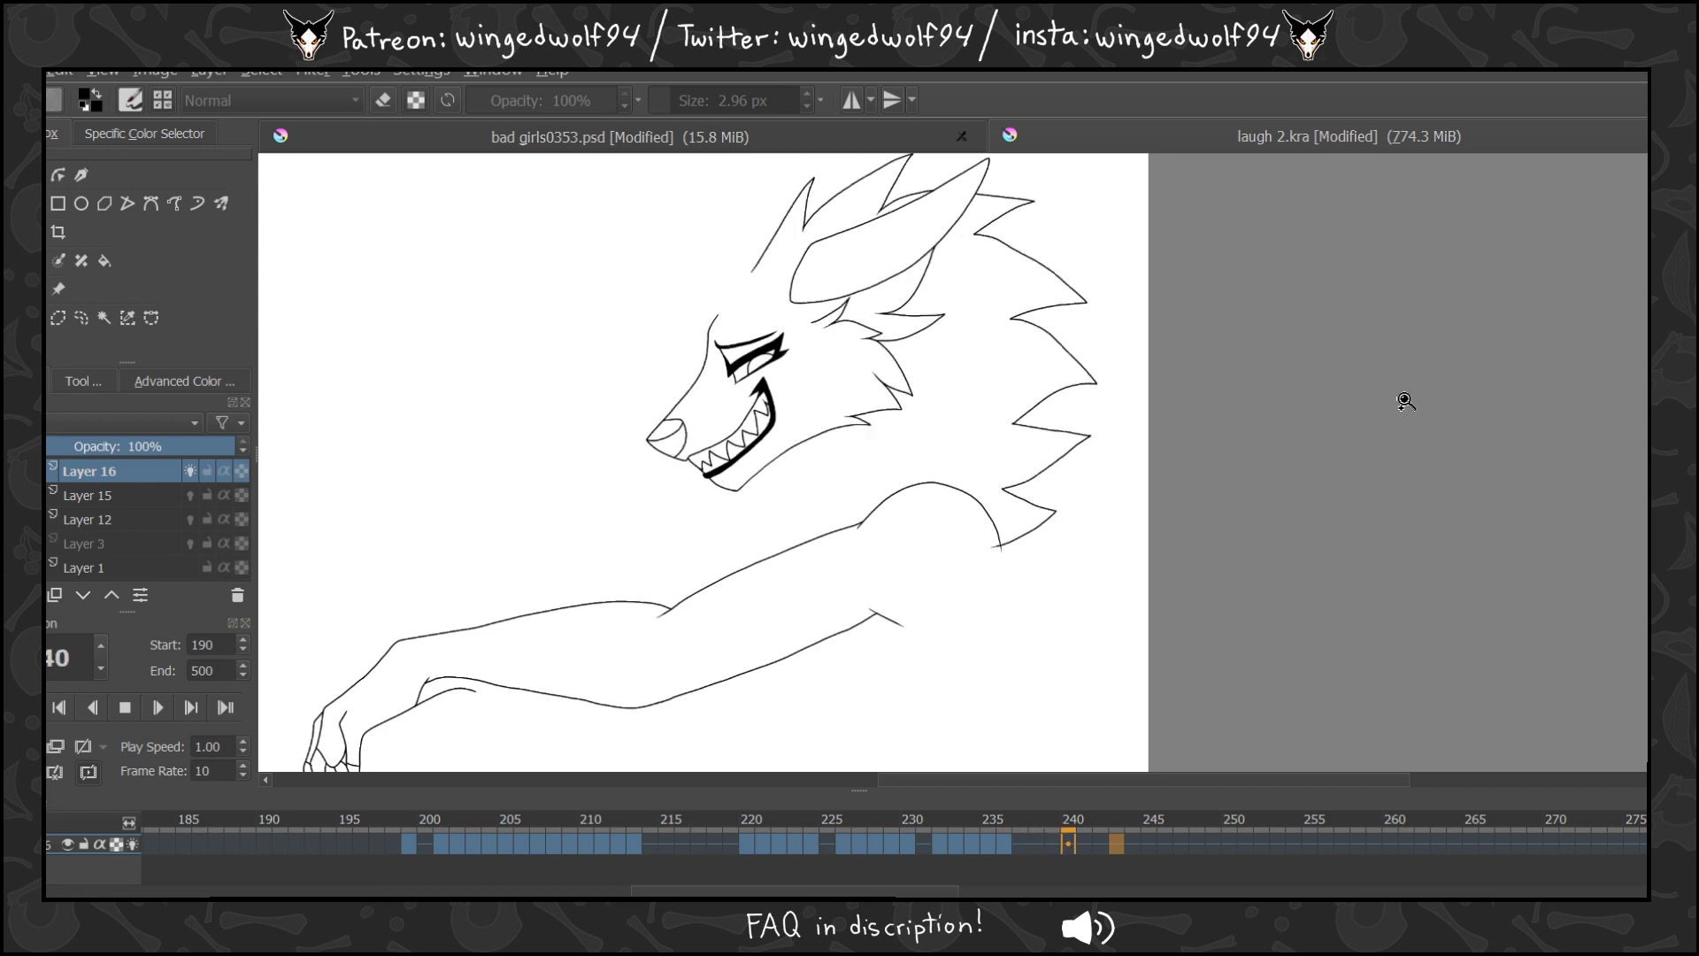
left_click(124, 714)
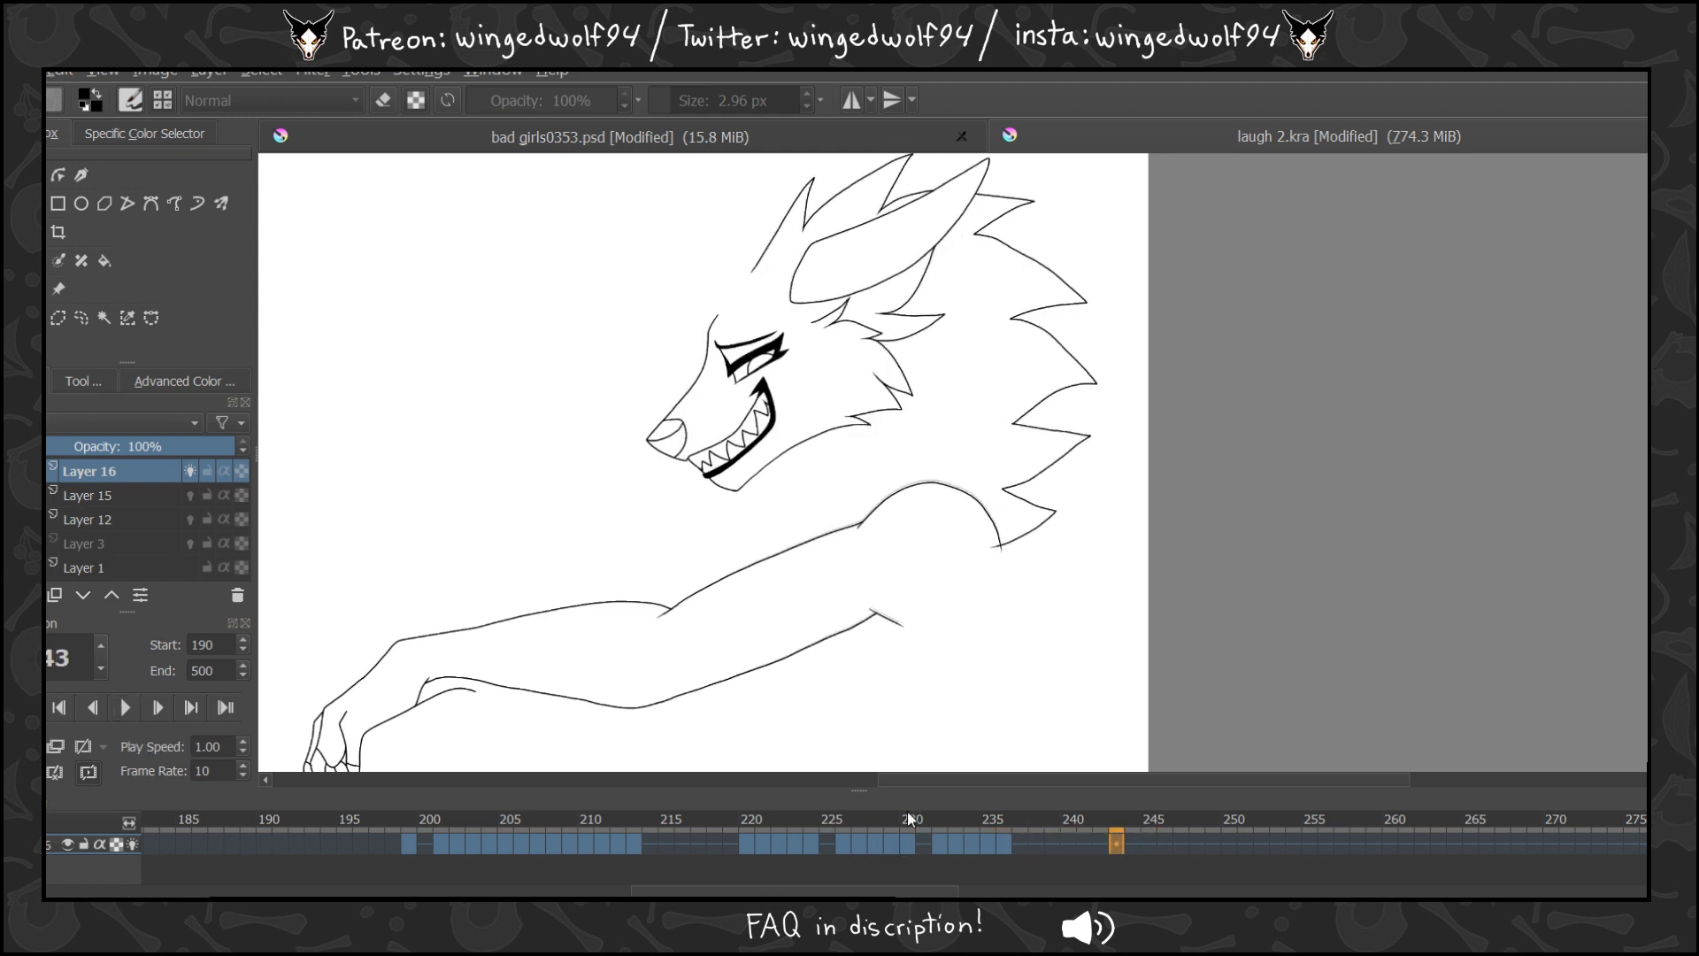
Move the arm keyframes on frames 232 to 236 one frame earlier and play the animation.
left_click_drag(906, 810, 991, 830)
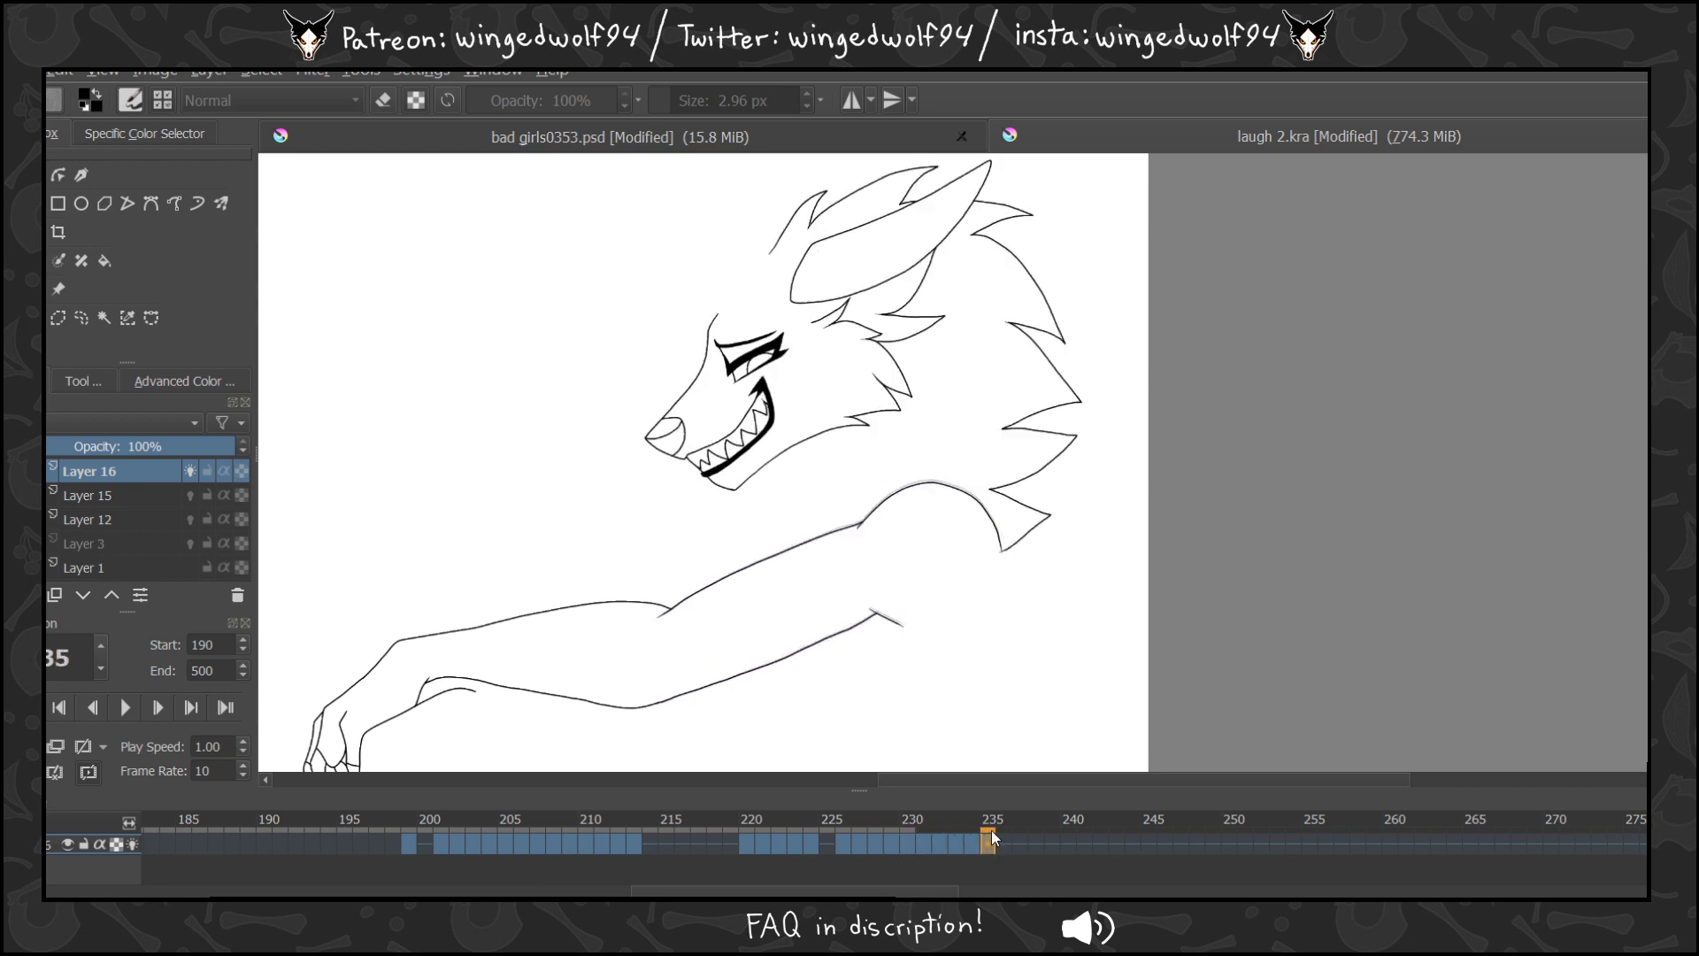
left_click(1118, 840)
left_click(1052, 843)
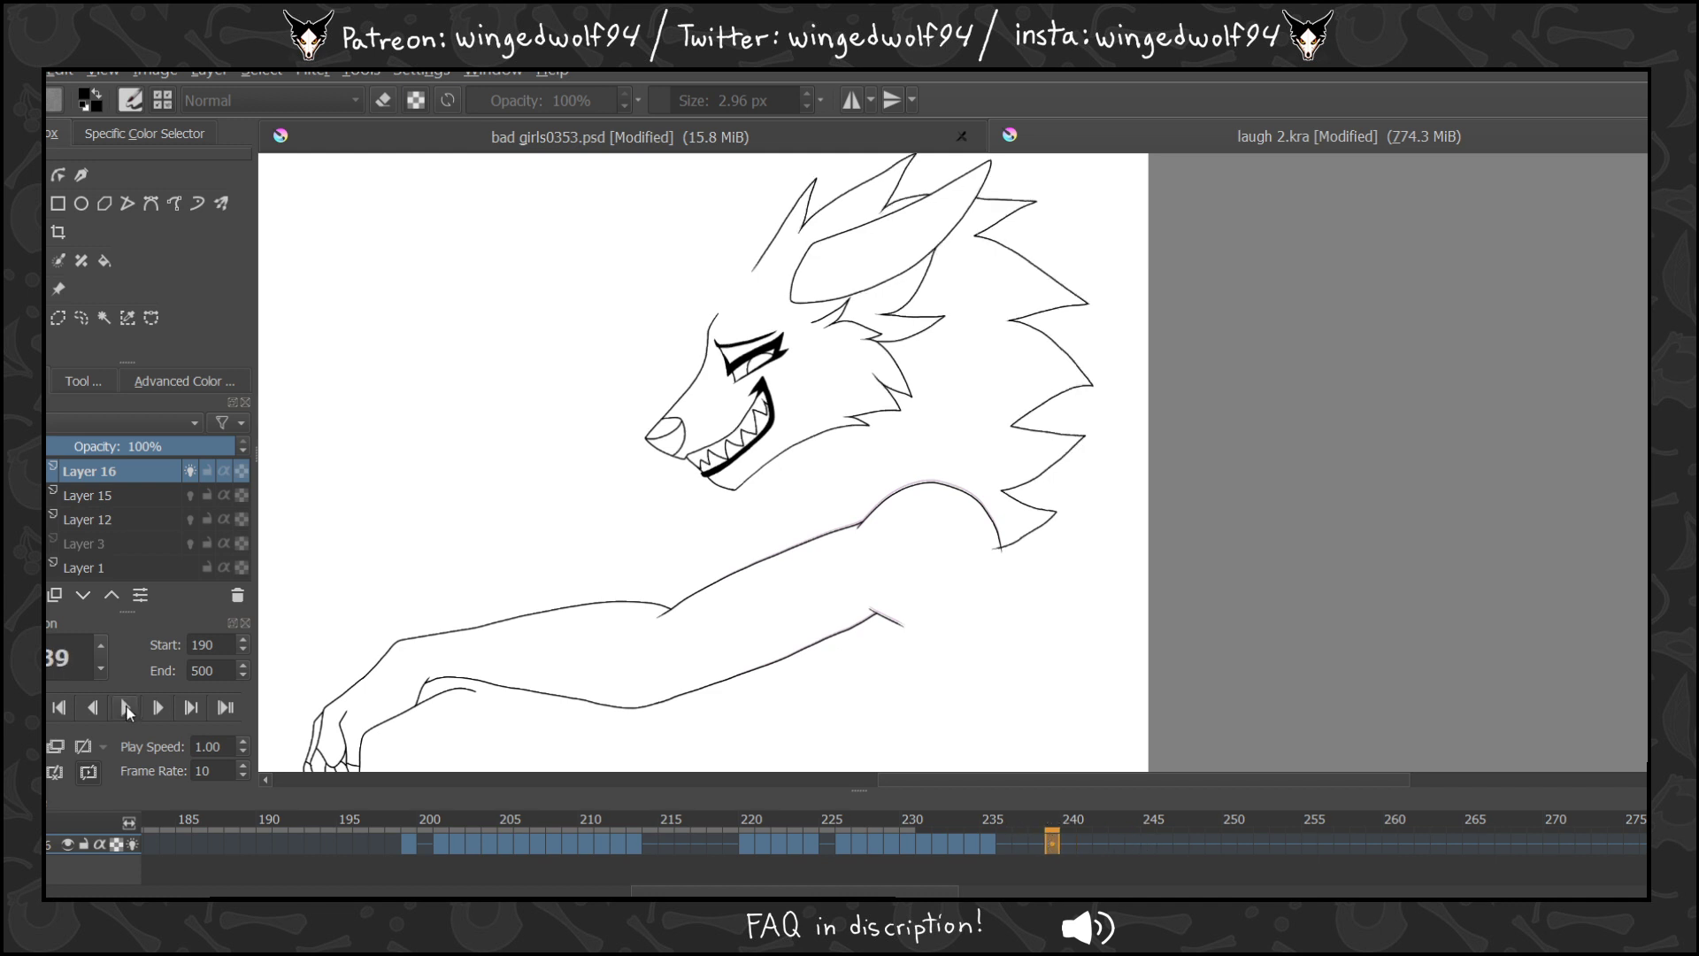
left_click(125, 707)
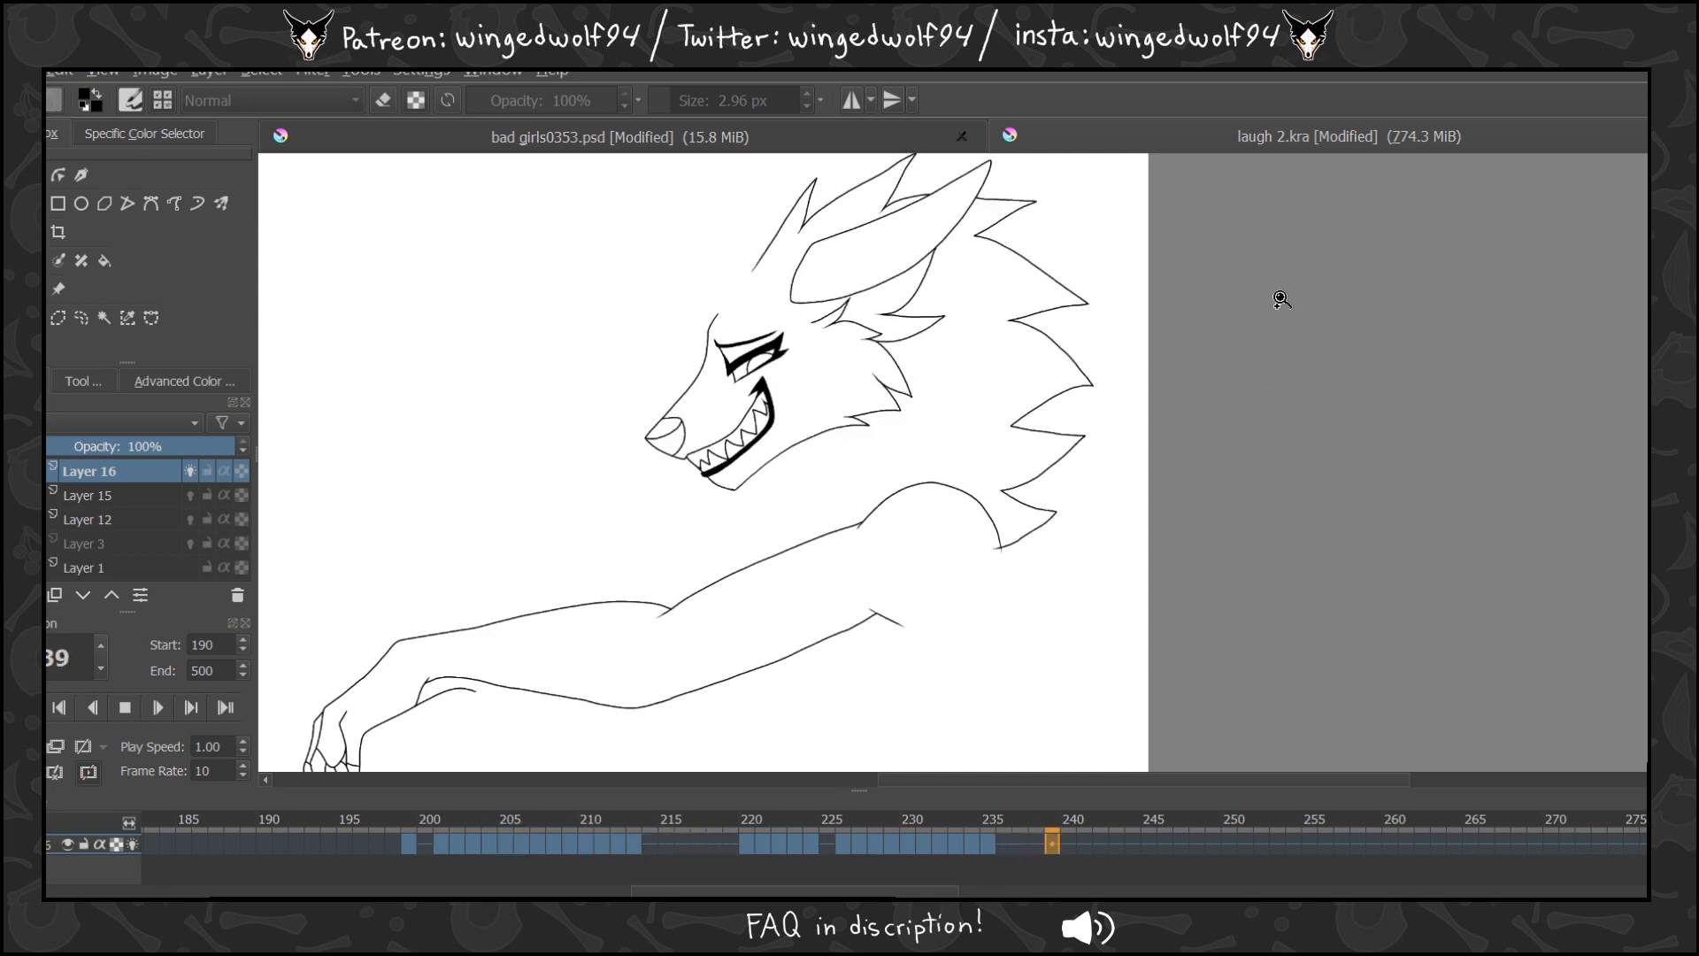
left_click(131, 707)
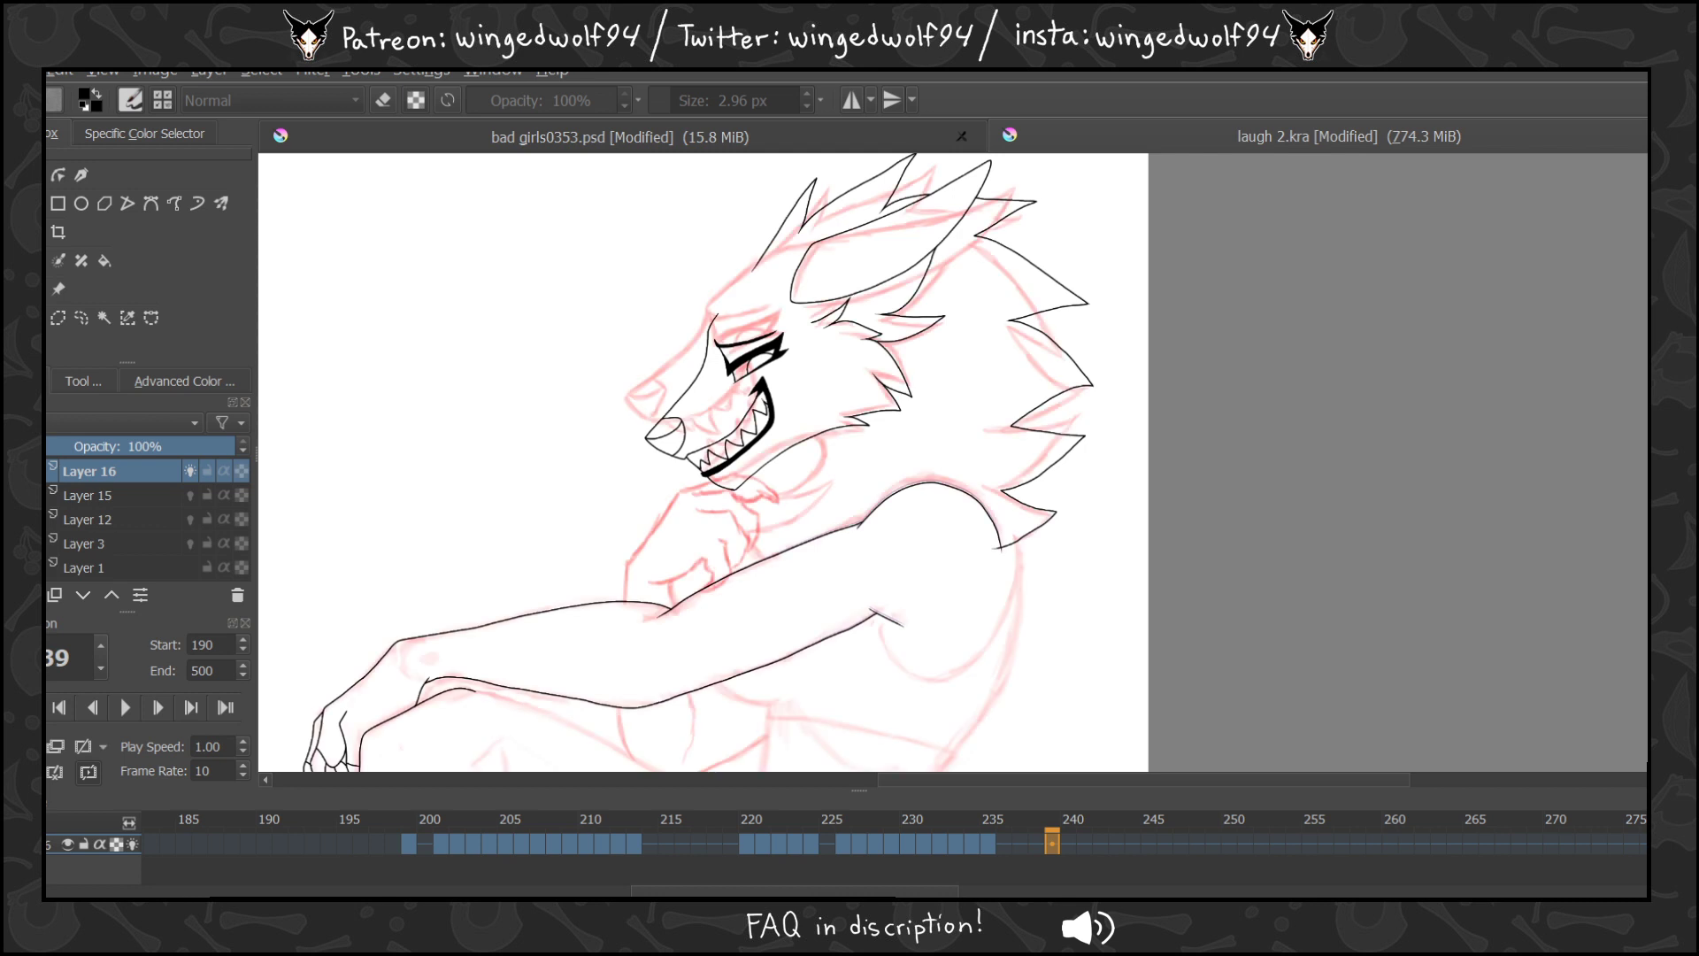
Toggle Layer 15's visibility at frame 220 to check its lines, and merge Layer 16 down into Layer 15.
left_click_drag(1049, 814, 750, 812)
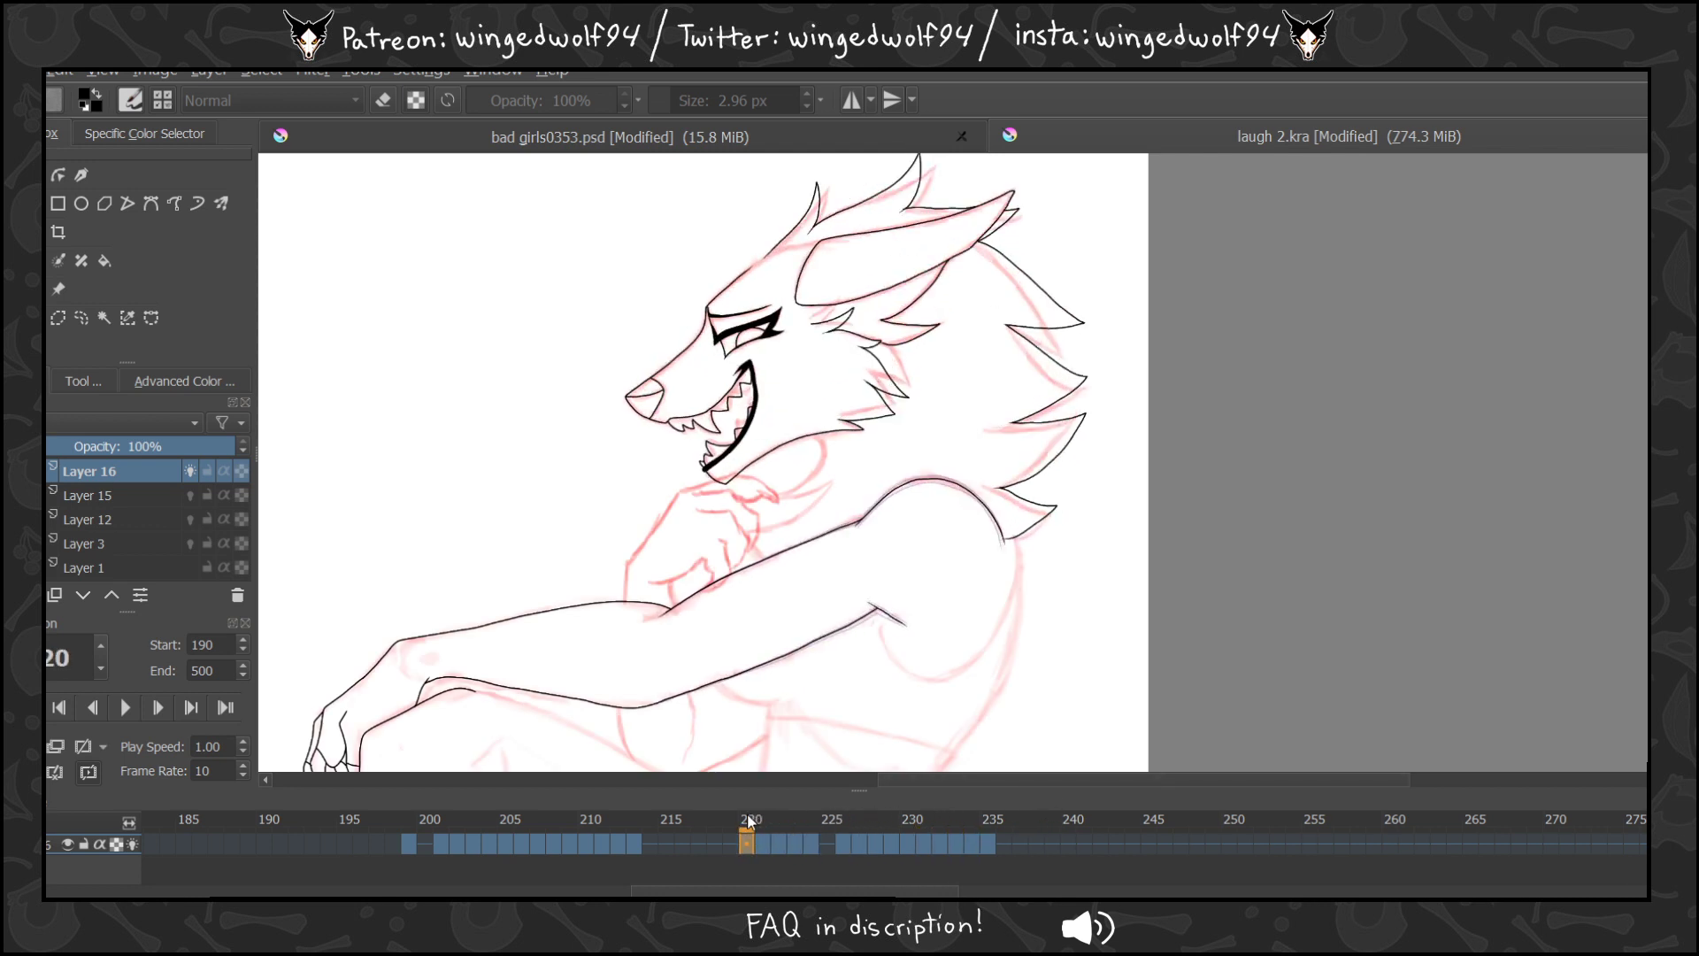
left_click(15, 496)
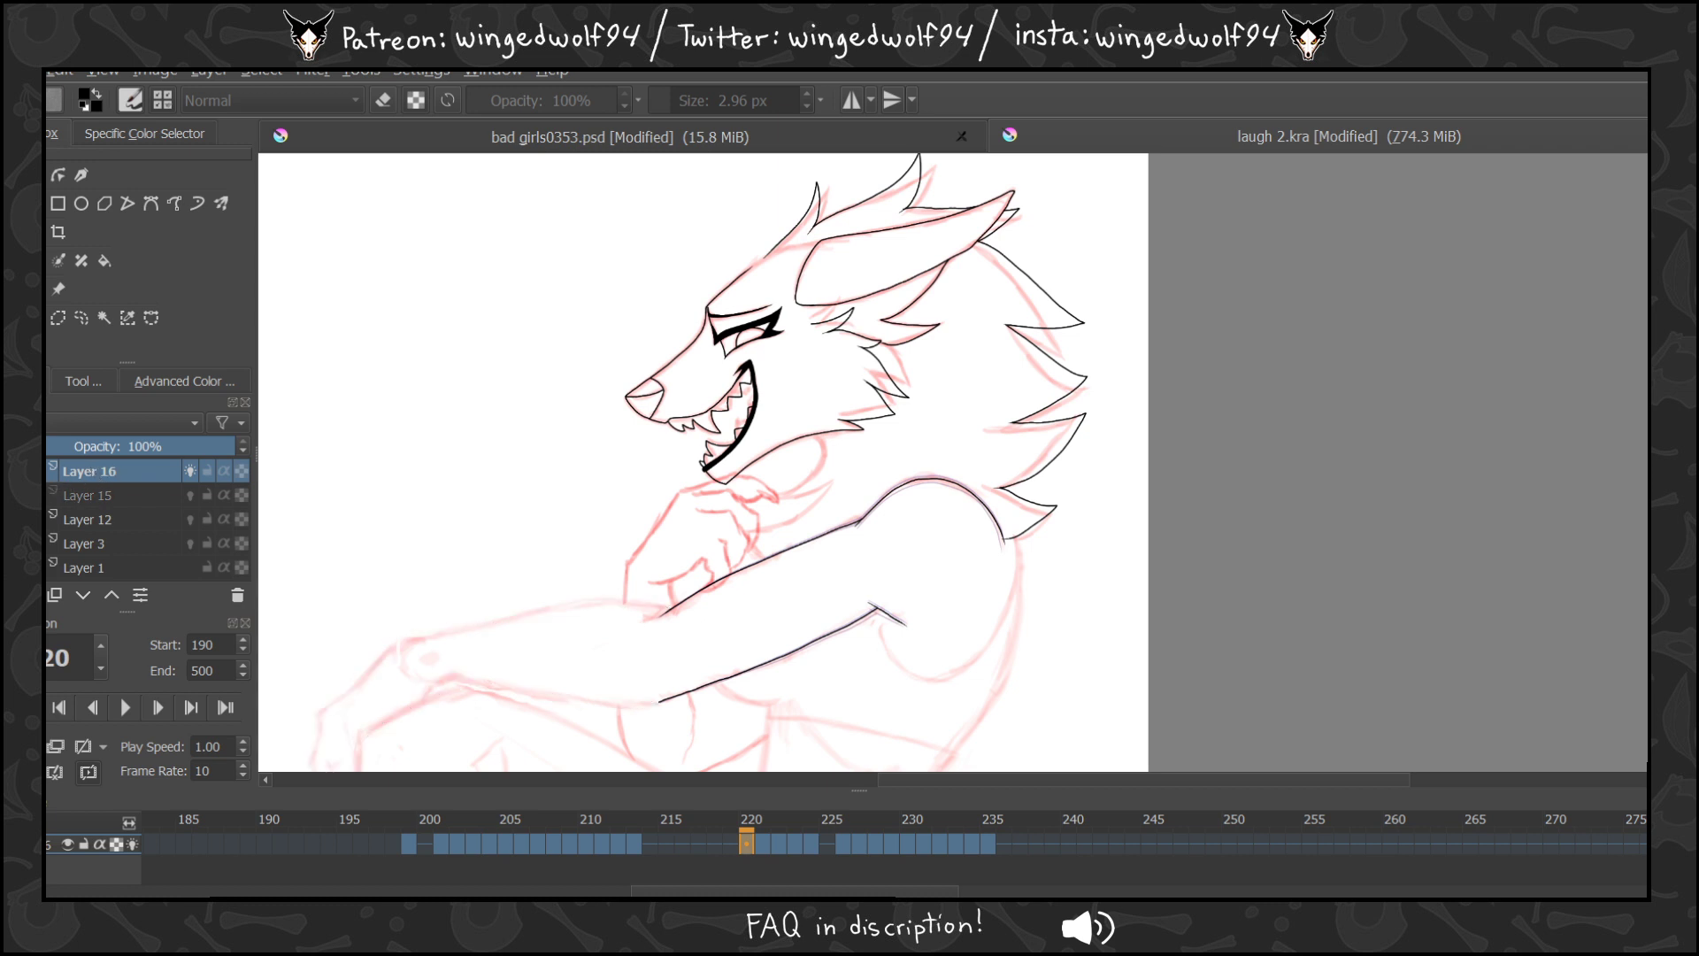
left_click(14, 495)
key("shift+Delete")
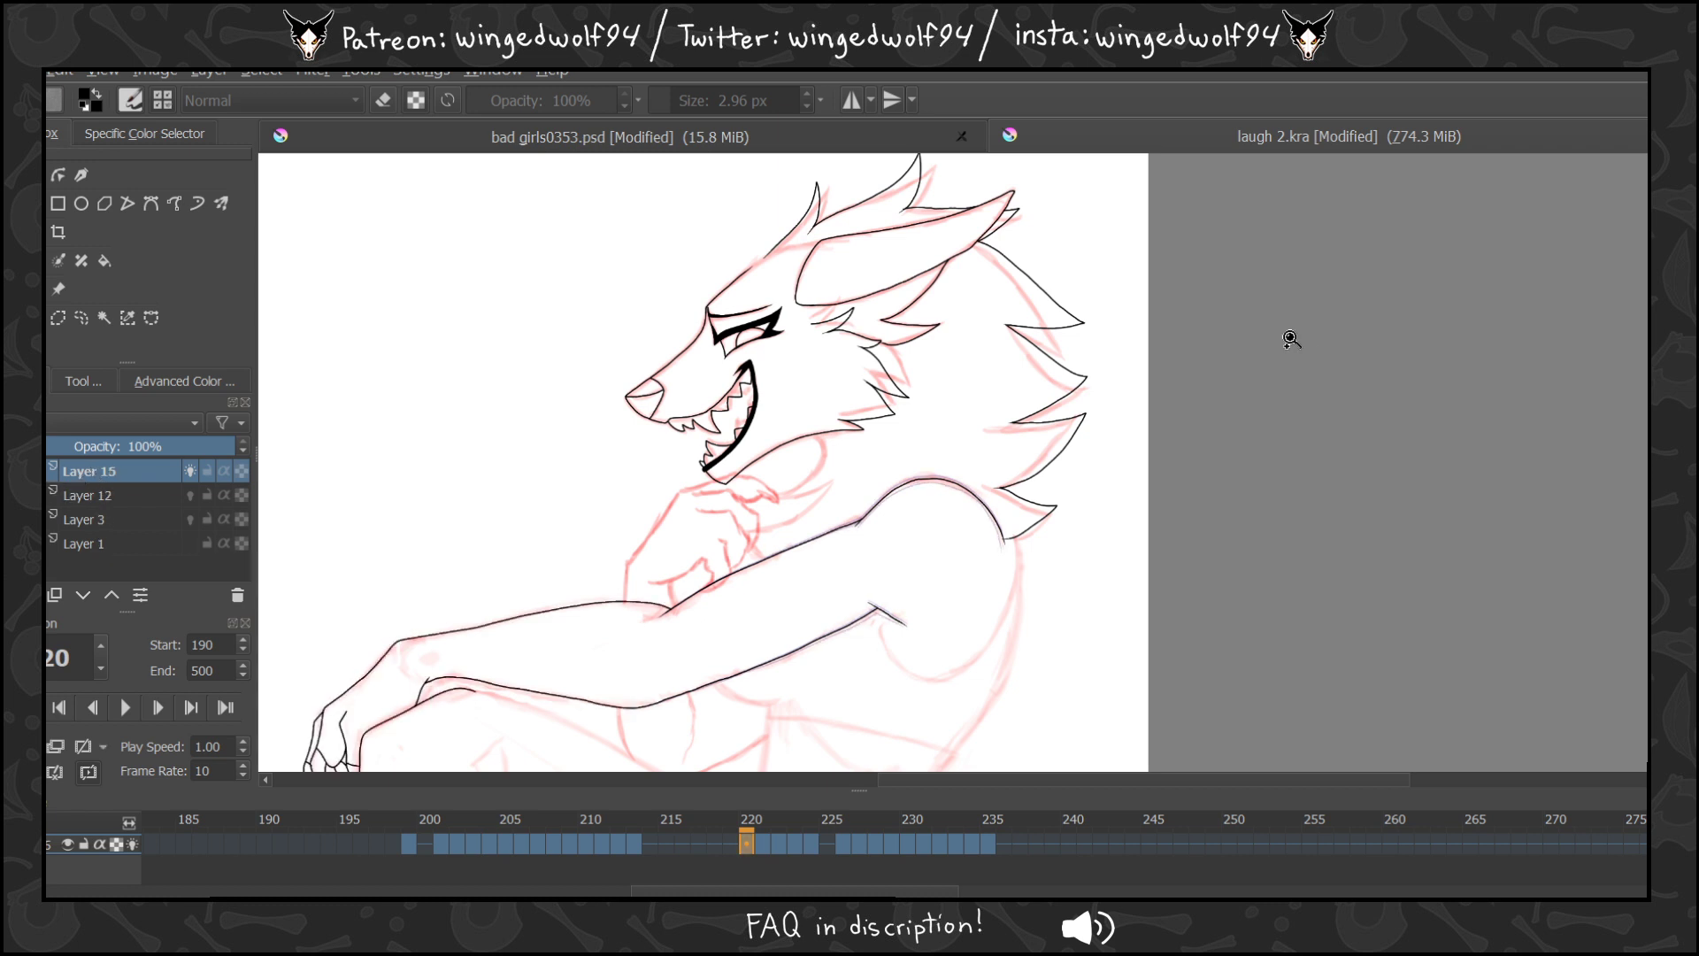
Add a new paint layer directly above Layer 12 and create a blank keyframe on it at frame 199.
left_click_drag(783, 814, 407, 831)
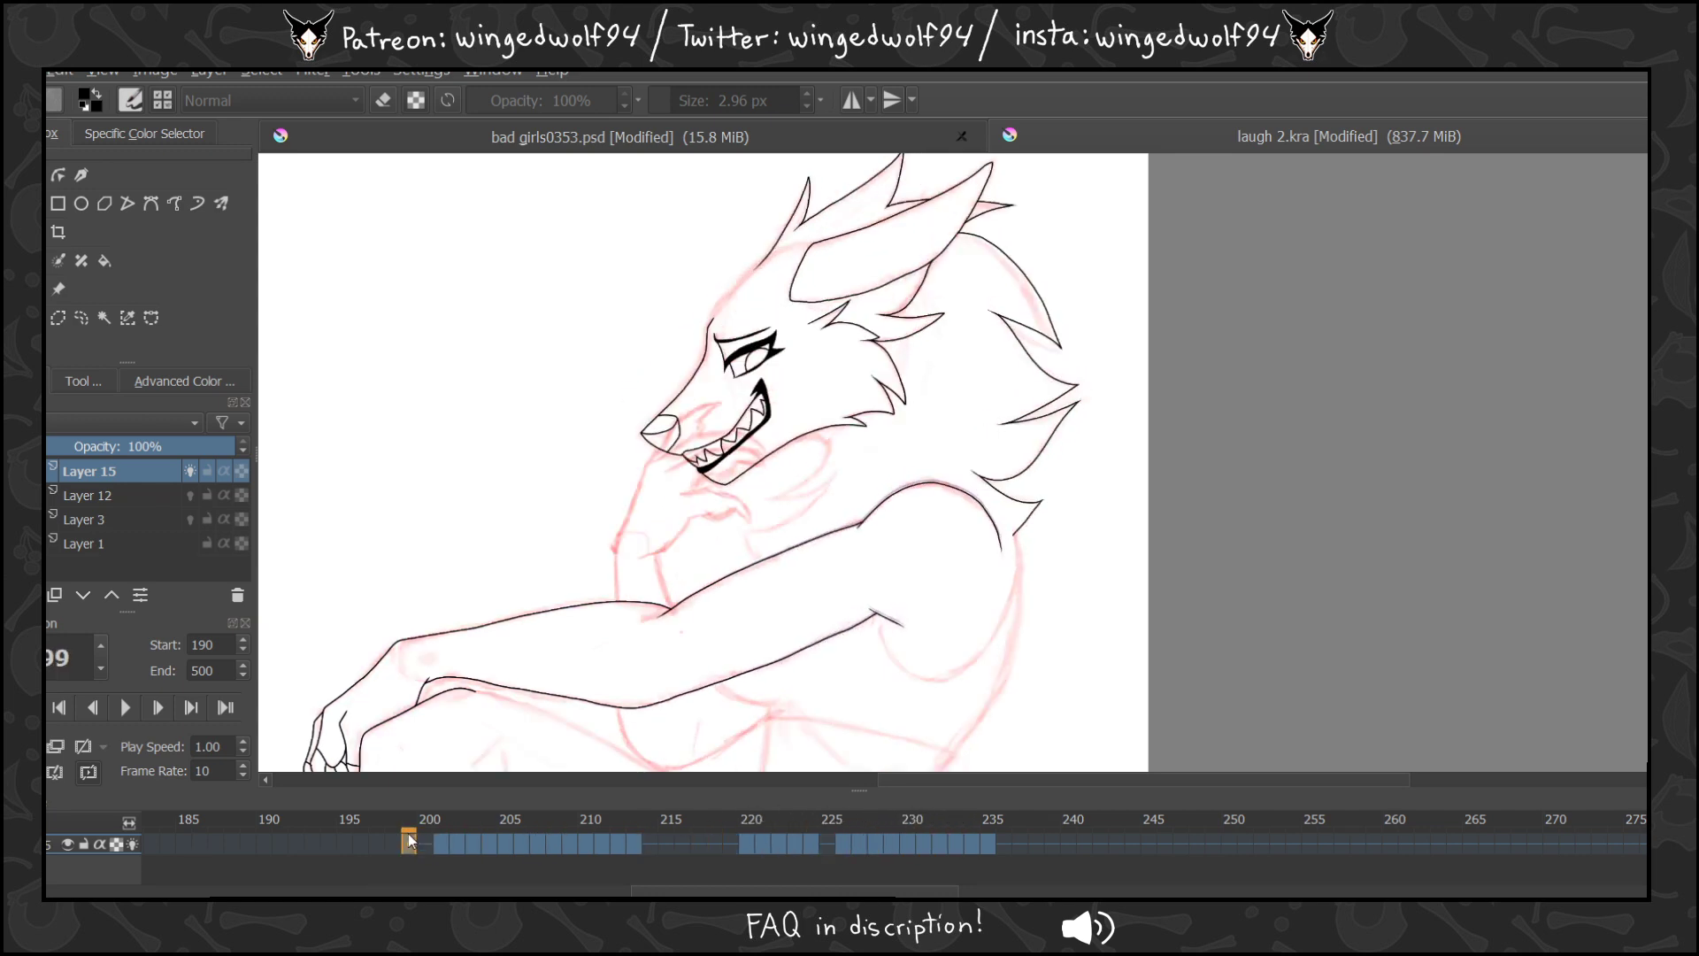
left_click(63, 497)
key("Insert")
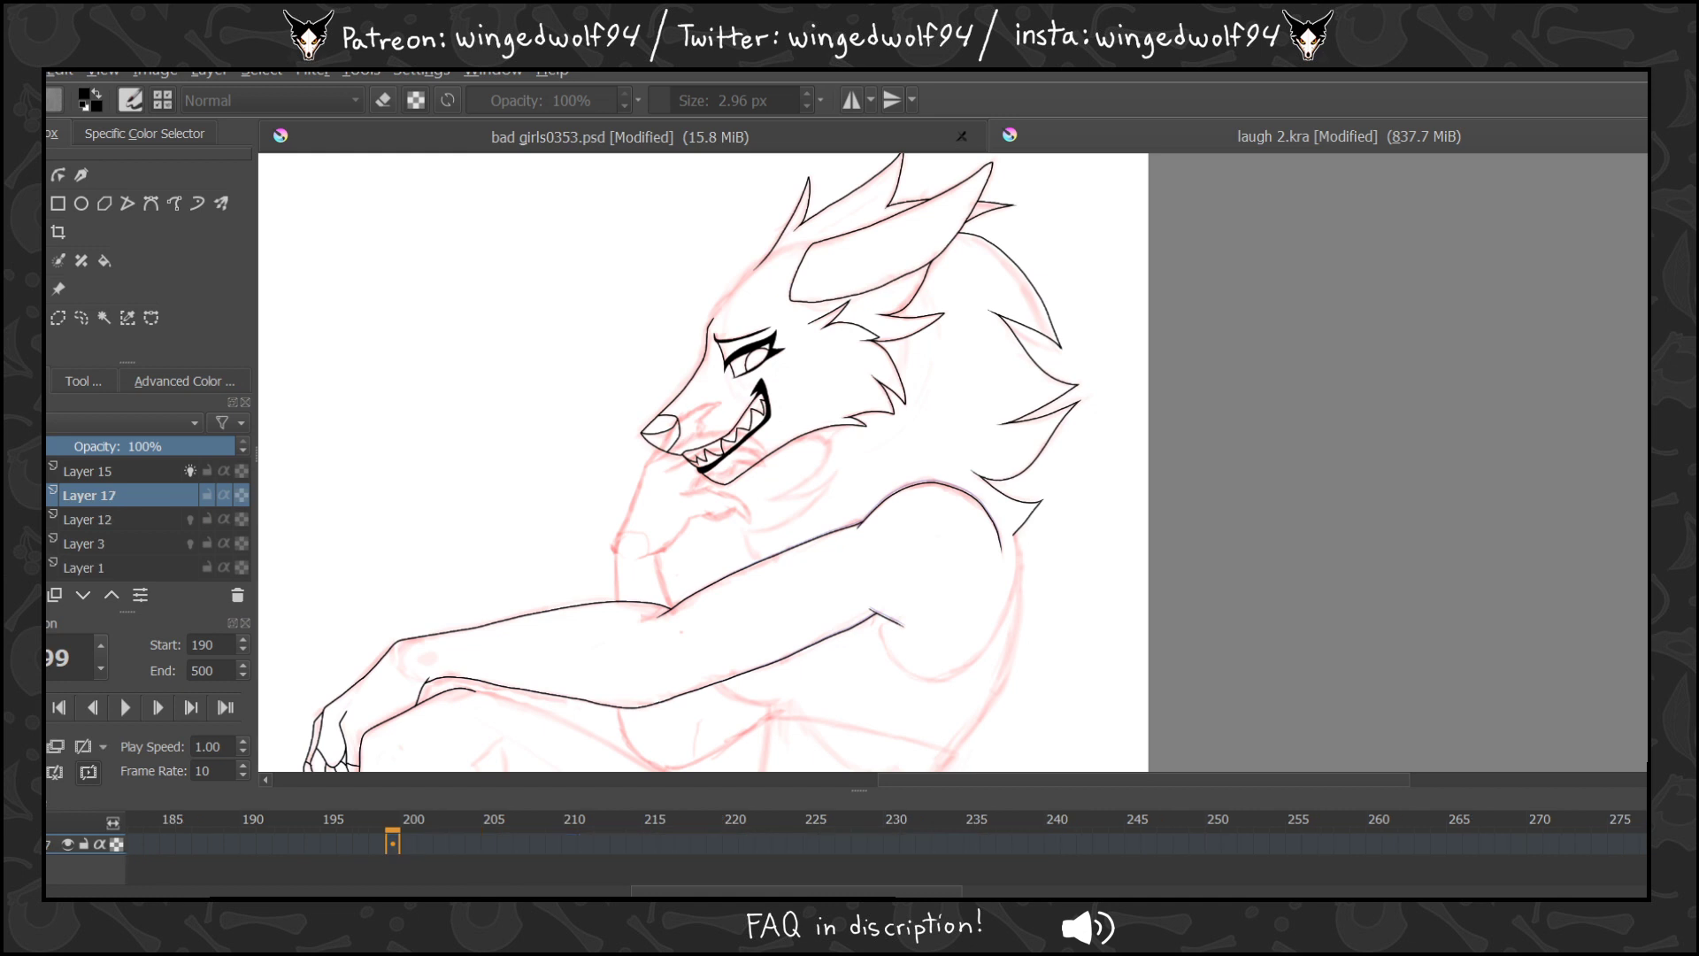
left_click(385, 841)
left_click(392, 846)
left_click(32, 746)
Ink the torso's chest, belly and back lines on Layer 17 at frame 199, extending the chest curve up past the armpit line.
left_click_drag(648, 446, 1125, 767)
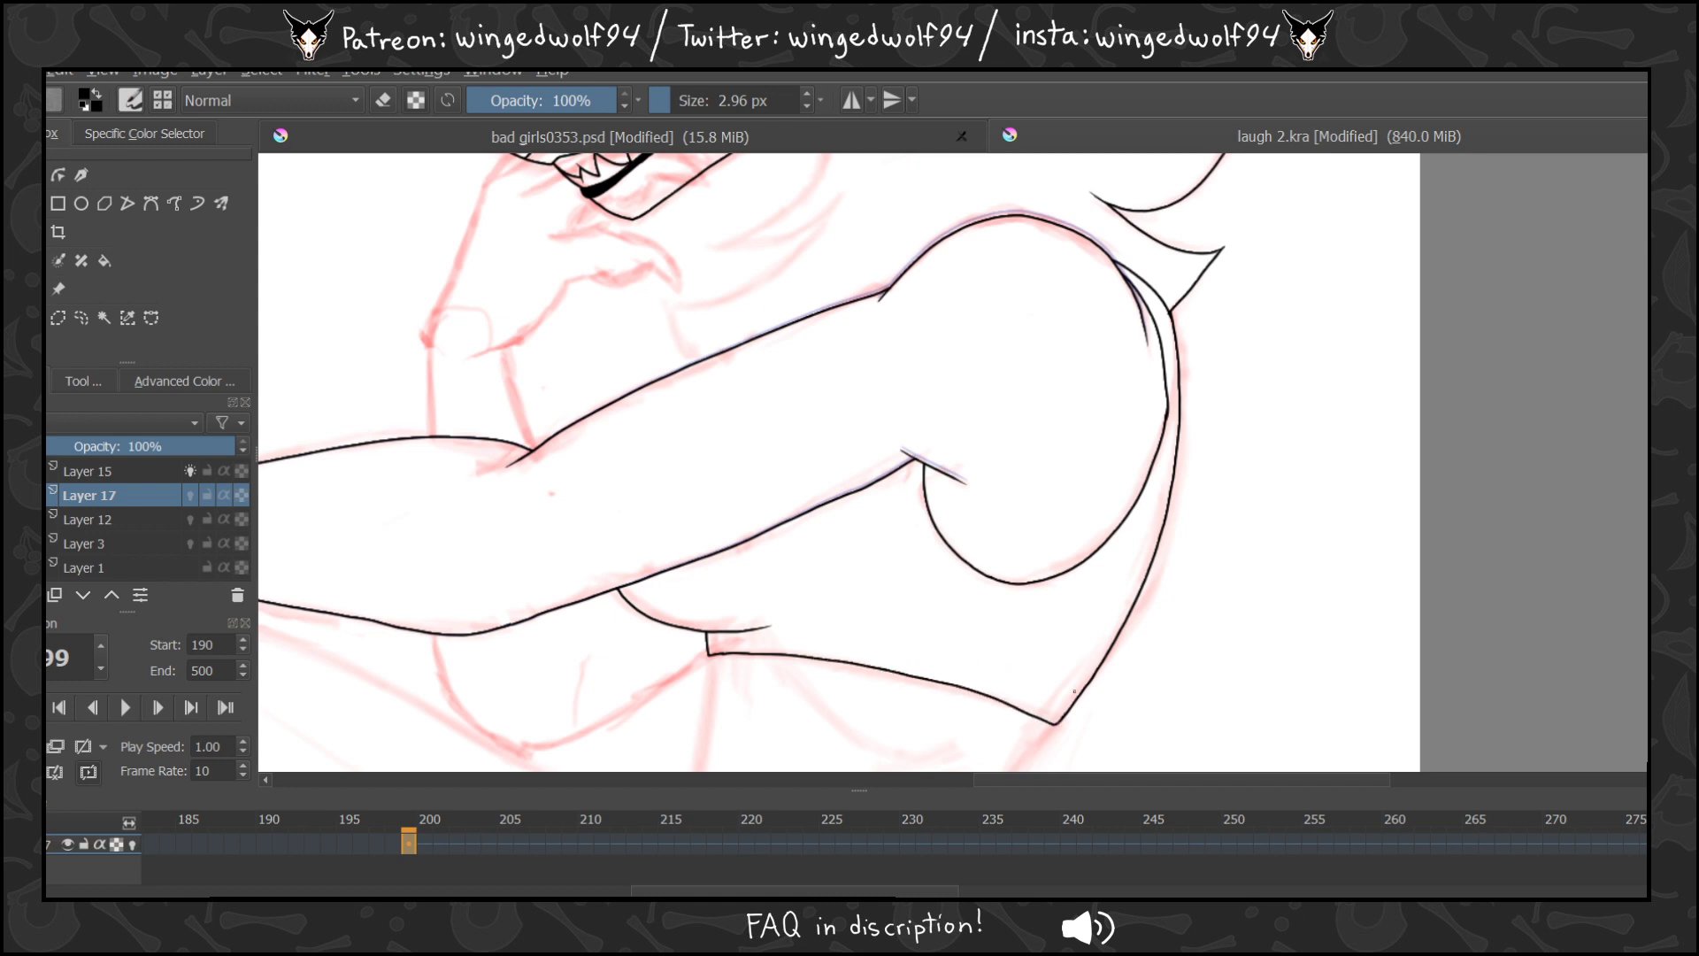
key("Left")
key("Right")
key("Right")
key("Right")
key("Right")
key("Left")
key("Left")
key("Right")
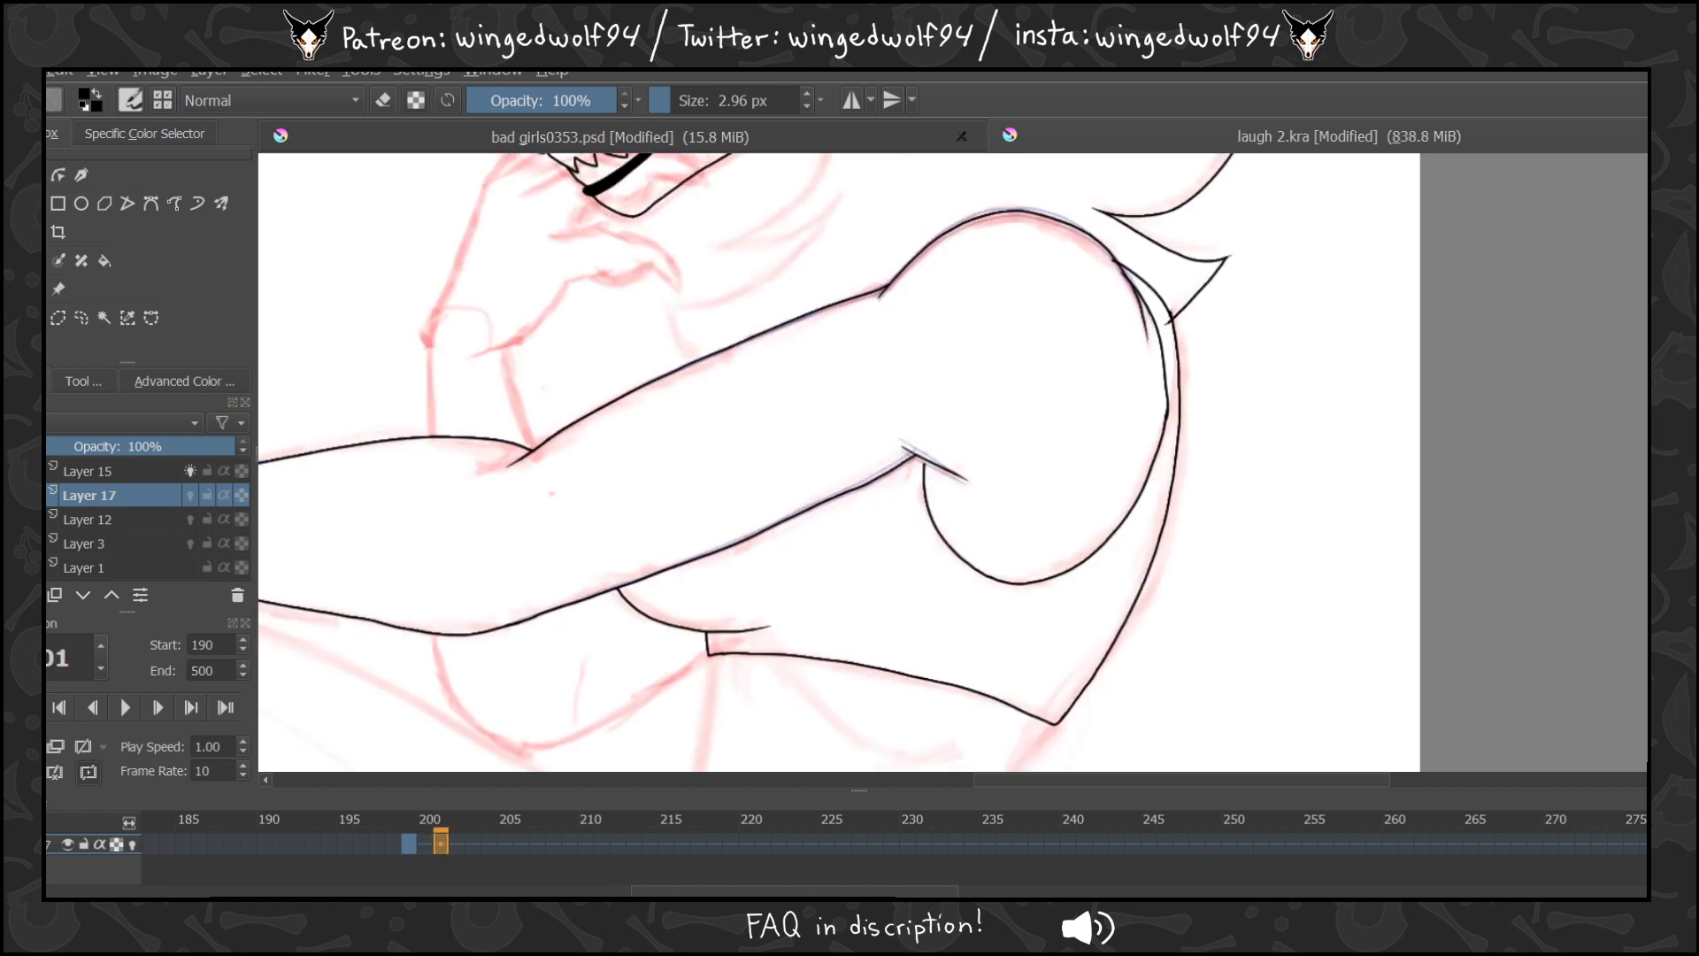
key("Left")
key("Left")
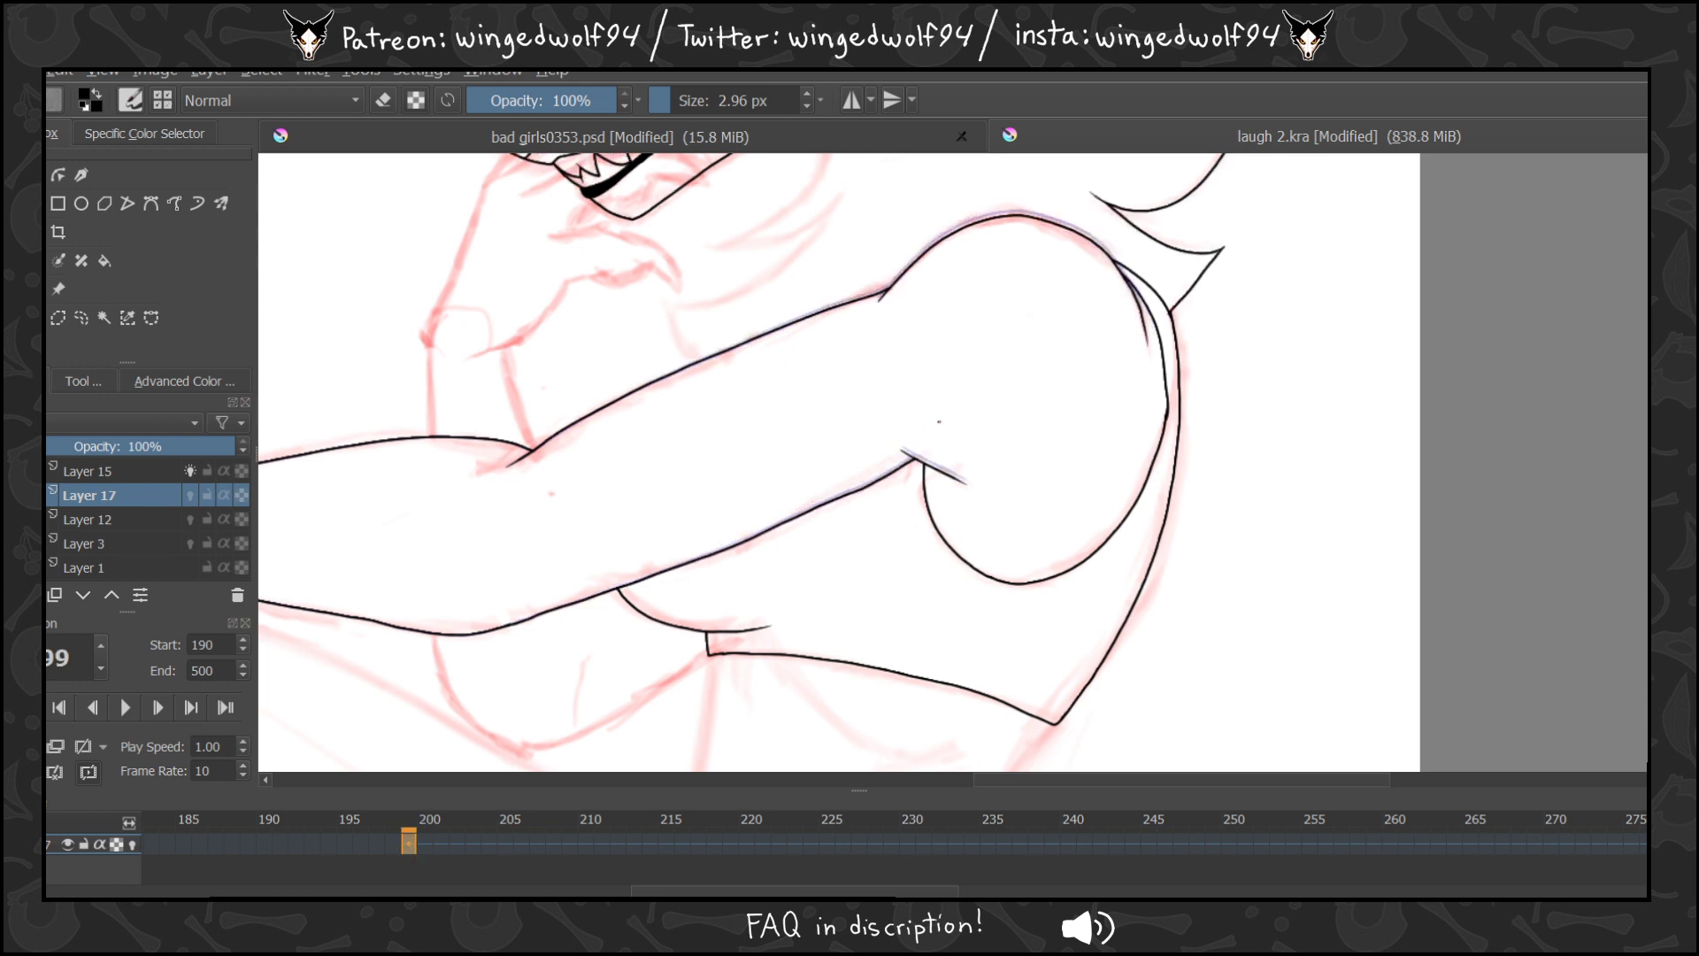
left_click_drag(938, 423, 932, 438)
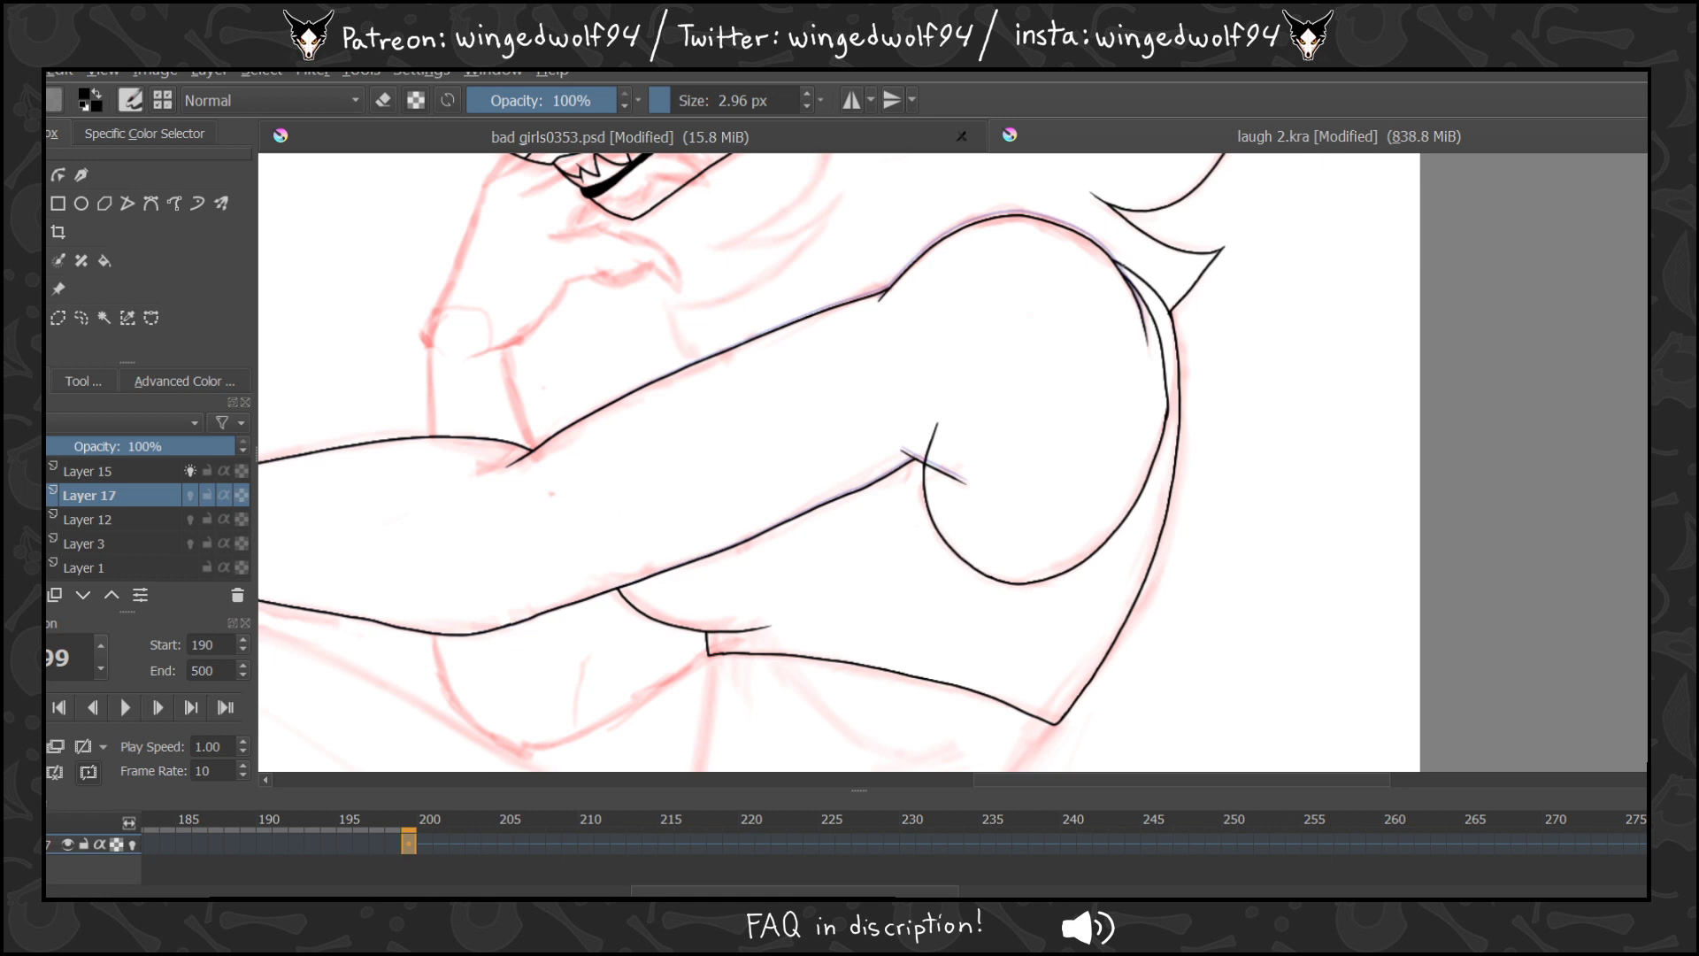
Step back and forth through the frames from 199 onward to check the torso lines against the moving arm.
key("Right")
key("Right")
key("Right")
key("Right")
key("Right")
key("Right")
key("Right")
key("Right")
key("Right")
key("Left")
key("Left")
key("Left")
key("Left")
key("Left")
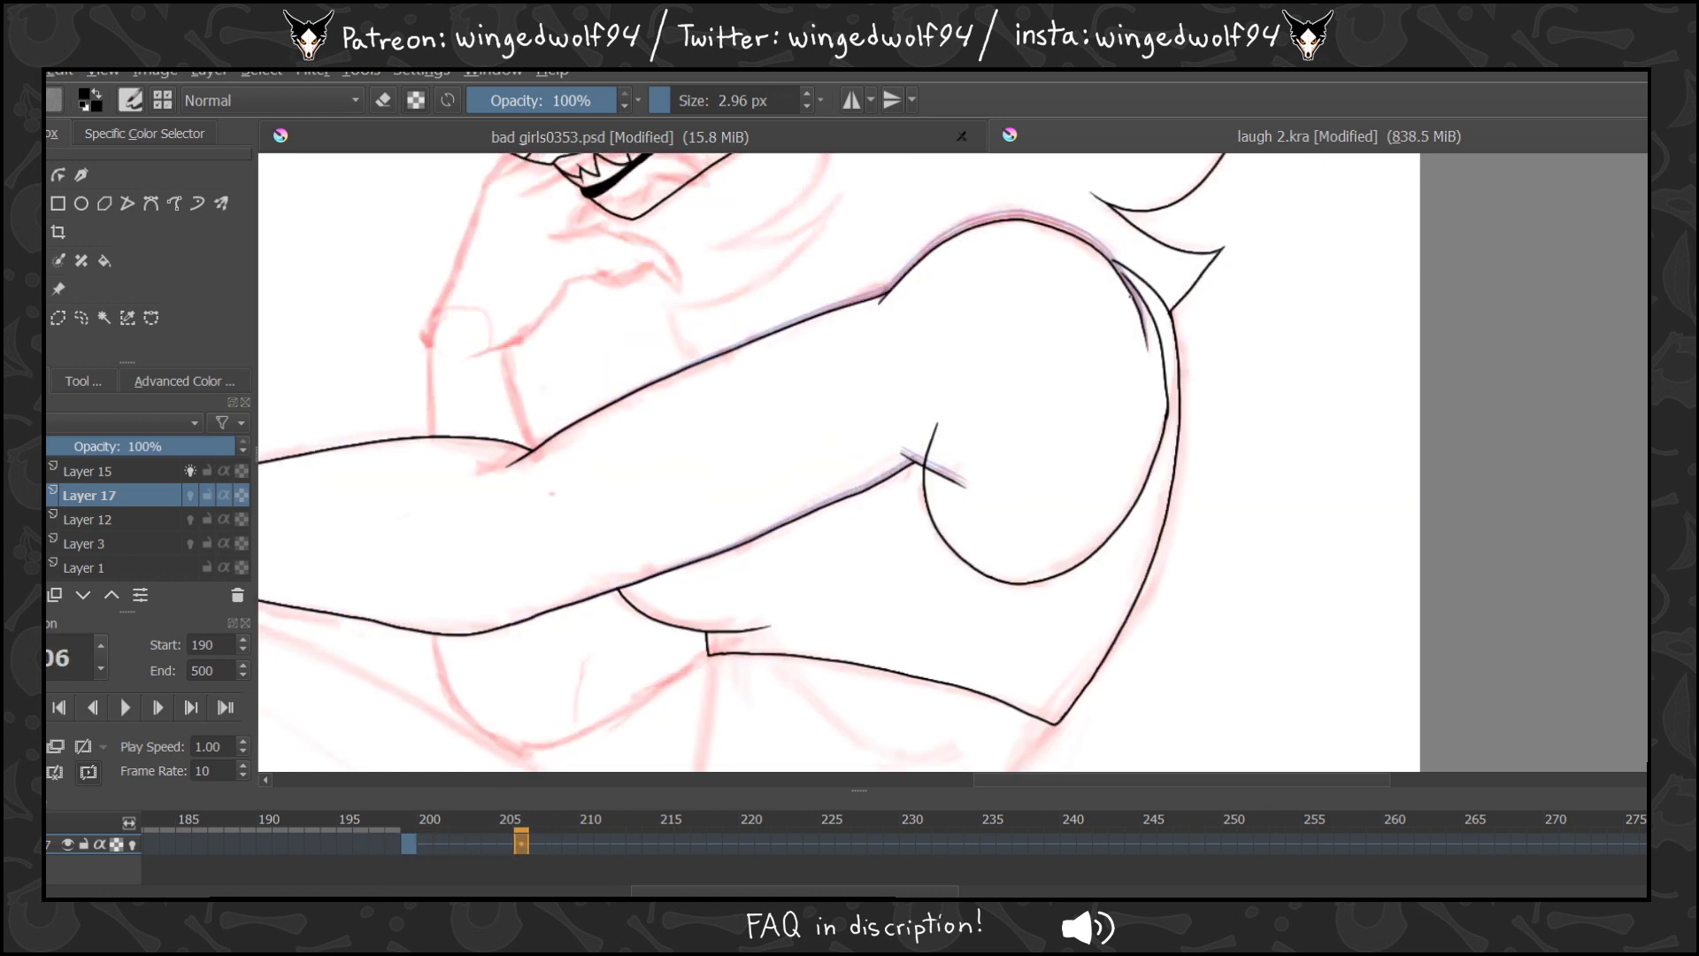
key("Left")
key("Left")
key("Left")
key("Left")
key("Right")
key("Right")
key("Right")
key("Right")
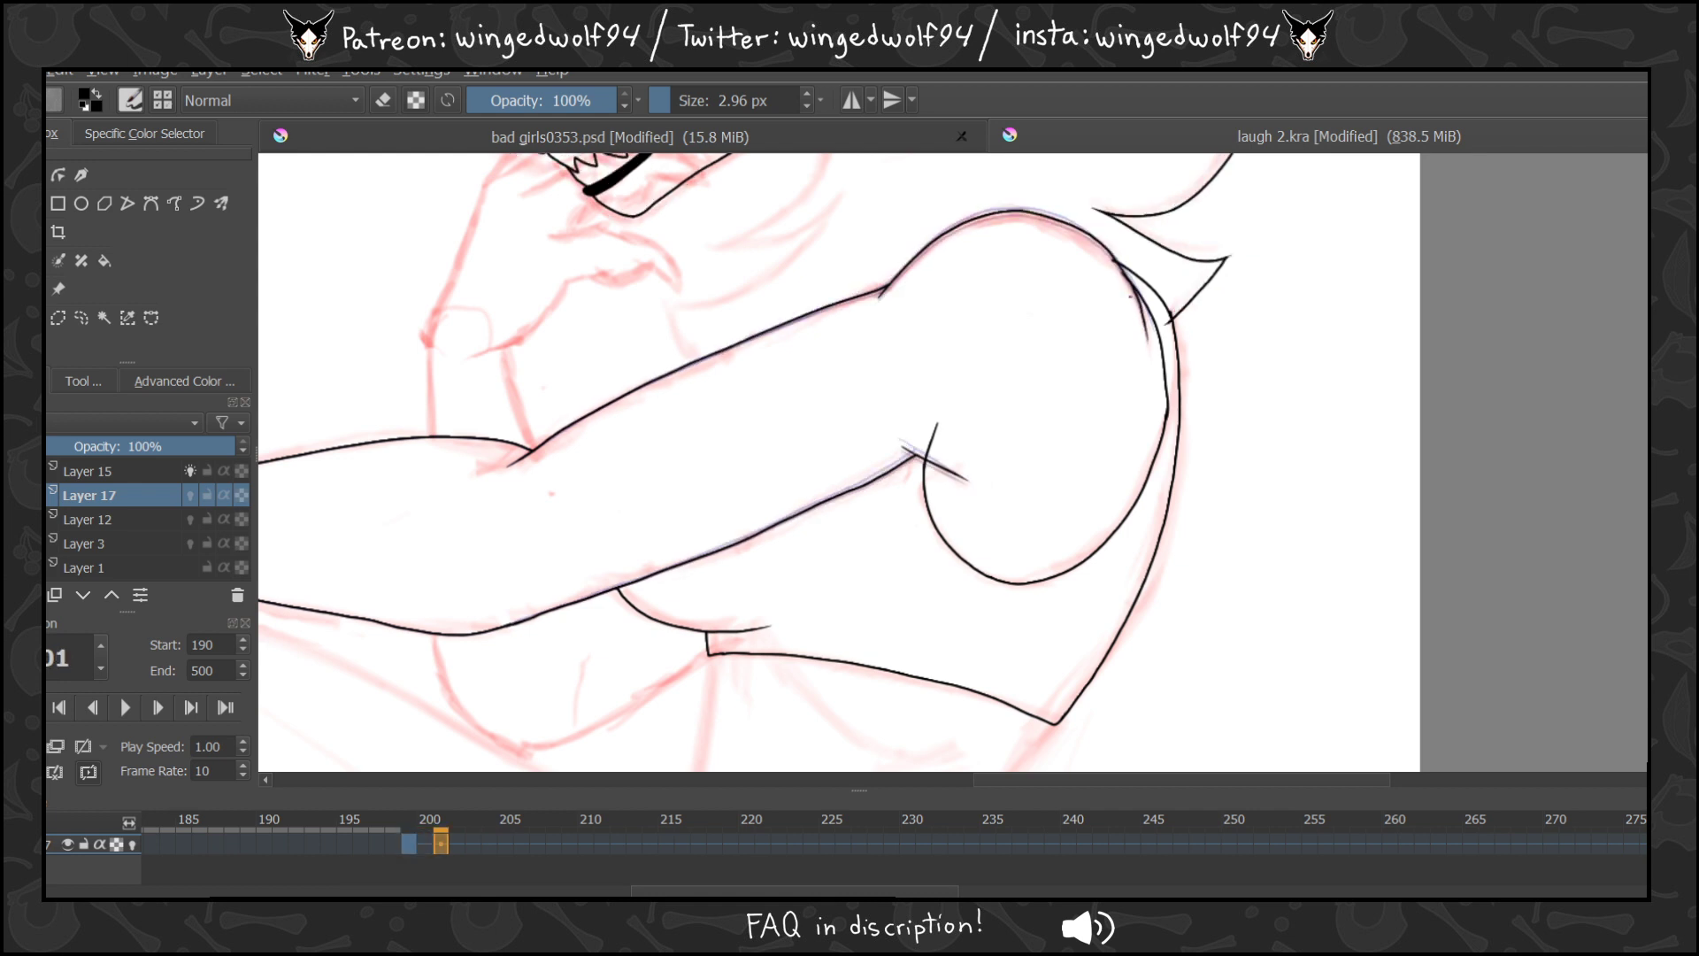
key("Left")
key("Left")
key("Left")
key("Left")
key("Right")
key("Right")
key("Right")
key("Right")
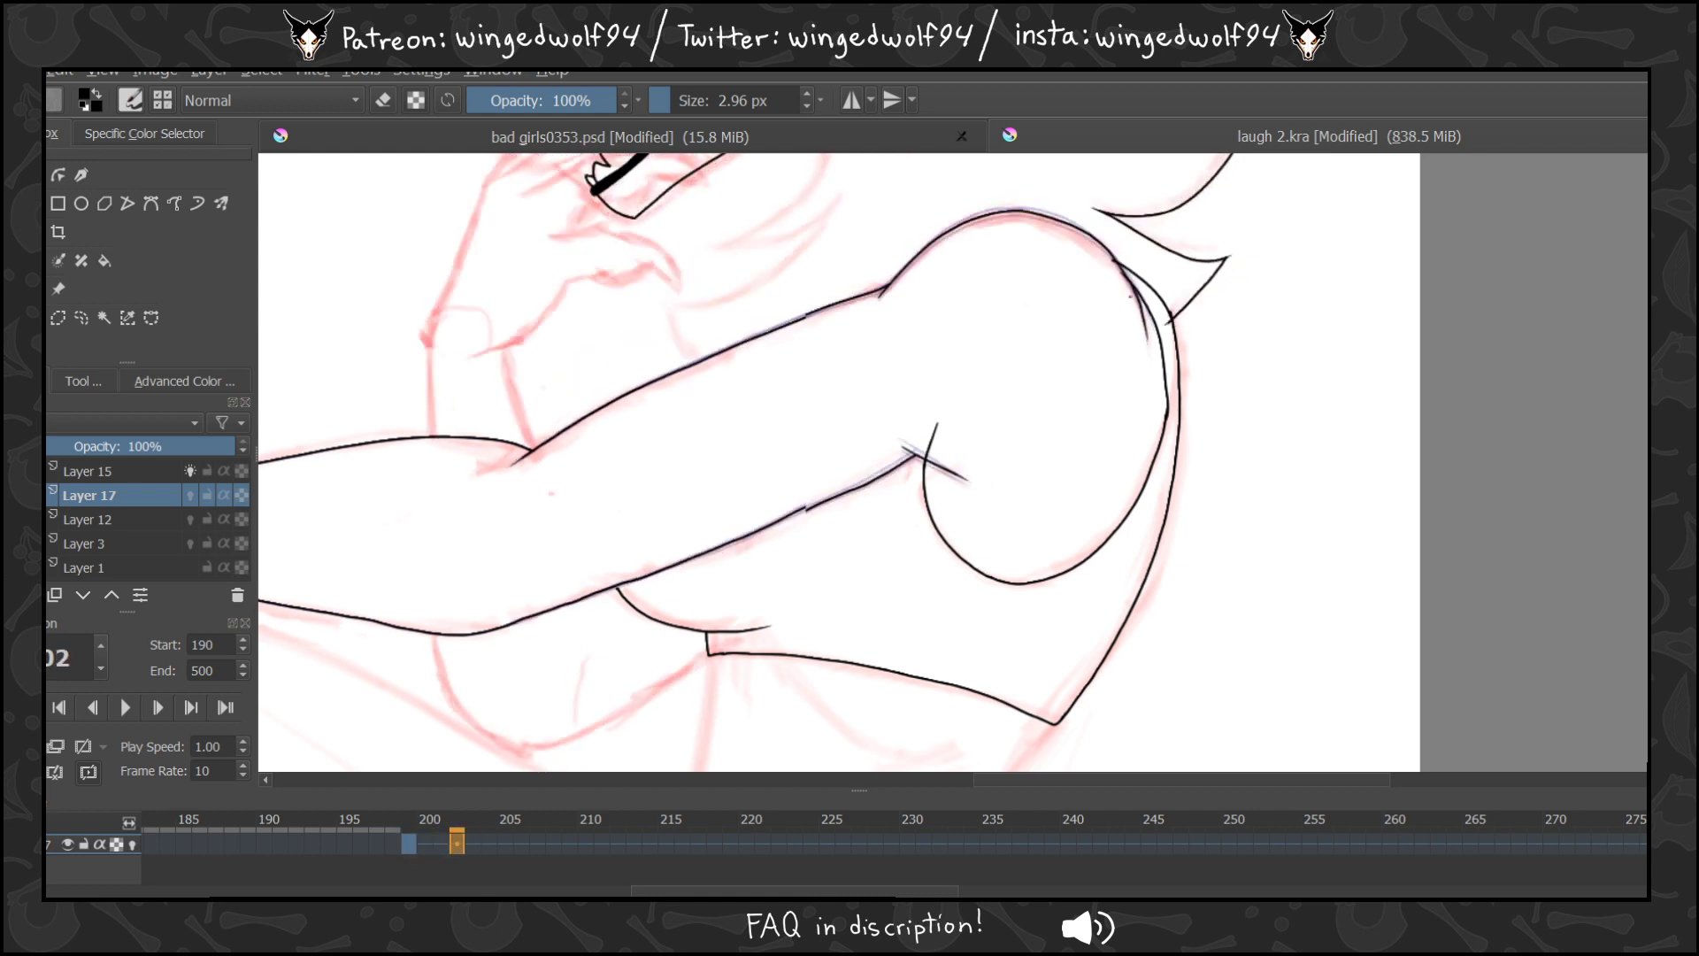
Copy the torso keyframe from frame 199 to frame 203 and stretch the copy slightly wider toward the front with Transform.
left_click_drag(408, 842, 474, 842)
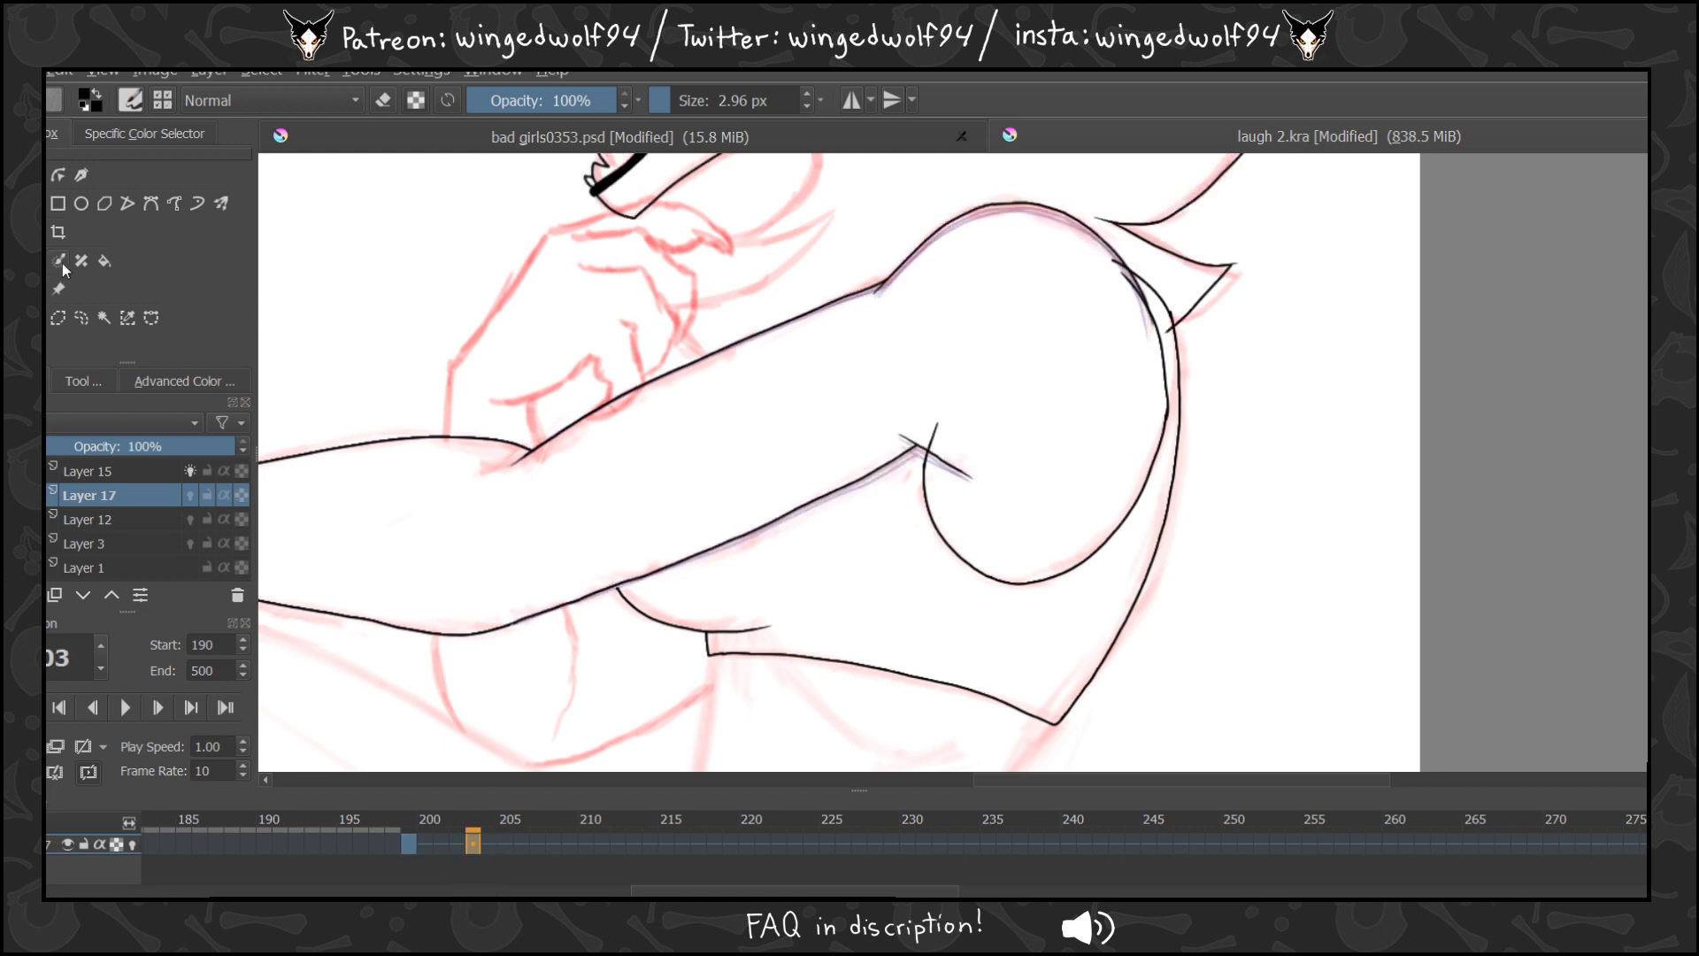
key("ctrl+t")
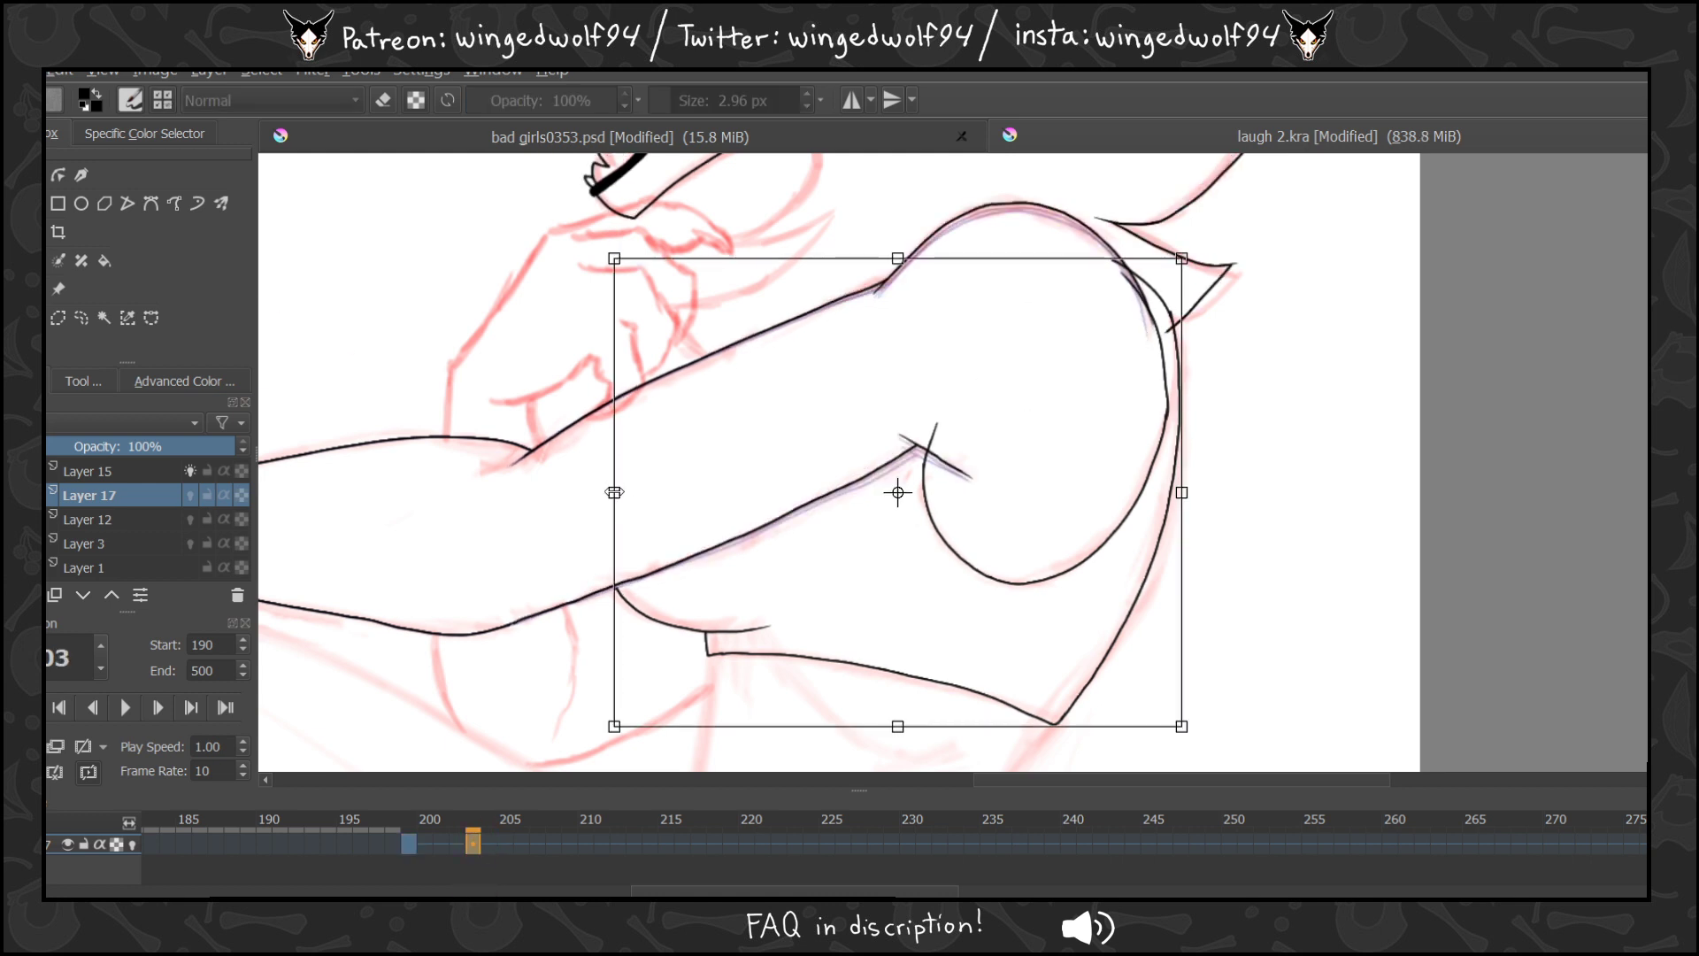
left_click_drag(615, 492, 608, 492)
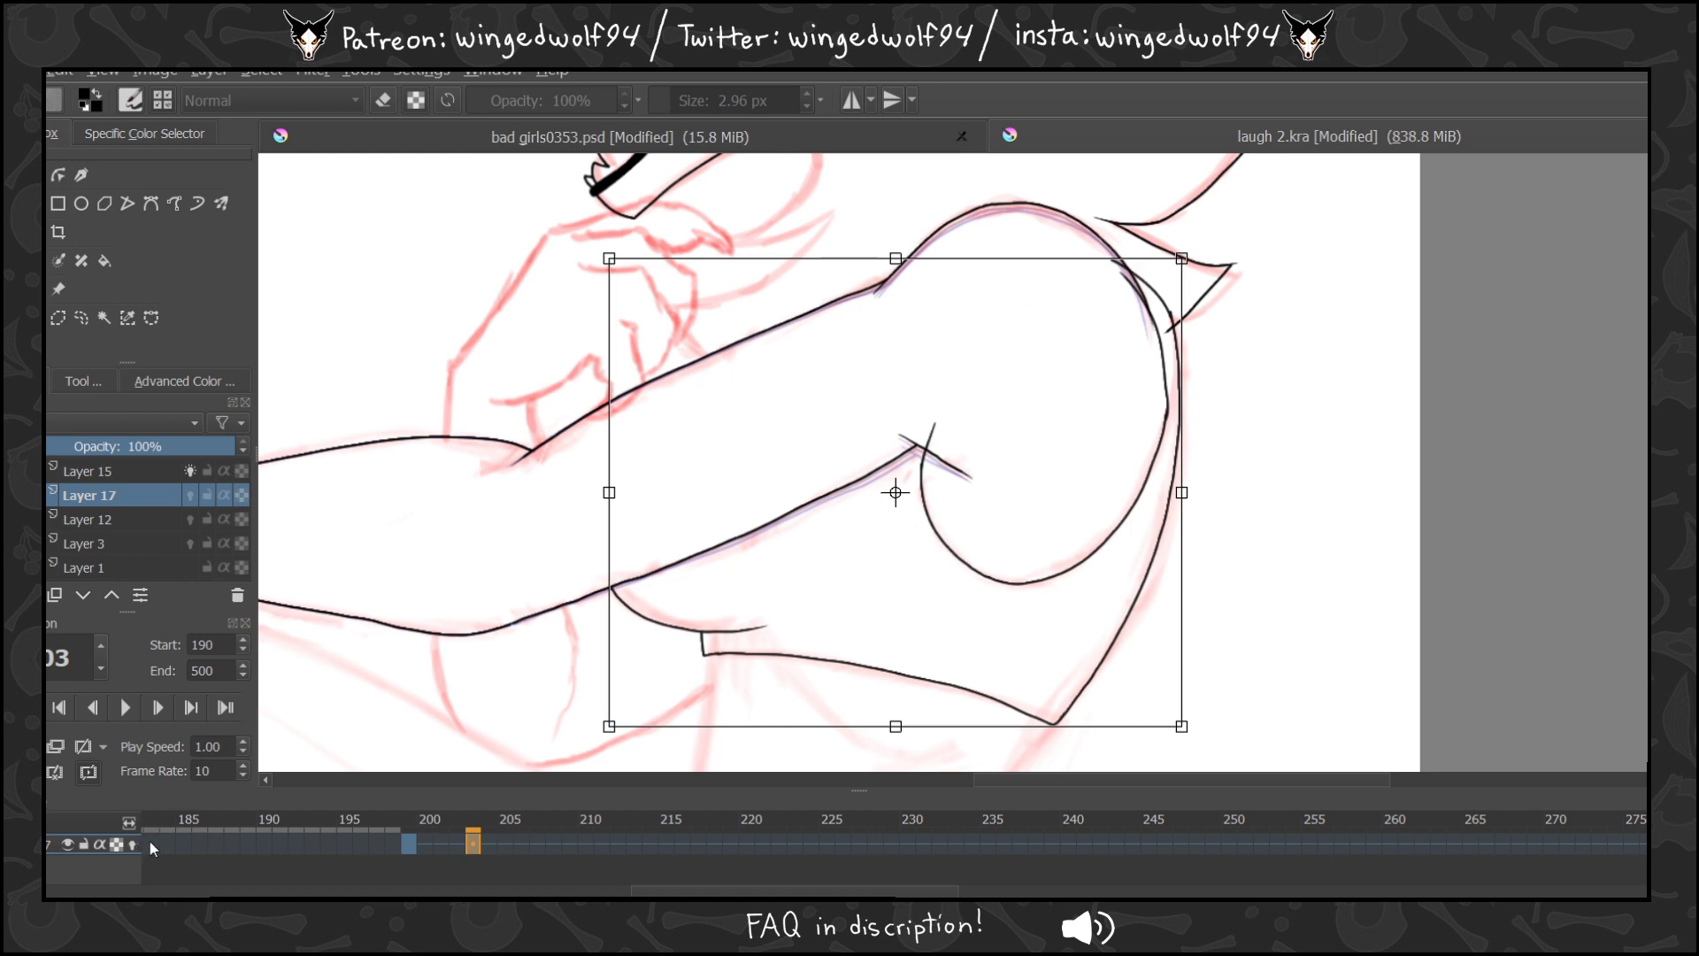
key("Return")
left_click(460, 844)
key("Right")
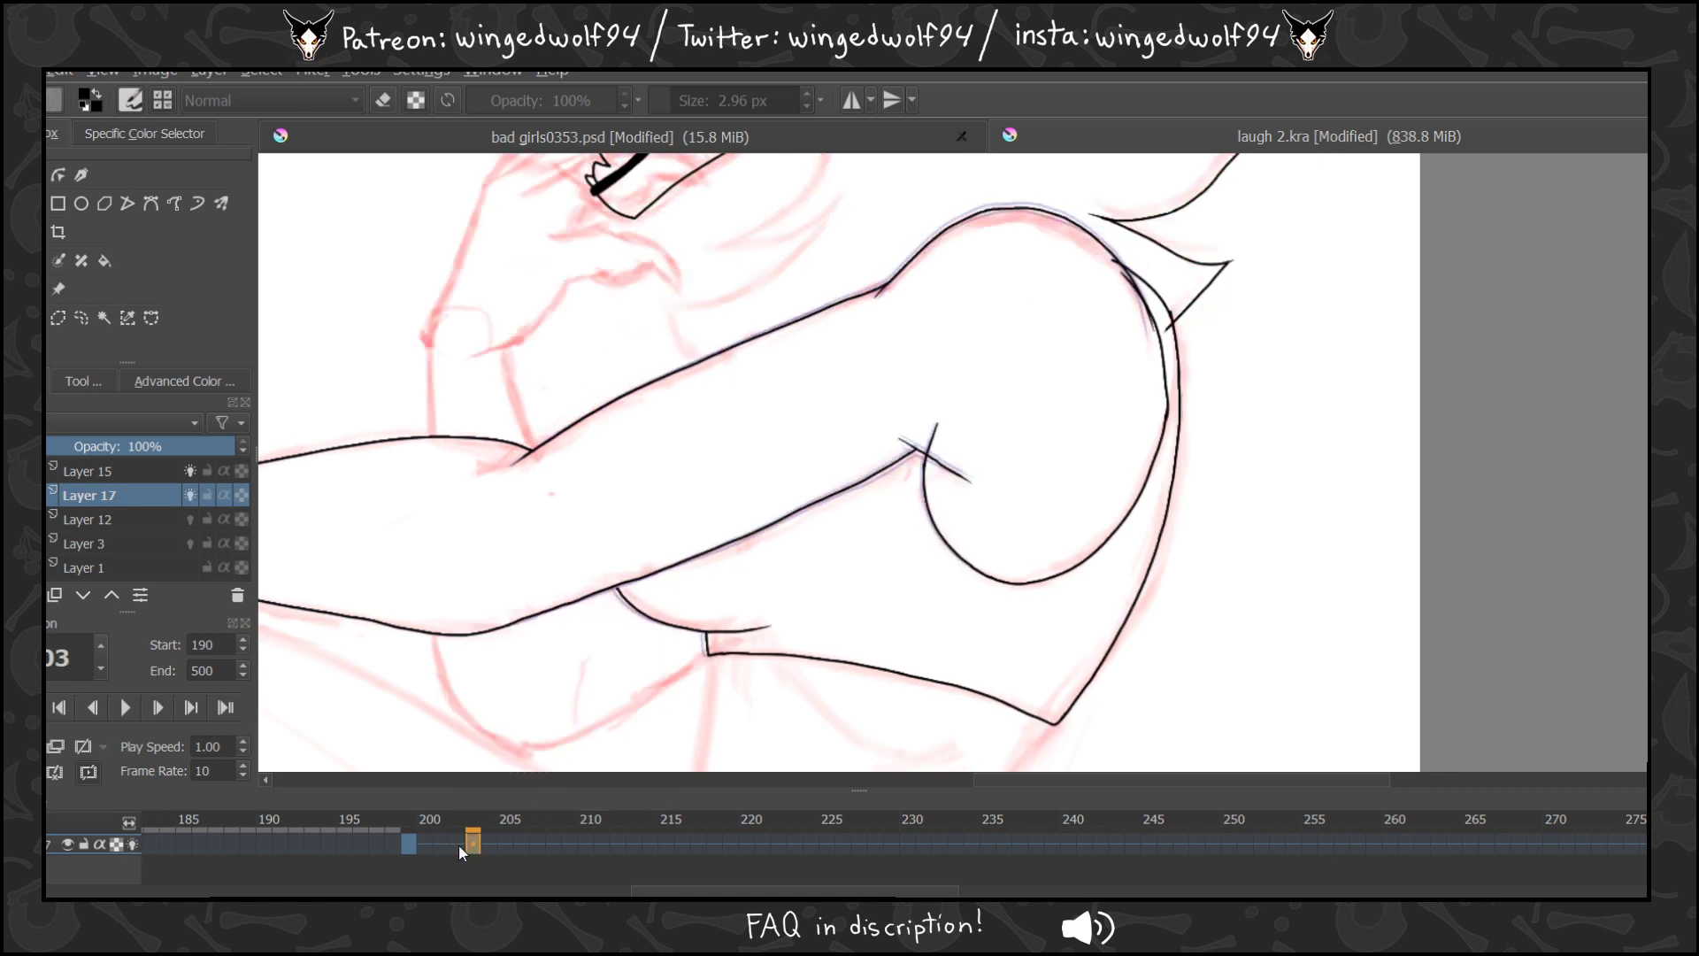
key("Right")
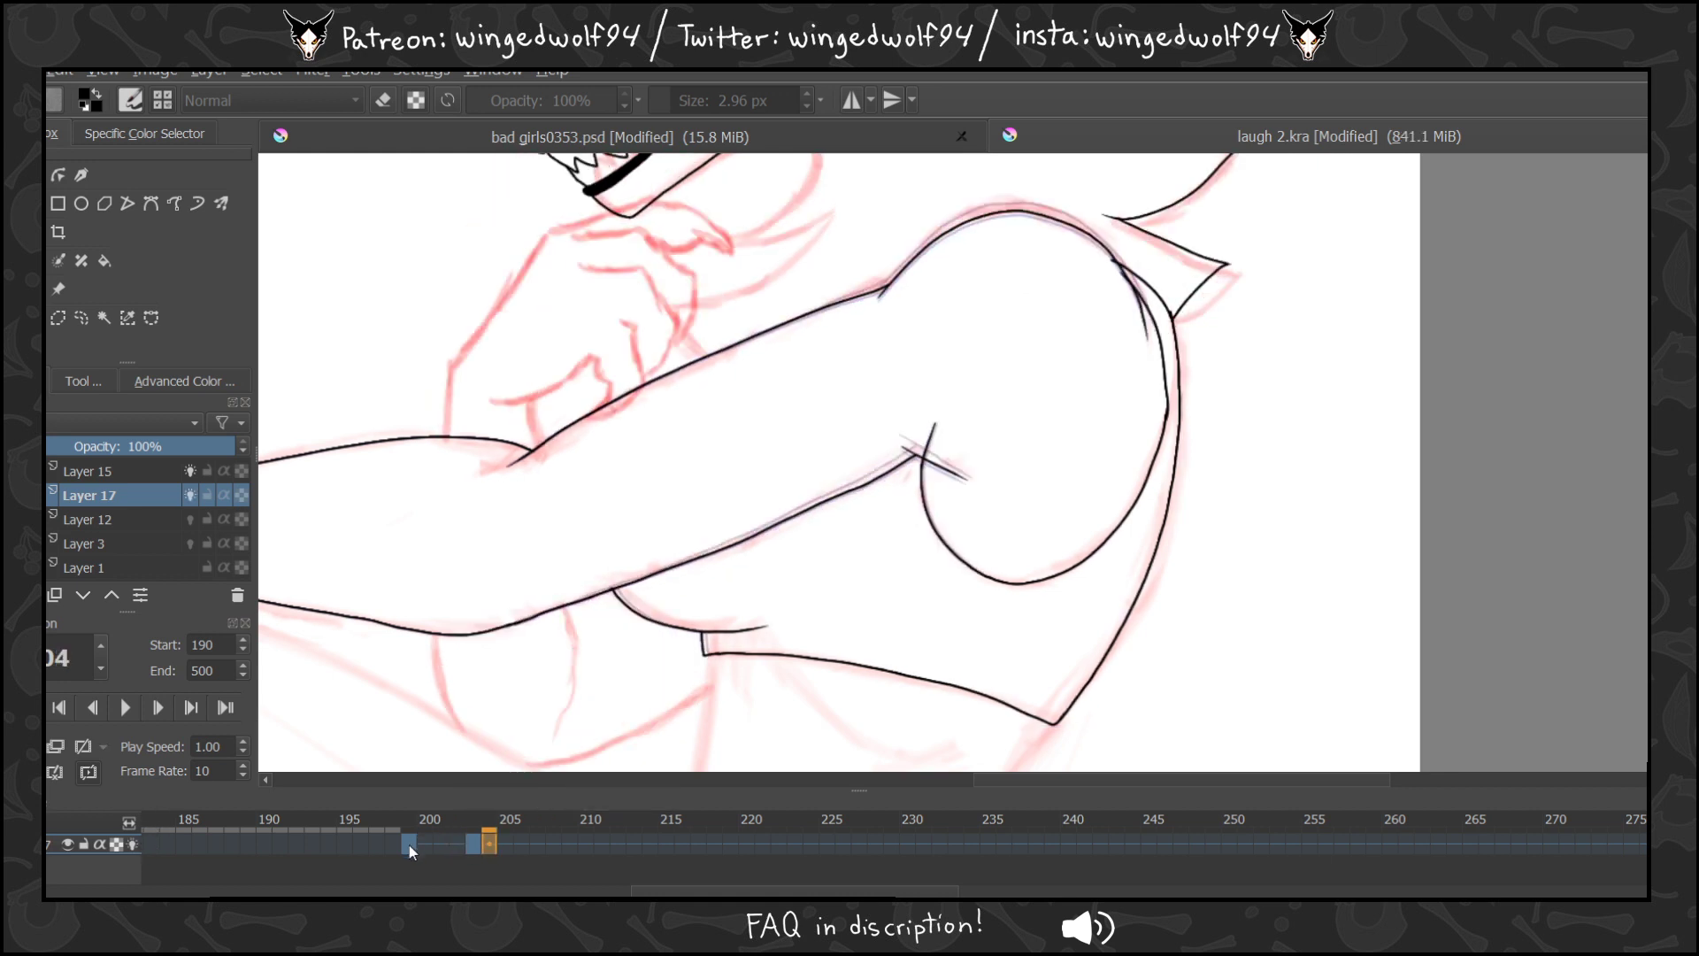
Copy the two torso keyframes along Layer 17 to frames 206, 209, 212, 220, 223, 227, 229, 232 and 235.
left_click_drag(409, 845, 747, 842)
left_click(475, 844)
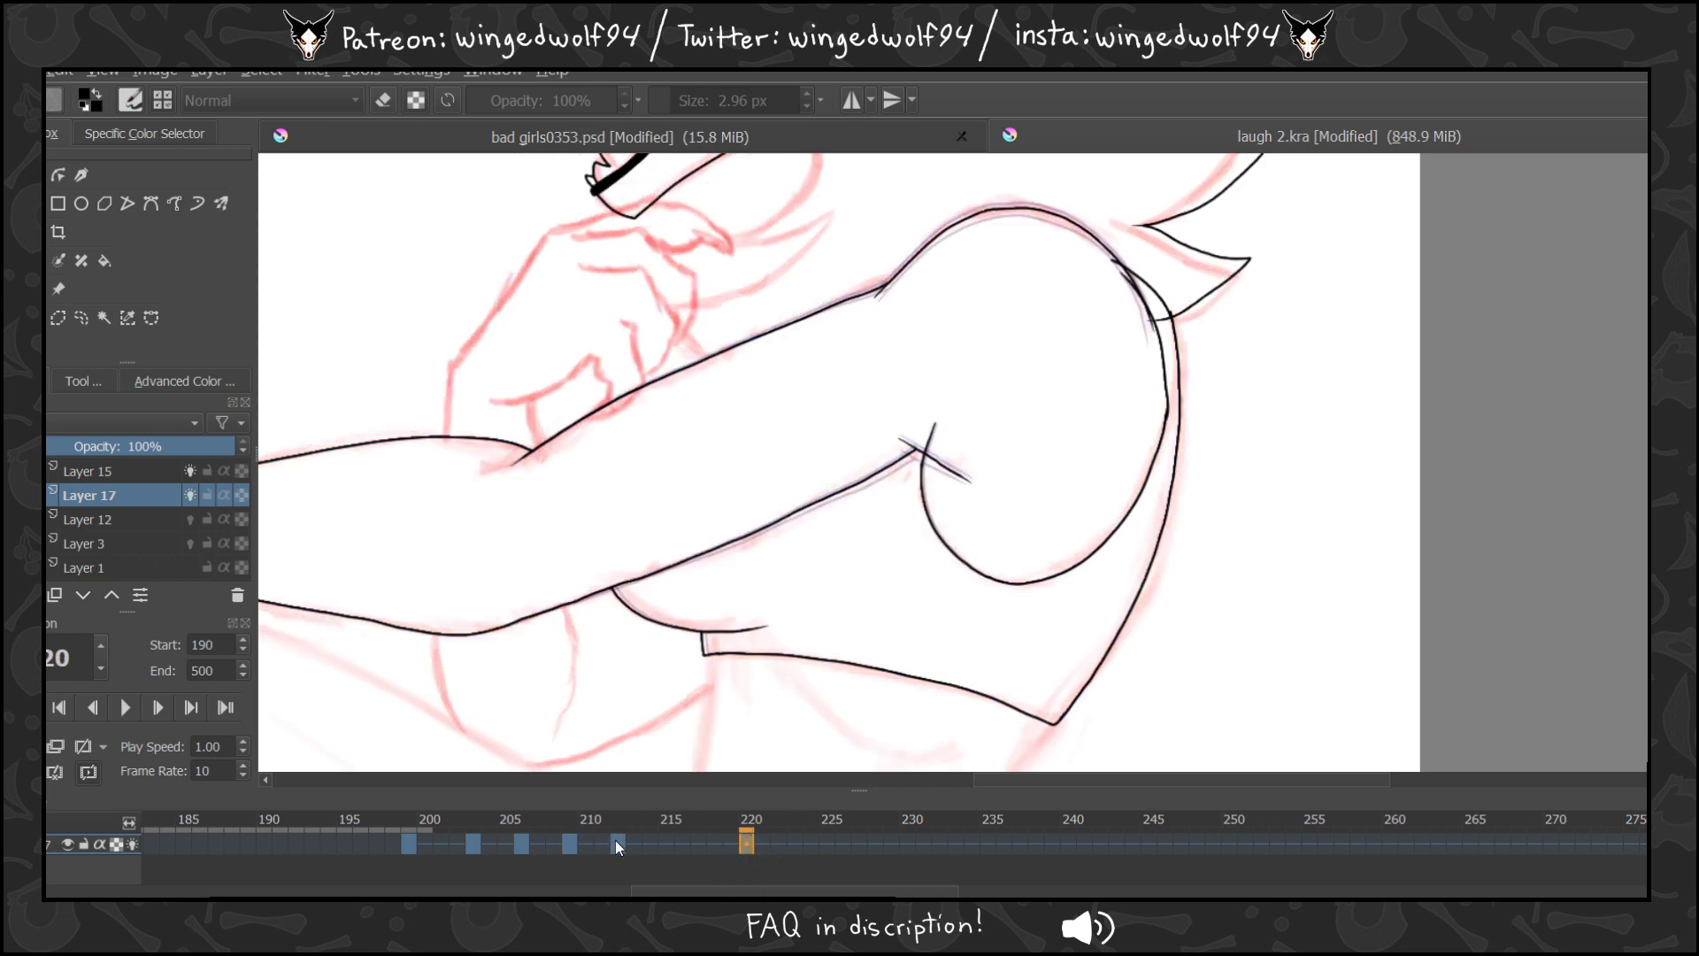
left_click_drag(617, 843, 943, 848)
left_click_drag(891, 844, 1077, 832)
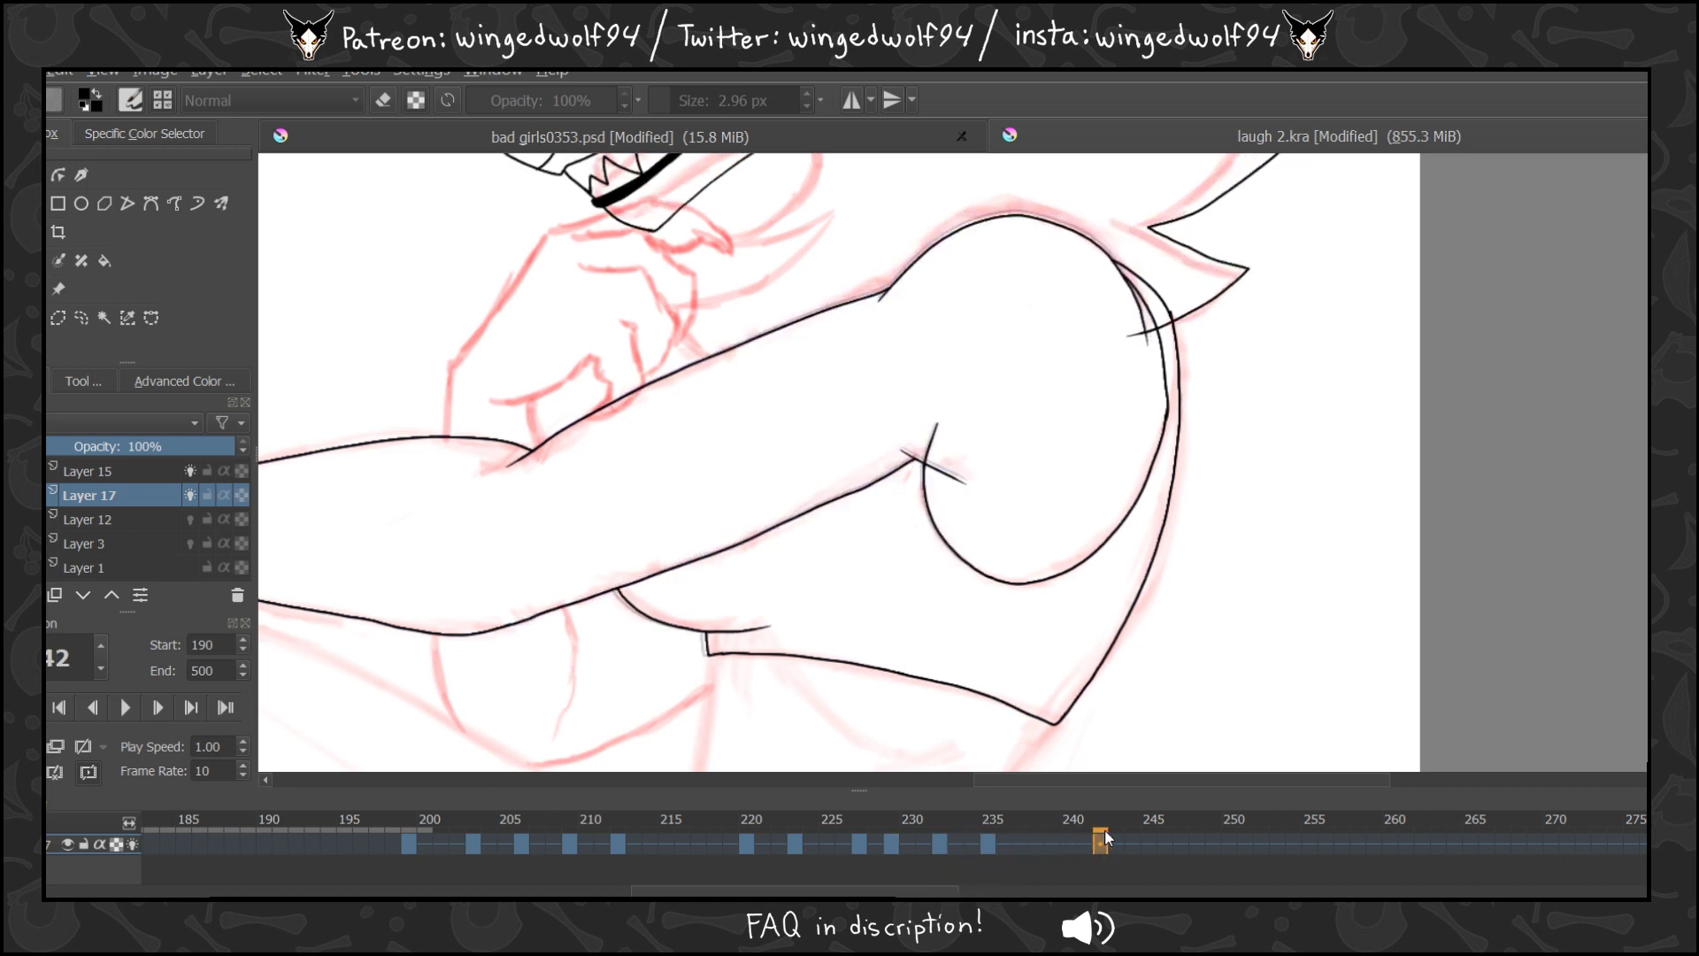
left_click(987, 841)
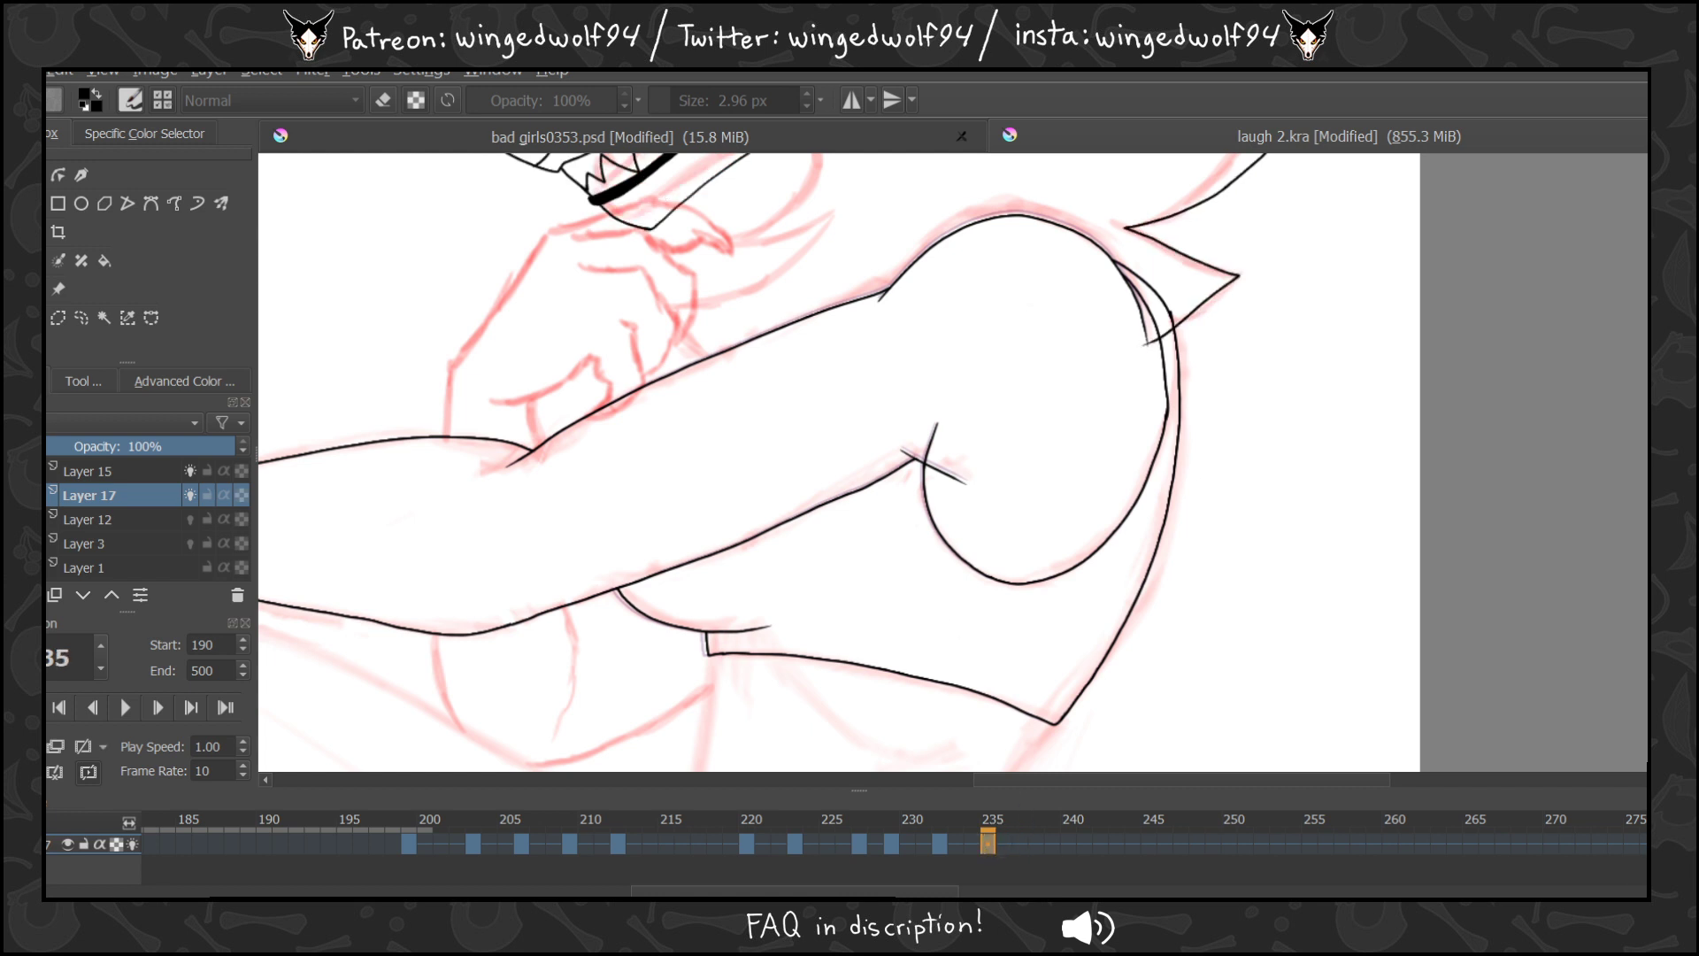
Hide the sketch on Layer 3 and play the animation to check the torso movement.
key("ctrl+minus")
key("ctrl+minus")
left_click(15, 544)
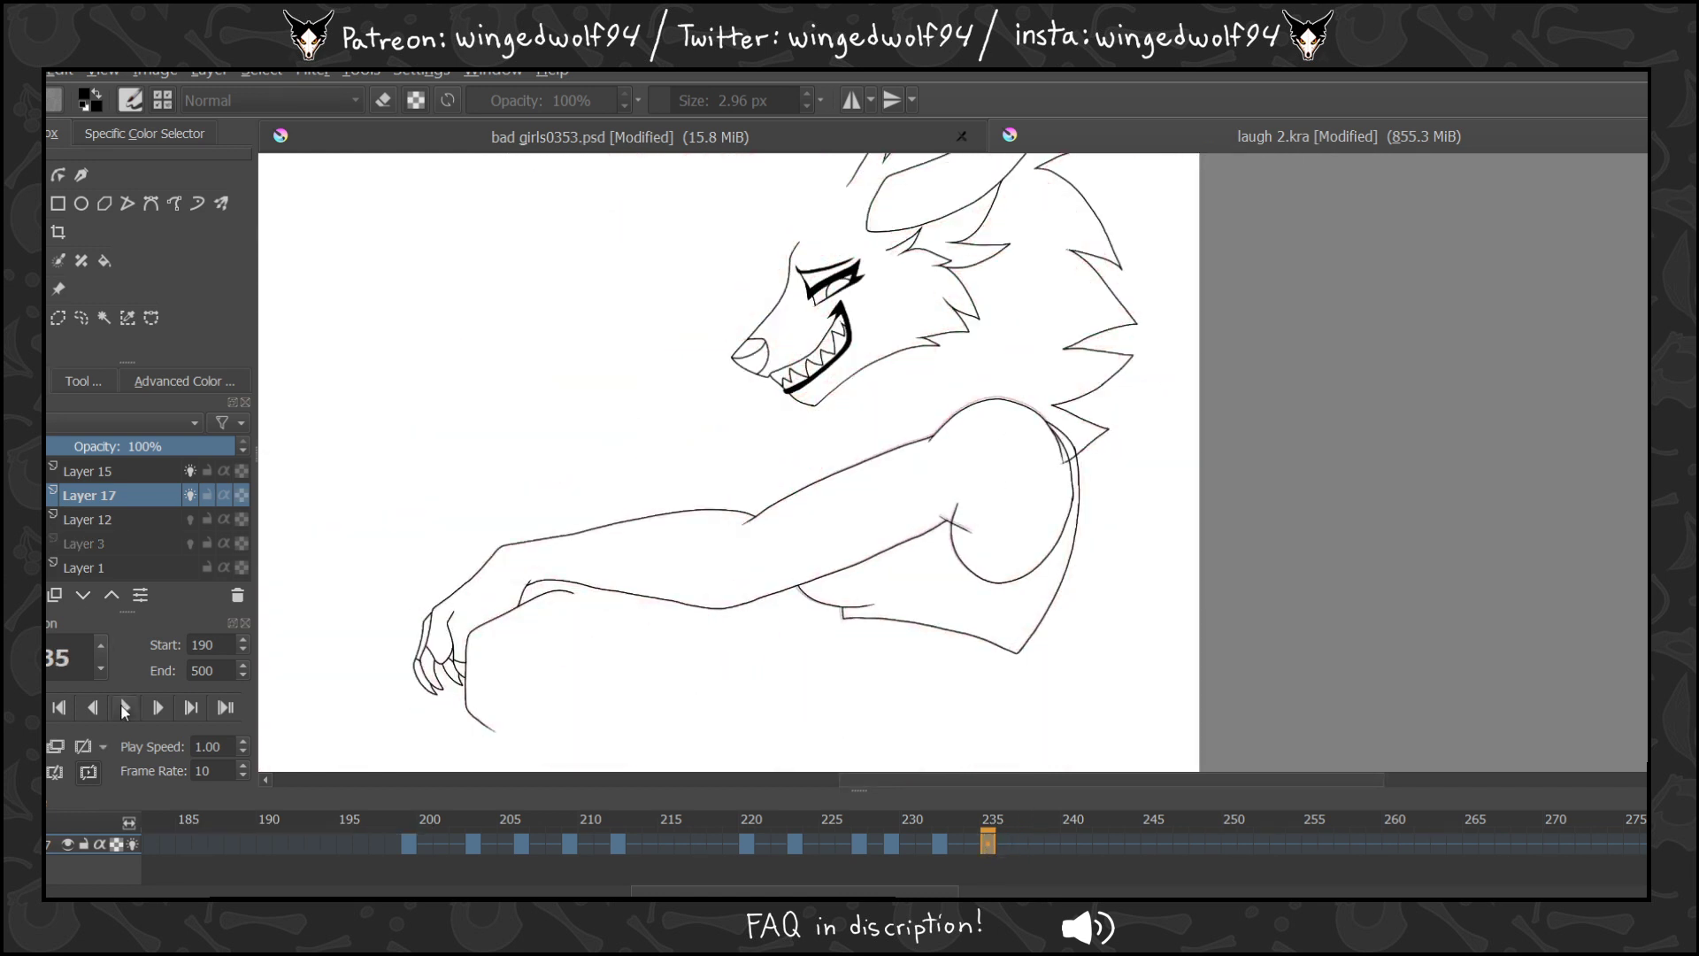
left_click(124, 708)
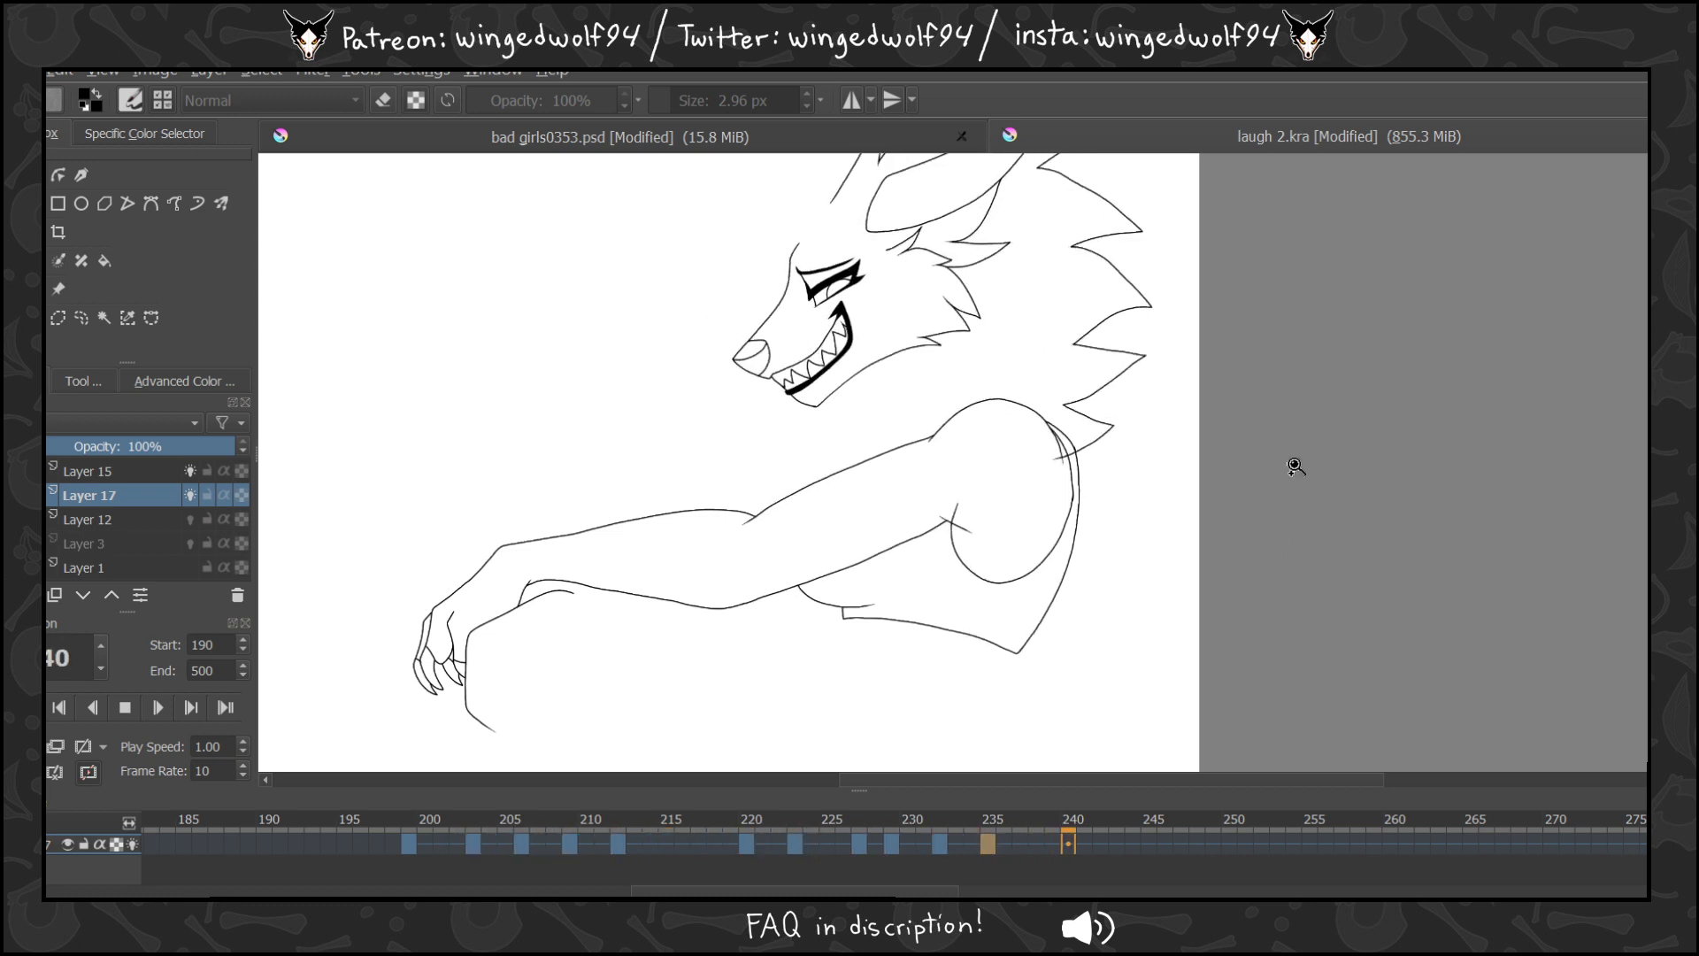
left_click(125, 707)
Set up a 17.07 px eraser at frame 199 and try erasing the chest curve's overhang above the armpit.
left_click(408, 842)
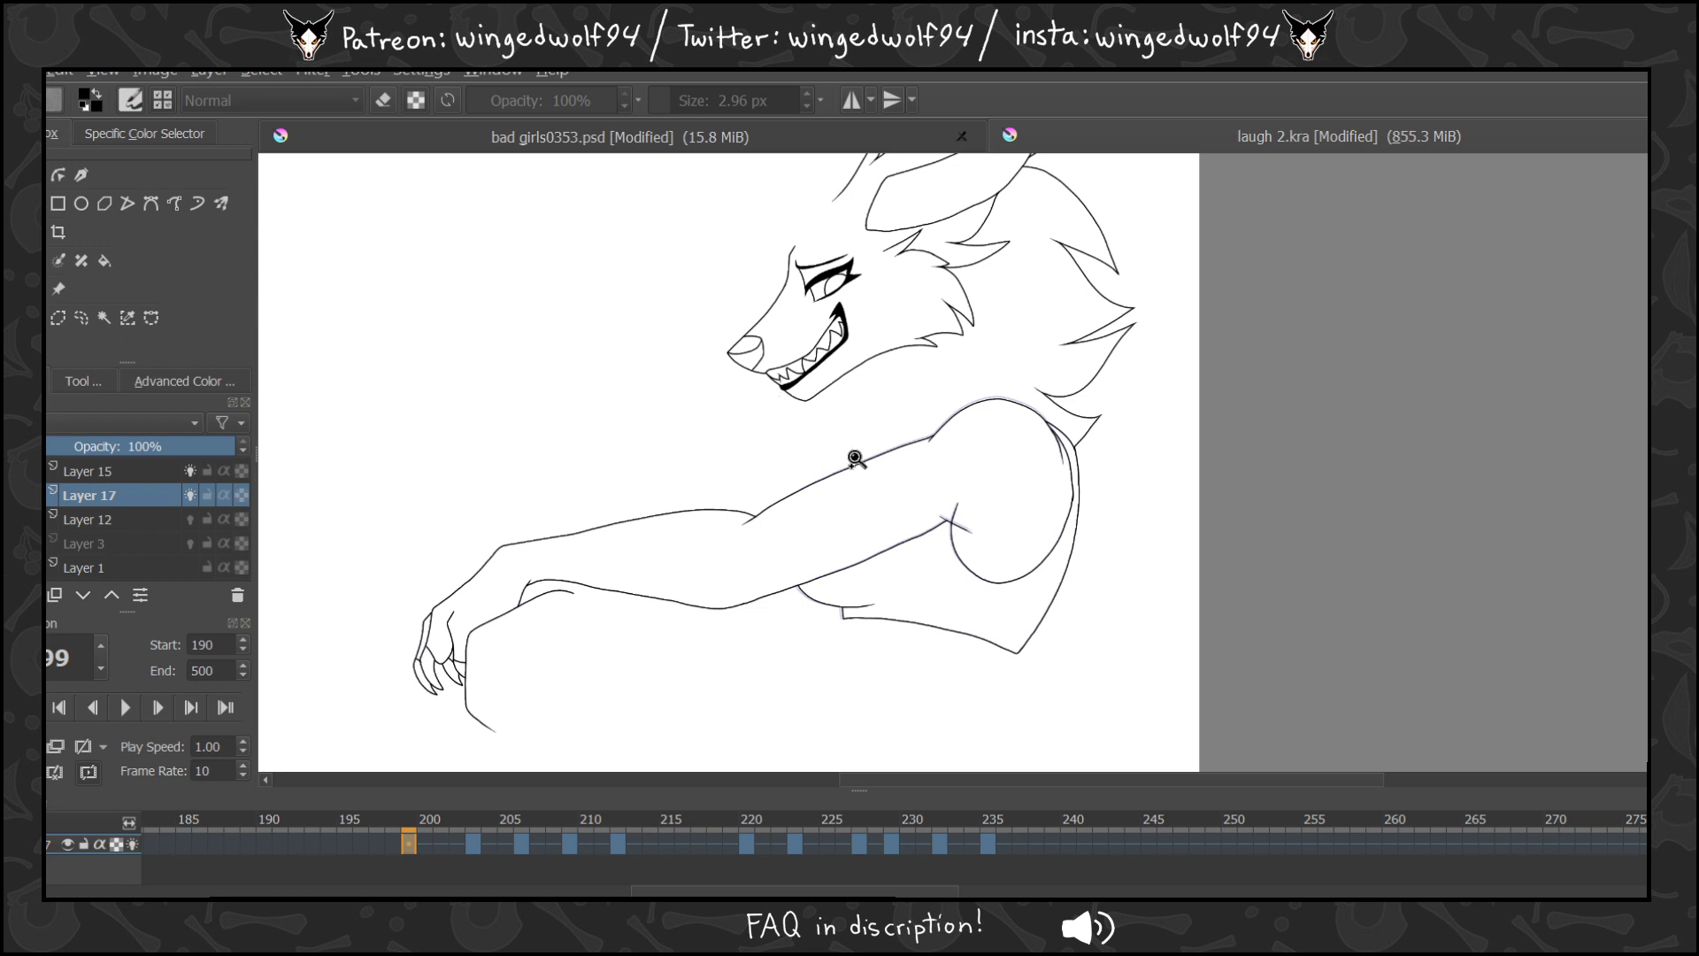
left_click_drag(848, 403, 1126, 644)
key("b")
left_click(83, 381)
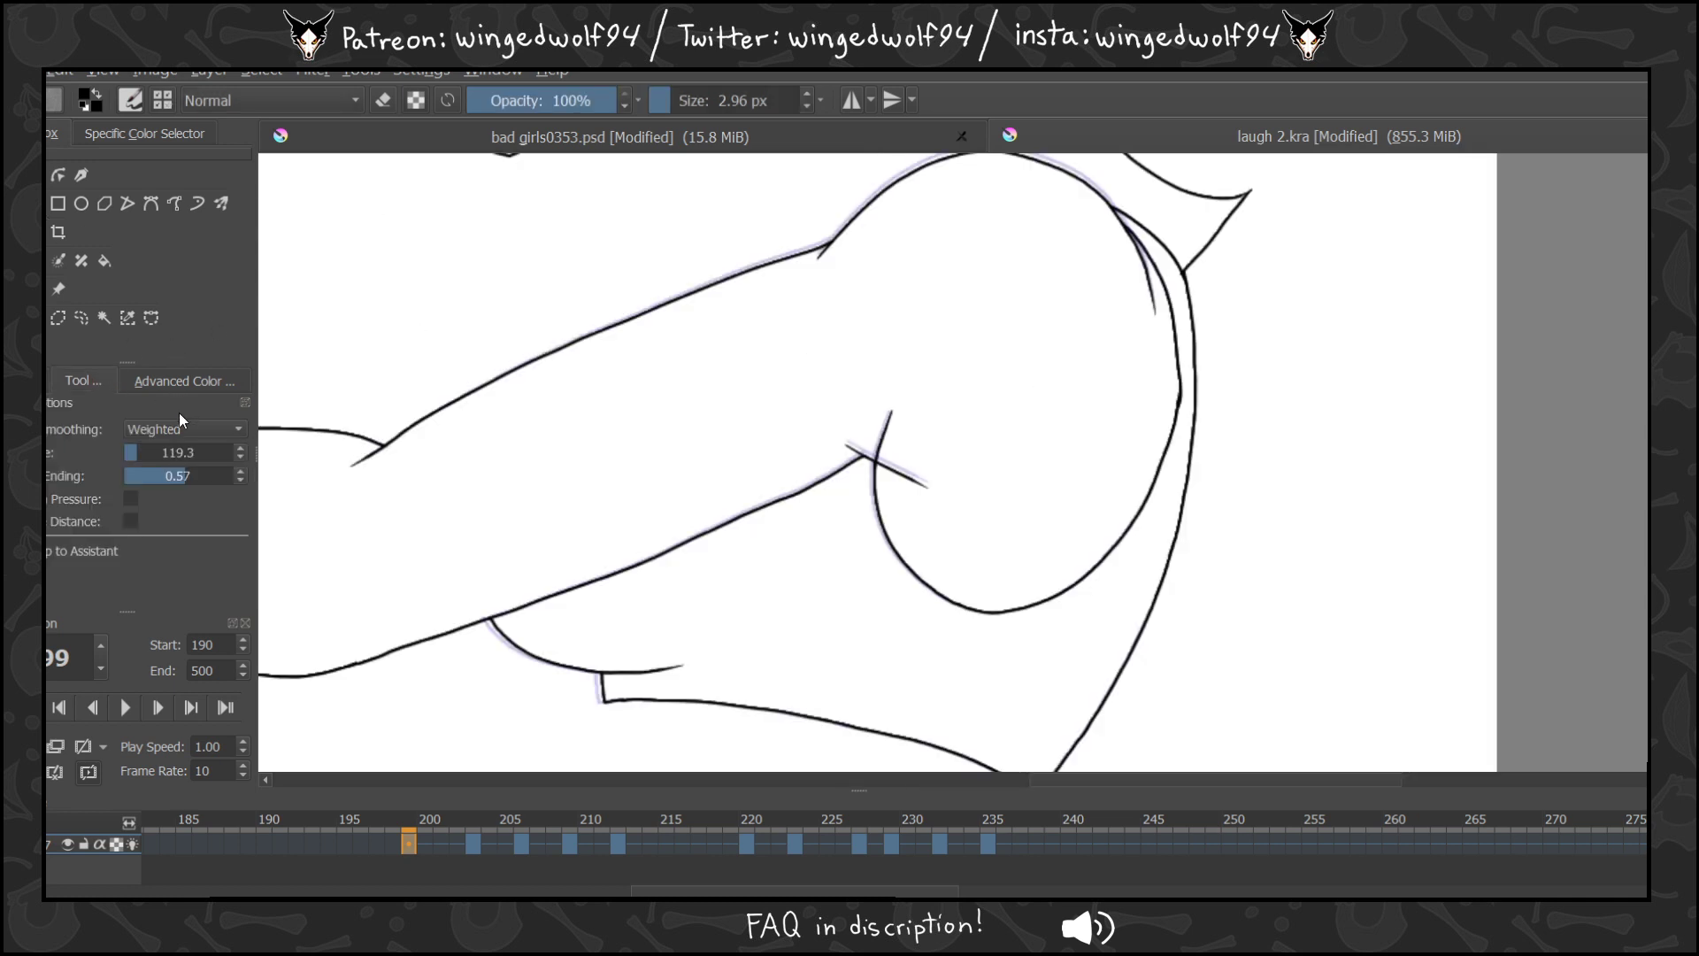
left_click(179, 427)
left_click(163, 390)
left_click(32, 381)
left_click(692, 100)
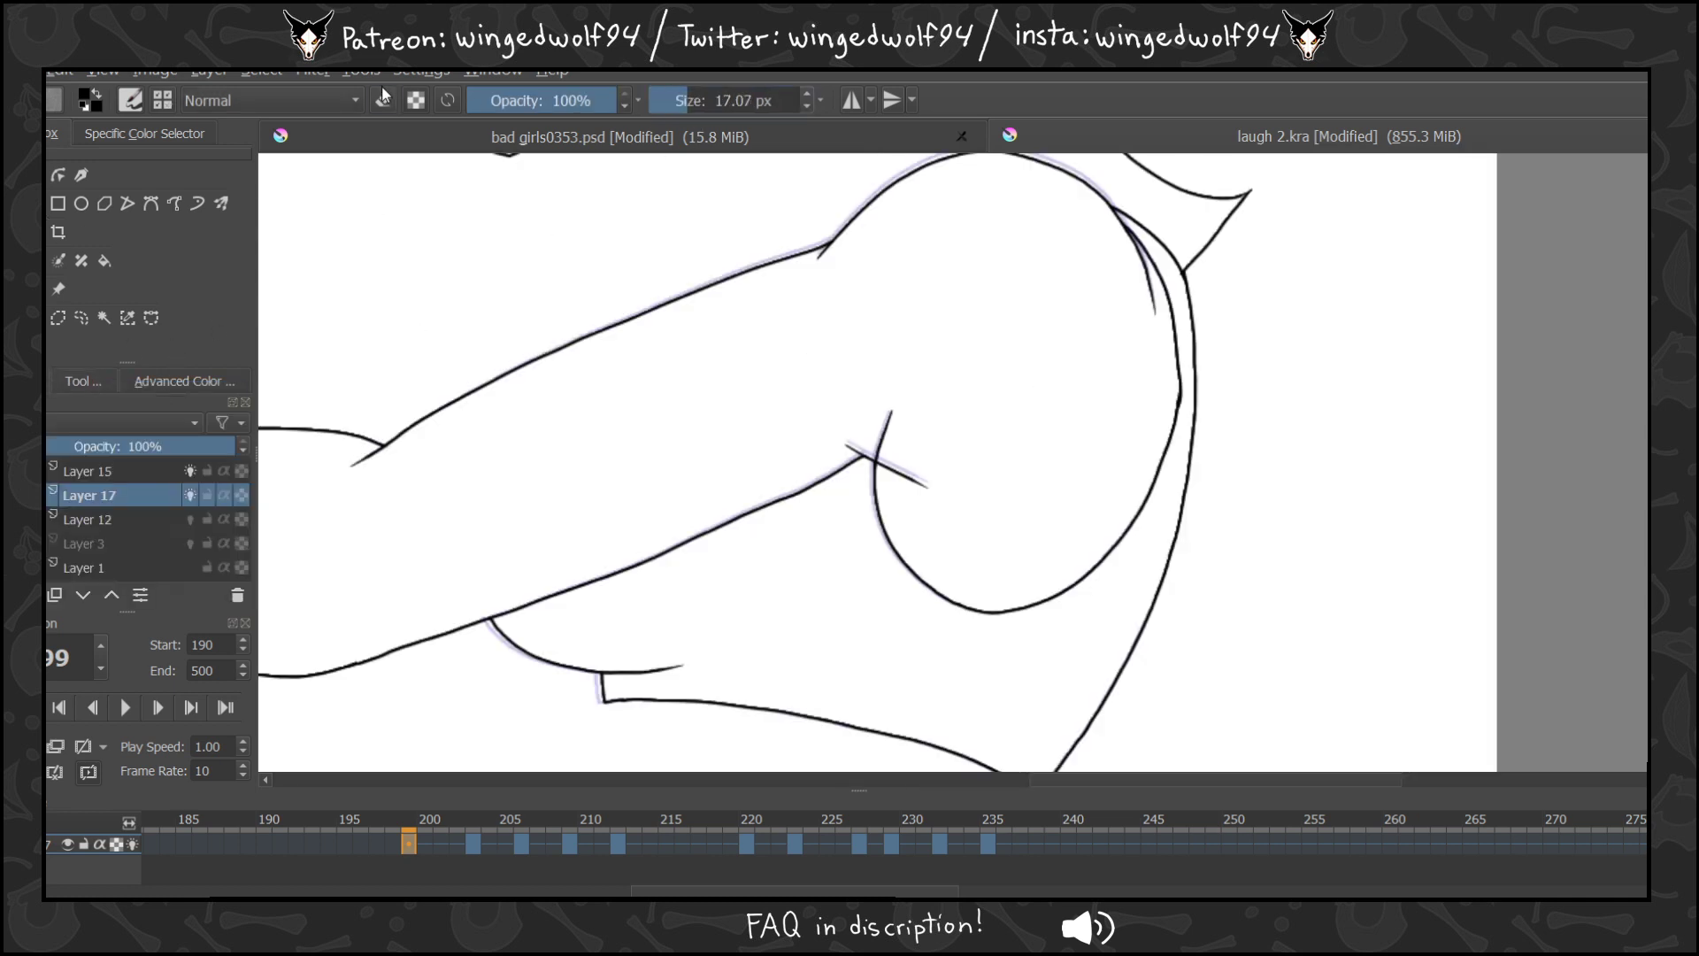
left_click_drag(889, 398, 881, 453)
key("ctrl+z")
Copy the torso keyframe to frames 200, 201 and 202 and return to frame 199.
left_click_drag(448, 844, 461, 846)
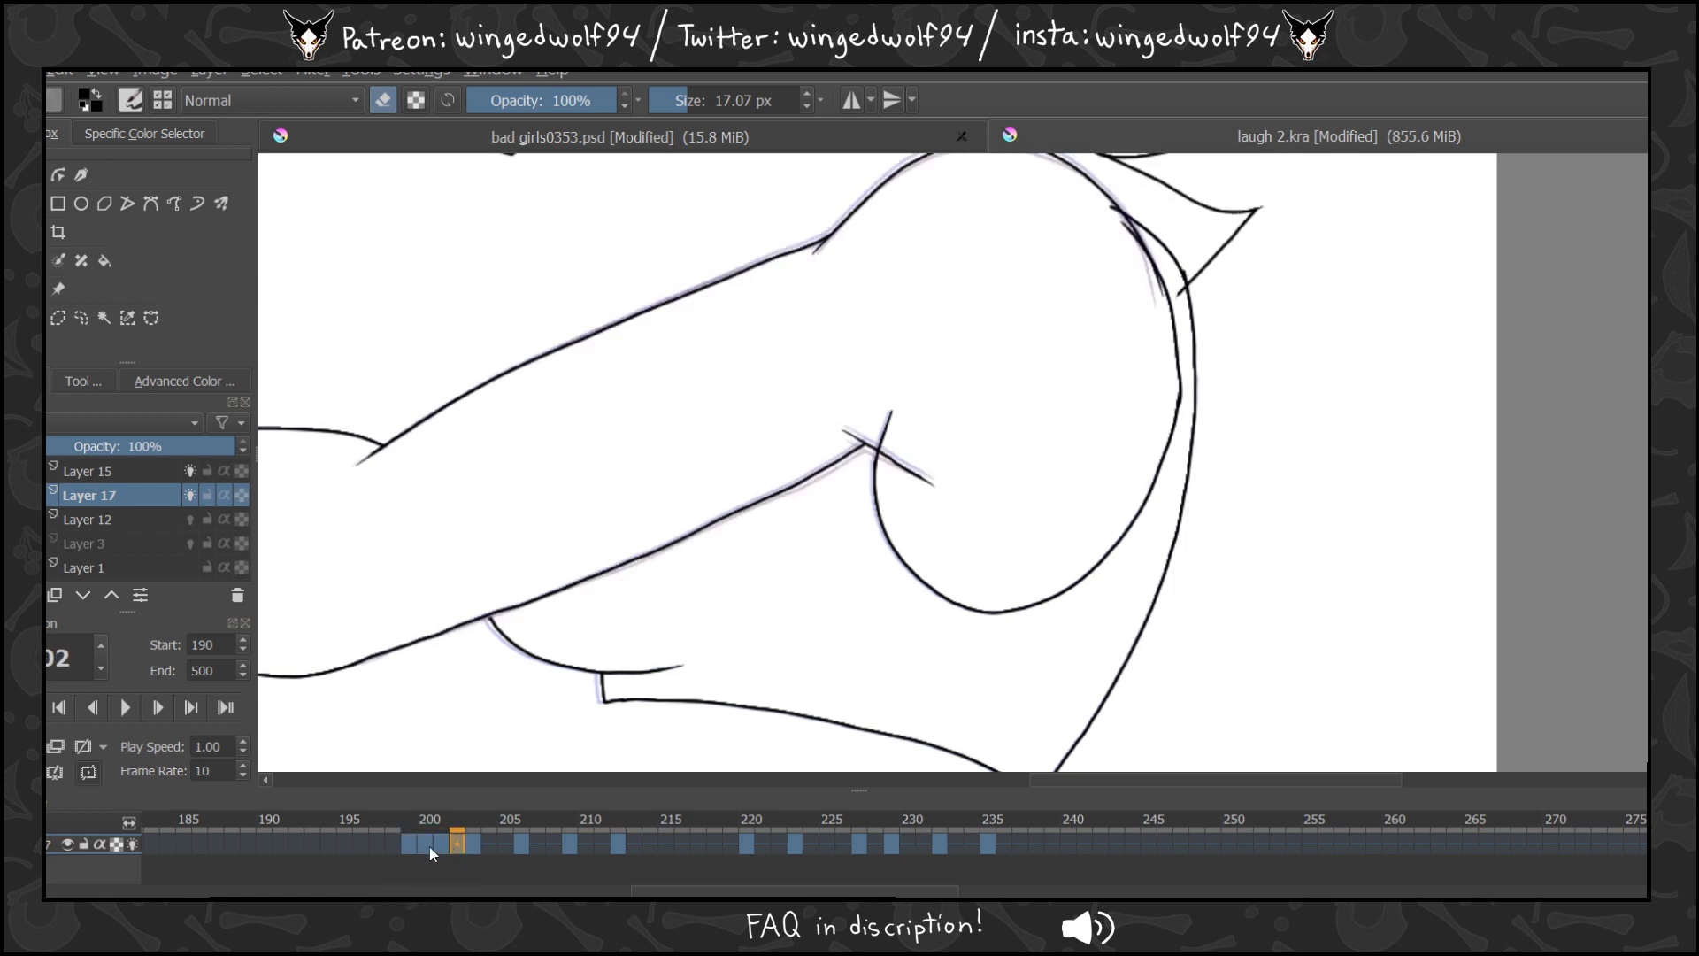
key("Left")
key("Left")
key("Left")
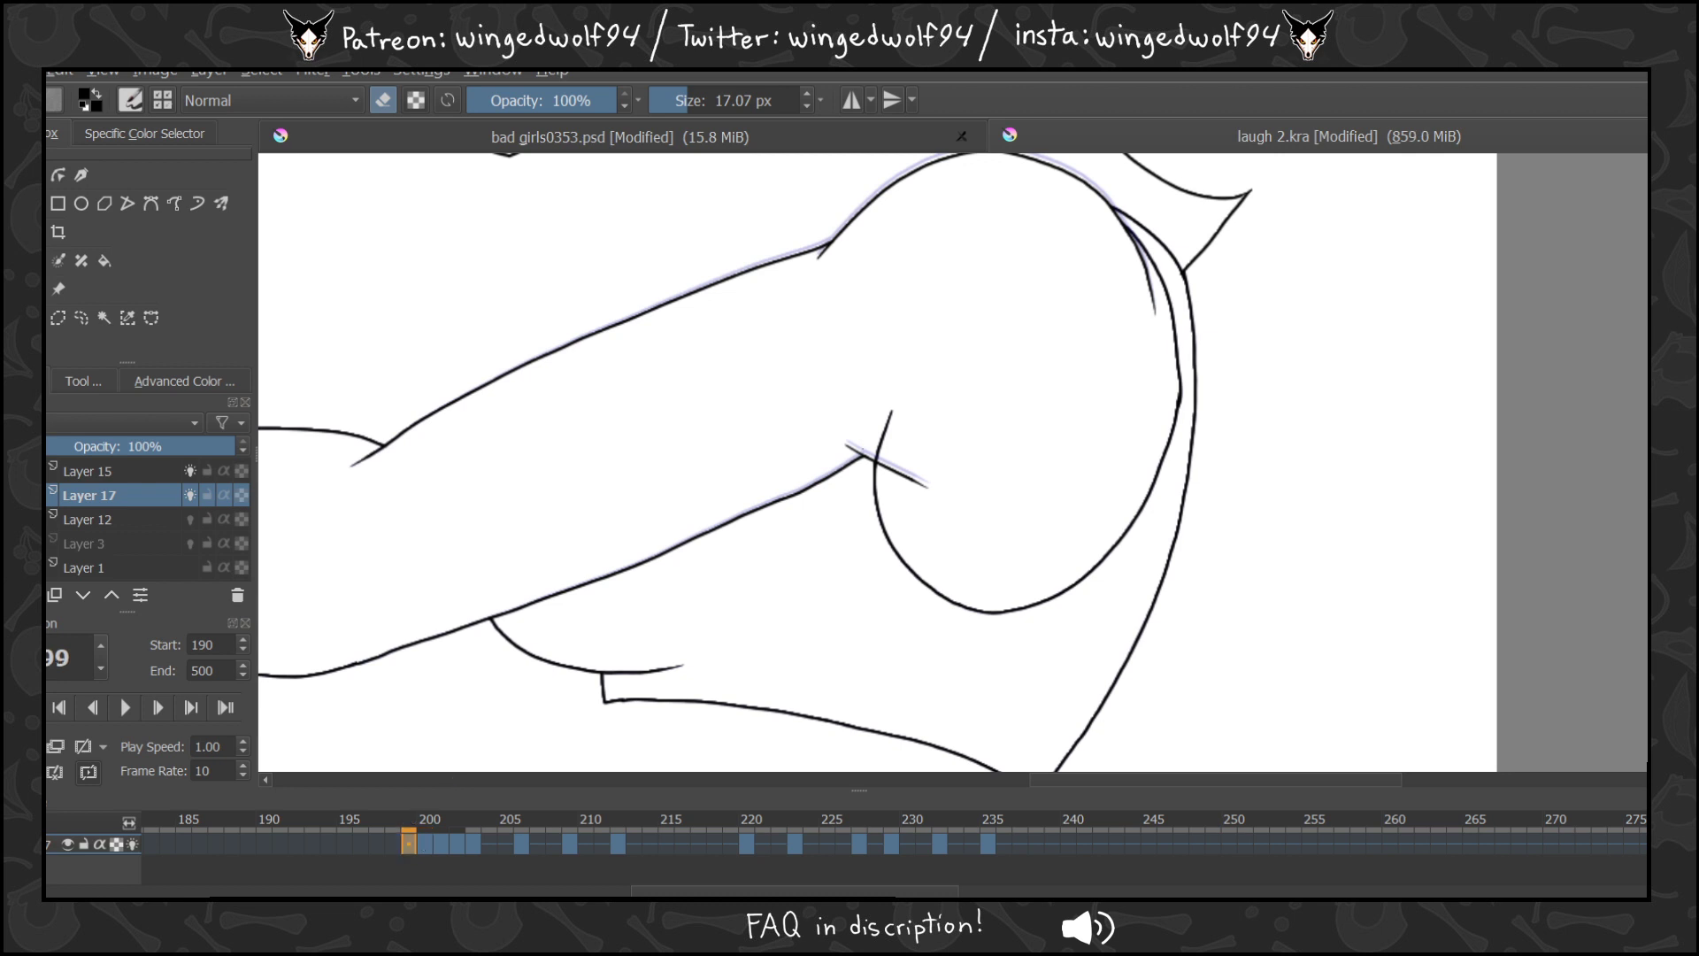
Erase the chest curve's excess end above the armpit line on frames 199 to 202.
left_click_drag(874, 447, 892, 409)
key("Right")
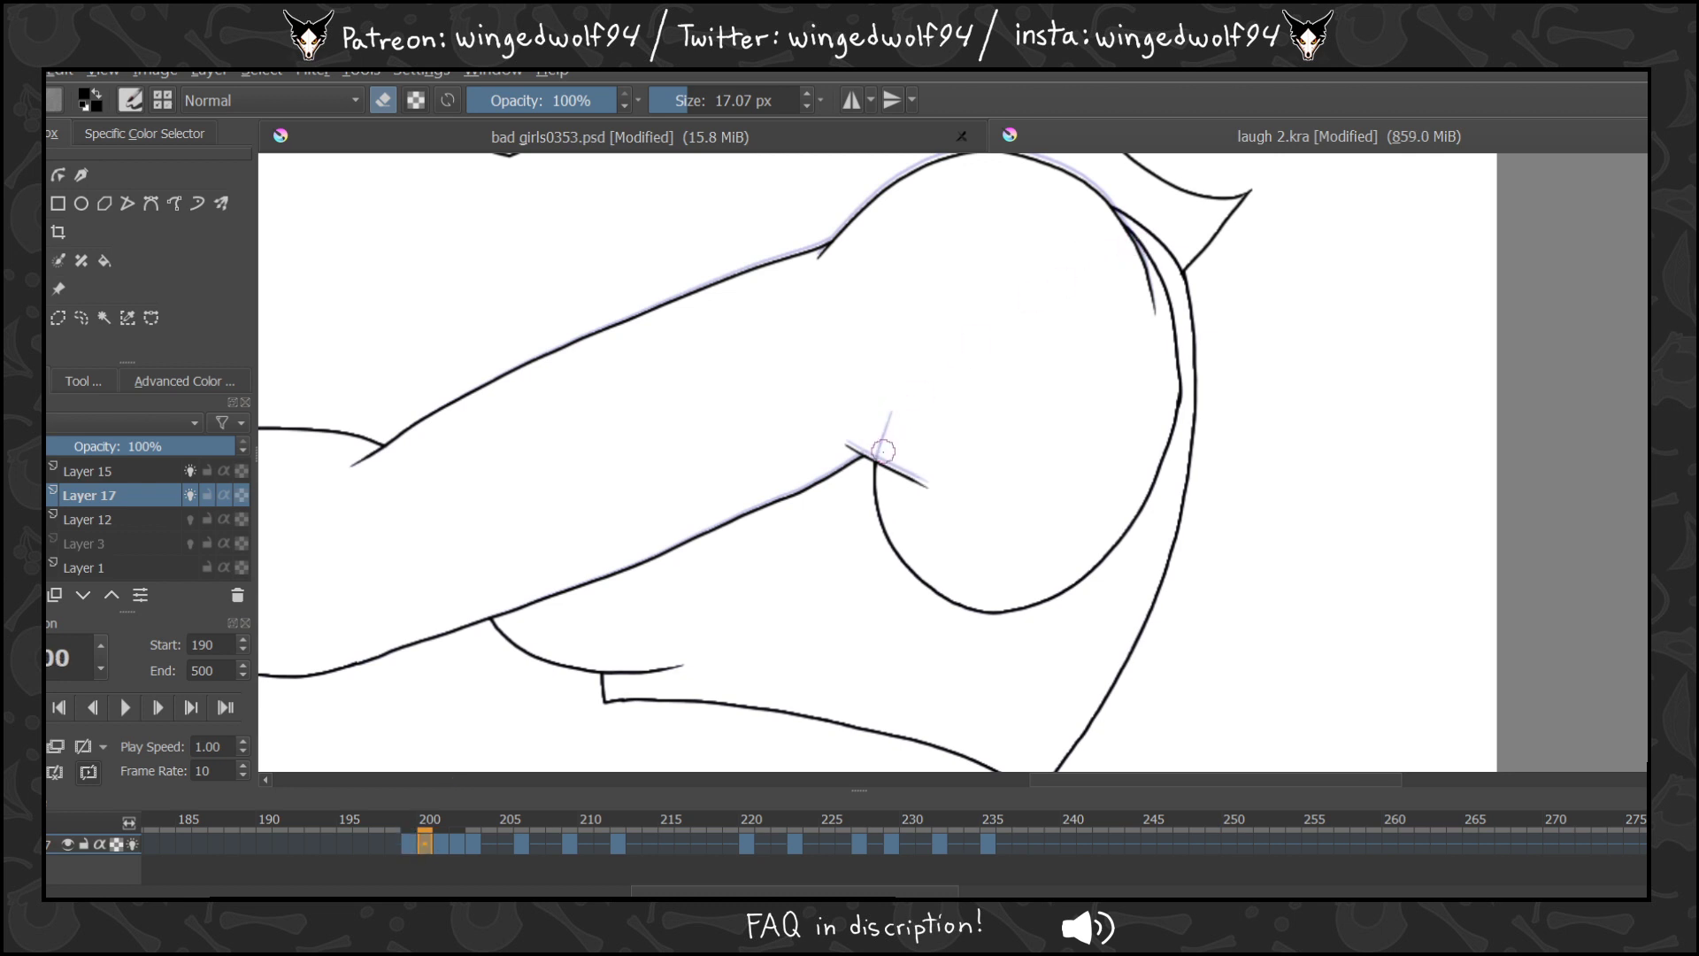
key("Right")
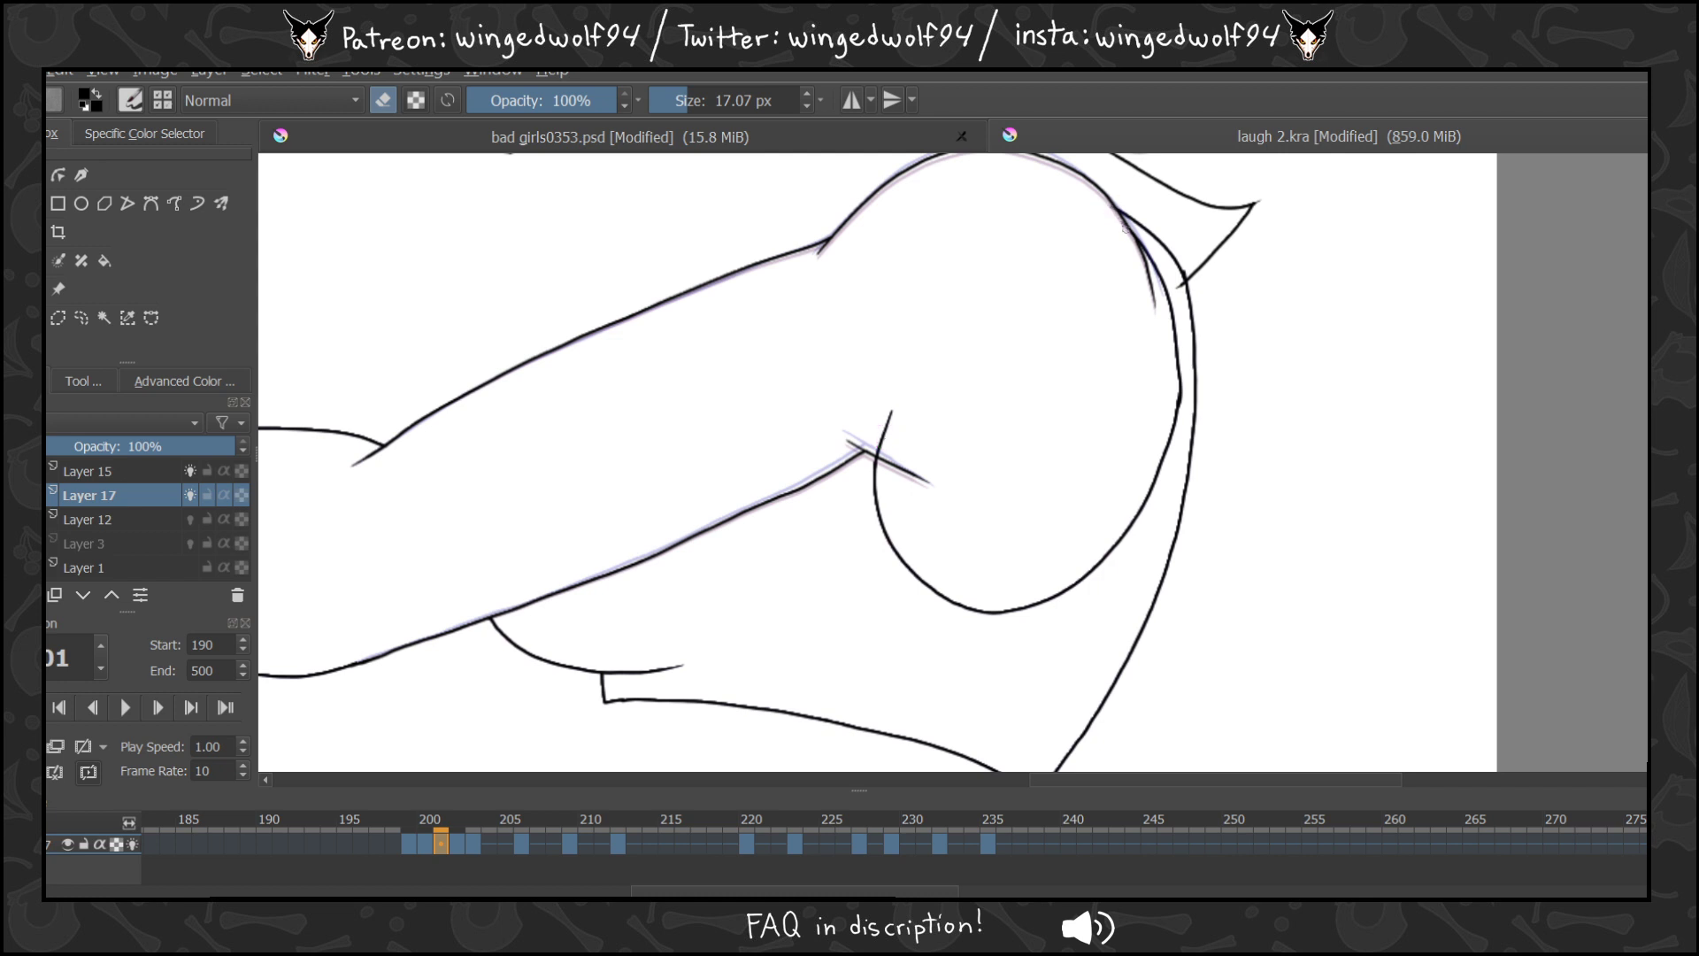
mouse_move(889, 412)
left_mouse_down()
mouse_move(873, 455)
mouse_move(879, 416)
left_mouse_up()
key("Right")
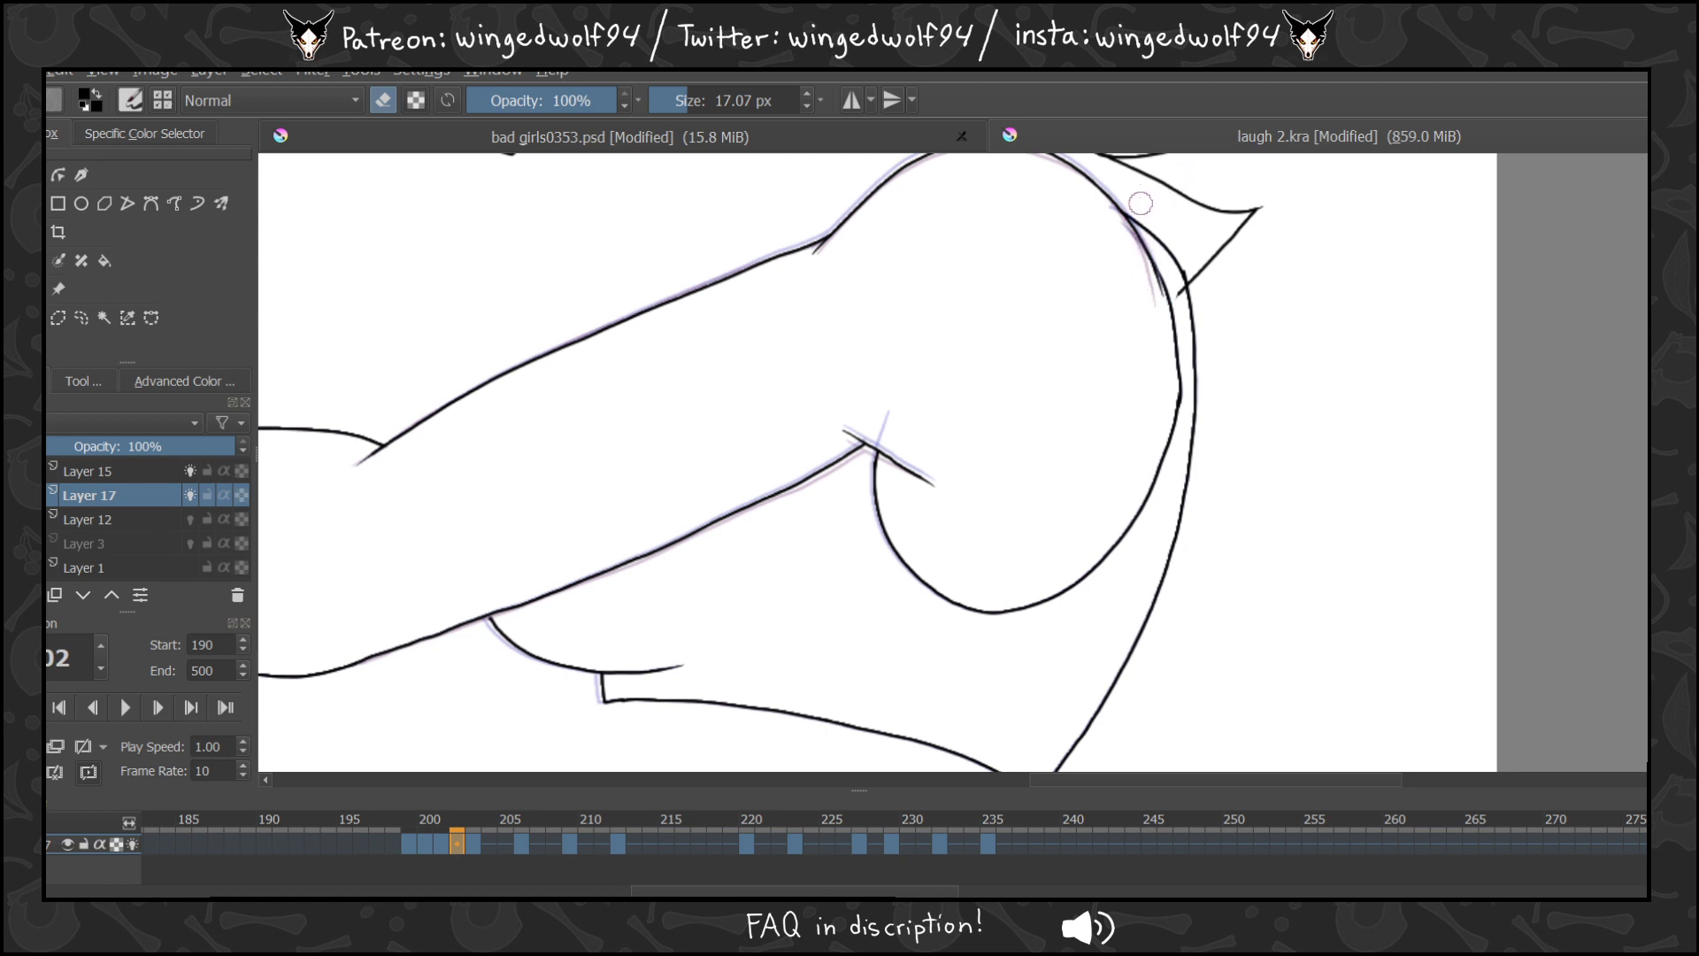
key("Right")
left_click_drag(1126, 203, 1108, 209)
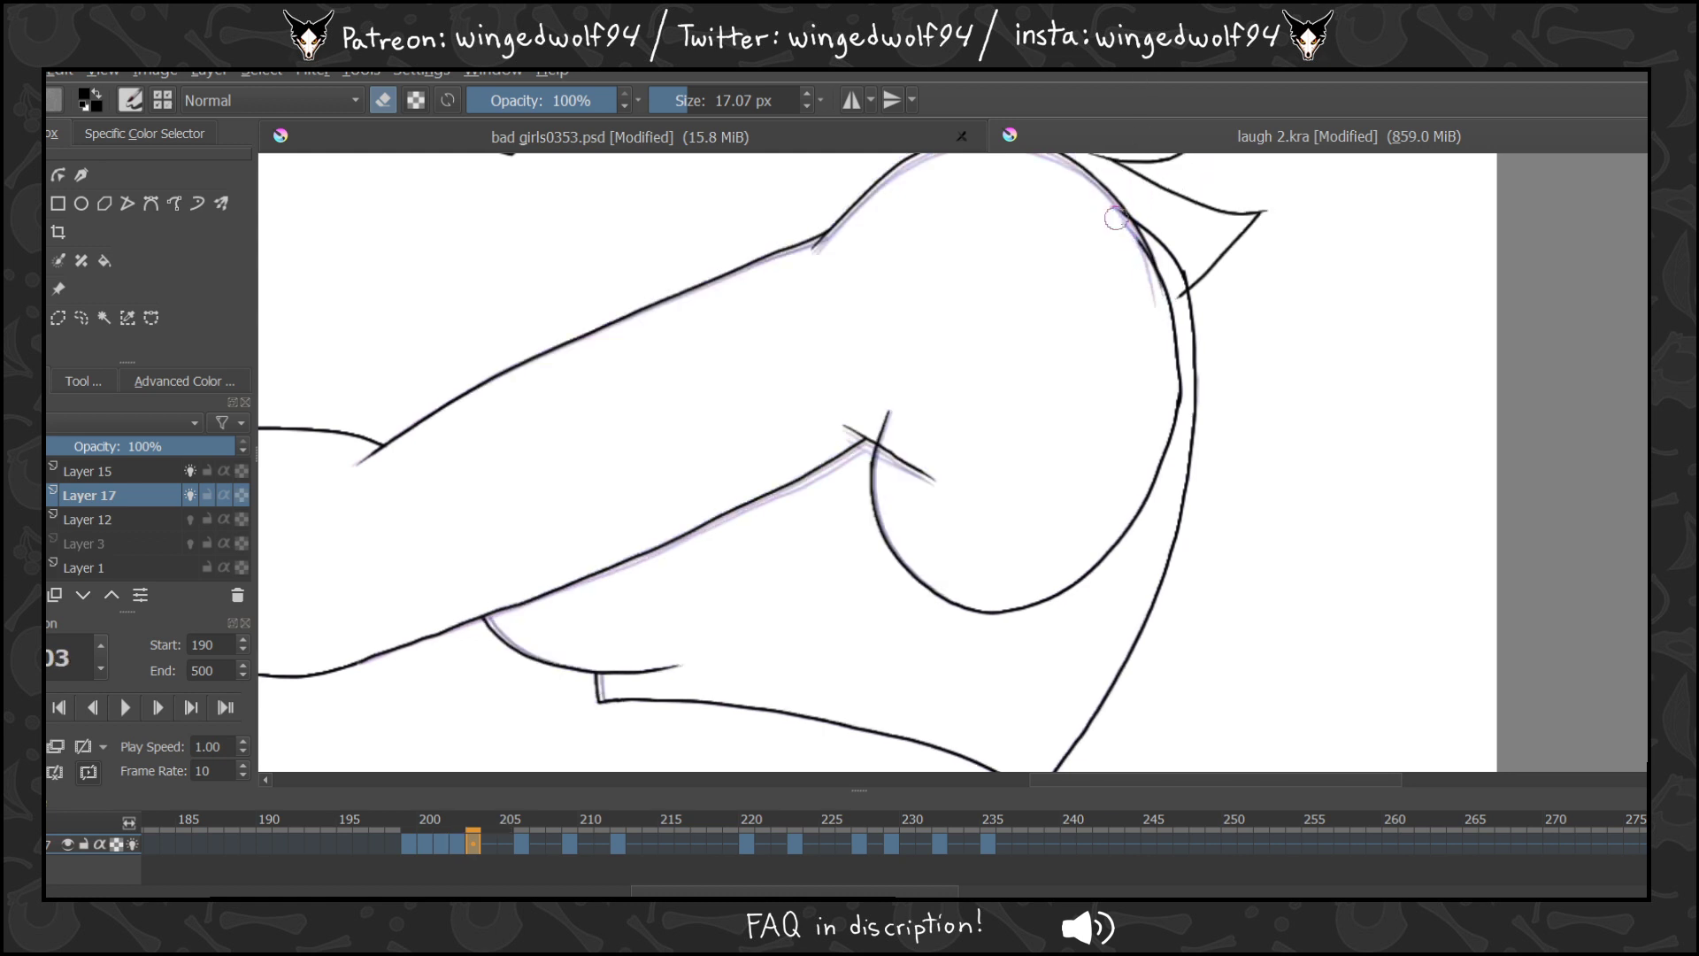
key("ctrl+z")
Copy torso keyframes into the empty frames 204, 205, 207, 208, 210 and 211.
left_click(492, 847)
left_click(532, 848)
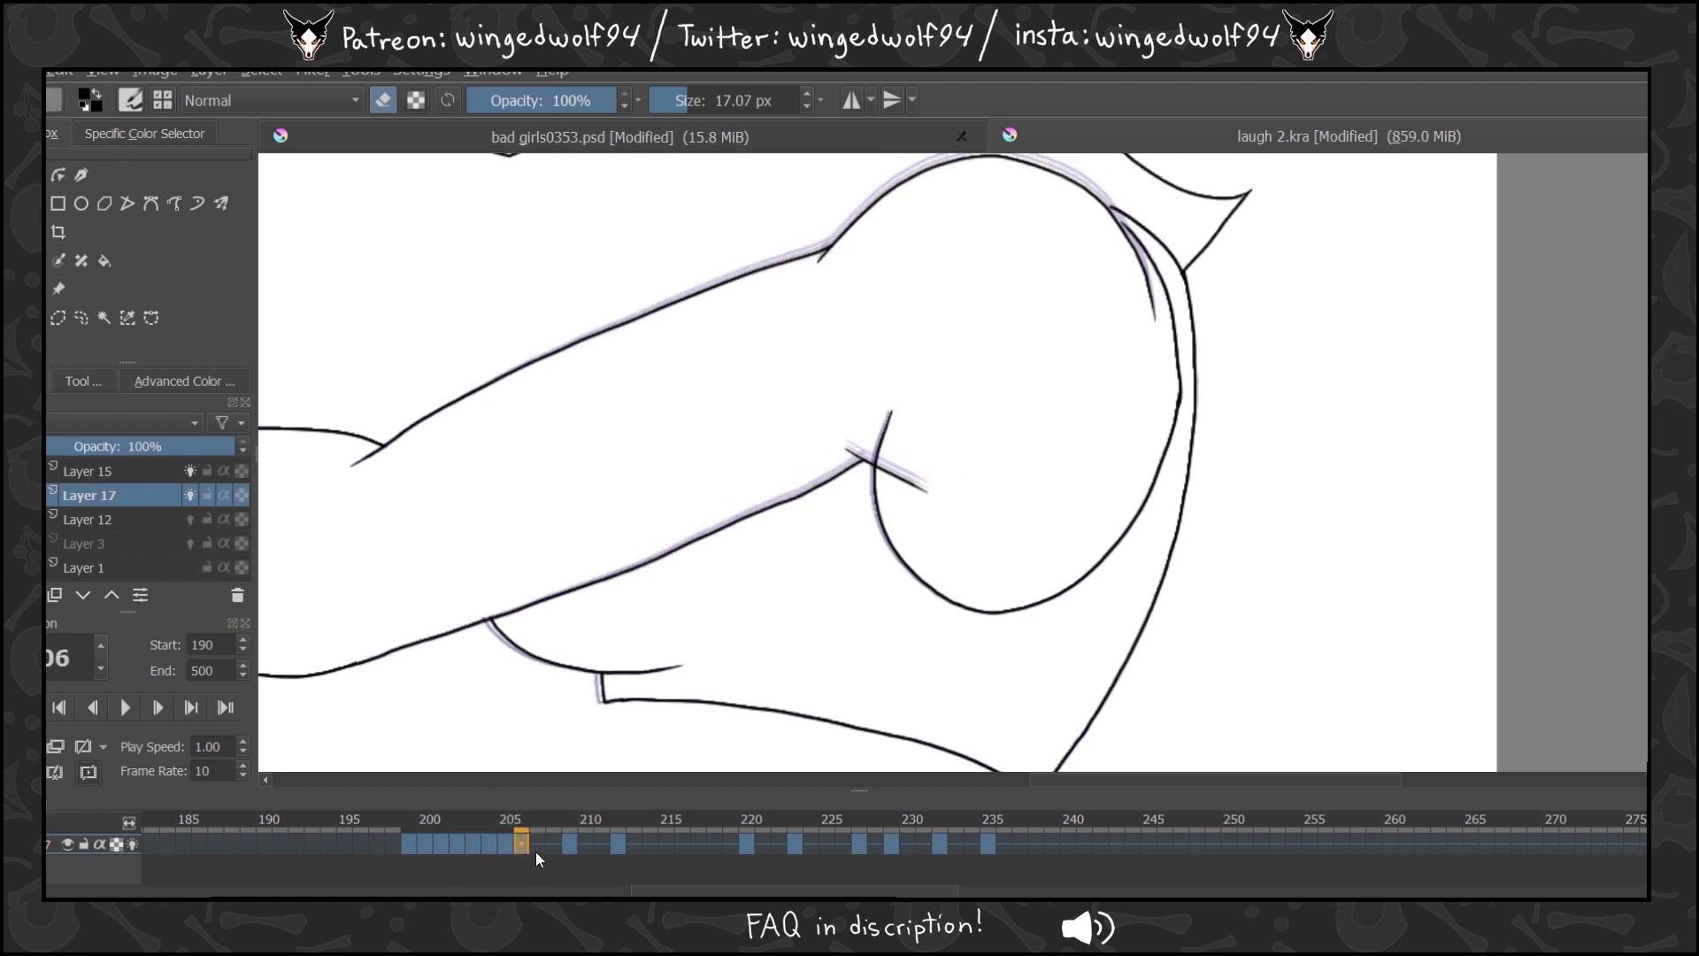
left_click(541, 843)
left_click(555, 845)
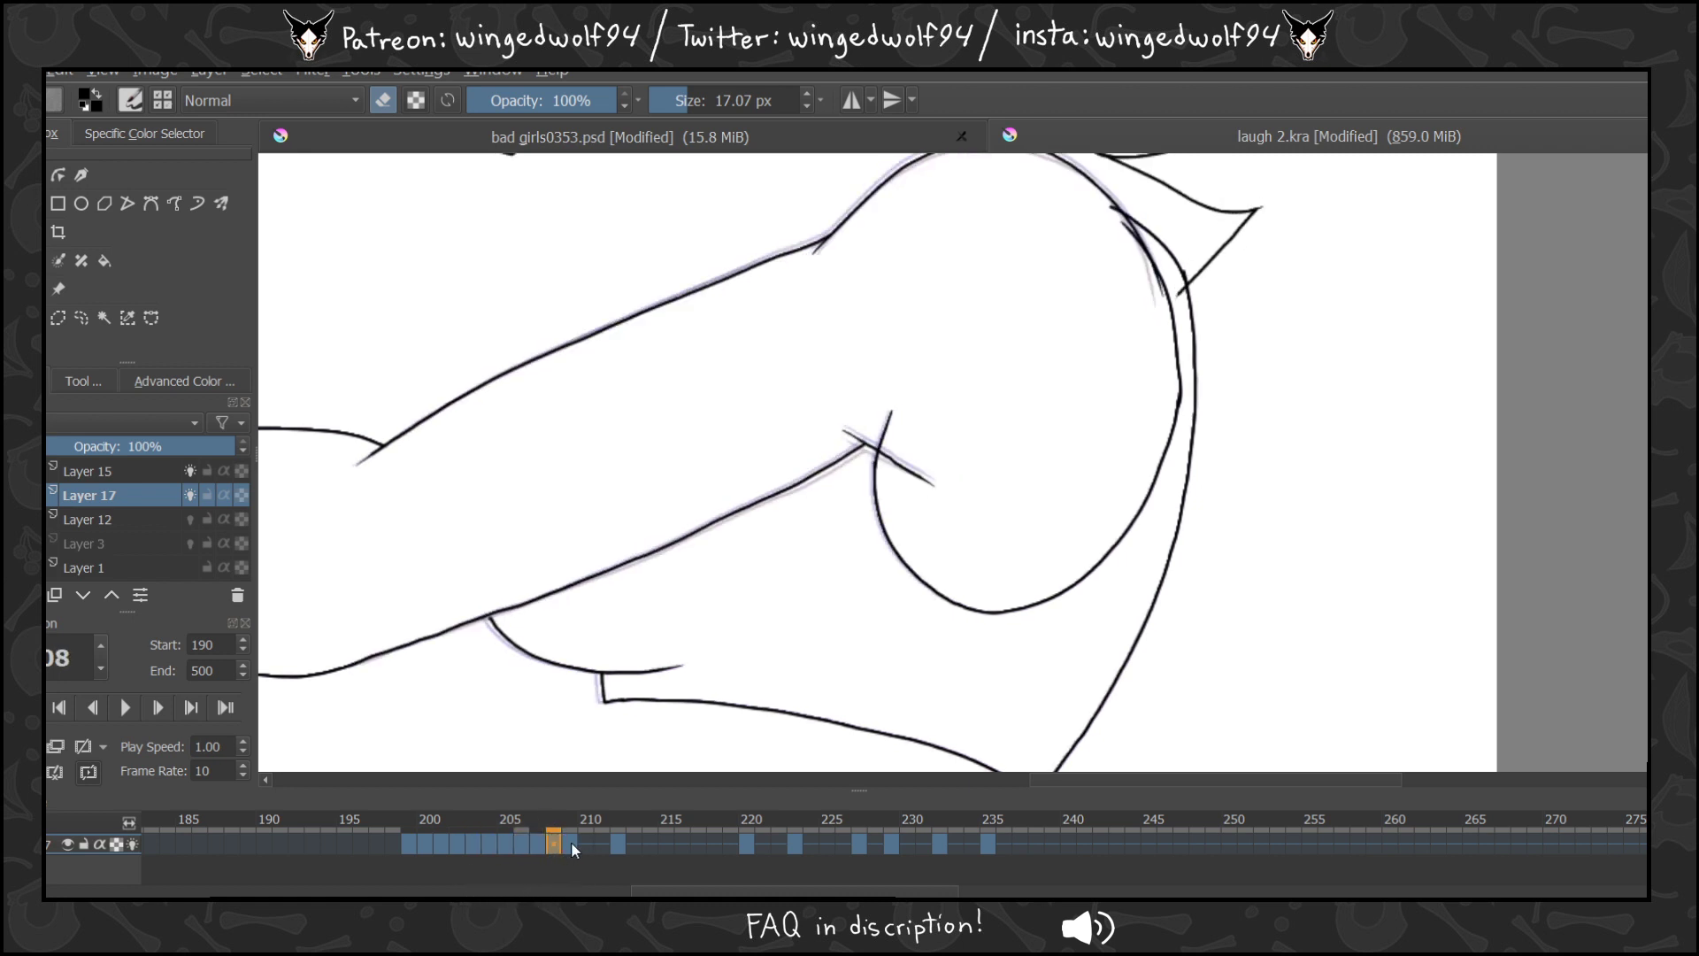
left_click(571, 845)
left_click(588, 847, "ctrl")
left_click(586, 845)
left_click(603, 844)
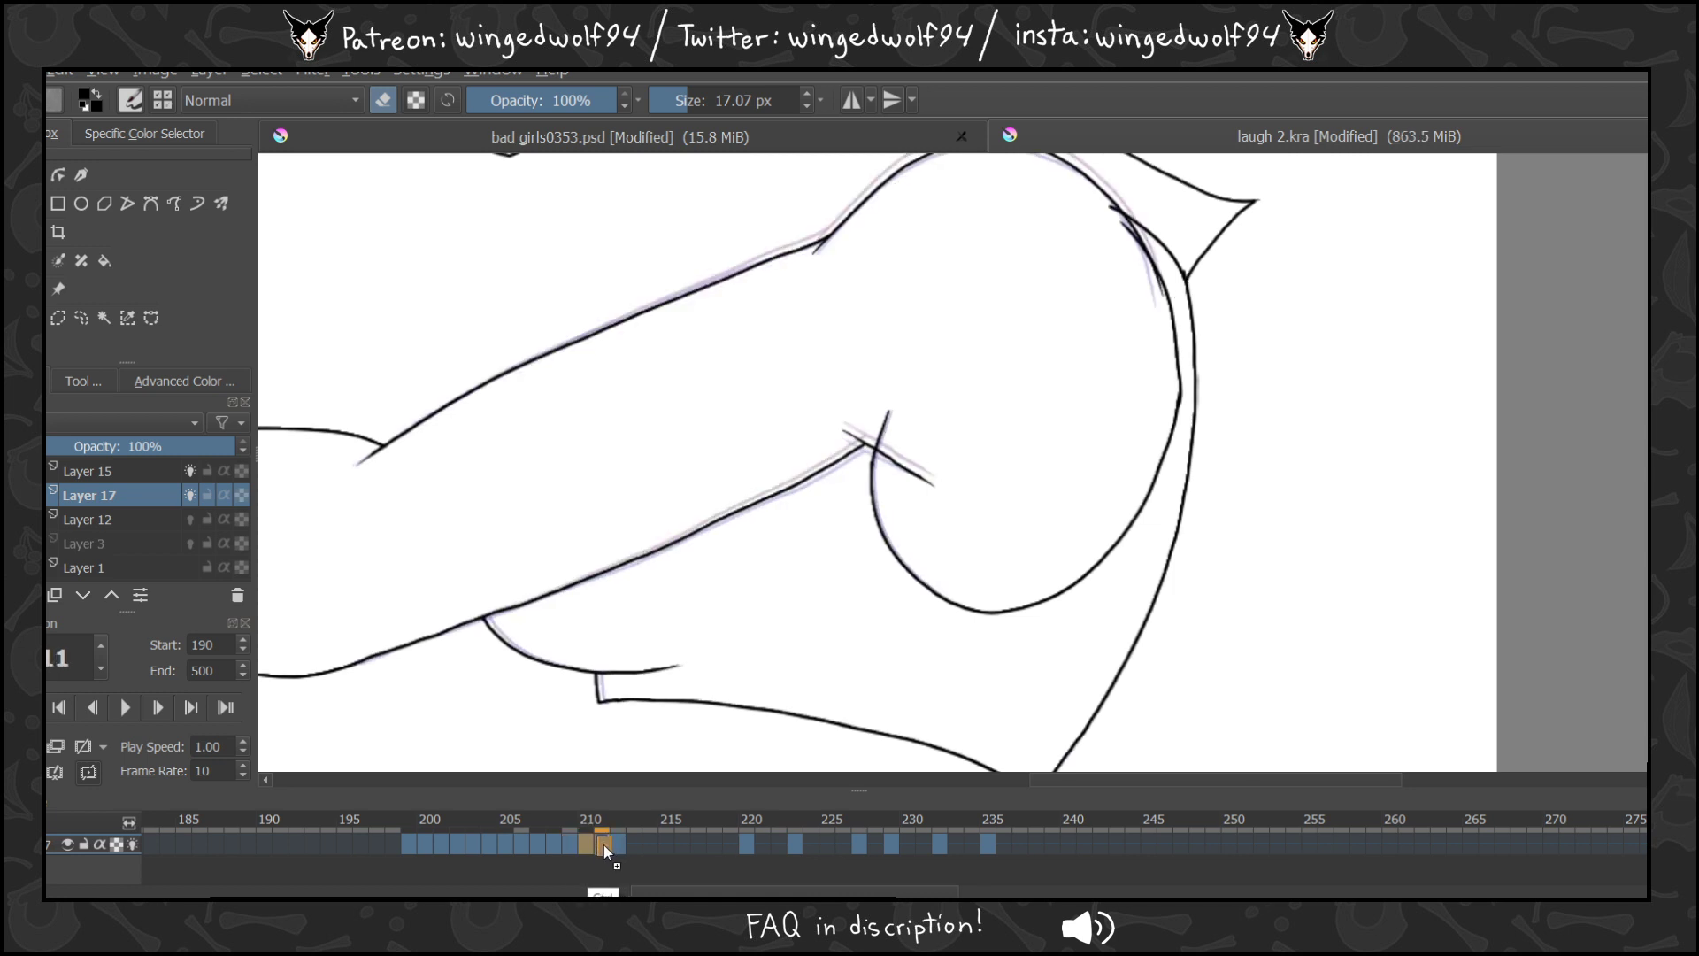
Copy torso keyframes into frames 213 to 217 and frame 219.
left_click(617, 845)
left_click(636, 846)
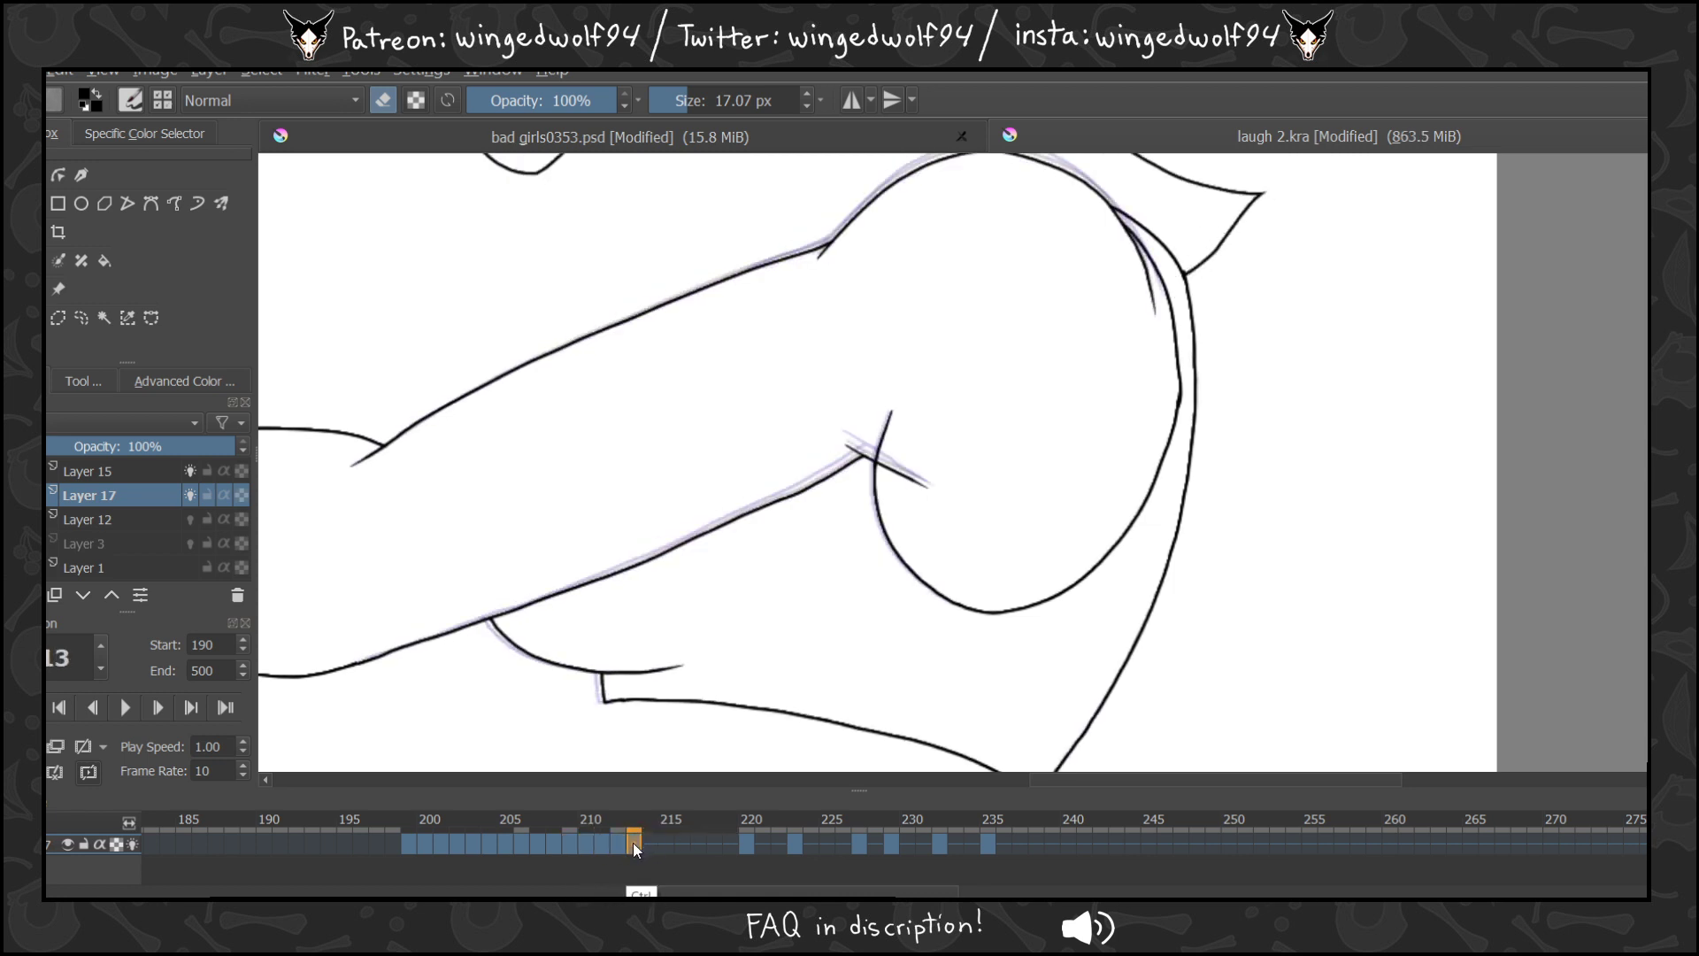
left_click(653, 845)
left_click(617, 841)
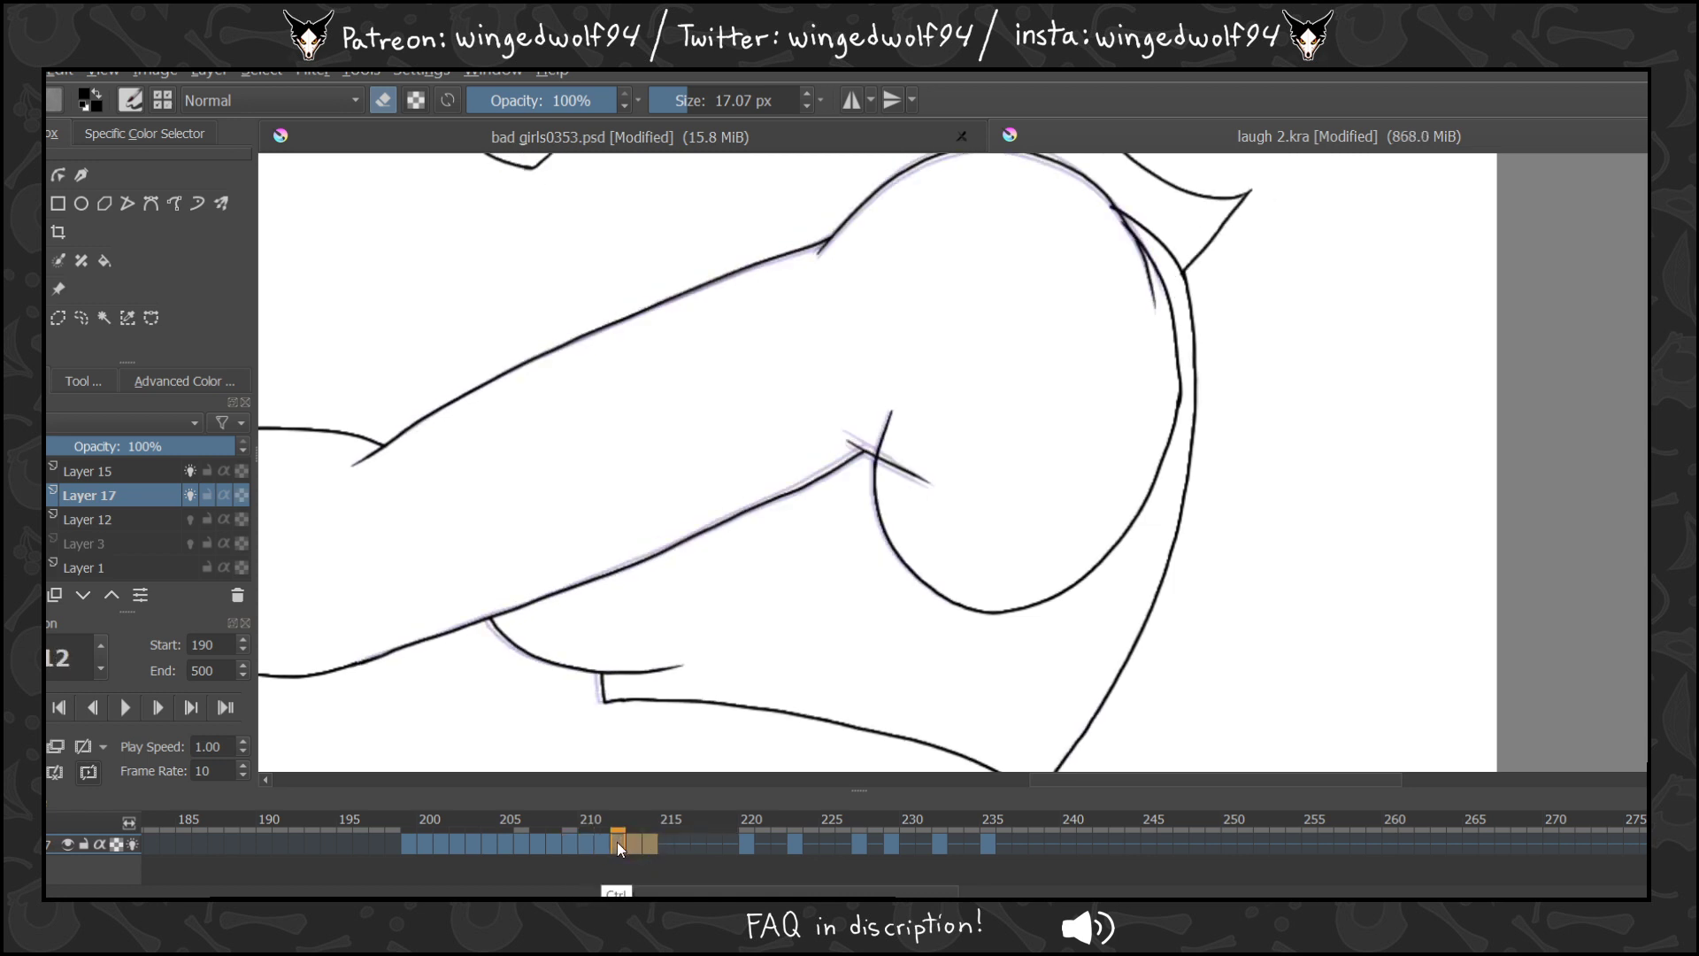
left_click_drag(666, 844, 699, 843)
left_click(699, 842)
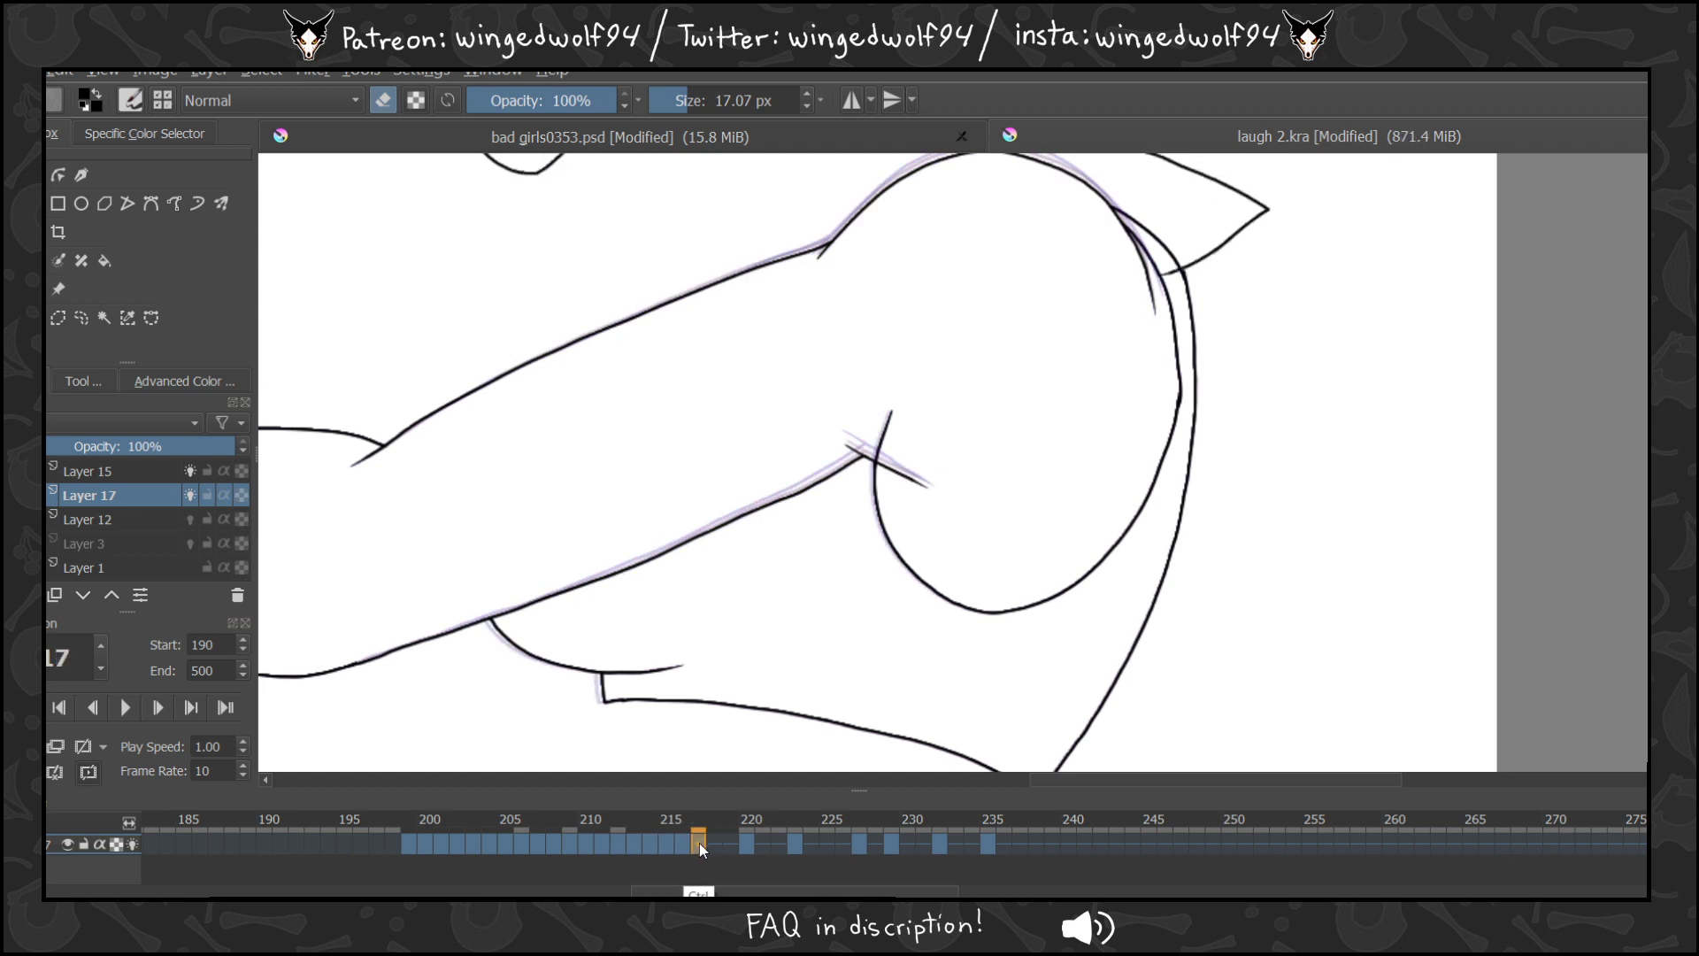
left_click(715, 844)
left_click(732, 844, "ctrl")
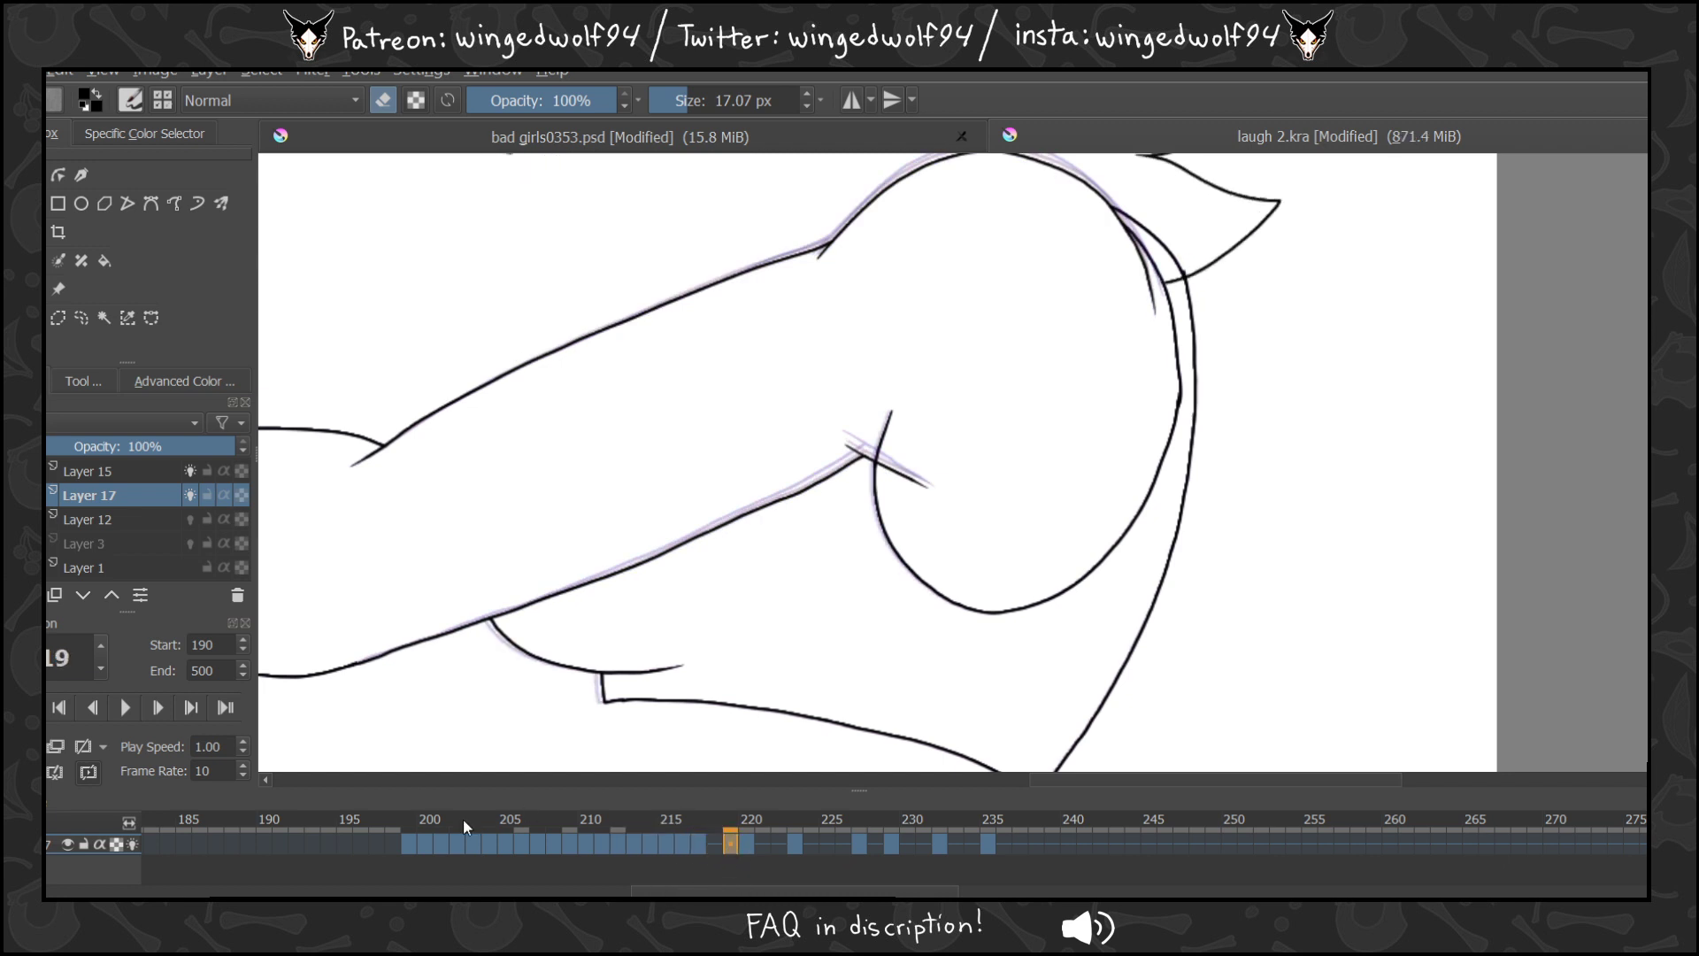
Set the eraser size to 10.01 px and turn off the onion skins of Layers 15 and 17 at frame 200.
left_click(409, 843)
left_click_drag(697, 111, 682, 112)
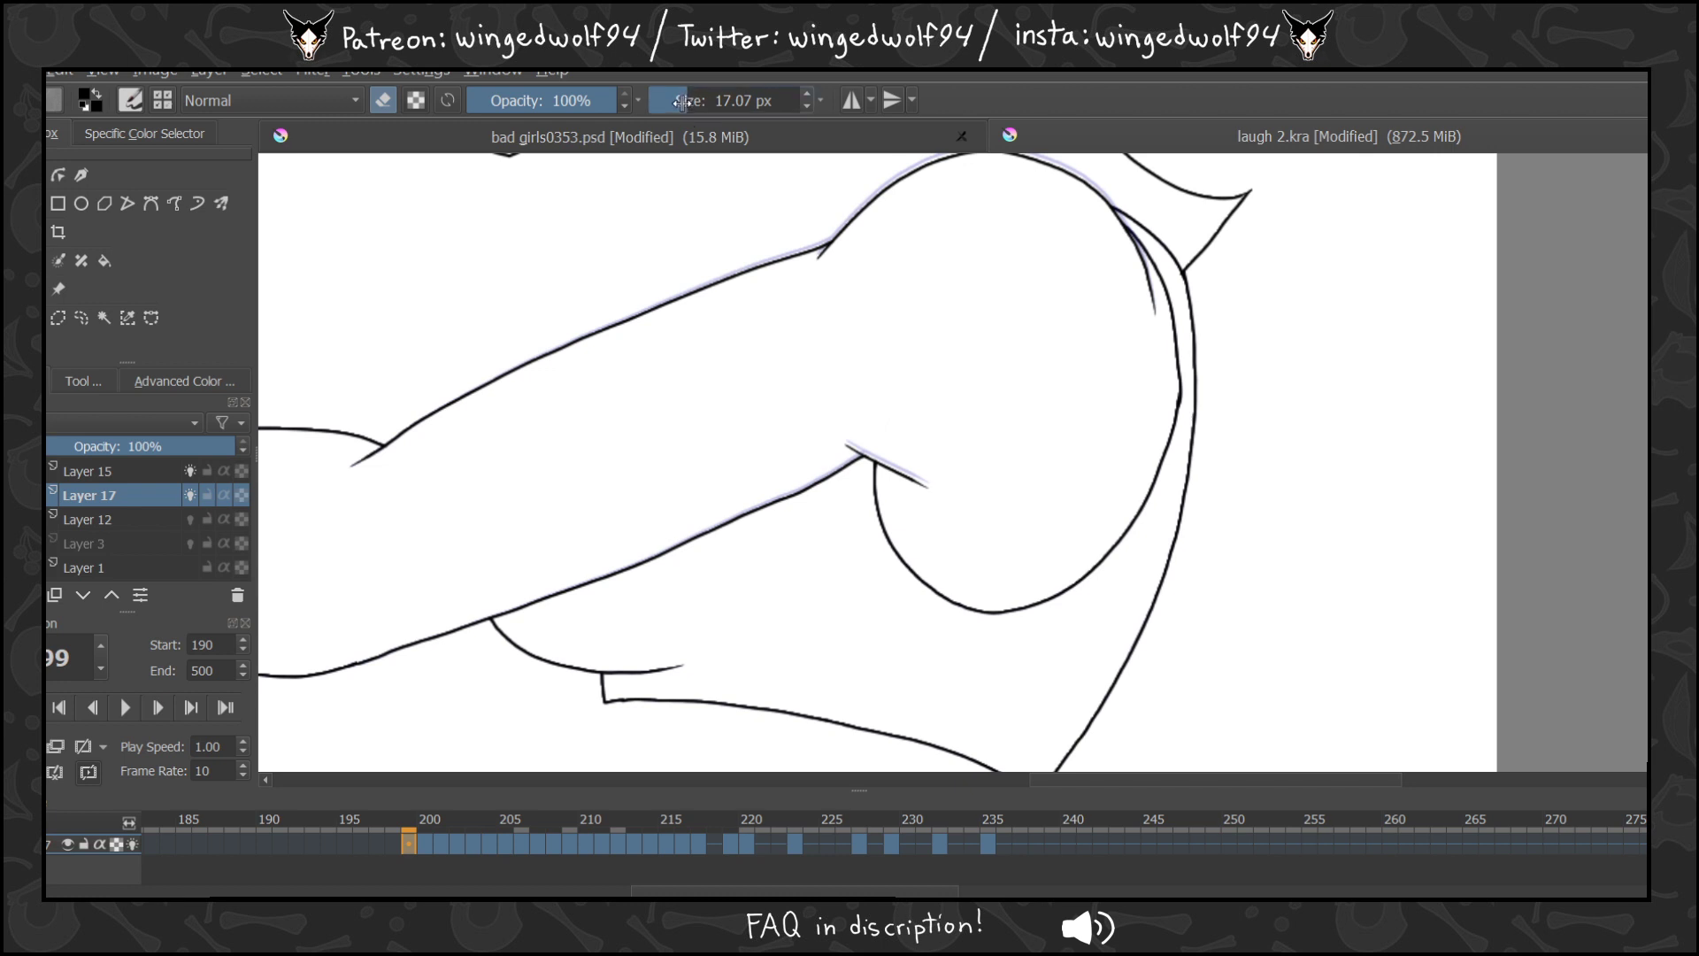
left_click(427, 843)
left_click(197, 493)
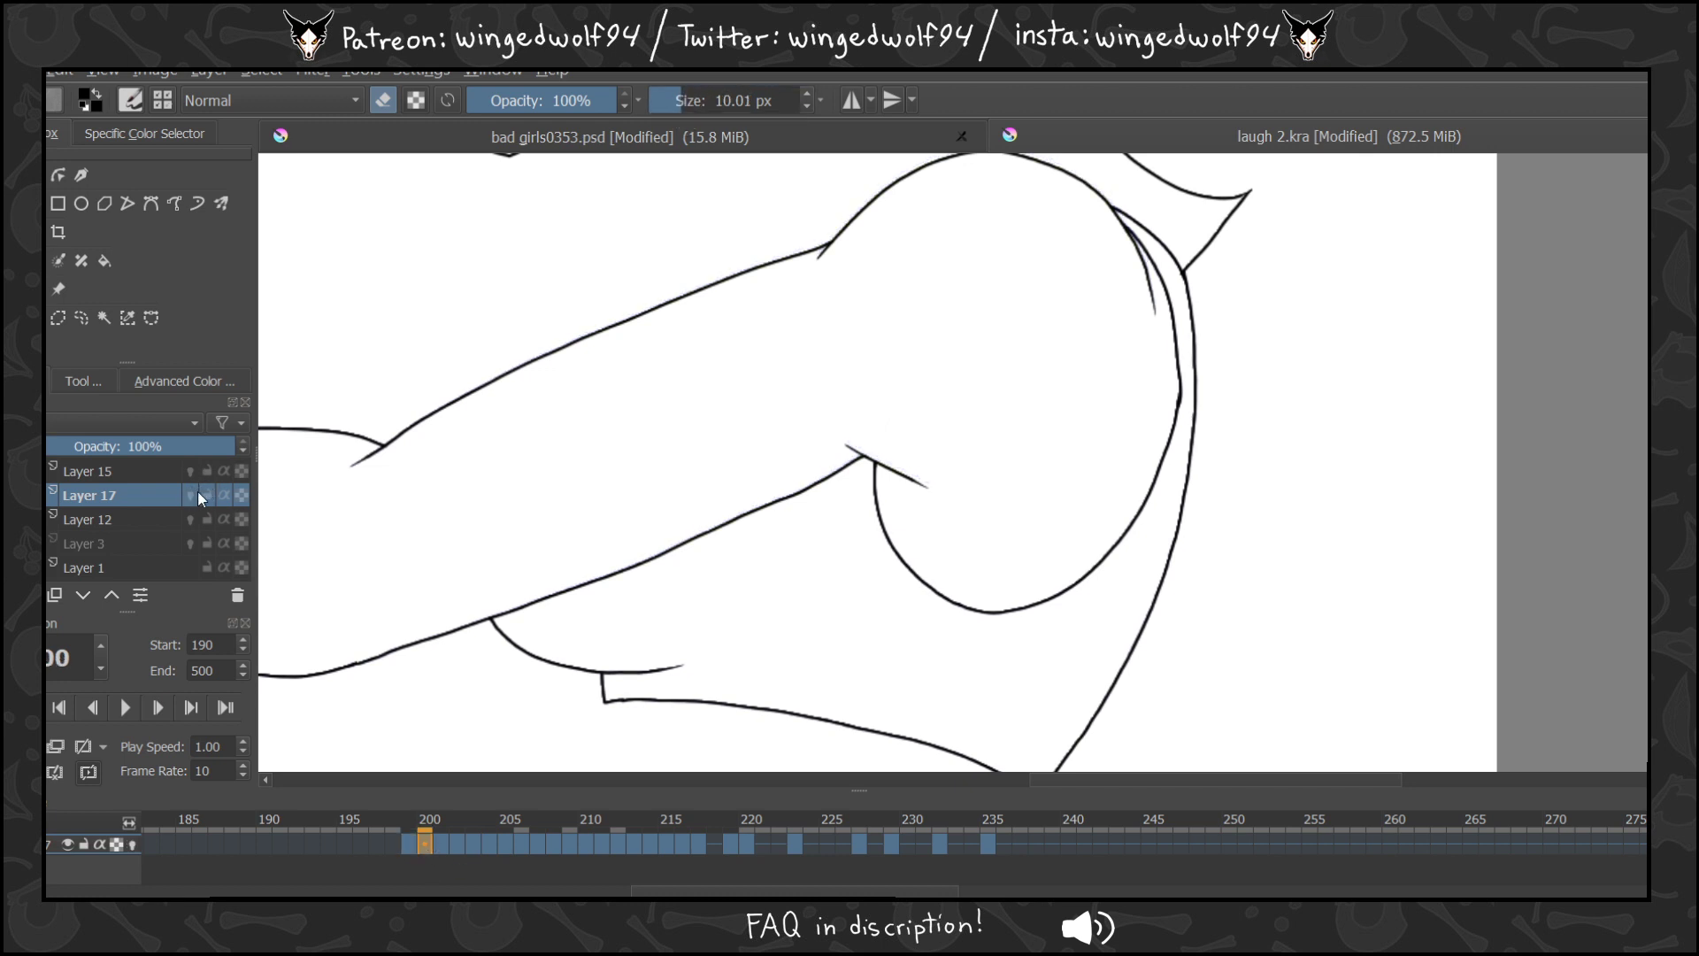
Erase the torso lines' excess ends at the shoulder and above the armpit on frames 203 to 205.
left_click(446, 842)
key("period")
key("period")
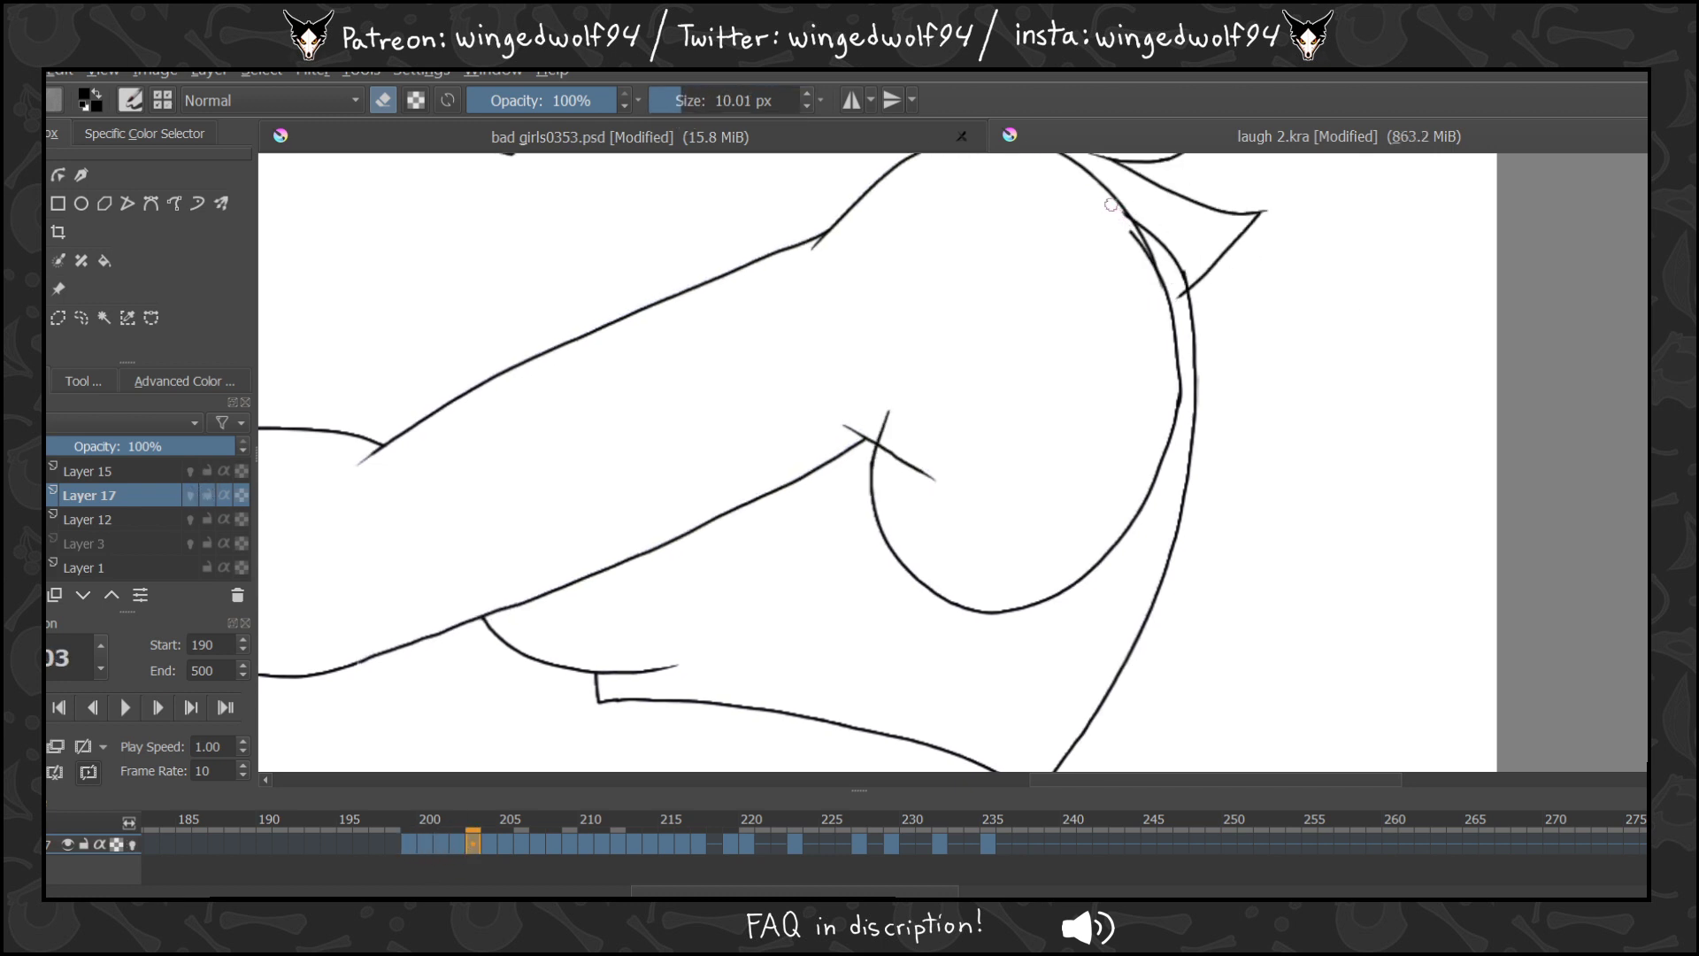
left_click_drag(1110, 205, 1147, 262)
key("period")
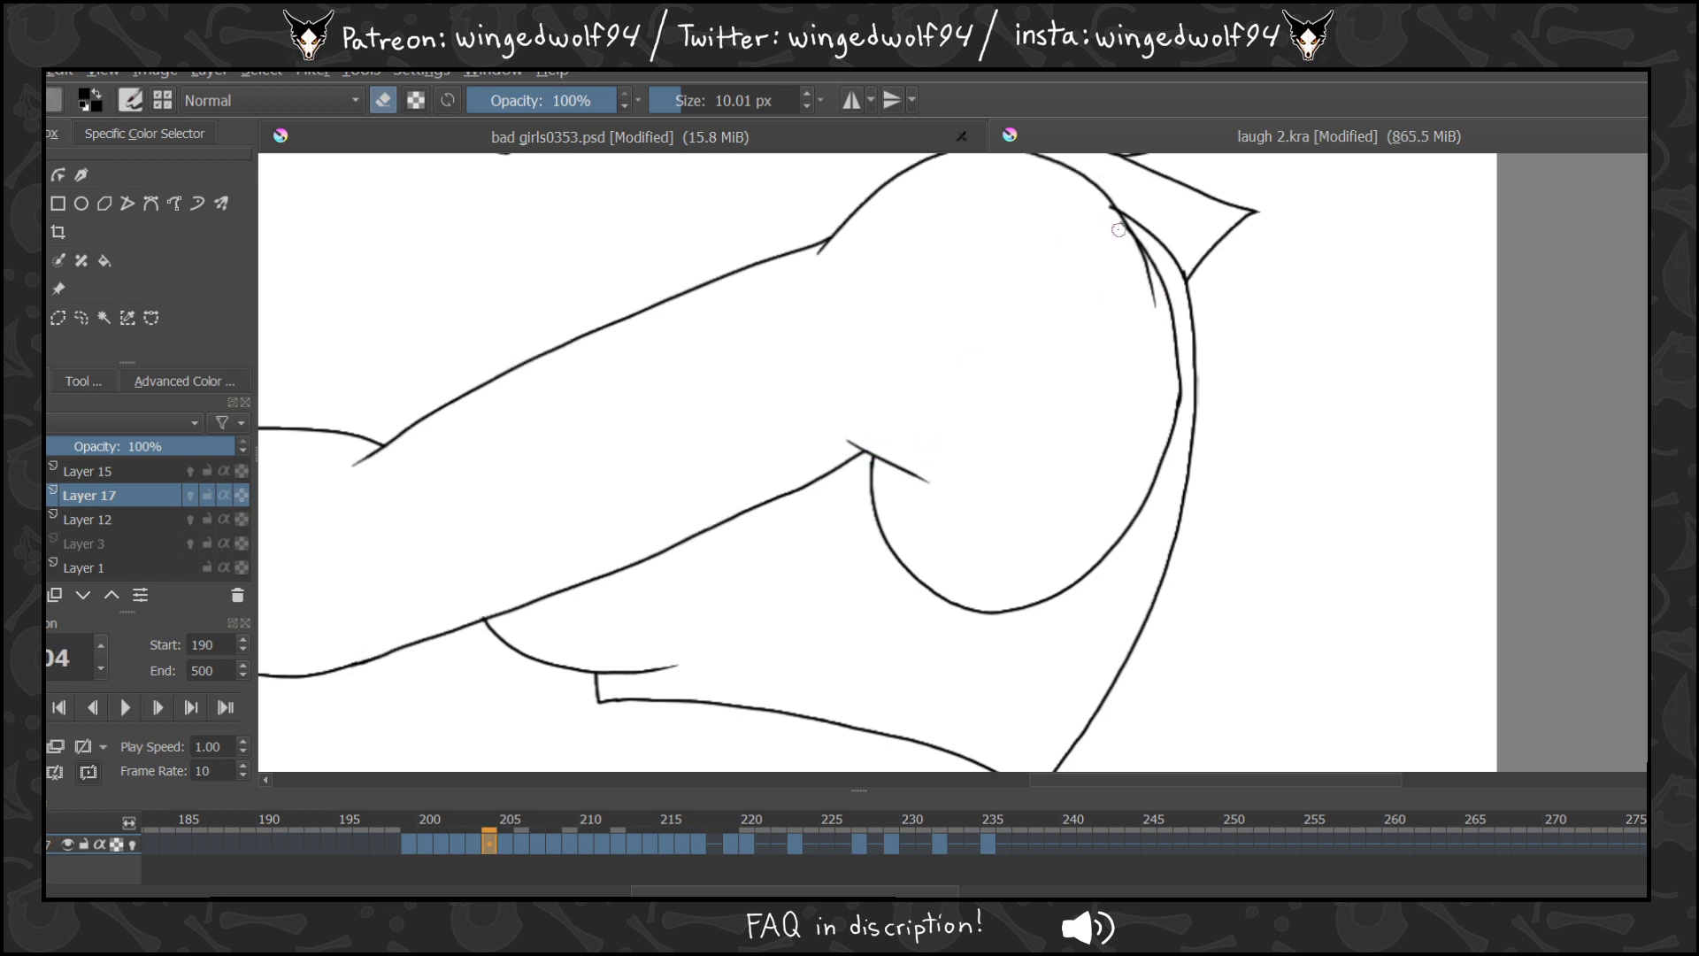
key("period")
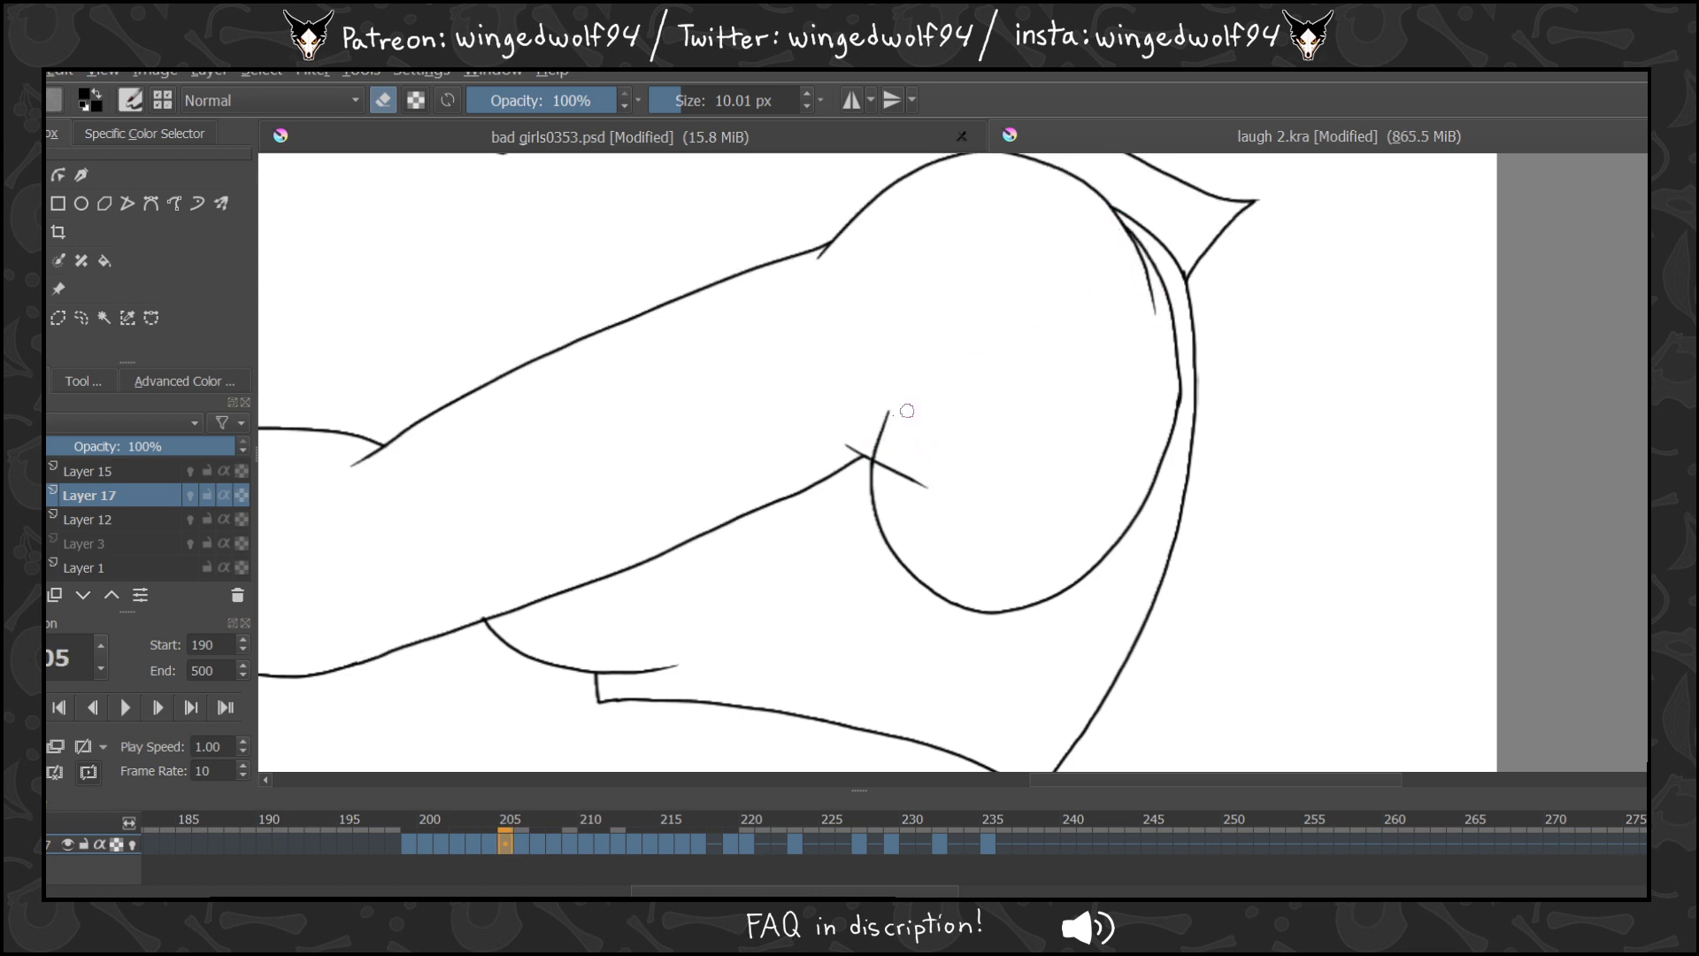
mouse_move(889, 410)
left_mouse_down()
mouse_move(875, 449)
mouse_move(888, 421)
left_mouse_up()
Erase the torso lines' overshoots at the armpit and shoulder on frames 206 to 209.
key("period")
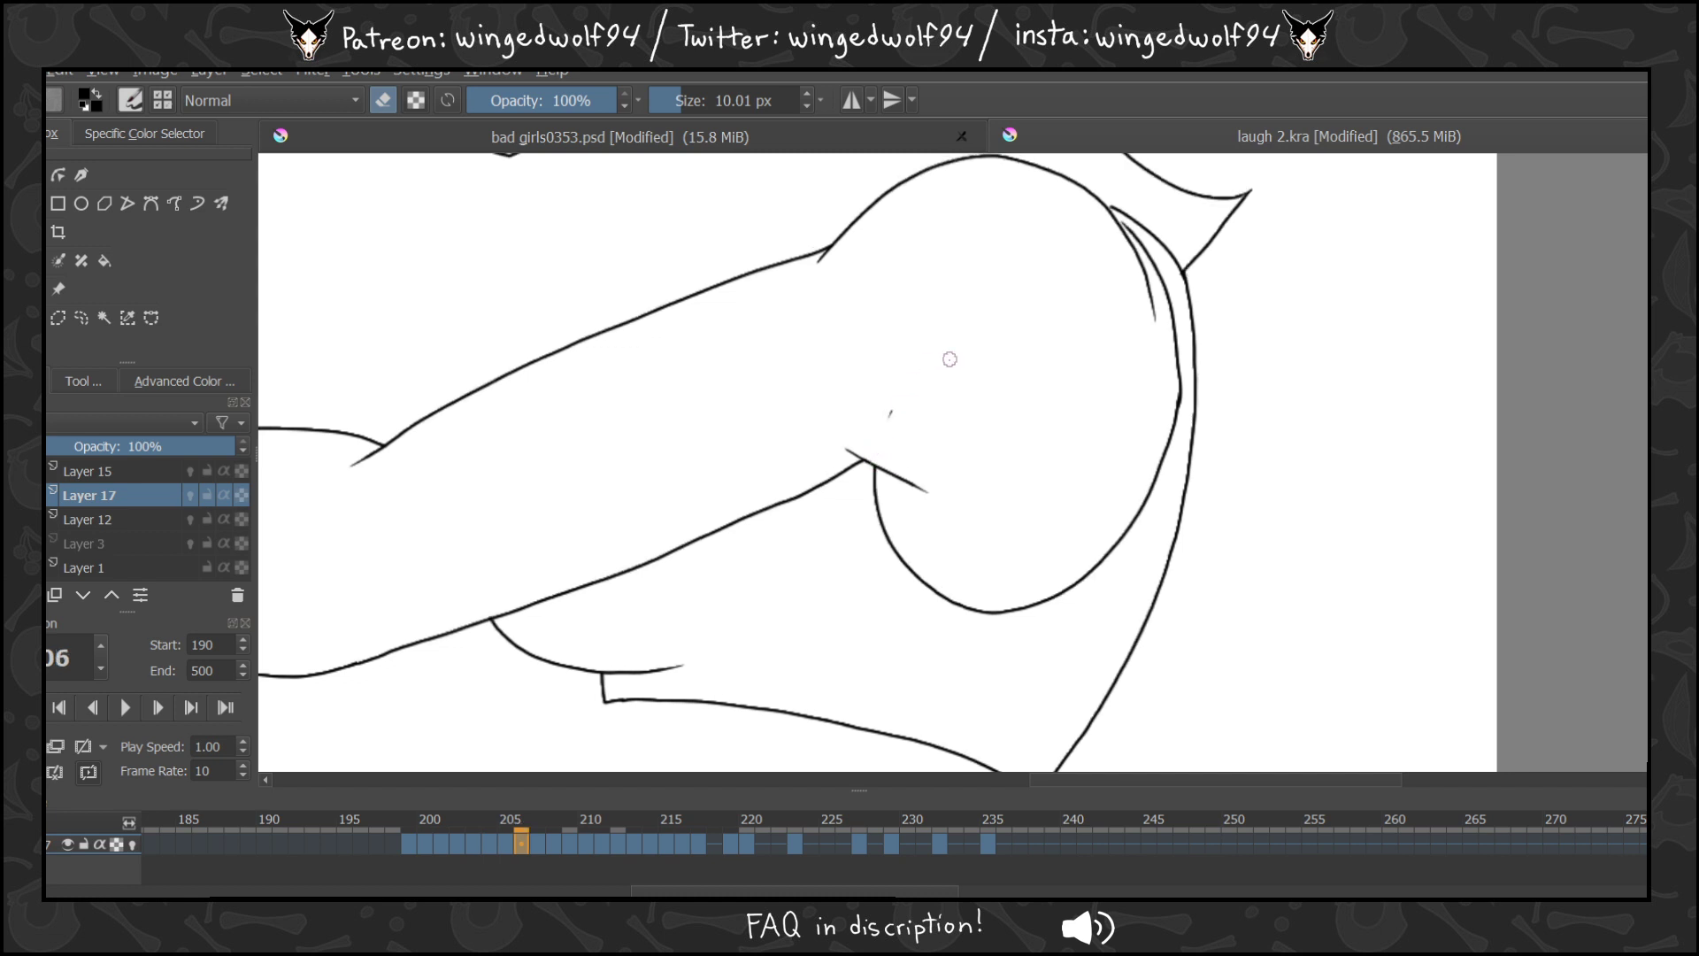
key("period")
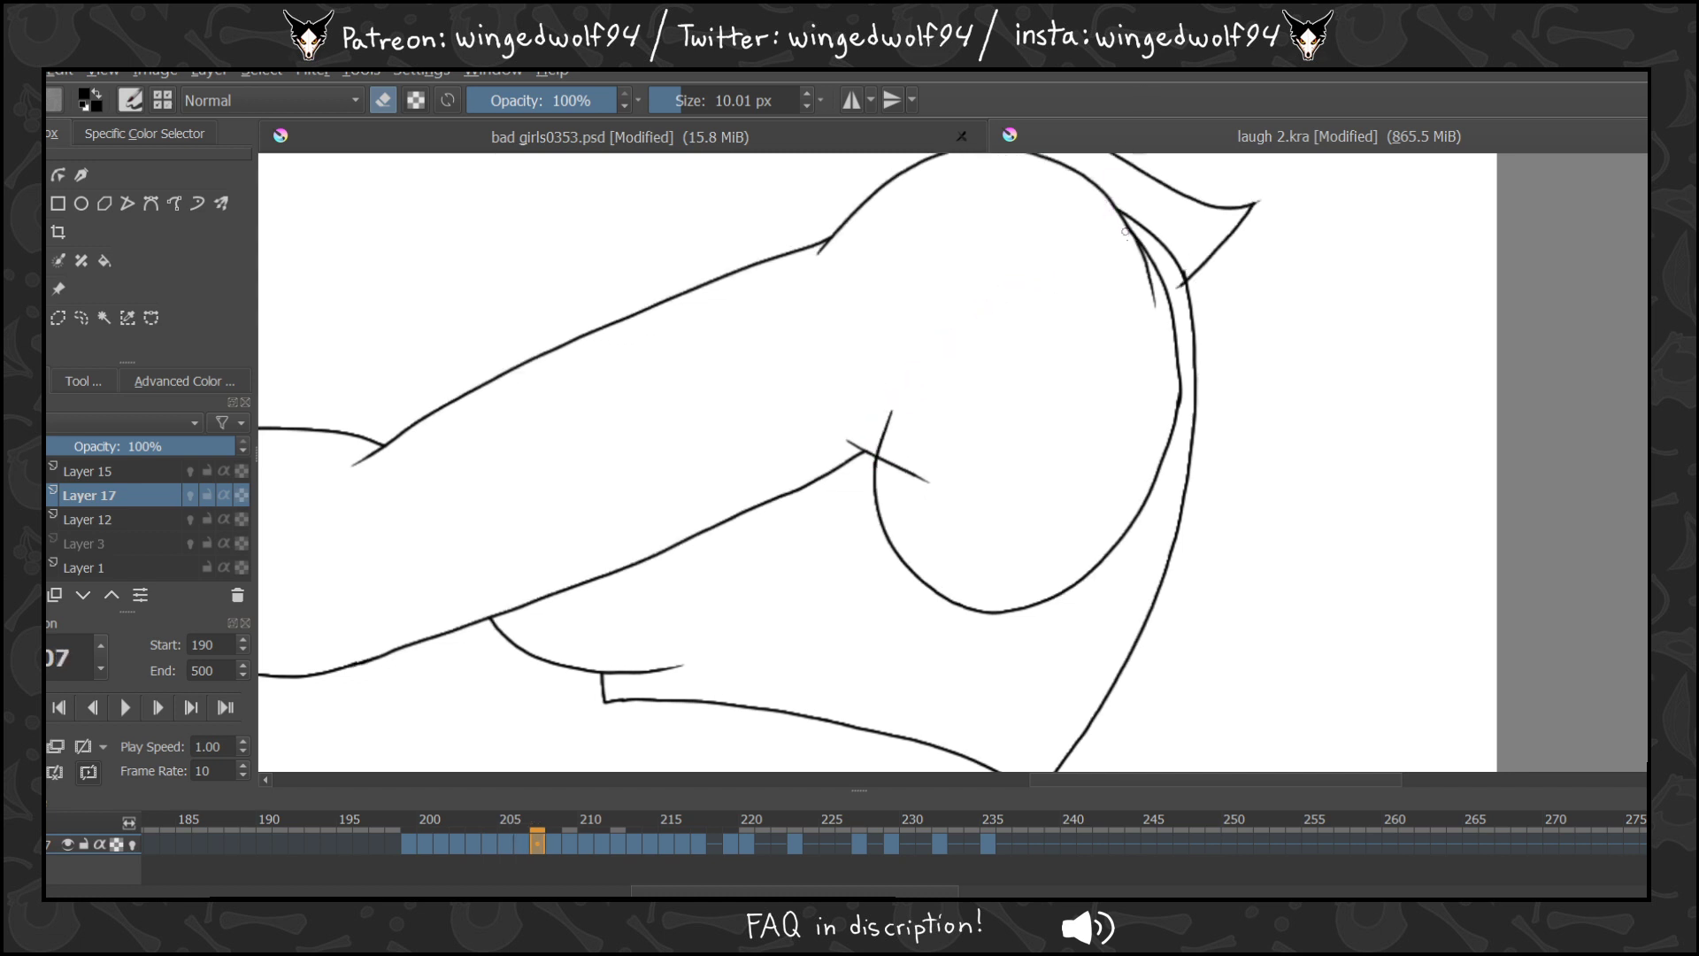
key("period")
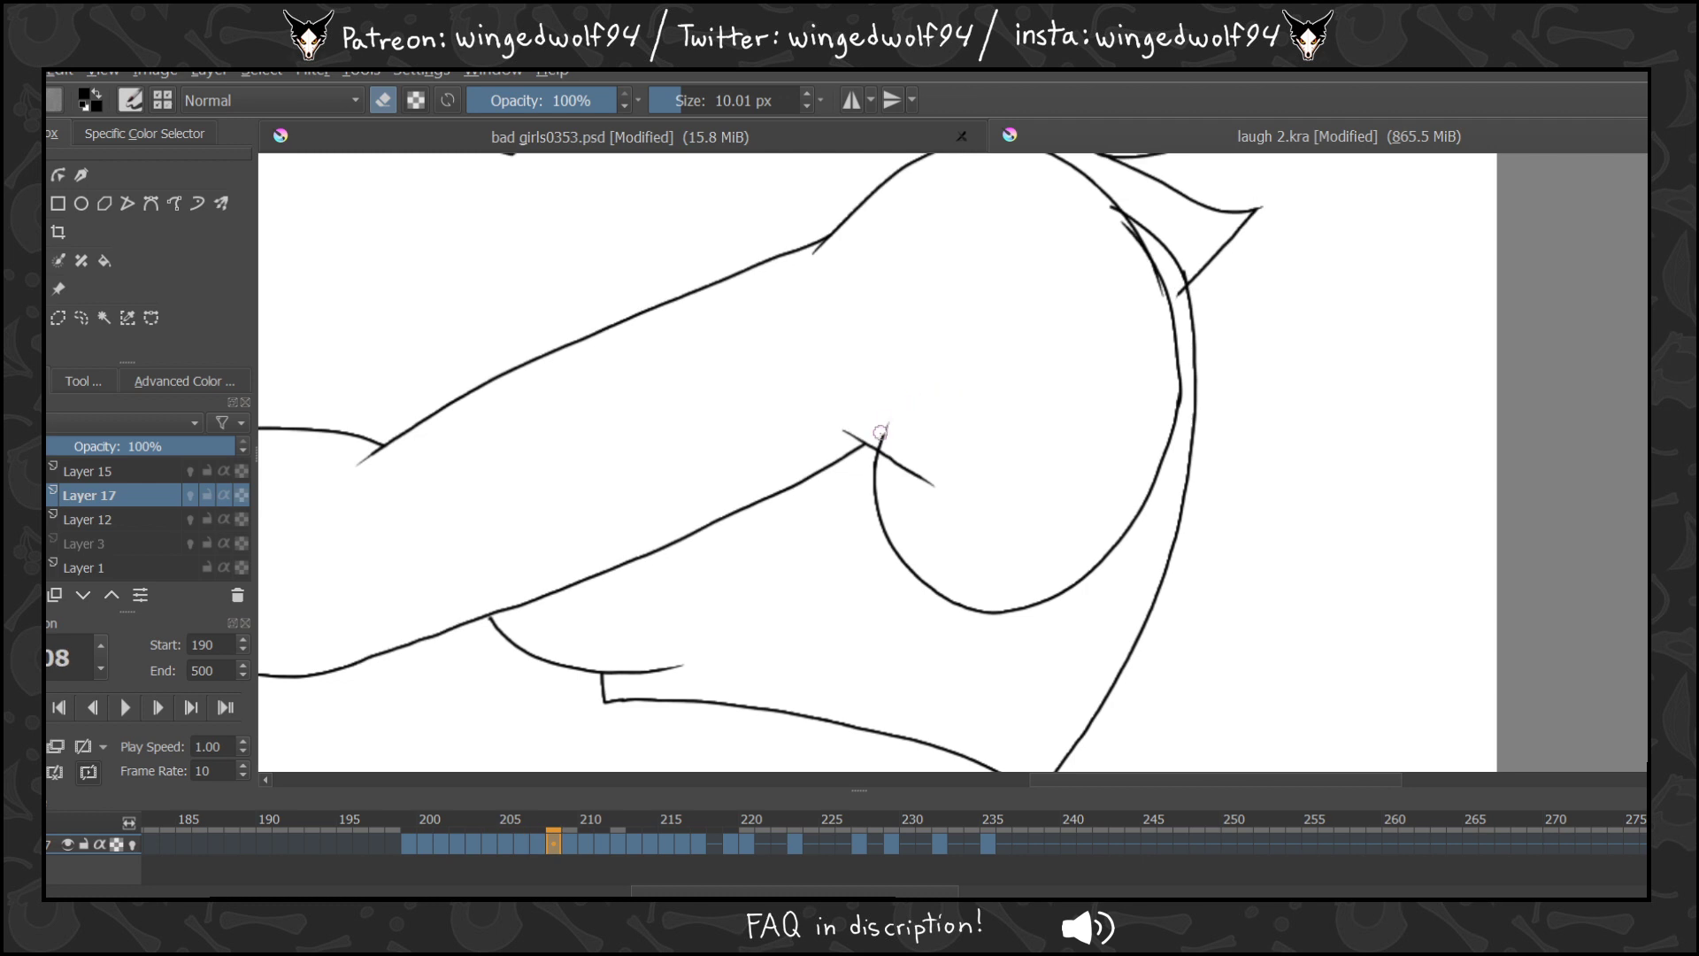
left_click_drag(883, 436, 924, 372)
key("period")
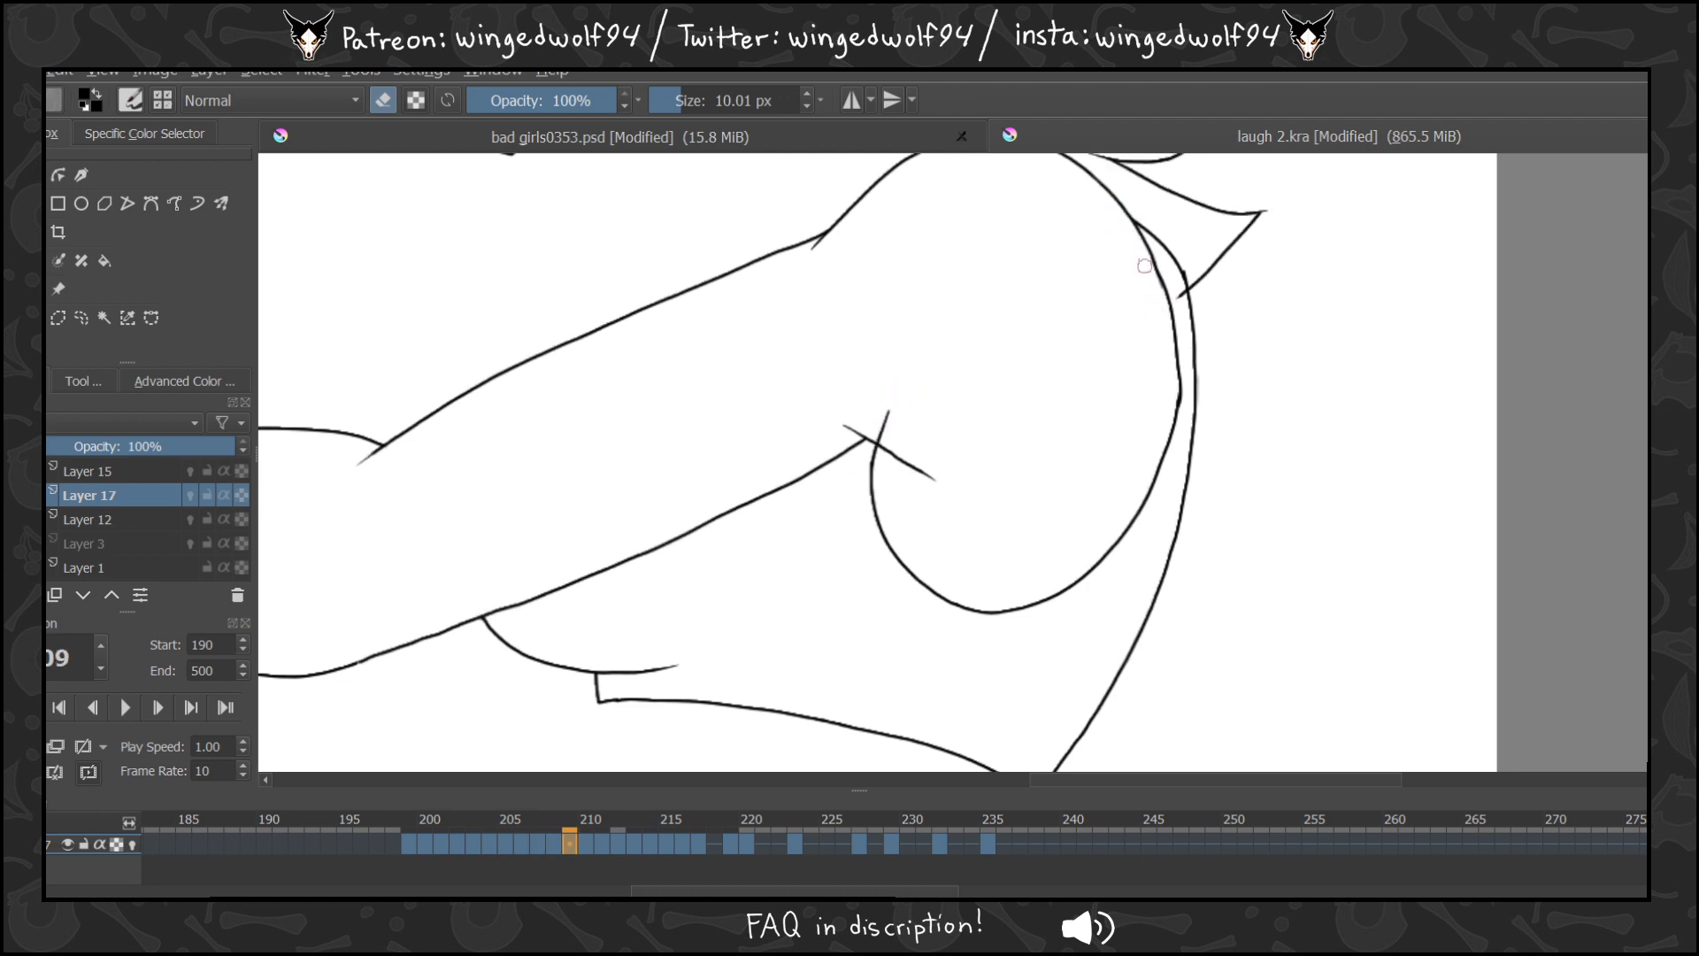
Trim the back line's overlap with the shoulder and the chest curve's end above the armpit on frames 210 to 212.
key("period")
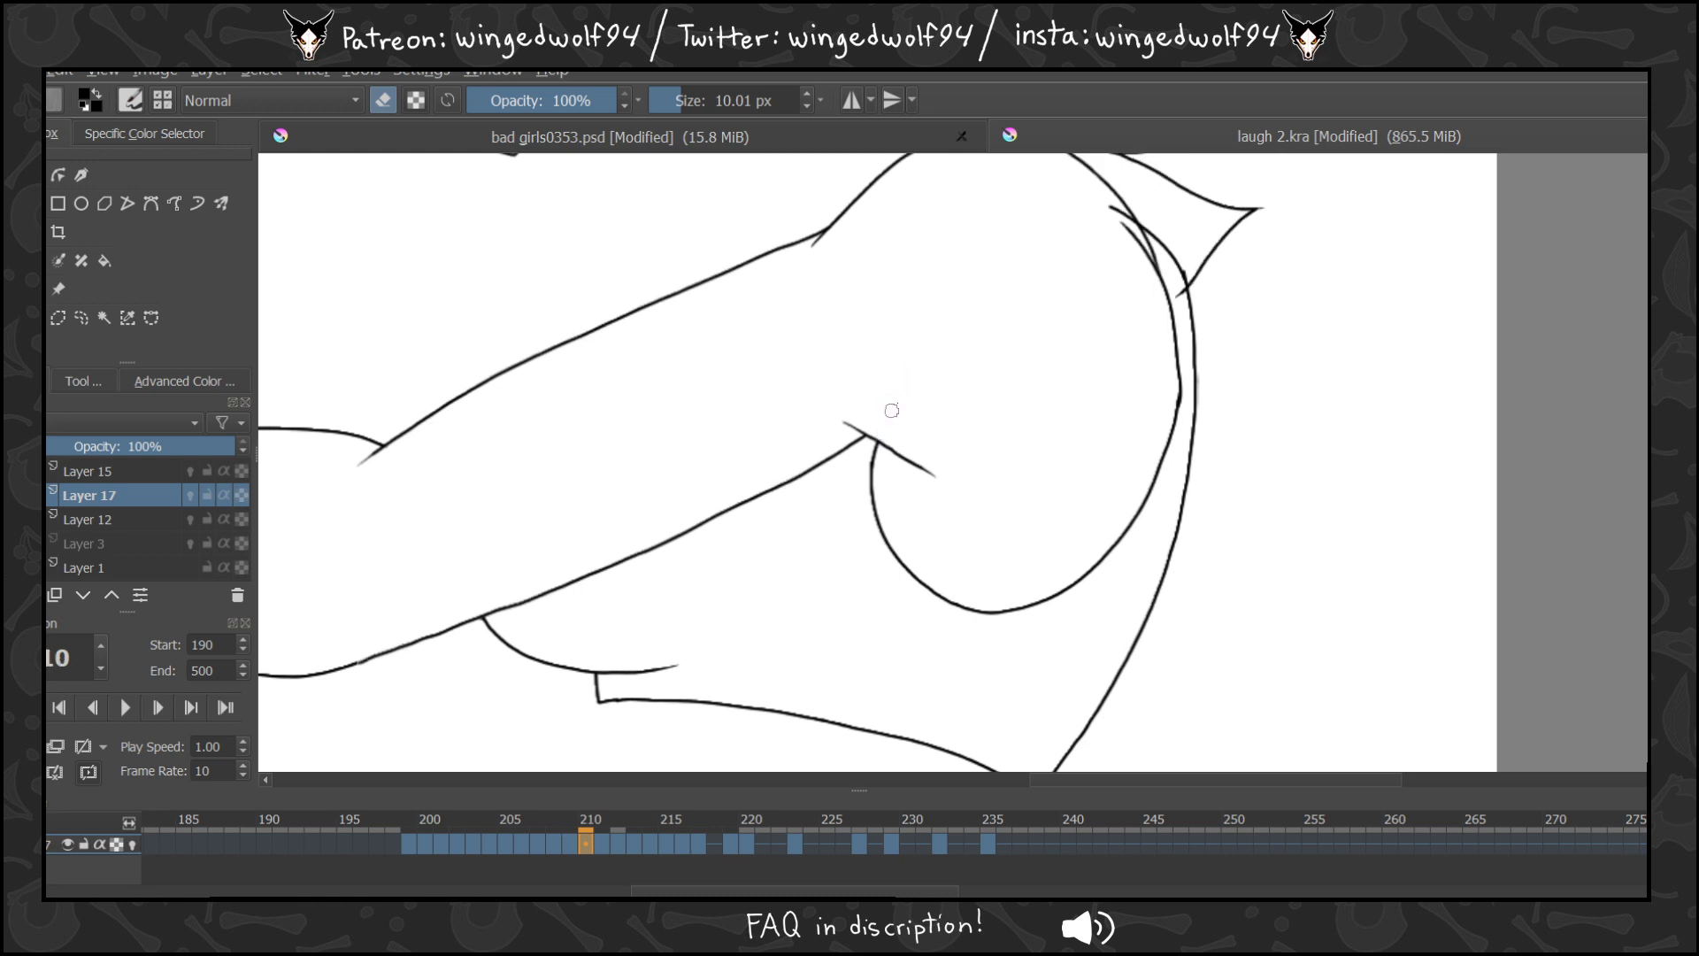
left_click_drag(1119, 202, 1150, 265)
key("period")
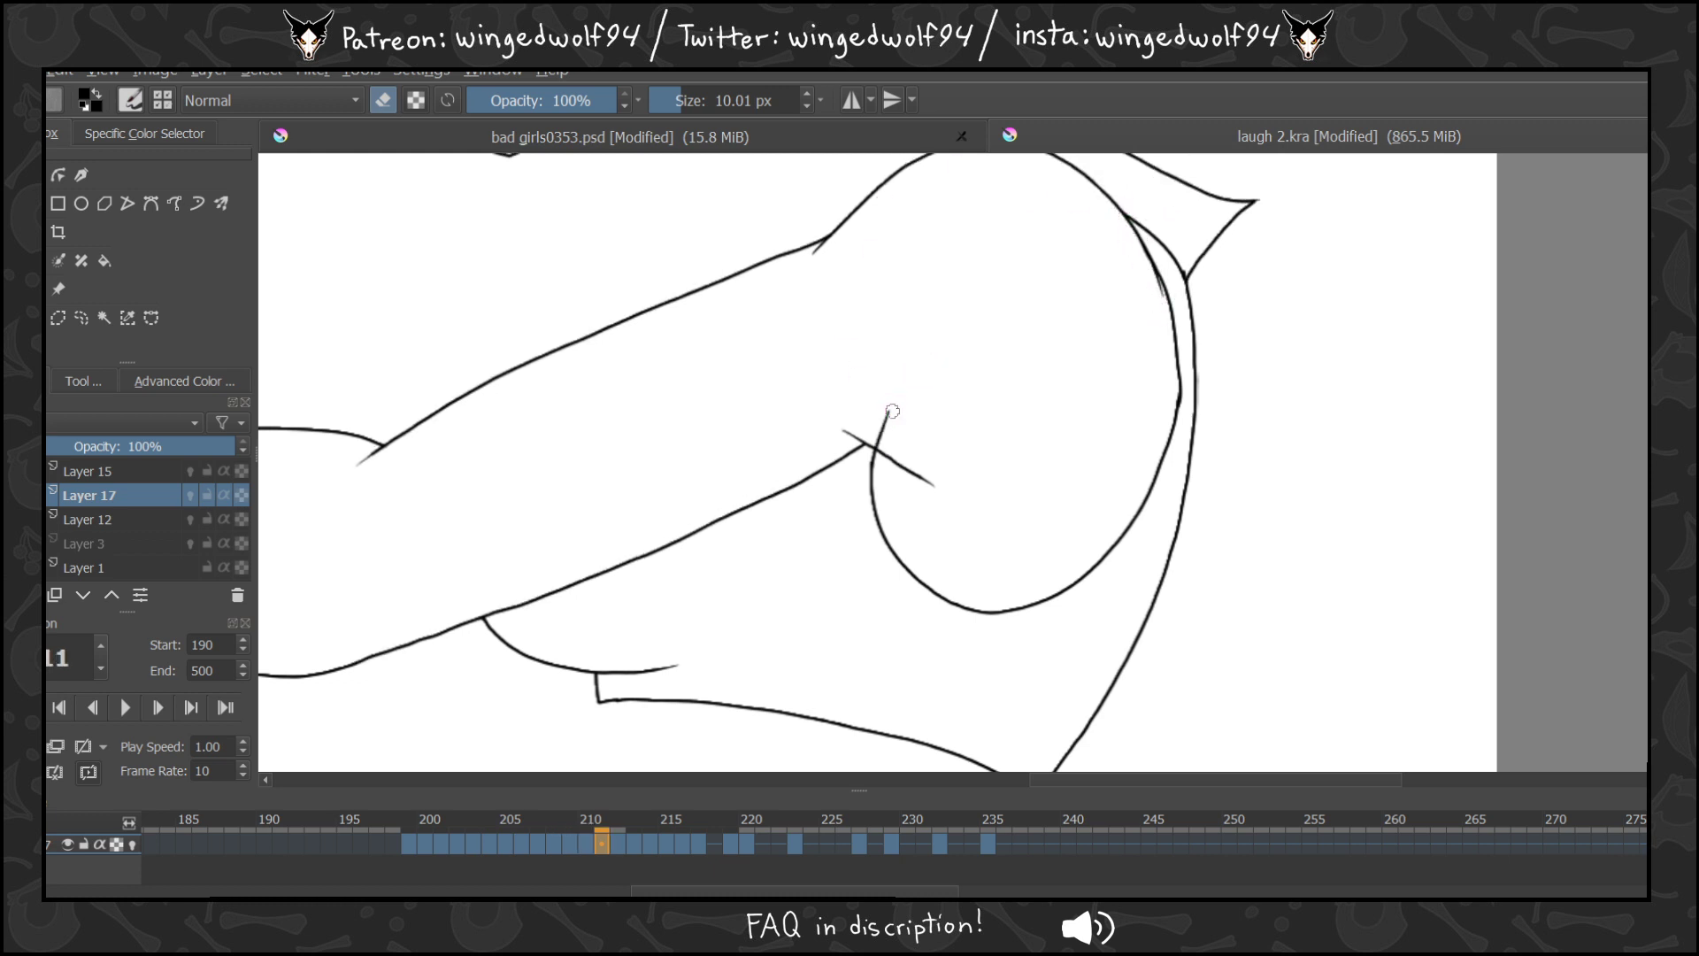
left_click_drag(892, 410, 878, 438)
key("period")
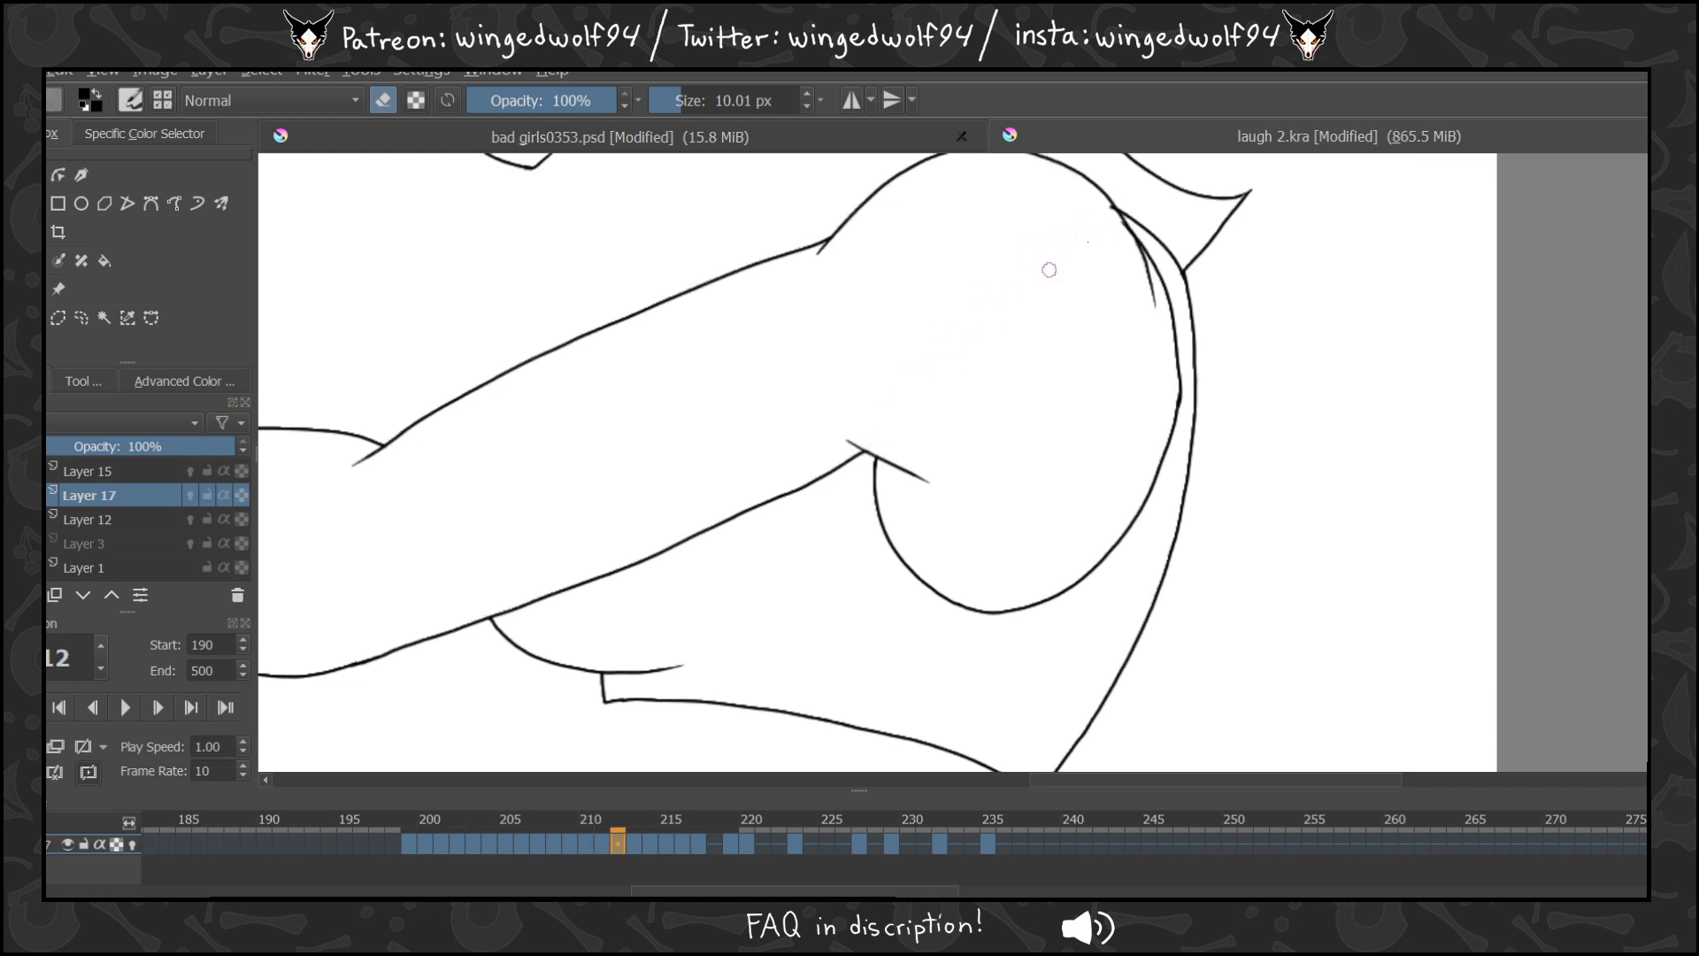
Erase the chest curve's excess end above the armpit line on frames 213 to 217.
key("period")
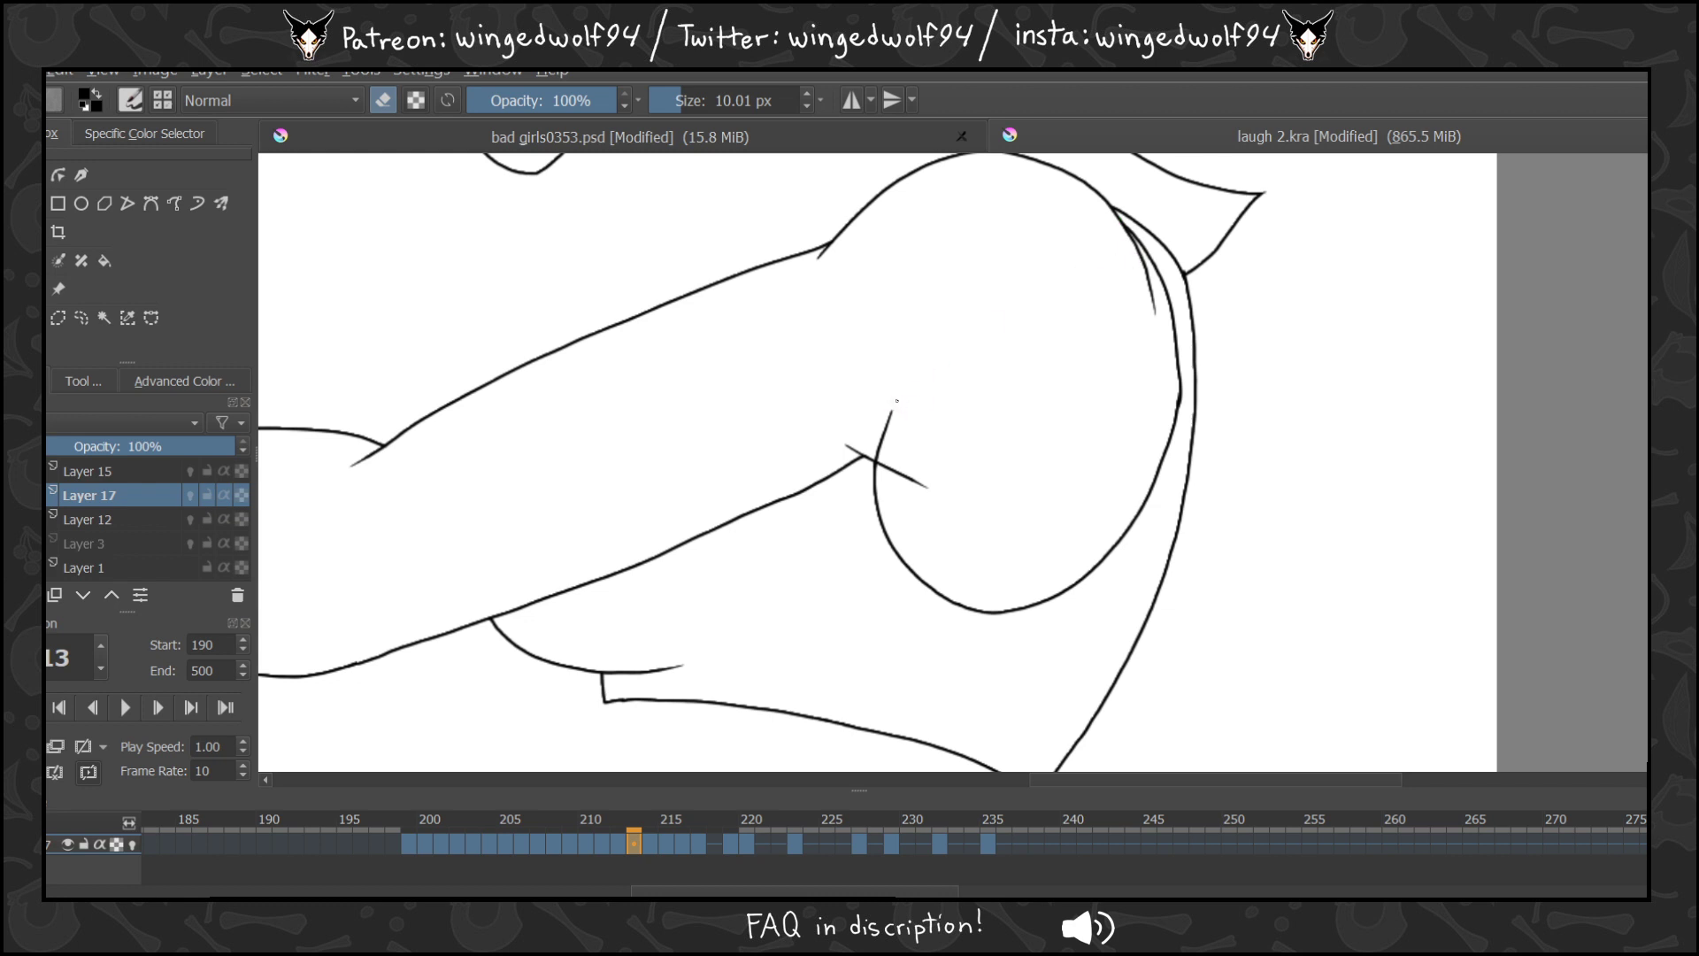
key("period")
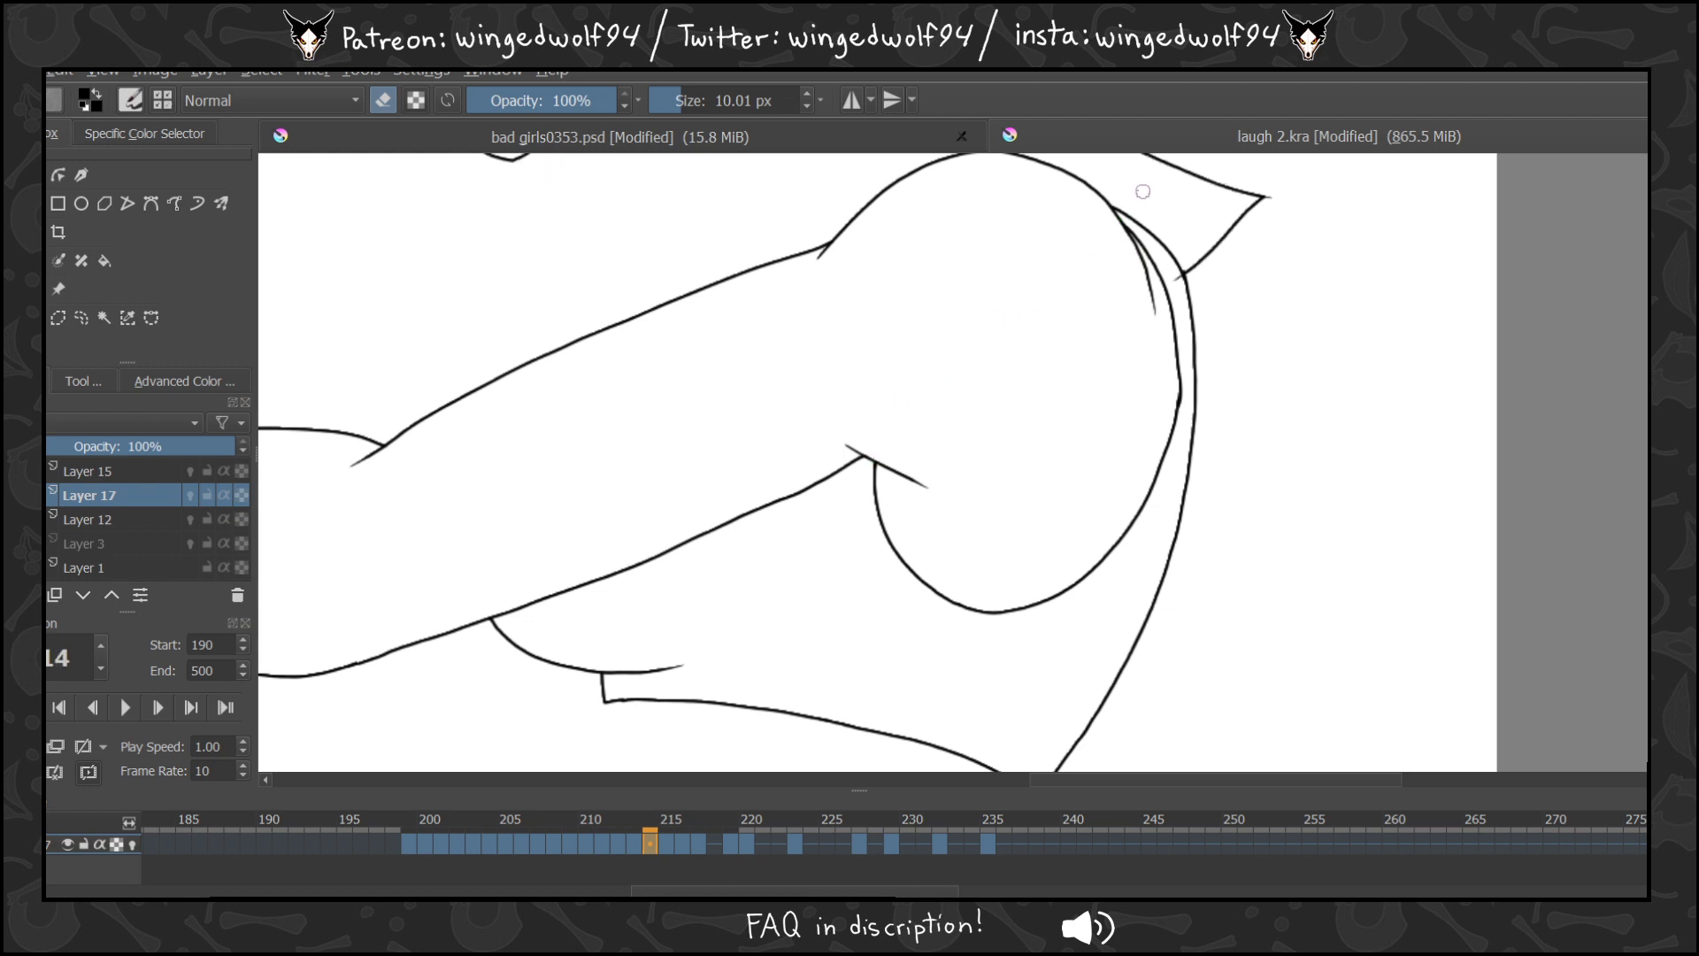
key("period")
key("period")
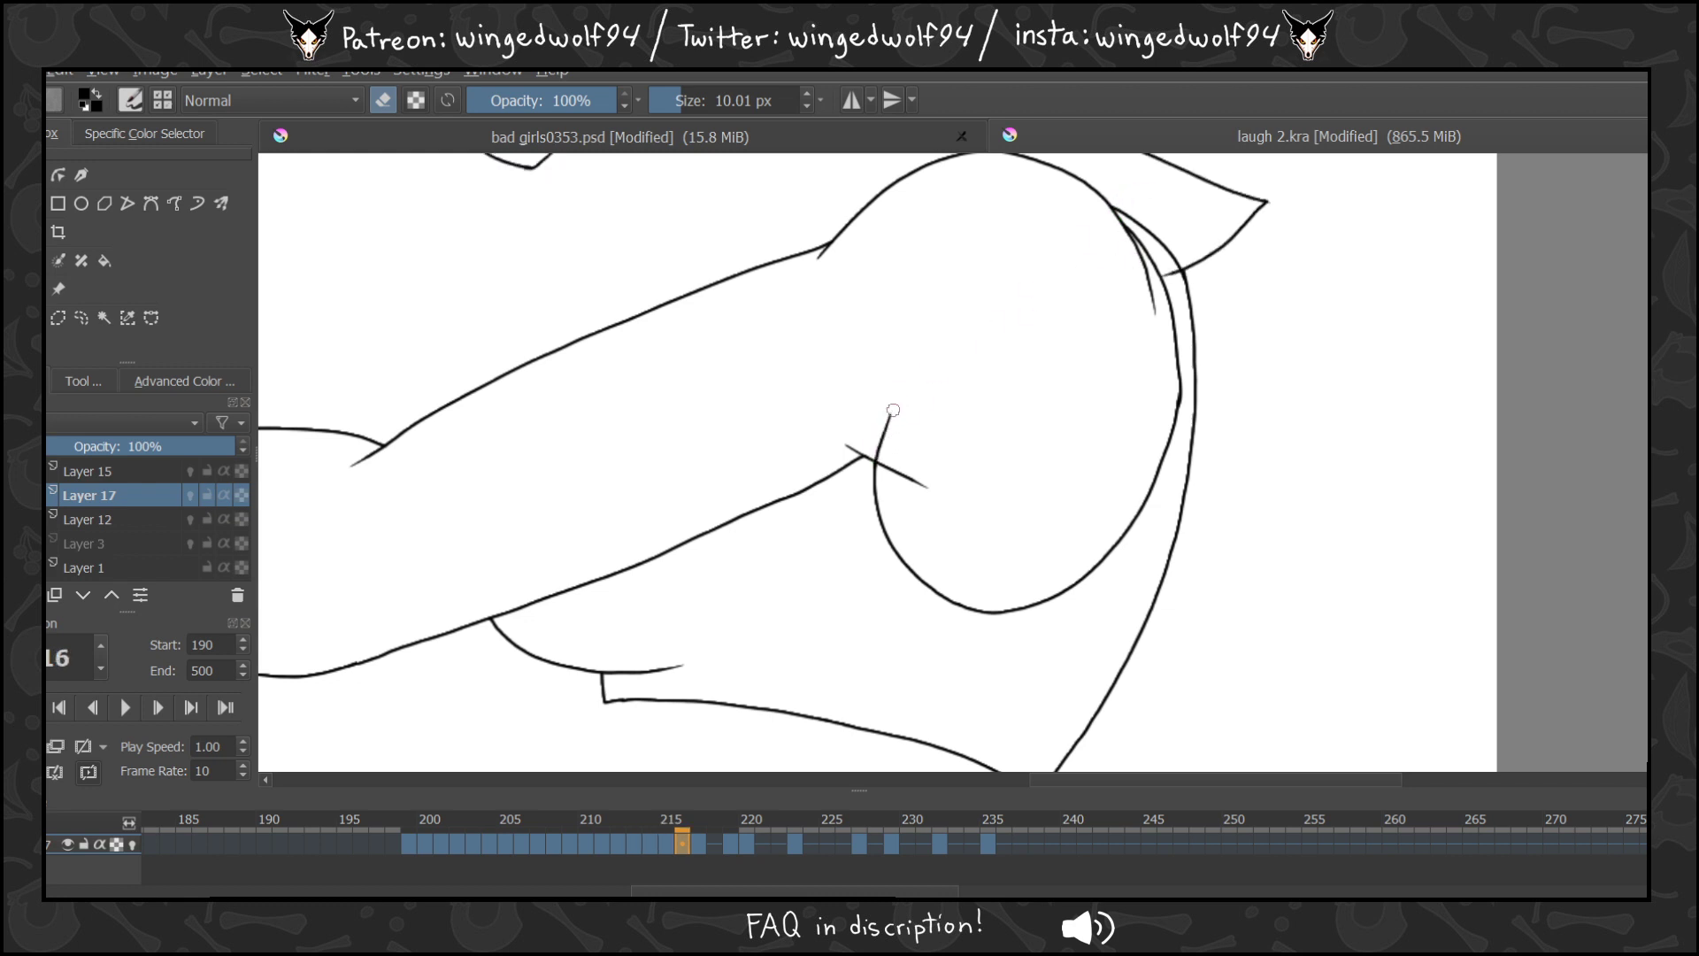
key("period")
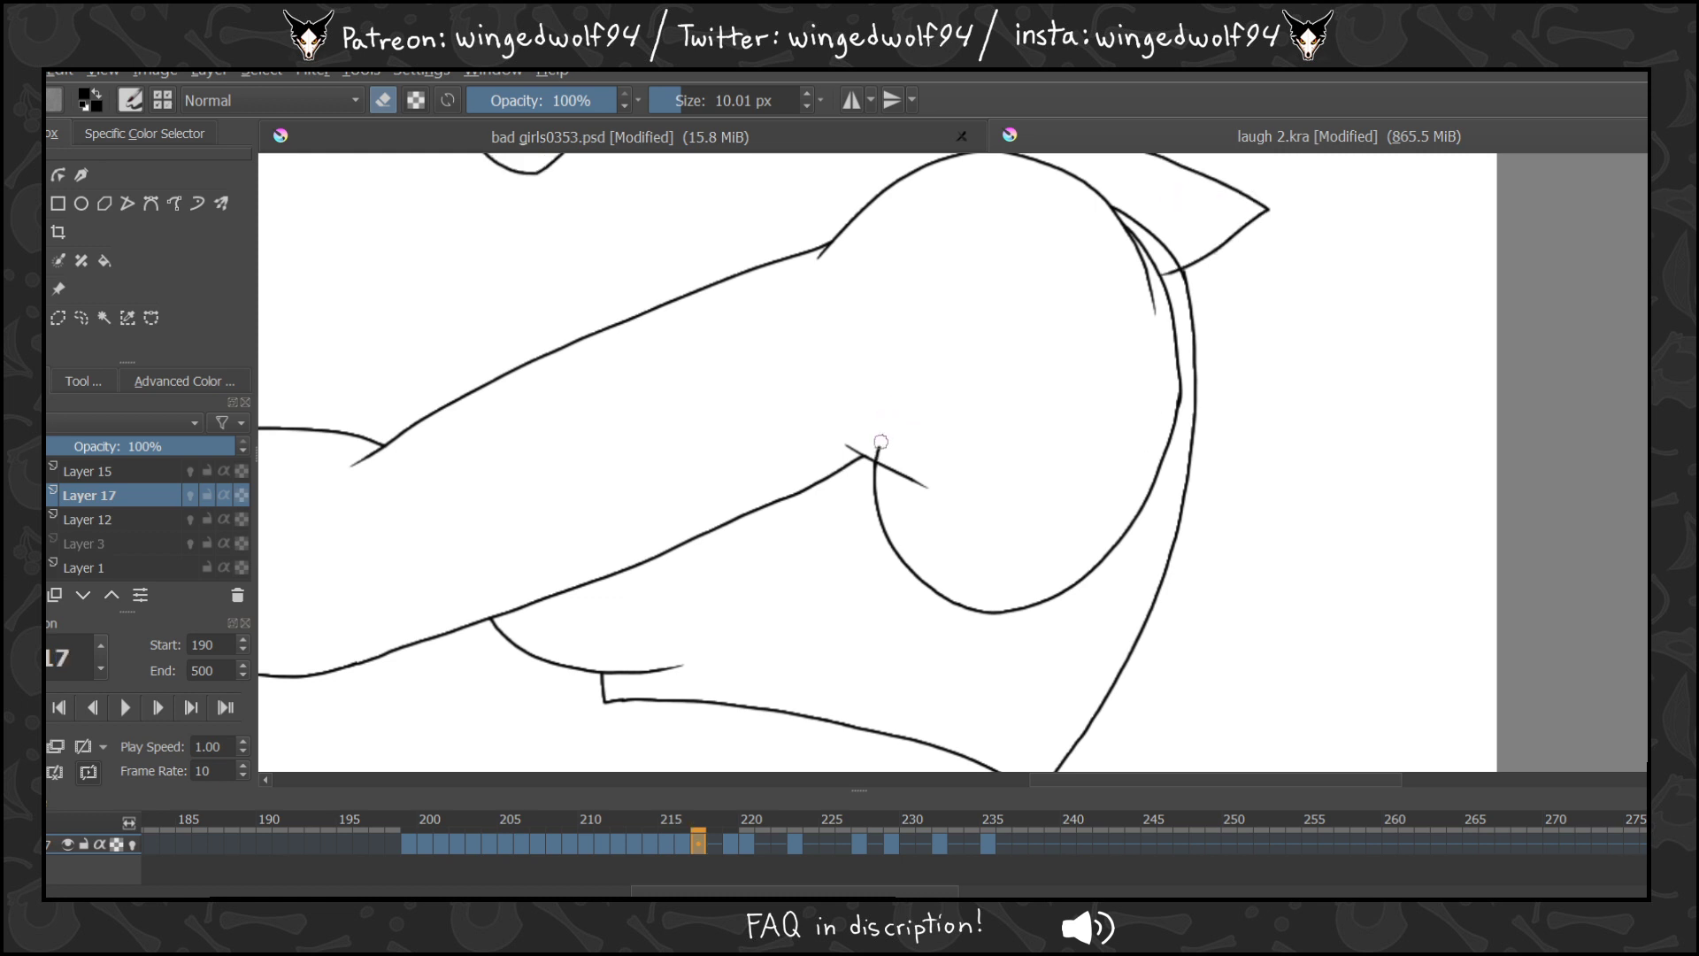
key("period")
key("period")
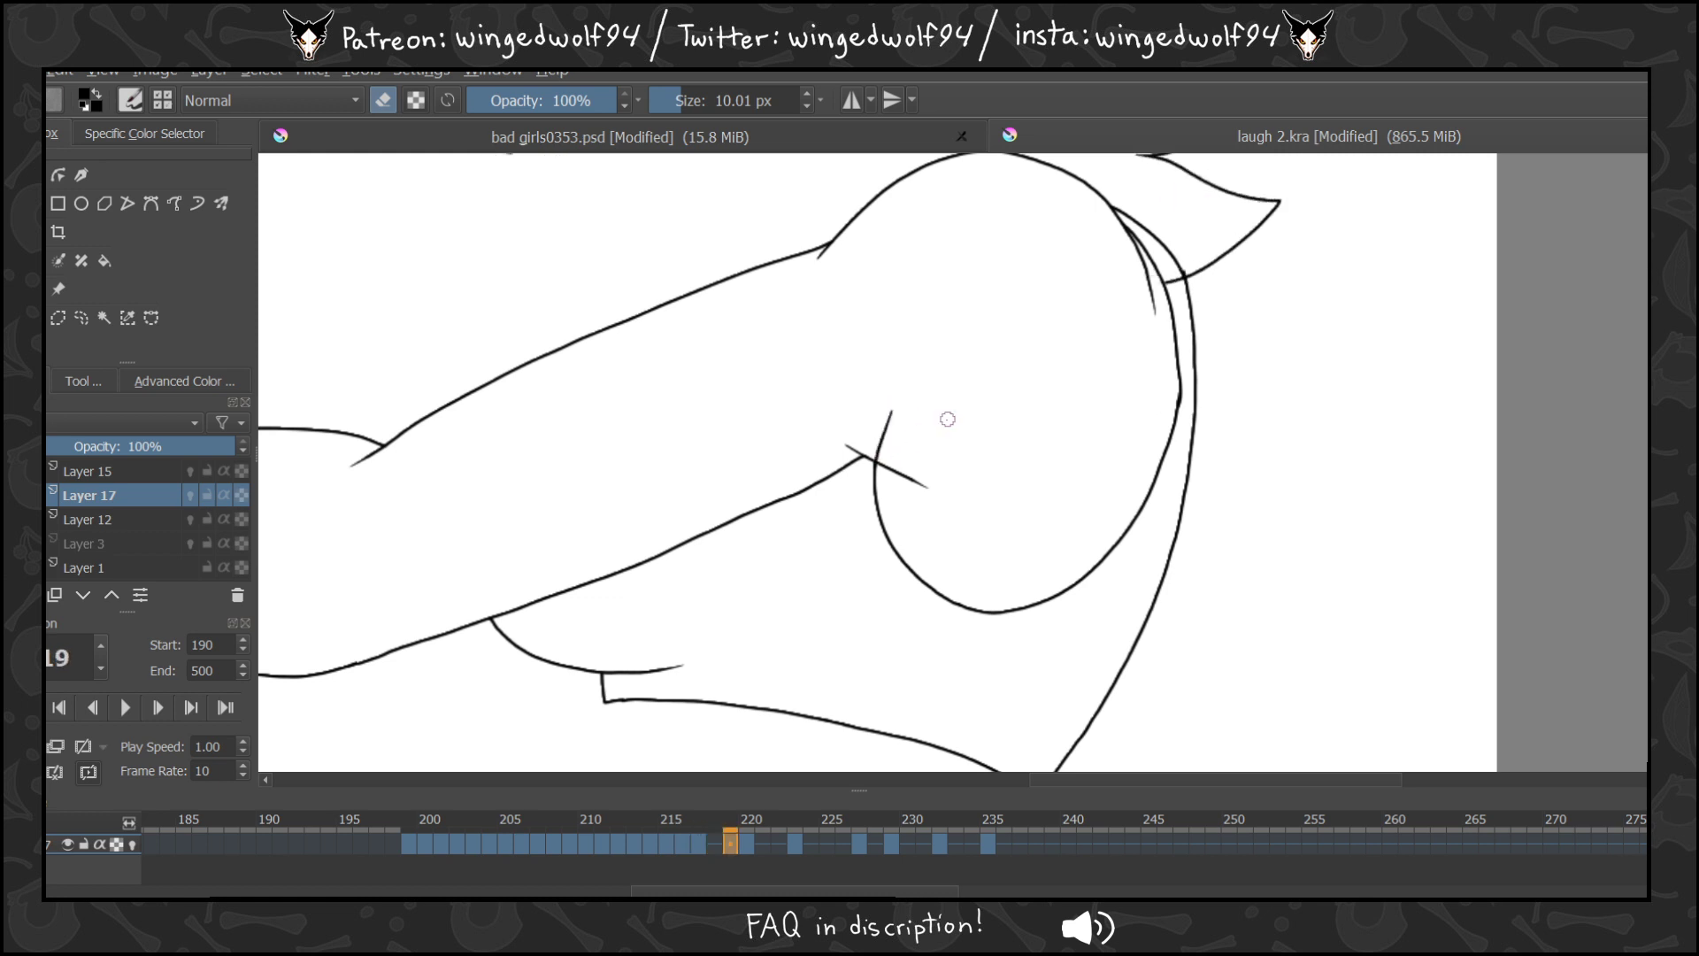
Step back through frames 219 to 204 to check the trimmed torso lines against the arm.
key("comma")
key("comma")
key("comma")
key("comma")
key("comma")
key("comma")
key("comma")
key("comma")
key("comma")
key("comma")
key("comma")
key("comma")
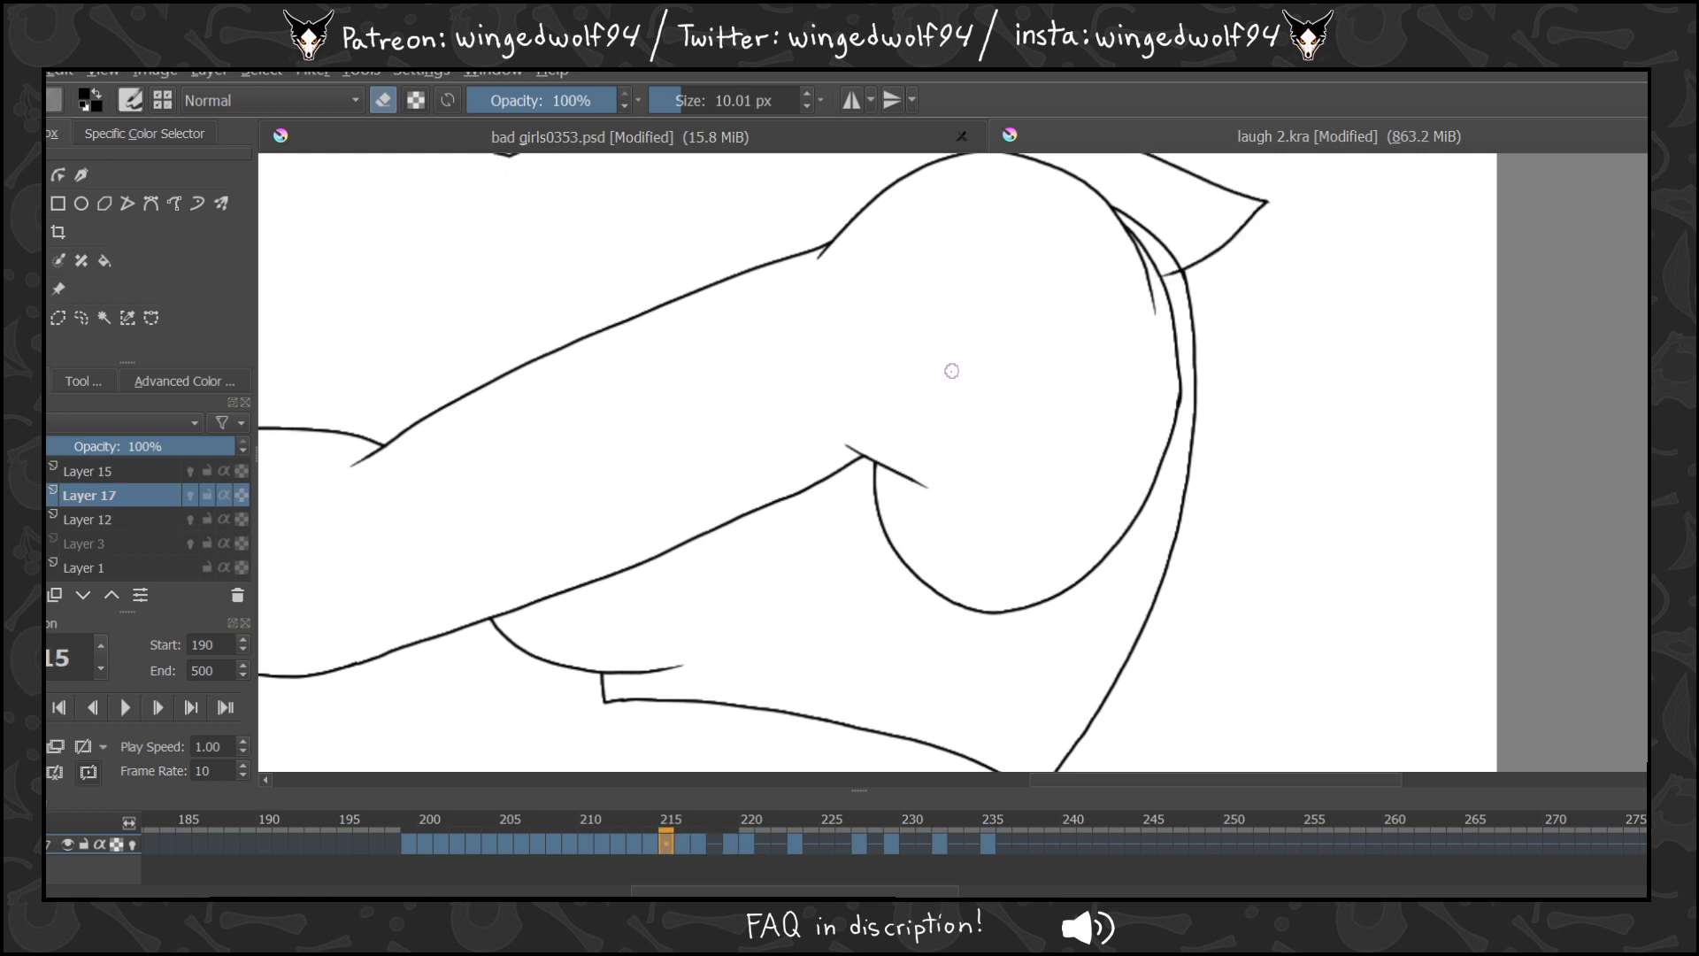
key("comma")
key("comma")
key("comma")
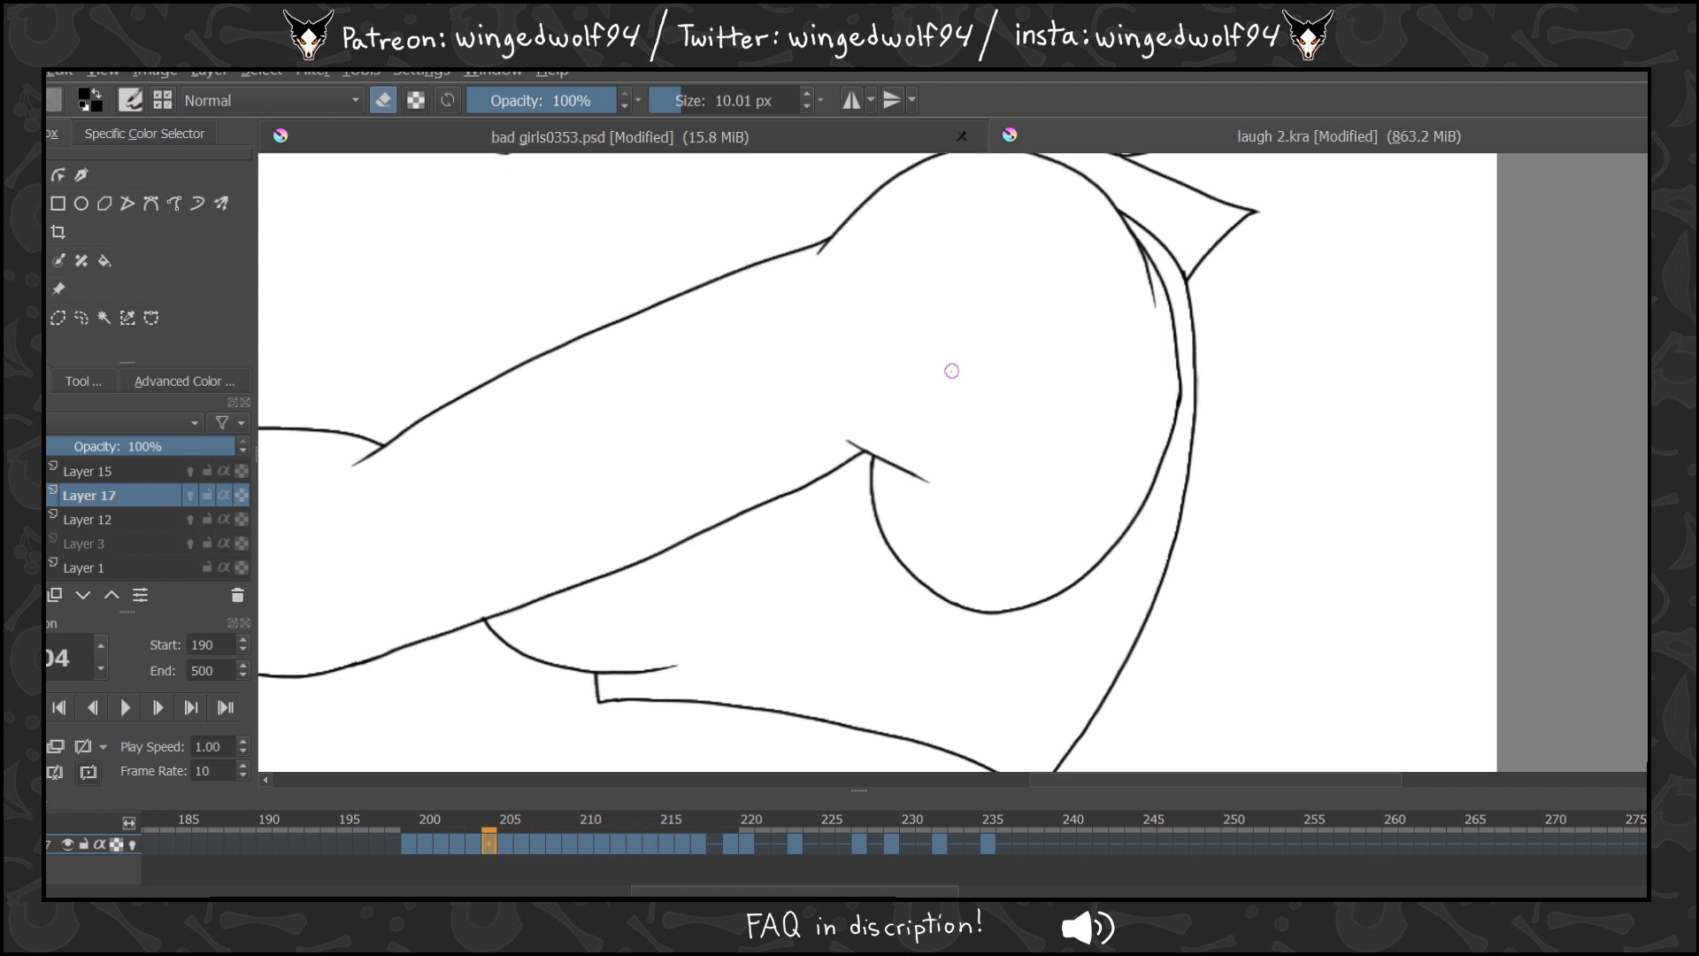
On Layer 12, erase the fur tuft's line end that crosses inside the back line on frames 200 to 204.
left_click(94, 526)
key("comma")
key("comma")
key("comma")
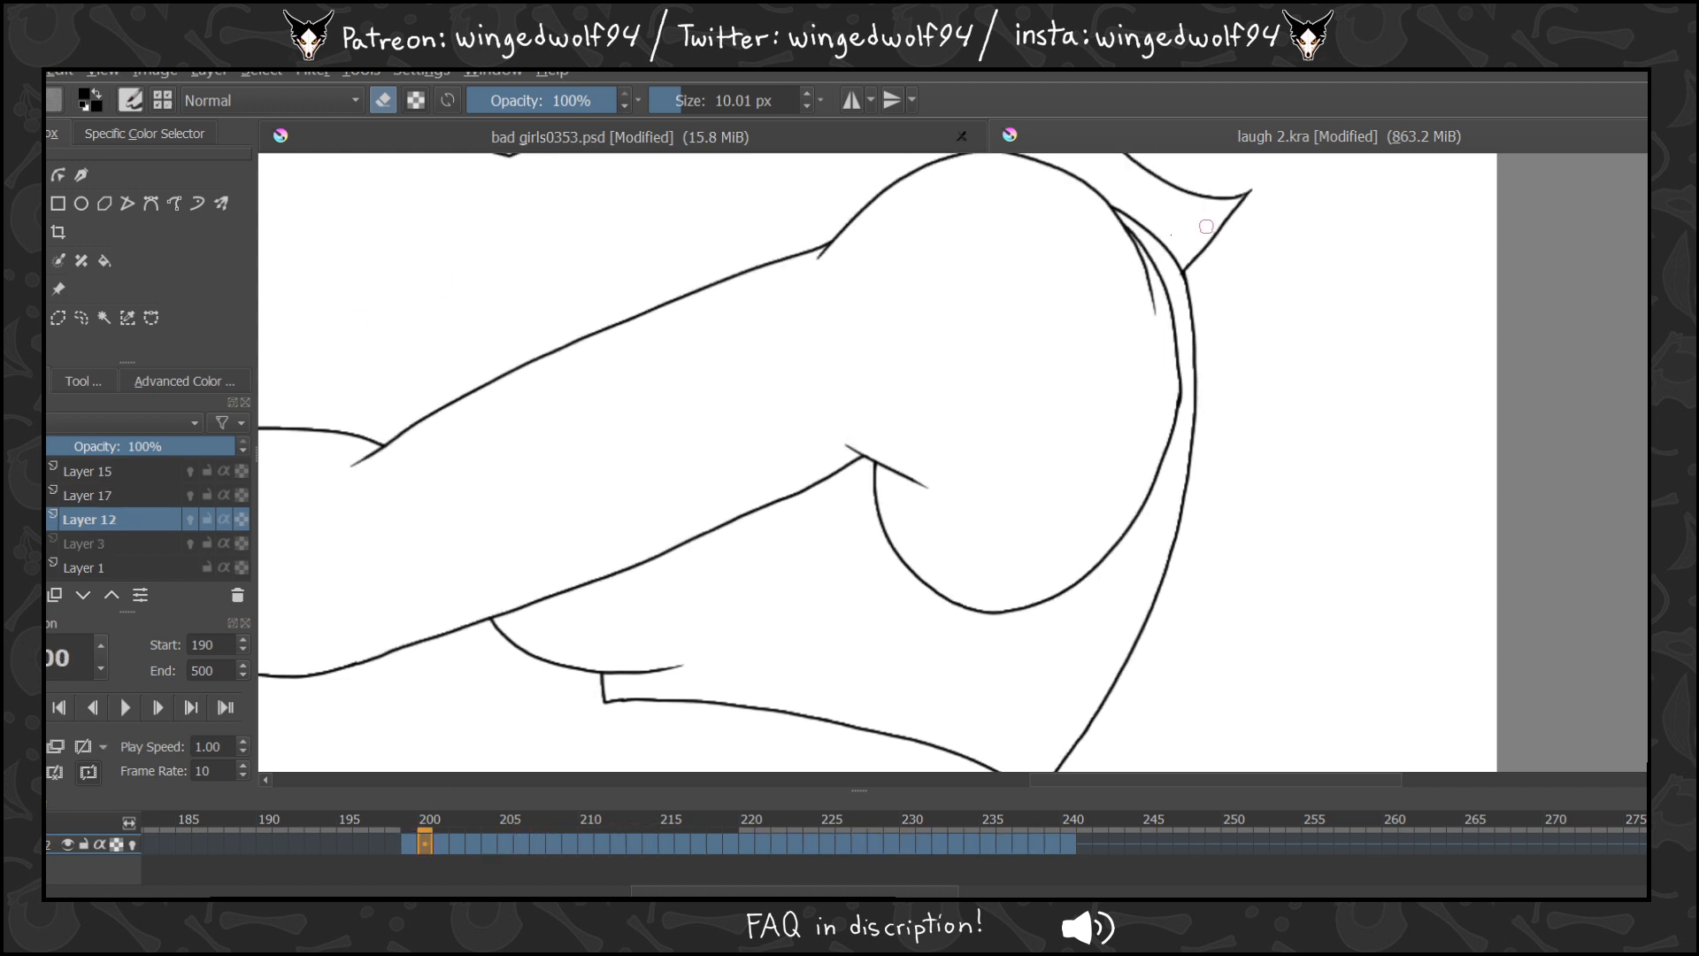
key("period")
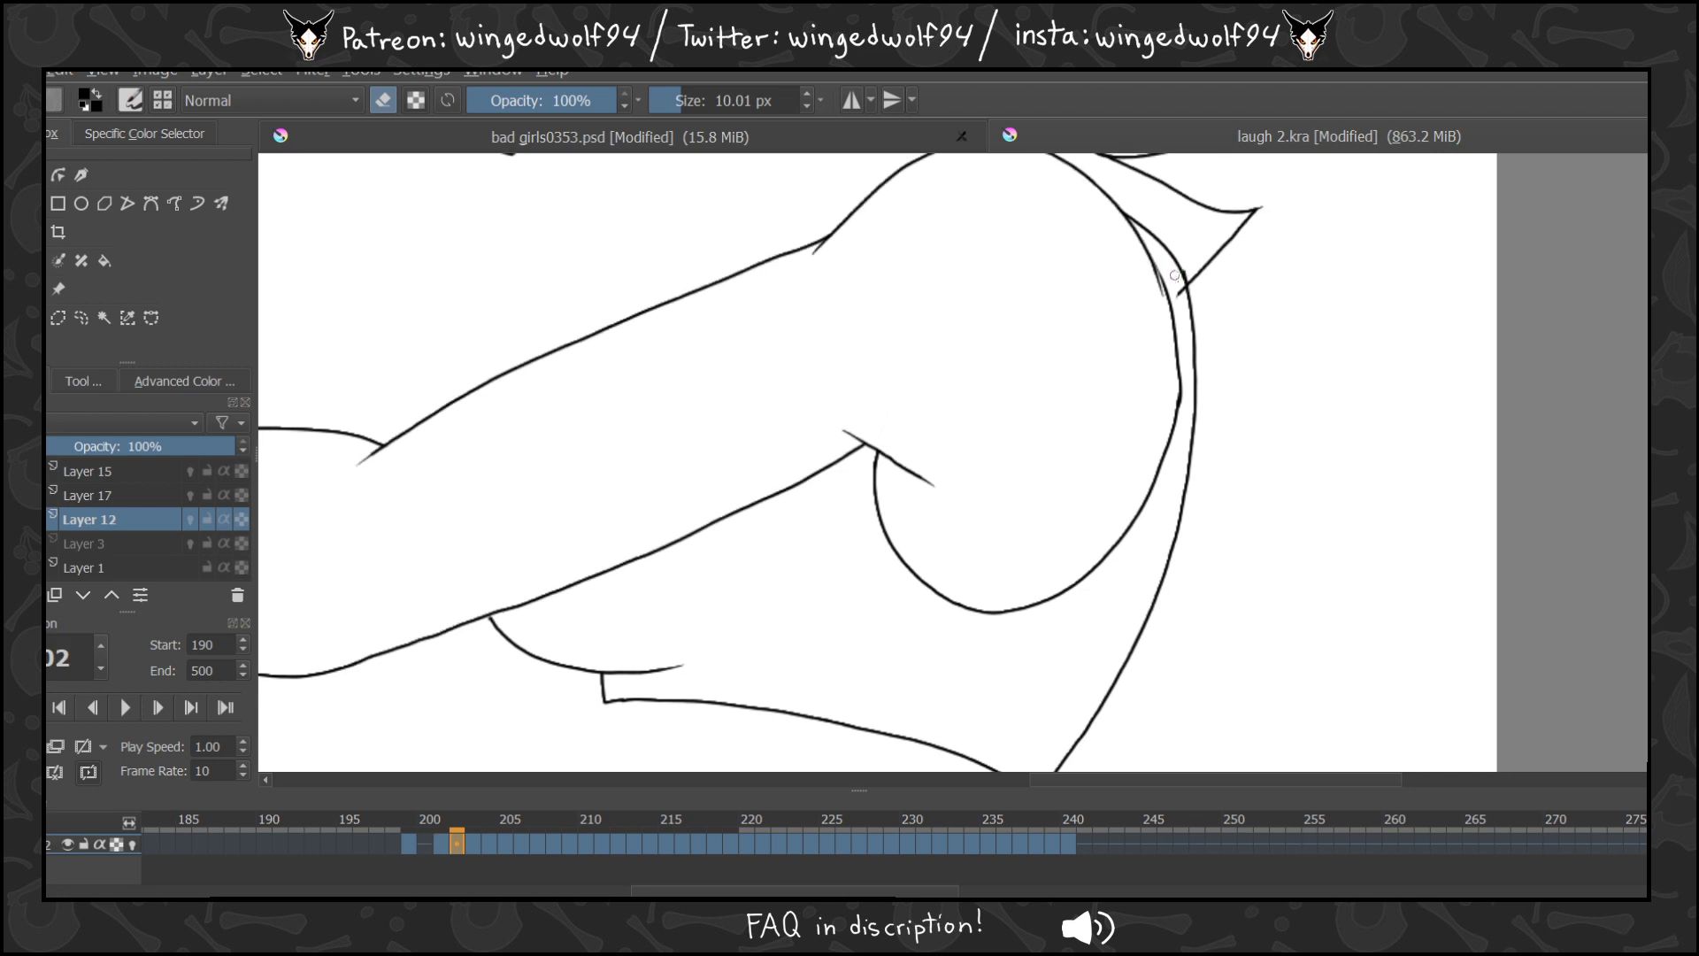
key("period")
key("period")
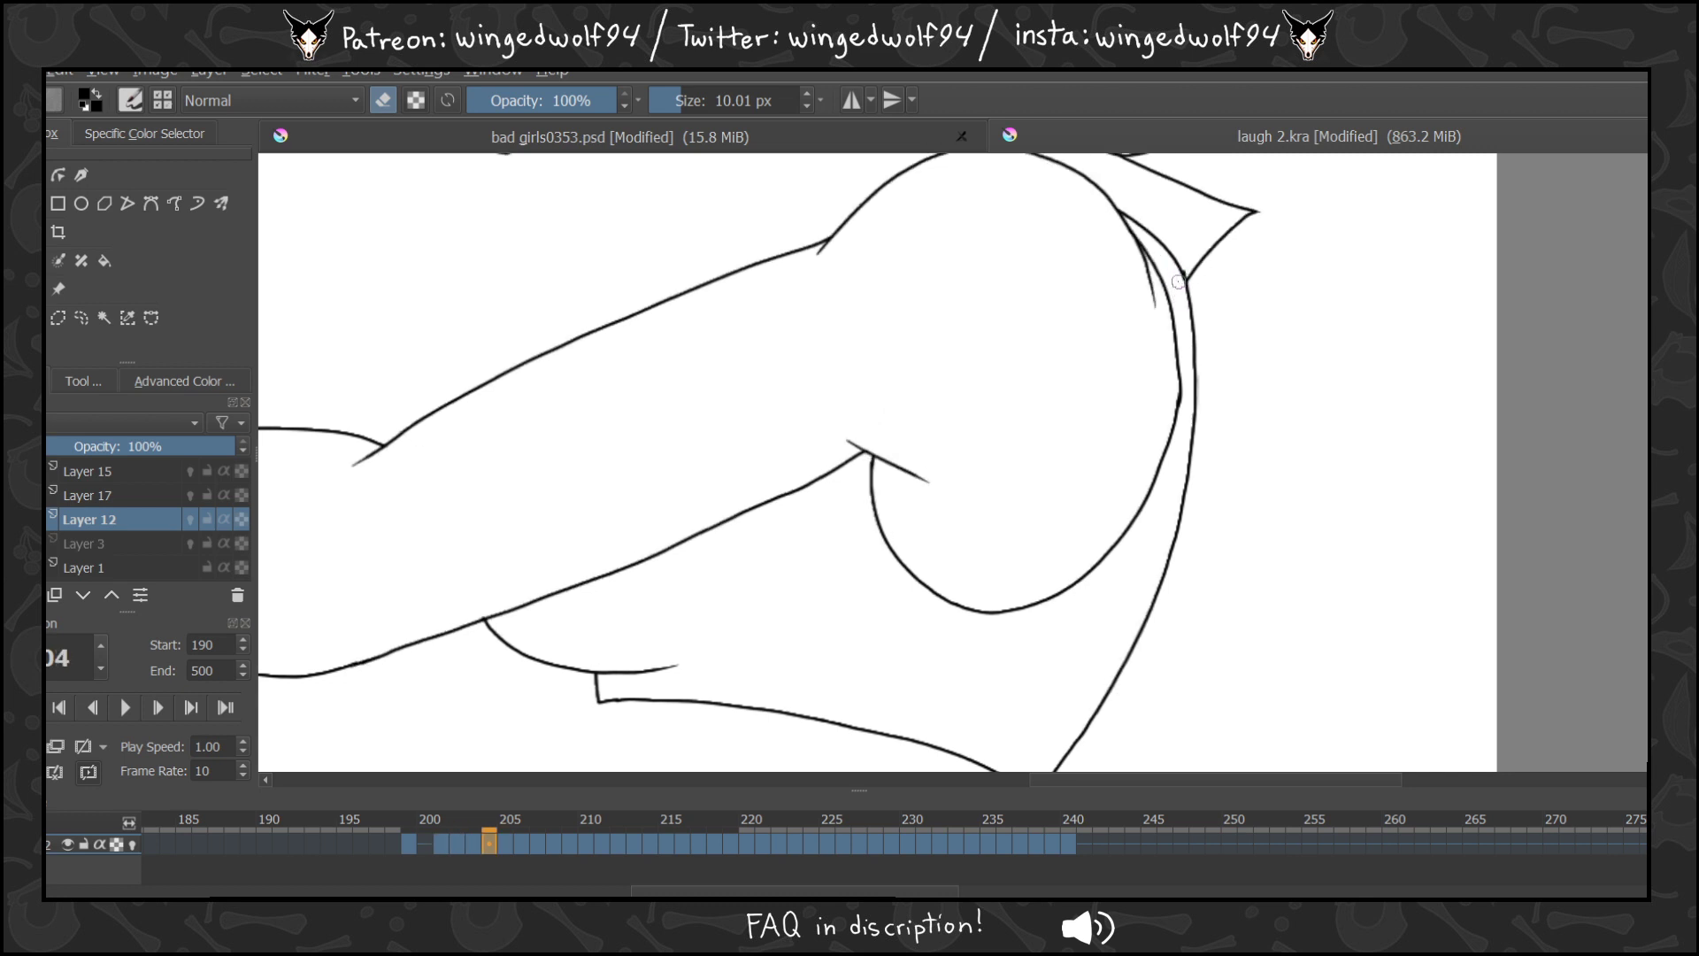
Erase the fur tuft's excess line end inside the back line on frames 205 to 209.
key("period")
key("period")
key("period")
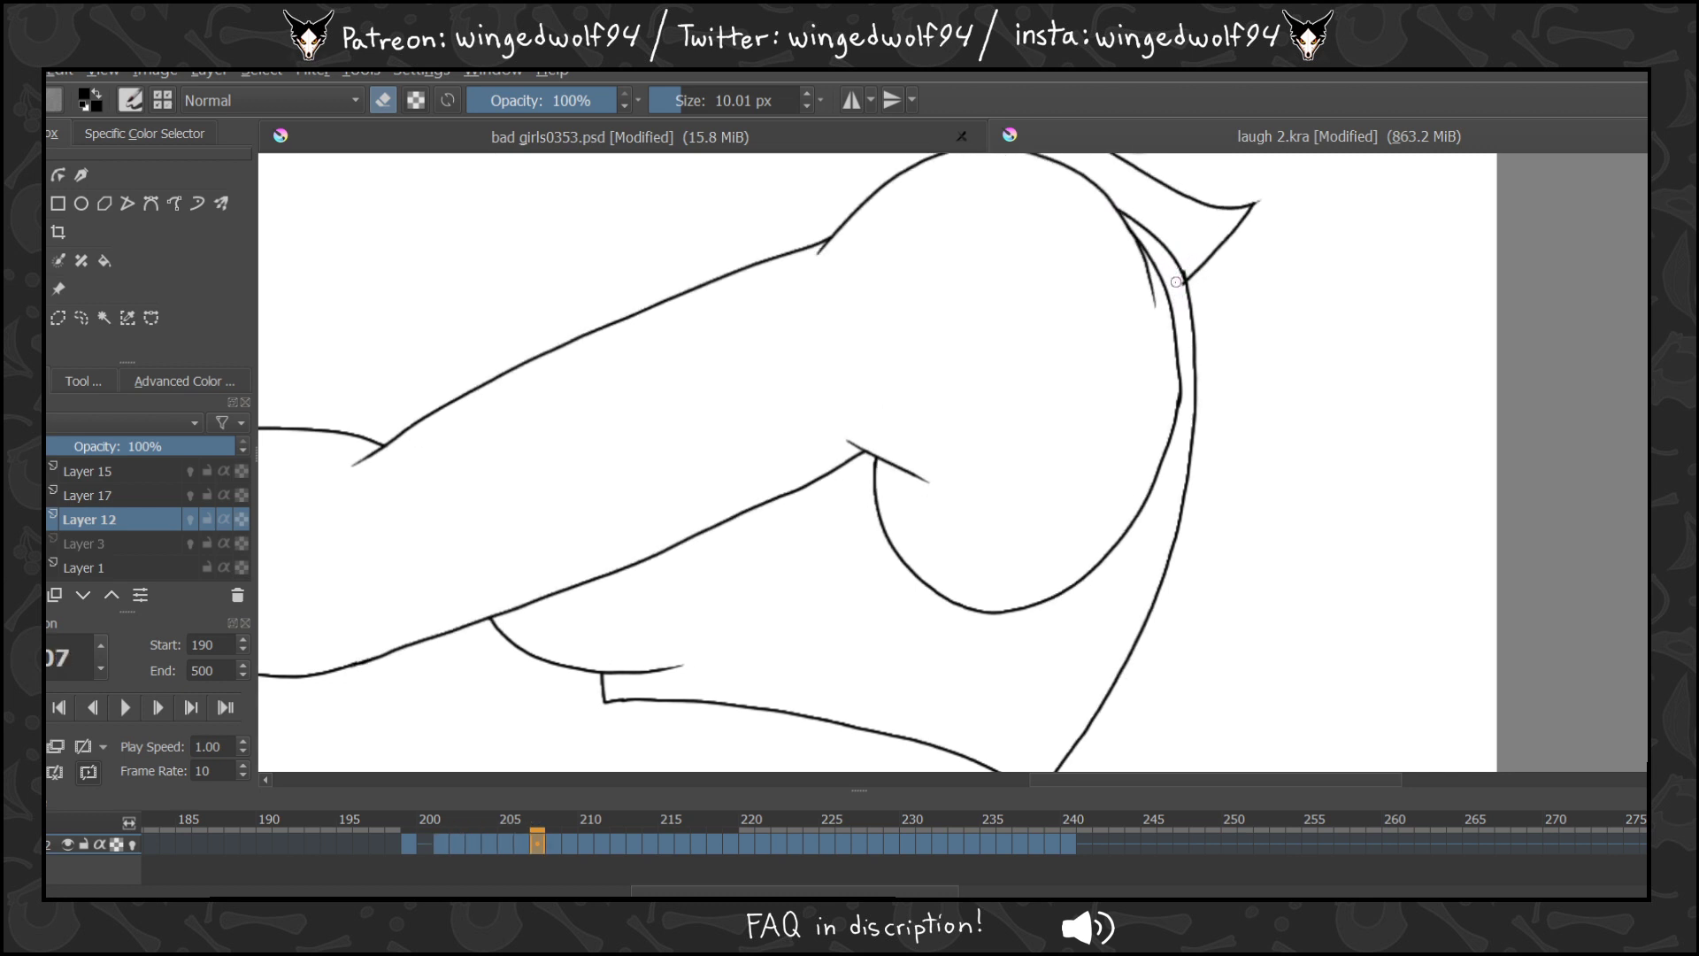
key("period")
key("period")
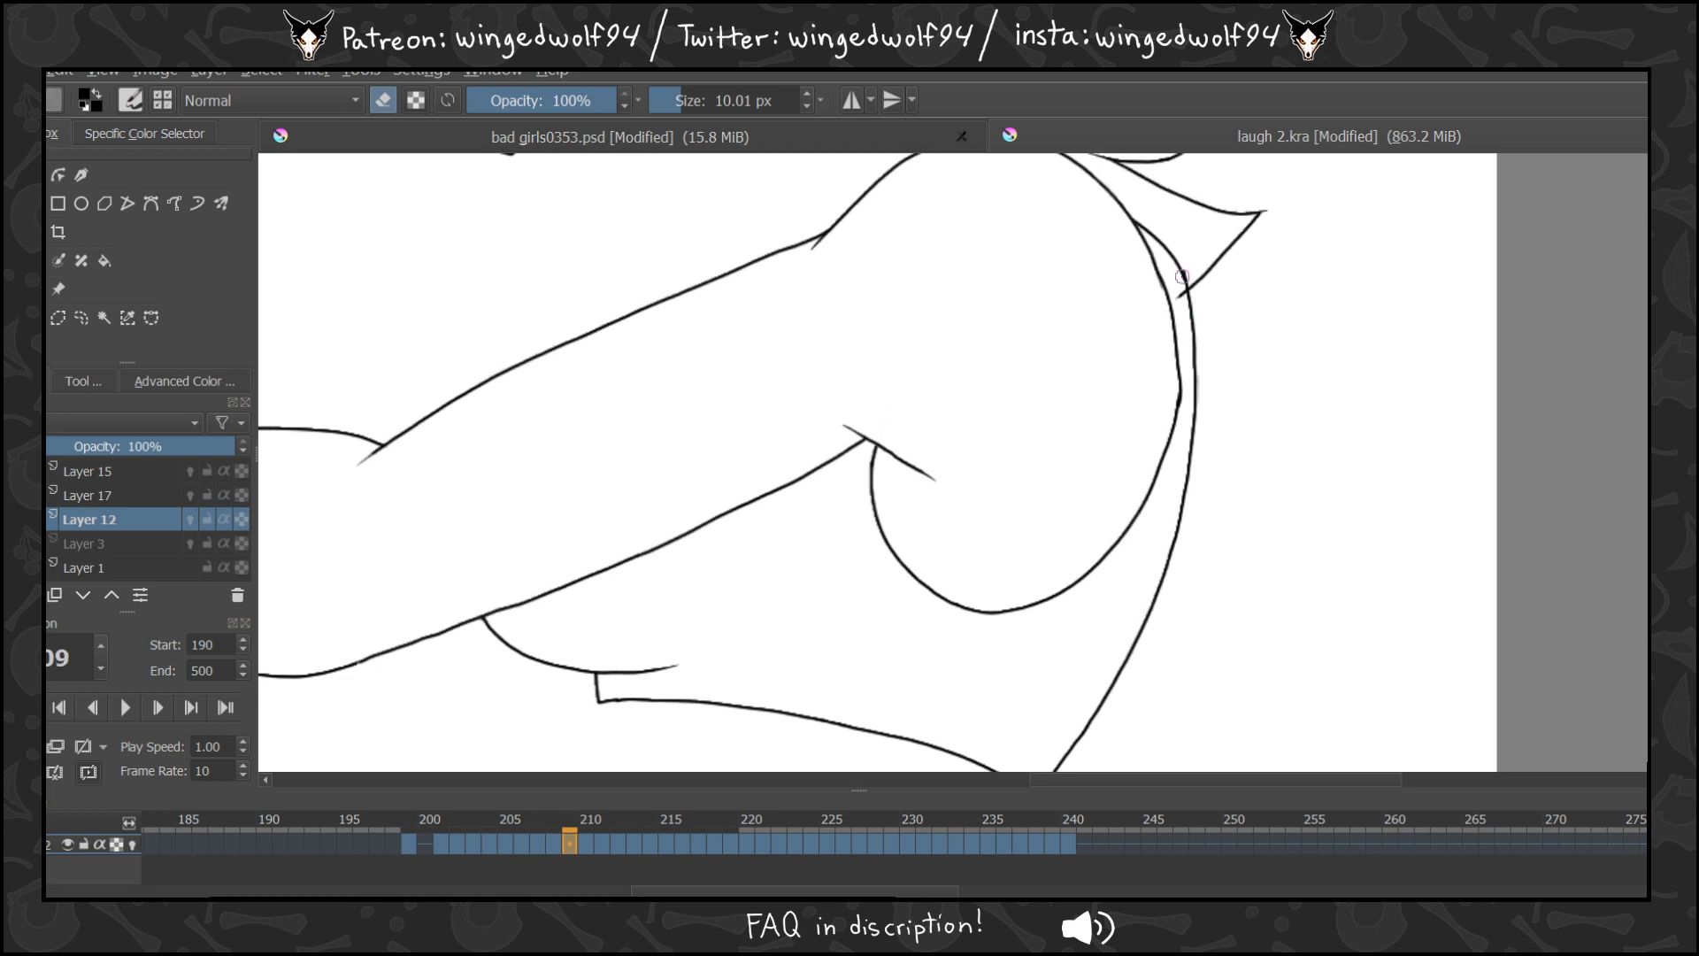
Trim the fur tuft's lower line where it passes the back line on frames 210 to 214.
key("period")
key("period")
key("period")
key("period")
key("period")
key("period")
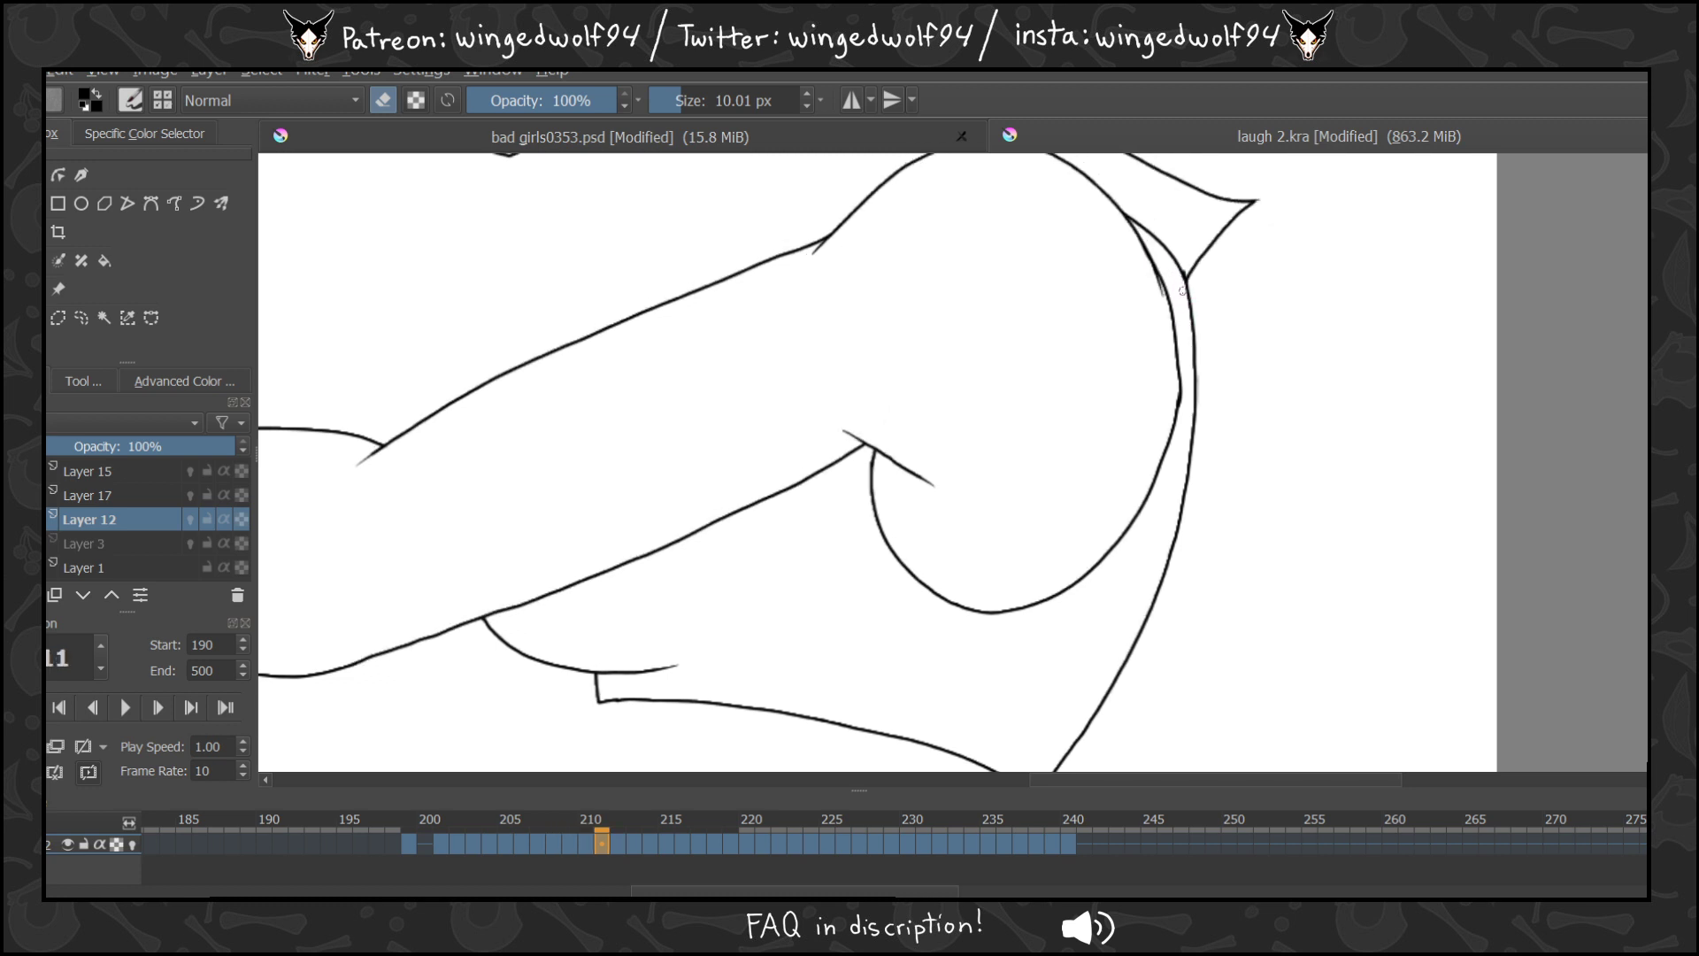
key("comma")
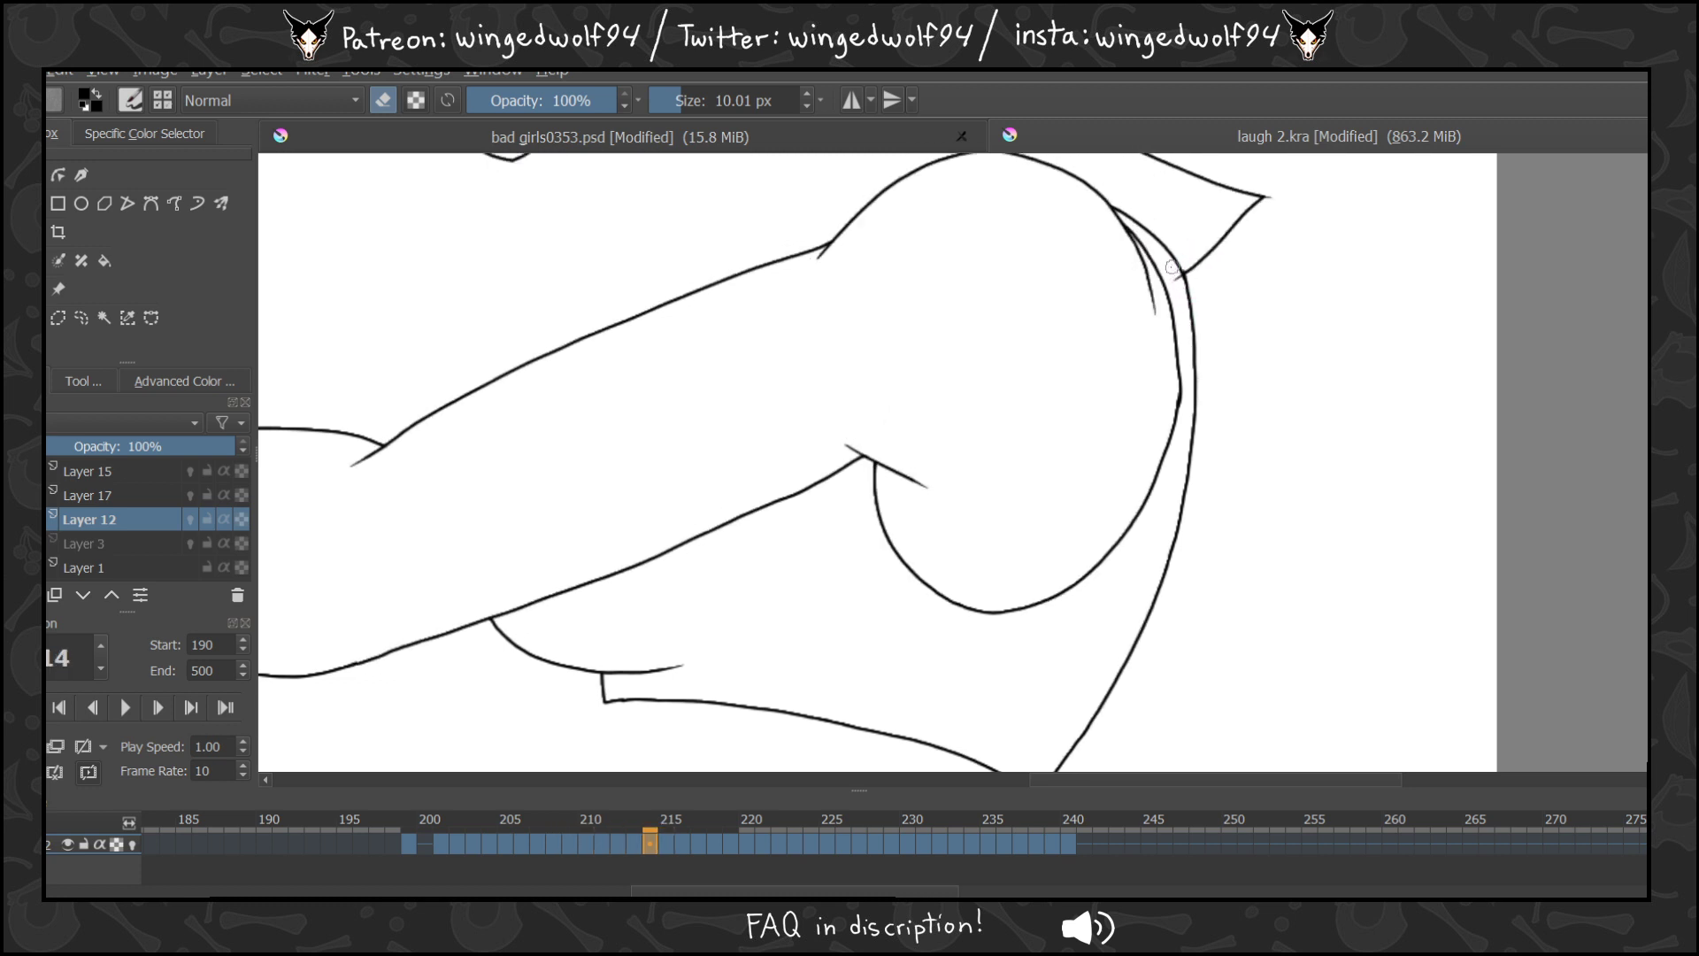
Erase the fur tuft's line end inside the back line on frames 215 to 220 of Layer 12.
key("period")
key("period")
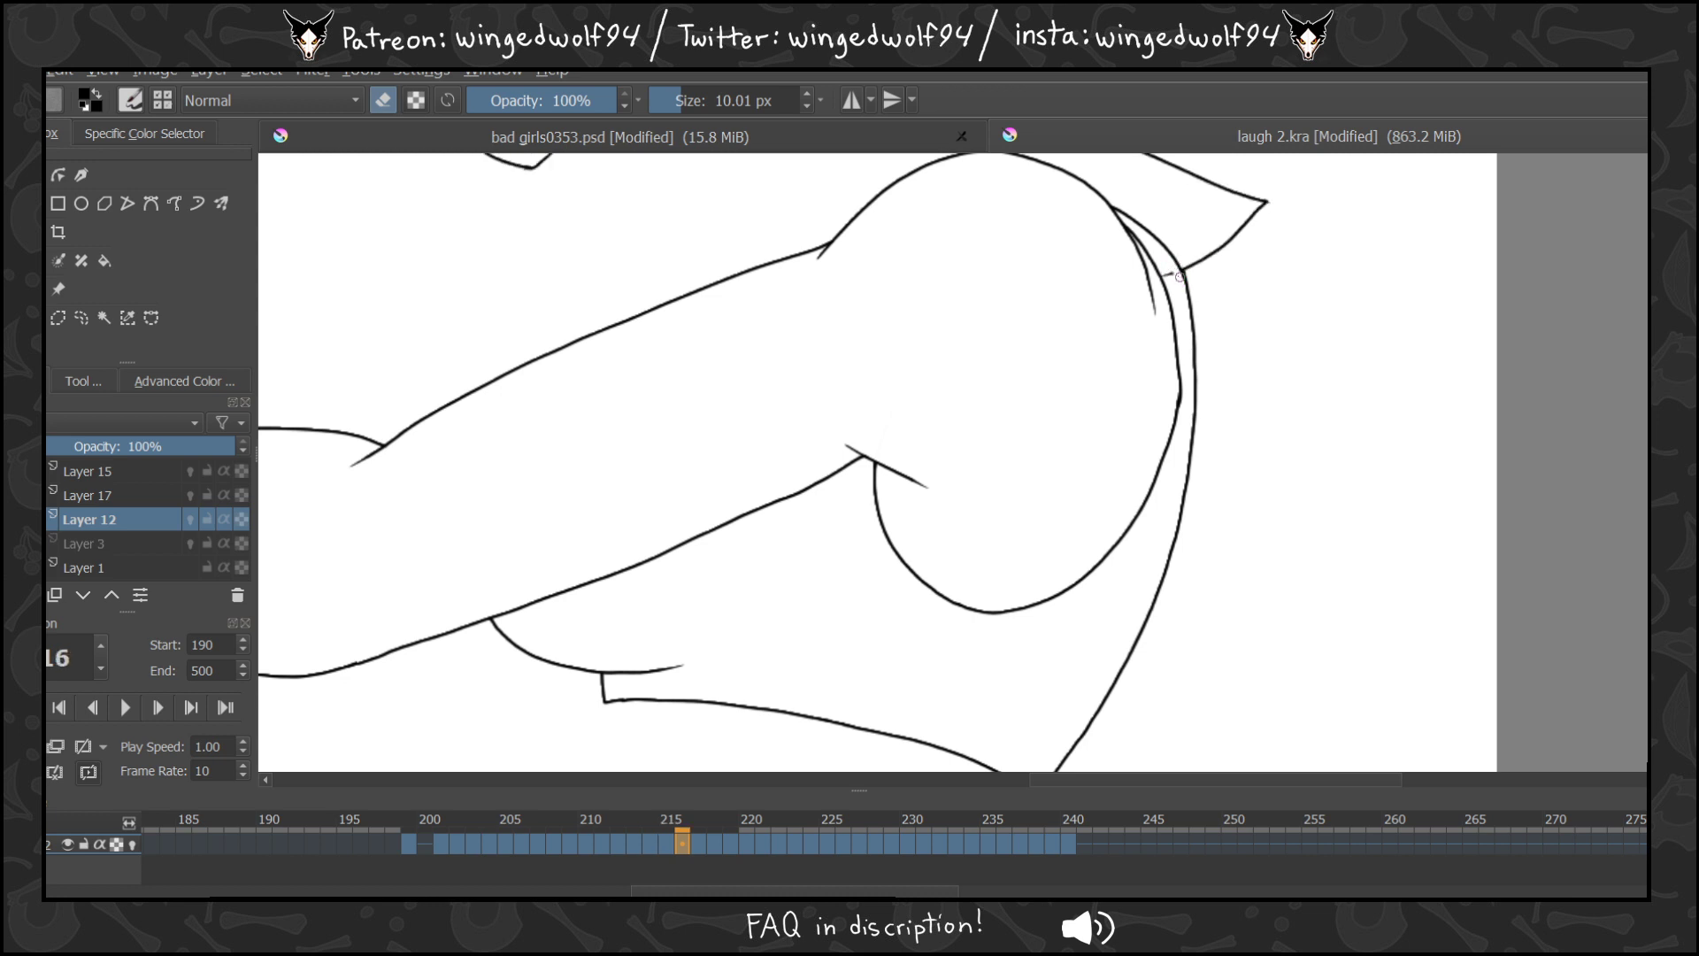
key("period")
key("period")
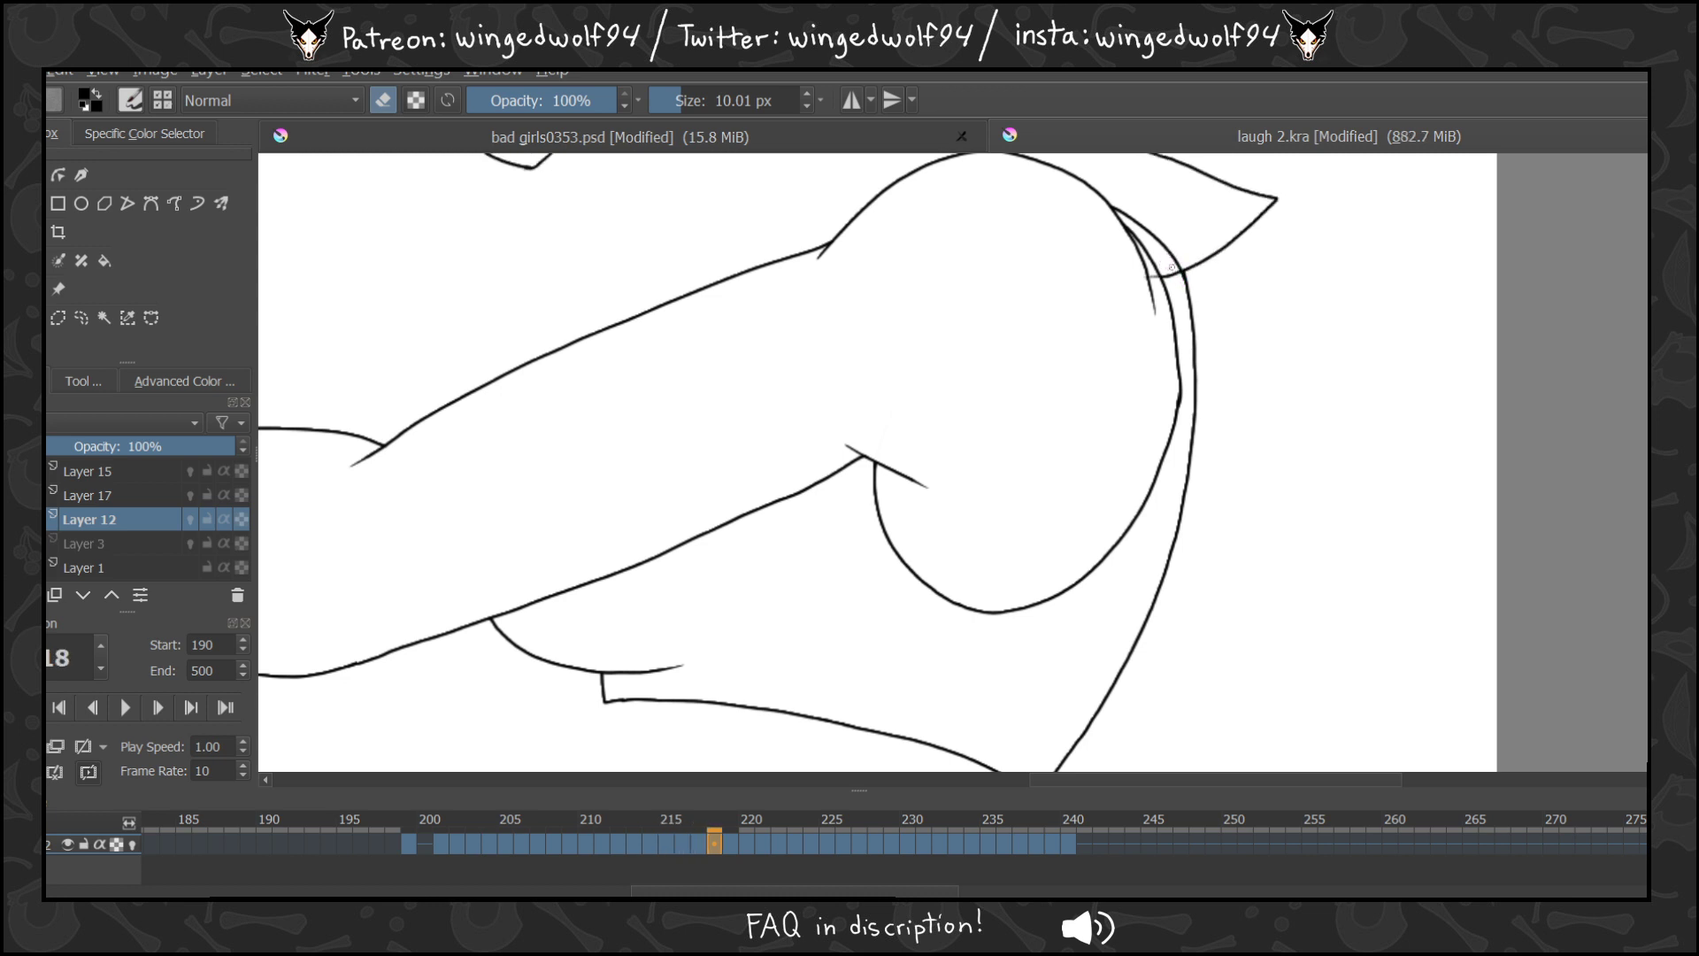
key("period")
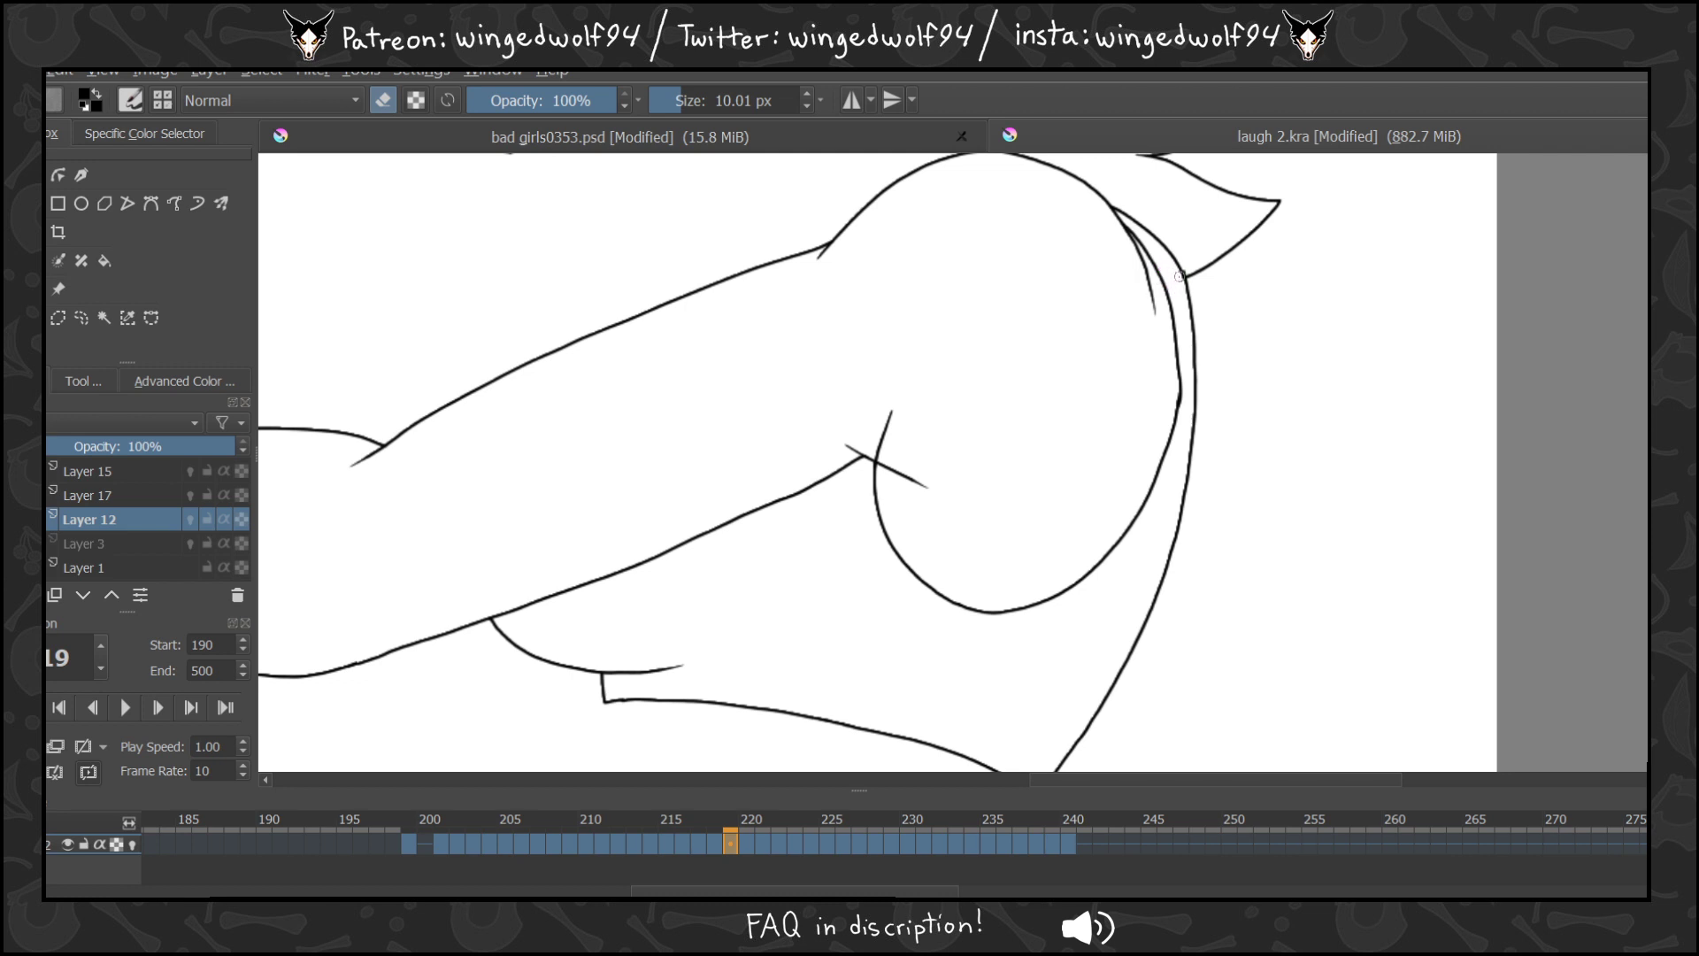
key("period")
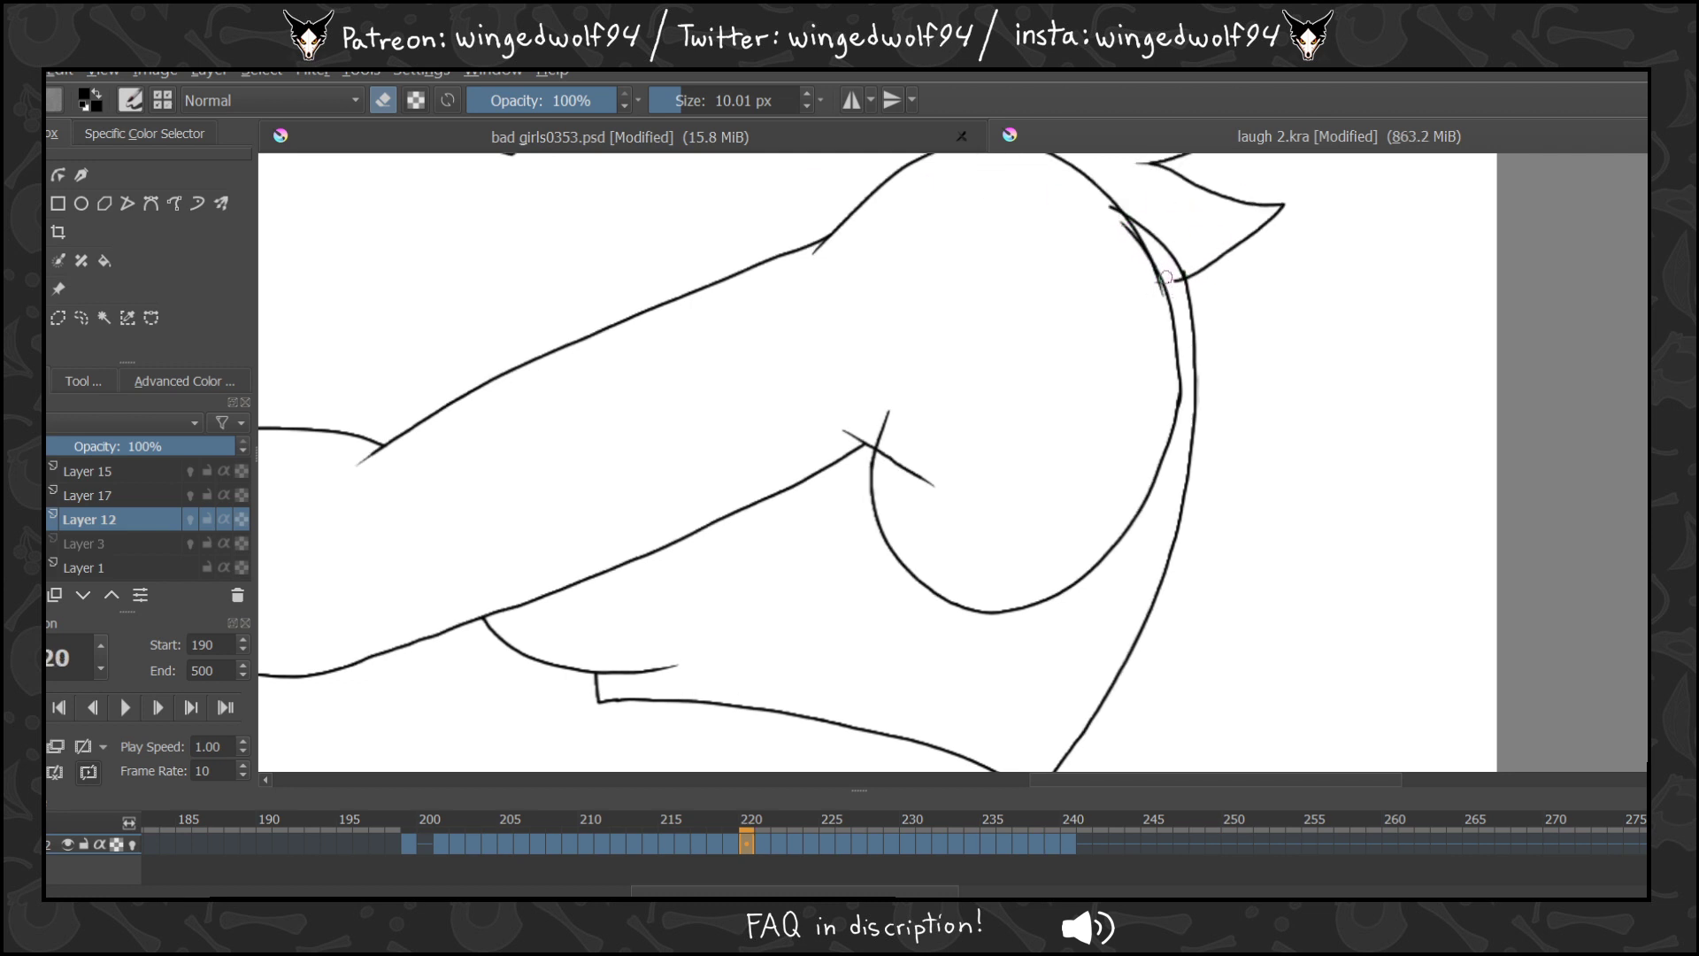
Trim the fur tuft's lower line back to the back line on frames 221 to 226.
key("period")
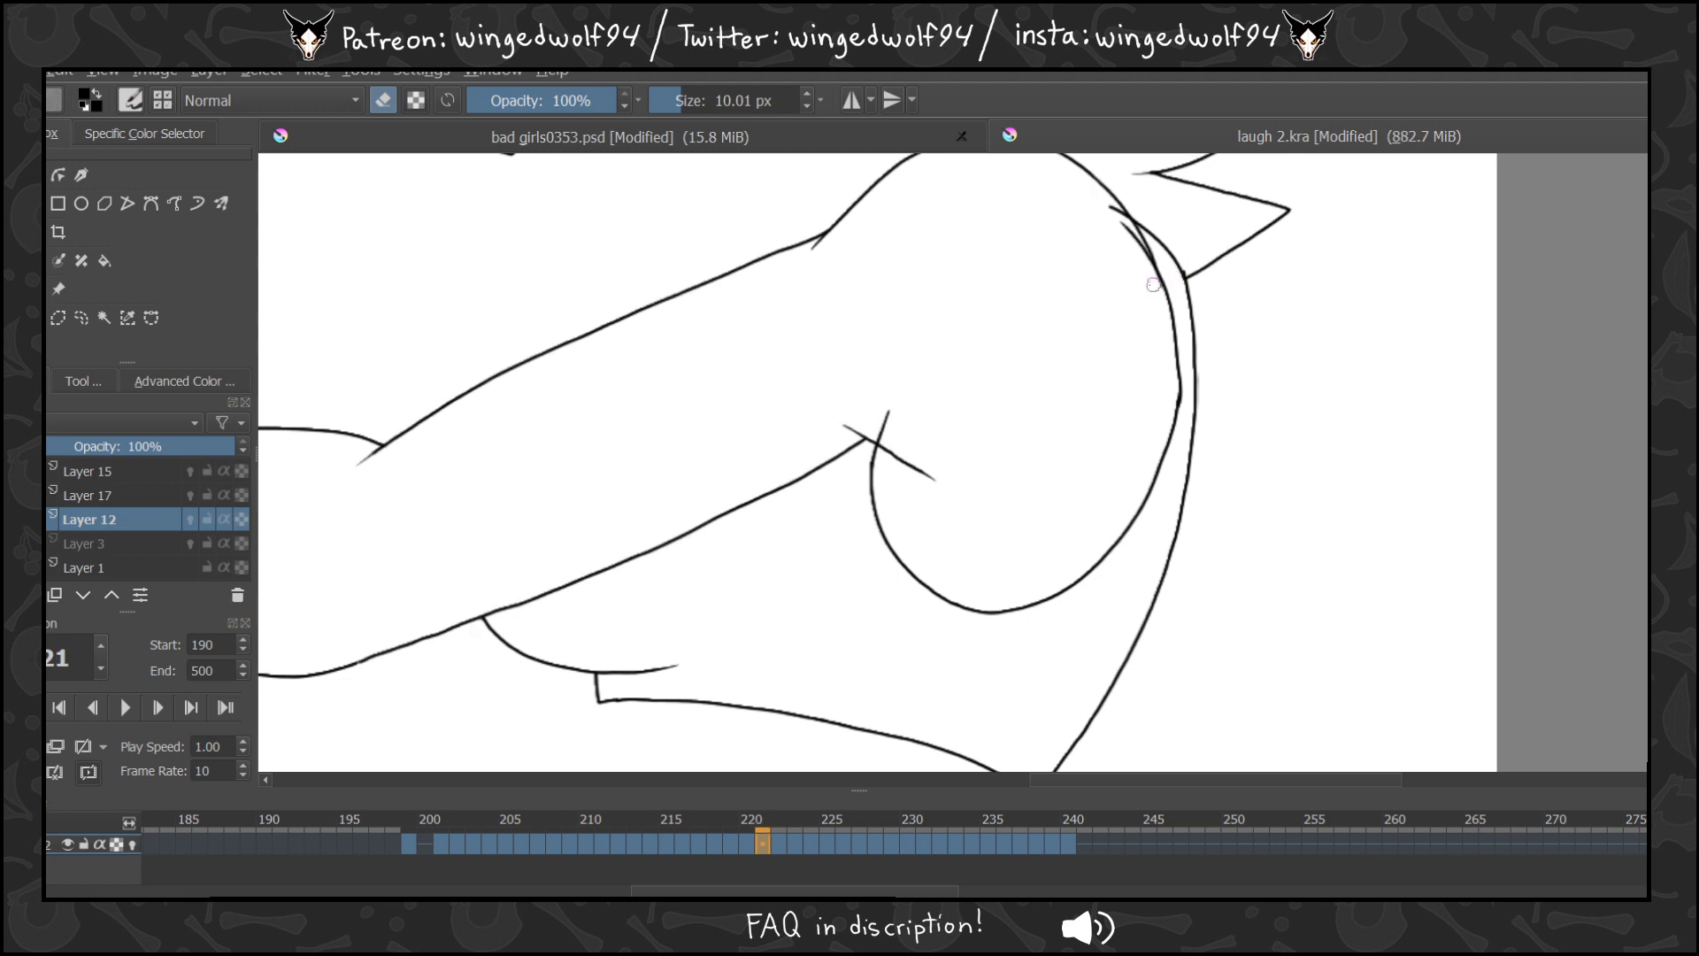
key("period")
key("period")
key("period")
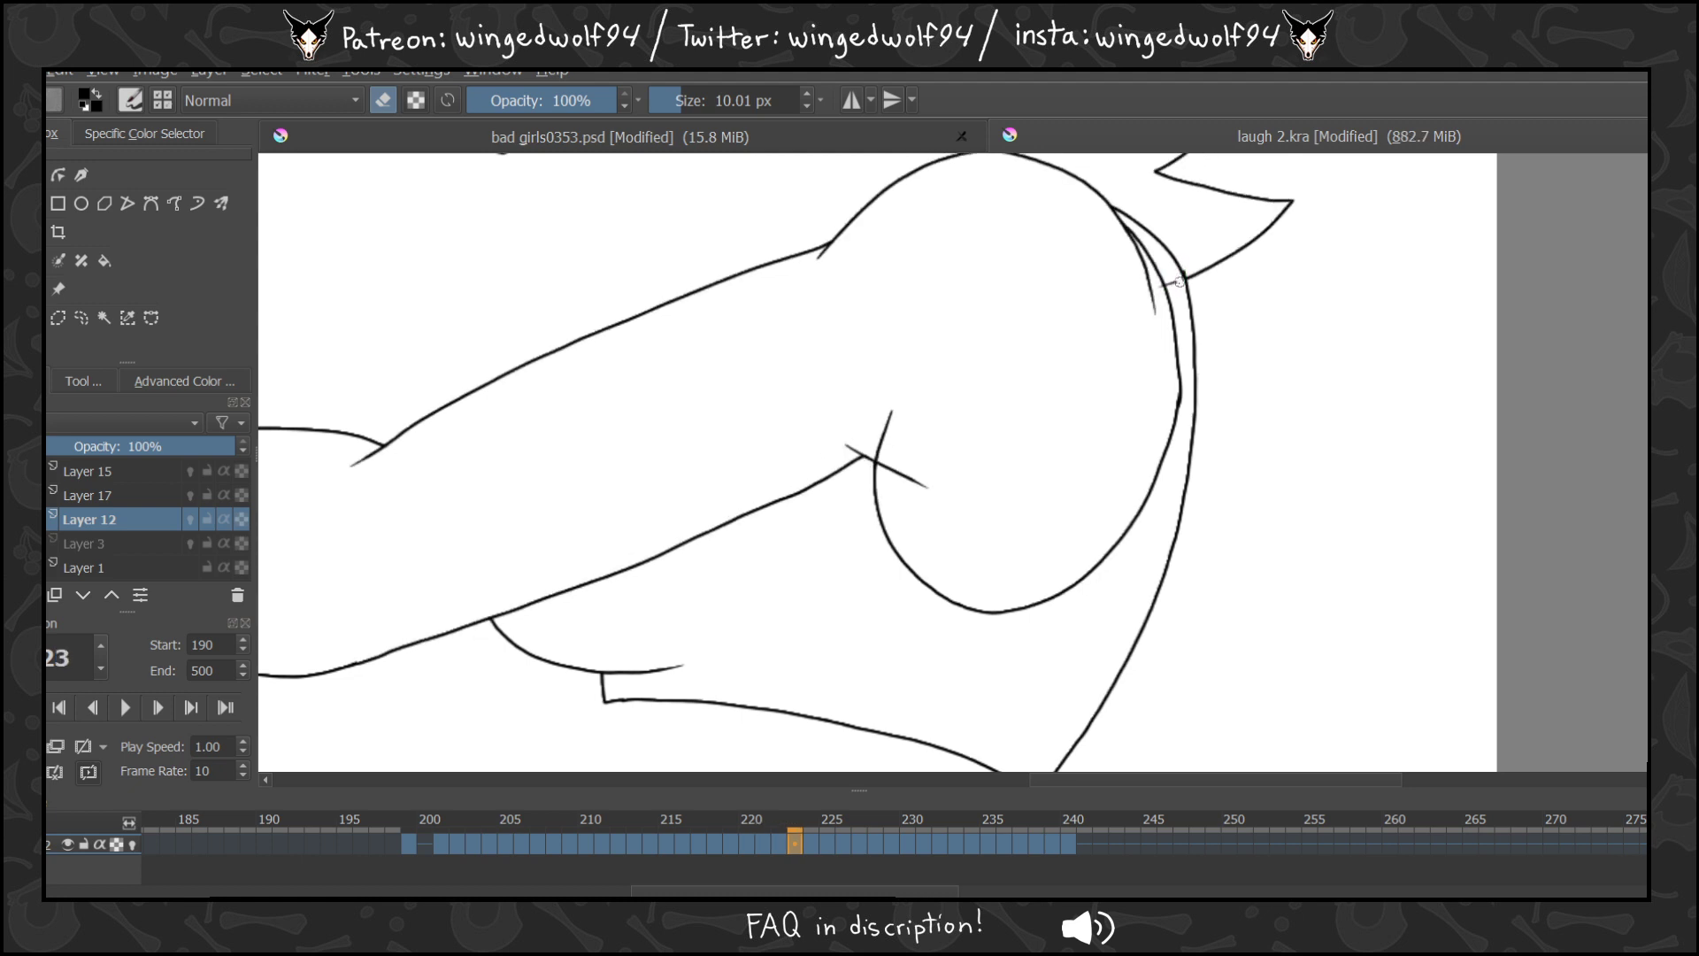
key("period")
key("period")
key("period")
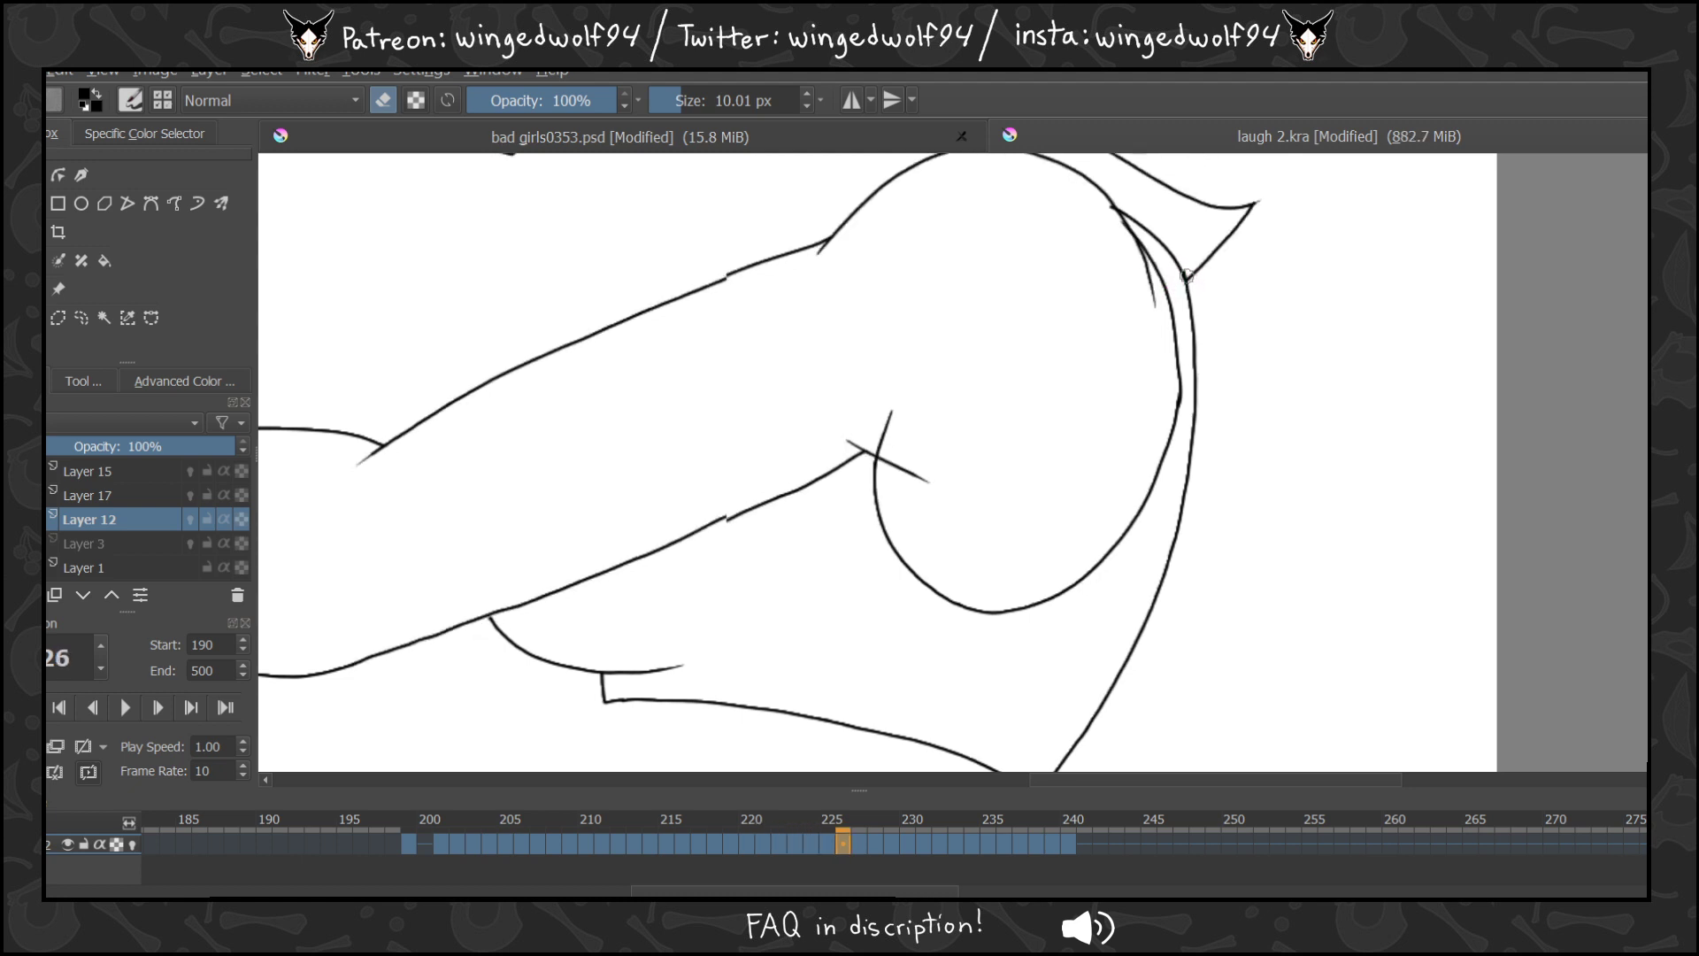
Trim the fur tuft's lower line back to the back line on frames 227 to 232 of Layer 12.
key("period")
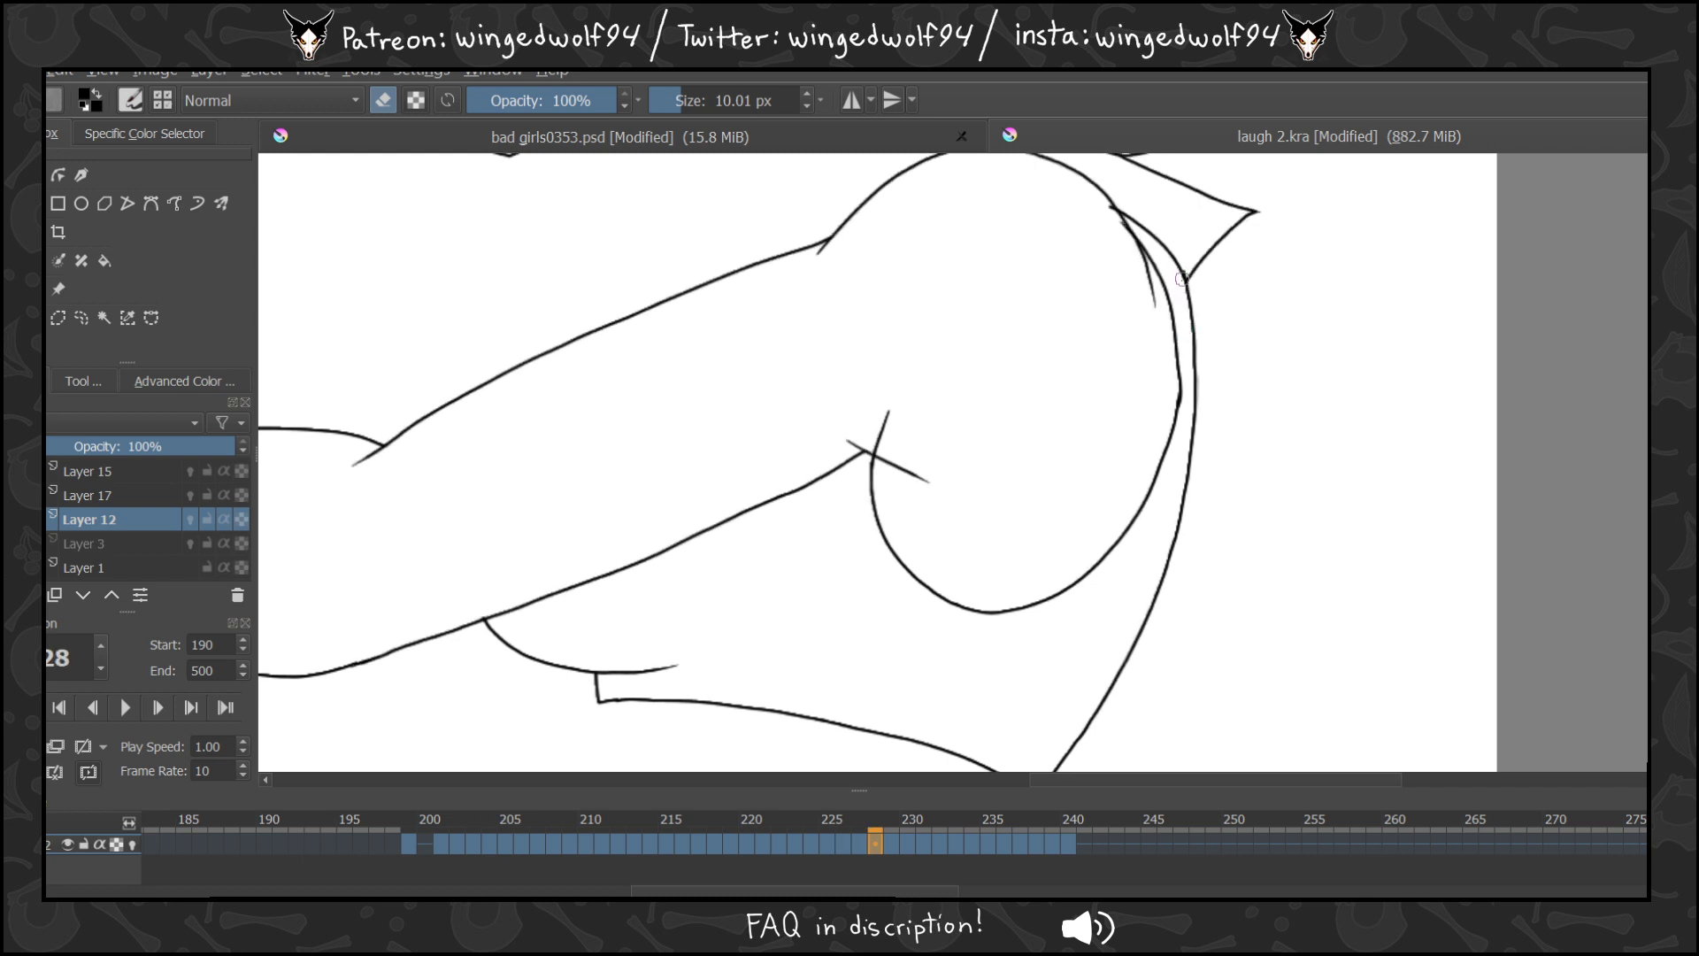
key("period")
key("period")
key("period")
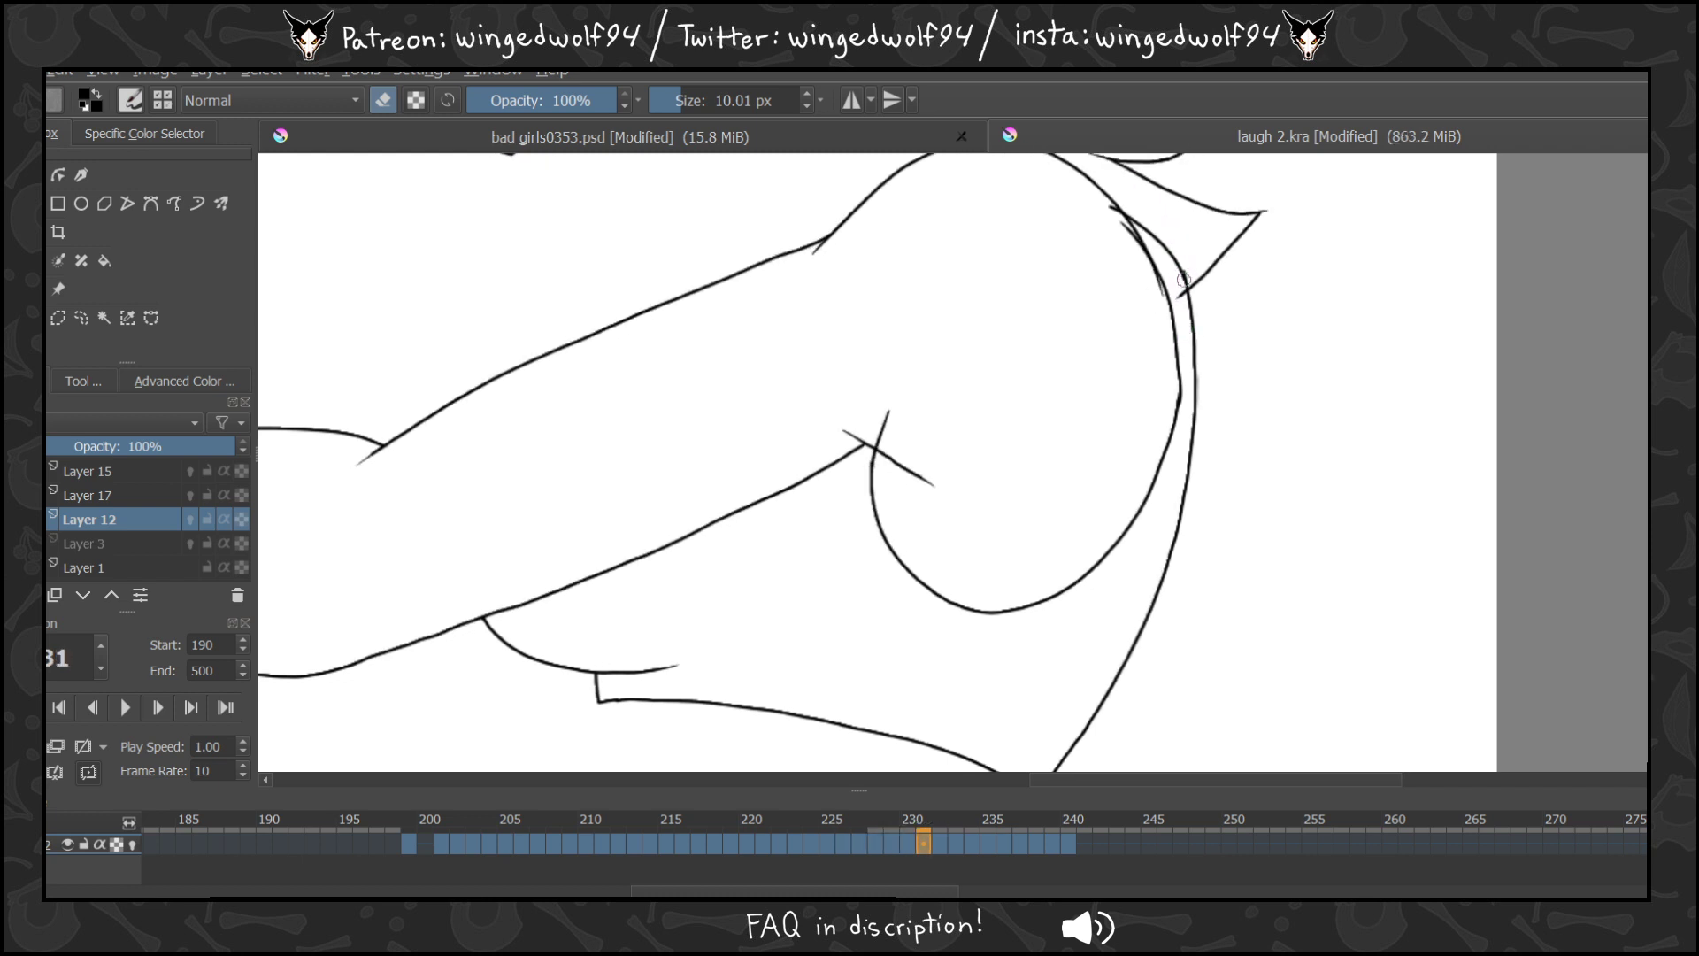
key("period")
key("period")
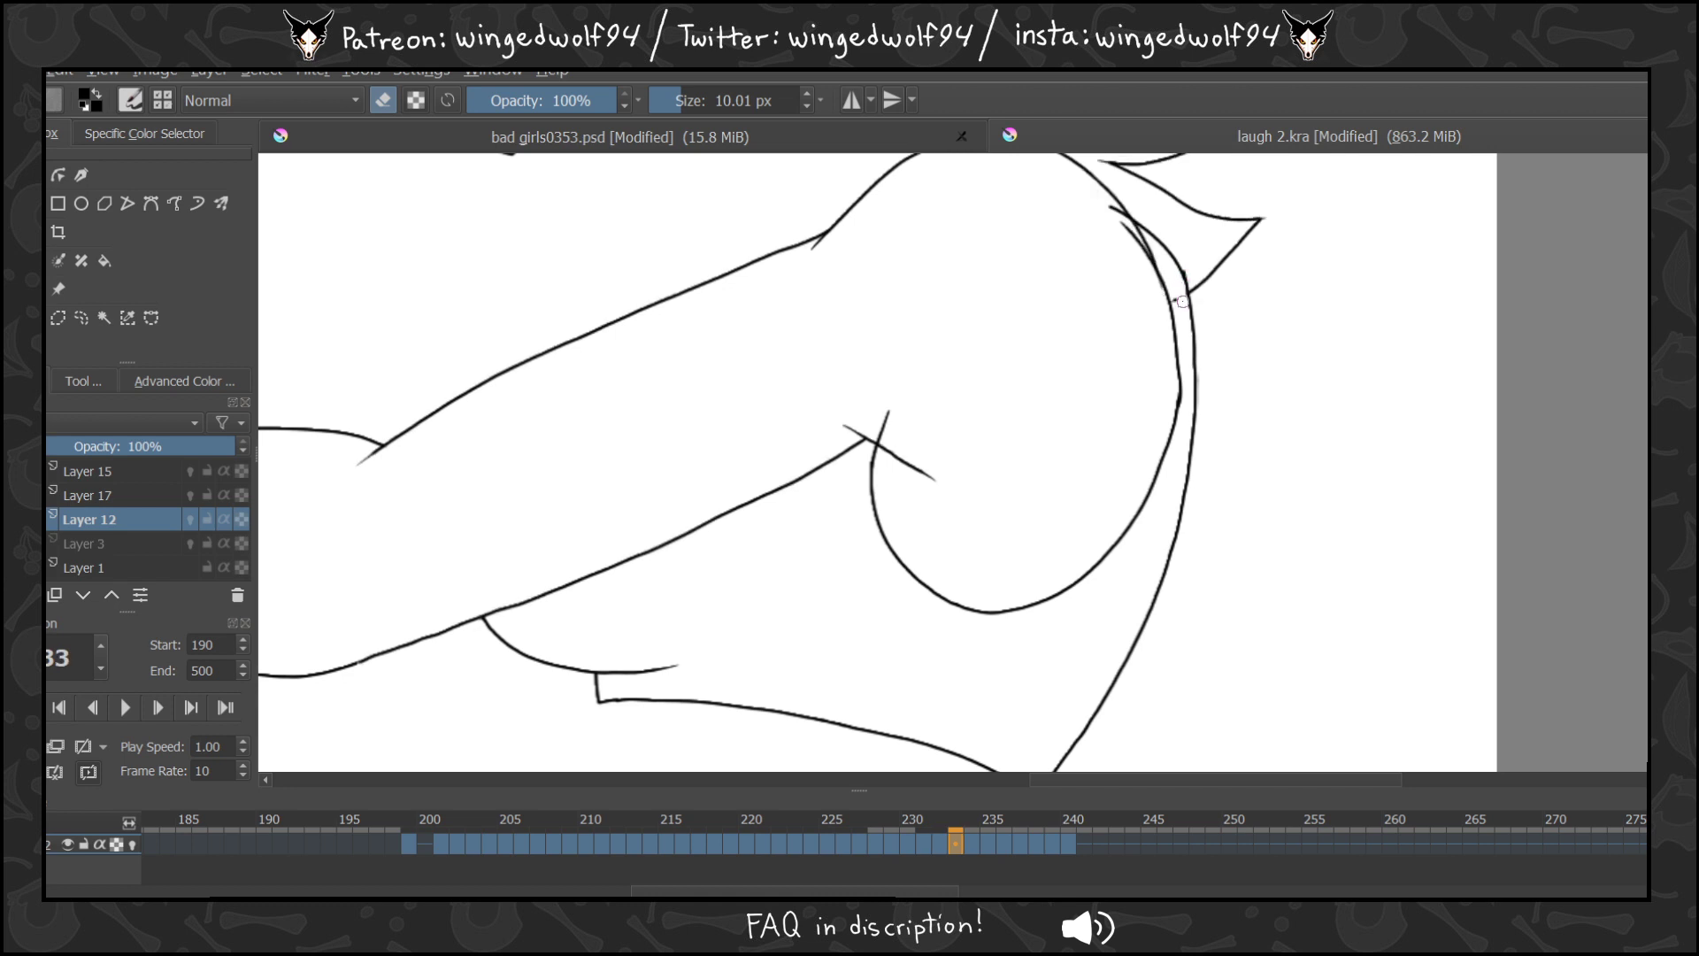
Erase the fur tuft's line end that crosses inside the back line on frames 233 to 240.
key("period")
key("period")
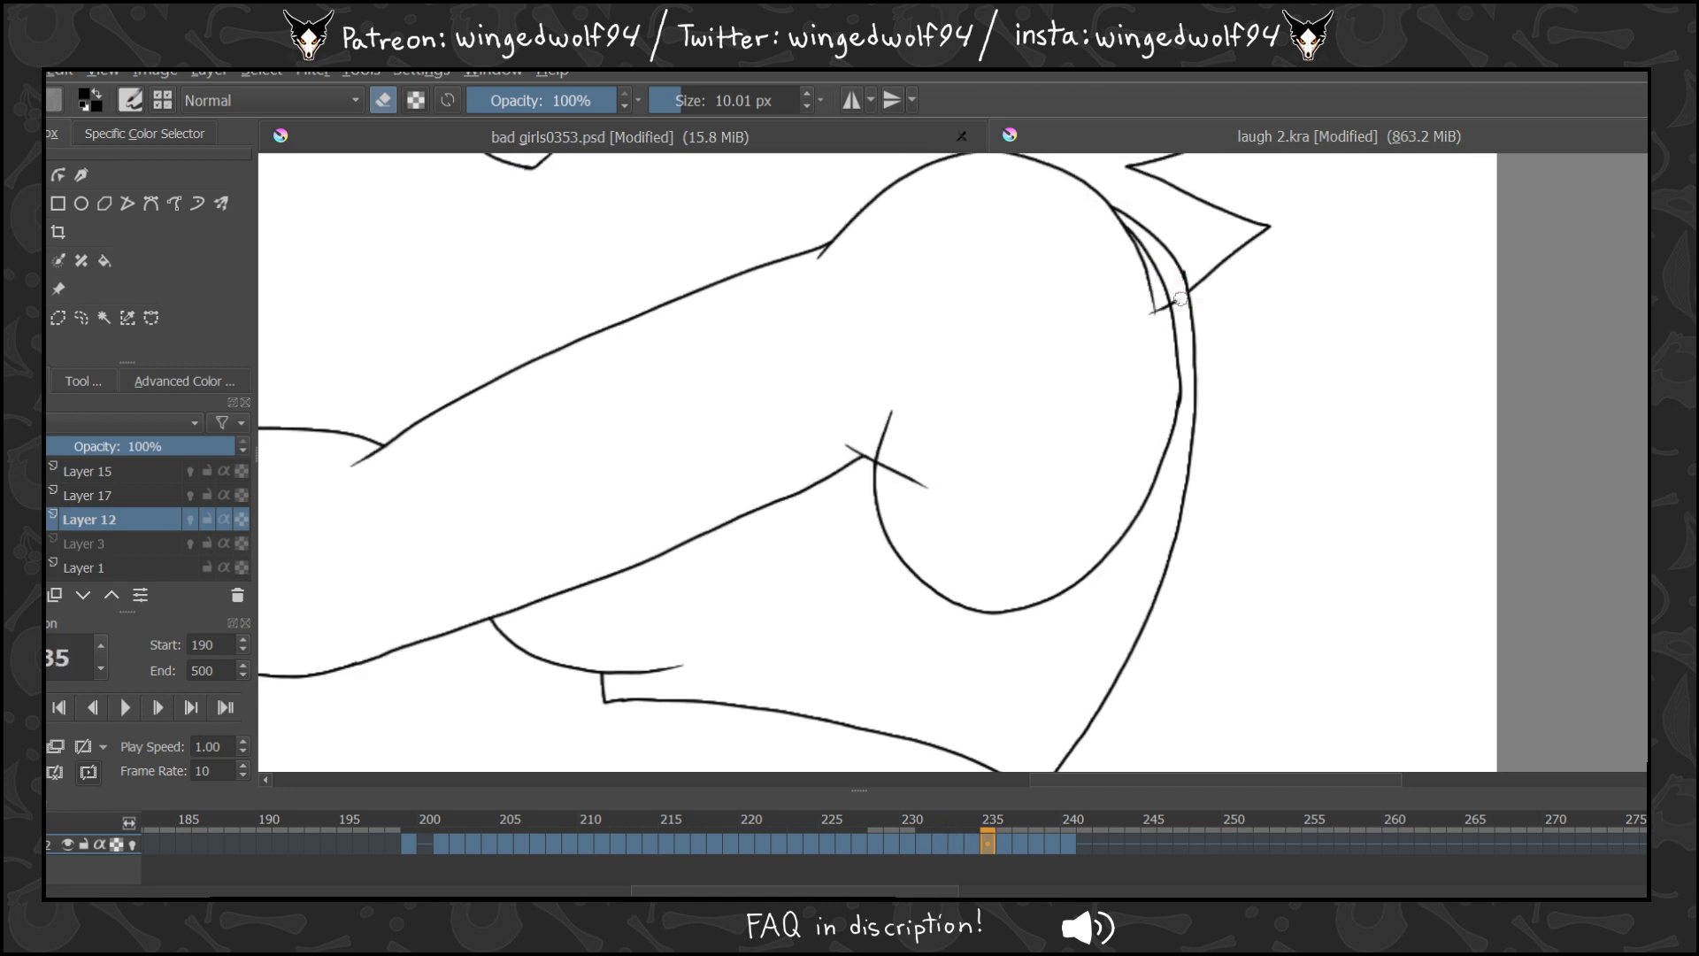
key("period")
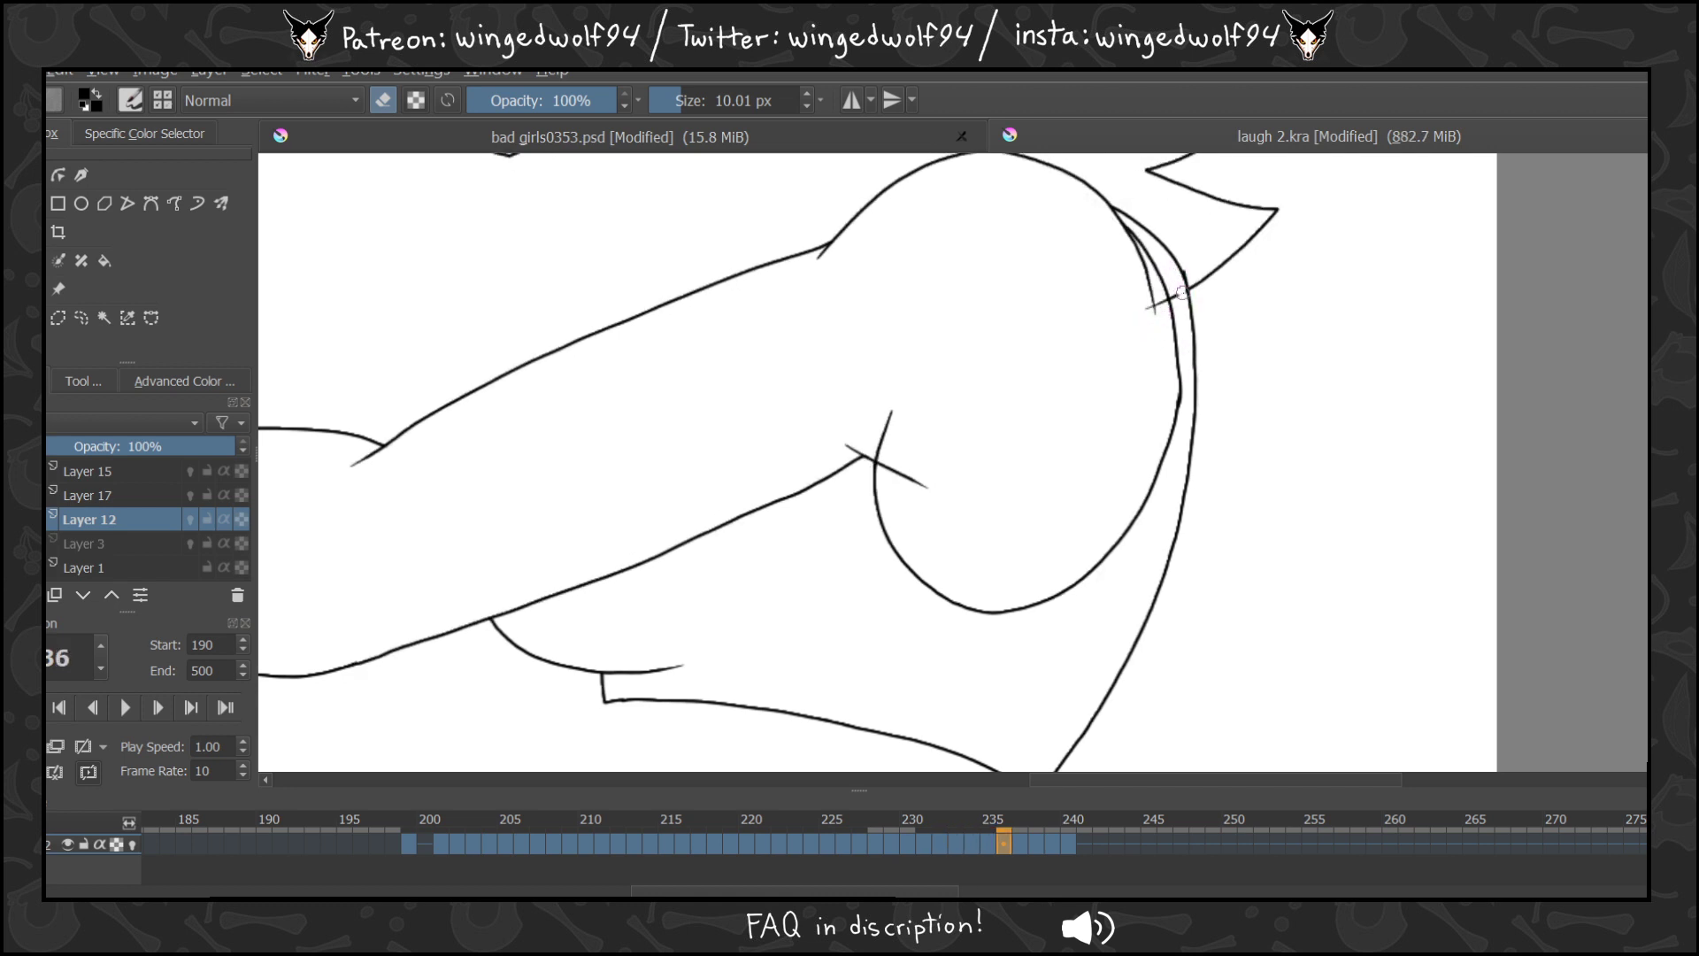
key("period")
key("period")
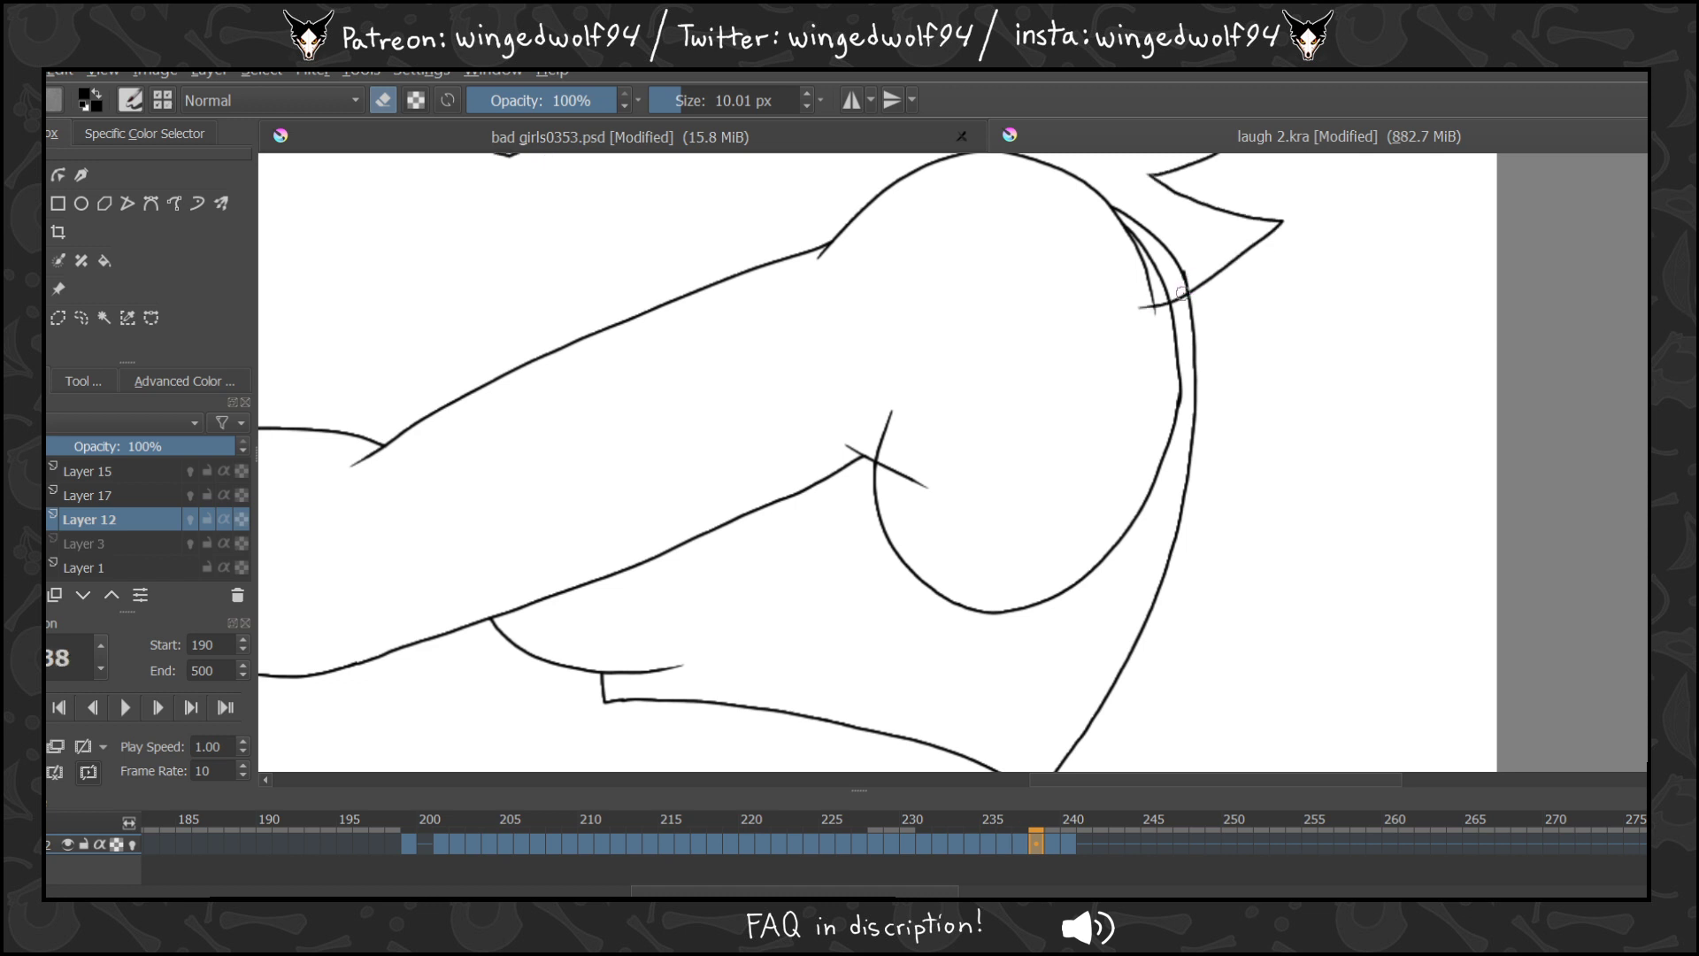
key("period")
key("period")
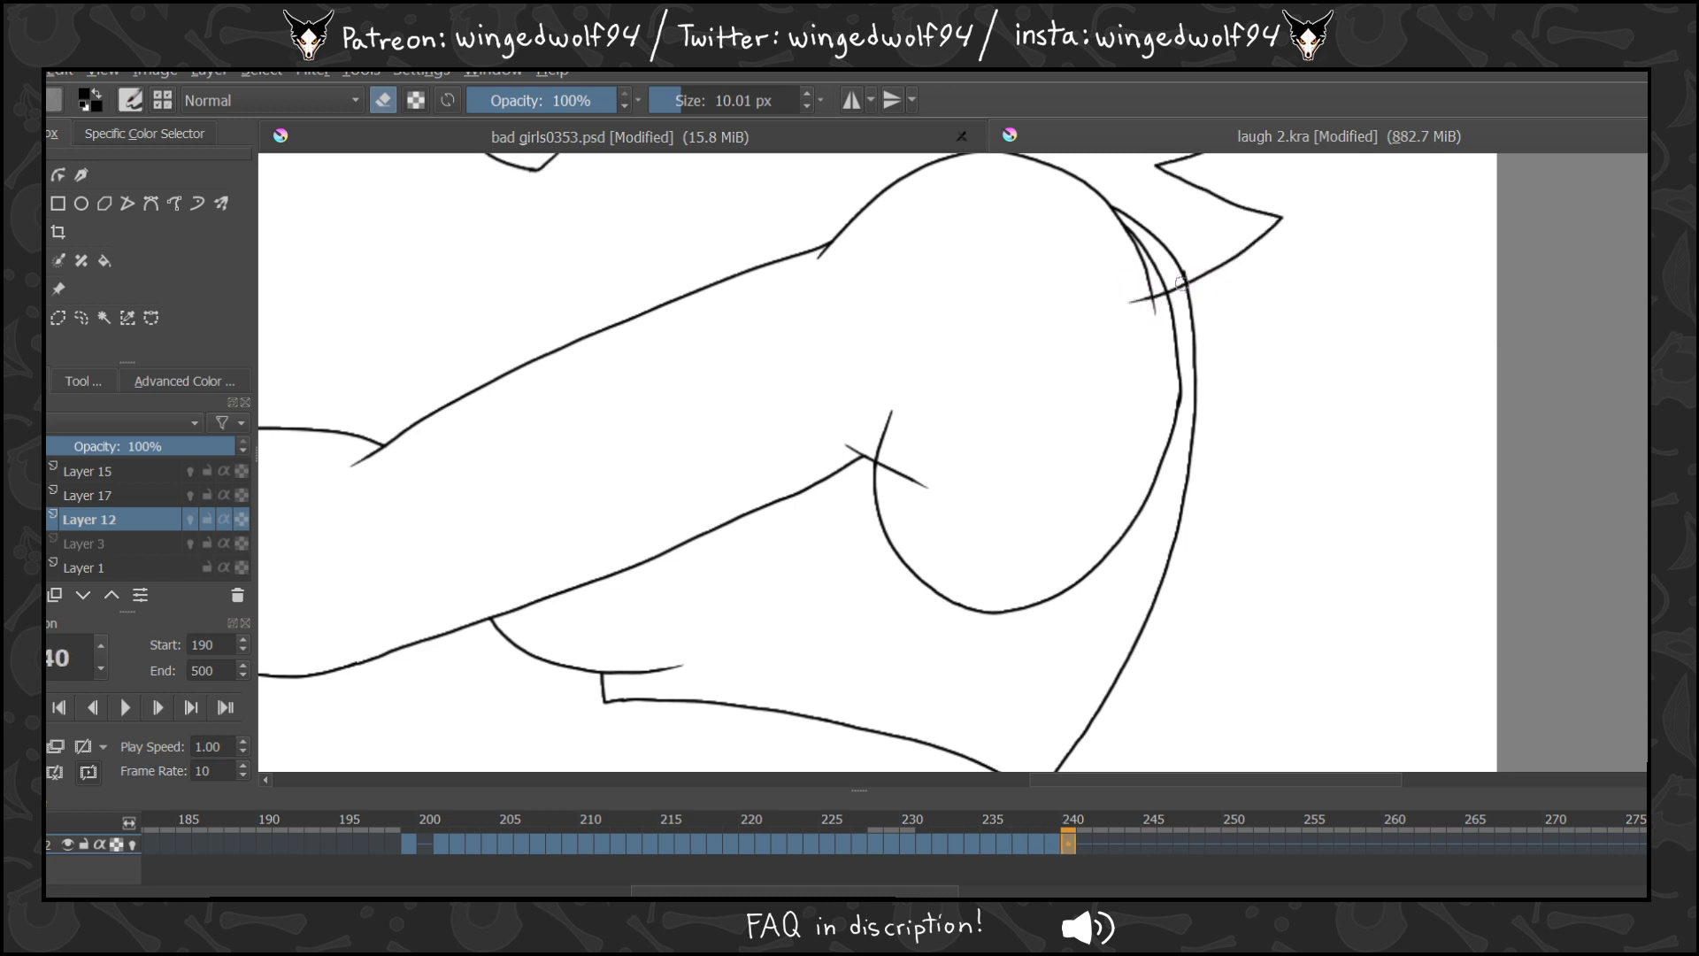
key("period")
Step backward through frames 240 to 226 and check the trimmed fur tuft against the back line.
key("comma")
key("comma")
key("comma")
key("comma")
key("comma")
key("comma")
key("comma")
key("comma")
key("comma")
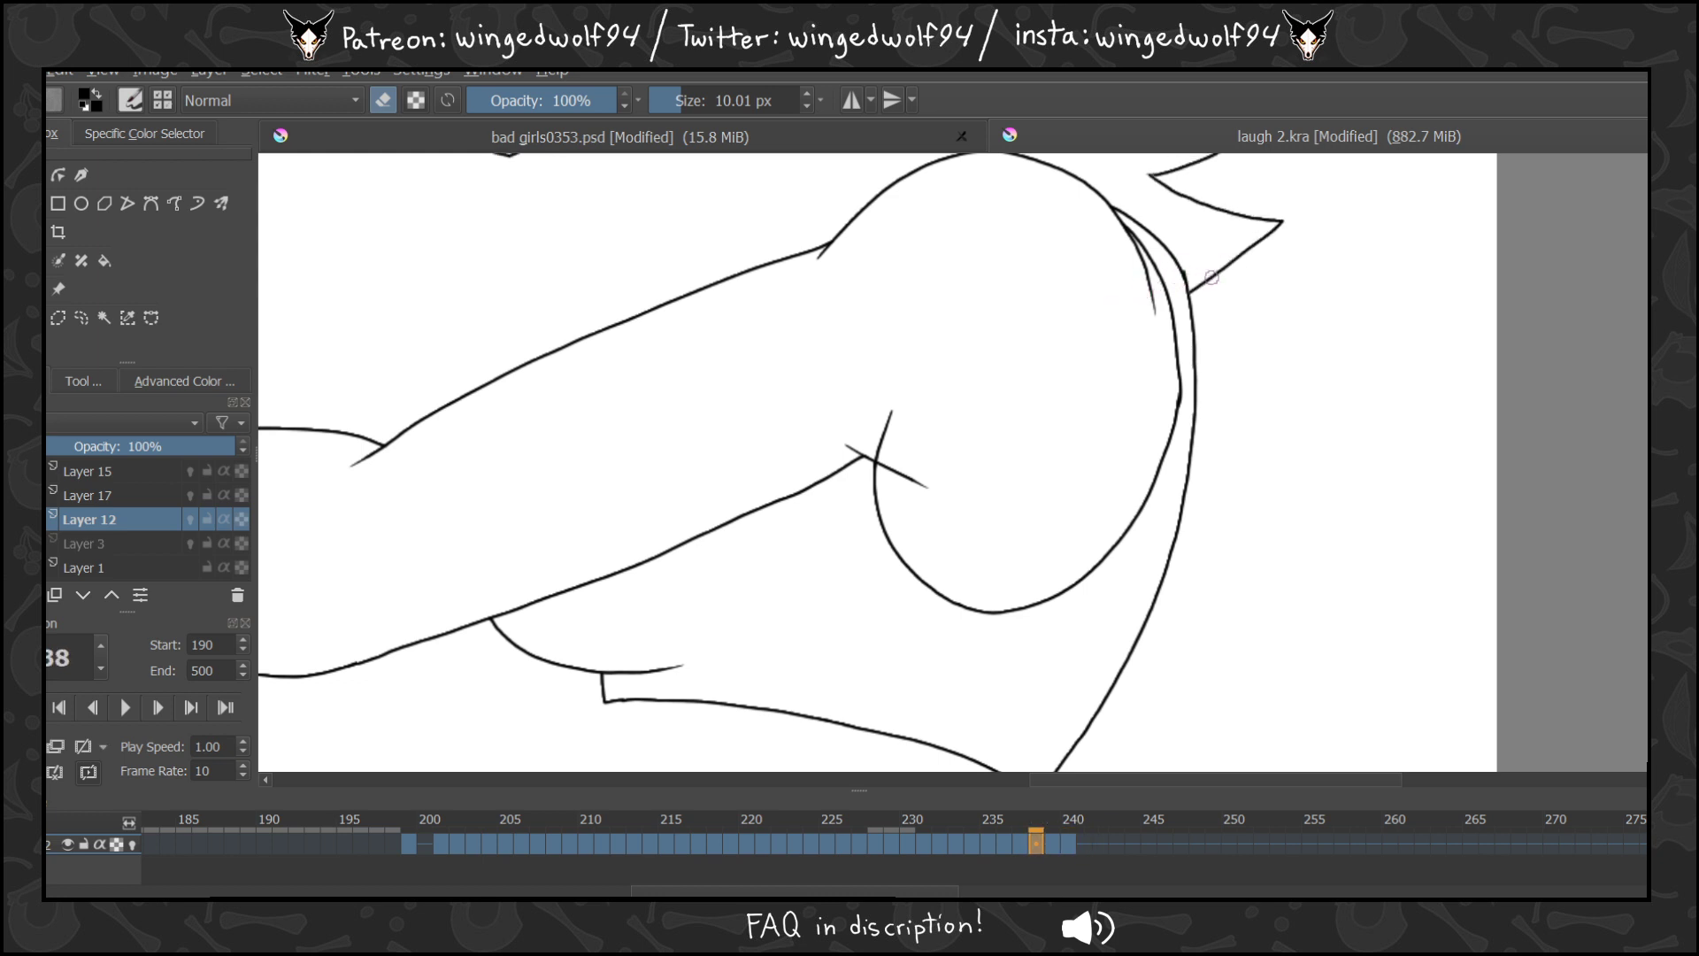
key("comma")
key("comma")
key("comma")
key("comma")
key("comma")
key("comma")
key("comma")
key("comma")
key("comma")
key("comma")
key("comma")
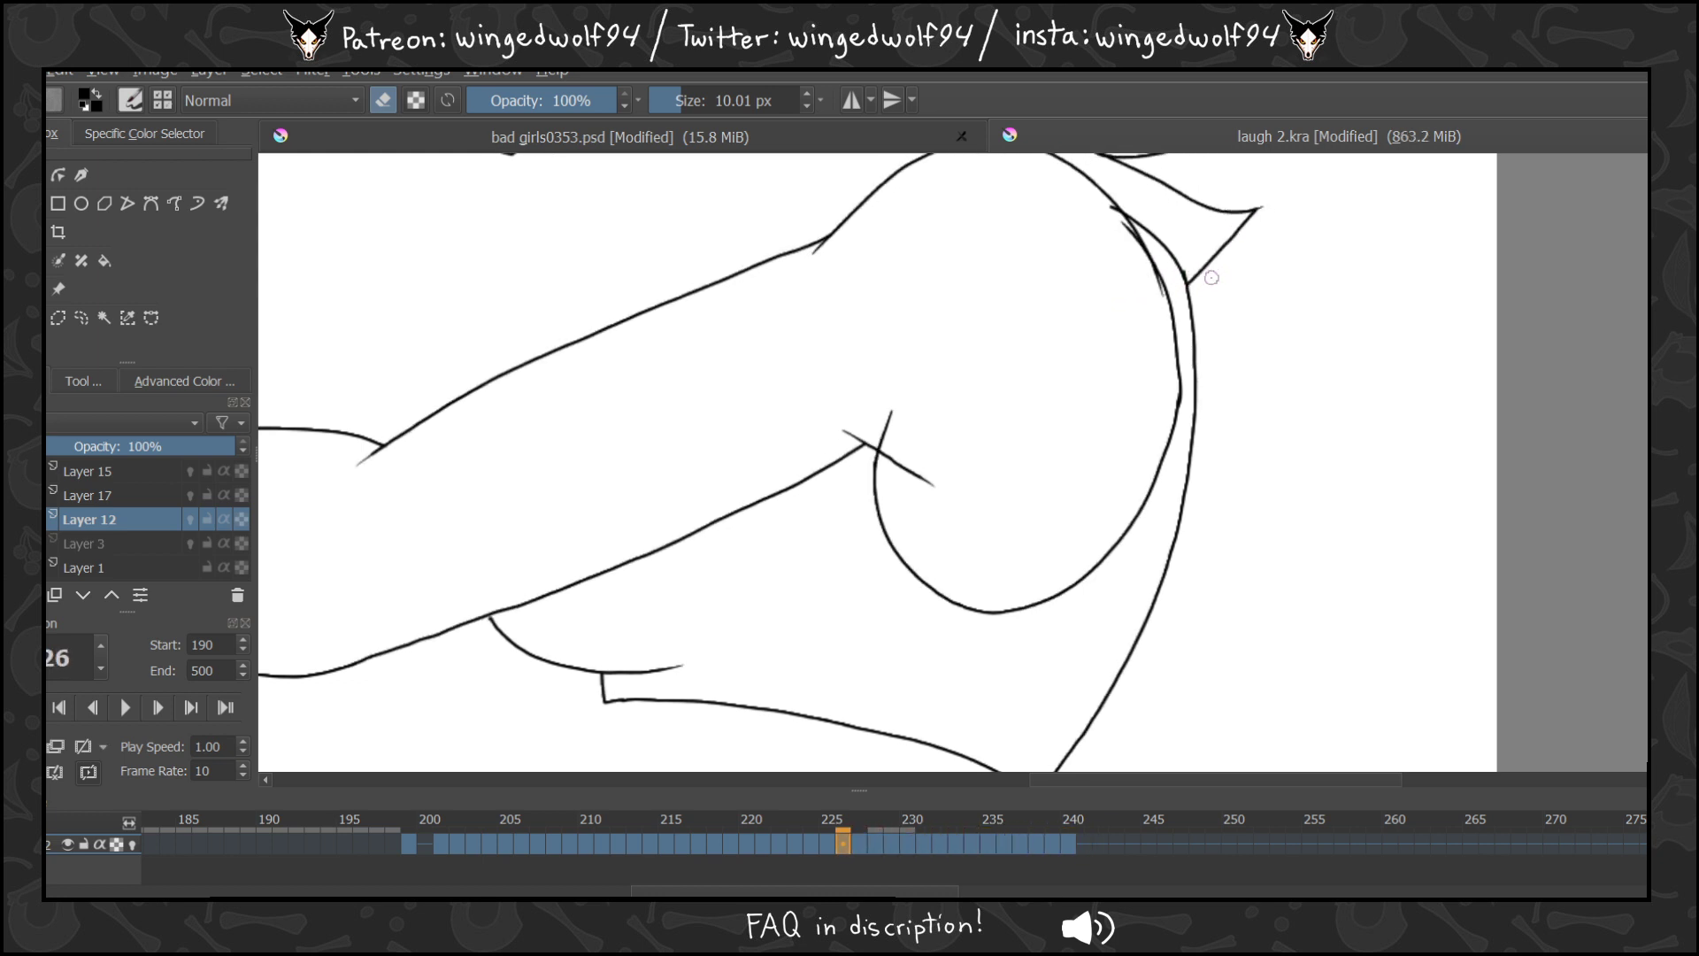
Fill the held frames 218 and 221 of Layer 17 with copies of the torso line drawings.
left_click(77, 495)
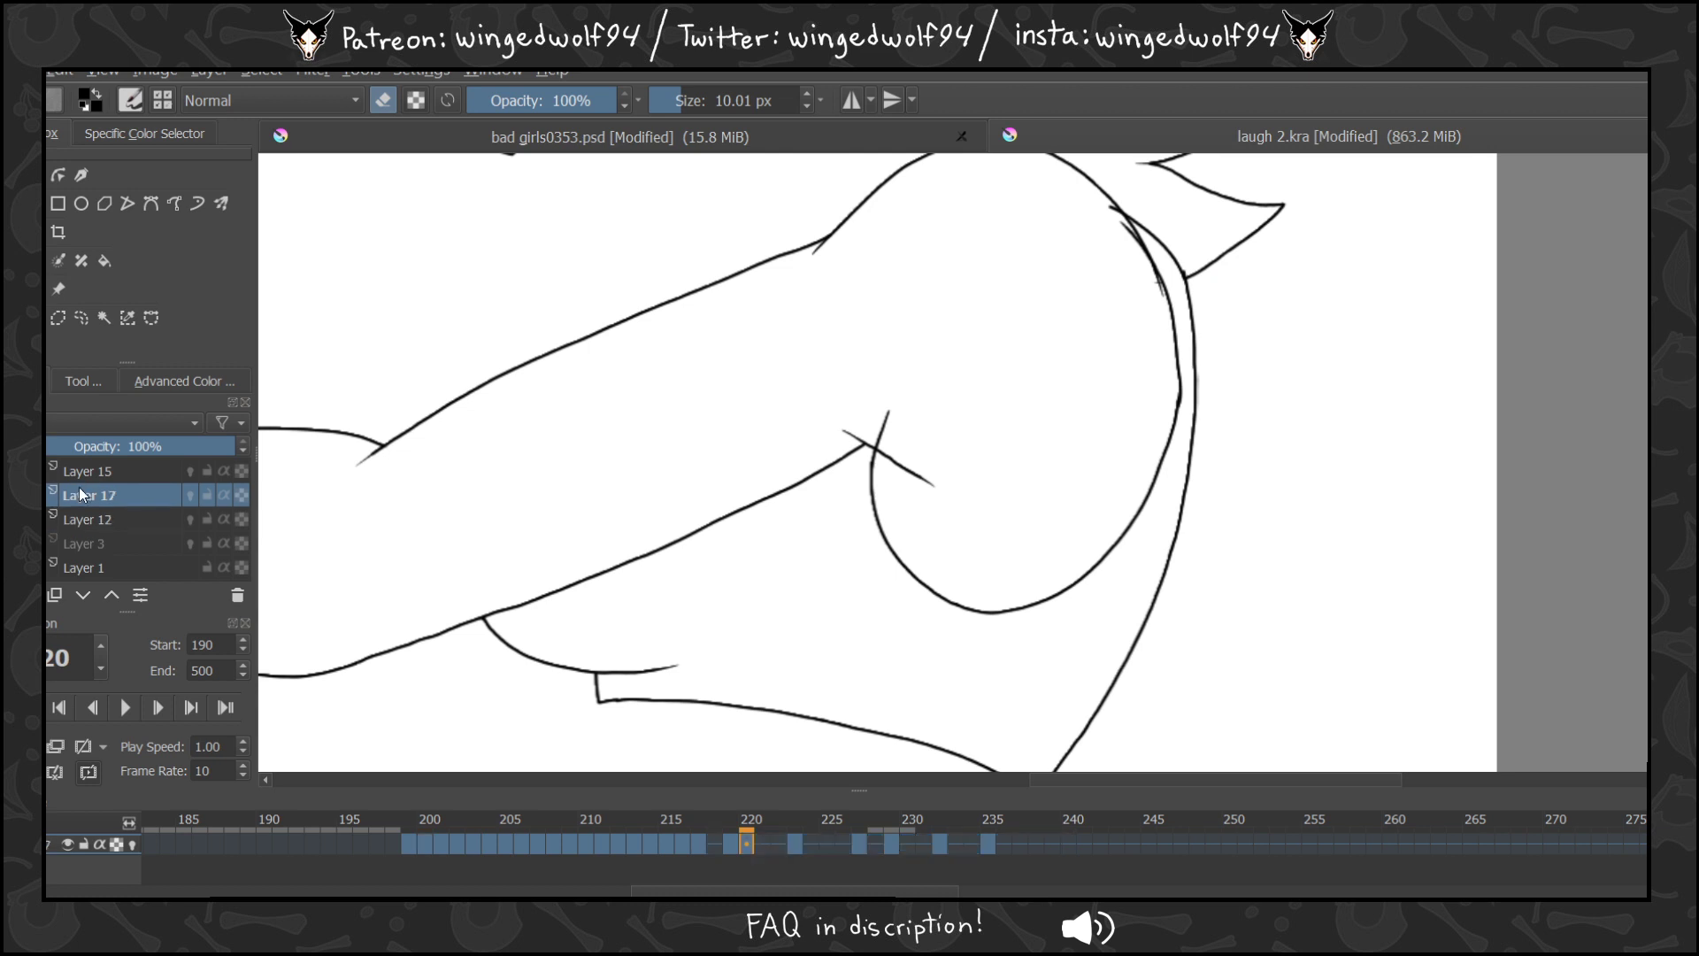
key("comma")
left_click_drag(699, 846, 718, 849)
key("period")
key("period")
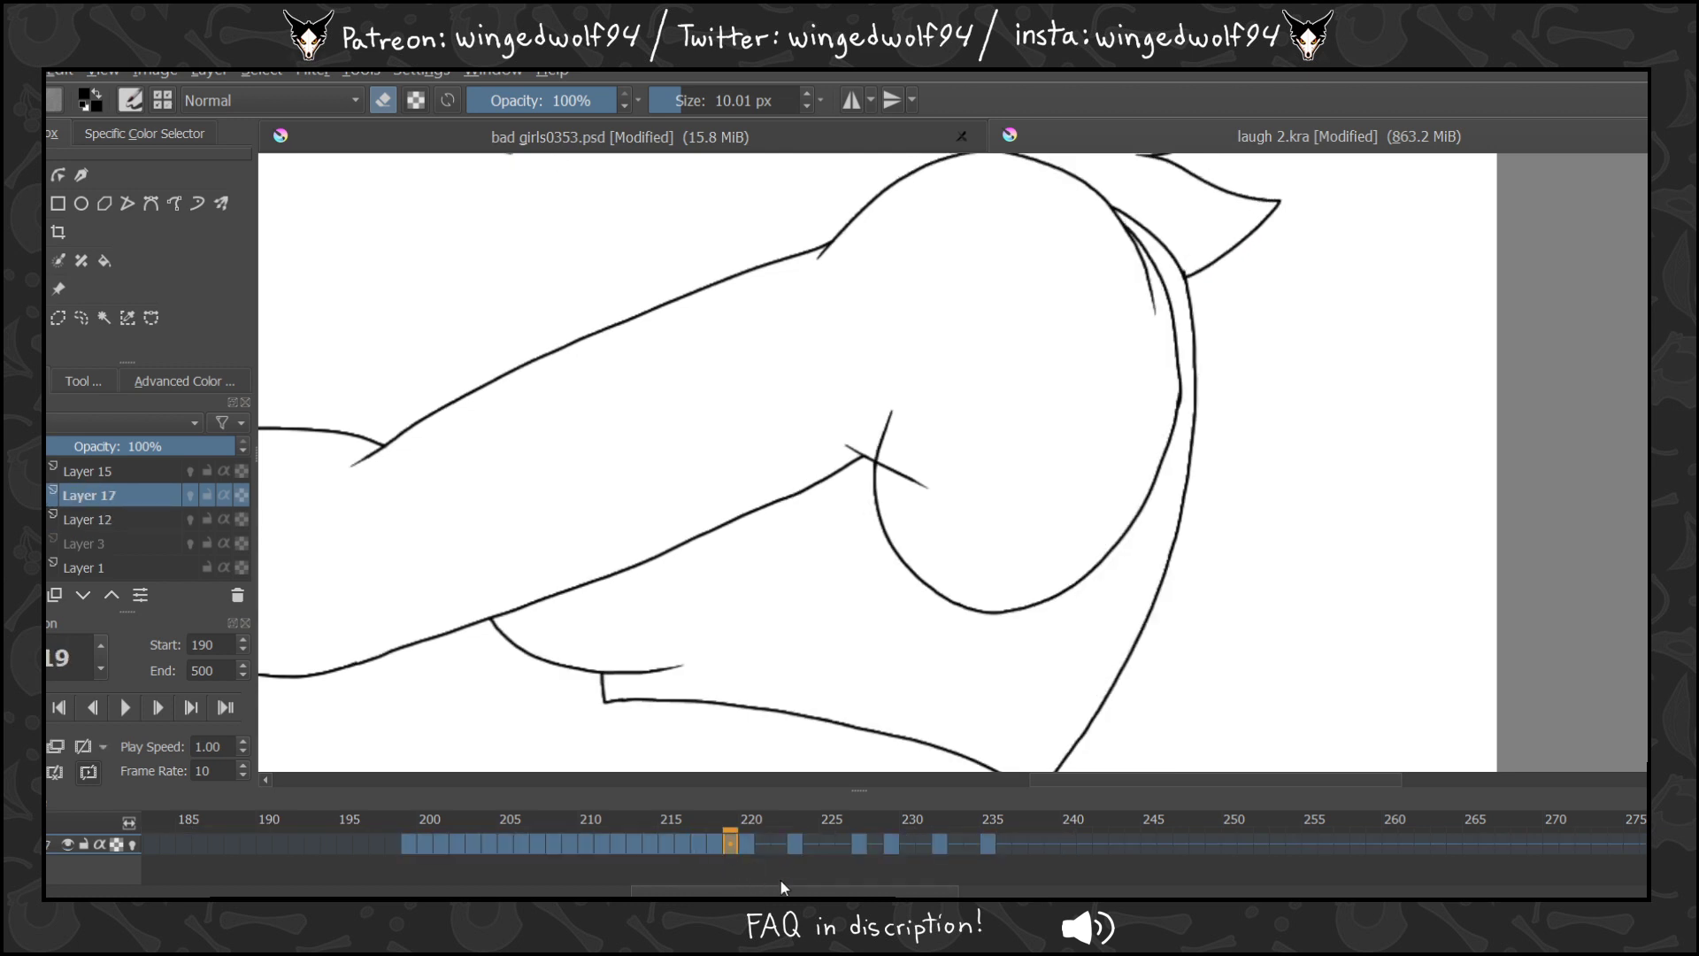
key("period")
key("period")
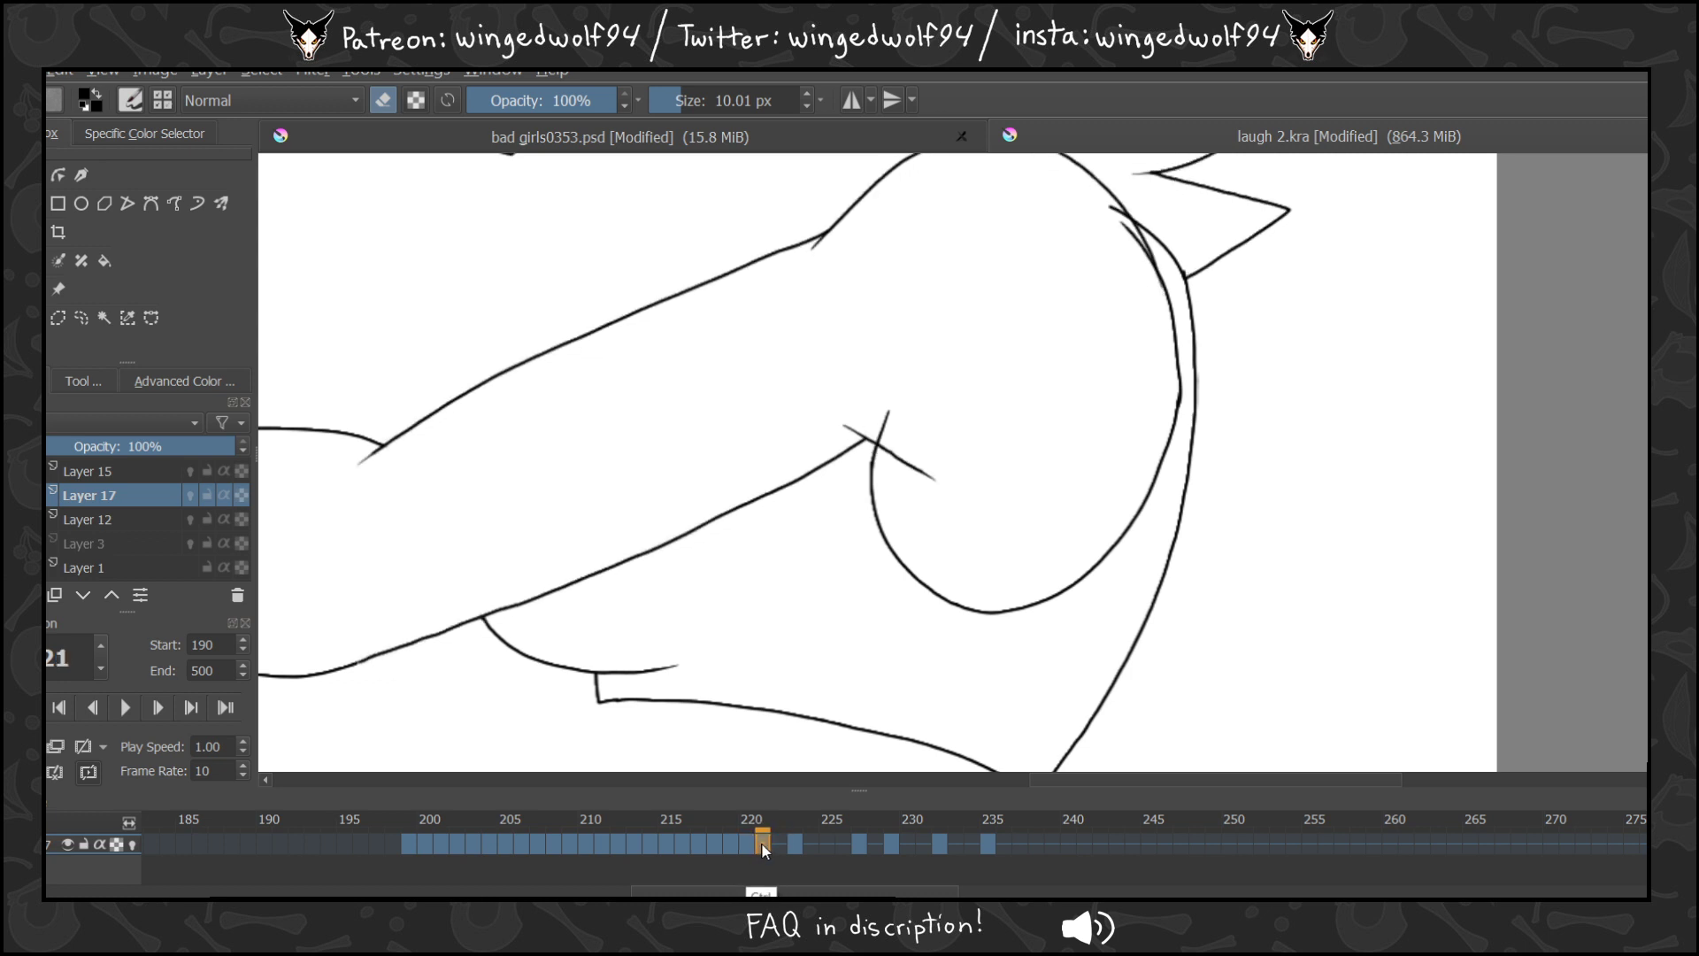
Fill the remaining held frames of Layer 17 from 222 to 239 with copies of the torso line drawings.
key("period")
key("period")
key("period")
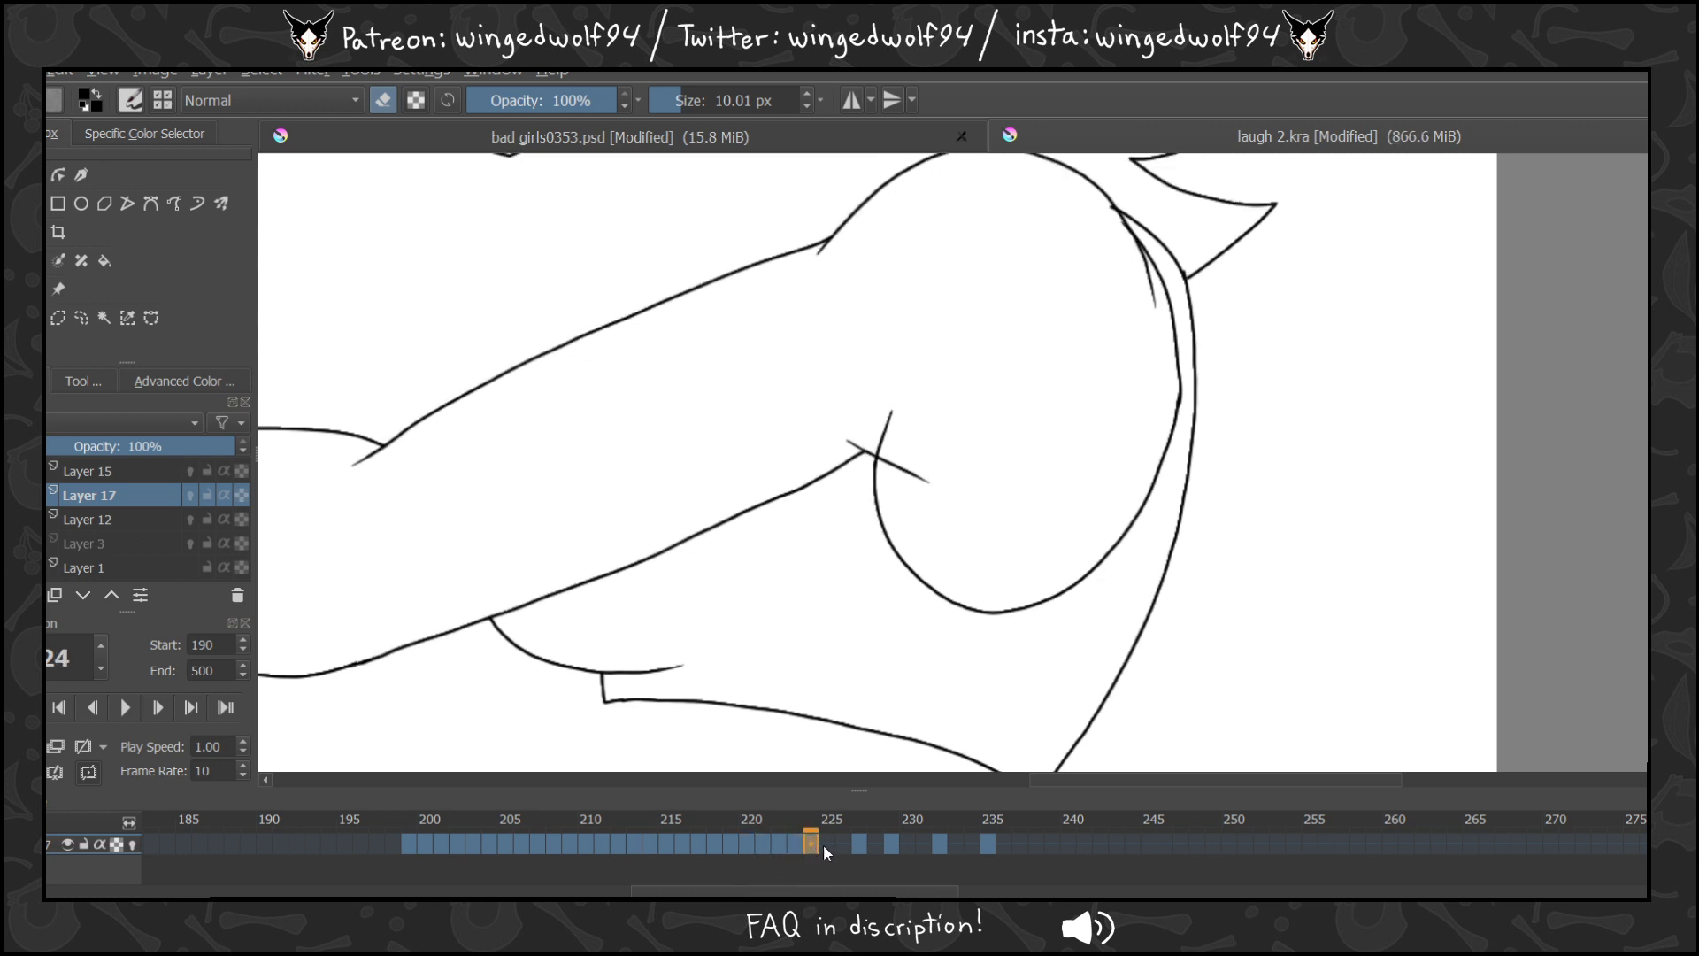
left_click_drag(830, 842, 1061, 851)
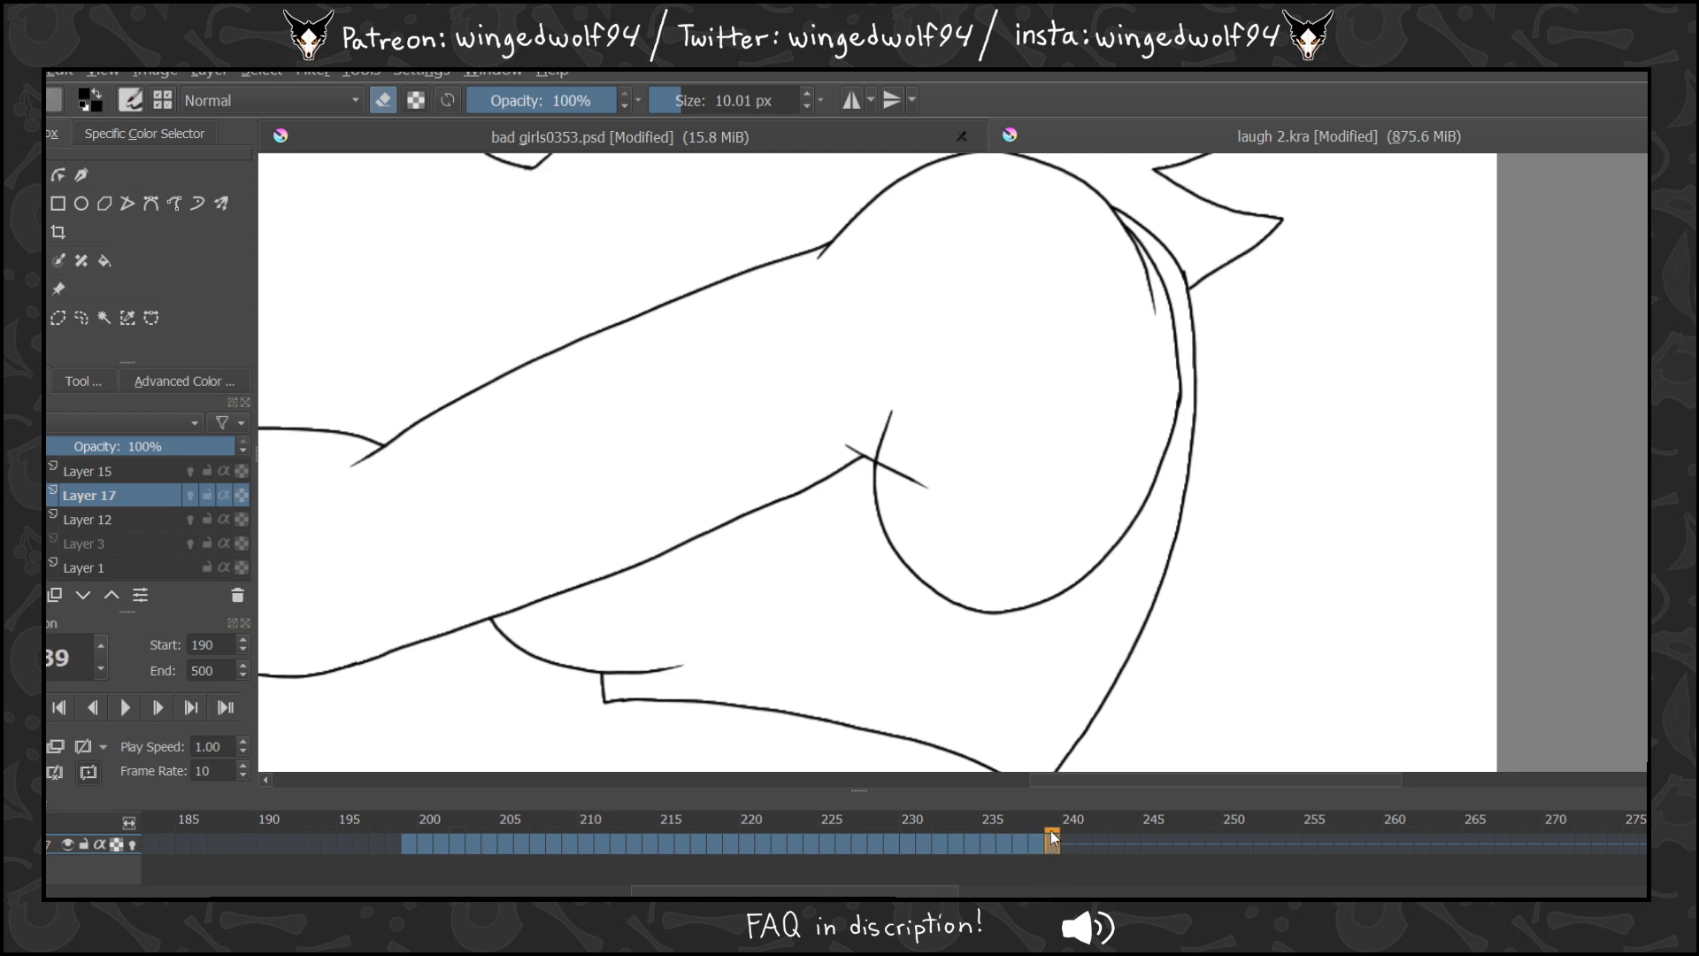
Erase the torso curve's end sticking up past the arm's lower line on frames 218 to 221 of Layer 17.
left_click(731, 841)
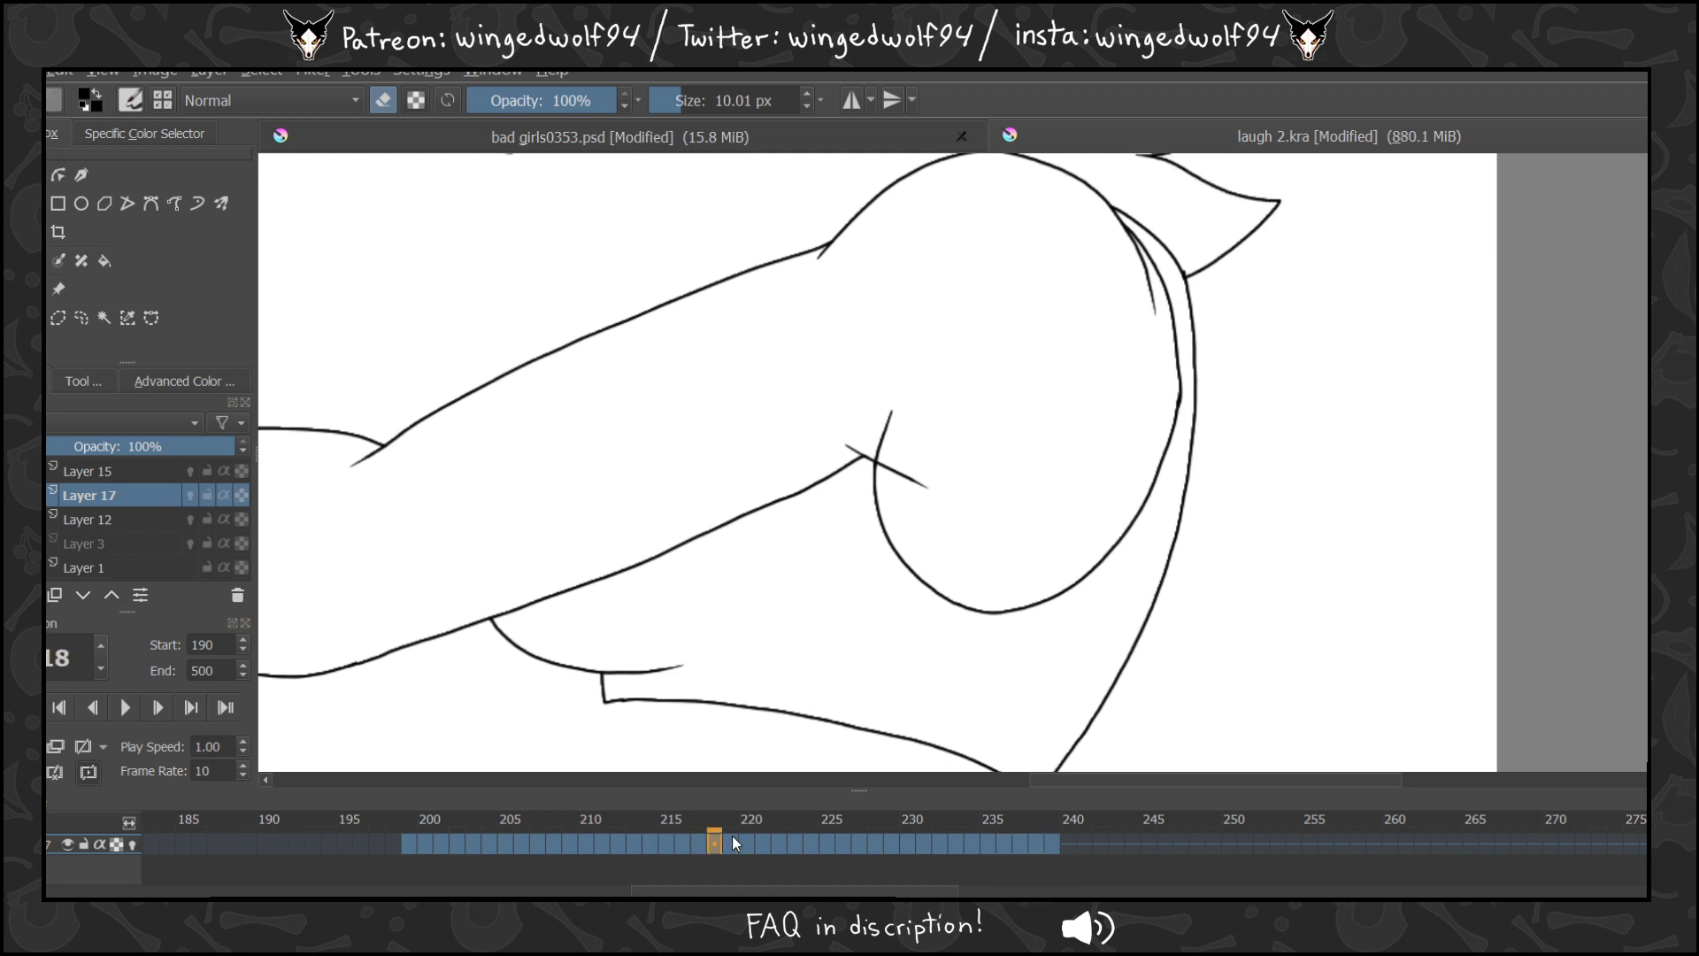
key("Left")
key("Left")
key("Right")
key("Right")
key("Right")
left_click_drag(895, 405, 885, 420)
key("Right")
key("Right")
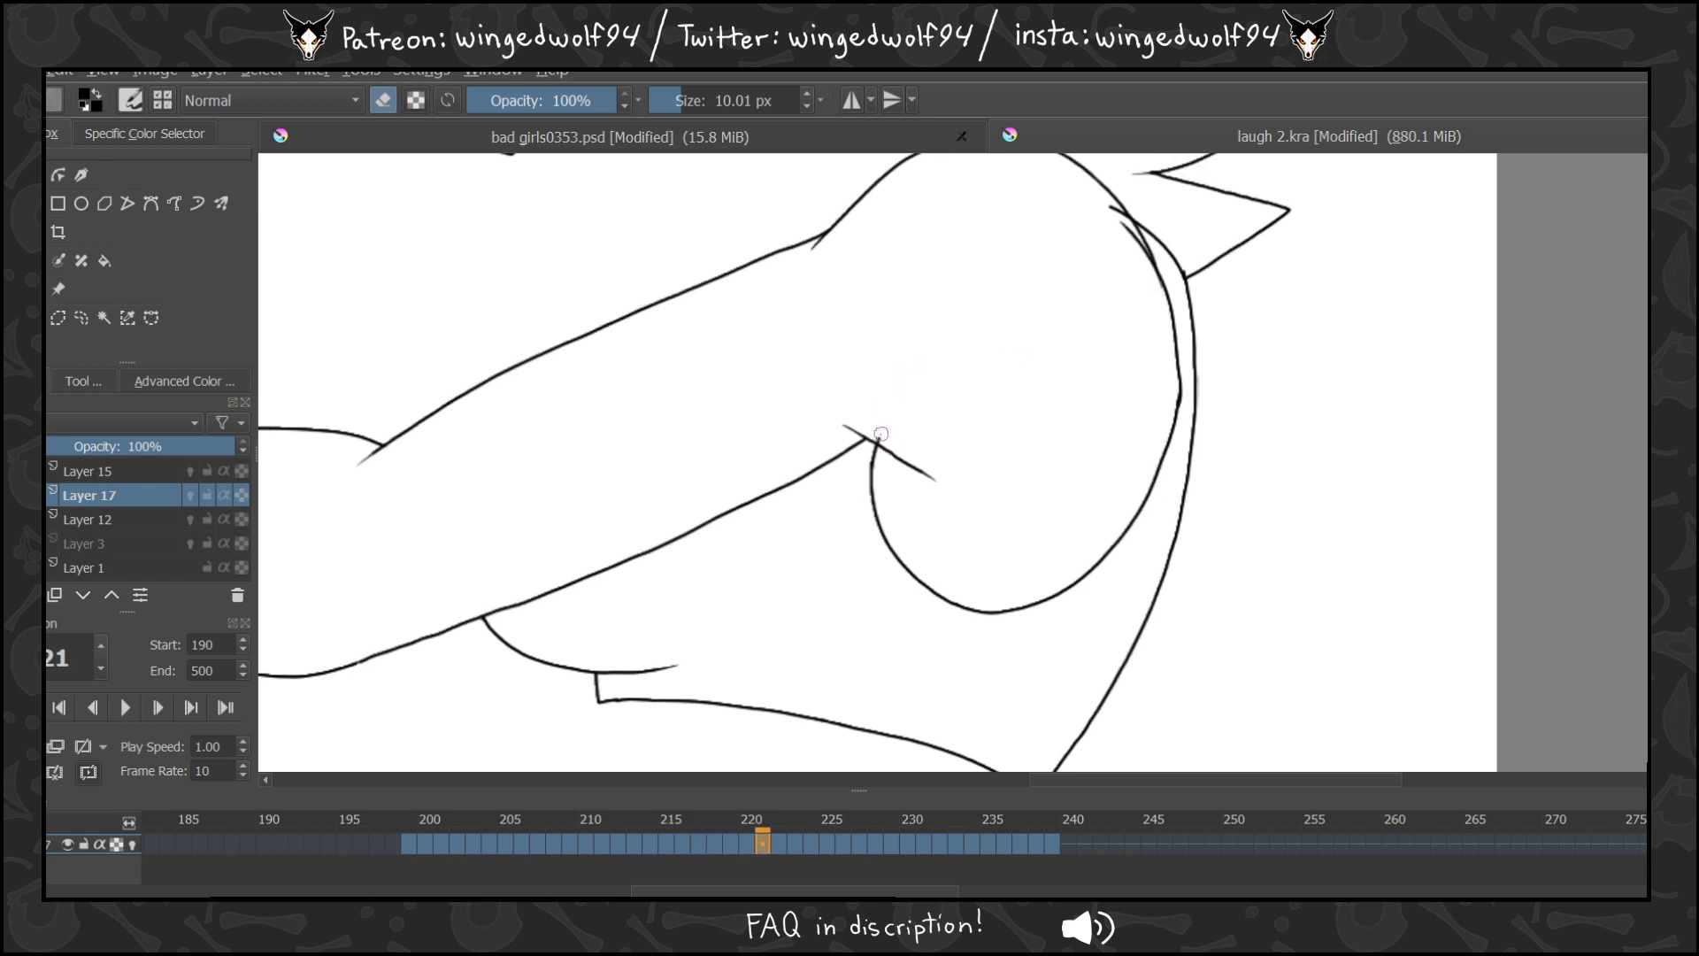
Trim the torso curve's upper end back to the arm's lower line on frames 222 to 227.
key("Right")
key("Right")
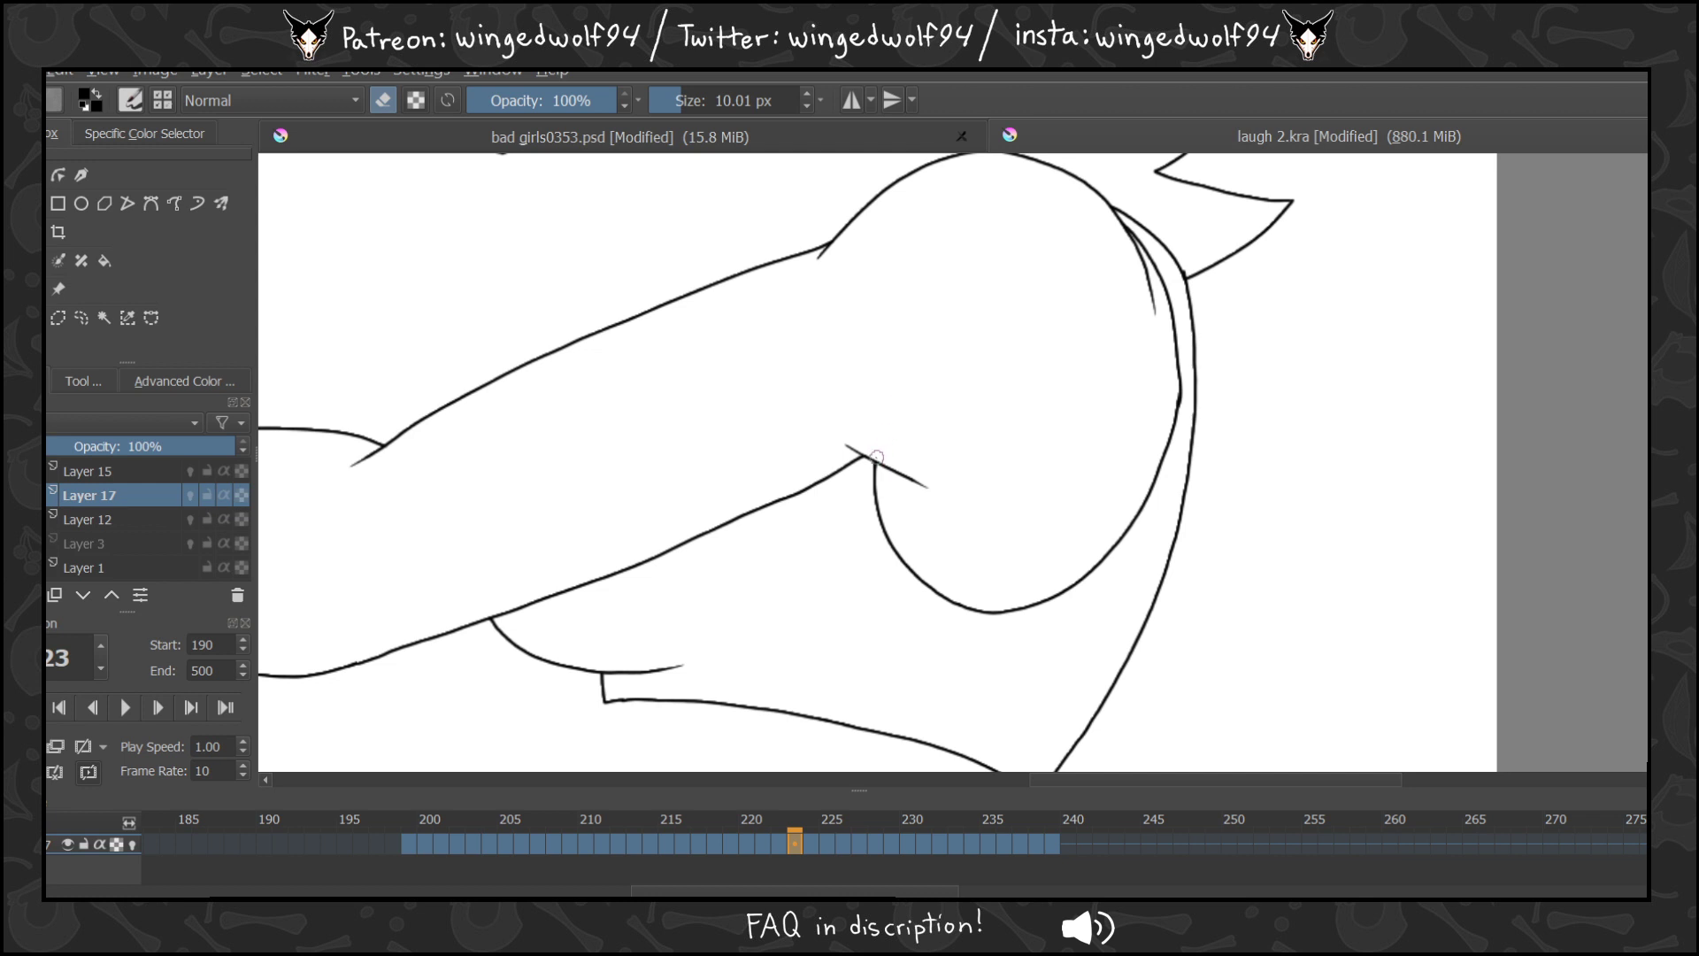
key("Right")
key("Right")
left_click_drag(887, 455, 890, 410)
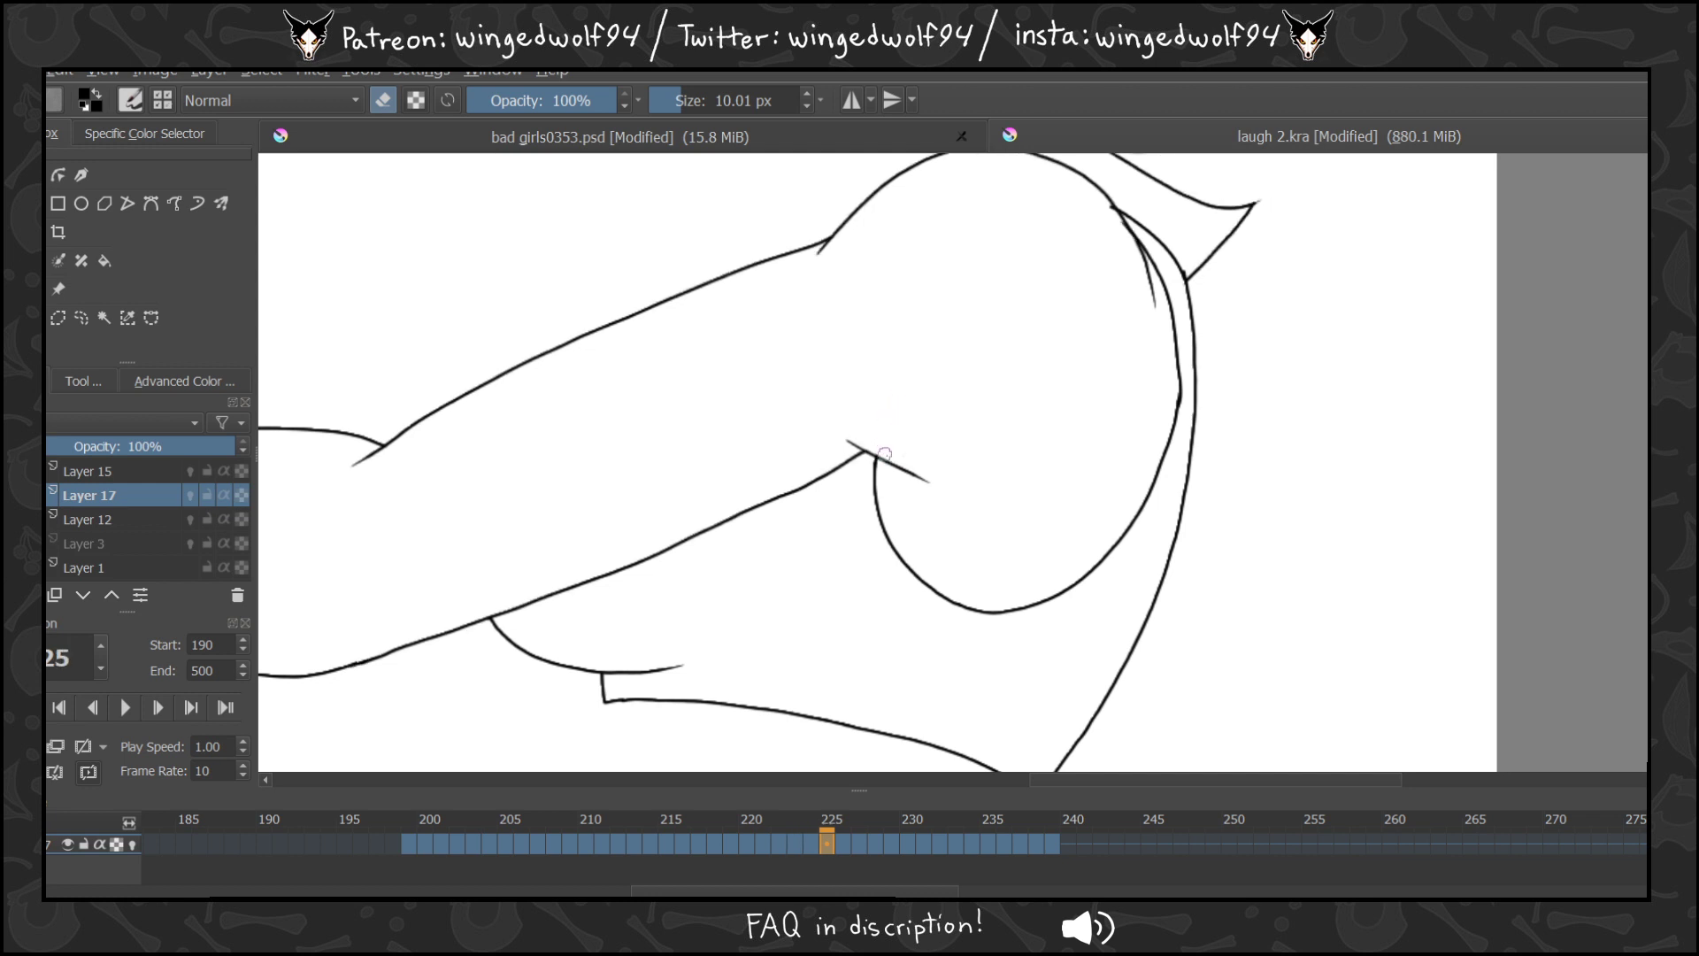
key("Right")
key("Right")
Erase the torso curve's overshoot above the arm's lower line on frames 228 to 234.
key("Right")
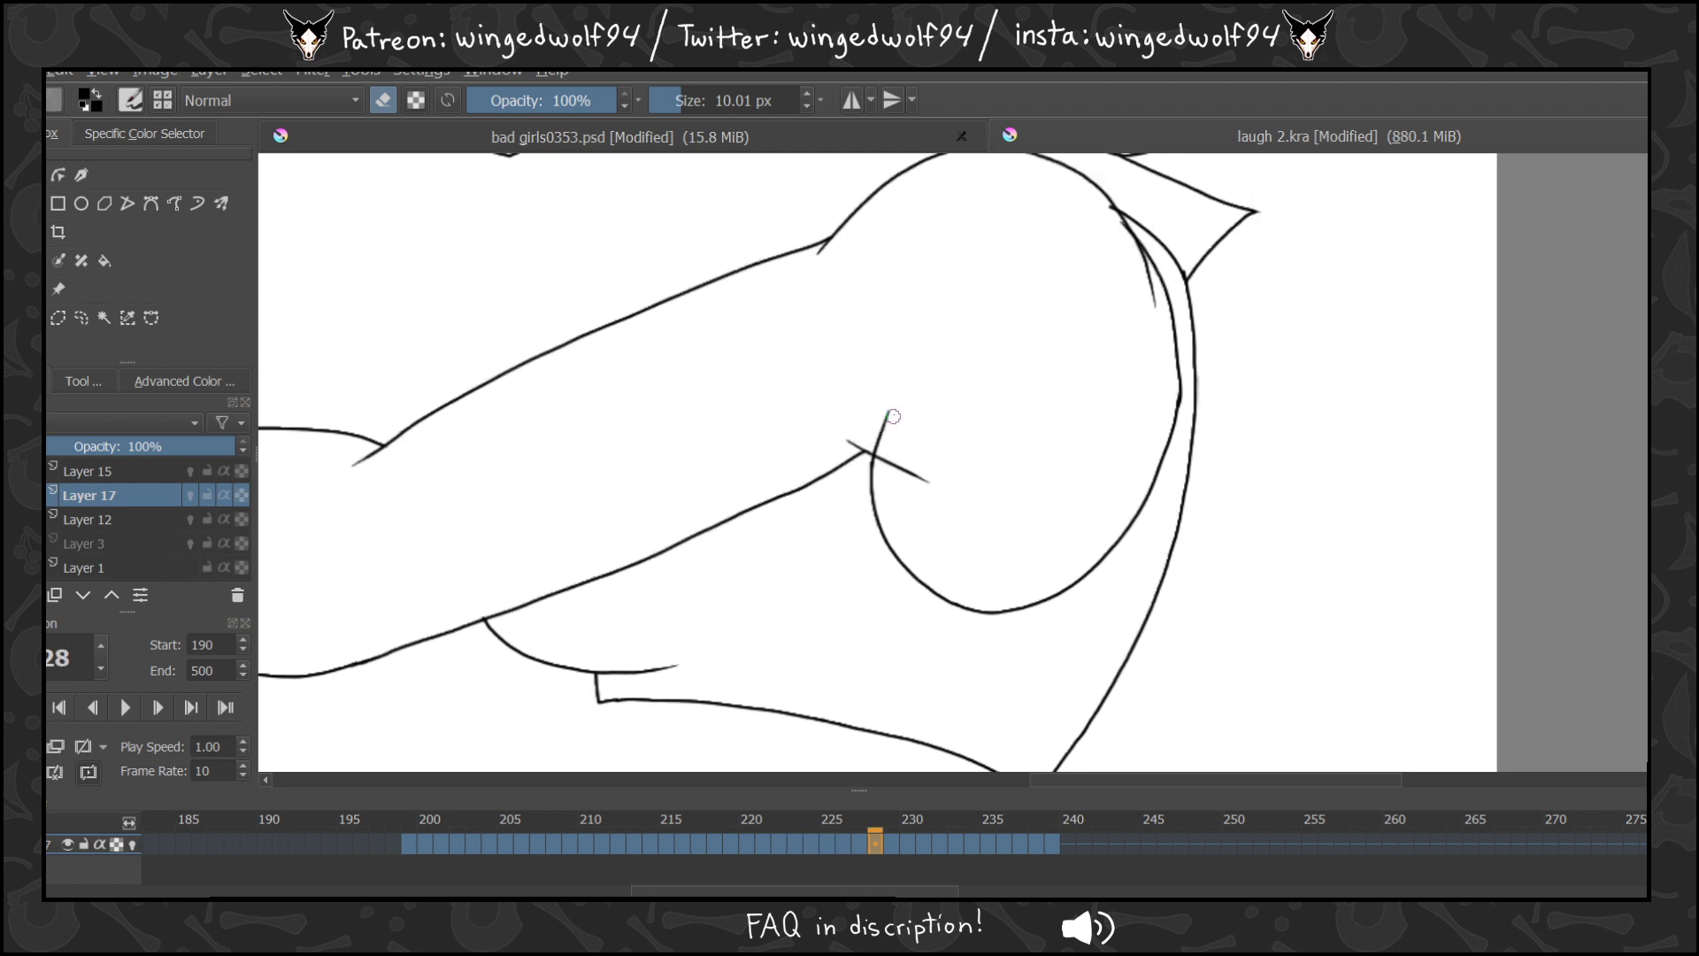
key("Right")
key("Right")
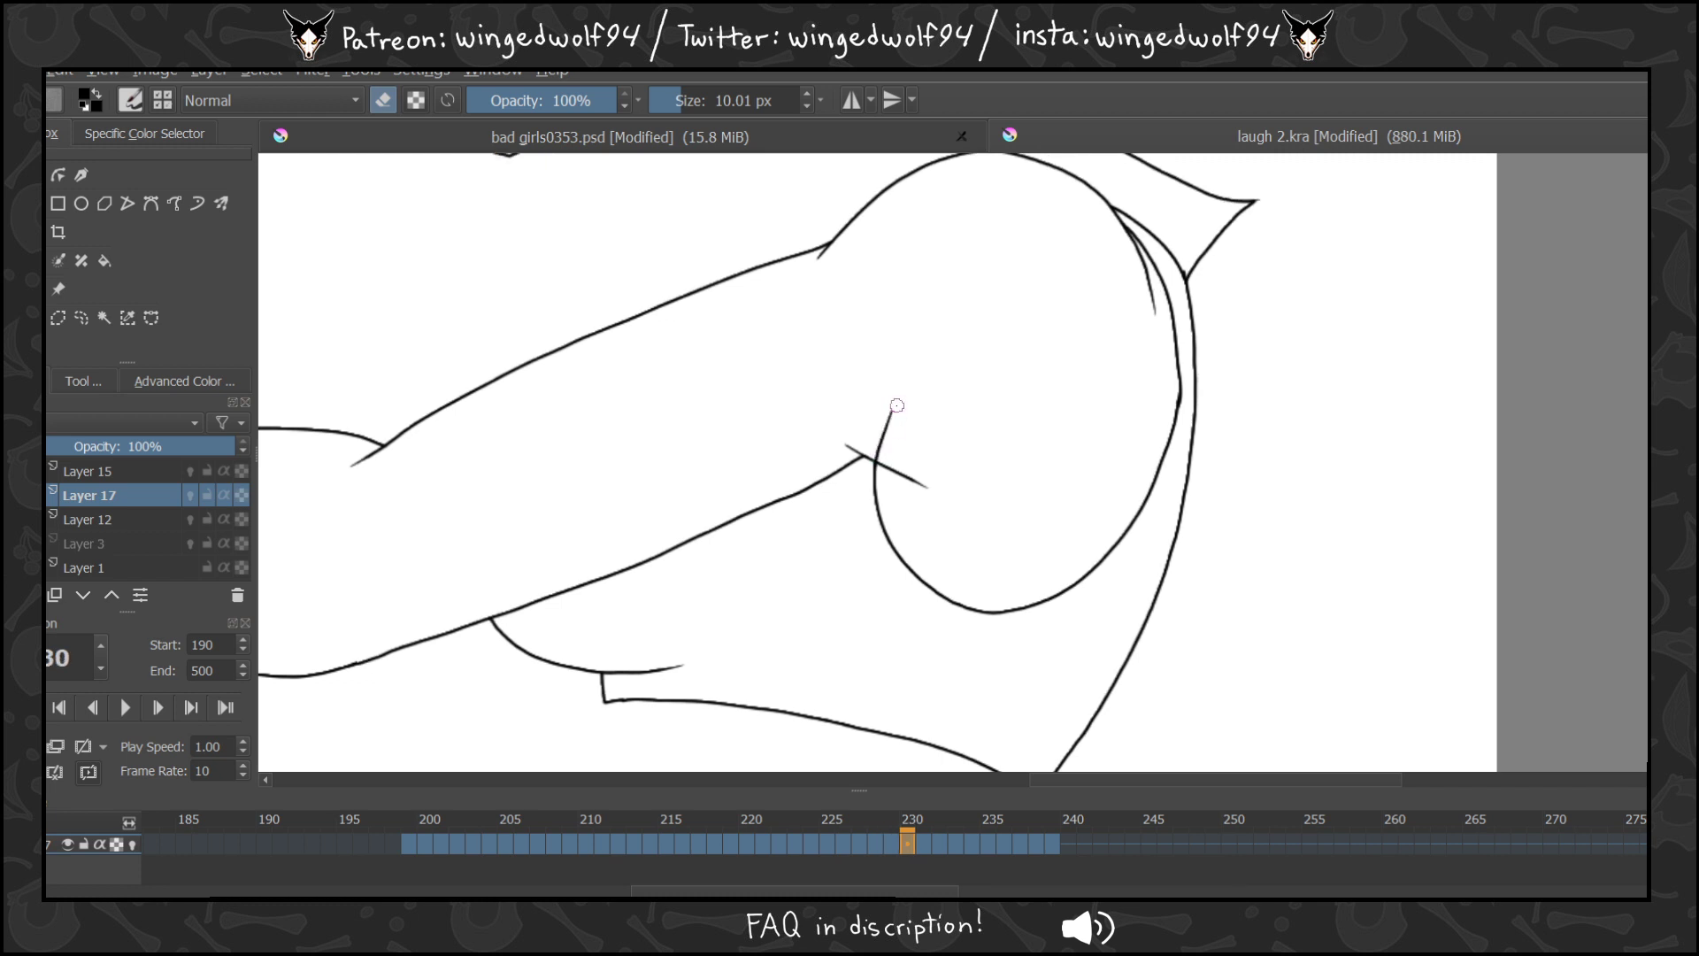
key("Right")
key("Right")
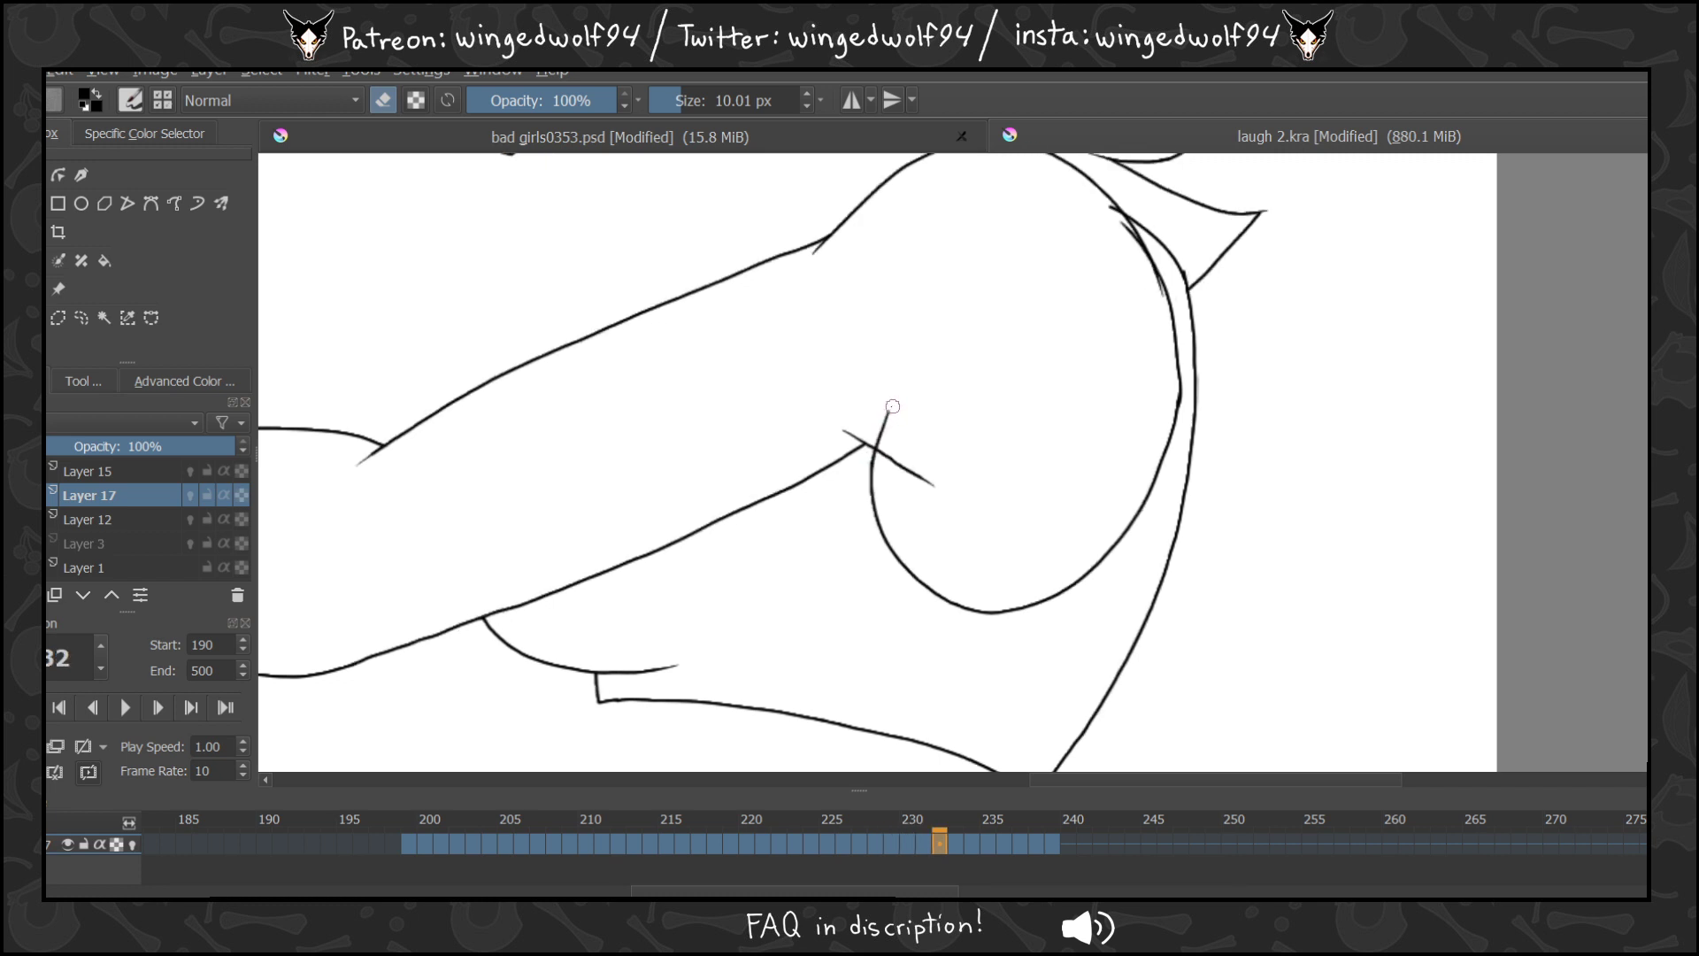
key("Right")
key("Right")
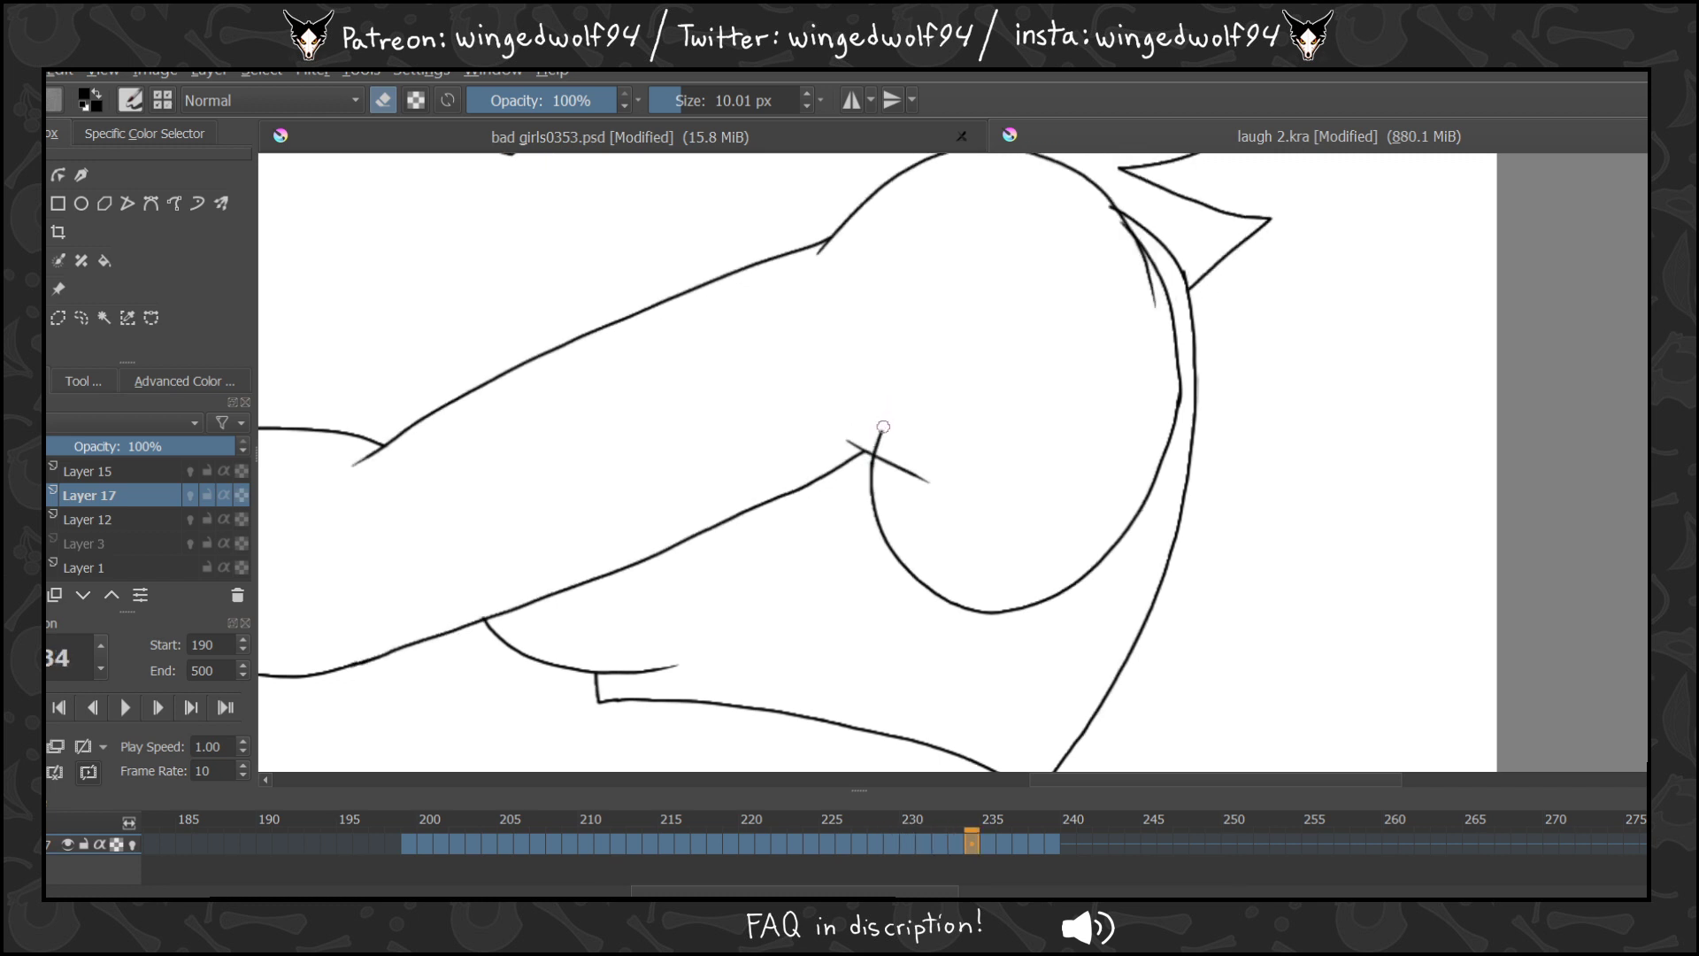
Trim the torso curve's end above the arm's lower line on frames 235 to 239 of Layer 17.
key("Right")
key("Right")
key("Right")
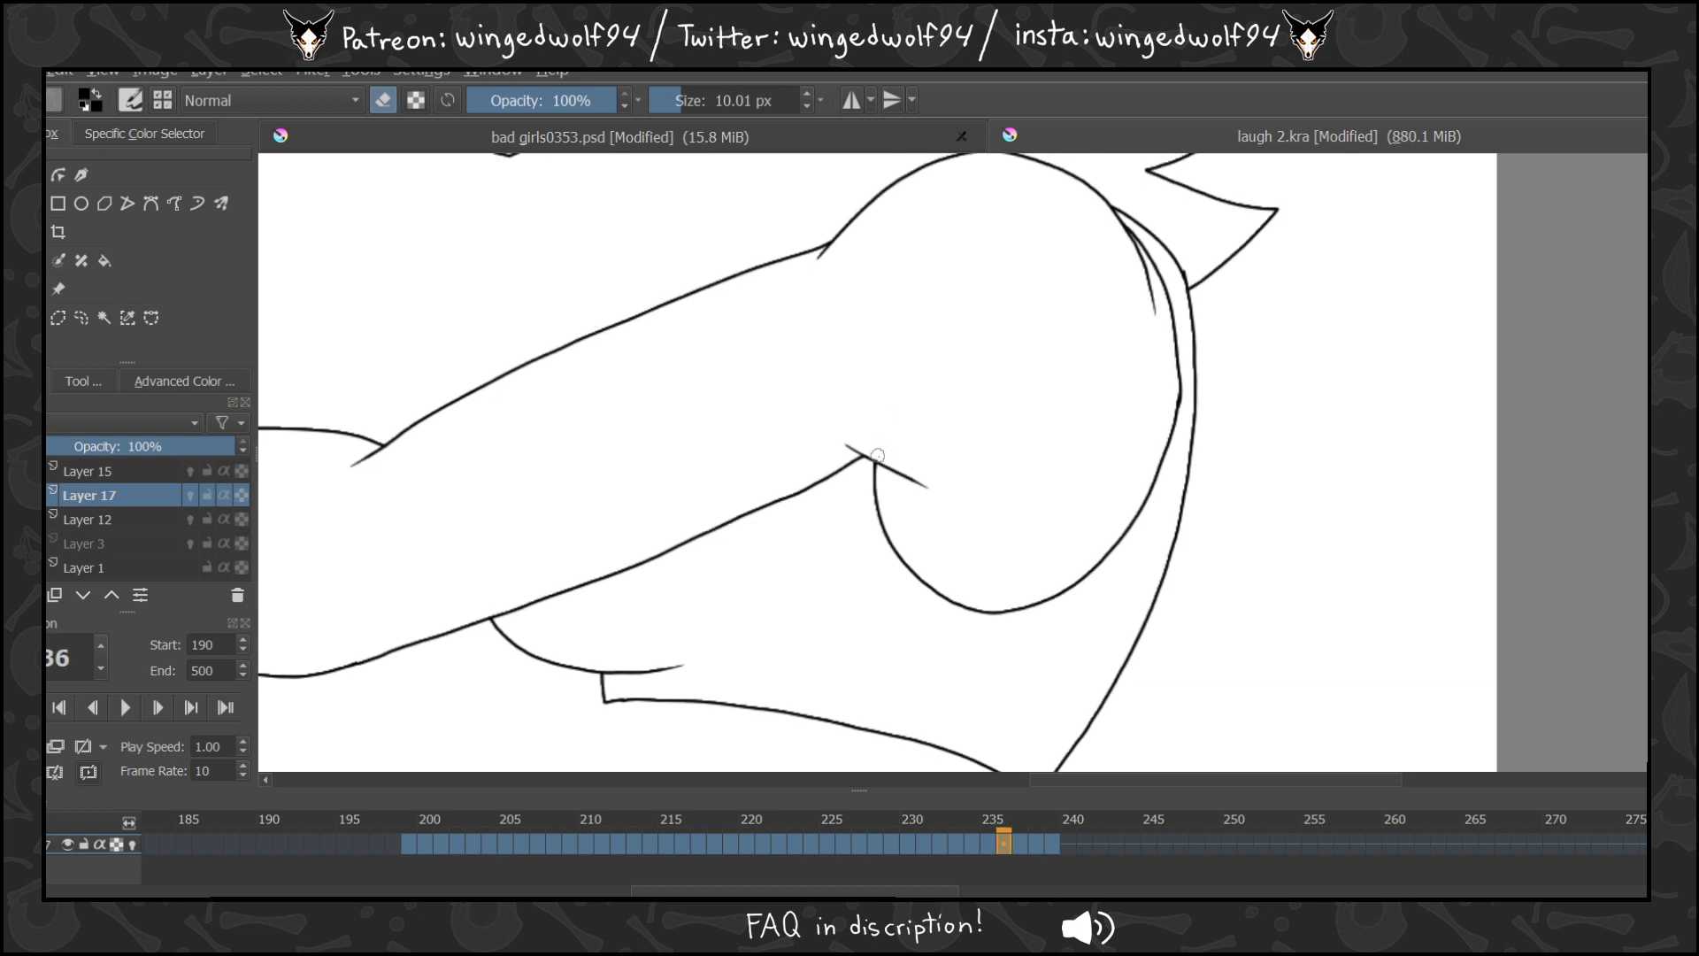
key("Right")
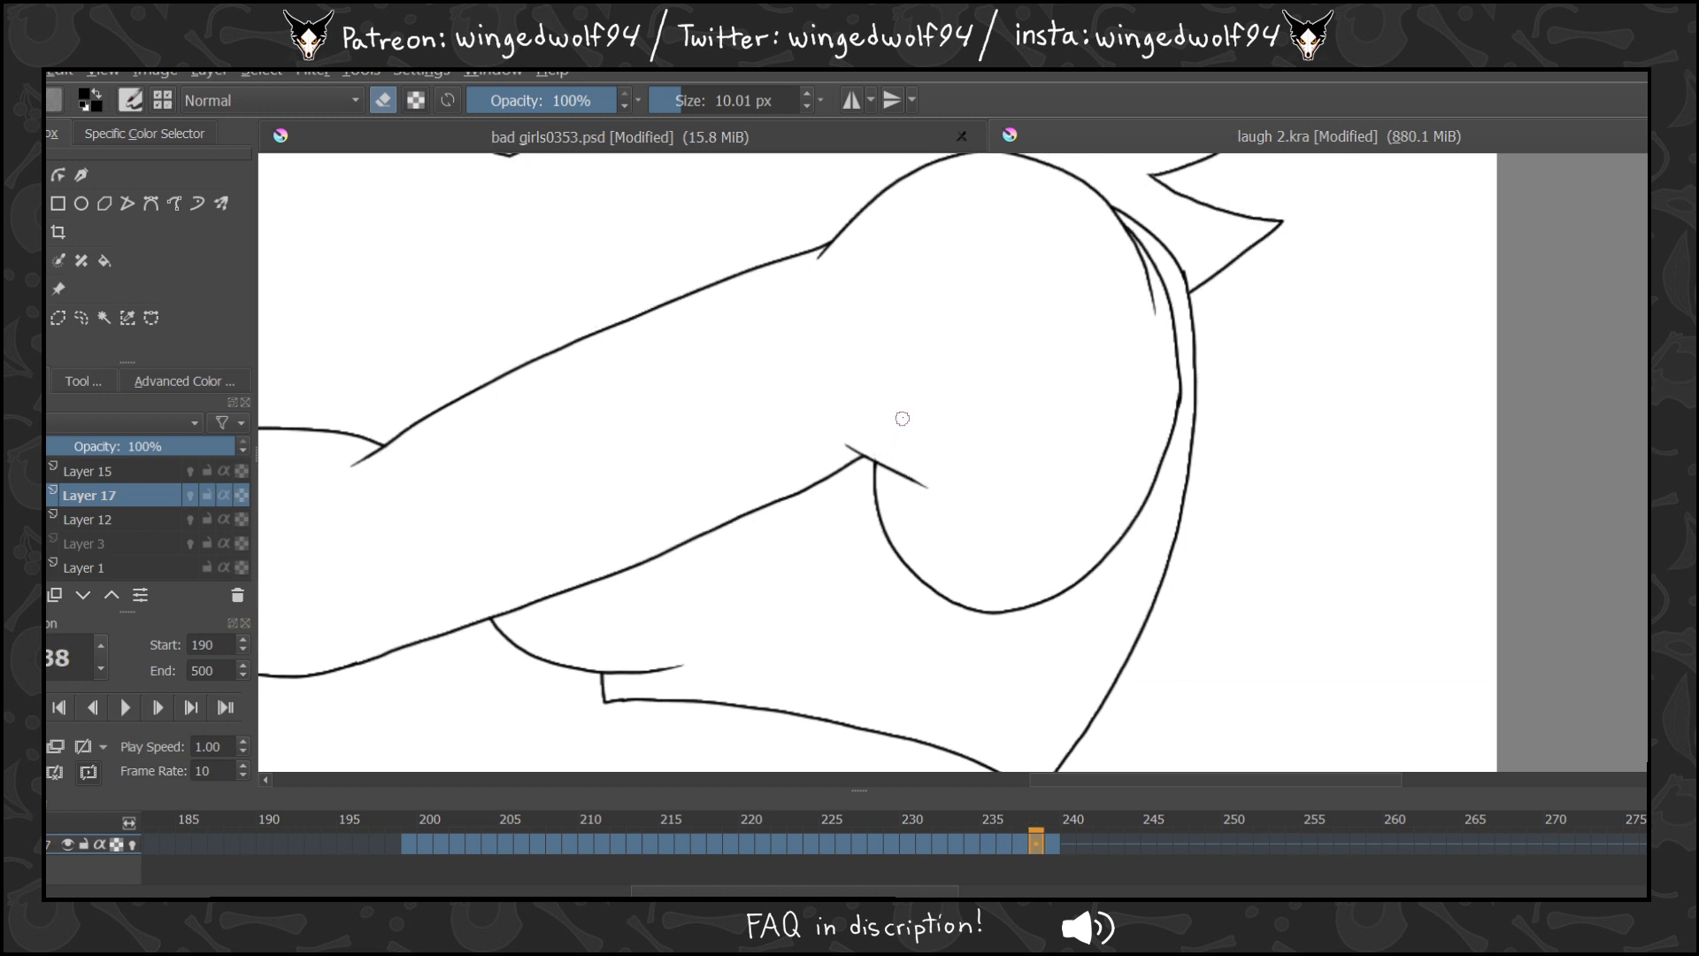
key("Right")
Working backward, erase the torso lines' upper ends that poke inside the shoulder outline on frames 234 to 231.
key("Left")
key("Left")
key("Left")
key("Left")
key("Left")
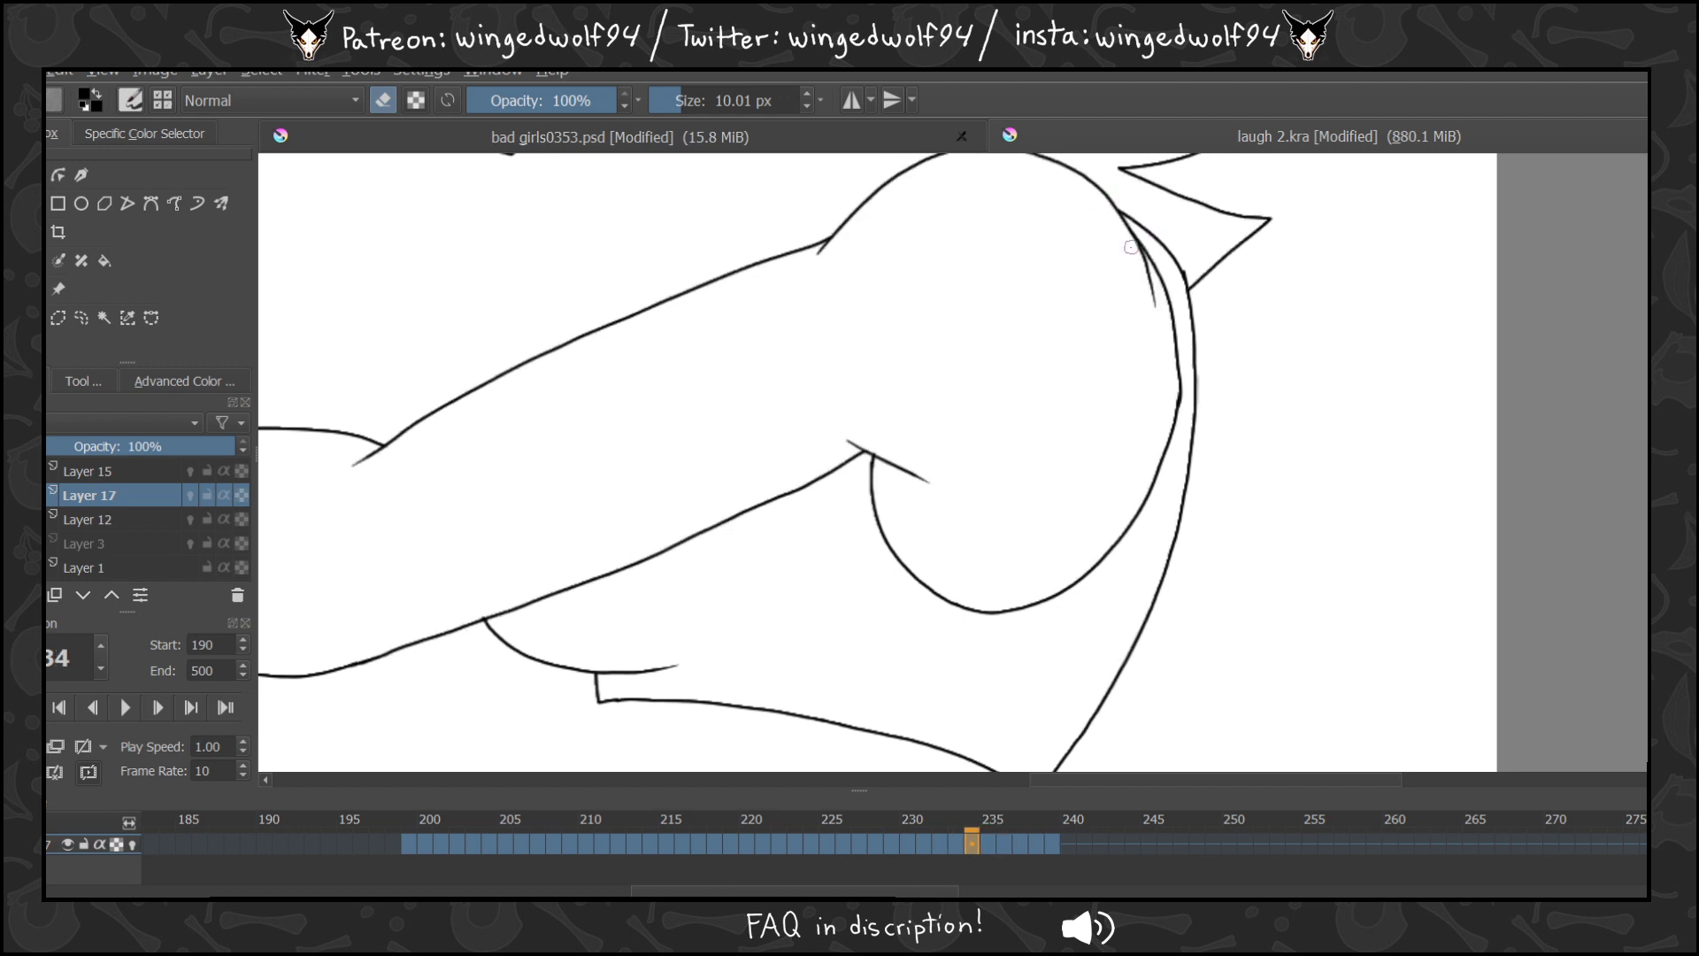
key("Left")
key("Left")
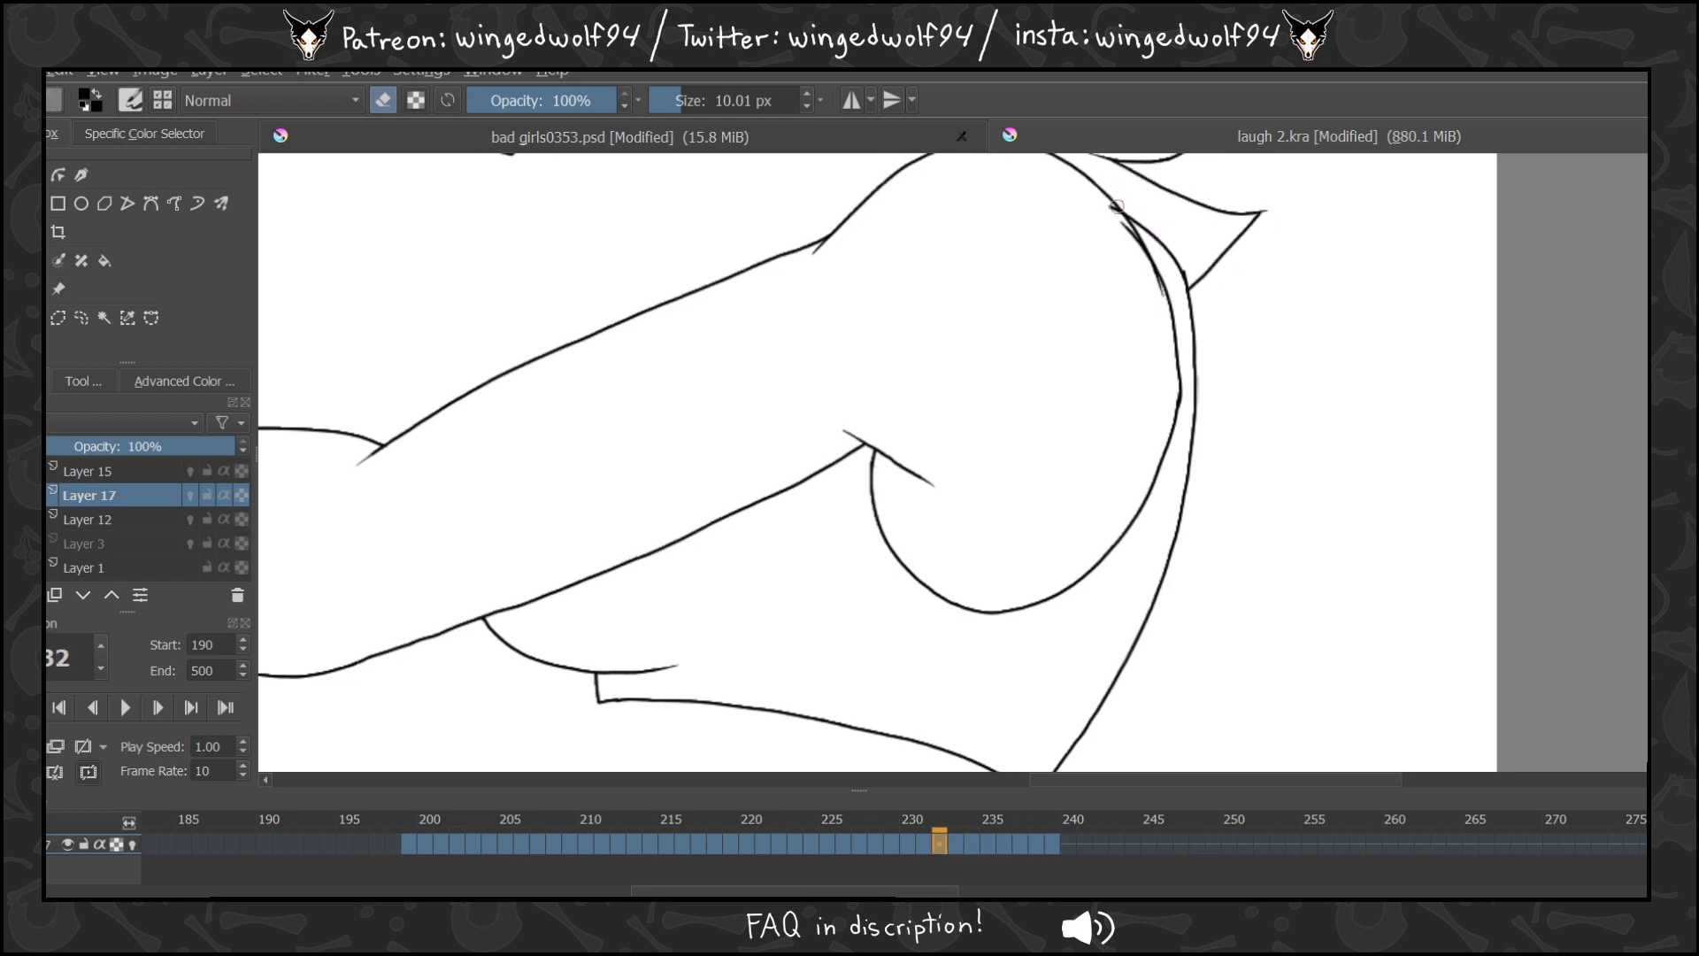
key("Left")
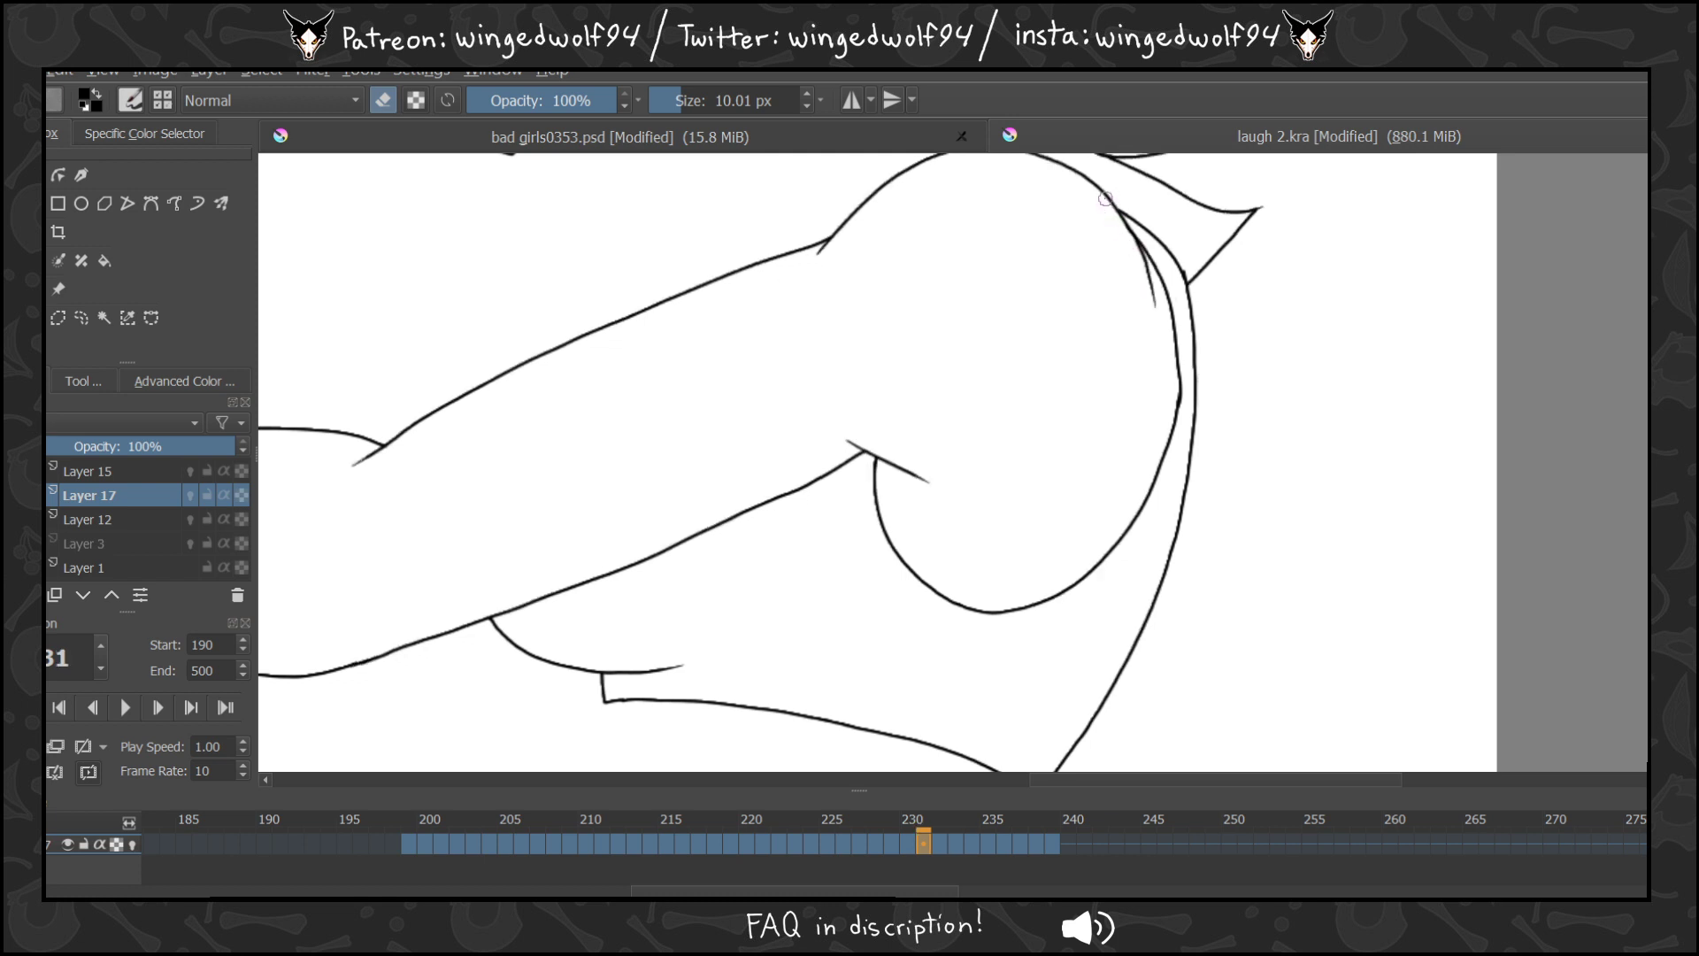
Trim the torso lines' upper ends back to the shoulder outline on frames 230 to 227.
key("Left")
key("Left")
key("Left")
key("Left")
key("Right")
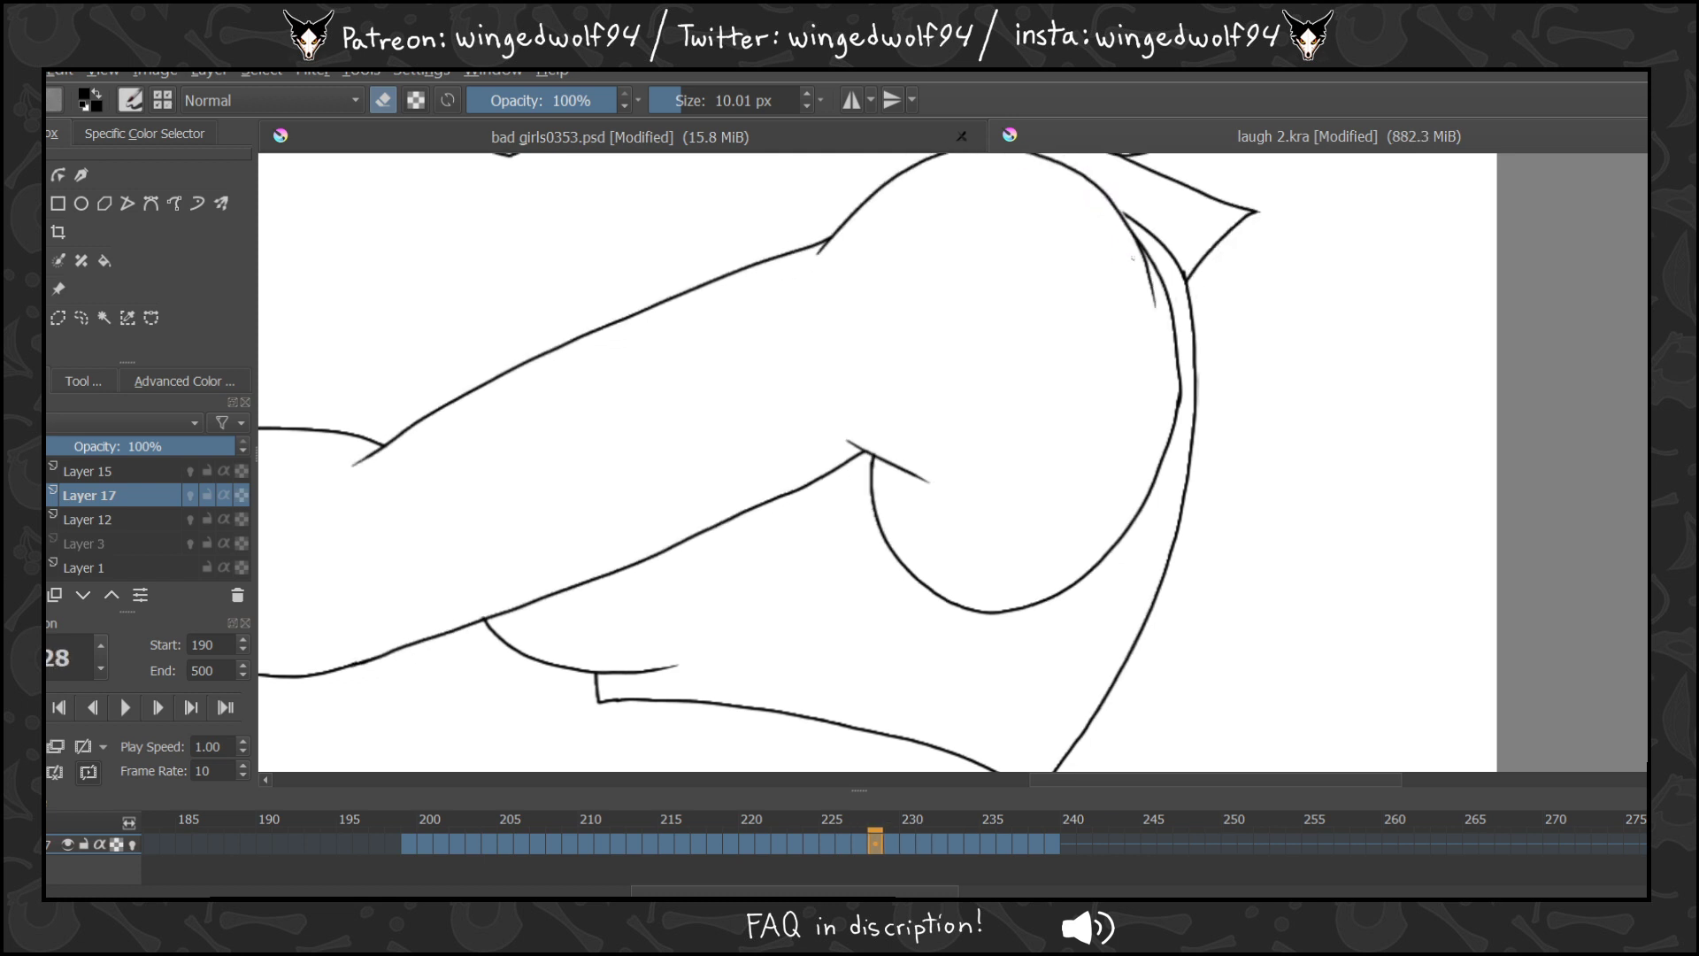
key("Left")
Erase the torso lines' stray upper ends inside the shoulder outline on frames 226 to 220 of Layer 17.
key("Left")
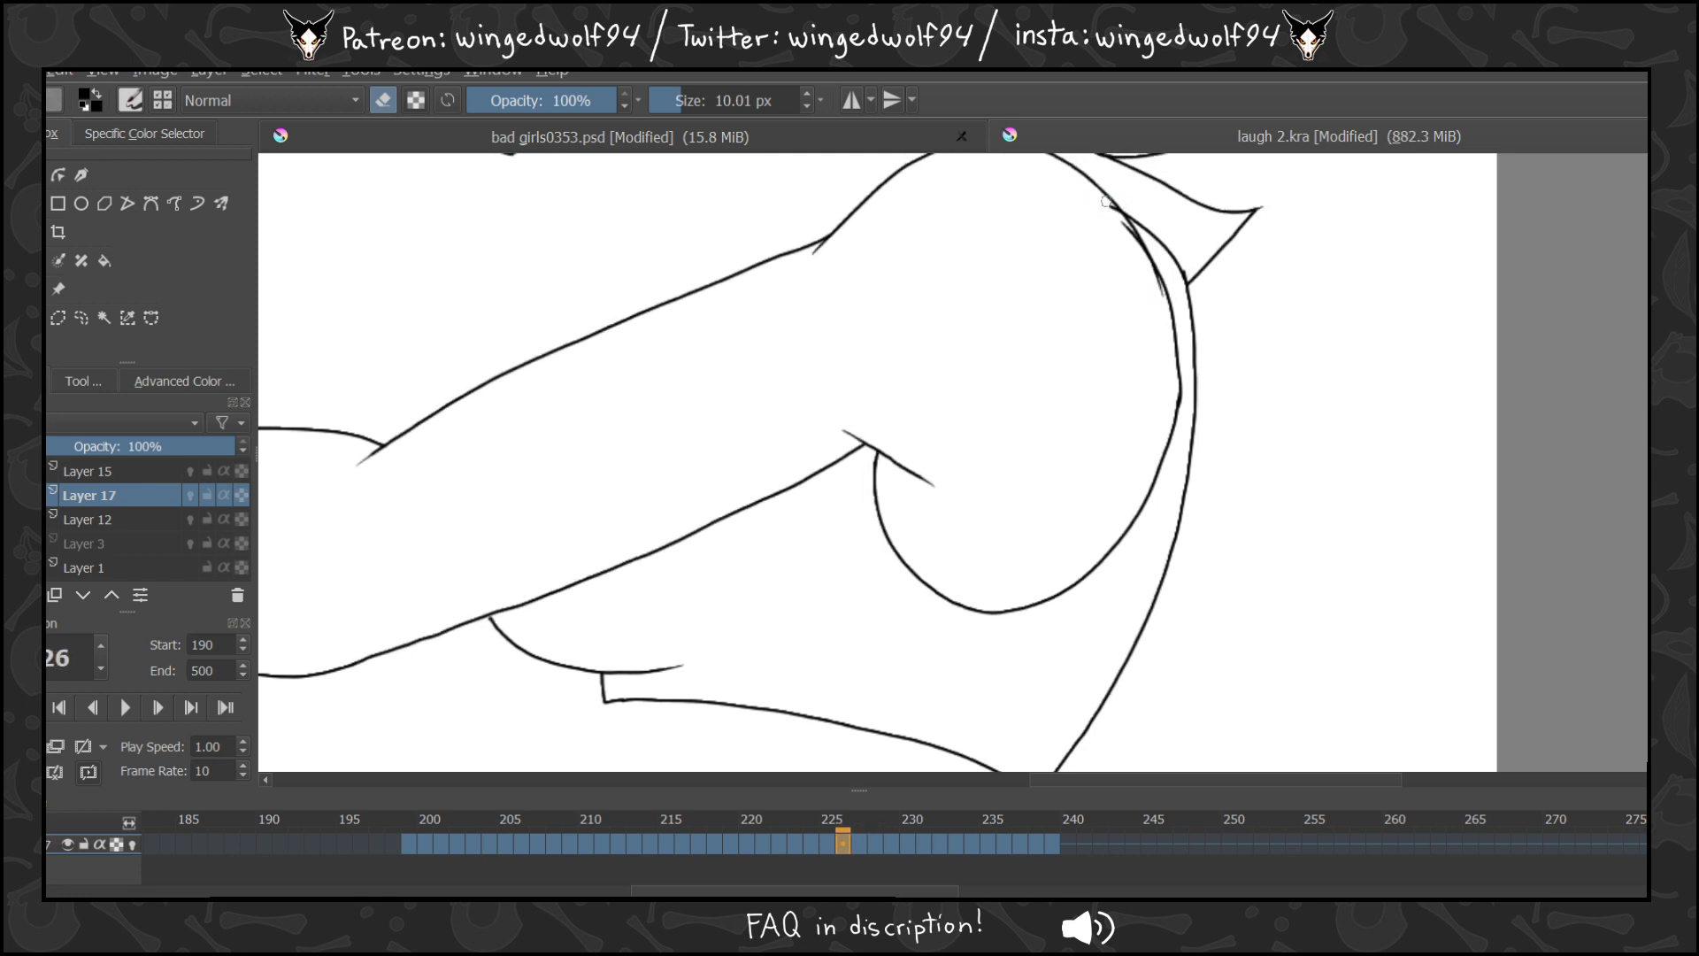
key("Left")
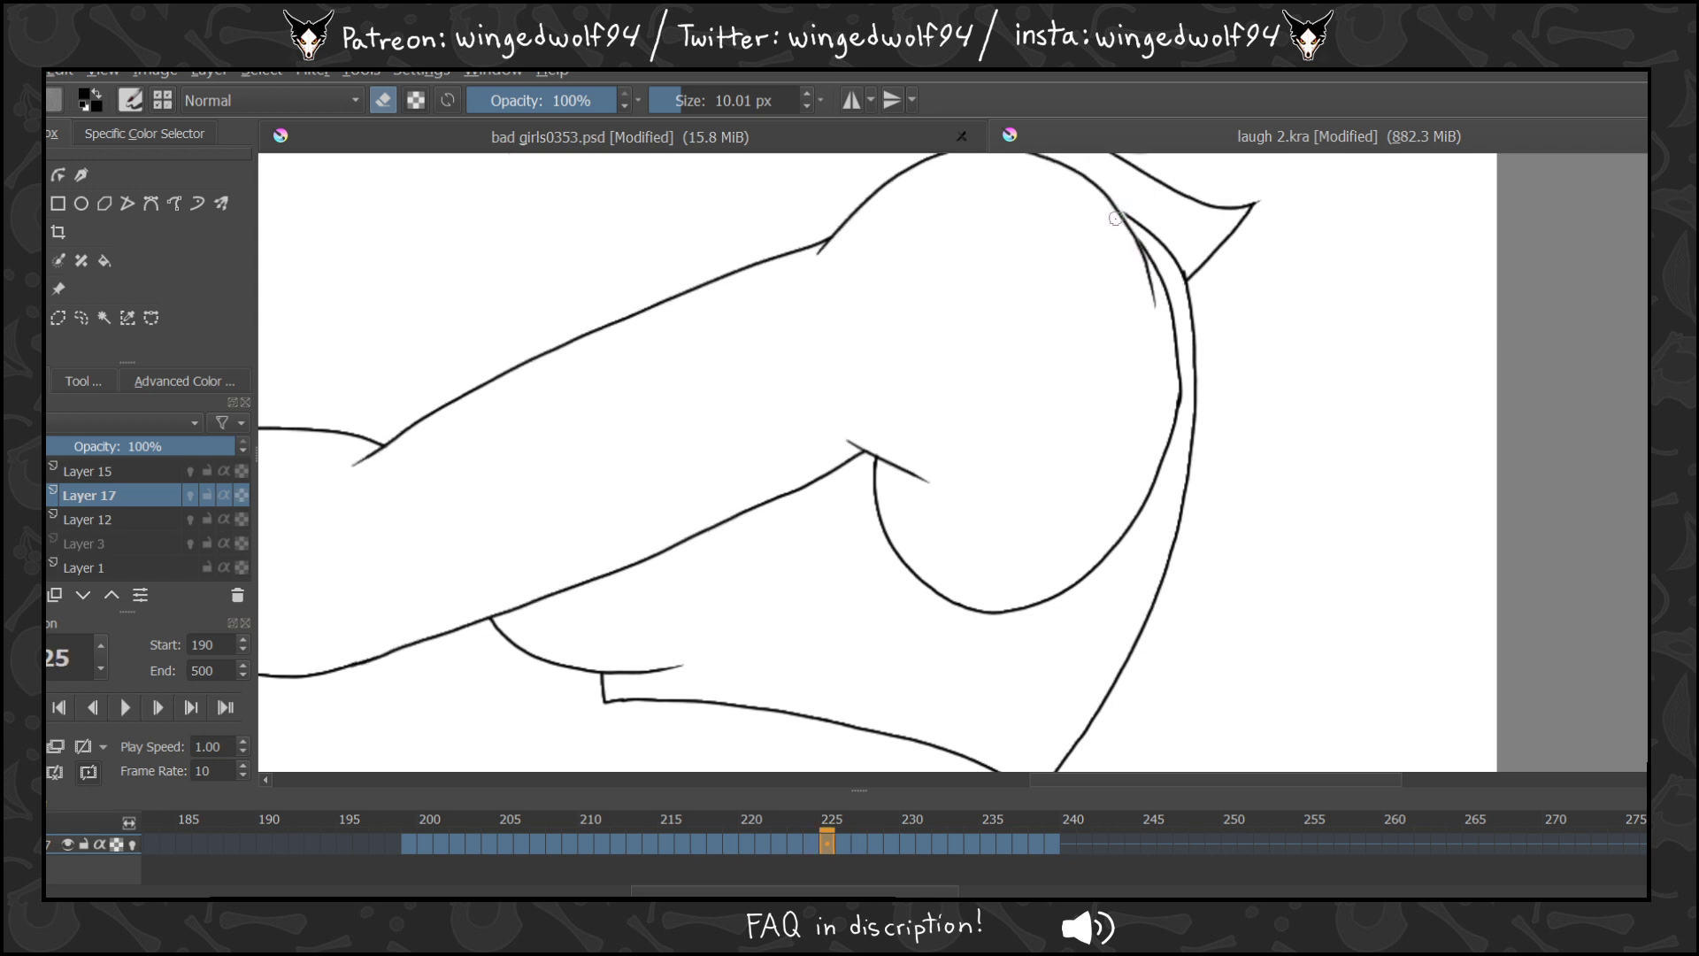
key("Left")
key("Left")
key("Left")
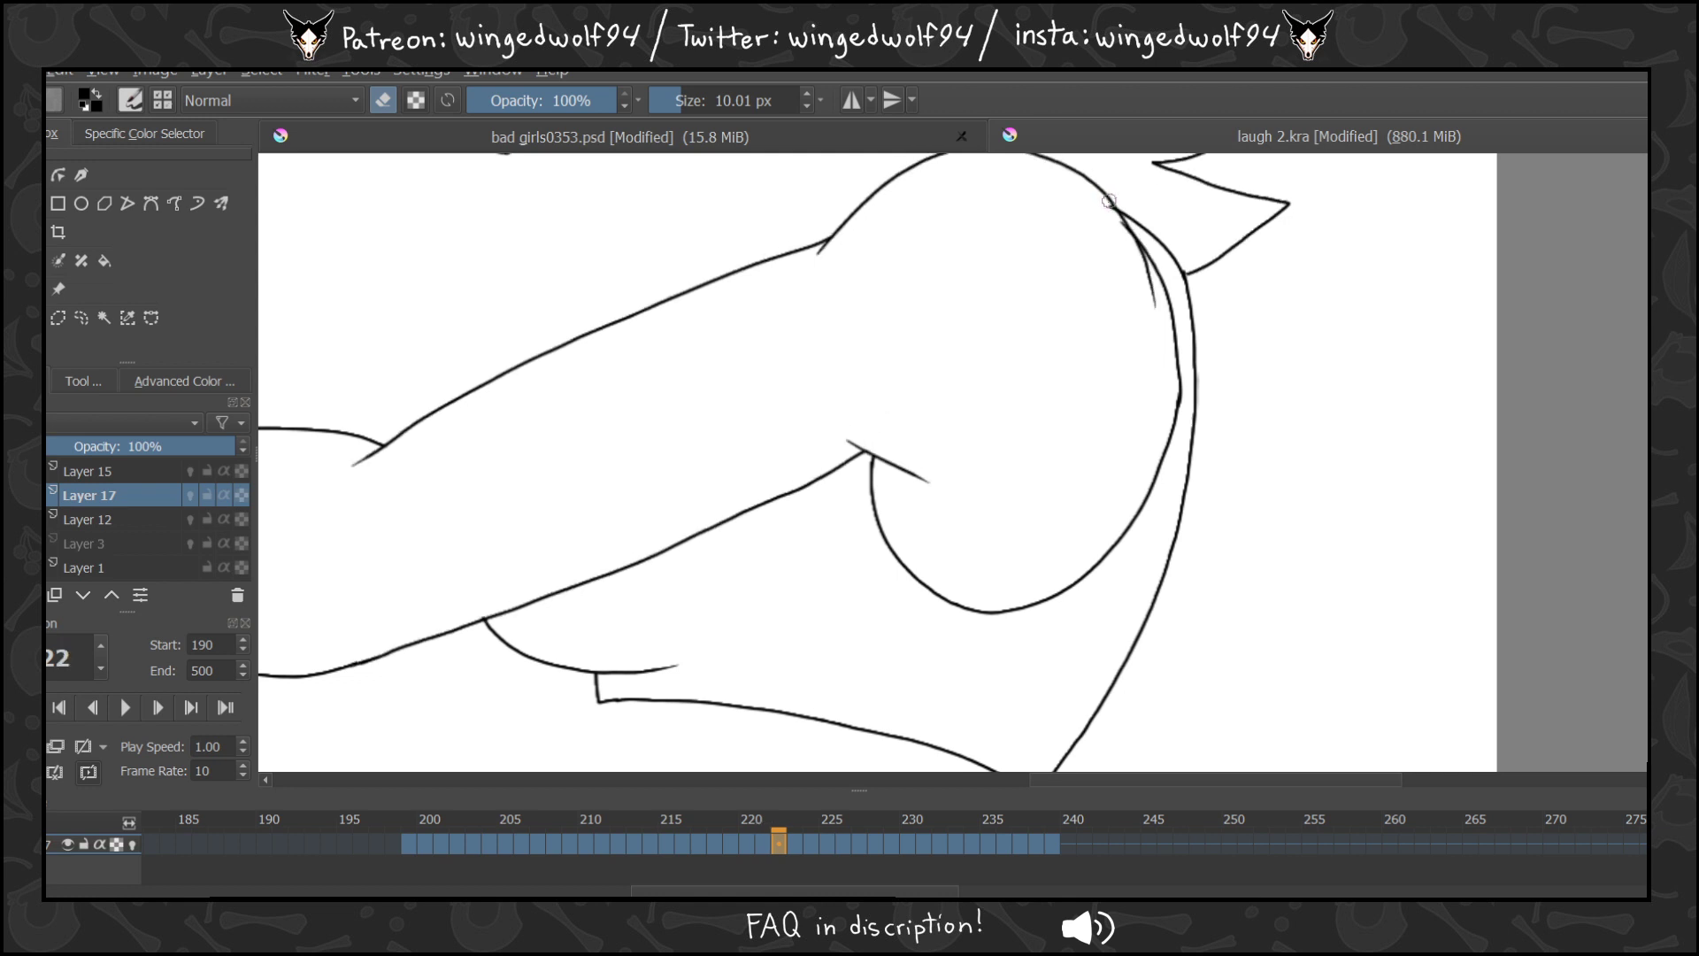
key("Left")
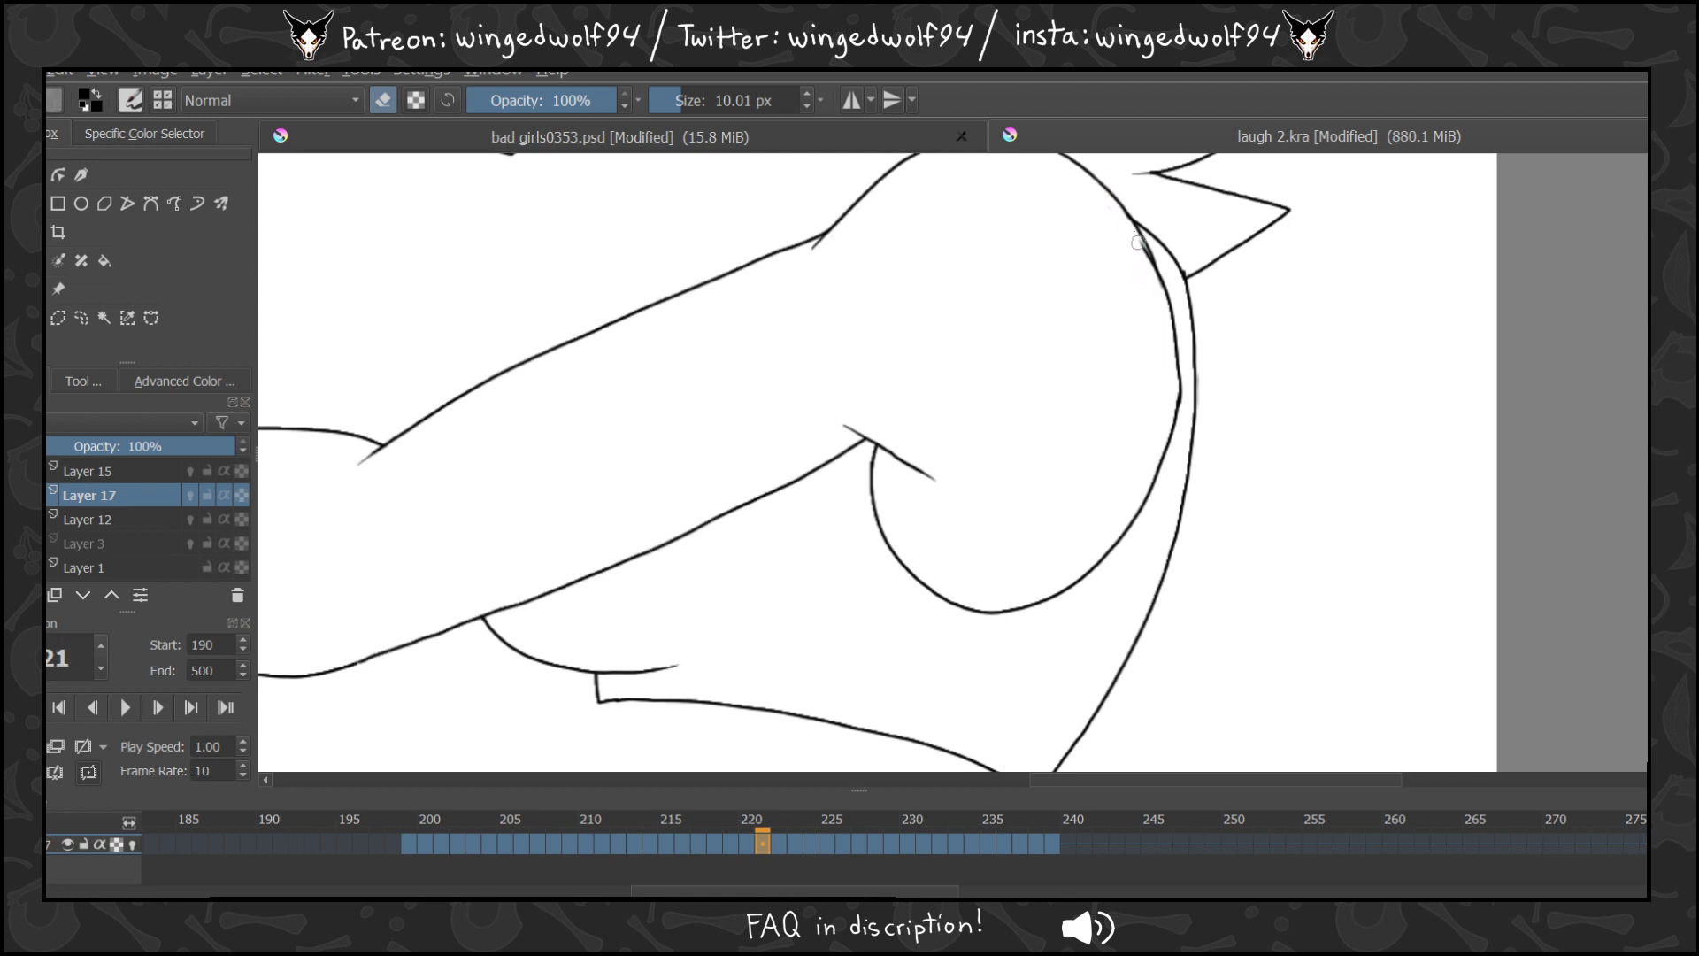
key("Left")
key("Left")
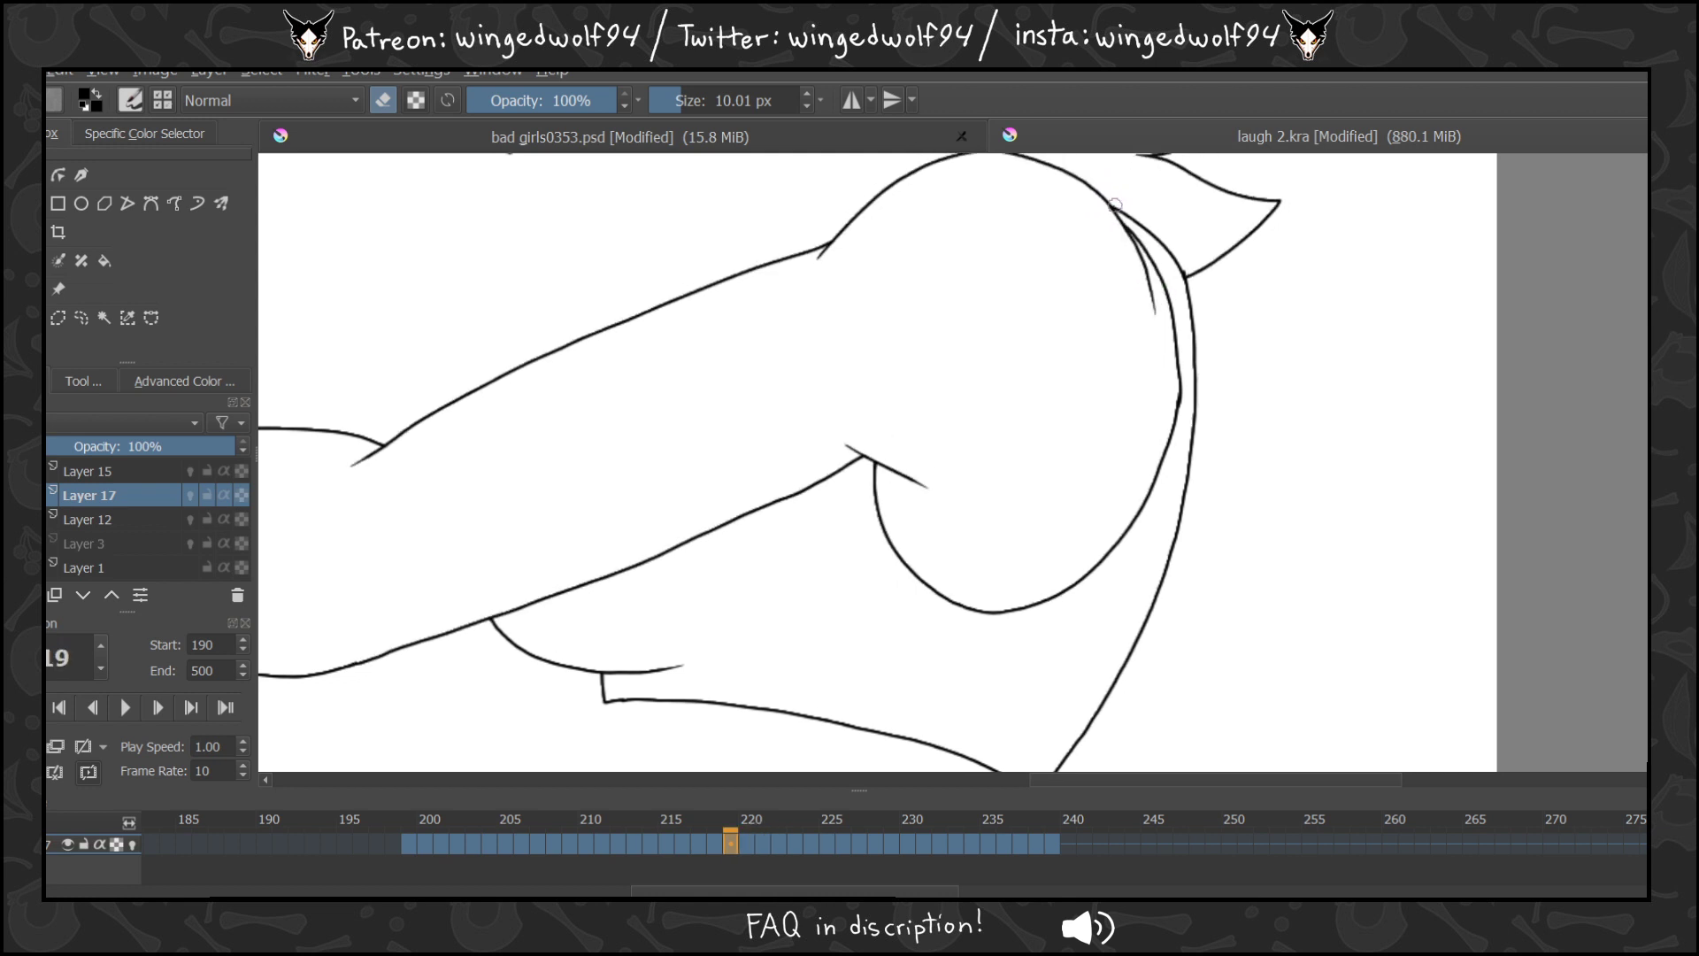
Step backward through frames 218 to 204 and check the torso line ends along the shoulder and arm.
key("Left")
key("Left")
key("Left")
key("Left")
key("Left")
key("Left")
key("Left")
key("Left")
key("Left")
key("Left")
key("Left")
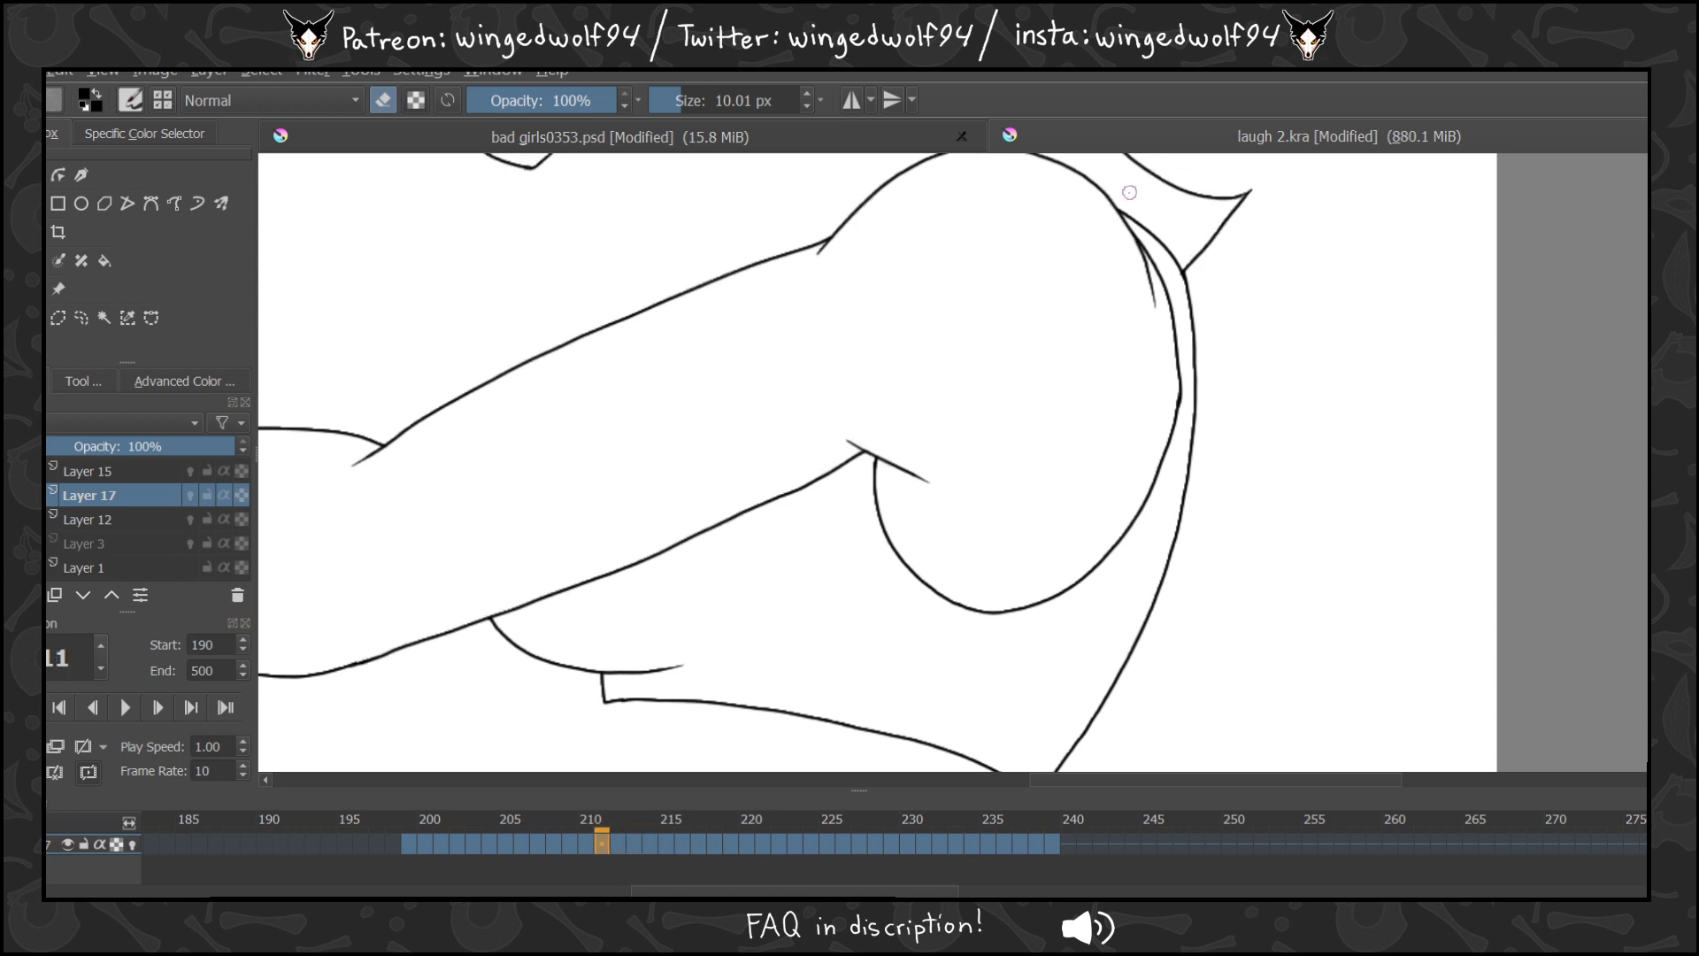
key("Left")
key("Left")
key("Left")
key("Left")
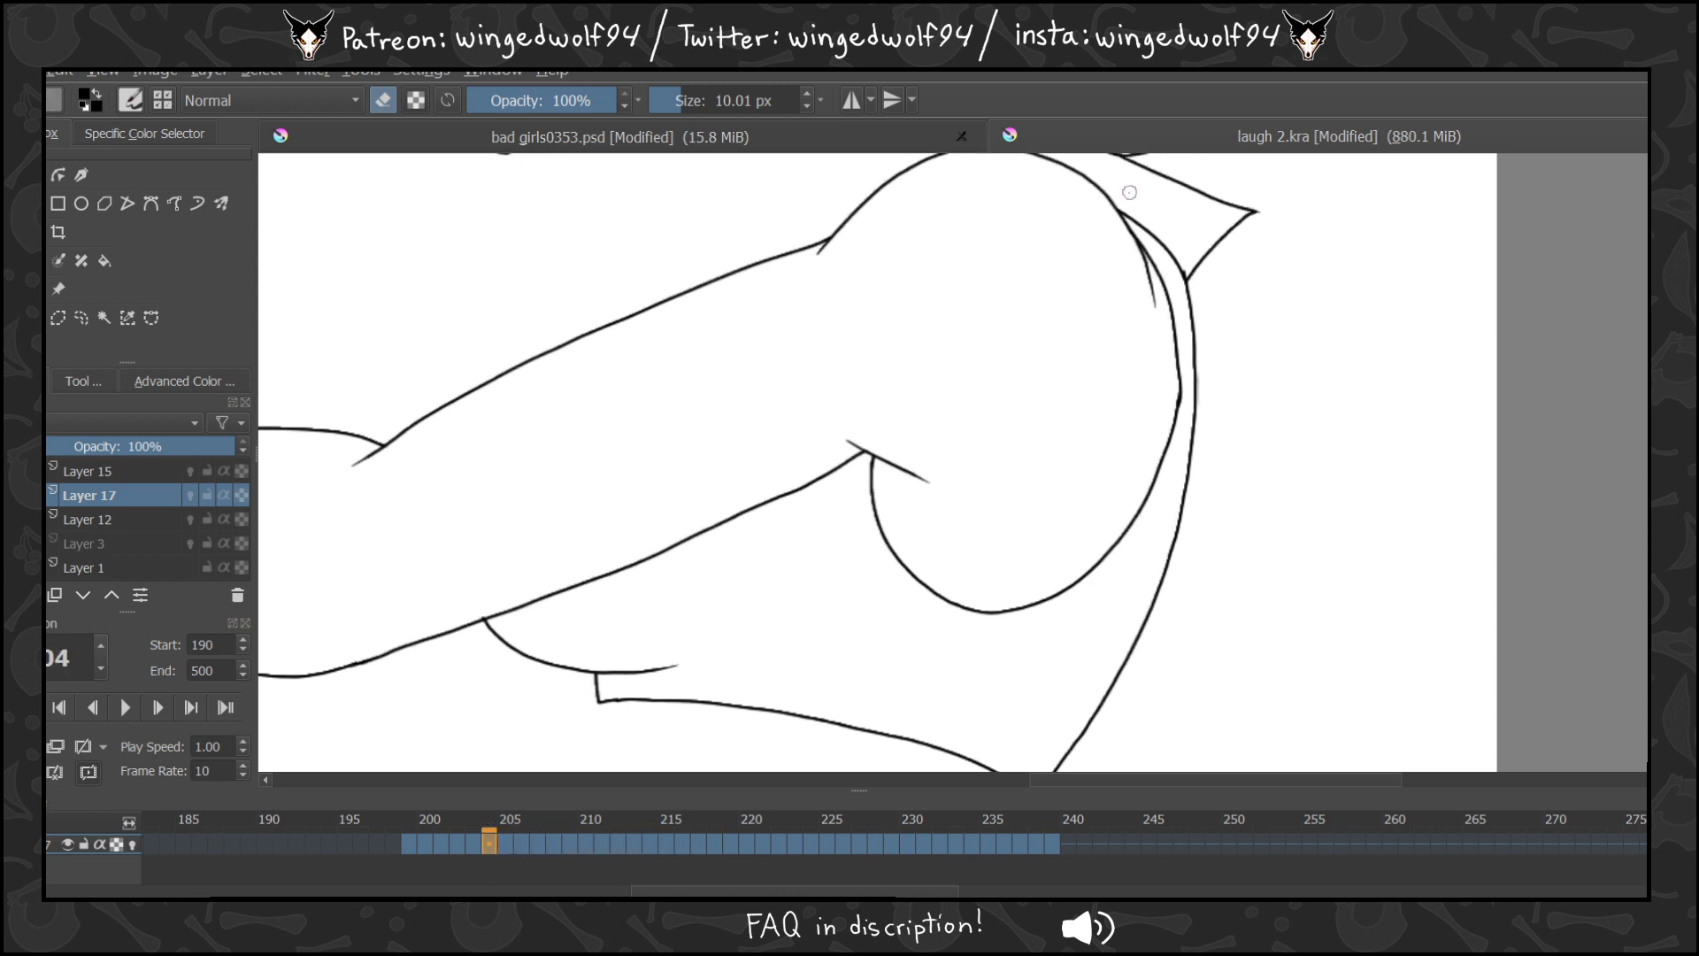
Switch from erasing to the ink brush and step through frames 198 to 206, checking the torso line ends at the shoulder.
key("Right")
left_click(670, 100)
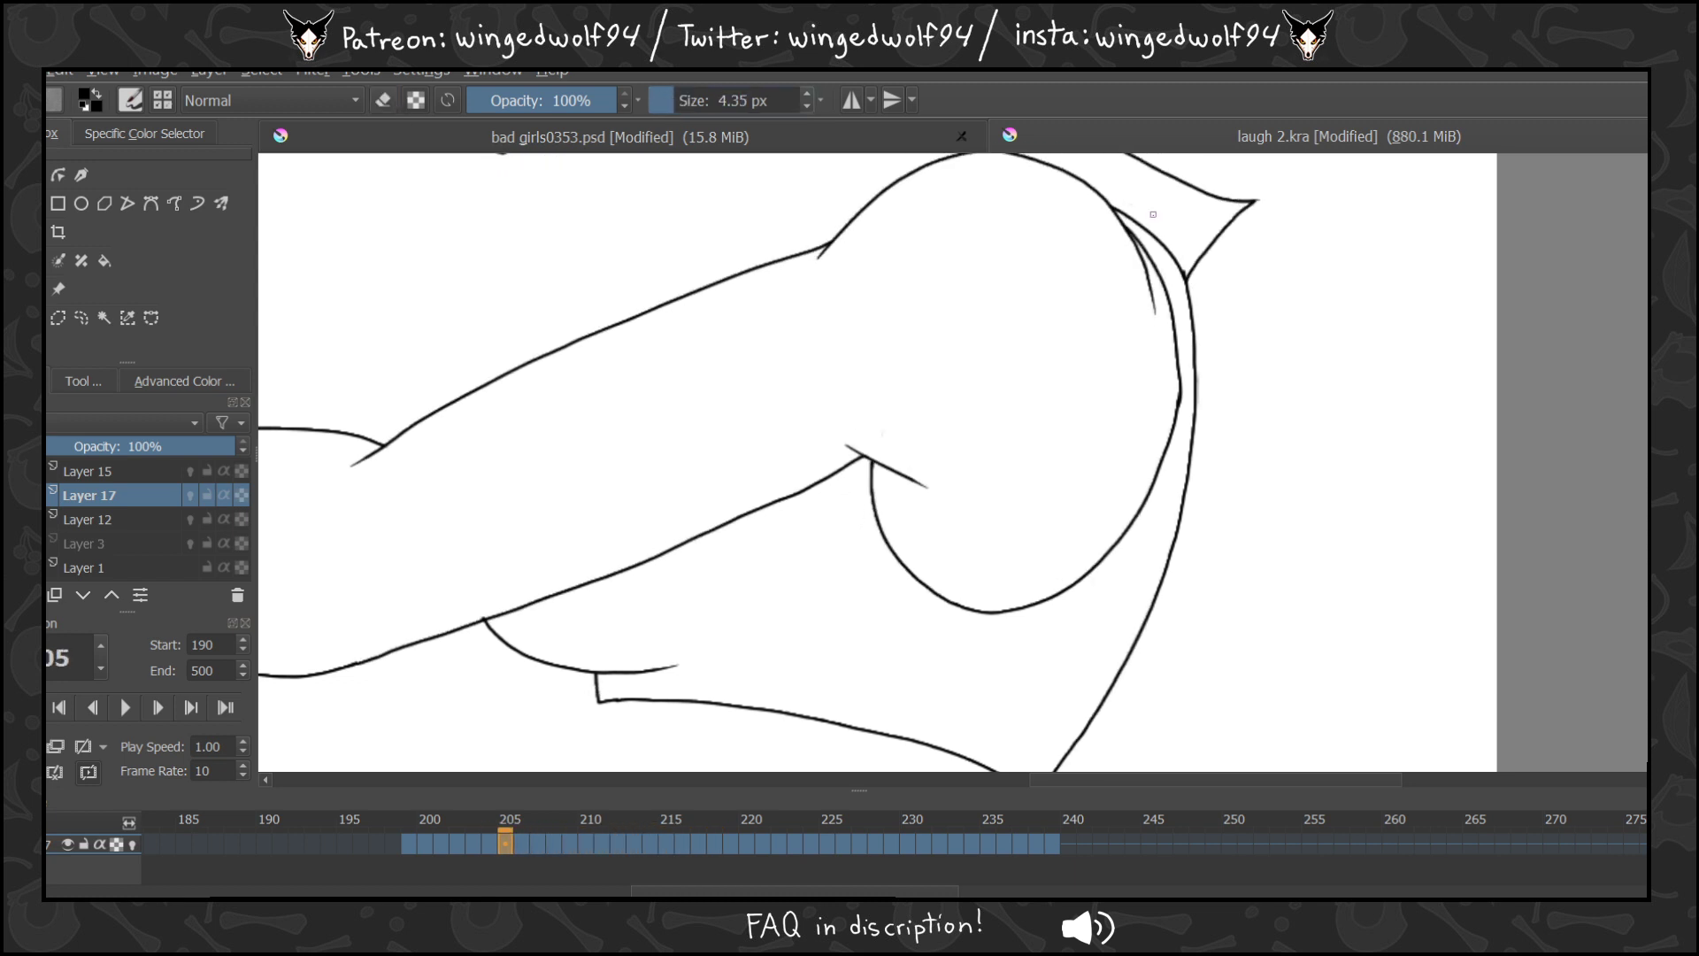
key("Right")
key("Left")
key("Left")
key("Left")
key("Left")
key("Left")
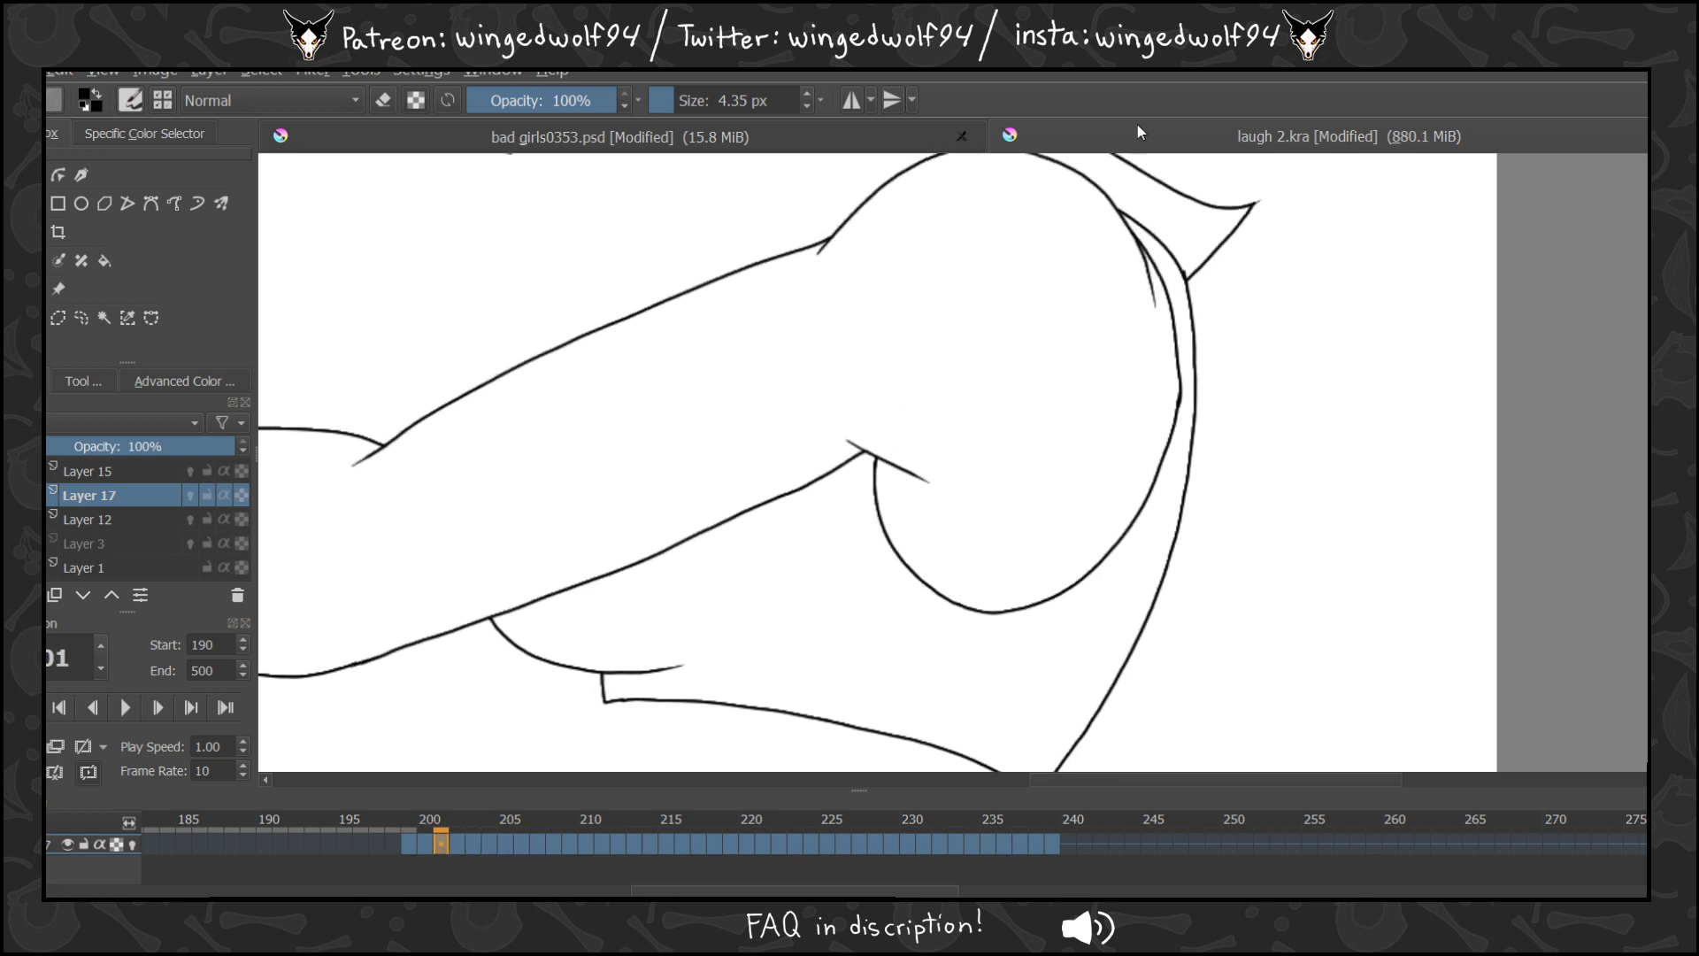
key("Left")
key("Left")
key("Left")
key("Right")
key("Right")
key("Right")
key("Right")
key("Right")
key("Right")
key("Right")
key("Right")
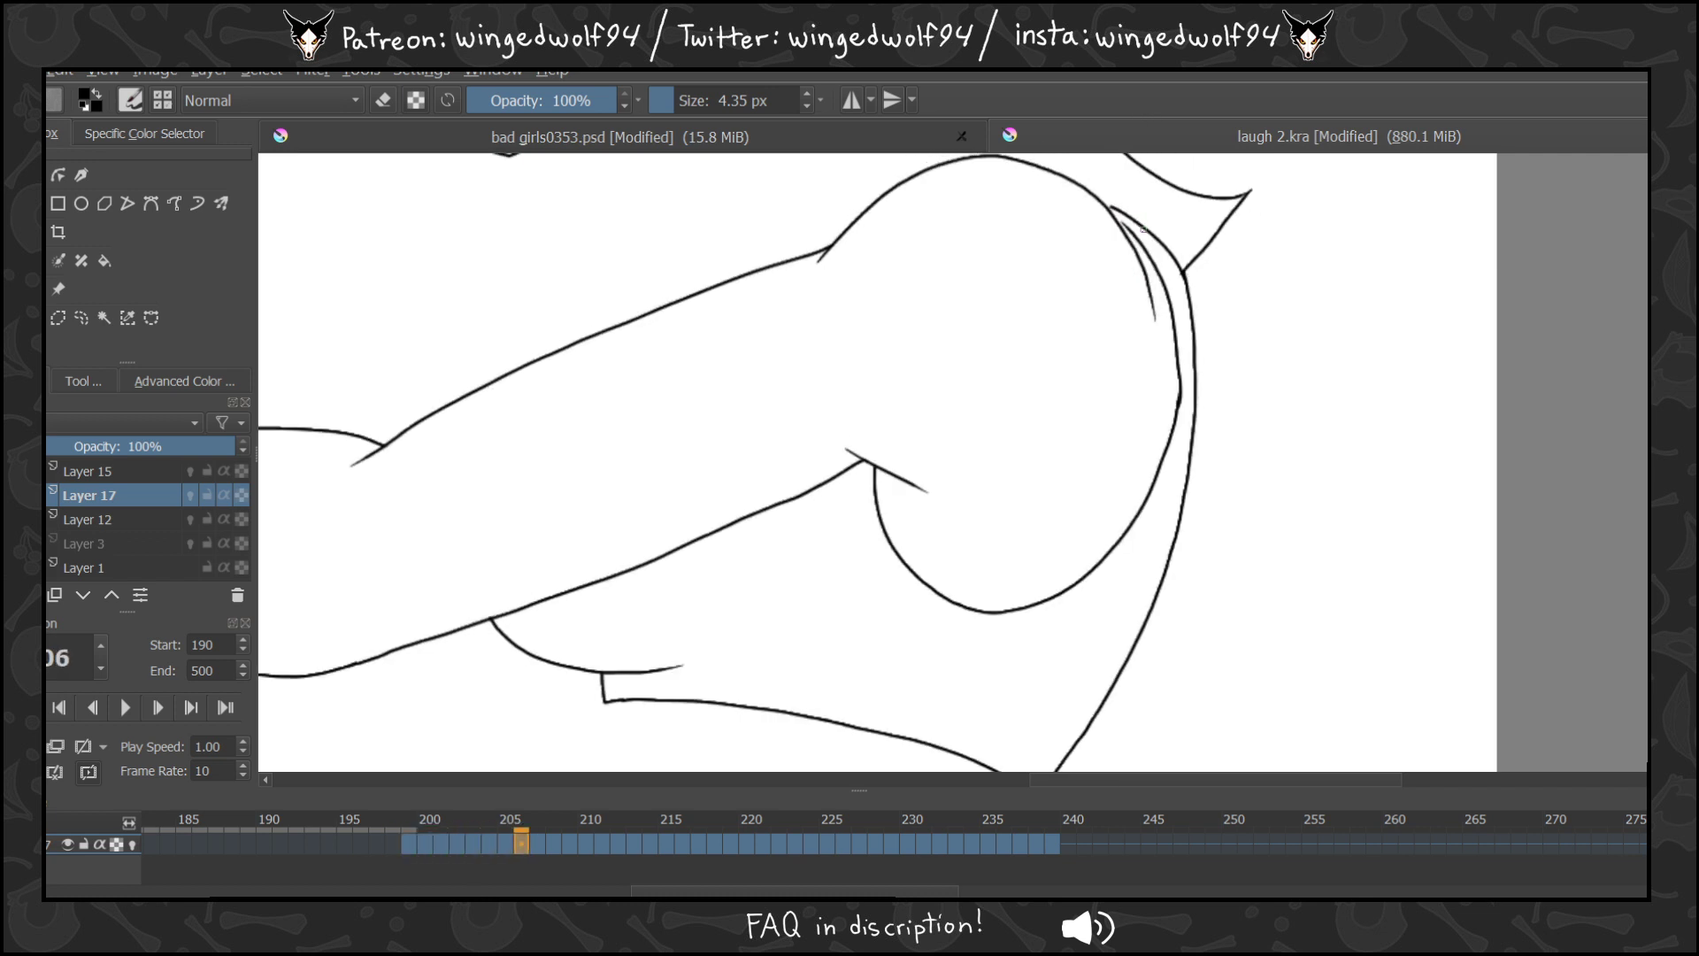
Step forward through frames 206 to 227 and check the torso lines against the shoulder and arm outline.
key("Right")
key("Right")
key("Left")
key("Left")
key("Right")
key("Right")
key("Right")
key("Right")
key("Right")
key("Right")
key("Right")
key("Right")
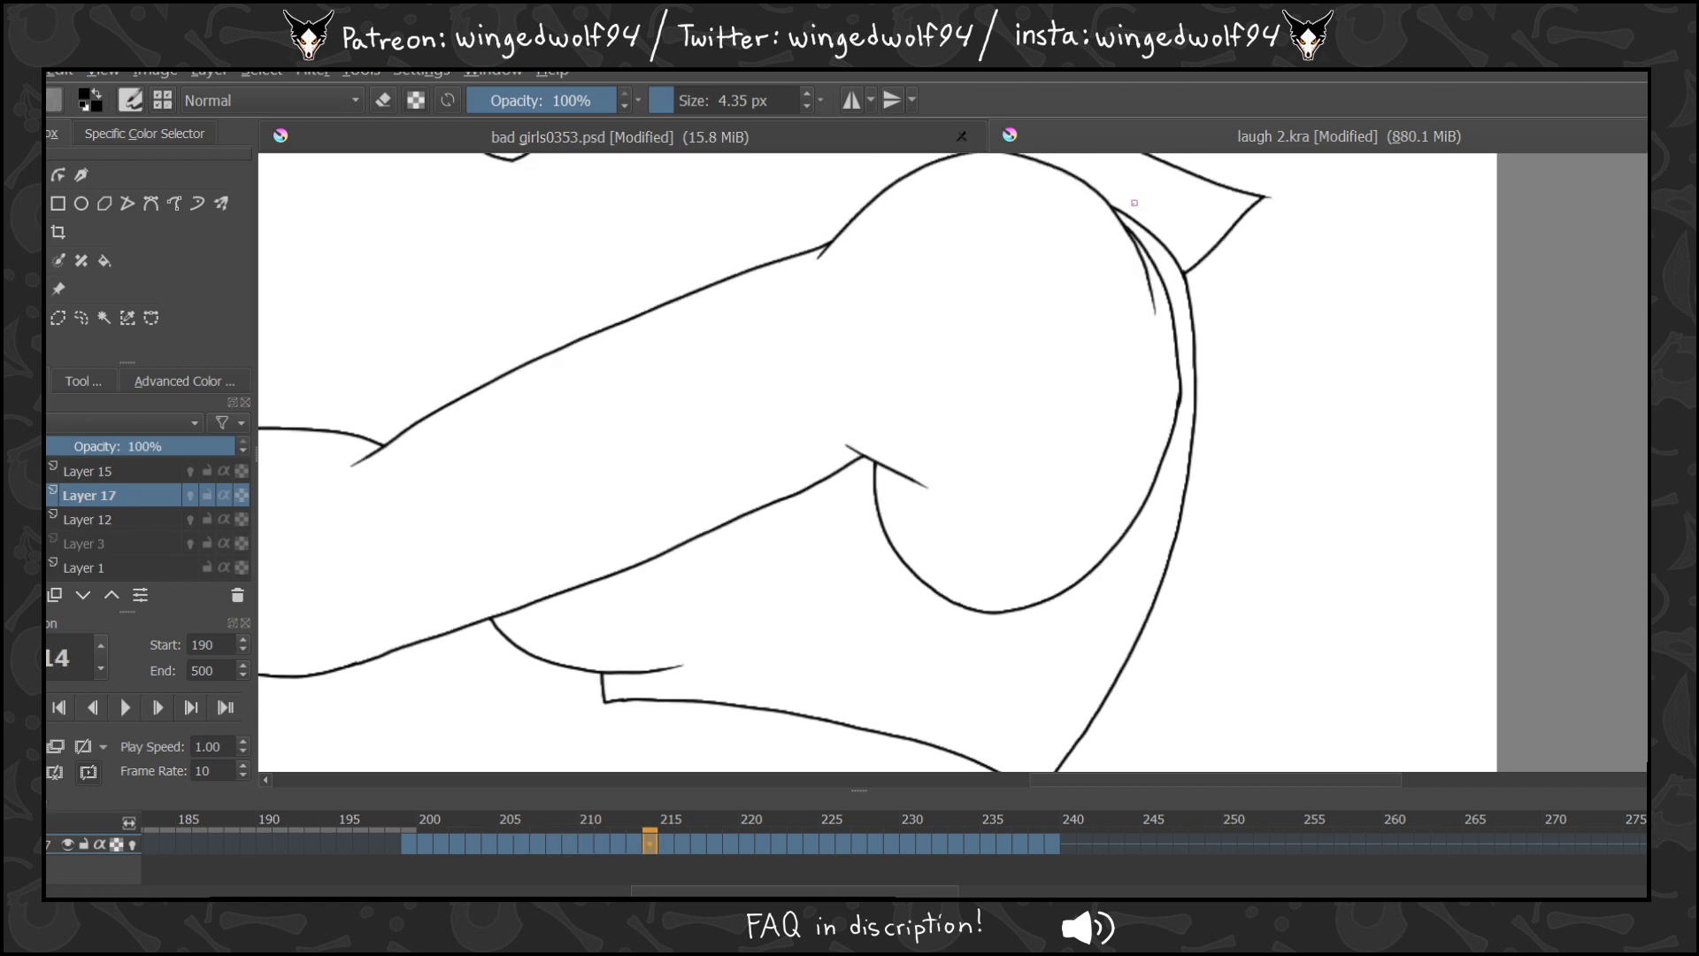
key("Right")
key("Right")
key("Right")
key("Right")
key("Right")
key("Right")
key("Right")
key("Right")
key("Right")
key("Right")
key("Right")
key("Right")
key("Right")
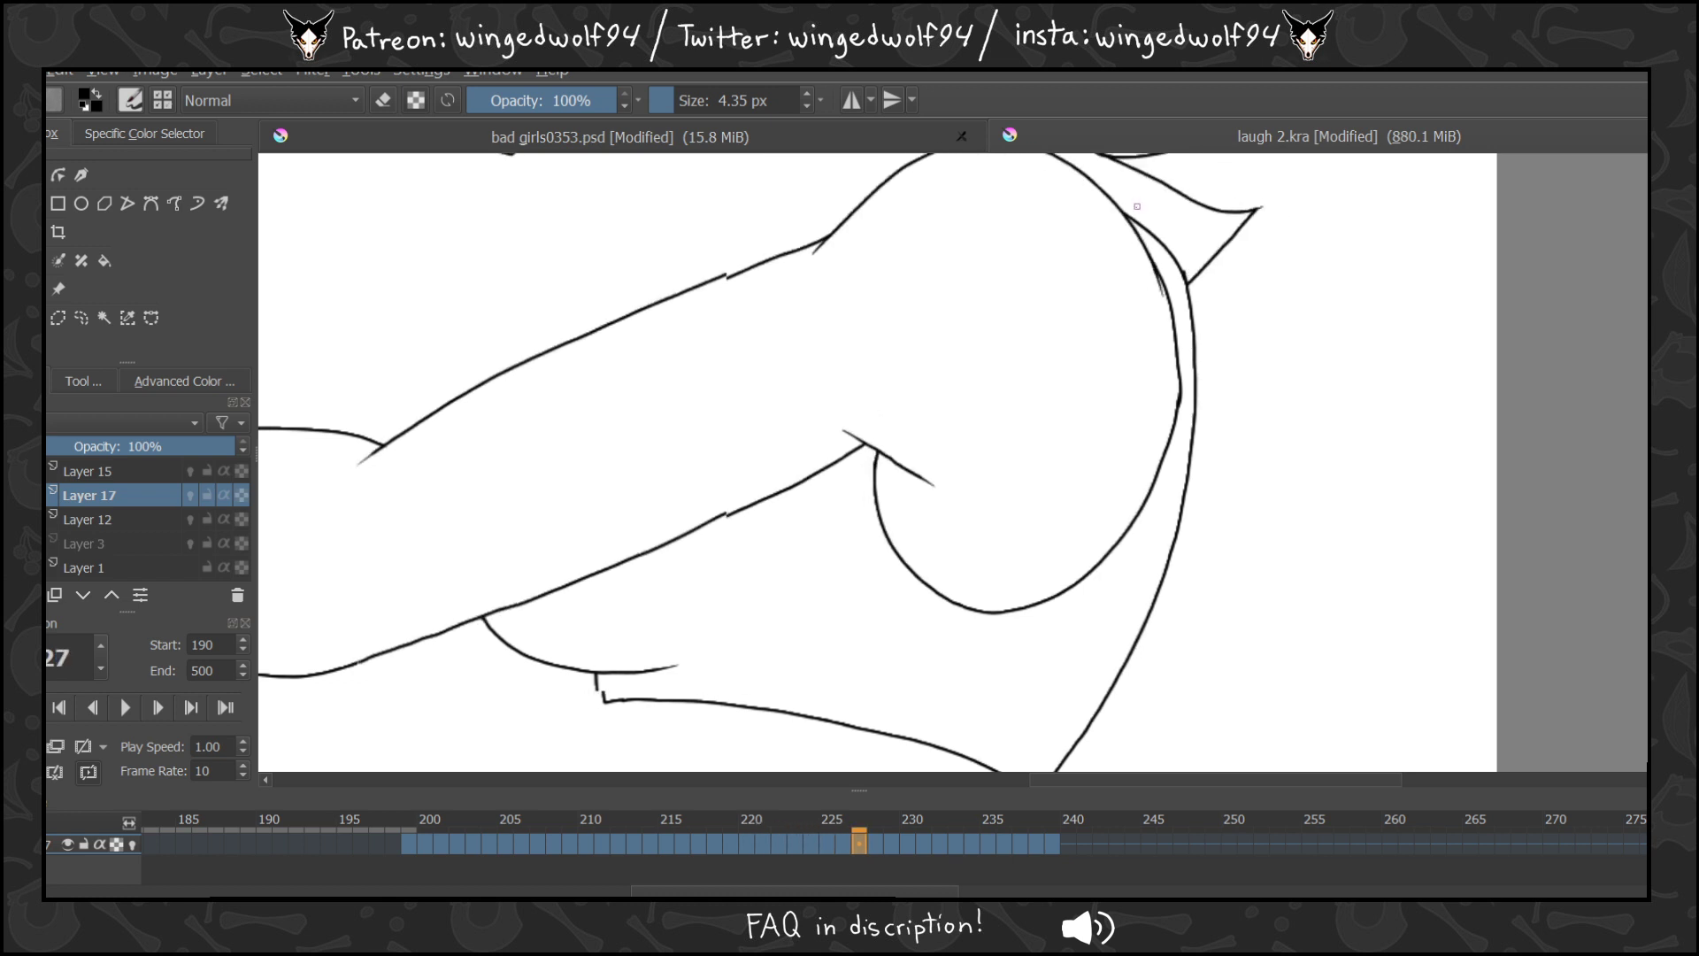
Check the torso lines on frames 227 to 237, and play back the animation with the whole figure in view.
key("Right")
key("Right")
key("Right")
key("Right")
key("Left")
key("Left")
key("Left")
key("Left")
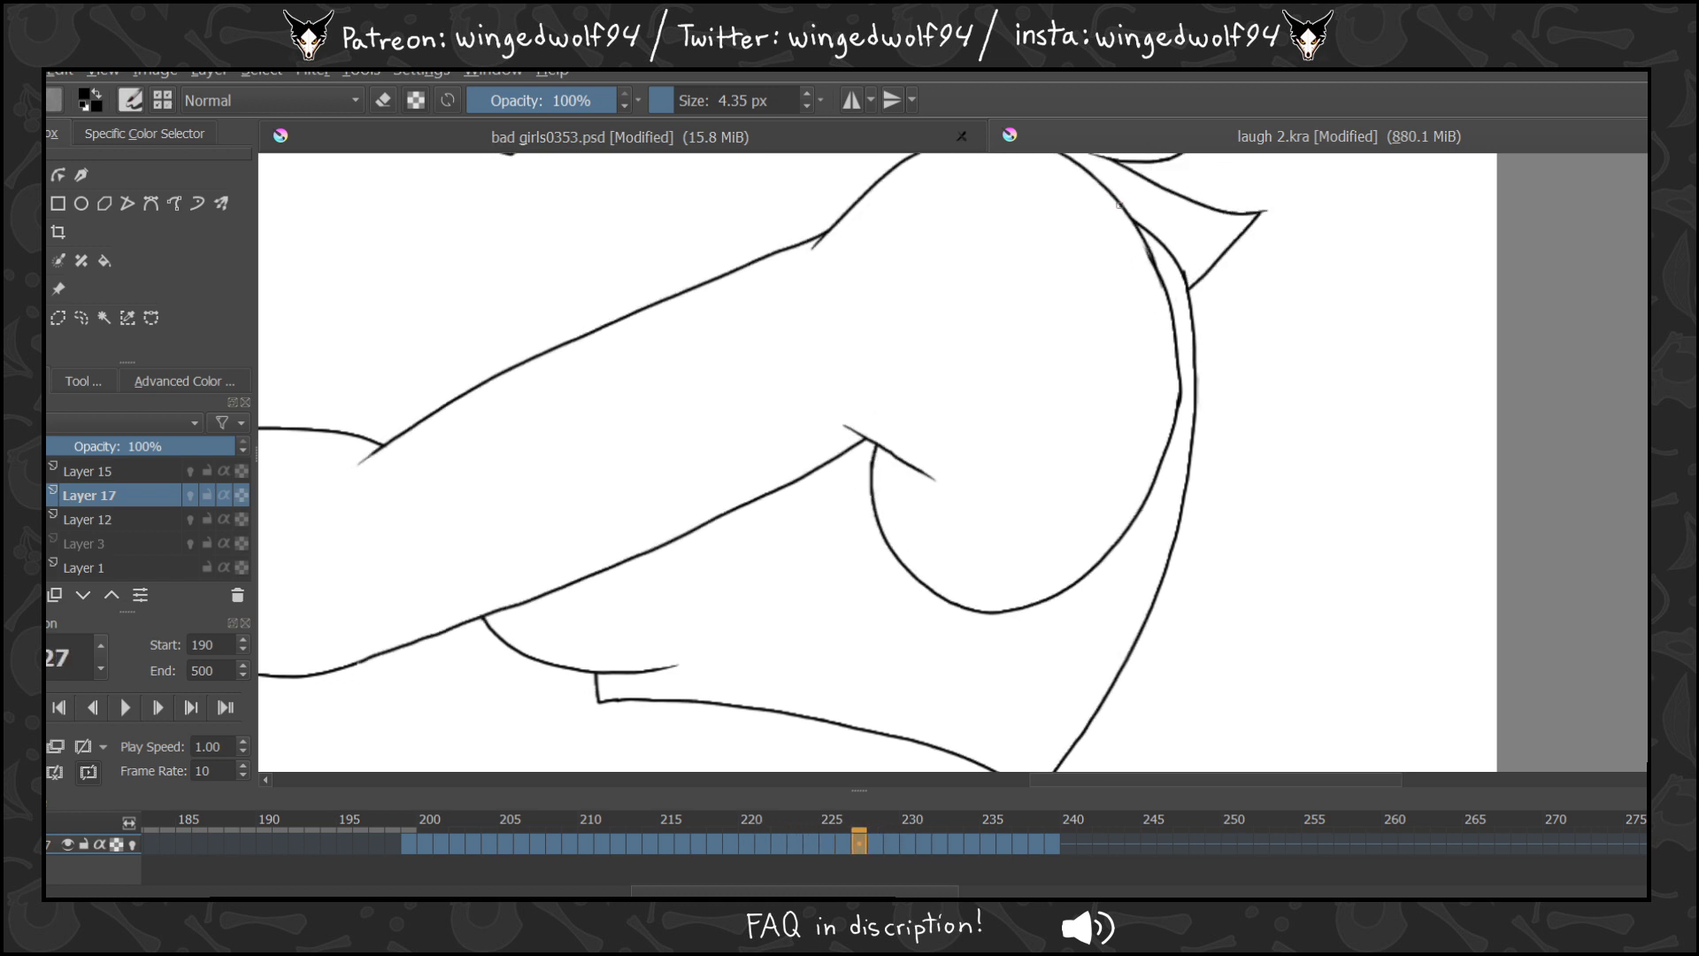
key("Right")
key("Right")
key("Right")
key("Right")
key("Right")
key("Right")
key("Right")
key("Right")
key("Right")
key("Right")
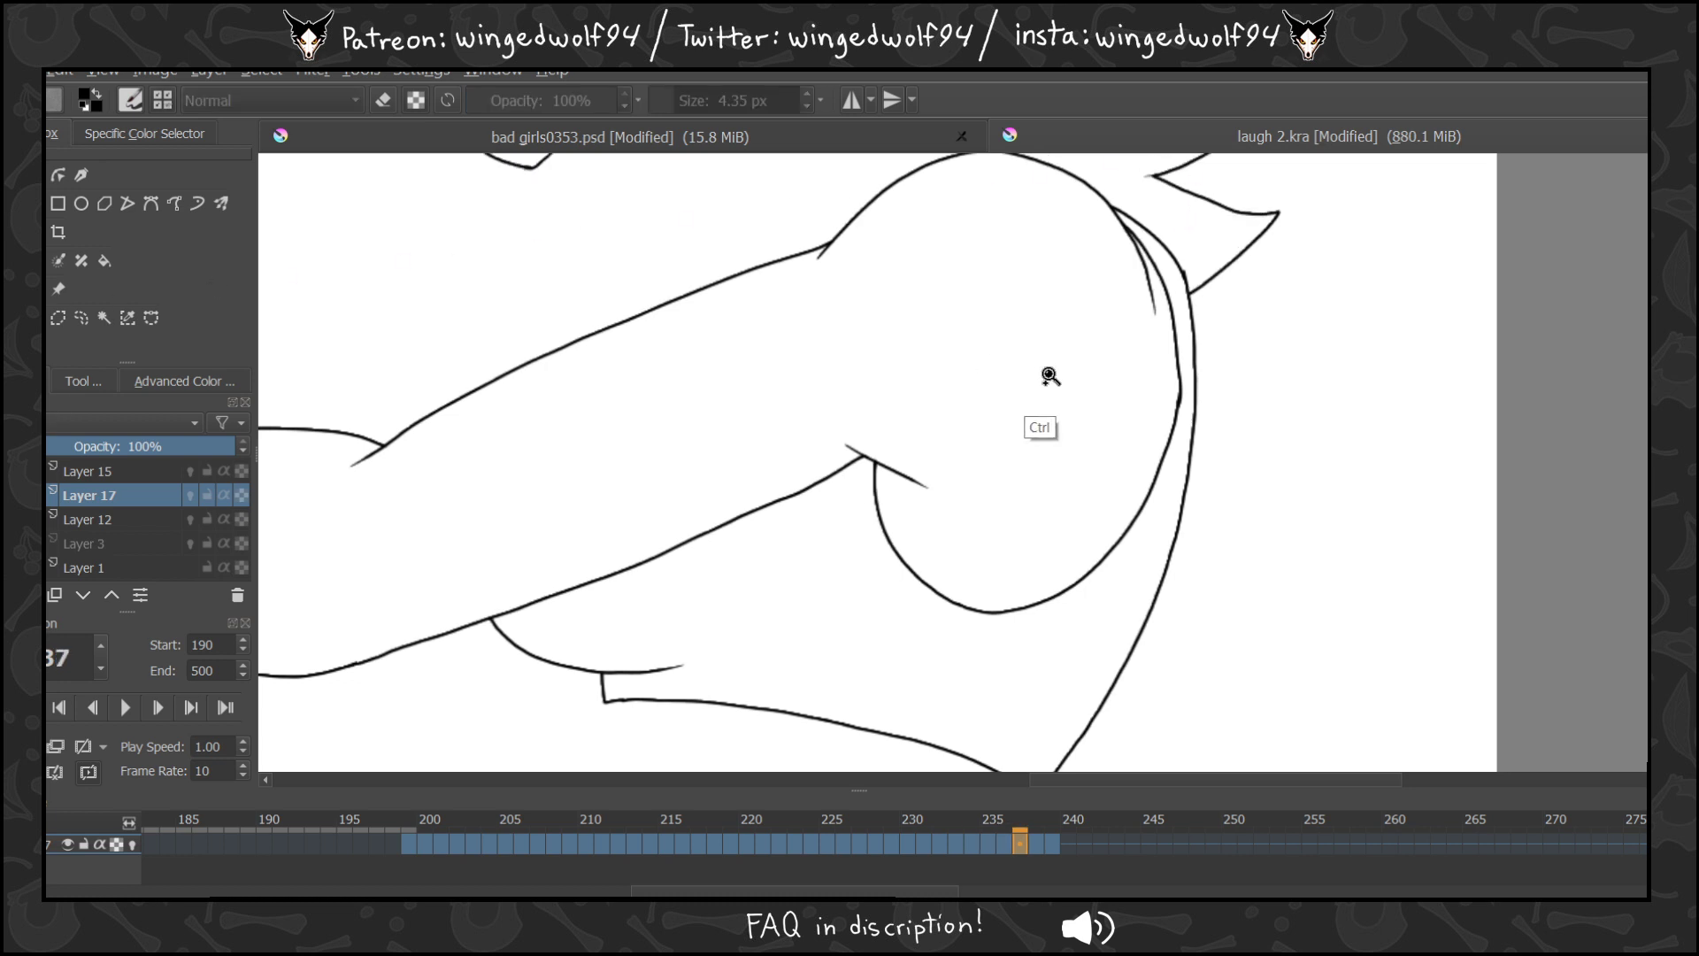
scroll(1044, 368, "down", 4)
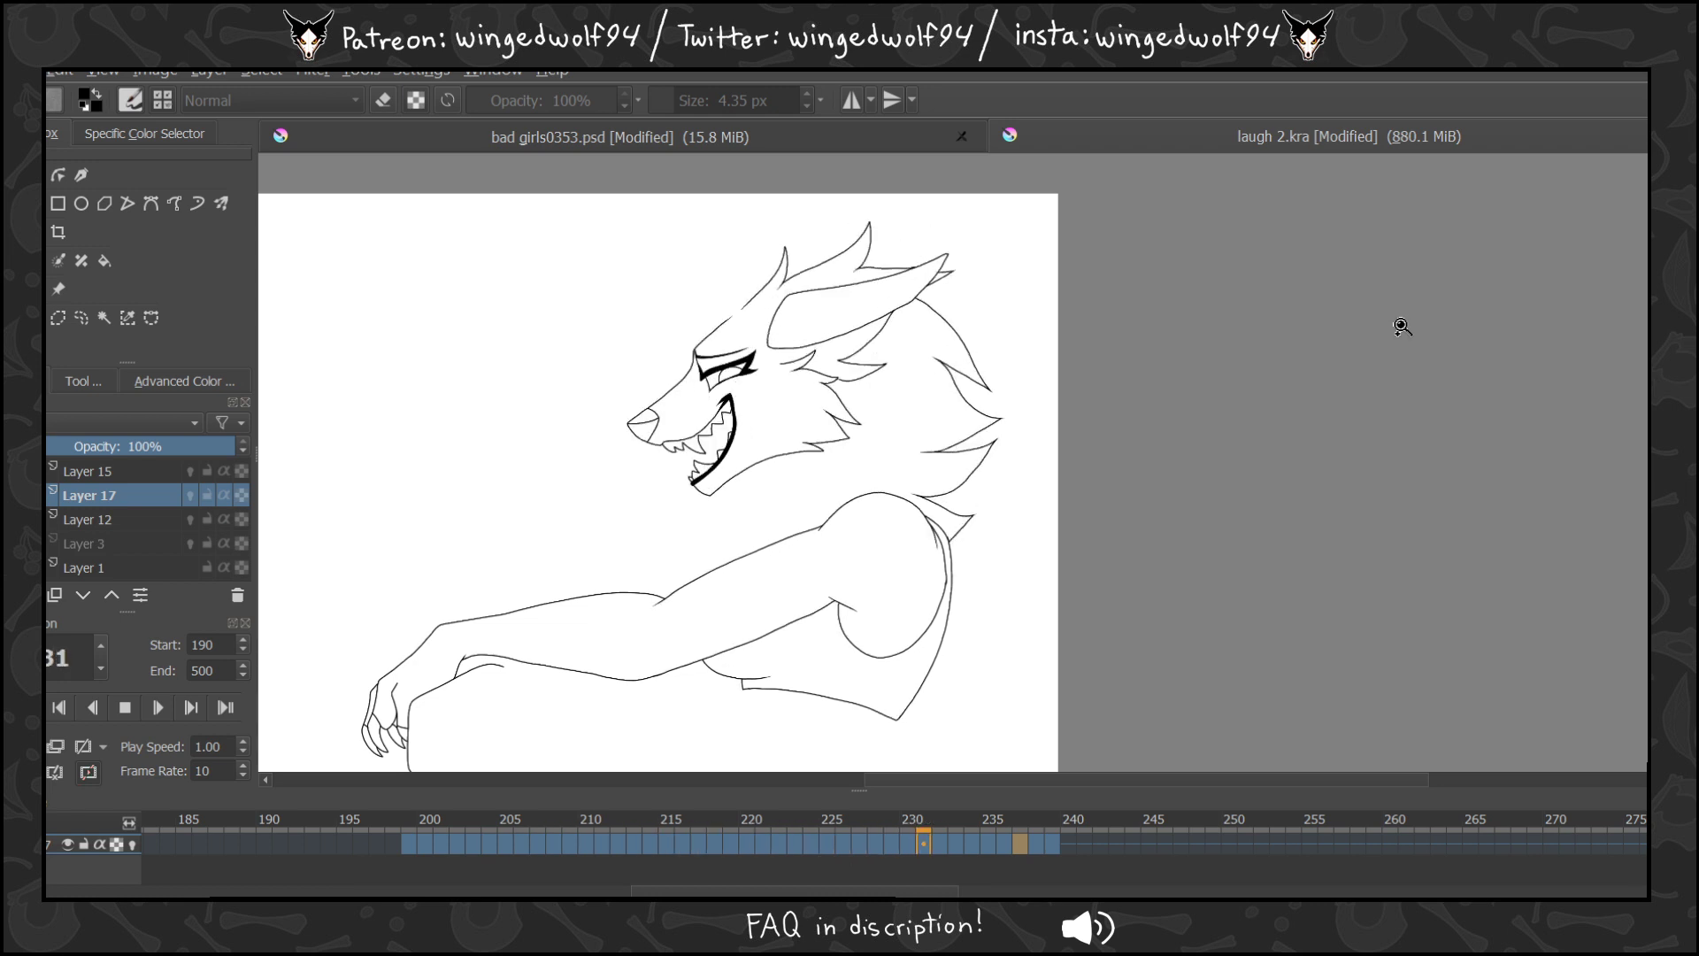
left_click(125, 708)
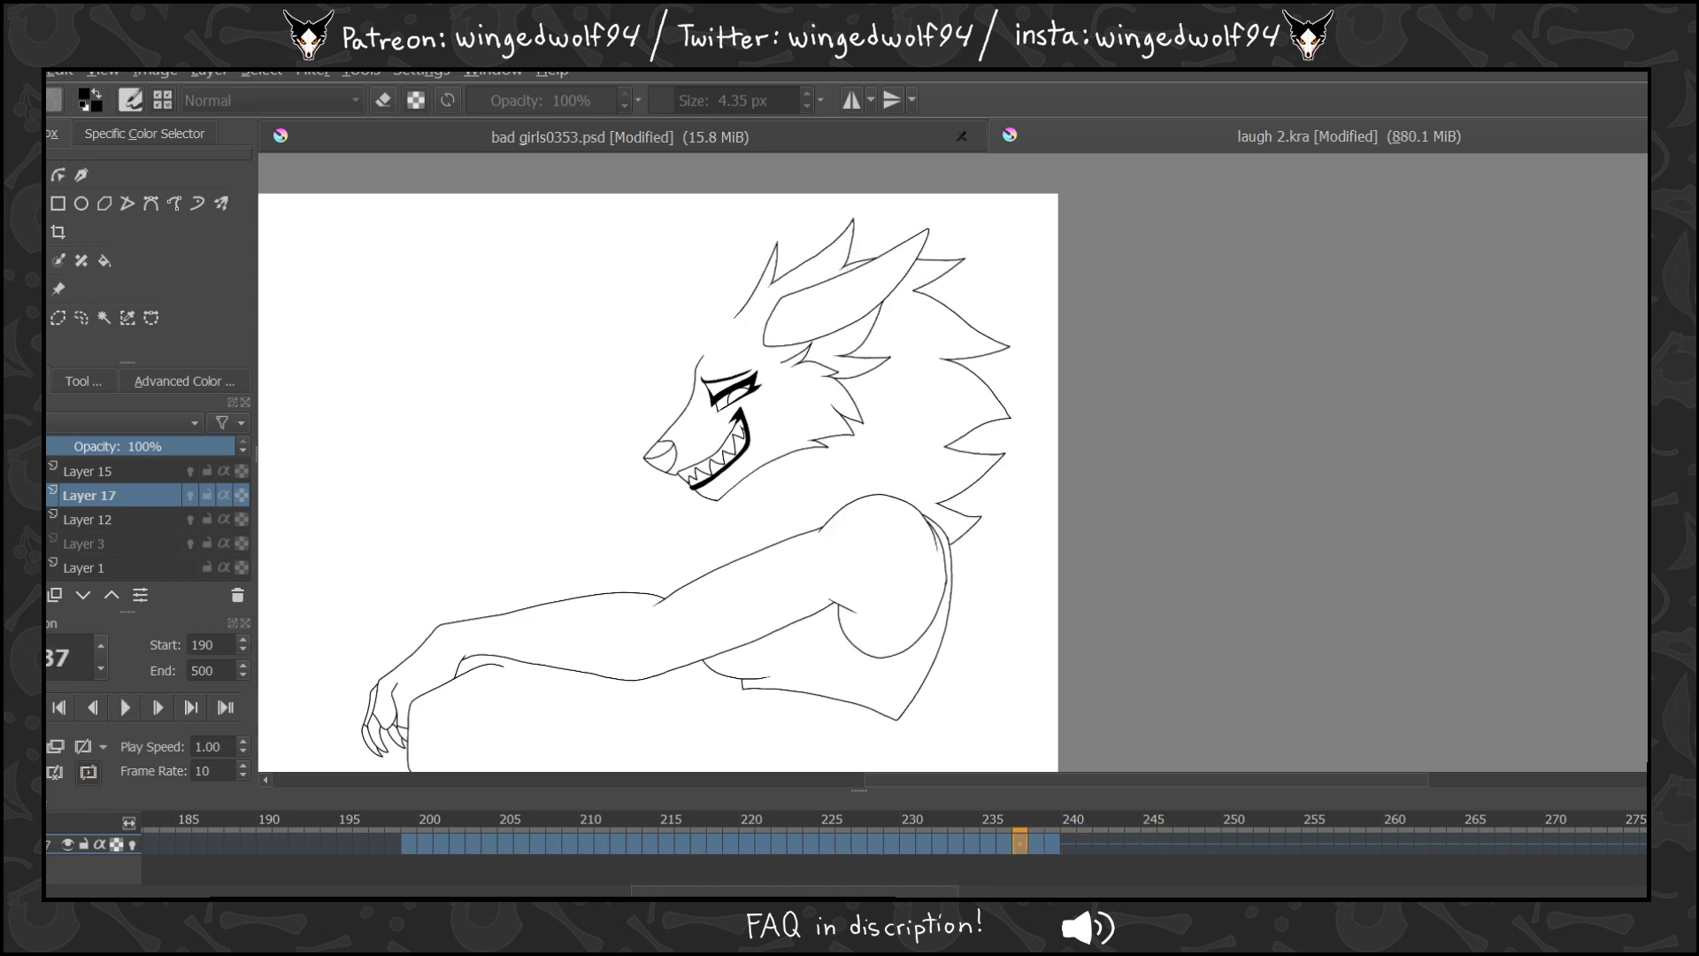
Merge Layer 15 and Layer 17 down into Layer 12, and make the red sketch layer visible.
left_click(88, 471)
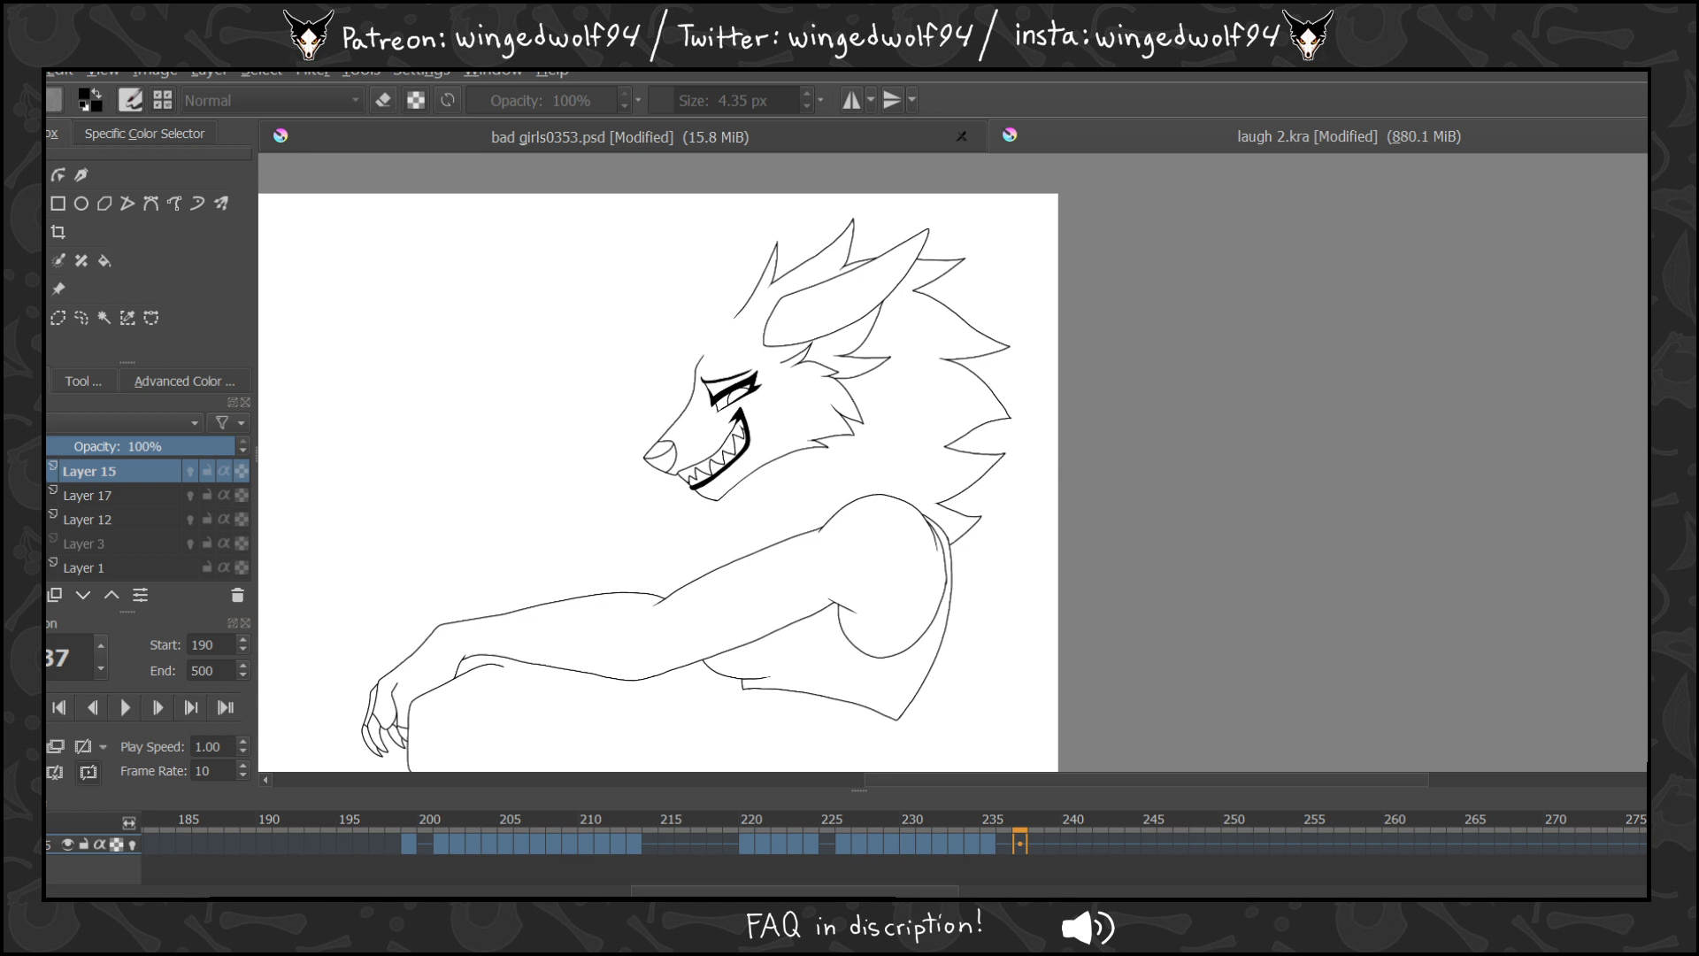
key("shift+Delete")
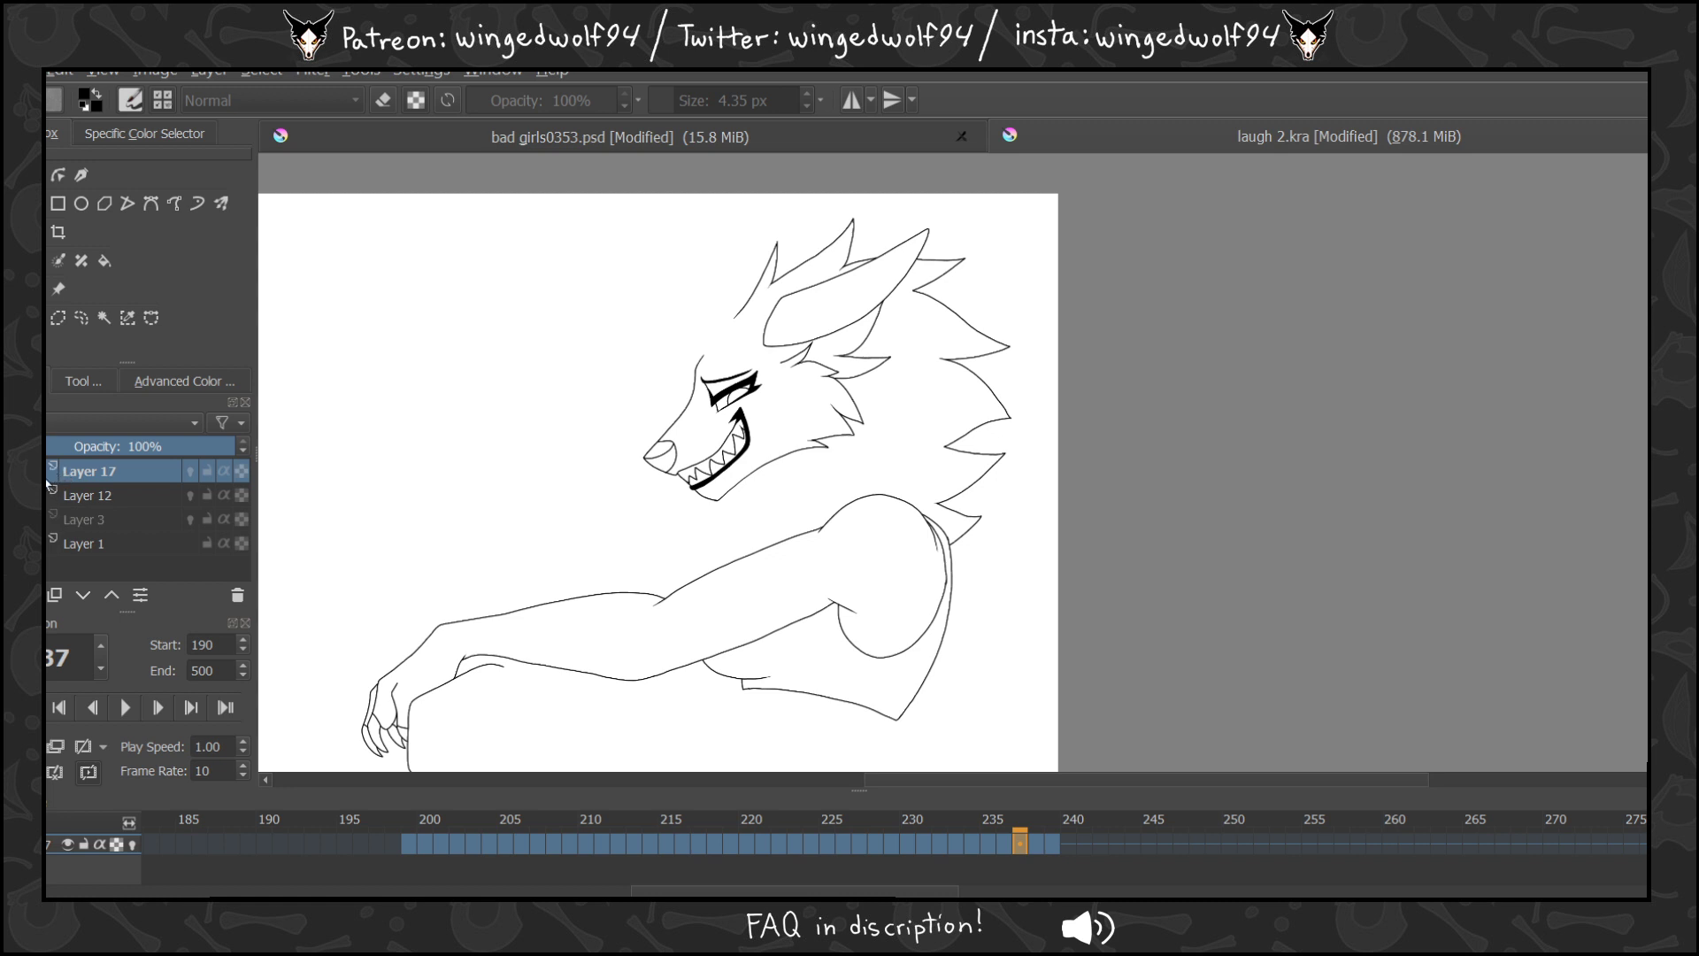
key("shift+Delete")
left_click(22, 496)
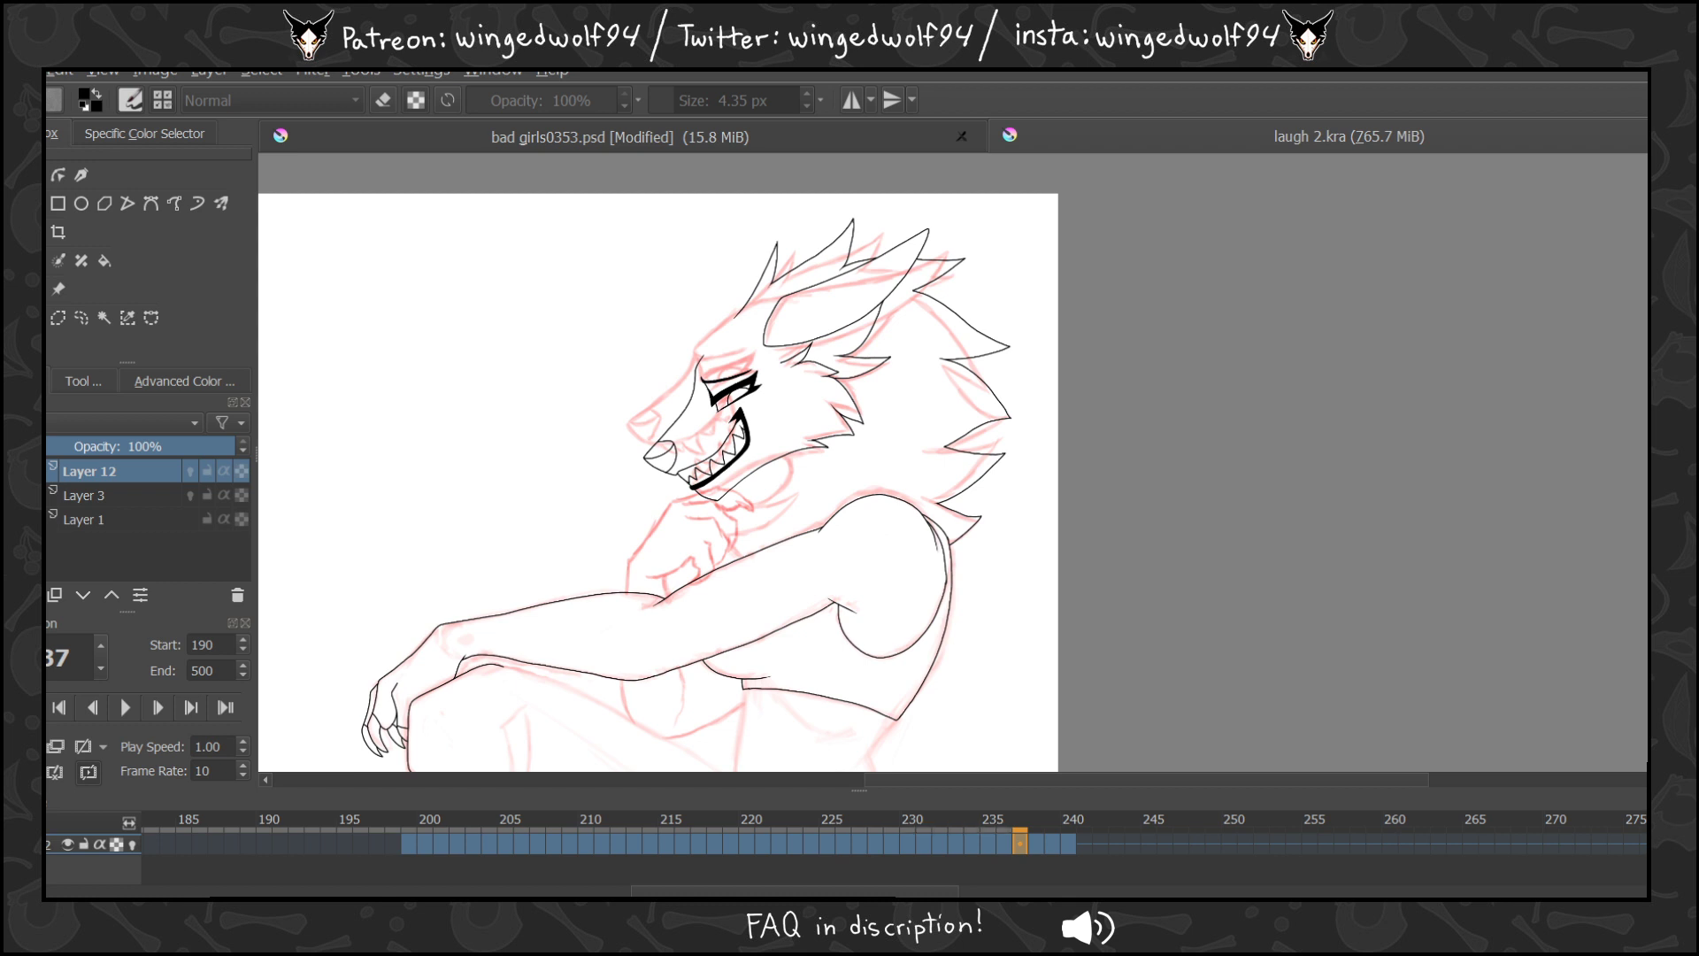
Set the brush size to 2.96 px, try it with a zigzag stroke over the bent knee, and undo the stroke.
scroll(658, 462, "down", 5)
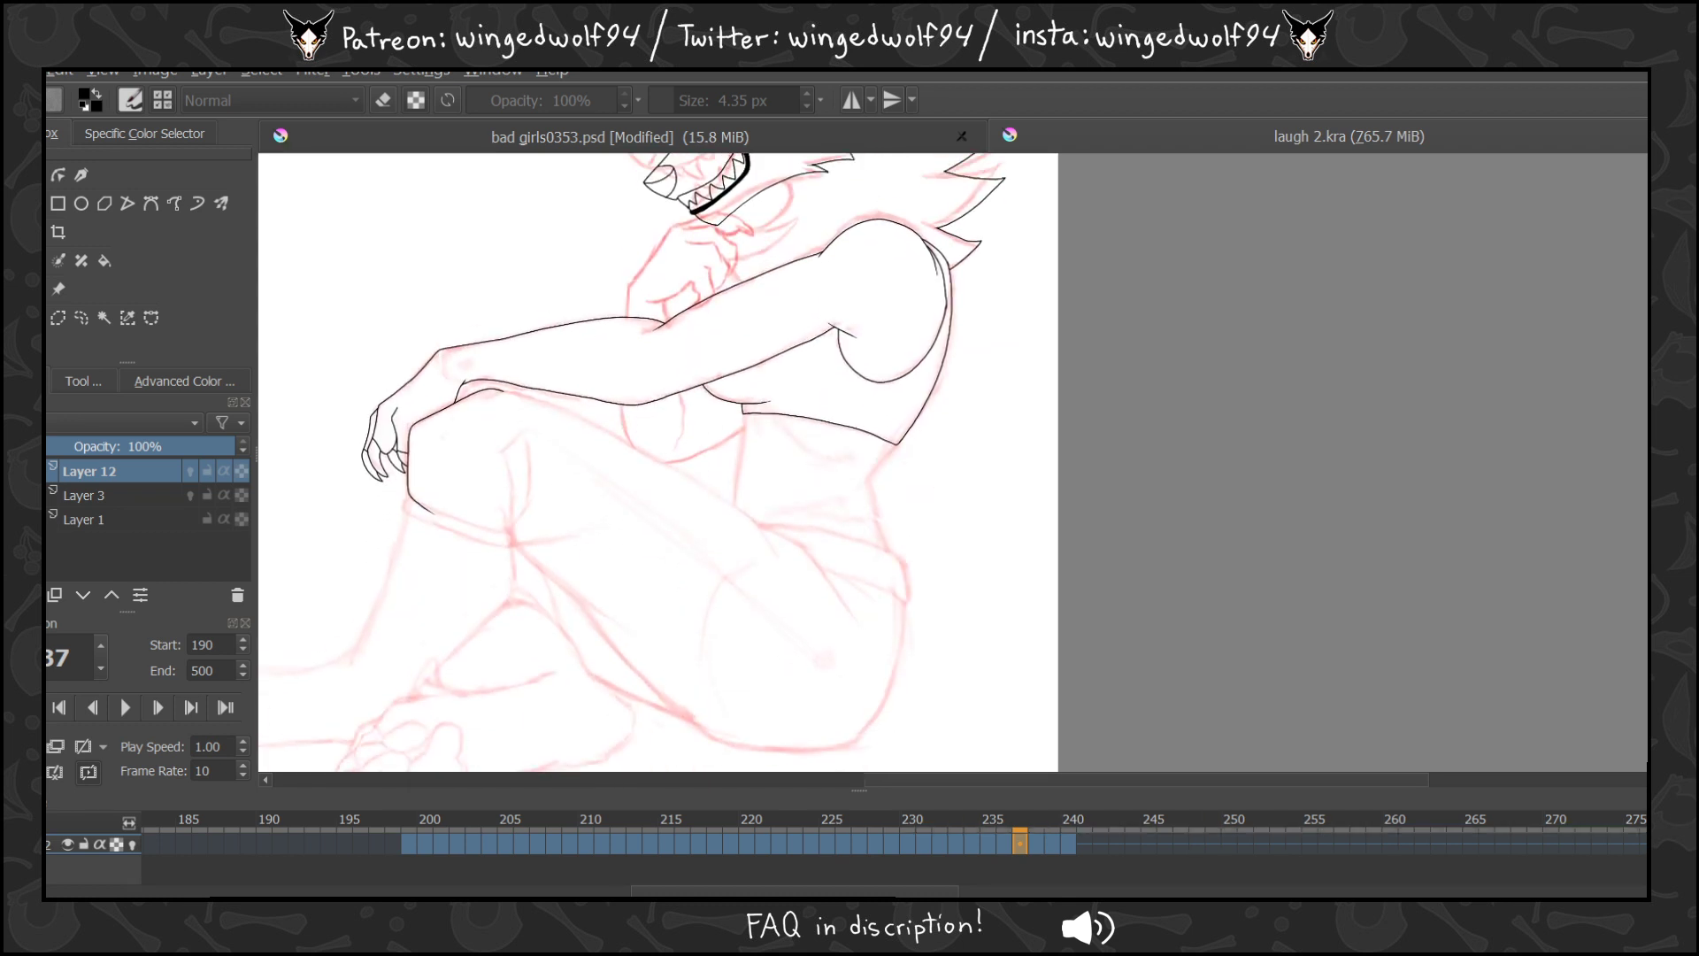
left_click(177, 382)
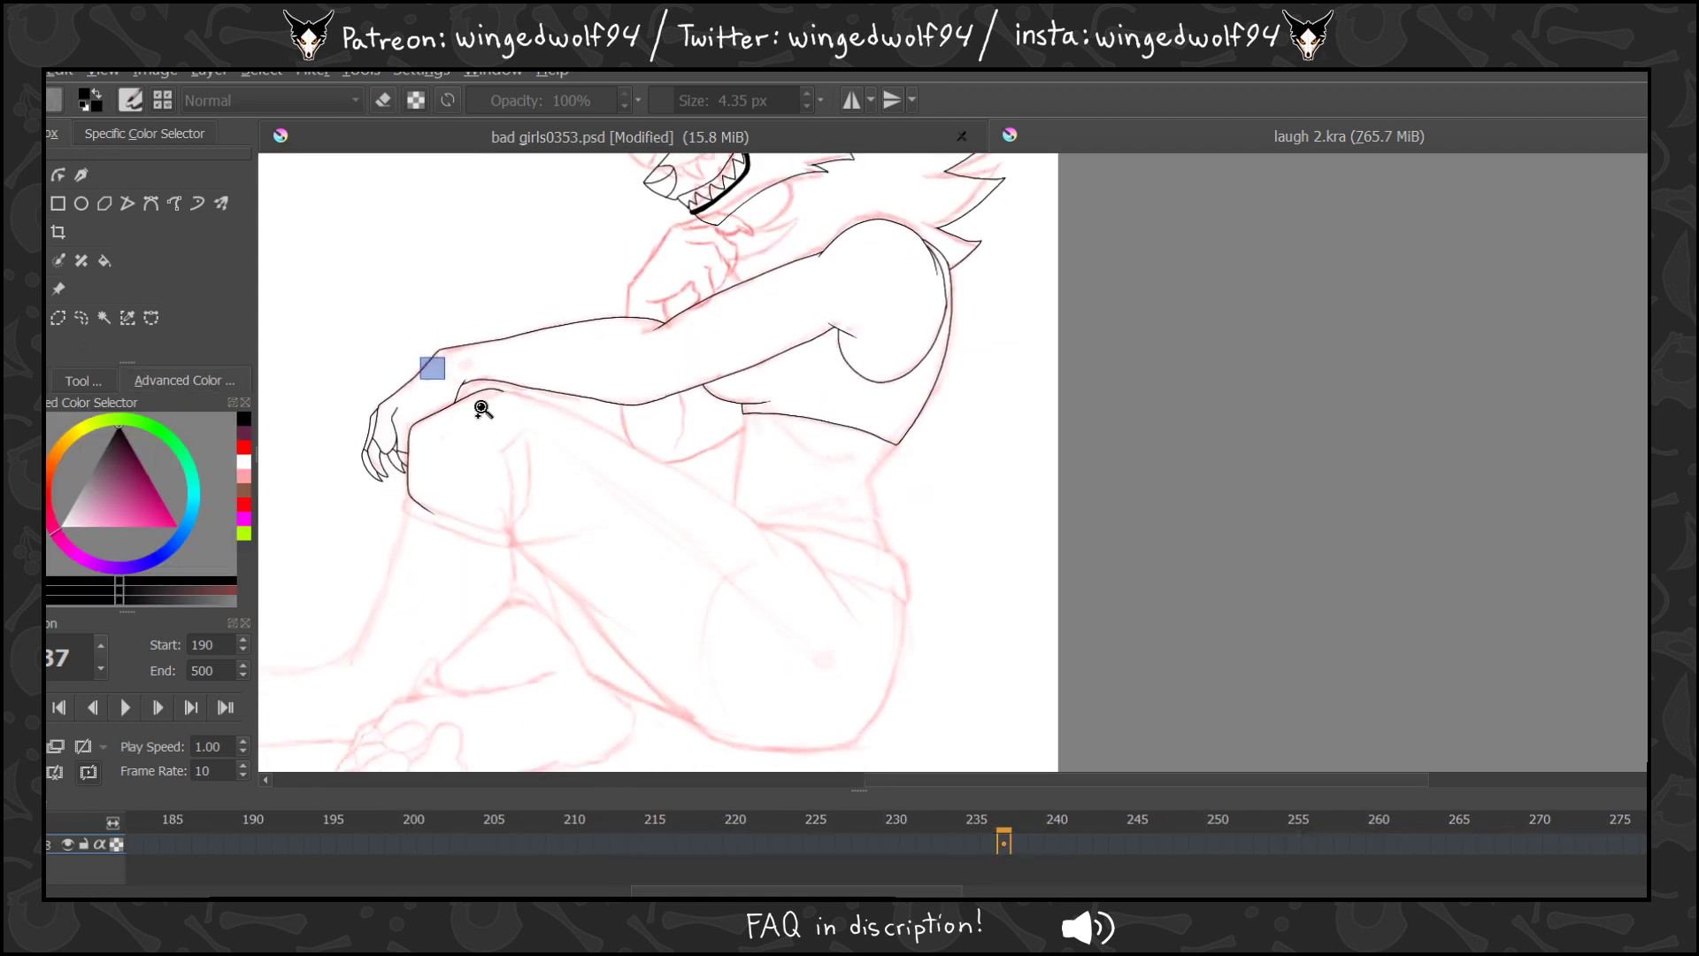
left_click_drag(483, 409, 699, 531)
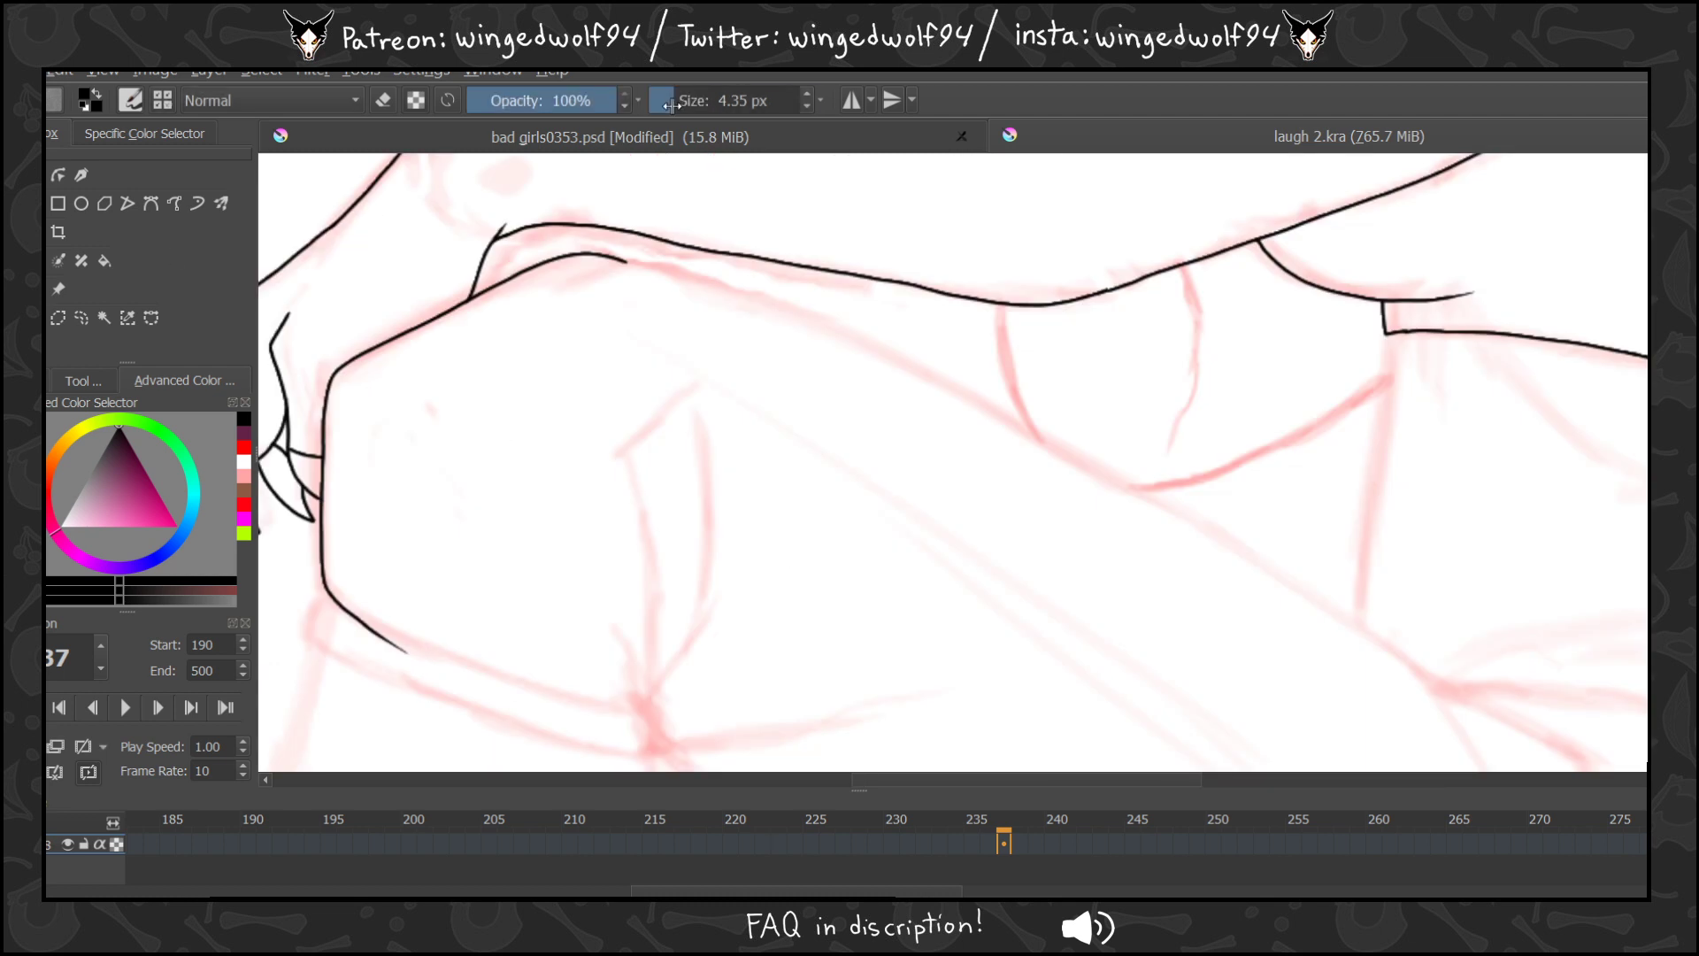
left_click_drag(670, 104, 664, 104)
mouse_move(633, 288)
left_mouse_down()
mouse_move(854, 435)
mouse_move(938, 397)
left_mouse_up()
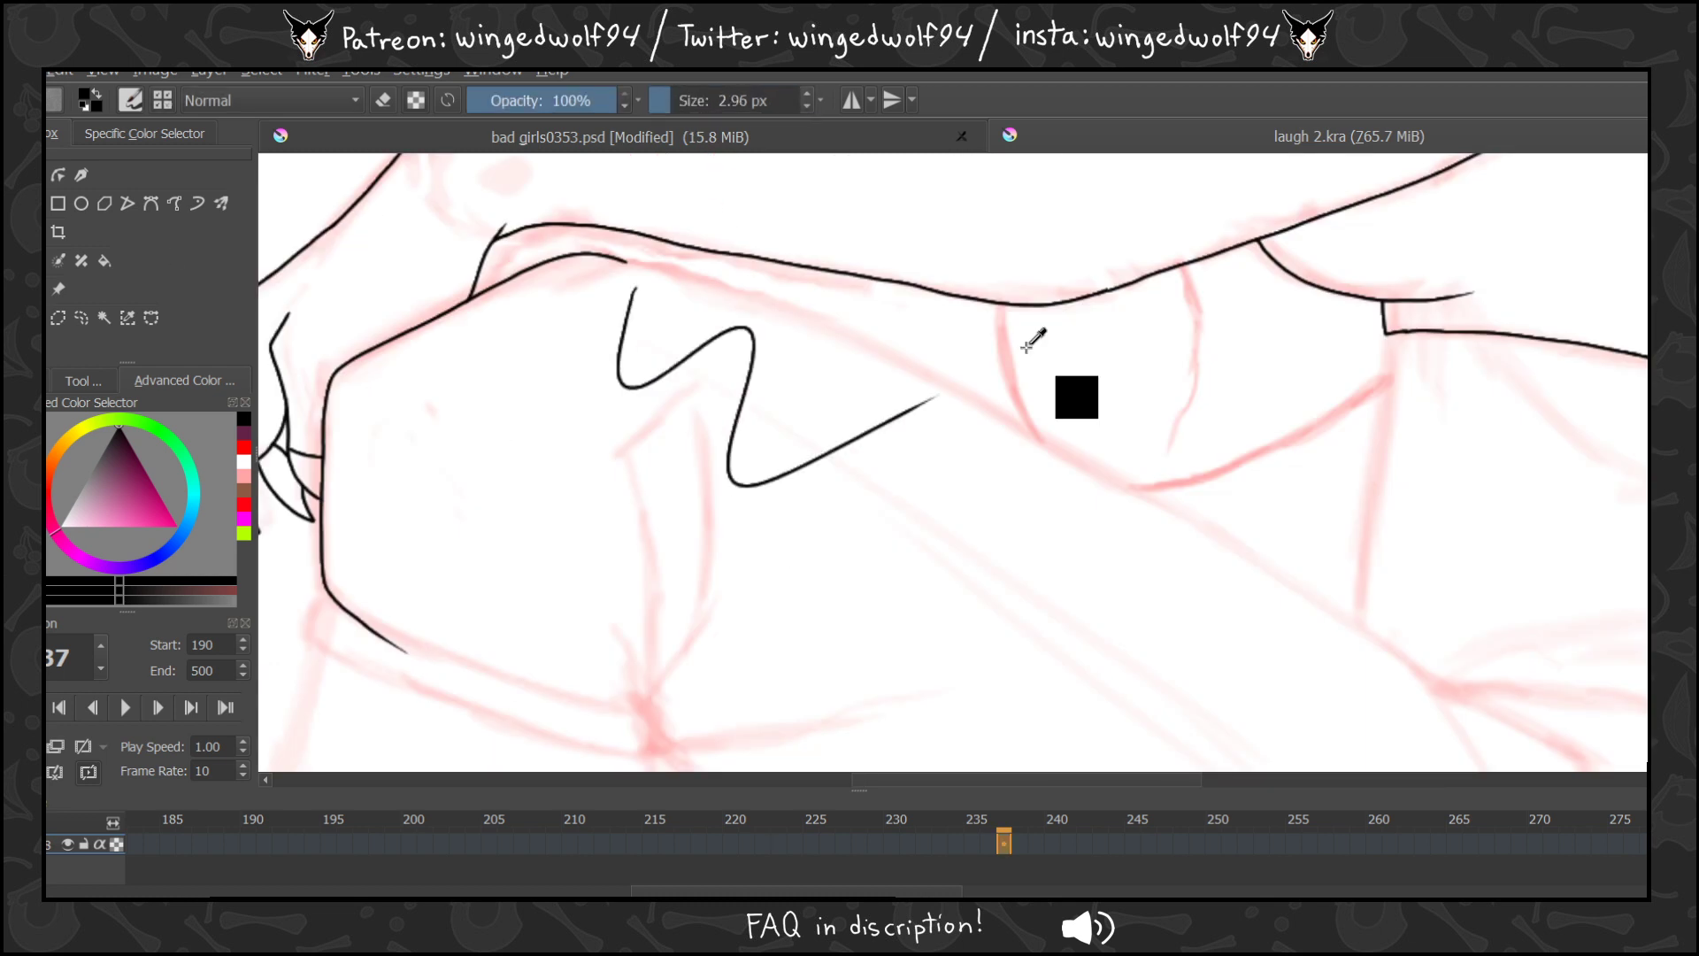
key("ctrl+z")
scroll(1034, 341, "down", 5)
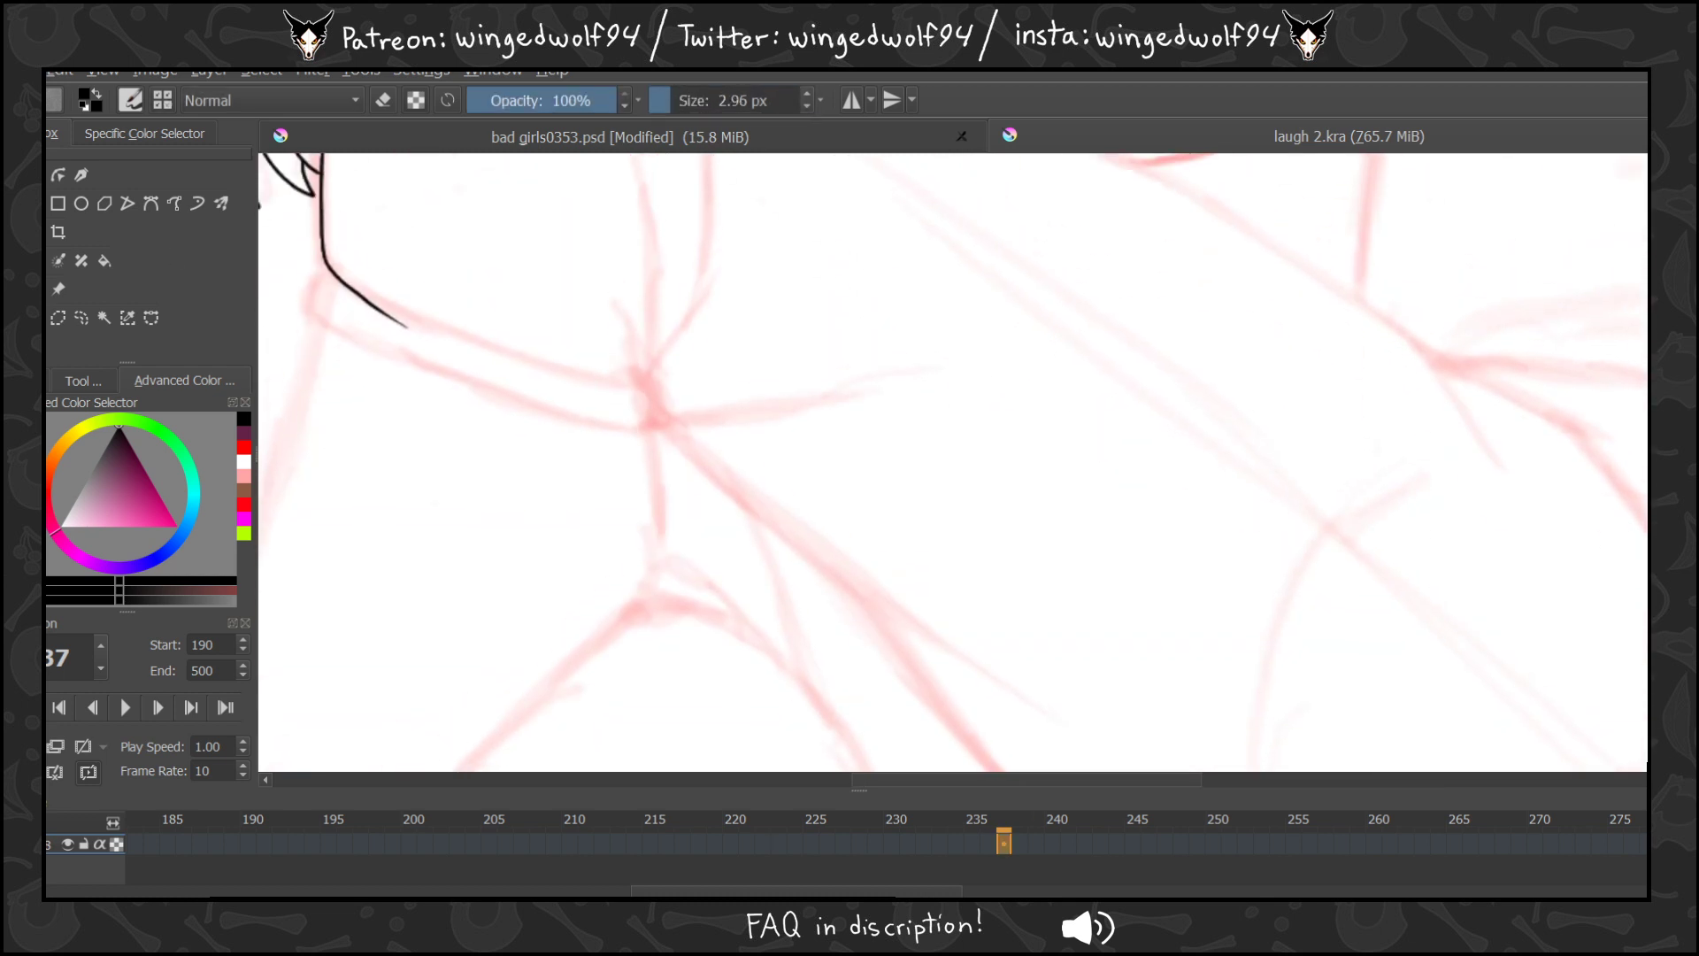
Go to frame 199 and ink the short outer edge of the trouser cuff below the knee.
left_click(439, 845)
key("Left")
key("Left")
key("Left")
key("Left")
key("Left")
key("Left")
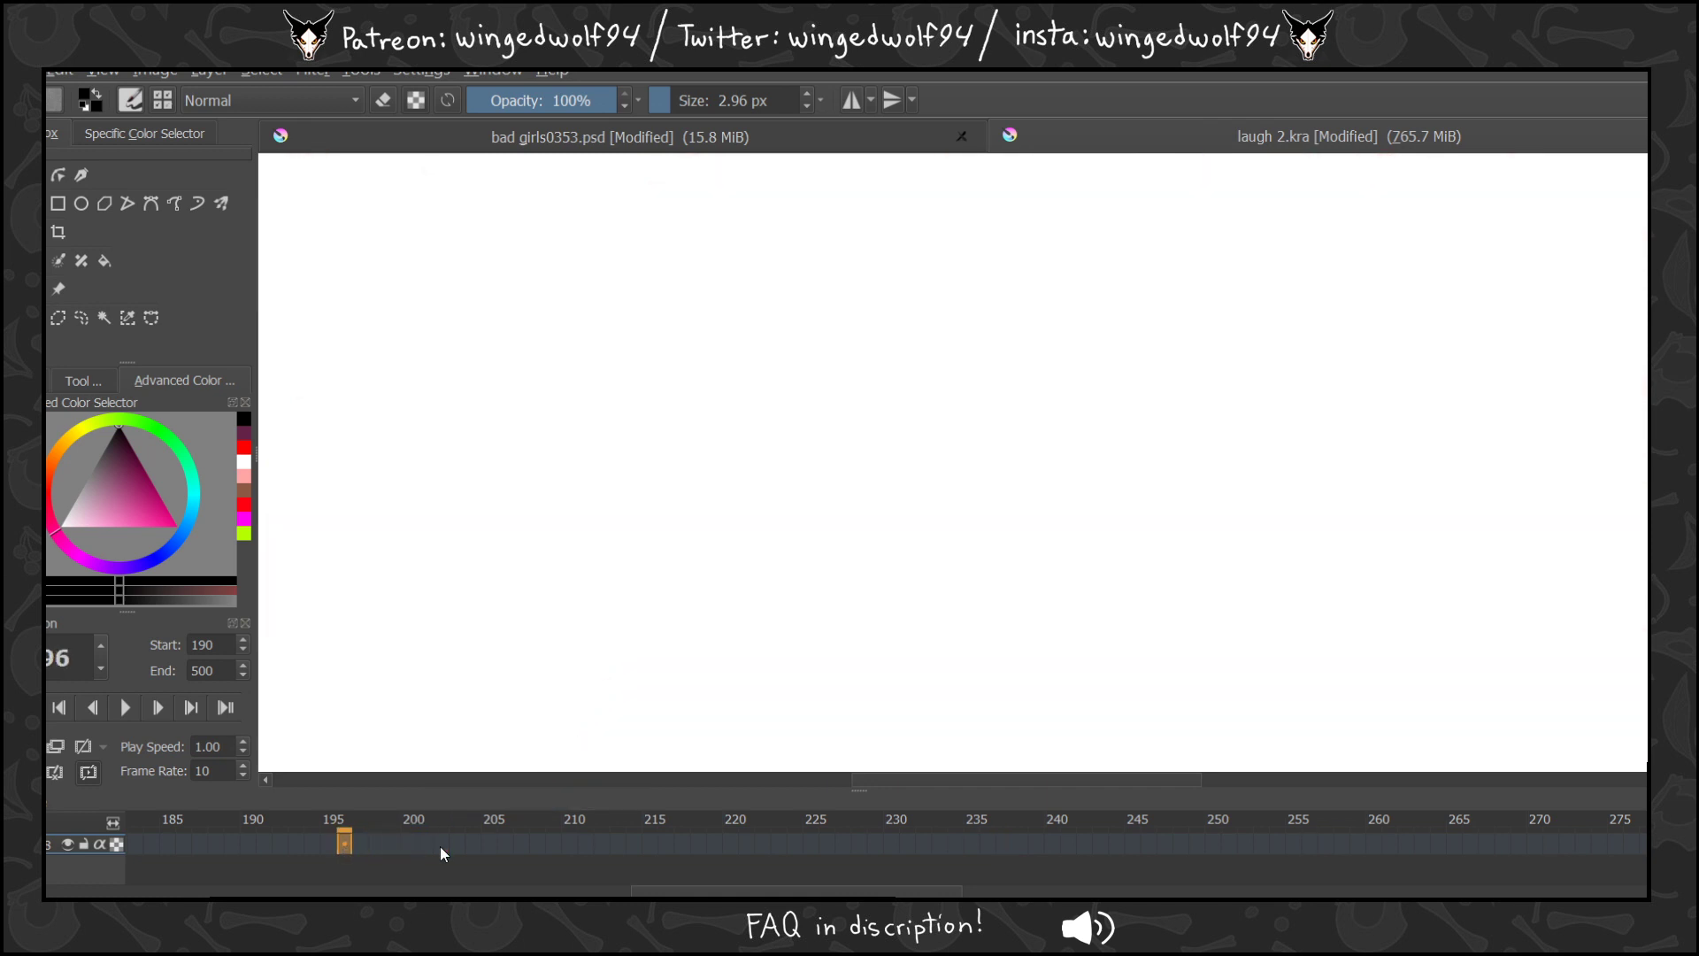
key("Right")
key("Right")
key("Right")
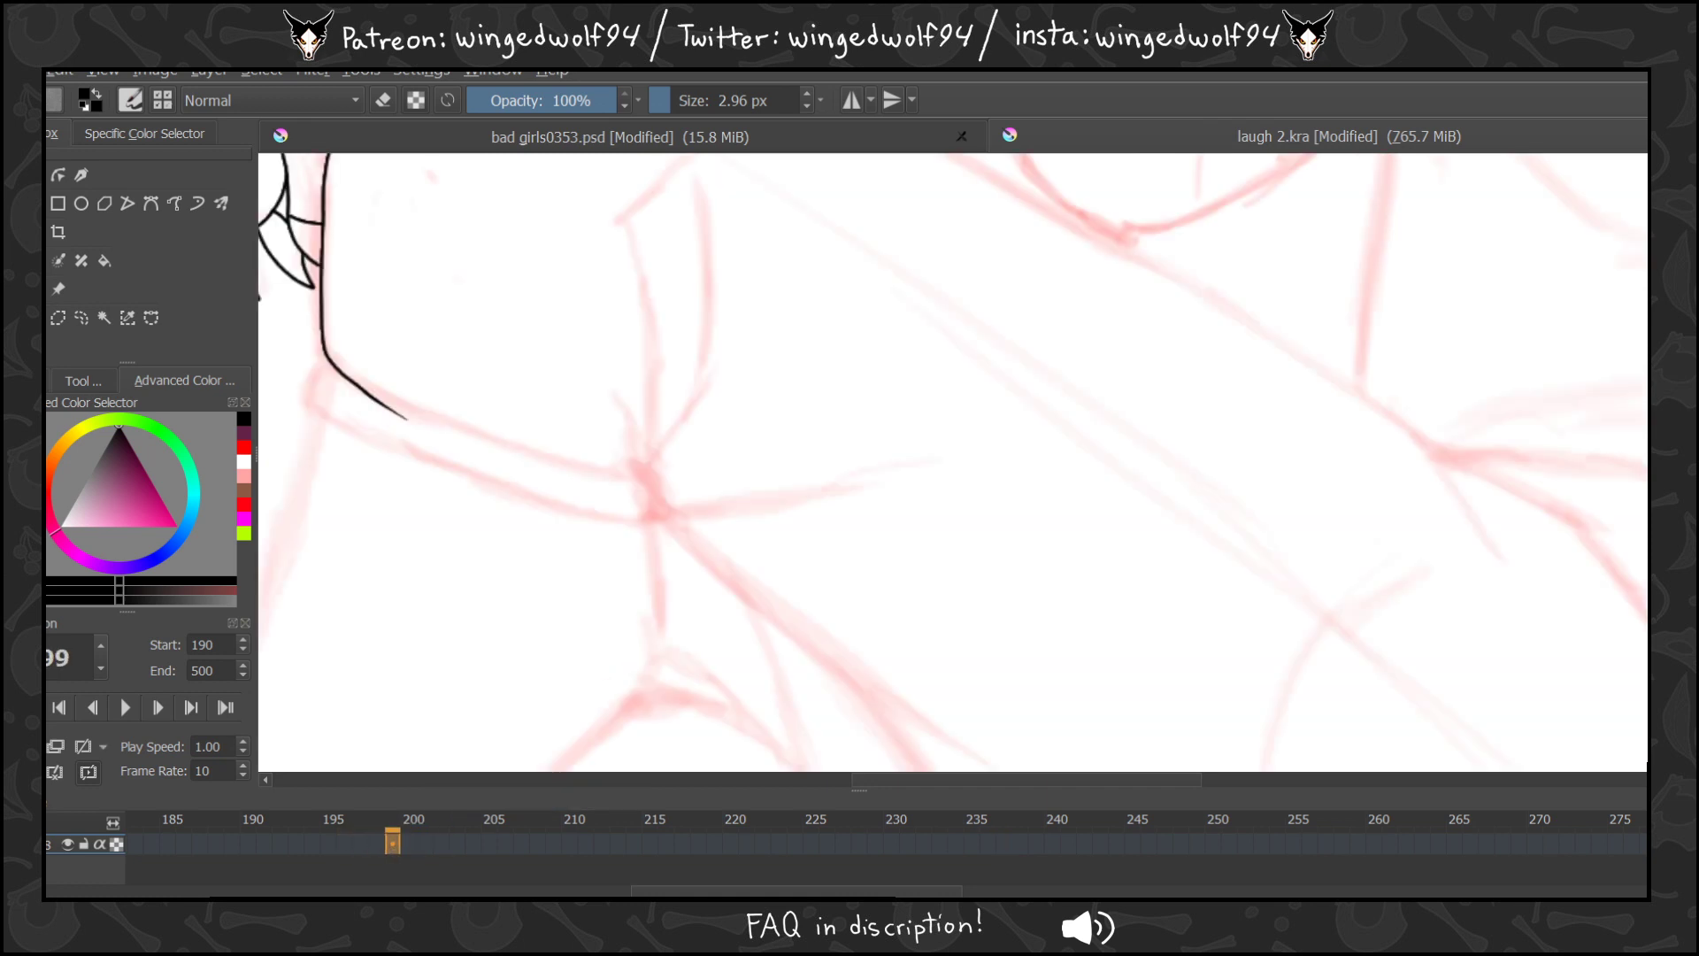
left_click_drag(326, 360, 317, 399)
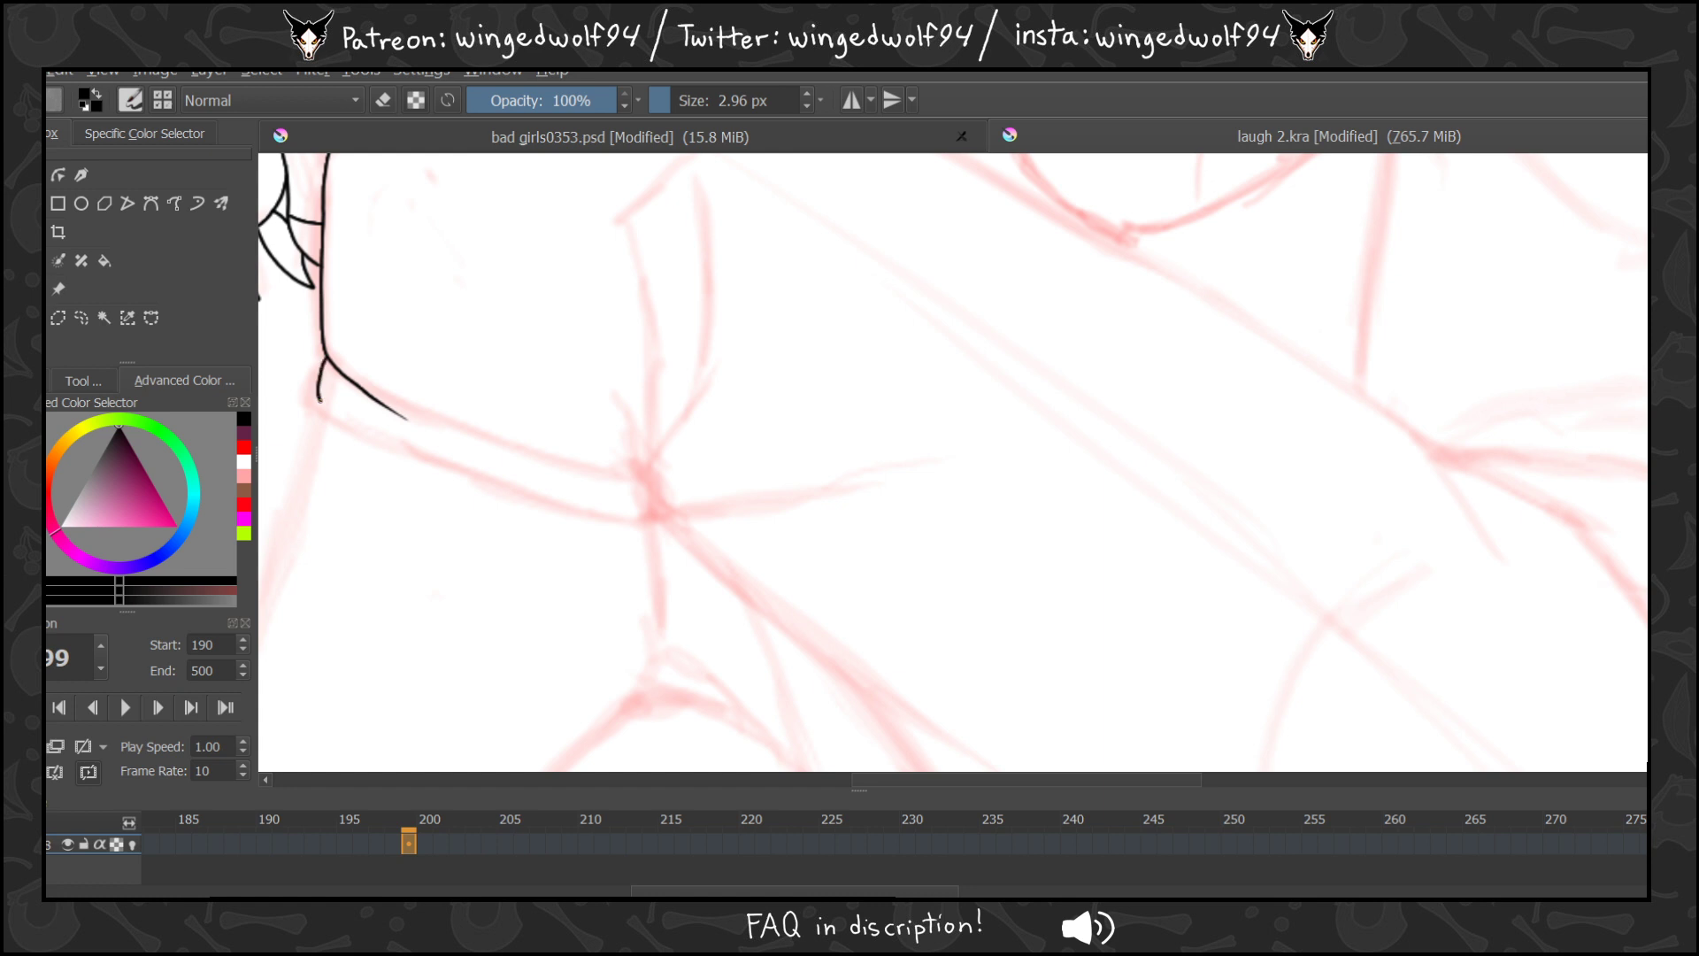
Set the brush smoothing to Weighted and ink the trouser cuff band, the leaf-shaped opening above it and the adjoining fold line.
left_click(84, 380)
left_click(184, 428)
left_click(177, 462)
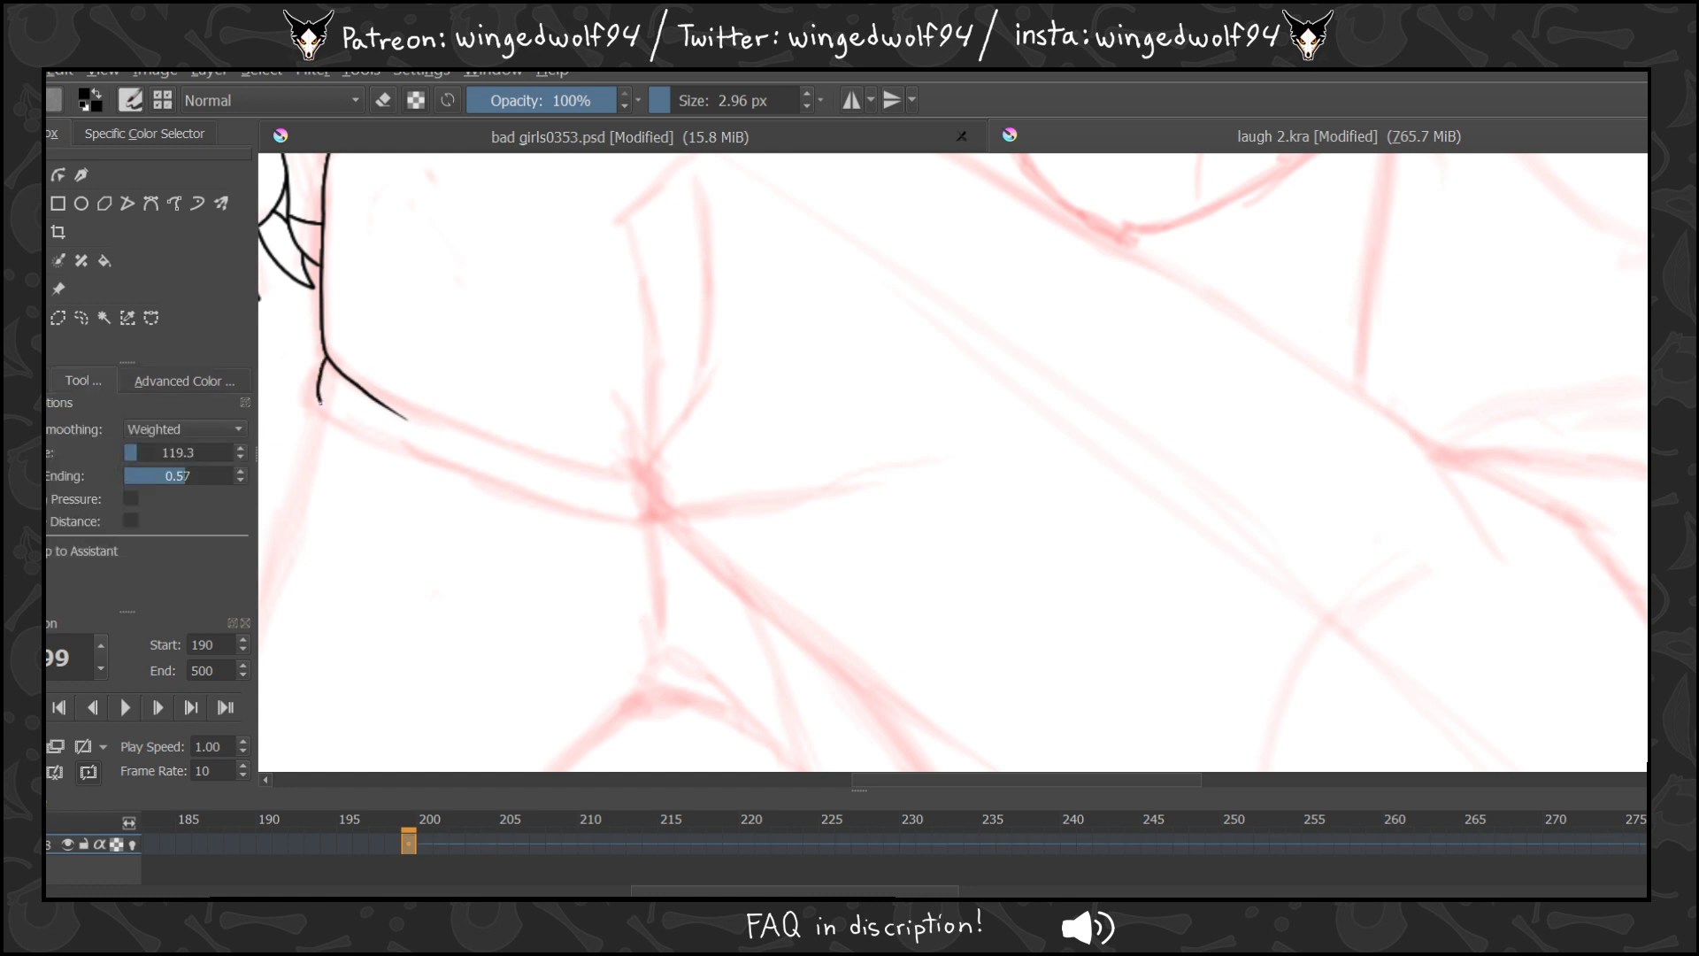
mouse_move(319, 398)
left_mouse_down()
mouse_move(515, 496)
mouse_move(647, 515)
mouse_move(713, 333)
mouse_move(688, 156)
mouse_move(650, 199)
mouse_move(634, 291)
mouse_move(663, 429)
left_mouse_up()
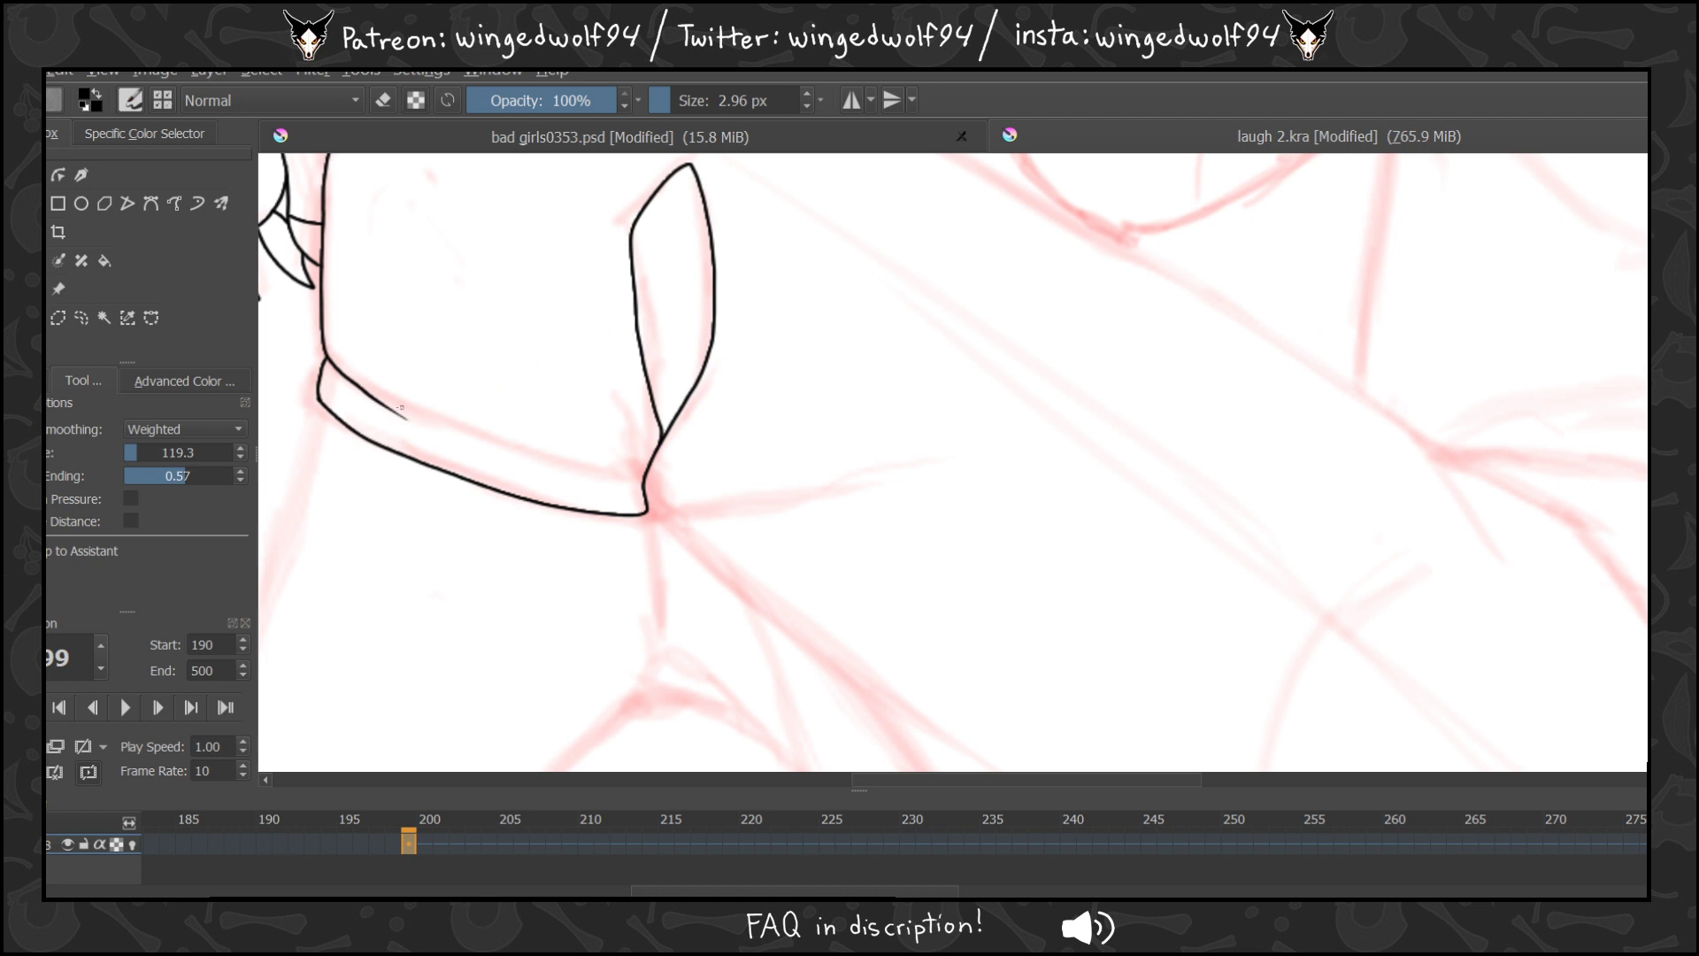
mouse_move(405, 418)
left_mouse_down()
mouse_move(460, 447)
mouse_move(635, 478)
left_mouse_up()
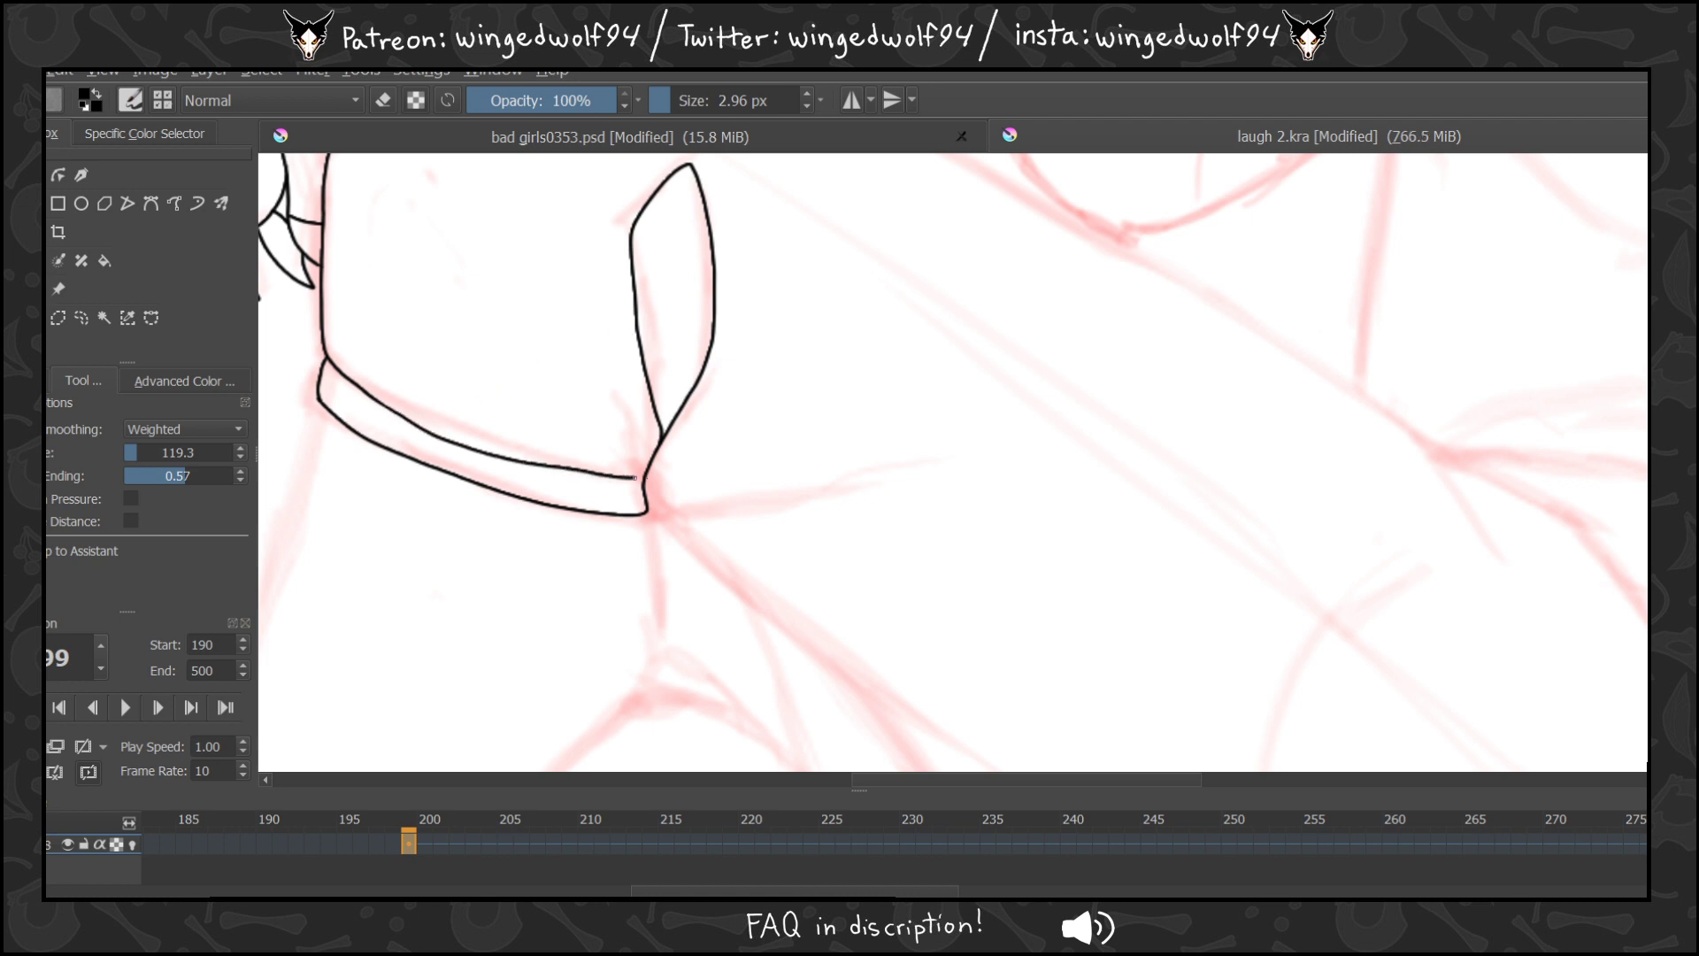
scroll(953, 462, "up", 2)
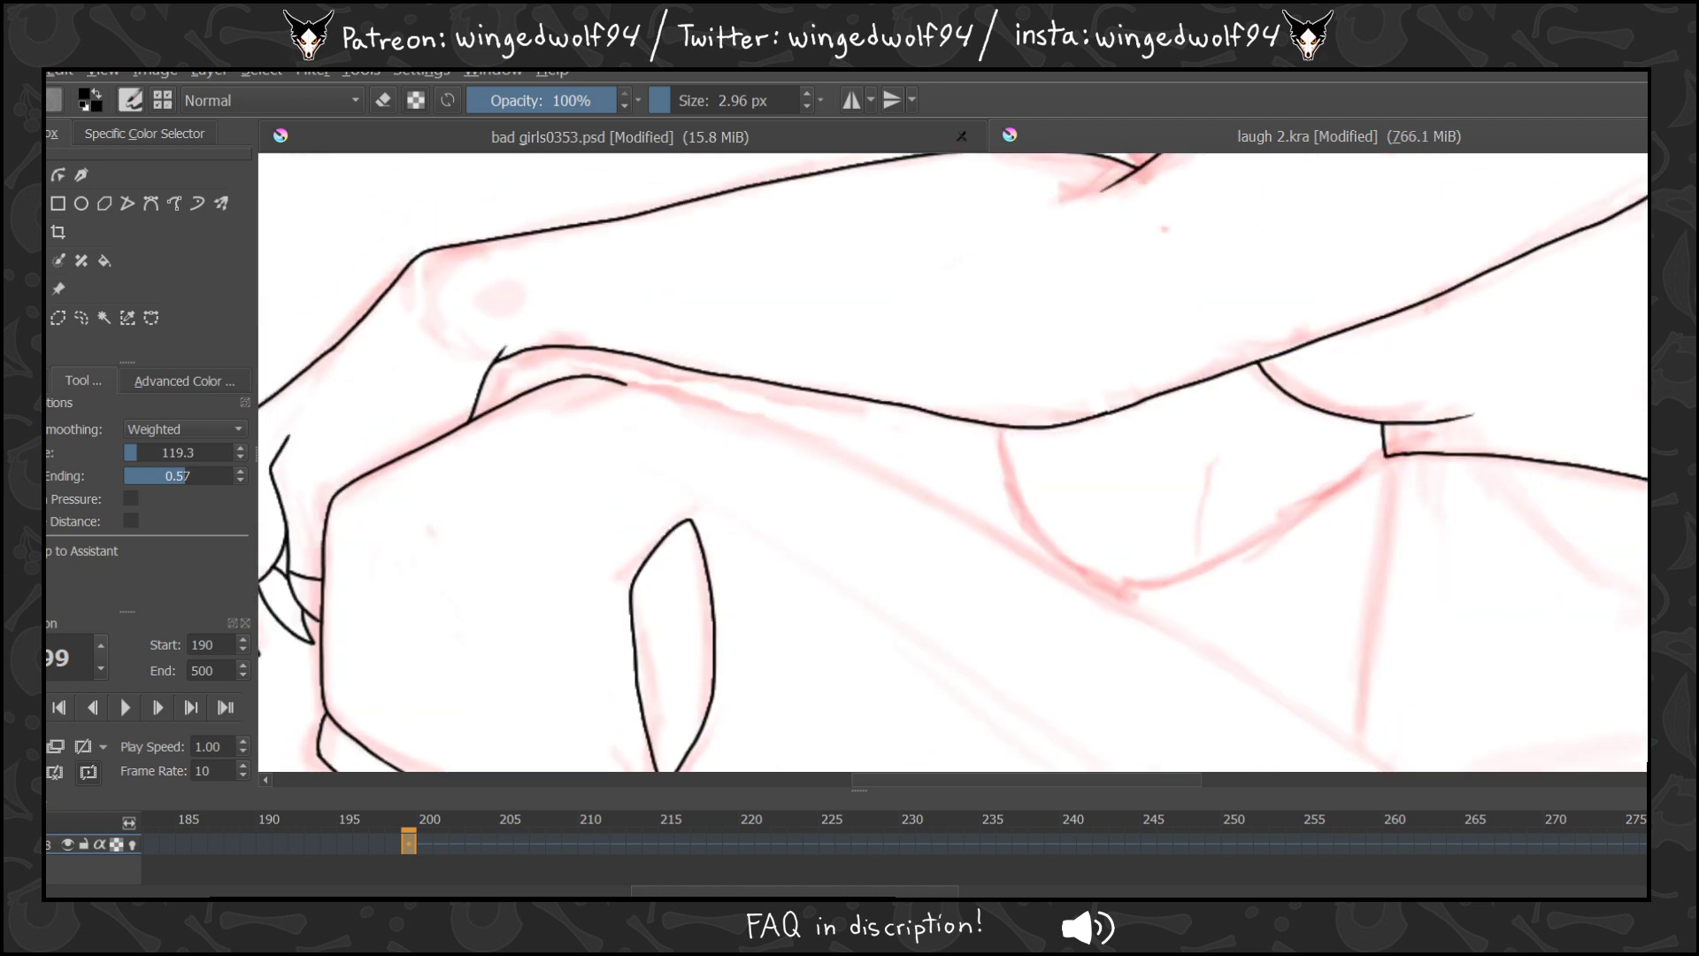
mouse_move(647, 605)
left_mouse_down()
mouse_move(772, 512)
mouse_move(810, 407)
left_mouse_up()
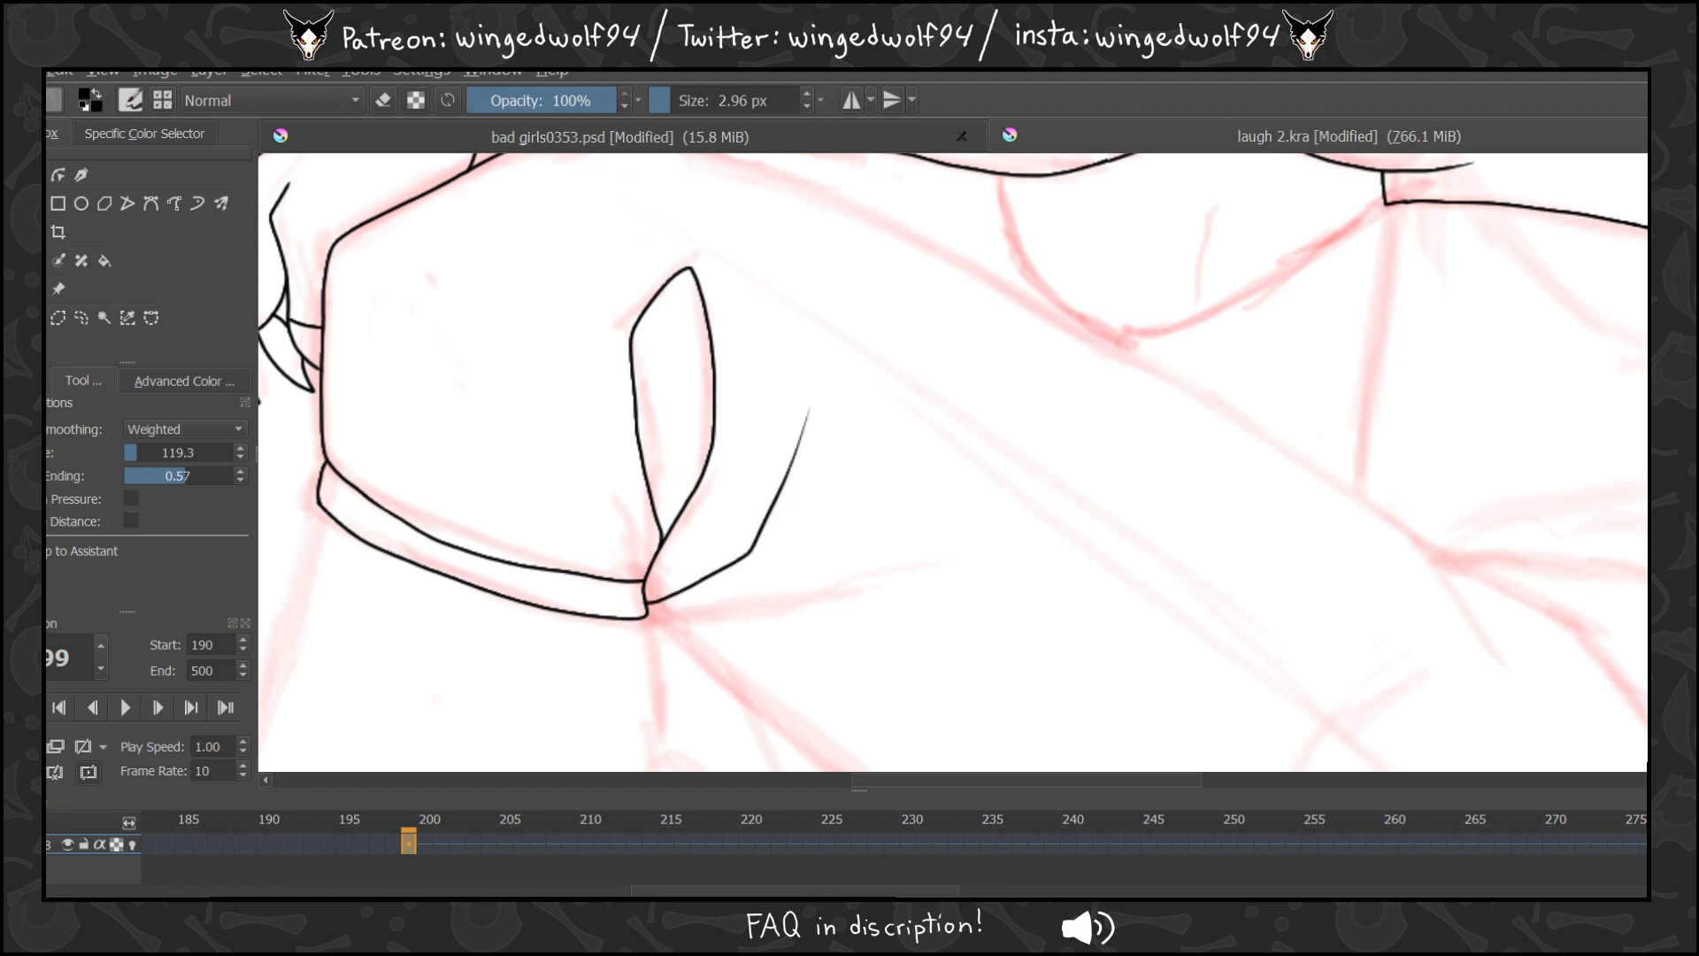
Following the sketch, ink the thigh's upper outline from the knee to the hip and the angled trouser line branching off there.
scroll(953, 462, "up", 5)
scroll(953, 461, "down", 1)
left_click_drag(1174, 779, 1235, 779)
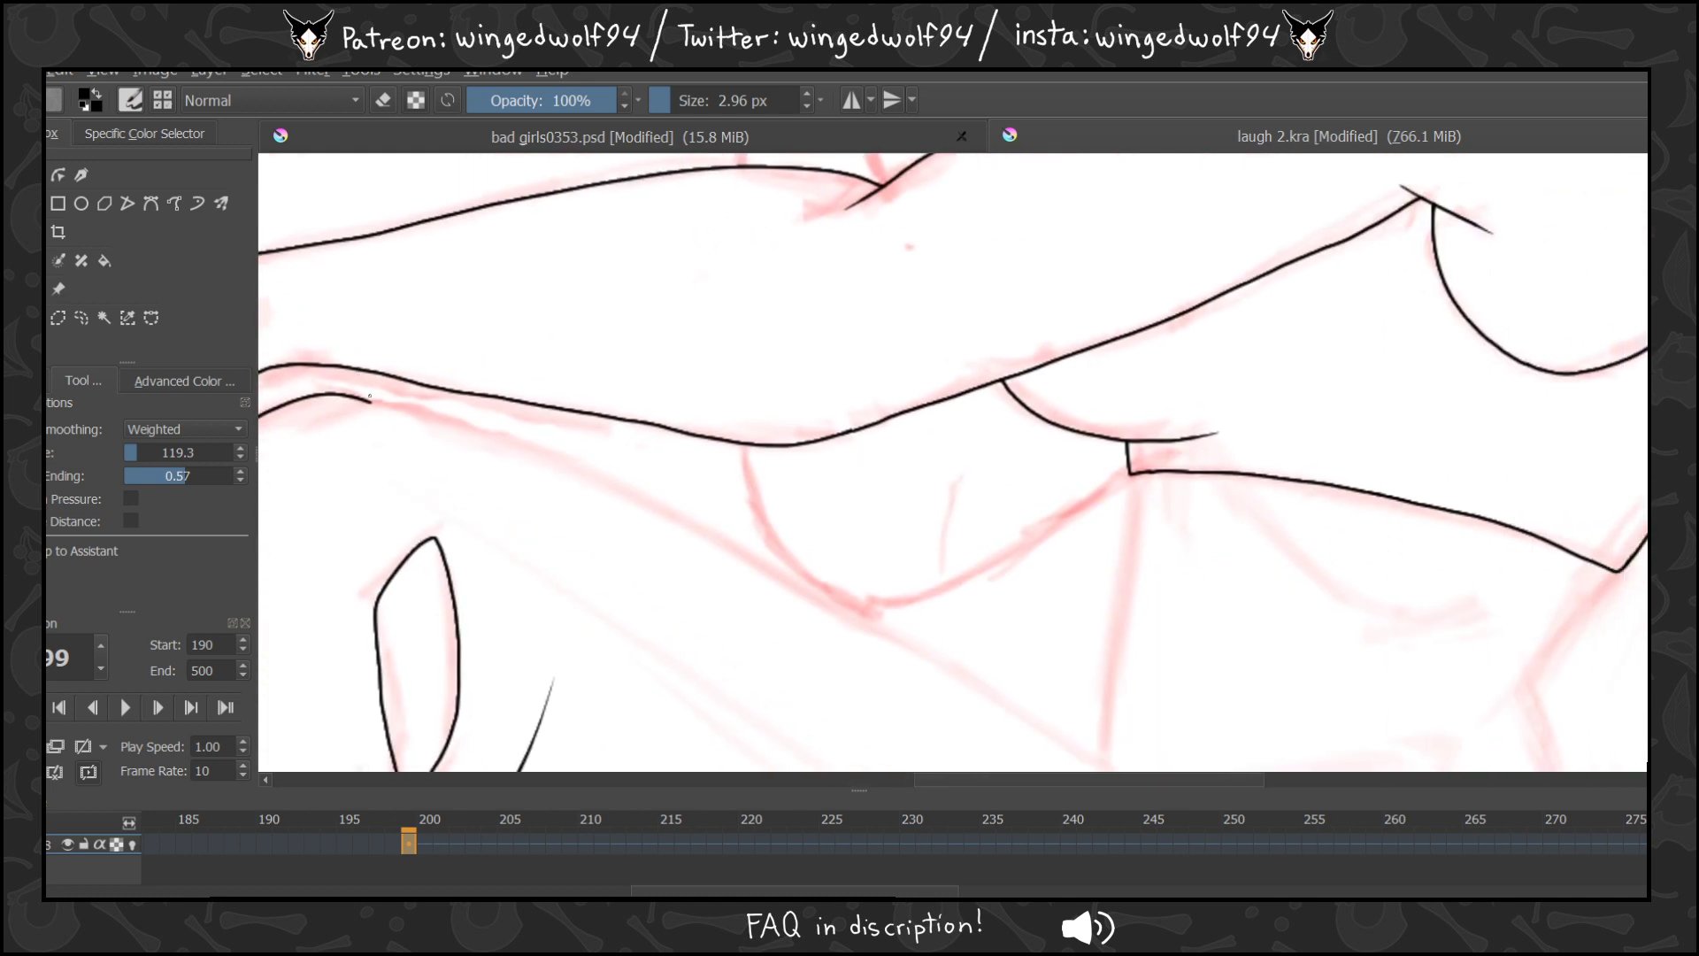
mouse_move(364, 401)
left_mouse_down()
mouse_move(568, 463)
mouse_move(689, 525)
left_mouse_up()
left_click_drag(823, 603, 993, 701)
scroll(953, 461, "down", 4)
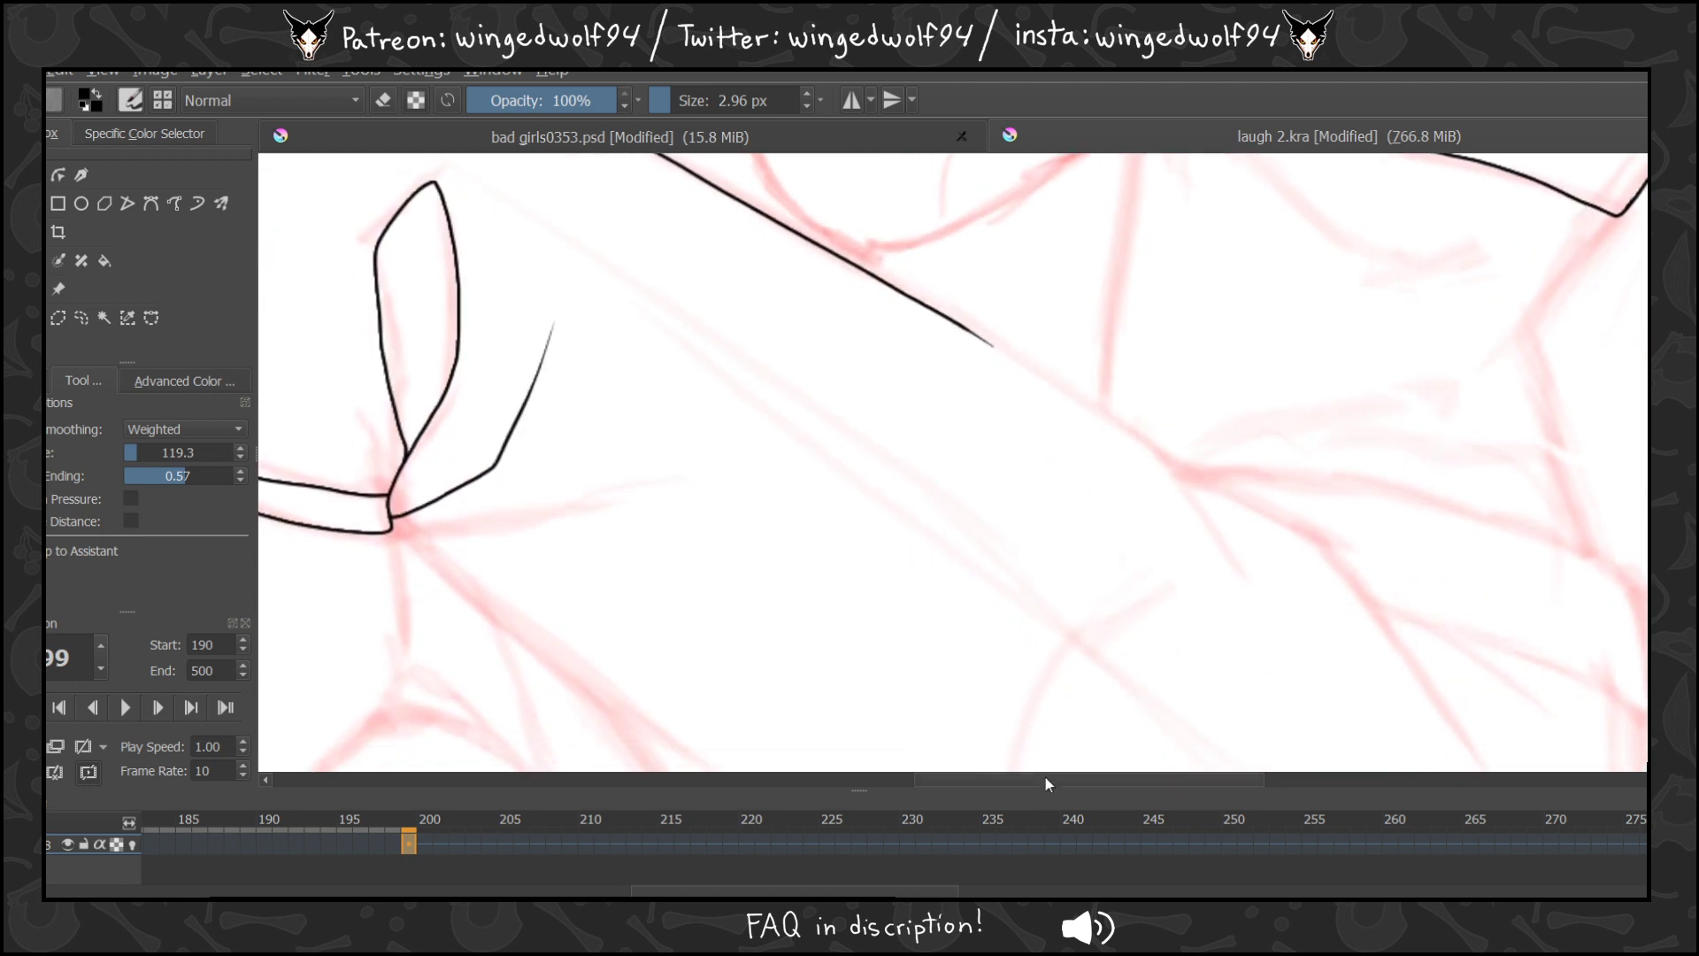
left_click_drag(1047, 783, 1199, 783)
mouse_move(376, 350)
left_mouse_down()
mouse_move(566, 492)
mouse_move(647, 604)
left_mouse_up()
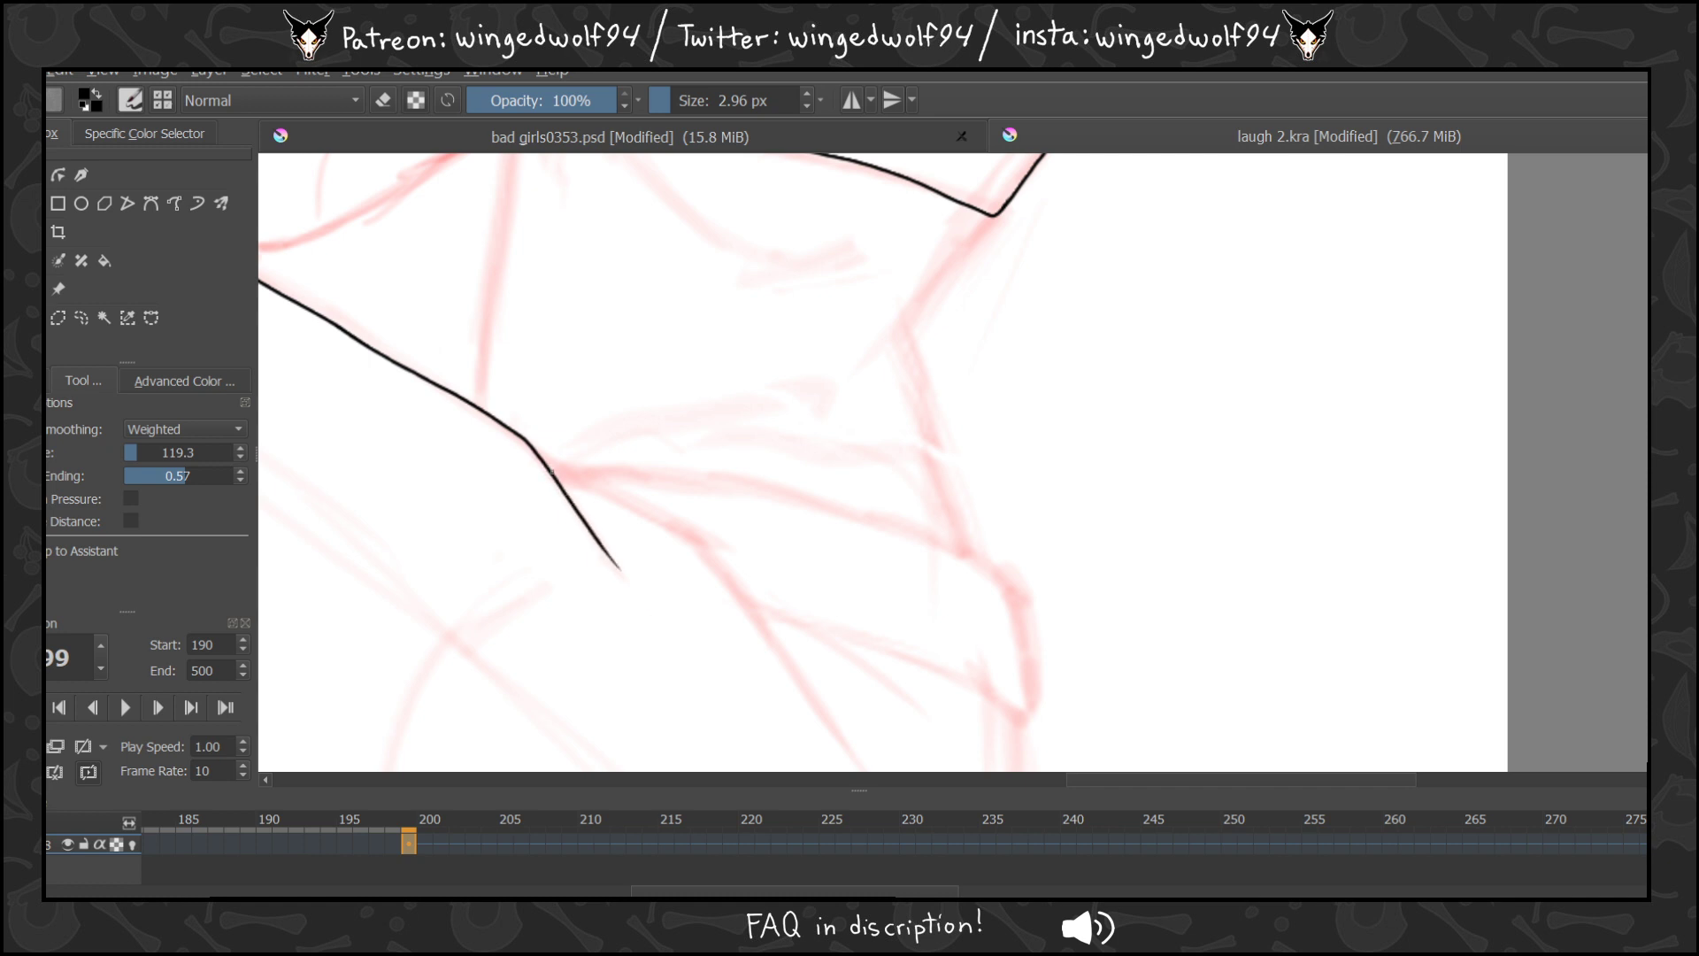
mouse_move(559, 478)
left_mouse_down()
mouse_move(693, 536)
mouse_move(868, 772)
left_mouse_up()
Ink the two crease lines spreading from the cuff corner and the thigh's underside curving toward the seat.
key("z")
left_click(1071, 563, "ctrl")
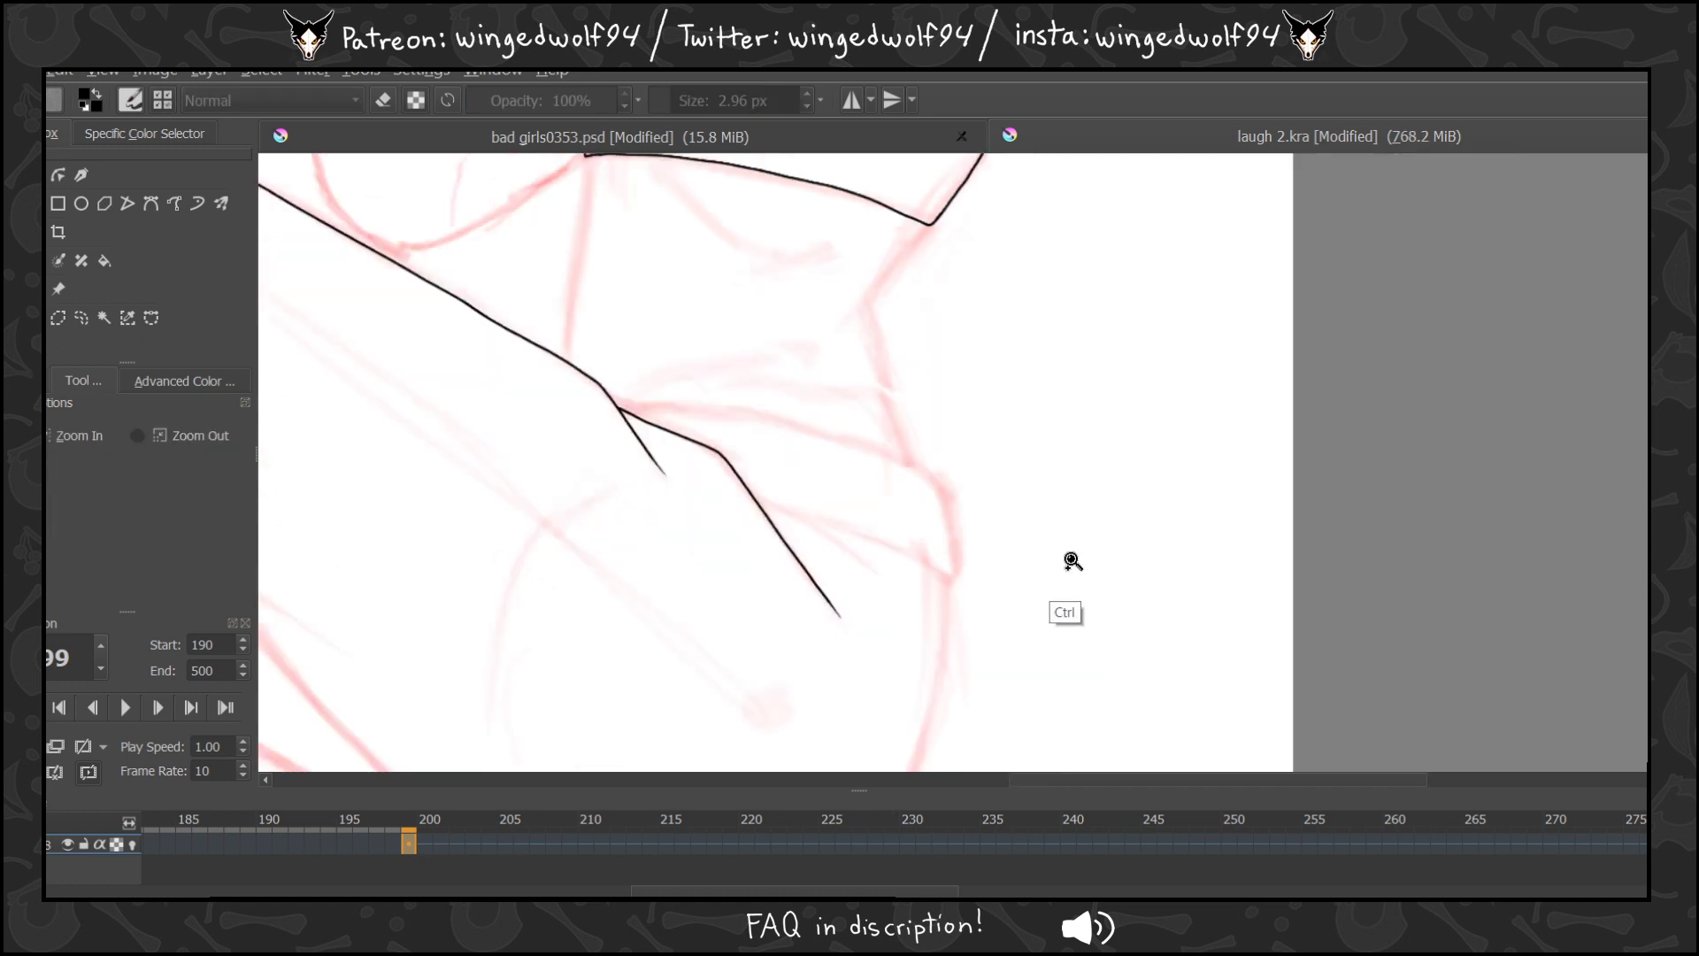
left_click(1071, 563, "ctrl")
left_click_drag(268, 340, 713, 667)
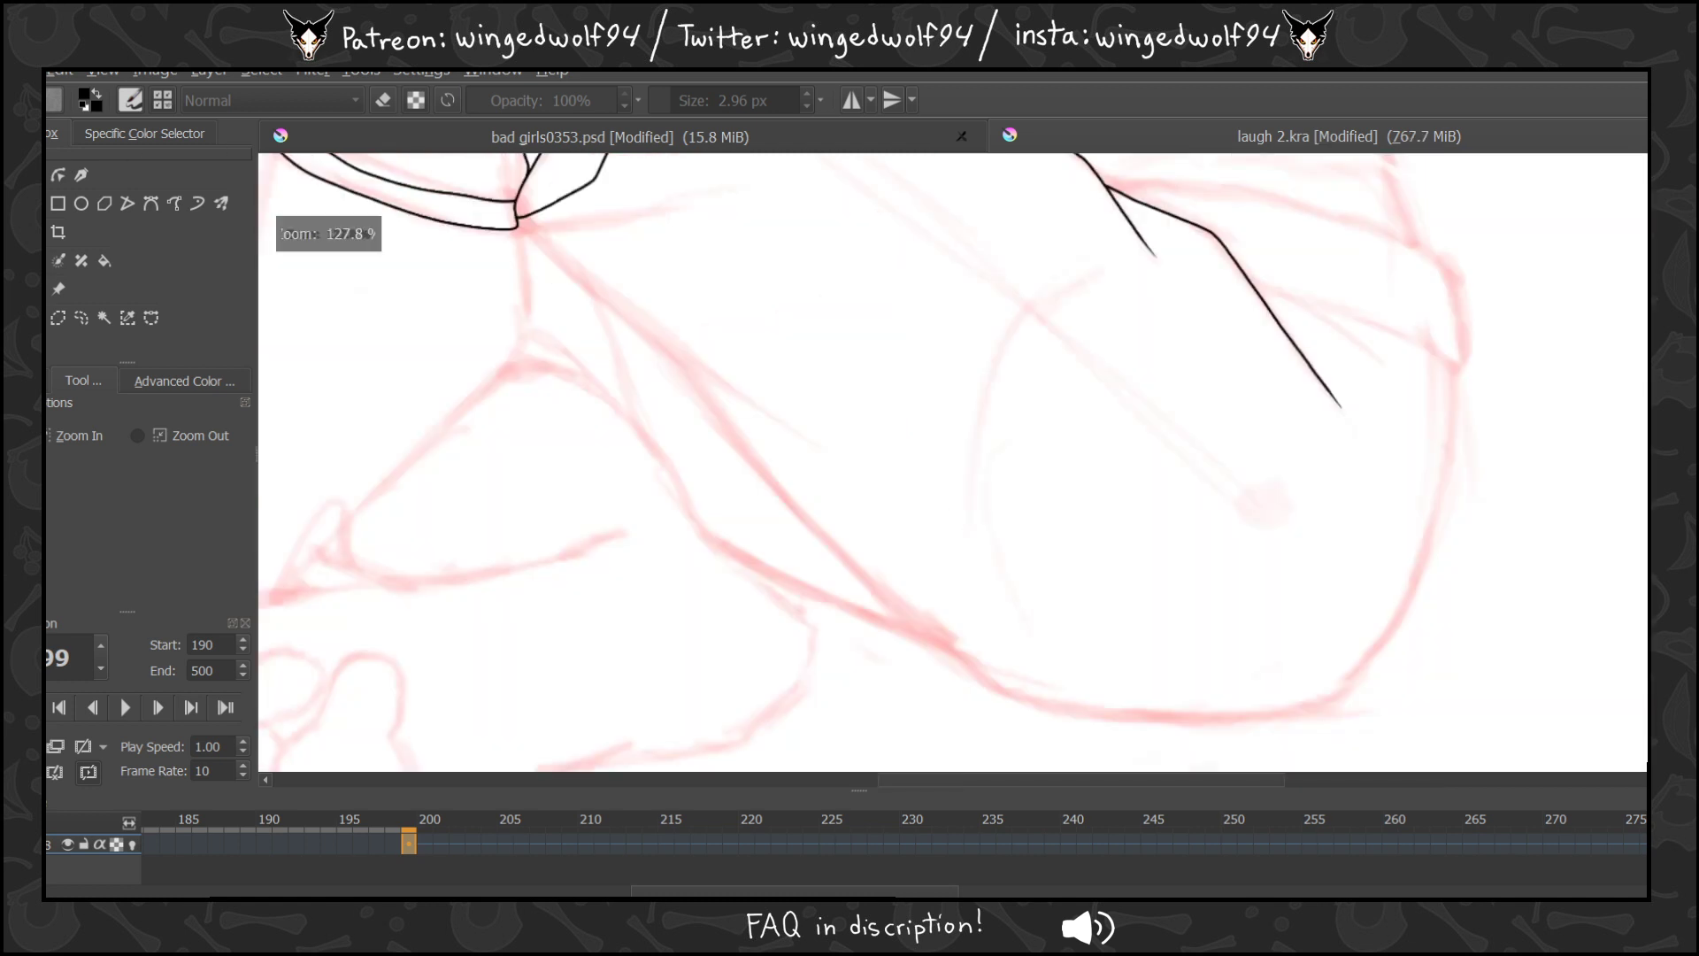
key("b")
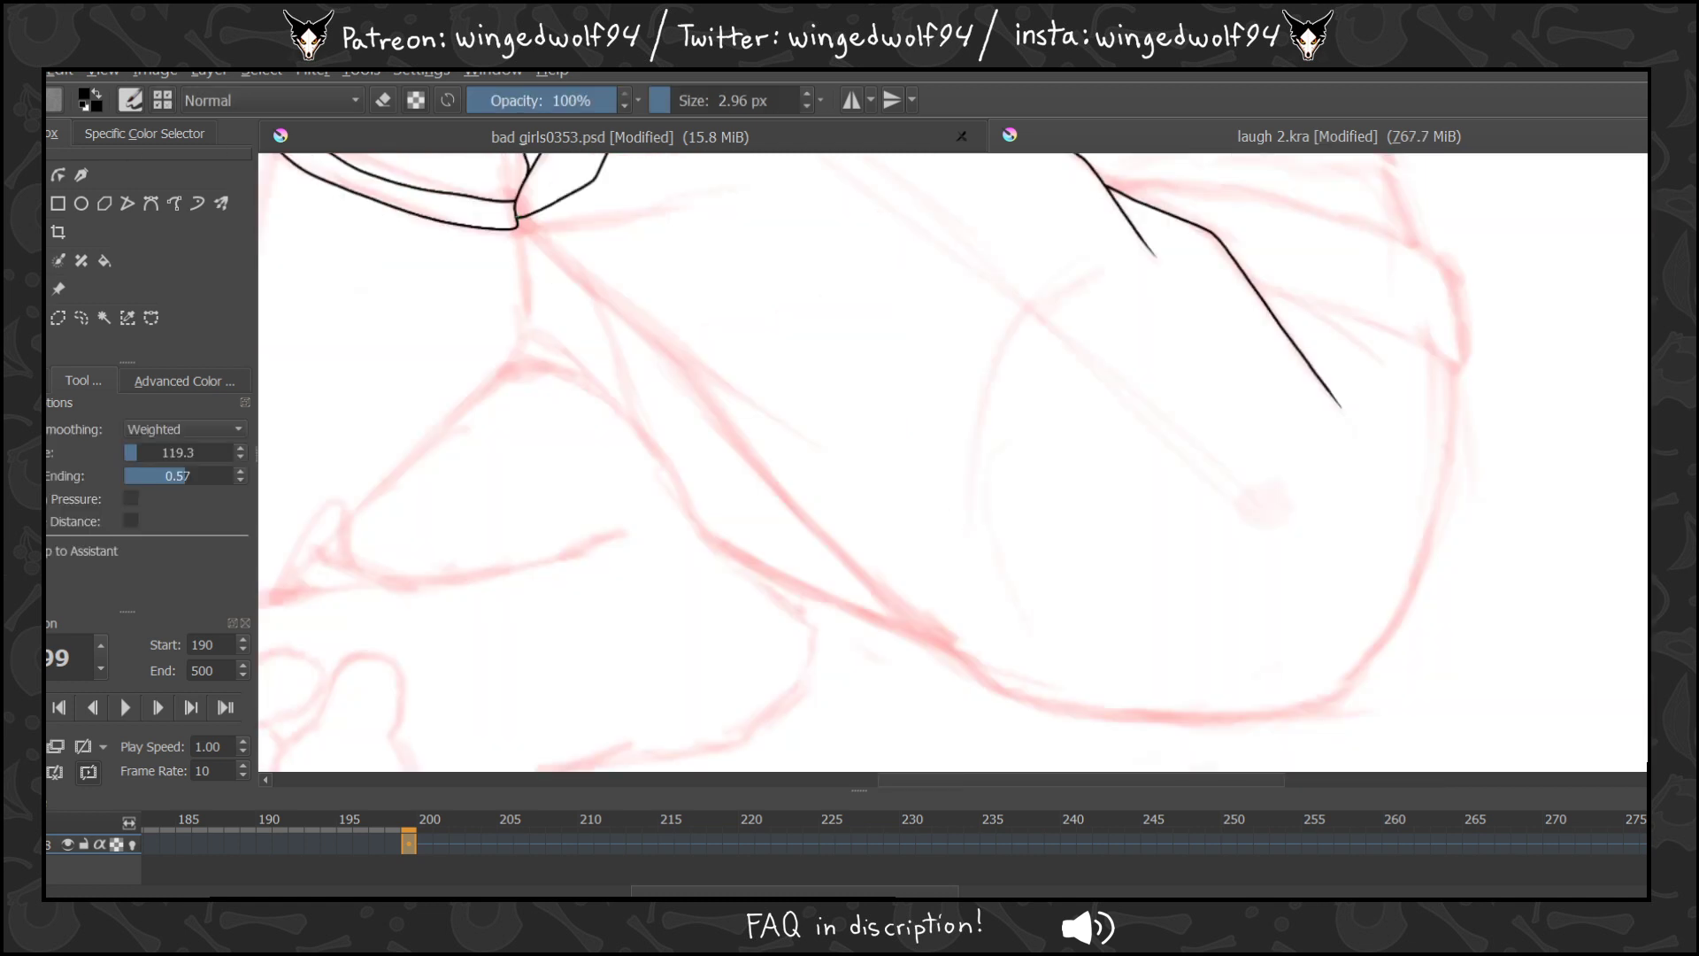
left_click_drag(518, 223, 792, 433)
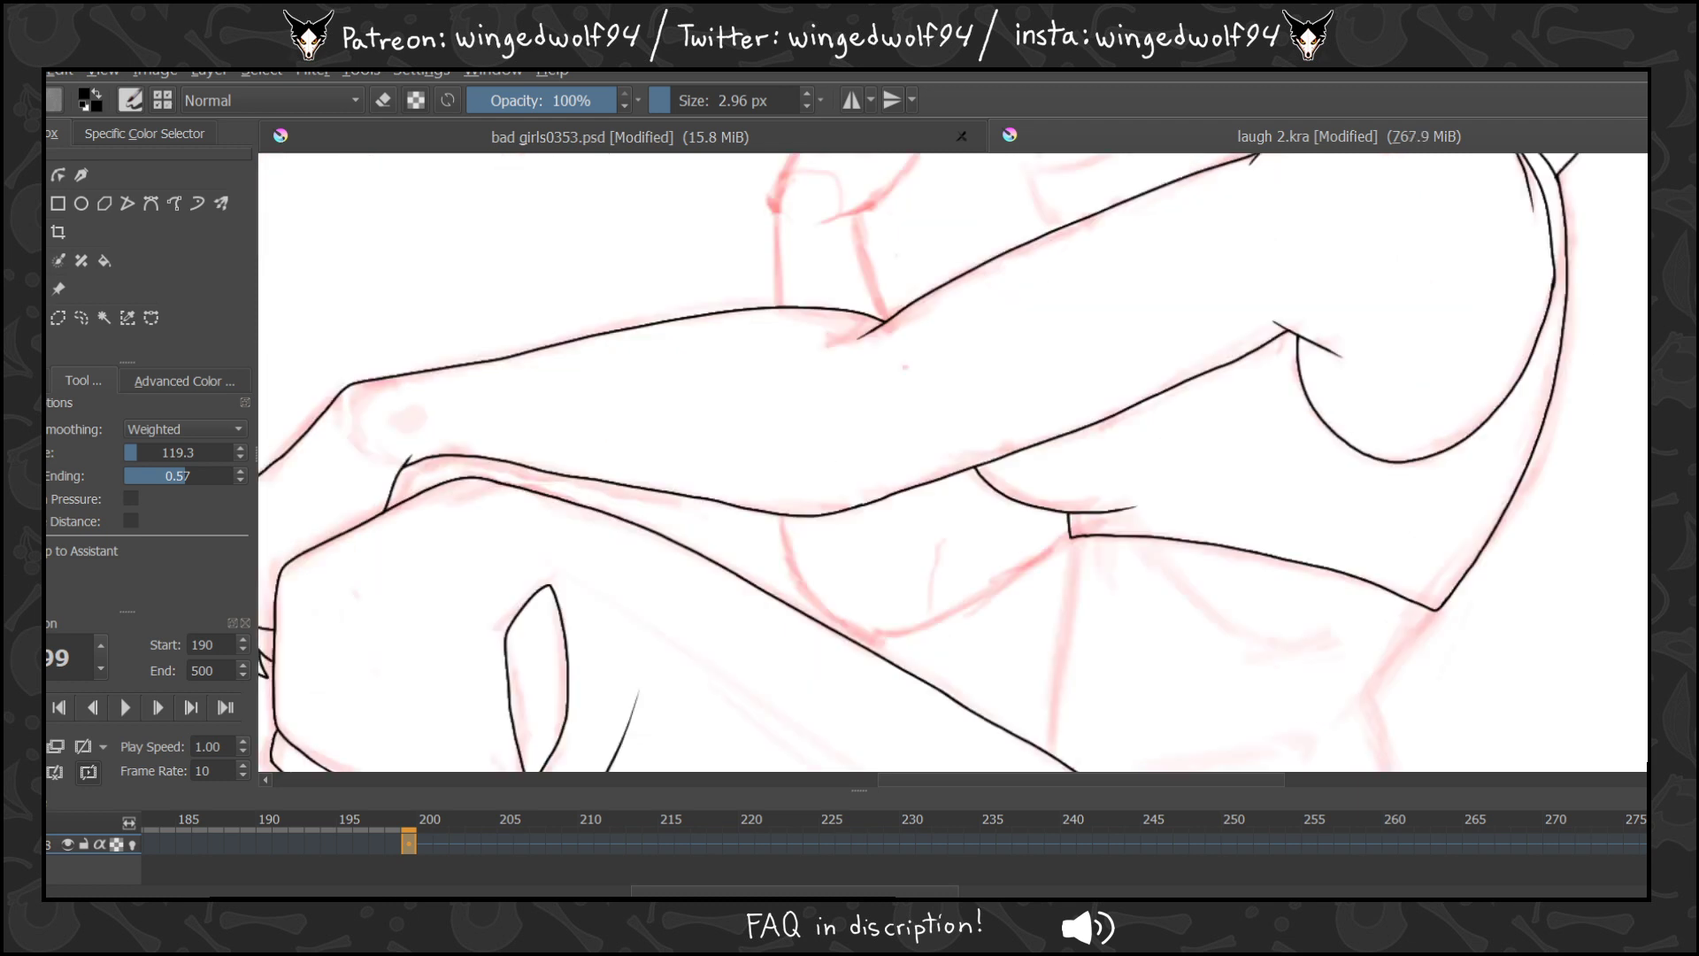
scroll(953, 462, "down", 4)
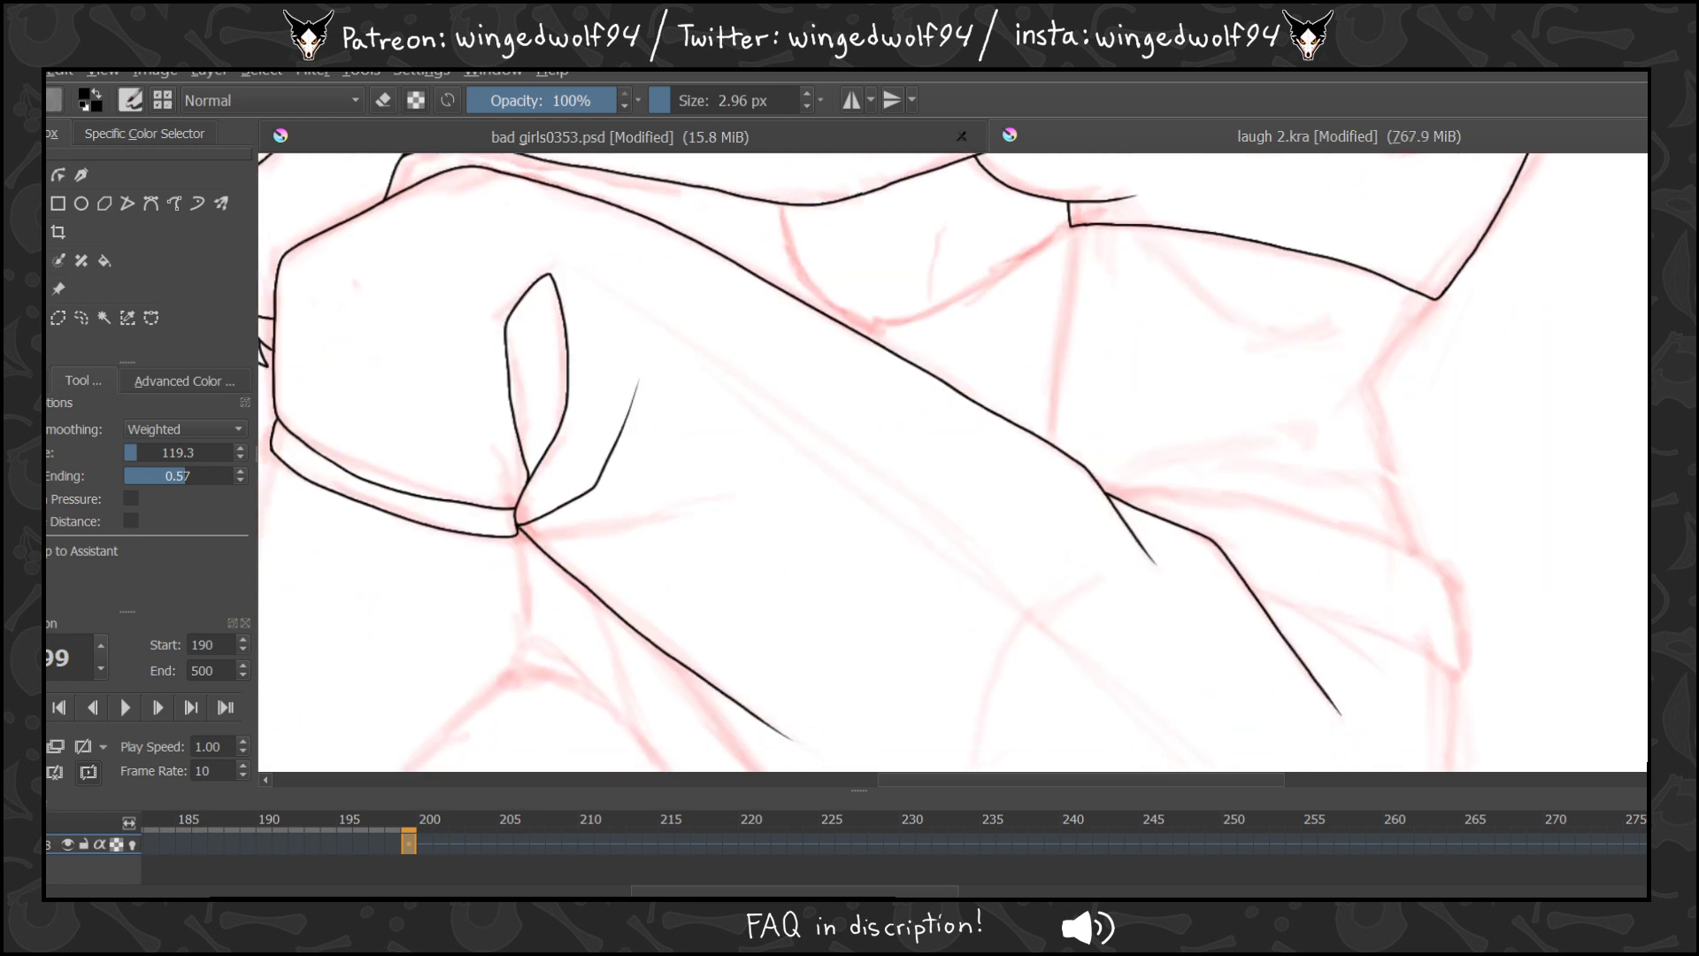
left_click_drag(518, 529, 701, 511)
scroll(749, 389, "down", 3)
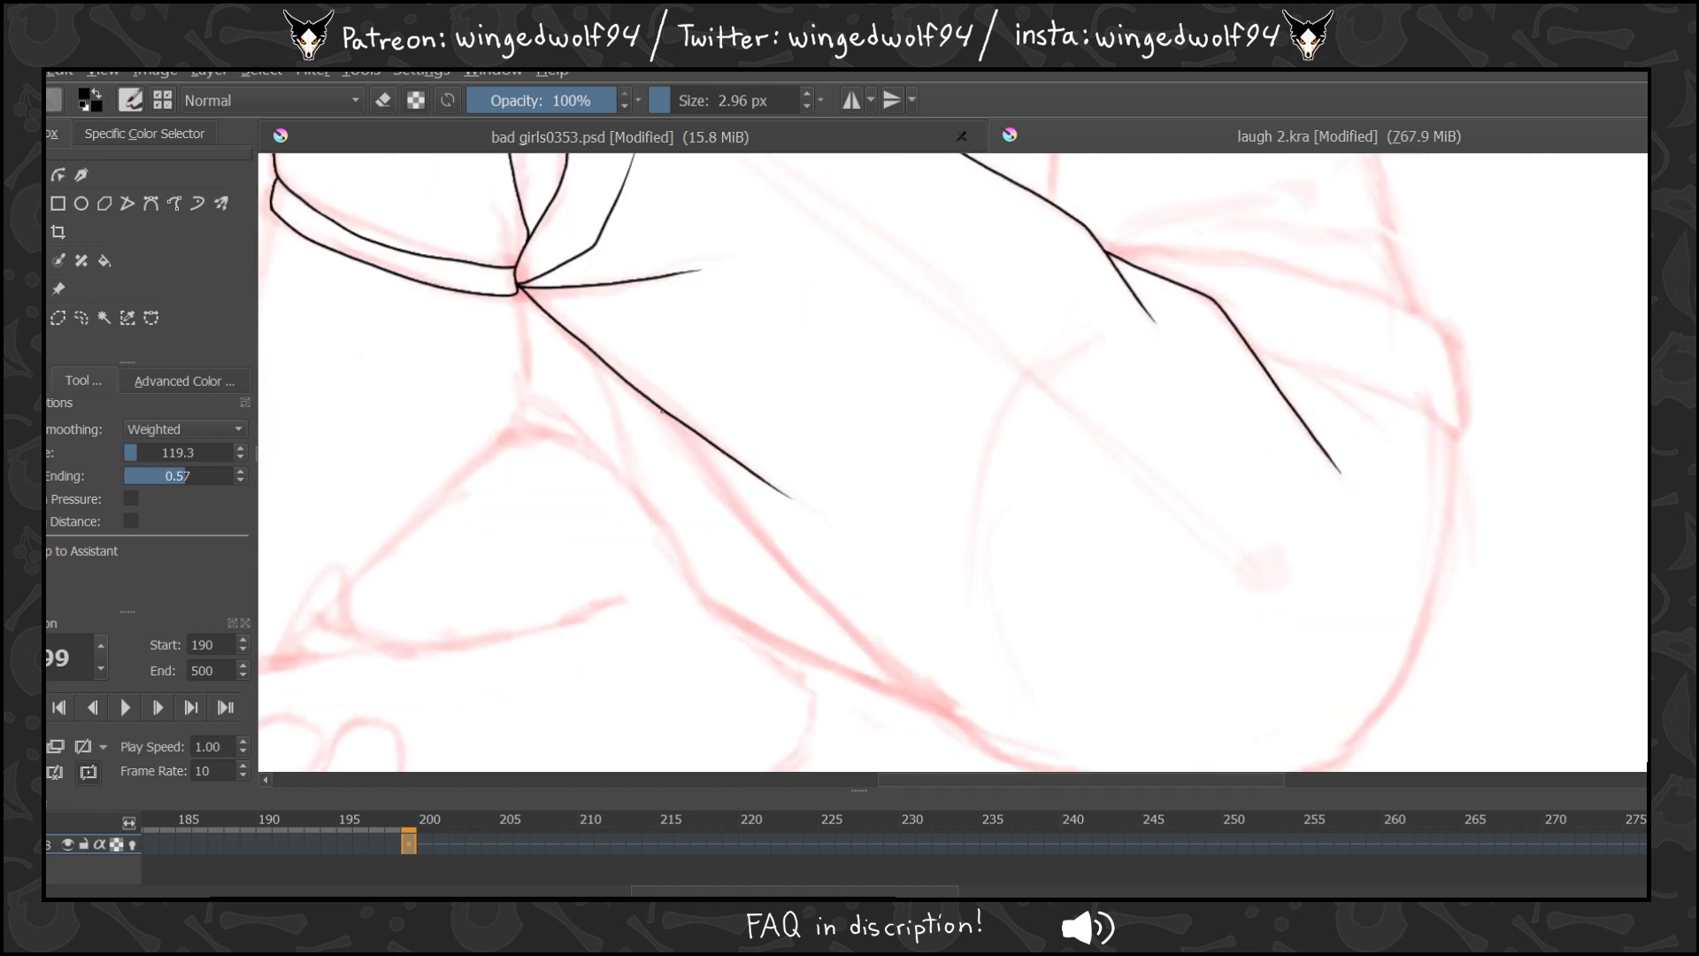
mouse_move(668, 413)
left_mouse_down()
mouse_move(849, 630)
mouse_move(945, 722)
mouse_move(1025, 765)
left_mouse_up()
scroll(1049, 778, "down", 3)
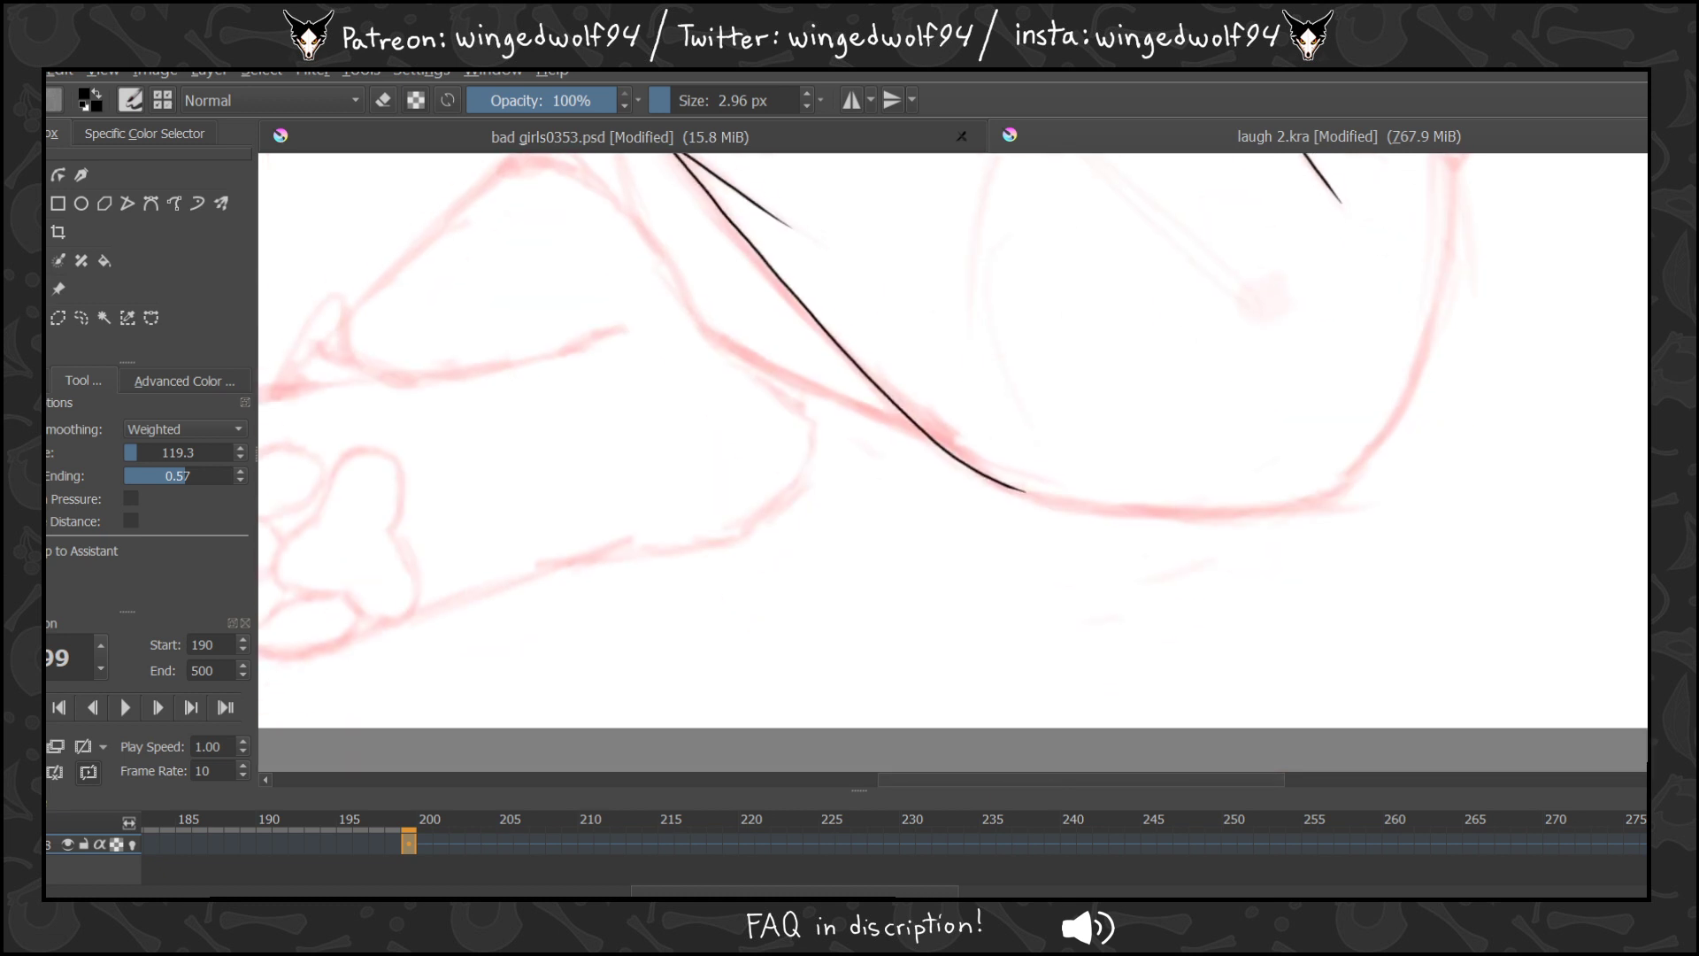
Ink the trouser seat's underside curving up to the lower back, the waistband's lower edge and the short crease branching off it.
scroll(1069, 784, "right", 5)
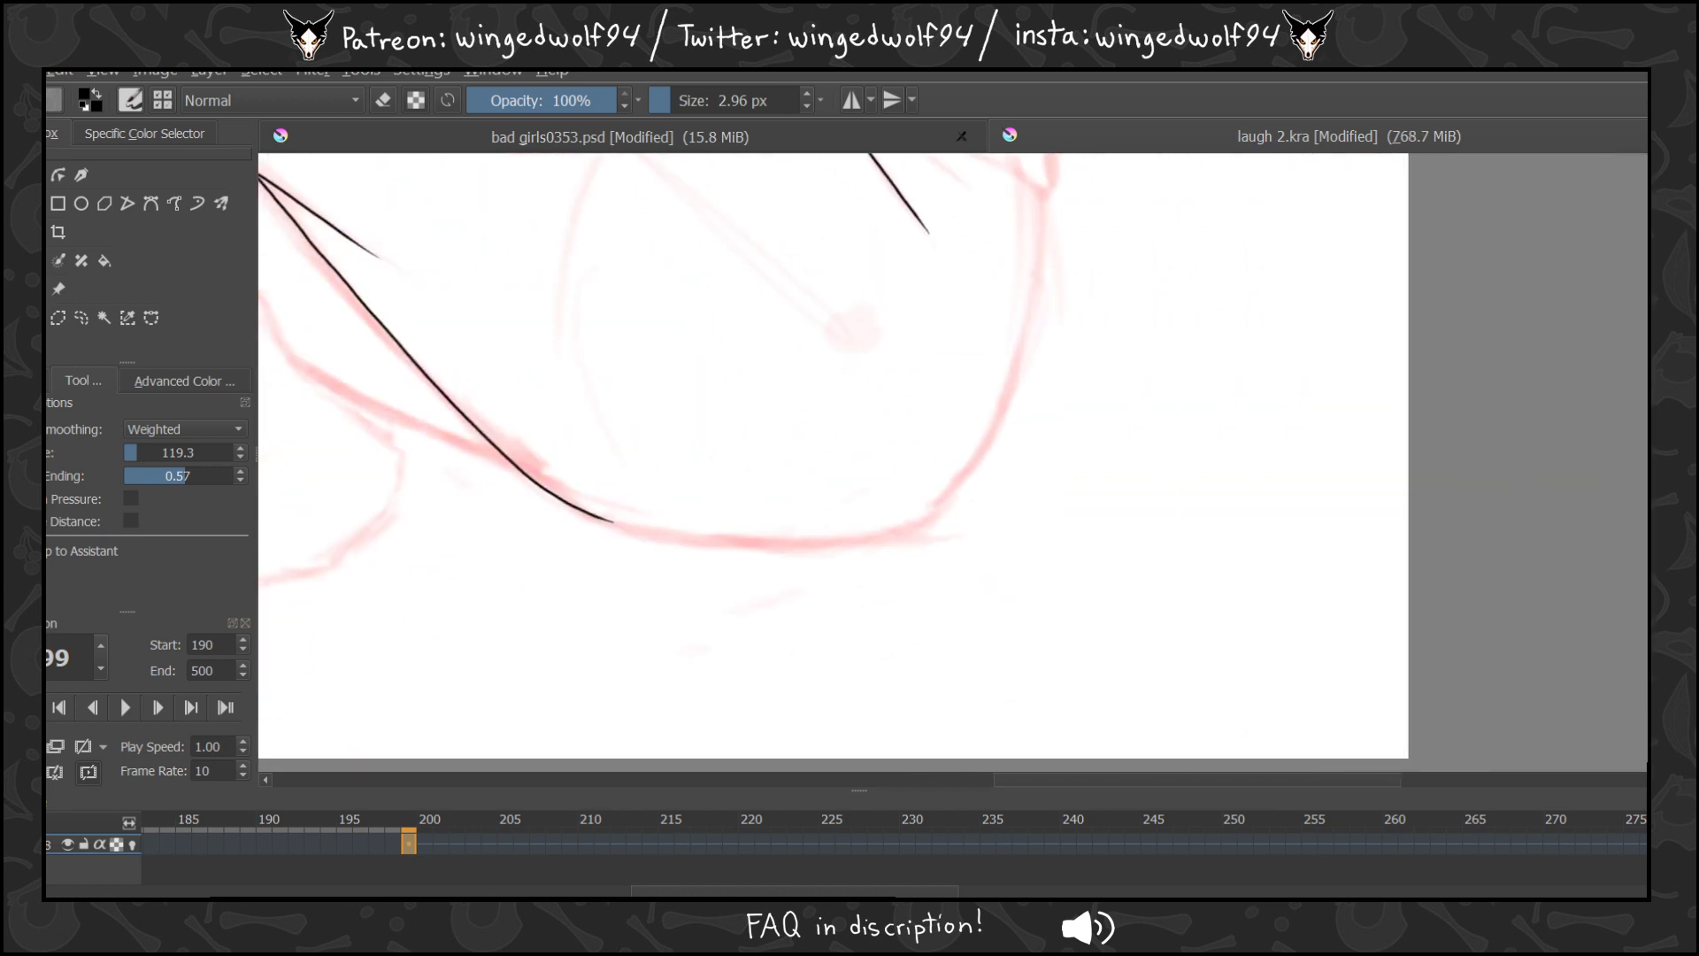
mouse_move(612, 522)
left_mouse_down()
mouse_move(776, 542)
mouse_move(929, 522)
mouse_move(1050, 303)
left_mouse_up()
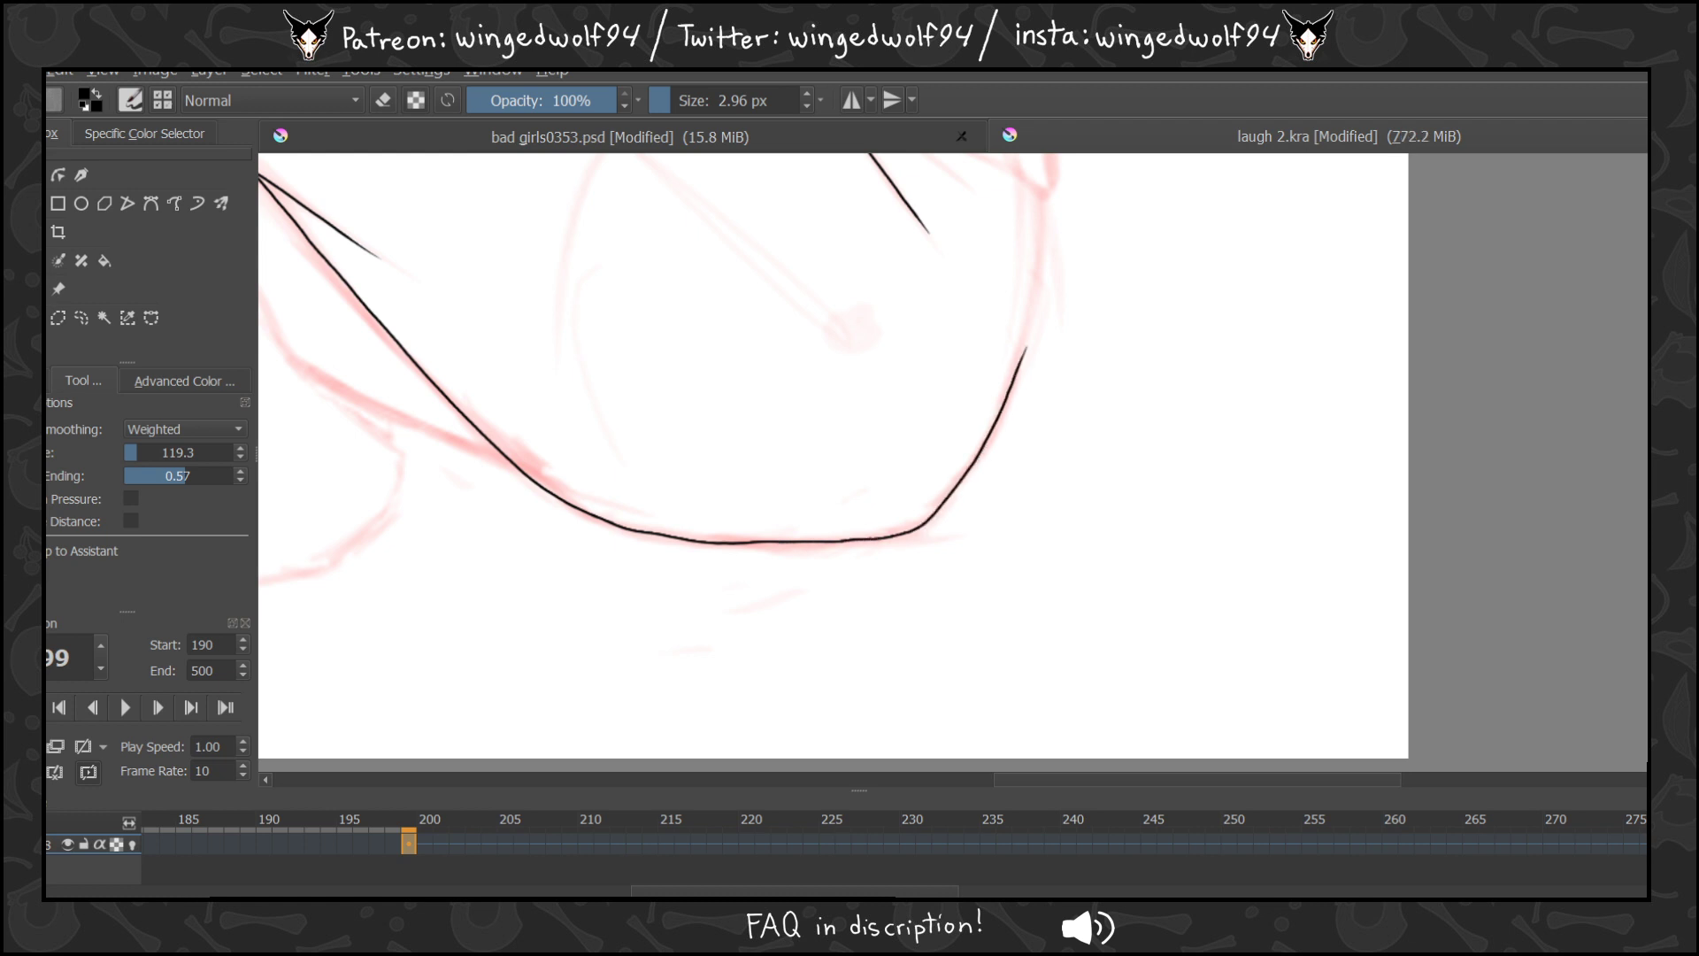
scroll(832, 460, "up", 3)
left_click_drag(836, 400, 981, 491)
mouse_move(914, 431)
left_mouse_down()
mouse_move(1043, 493)
mouse_move(1008, 690)
left_mouse_up()
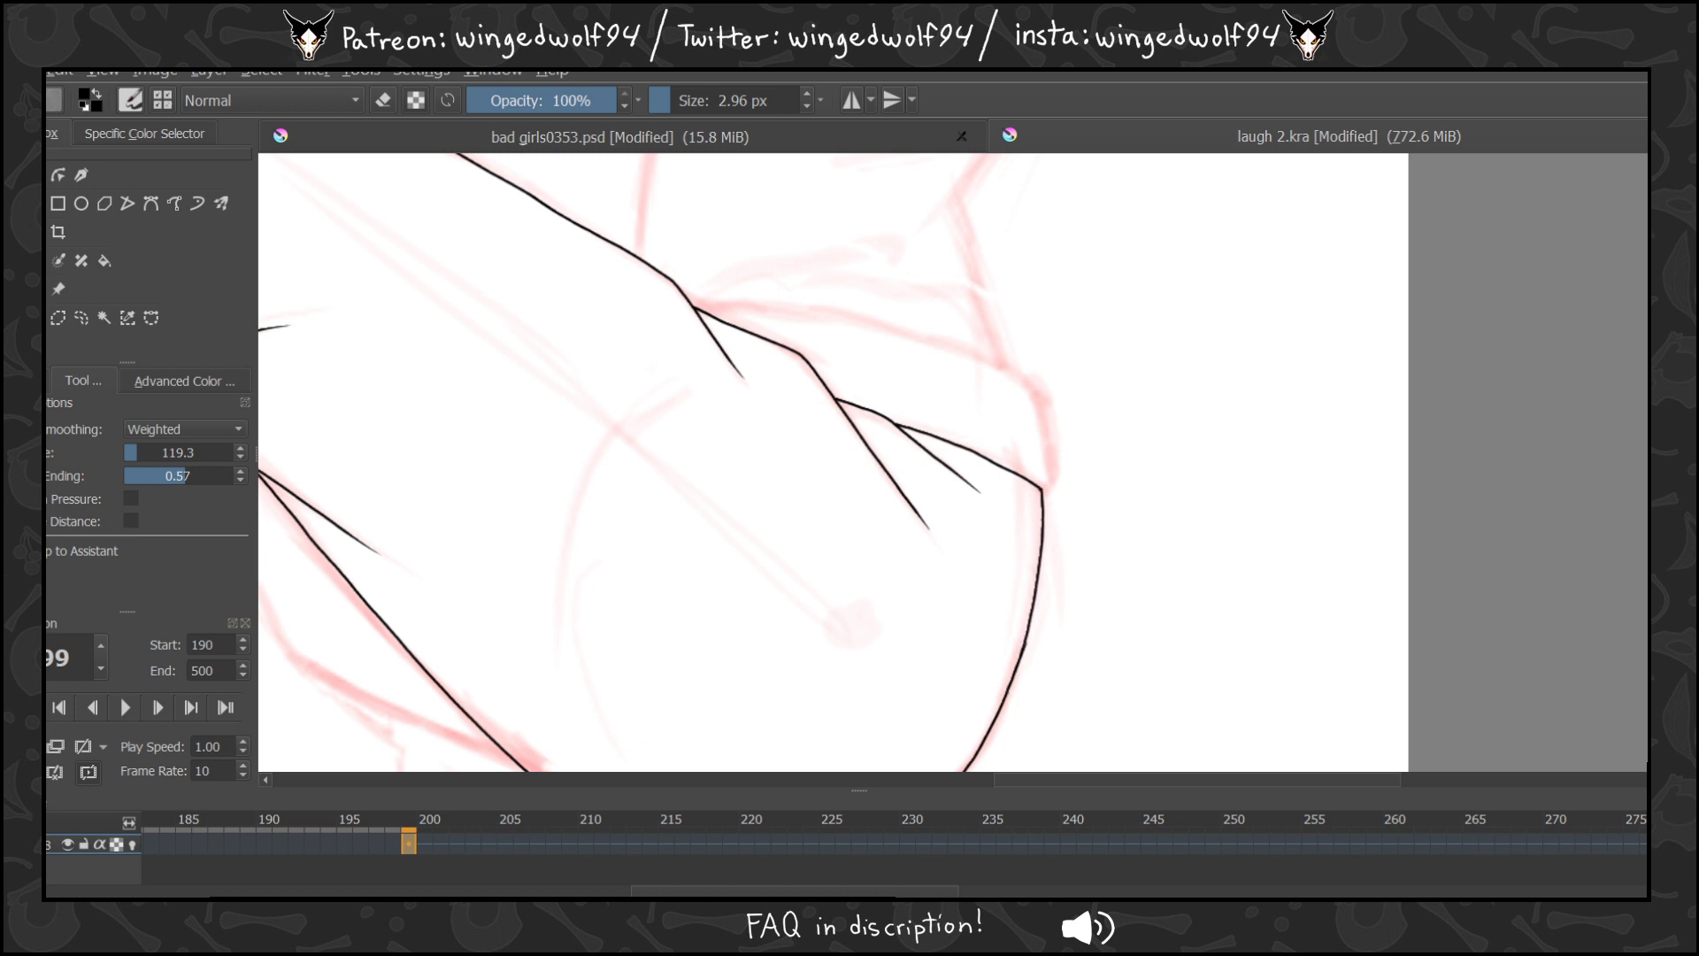
Following the sketch, ink the waistband's upper edge from the thigh to the back and curve it down to the seat outline.
scroll(832, 462, "up", 5)
left_click_drag(689, 536, 918, 565)
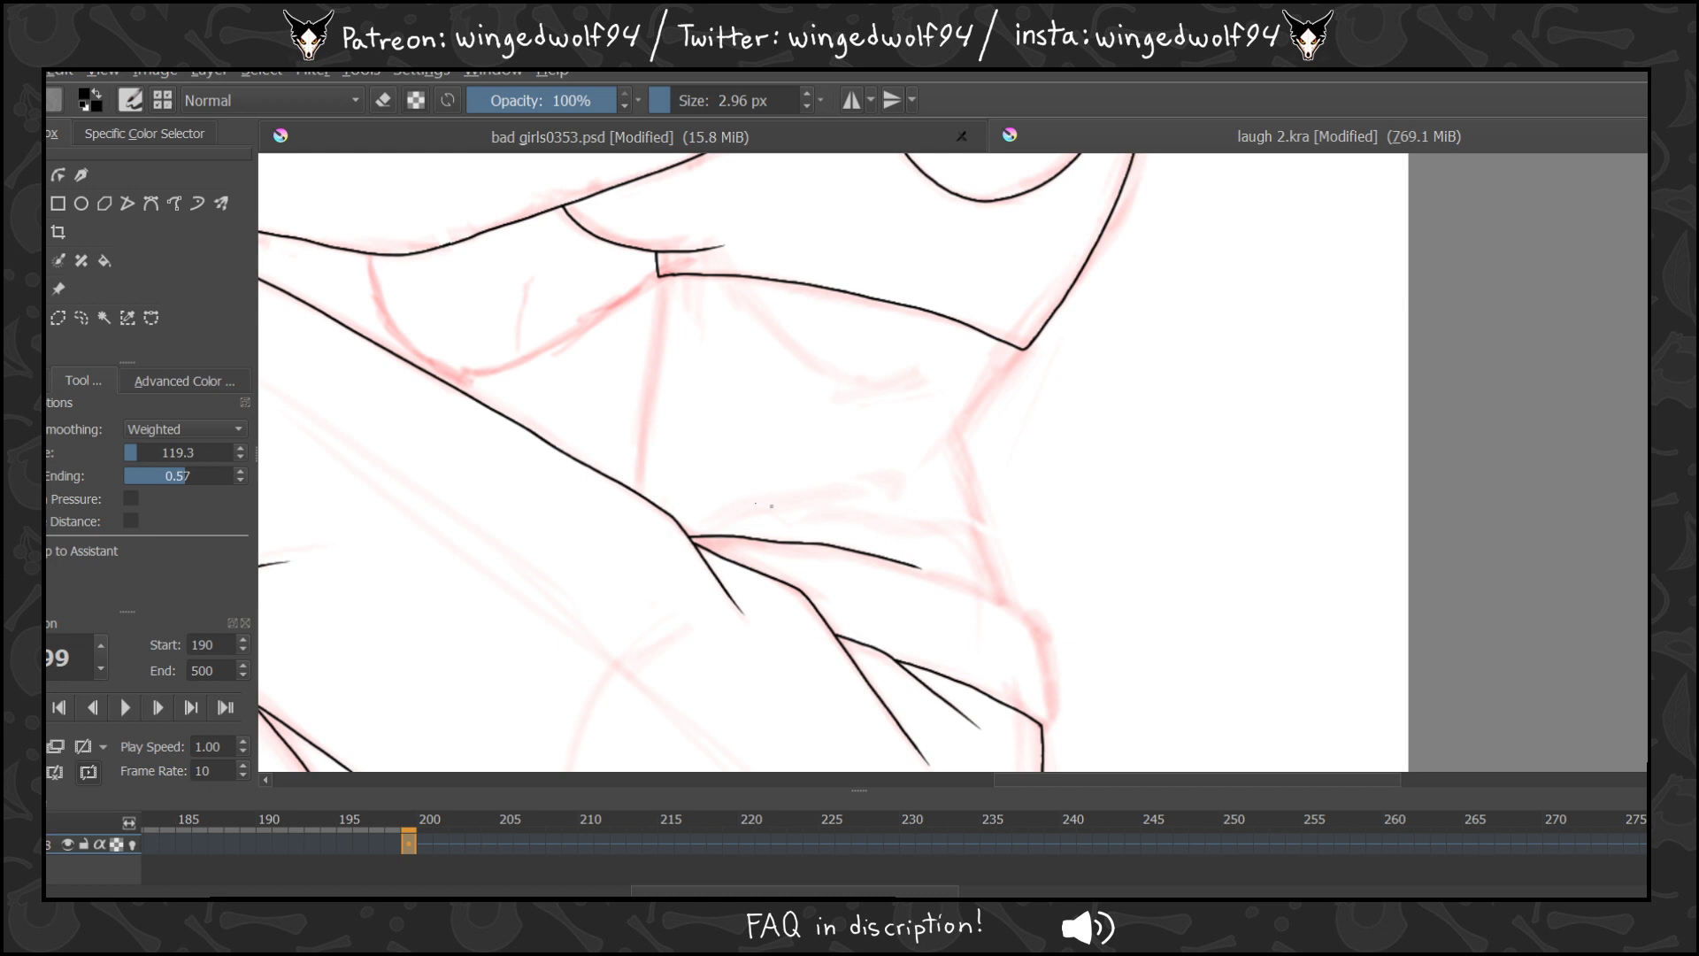
key("ctrl+z")
left_click_drag(689, 536, 847, 549)
key("ctrl+z")
mouse_move(689, 536)
left_mouse_down()
mouse_move(856, 553)
mouse_move(1014, 608)
mouse_move(1040, 637)
mouse_move(1052, 707)
left_mouse_up()
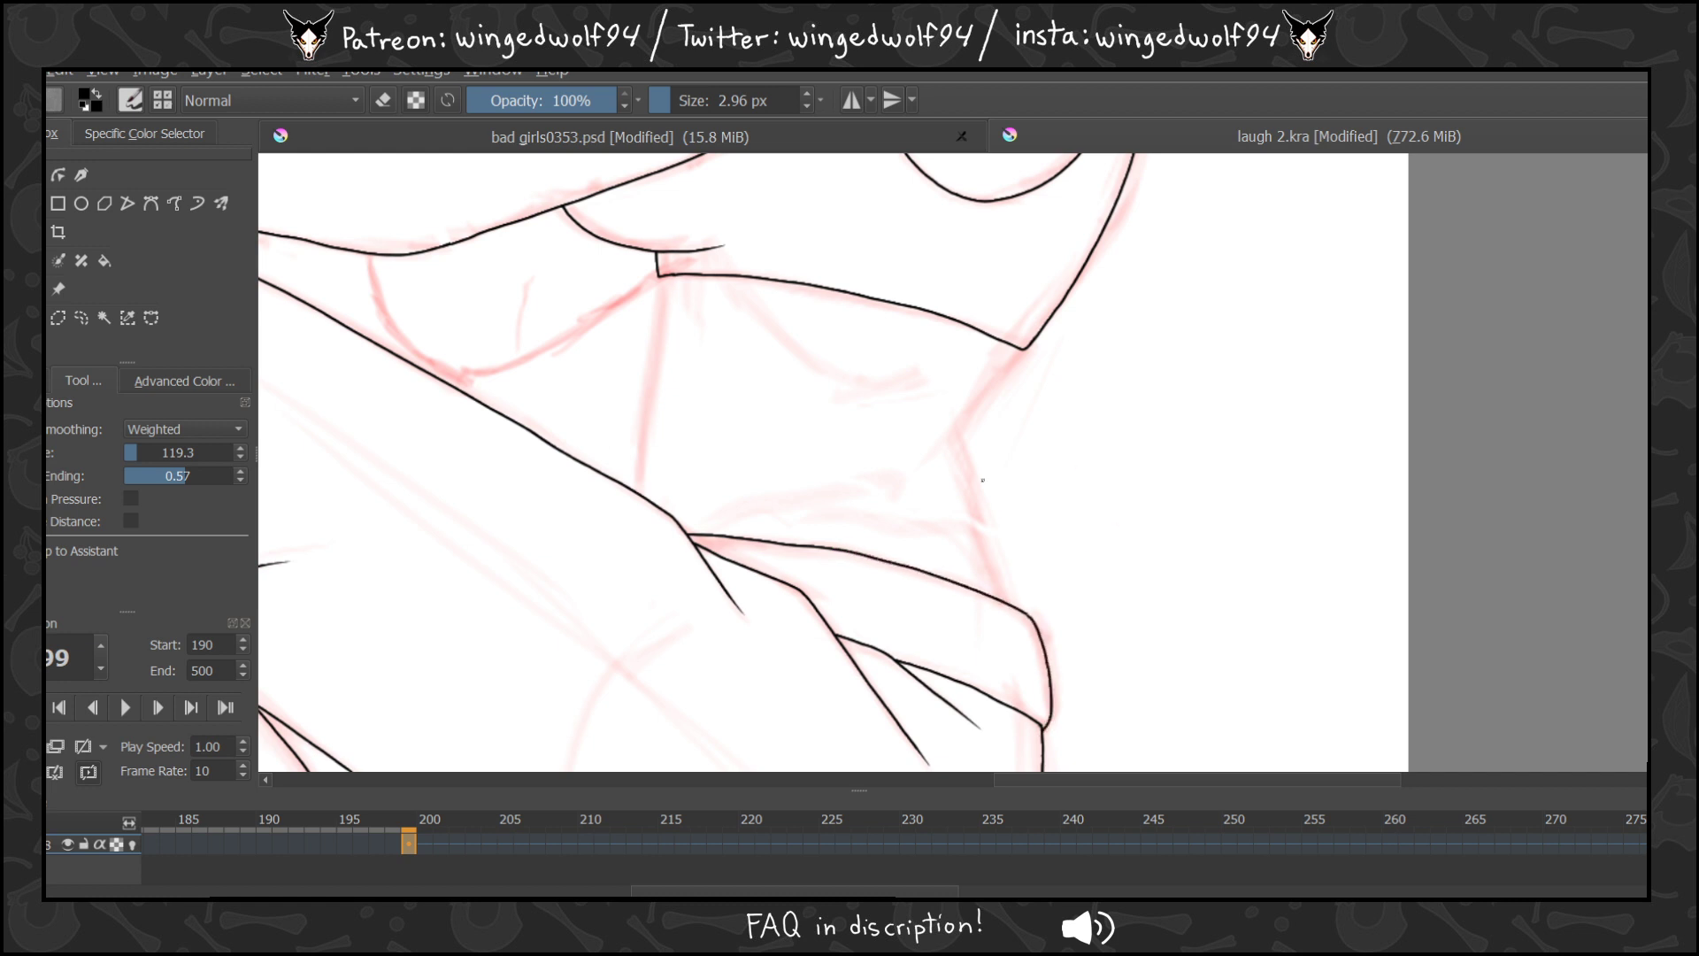
Ink the front of the shin from the outer cuff corner down to the bend of the ankle.
left_click_drag(982, 501, 1017, 566)
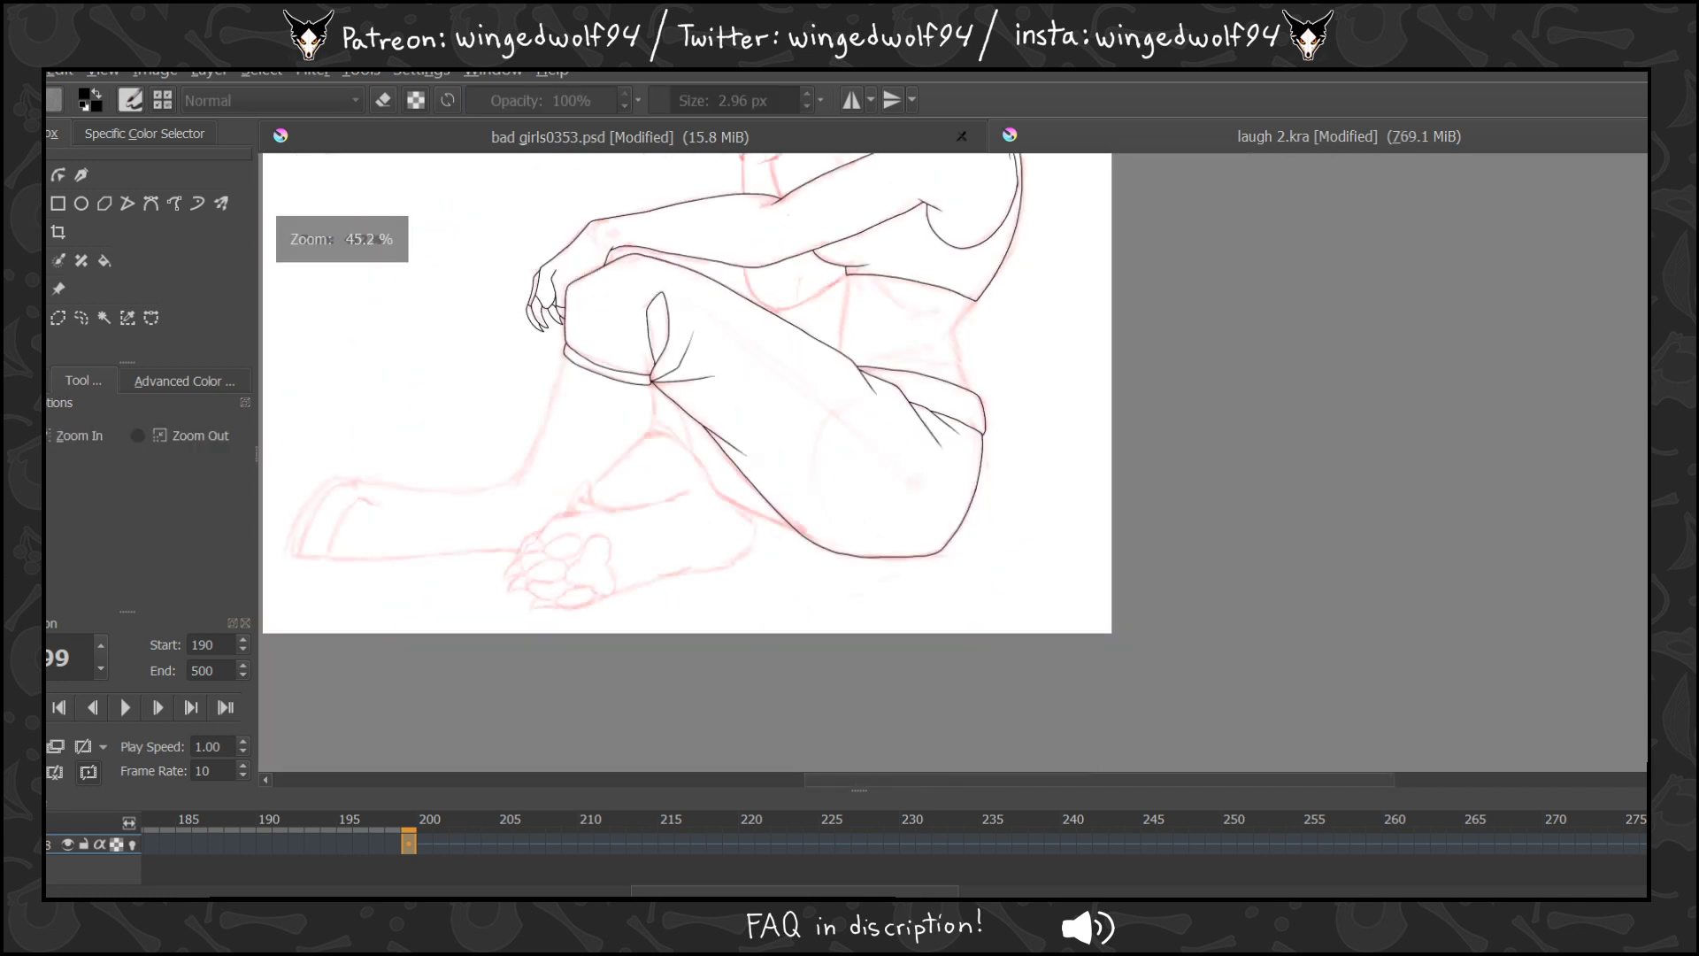
mouse_move(1646, 549)
left_mouse_down()
mouse_move(1646, 461)
mouse_move(1646, 498)
left_mouse_up()
left_click_drag(455, 447, 532, 505)
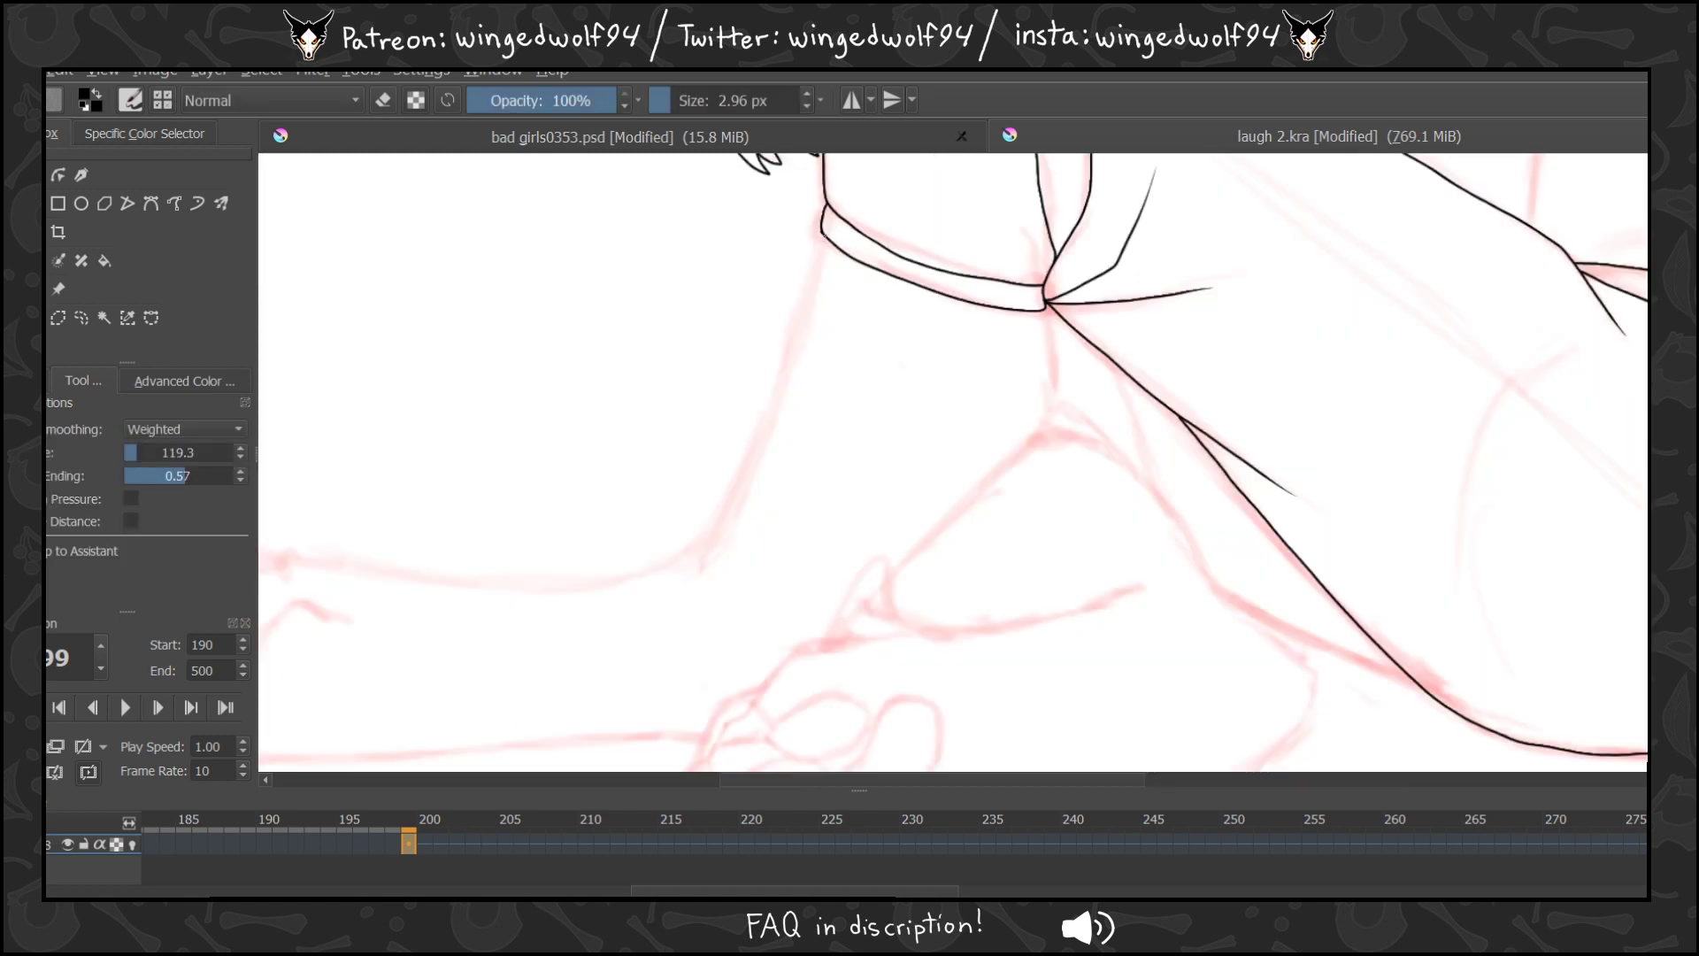
left_click_drag(824, 240, 790, 341)
key("ctrl+z")
mouse_move(824, 240)
left_mouse_down()
mouse_move(703, 542)
mouse_move(635, 575)
left_mouse_up()
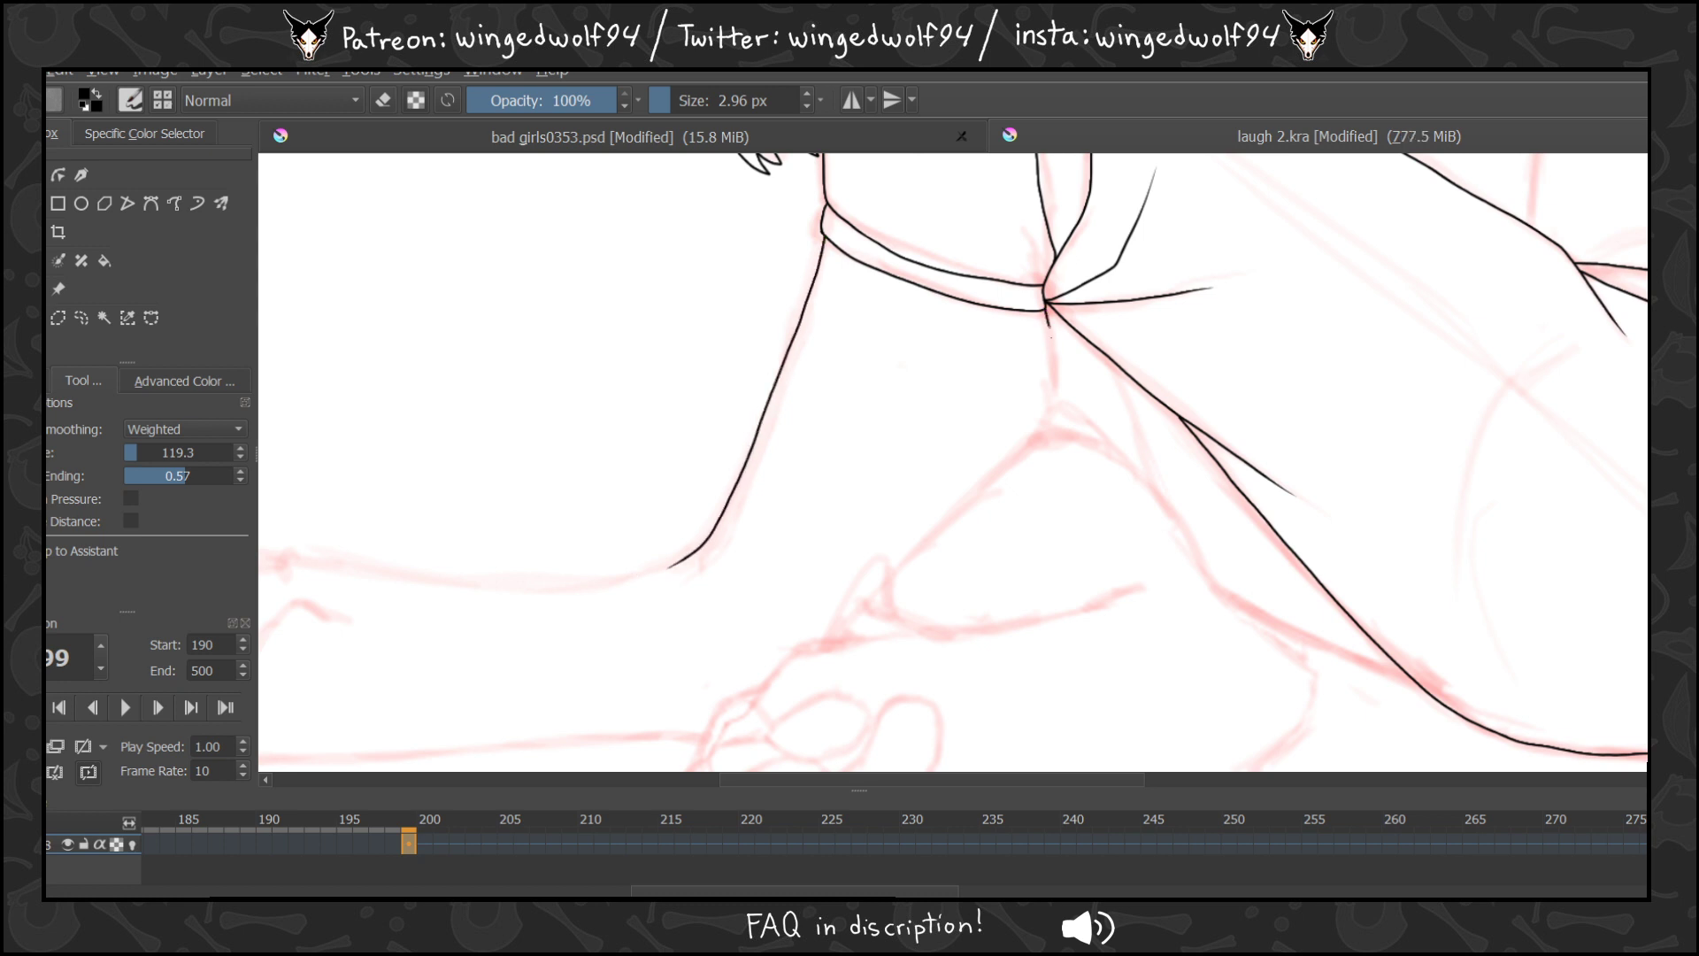
Ink the calf edge below the inner cuff corner with a small fur tuft and the crossed leg's shin down to its foot.
mouse_move(1050, 336)
left_mouse_down()
mouse_move(1069, 401)
mouse_move(973, 477)
mouse_move(989, 483)
mouse_move(904, 561)
left_mouse_up()
key("ctrl+z")
left_click_drag(984, 489, 845, 632)
Ink the nearest toe of the flat foot, ending in a pointed claw.
left_click_drag(1113, 779, 981, 753)
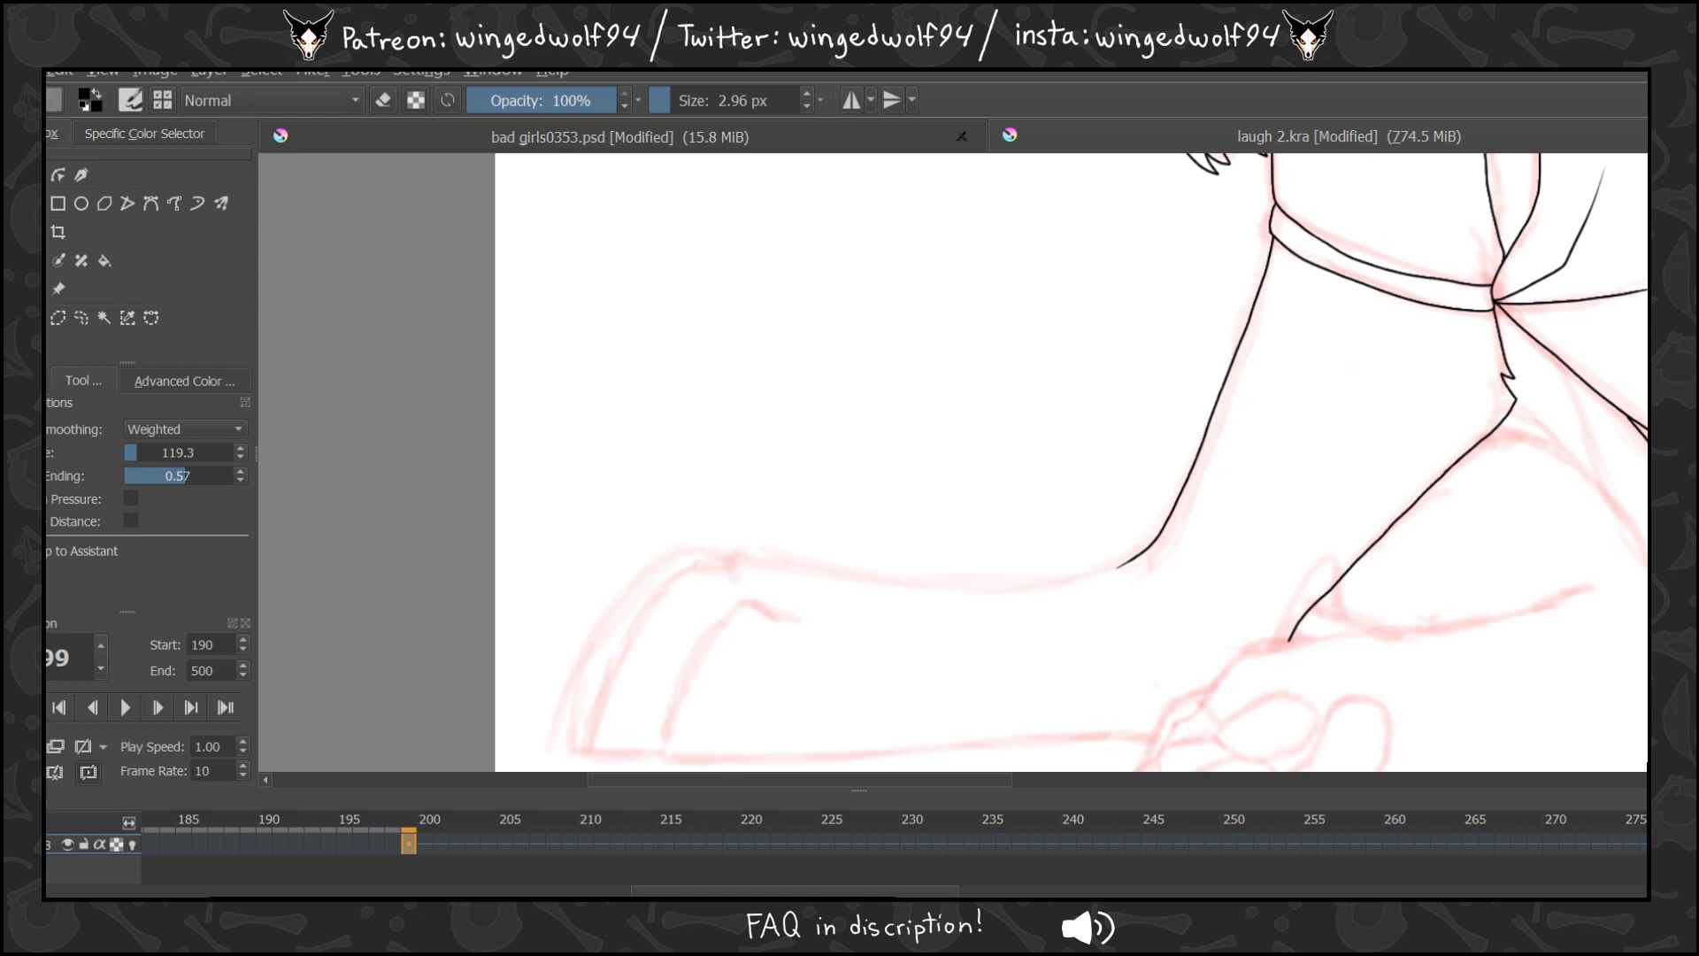
scroll(1070, 460, "down", 3)
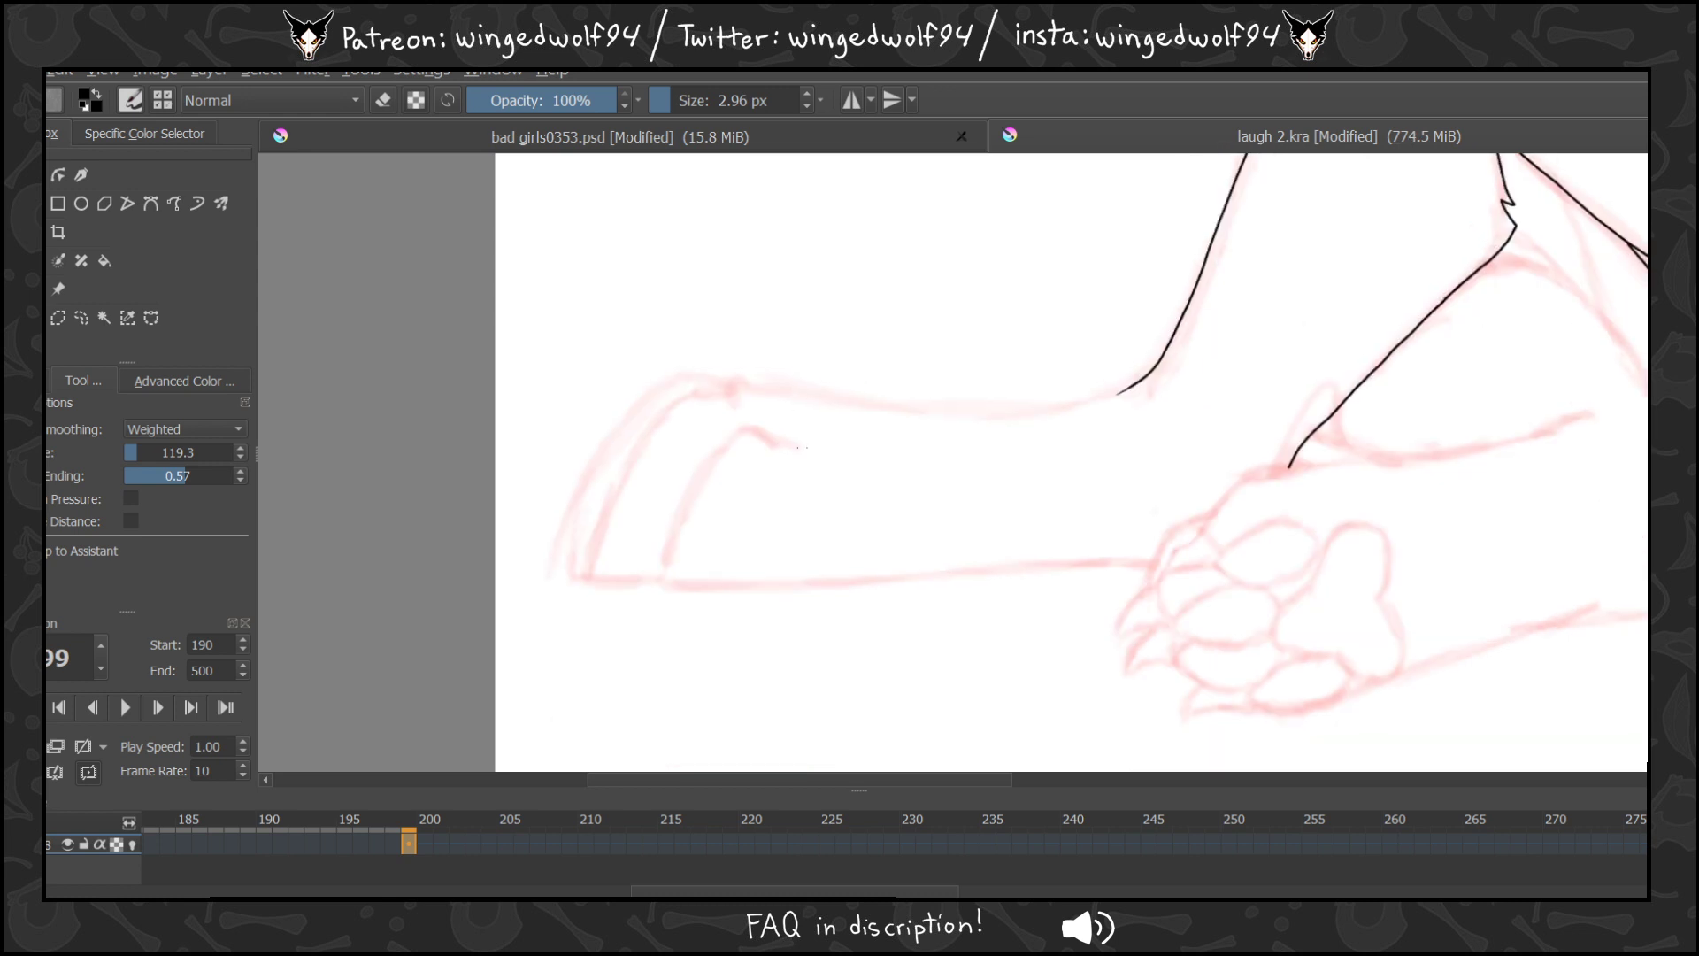
mouse_move(802, 447)
left_mouse_down()
mouse_move(747, 426)
mouse_move(686, 506)
left_mouse_up()
key("ctrl+z")
mouse_move(809, 447)
left_mouse_down()
mouse_move(745, 429)
mouse_move(717, 448)
mouse_move(646, 535)
mouse_move(629, 592)
mouse_move(695, 511)
left_mouse_up()
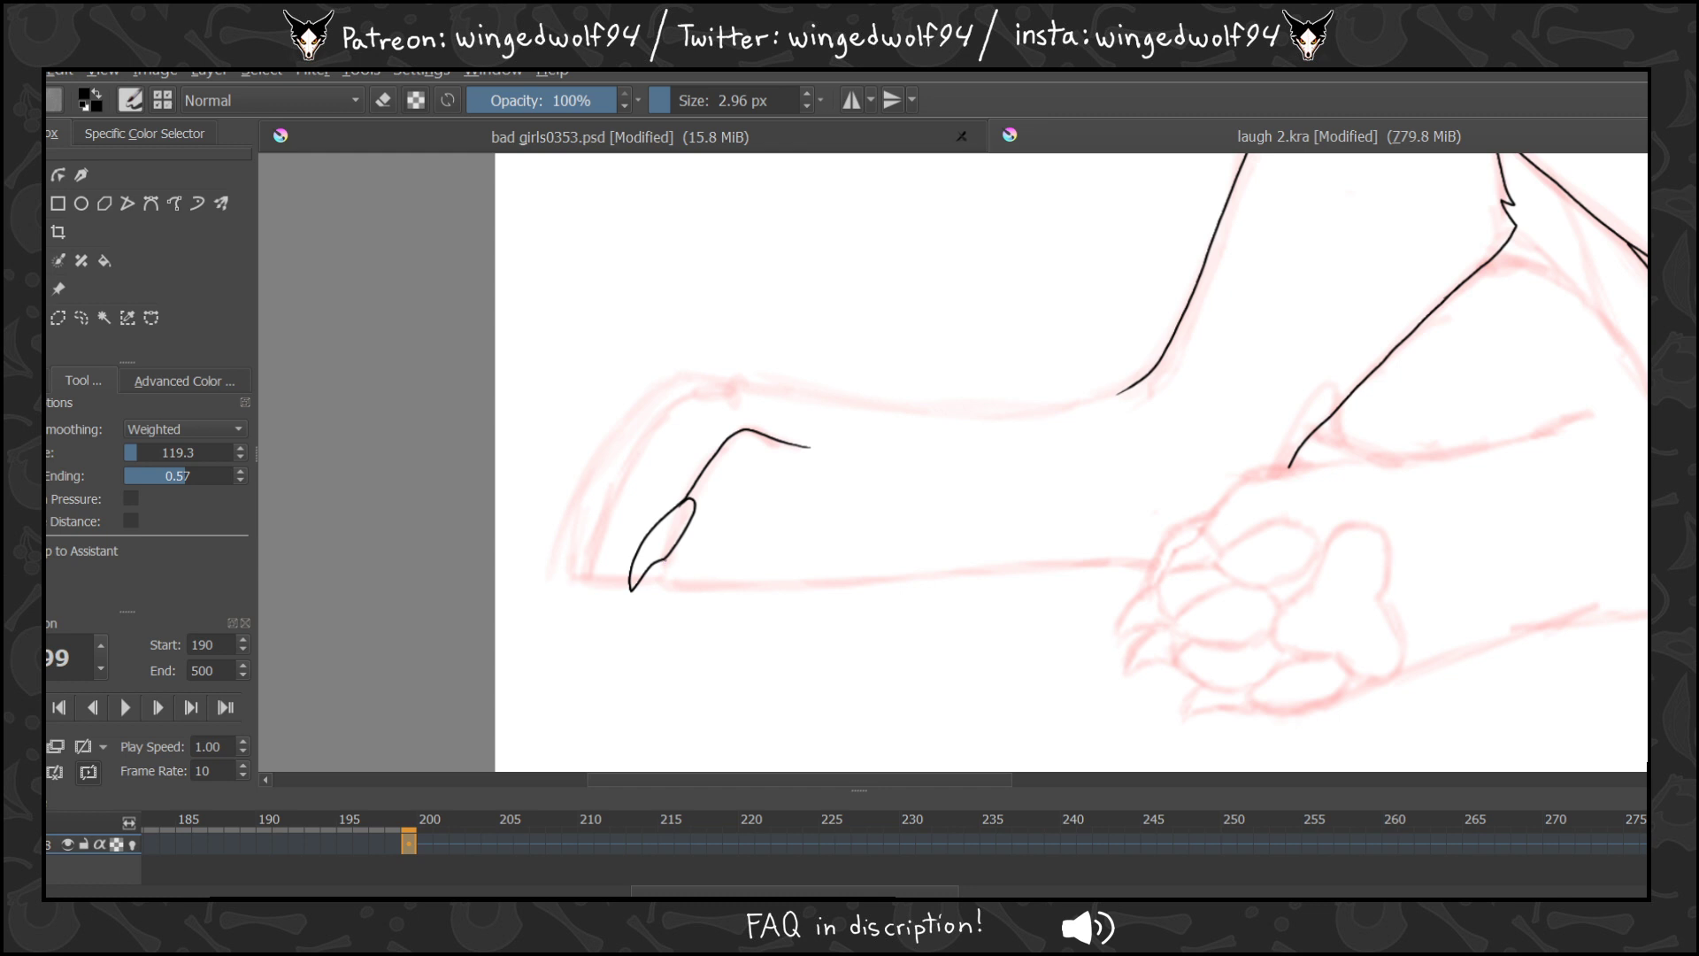
Ink the flat foot's sole from the nearest toe back to the crossed paw.
left_click_drag(666, 573, 908, 575)
left_click_drag(980, 775, 1090, 775)
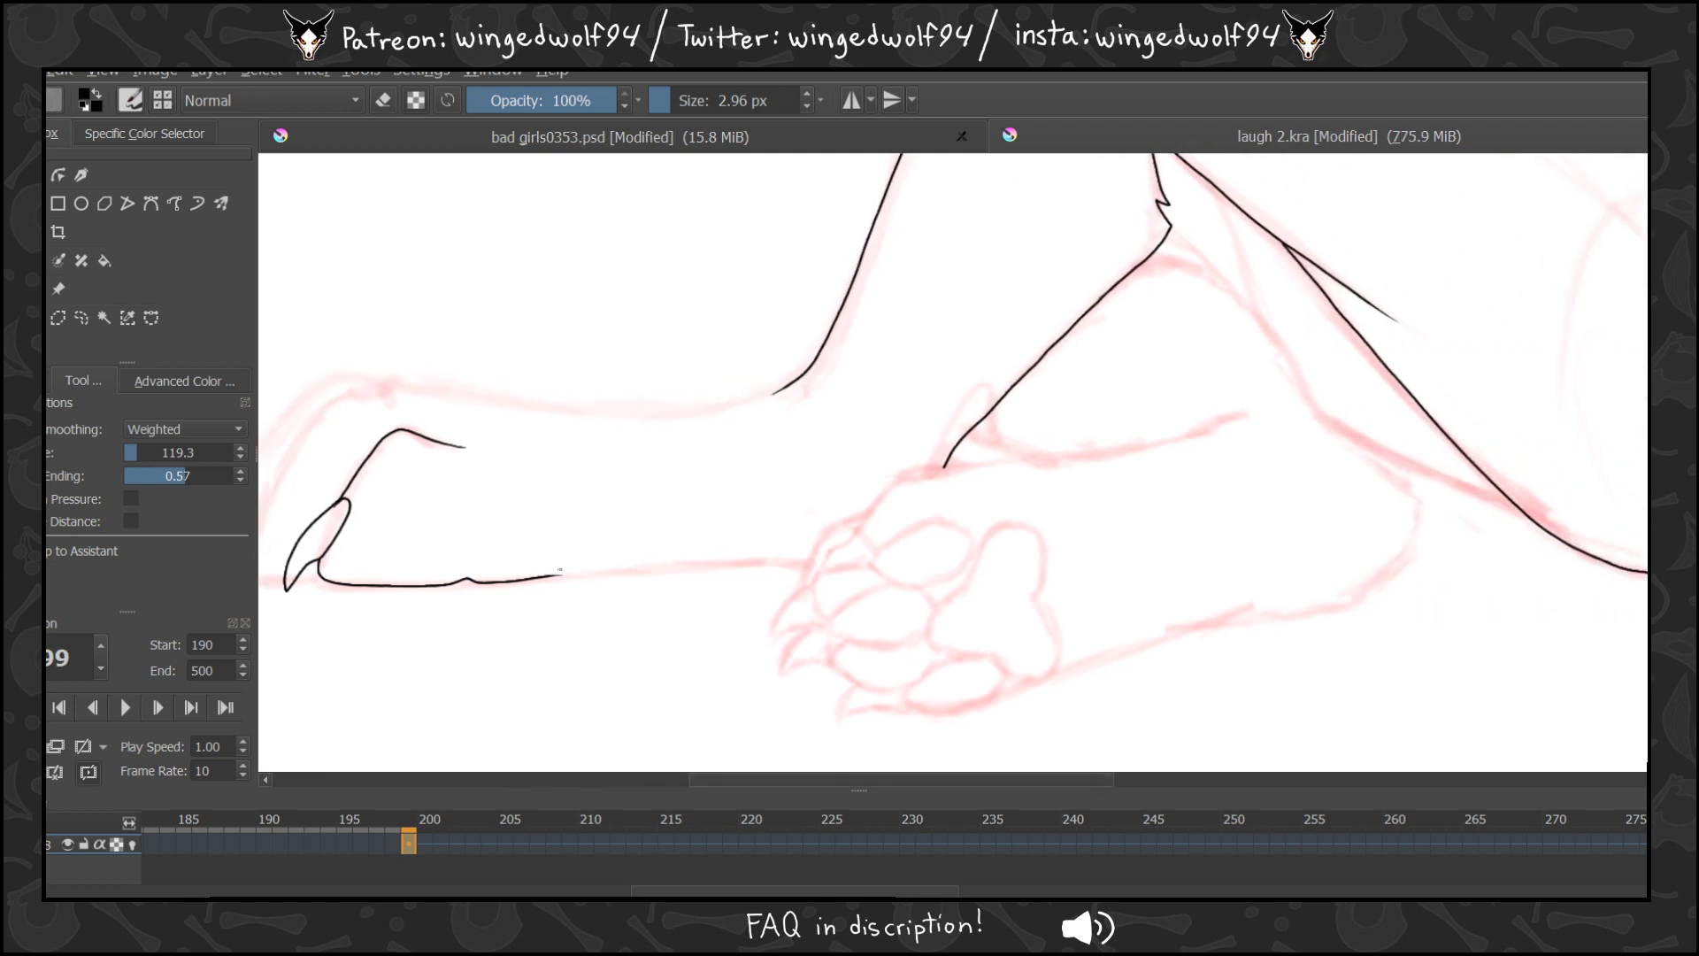
left_click_drag(580, 573, 804, 565)
Ink the flat foot's upper outline from the ankle forward and its two remaining toes with their claws.
left_click_drag(1097, 780, 1000, 775)
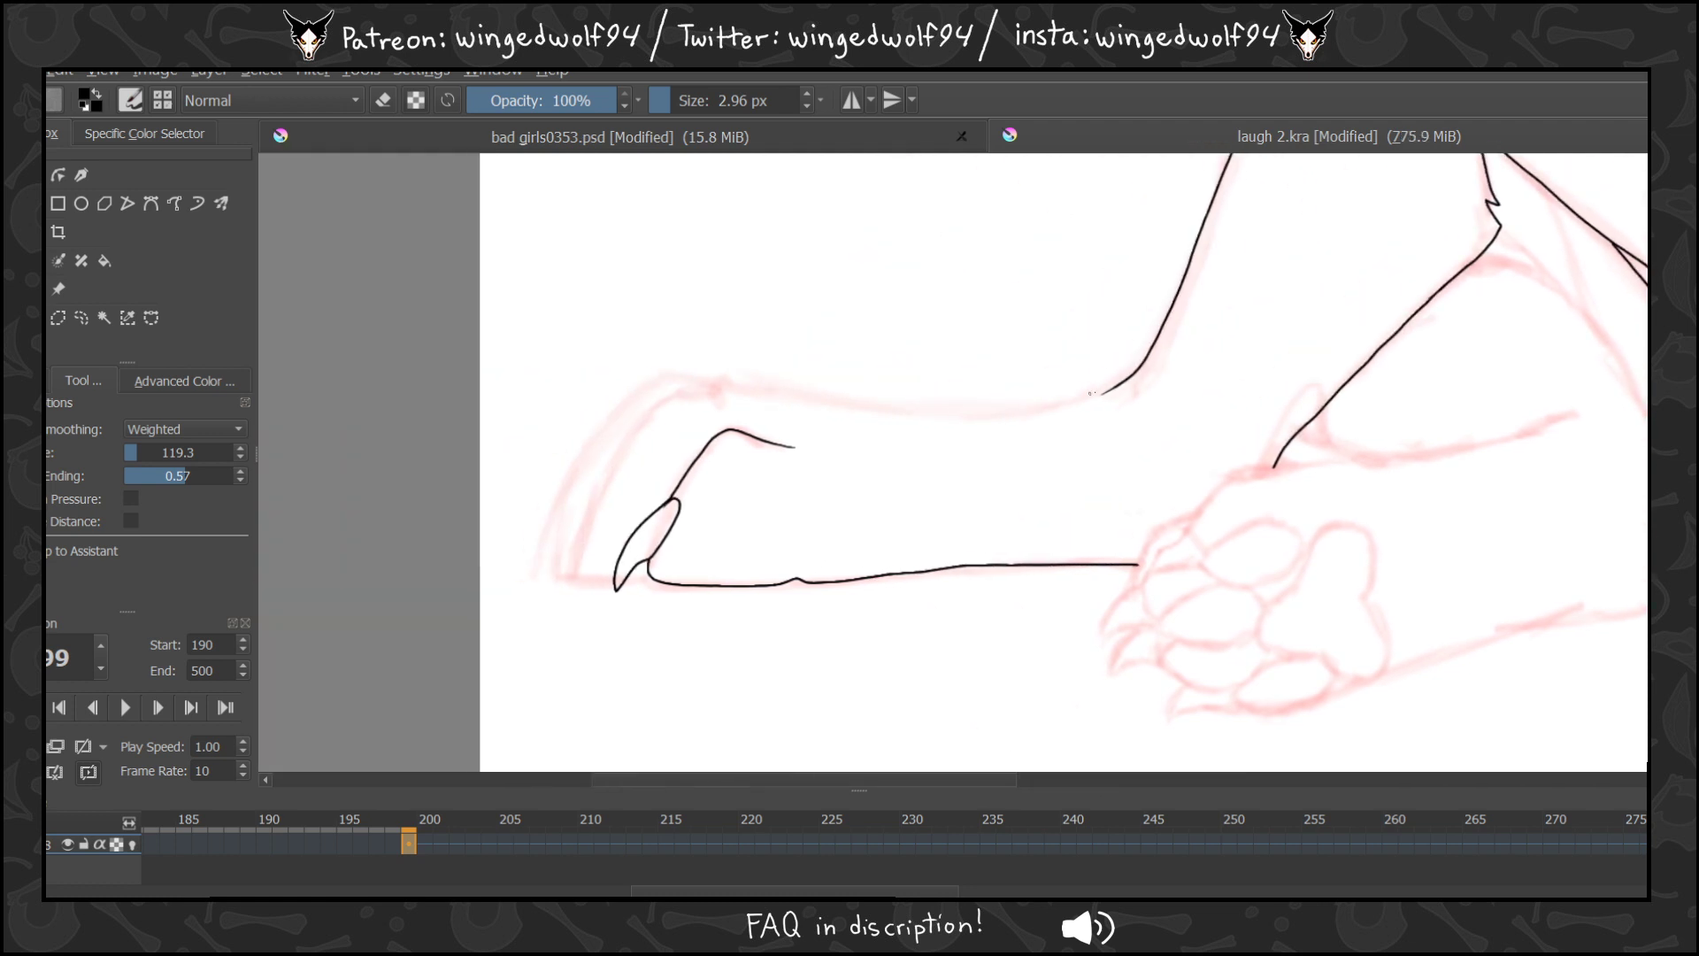
mouse_move(1119, 385)
left_mouse_down()
mouse_move(926, 412)
mouse_move(700, 378)
mouse_move(571, 524)
mouse_move(552, 588)
mouse_move(601, 540)
mouse_move(616, 491)
left_mouse_up()
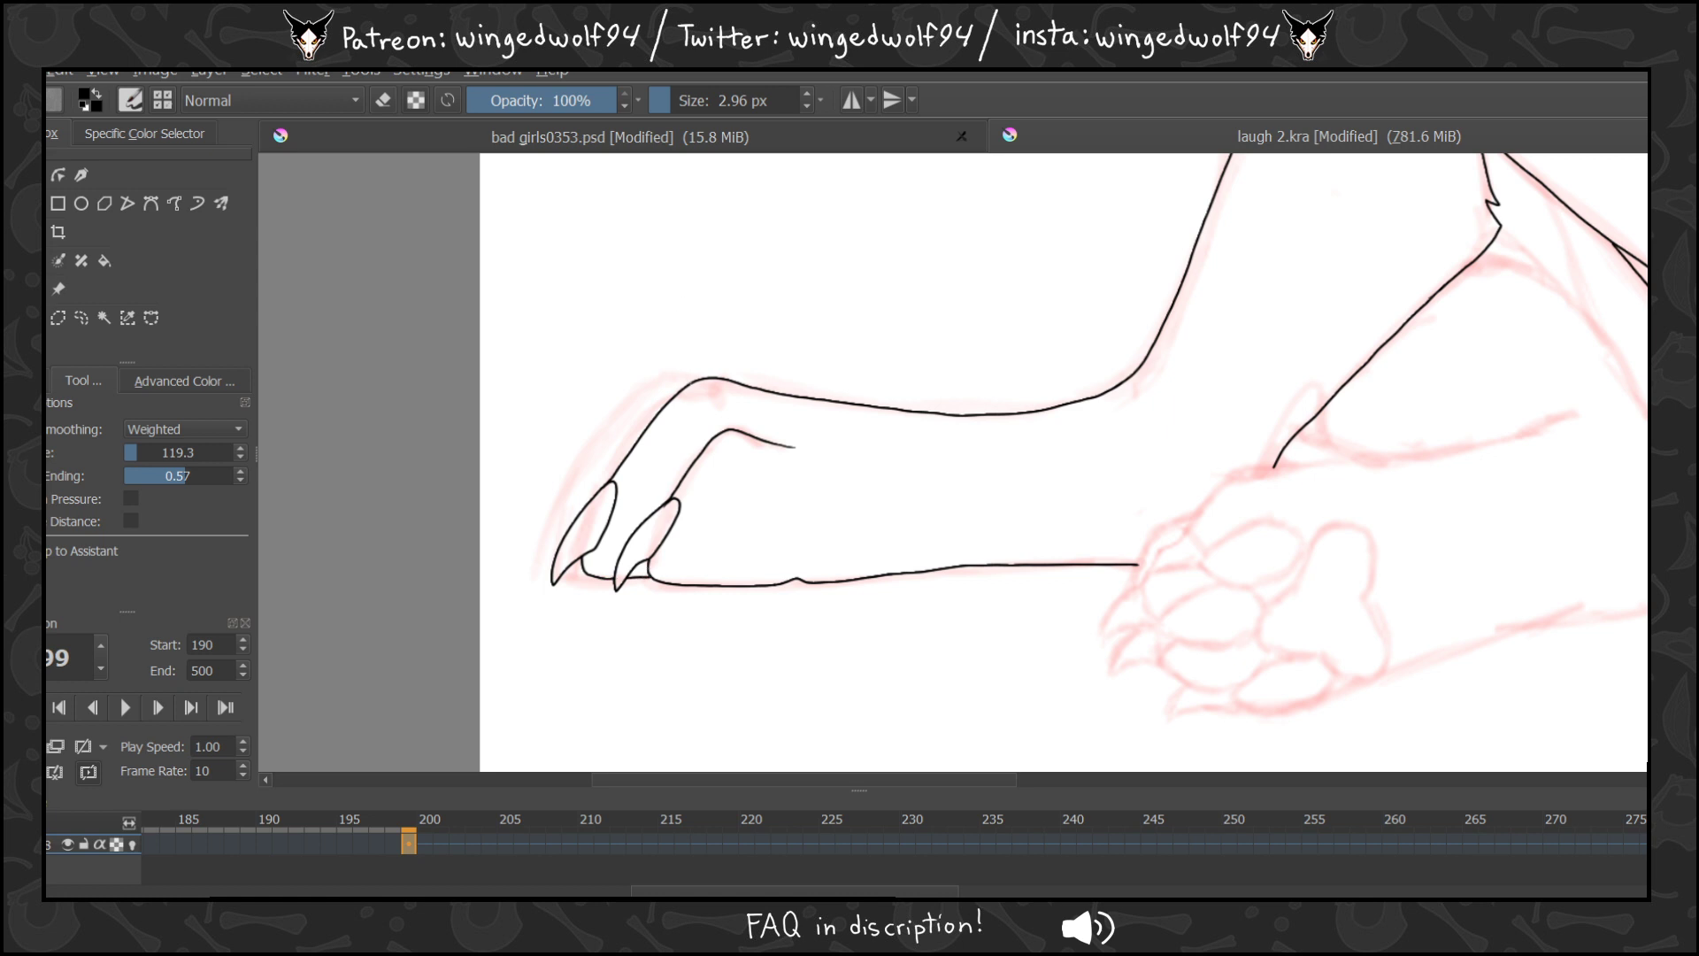
mouse_move(688, 380)
left_mouse_down()
mouse_move(658, 383)
mouse_move(604, 436)
mouse_move(548, 539)
left_mouse_up()
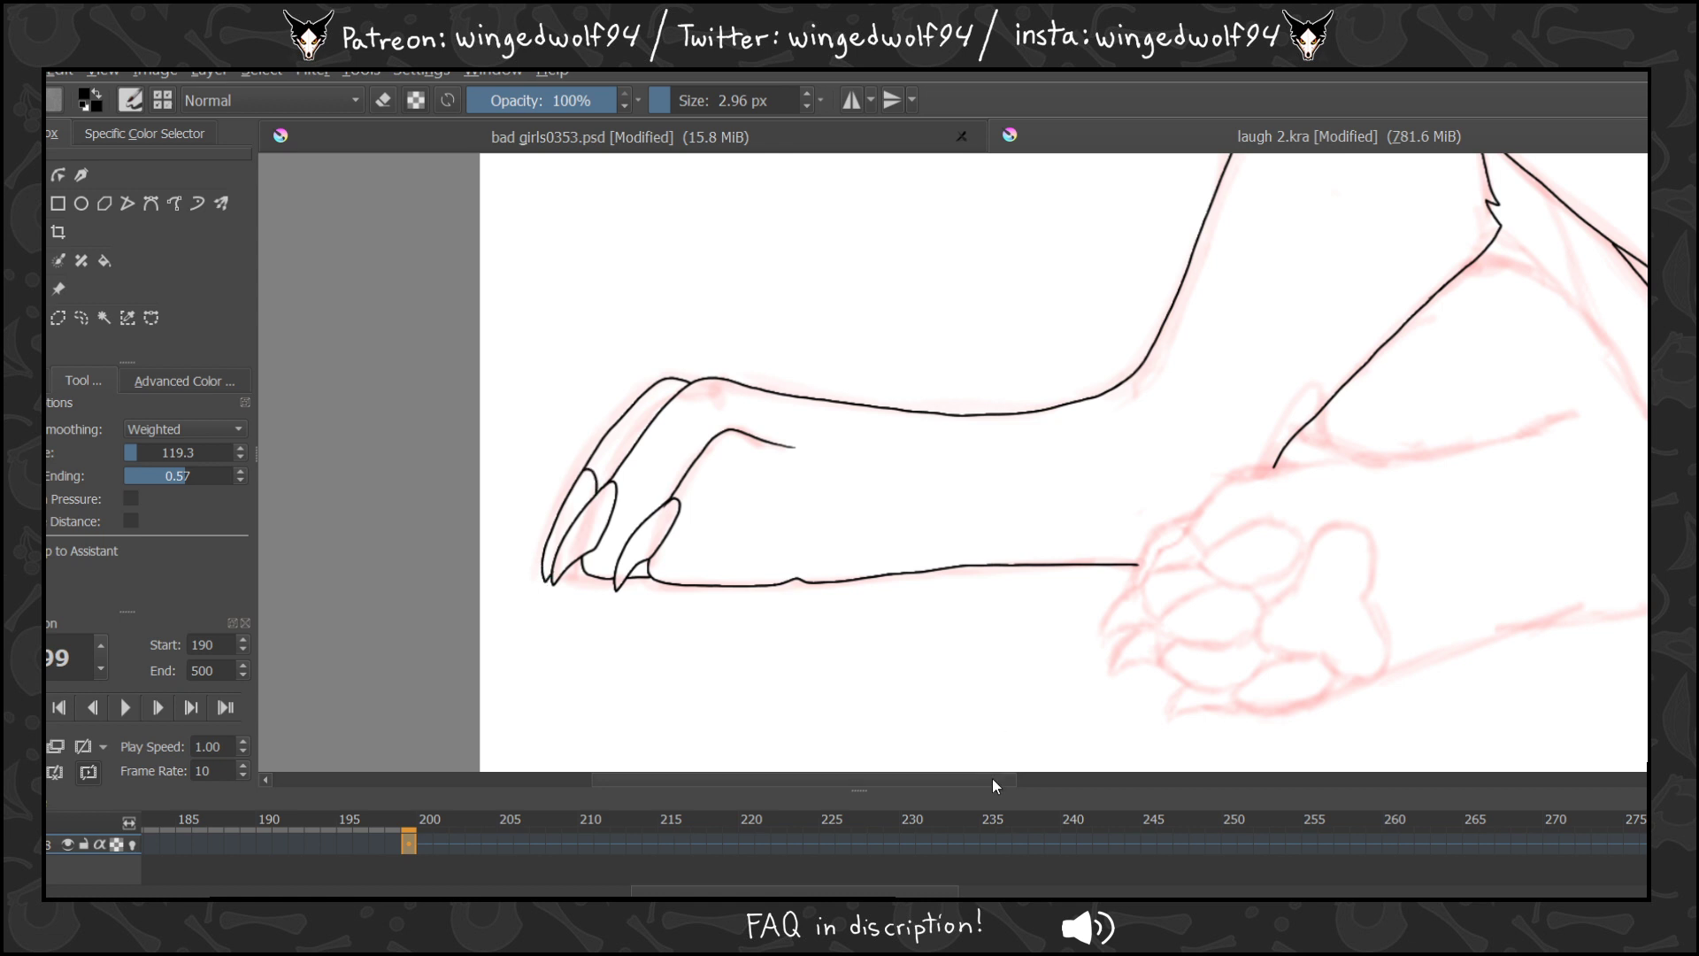
Ink the crossed leg's fur-tufted calf edge, the rounded heel and the underside of the foot up to the paw pads.
left_click_drag(991, 777, 1172, 704)
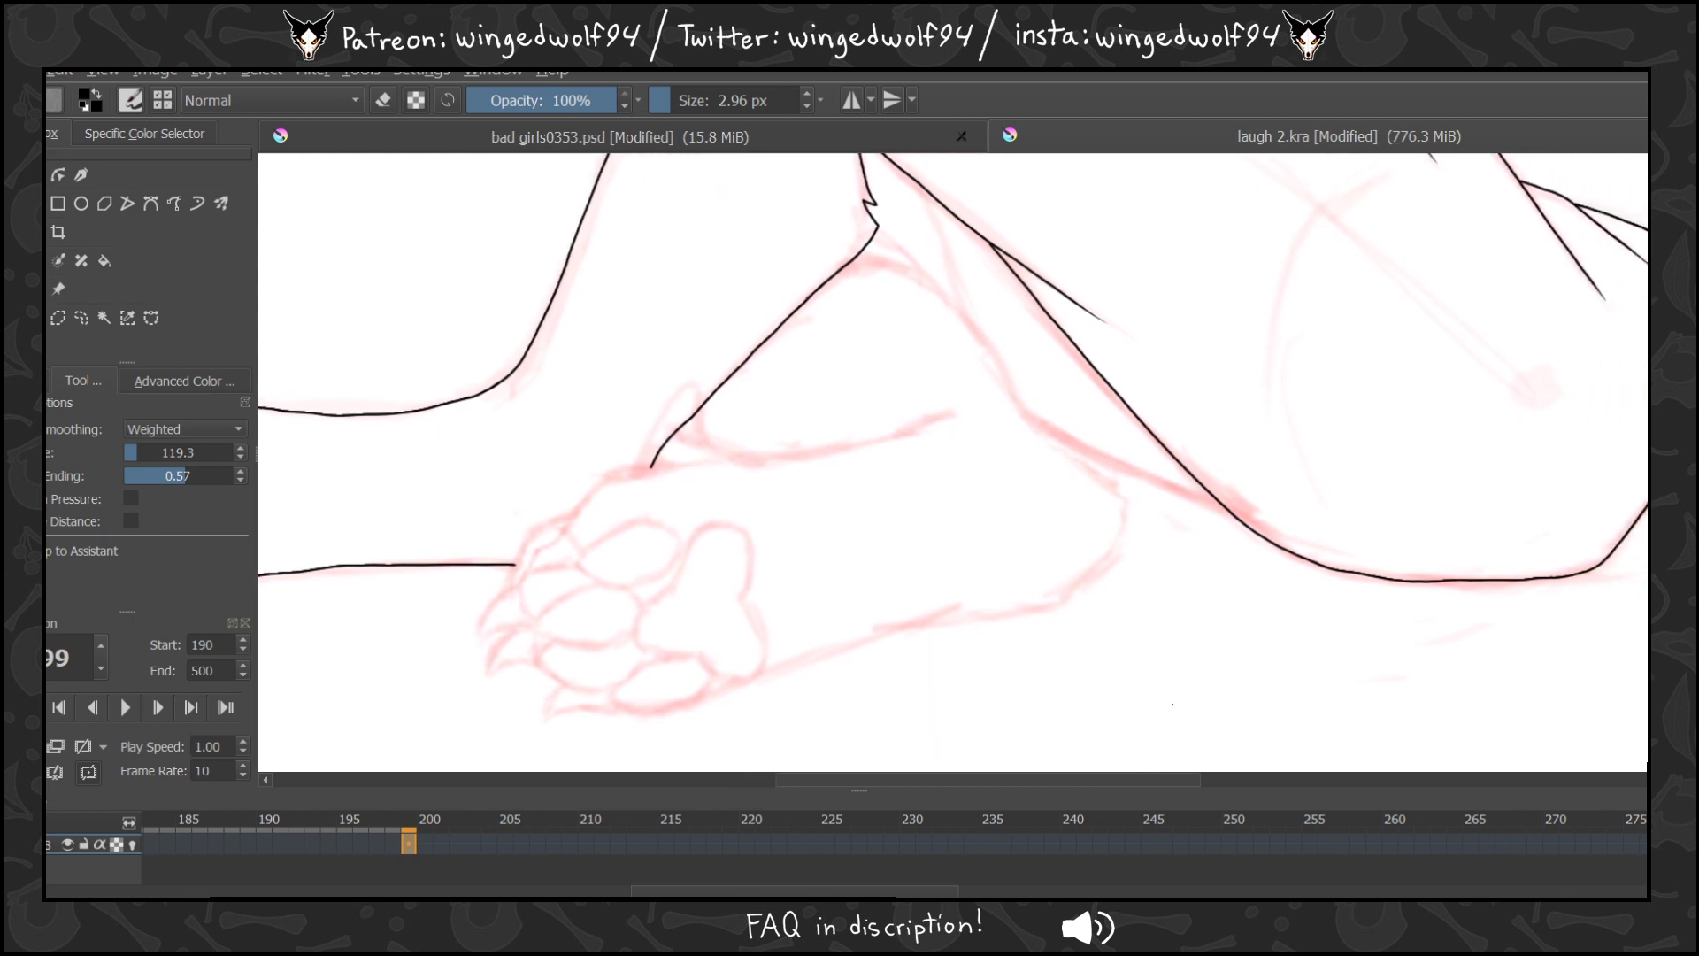
mouse_move(863, 252)
left_mouse_down()
mouse_move(960, 273)
mouse_move(936, 289)
mouse_move(979, 309)
mouse_move(956, 307)
mouse_move(1025, 414)
mouse_move(1120, 498)
mouse_move(1109, 562)
mouse_move(1045, 608)
mouse_move(924, 634)
left_mouse_up()
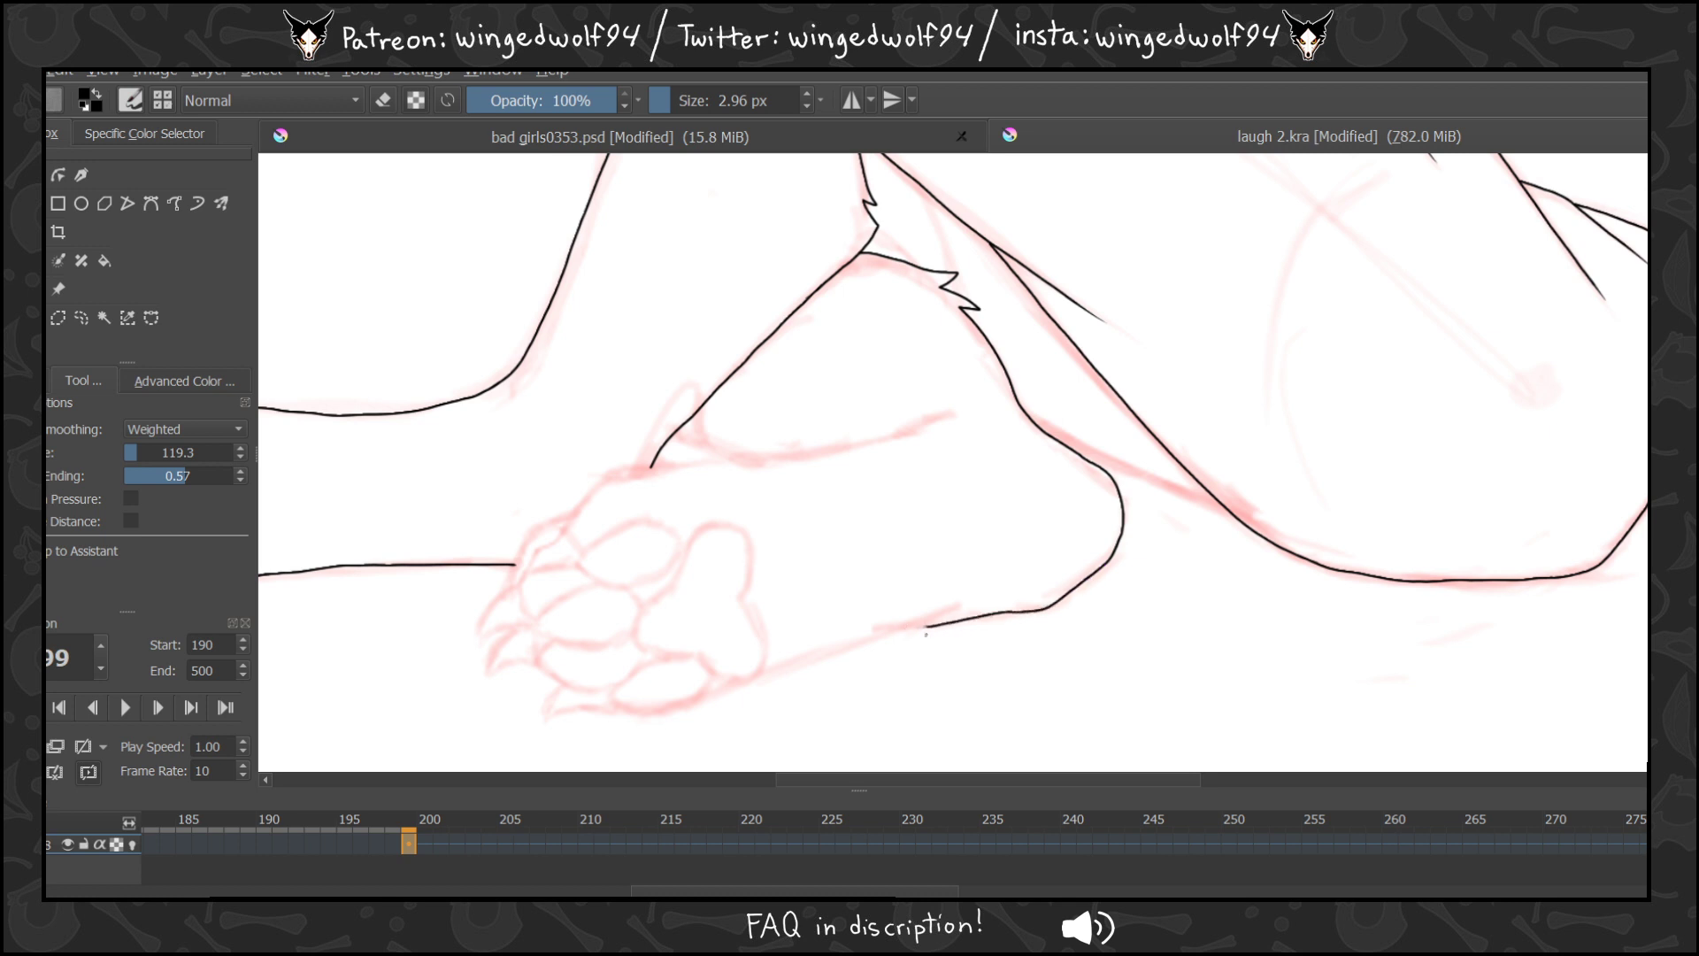
key("ctrl+z")
mouse_move(1104, 569)
left_mouse_down()
mouse_move(1019, 612)
mouse_move(906, 616)
mouse_move(924, 624)
mouse_move(763, 675)
left_mouse_up()
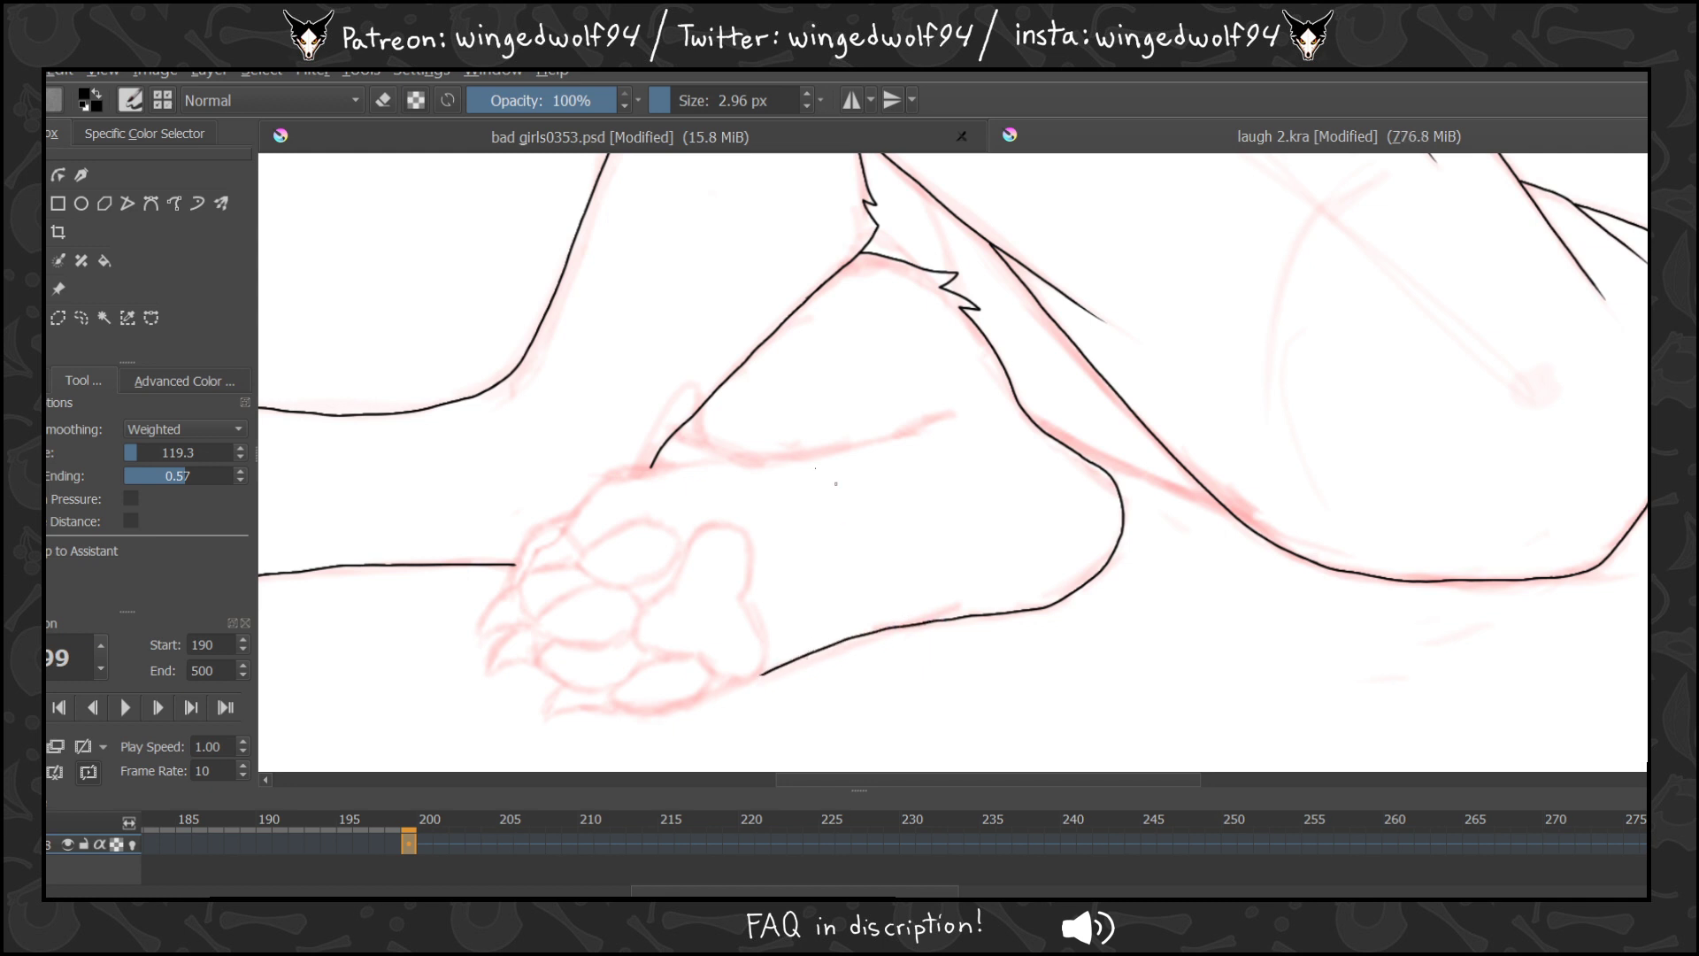
Ink the three-lobed central pad of the crossed foot's sole over the sketch.
scroll(486, 470, "up", 5)
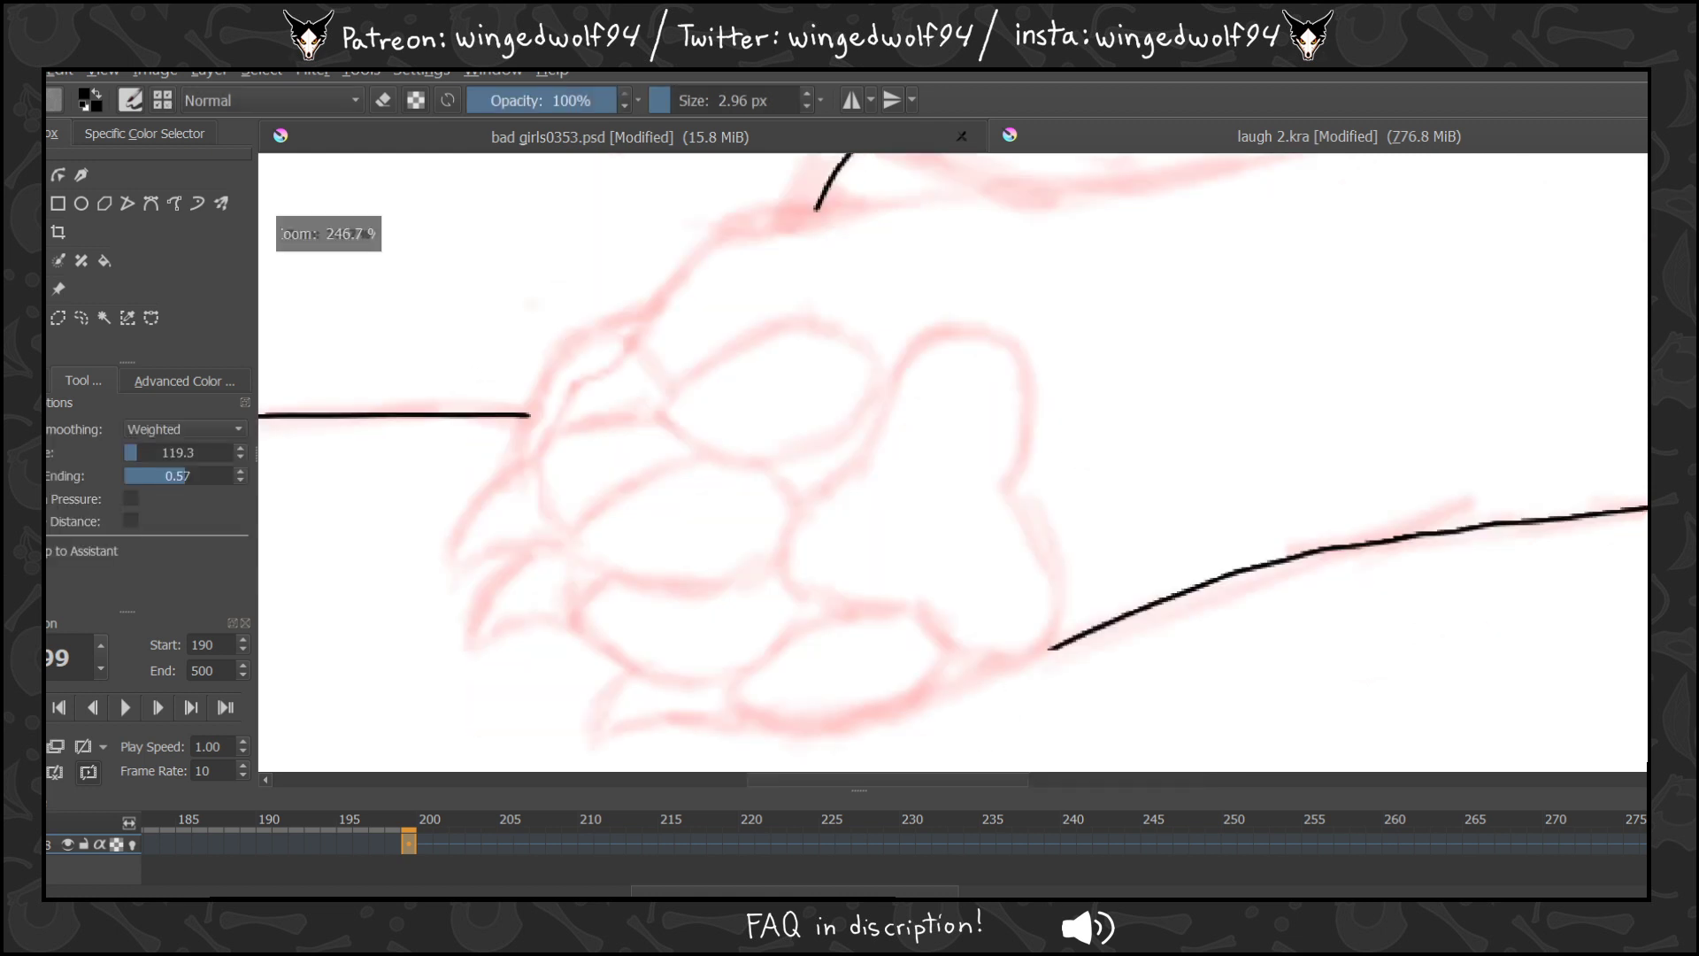
mouse_move(1014, 351)
left_mouse_down()
mouse_move(952, 327)
mouse_move(897, 377)
mouse_move(867, 458)
mouse_move(816, 483)
mouse_move(776, 538)
mouse_move(792, 581)
mouse_move(924, 612)
mouse_move(1021, 663)
mouse_move(1054, 638)
mouse_move(1063, 590)
mouse_move(1009, 500)
left_mouse_up()
left_click_drag(1022, 352, 1005, 502)
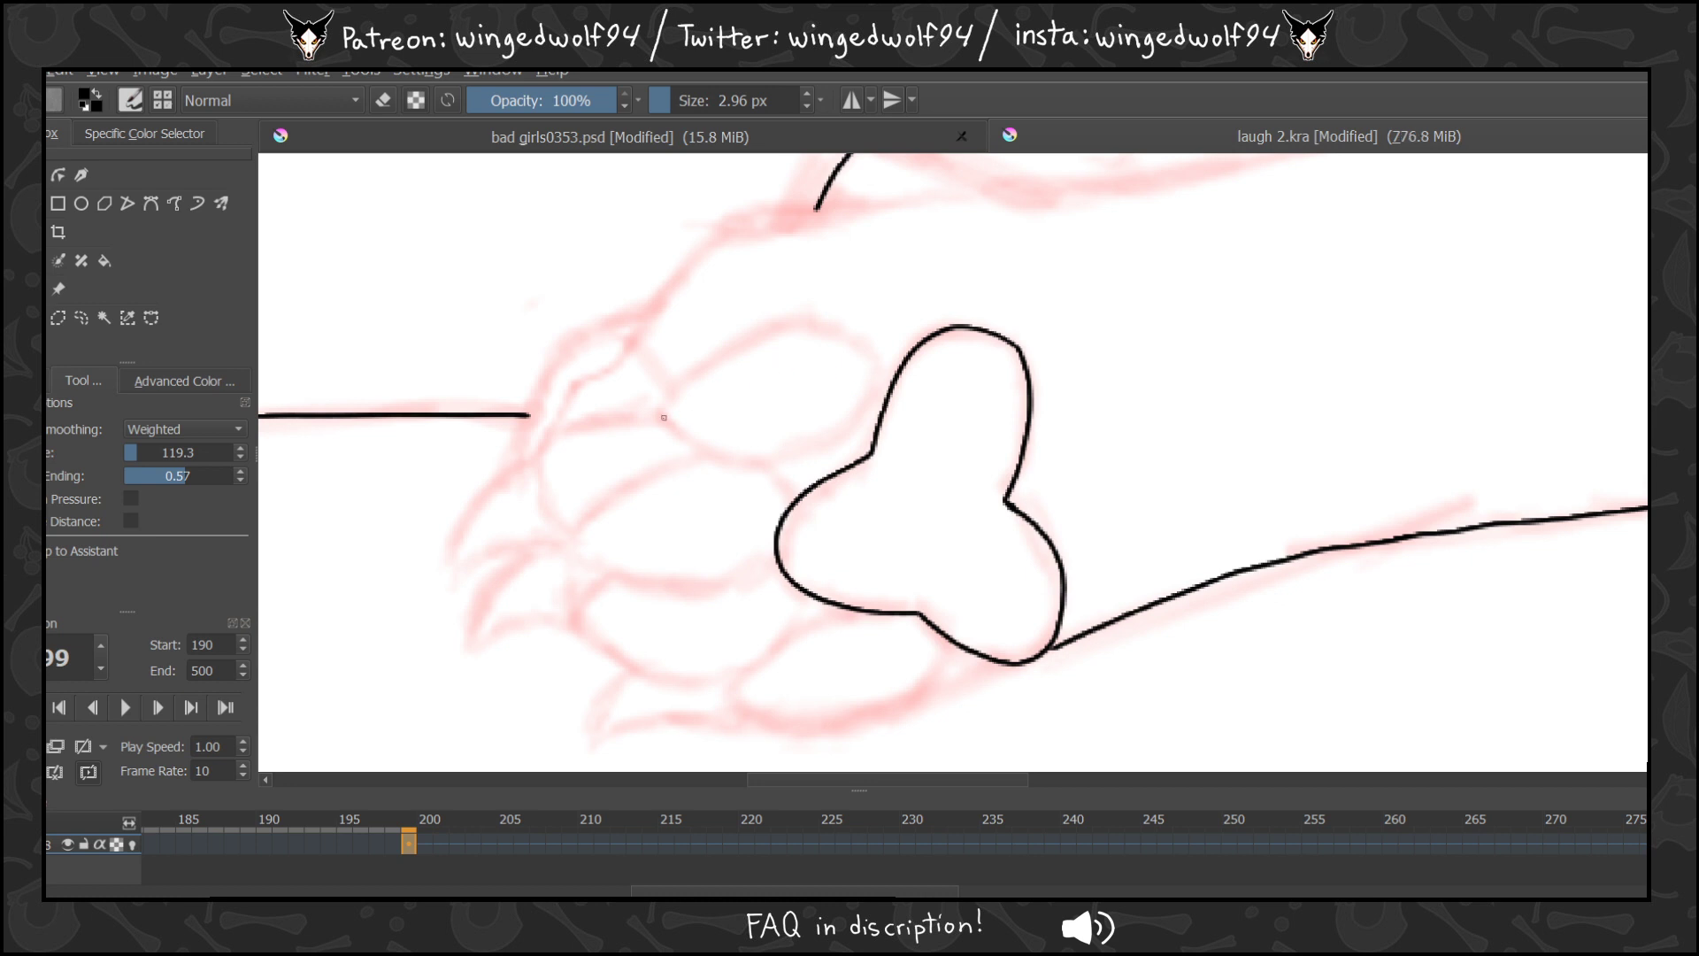
Ink the four oval toe pads around the central pad of the crossed foot.
mouse_move(661, 416)
left_mouse_down()
mouse_move(708, 450)
mouse_move(783, 461)
mouse_move(868, 408)
mouse_move(852, 335)
mouse_move(712, 354)
mouse_move(663, 410)
mouse_move(686, 454)
mouse_move(578, 533)
mouse_move(663, 582)
mouse_move(739, 581)
mouse_move(776, 557)
left_mouse_up()
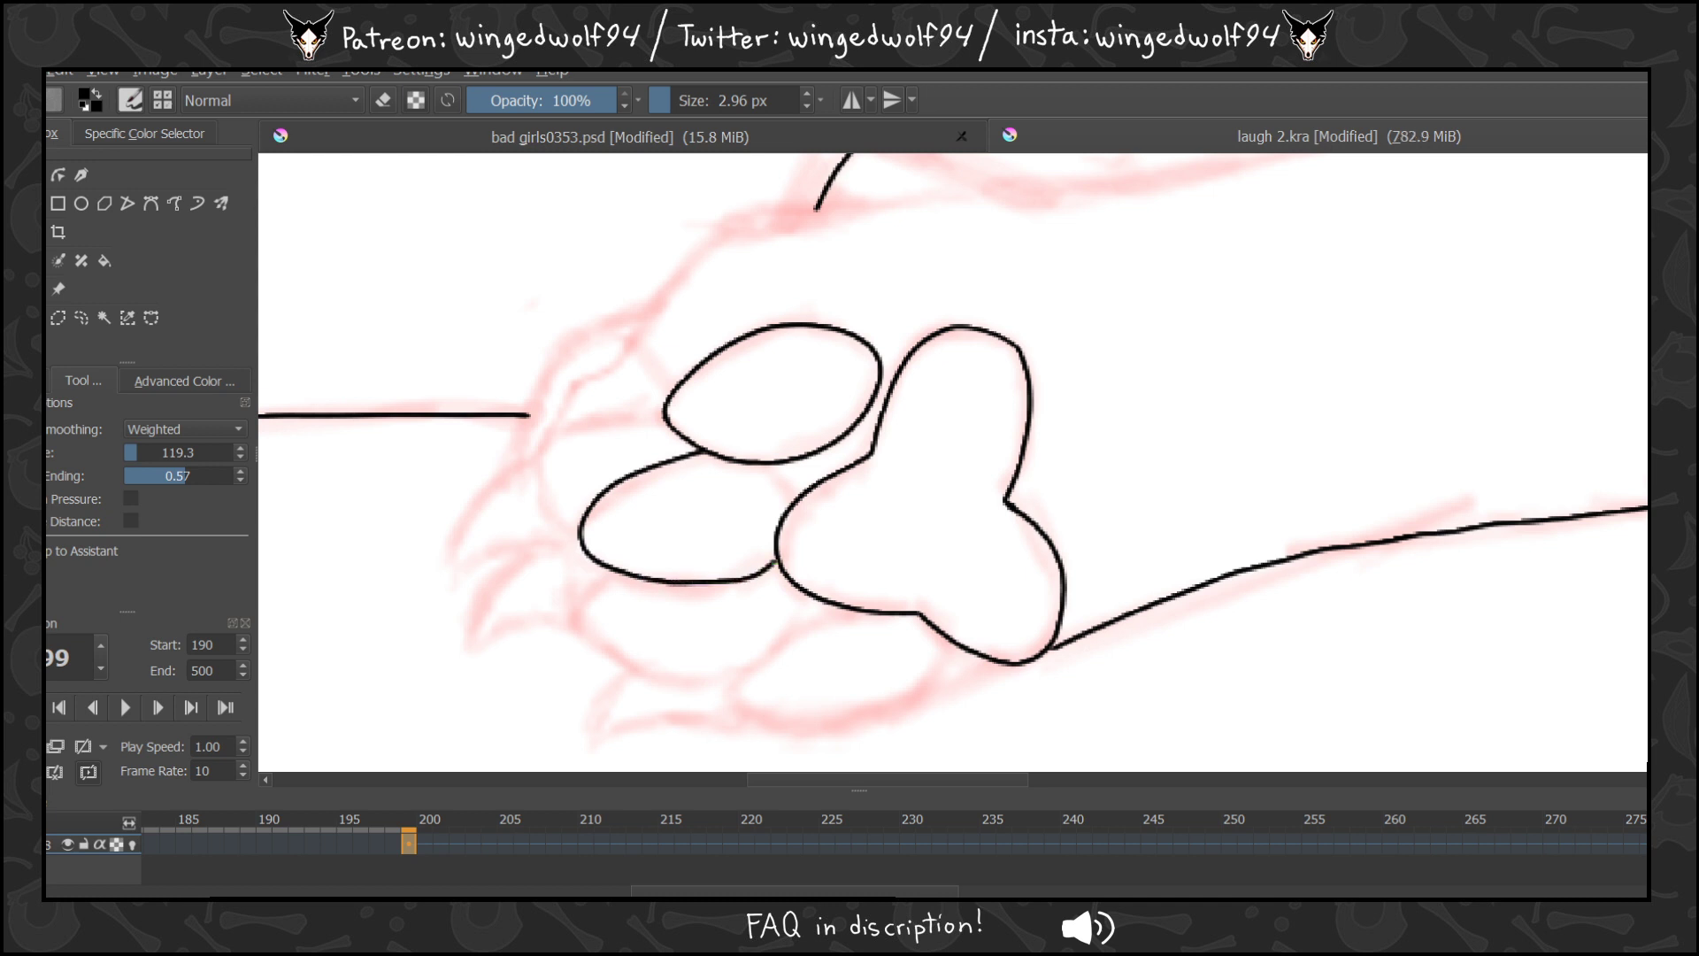
left_click_drag(758, 462, 793, 506)
mouse_move(615, 569)
left_mouse_down()
mouse_move(588, 595)
mouse_move(612, 662)
mouse_move(686, 683)
mouse_move(790, 644)
mouse_move(804, 609)
mouse_move(779, 577)
left_mouse_up()
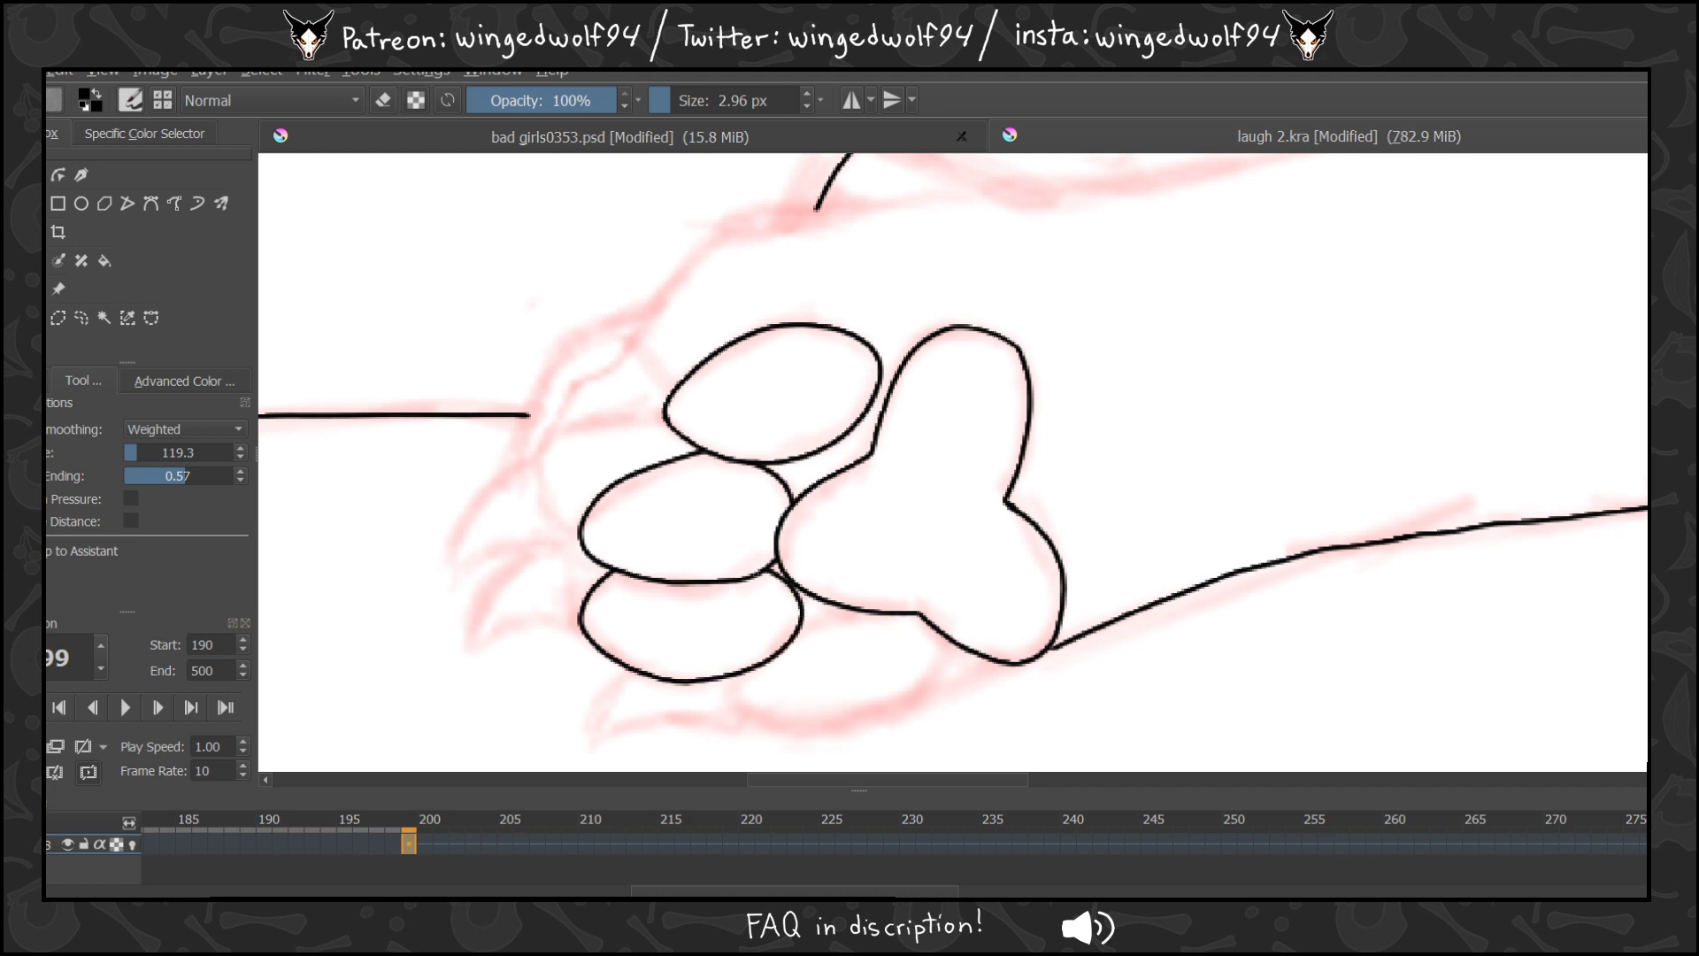
left_click_drag(873, 612, 801, 625)
mouse_move(735, 674)
left_mouse_down()
mouse_move(763, 724)
mouse_move(866, 729)
mouse_move(936, 671)
mouse_move(912, 612)
left_mouse_up()
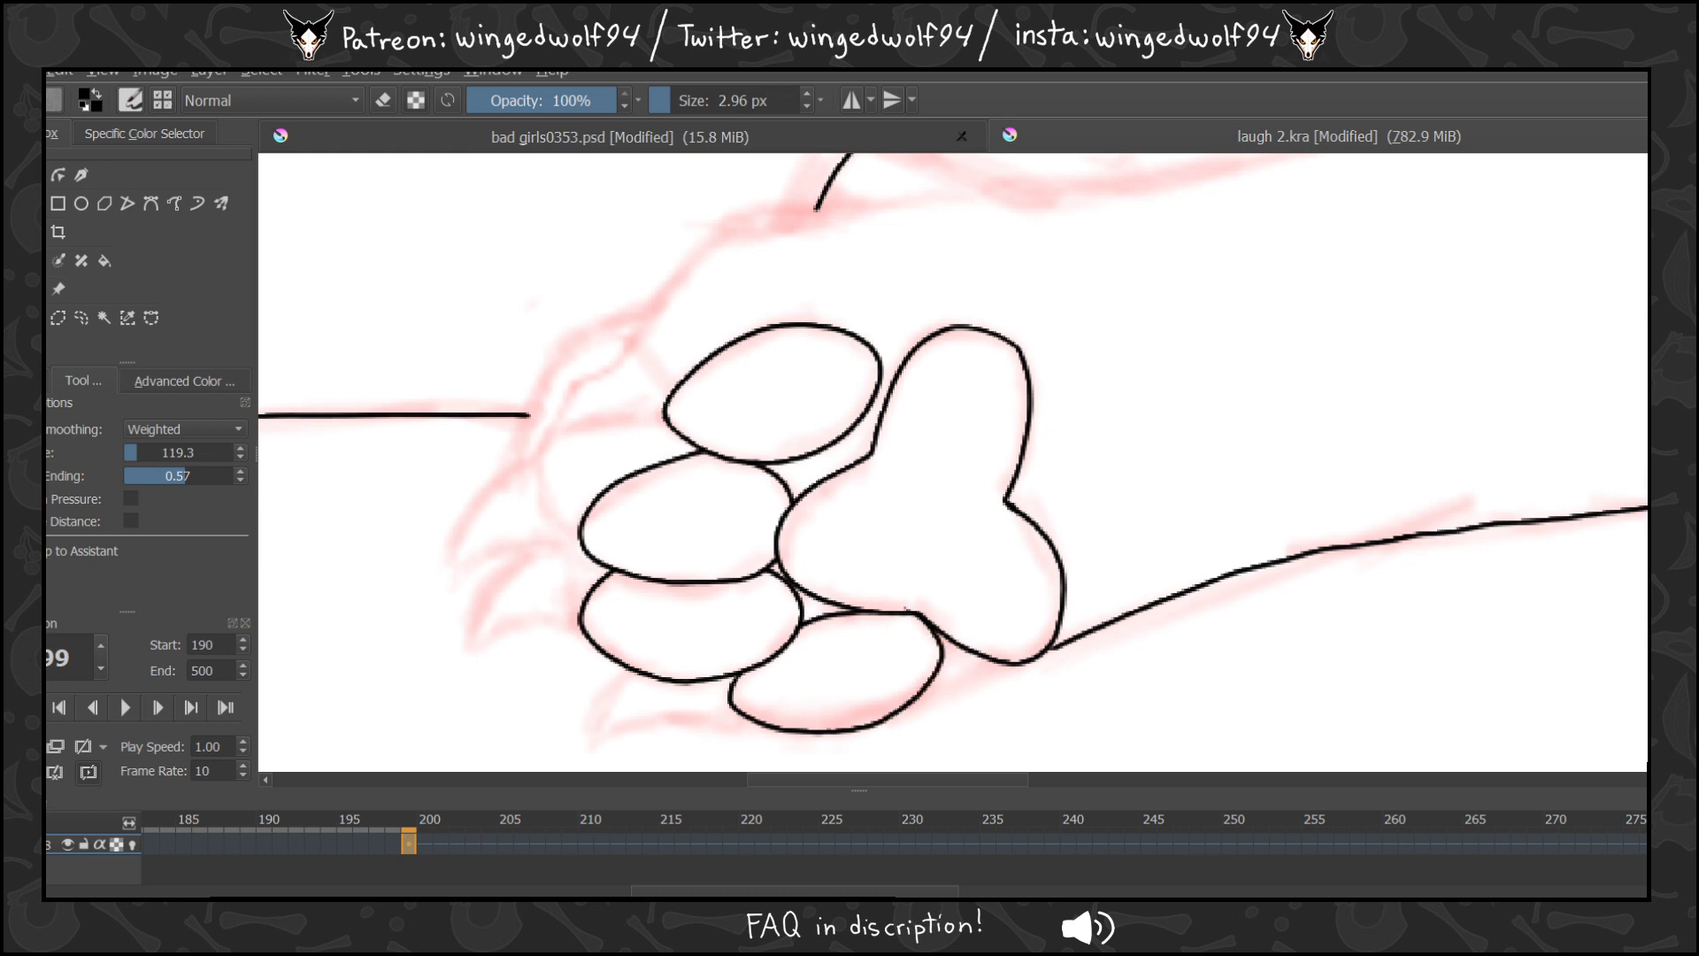
Ink the crossed foot's upper edge from the heel side to the toes, including the first claw and the next toe's top curve.
key("z")
left_click(899, 505, "ctrl")
left_click(899, 505, "ctrl")
left_click(982, 505, "ctrl")
left_click_drag(758, 208, 1153, 495)
key("b")
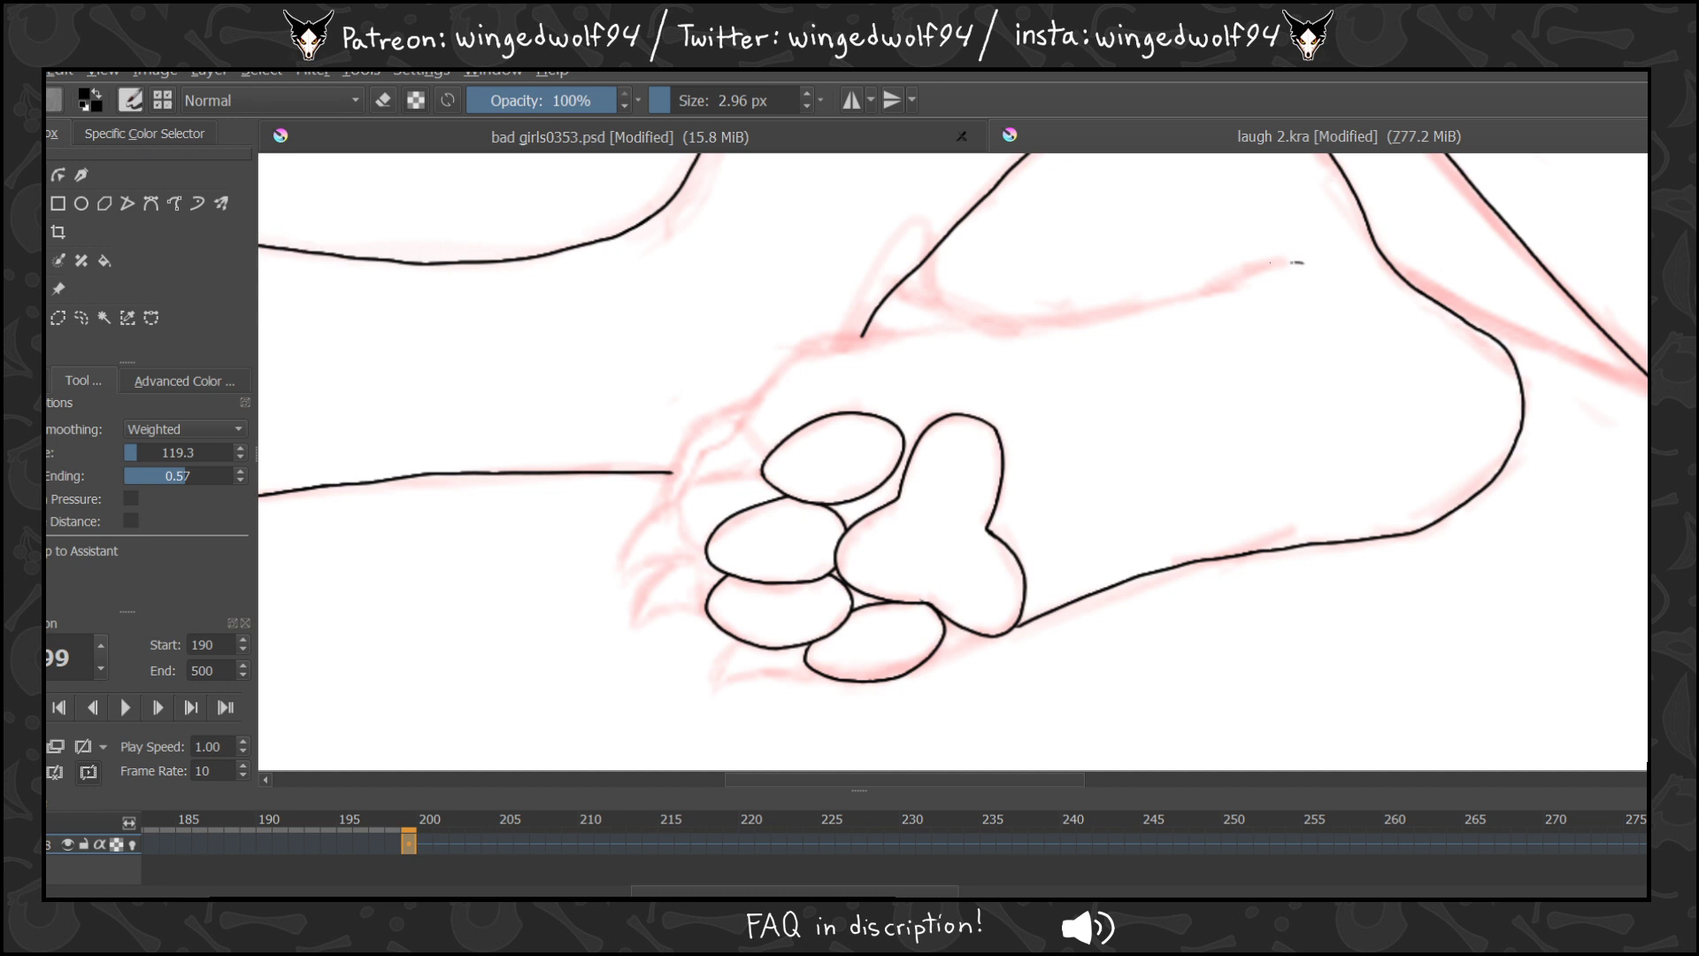
mouse_move(1299, 263)
left_mouse_down()
mouse_move(1049, 320)
mouse_move(847, 337)
mouse_move(681, 456)
mouse_move(672, 503)
mouse_move(716, 466)
mouse_move(758, 472)
left_mouse_up()
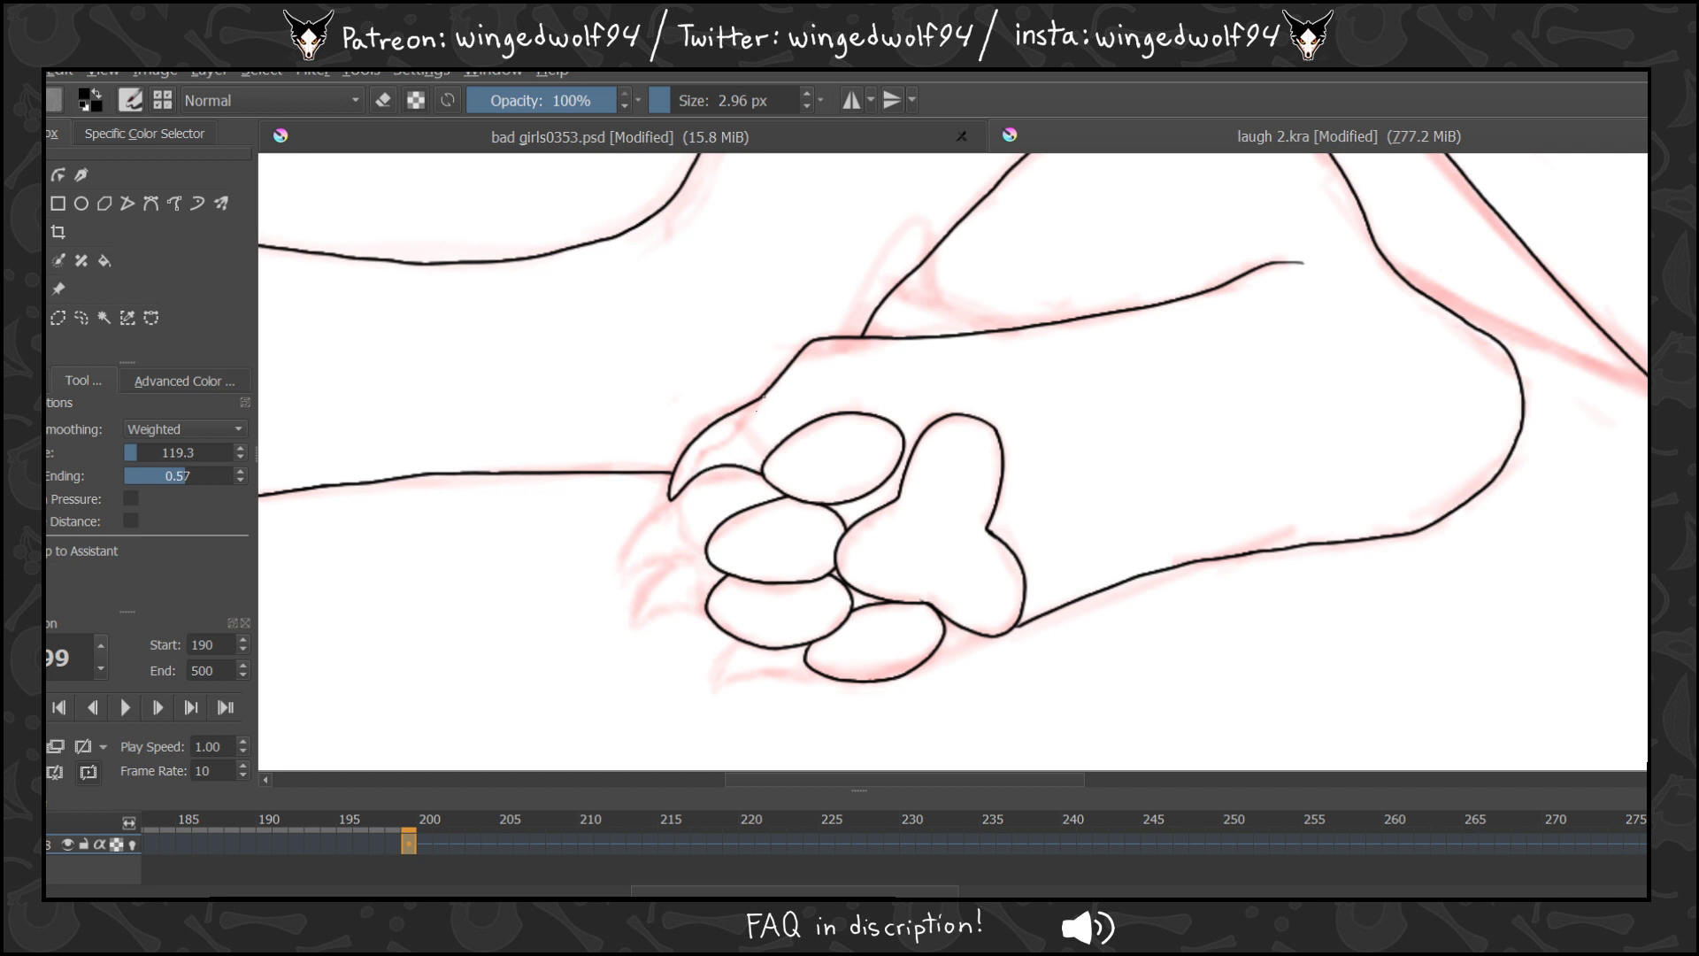
Ink the outlines of the upper toes around their pads and the two claws in front of the middle toes.
left_click_drag(758, 395, 761, 453)
mouse_move(671, 498)
left_mouse_down()
mouse_move(618, 575)
mouse_move(696, 550)
left_mouse_up()
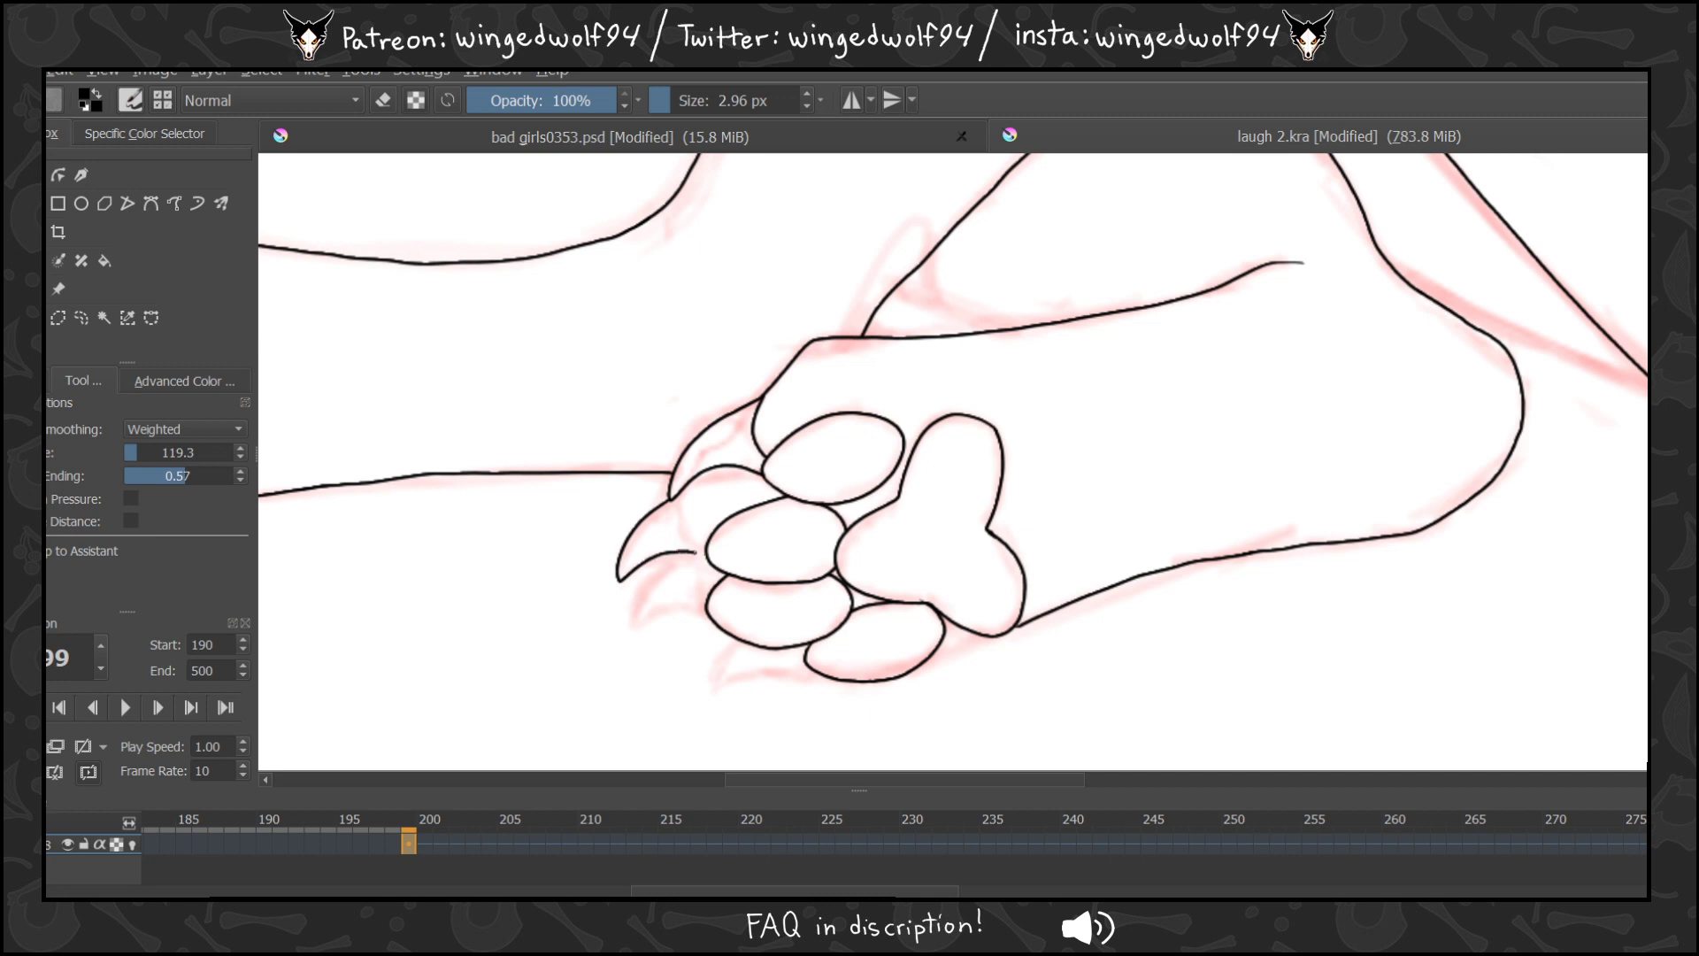
mouse_move(678, 489)
left_mouse_down()
mouse_move(691, 534)
mouse_move(637, 603)
mouse_move(707, 610)
mouse_move(702, 563)
left_mouse_up()
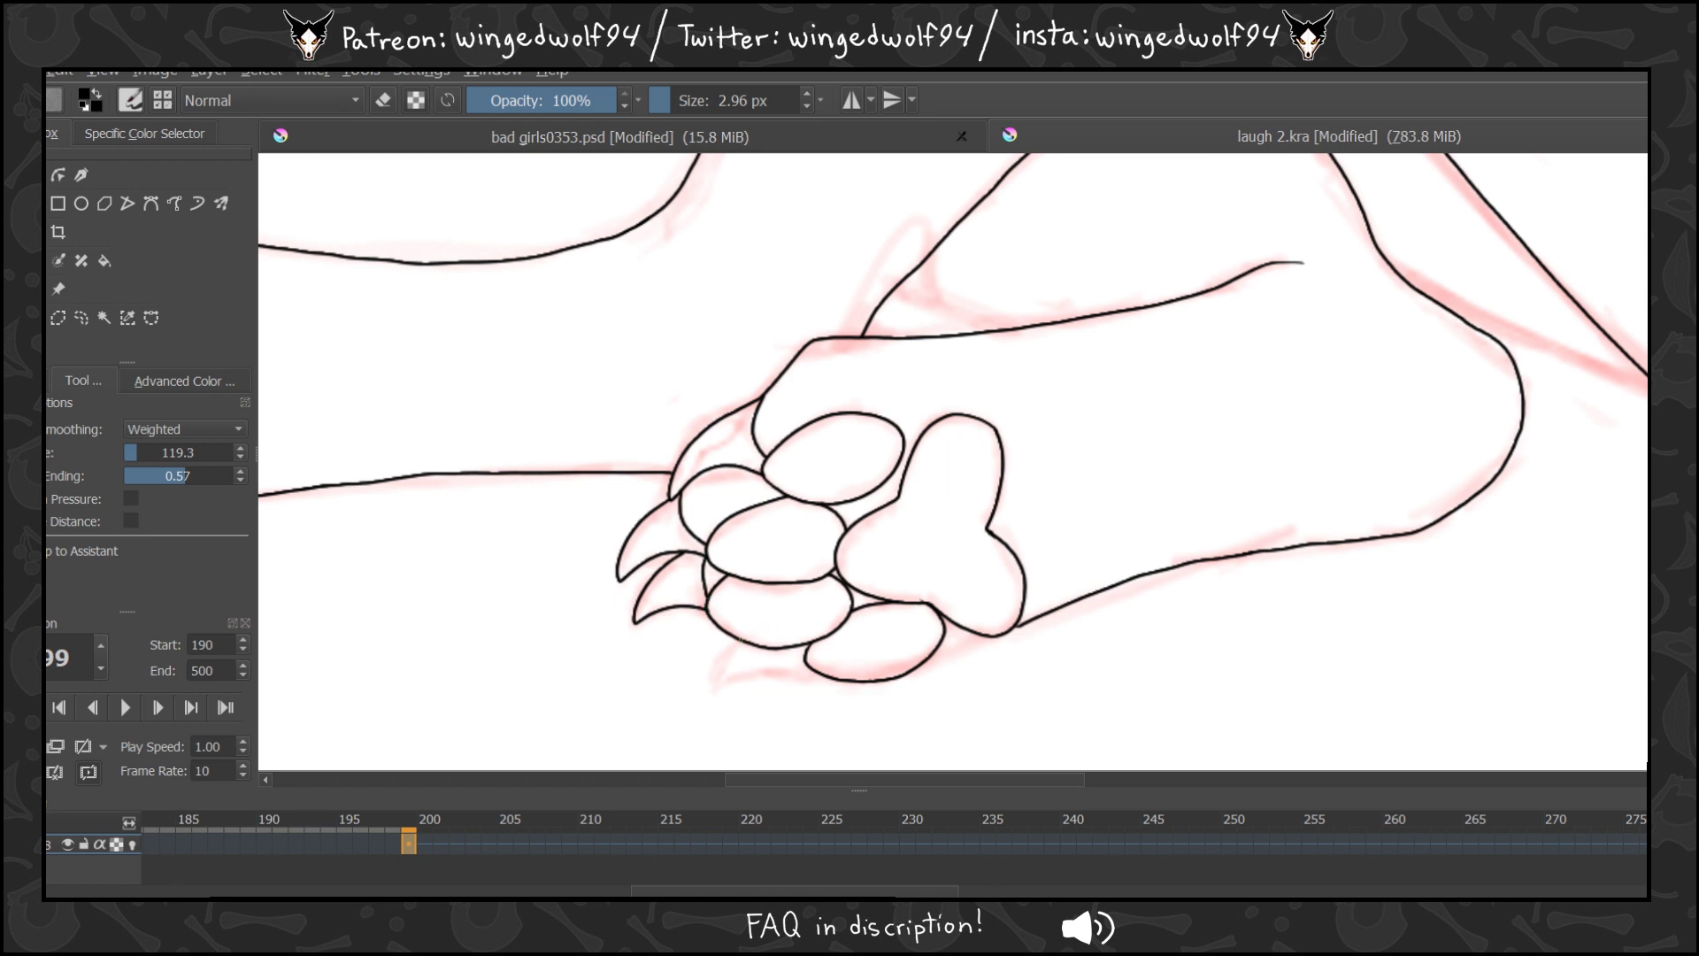
Ink the lowest toe's claw and the short edge joining its pad to the central pad.
mouse_move(742, 639)
left_mouse_down()
mouse_move(722, 689)
mouse_move(813, 679)
mouse_move(723, 683)
mouse_move(730, 710)
mouse_move(776, 671)
left_mouse_up()
key("ctrl+z")
left_click_drag(940, 653, 975, 635)
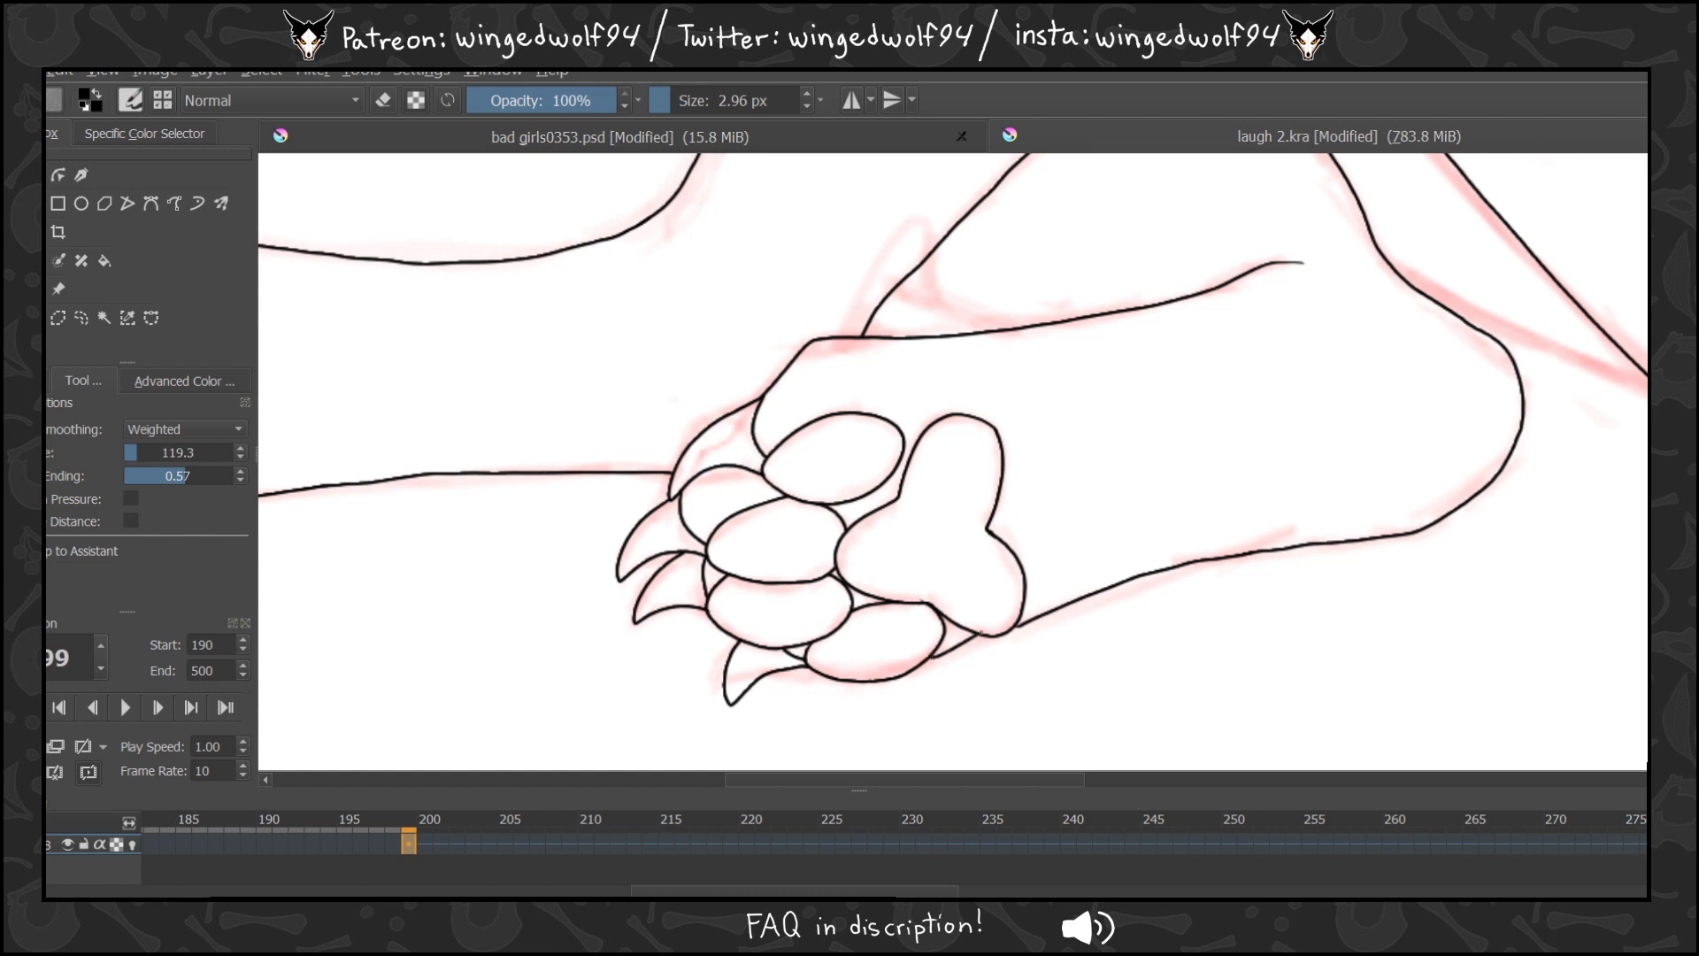
key("ctrl+z")
left_click_drag(941, 653, 976, 636)
Review the inked figure as a whole, toggling Layer 18's visibility off and on.
key("z")
left_click(1127, 305, "ctrl")
left_click(1127, 310, "ctrl")
left_click(1128, 311, "ctrl")
left_click(1128, 314, "ctrl")
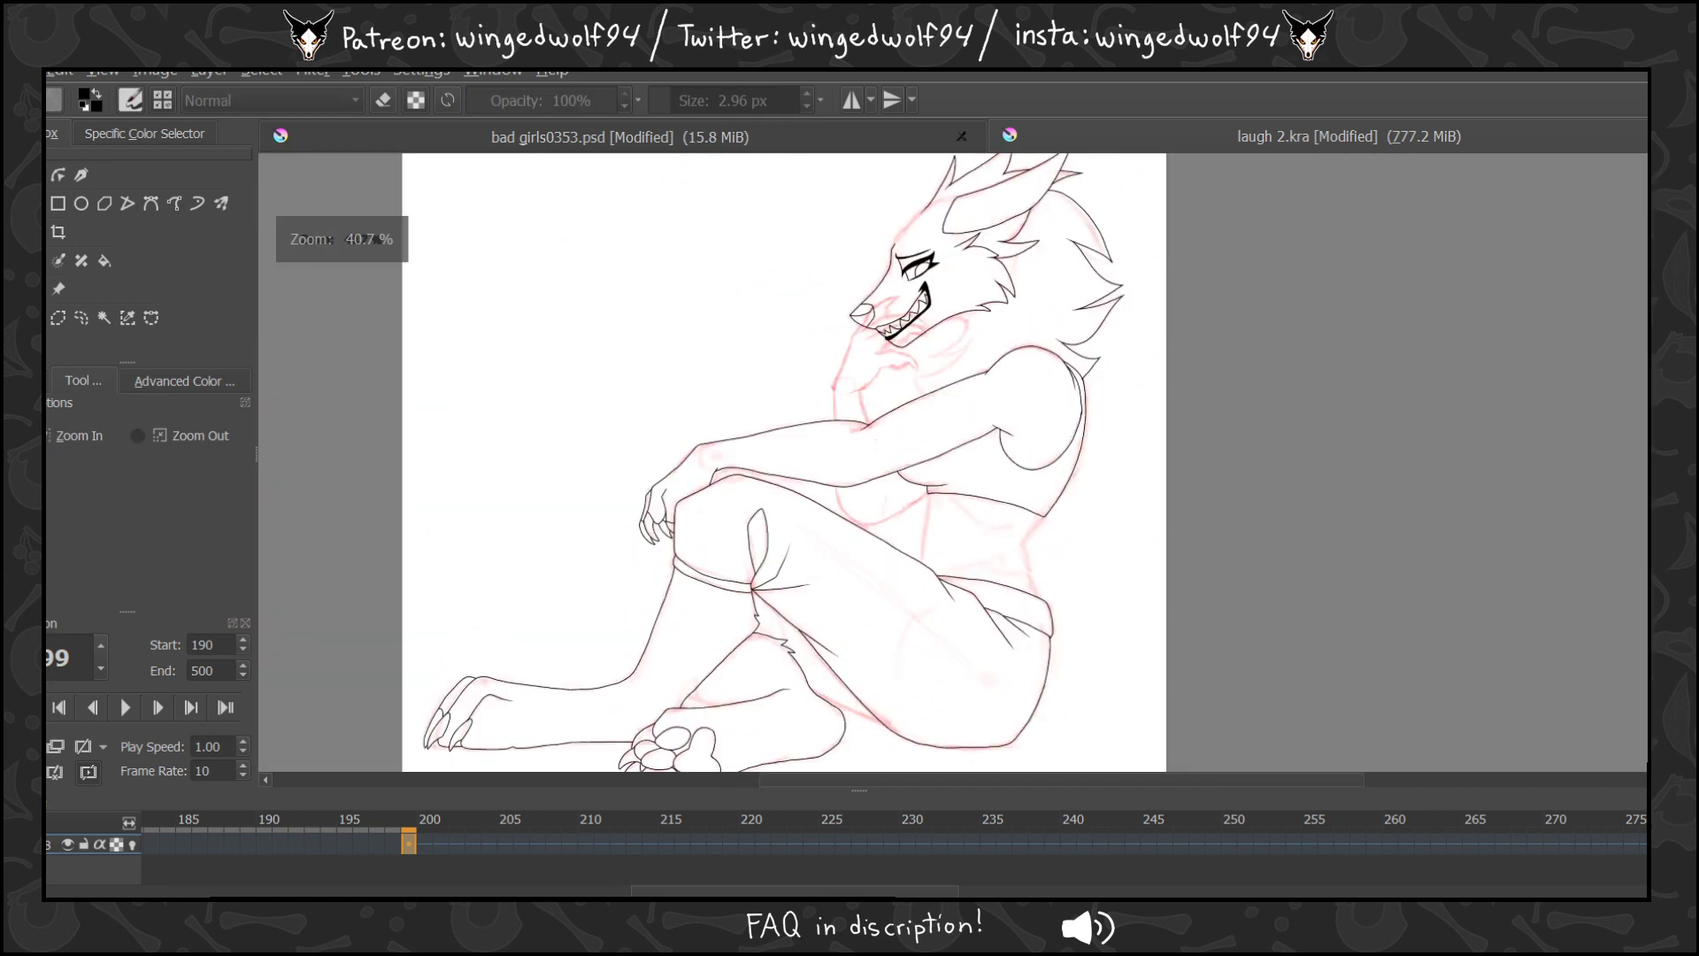
left_click(29, 381)
left_click(14, 472)
left_click(14, 472)
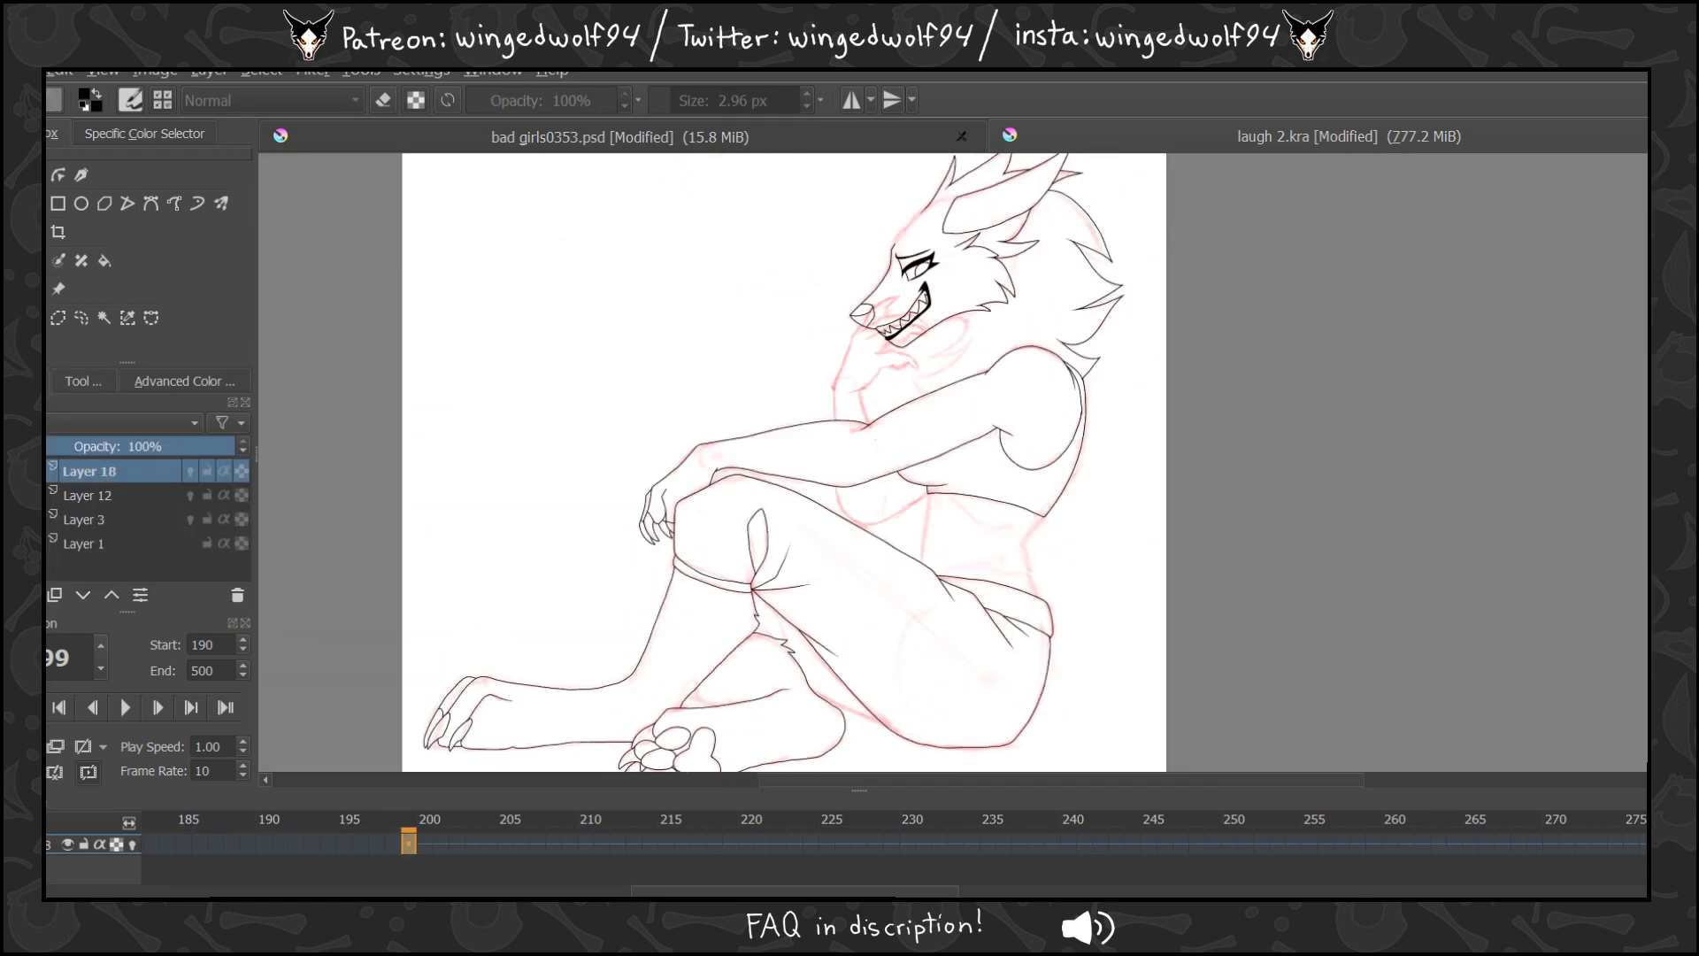
Ink the small claw-shaped detail beside the crossed ankle and the missing leg edges between the crossed leg and the thigh.
left_click_drag(625, 580, 1044, 769)
left_click(13, 203)
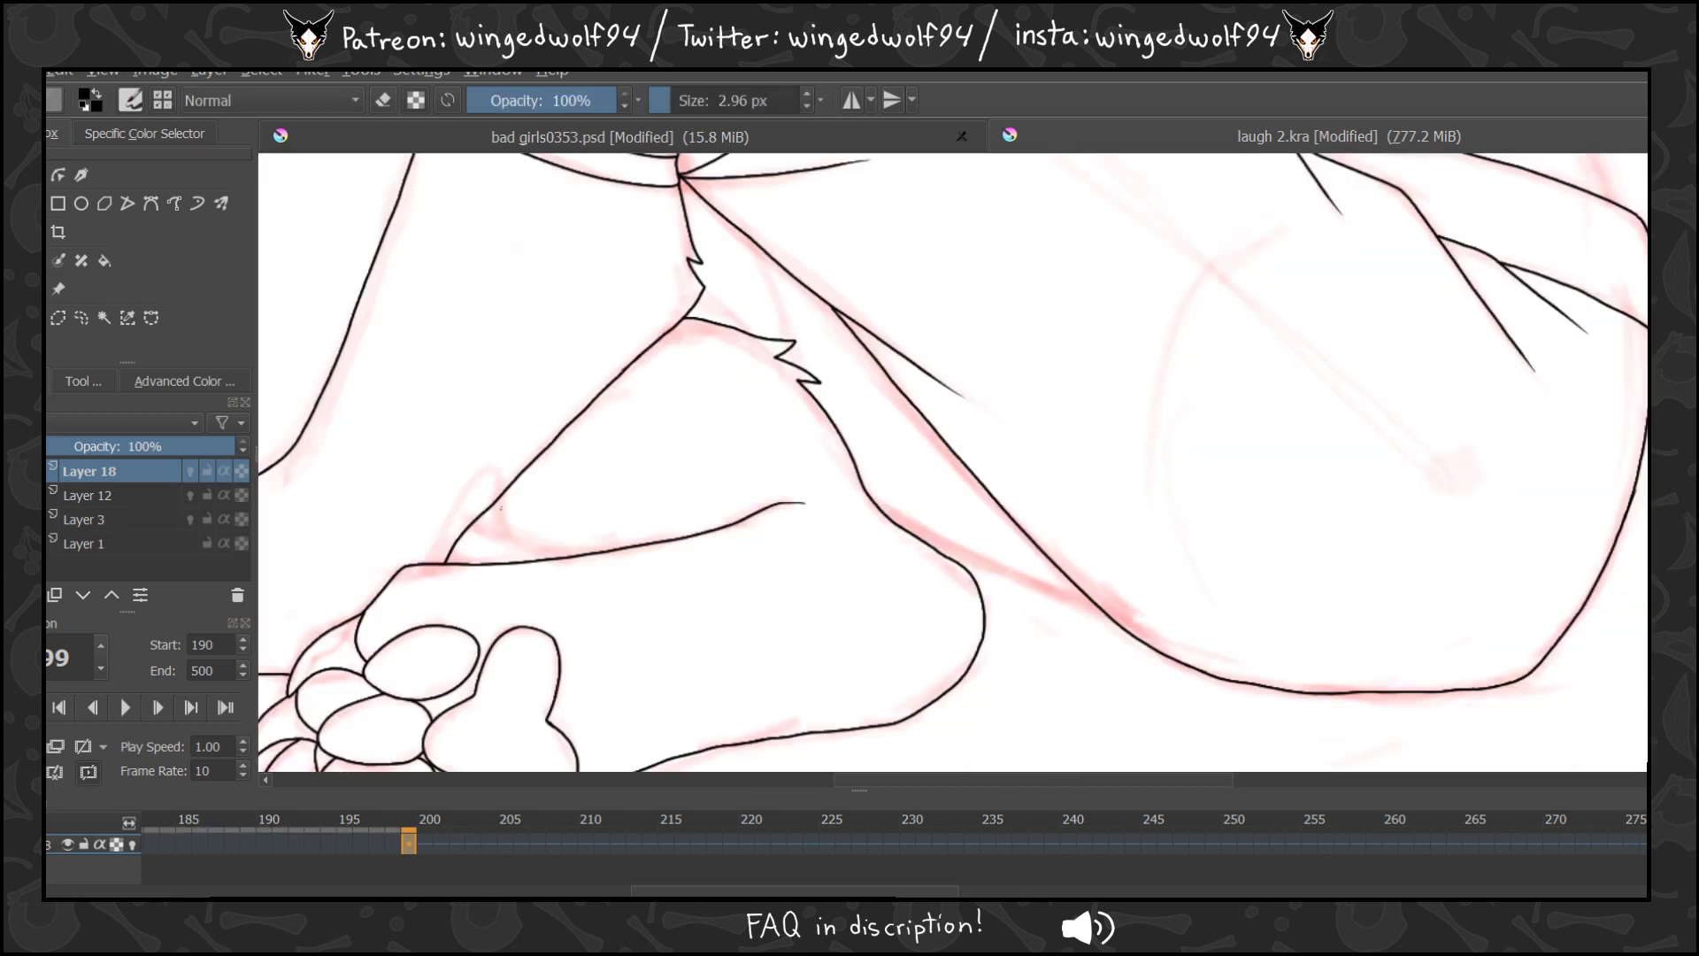
left_click_drag(502, 526, 578, 556)
left_click_drag(475, 526, 475, 520)
left_click_drag(885, 511, 1109, 617)
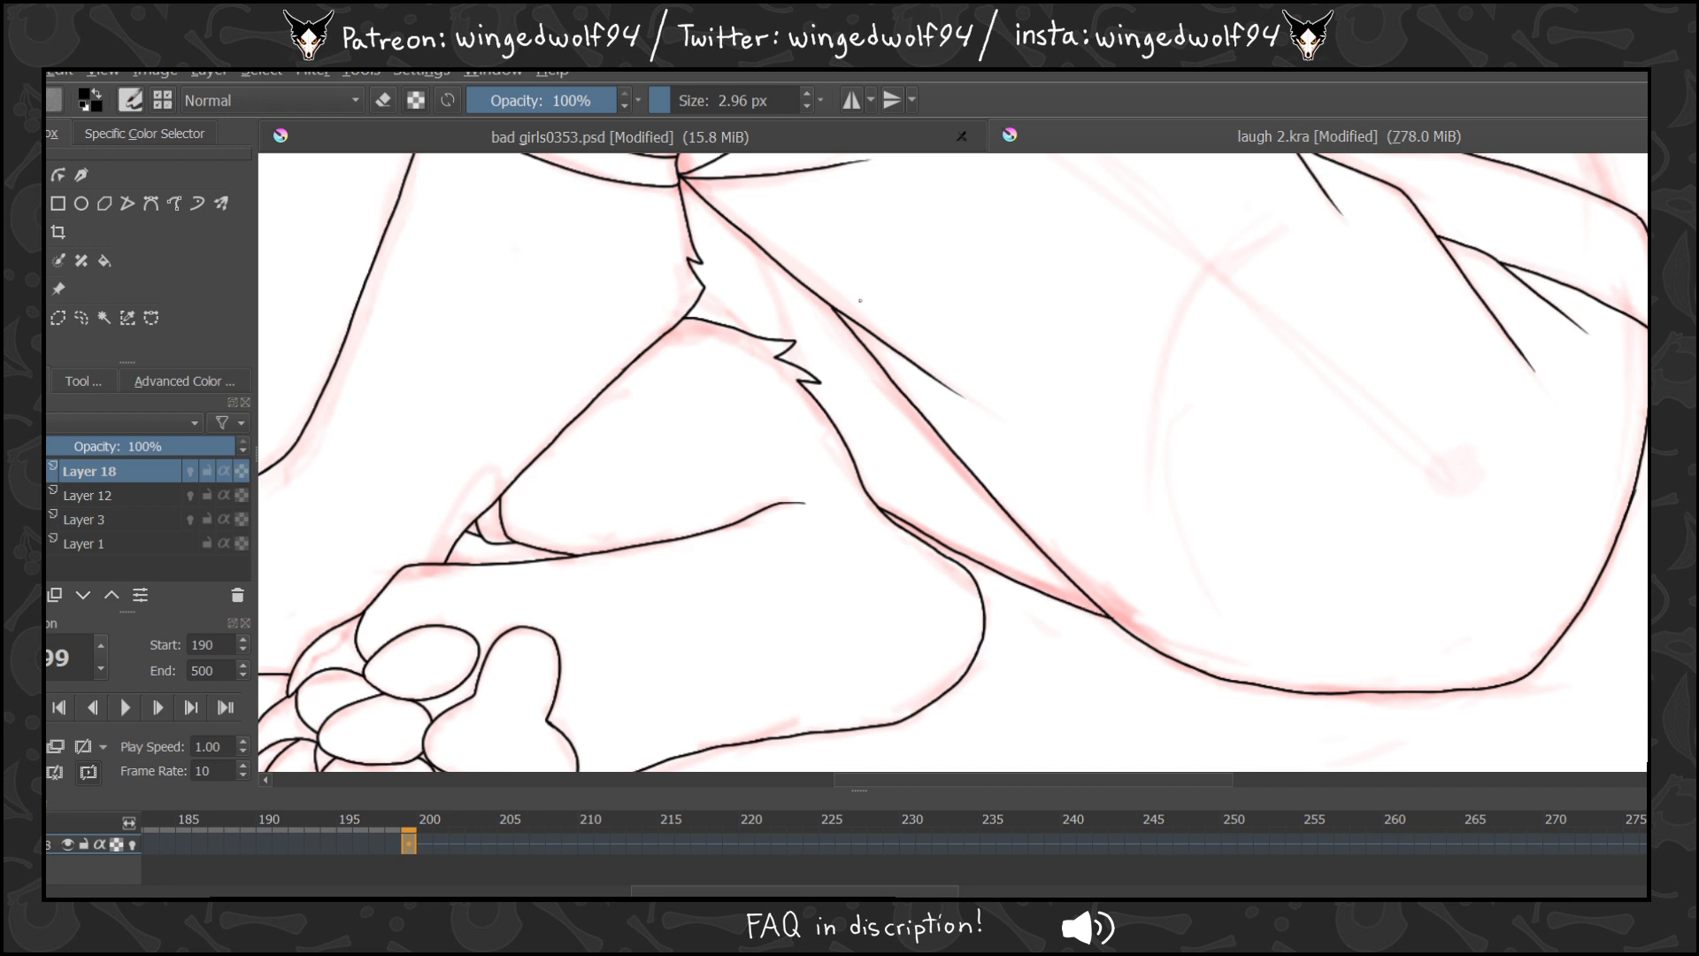
mouse_move(704, 296)
left_mouse_down()
mouse_move(756, 333)
mouse_move(770, 293)
mouse_move(749, 242)
left_mouse_up()
Hide the Layer 3 sketch and play the animation from frame 198 to check the inked lines in motion.
key("z")
left_click(1097, 367, "ctrl")
left_click(1098, 369, "ctrl")
left_click(1102, 390, "ctrl")
left_click(1104, 392, "ctrl")
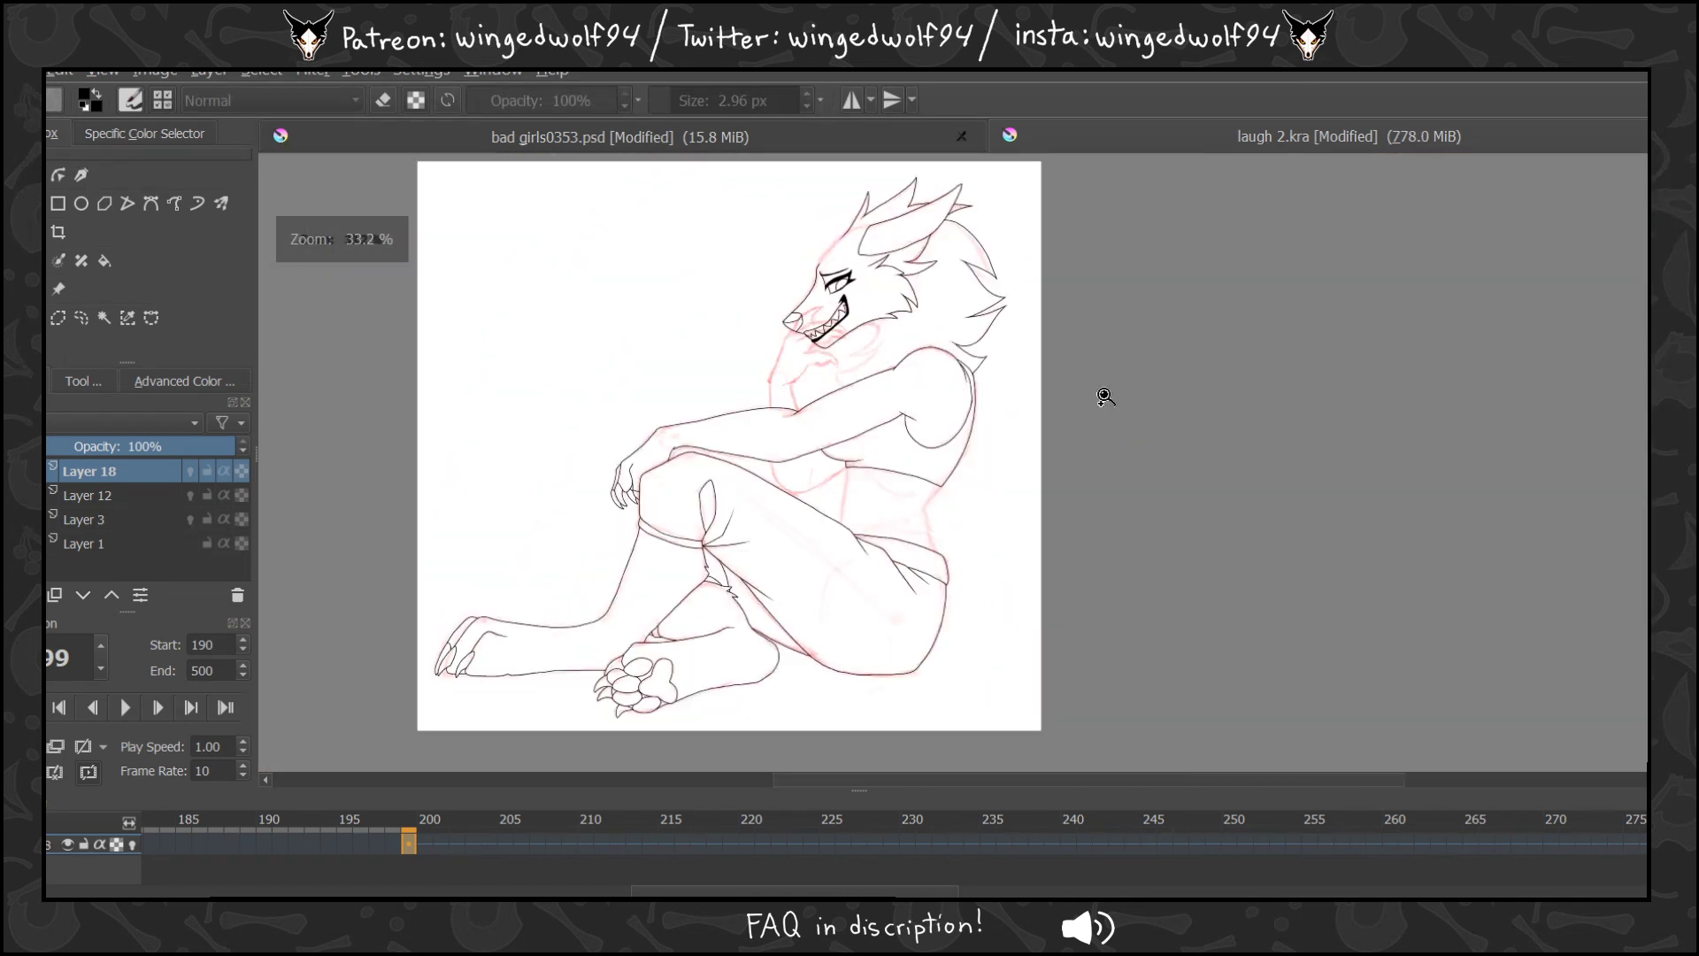
left_click(14, 519)
left_click(389, 839)
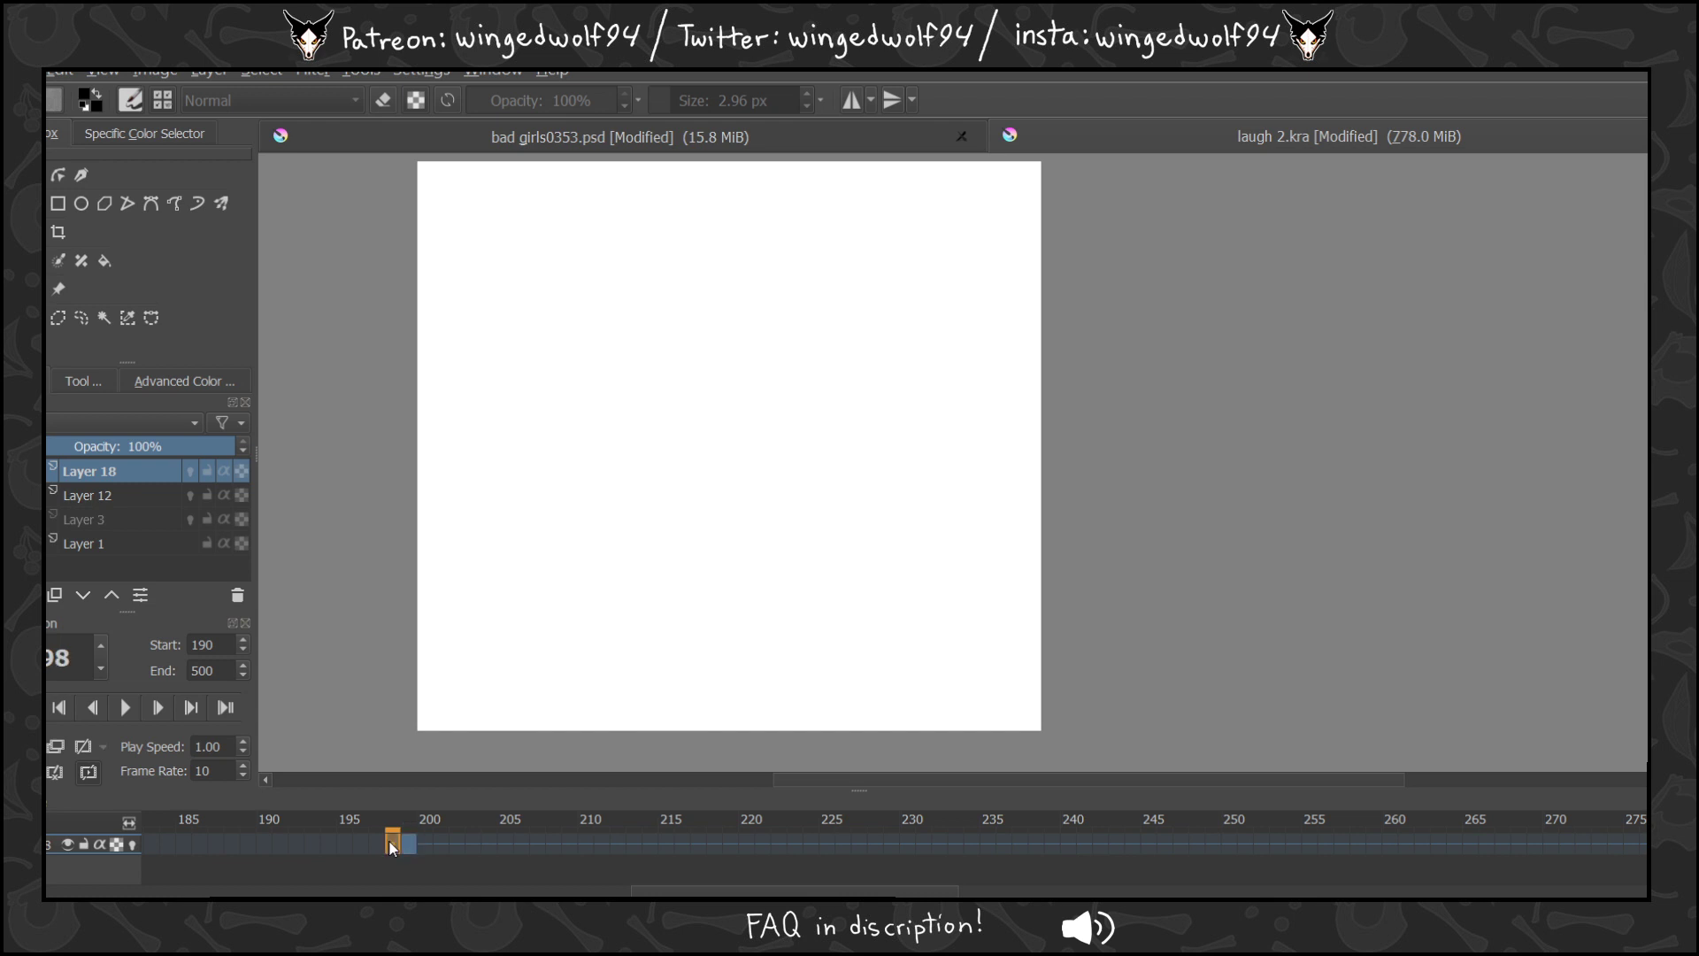
key("space")
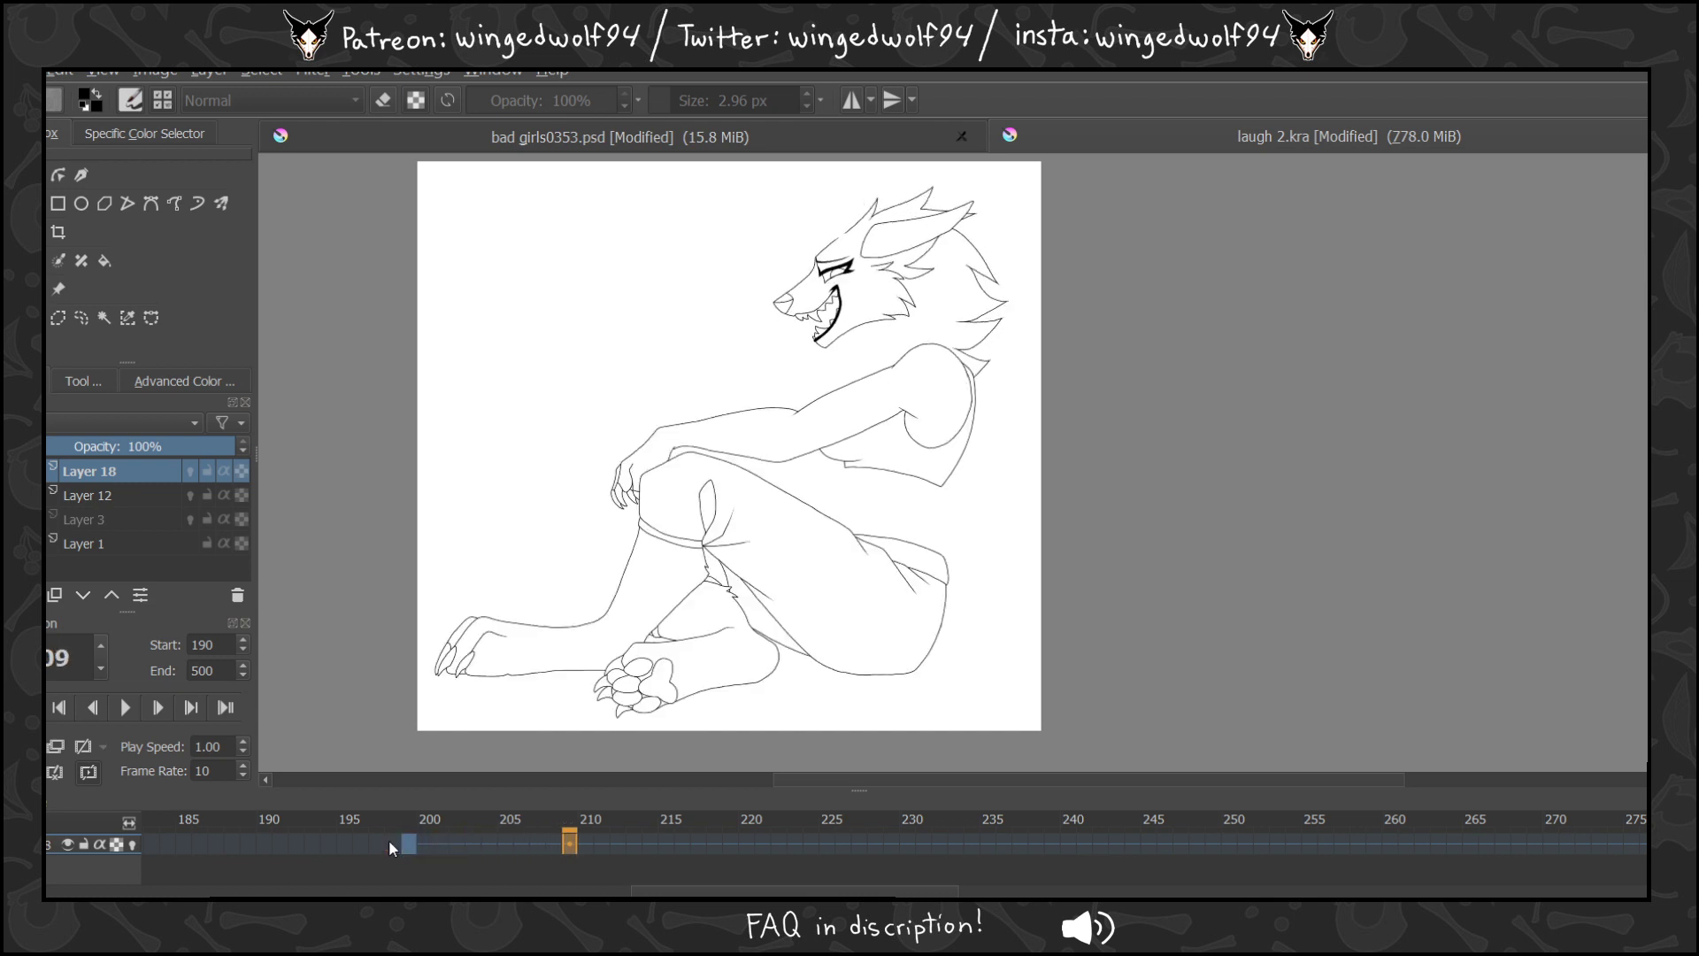
Play the animation to check the inked legs and paws in motion against the moving head.
key("Right")
key("Right")
key("Right")
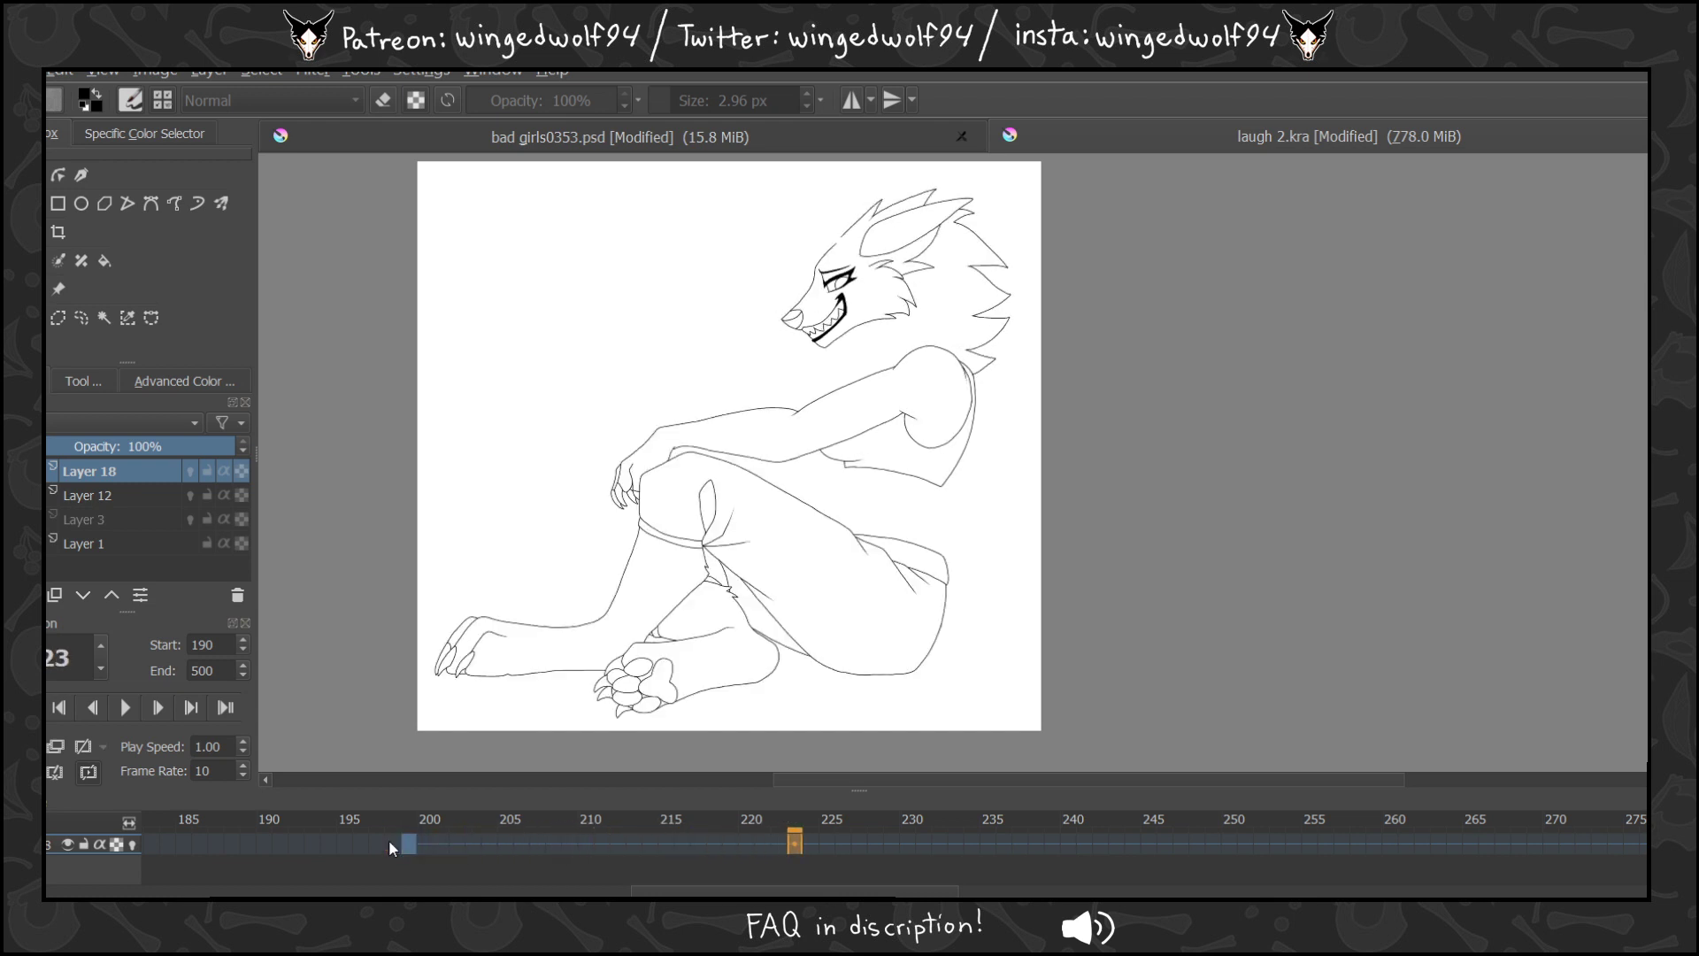
left_click(125, 706)
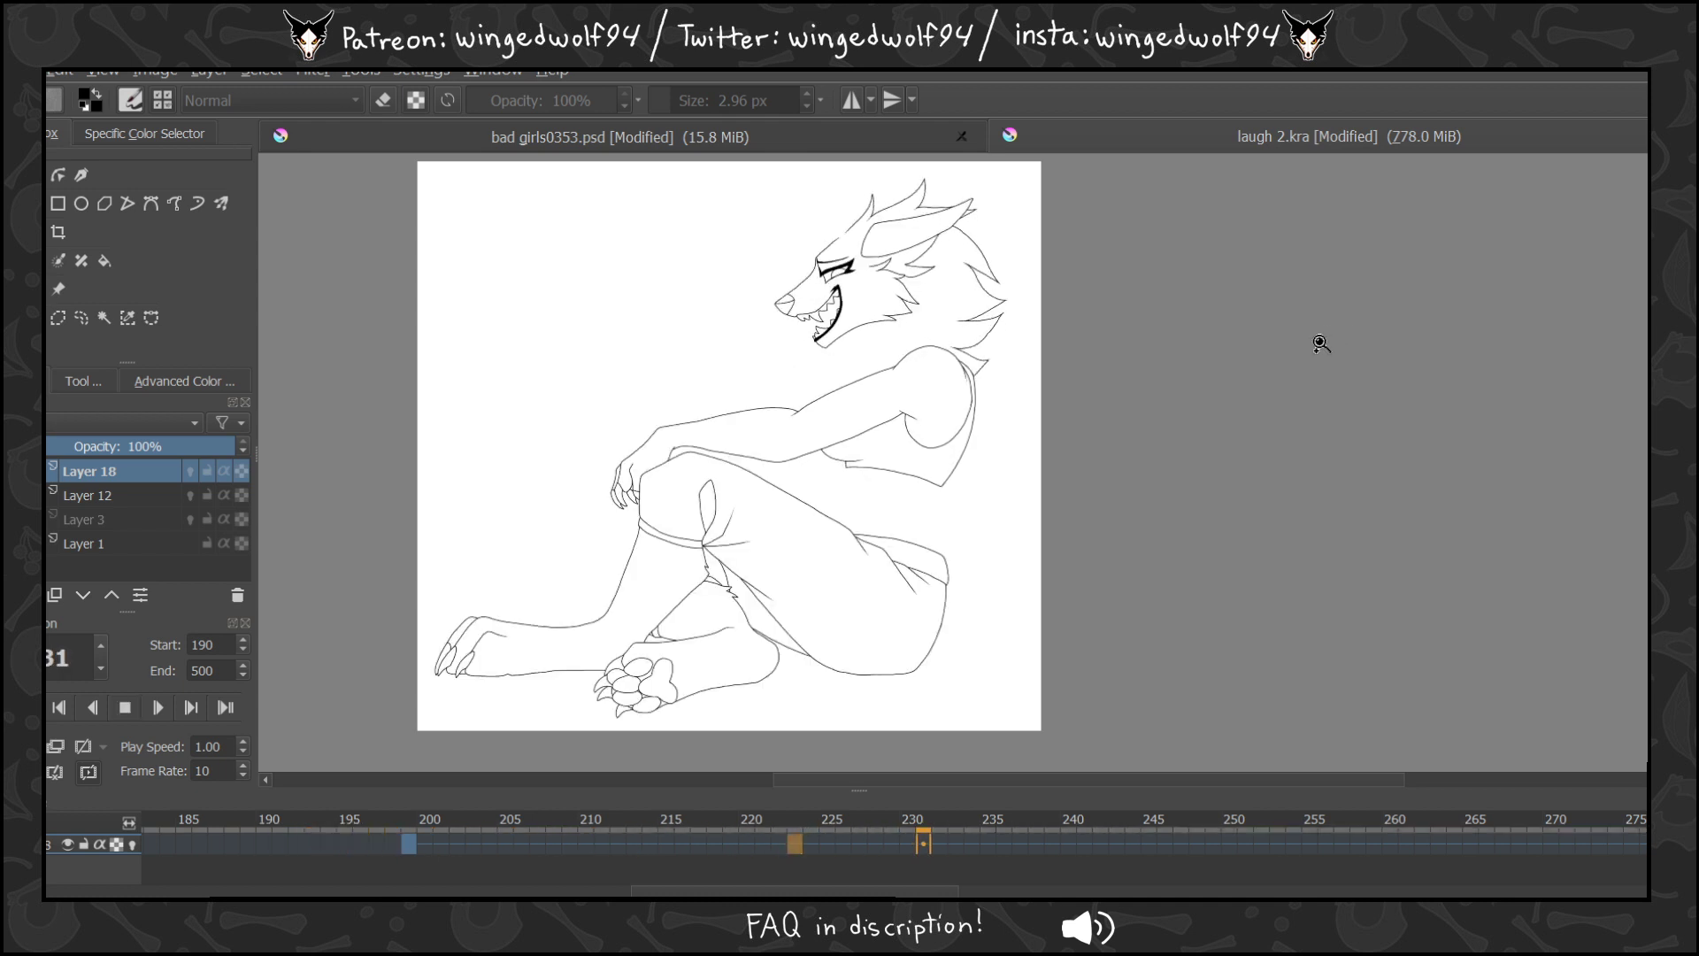
left_click(146, 708)
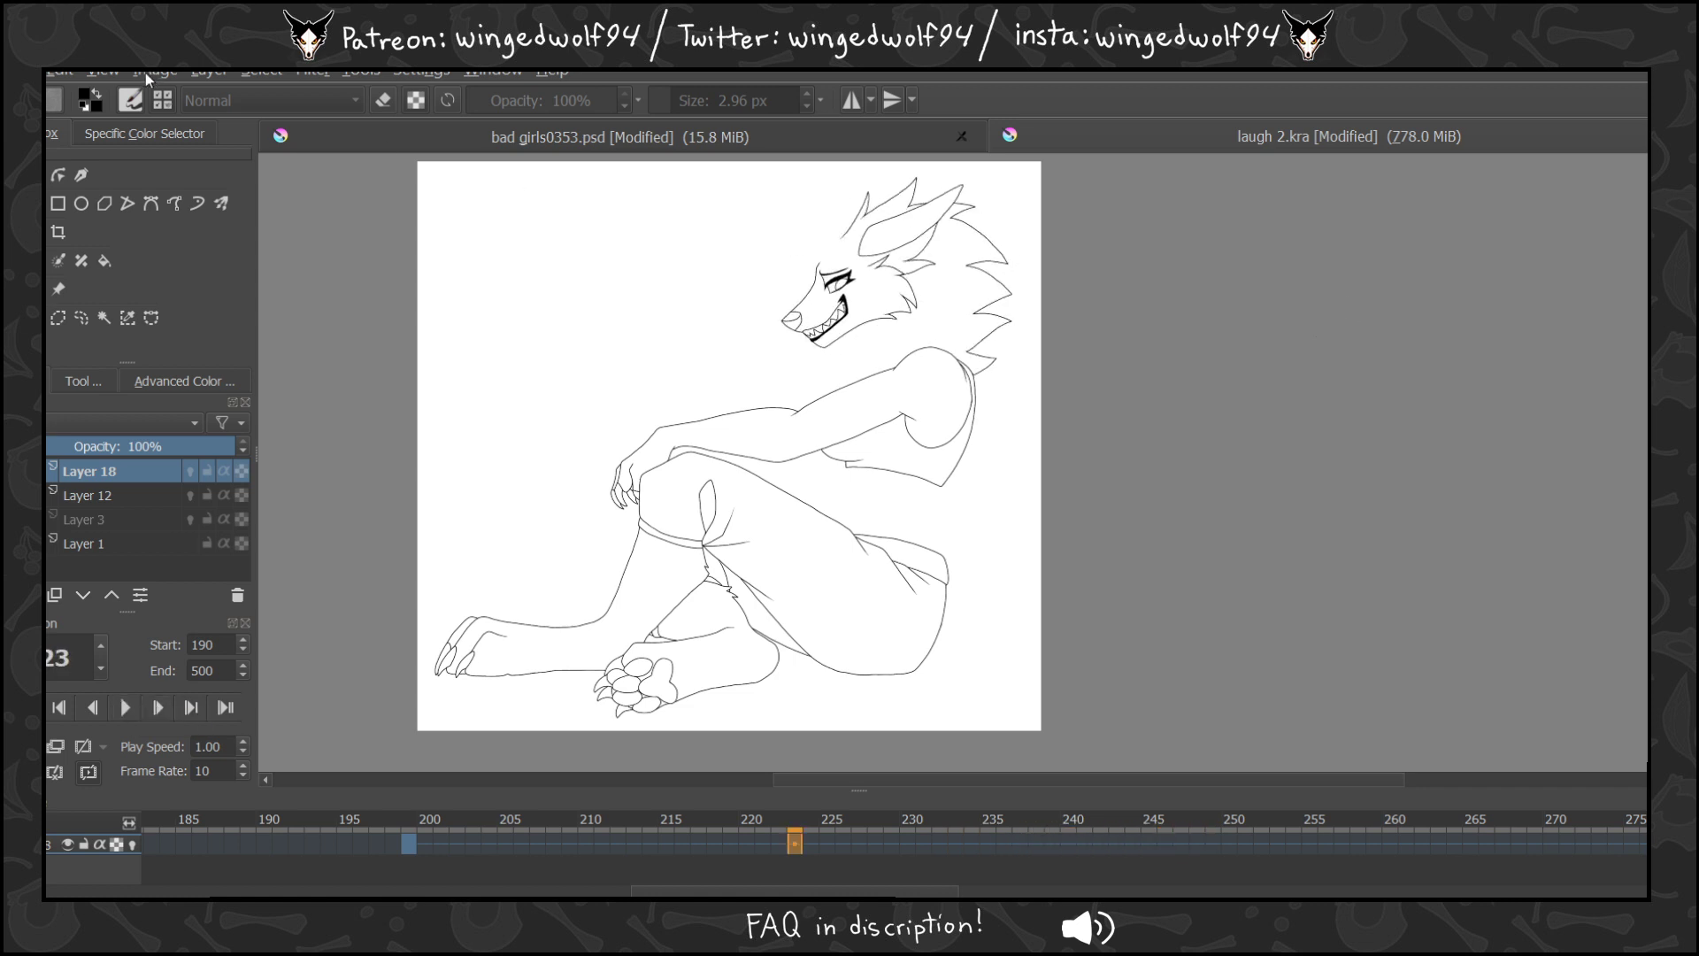
Step back and forth through the frames from 199 onward to compare the inked poses.
left_click(410, 841)
key("Right")
key("Right")
key("Right")
key("Right")
key("Right")
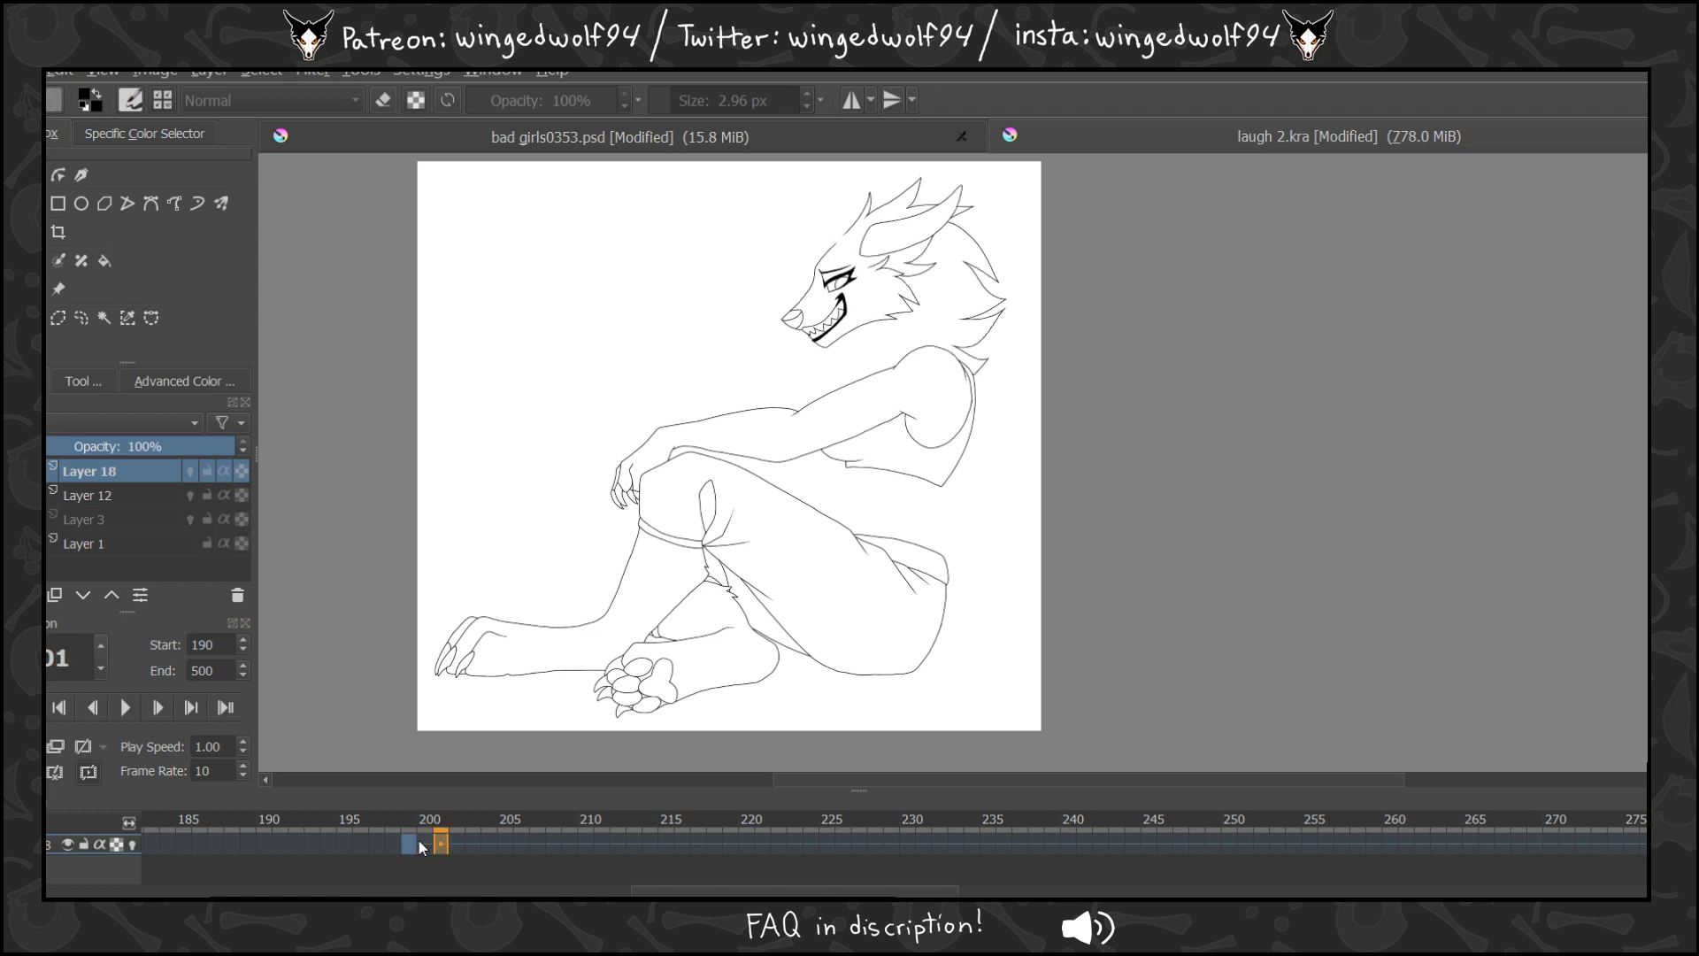
key("Left")
key("Left")
key("Left")
key("Right")
key("Right")
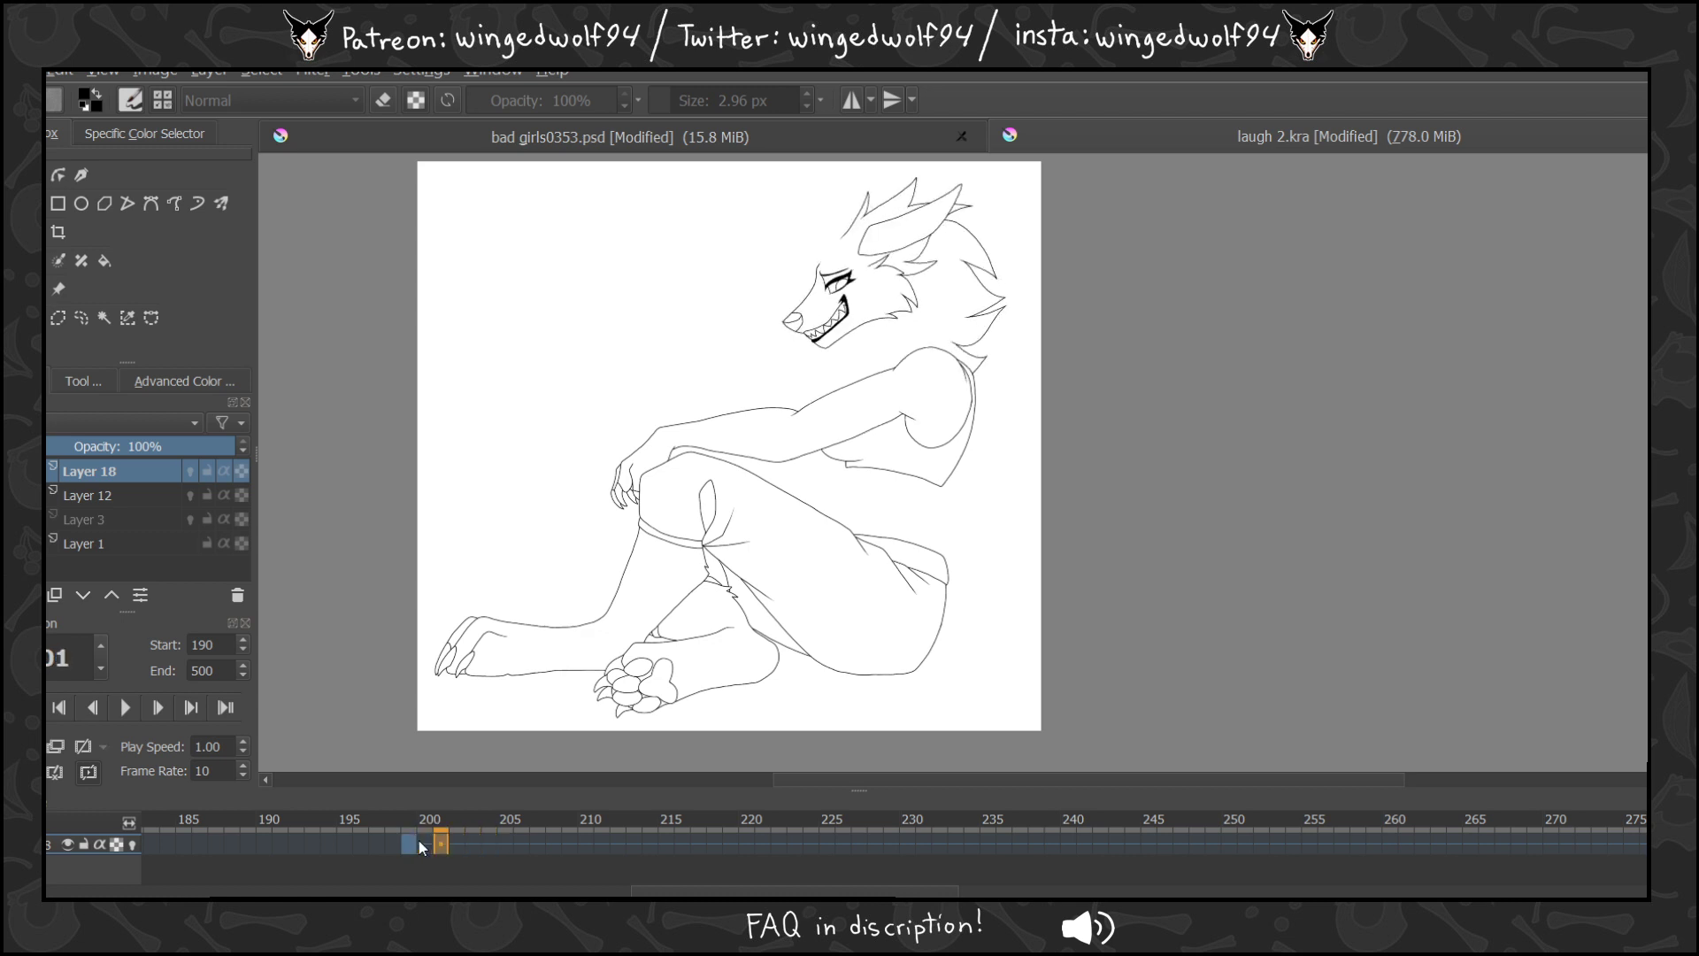
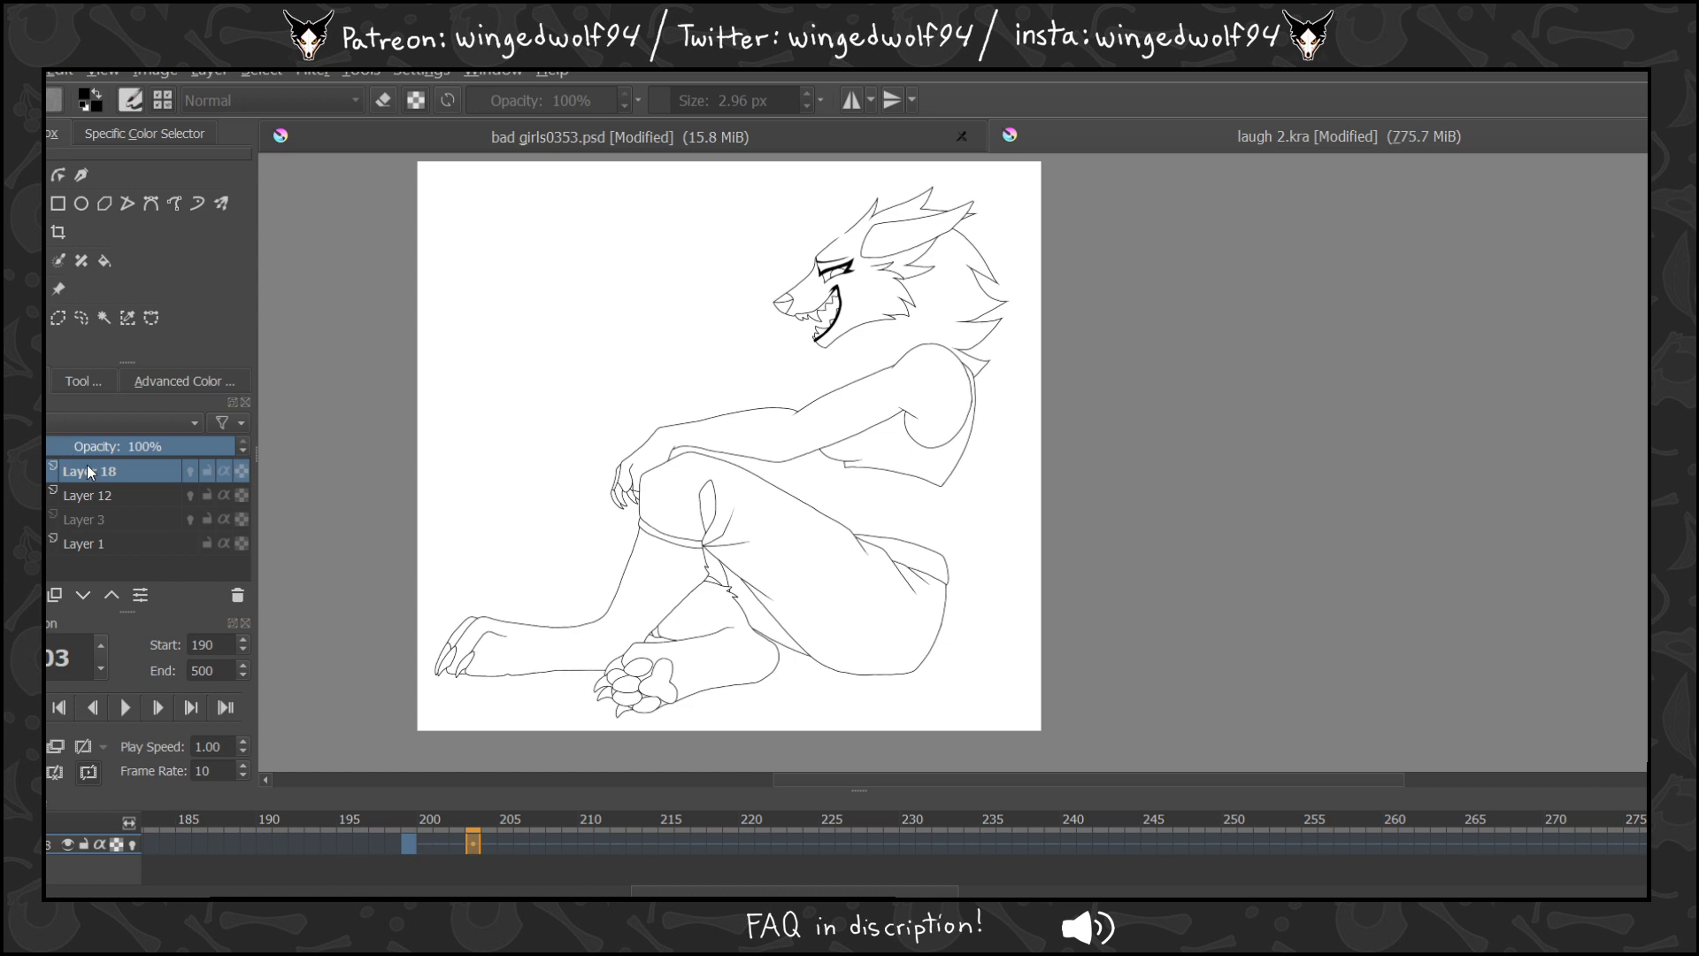
Add a new paint layer above Layer 18 and go to frame 199.
key("Insert")
key("Left")
key("Left")
key("Left")
key("Left")
key("Left")
key("Left")
key("Left")
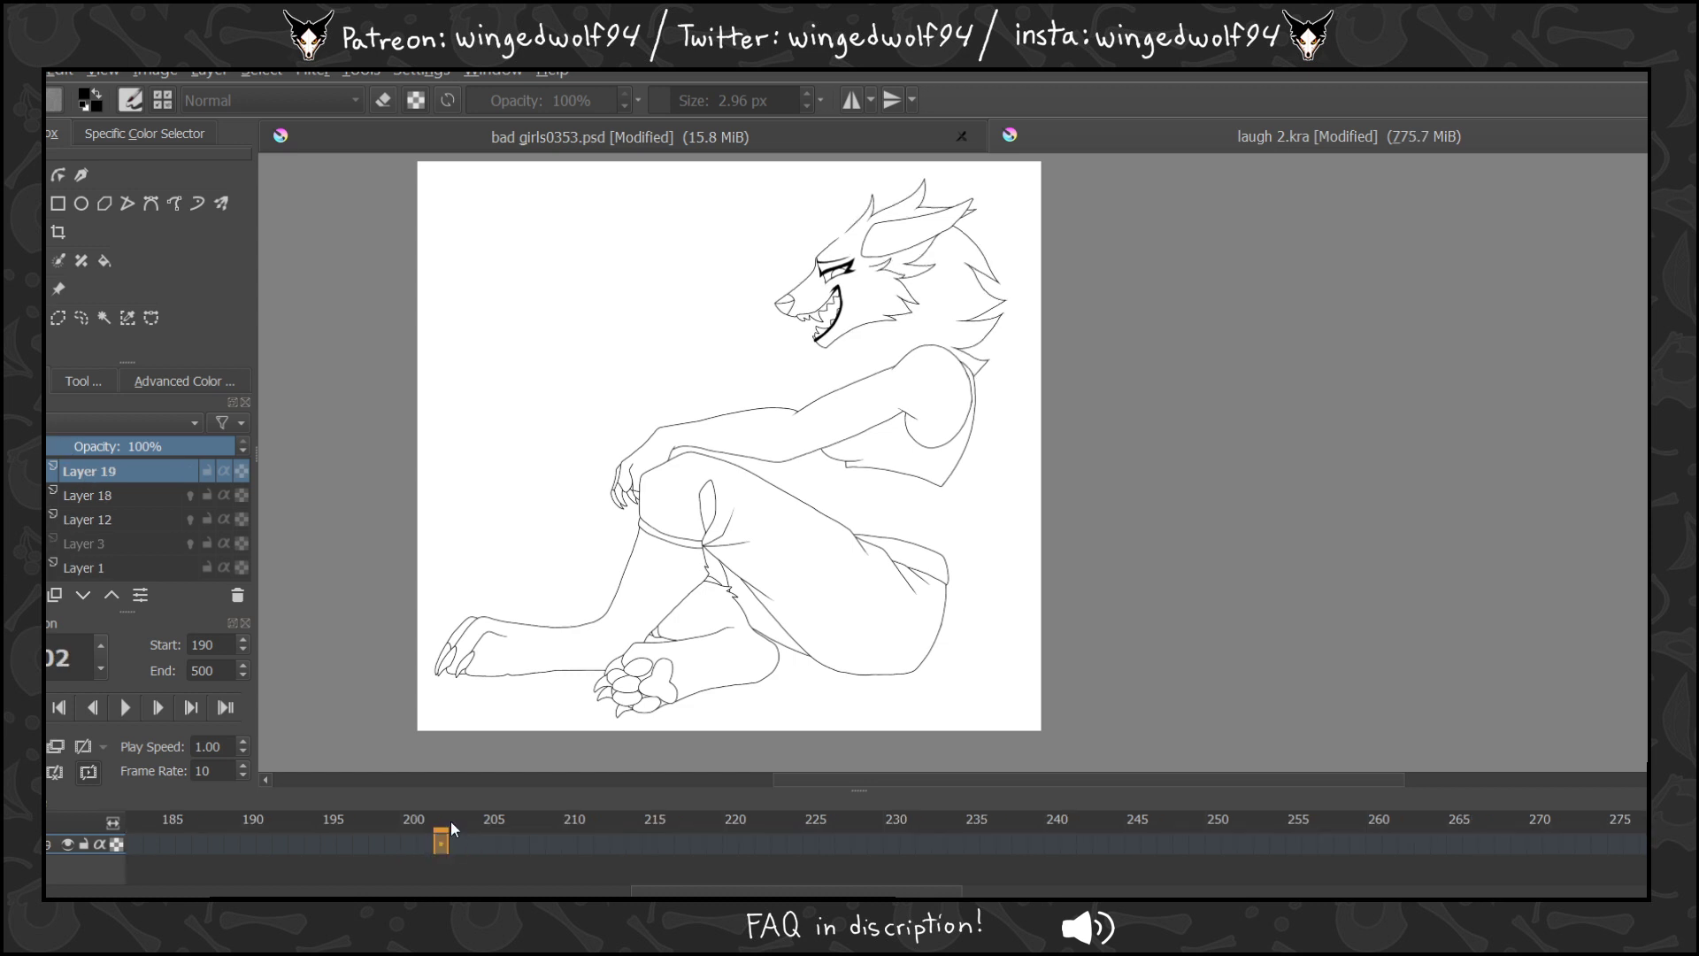
key("Right")
key("Right")
key("Right")
key("Right")
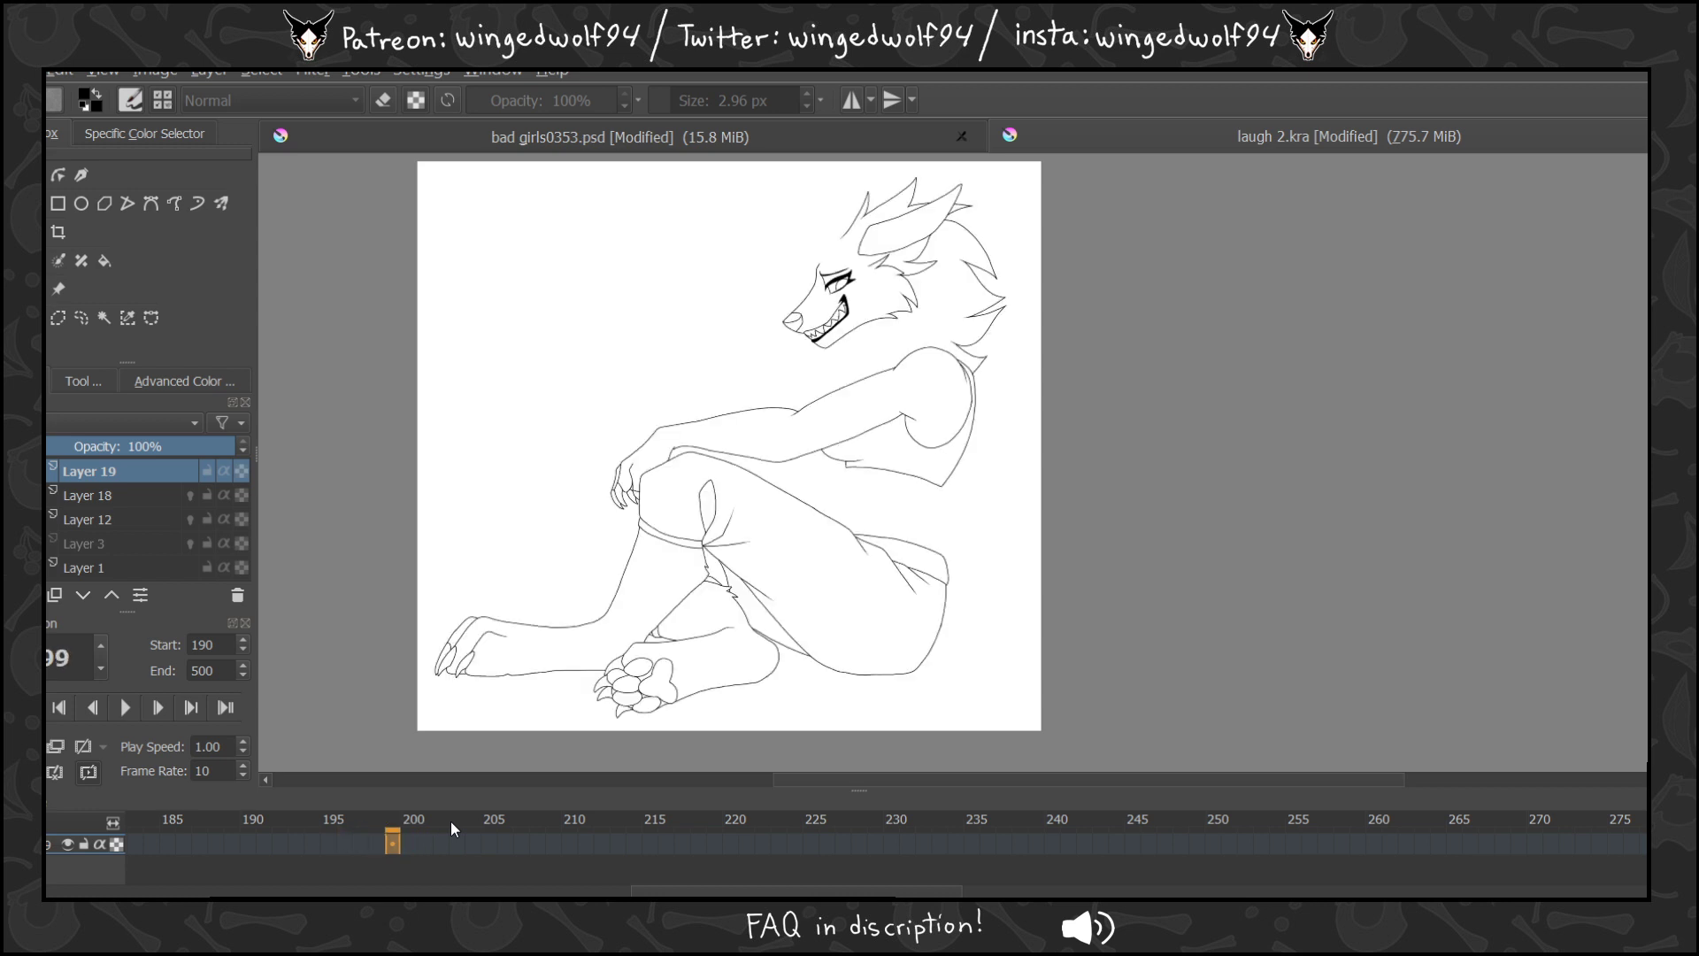
left_click(407, 842)
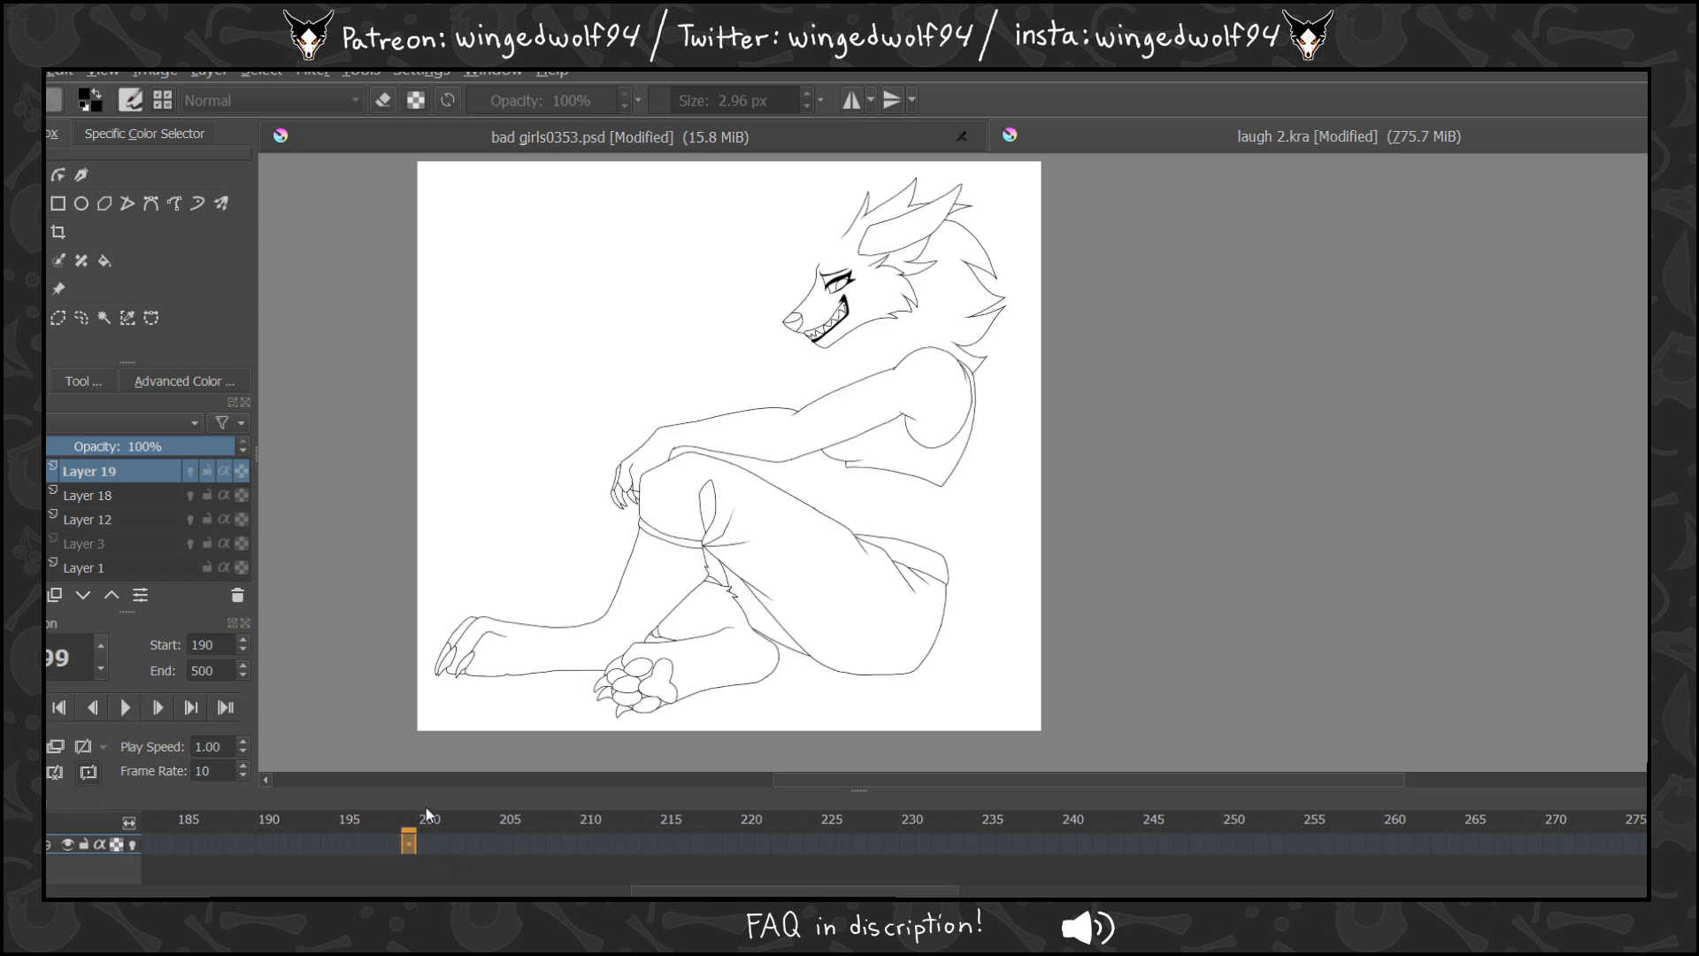
Ink the bare midriff on Layer 19: the belly line from the top's hem to the thigh and the angled back line down to the waistband.
left_click_drag(797, 410, 1038, 556)
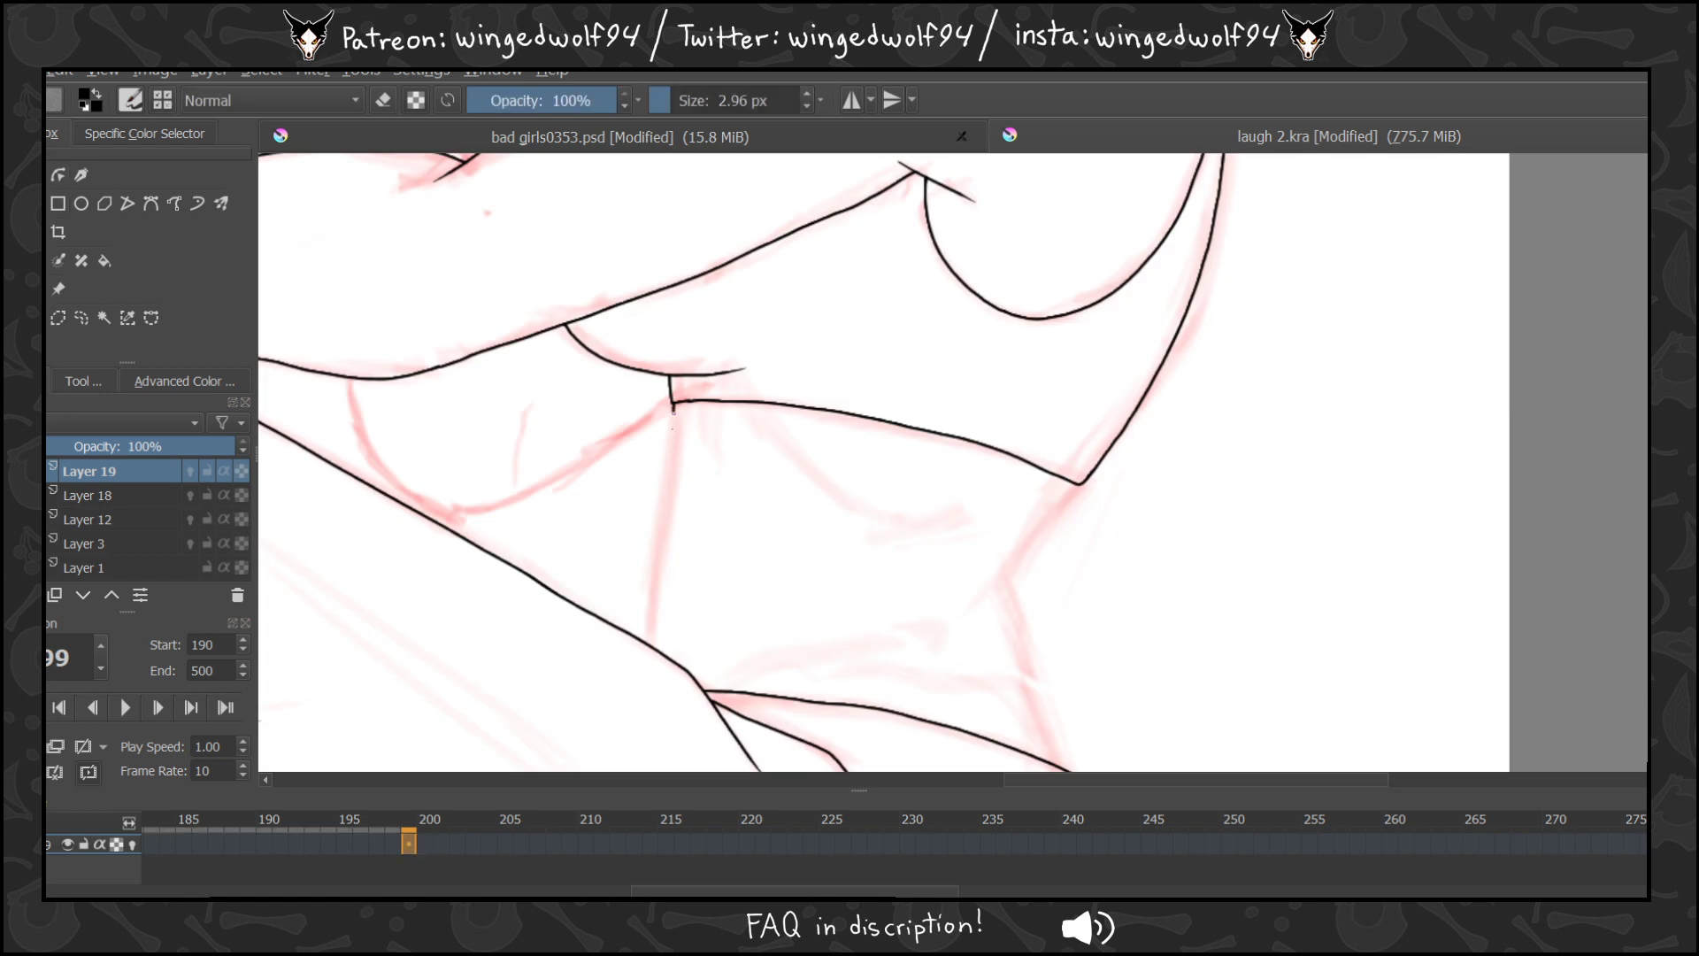
left_click_drag(672, 428, 659, 630)
key("ctrl+z")
left_click_drag(672, 402, 655, 648)
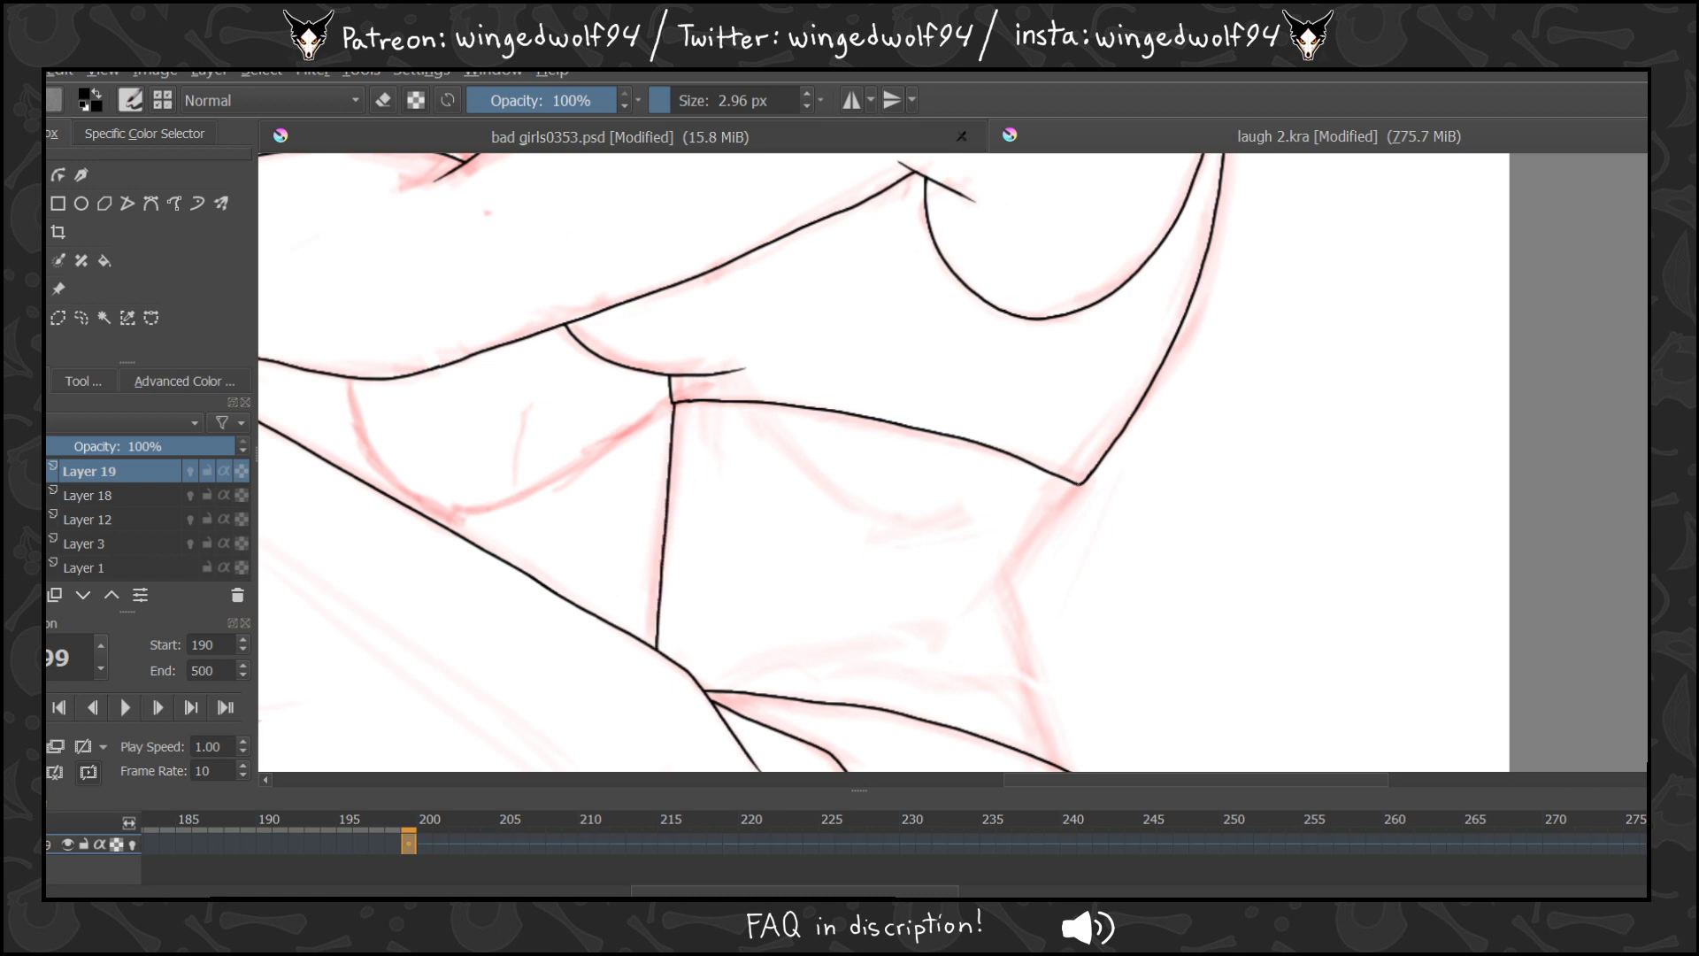
mouse_move(1078, 485)
left_mouse_down()
mouse_move(1009, 584)
mouse_move(1059, 766)
left_mouse_up()
left_click_drag(766, 434, 878, 512)
key("ctrl+z")
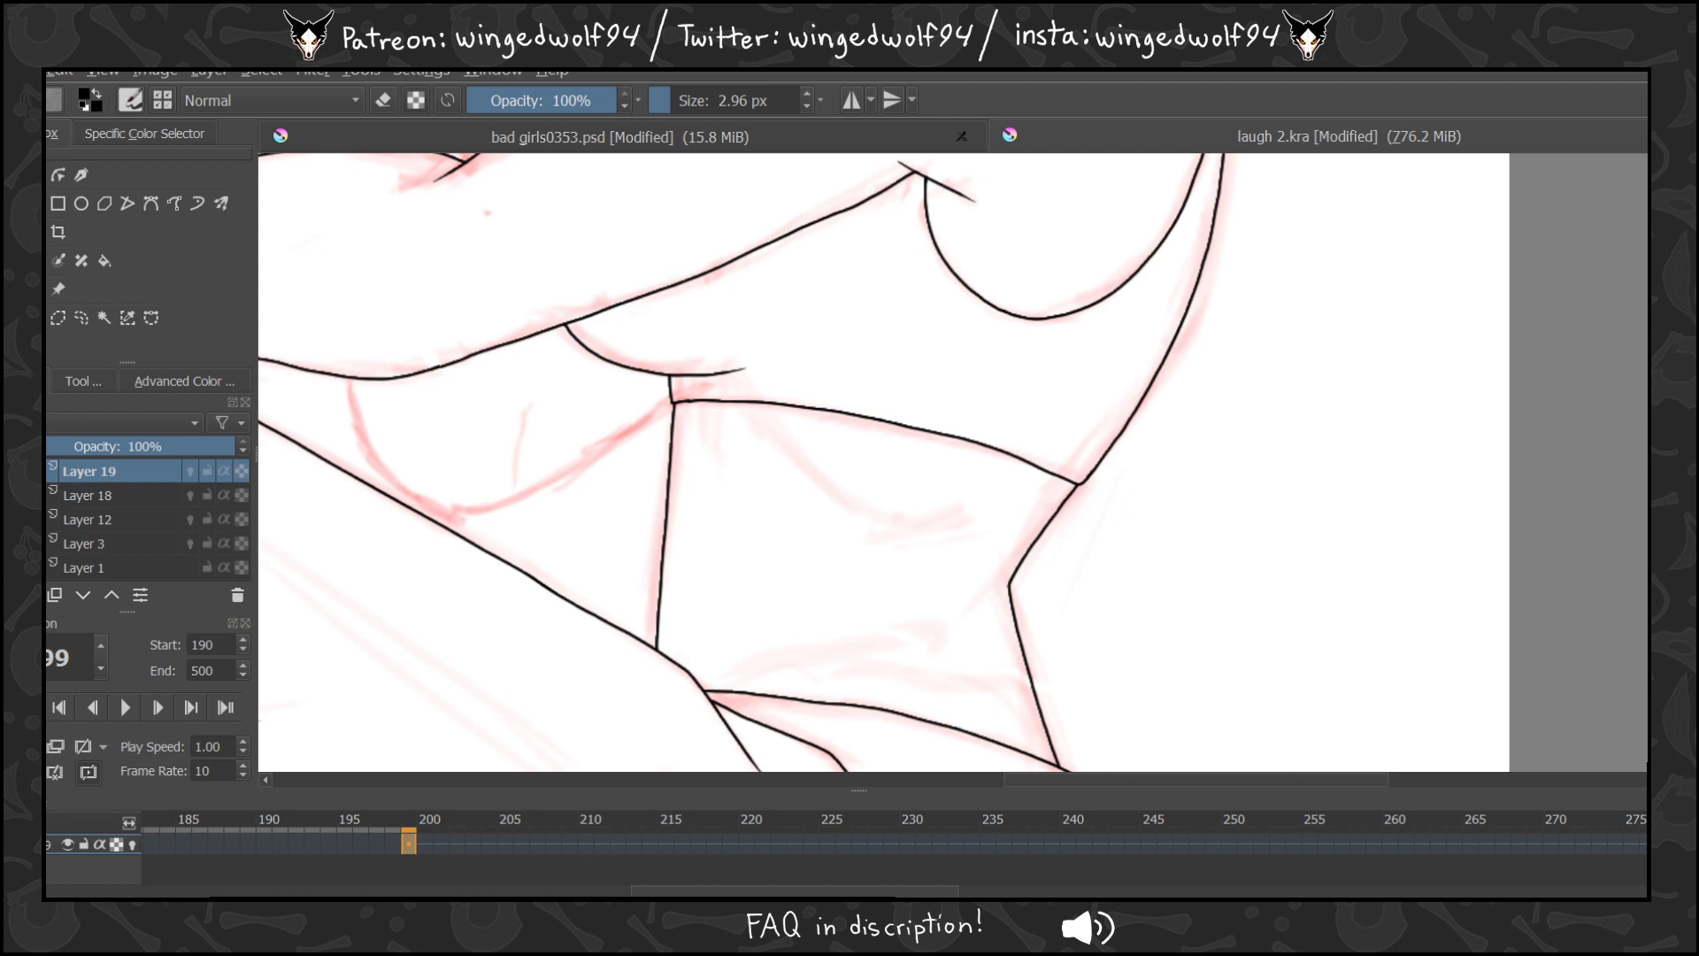
Check the midriff during playback, merge Layer 19 down into Layer 18 and hide the Layer 3 sketch.
scroll(1085, 367, "down", 4)
left_click_drag(1069, 366, 1070, 219)
key("space")
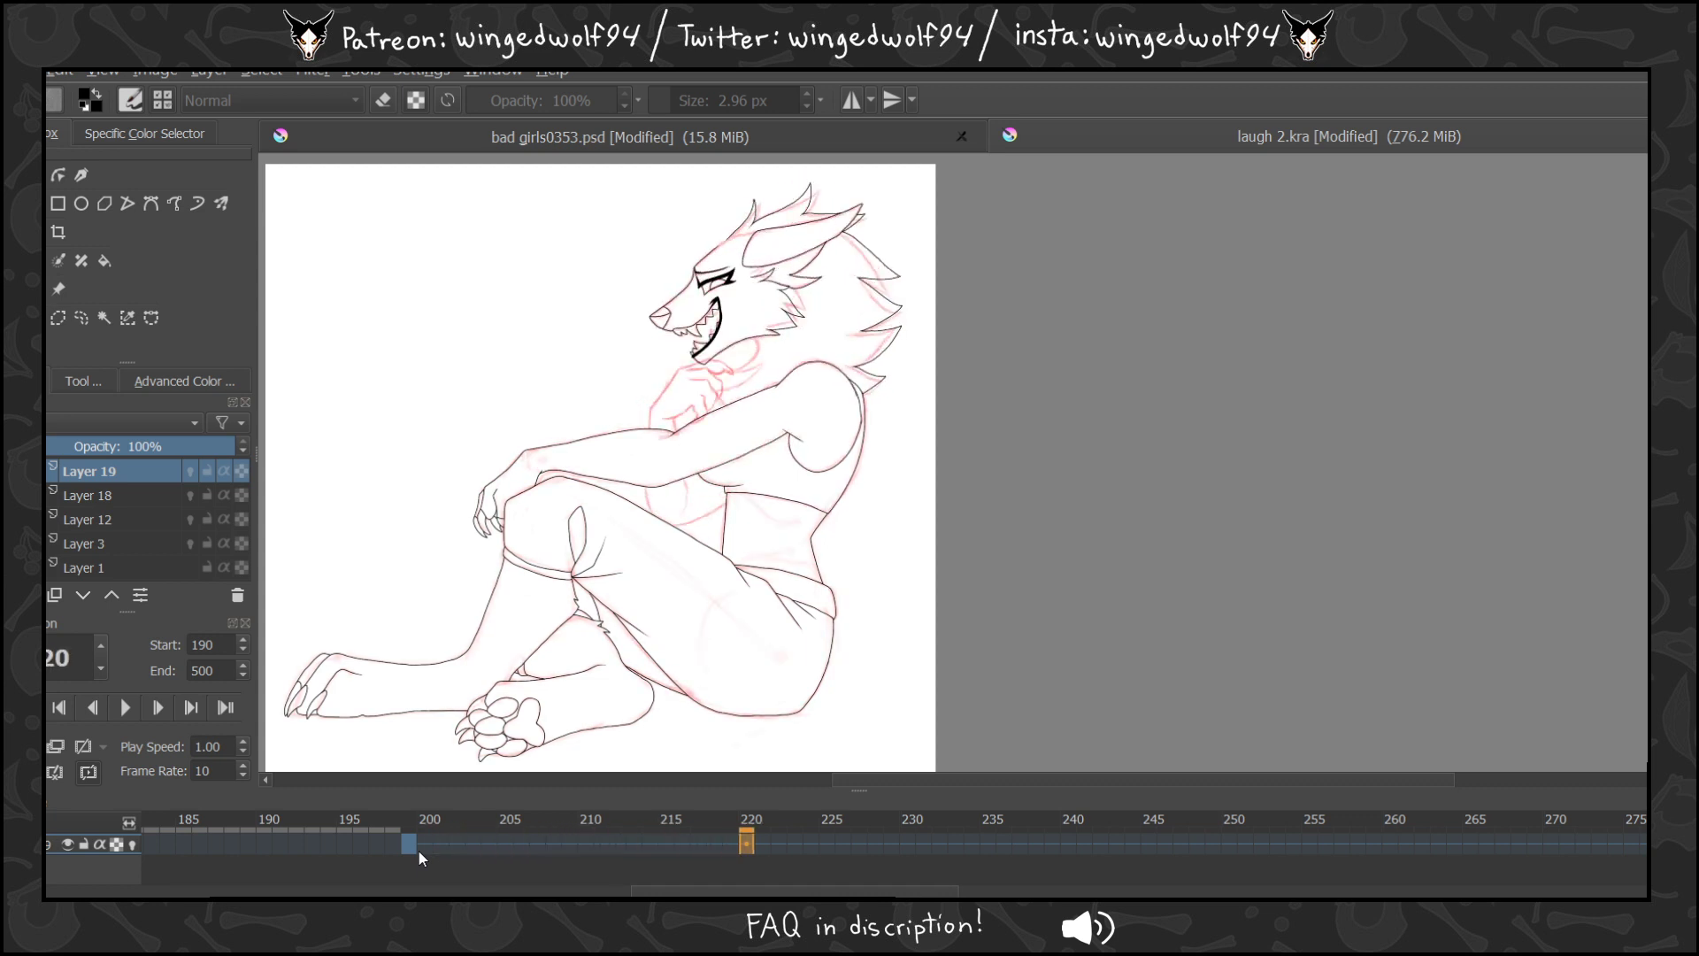
key("ctrl+e")
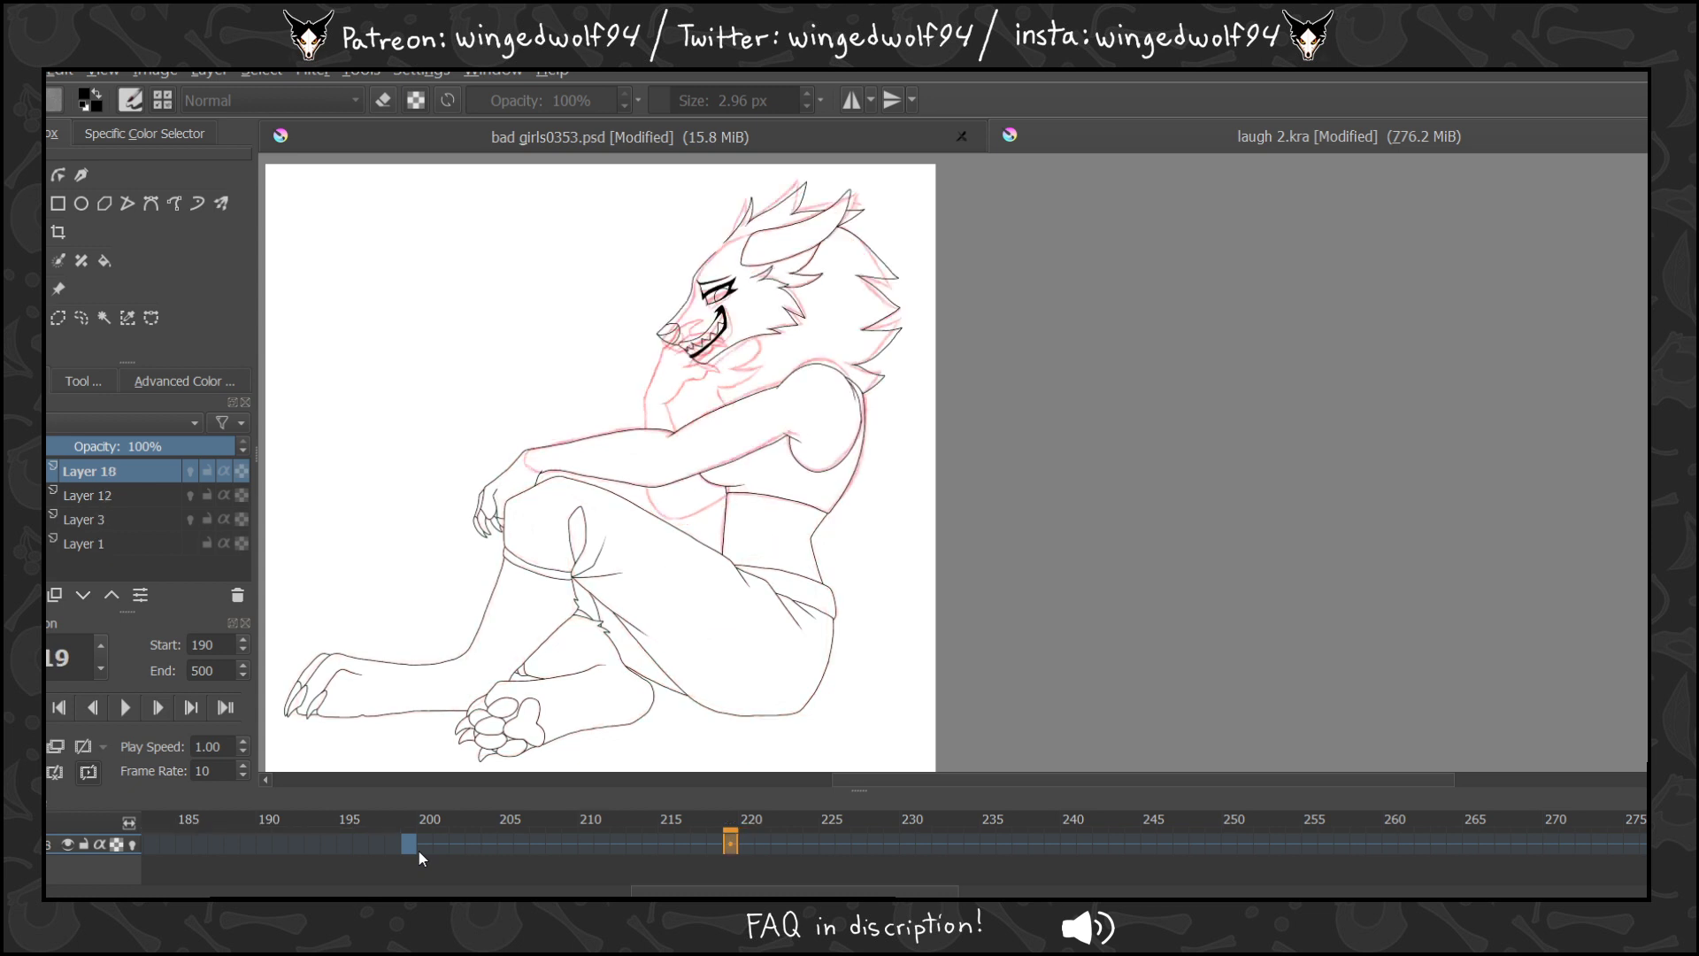
left_click(13, 519)
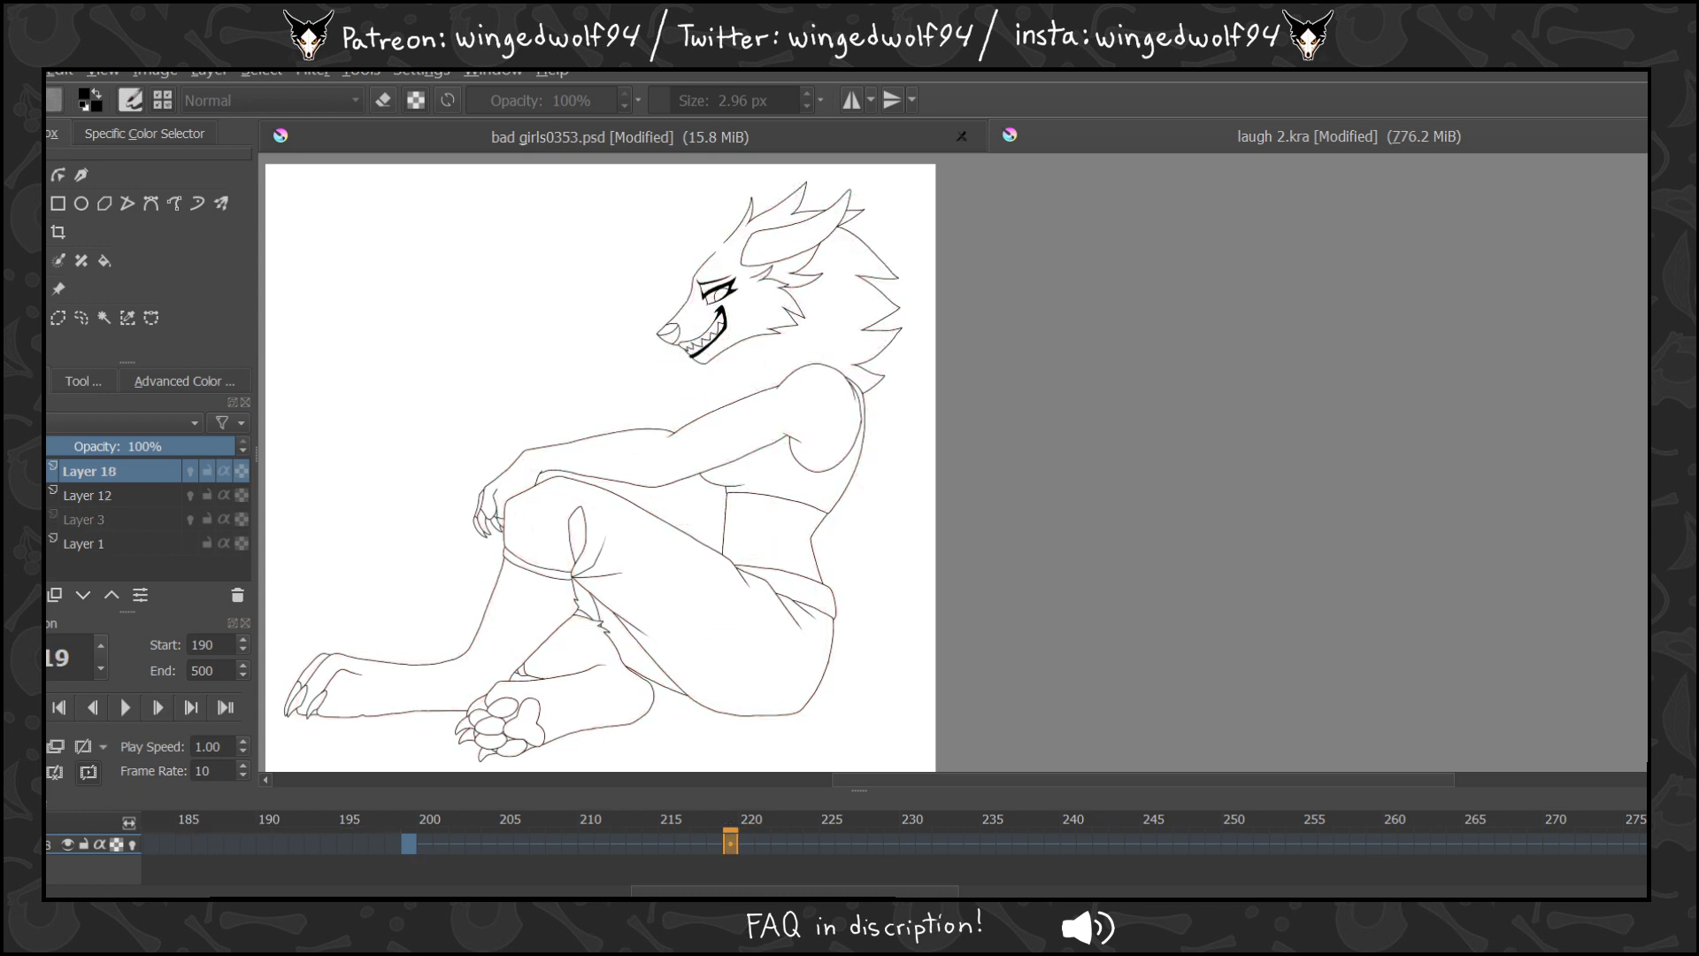
Step backward through the frames from 217 to the start of the drawing to check the inked torso against the moving head.
left_click(420, 847)
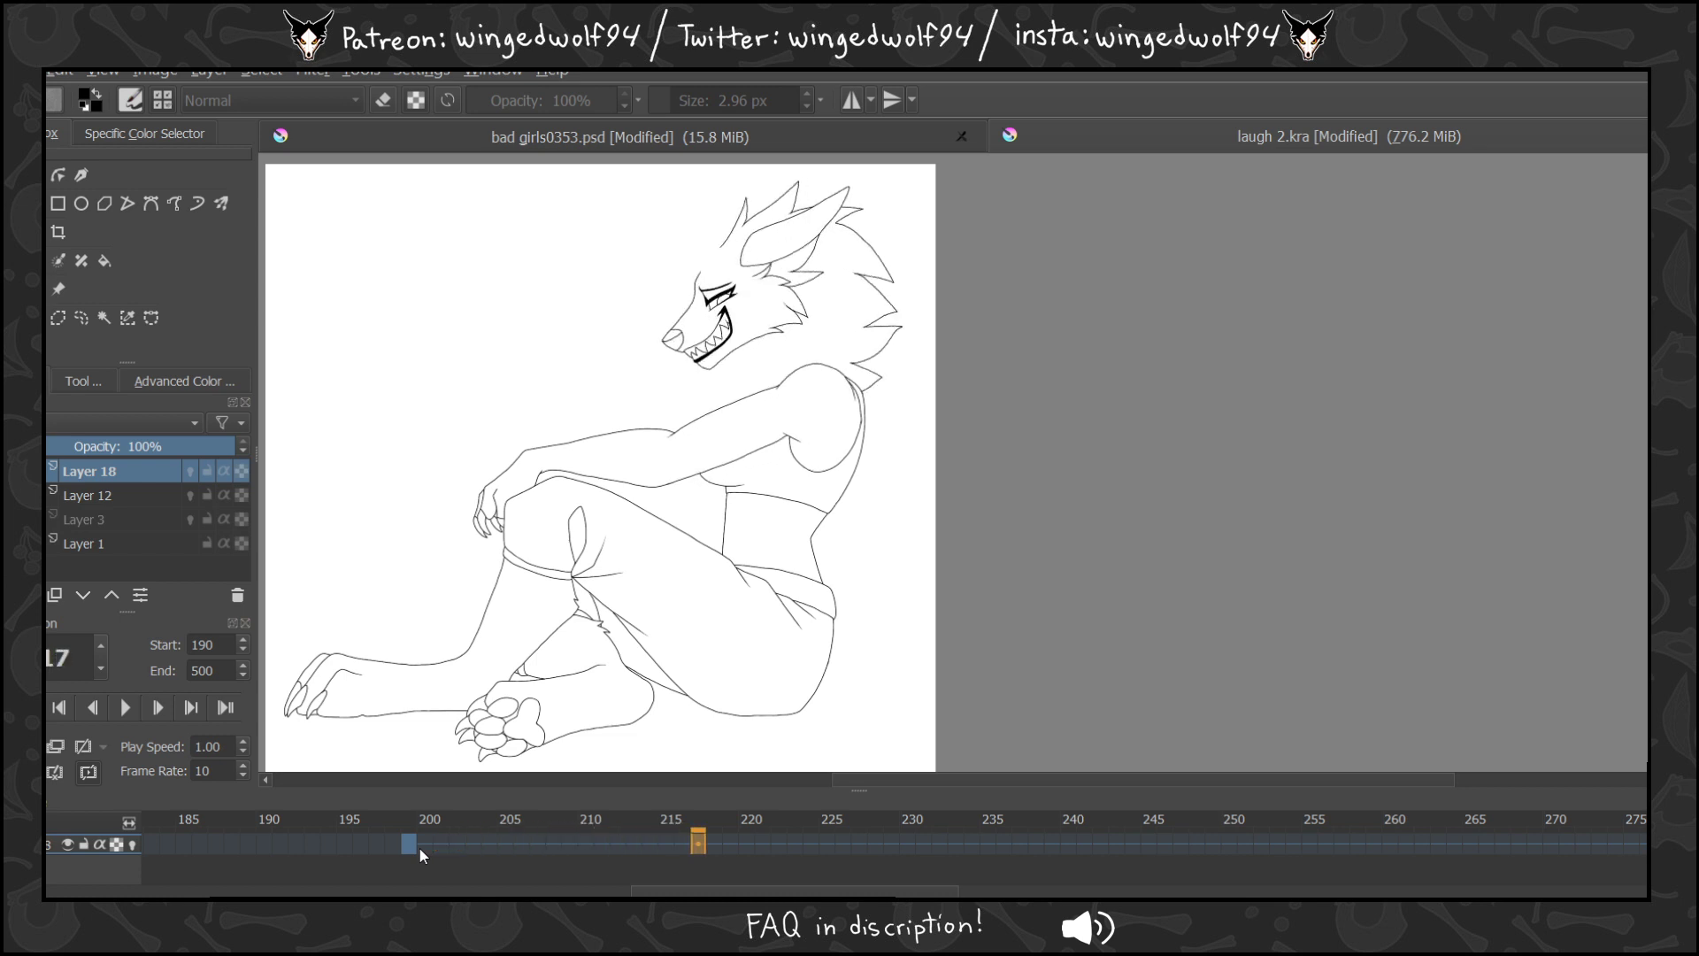
key("Left")
key("Left")
key("Left")
key("Left")
key("Left")
key("Left")
key("Left")
key("Left")
key("Left")
key("Left")
key("Left")
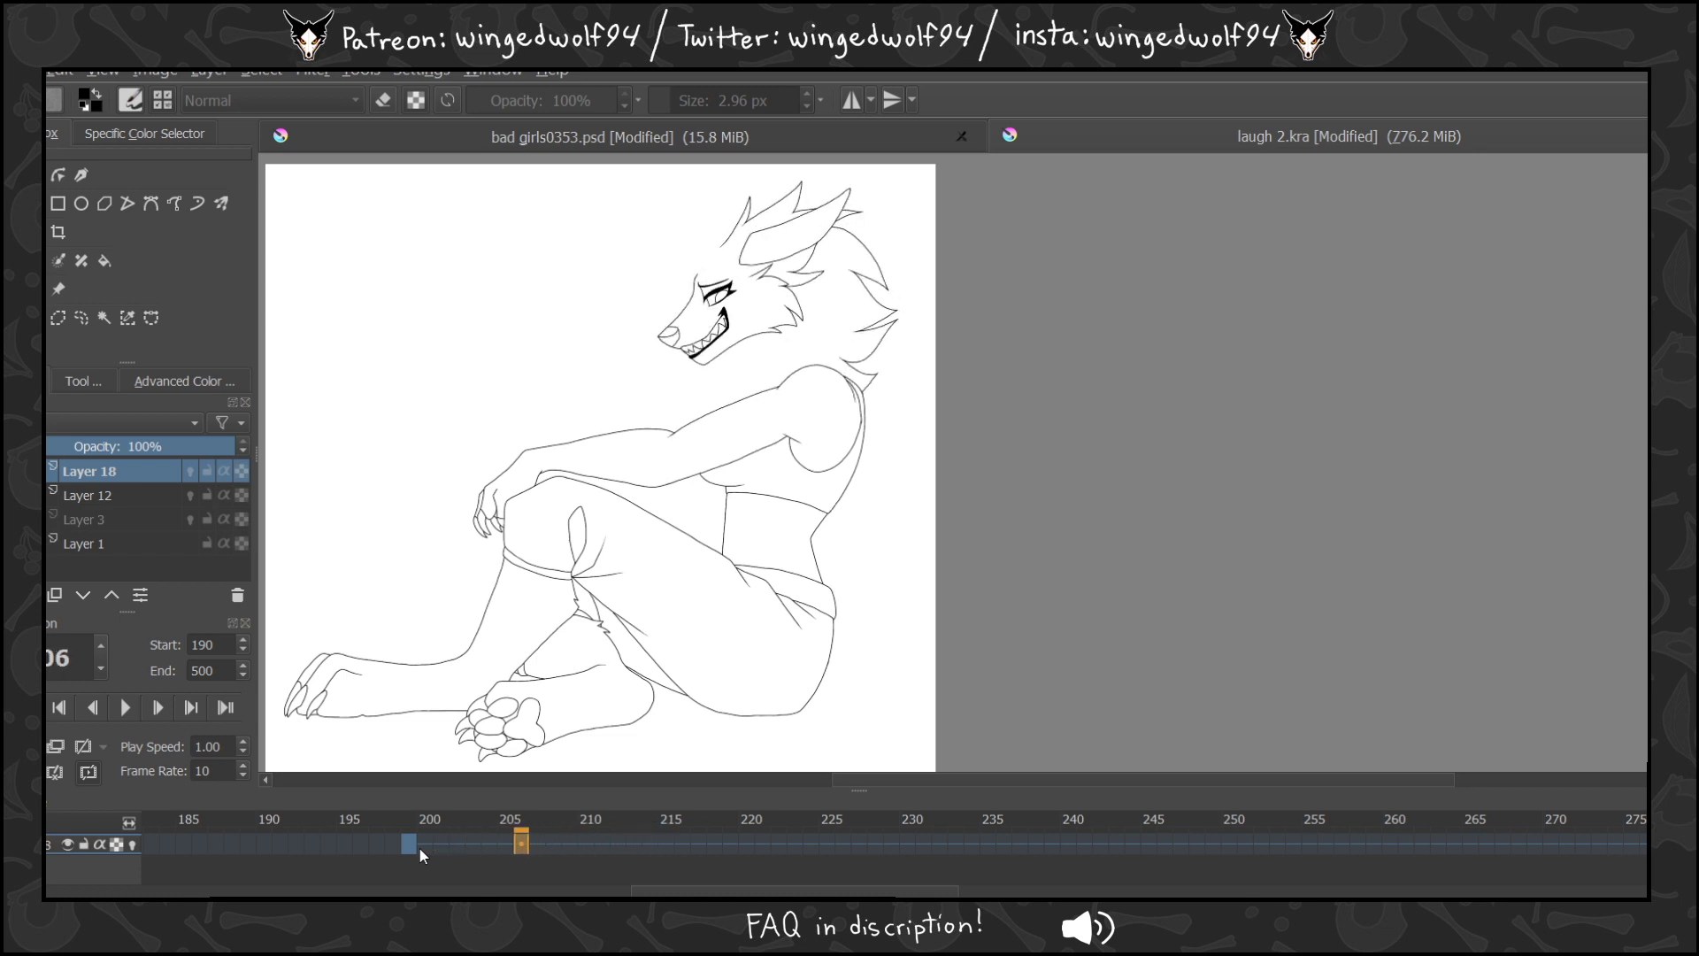
key("Left")
key("Left")
key("Left")
key("Left")
key("Left")
key("Left")
key("Left")
key("Left")
Merge Layer 18 down into Layer 12 and add a new layer above it at frame 199.
key("Right")
key("shift+Delete")
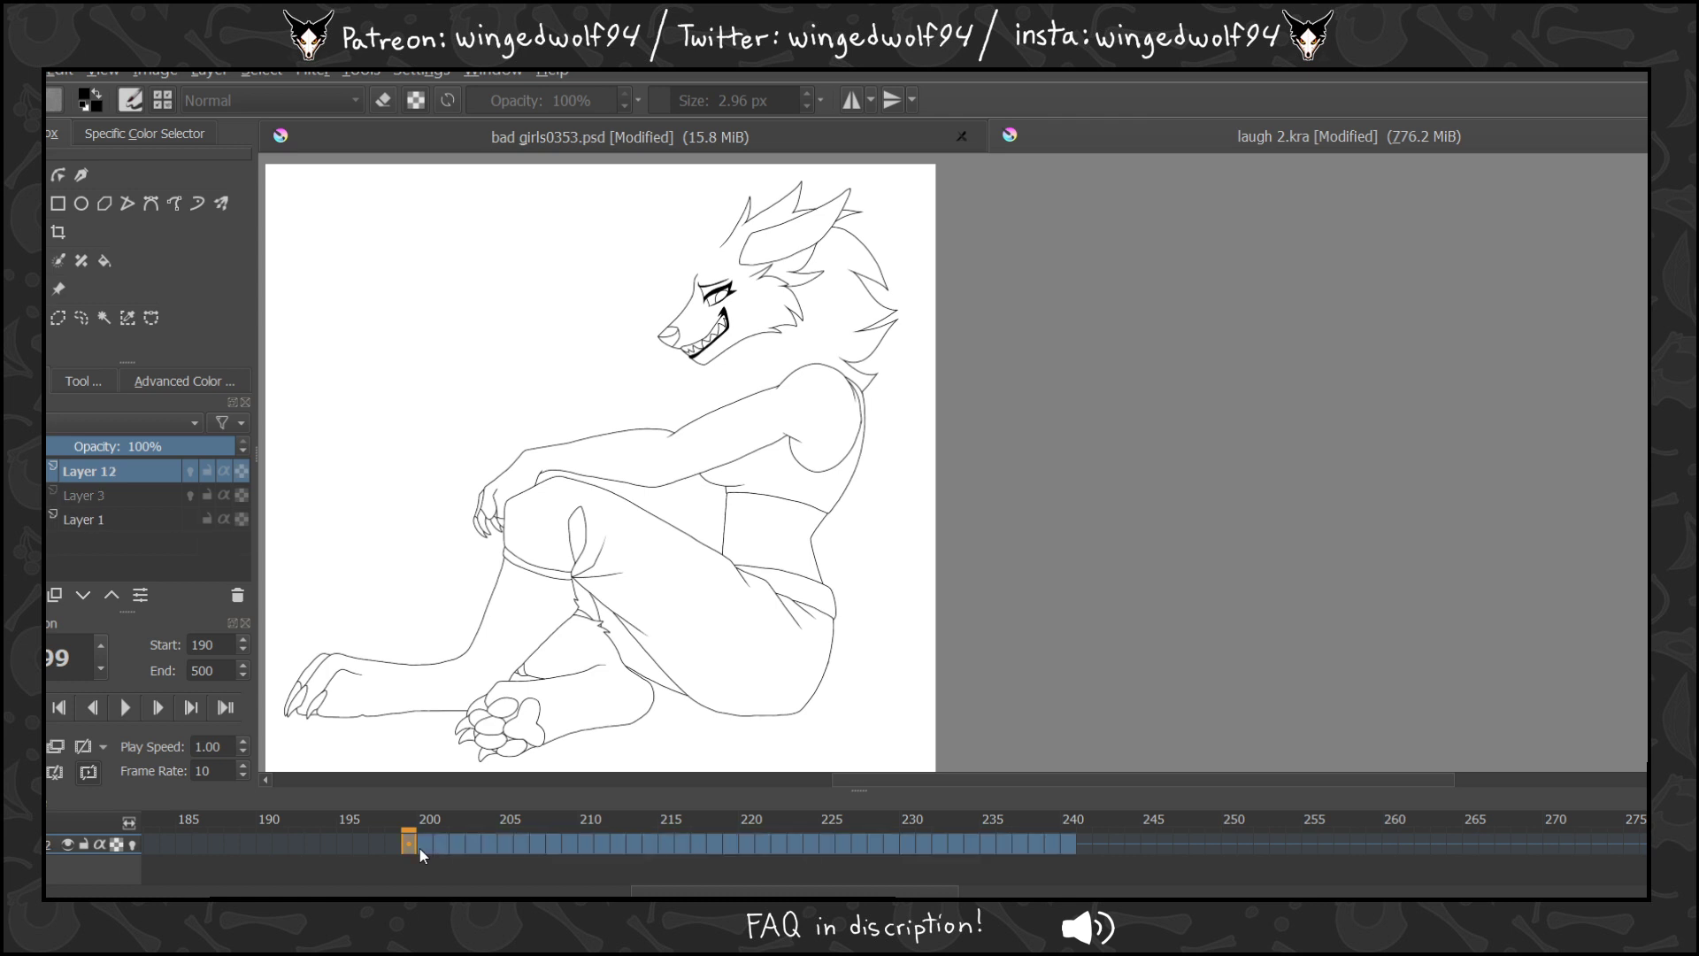
key("Insert")
key("Left")
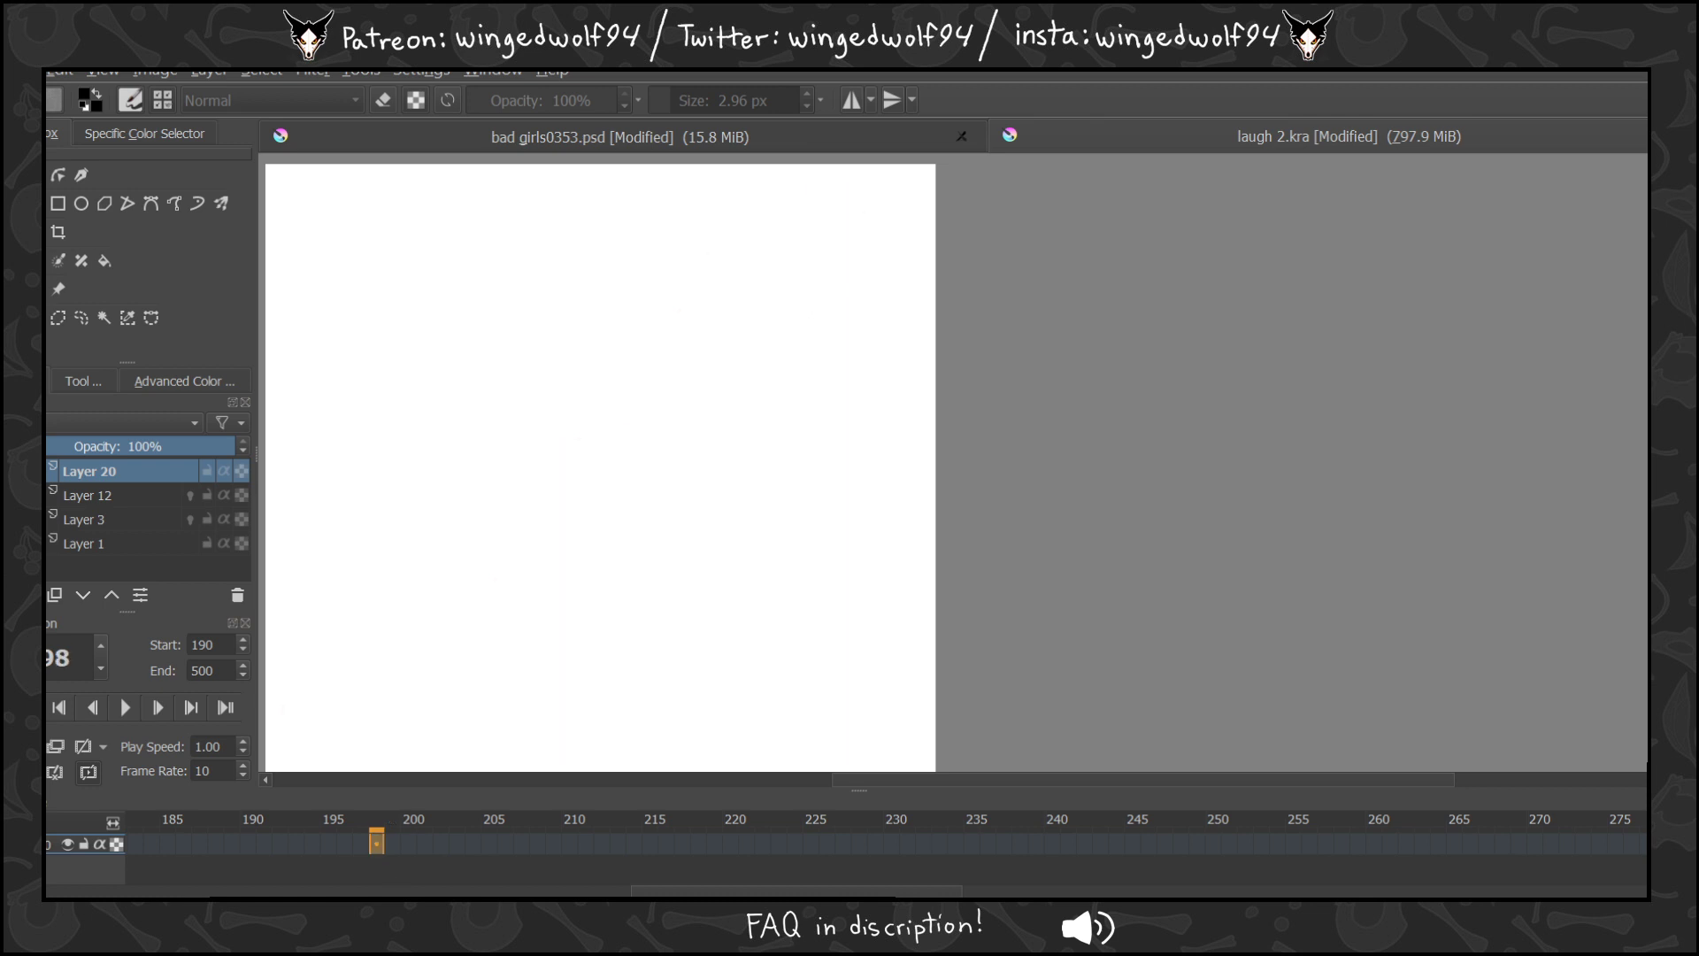
key("Right")
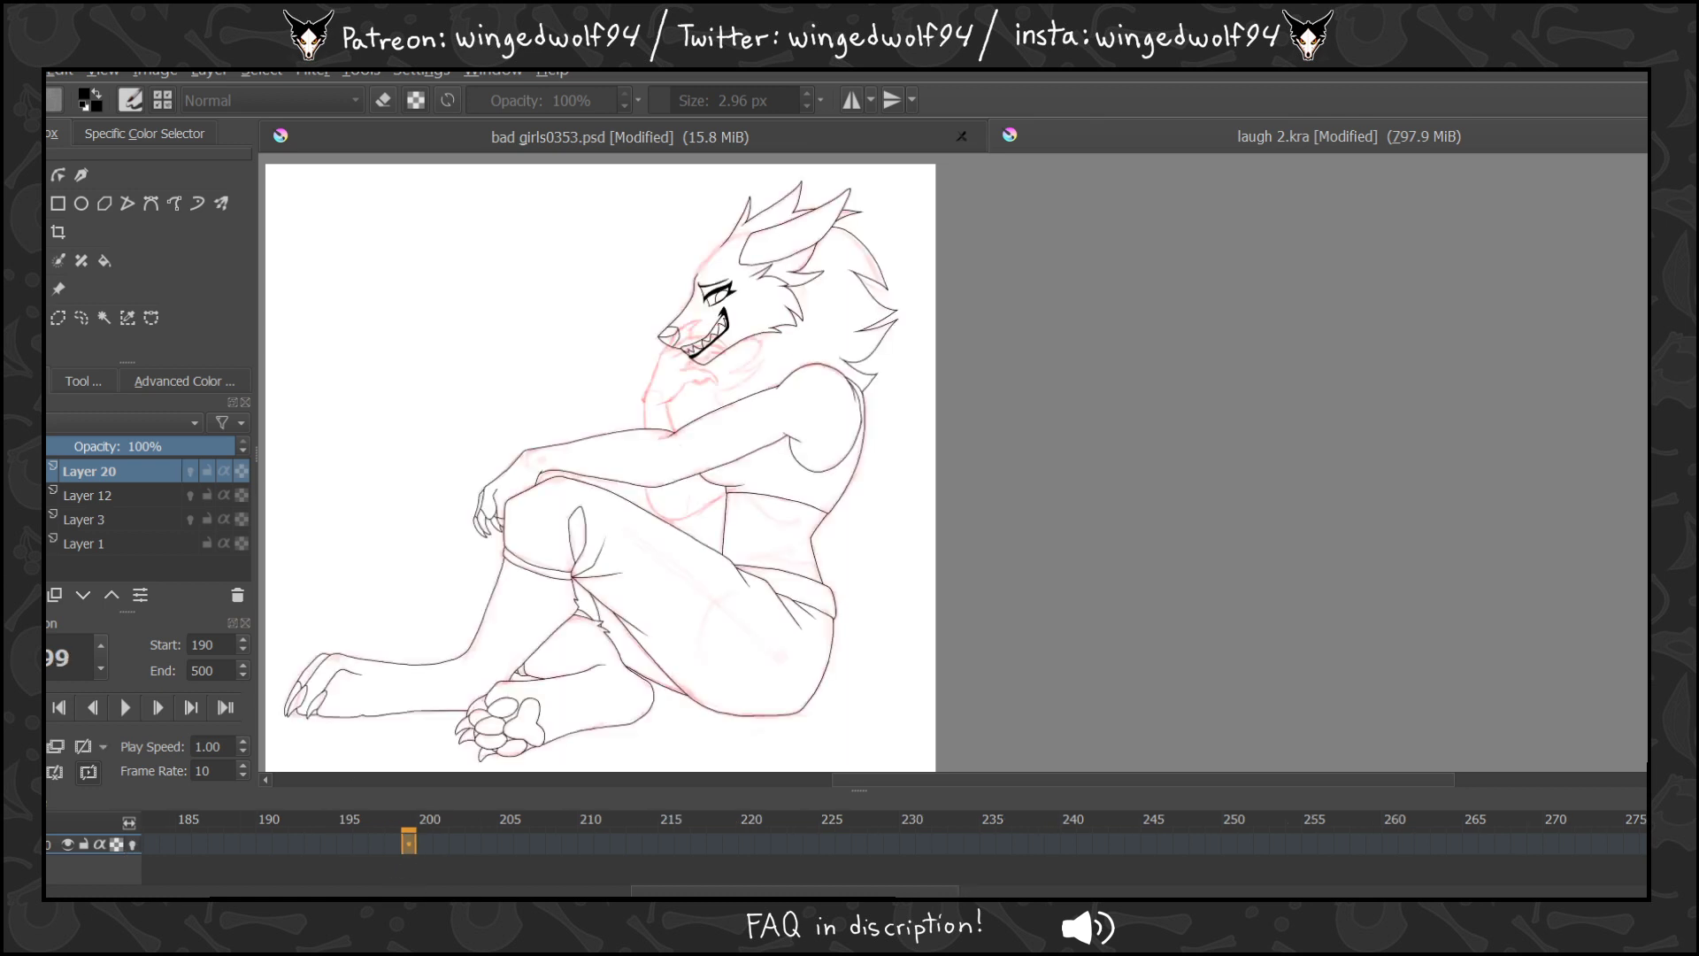
Ink the throat fur outline from the jaw down to the upper arm on frame 199 of Layer 20.
left_click_drag(621, 286, 927, 435)
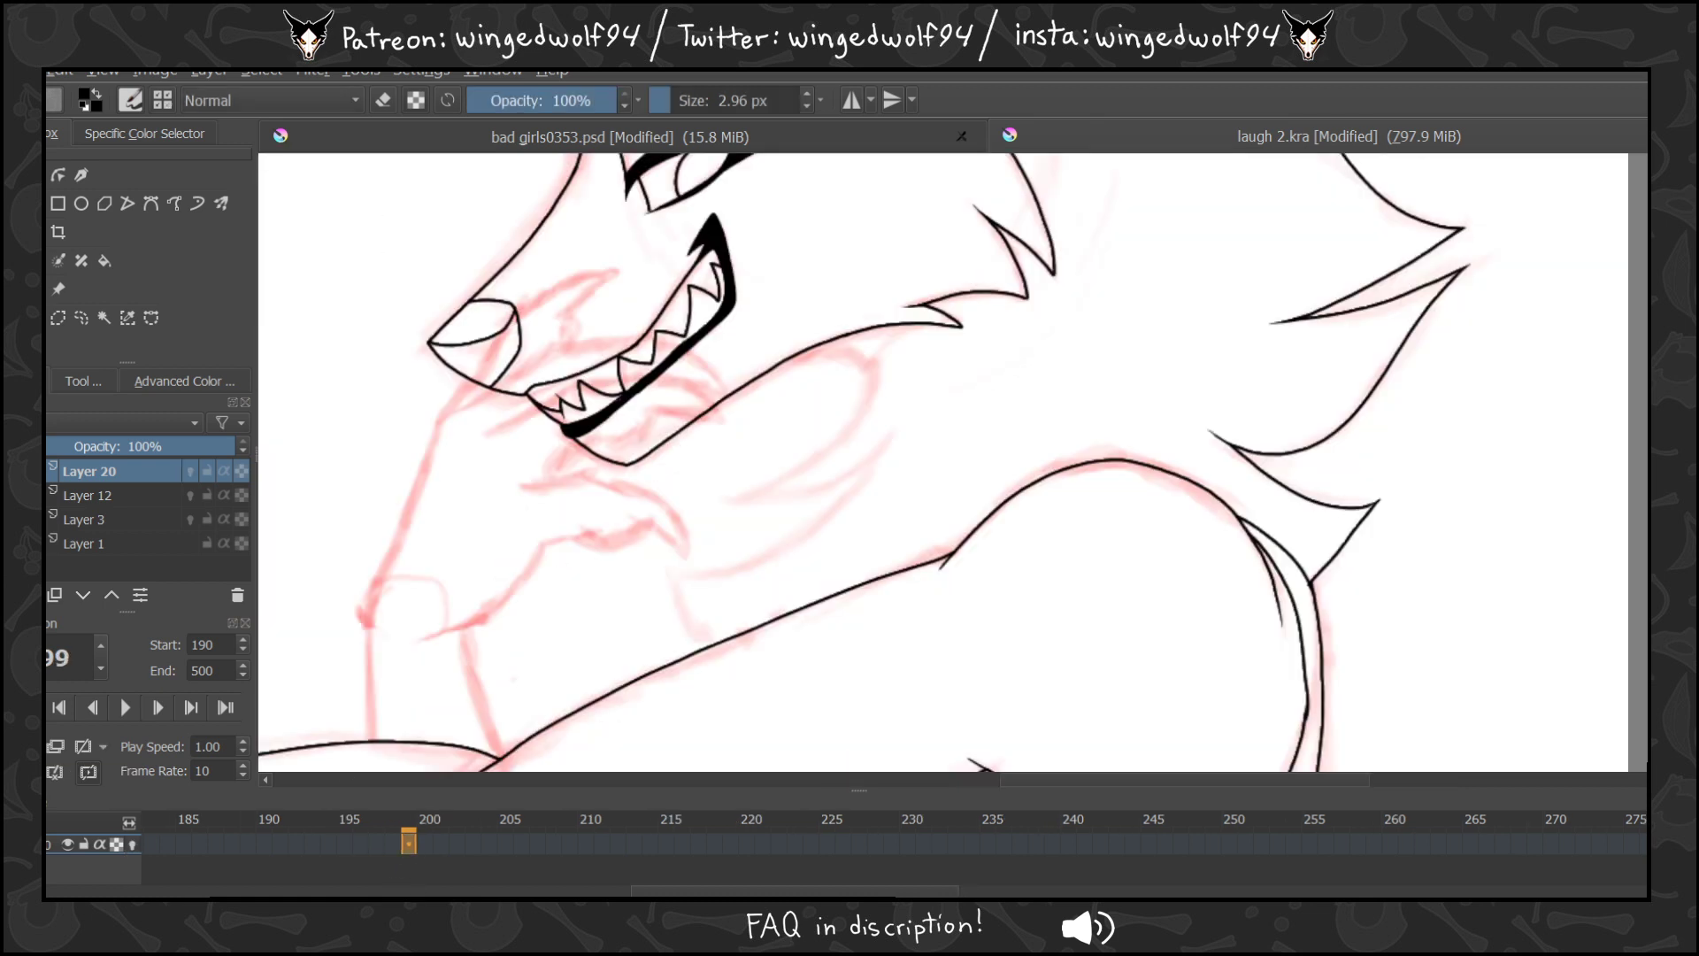
left_click(423, 842)
left_click(405, 844)
mouse_move(833, 343)
left_mouse_down()
mouse_move(869, 360)
mouse_move(857, 424)
mouse_move(765, 487)
mouse_move(891, 459)
mouse_move(743, 567)
mouse_move(667, 570)
mouse_move(708, 646)
left_mouse_up()
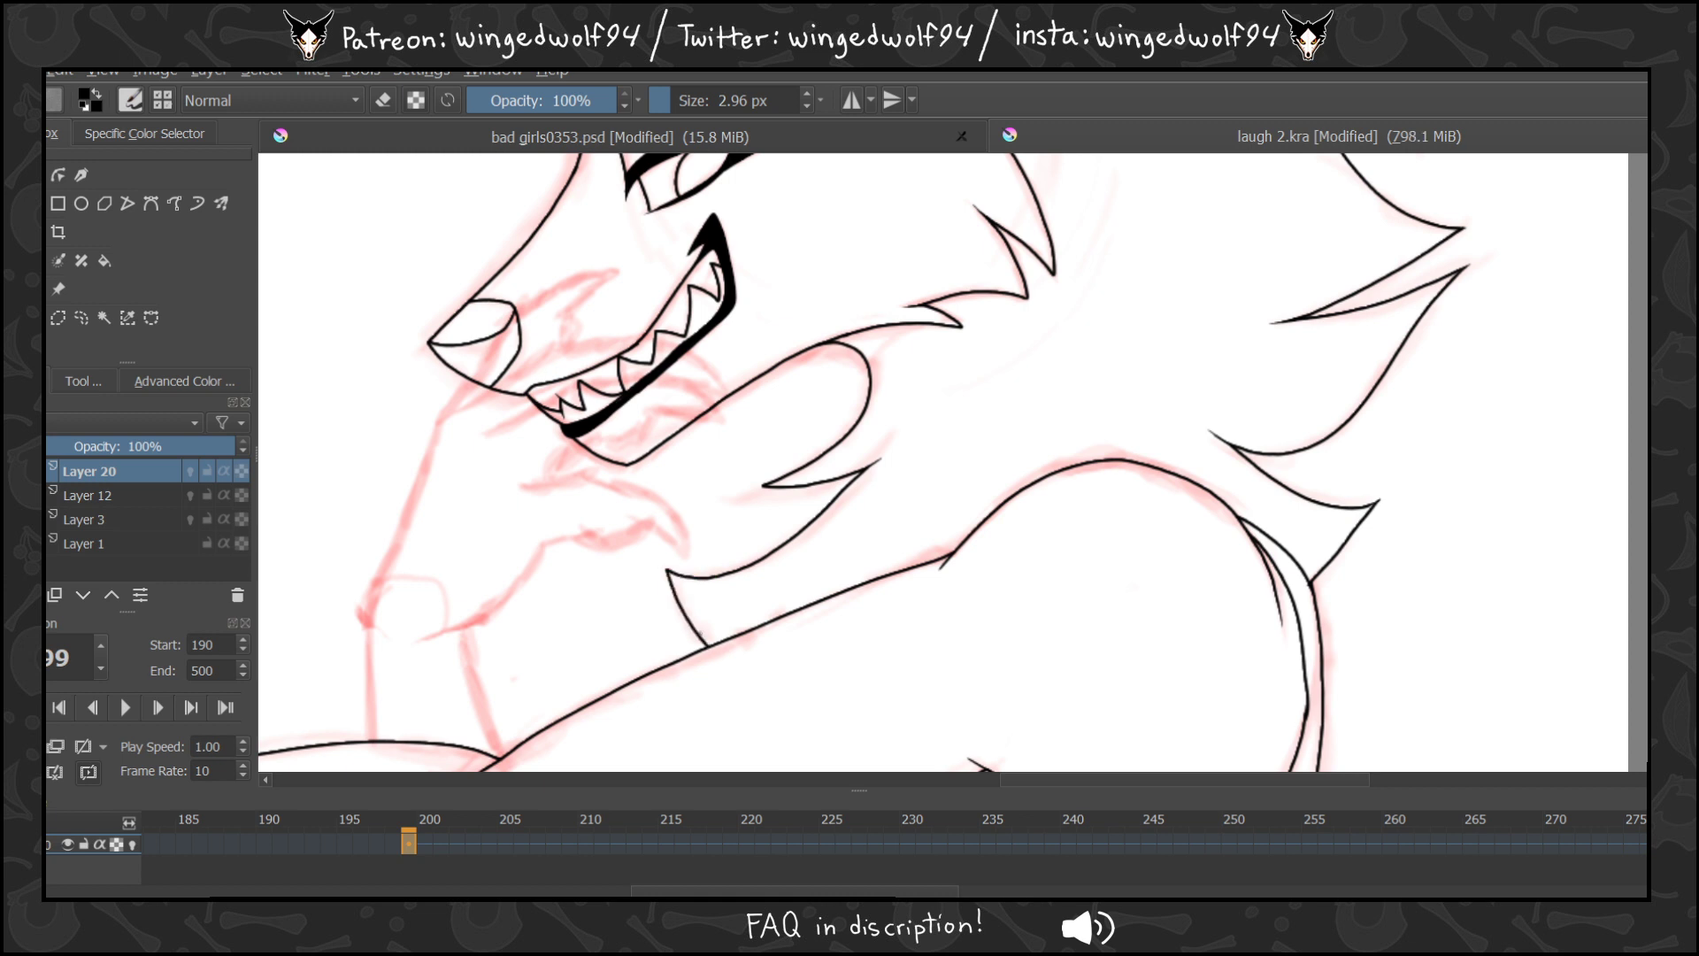
Add a blank keyframe at frame 203, turn on onion skins for Layer 20 and ink the throat fur outline there.
key("Left")
key("Right")
key("Right")
key("Right")
key("Right")
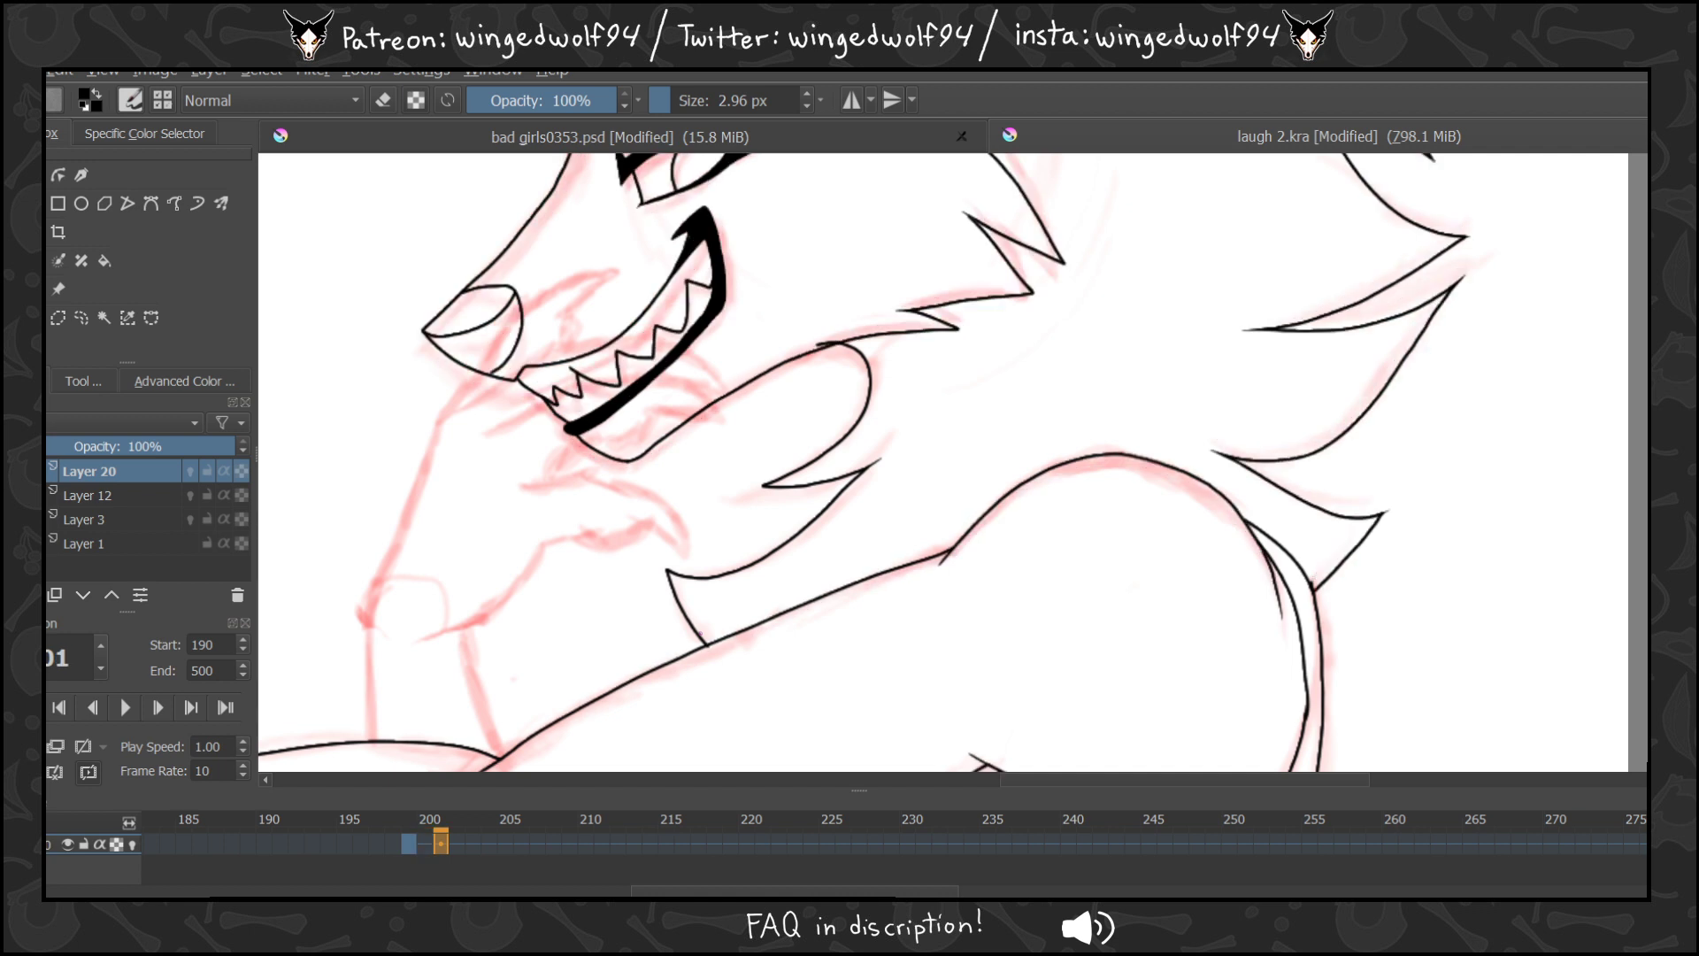
key("Right")
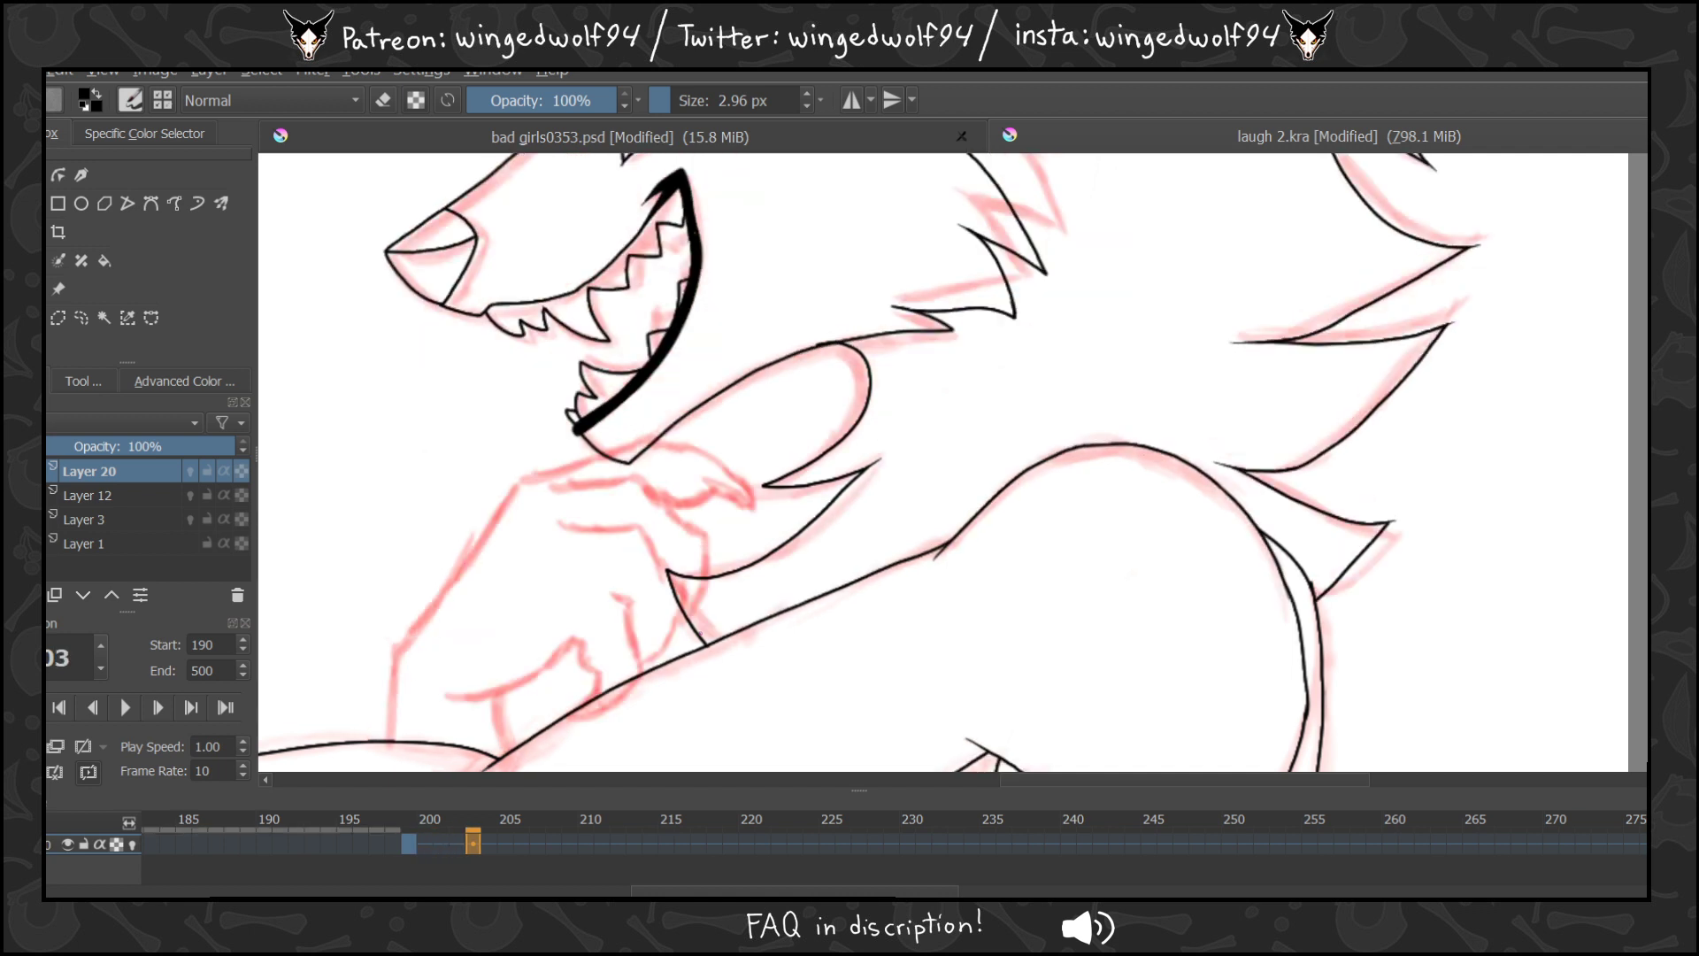
key("Delete")
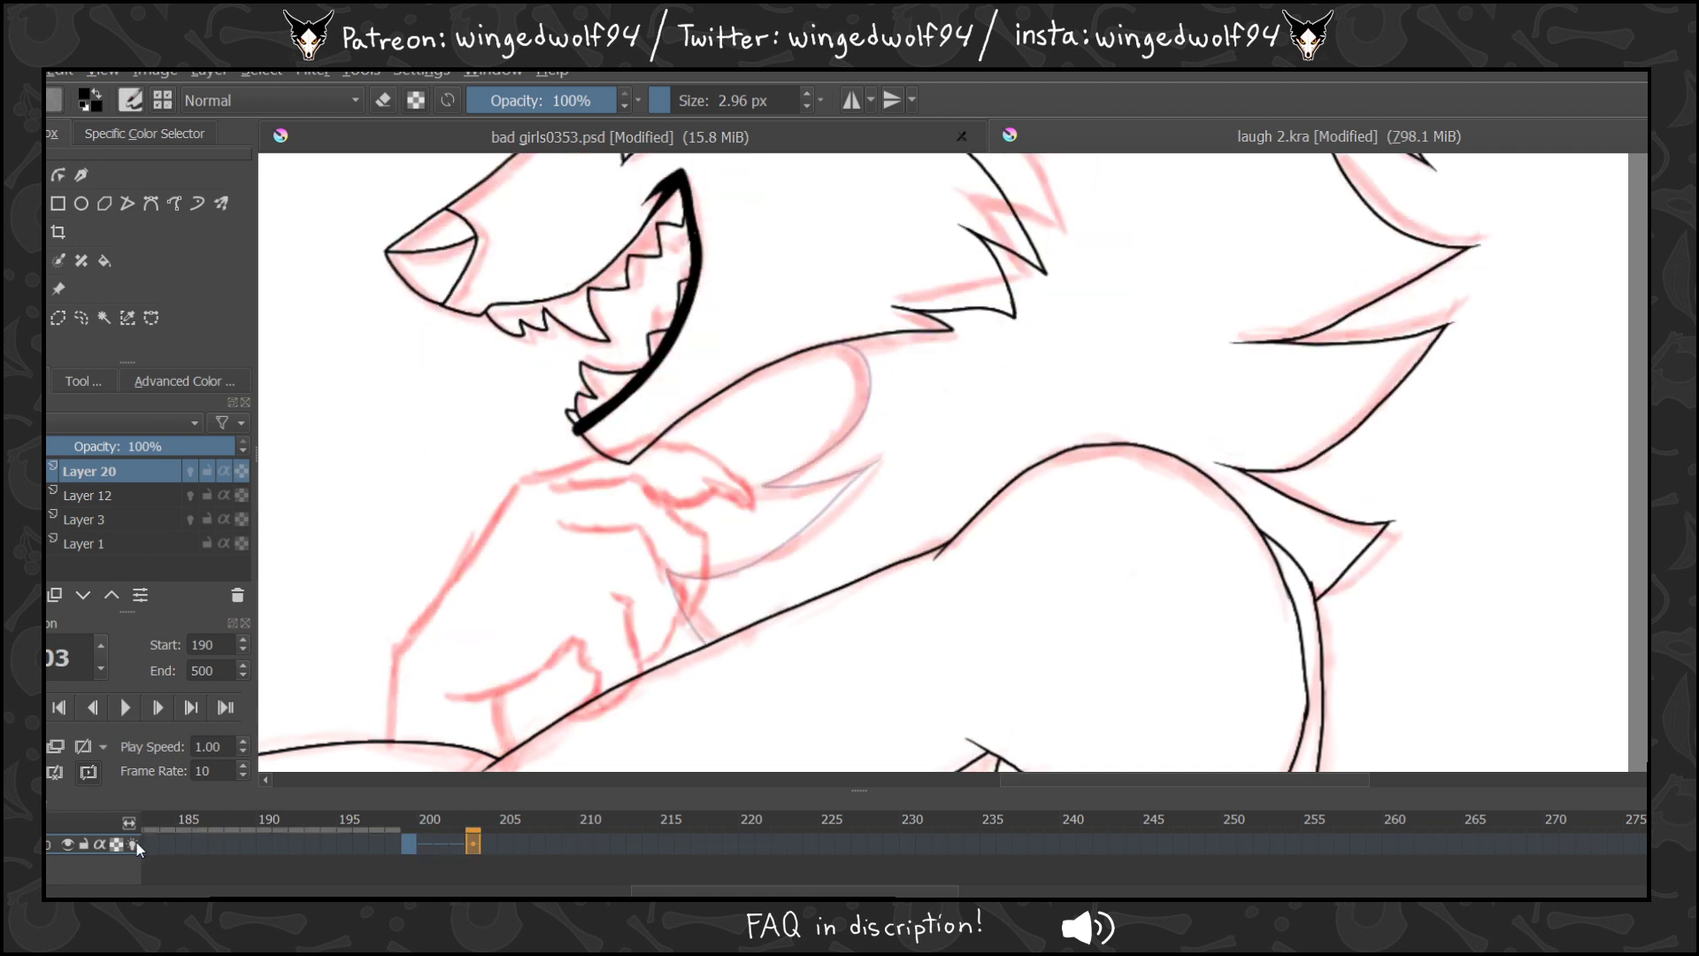
left_click(134, 843)
mouse_move(837, 341)
left_mouse_down()
mouse_move(861, 410)
mouse_move(832, 457)
mouse_move(765, 492)
mouse_move(839, 492)
mouse_move(901, 456)
mouse_move(739, 575)
mouse_move(659, 582)
mouse_move(708, 650)
left_mouse_up()
Add a blank keyframe at frame 201 and ink the in-between throat fur outline over the onion skins.
key("Left")
key("Left")
key("Left")
key("Left")
key("Right")
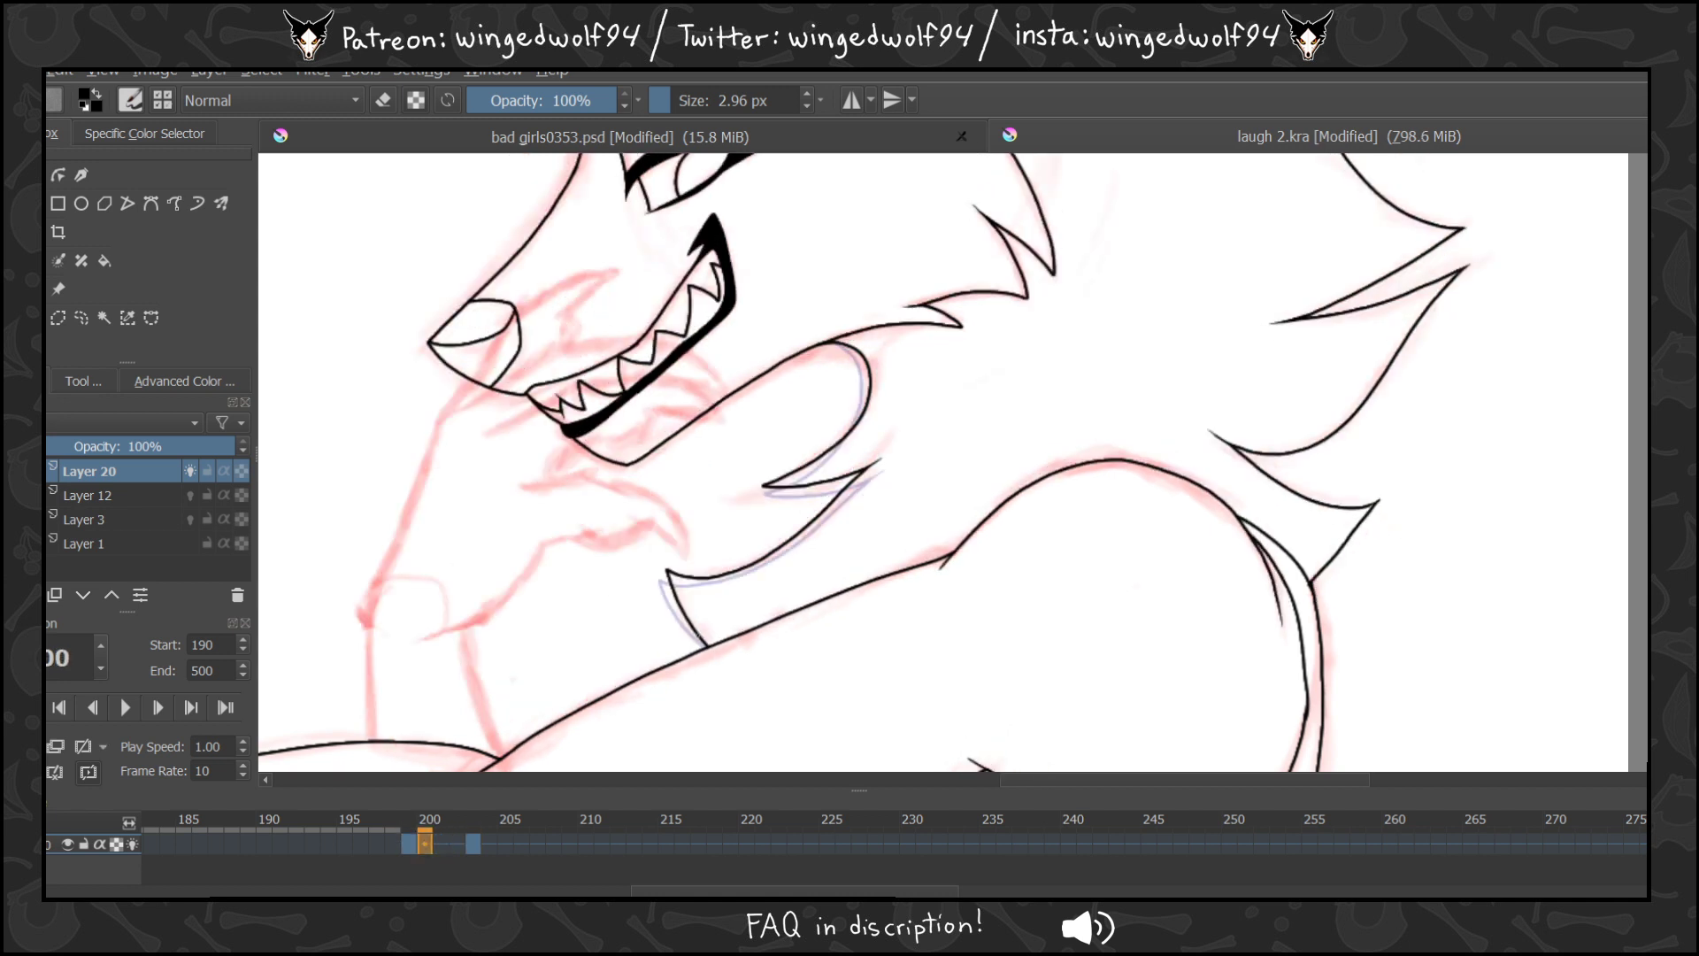
key("Right")
key("Delete")
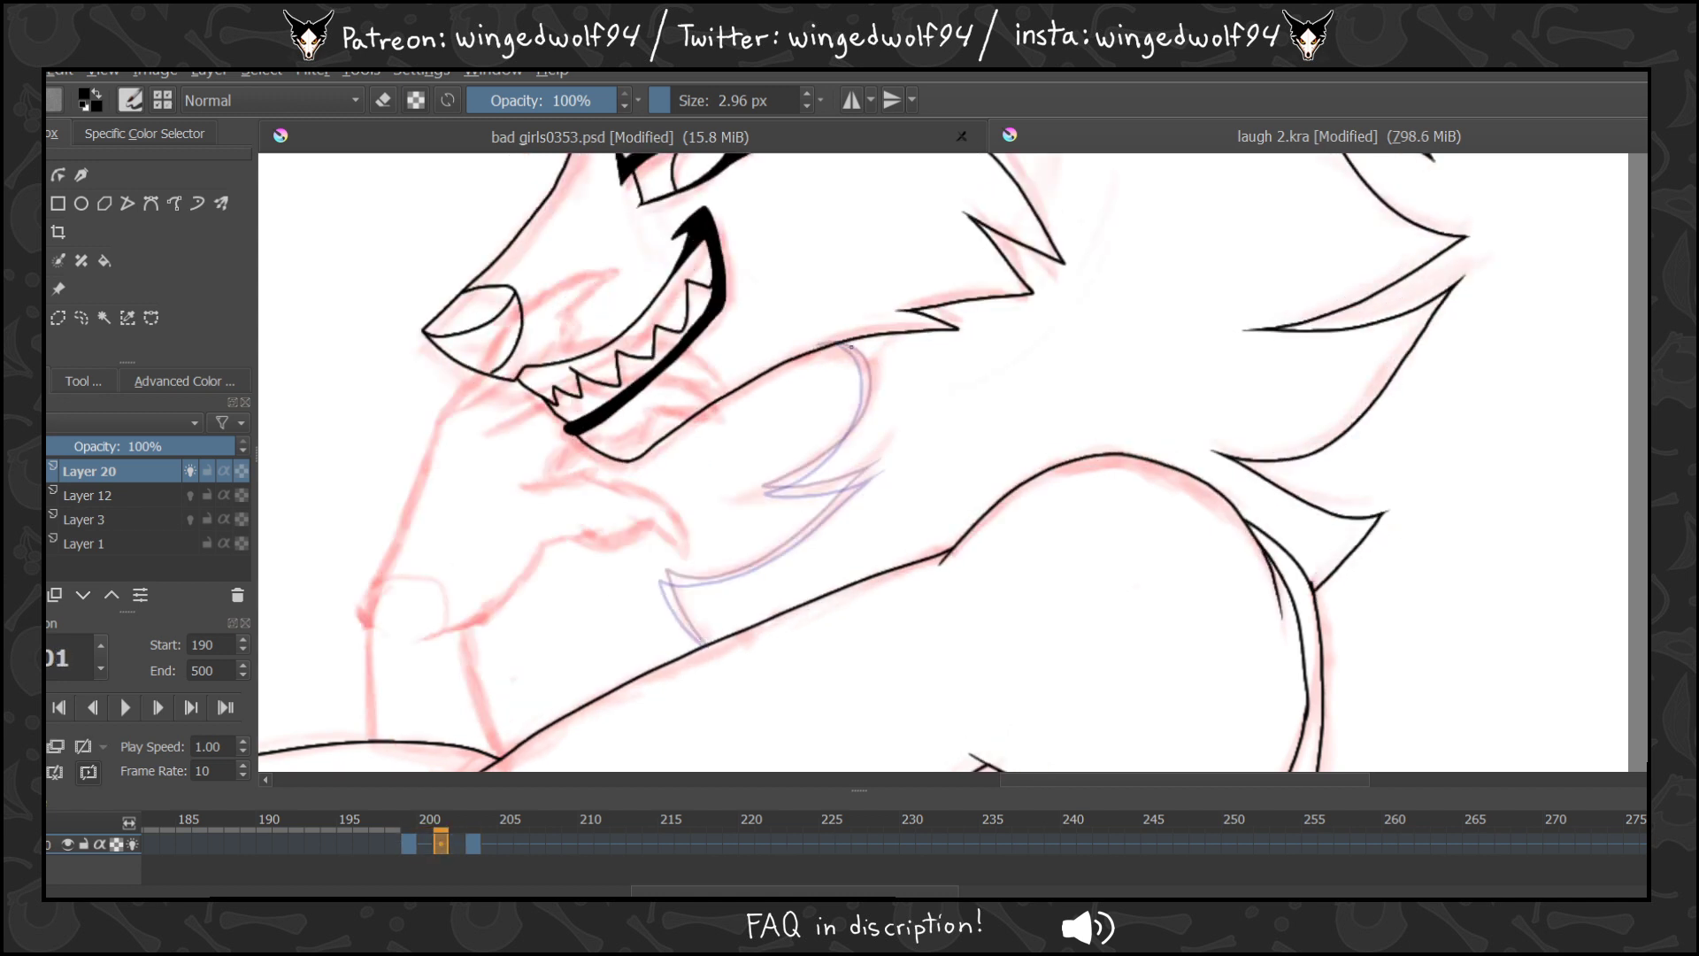
mouse_move(841, 342)
left_mouse_down()
mouse_move(864, 393)
mouse_move(830, 453)
mouse_move(771, 488)
mouse_move(868, 474)
mouse_move(788, 544)
mouse_move(672, 580)
mouse_move(706, 647)
left_mouse_up()
key("Right")
key("Right")
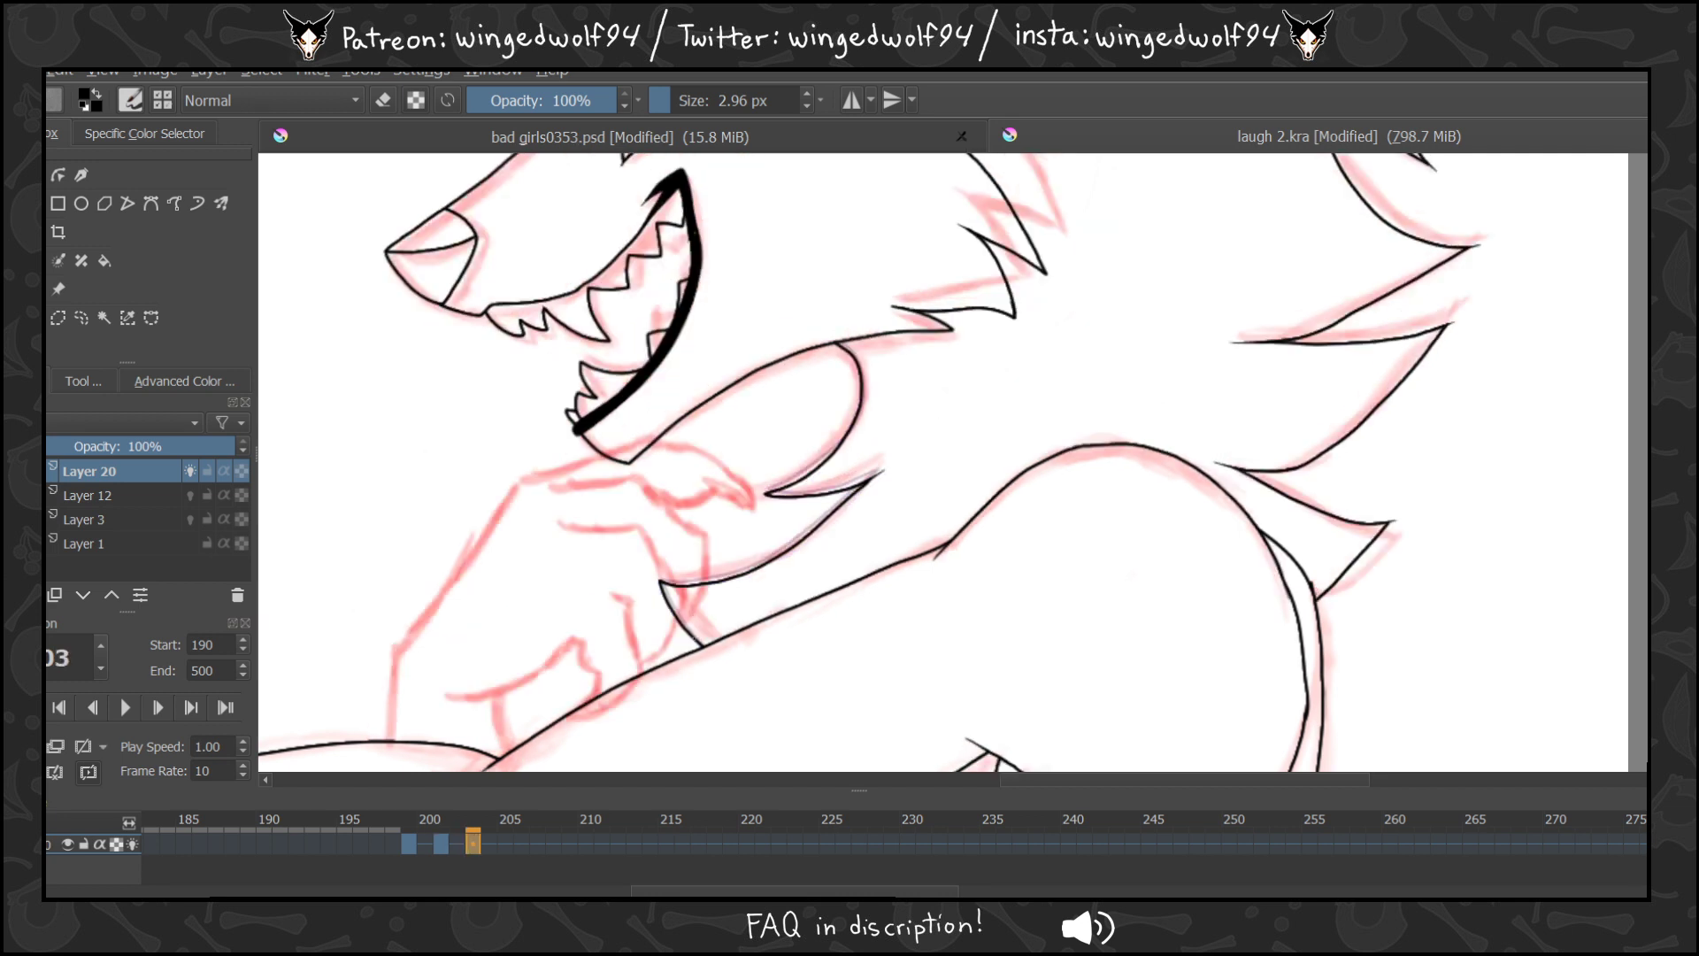
Ink the in-between throat fur outline on frame 202.
key("Left")
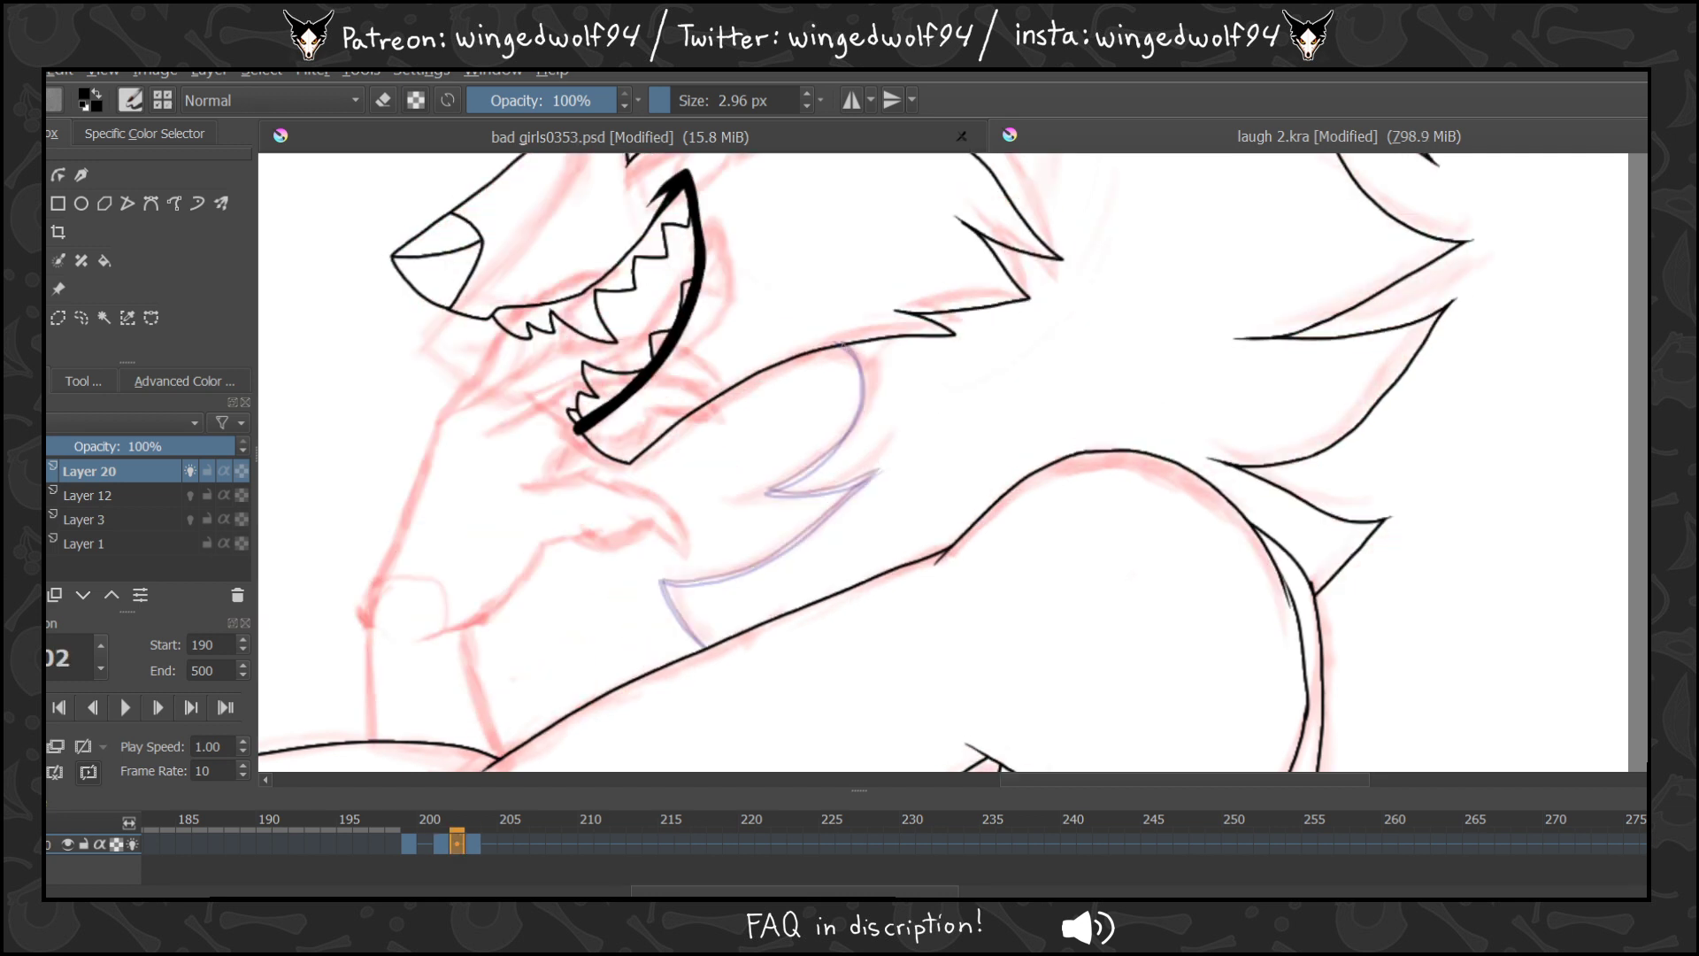
mouse_move(843, 344)
left_mouse_down()
mouse_move(852, 431)
mouse_move(769, 494)
mouse_move(878, 470)
mouse_move(790, 546)
mouse_move(661, 583)
mouse_move(708, 650)
left_mouse_up()
key("Right")
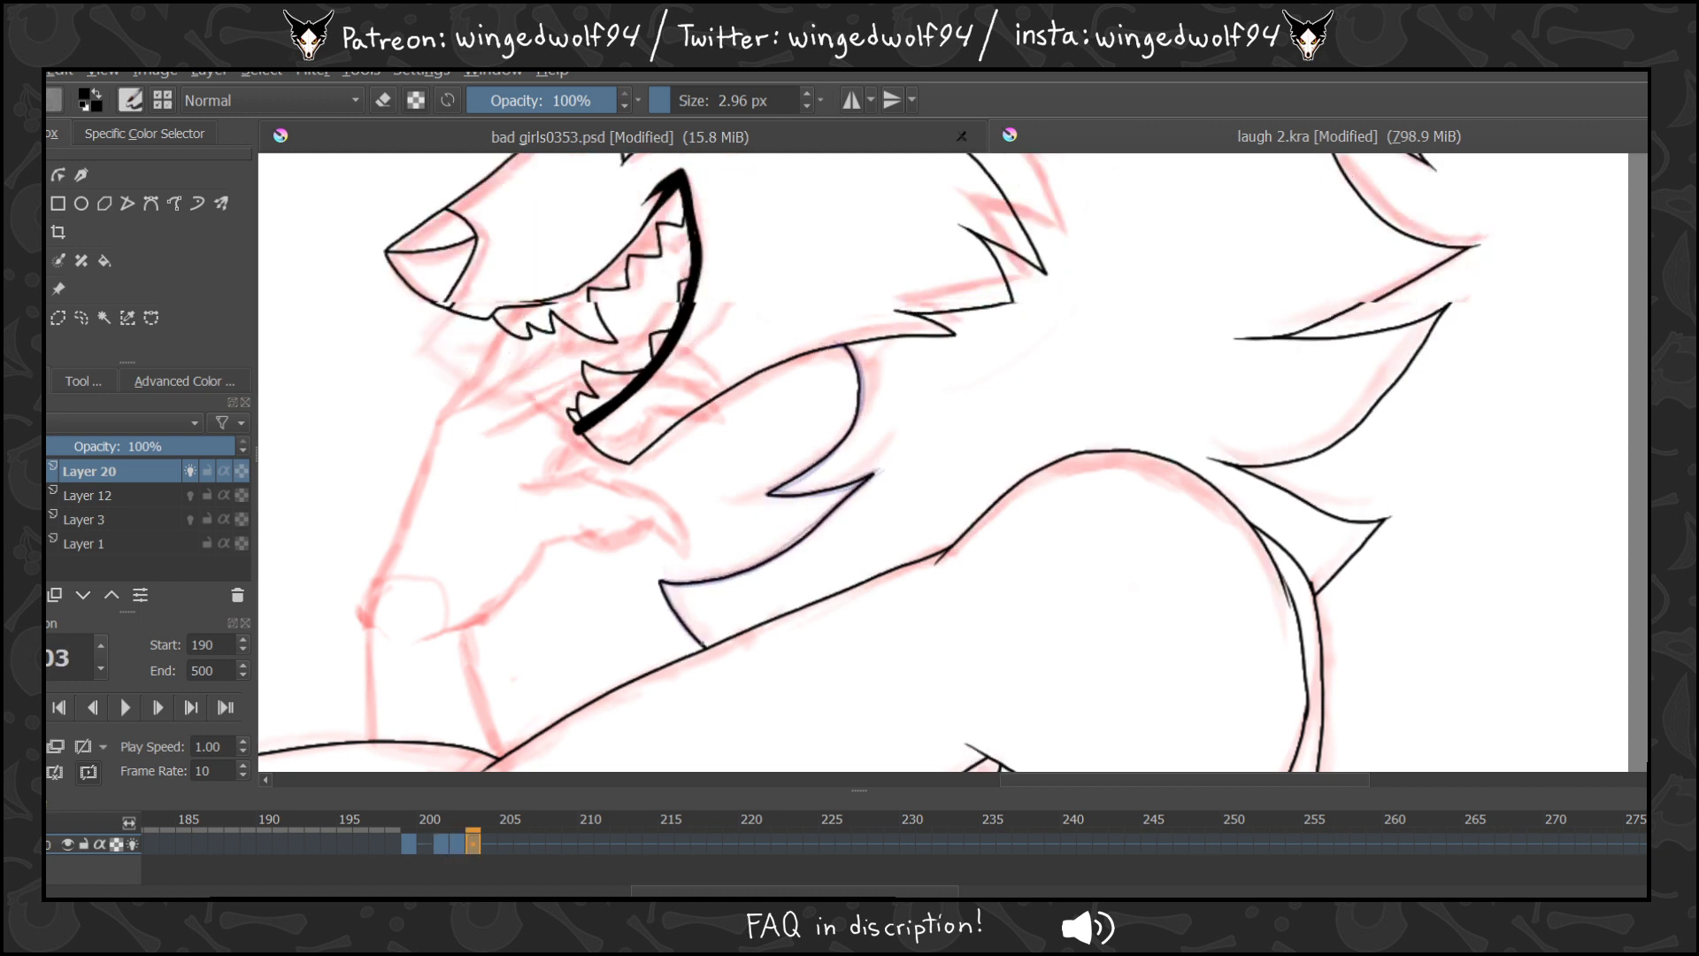
Add a blank keyframe at frame 204 and ink the throat fur with straighter edges.
key("Right")
key("Delete")
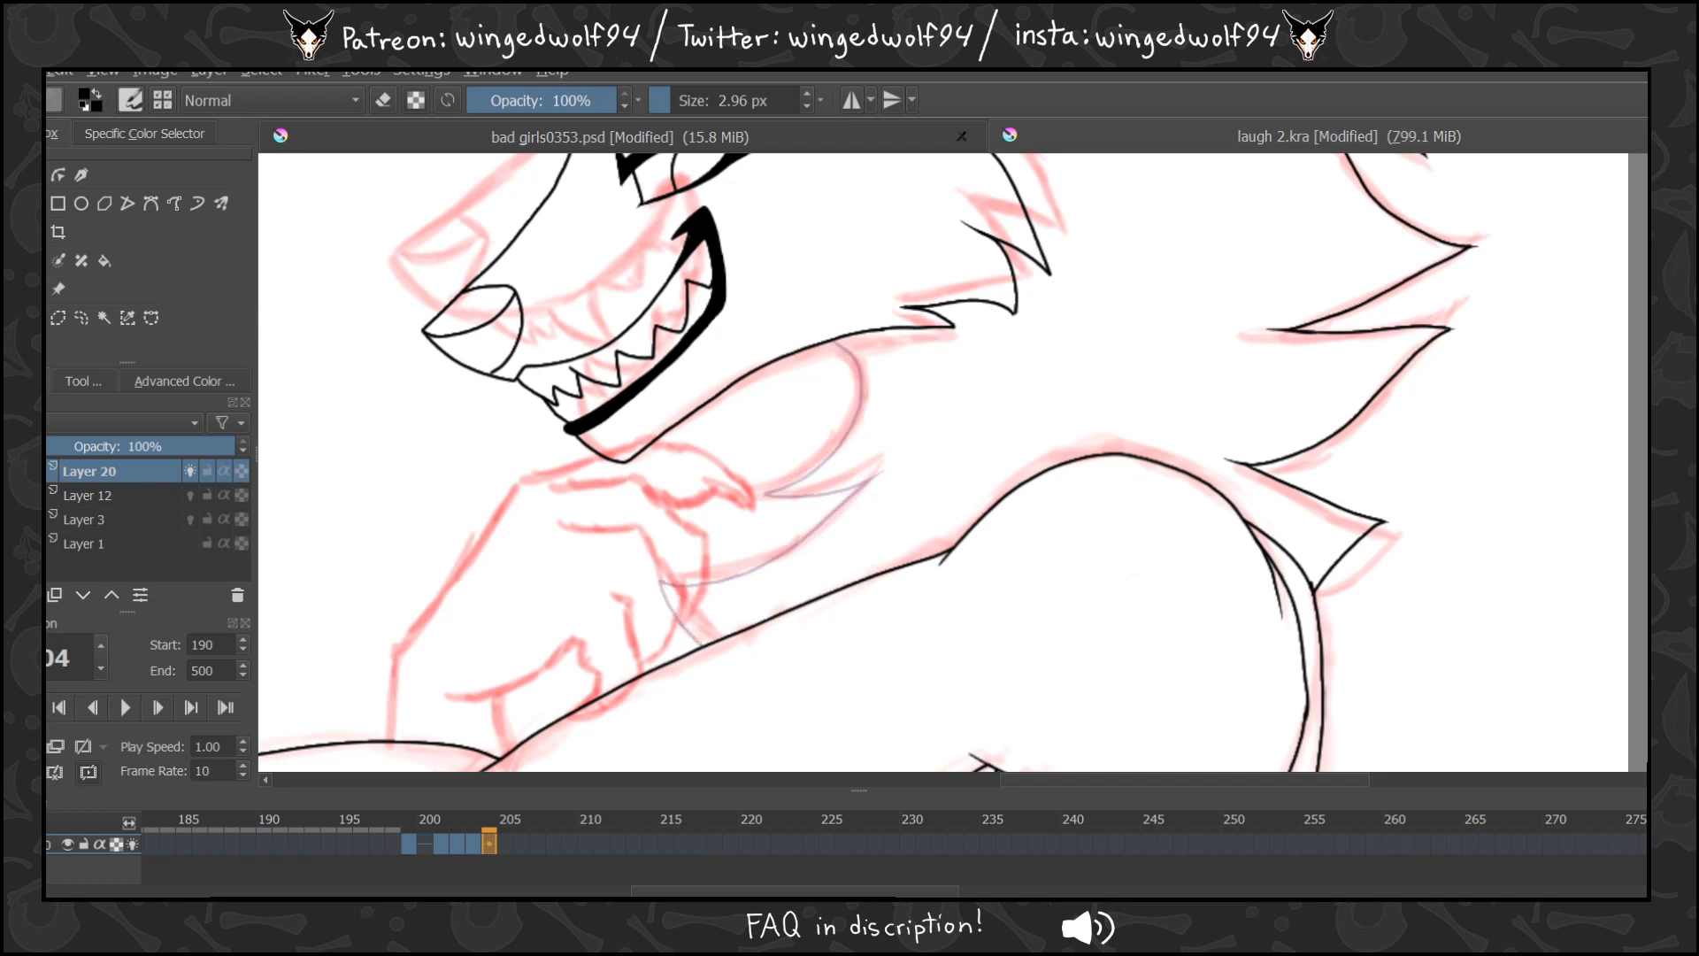
mouse_move(837, 341)
left_mouse_down()
mouse_move(857, 404)
mouse_move(771, 495)
mouse_move(877, 473)
mouse_move(663, 593)
mouse_move(719, 637)
left_mouse_up()
key("Right")
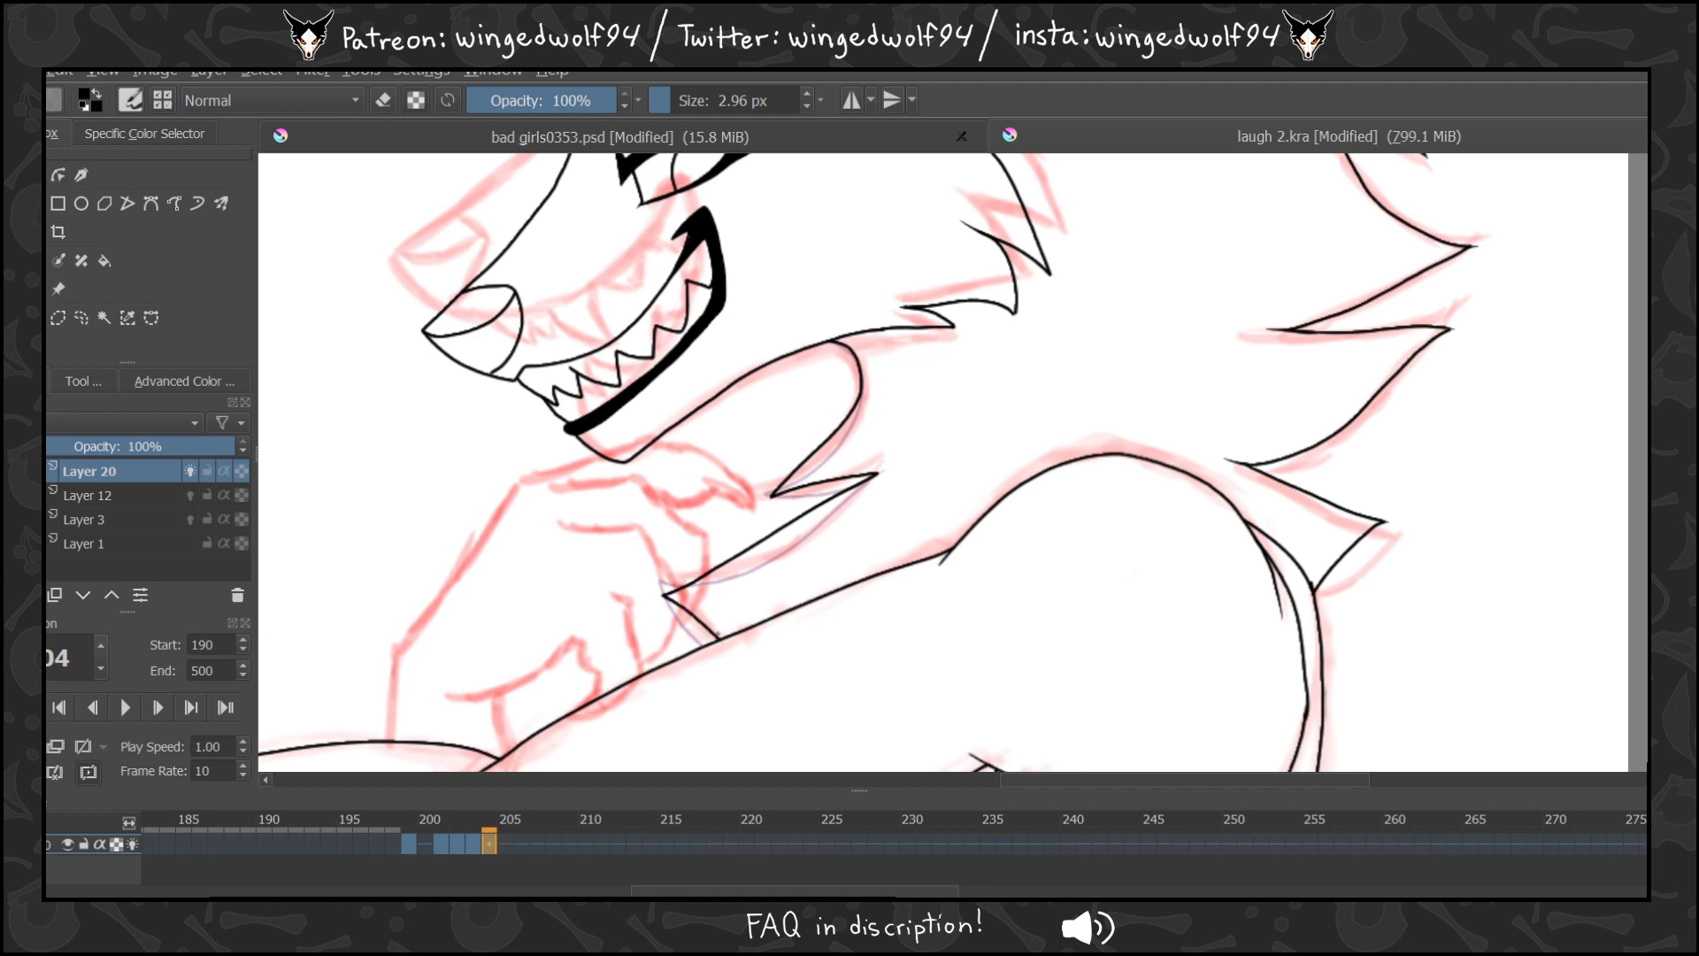
Copy the frame 199 throat fur keyframe to frame 206 and ink the in-between outline on frame 205.
left_click(411, 844)
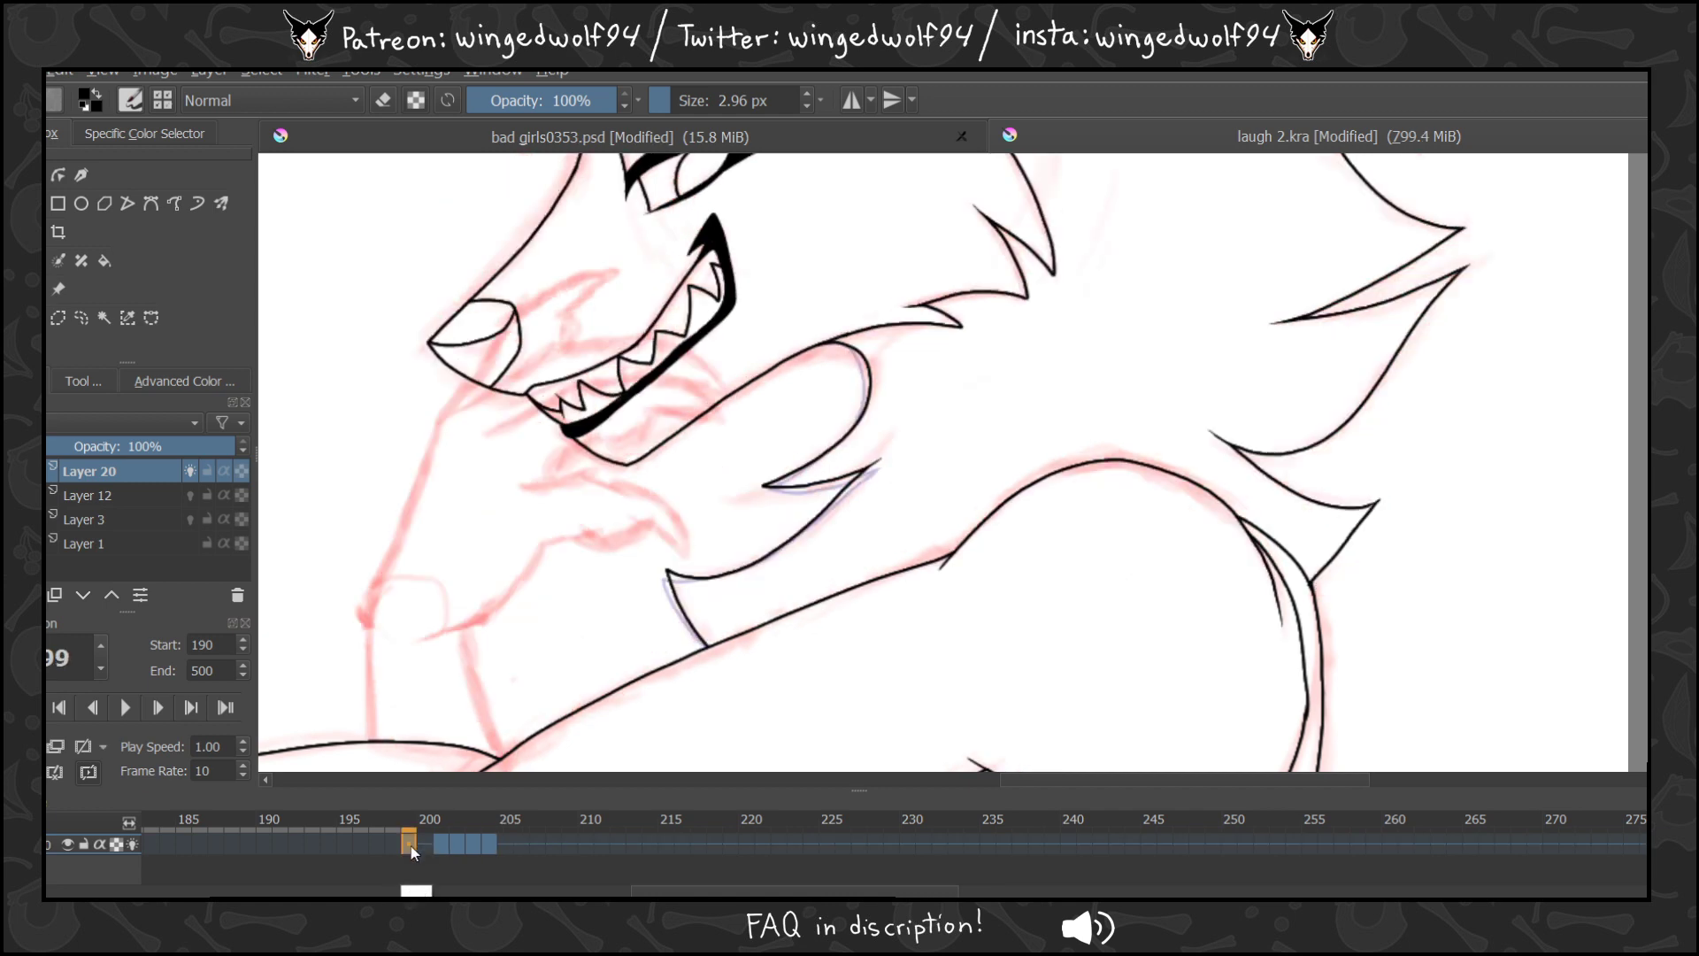
left_click(506, 848)
left_click(417, 842)
left_click(434, 844, "ctrl")
left_click_drag(436, 841, 526, 844)
left_click(507, 845)
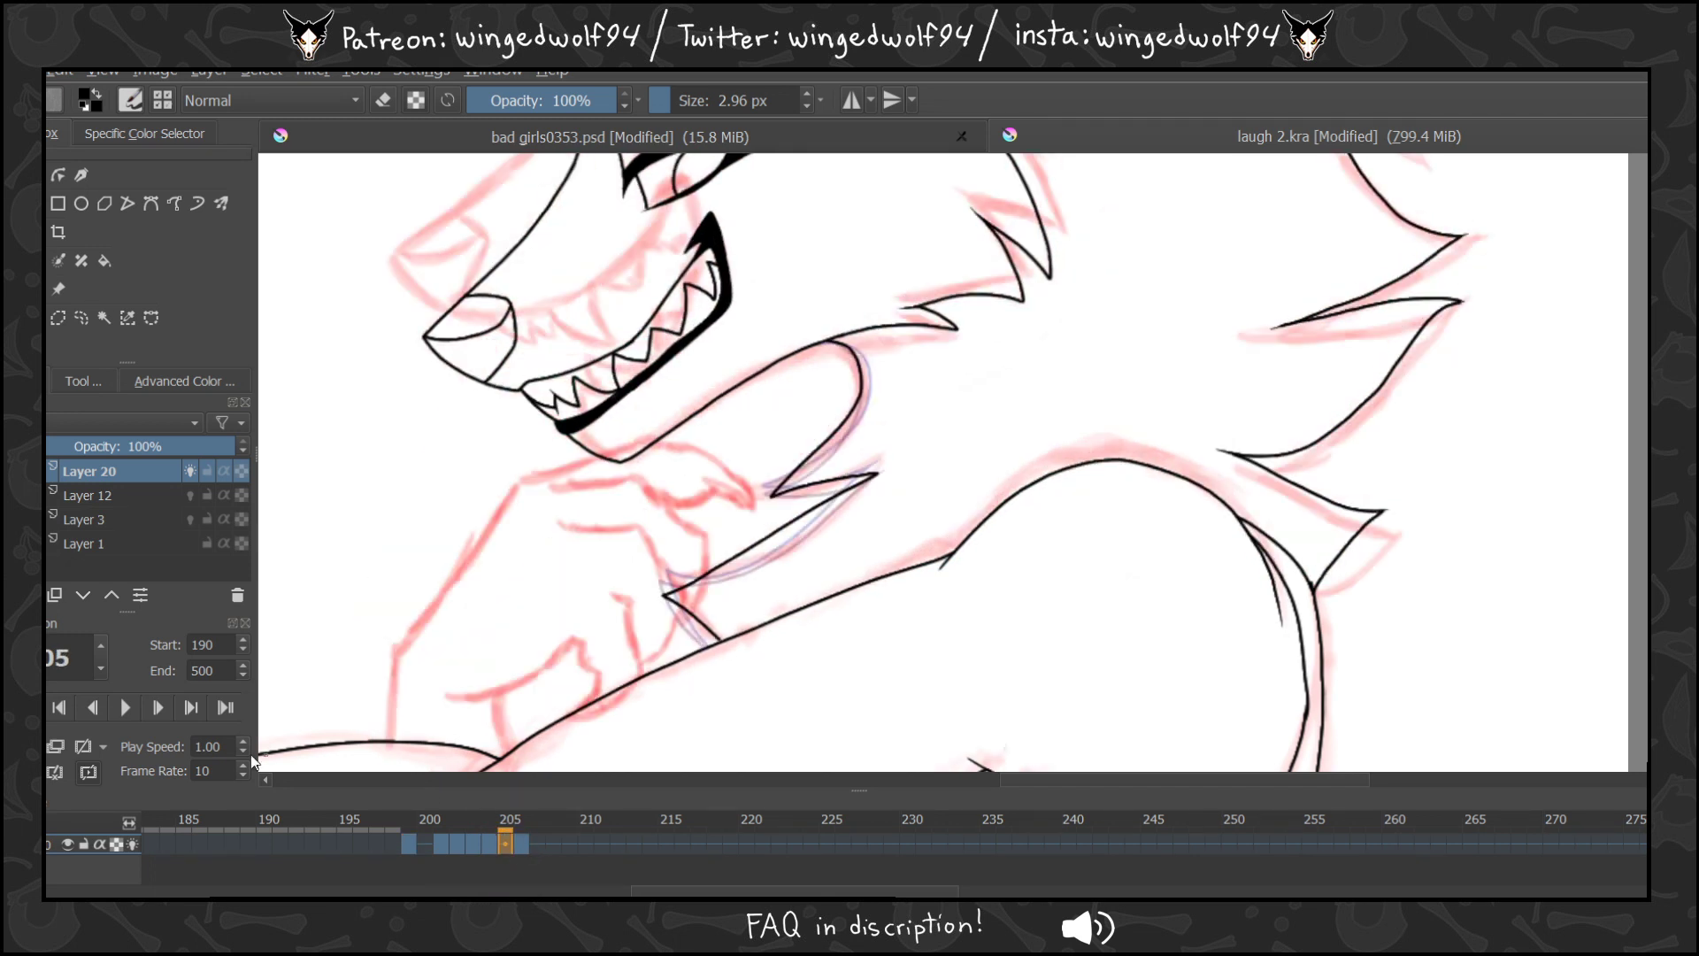
mouse_move(828, 340)
left_mouse_down()
mouse_move(859, 413)
mouse_move(770, 486)
mouse_move(888, 466)
mouse_move(665, 581)
mouse_move(708, 637)
left_mouse_up()
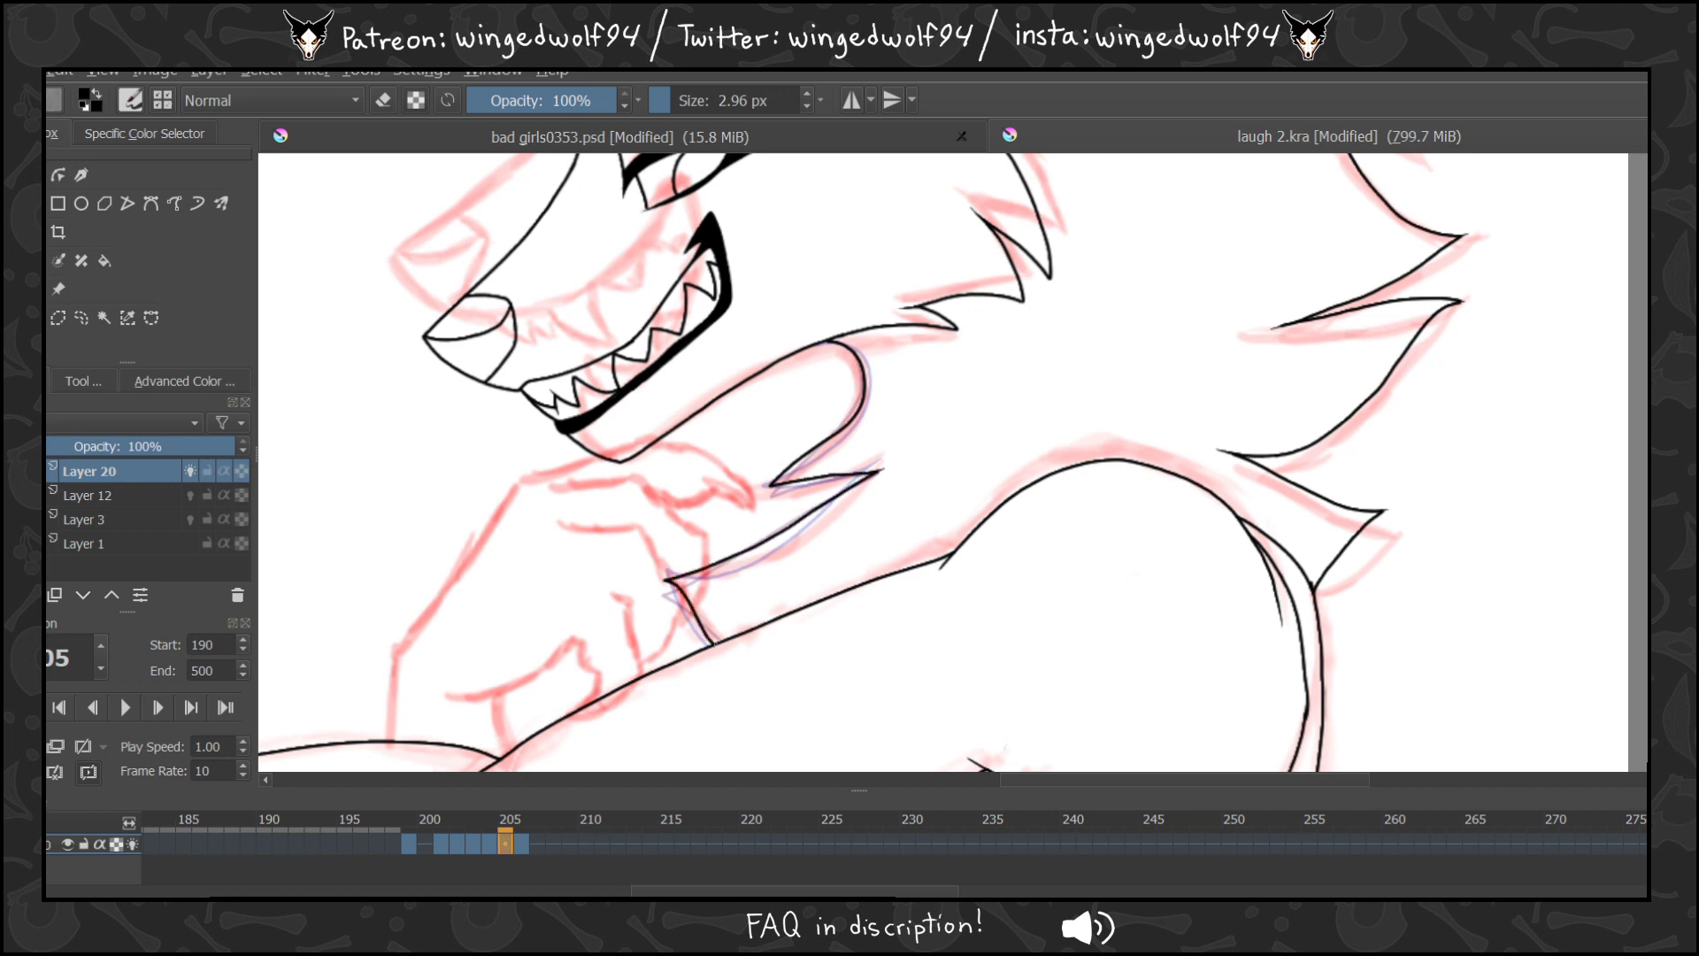
Step back and forth through frames 201 to 206 to check the inked throat fur motion.
key("Left")
key("Left")
key("Left")
key("Left")
key("Right")
key("Right")
key("Right")
key("Right")
key("Right")
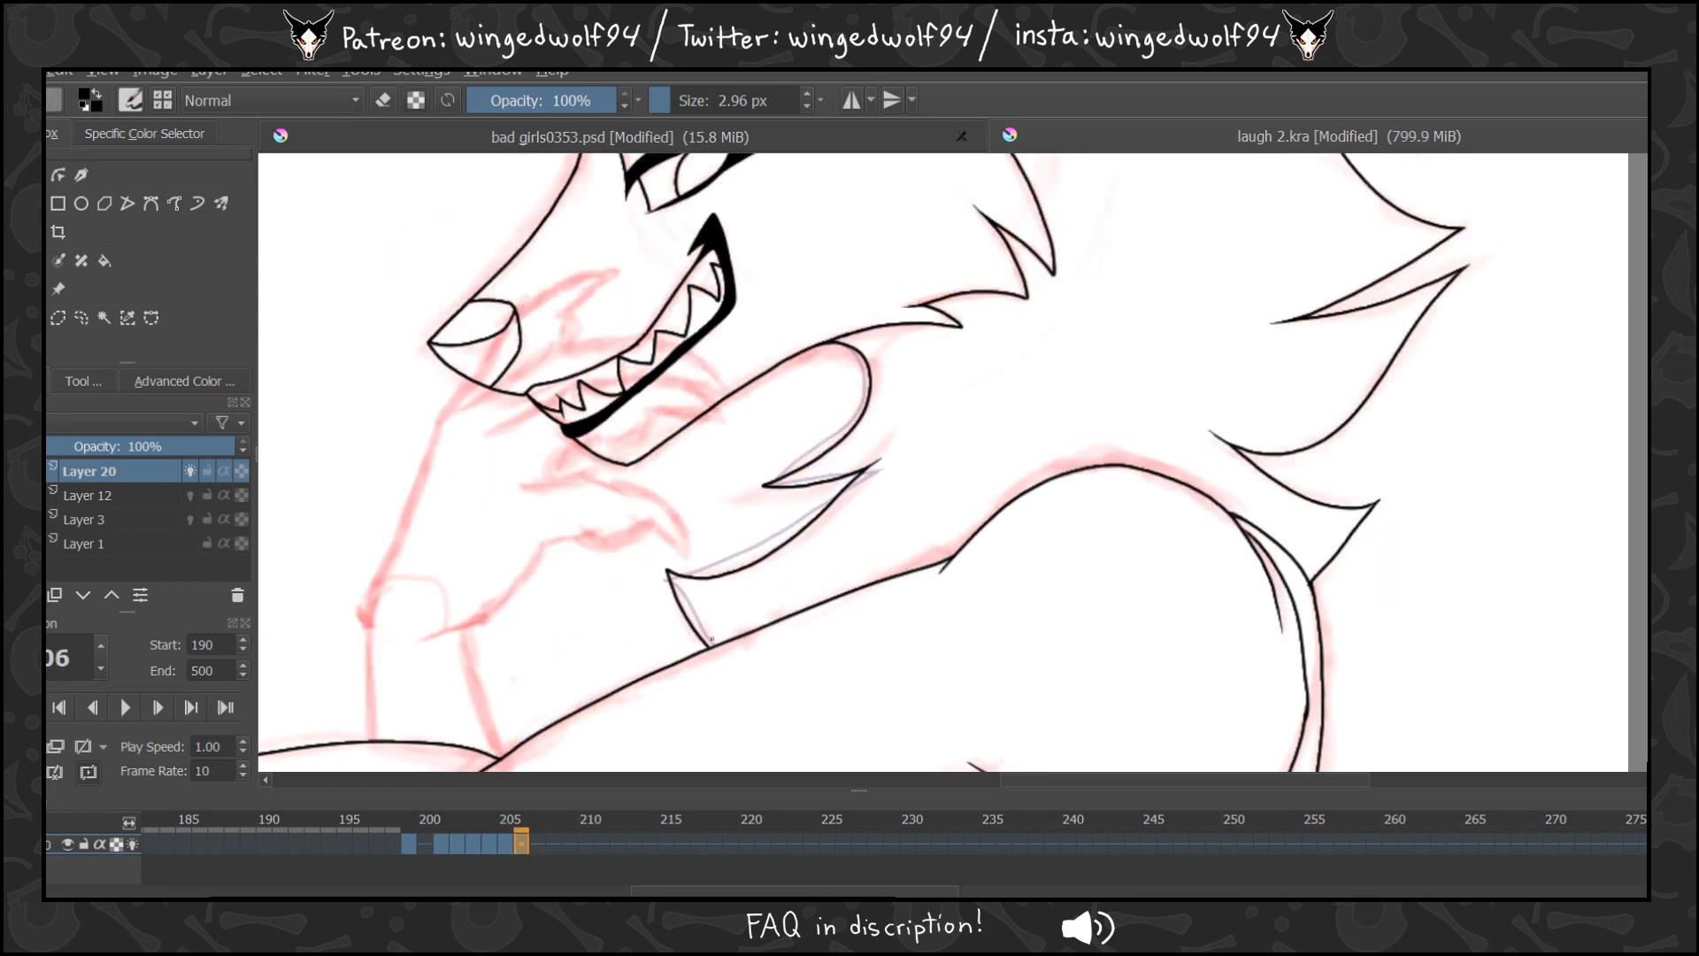
Copy the throat fur keyframes from frames 201–206 to frames 207–212.
key("Right")
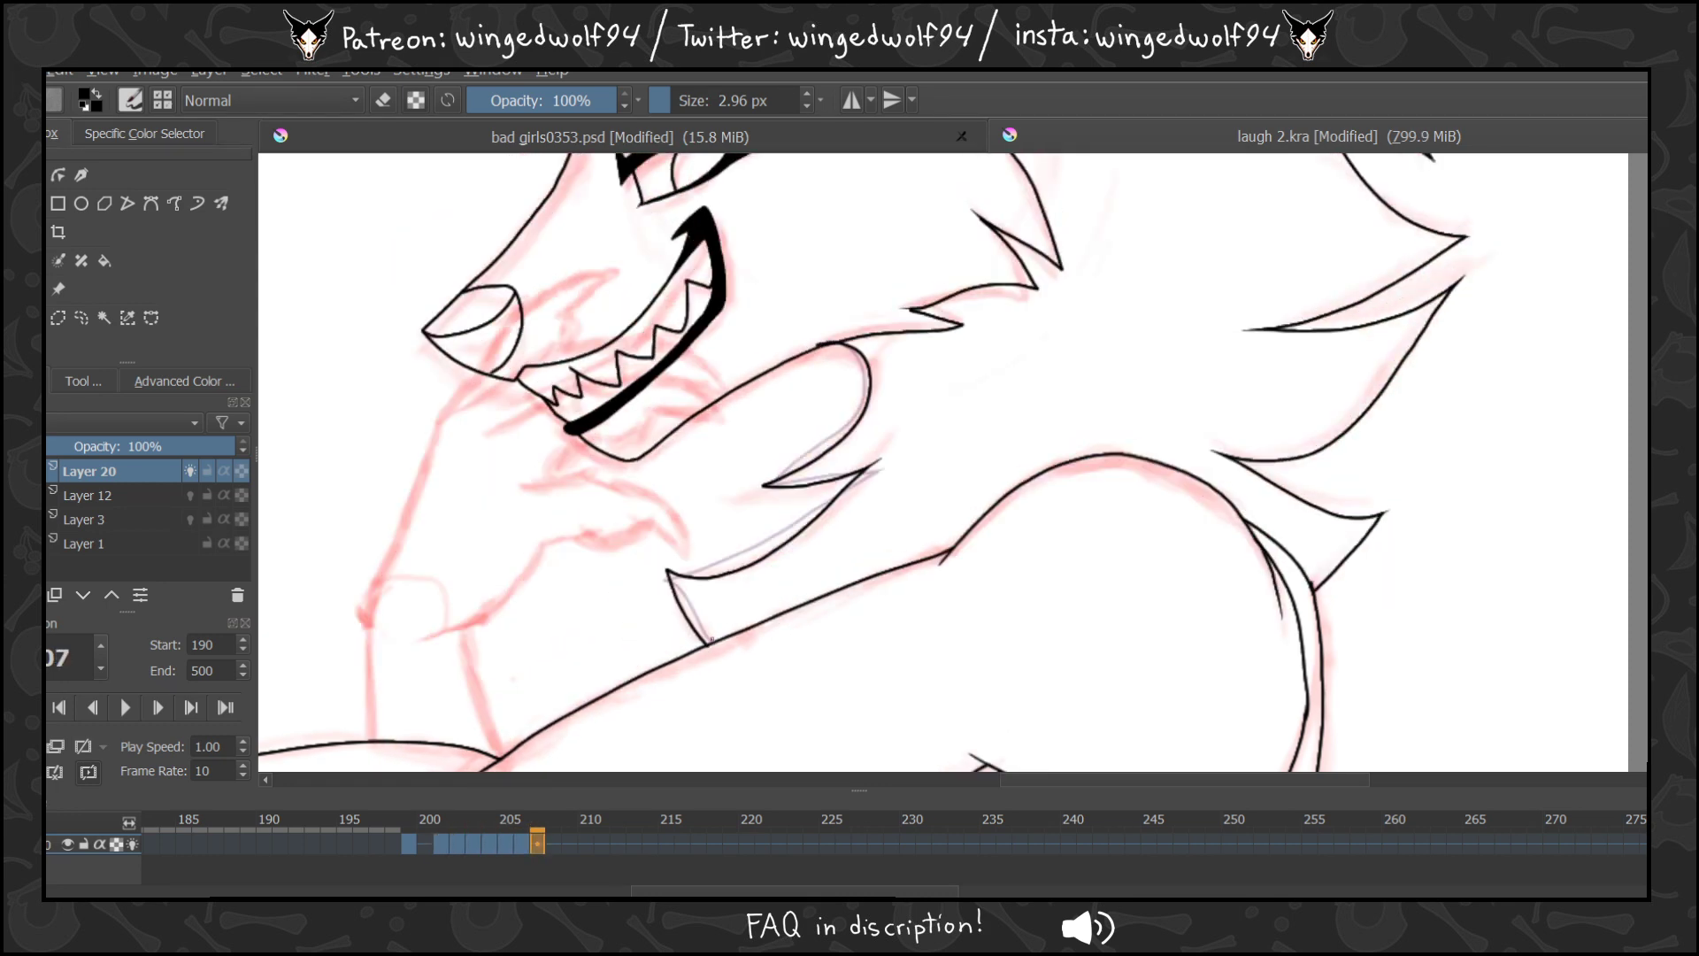
left_click(440, 843)
mouse_move(522, 843)
left_mouse_down()
mouse_move(457, 836)
mouse_move(545, 848)
left_mouse_up()
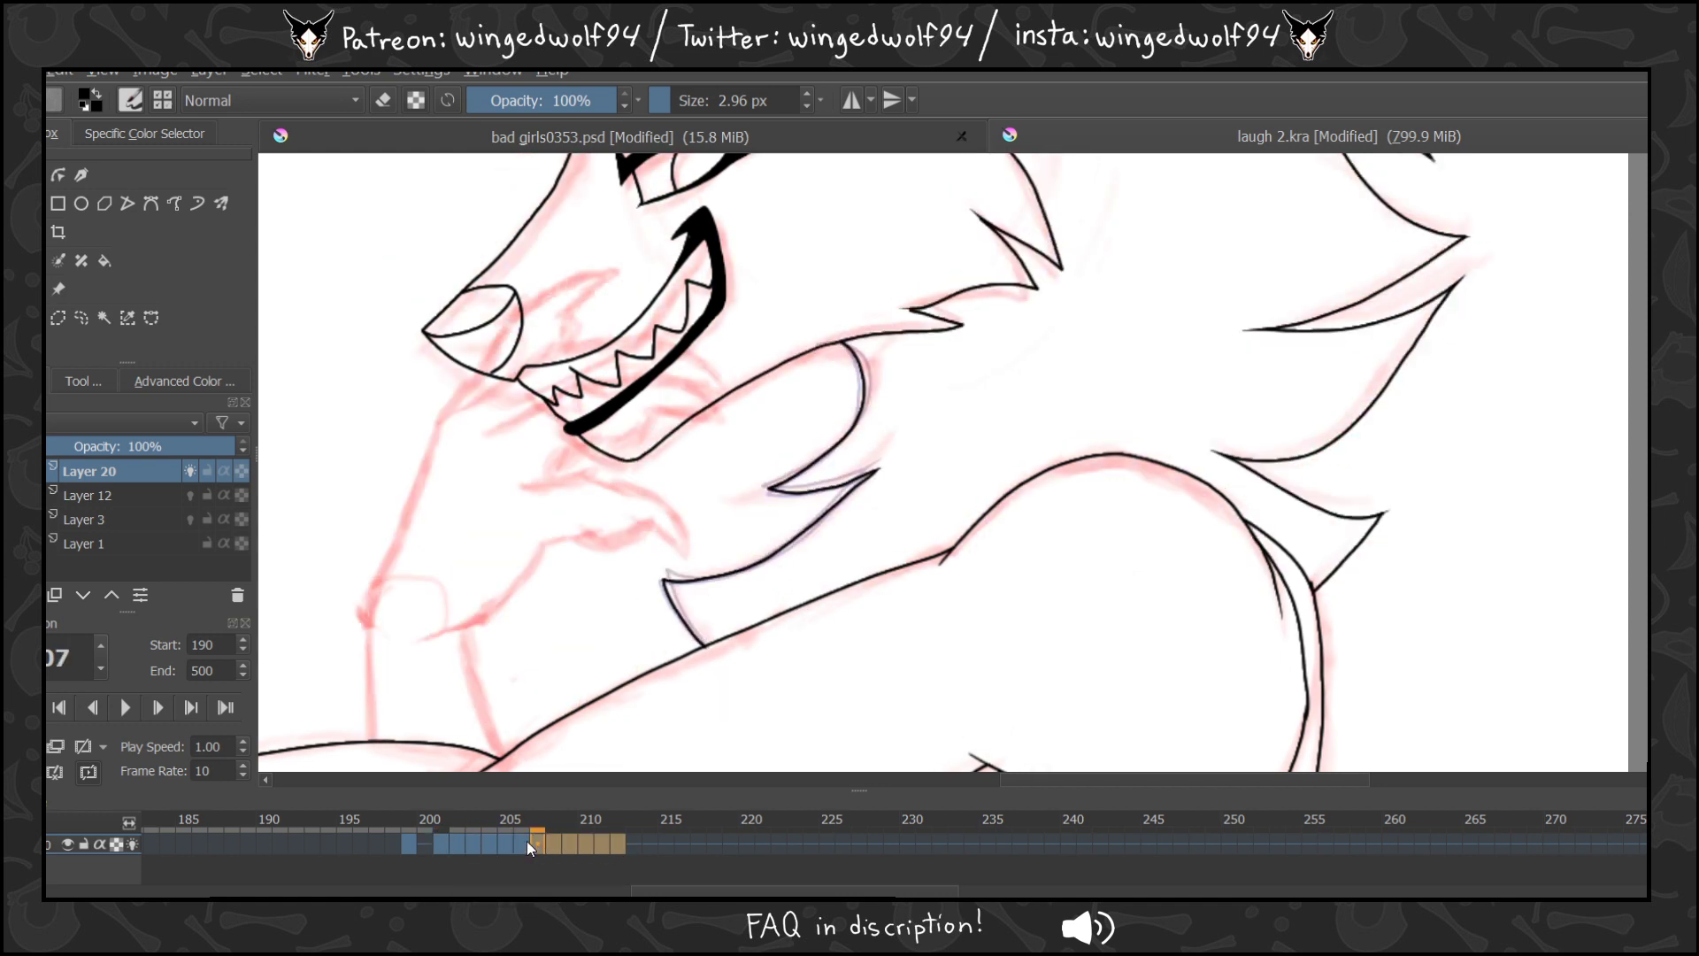
Flip back and forth through frames 199 to 213 to check the repeated throat fur cycle.
key("Left")
key("Left")
key("Left")
key("Left")
key("Left")
key("Left")
key("Left")
key("Left")
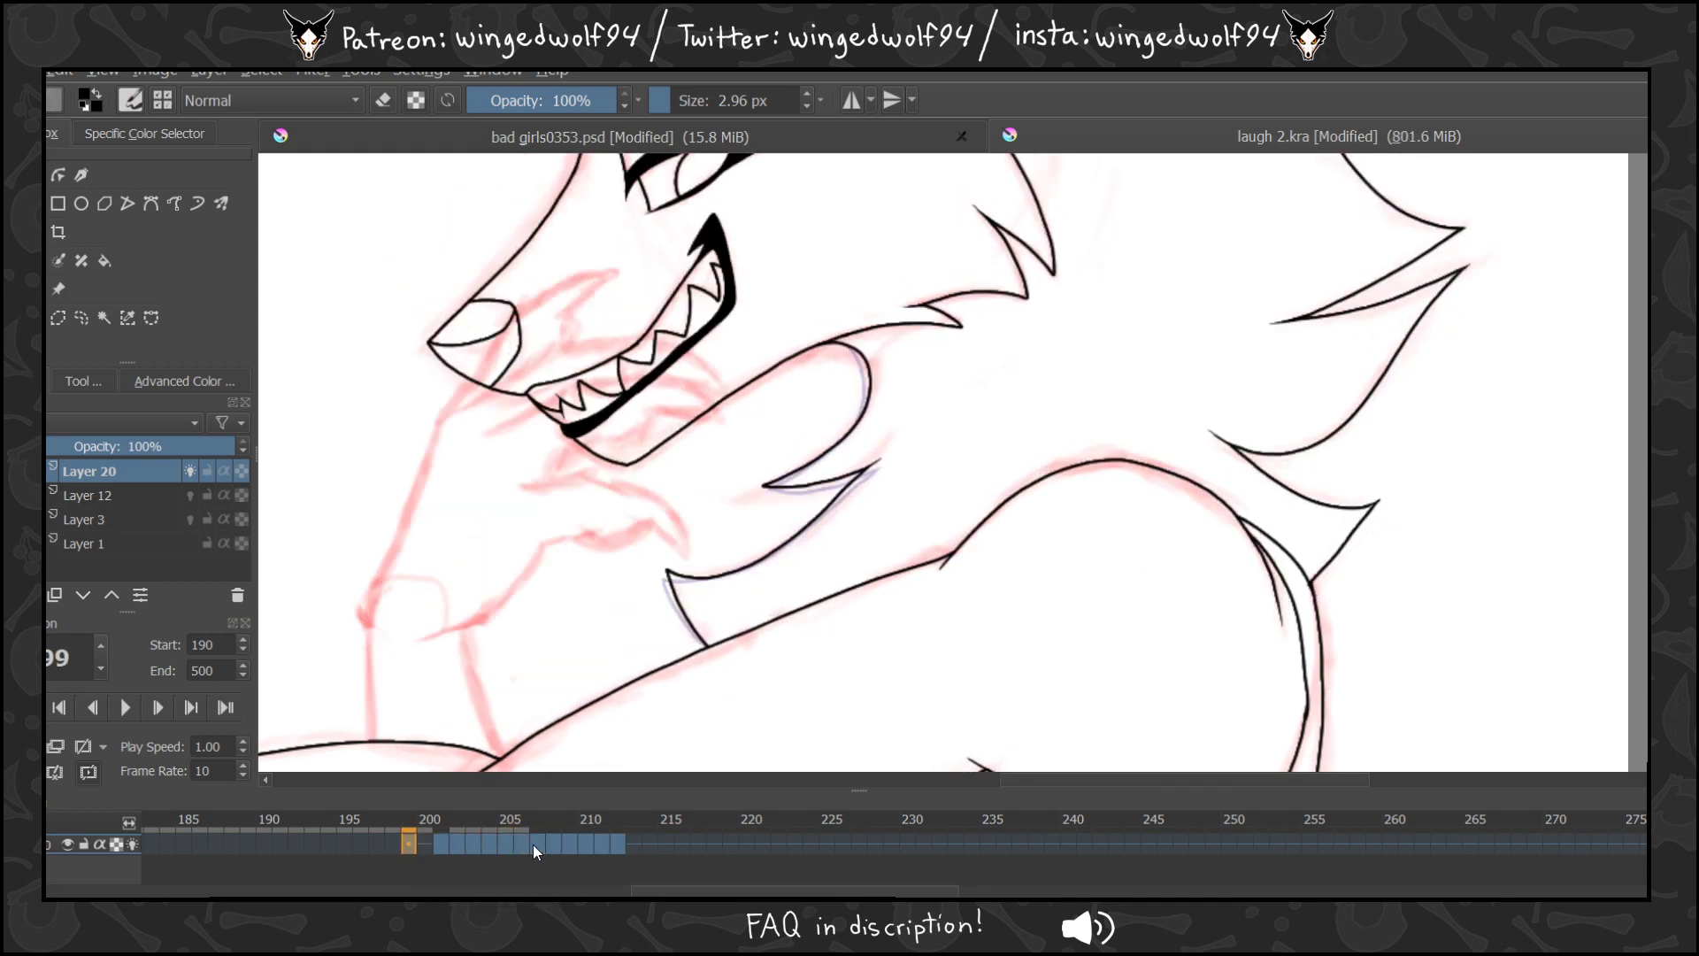
key("Right")
key("Right")
key("Right")
key("Right")
key("Right")
key("Right")
key("Right")
key("Right")
key("Right")
key("Right")
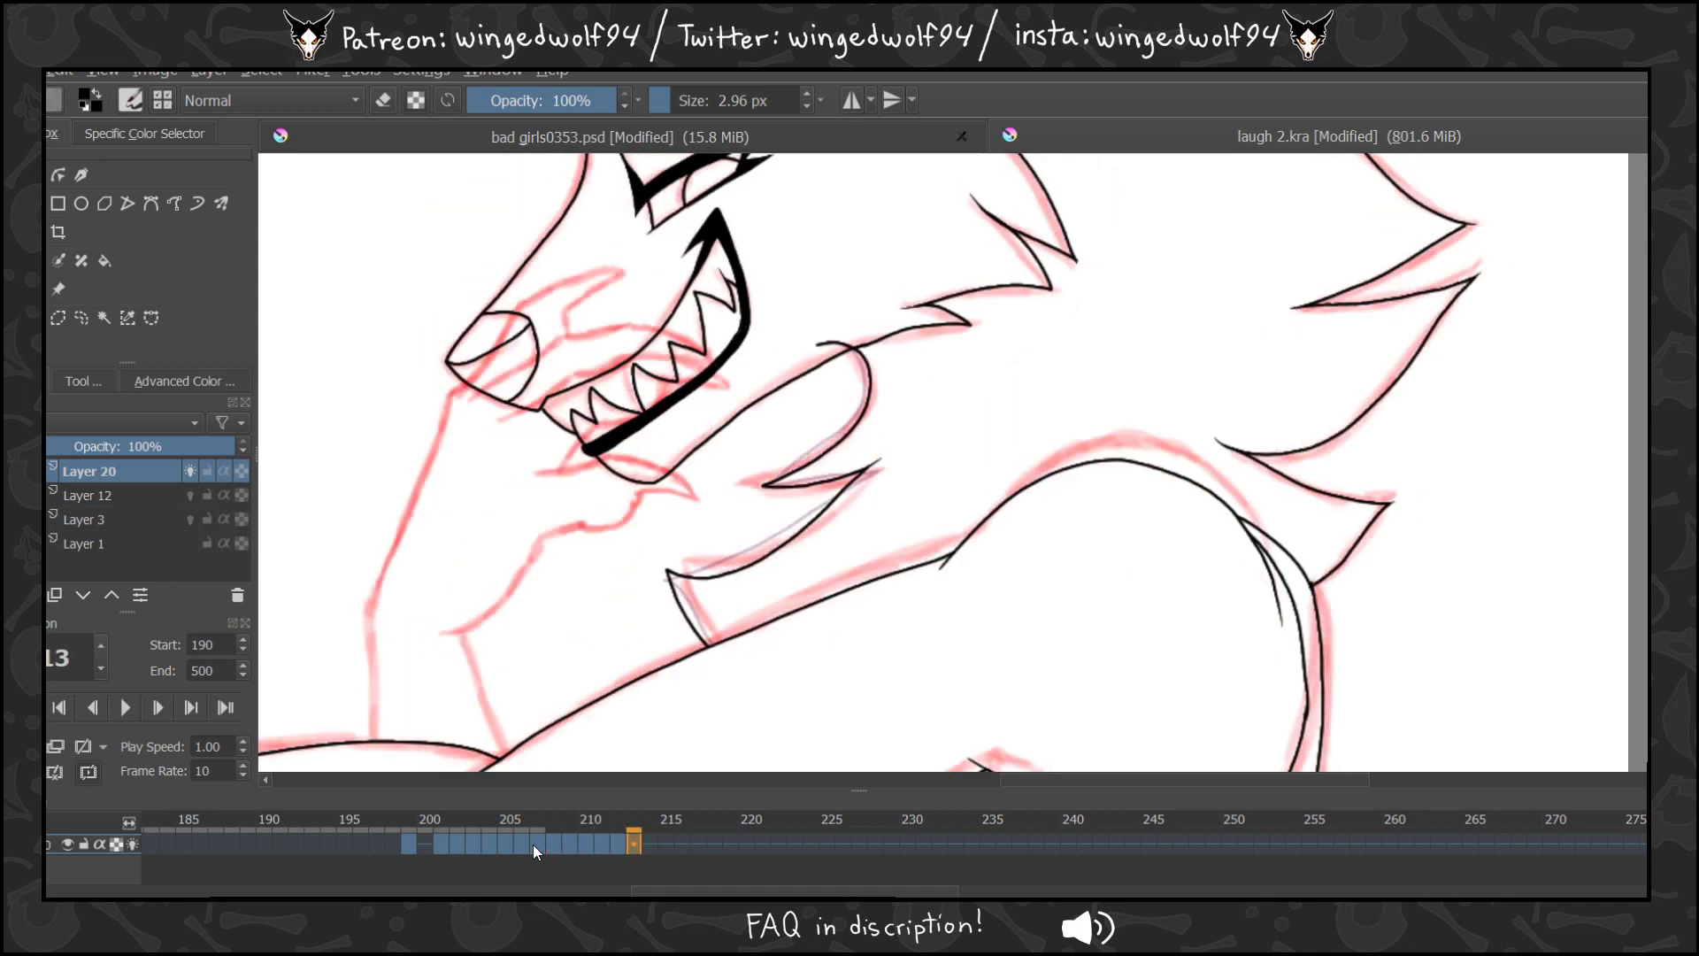
key("Left")
key("Left")
key("Left")
key("Left")
key("Left")
key("Left")
key("Left")
key("Left")
key("Left")
key("Left")
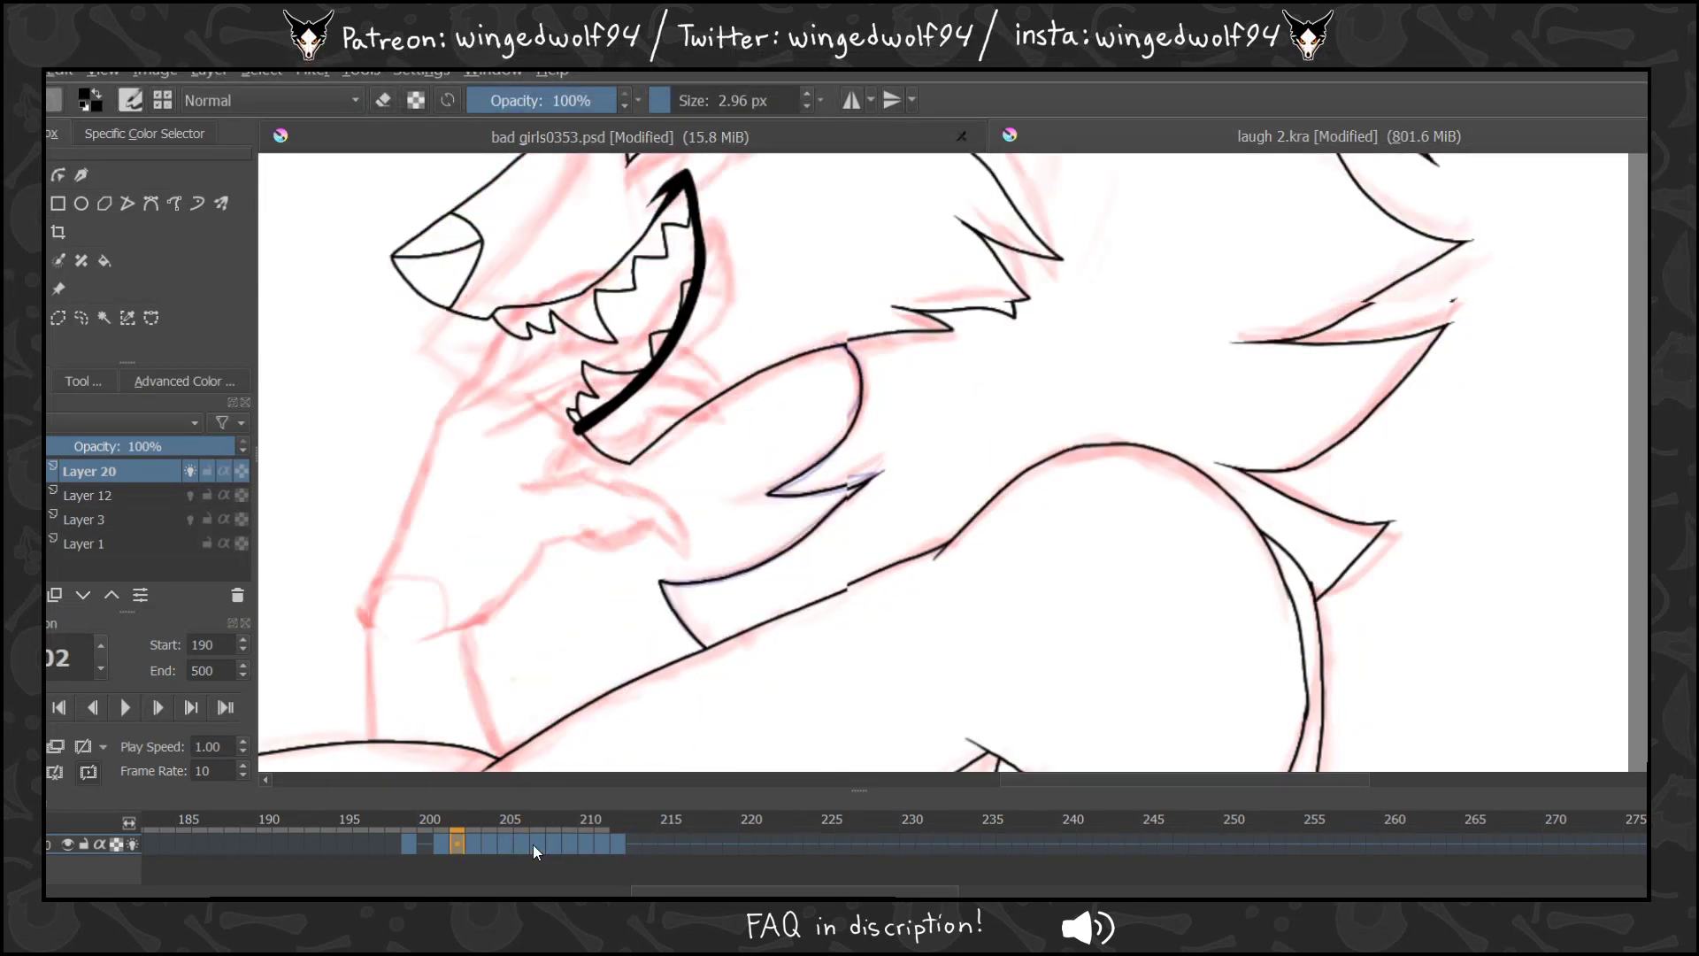
key("Right")
key("Right")
key("Right")
Hide the red sketch on Layer 3 and play back the inked animation.
left_click(19, 520)
left_click(13, 346)
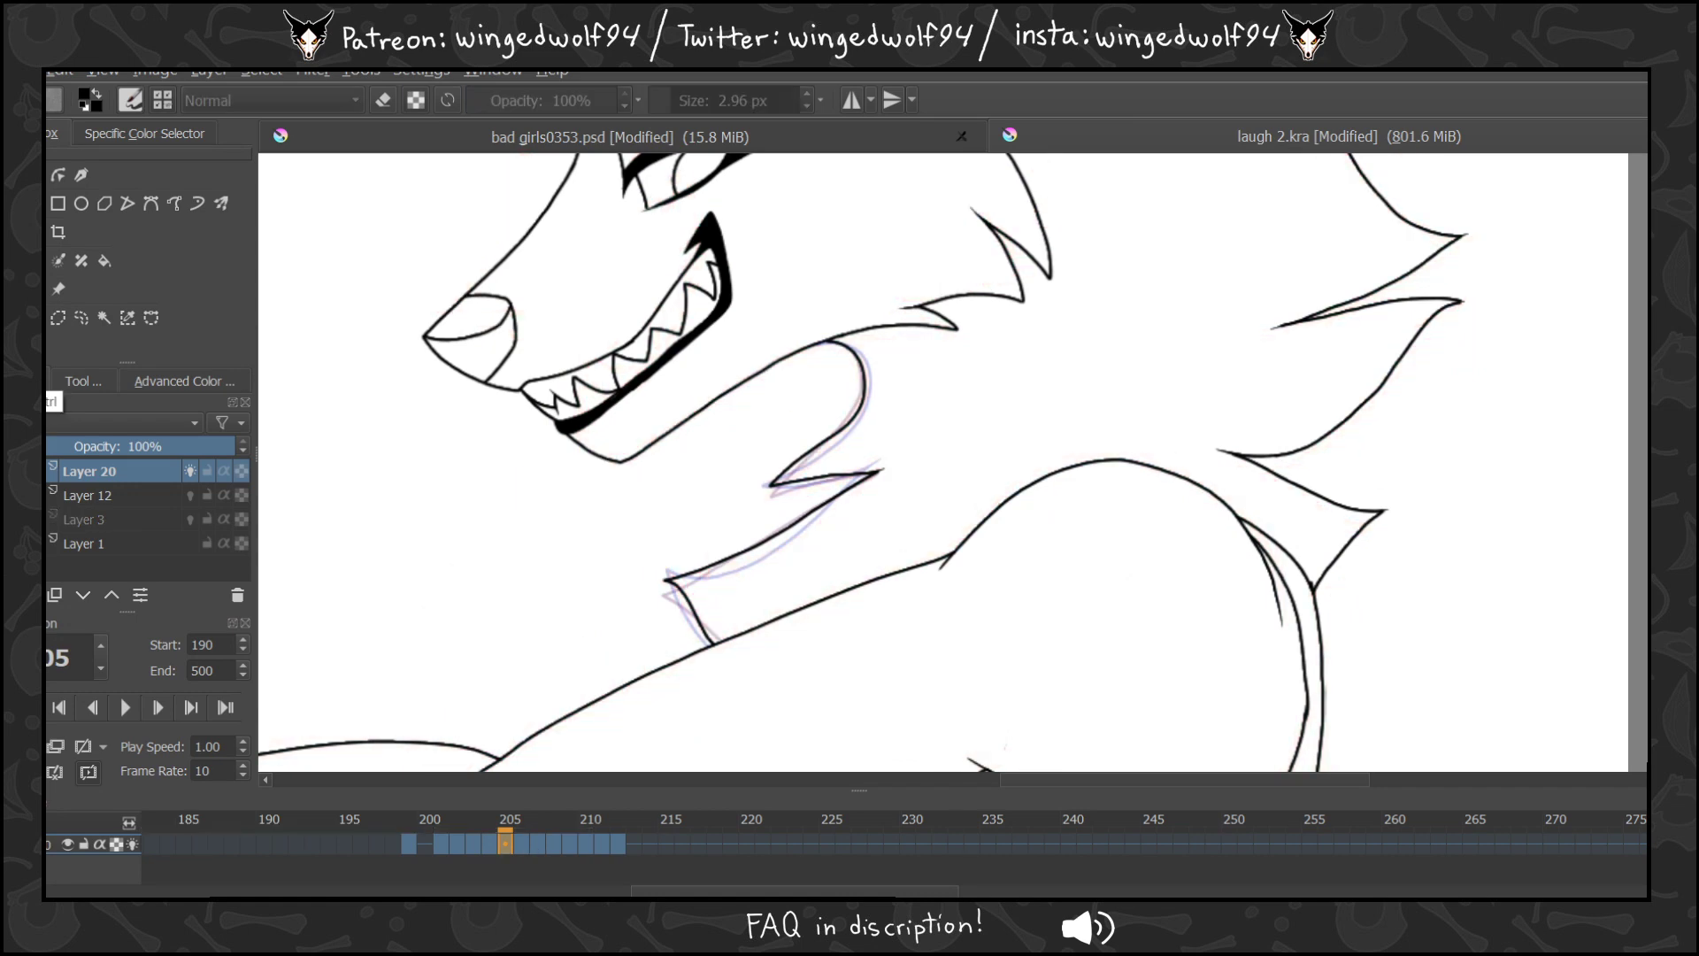
left_click(1181, 508)
left_click(1180, 508)
left_click(126, 706)
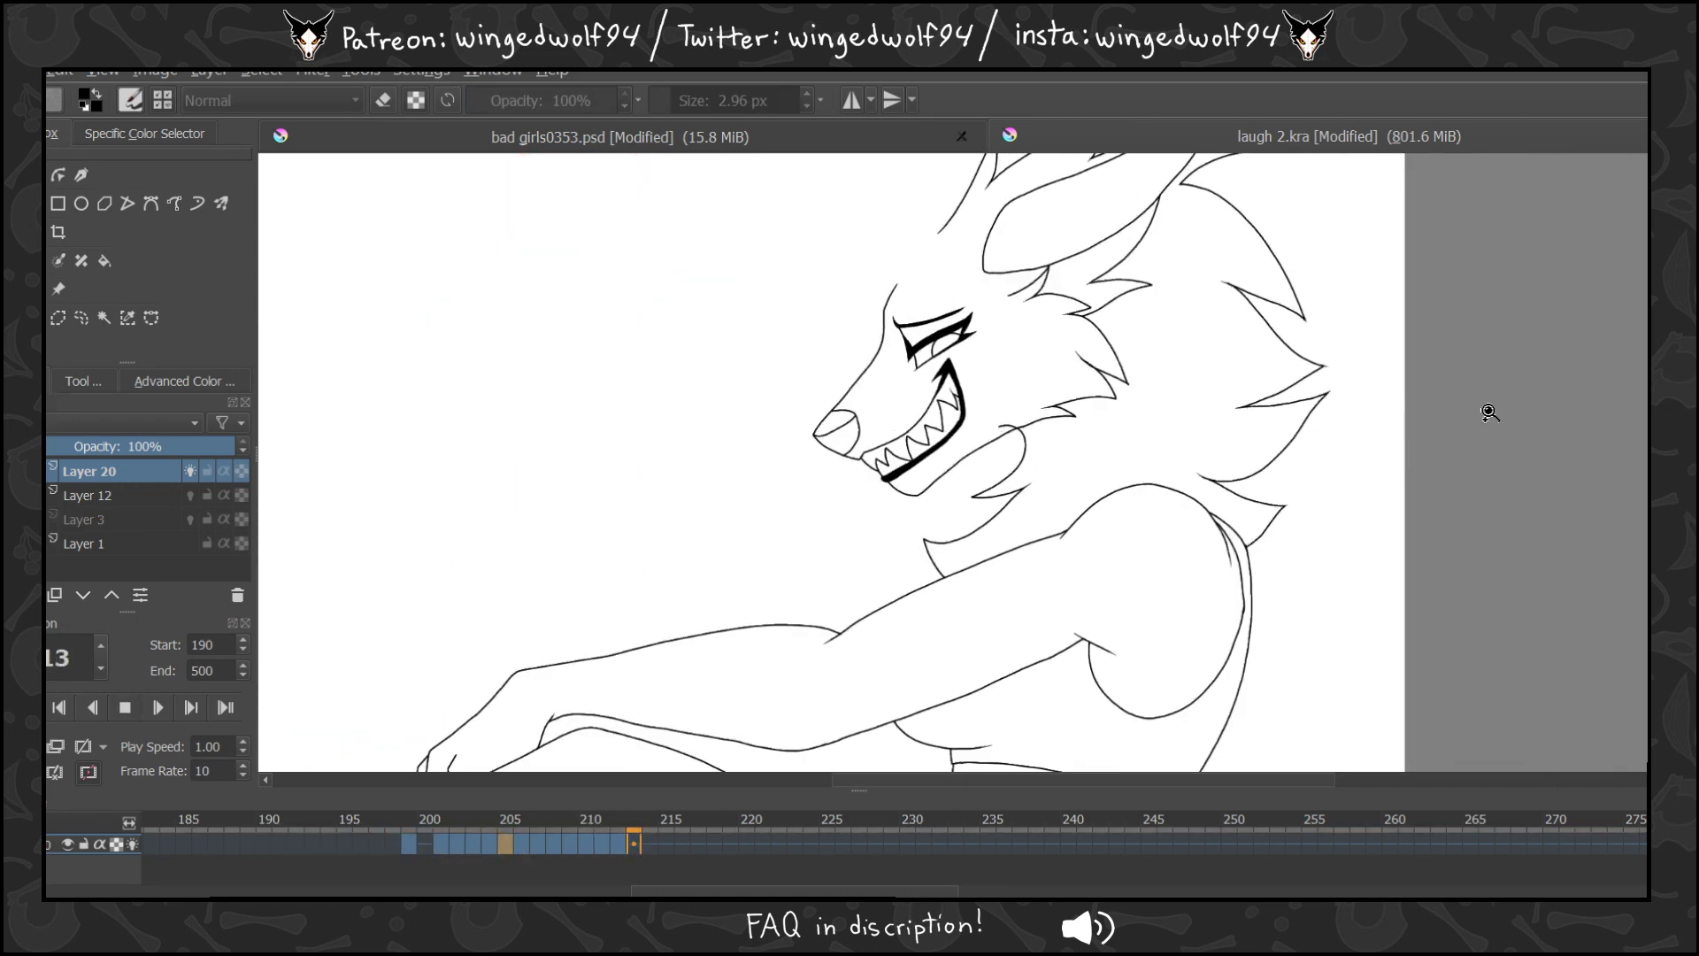
left_click(133, 708)
Add a blank keyframe at frame 213 and ink the throat fur outline slightly offset from the previous frame's onion skin.
left_click(618, 843)
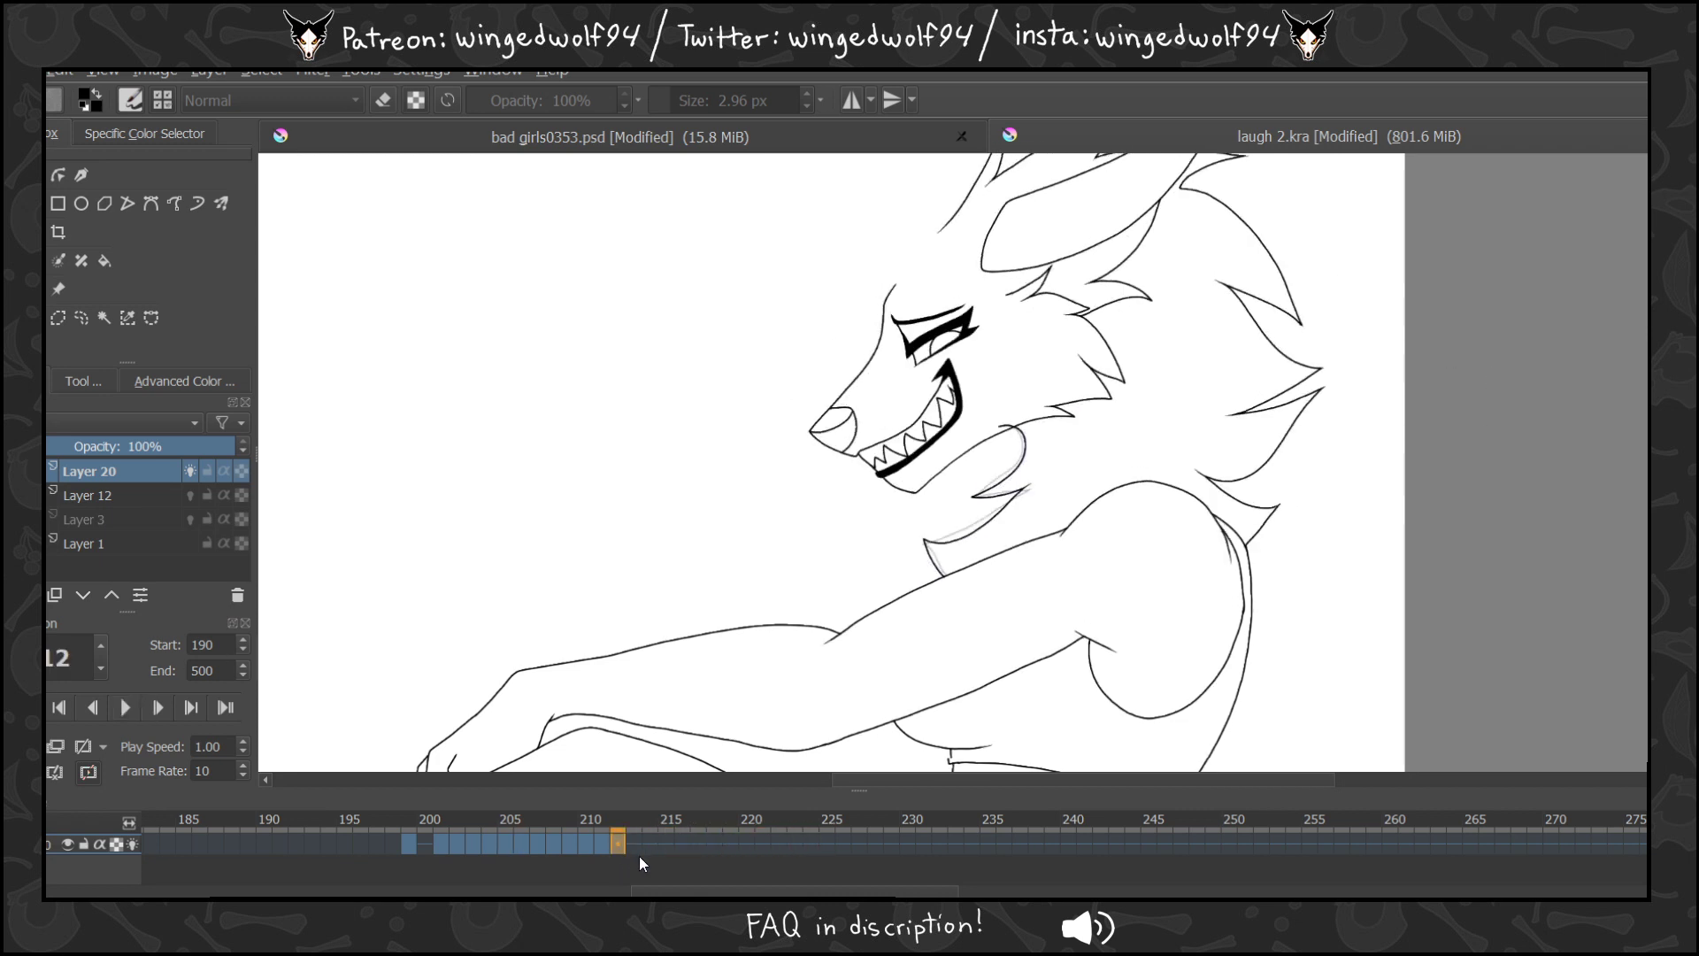
left_click(28, 746)
left_click_drag(868, 402, 1195, 573)
key("Left")
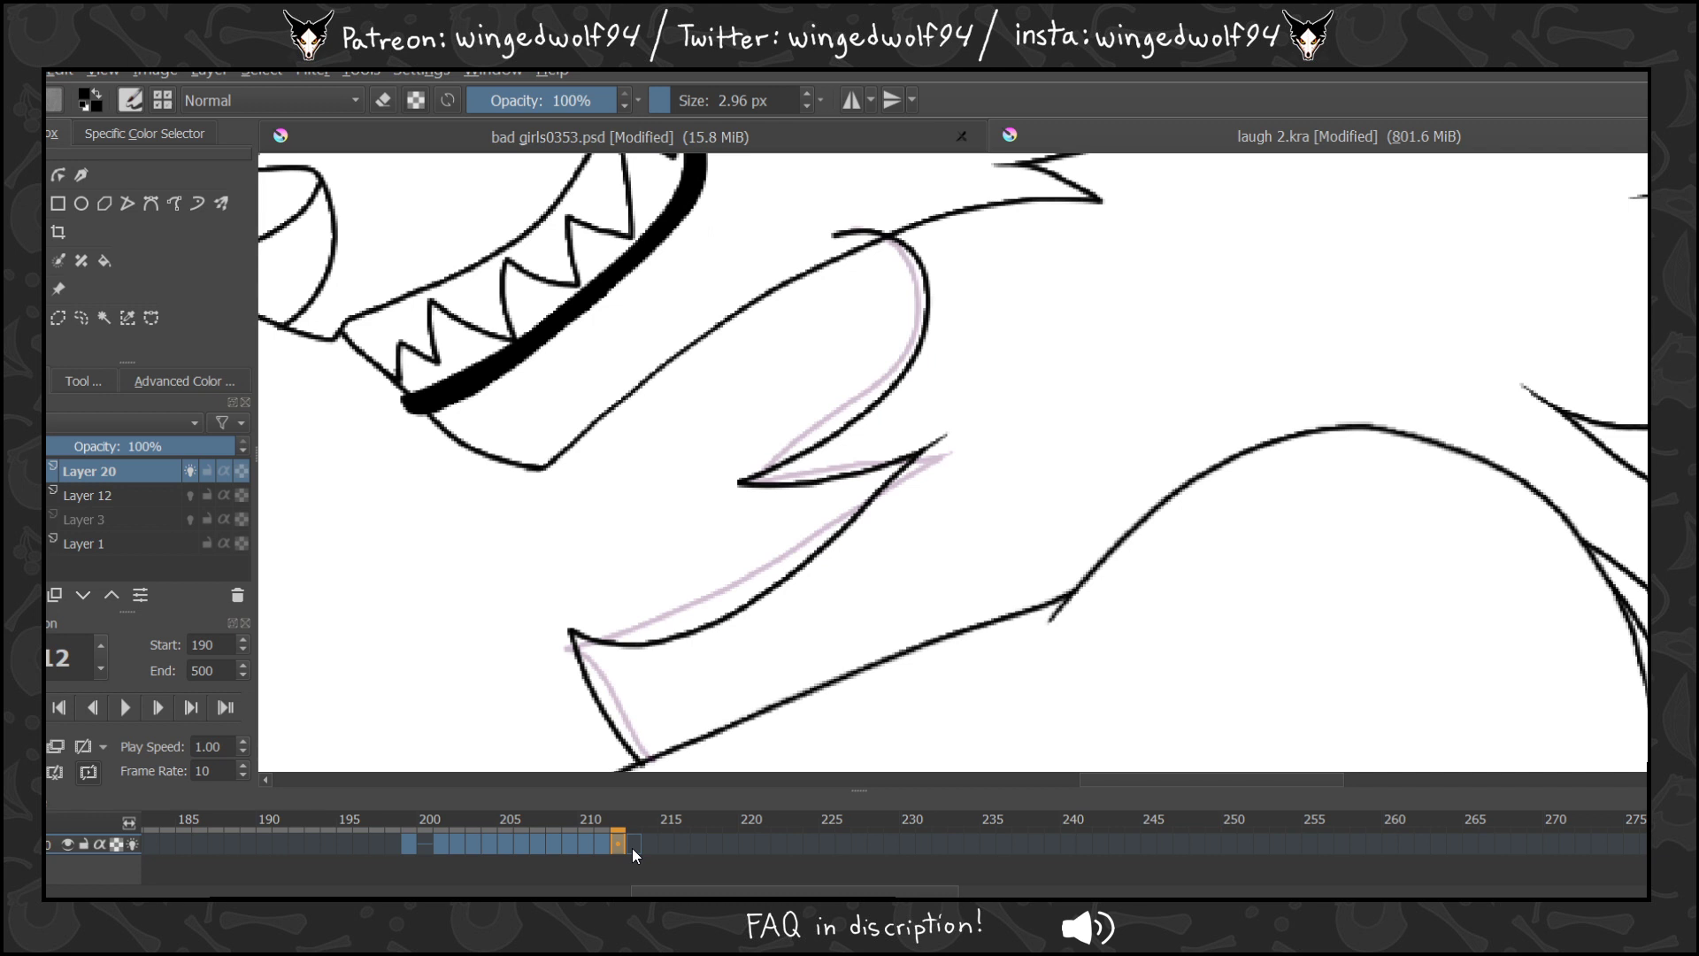
key("Right")
mouse_move(896, 239)
left_mouse_down()
mouse_move(926, 296)
mouse_move(917, 360)
mouse_move(753, 483)
mouse_move(891, 471)
mouse_move(964, 443)
mouse_move(769, 600)
mouse_move(664, 645)
mouse_move(568, 641)
mouse_move(644, 763)
left_mouse_up()
key("Left")
key("Right")
key("Right")
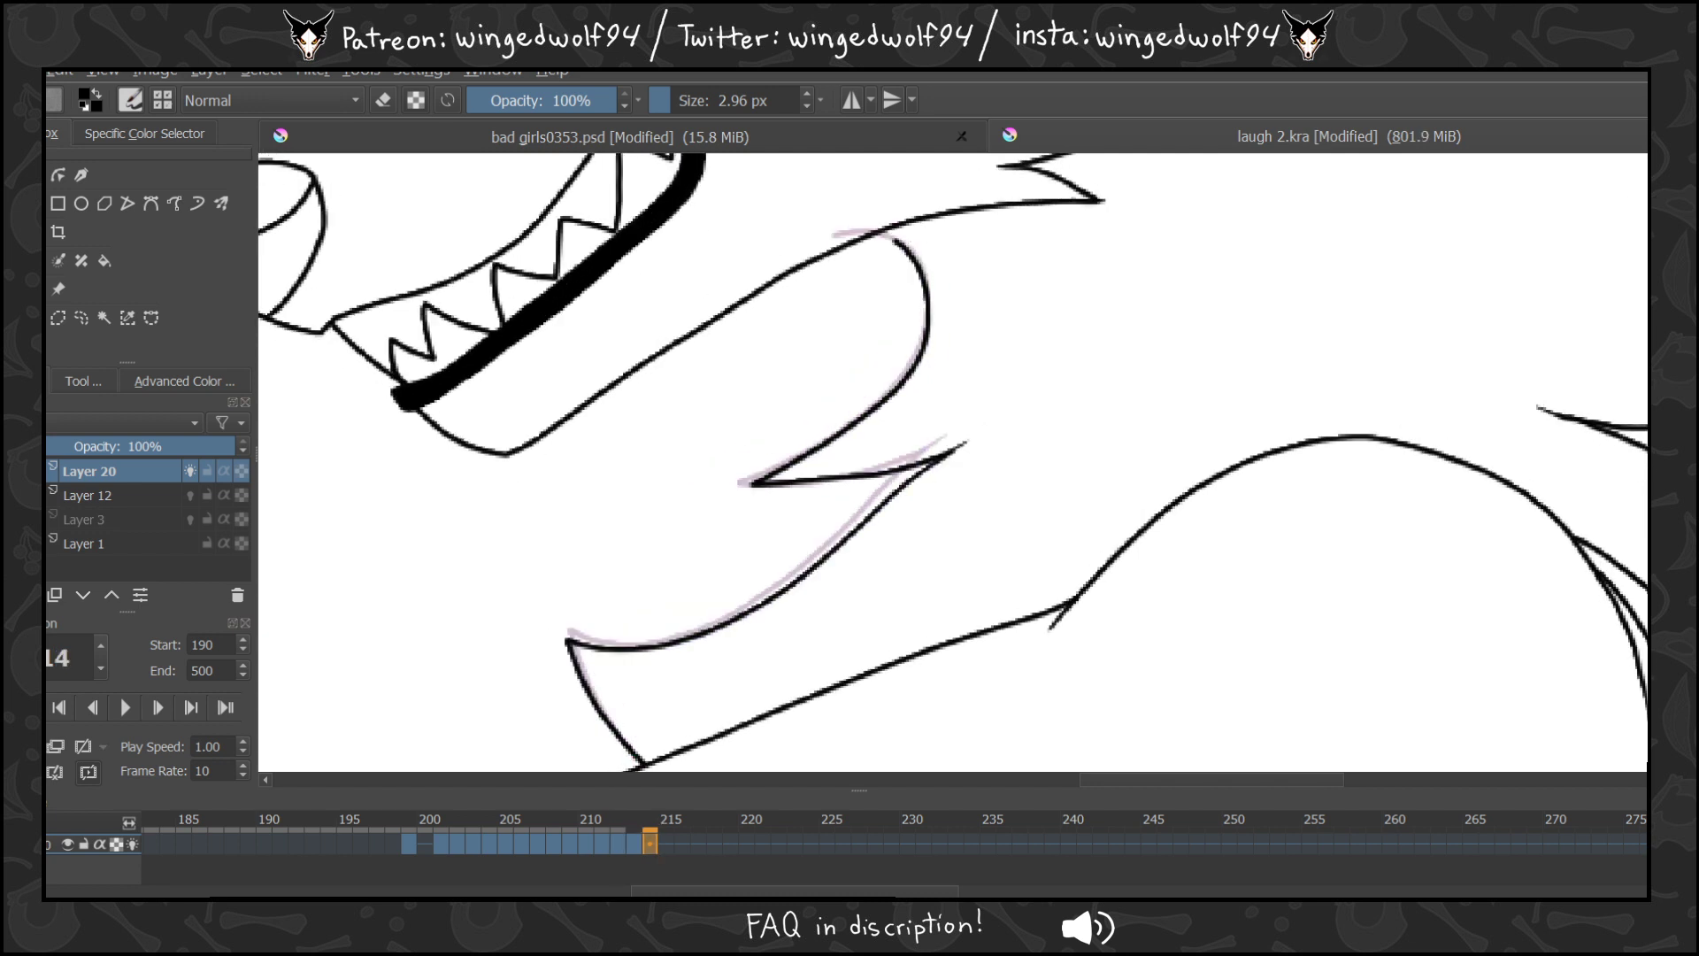
Add a blank keyframe at frame 214 and ink the throat fur outline with its upper edge pulled slightly inward.
key("Insert")
mouse_move(891, 229)
left_mouse_down()
mouse_move(919, 295)
mouse_move(912, 343)
mouse_move(835, 434)
mouse_move(761, 482)
mouse_move(961, 447)
mouse_move(781, 591)
mouse_move(687, 639)
mouse_move(568, 647)
mouse_move(644, 766)
left_mouse_up()
key("Left")
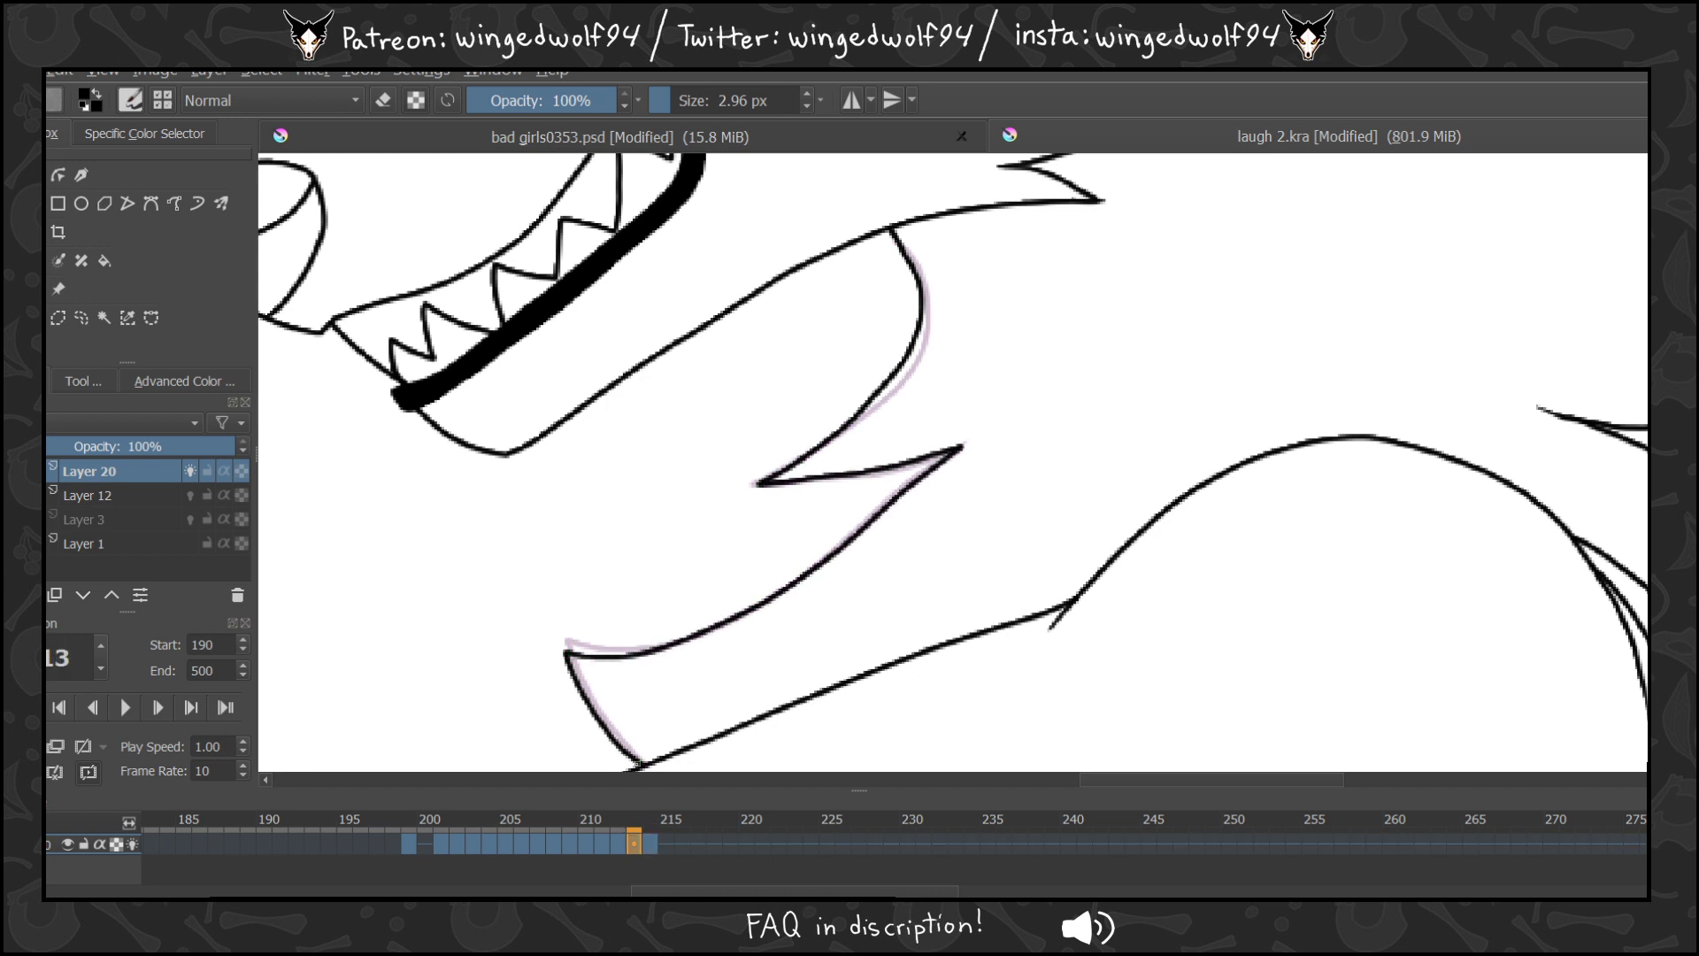
key("Right")
key("Right")
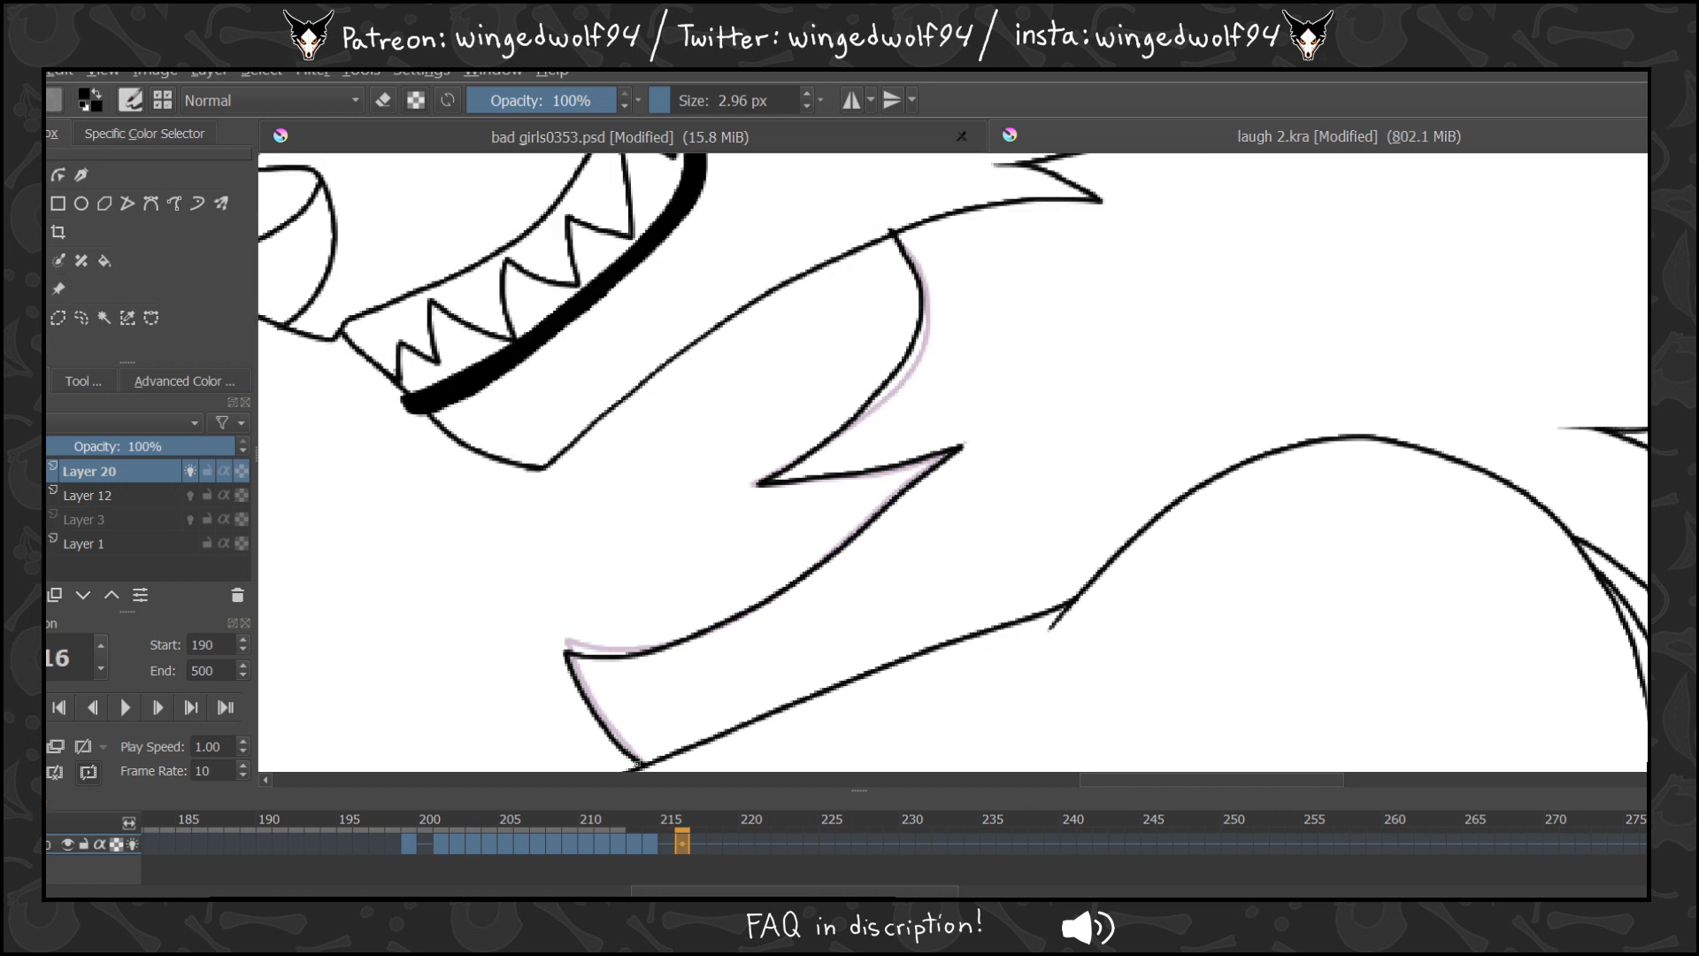
Add blank keyframes at frames 215 and 216 and ink the shifting throat fur outline on each.
key("Insert")
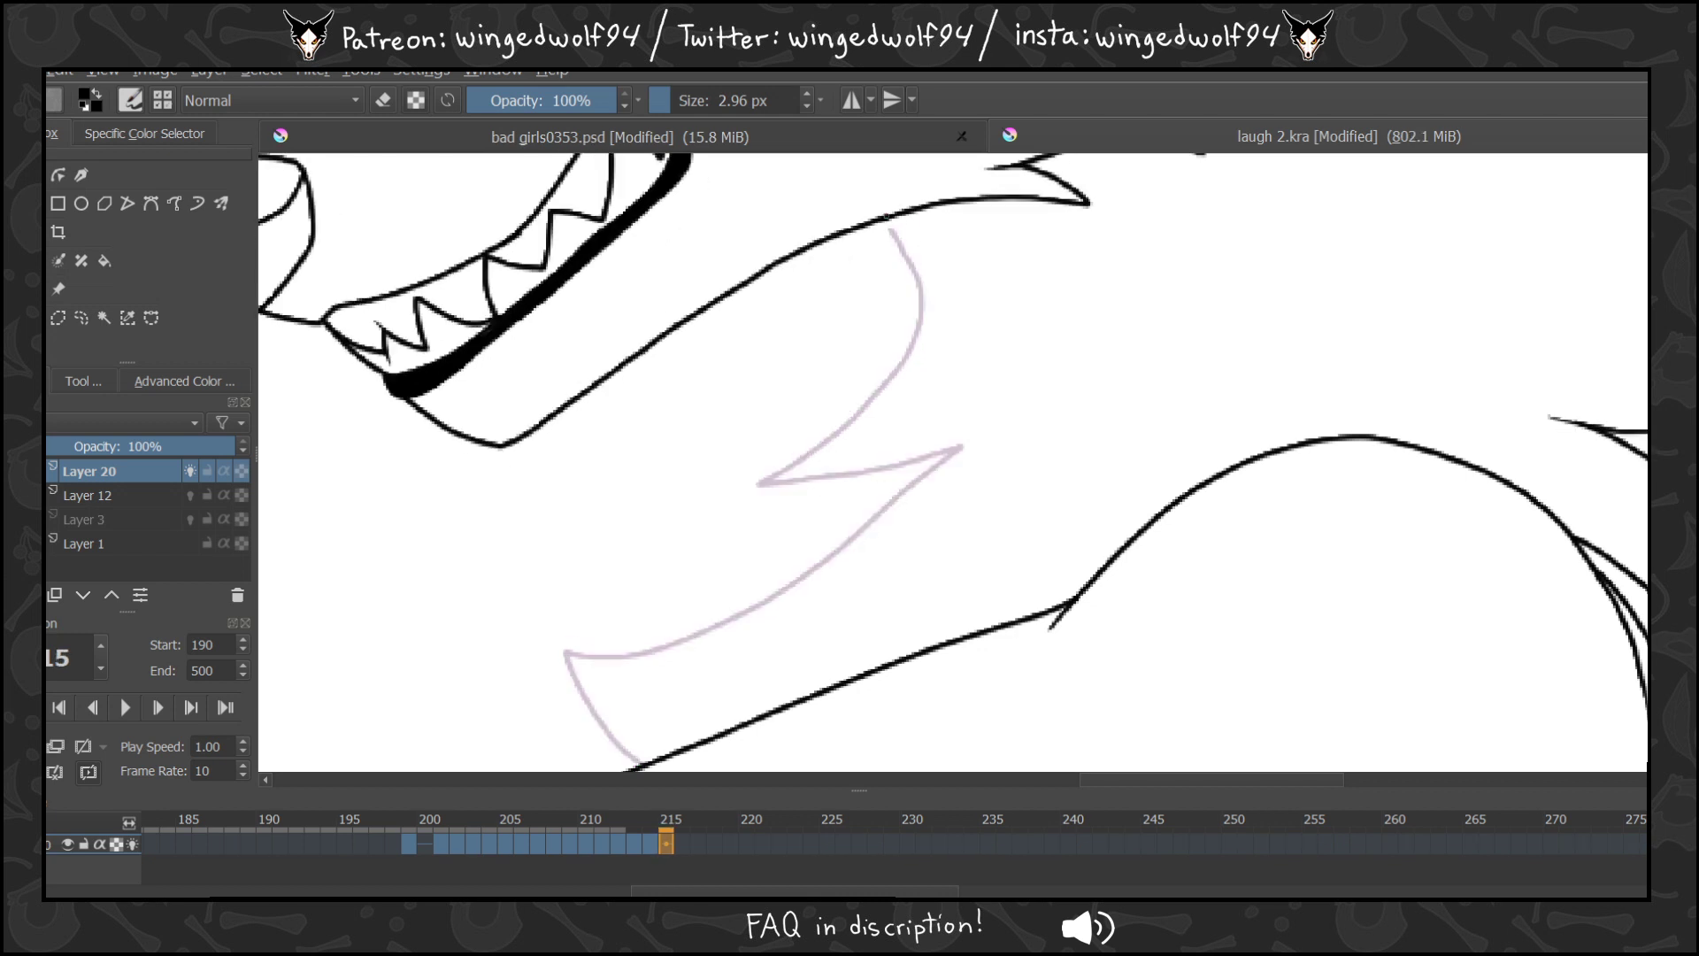
mouse_move(887, 221)
left_mouse_down()
mouse_move(914, 311)
mouse_move(882, 378)
mouse_move(765, 483)
mouse_move(963, 443)
mouse_move(691, 639)
mouse_move(566, 660)
mouse_move(611, 734)
left_mouse_up()
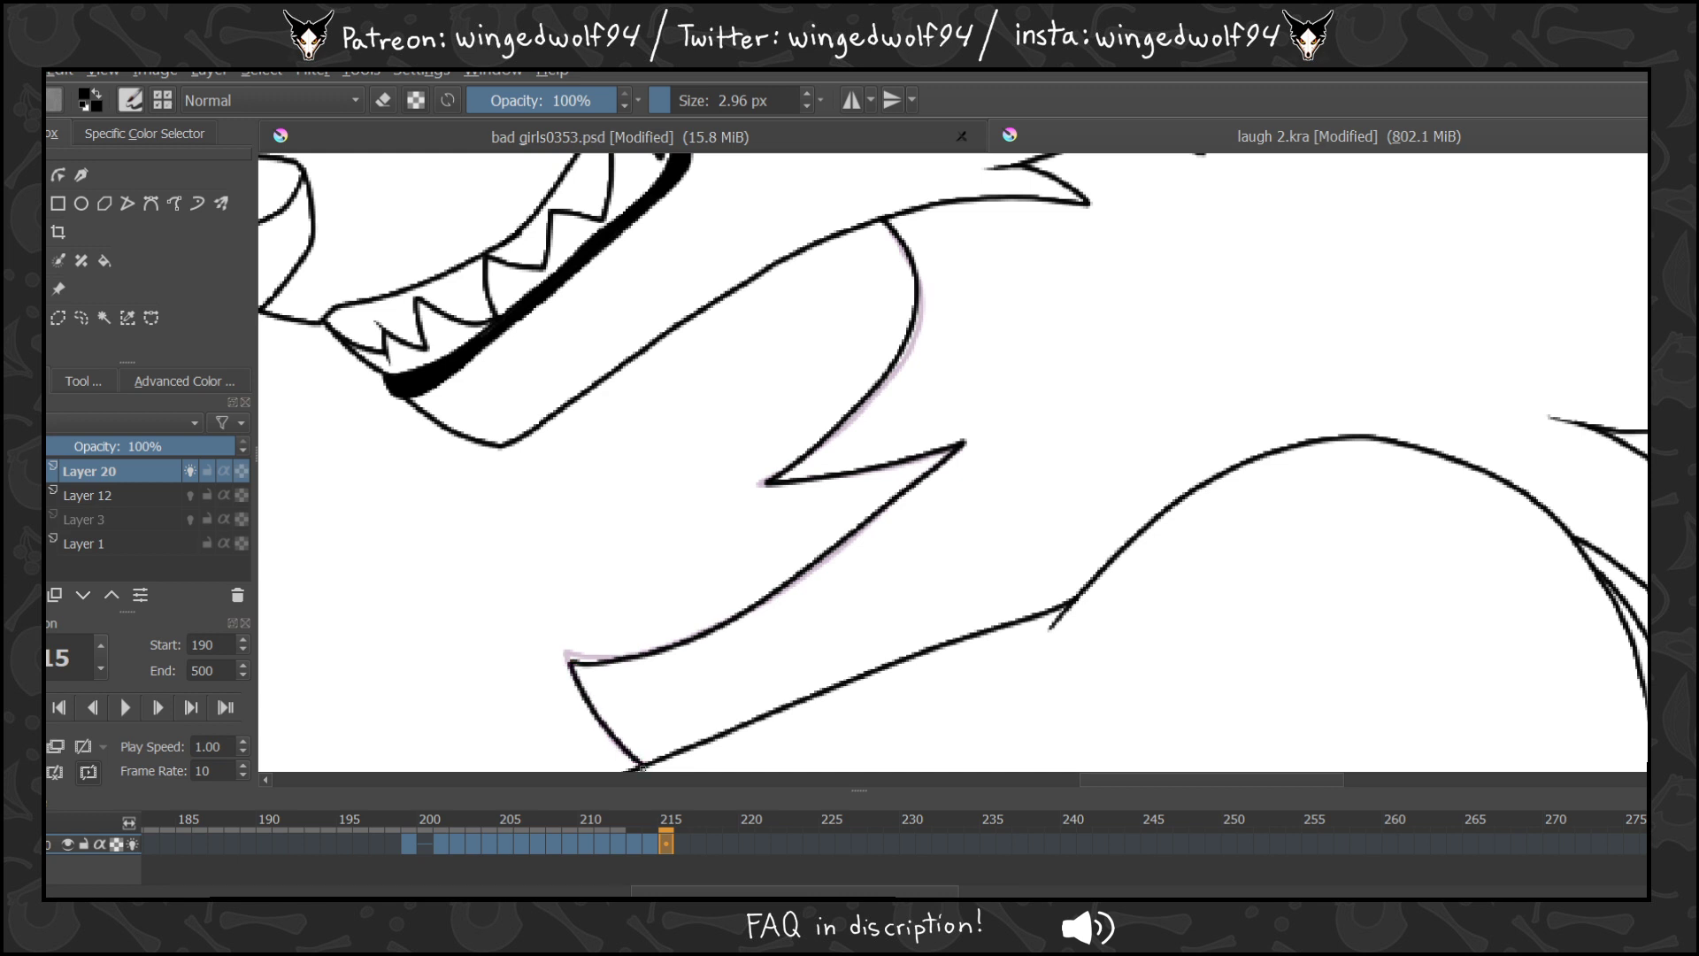
key("period")
key("ctrl+z")
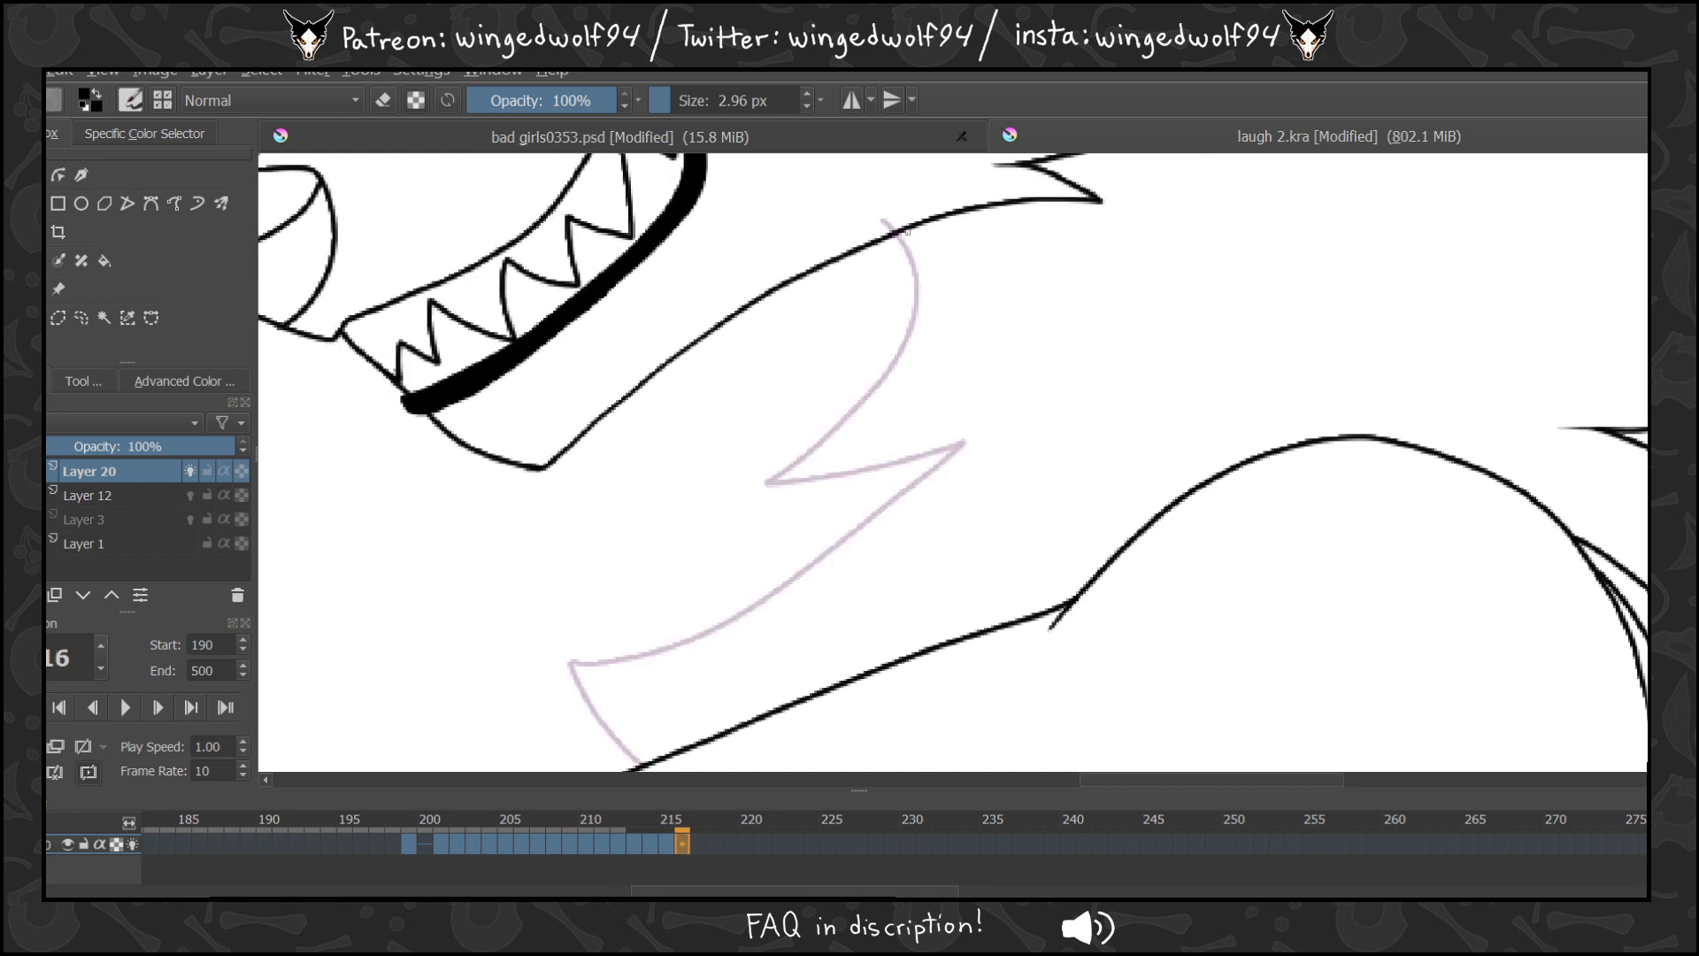
mouse_move(899, 232)
left_mouse_down()
mouse_move(917, 334)
mouse_move(878, 411)
mouse_move(763, 487)
mouse_move(966, 455)
mouse_move(710, 645)
mouse_move(610, 682)
mouse_move(574, 675)
mouse_move(633, 766)
left_mouse_up()
key("period")
key("Left")
key("Right")
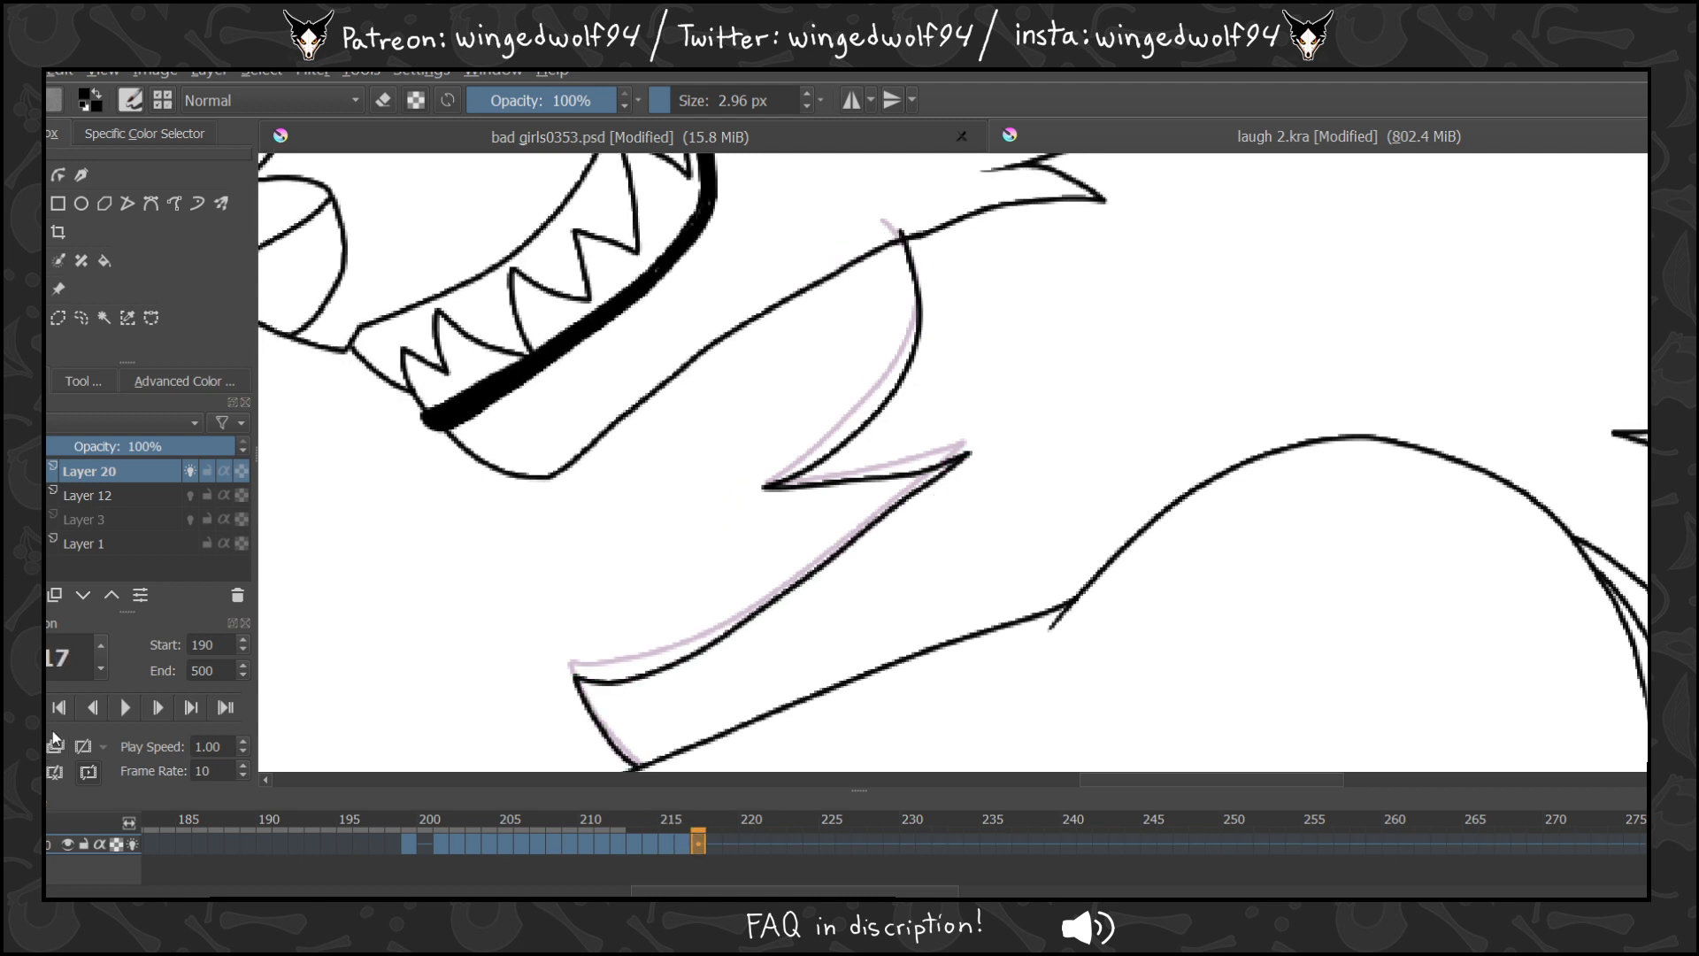
Add blank keyframes at frames 217 and 218 and ink the throat fur with its lower tip moving further down.
left_click(33, 745)
mouse_move(905, 237)
left_mouse_down()
mouse_move(917, 346)
mouse_move(850, 444)
mouse_move(774, 492)
mouse_move(945, 467)
mouse_move(683, 655)
mouse_move(581, 688)
mouse_move(605, 742)
left_mouse_up()
key("Left")
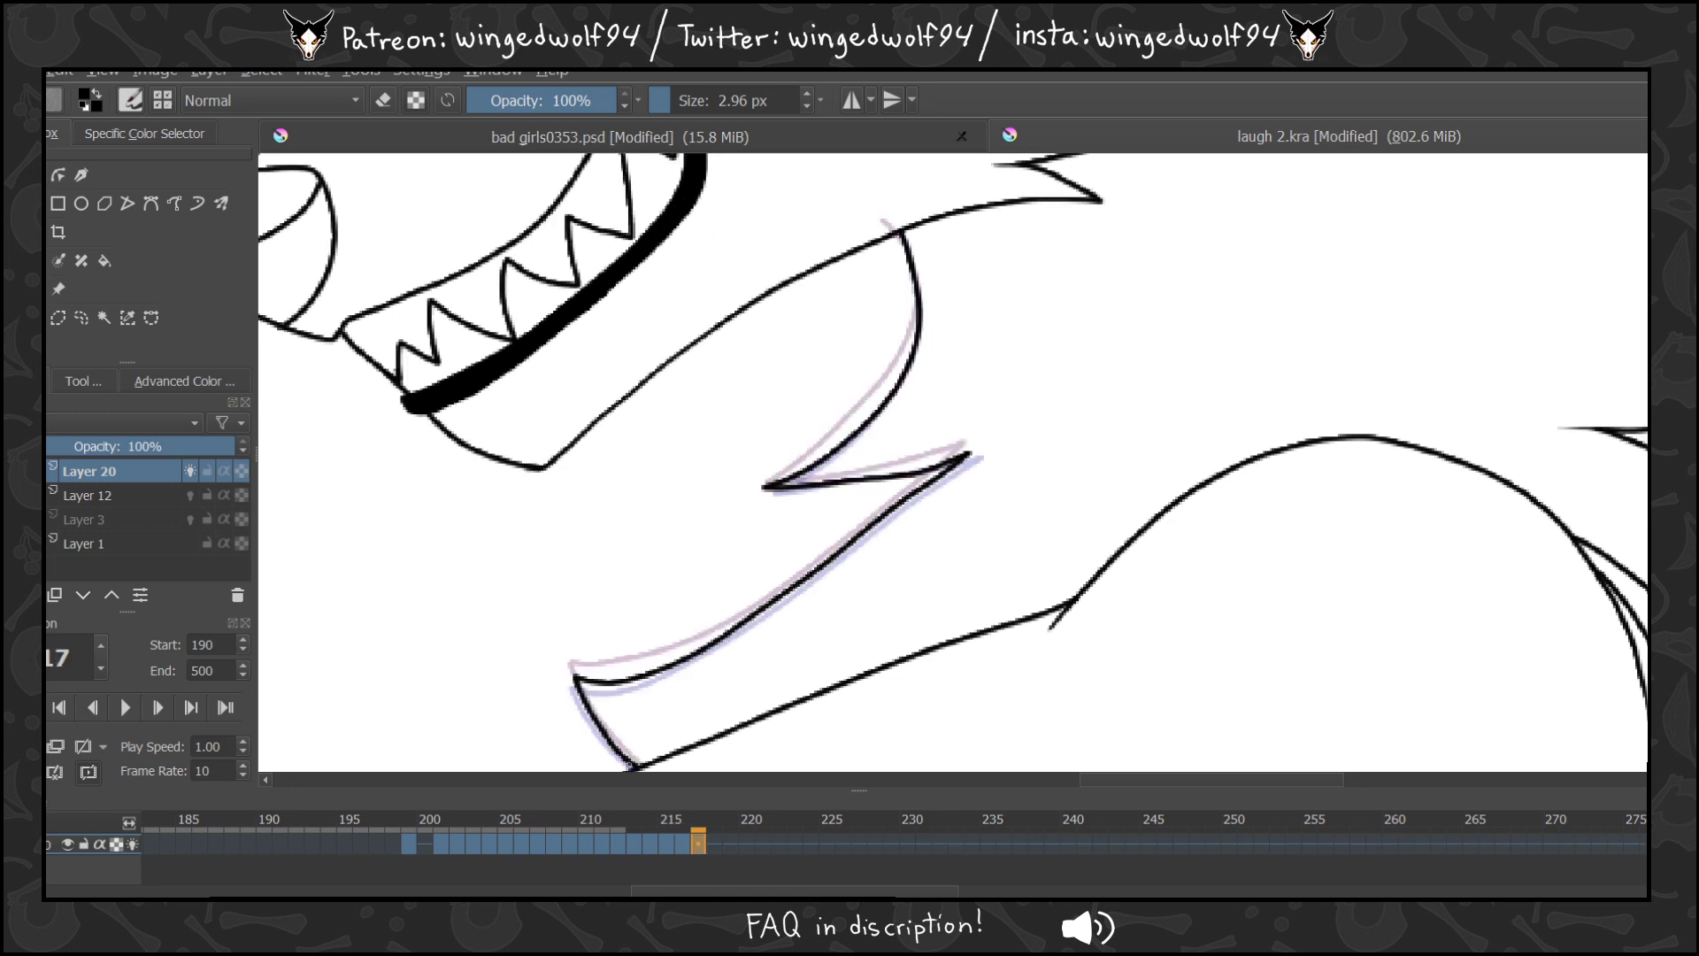
key("Right")
key("Right")
left_click(27, 746)
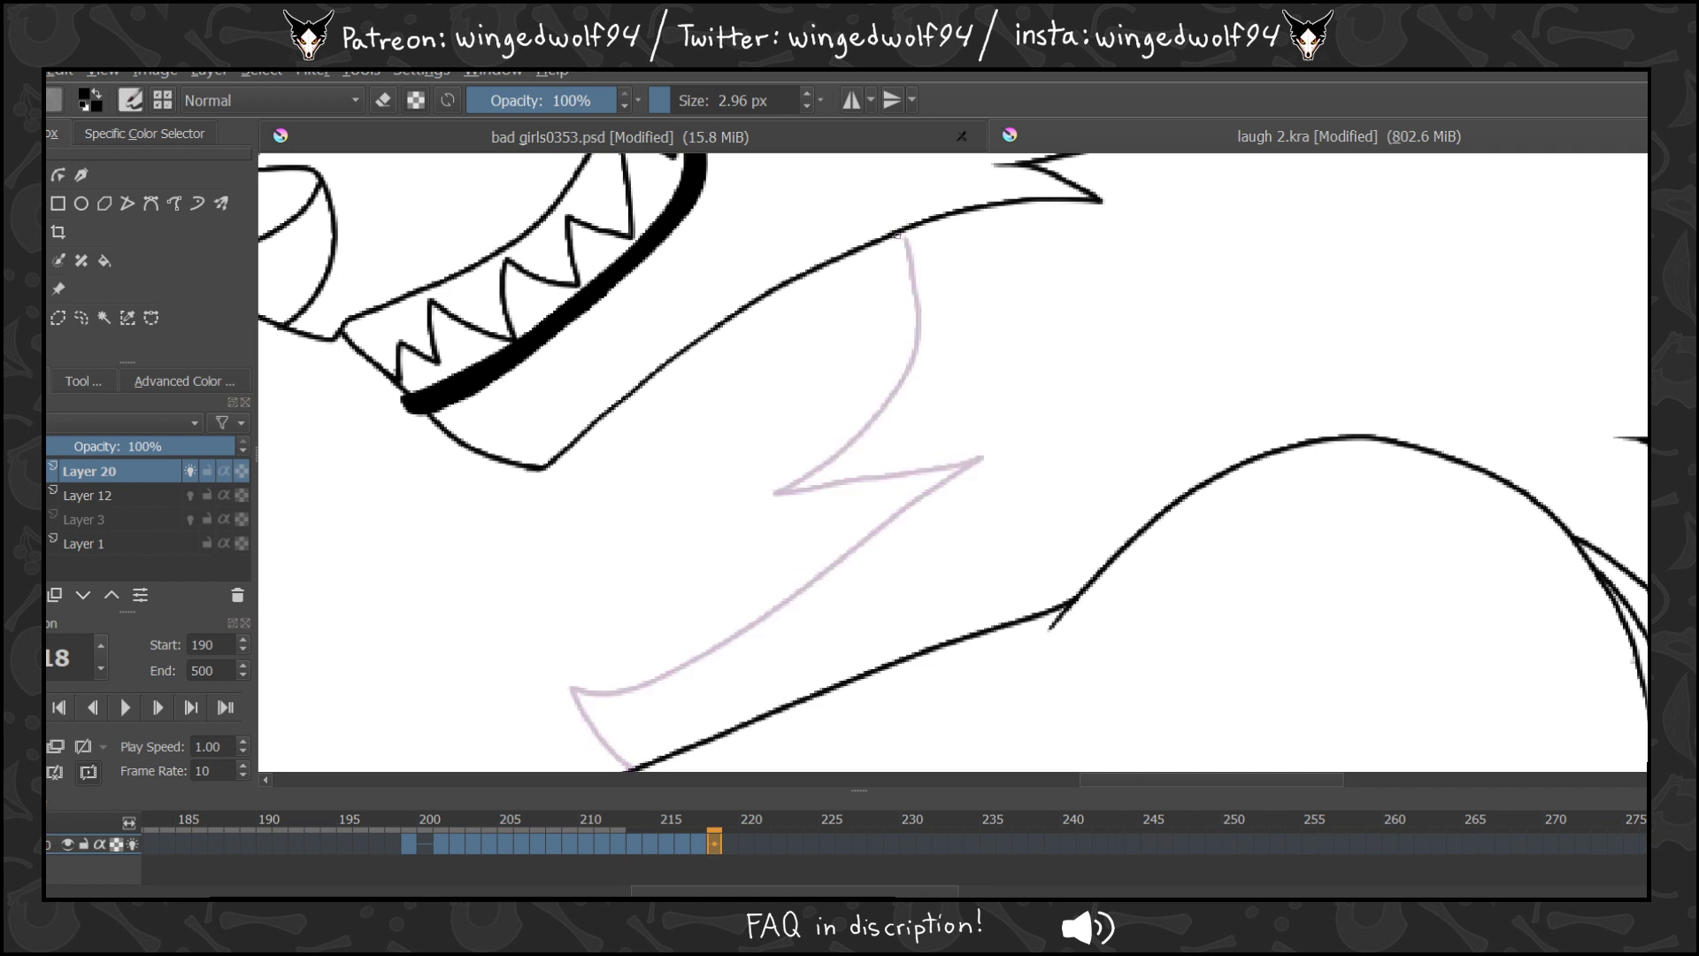
mouse_move(892, 236)
left_mouse_down()
mouse_move(913, 298)
mouse_move(871, 407)
mouse_move(793, 496)
mouse_move(925, 457)
mouse_move(934, 486)
mouse_move(704, 657)
mouse_move(588, 699)
mouse_move(615, 755)
left_mouse_up()
Ink the throat fur outline on new blank keyframes at frames 219 and 220, following the onion skin.
key("Right")
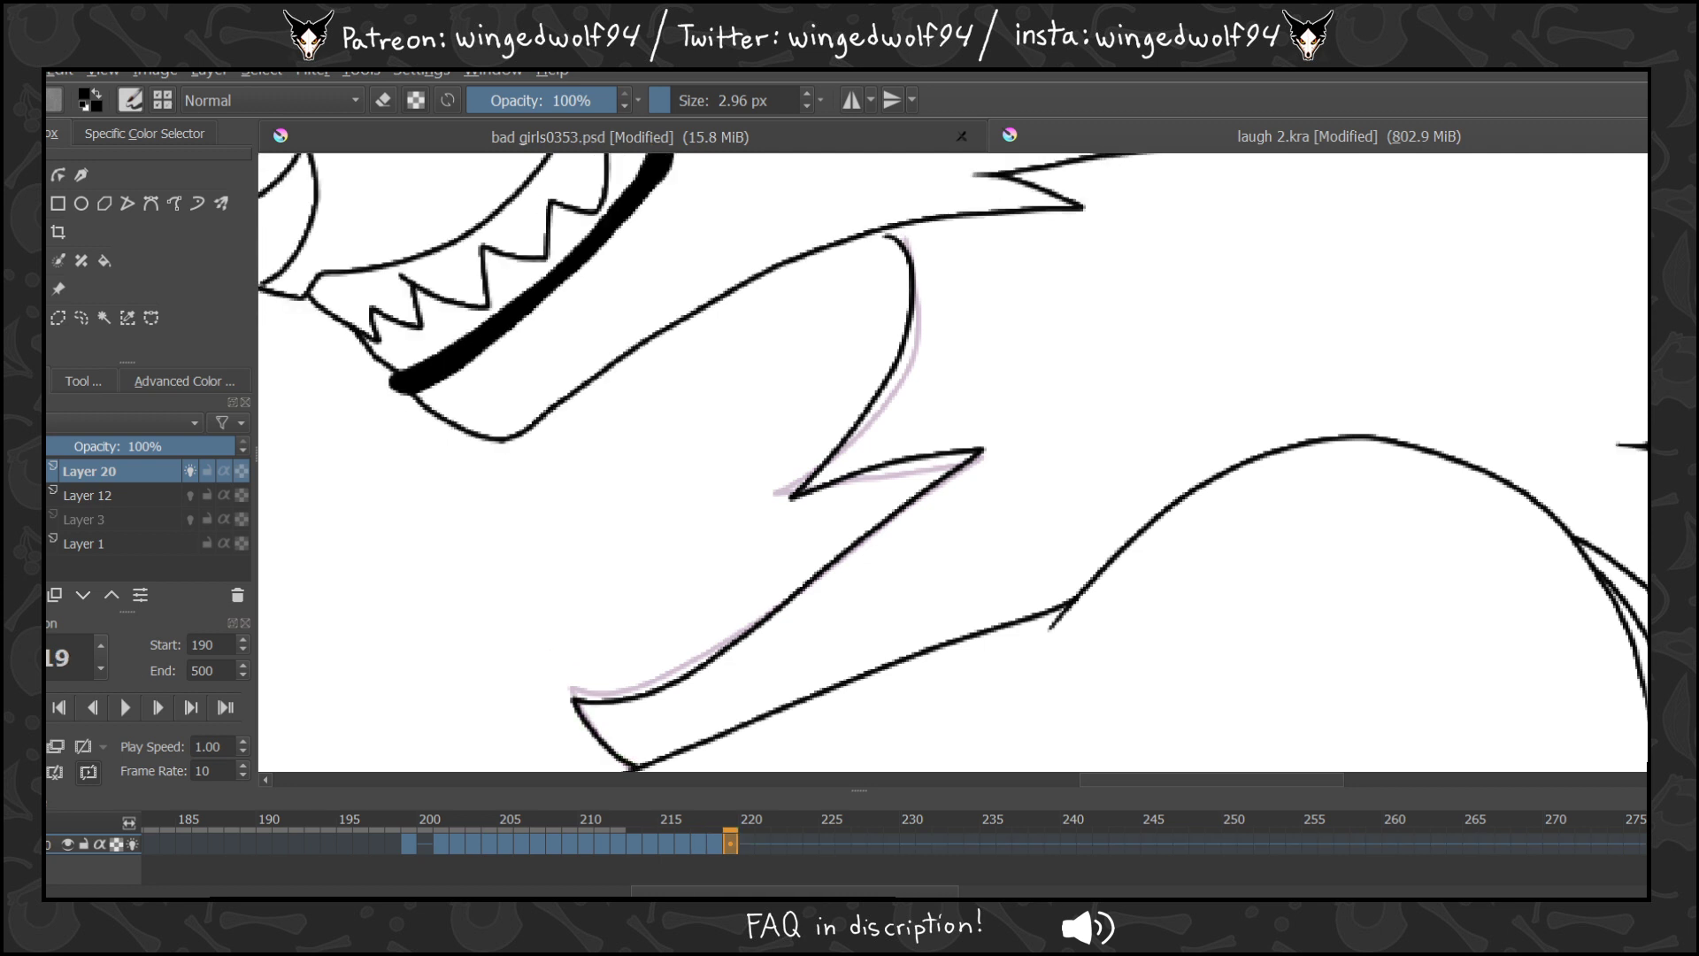
mouse_move(888, 226)
left_mouse_down()
mouse_move(896, 340)
mouse_move(816, 485)
mouse_move(989, 450)
mouse_move(762, 624)
mouse_move(597, 717)
left_mouse_up()
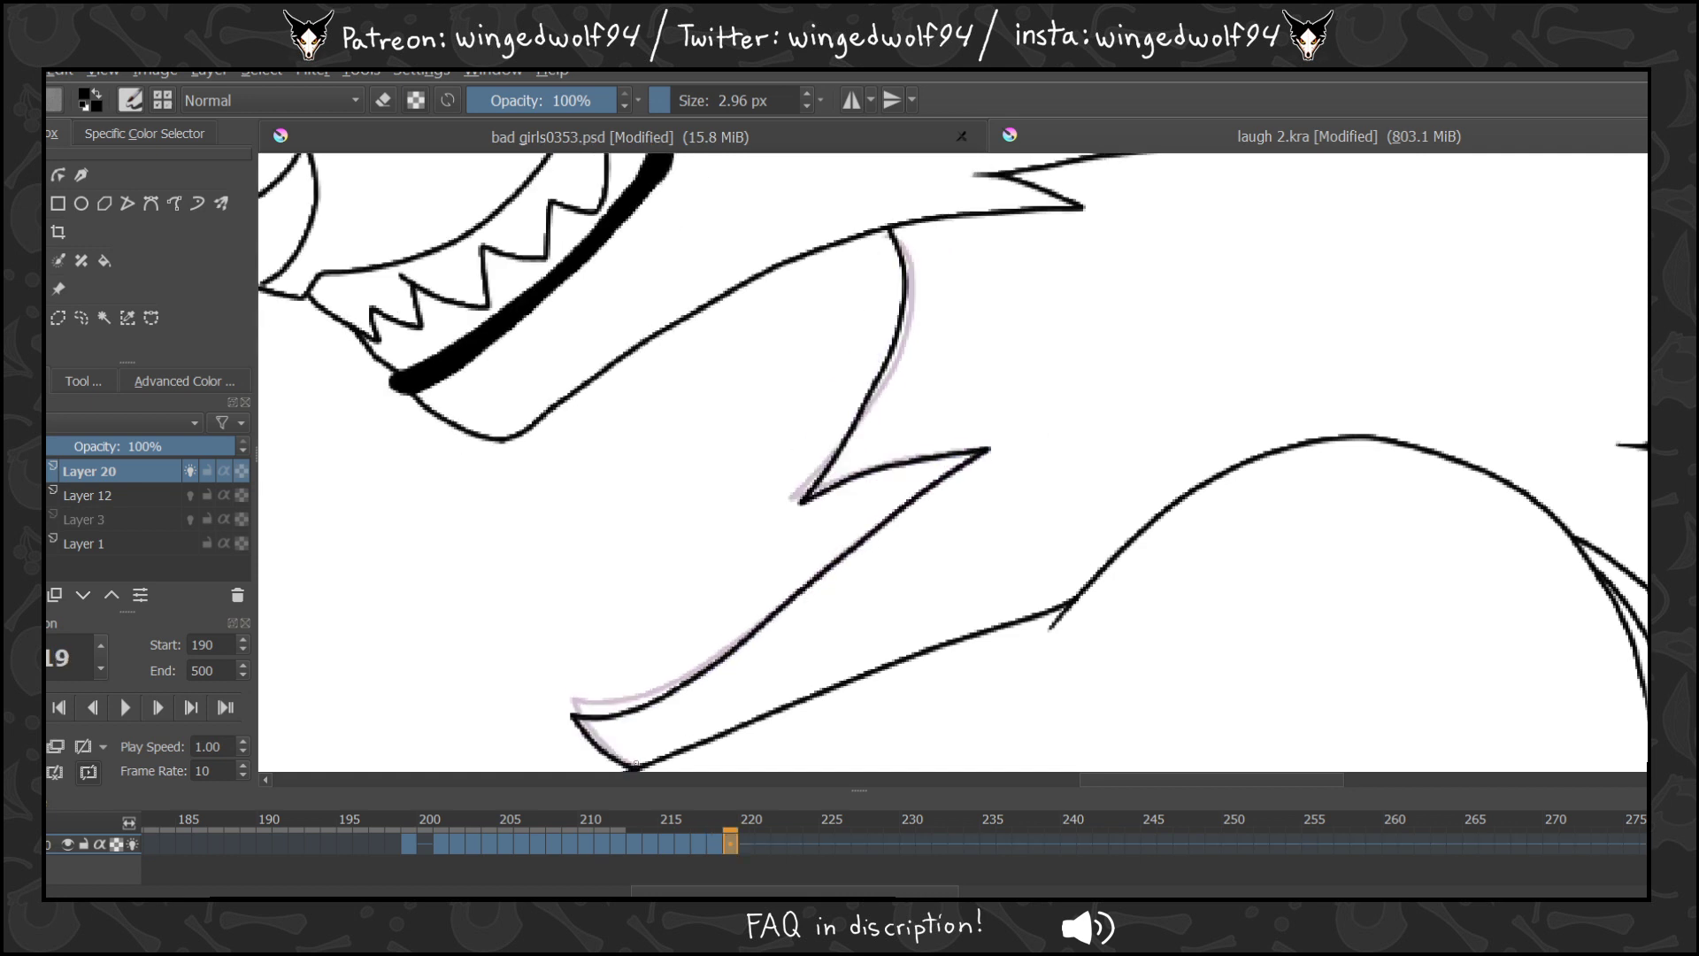
key(".")
key("Insert")
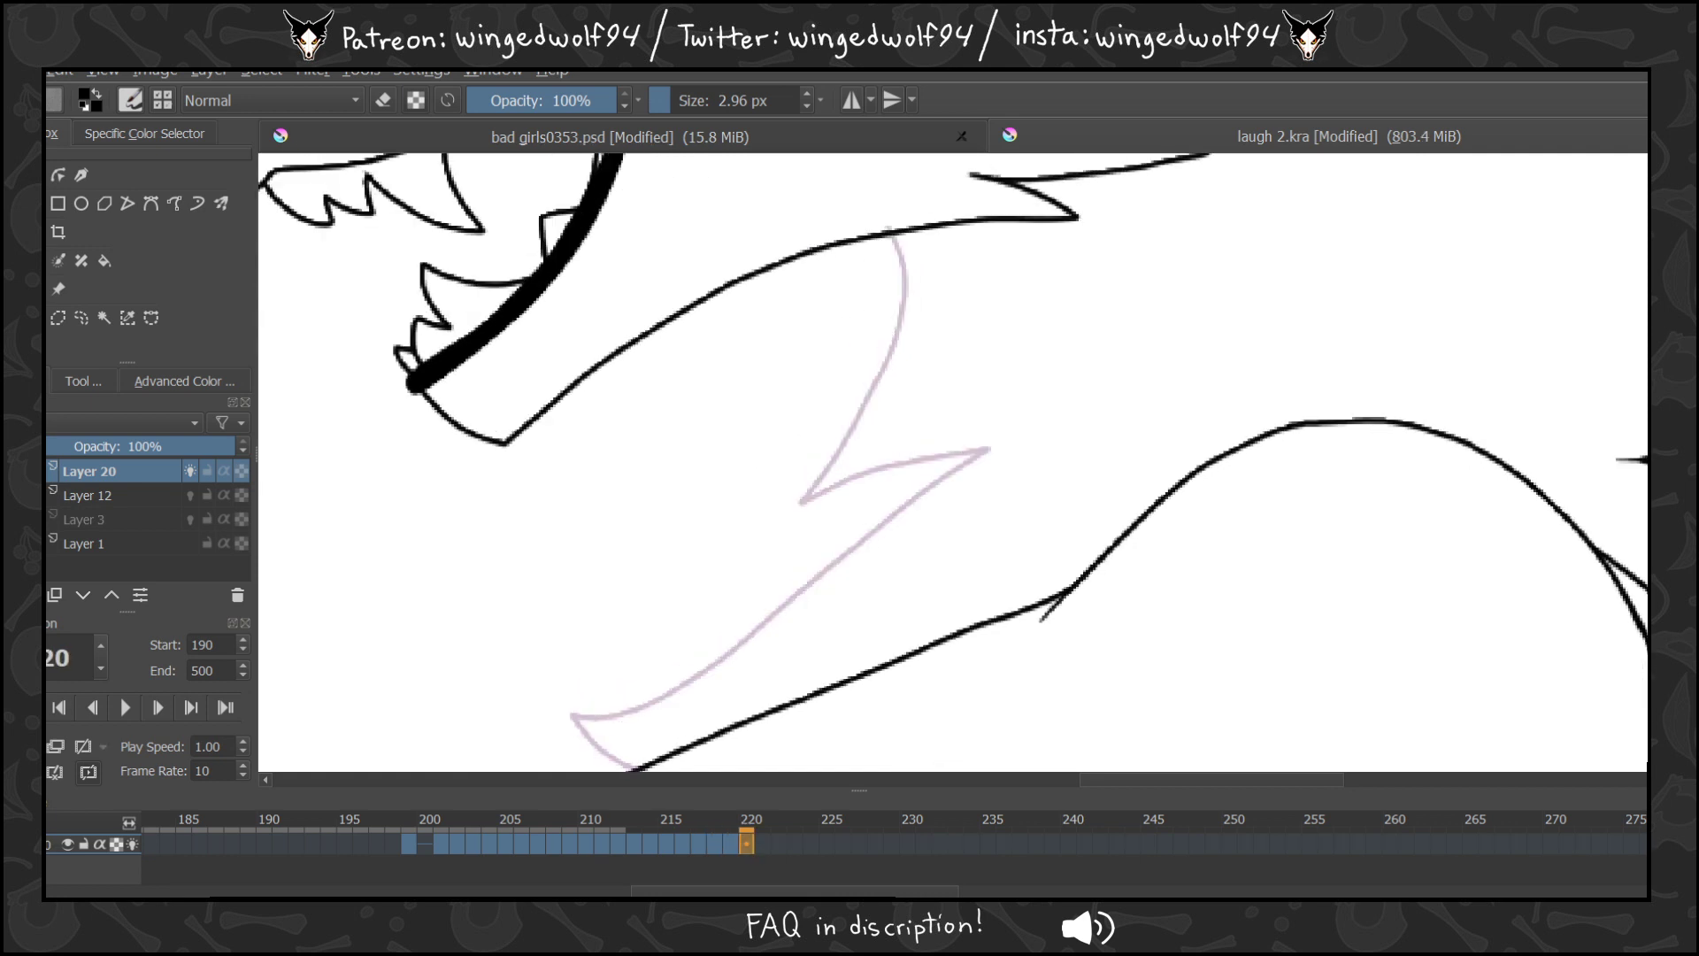
mouse_move(885, 233)
left_mouse_down()
mouse_move(891, 318)
mouse_move(820, 479)
mouse_move(985, 447)
mouse_move(621, 710)
left_mouse_up()
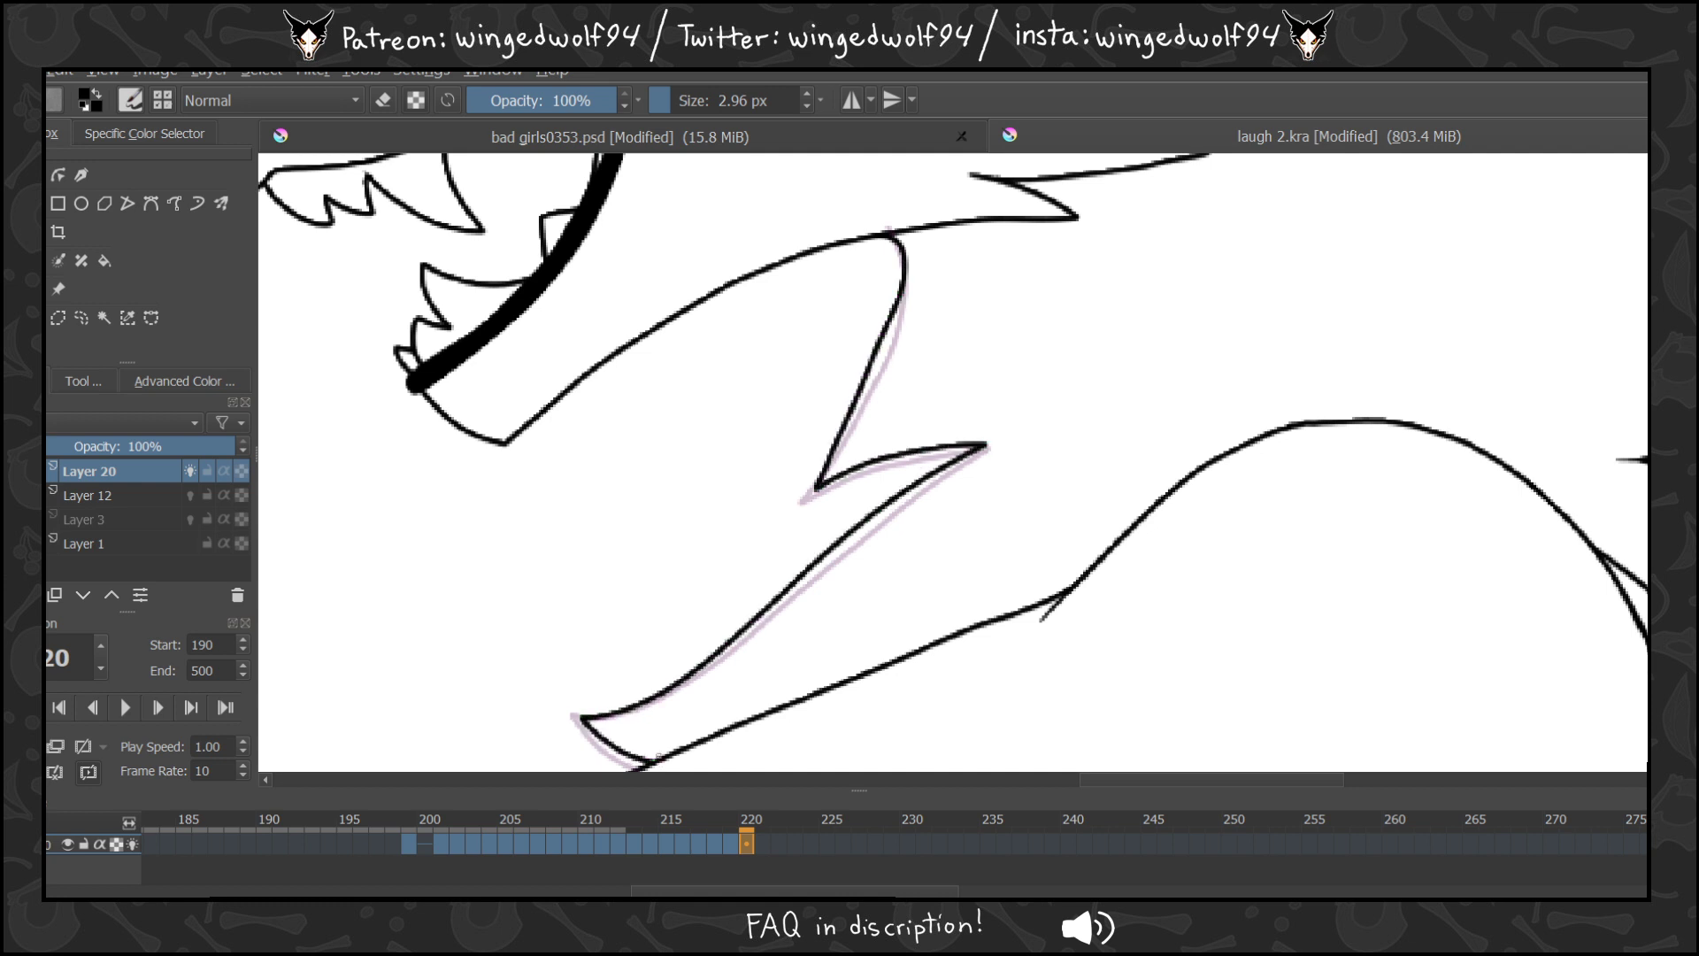
Add blank keyframes at frames 221 and 222 and ink the throat fur swinging up from the previous pose.
key("period")
key("Insert")
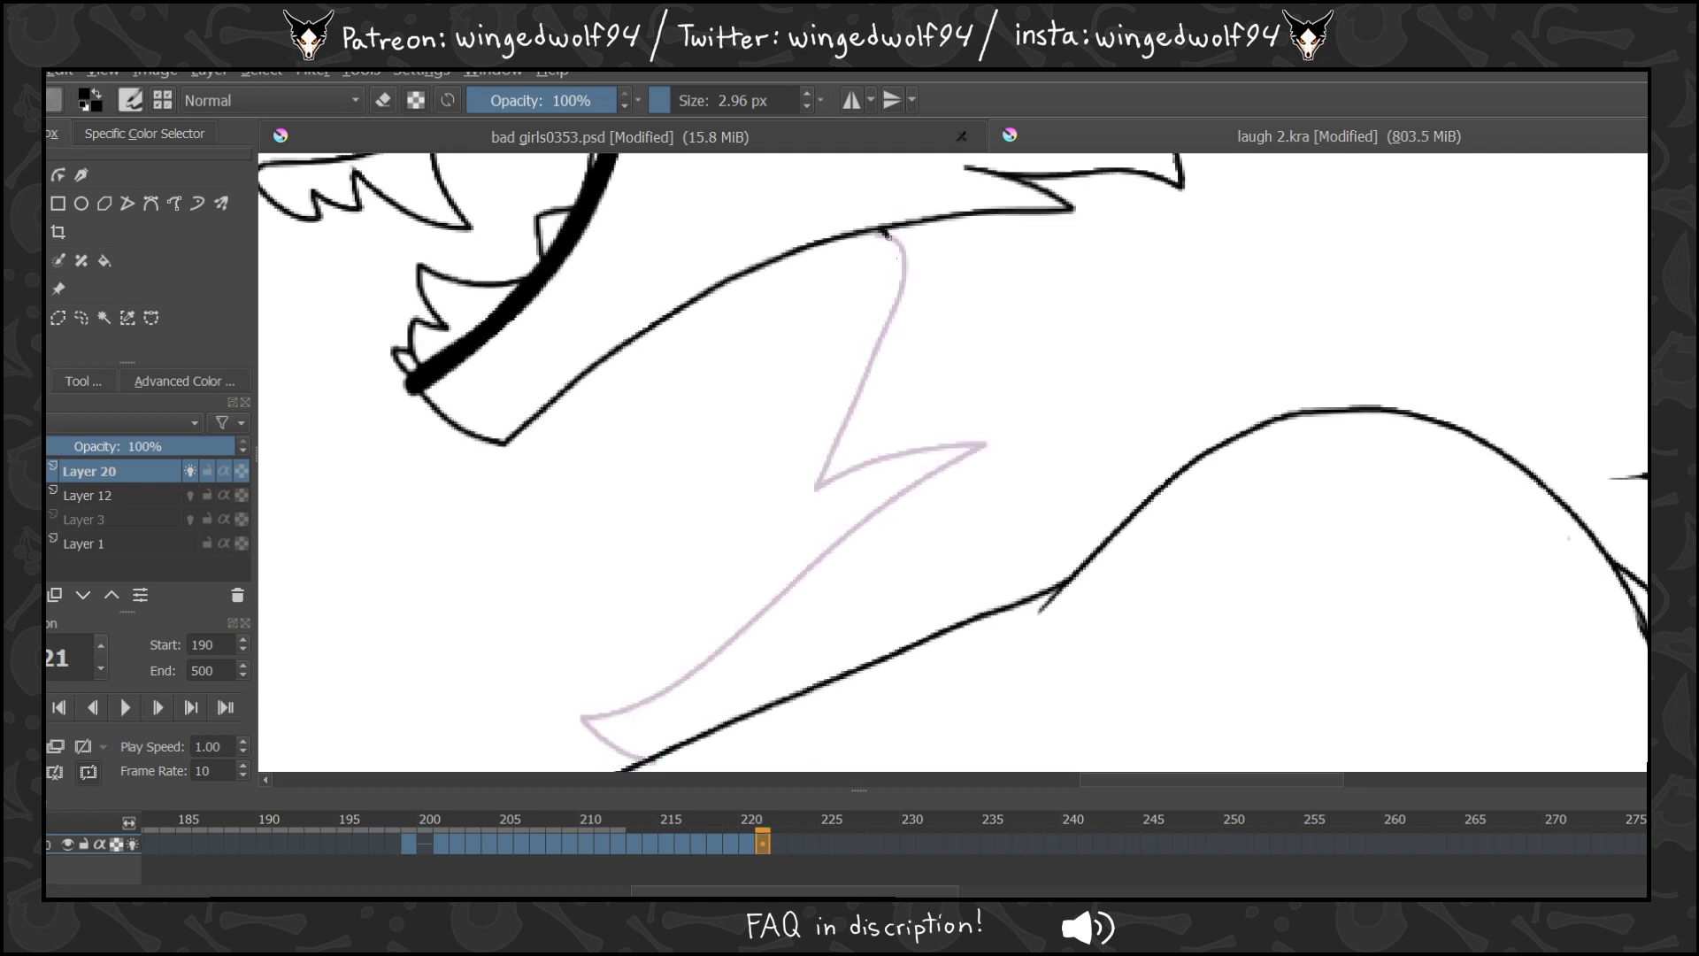
mouse_move(887, 236)
left_mouse_down()
mouse_move(887, 279)
mouse_move(812, 478)
mouse_move(905, 429)
mouse_move(988, 421)
mouse_move(839, 516)
mouse_move(702, 673)
mouse_move(610, 748)
left_mouse_up()
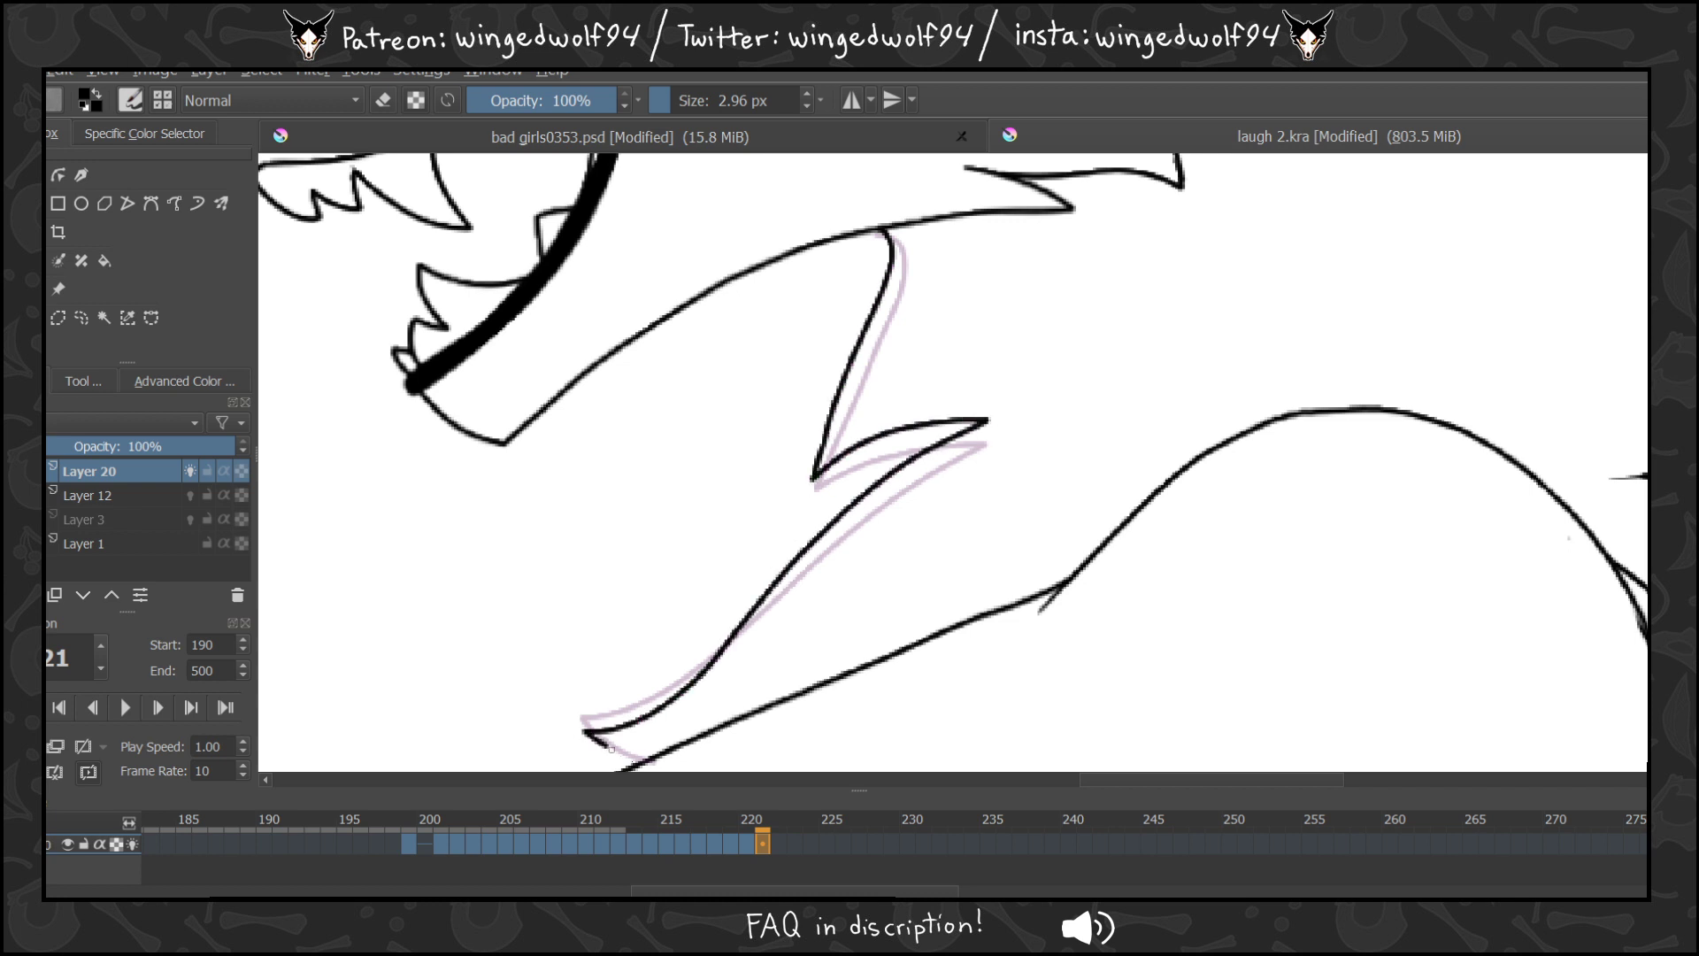
key("Right")
key("Insert")
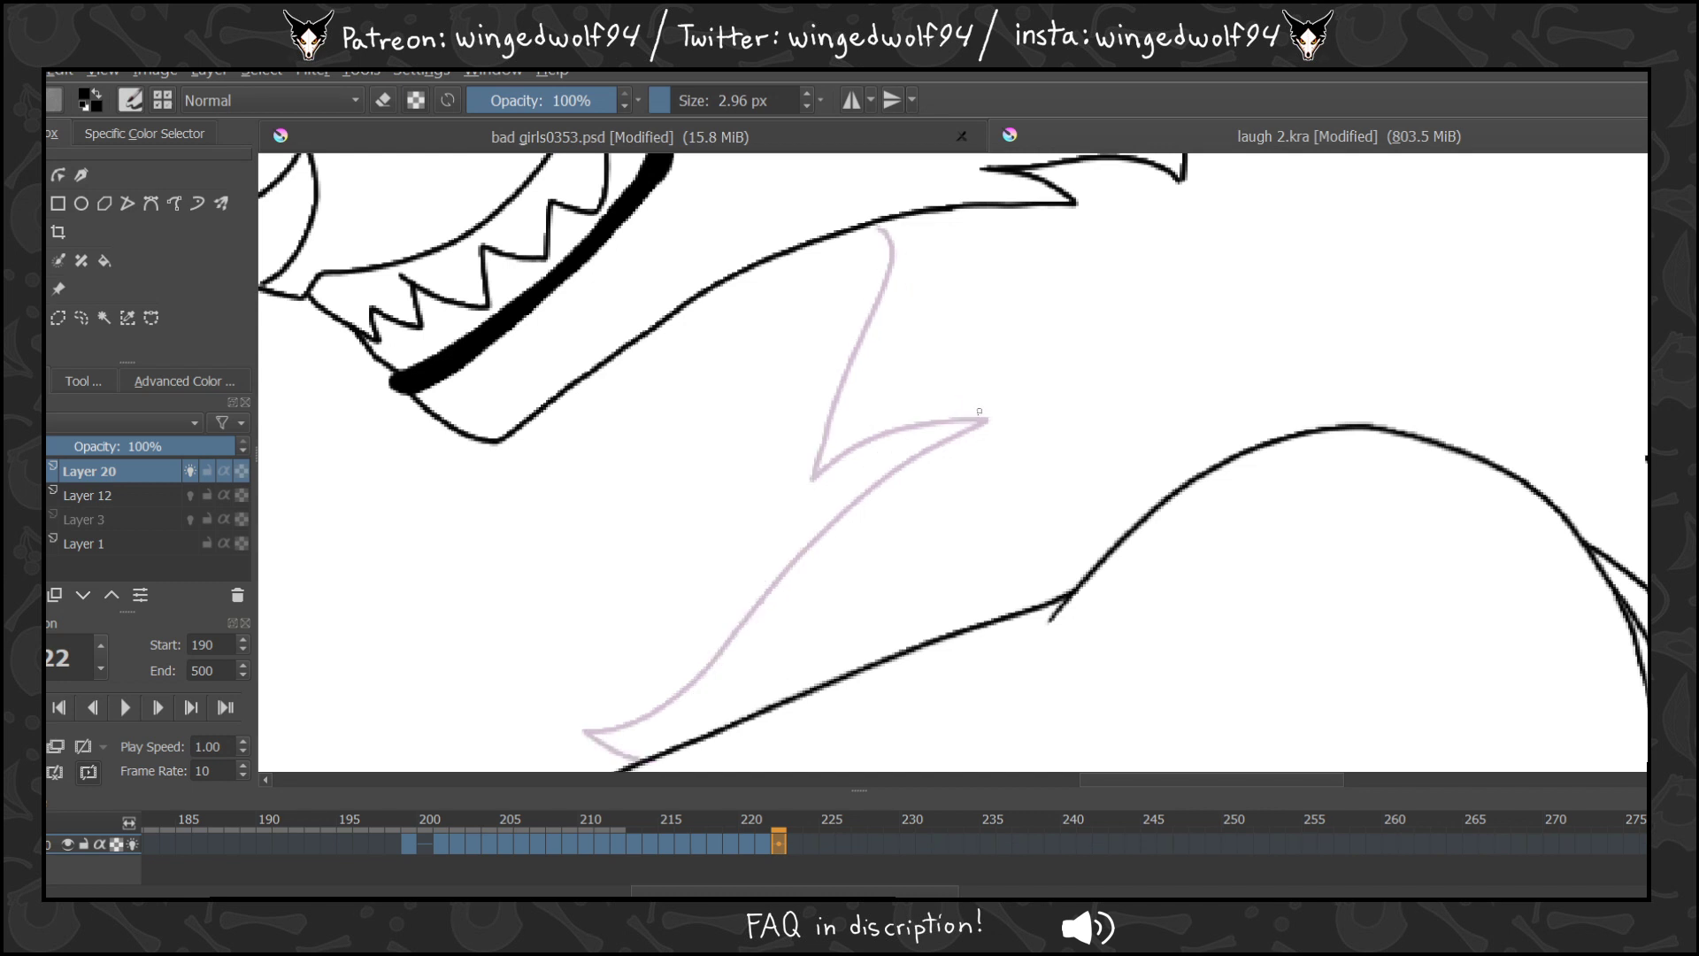
mouse_move(986, 420)
left_mouse_down()
mouse_move(781, 555)
mouse_move(595, 725)
mouse_move(705, 737)
left_mouse_up()
key("Left")
key("Right")
mouse_move(898, 250)
left_mouse_down()
mouse_move(888, 313)
mouse_move(794, 457)
mouse_move(937, 432)
left_mouse_up()
Ink the throat fur outline on a blank keyframe at frame 223 and play back the animation.
key("Right")
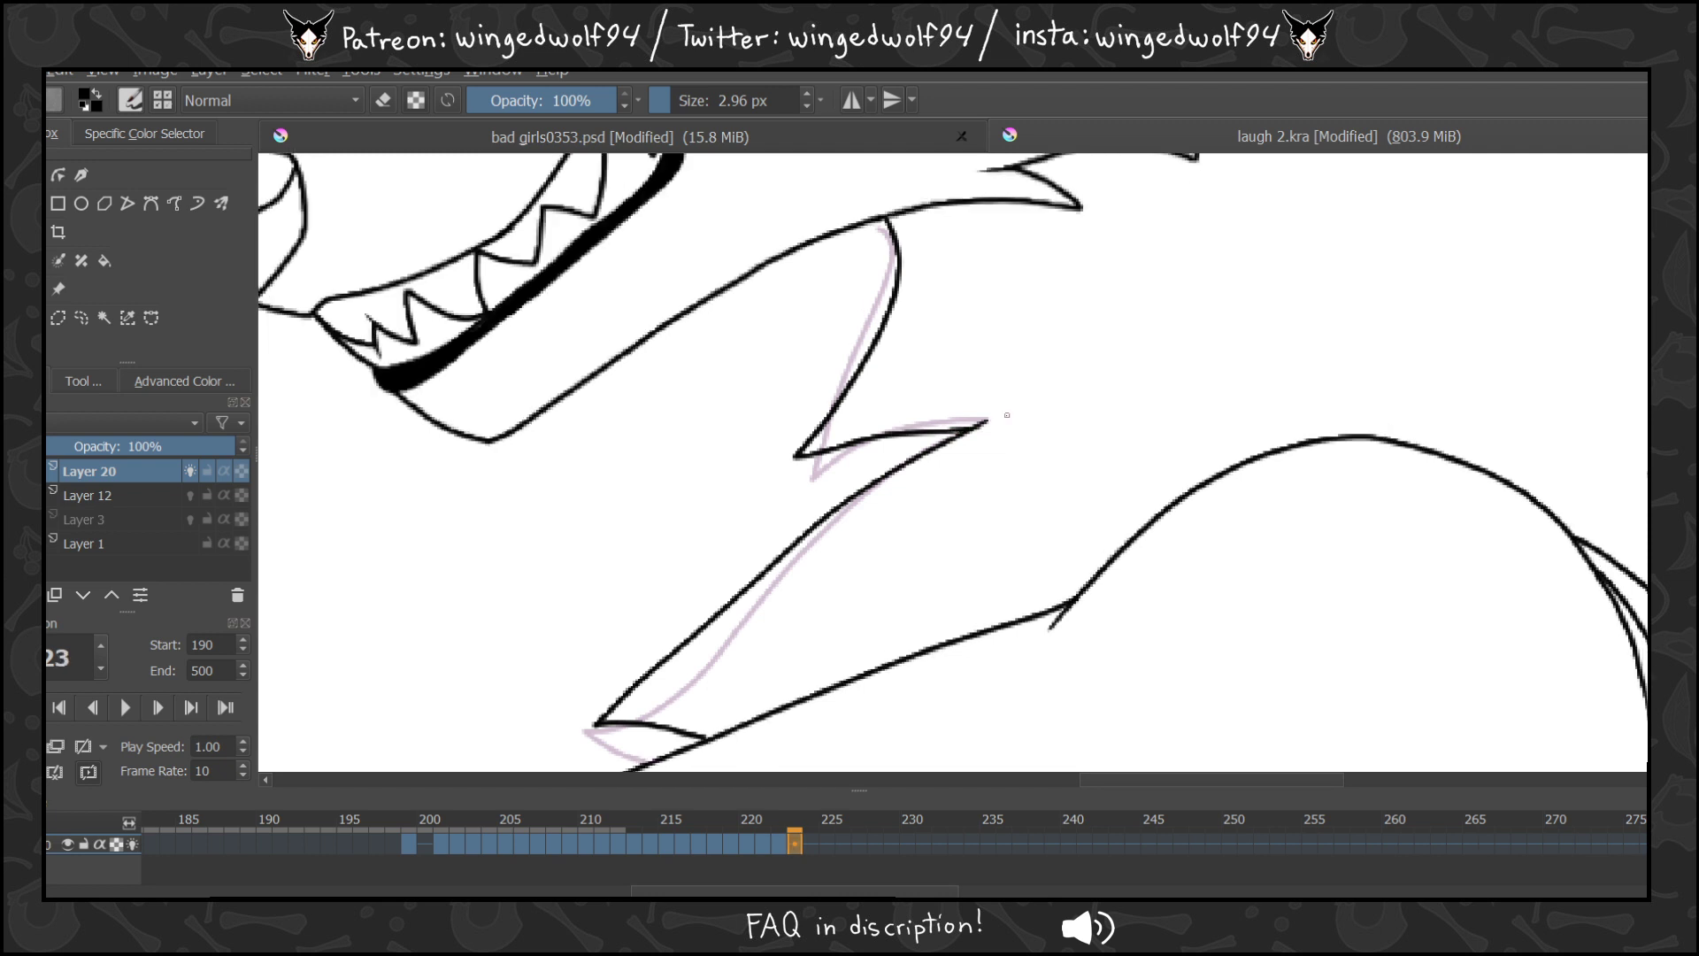
key("Delete")
mouse_move(888, 217)
left_mouse_down()
mouse_move(890, 340)
mouse_move(811, 452)
mouse_move(929, 438)
mouse_move(909, 486)
mouse_move(609, 681)
mouse_move(715, 736)
left_mouse_up()
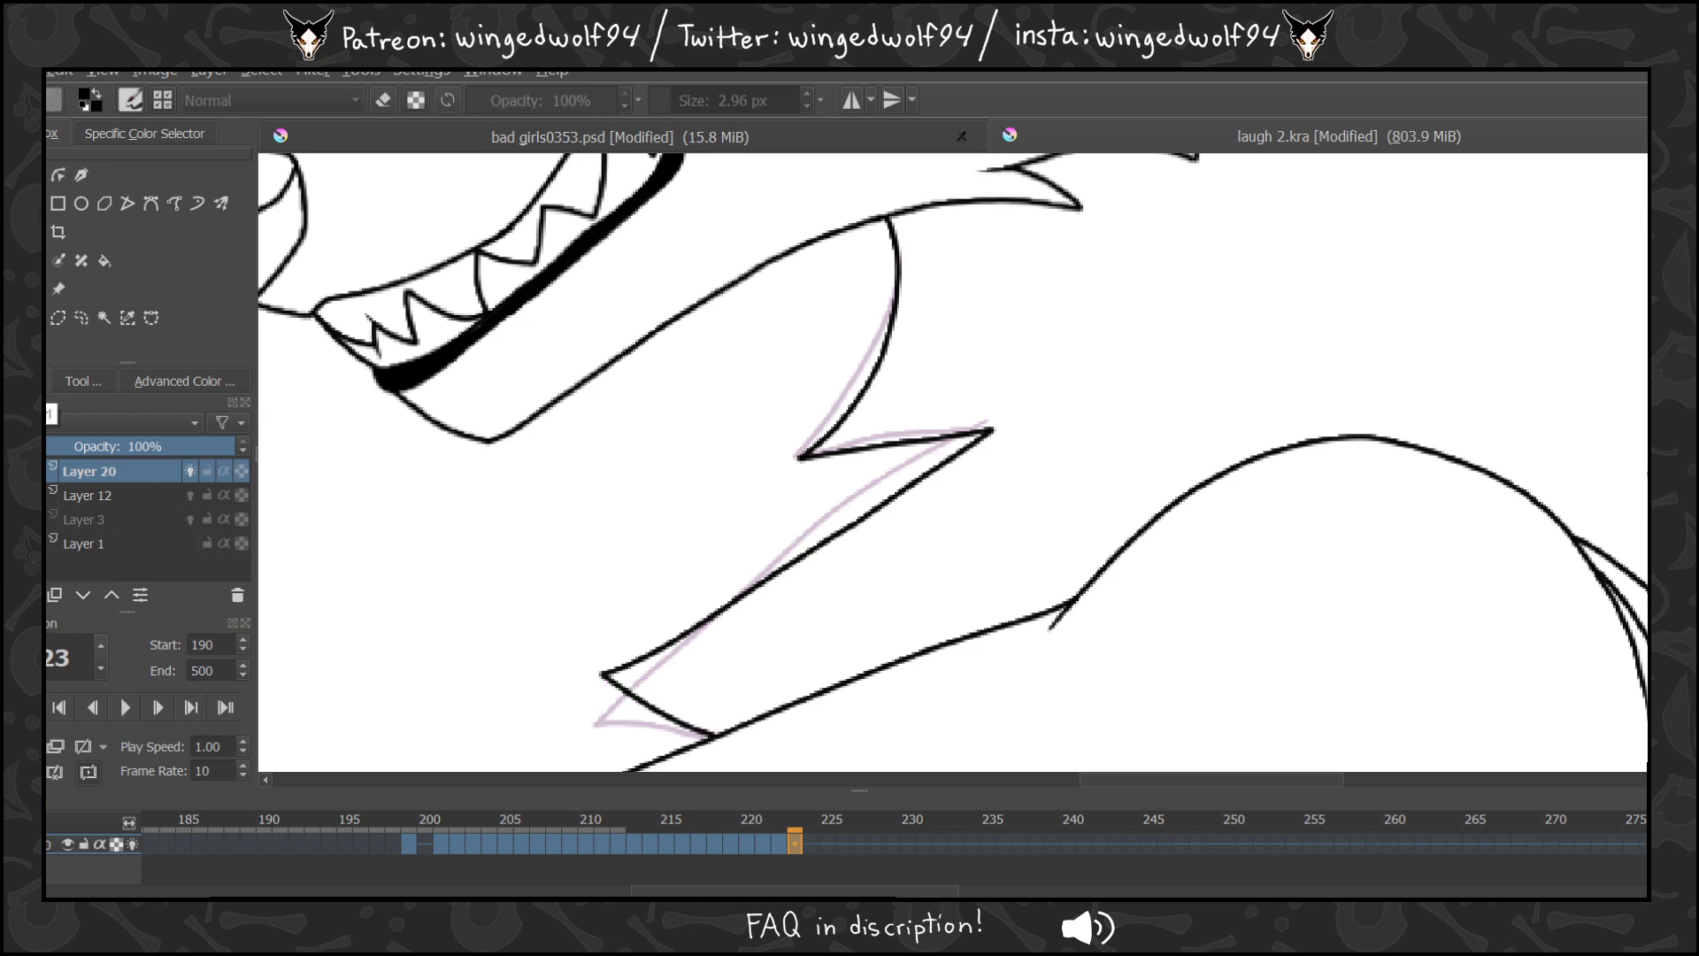
scroll(1110, 478, "down", 4)
left_click(125, 708)
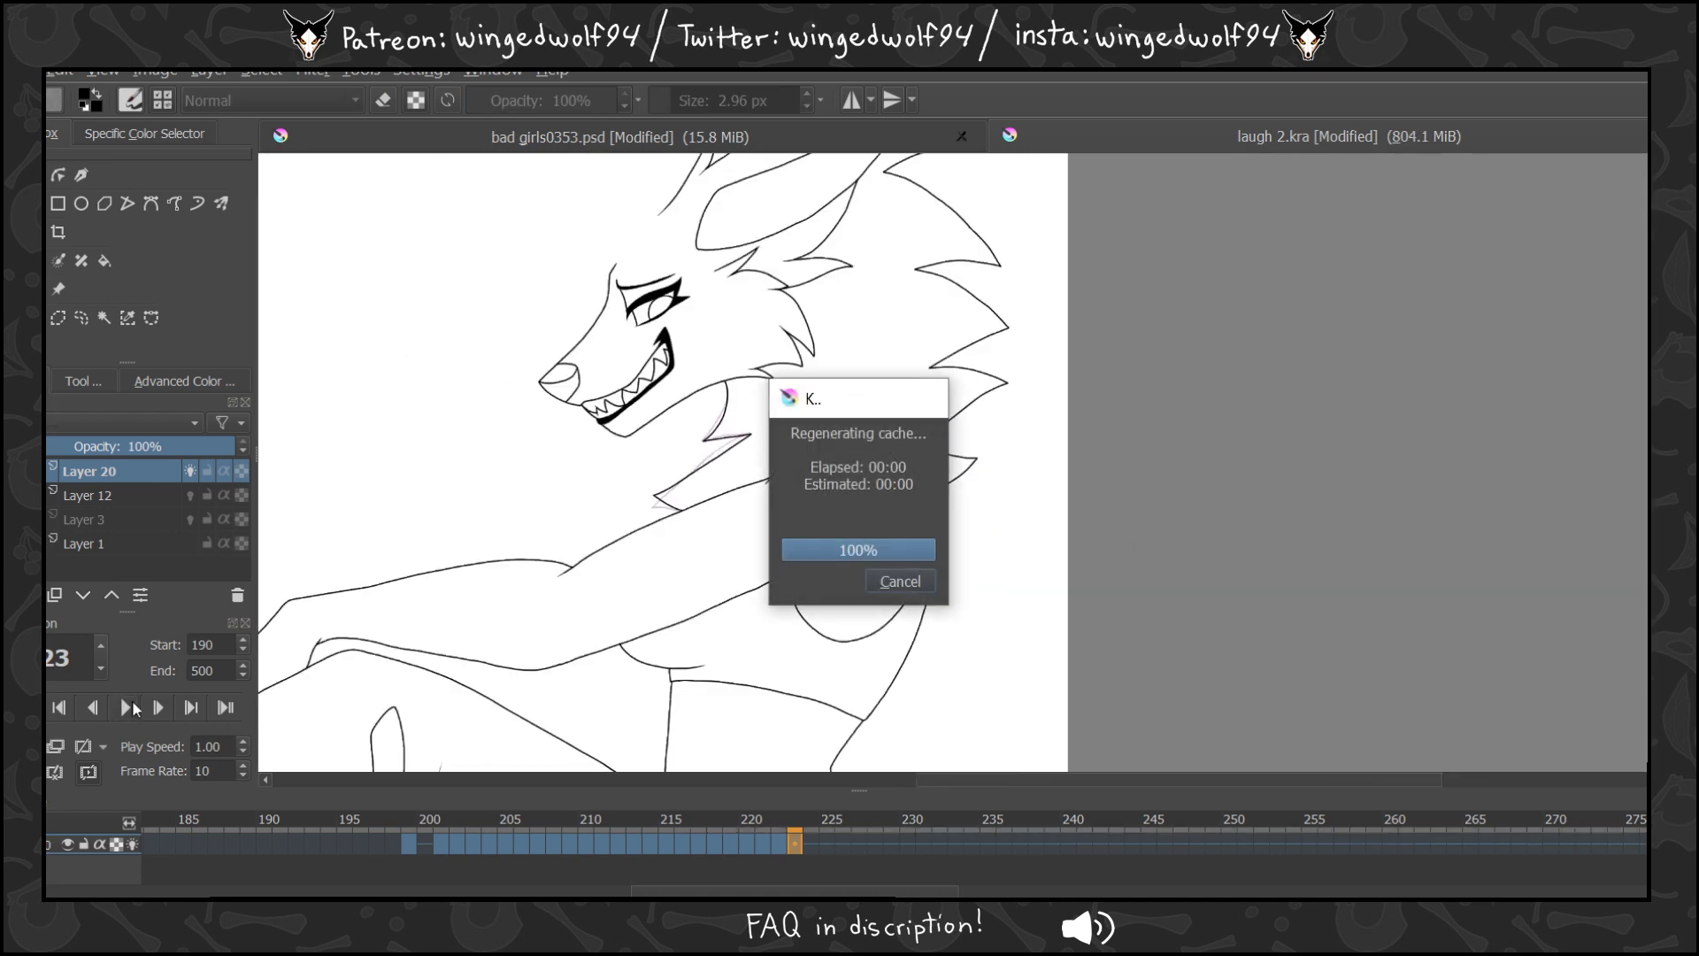
Copy a run of earlier throat fur keyframes to frames 225–231, leaving a blank keyframe at frame 224.
left_click(440, 842)
left_click(410, 843)
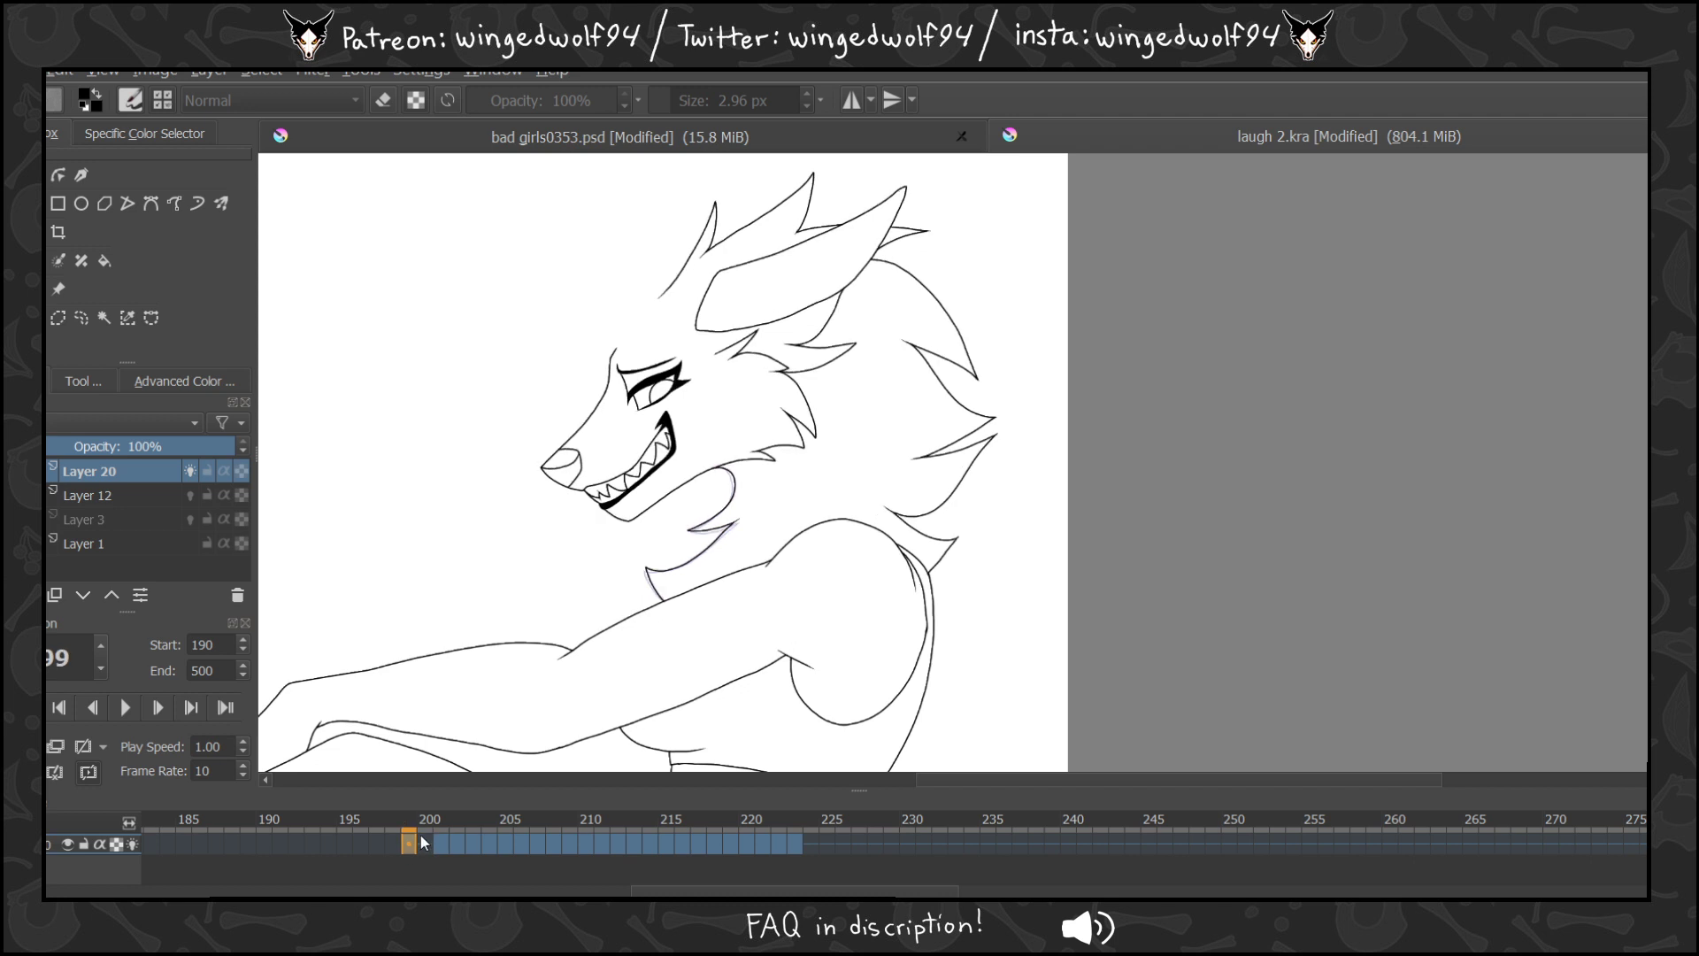
left_click(511, 842)
left_click(518, 843)
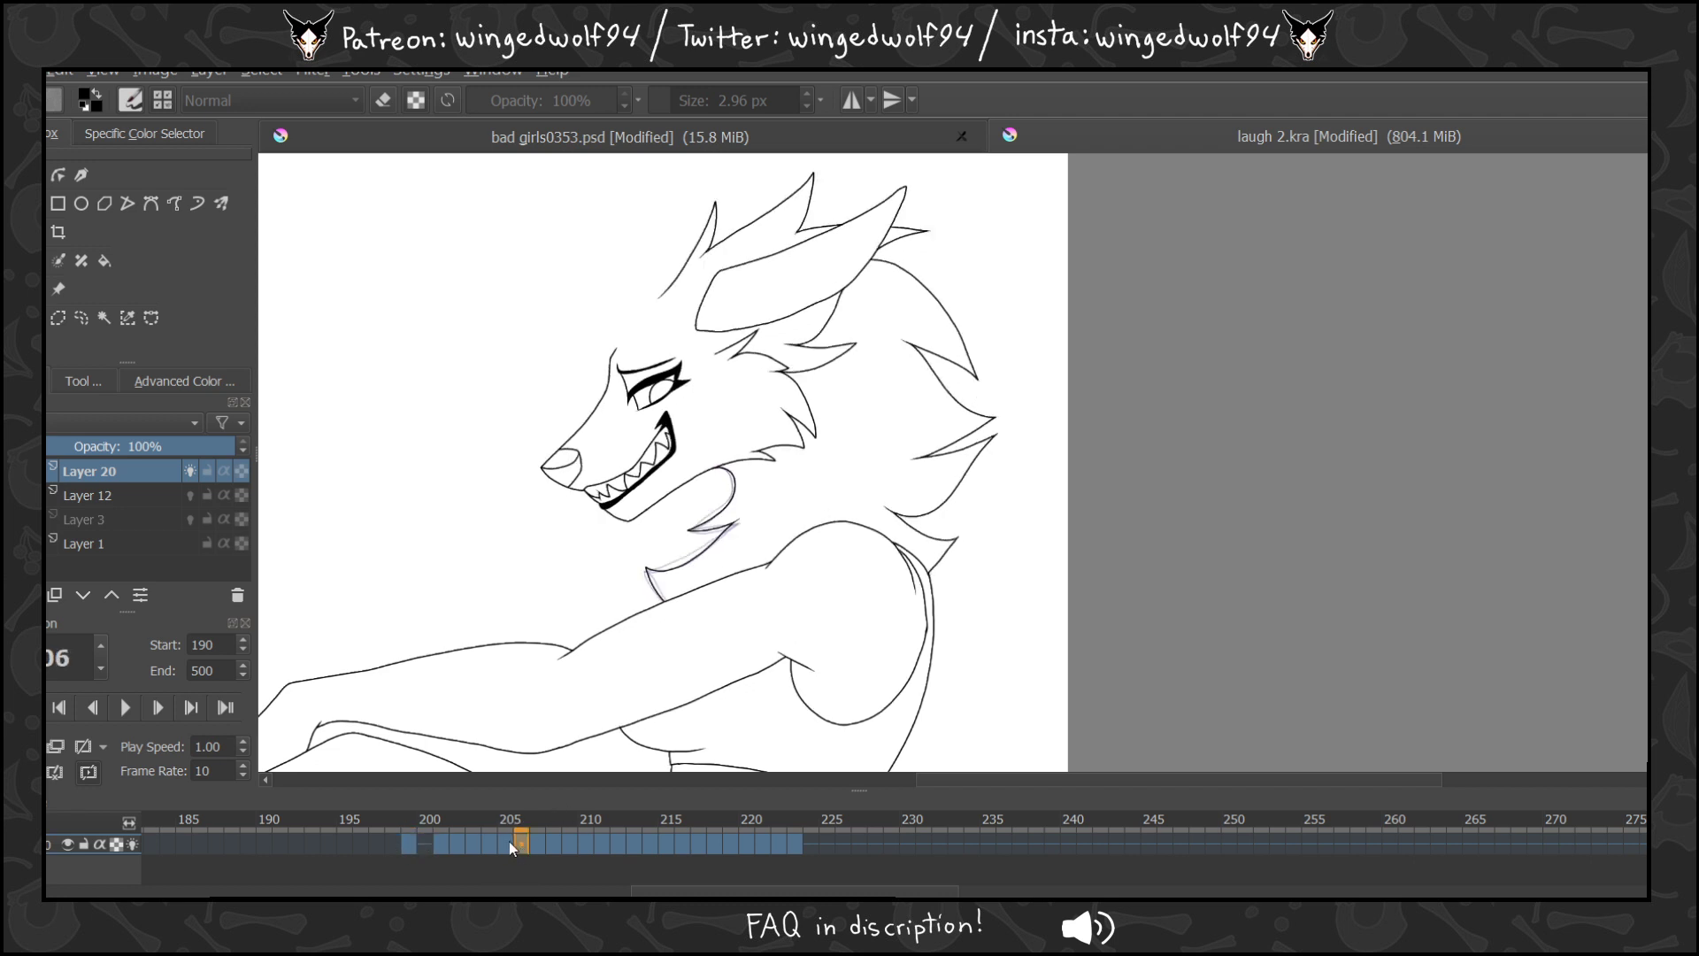
left_click(409, 843, "shift")
mouse_move(456, 851)
left_mouse_down()
mouse_move(605, 819)
mouse_move(836, 858)
mouse_move(826, 817)
mouse_move(804, 820)
mouse_move(938, 825)
mouse_move(794, 846)
mouse_move(827, 851)
left_mouse_up()
left_click(809, 847)
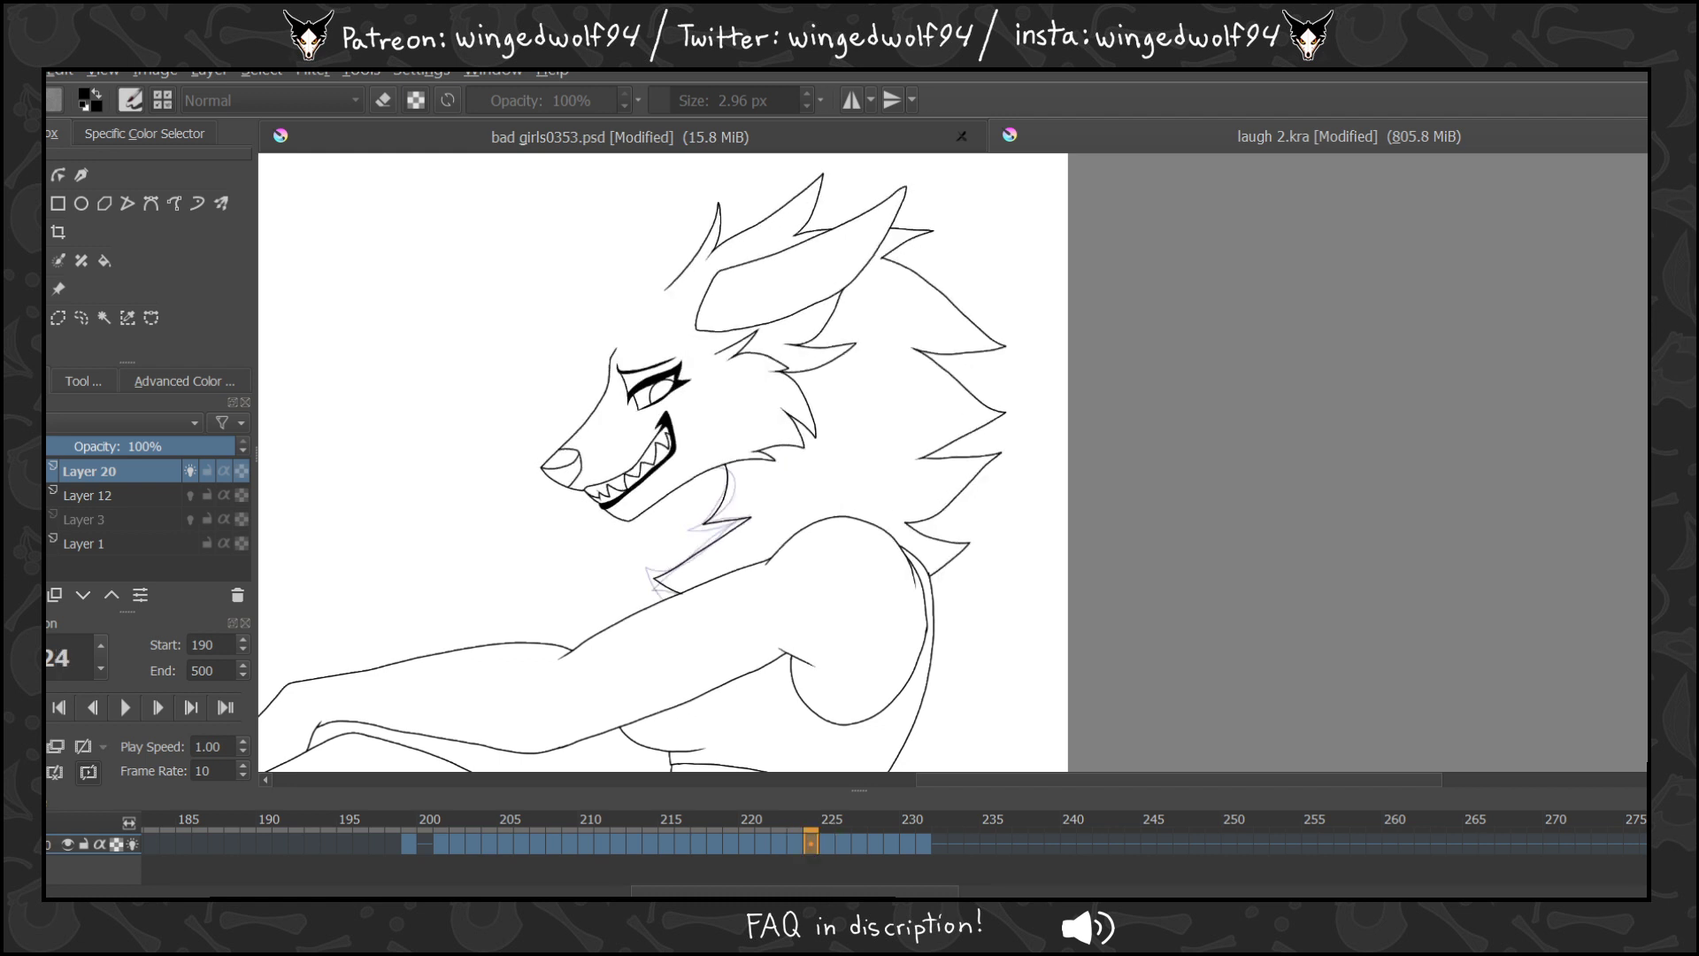
Ink the in-between throat fur outline on frame 224, midway between the two onion skins.
left_click_drag(619, 455, 841, 588)
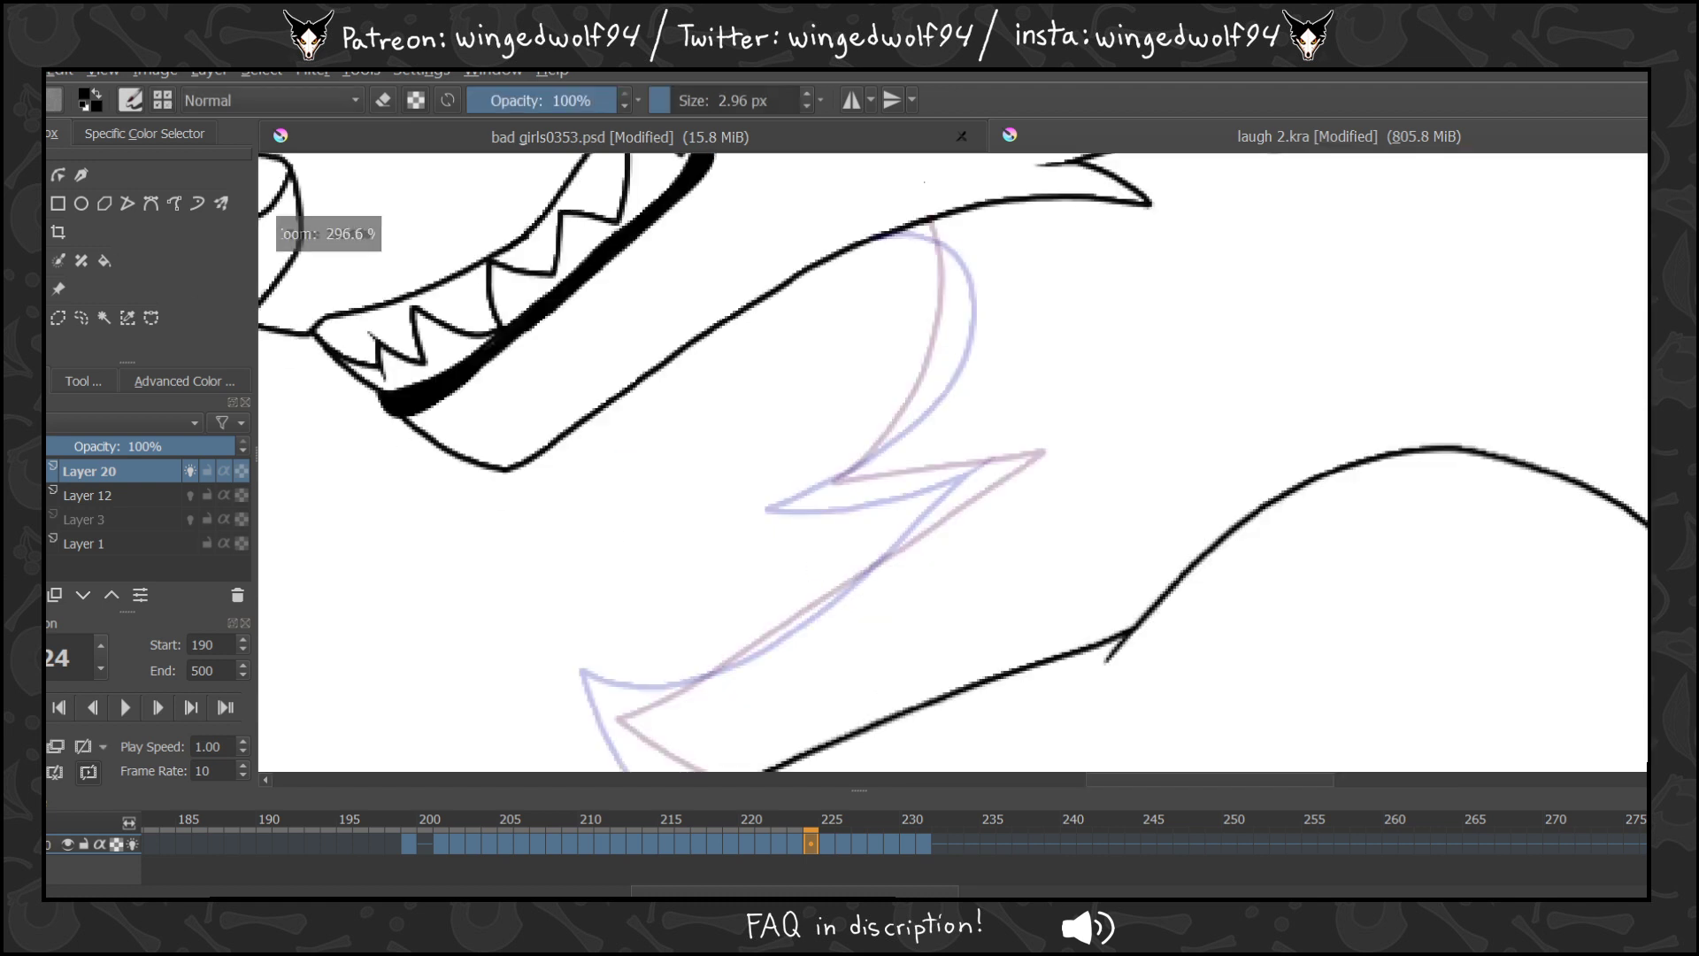
mouse_move(911, 226)
left_mouse_down()
mouse_move(954, 279)
mouse_move(938, 352)
mouse_move(850, 478)
left_mouse_up()
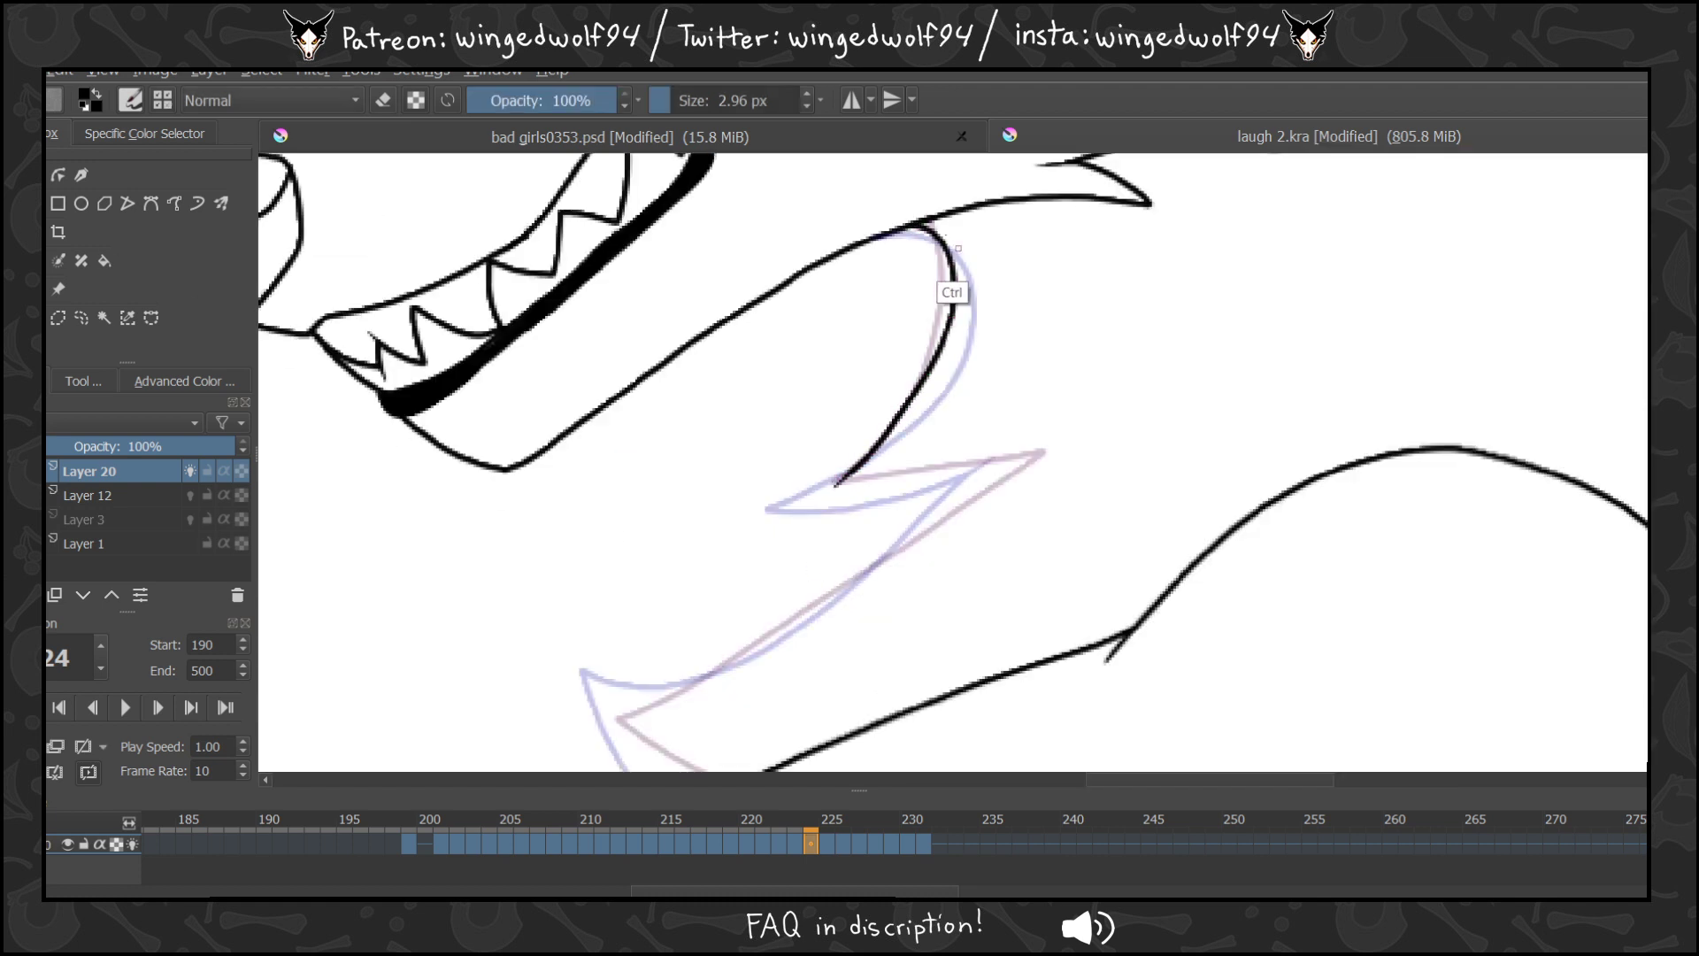
key("ctrl+z")
mouse_move(911, 227)
left_mouse_down()
mouse_move(953, 287)
mouse_move(947, 344)
mouse_move(871, 460)
mouse_move(802, 498)
mouse_move(1034, 456)
mouse_move(822, 608)
mouse_move(627, 698)
left_mouse_up()
scroll(953, 462, "down", 3)
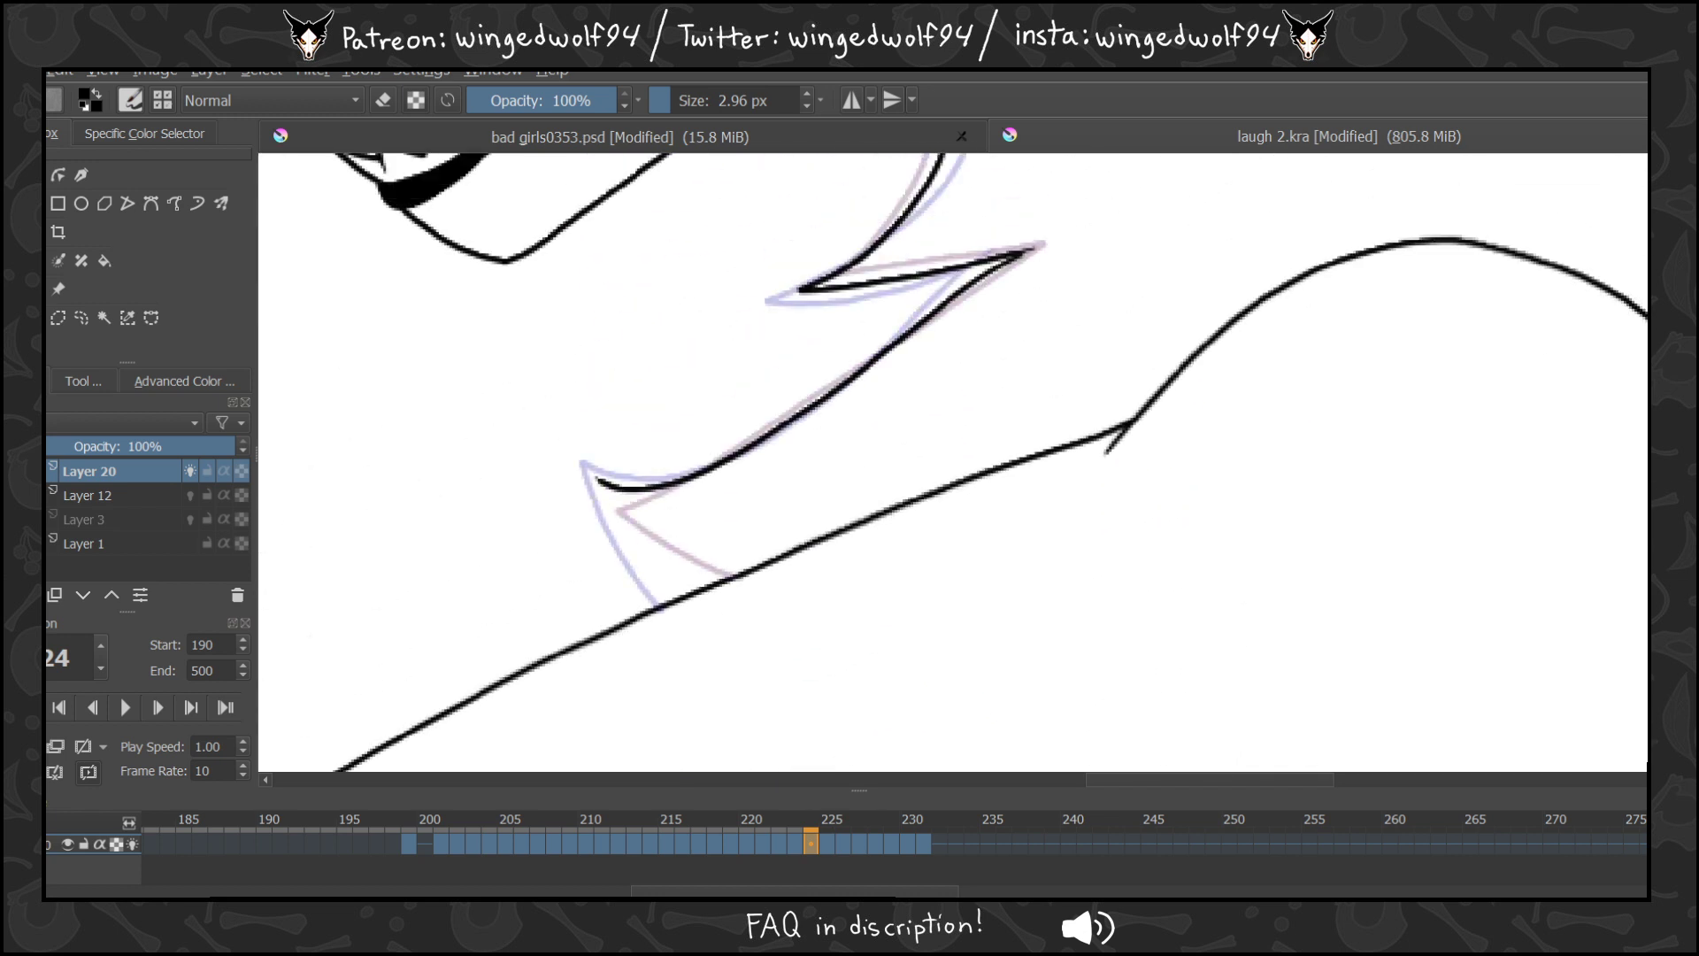
left_click_drag(615, 512, 686, 595)
left_click_drag(891, 380, 996, 360)
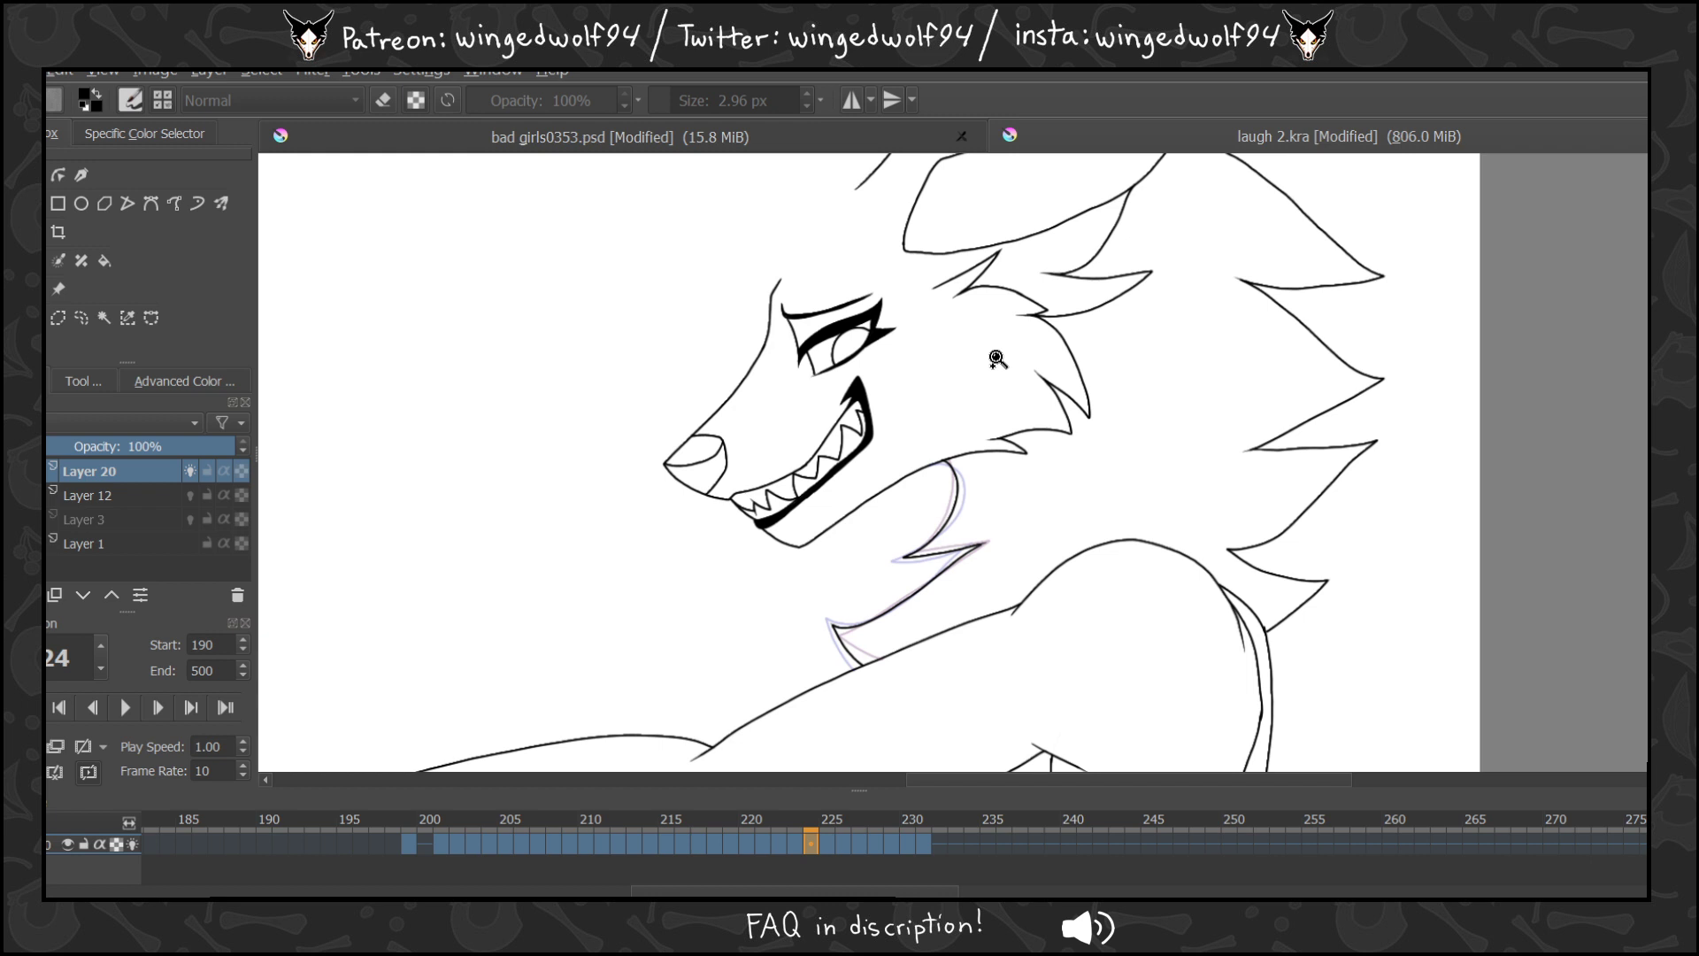
Step through frames 219 to 231 and scrub frames 205 to 209 to check the throat fur motion.
scroll(805, 849, "up", 5)
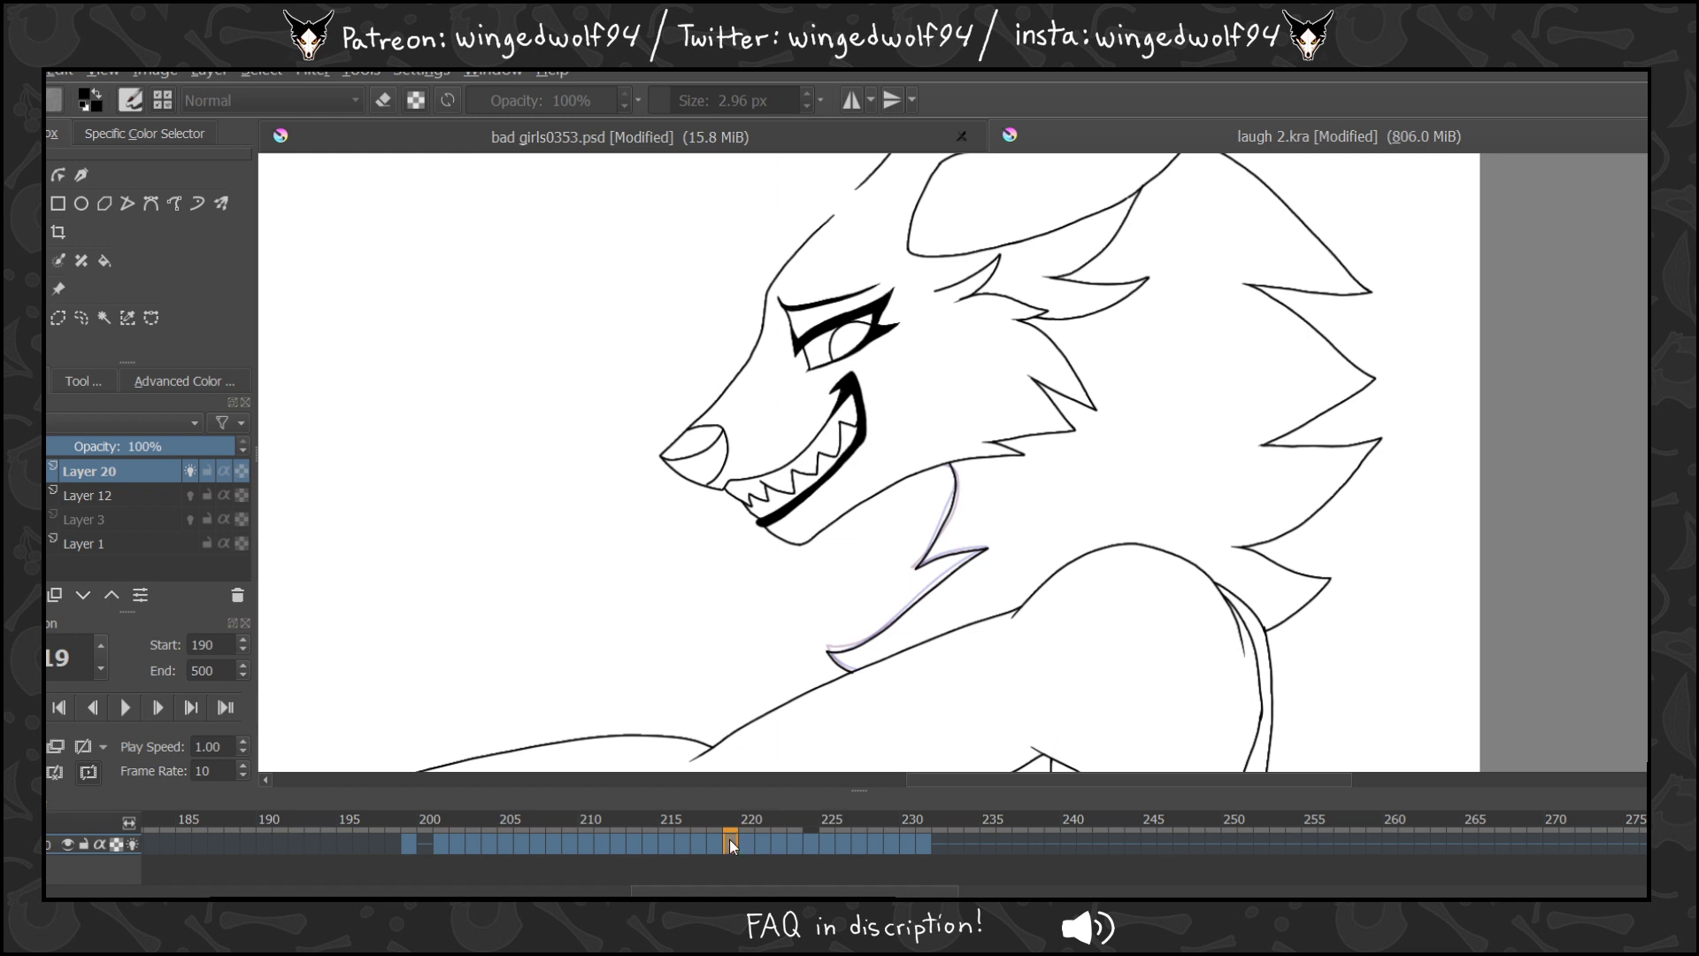
key("Right")
key("Right")
key("Right")
key("Right")
key("Right")
key("Right")
key("Right")
key("Right")
key("Right")
key("Right")
key("Right")
key("Right")
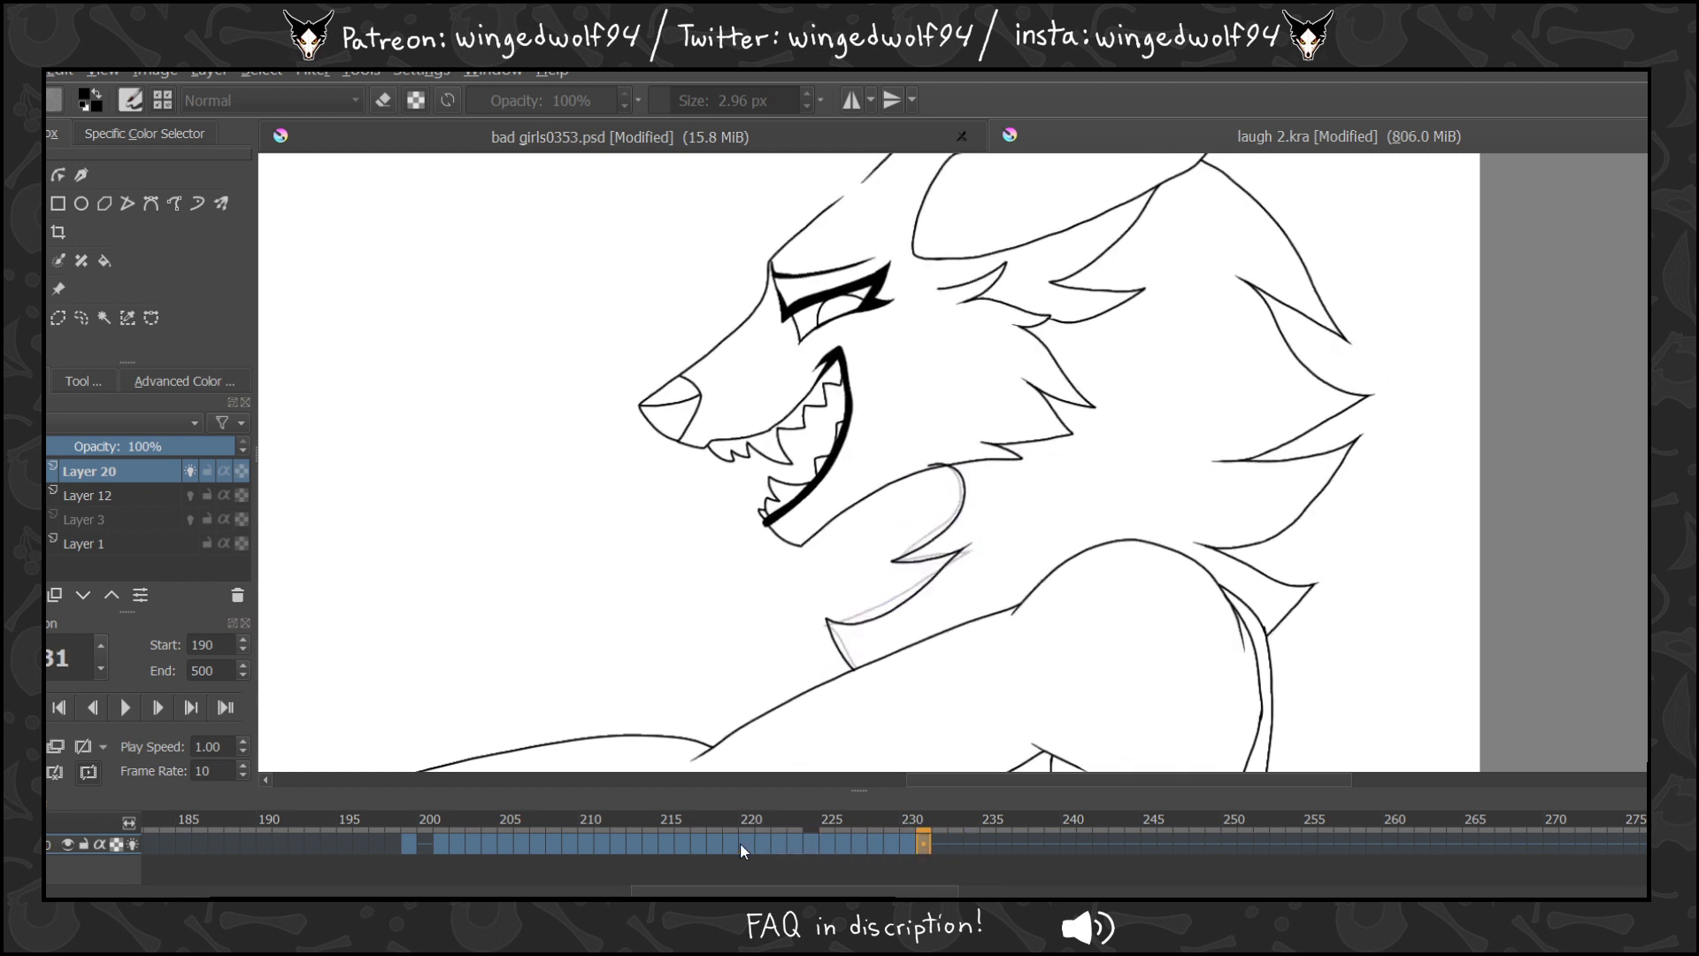
left_click(508, 844)
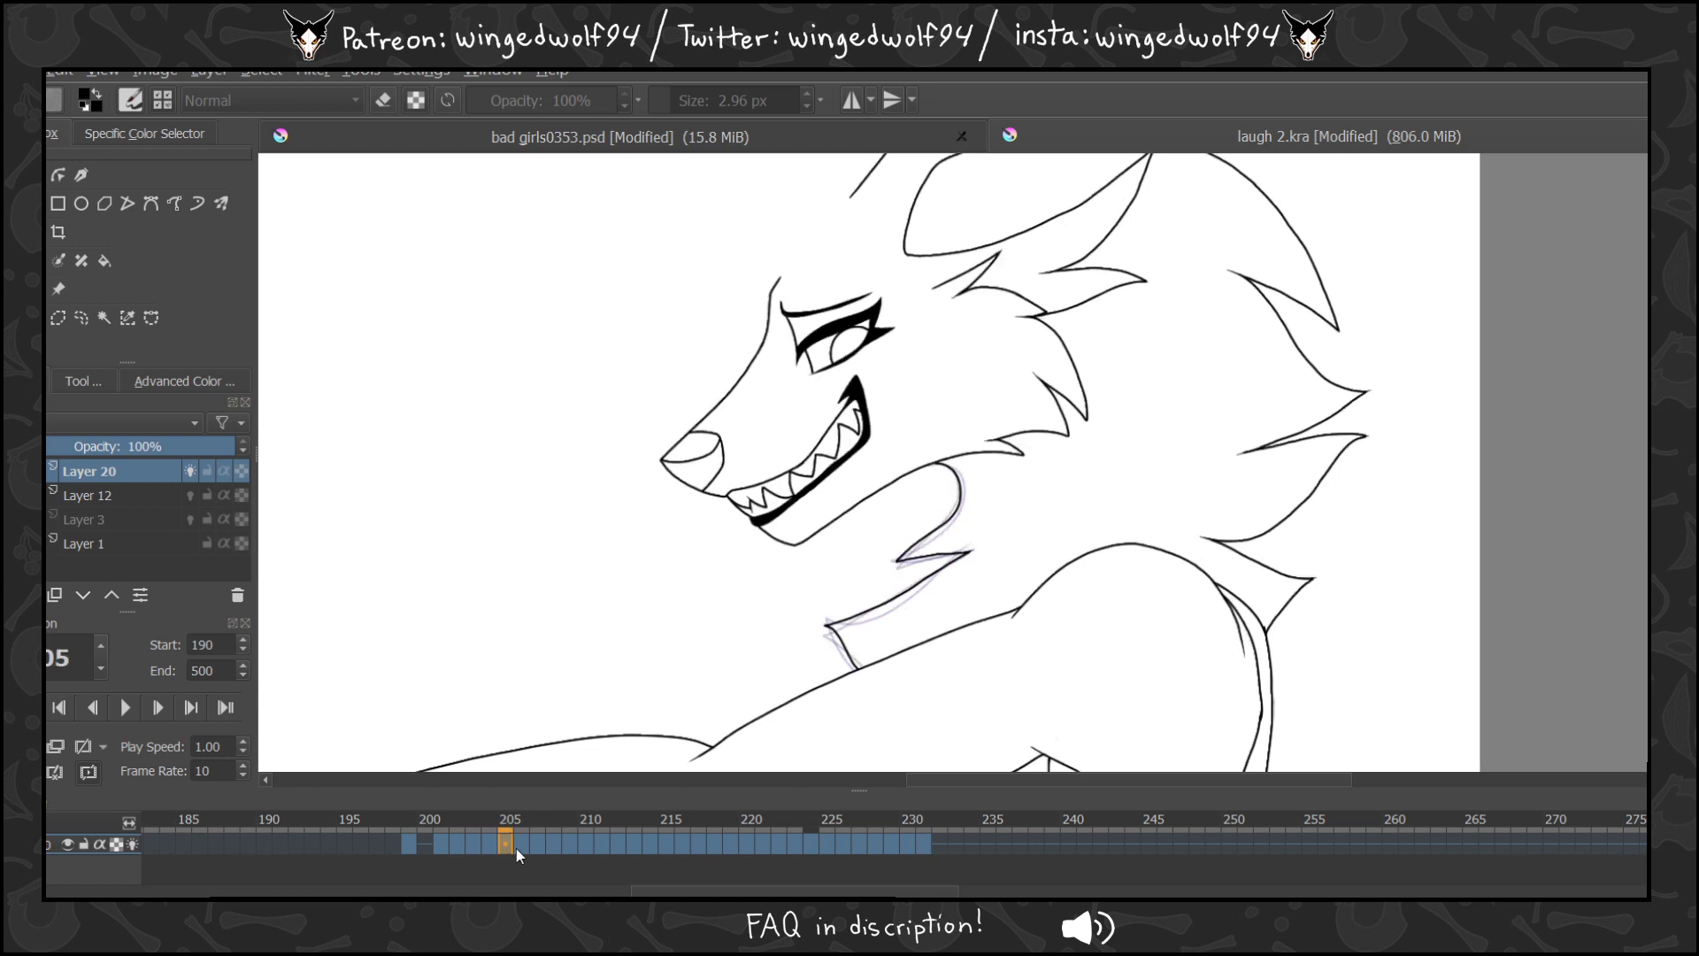
left_click_drag(517, 848, 581, 846)
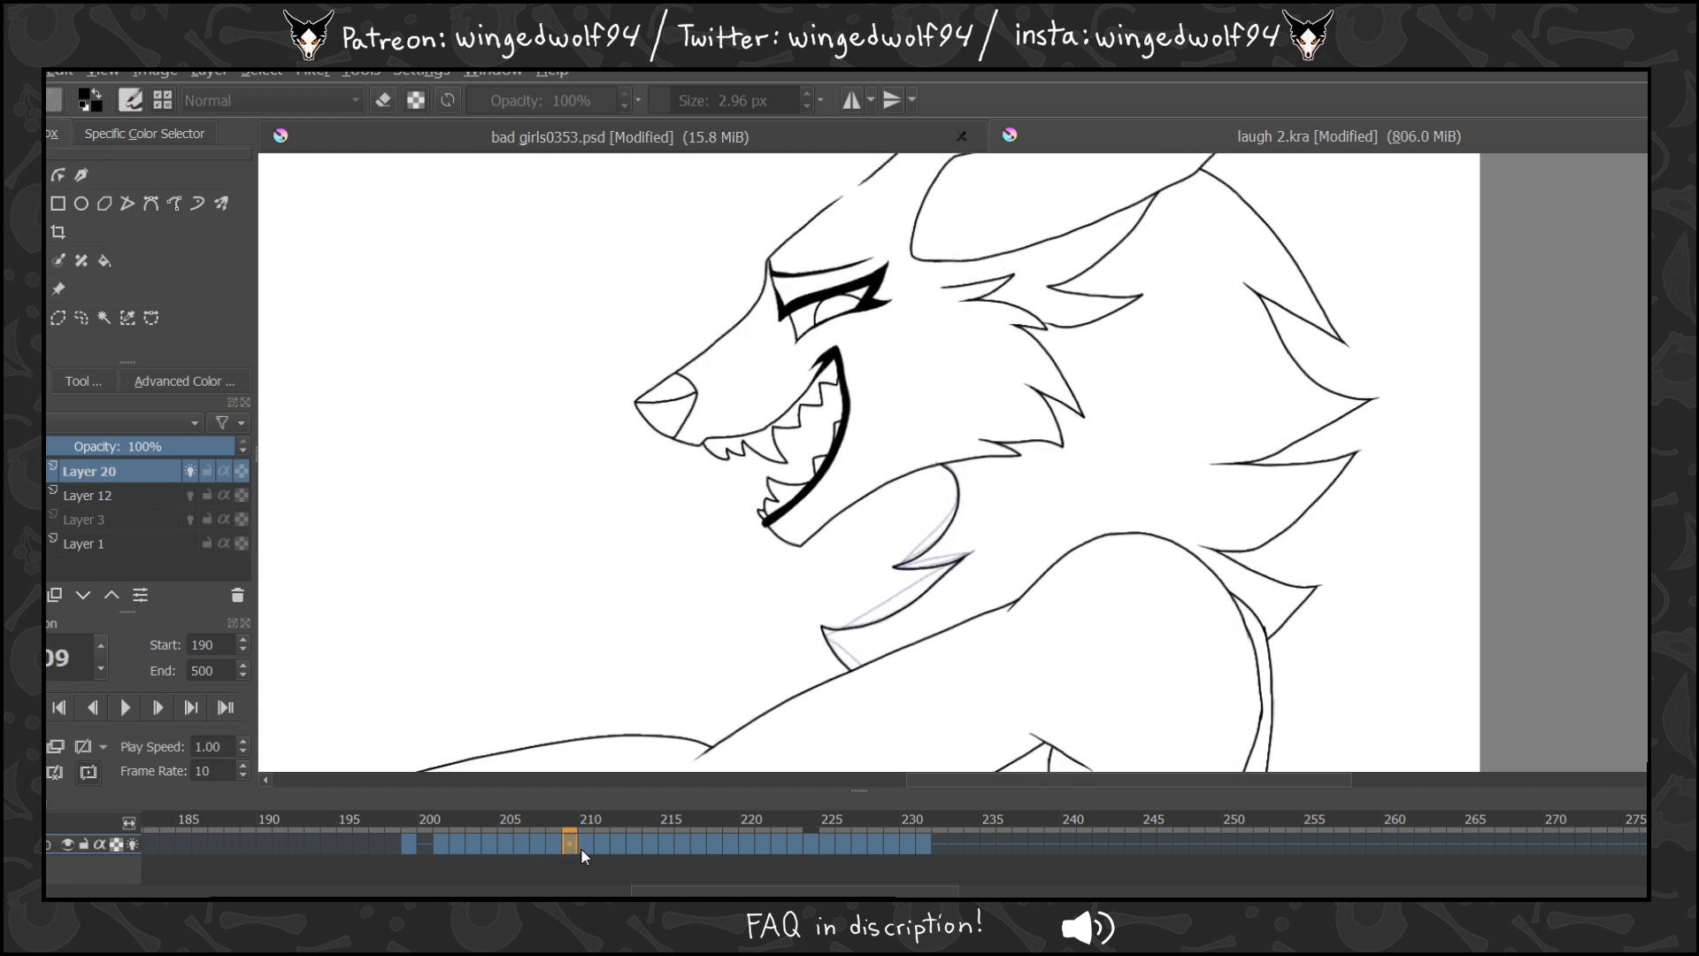
Copy the six Layer 20 keyframes at frames 209–214 to frames 232–237.
left_click(651, 846, "shift")
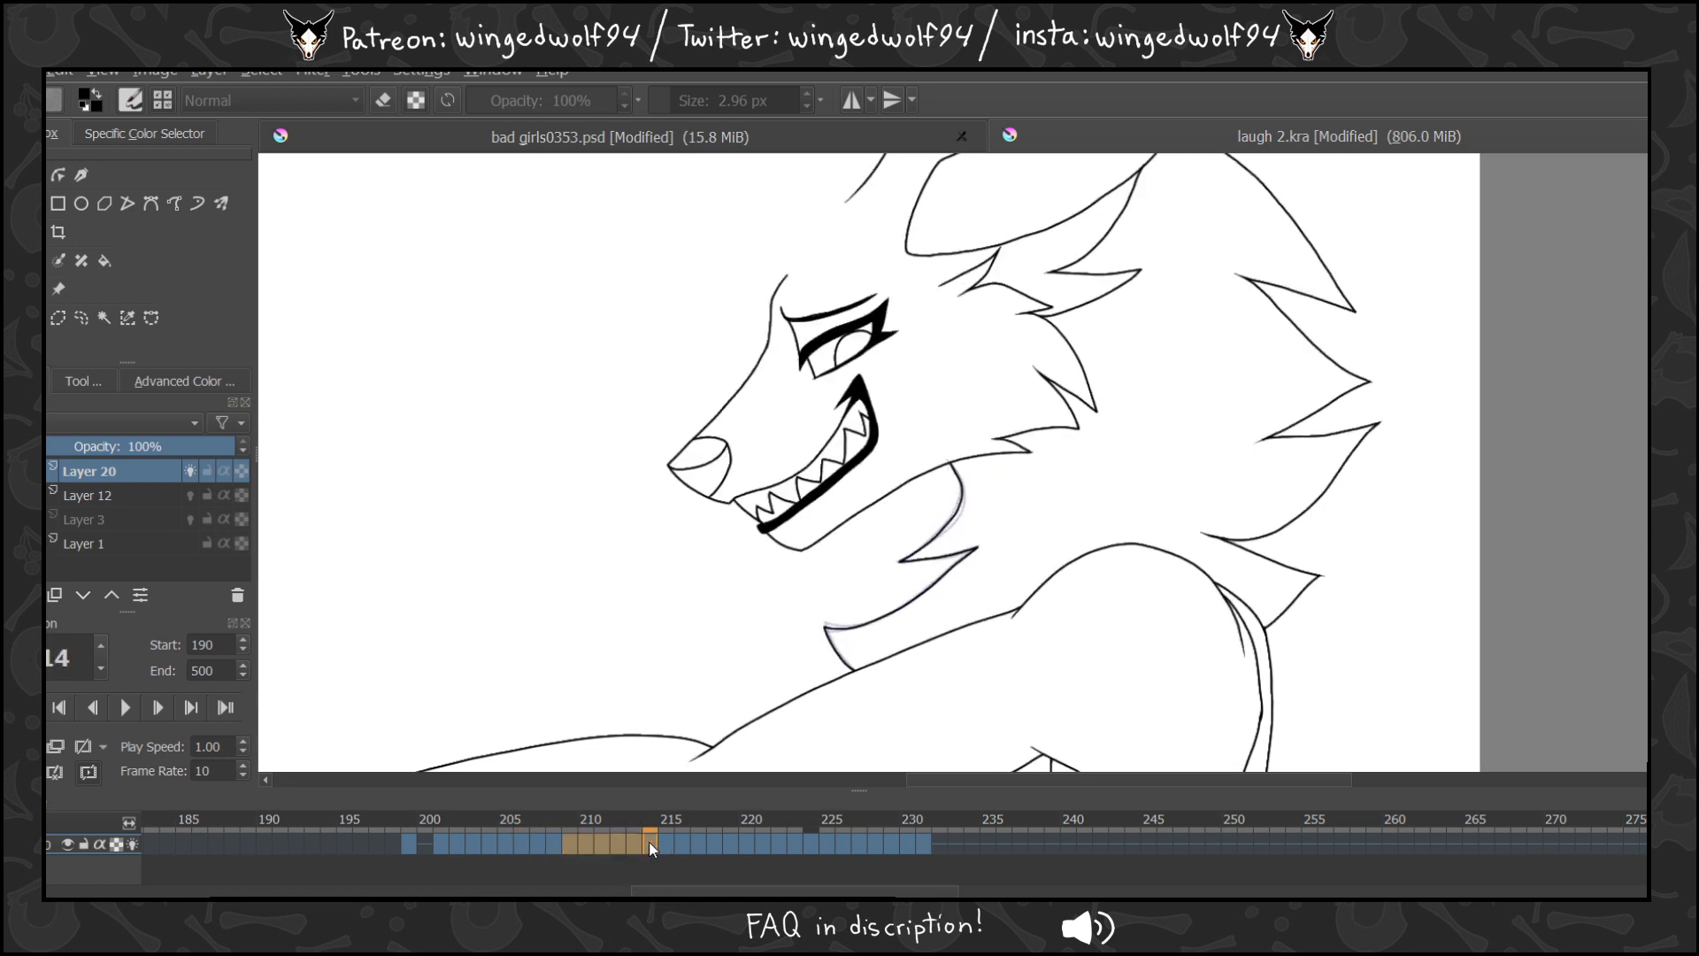
left_click(649, 844)
left_click(575, 841, "shift")
mouse_move(576, 841)
left_mouse_down()
mouse_move(982, 852)
mouse_move(911, 849)
mouse_move(933, 848)
left_mouse_up()
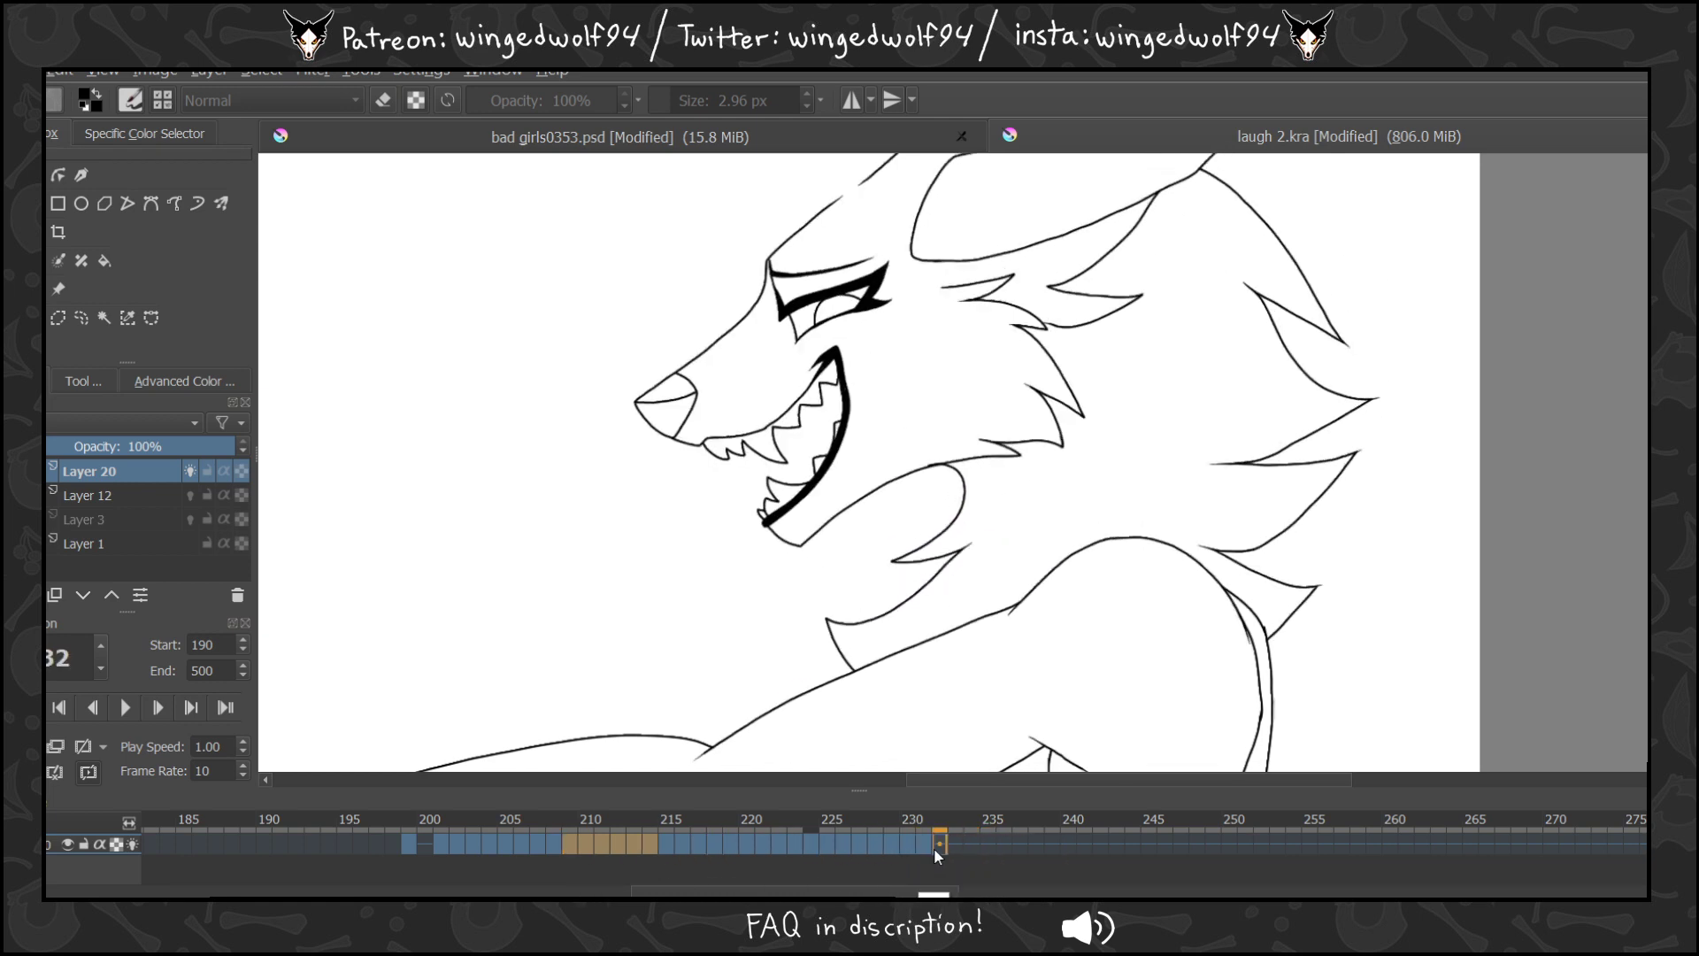
left_click(924, 842)
left_click(944, 843)
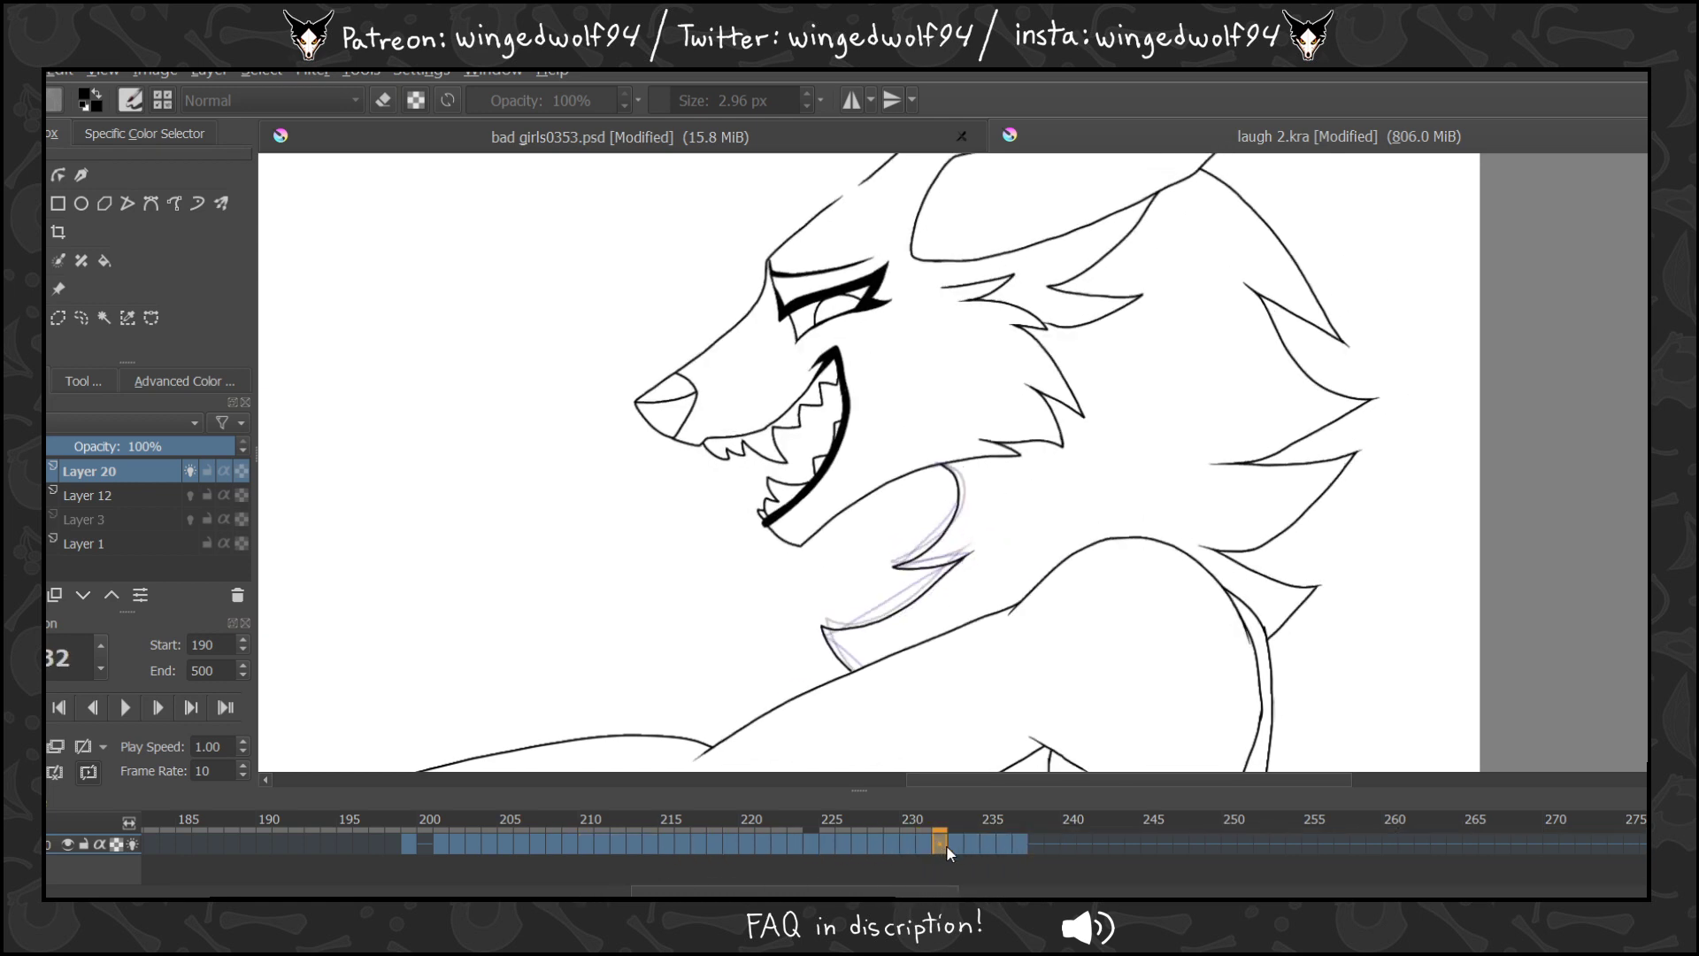
mouse_move(935, 830)
left_mouse_down()
mouse_move(891, 810)
mouse_move(855, 822)
mouse_move(1033, 830)
mouse_move(1005, 831)
mouse_move(1022, 839)
left_mouse_up()
Ink the neck fur line on frame 238 with the freehand brush, from the jaw to the upper arm, following the onion skin.
left_click(1031, 846)
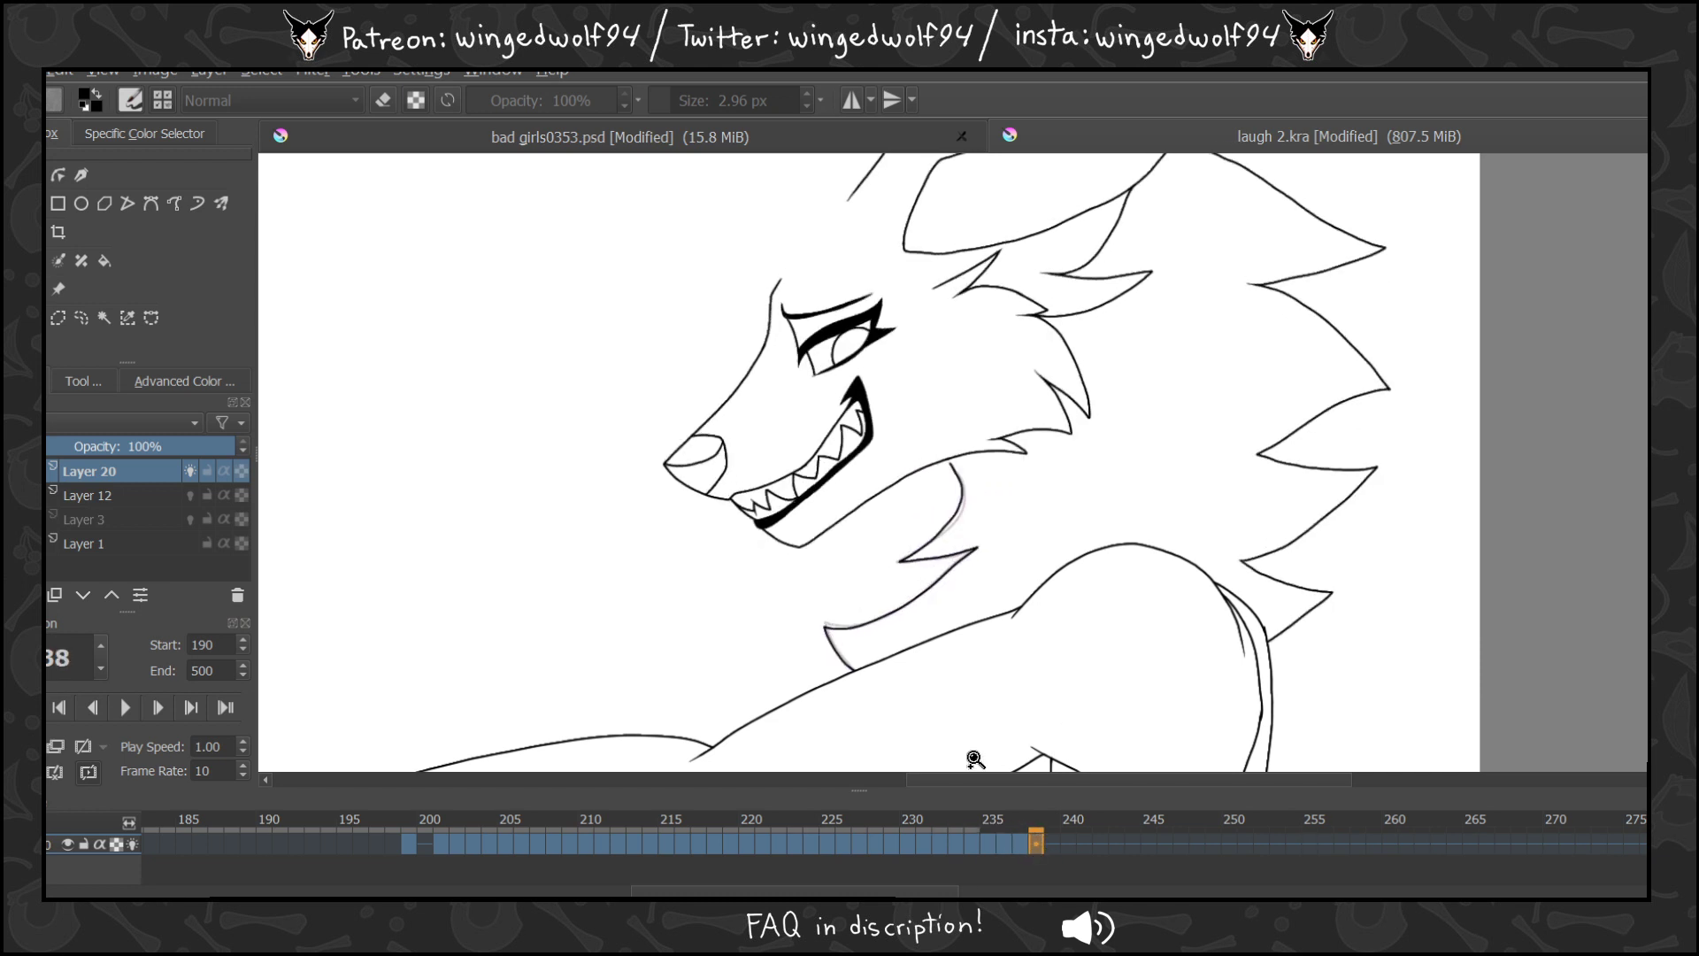
left_click_drag(768, 421, 1175, 715)
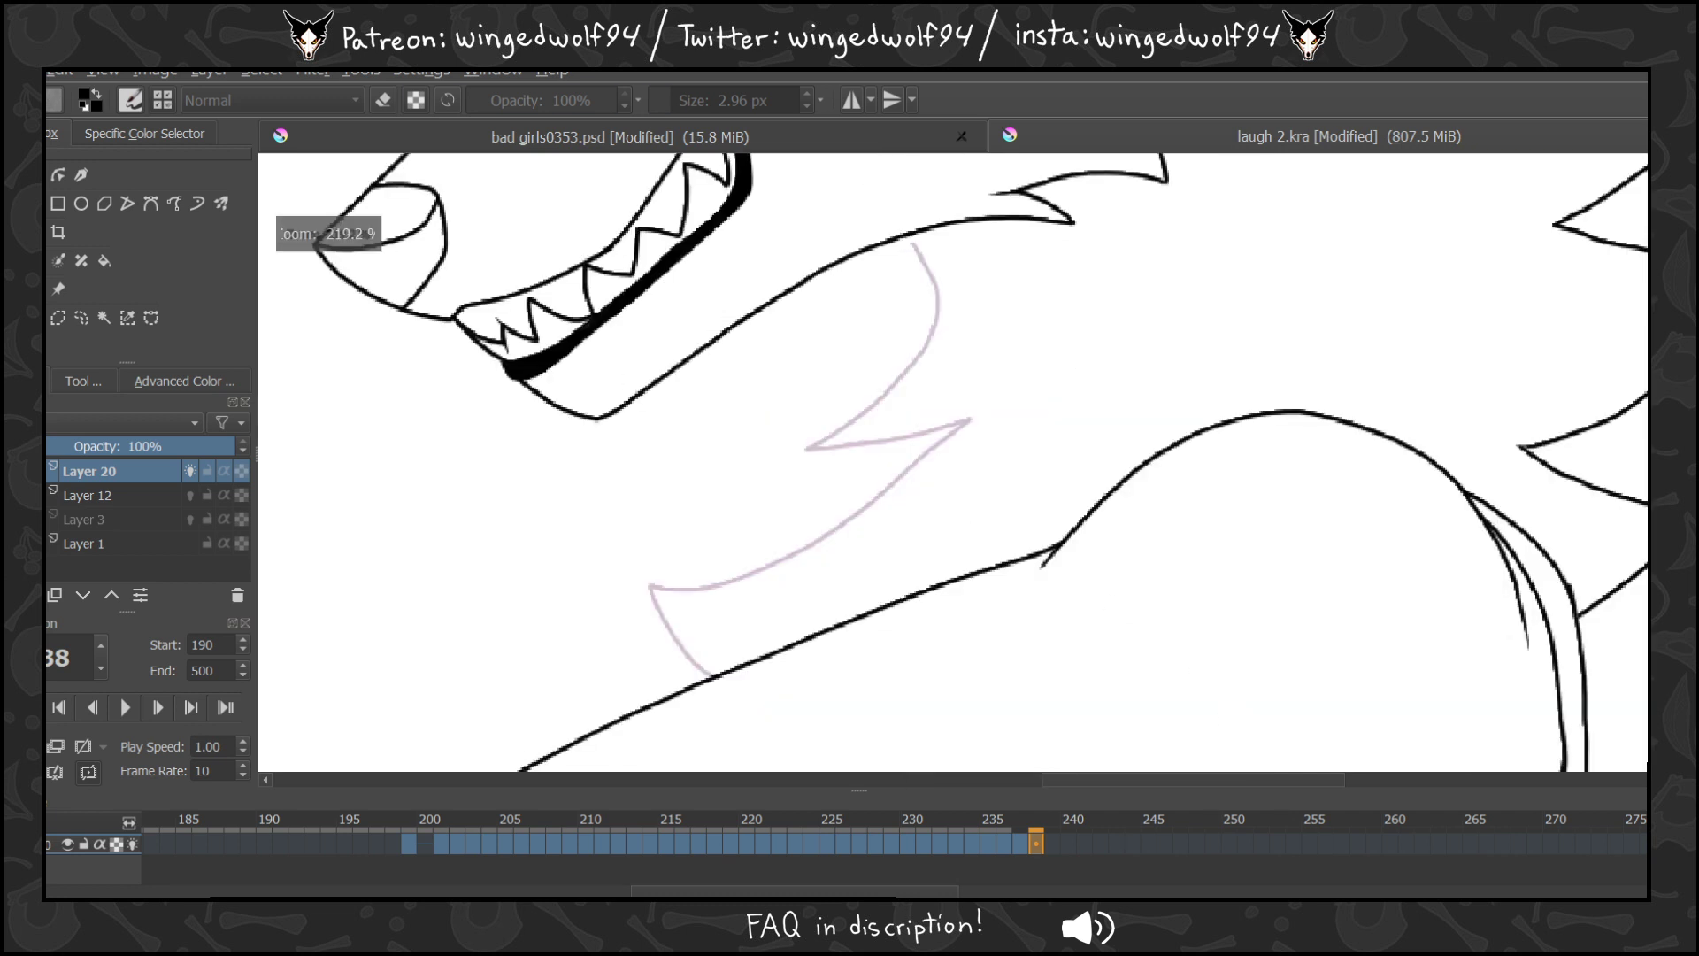
left_click(36, 205)
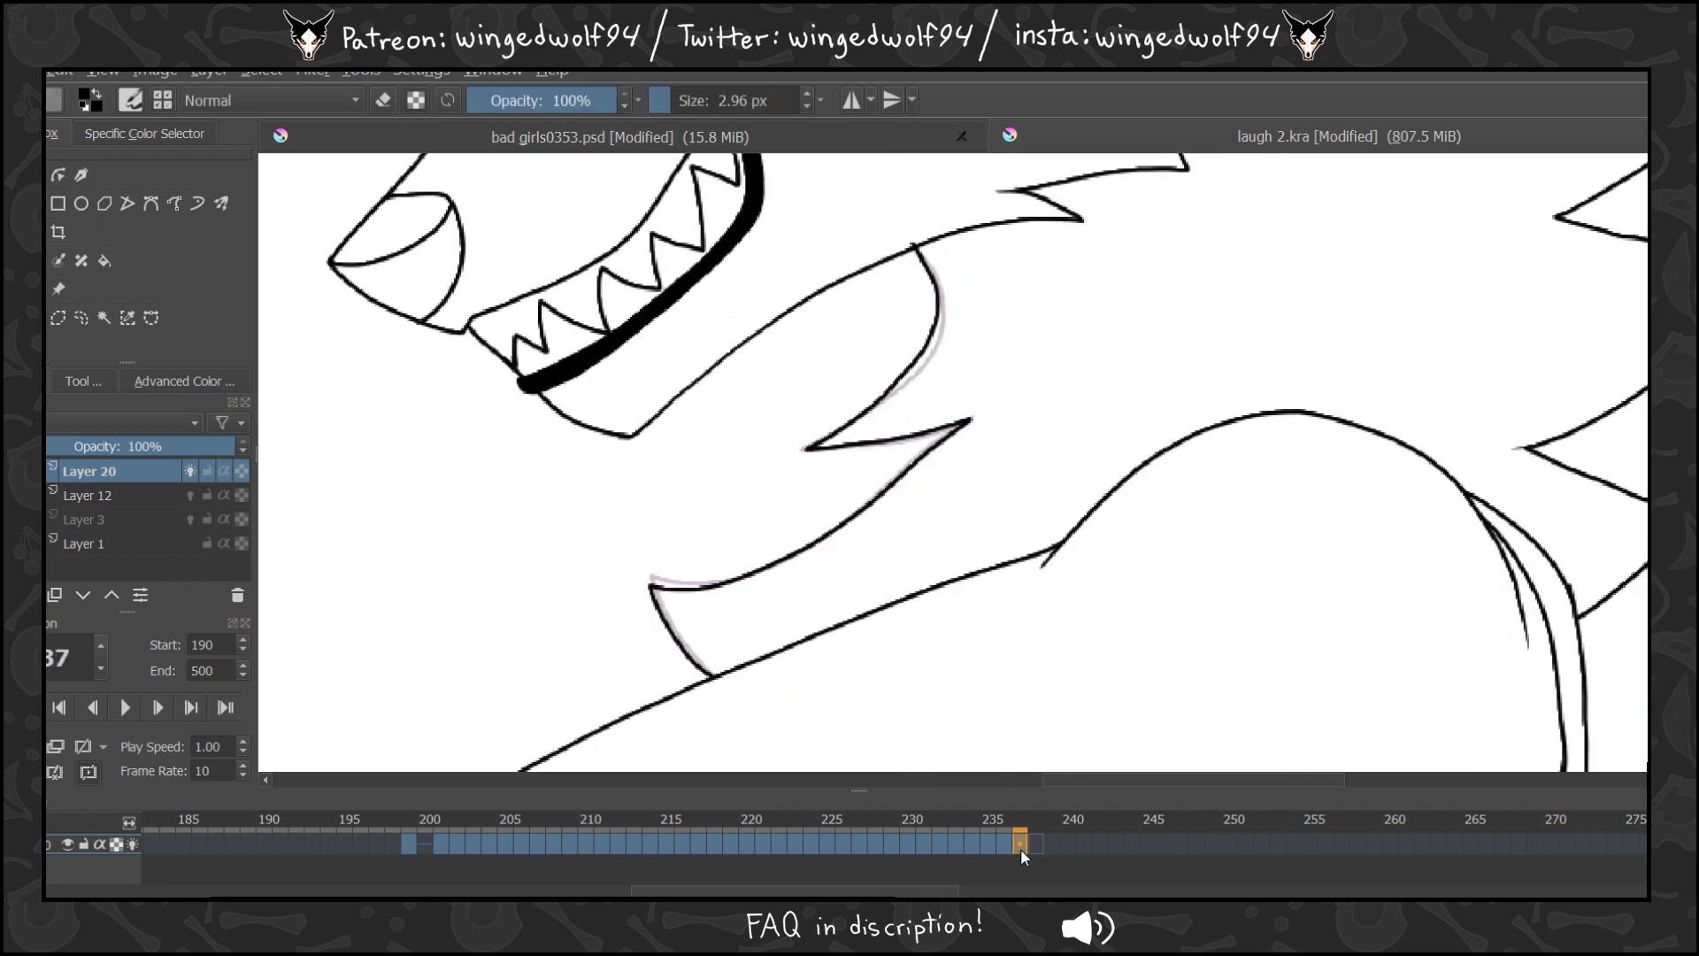
mouse_move(928, 269)
left_mouse_down()
mouse_move(932, 317)
mouse_move(901, 369)
left_mouse_up()
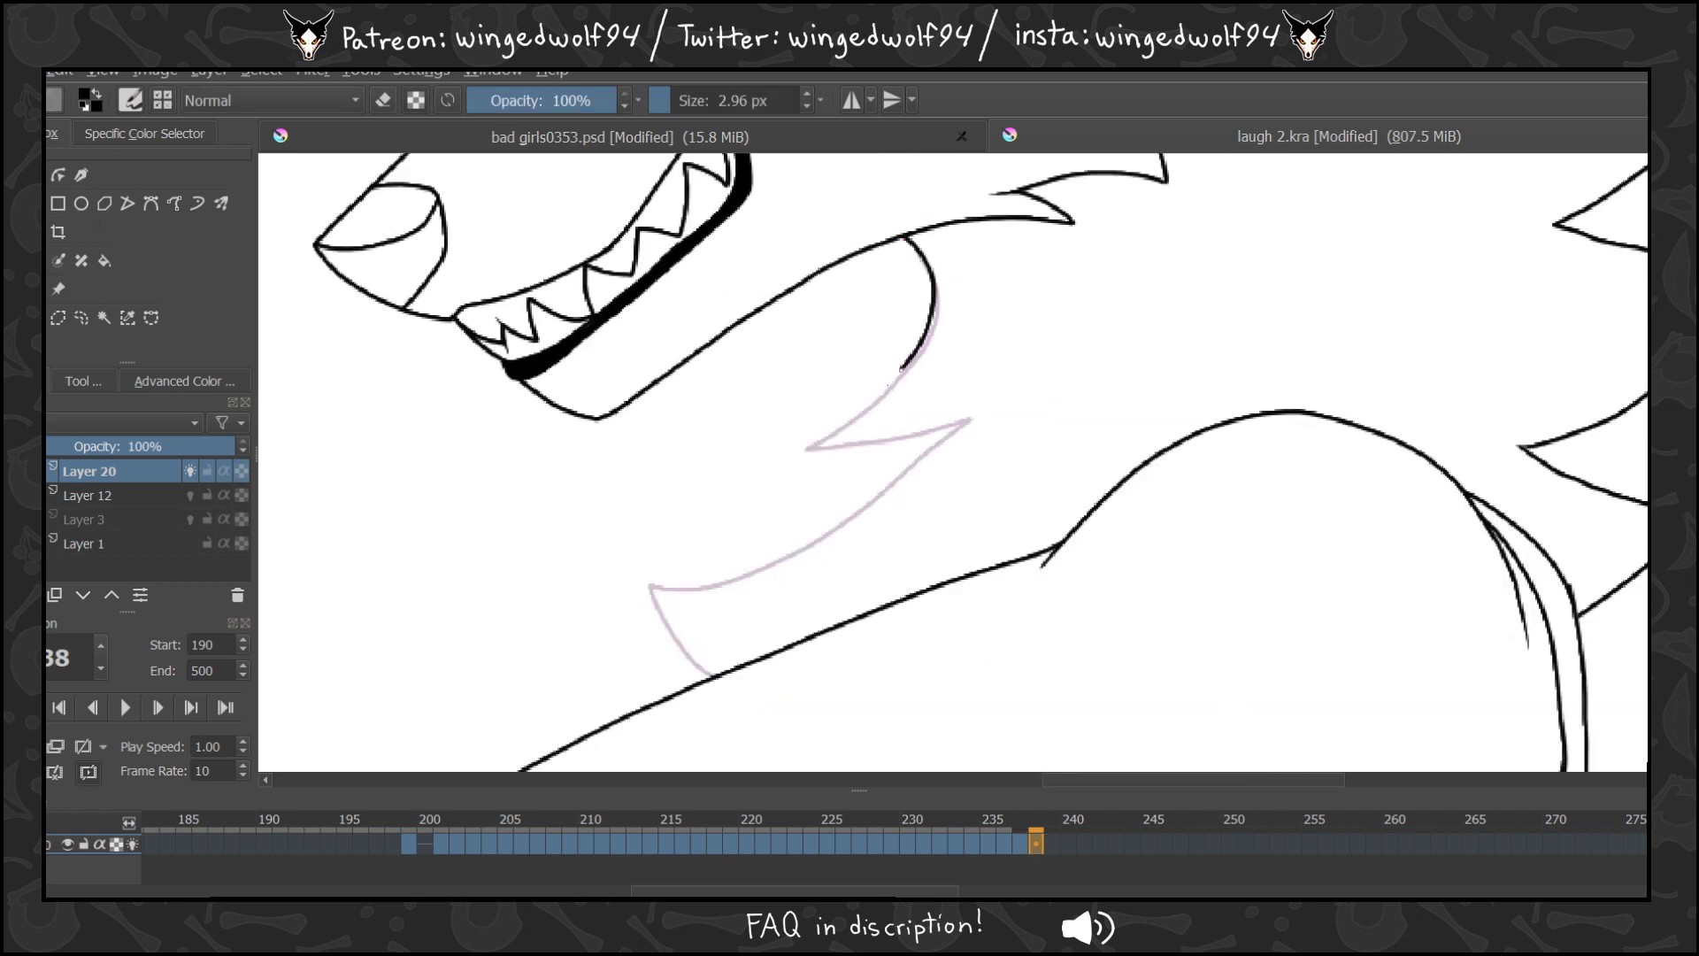
mouse_move(809, 452)
left_mouse_down()
mouse_move(980, 413)
mouse_move(810, 547)
mouse_move(652, 597)
mouse_move(713, 676)
left_mouse_up()
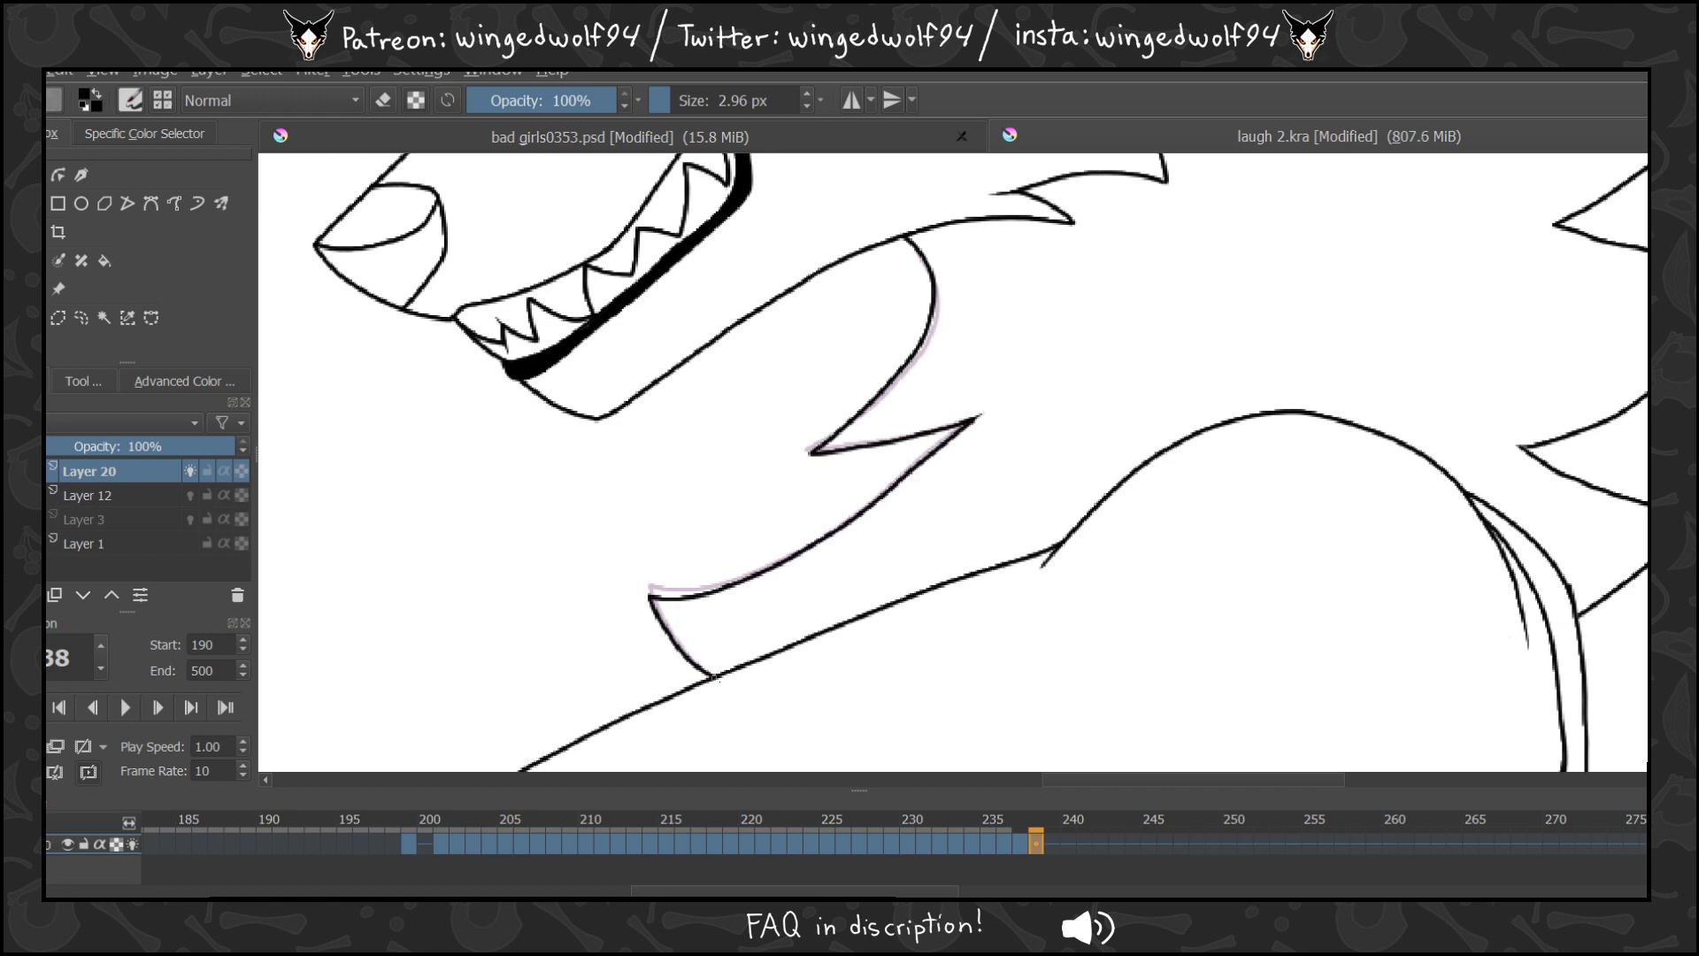
Ink the neck fur line between jaw and upper arm on frames 239 and 240, shifting it slightly from the onion skin.
key("period")
key("Delete")
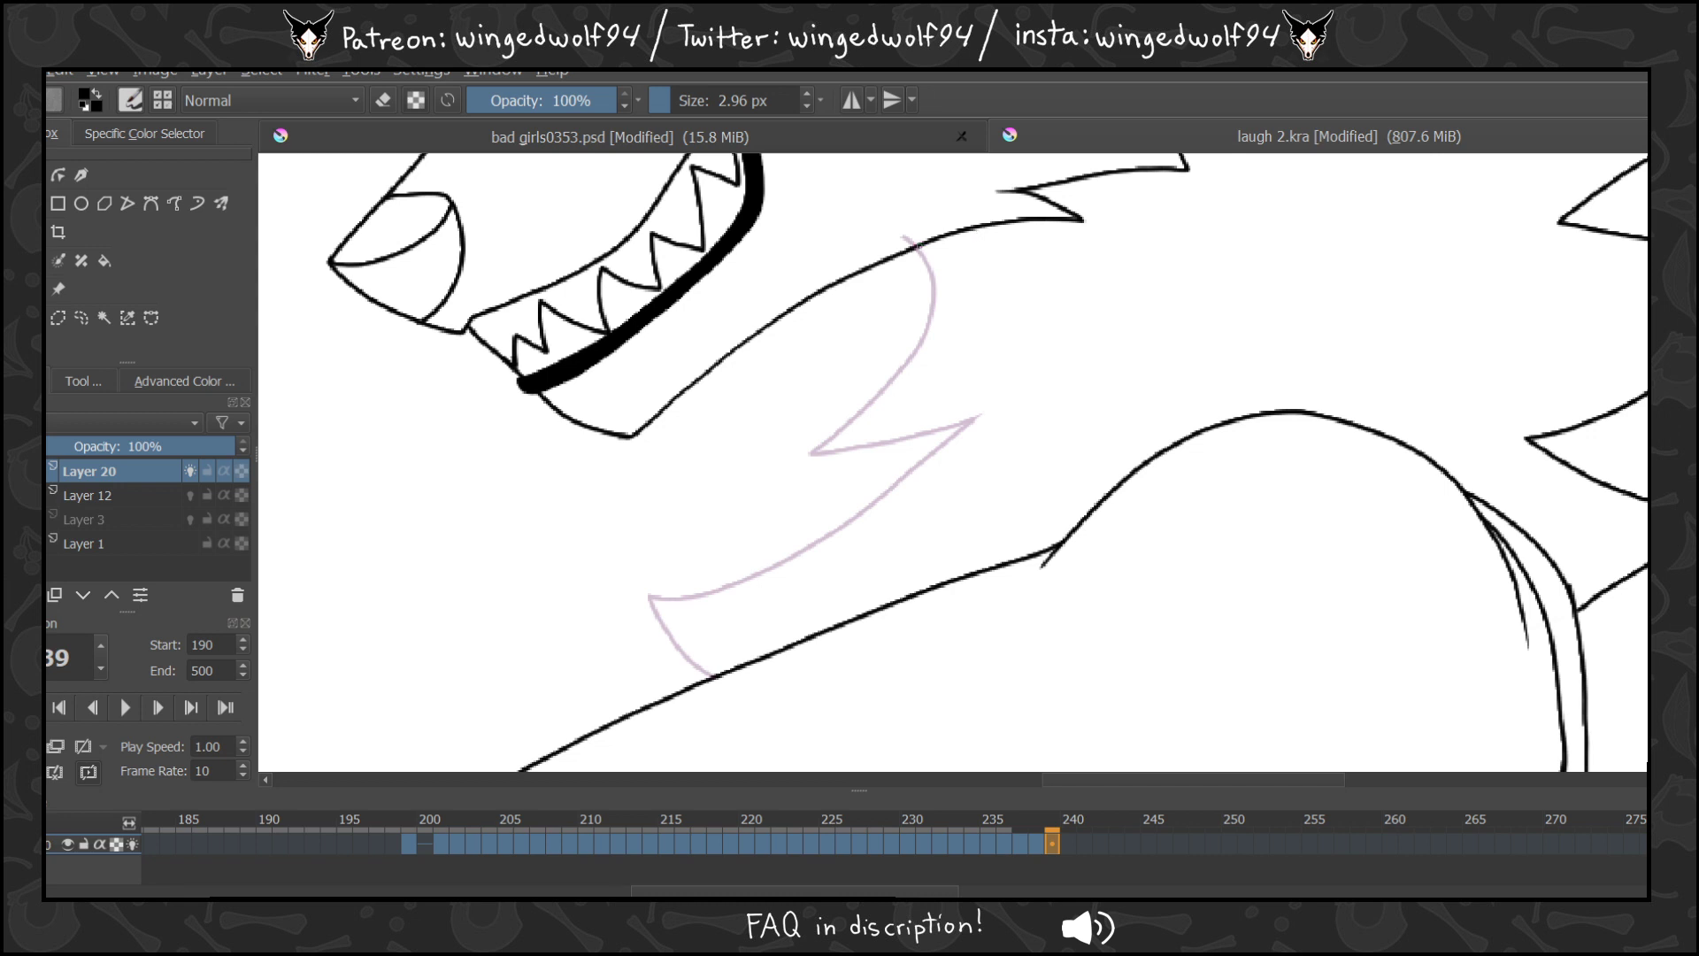
mouse_move(920, 244)
left_mouse_down()
mouse_move(943, 301)
mouse_move(874, 411)
mouse_move(812, 453)
mouse_move(982, 419)
mouse_move(889, 503)
mouse_move(718, 603)
left_mouse_up()
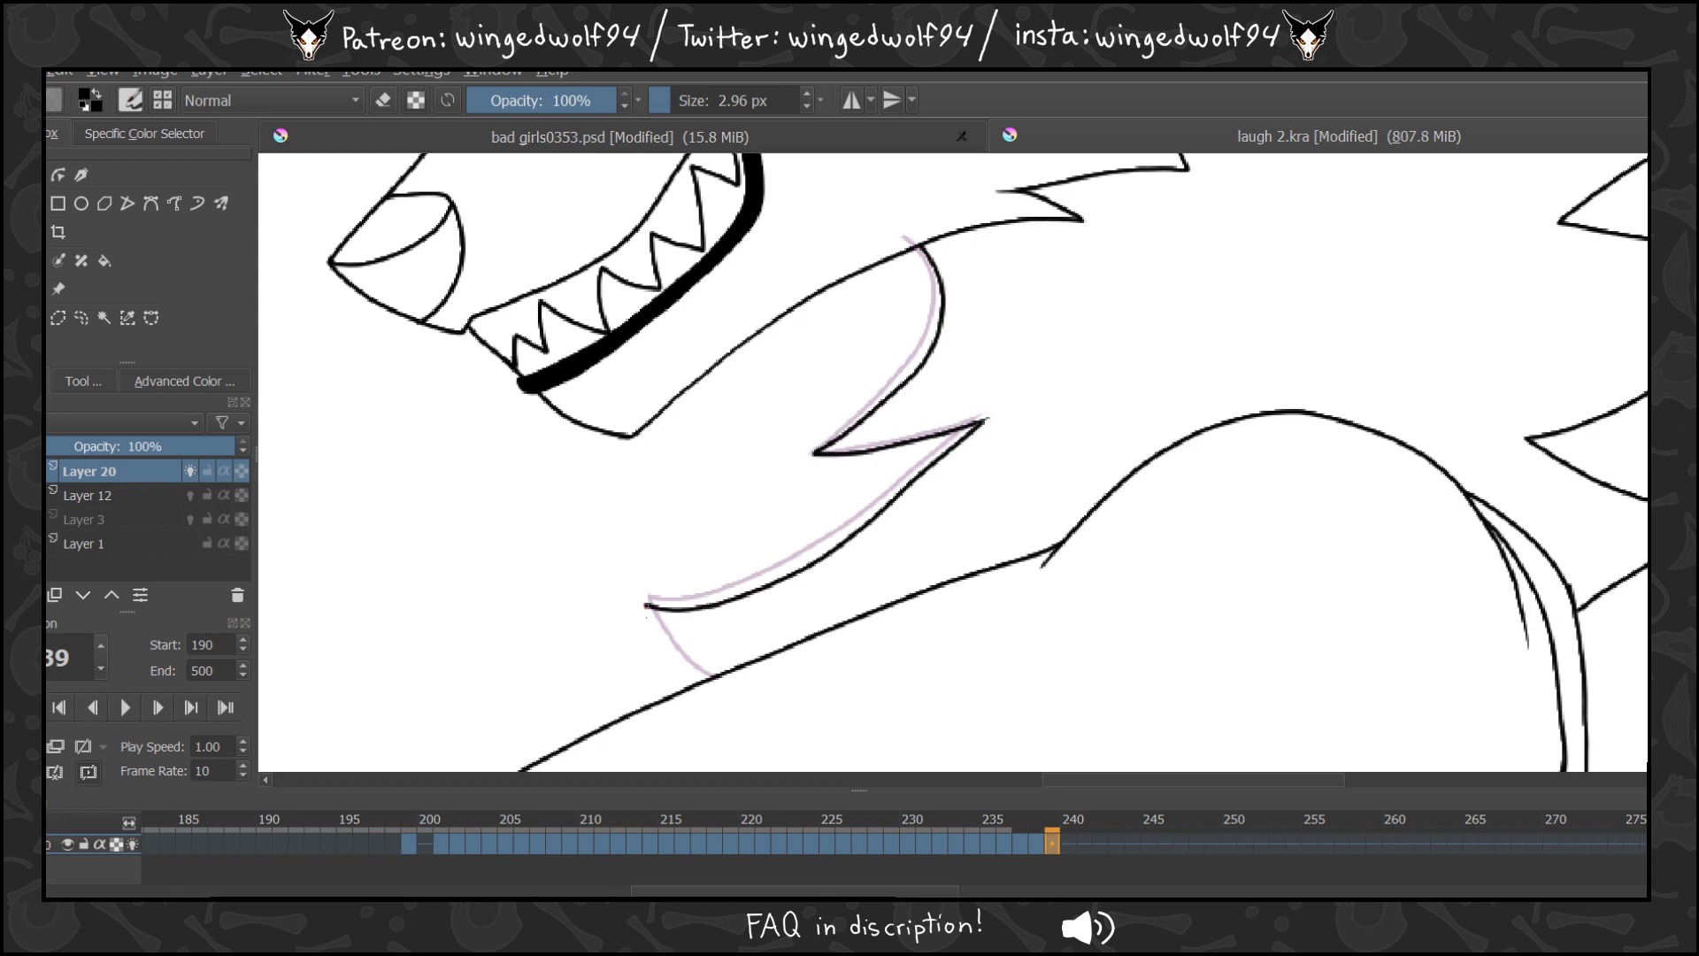
key("period")
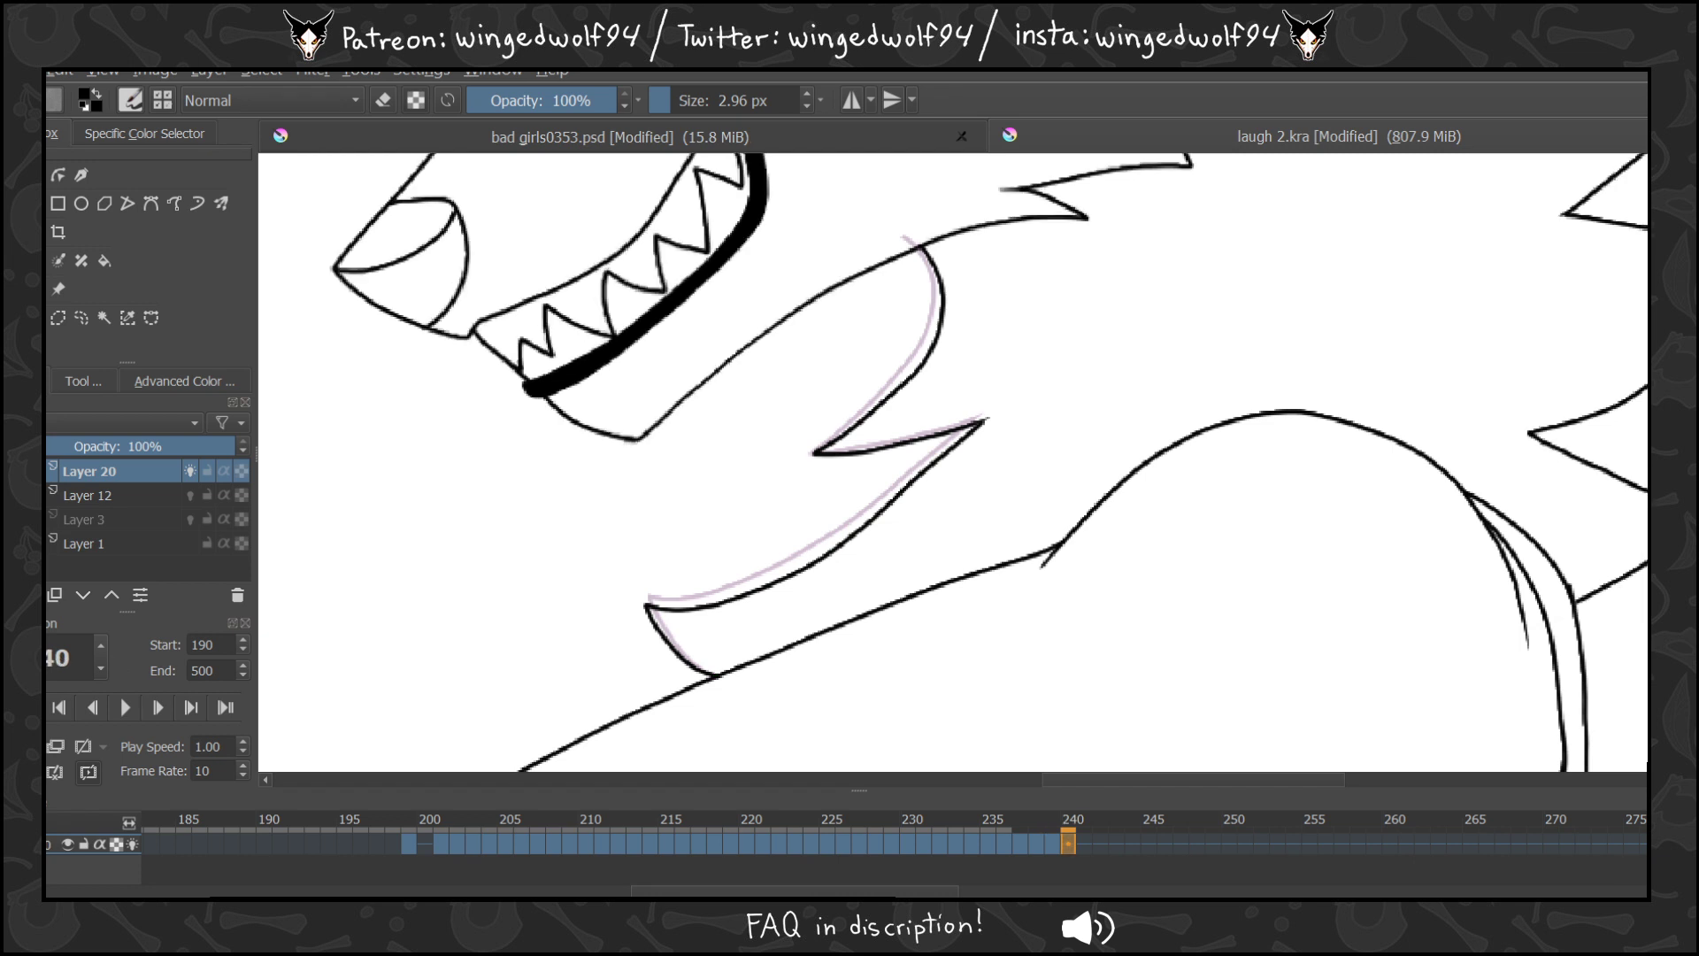
key("ctrl+z")
mouse_move(918, 250)
left_mouse_down()
mouse_move(942, 315)
mouse_move(885, 411)
mouse_move(823, 455)
mouse_move(932, 444)
mouse_move(1000, 408)
mouse_move(810, 574)
mouse_move(671, 622)
mouse_move(683, 662)
mouse_move(715, 674)
left_mouse_up()
Ink the neck fur line from the jaw to the upper arm on frame 241.
key("Right")
key("ctrl+z")
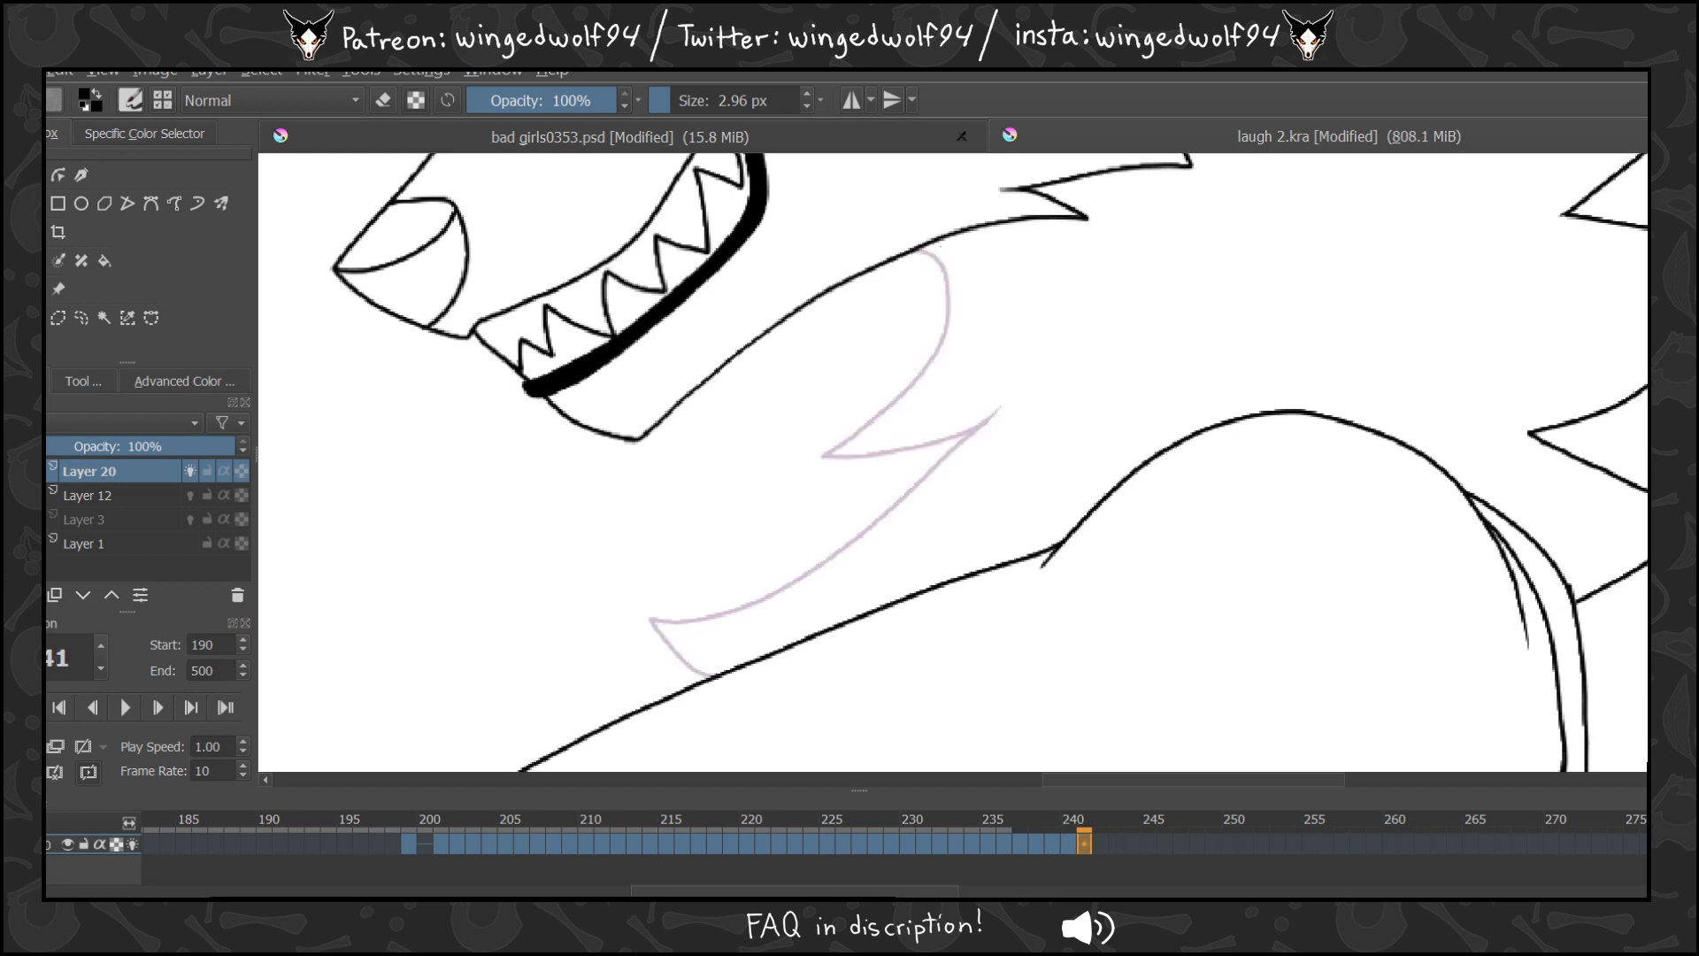
mouse_move(920, 251)
left_mouse_down()
mouse_move(940, 336)
mouse_move(867, 423)
mouse_move(866, 455)
mouse_move(998, 409)
mouse_move(862, 533)
mouse_move(718, 617)
mouse_move(653, 627)
mouse_move(721, 676)
left_mouse_up()
key("period")
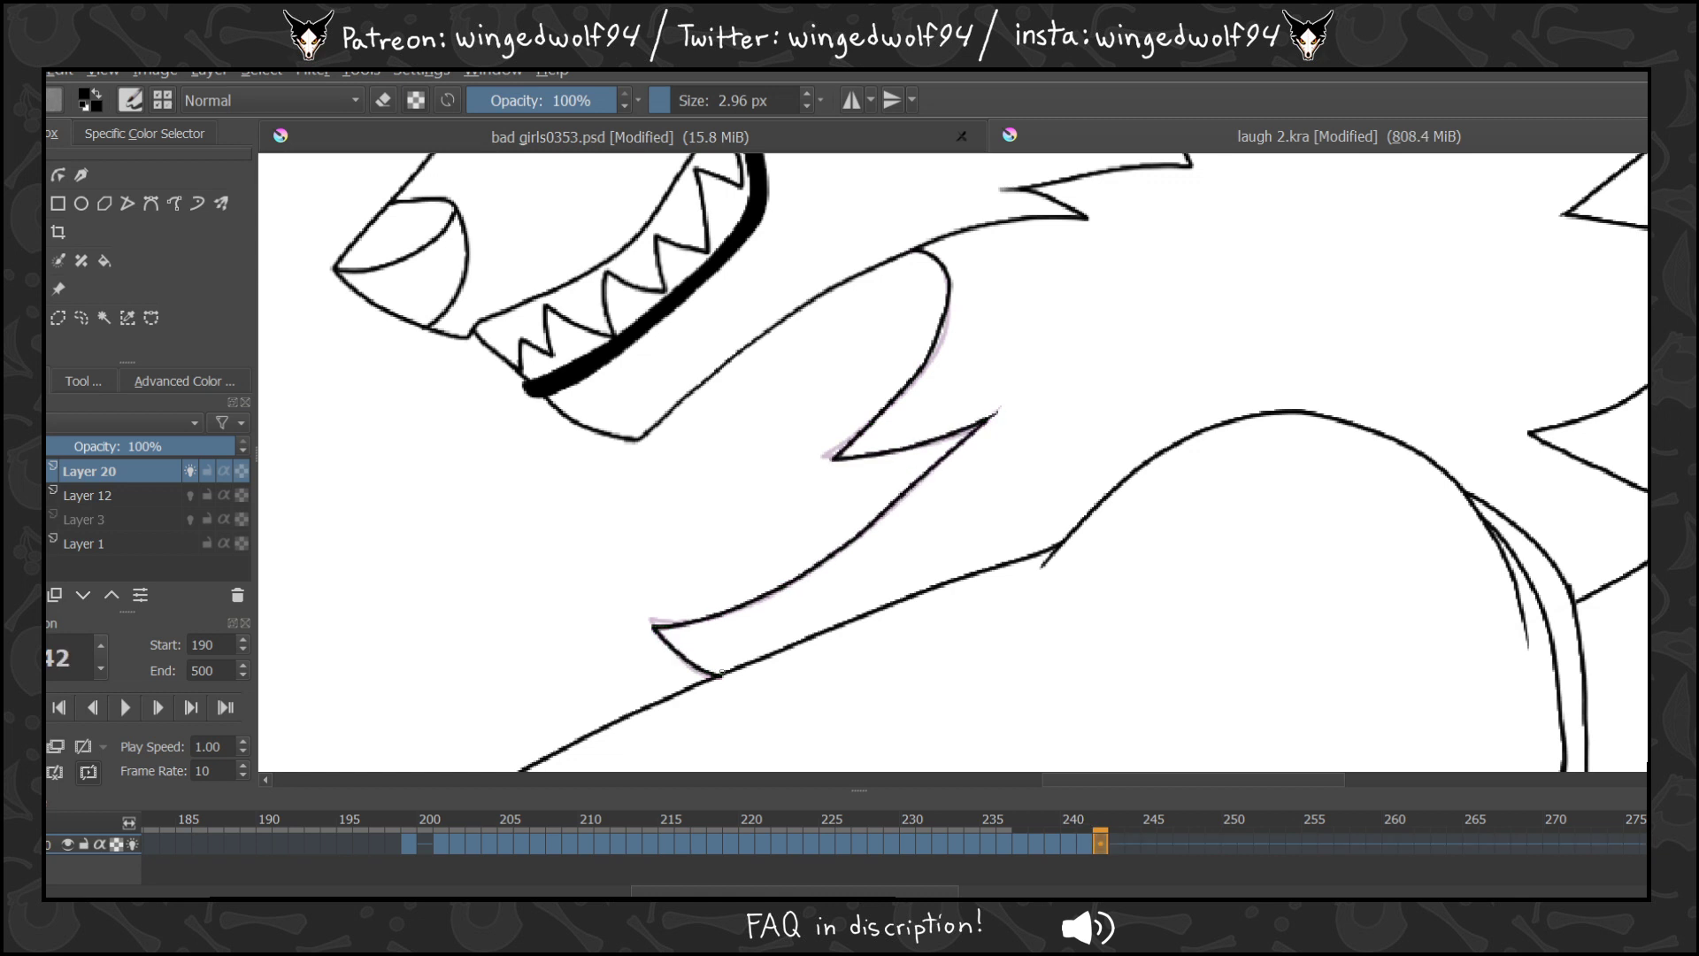
Play back the animation to check the neck fur movement across the laughing head frames.
scroll(1107, 454, "down", 5)
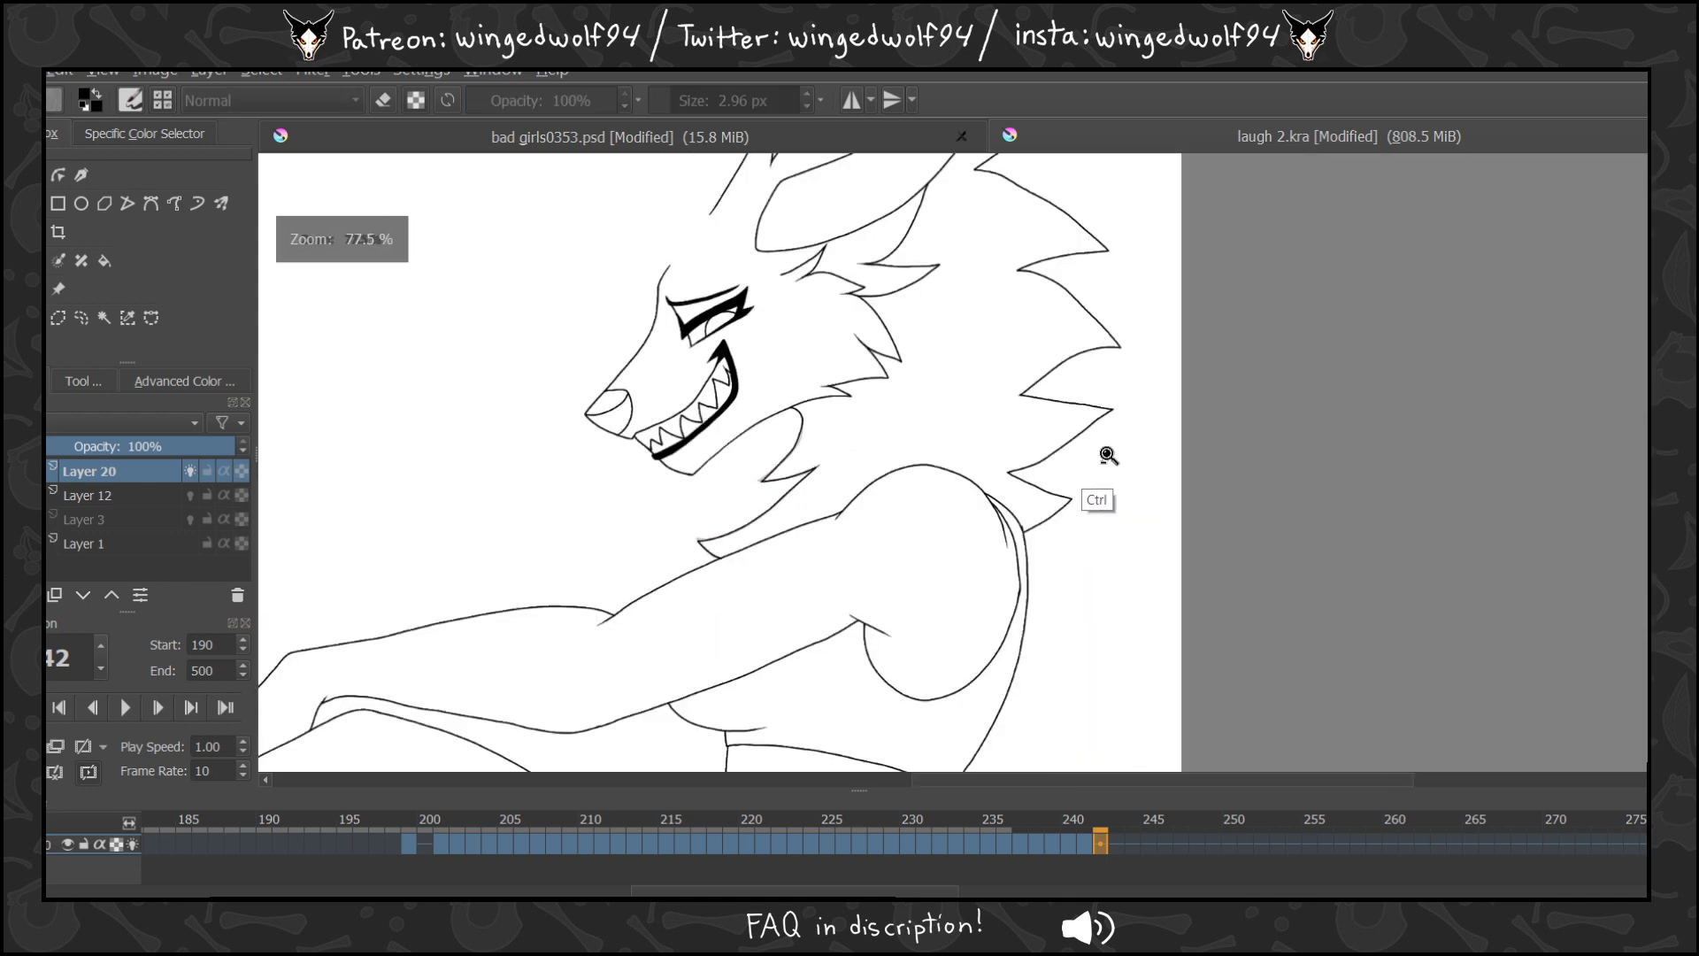
left_click(694, 282, "ctrl")
scroll(953, 462, "down", 3)
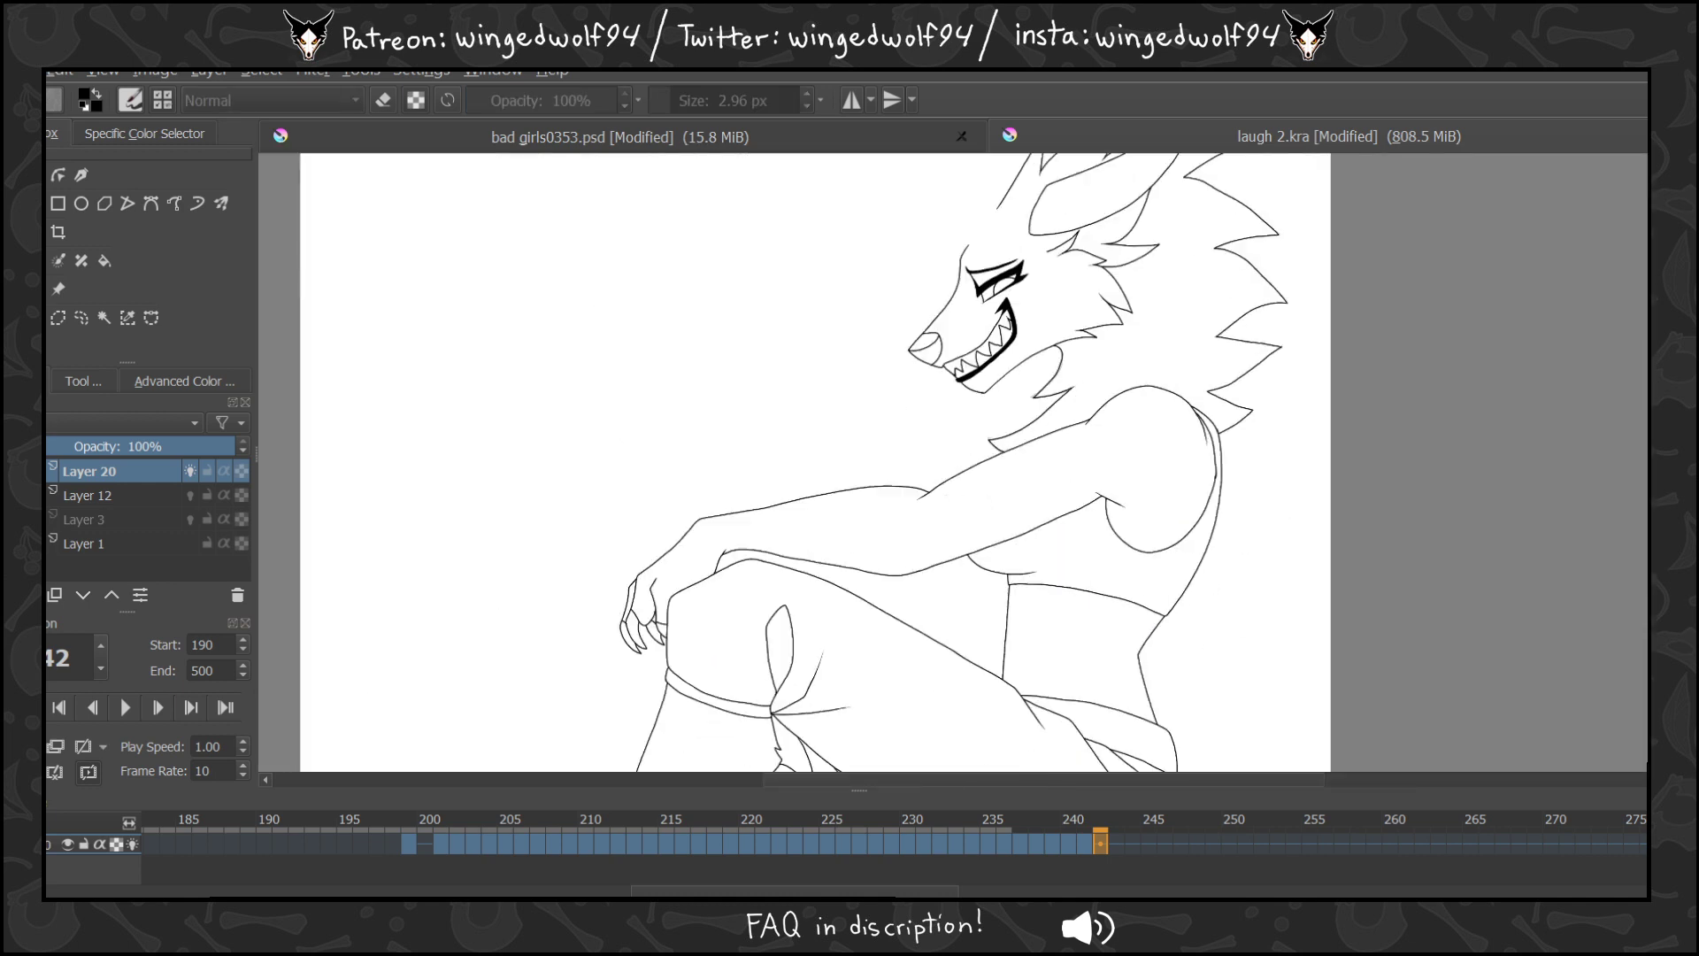
left_click(129, 702)
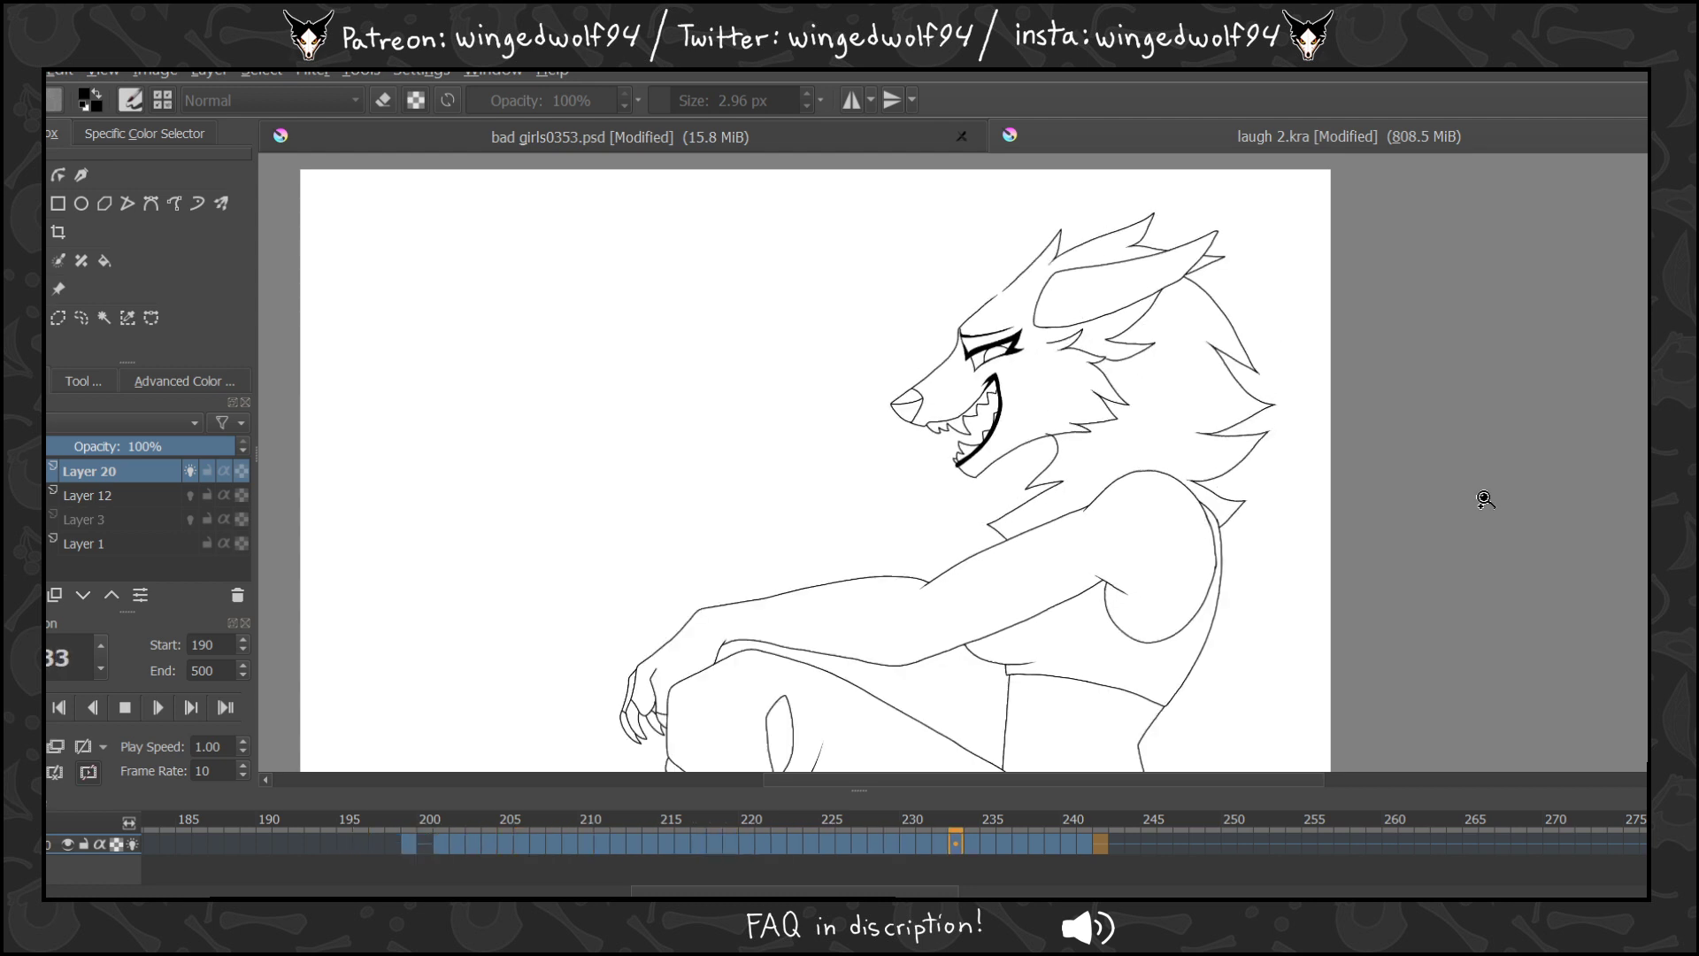
left_click(127, 708)
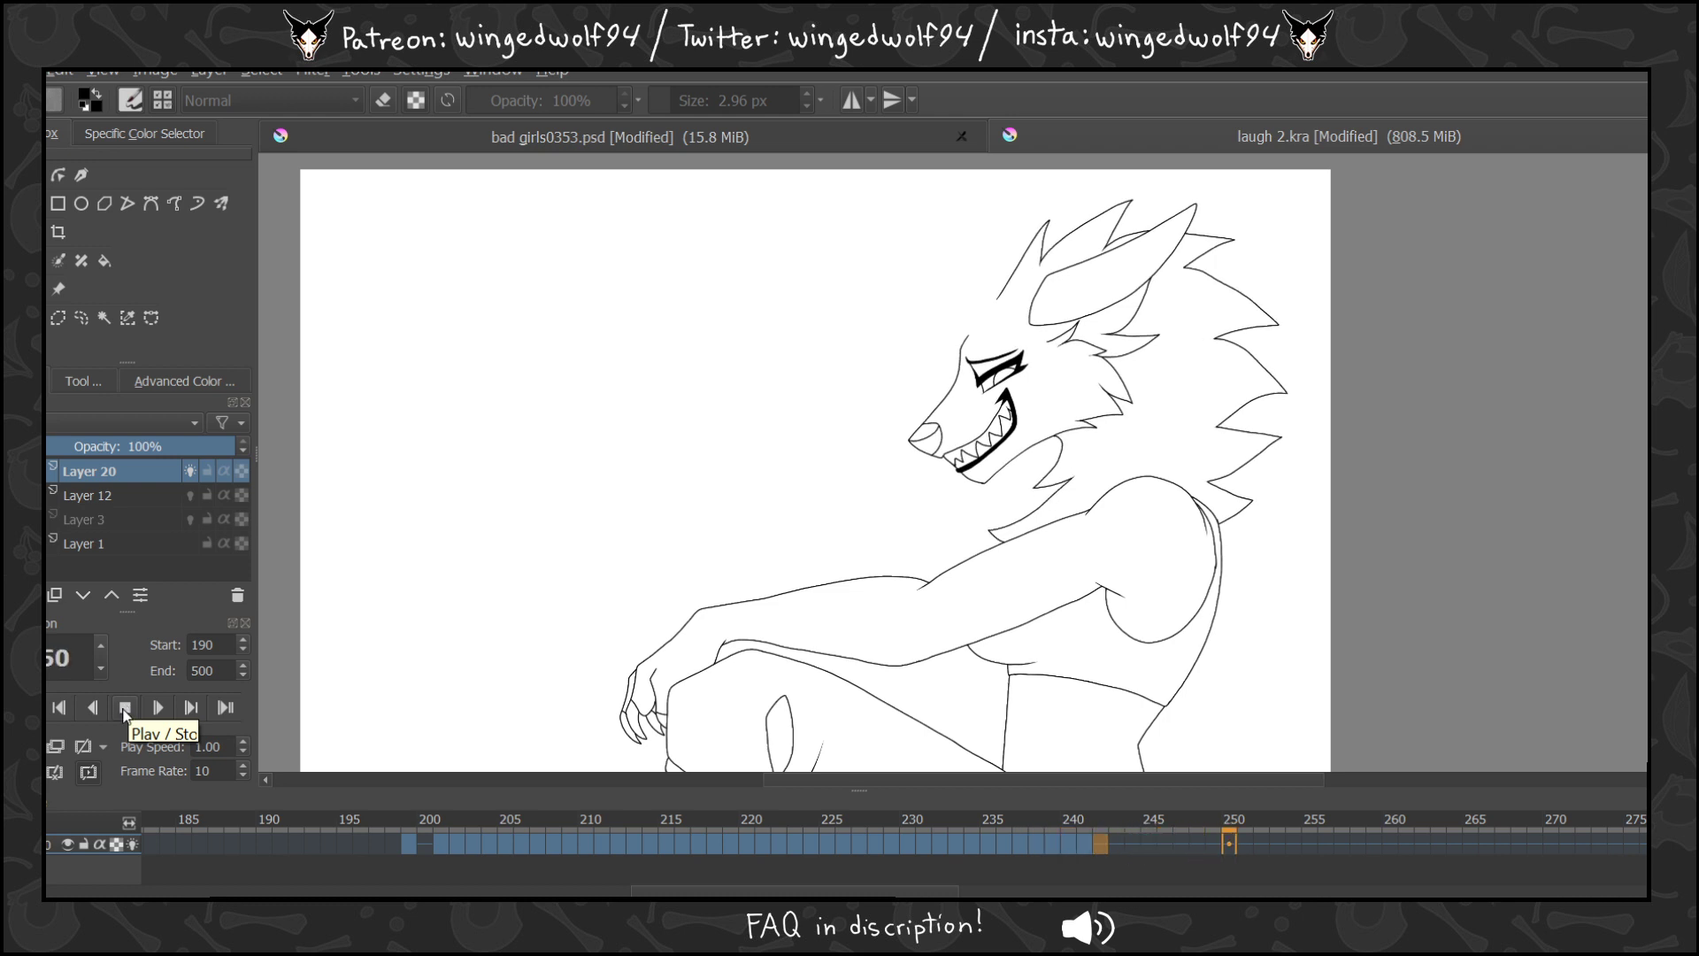
left_click(126, 709)
scroll(814, 460, "down", 2)
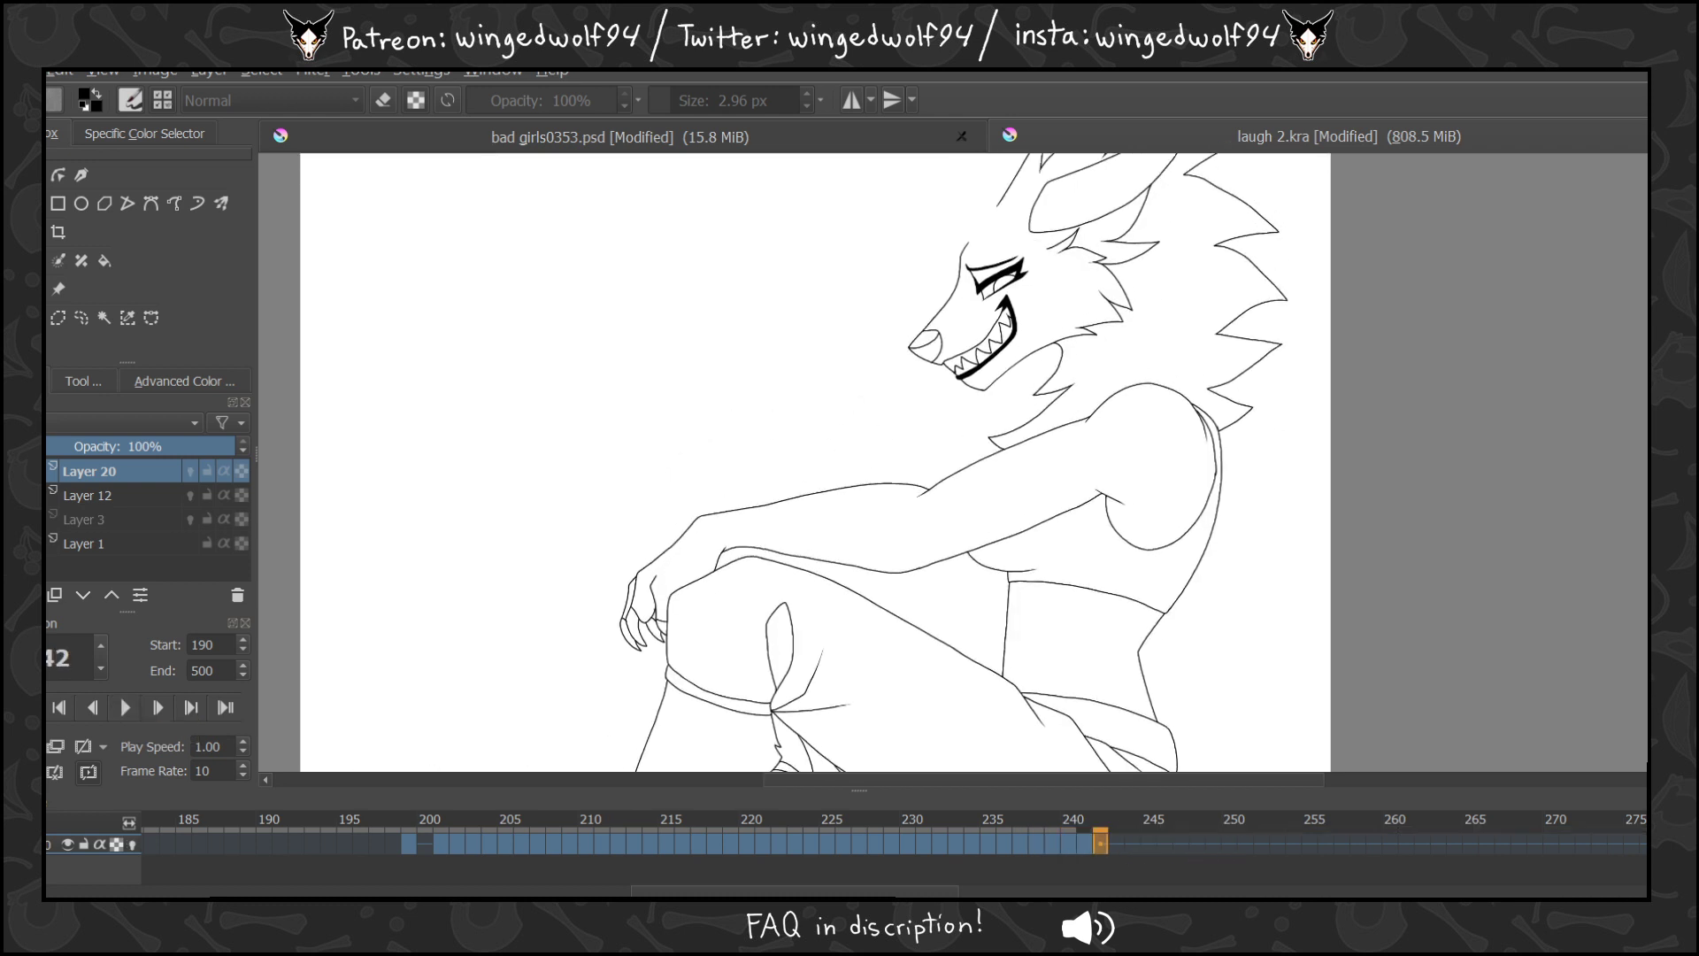
Merge Layer 20 down into Layer 12 and show the red sketch on Layer 3.
key("ctrl+e")
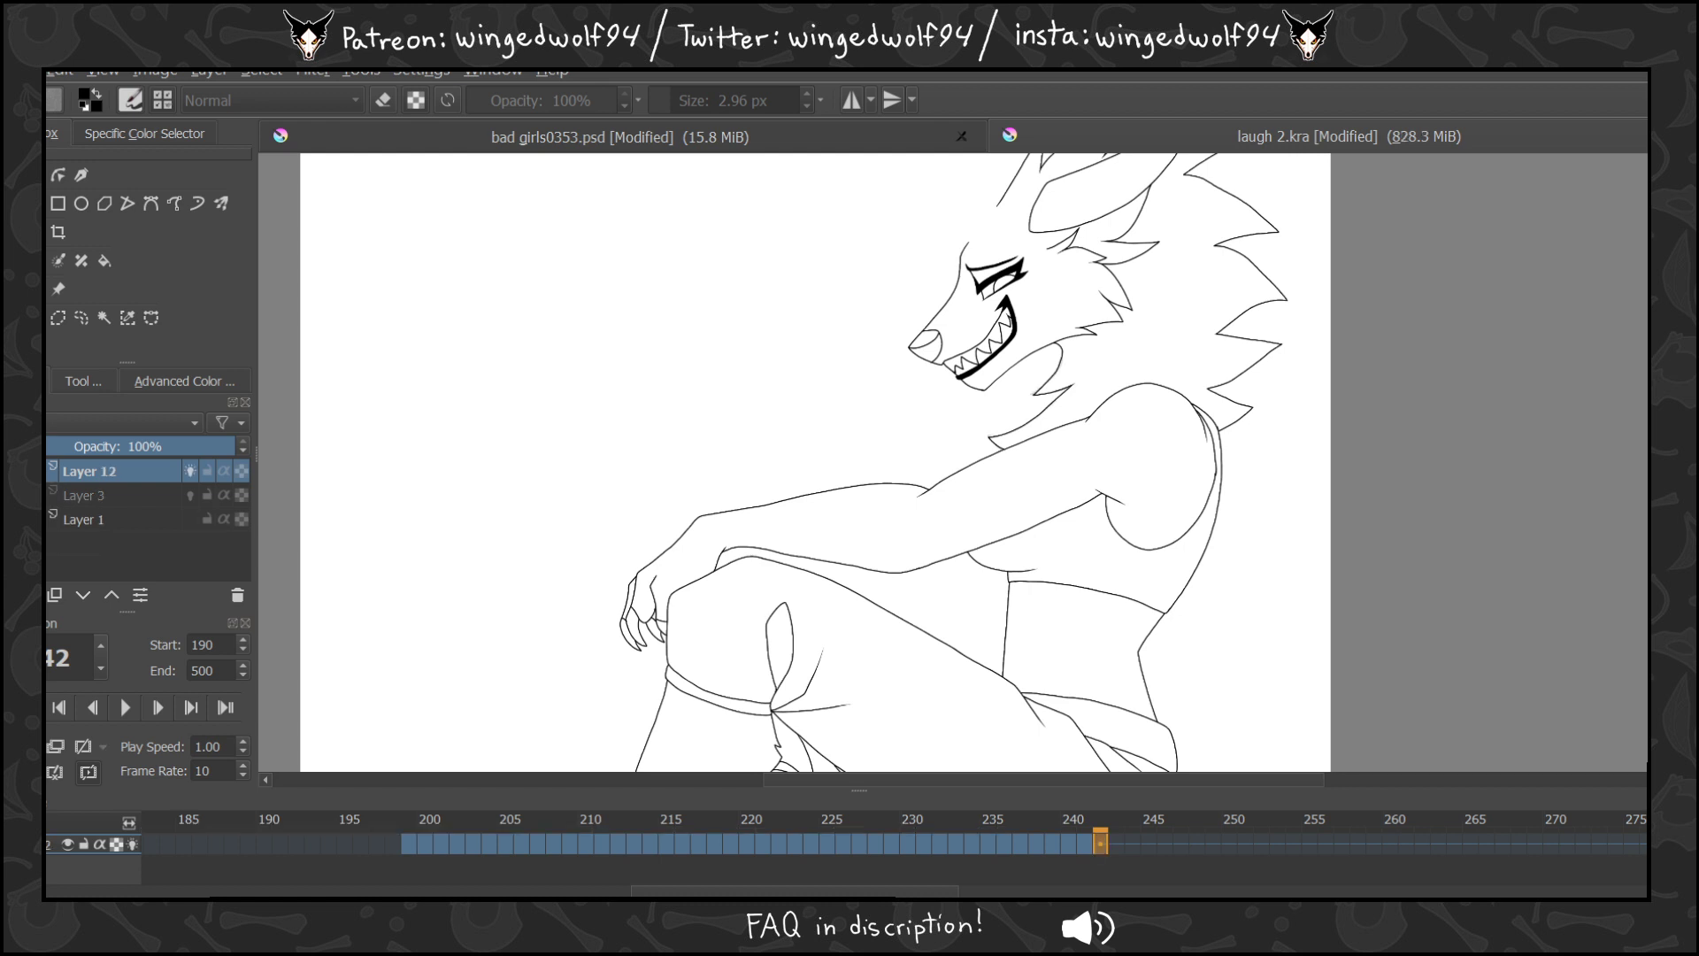
left_click(191, 494)
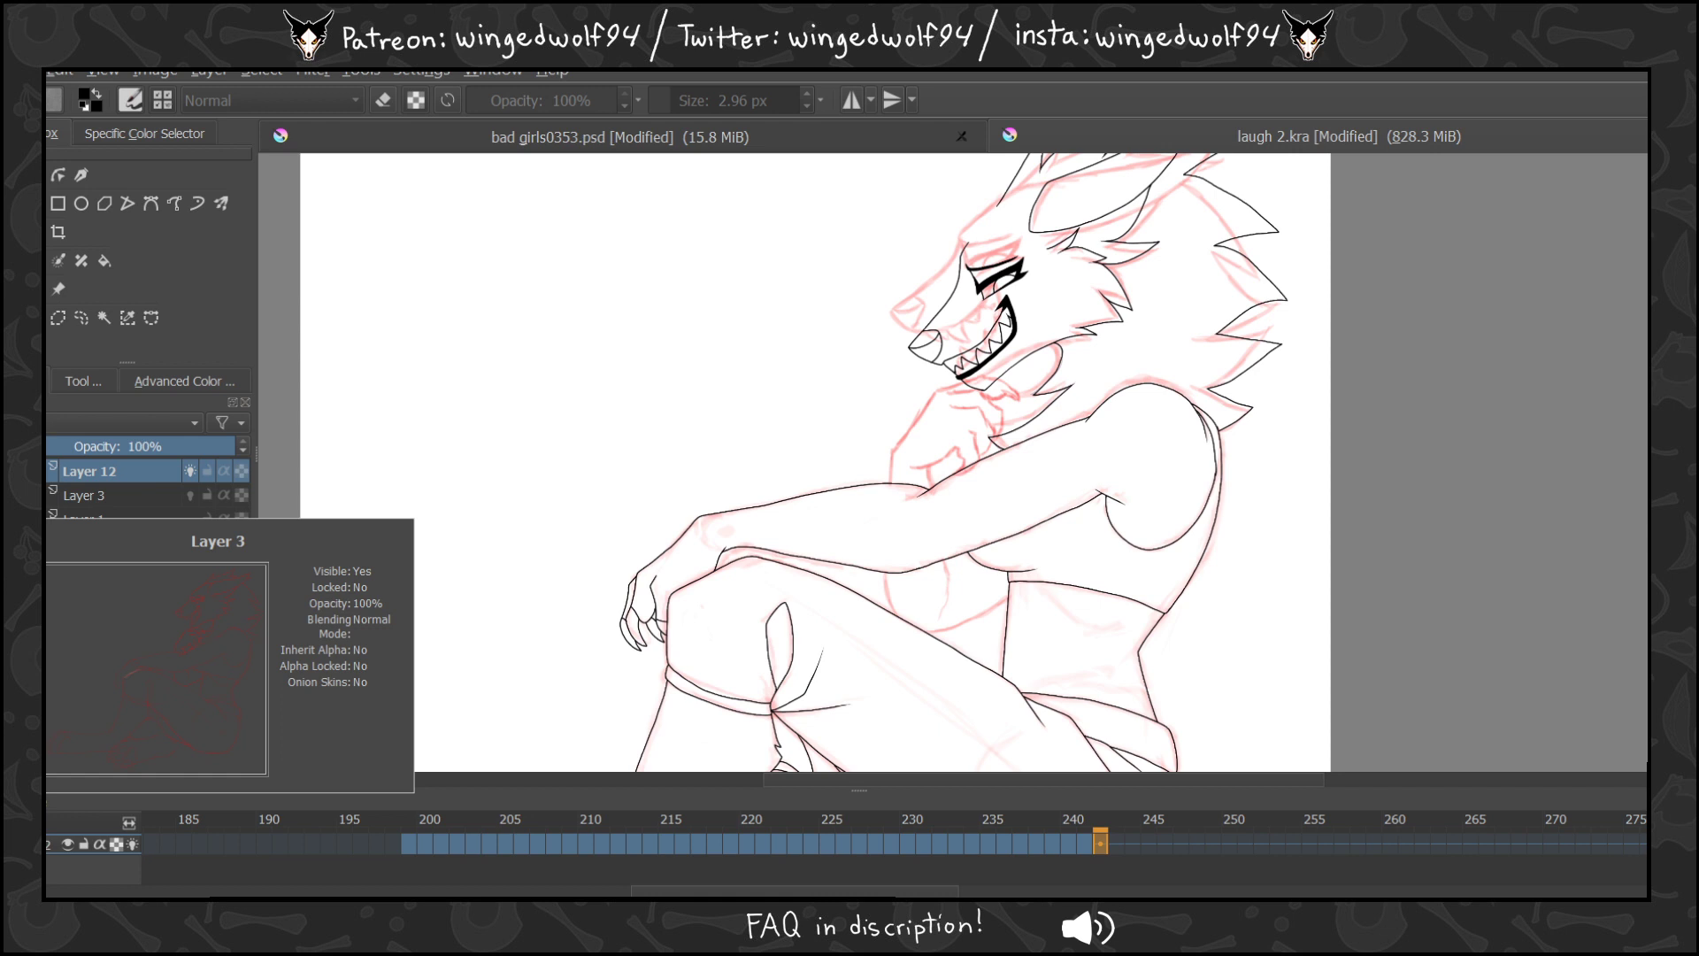
Add a new paint layer above Layer 12 and create a blank keyframe on it at frame 199.
left_click(413, 845)
left_click(27, 594)
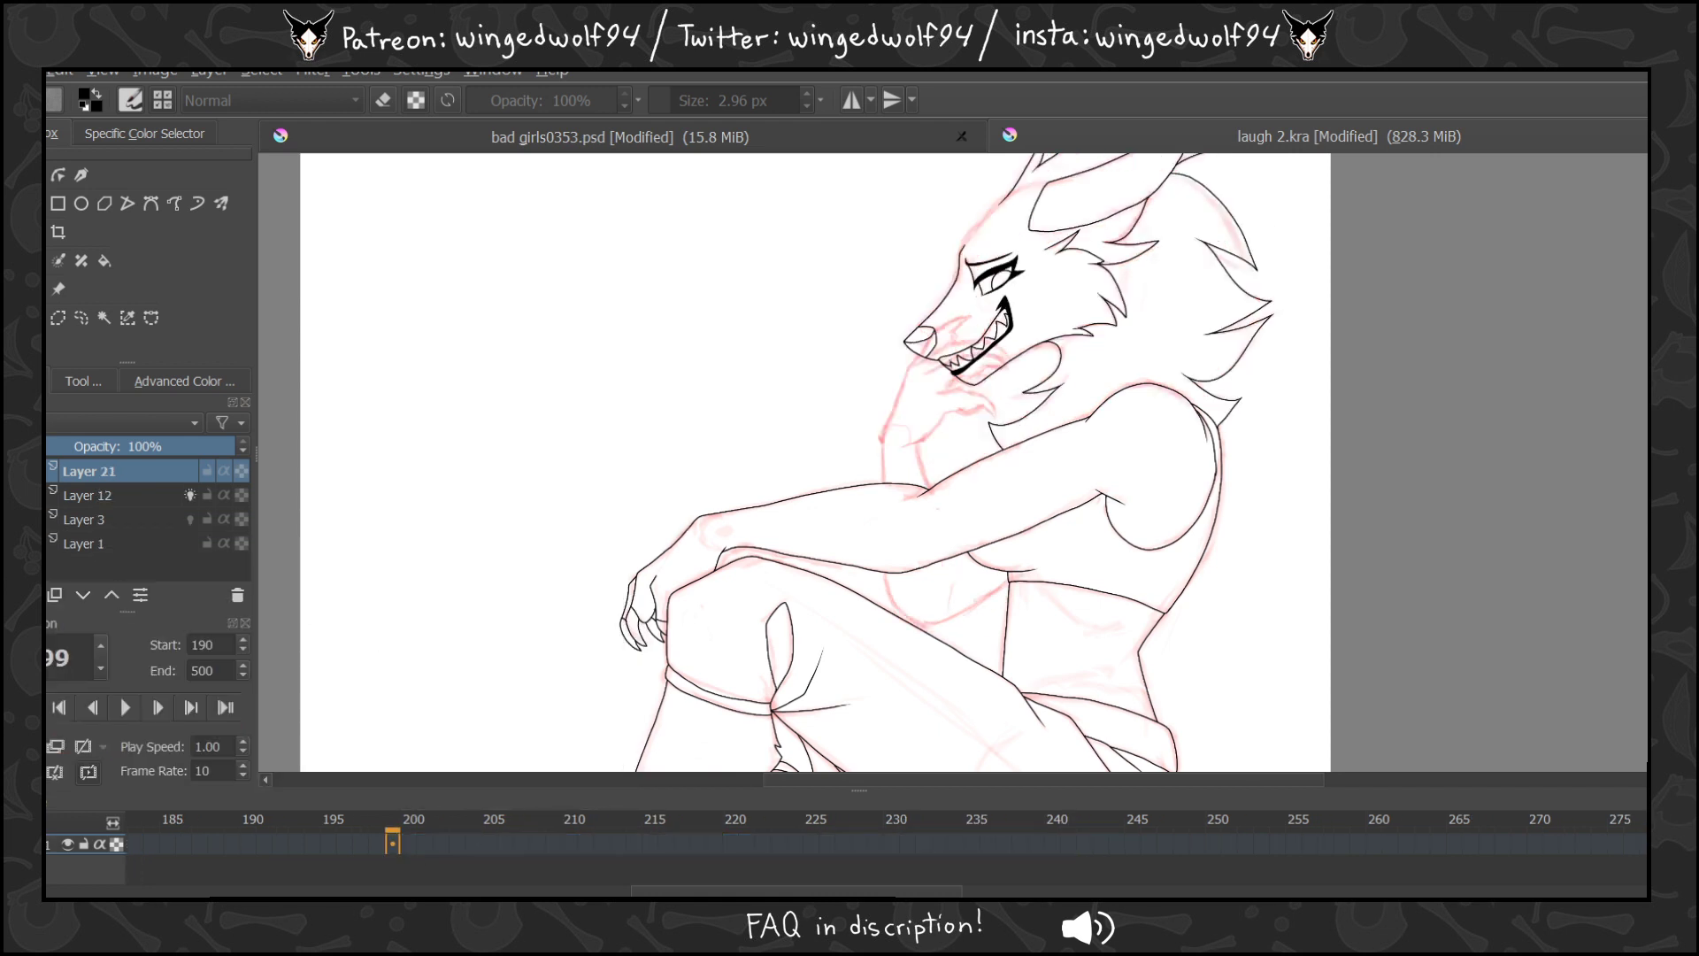
left_click(383, 843)
left_click(393, 845)
left_click(26, 745)
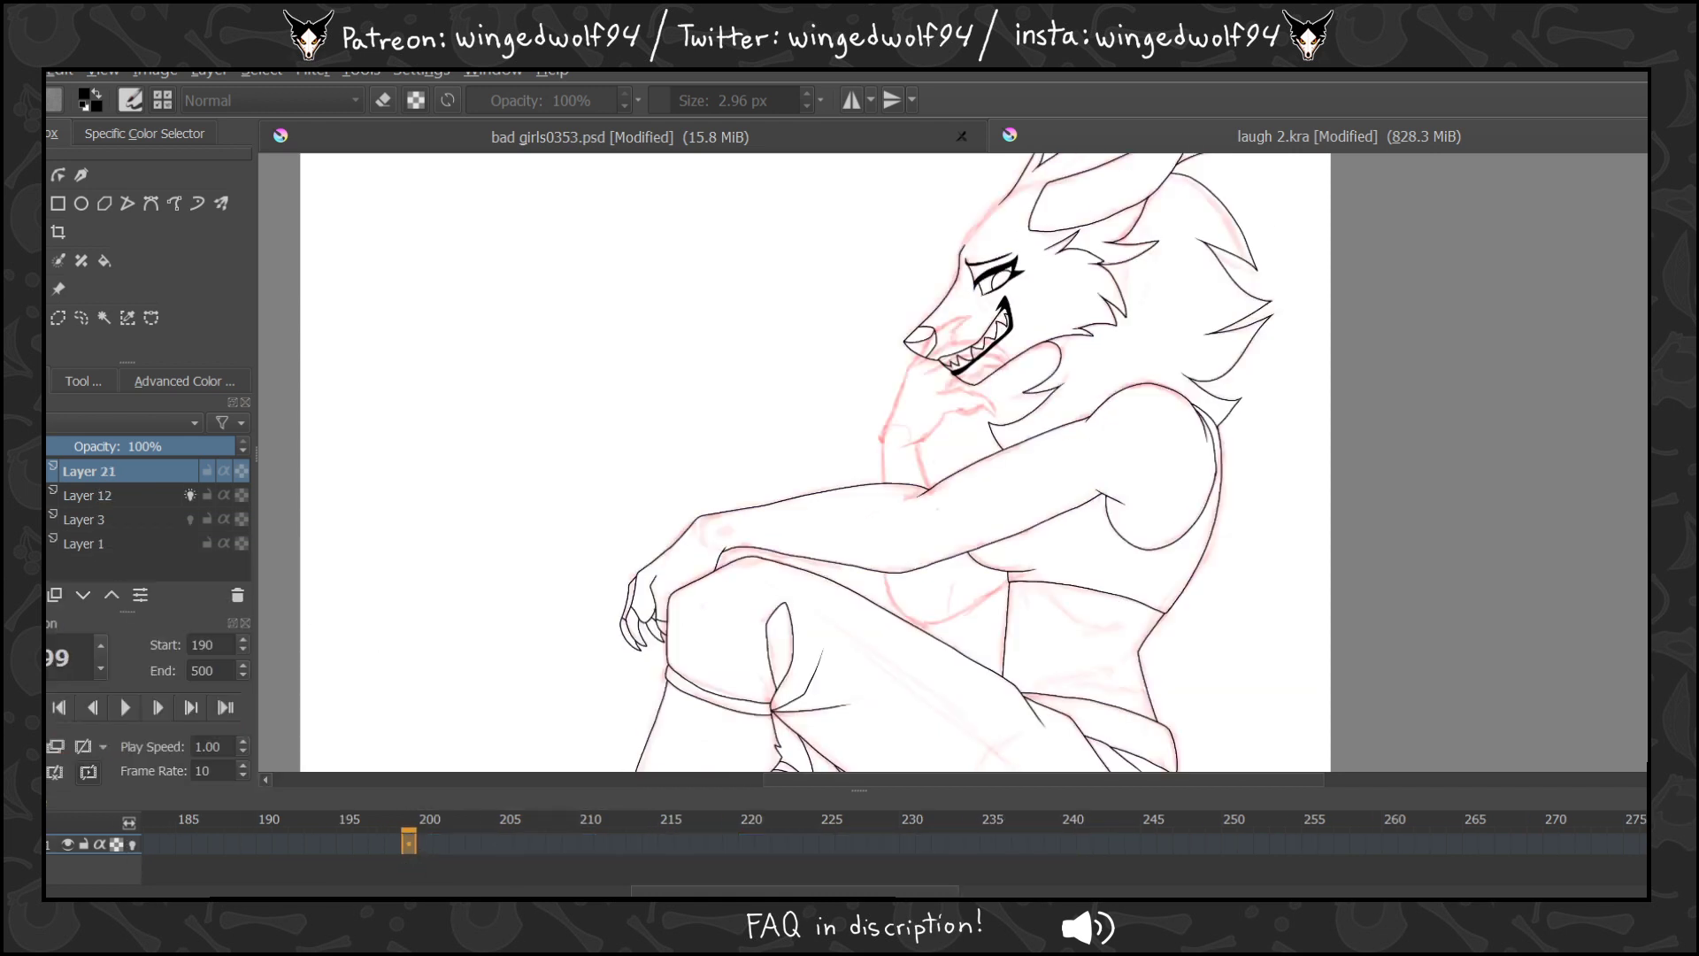
Ink the raised hand's thumb, its claw and the palm edge down to the wrist over the red sketch on frame 199.
left_click_drag(852, 295, 1009, 418)
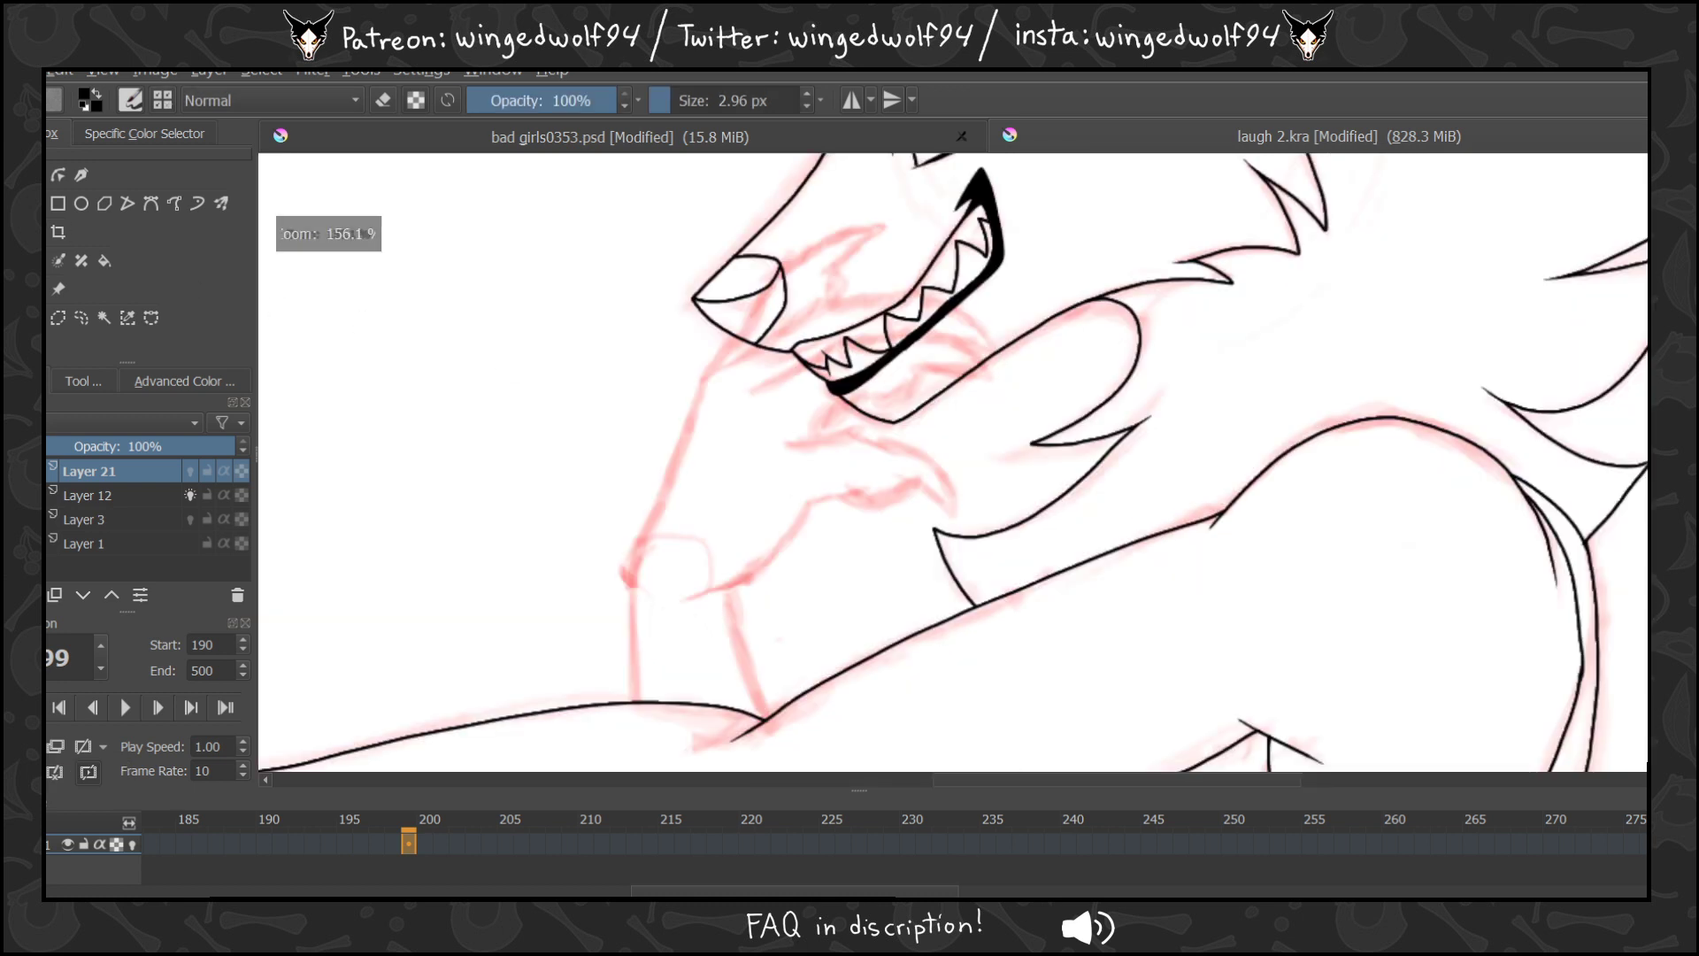
mouse_move(786, 442)
left_mouse_down()
mouse_move(856, 431)
mouse_move(910, 460)
left_mouse_up()
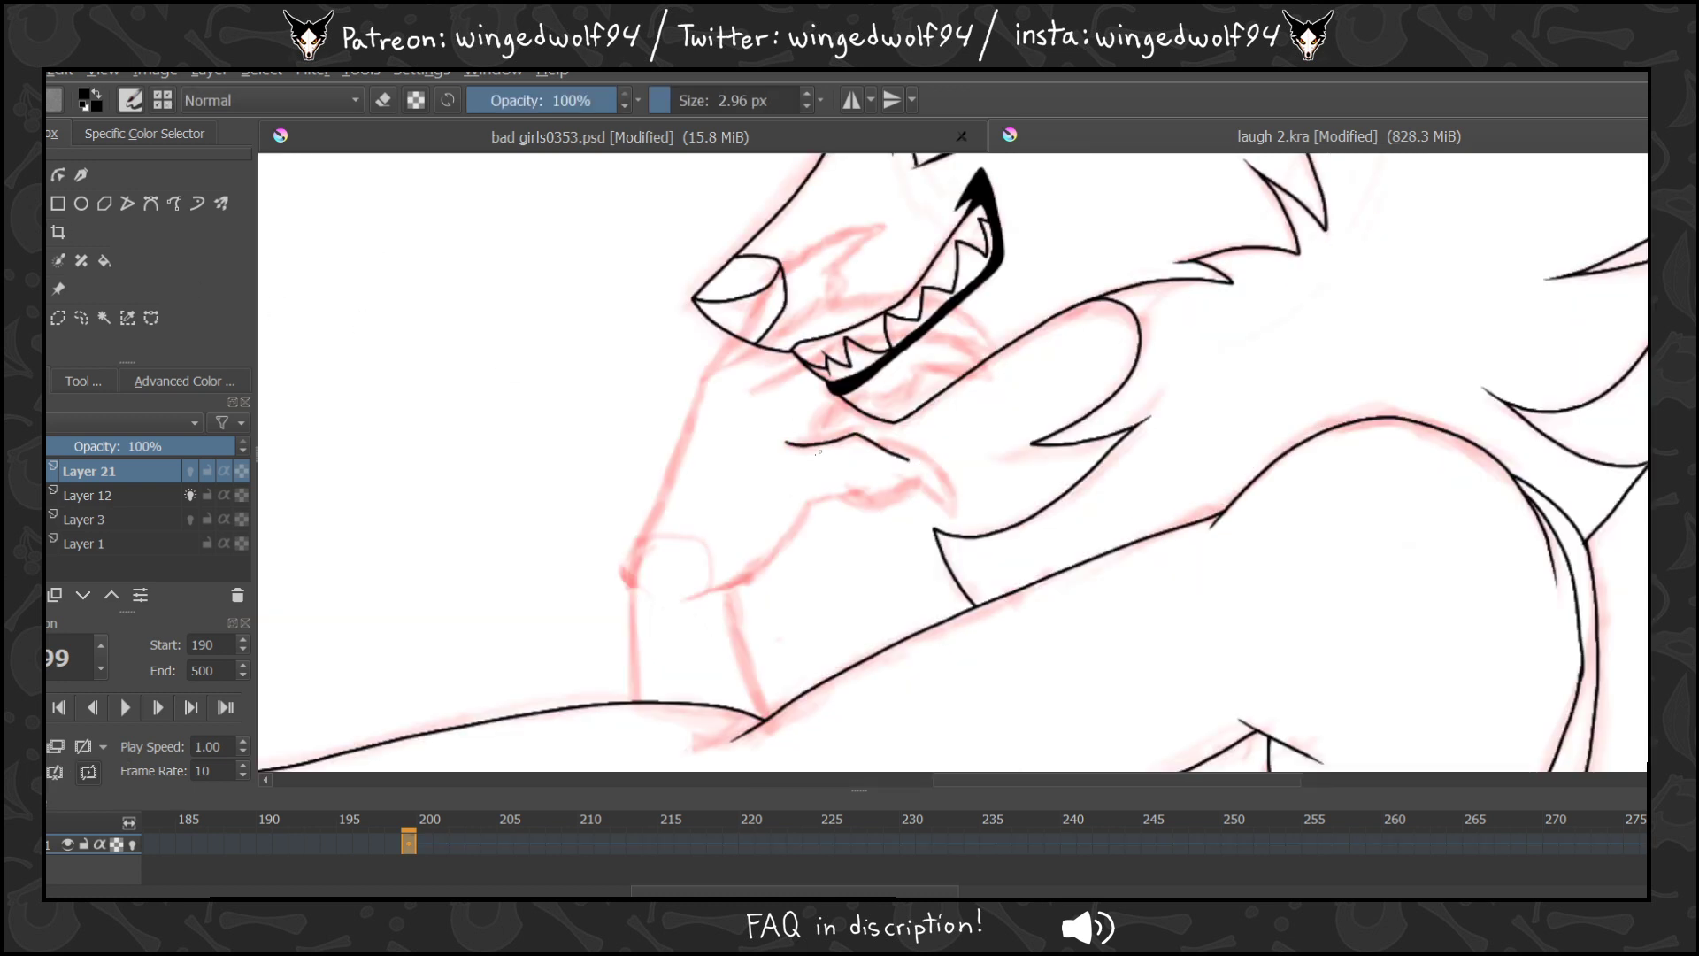
key("ctrl+z")
mouse_move(782, 441)
left_mouse_down()
mouse_move(840, 430)
mouse_move(901, 448)
mouse_move(951, 511)
mouse_move(892, 462)
mouse_move(878, 504)
mouse_move(920, 479)
left_mouse_up()
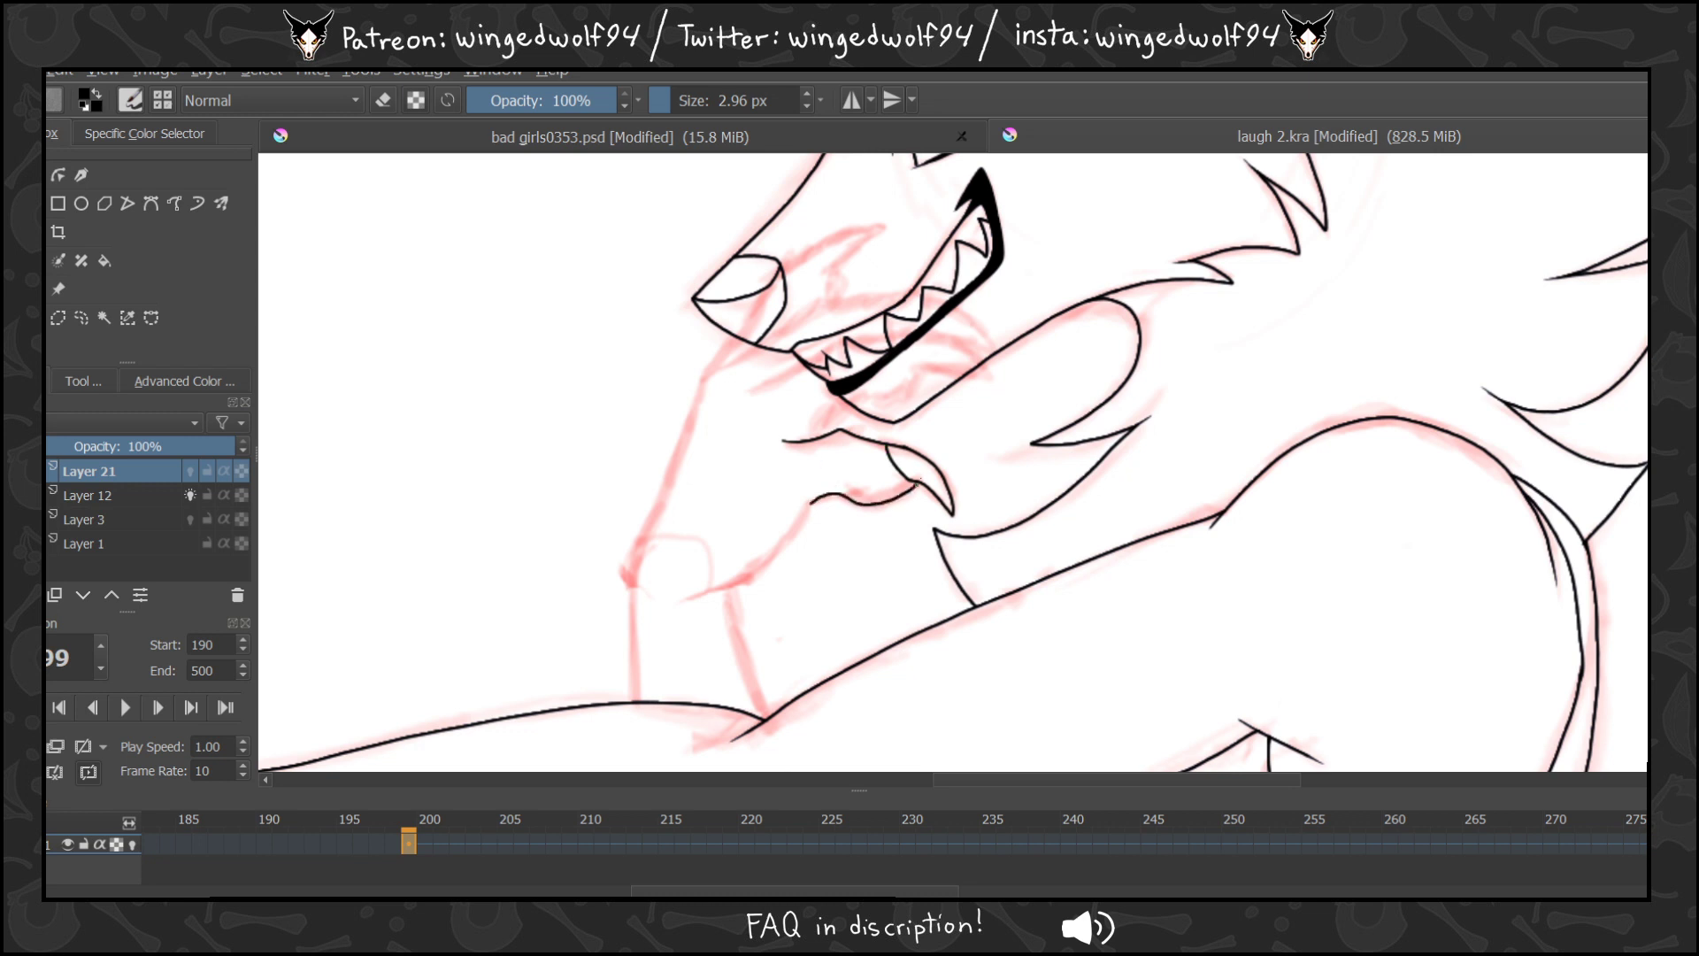
mouse_move(811, 500)
left_mouse_down()
mouse_move(741, 579)
mouse_move(686, 595)
left_mouse_up()
Ink the raised hand's fingers and claws over the muzzle, plus the back of the hand, on frame 199.
mouse_move(851, 404)
left_mouse_down()
mouse_move(918, 369)
mouse_move(990, 381)
mouse_move(966, 349)
mouse_move(899, 337)
mouse_move(823, 348)
mouse_move(758, 389)
mouse_move(706, 381)
mouse_move(808, 312)
mouse_move(900, 294)
mouse_move(949, 302)
mouse_move(985, 344)
mouse_move(915, 328)
left_mouse_up()
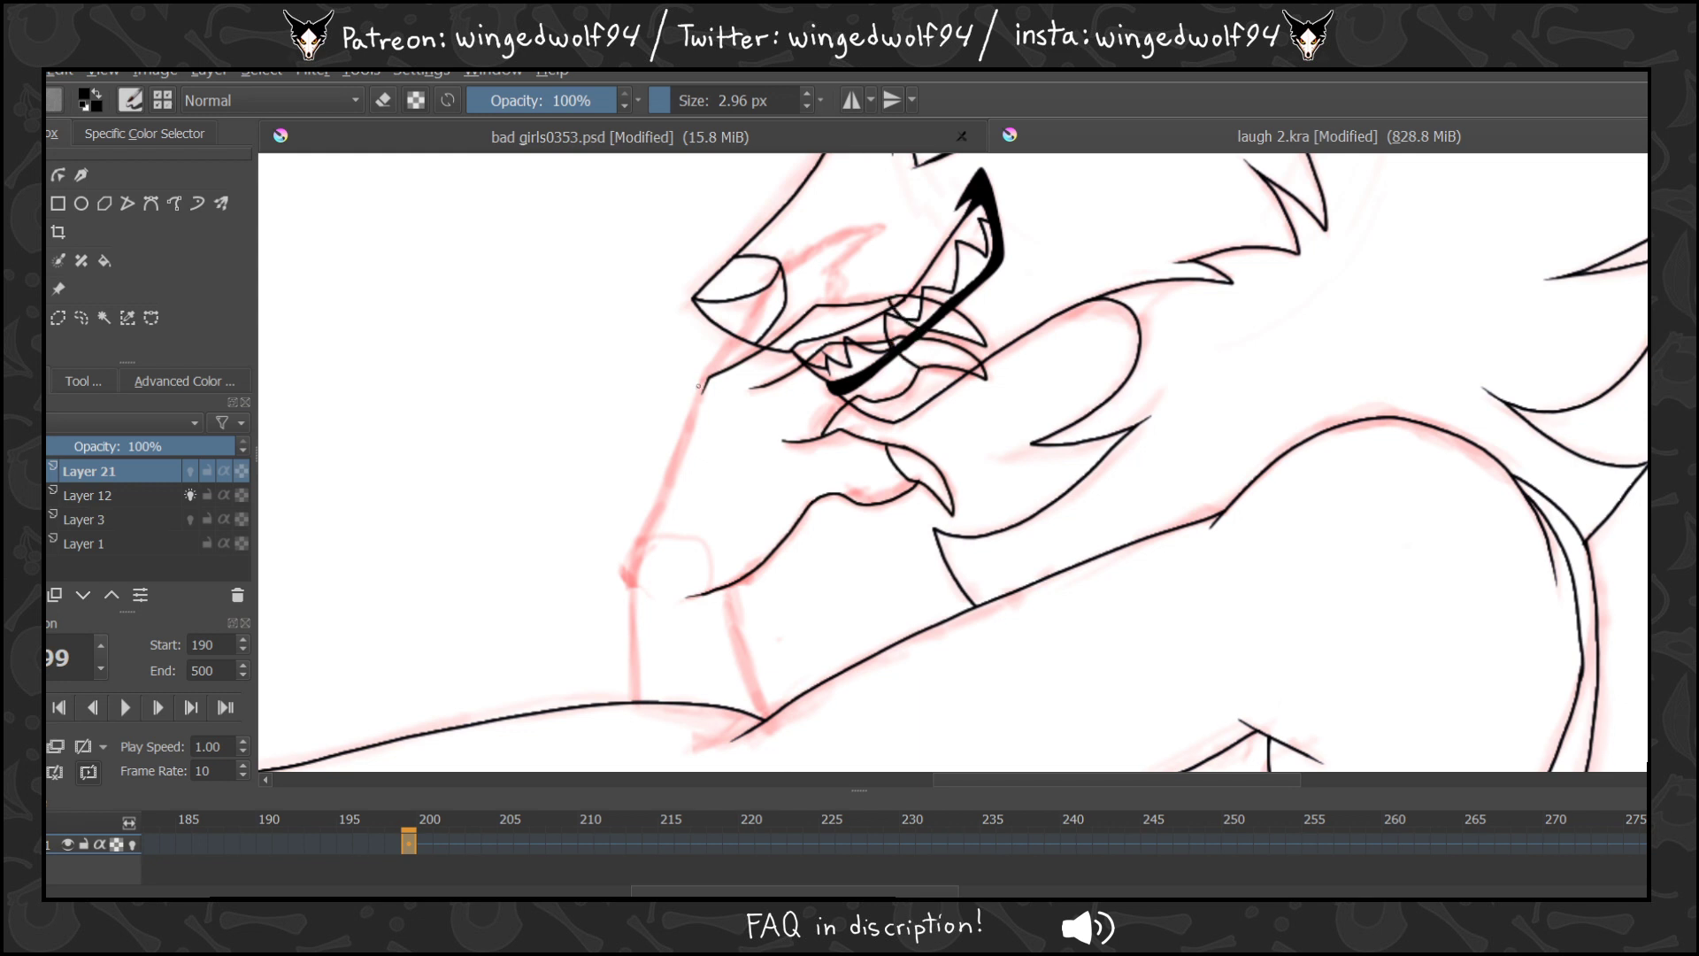
mouse_move(700, 385)
left_mouse_down()
mouse_move(814, 250)
mouse_move(890, 230)
mouse_move(836, 268)
left_mouse_up()
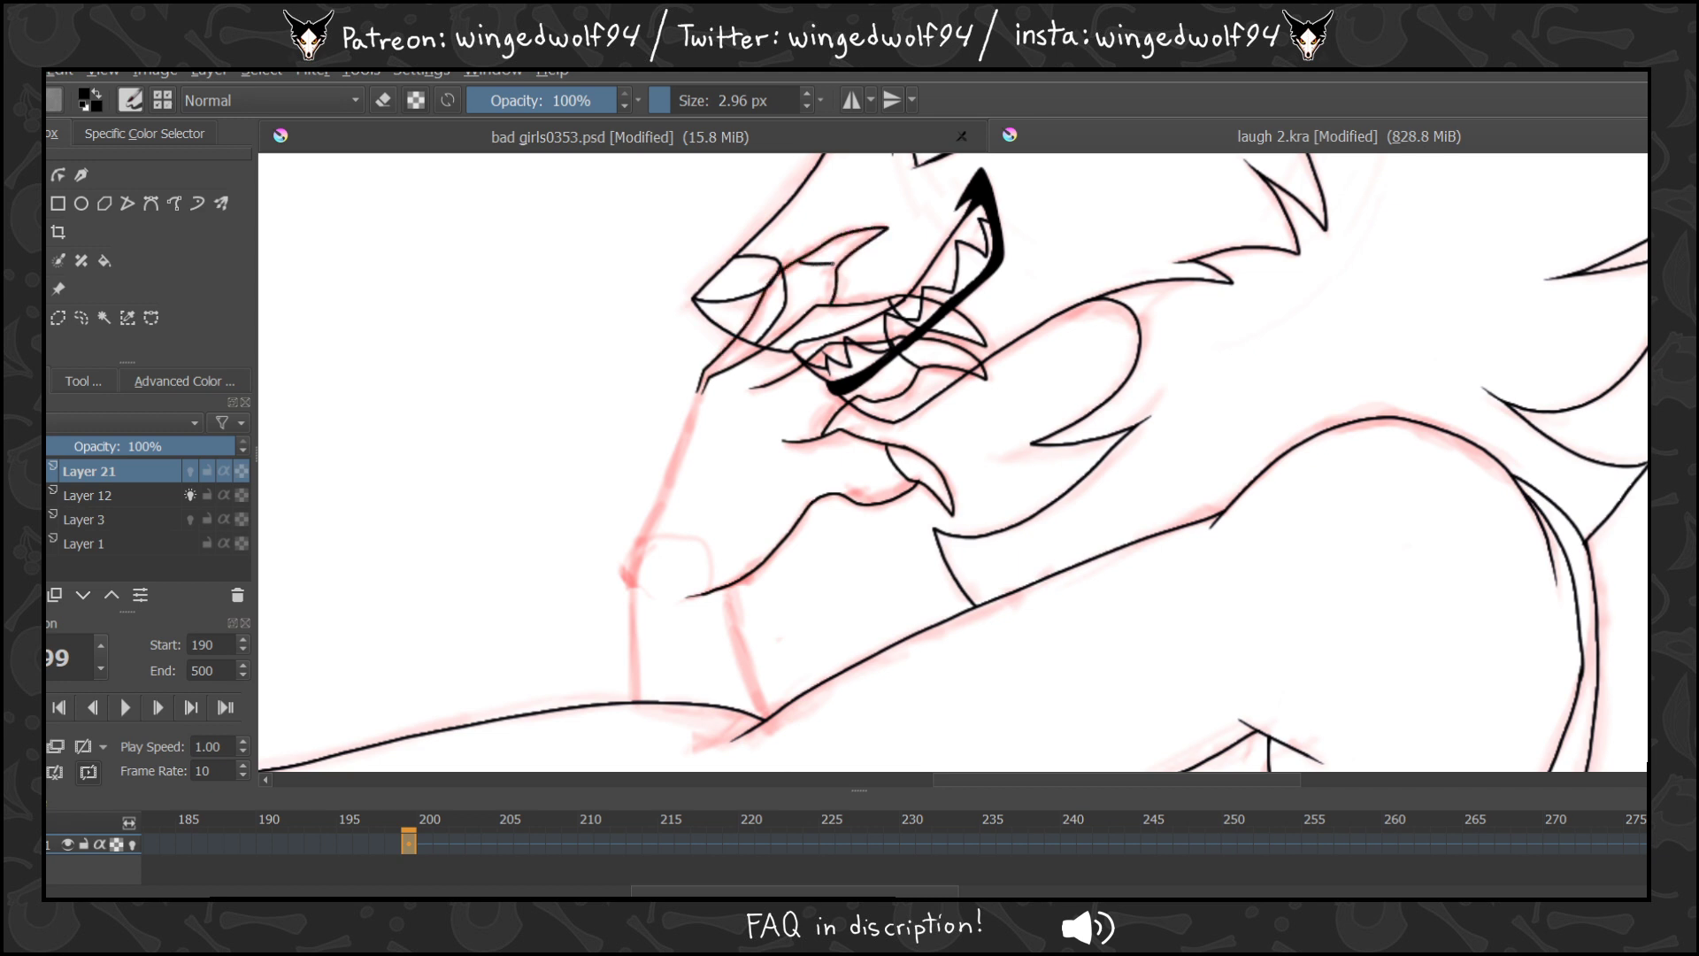
key("ctrl+z")
left_click_drag(700, 378, 636, 546)
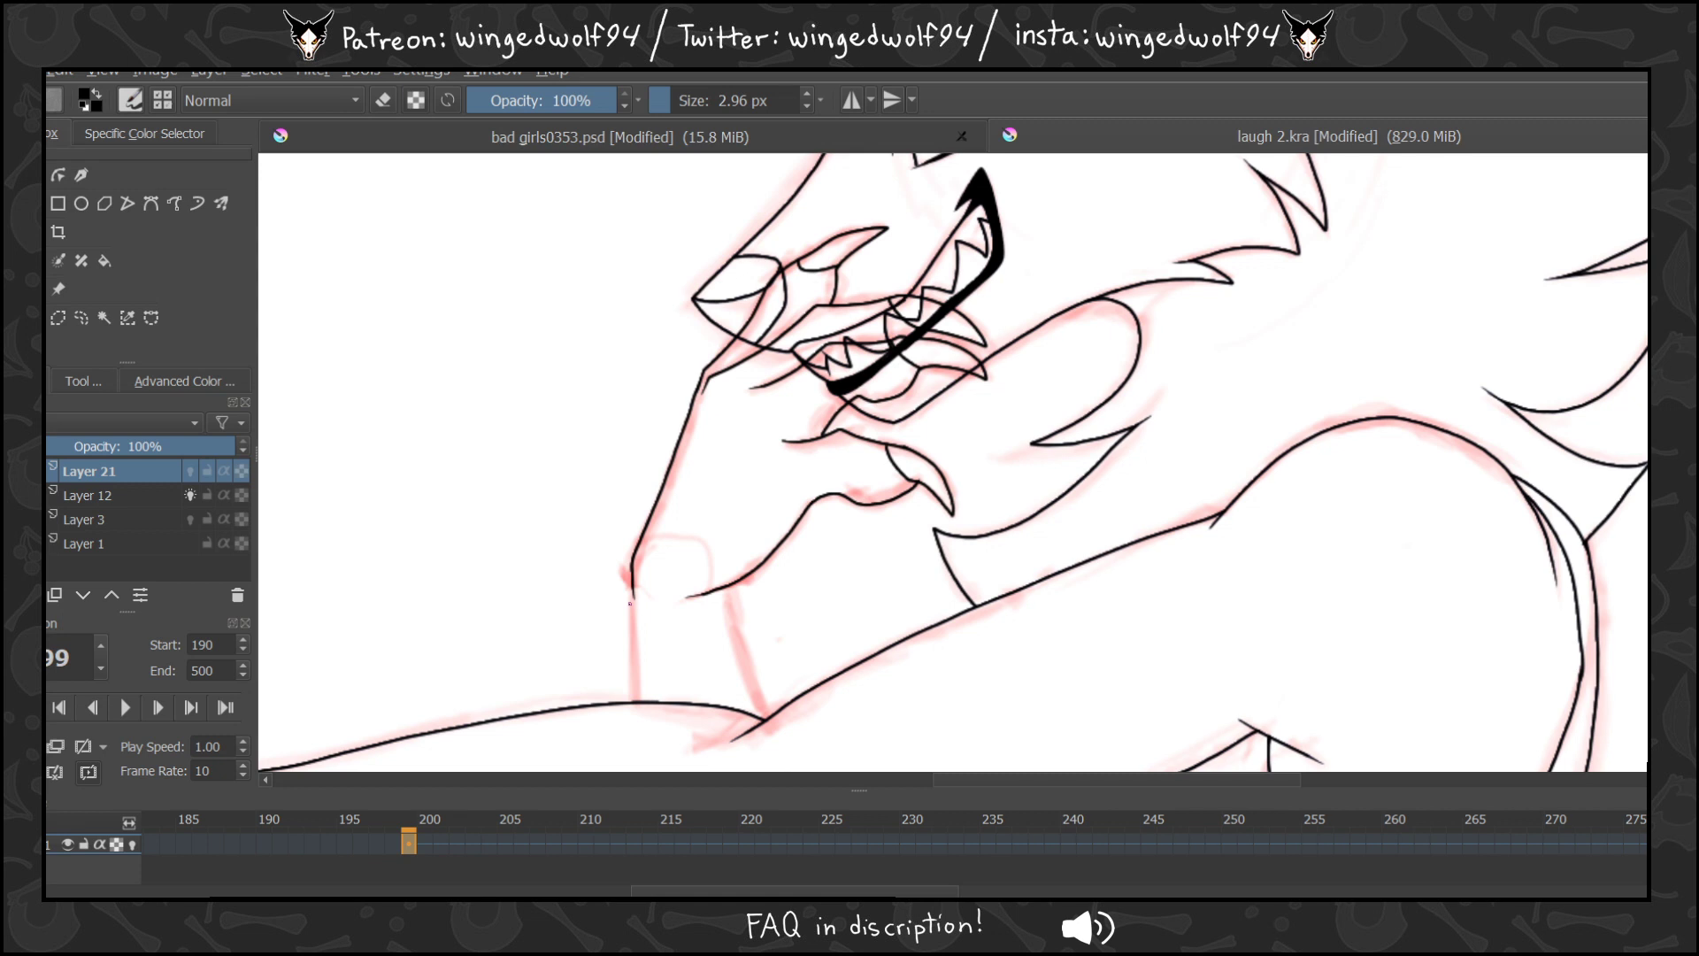
Ink the palm line and the lower curled fingers with their claws over the red hand sketch on frame 203.
key("Right")
key("Right")
key("Right")
key("Right")
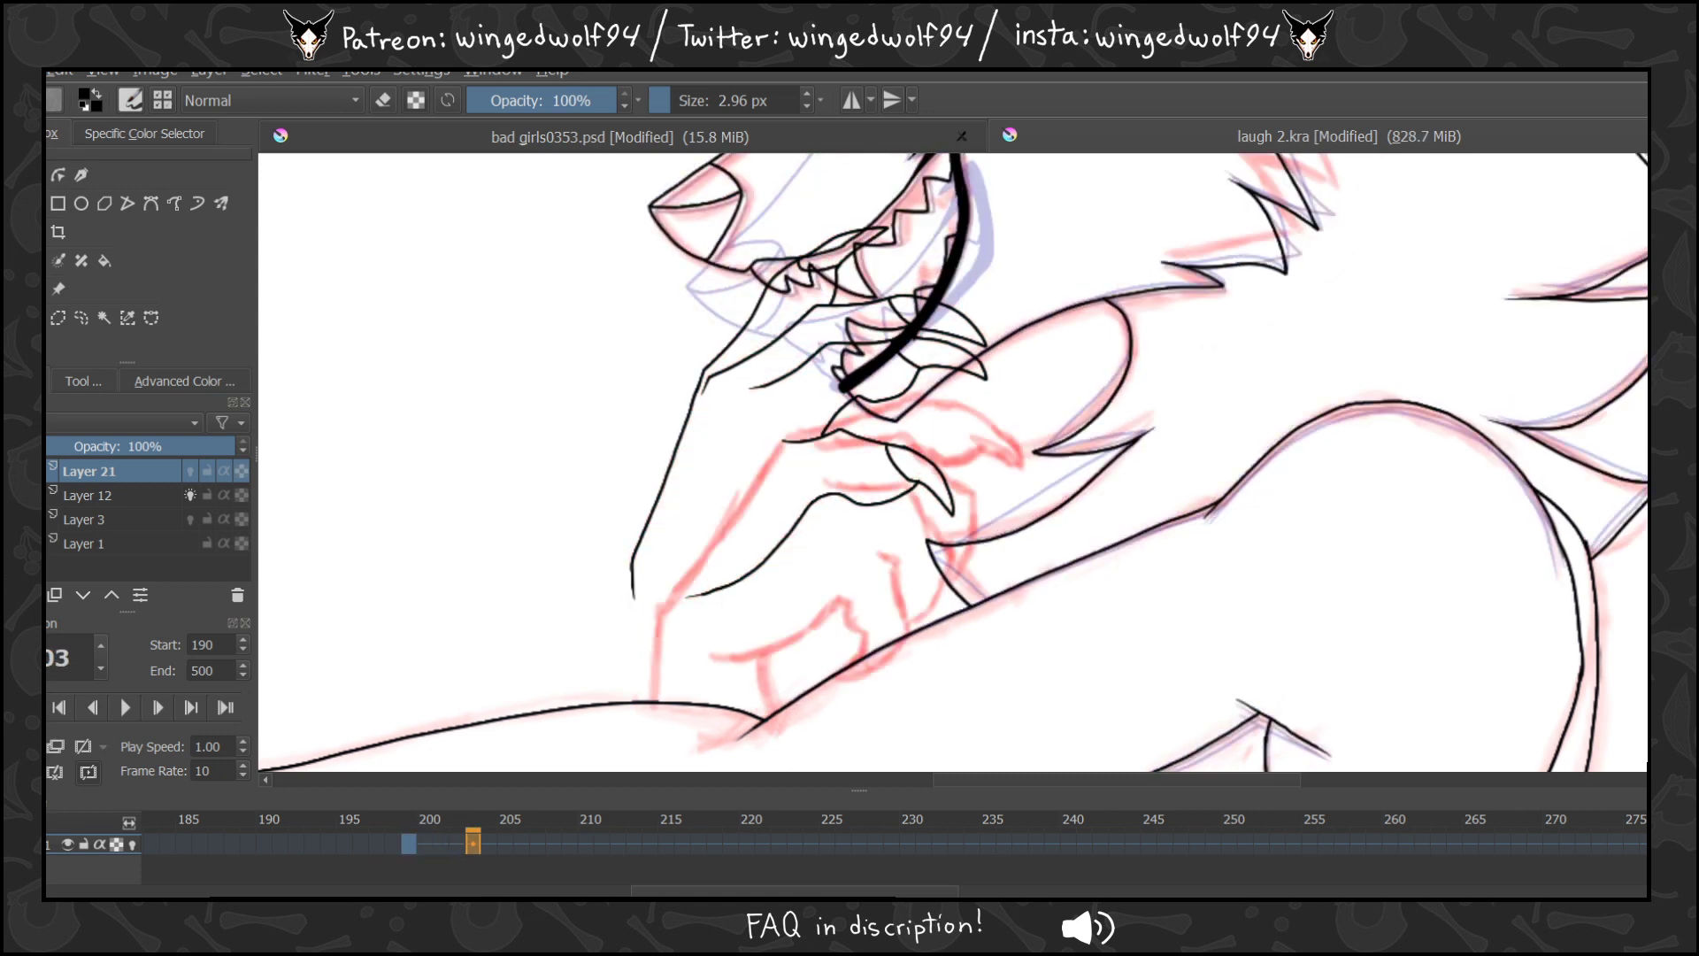
mouse_move(717, 655)
left_mouse_down()
mouse_move(841, 602)
mouse_move(866, 644)
mouse_move(835, 678)
mouse_move(881, 664)
mouse_move(905, 640)
mouse_move(889, 553)
left_mouse_up()
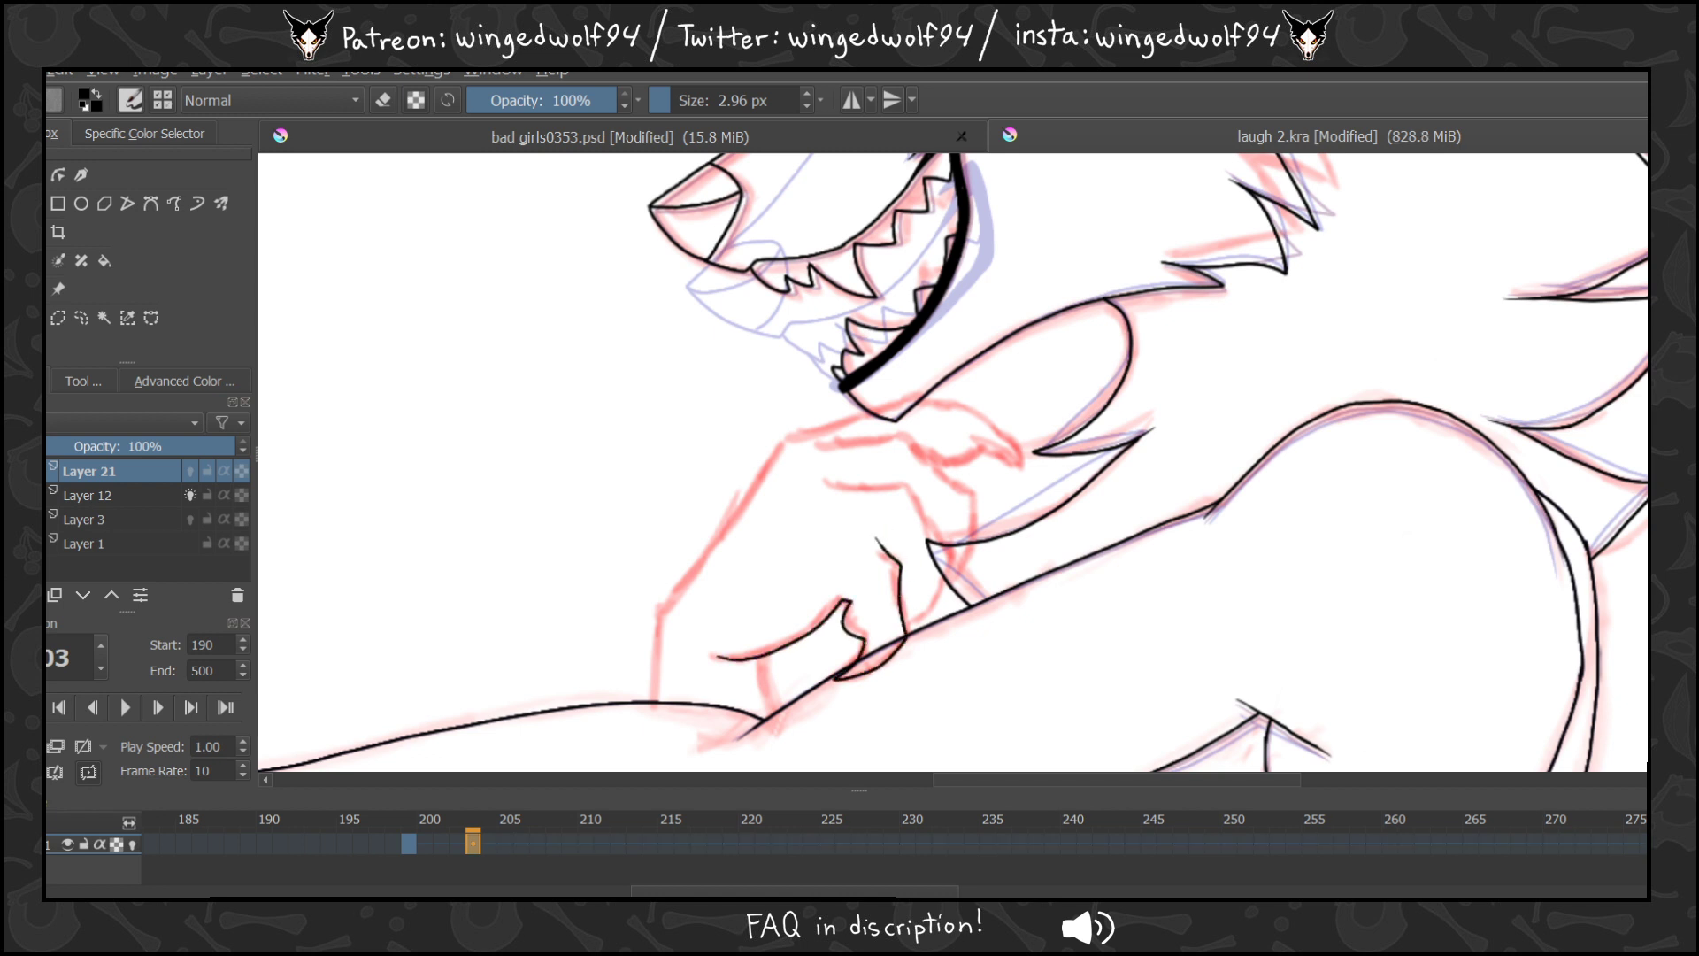
mouse_move(864, 642)
left_mouse_down()
mouse_move(934, 597)
mouse_move(947, 555)
mouse_move(909, 485)
mouse_move(826, 482)
left_mouse_up()
left_click_drag(944, 569, 903, 593)
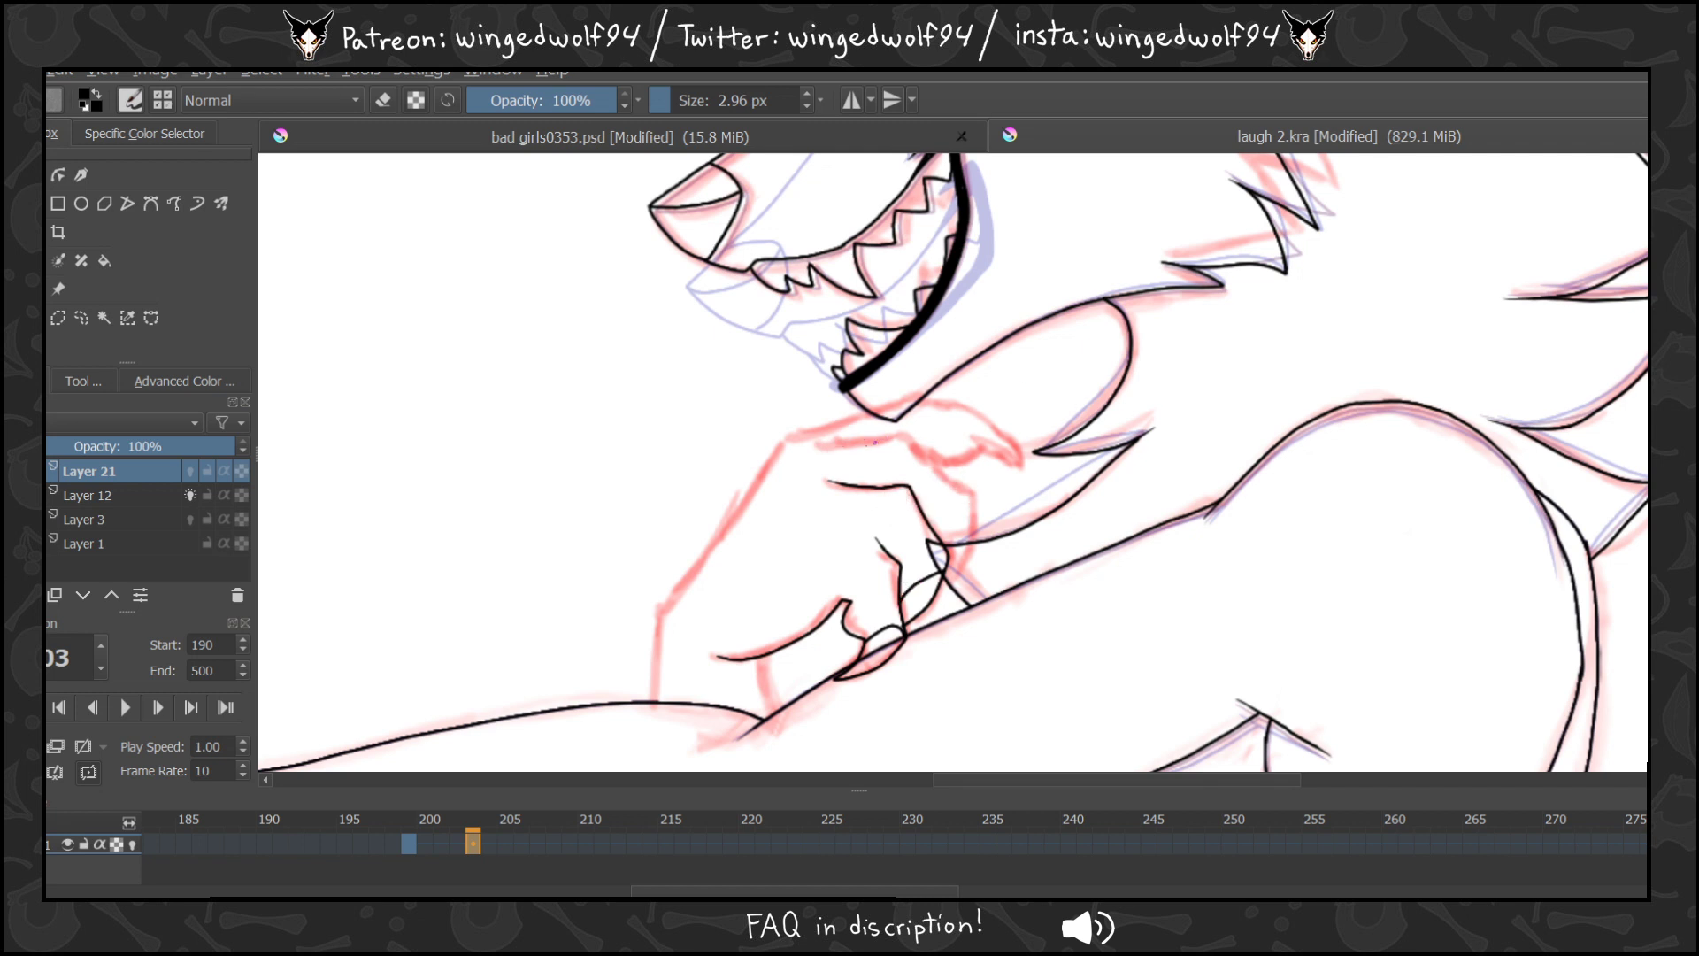
Ink the upper fingers, claws and back of the hand on frame 203, and step through frames 199–203 to compare poses.
mouse_move(817, 445)
left_mouse_down()
mouse_move(903, 435)
mouse_move(963, 492)
mouse_move(968, 478)
mouse_move(958, 558)
mouse_move(971, 497)
left_mouse_up()
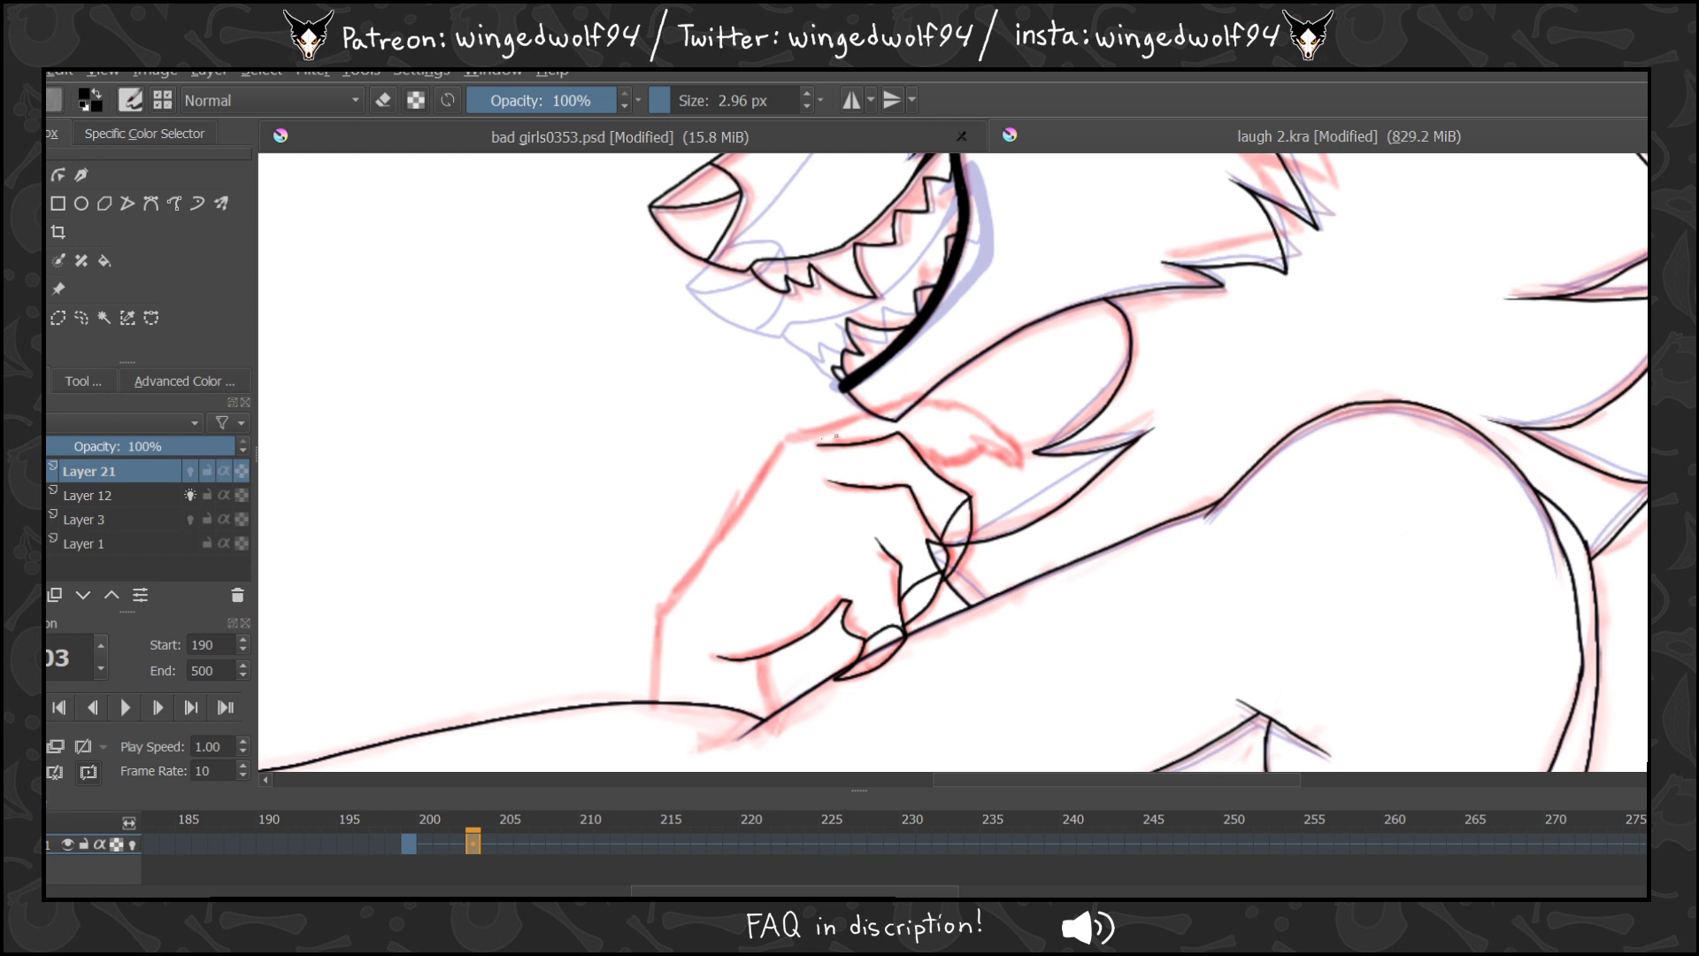
mouse_move(792, 435)
left_mouse_down()
mouse_move(938, 403)
mouse_move(1010, 439)
mouse_move(1014, 474)
mouse_move(949, 413)
mouse_move(934, 460)
mouse_move(985, 447)
left_mouse_up()
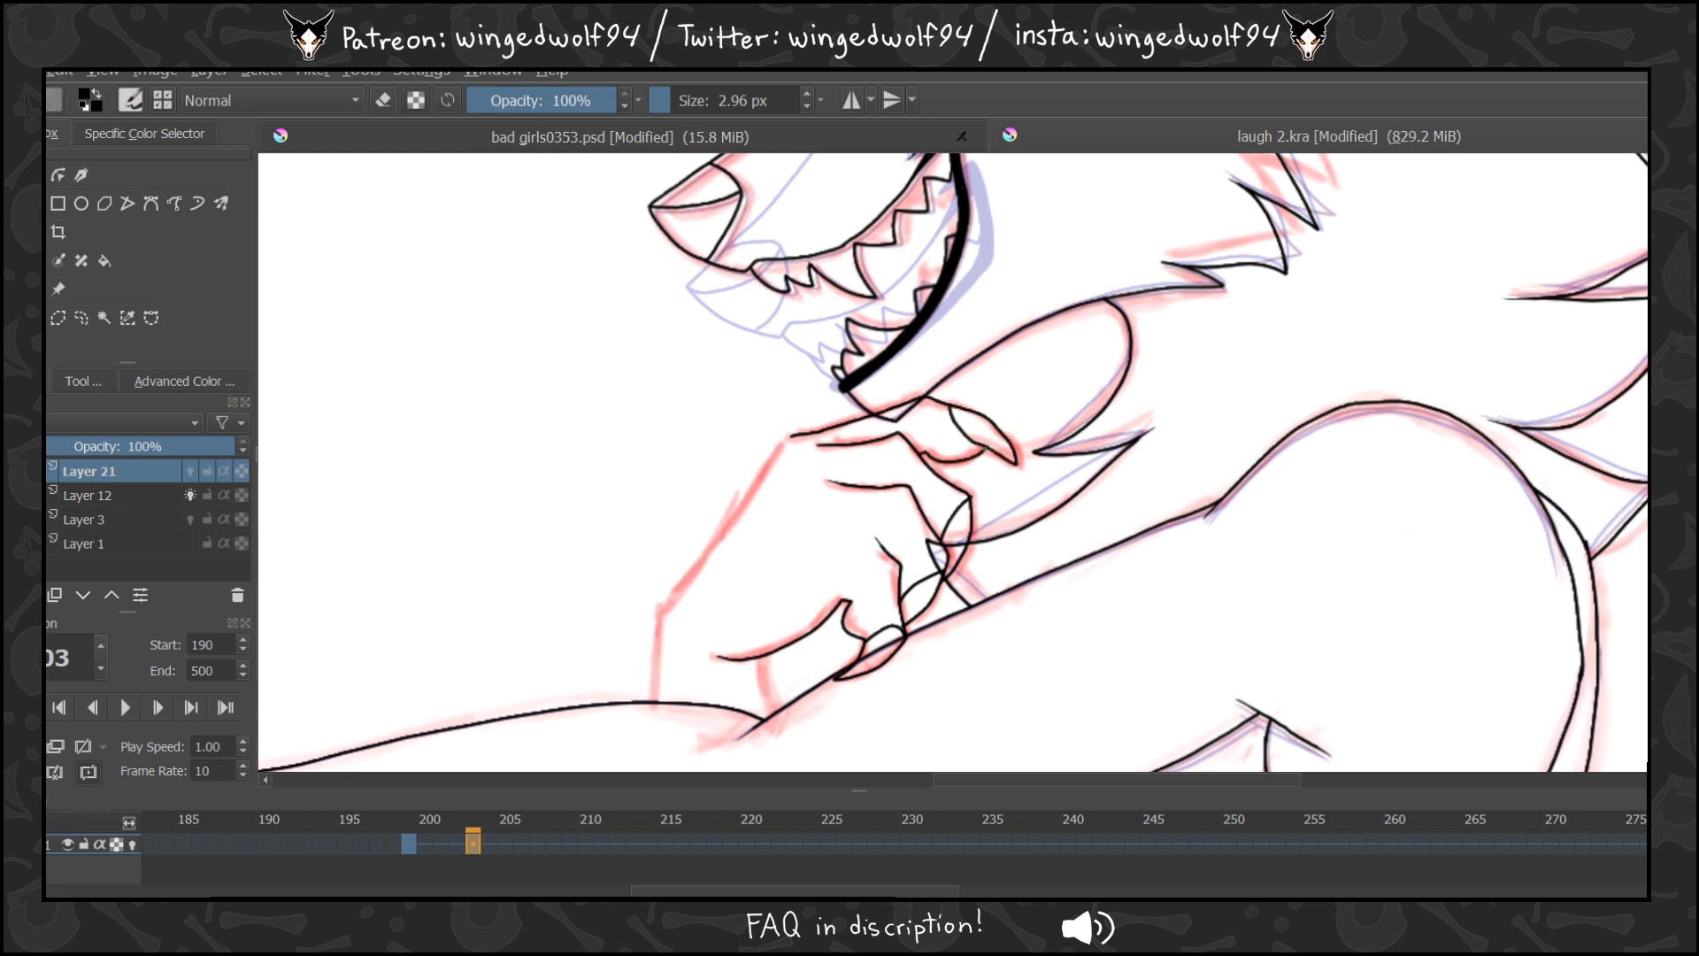
left_click_drag(784, 444, 689, 580)
left_click(416, 837)
key("Right")
key("Right")
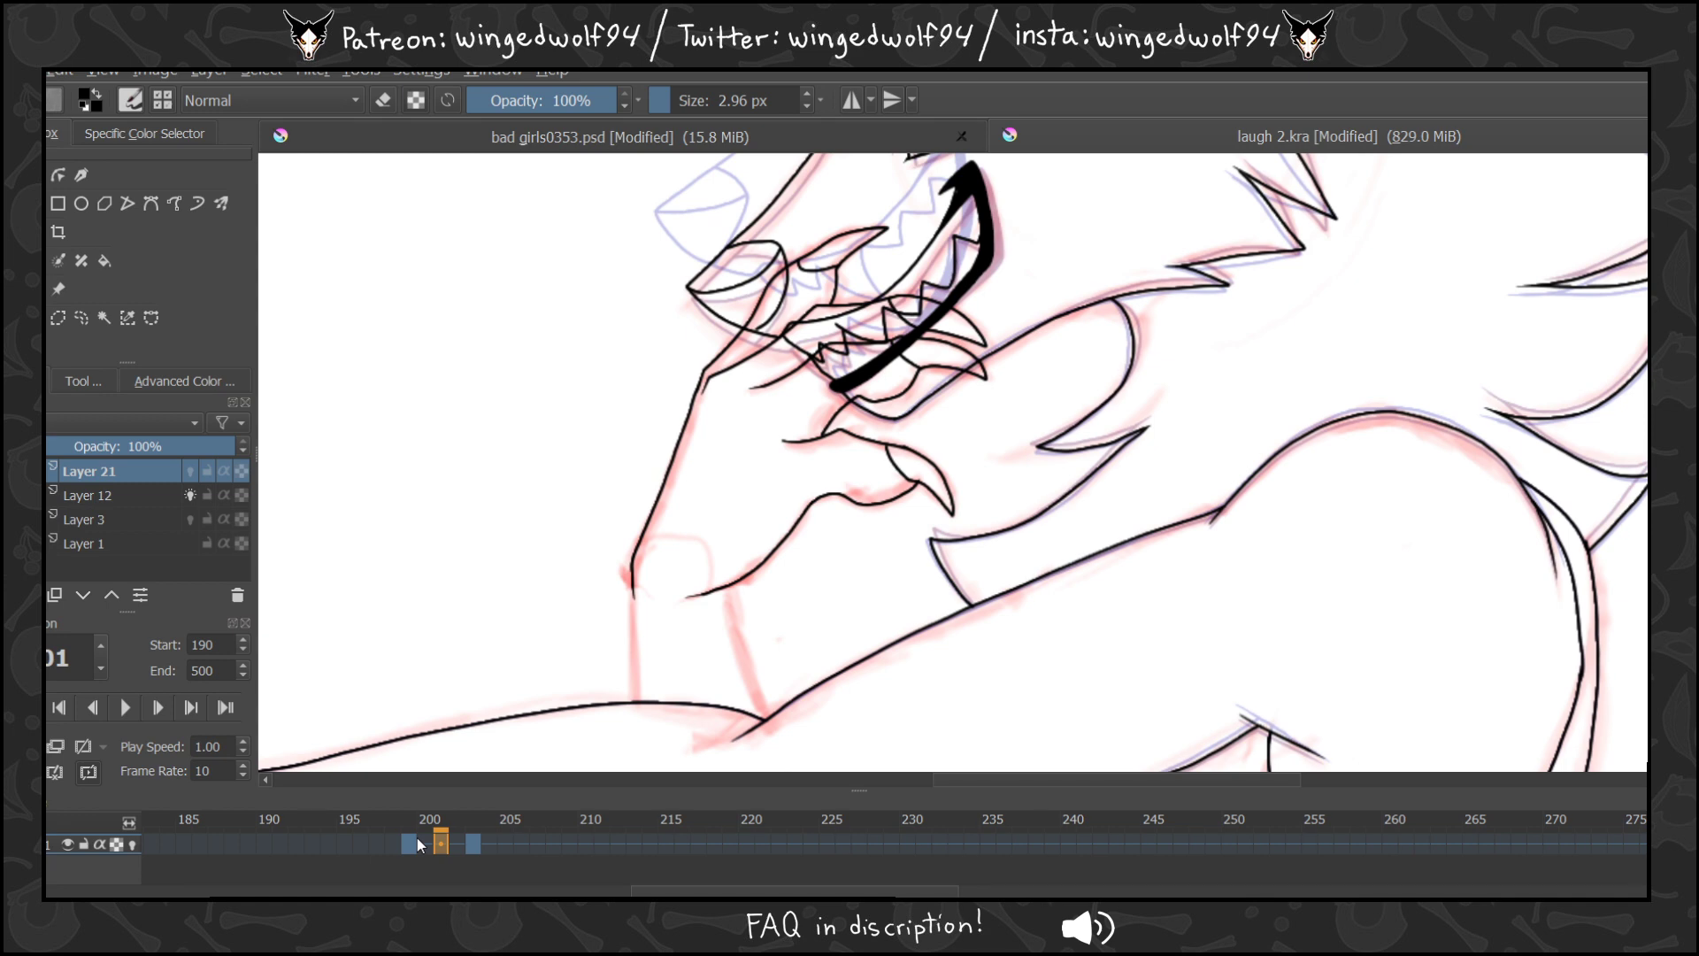
key("Right")
key("Right")
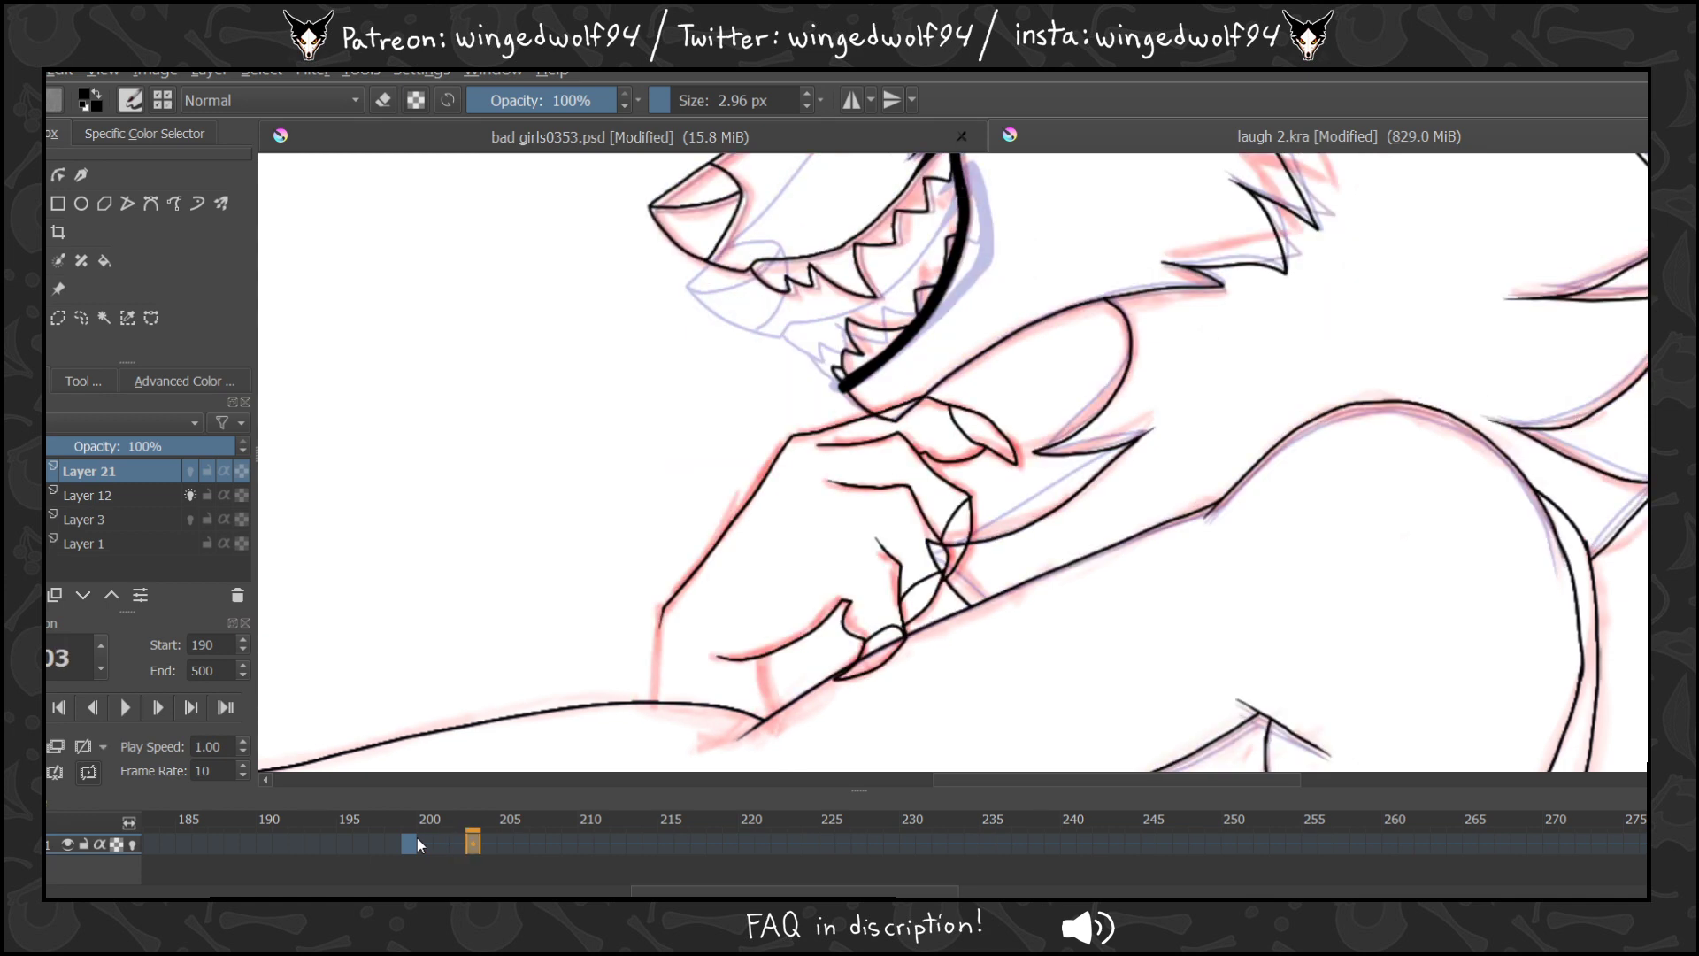
On frame 202, enable onion skins for Layer 21 and ink the hand's palm edge and lowest finger with its claw.
key("Left")
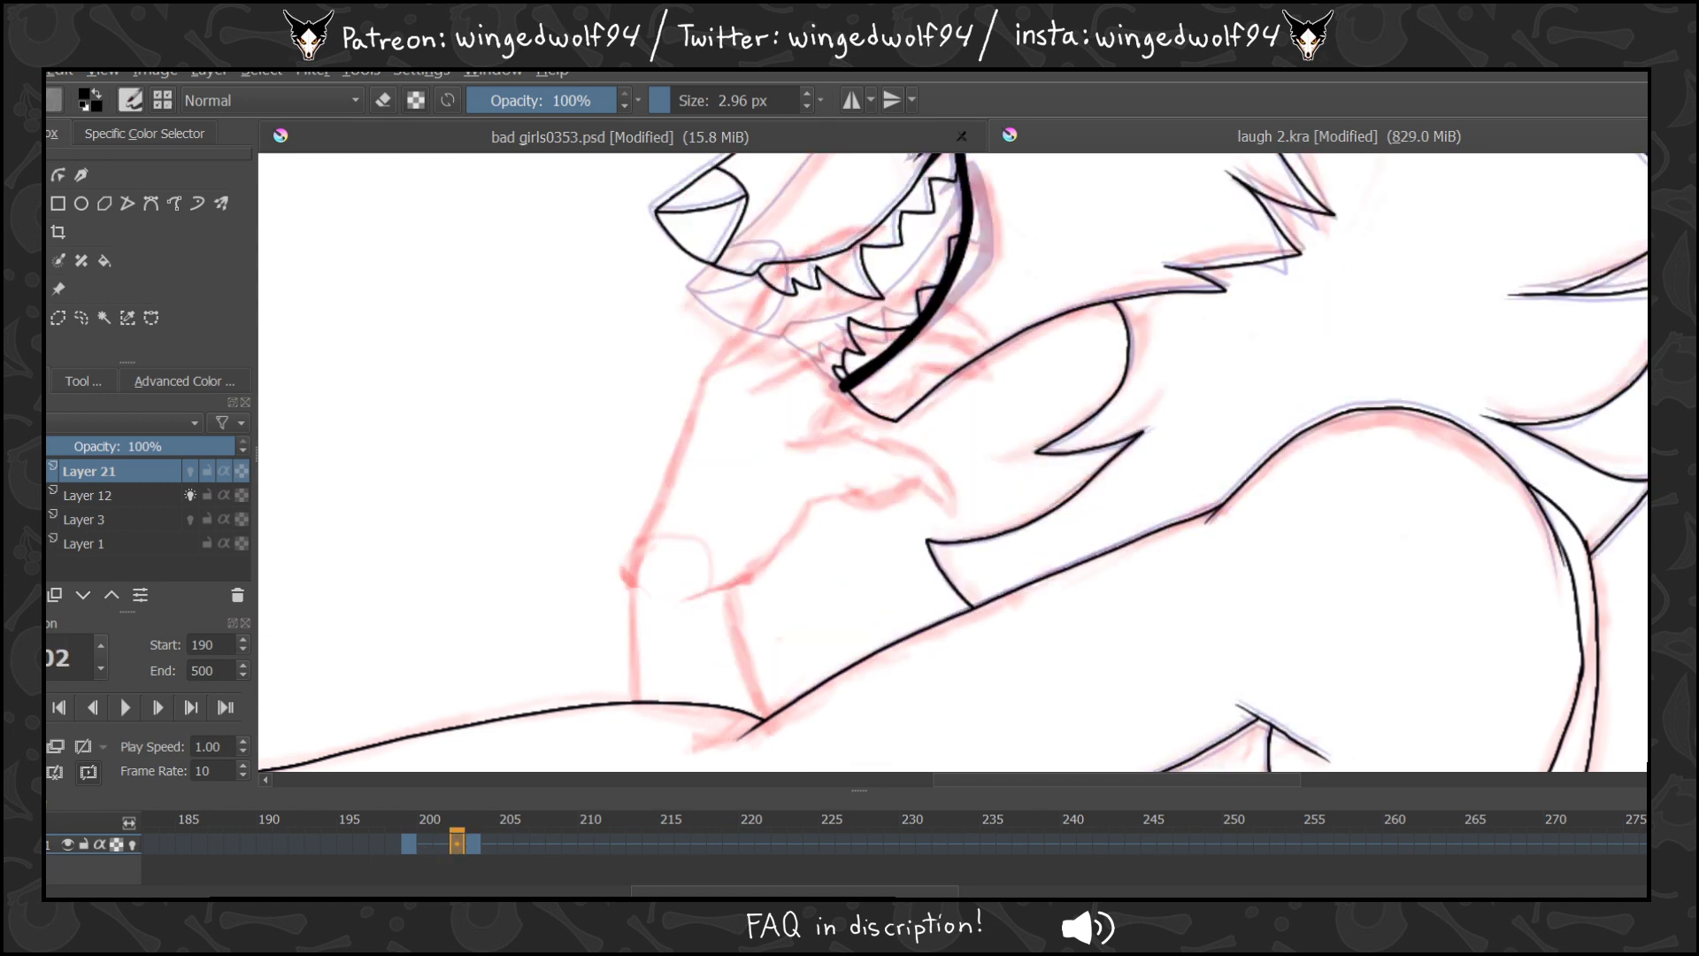
left_click(190, 471)
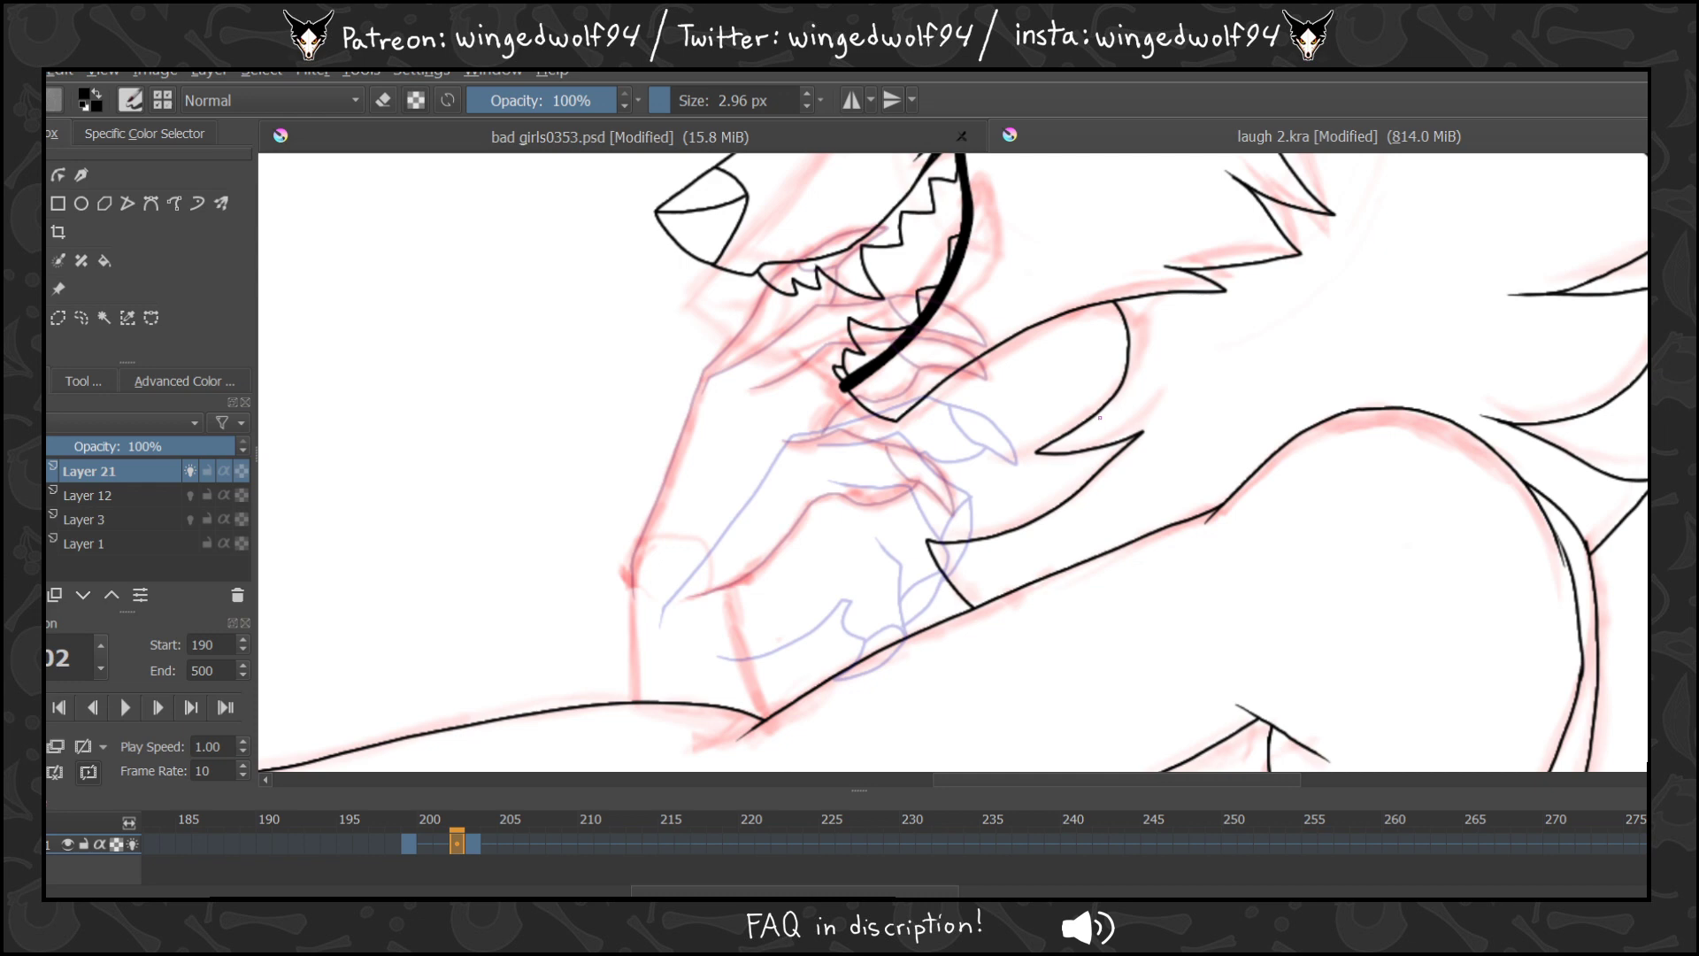
scroll(953, 462, "up", 5)
scroll(953, 462, "down", 5)
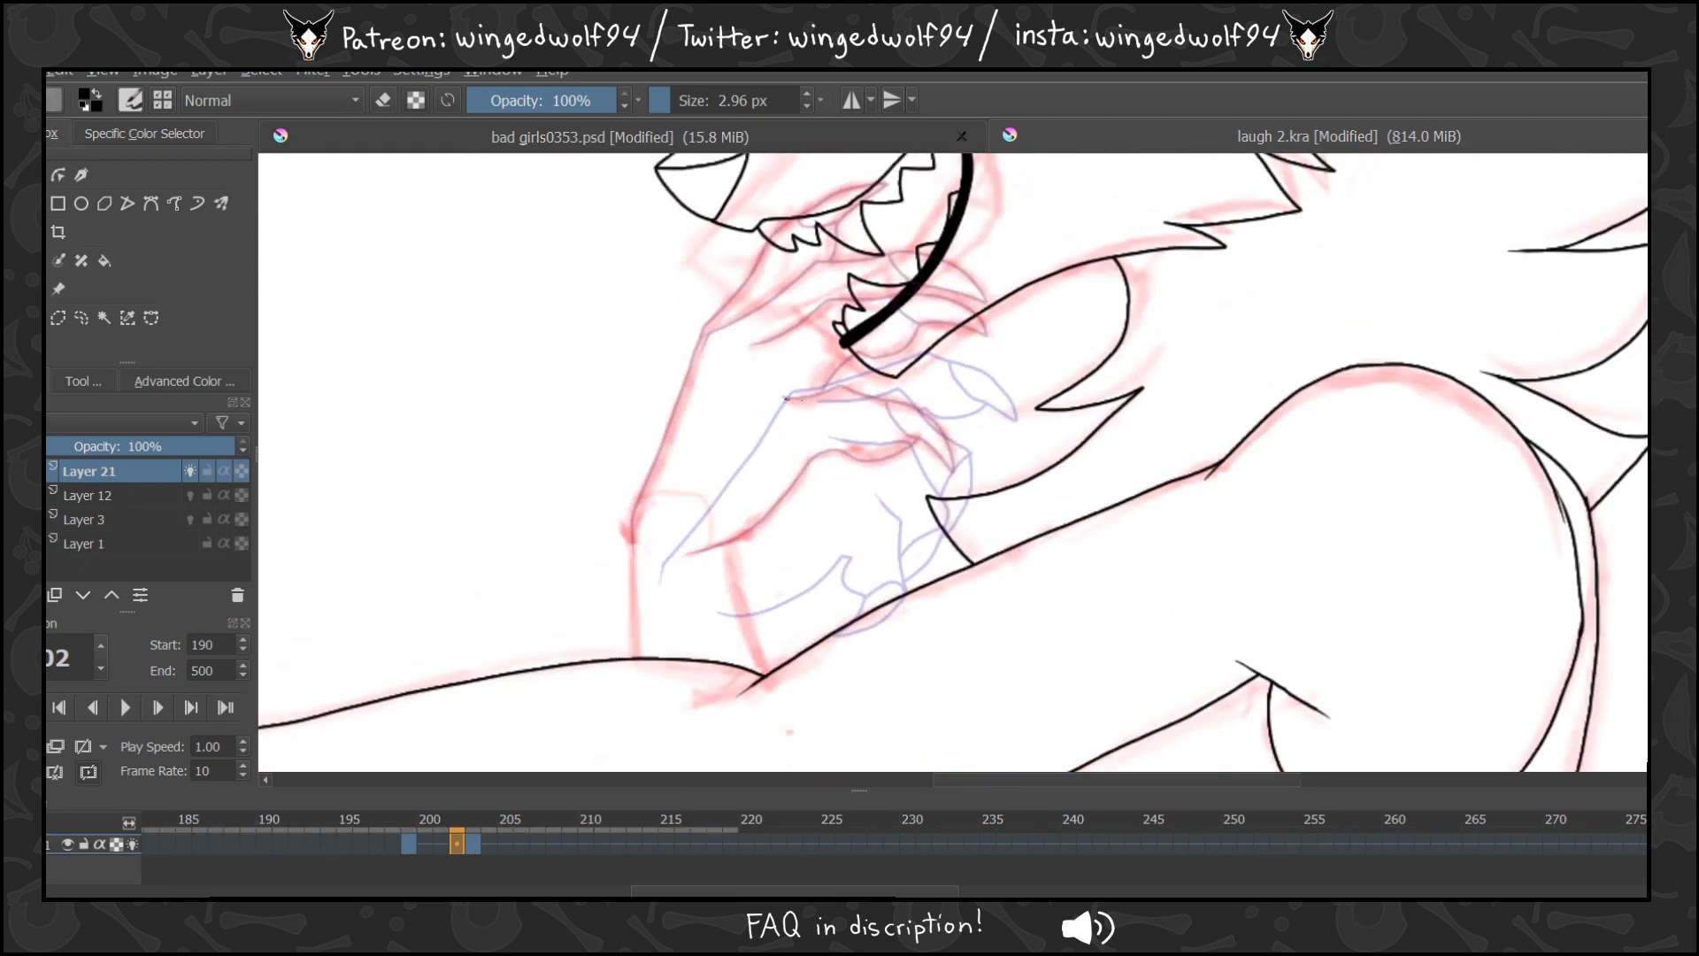
mouse_move(788, 396)
left_mouse_down()
mouse_move(889, 414)
mouse_move(900, 458)
mouse_move(868, 509)
mouse_move(884, 437)
mouse_move(857, 473)
mouse_move(820, 448)
mouse_move(729, 539)
left_mouse_up()
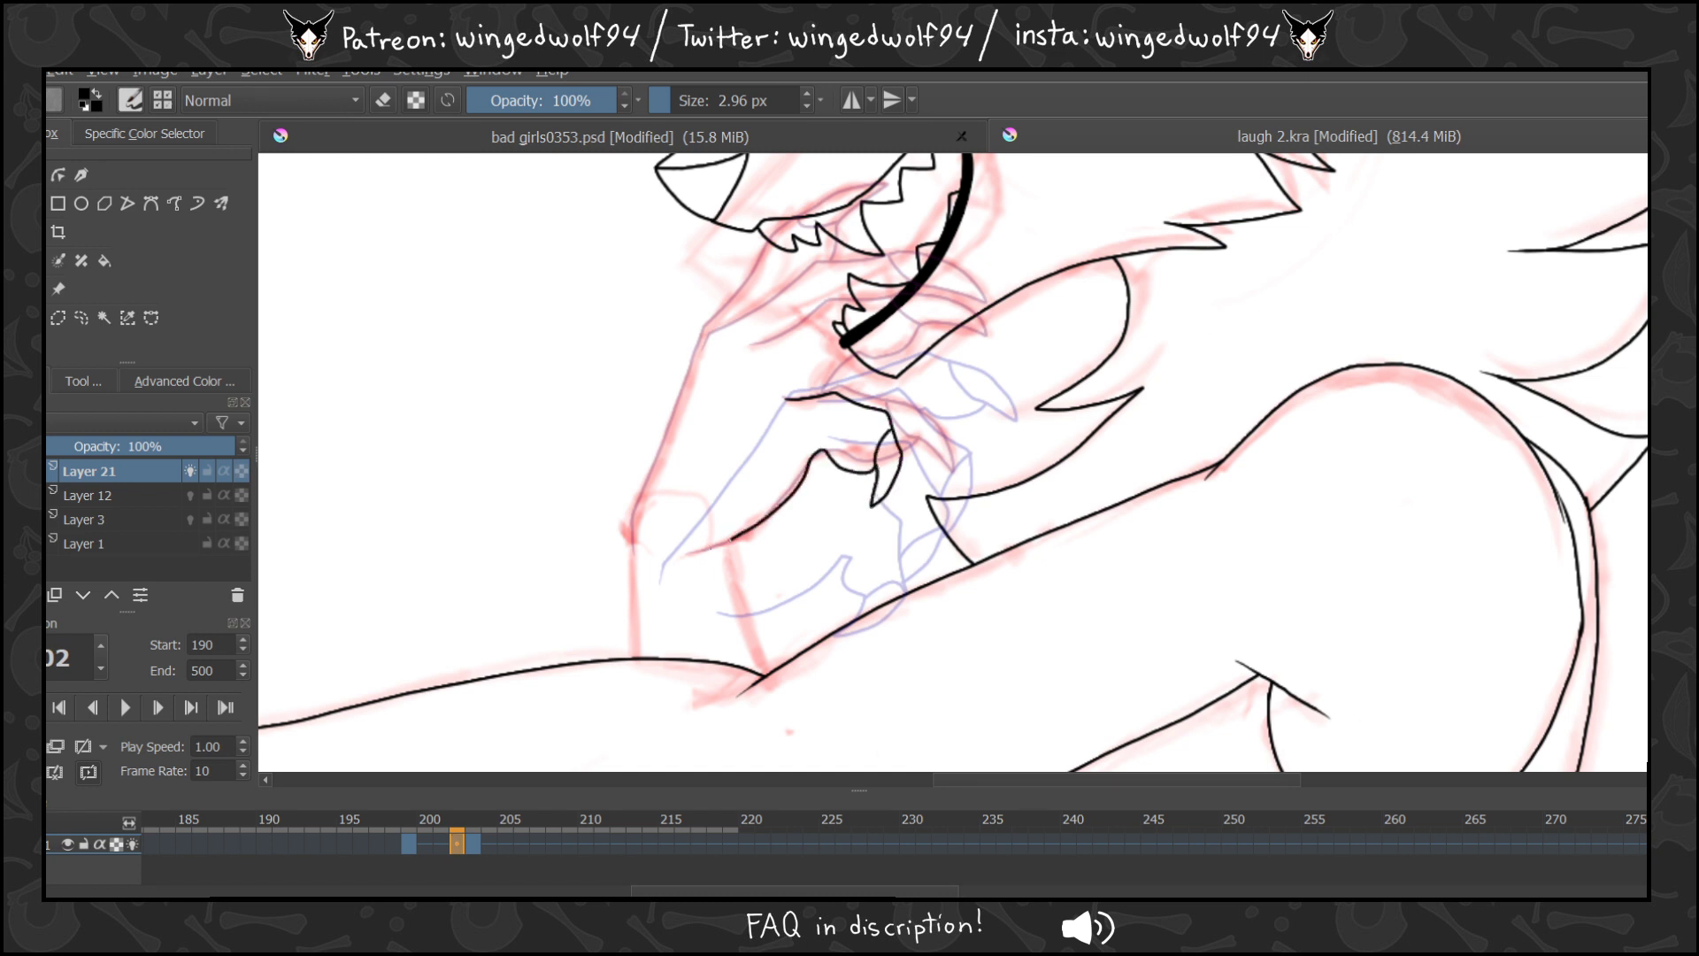
Ink the remaining fingers, their claws and the back of the hand down to the wrist on frame 202.
mouse_move(761, 348)
left_mouse_down()
mouse_move(896, 328)
mouse_move(949, 356)
mouse_move(963, 407)
mouse_move(912, 329)
mouse_move(911, 387)
mouse_move(871, 384)
left_mouse_up()
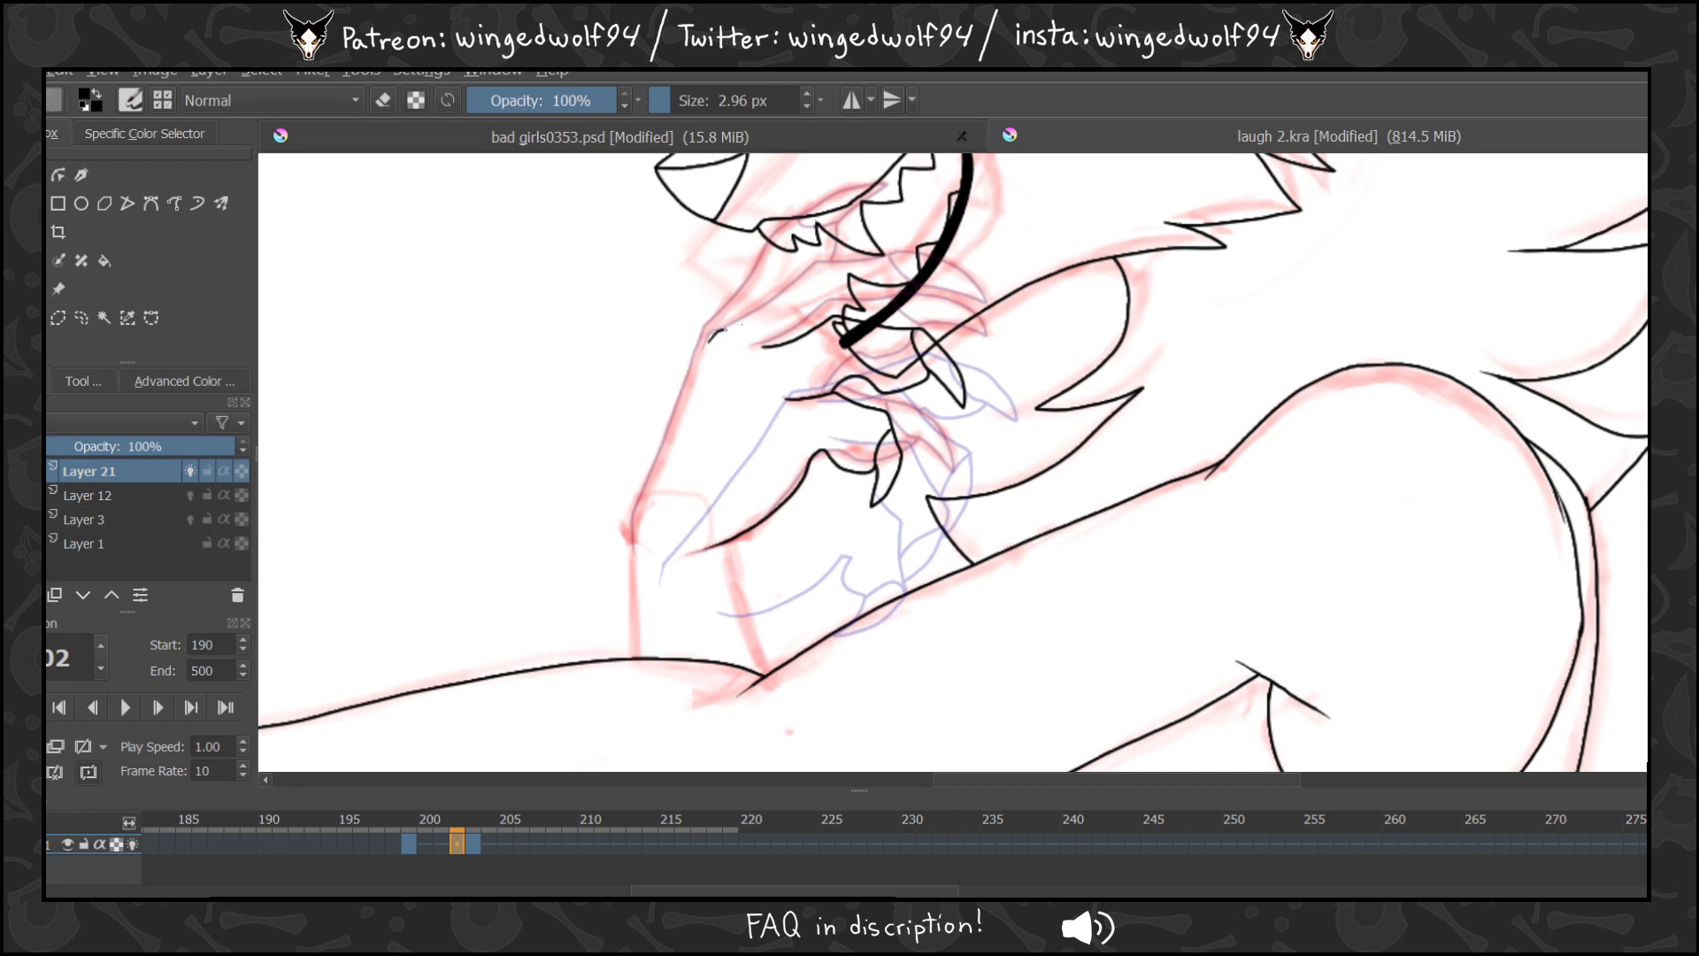
mouse_move(714, 334)
left_mouse_down()
mouse_move(821, 273)
mouse_move(887, 270)
mouse_move(957, 303)
mouse_move(965, 328)
mouse_move(912, 305)
left_mouse_up()
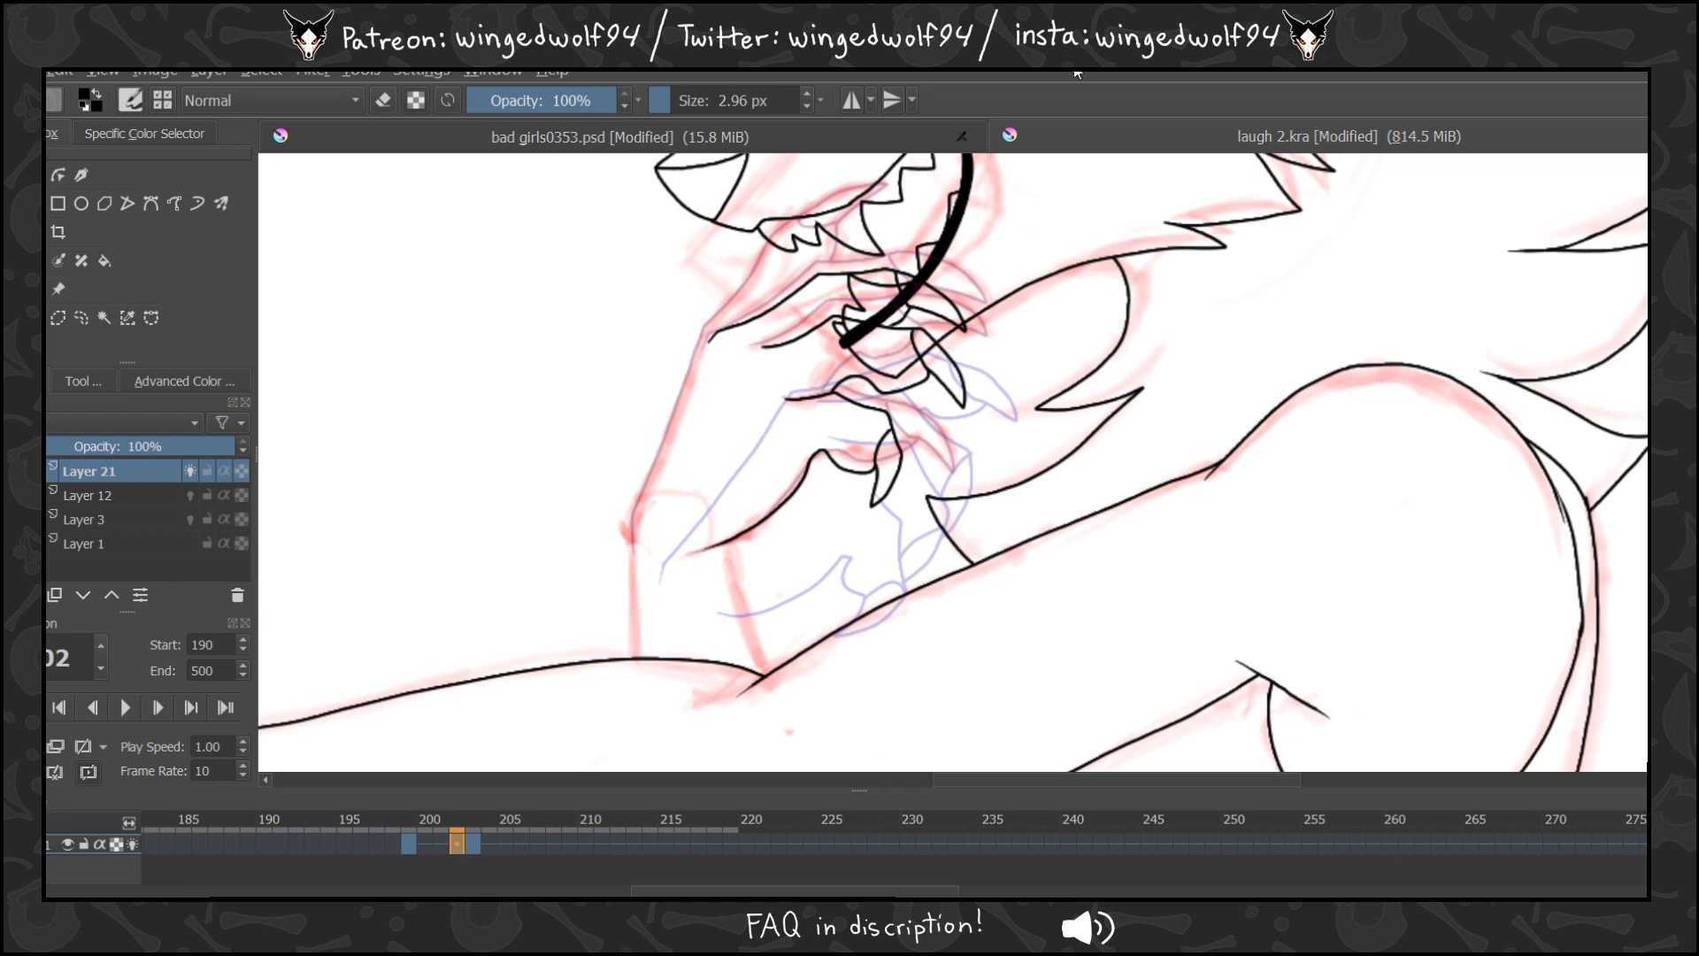
mouse_move(700, 342)
left_mouse_down()
mouse_move(787, 236)
mouse_move(900, 217)
mouse_move(815, 241)
mouse_move(840, 272)
left_mouse_up()
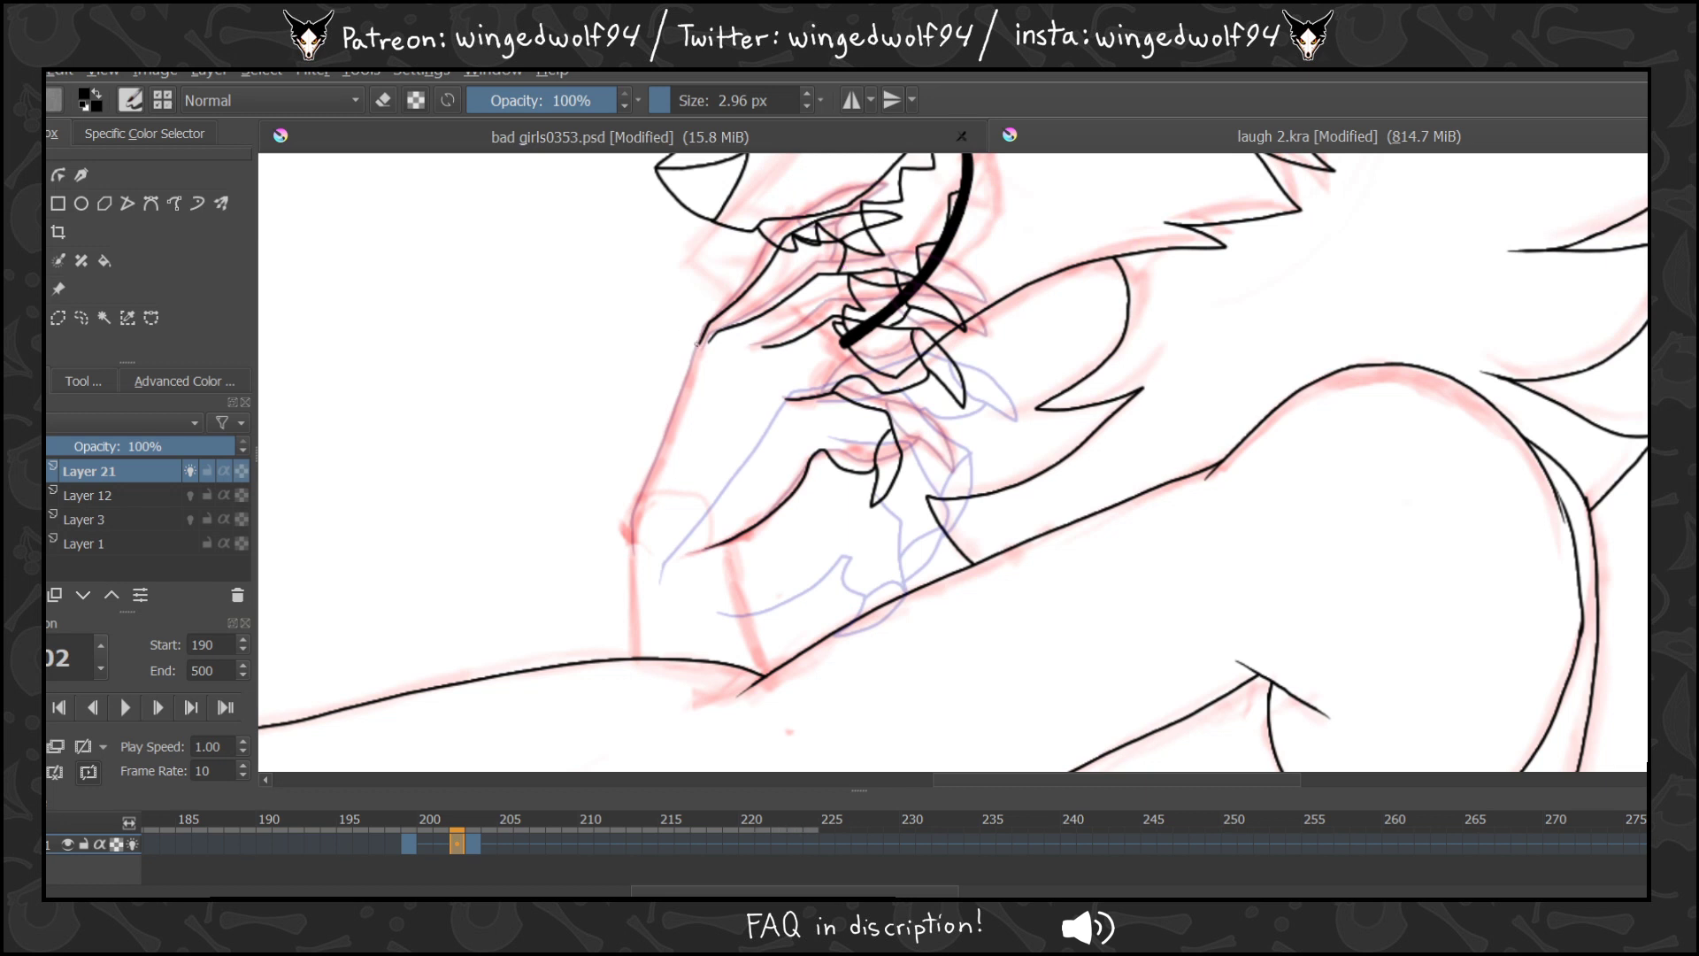
mouse_move(697, 357)
left_mouse_down()
mouse_move(640, 487)
mouse_move(633, 559)
left_mouse_up()
key("Left")
key("Right")
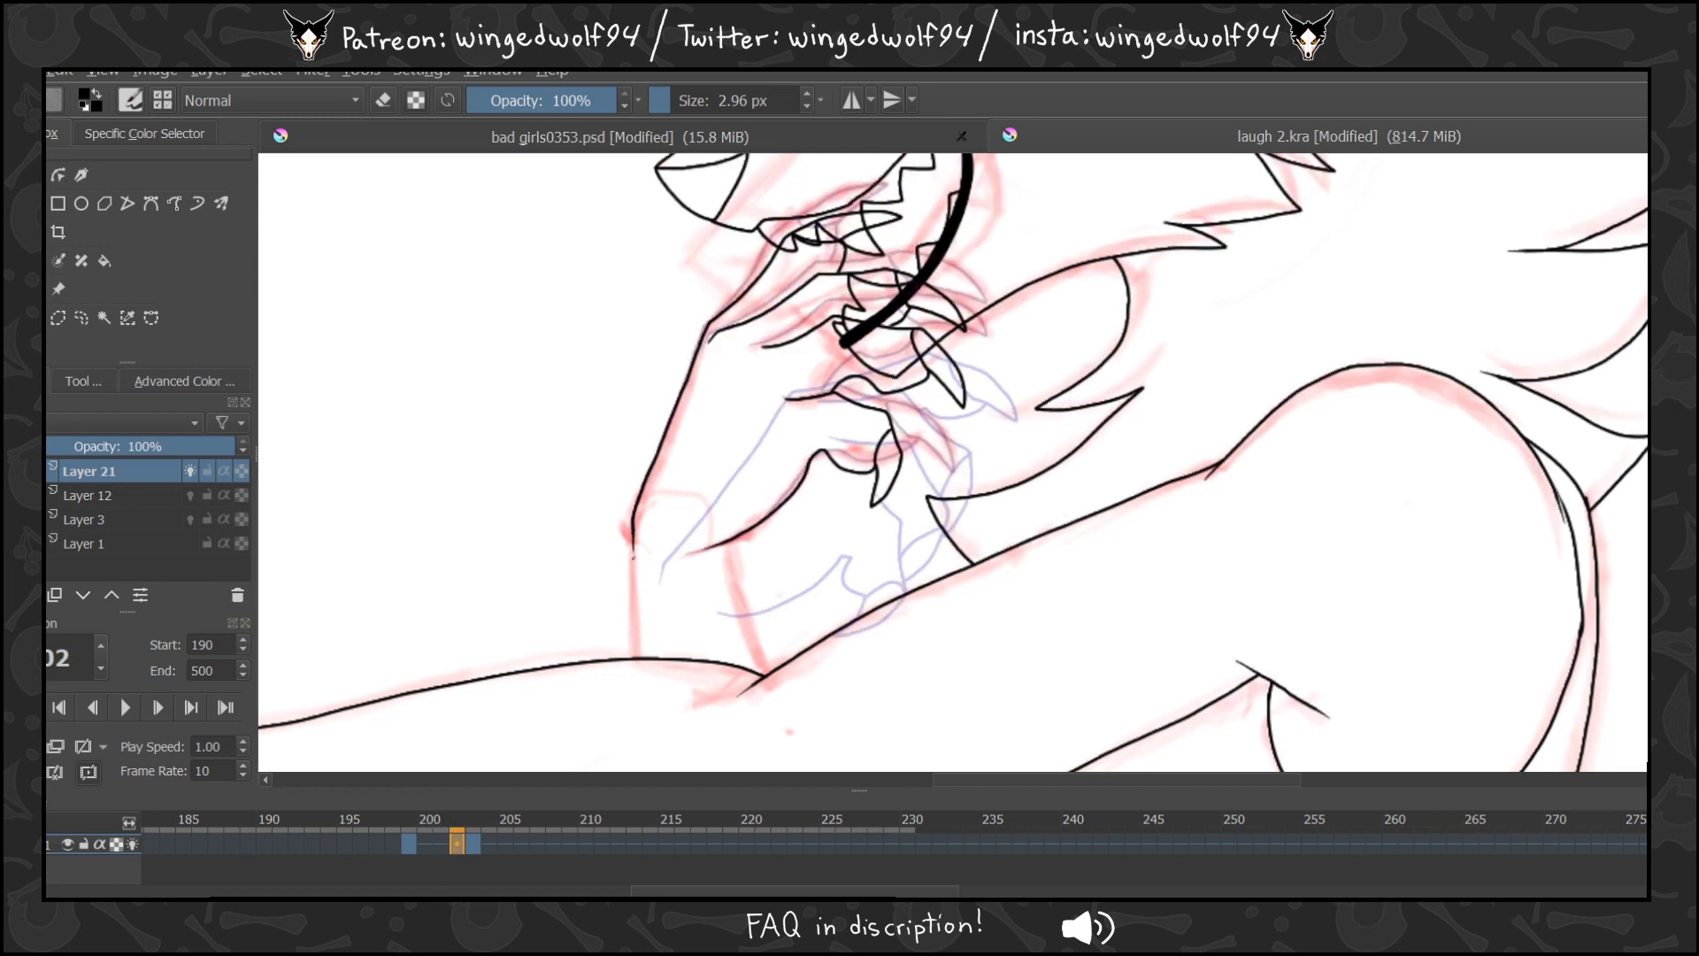
Rotate and lower the inked hand on frame 202 so it sits between the neighbouring poses, and compare the frames.
key("ctrl+t")
left_click_drag(1123, 275, 1074, 337)
left_click_drag(826, 376, 866, 440)
key("Left")
key("Left")
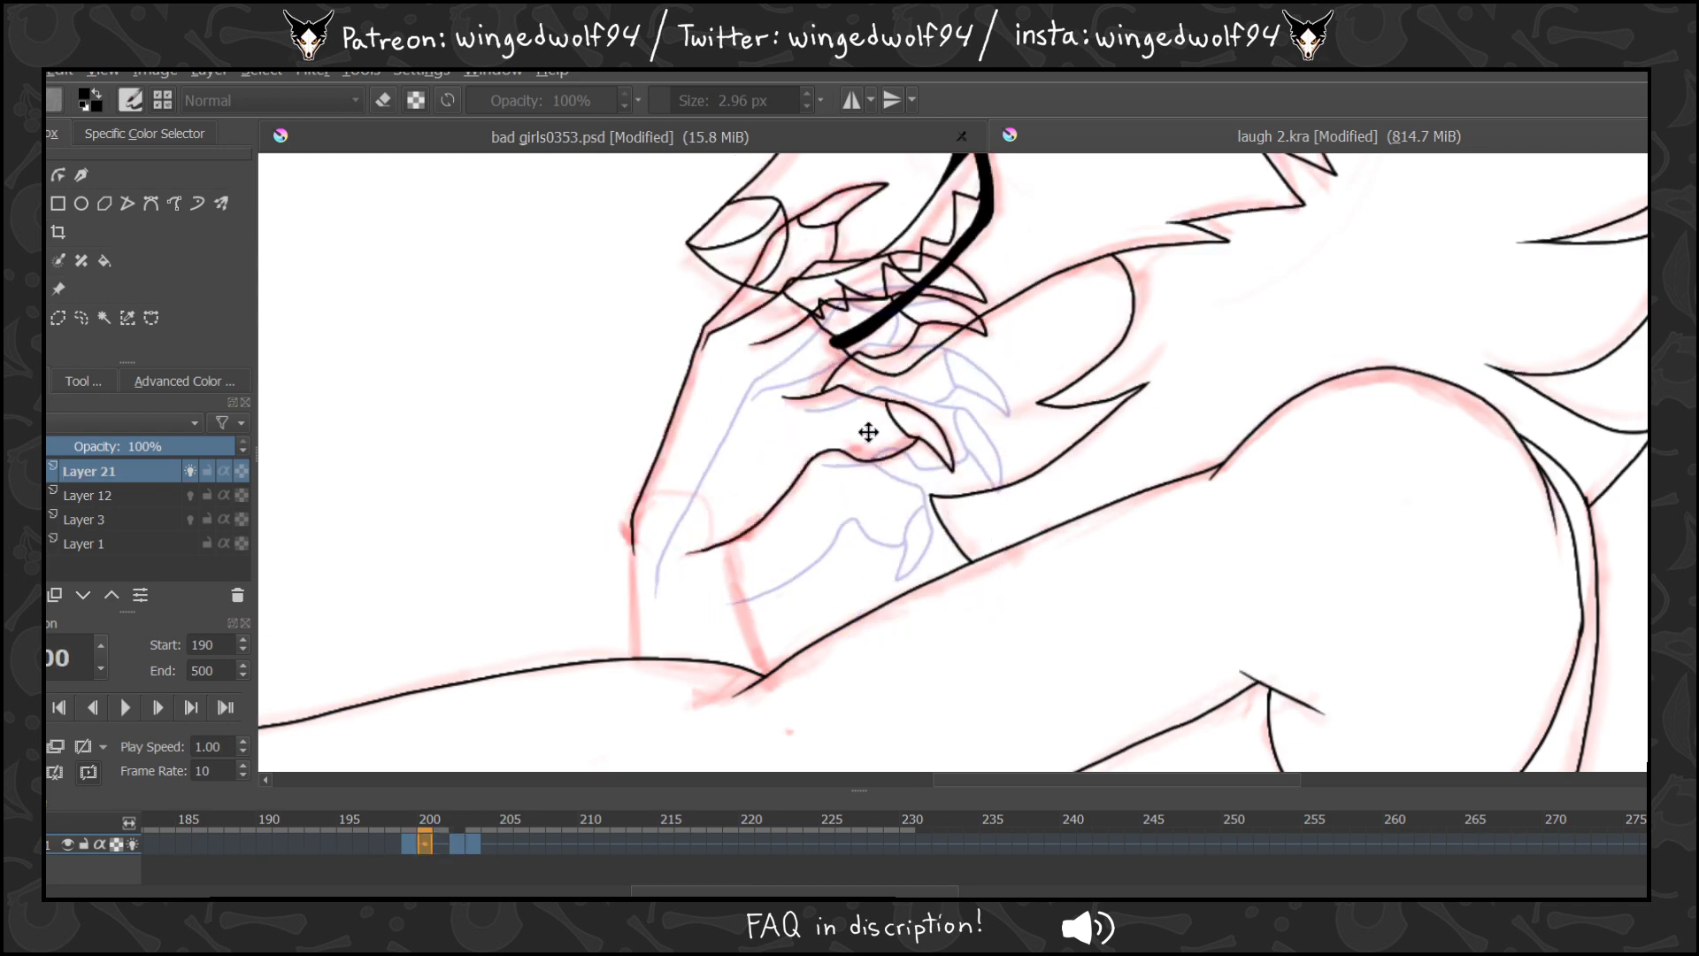
key("Right")
key("Right")
key("Right")
key("Left")
key("Left")
key("Left")
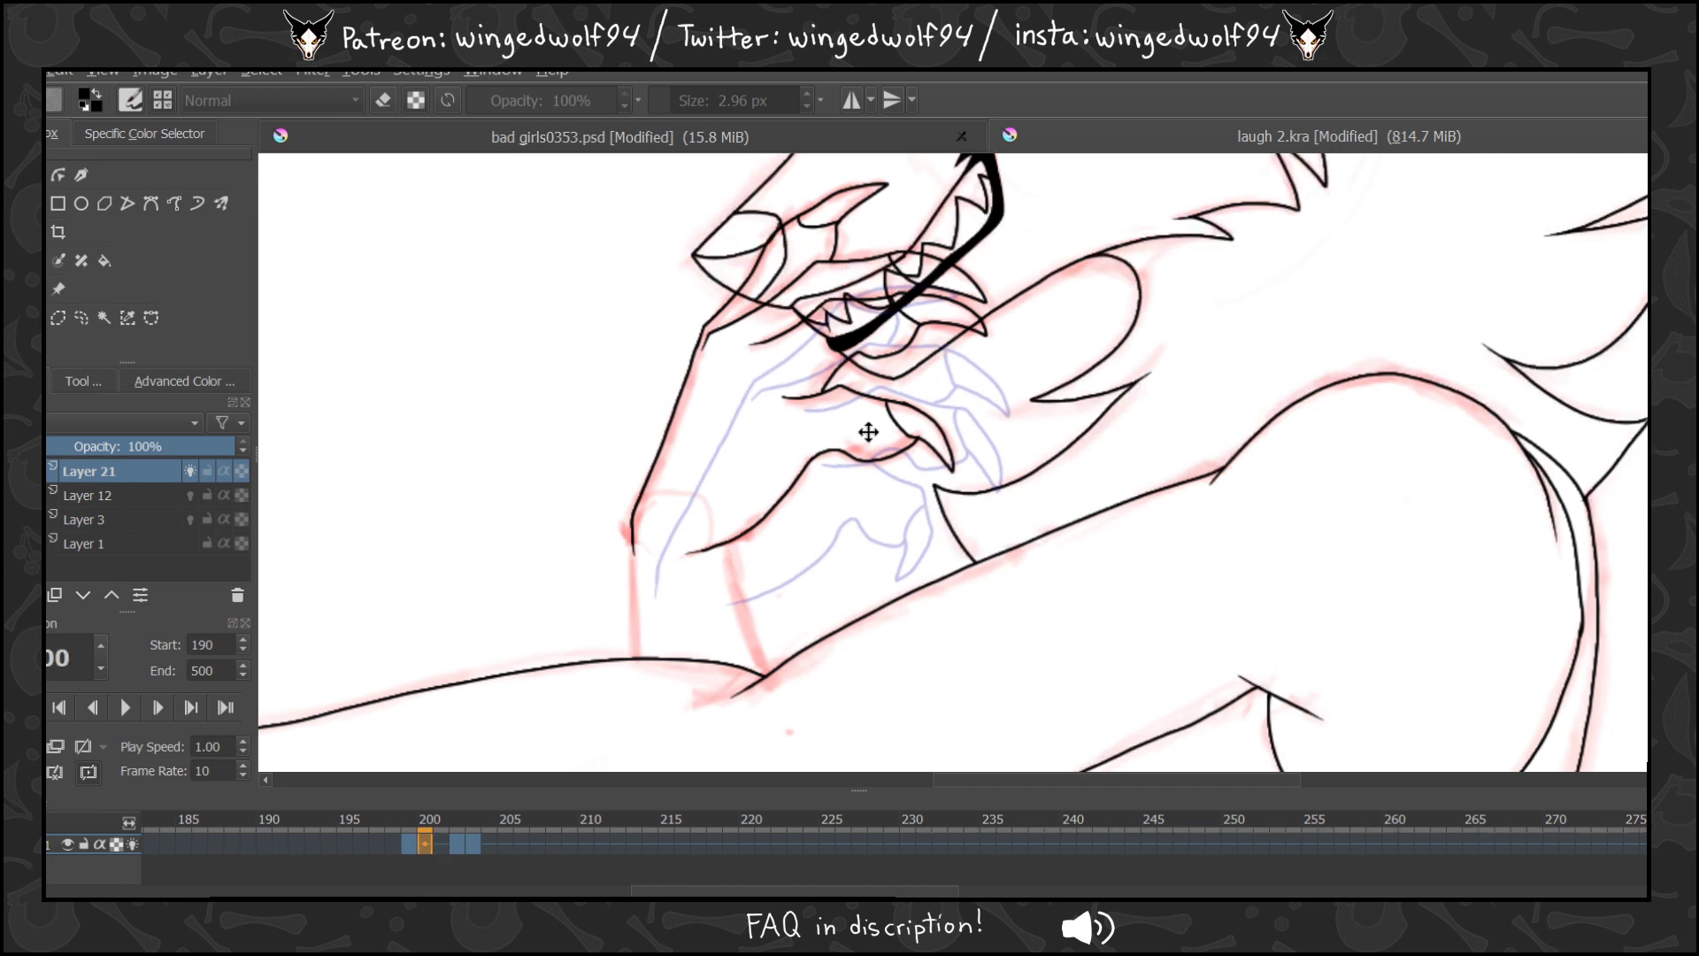
Rotate the hand on frame 201 slightly clockwise and shift it down as an in-between pose.
key("Right")
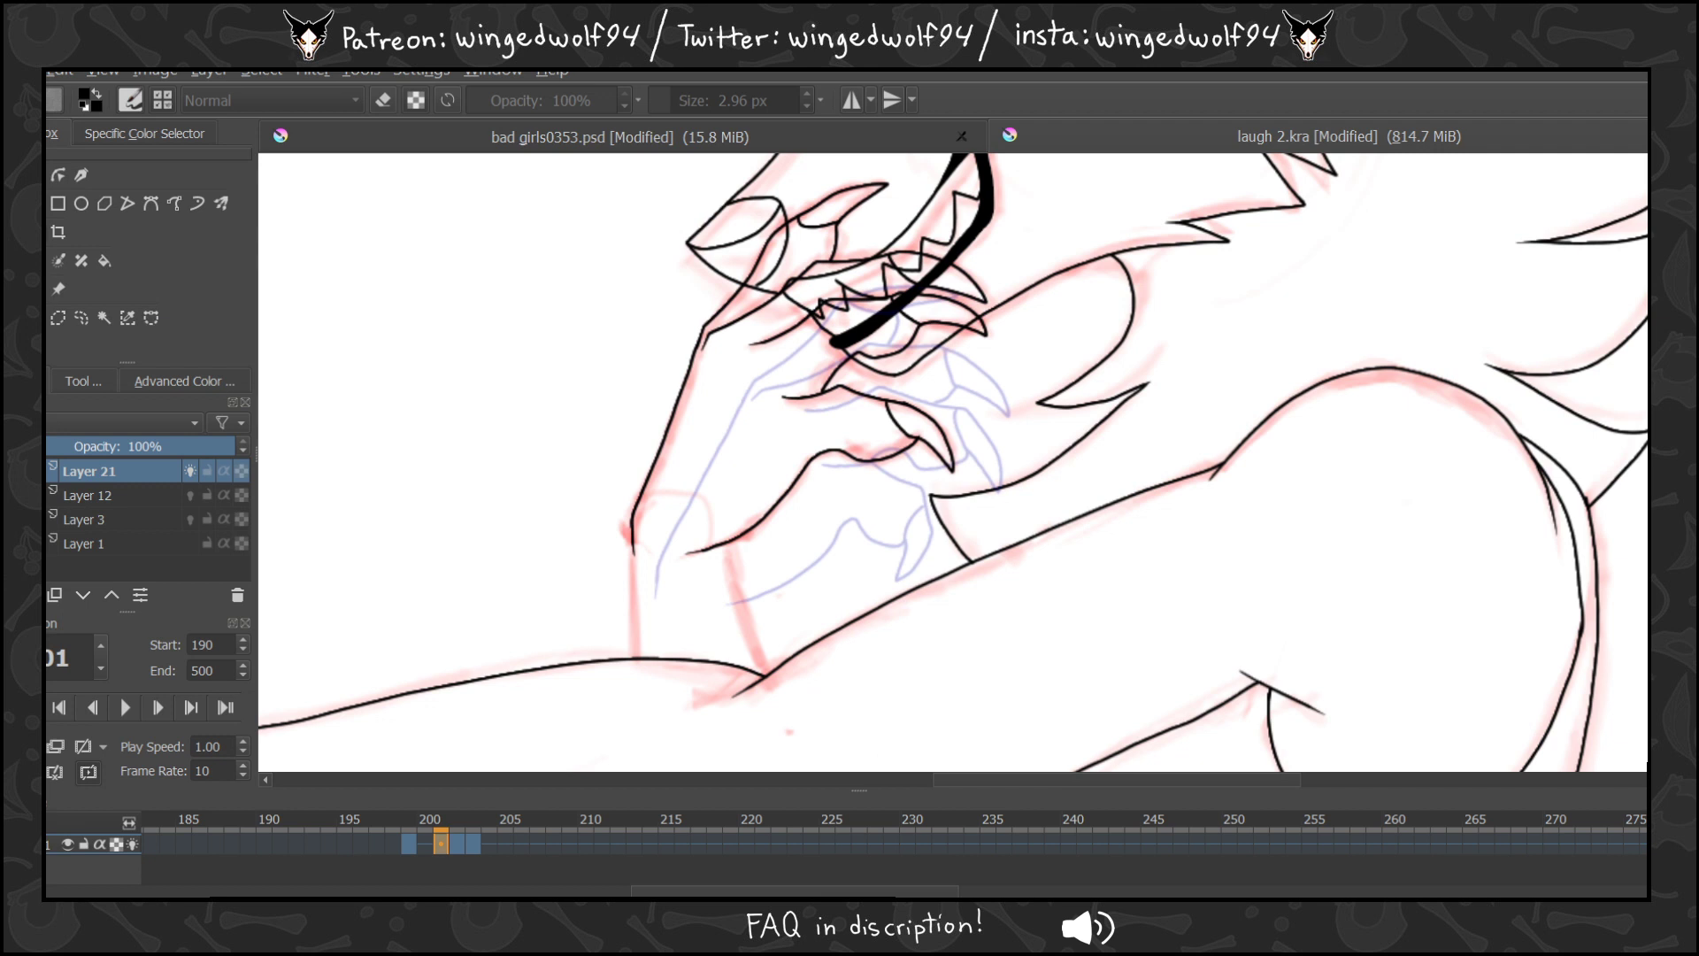
key("ctrl+t")
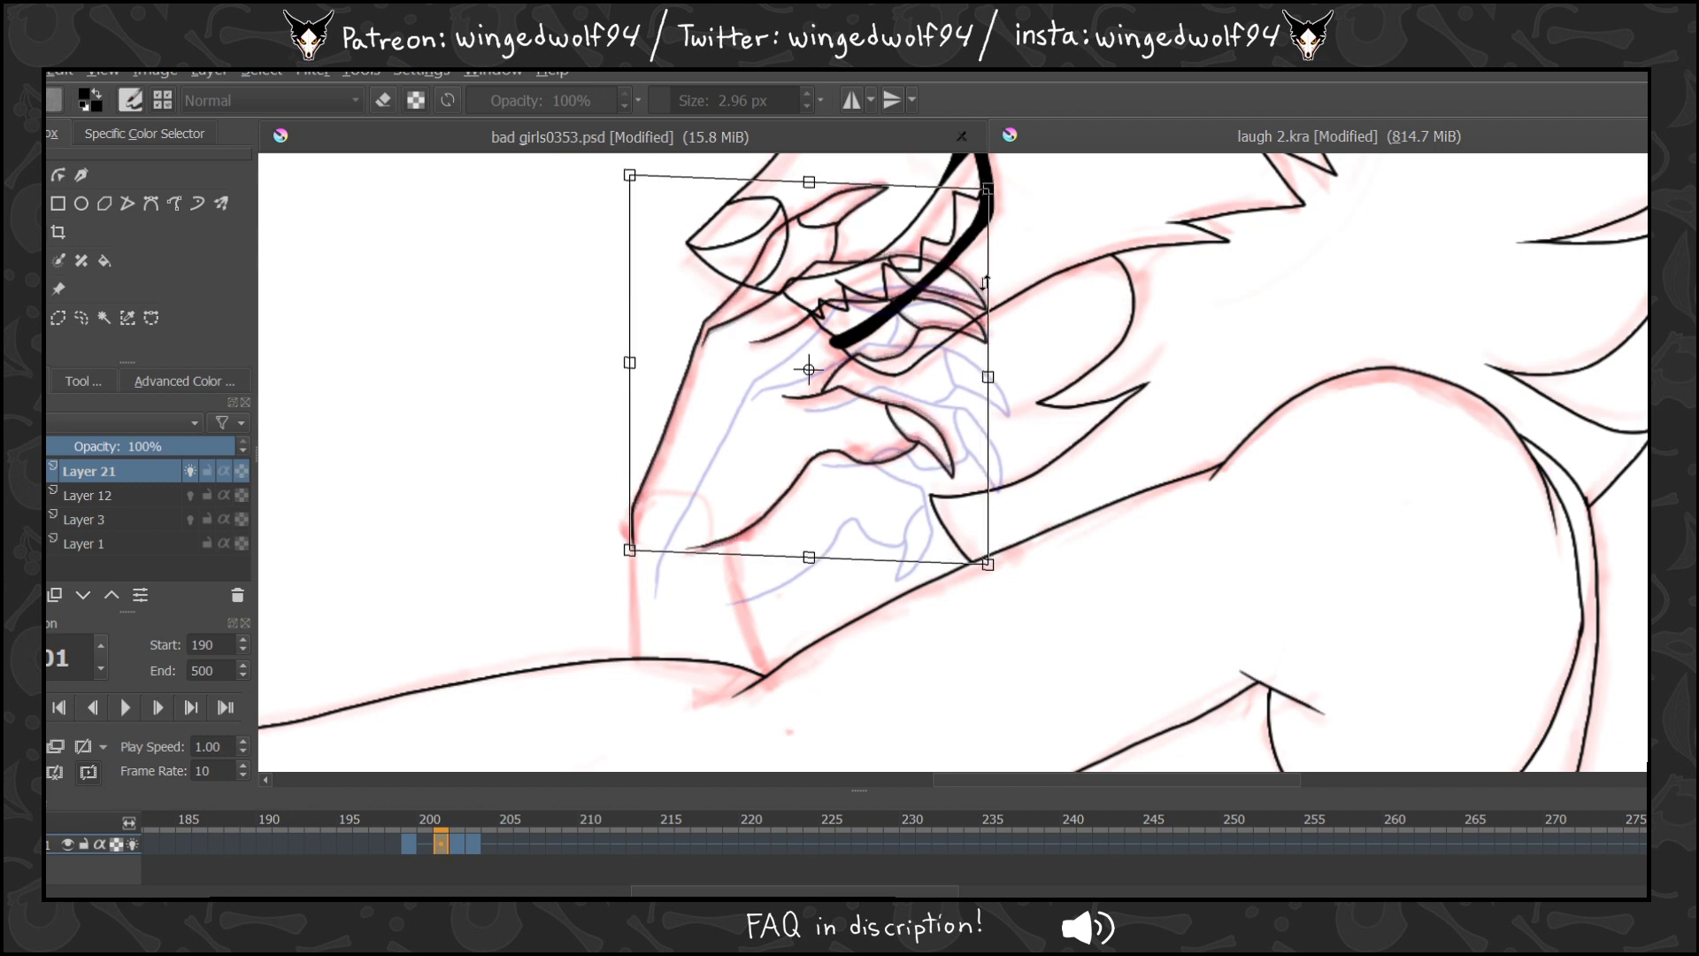
mouse_move(984, 282)
left_mouse_down()
mouse_move(991, 305)
mouse_move(908, 344)
left_mouse_up()
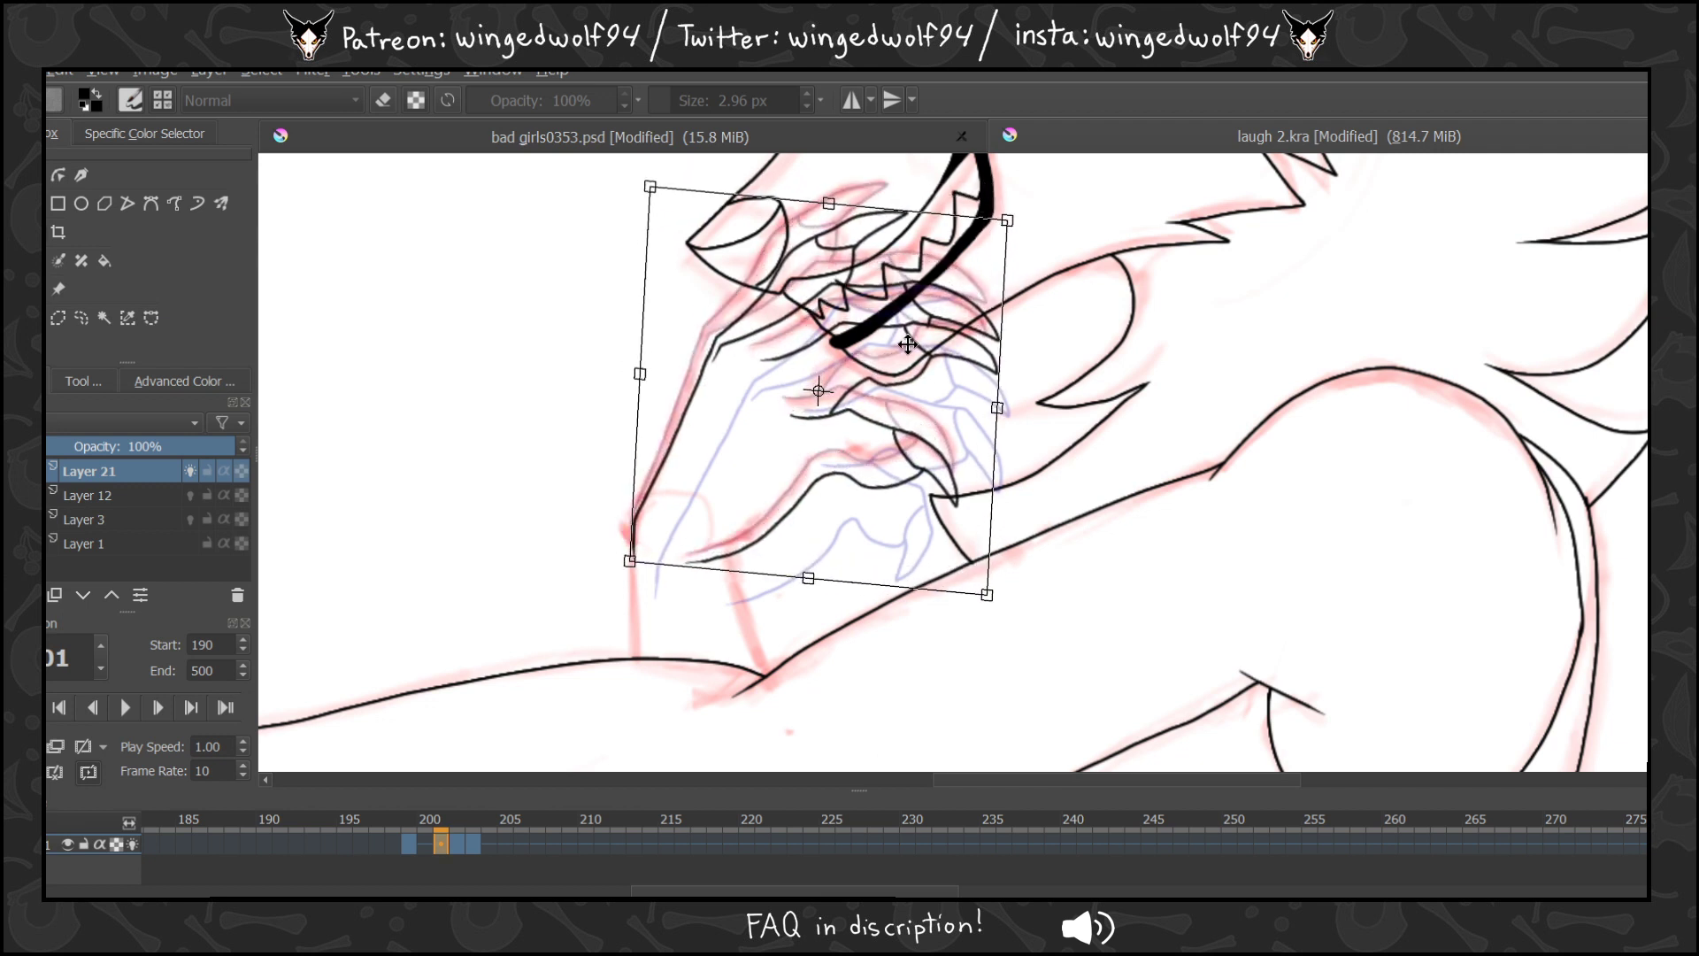
key("Return")
key("Left")
key("Left")
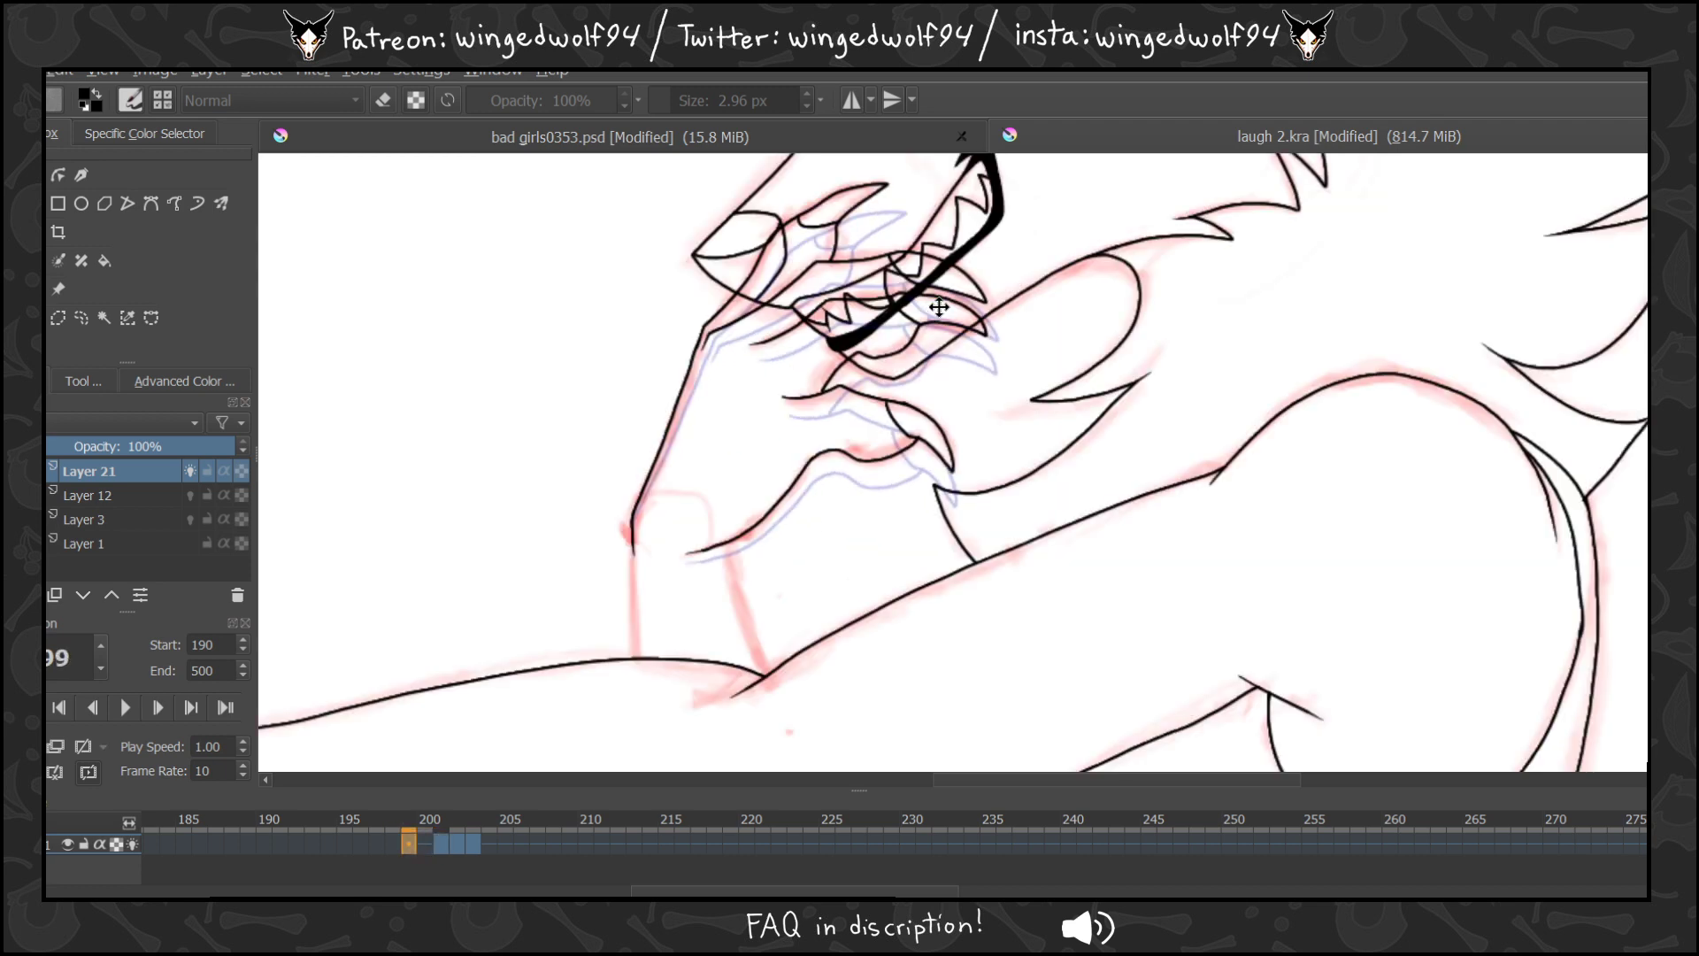
Step through frames 199–205 to examine how the hand moves between poses.
key("Right")
key("Right")
key("Right")
key("Right")
key("Right")
key("Right")
key("Left")
key("Left")
key("Left")
key("Left")
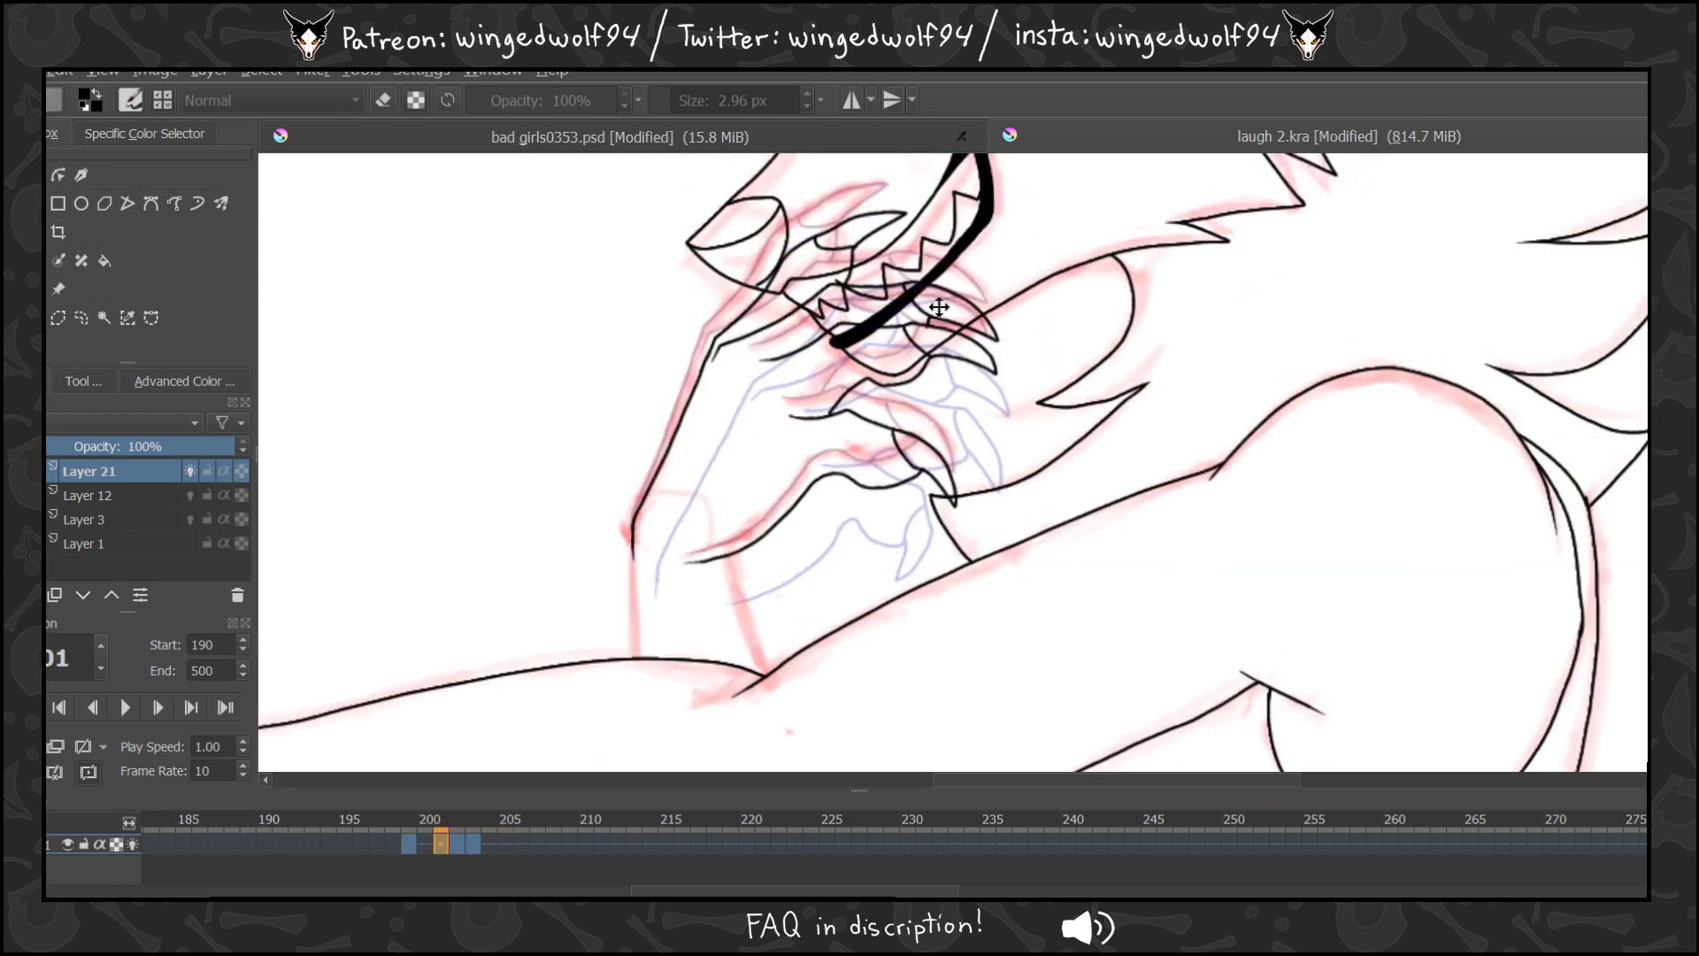
Copy the hand keyframe from frame 203 to frame 204, then rotate it slightly clockwise and nudge it down.
key("Right")
left_click(474, 842)
mouse_move(474, 842)
left_mouse_down()
mouse_move(502, 851)
mouse_move(492, 841)
left_mouse_up()
key("ctrl+t")
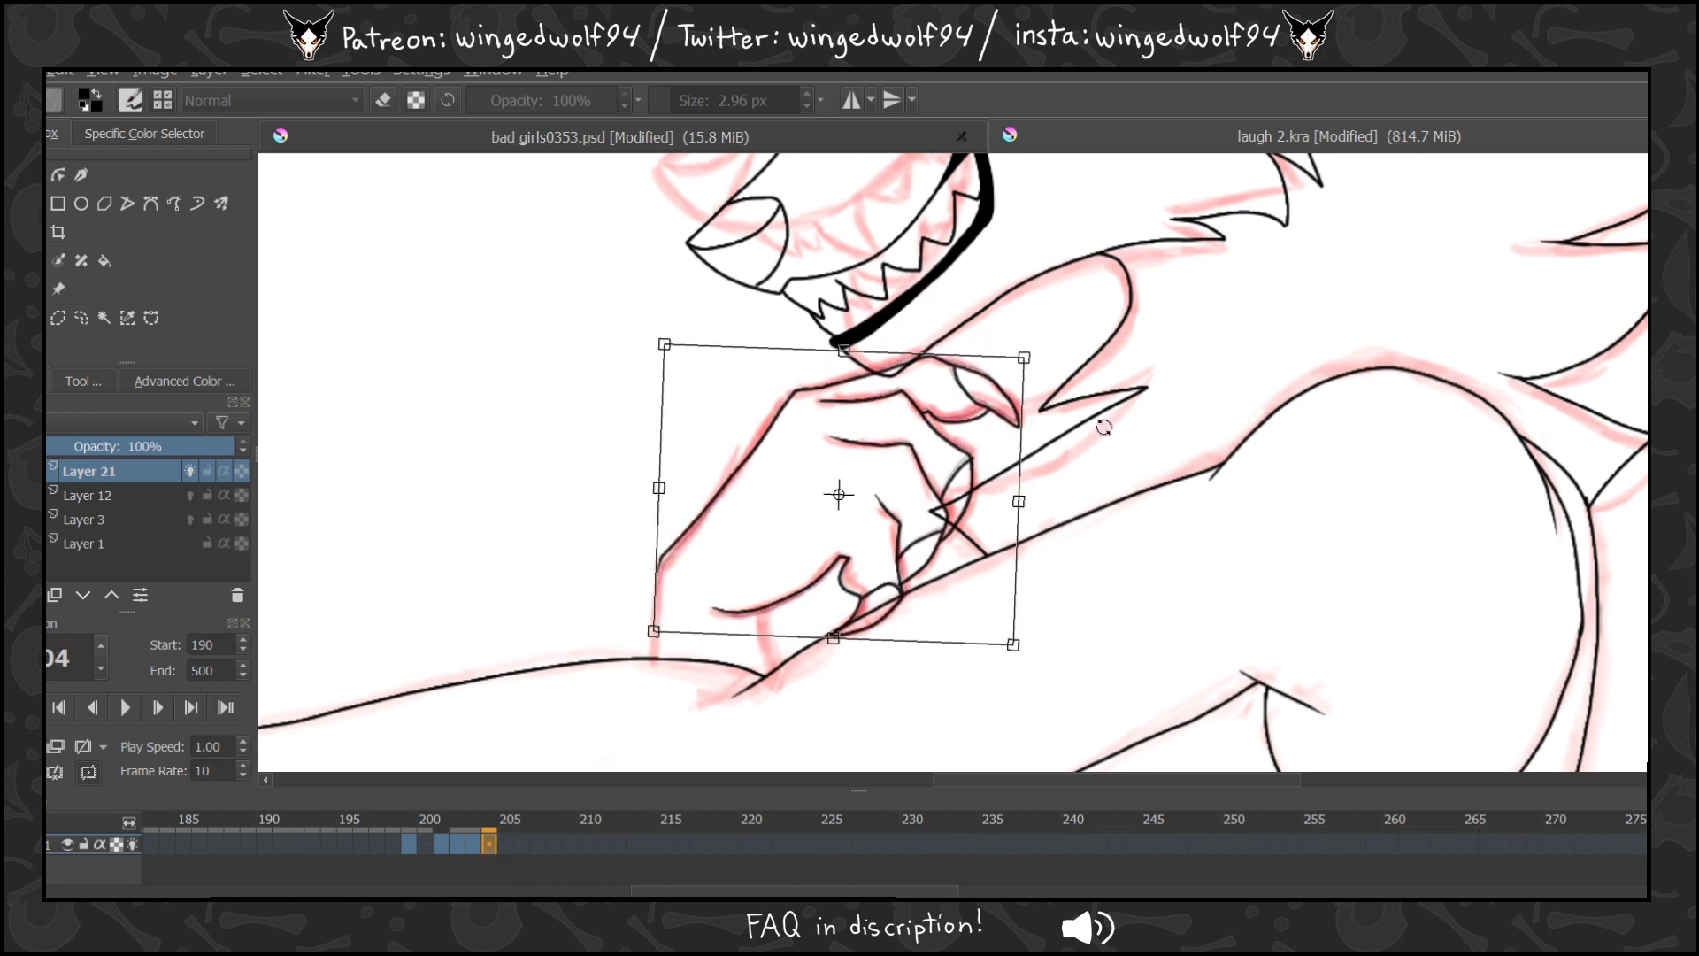
left_click_drag(1103, 427, 1016, 473)
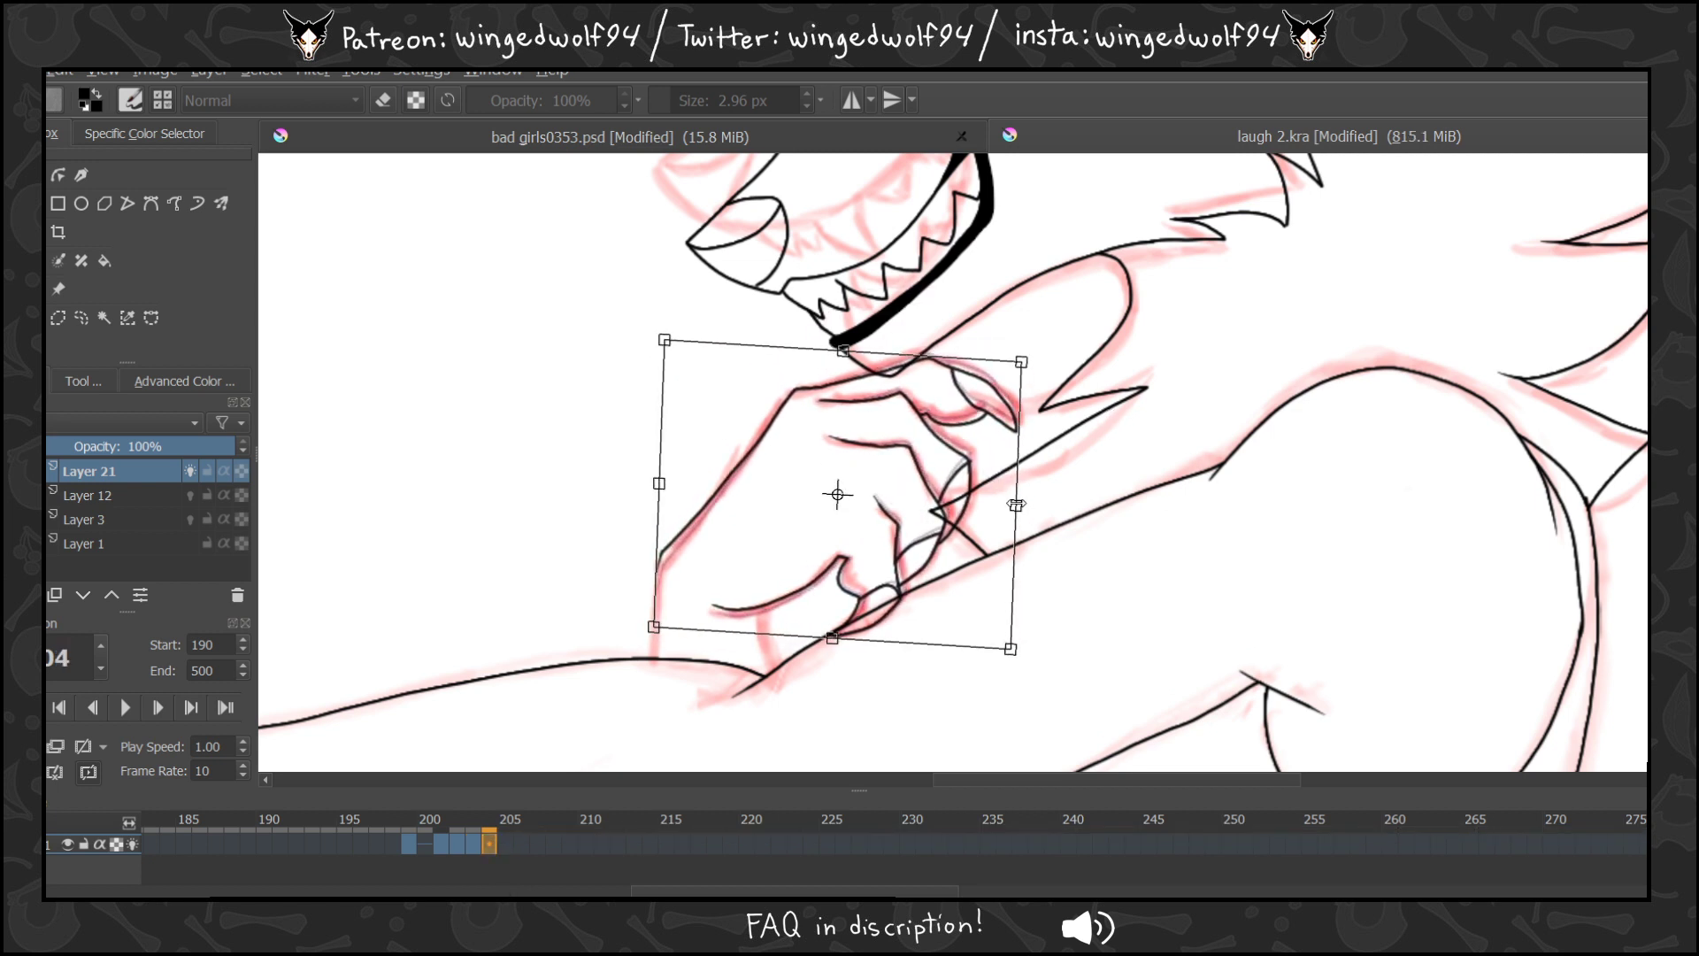
left_click_drag(936, 512, 938, 517)
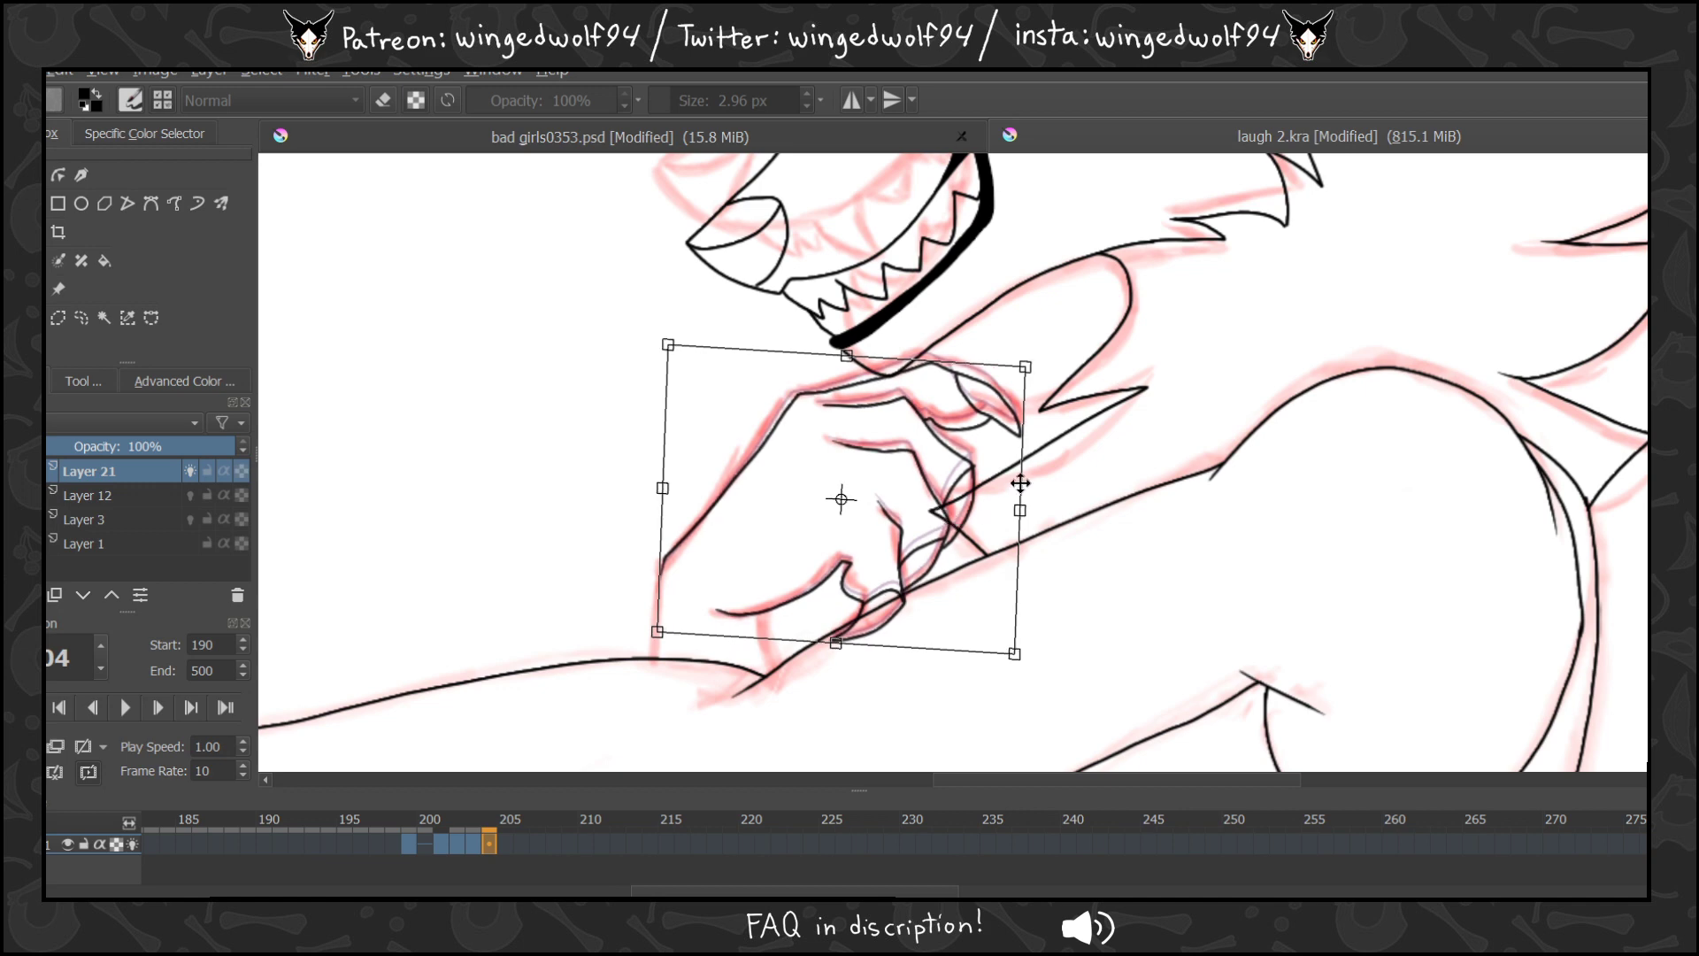
key("Return")
Flip between frames 199 and 205 to examine the hand's lowering and settling motion.
key("Left")
key("Right")
key("Left")
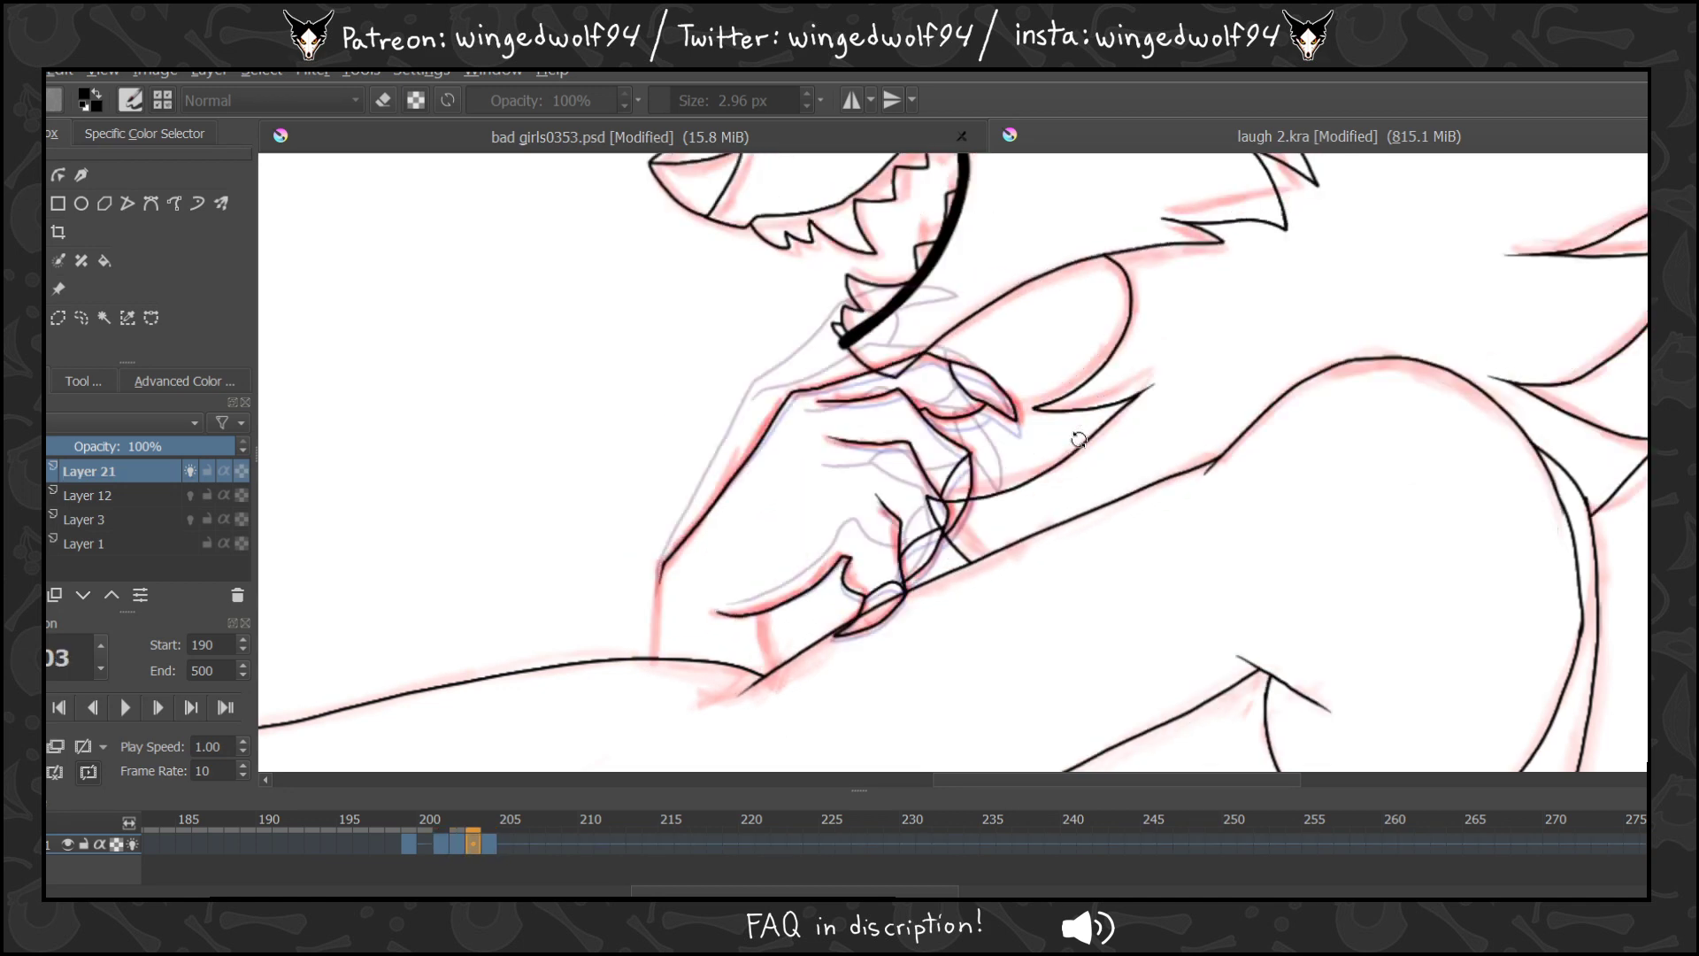
key("Left")
key("Right")
key("Right")
key("Right")
key("Left")
key("Left")
key("Left")
key("Left")
key("Left")
key("Left")
key("Left")
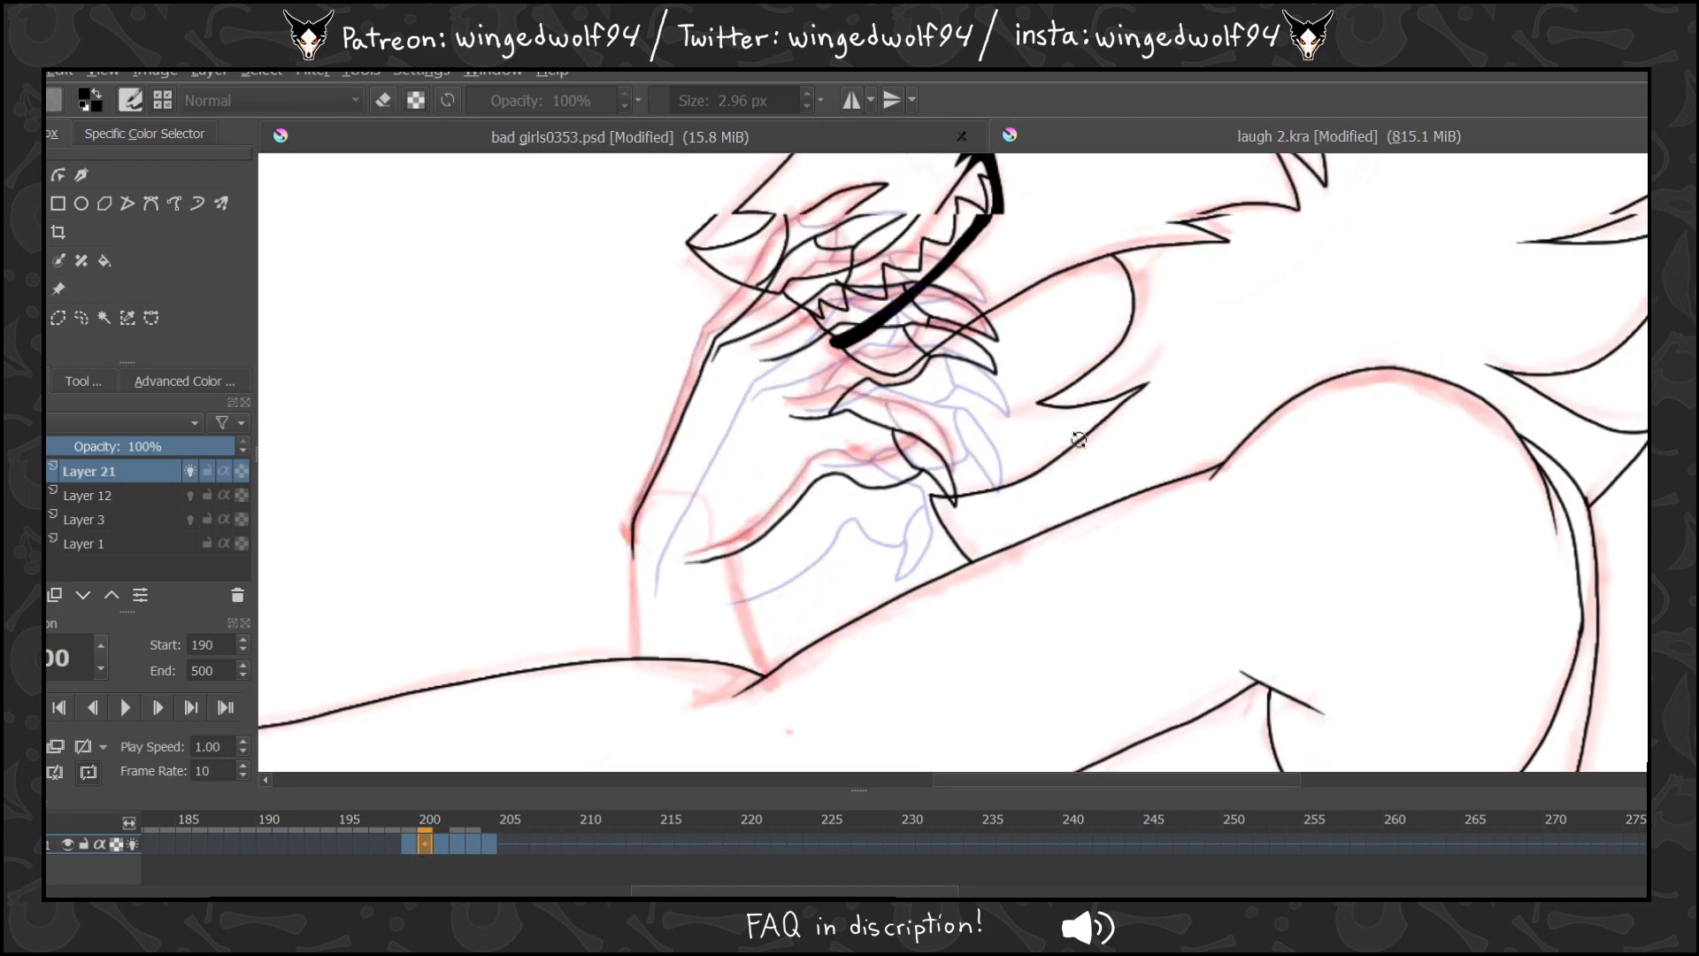
key("Right")
key("Right")
key("Left")
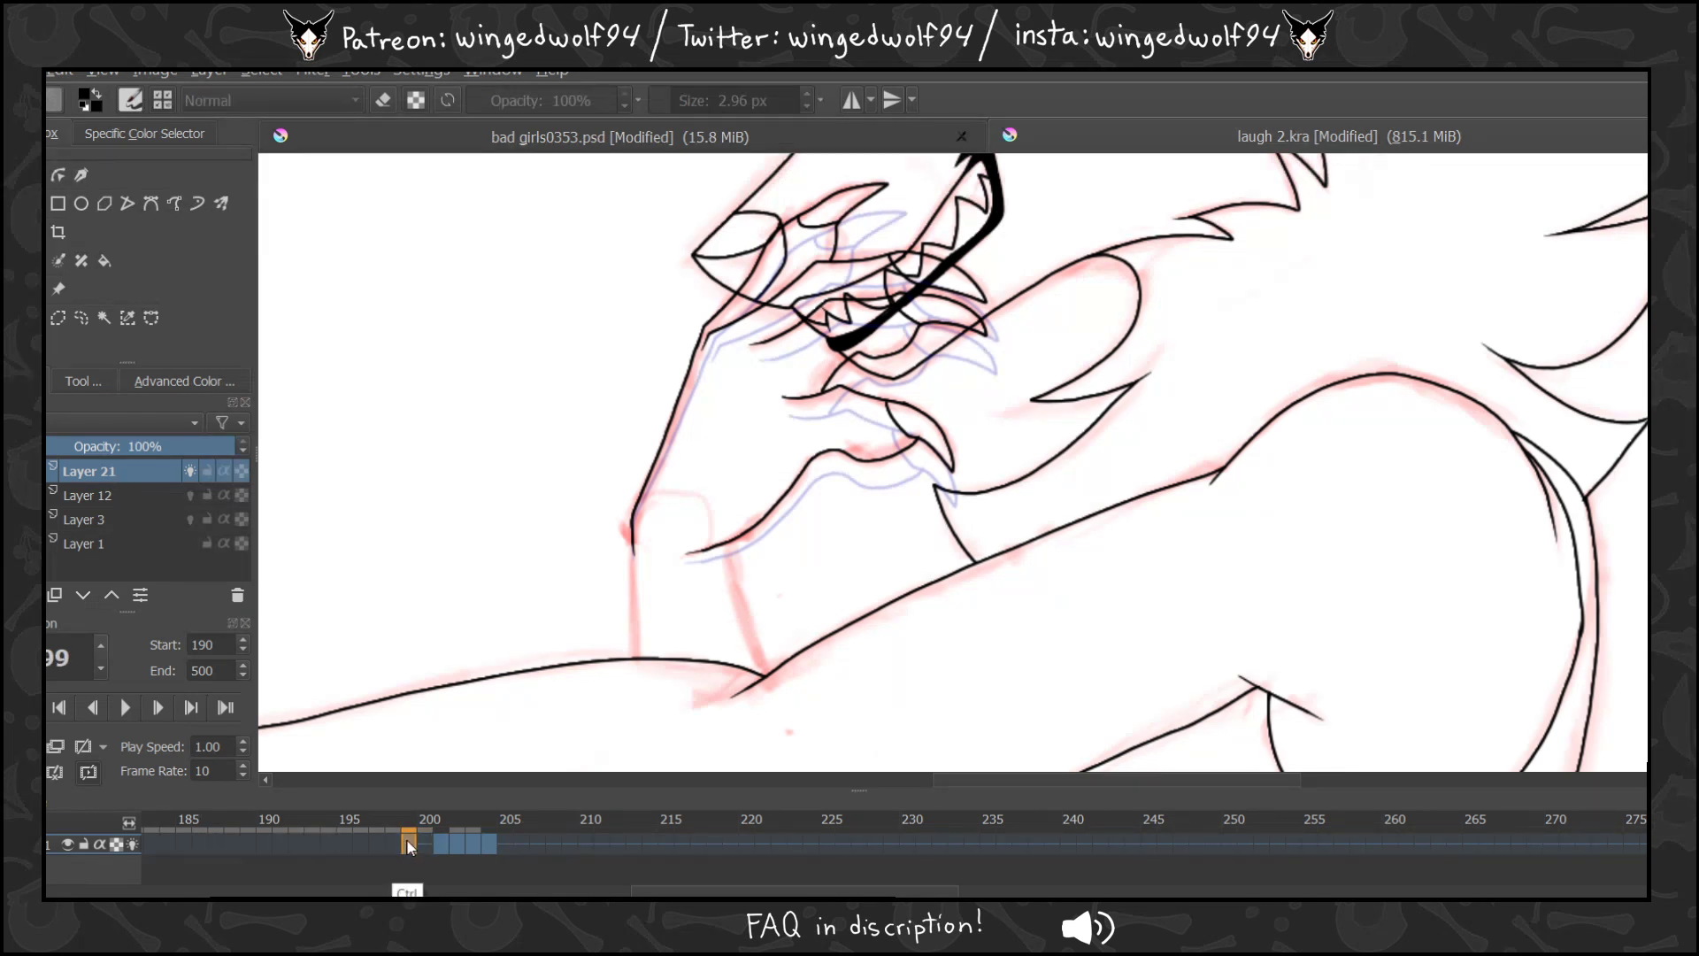
Duplicate the frame 199 hand onto frame 200 and rotate it slightly clockwise.
key("Right")
key("ctrl+t")
left_click_drag(1150, 330, 1144, 350)
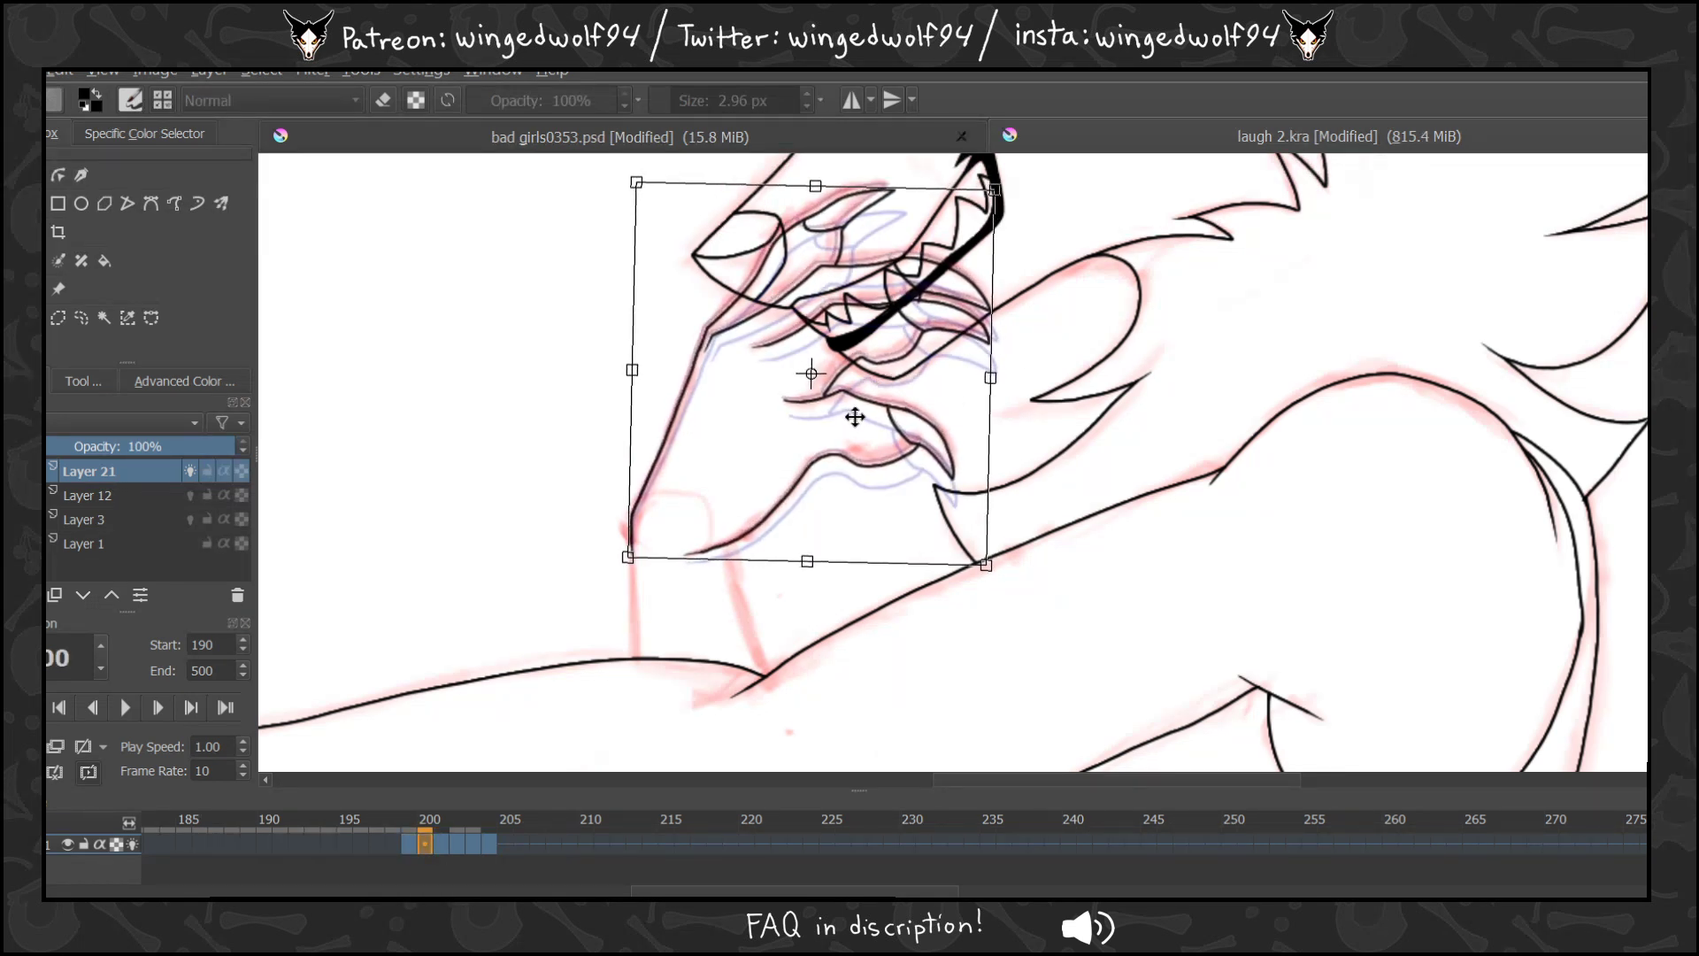
Step back and forth through frames 199–207 to check the hand animation against the sketch.
key("Left")
key("Left")
key("Left")
key("Right")
key("Right")
key("Right")
key("Right")
key("Right")
key("Right")
key("Right")
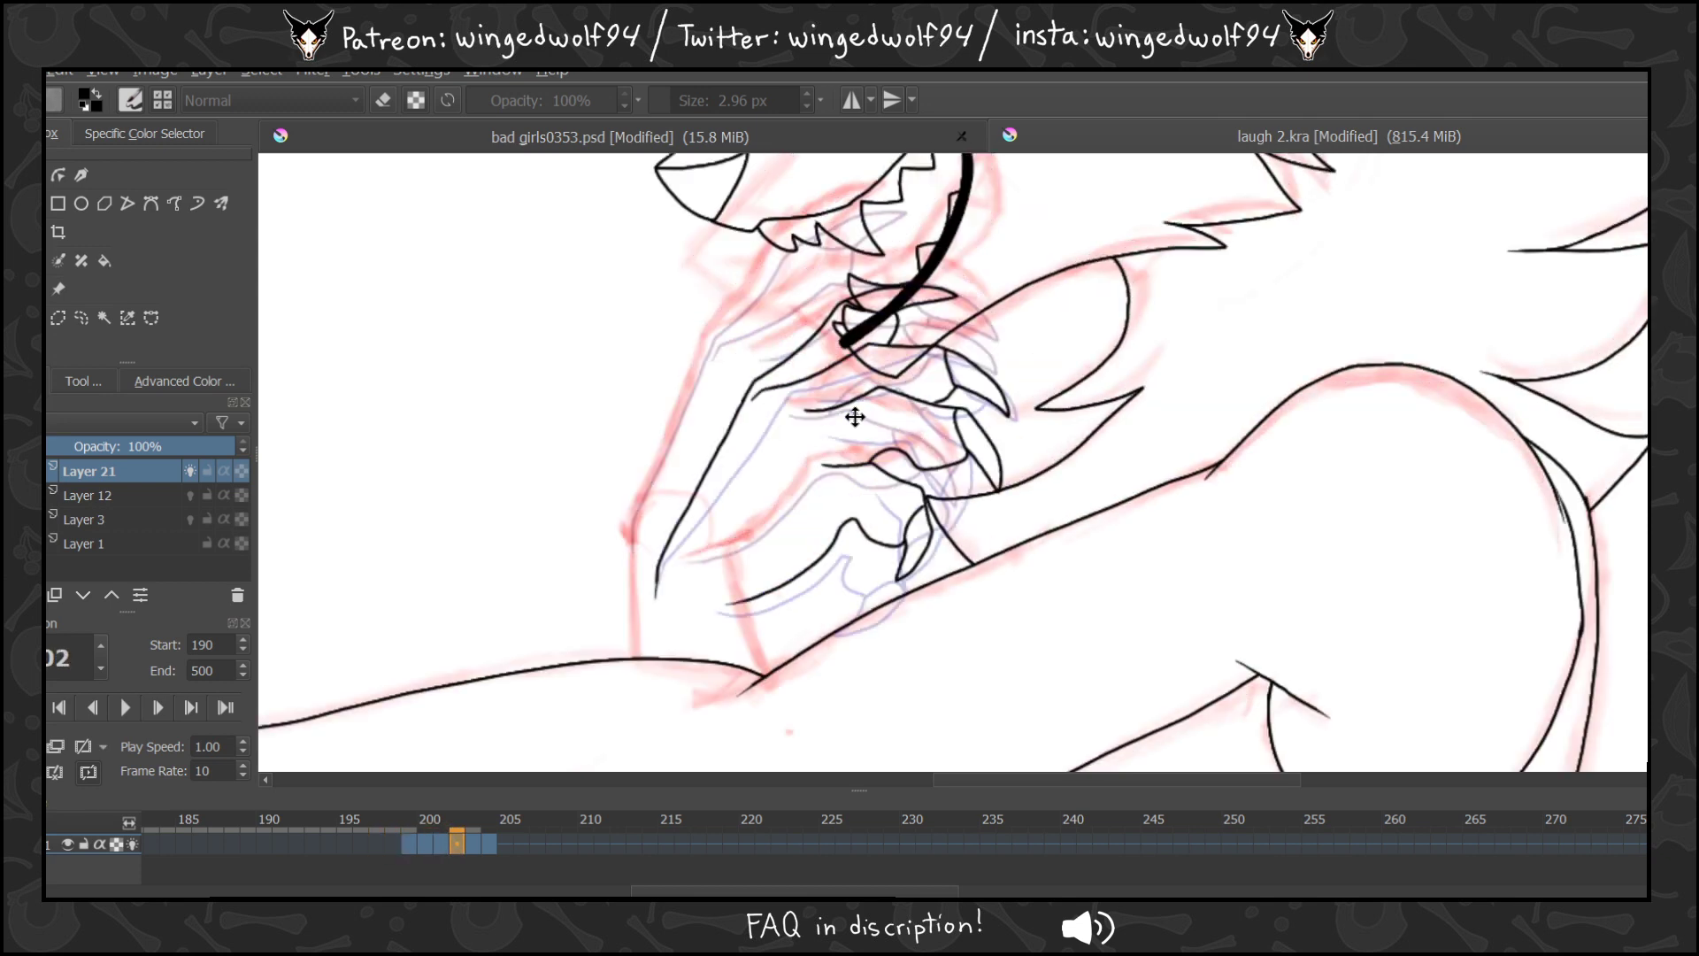
key("Left")
key("Left")
key("Left")
key("Right")
key("Right")
key("Right")
key("Right")
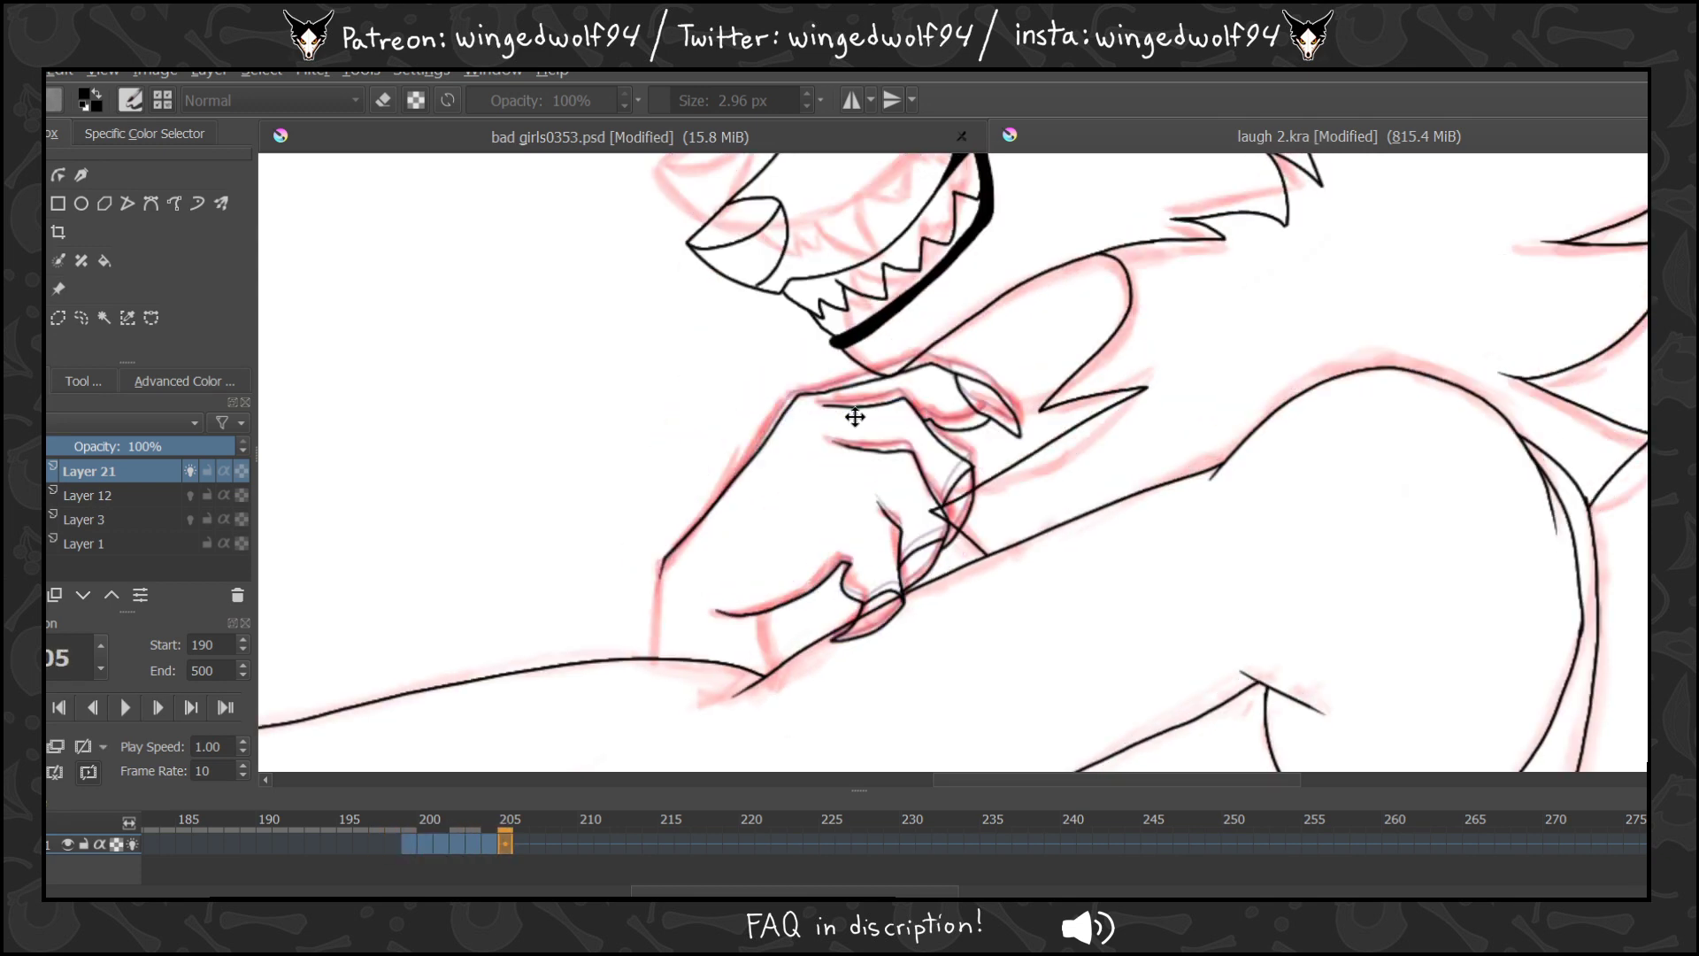
key("Left")
key("Left")
key("Right")
key("Right")
key("Right")
key("Right")
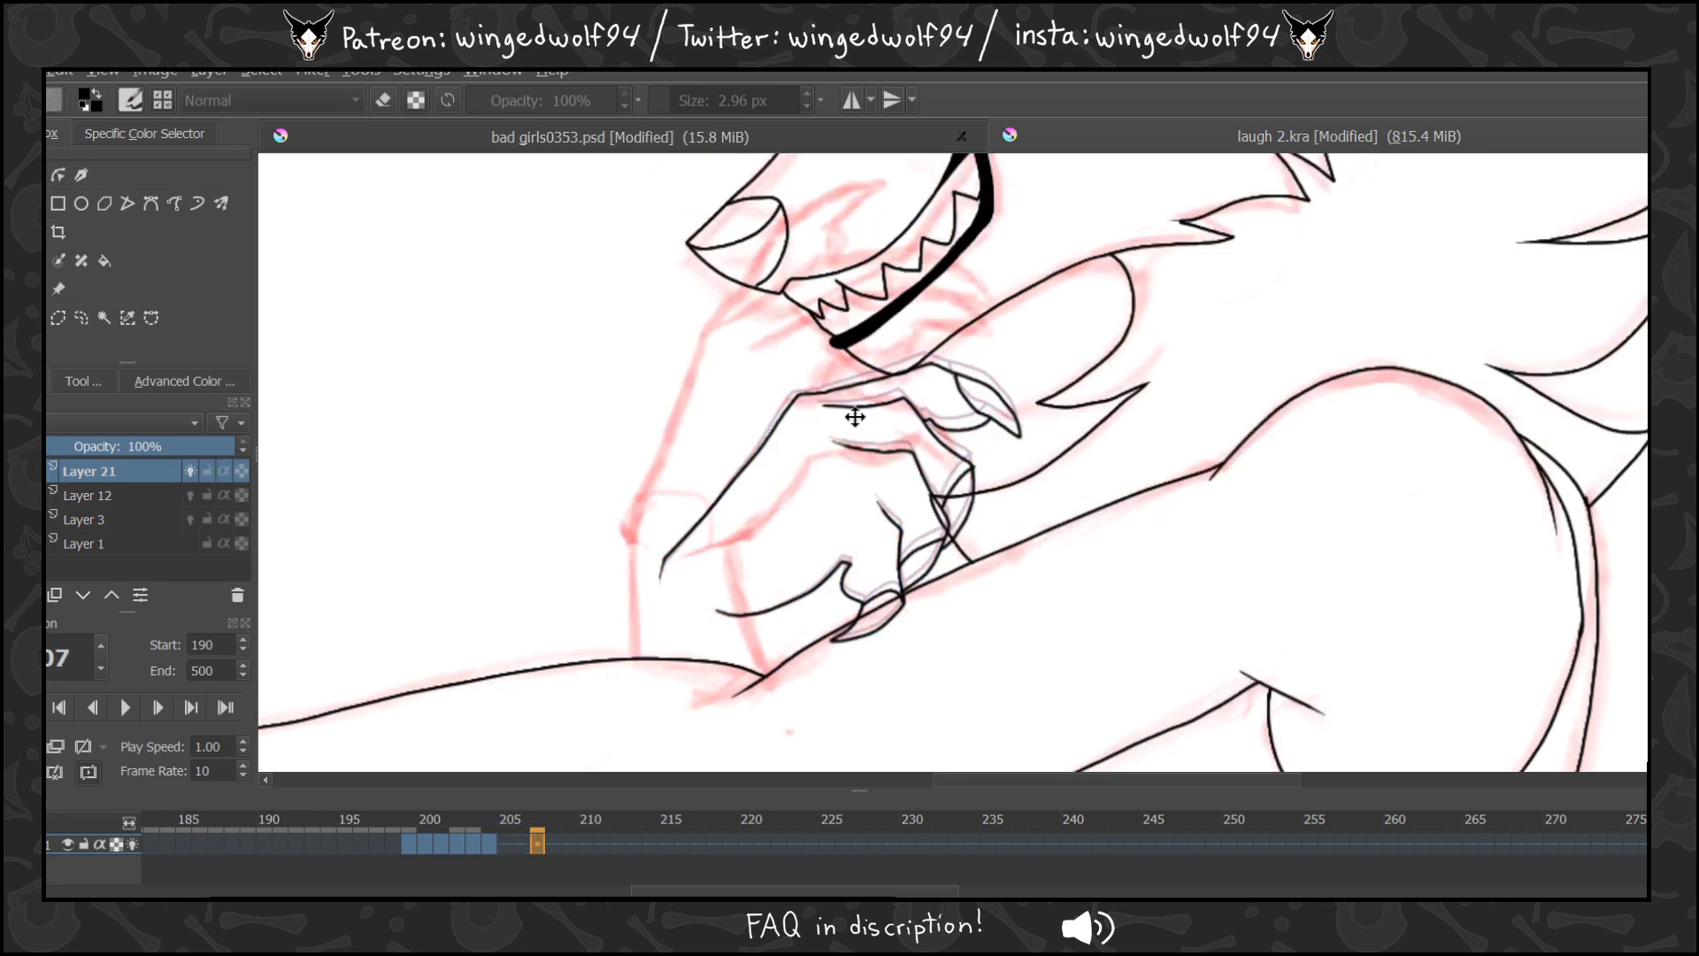
key("Left")
key("Left")
key("Left")
key("Left")
key("Left")
key("Left")
key("Right")
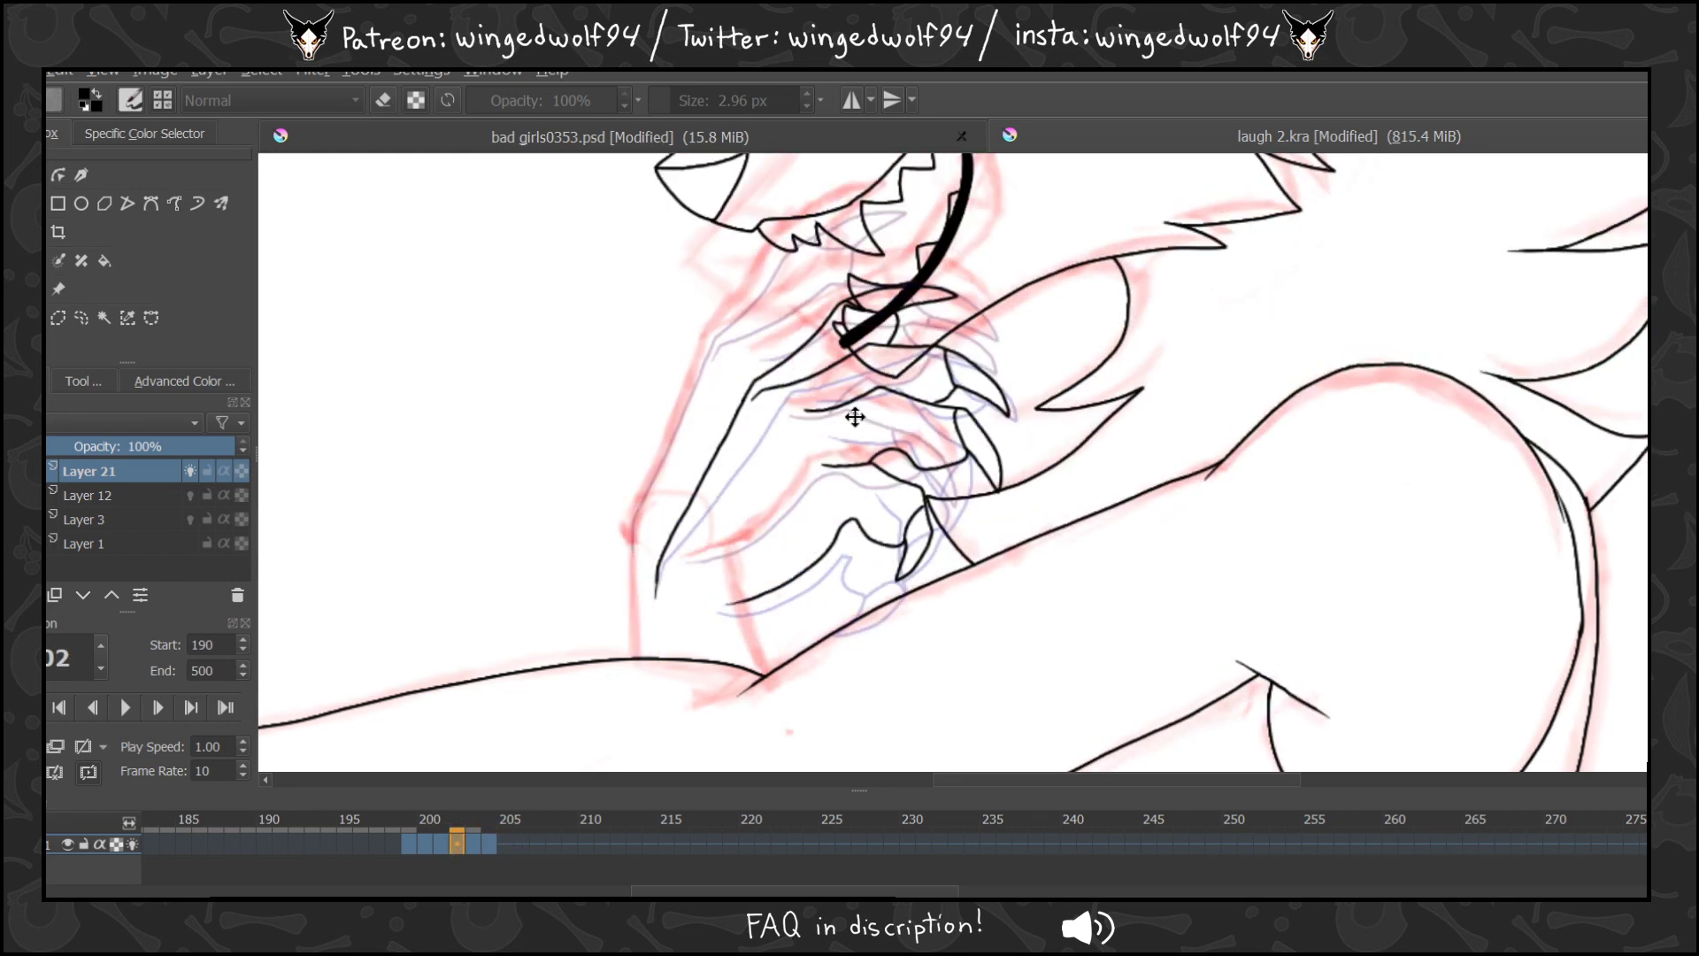
key("Left")
key("Left")
key("Left")
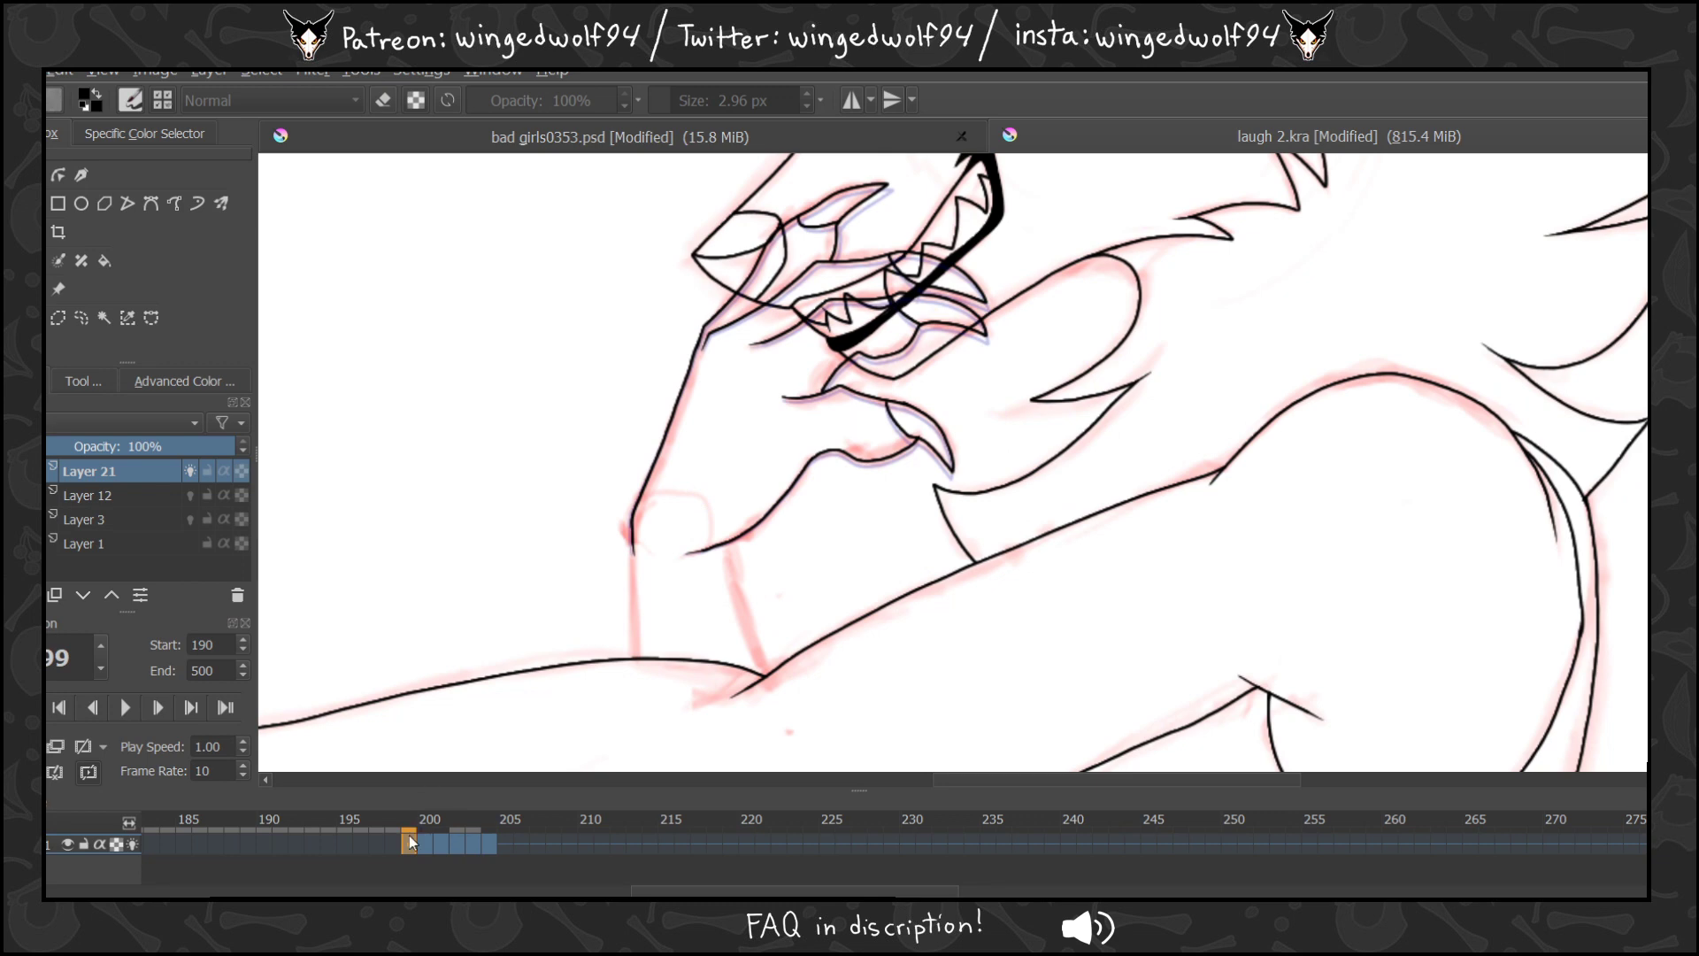
Compare the hand poses around frame 204 and copy the hand keyframe from frame 203 to frame 205.
left_click_drag(409, 835, 512, 853)
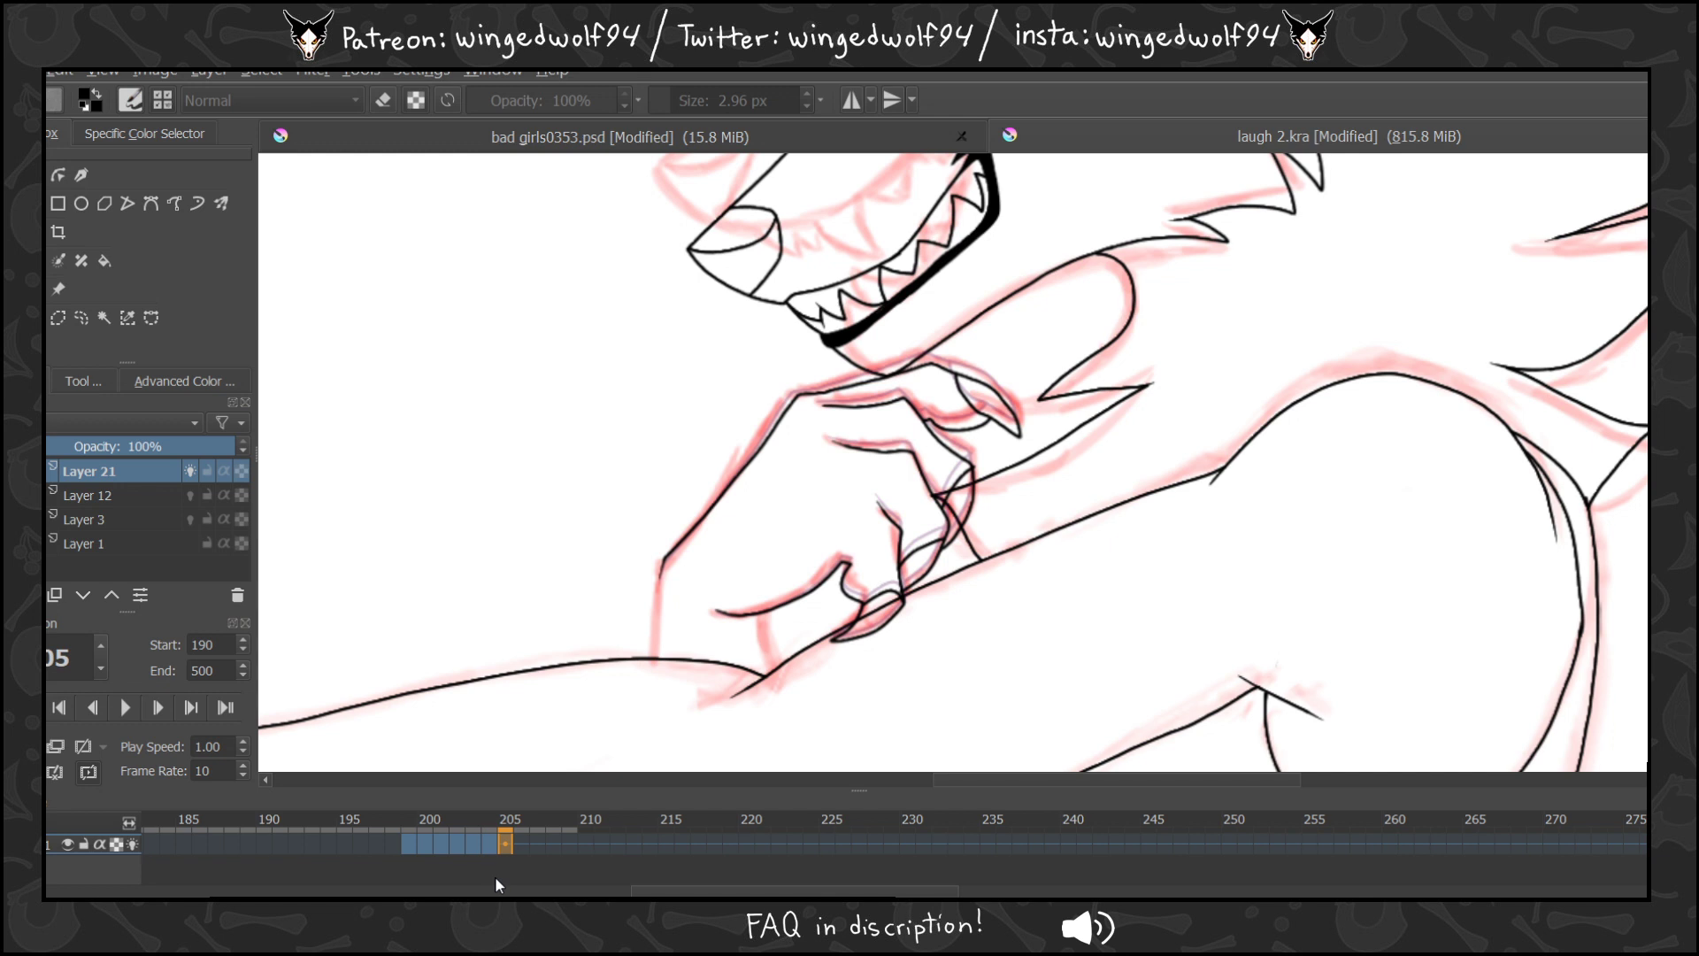
left_click(491, 844)
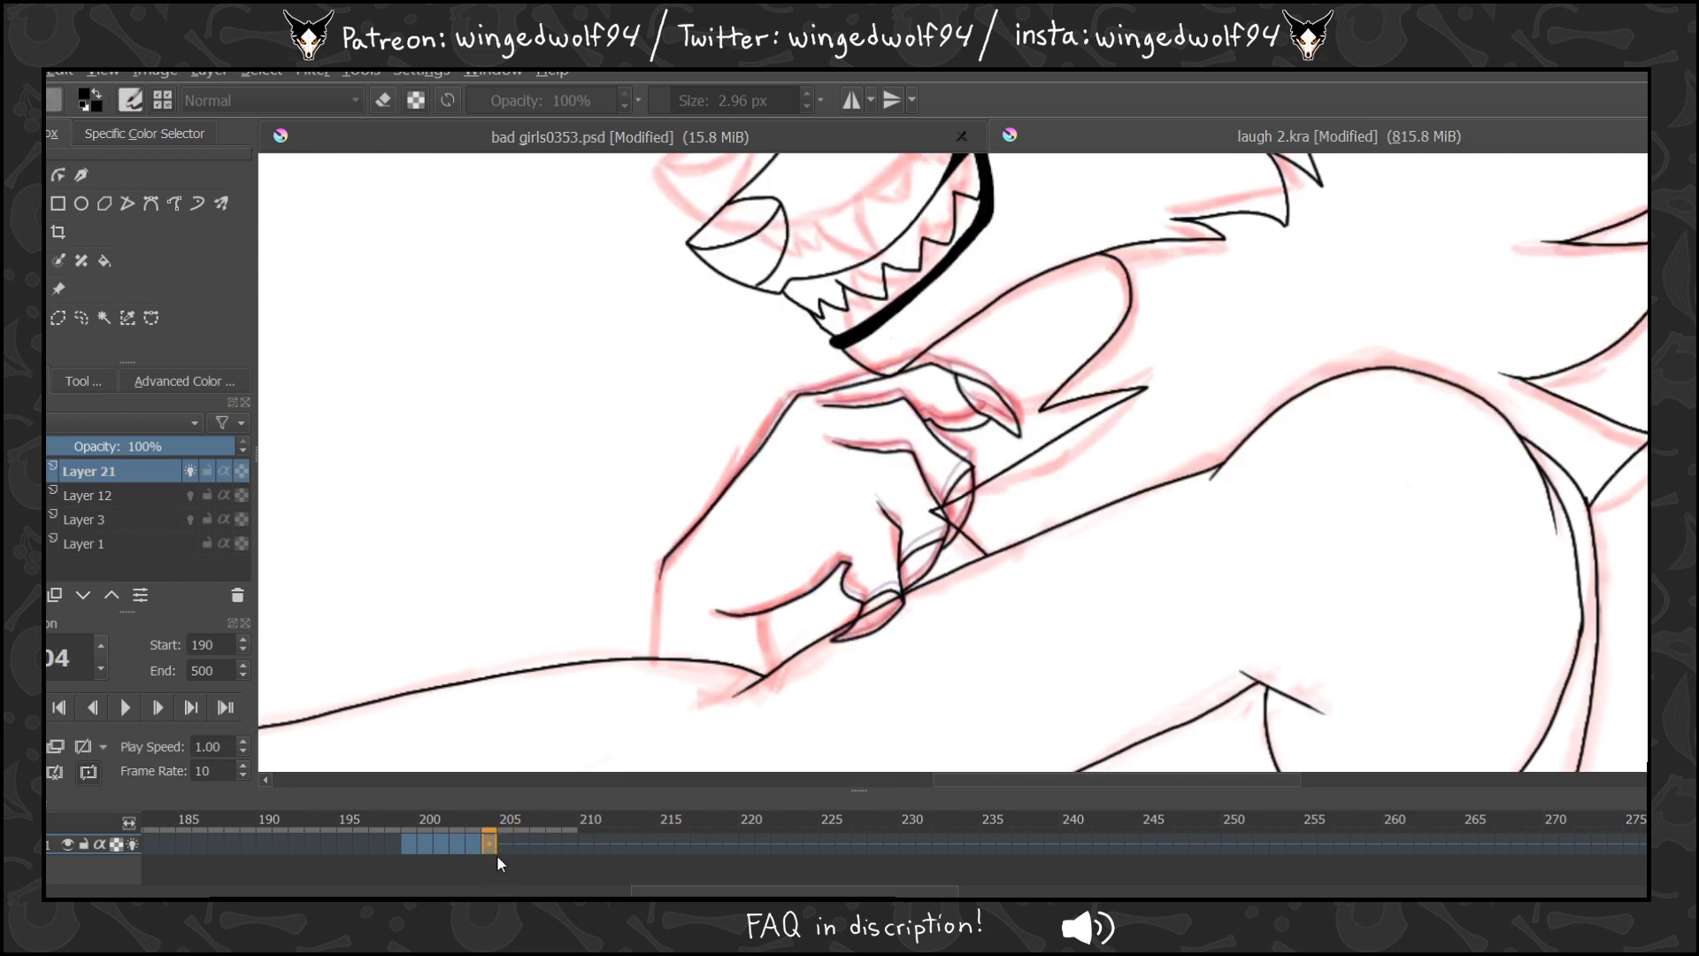
key("Left")
key("Left")
key("Right")
key("Right")
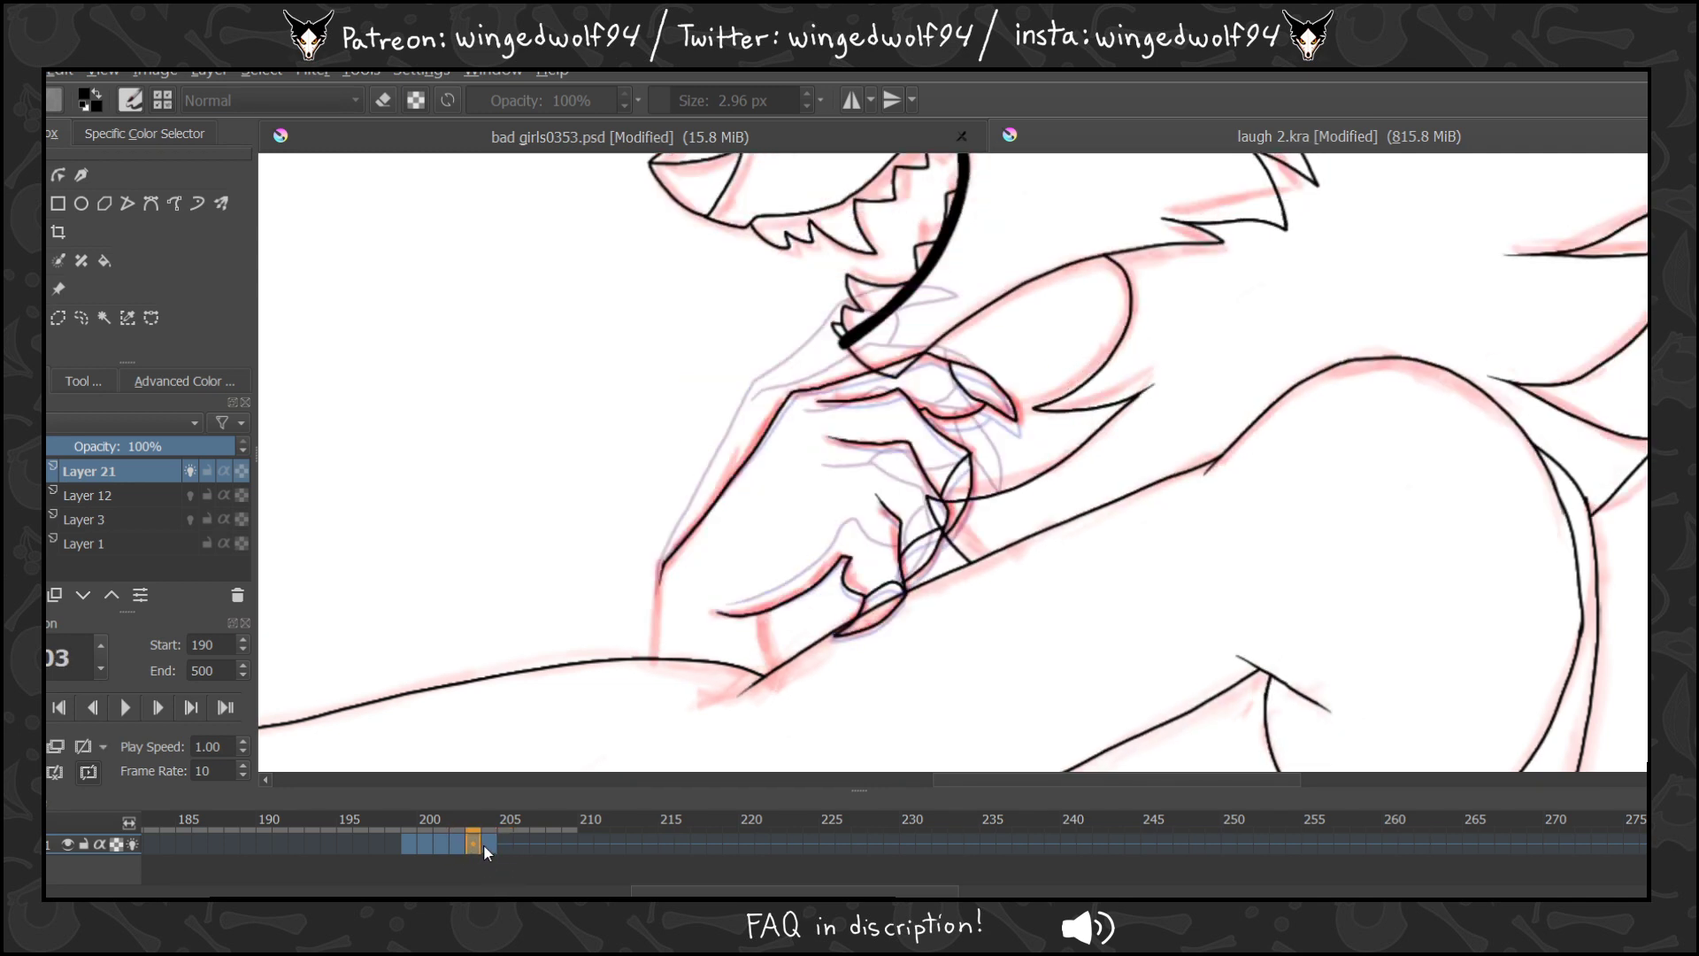
left_click_drag(474, 842, 507, 845)
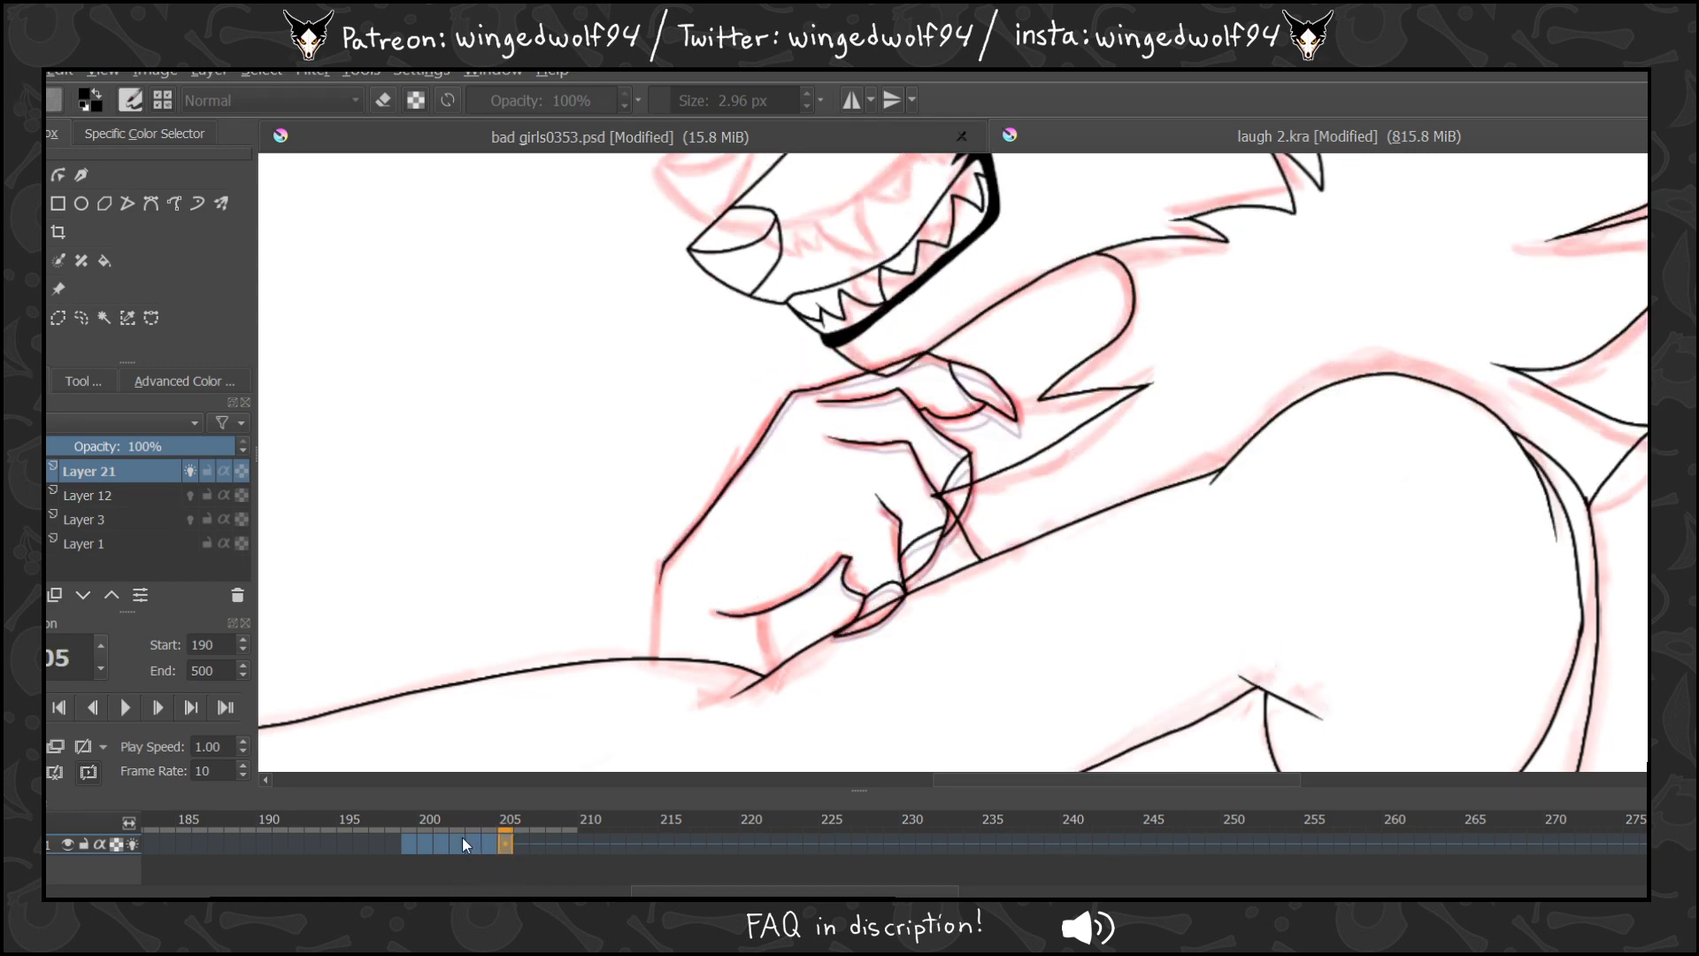
Copy the hand keyframes of frames 202, 201, 200 and 199 in reverse order onto frames 206–209.
left_click(460, 841)
left_click(520, 846)
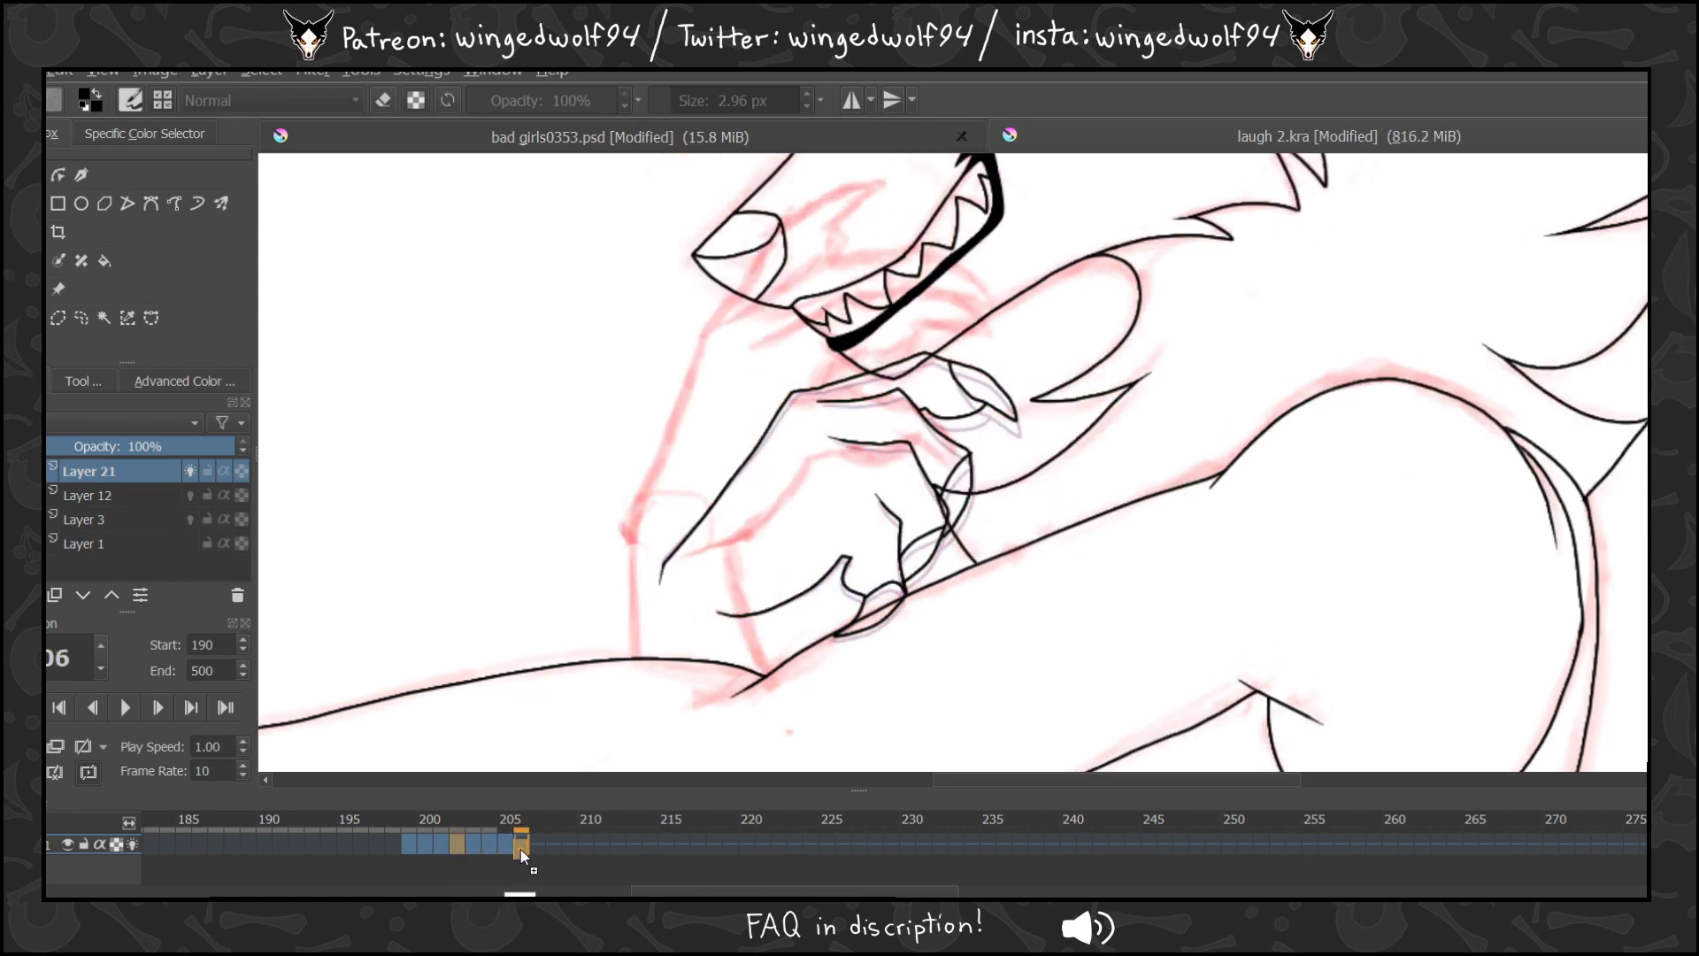
left_click_drag(457, 843, 442, 840)
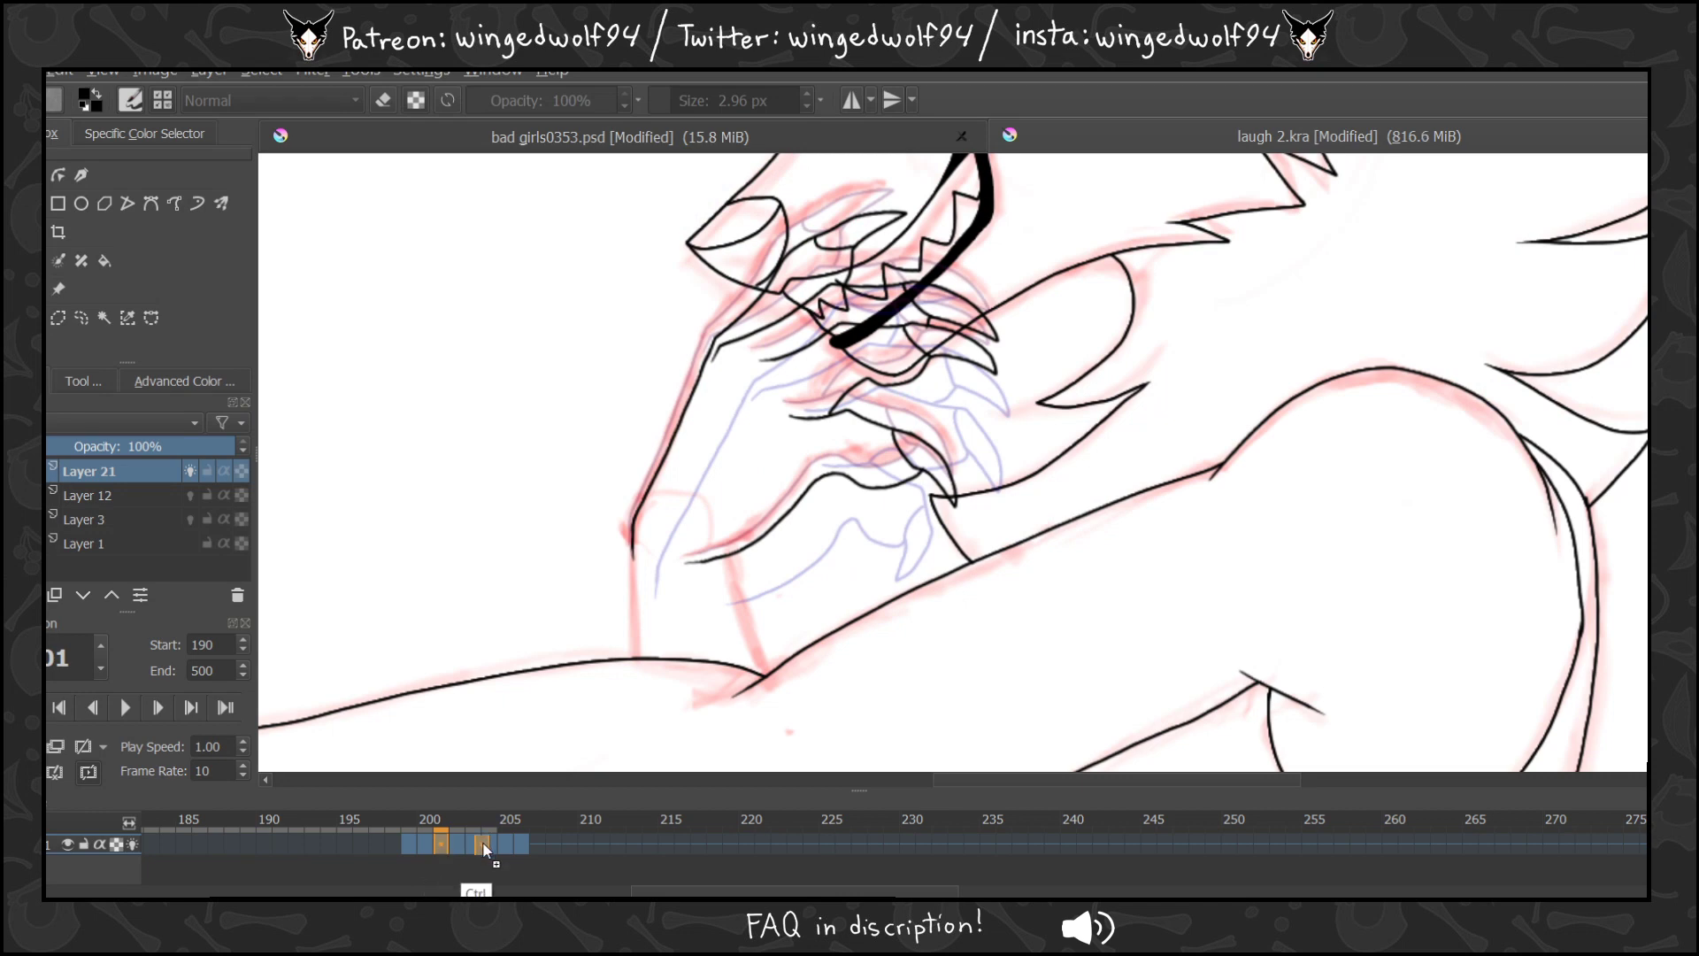
left_click(520, 848)
left_click(537, 845)
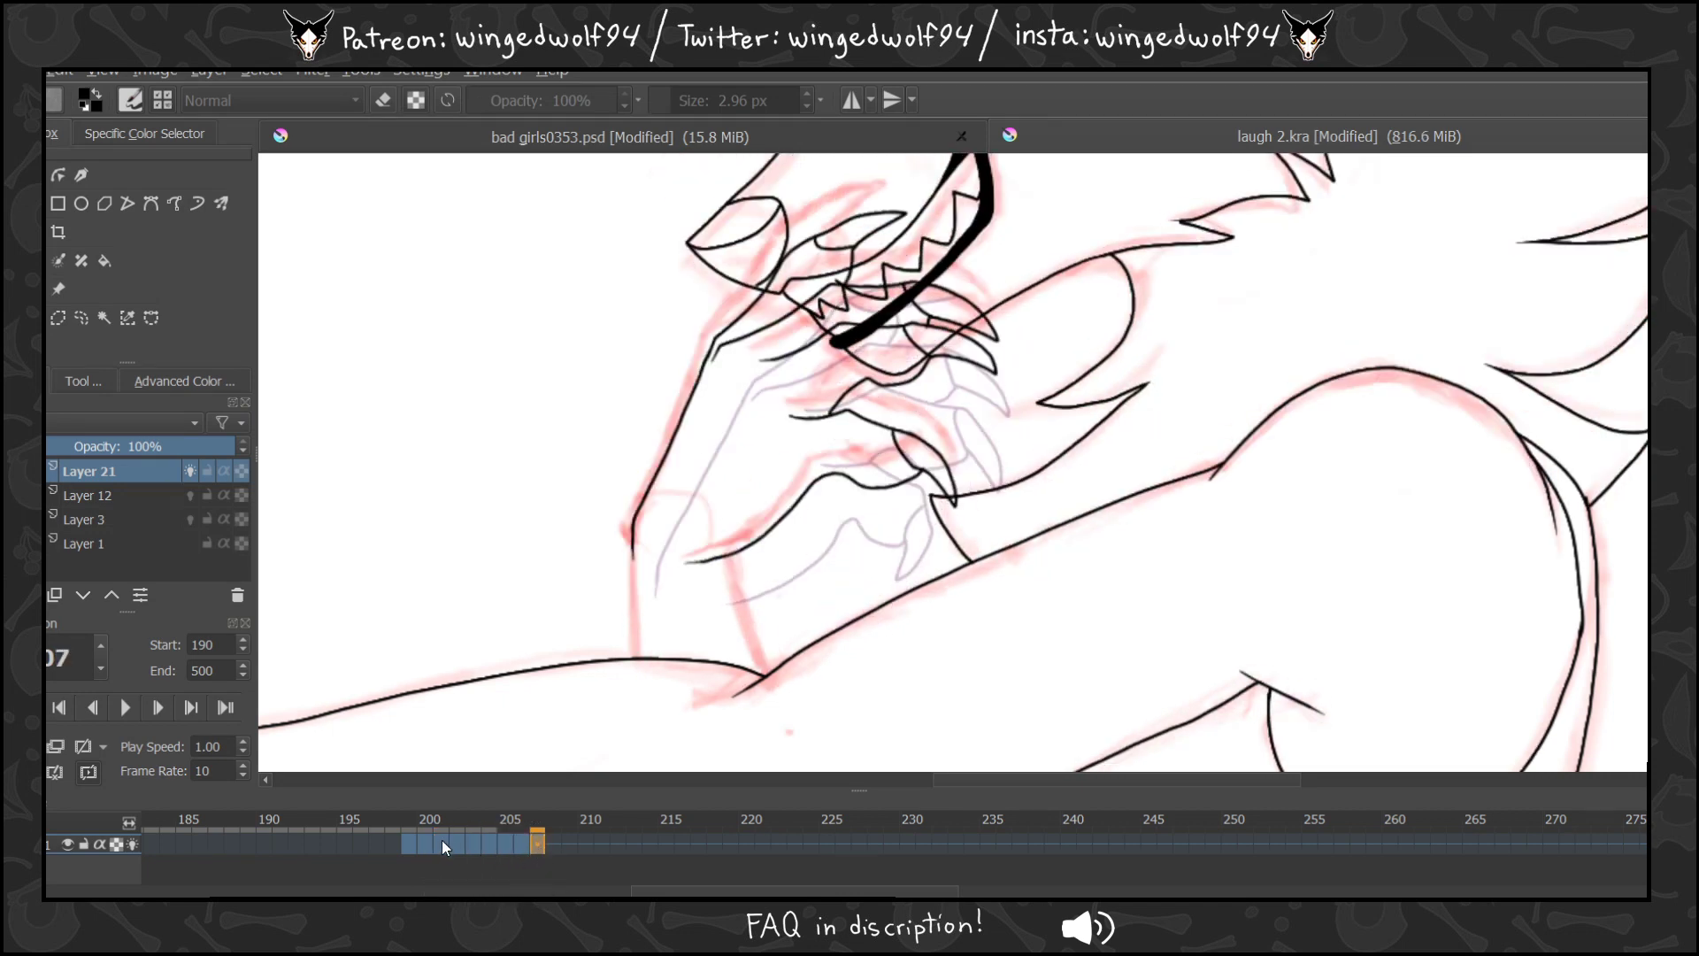
left_click_drag(439, 846, 578, 849)
left_click(558, 847)
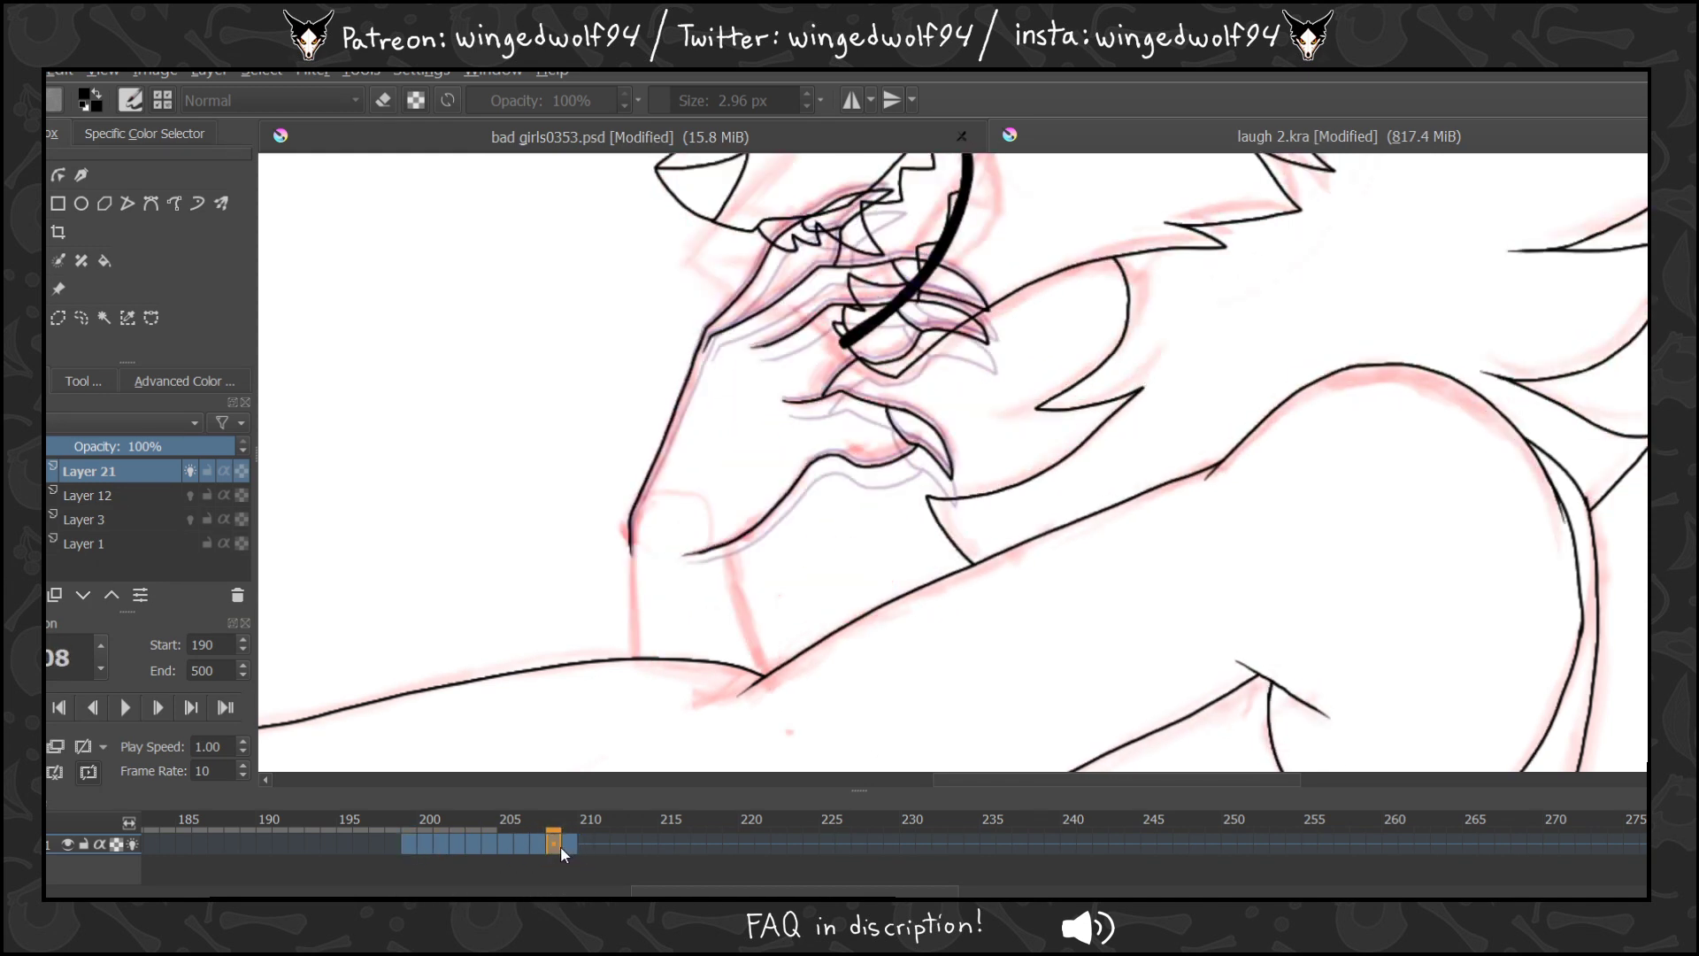
Hide the Layer 3 sketch, play back the animation and scrub through frames 199–205 to check the hand.
key("ctrl+minus")
key("ctrl+minus")
left_click(33, 520)
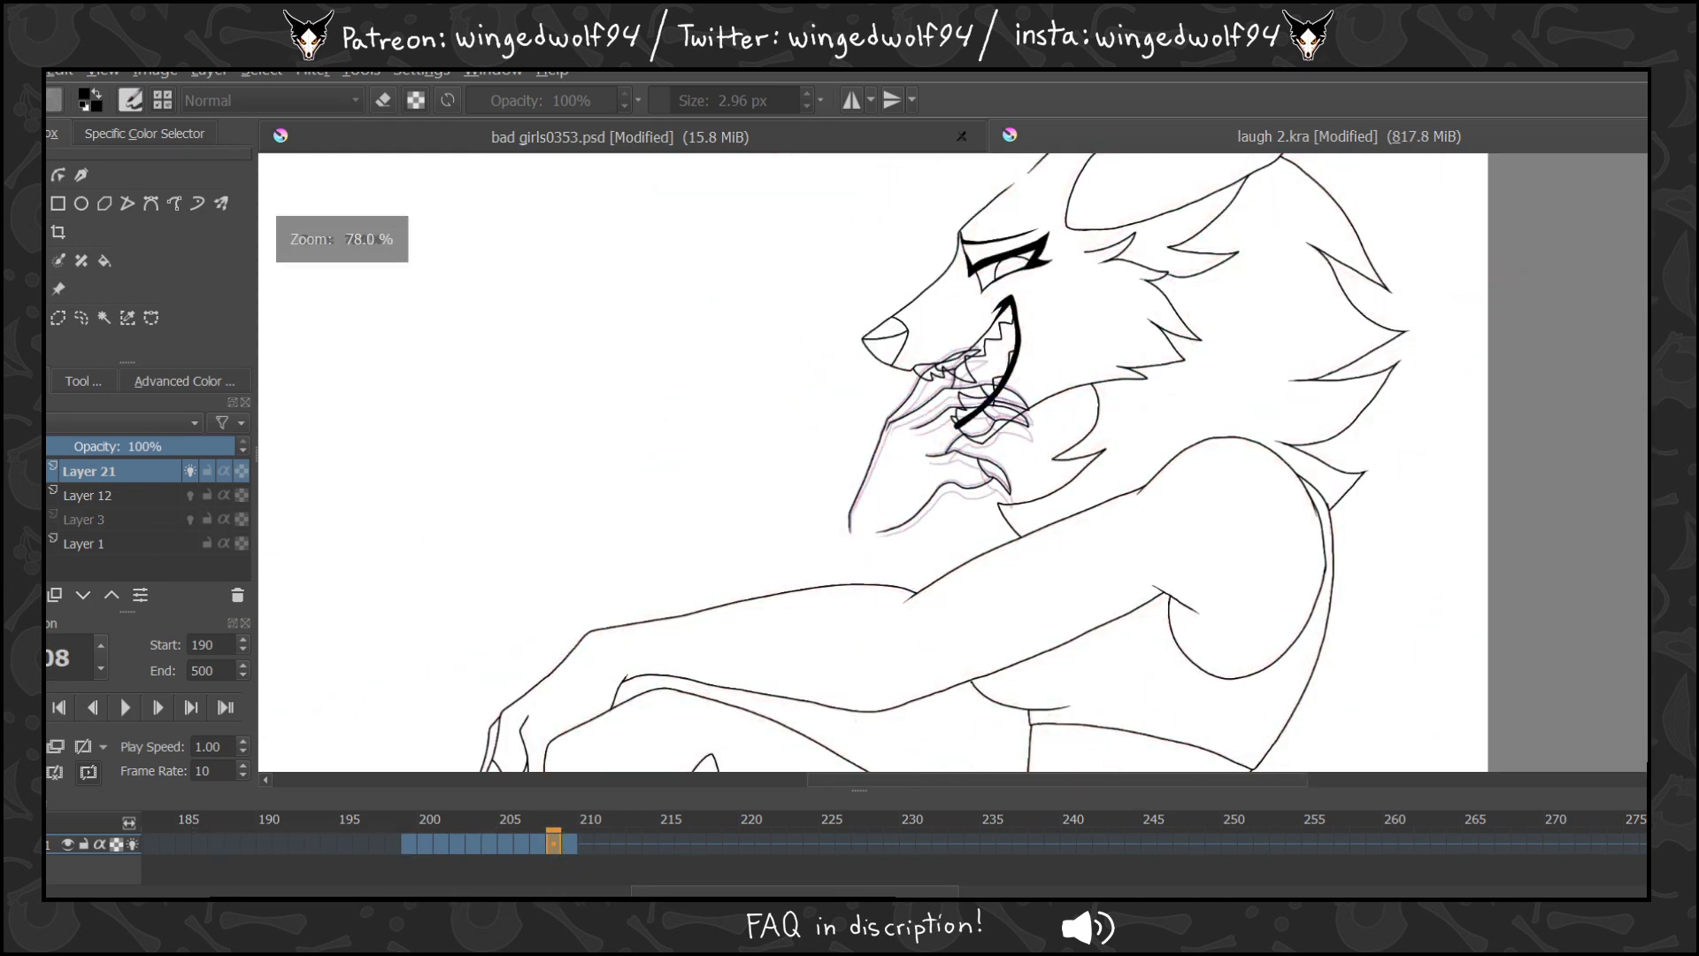
left_click(124, 708)
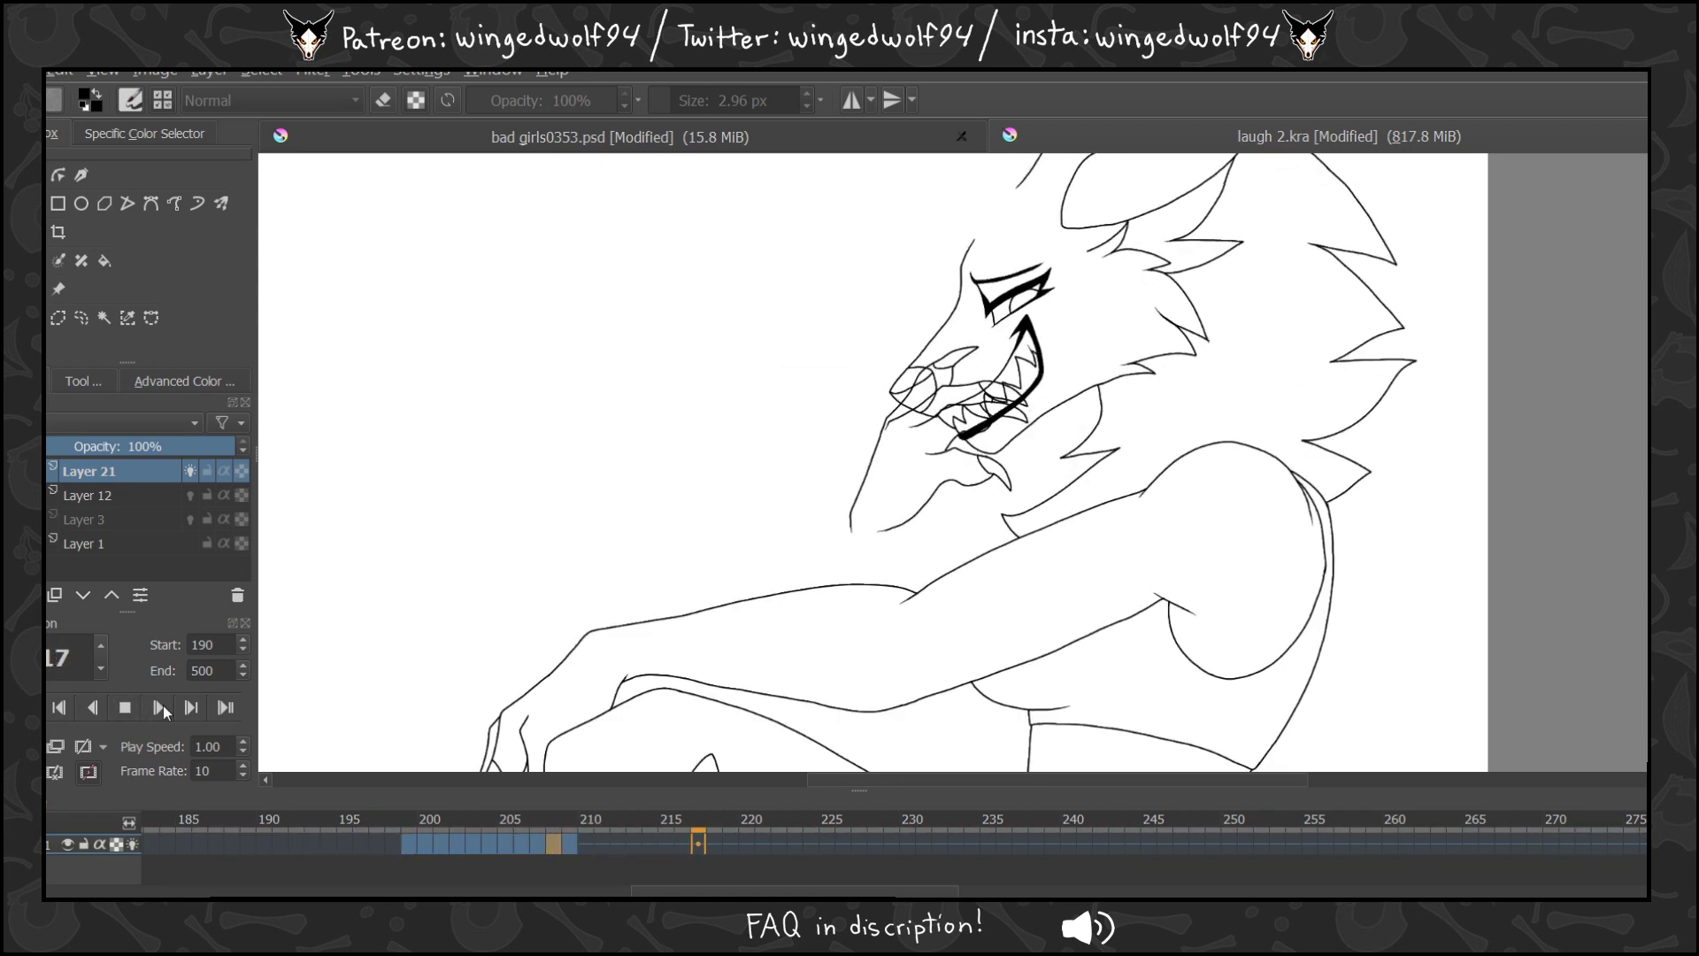
left_click(133, 704)
left_click(409, 828)
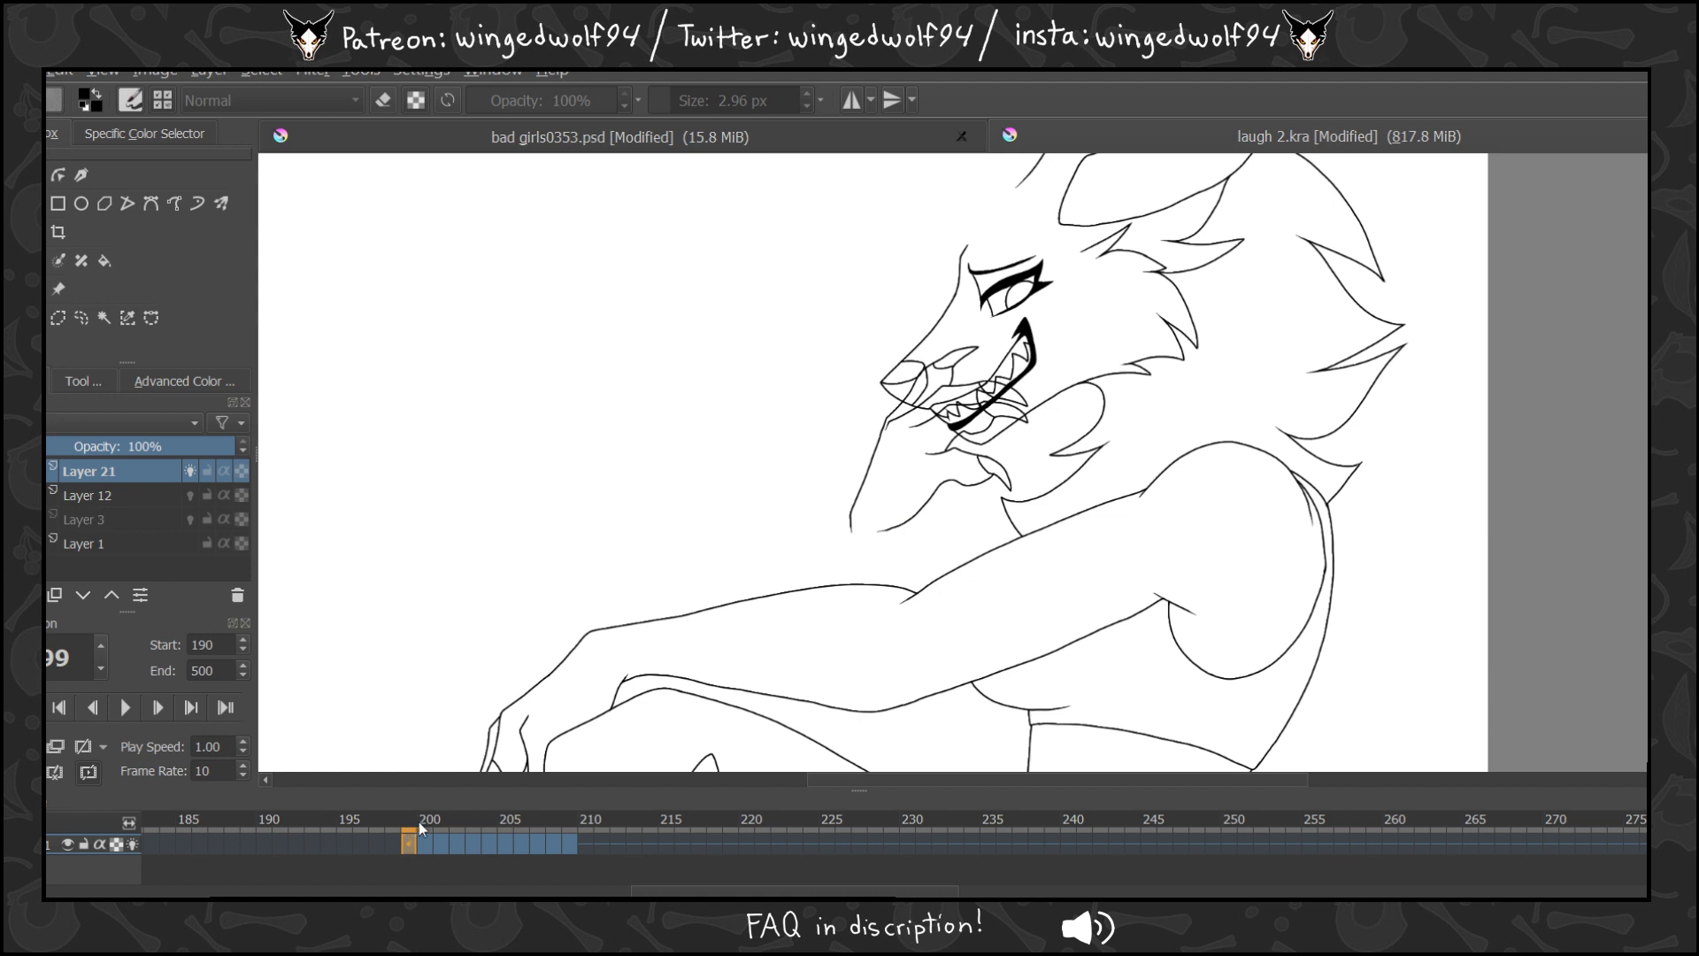
left_click_drag(417, 821, 509, 831)
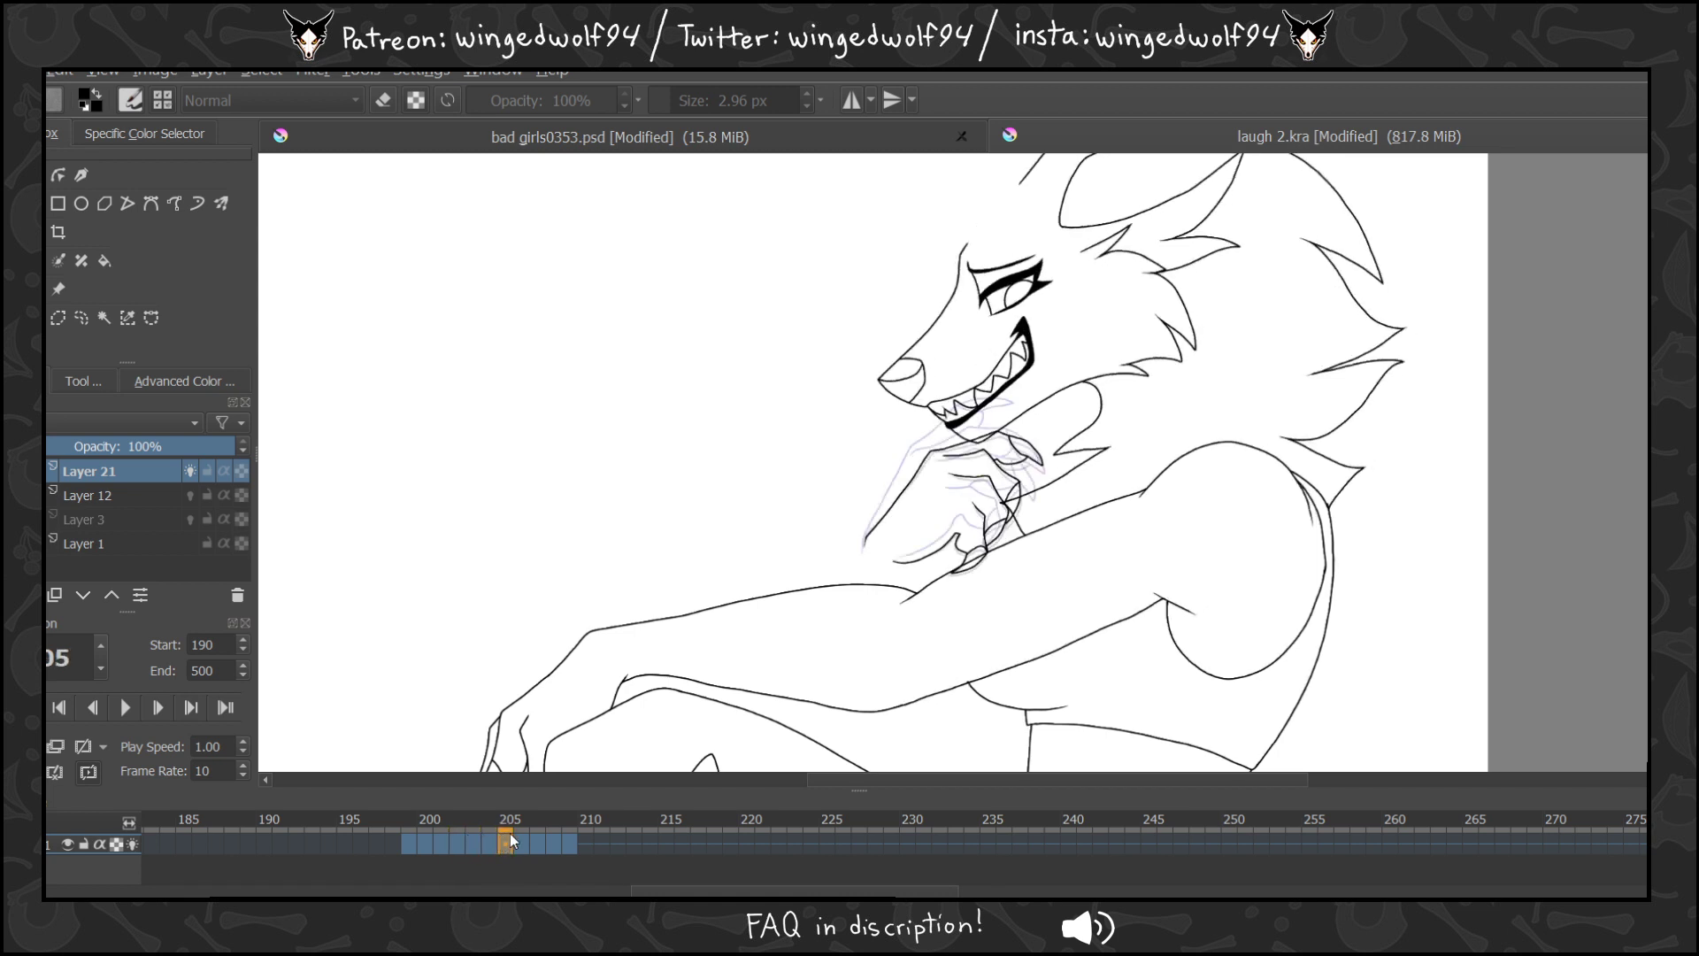
Delete the hand keyframes at frames 205 and 206.
left_click(89, 749)
left_click(523, 843)
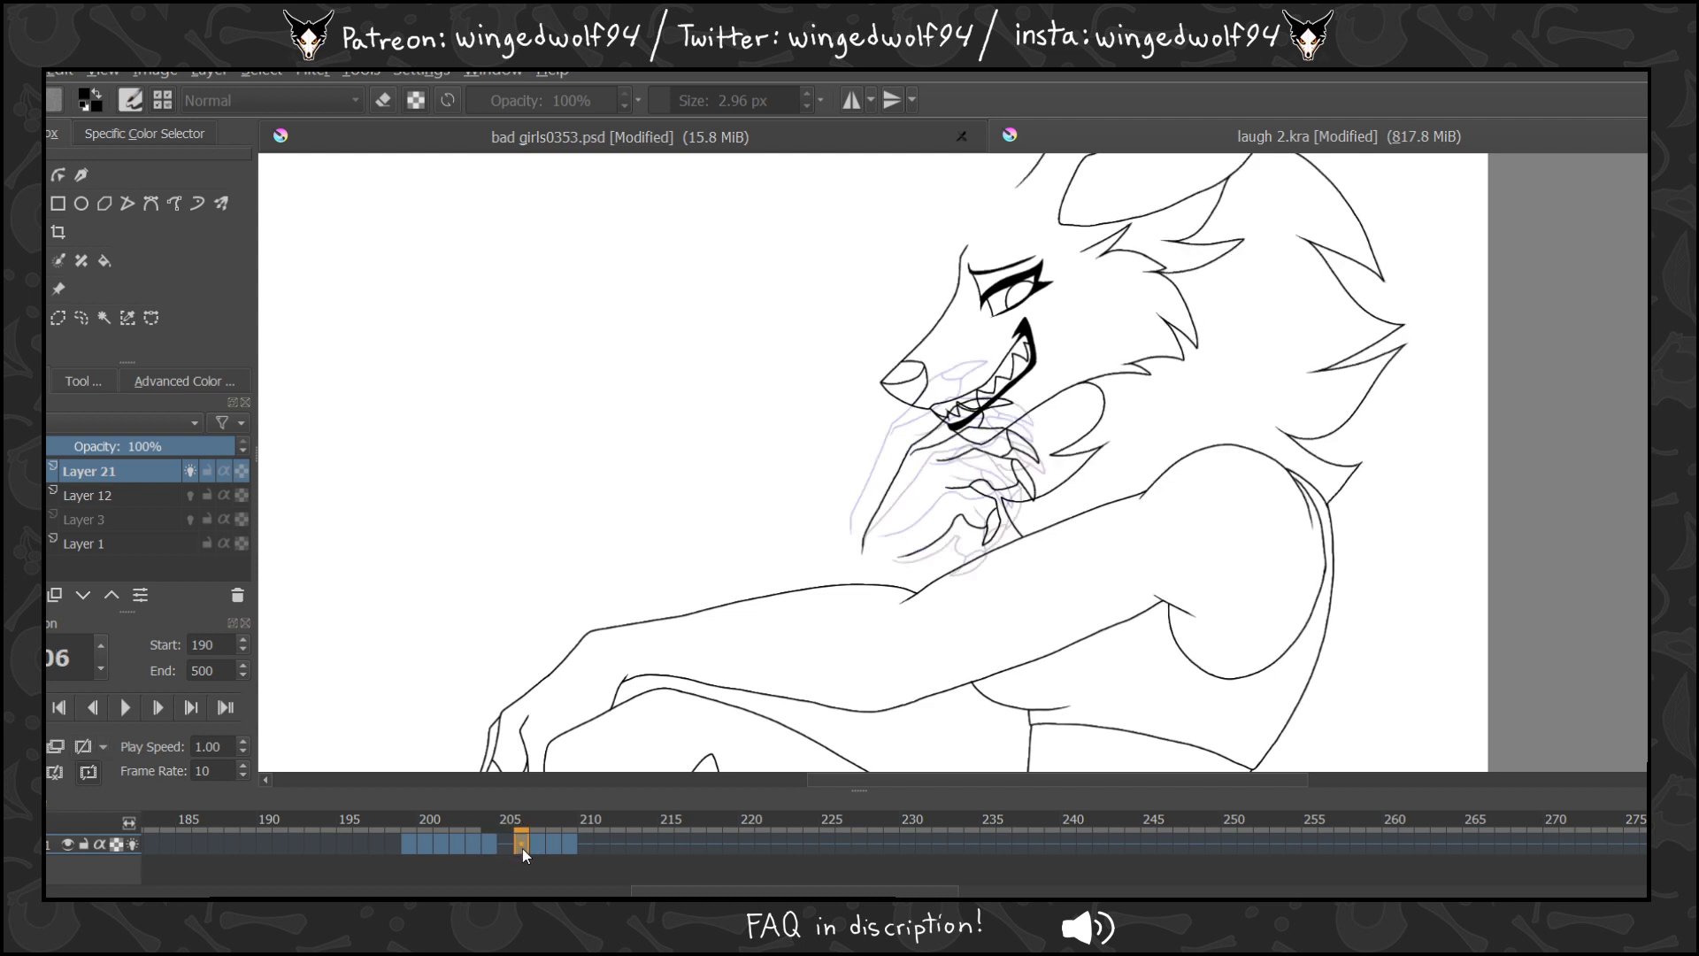
left_click(538, 845)
left_click(524, 843)
left_click(89, 745)
Move the hand keyframes of frames 207–209 back to frames 205–207 and check their poses.
left_click(567, 844)
left_click(535, 843, "shift")
left_click_drag(534, 843, 503, 845)
left_click(494, 847)
left_click(508, 845)
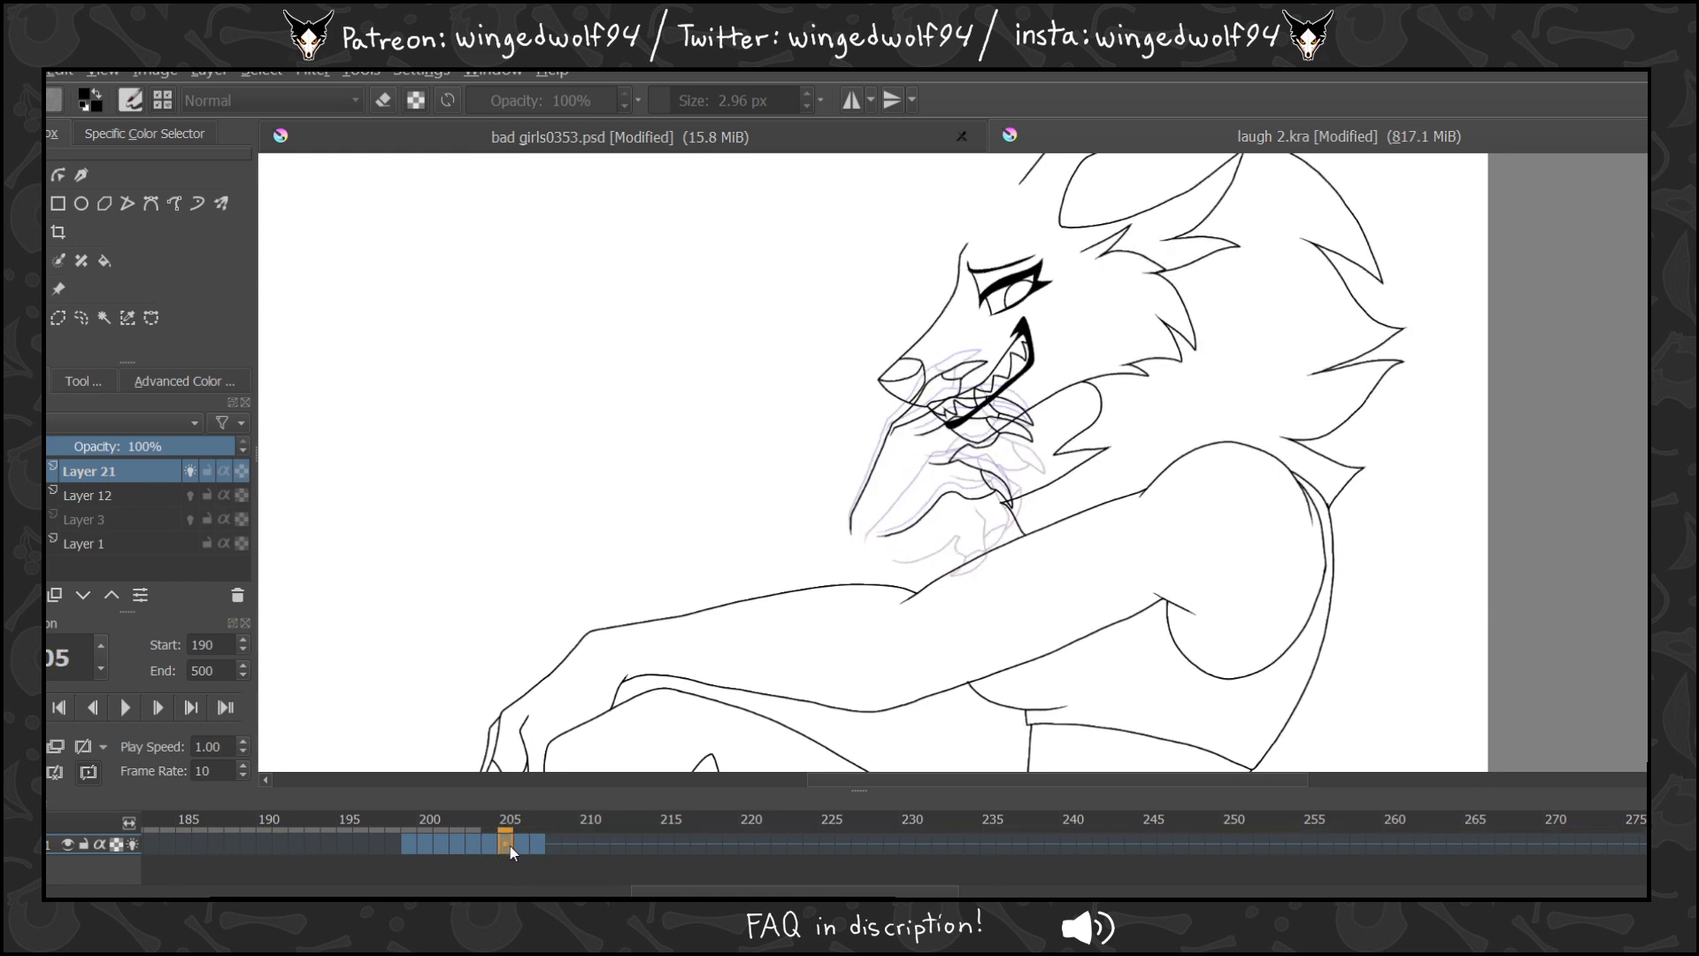
left_click(524, 845)
left_click(538, 842)
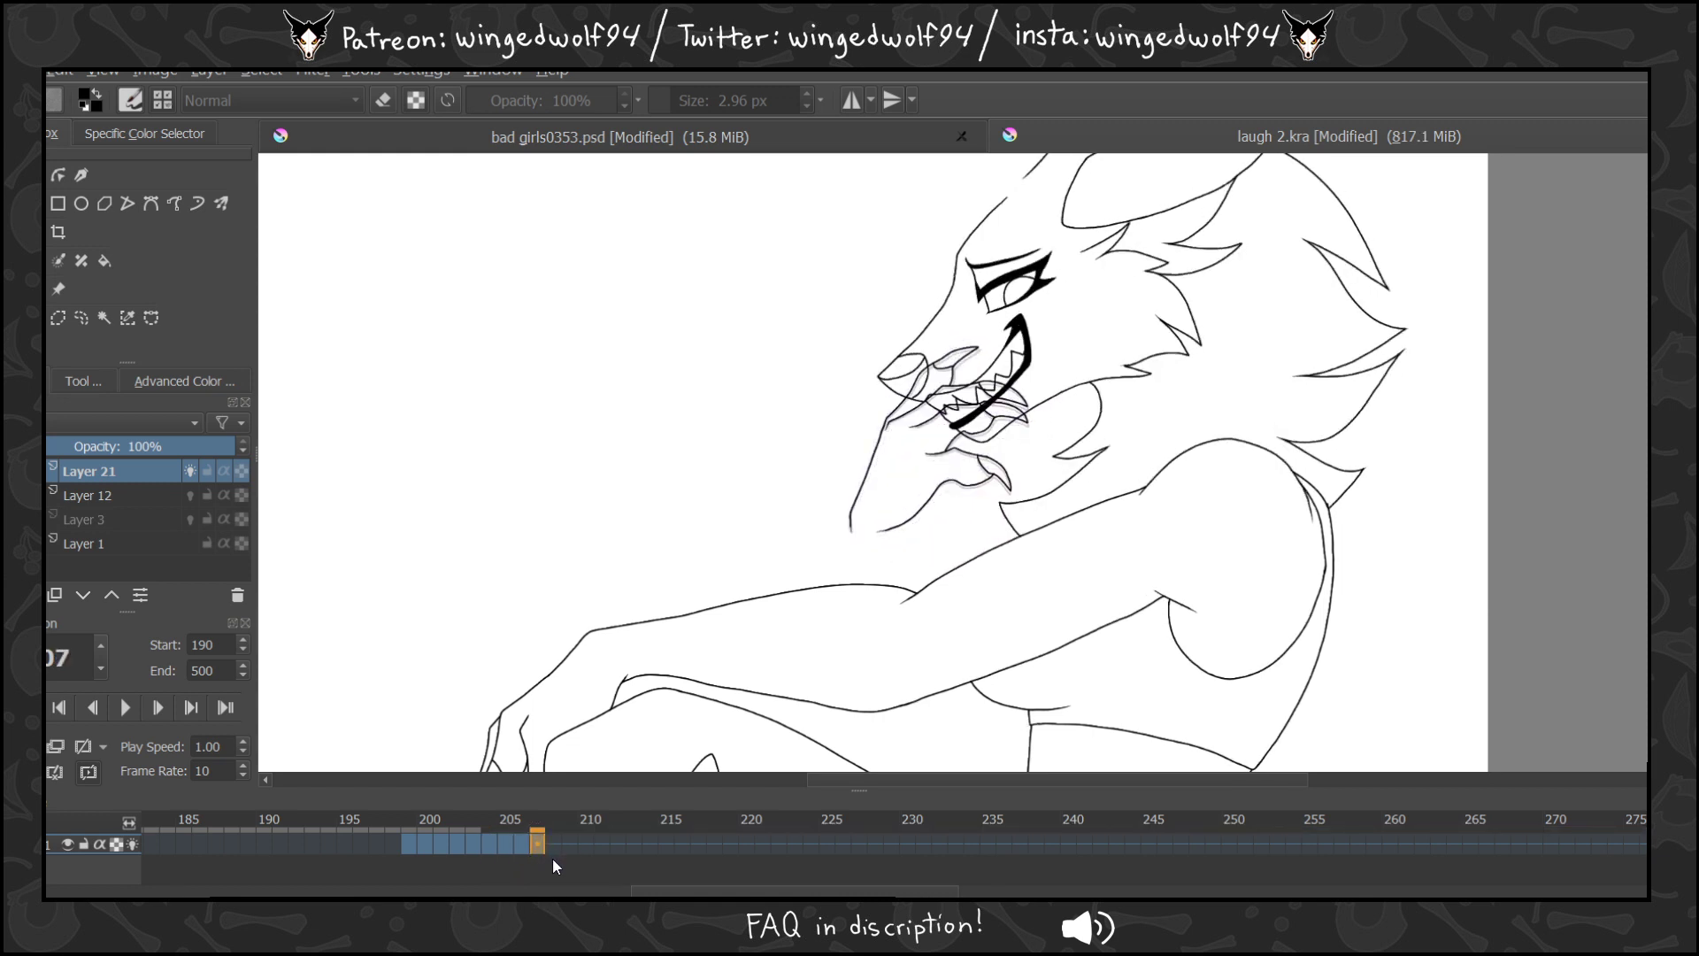
Play back the laugh animation from frame 200 twice to review the shortened hand motion.
left_click(490, 845)
left_click(421, 836)
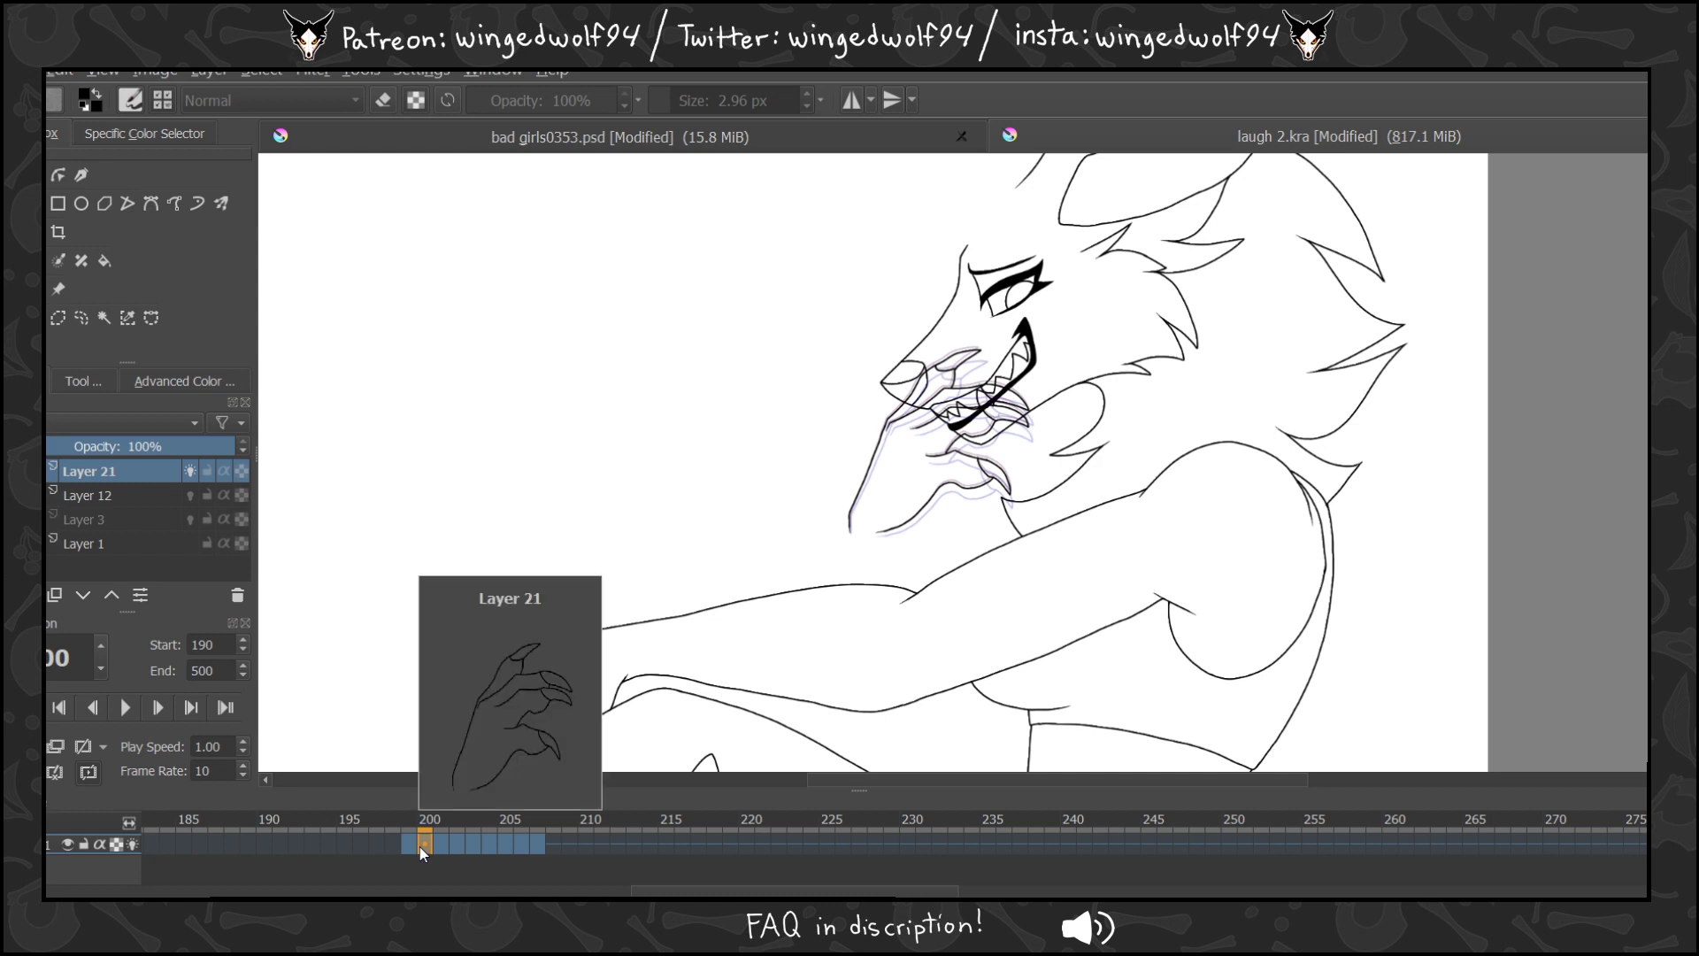
left_click(130, 708)
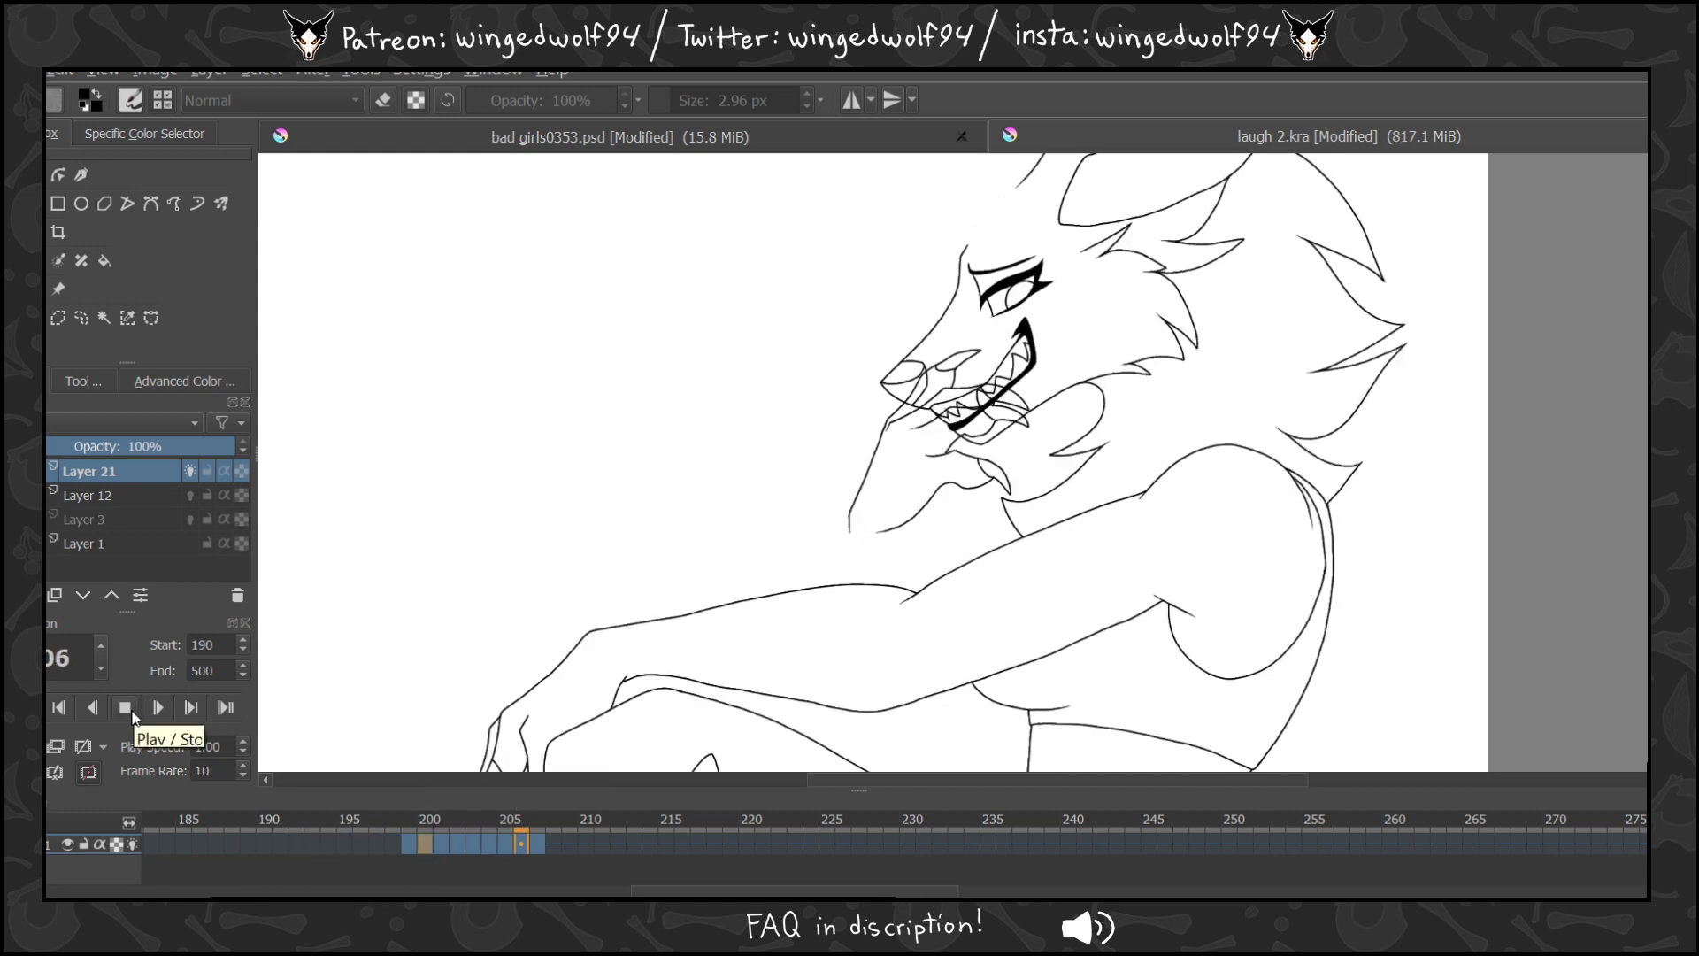
left_click(131, 714)
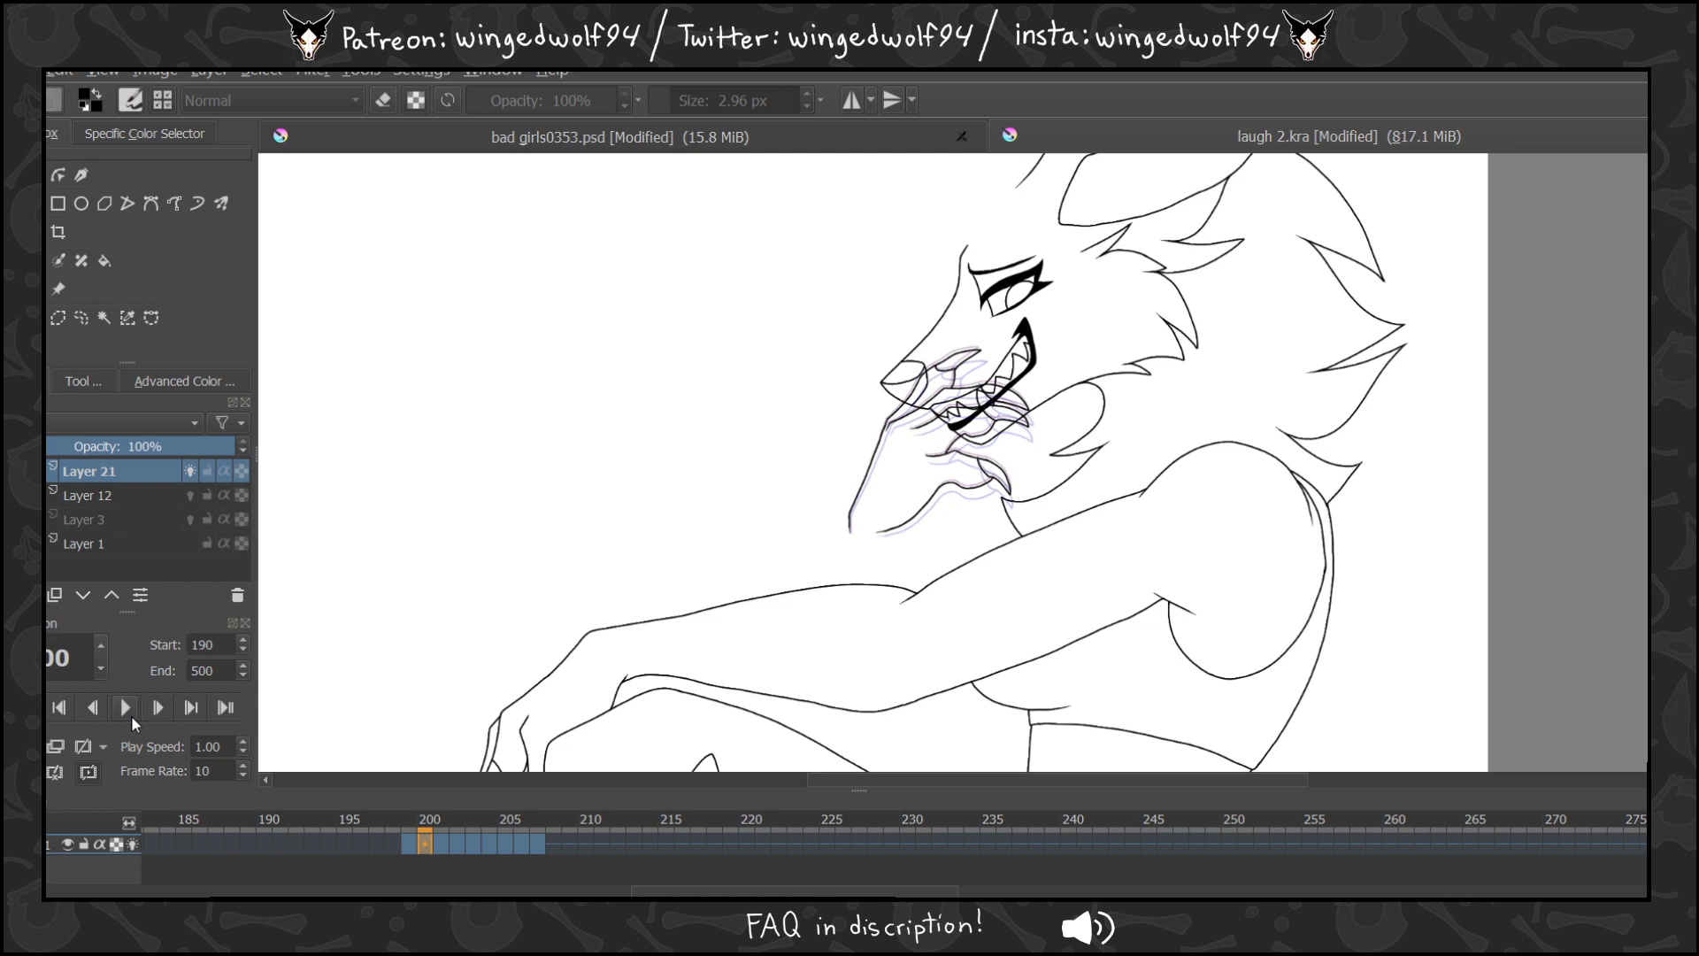
left_click(128, 710)
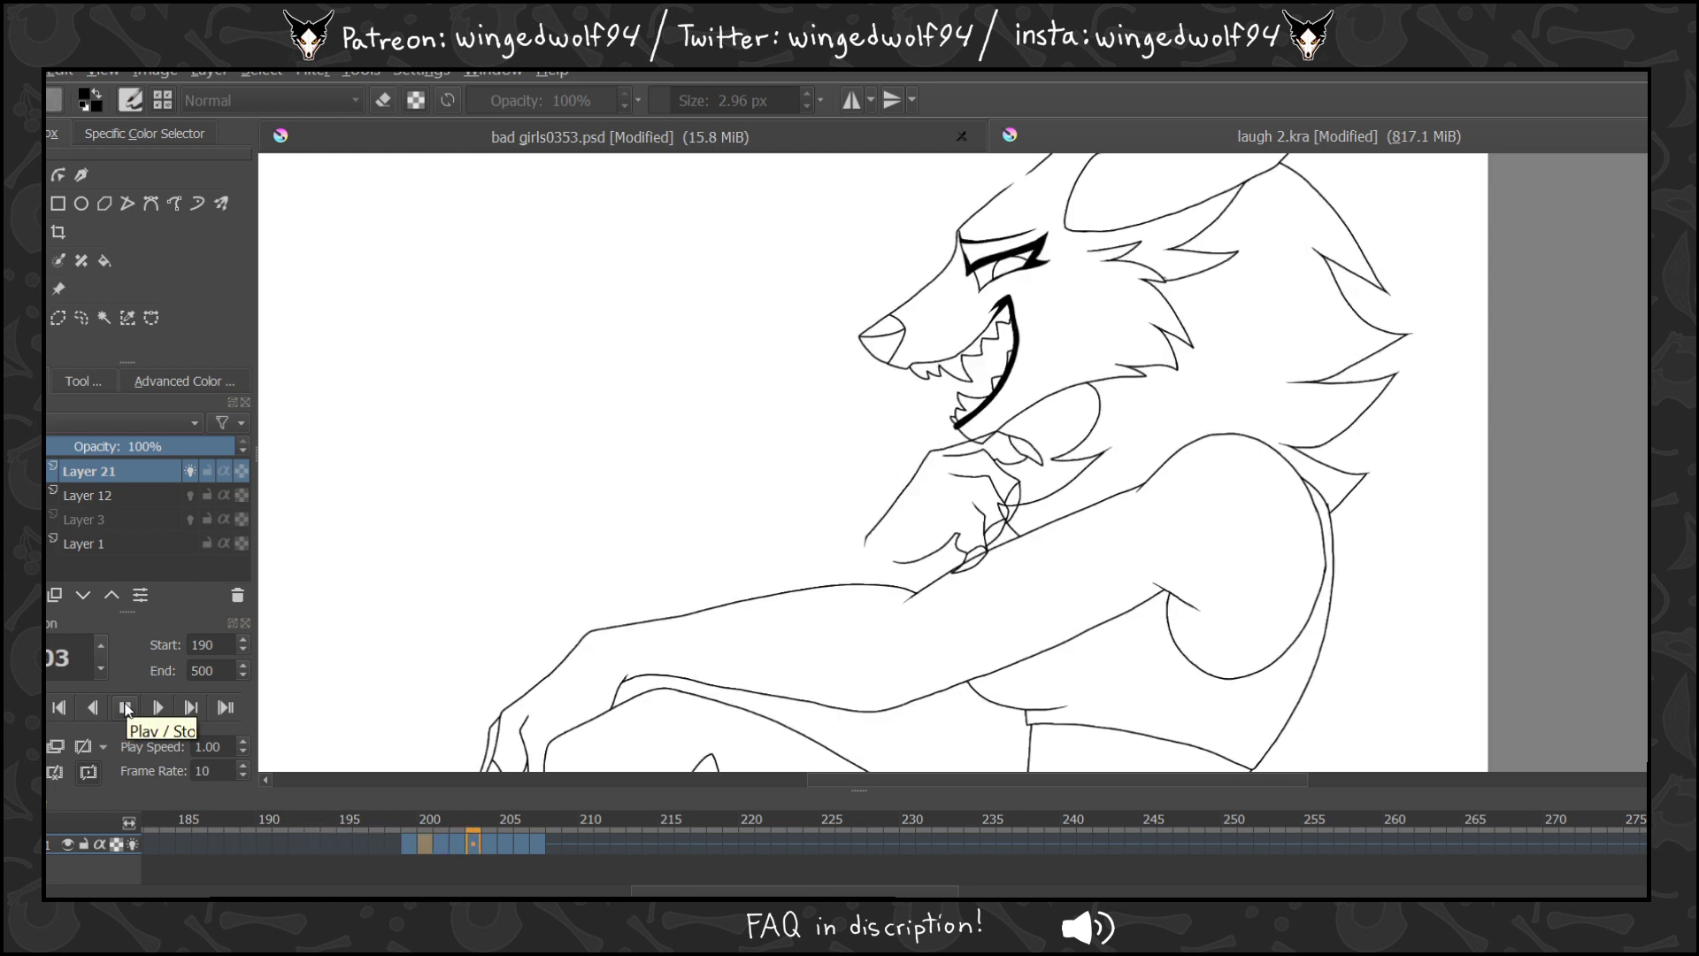
left_click(126, 707)
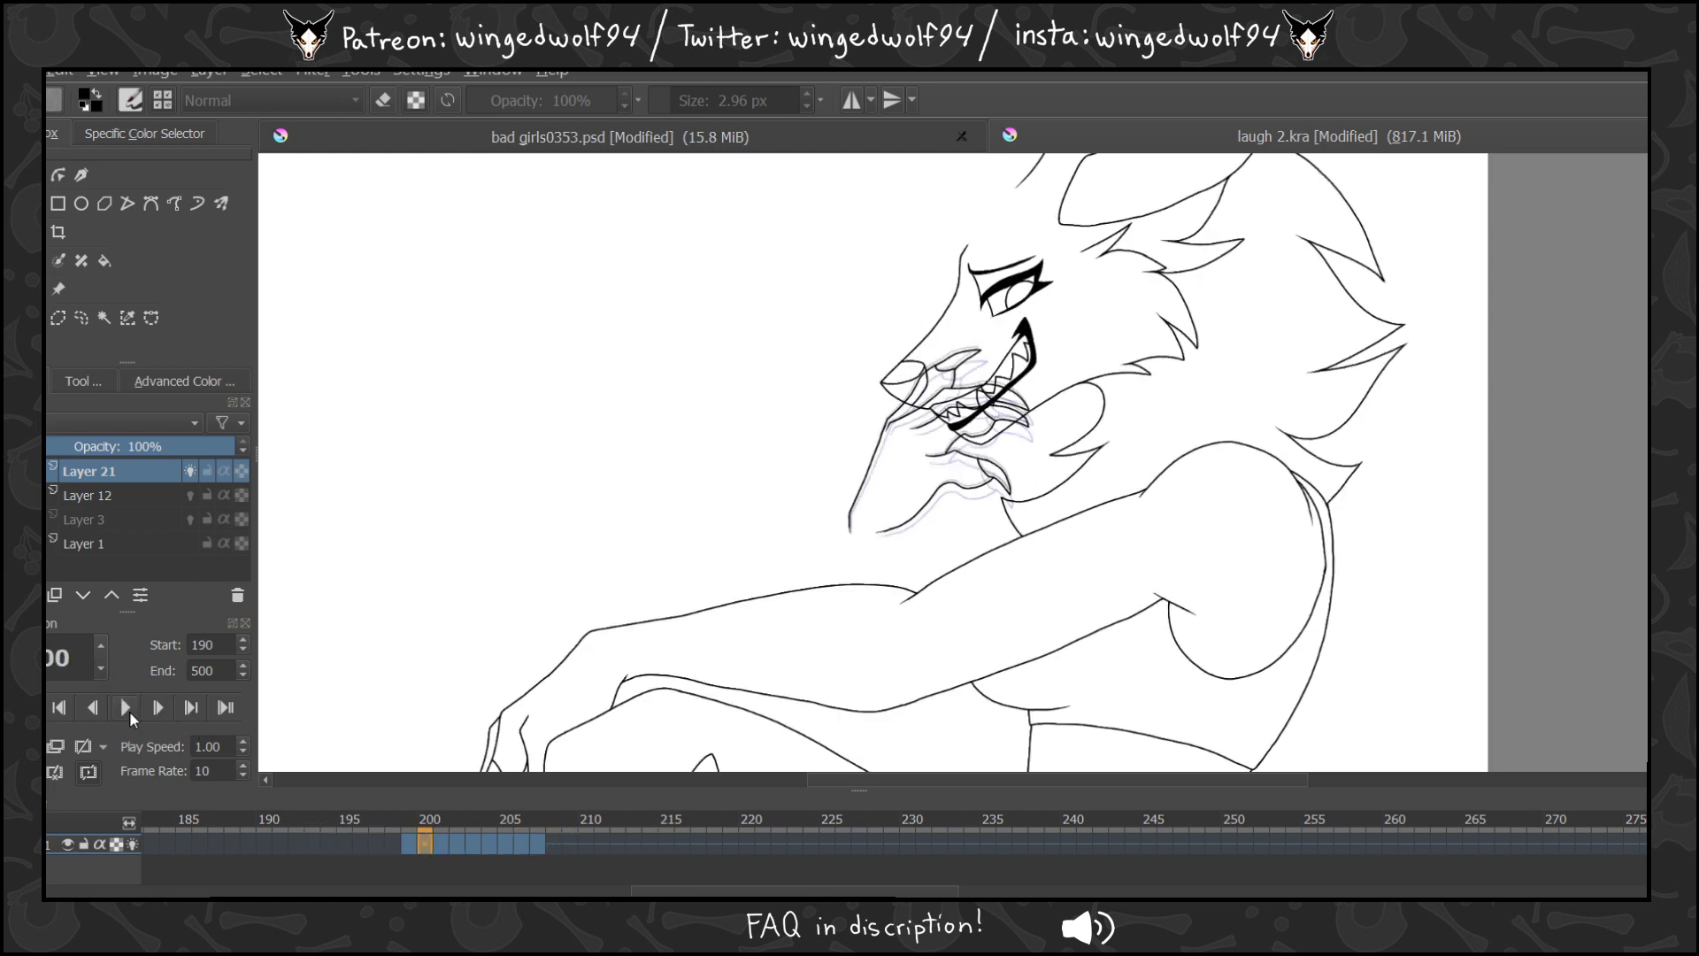
Step back and forth between frames 200 and 207 to examine the hand poses one by one.
left_click(537, 846)
key("Left")
key("Left")
key("Left")
key("Right")
key("Right")
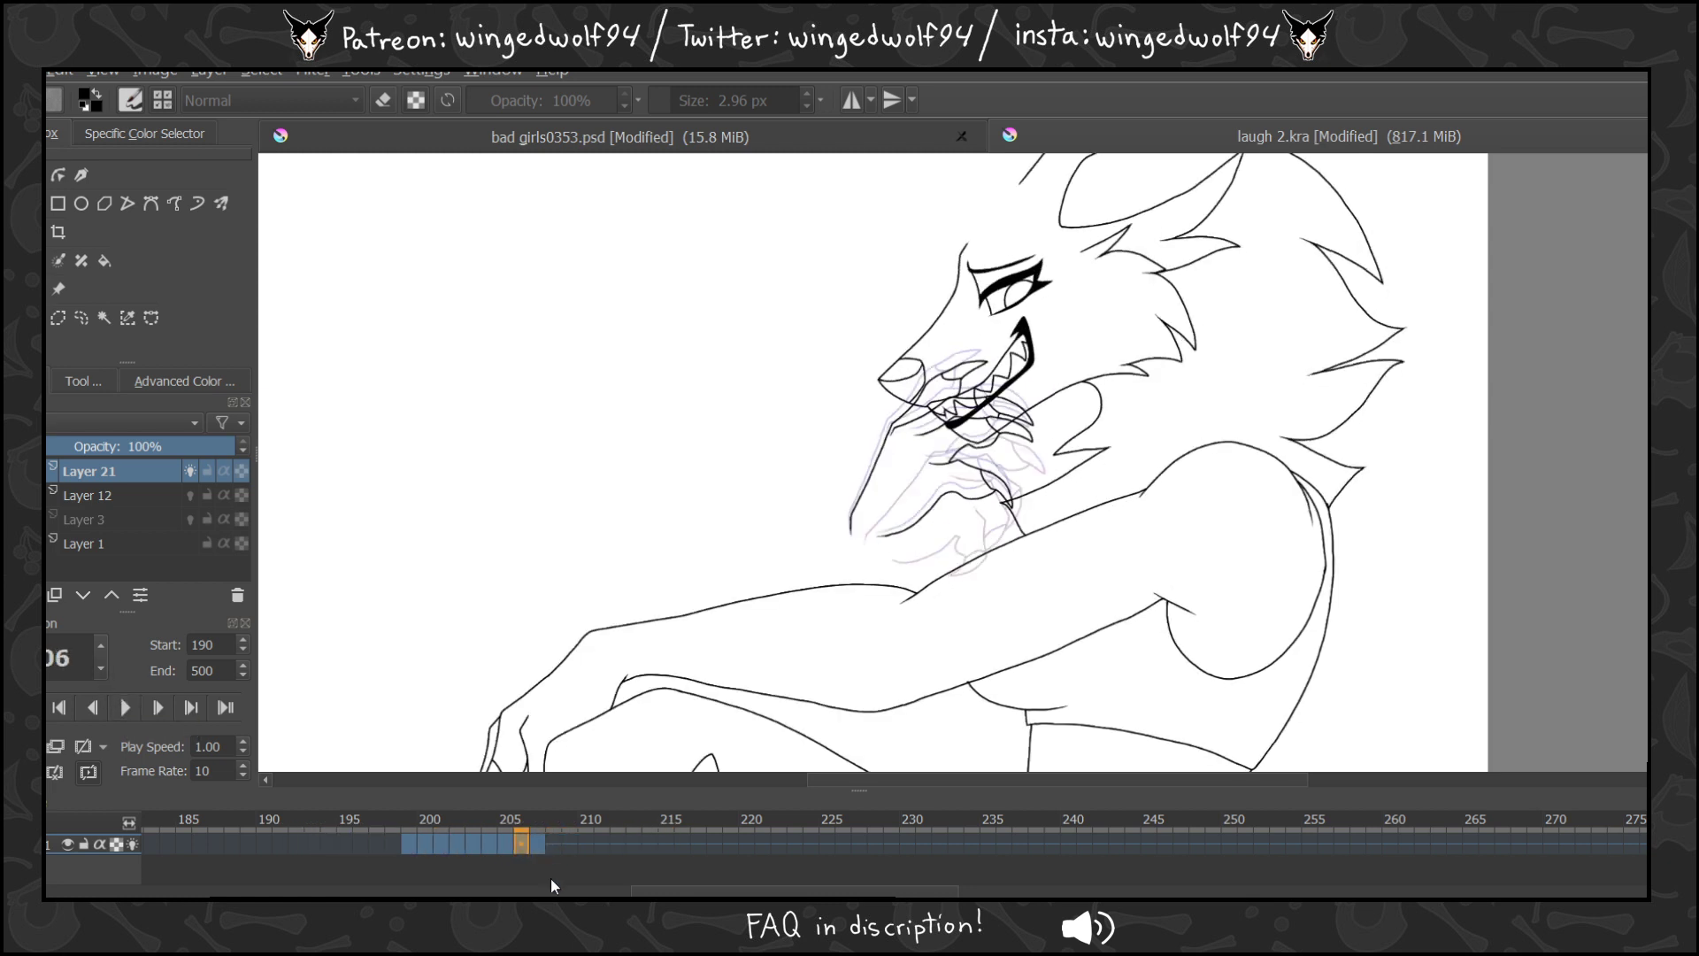
key("Right")
key("Right")
key("Left")
key("Left")
key("Left")
key("Left")
key("Left")
key("Left")
key("Left")
key("Left")
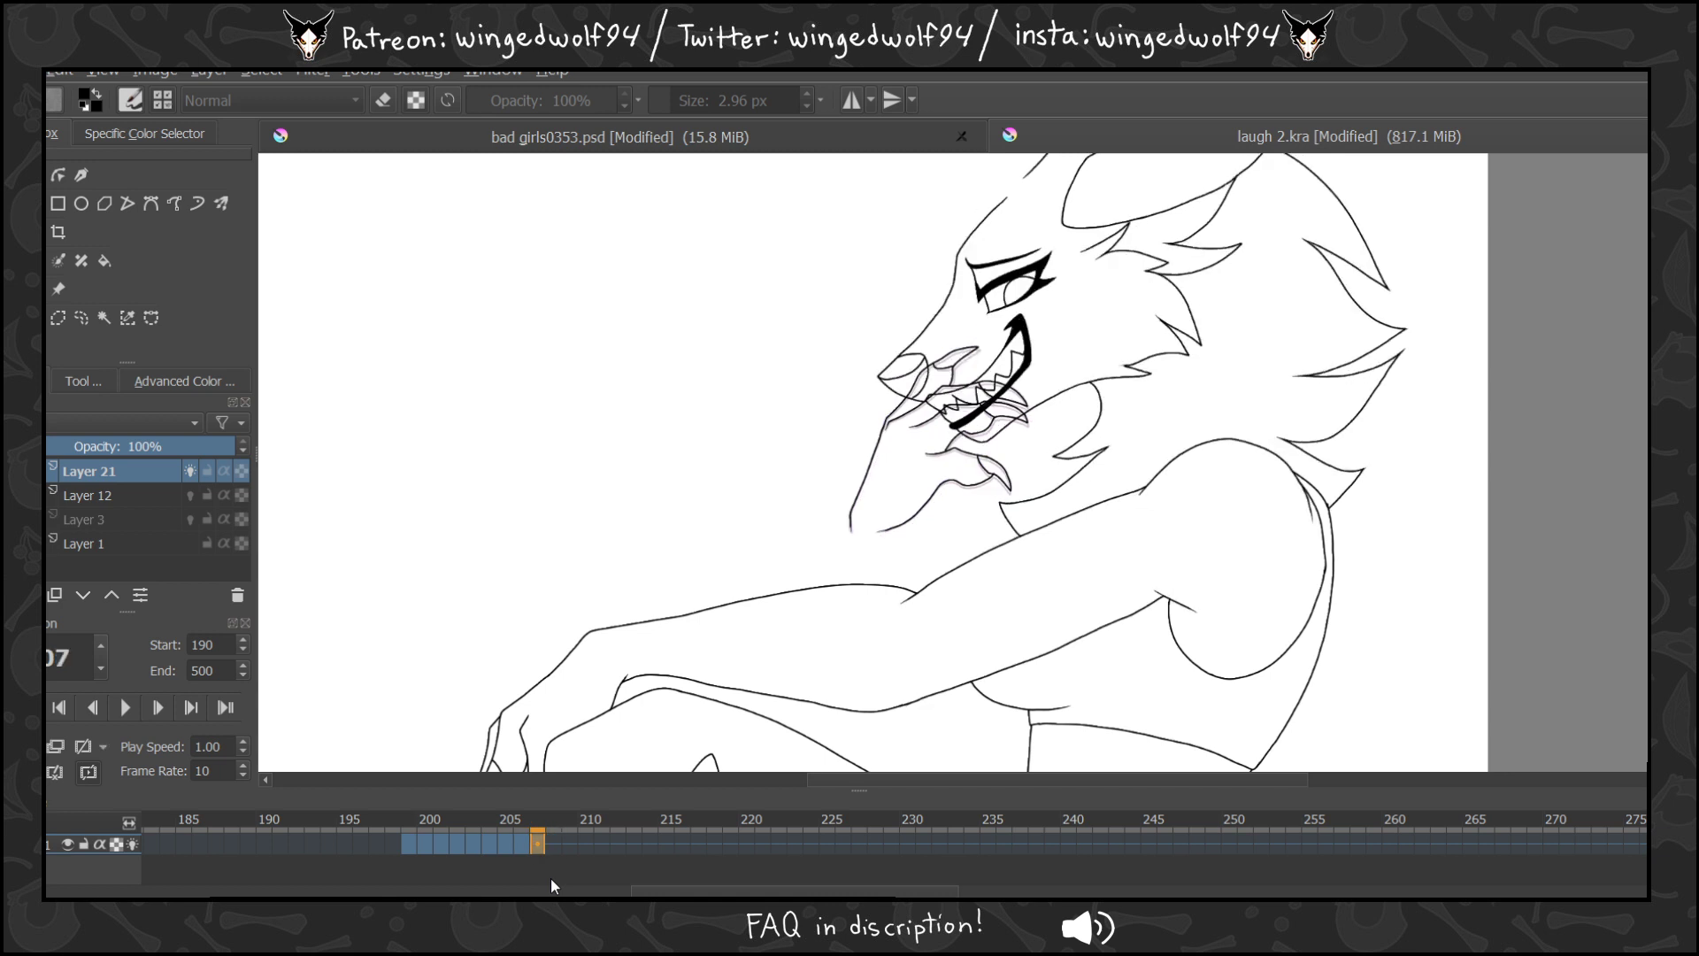
key("Right")
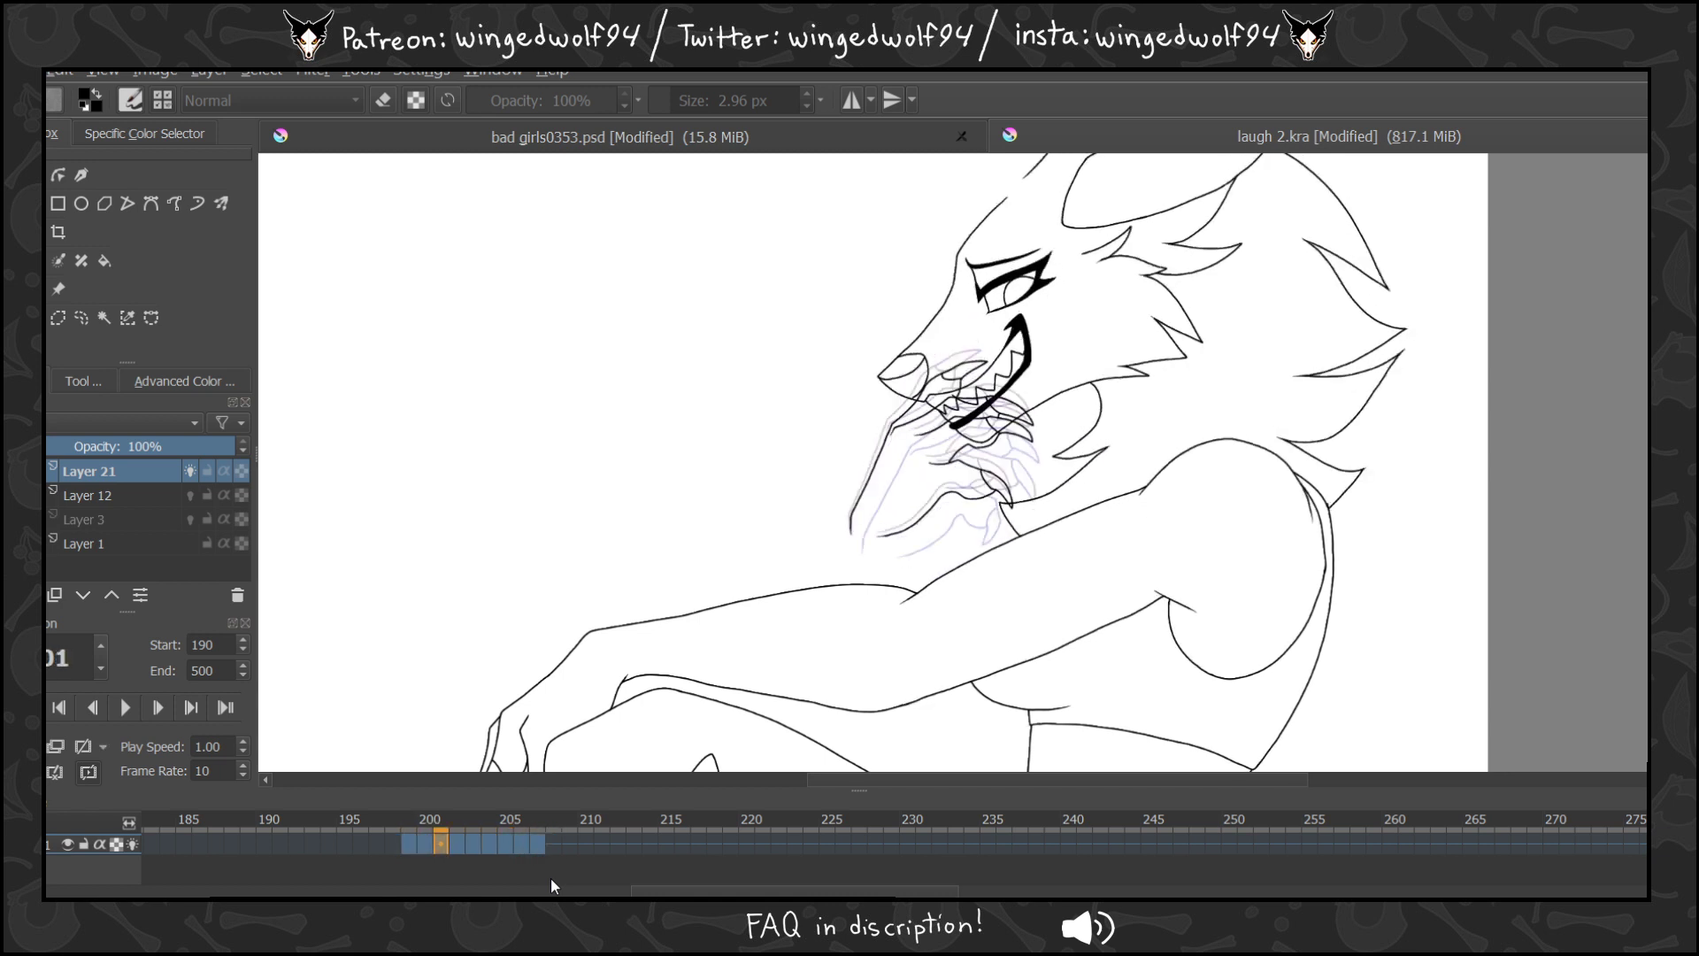
Reuse the hand keyframes from frames 201–204 to fill frames 208–210.
left_click_drag(443, 842, 555, 847)
left_click(446, 843)
left_click(464, 846)
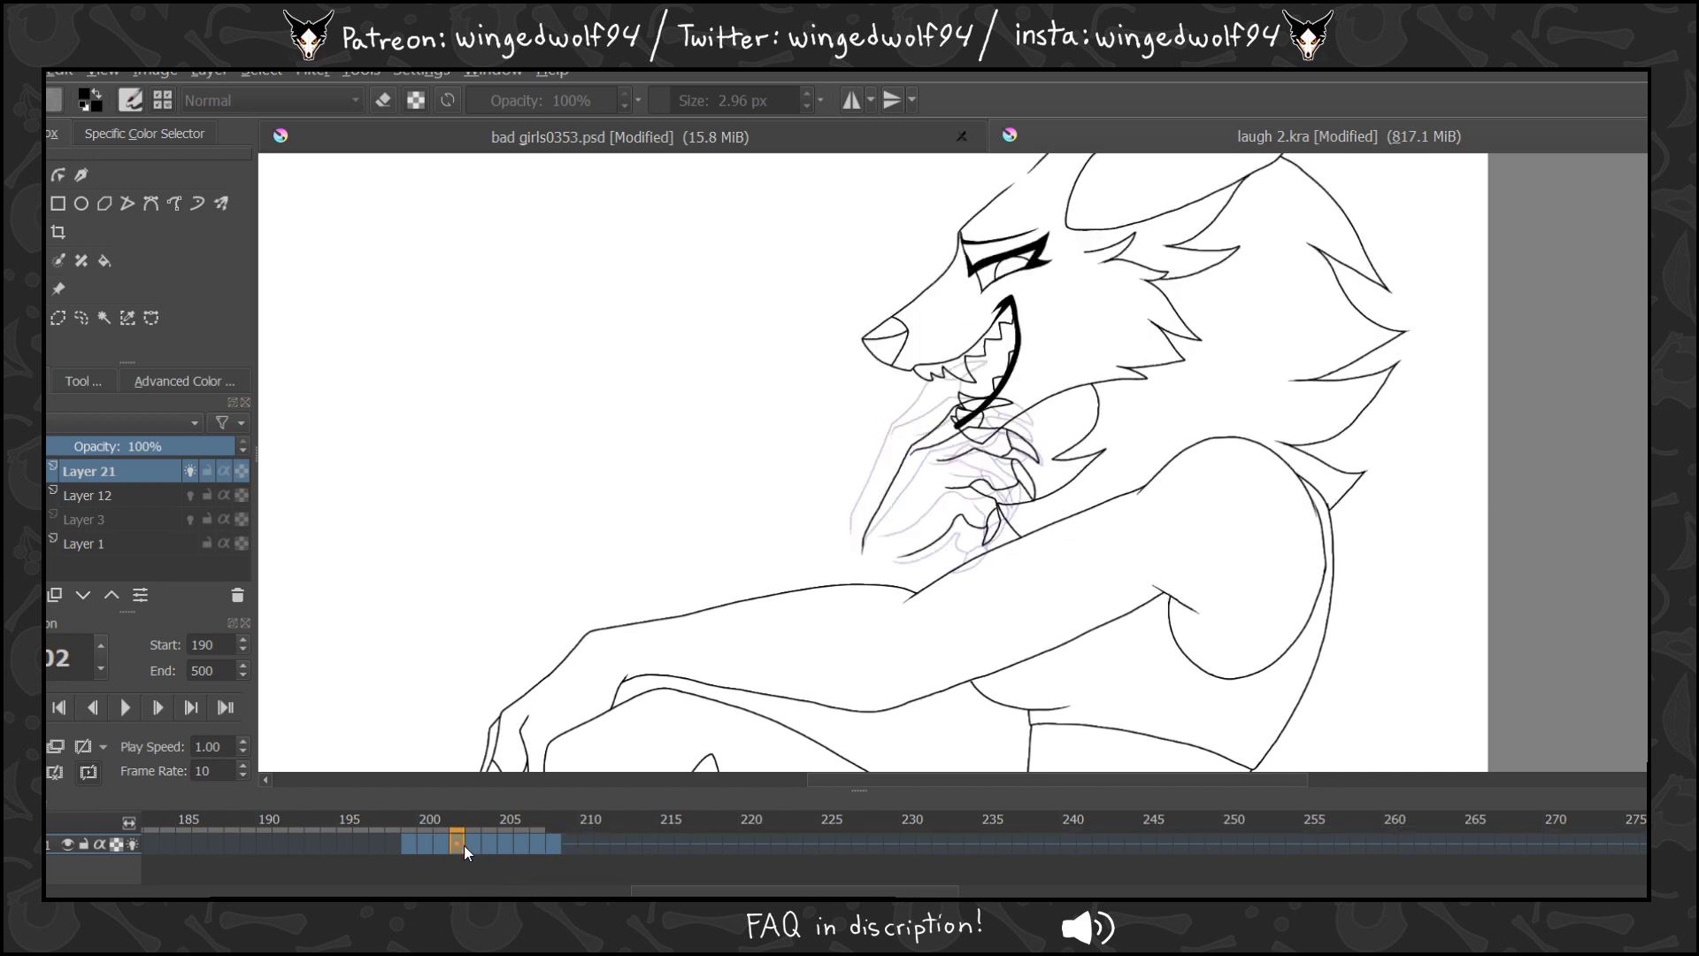
left_click(480, 843)
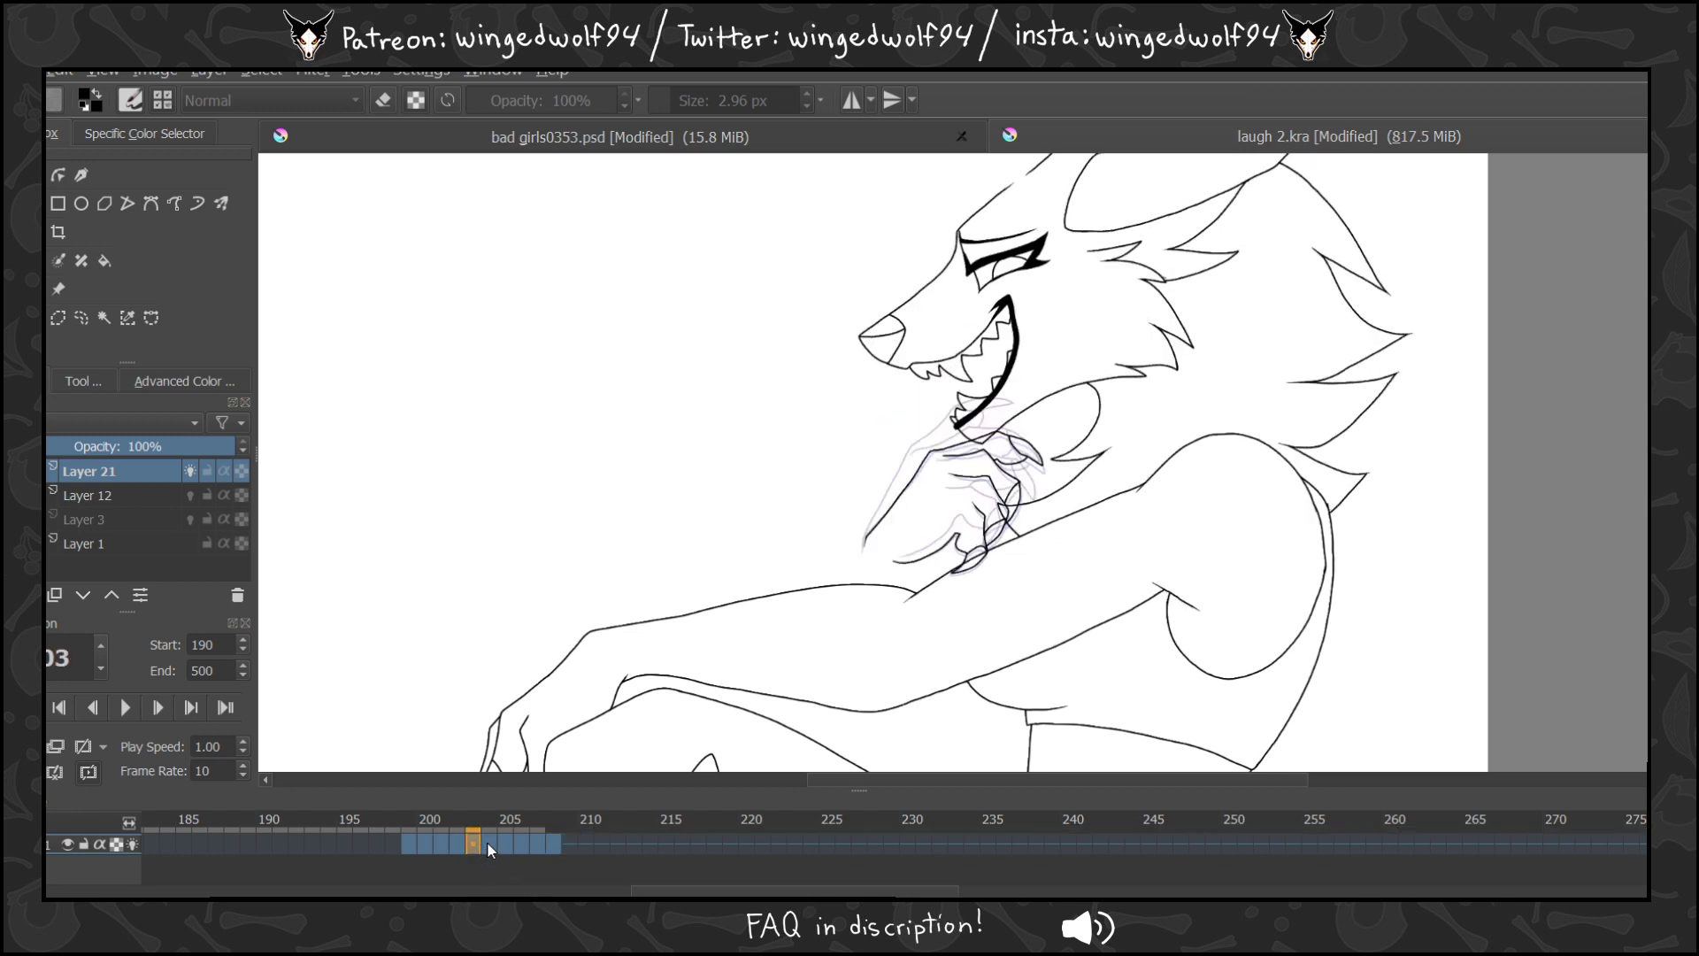
left_click(488, 844)
left_click_drag(475, 845, 584, 855)
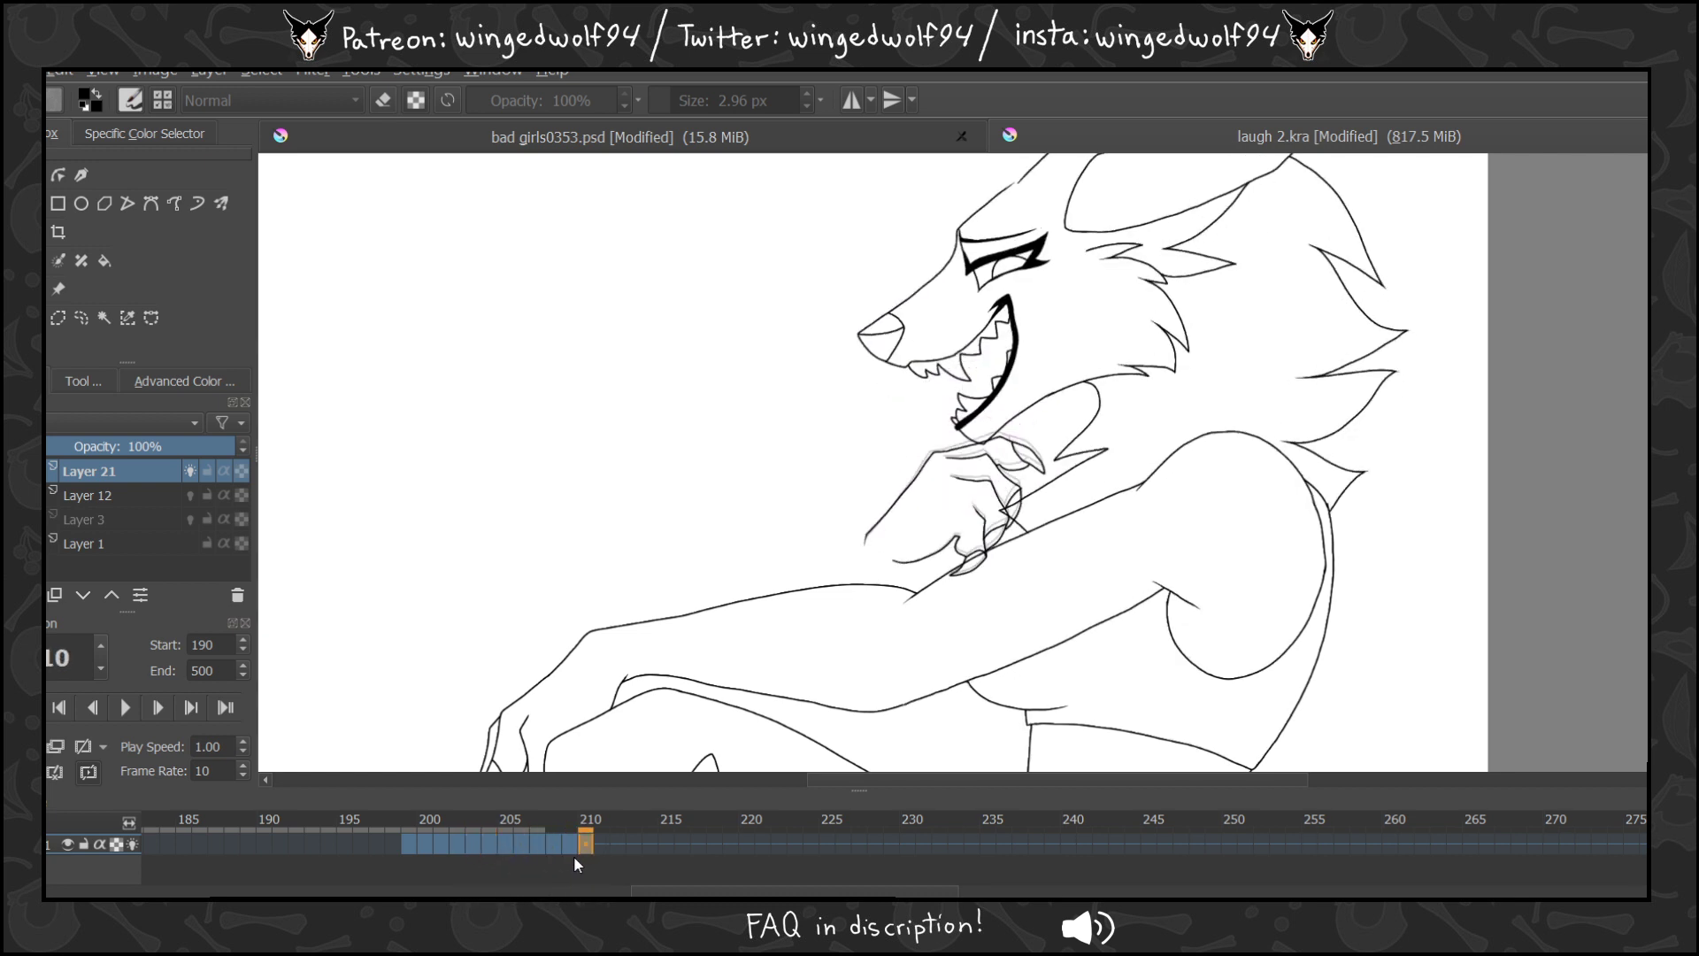
Review playback from frame 199 and copy the hand keyframes from frame 205 onward to extend the motion through frame 214.
left_click(414, 837)
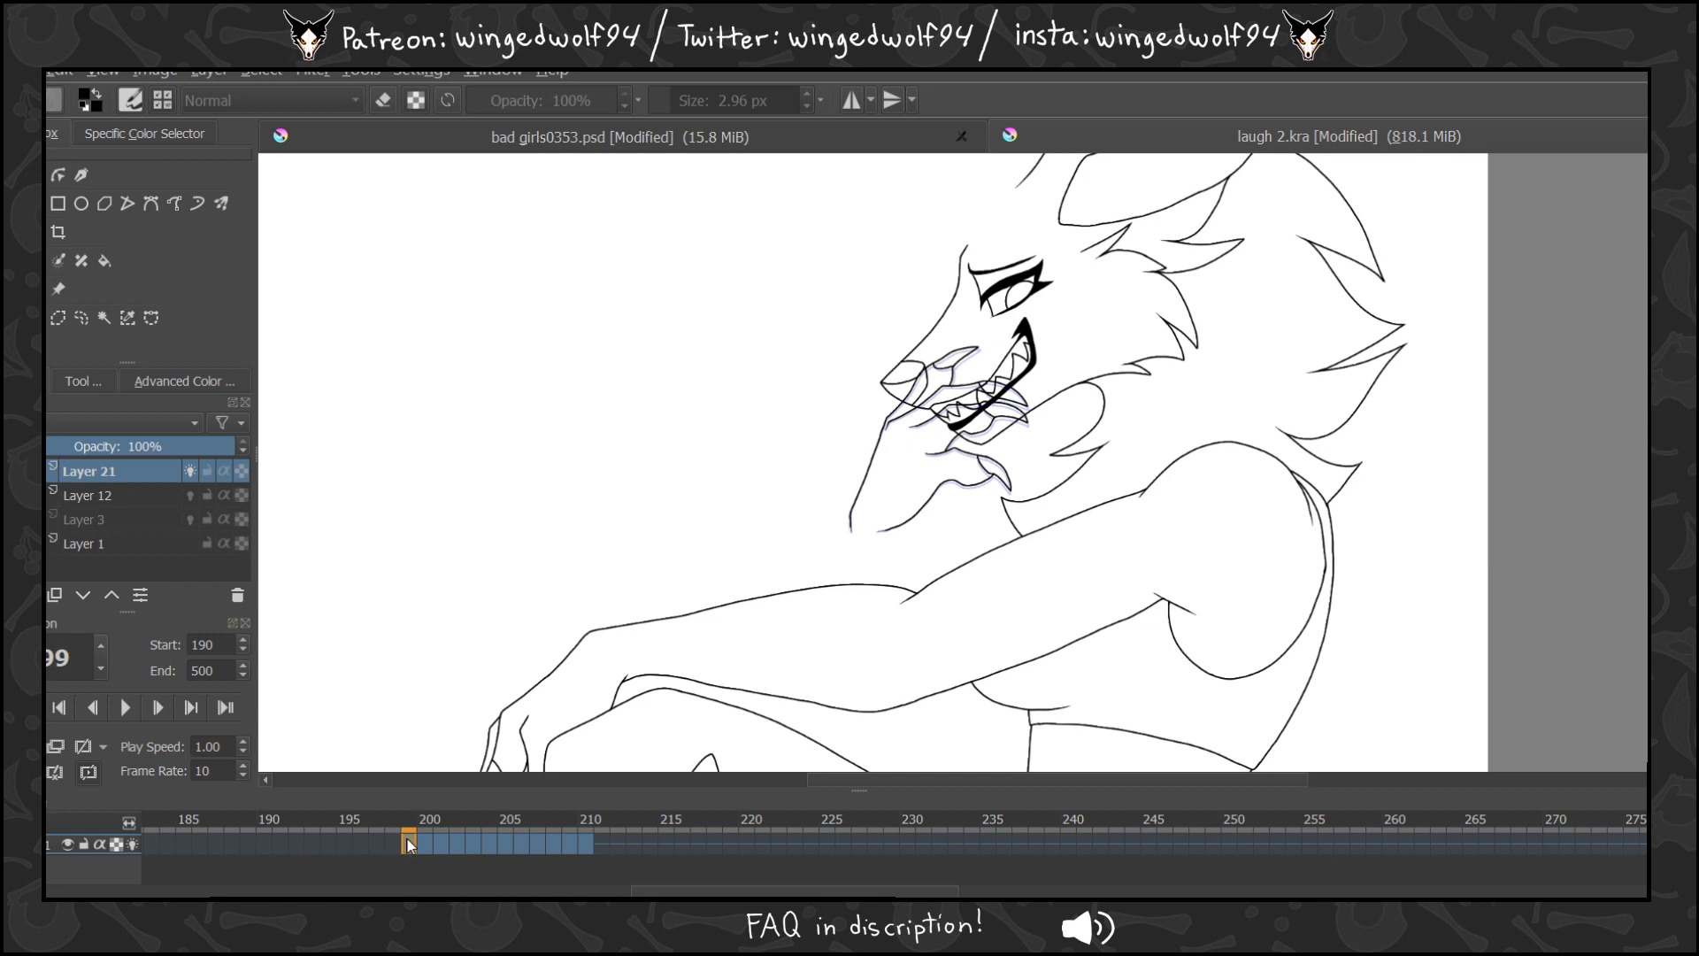
key("space")
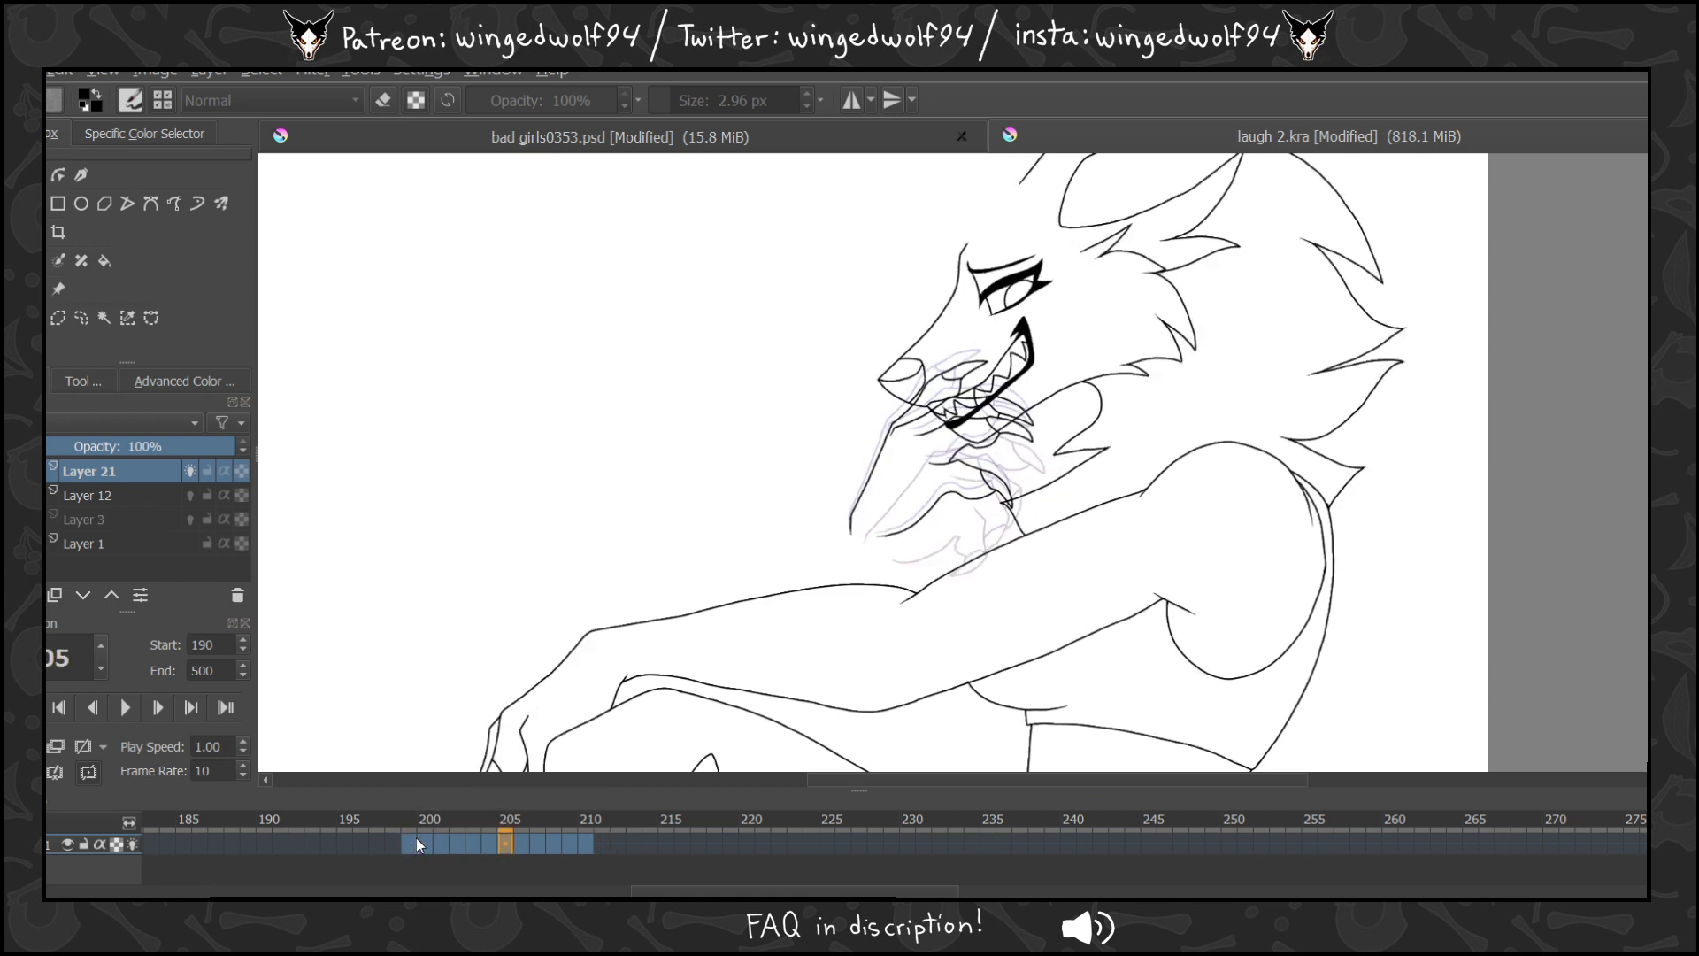
left_click_drag(504, 846, 602, 848)
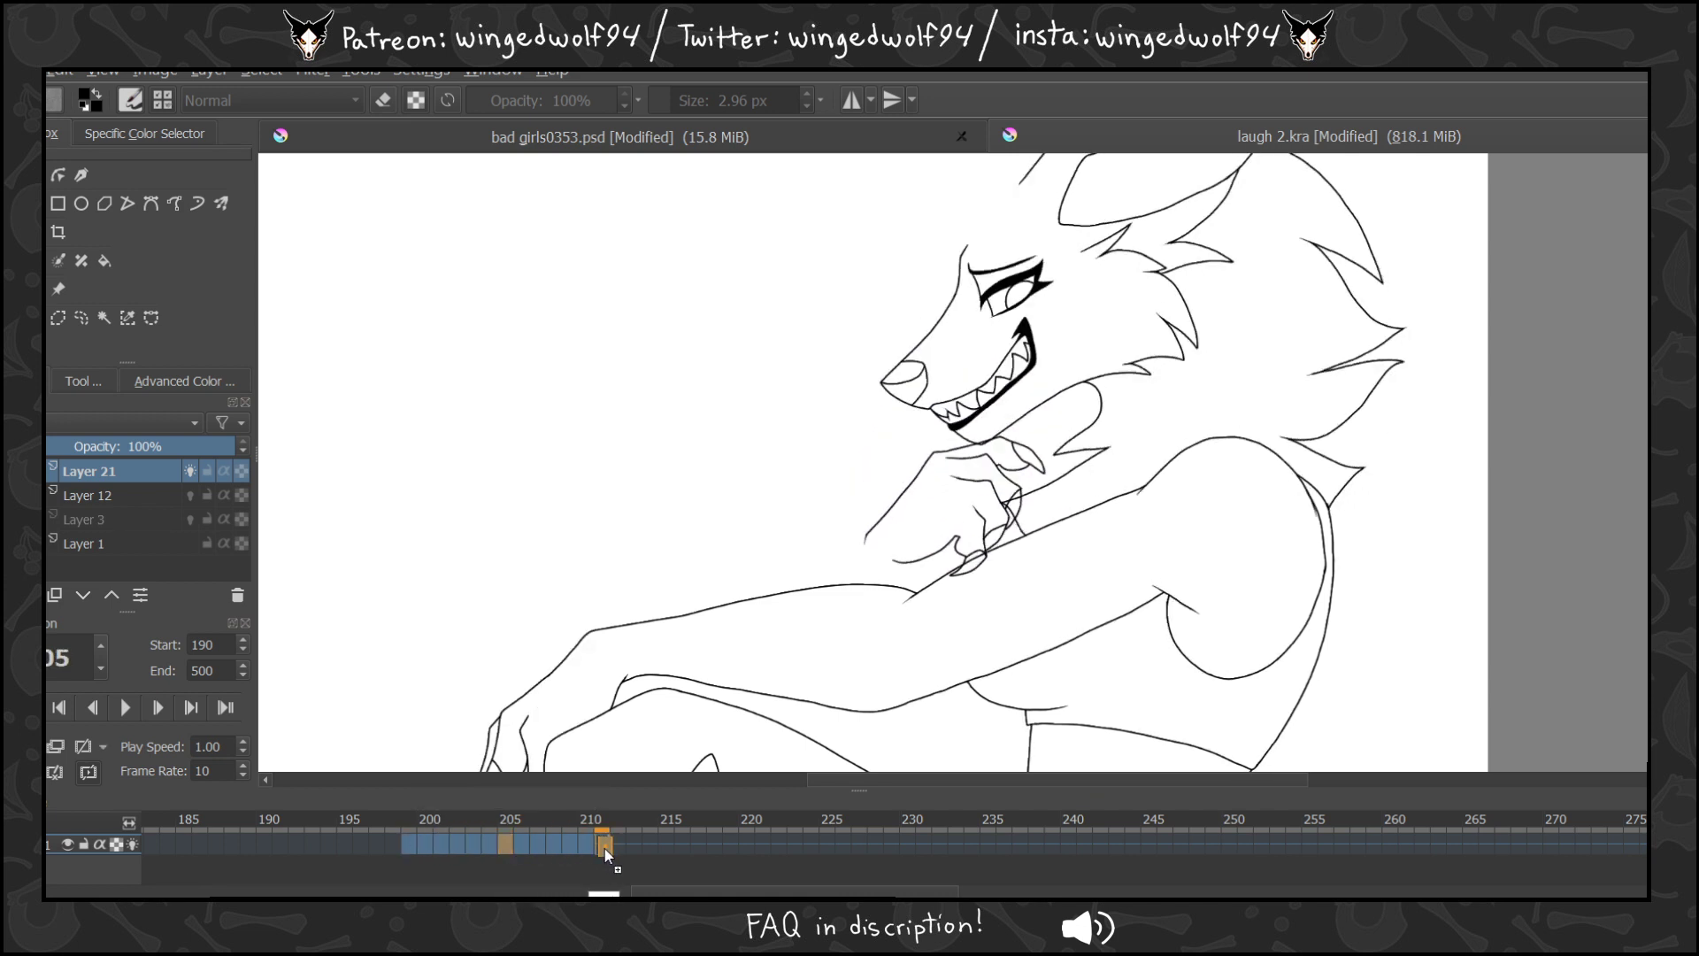
left_click(506, 845)
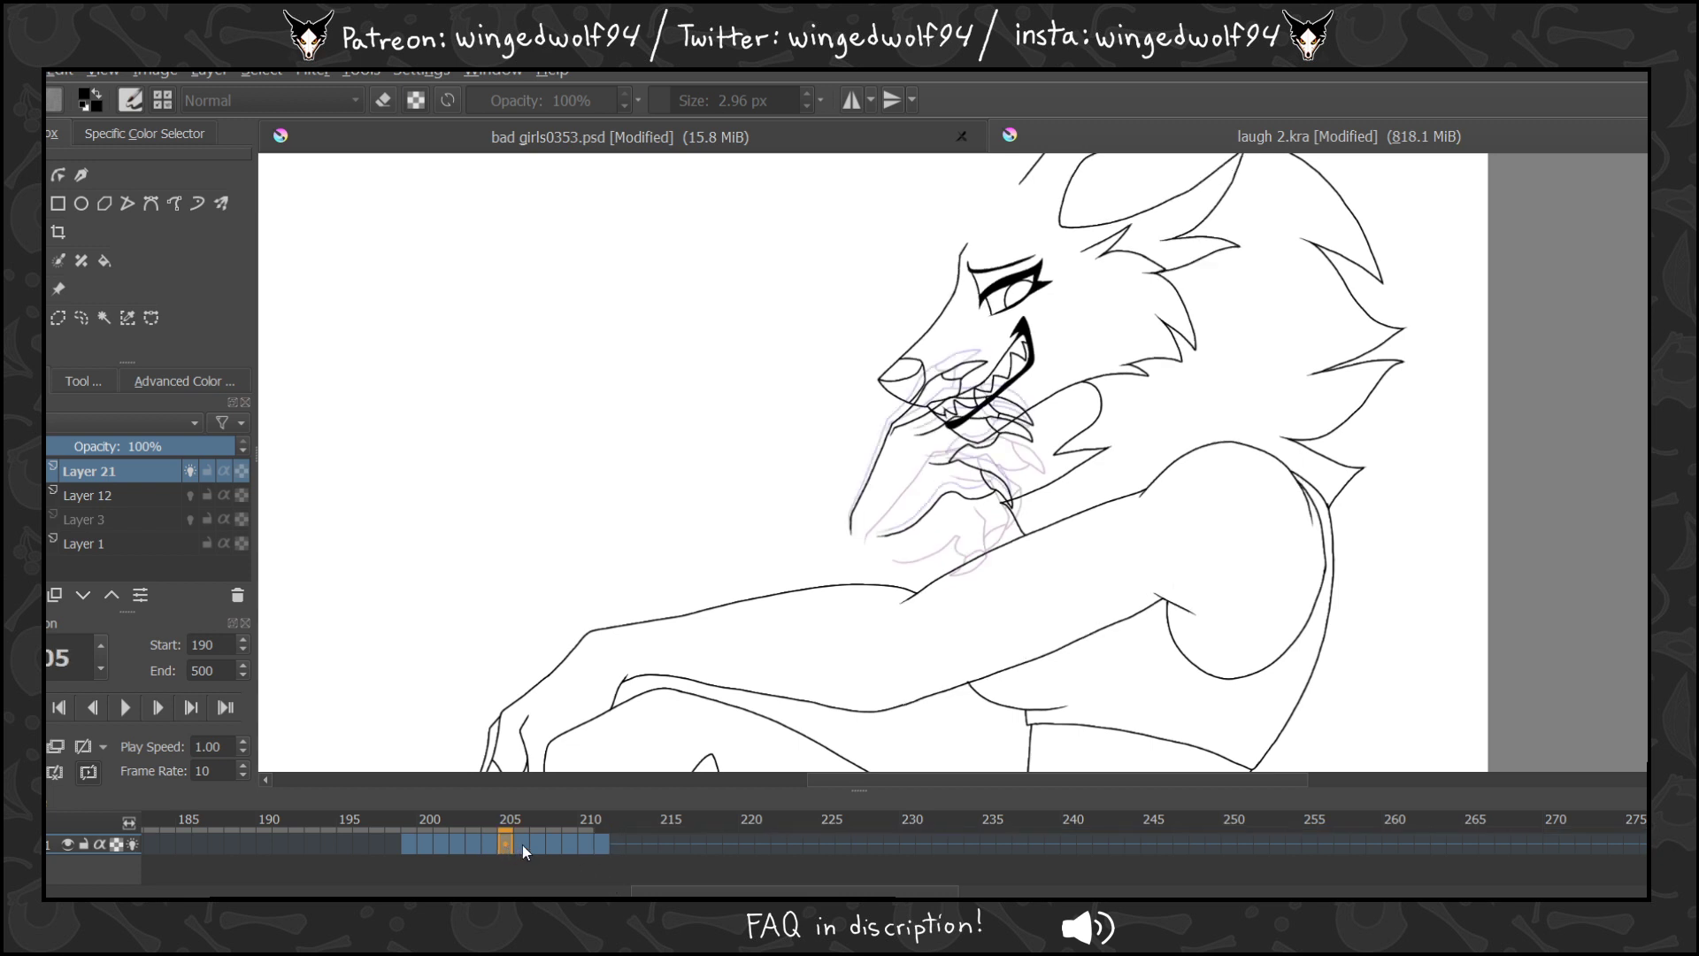
left_click_drag(522, 844, 655, 850)
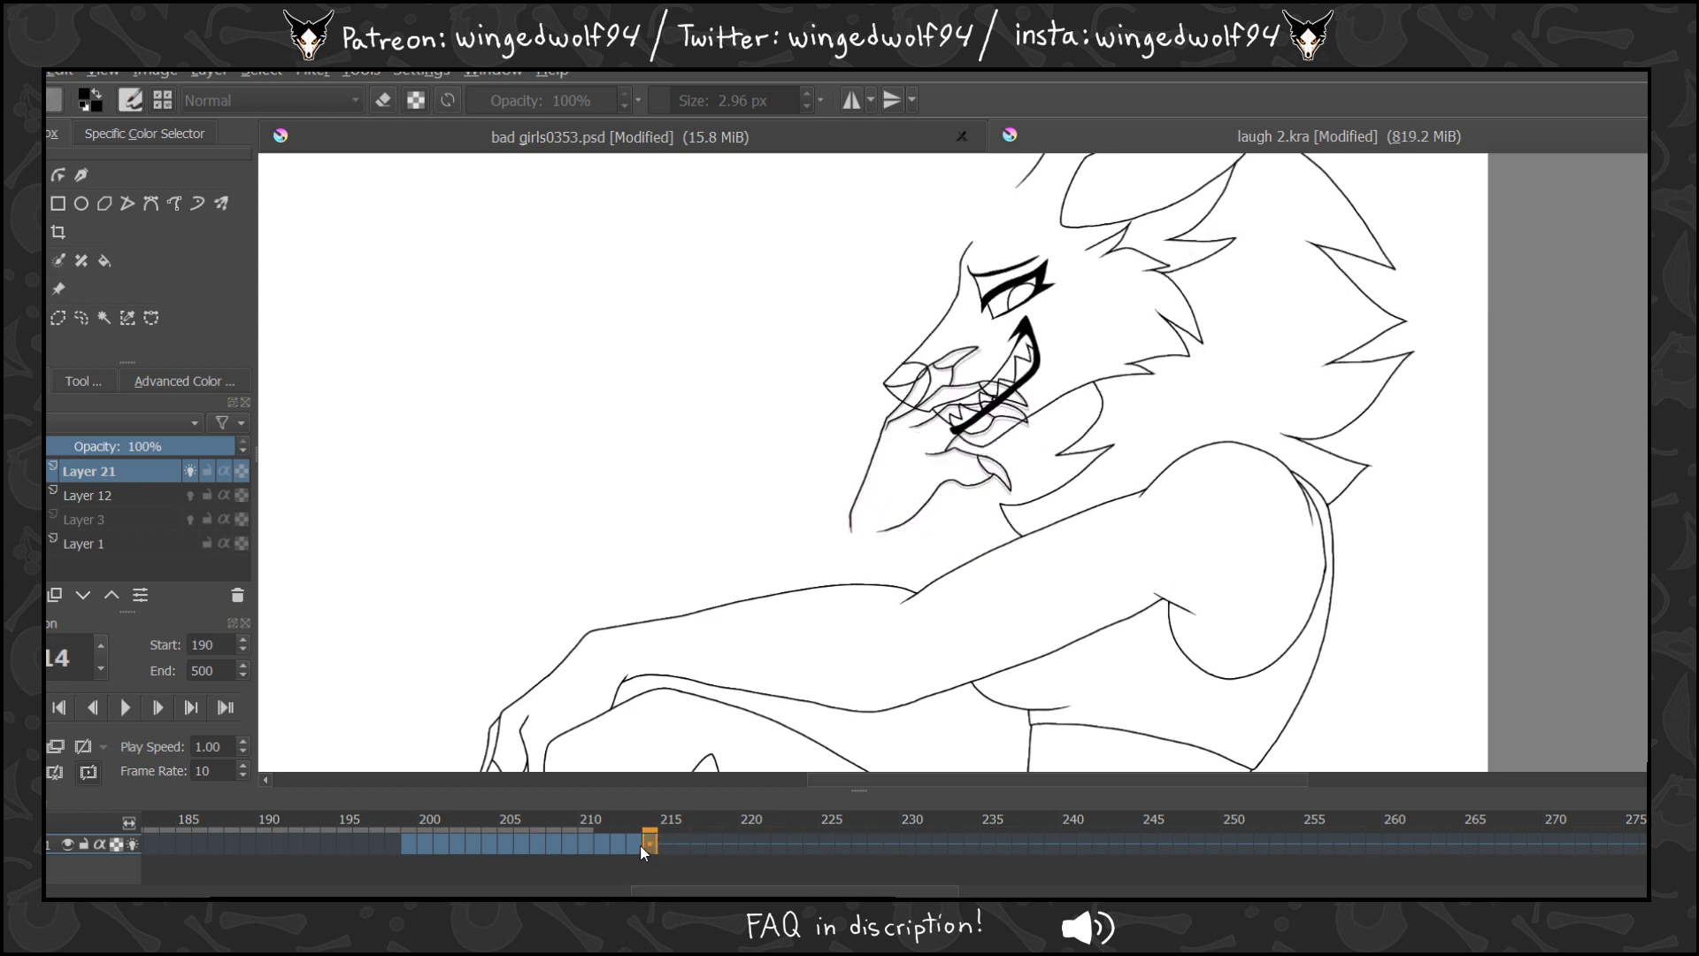
Copy the hand keyframes of frames 200 and 201 onto frames 214 and 215.
left_click(420, 845)
left_click_drag(428, 848, 649, 849)
left_click(447, 845)
left_click_drag(443, 847, 667, 851)
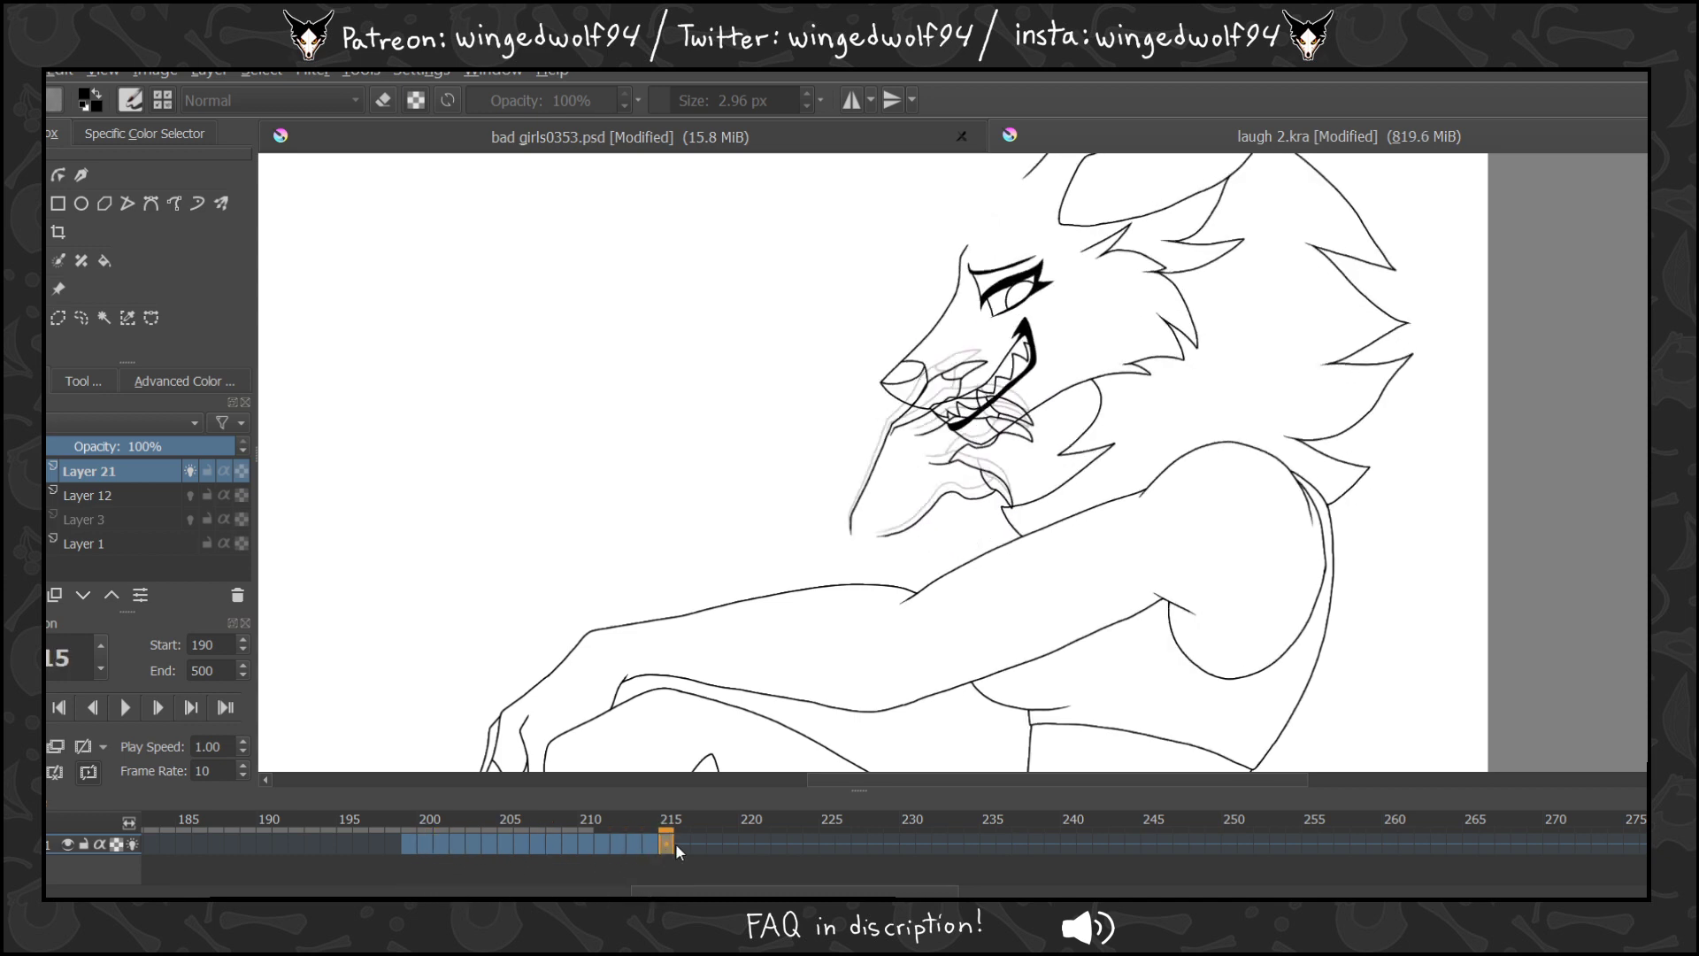
Step through frames 213–217 and play back the extended hand animation.
key("Left")
key("Left")
key("Right")
key("Right")
key("Right")
key("Right")
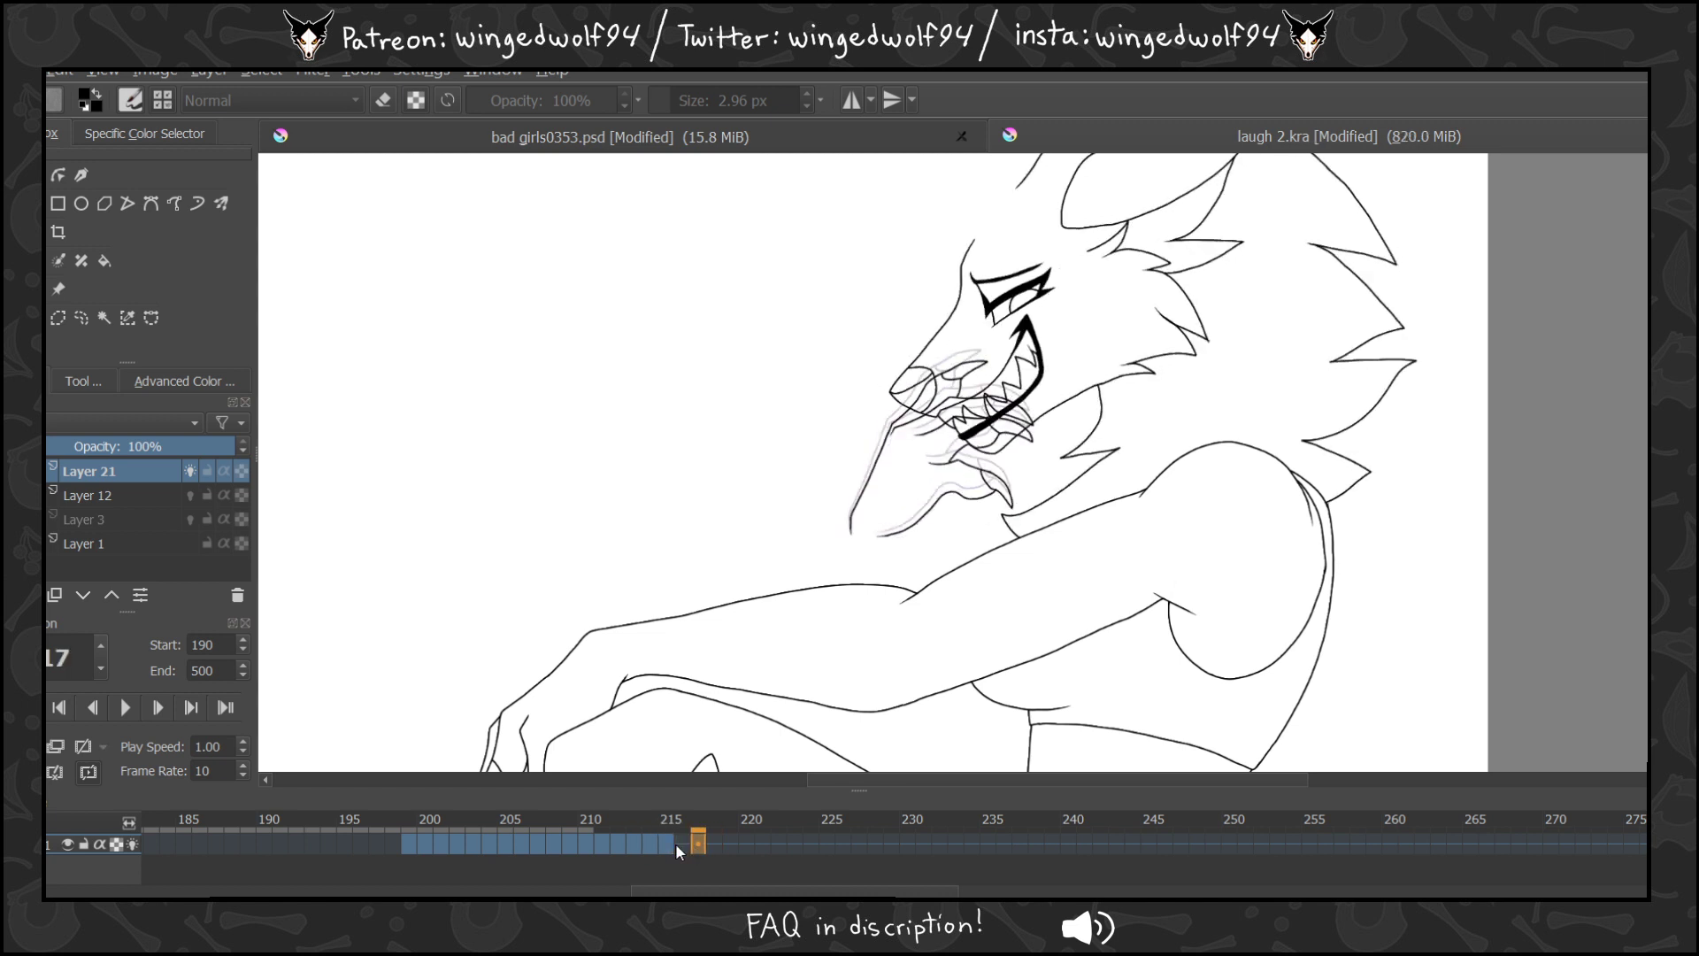
key("Left")
key("Left")
key("Left")
key("Left")
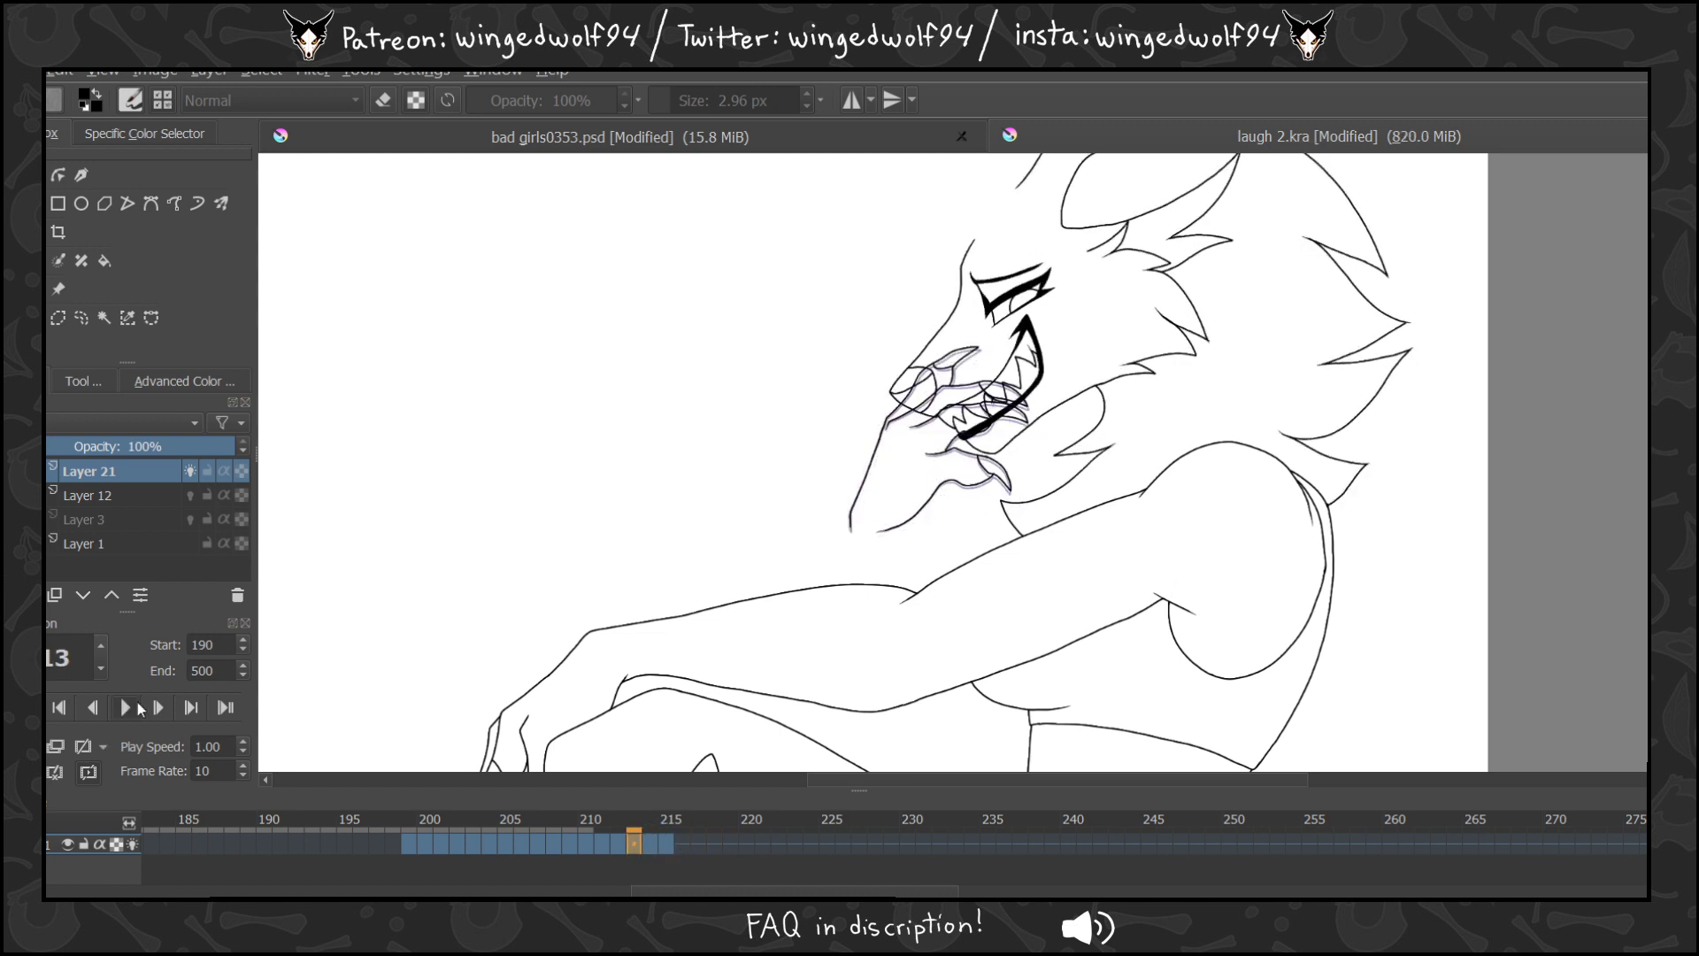
left_click(139, 708)
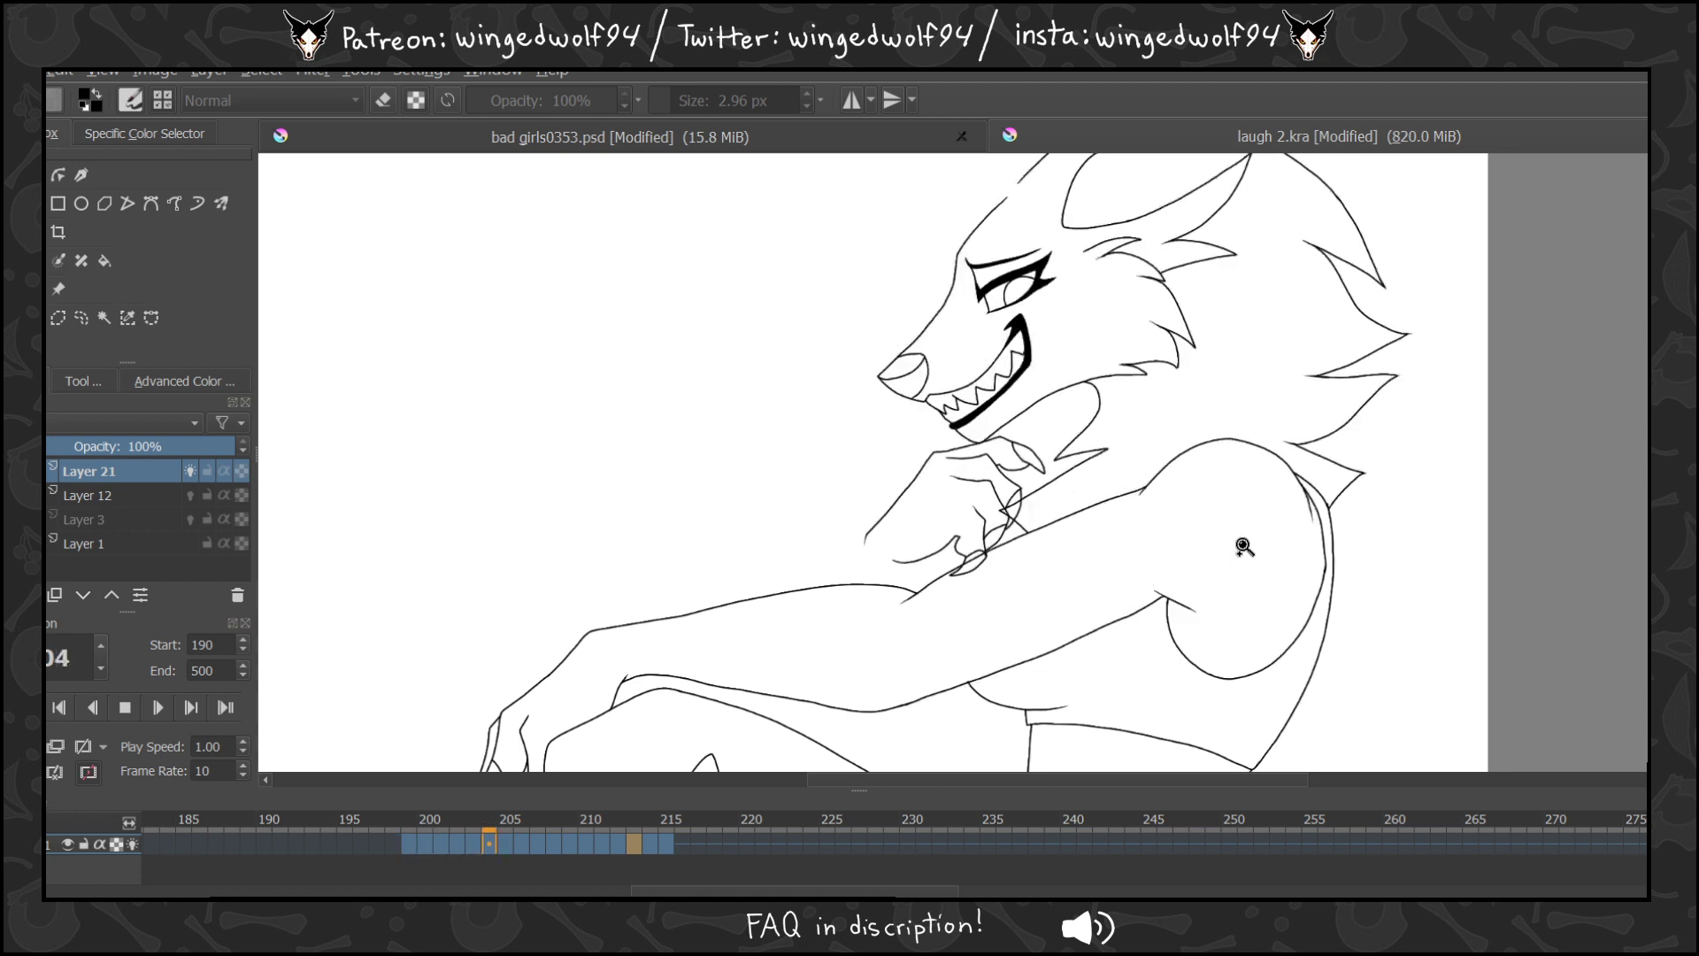
left_click(127, 706)
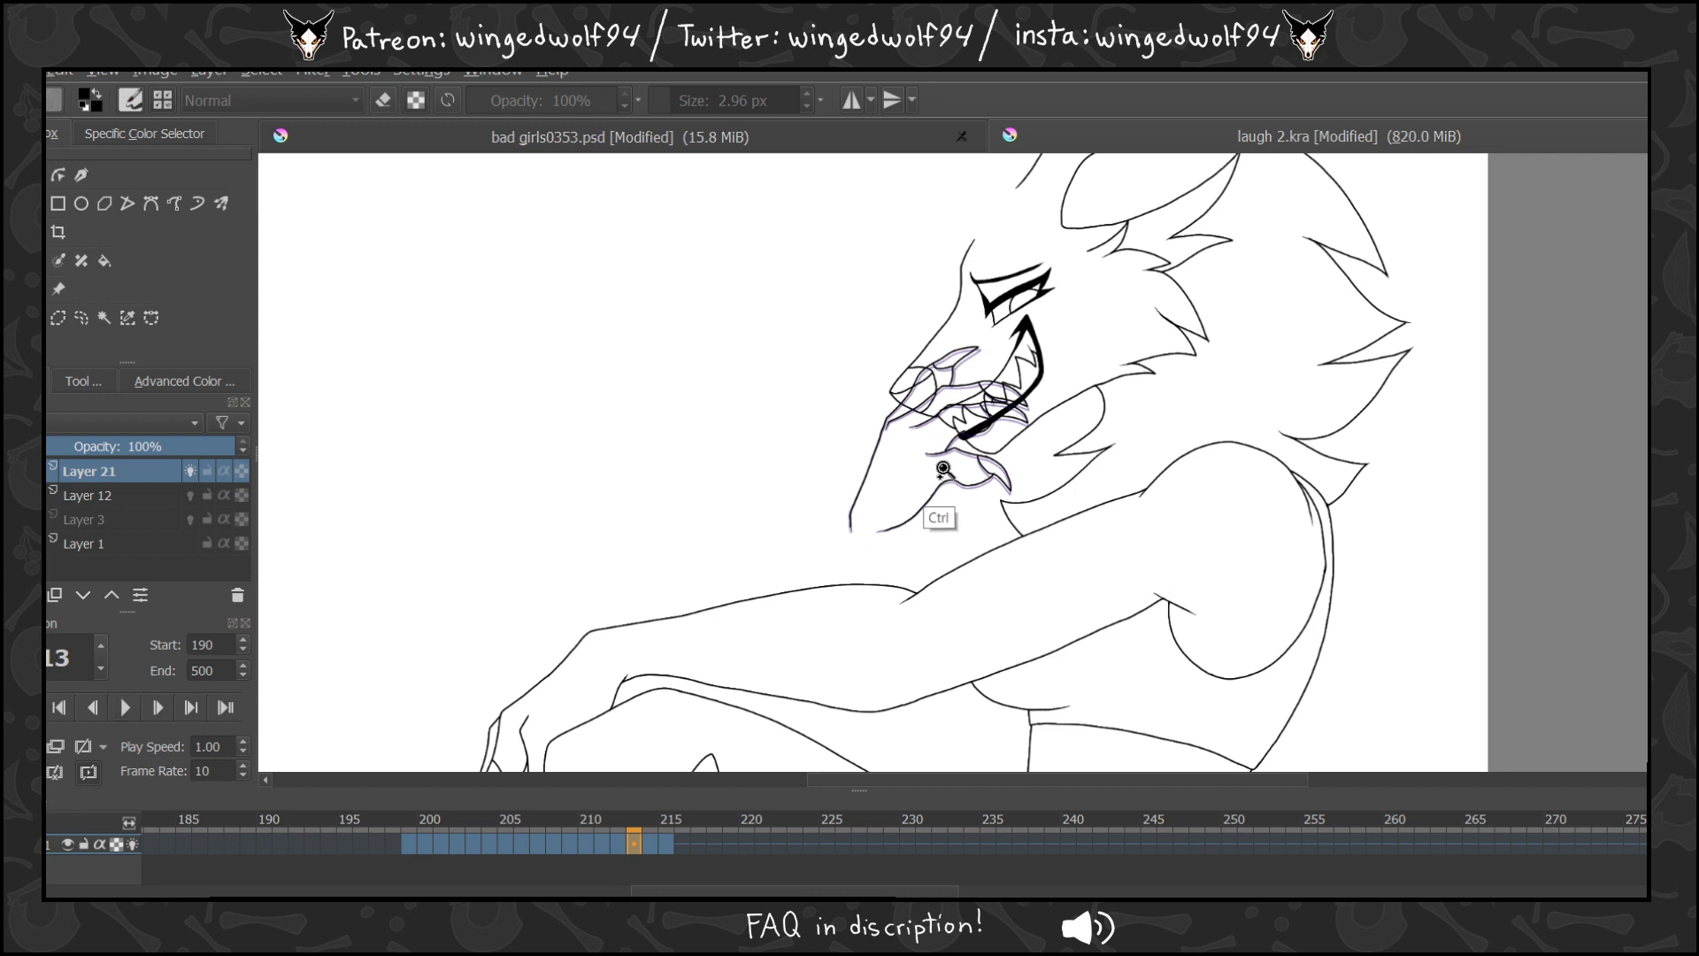
Turn off onion skinning on Layer 21, add a new layer above it and choose black as the paint color.
scroll(938, 483, "down", 3)
left_click(190, 471)
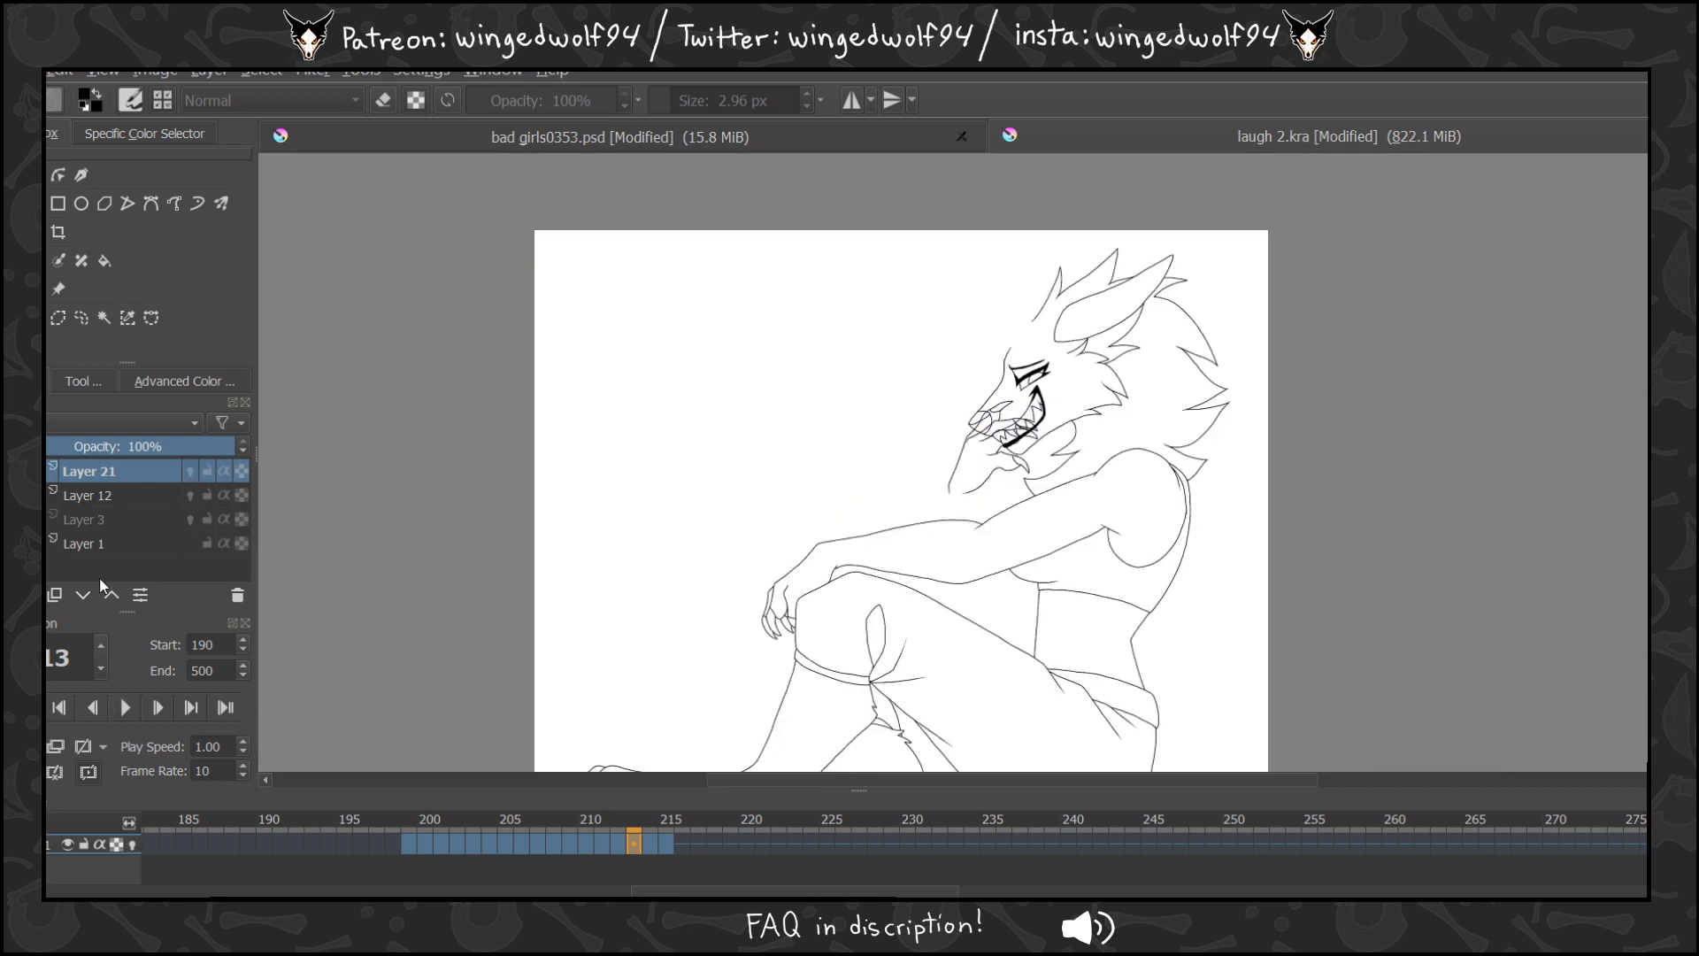
left_click(28, 594)
left_click(184, 381)
left_click_drag(123, 485, 71, 479)
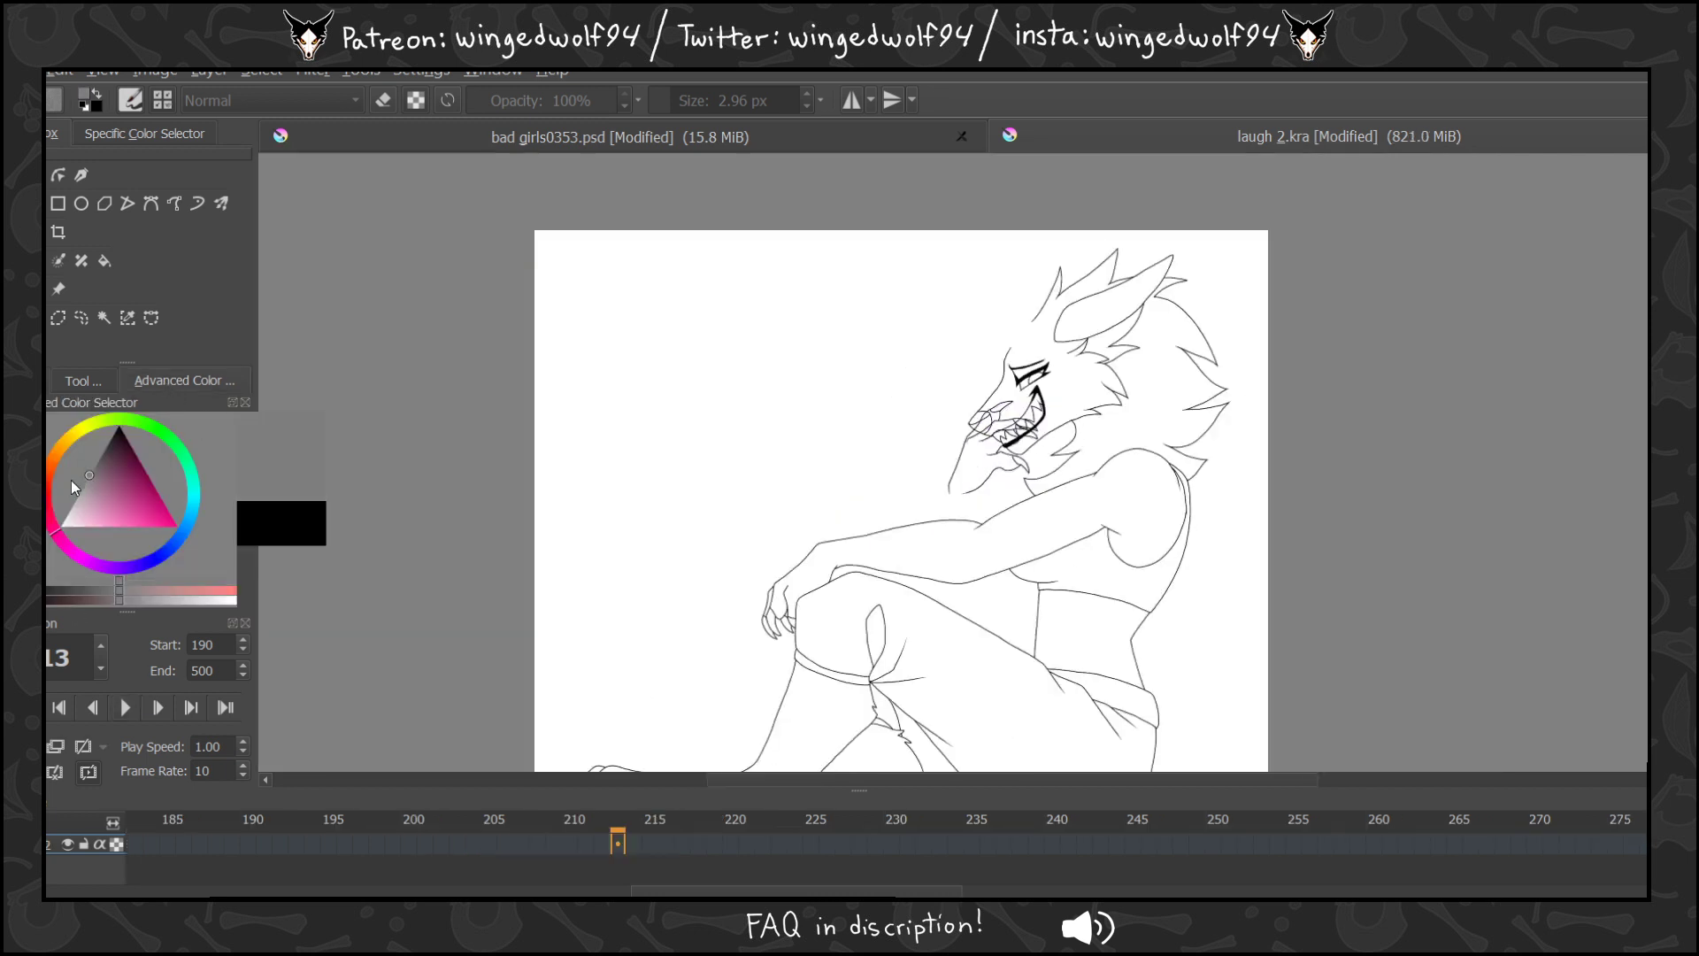
Fill the new layer with black.
left_click(89, 382)
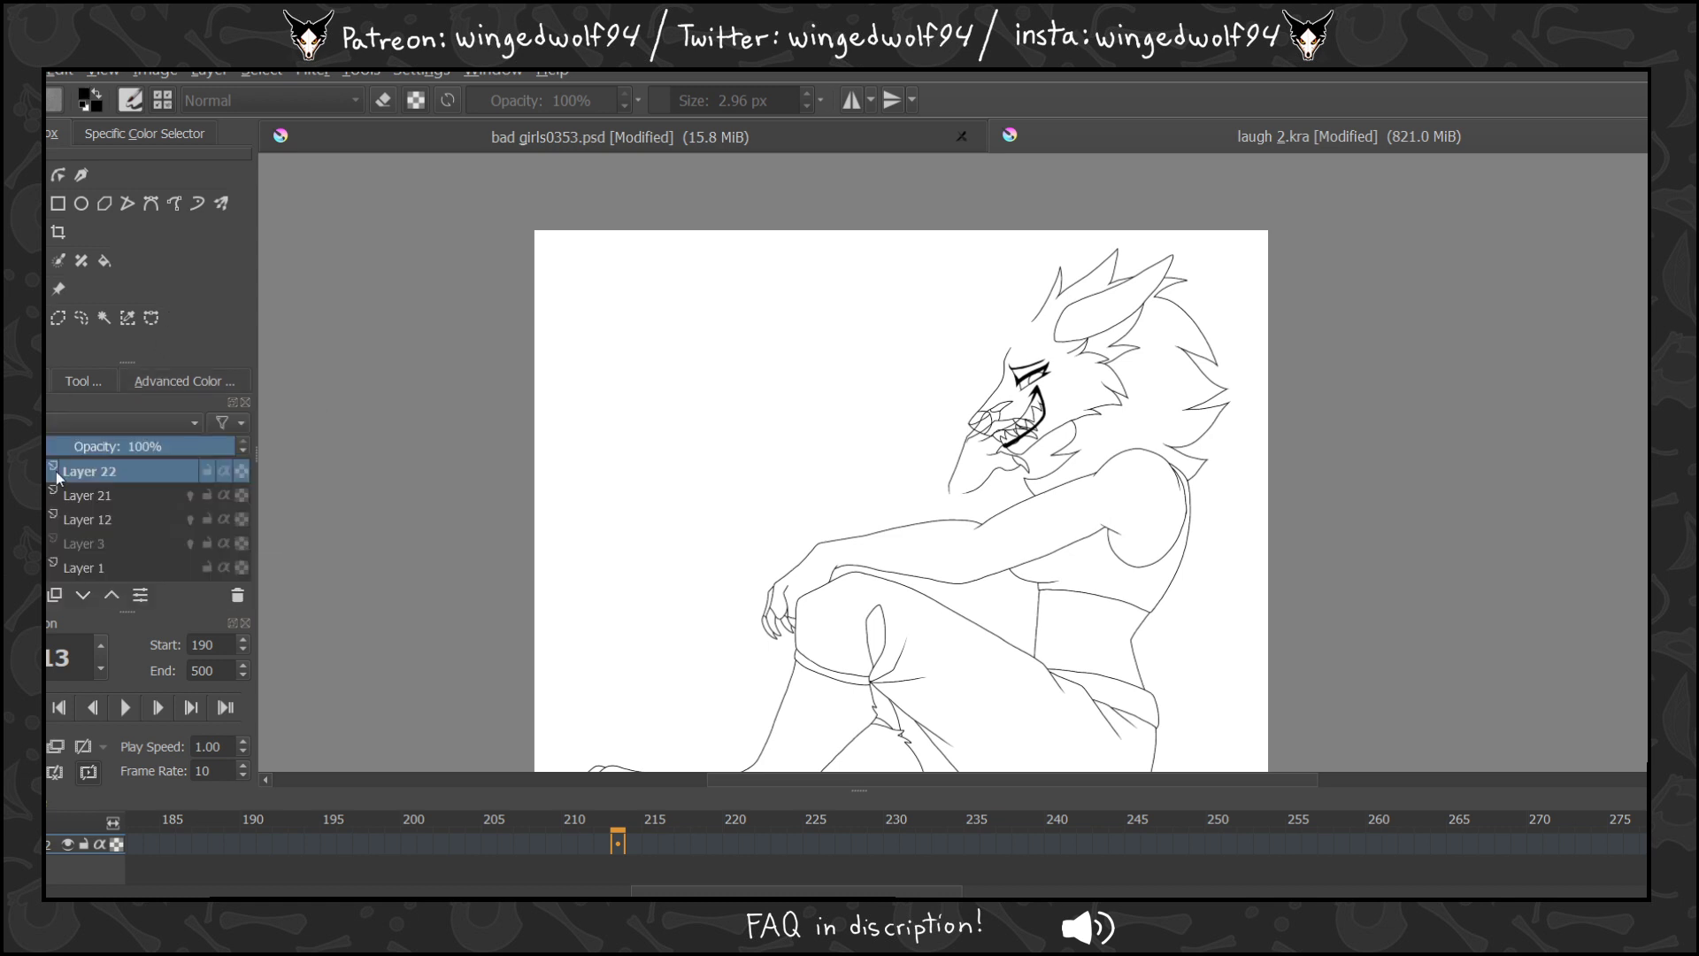
left_click(102, 261)
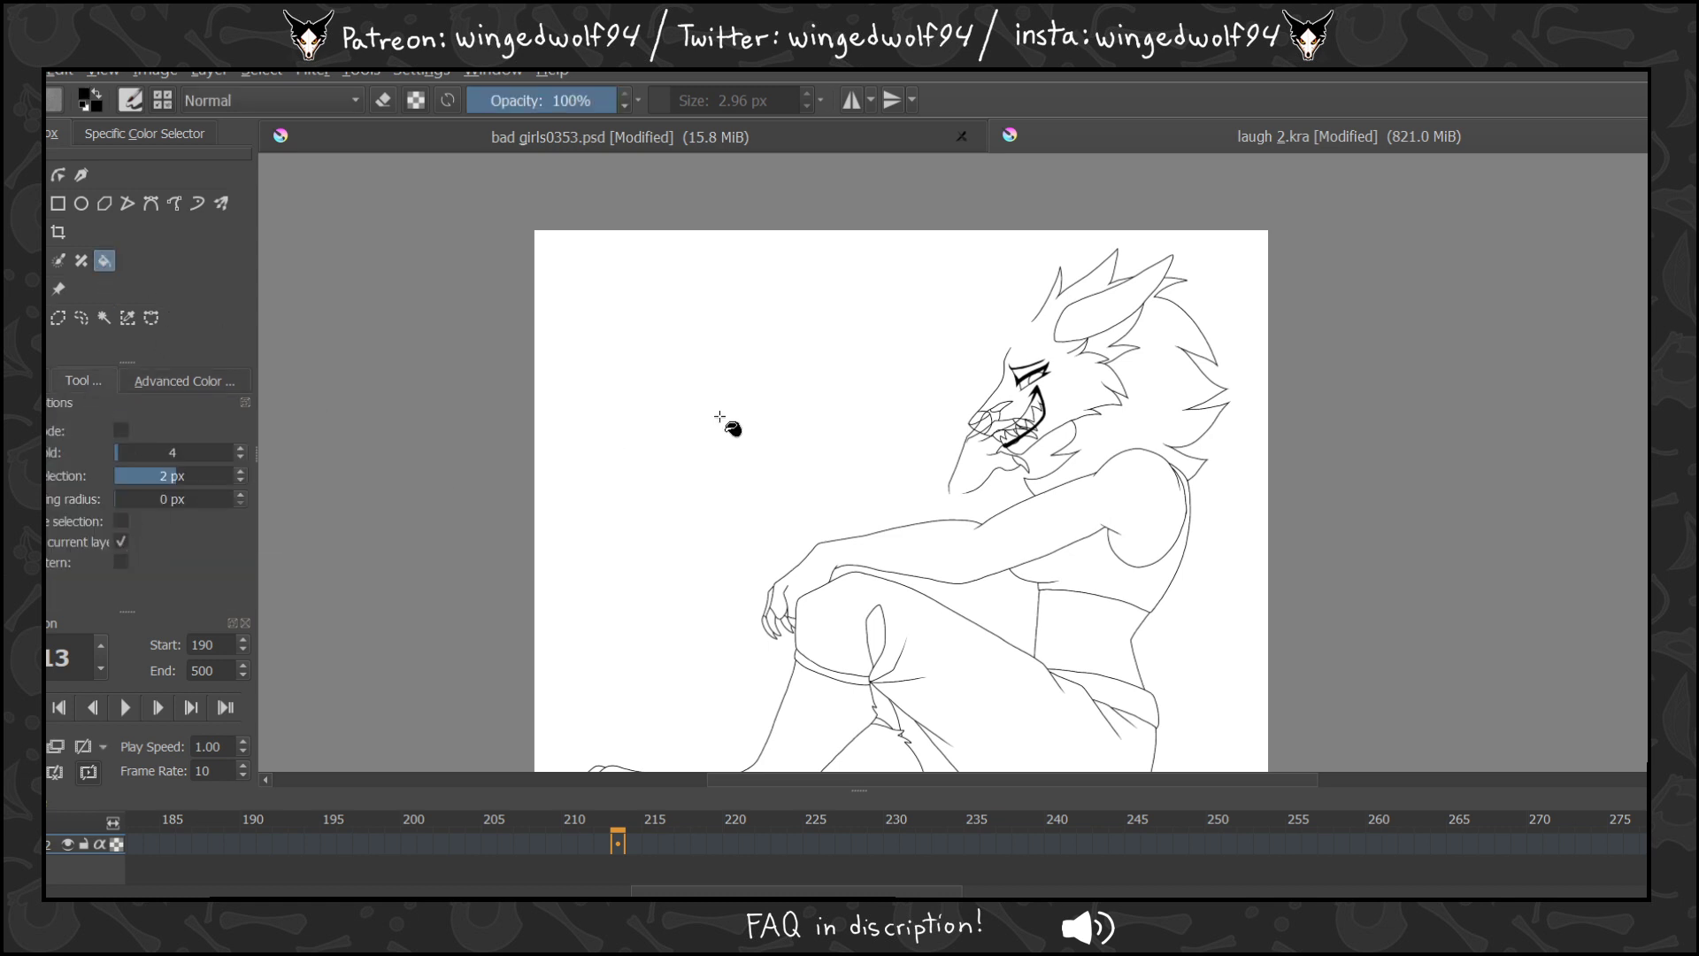
left_click(964, 428)
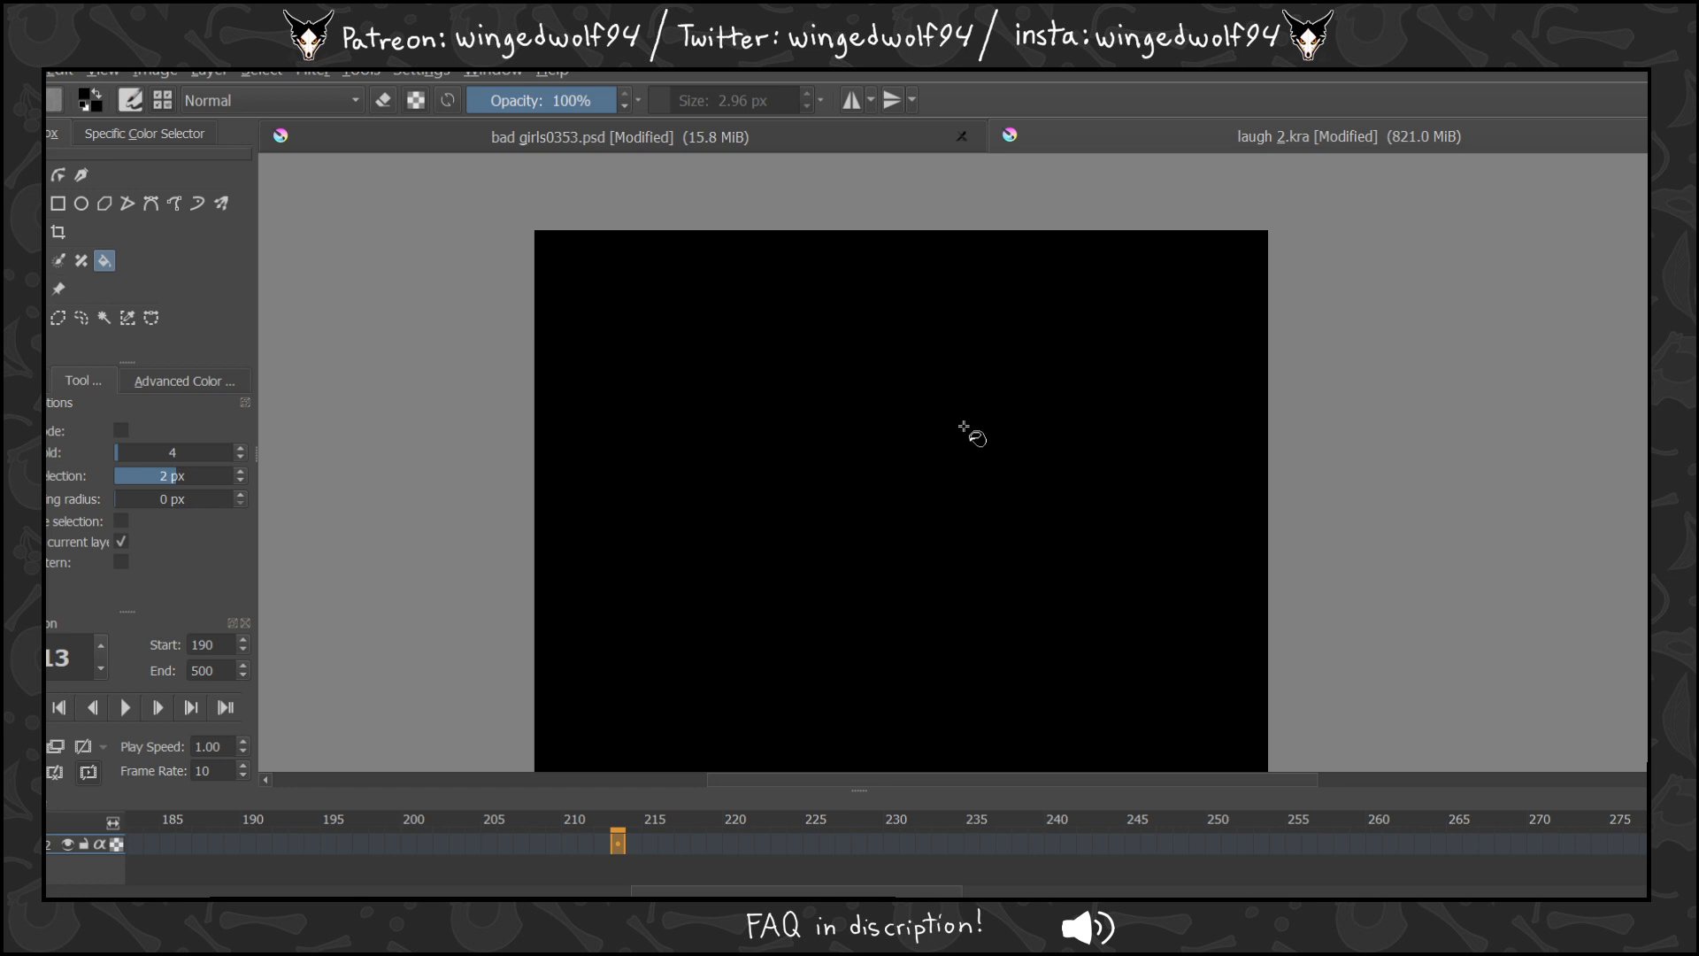
Cover Layer 22 with a horizontal gradient running from white at the canvas's left edge to black near its right edge.
left_click(177, 381)
left_click(86, 434)
left_click(53, 379)
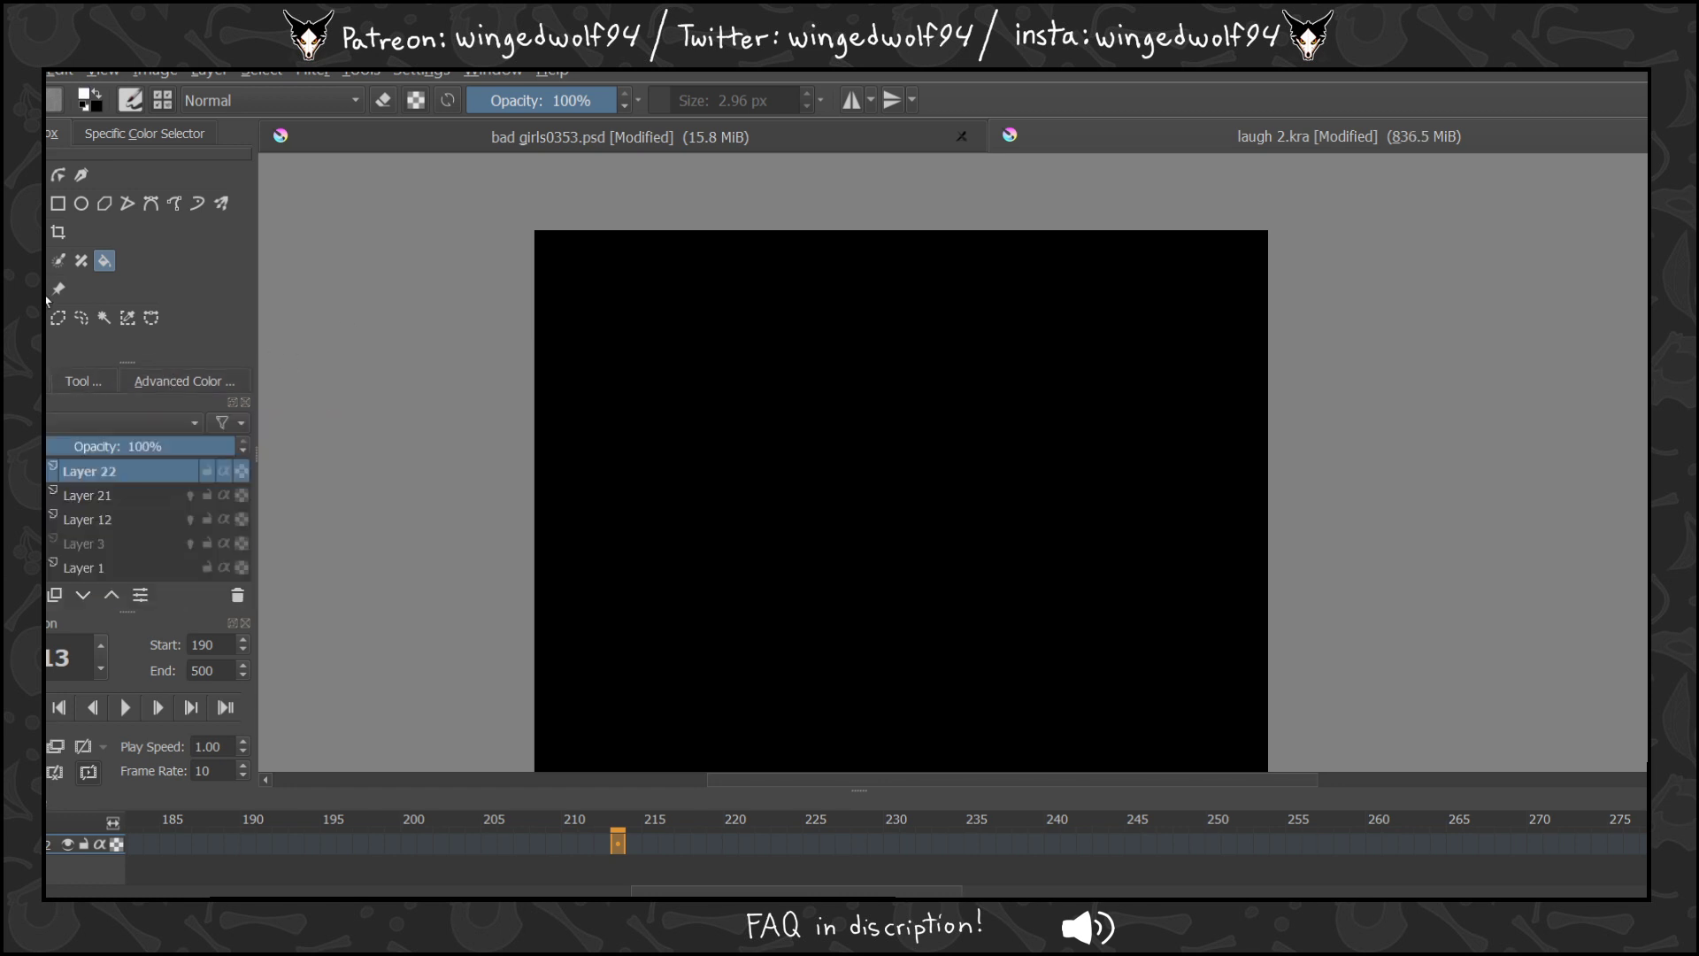
key("g")
left_click_drag(531, 469, 1174, 485)
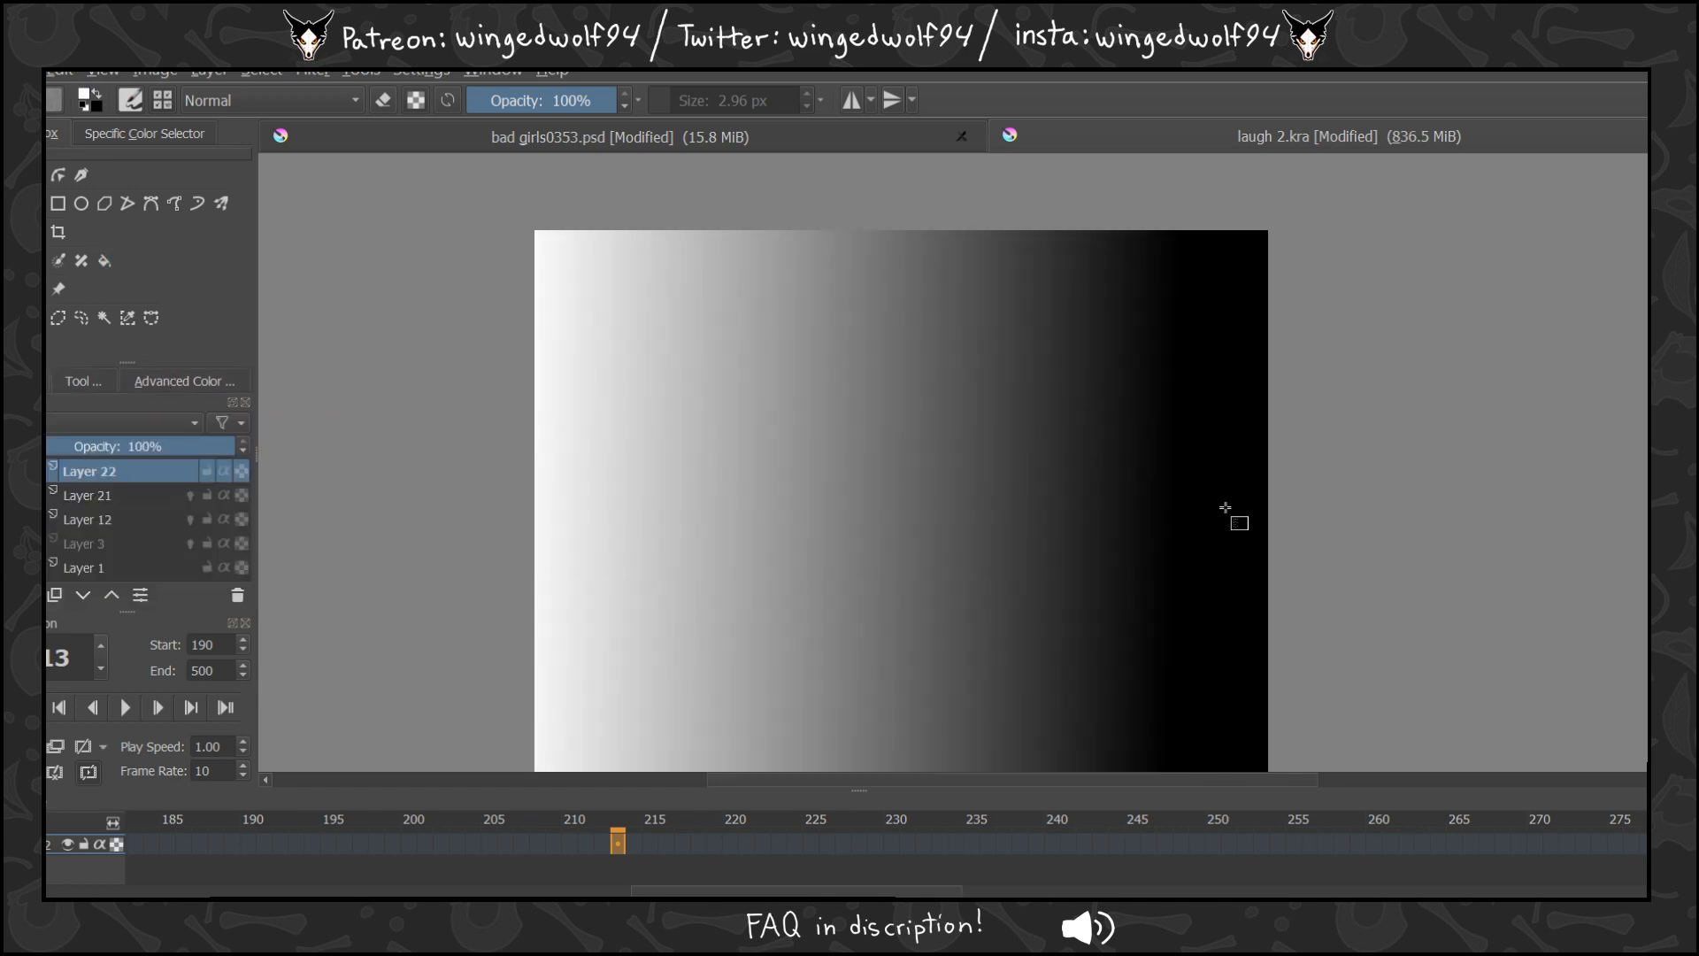
Undo the linear gradient and cover Layer 22 with a radial gradient from white near the canvas centre to black at the upper-right corner.
key("ctrl+z")
left_click(69, 383)
left_click(172, 433)
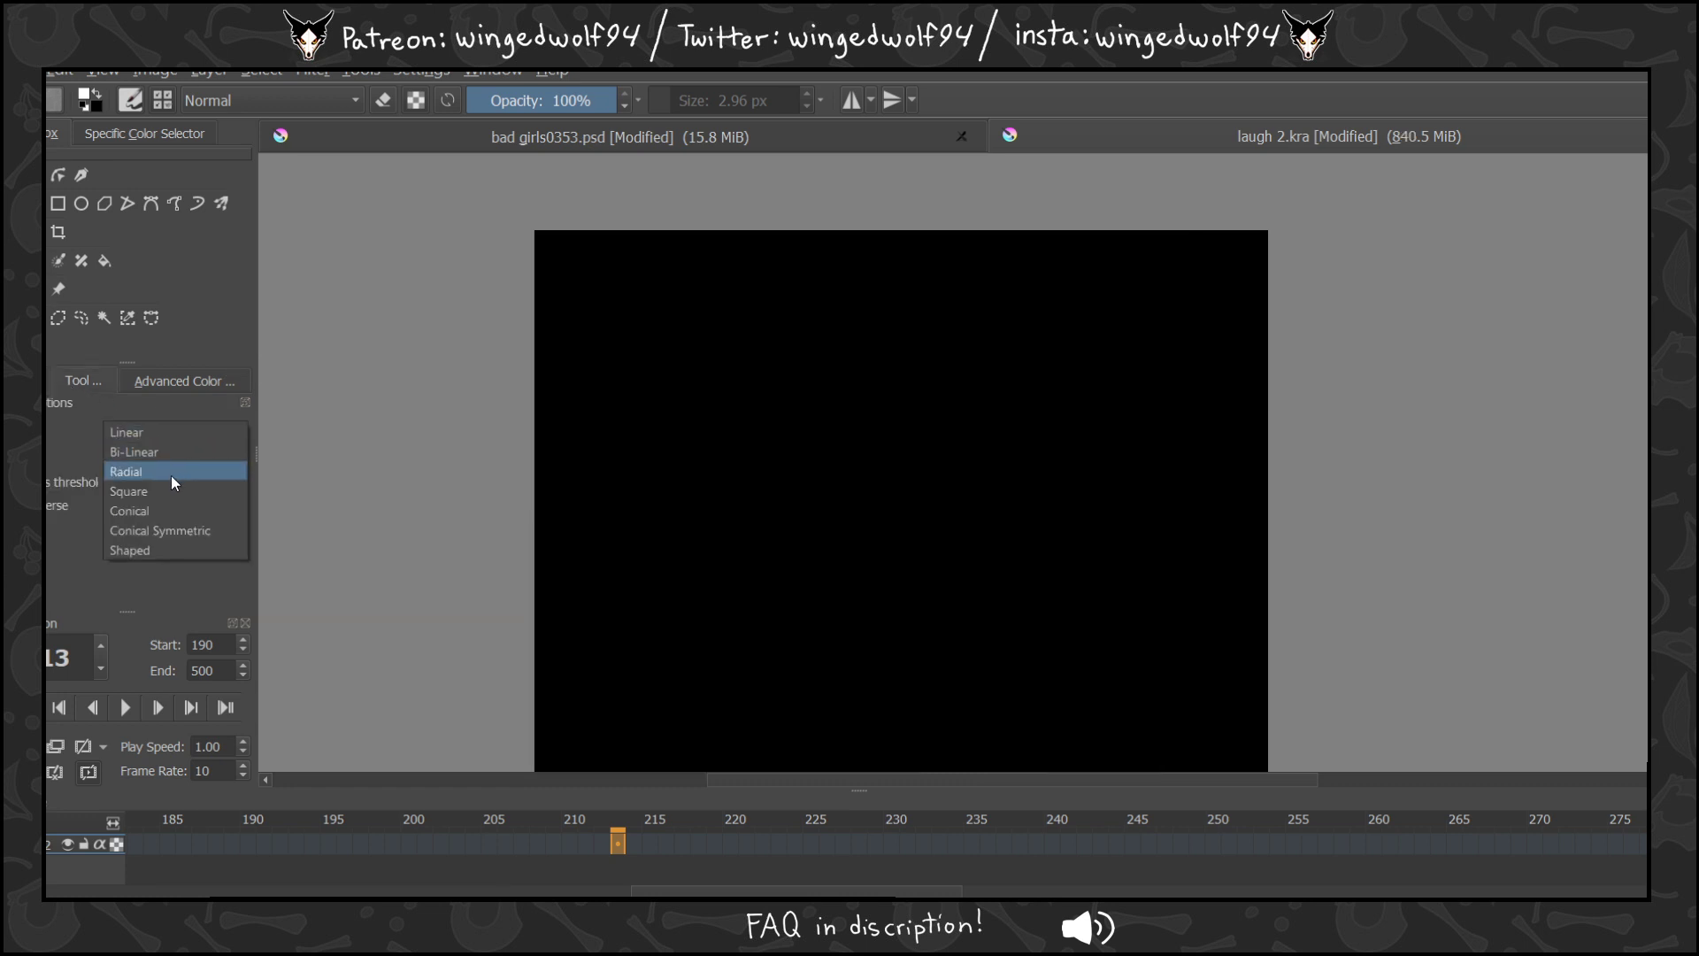
left_click(171, 478)
left_click_drag(821, 546, 1284, 324)
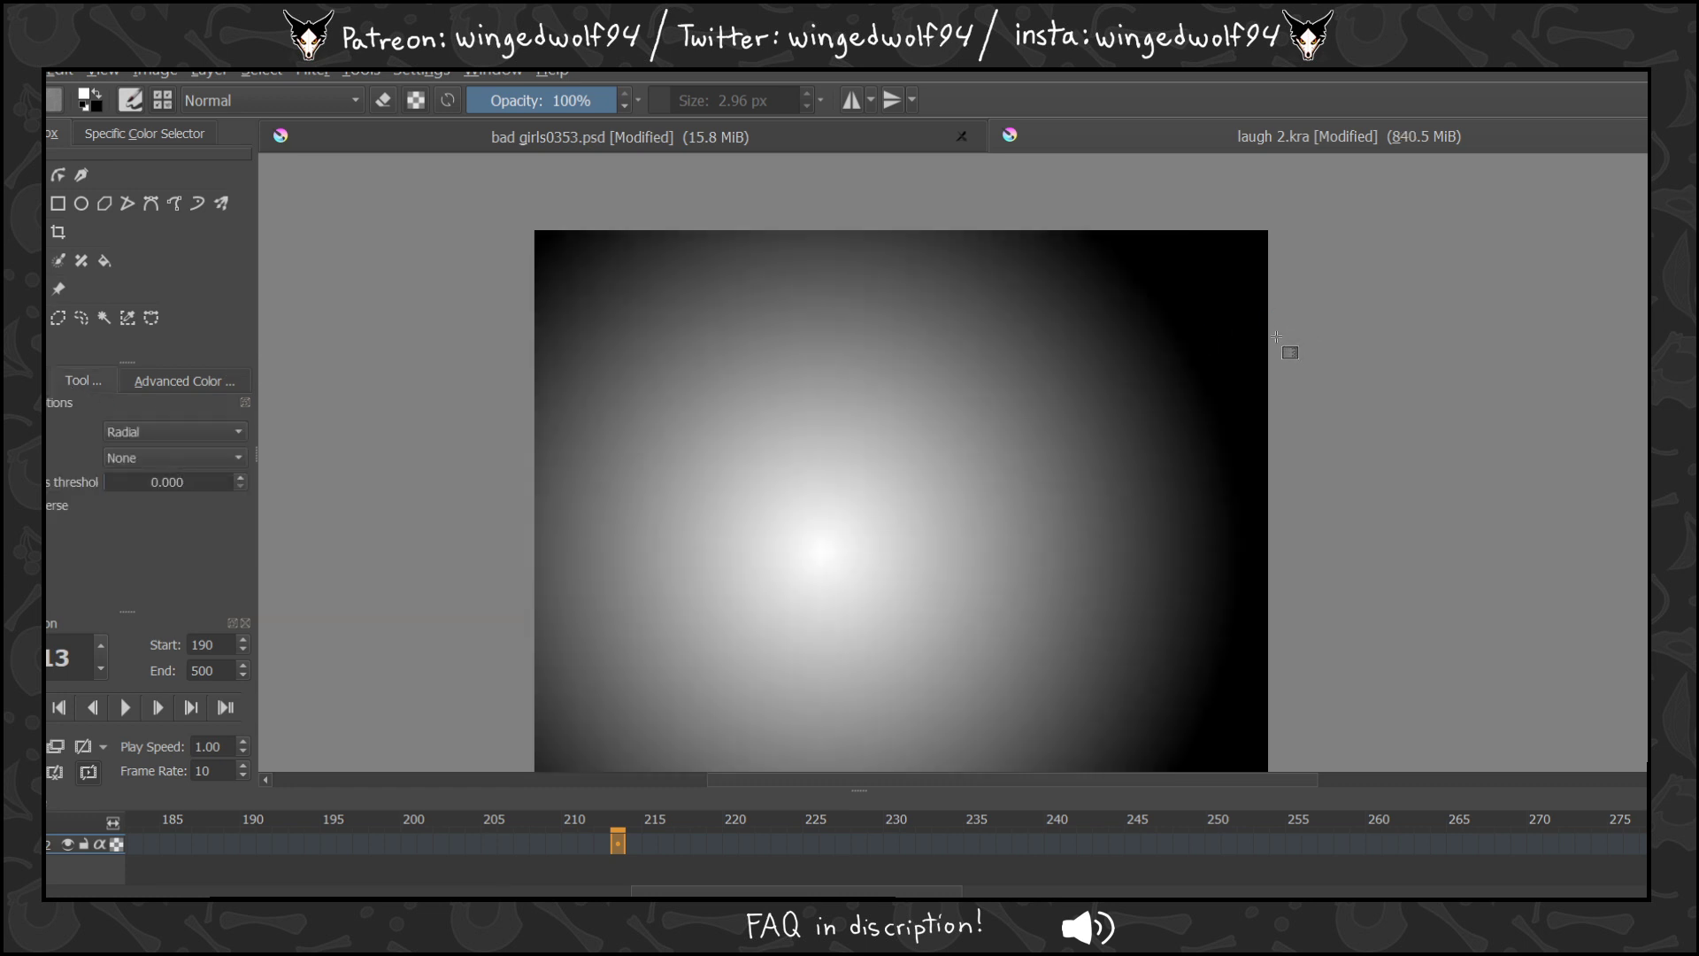
Try the Halftone filter at size 29 on the radial gradient, cancel it, and delete Layer 22.
left_click(314, 73)
mouse_move(451, 170)
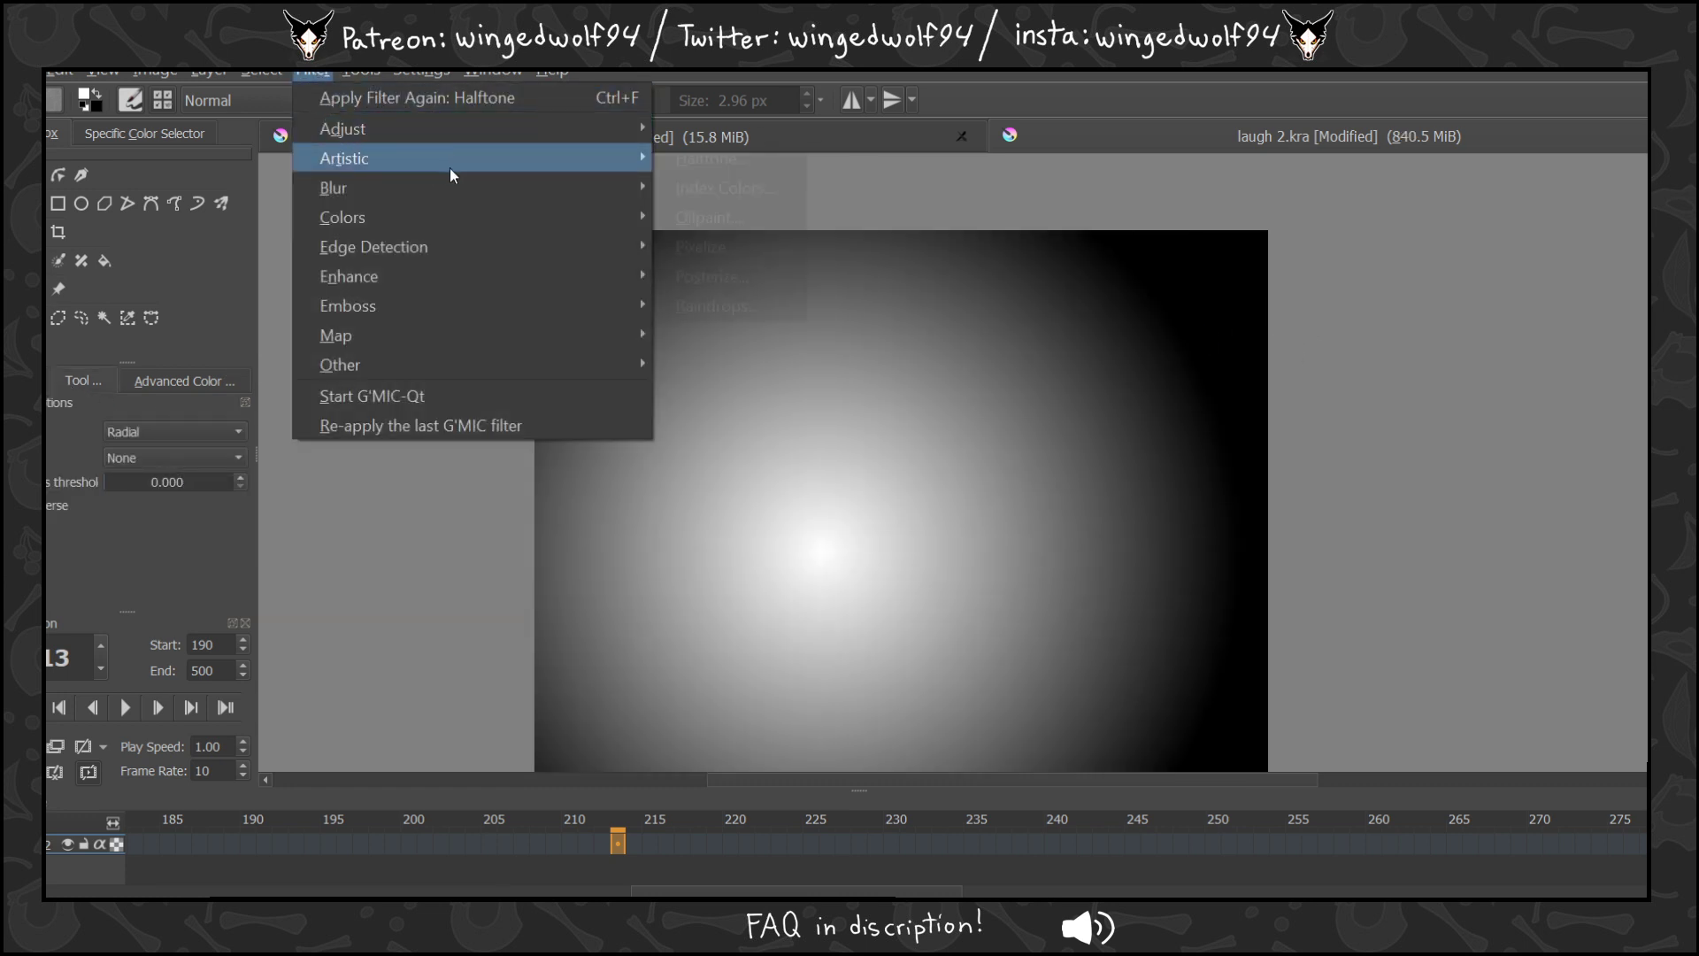
left_click(718, 160)
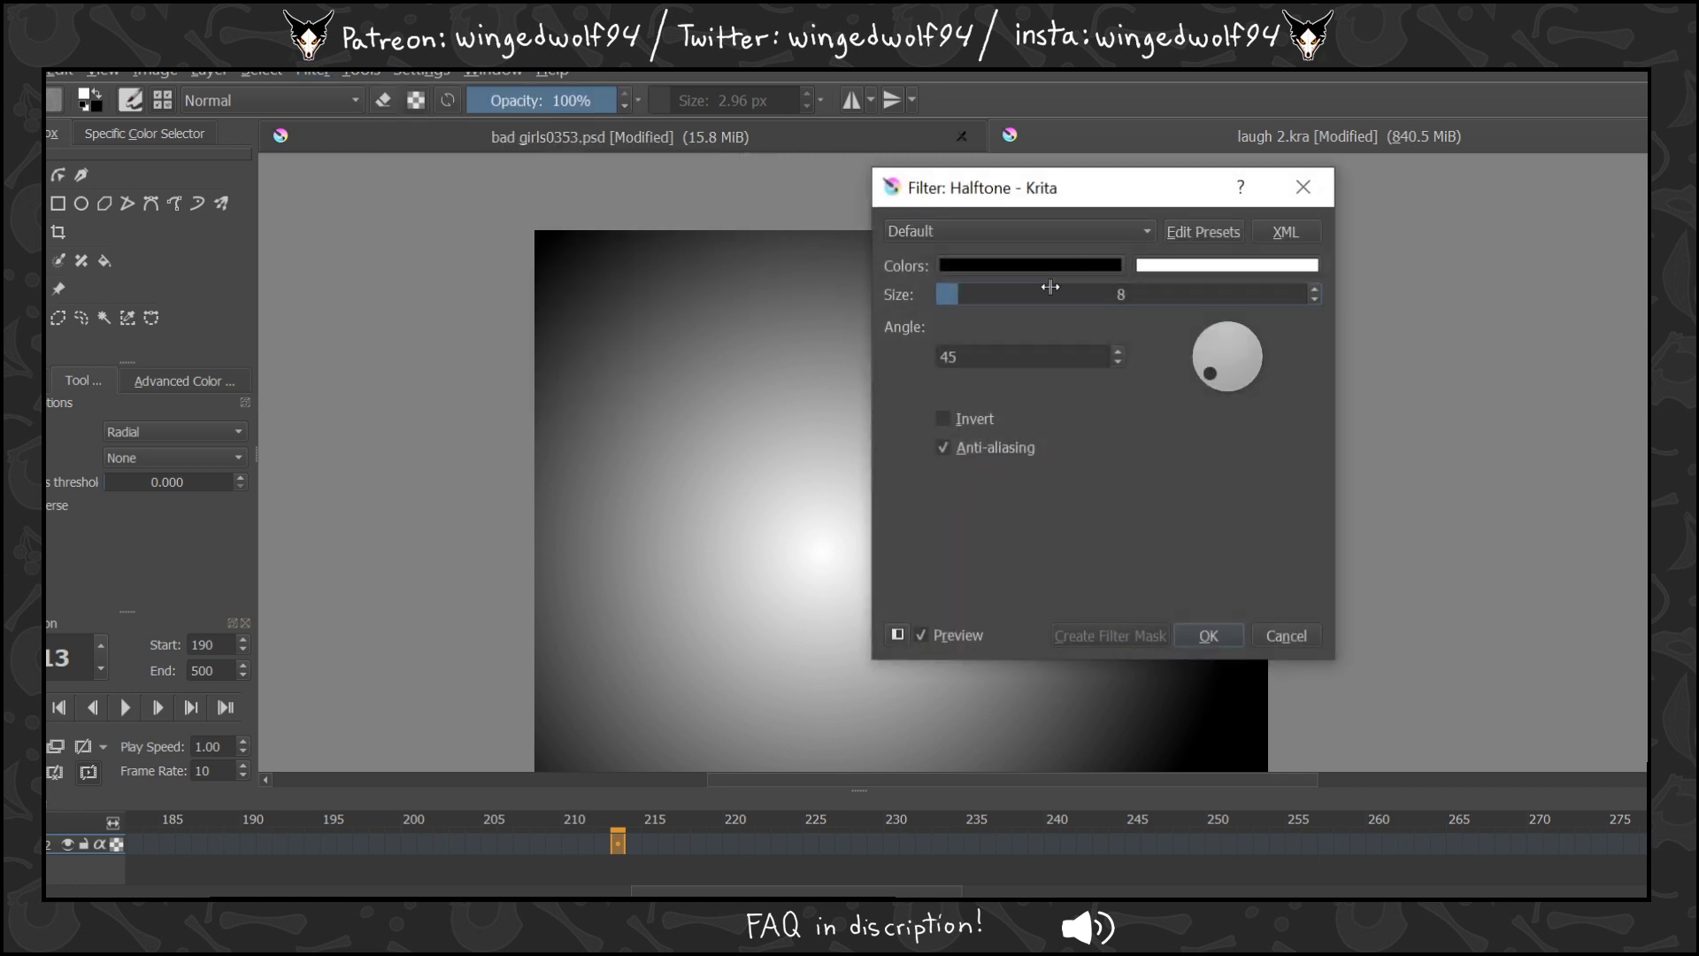
left_click(1050, 286)
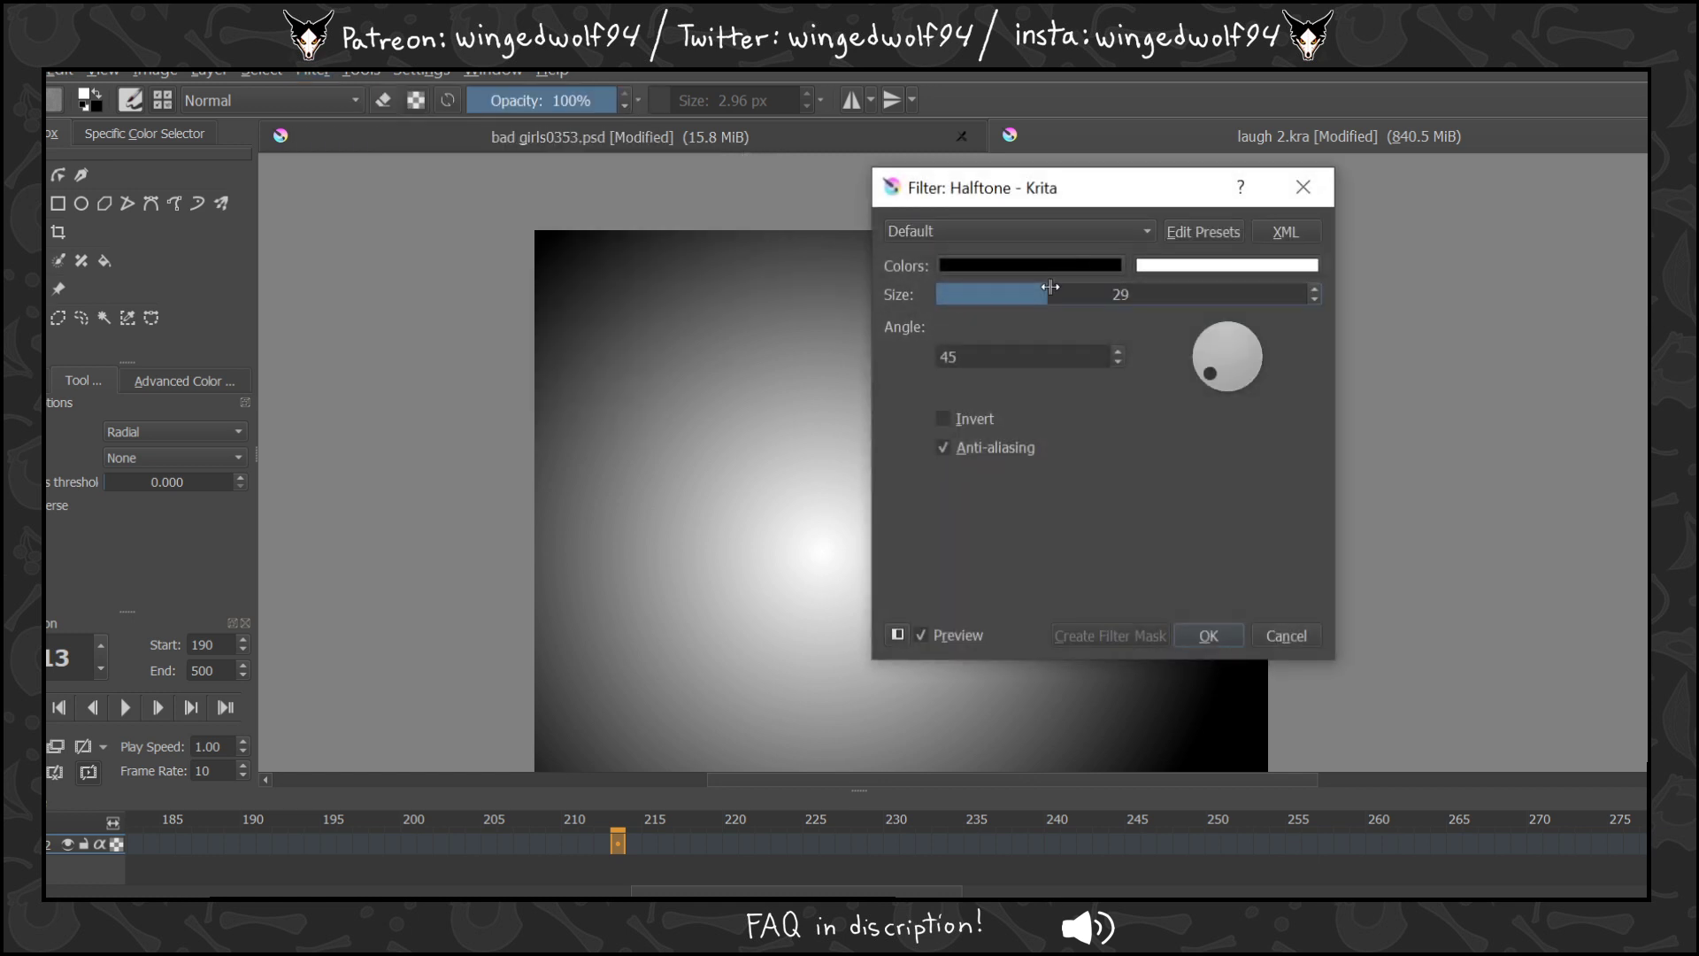
left_click(26, 380)
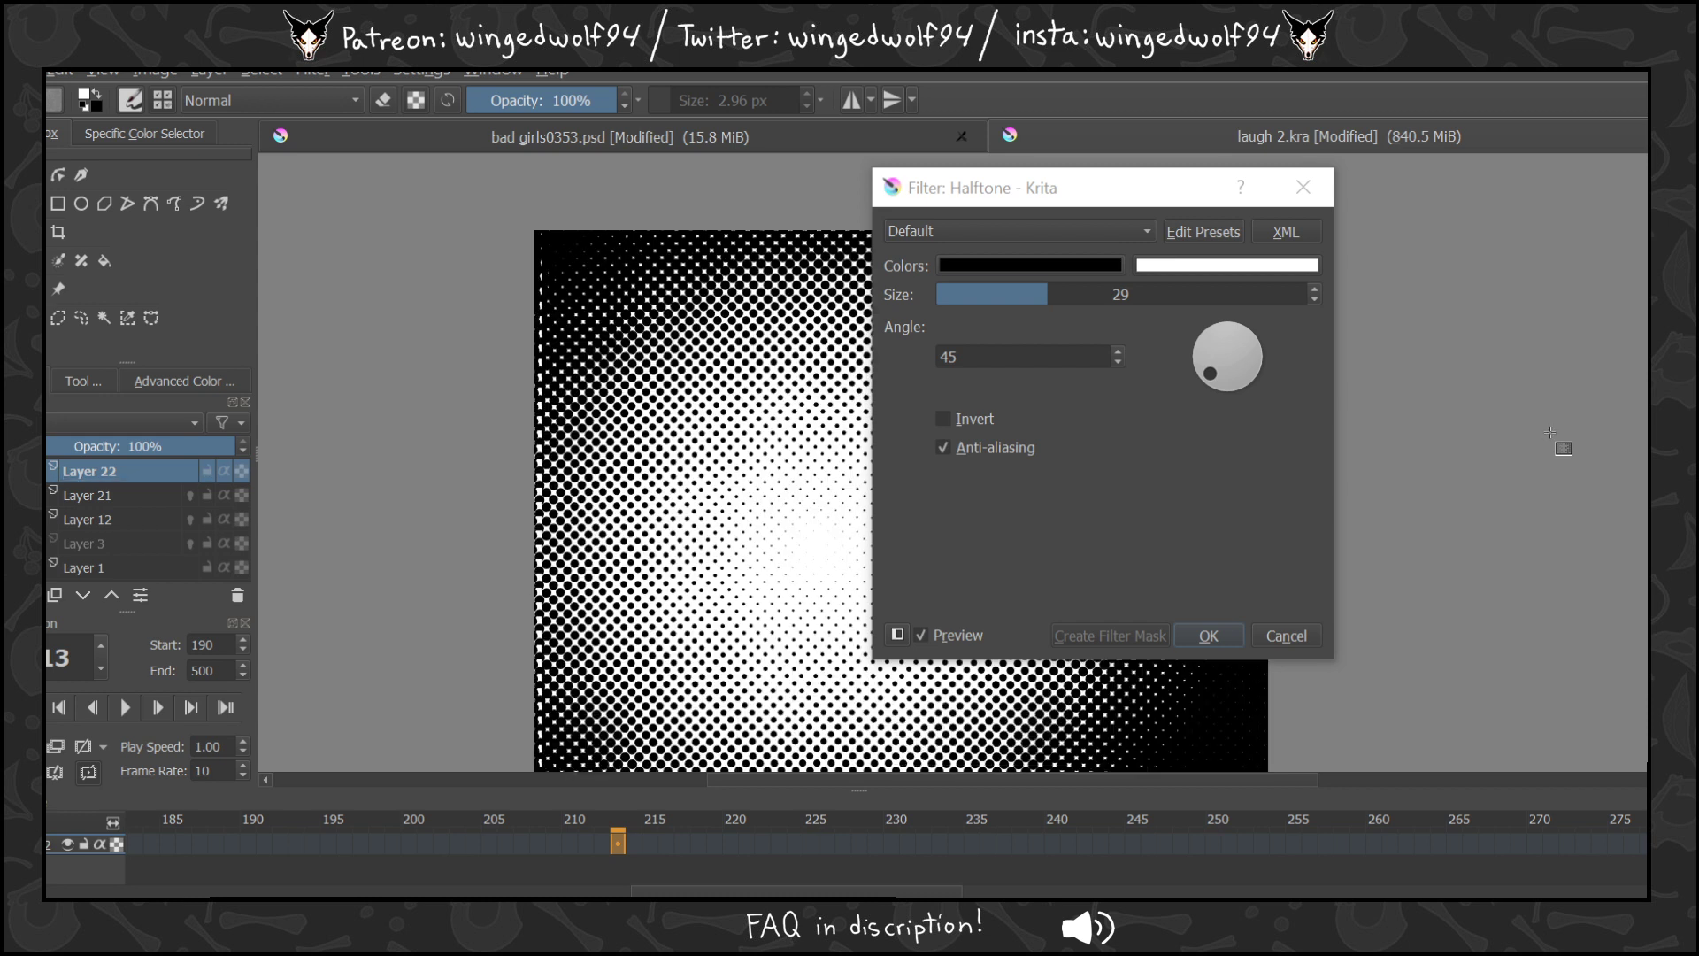
left_click_drag(1168, 188, 1382, 182)
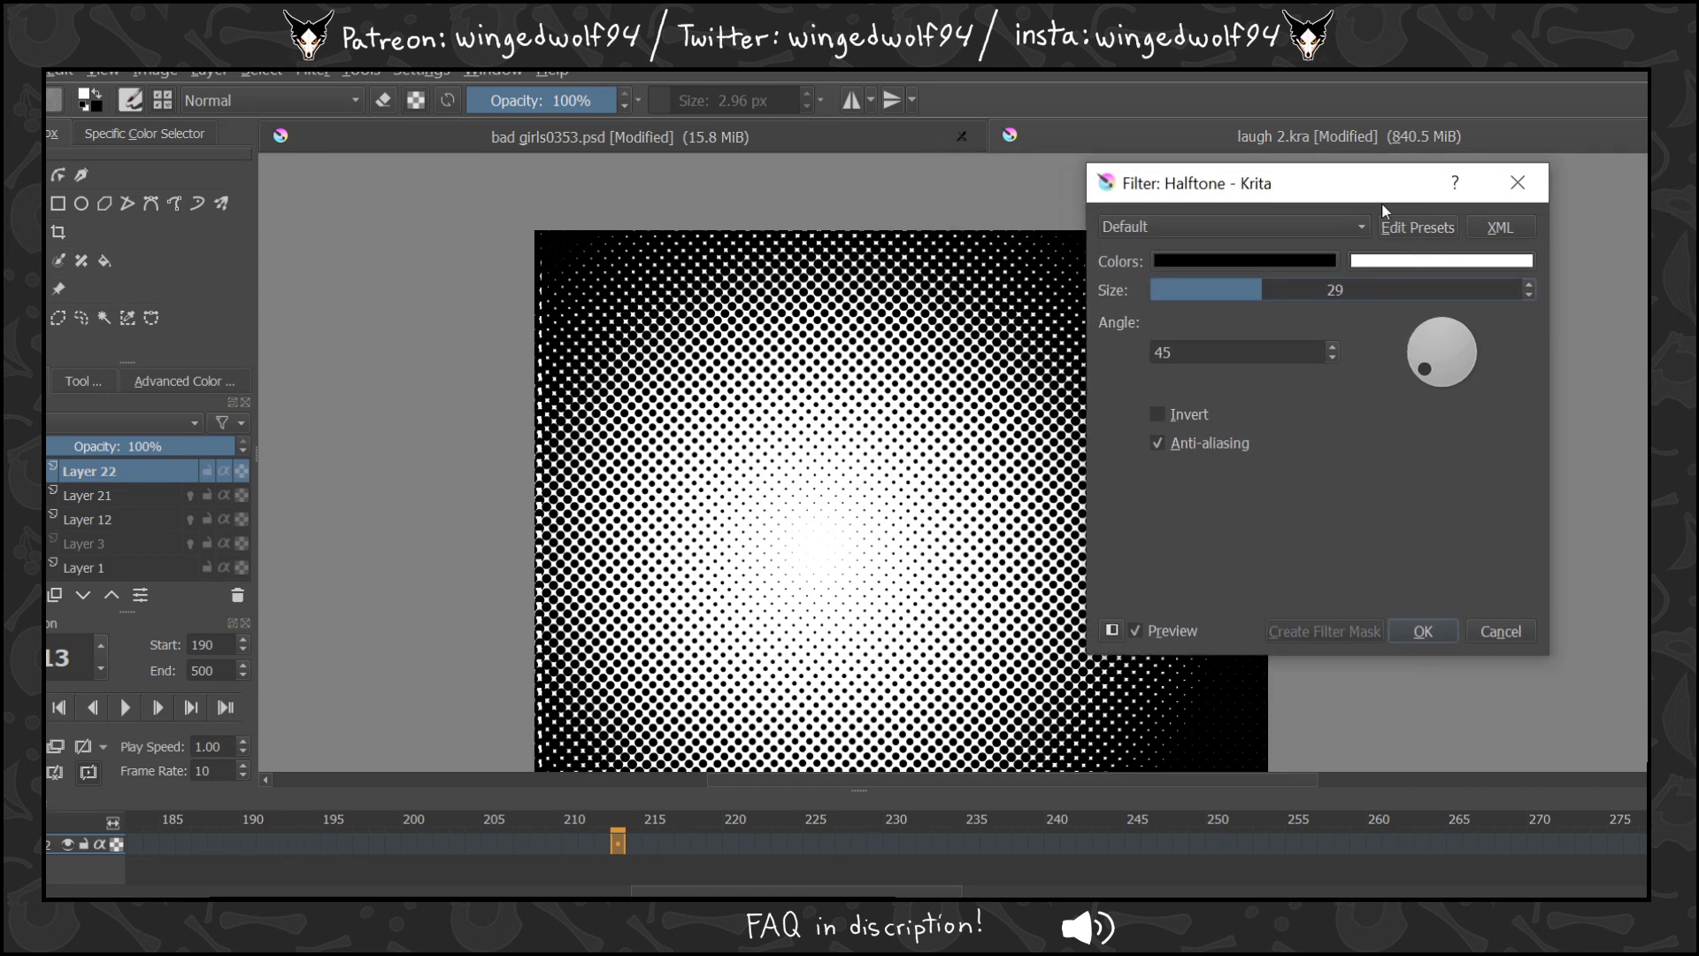
left_click(1495, 632)
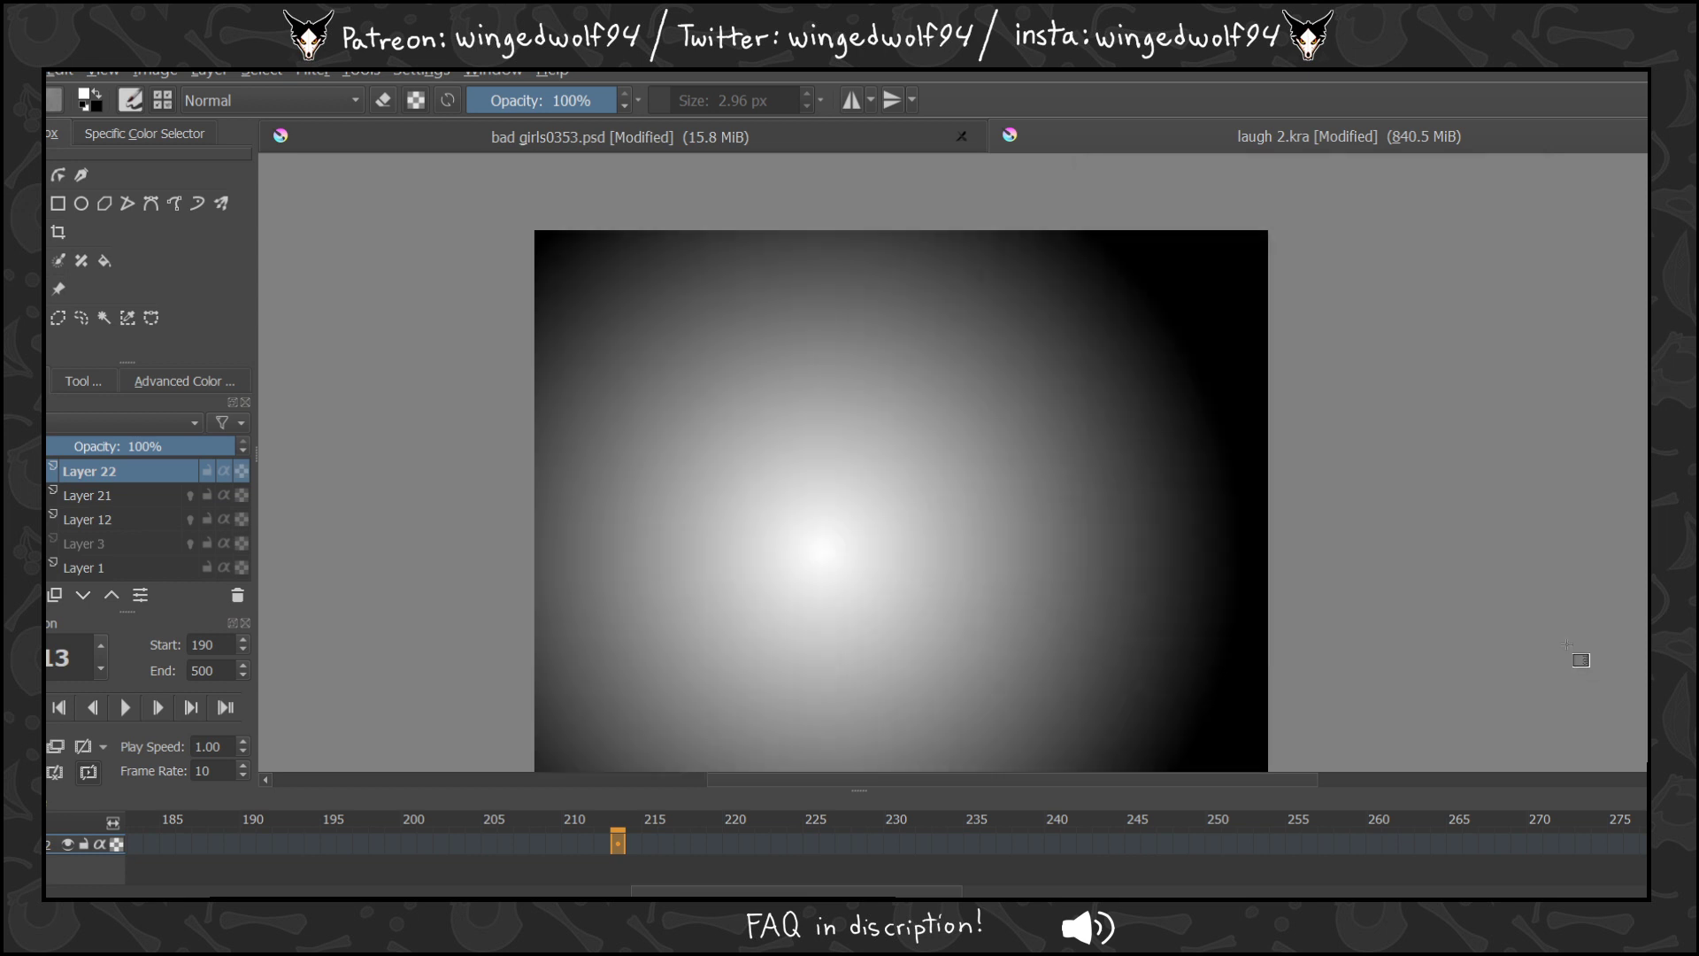
left_click(238, 595)
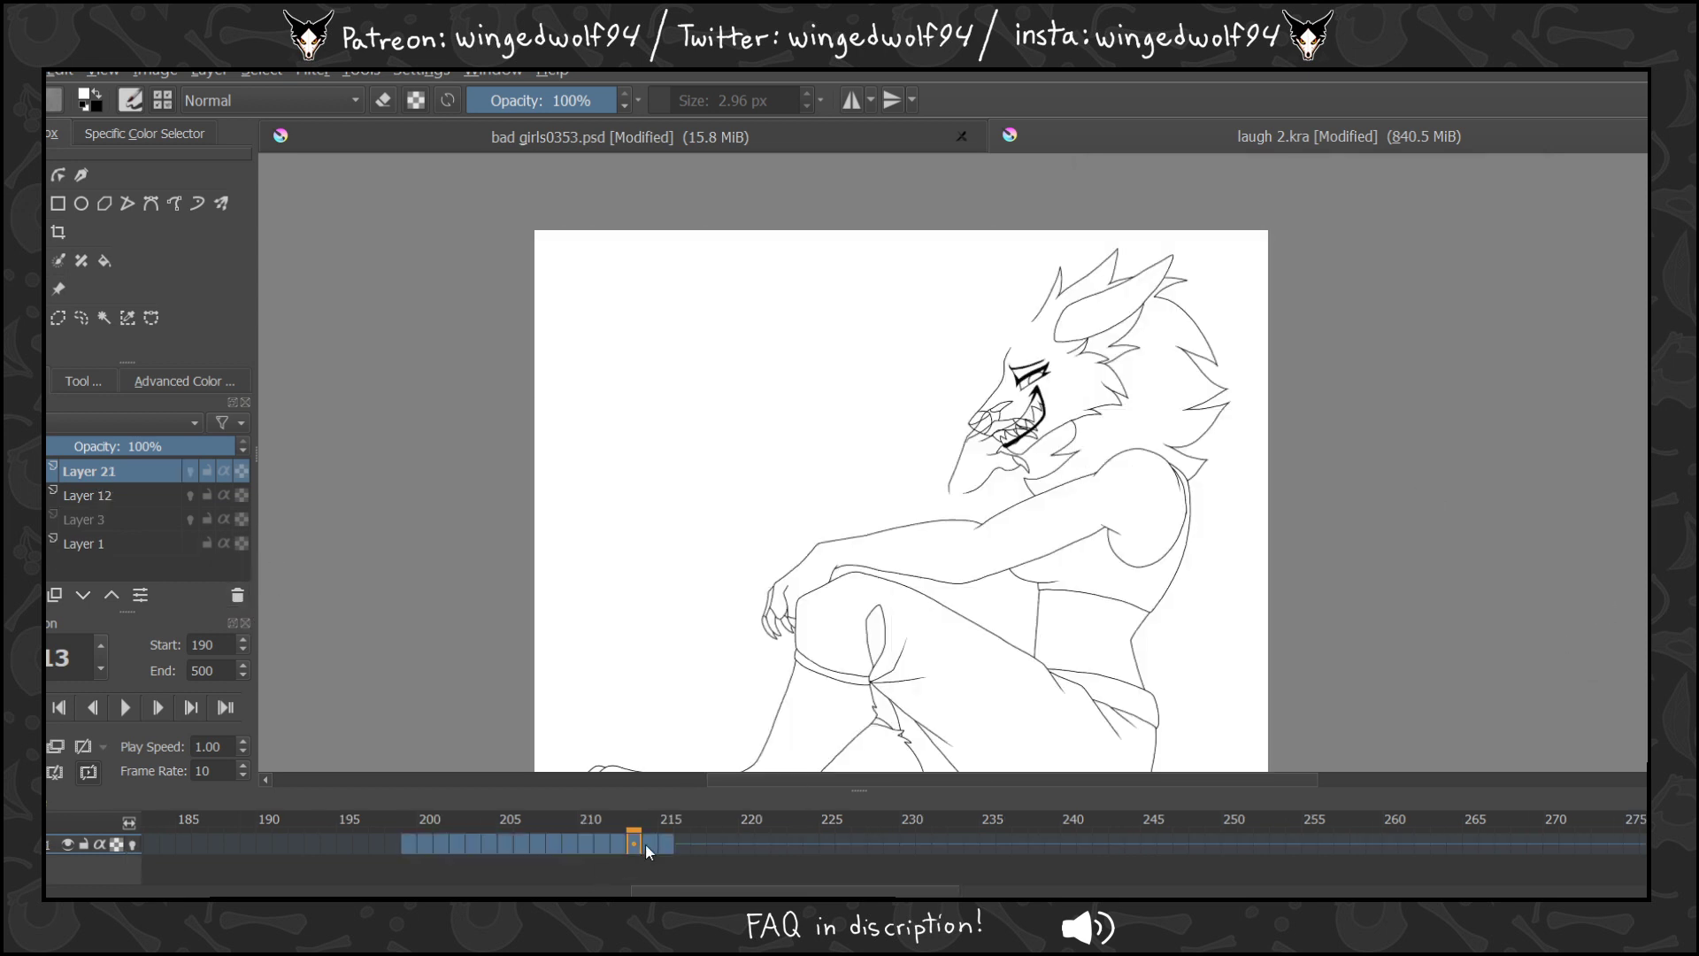
Step back and forth through about frames 208–219 on Layer 21 to examine the hand's motion against the laughing head.
left_click(619, 852)
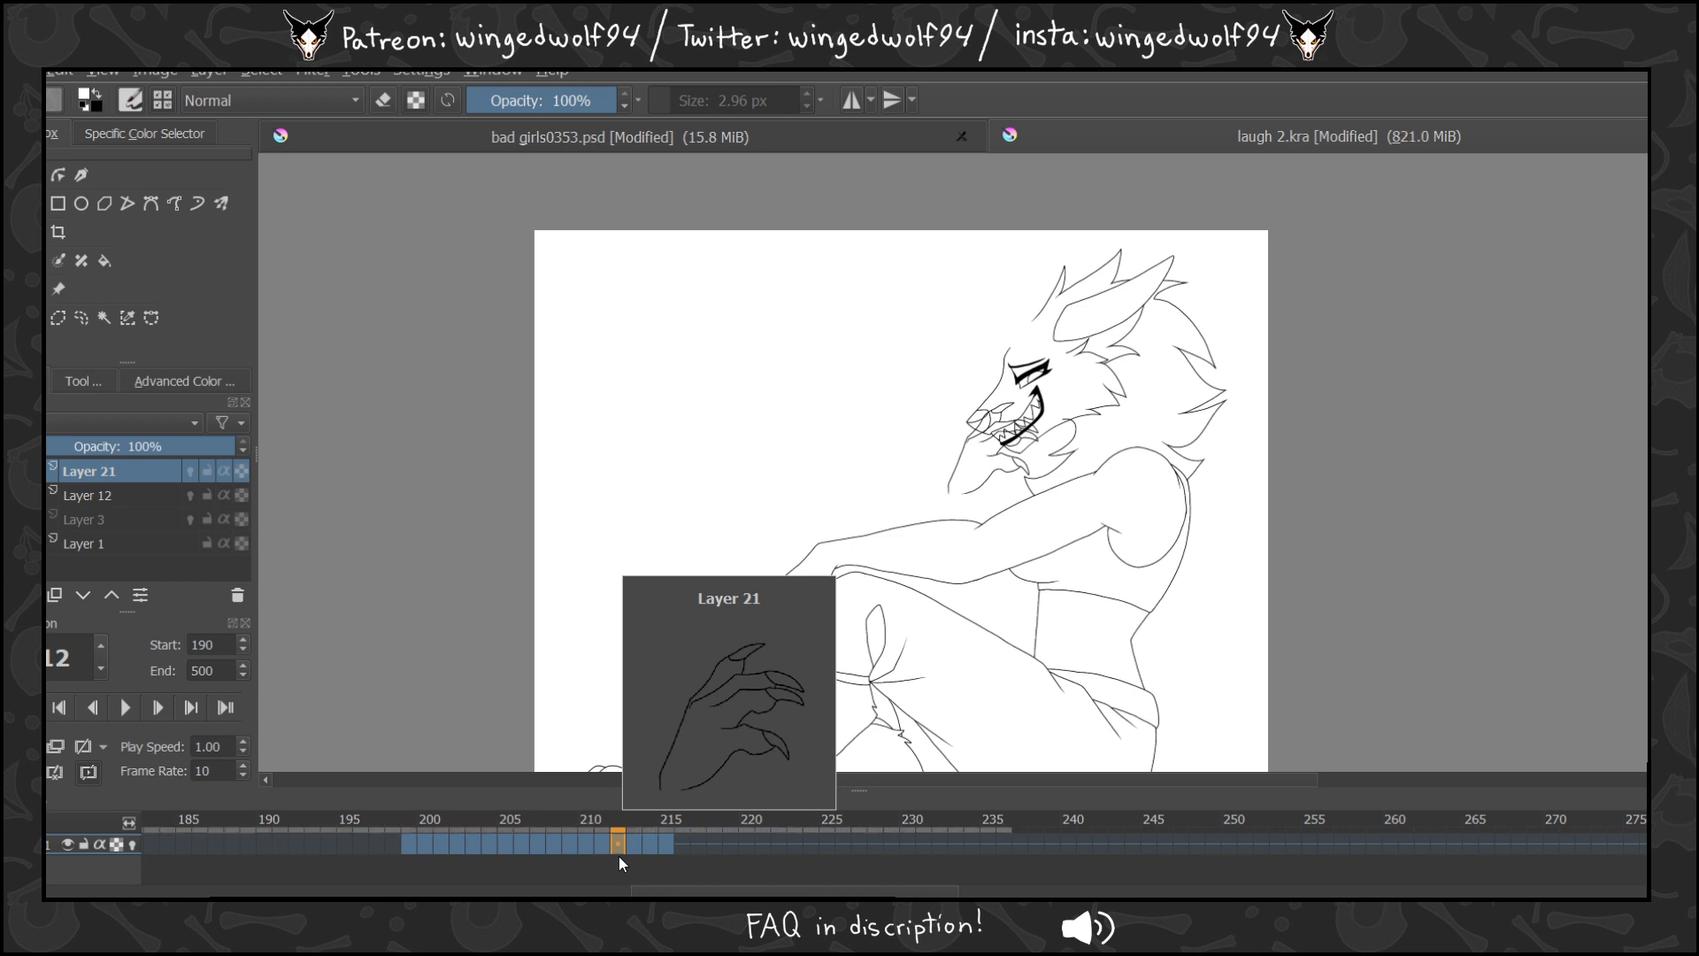
key("Left")
key("Left")
key("Left")
key("Left")
key("Right")
key("Right")
key("Right")
key("Right")
key("Right")
key("Left")
key("Left")
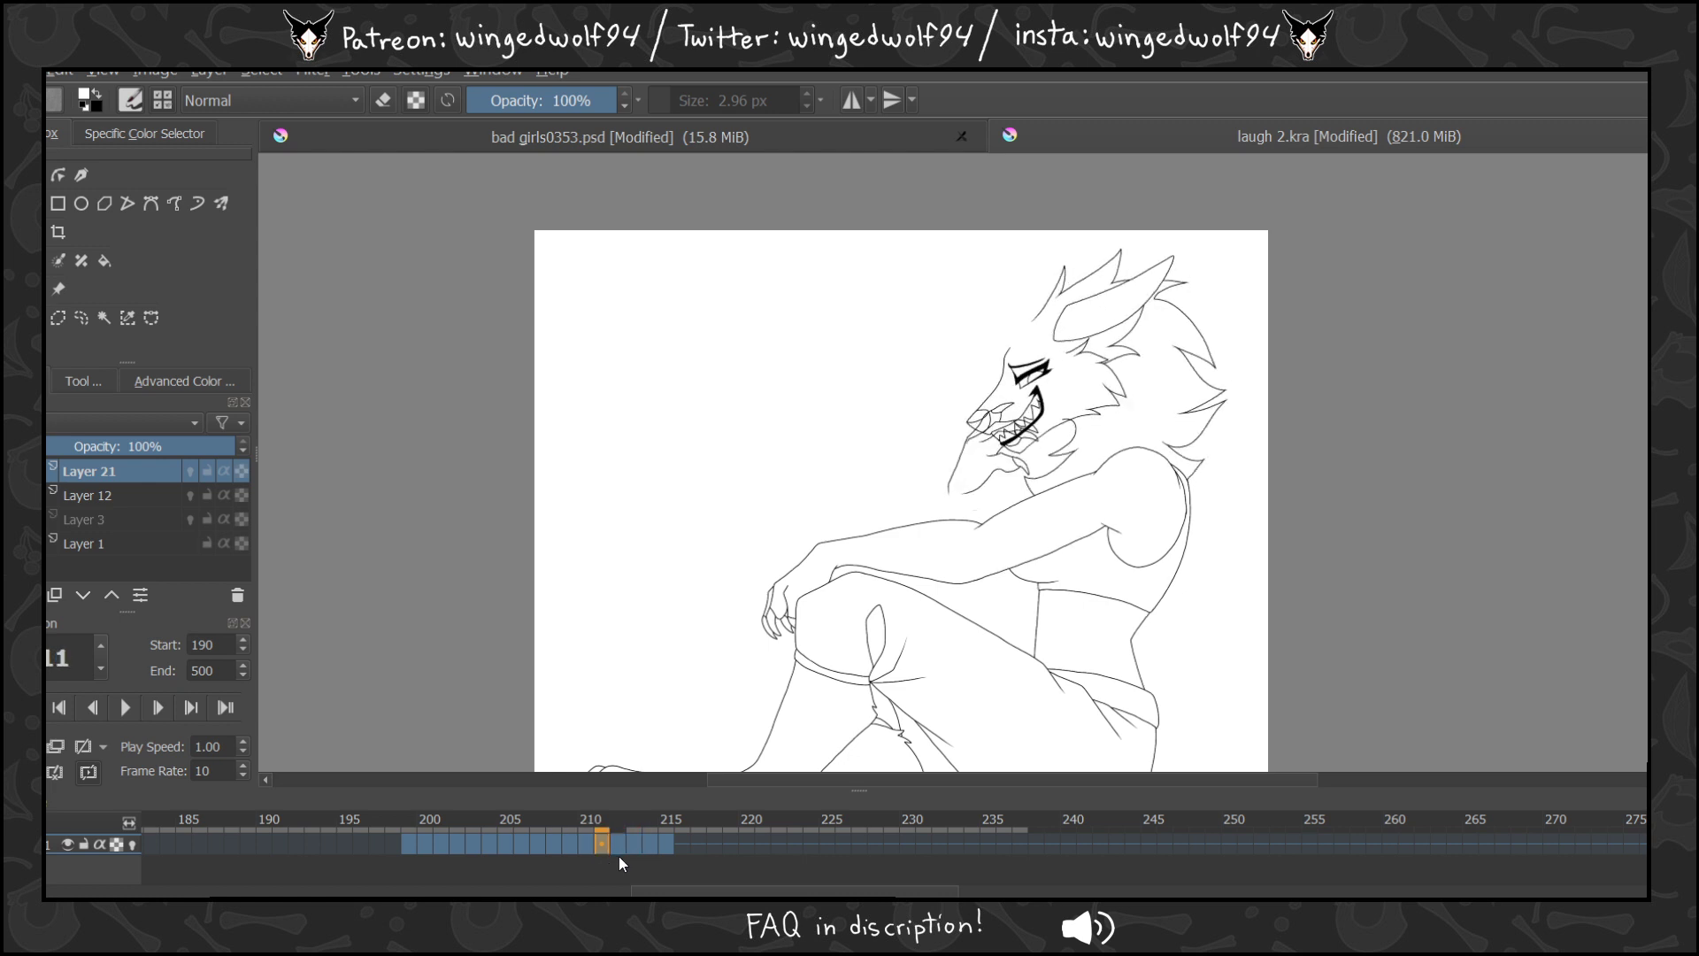
key("Left")
key("Left")
key("Left")
key("Right")
key("Right")
key("Right")
key("Right")
key("Right")
key("Right")
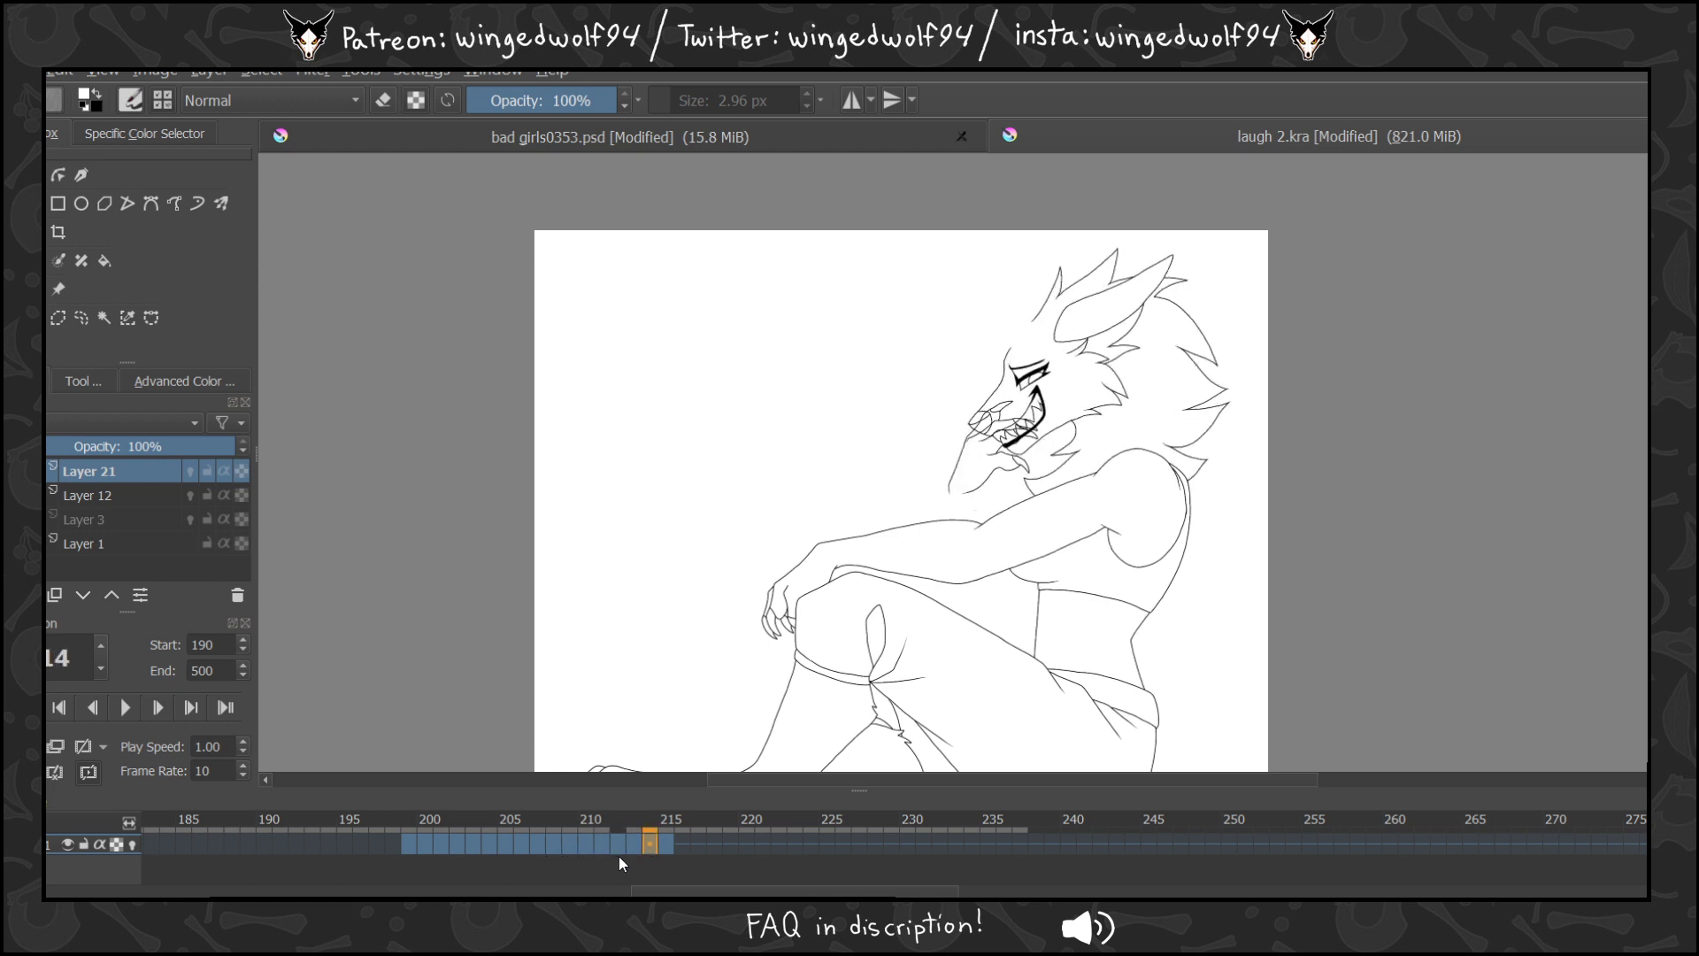
key("Right")
key("Right")
key("Right")
key("Right")
key("Right")
key("Right")
key("Left")
key("Left")
key("Left")
key("Left")
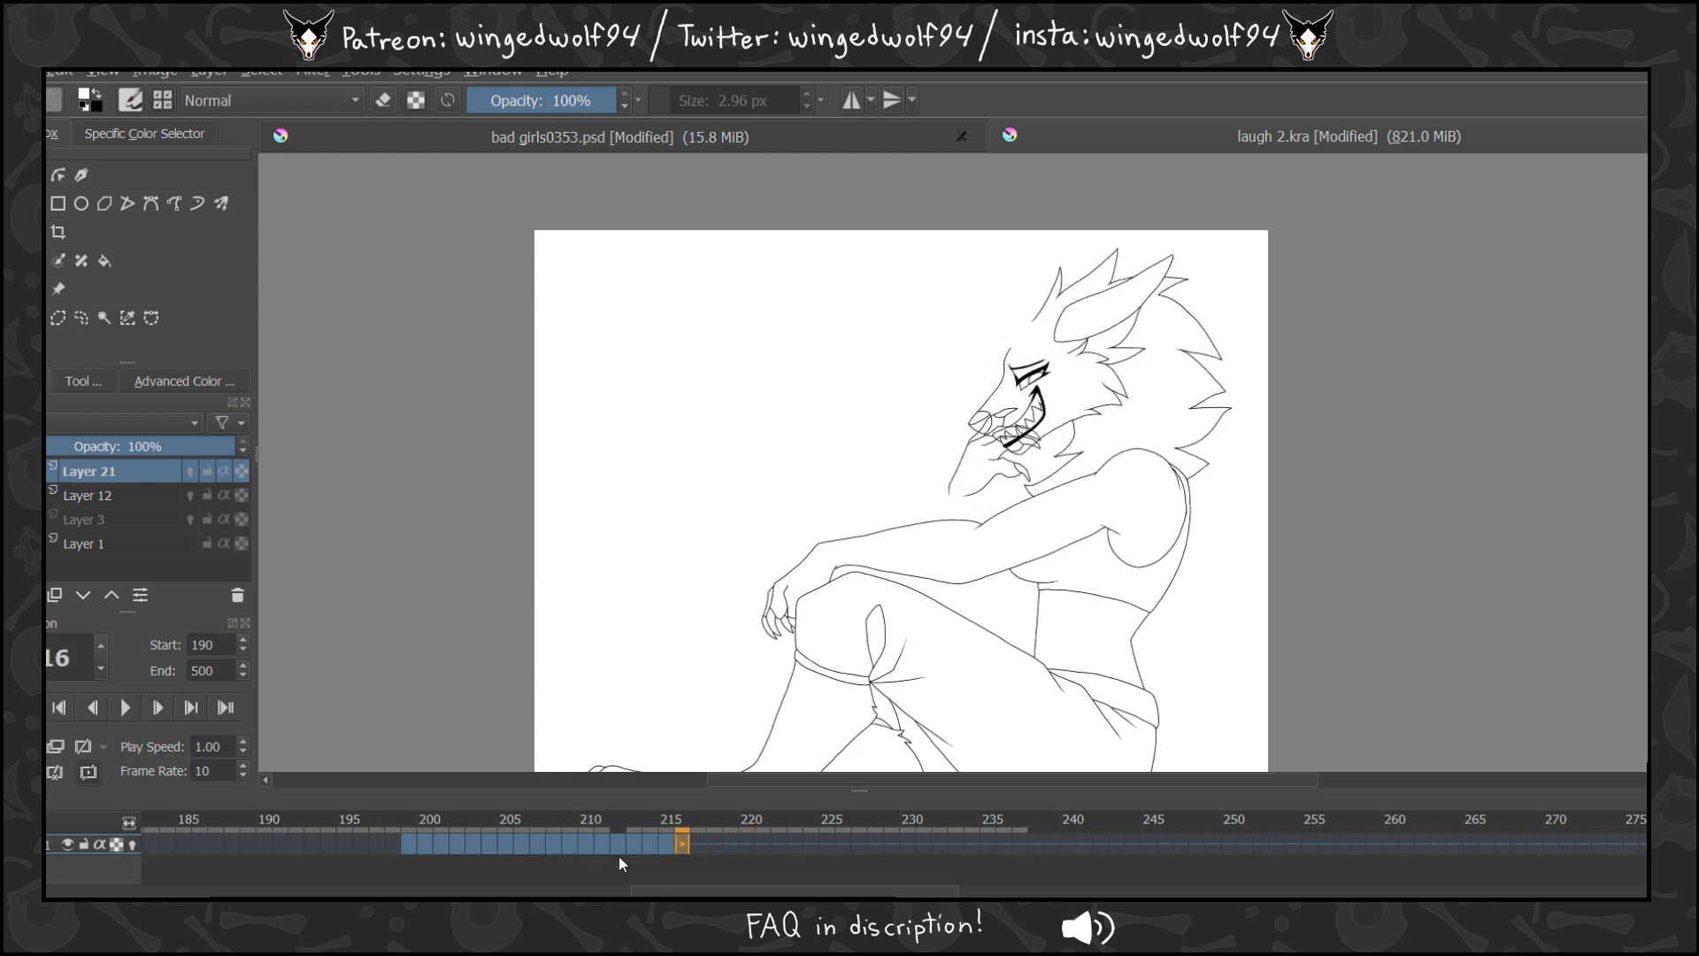
key("Left")
key("Left")
key("Right")
key("Right")
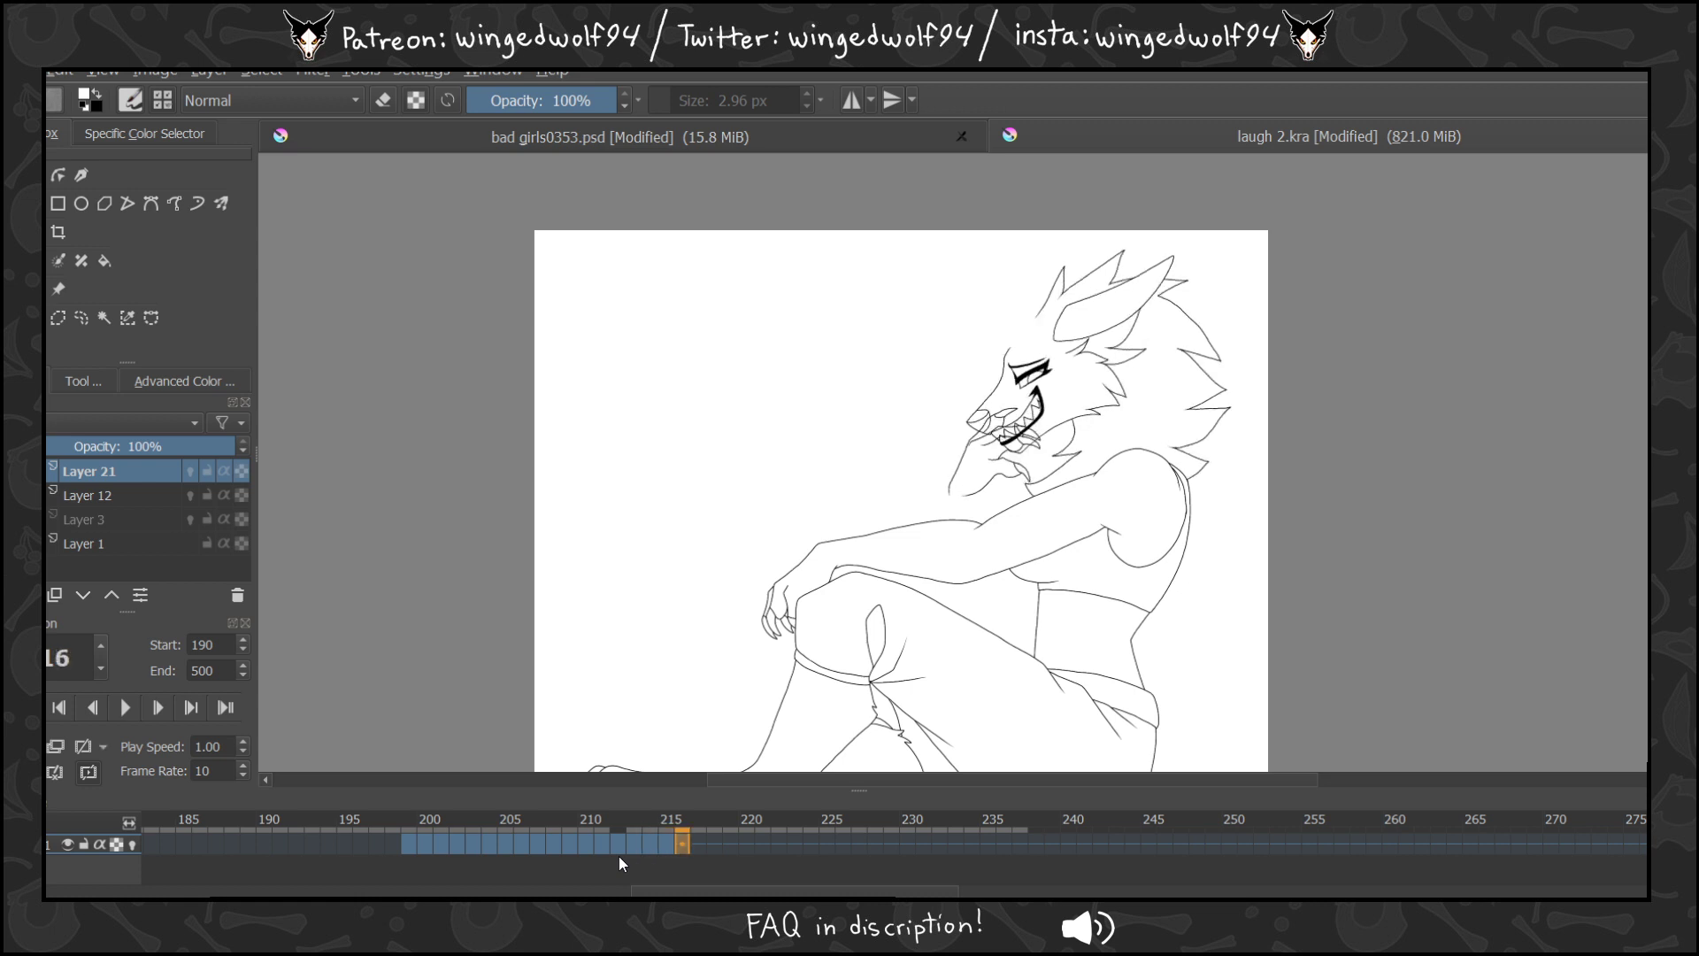
key("Left")
key("Left")
key("Left")
key("Right")
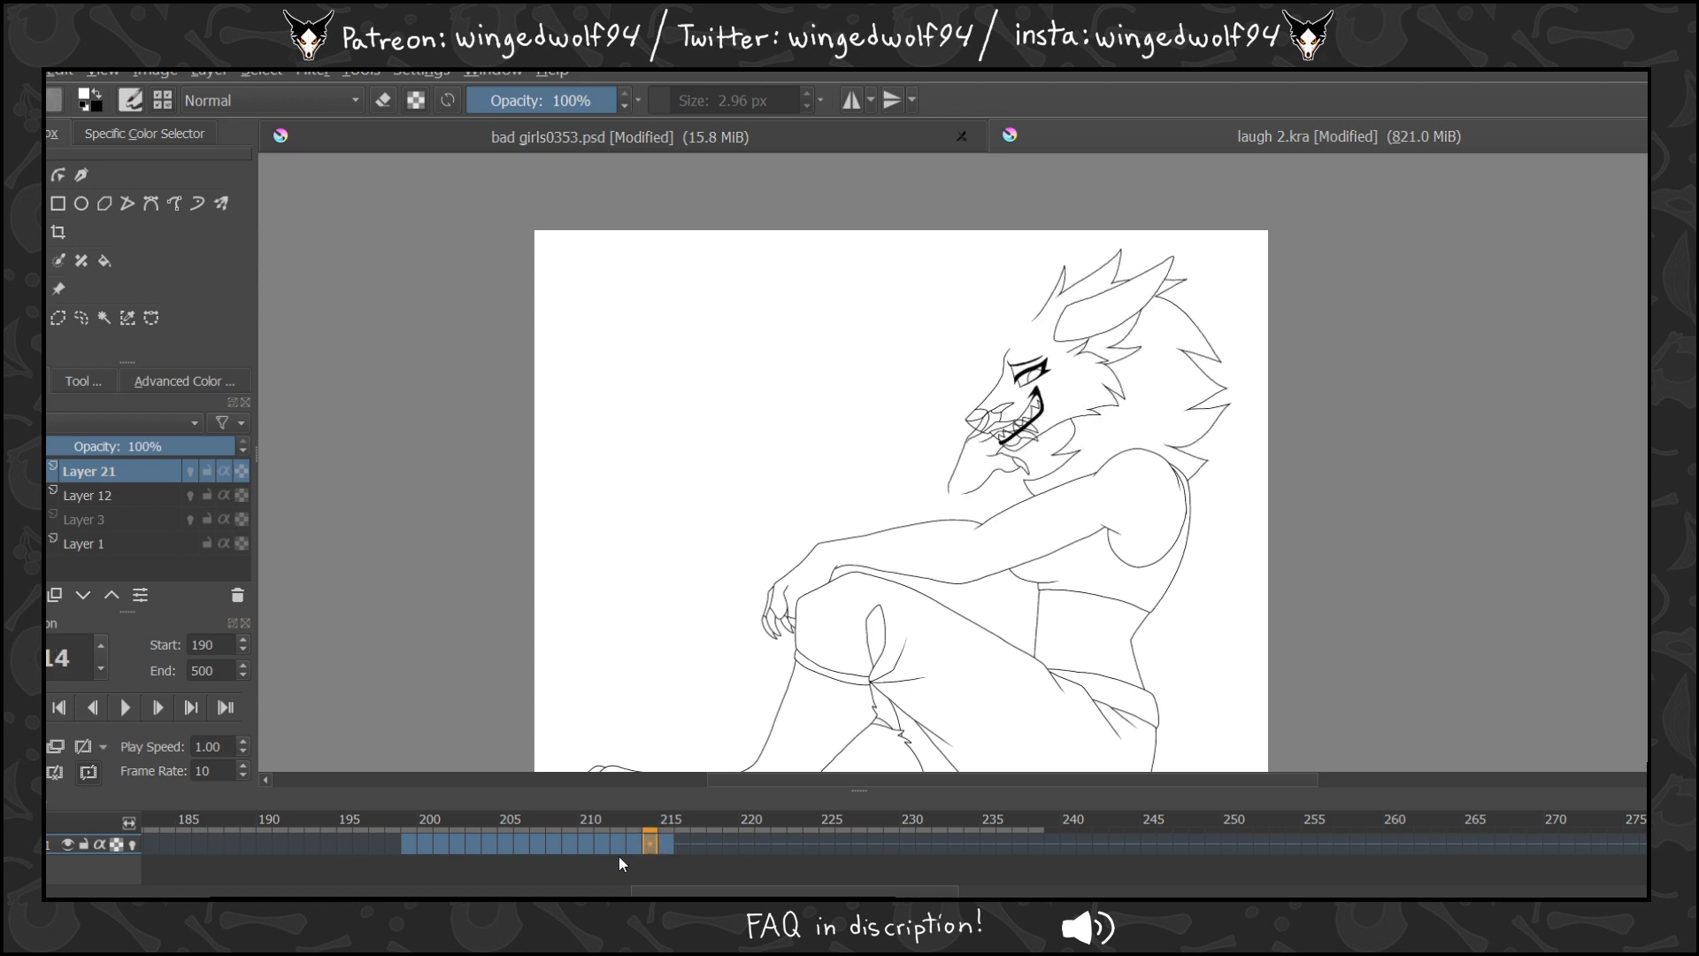
Copy hand keyframes on Layer 21 onward to frame 220, and remove the keyframe at frame 220.
left_click_drag(672, 855, 749, 847)
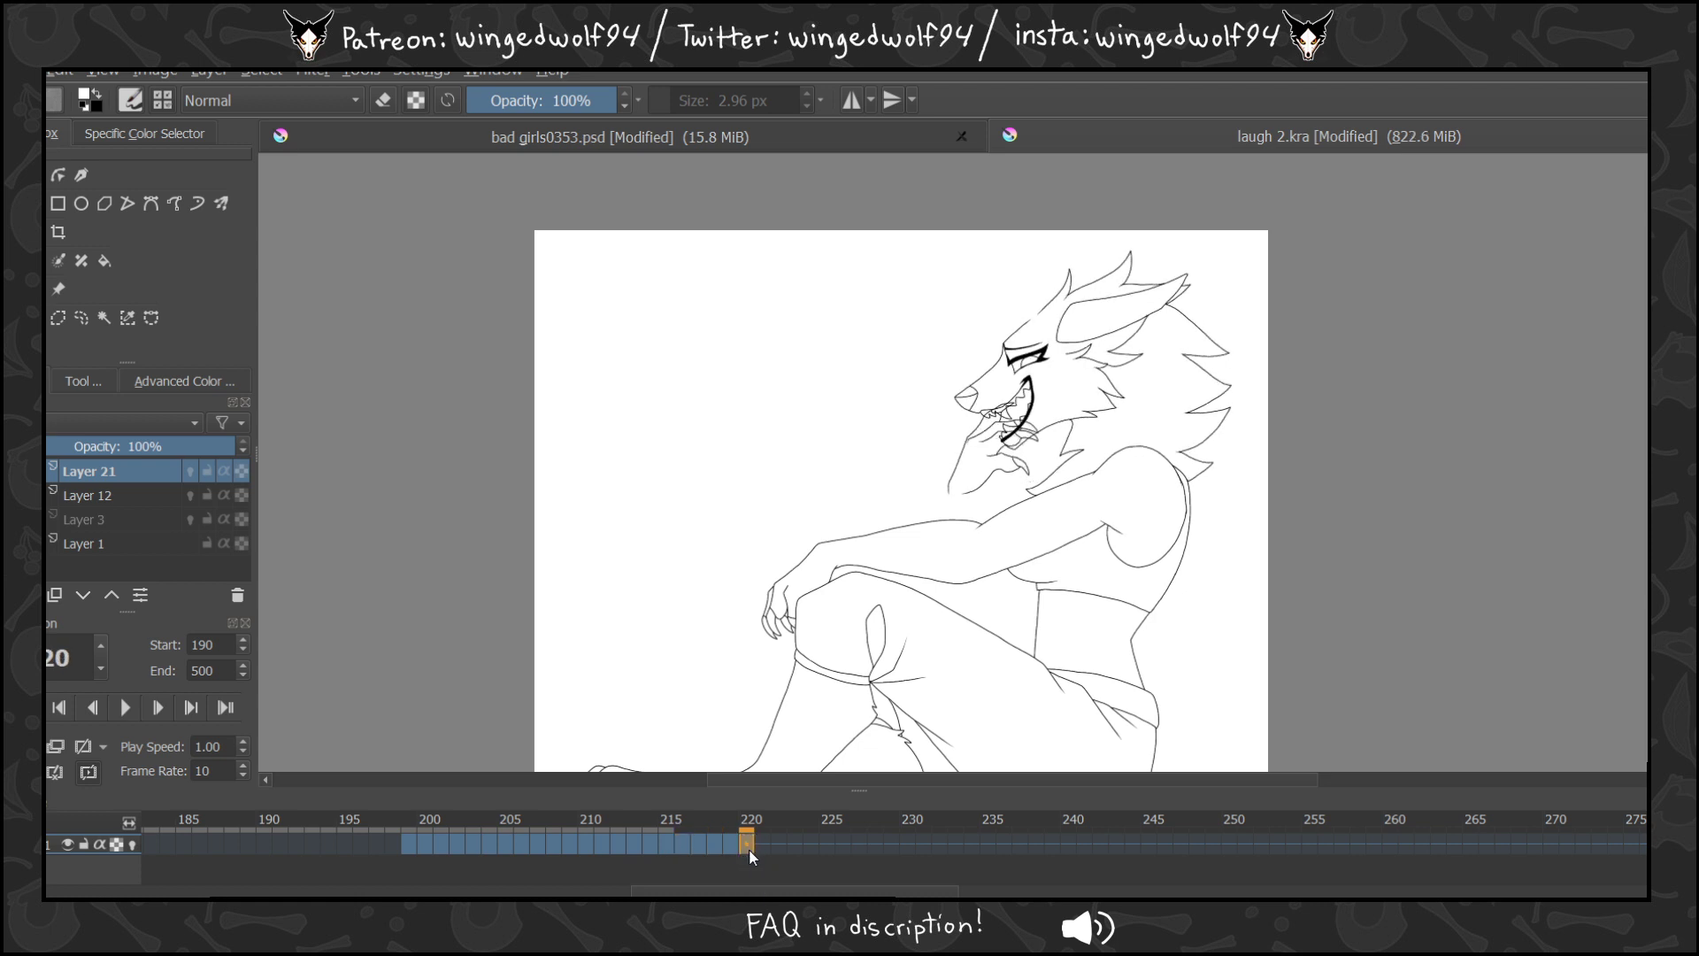
left_click(84, 746)
Step through about frames 212–219 to check how the copied hand keyframes move.
left_click(666, 848)
key("Left")
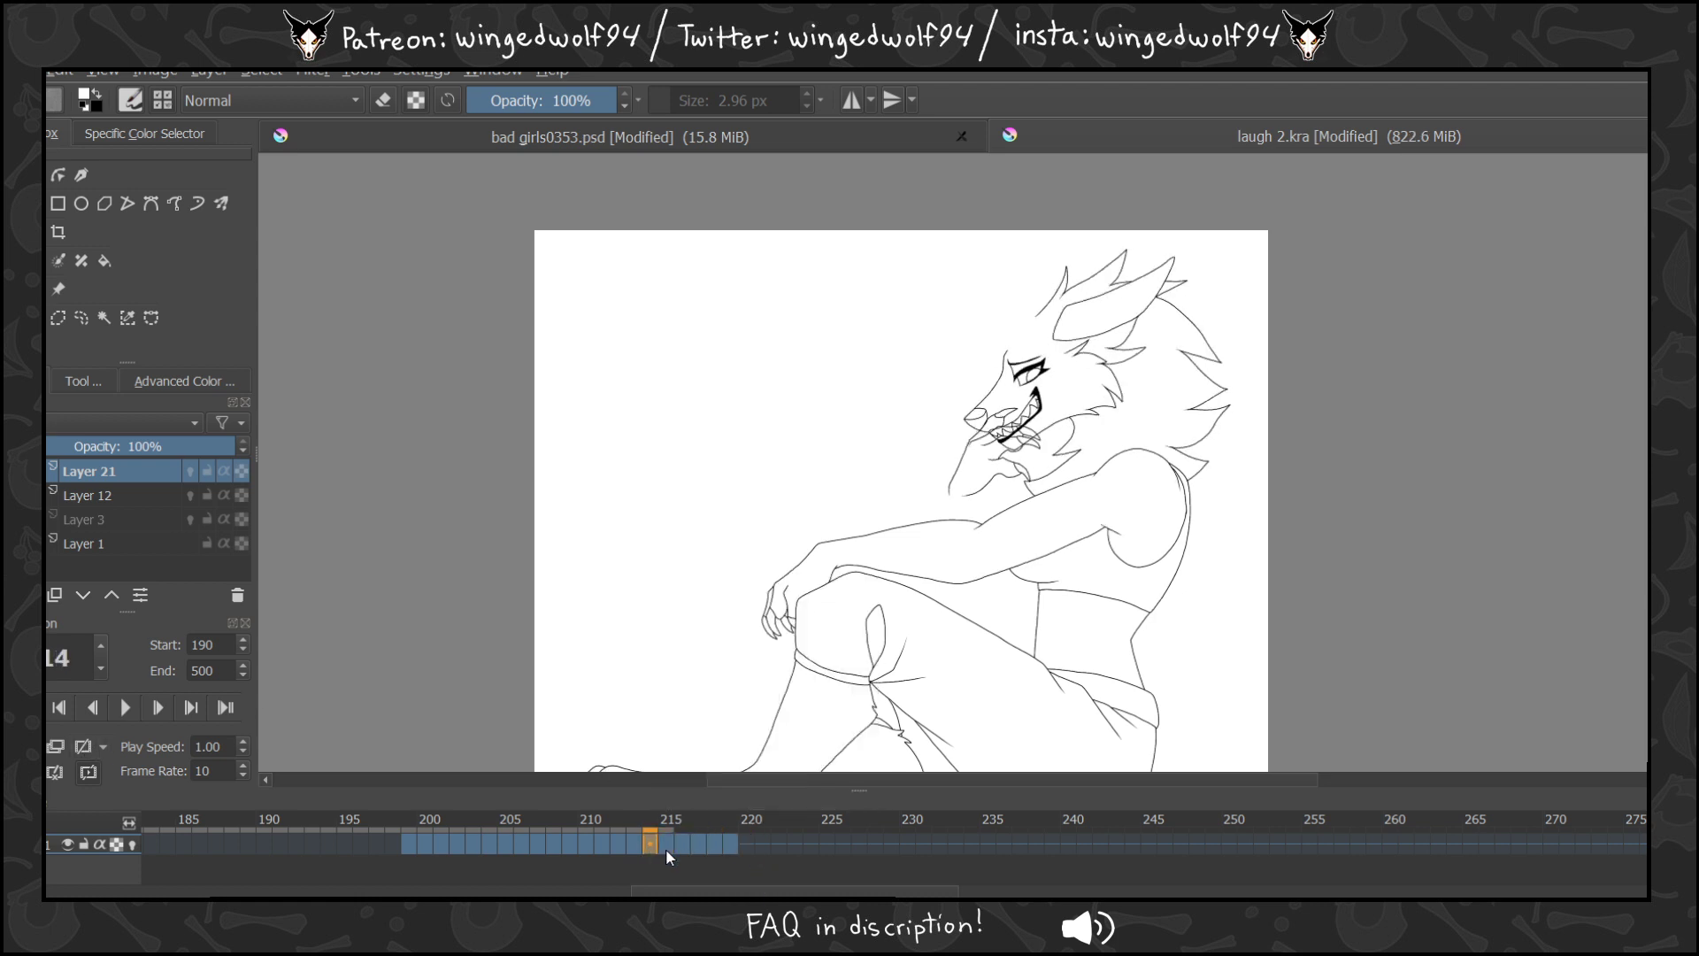
key("Left")
key("Left")
key("Right")
key("Right")
key("Right")
key("Right")
key("Right")
key("Right")
key("Right")
key("Right")
key("Right")
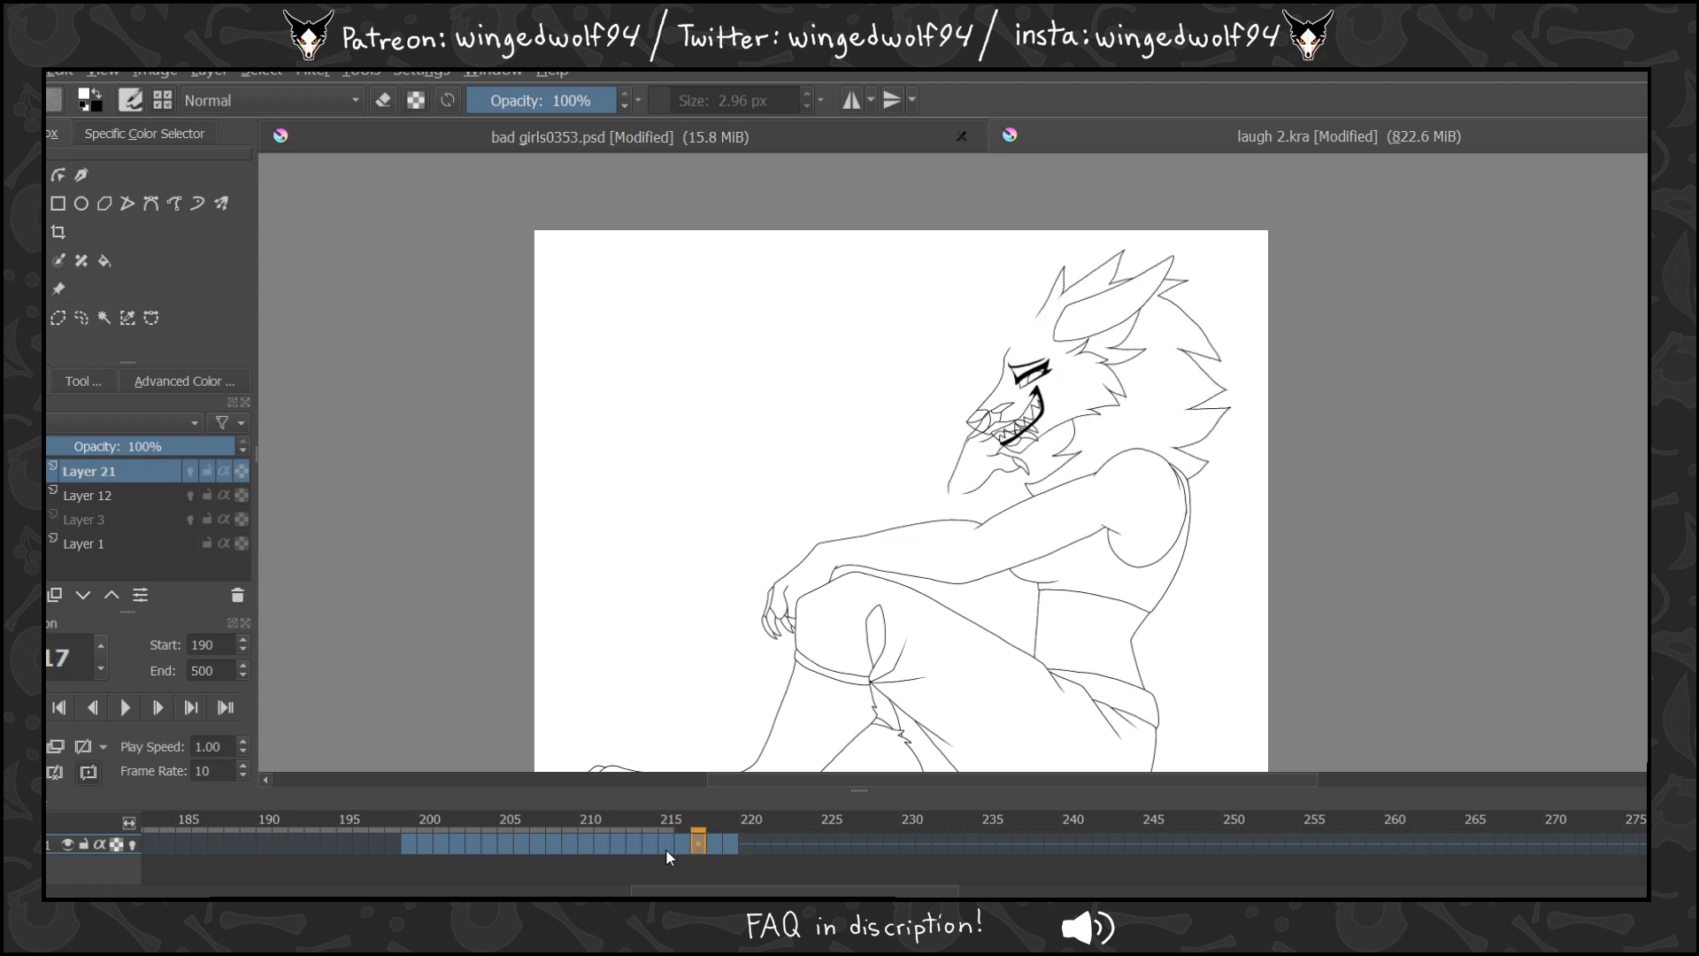
key("Left")
key("Left")
key("Left")
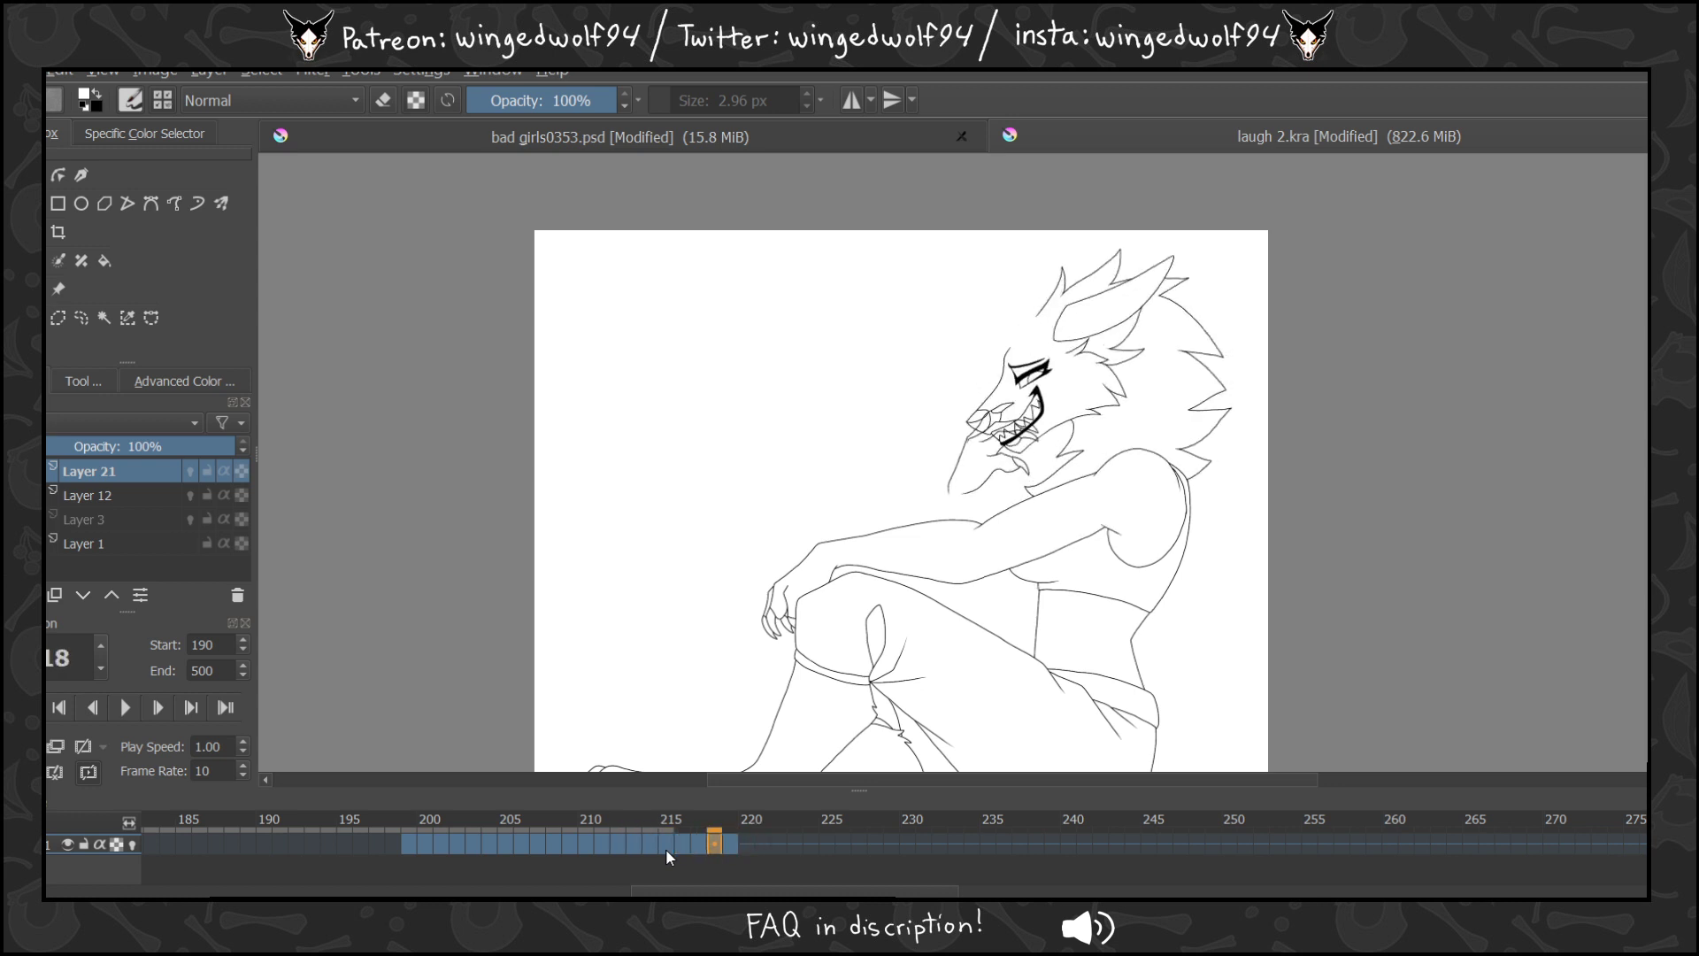
key("Right")
Copy the hand keyframes from frames 202–204 on Layer 21 to frames 220–222, and play back the animation.
left_click(415, 844)
key("Right")
key("Right")
key("Right")
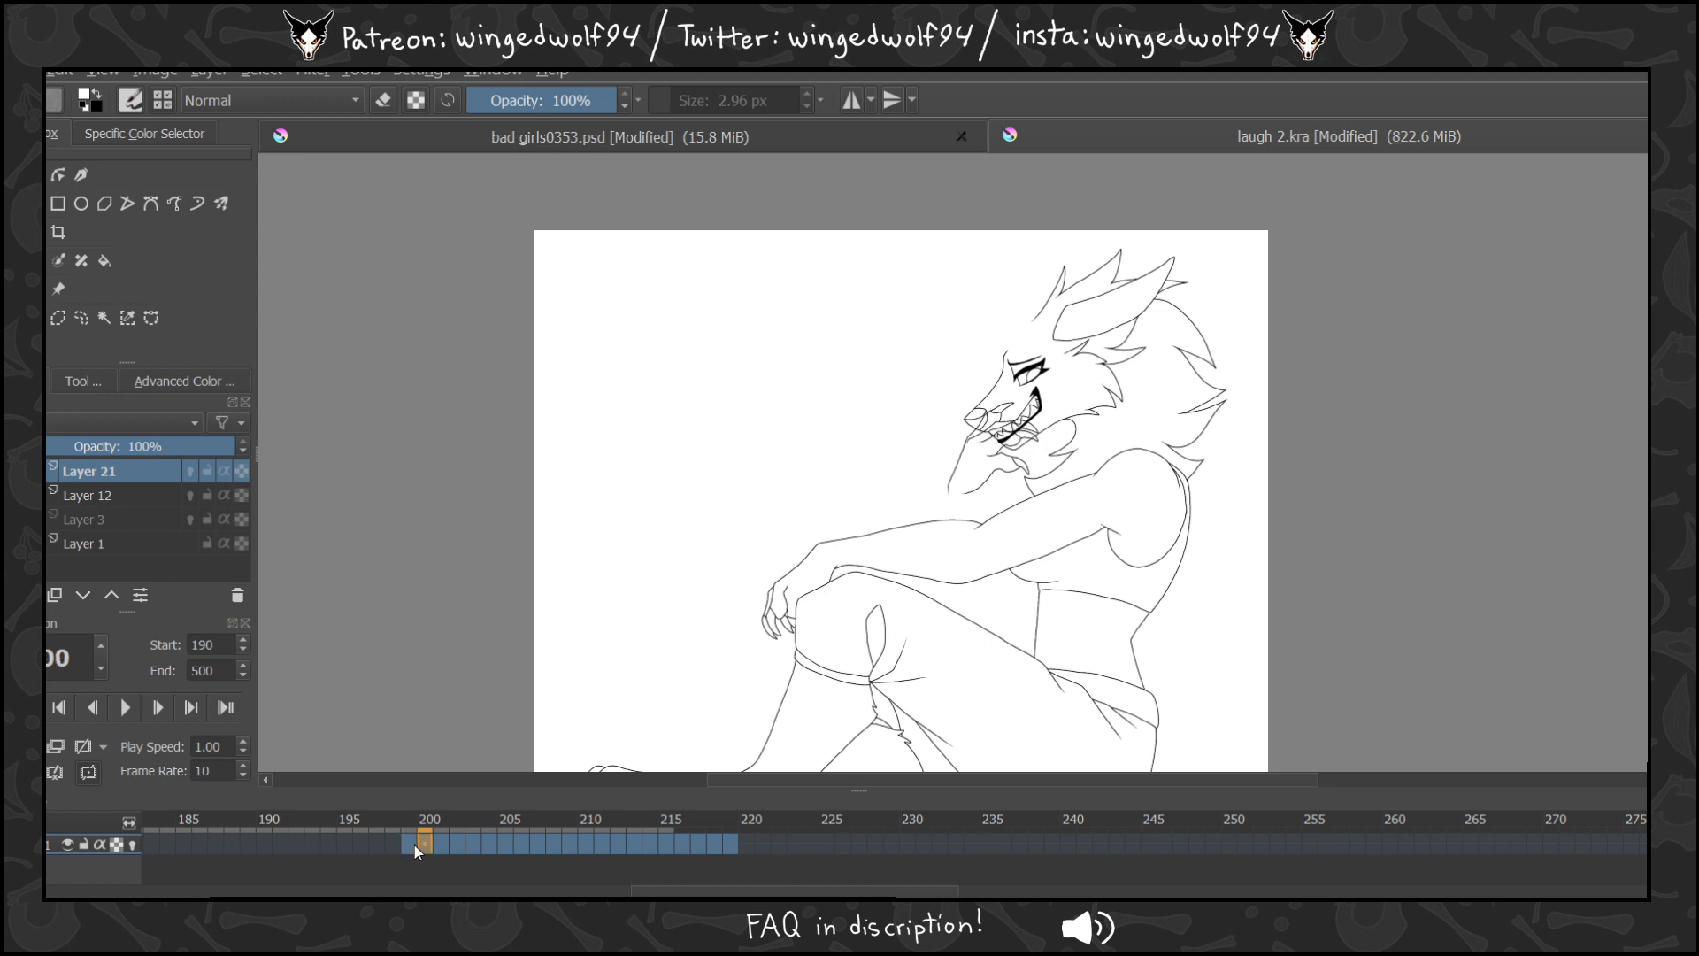
key("Right")
key("Right")
key("Right")
key("Right")
key("Right")
key("Right")
key("Right")
key("Right")
key("Right")
key("Right")
key("Right")
key("Right")
key("Right")
key("Right")
key("Right")
key("Right")
key("Right")
key("Right")
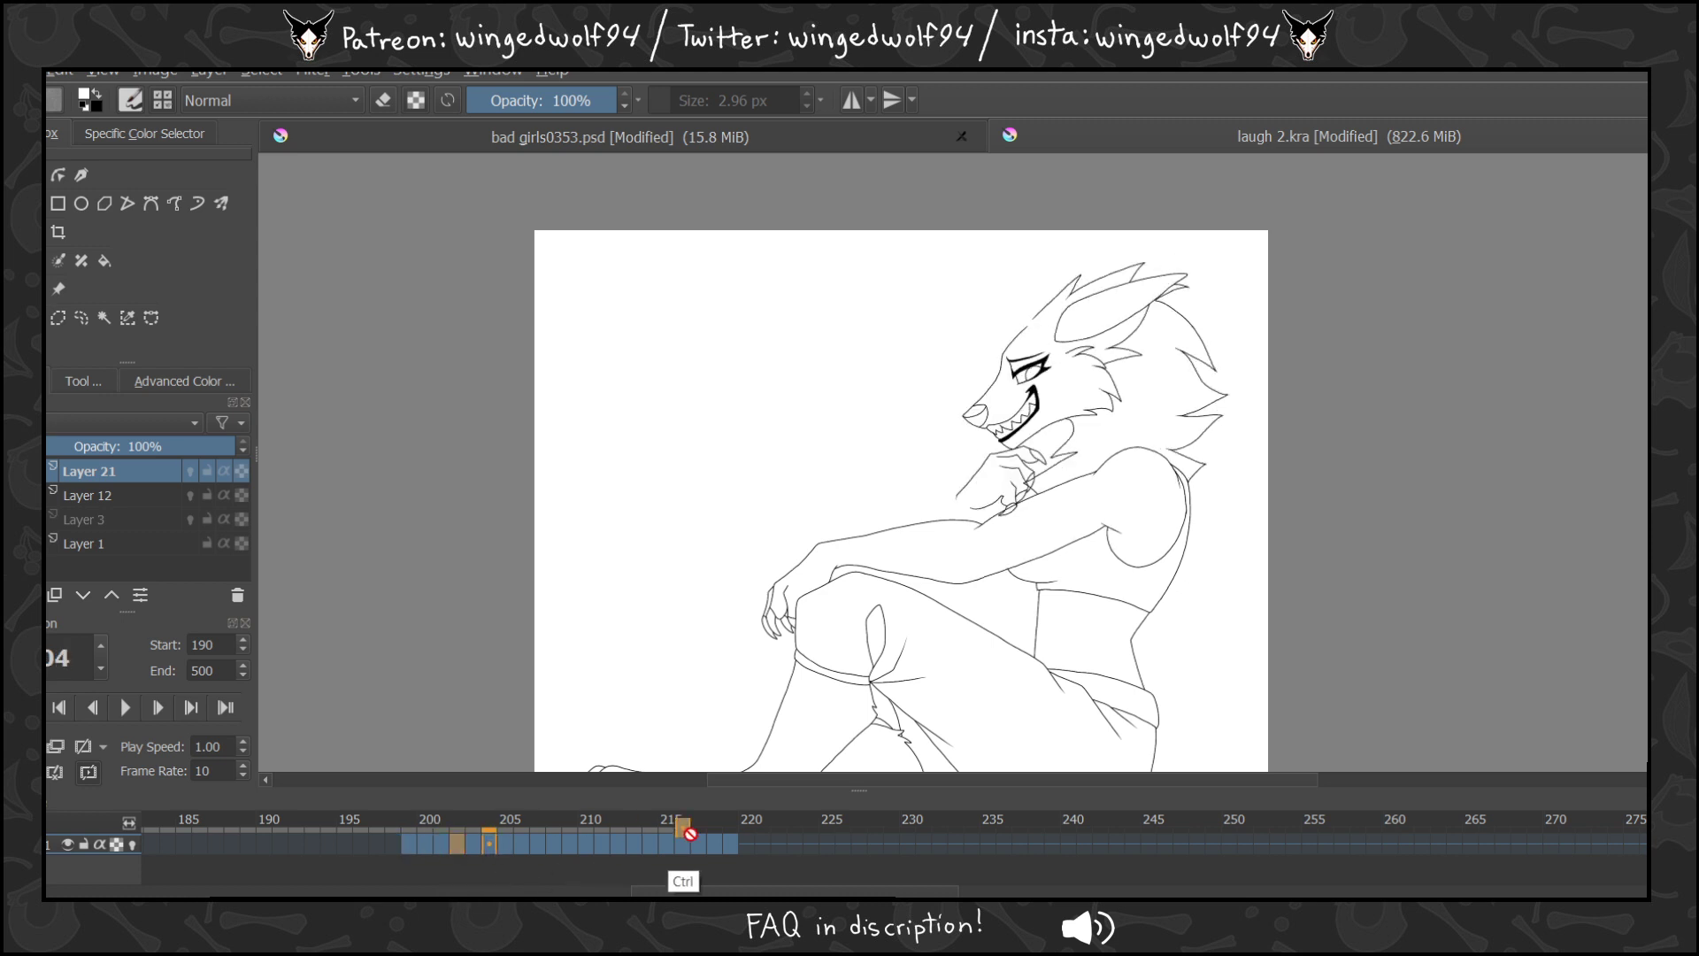
key("Right")
key("Left")
key("Left")
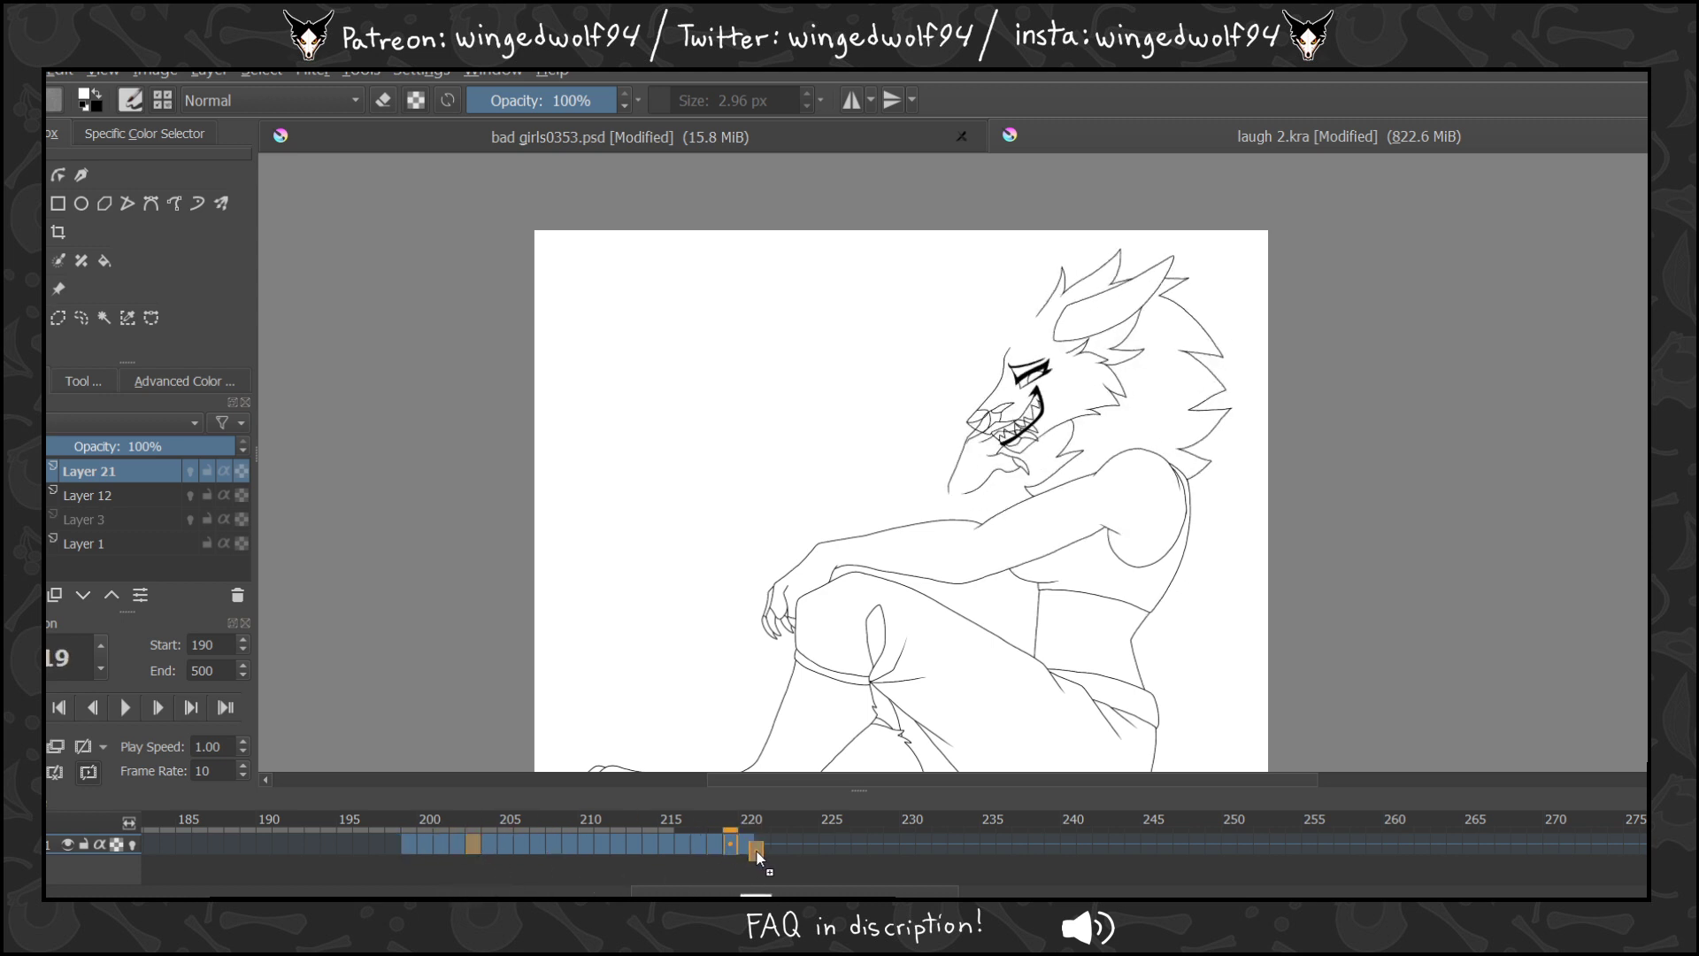
key("Right")
key("Right")
left_click_drag(493, 846, 775, 845)
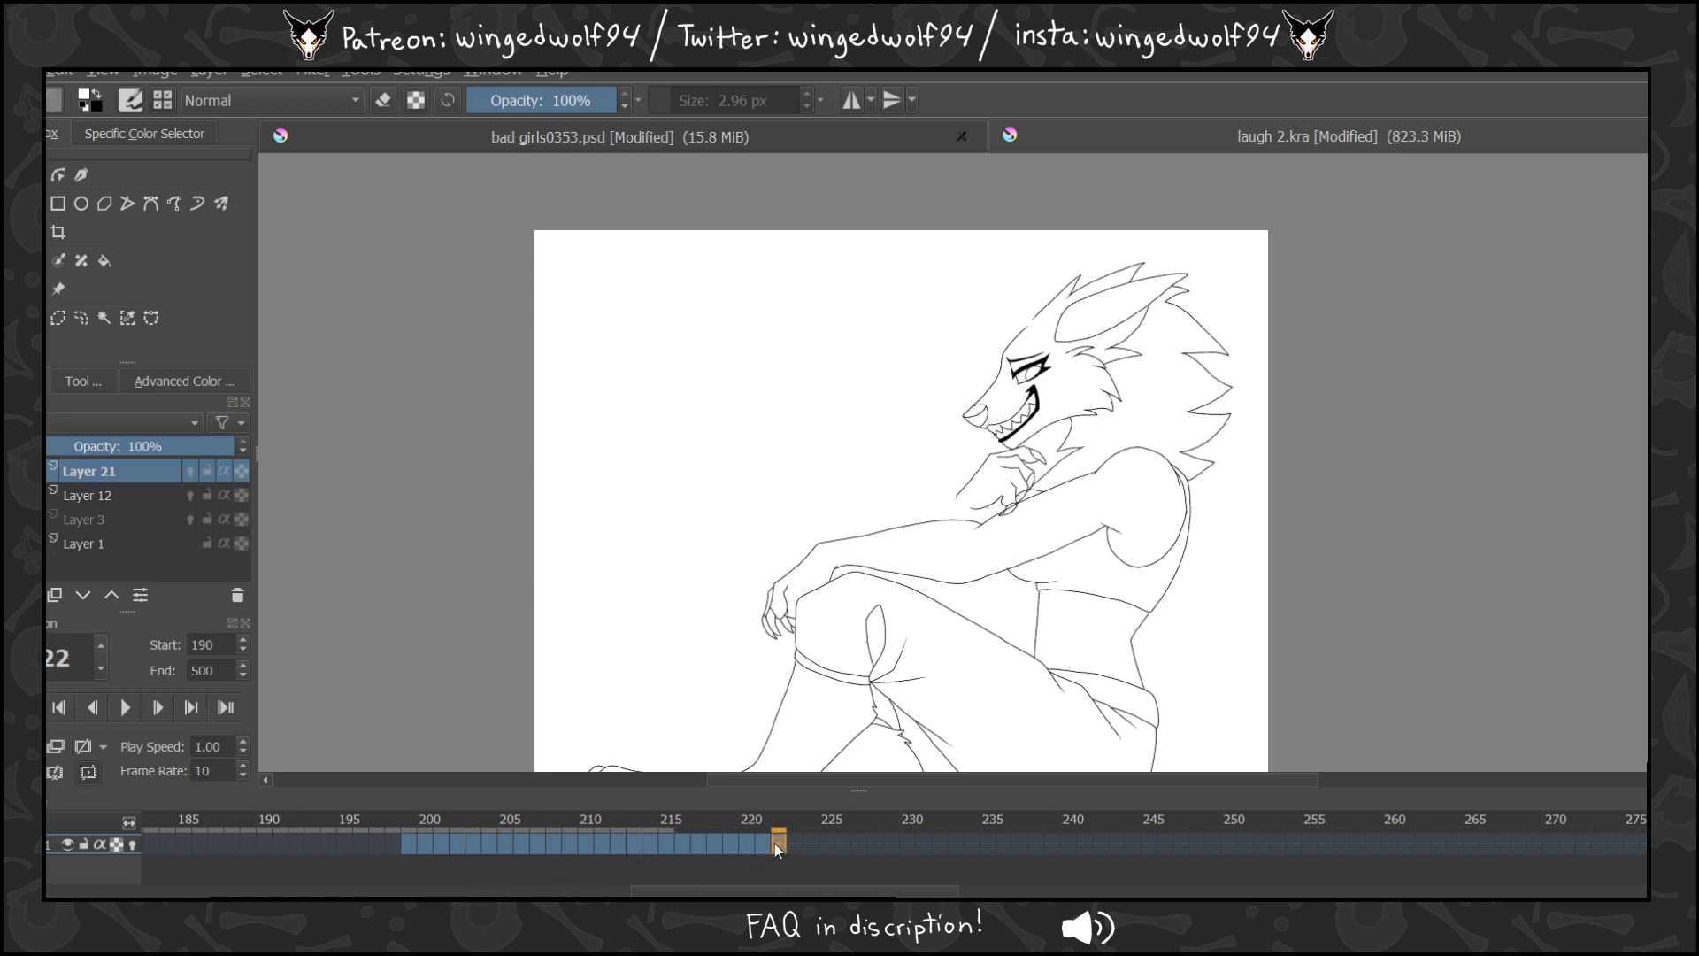
left_click(133, 710)
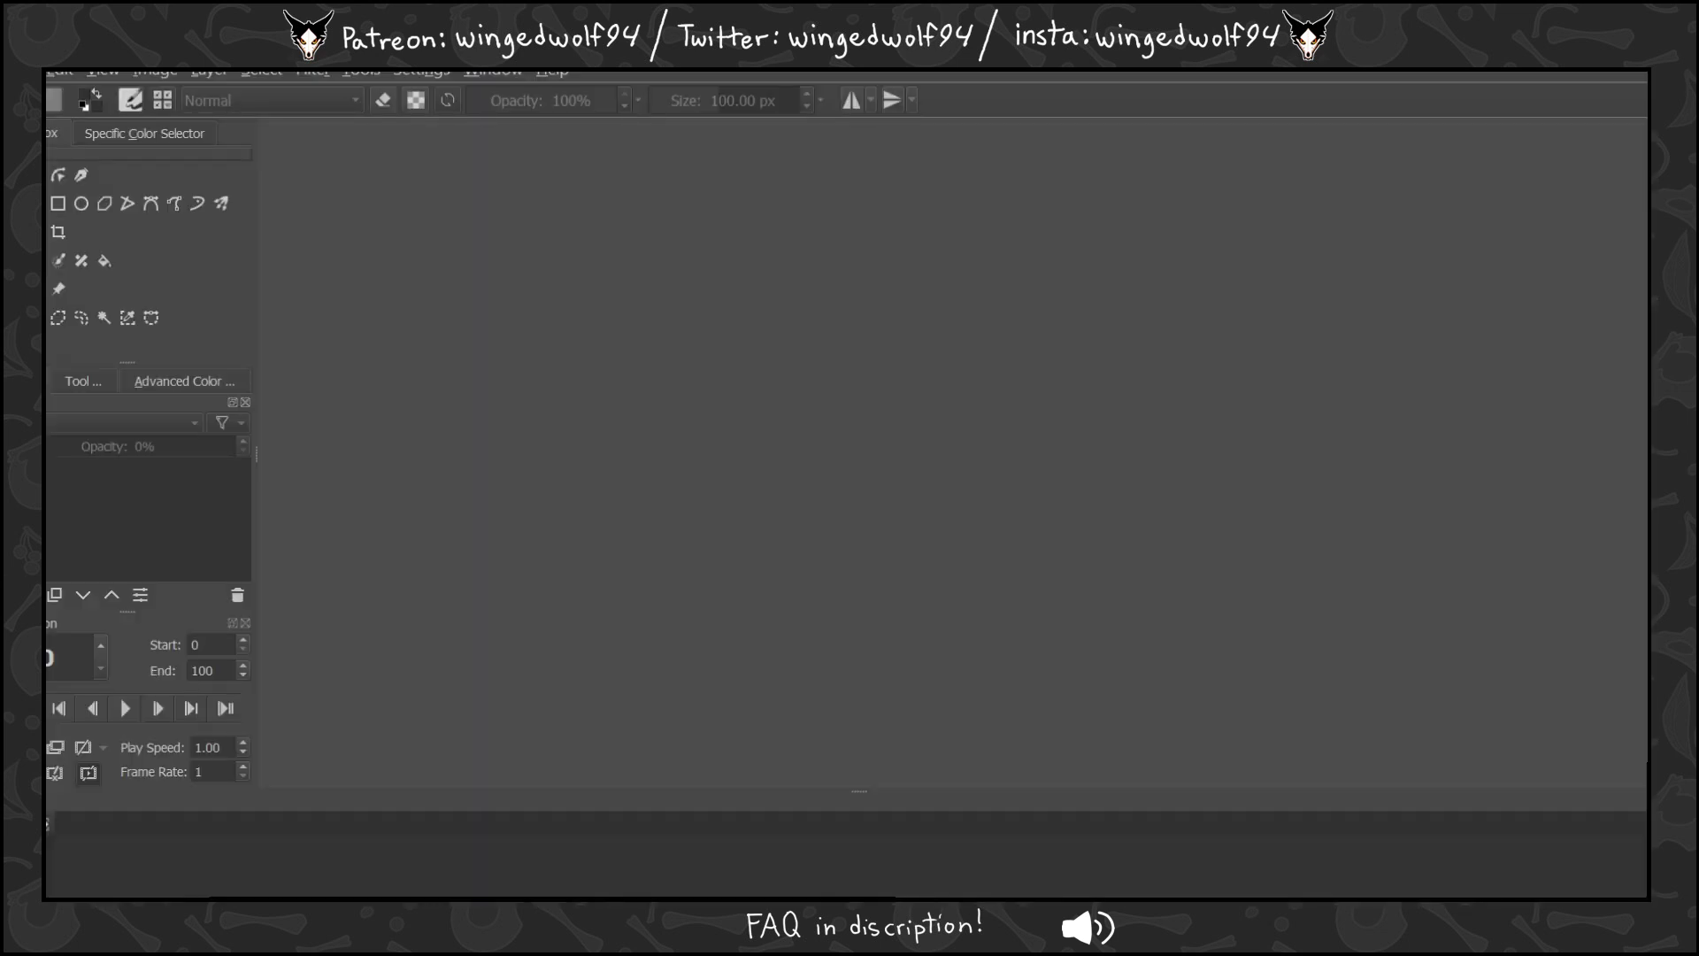
Reopen the recent file laugh 2.kra and play back its animation briefly.
left_click(22, 71)
mouse_move(323, 166)
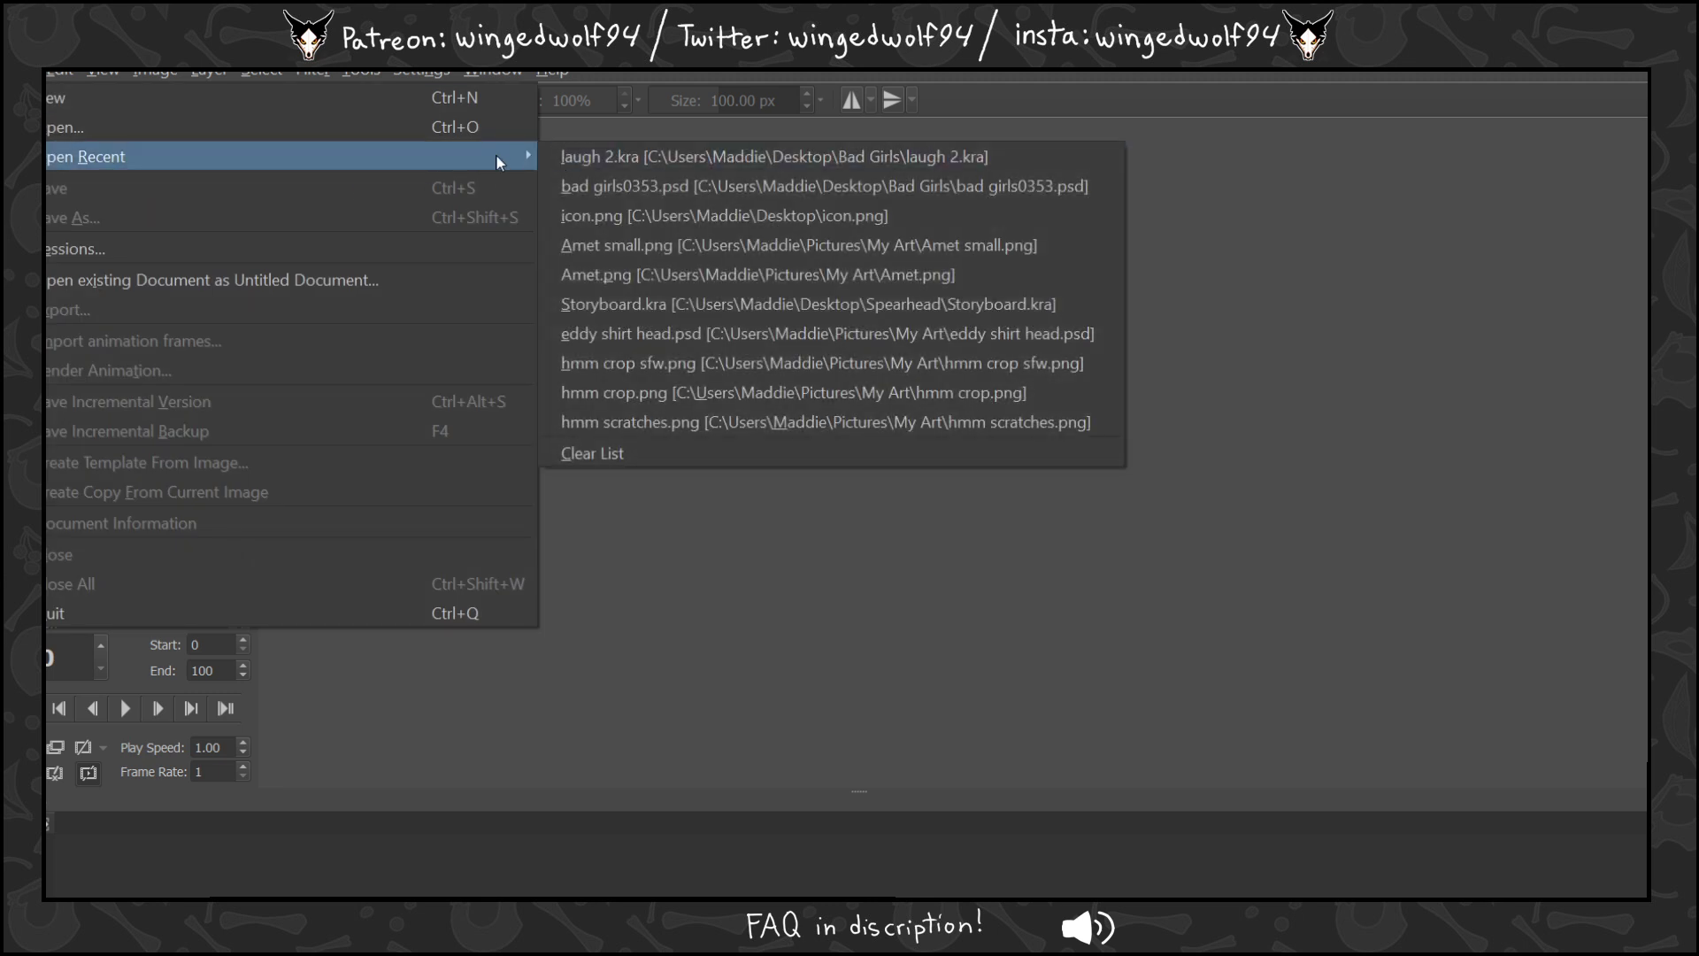
left_click(683, 158)
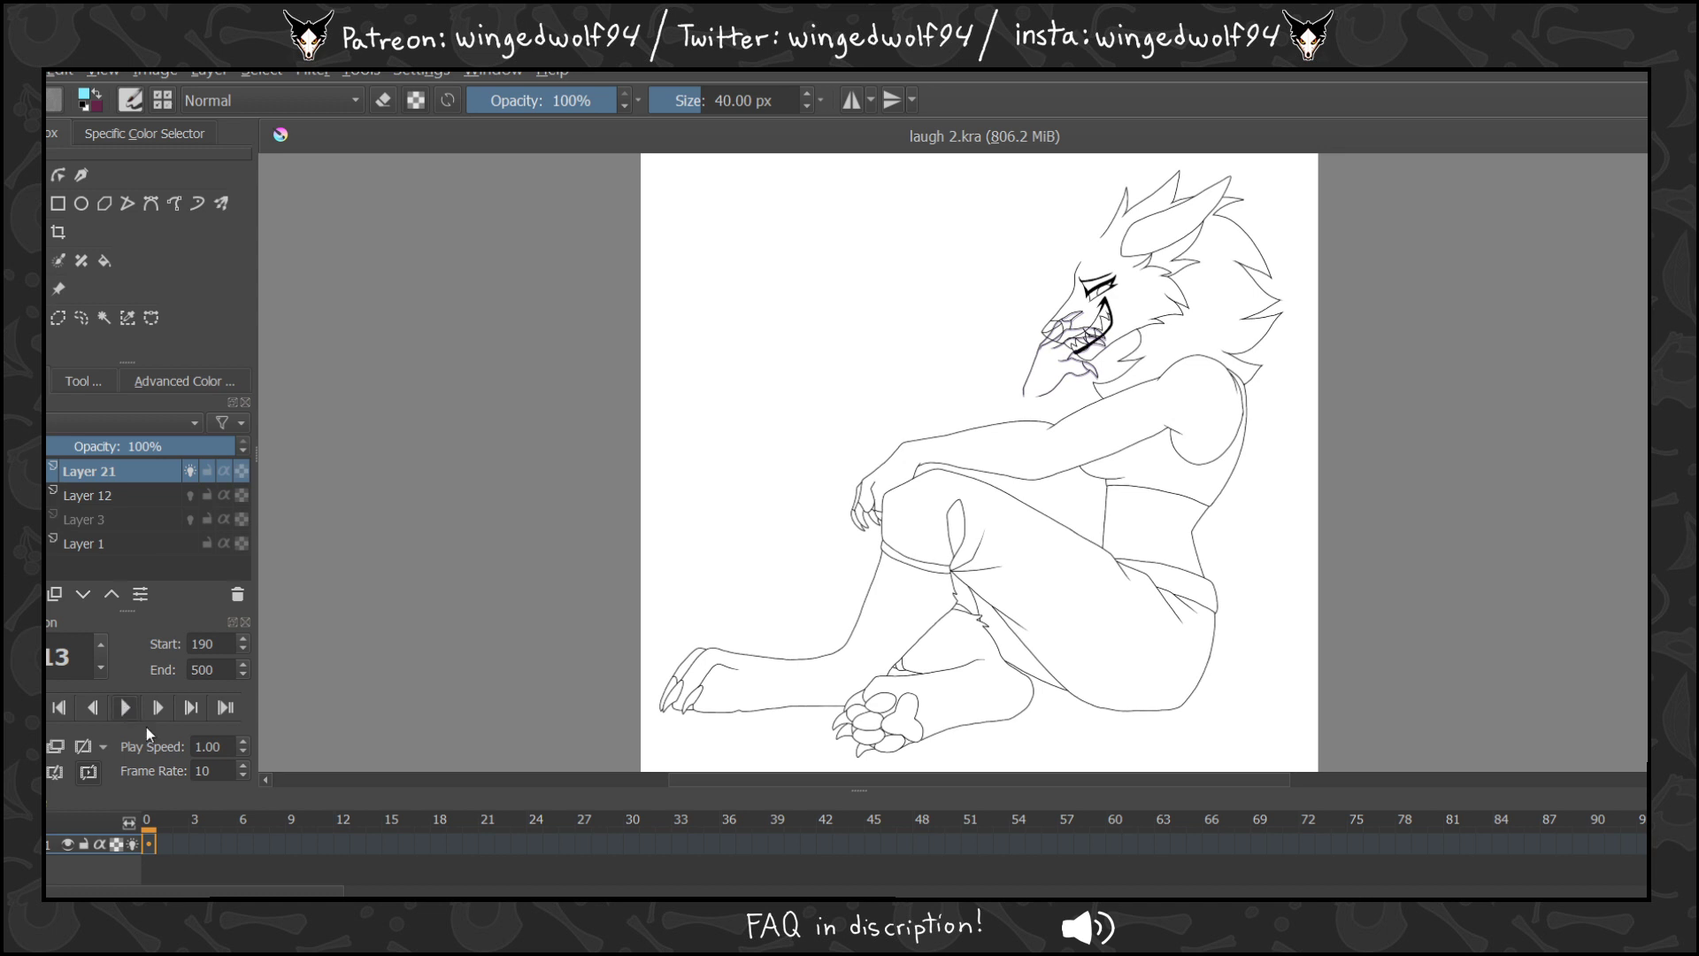
left_click(125, 707)
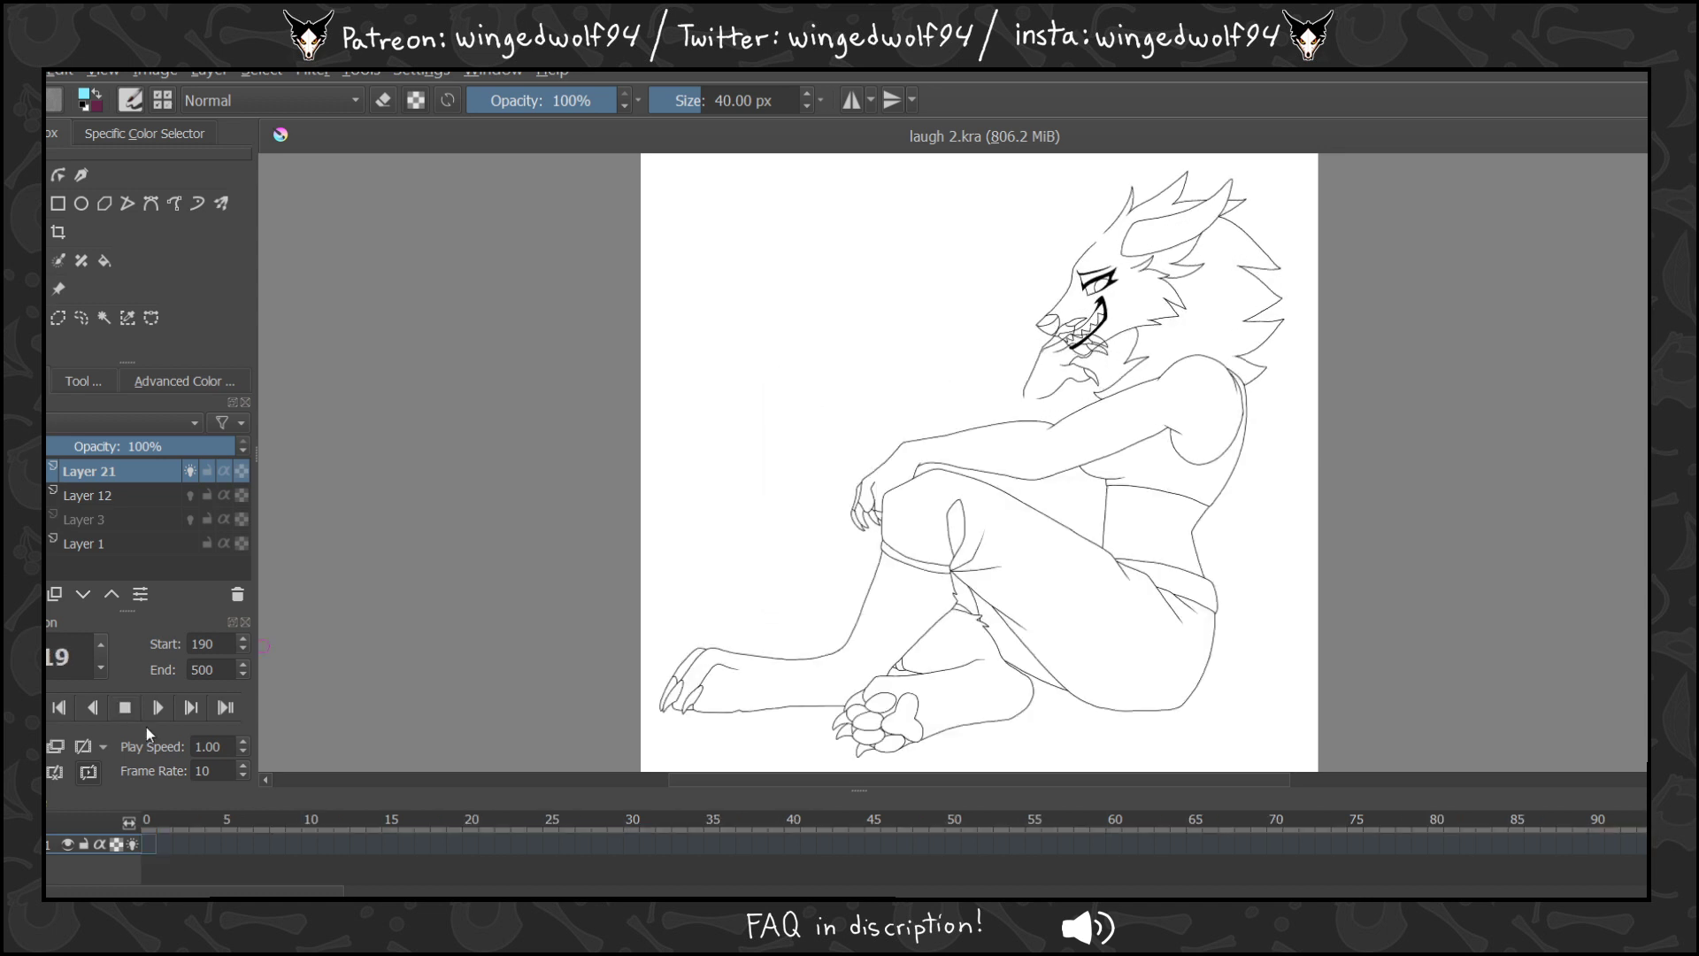
left_click(130, 713)
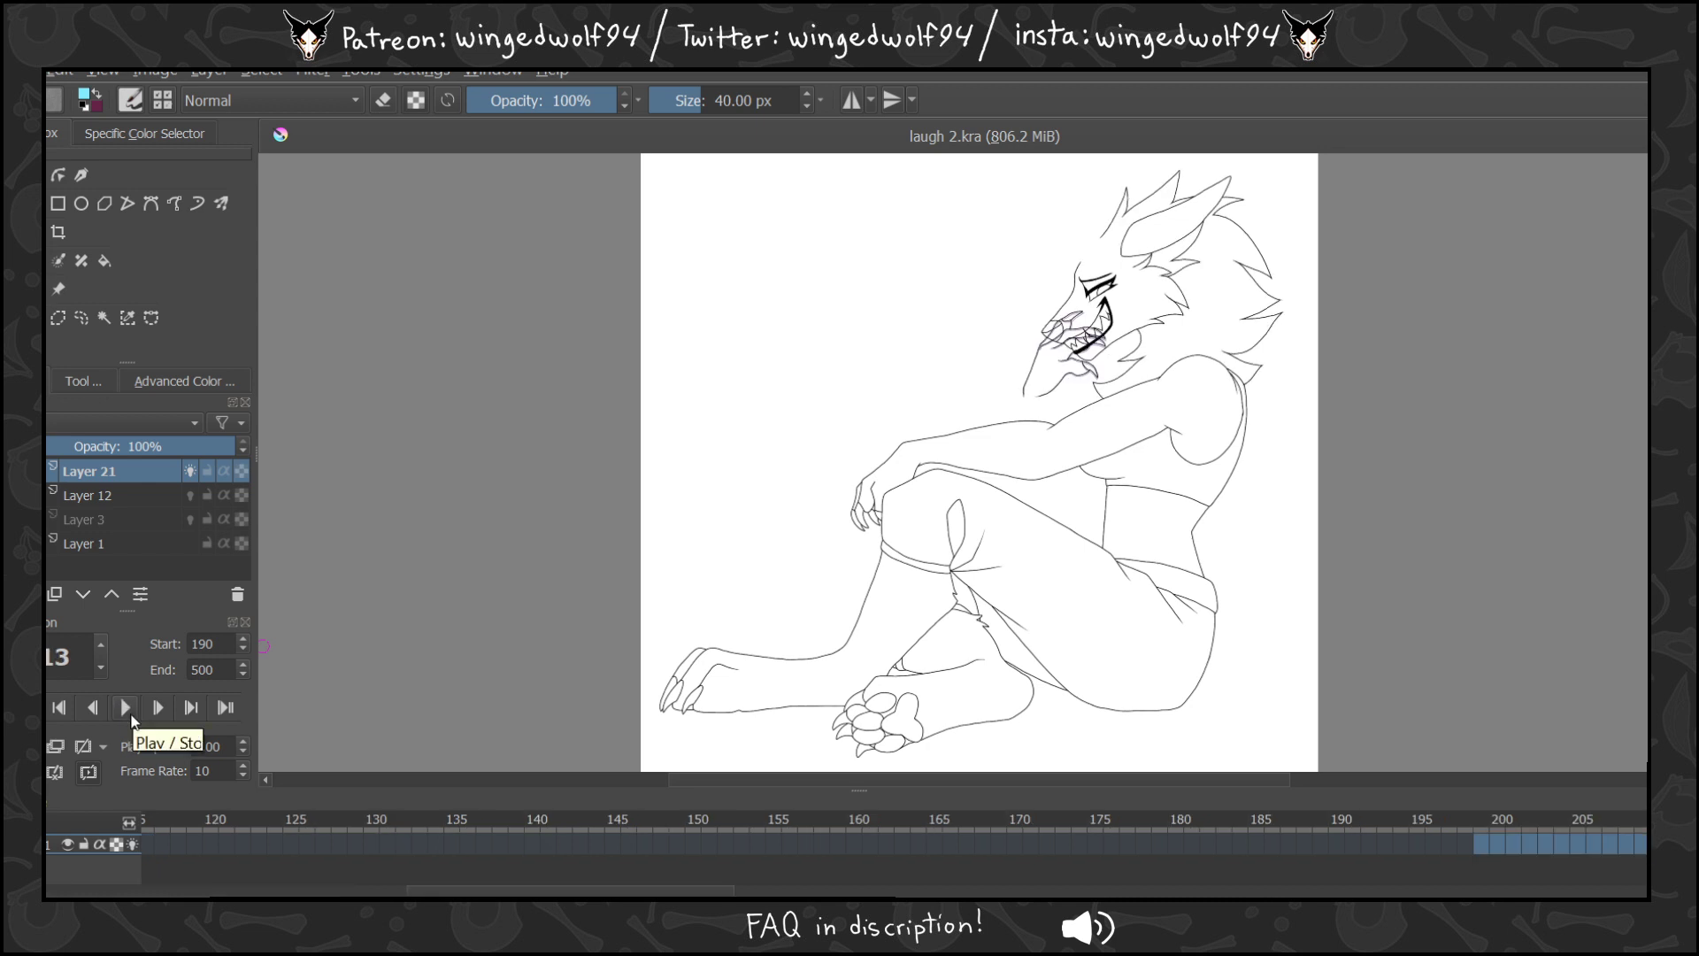
Copy the preceding hand keyframes on Layer 21 to frames 216 and 217.
left_click(13, 346)
left_click_drag(921, 223, 1360, 520)
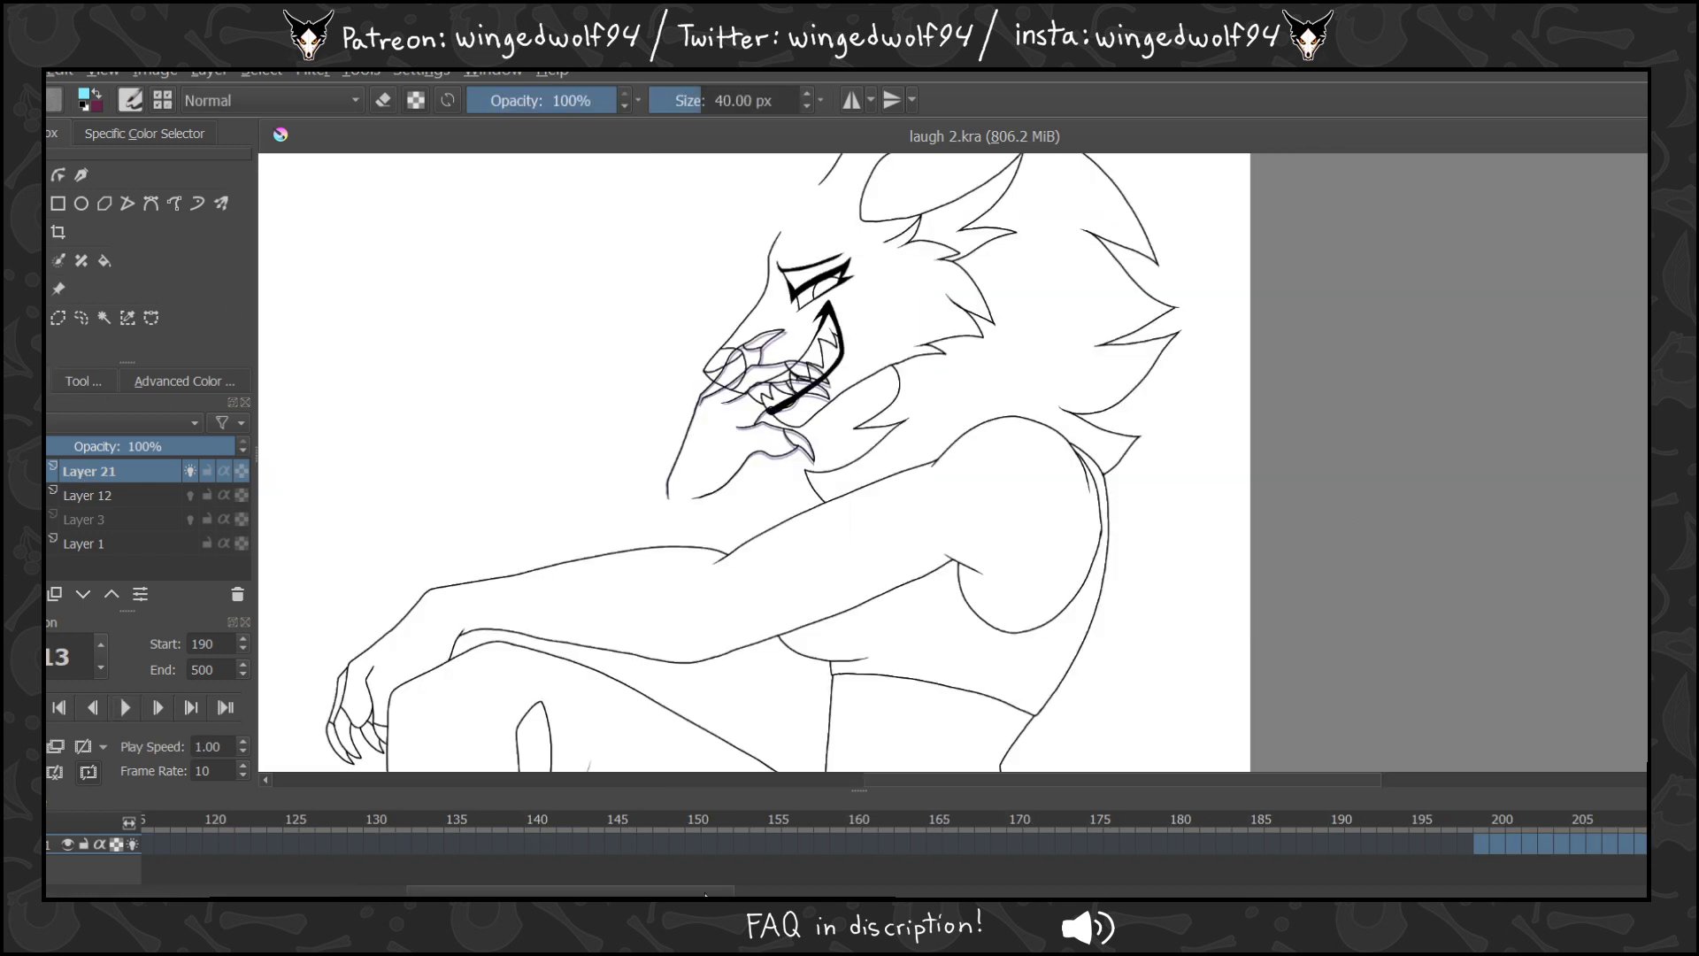
left_click_drag(705, 891, 942, 892)
left_click(588, 840)
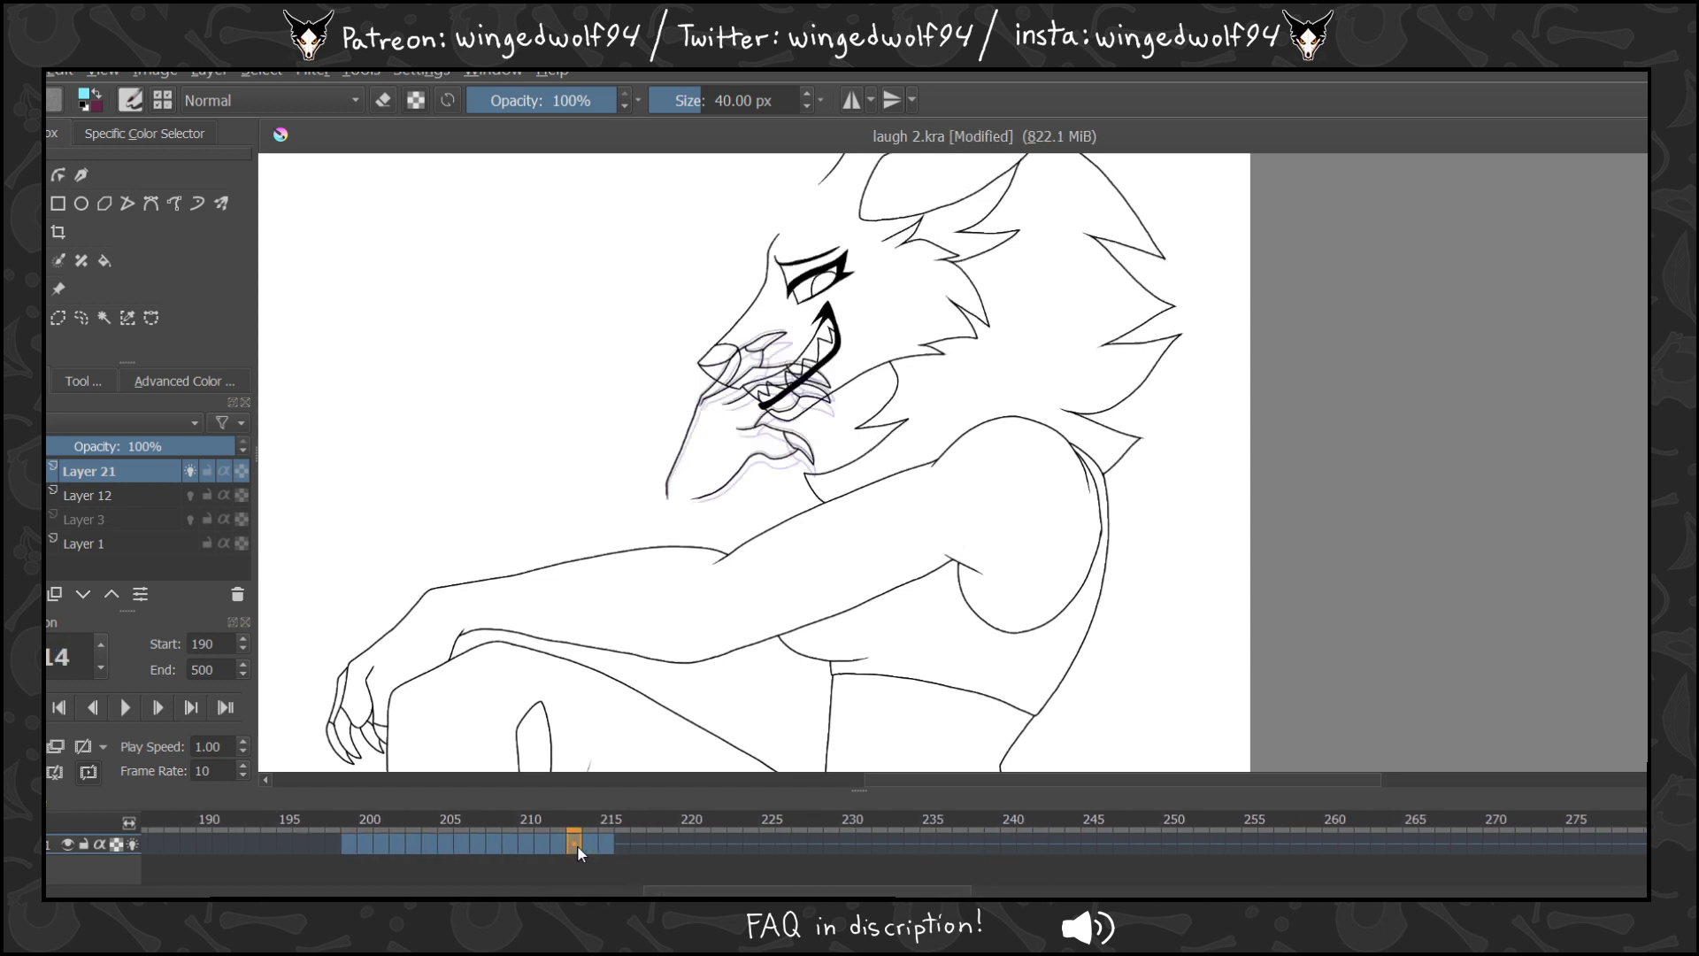
left_click_drag(577, 844, 626, 844)
left_click(623, 843)
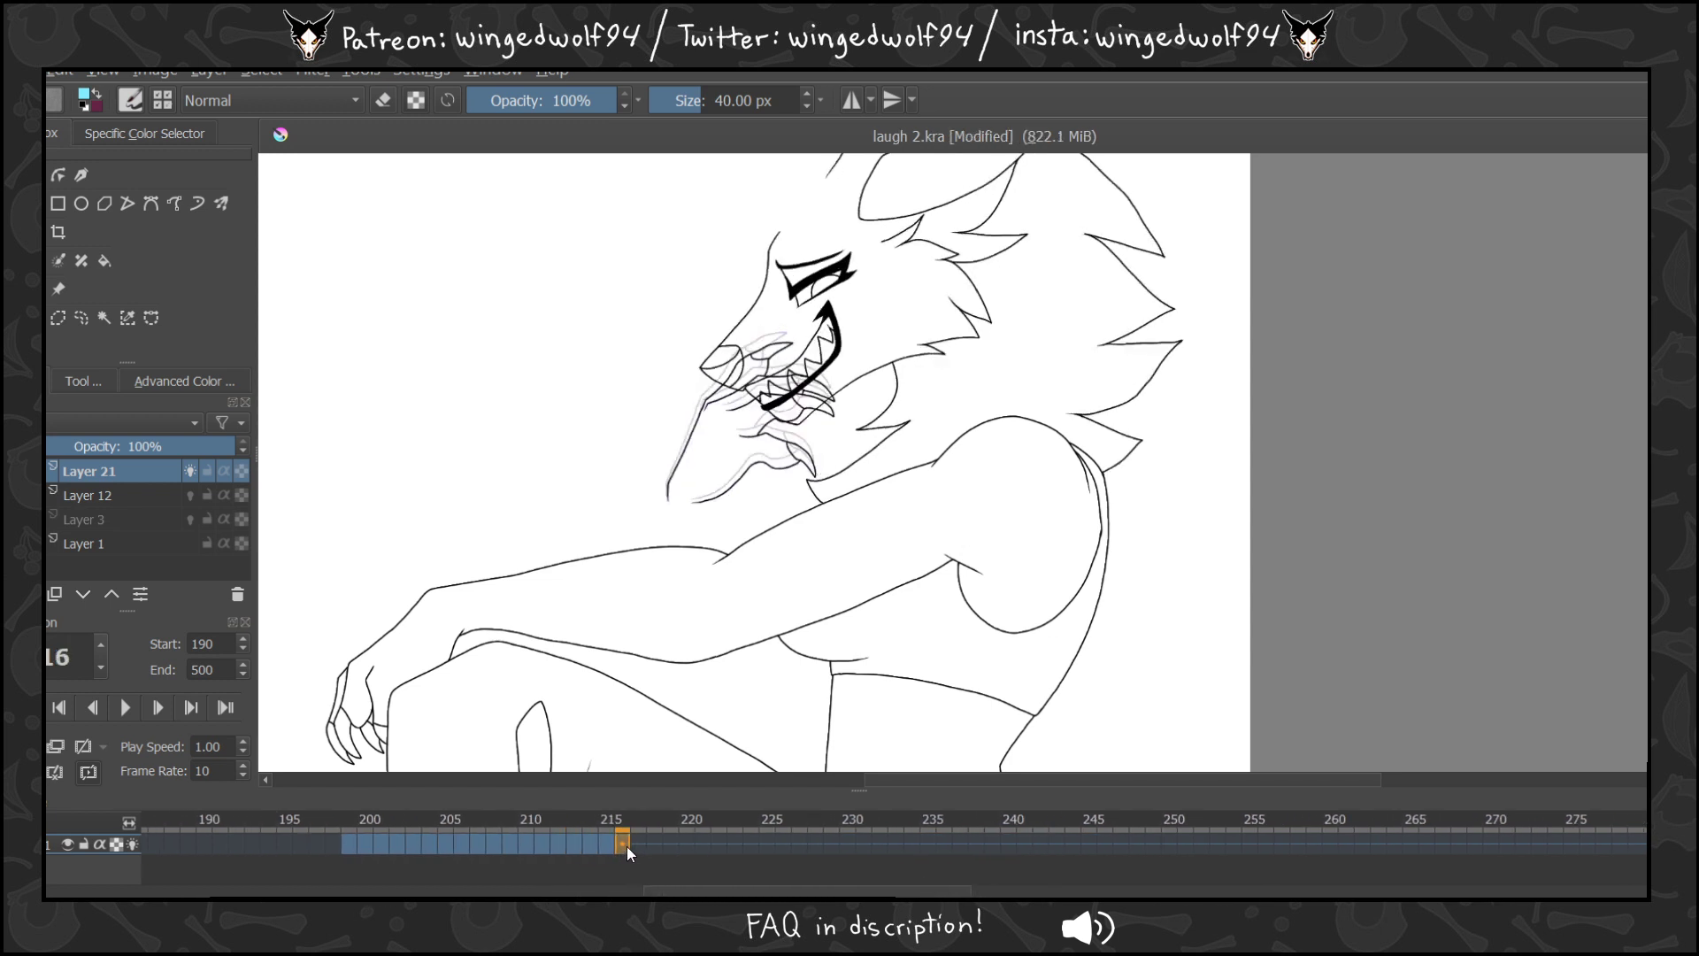
left_click(603, 843)
left_click(590, 843)
left_click_drag(588, 844, 640, 847)
Copy more of the earlier hand keyframes on Layer 21 to extend the motion through frame 220.
left_click(575, 843)
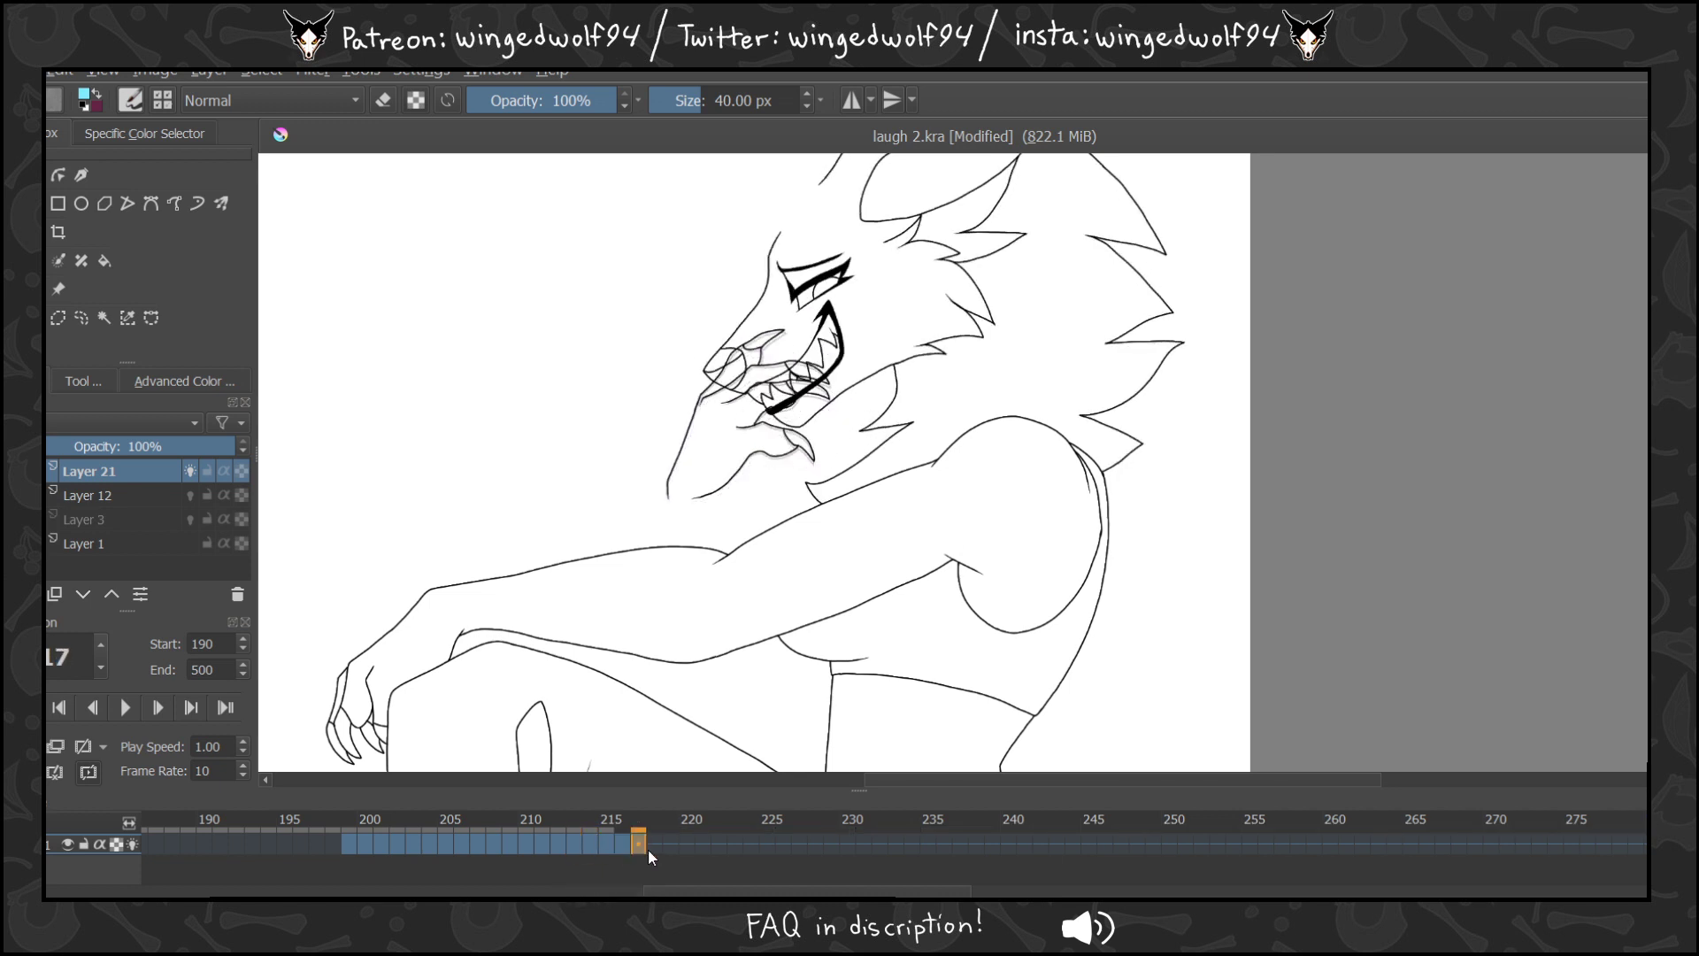
left_click(582, 842)
left_click(591, 844)
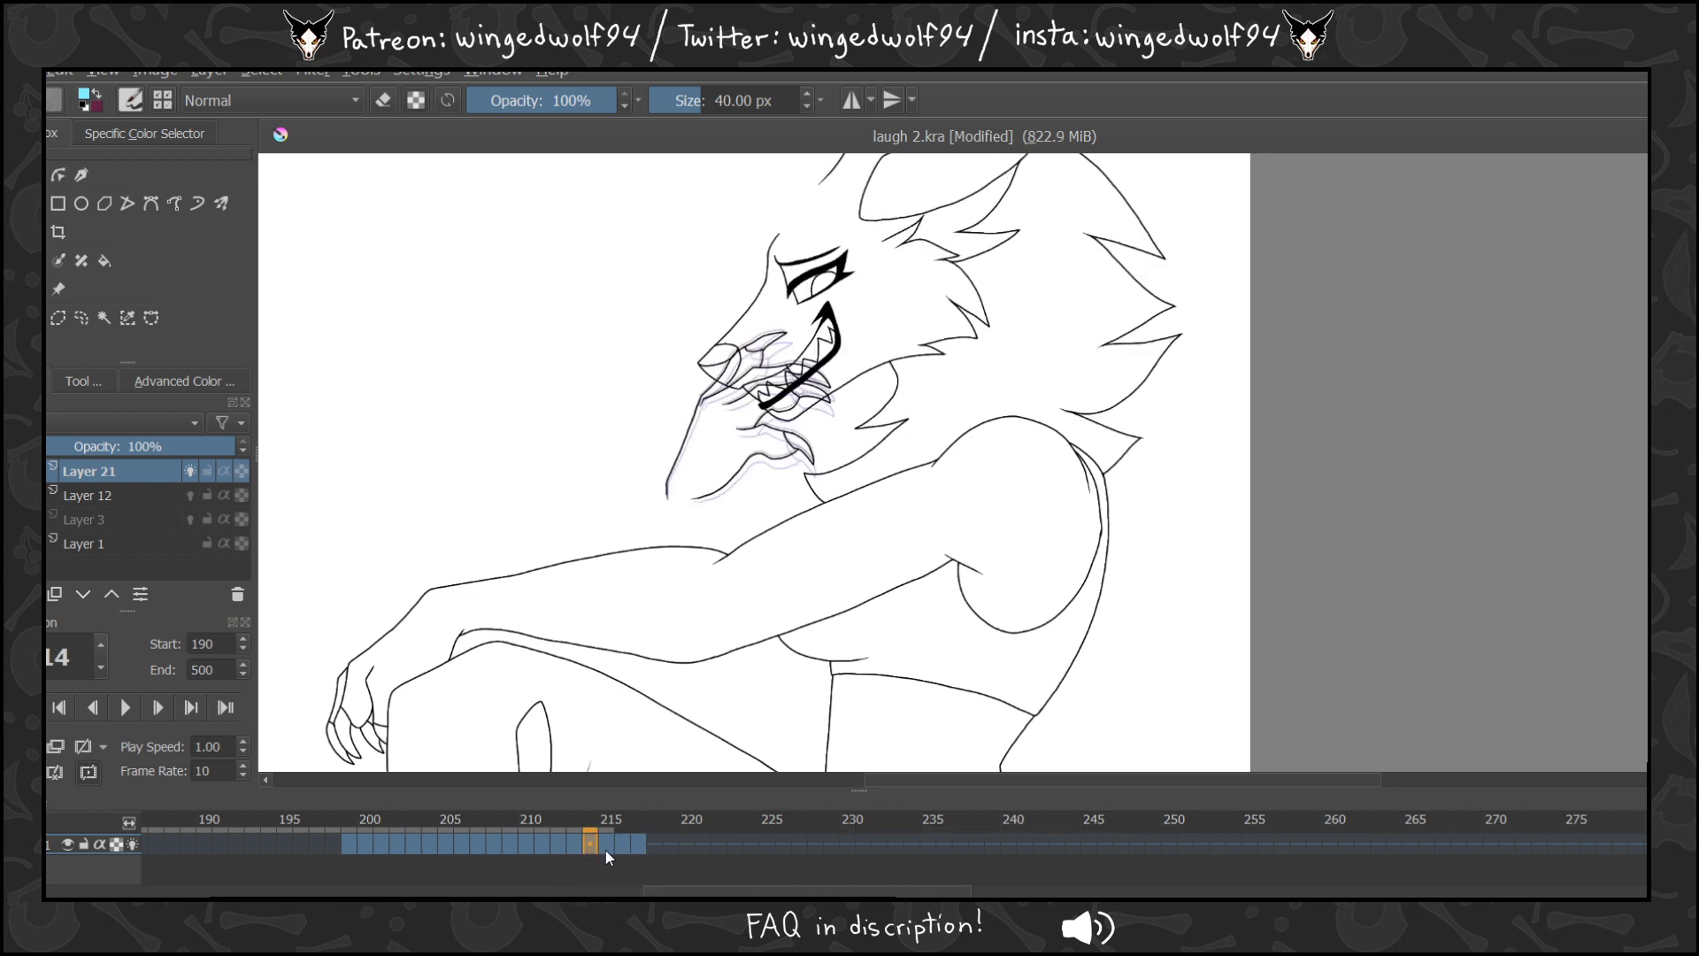
left_click_drag(592, 844, 686, 851)
left_click(607, 843)
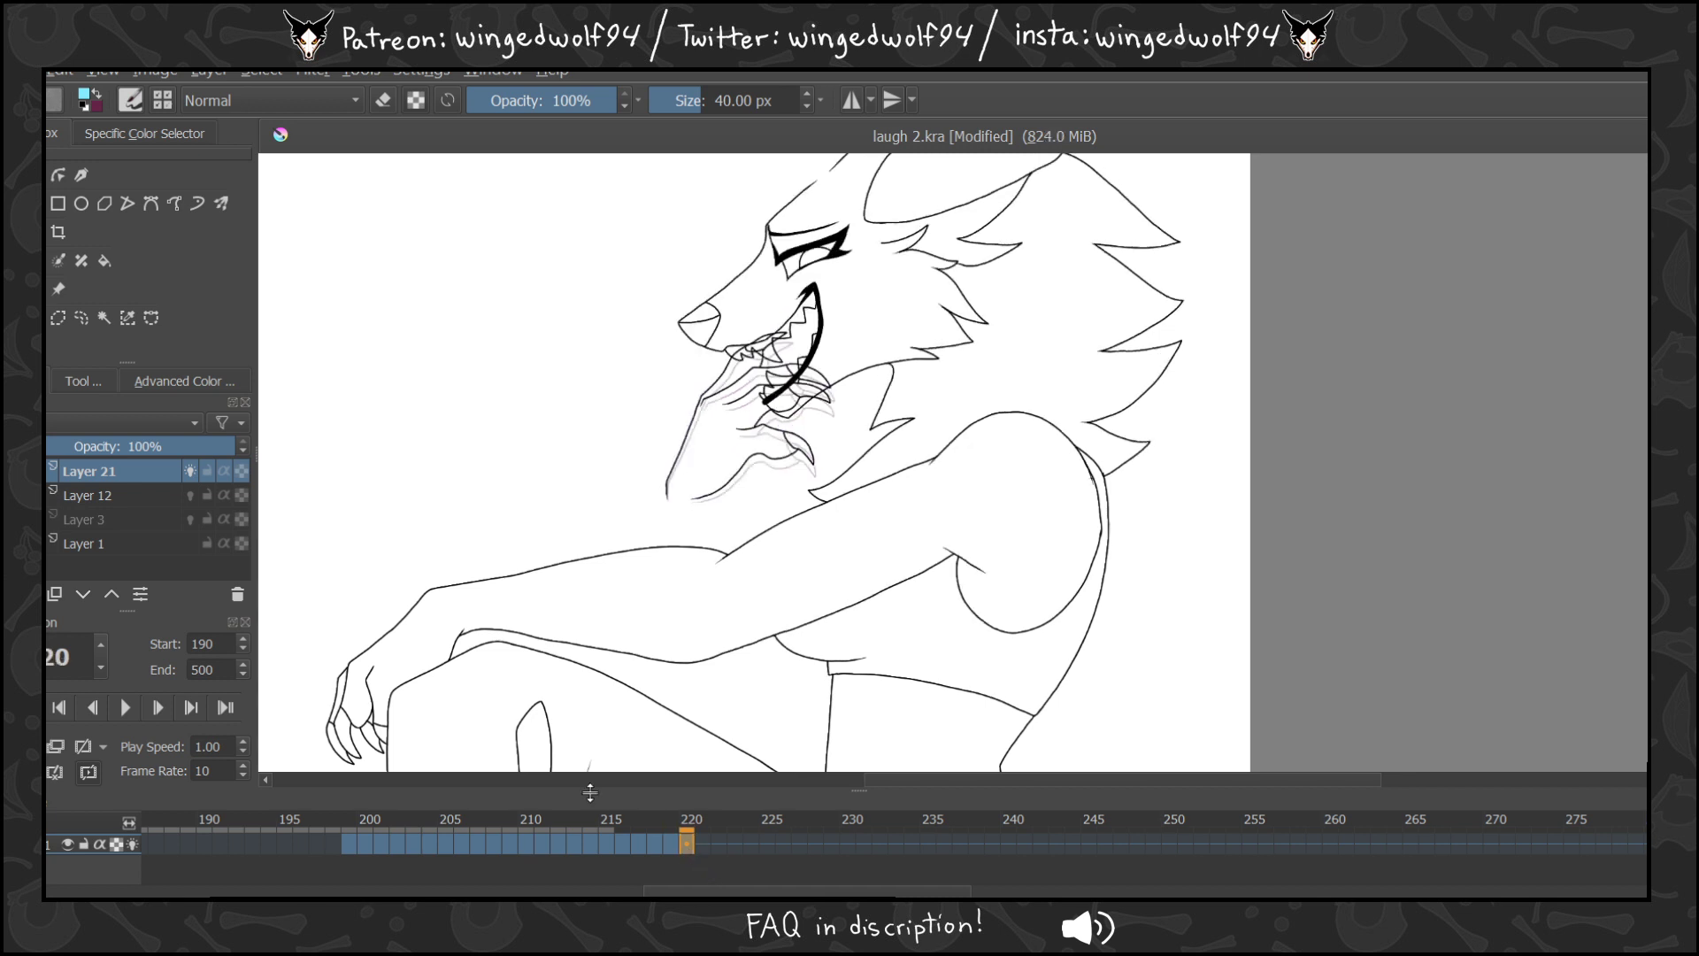
Remove the hand keyframe at frame 220 and compare that frame with its neighbour.
left_click(87, 744)
key("Left")
key("Right")
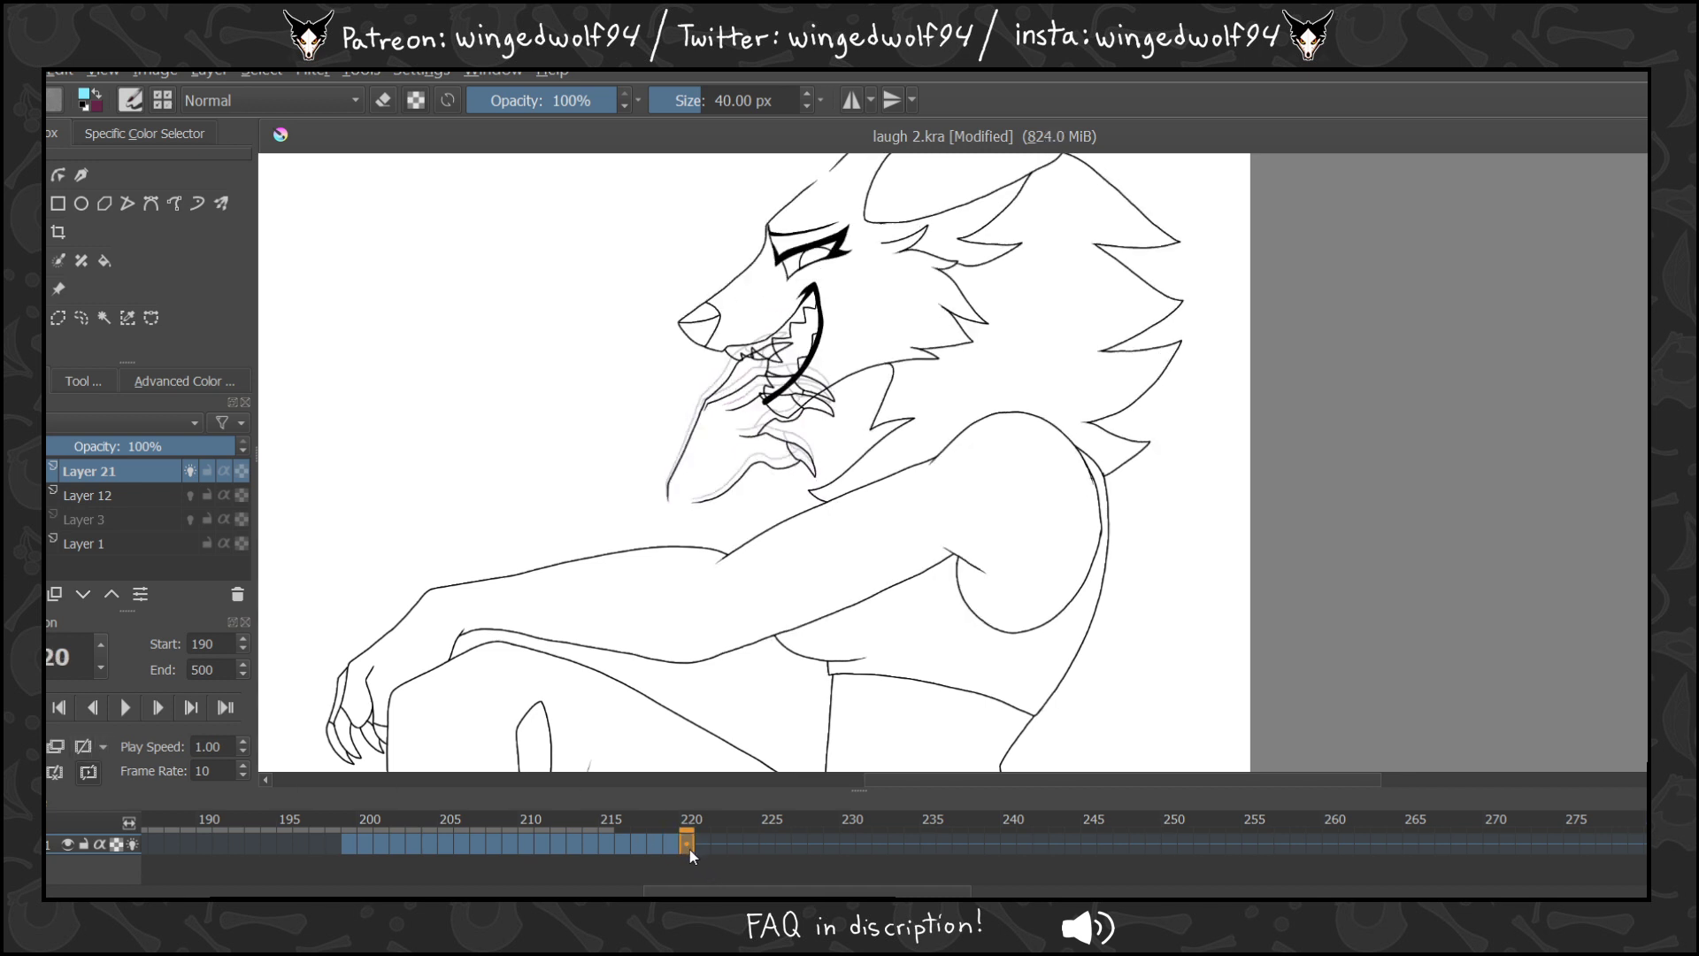
Copy the hand keyframe at frame 202 on Layer 21 to frame 220.
left_click(384, 841)
left_click(398, 843)
left_click(414, 844)
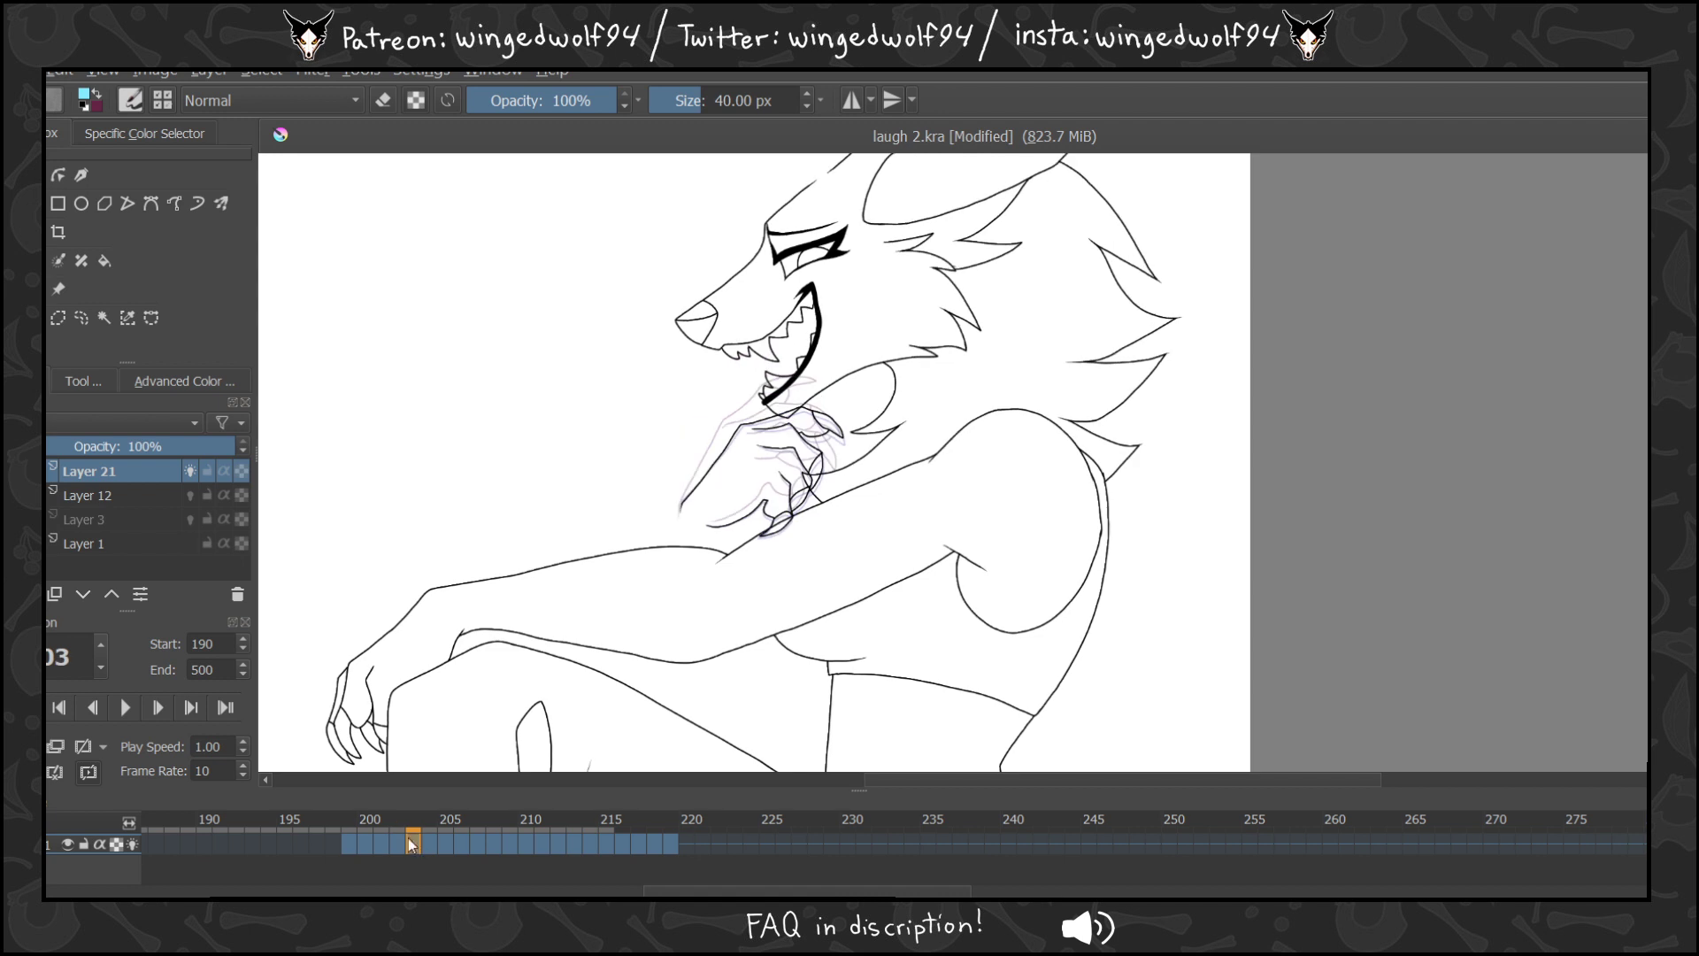
left_click(388, 840)
left_click_drag(400, 841, 698, 853)
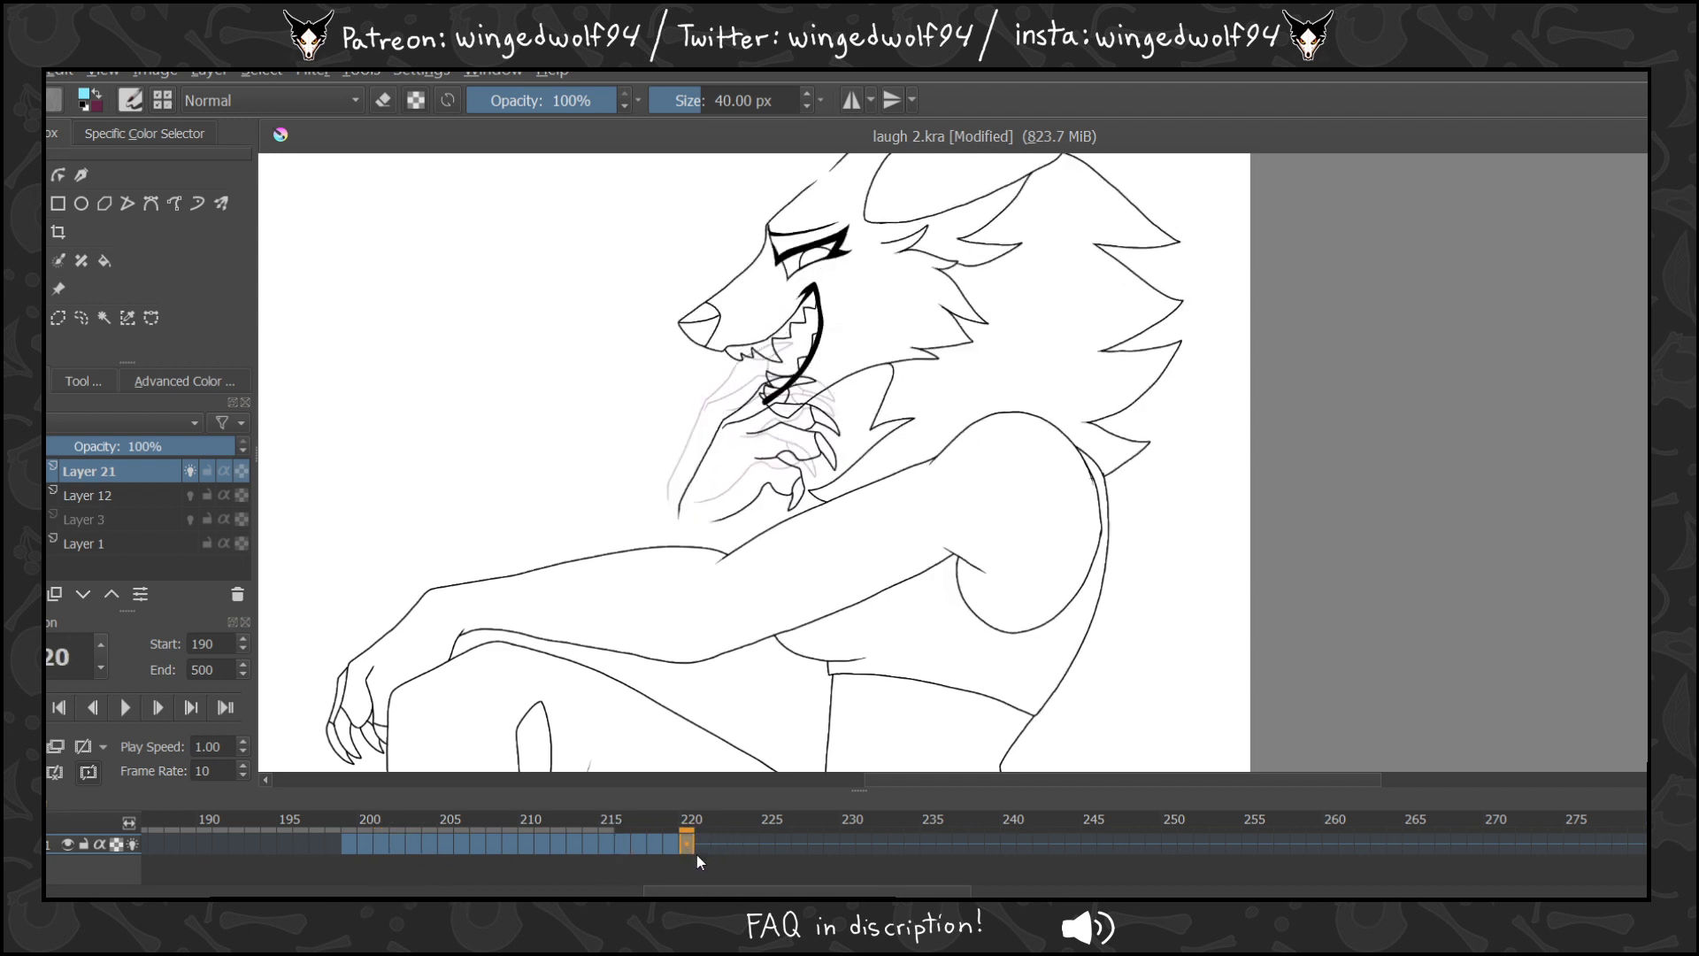
Copy the hand keyframes at frames 203 and 204 to frames 221 and 222.
left_click(386, 842)
left_click(397, 844)
left_click(416, 846)
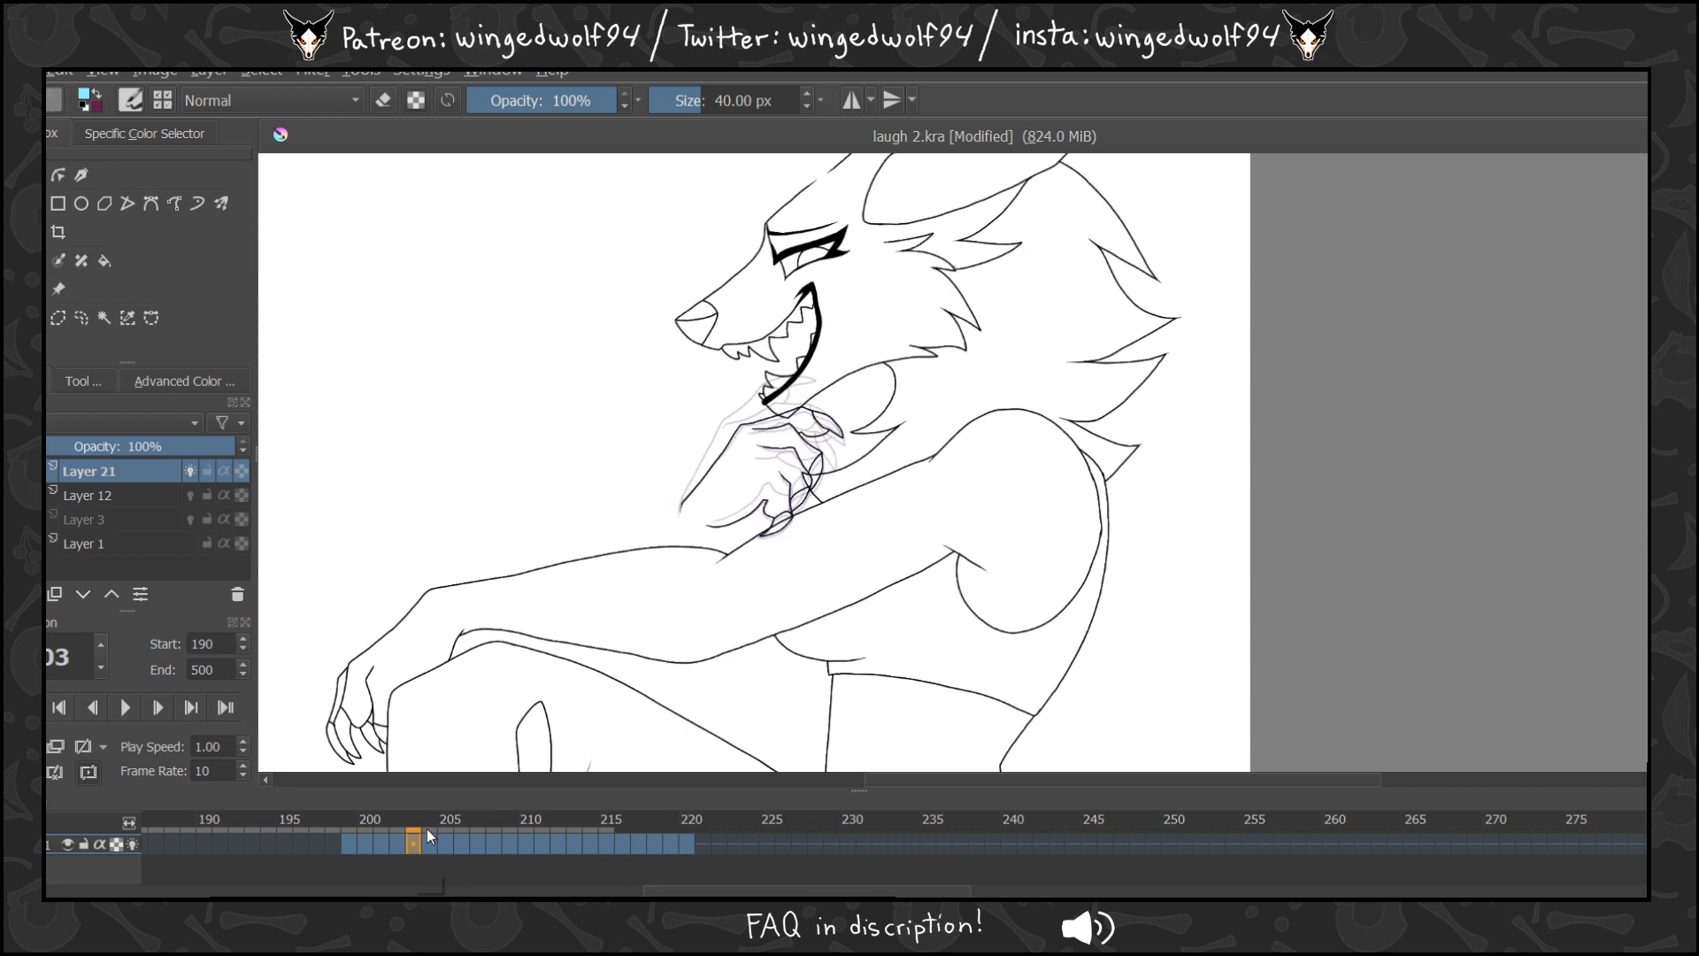
left_click_drag(427, 828, 707, 846)
left_click(429, 842)
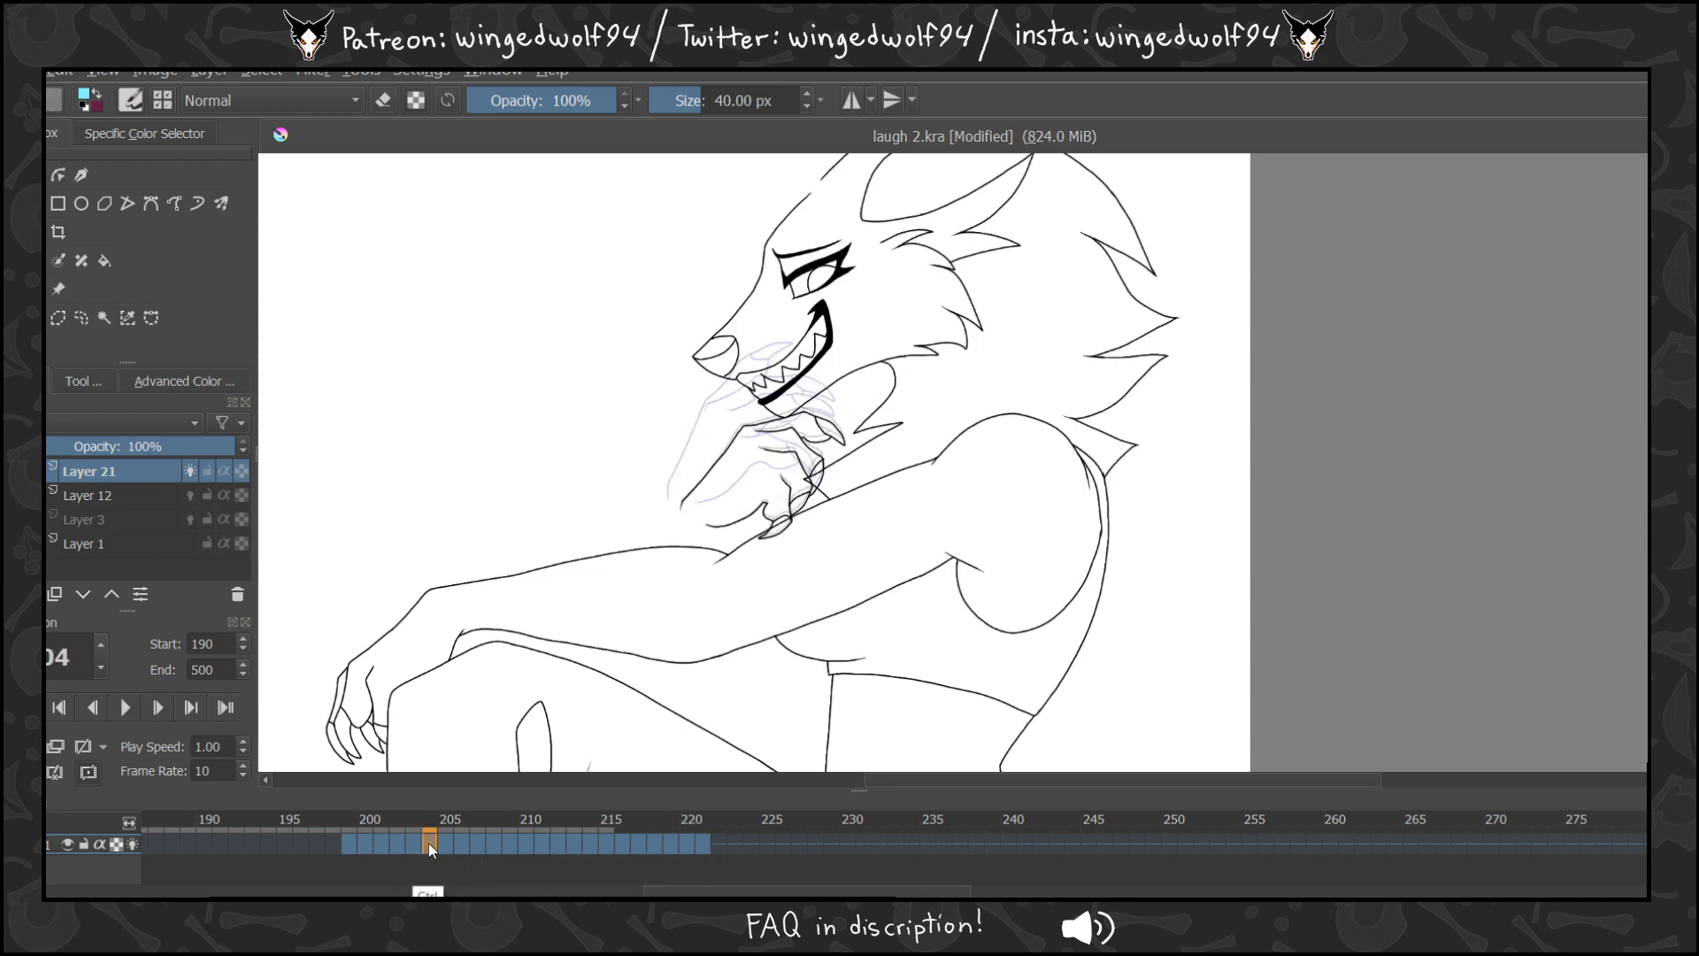
left_click_drag(428, 842, 718, 848)
left_click(719, 848)
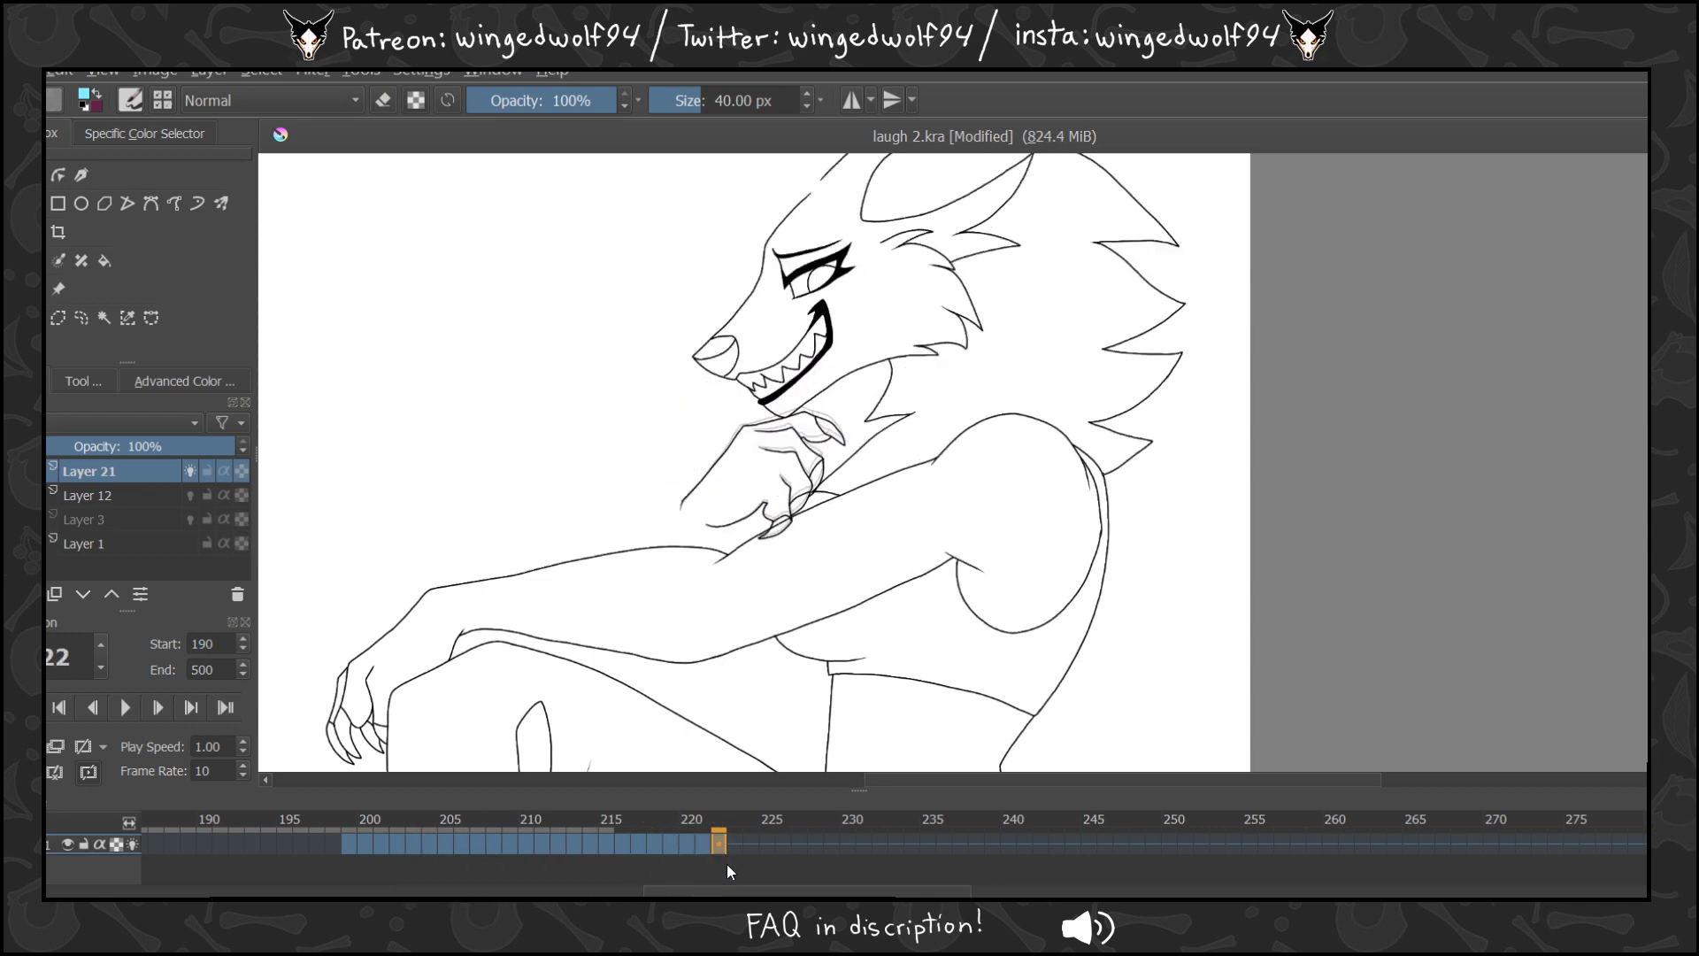
Compare the copied hand poses at frames 221 and 222 with their source frames 202 to 204.
left_click(693, 847)
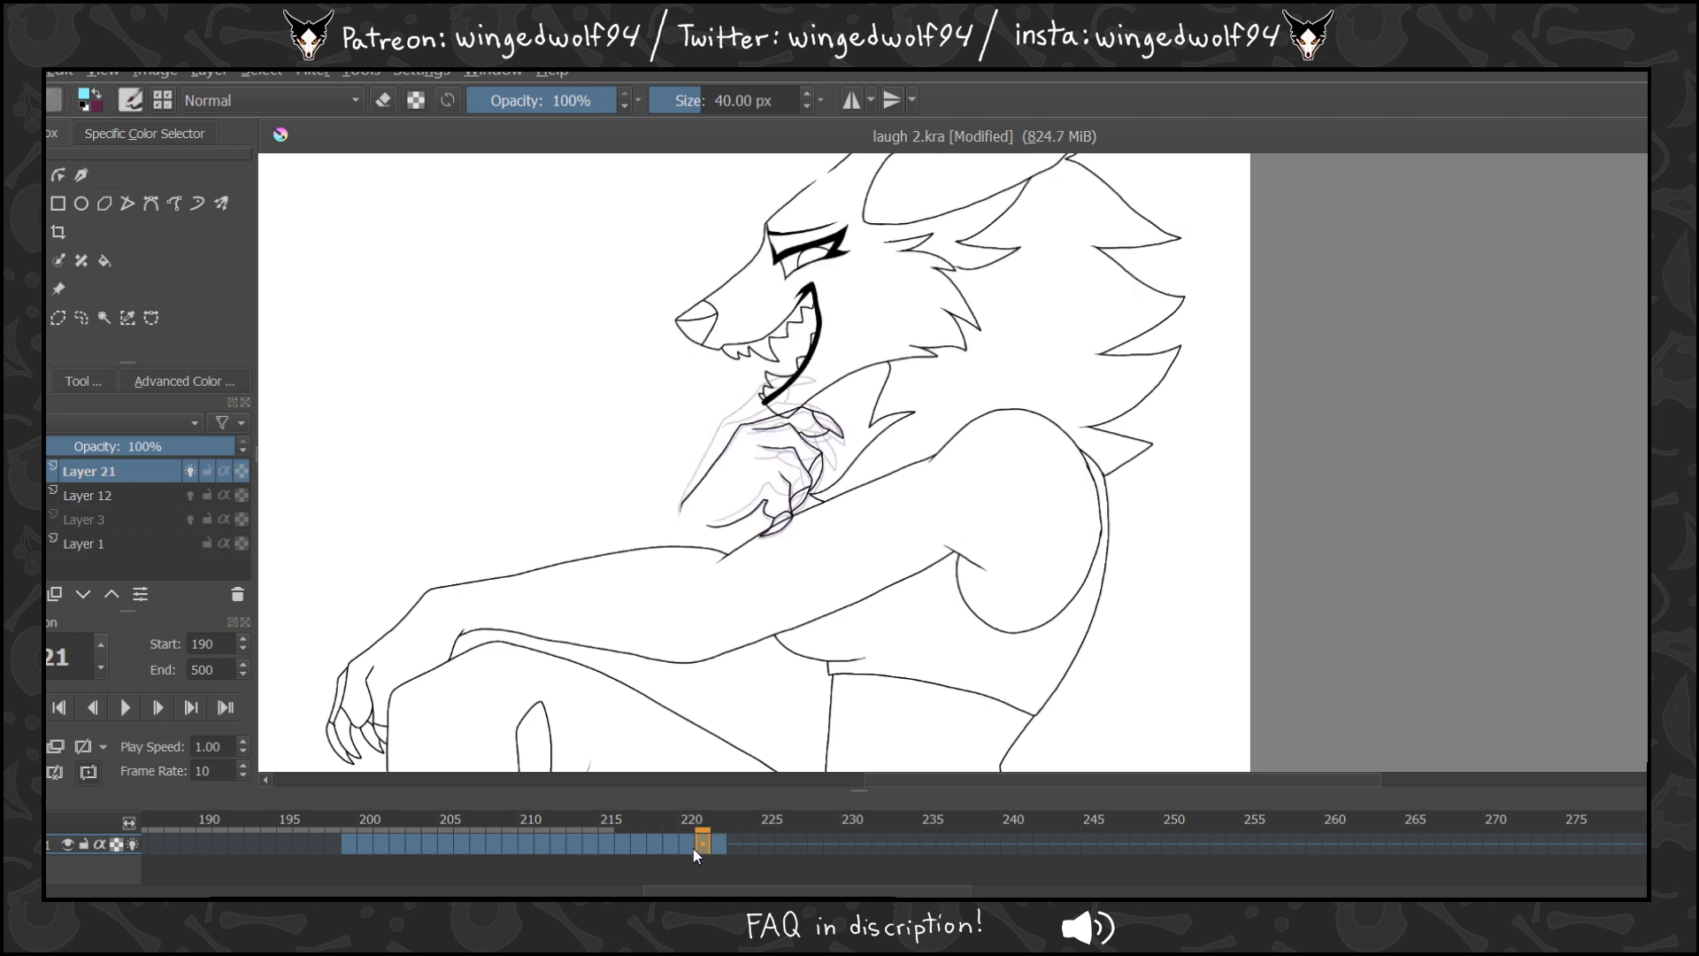
left_click(708, 848)
left_click(719, 847)
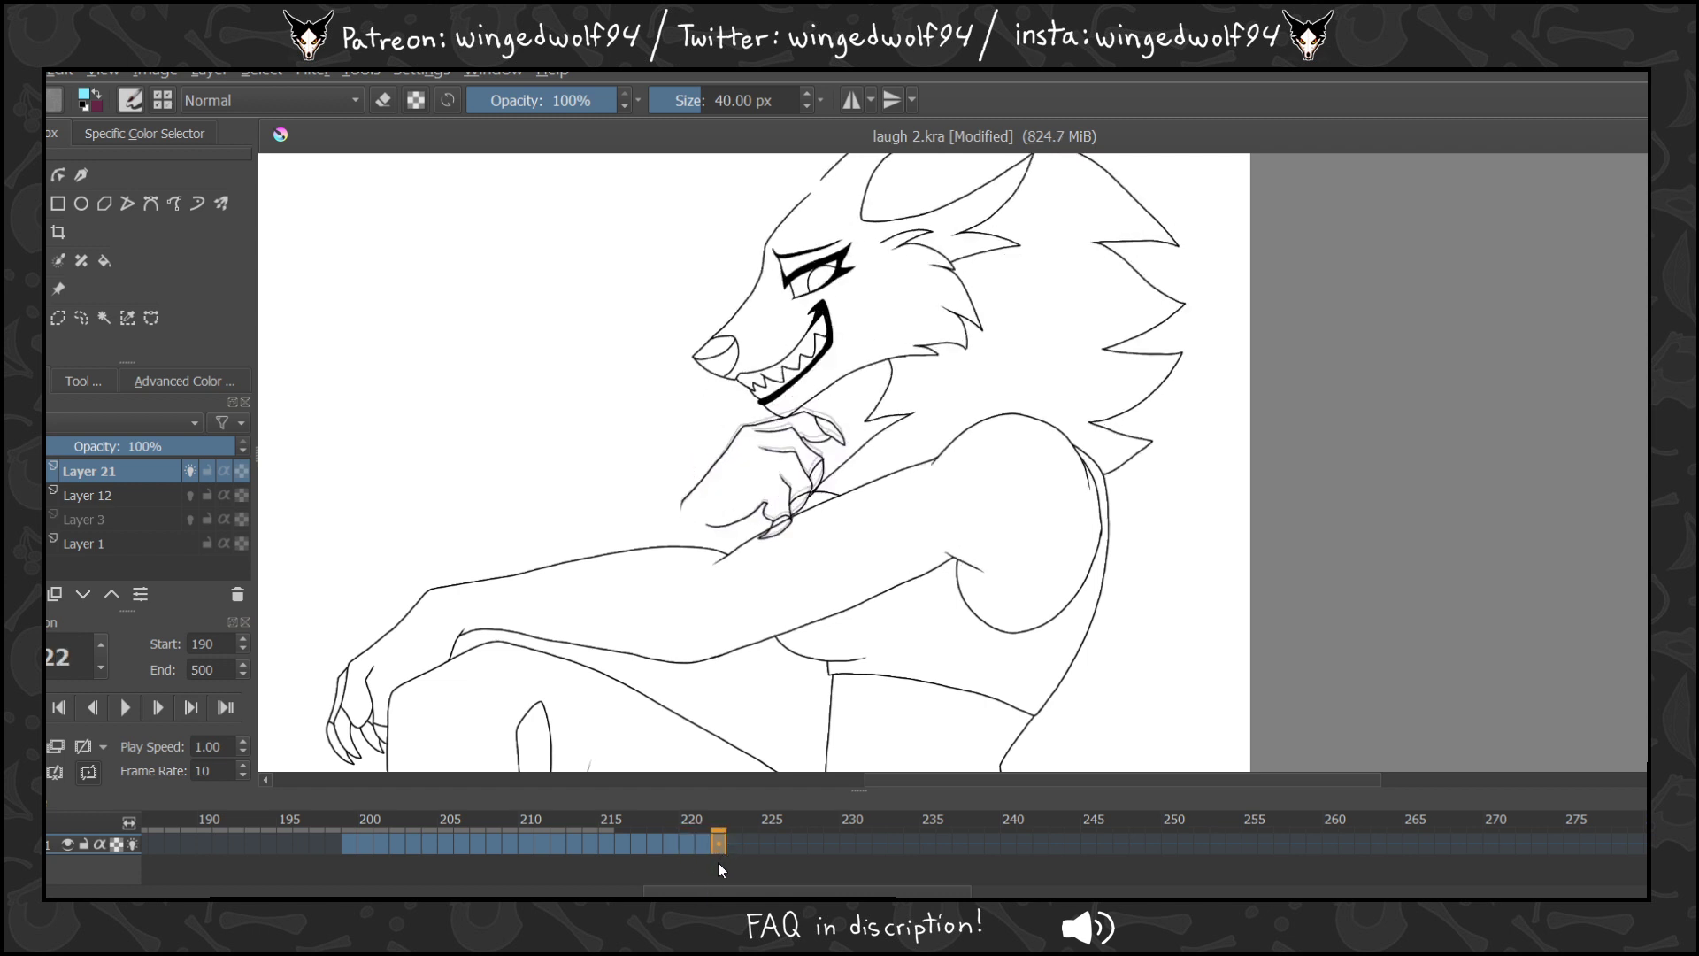
left_click(400, 843)
left_click(414, 843)
left_click(434, 843)
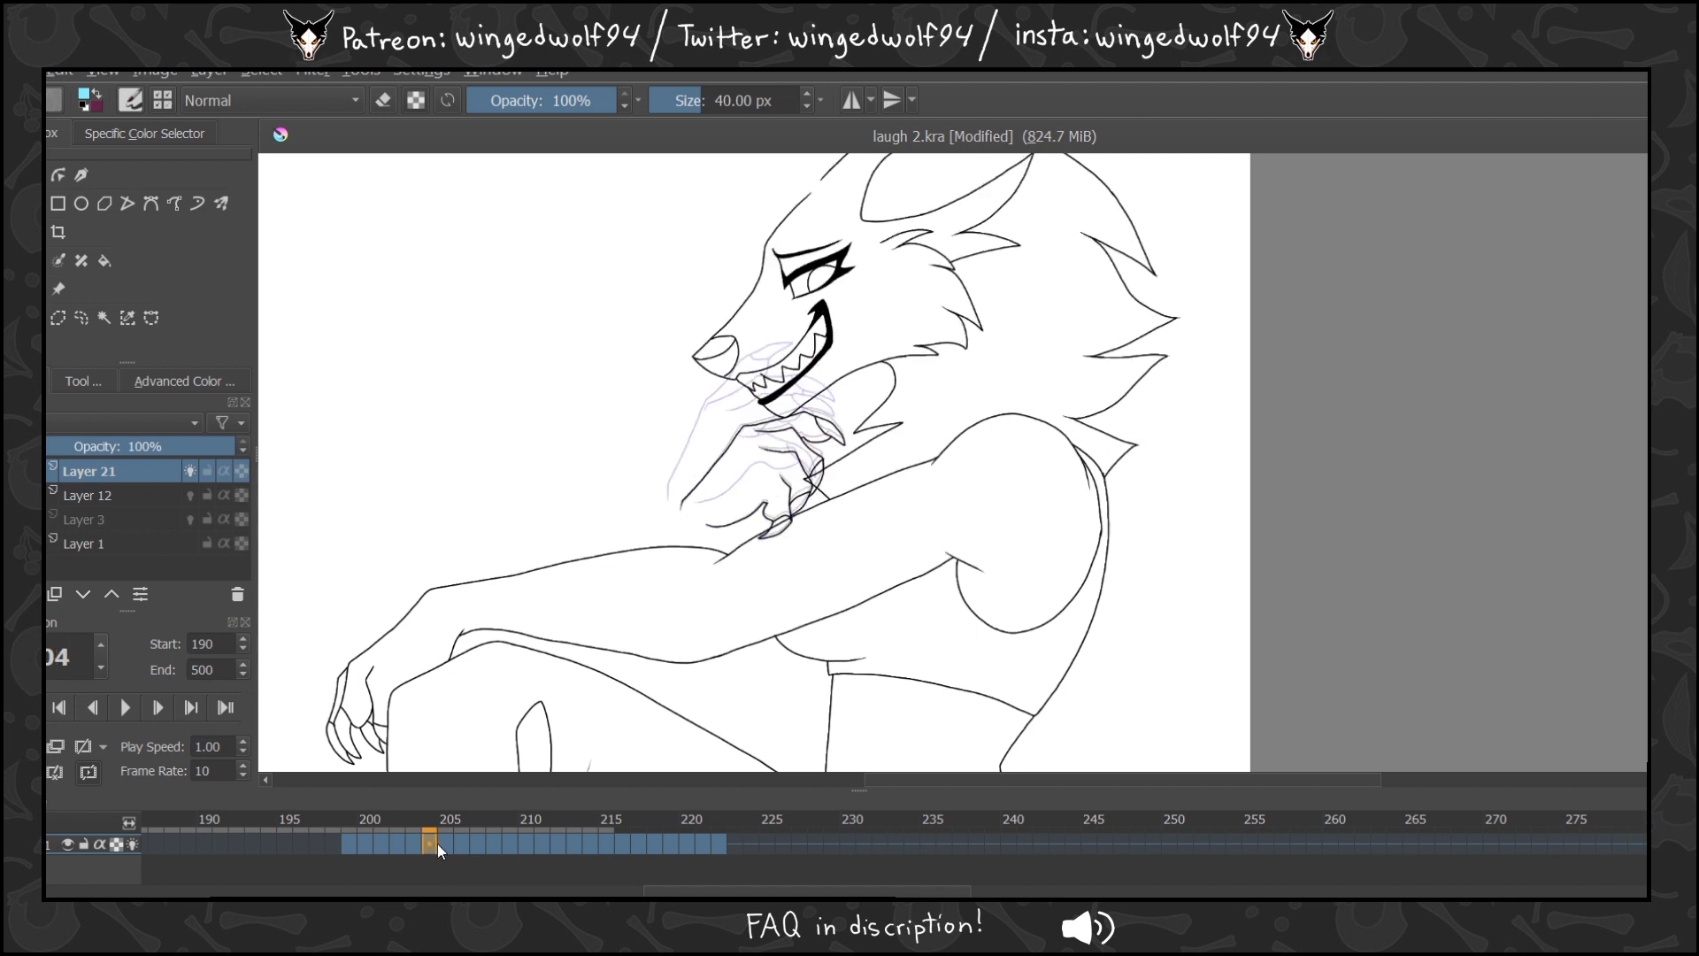
left_click(448, 846)
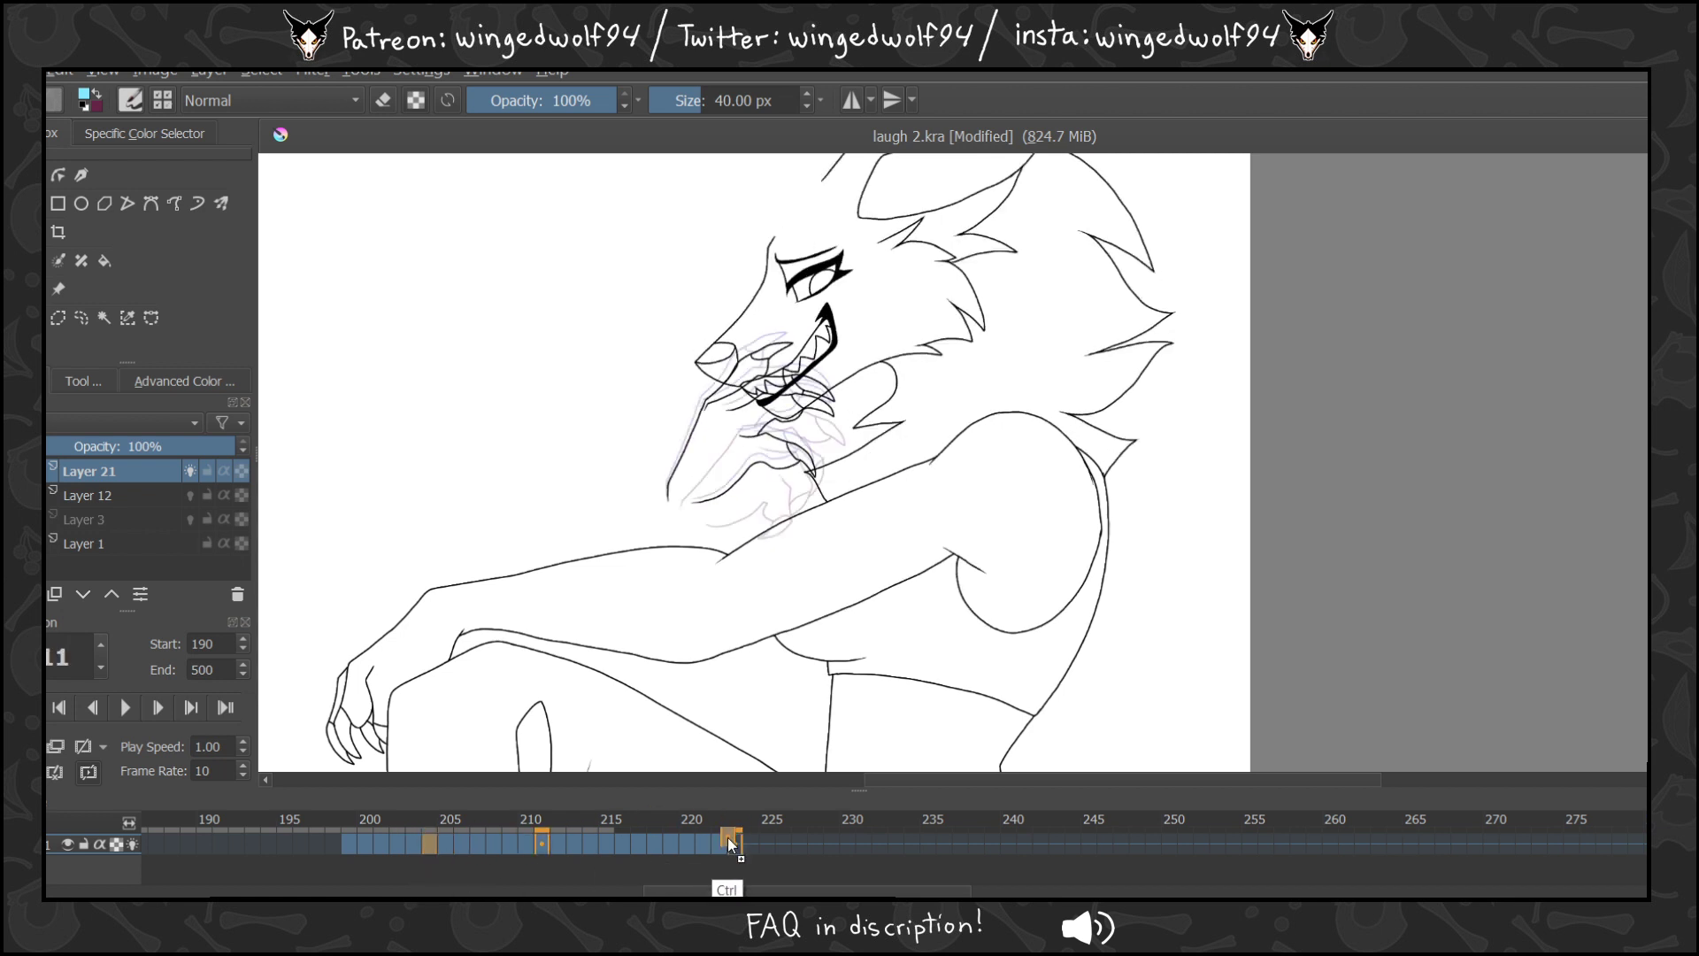
left_click(724, 846)
left_click(433, 844)
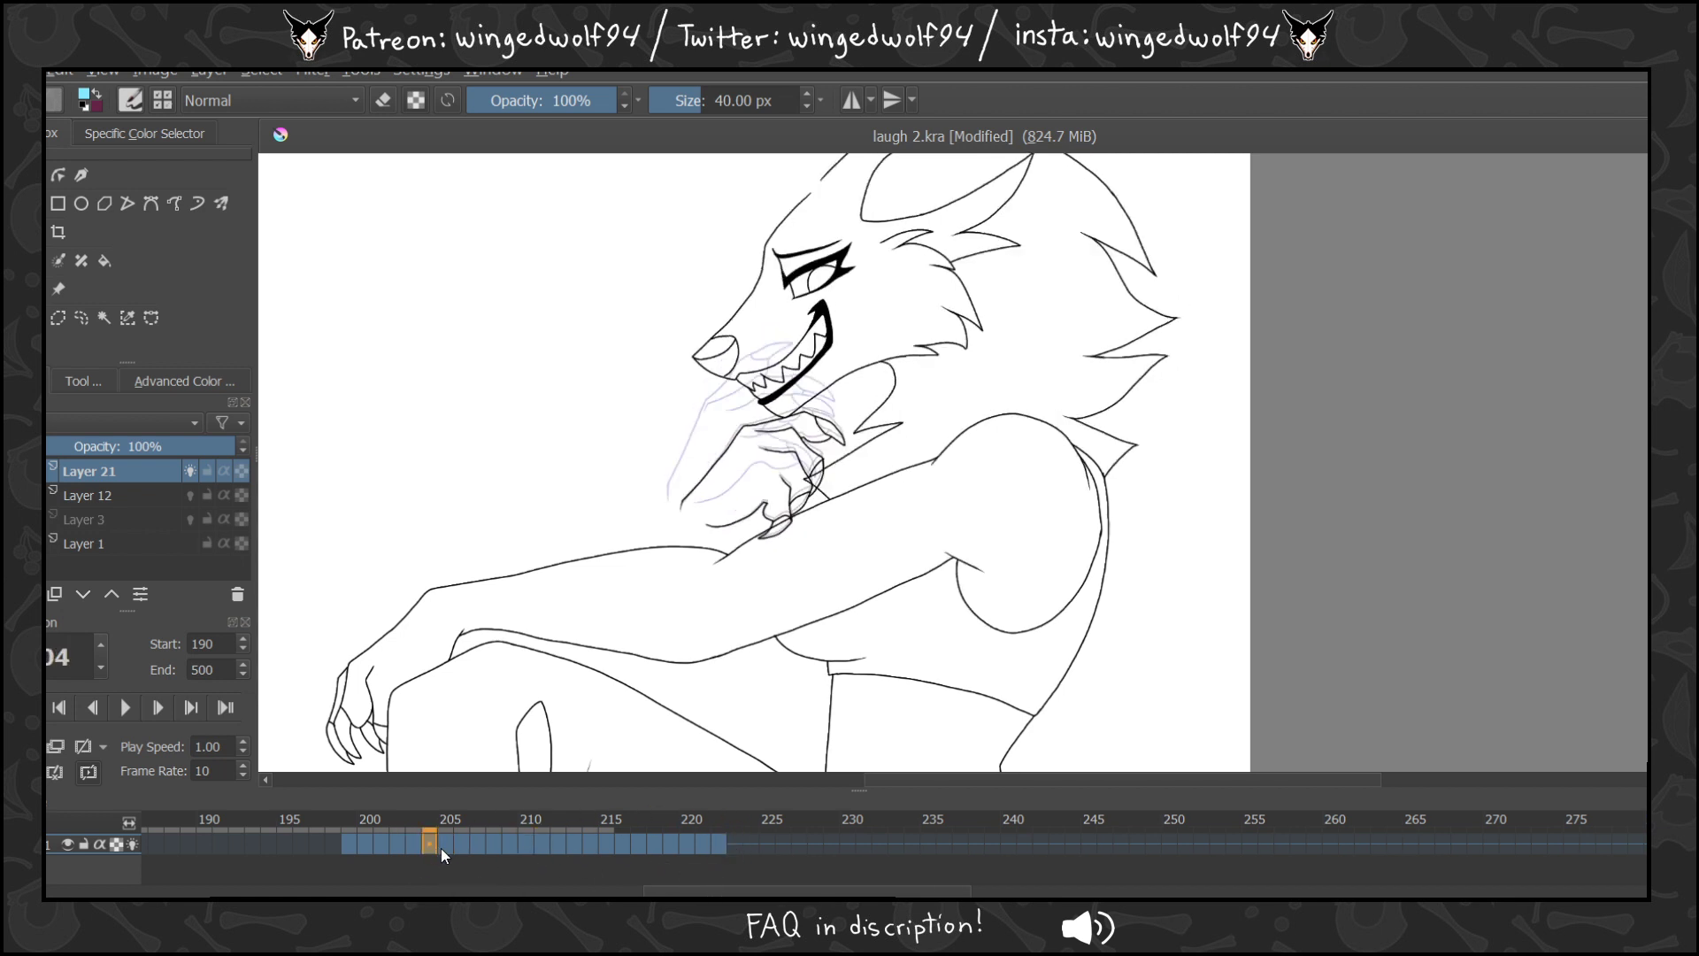
Copy the hand keyframes at frames 205, 206 and 207 to frames 223, 224 and 225.
left_click(450, 846)
left_click(714, 851)
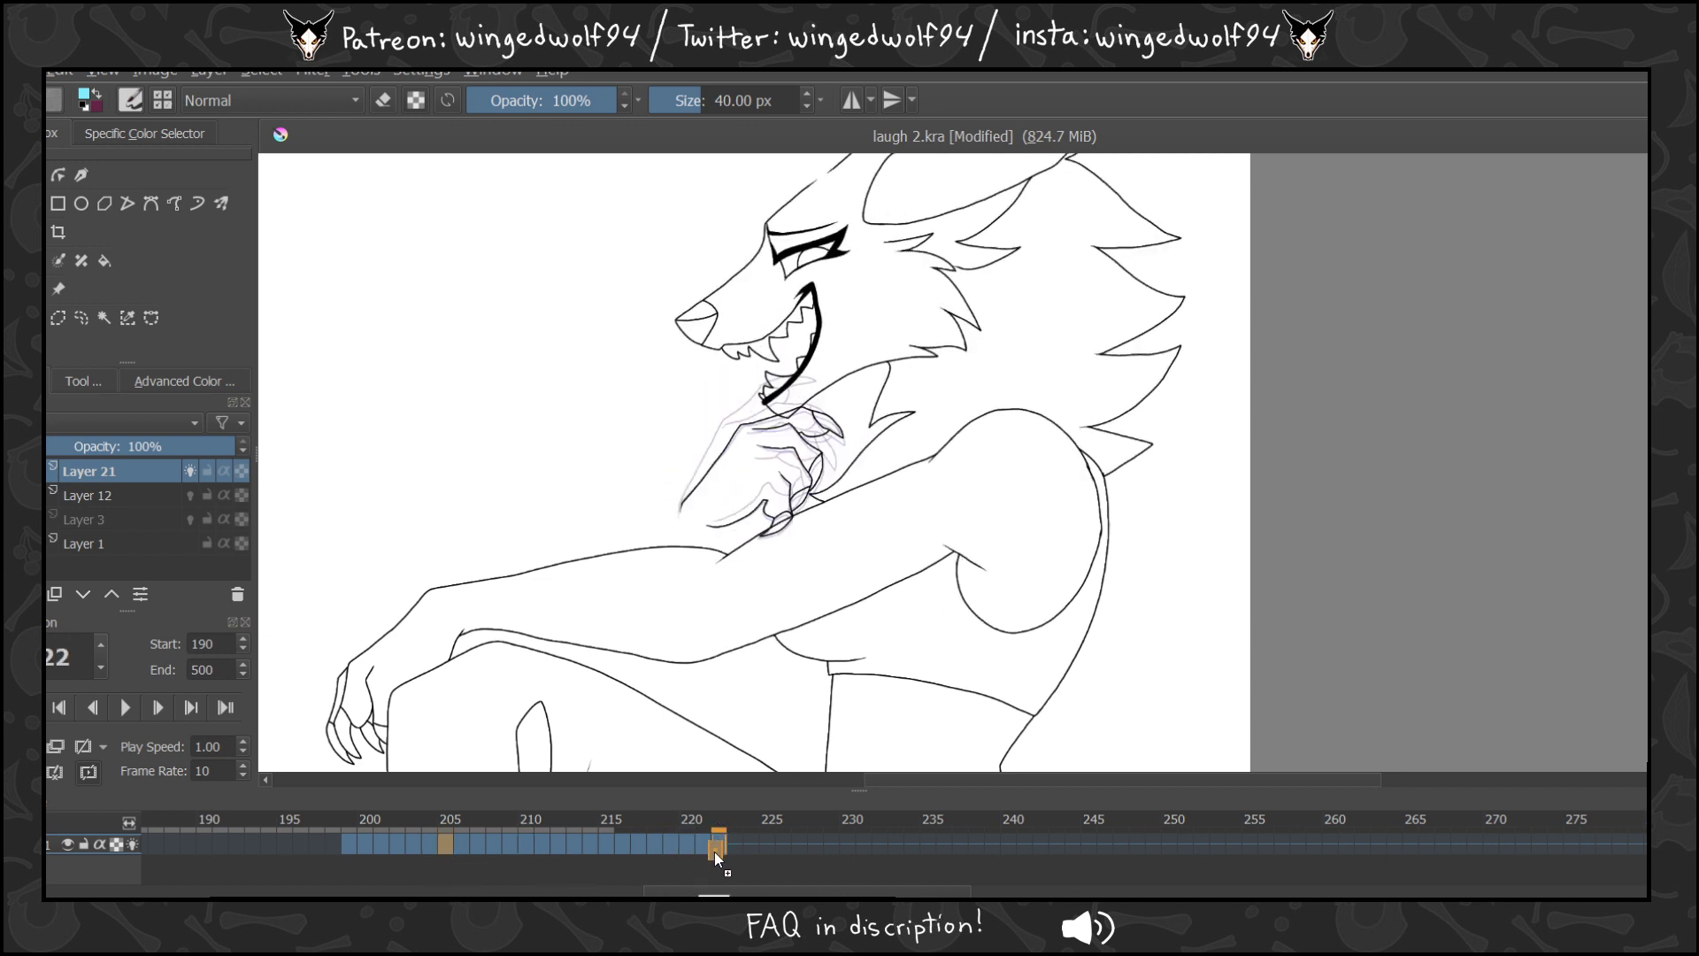
left_click(729, 848)
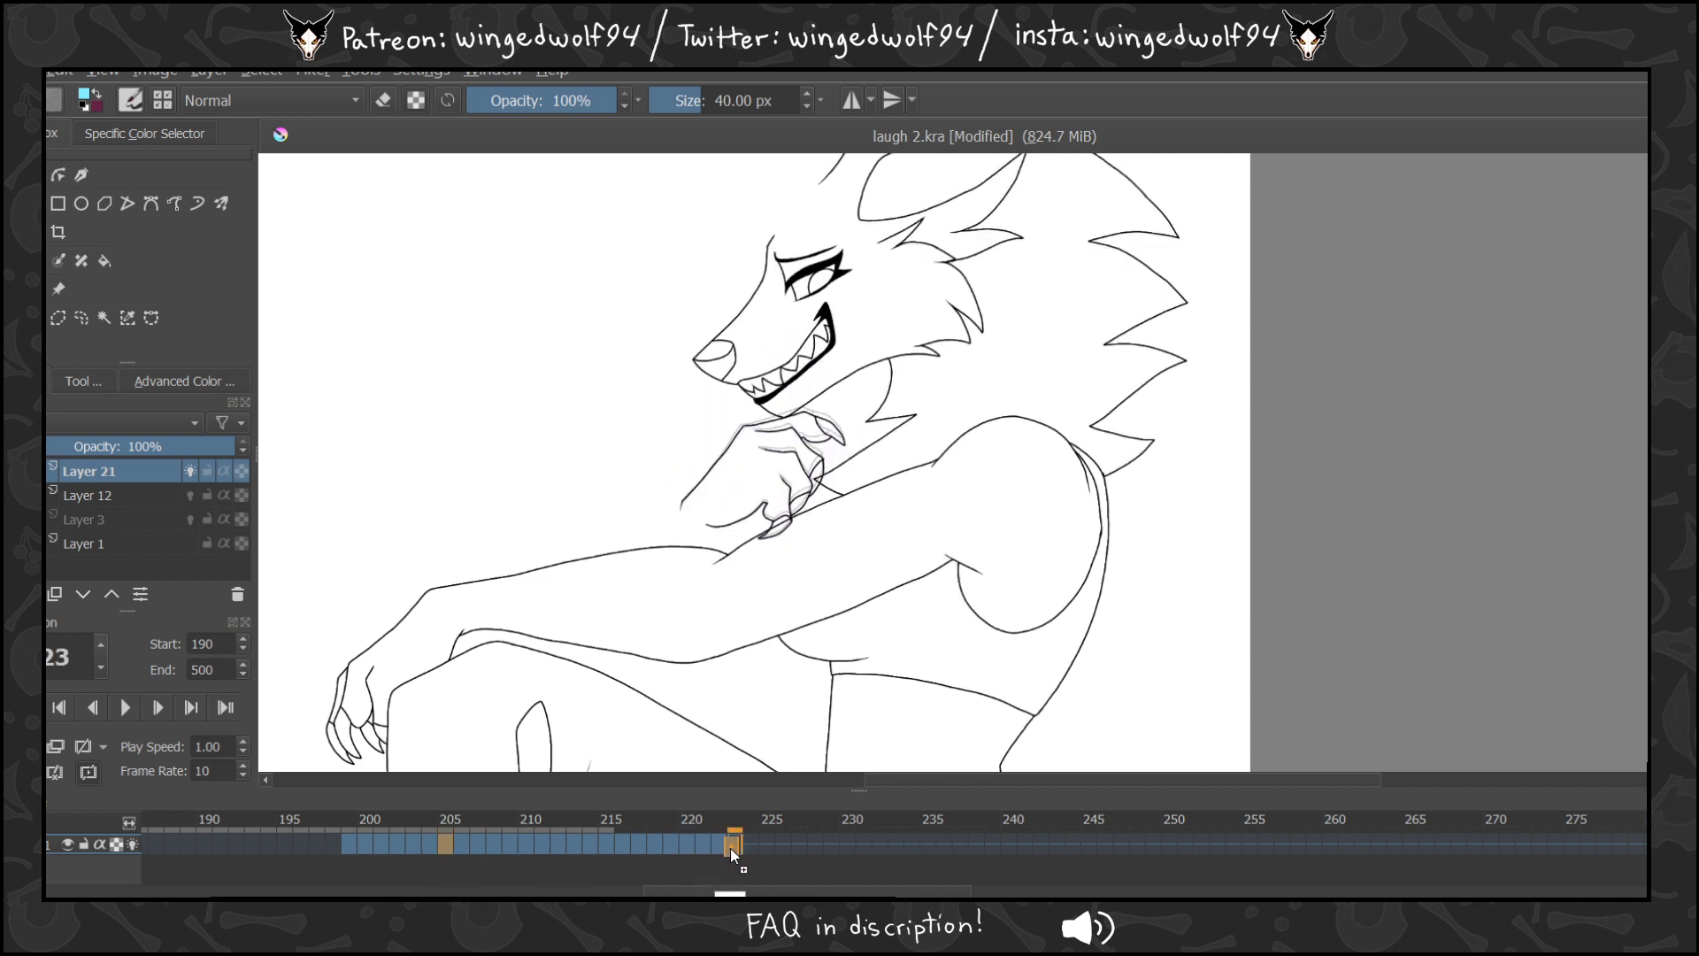
left_click(446, 842)
left_click(461, 850)
left_click_drag(465, 853, 750, 847)
left_click(482, 846)
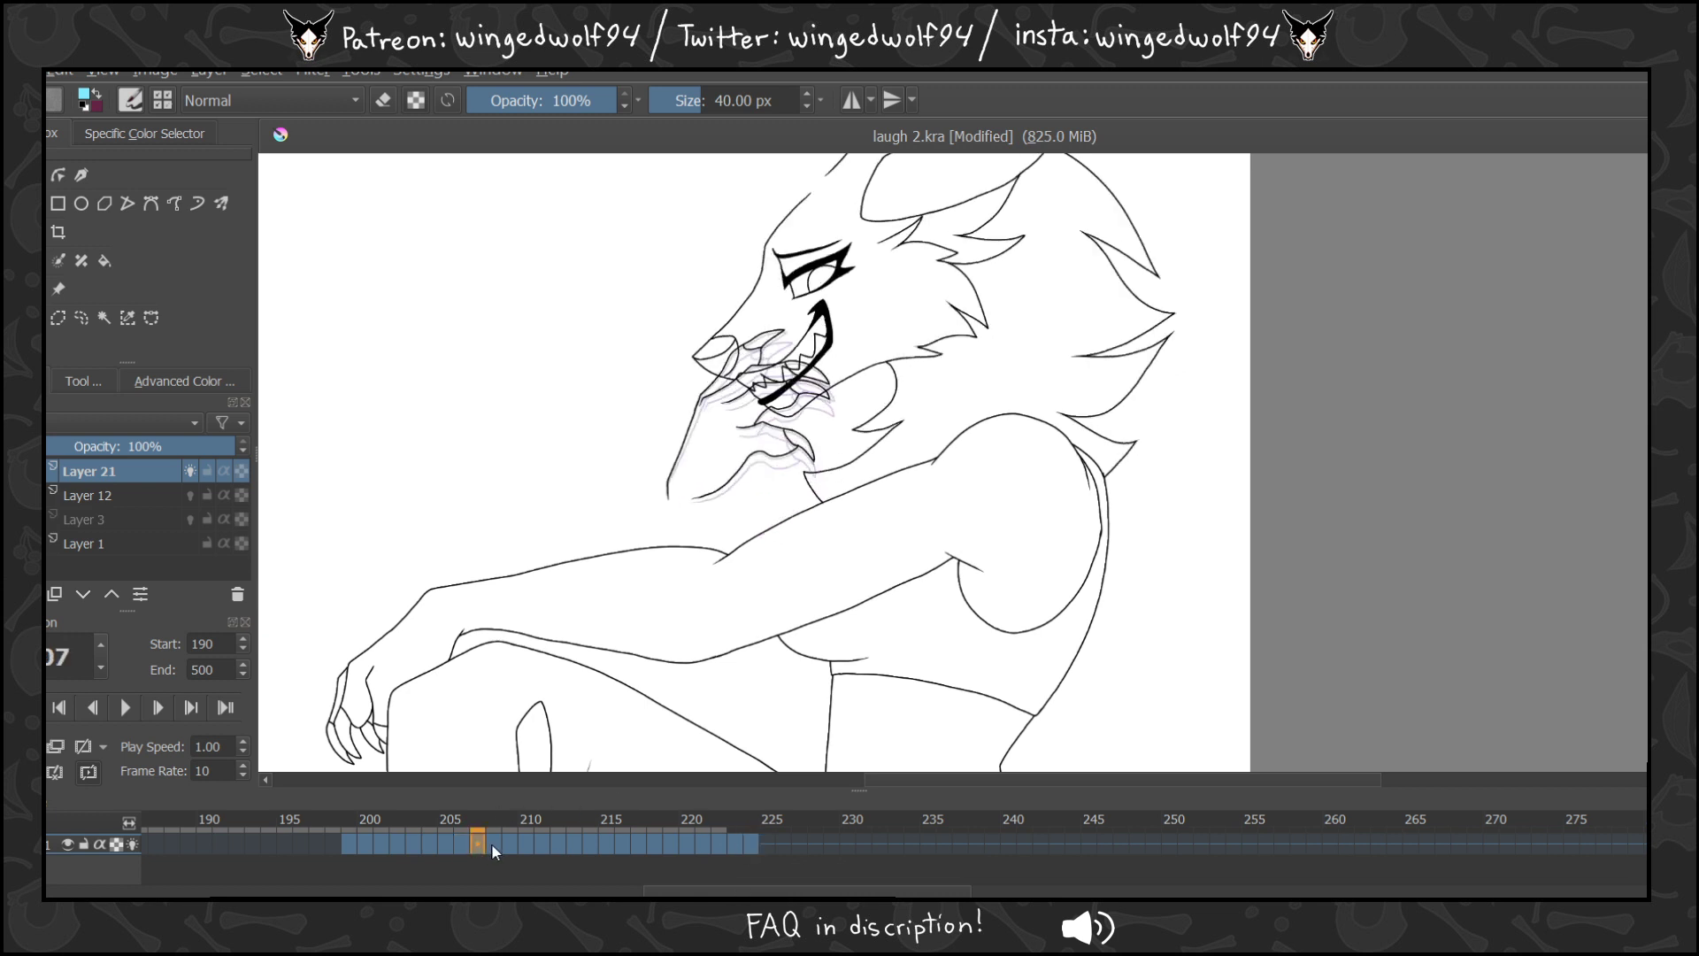
left_click_drag(488, 846, 768, 853)
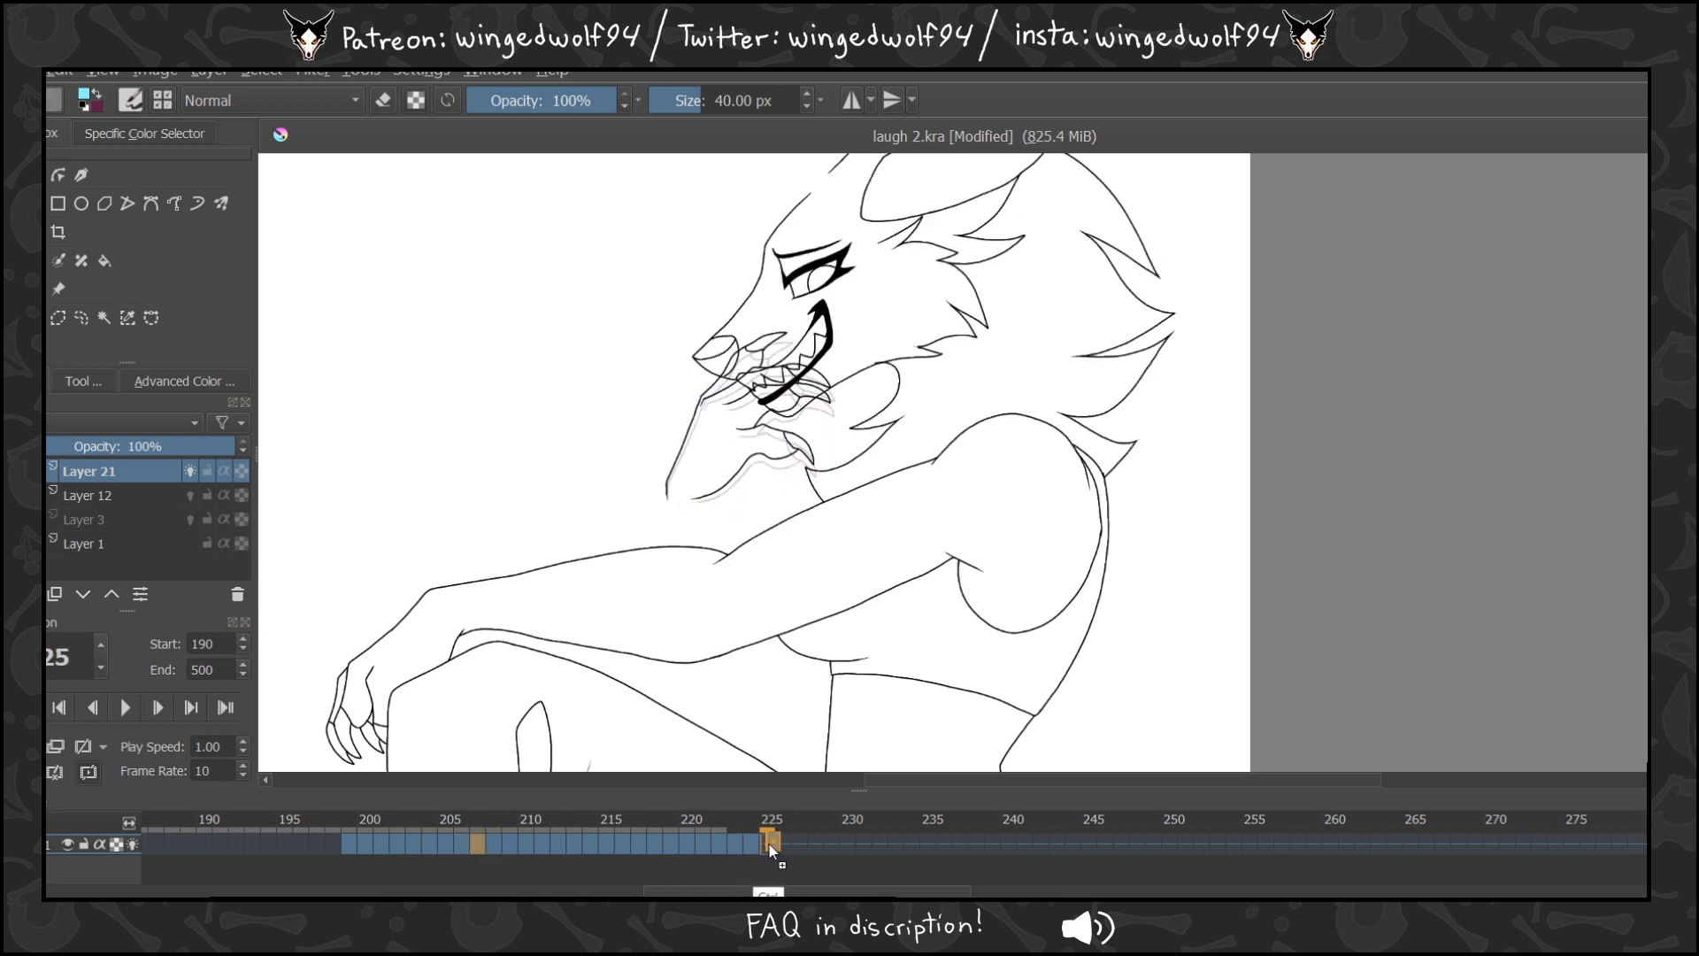
Play back the animation and check the hand motion around frames 225 and 226.
left_click(127, 706)
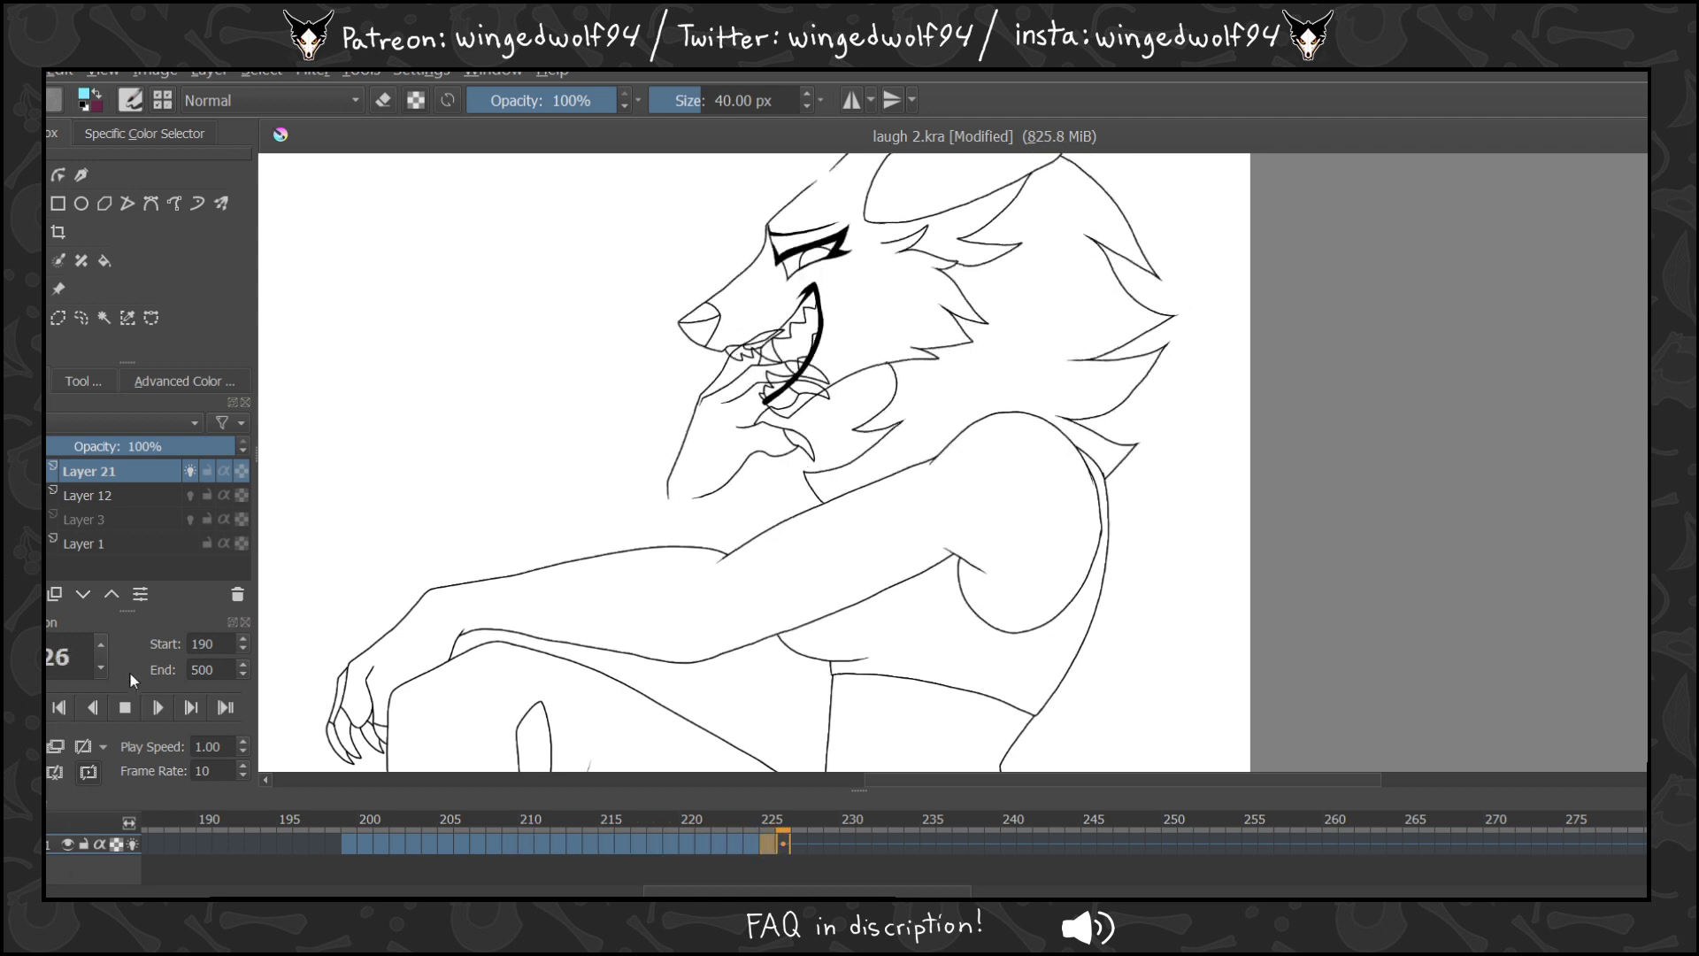
left_click(125, 706)
mouse_move(772, 824)
left_mouse_down()
mouse_move(750, 823)
mouse_move(783, 825)
left_mouse_up()
Copy the block of hand keyframes from frames 202 to 210 to the end of the sequence, extending it through frame 233.
left_click(400, 844)
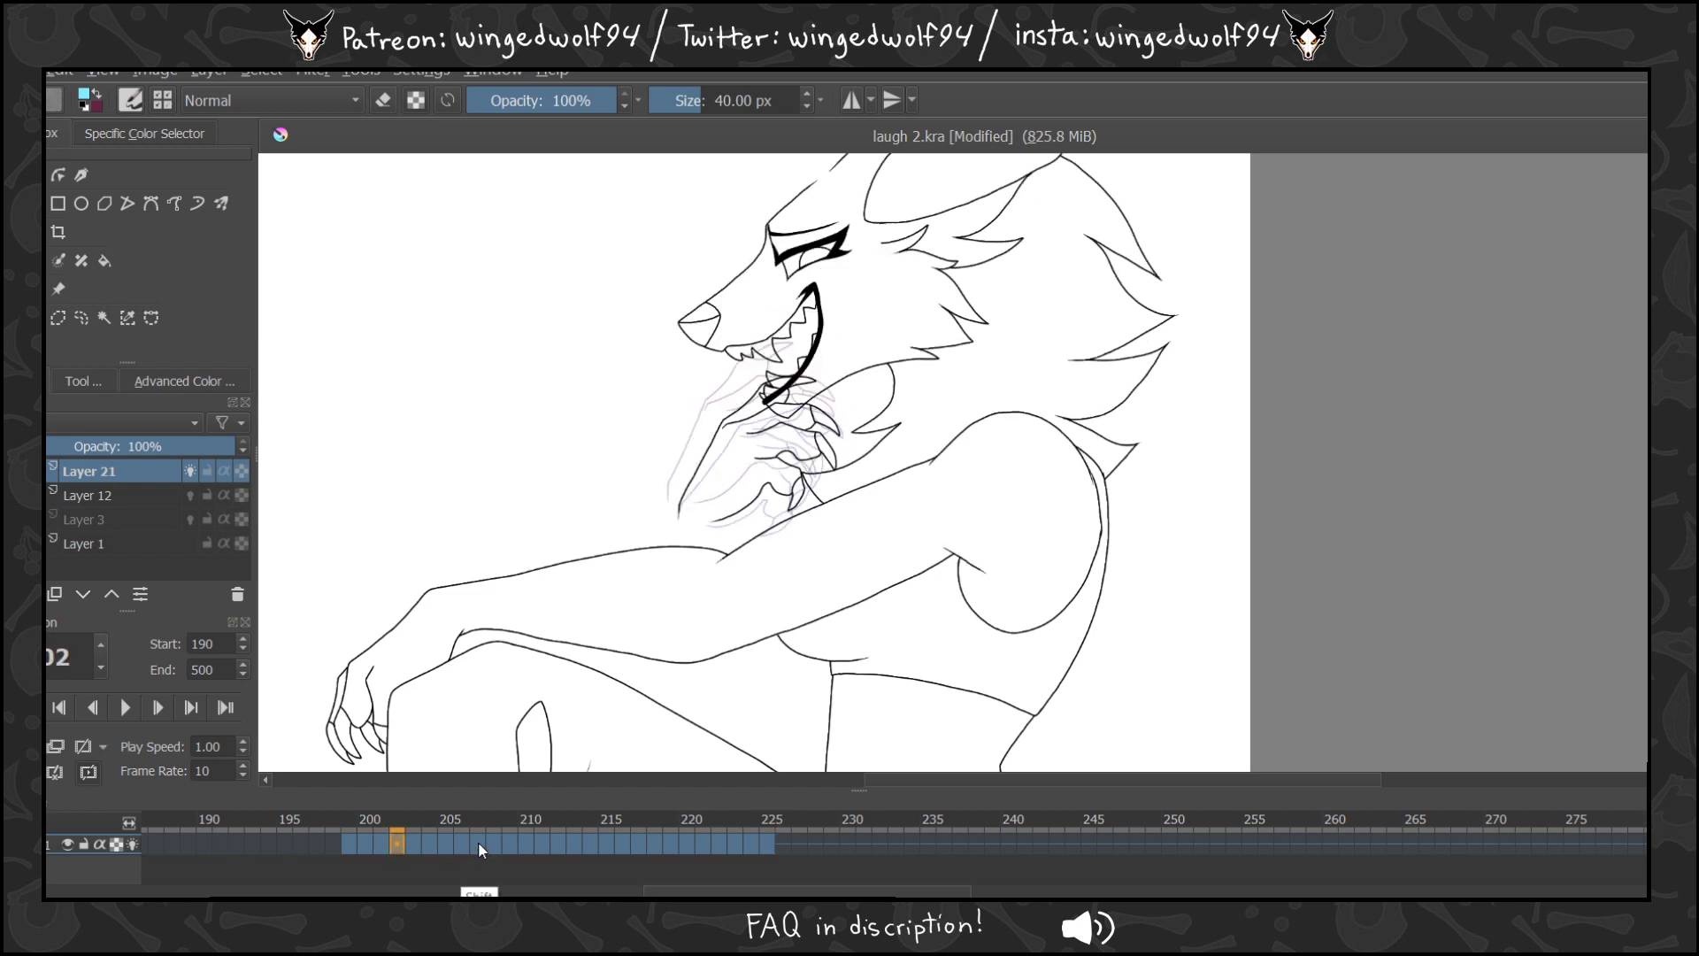
left_click(529, 848, "shift")
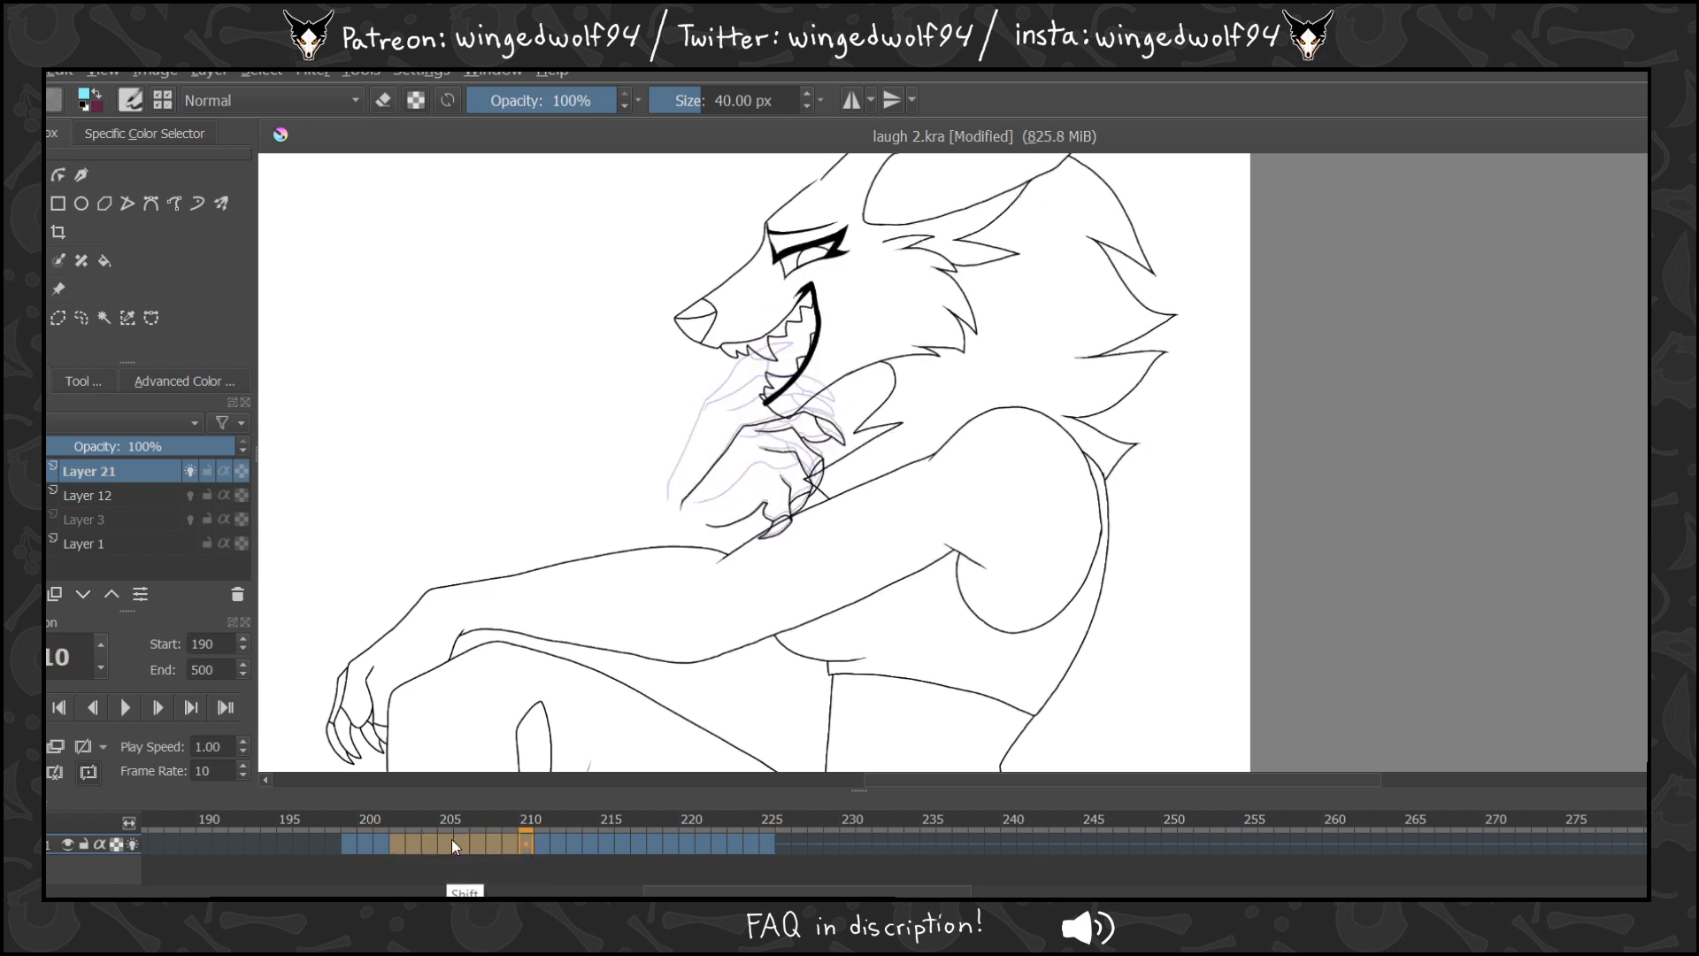
mouse_move(416, 849)
left_mouse_down()
mouse_move(901, 846)
mouse_move(828, 847)
mouse_move(863, 853)
left_mouse_up()
left_click(774, 849)
left_click(788, 847)
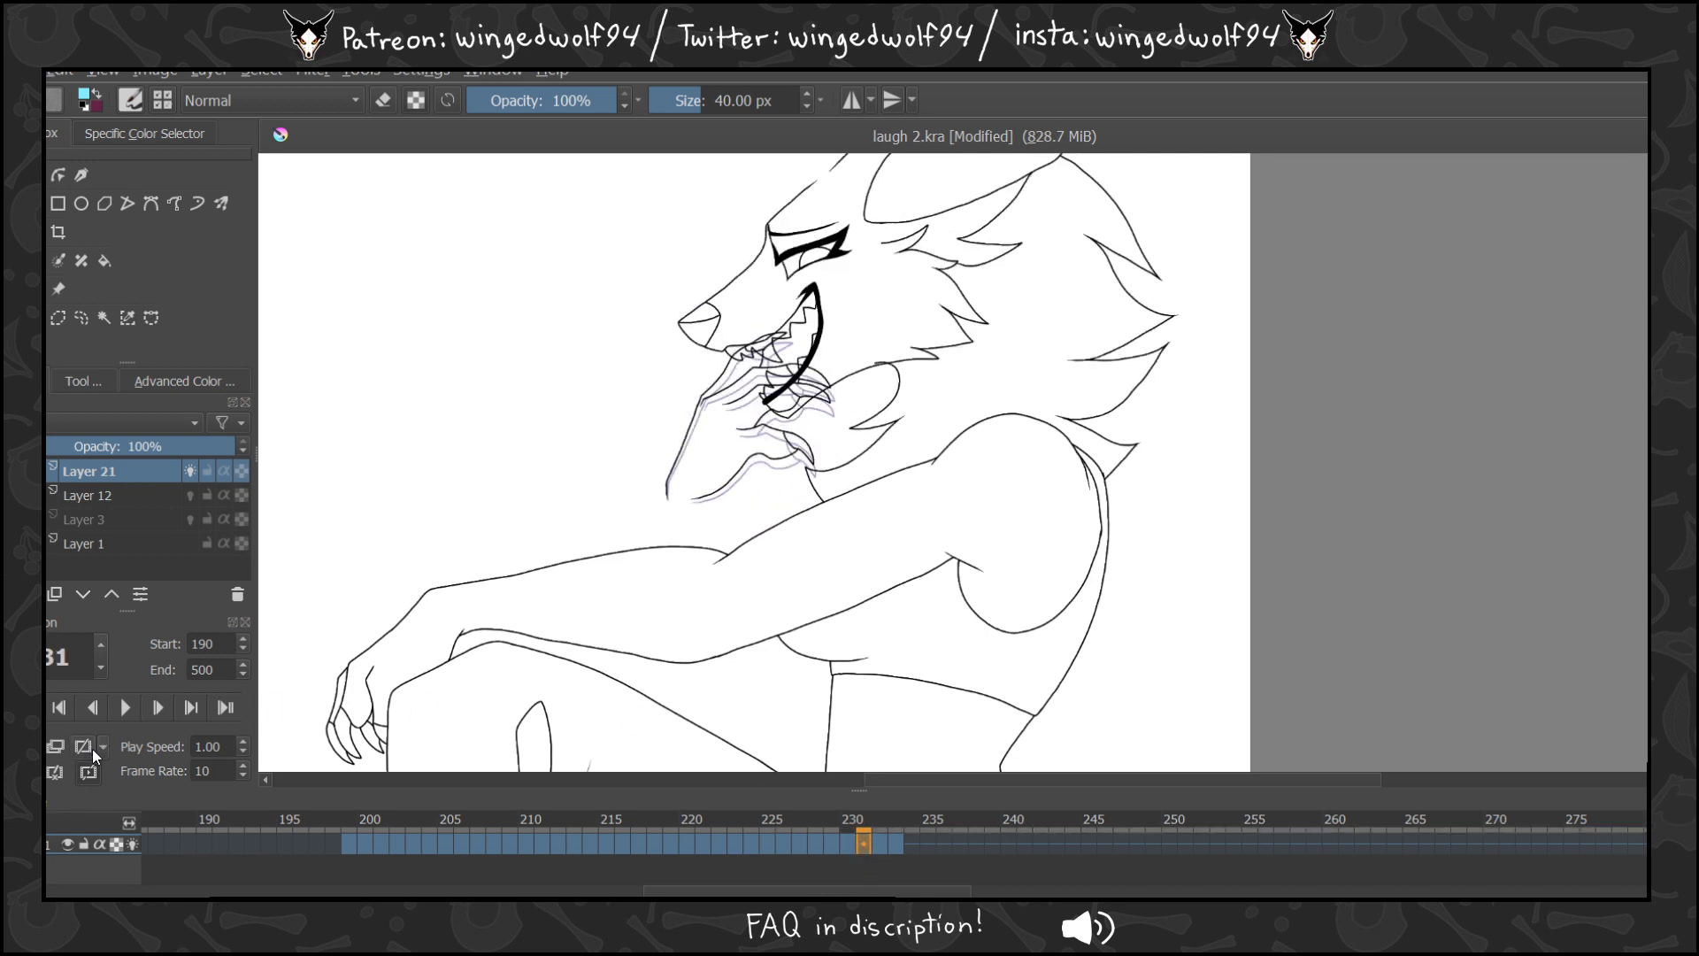
Remove the hand keyframe at frame 228 and shift the remaining keyframes to close the gaps up to frame 232.
mouse_move(851, 840)
left_mouse_down()
mouse_move(725, 844)
mouse_move(825, 850)
left_mouse_up()
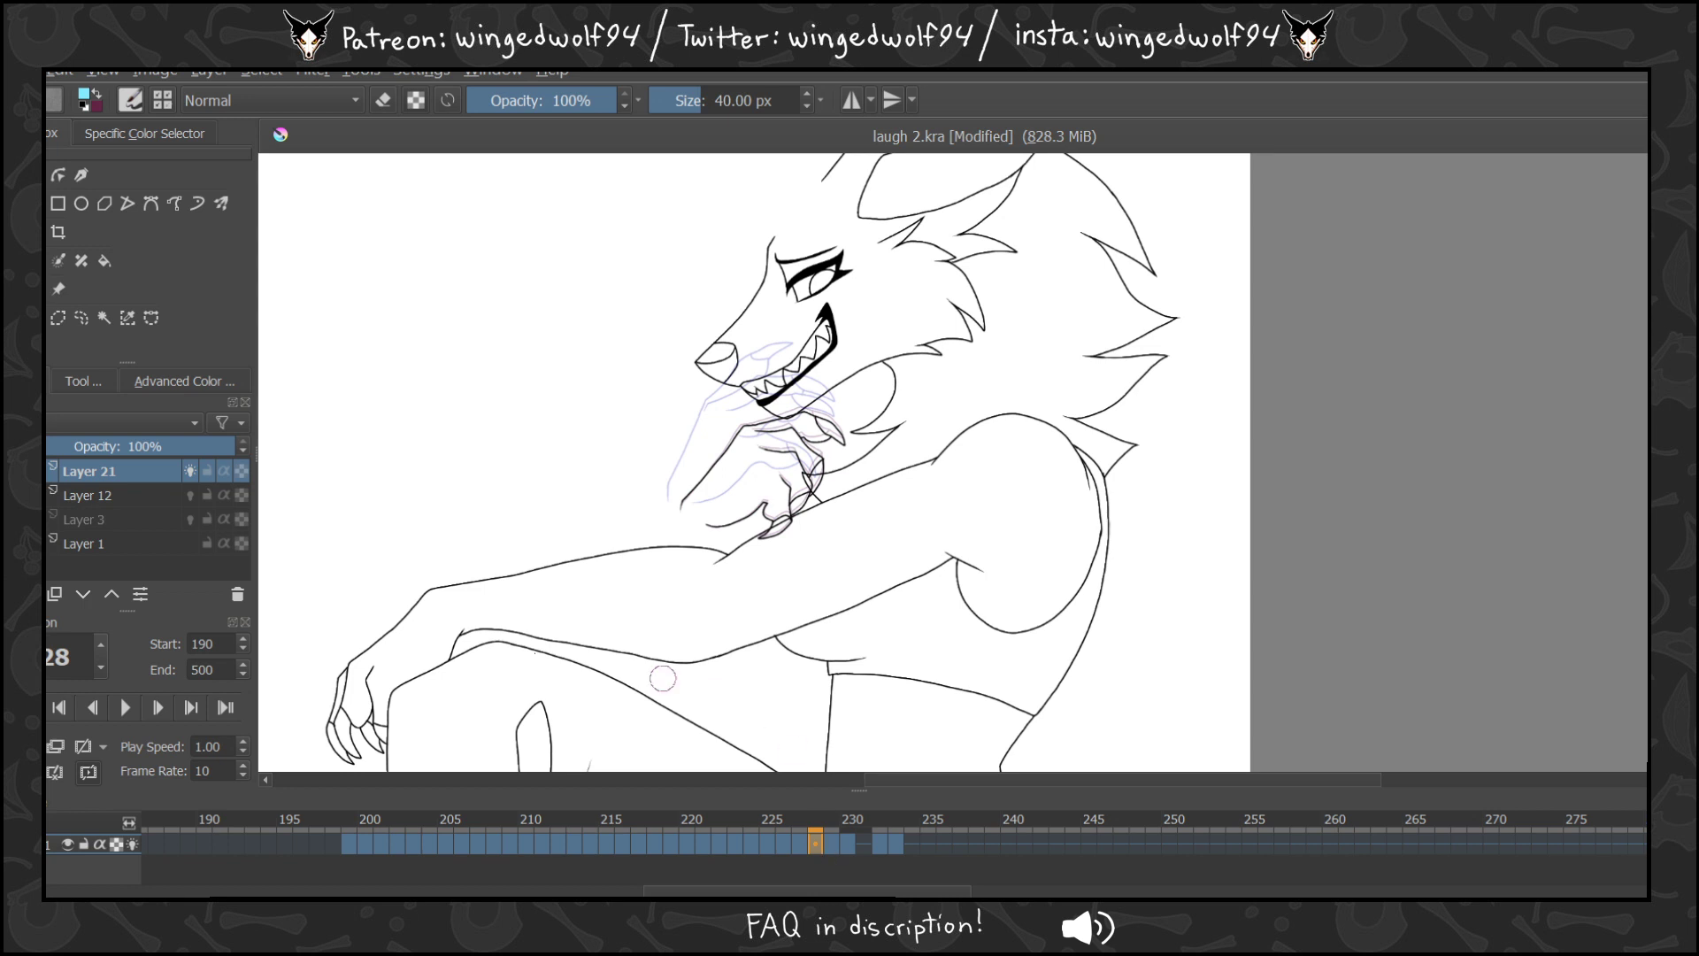
left_click(80, 746)
left_click(830, 842)
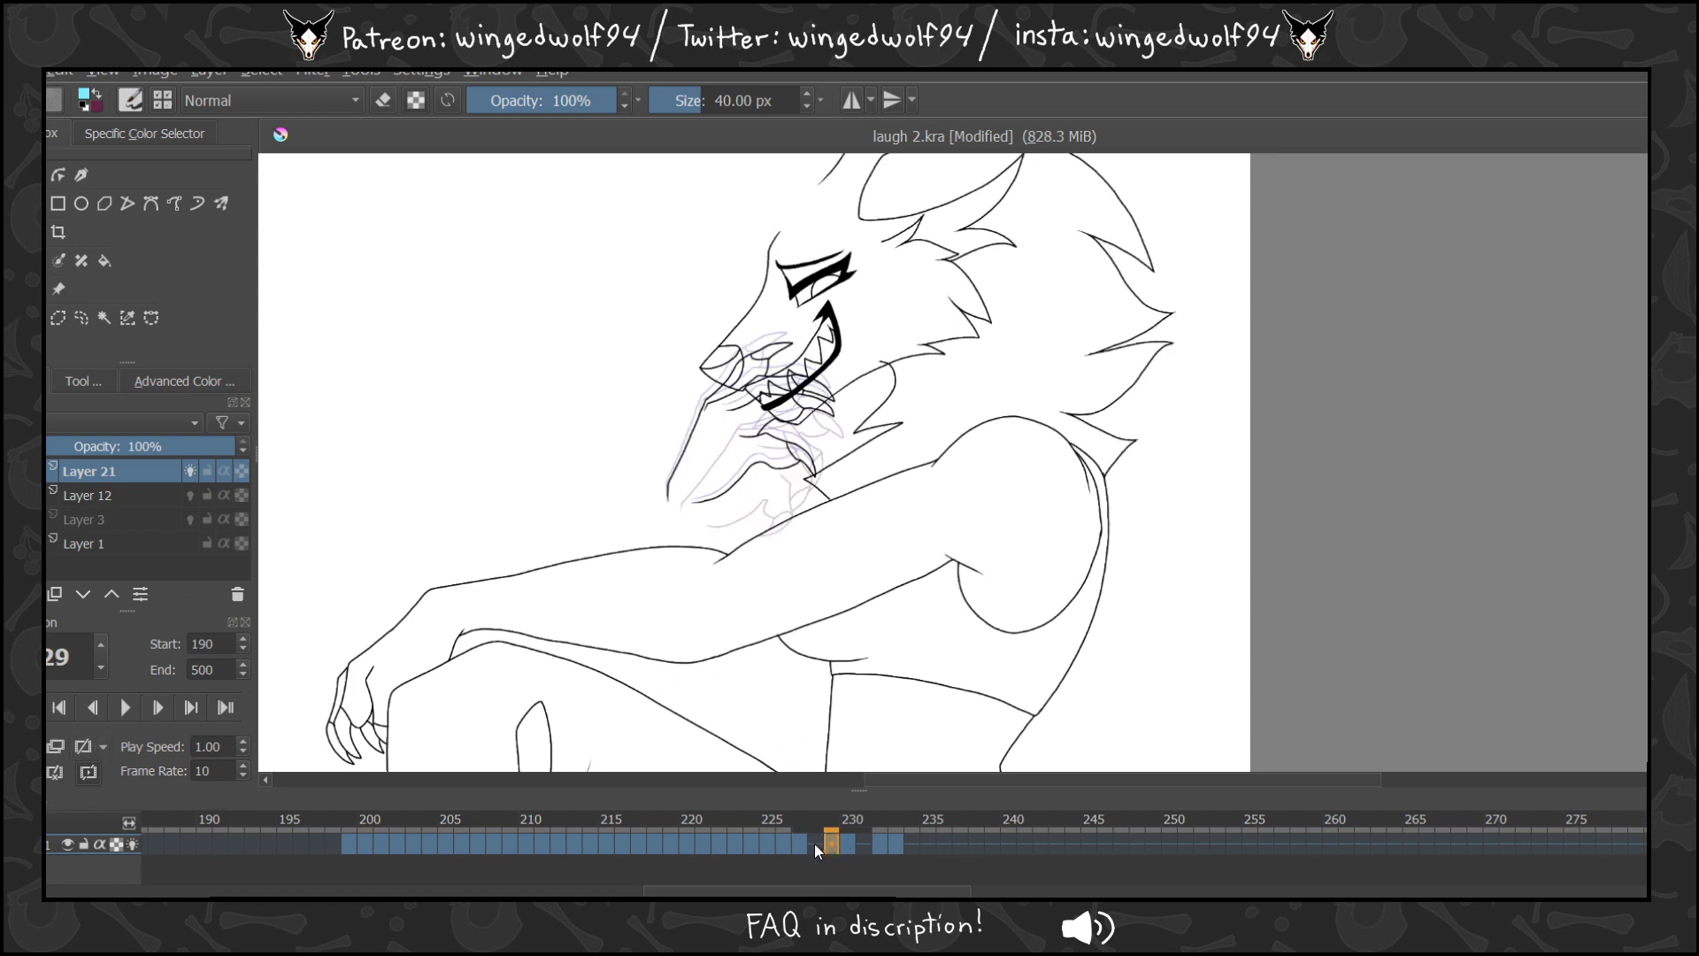
mouse_move(814, 846)
left_mouse_down()
mouse_move(884, 851)
mouse_move(903, 835)
mouse_move(854, 851)
mouse_move(880, 848)
left_mouse_up()
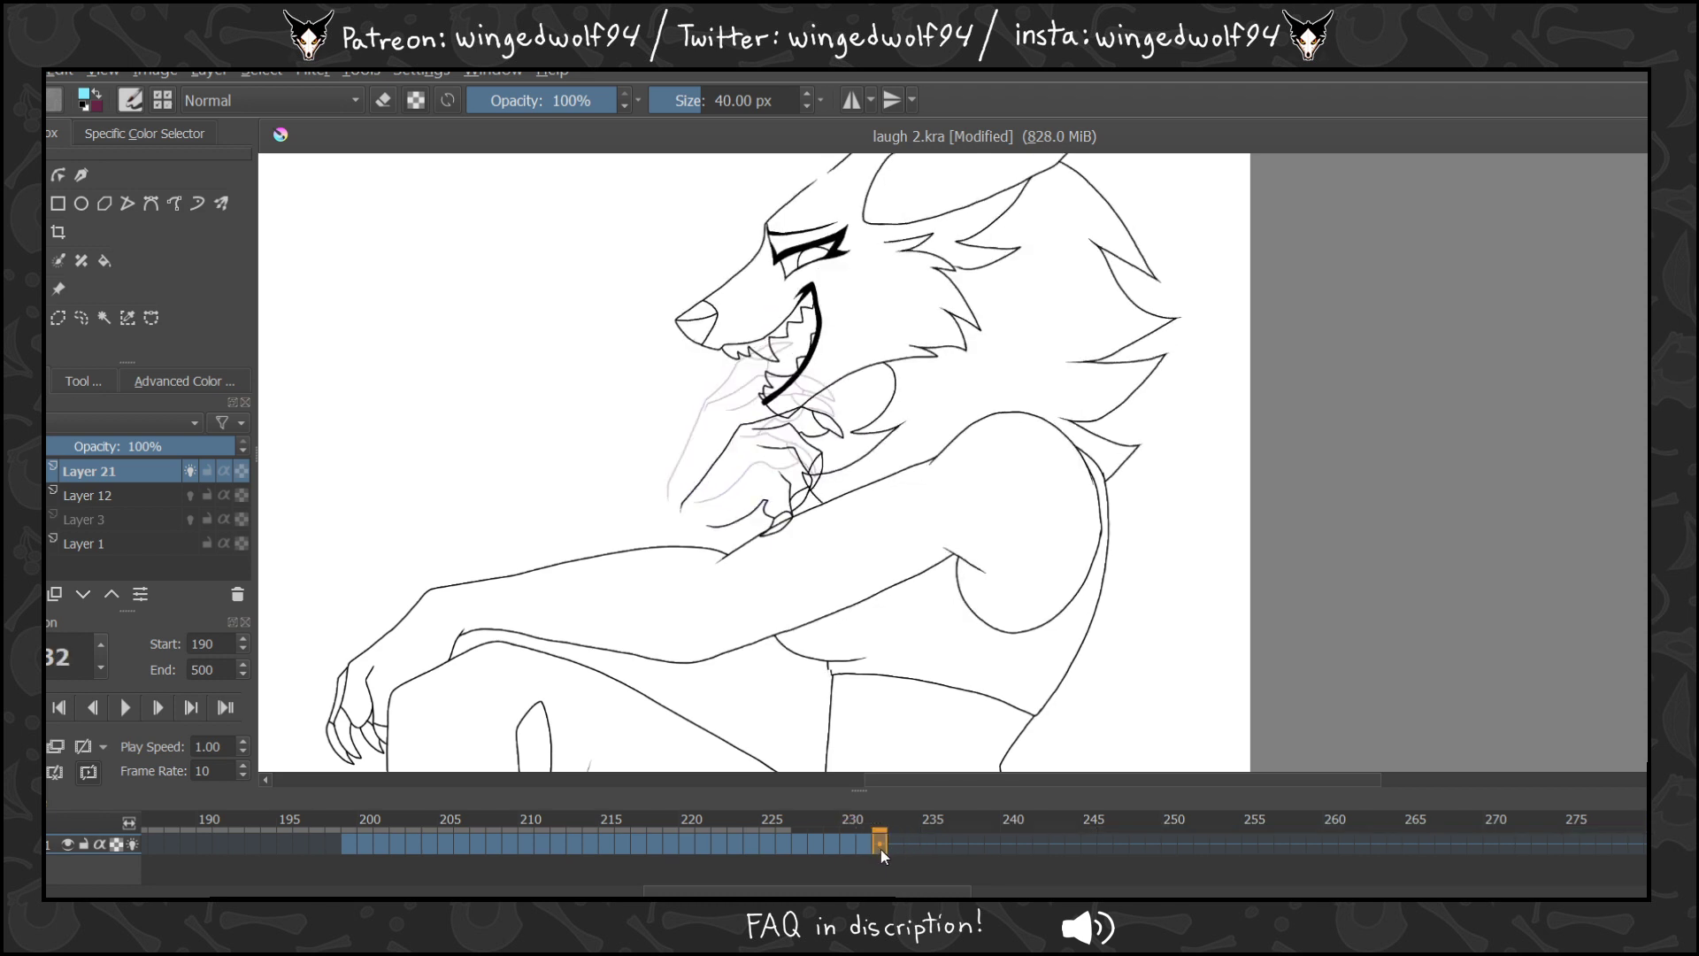
Copy an earlier hand keyframe to frame 233 and transform the hand there with a slight rotation and downward nudge.
mouse_move(401, 841)
left_mouse_down()
mouse_move(879, 852)
mouse_move(933, 837)
mouse_move(847, 851)
mouse_move(898, 849)
left_mouse_up()
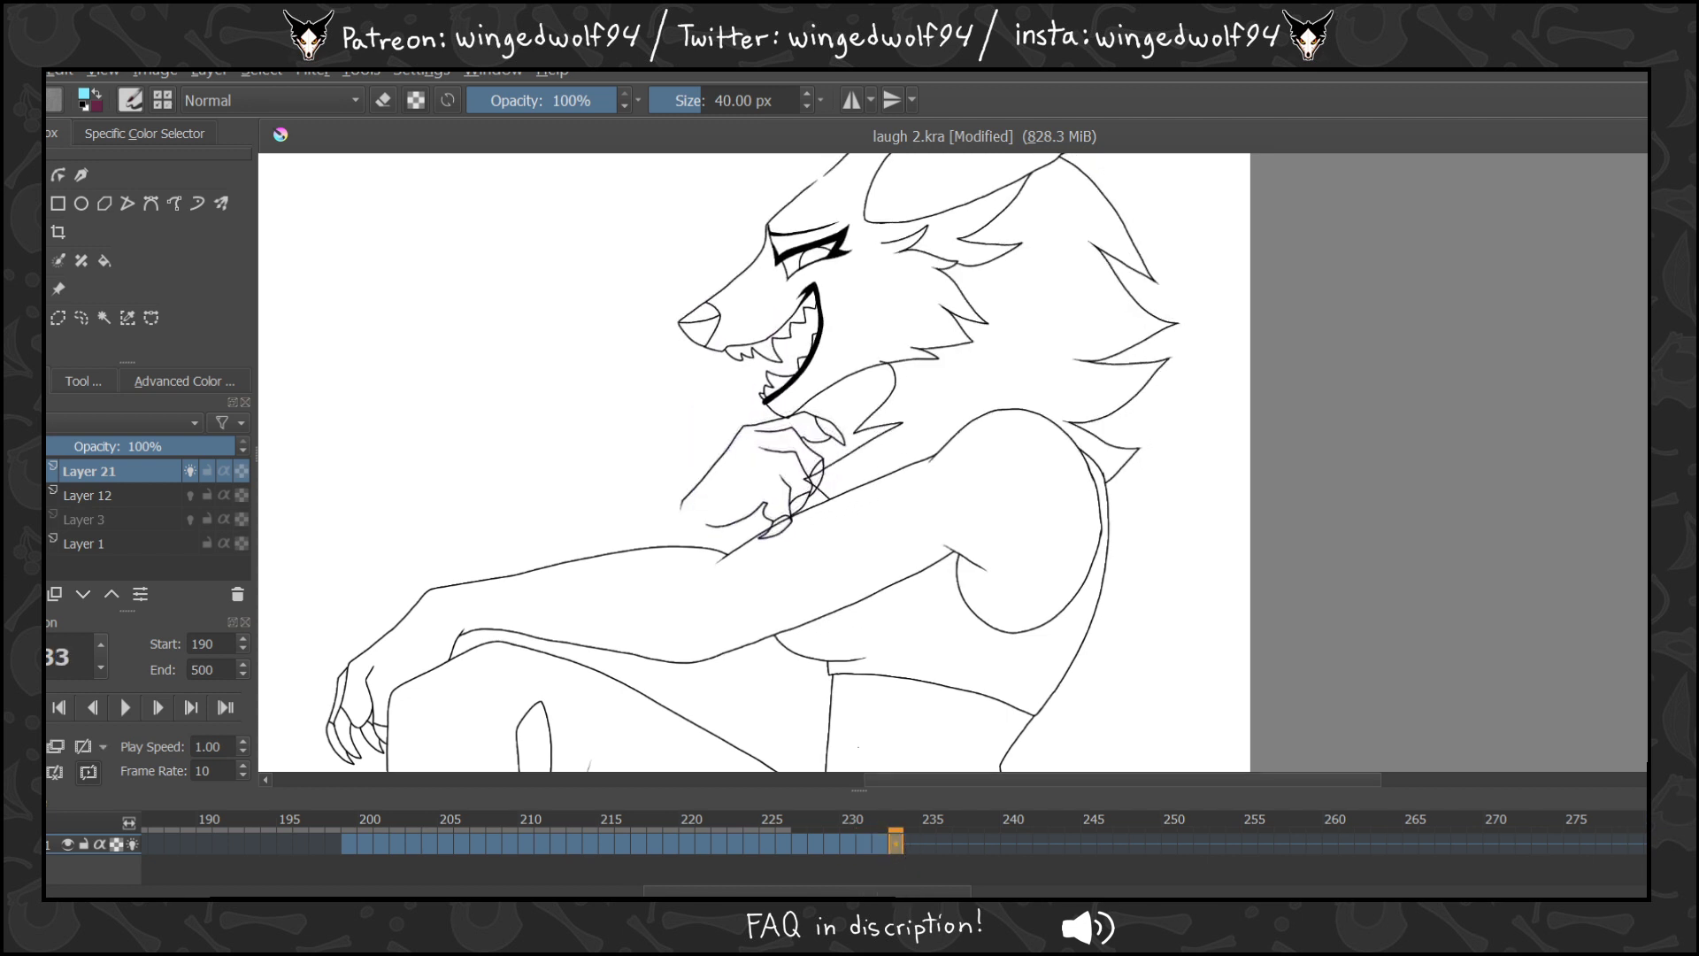
key("ctrl+t")
left_click_drag(995, 392, 993, 403)
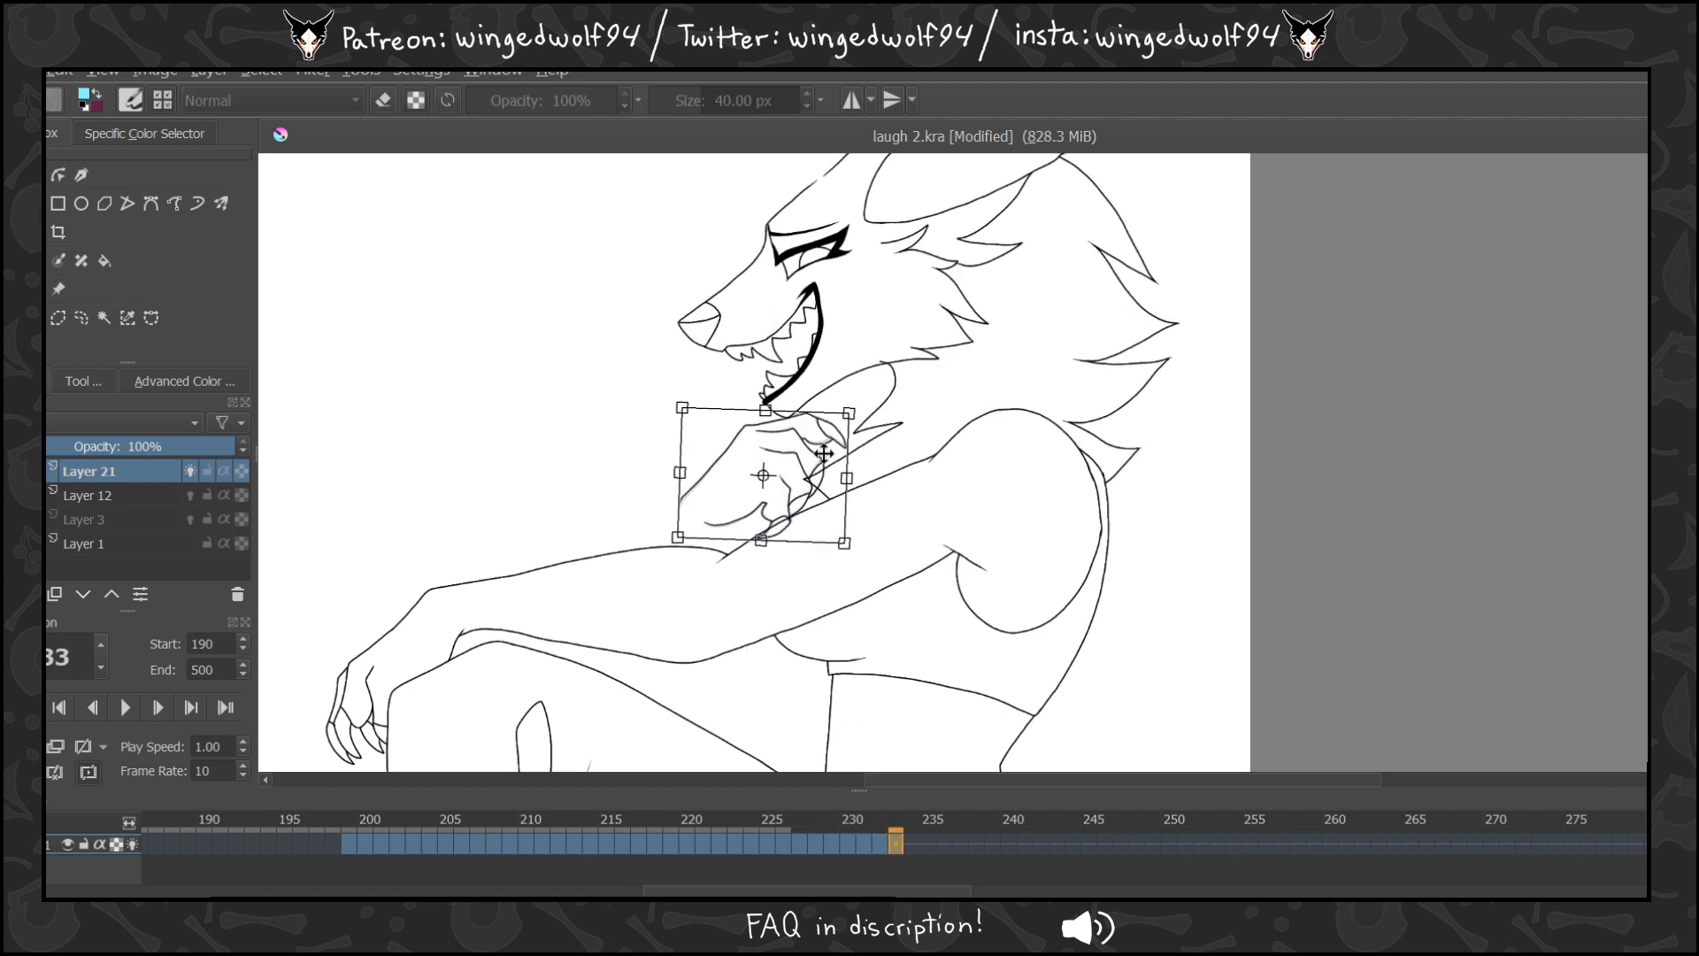
left_click_drag(802, 452, 800, 455)
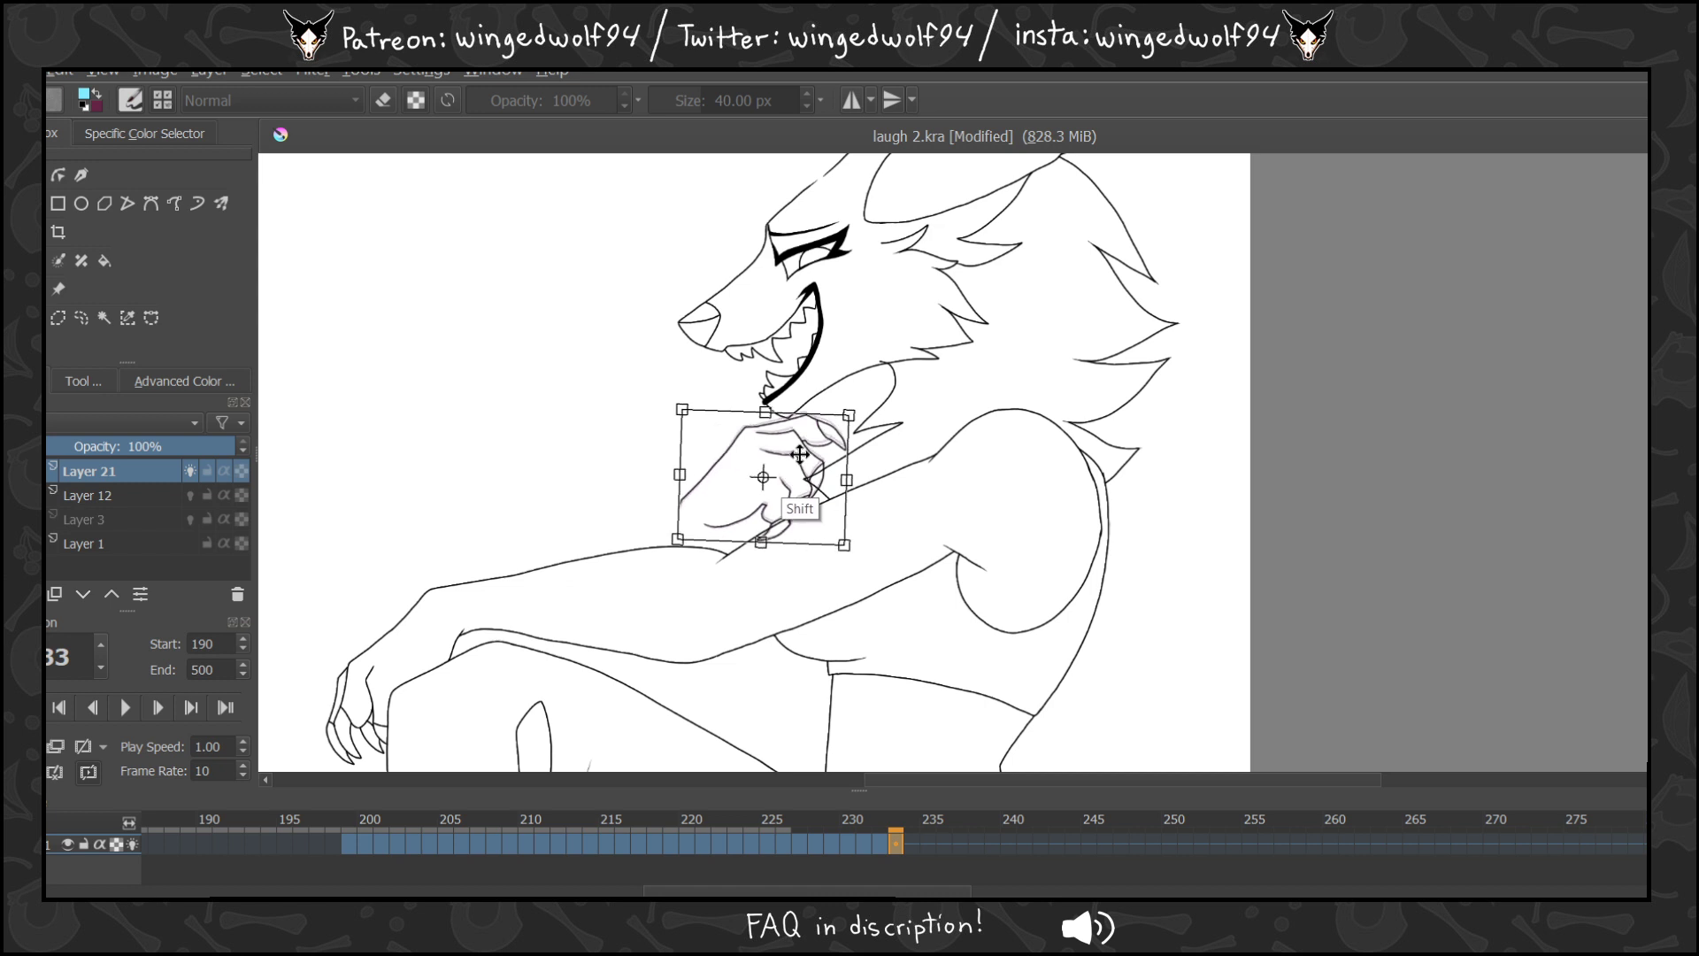
left_click(80, 318)
left_click(1071, 491)
Duplicate the last hand keyframes to fill frames 234 to 237 on Layer 21.
mouse_move(883, 843)
left_mouse_down()
mouse_move(867, 851)
mouse_move(909, 848)
mouse_move(857, 844)
mouse_move(953, 852)
left_mouse_up()
left_click(880, 845)
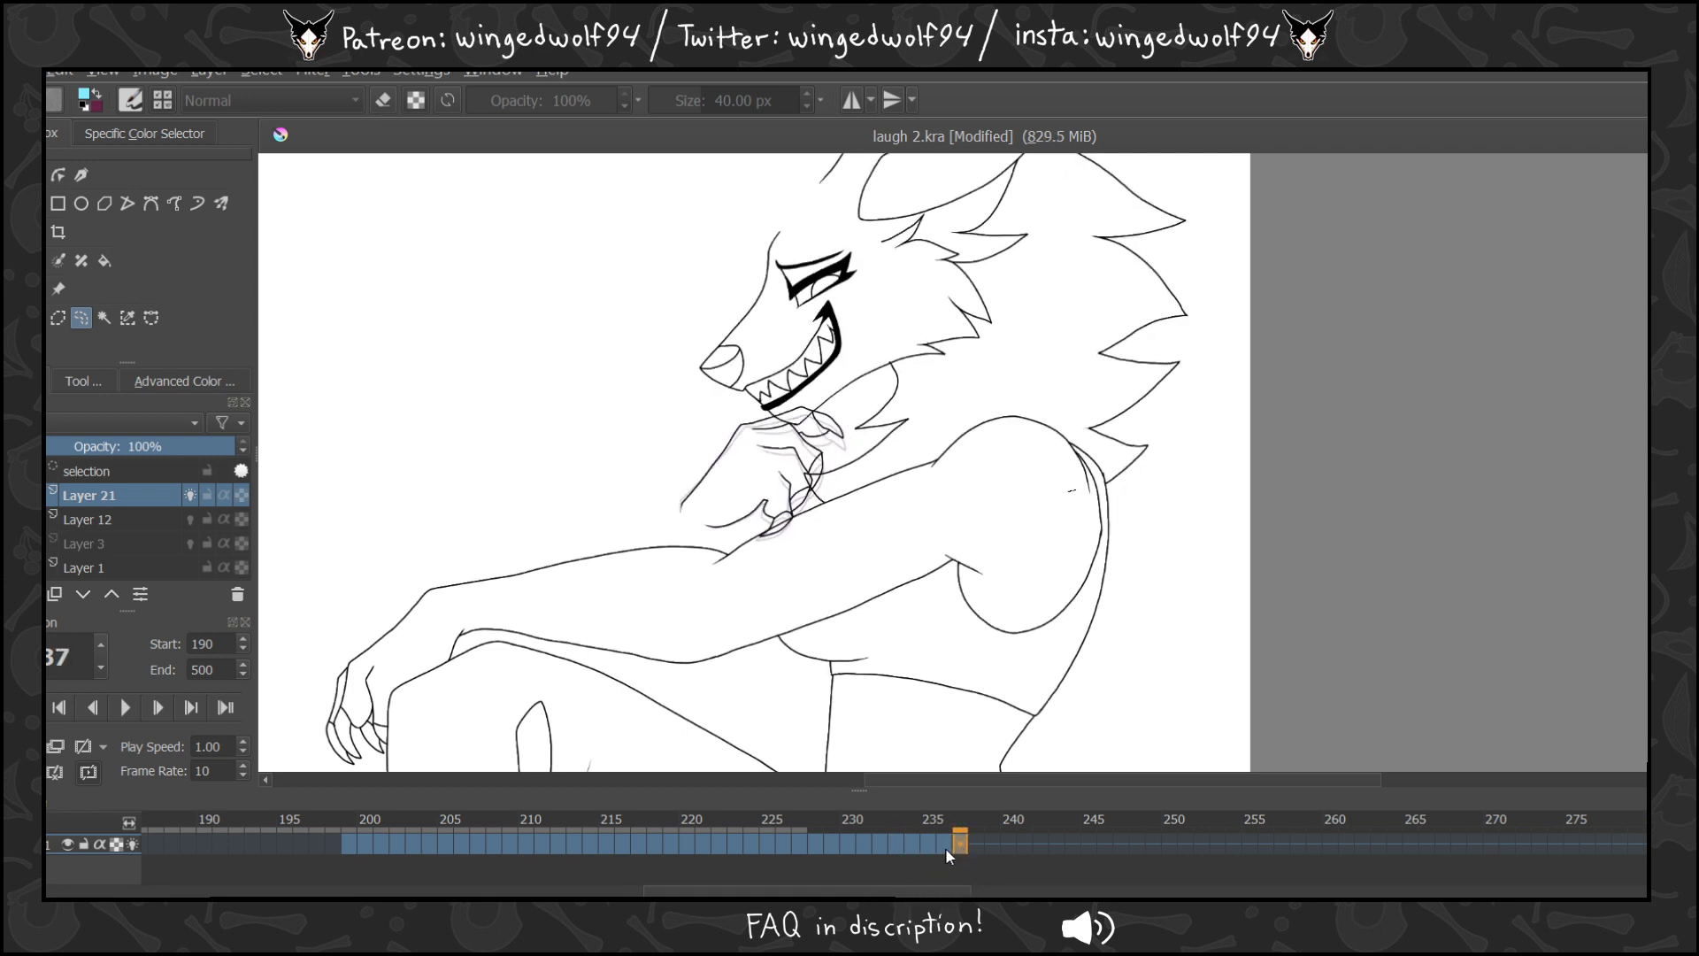
left_click(945, 846)
left_click(917, 847)
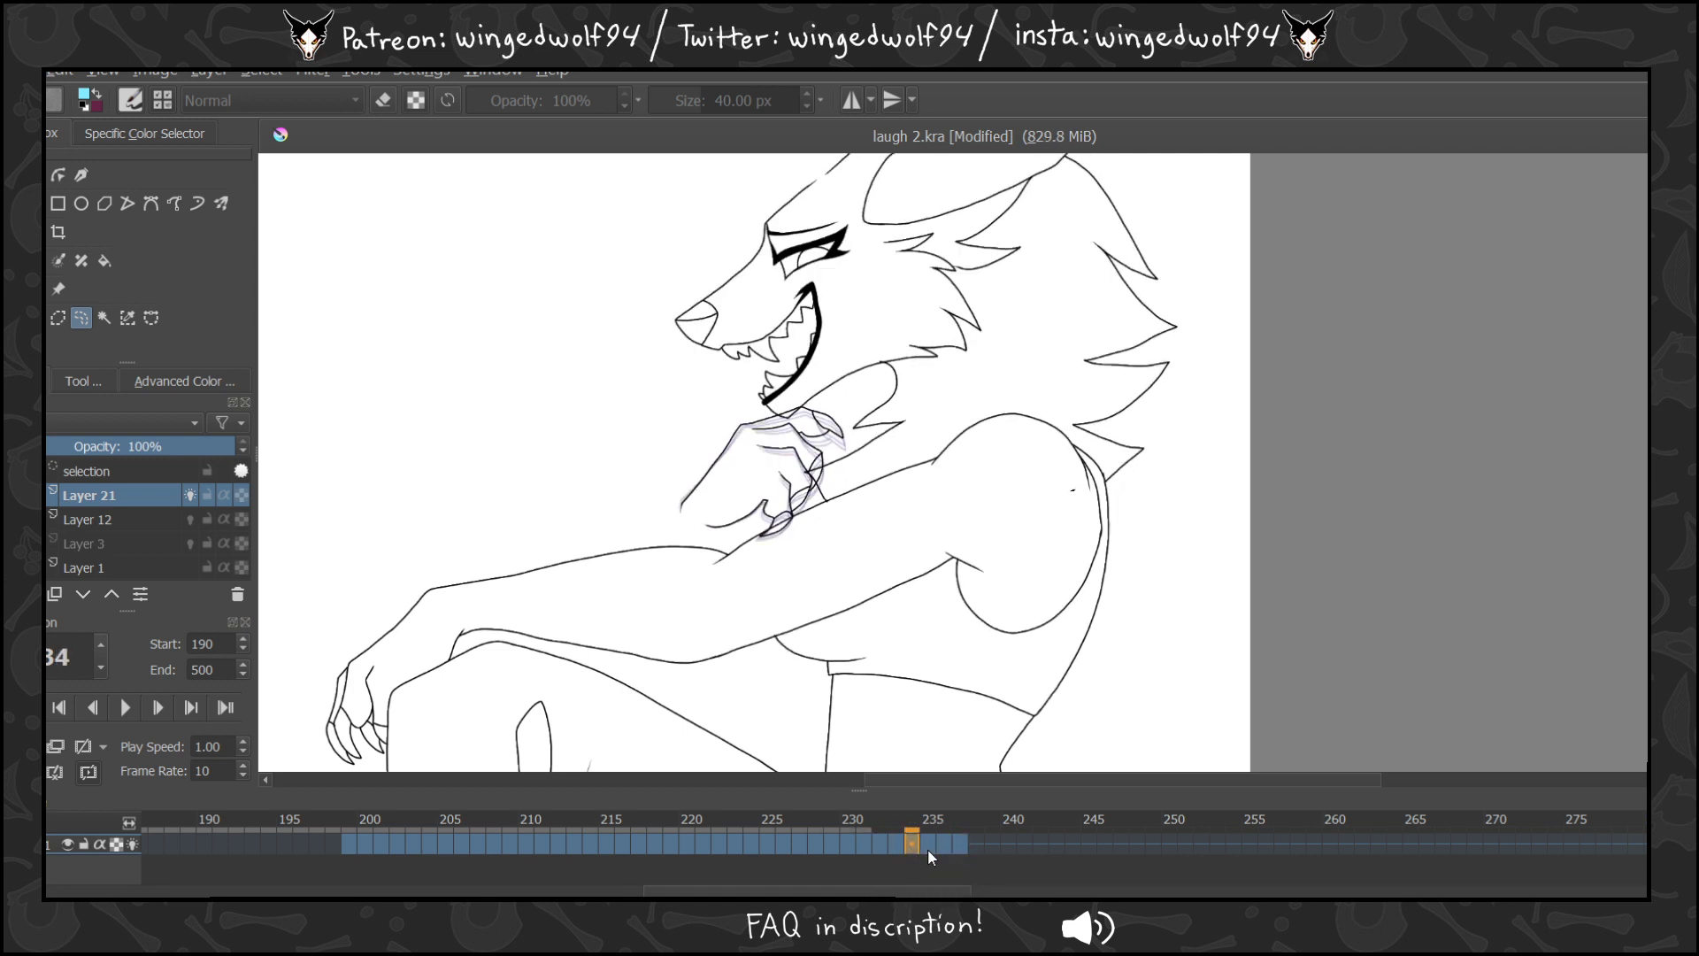
Step back and forth through the last hand frames and play back the animation to check the motion.
key("Left")
key("Left")
key("Left")
key("Right")
key("Right")
key("Right")
key("Right")
key("Right")
key("Right")
key("Left")
key("Left")
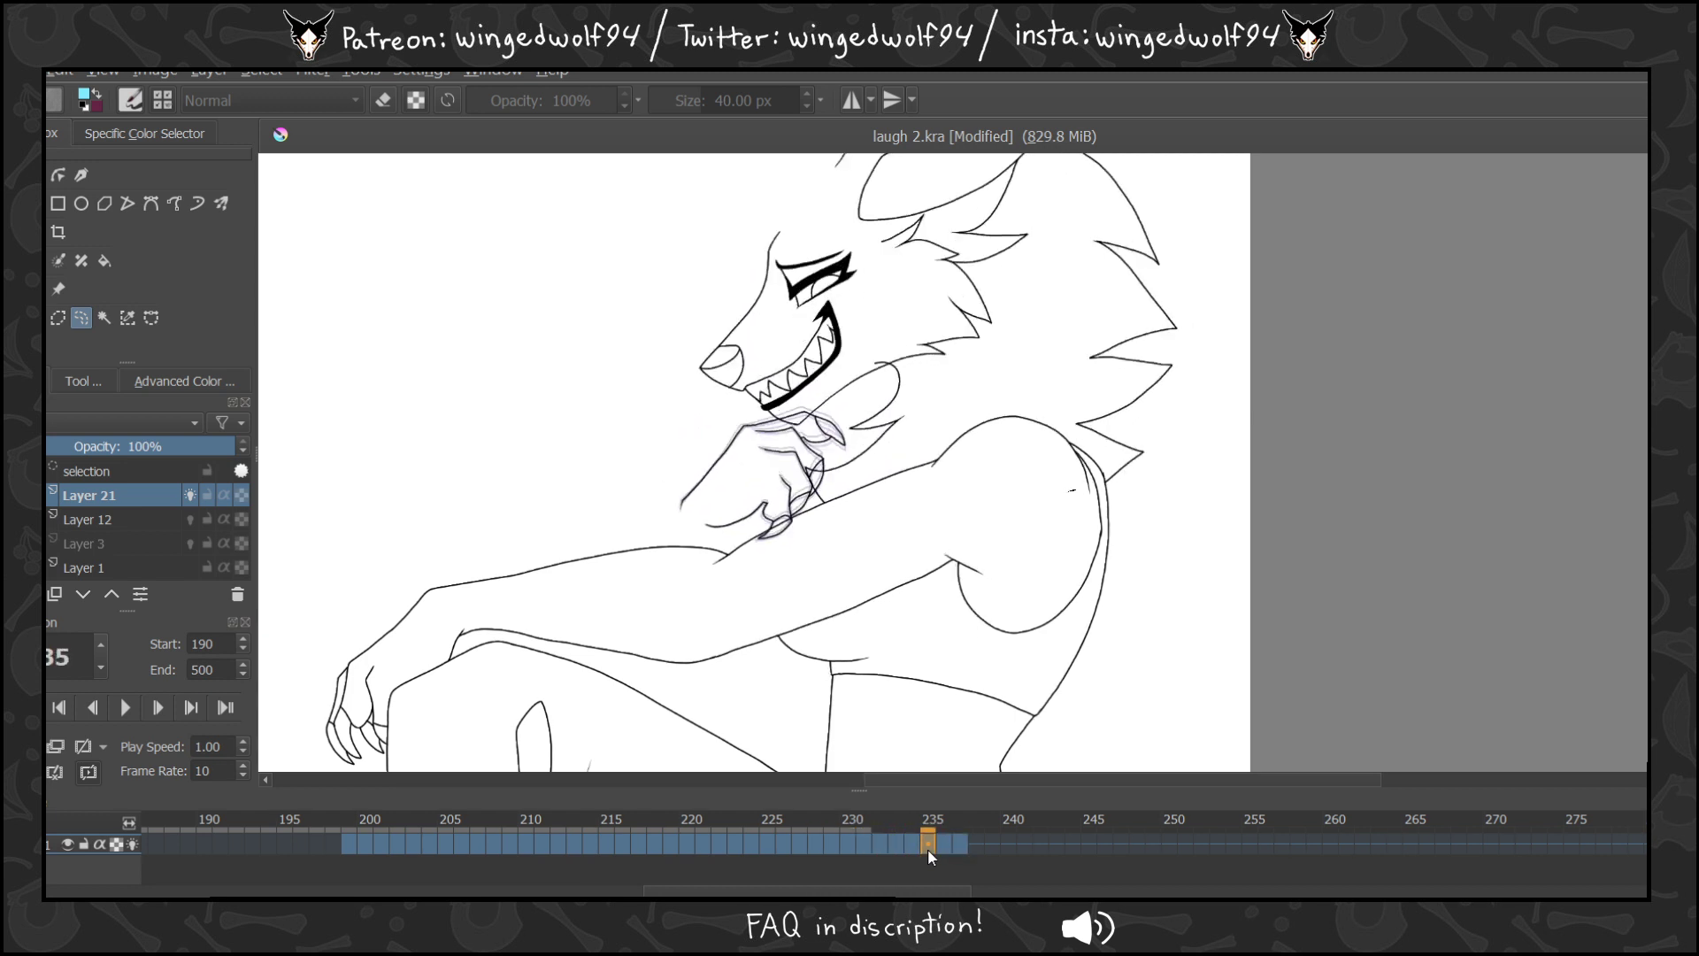
key("Right")
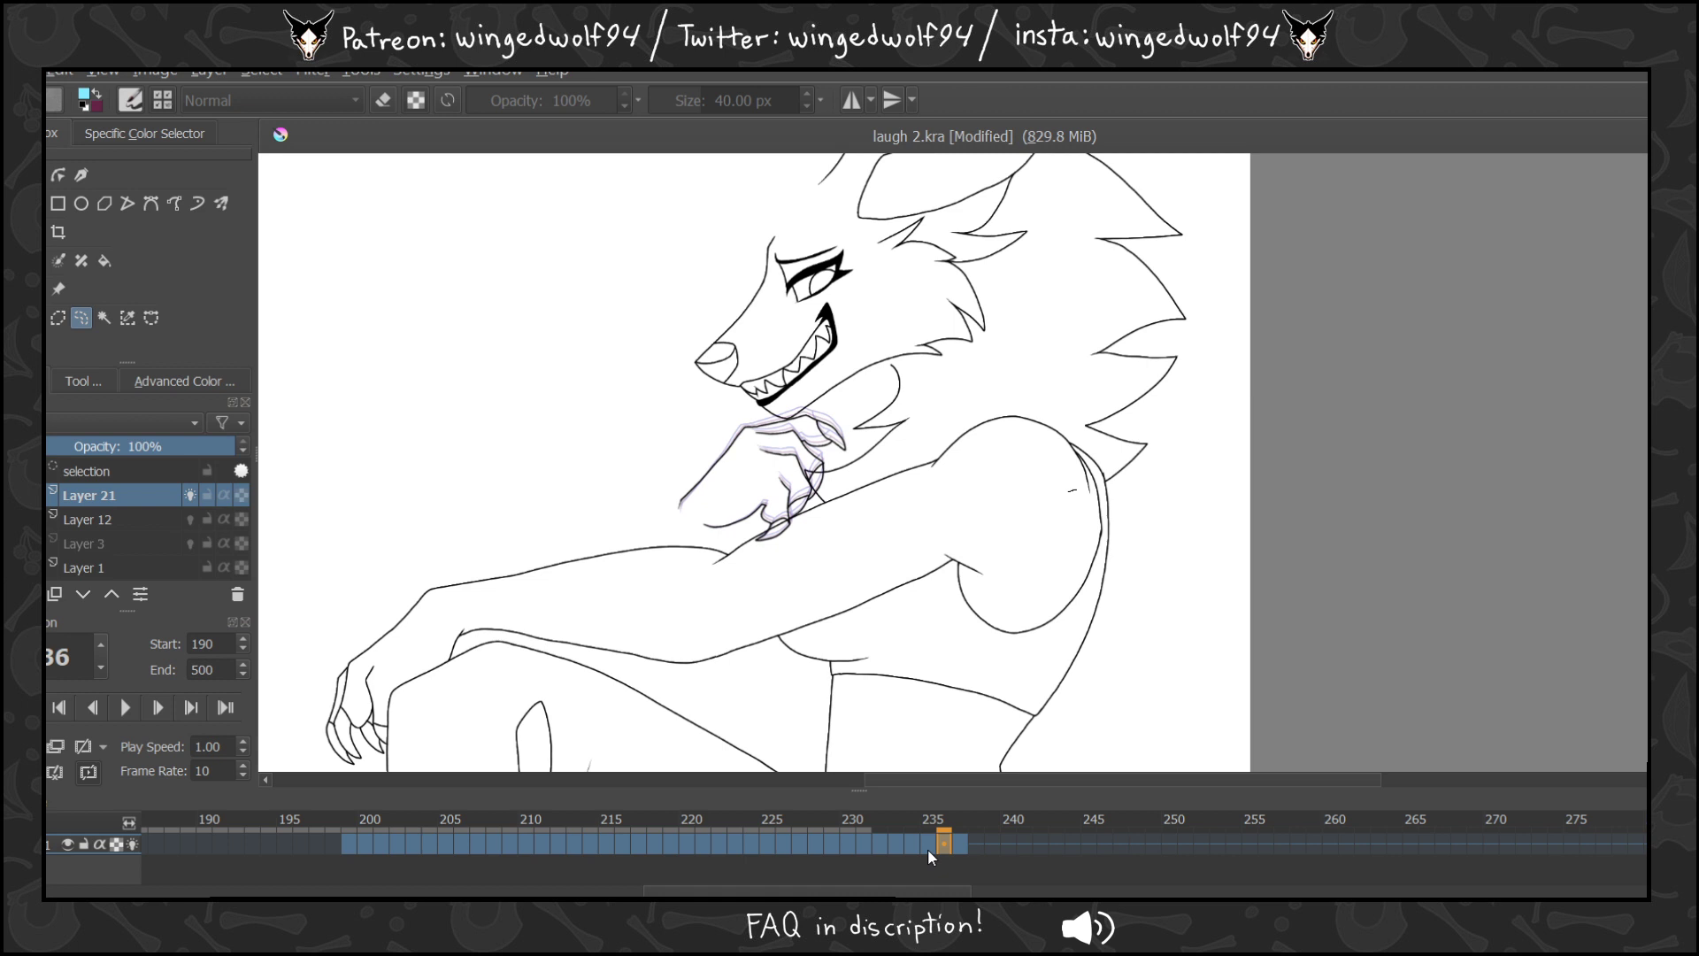
key("Left")
key("Left")
key("Left")
key("Left")
key("Left")
key("Left")
key("Right")
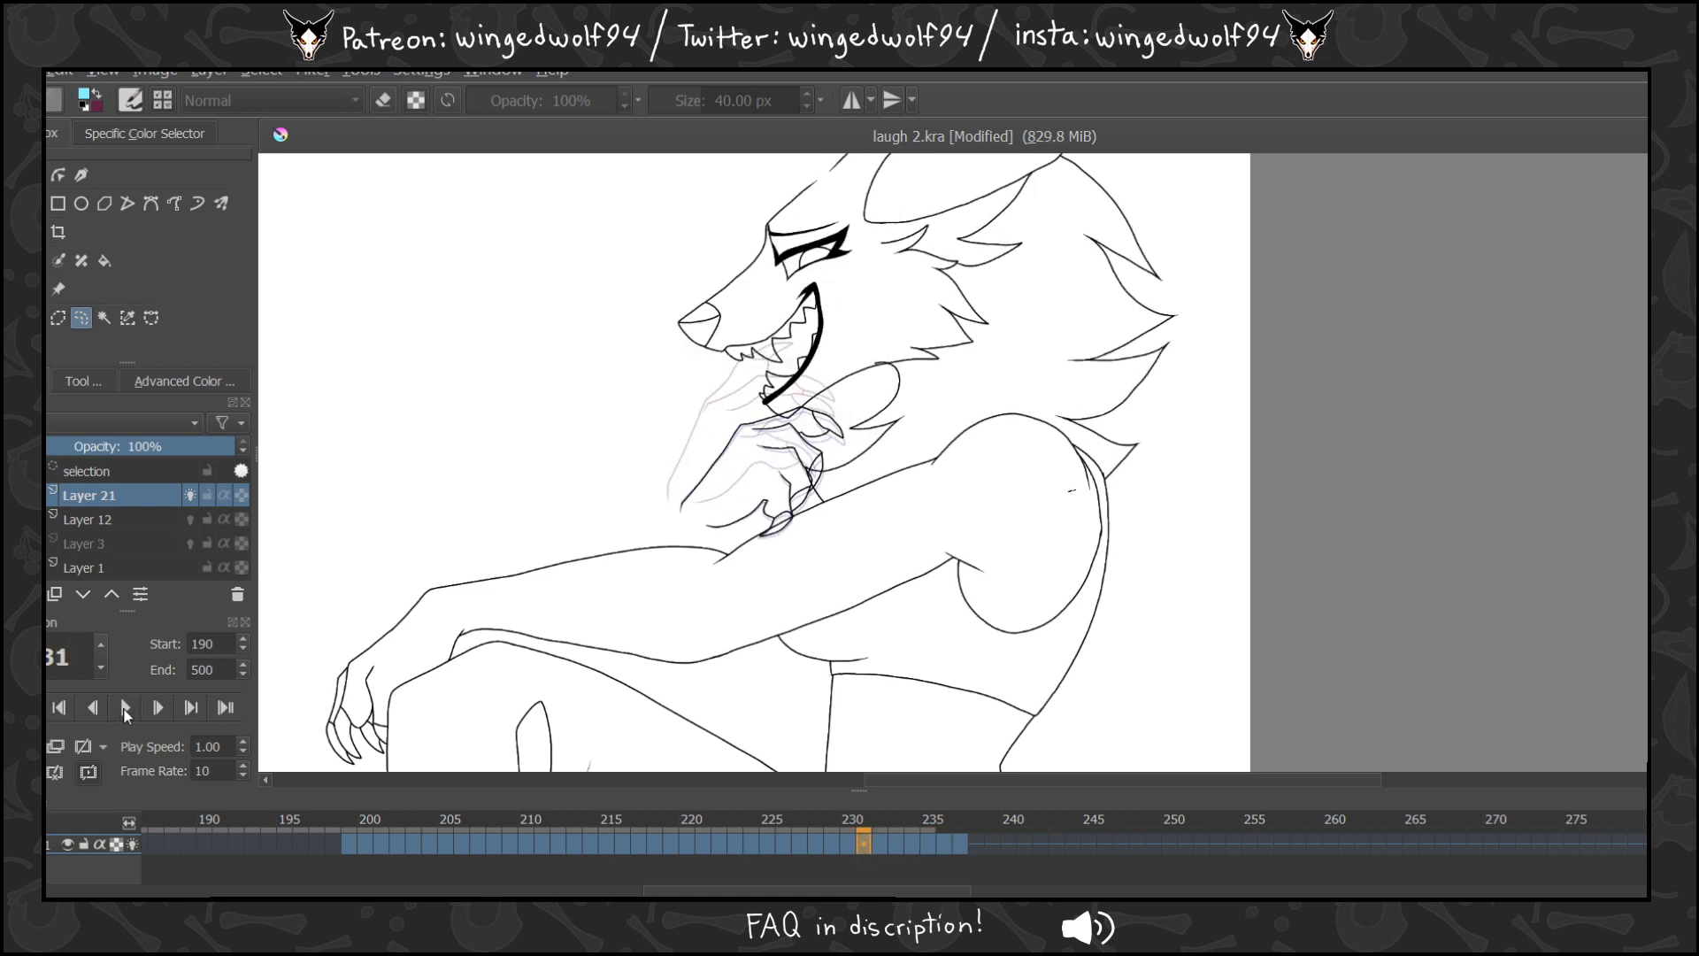
left_click(125, 709)
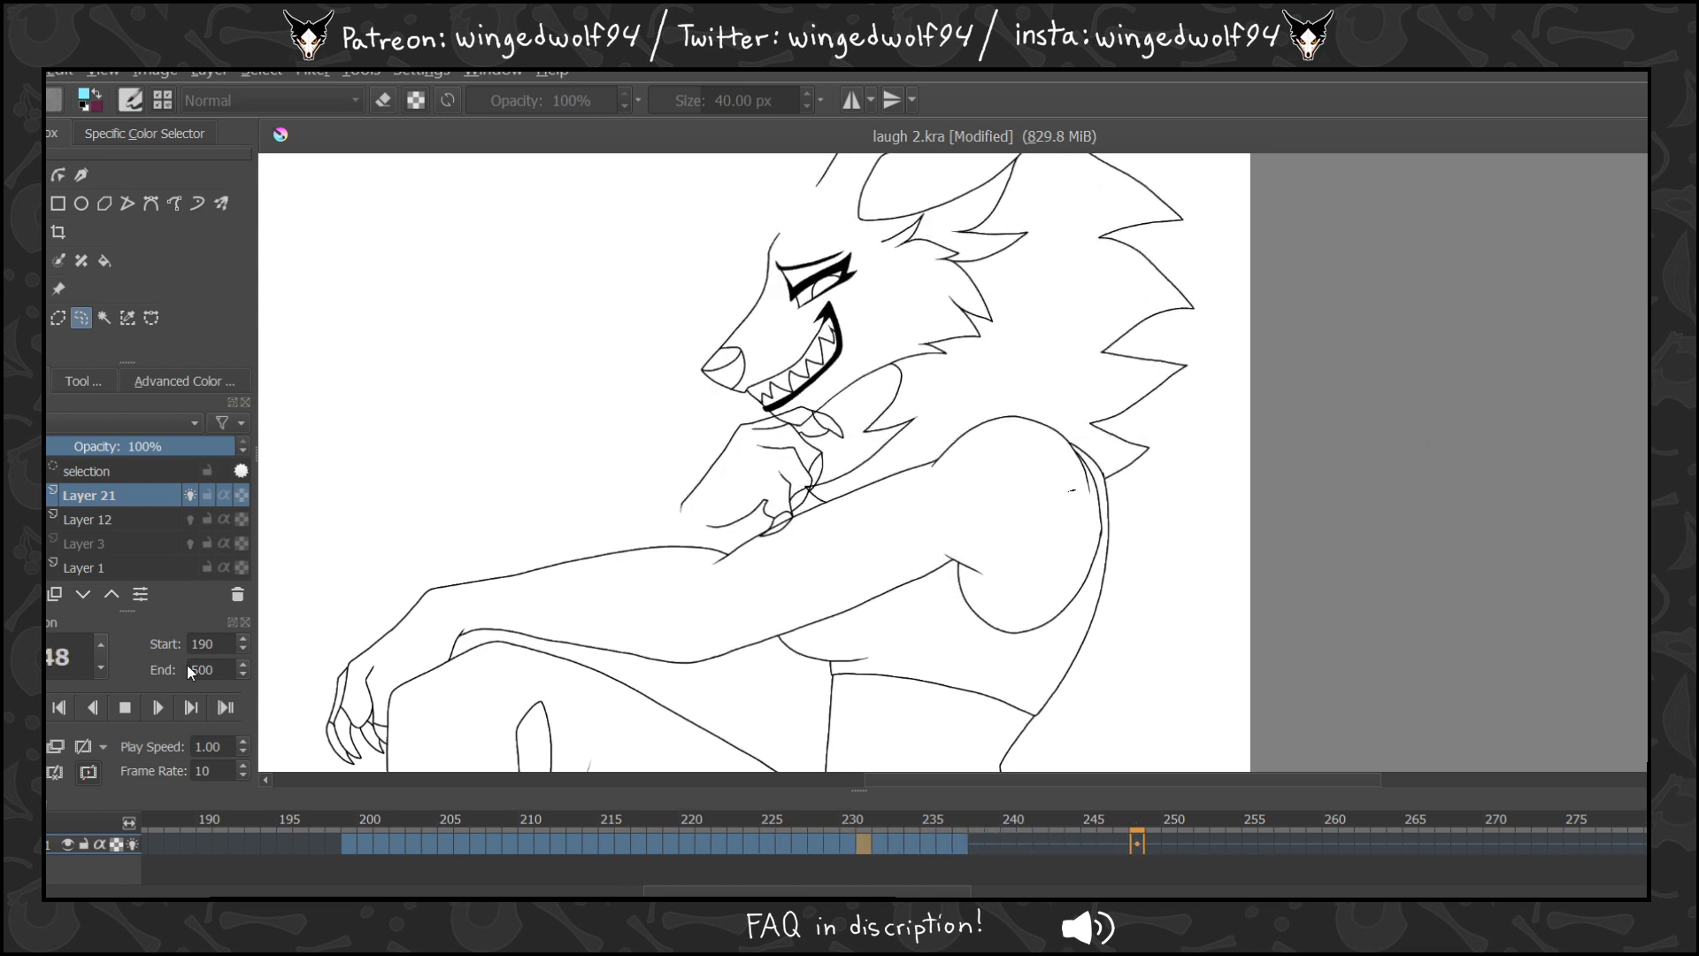
left_click(125, 707)
Compare the hand poses frame by frame between frames 232 and 237.
left_click(940, 842)
left_click(950, 842)
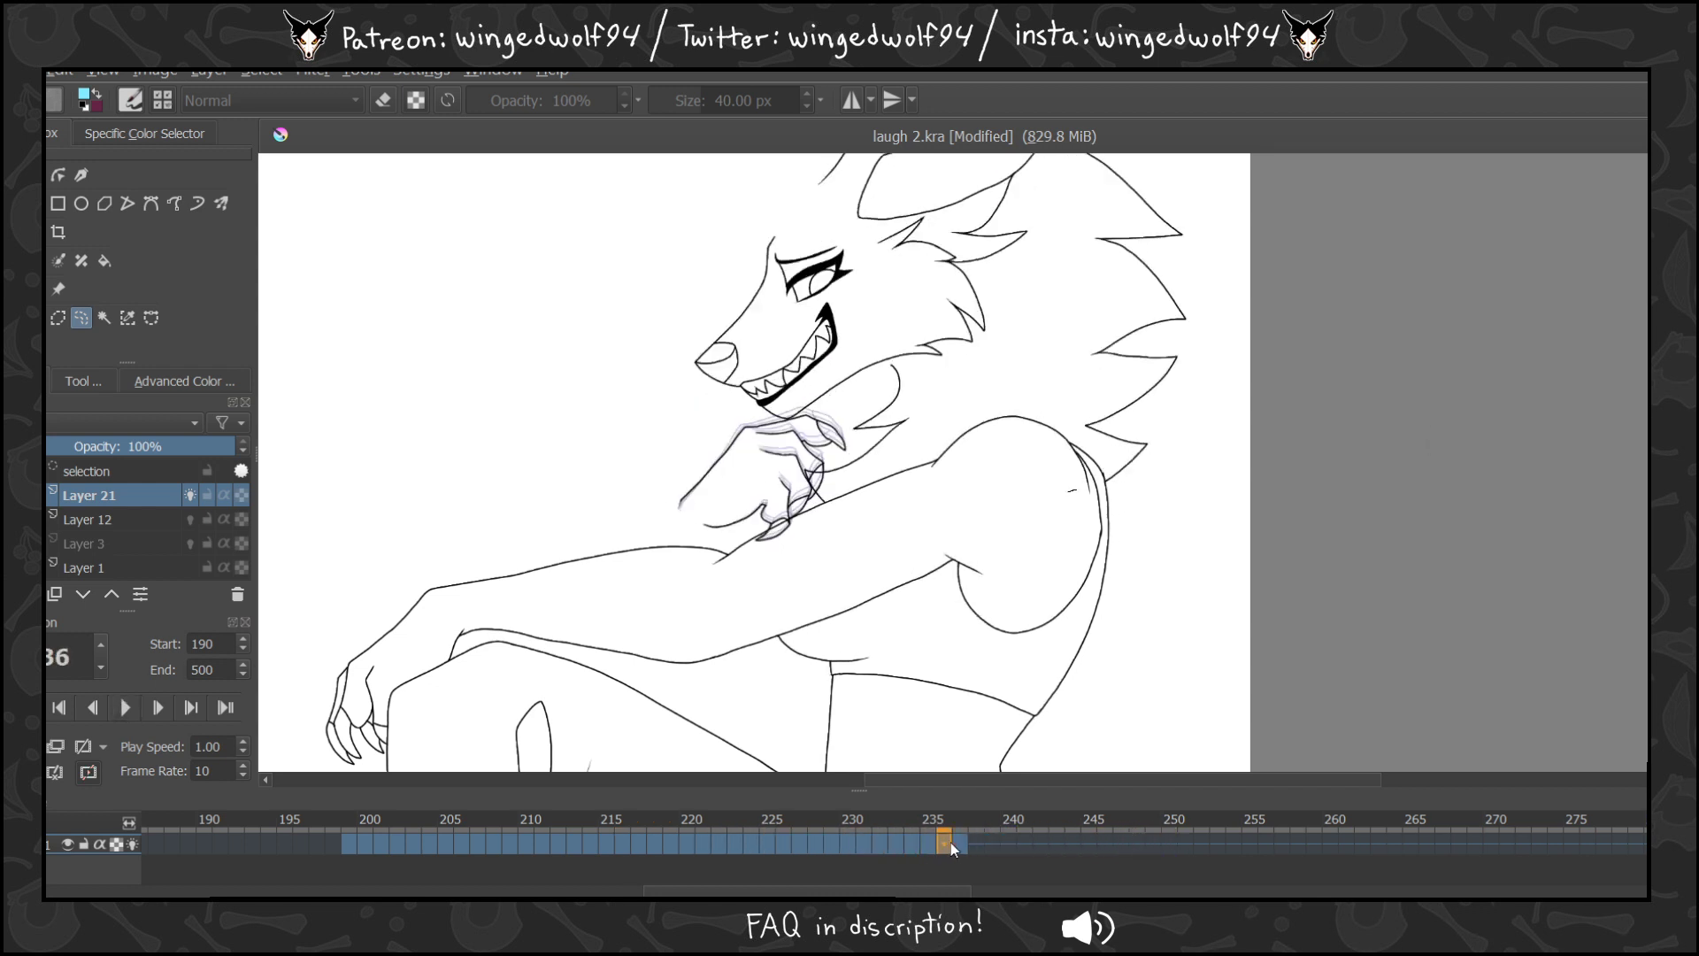
left_click(963, 842)
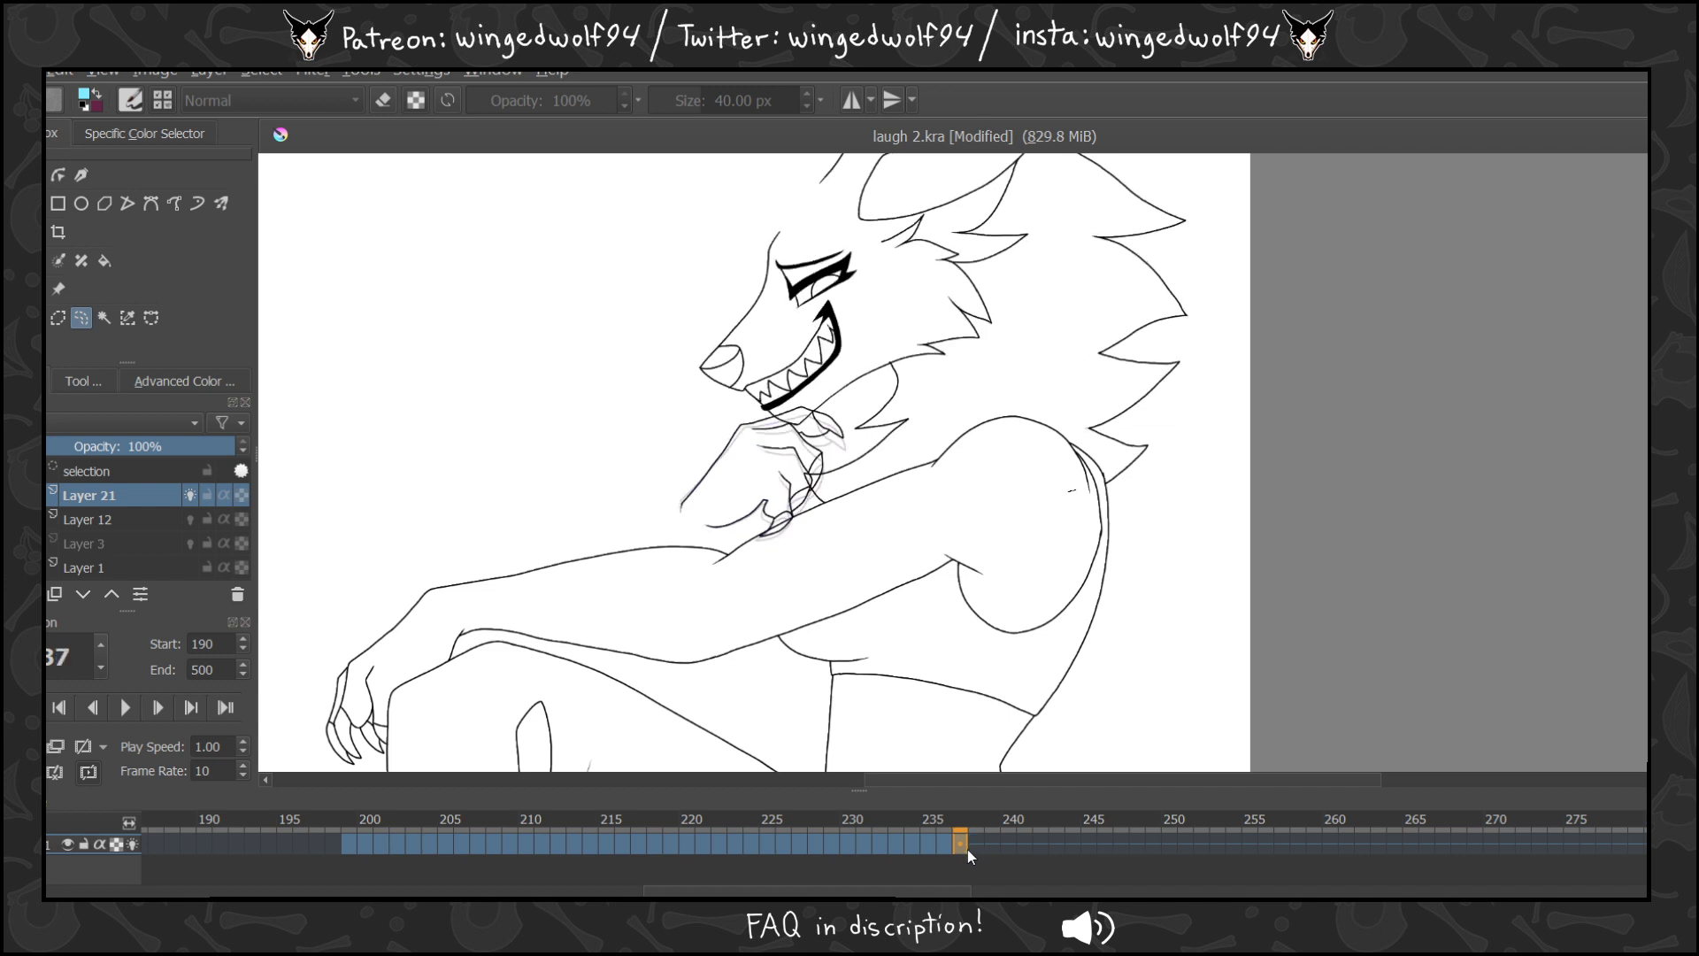
left_click(883, 846)
left_click(898, 842)
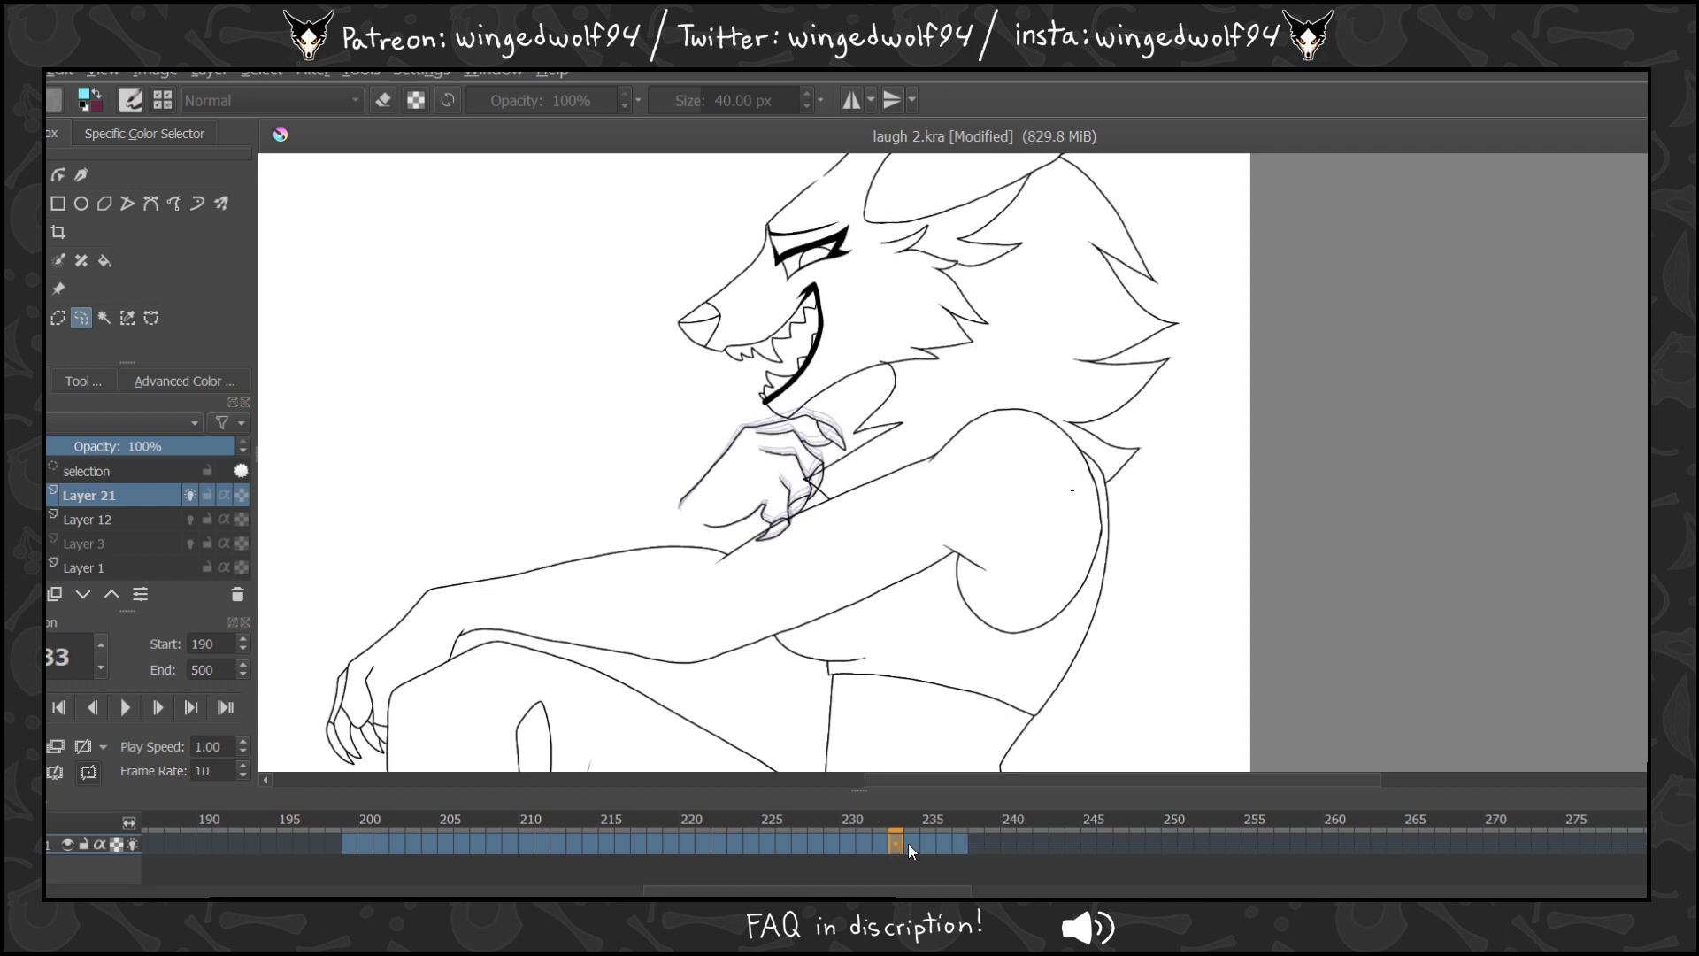
left_click(909, 842)
left_click(925, 842)
left_click(947, 842)
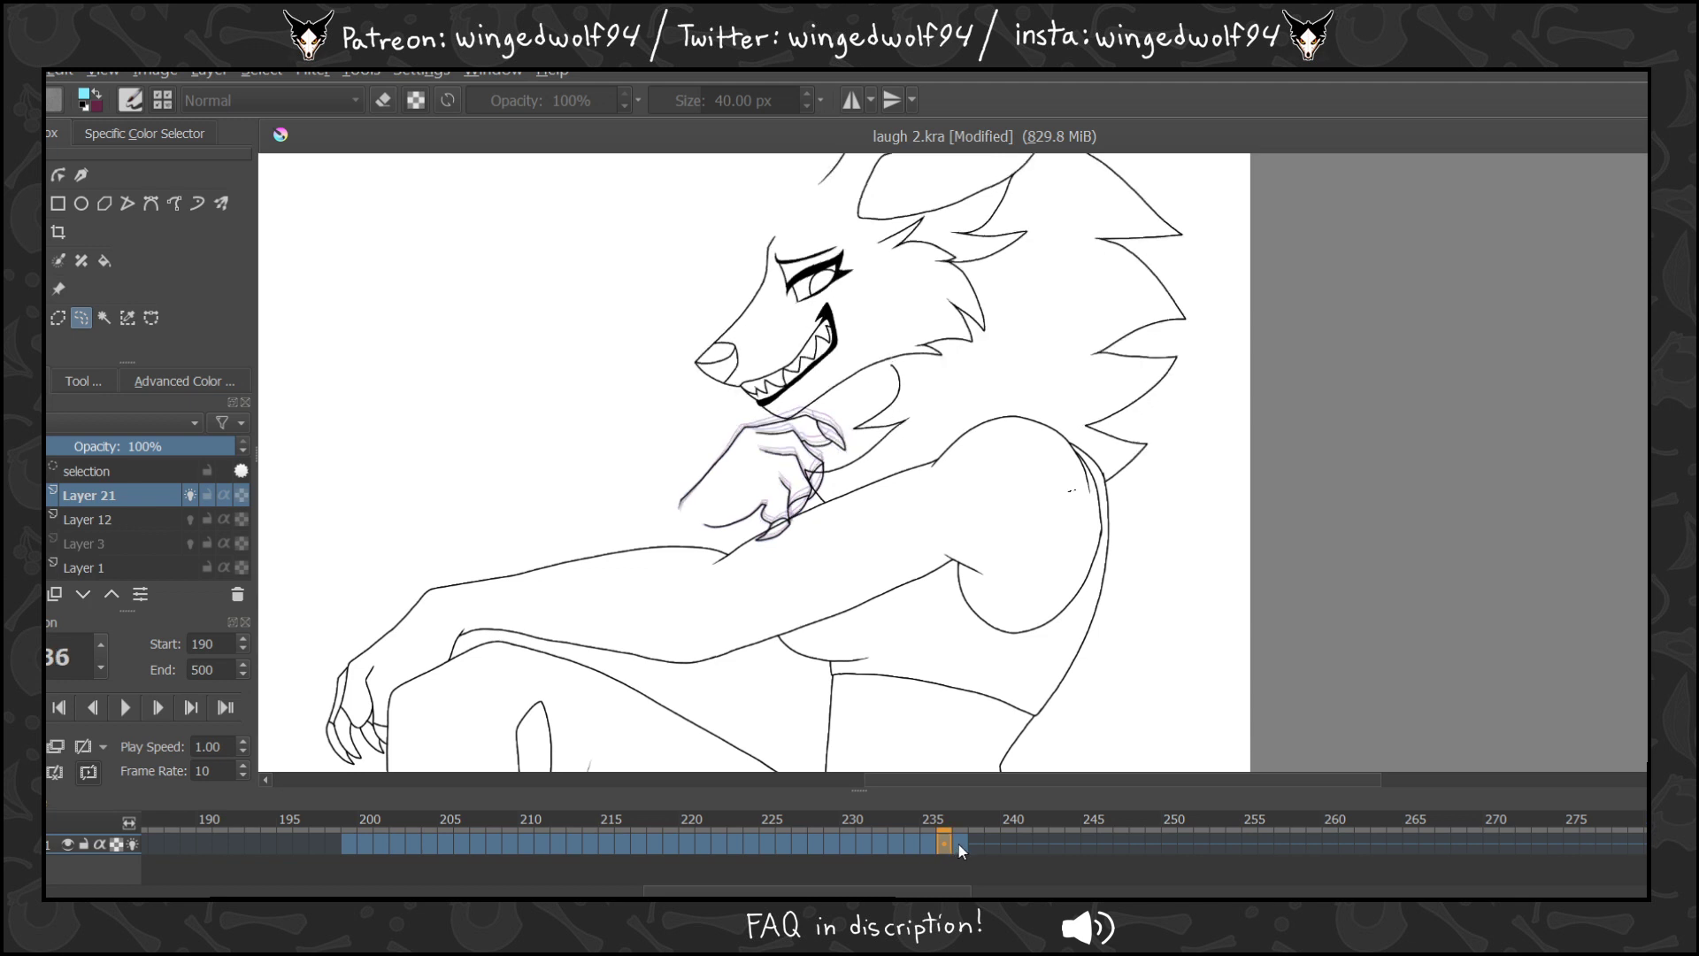
left_click(961, 844)
left_click(976, 848)
left_click(960, 846)
Delete the hand keyframe at frame 237 and return to frame 236.
left_click(944, 846)
left_click(959, 851)
left_click(91, 748)
left_click(947, 840)
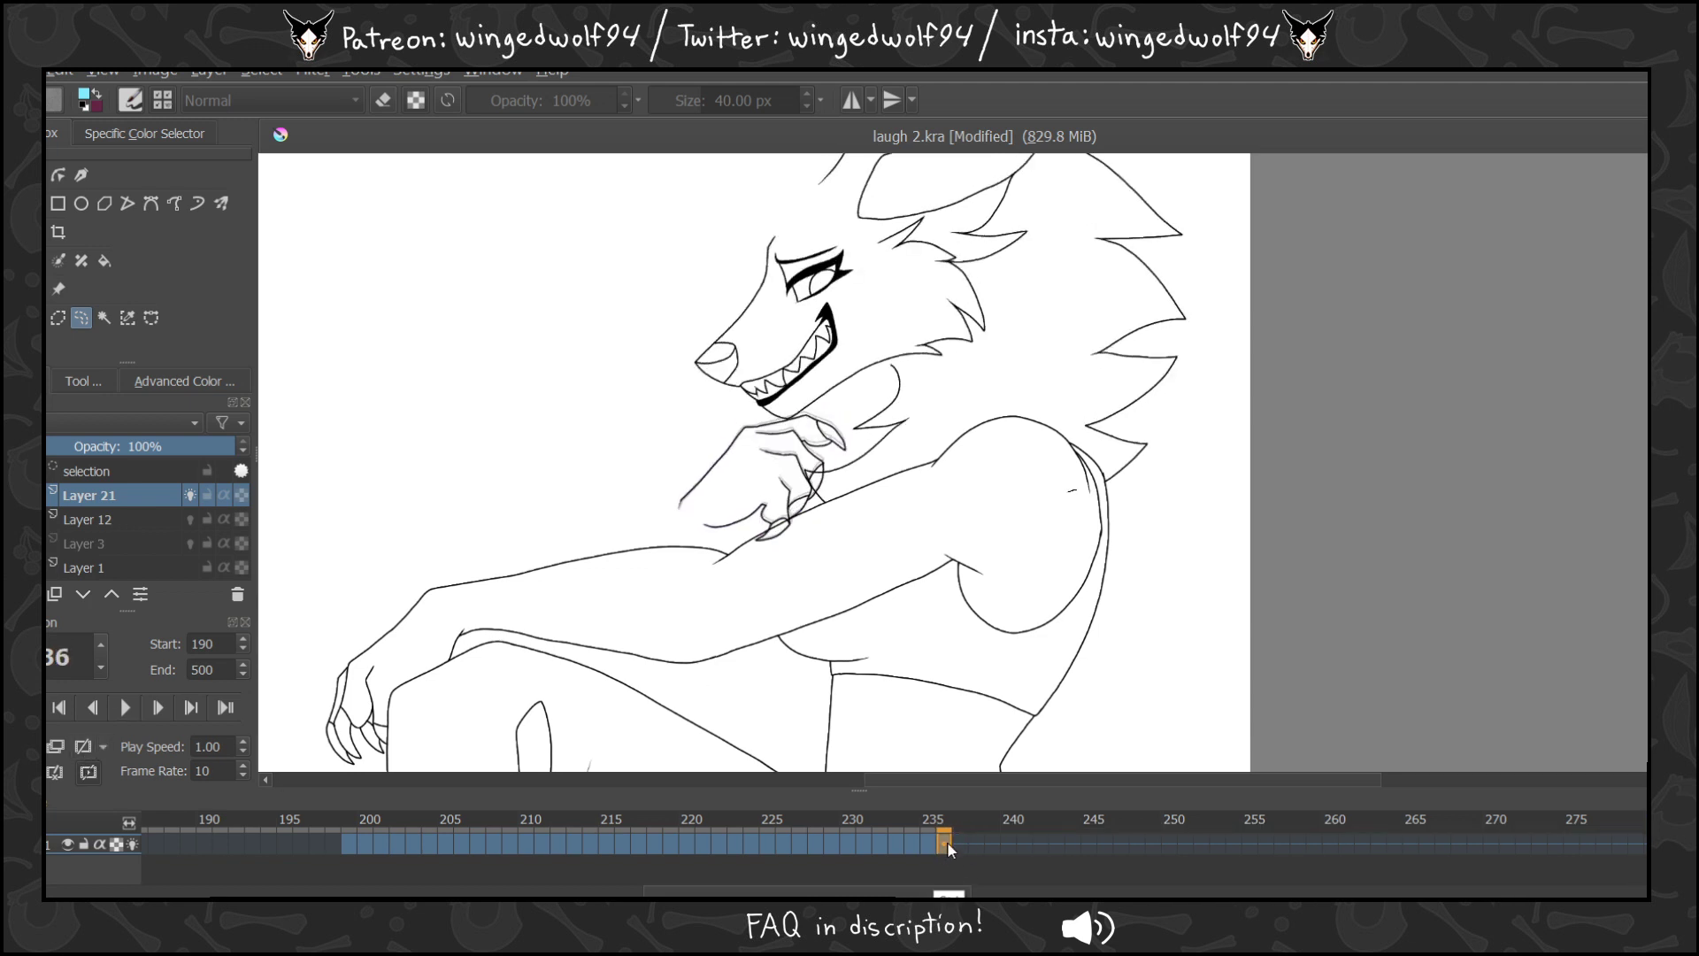
Duplicate the hand keyframe at frame 236 to frames 237 and 238 on Layer 21.
left_click(963, 848)
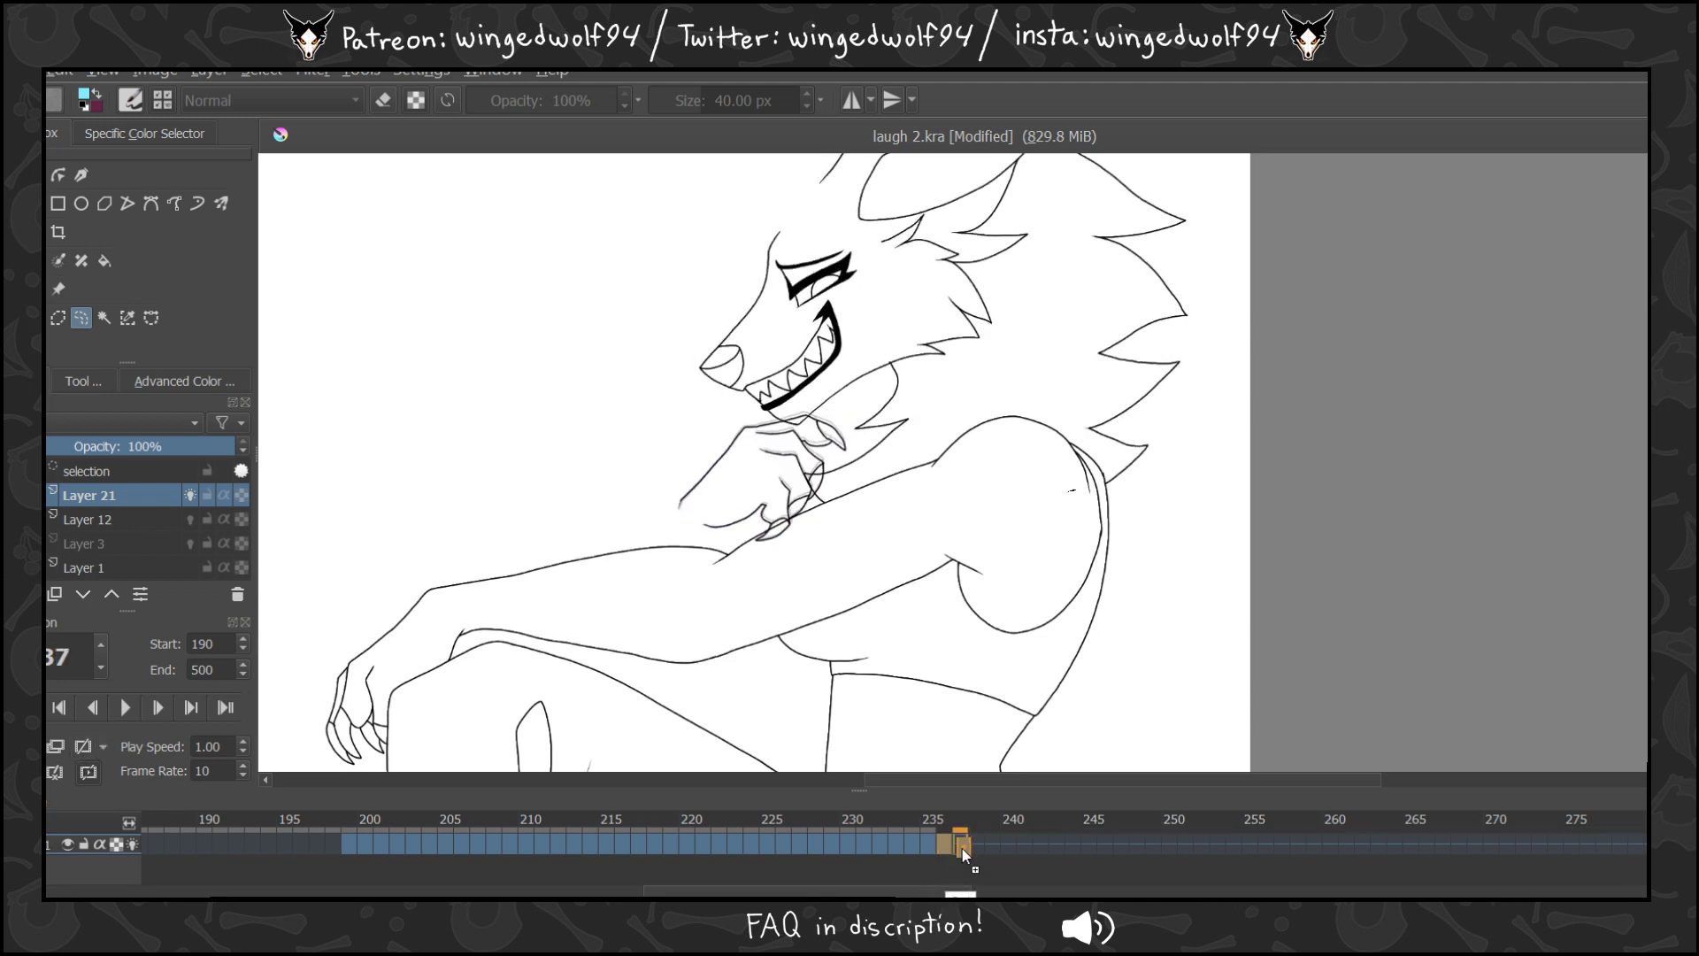
left_click(58, 259)
left_click_drag(789, 456, 801, 462)
left_click_drag(959, 844, 978, 847)
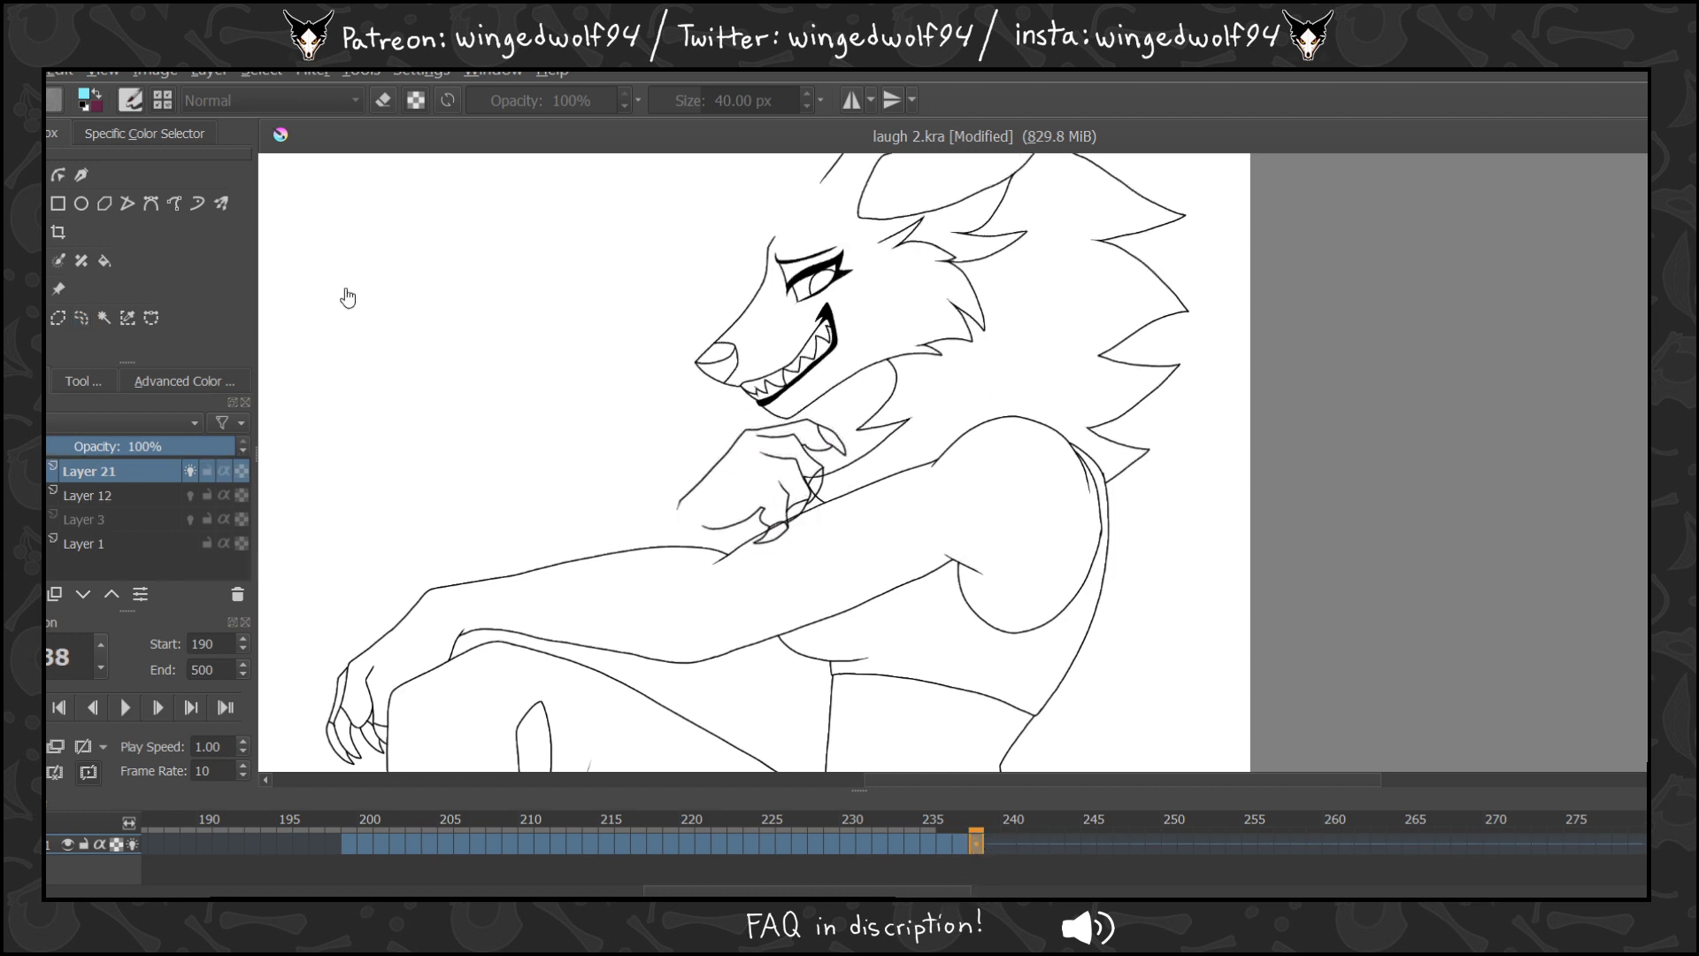
Rotate the raised hand slightly clockwise at frame 238 with a free transform.
scroll(639, 451, "up", 3)
key("ctrl+t")
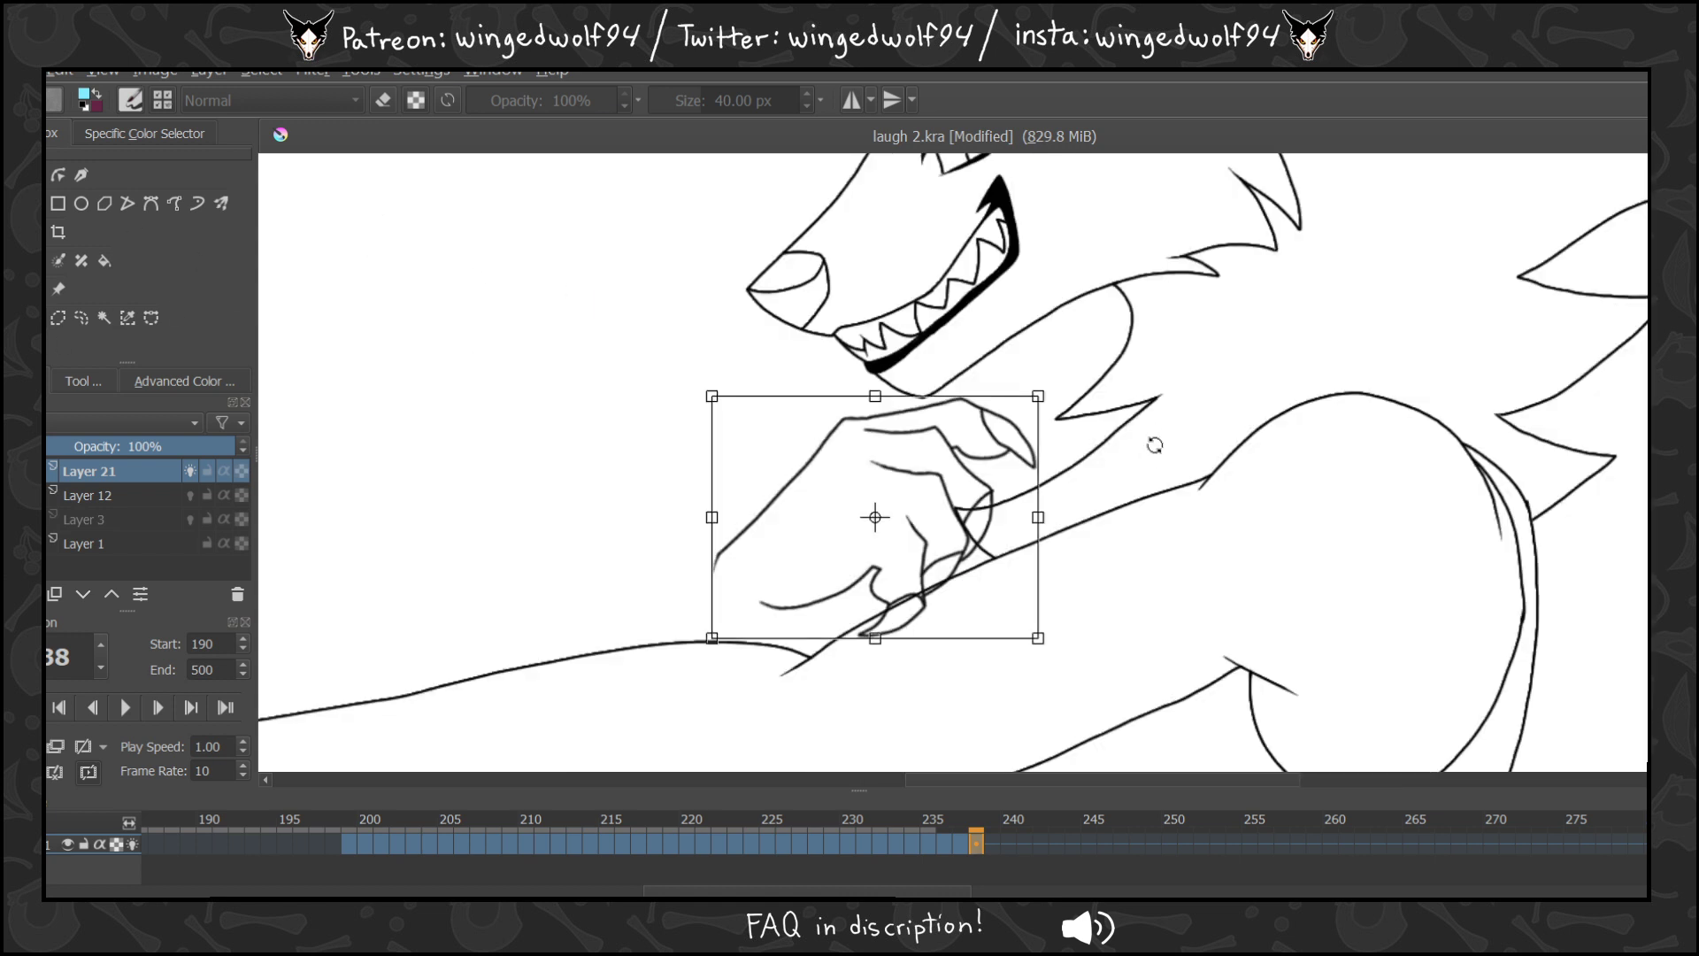
left_click_drag(941, 531, 941, 533)
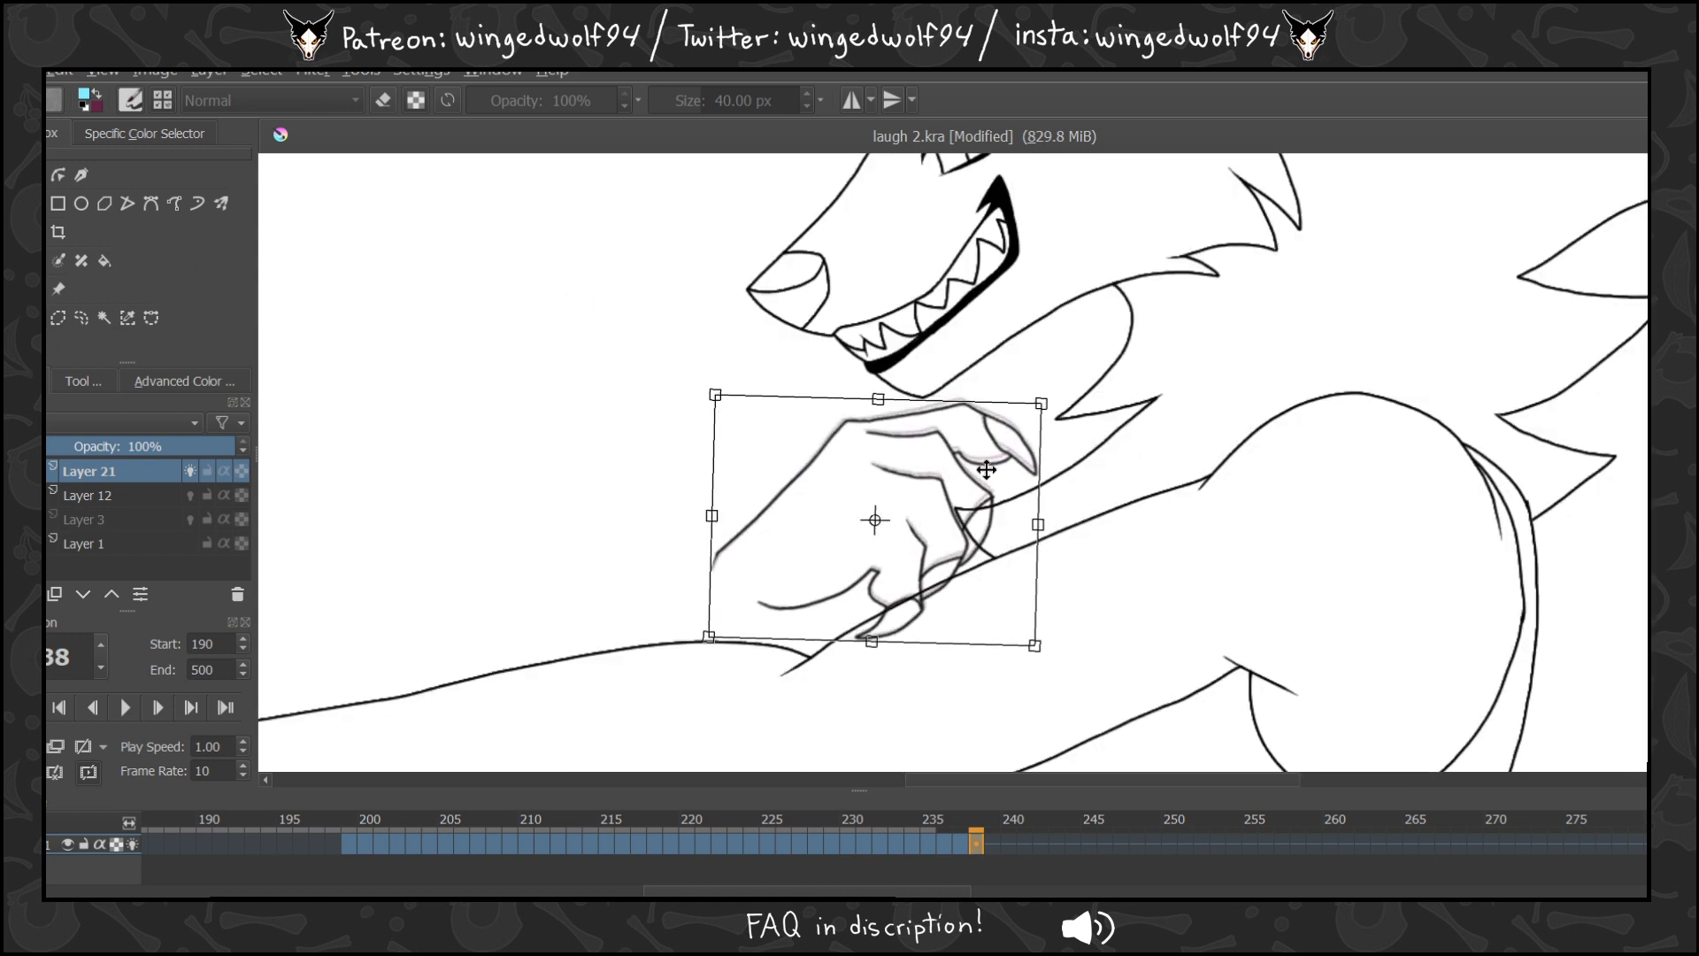
key("Return")
scroll(1095, 474, "down", 5)
Duplicate the frame 238 hand keyframe to frame 239 and tilt the hand slightly clockwise.
left_click(992, 844)
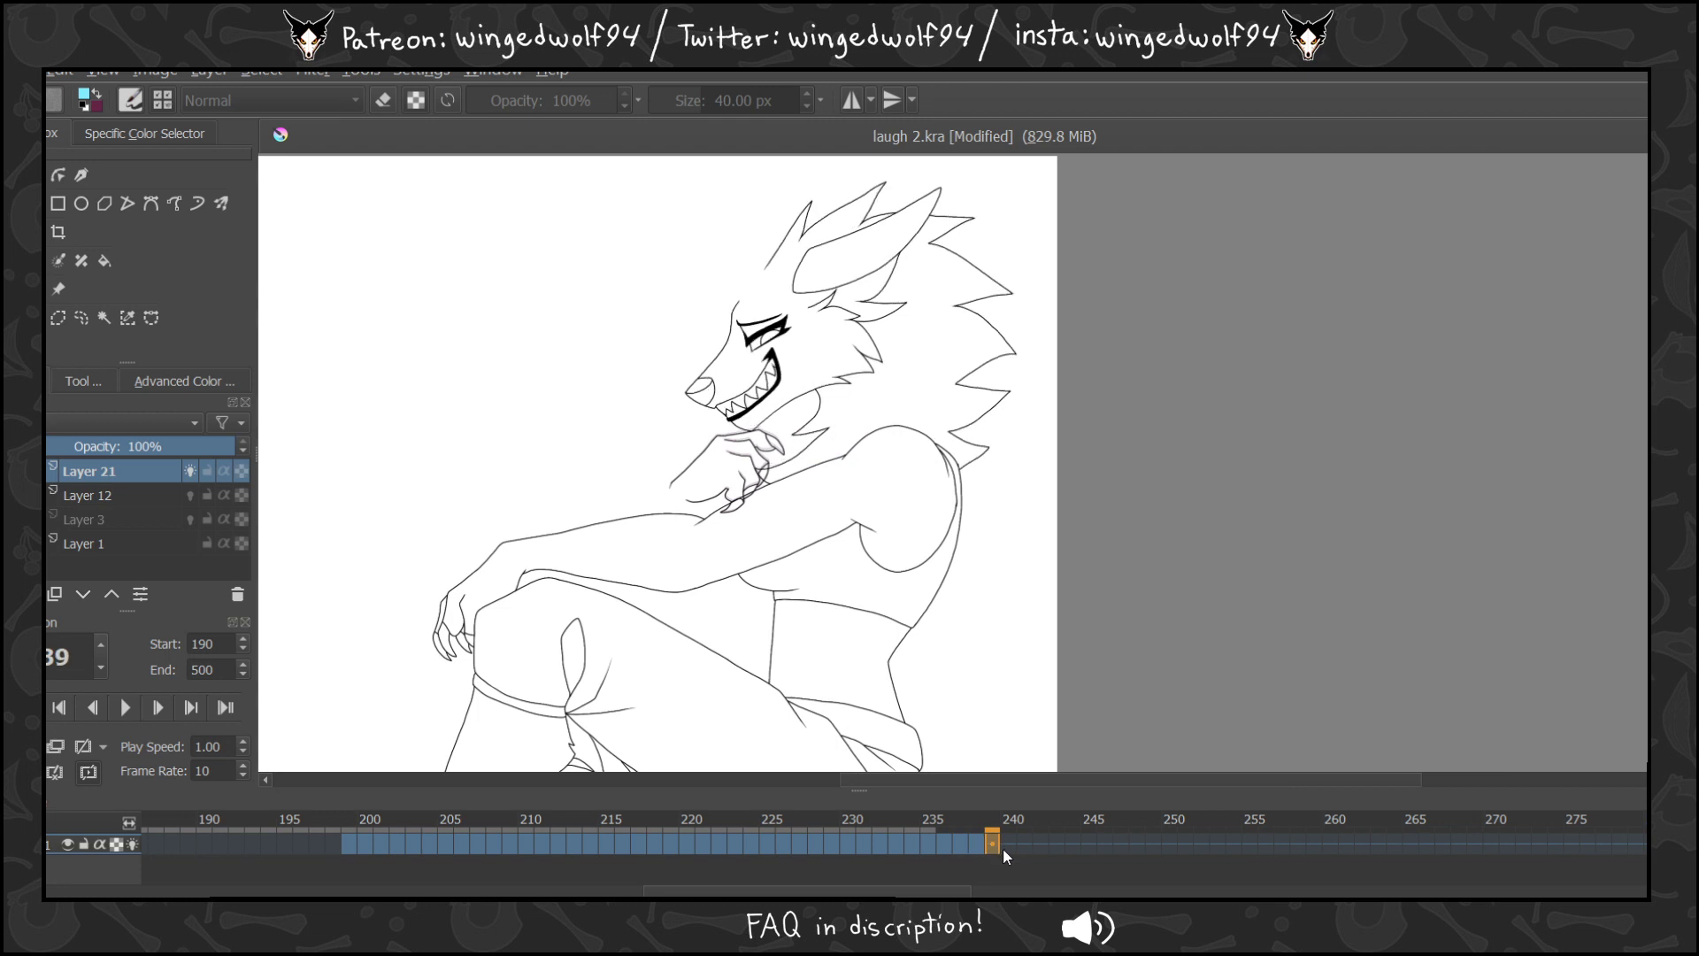
left_click(1011, 840)
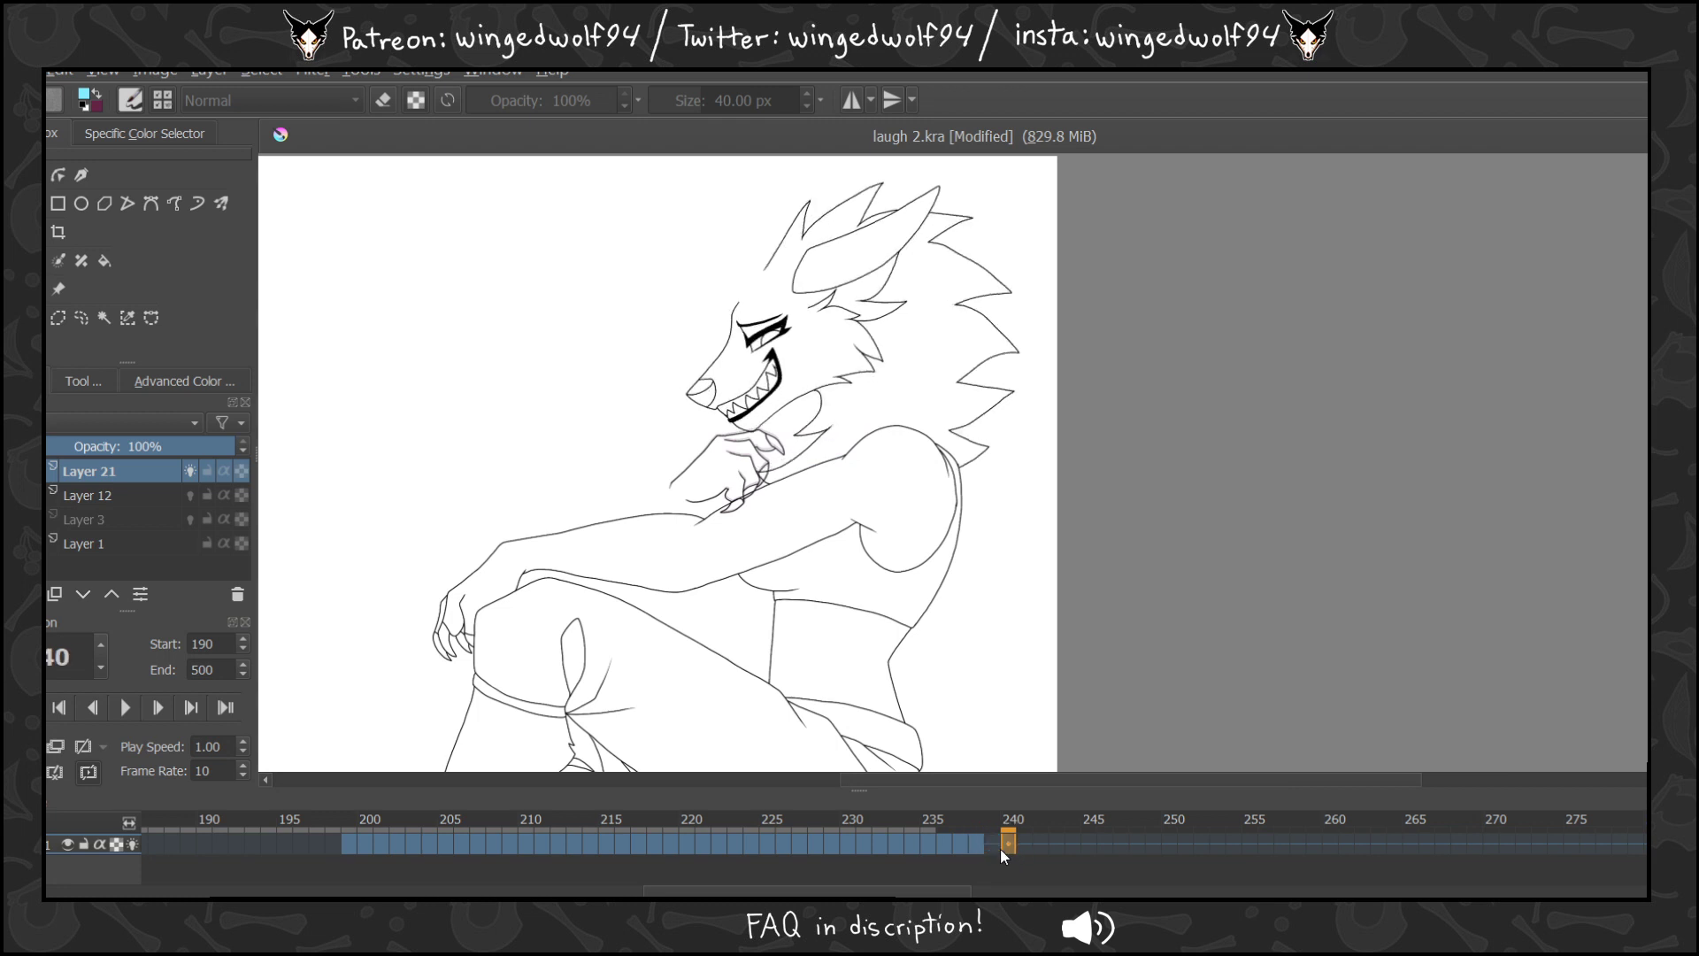
left_click_drag(976, 842, 993, 845)
scroll(752, 443, "up", 5)
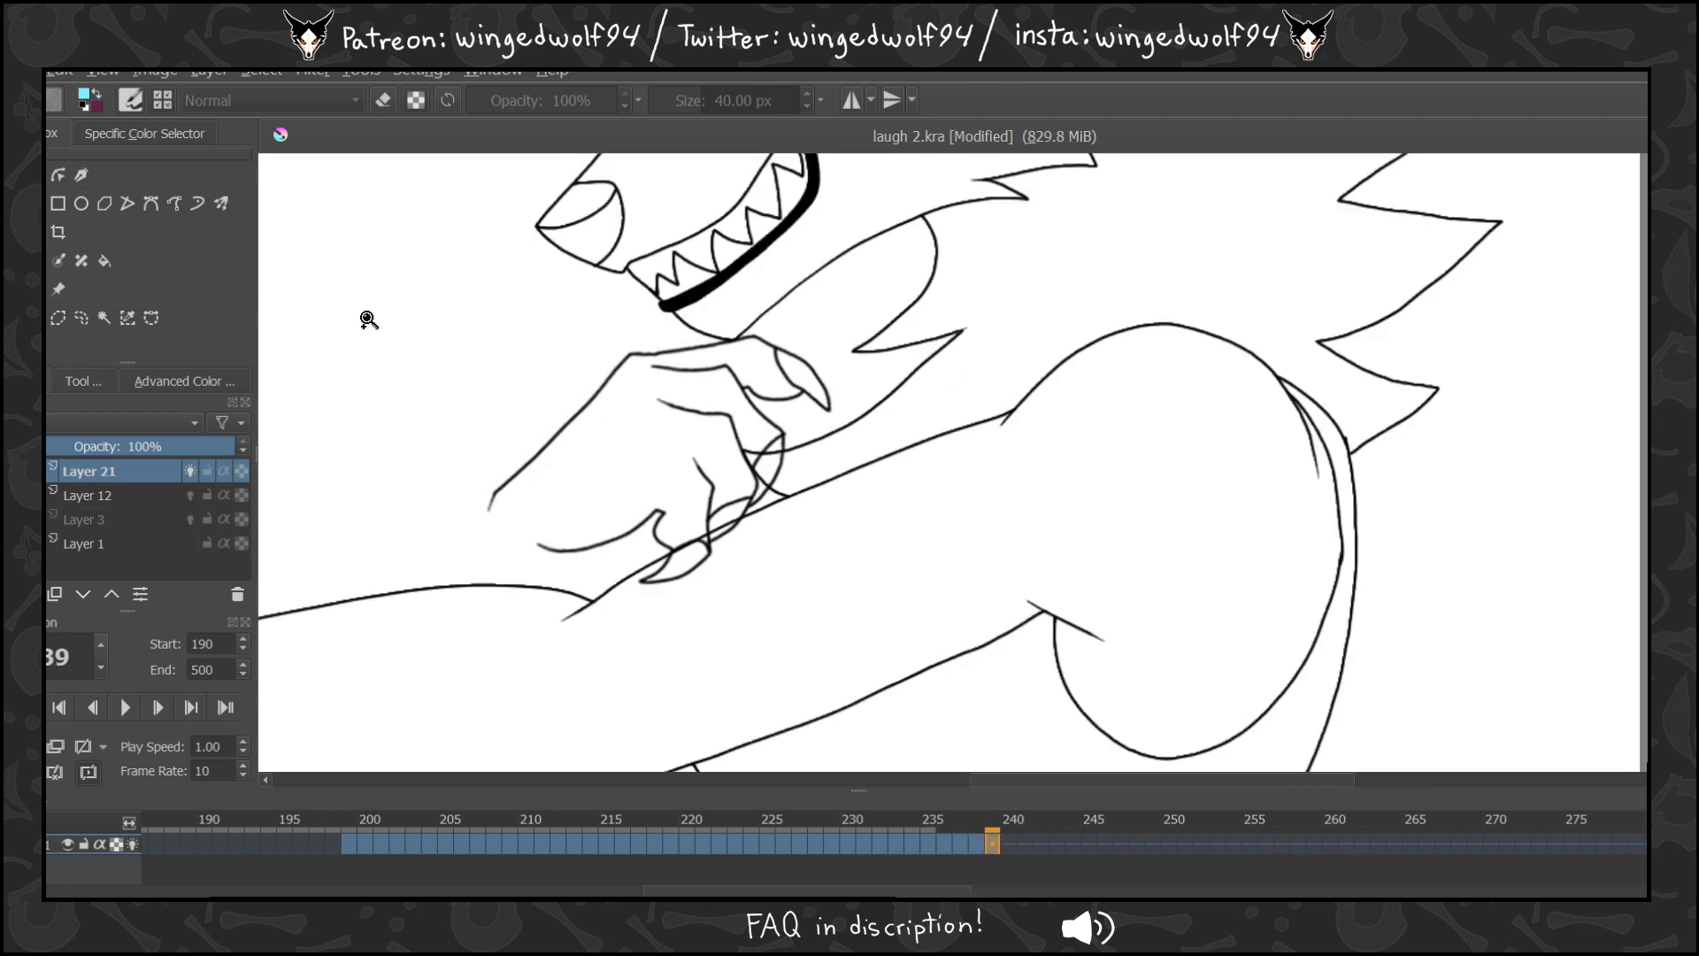
key("ctrl+t")
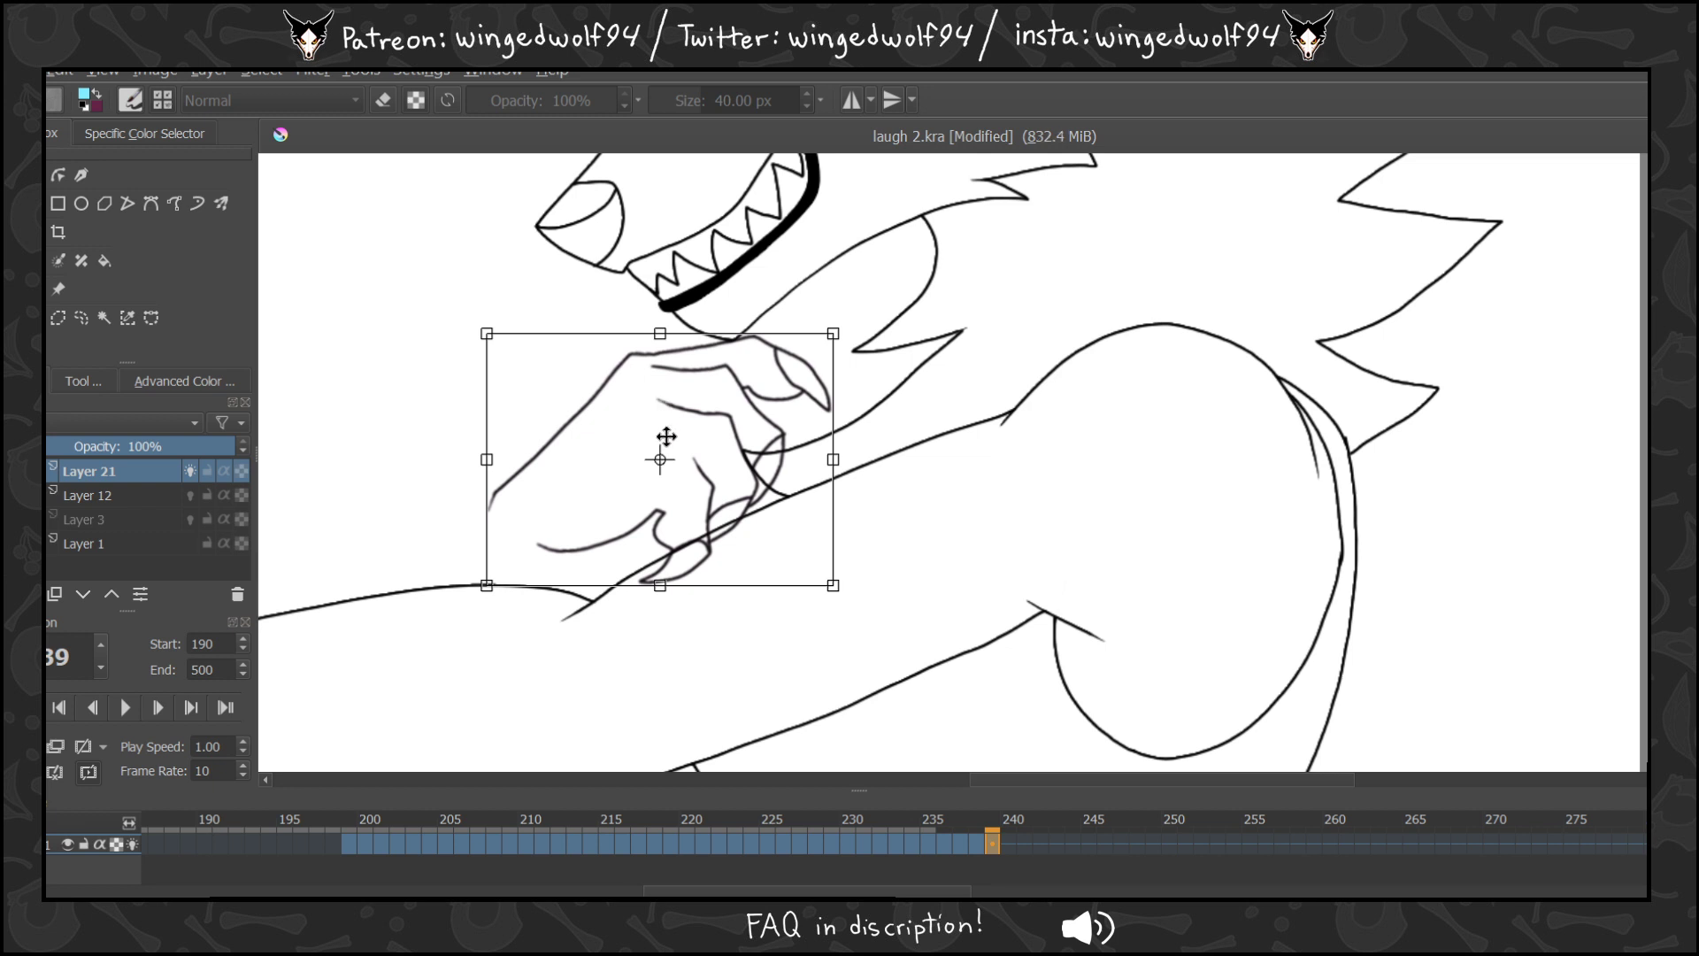
left_click_drag(1016, 398, 1015, 404)
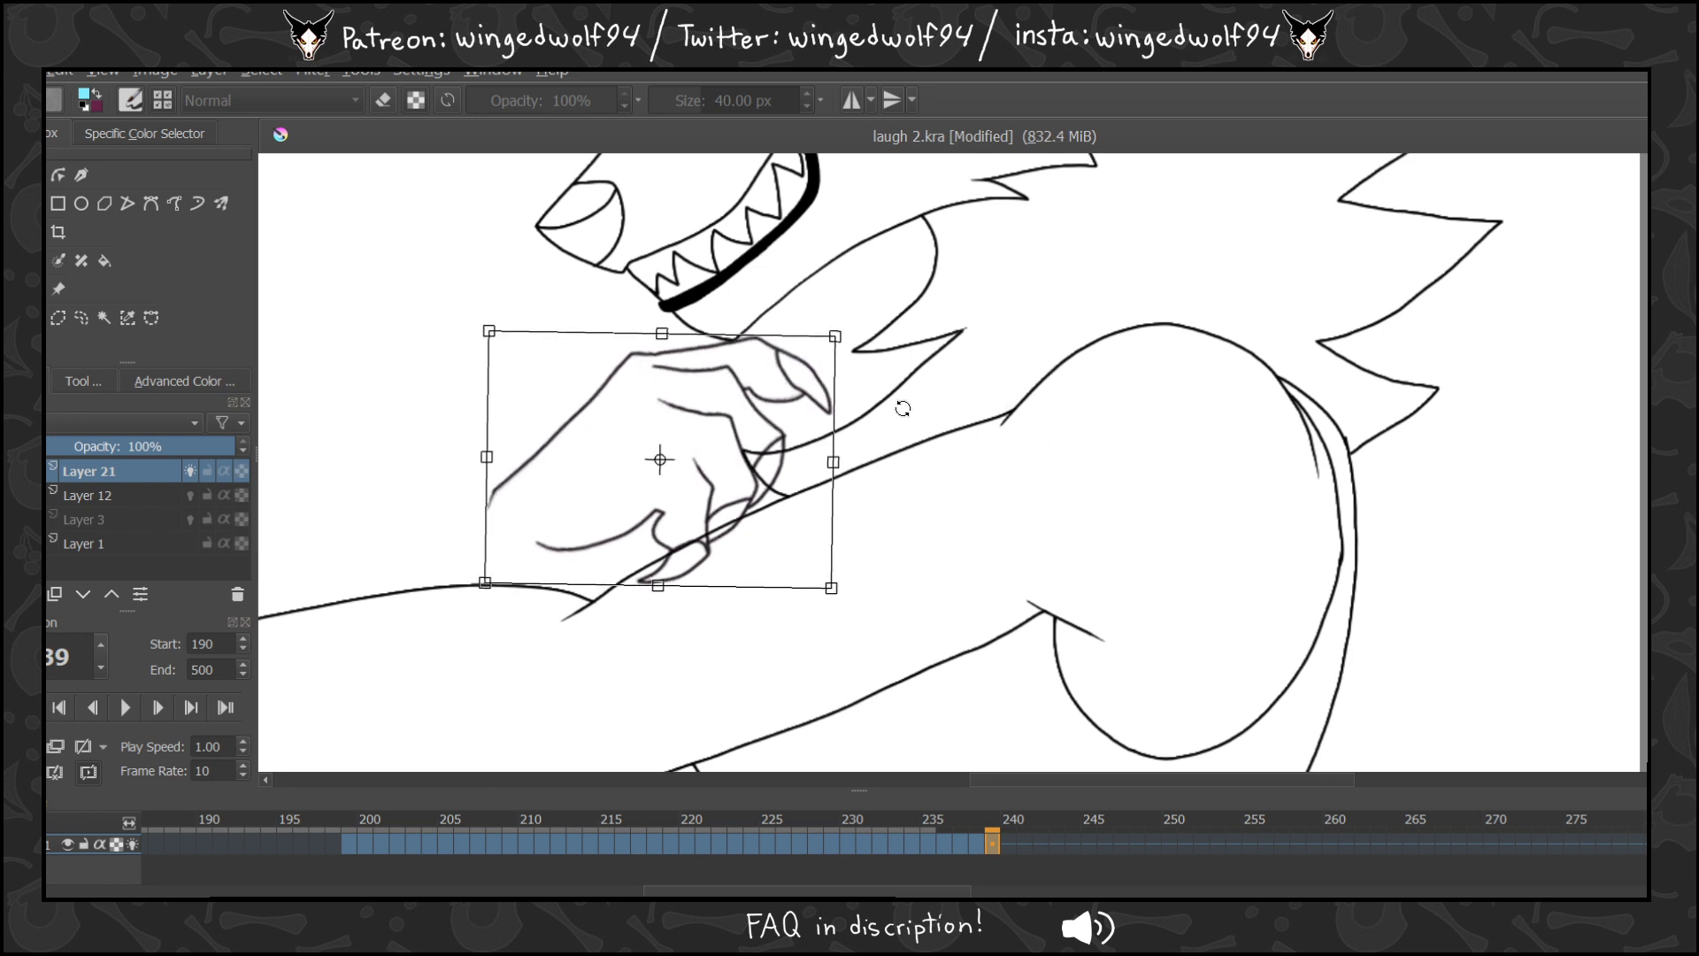
left_click_drag(728, 438, 759, 449)
Extend the hand animation to frame 240 with a slightly adjusted copy of the previous pose.
left_click(1010, 844)
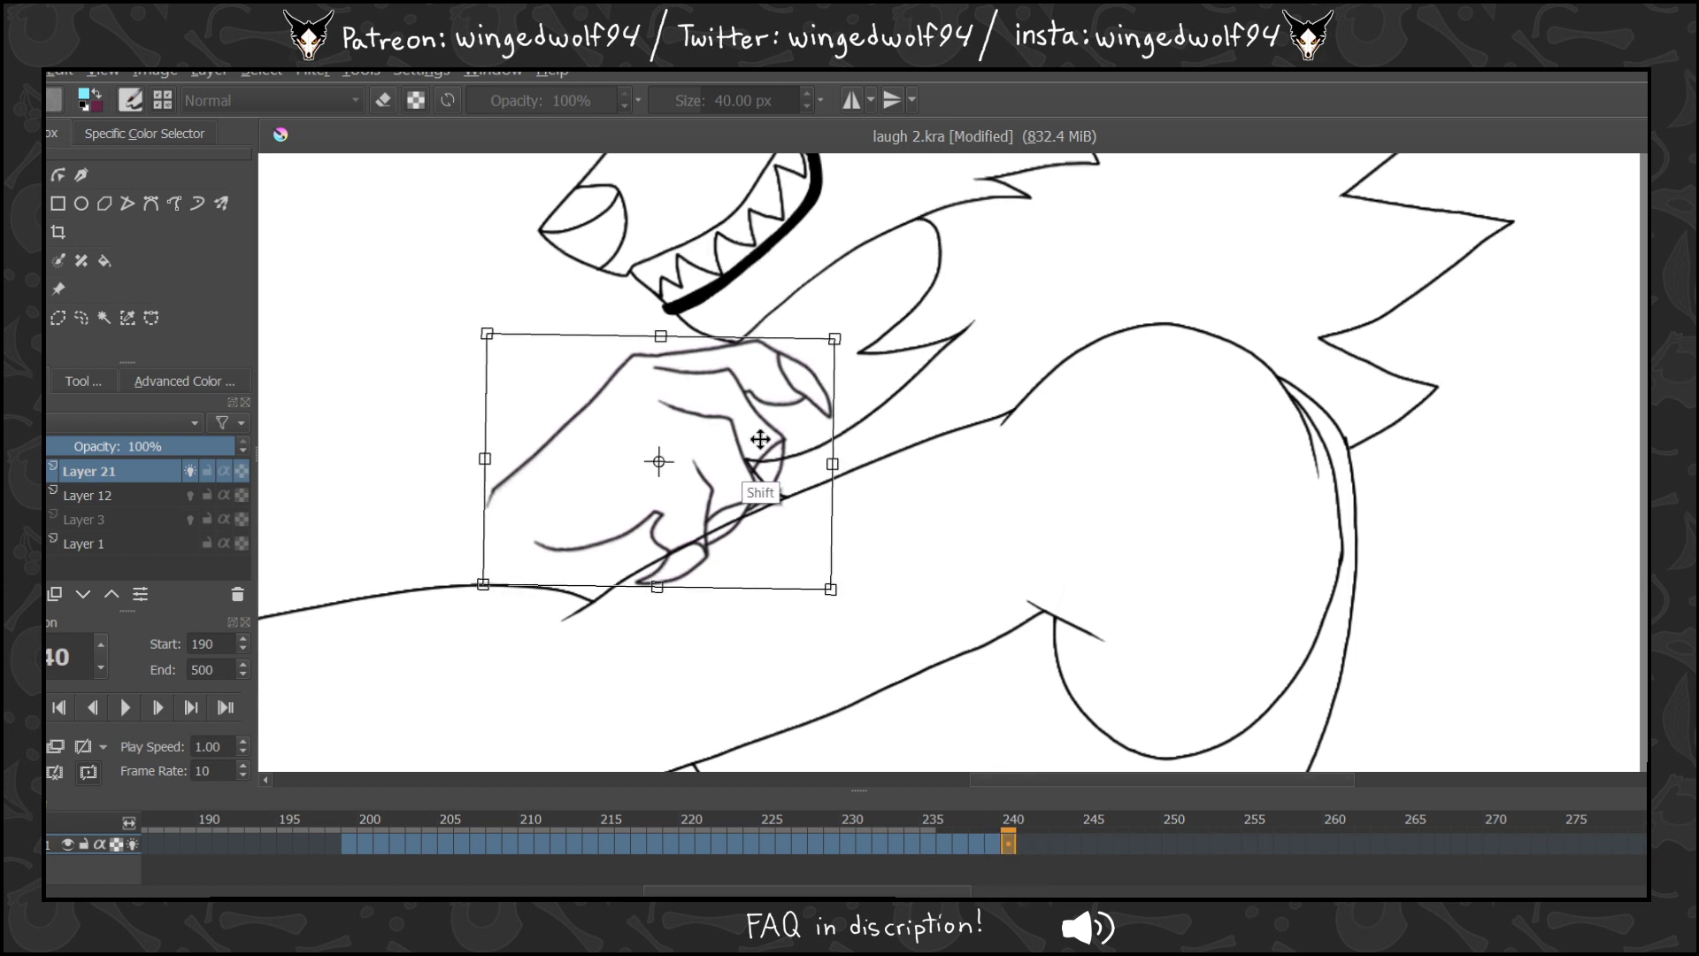
left_click(80, 318)
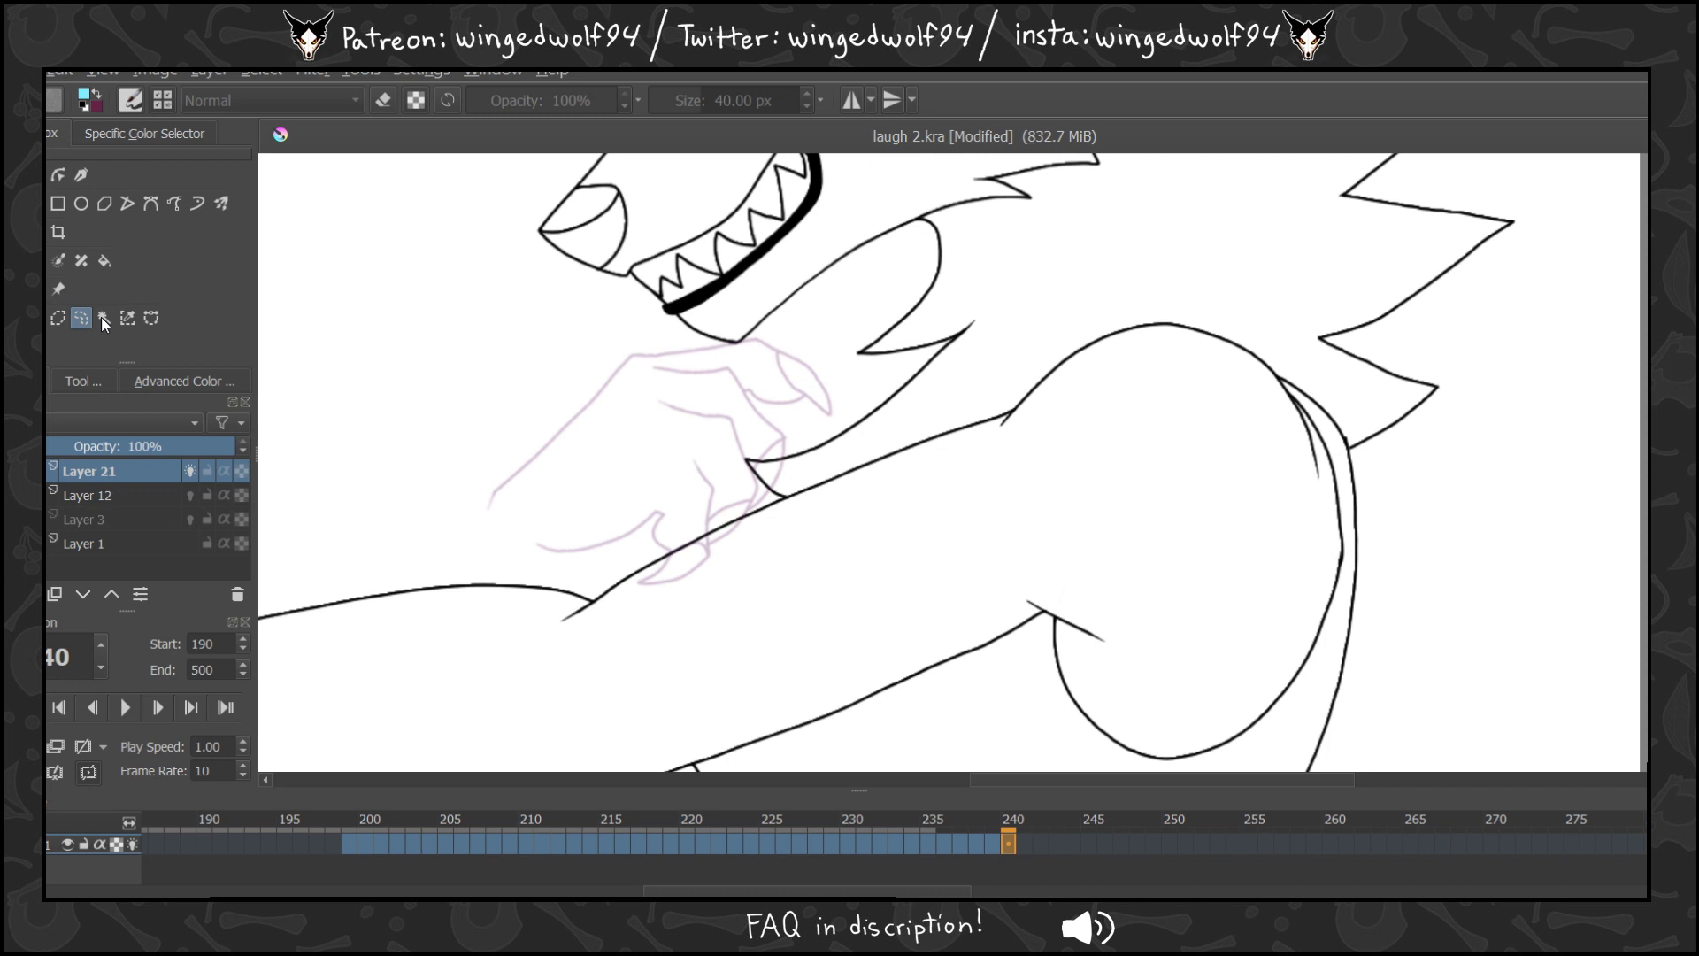
left_click(892, 356)
left_click(12, 231)
left_click_drag(908, 398, 905, 491)
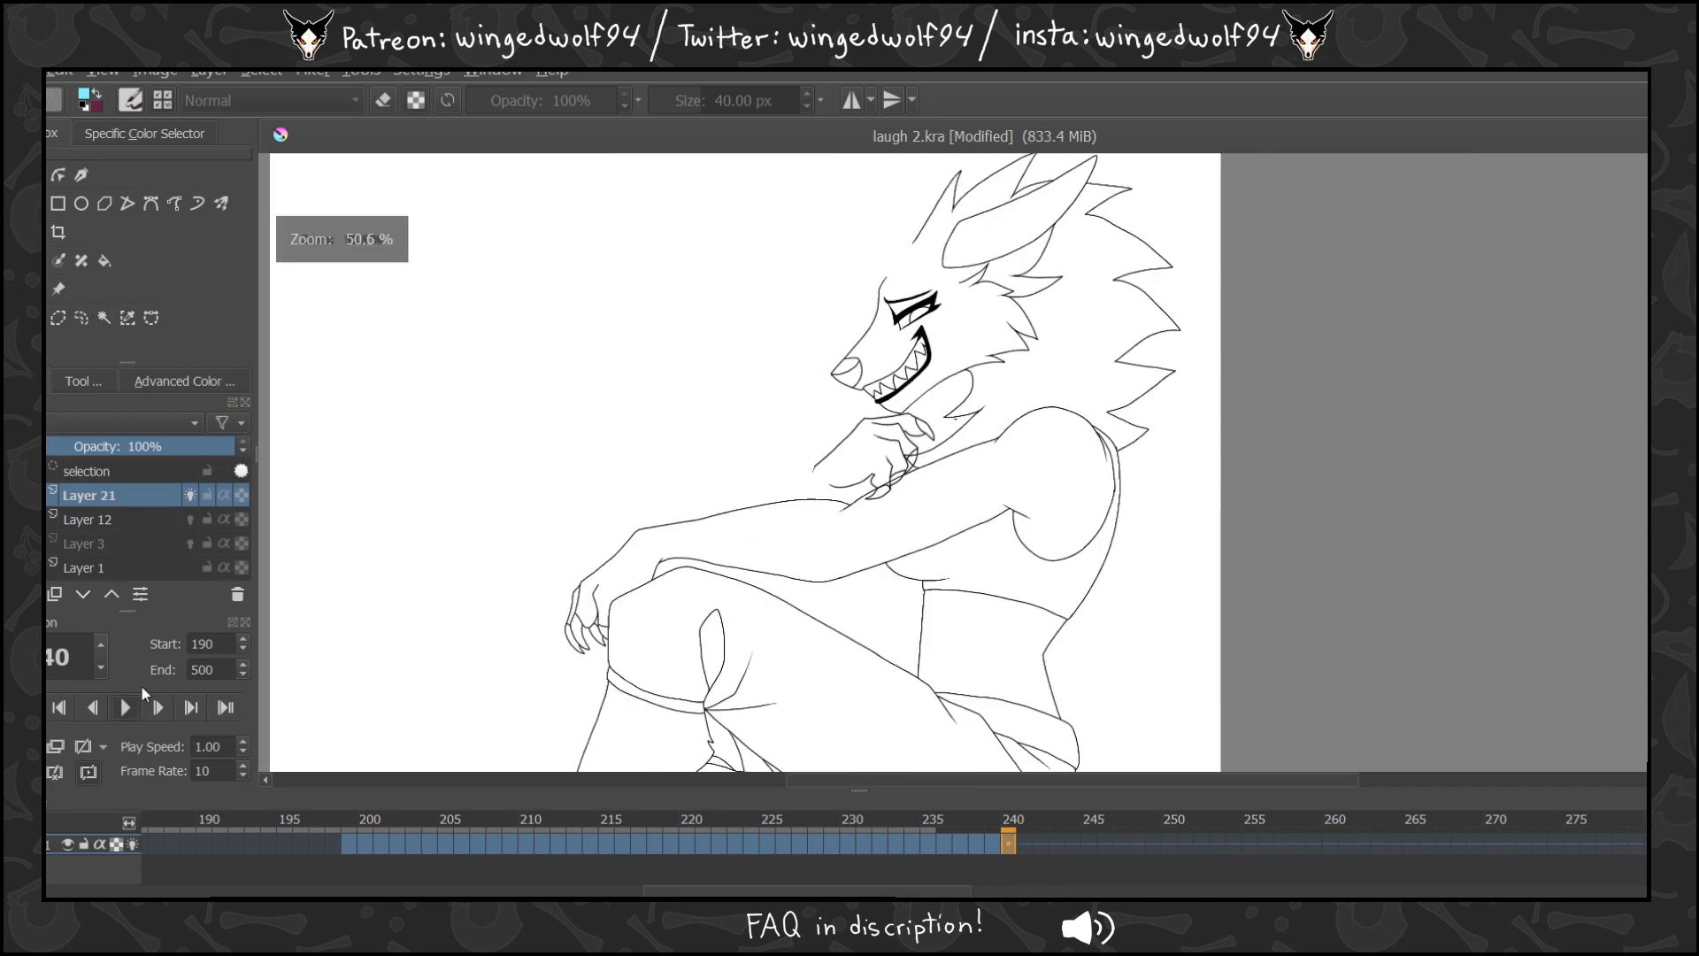
Play back the animation past frame 240 and compare the hand poses at frames 238 to 240.
left_click(126, 706)
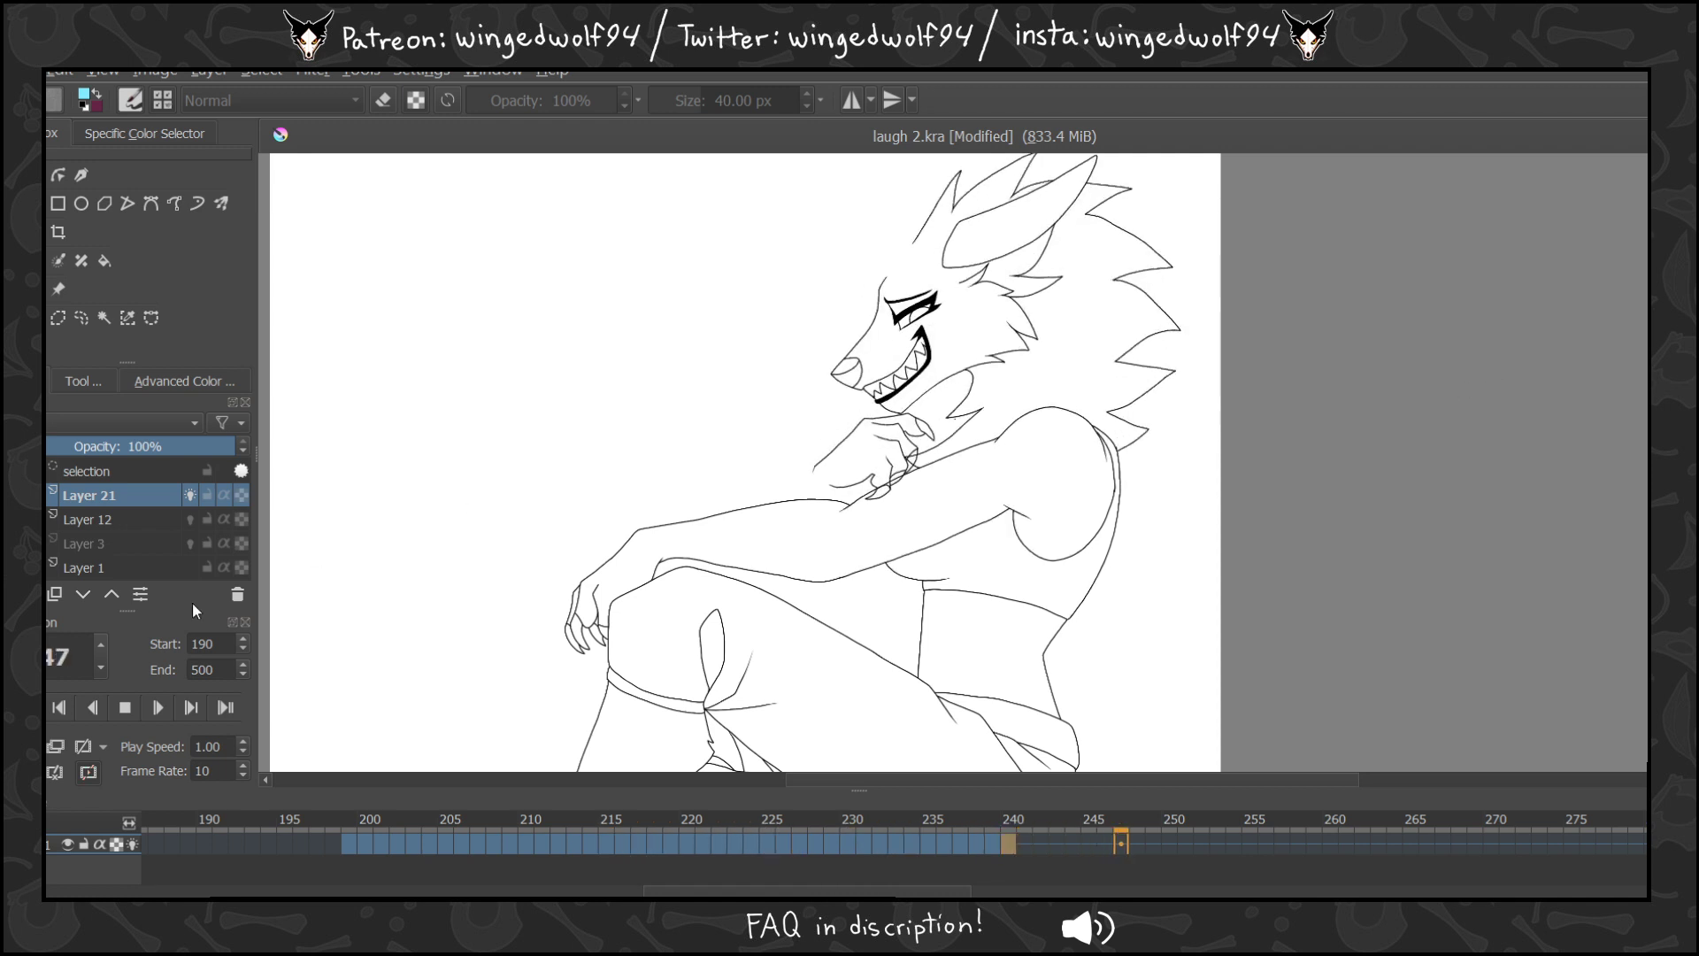
left_click(132, 710)
left_click(991, 842)
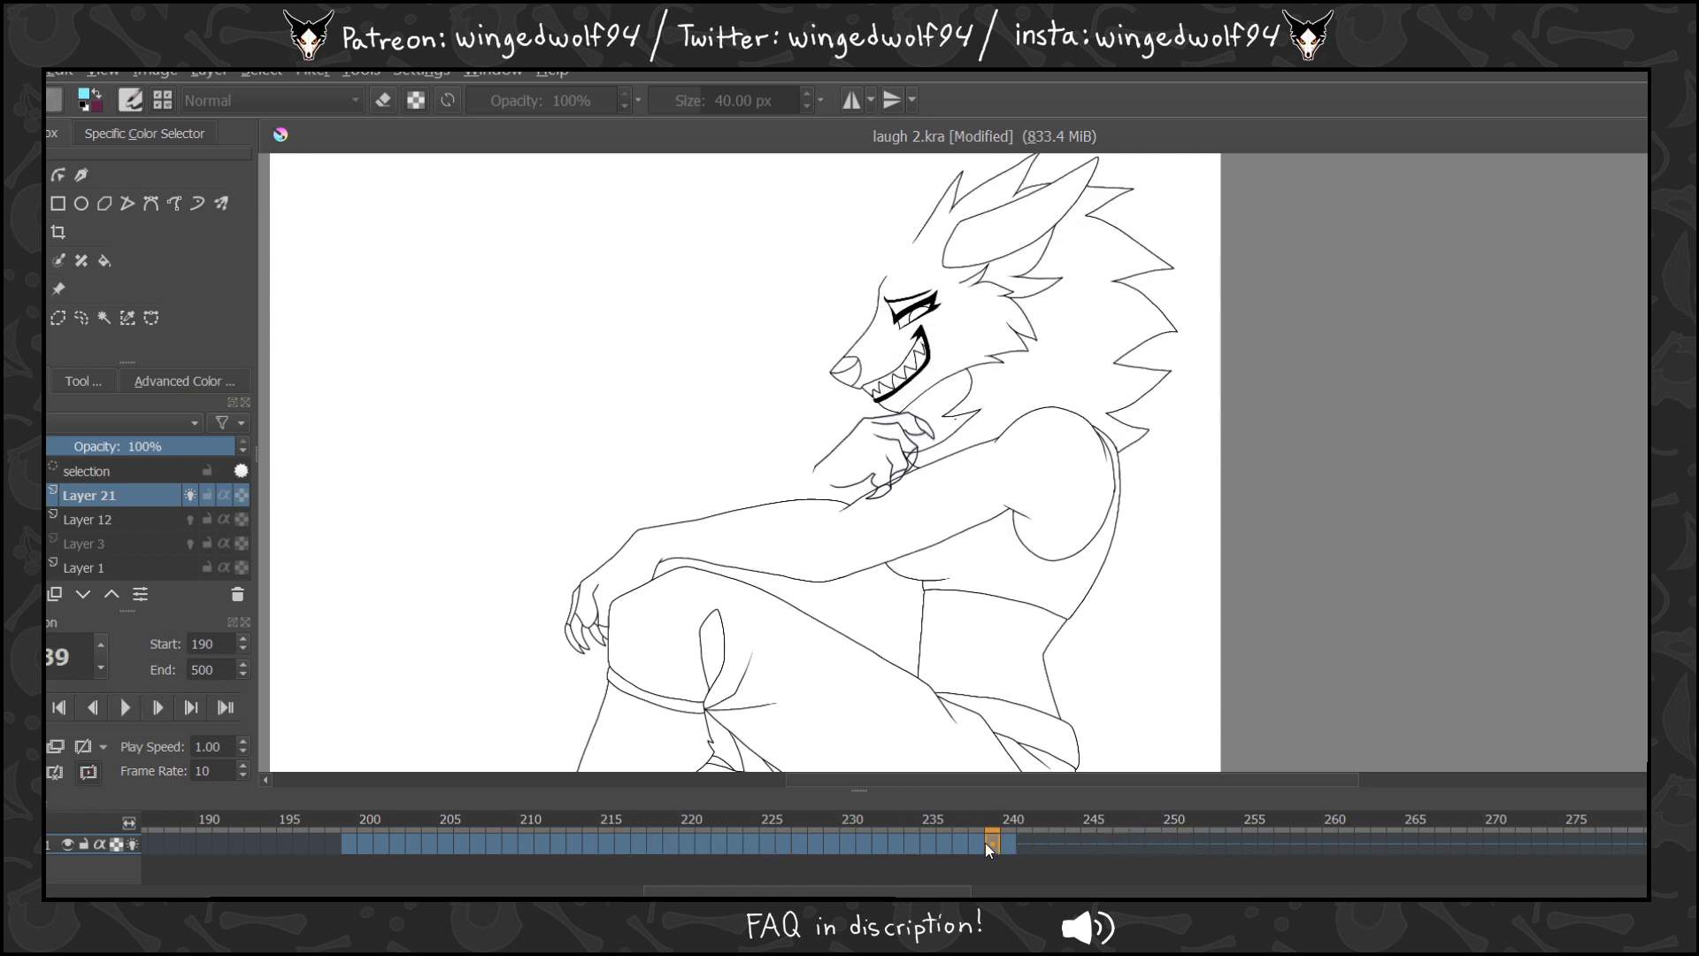
key("Left")
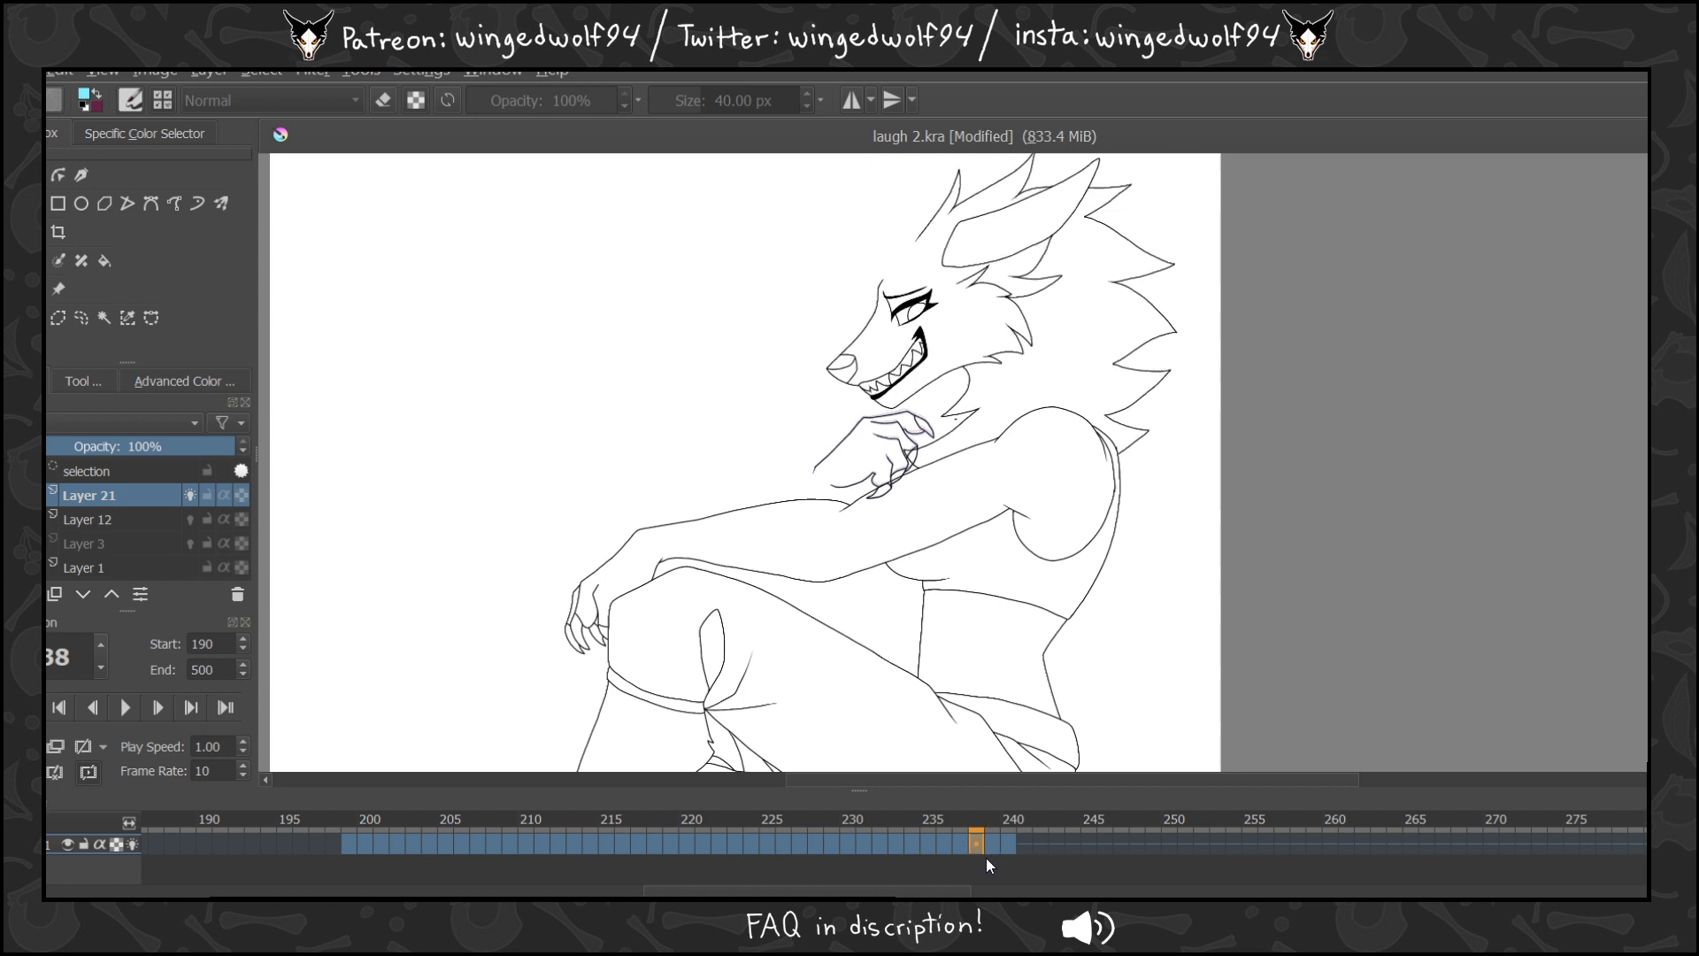
left_click(1008, 846)
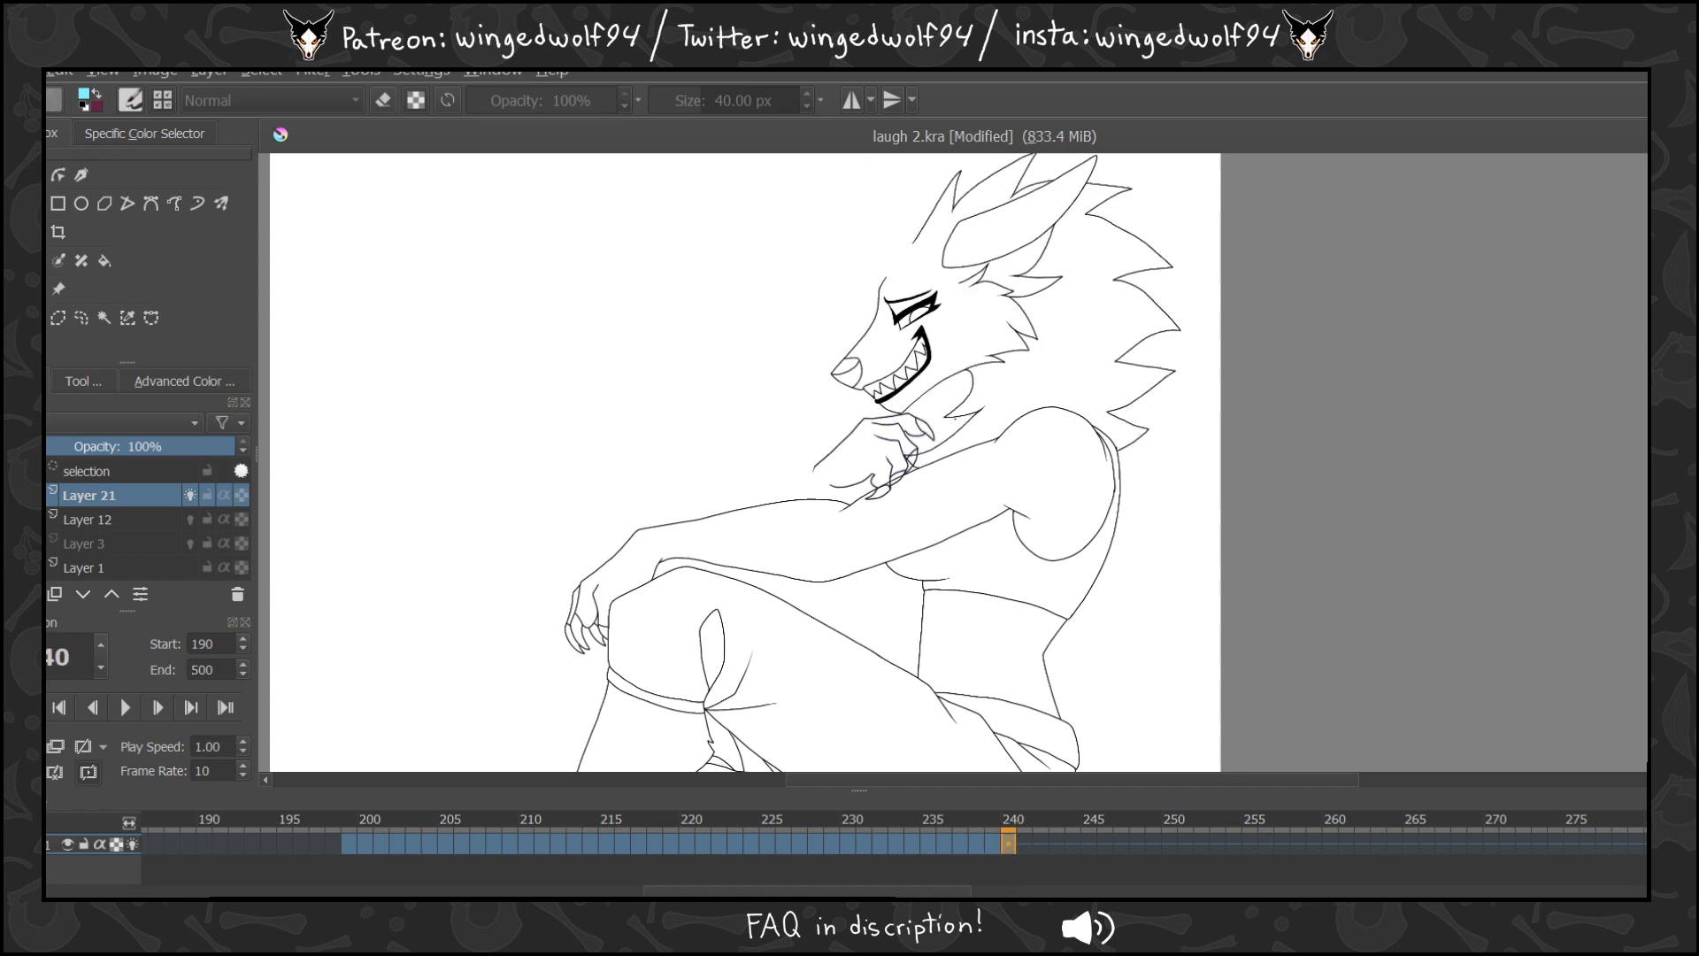
Step back and forth through the hand frames between 240 and 221 to check the motion.
key("Left")
key("Left")
key("Left")
key("Left")
key("Left")
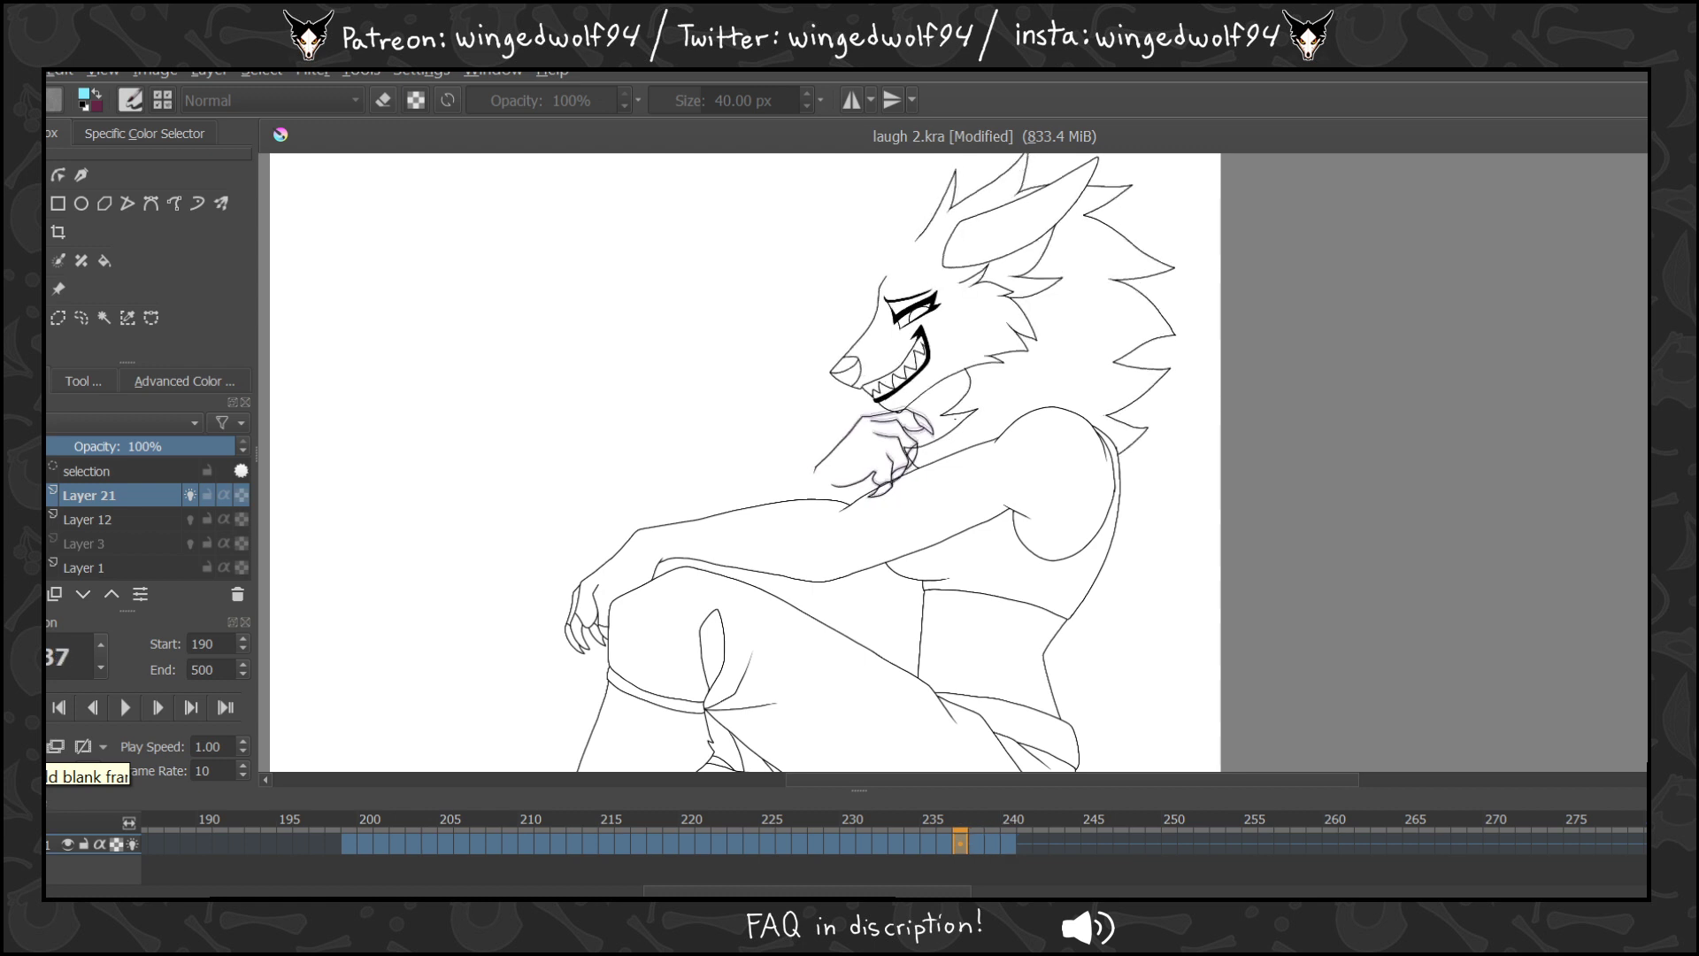
key("Right")
key("Right")
key("Right")
key("Right")
key("Right")
key("Right")
key("Left")
key("Left")
key("Left")
key("Left")
key("Left")
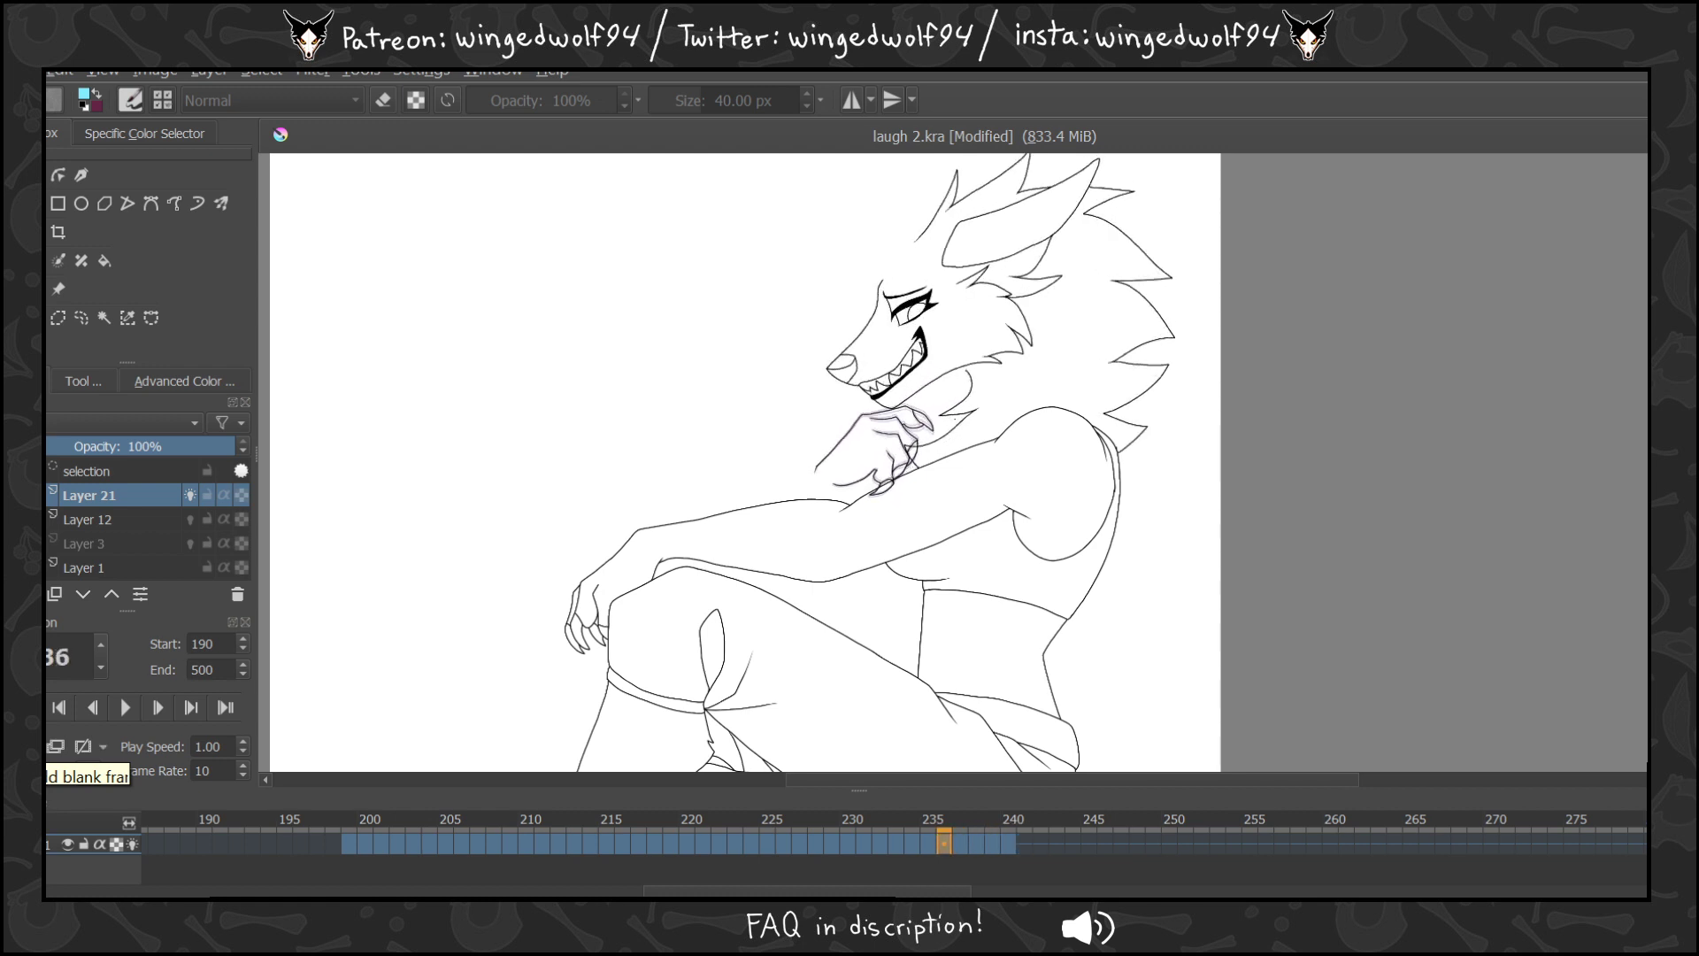
key("Right")
key("Right")
key("Right")
key("Right")
key("Left")
key("Left")
key("Left")
key("Left")
key("Left")
key("Left")
key("Left")
key("Left")
key("Left")
key("Left")
key("Left")
key("Left")
key("Left")
key("Left")
key("Left")
key("Left")
key("Left")
key("Left")
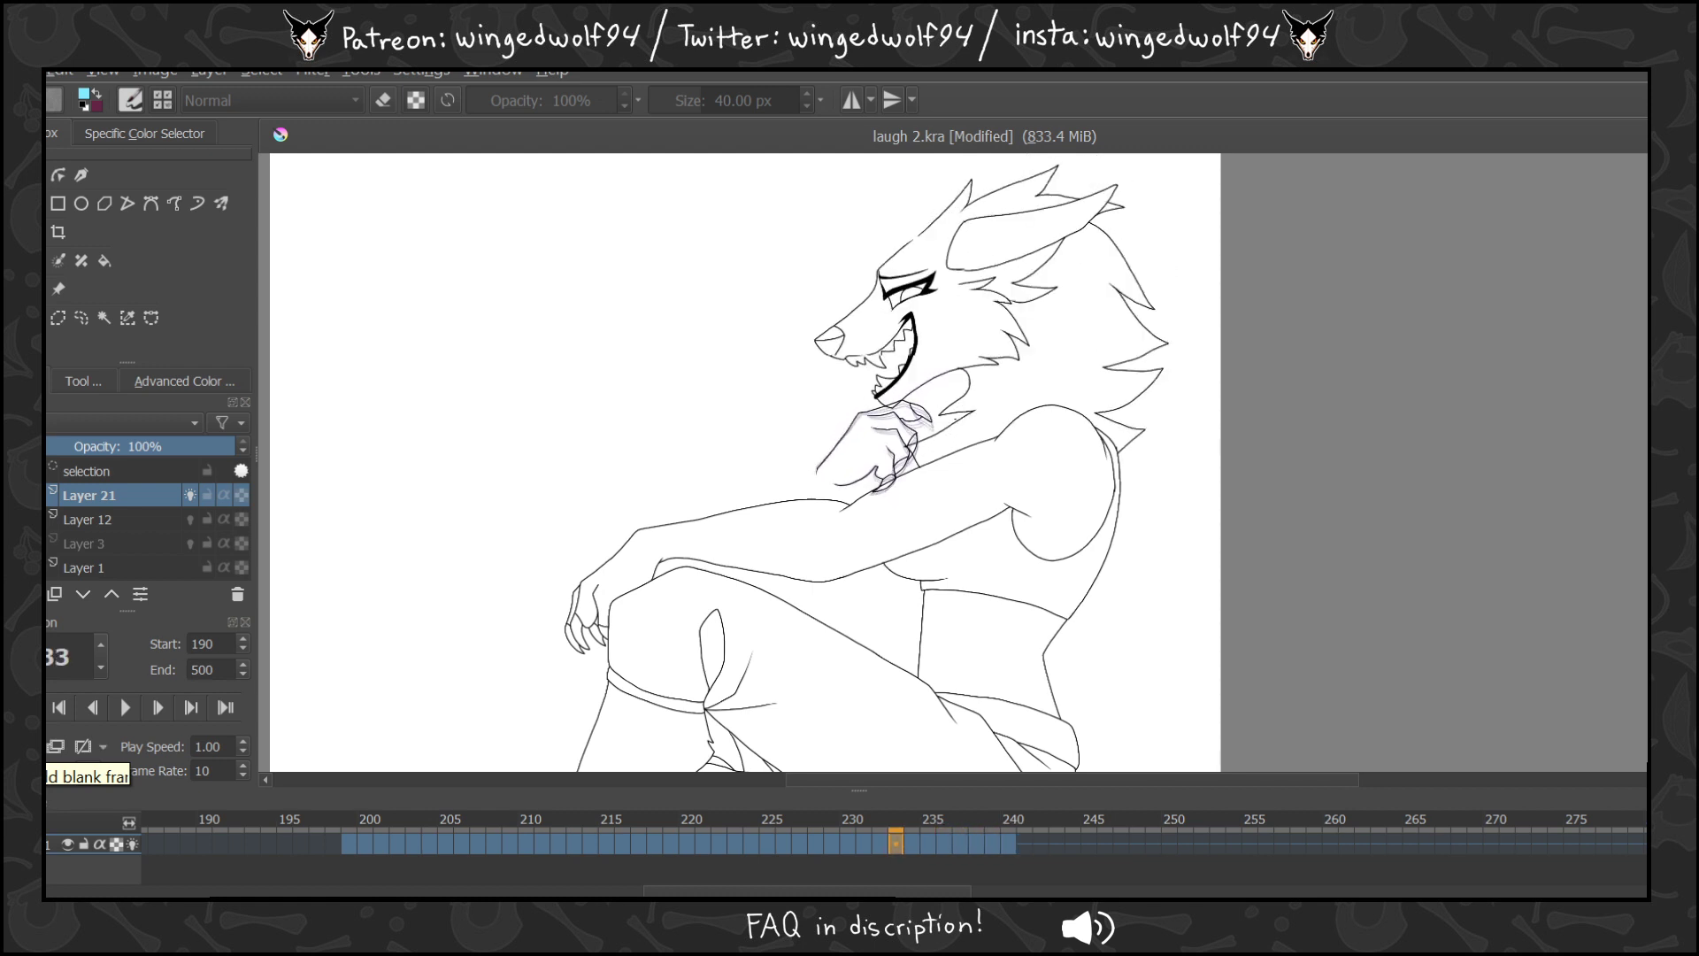
key("Left")
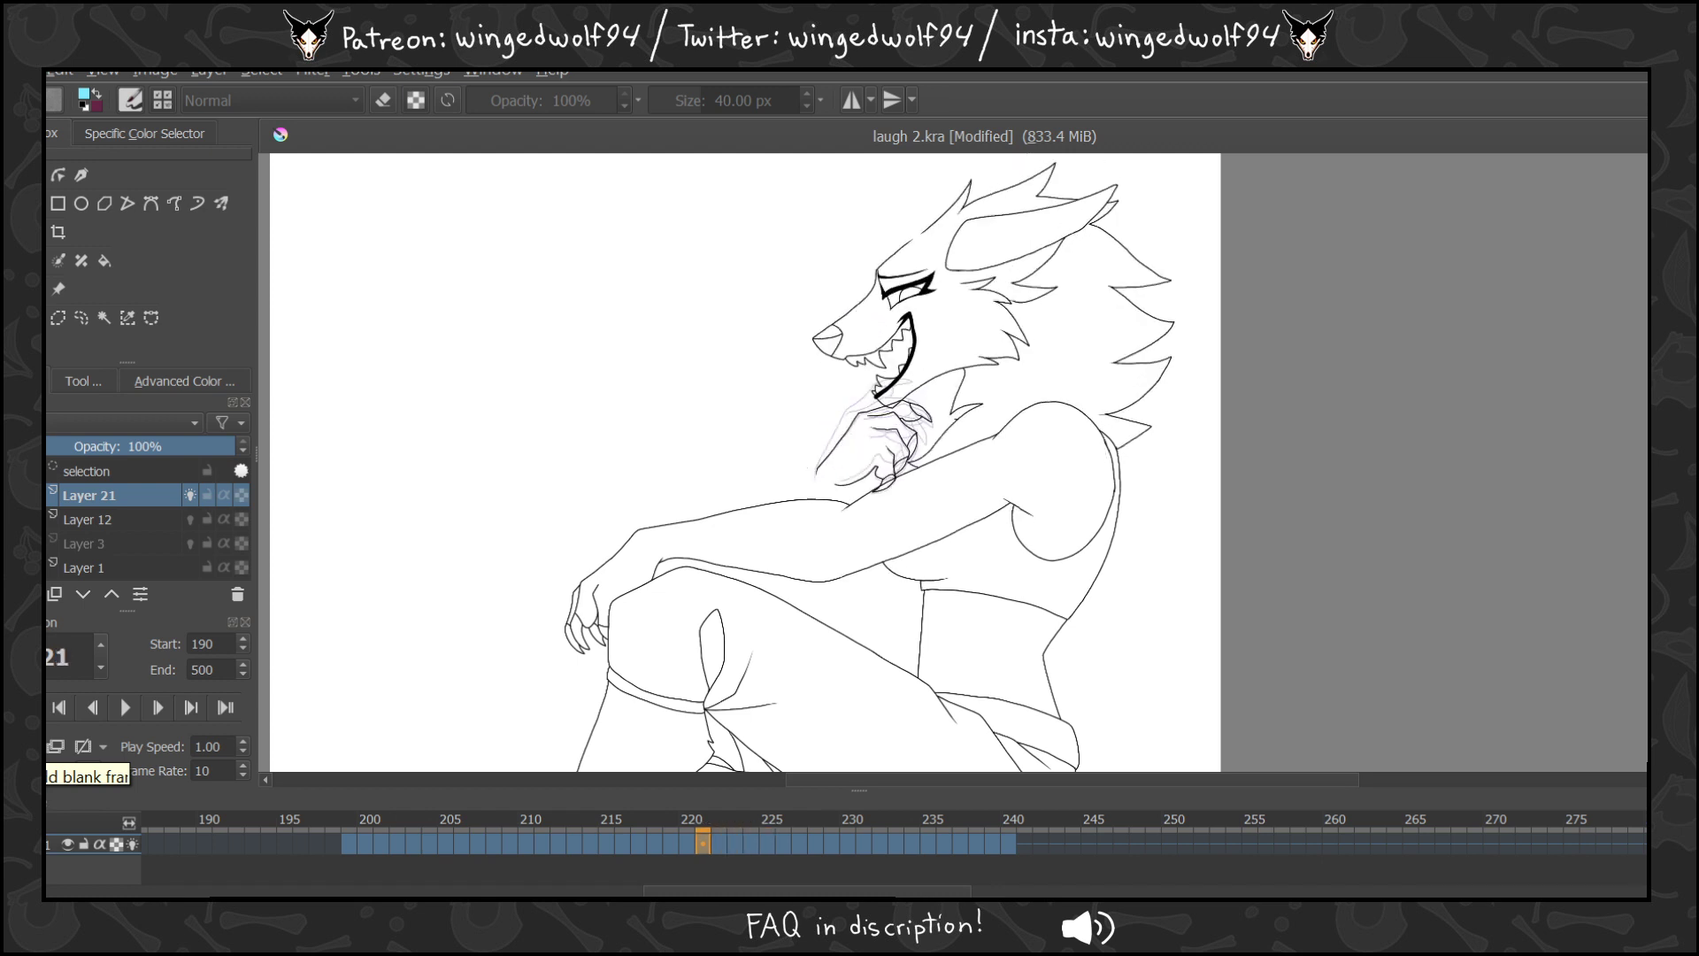
Show the red sketch on Layer 3 and add a new paint layer above Layer 21 at frame 199.
left_click(18, 543)
left_click(350, 845)
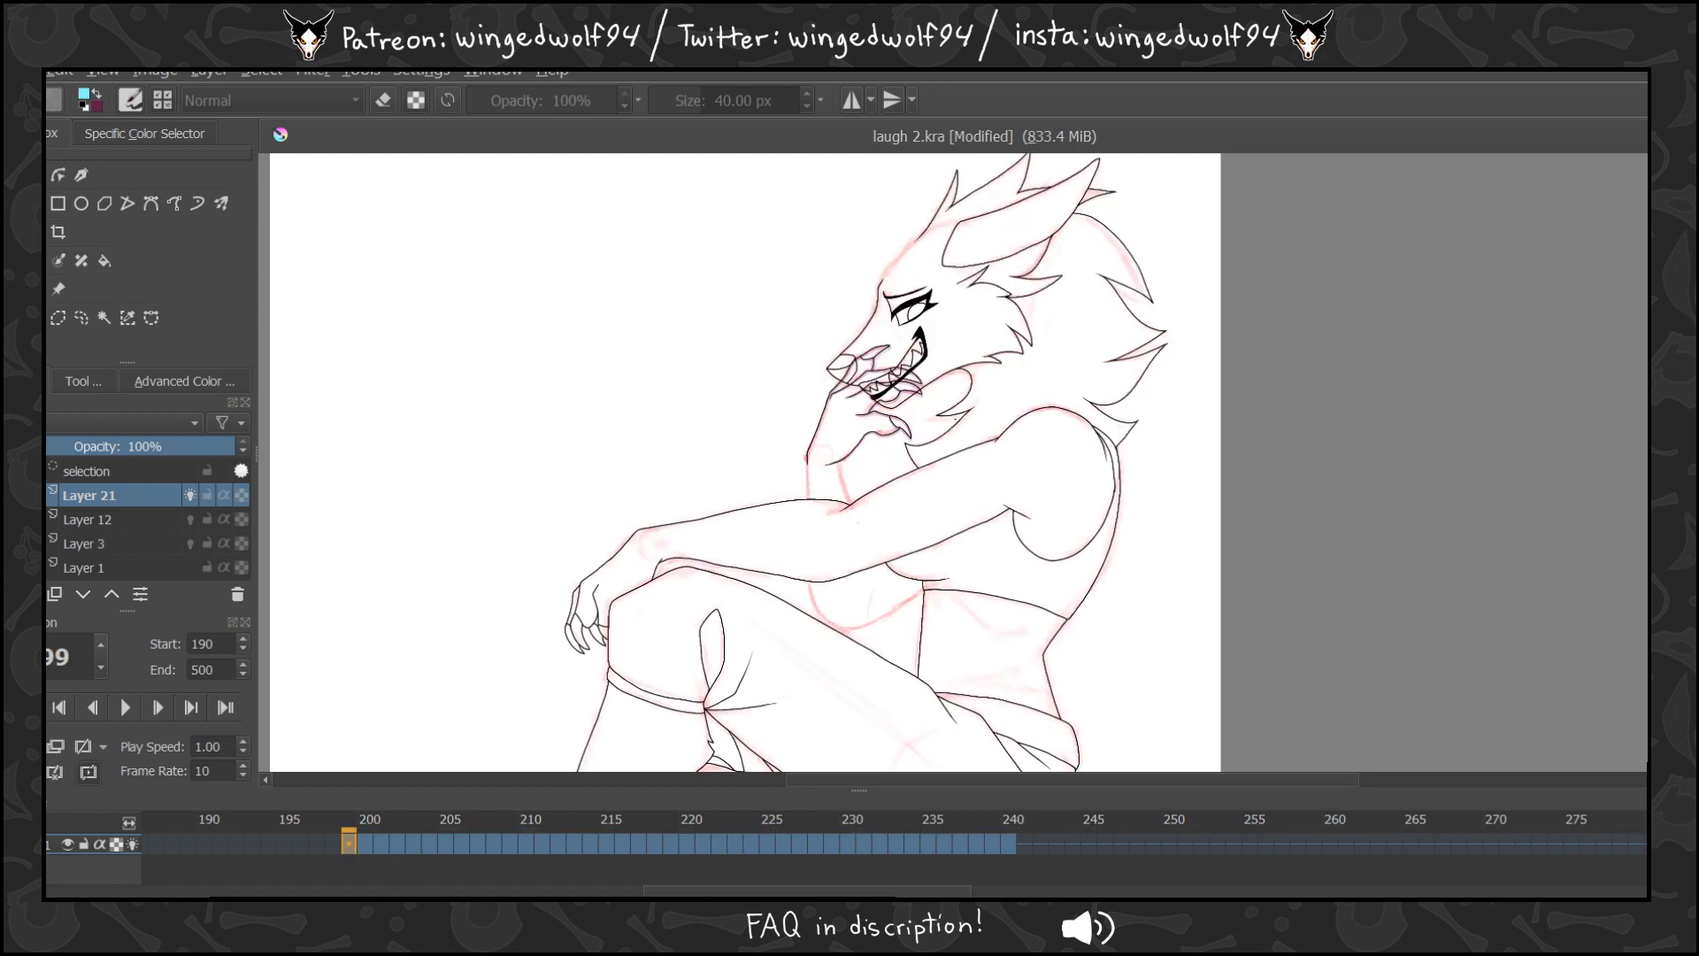
key("Insert")
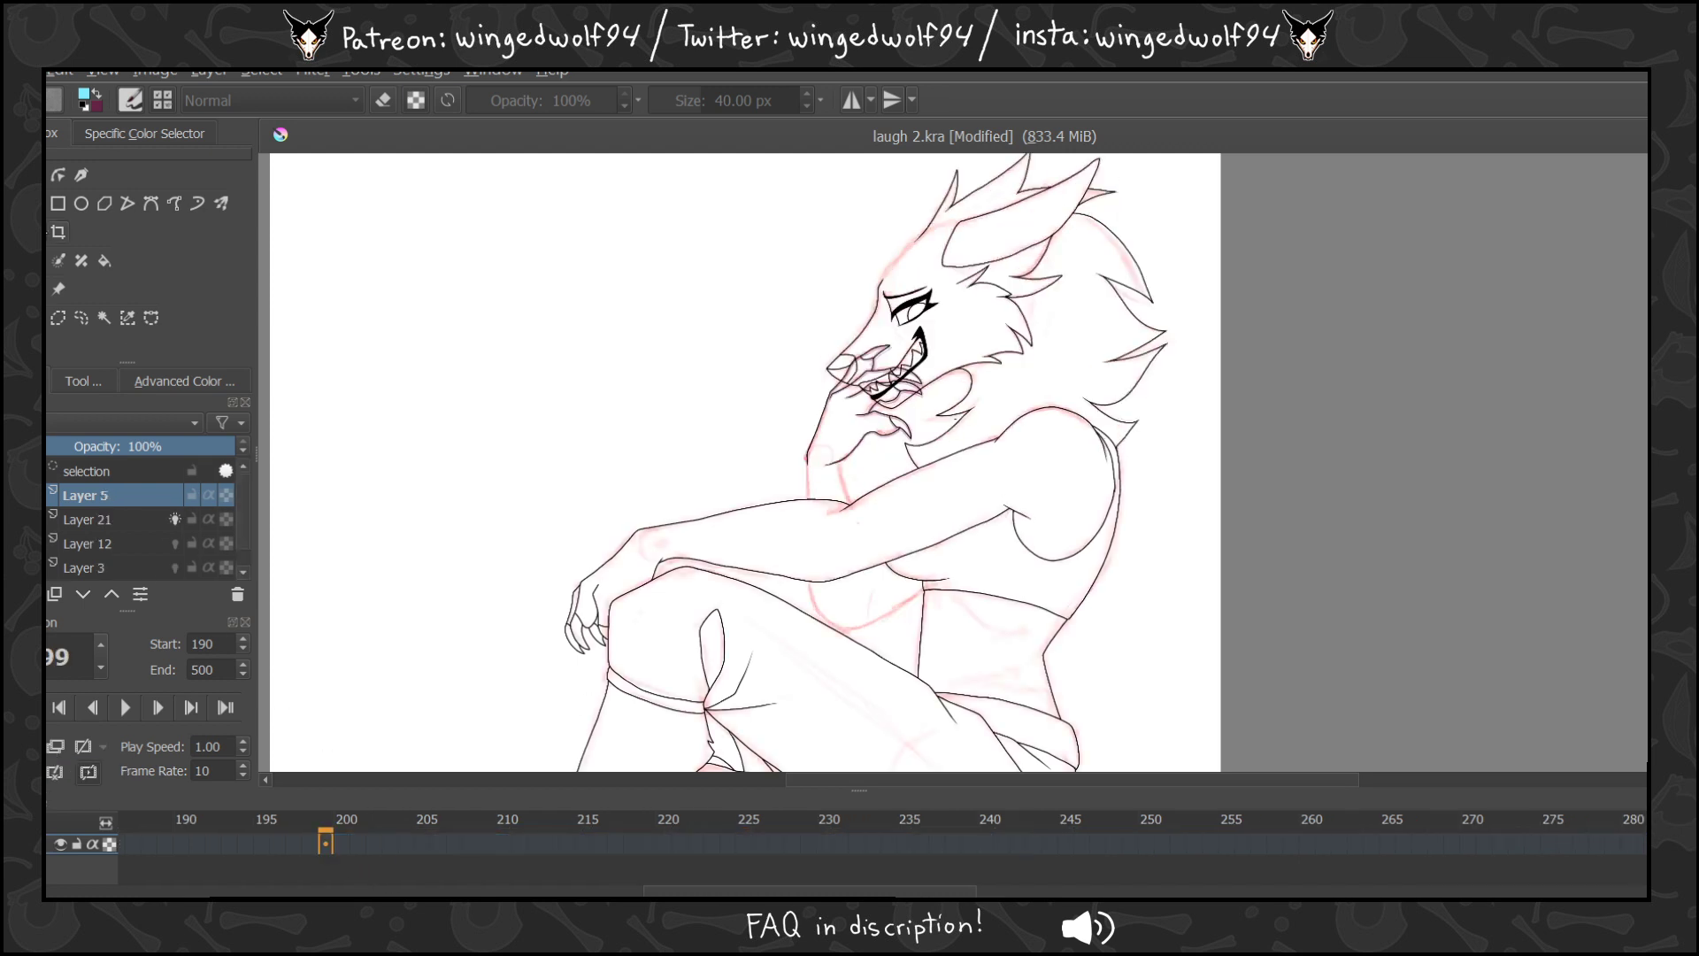
scroll(777, 448, "up", 2)
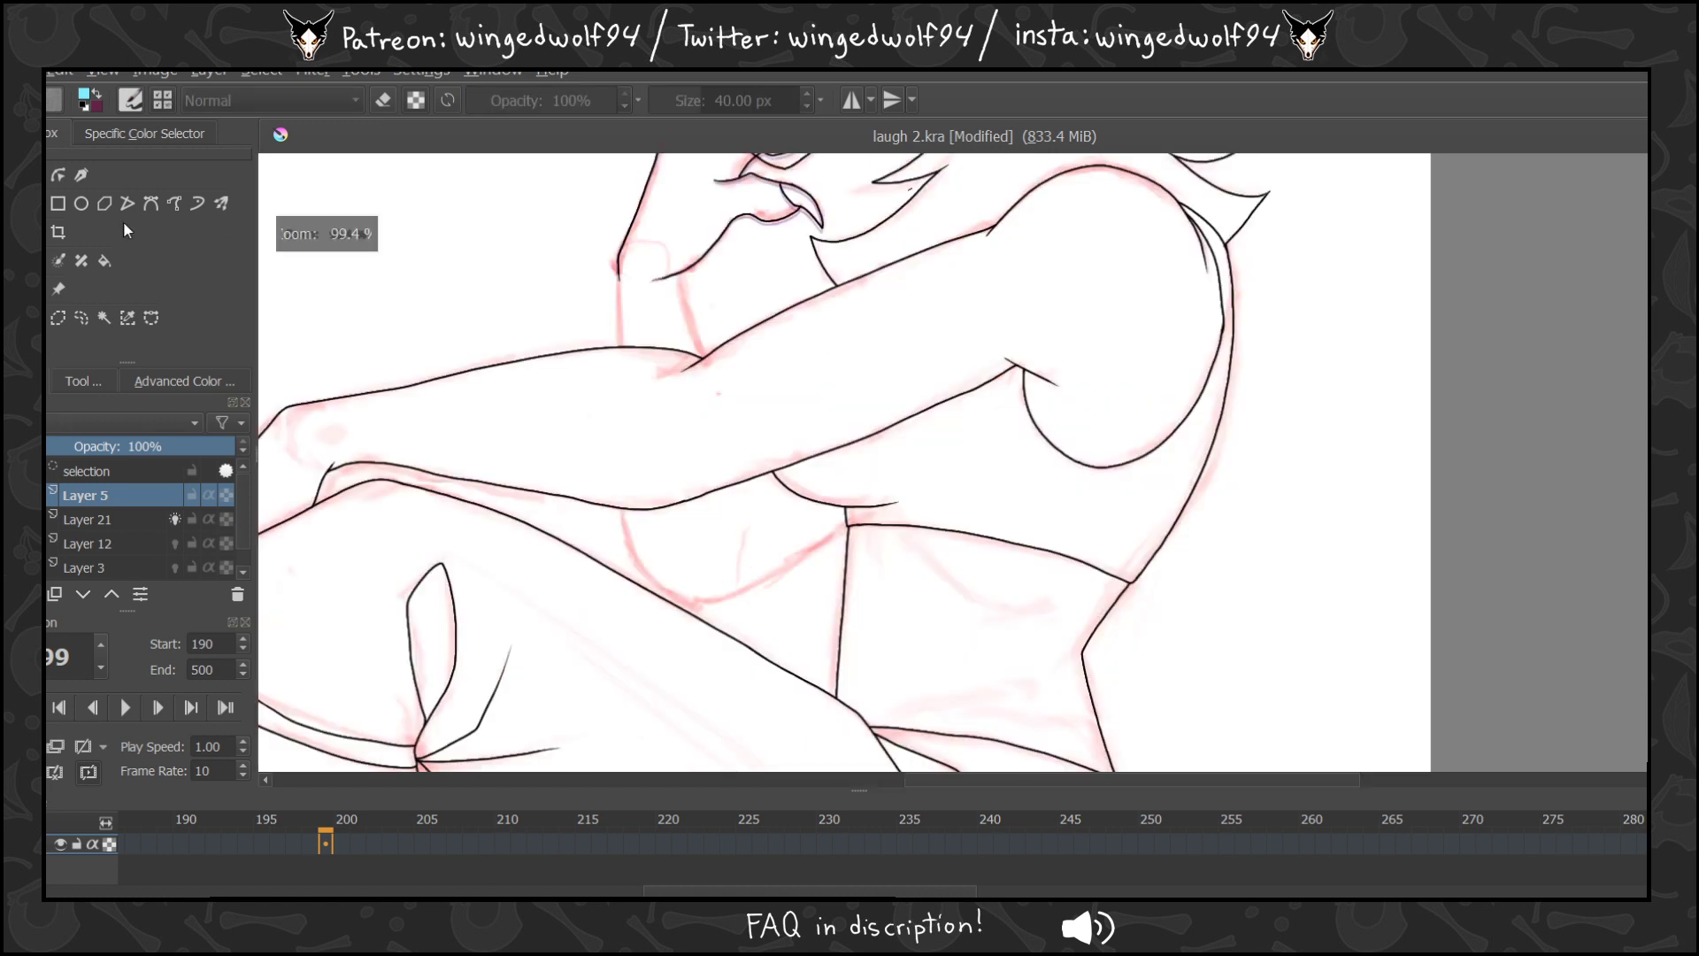
left_click(323, 845)
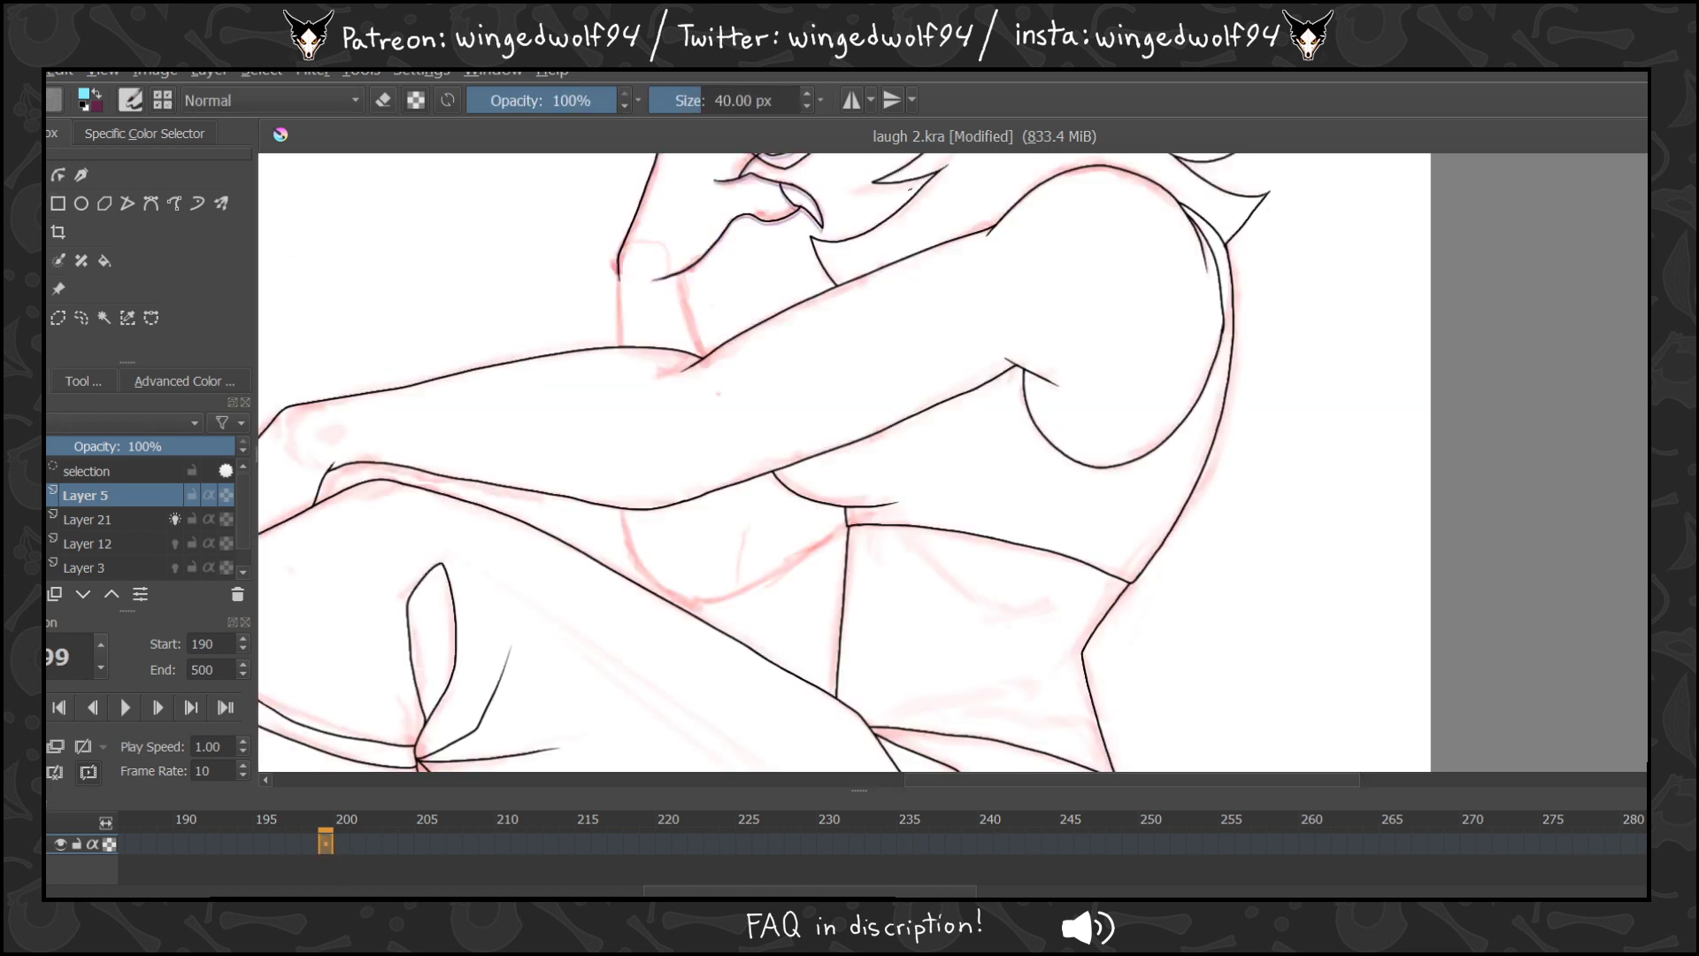
Set the brush size to 2.79 px and clear the current selection.
left_click(682, 94)
type("2")
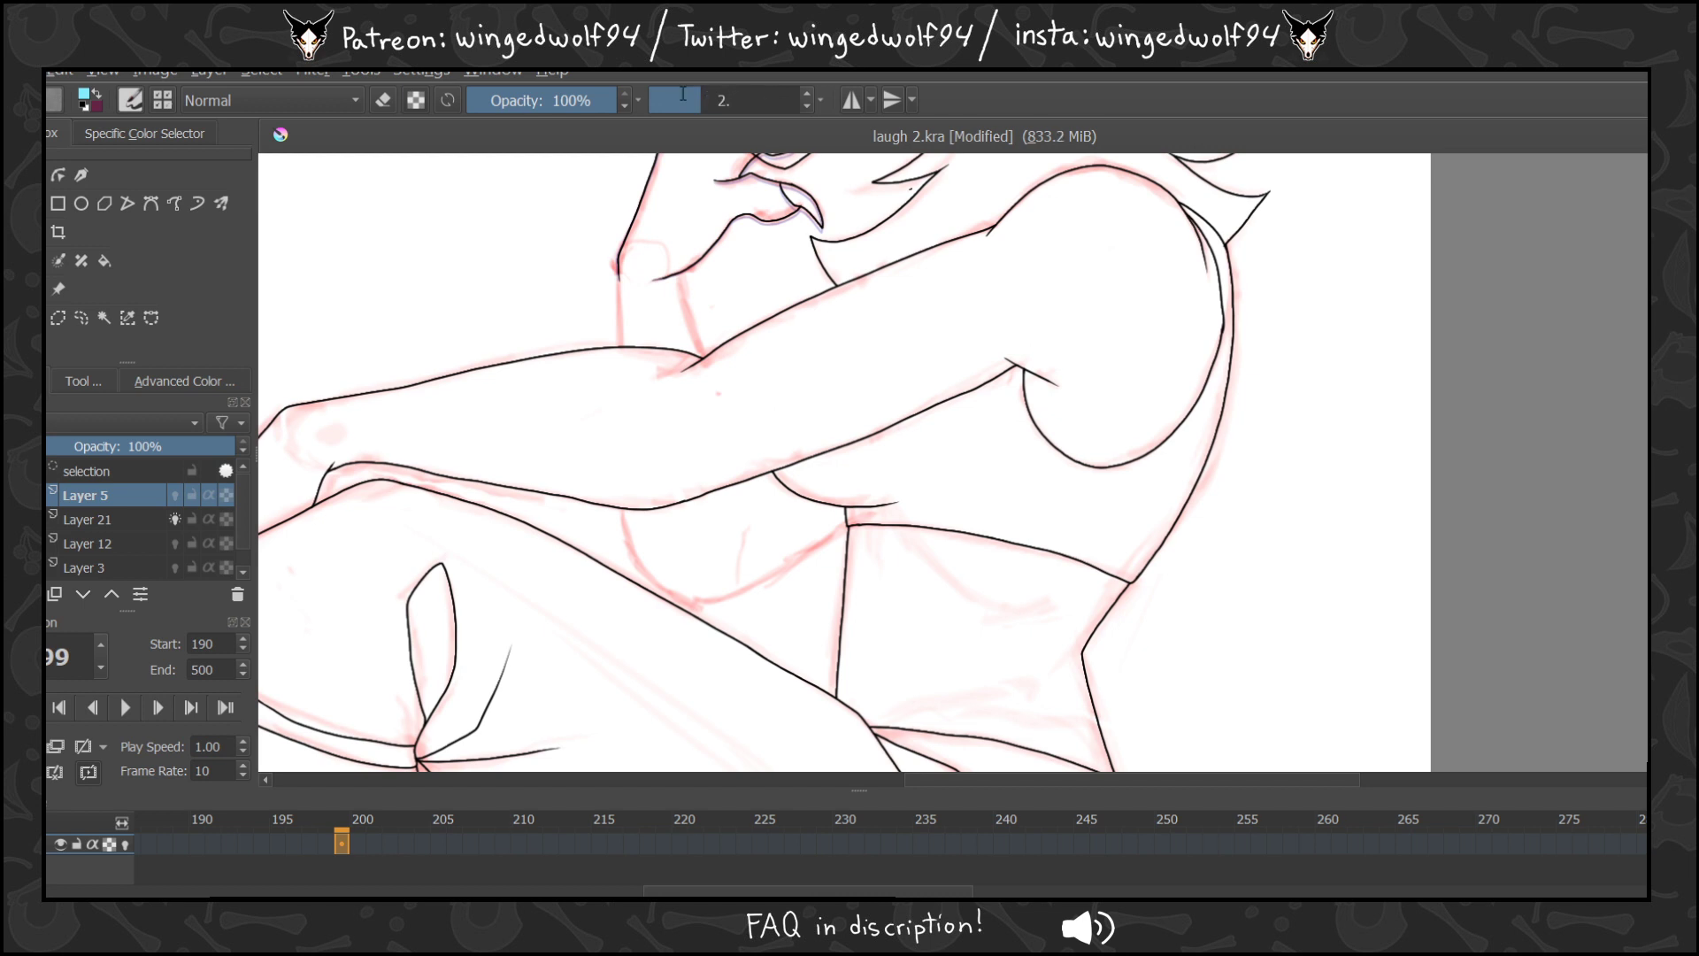
type(".79")
key("Return")
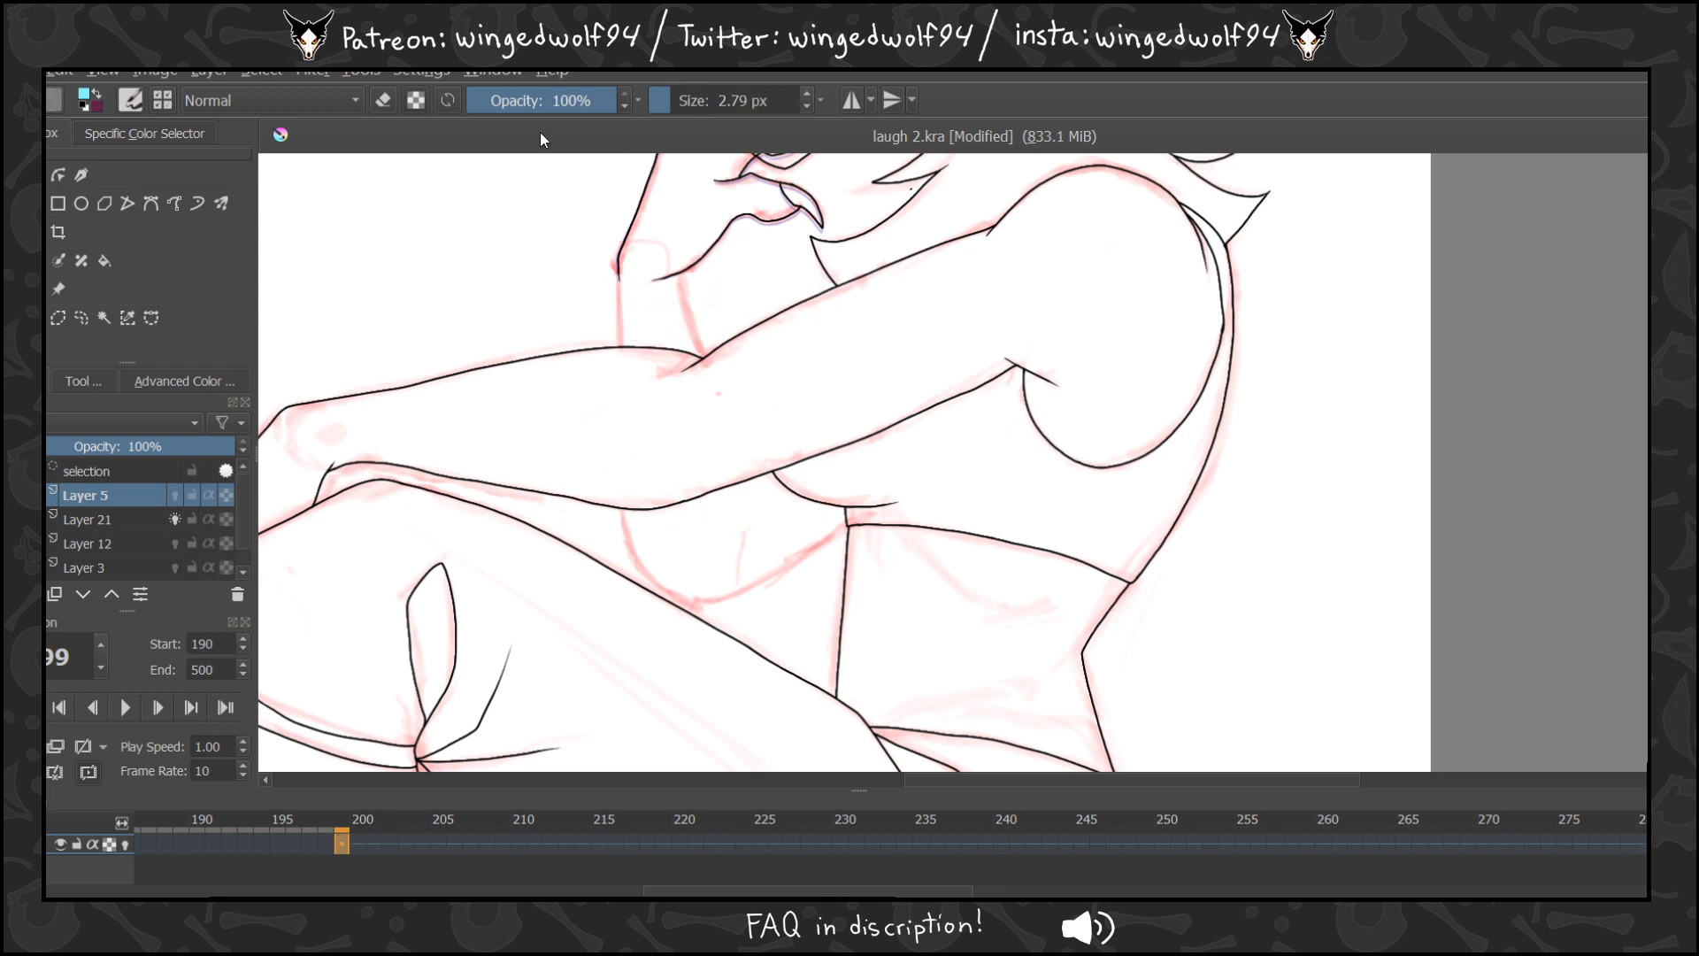
left_click(237, 71)
left_click(292, 125)
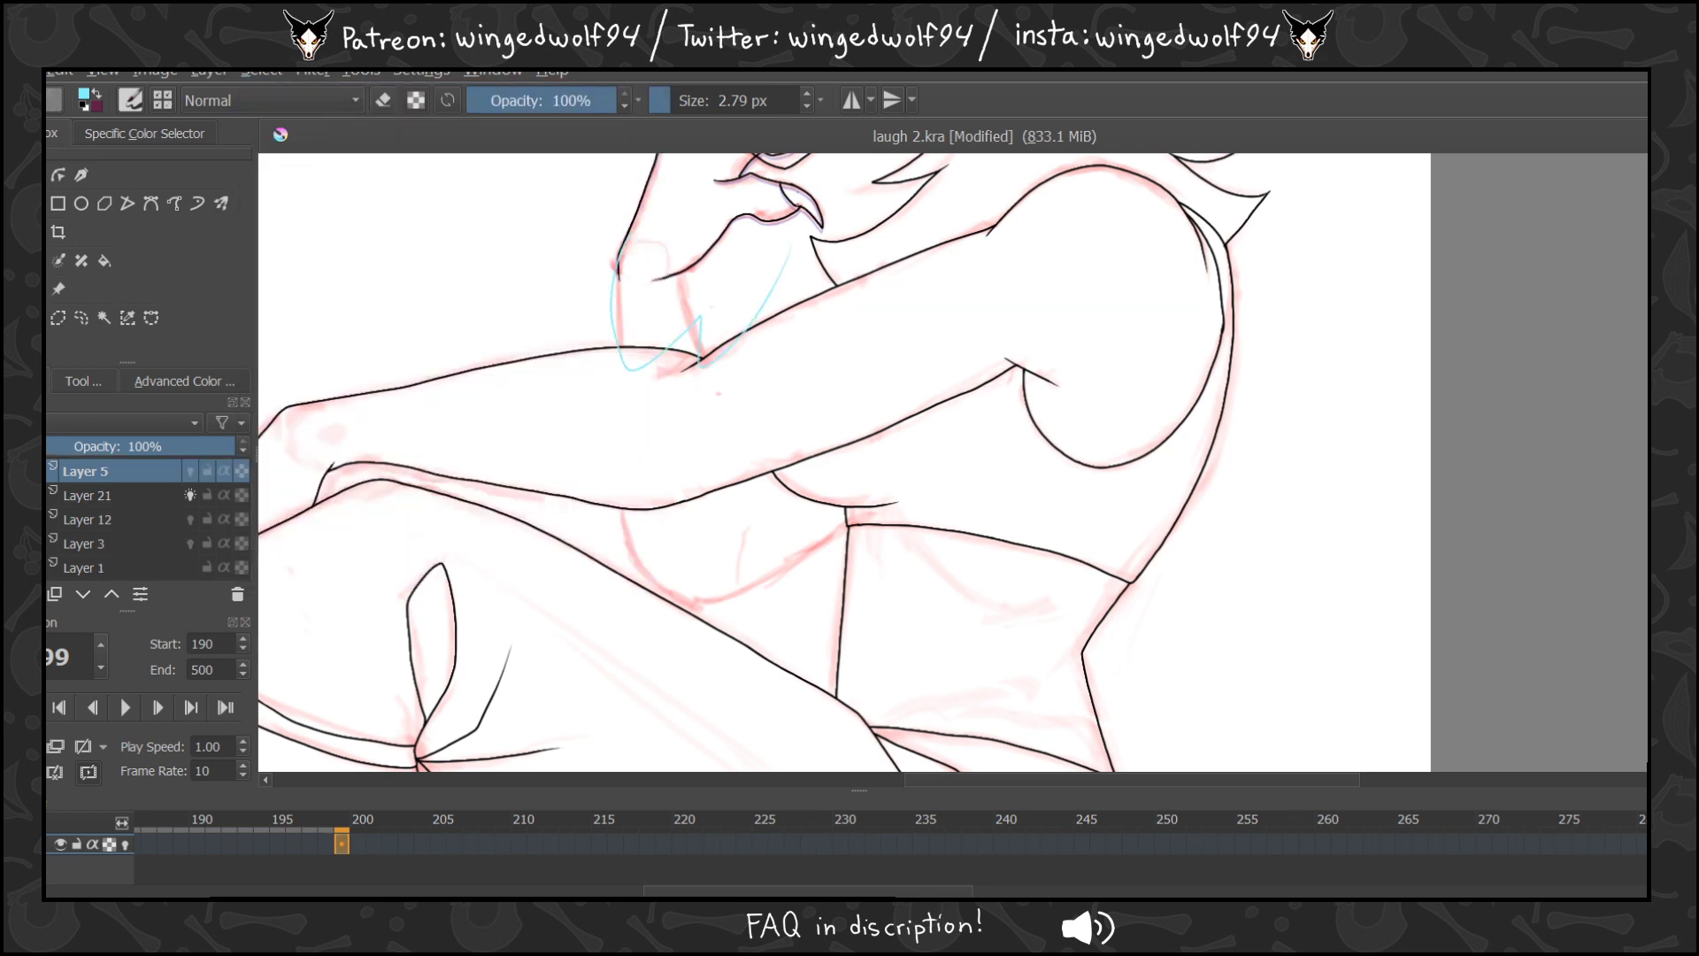
Change the brush colour to black and undo the test stroke on the raised arm.
left_click(197, 386)
left_click_drag(129, 469, 136, 333)
left_click(47, 381)
mouse_move(597, 219)
left_mouse_down()
mouse_move(799, 420)
mouse_move(984, 379)
left_mouse_up()
key("ctrl+z")
Ink the raised arm's outline from the wrist down around the elbow over the red sketch at frame 199.
scroll(478, 265, "up", 2)
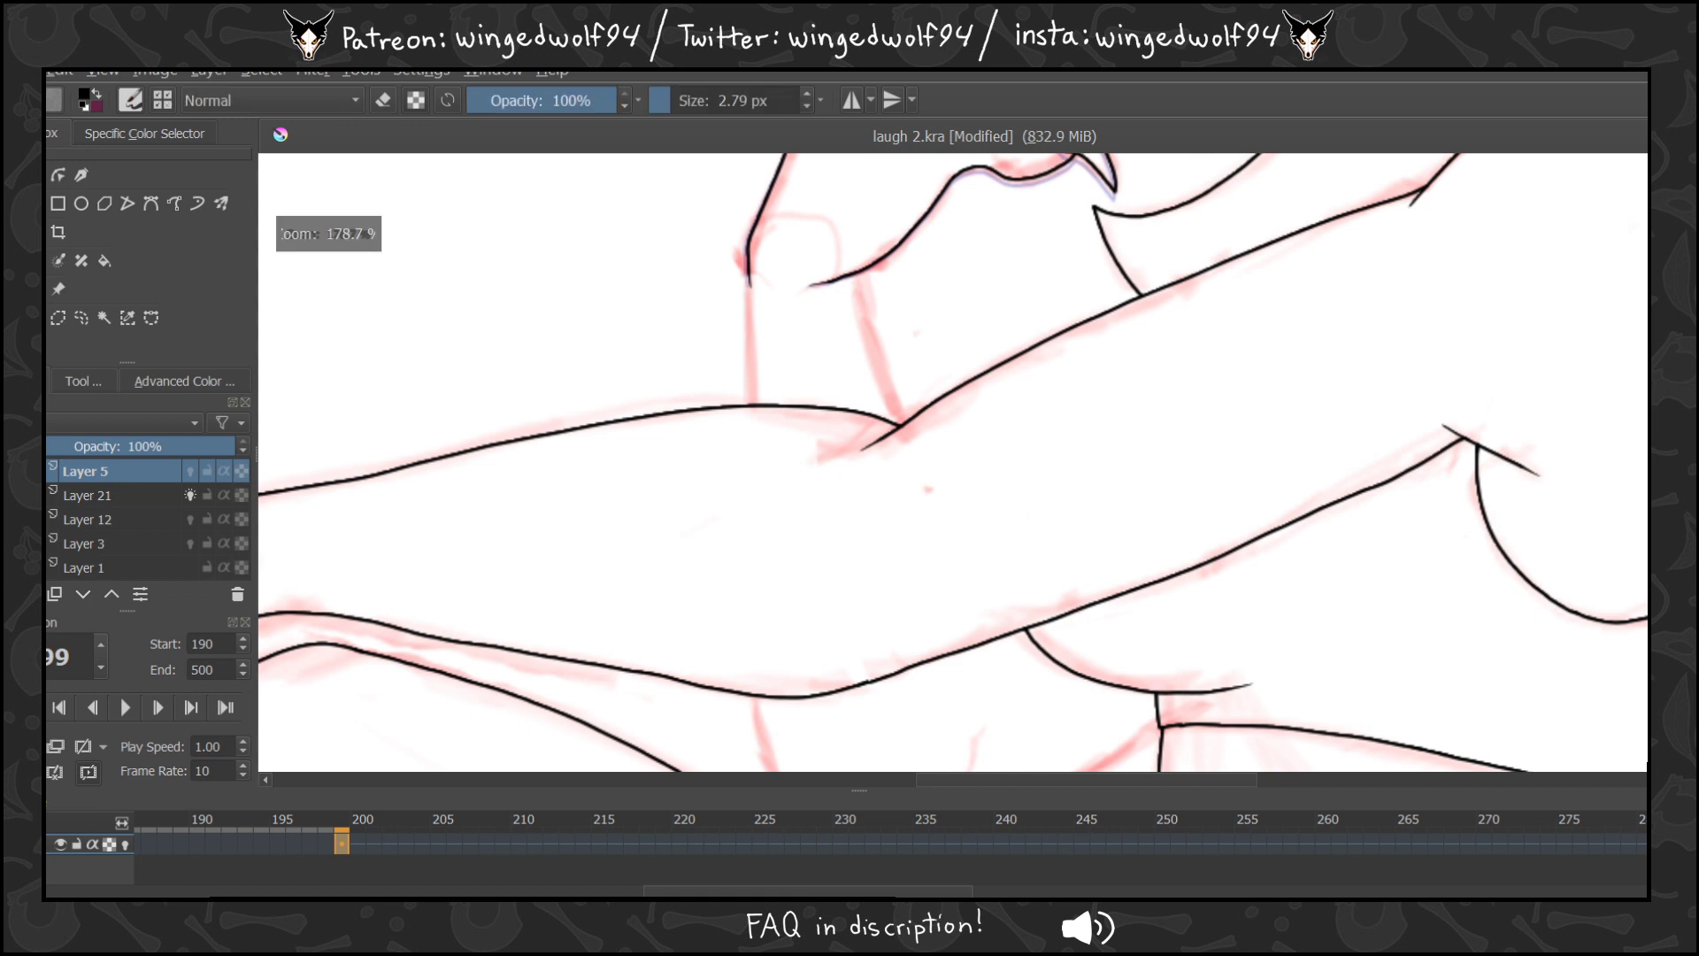
left_click(357, 841)
left_click(341, 842)
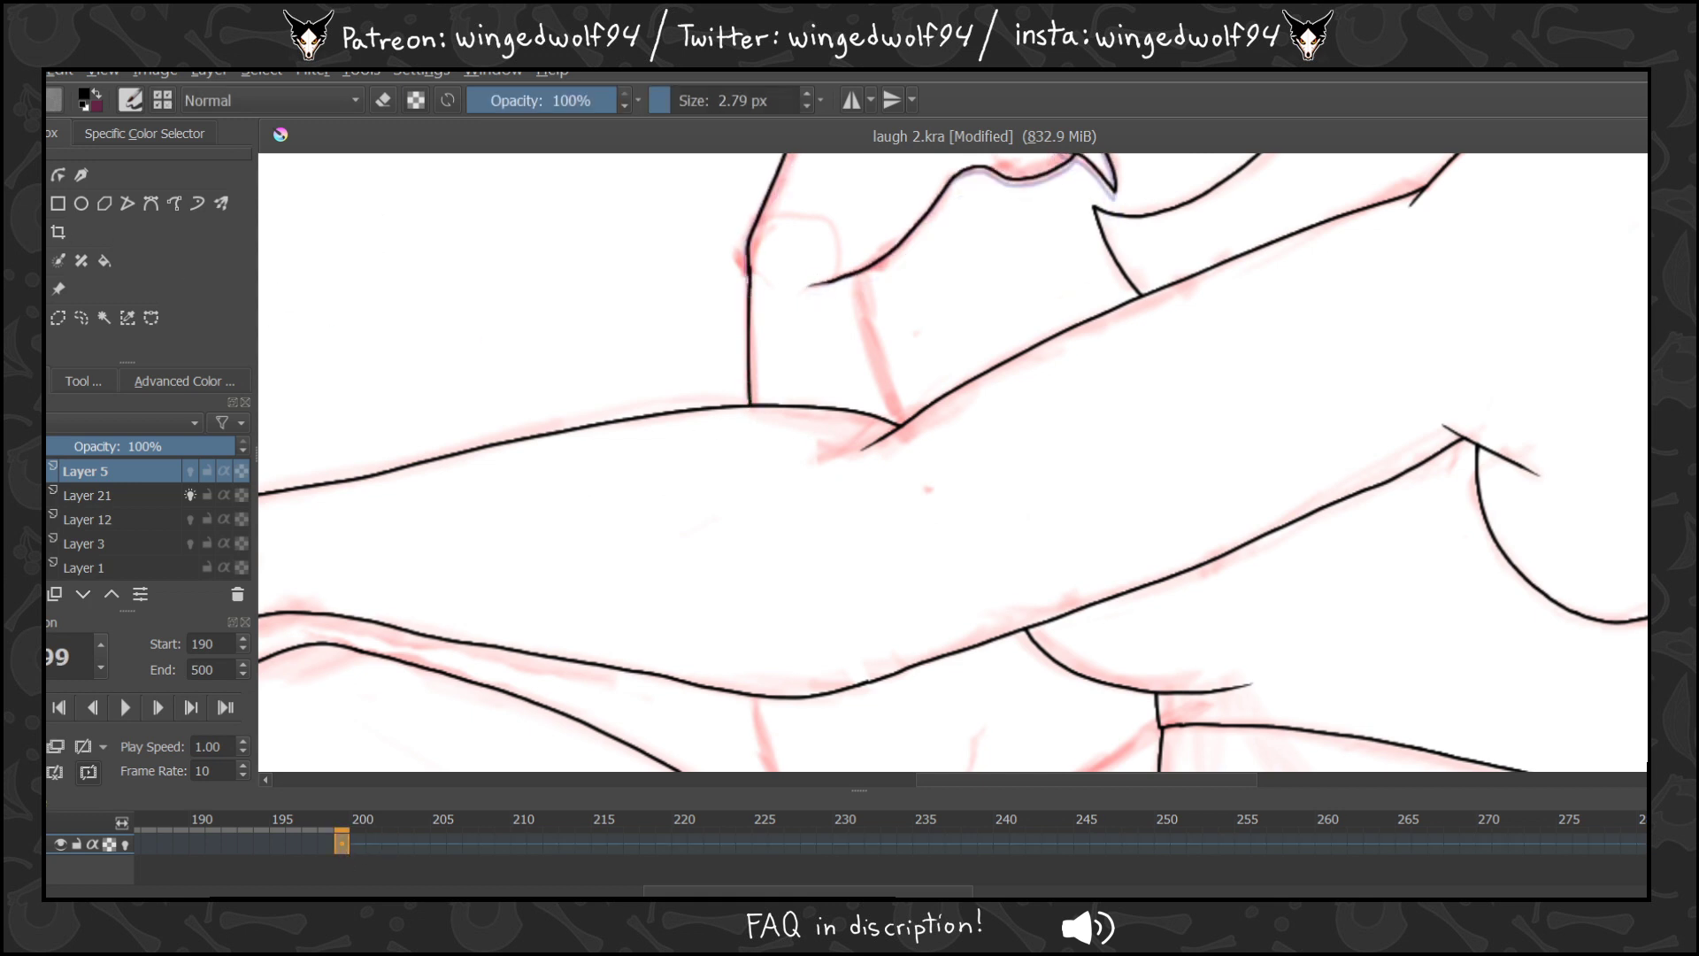
scroll(746, 443, "down", 2)
scroll(867, 288, "up", 2)
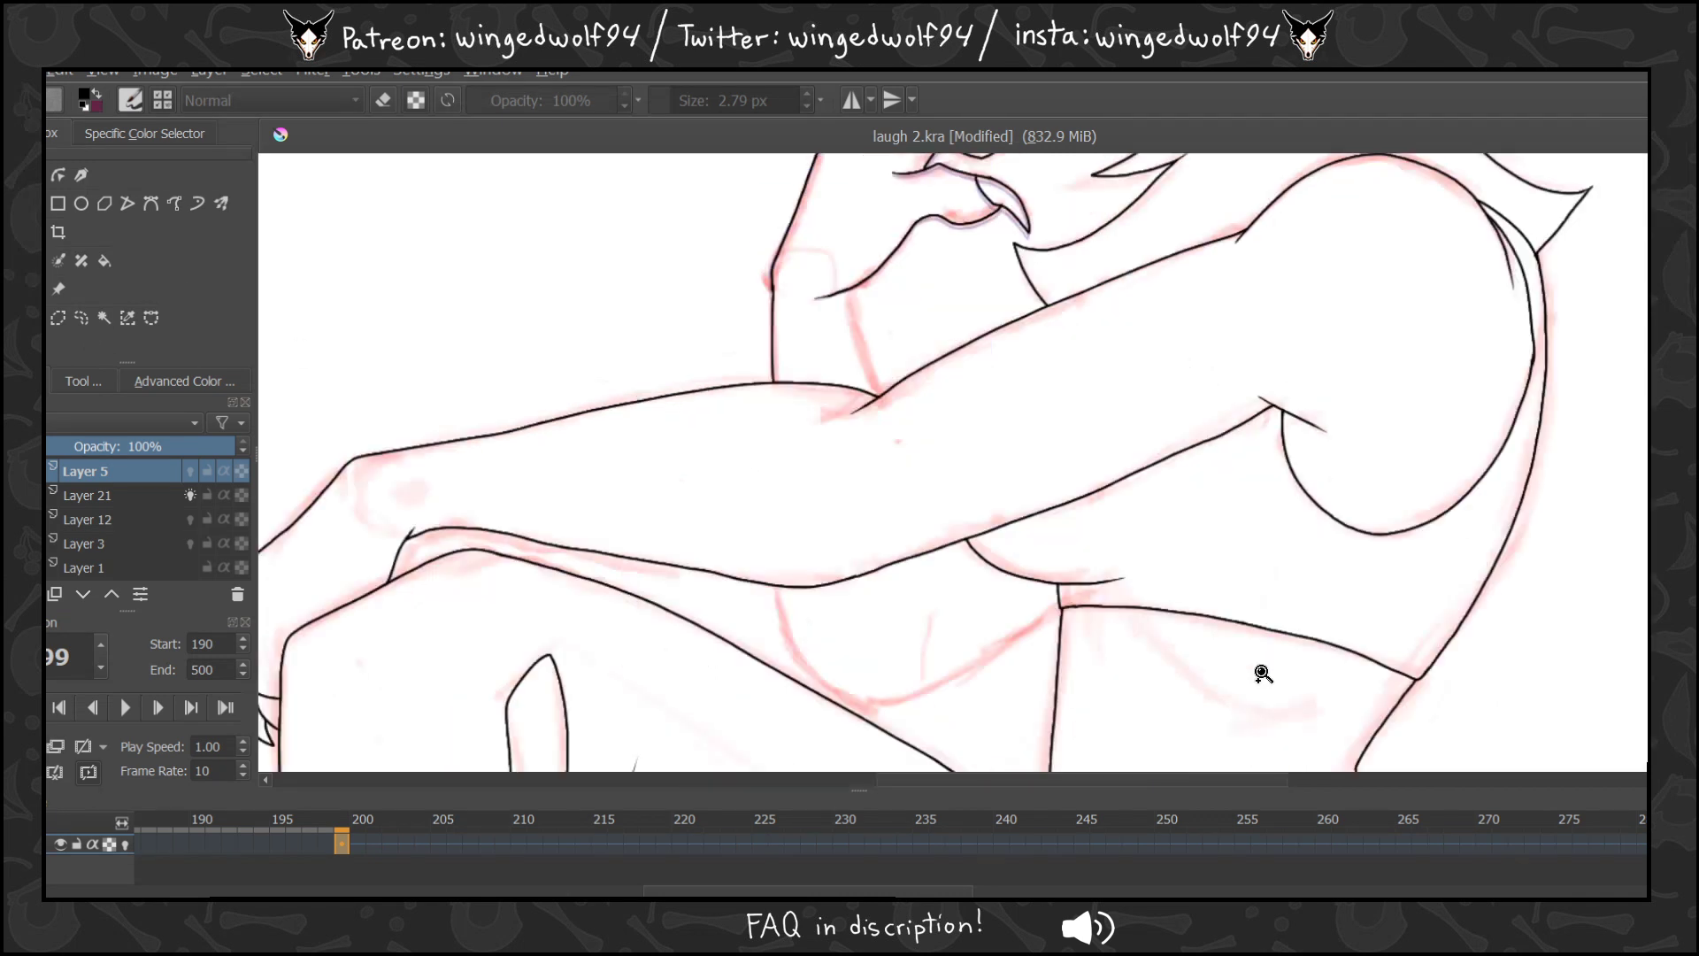
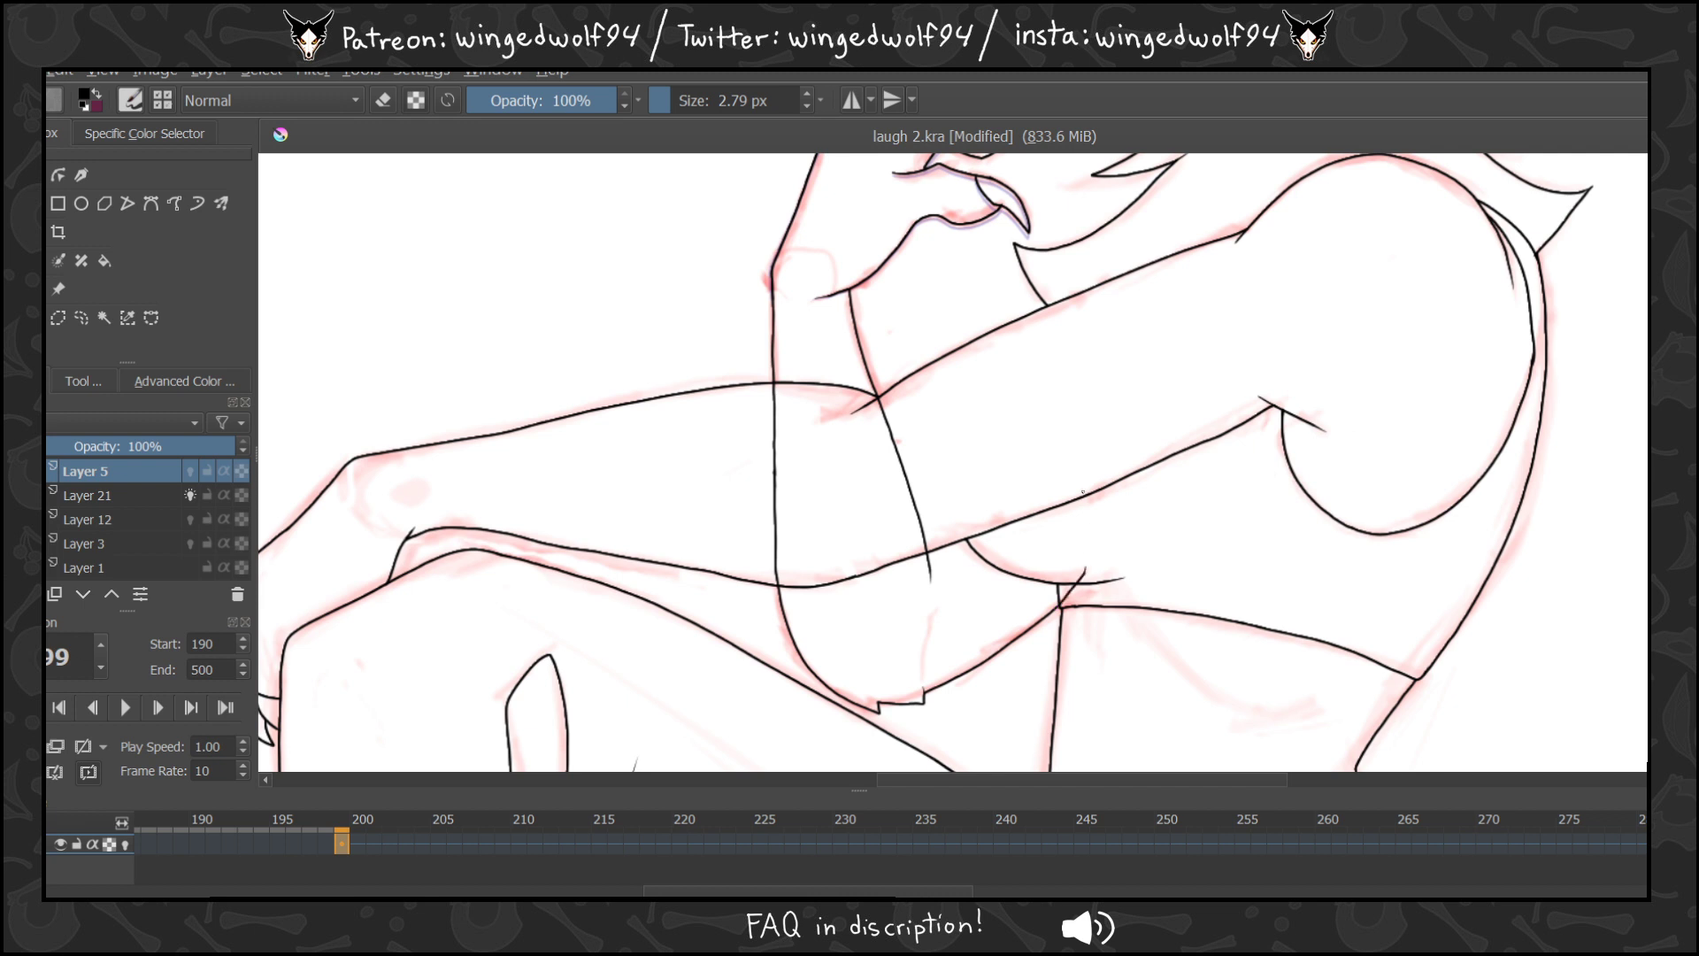
Copy the arm keyframe from frame 199 to frame 201 on Layer 5.
key("Right")
key("Right")
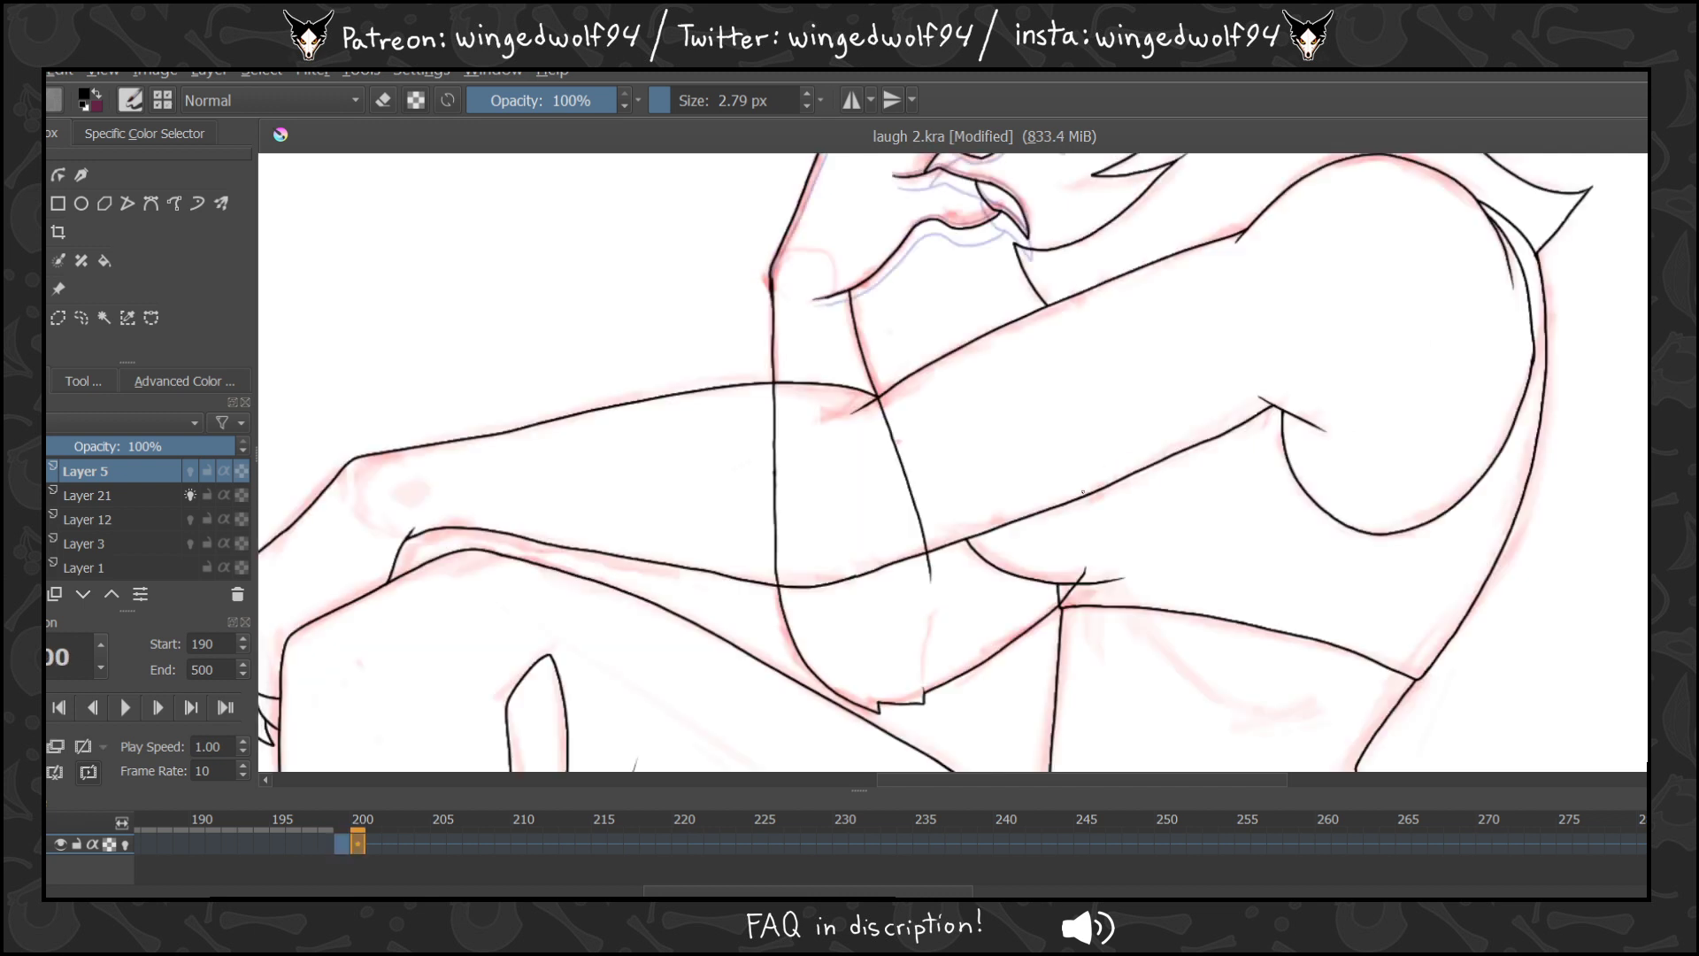
left_click_drag(342, 843, 374, 846)
Move the arm lines slightly straight down at frame 201 and turn on onion skins for Layer 5.
key("ctrl+t")
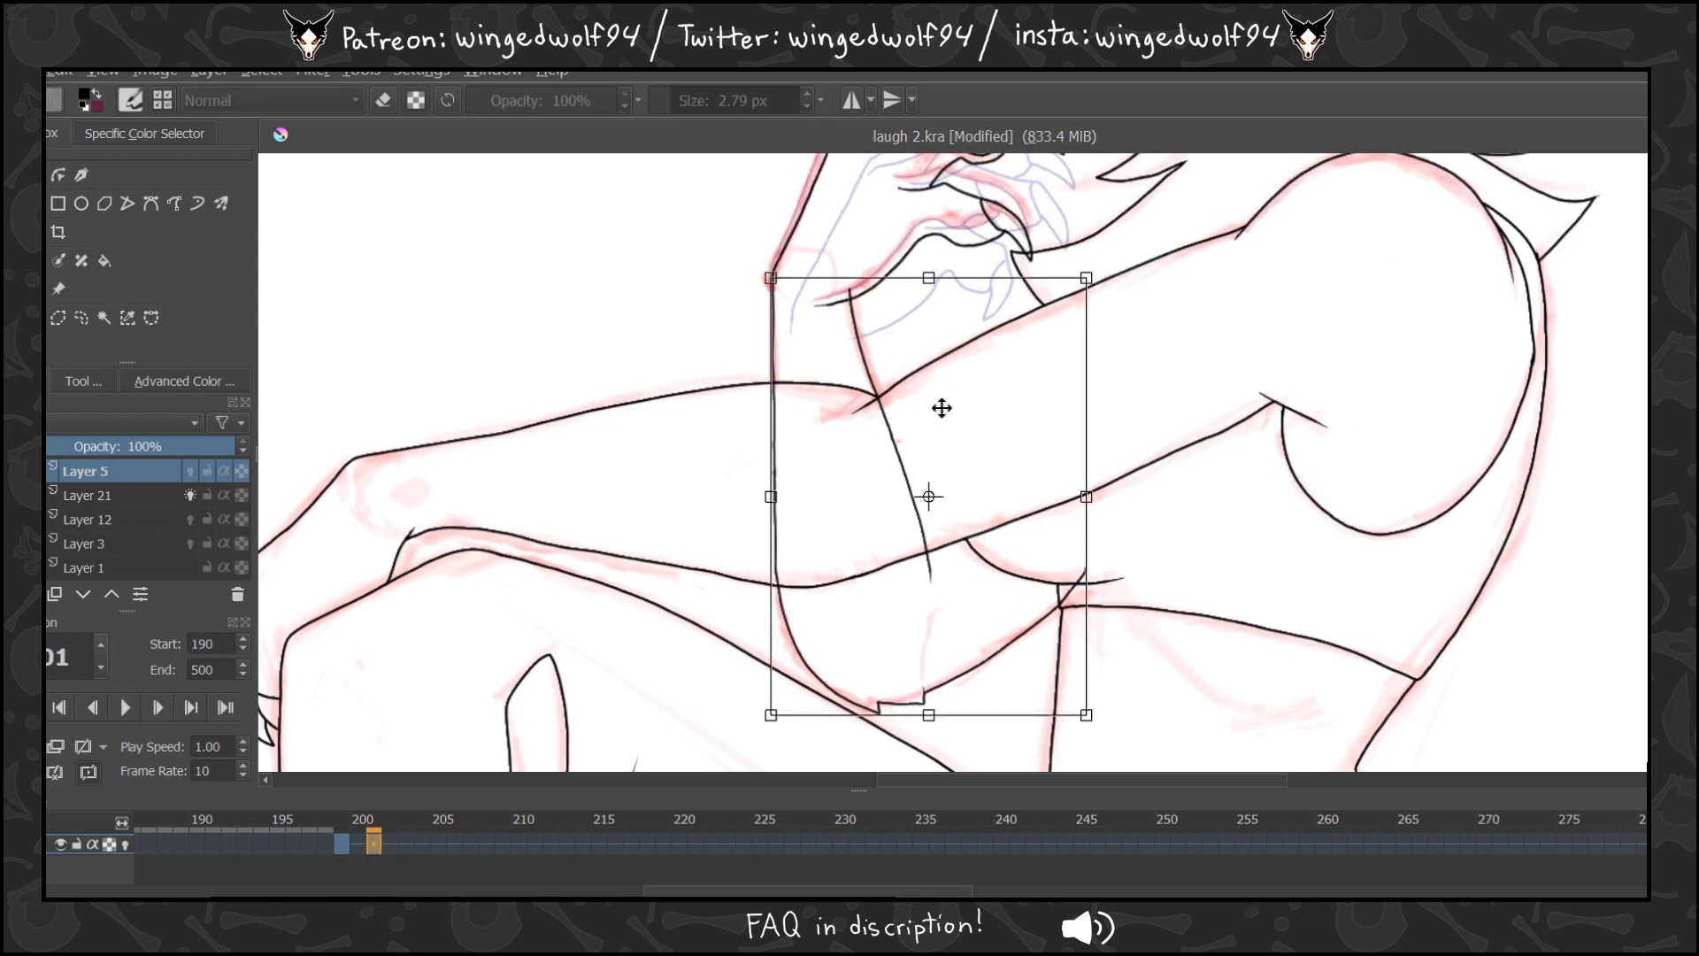
key("shift")
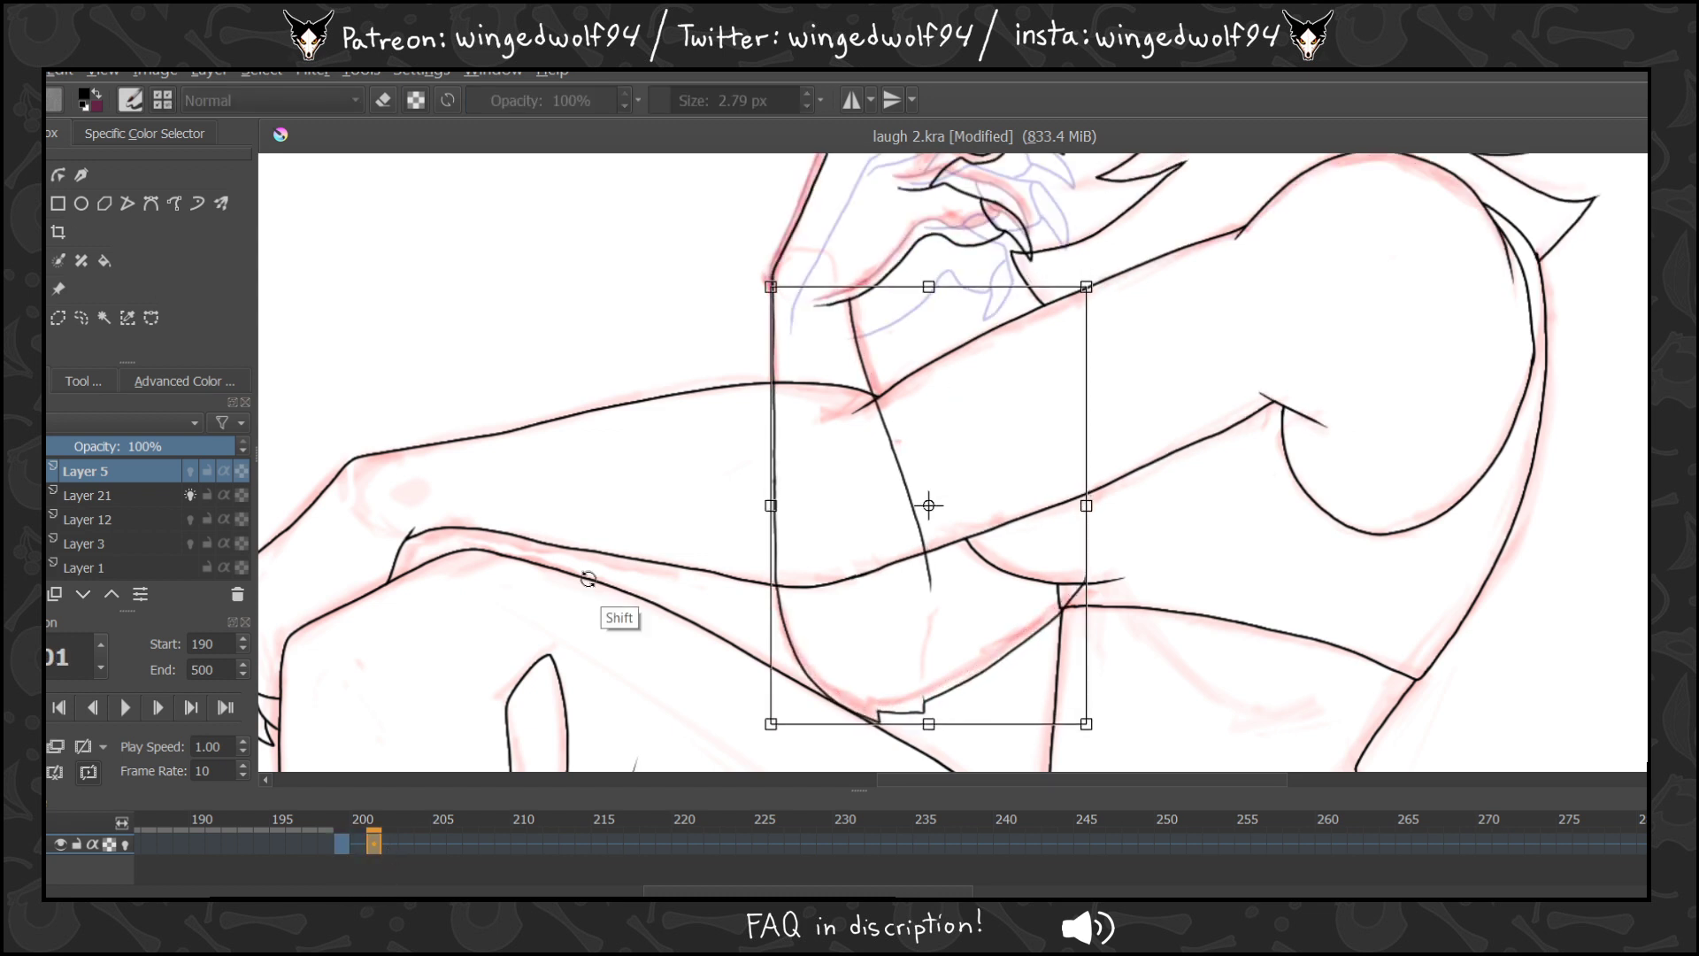
left_click(125, 844)
left_click(12, 203)
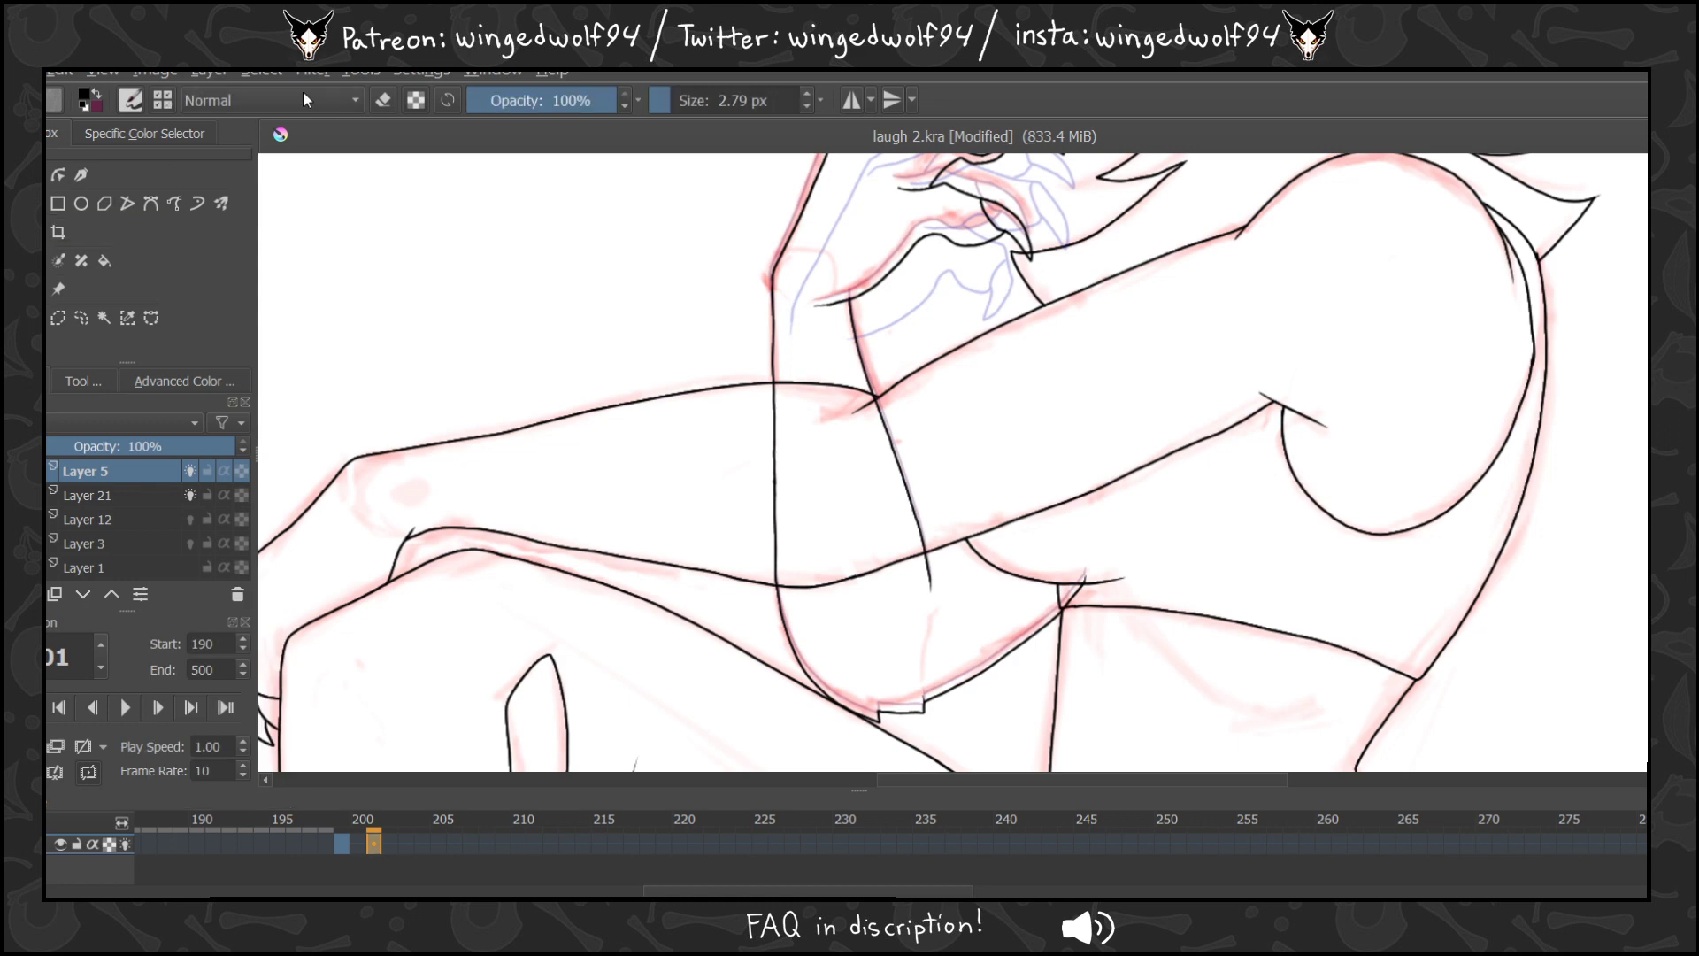
Copy the Layer 5 arm keyframe from frame 201 to 202, rotate it slightly clockwise and shift it to meet the wrist.
left_click(251, 74)
left_click(834, 287)
left_click_drag(354, 846, 391, 845)
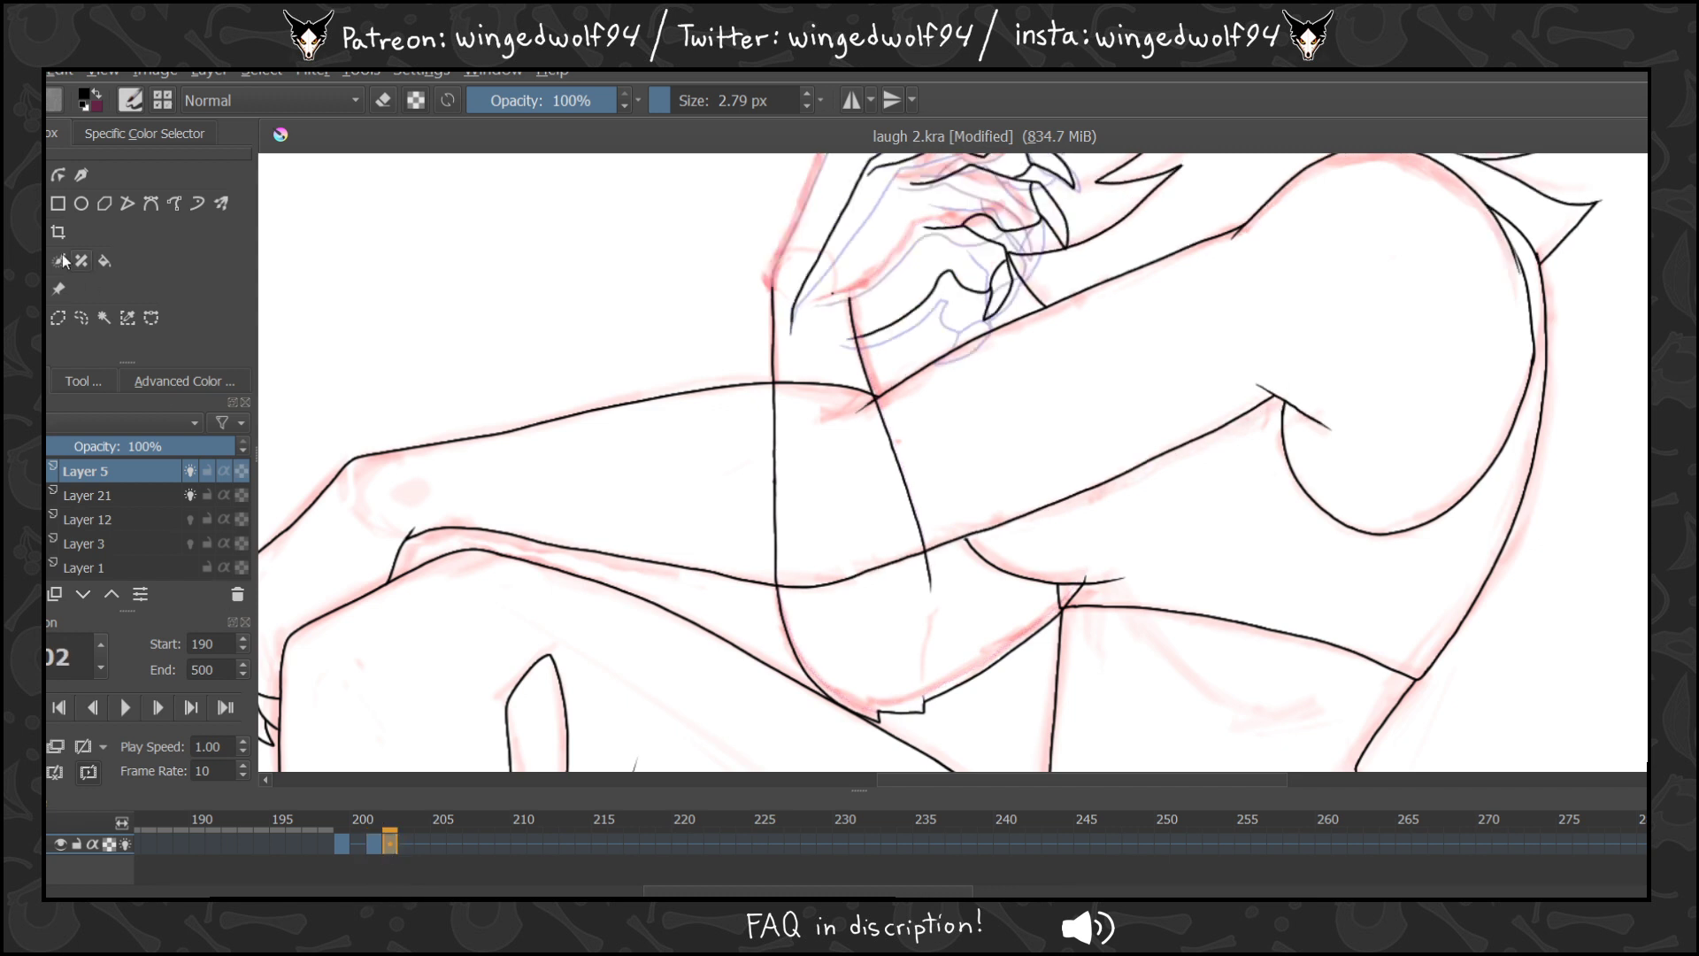
key("ctrl+t")
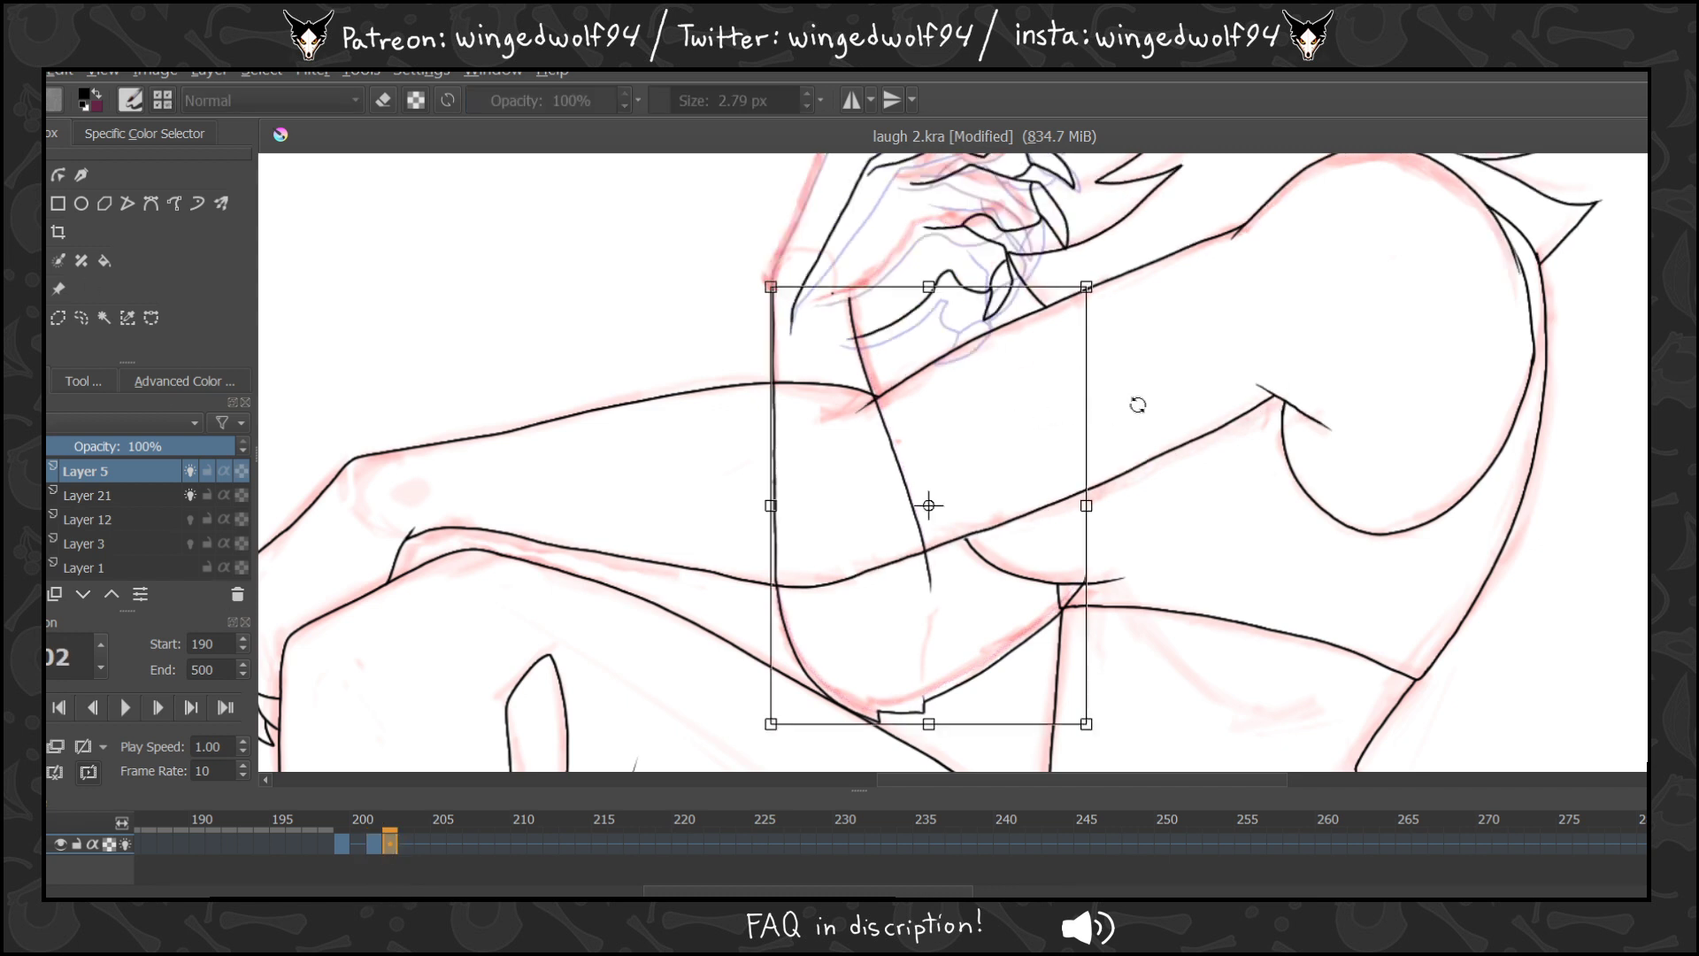
left_click_drag(1133, 399, 1118, 437)
left_click_drag(995, 447, 1006, 460)
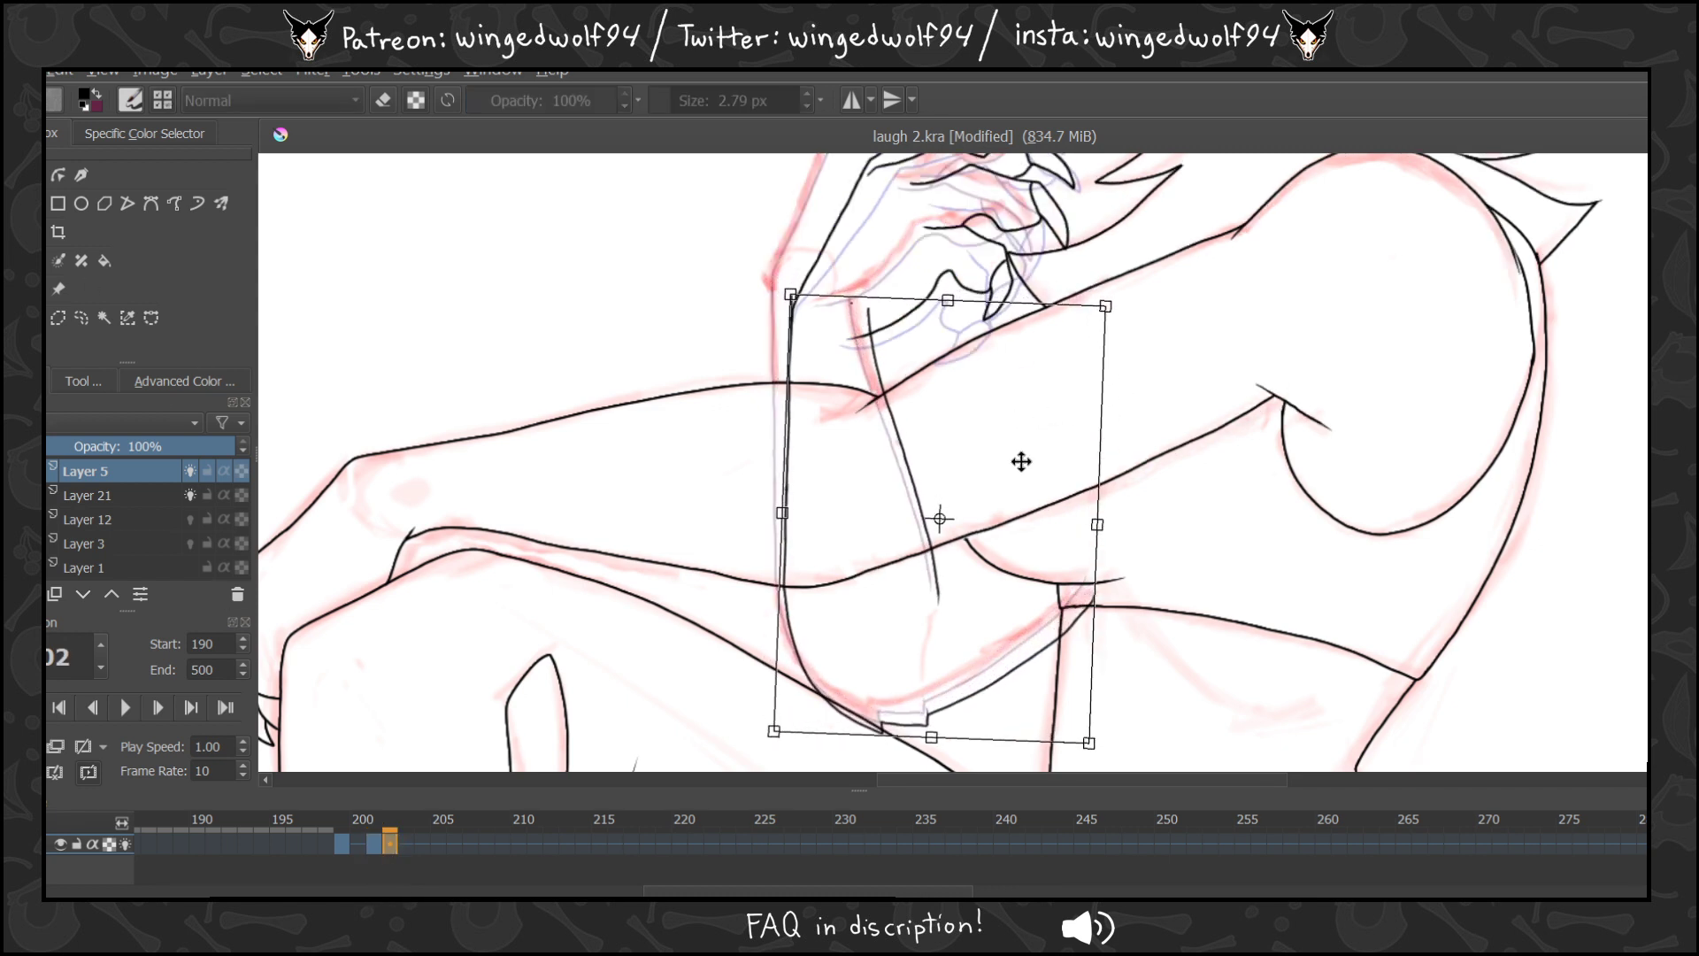
key("Return")
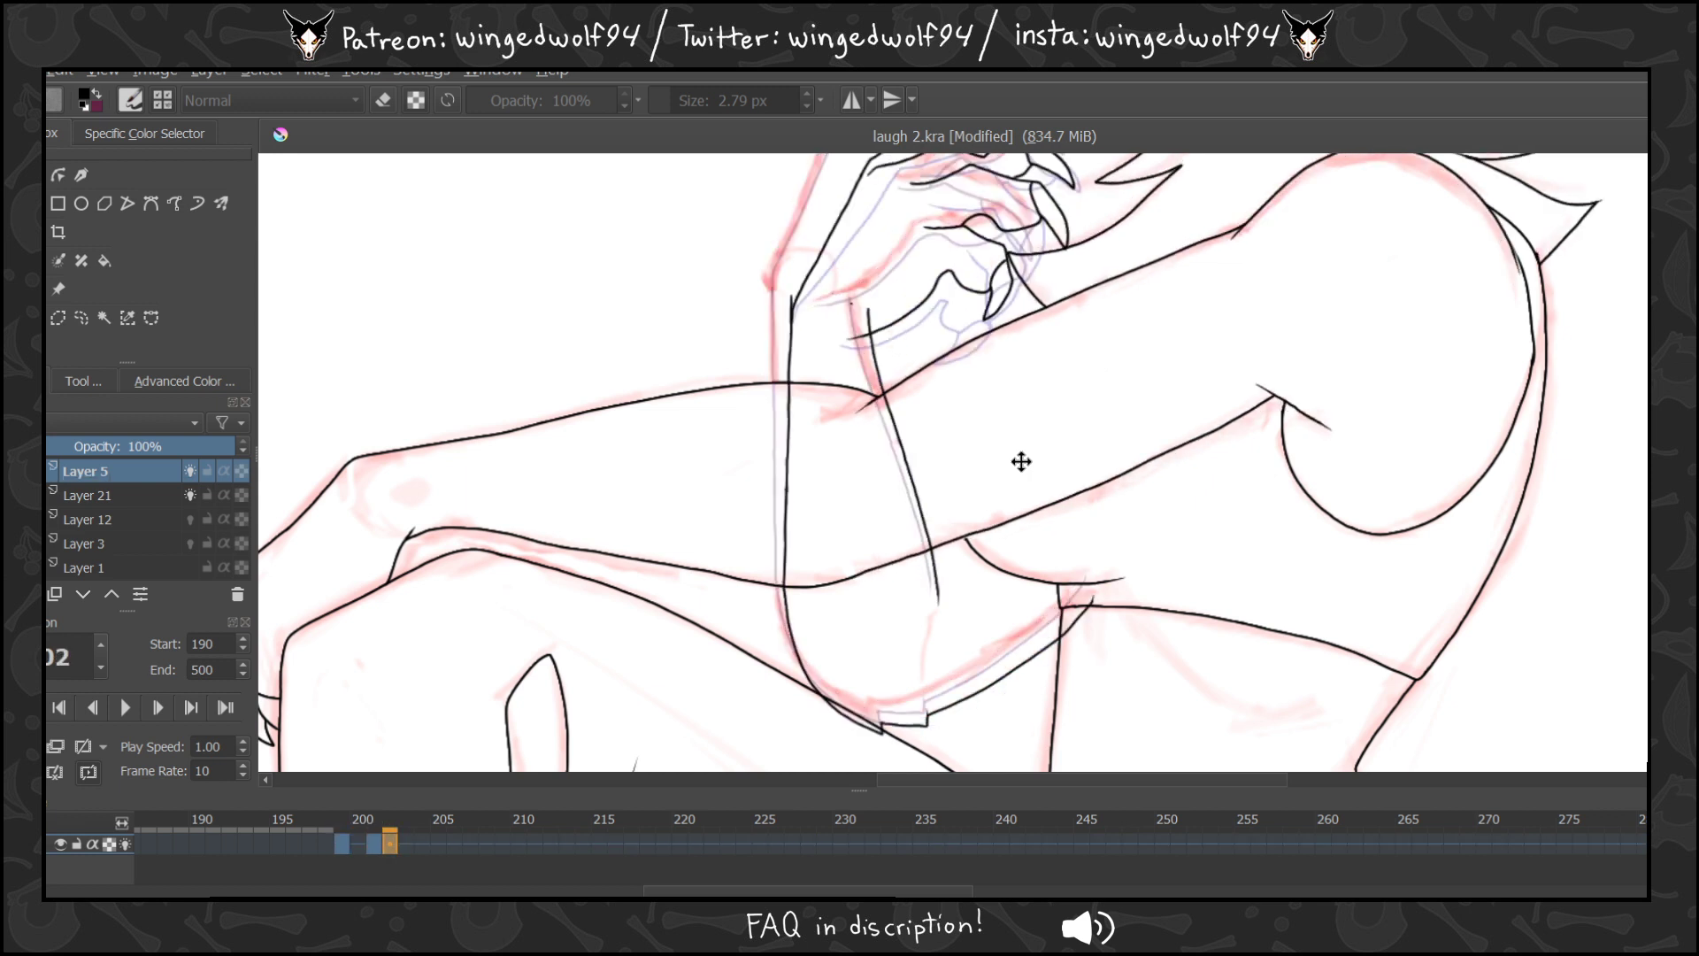
Duplicate the arm keyframe at frame 203, rotate it slightly clockwise and move it a little down.
key("Right")
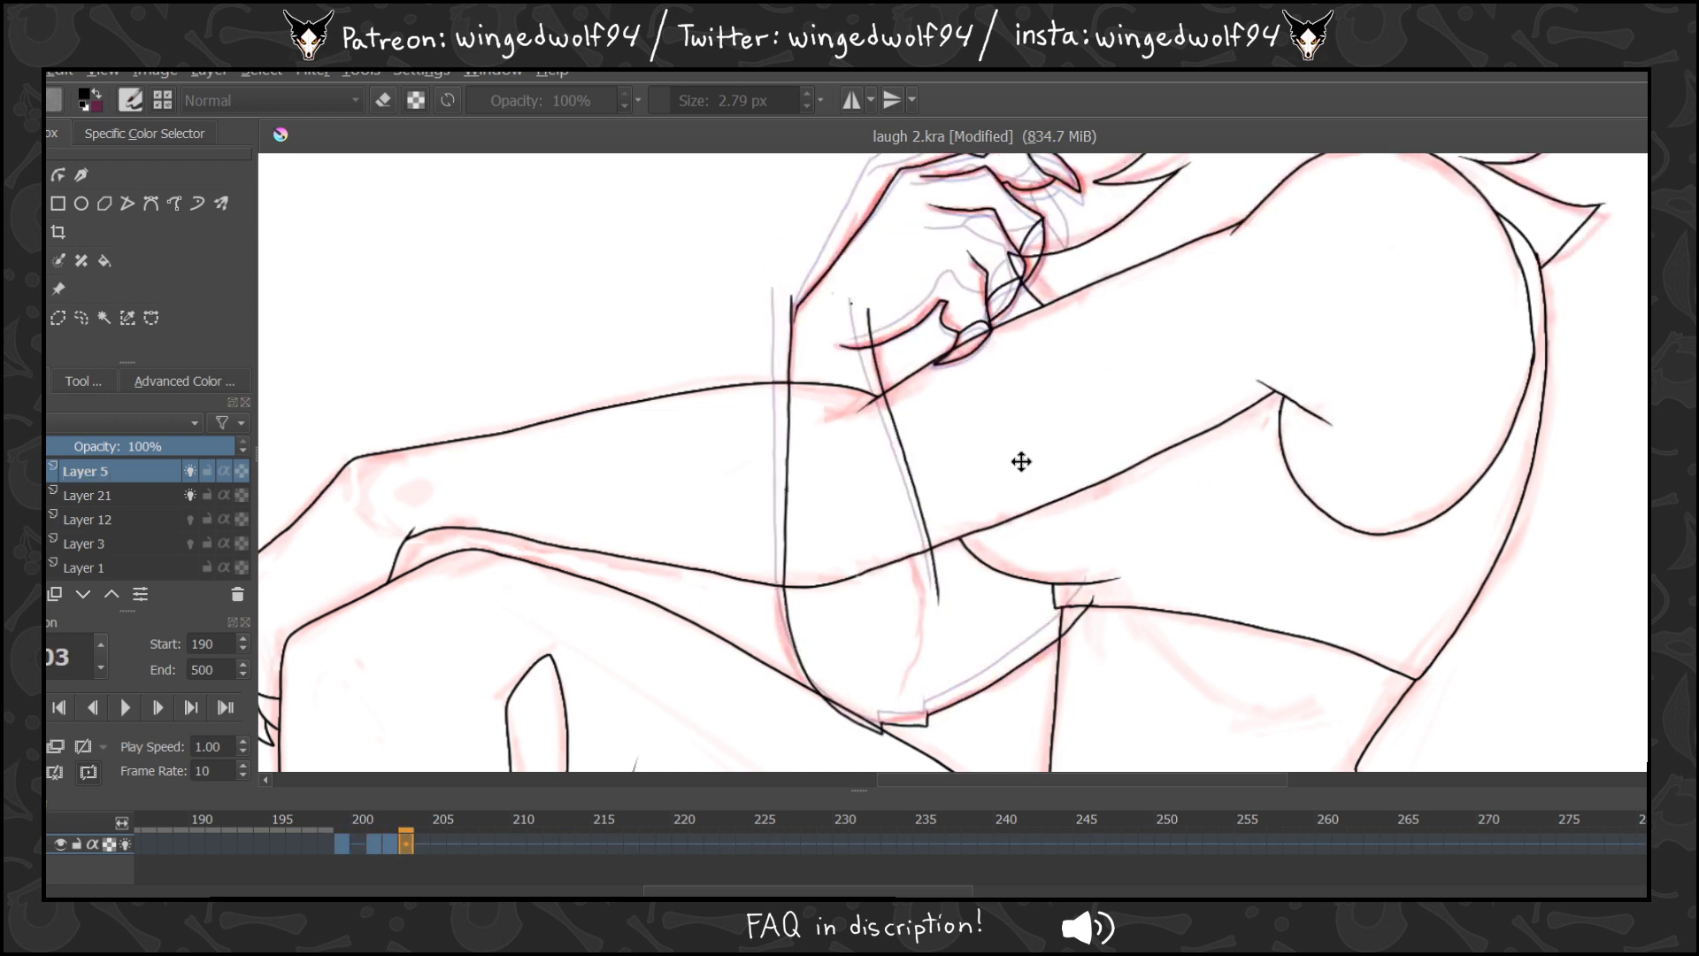
key("Left")
key("Right")
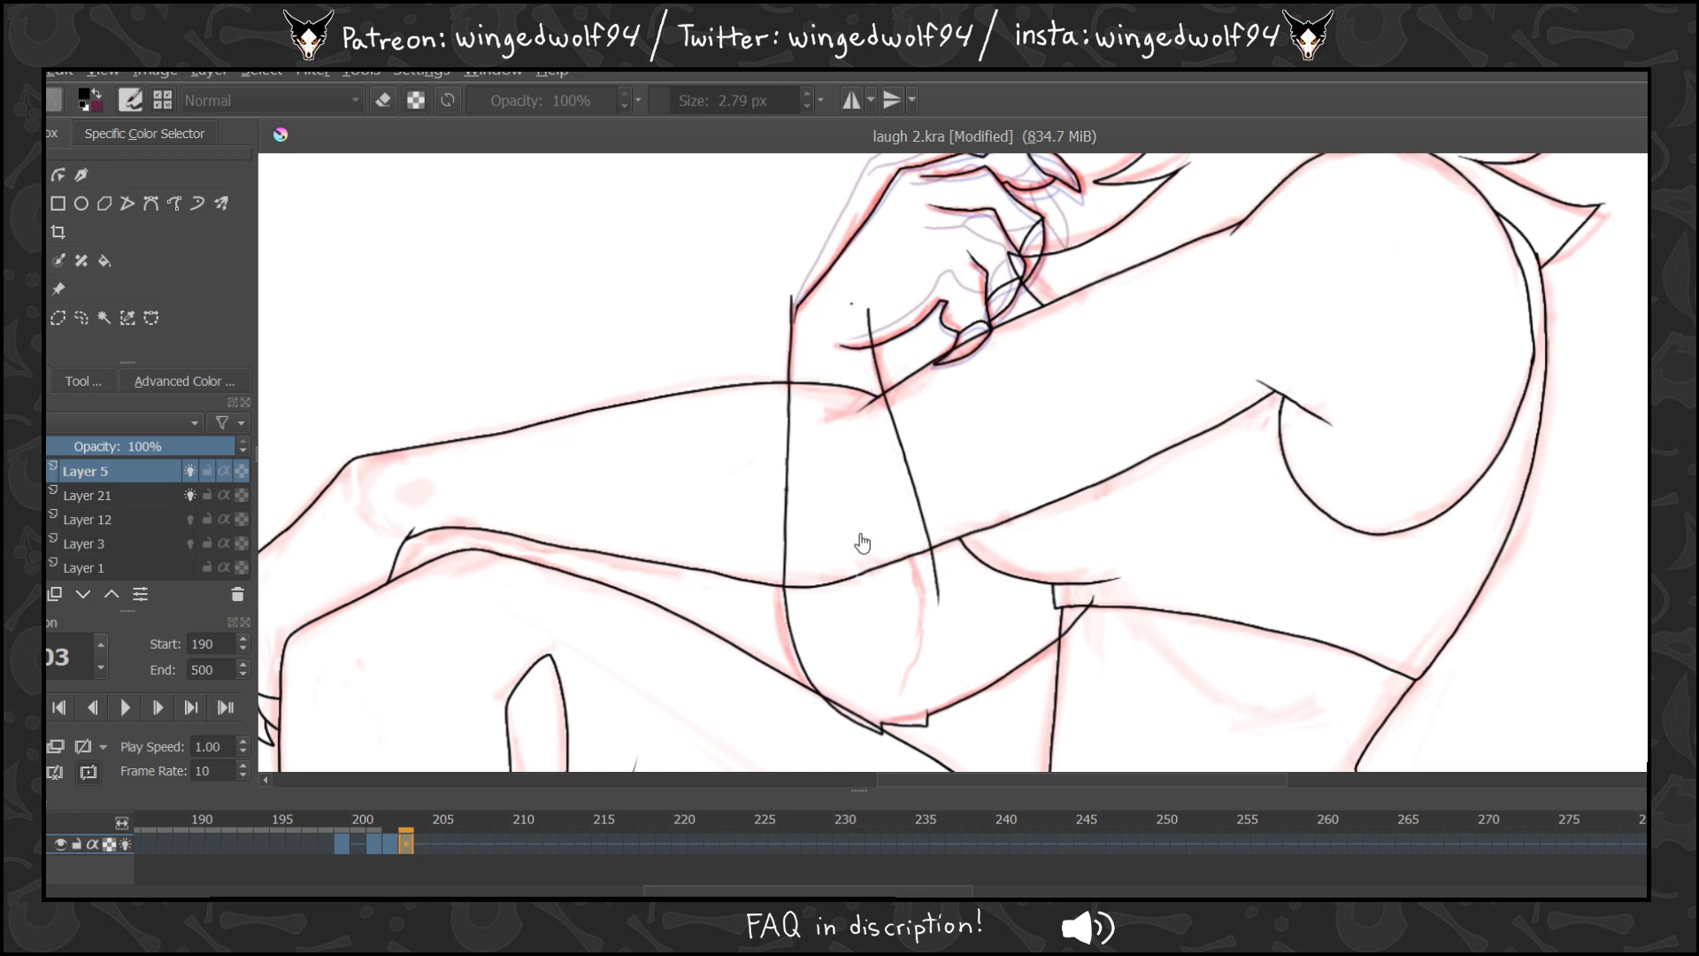
key("ctrl+t")
left_click_drag(1237, 453, 1236, 459)
left_click_drag(971, 489, 968, 504)
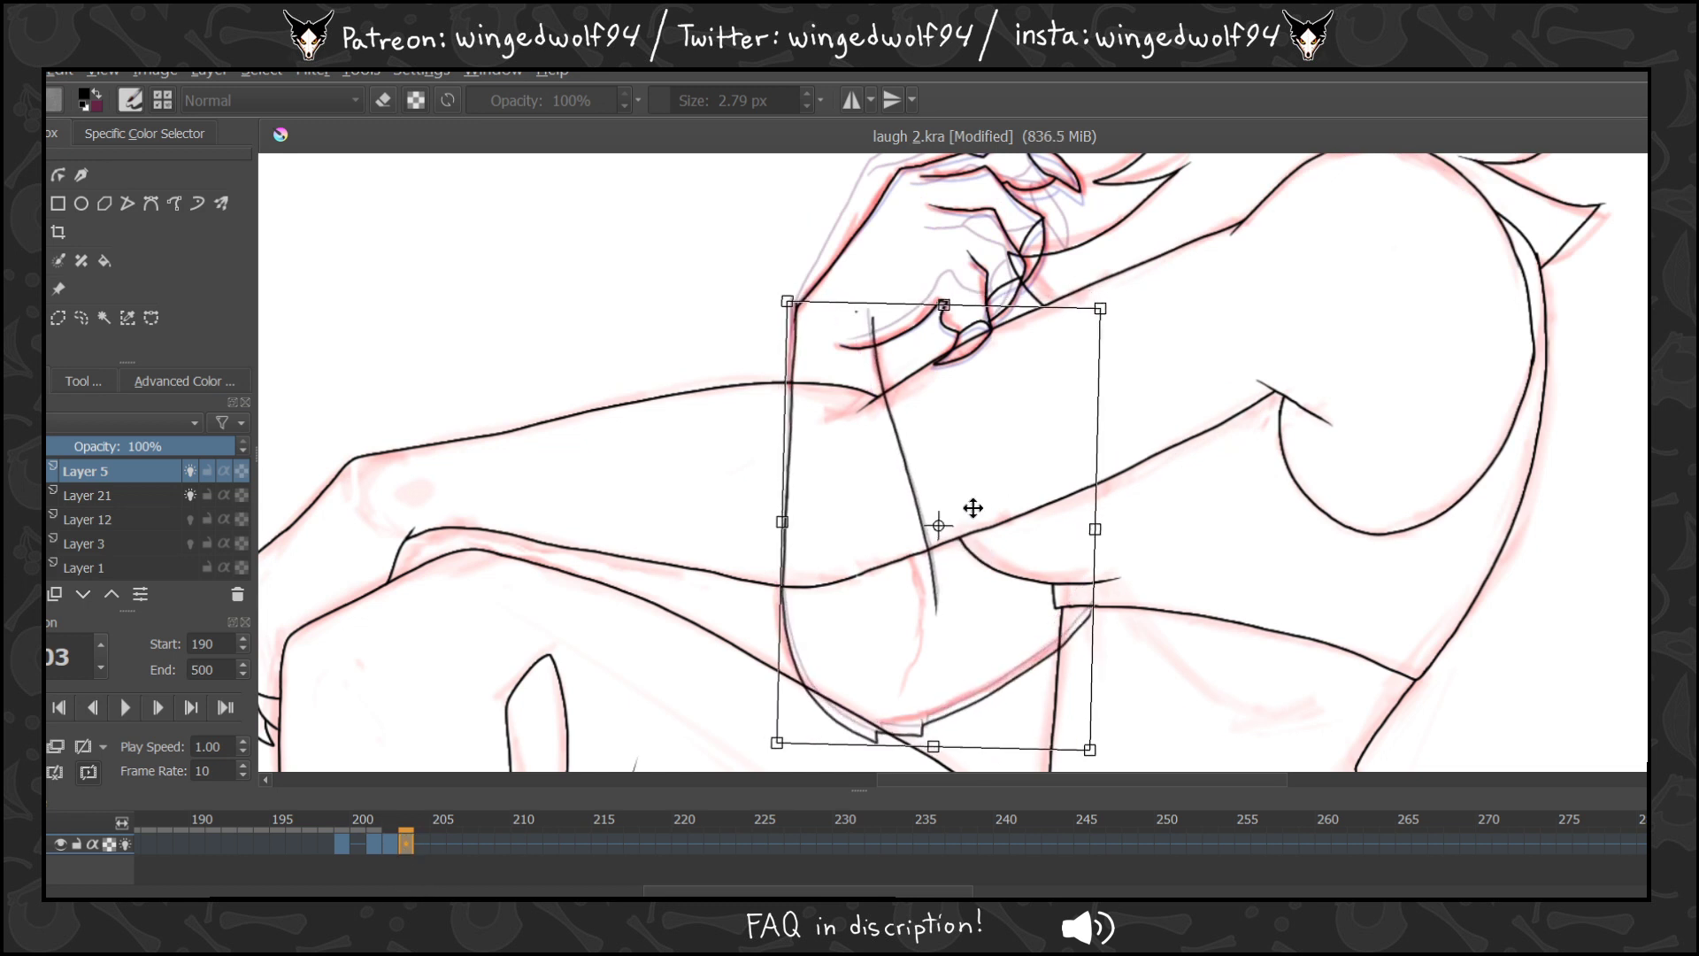
key("Return")
key("Left")
key("Left")
key("Right")
key("Right")
Duplicate the arm keyframe at frame 204, rotate it very slightly clockwise and nudge it down.
key("Right")
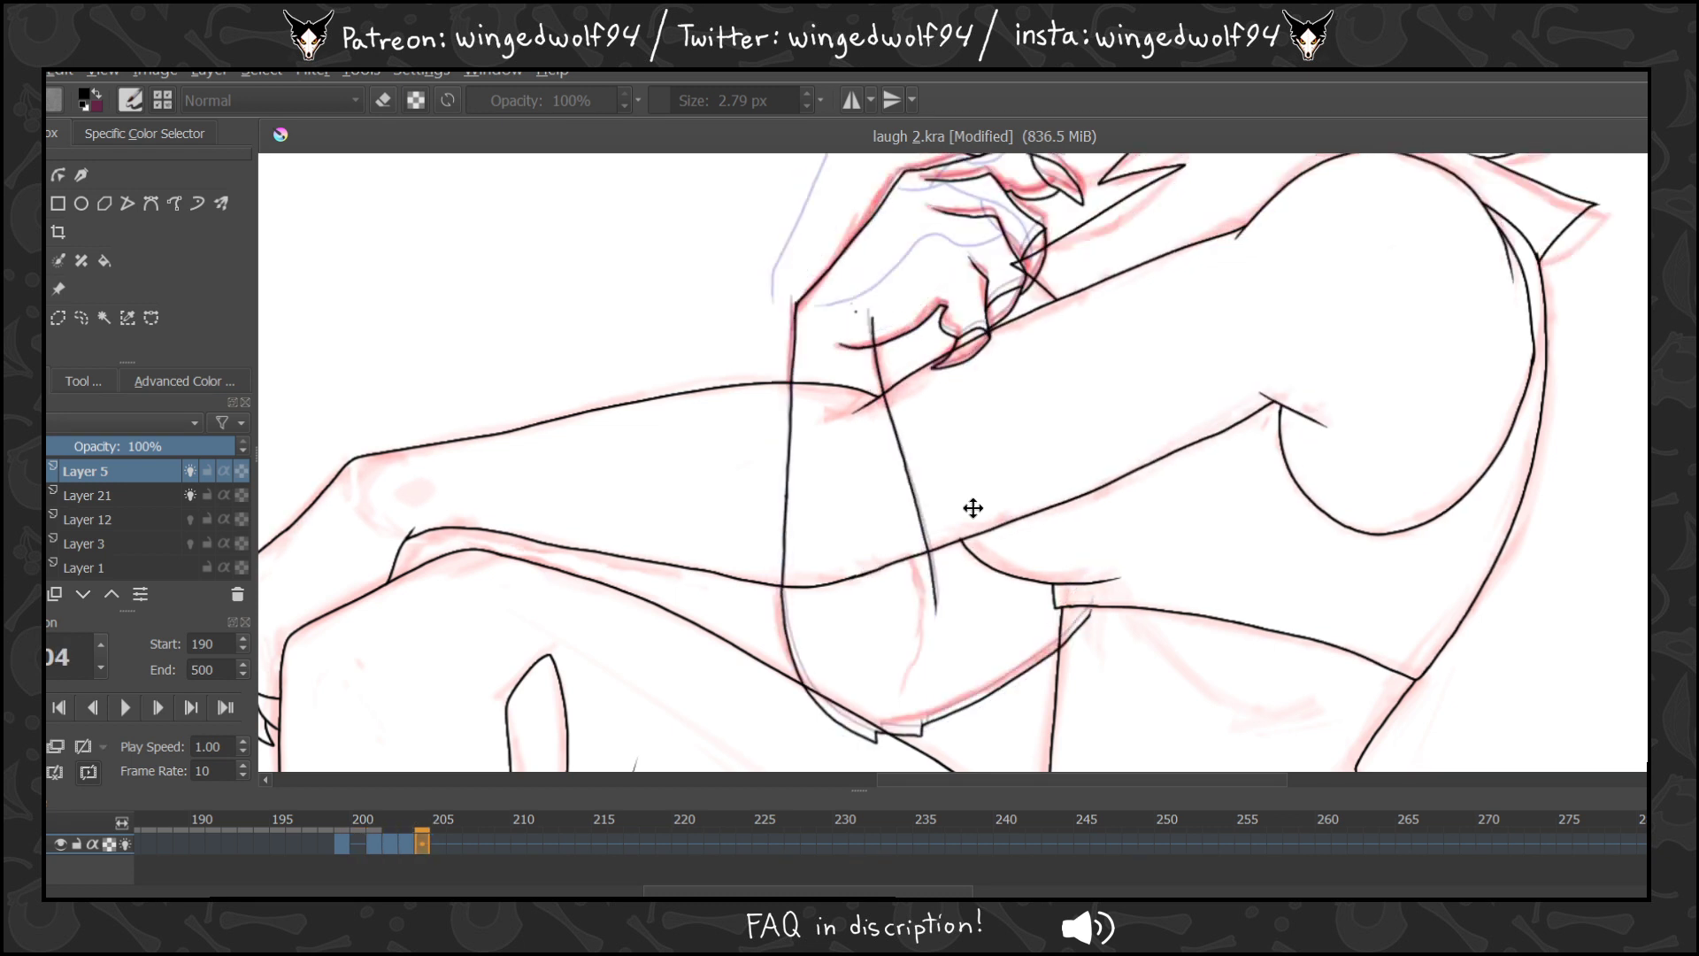
key("Left")
key("Right")
key("ctrl+t")
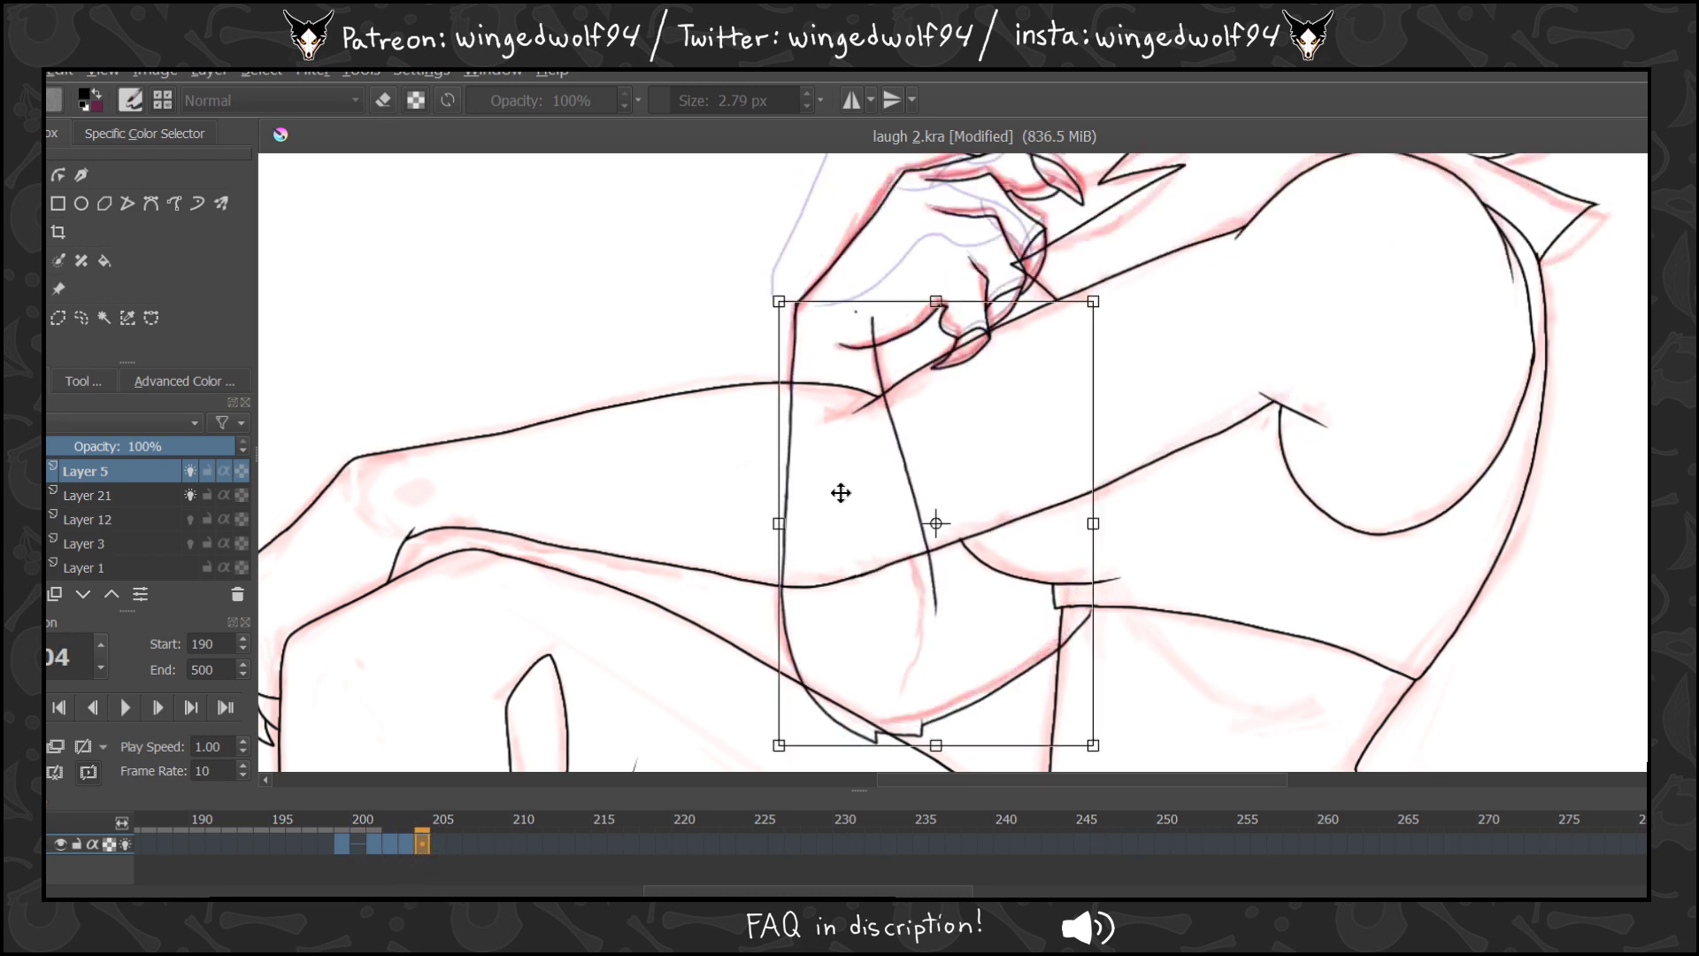
left_click_drag(1223, 432, 1222, 435)
left_click_drag(969, 464, 971, 470)
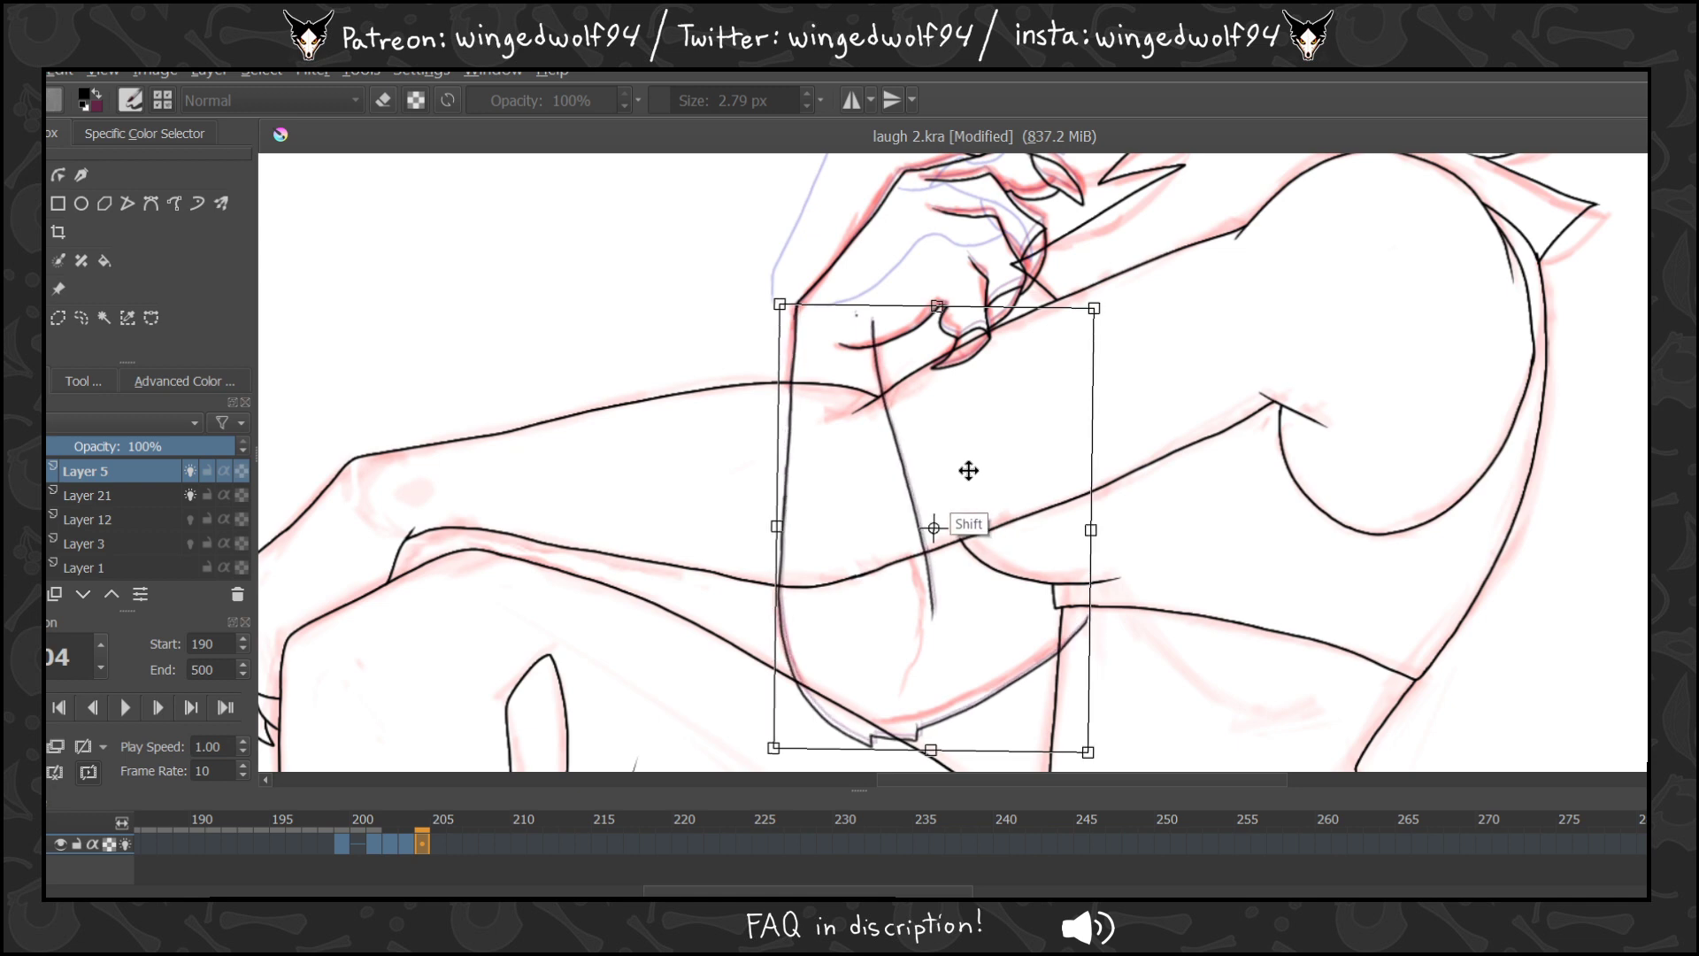
key("Return")
Step back and forth through frames 200 to 204 to check the arm's motion against the hand.
key("Left")
key("Right")
key("Right")
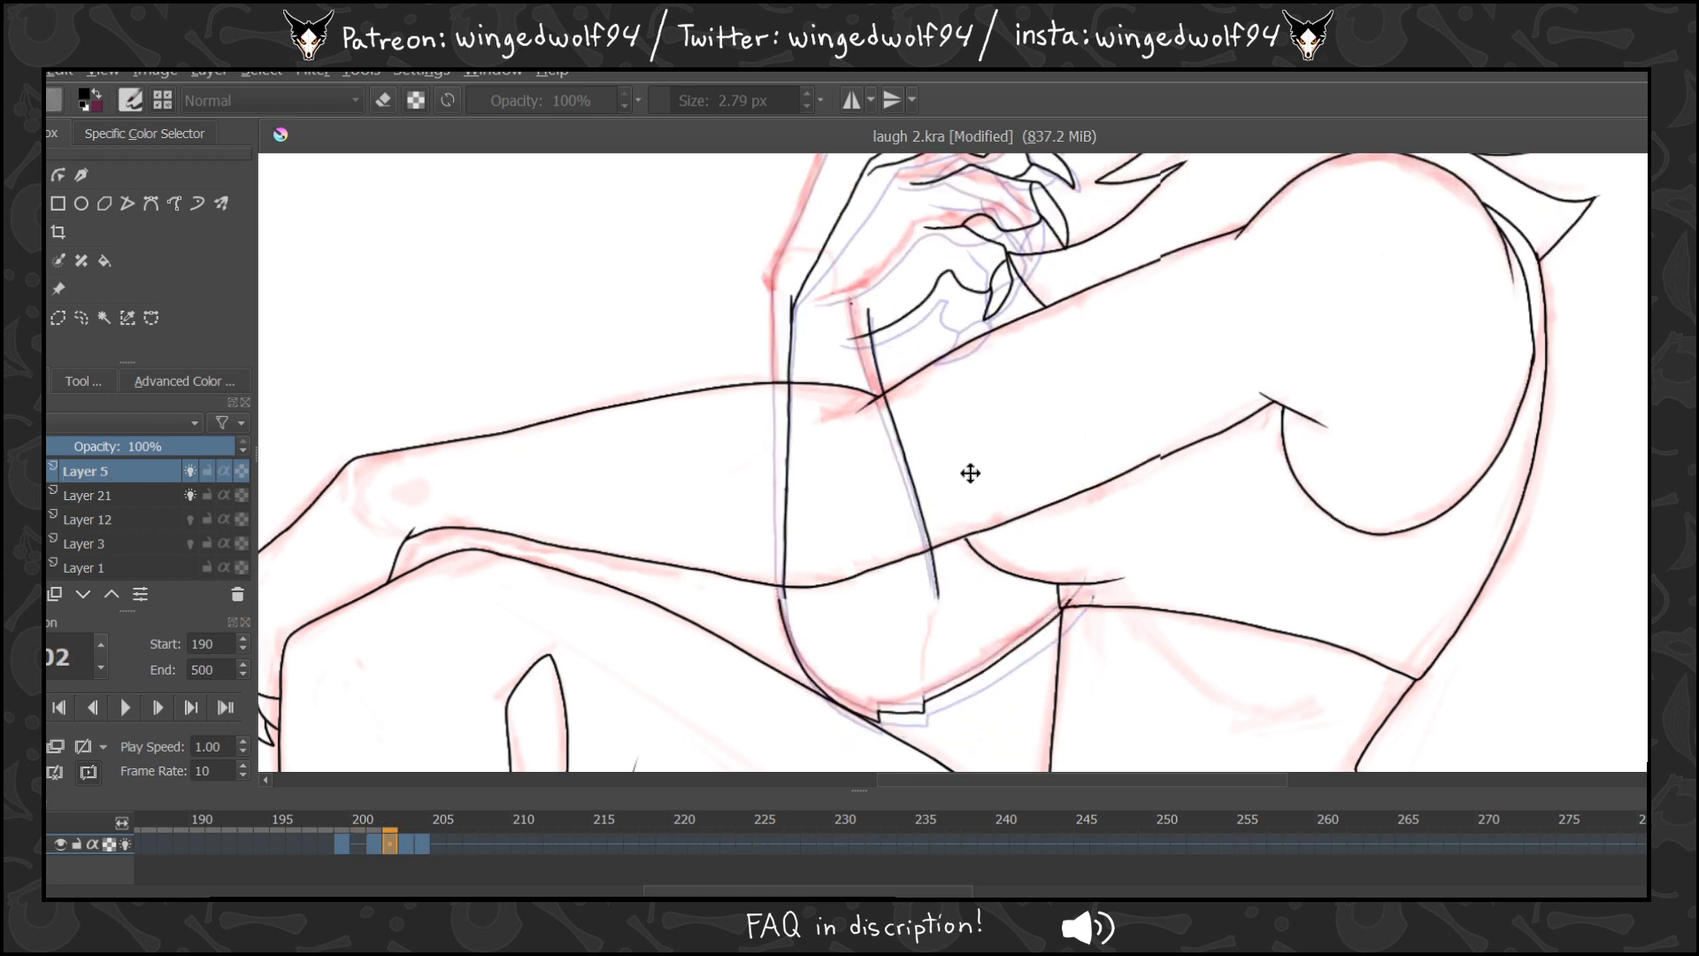
key("Left")
key("Left")
key("Right")
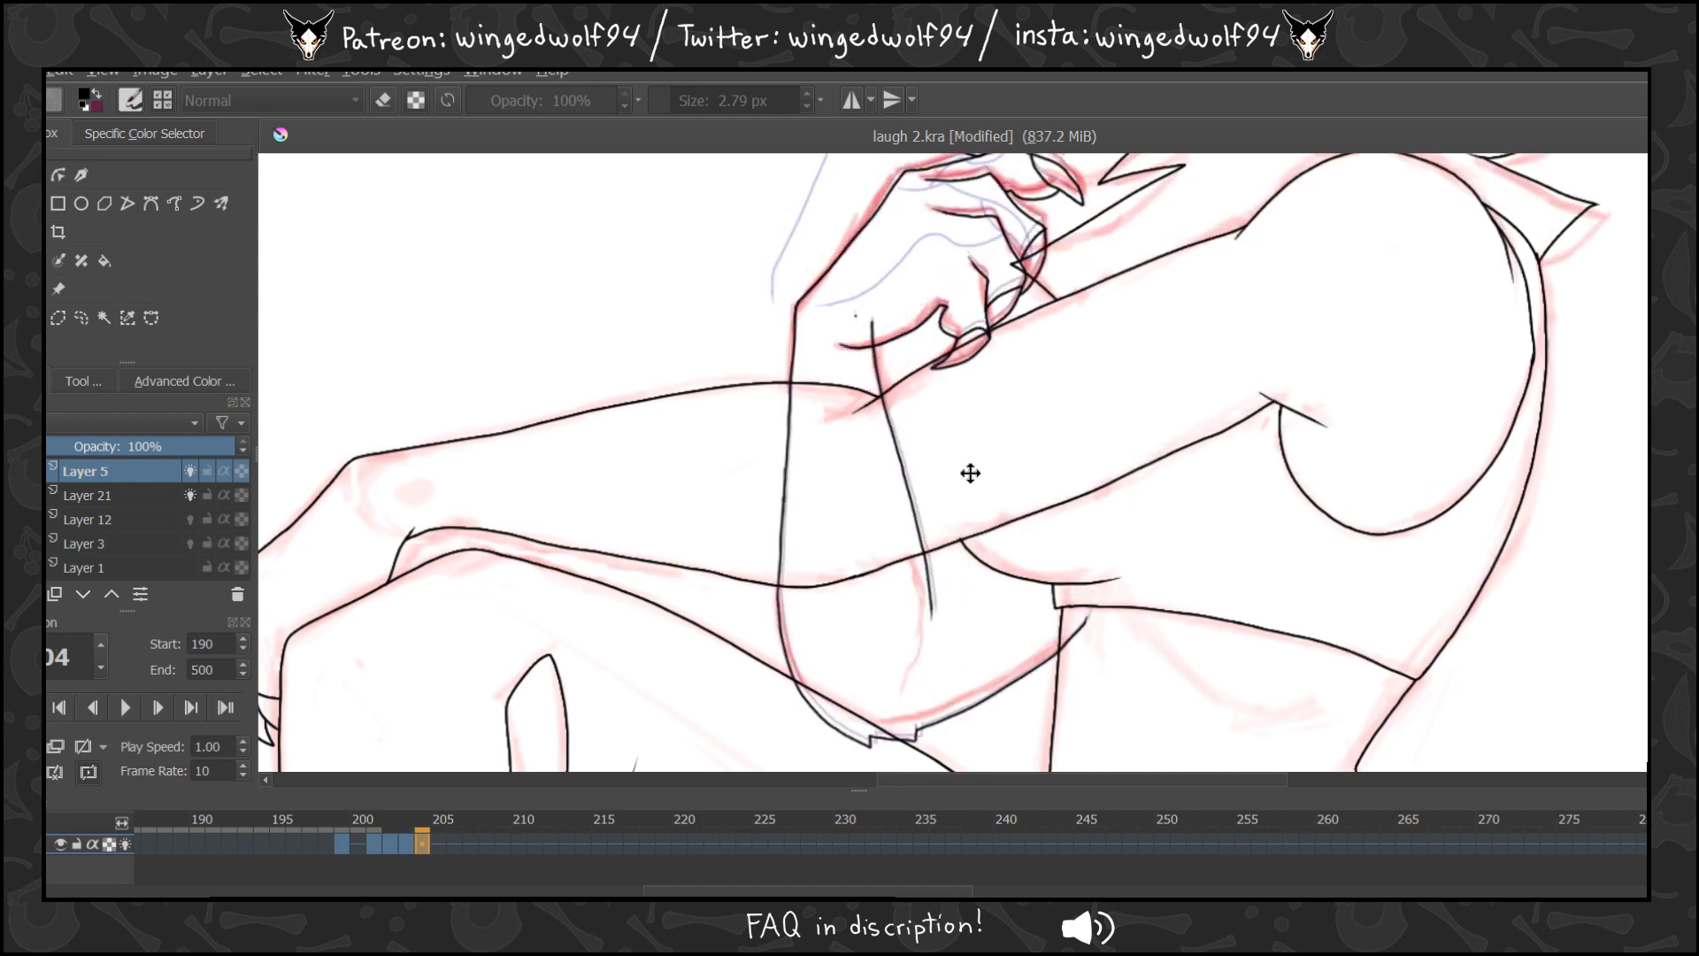
key("Left")
key("Left")
key("Left")
key("Left")
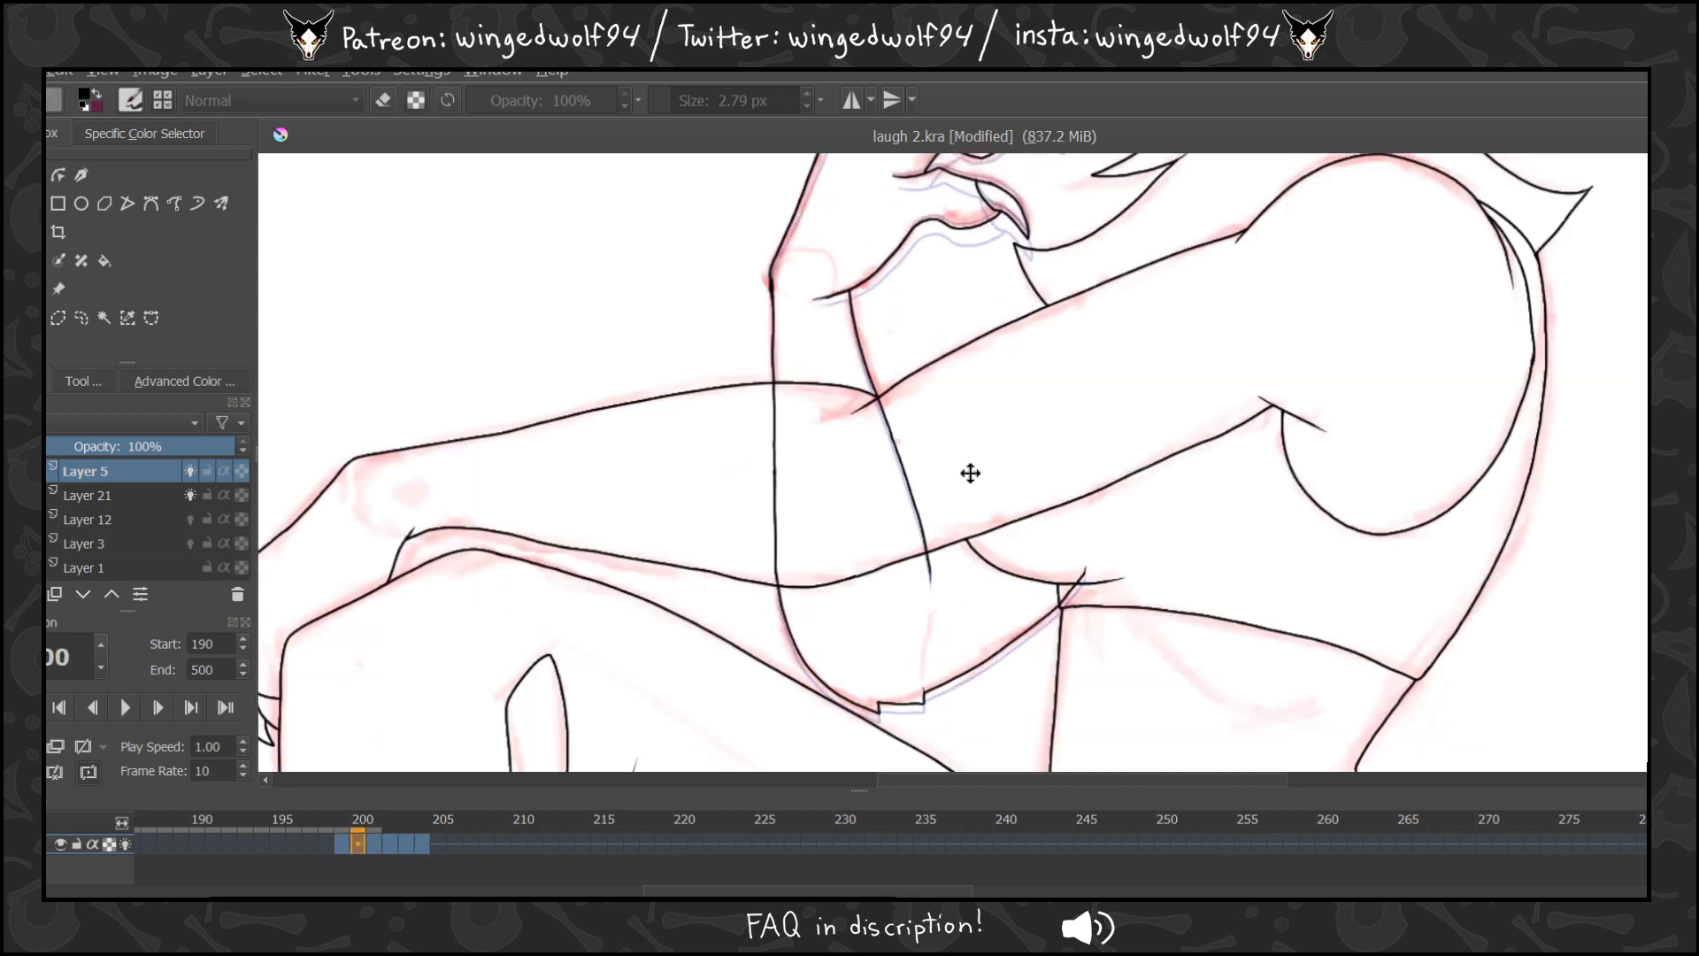
key("Right")
key("Right")
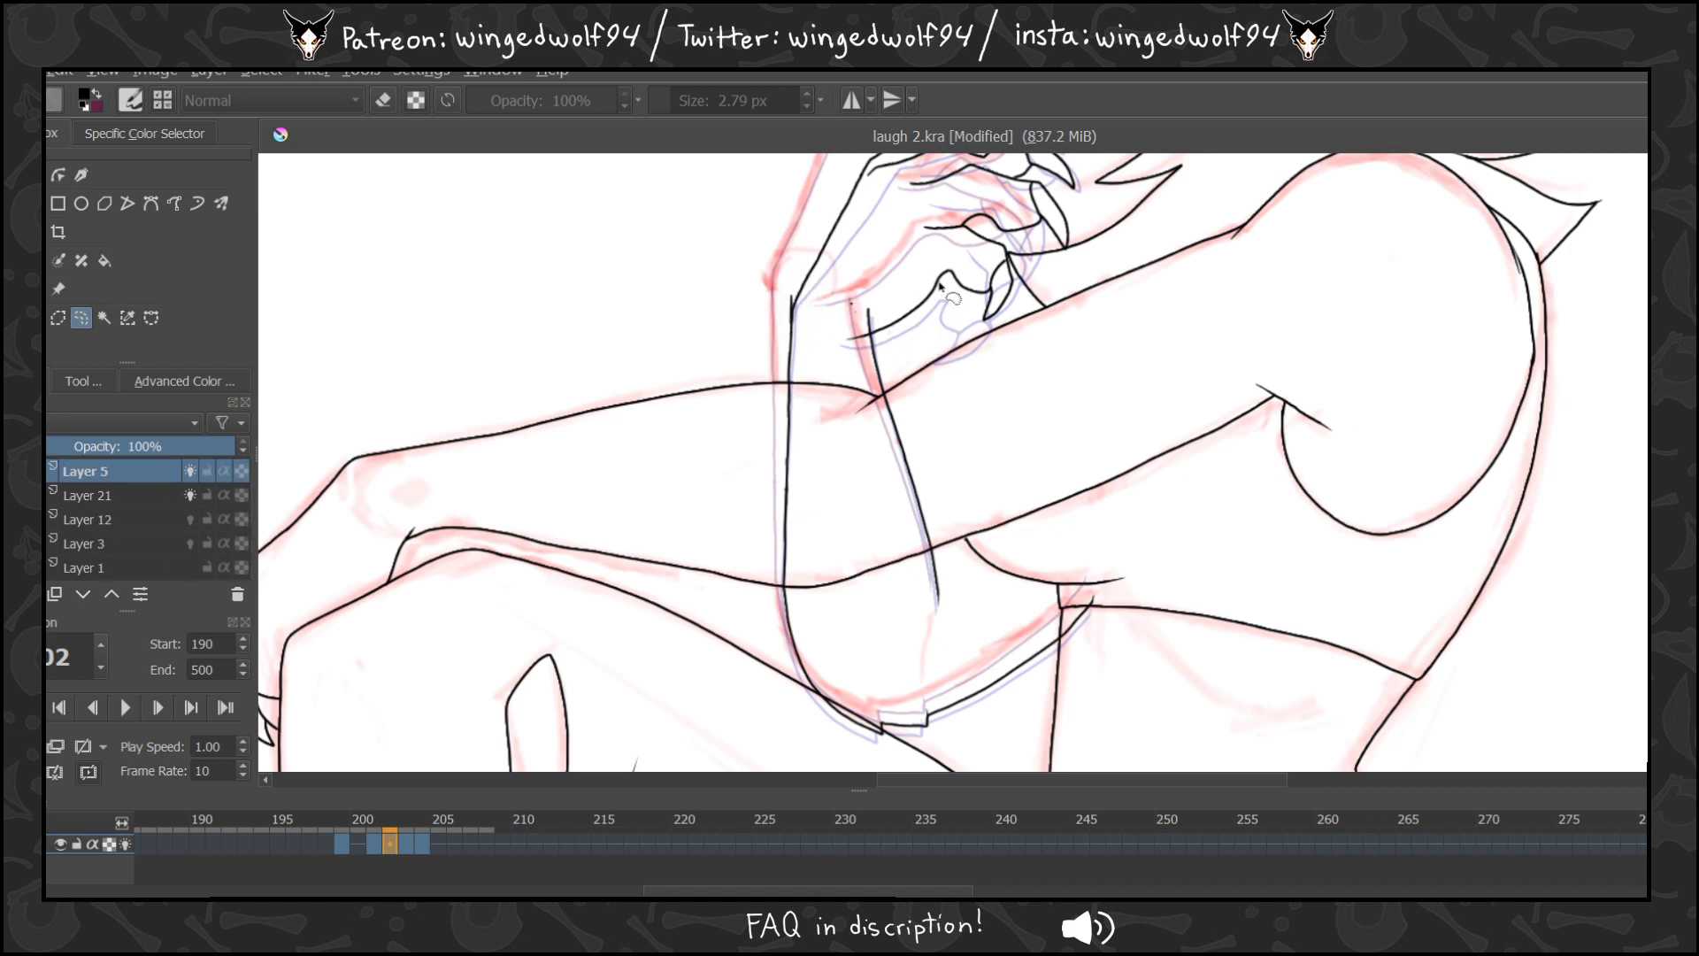
Lasso and erase the overshooting ends of both arm lines at the wrist on frame 202.
mouse_move(794, 286)
left_mouse_down()
mouse_move(786, 319)
mouse_move(794, 283)
left_mouse_up()
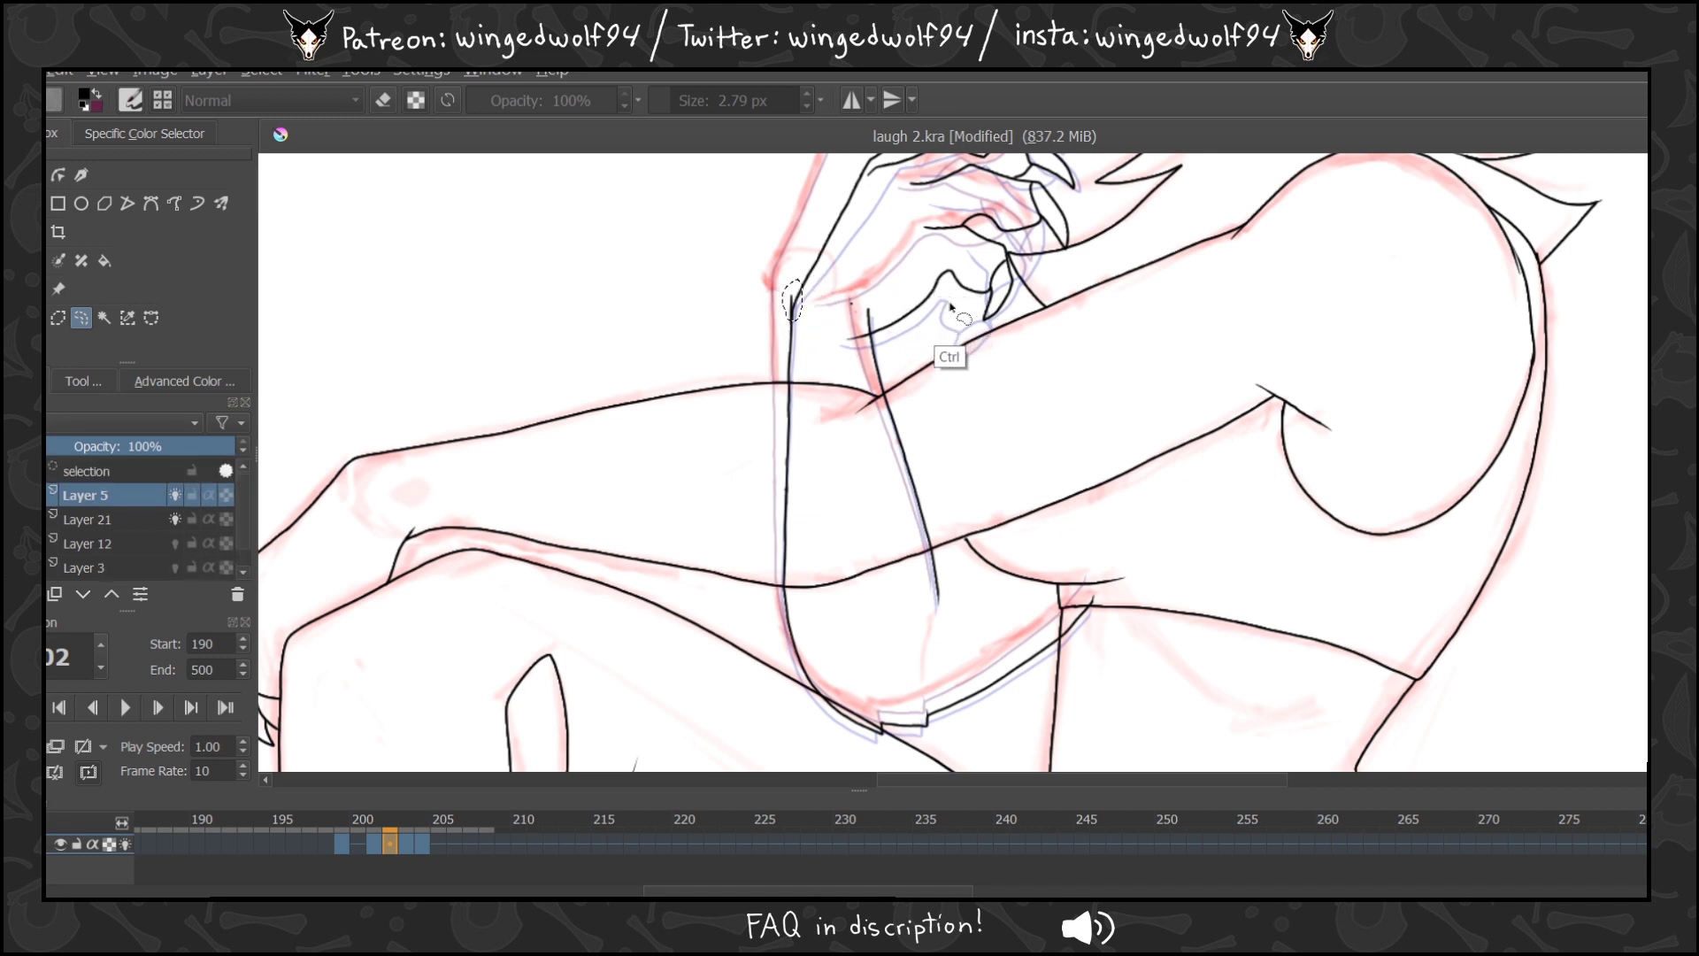
key("ctrl+shift+a")
left_click_drag(863, 329, 924, 319)
key("ctrl+shift+a")
key("ctrl+shift+a")
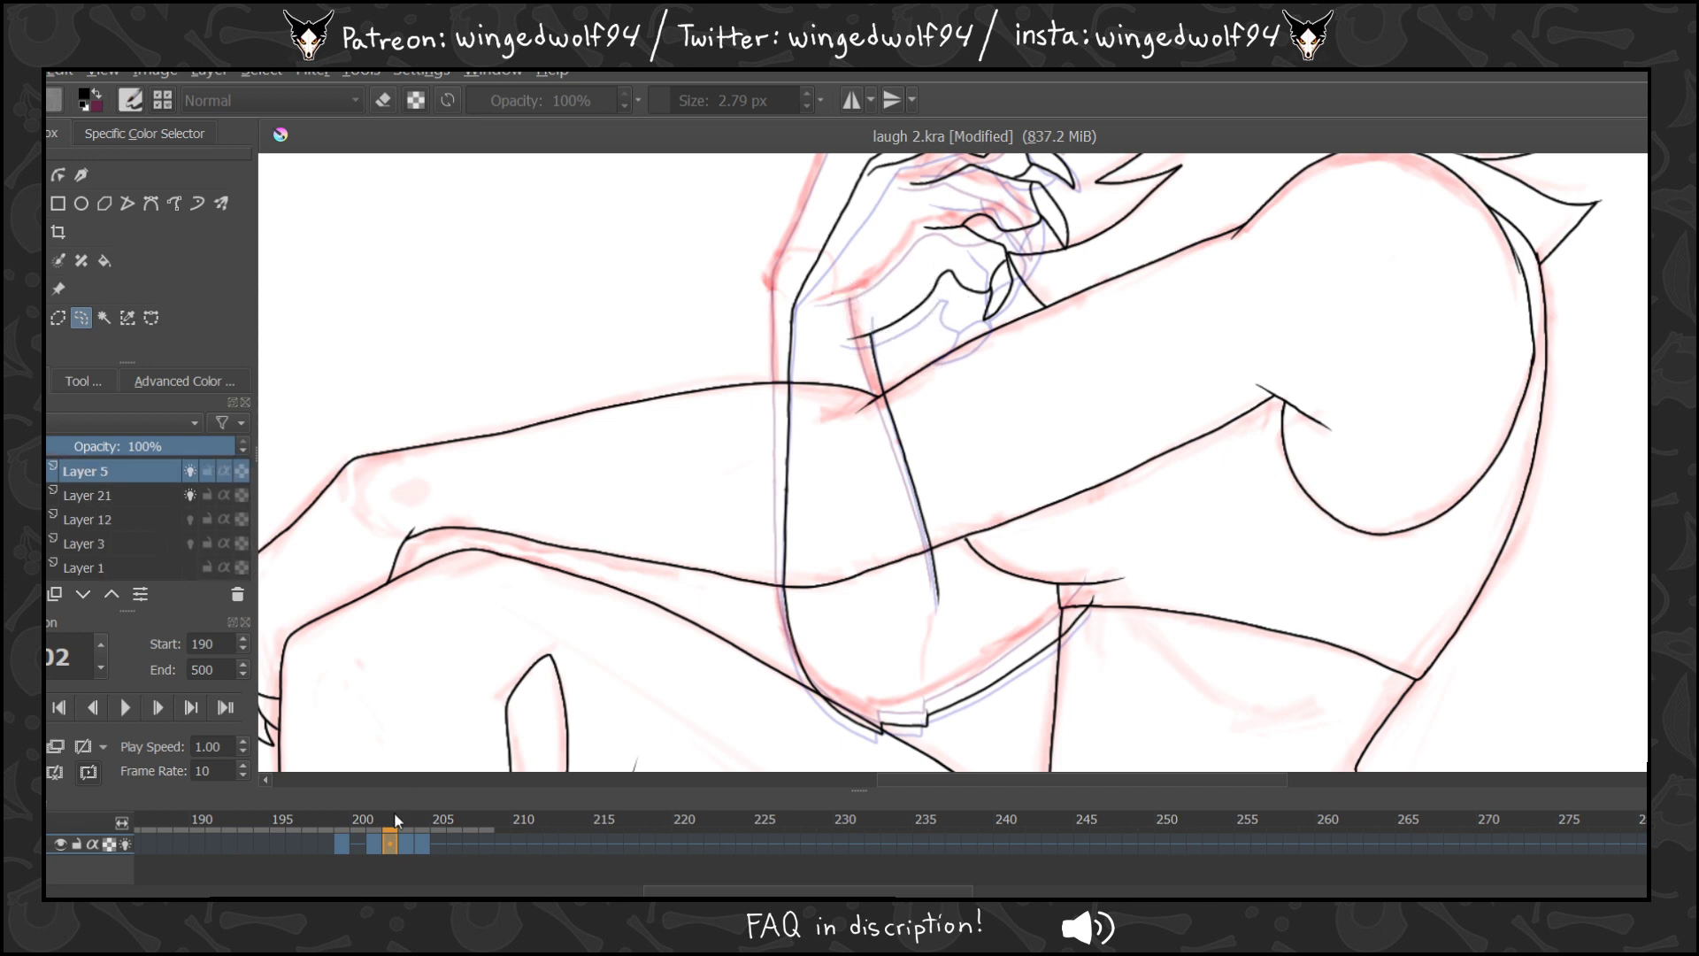
Lasso and erase the inner arm line's overshooting end at the wrist on frame 203.
left_click(375, 845)
key("Right")
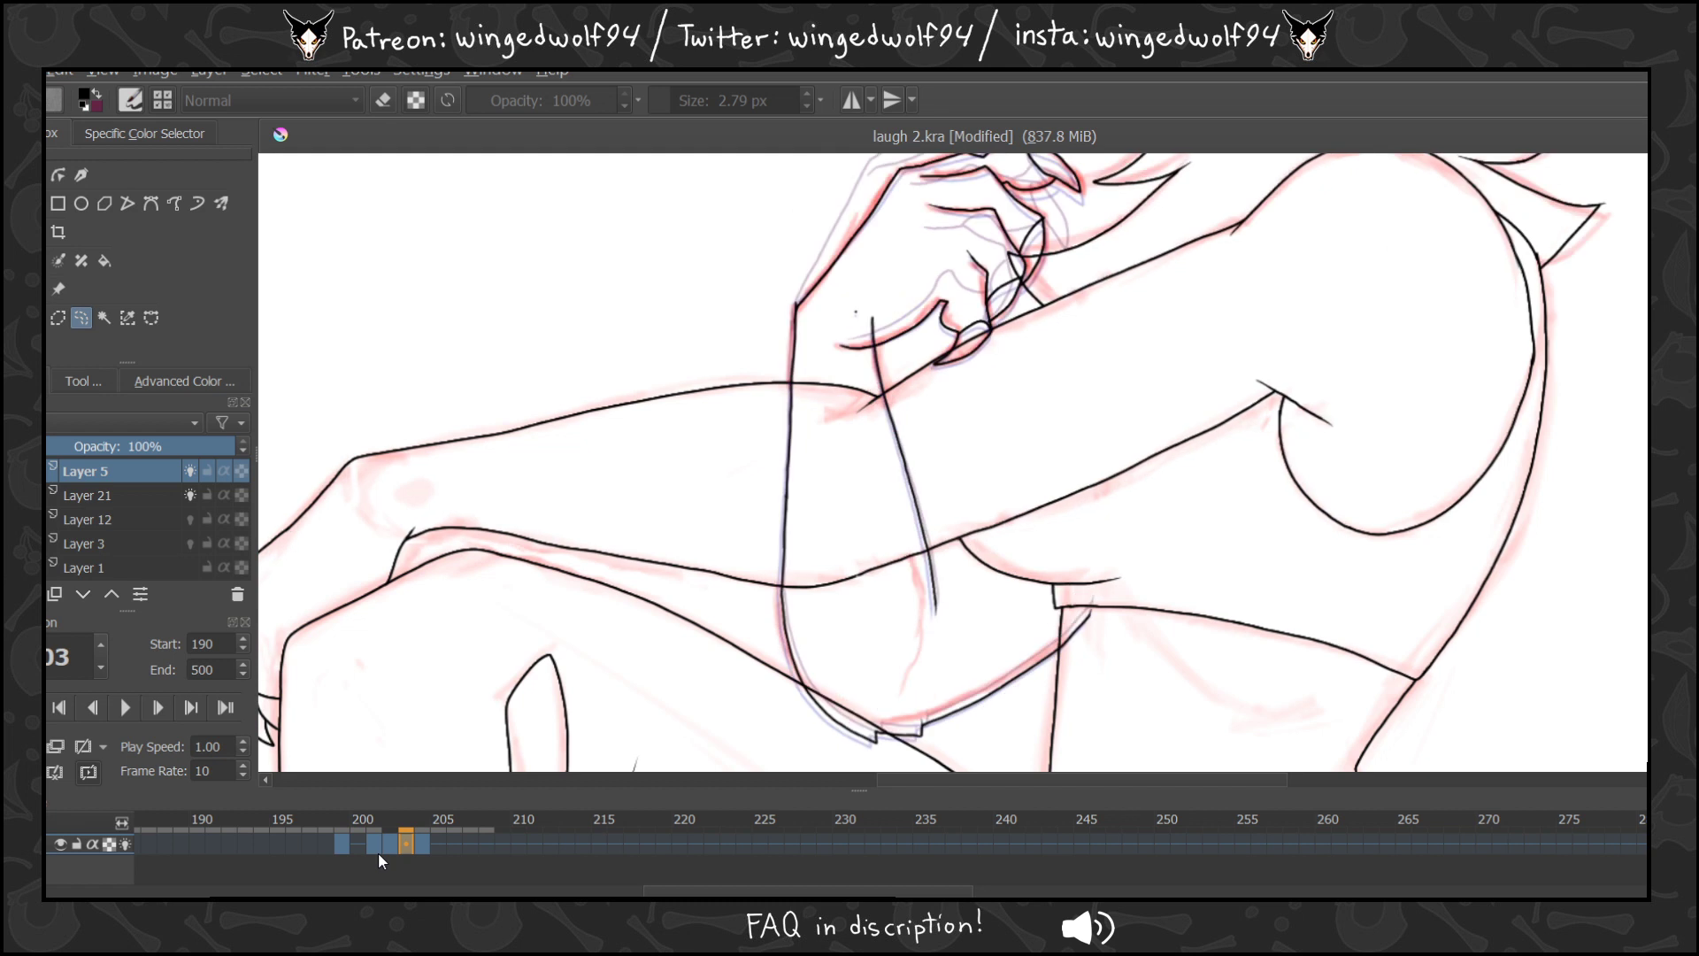
left_click_drag(872, 348, 884, 304)
key("Delete")
key("ctrl+shift+a")
Erase the inner arm line's overshoot on frame 204 and the stray dot at the wrist on frames 203 and 204.
left_click(423, 845)
mouse_move(876, 298)
left_mouse_down()
mouse_move(872, 345)
mouse_move(869, 295)
left_mouse_up()
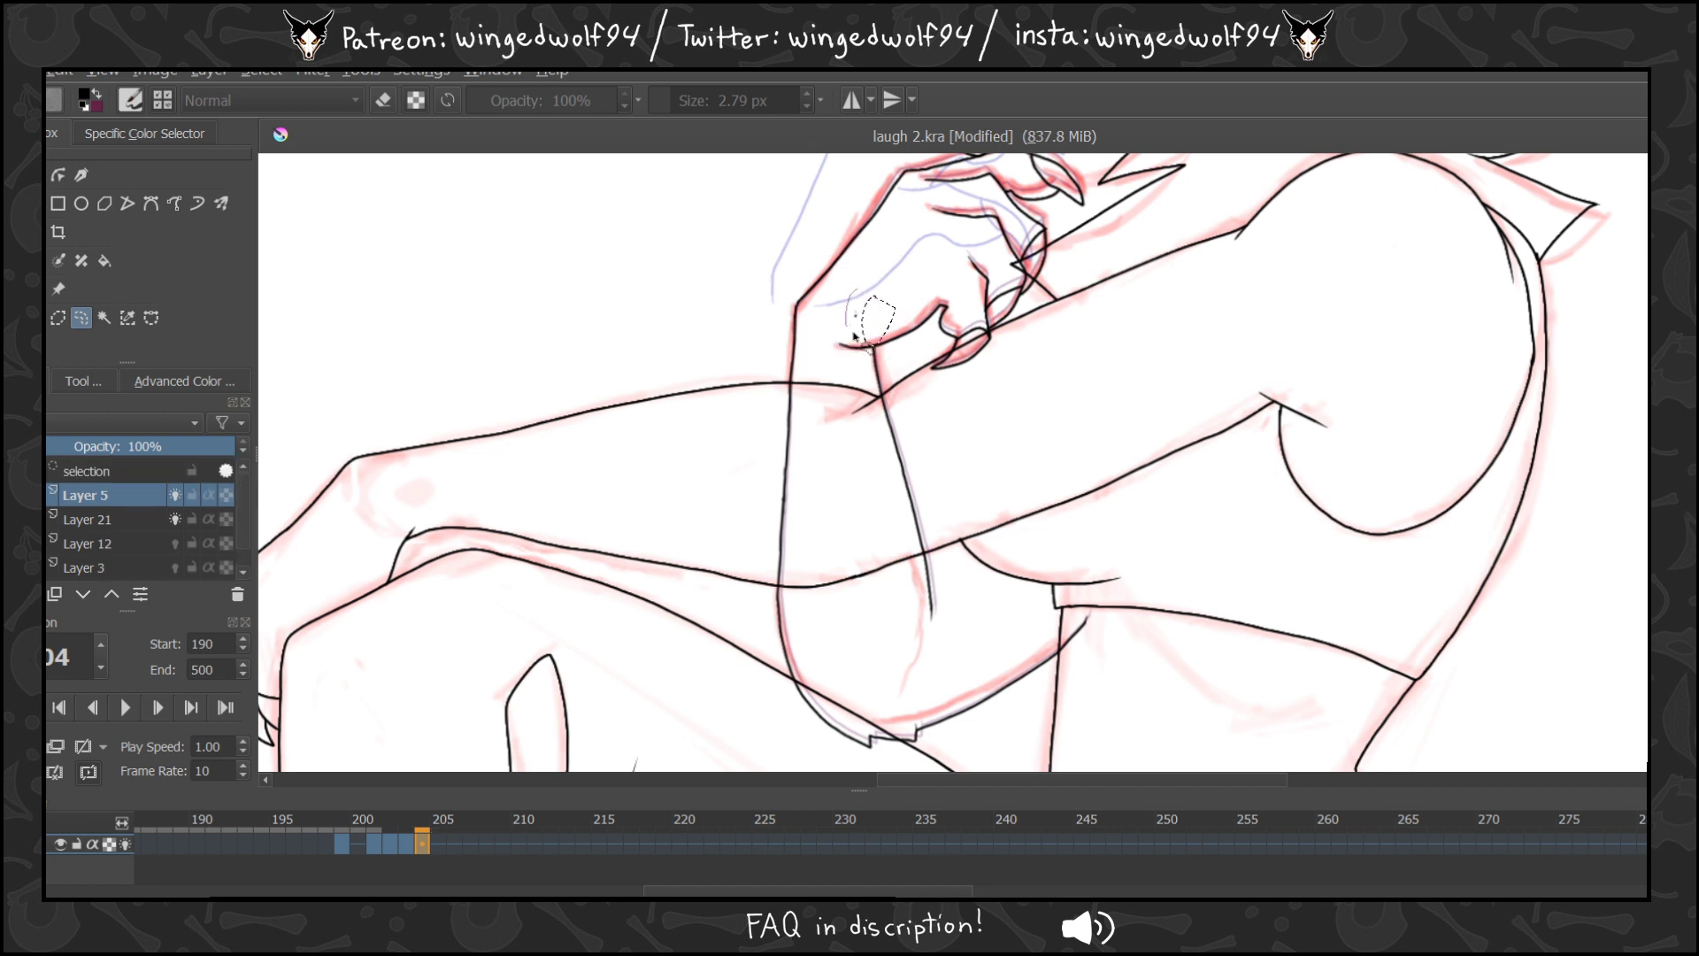
left_click(406, 845)
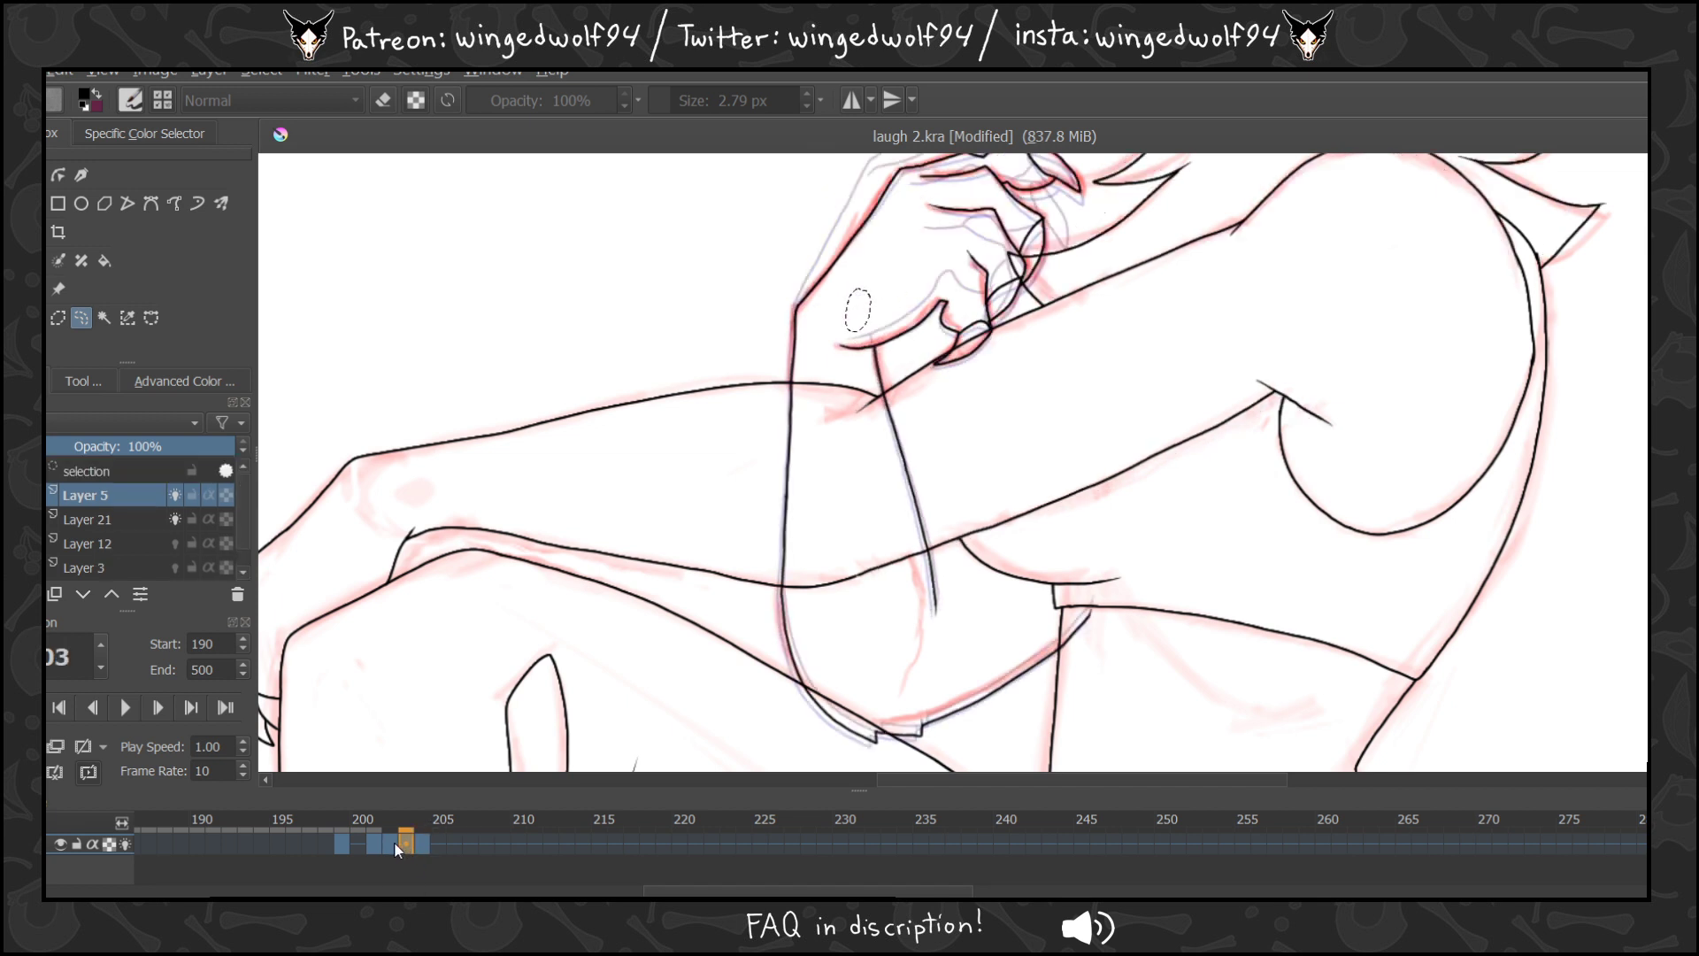
left_click(395, 843)
left_click(374, 840)
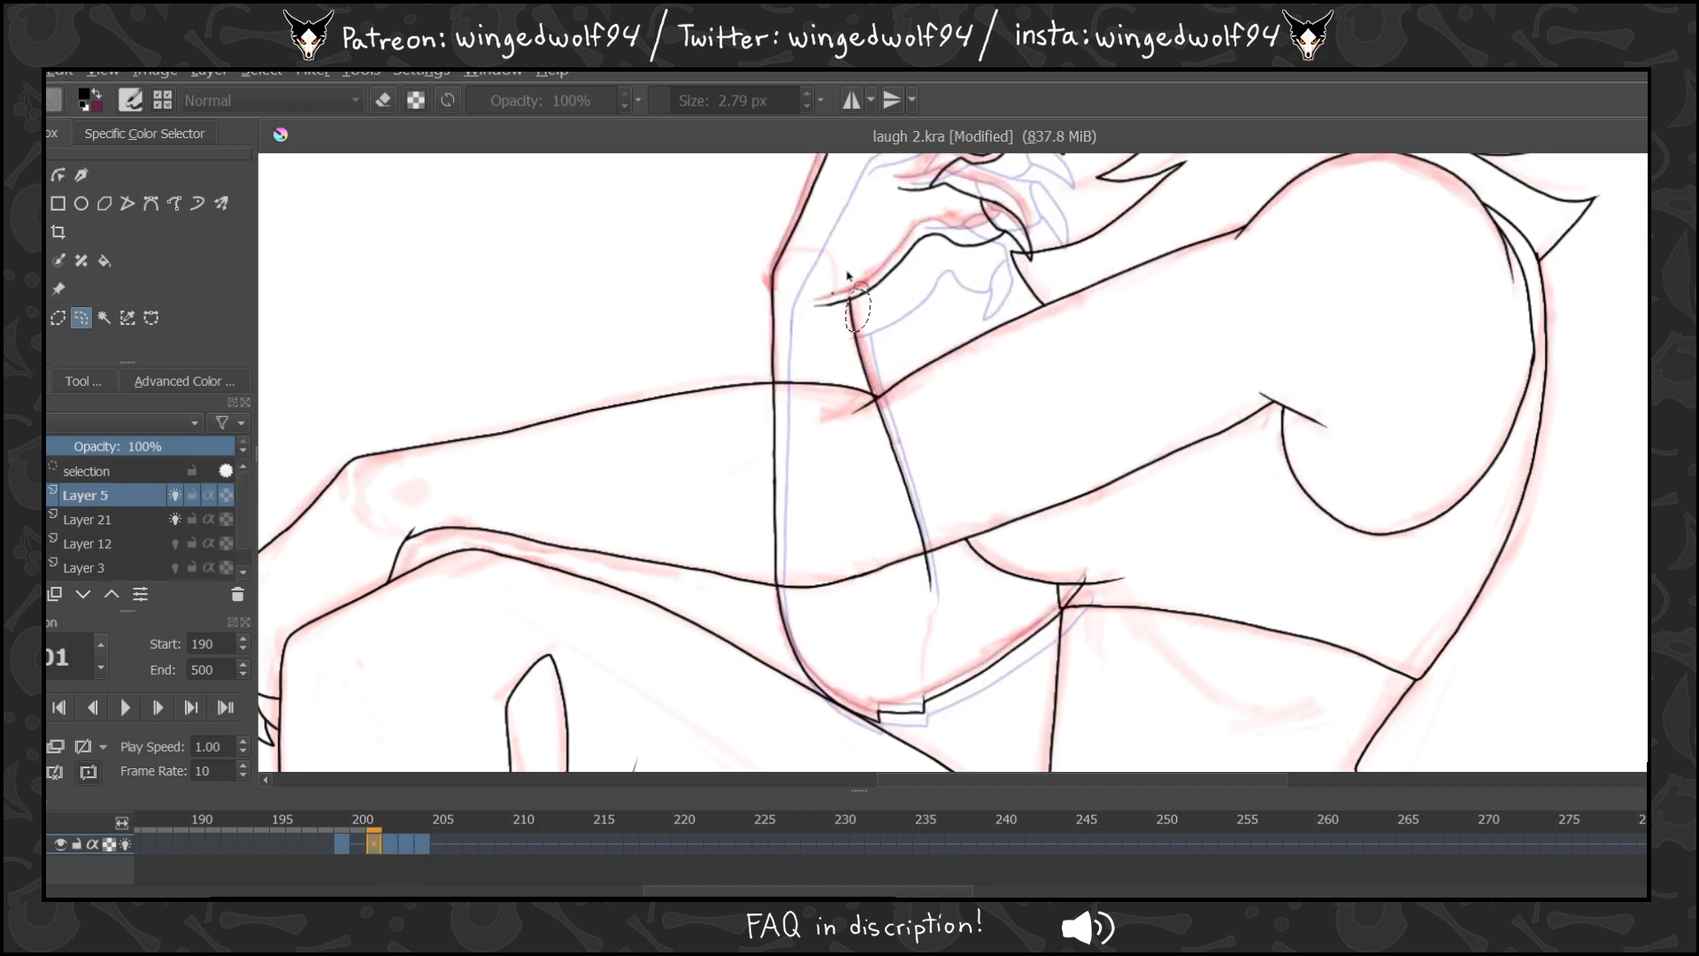
key("ctrl+shift+a")
left_click_drag(838, 276, 842, 280)
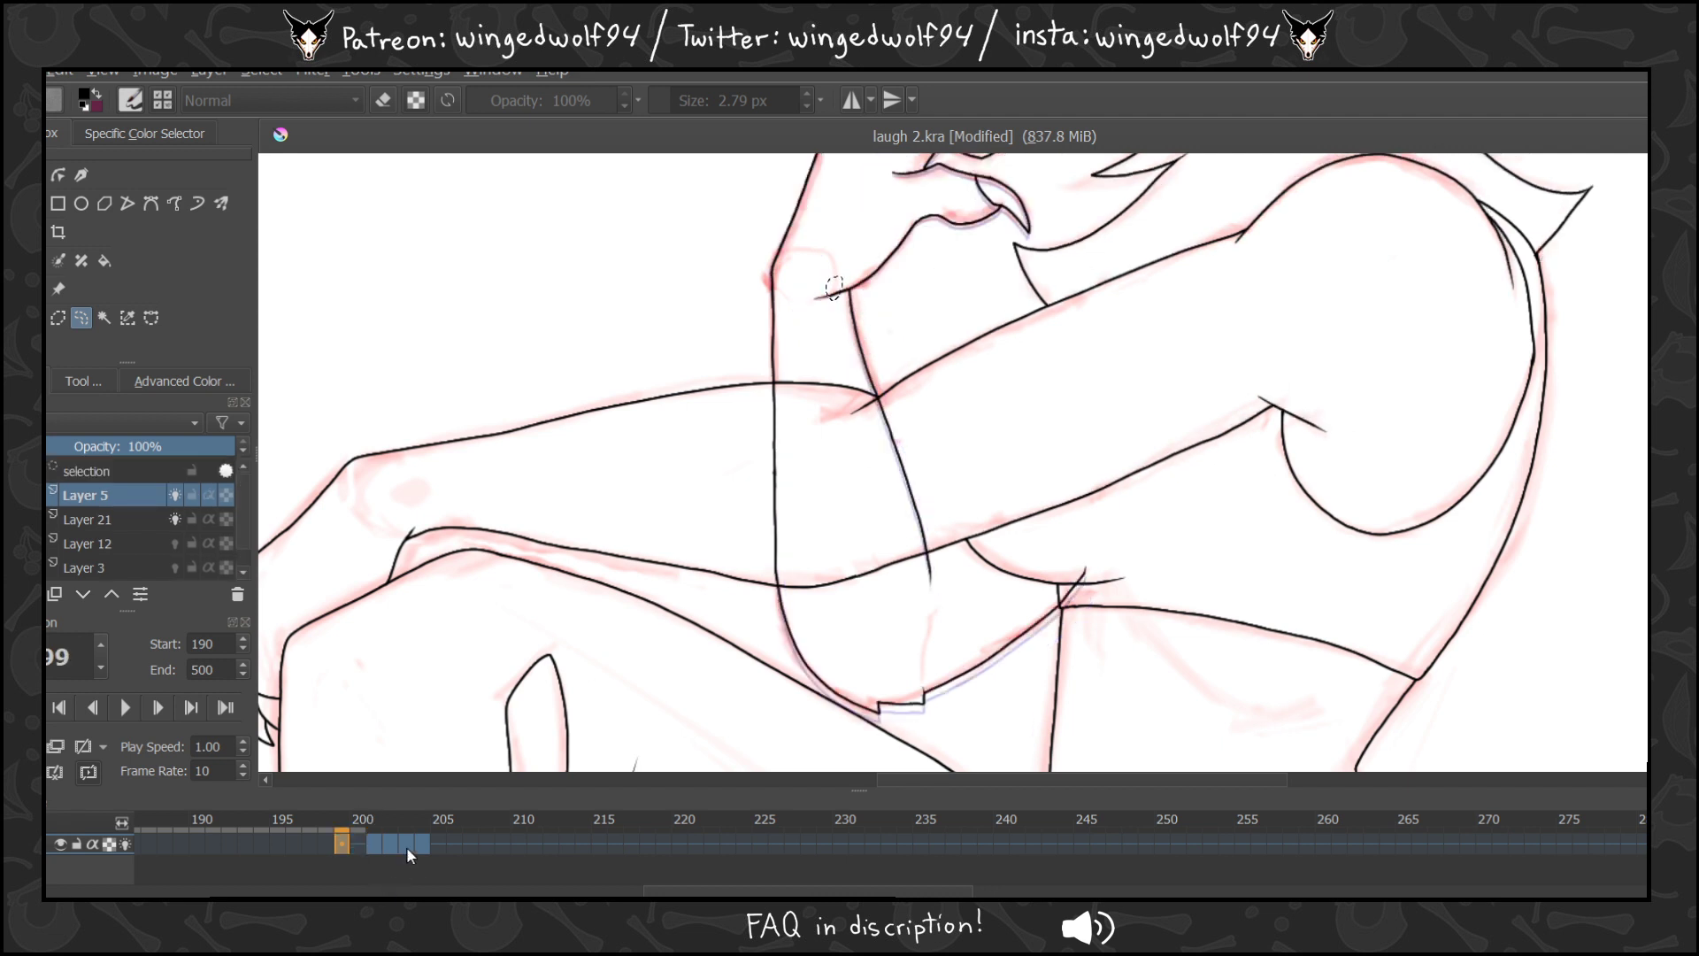
Copy the arm keyframe from frame 201 to 205 and from frame 199 to 206 on Layer 5.
left_click(397, 843)
left_click(422, 843)
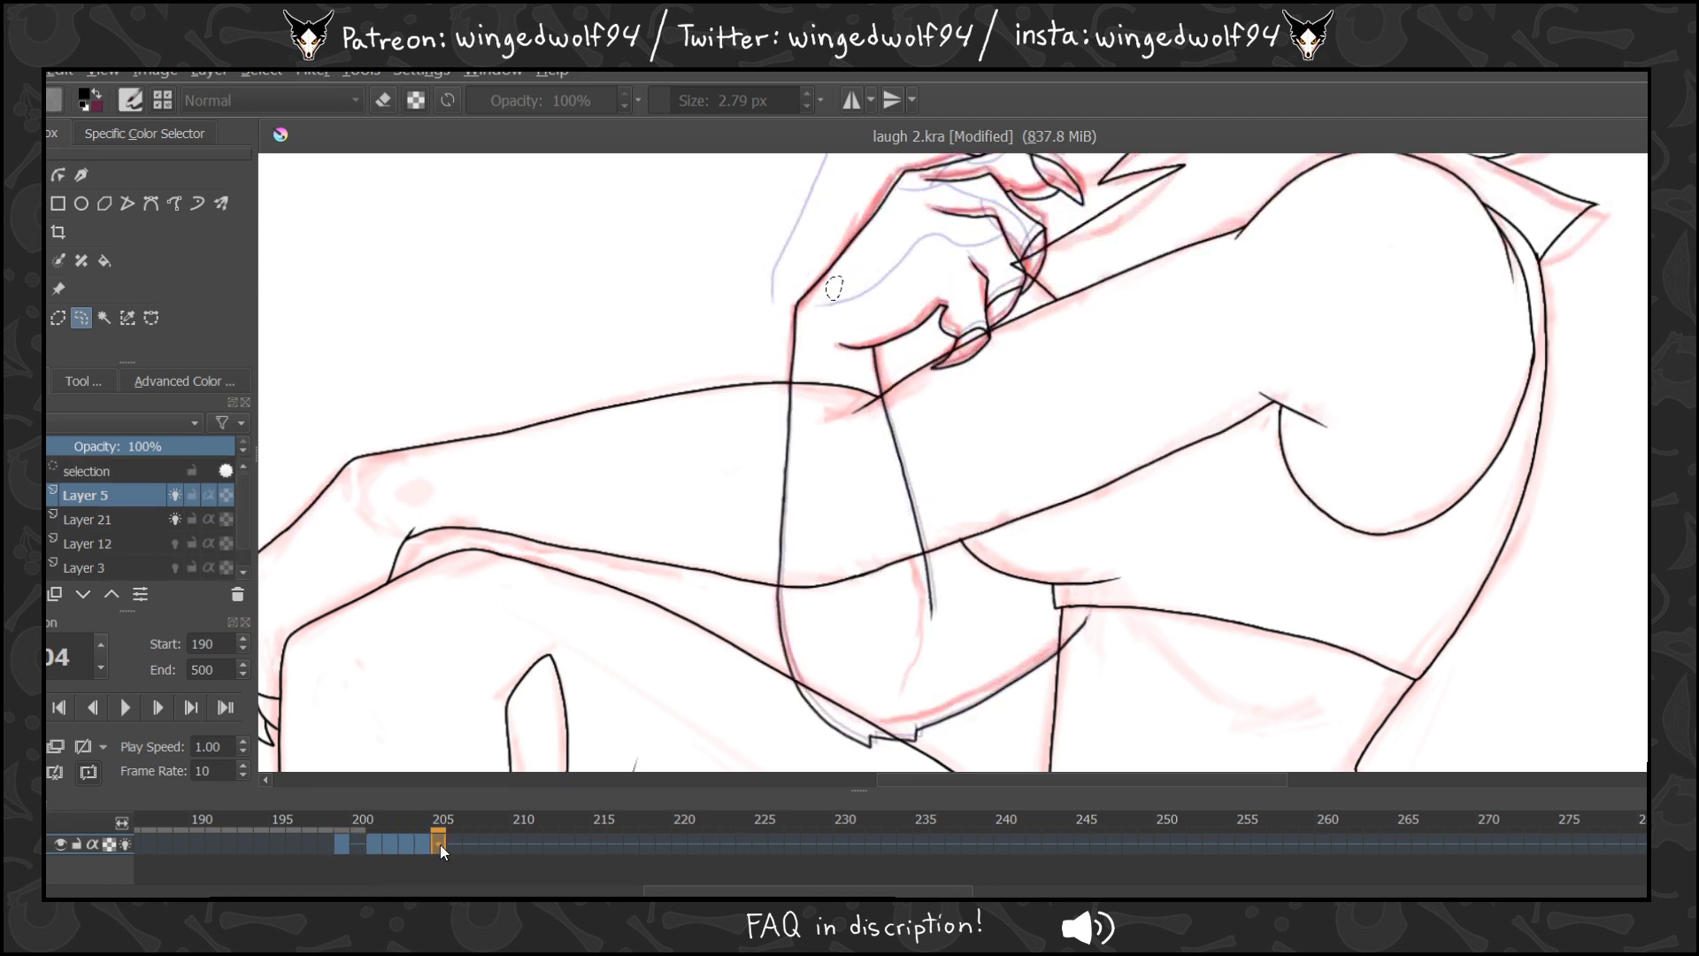
left_click(409, 843)
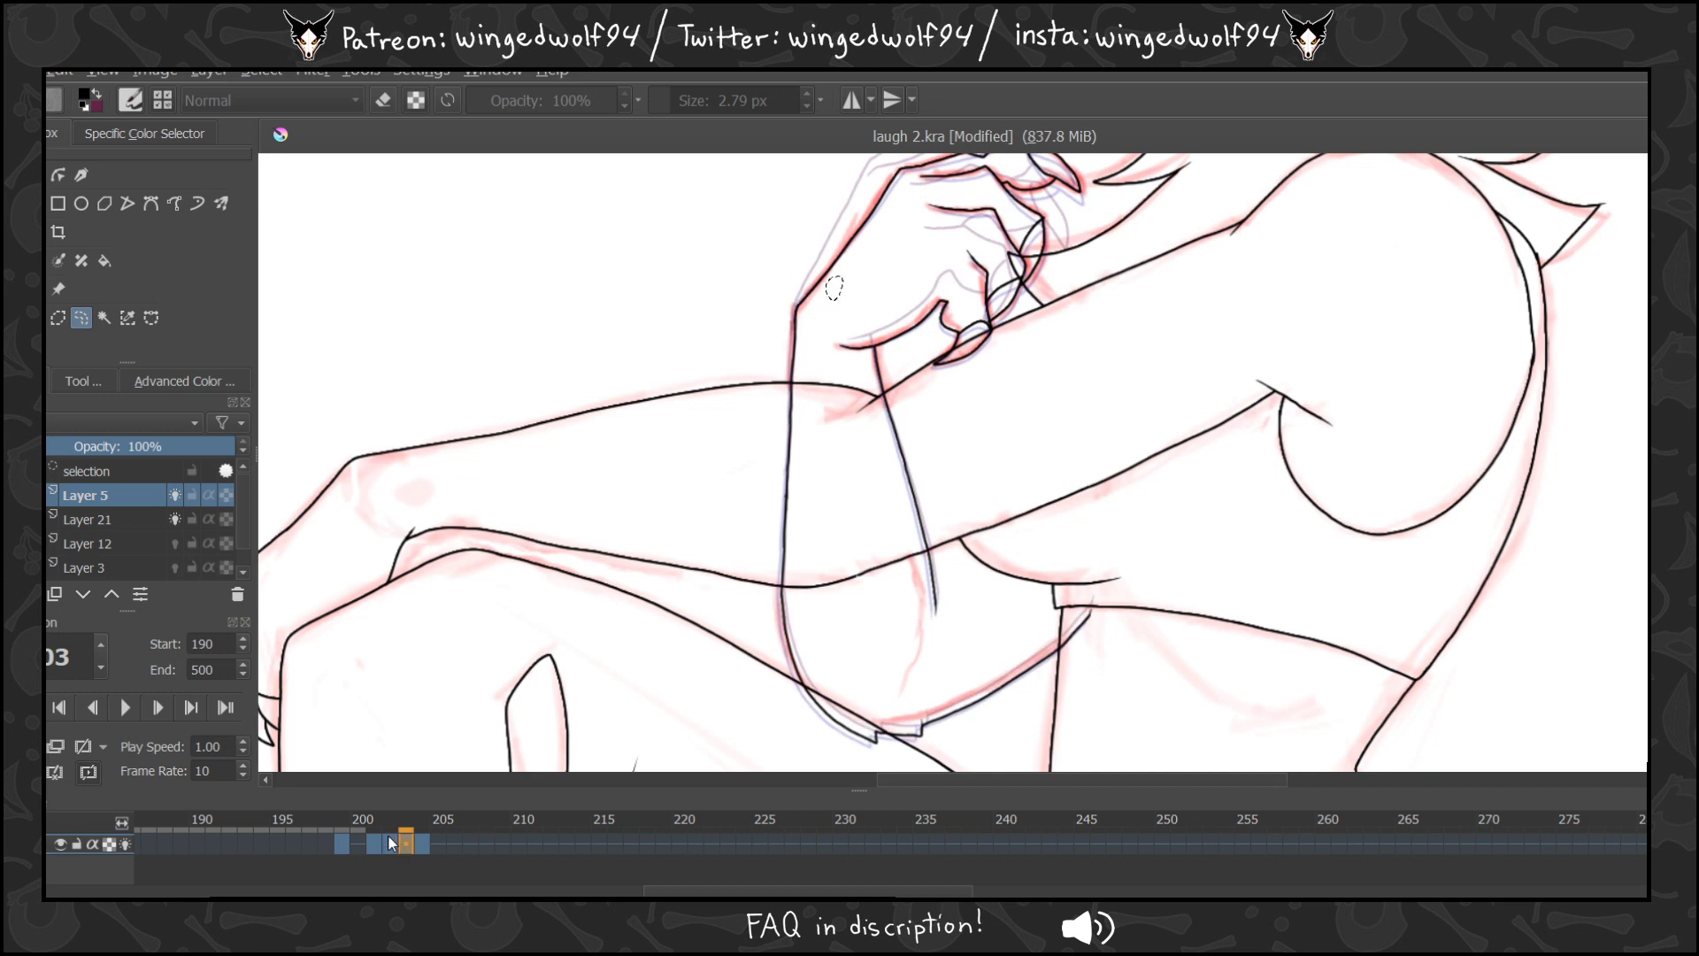
left_click(391, 843)
left_click(377, 841)
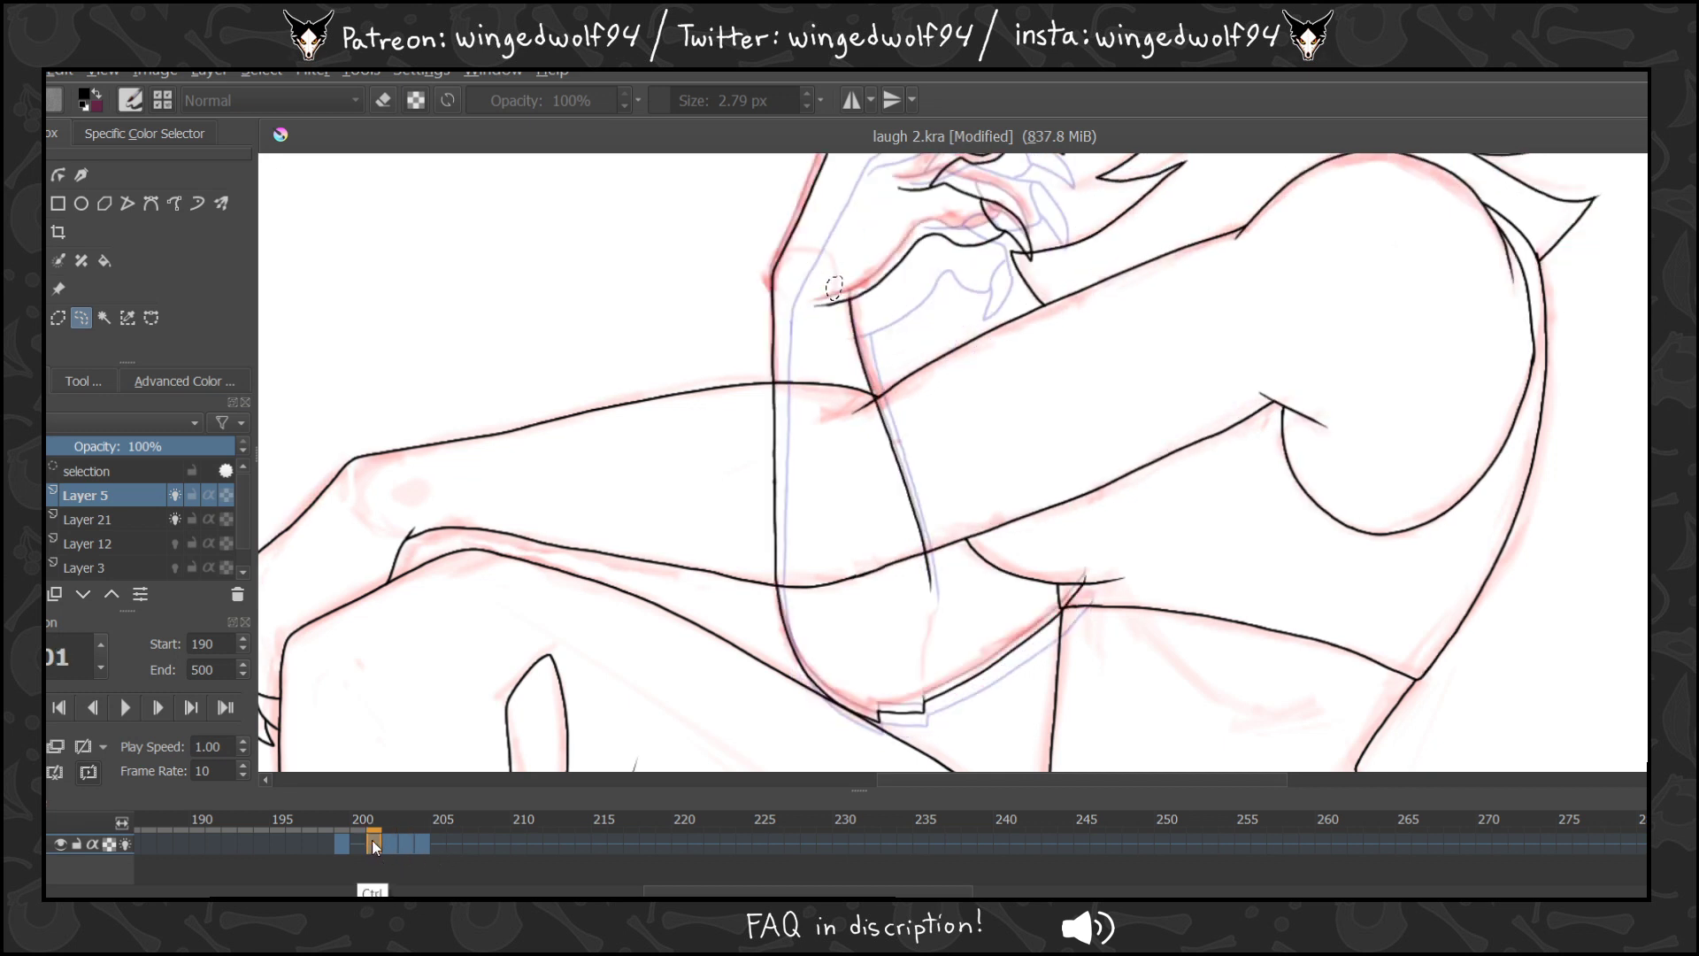
left_click(434, 846)
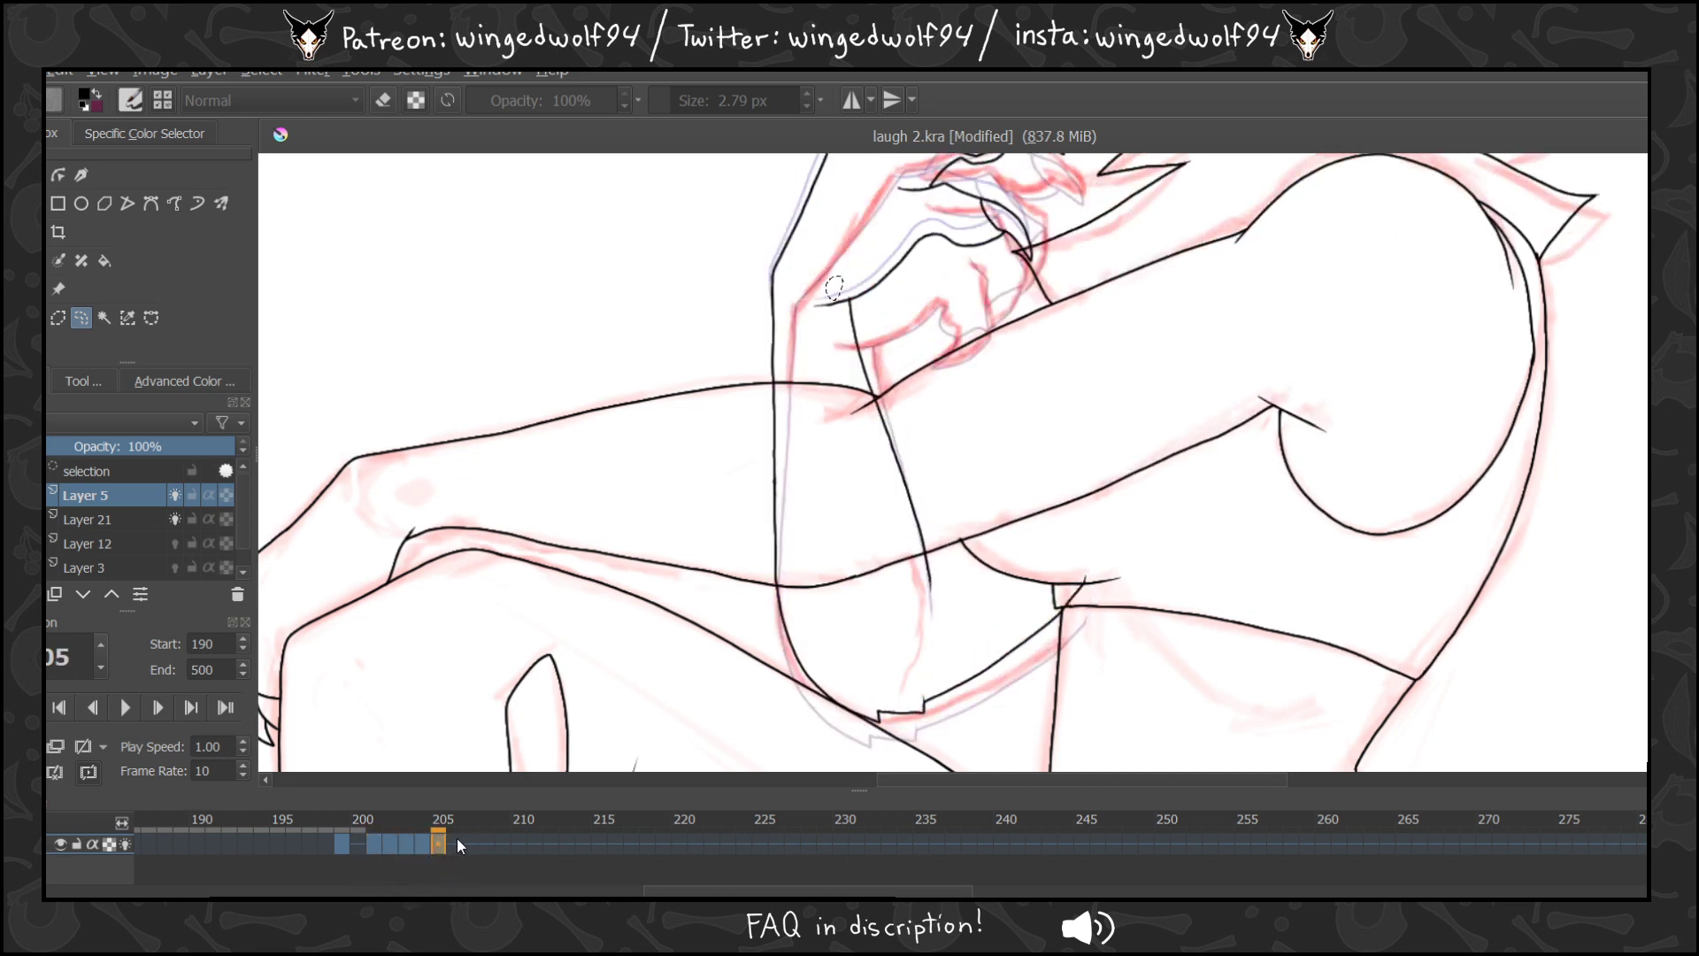
left_click(454, 843)
left_click_drag(343, 844, 453, 847)
Repeat the frame 199 arm pose at frame 207, clear the selection and nudge the arm lines slightly to the left.
left_click(470, 843)
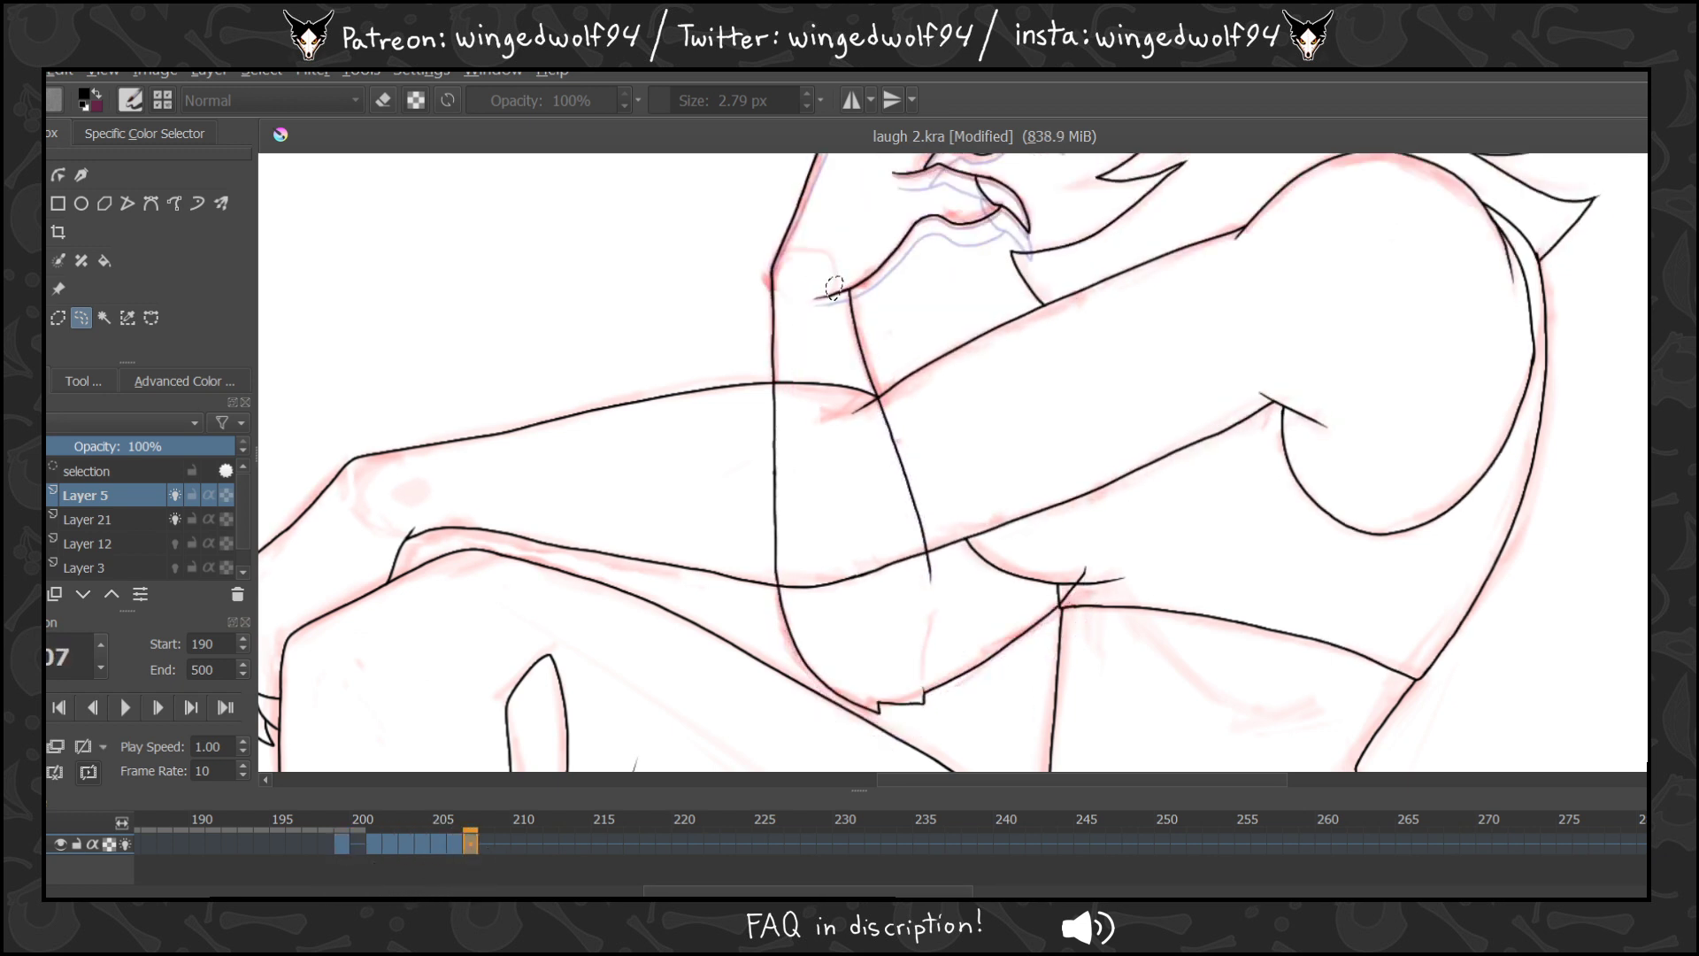
key("ctrl+t")
left_click(261, 69)
left_click(274, 125)
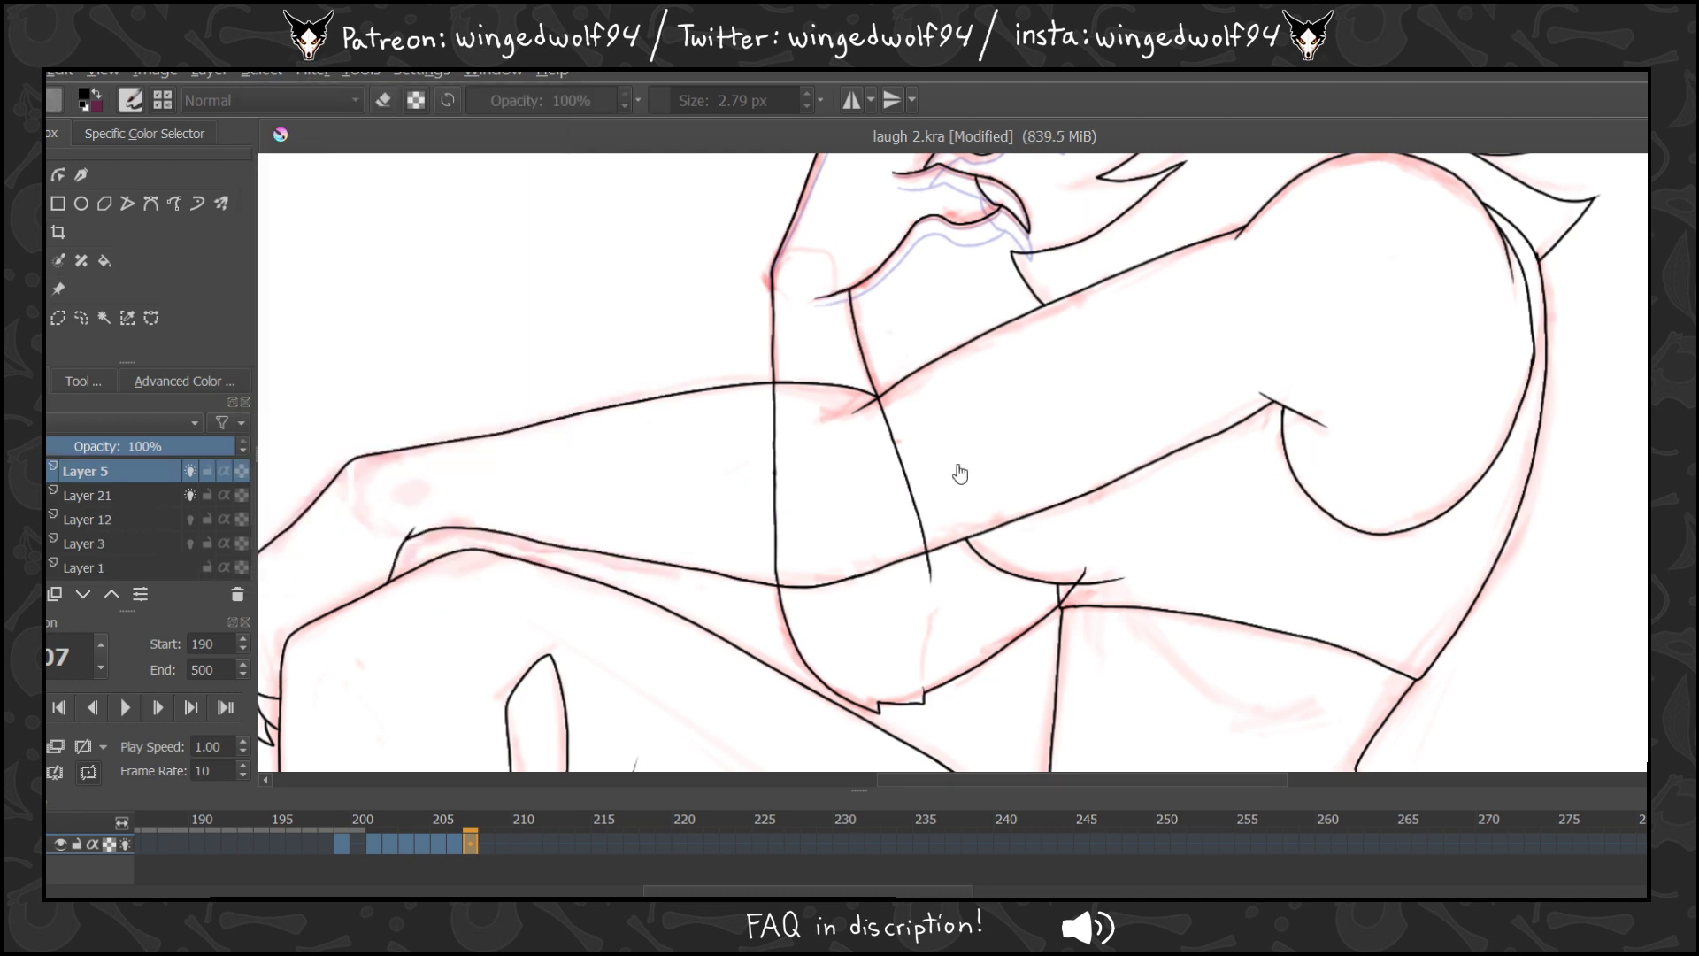
key("ctrl+t")
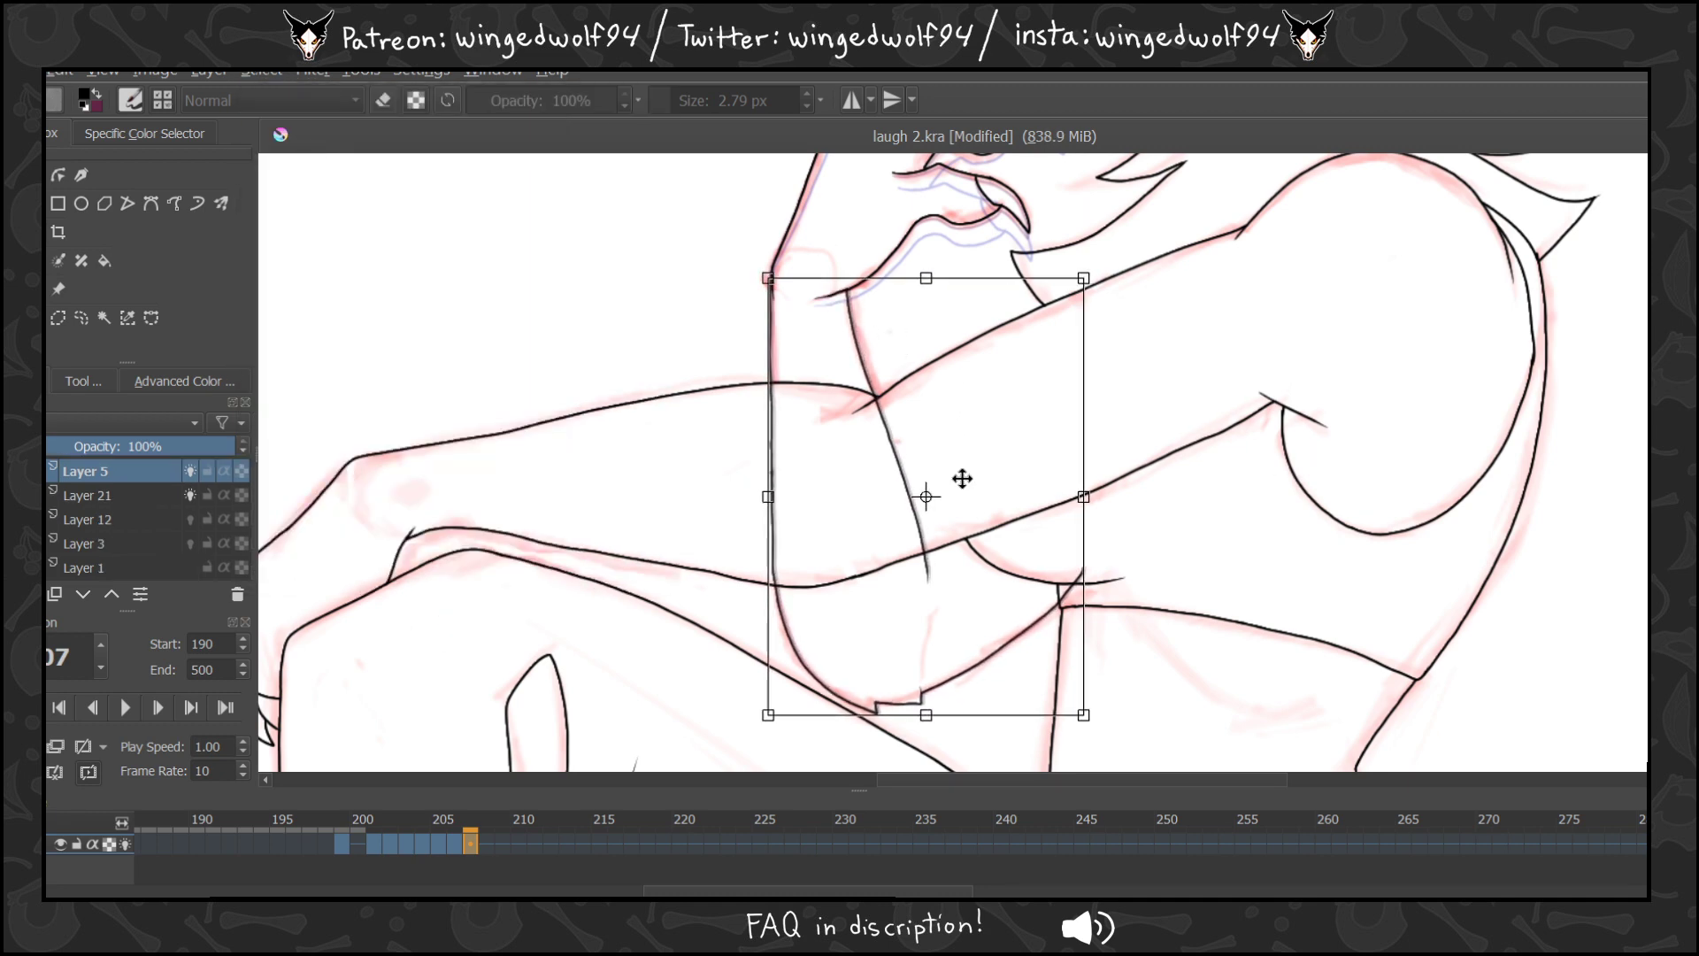
Step back from frame 207 to frame 199 to review the arm's movement.
key("Left")
key("Left")
key("Left")
key("Left")
key("Left")
key("Left")
key("Left")
key("Left")
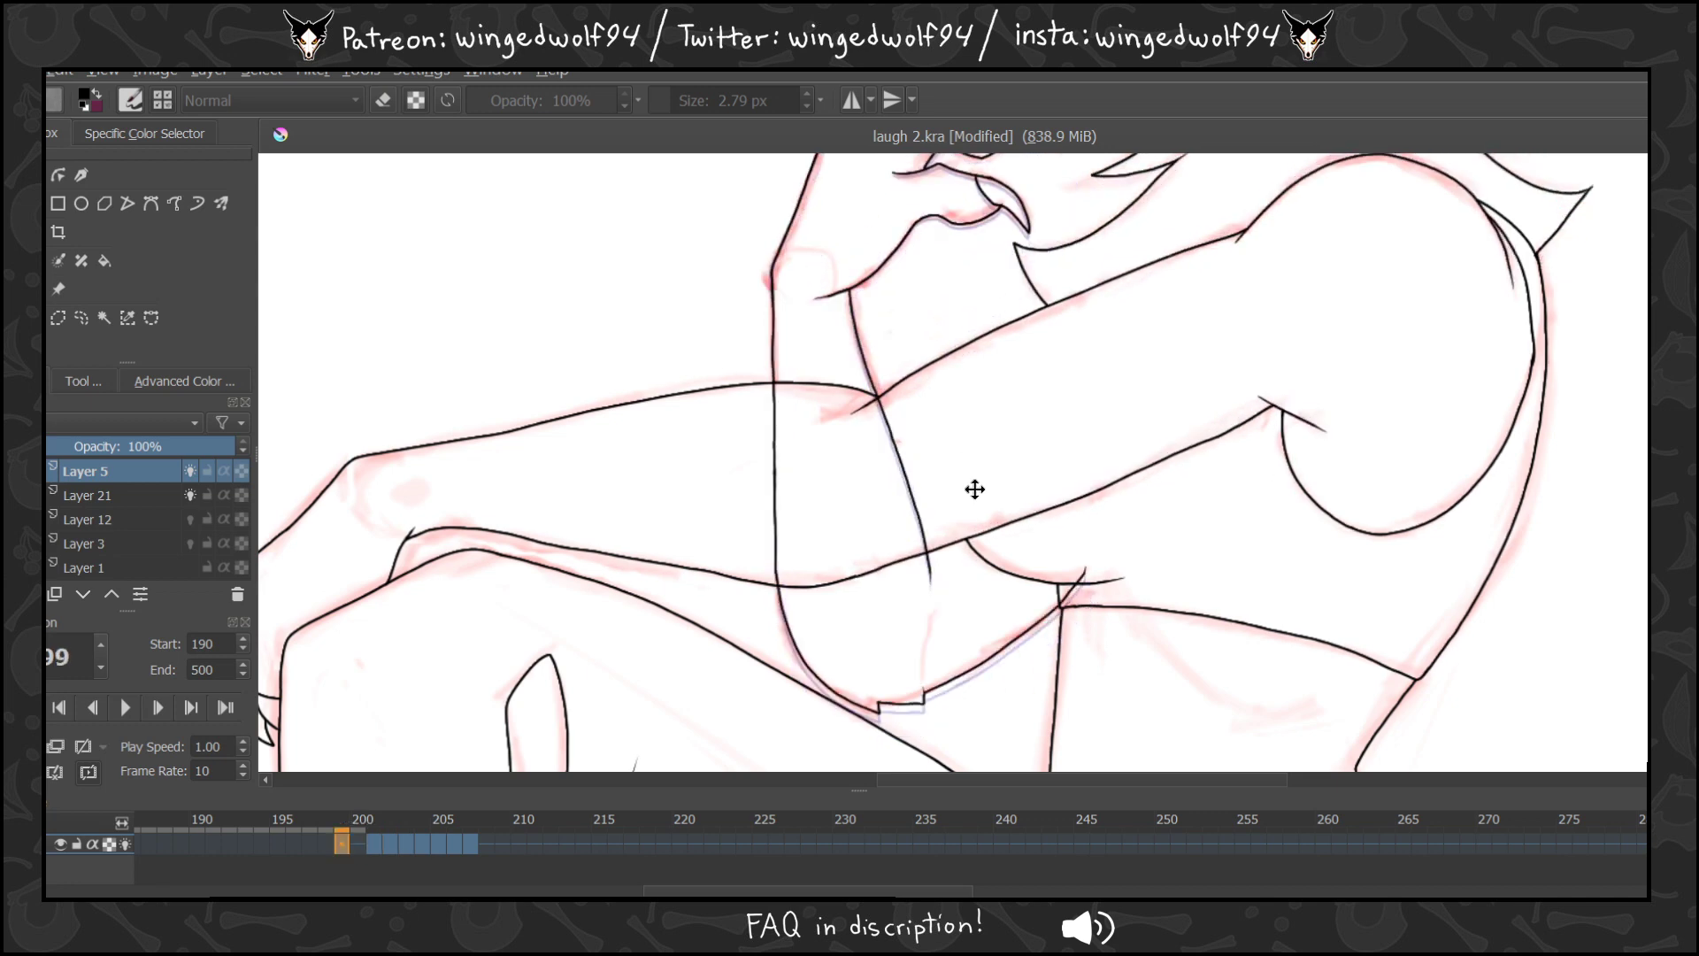
Turn off onion skins for Layer 5 and Layer 21 and play the animation with the whole figure in view.
key("ctrl+minus")
key("ctrl+minus")
key("ctrl+minus")
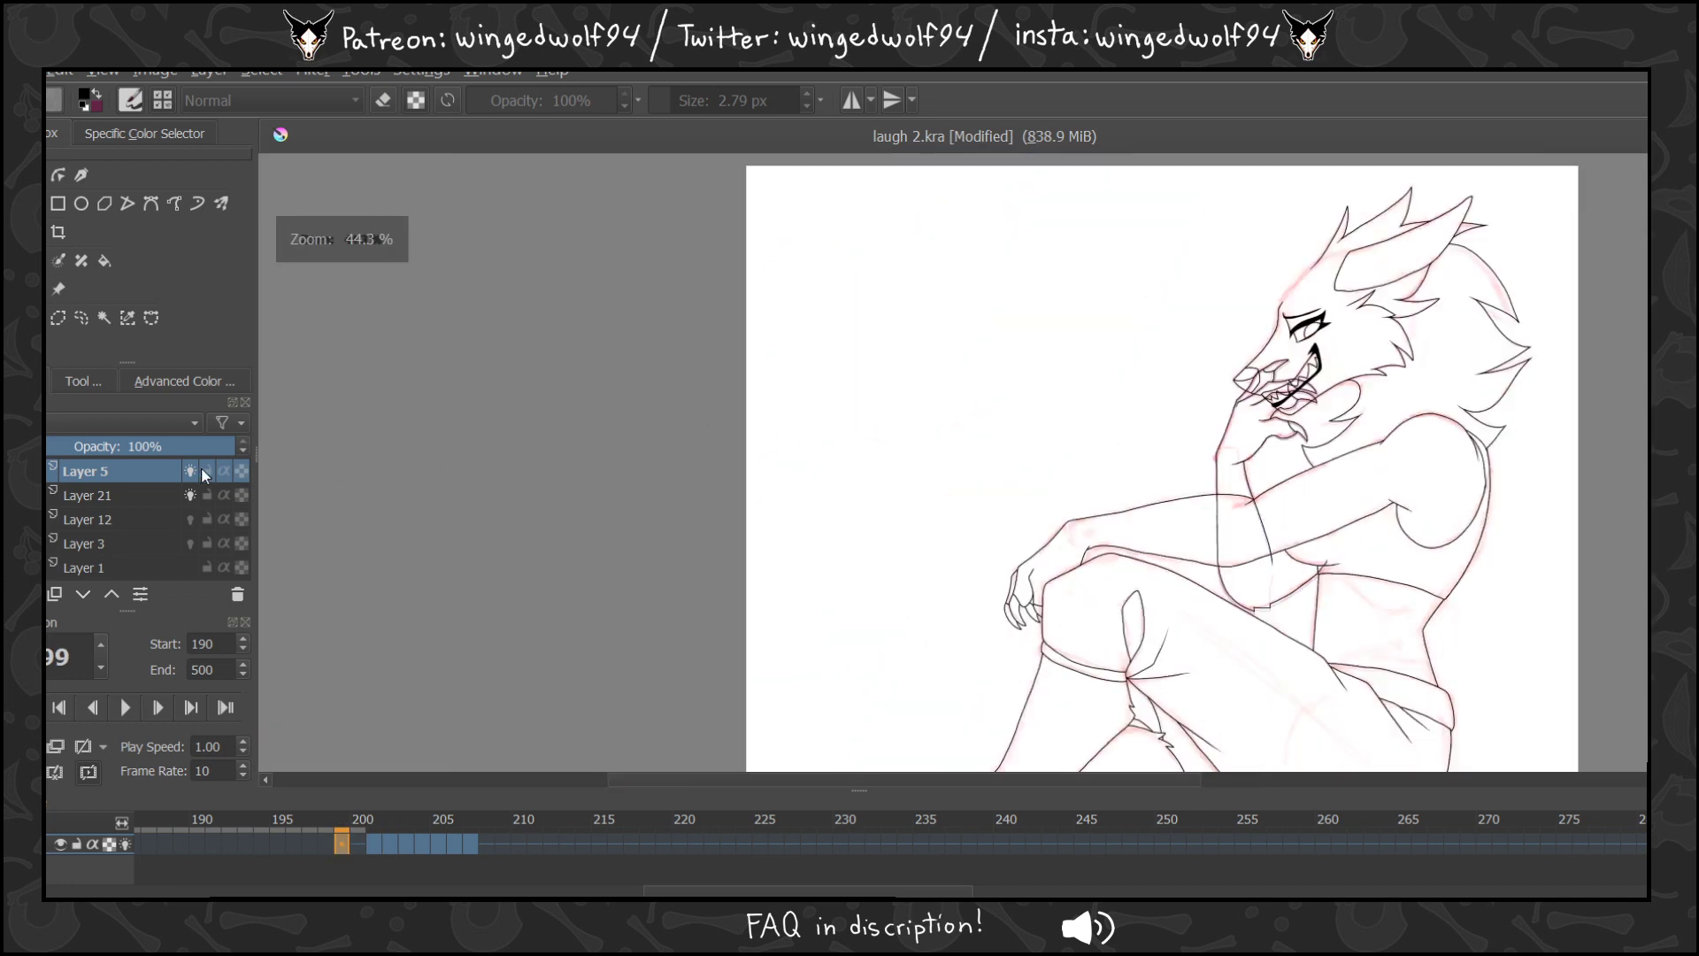
left_click(190, 471)
left_click(190, 495)
left_click(122, 707)
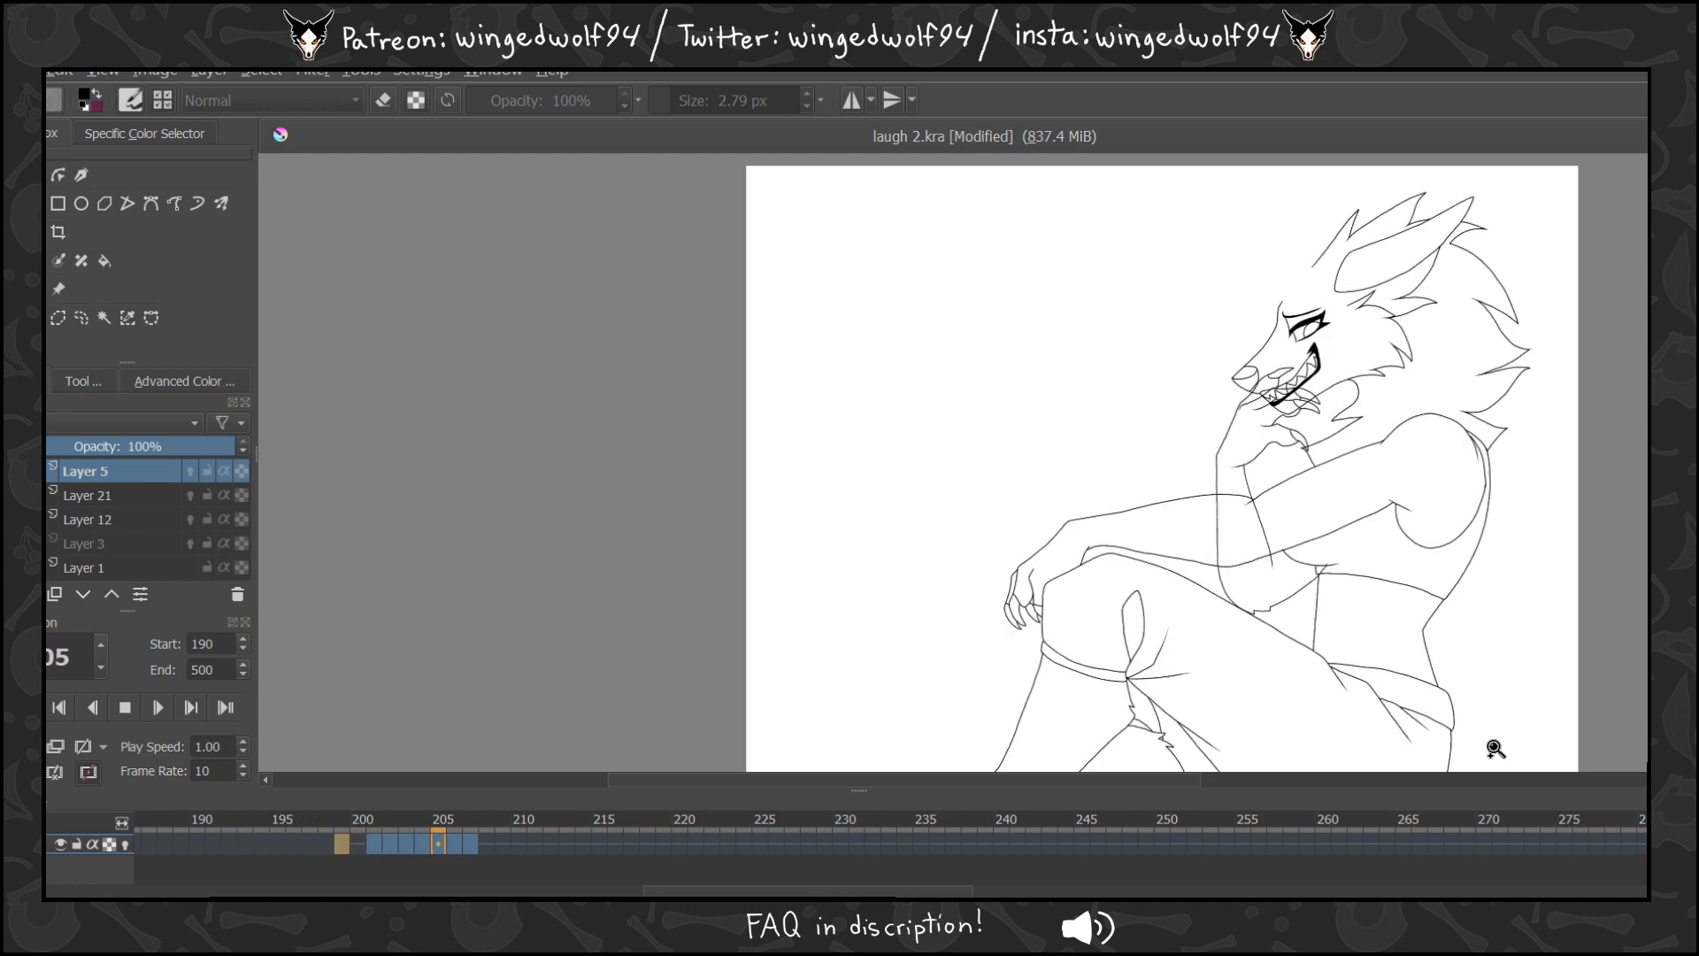
left_click(1371, 781)
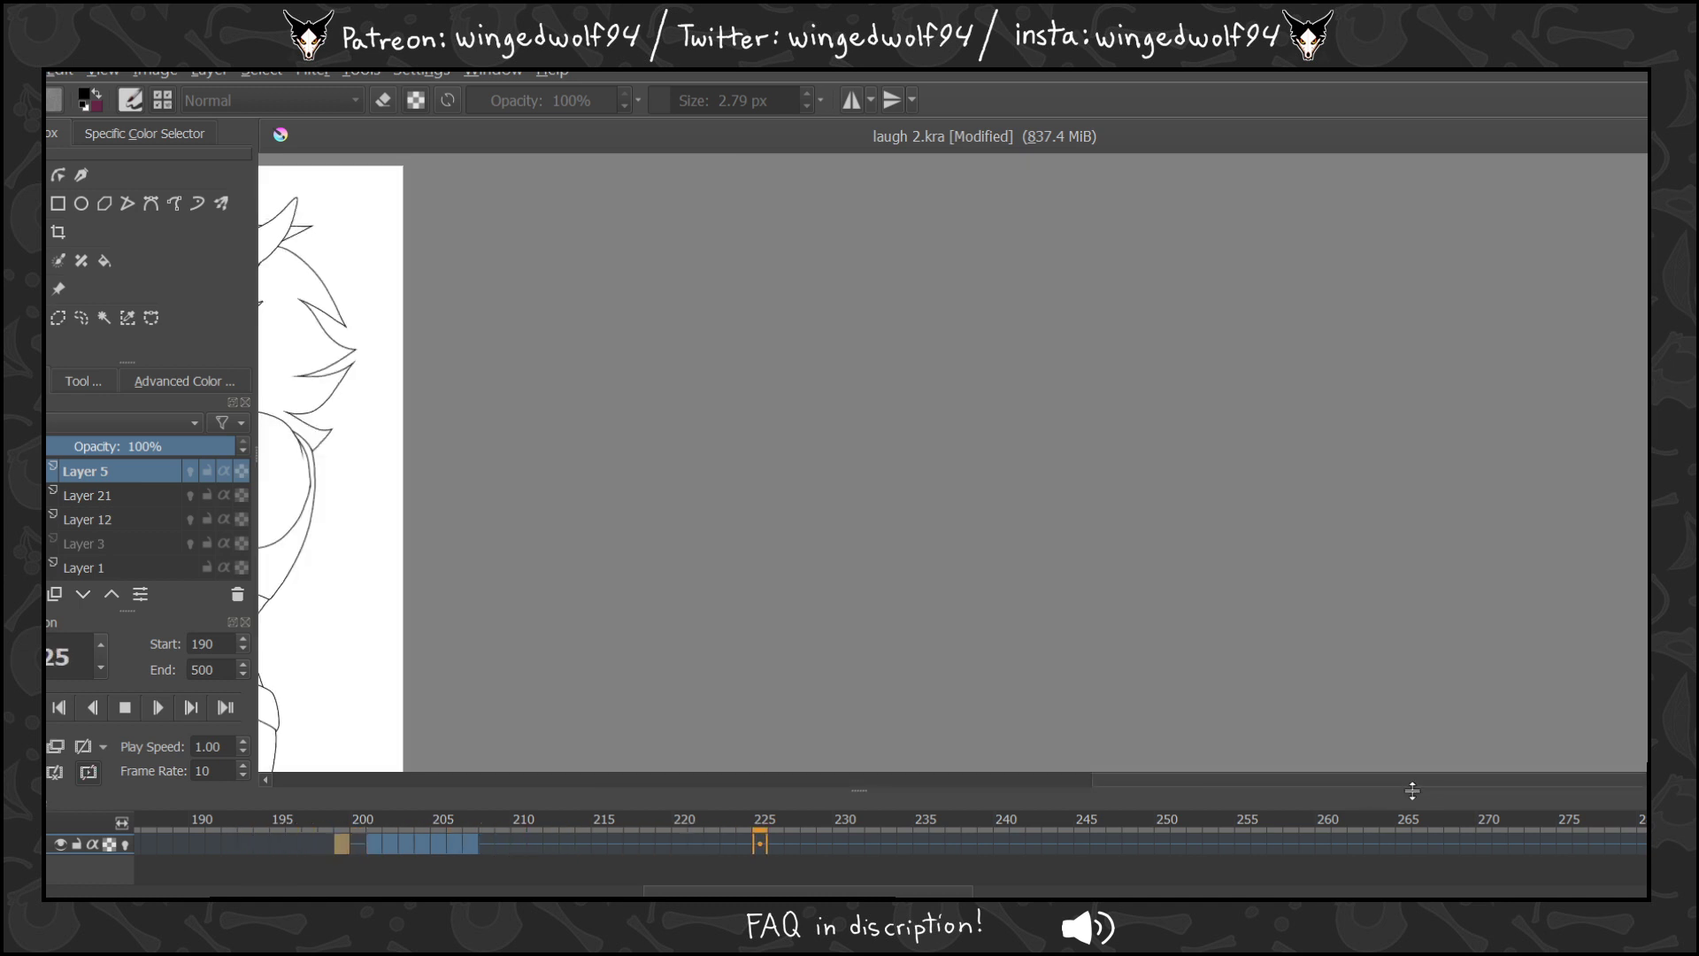
left_click_drag(1376, 780, 1102, 759)
left_click(125, 708)
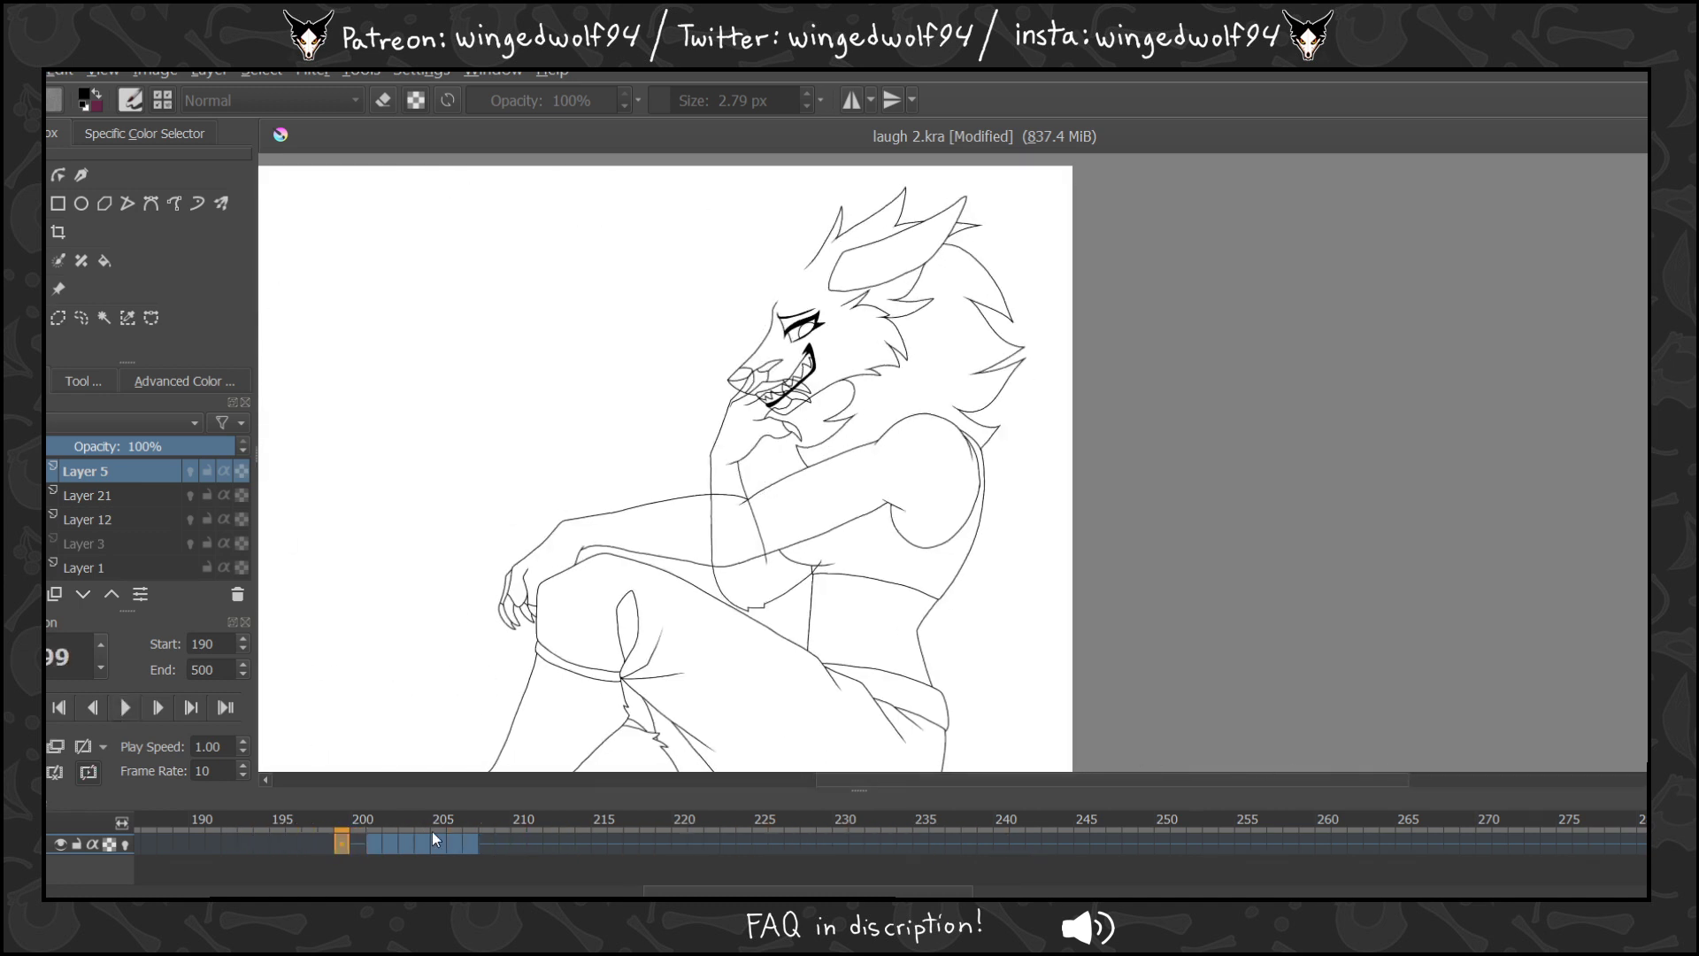
Extend the arm animation on Layer 5 through frames 208, 209 and 210 by reusing the arm poses from frames 201 to 204.
left_click(374, 838)
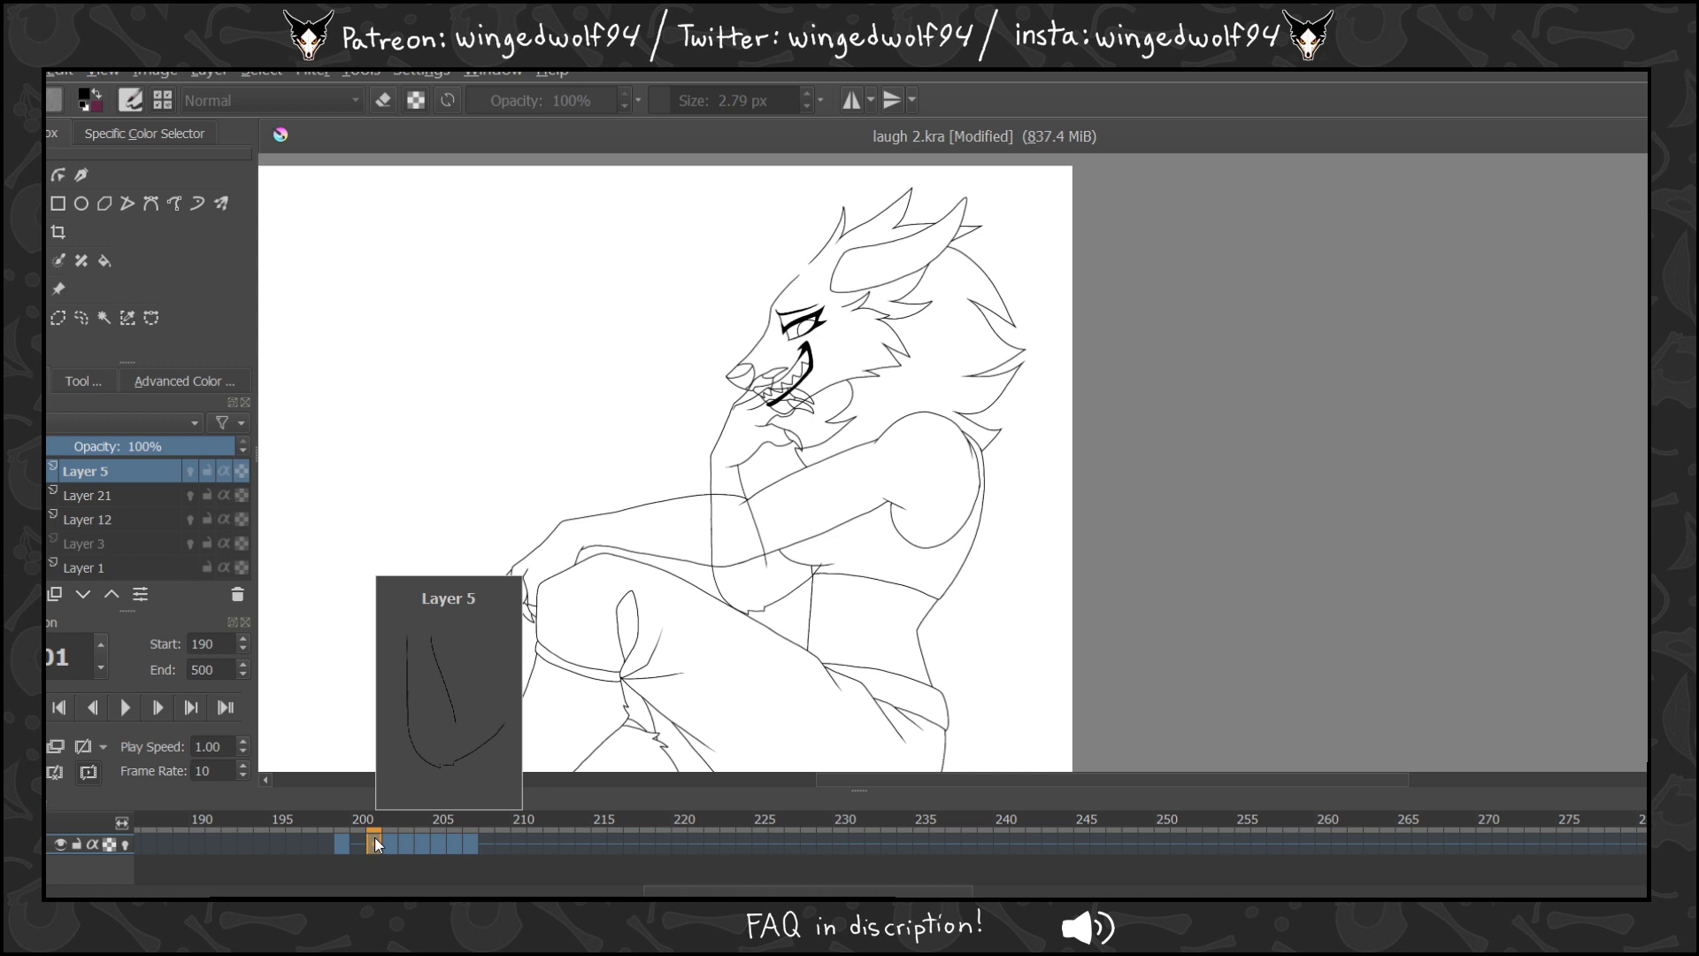
left_click_drag(694, 348, 926, 597)
left_click_drag(599, 219, 1124, 650)
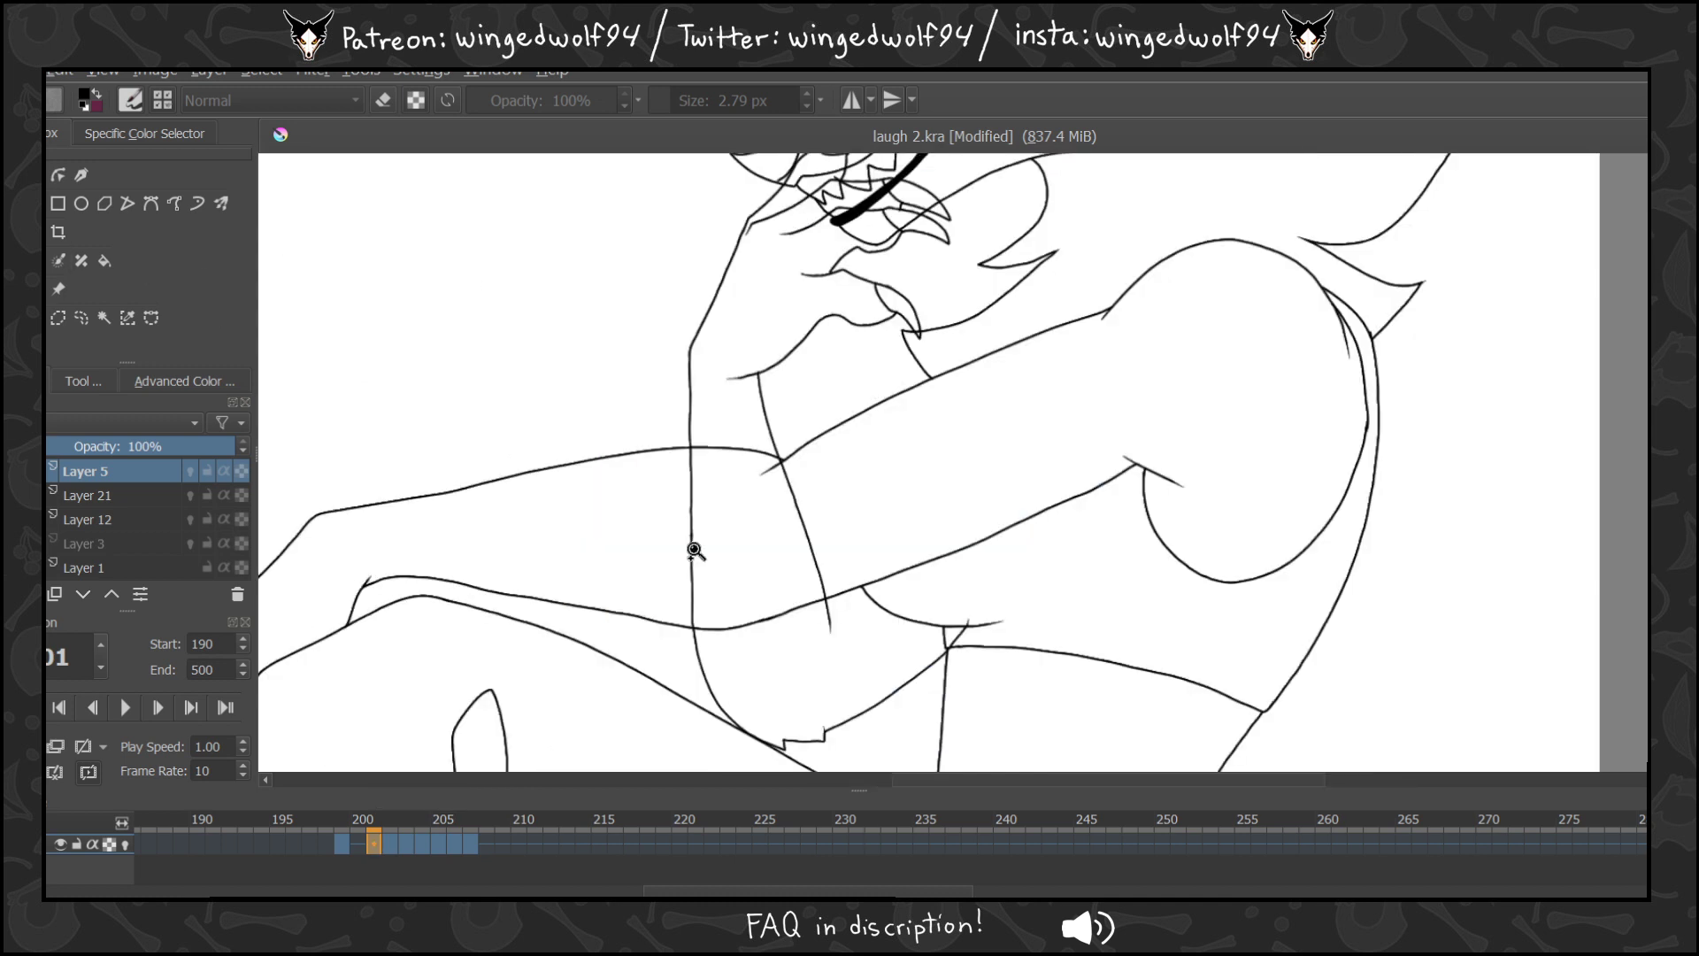
left_click(473, 839)
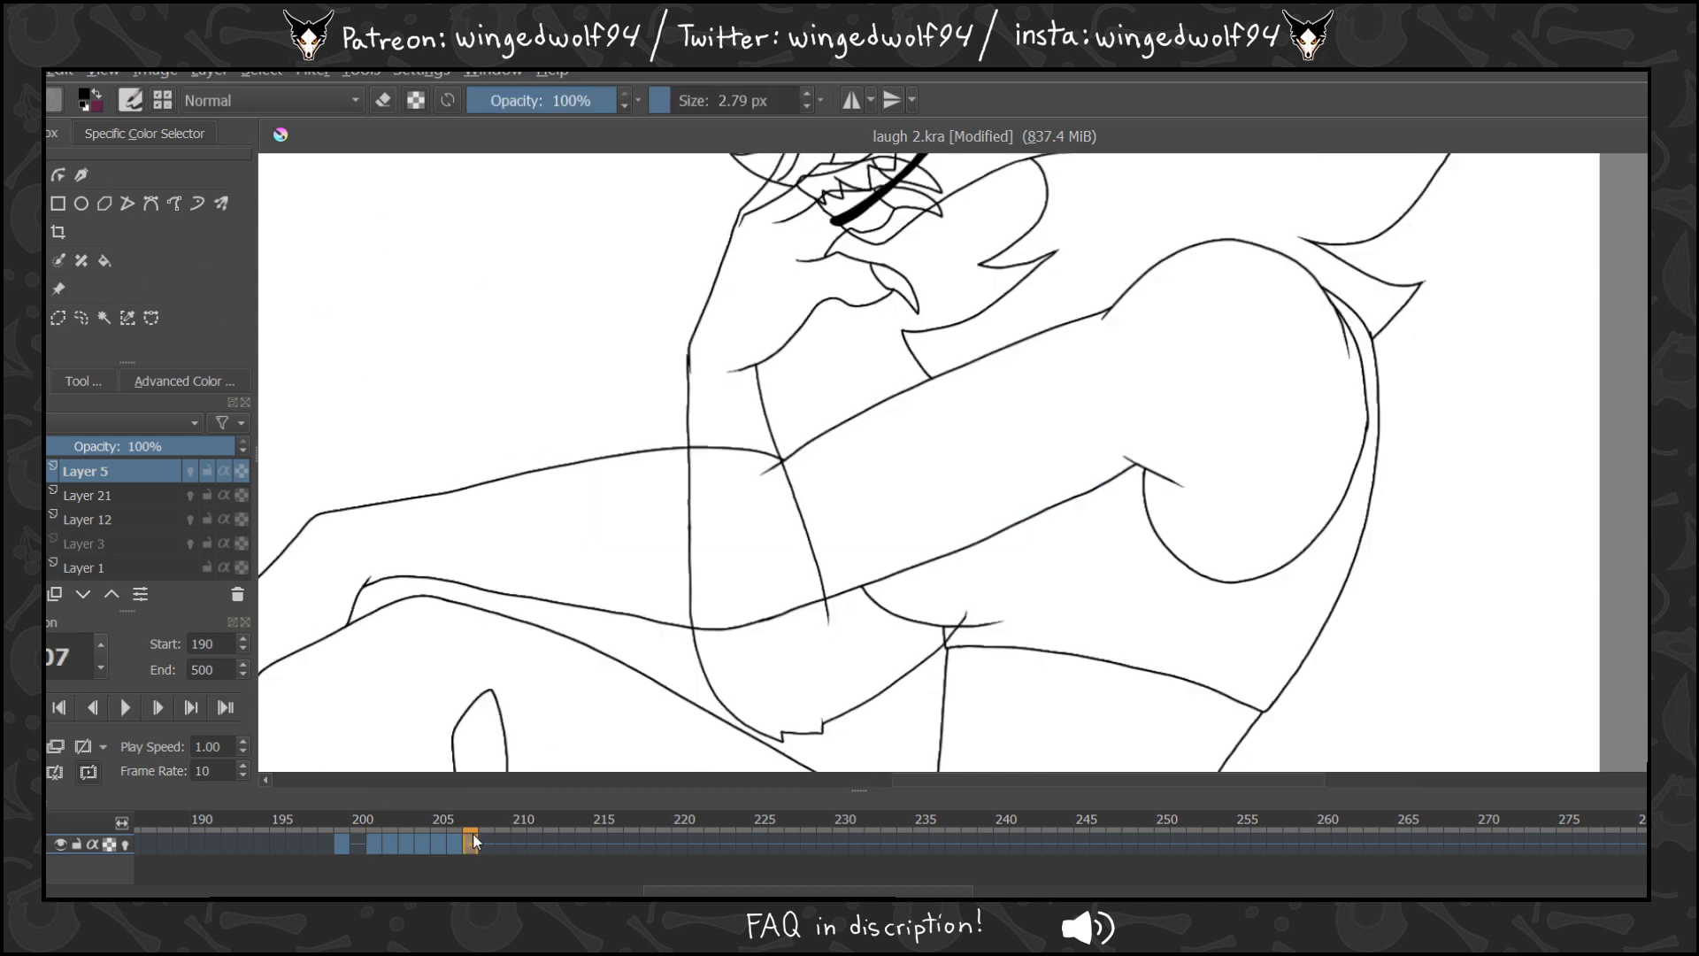
key("Left")
key("Right")
key("Right")
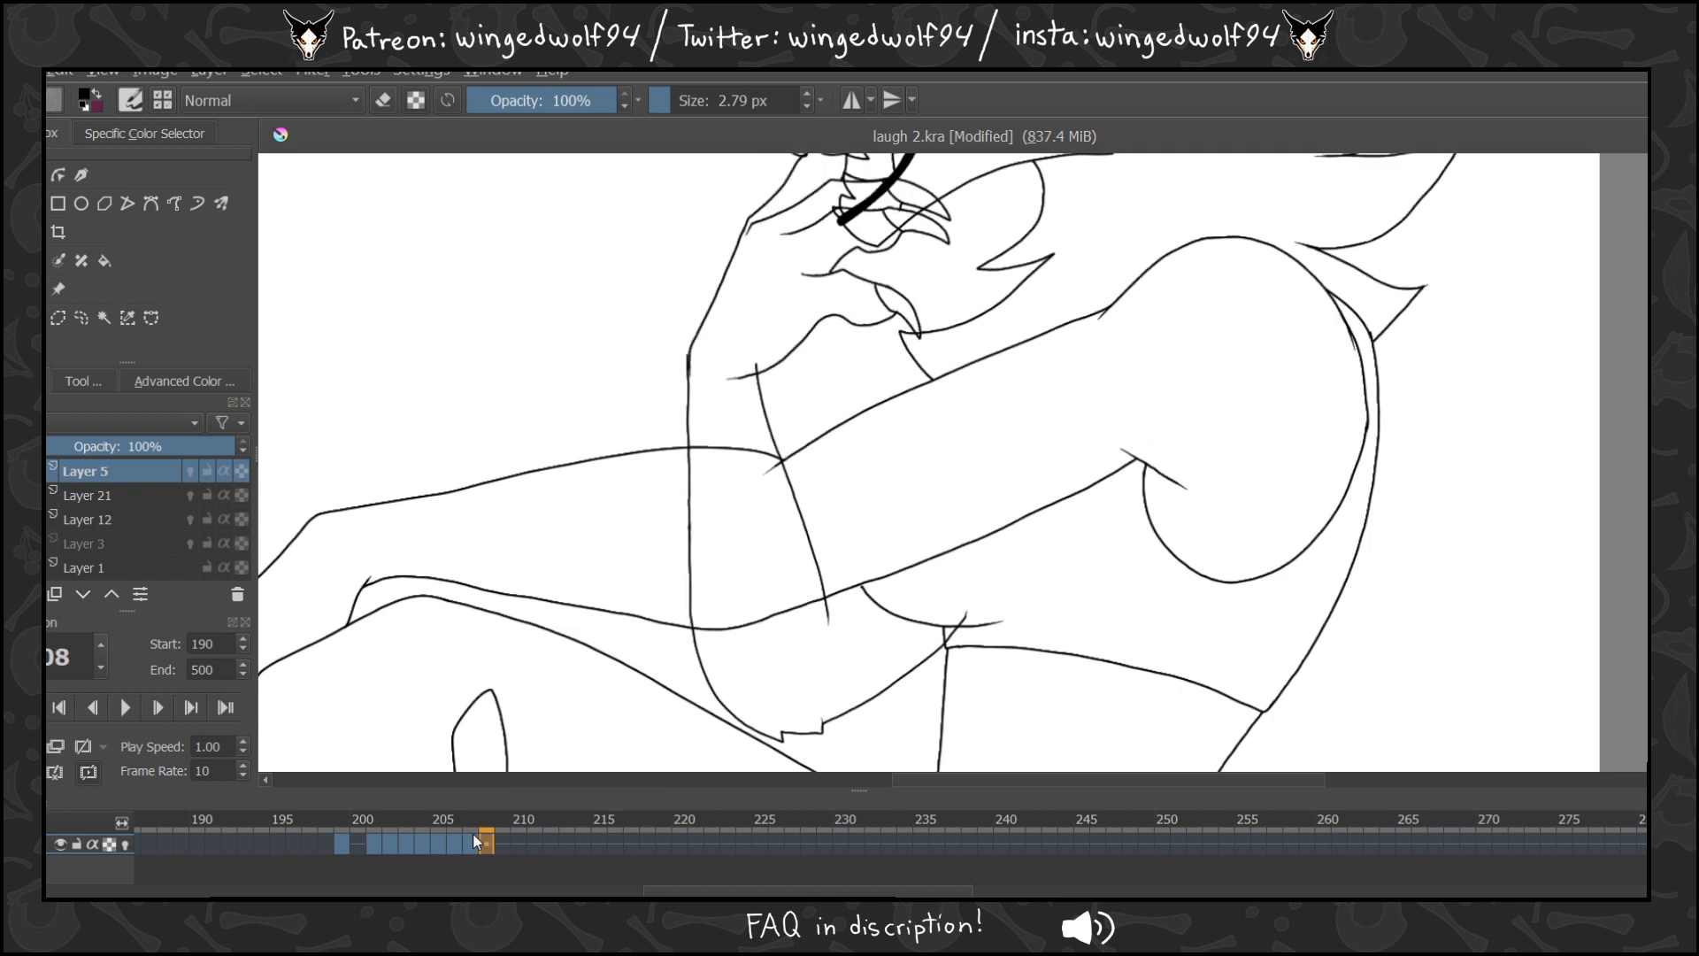
left_click_drag(373, 842, 517, 849)
left_click(375, 843)
left_click(408, 842)
left_click(424, 845)
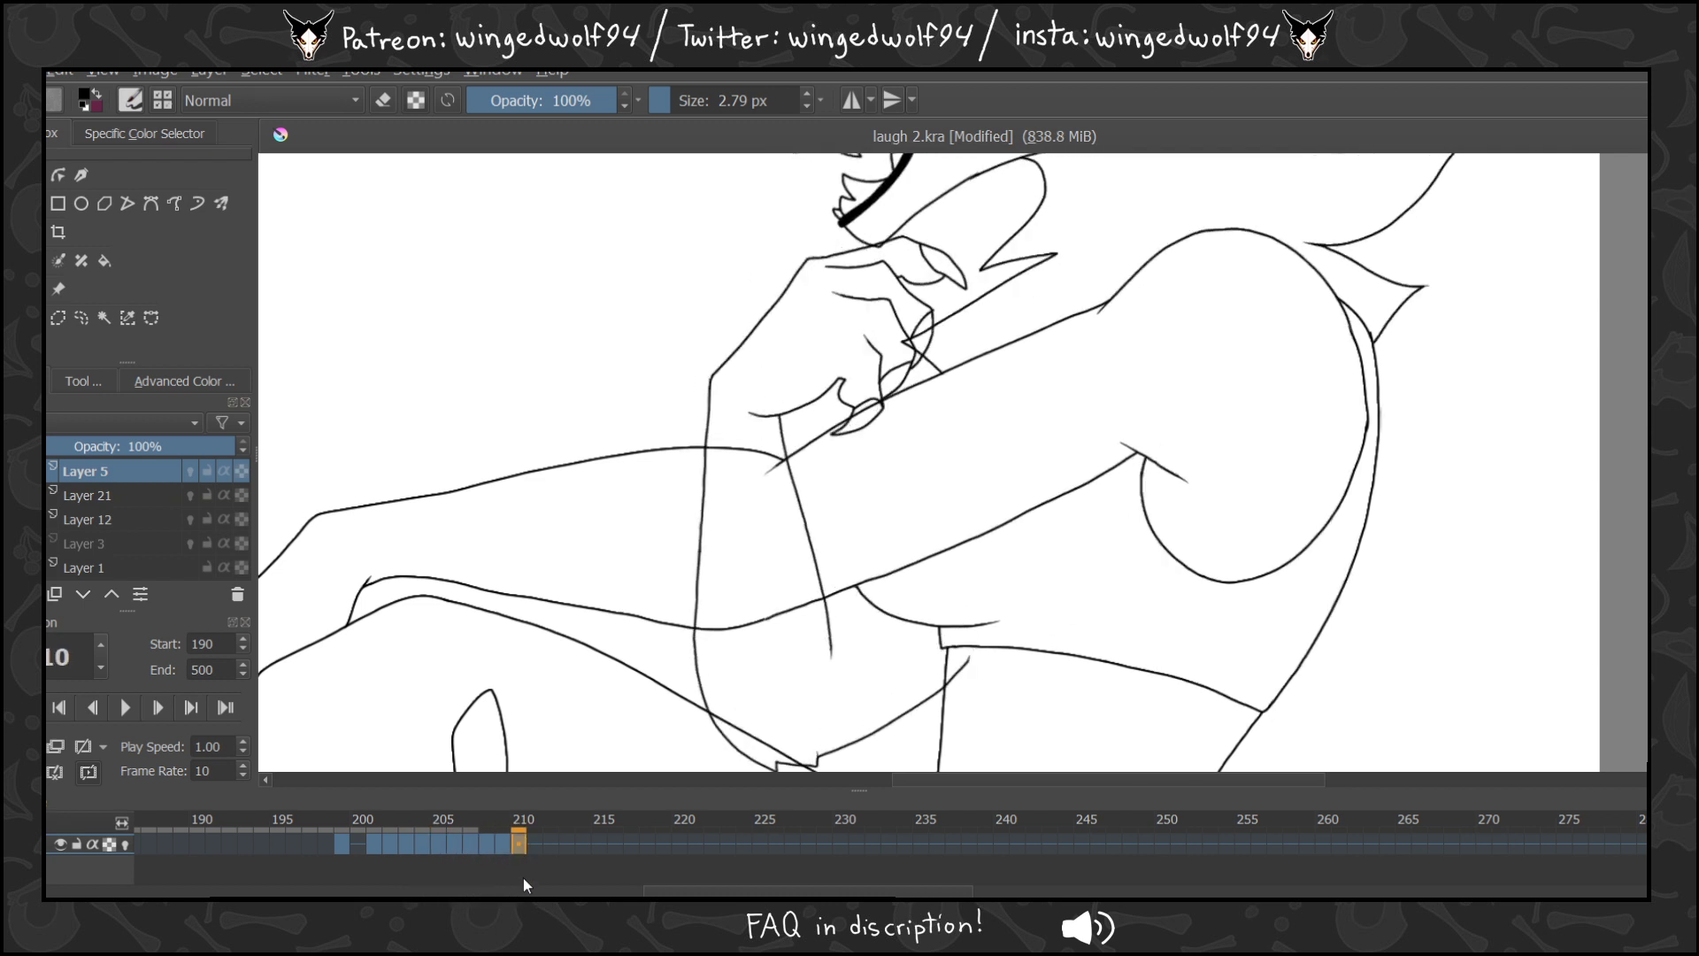
Try the frame 202 arm pose at frame 211 on Layer 5.
left_click(534, 849)
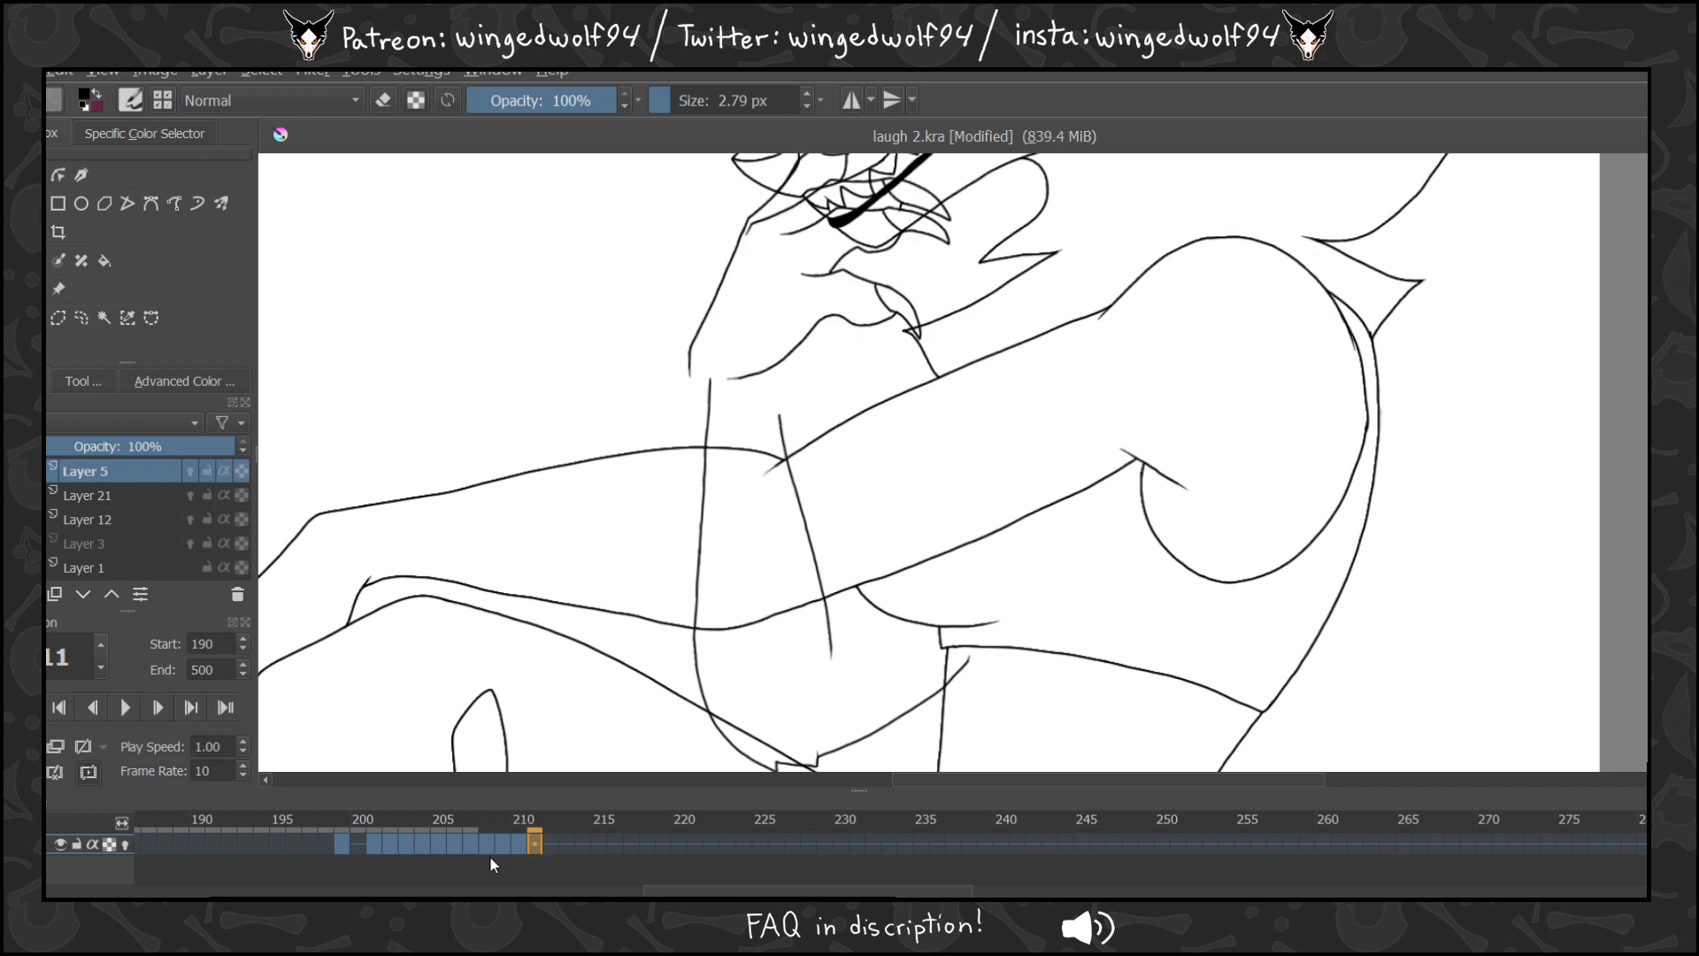
left_click(377, 845)
left_click(391, 847)
left_click(402, 848)
left_click(397, 844)
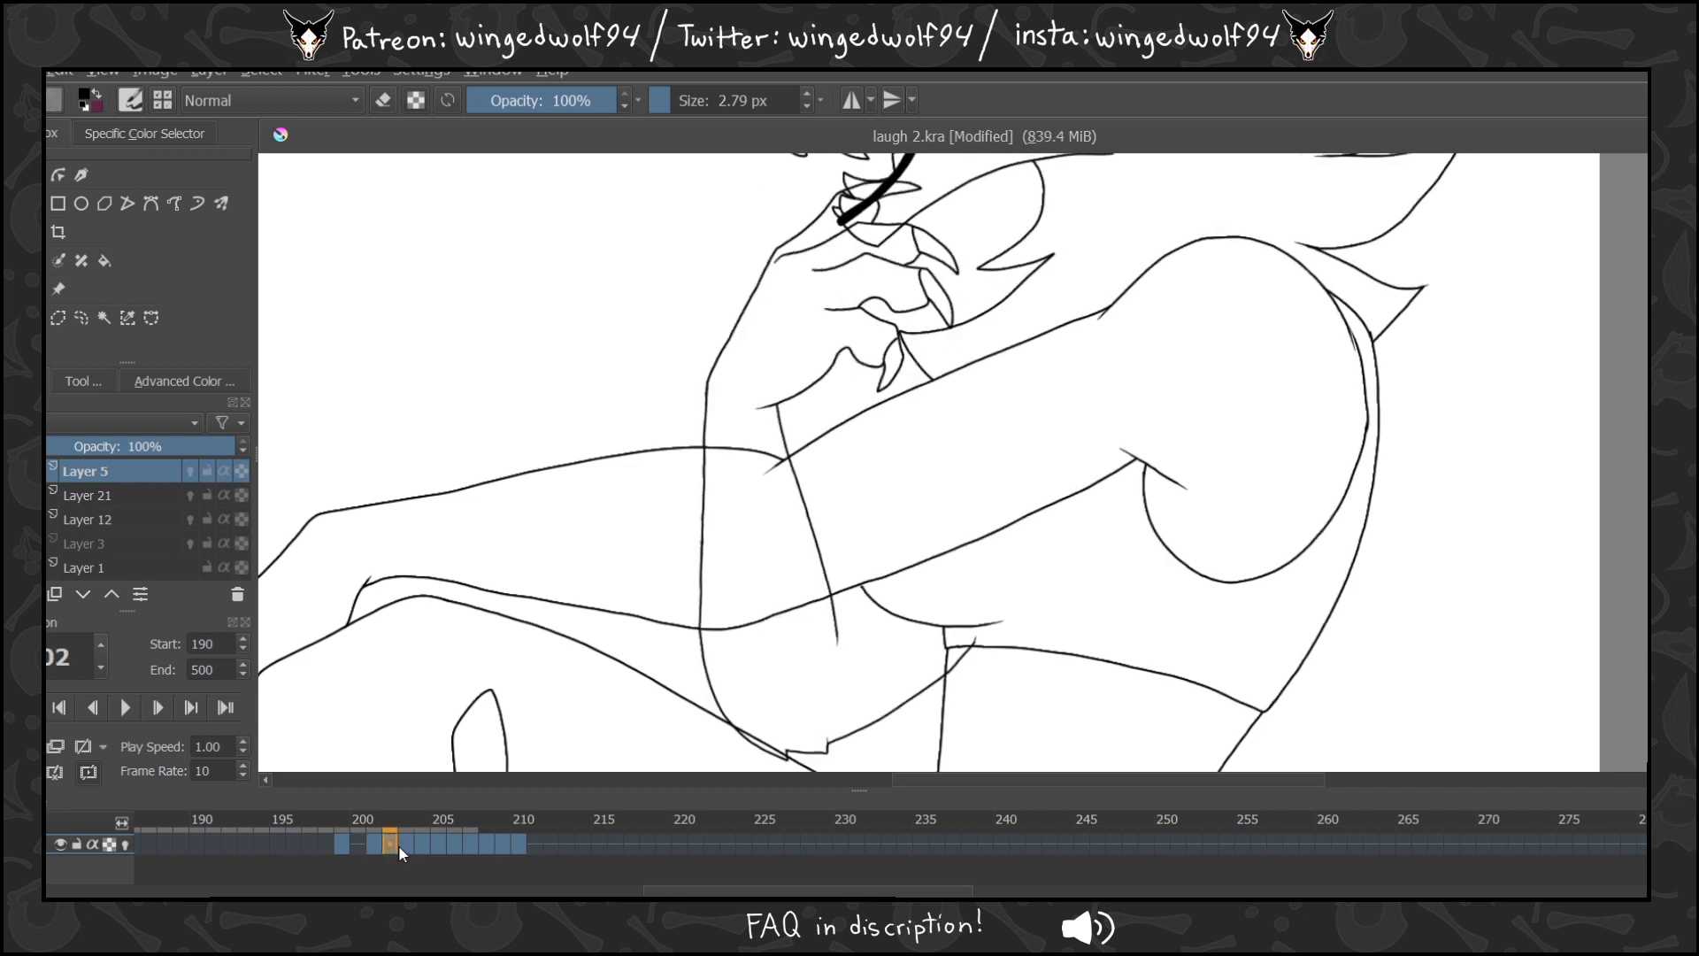
left_click_drag(396, 845, 530, 846)
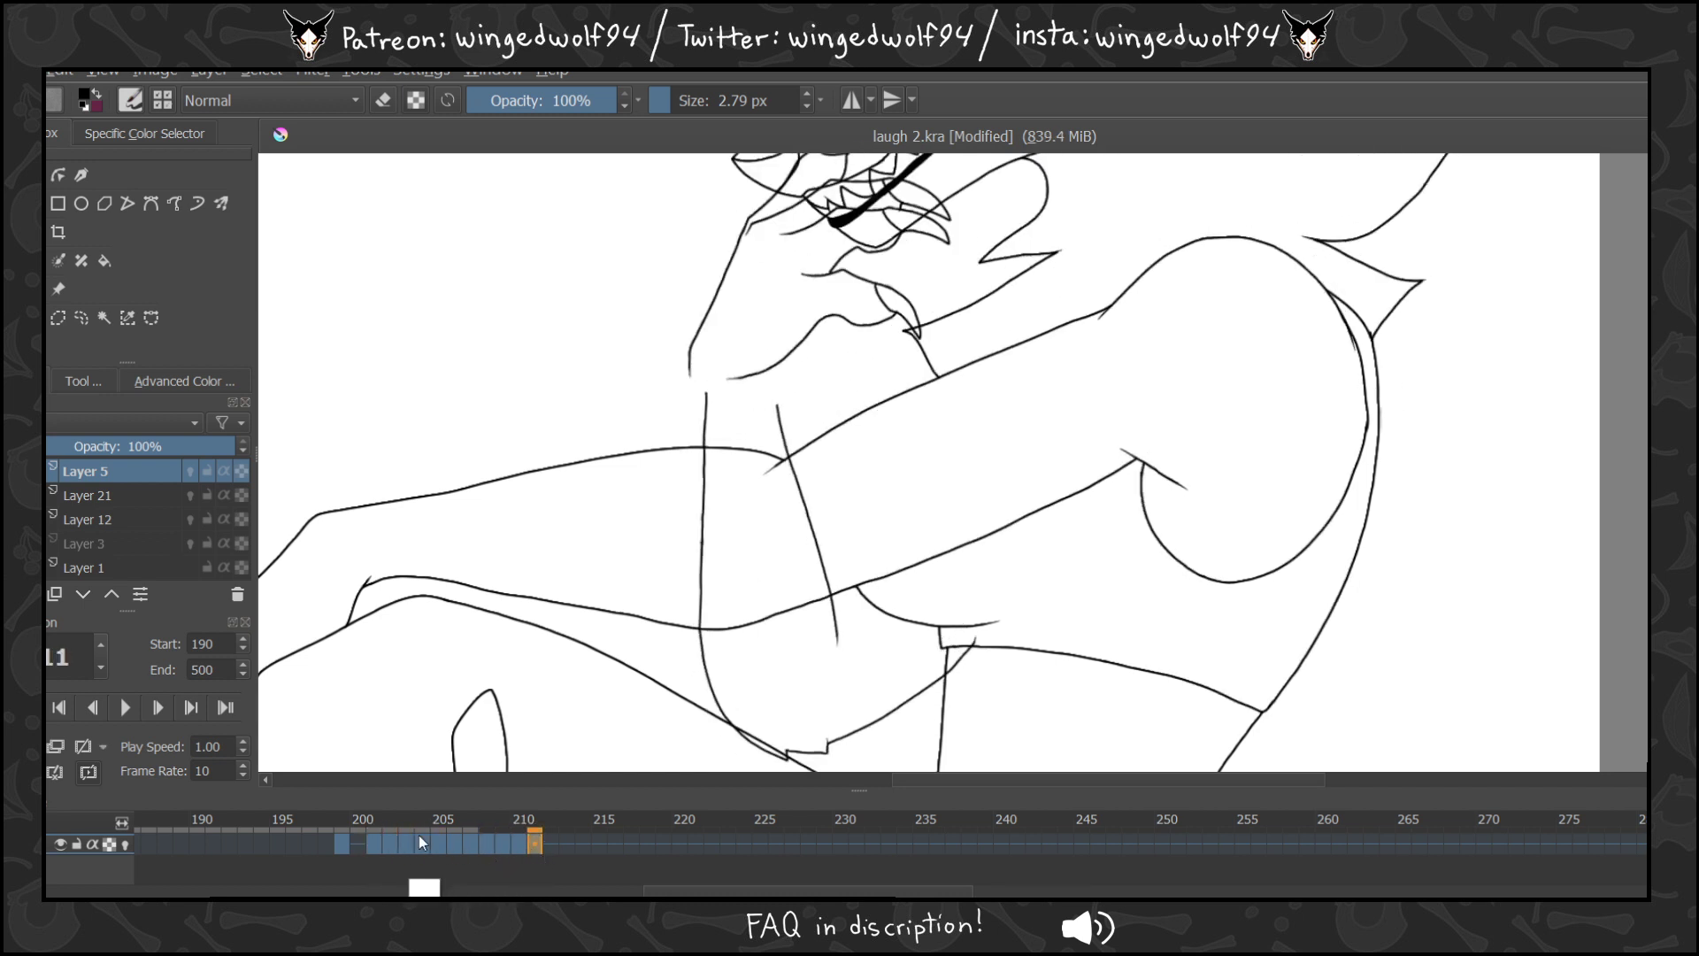
Copy the Layer 5 arm keyframe from frame 201 to 211 and the one from frame 199 to 212.
left_click(378, 841)
left_click(533, 847)
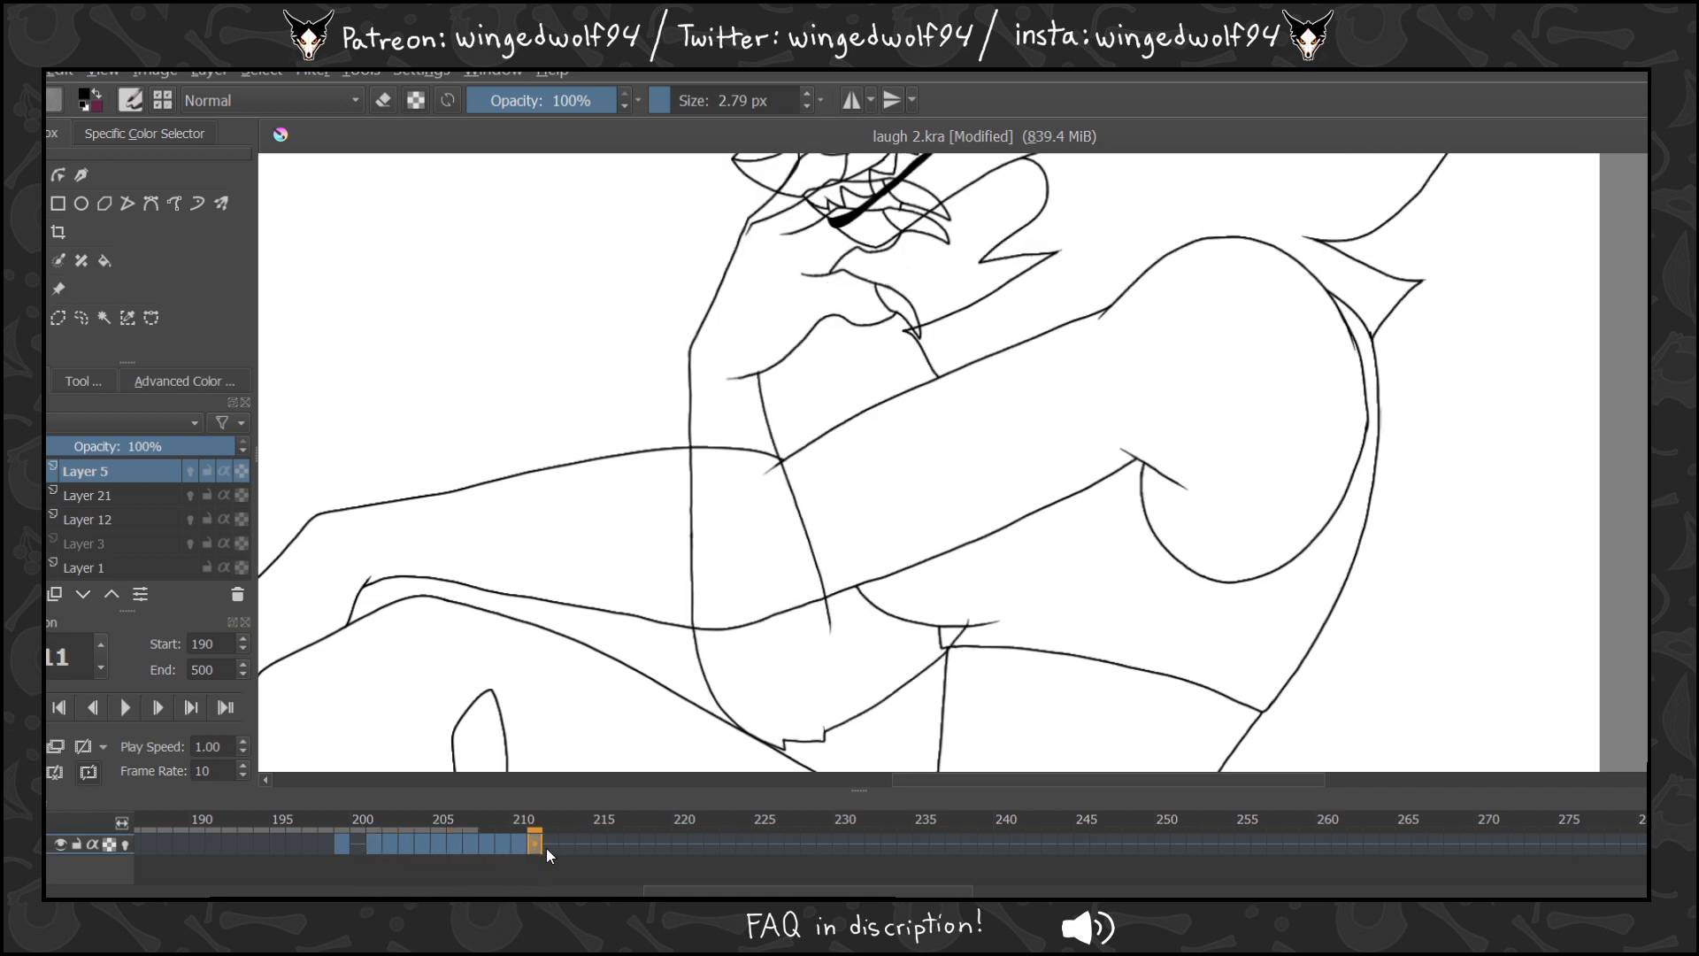
left_click(350, 842)
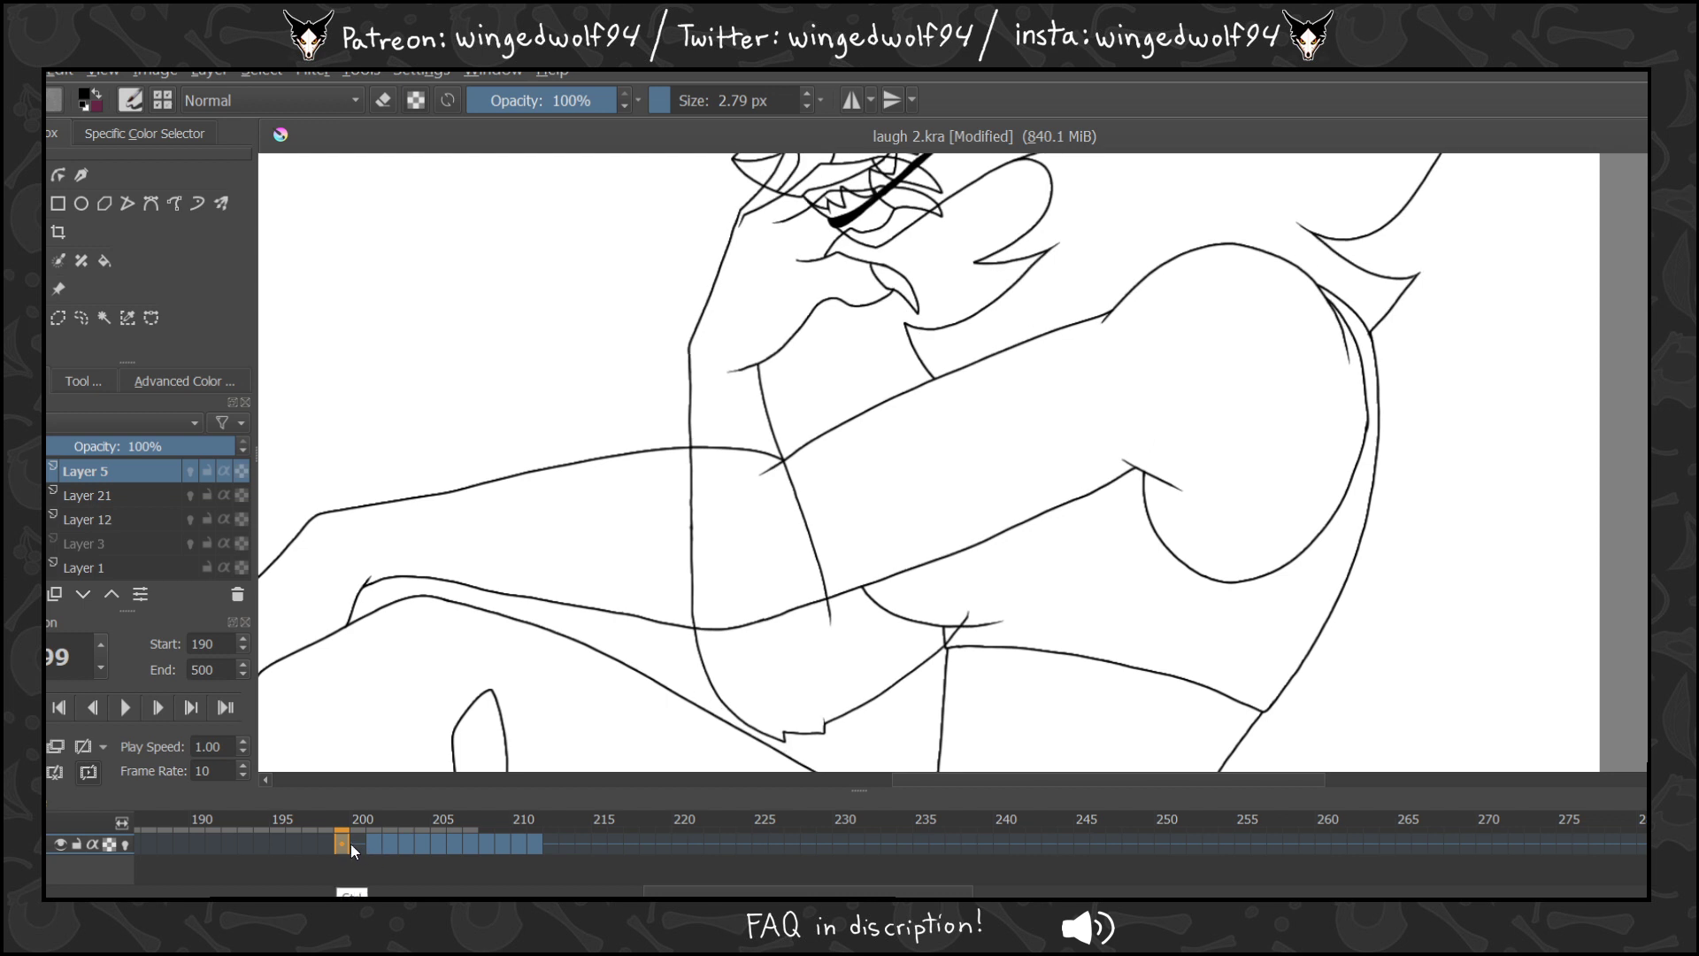
left_click_drag(350, 842, 545, 848)
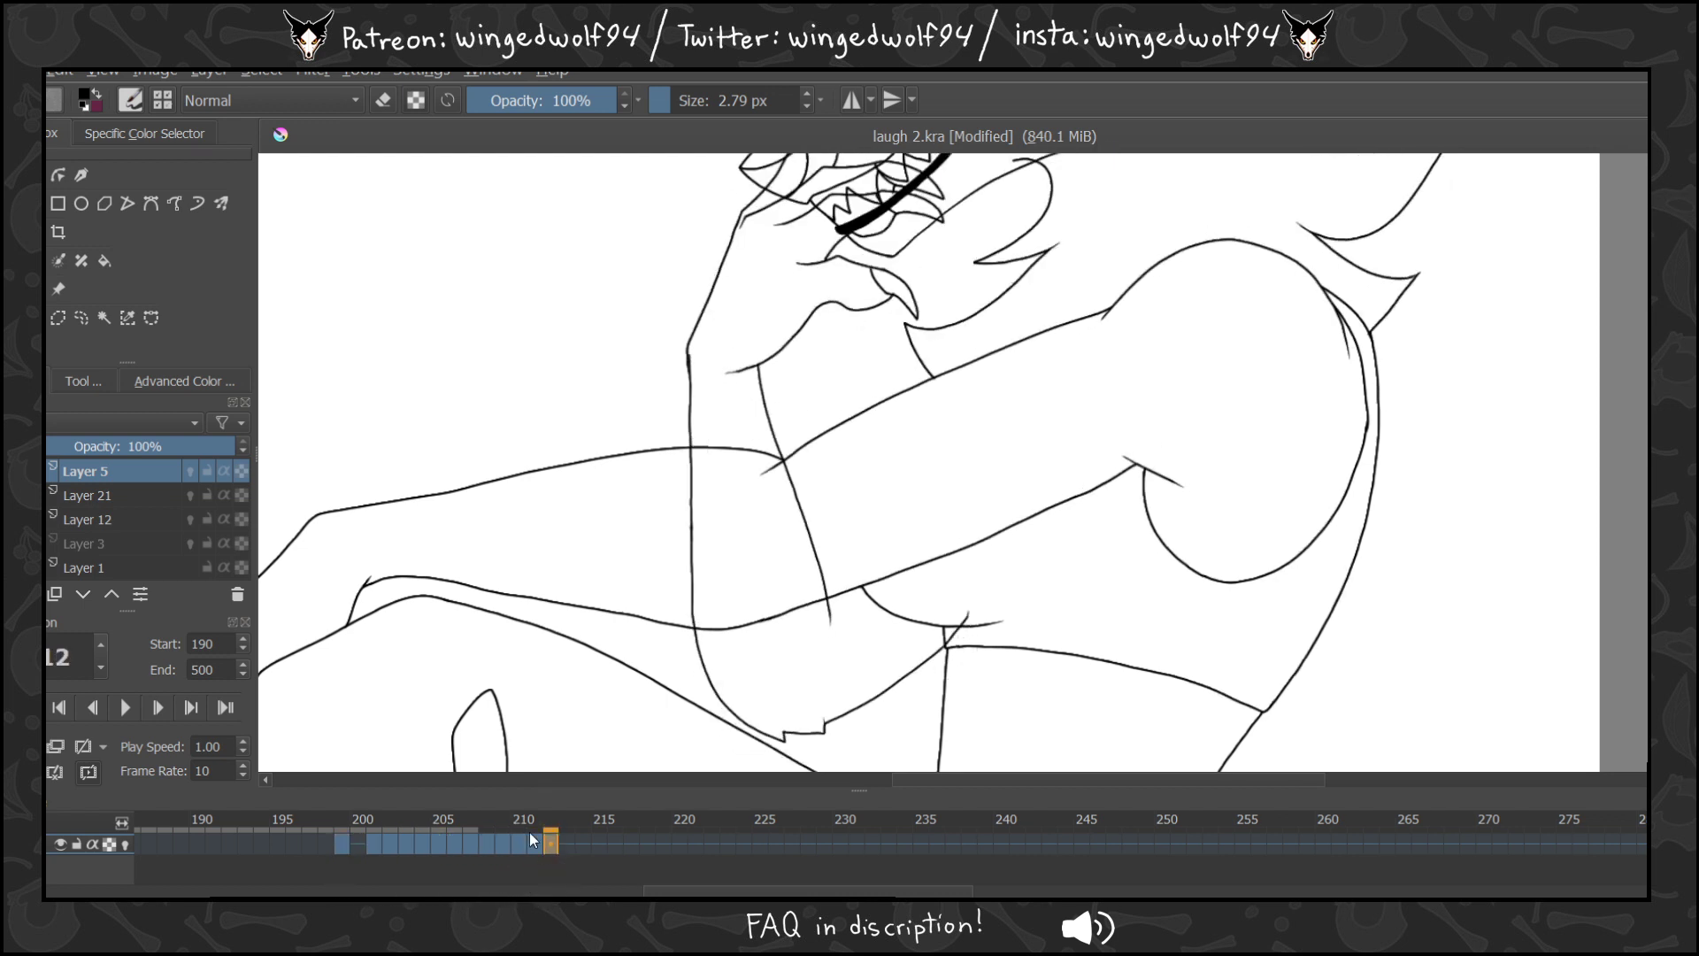
Compare the arm poses back from frame 213 and copy the frame 207 arm keyframe to frame 213 on Layer 5.
left_click(561, 847)
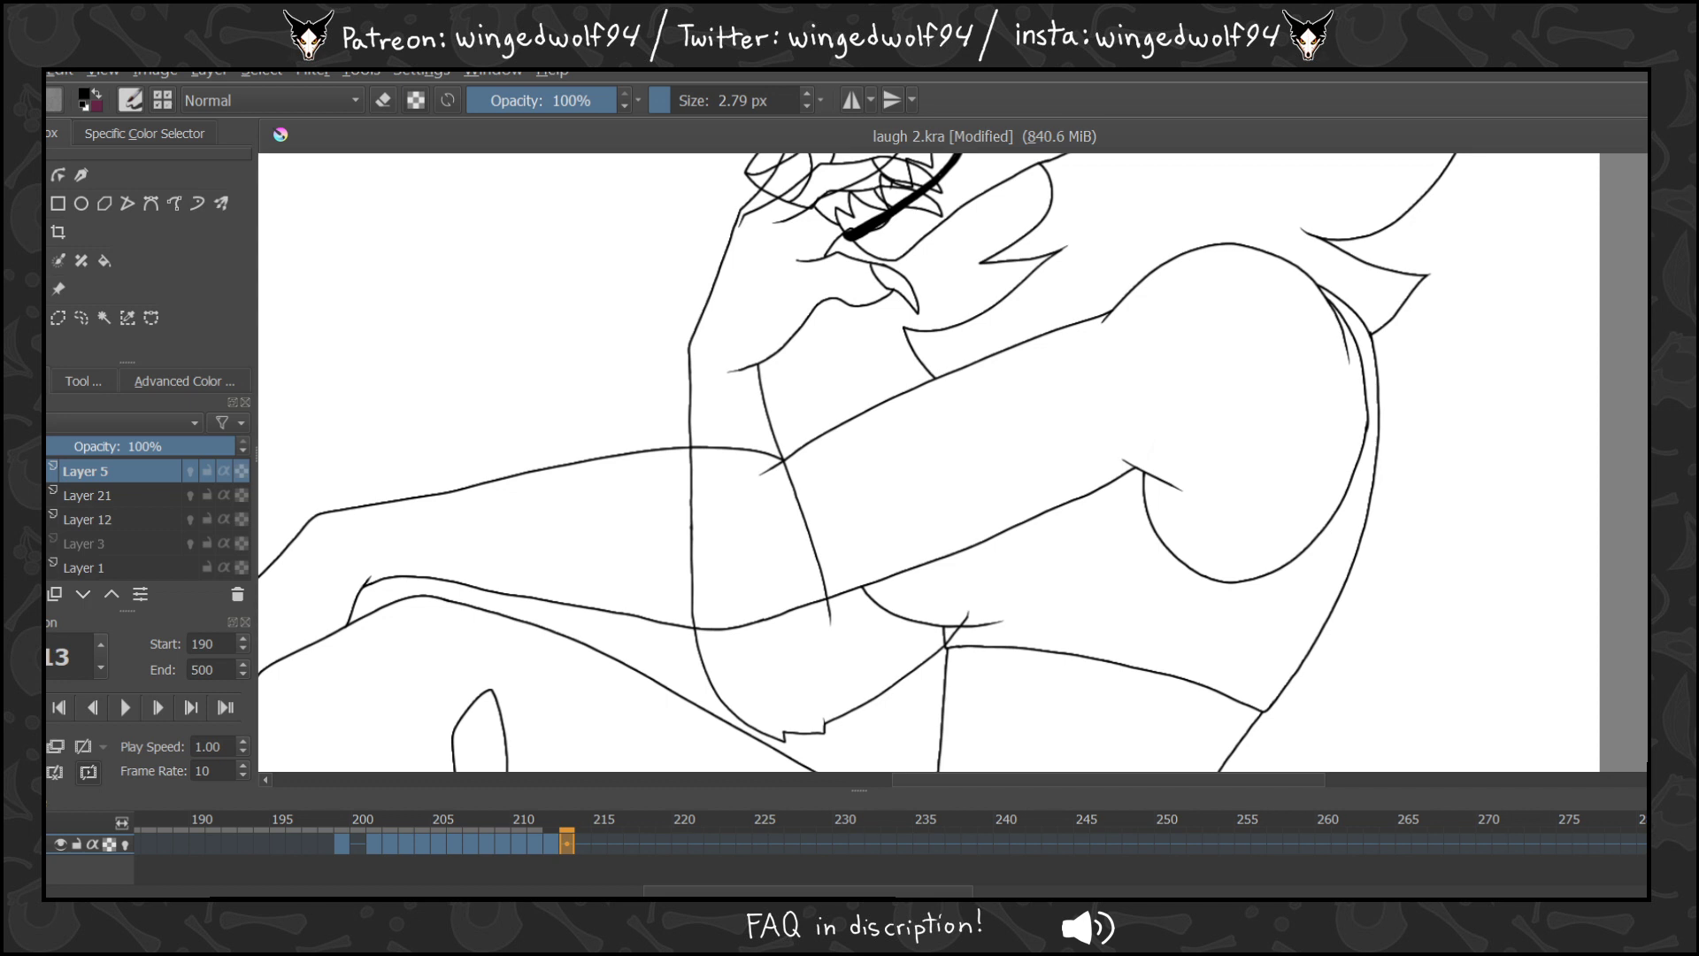
left_click(550, 846)
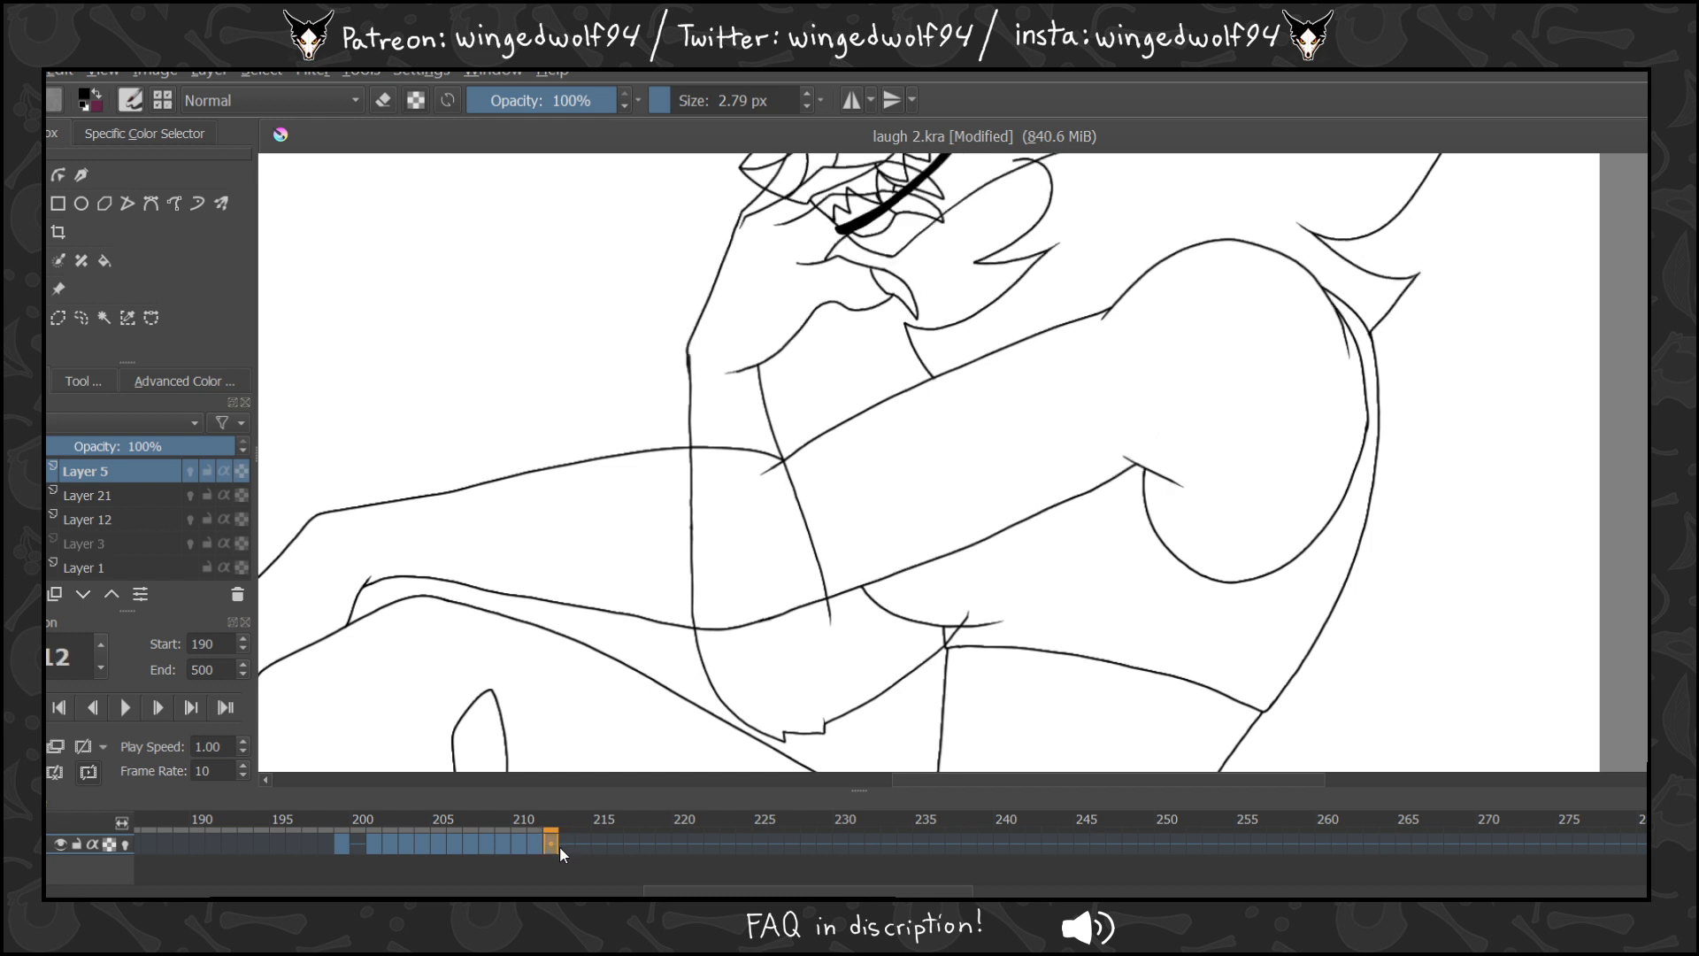
left_click(566, 848)
left_click(554, 846)
left_click(535, 842)
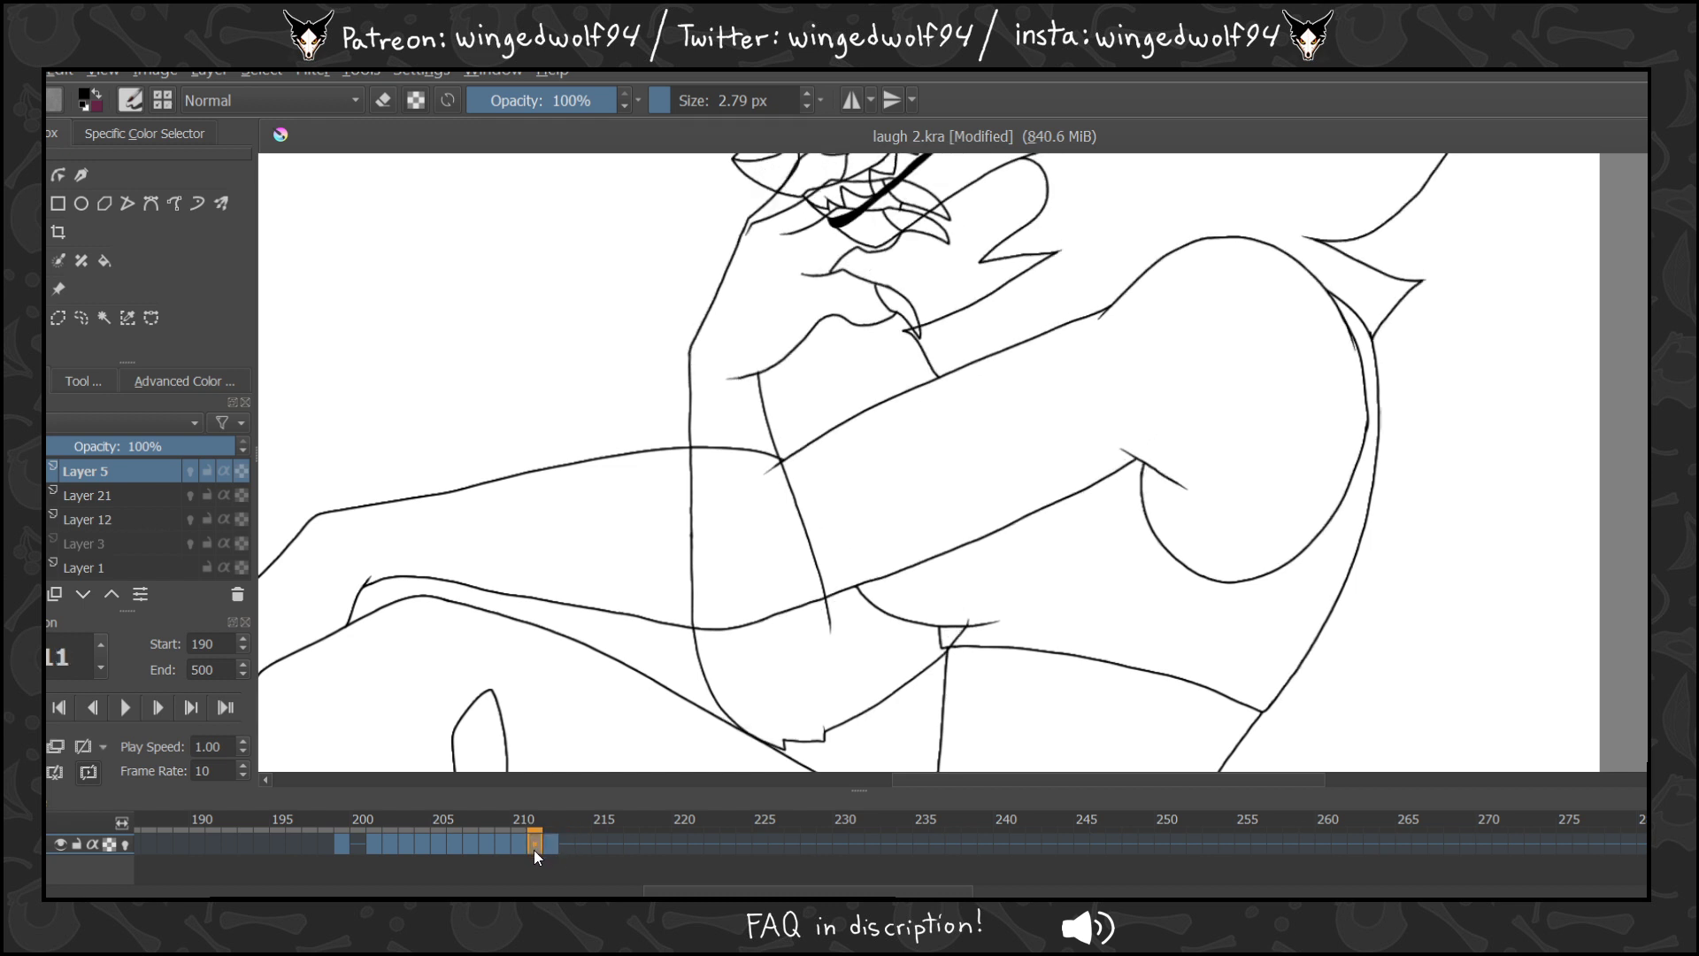
left_click(519, 842)
left_click(502, 839)
left_click(486, 837)
left_click(467, 836)
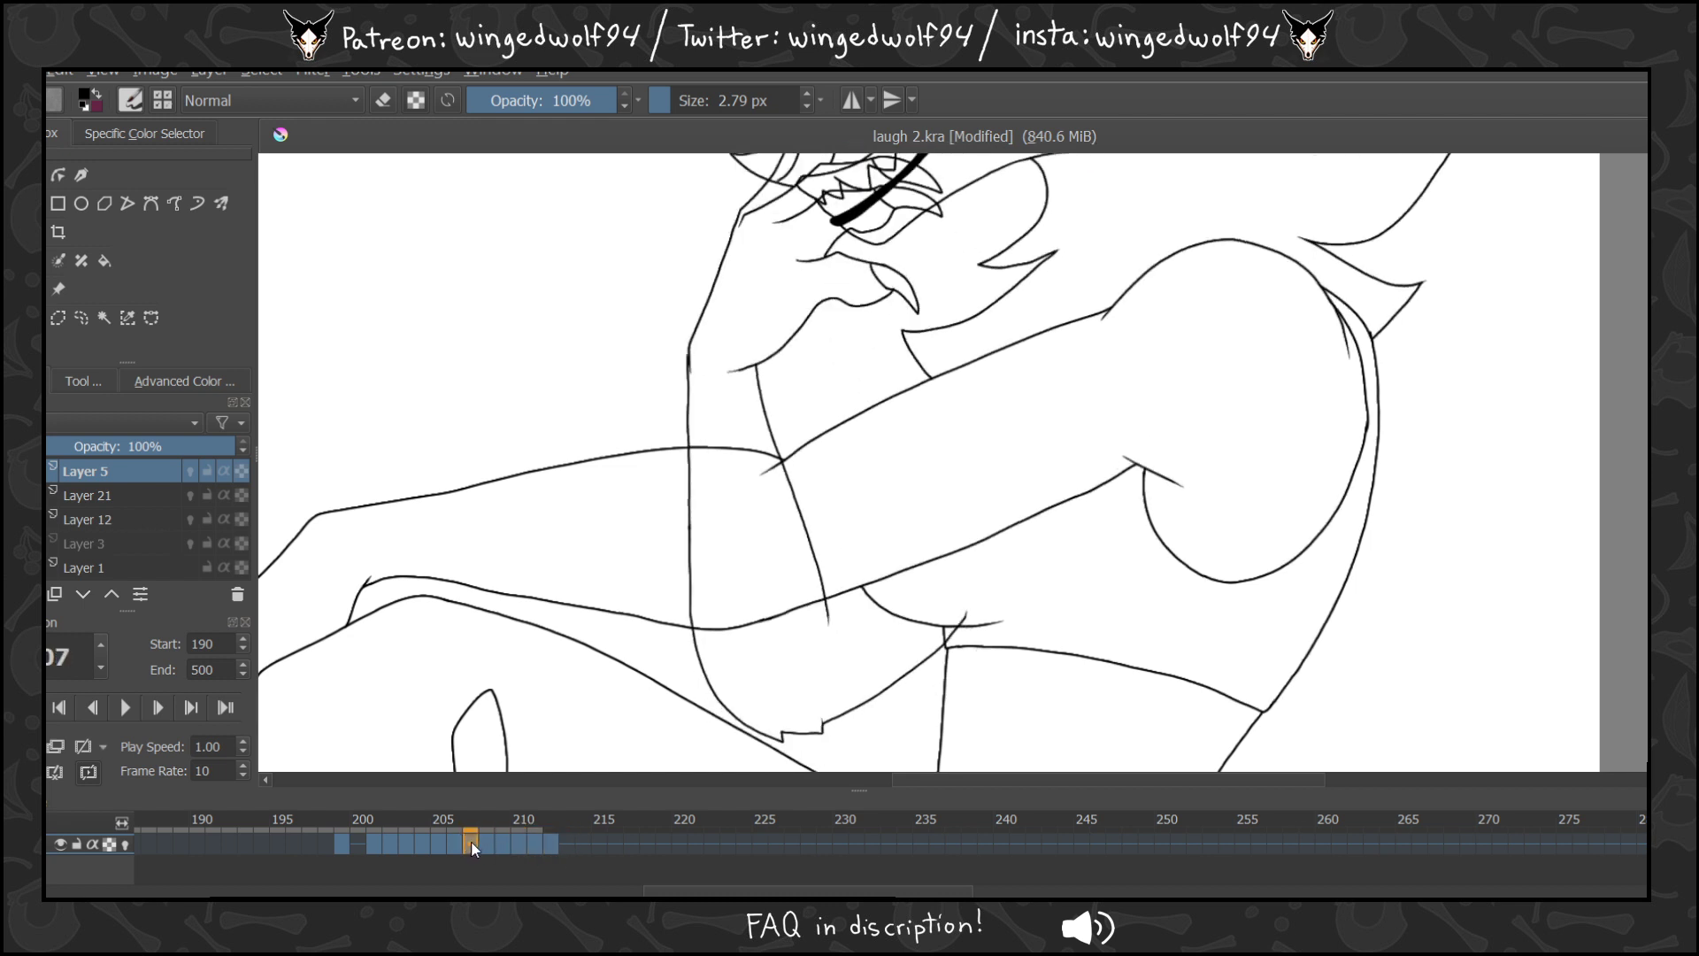
left_click(460, 841)
left_click(470, 843)
left_click_drag(471, 845, 573, 853)
Copy the Layer 5 arm keyframe from frame 212 to 214 and the one from frame 201 to 215.
left_click(556, 847)
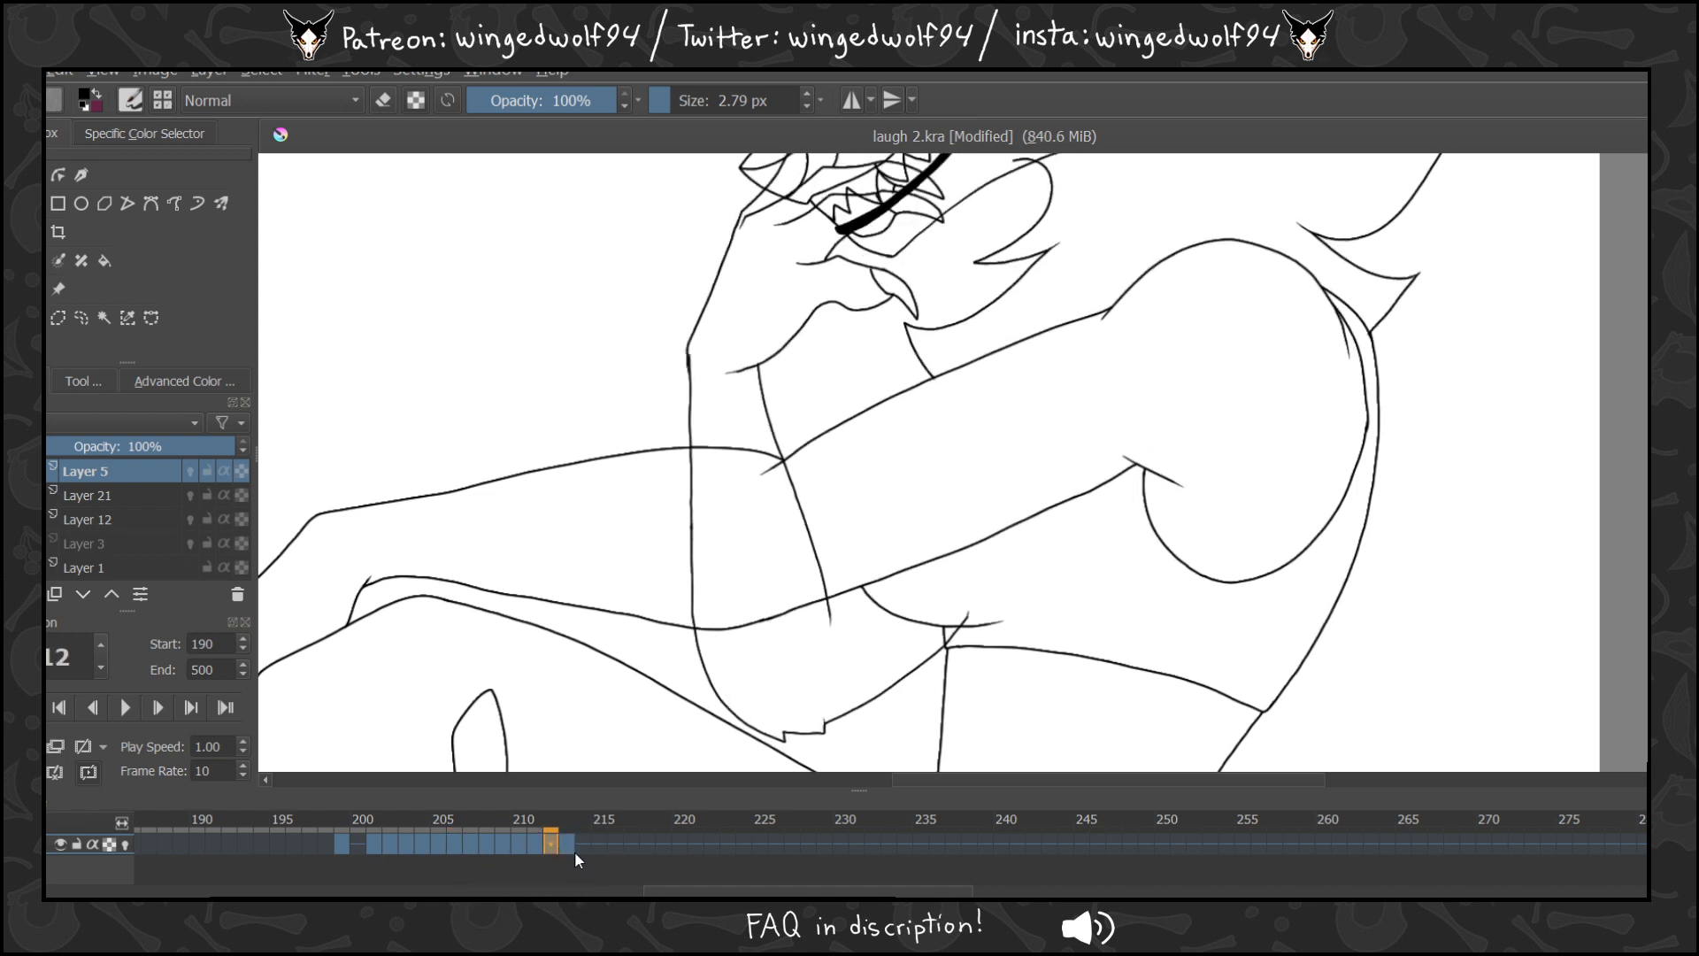
left_click(570, 846)
left_click(584, 850)
left_click(567, 849)
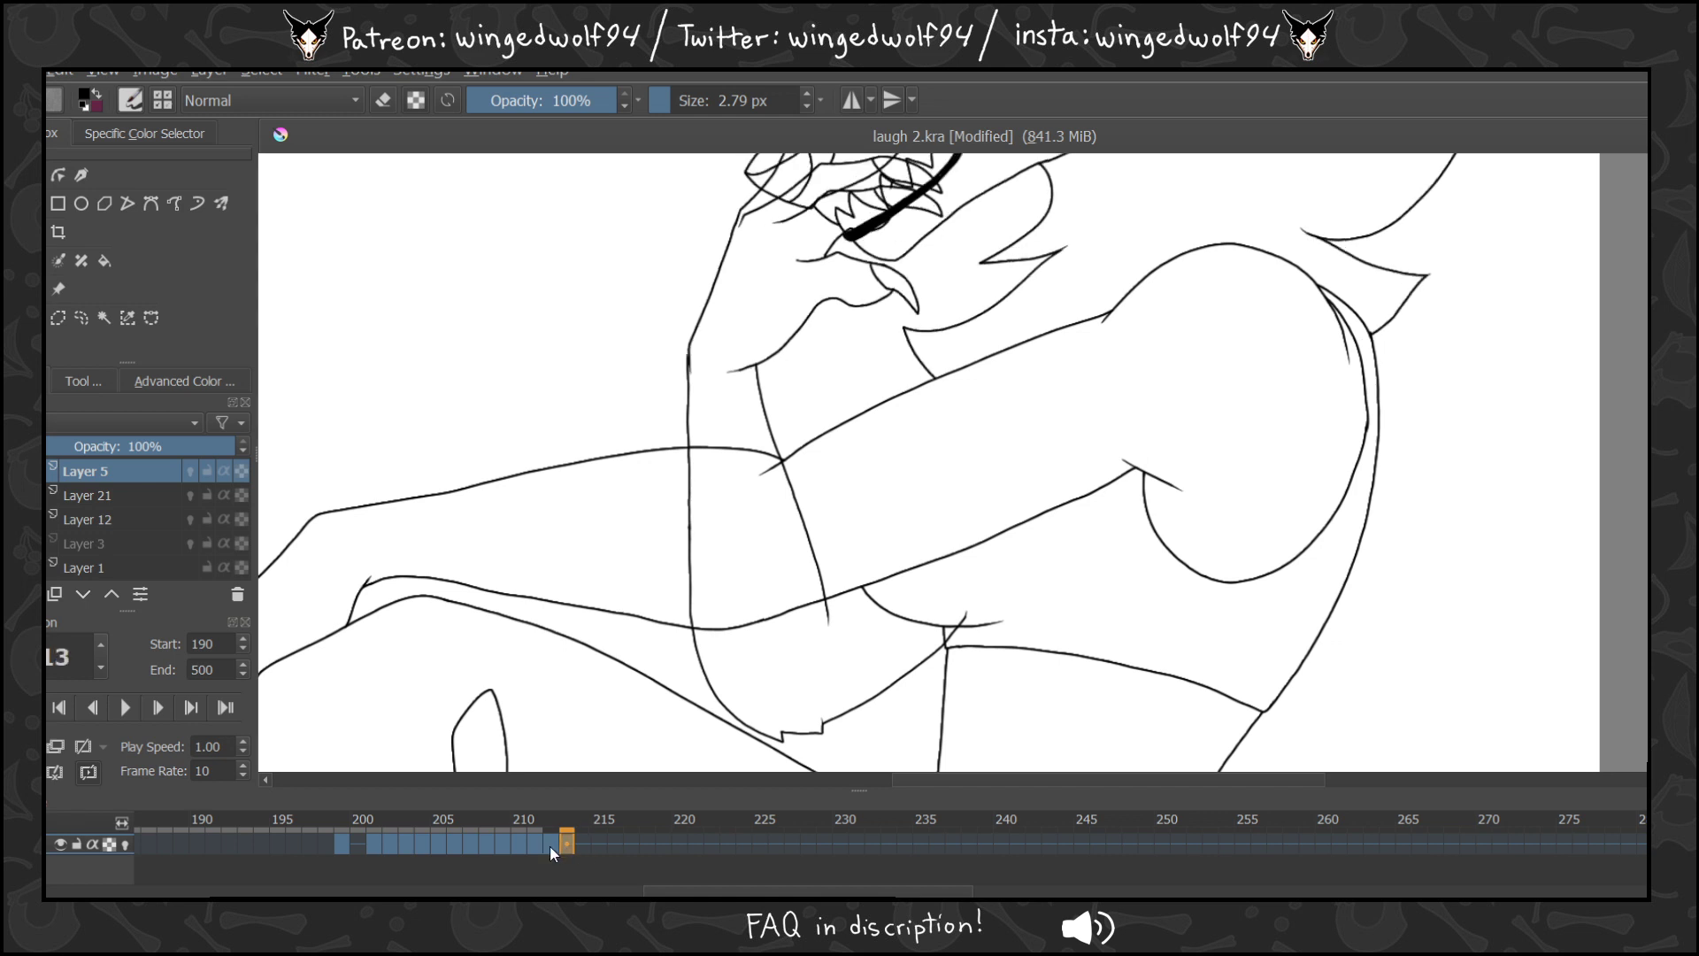
left_click_drag(550, 847, 583, 849)
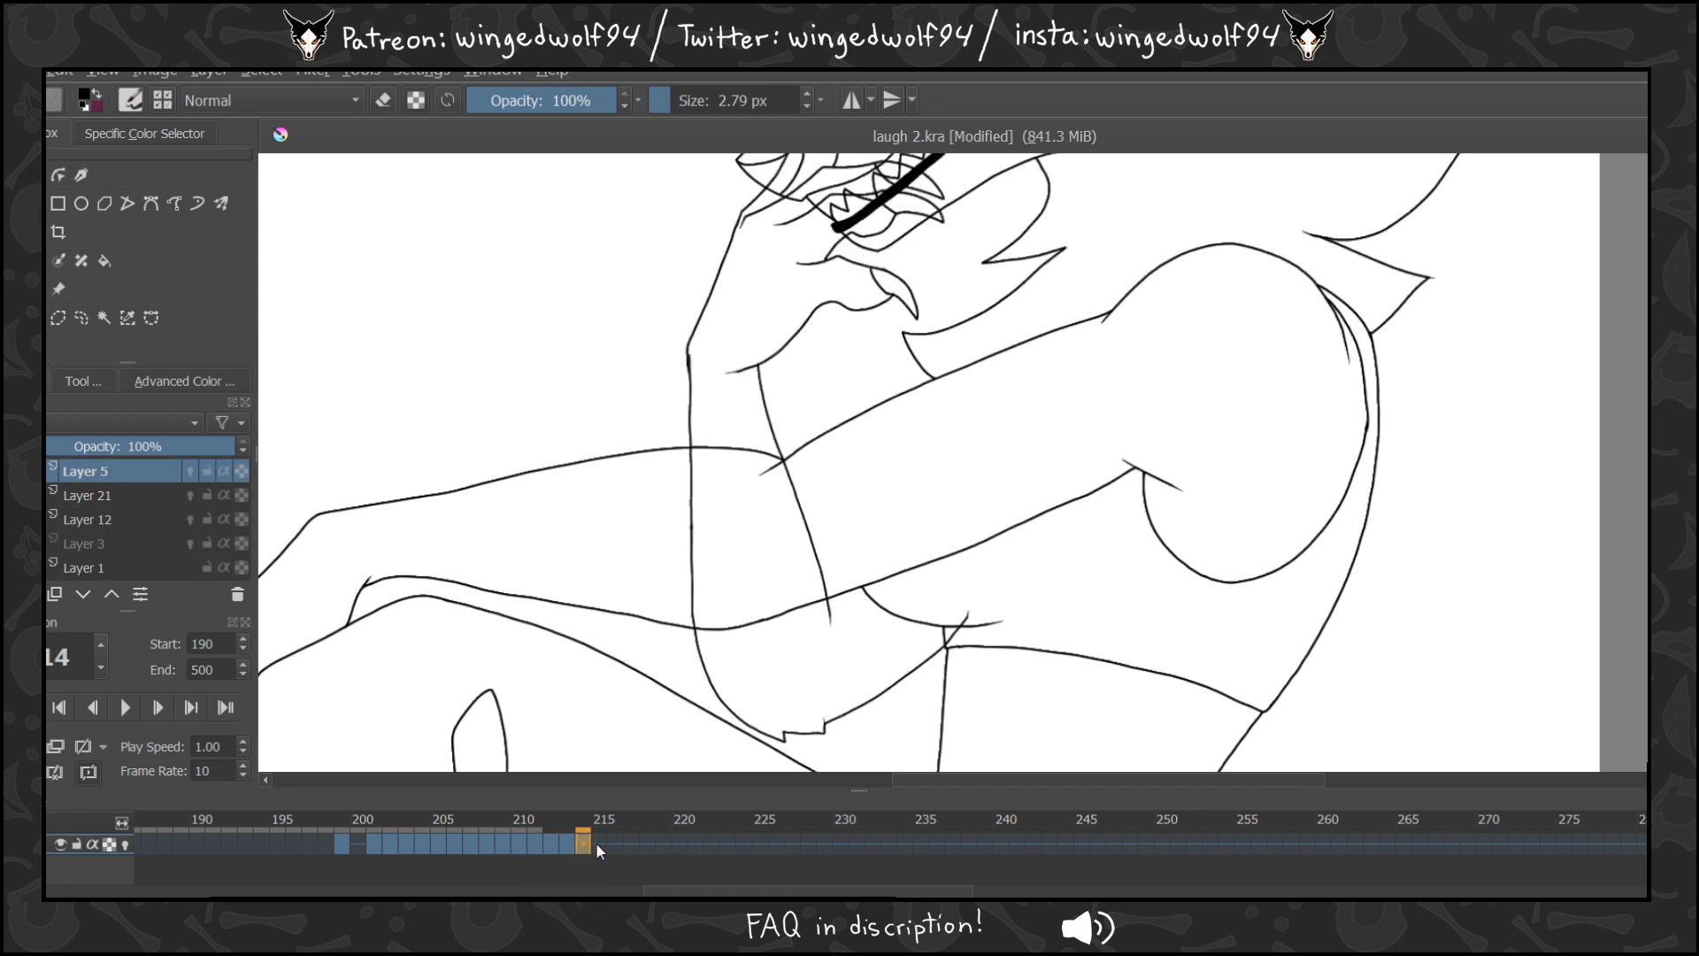
left_click(377, 842)
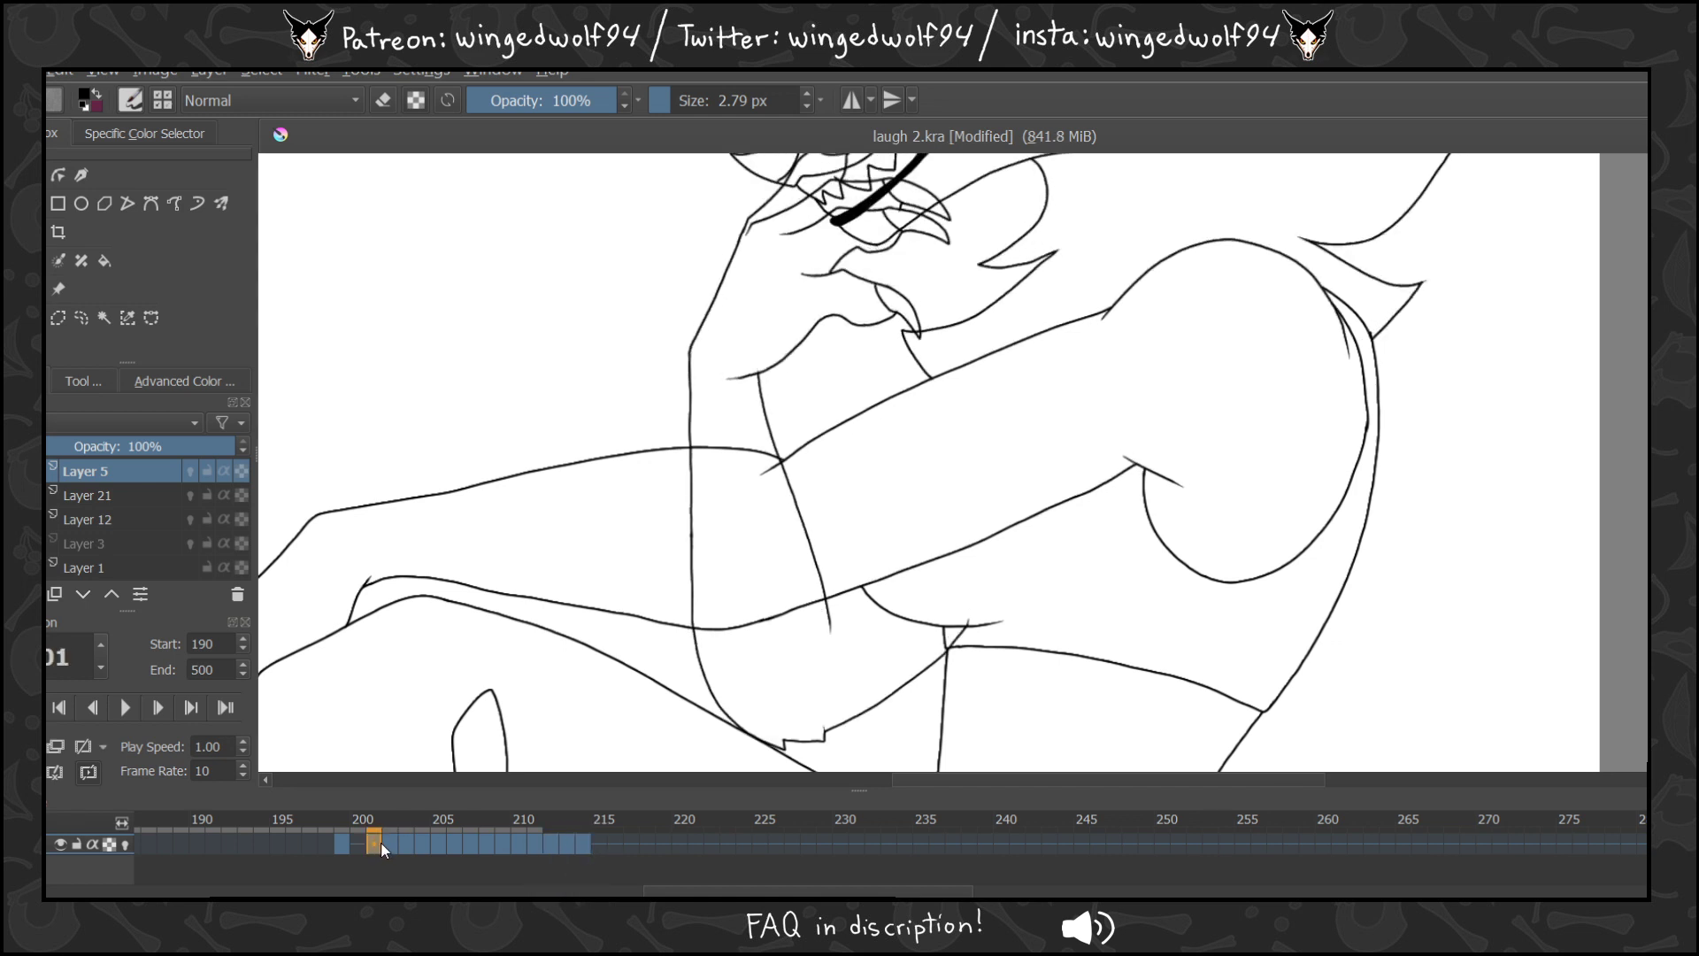
left_click_drag(378, 841, 604, 850)
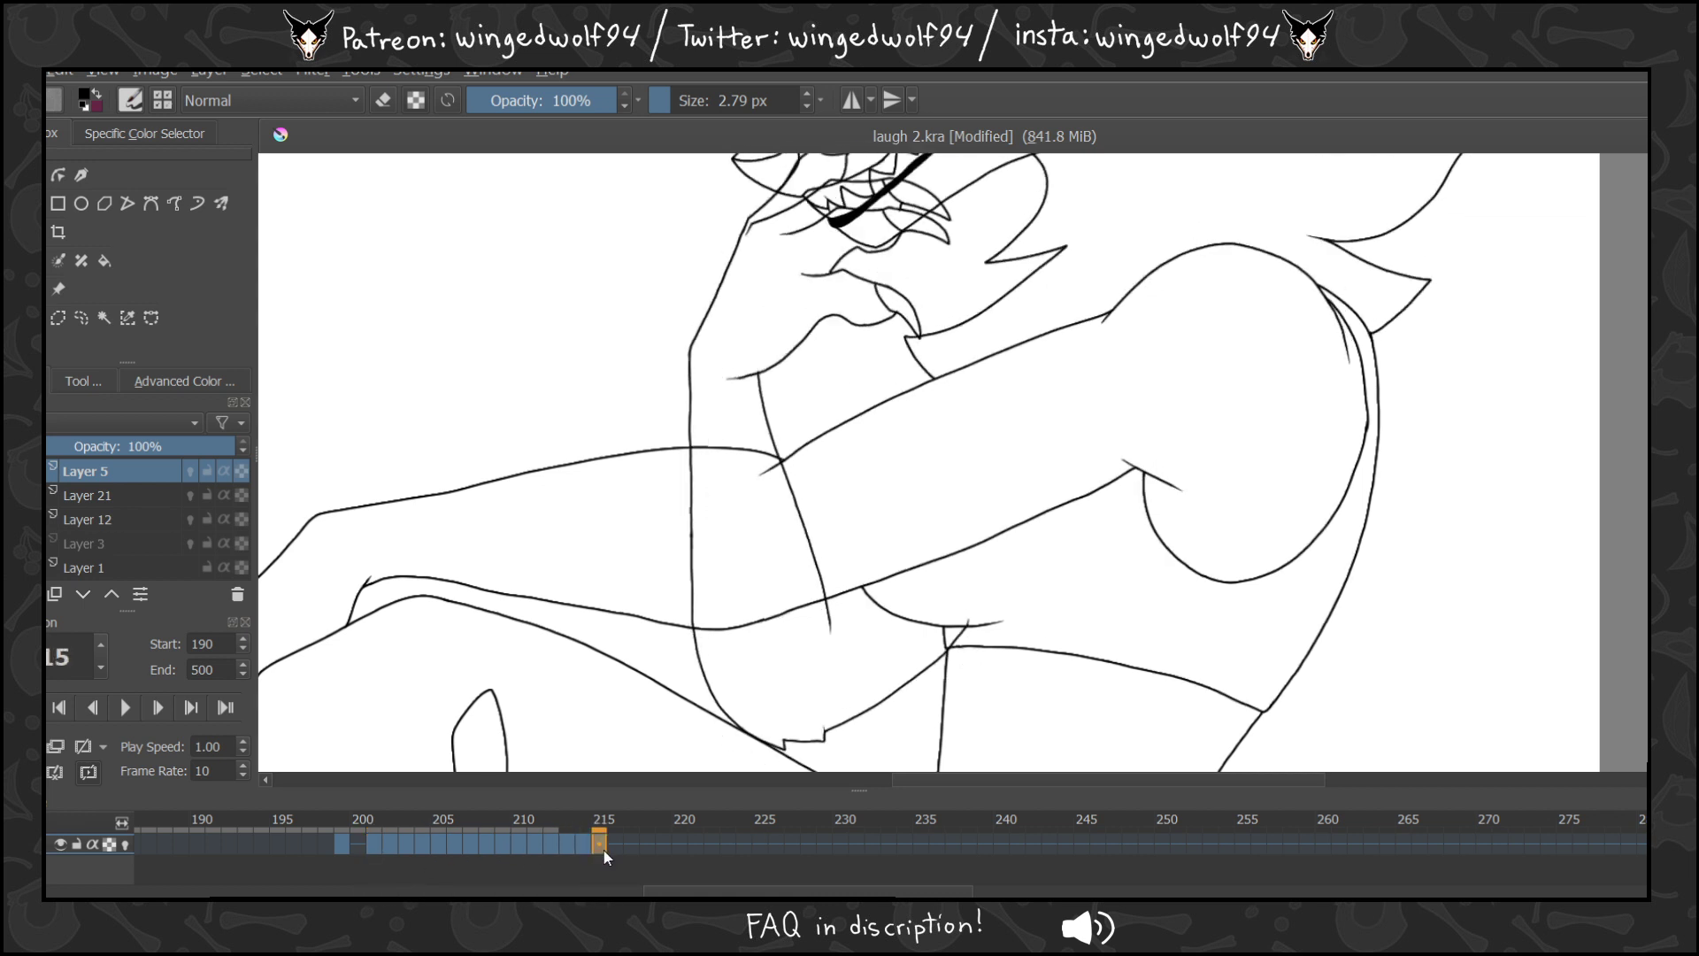
Copy the Layer 5 arm keyframe from frame 214 to 216 and the one from frame 213 to 217.
left_click(617, 845)
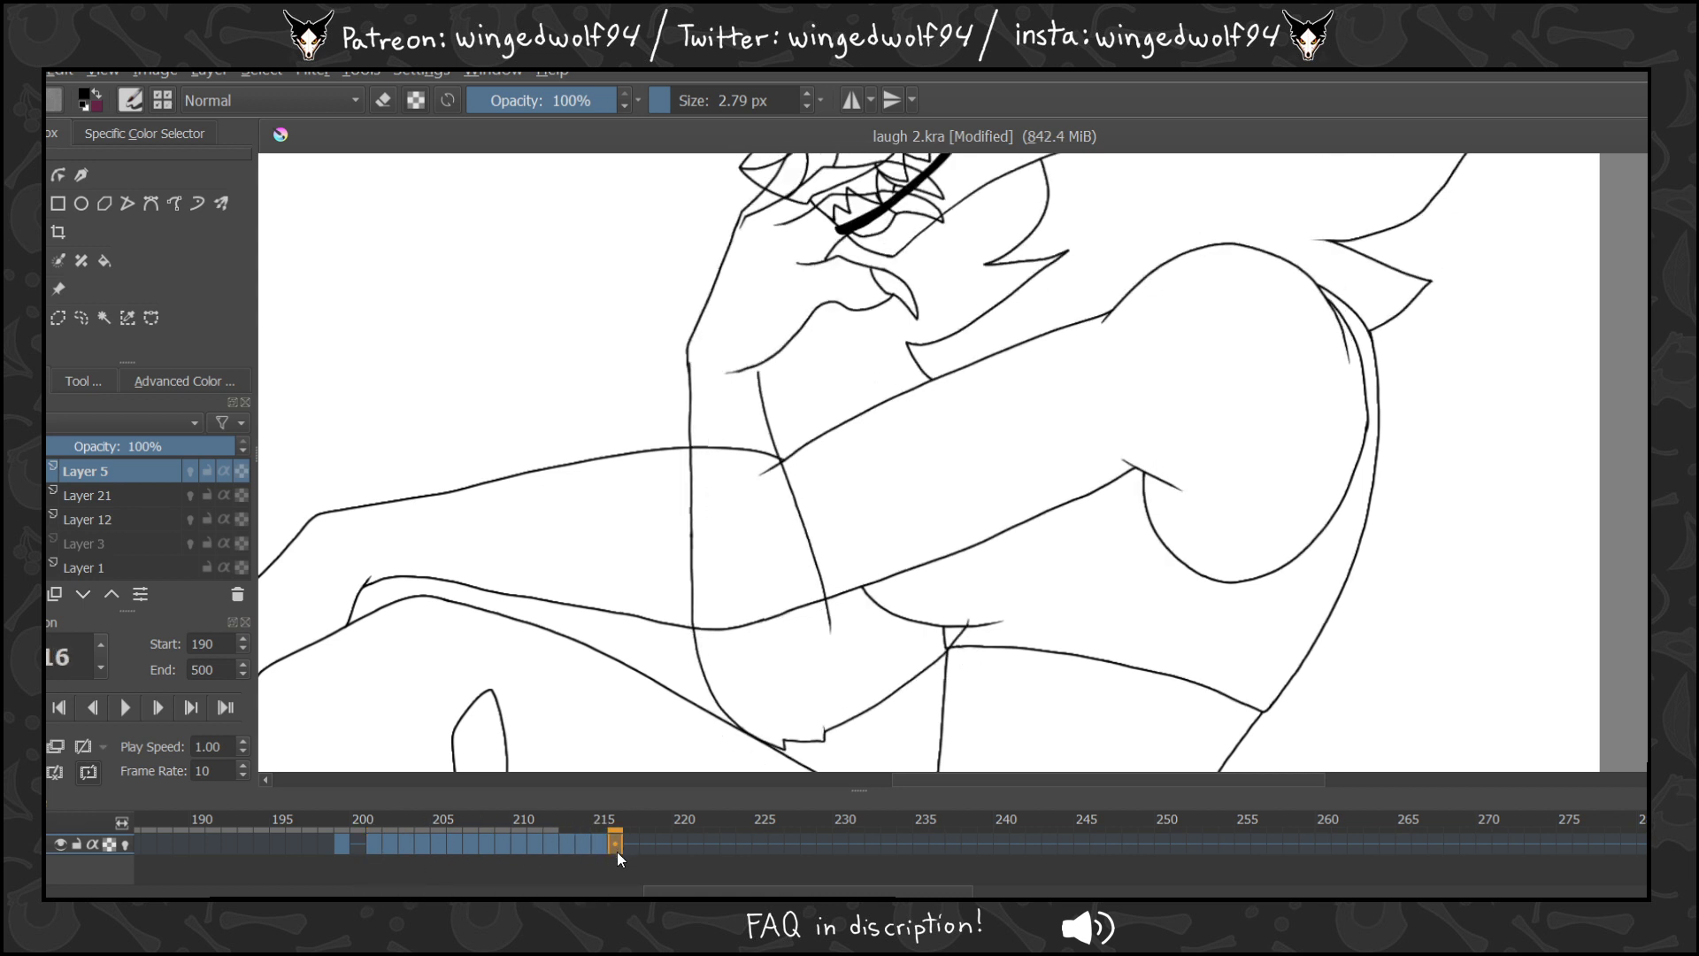
left_click(586, 842)
left_click(616, 845)
left_click(602, 847)
left_click(617, 845)
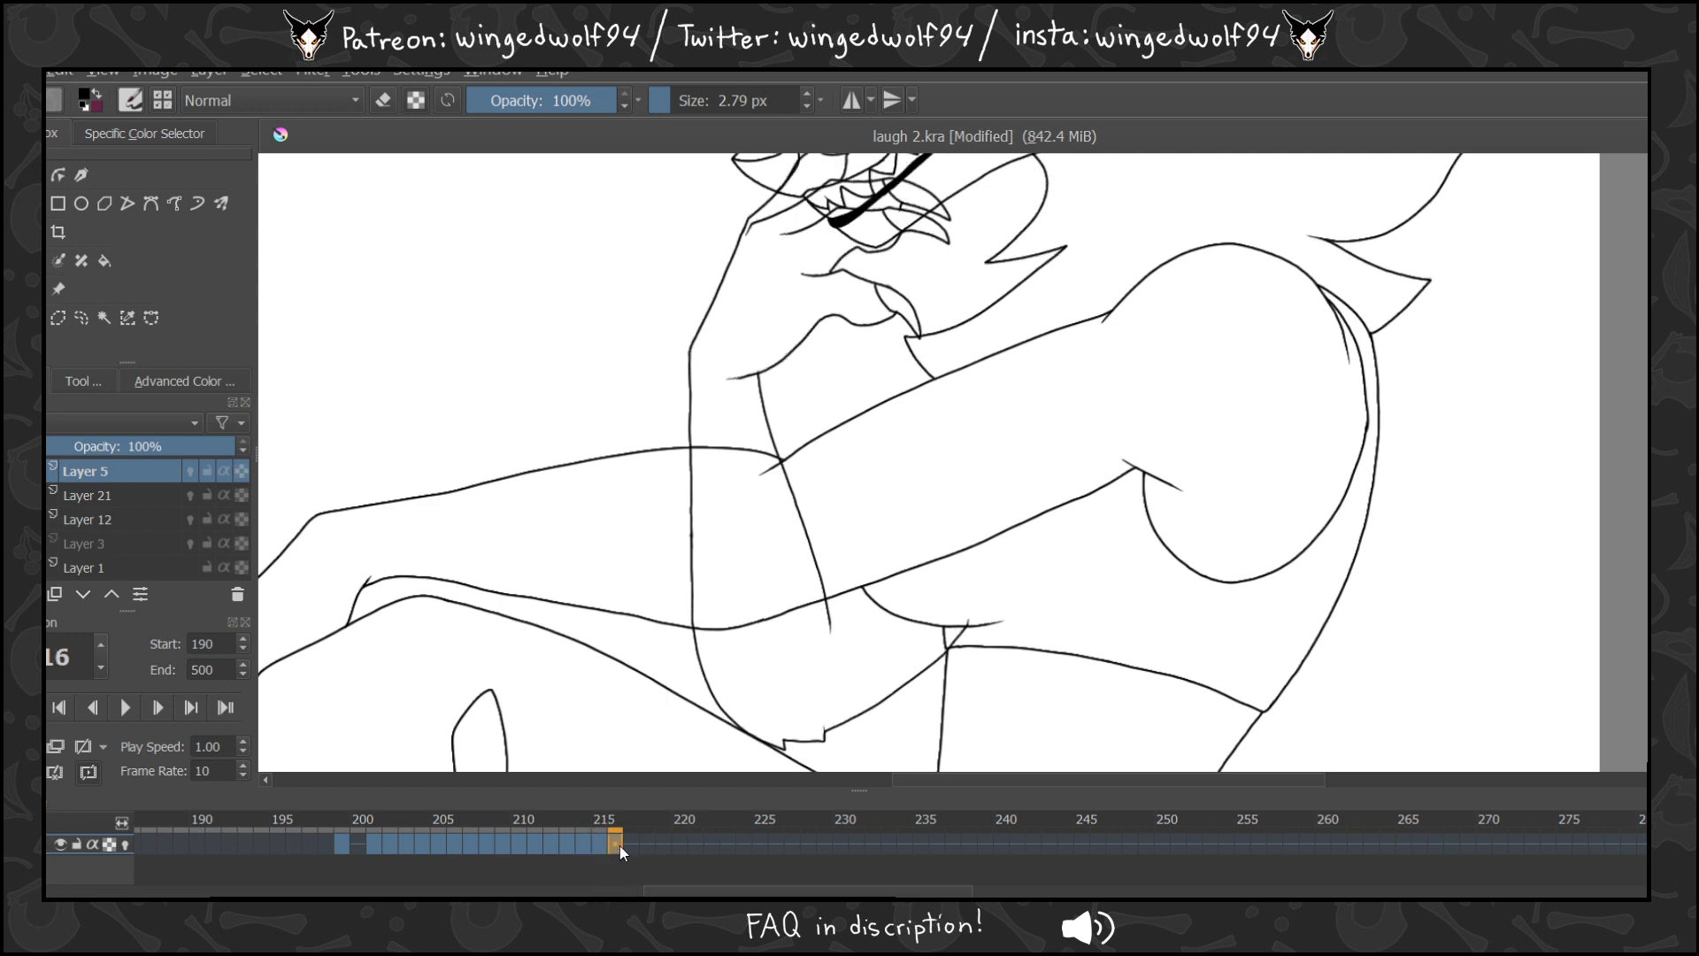
left_click(634, 848)
left_click(614, 846)
left_click(601, 846)
left_click(584, 845)
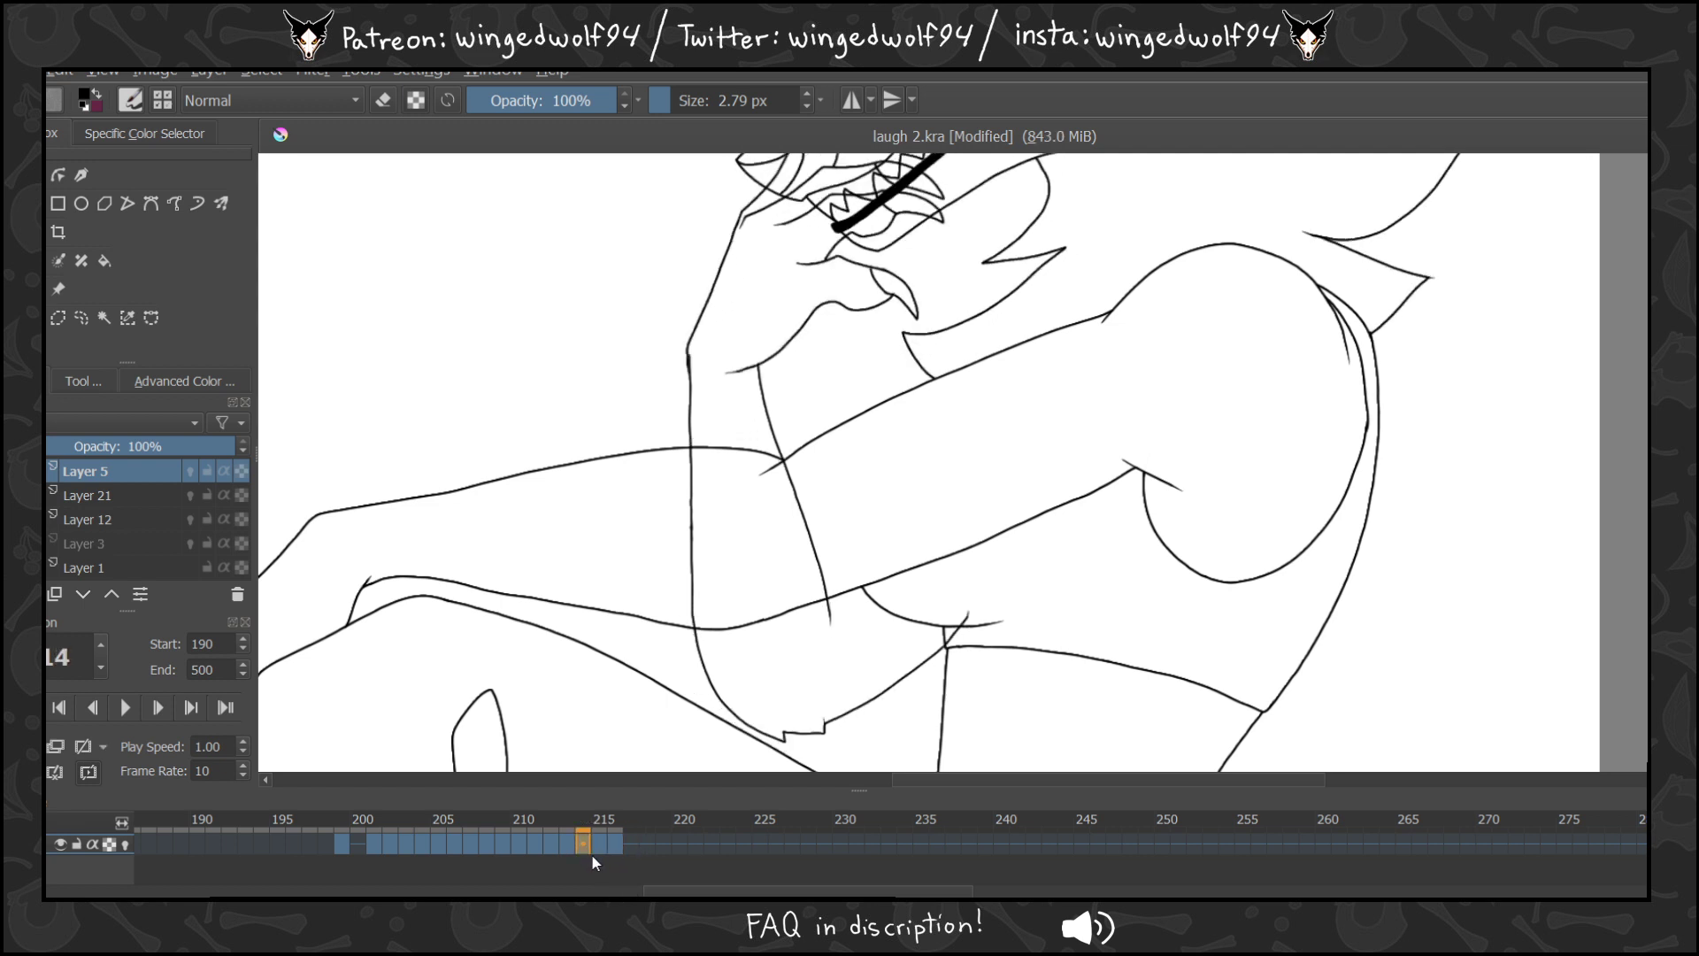
left_click(569, 840)
left_click(629, 852)
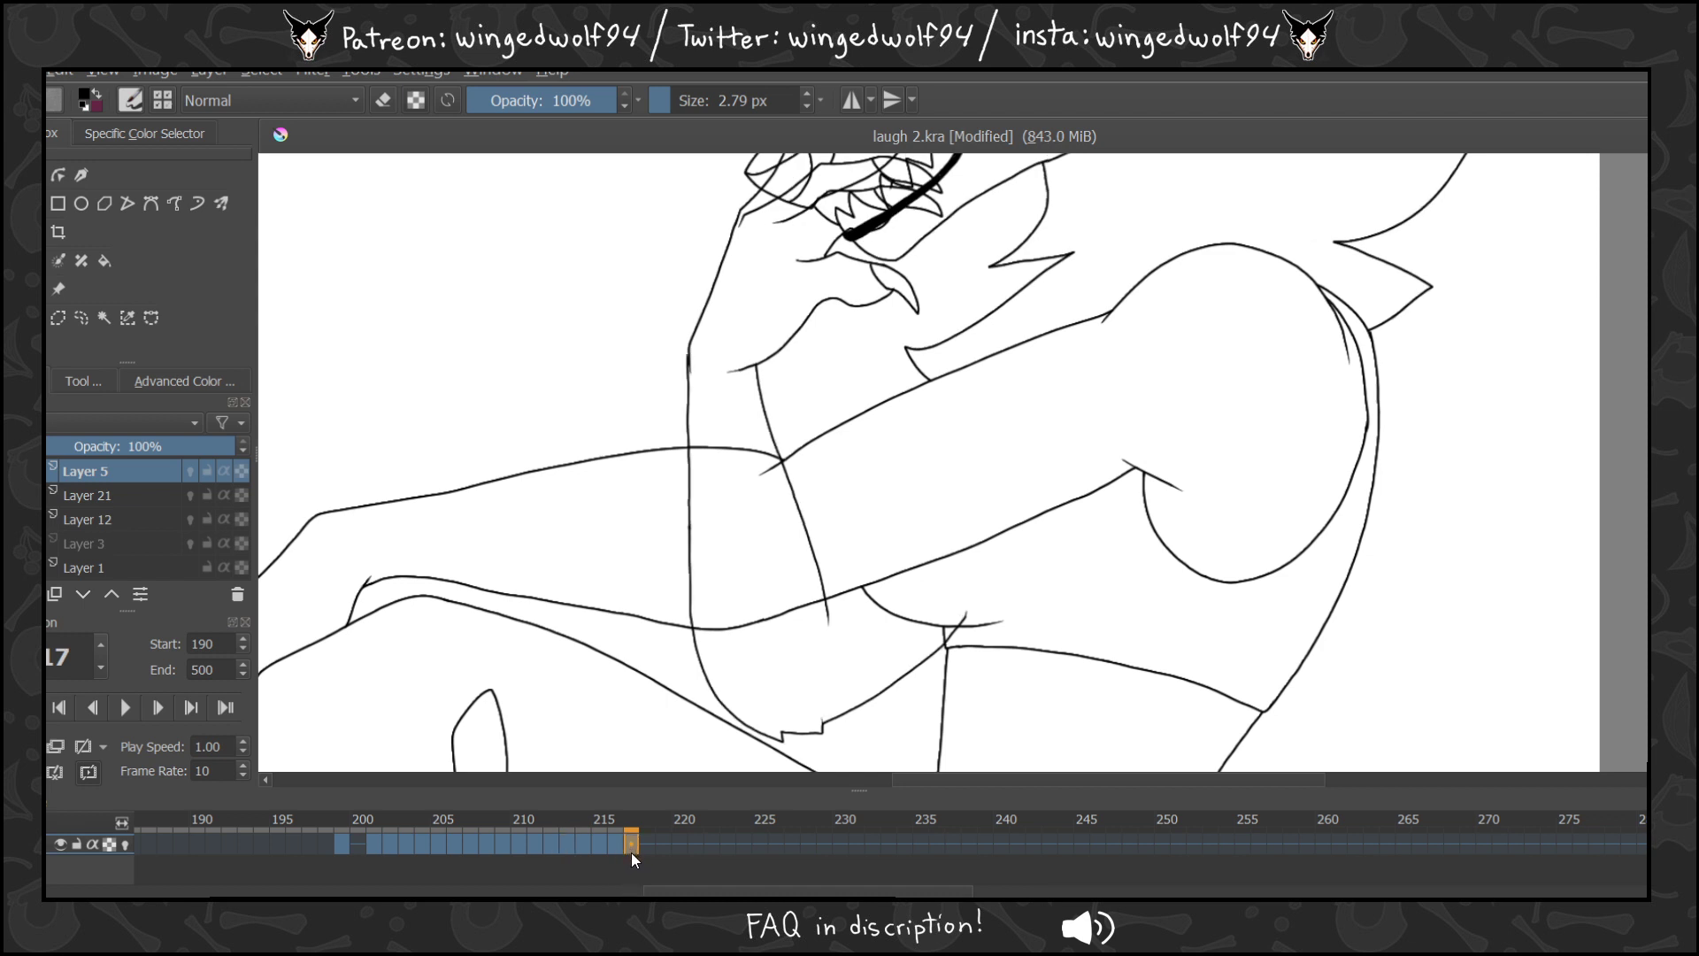
Add arm keyframes at frames 218 and 219 on Layer 5 from nearby poses, using the frame 215 pose for frame 219.
left_click(644, 847)
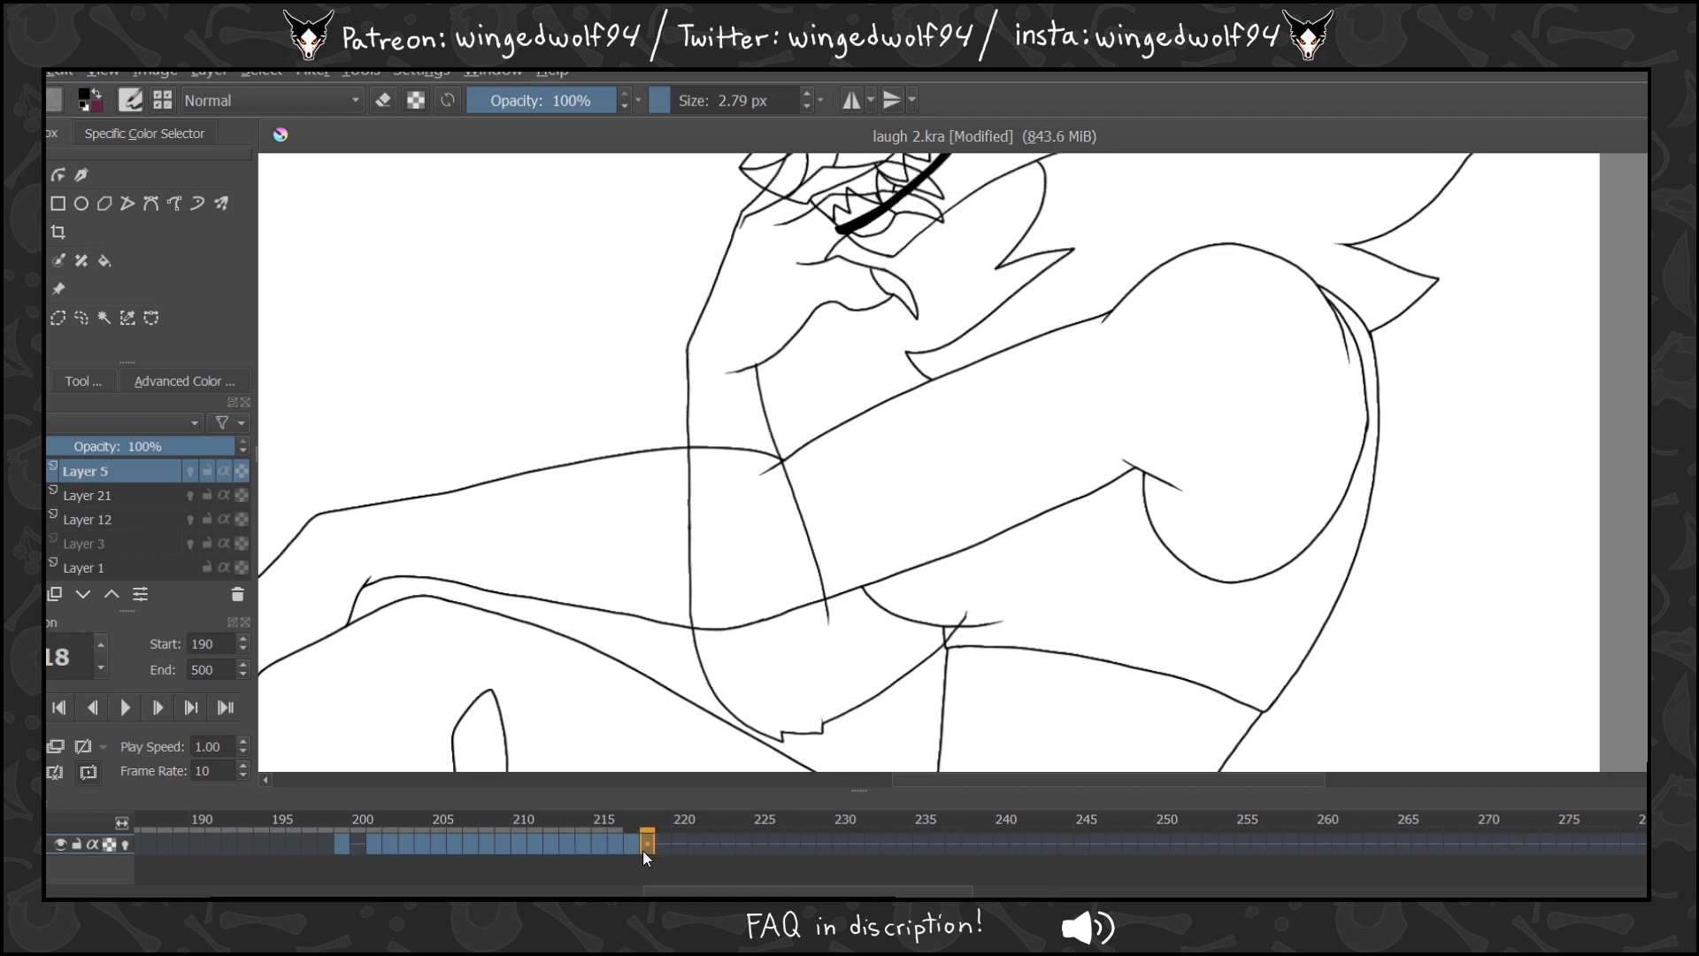
left_click(630, 845)
left_click(644, 849)
mouse_move(615, 844)
left_mouse_down()
mouse_move(635, 873)
mouse_move(663, 850)
left_mouse_up()
left_click(600, 842)
left_click(645, 847)
left_click(661, 851)
left_click(679, 848)
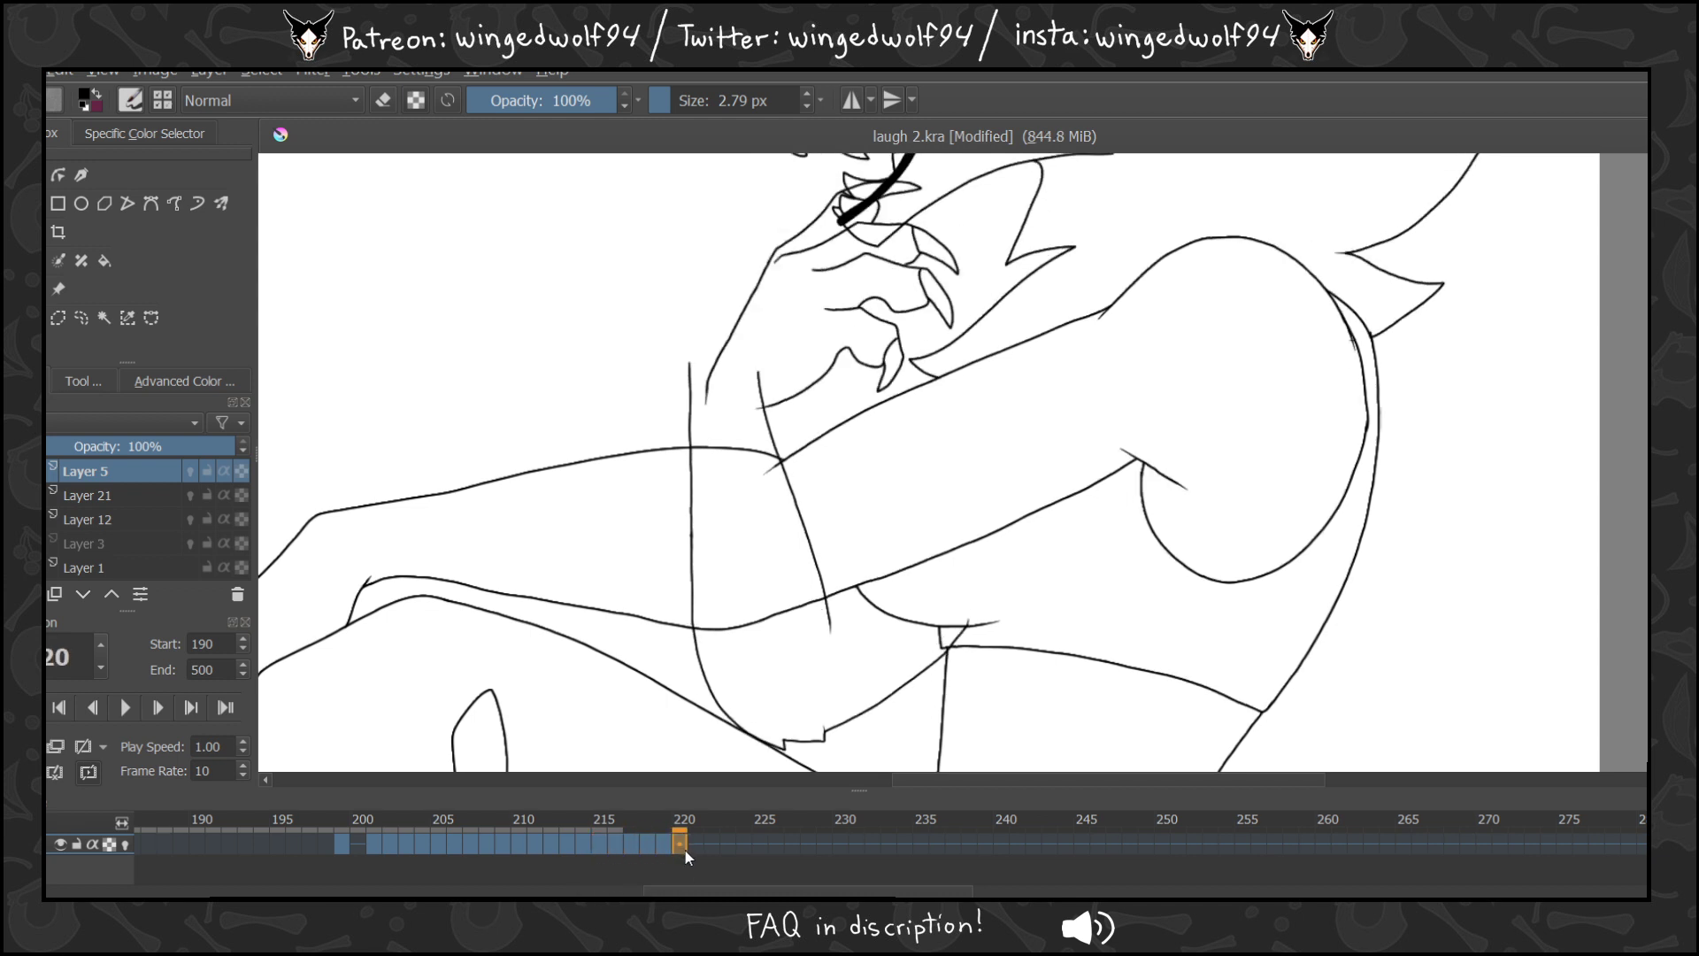
Copy the Layer 5 arm keyframes from frames 202, 203 and 204 to frames 220, 221 and 222 respectively.
left_click(383, 848)
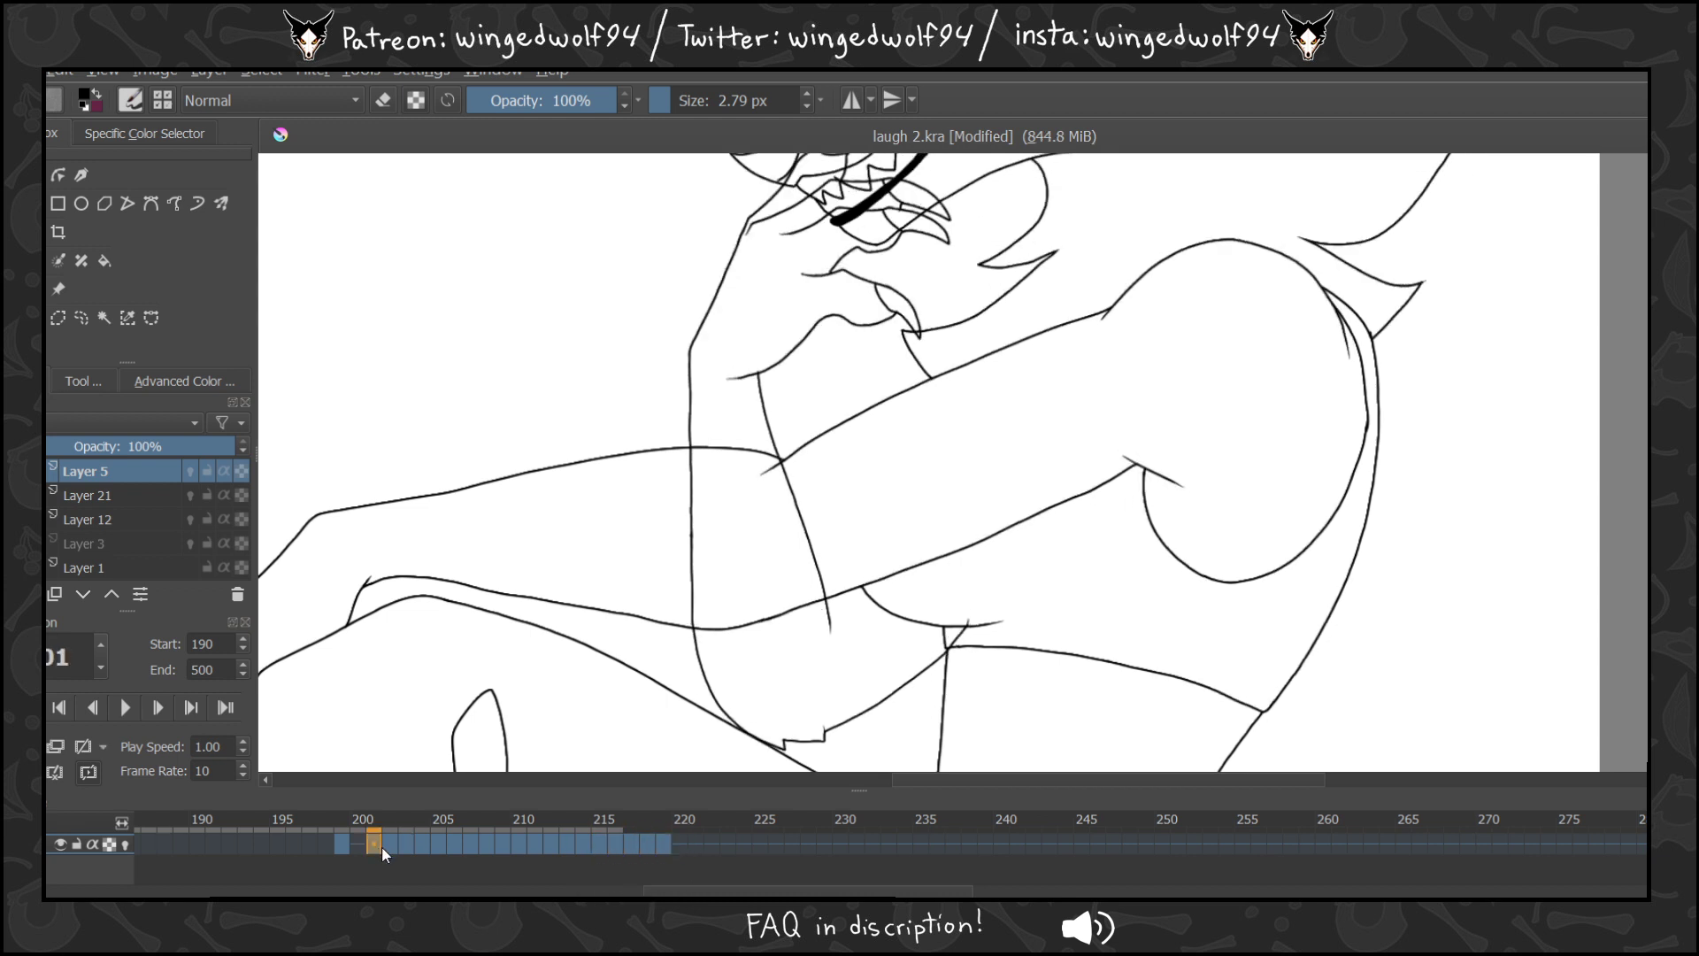
key("Right")
key("Right")
left_click_drag(382, 848, 680, 847)
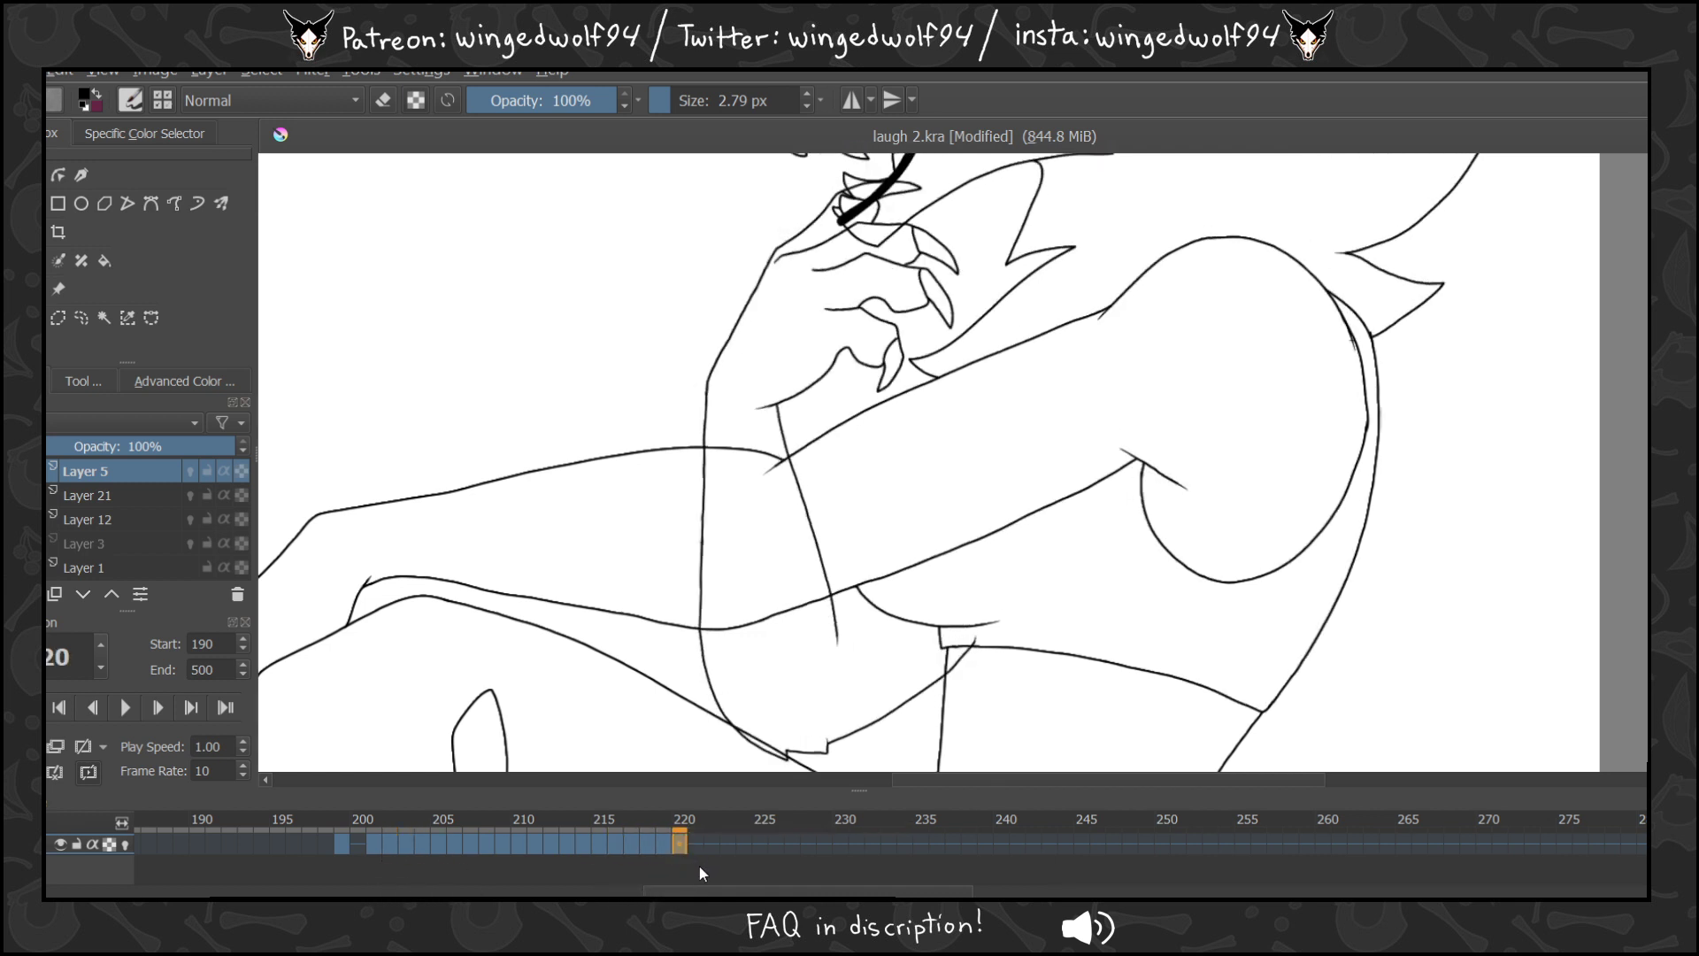
left_click_drag(411, 847, 698, 843)
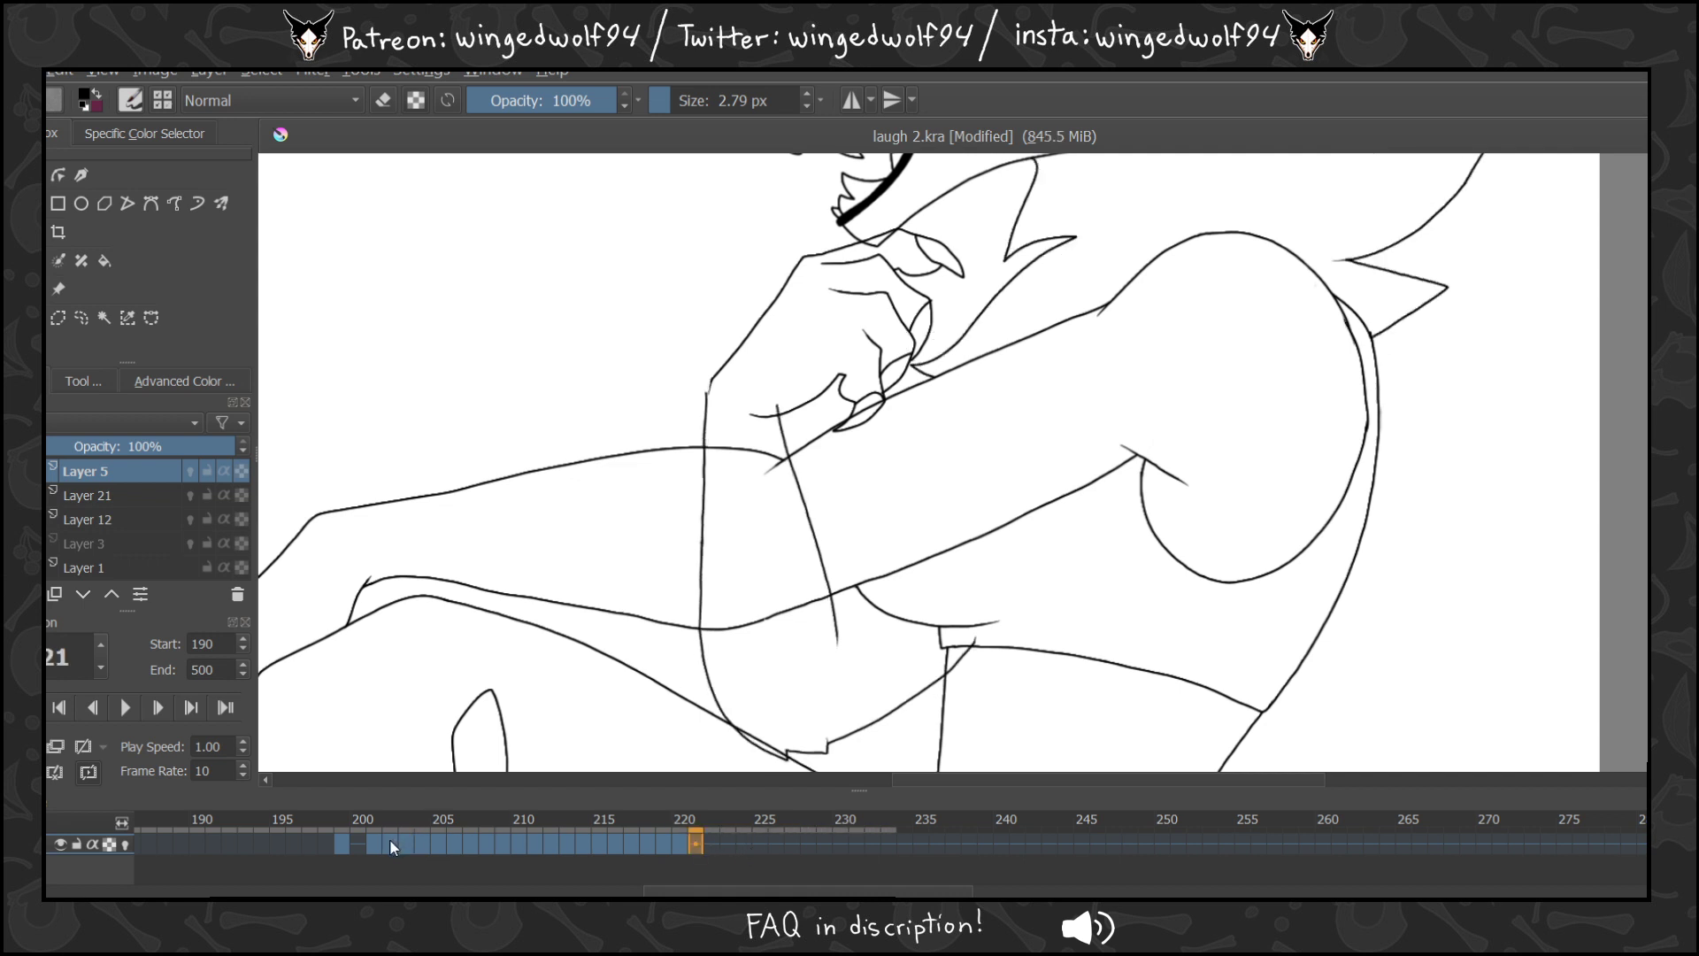
left_click_drag(405, 846, 704, 856)
left_click(412, 846)
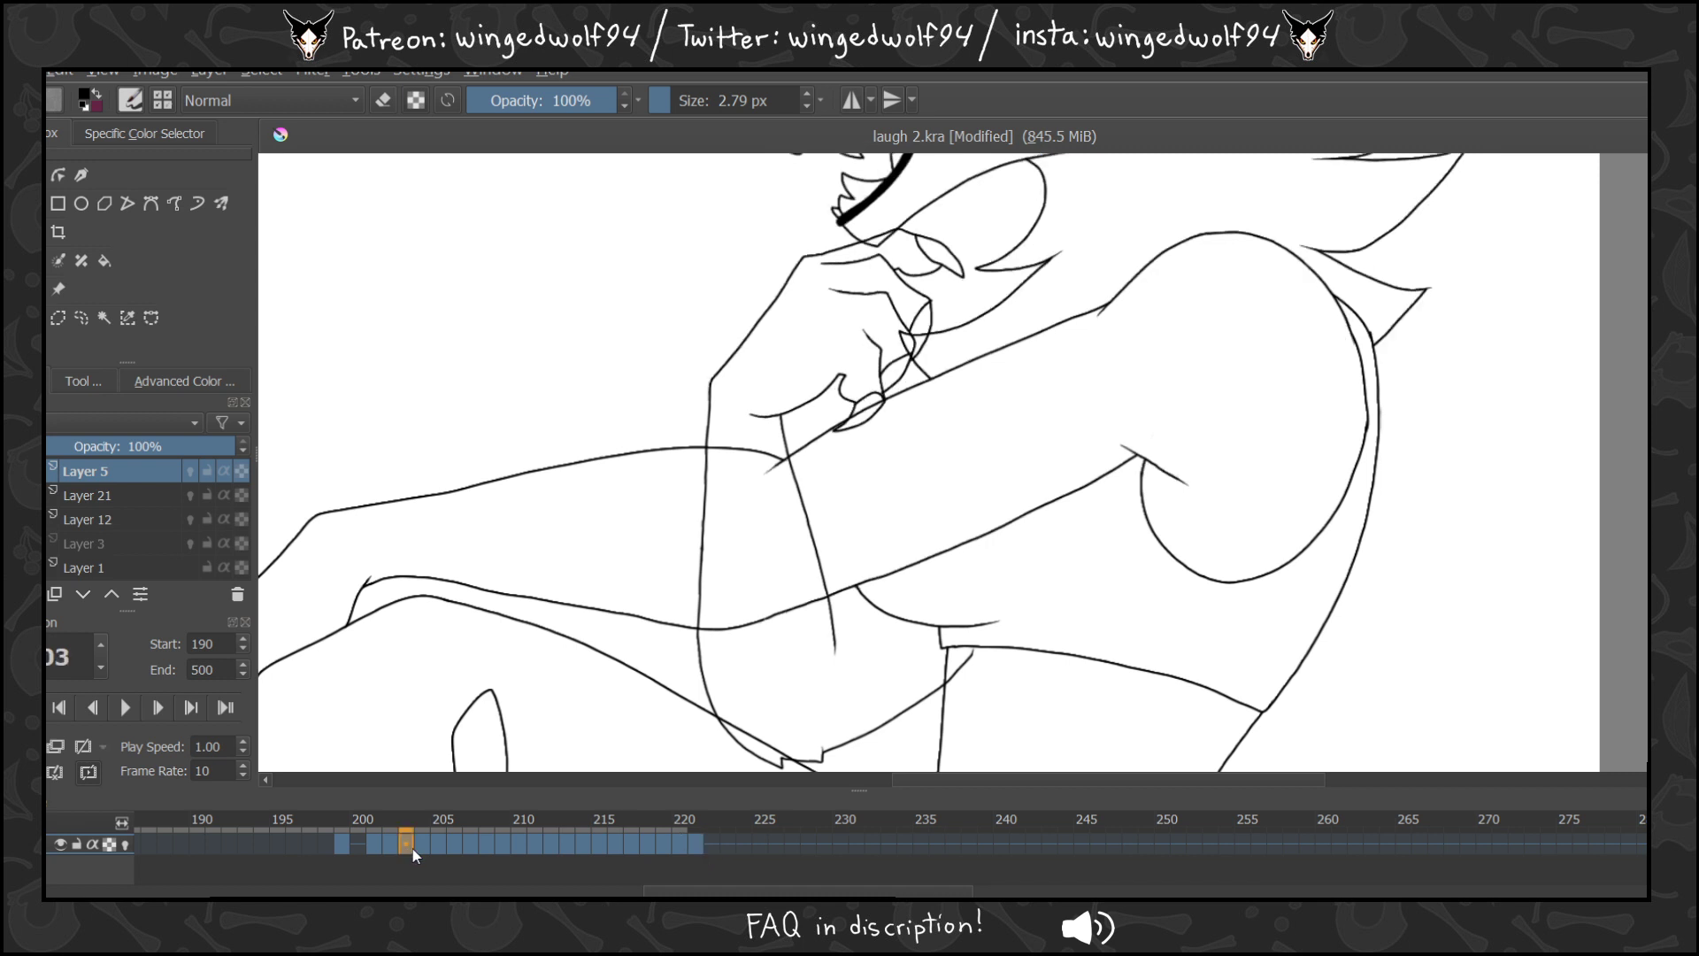
left_click_drag(423, 842, 711, 851)
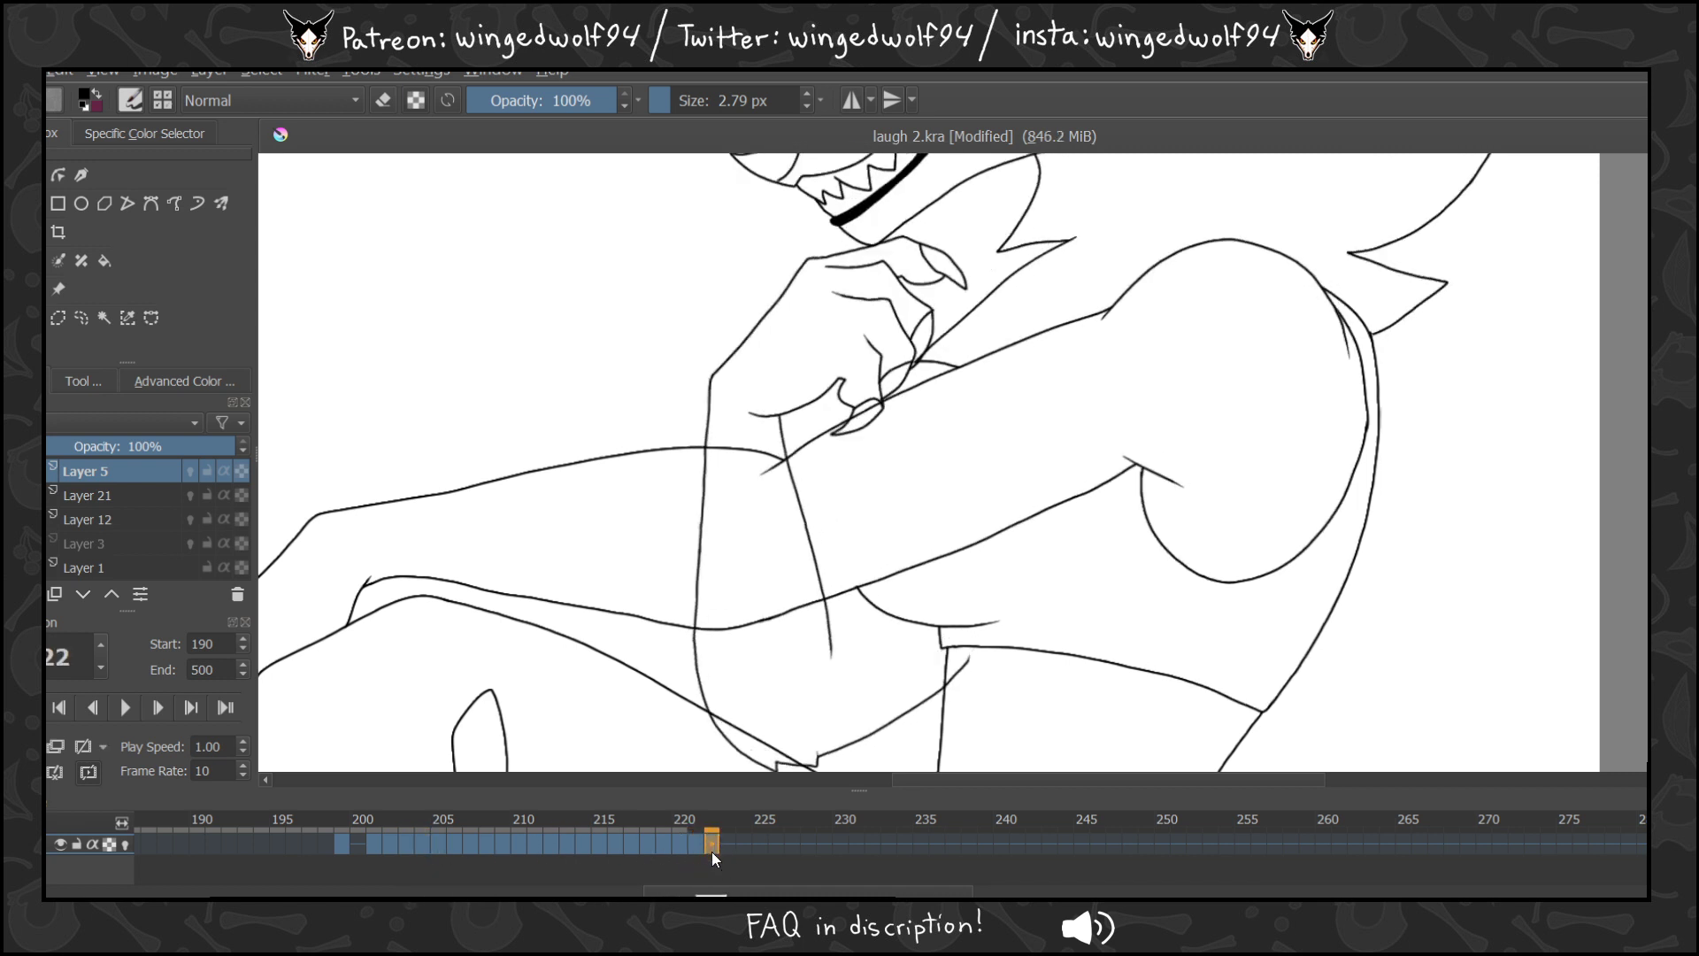
Compare the poses at frames 201 to 205 and copy the frame 201 arm keyframe to frame 223 on Layer 5.
left_click(412, 846)
left_click(423, 846)
left_click(439, 847)
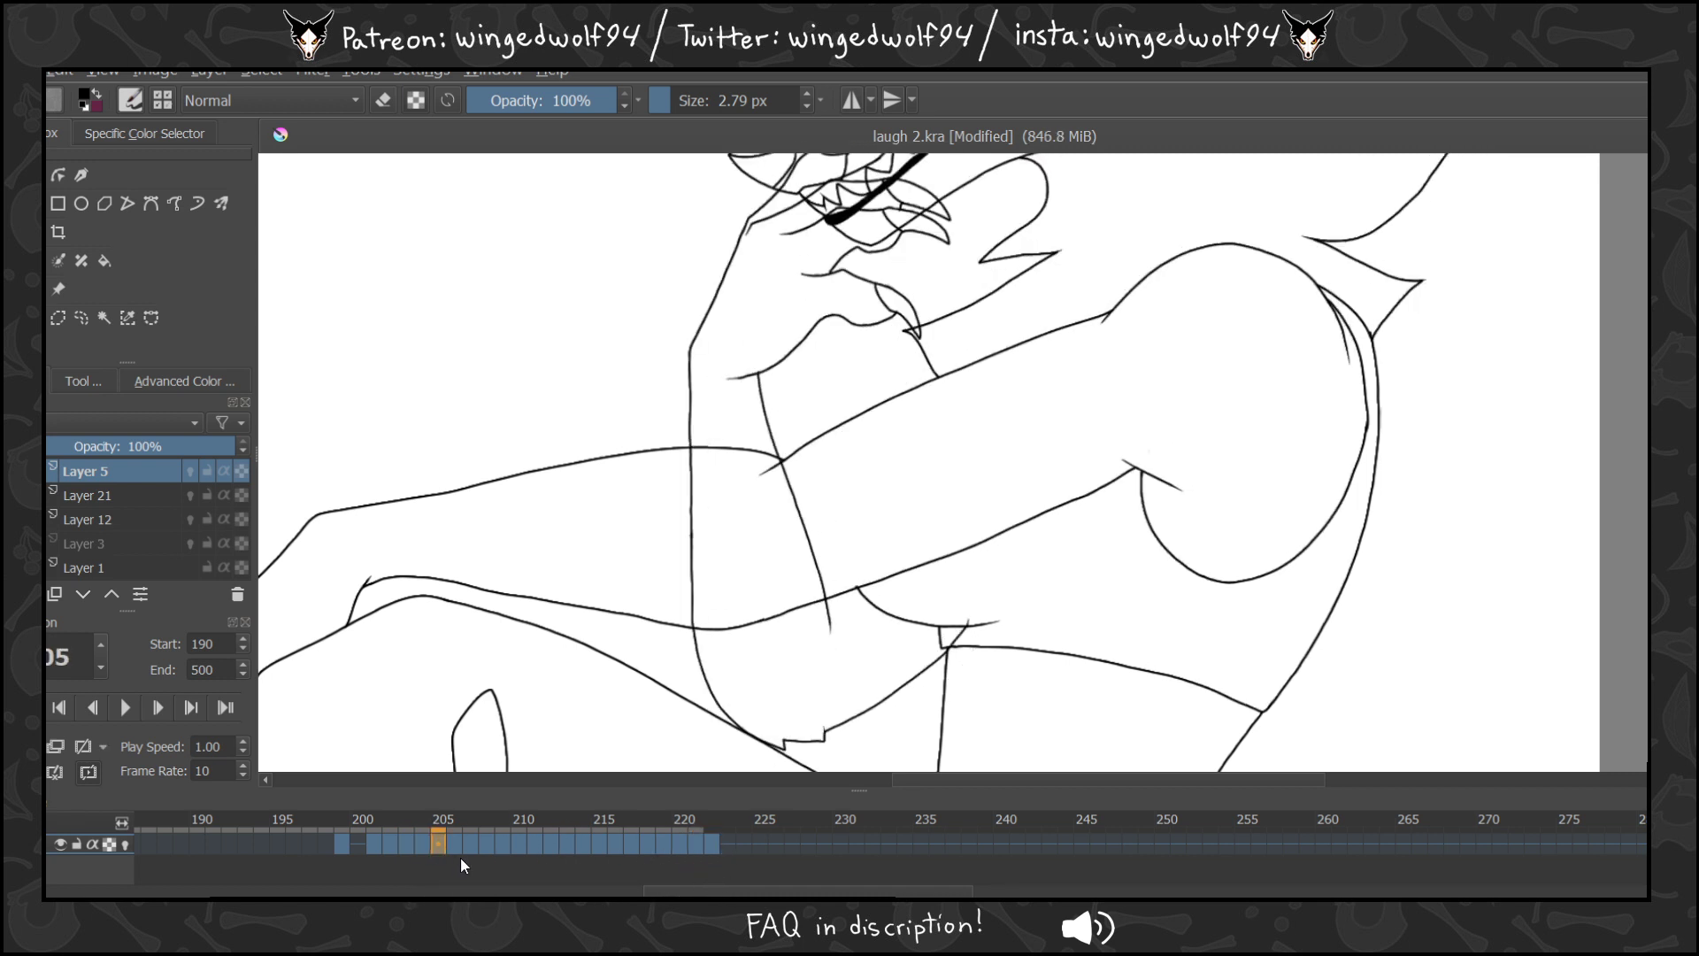
left_click(720, 846)
left_click(734, 847)
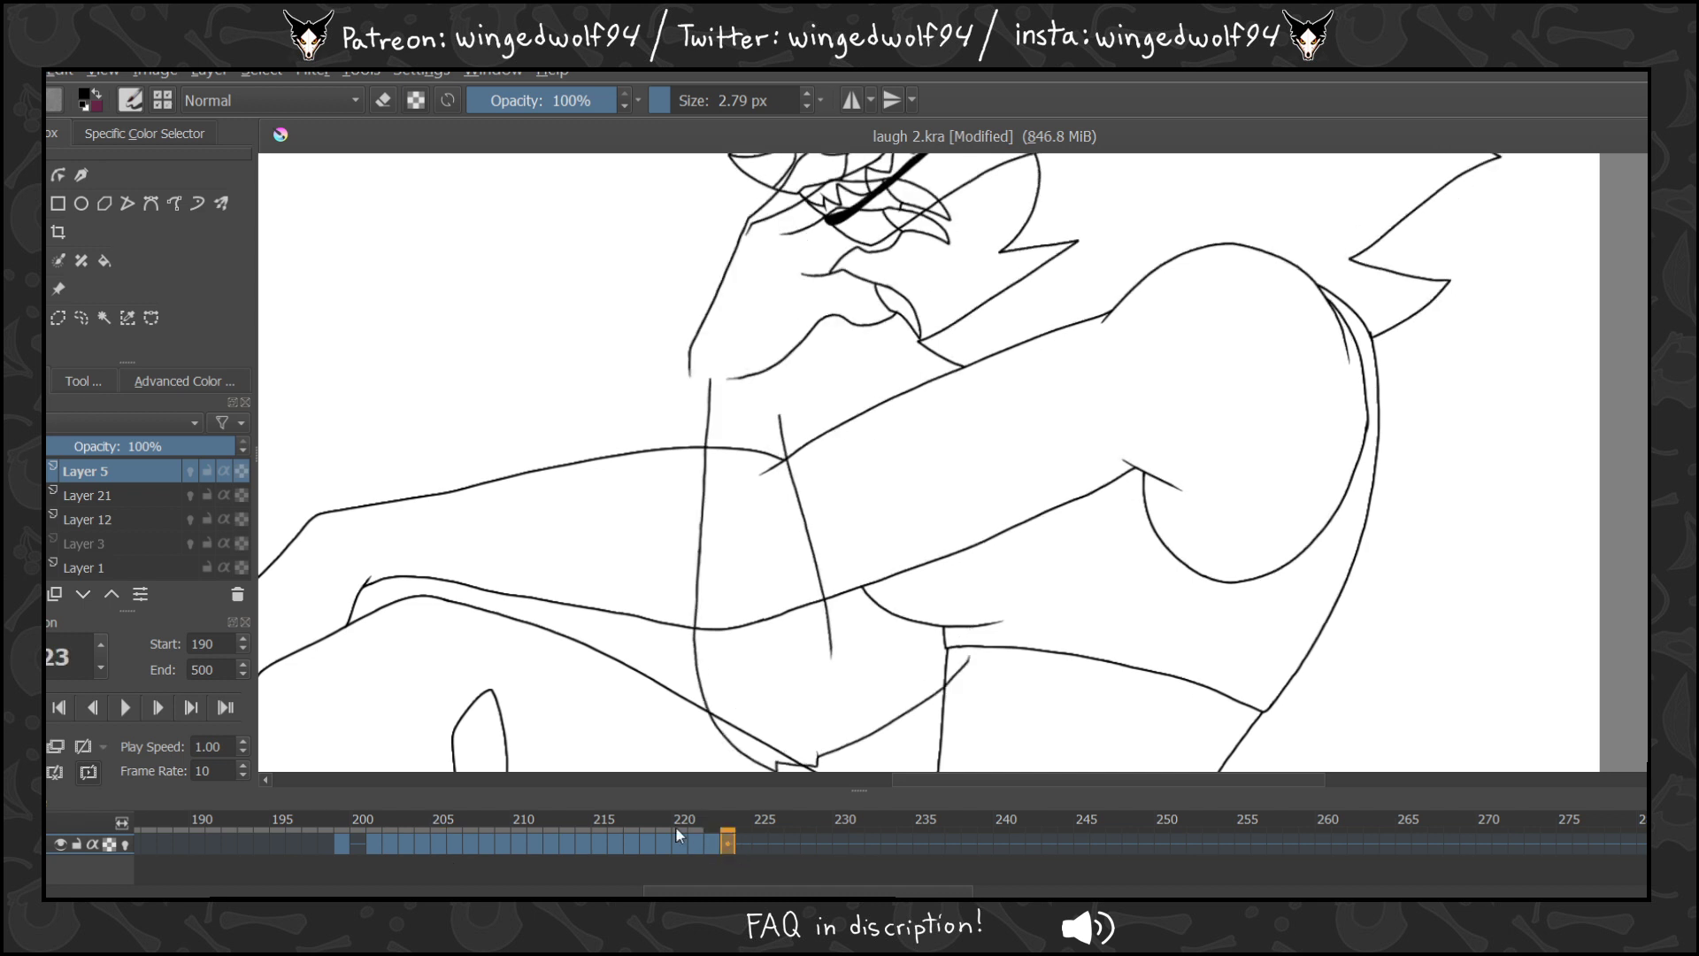
left_click(417, 840)
left_click(406, 845)
left_click(389, 842)
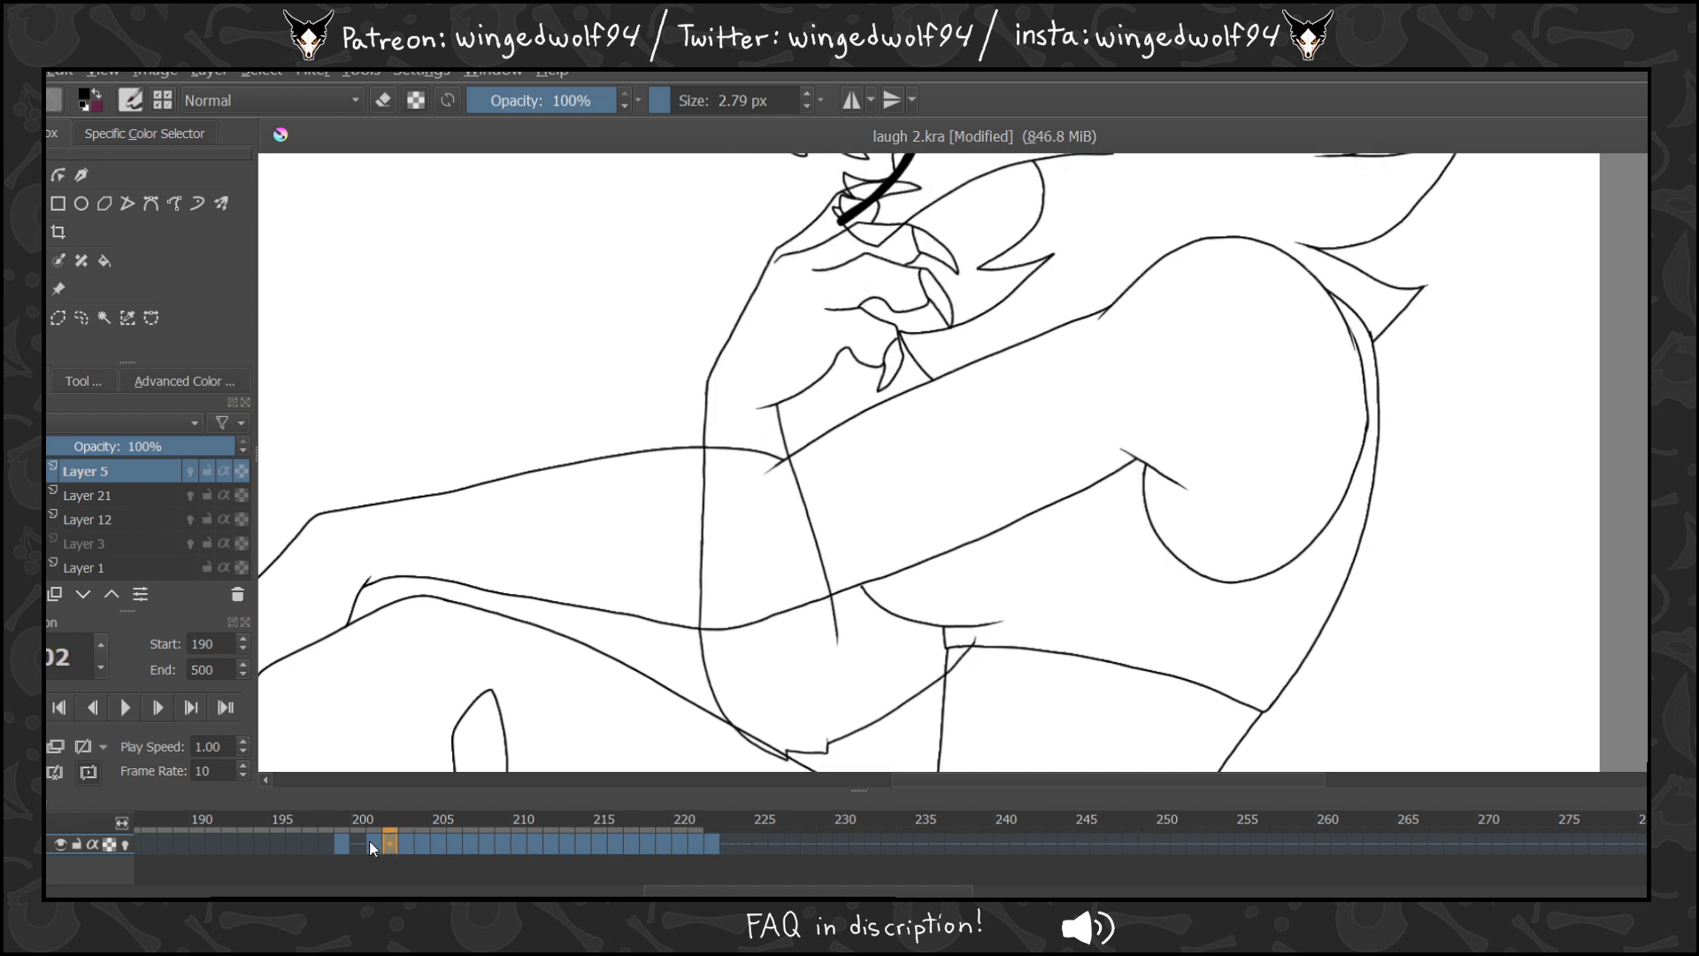
left_click(374, 845)
left_click(566, 847)
left_click(715, 851)
left_click(727, 848)
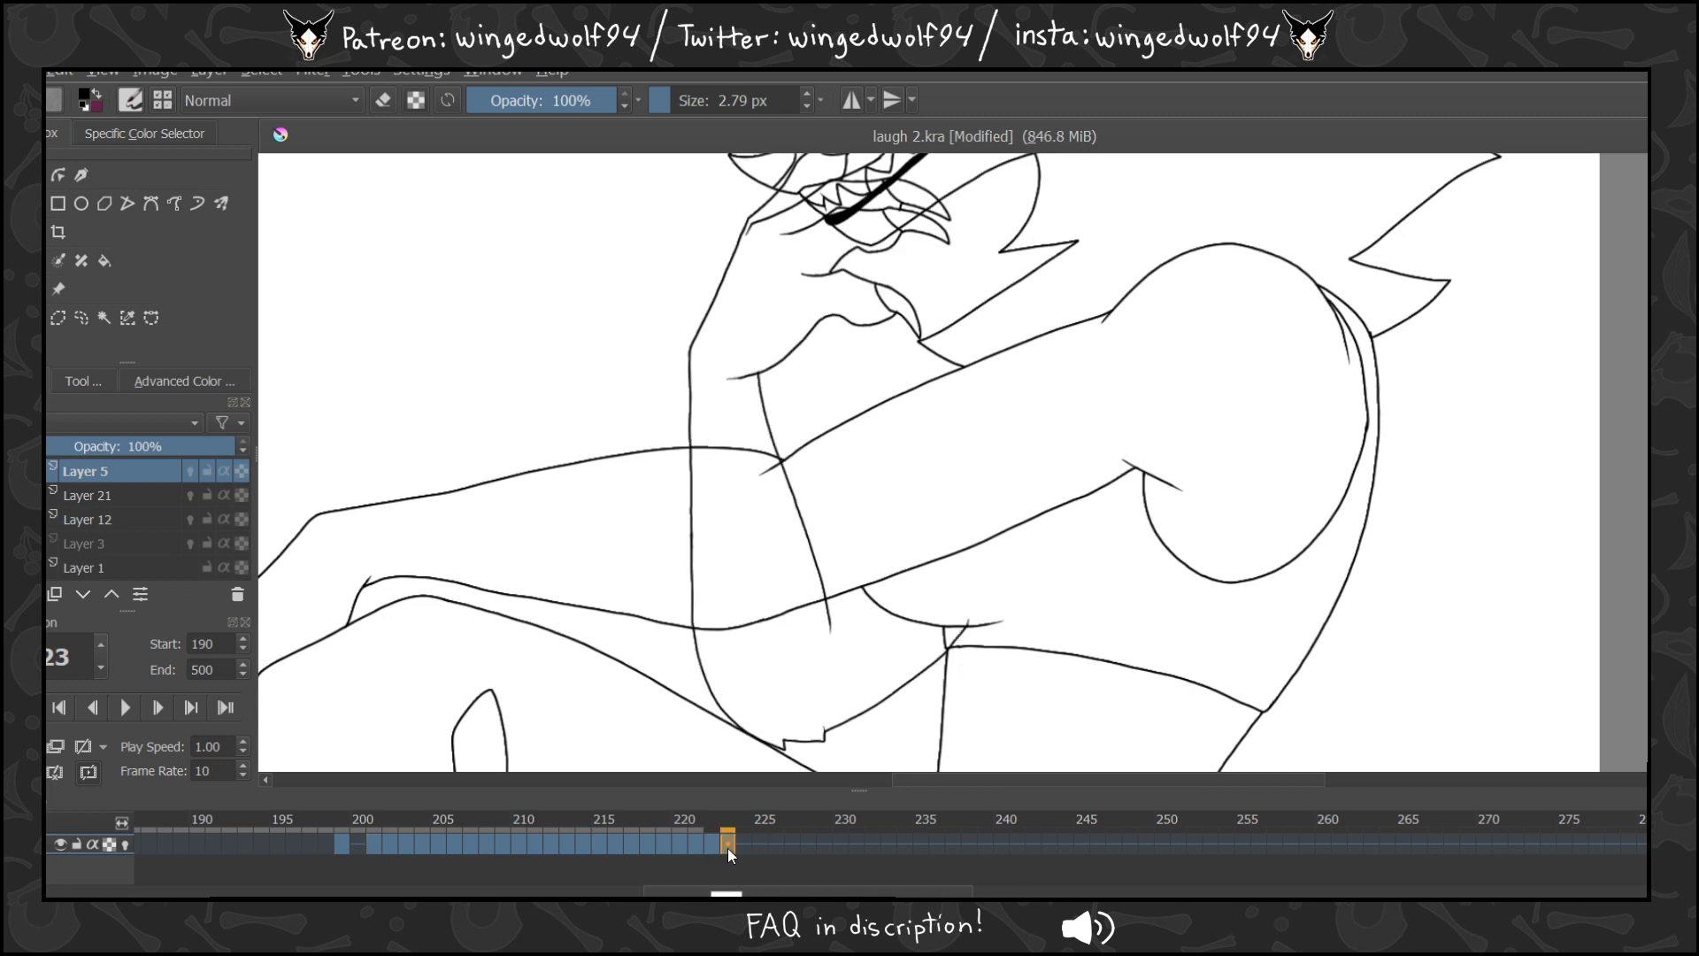
Add an arm keyframe at frame 224 on Layer 5 by copying an earlier arm pose.
left_click(740, 844)
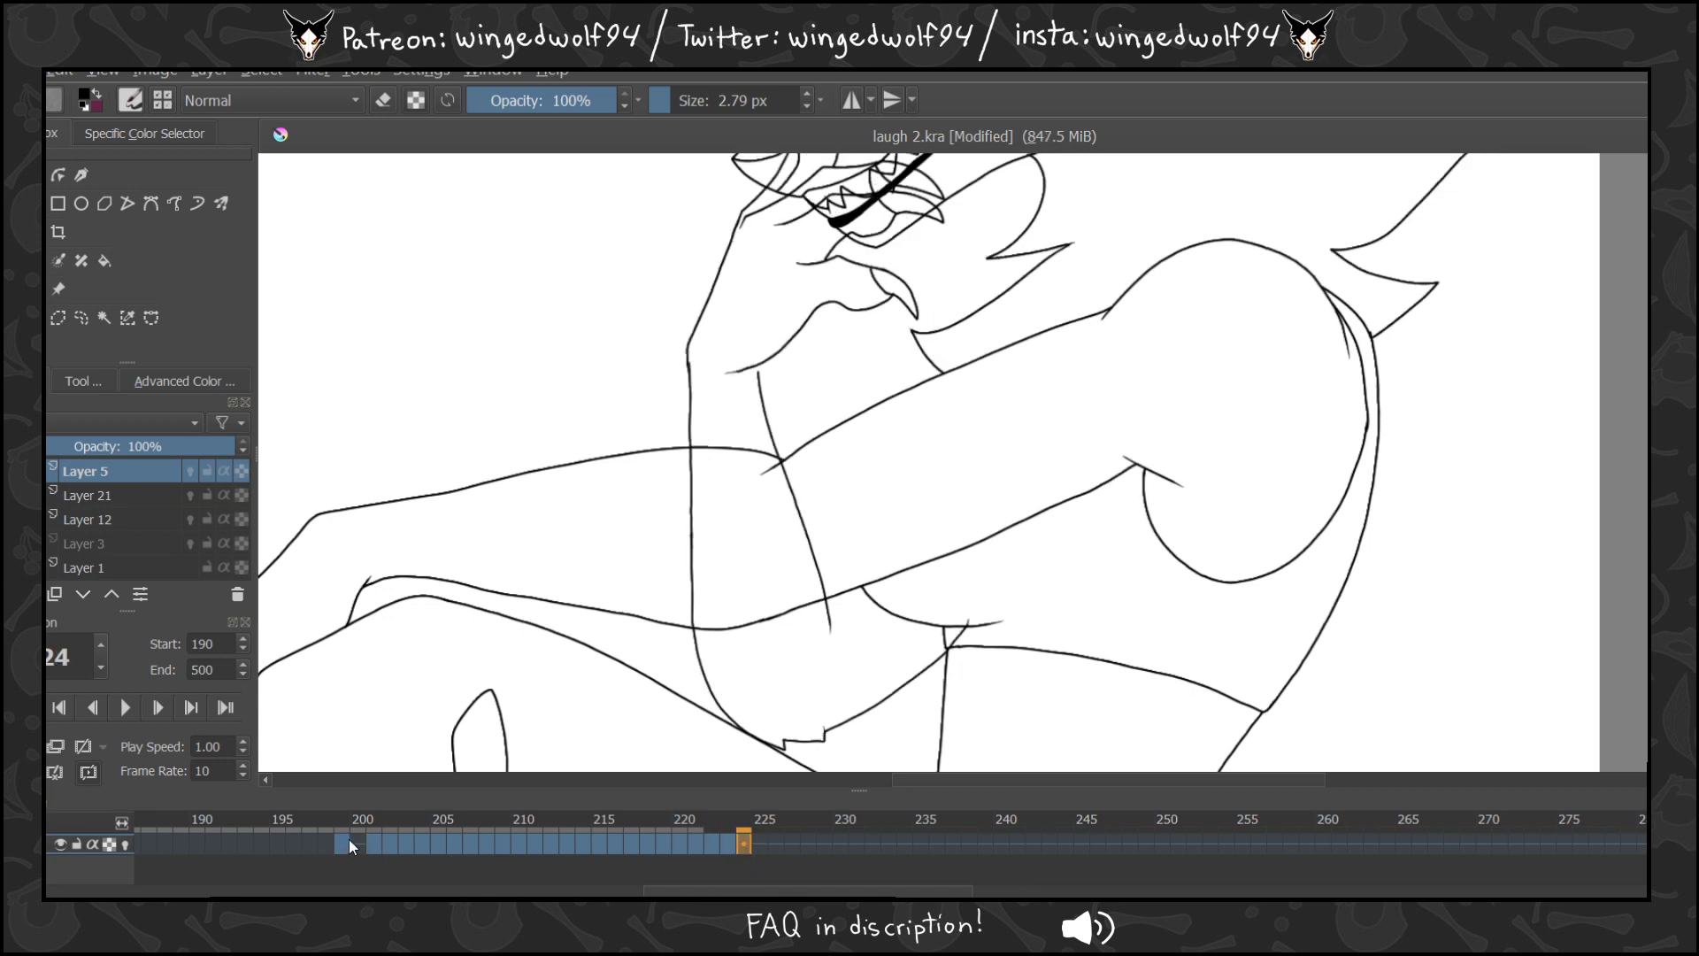
left_click(348, 839)
left_click(504, 845)
left_click(743, 845)
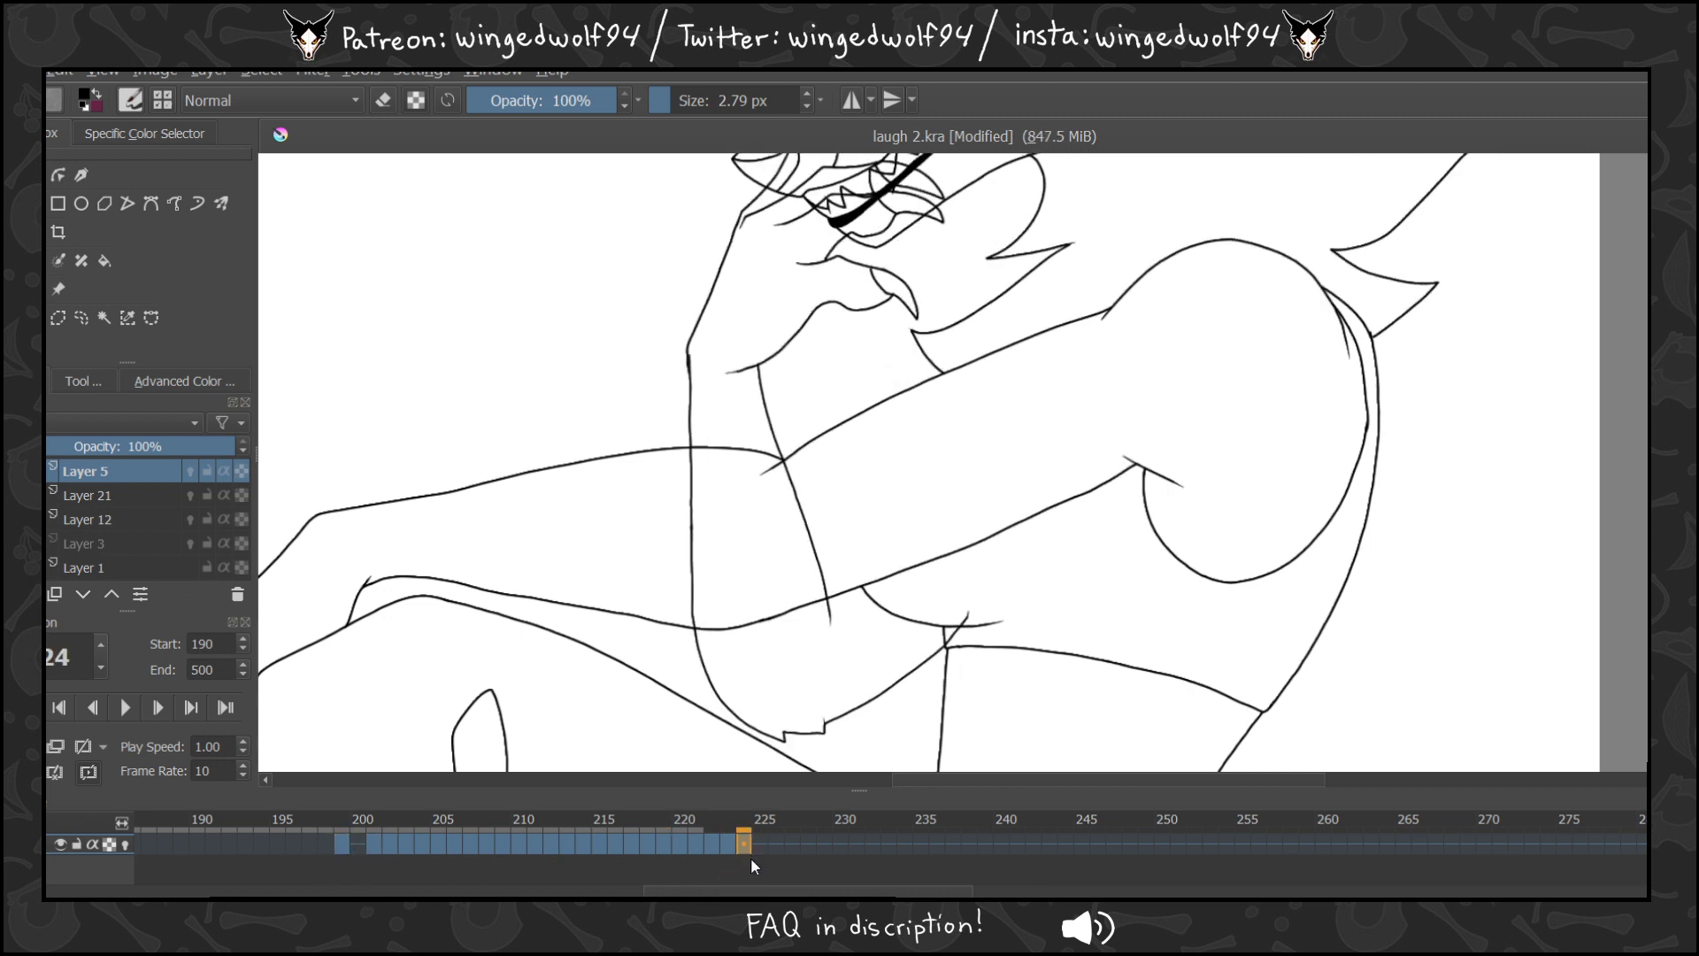
Copy the Layer 5 arm keyframe from frame 202 to frame 226 to fit the hand pose.
left_click(762, 847)
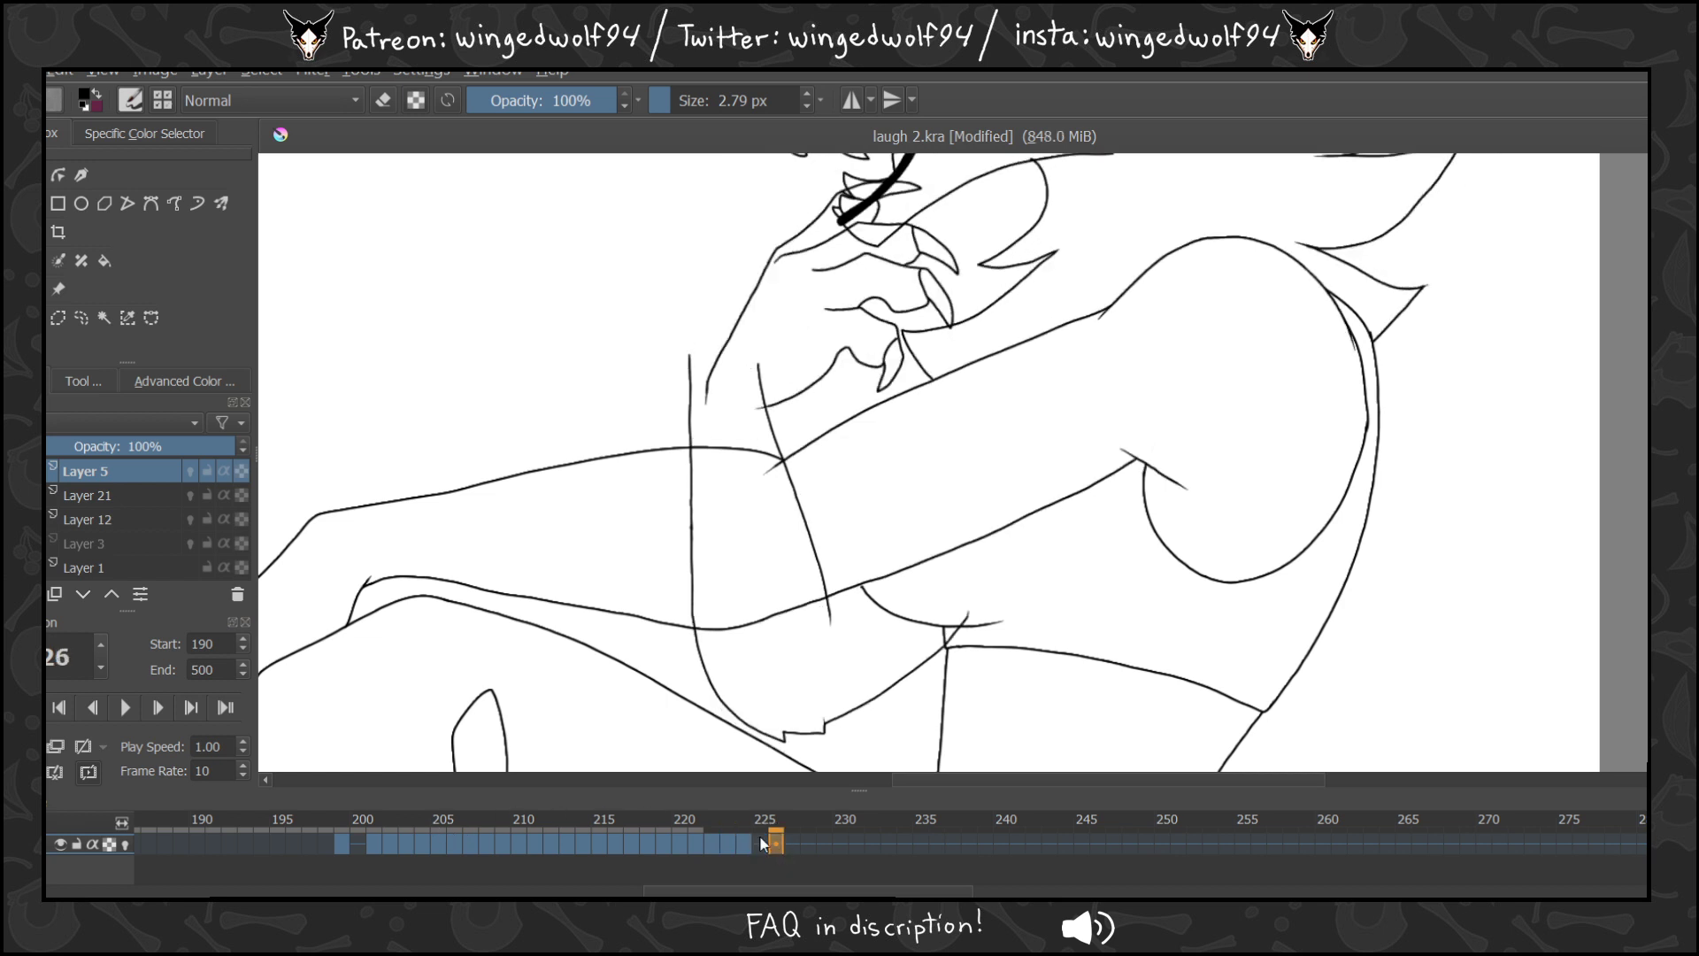
left_click(372, 847)
left_click(395, 845)
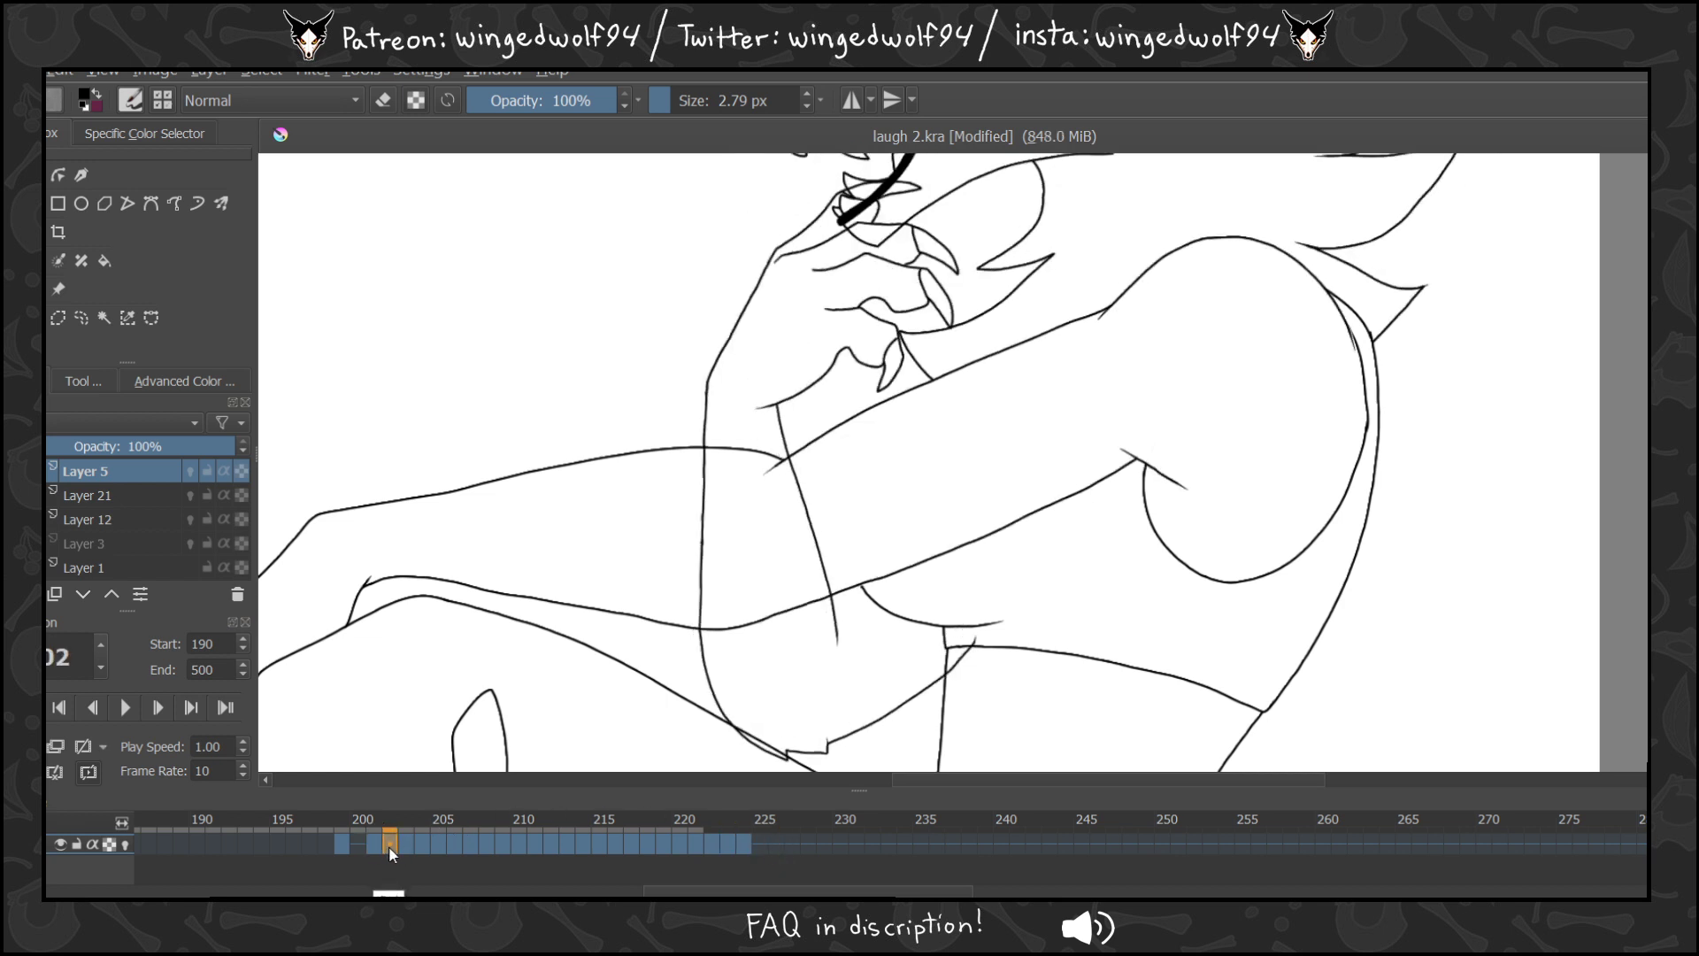
left_click_drag(389, 846, 763, 853)
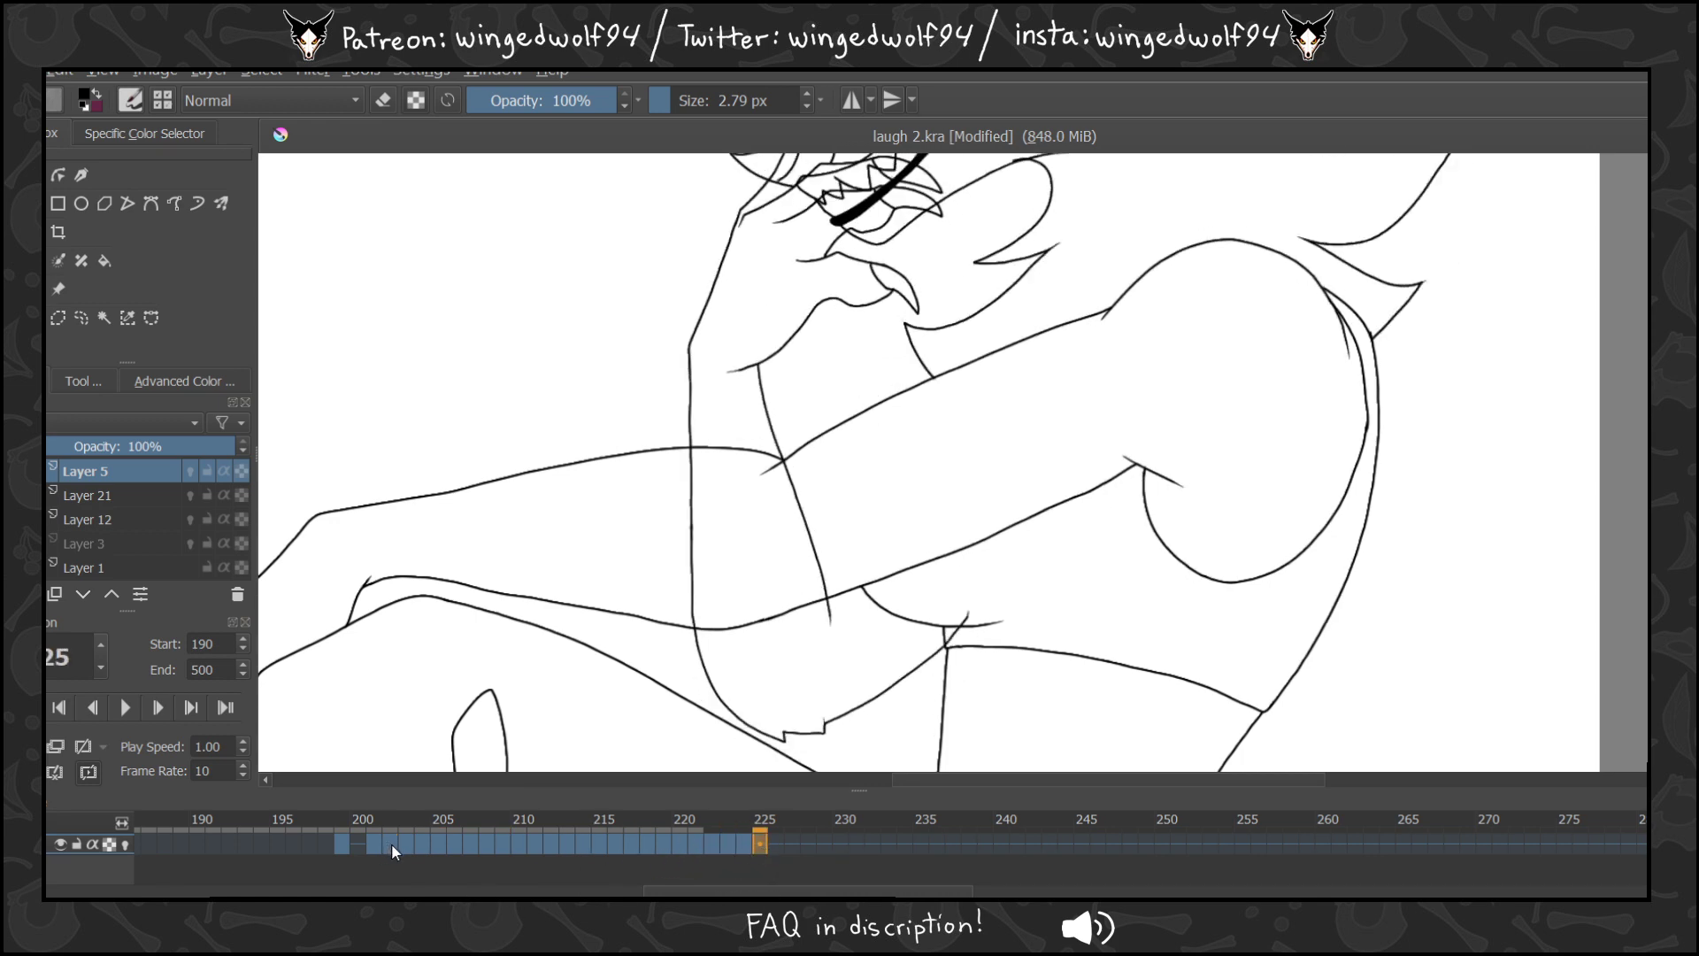
left_click_drag(391, 845, 775, 860)
Add arm keyframes at frames 227 and 228 on Layer 5 from earlier poses.
left_click(793, 846)
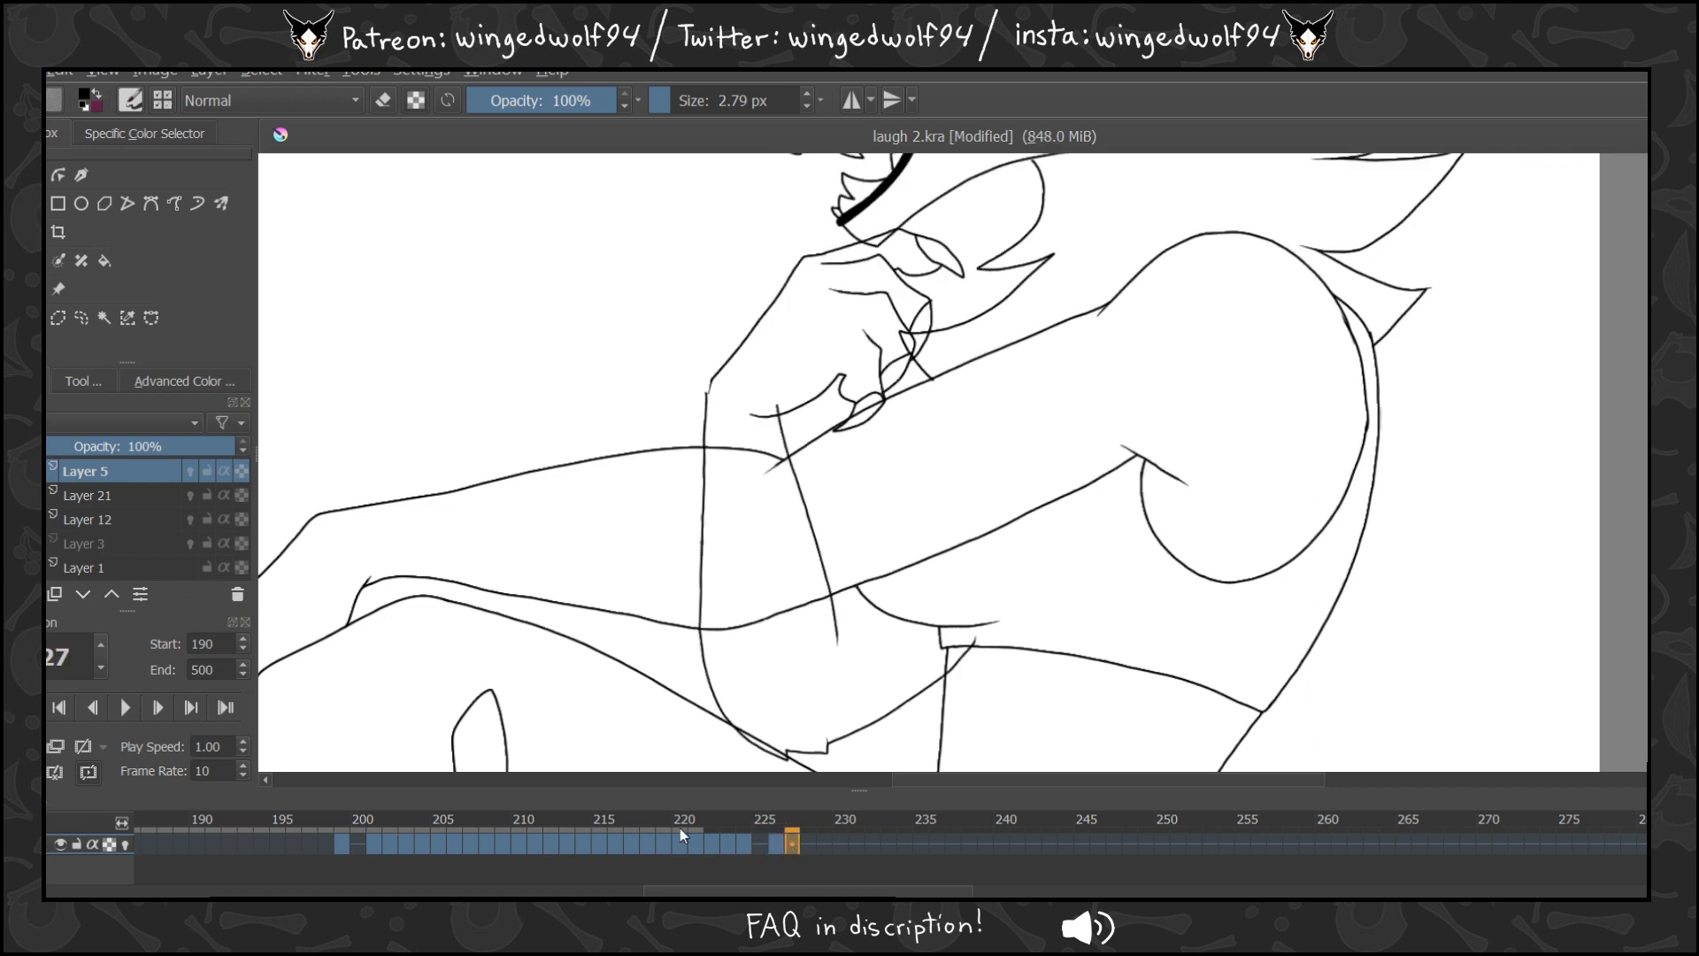
left_click_drag(411, 844, 798, 846)
left_click_drag(423, 842, 809, 846)
left_click(773, 843)
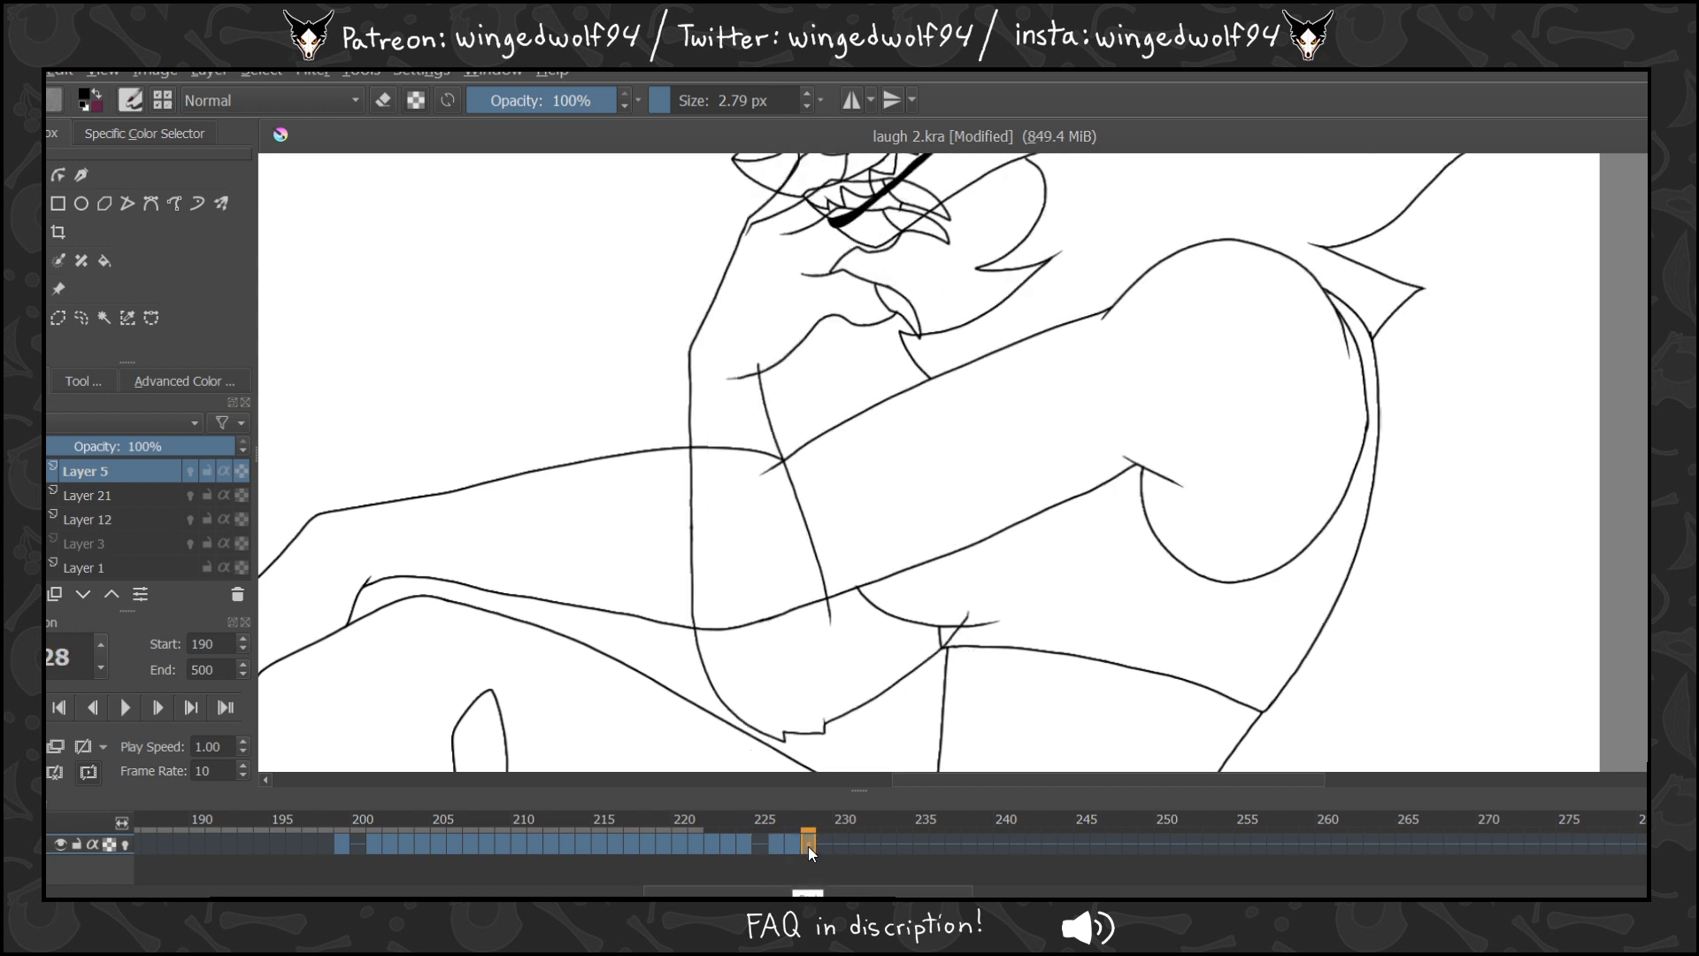
Compare the poses around frames 222 to 224 and copy the frame 223 arm keyframe to frame 228 on Layer 5.
left_click(726, 846)
left_click(715, 846)
left_click(736, 847)
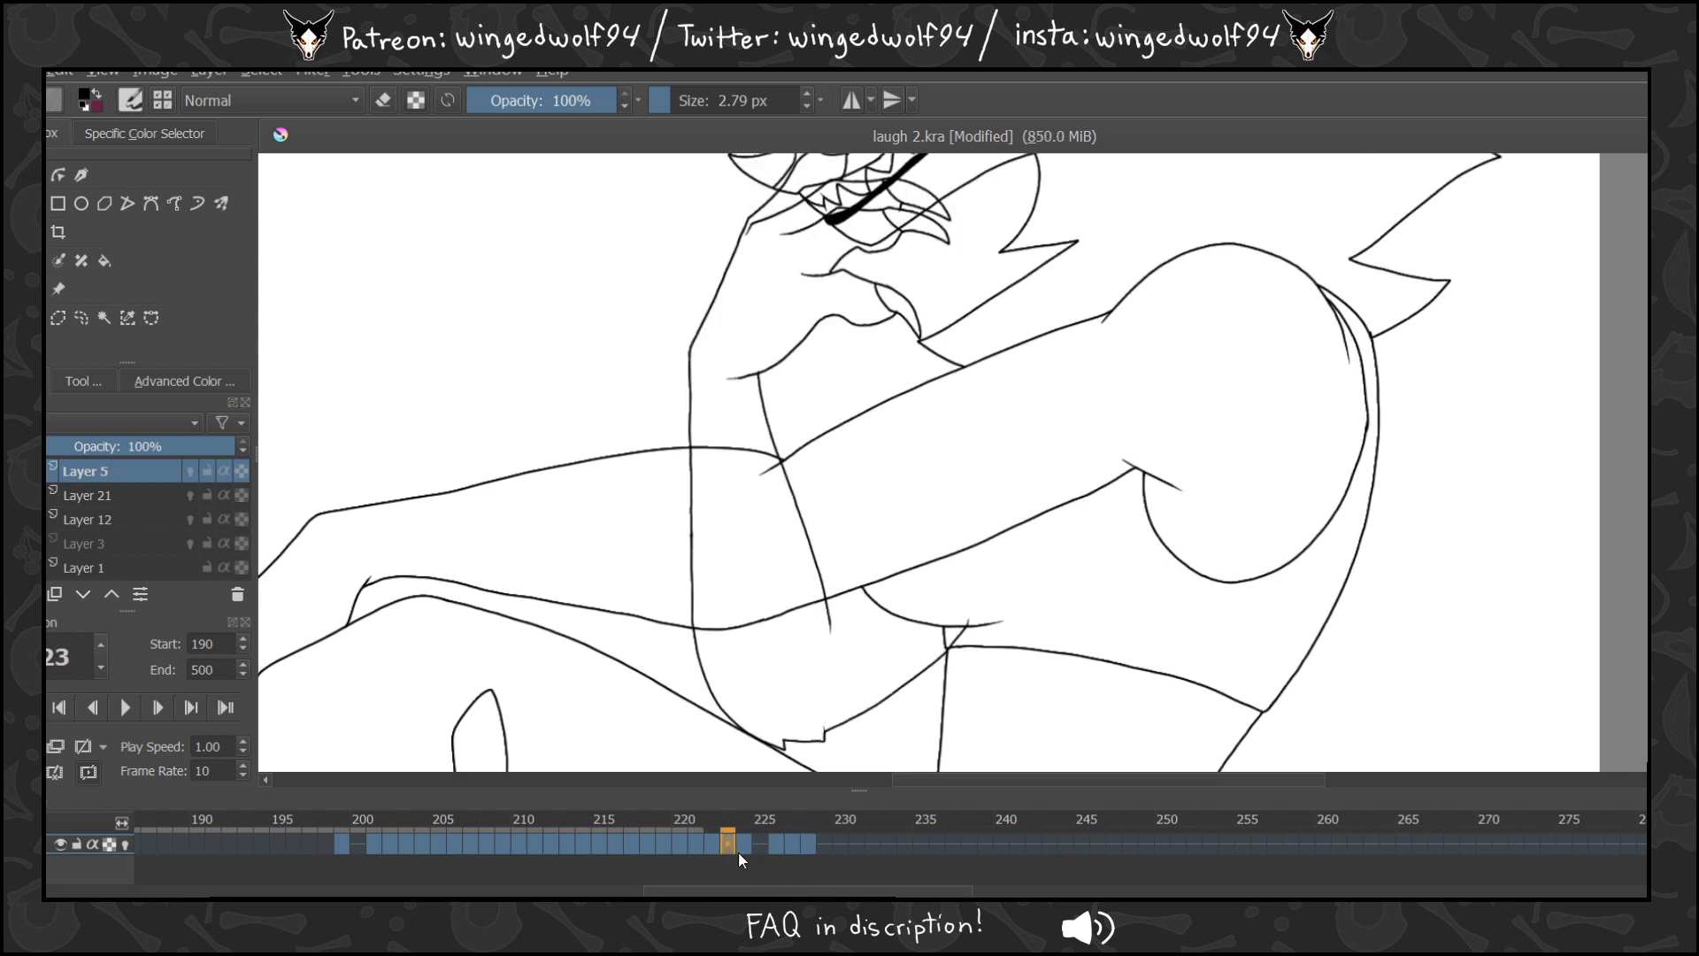
left_click(809, 847)
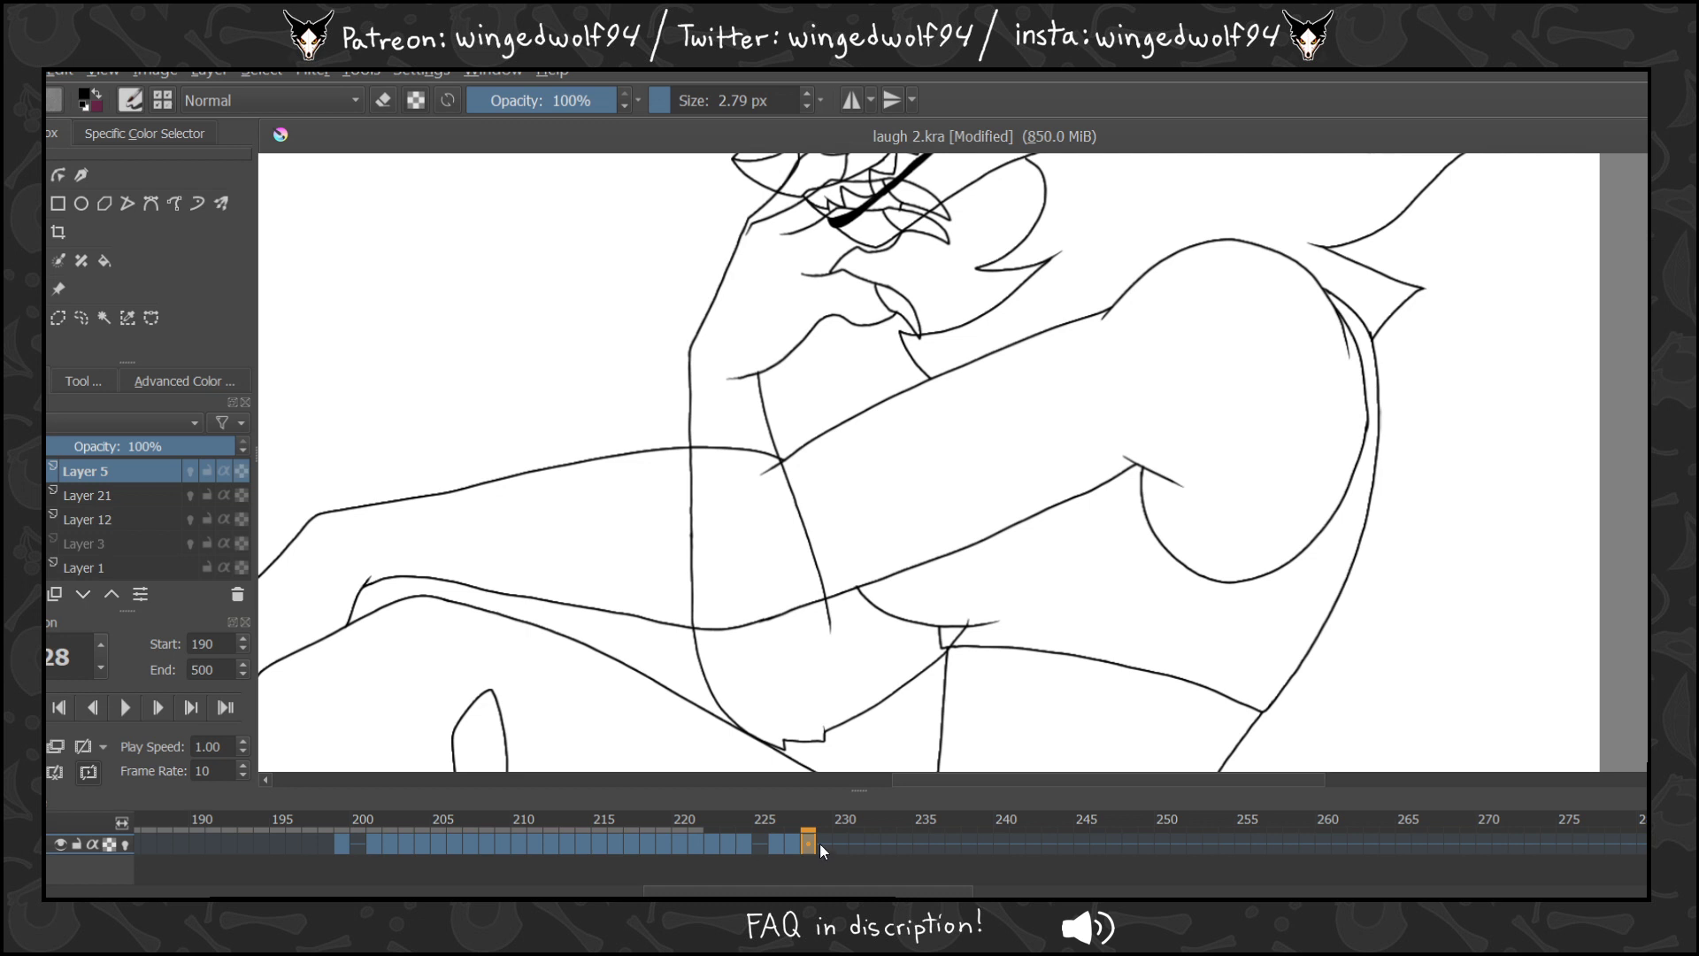
Compare the frame 223 and 224 arm poses and copy the frame 224 keyframe to frame 229 on Layer 5.
left_click(819, 845)
left_click(743, 846)
left_click(729, 846)
left_click(747, 847)
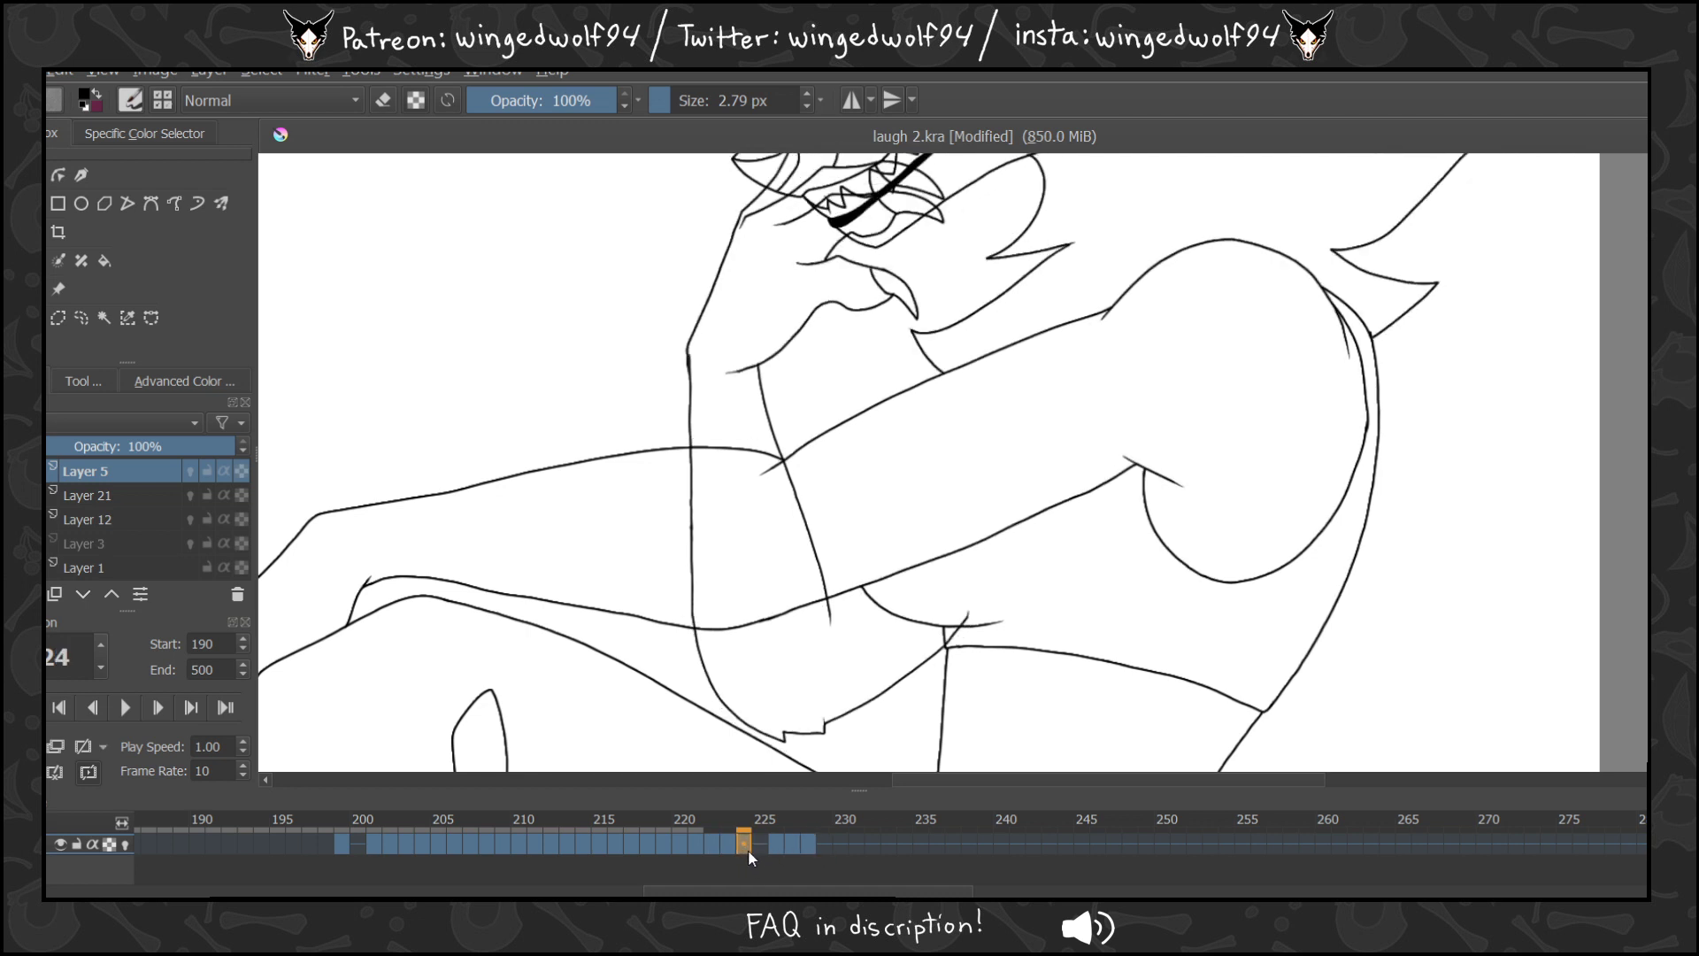
left_click(804, 848)
left_click(816, 850)
left_click(823, 850)
left_click_drag(823, 850, 824, 853)
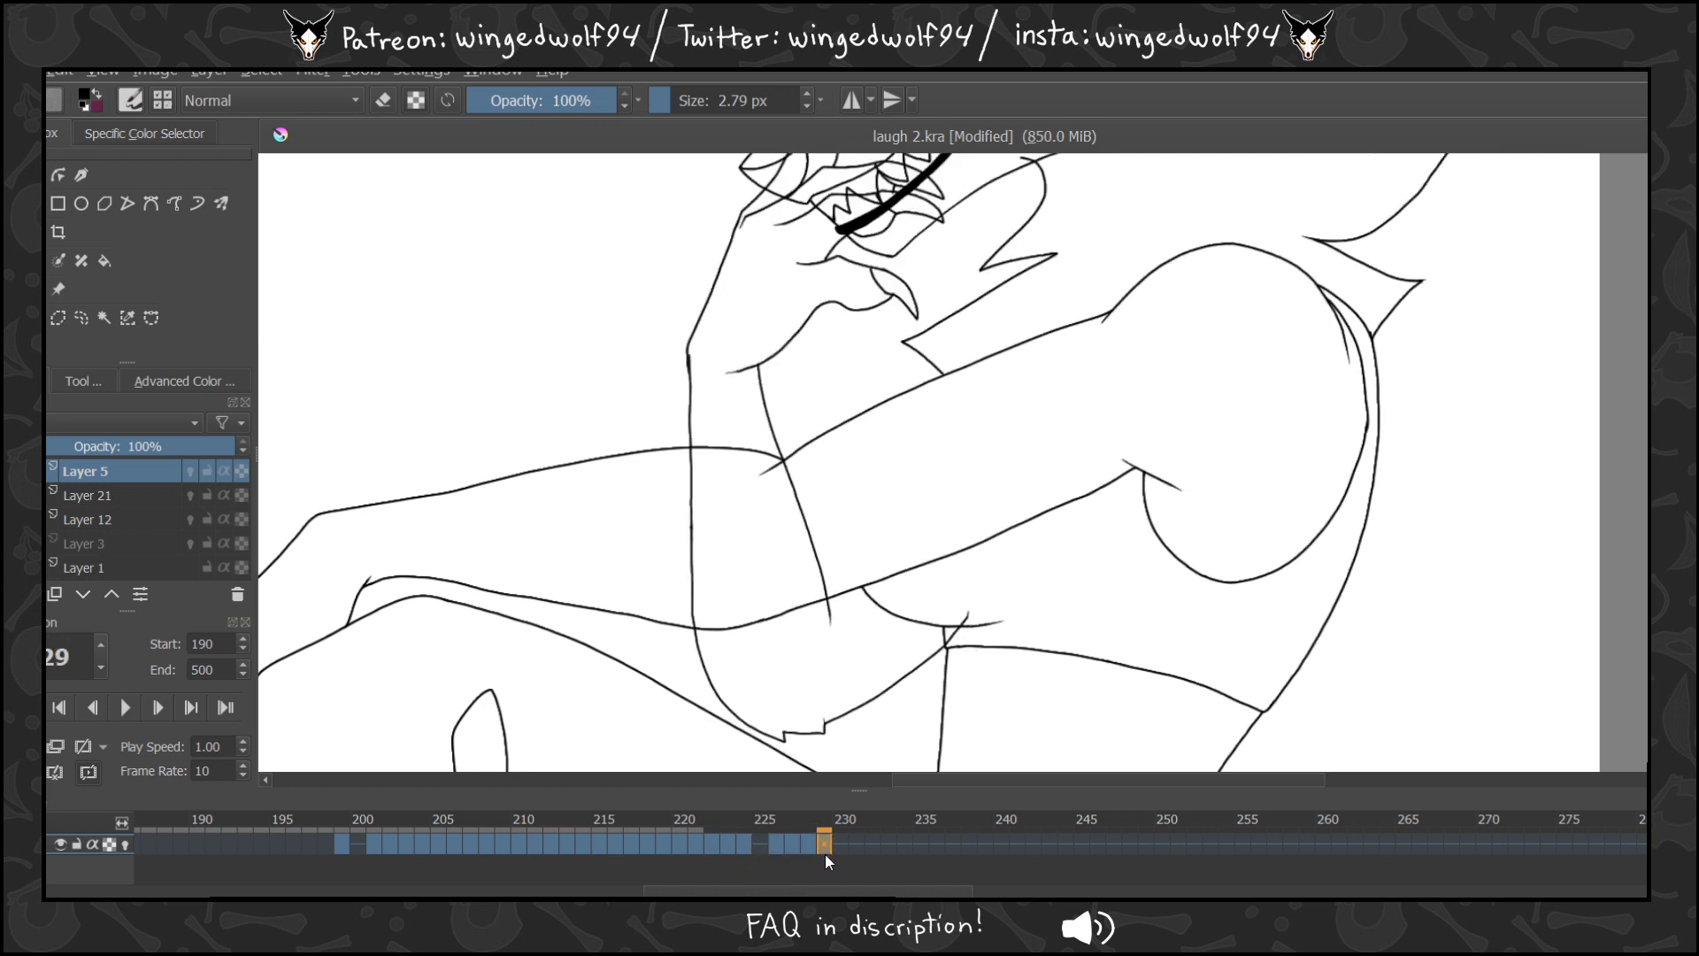
Copy the Layer 5 arm keyframe from frame 228 to frame 230.
left_click(814, 848)
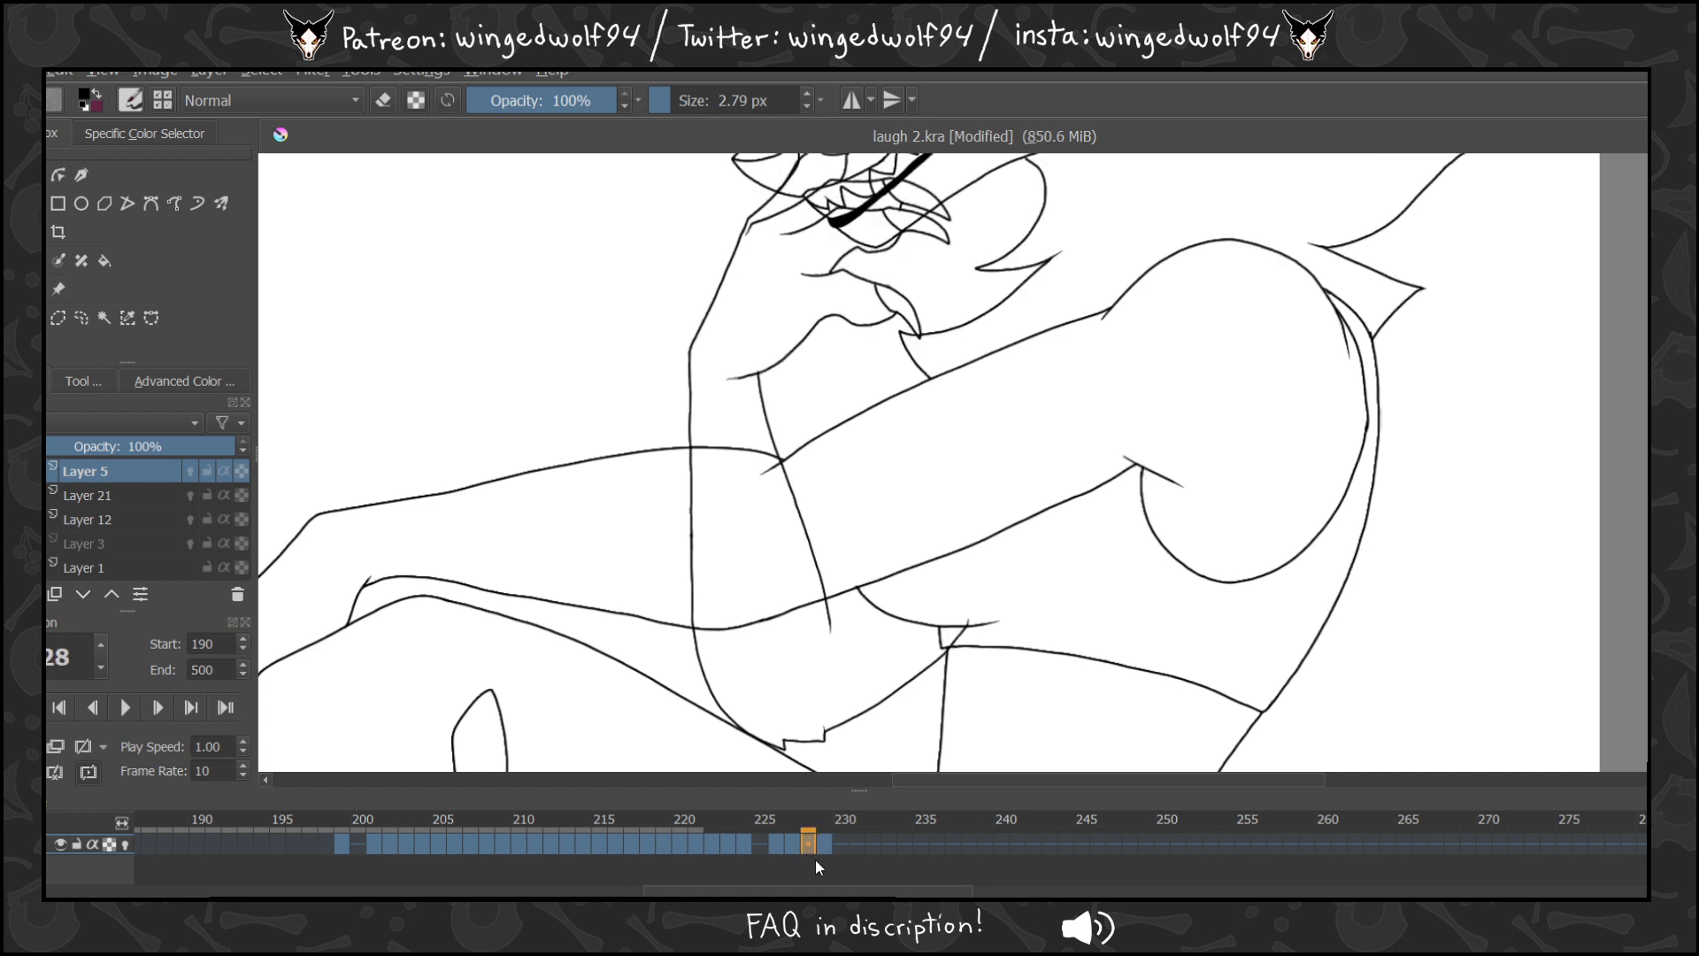
left_click(839, 848)
left_click(855, 853)
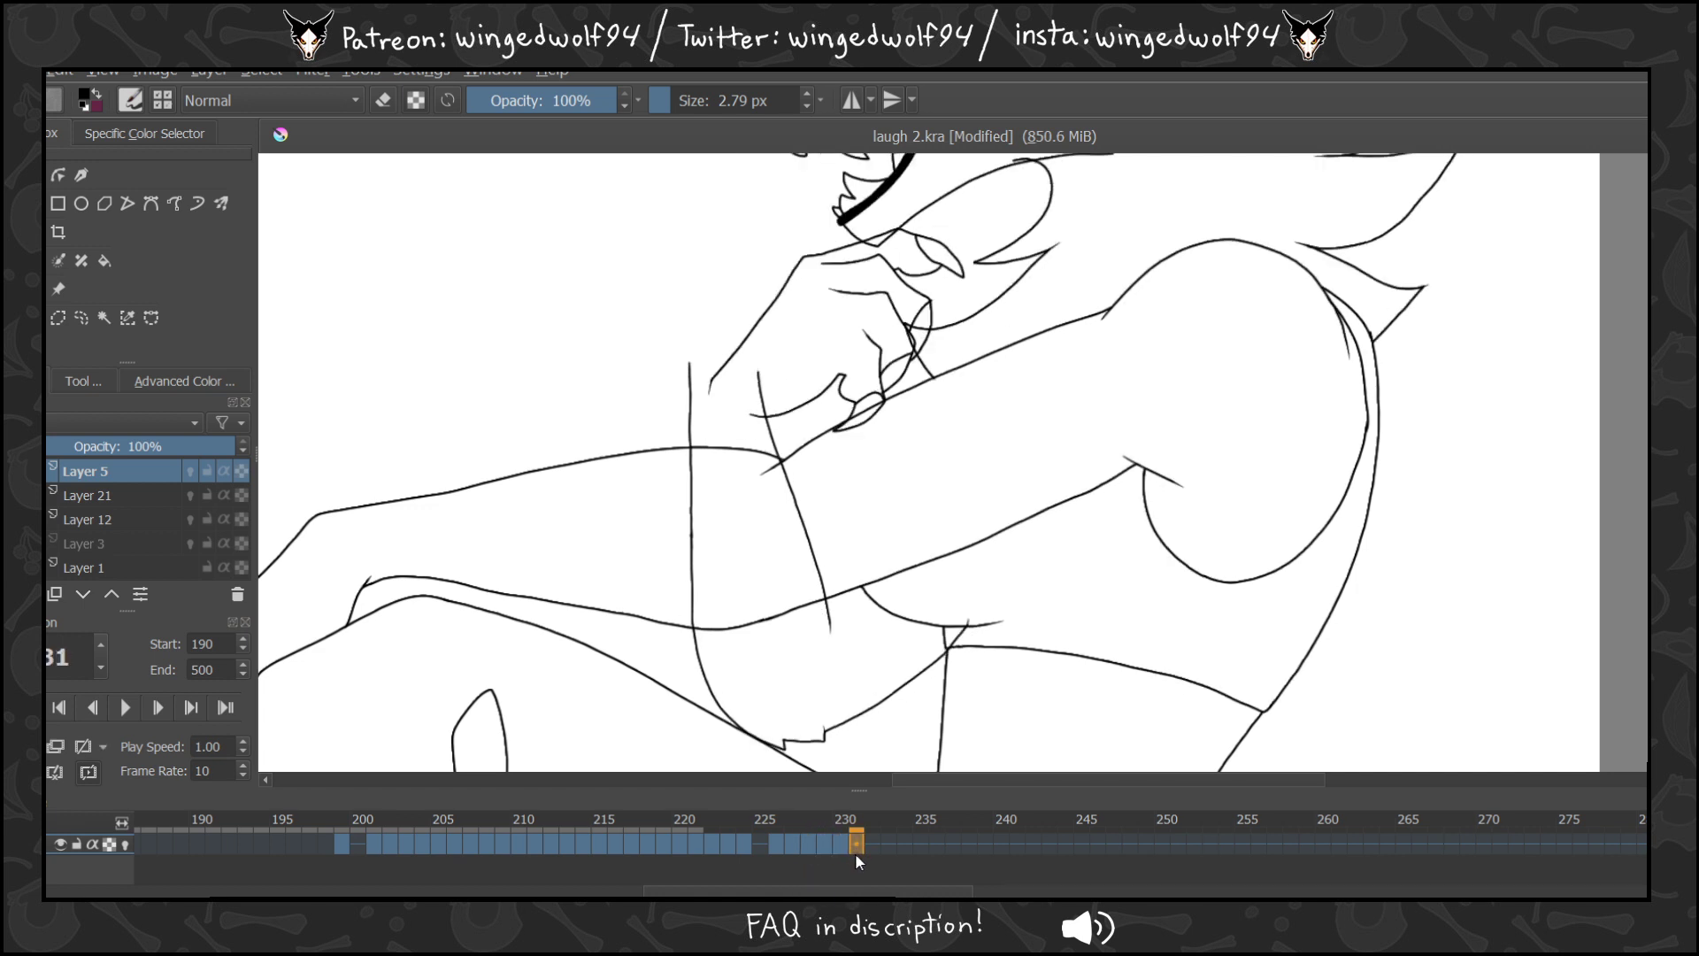
Copy the Layer 5 arm keyframes from frames 221 and 222 to frames 231 and 232 respectively.
left_click(745, 843)
left_click(683, 841)
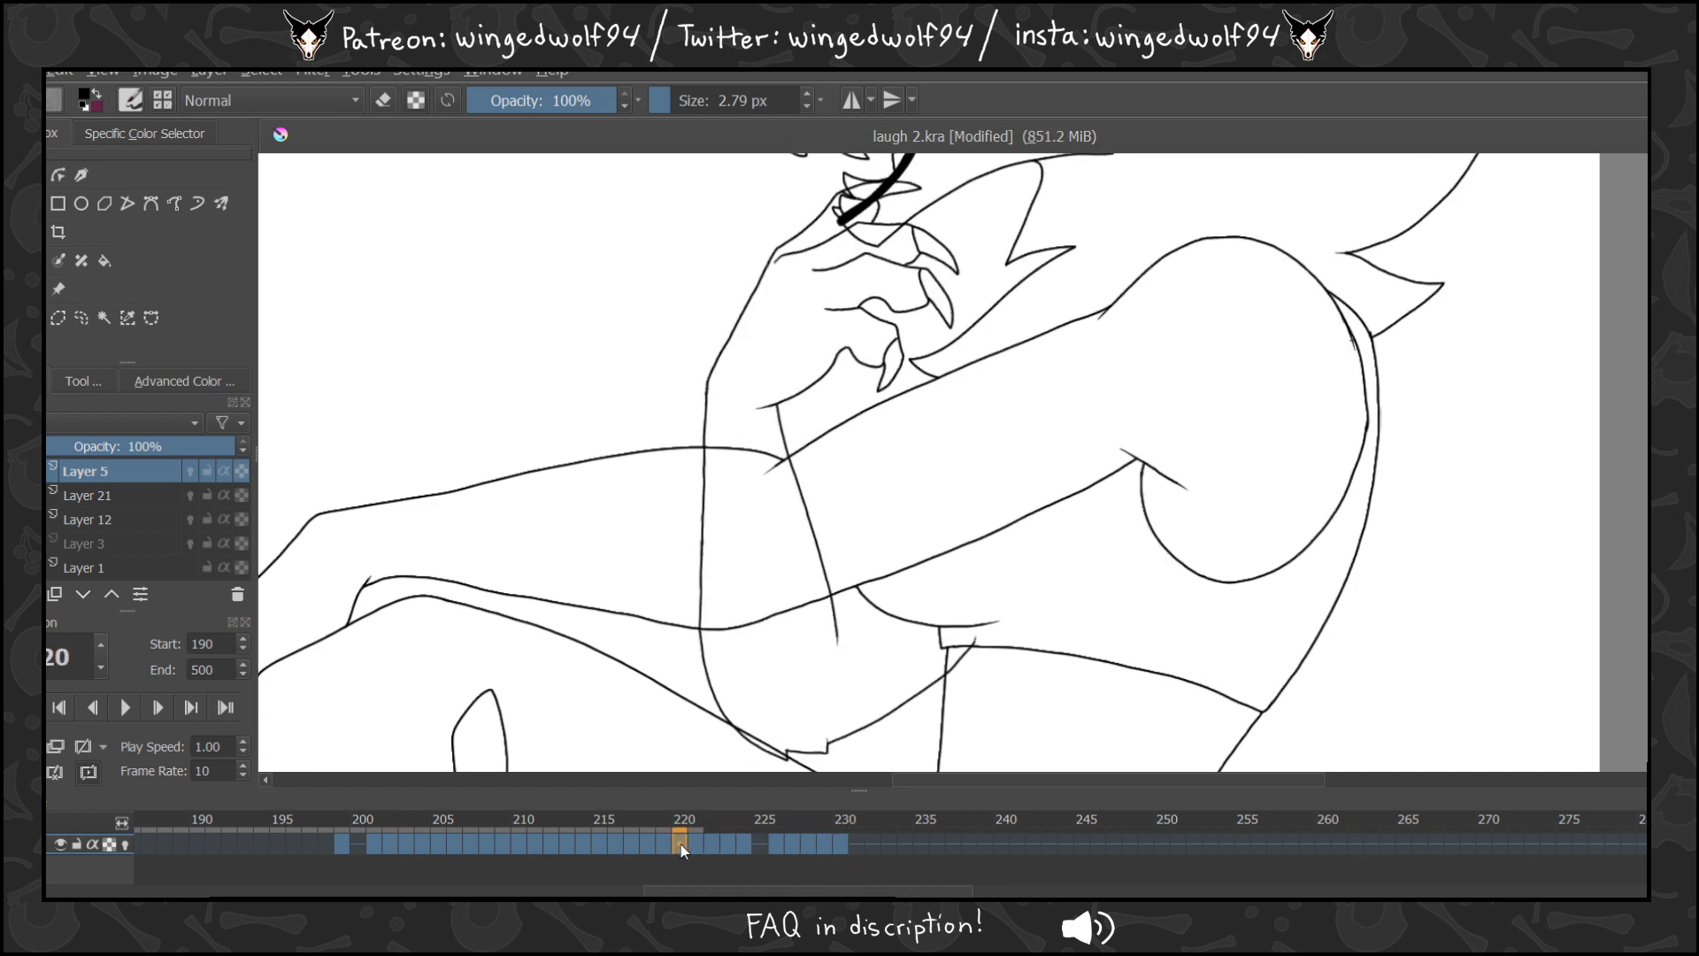
left_click(690, 846)
left_click(741, 852)
left_click(855, 845)
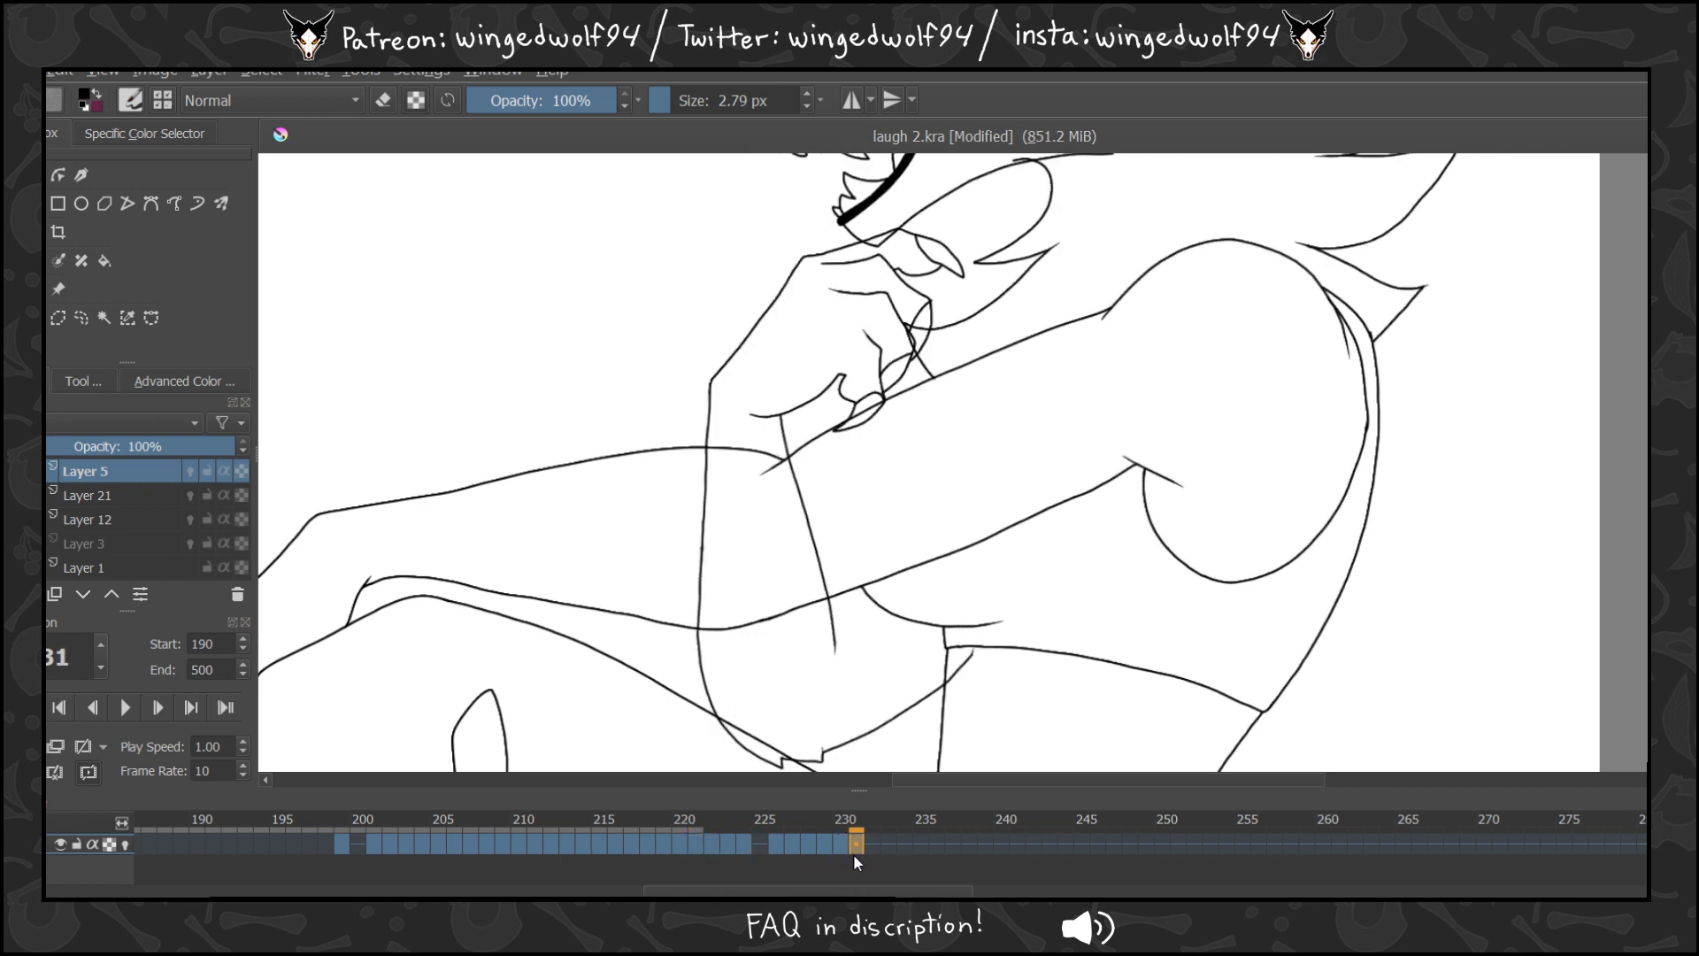
left_click(693, 845)
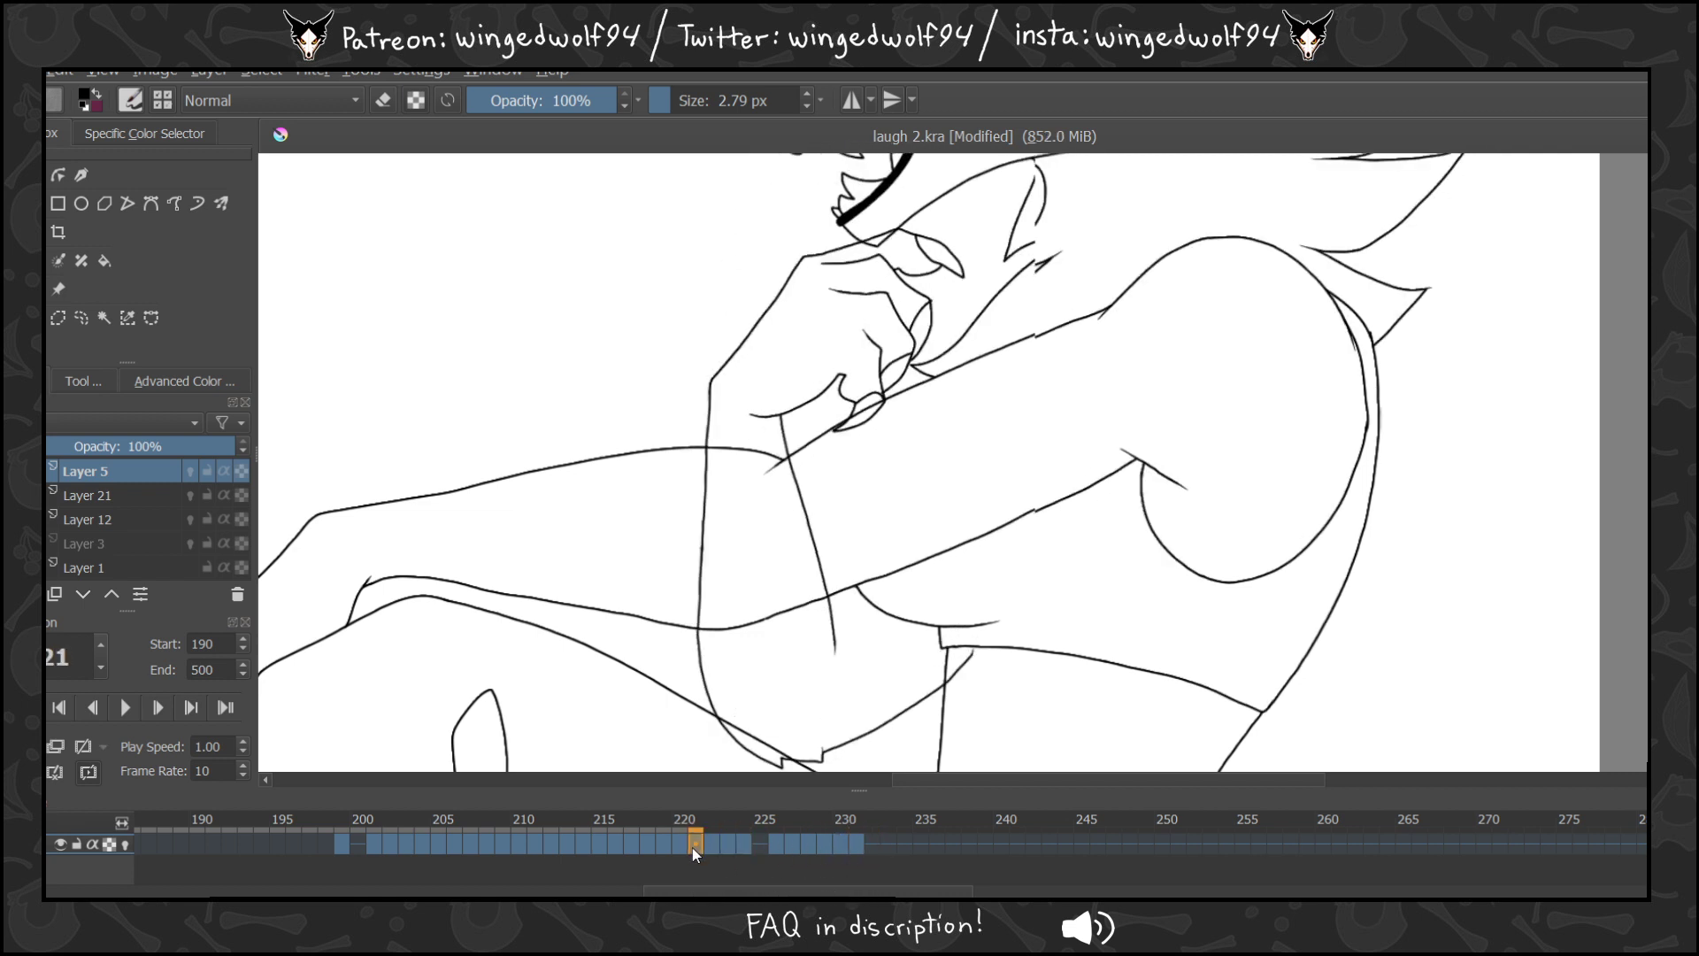
left_click(873, 843)
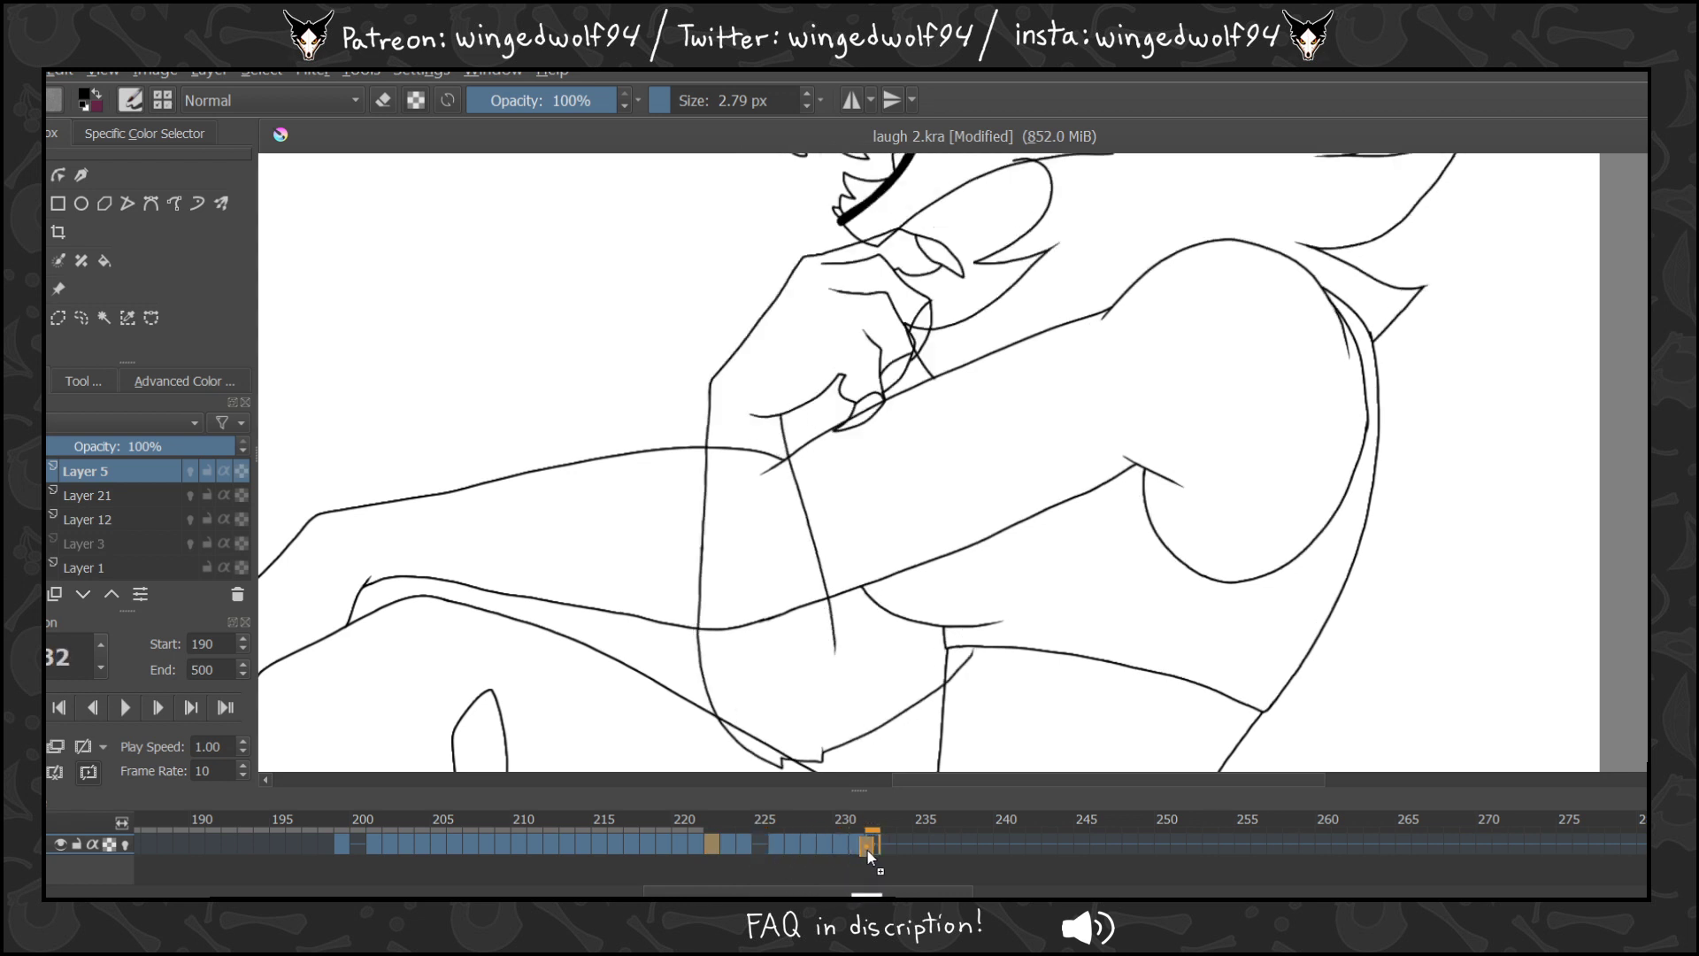
Add arm keyframes at frames 234, 236 and 237 on Layer 5 by reusing nearby poses.
left_click(888, 846)
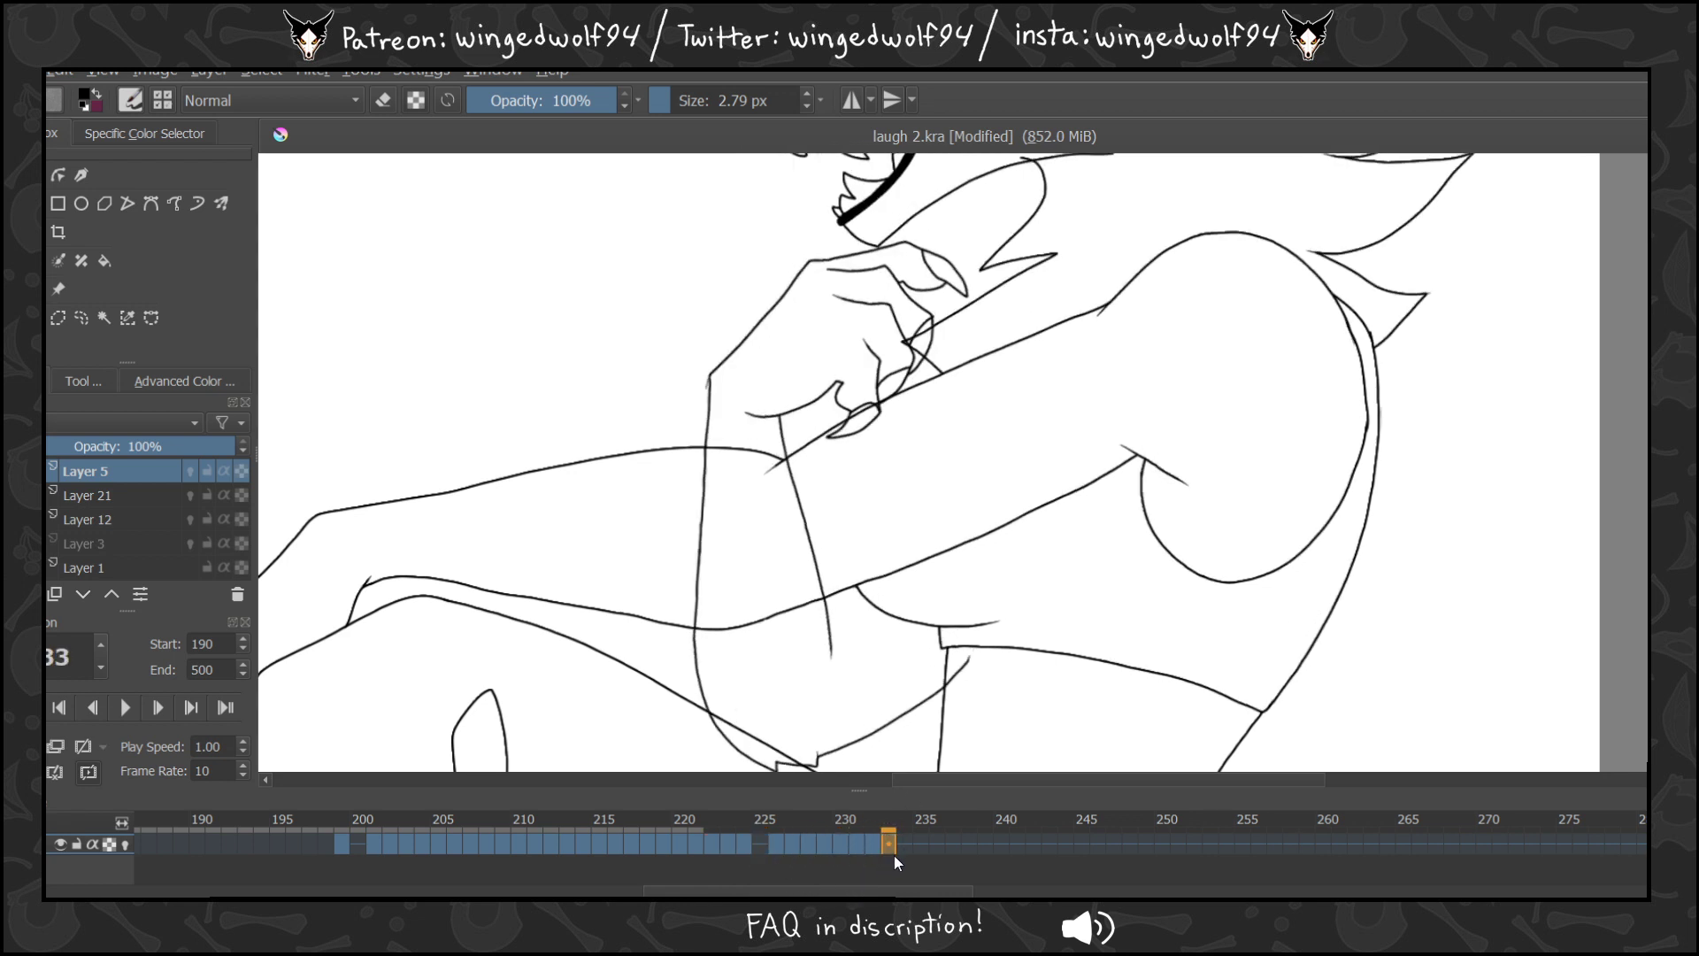
left_click(906, 846)
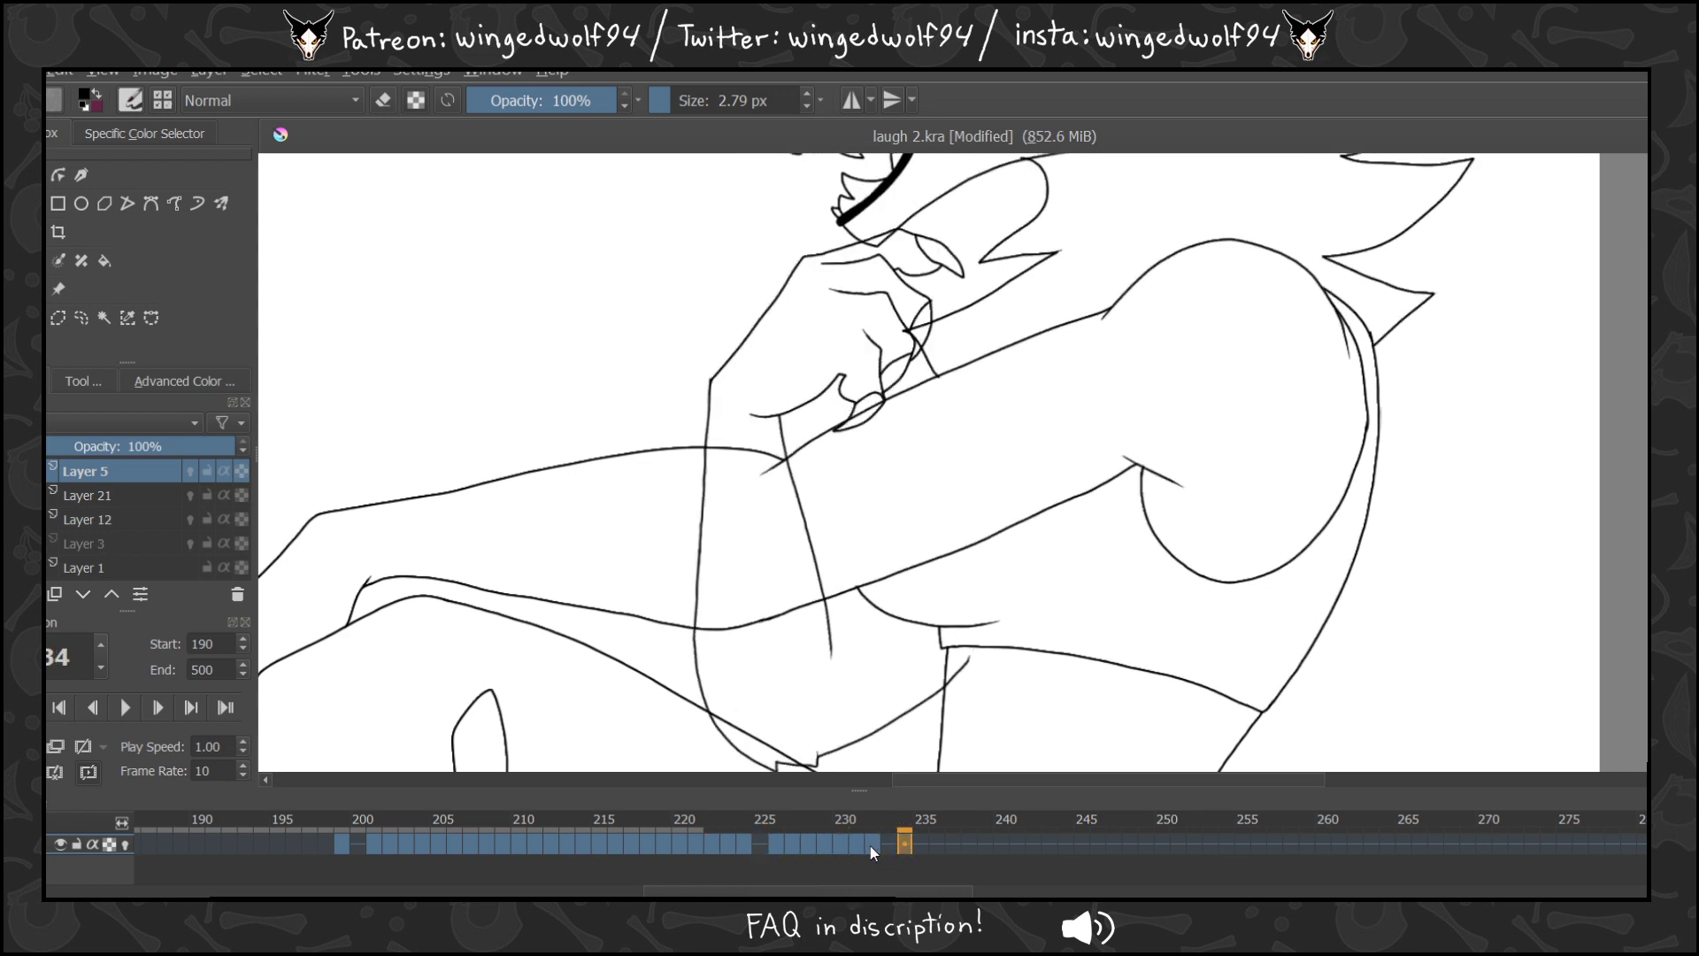
left_click_drag(856, 849, 959, 850)
left_click(910, 847)
left_click(913, 851)
left_click(938, 847)
left_click(958, 843)
Turn on onion skins for Layer 5, then rotate the frame 237 arm slightly and nudge it to line up with the wrist.
key("ctrl+t")
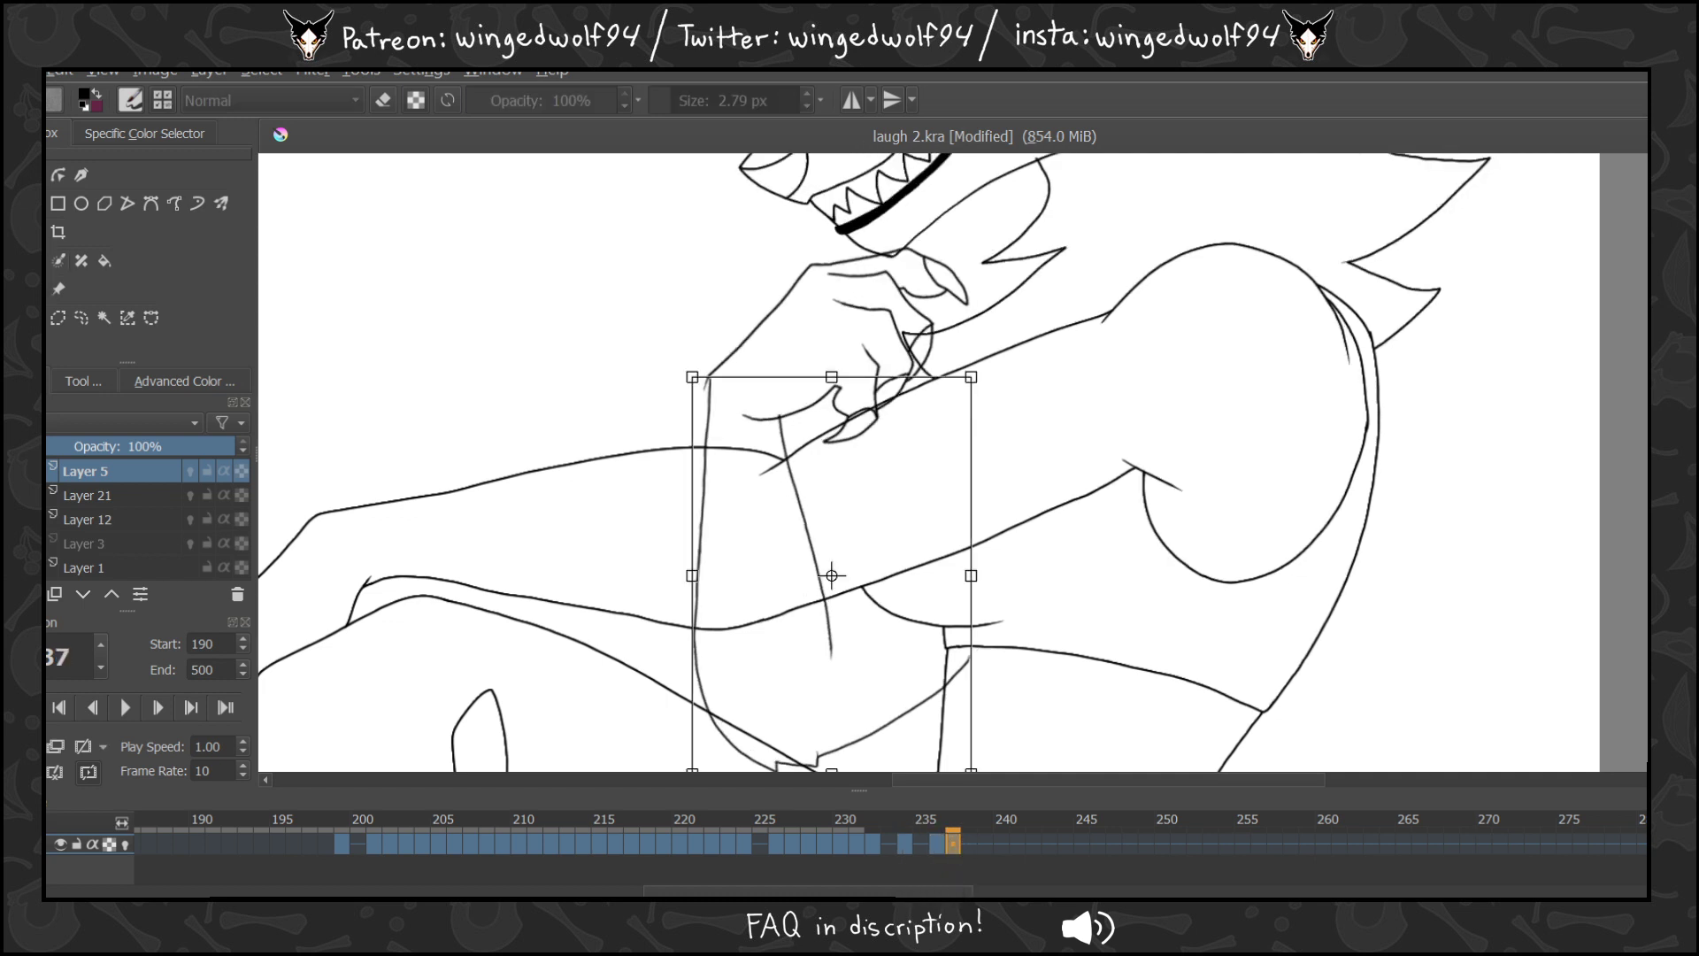
left_click_drag(870, 520, 868, 520)
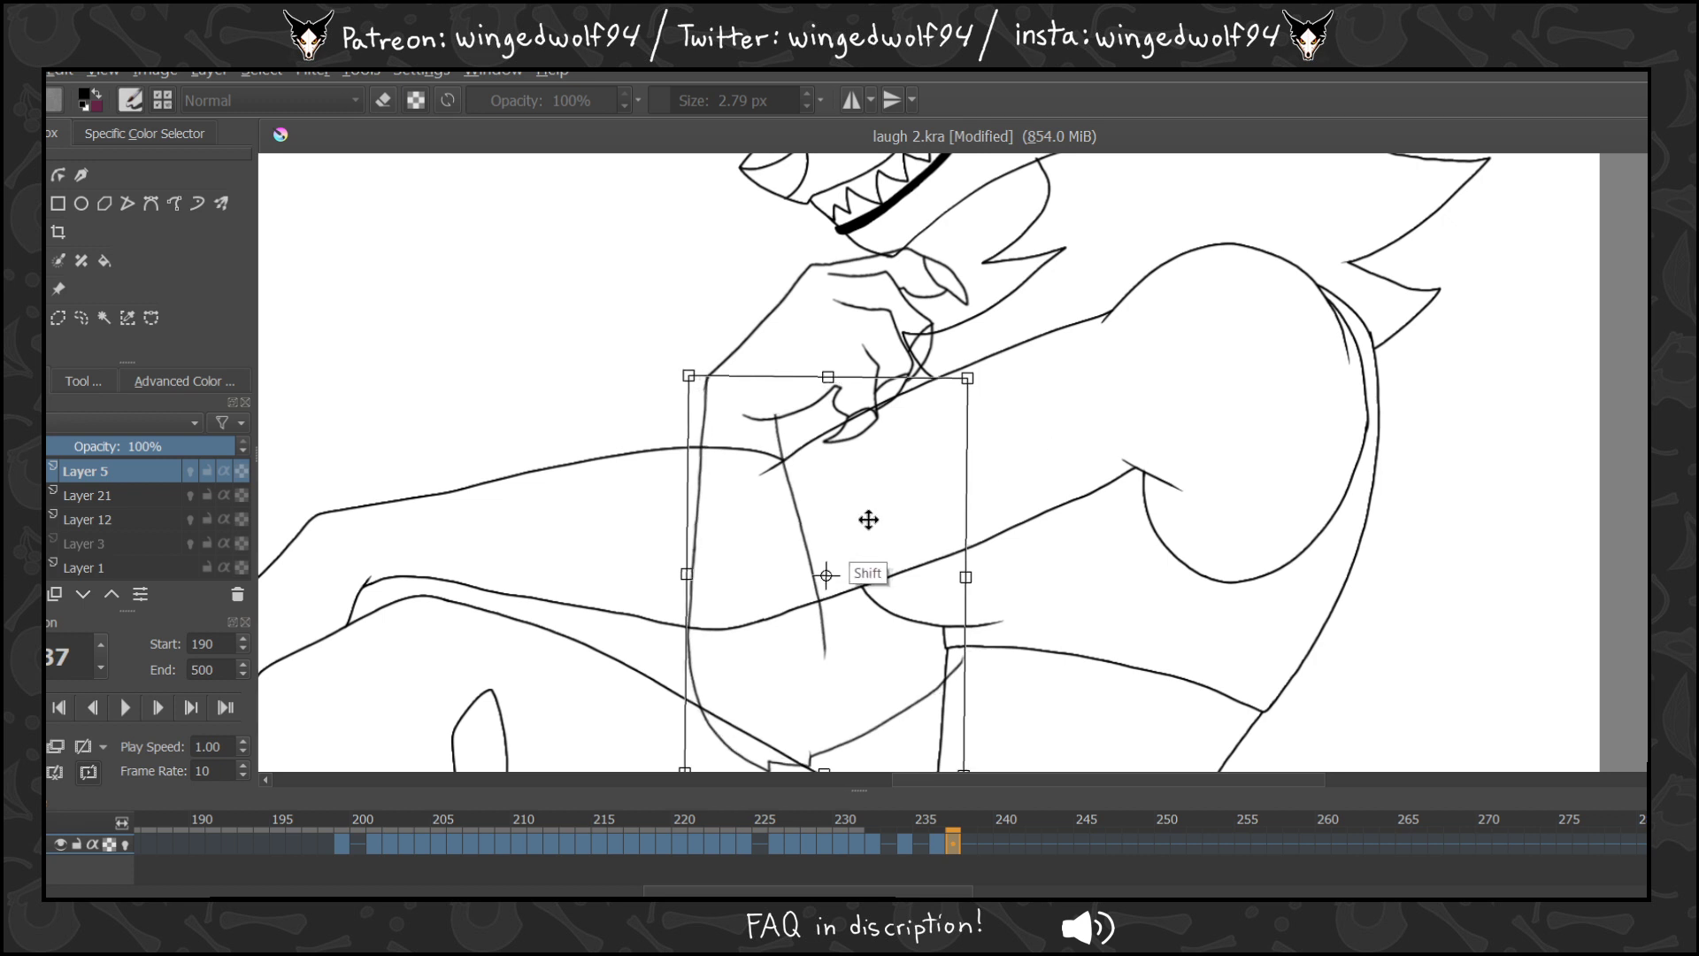
left_click(124, 844)
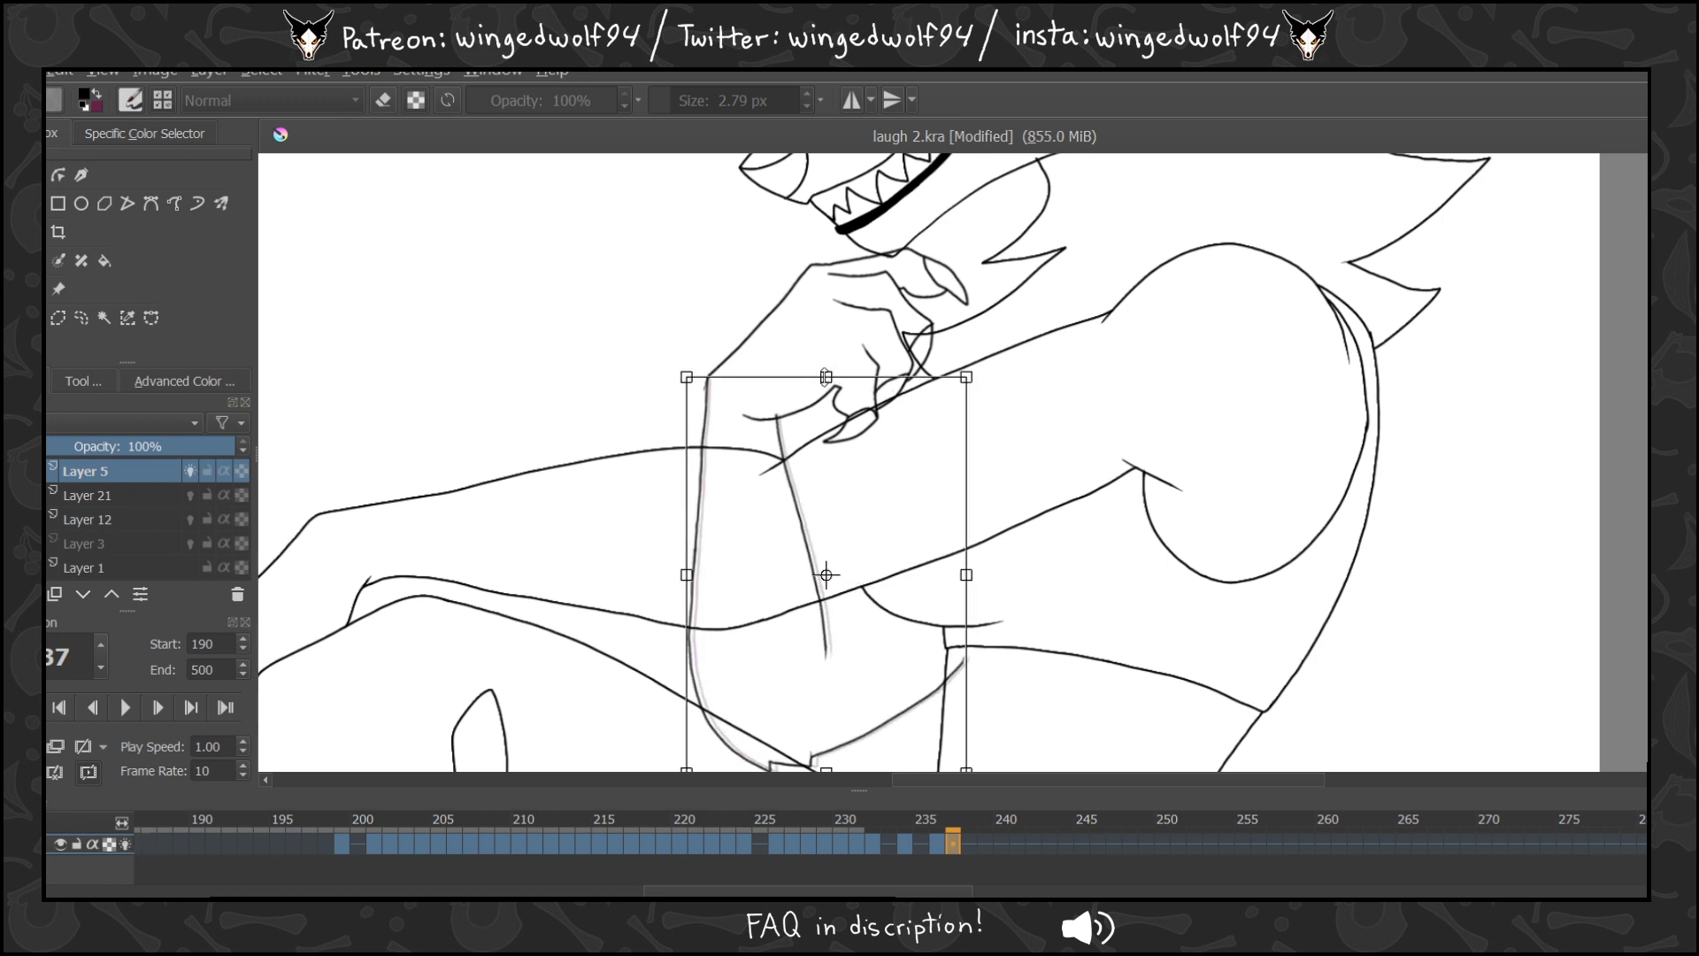
left_click_drag(825, 376, 825, 380)
key("Left")
key("Right")
key("Right")
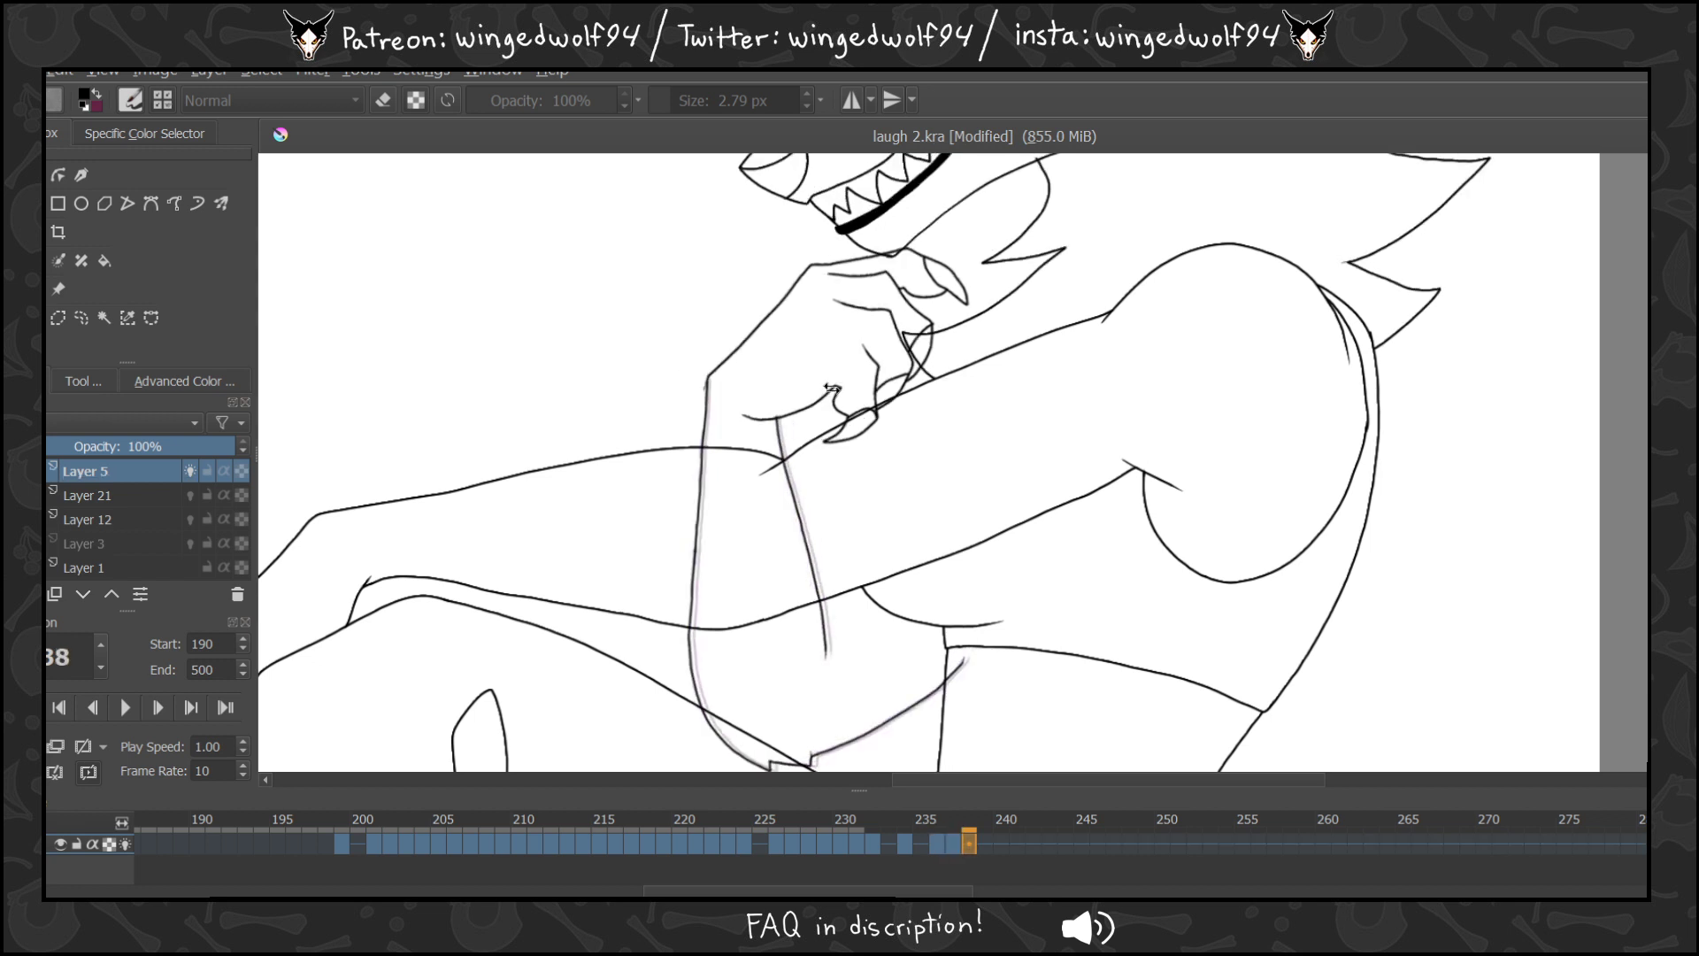
Duplicate the frame 237 arm keyframe to frame 238 on Layer 5 and transform it with a slight rotation and shift.
left_click(971, 849)
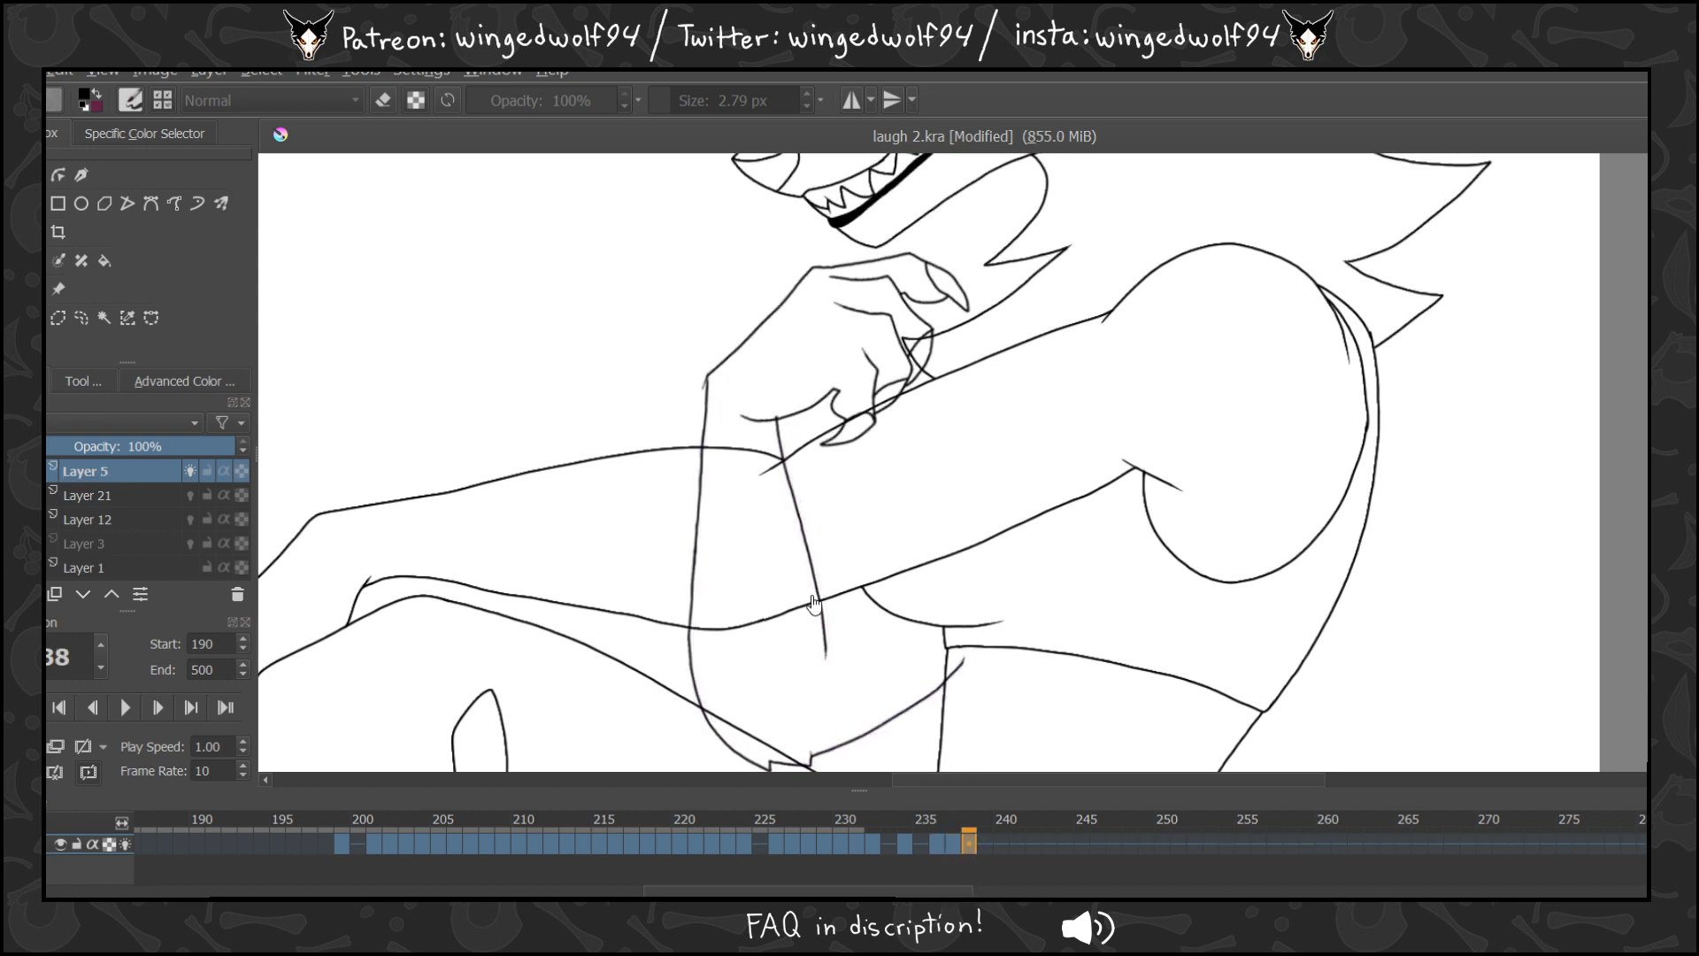
key("ctrl+t")
left_click_drag(828, 382, 828, 380)
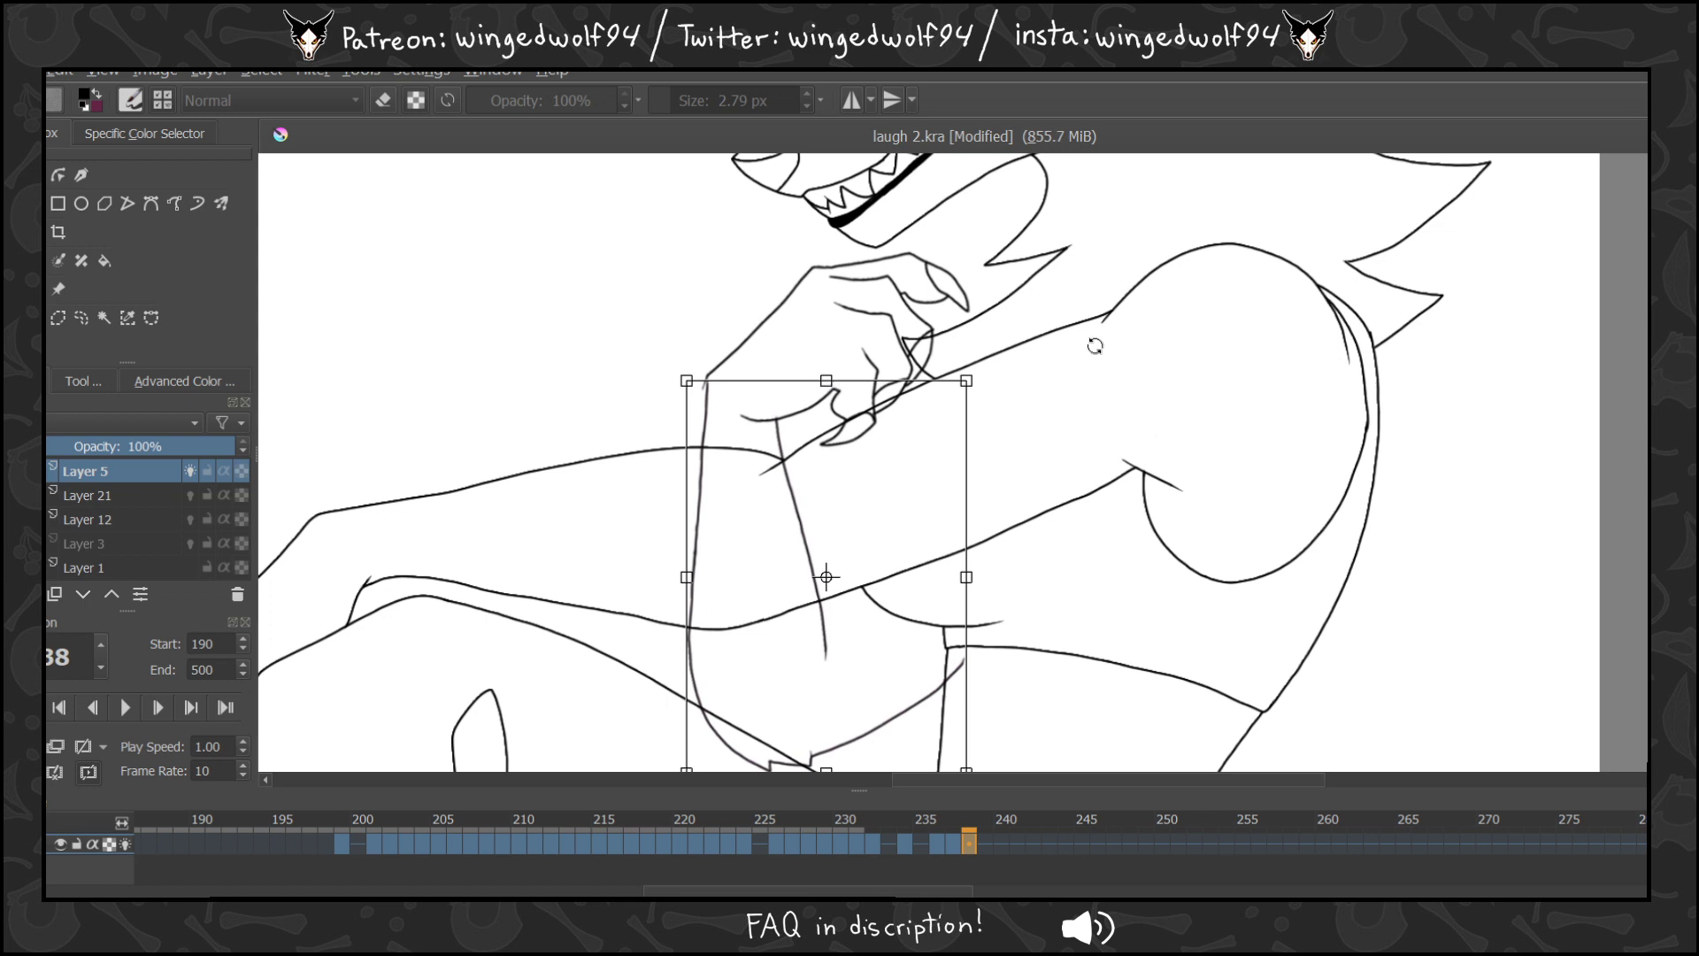
left_click_drag(1096, 346, 1094, 348)
left_click_drag(905, 620, 903, 619)
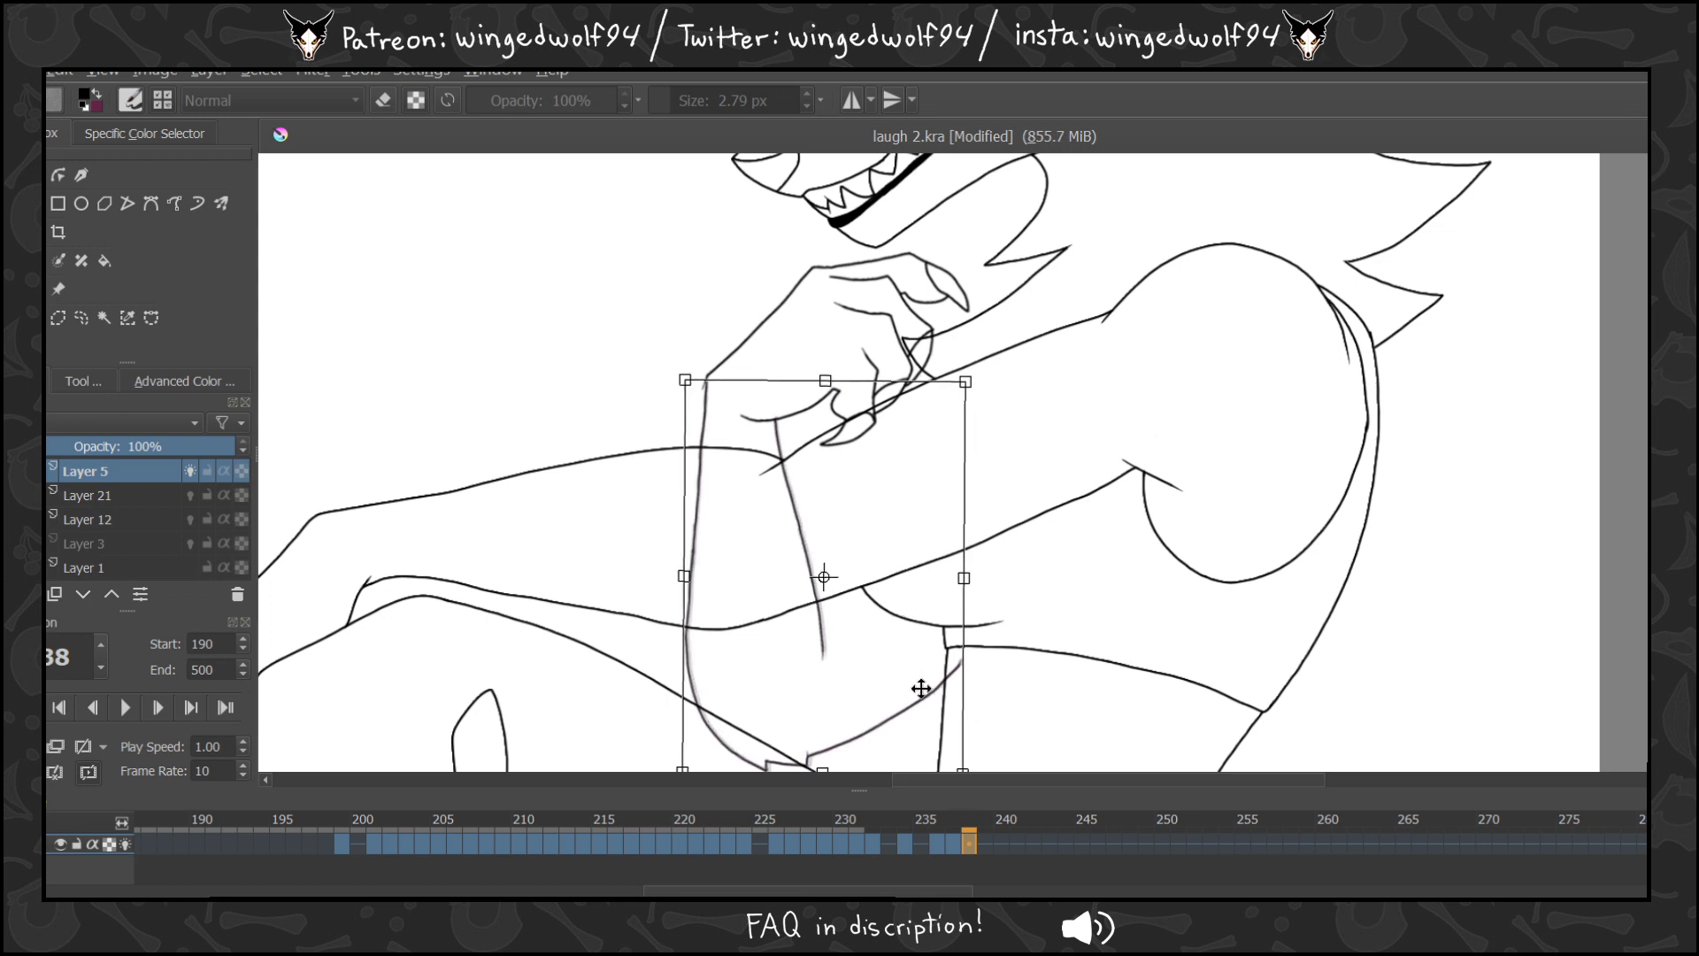
Copy the Layer 5 arm keyframe from frame 238 to frame 239 and compare it with the preceding frames.
left_click(985, 846)
left_click(966, 843)
left_click(985, 846)
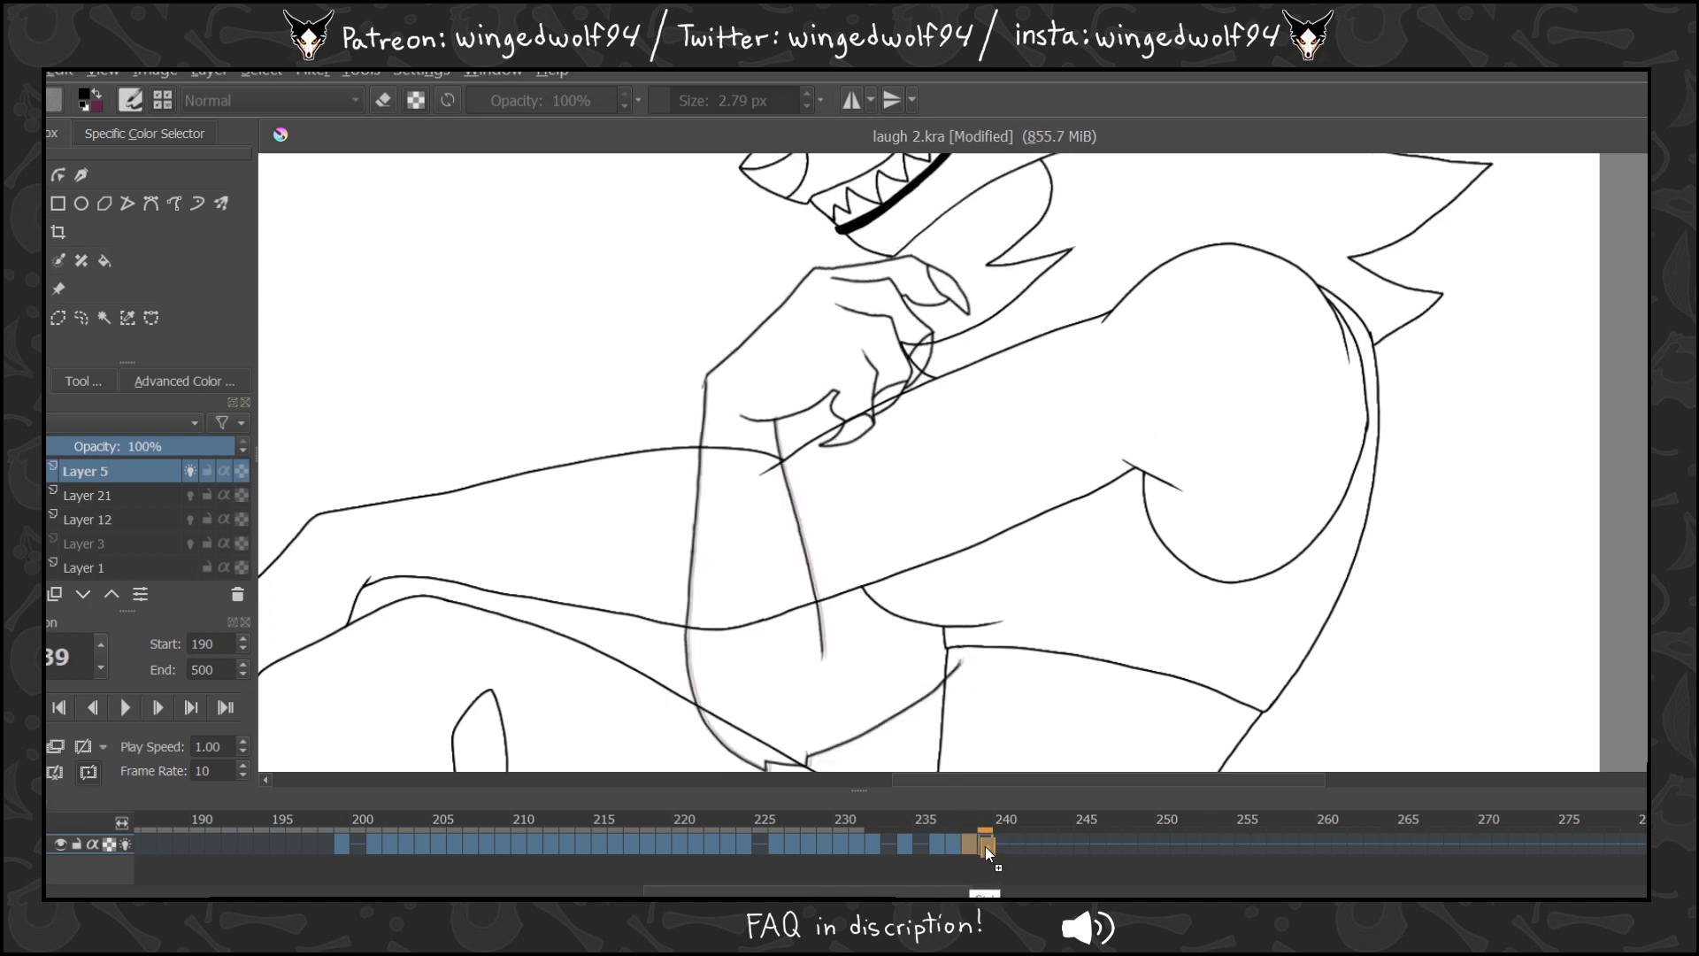
left_click(966, 842)
left_click(949, 839)
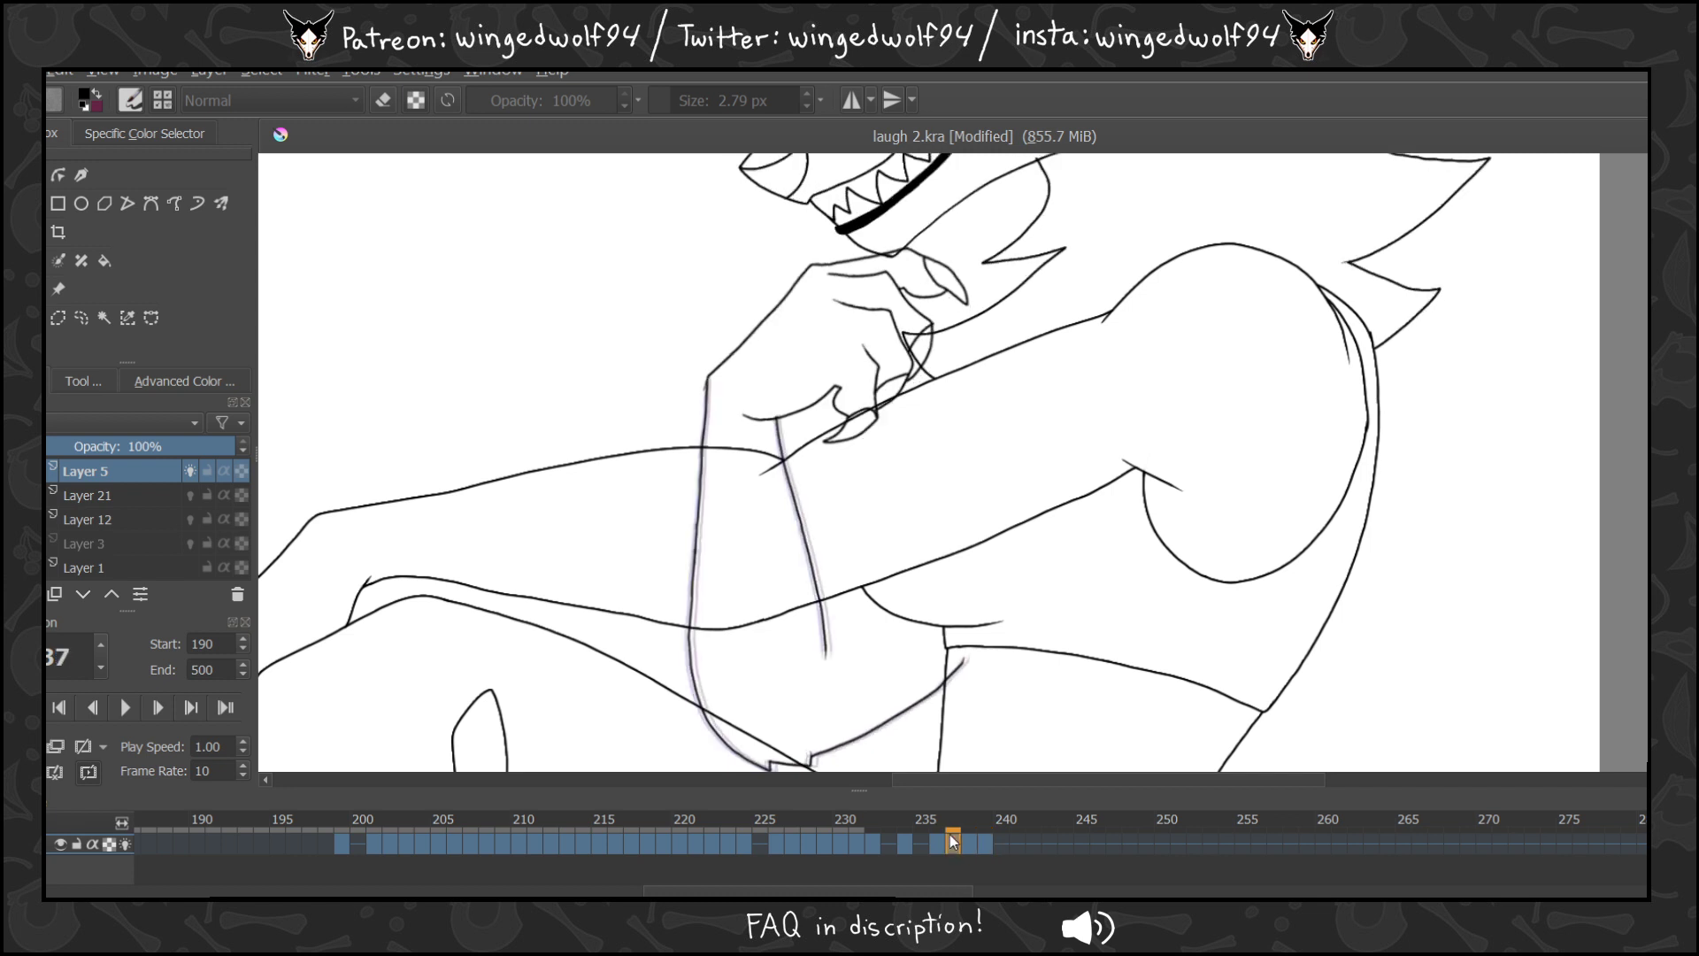
left_click(936, 842)
Turn off onion skins for Layer 5 and save the file.
left_click_drag(676, 421, 950, 448)
left_click(189, 473)
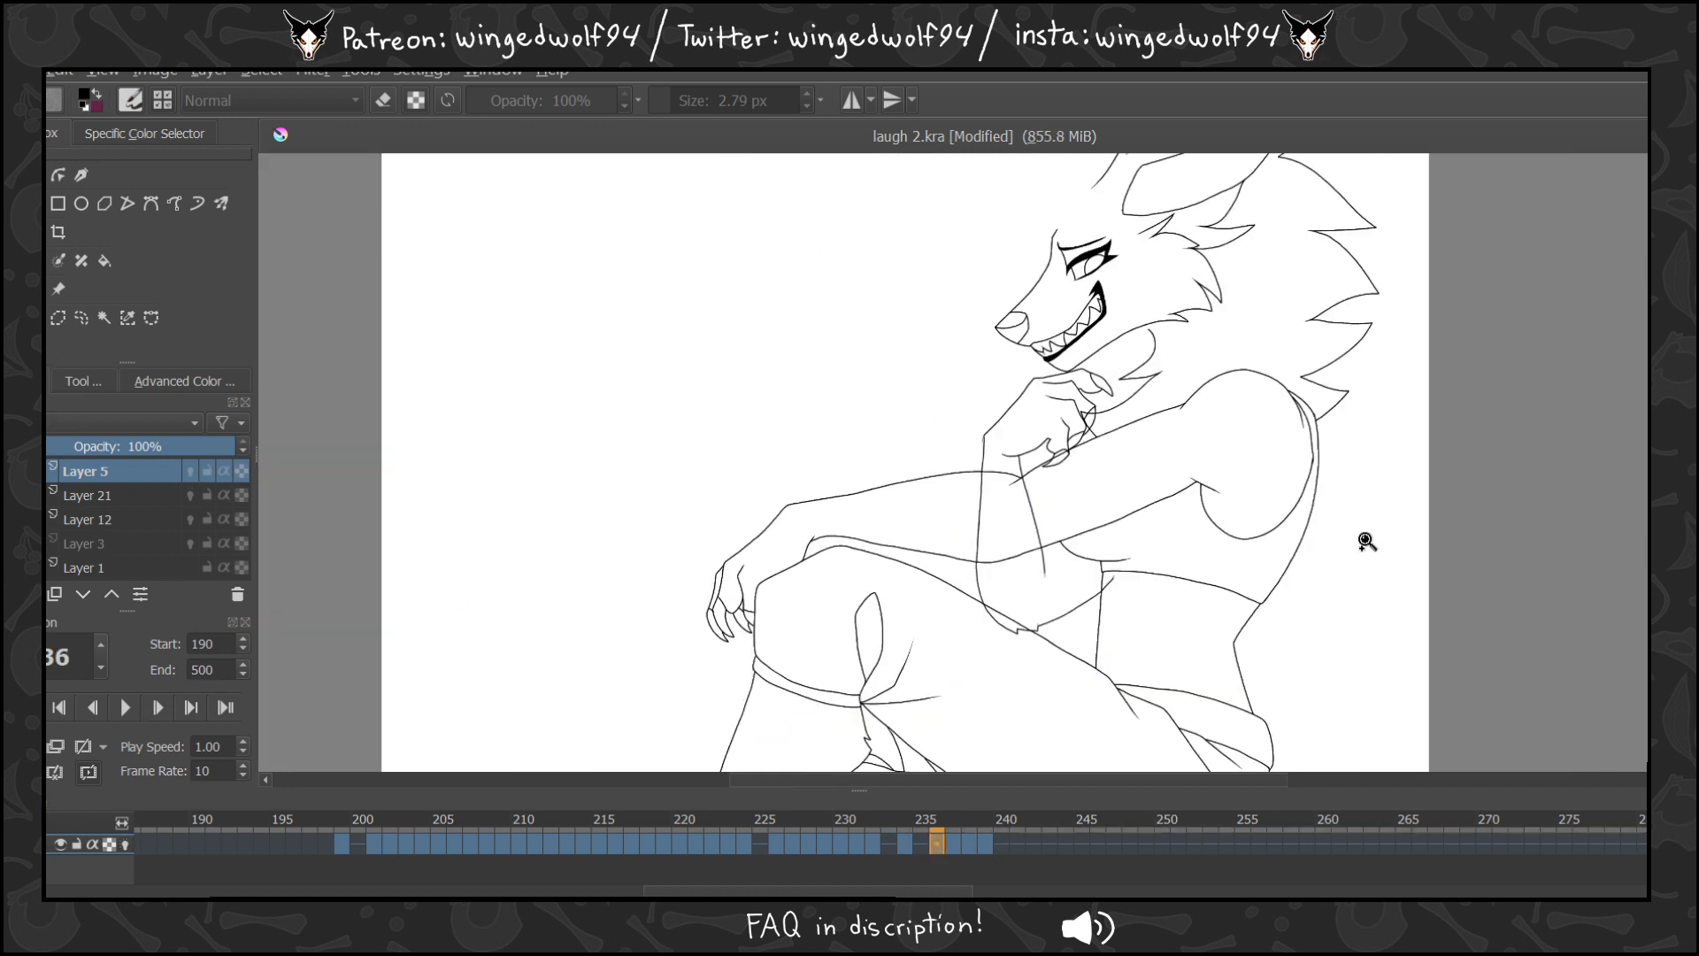
key("ctrl+s")
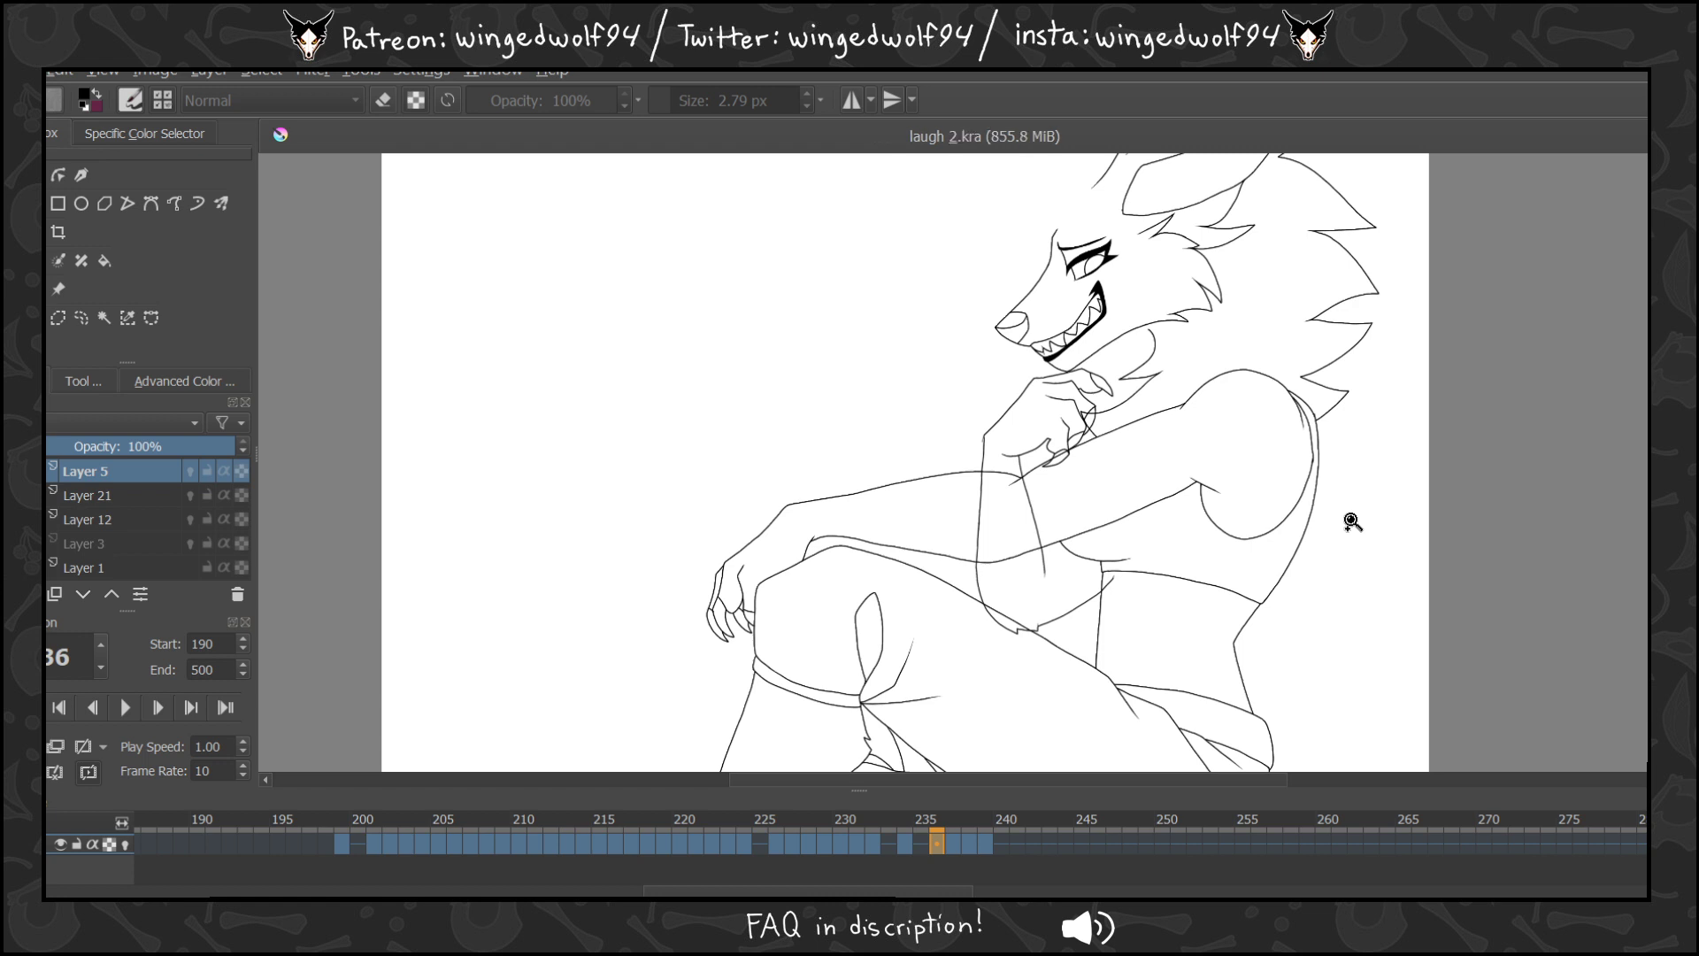
Play back the animation to check the arm's motion, then stop playback.
left_click_drag(1688, 469, 1688, 445)
left_click(124, 708)
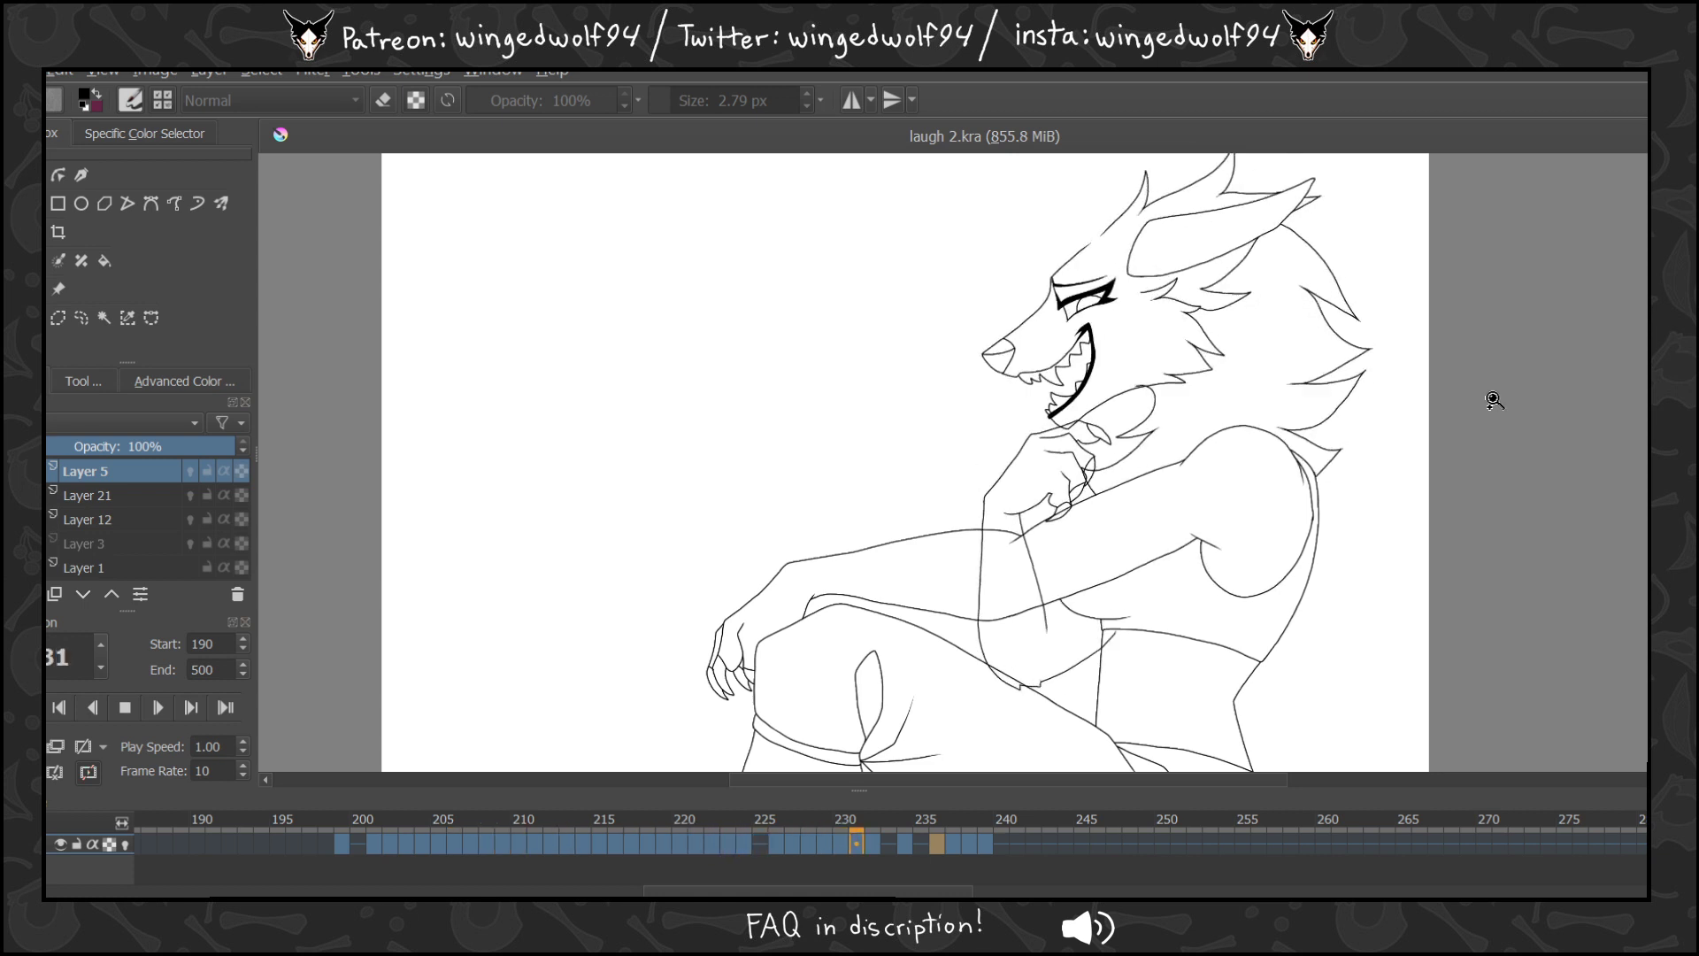
left_click(121, 709)
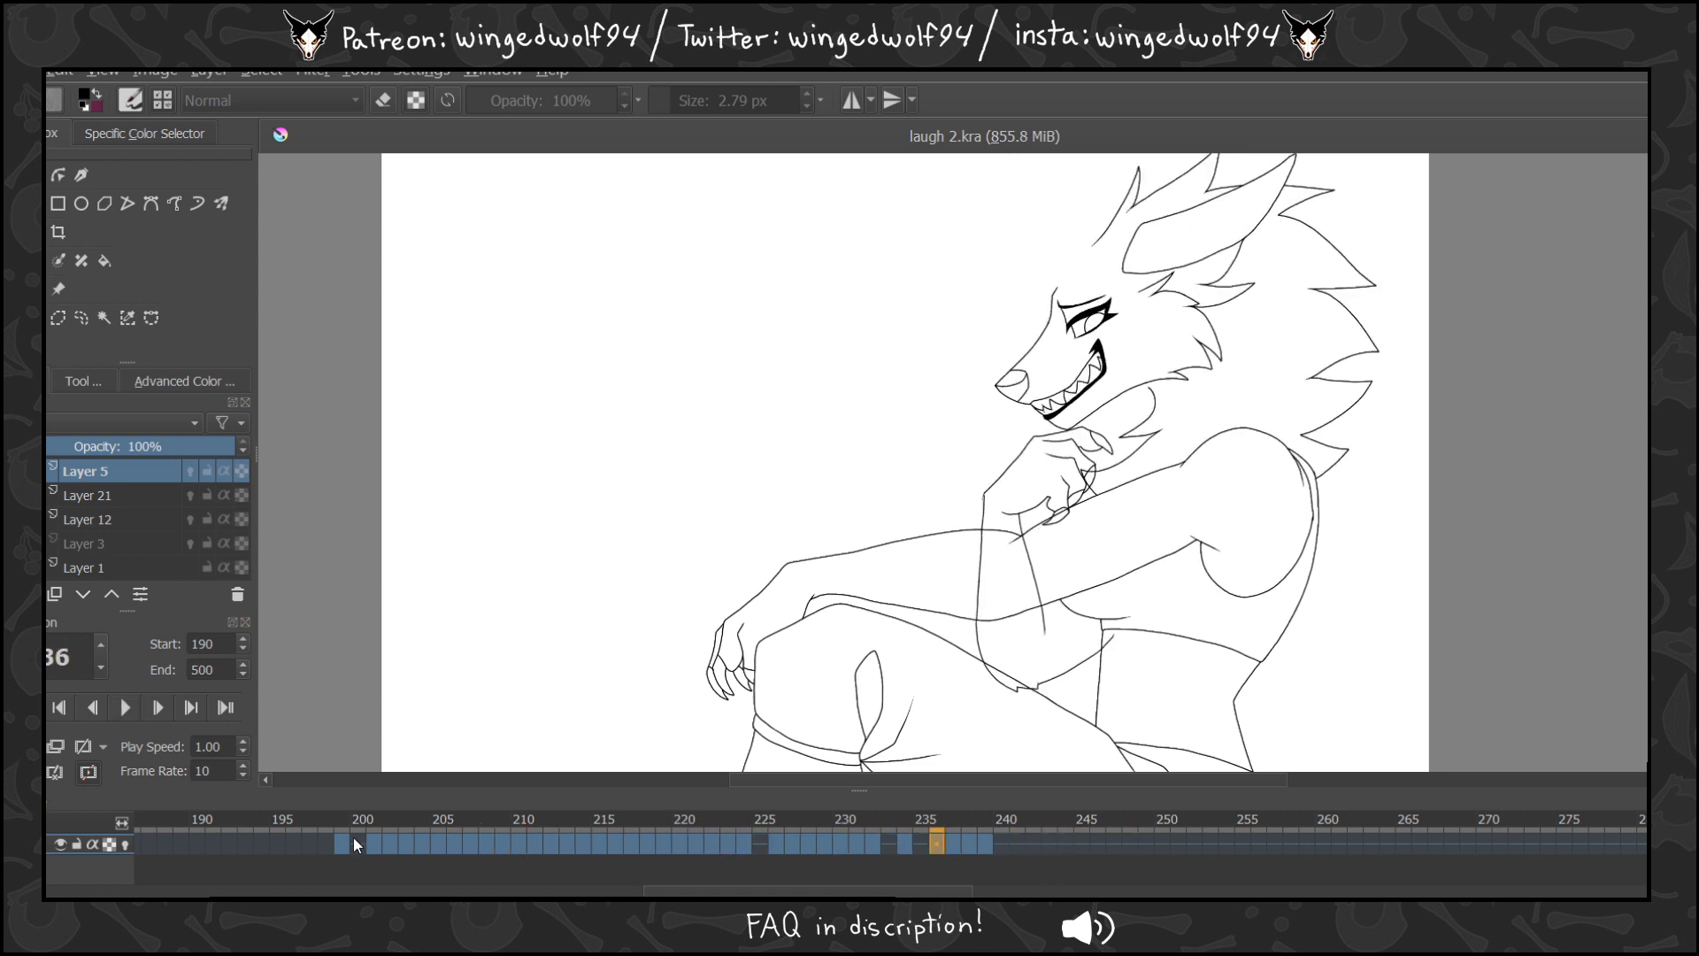
Go to frame 199 on Layer 5 and set up the eraser at 17.07 px with brush smoothing set to None.
left_click(343, 841)
left_click_drag(928, 359, 1324, 752)
key("b")
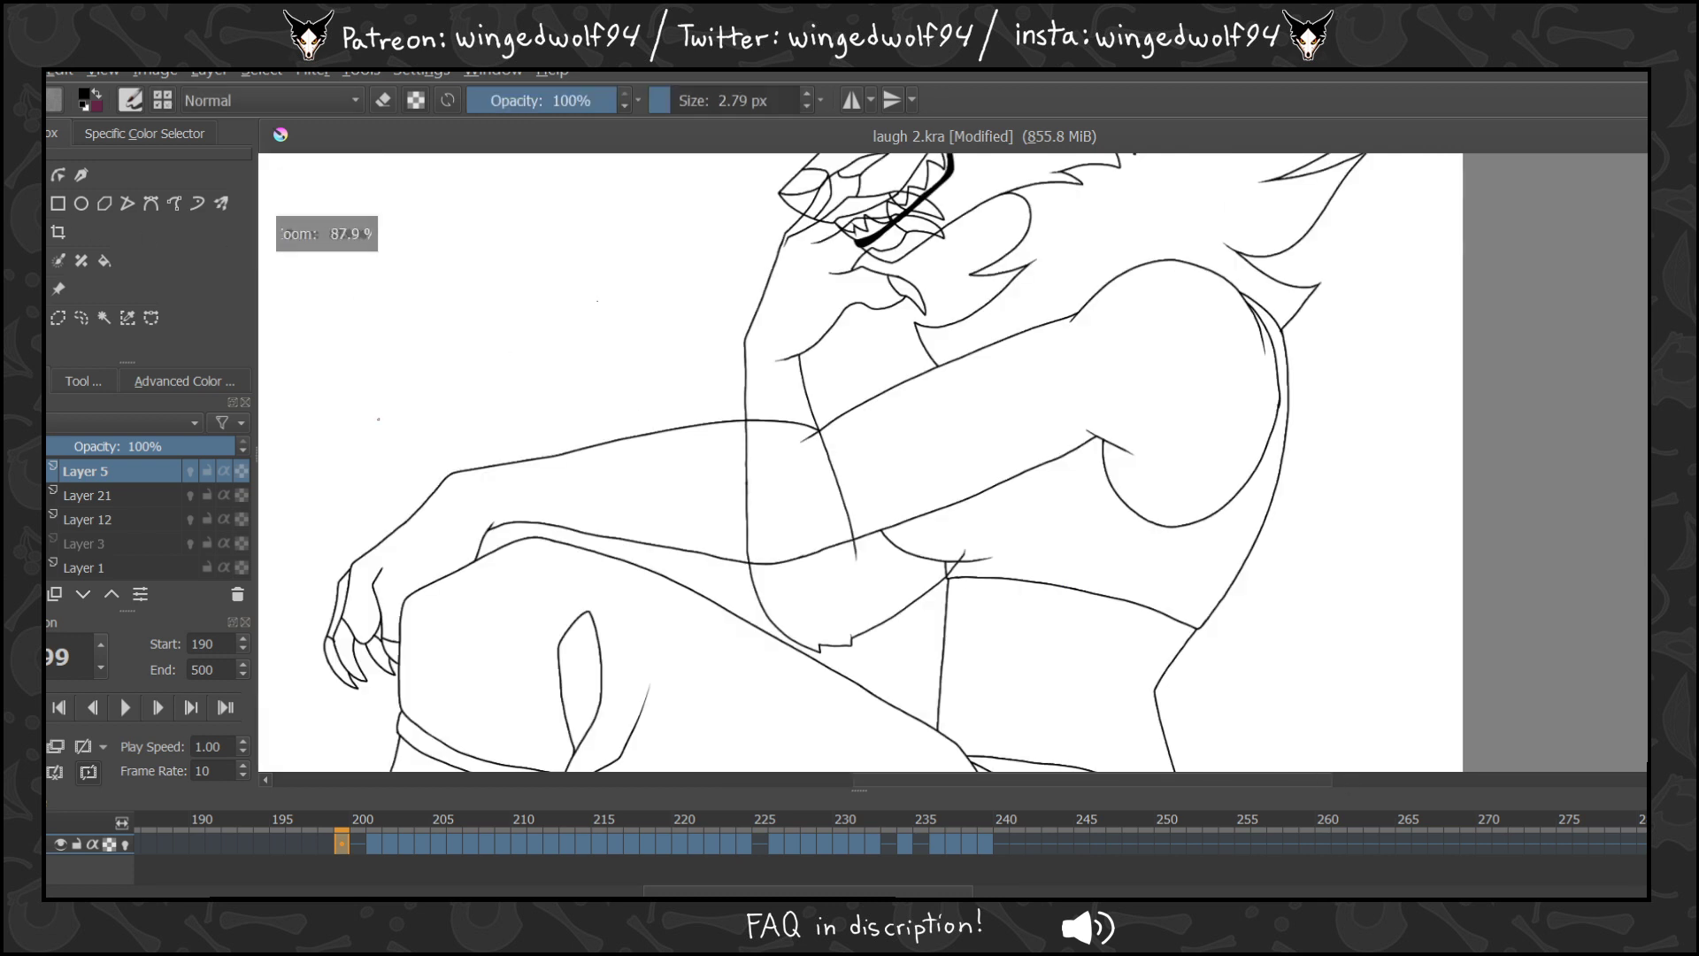
left_click(687, 101)
left_click(141, 422)
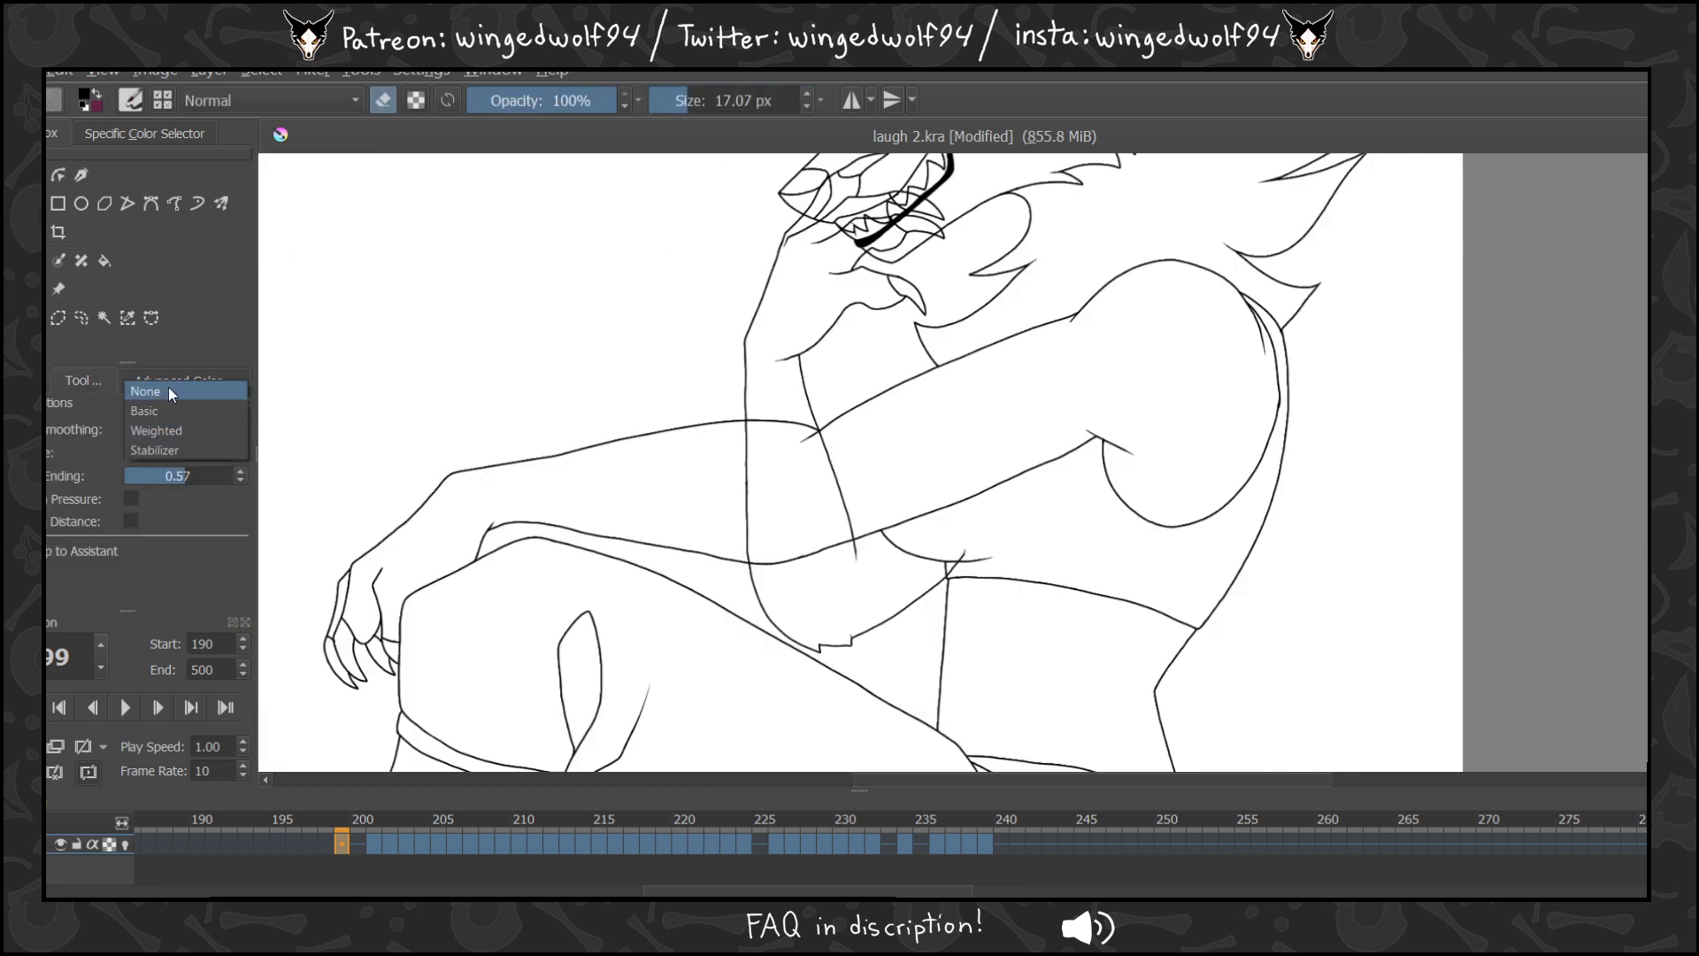
left_click(168, 385)
left_click(12, 346)
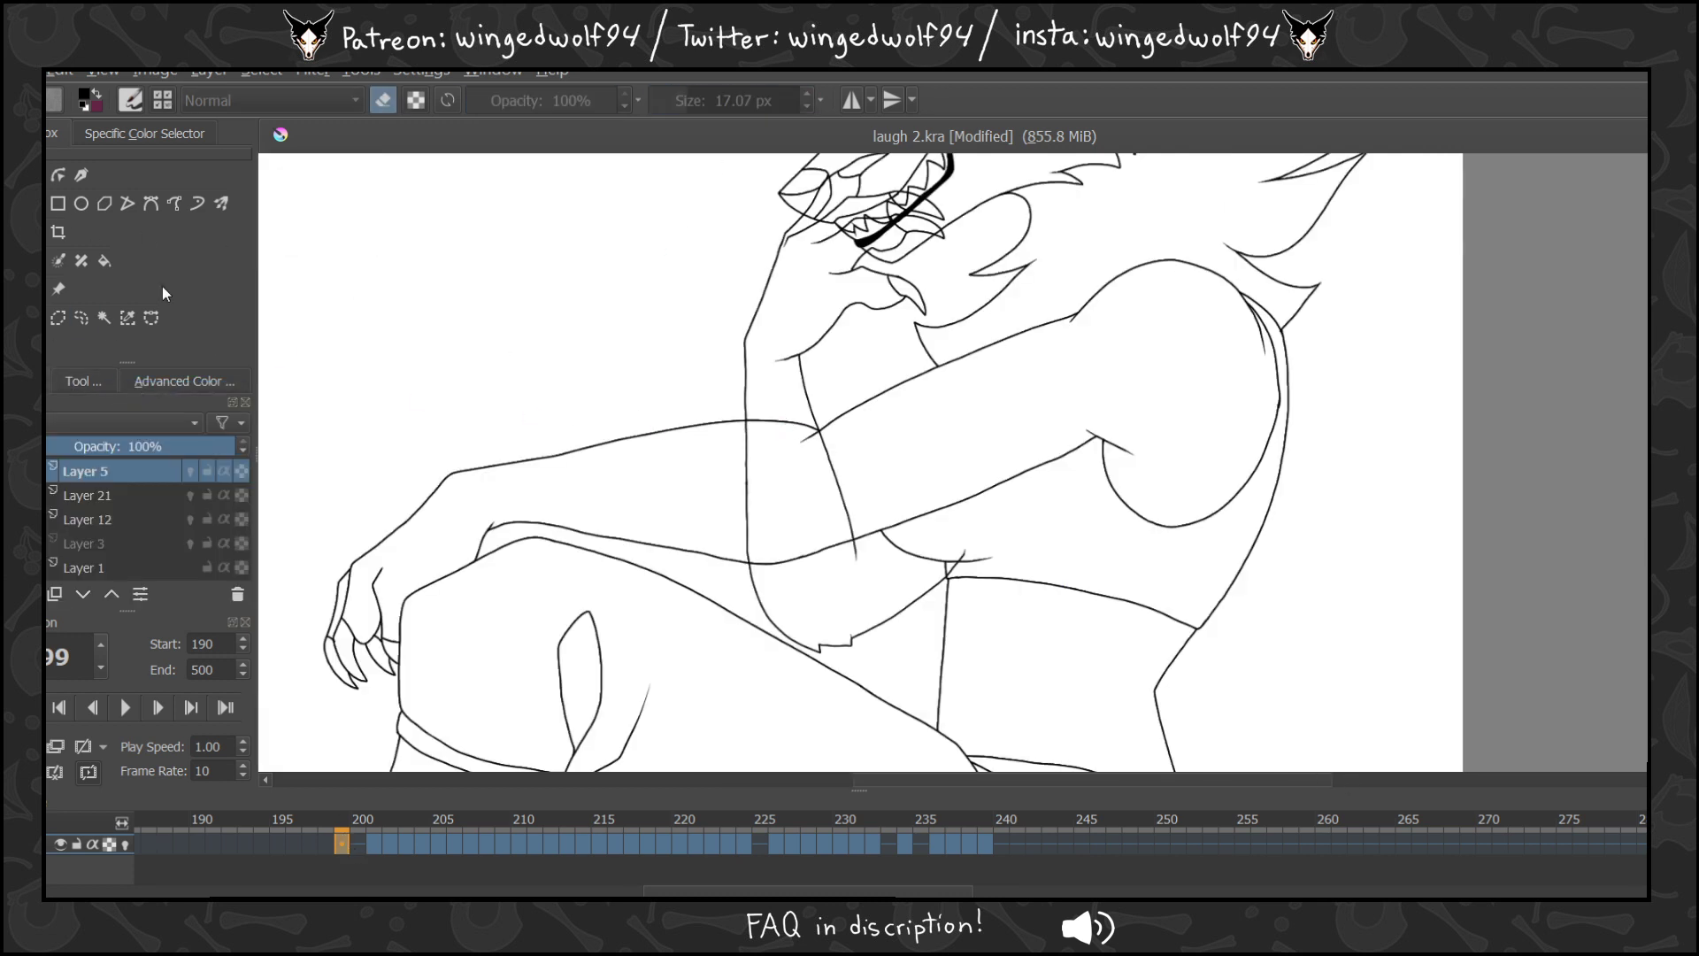
Erase the raised arm's lines crossing the resting forearm on frame 199, plus the stray line end at the waist.
left_click_drag(605, 283, 1191, 704)
left_click(13, 203)
left_click_drag(765, 366, 762, 554)
key("ctrl")
left_click_drag(762, 363, 766, 566)
left_click_drag(763, 470, 766, 411)
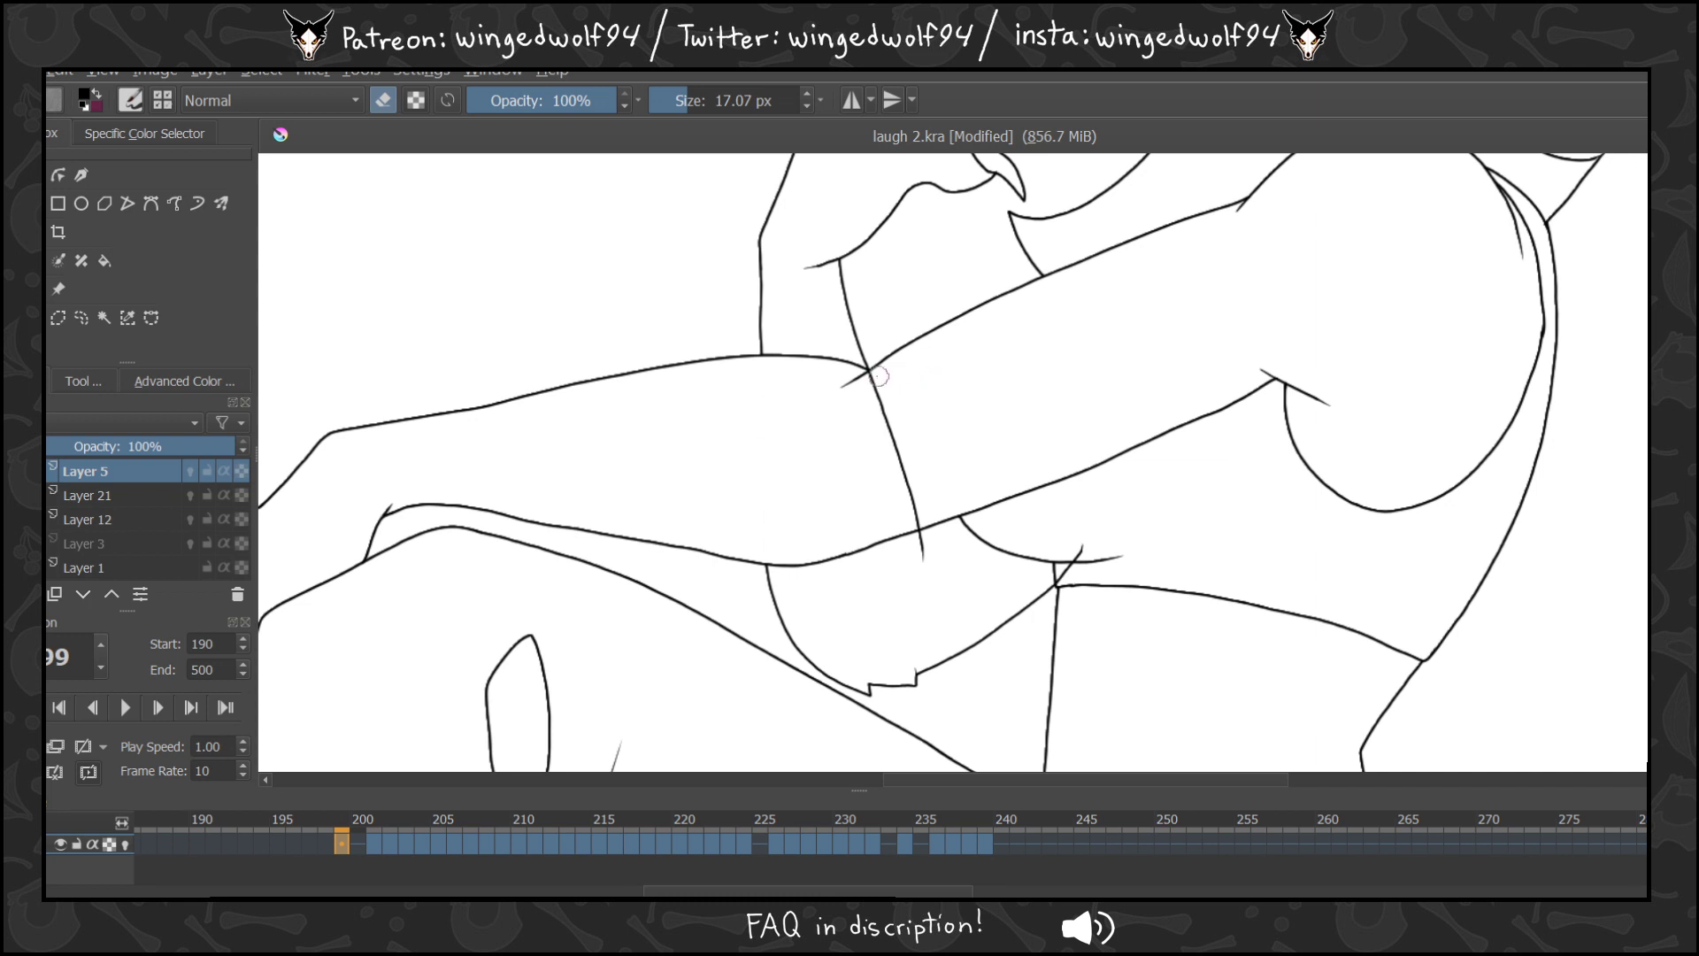
left_click_drag(872, 373, 915, 524)
mouse_move(1065, 553)
left_mouse_down()
mouse_move(1058, 583)
mouse_move(1081, 545)
left_mouse_up()
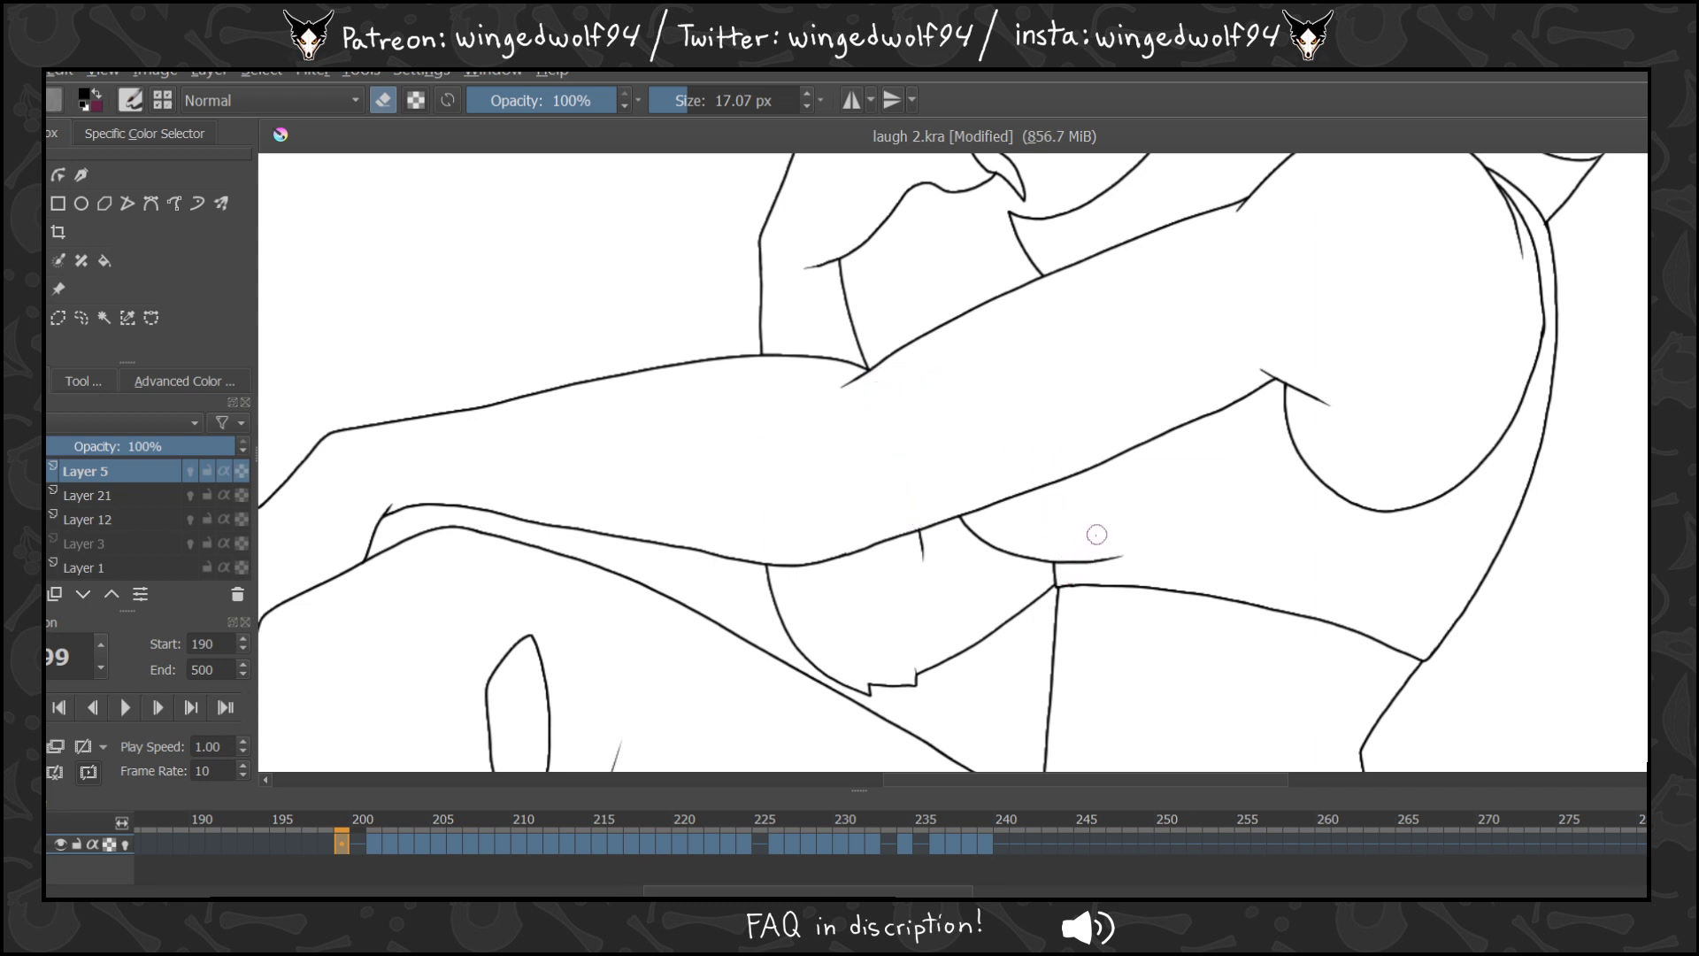
Erase the raised arm's lines that cross the resting forearm on frames 201 and 202.
key("period")
key("period")
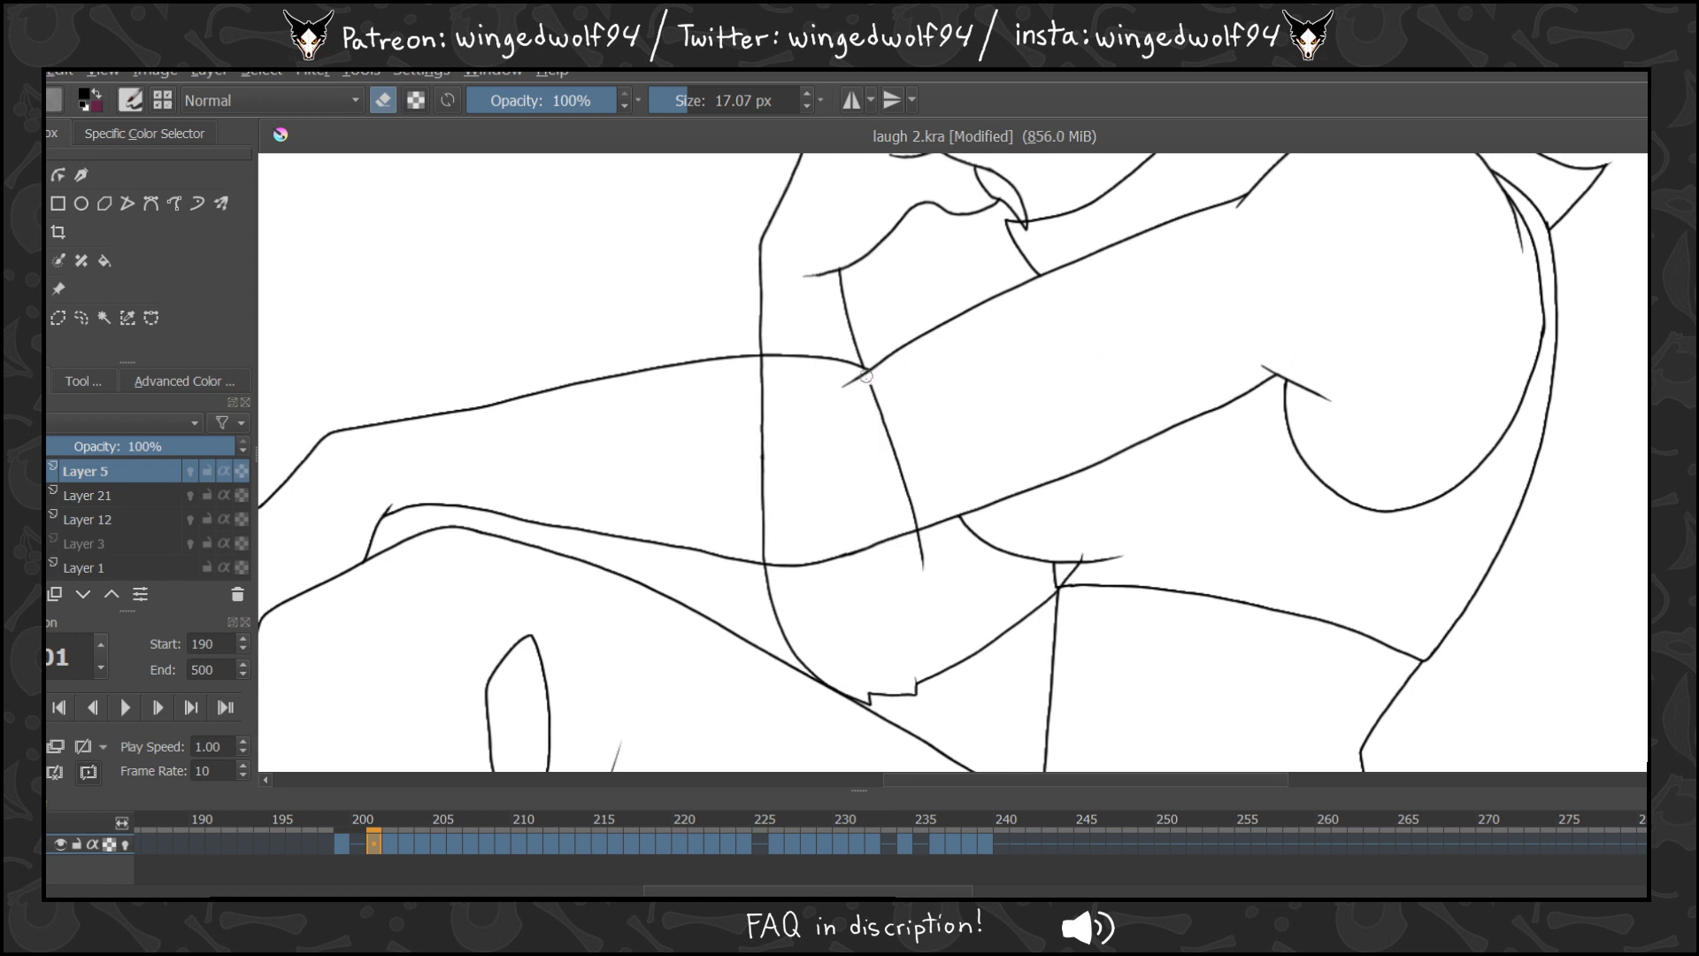
left_click_drag(867, 375, 916, 531)
left_click_drag(763, 559, 766, 358)
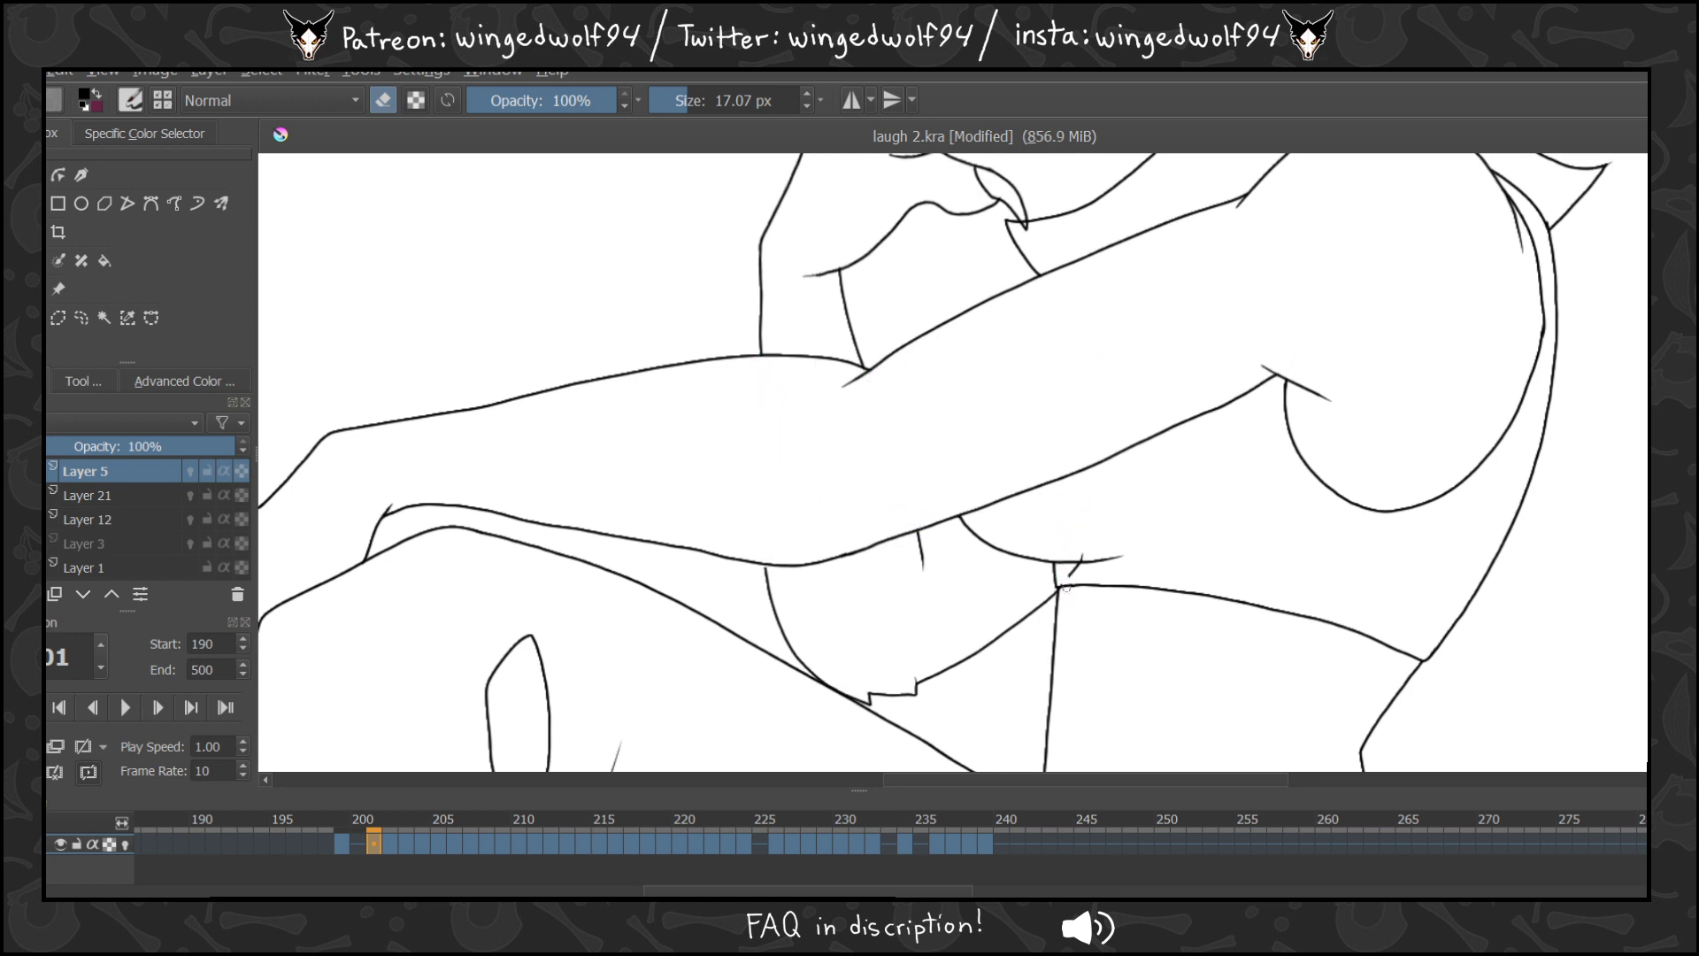
key("period")
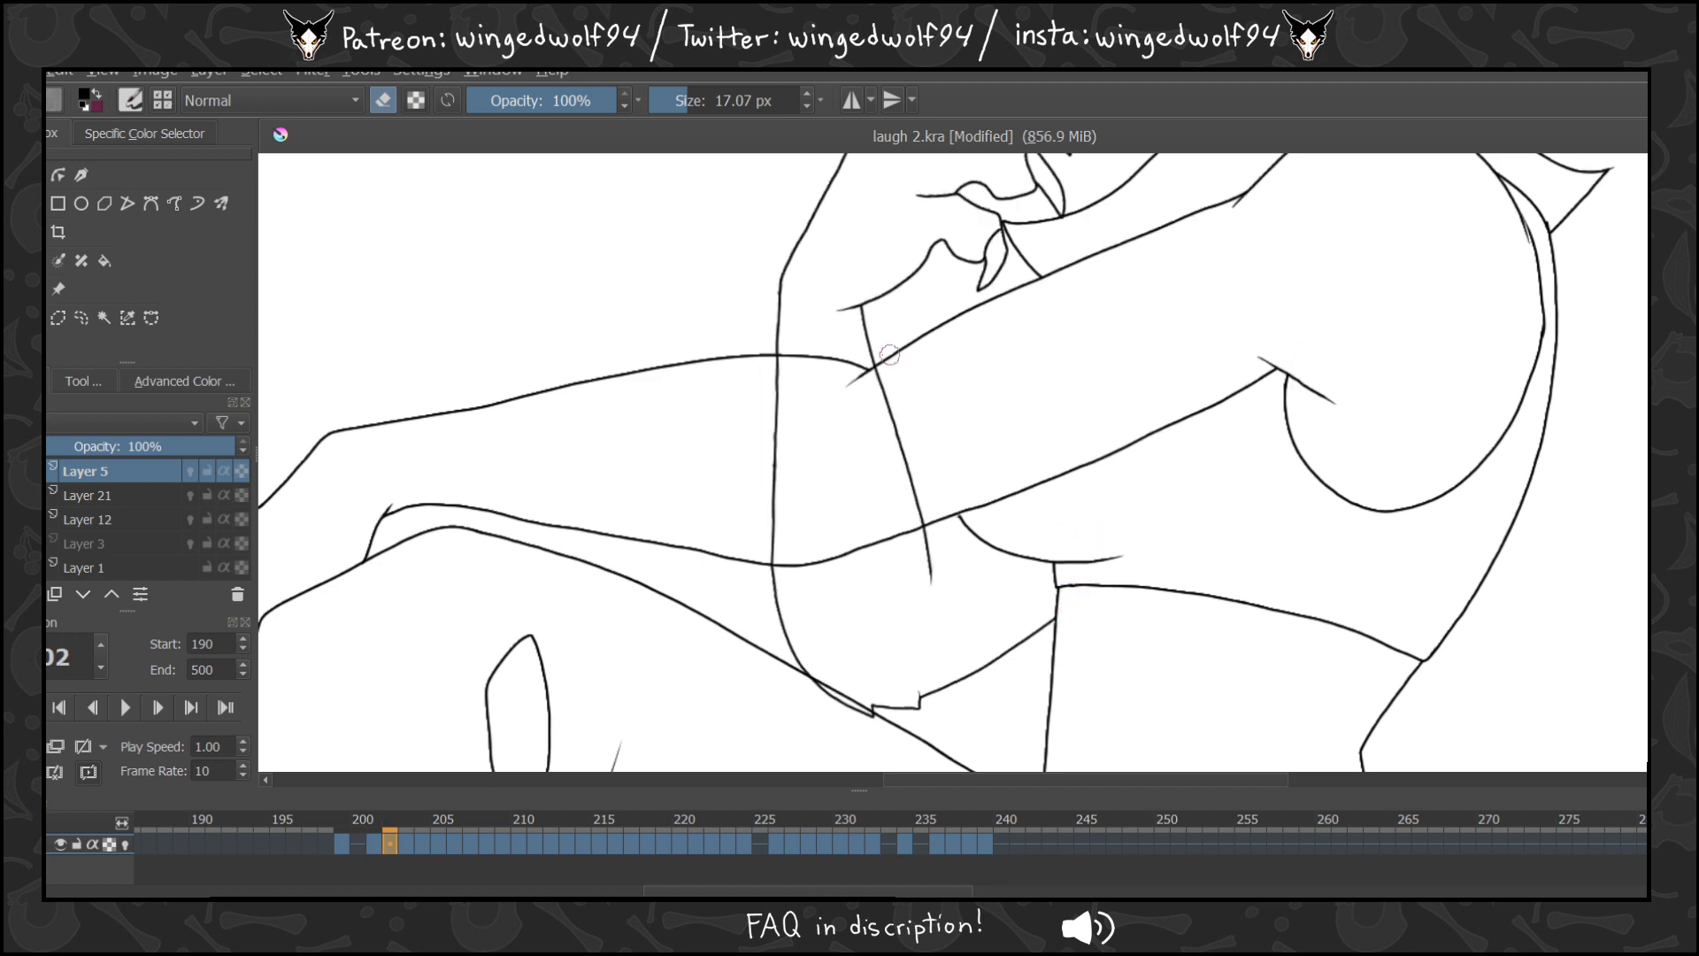
left_click_drag(887, 357, 925, 526)
left_click_drag(775, 354, 774, 555)
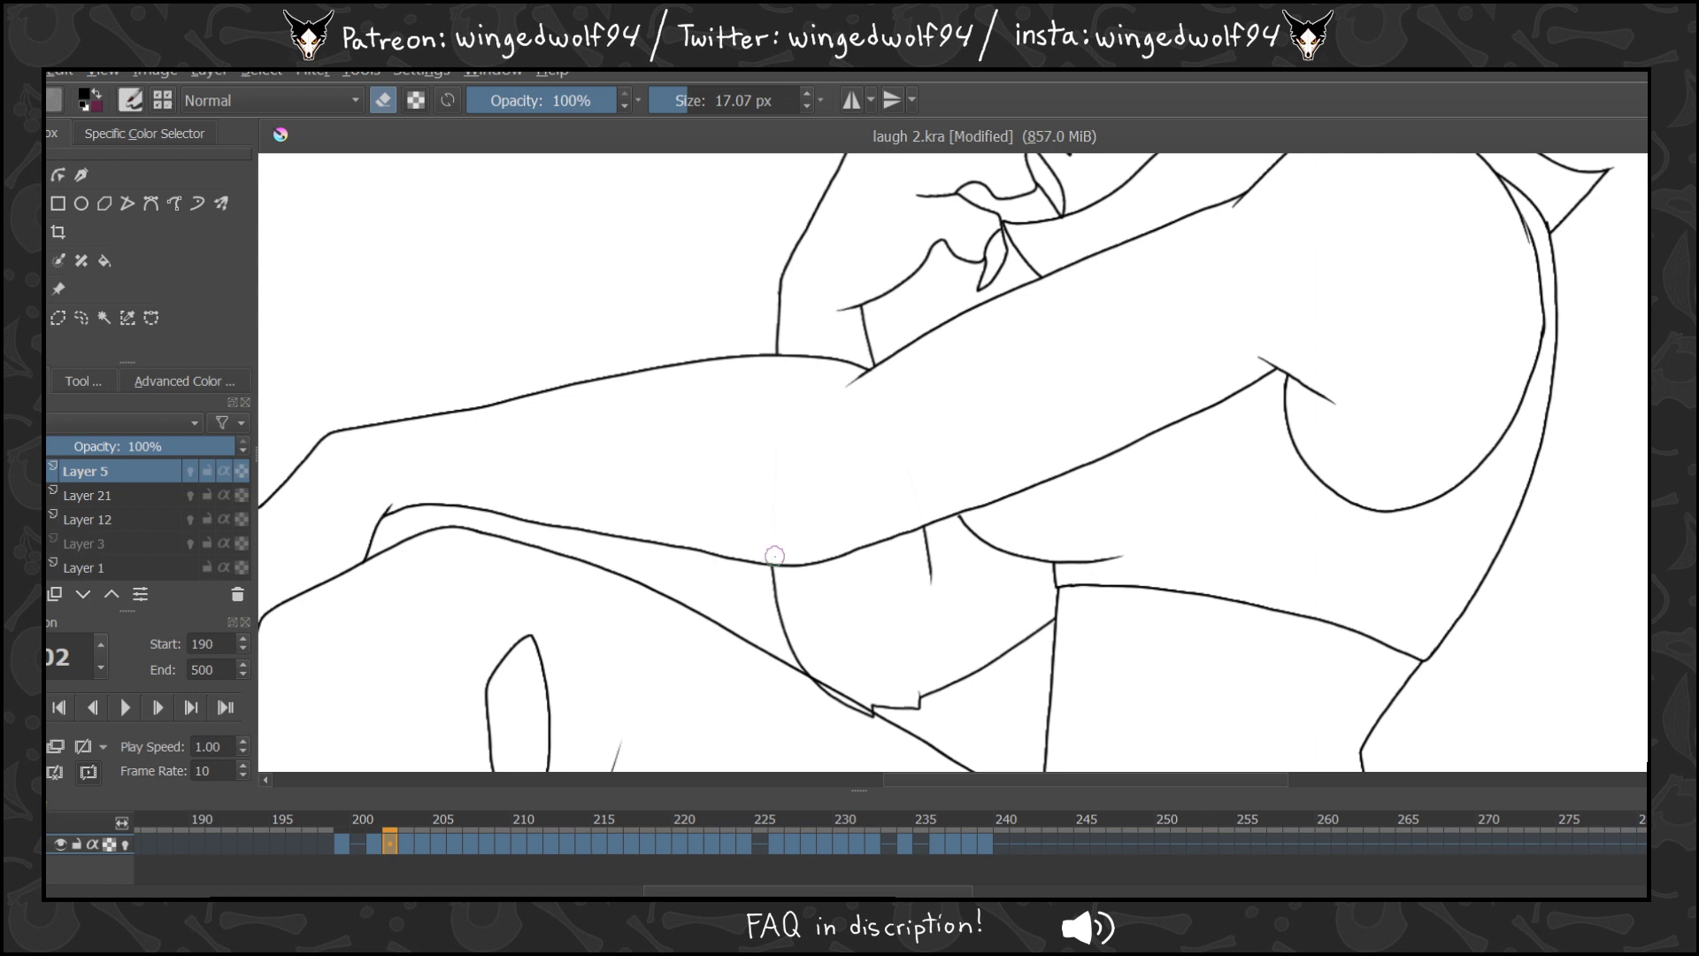
left_click_drag(816, 674, 832, 699)
Erase the raised arm's lines overlapping the forearm, thigh and waist on frame 203.
key("period")
left_click_drag(810, 694, 874, 718)
left_click_drag(782, 352, 772, 565)
left_click_drag(882, 370, 924, 529)
left_click_drag(1083, 597, 1063, 637)
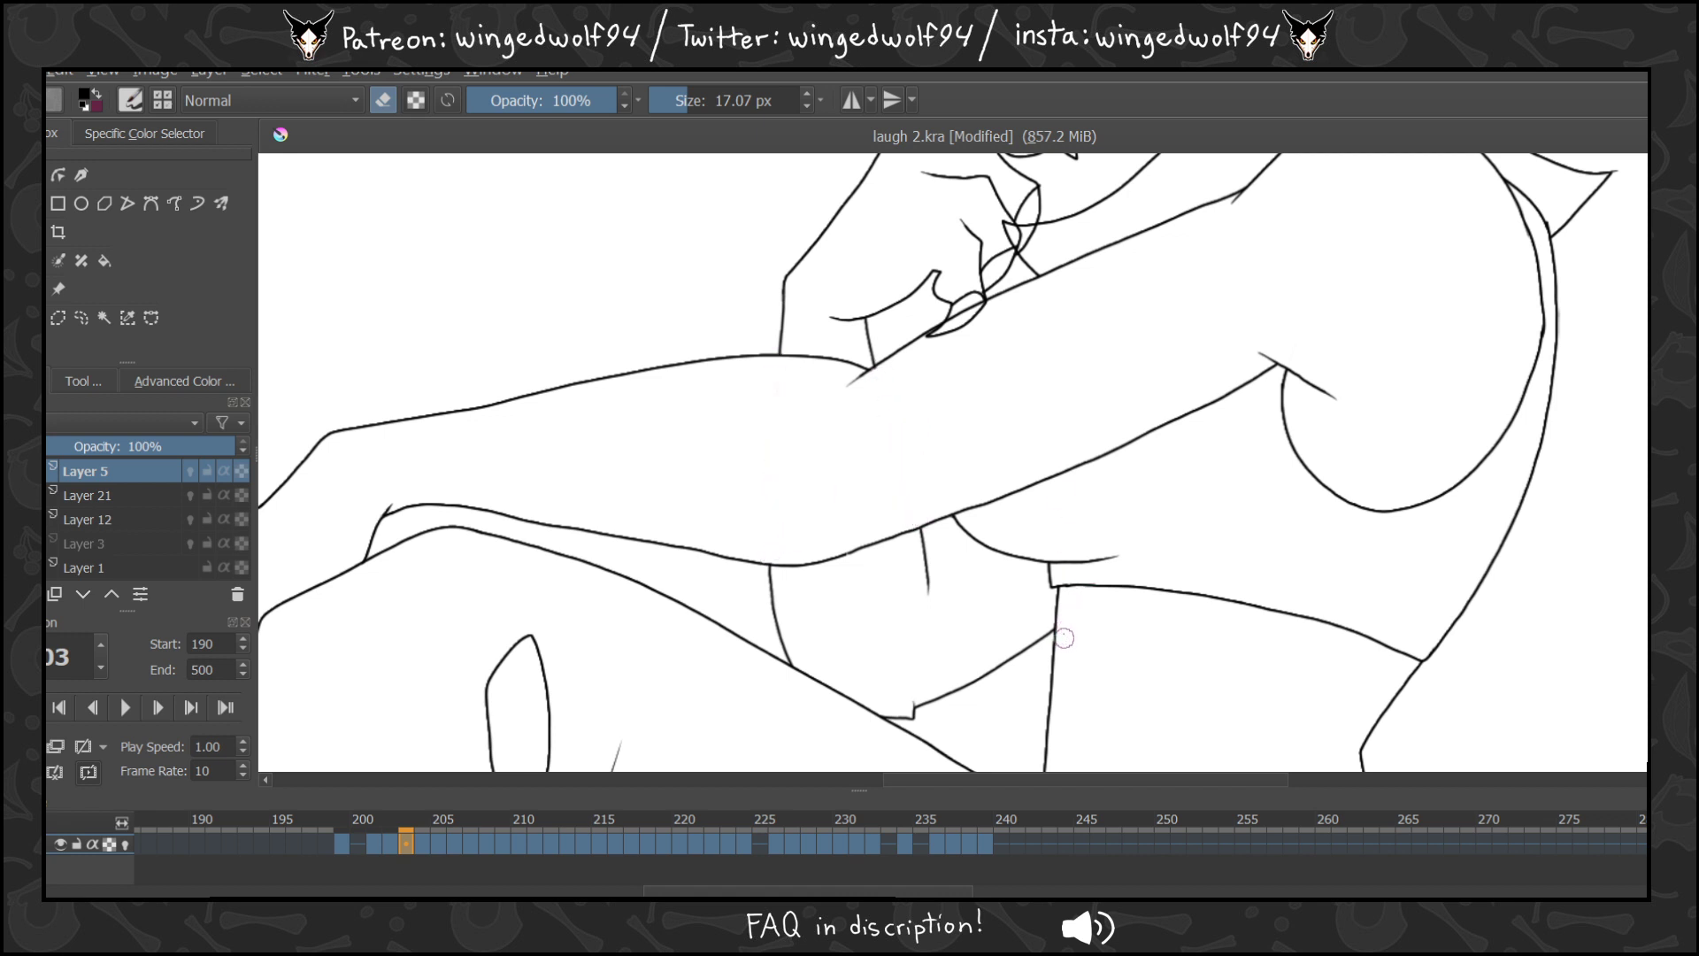
Step back and forth through the frames before 204 to compare the cleaned arm lines.
key("Left")
key("Left")
key("Right")
key("Right")
key("Left")
key("Left")
key("Left")
key("Left")
key("Right")
key("Right")
key("Right")
key("Right")
key("Right")
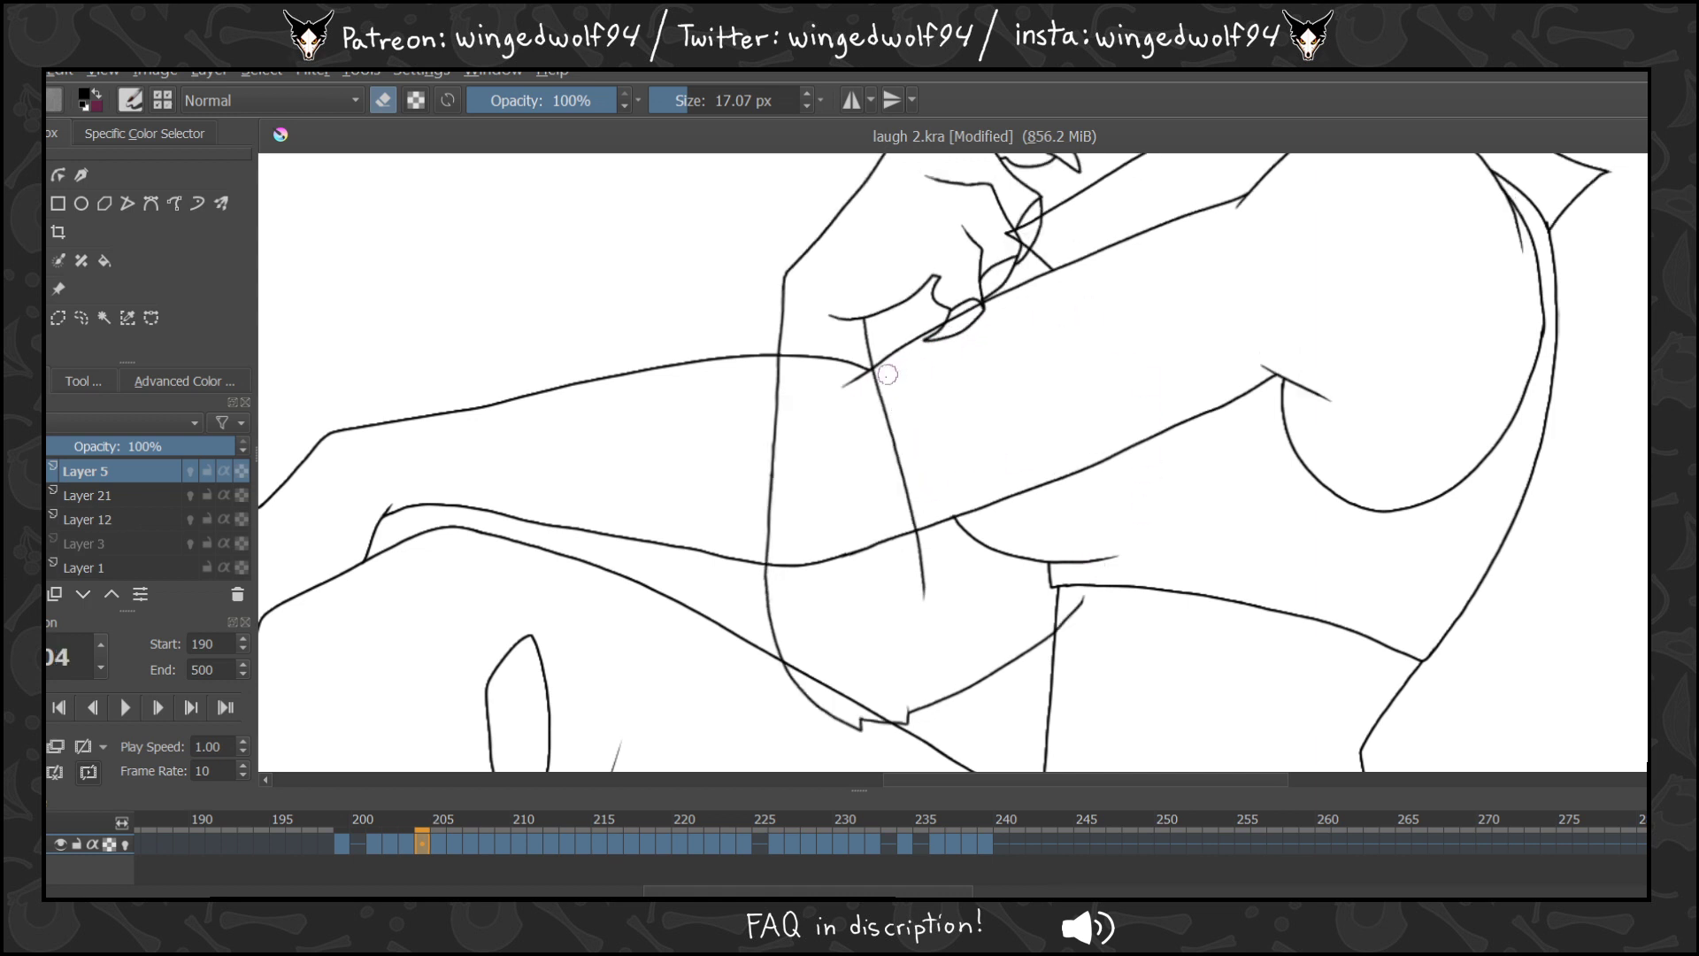
Erase the overlapping raised-arm lines on frames 204 and 205, reducing the eraser size to 10.87 px.
left_click_drag(911, 497, 914, 522)
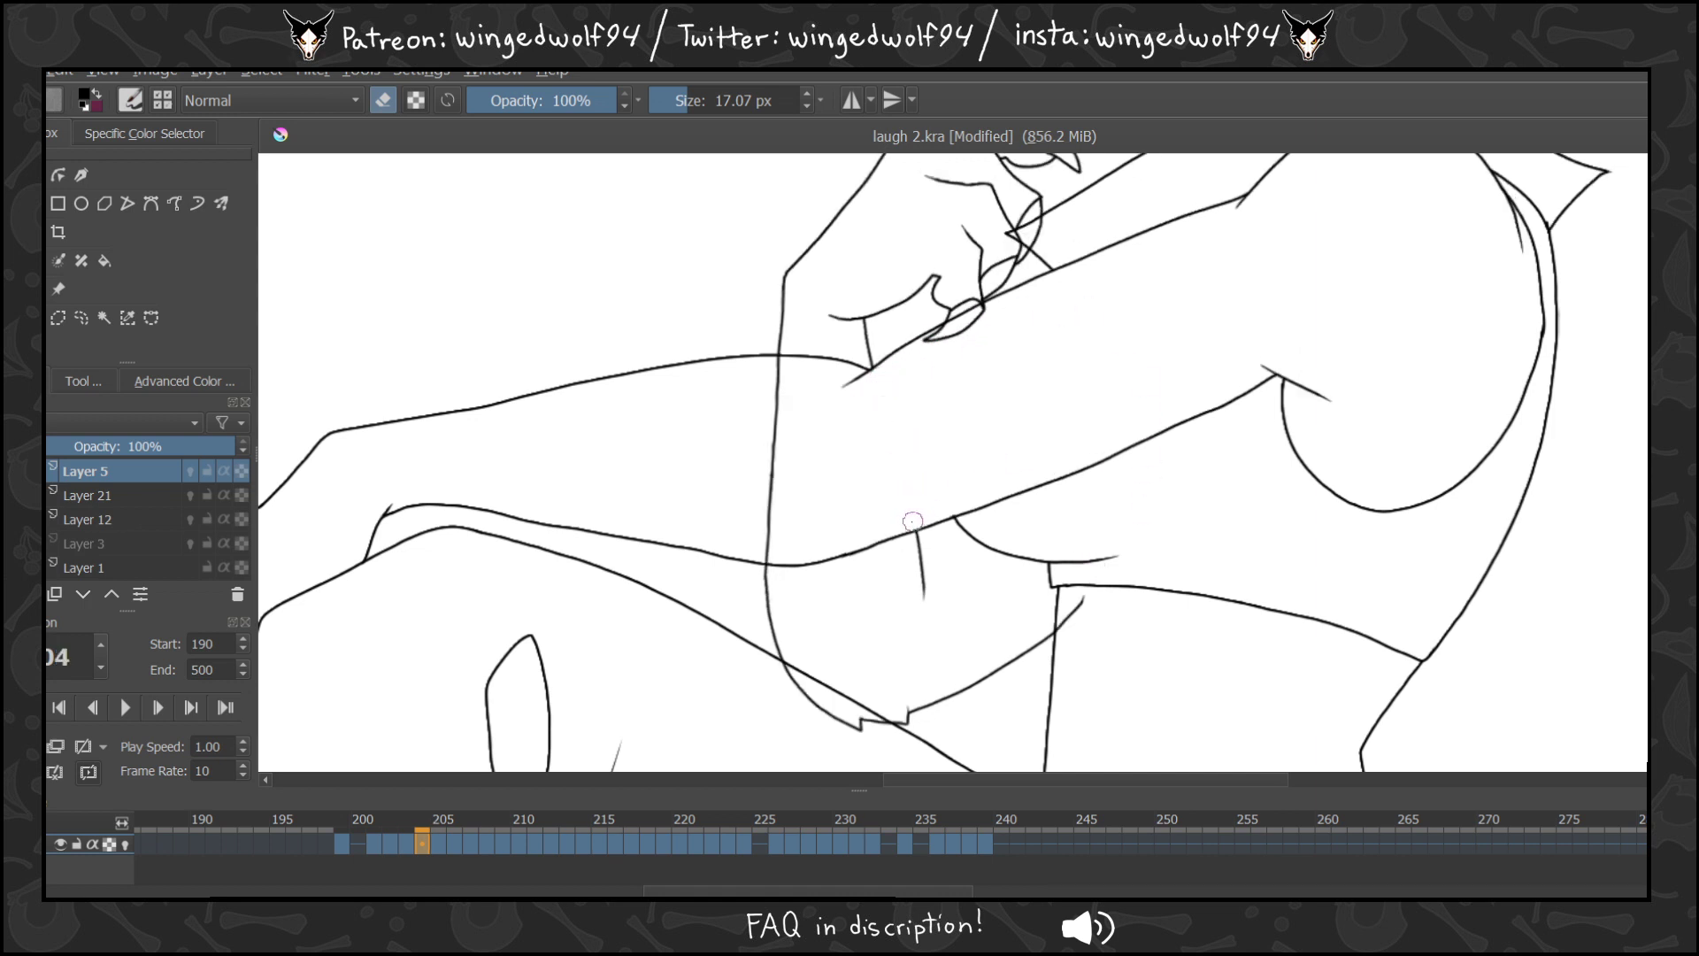
left_click(681, 100)
mouse_move(779, 360)
left_mouse_down()
mouse_move(753, 508)
mouse_move(776, 388)
mouse_move(764, 557)
left_mouse_up()
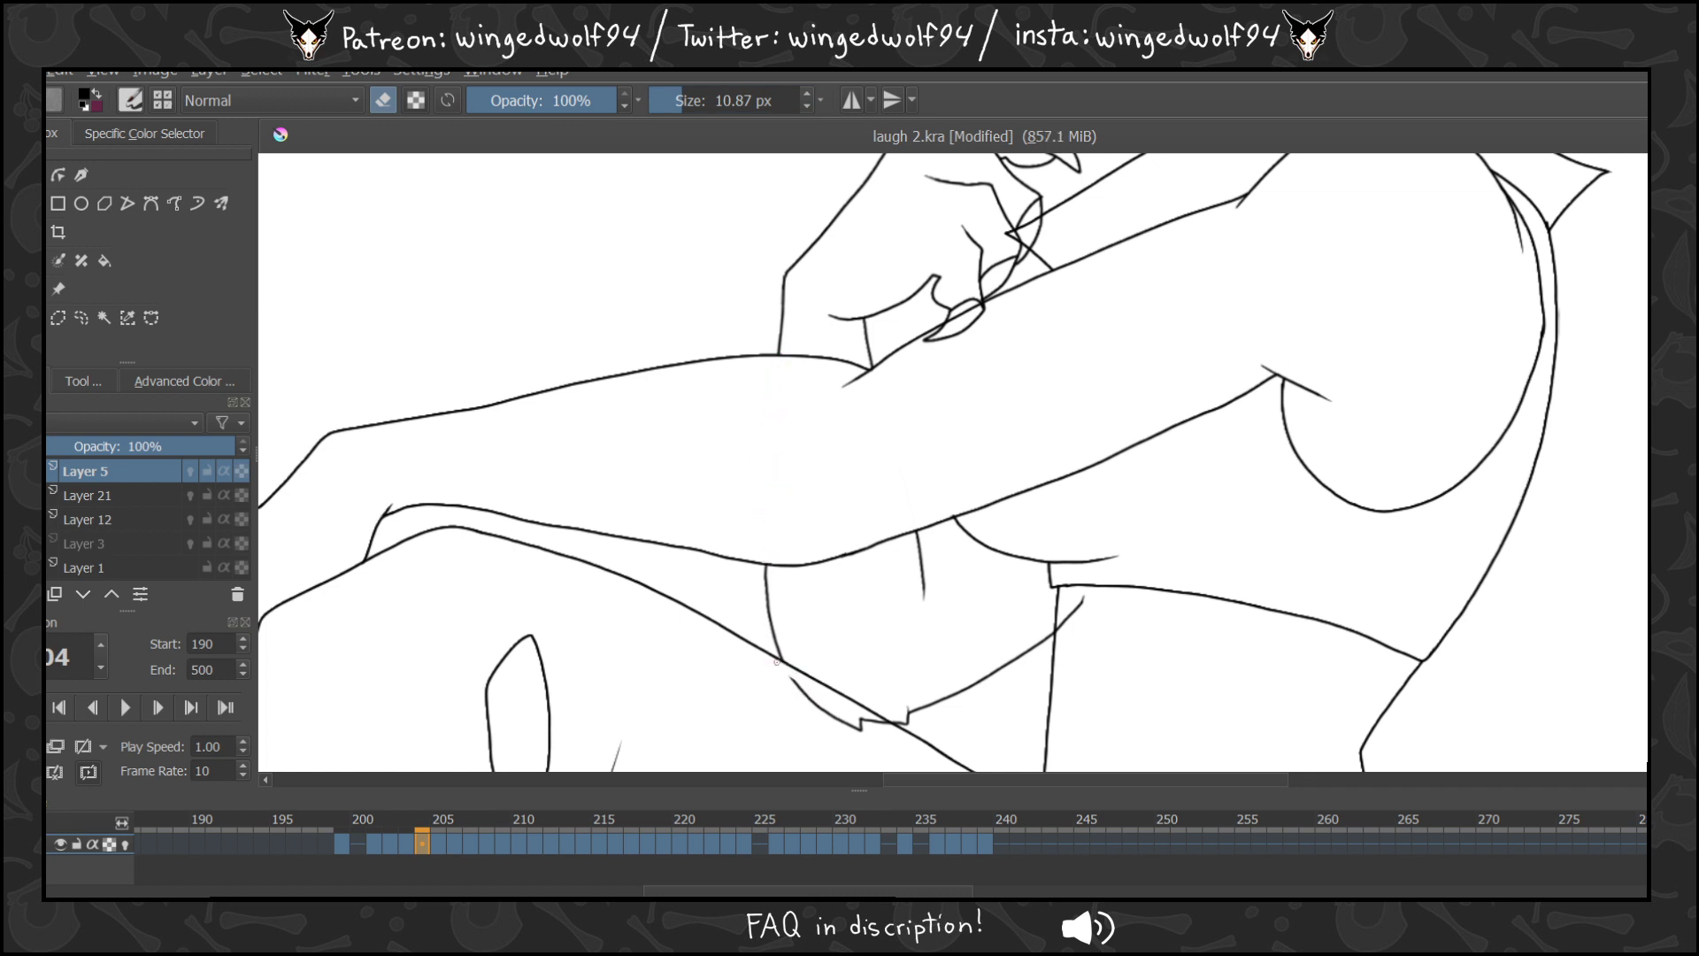
left_click_drag(776, 662, 808, 692)
key("period")
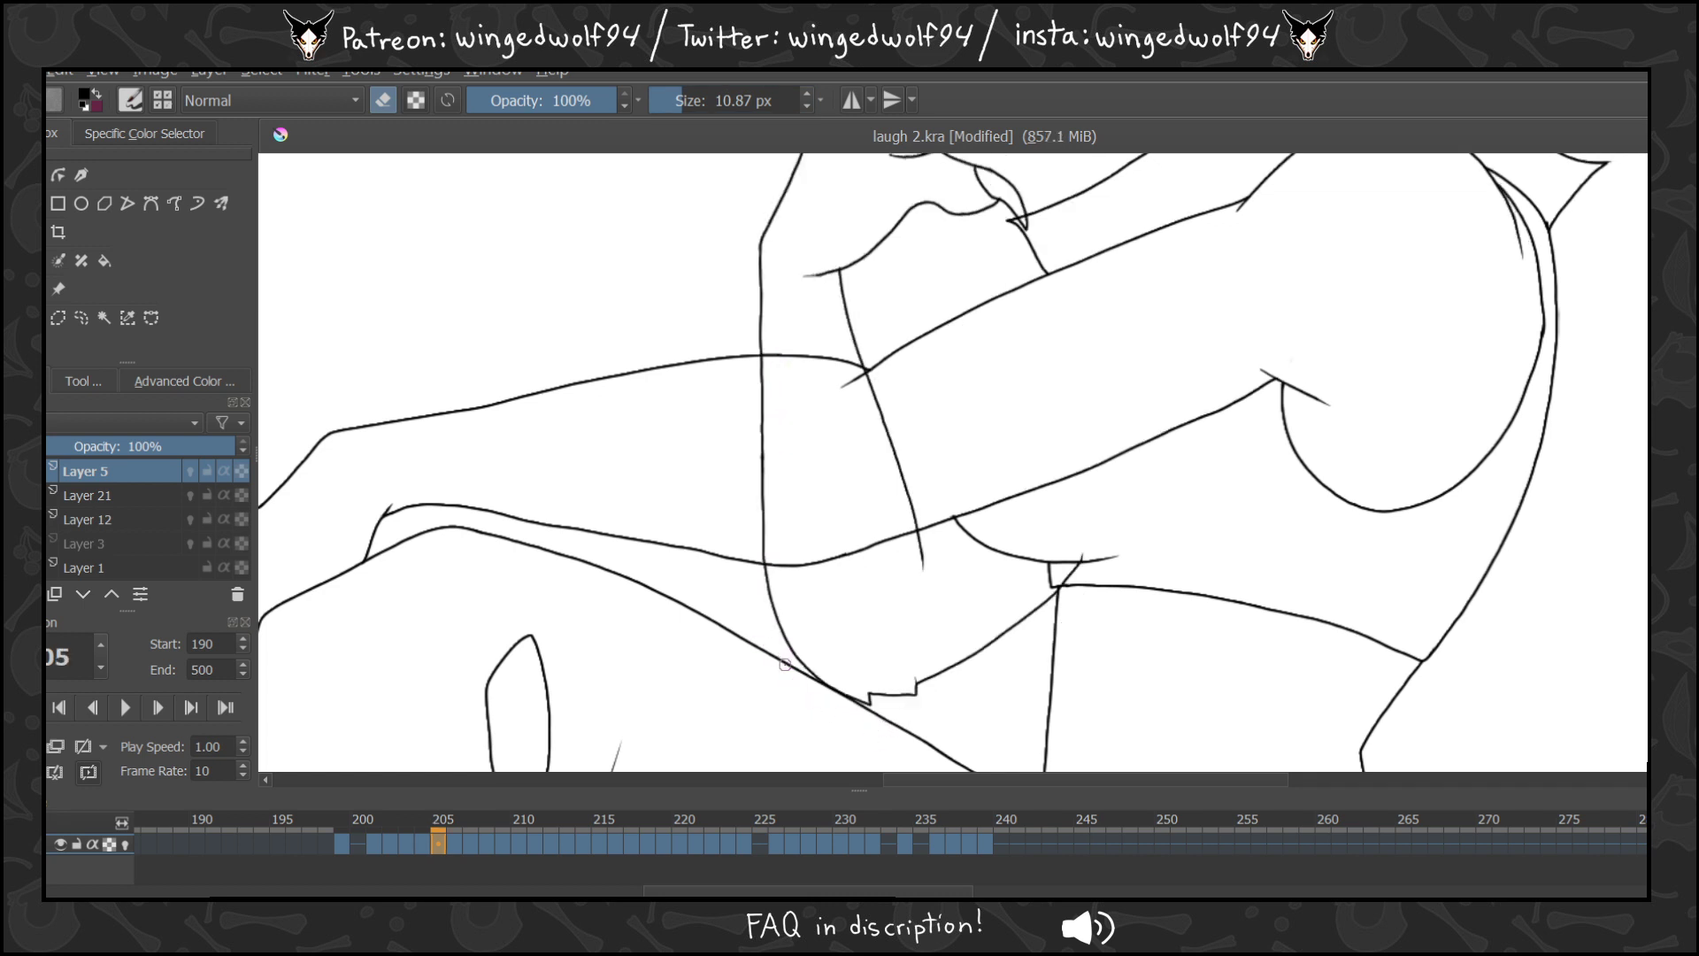
mouse_move(765, 559)
left_mouse_down()
mouse_move(762, 360)
mouse_move(878, 371)
mouse_move(865, 380)
mouse_move(910, 511)
left_mouse_up()
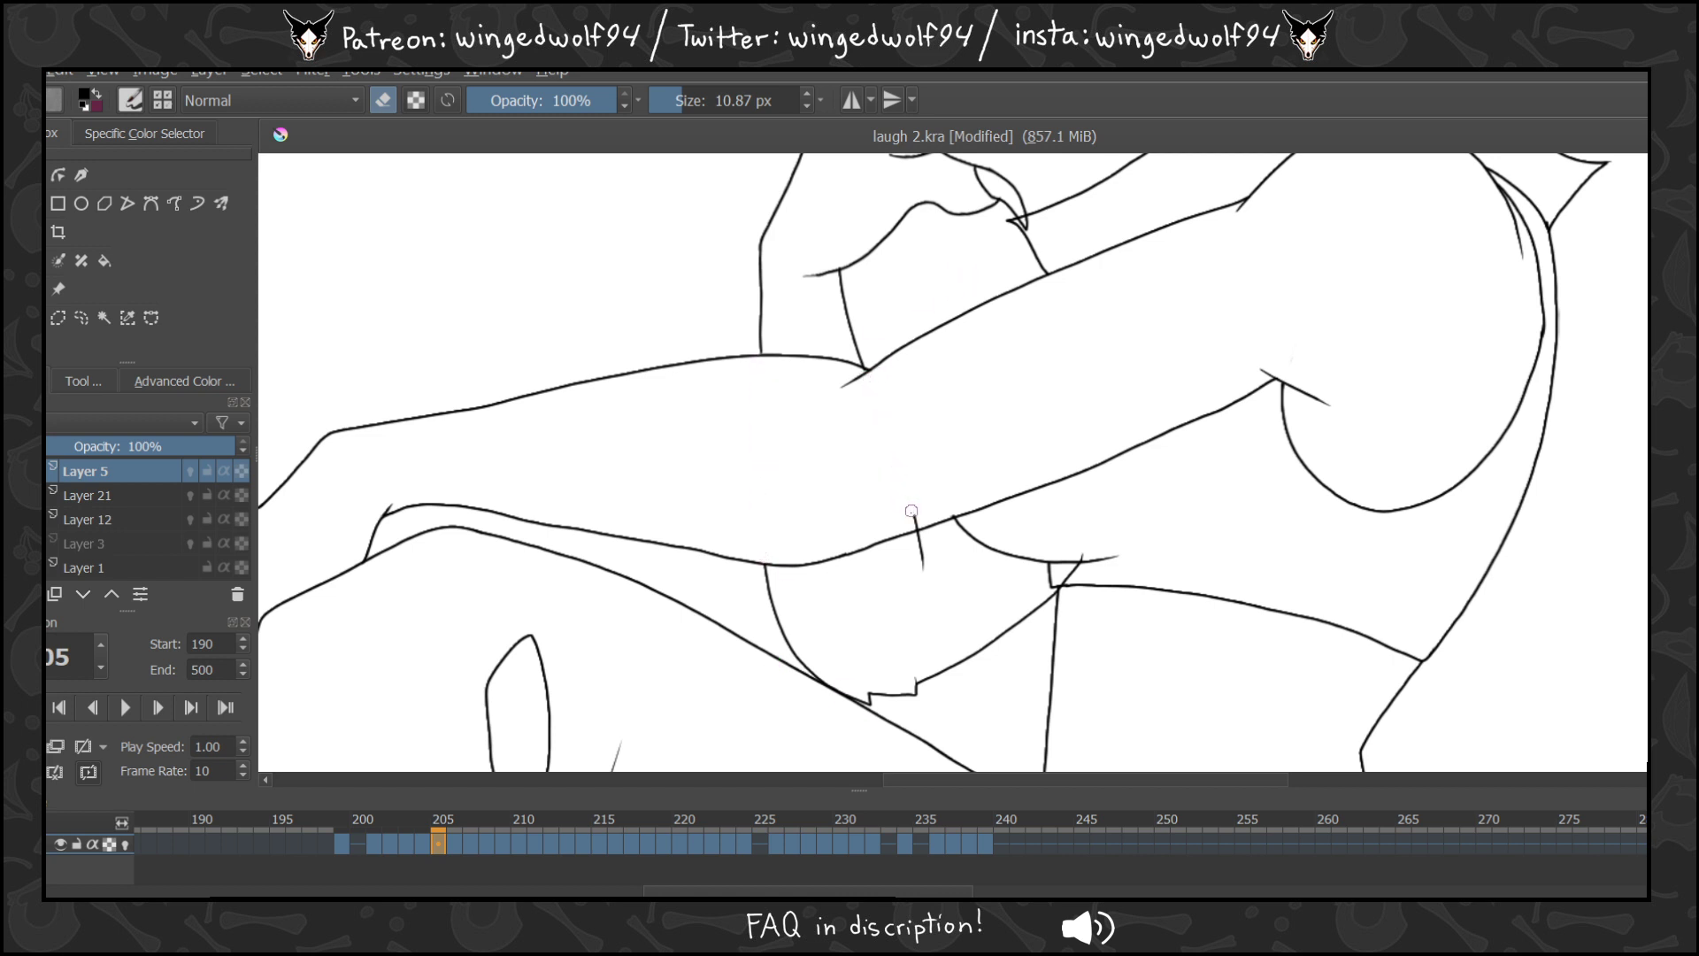
Erase the raised arm's lines that cross the resting forearm on frames 206 and 207.
key("period")
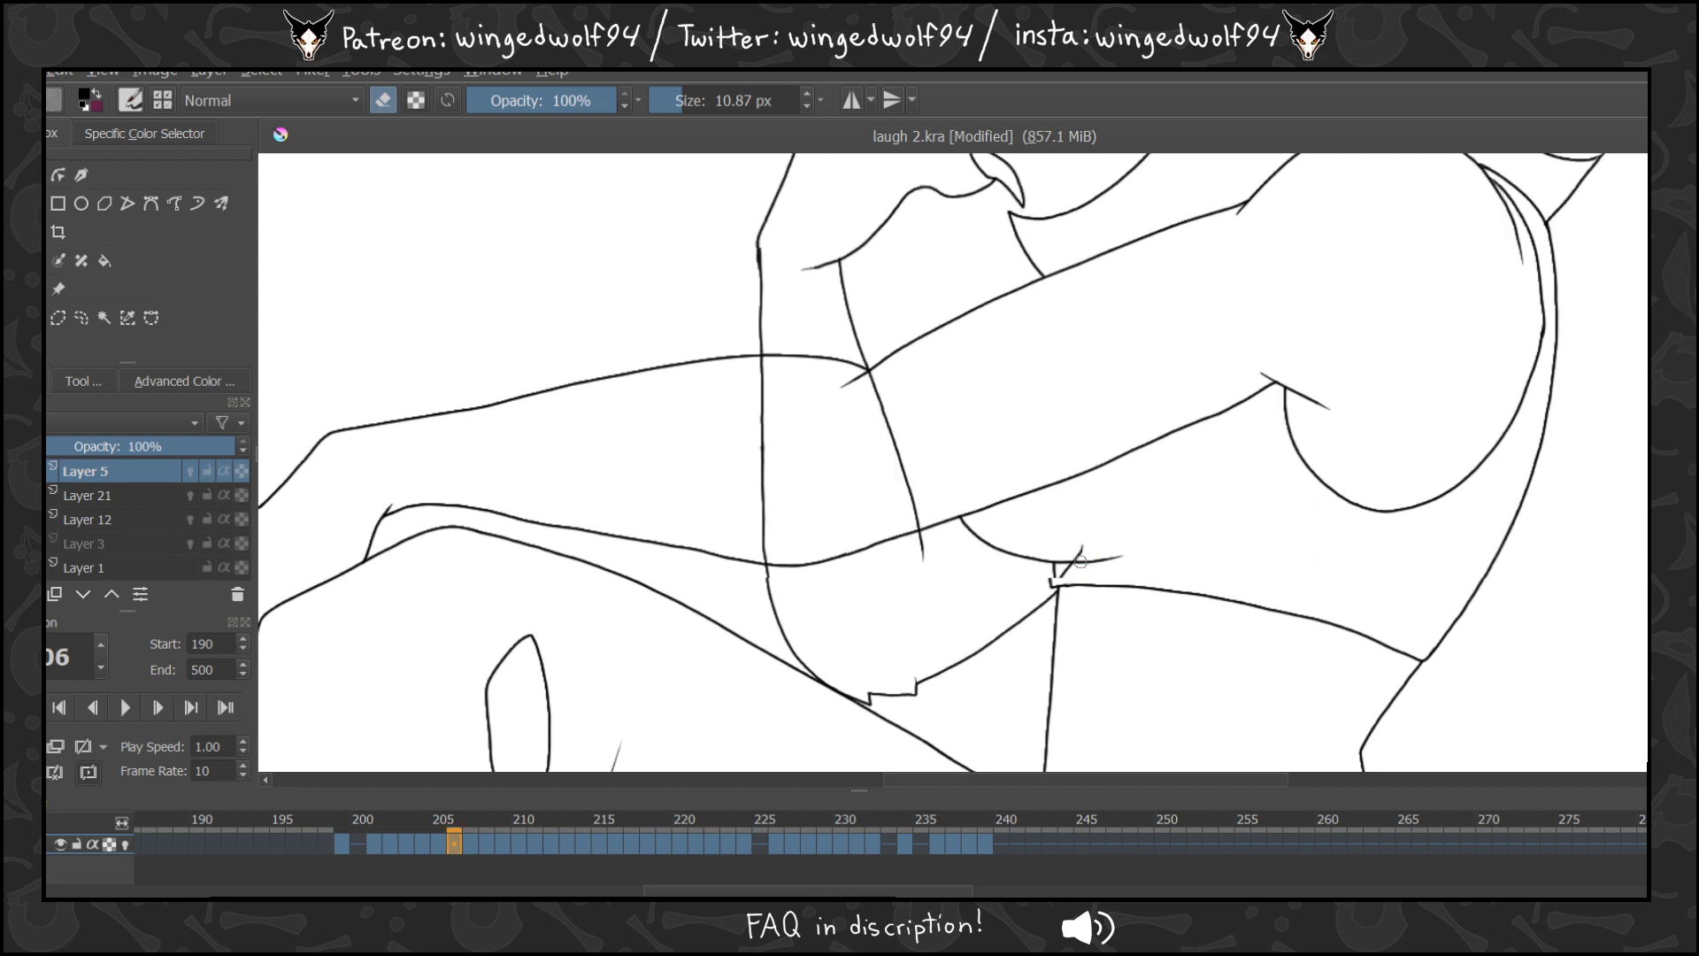
left_click_drag(871, 375, 913, 524)
left_click_drag(761, 358, 760, 498)
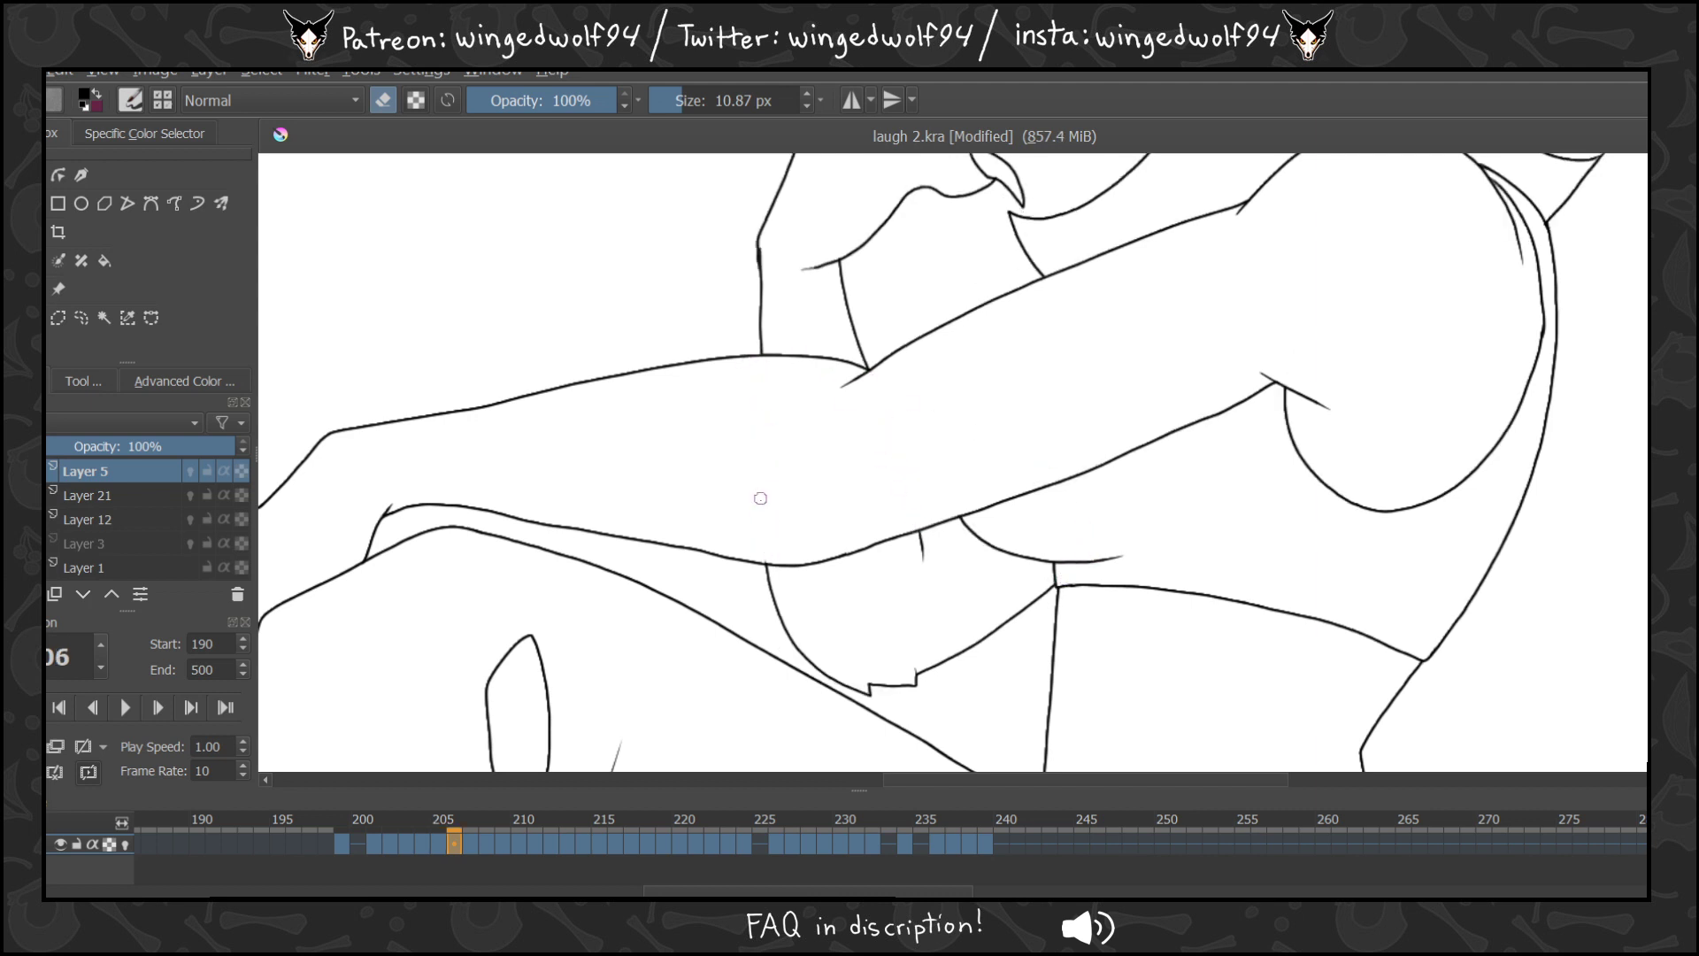
key("period")
left_click_drag(760, 361, 765, 558)
left_click_drag(871, 373, 916, 522)
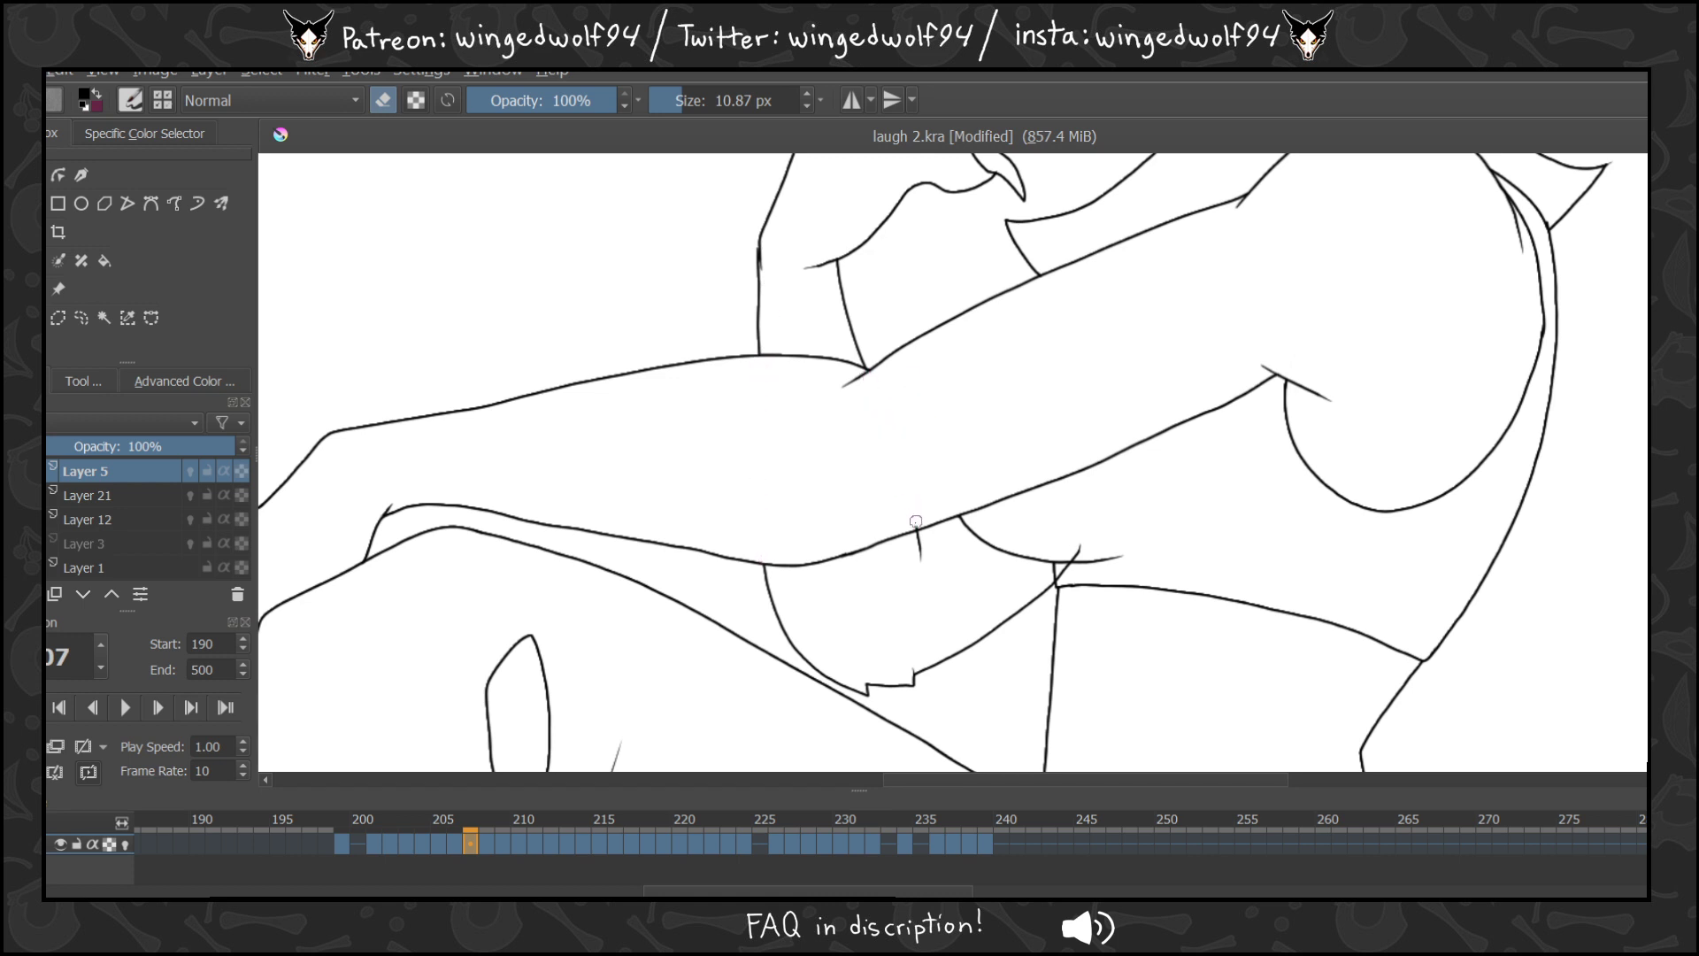
Erase the raised arm's lines crossing the forearm on frames 208 and 209, including the thigh and waist overlaps on frame 209.
key("period")
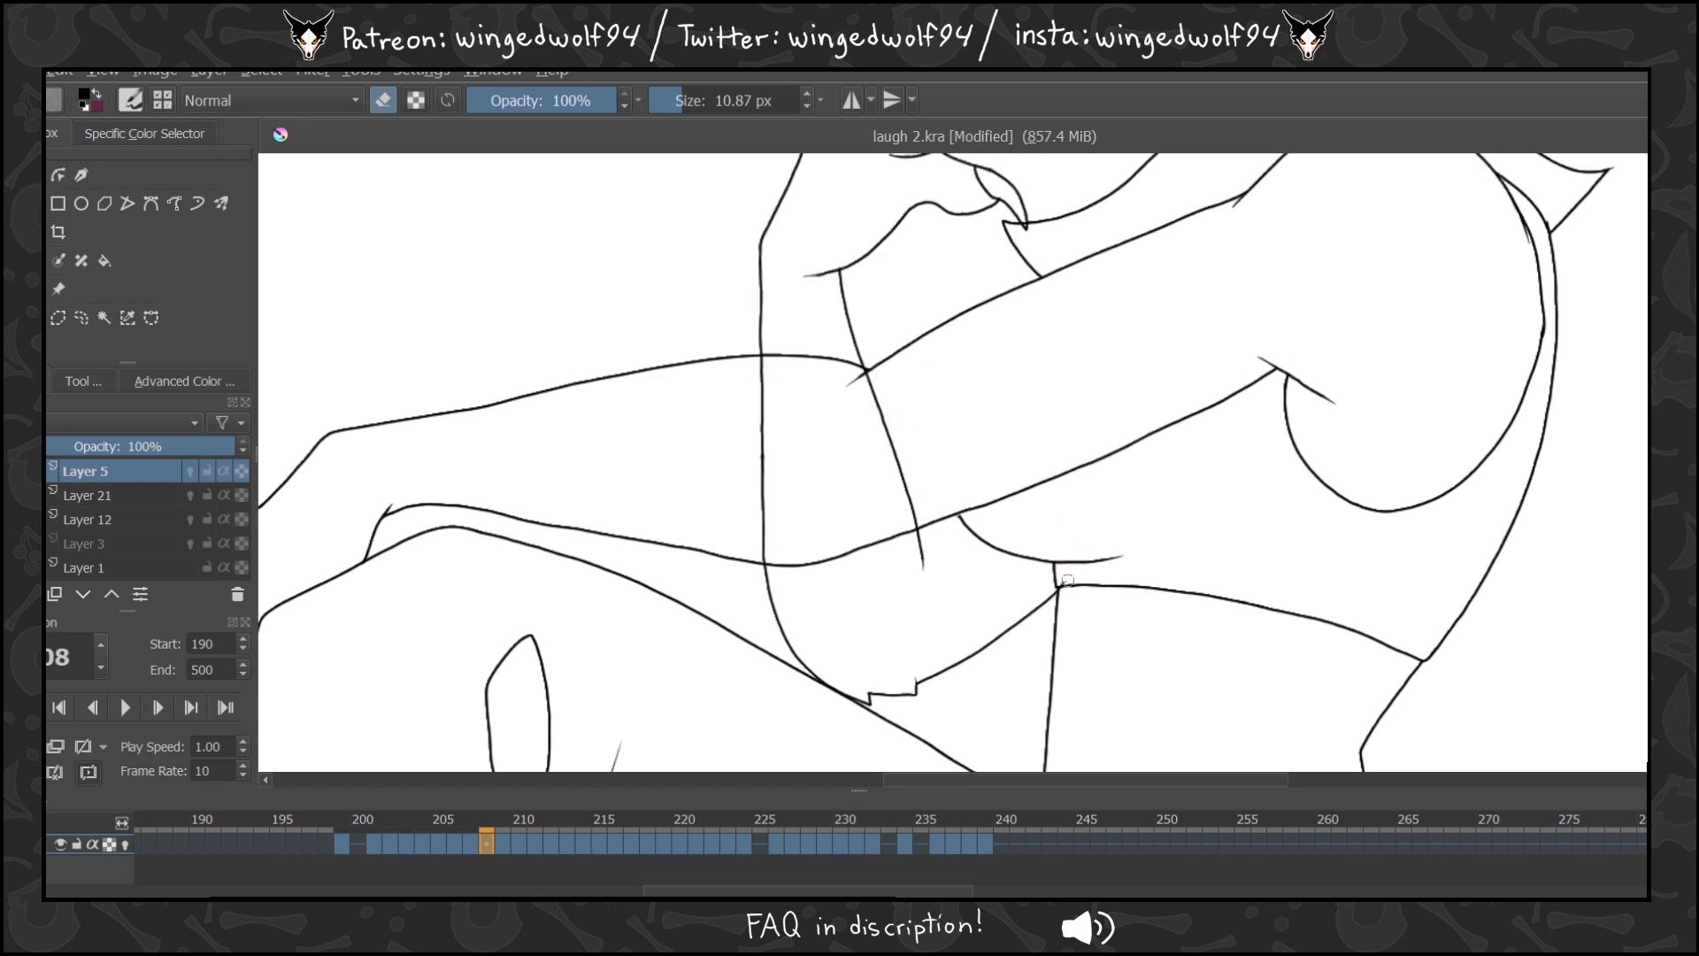
left_click_drag(865, 373, 913, 524)
mouse_move(760, 552)
left_mouse_down()
mouse_move(761, 360)
mouse_move(768, 559)
left_mouse_up()
key("period")
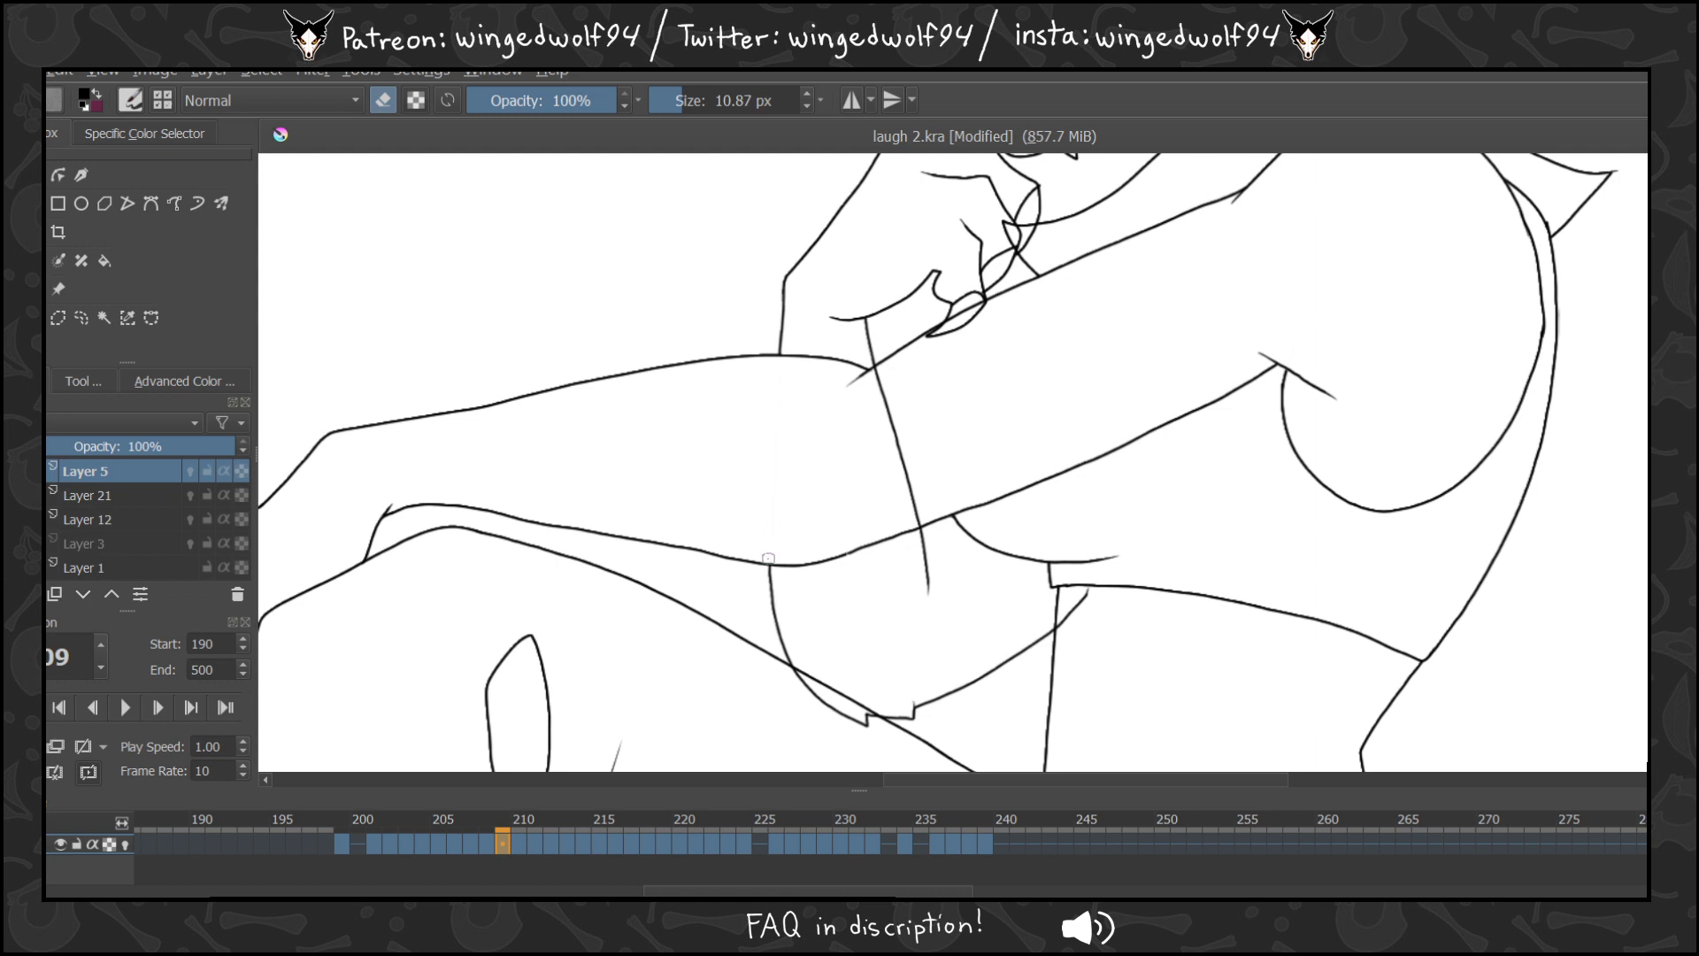
left_click_drag(919, 524, 878, 370)
mouse_move(811, 697)
left_mouse_down()
mouse_move(878, 723)
mouse_move(835, 695)
left_mouse_up()
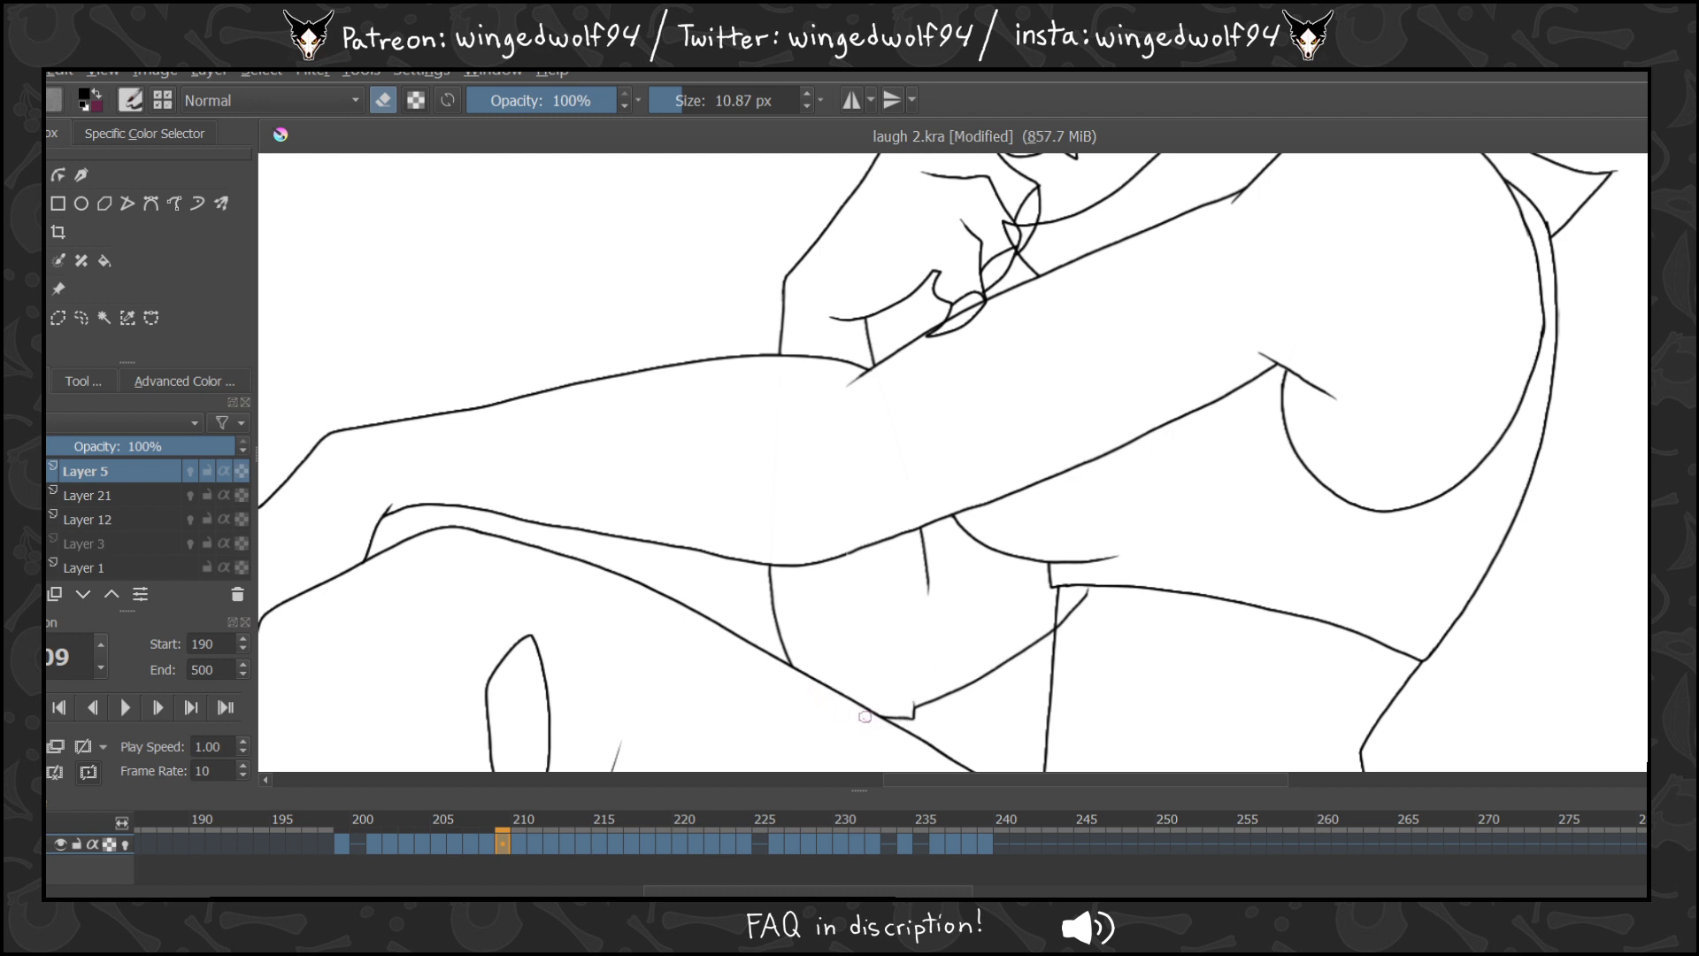
left_click_drag(1098, 574, 1060, 618)
Step back through the cleaned frames and forward to frame 210 to compare the arm lines.
key("Left")
key("Left")
key("Left")
key("Left")
key("Left")
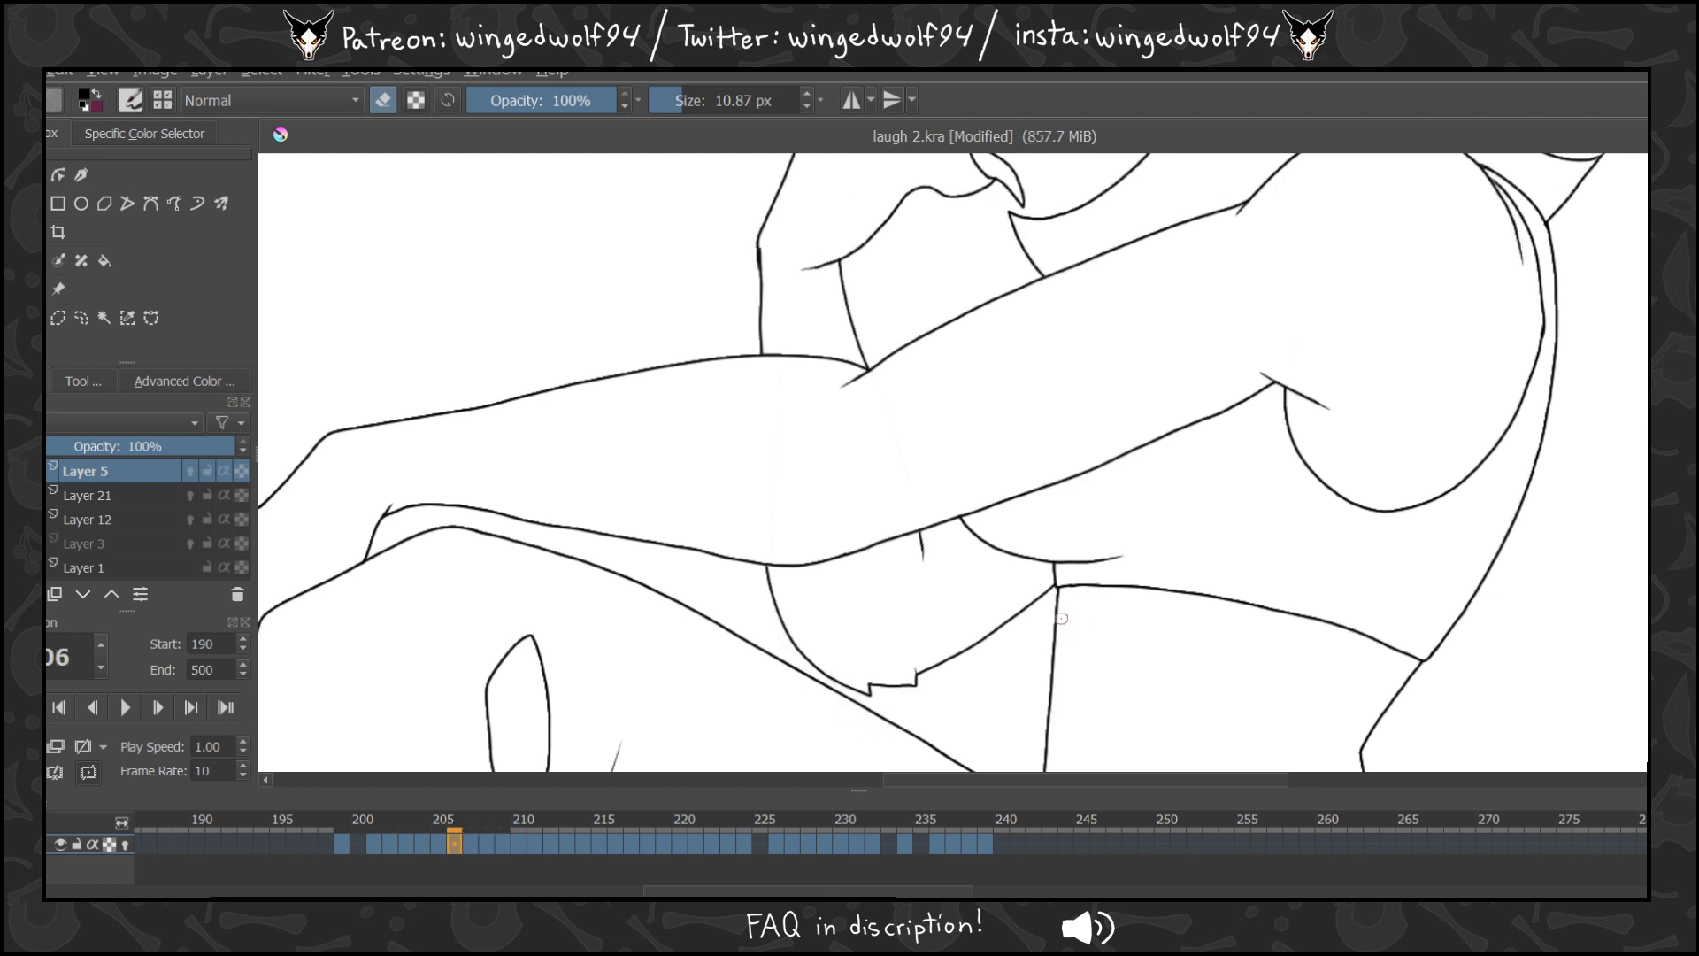
key("Right")
key("Right")
key("Right")
key("Right")
key("Right")
key("Right")
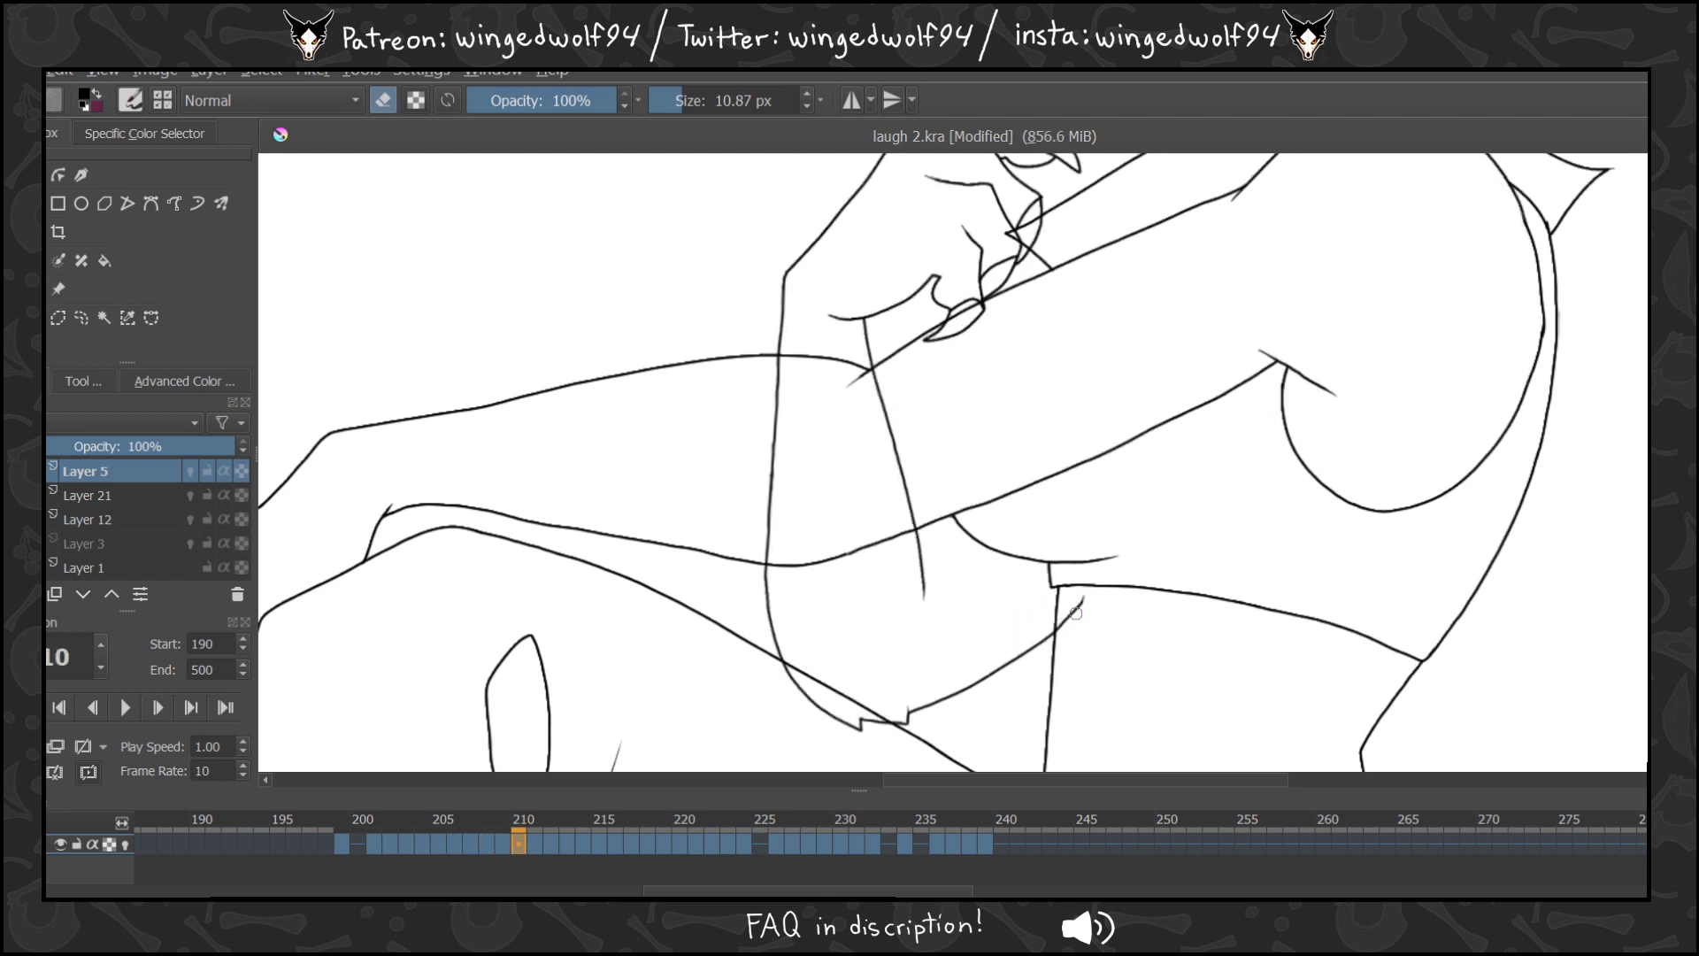
Erase the raised arm's lines overlapping the waist, thigh and forearm on frame 210.
left_click_drag(1075, 612, 1061, 626)
key("Left")
key("Right")
left_click_drag(794, 679, 890, 728)
mouse_move(778, 366)
left_mouse_down()
mouse_move(765, 555)
mouse_move(770, 420)
left_mouse_up()
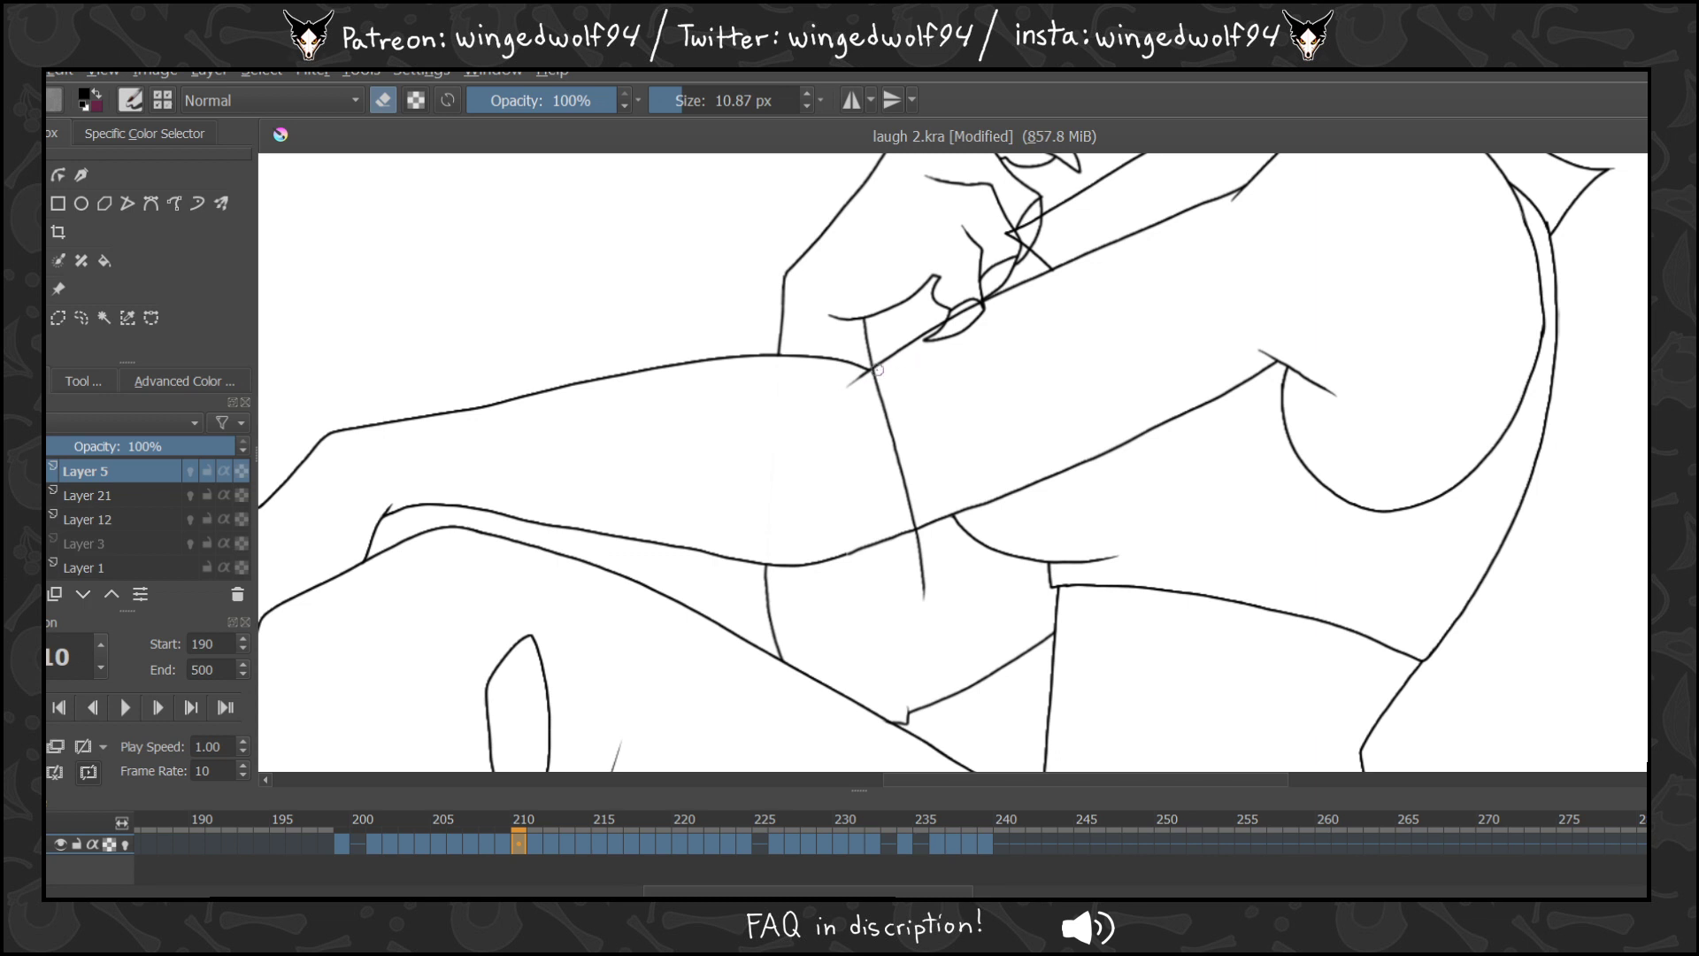
mouse_move(878, 370)
left_mouse_down()
mouse_move(914, 523)
mouse_move(867, 383)
mouse_move(912, 506)
left_mouse_up()
Erase the raised arm's lines that cross the resting forearm on frames 211 and 212.
key("Right")
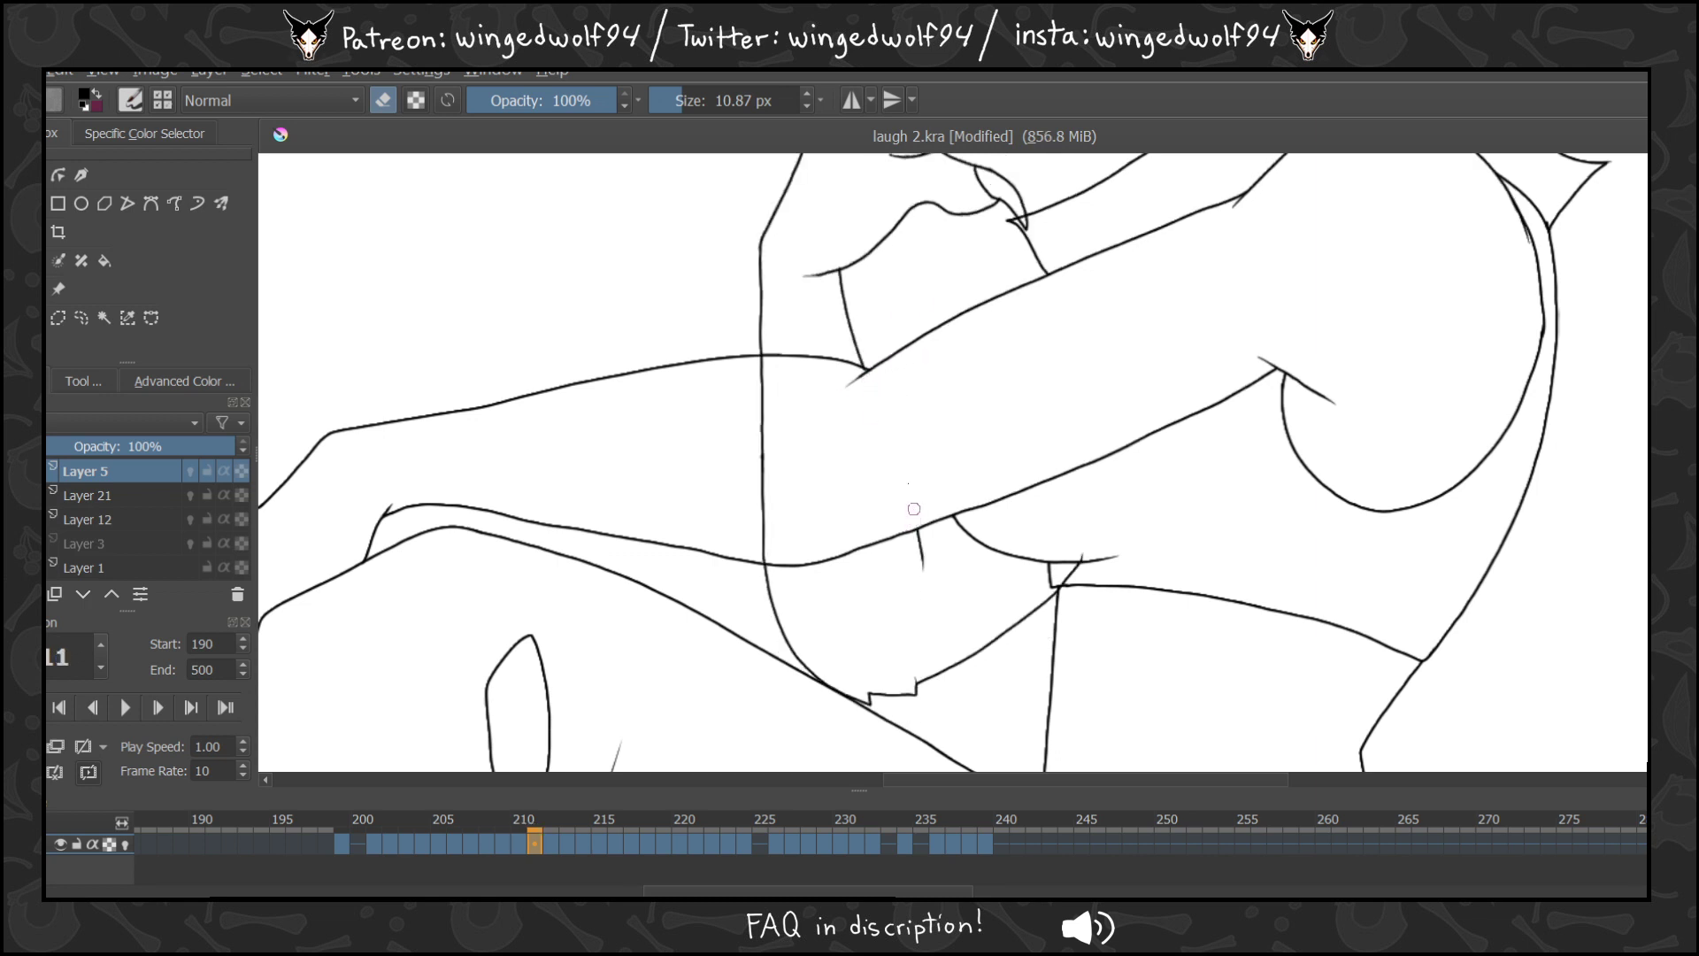
left_click_drag(764, 358, 764, 556)
key("Right")
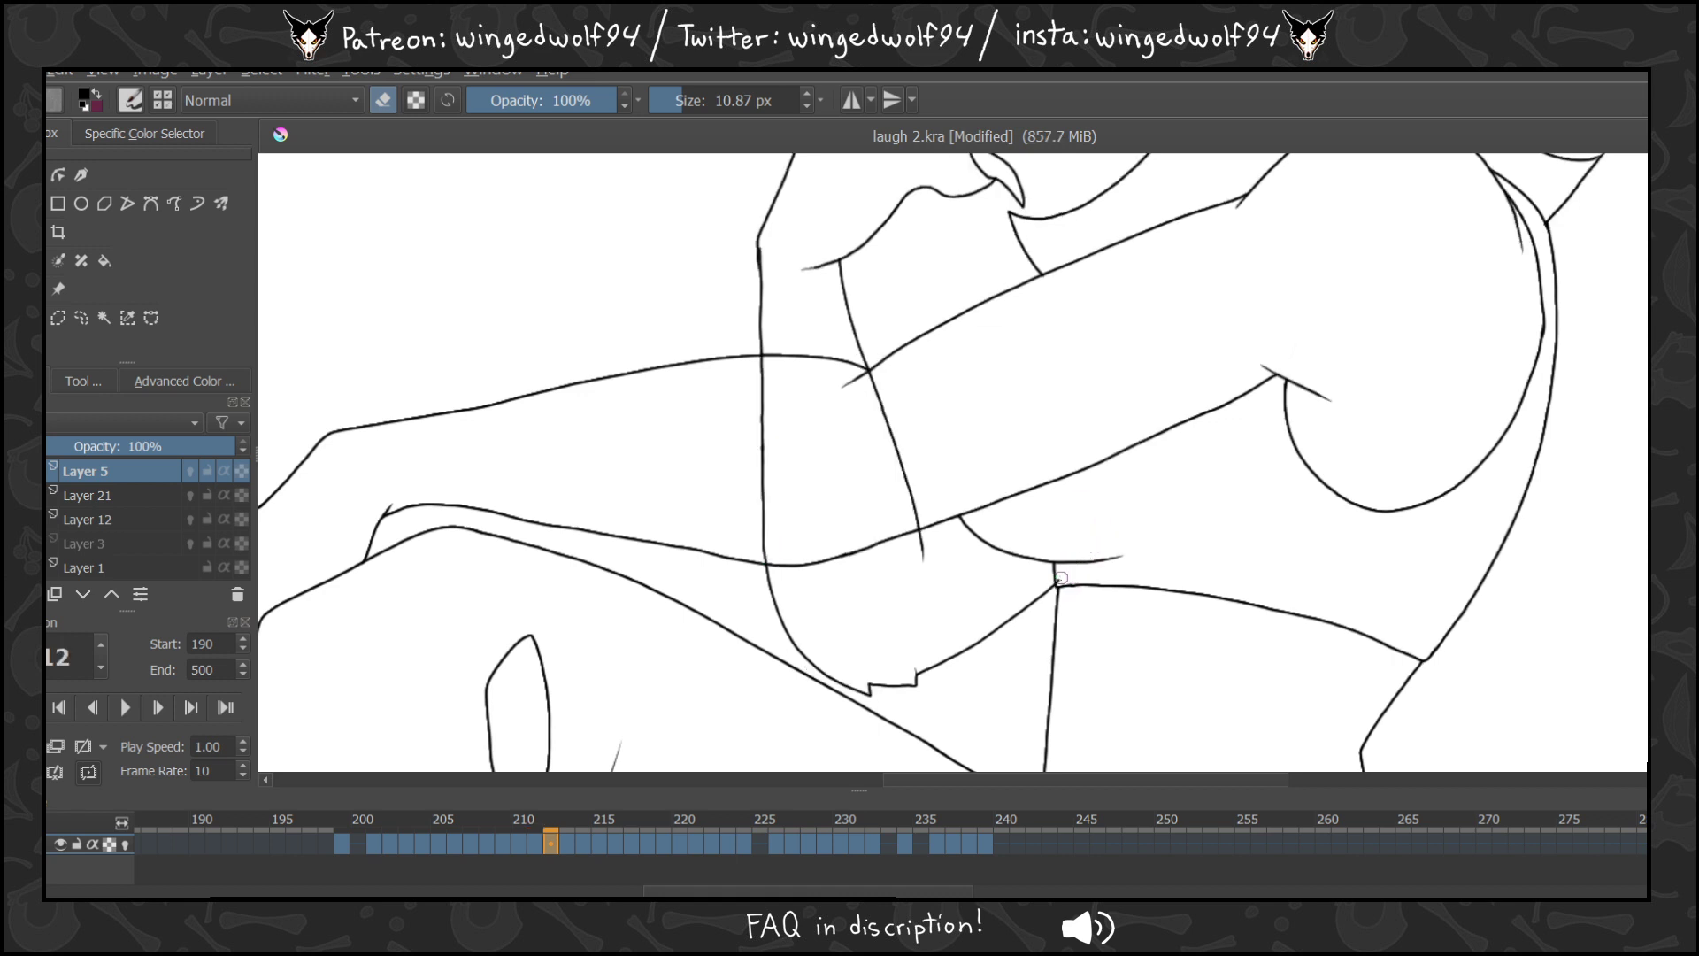
left_click_drag(870, 376, 916, 525)
left_click_drag(762, 360, 764, 549)
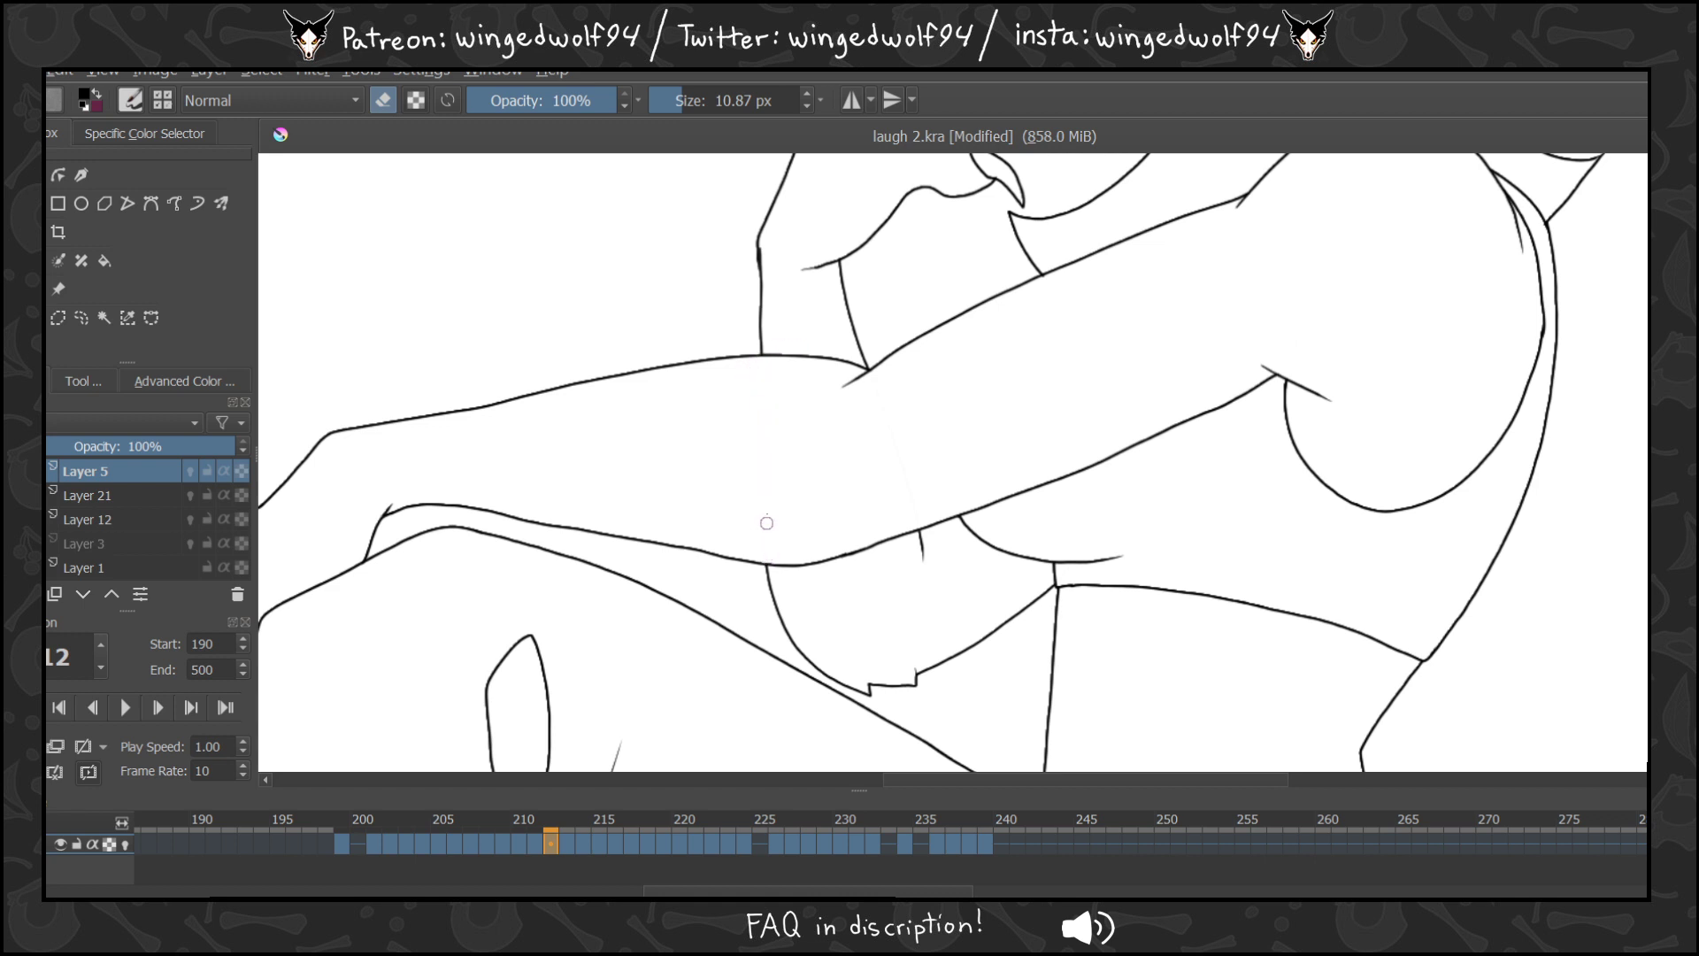
Erase the raised arm's lines that cross the resting forearm on frames 213 and 214.
key("Right")
left_click_drag(762, 359, 761, 556)
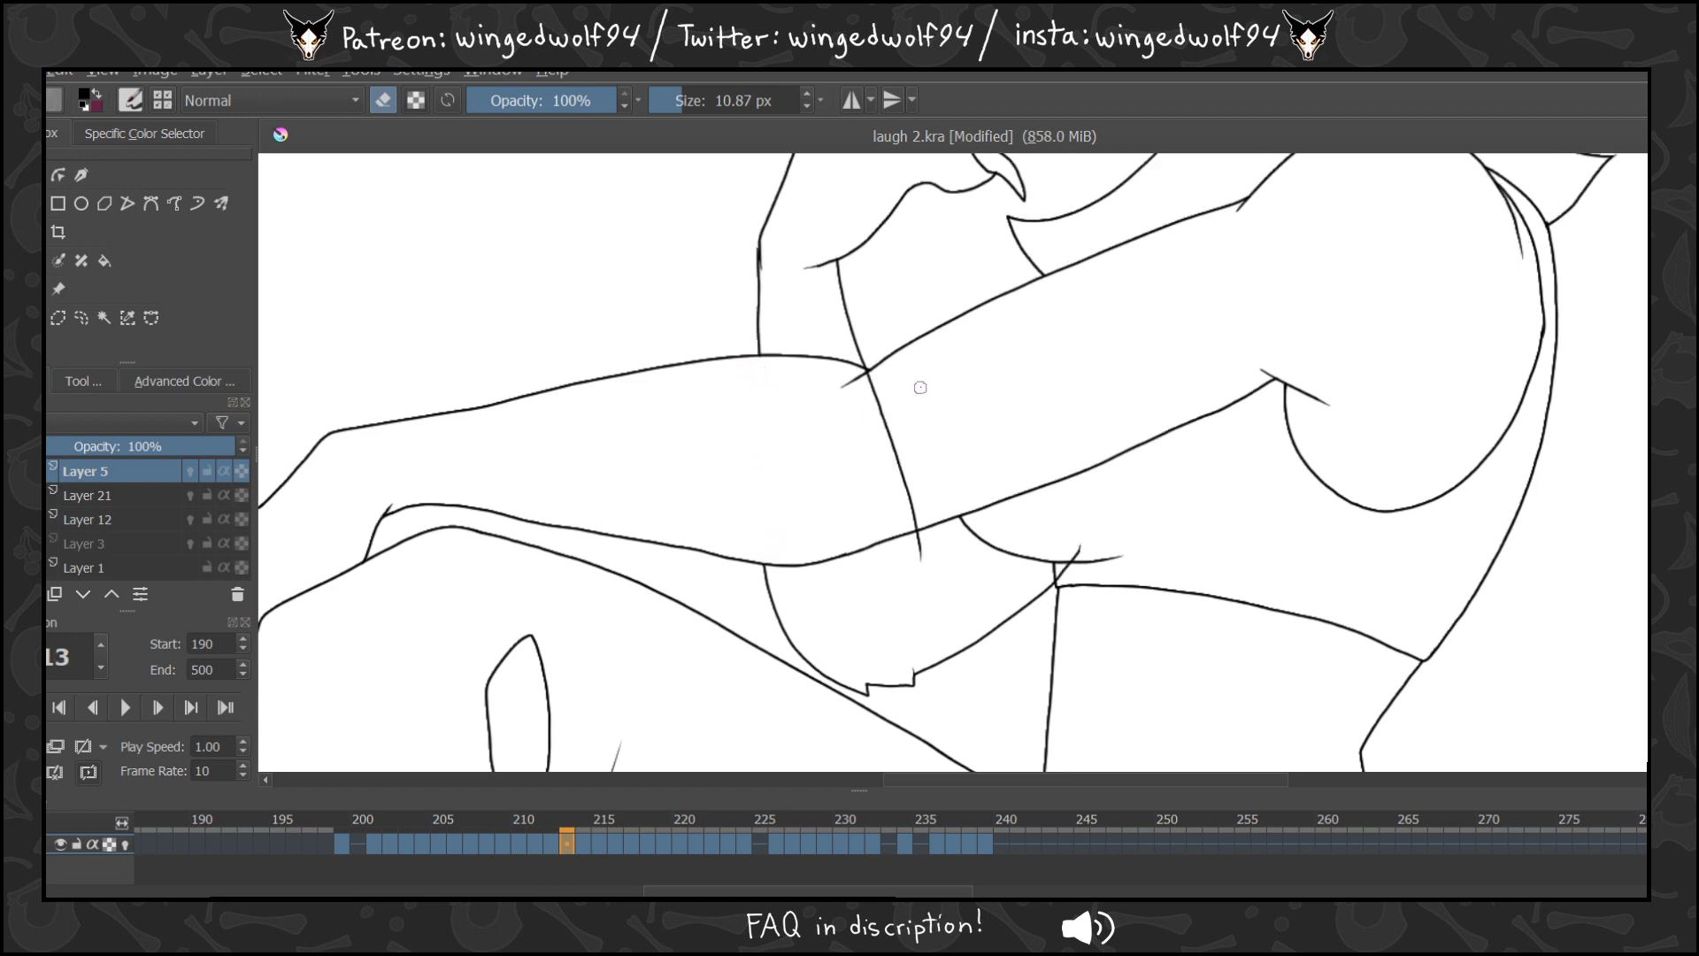
left_click_drag(868, 377, 916, 525)
key("Right")
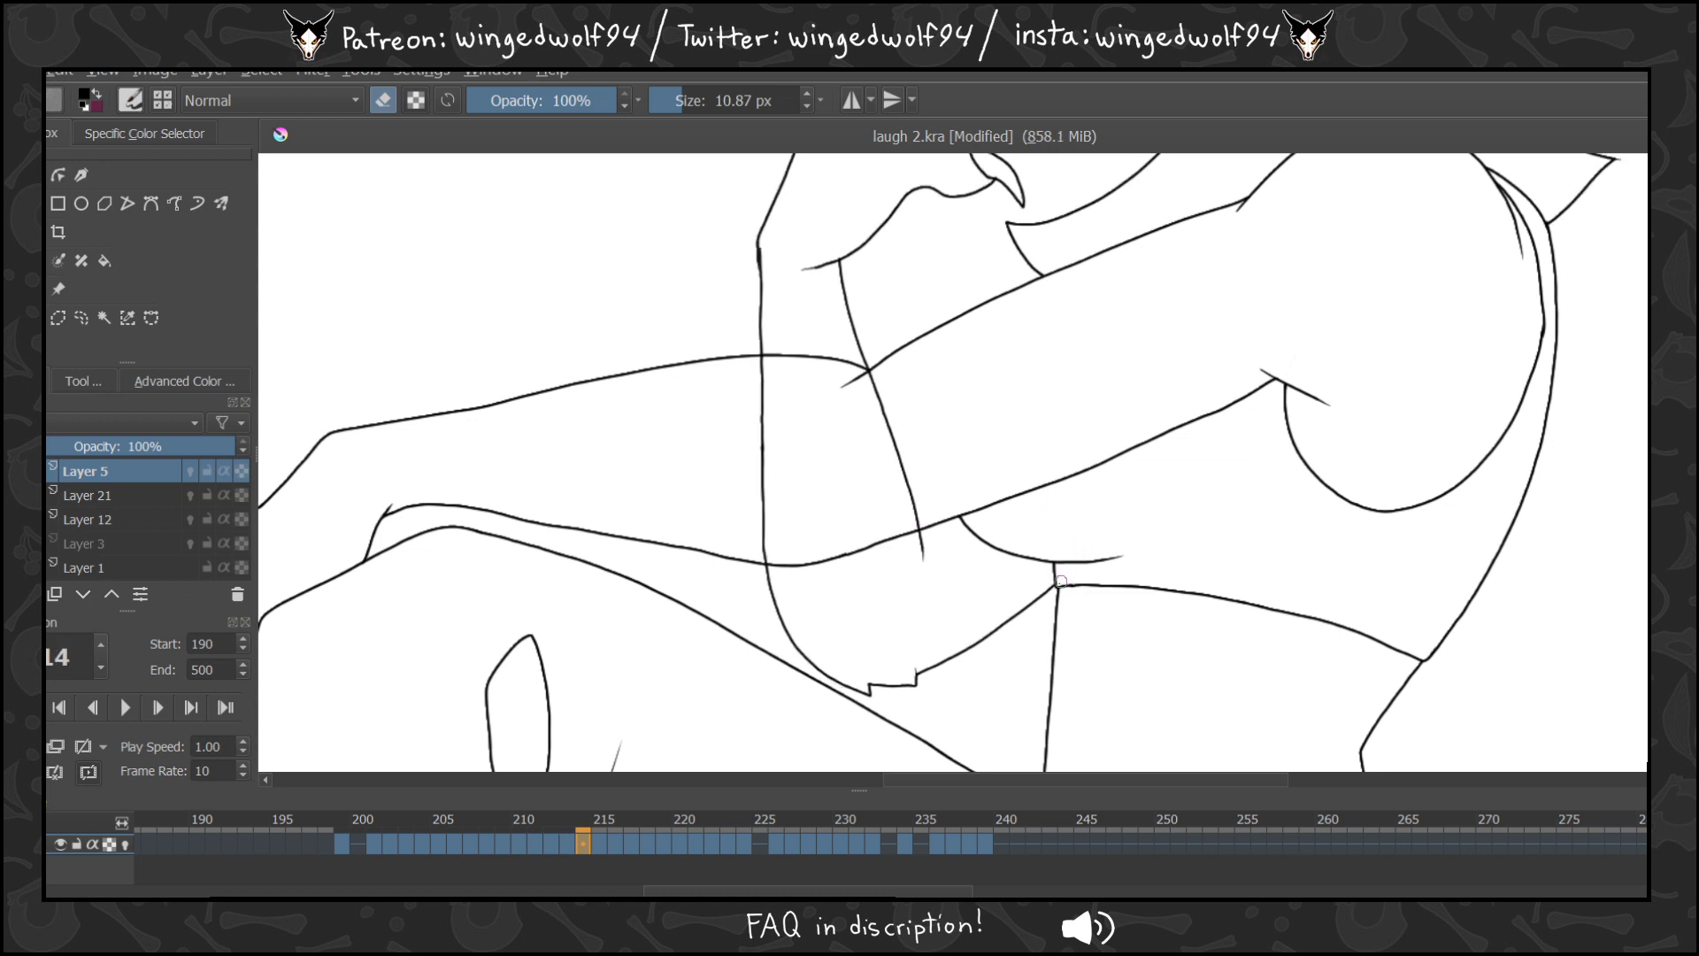
left_click_drag(870, 375, 918, 520)
left_click_drag(762, 354, 767, 558)
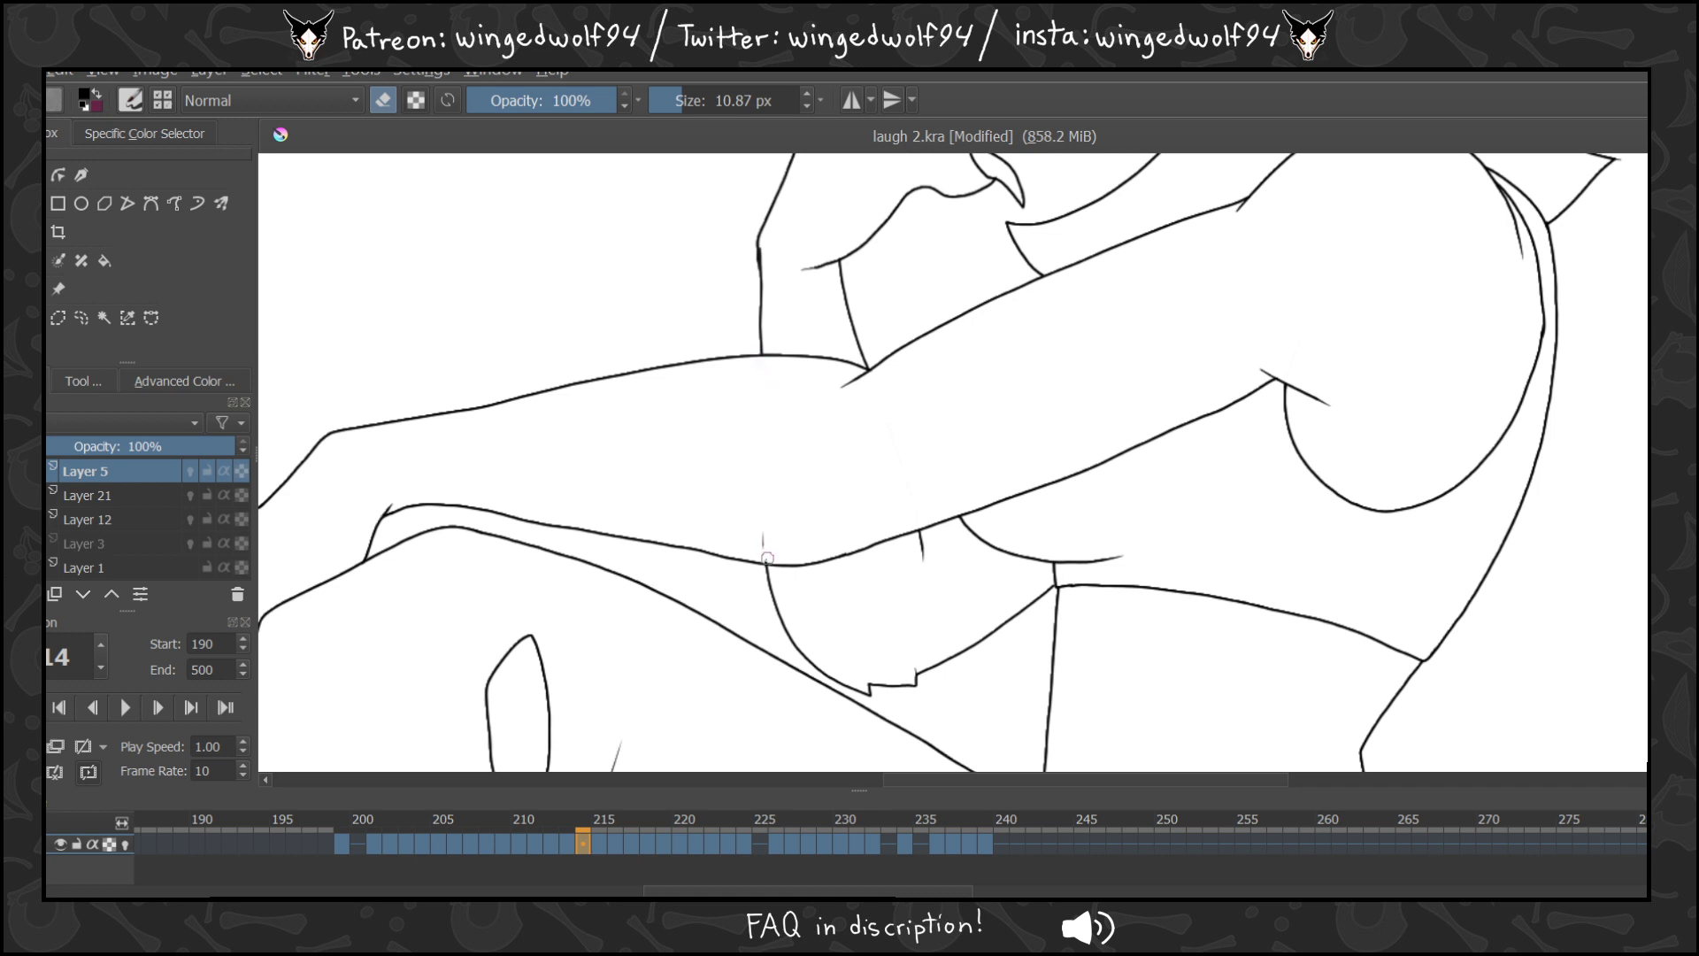
Erase the raised arm's lines that cross the resting forearm on frames 215 and 216.
key("Right")
left_click_drag(763, 354, 766, 559)
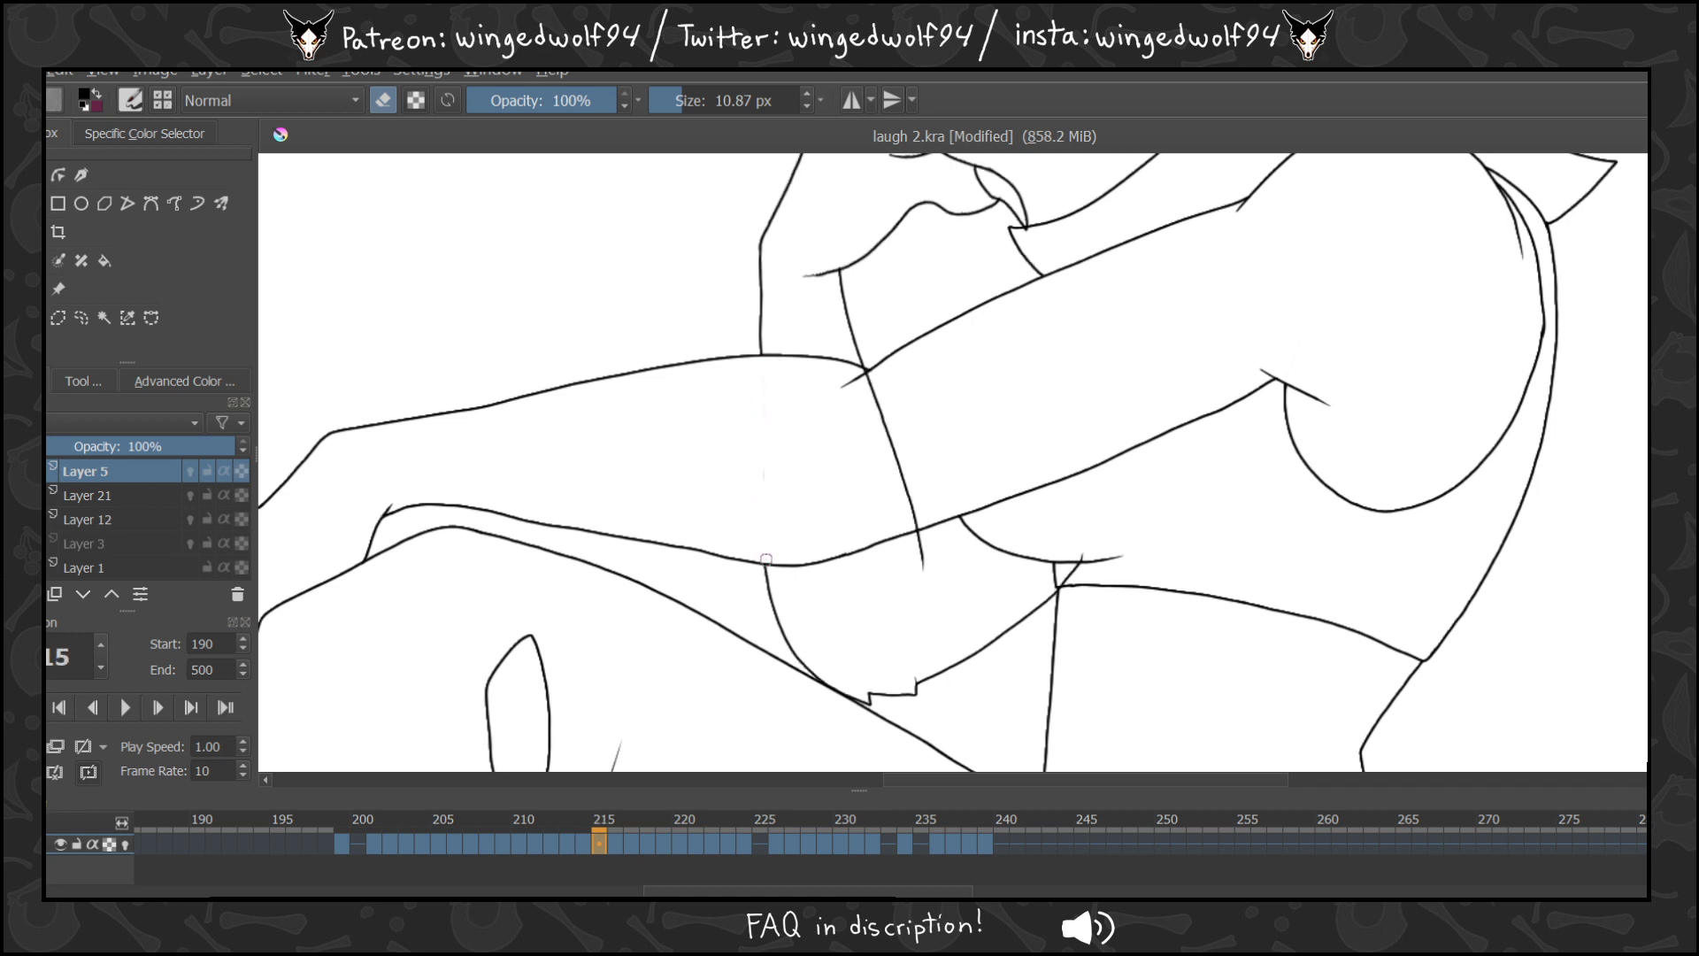
left_click_drag(869, 375, 914, 520)
key("Right")
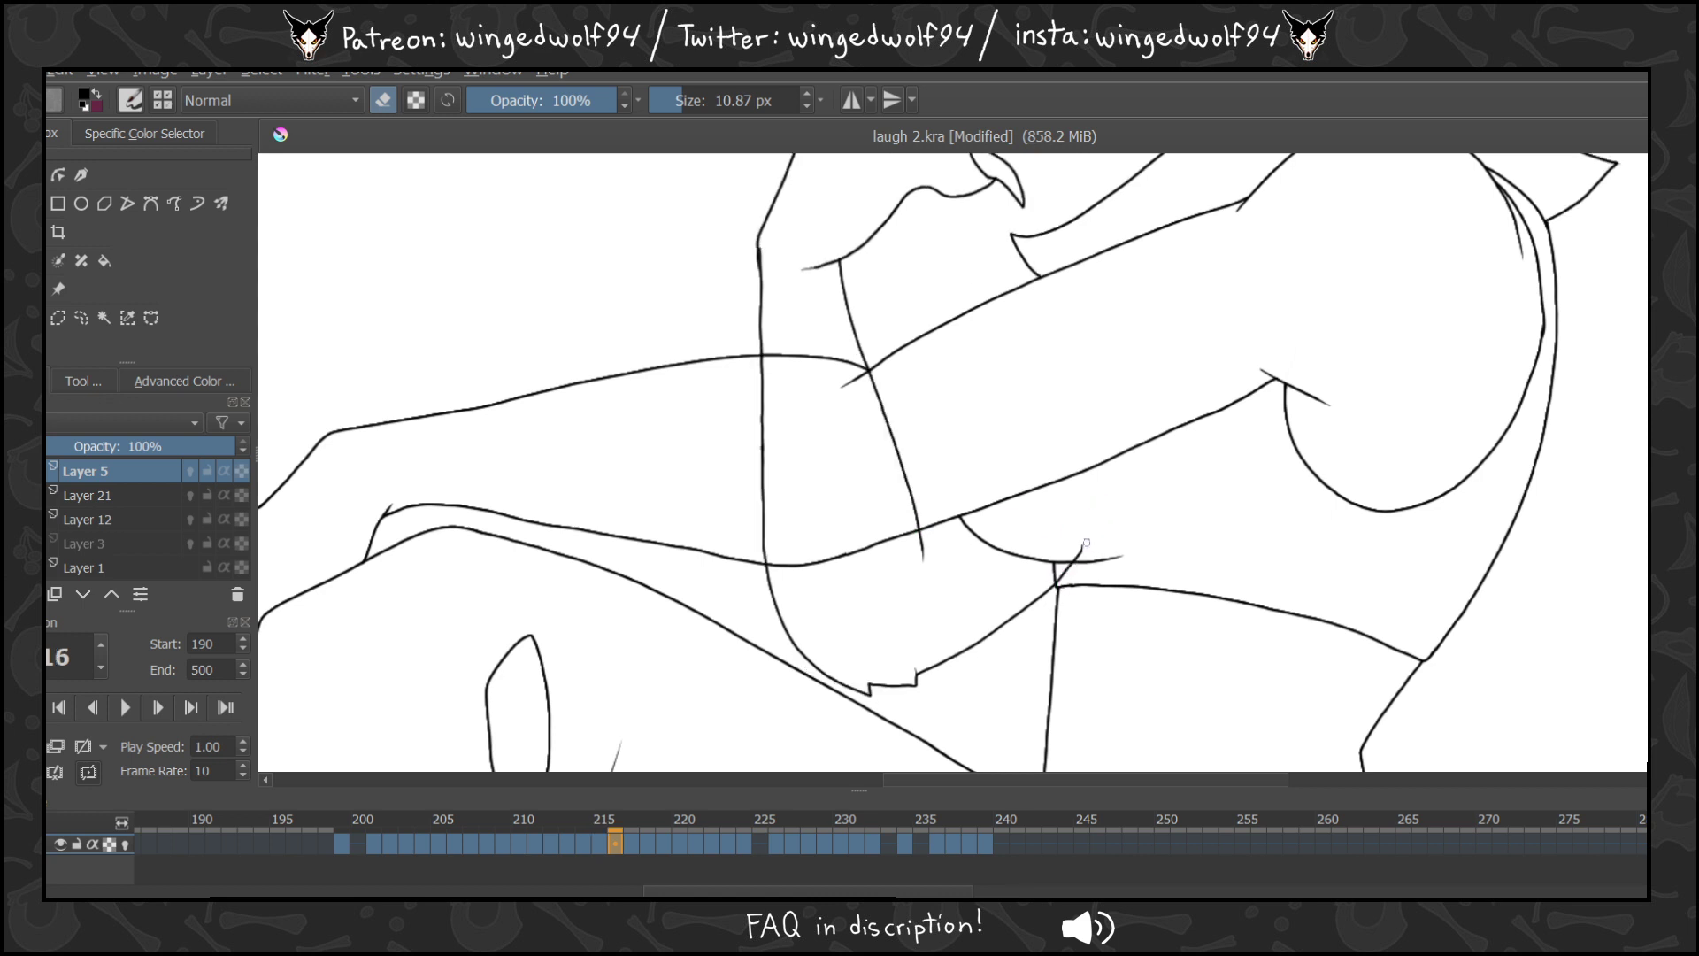
left_click_drag(870, 371, 916, 525)
left_click_drag(761, 358, 766, 557)
Erase the raised arm's lines crossing the forearm on frames 217 and 218, plus the stray line end at the waist on frame 217.
key("Right")
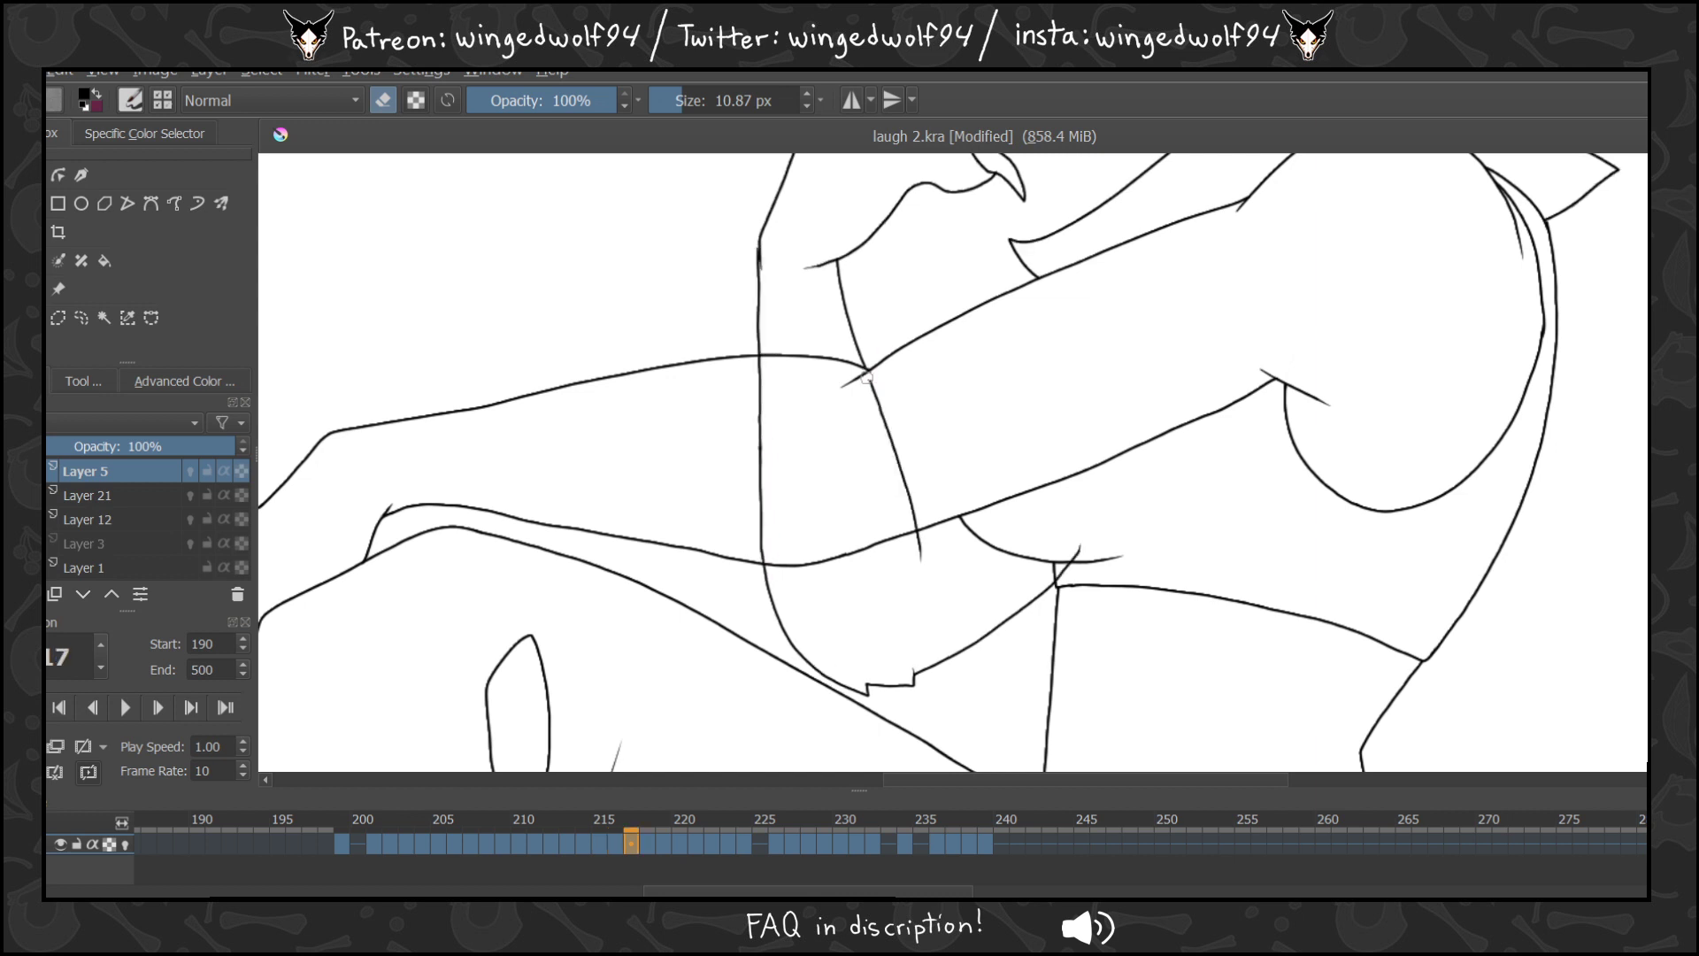
left_click_drag(866, 375, 916, 512)
left_click_drag(760, 358, 766, 557)
mouse_move(1077, 546)
left_mouse_down()
mouse_move(1066, 573)
mouse_move(1088, 541)
left_mouse_up()
key("Right")
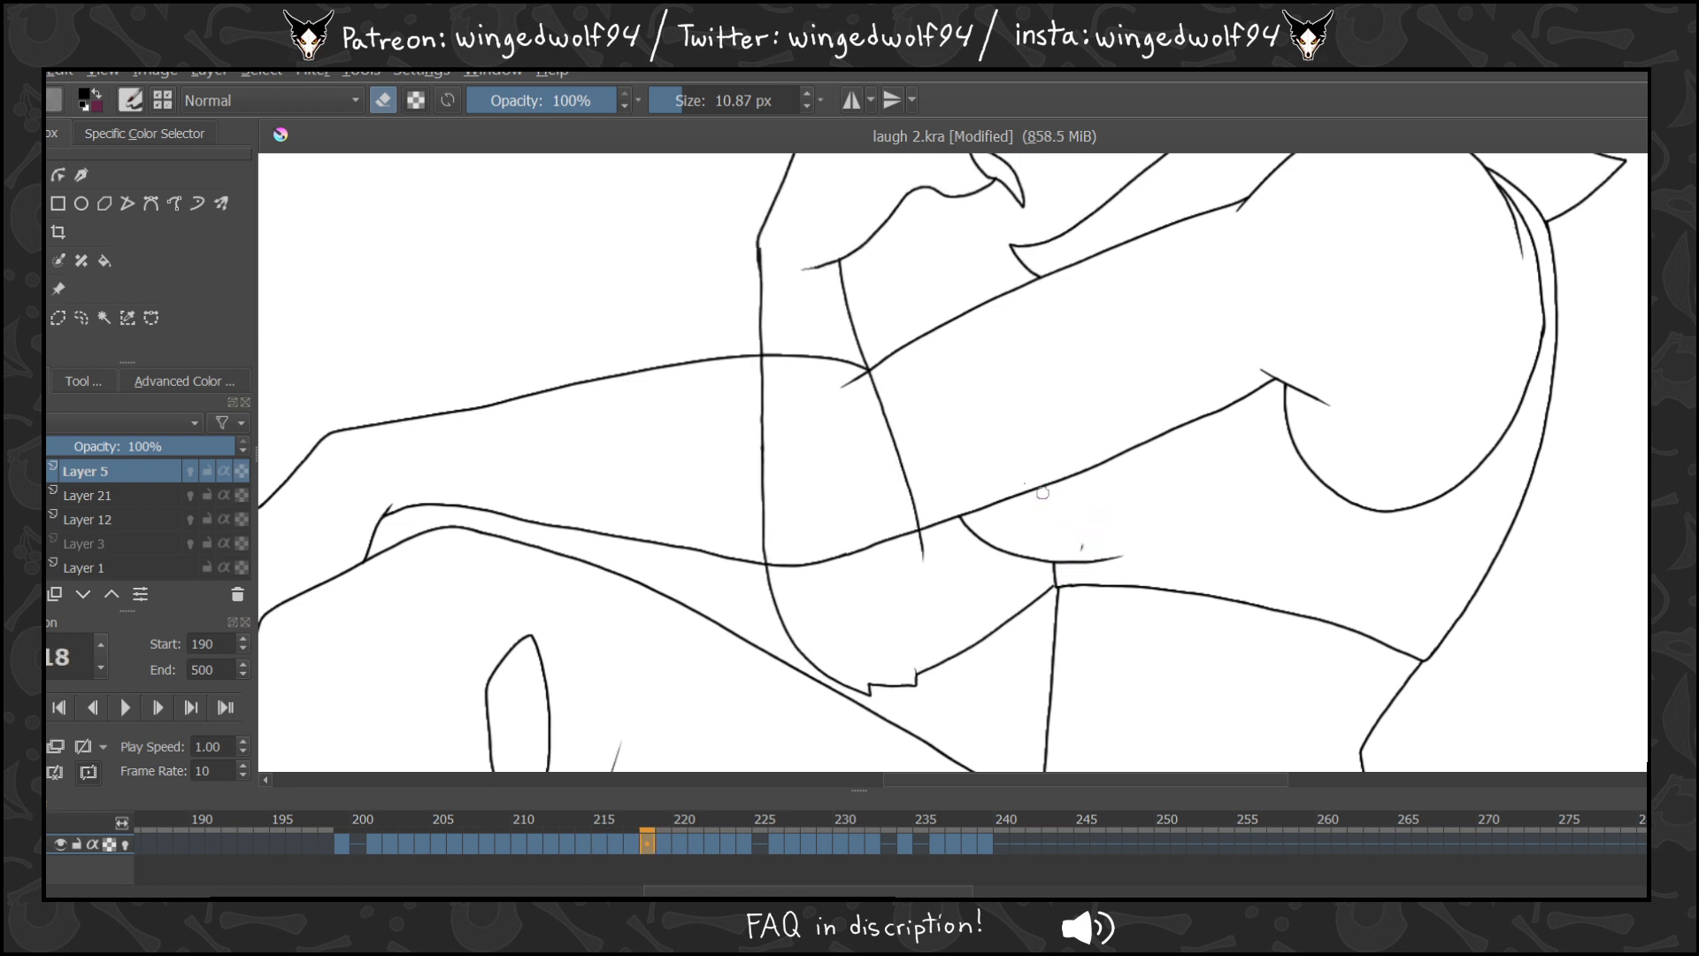
left_click_drag(877, 374, 917, 518)
mouse_move(768, 363)
left_mouse_down()
mouse_move(765, 562)
mouse_move(764, 460)
left_mouse_up()
key("period")
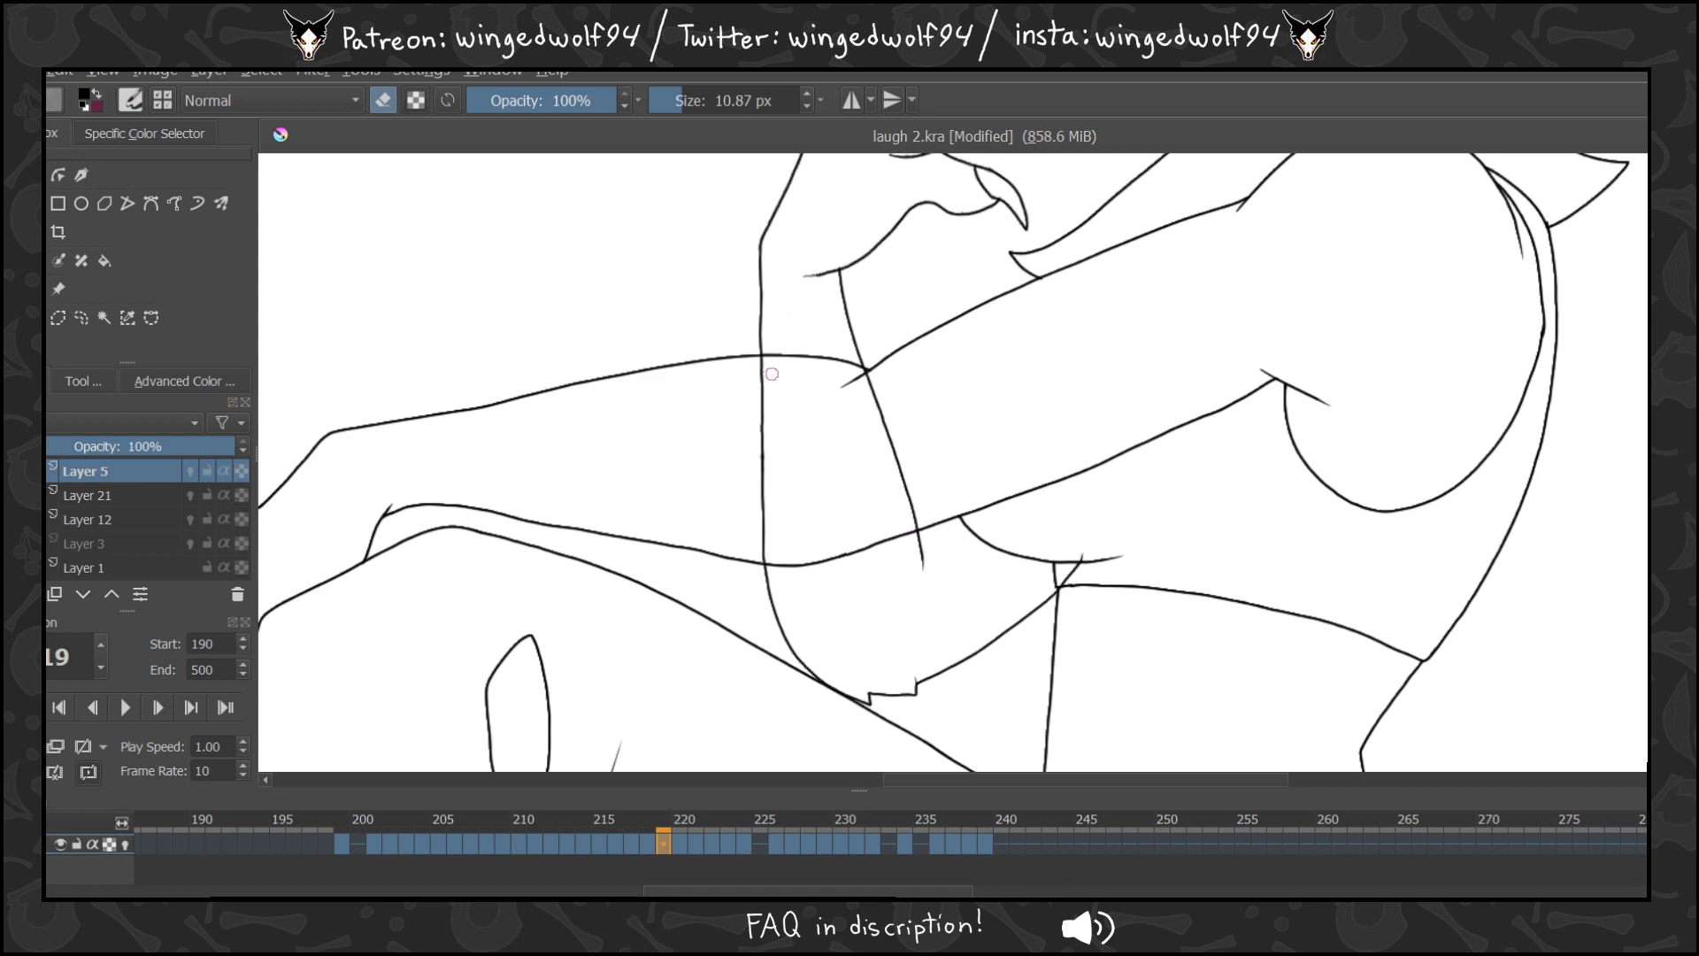
Erase the raised arm's lines crossing the forearm on frames 219 and 220, plus the stray waist line end and frame 220's thigh overlap.
left_click_drag(761, 360, 767, 553)
left_click_drag(869, 379, 911, 511)
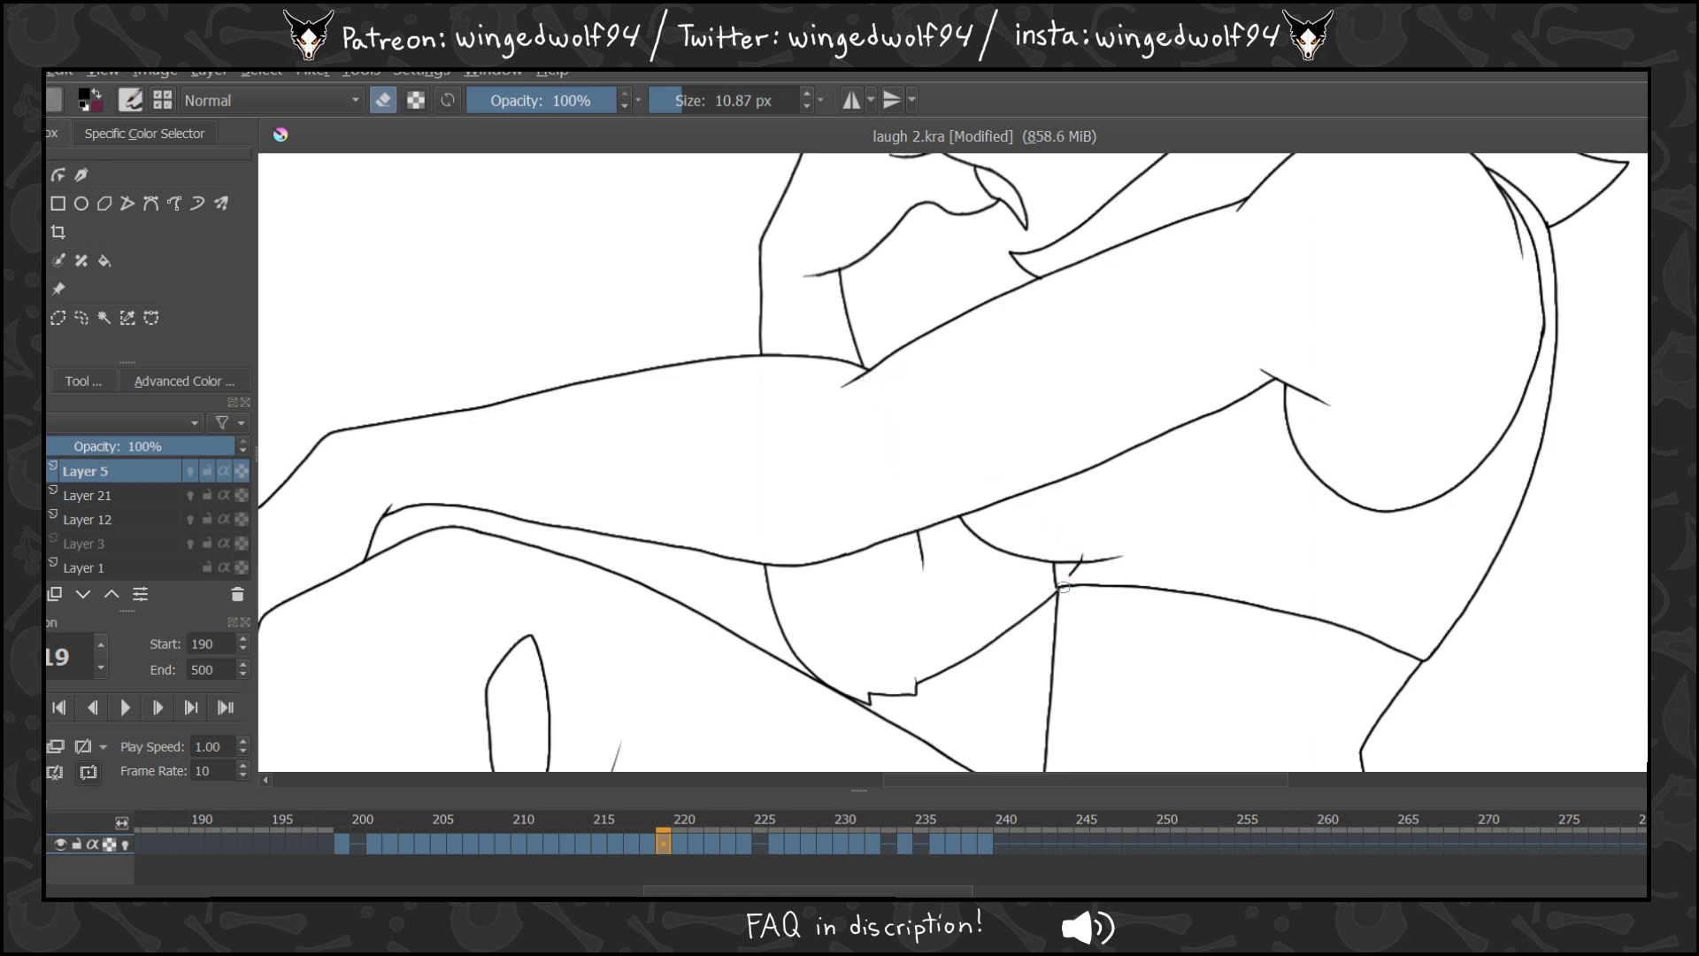
key("period")
left_click_drag(1090, 576, 1079, 588)
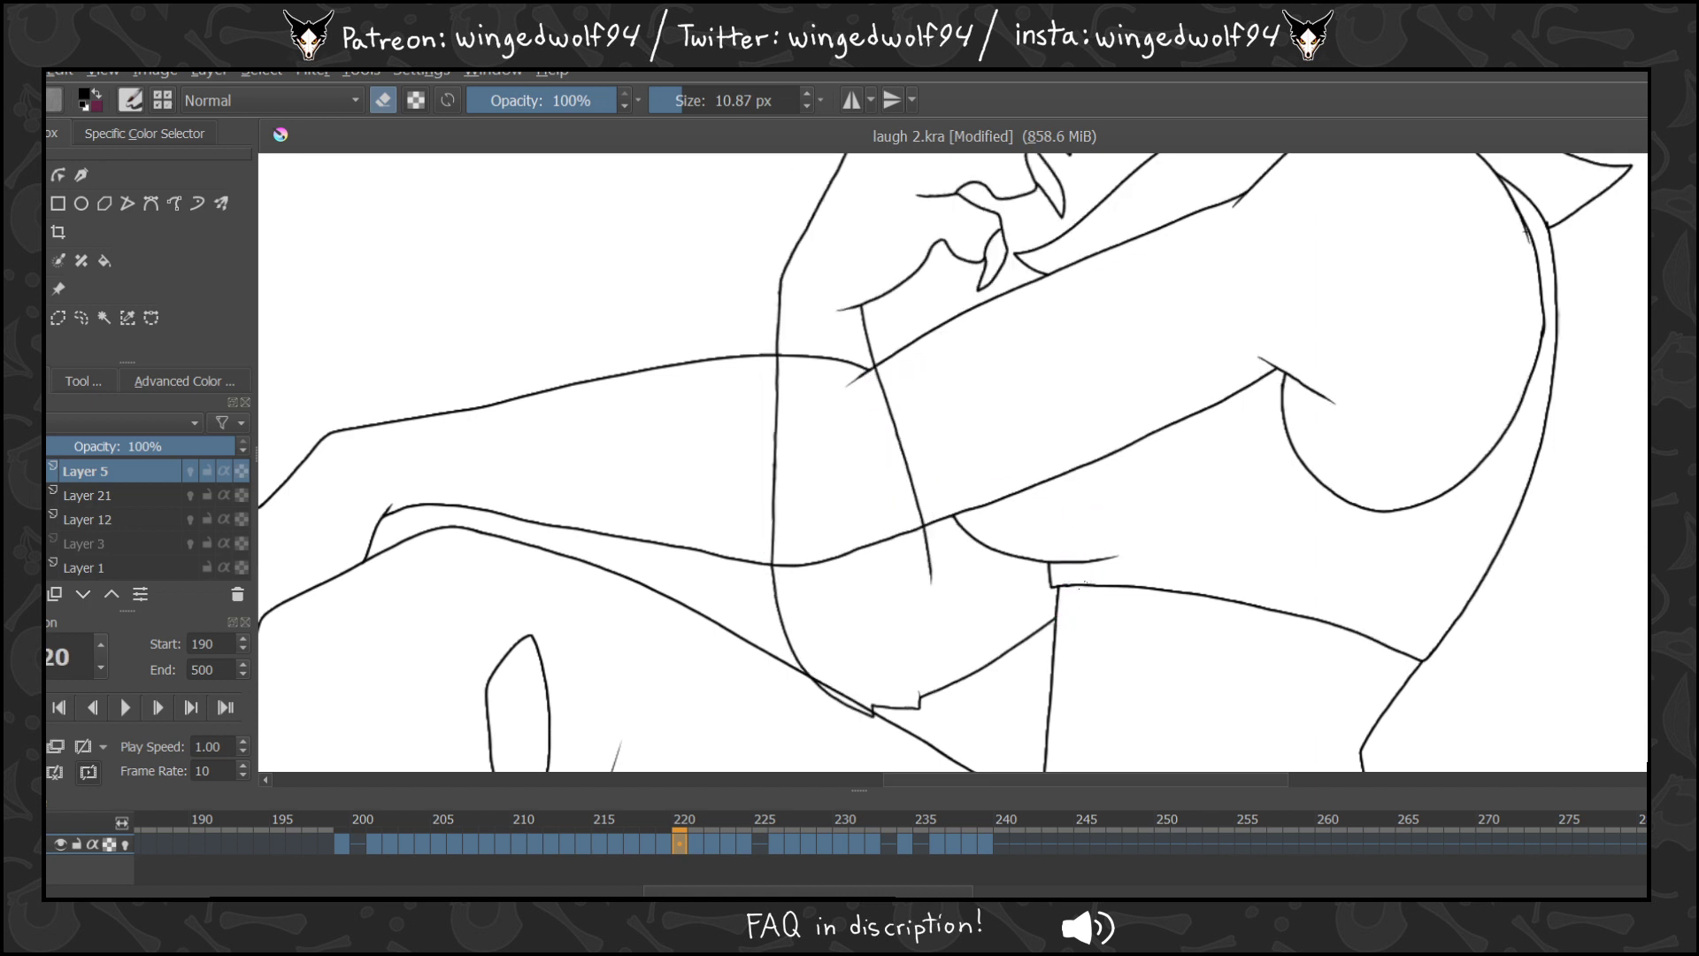
mouse_move(841, 707)
left_mouse_down()
mouse_move(807, 681)
mouse_move(832, 674)
left_mouse_up()
left_click_drag(776, 354, 771, 562)
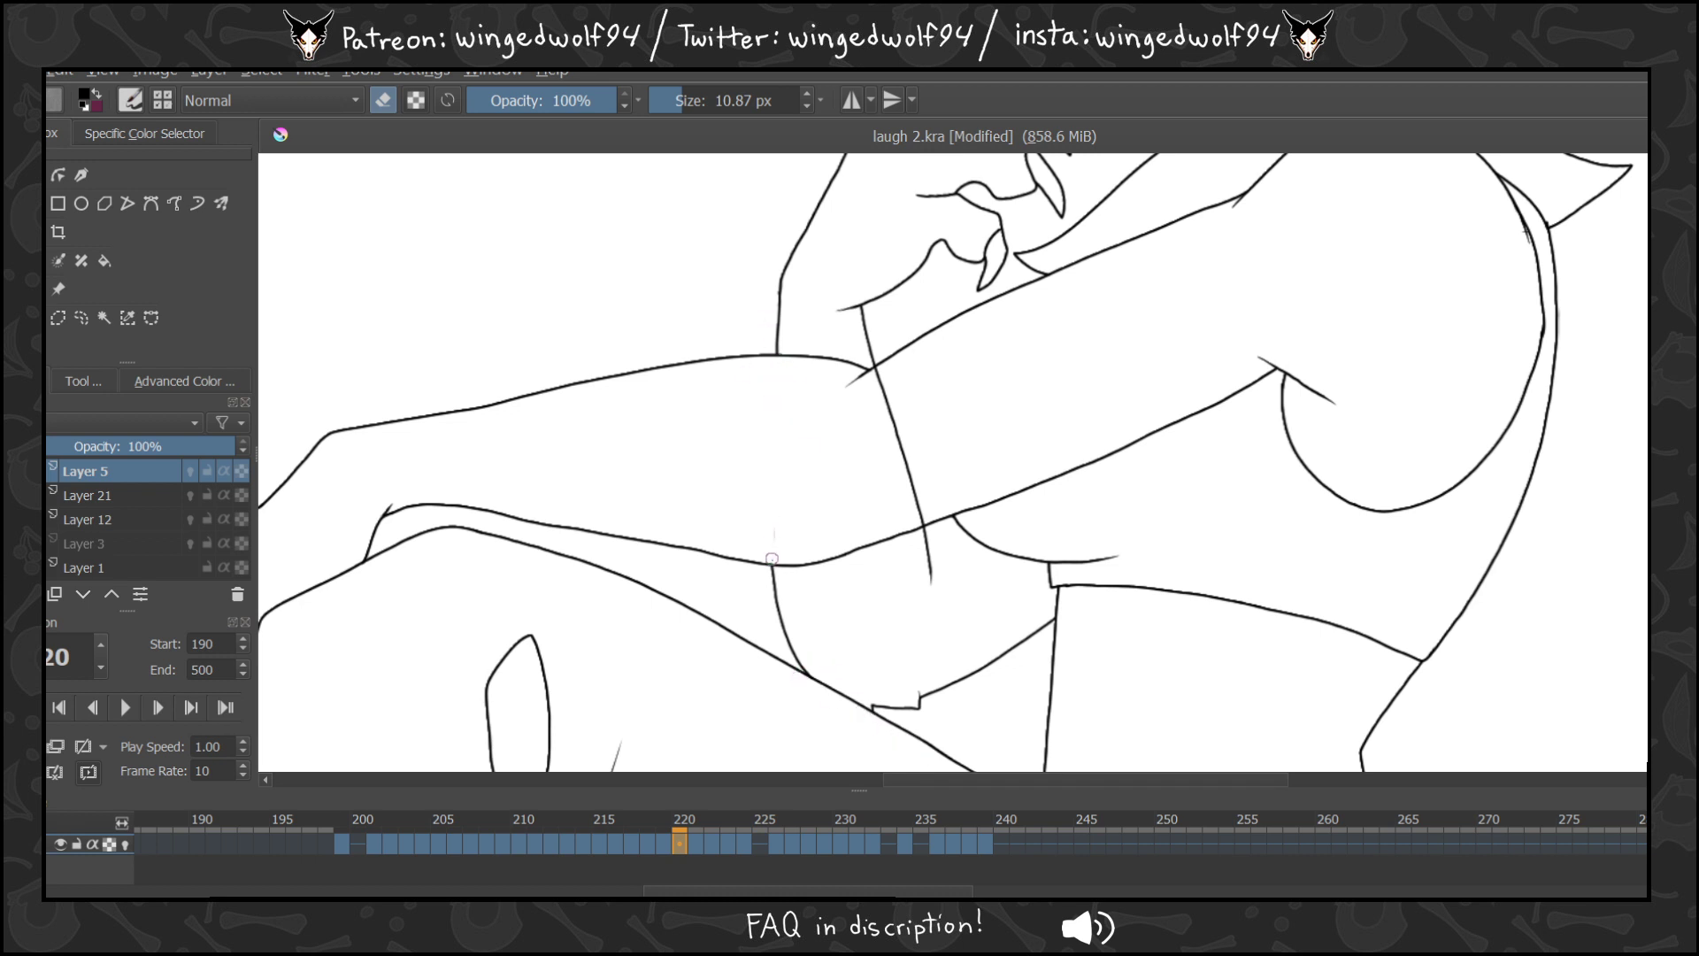
mouse_move(922, 517)
left_mouse_down()
mouse_move(878, 366)
mouse_move(920, 522)
left_mouse_up()
Erase the raised arm's lines that cross the resting forearm and the thigh on frames 221 and 222.
key("Right")
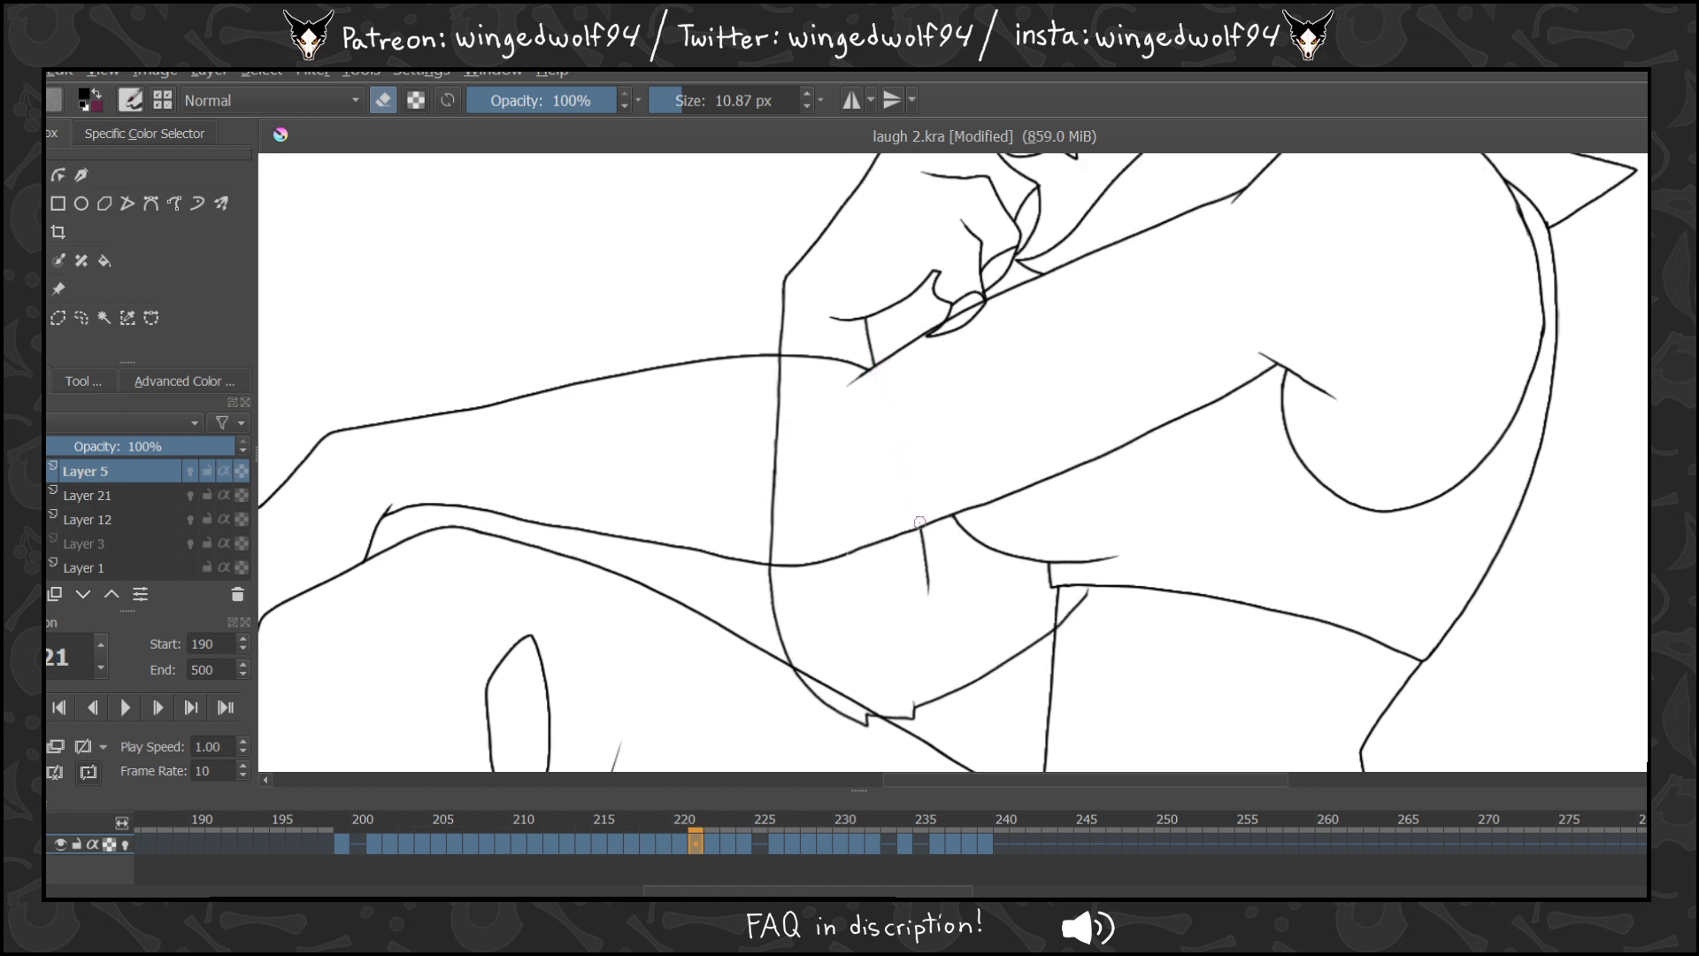
left_click_drag(781, 360, 771, 555)
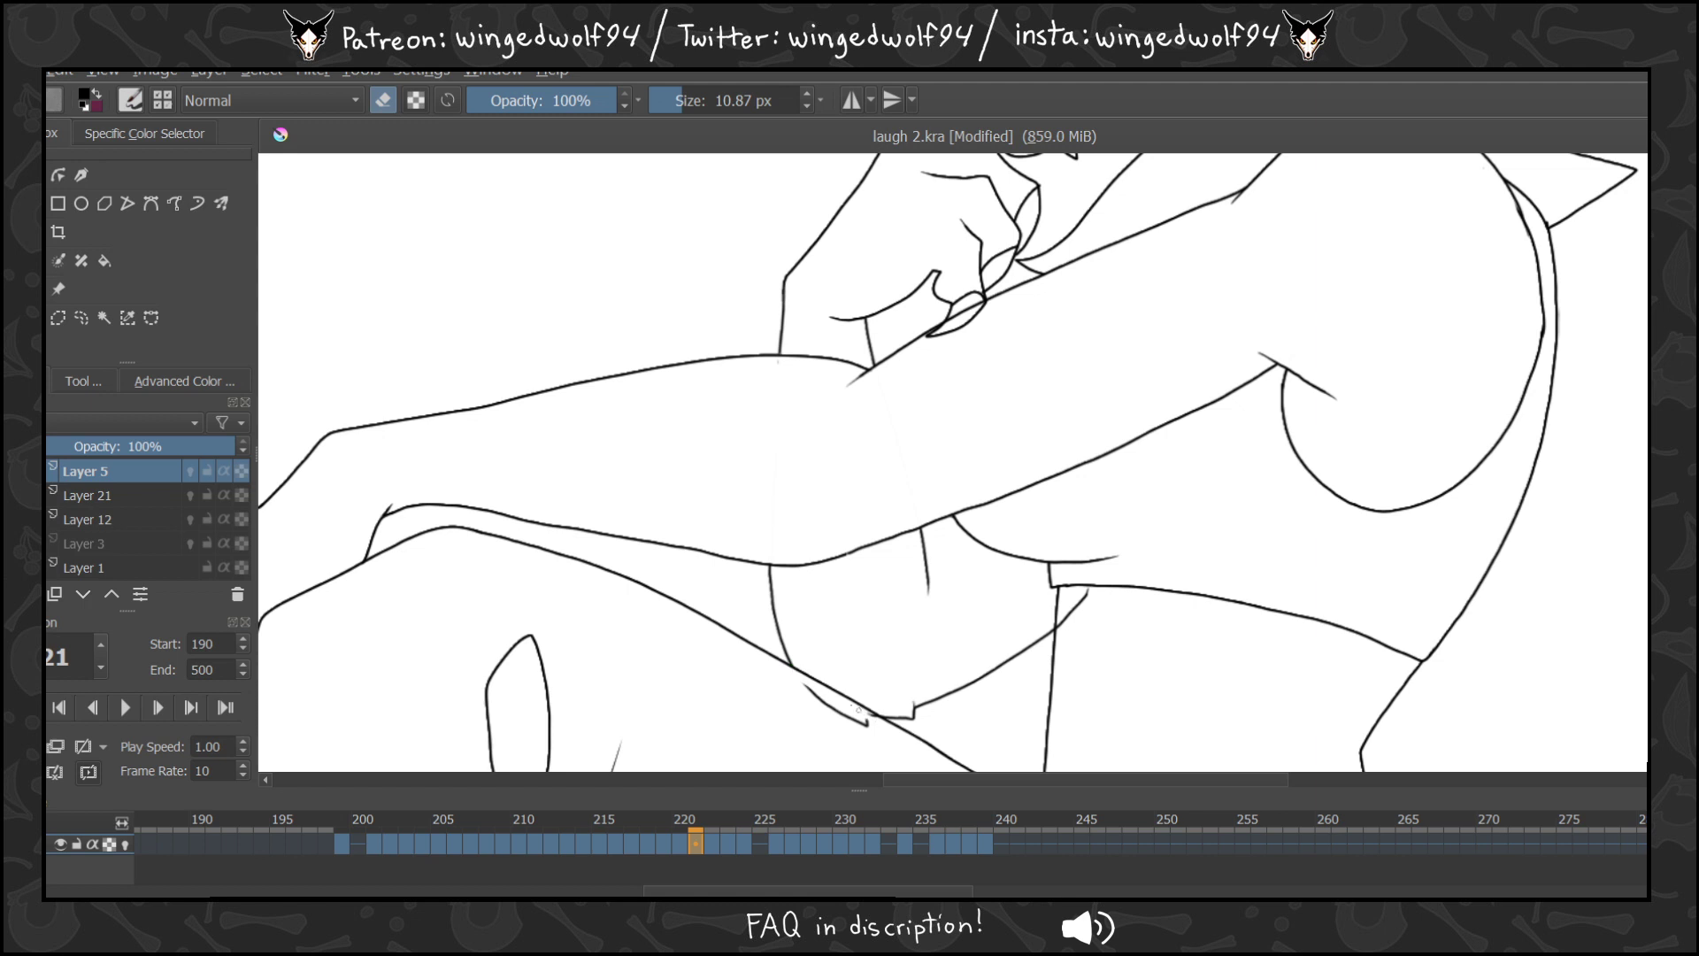
left_click_drag(800, 684, 864, 726)
key("Right")
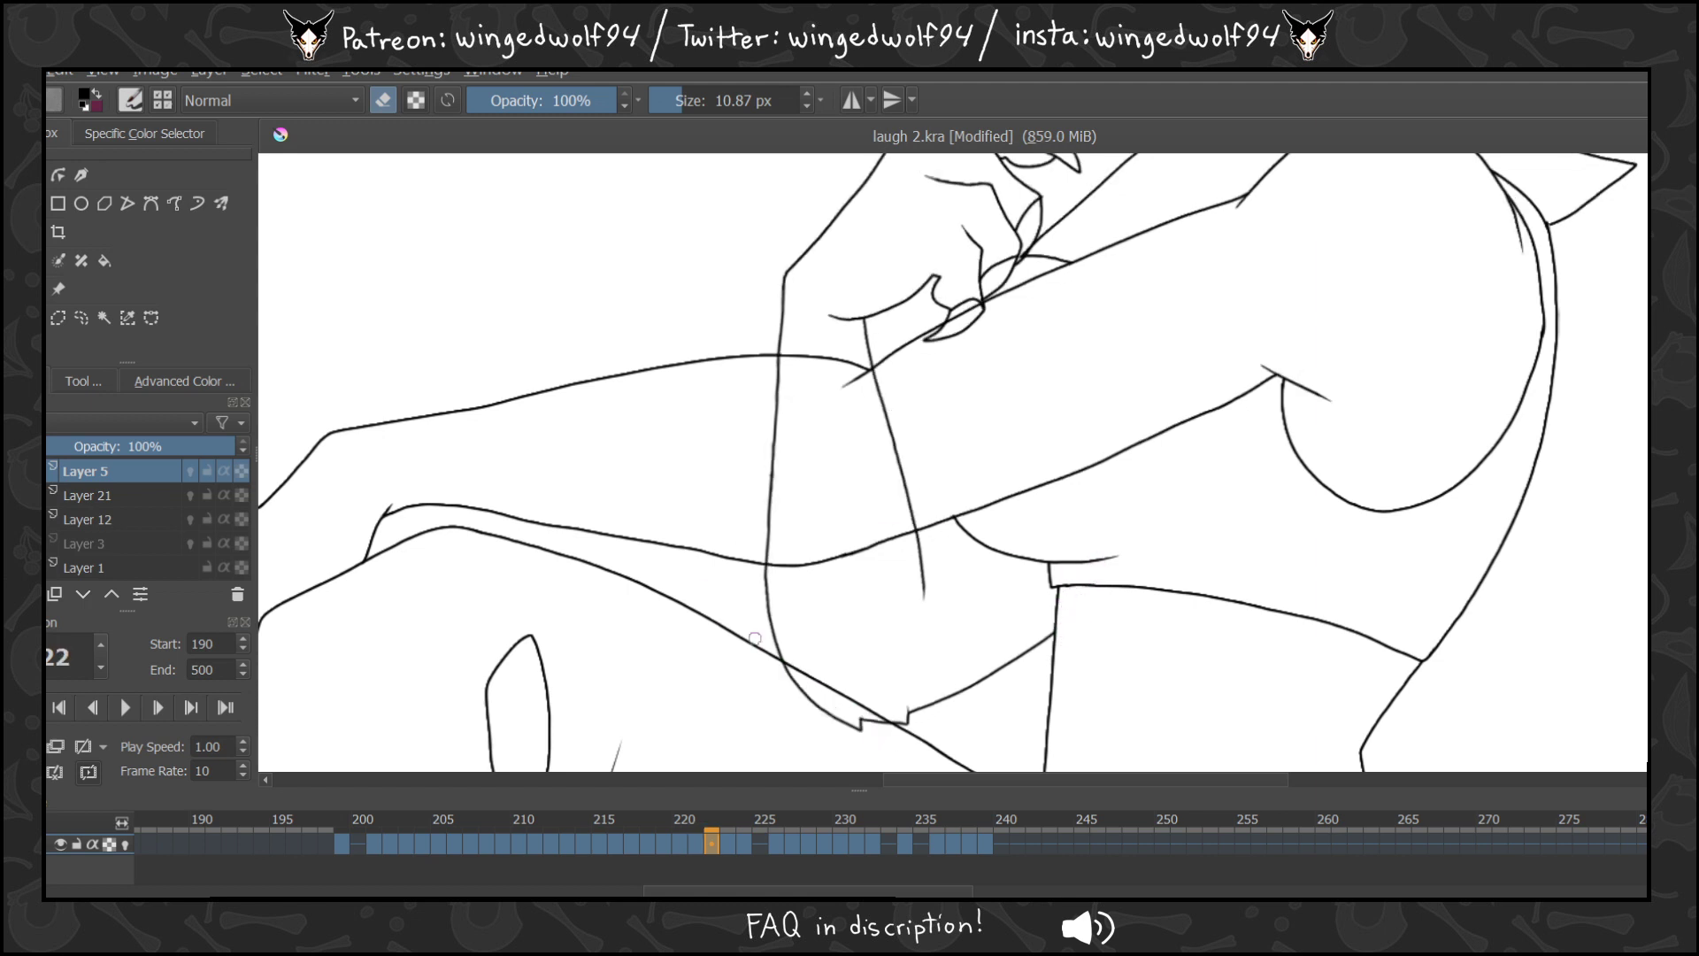
left_click_drag(780, 674, 809, 698)
left_click_drag(778, 359, 767, 558)
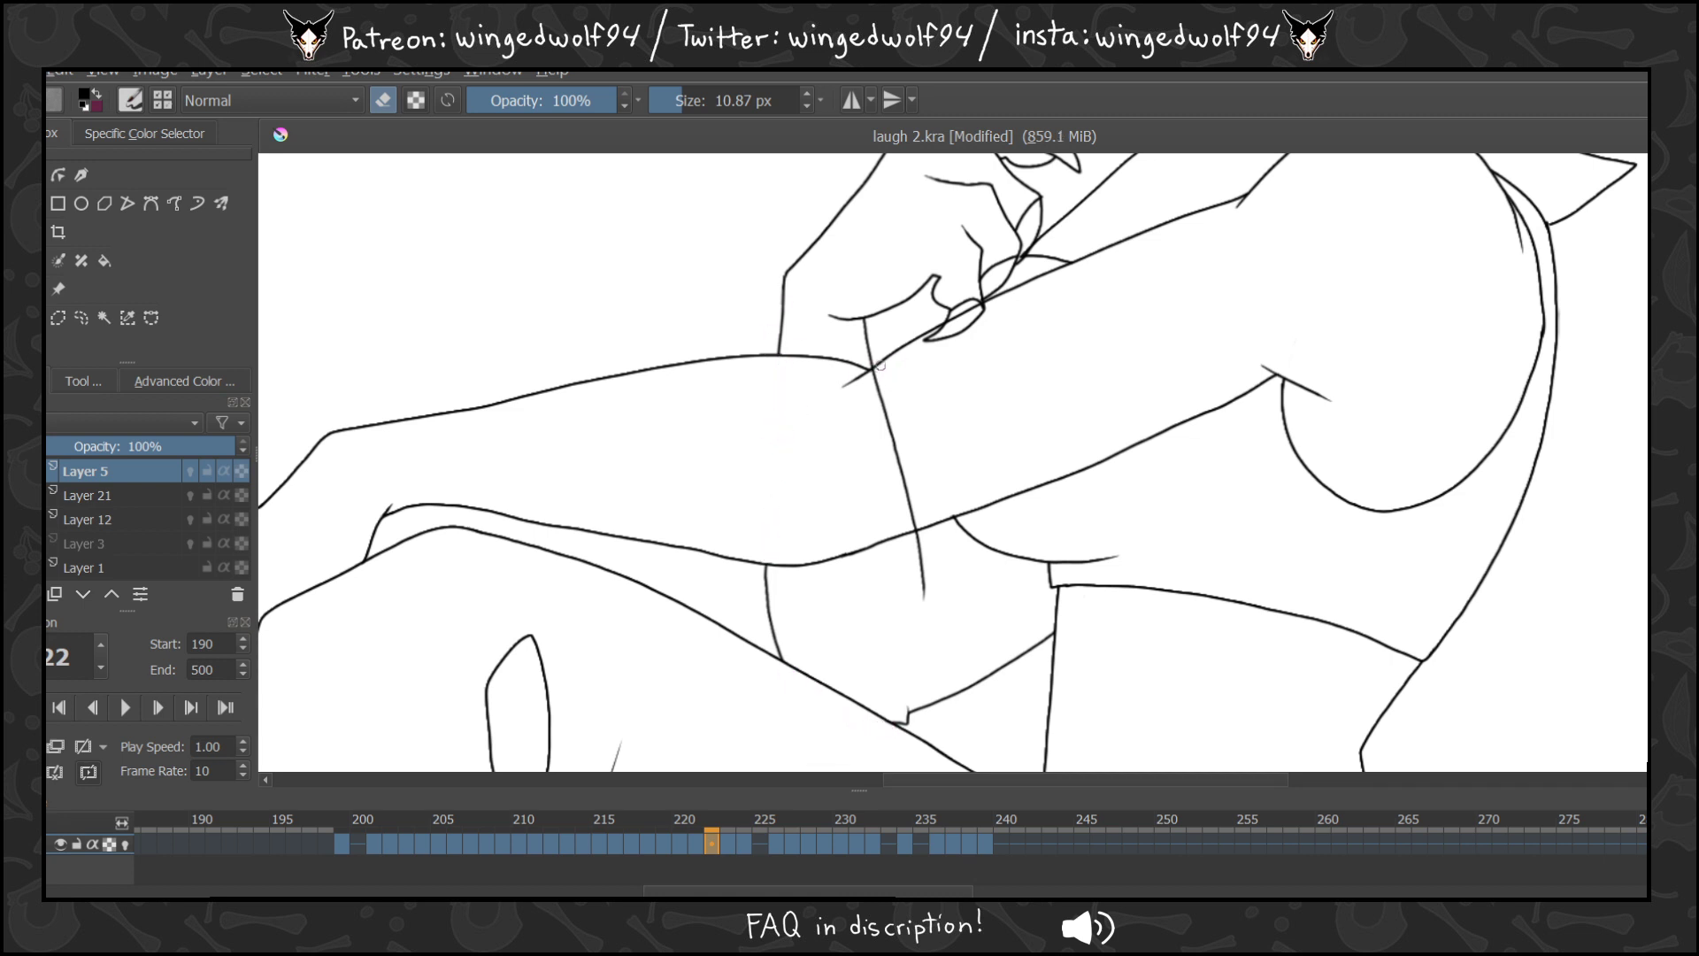
left_click_drag(880, 364, 915, 525)
Erase the raised arm's lines that cross the resting forearm on frames 223 and 224.
key("Right")
mouse_move(885, 367)
left_mouse_down()
mouse_move(872, 376)
mouse_move(917, 526)
left_mouse_up()
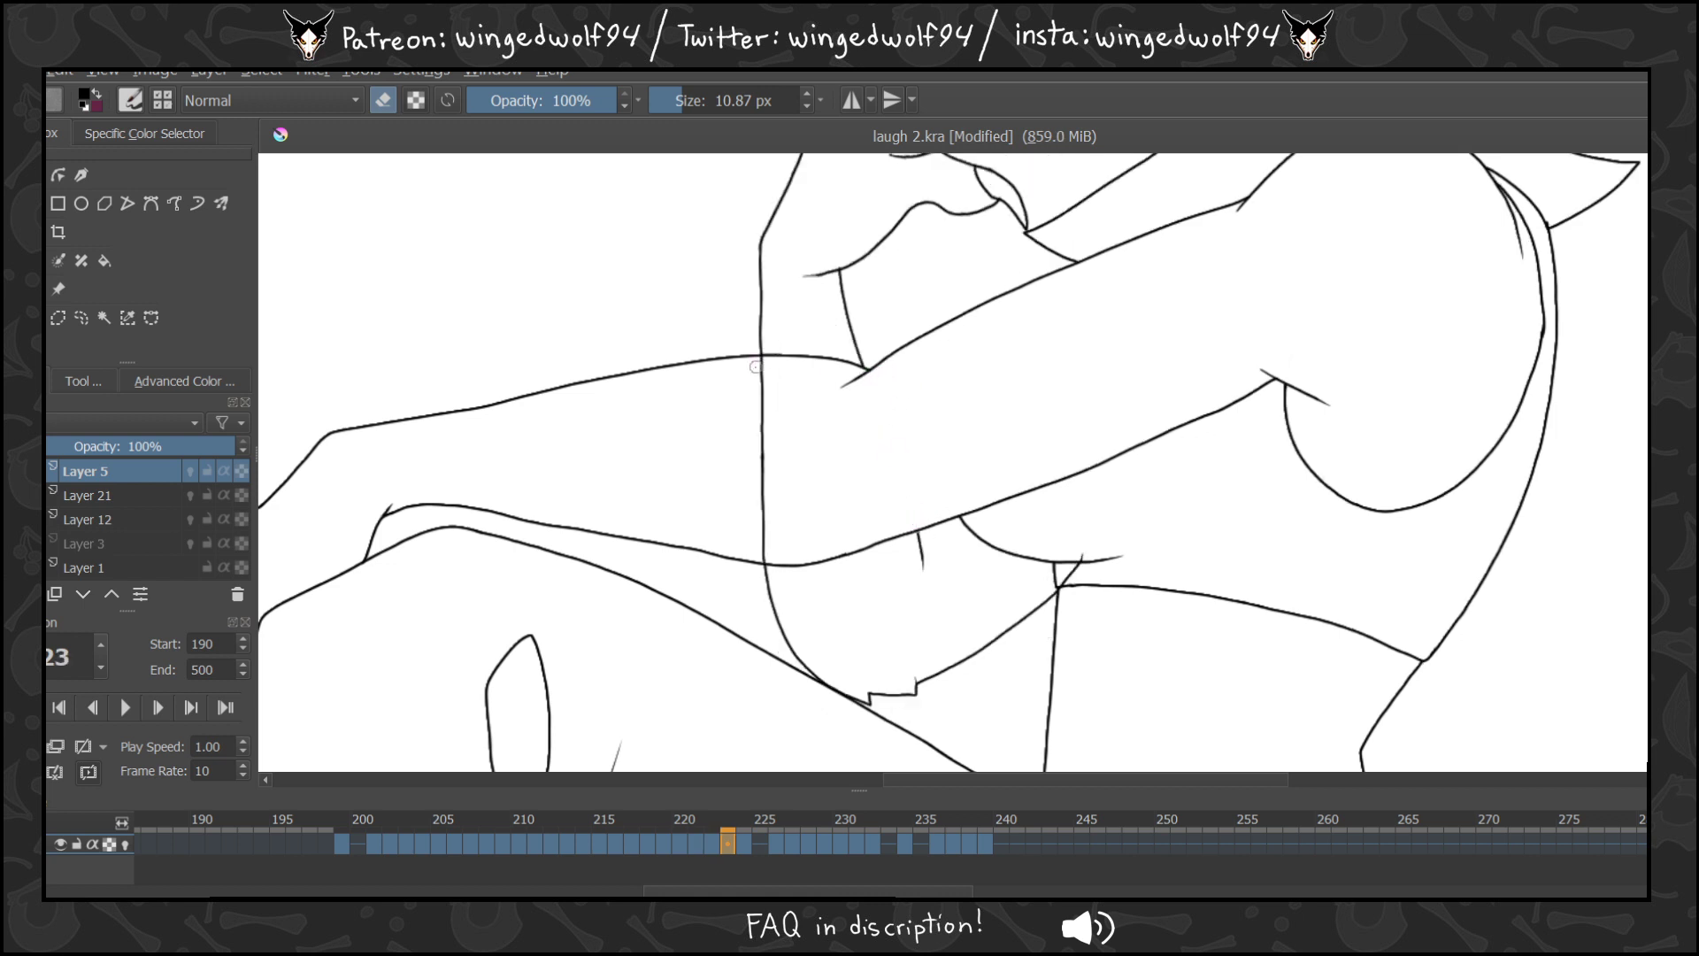
left_click_drag(754, 366, 764, 553)
key("period")
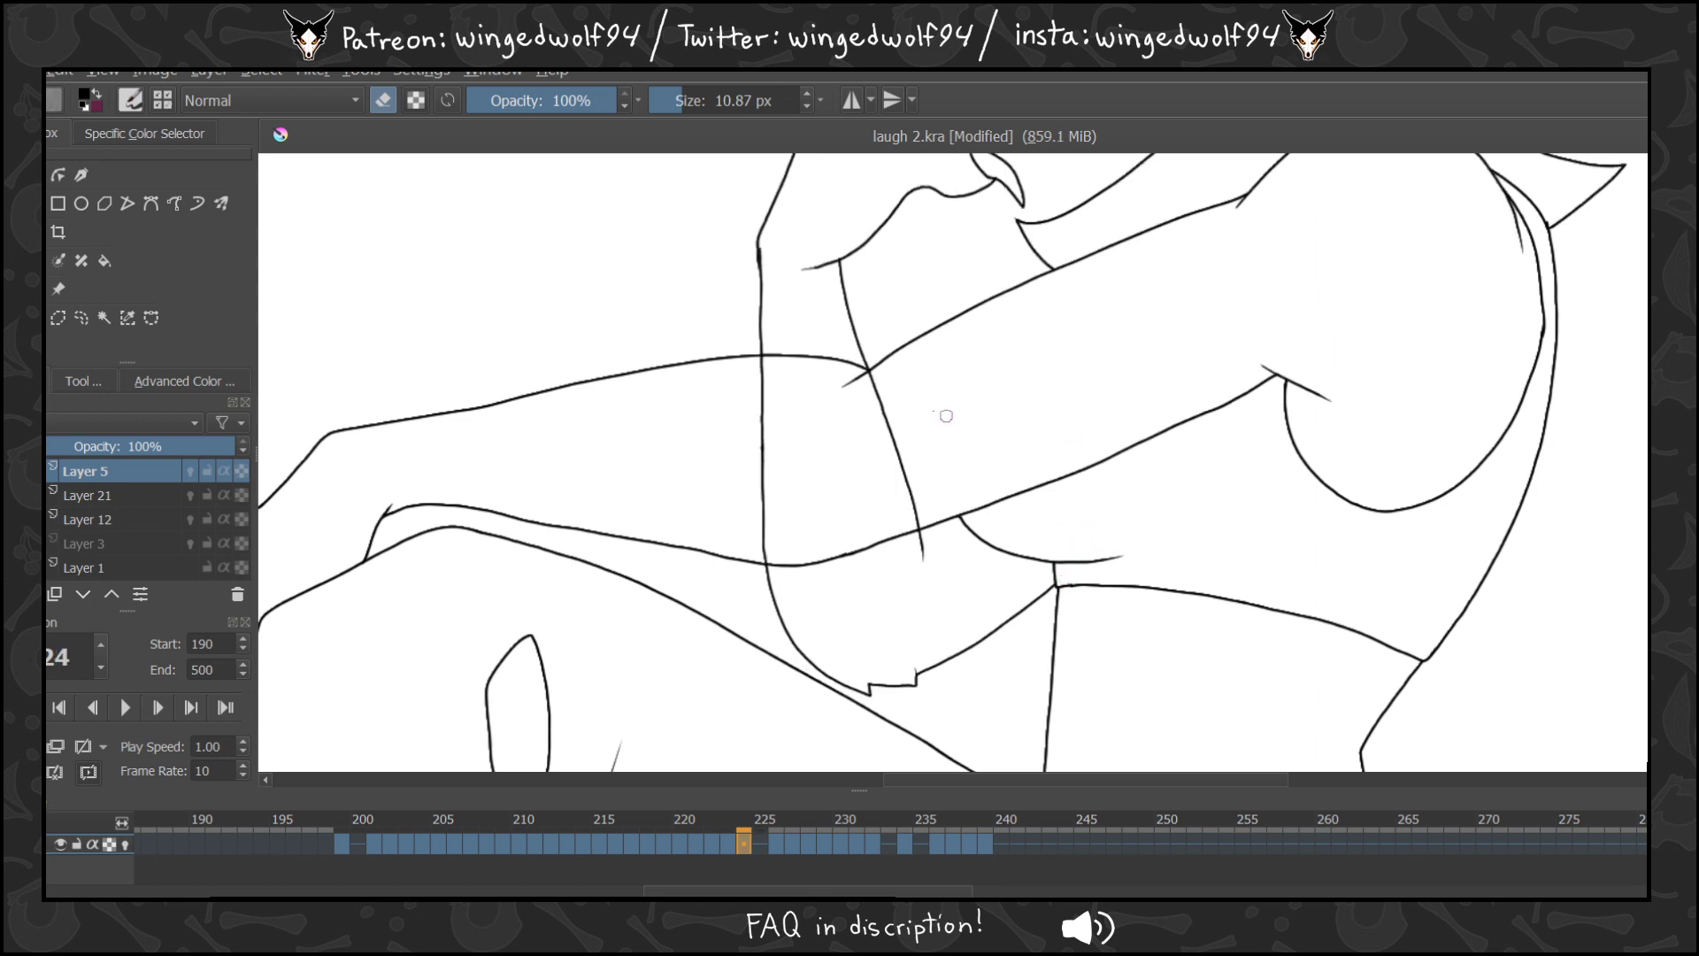
left_click_drag(762, 357, 768, 563)
left_click_drag(875, 372, 910, 486)
Erase the raised arm's lines that cross the resting forearm and the thigh on frames 226 and 227.
key("period")
key("period")
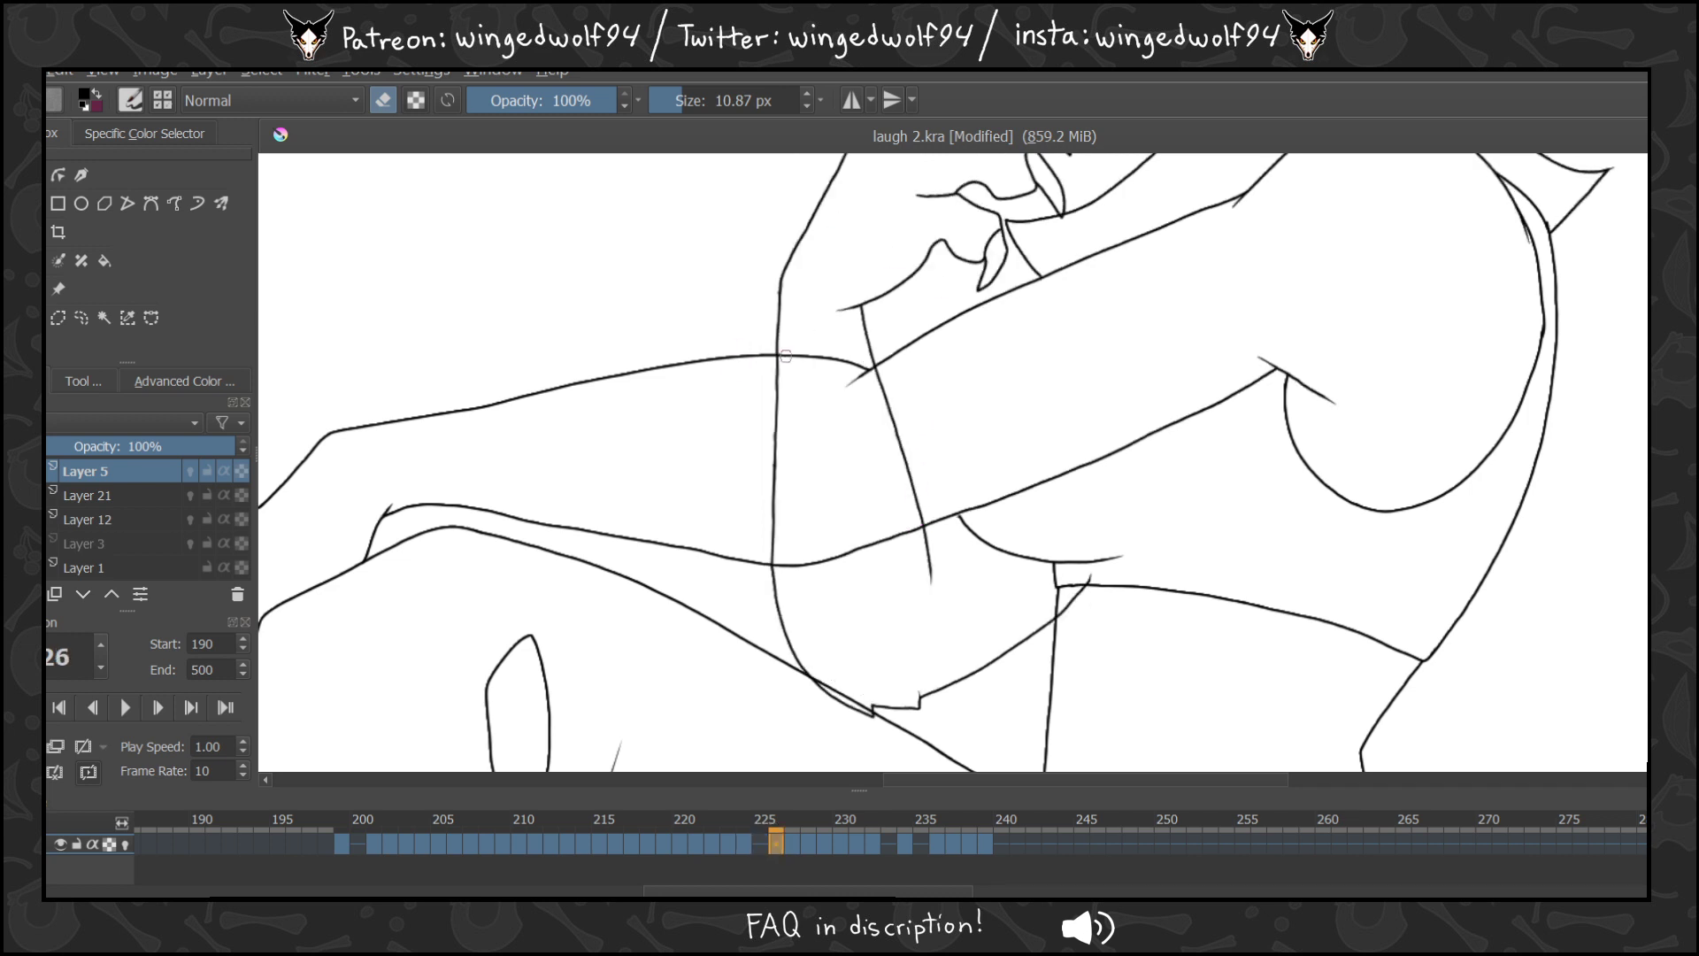
left_click_drag(779, 358, 770, 565)
left_click_drag(880, 372, 923, 523)
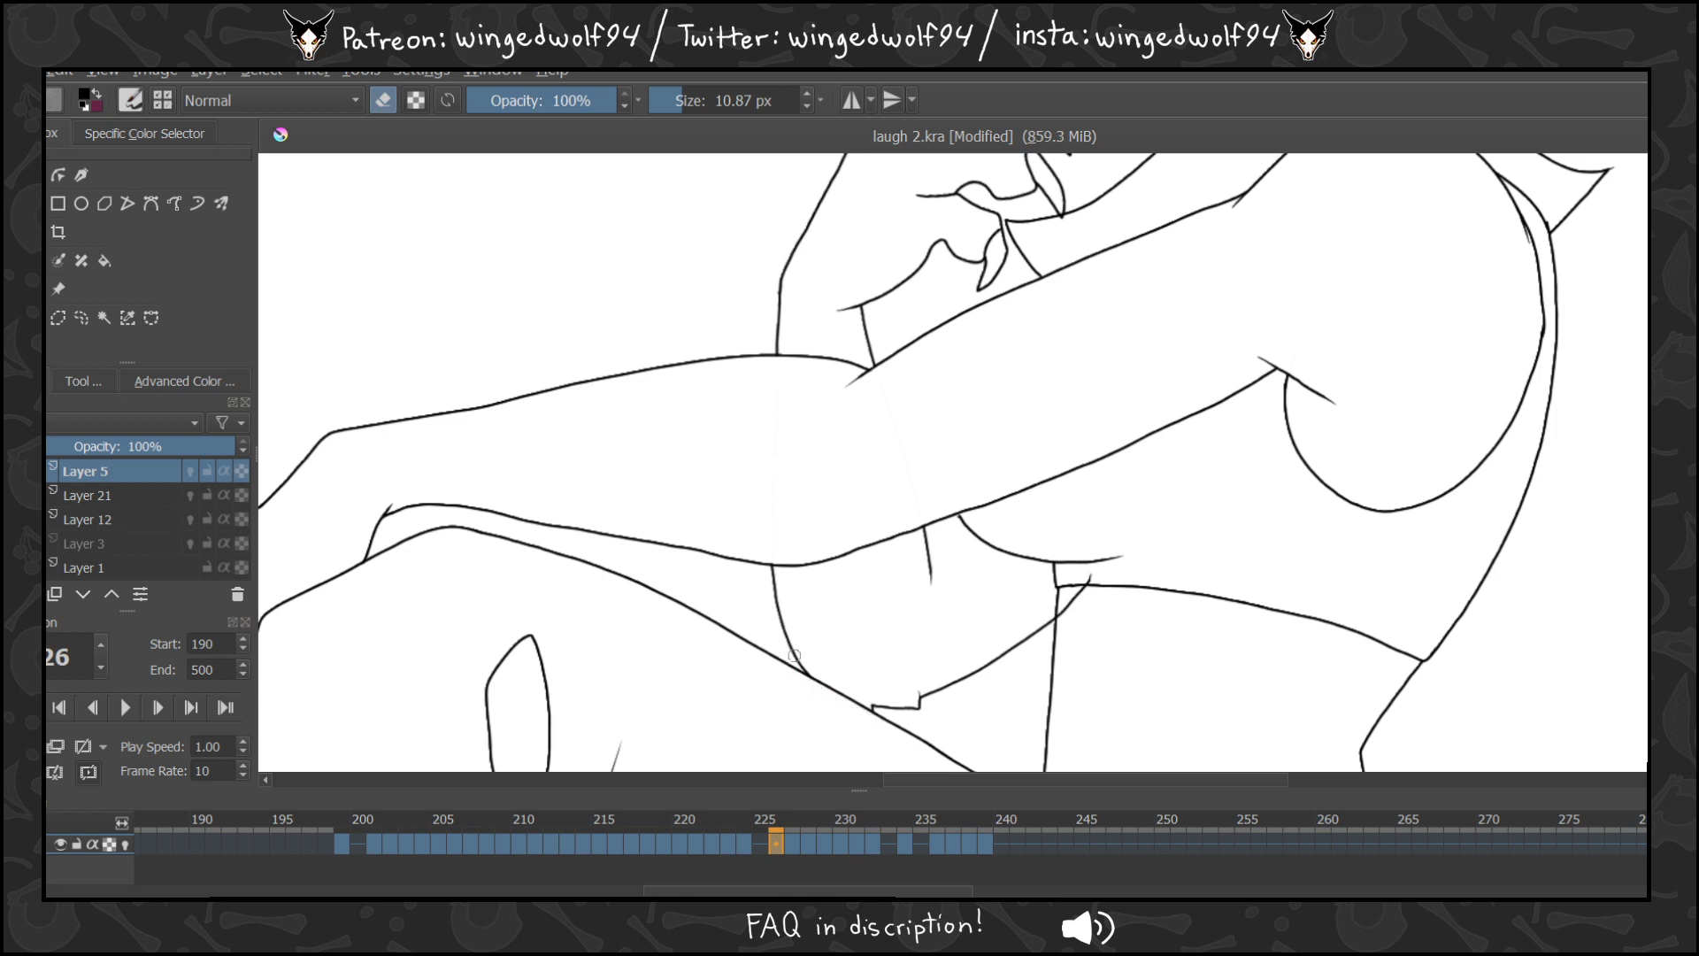
key("period")
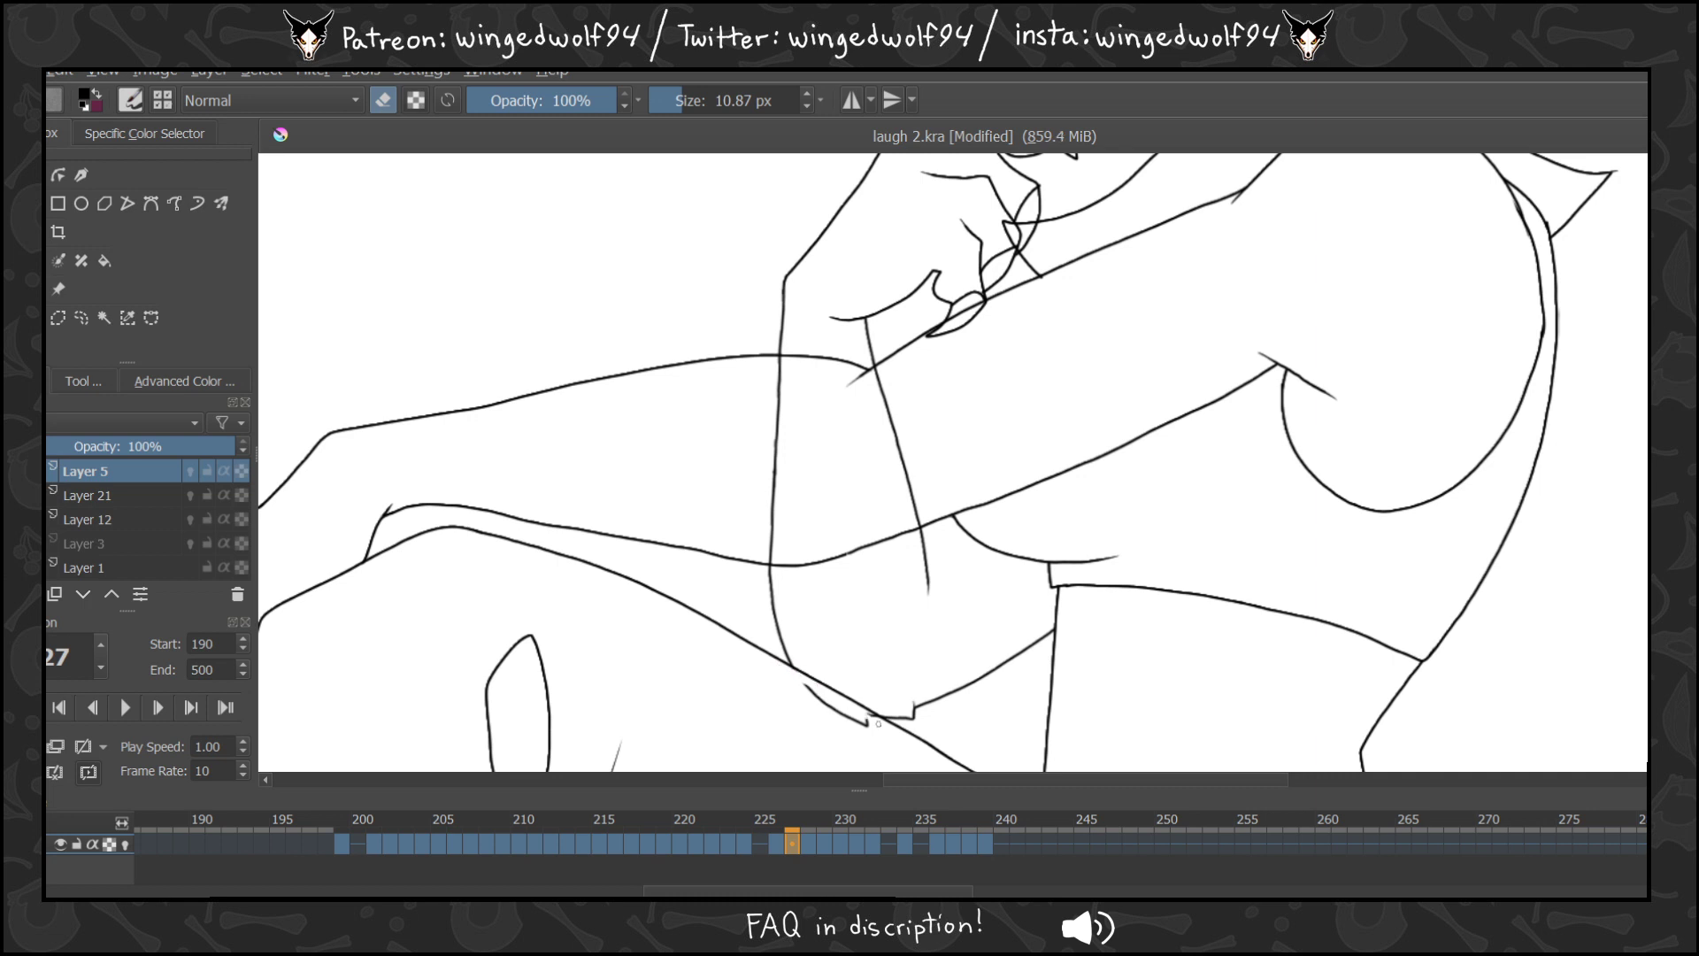
mouse_move(878, 724)
left_mouse_down()
mouse_move(814, 691)
mouse_move(839, 711)
left_mouse_up()
left_click_drag(779, 361, 771, 547)
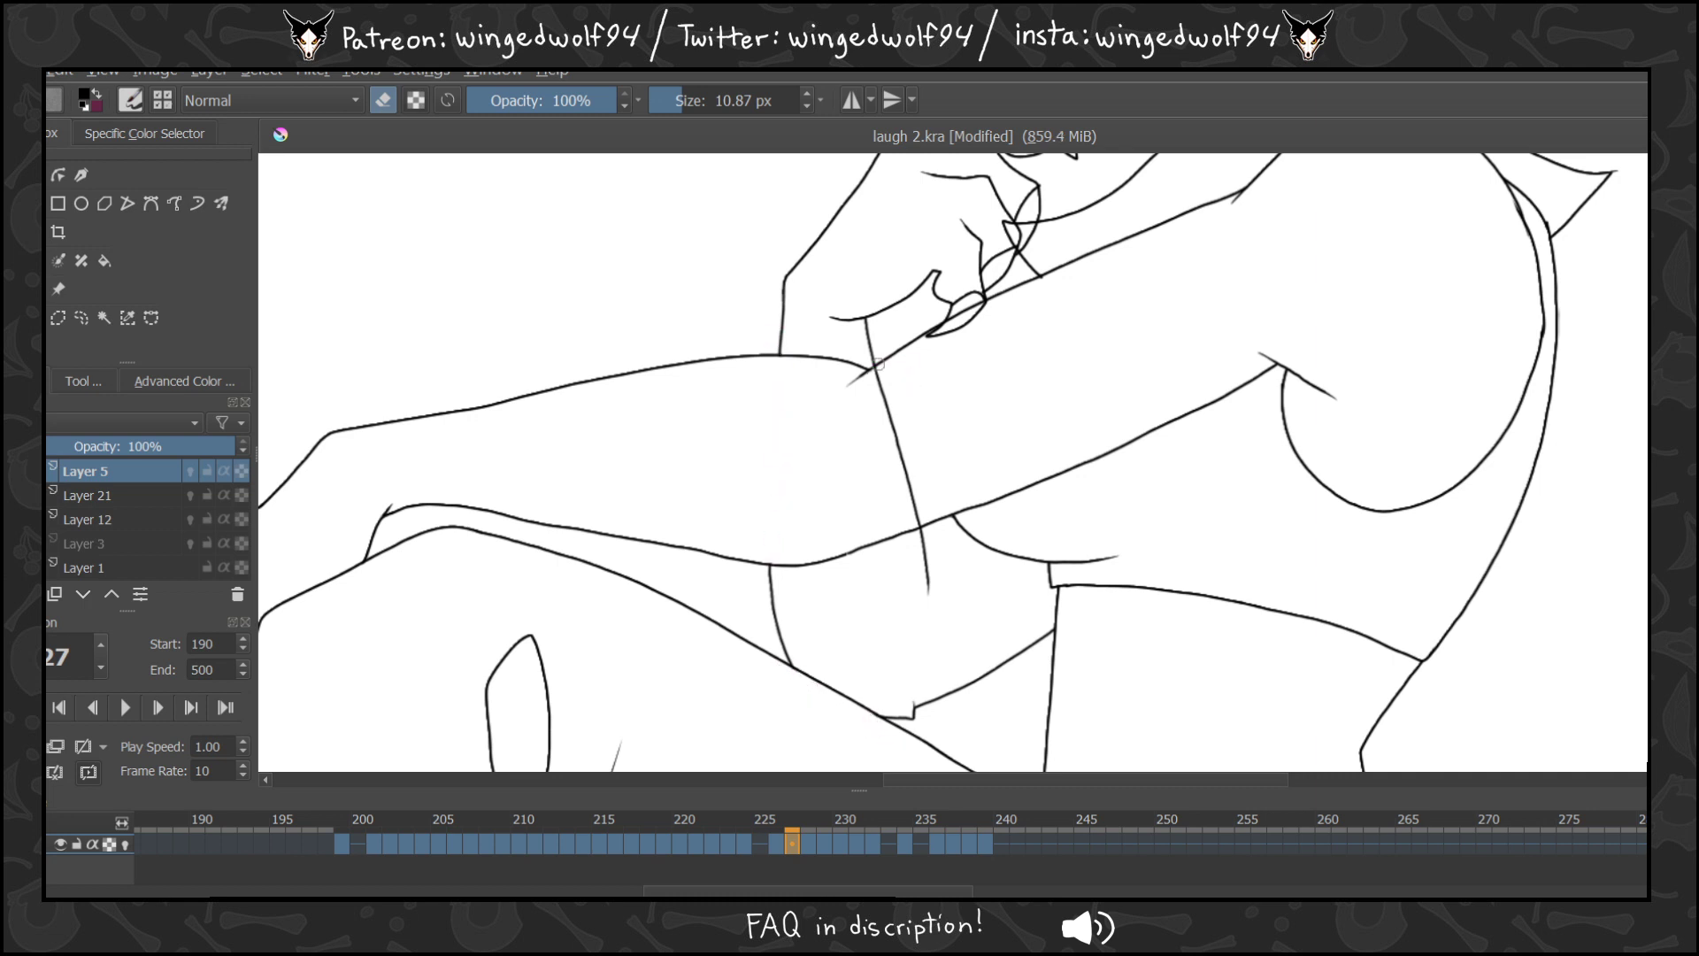
left_click_drag(877, 373, 917, 513)
Erase the raised arm's lines crossing the forearm on frames 228 and 229, plus the stray line end at the waist.
key("Right")
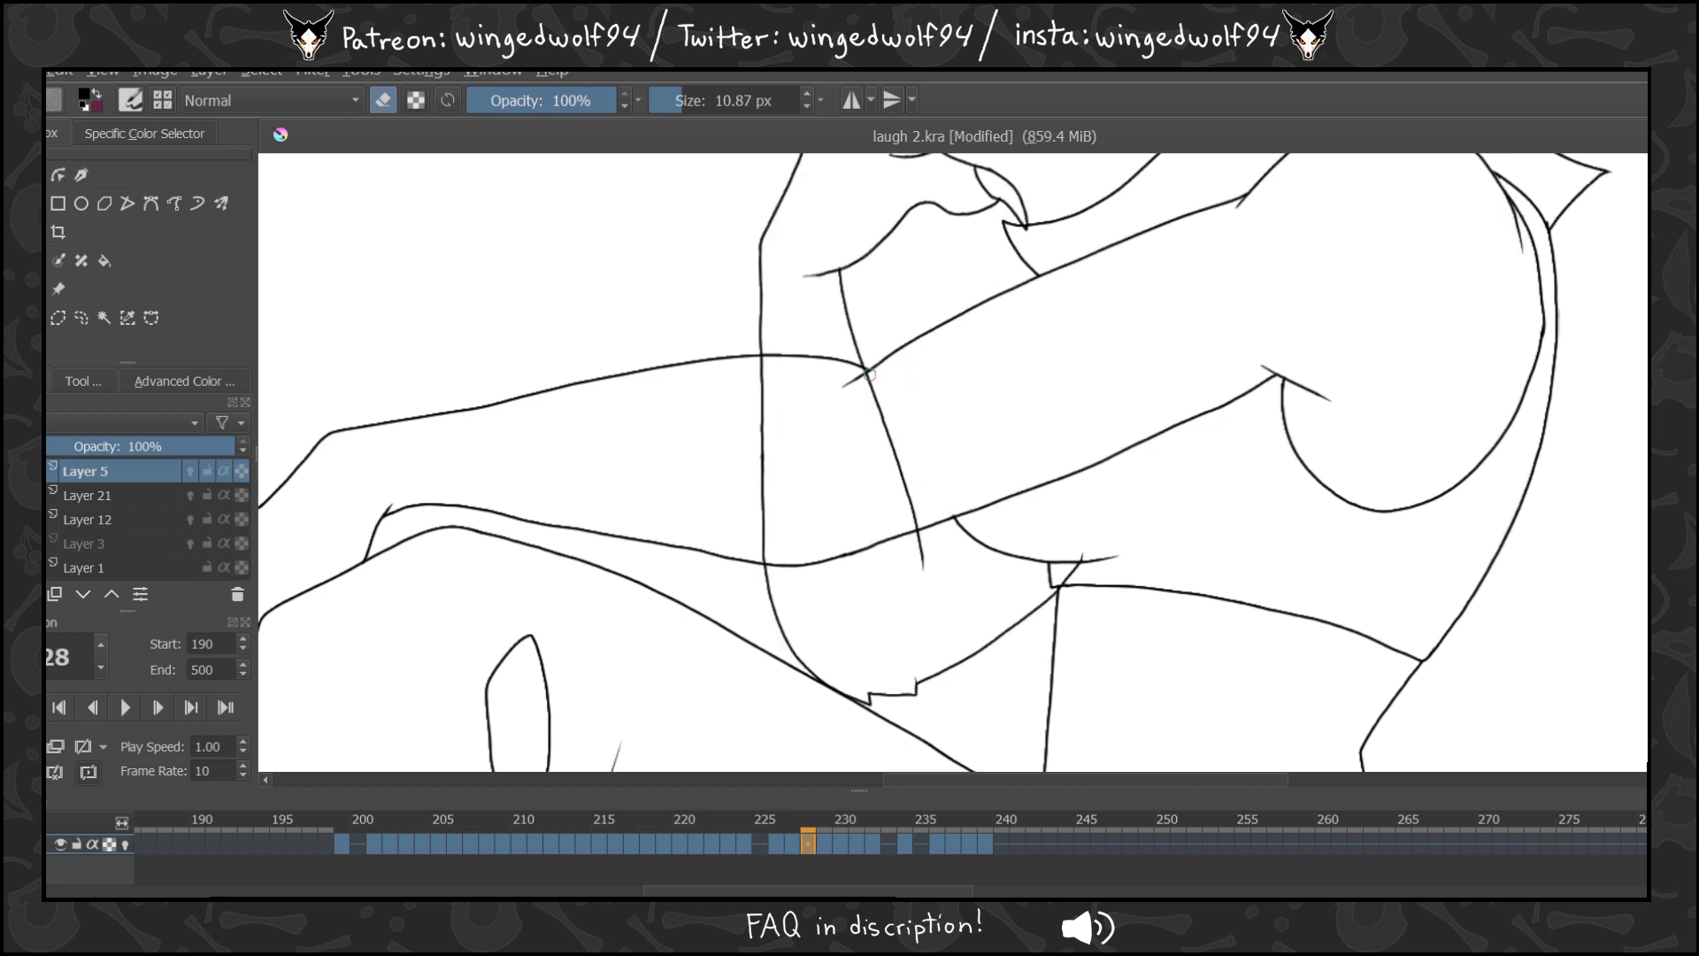
left_click_drag(754, 358, 766, 559)
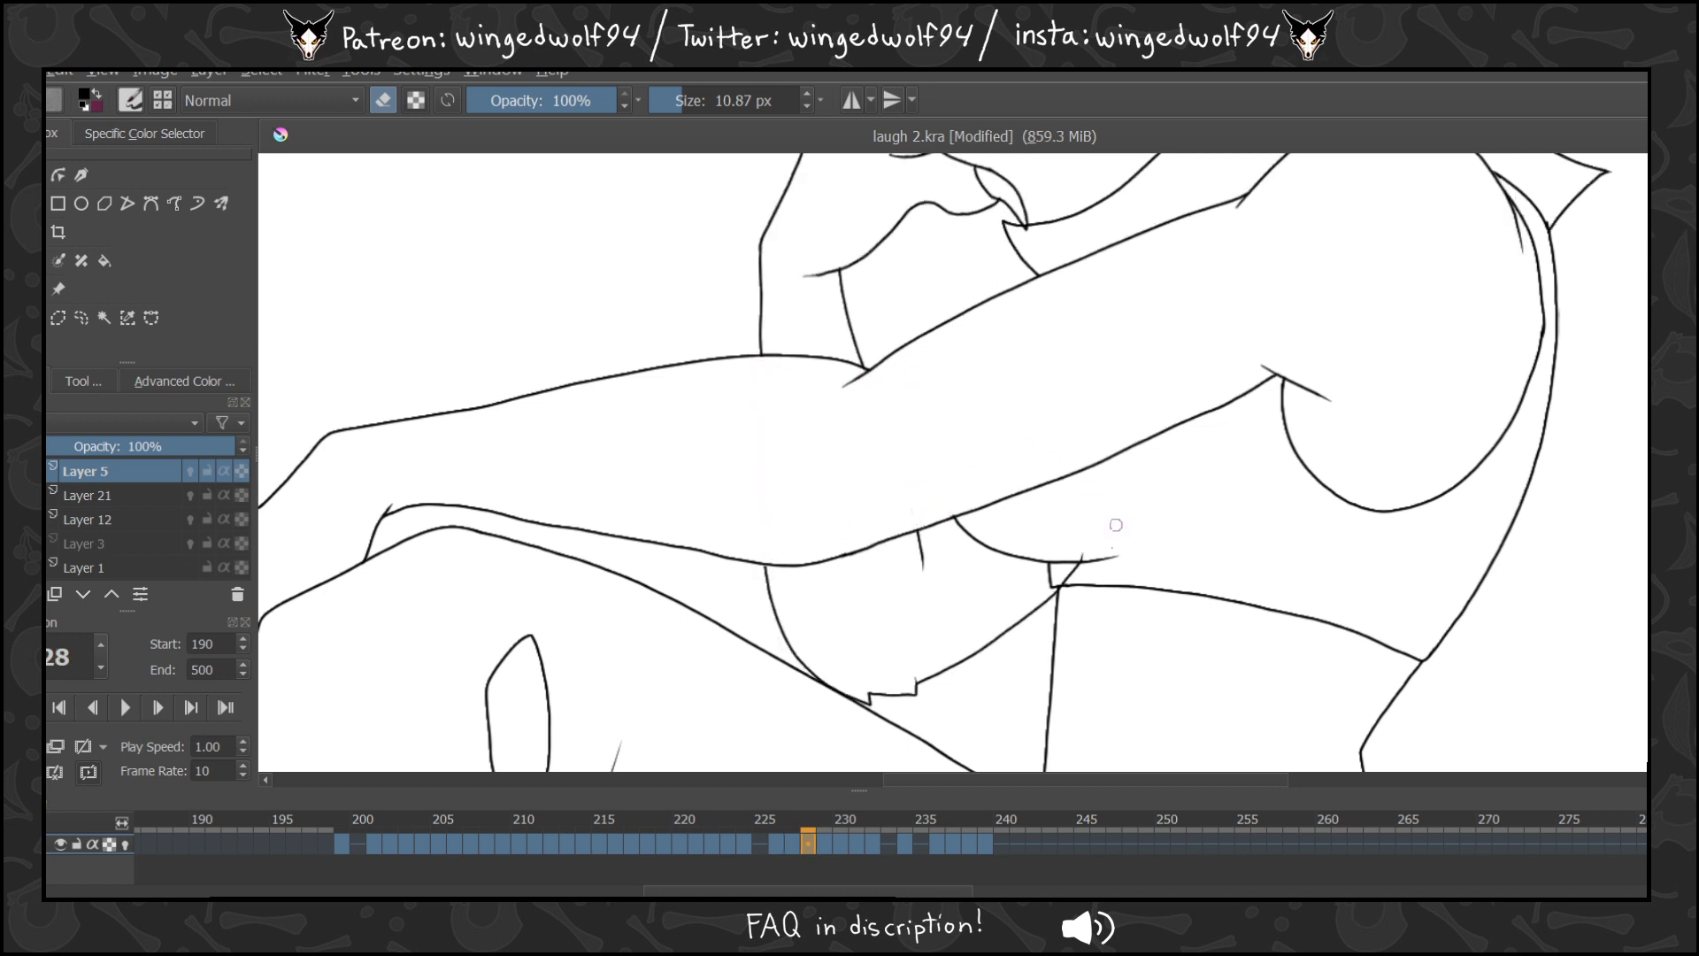
key("Right")
left_click_drag(1080, 554, 1057, 582)
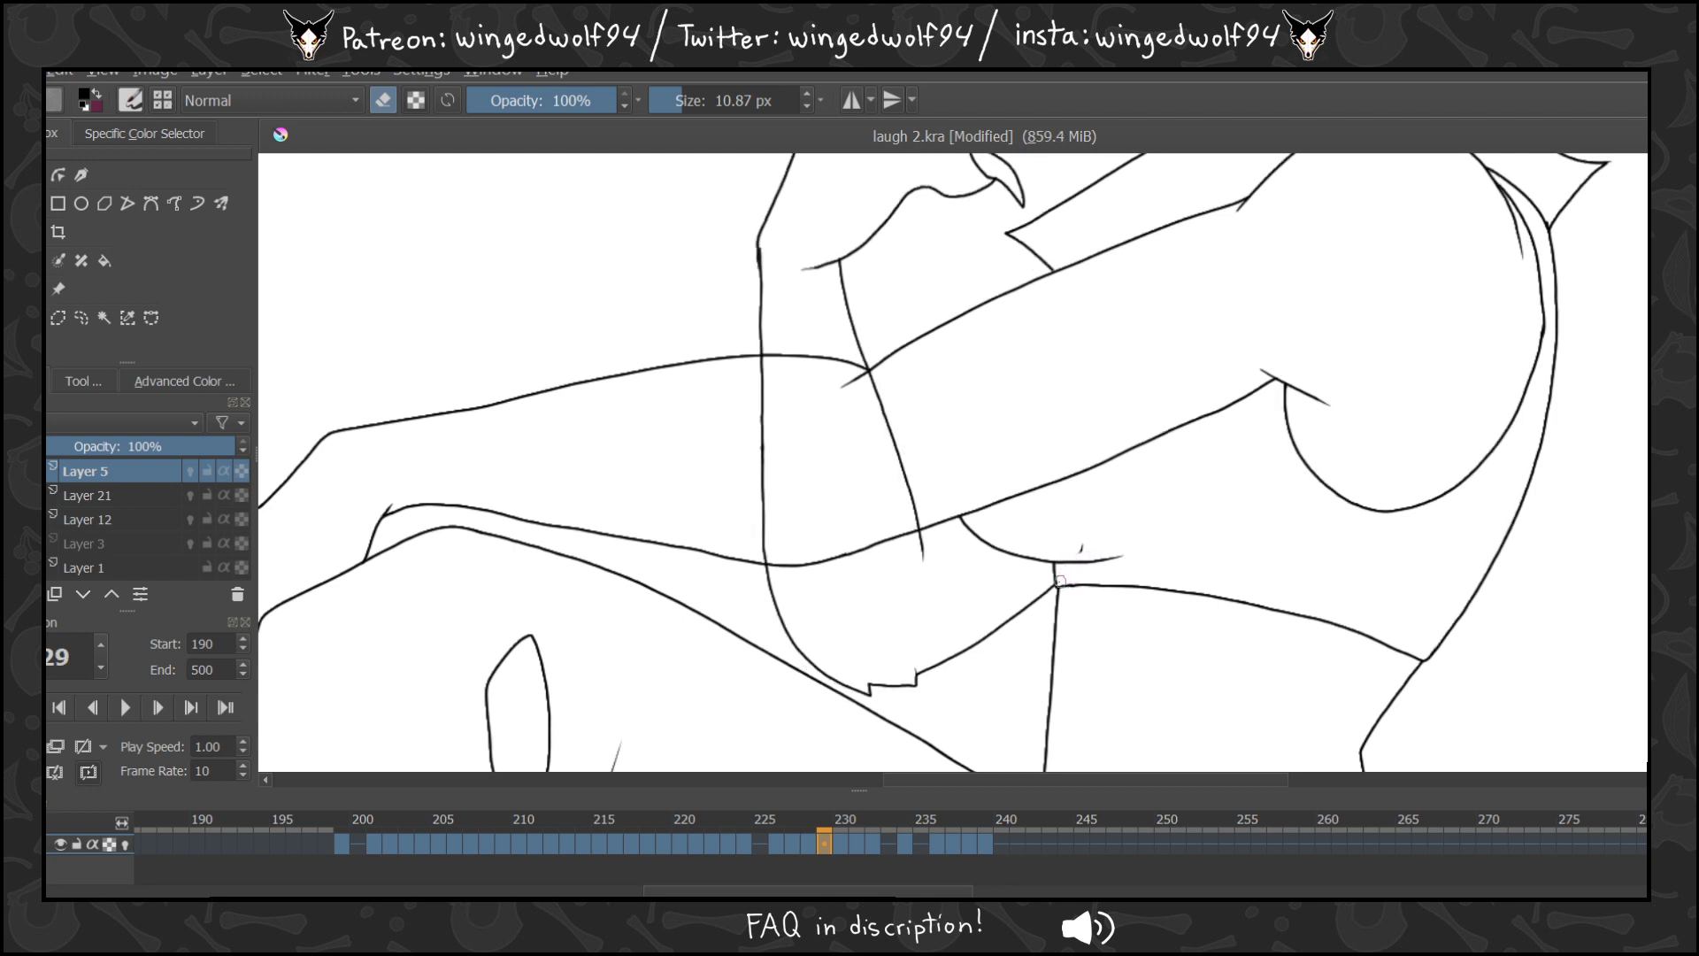
left_click_drag(761, 357, 768, 558)
left_click_drag(875, 371, 919, 529)
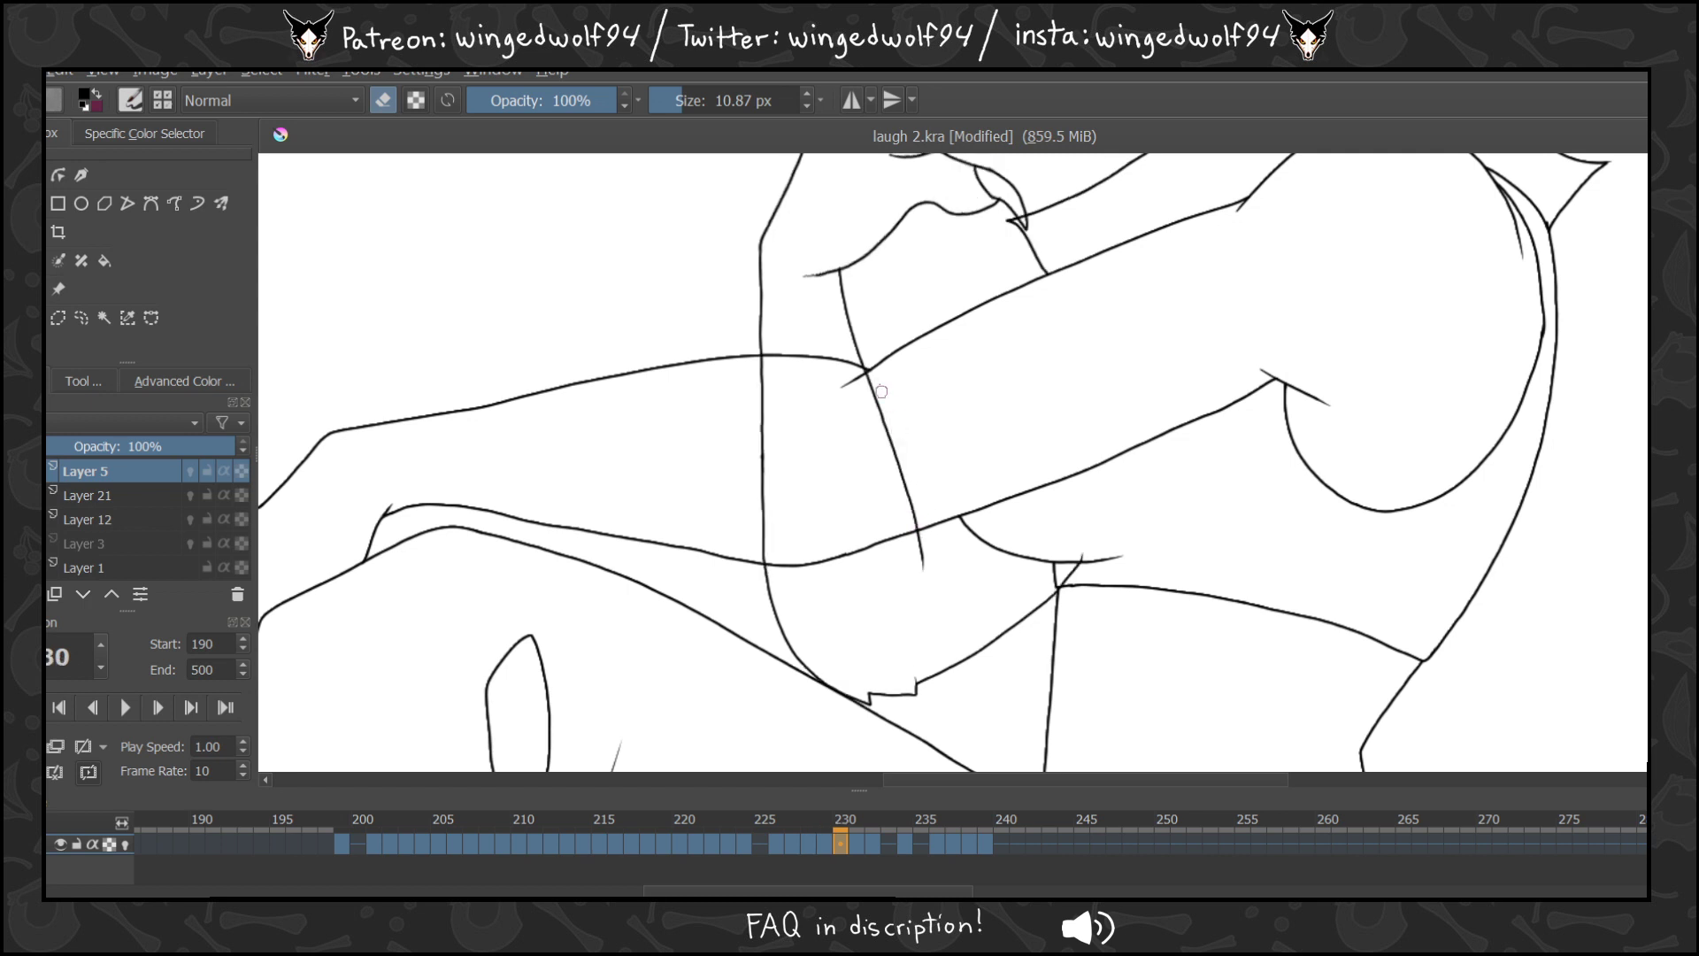
Erase the raised arm's lines crossing the forearm on frames 230 and 231, plus the part overlapping the thigh on frame 231.
key("Right")
left_click_drag(865, 370, 914, 515)
left_click_drag(762, 358, 766, 558)
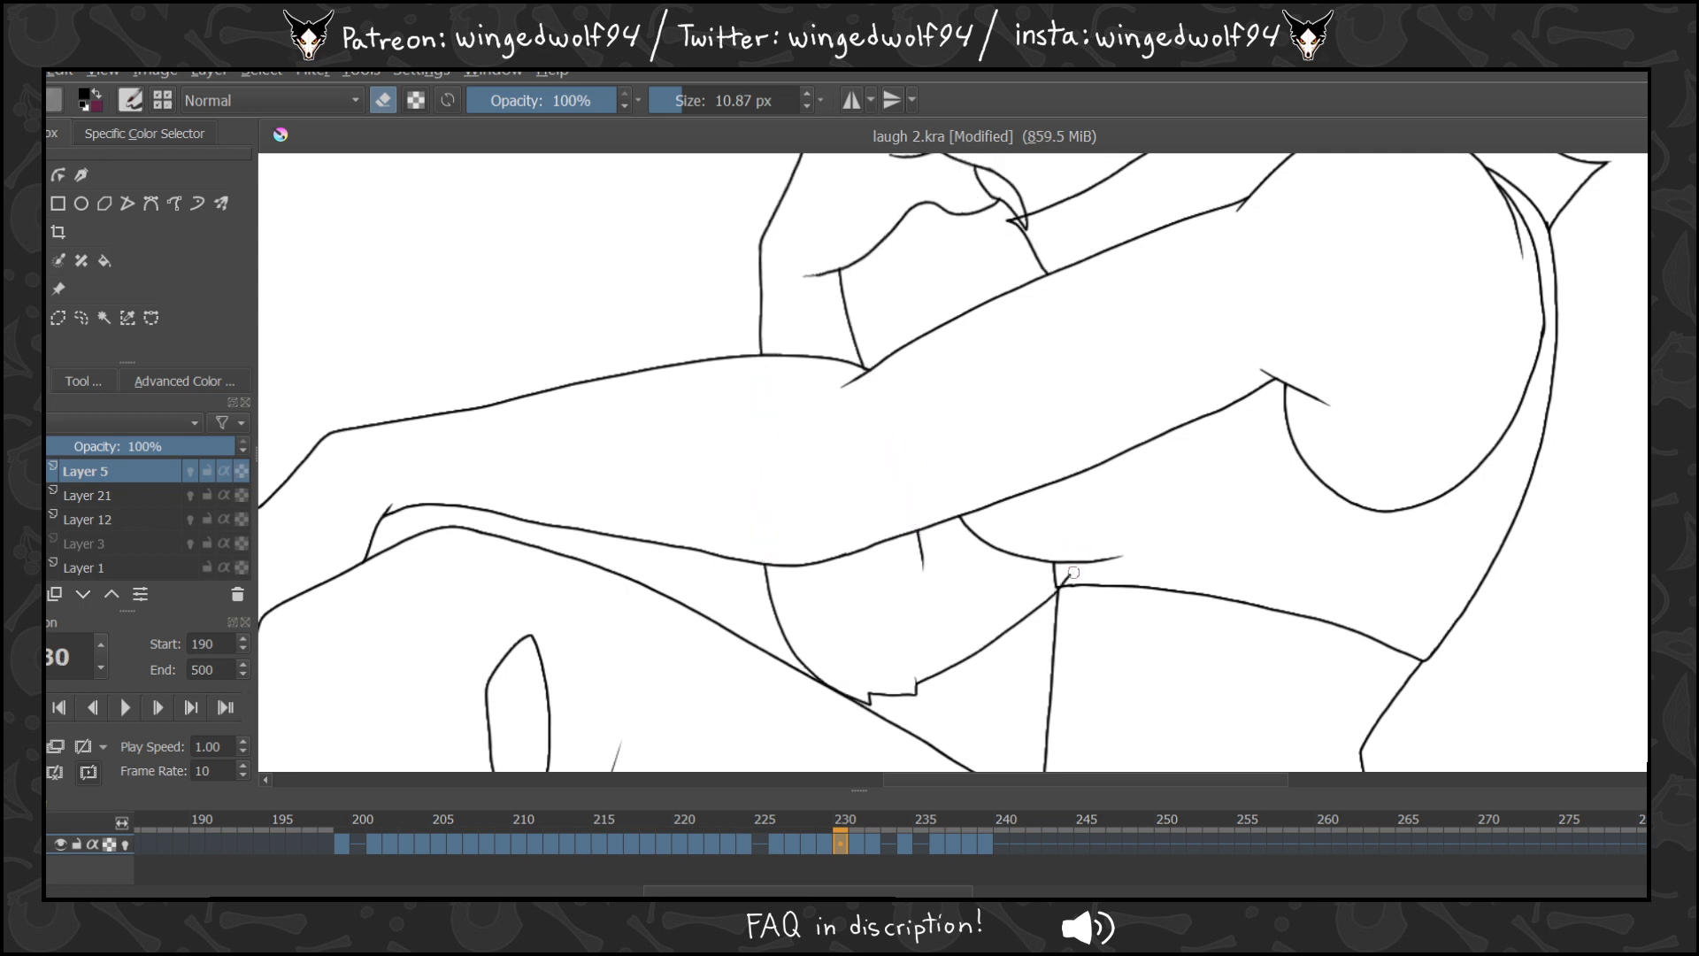
key("Right")
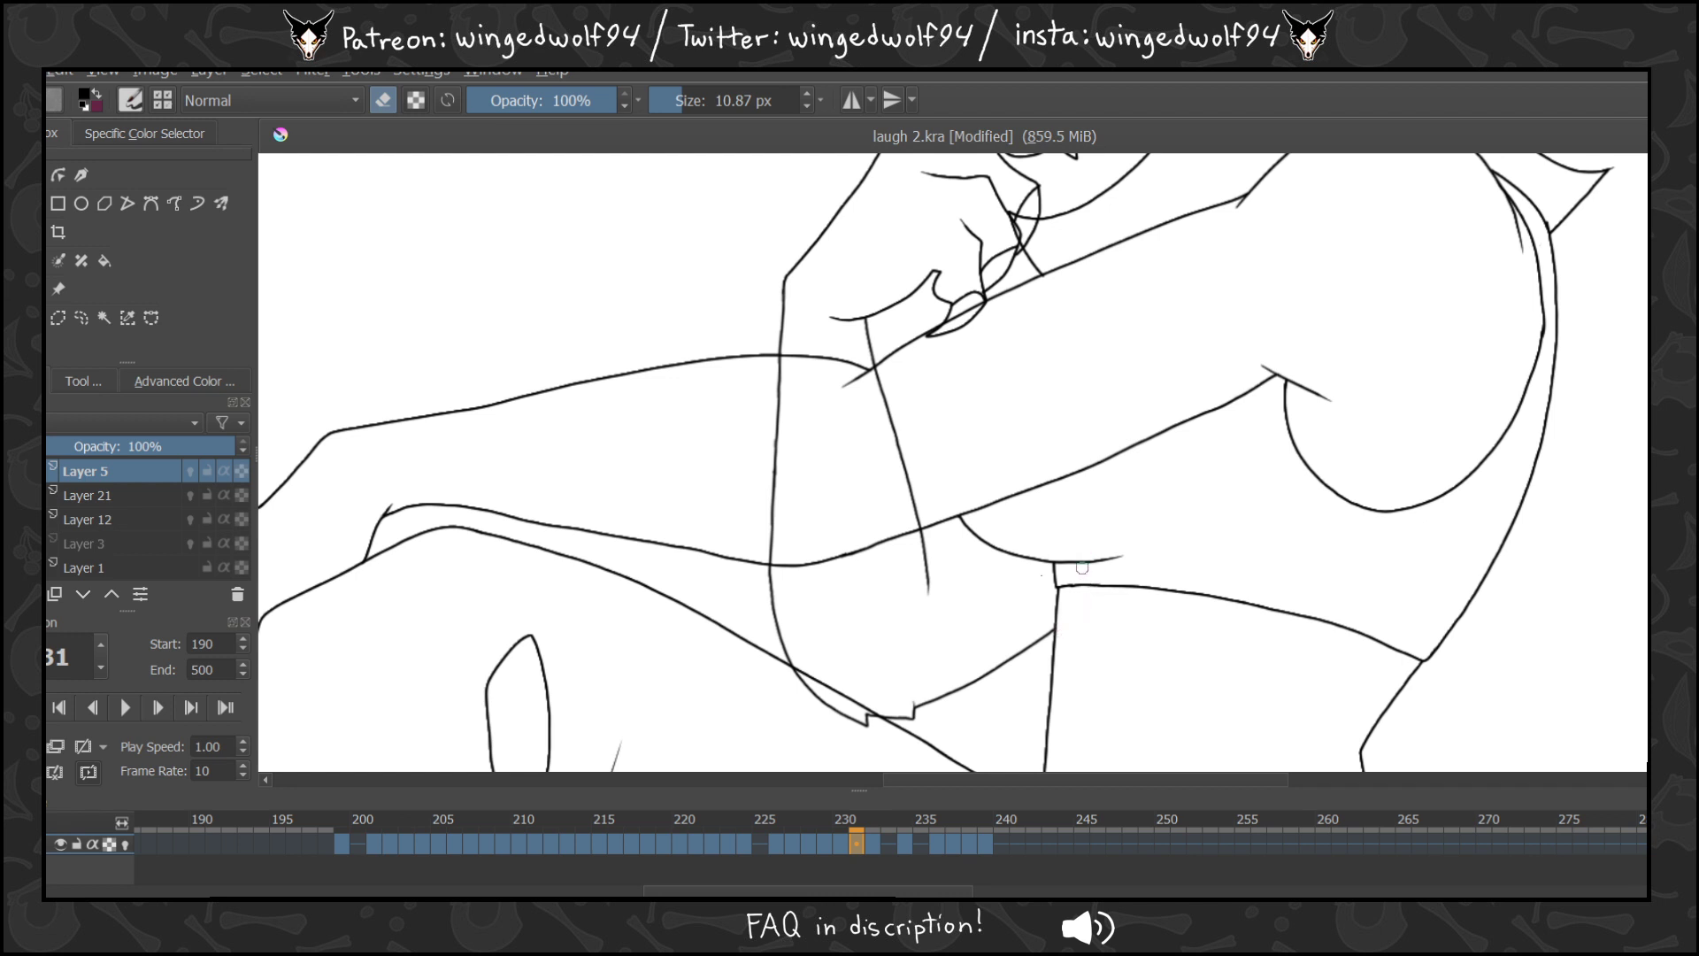
mouse_move(778, 666)
left_mouse_down()
mouse_move(862, 713)
mouse_move(799, 685)
mouse_move(849, 722)
left_mouse_up()
left_click_drag(782, 366, 771, 563)
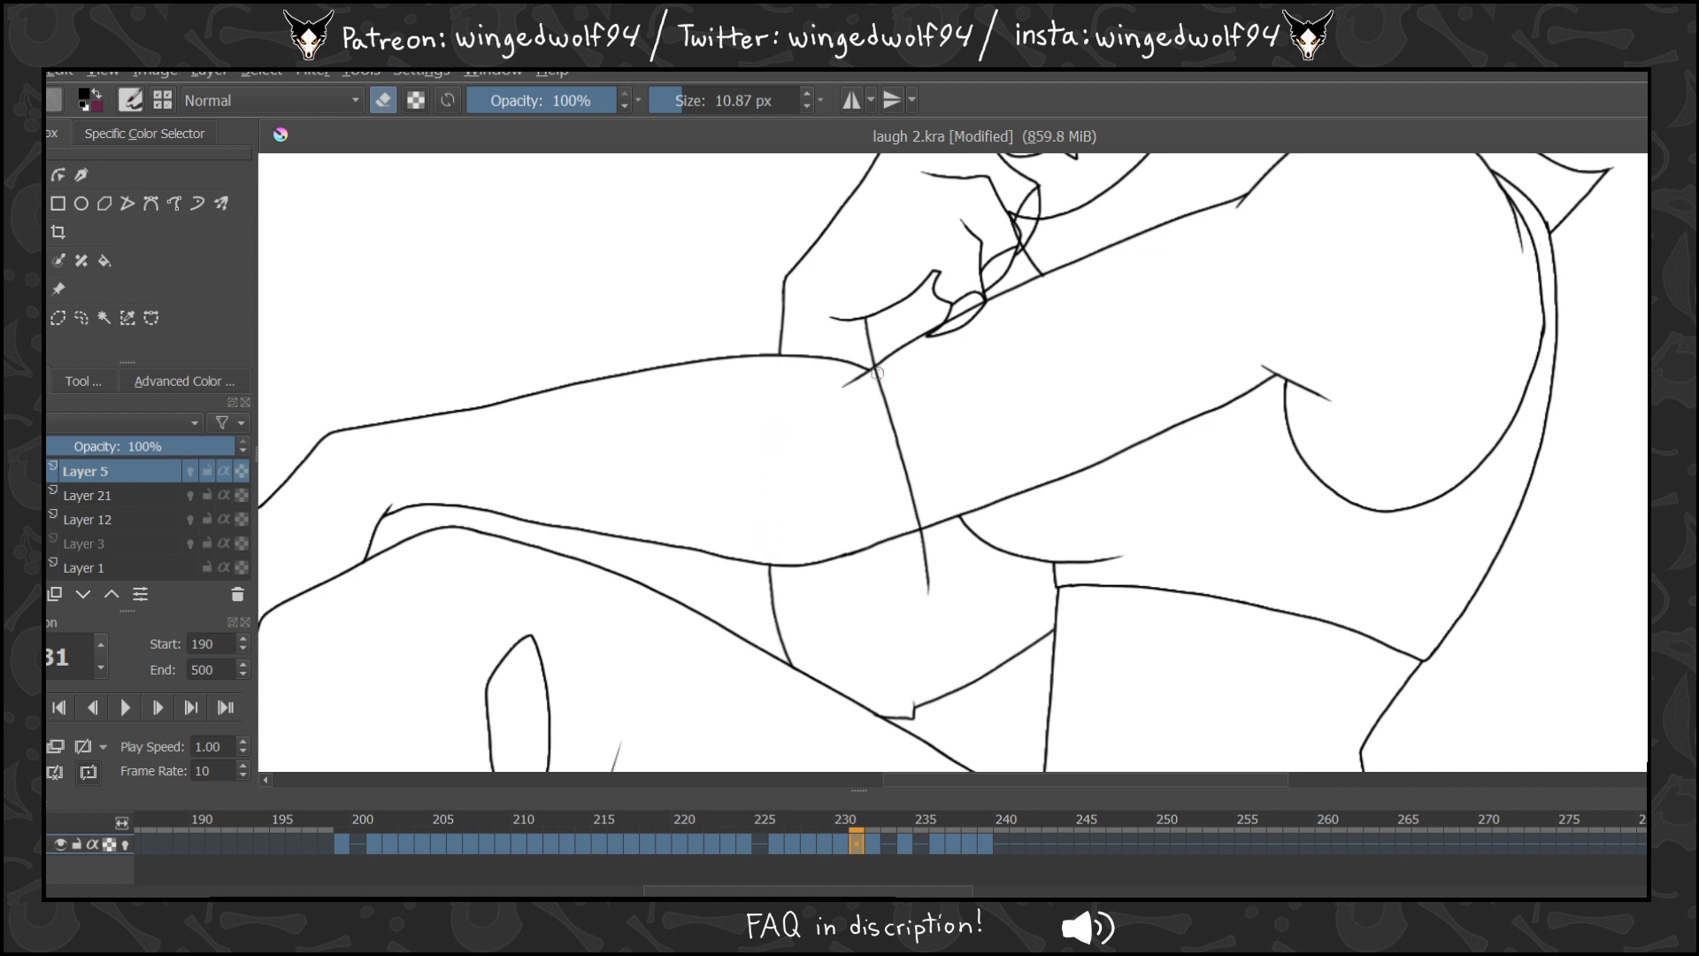
left_click_drag(877, 371, 919, 523)
Erase the raised arm's overlaps with the forearm, thigh and waist on frame 232.
key("Right")
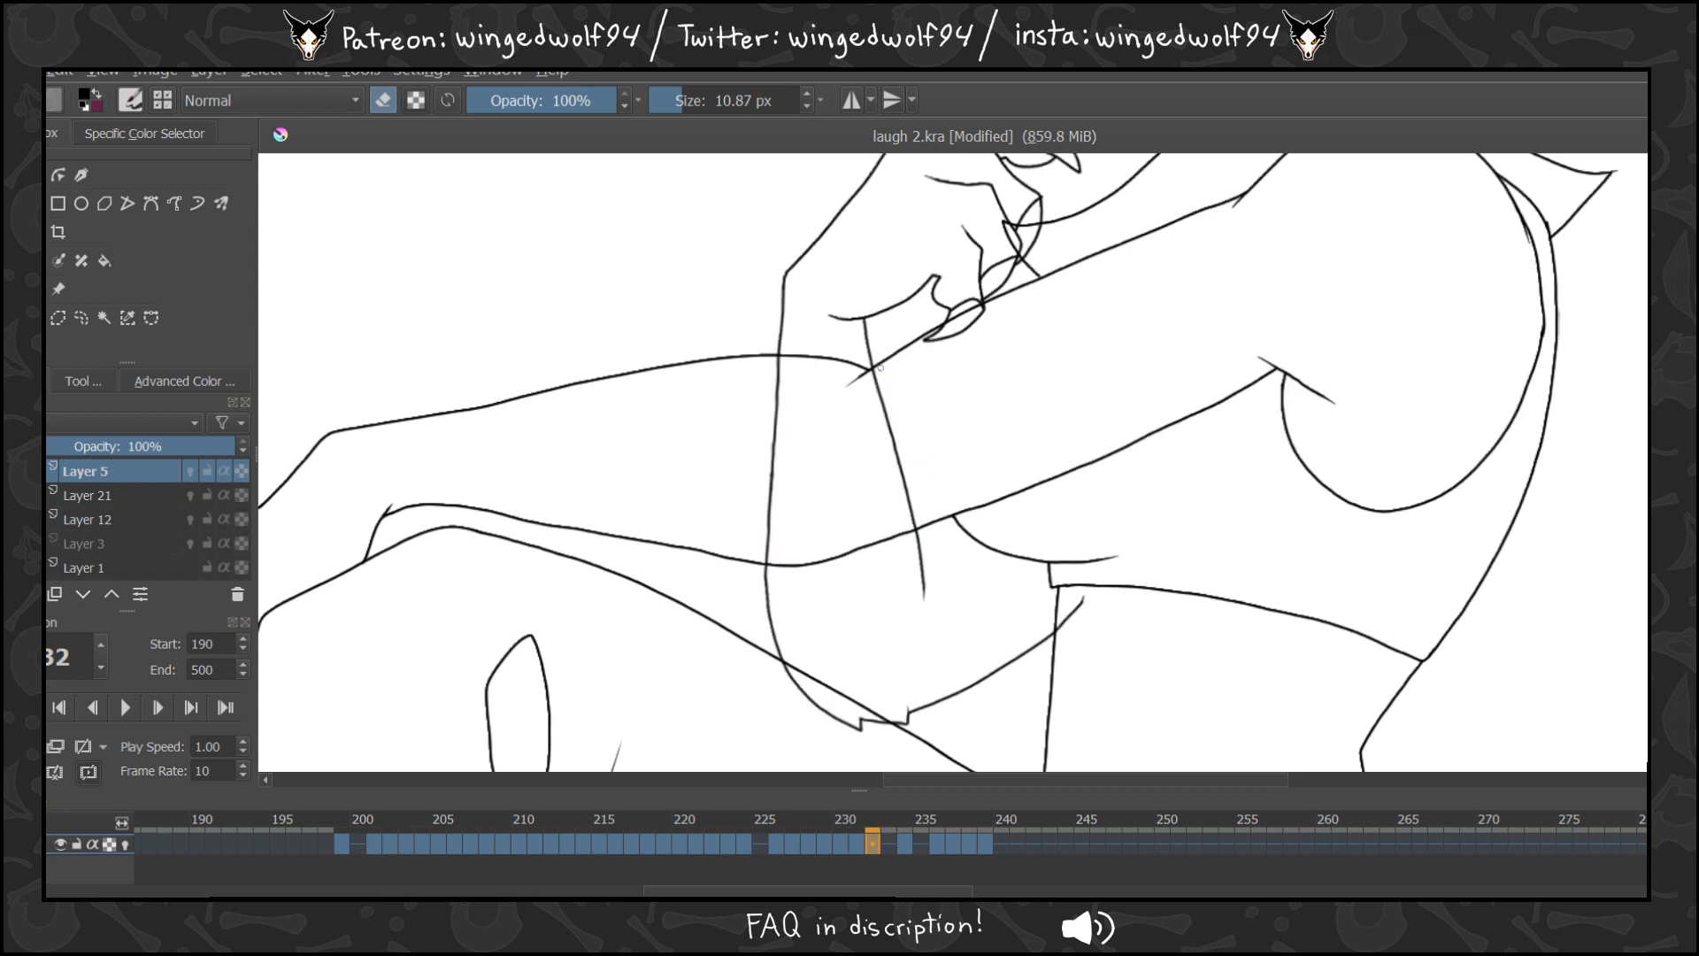
left_click_drag(874, 372, 914, 523)
left_click_drag(779, 360, 767, 559)
mouse_move(783, 666)
left_mouse_down()
mouse_move(840, 718)
mouse_move(863, 715)
left_mouse_up()
left_click_drag(1060, 624, 1091, 582)
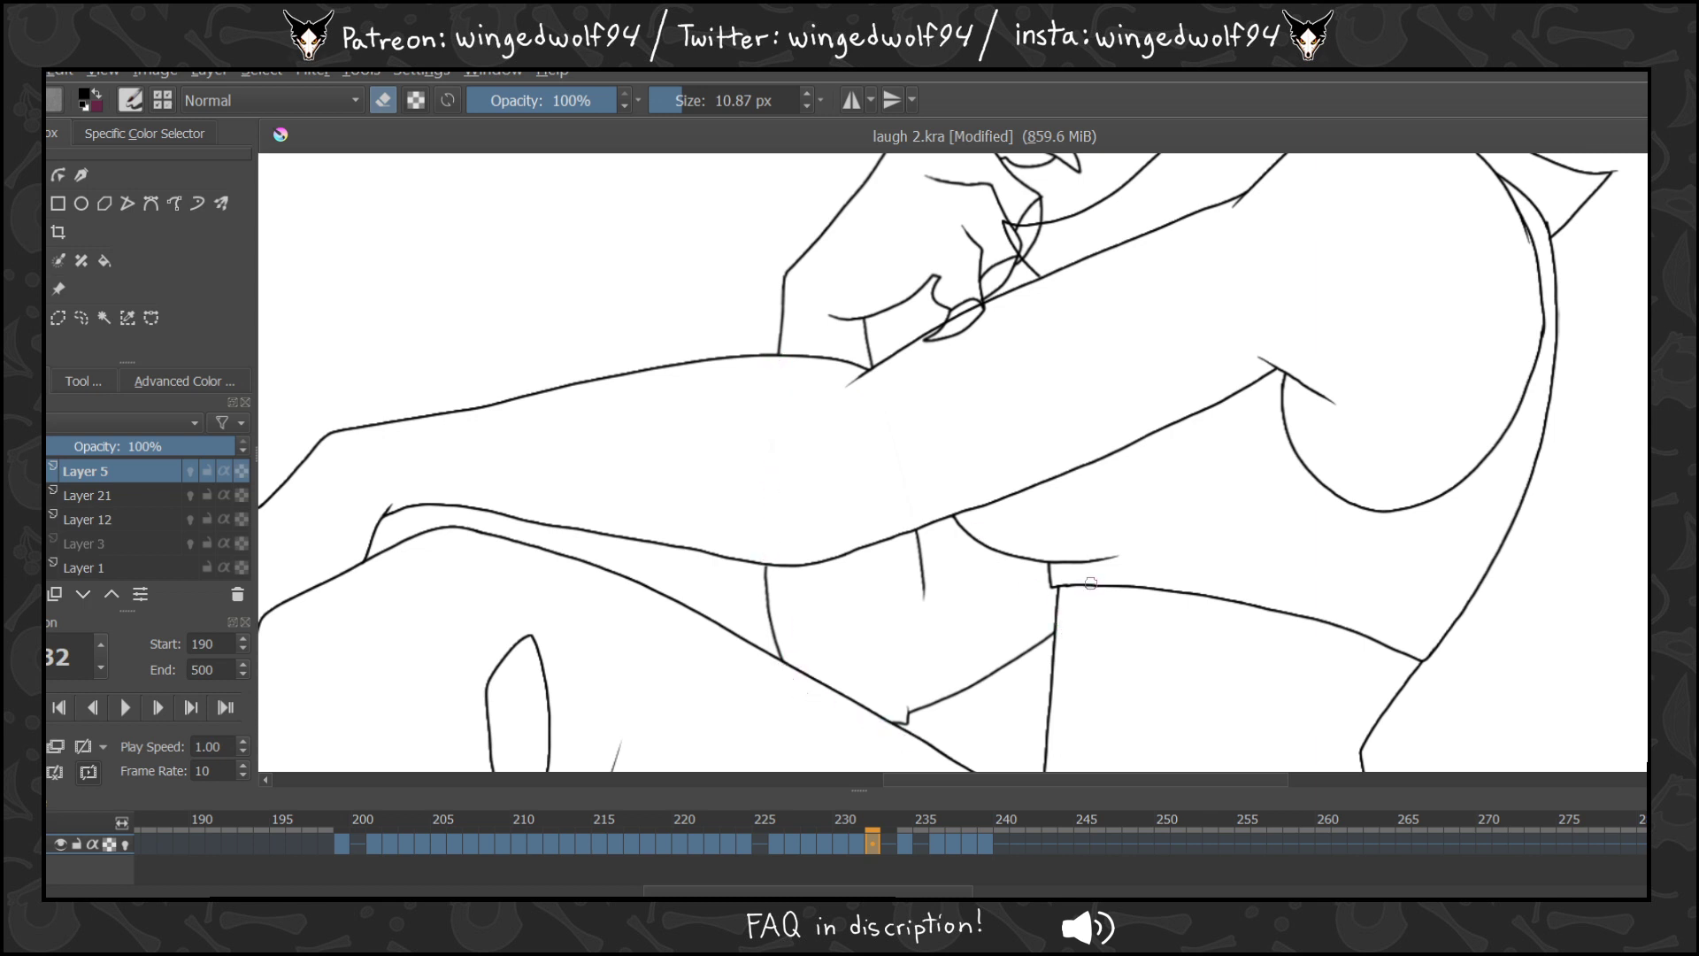
Erase the raised arm's overlaps with the forearm, thigh and waist on frame 234.
key("Right")
key("Right")
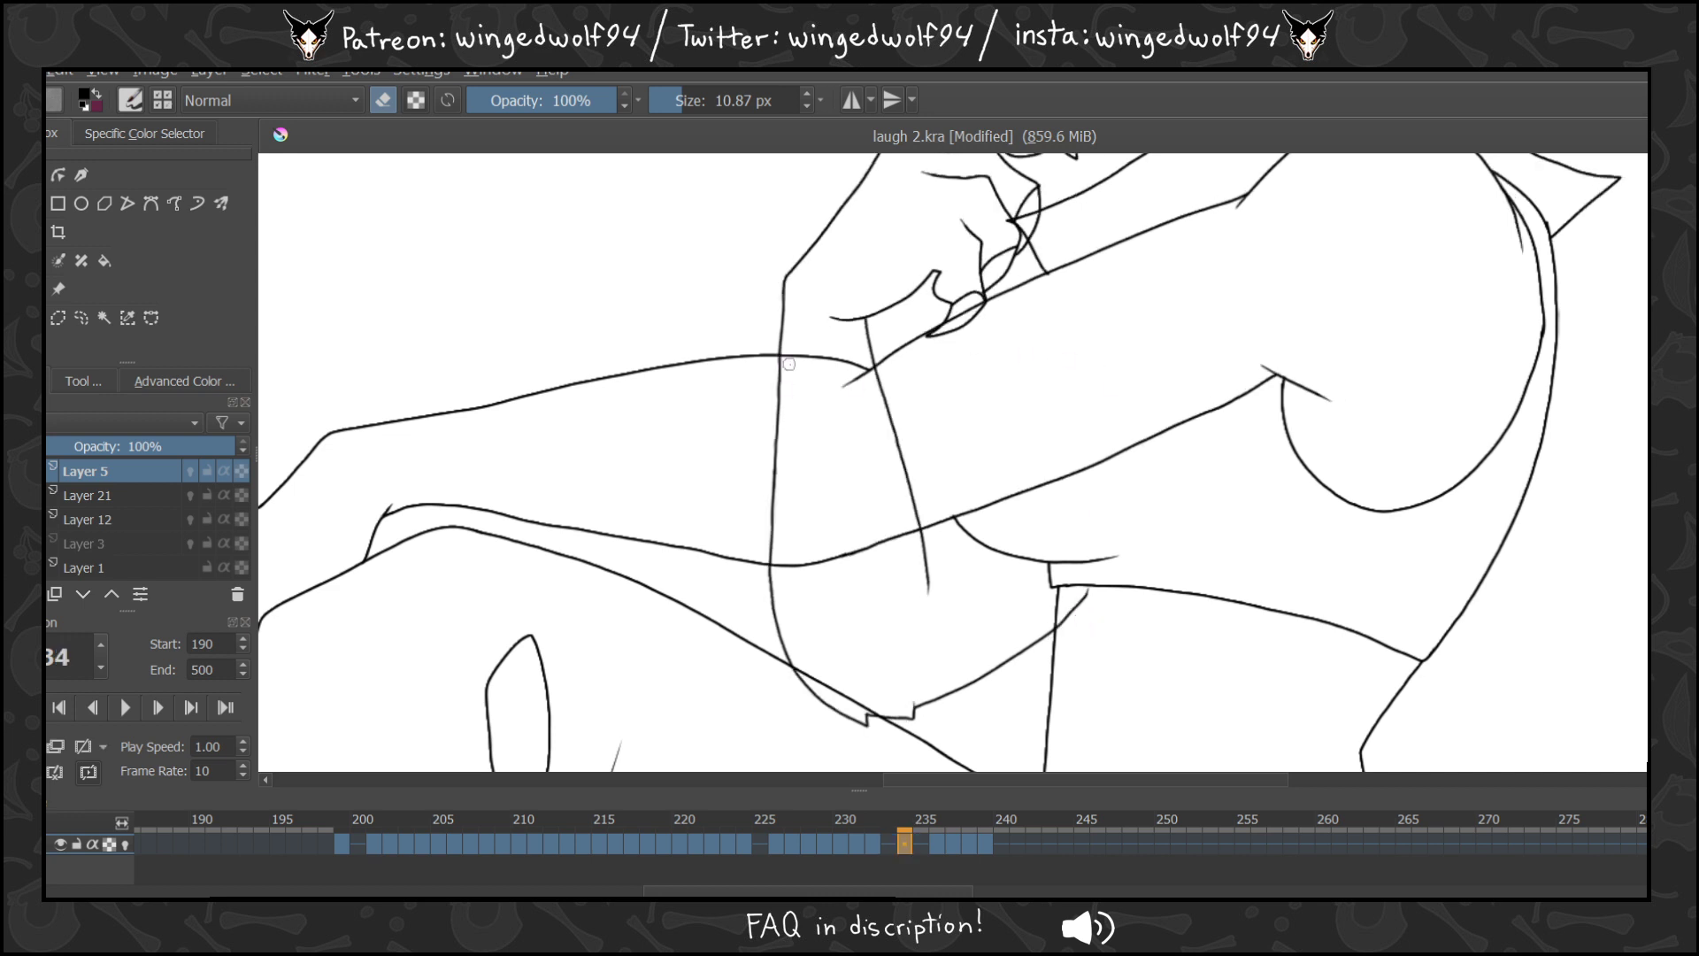
left_click_drag(784, 358, 772, 561)
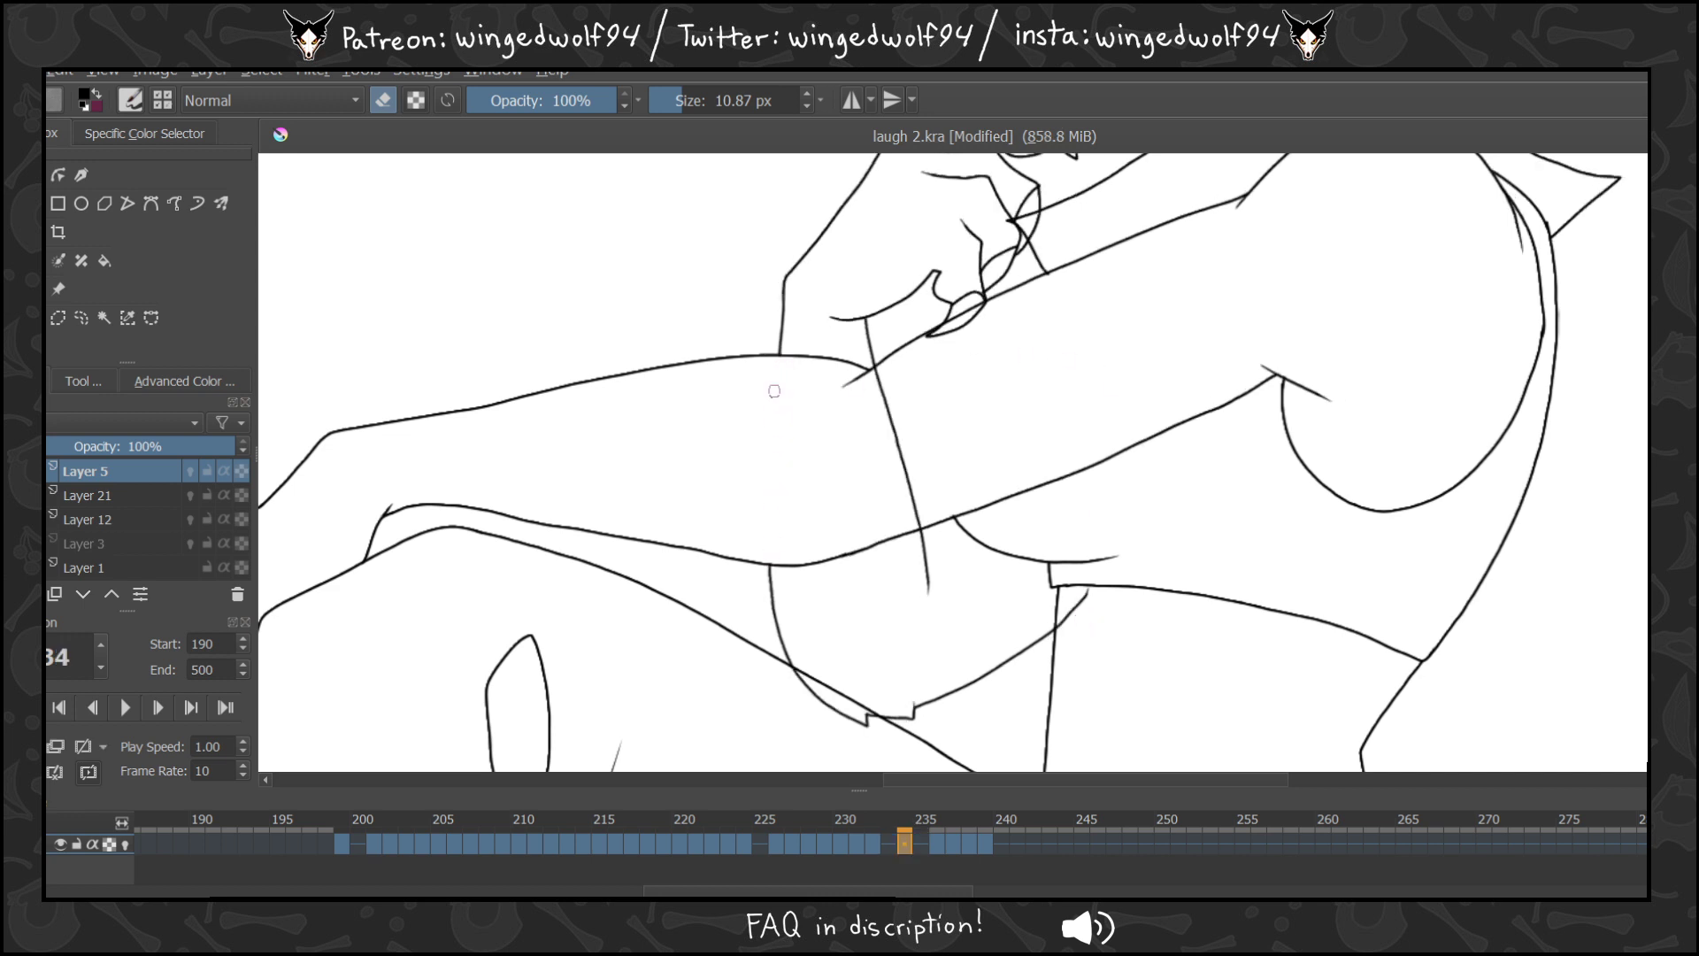
left_click_drag(787, 673, 792, 670)
left_click_drag(875, 728, 813, 693)
mouse_move(1081, 591)
left_mouse_down()
mouse_move(1060, 624)
mouse_move(1080, 599)
left_mouse_up()
mouse_move(877, 375)
left_mouse_down()
mouse_move(915, 510)
mouse_move(917, 491)
left_mouse_up()
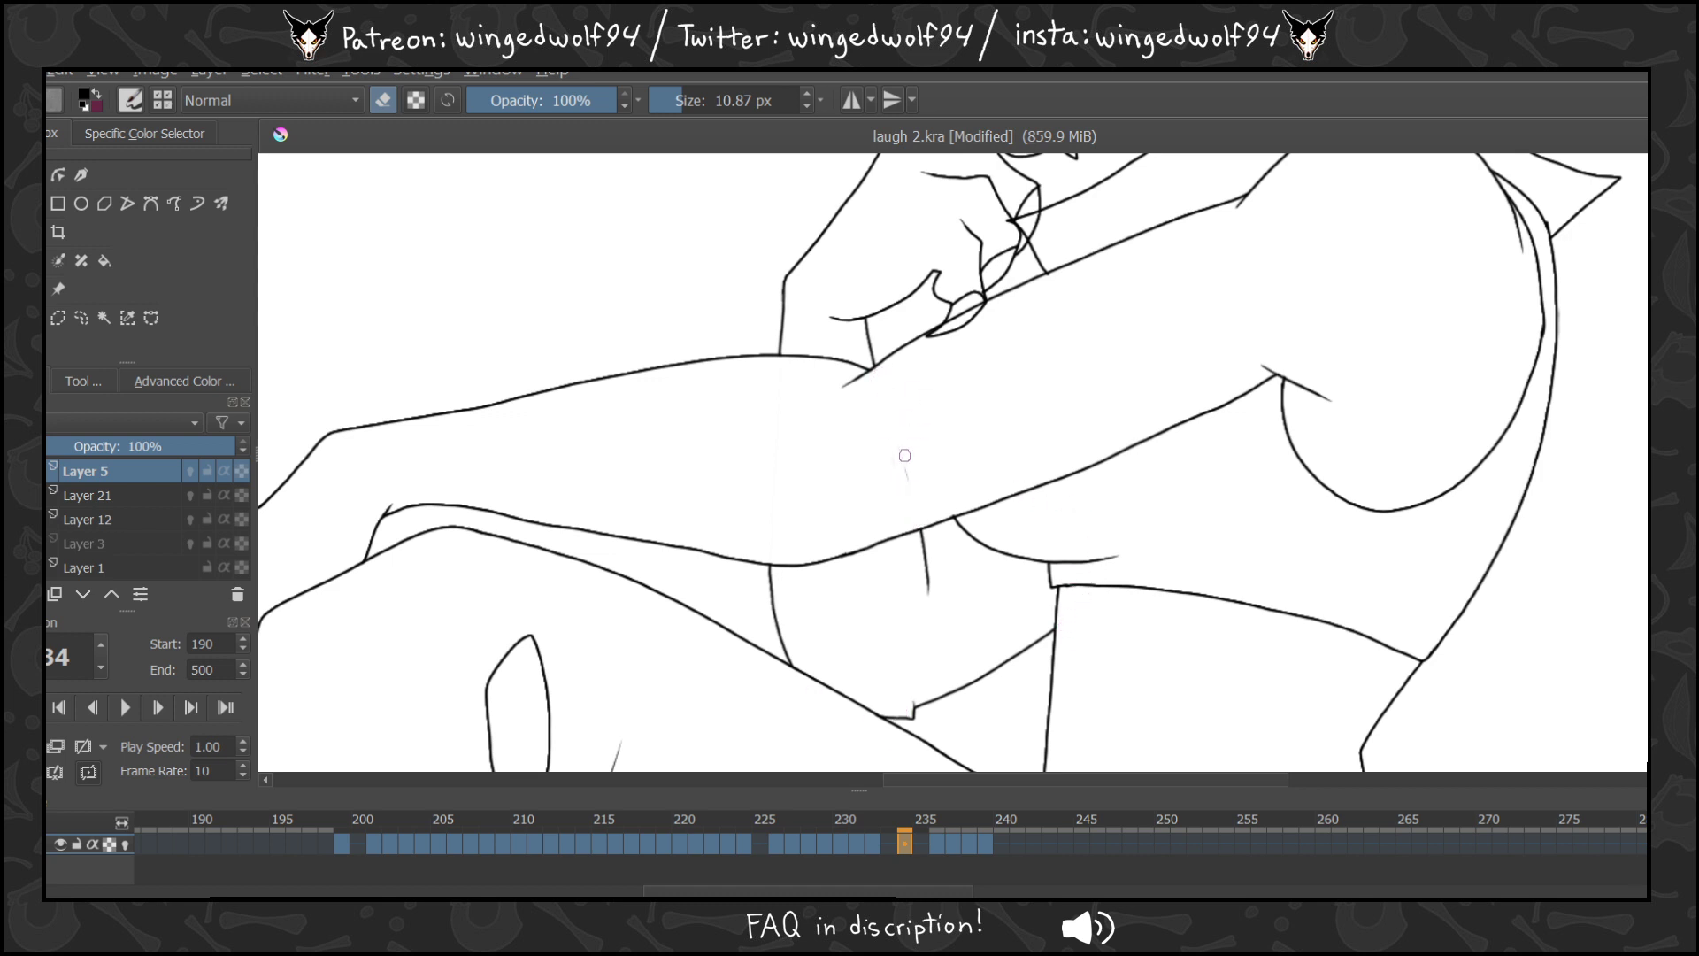
Erase the raised arm's overlaps with the forearm, thigh and waist on frame 236.
key("Right")
key("Right")
left_click_drag(876, 372, 914, 523)
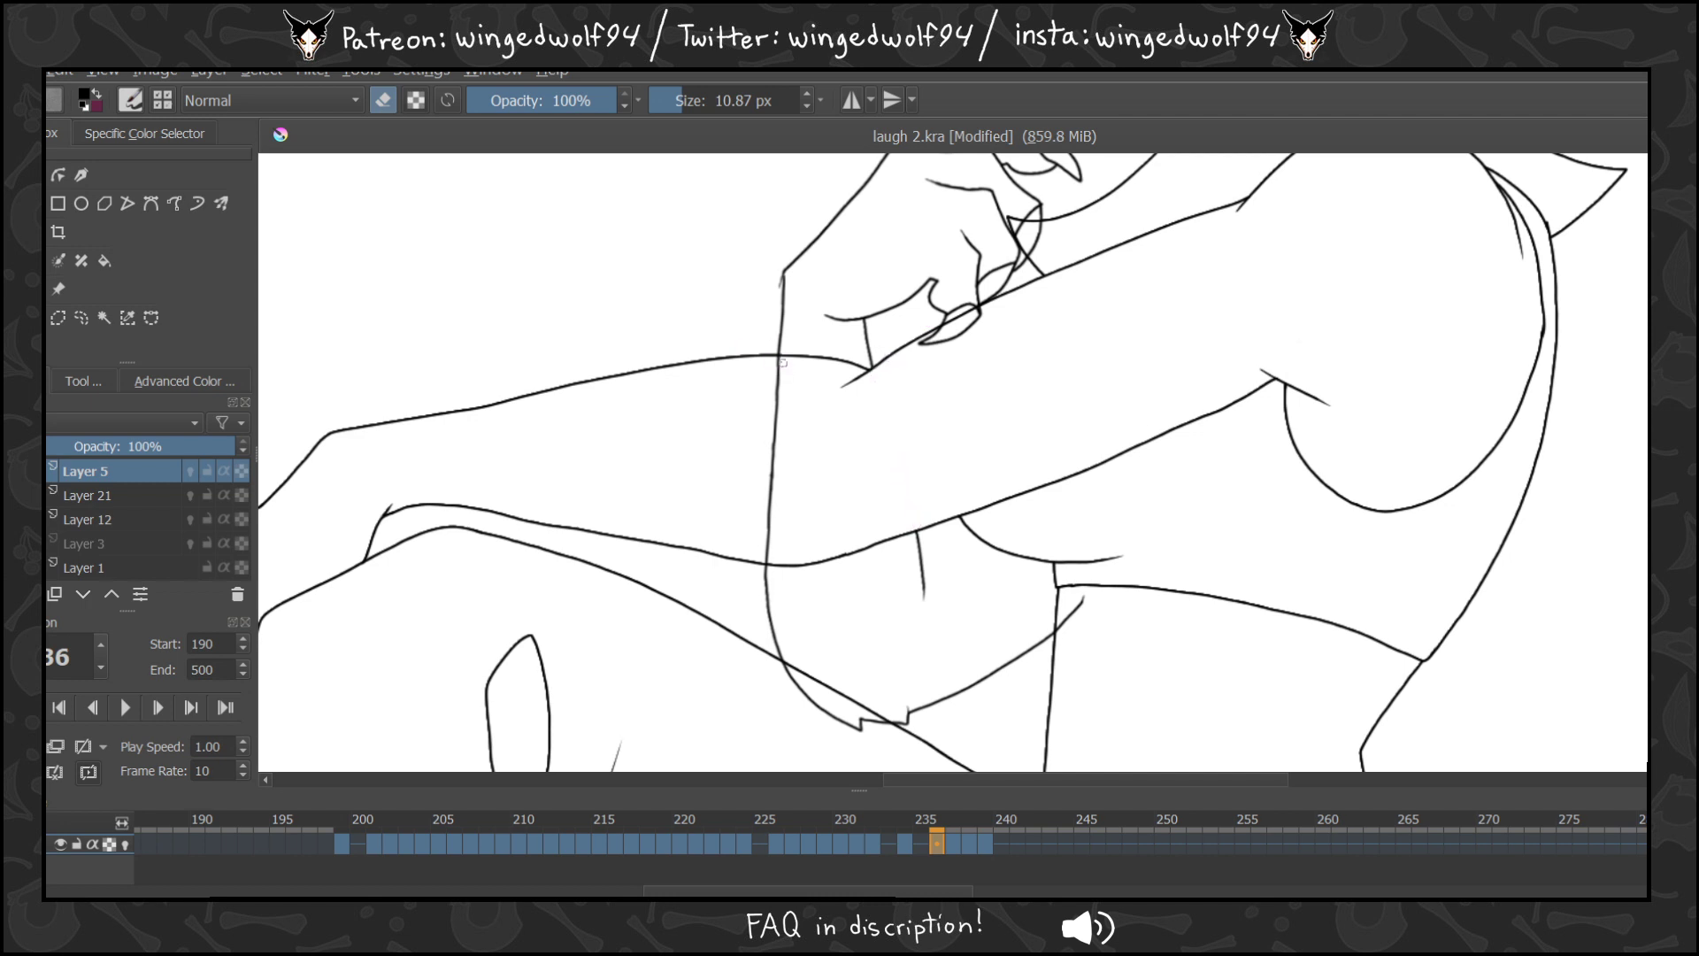
left_click_drag(778, 355, 767, 563)
left_click_drag(777, 663, 883, 727)
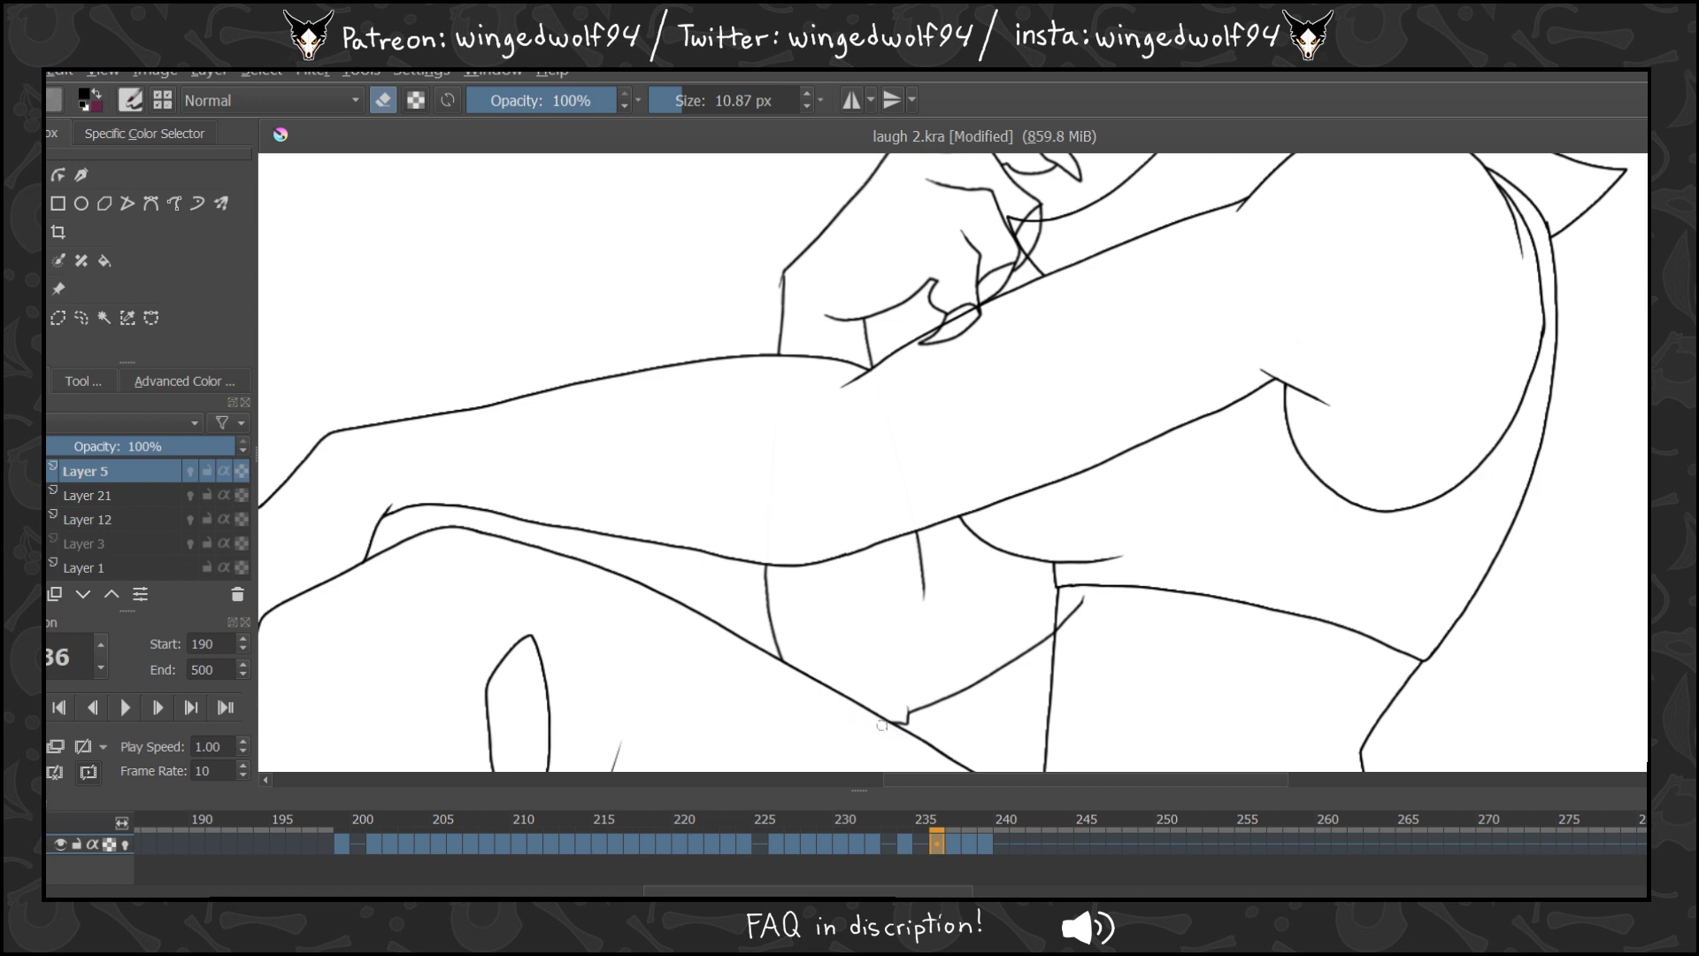
left_click_drag(1076, 599, 1059, 632)
Erase the raised arm's overlaps with the forearm, thigh and waist on frame 237.
key("Right")
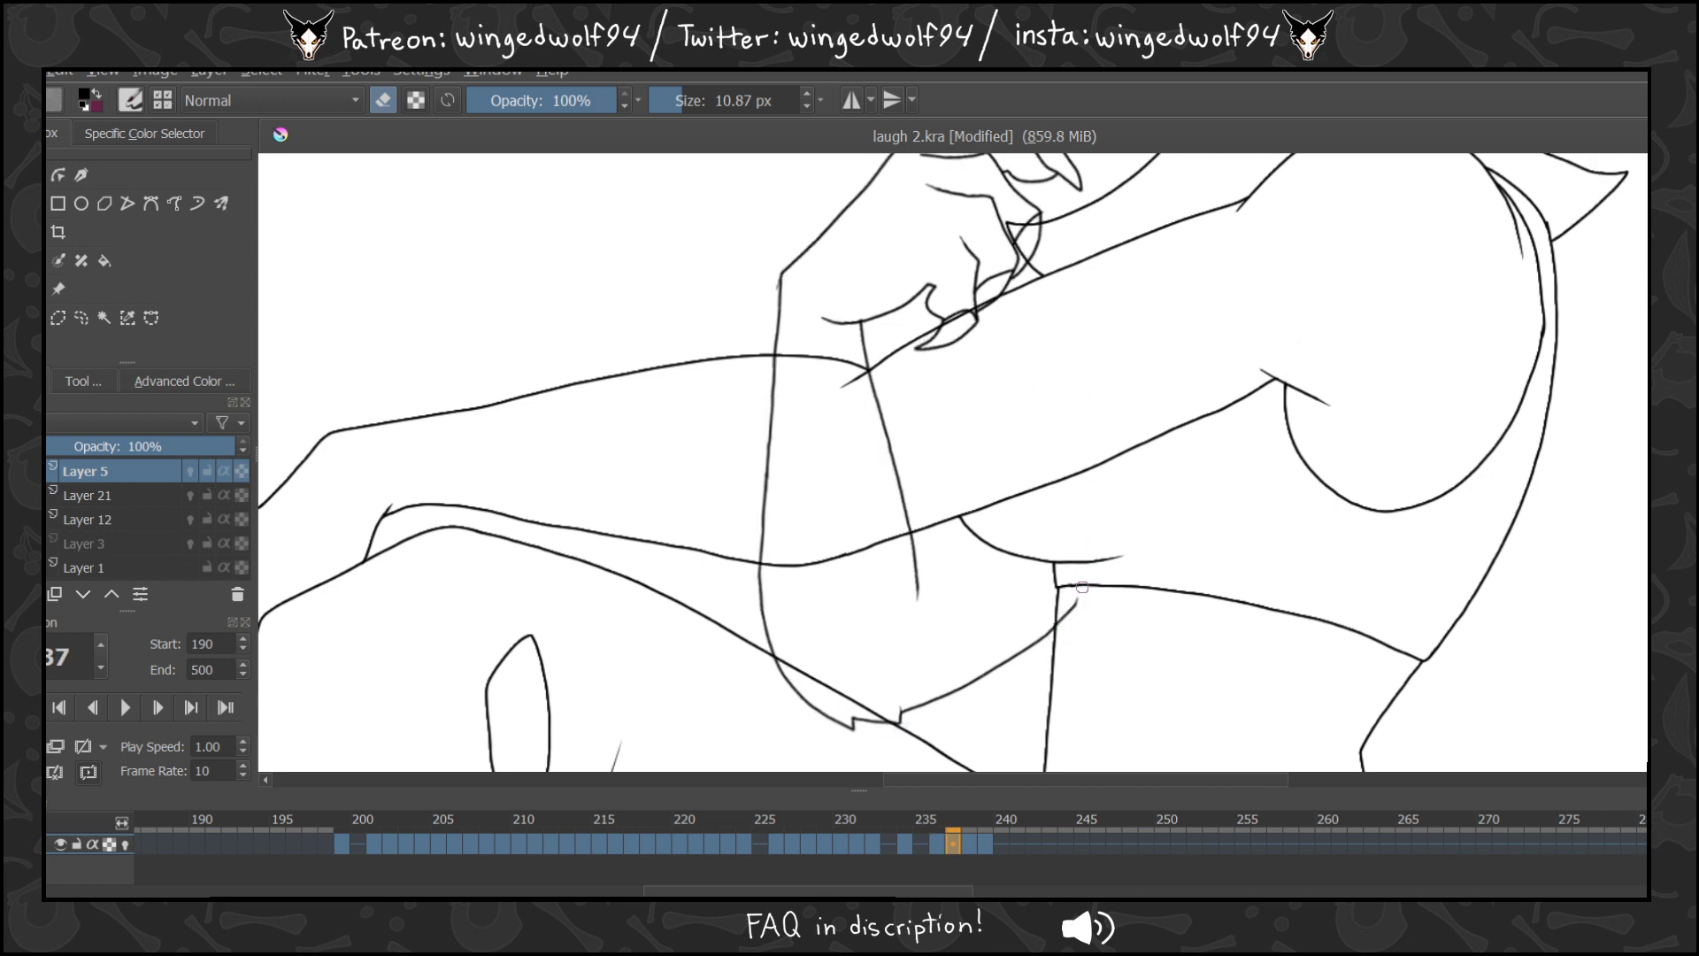
key("Left")
key("Right")
mouse_move(792, 672)
left_mouse_down()
mouse_move(867, 738)
mouse_move(800, 685)
left_mouse_up()
left_click_drag(775, 358, 762, 555)
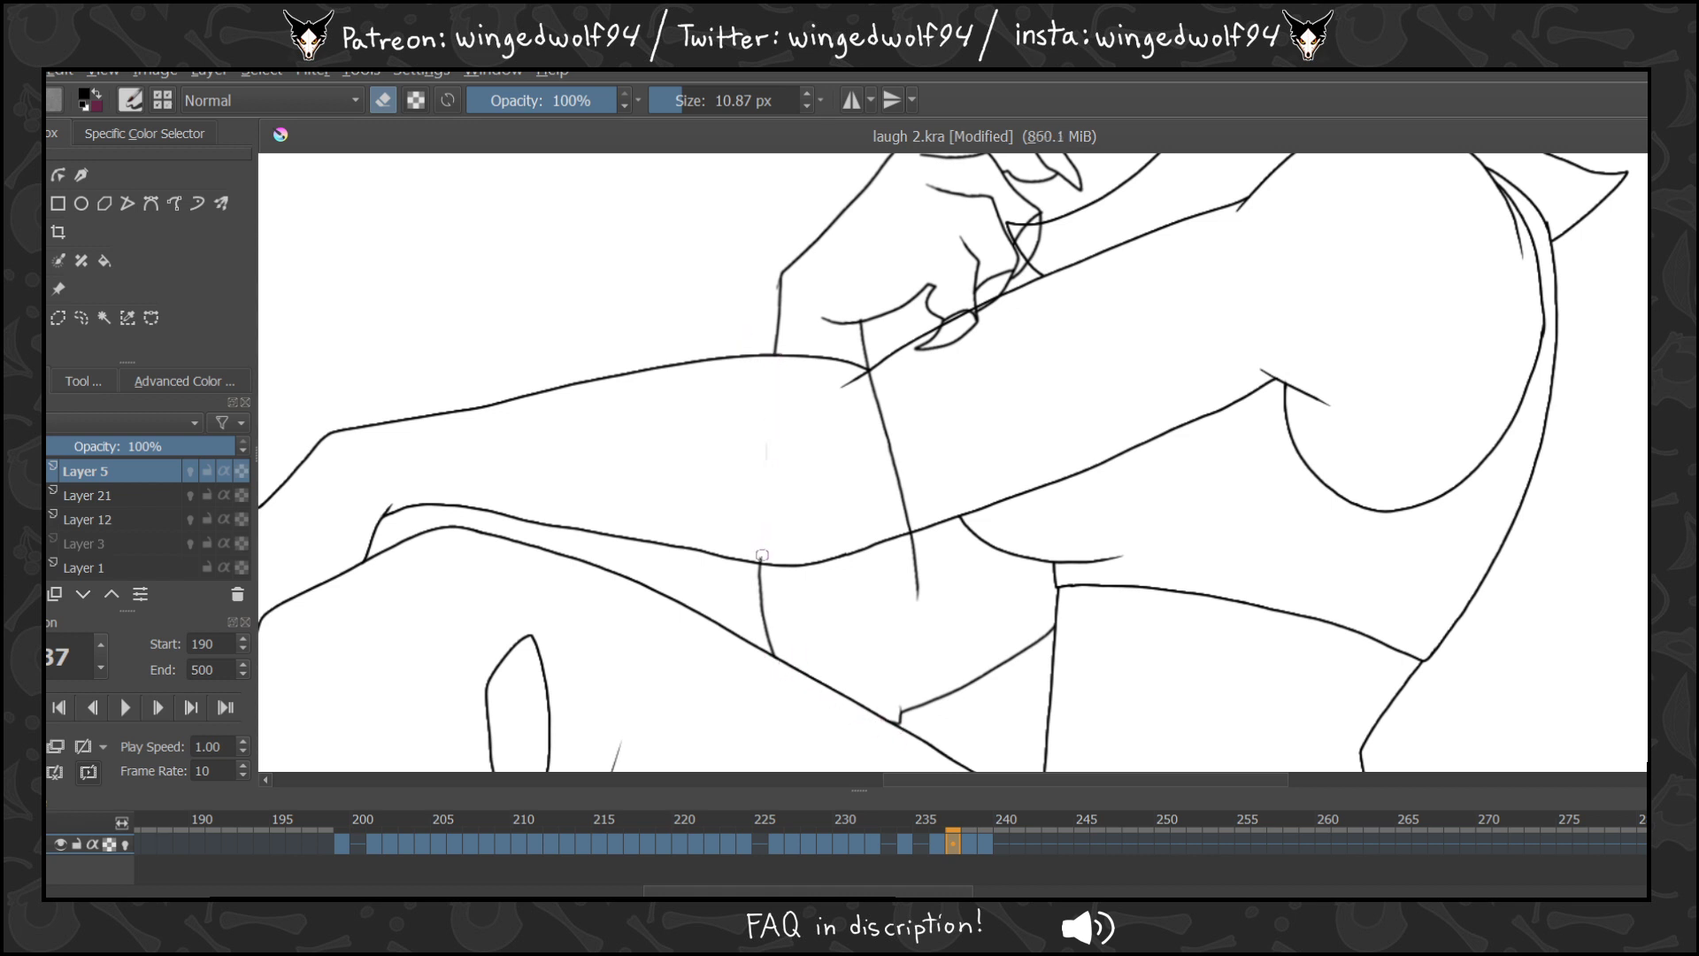
left_click_drag(871, 376, 910, 524)
Erase the raised arm's lines crossing the forearm and thigh on frames 238 and 239, plus the stray waist line end on frame 239.
key("Right")
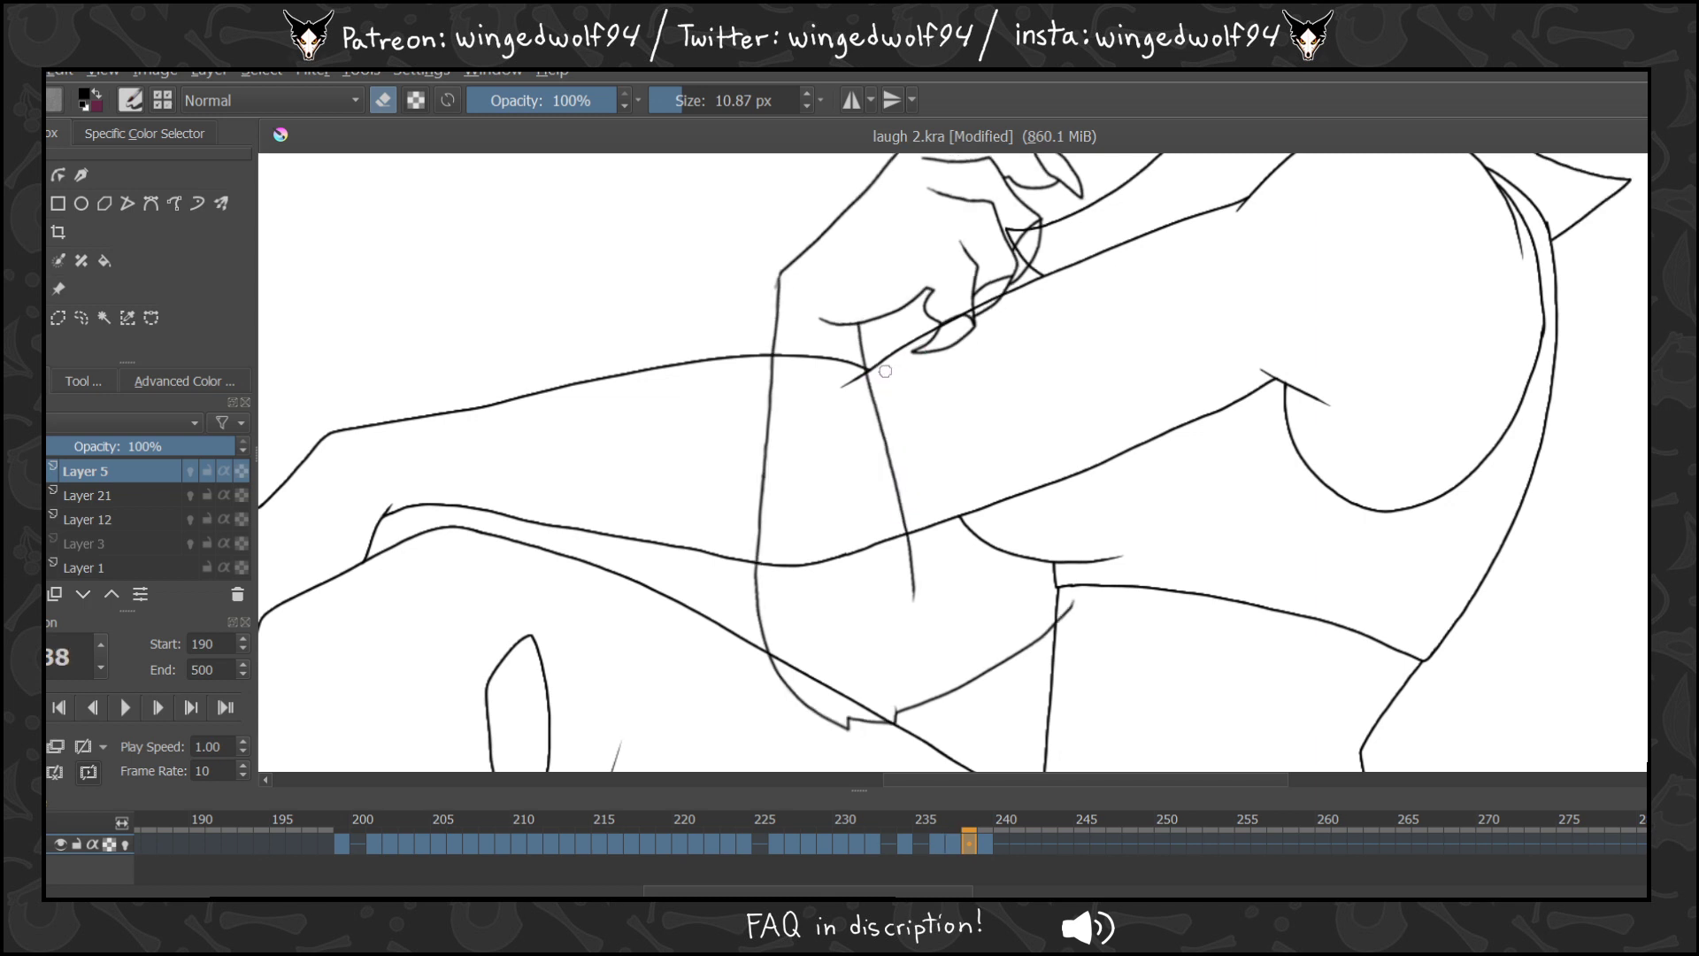
left_click_drag(866, 372, 910, 530)
left_click_drag(767, 358, 757, 548)
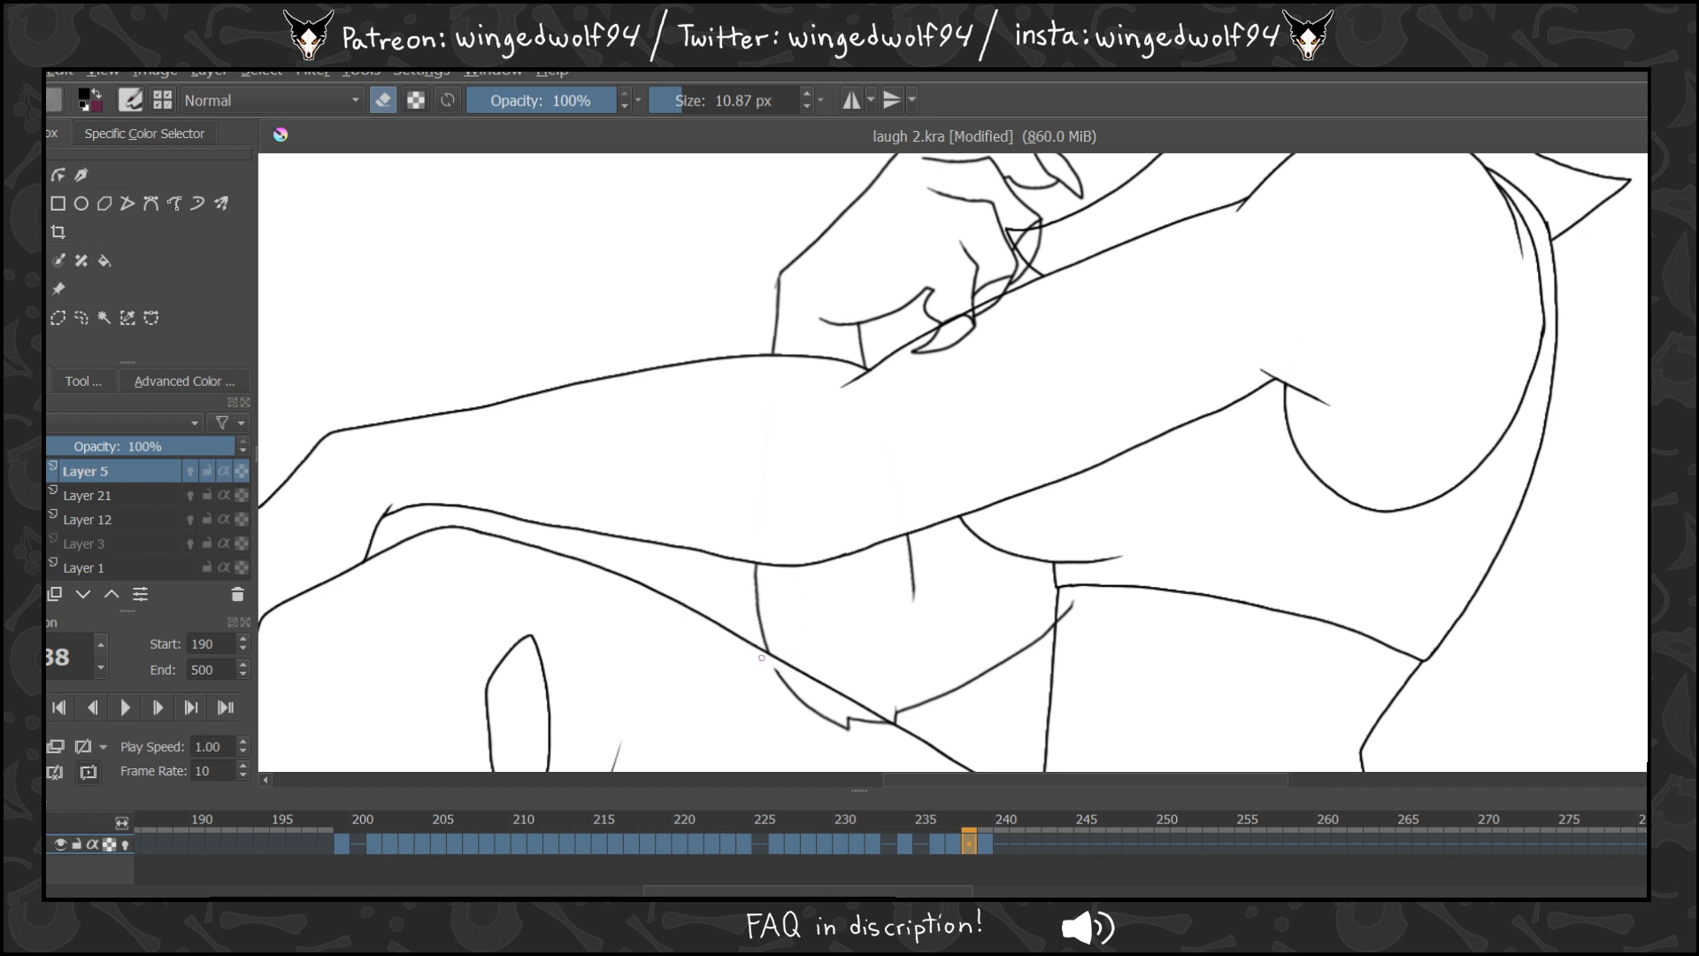
mouse_move(761, 657)
left_mouse_down()
mouse_move(836, 722)
mouse_move(888, 725)
left_mouse_up()
key("Right")
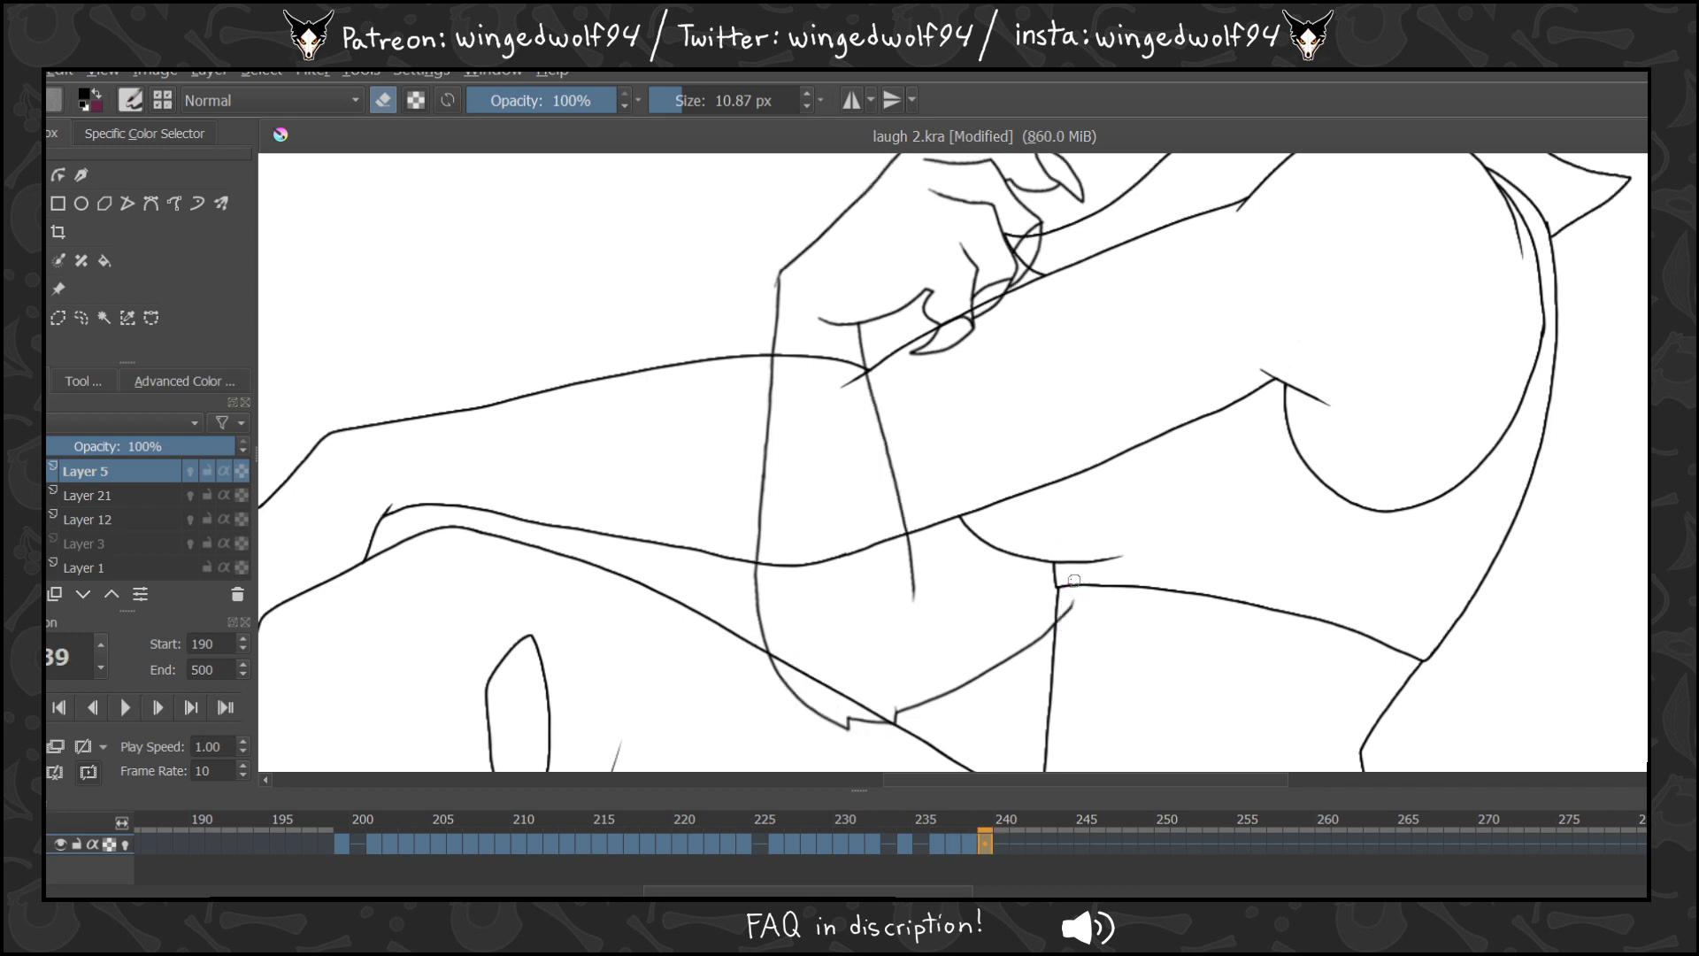
left_click_drag(779, 349, 758, 545)
left_click_drag(907, 531, 860, 372)
mouse_move(778, 665)
left_mouse_down()
mouse_move(928, 750)
mouse_move(792, 683)
mouse_move(890, 731)
left_mouse_up()
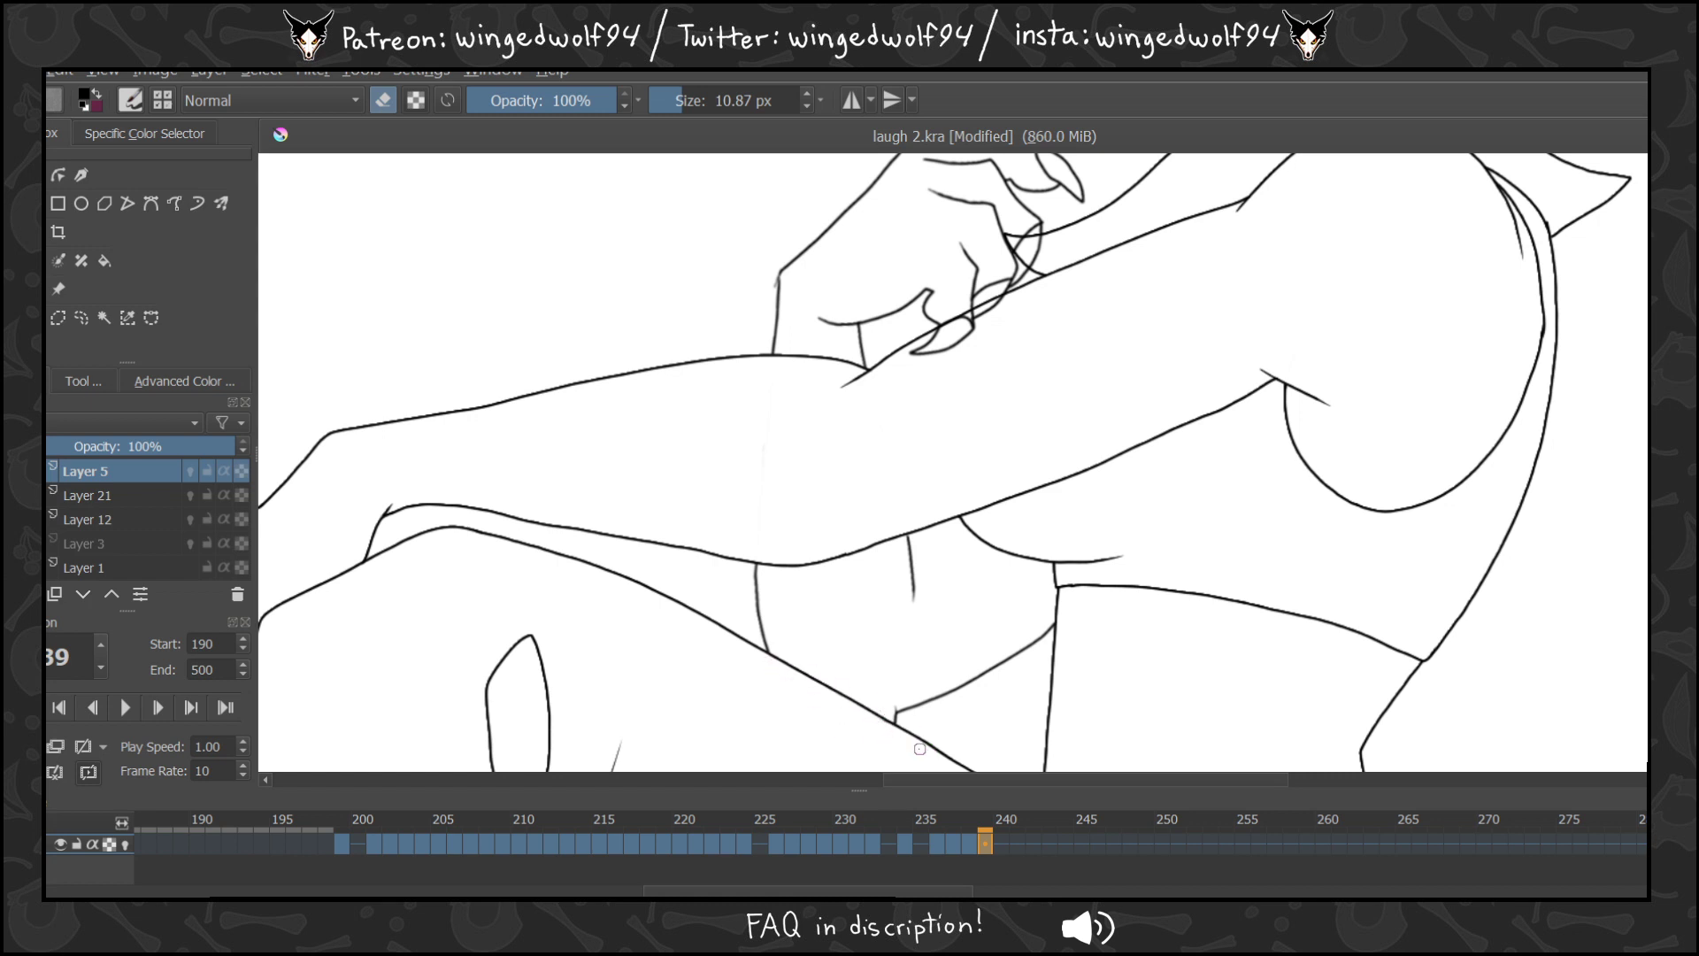
Step back through the frames from 239 to check the cleaned-up arm lines in motion.
key("Left")
key("Left")
key("Left")
key("Left")
key("Left")
key("Left")
key("Left")
key("Left")
key("Left")
key("Left")
key("Left")
key("Left")
key("Left")
key("Left")
key("Left")
key("Left")
key("Left")
key("Left")
key("Left")
key("Left")
key("Left")
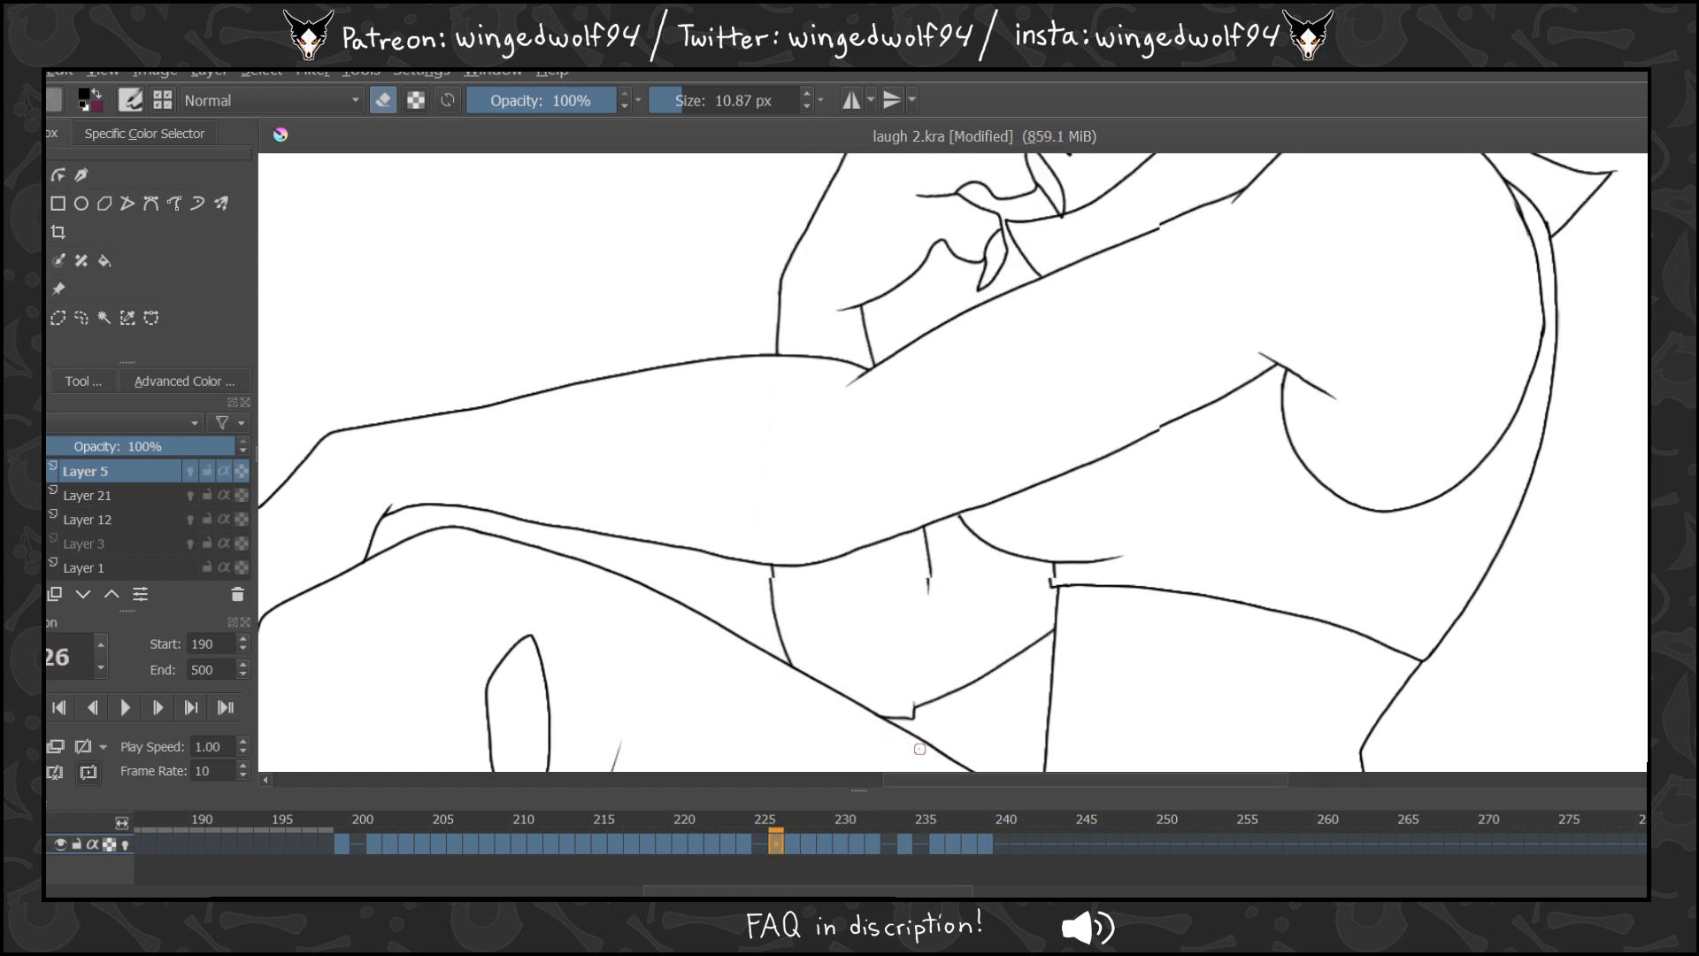
Switch to Layer 21 and erase the hand's claw lines that overlap the resting forearm on frames 203 and 204.
left_click(72, 491)
left_click(353, 840)
key("Right")
key("Right")
key("Right")
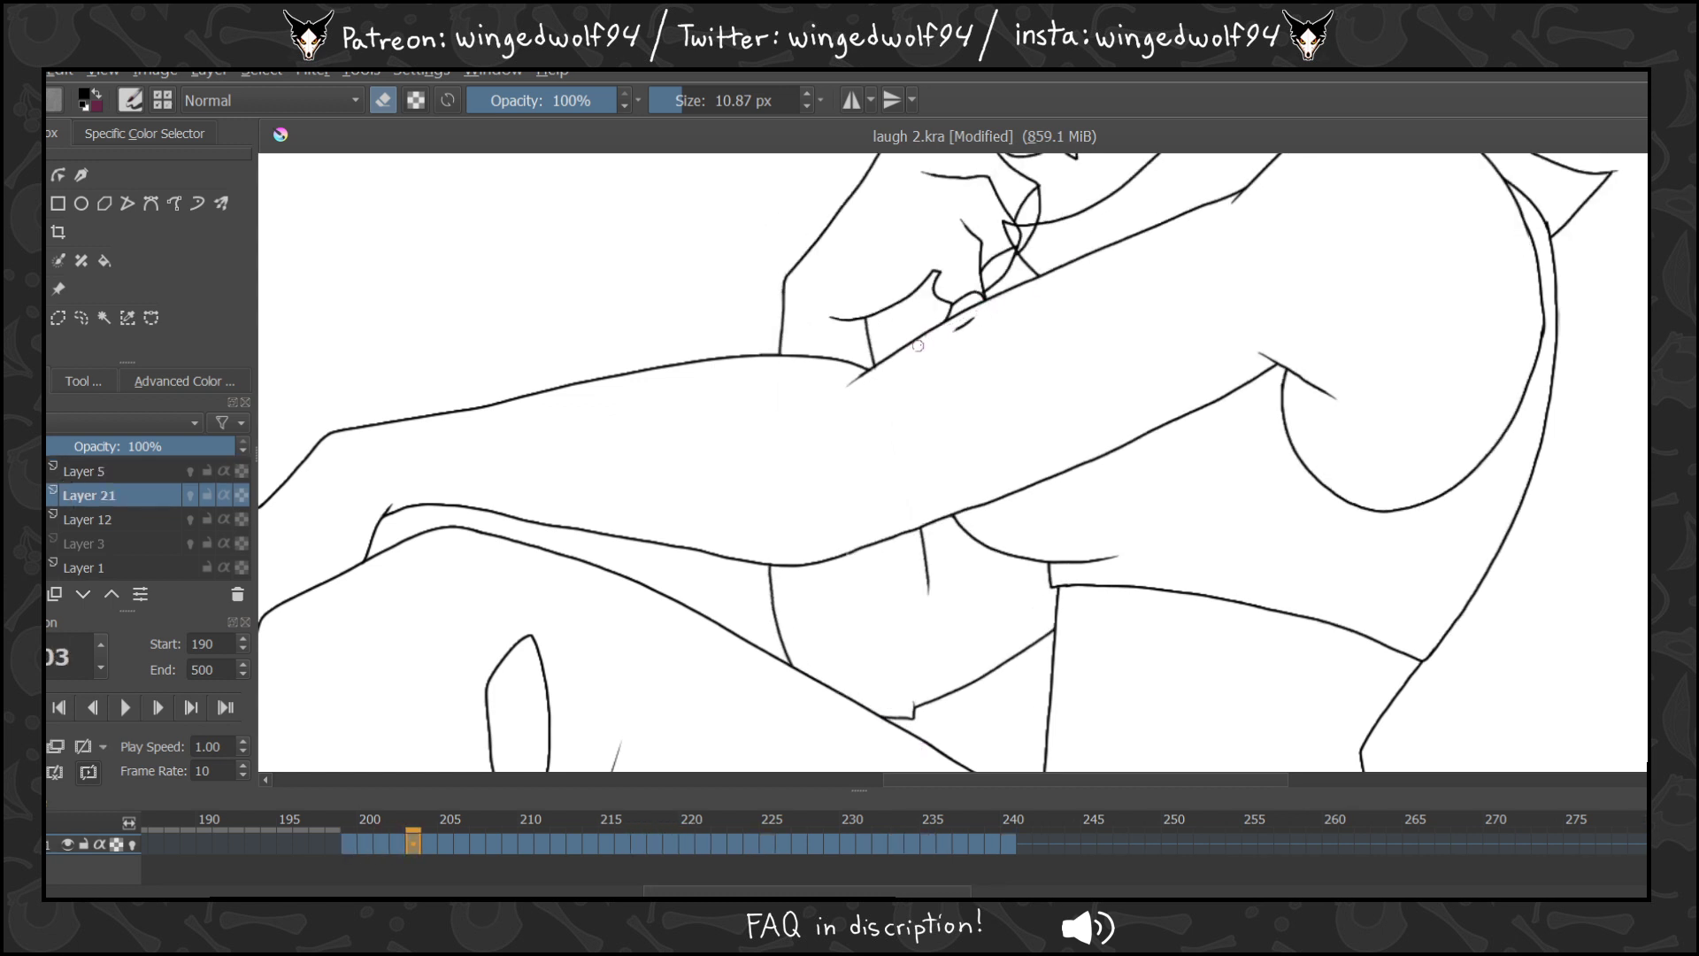
key("Right")
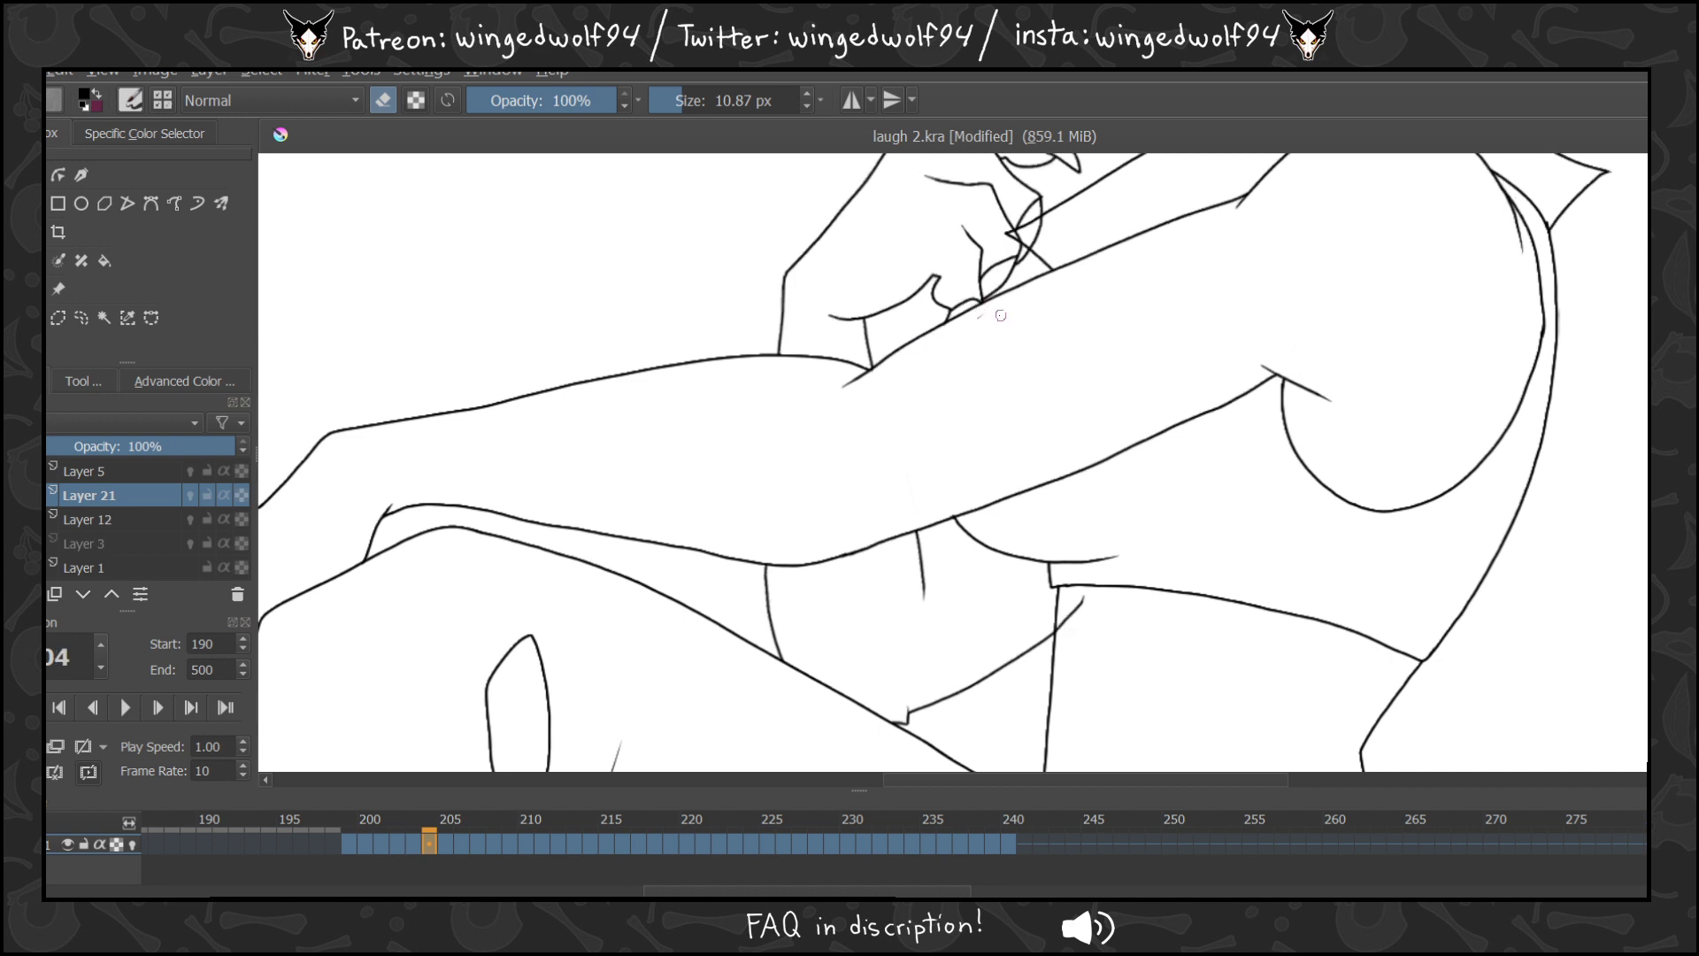
key("Right")
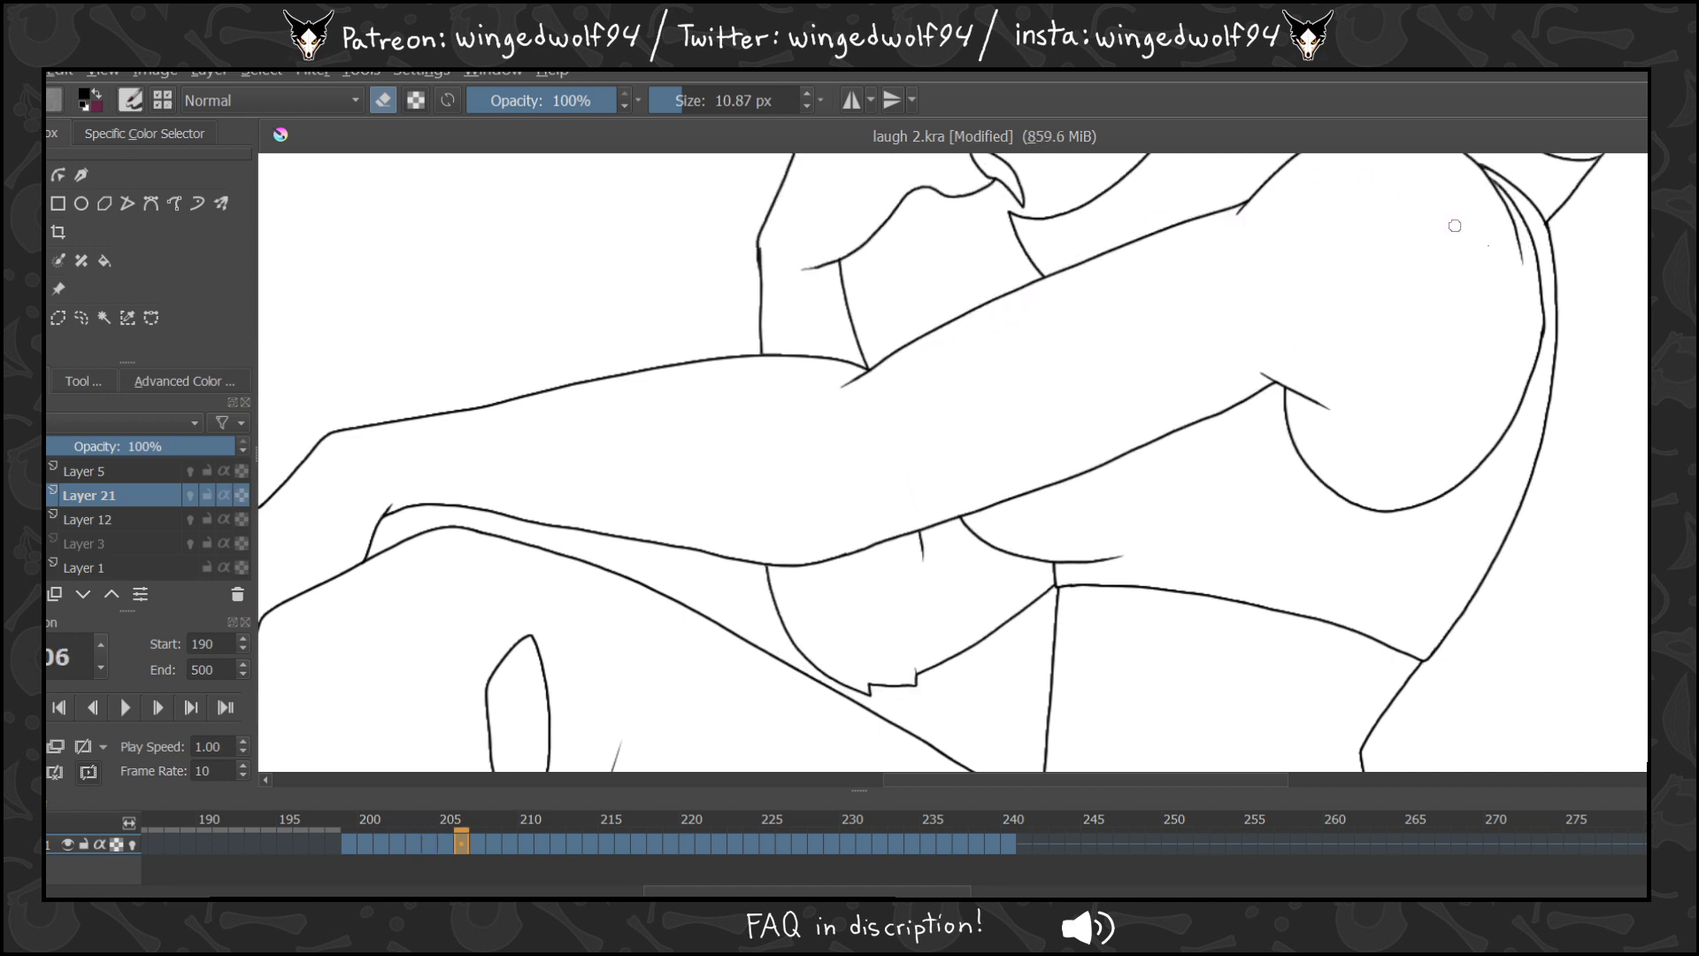
Erase the hand's claw lines that overlap the resting forearm on frames 209 and 210 of Layer 21.
scroll(1452, 224, "up", 5)
key("Right")
key("Right")
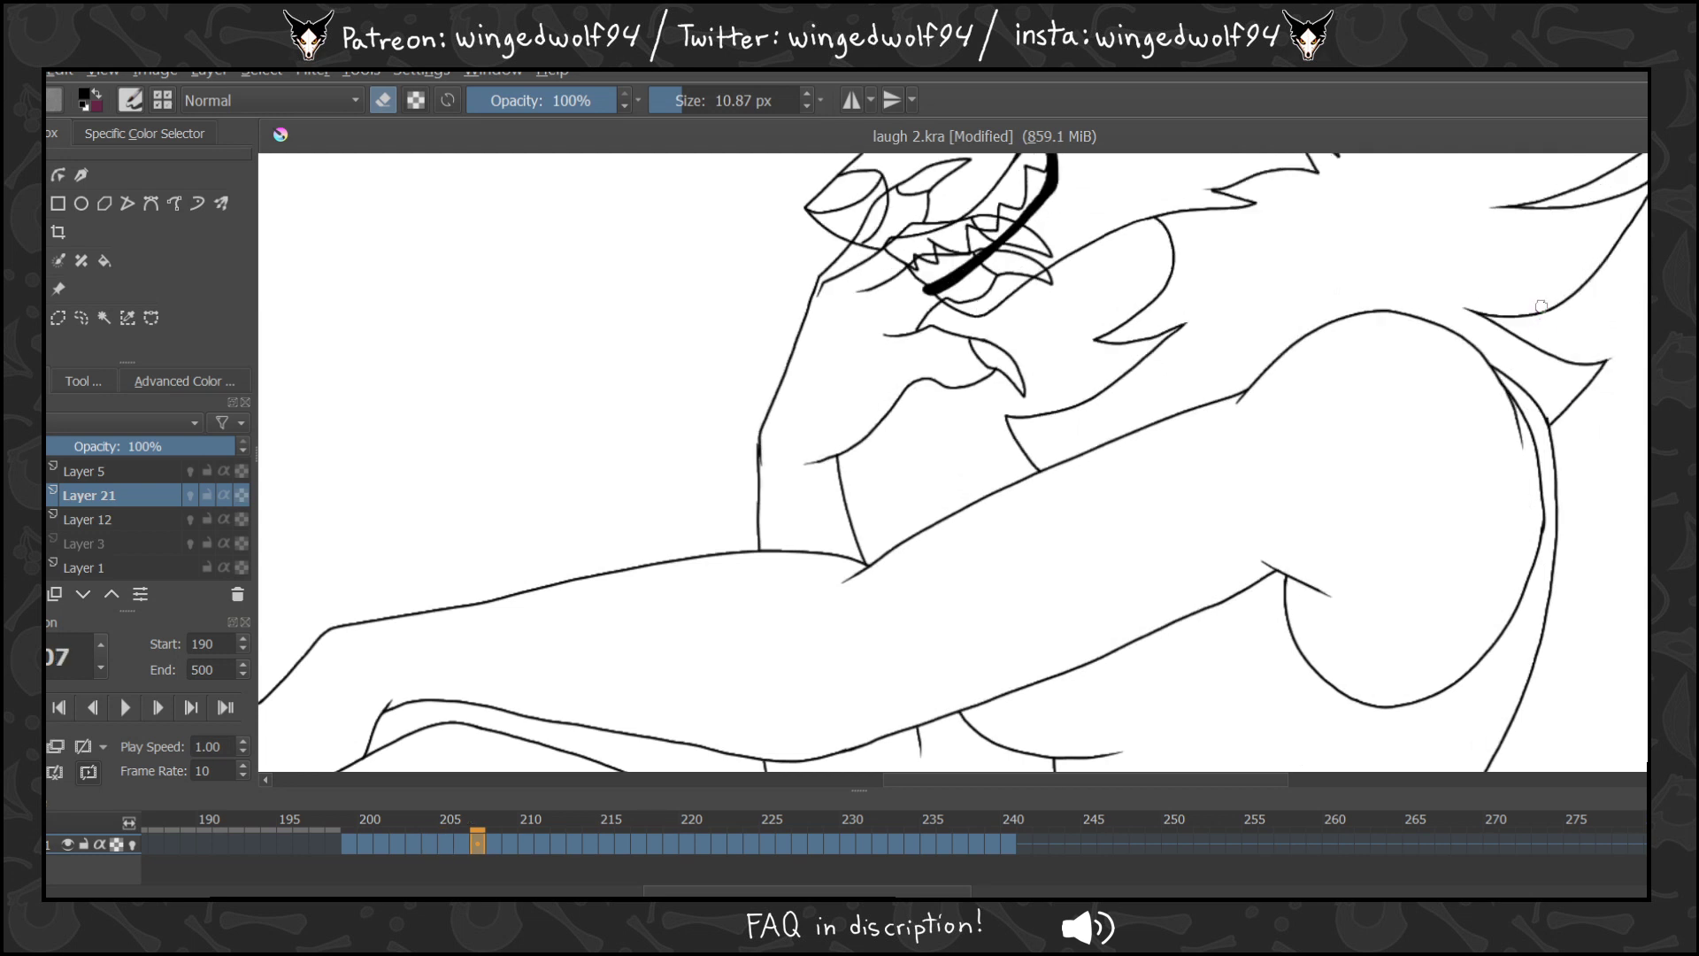
key("Right")
key("Right")
key("Right")
key("Left")
key("Left")
key("Right")
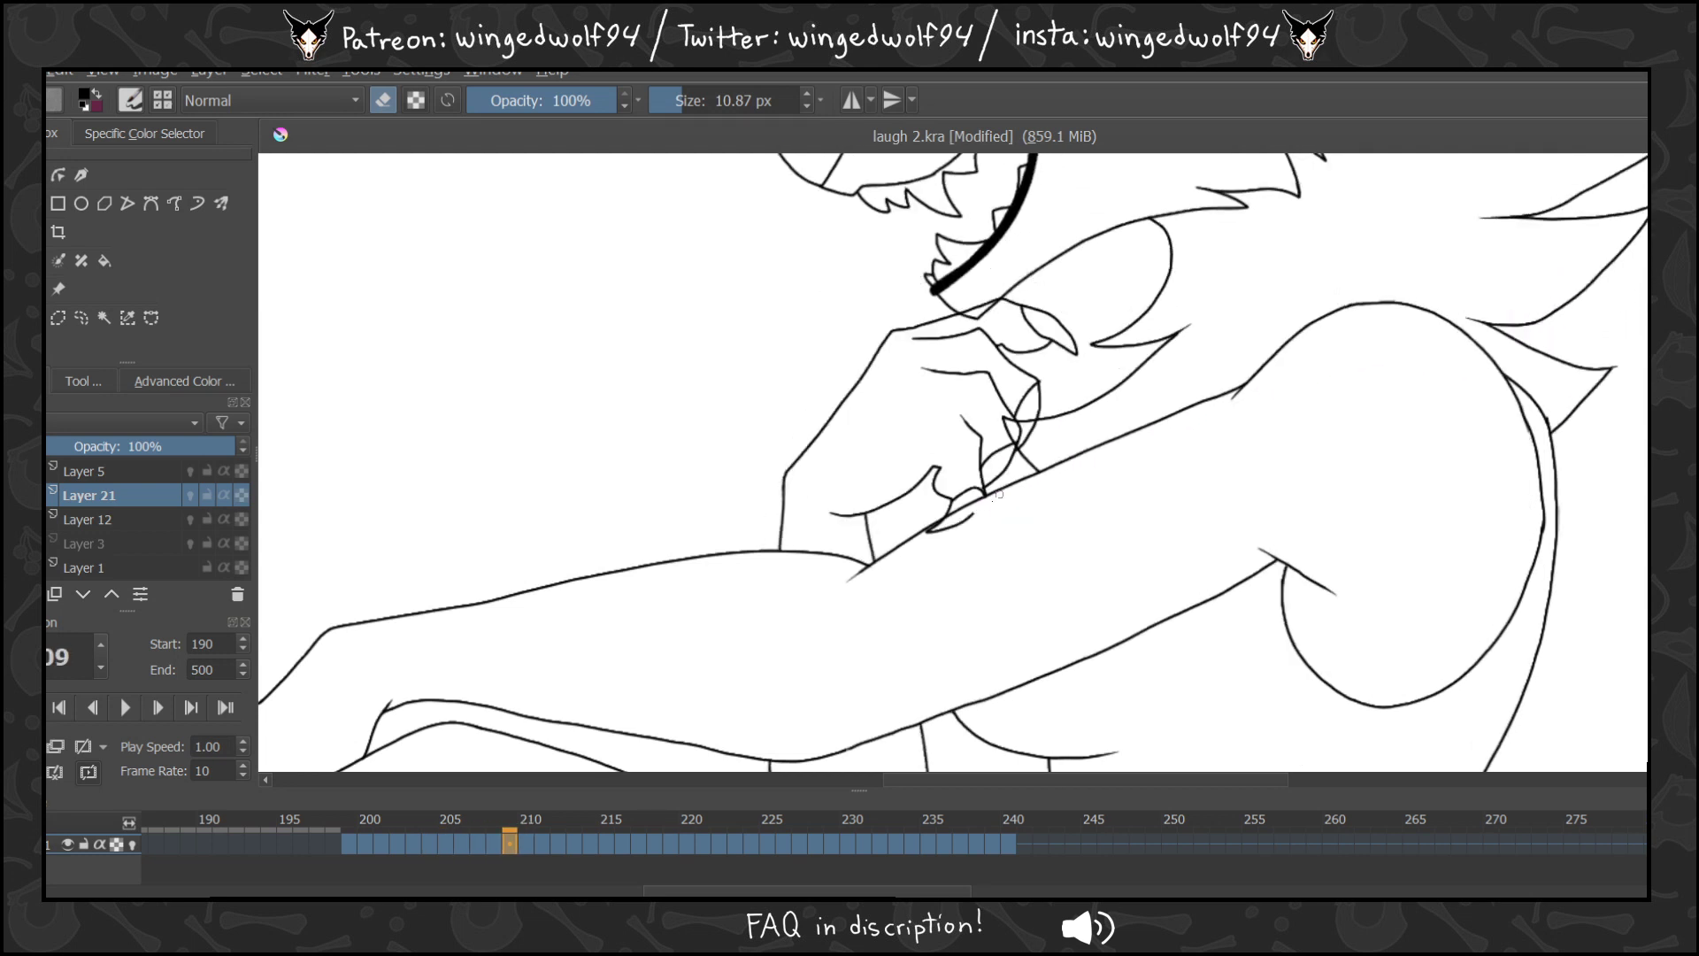
key("Right")
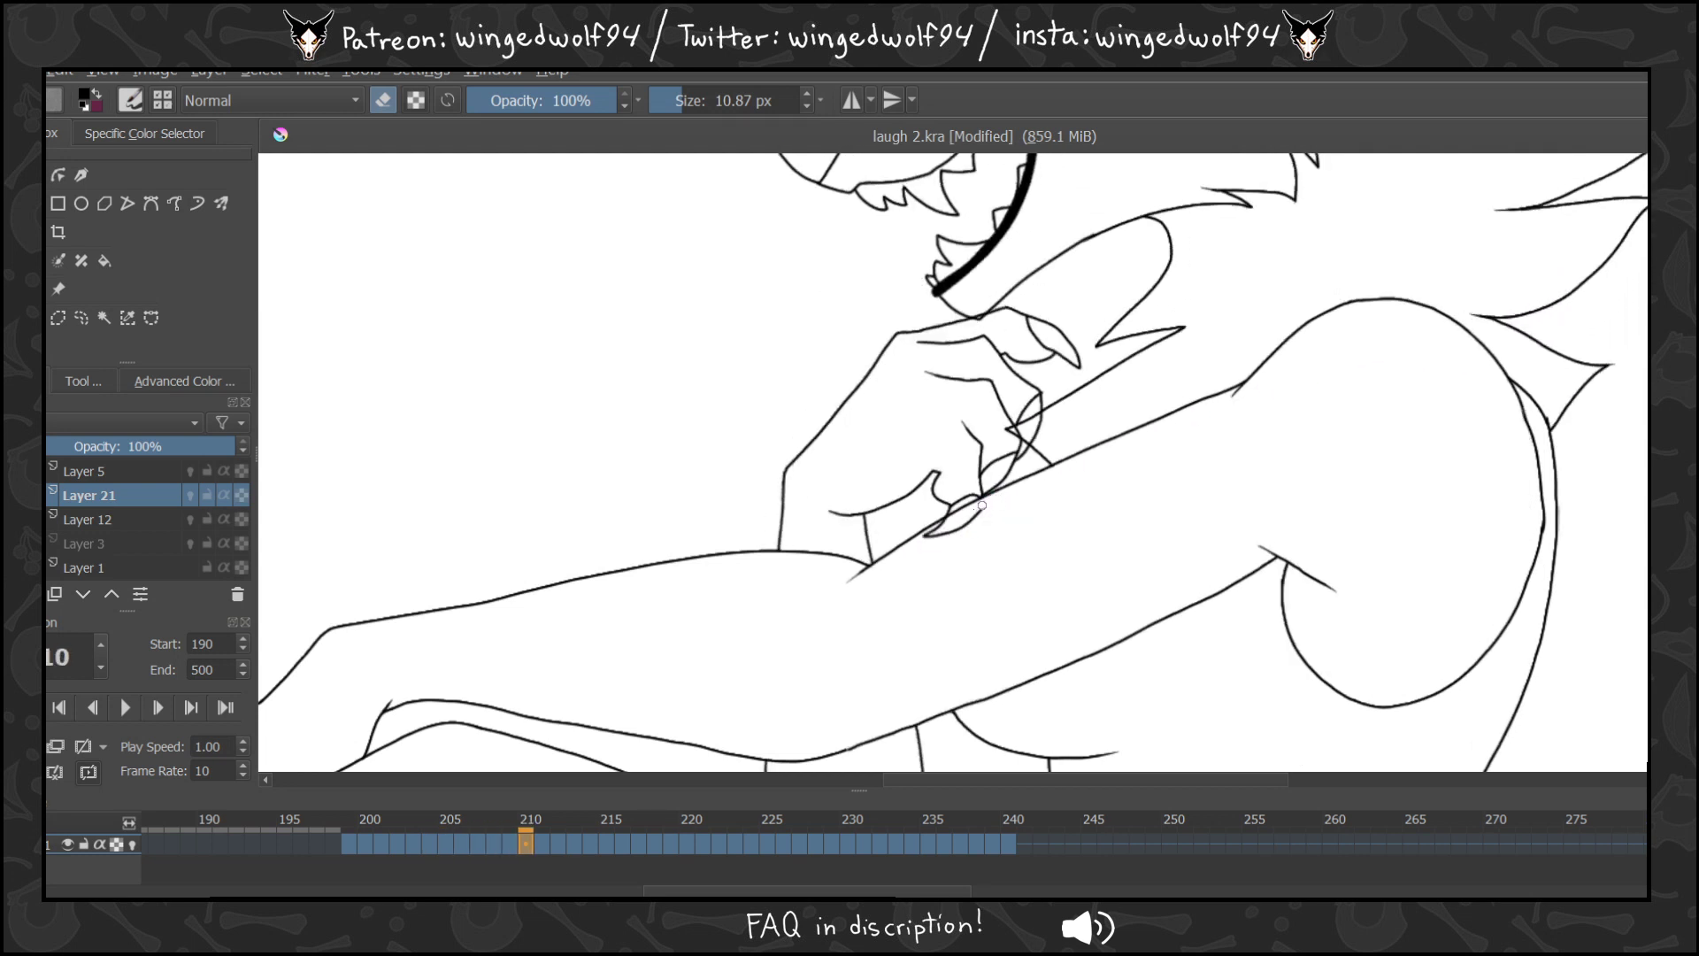
Erase the claw lines overlapping the raised forearm on Layer 21, frame by frame from 210 to 221.
key("Right")
key("Right")
key("Right")
key("Right")
key("Right")
key("Right")
key("Right")
key("Right")
key("Right")
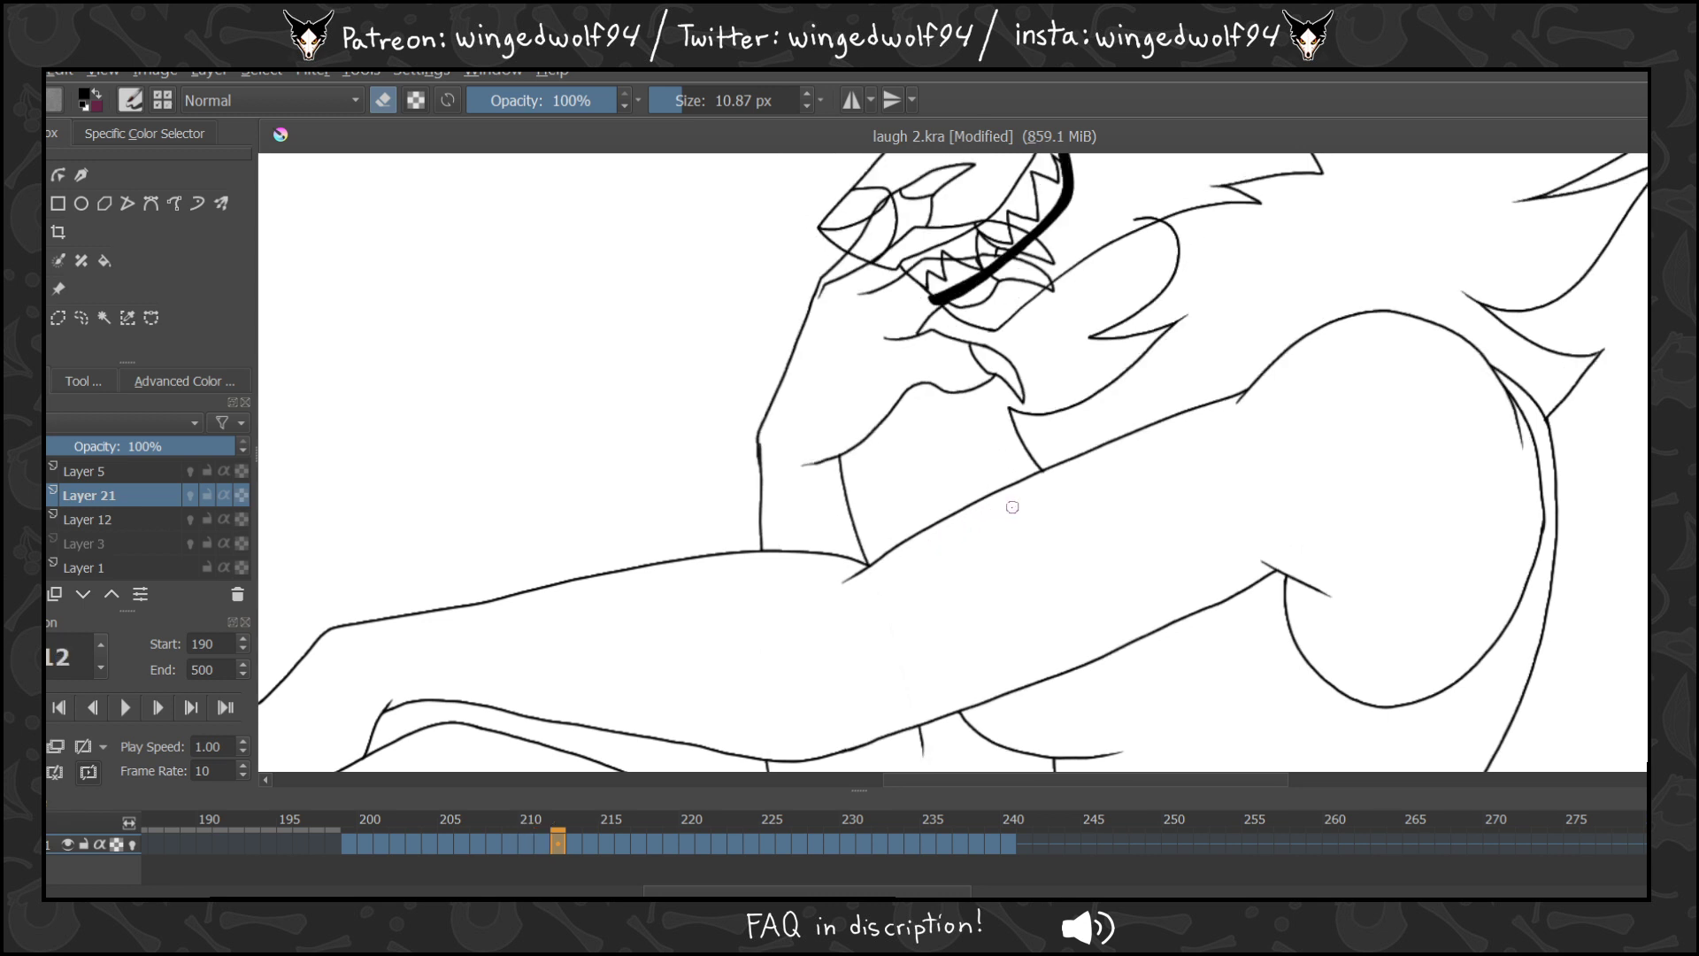
key("Right")
key("Right")
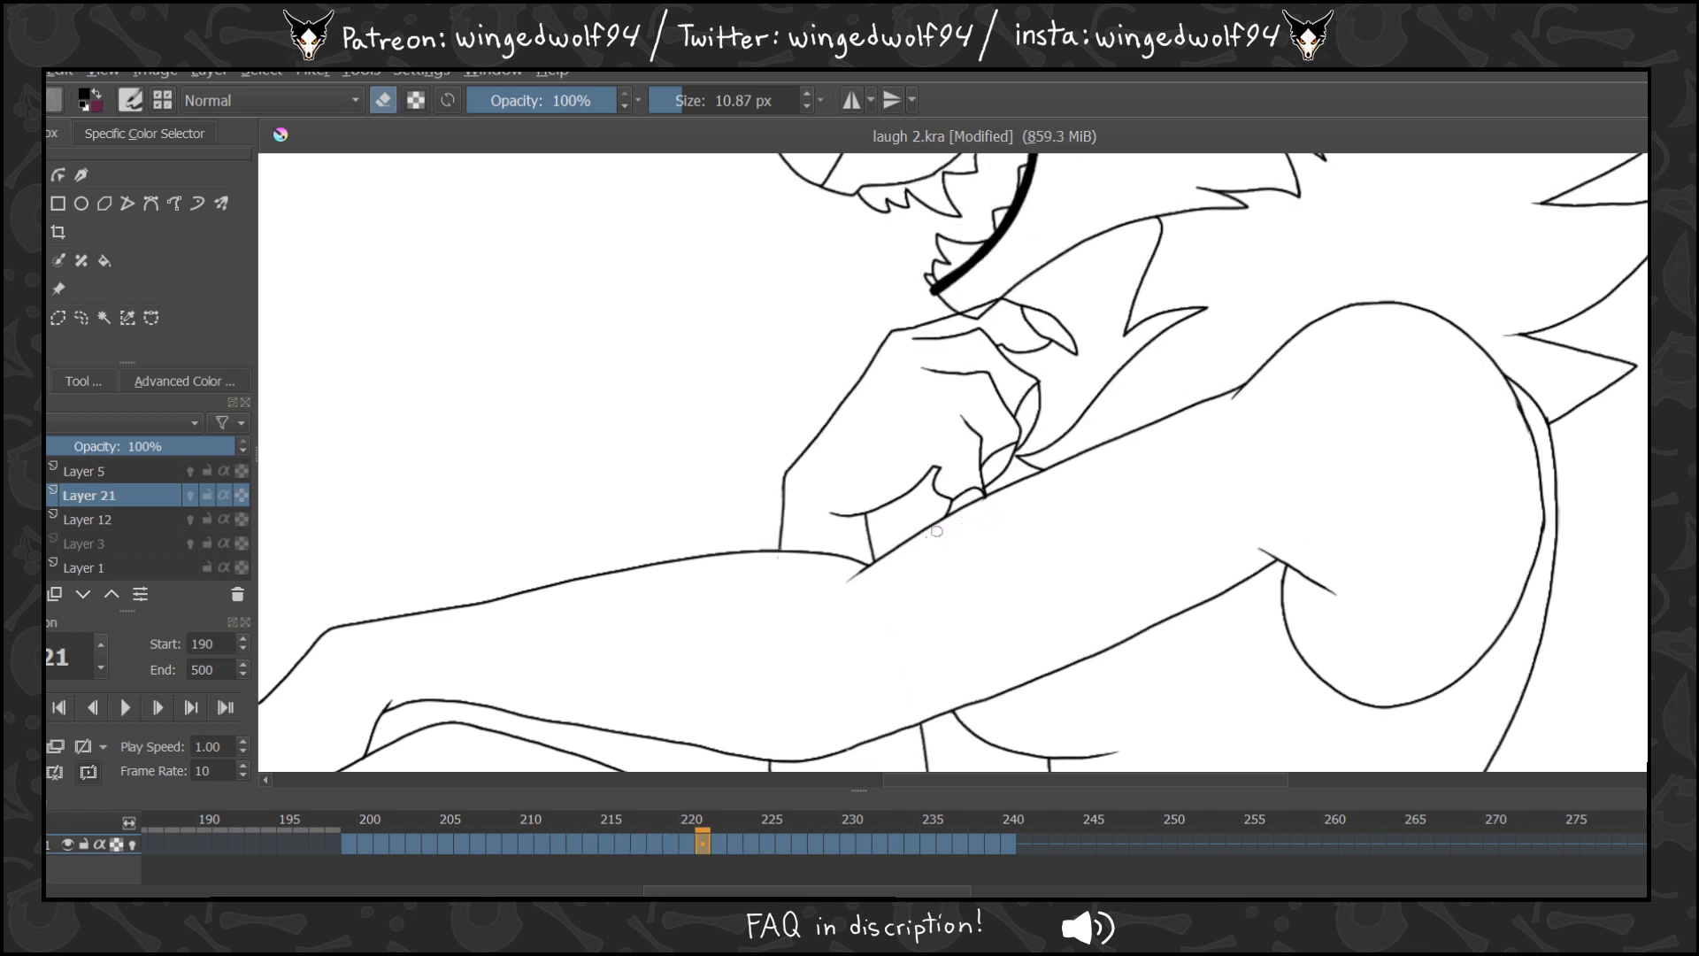
Continue erasing the overlapping claw lines along the forearm's upper edge on Layer 21 in frames 222 to 227.
key("Right")
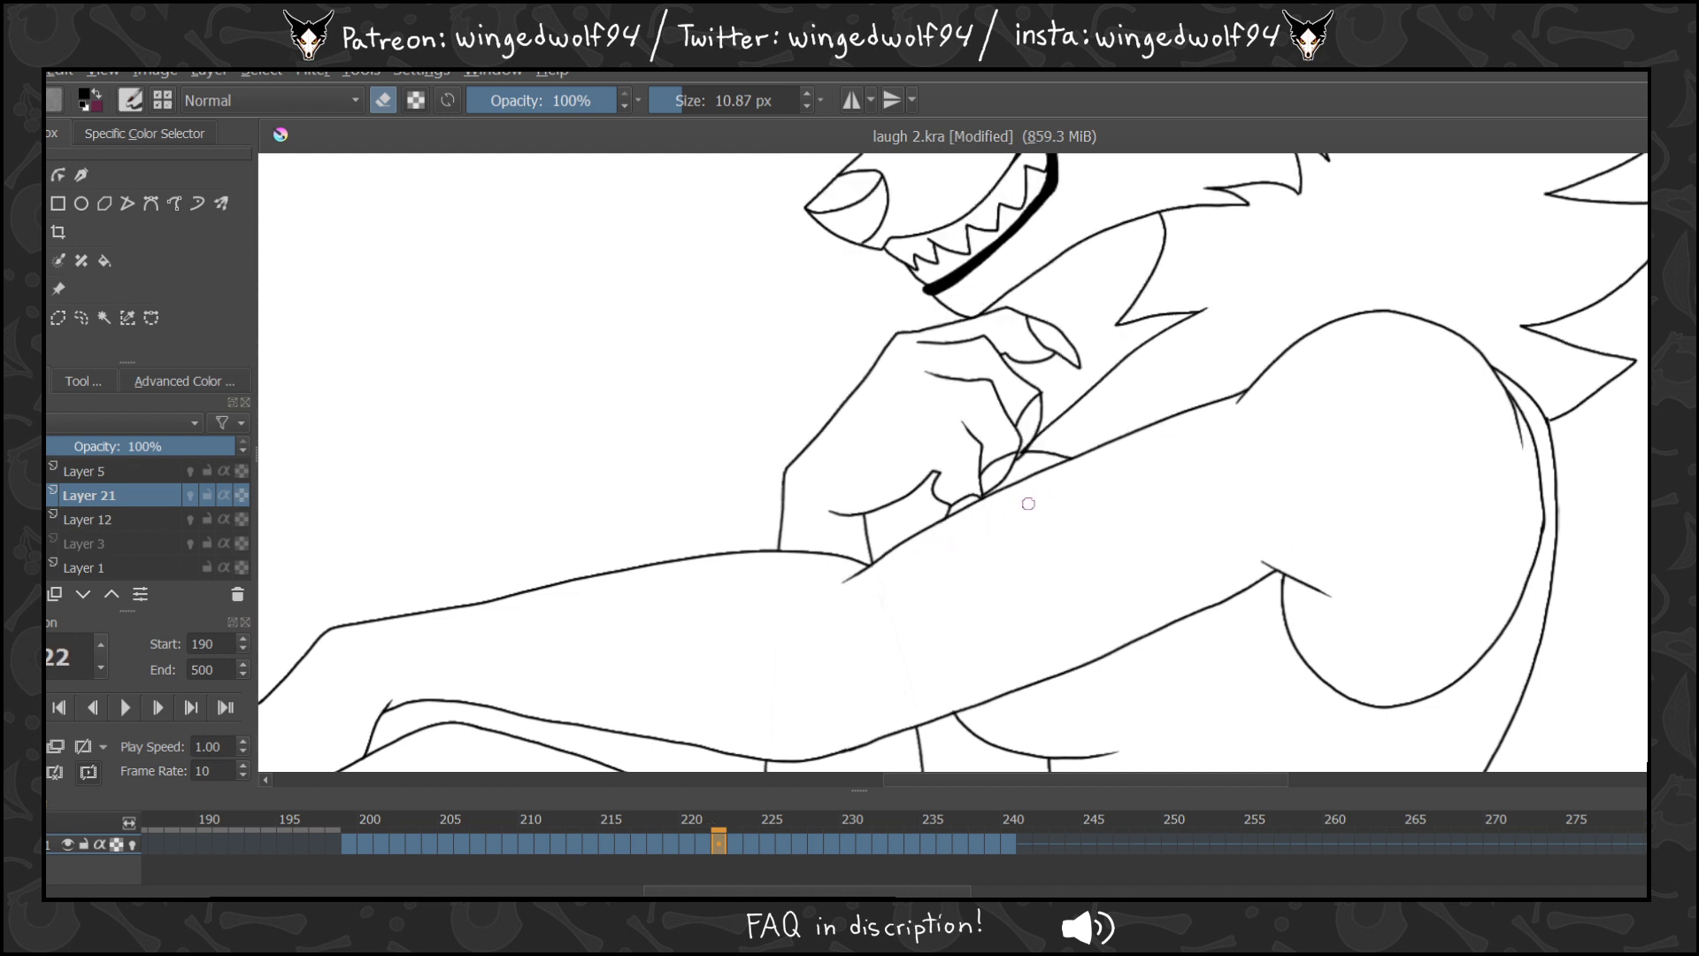
key("Right")
key("Right")
key("Right")
key("Right")
key("Right")
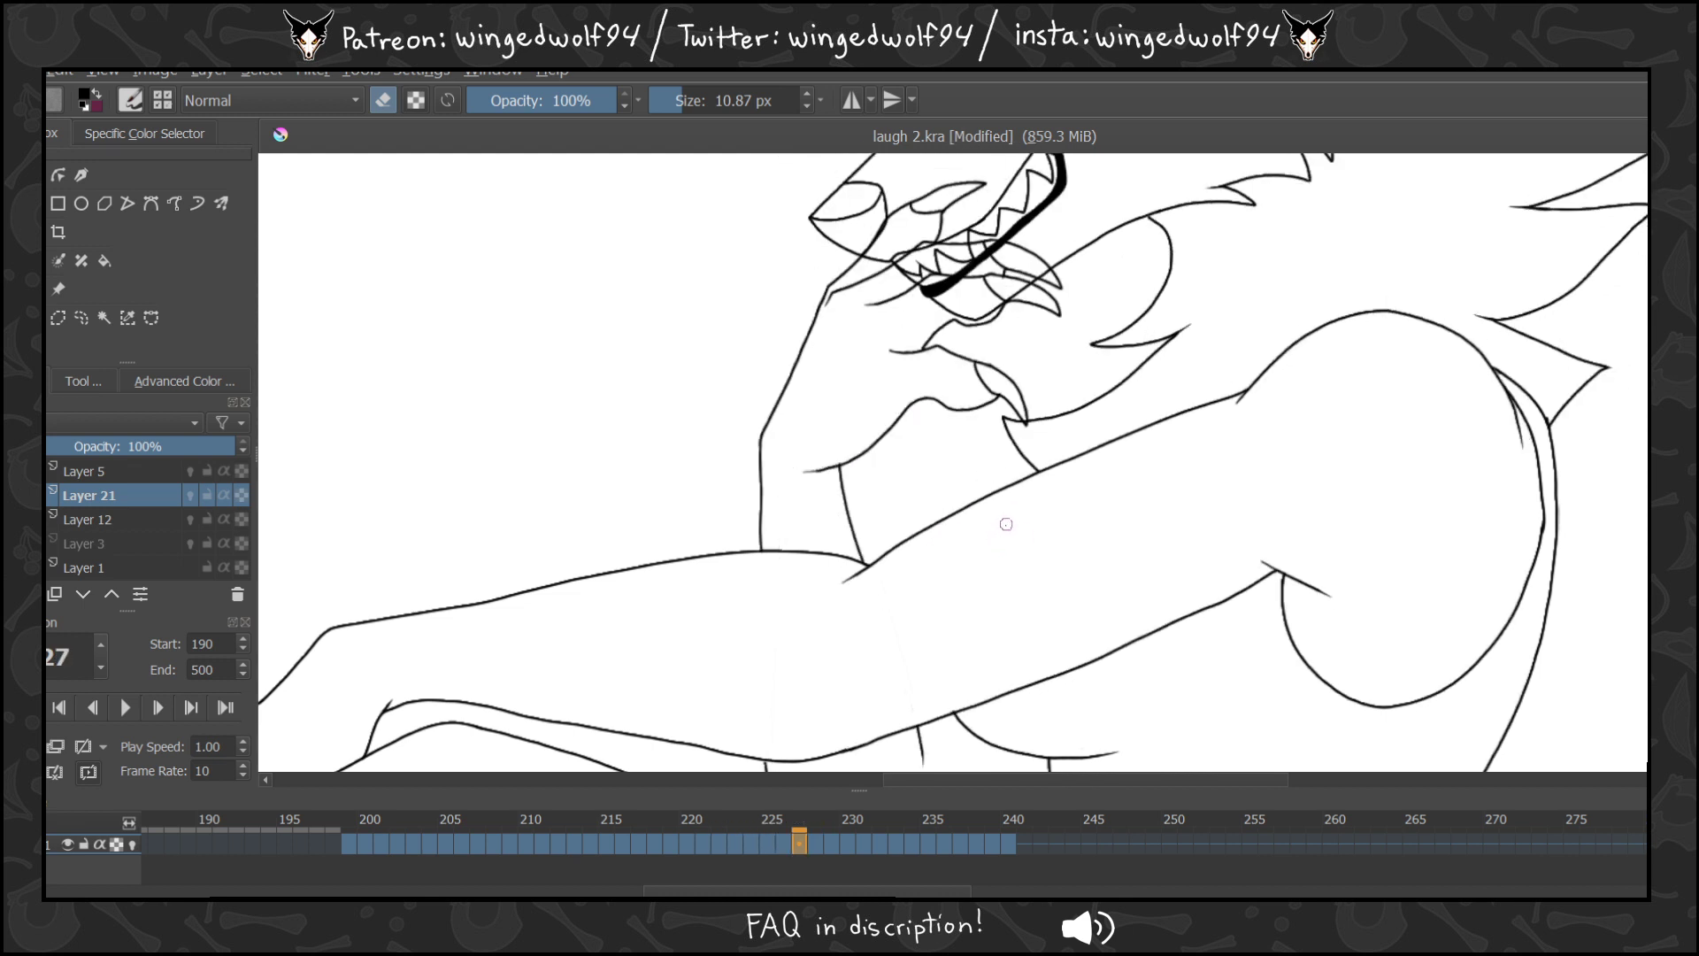
key("Right")
key("Left")
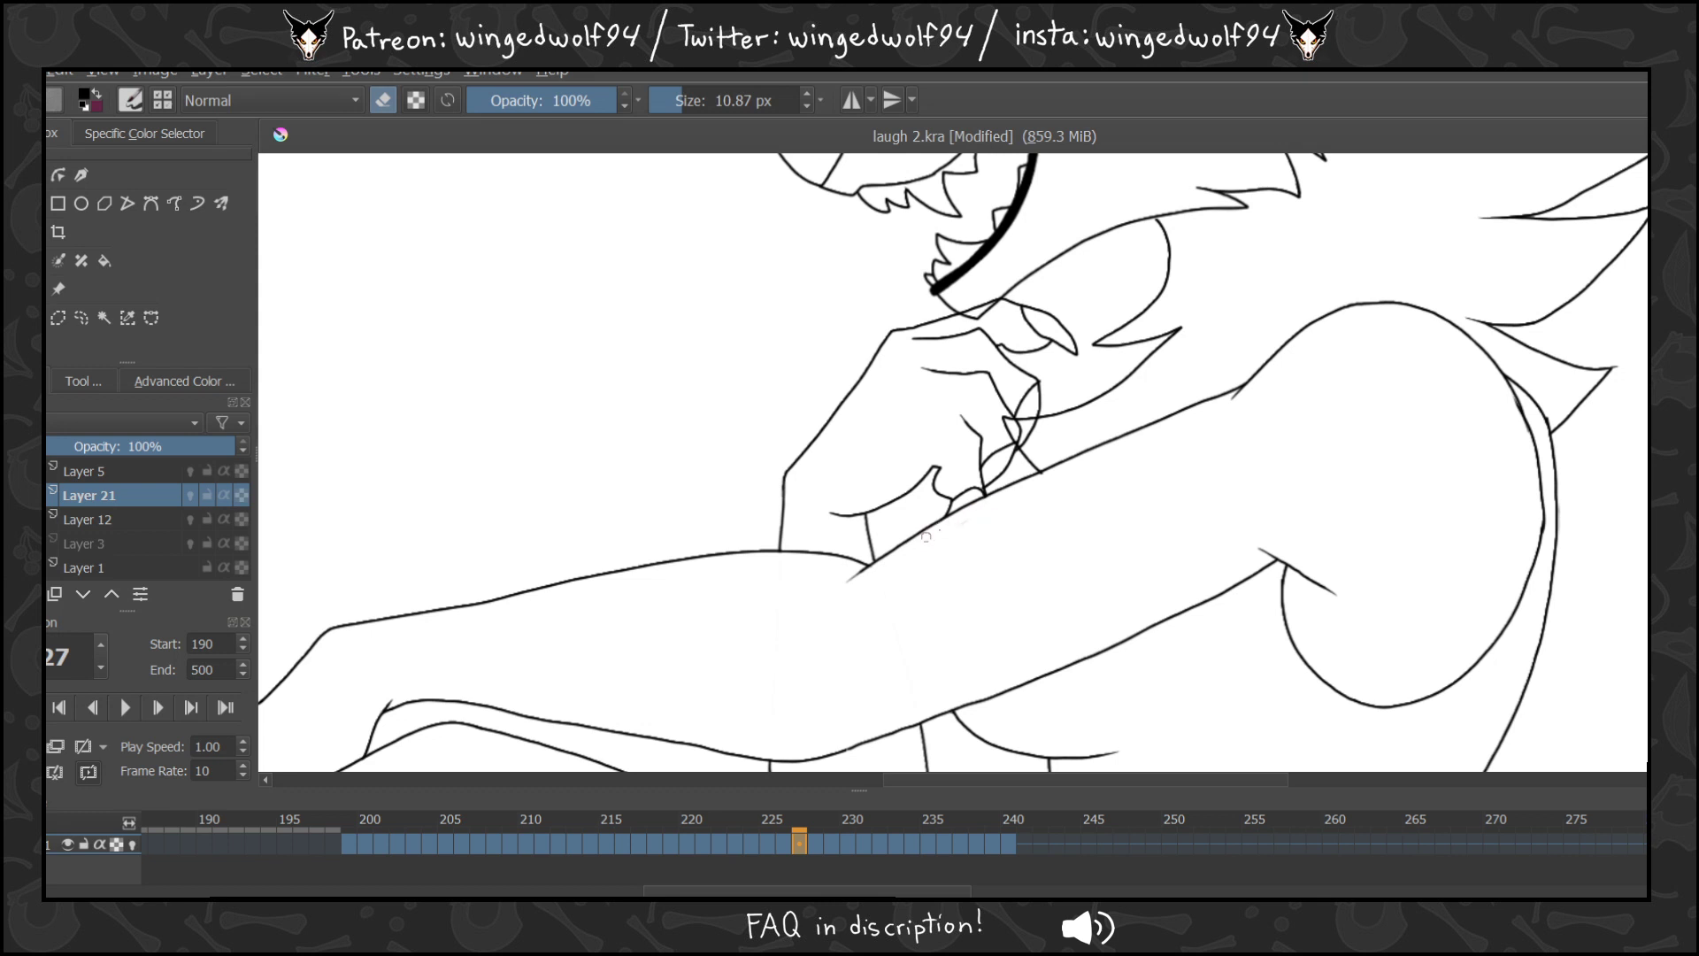
Clean up the claw lines crossing the forearm on Layer 21 through frame 233.
key("Left")
key("Right")
key("Right")
key("Right")
key("Right")
key("Right")
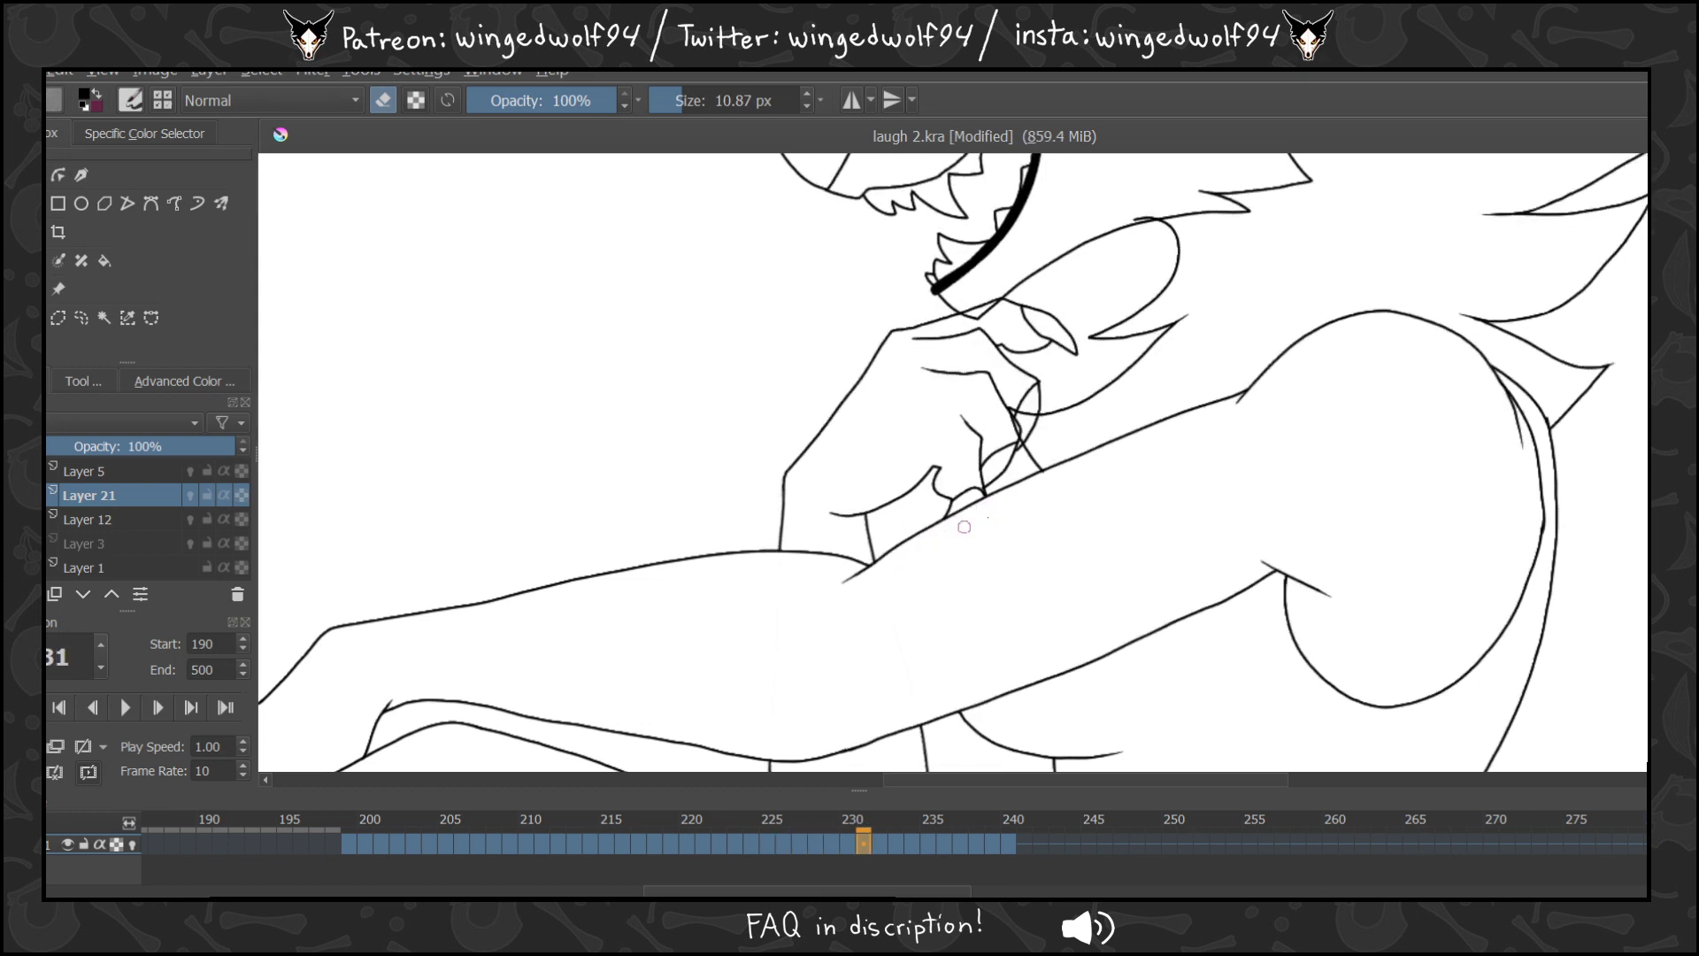
key("Right")
key("Right")
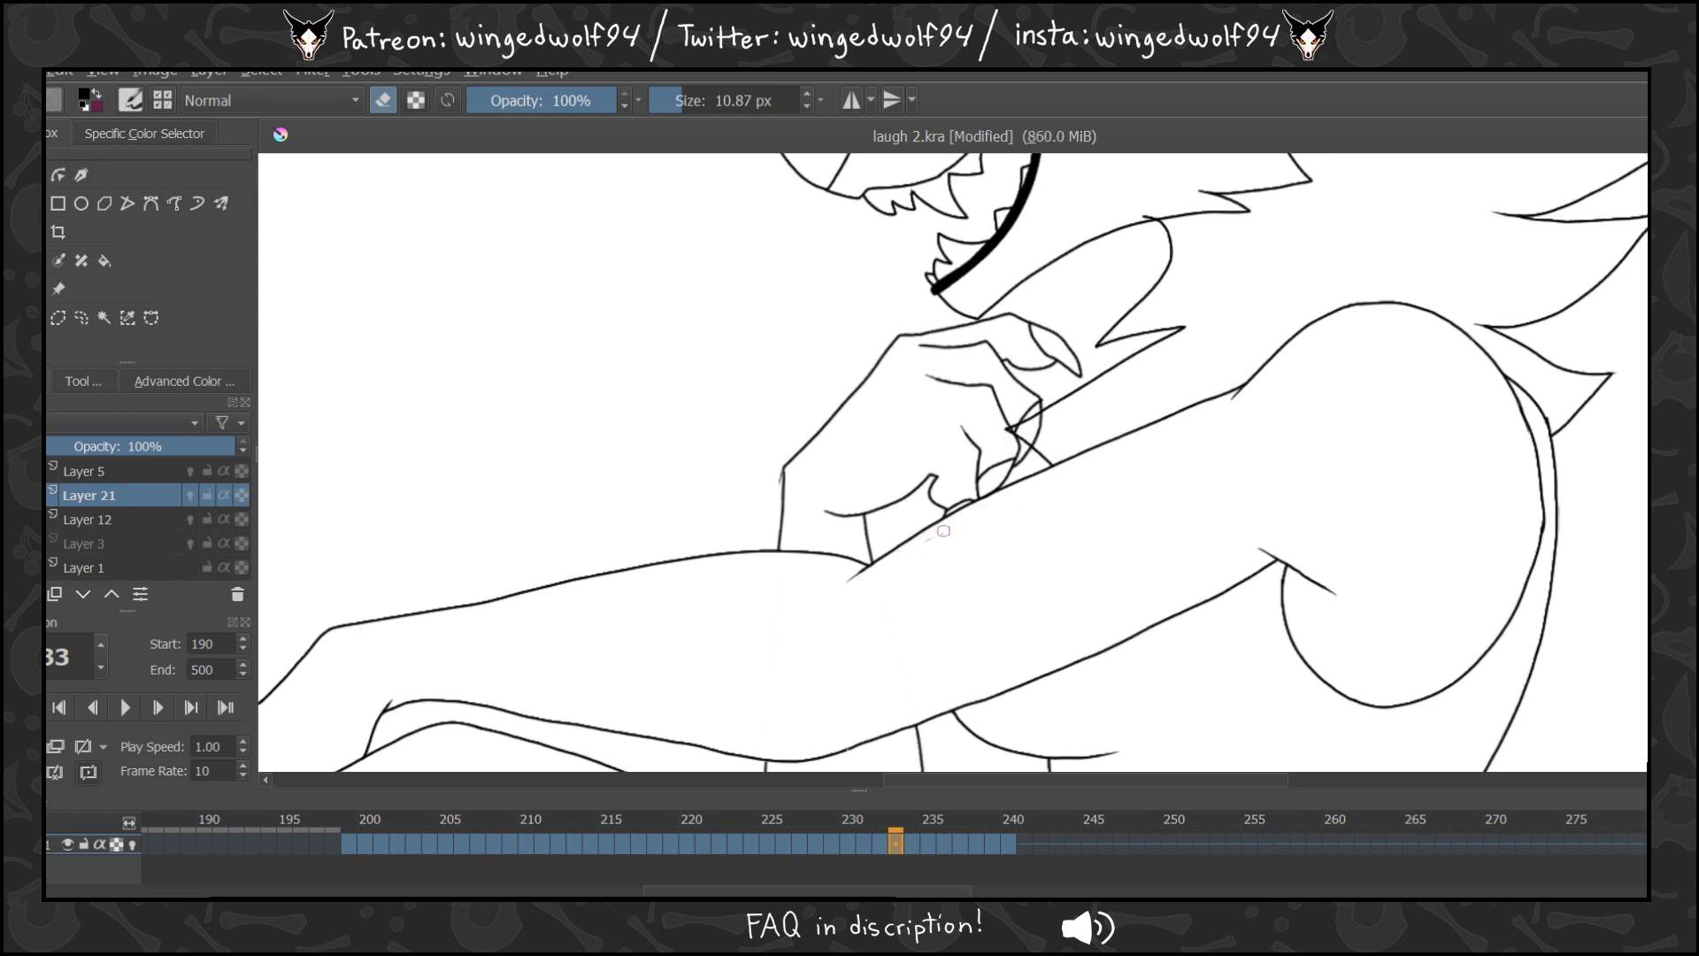
Erase the claw tips that extend over the forearm on Layer 21 in frames 234 to 240.
key("Right")
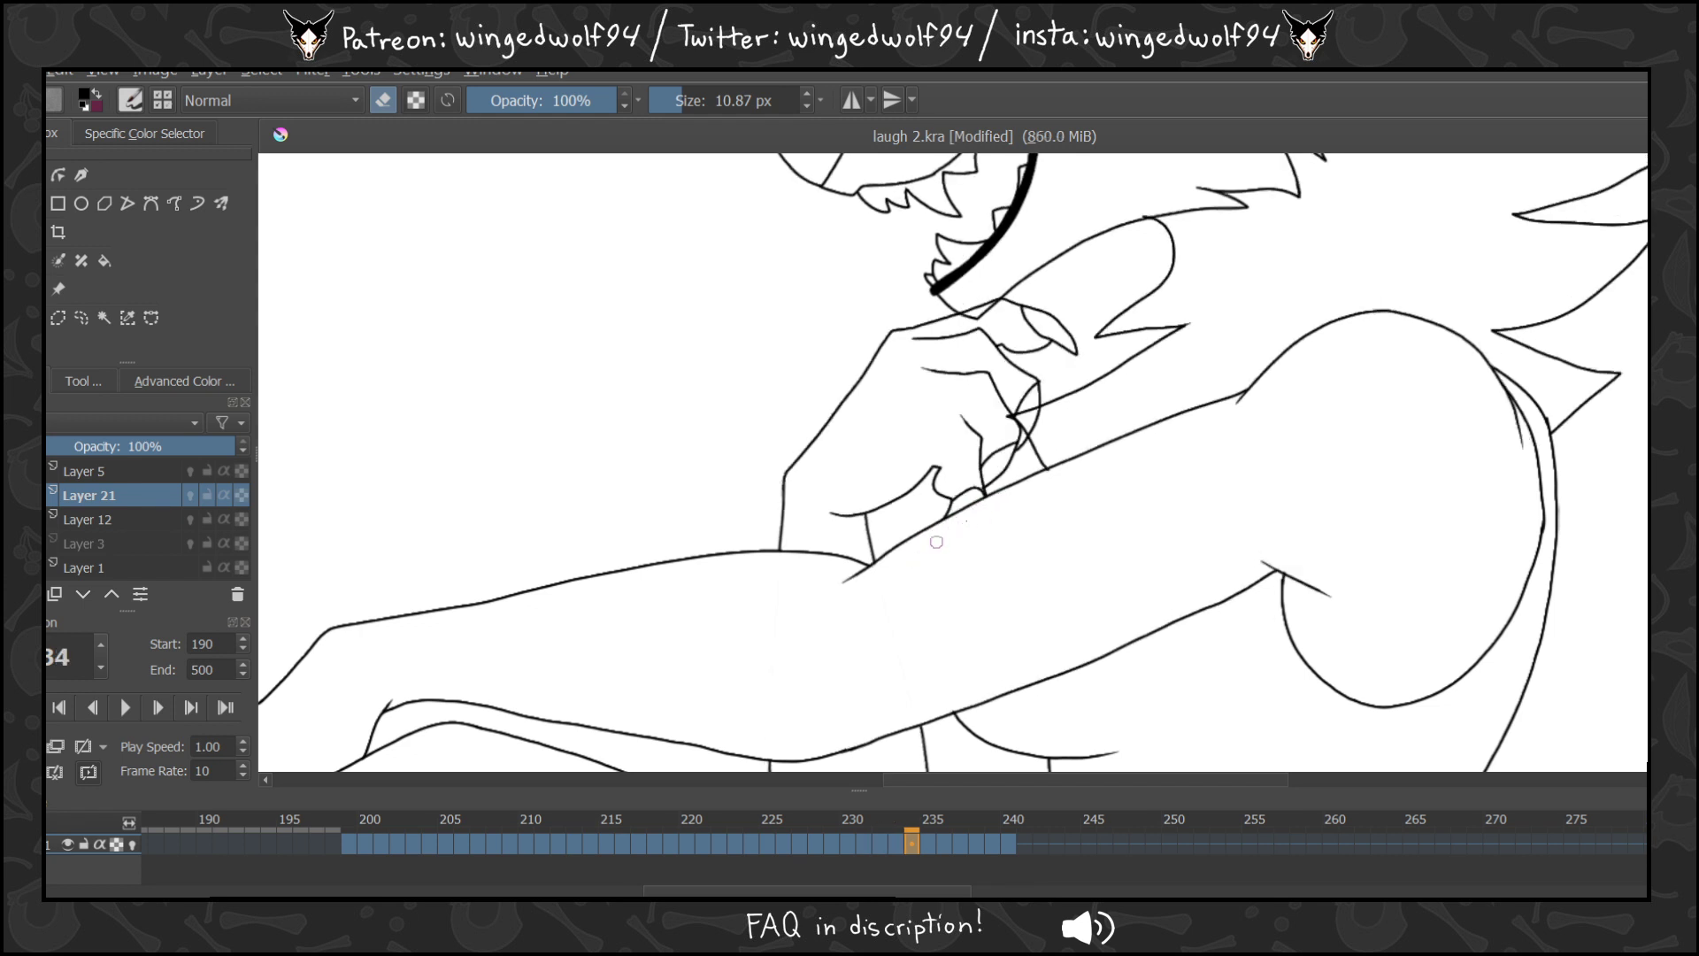
key("Right")
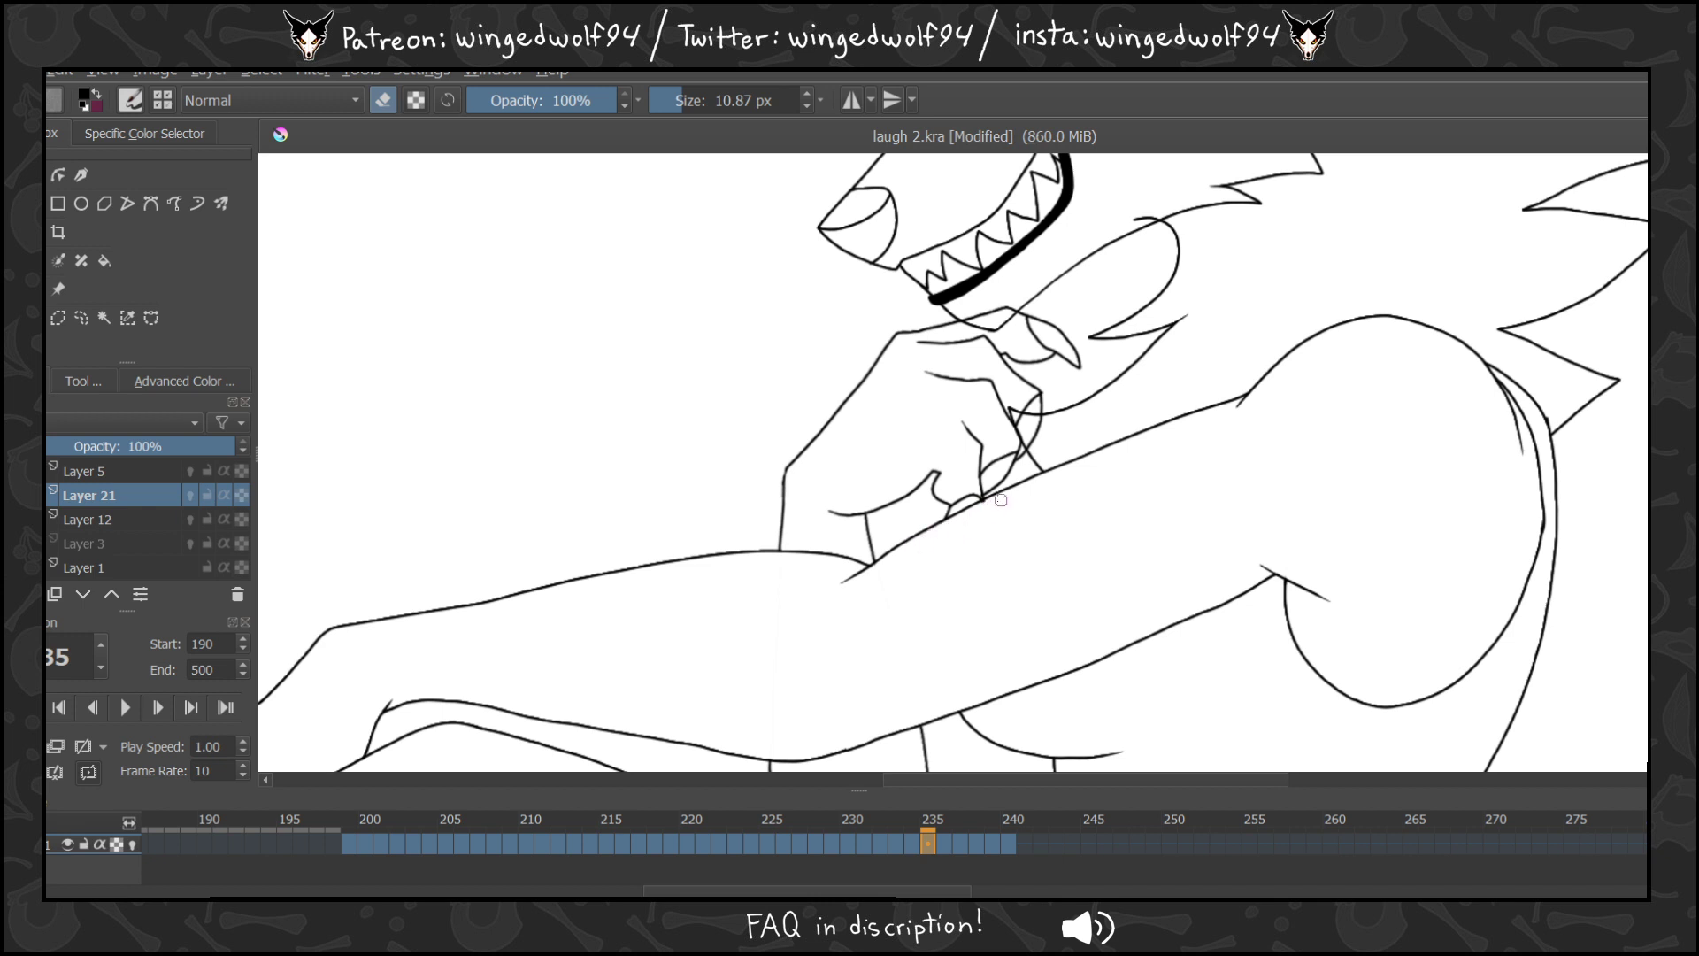
key("Right")
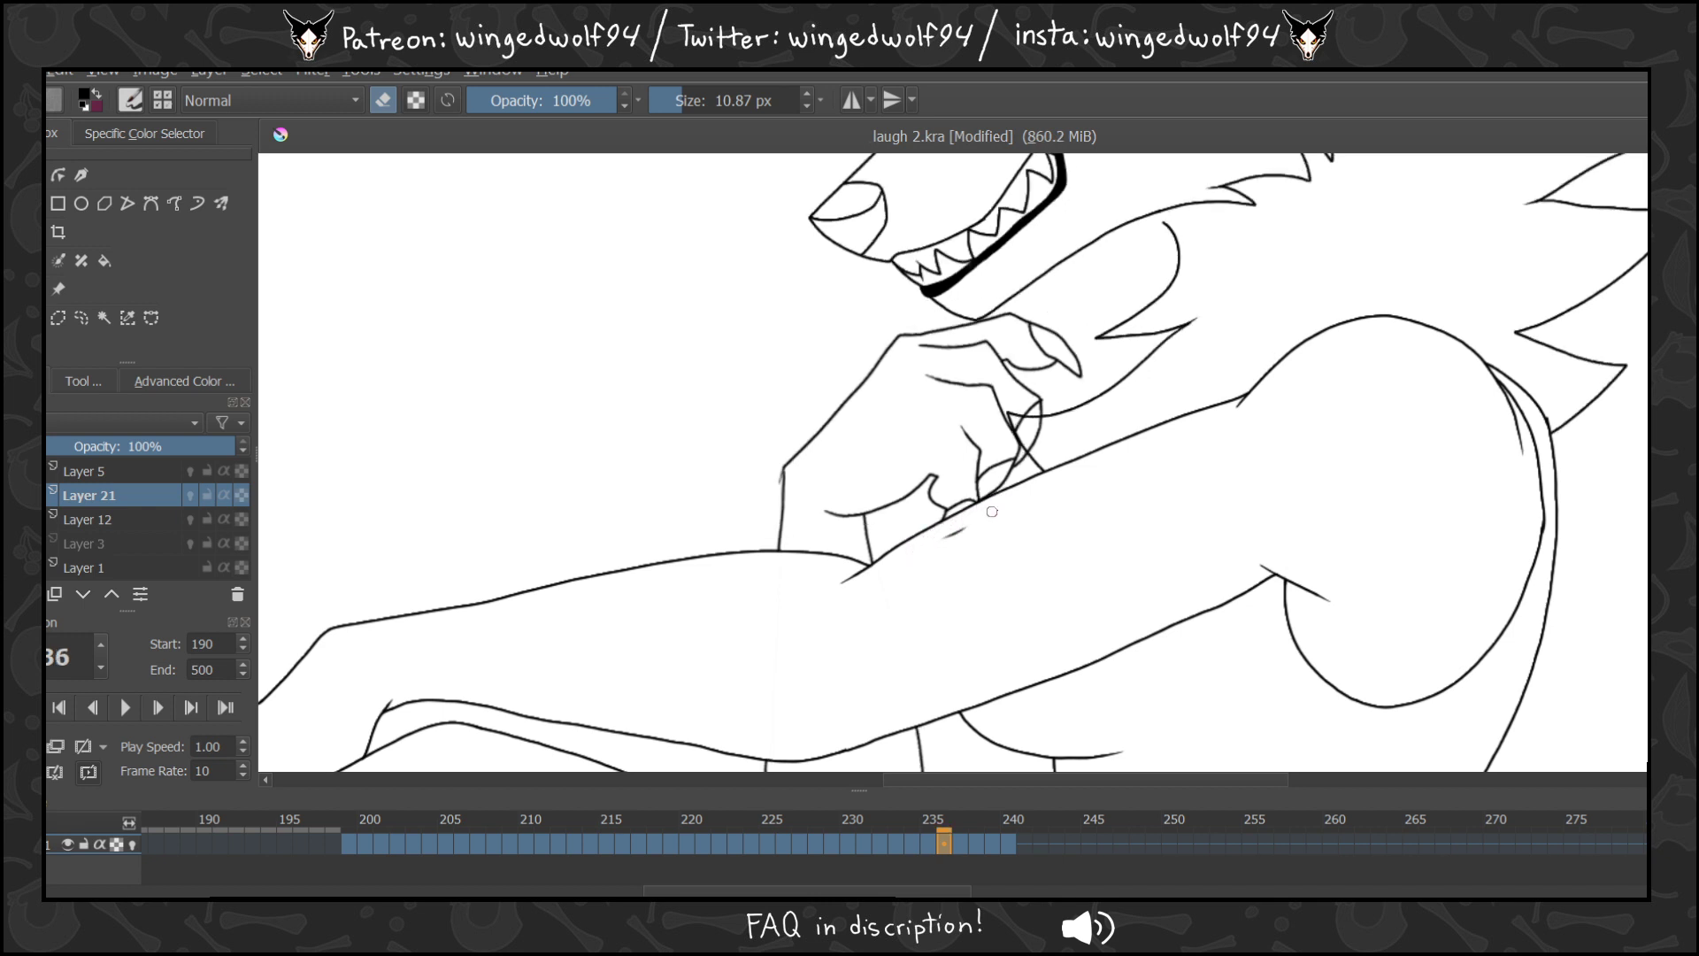
key("Right")
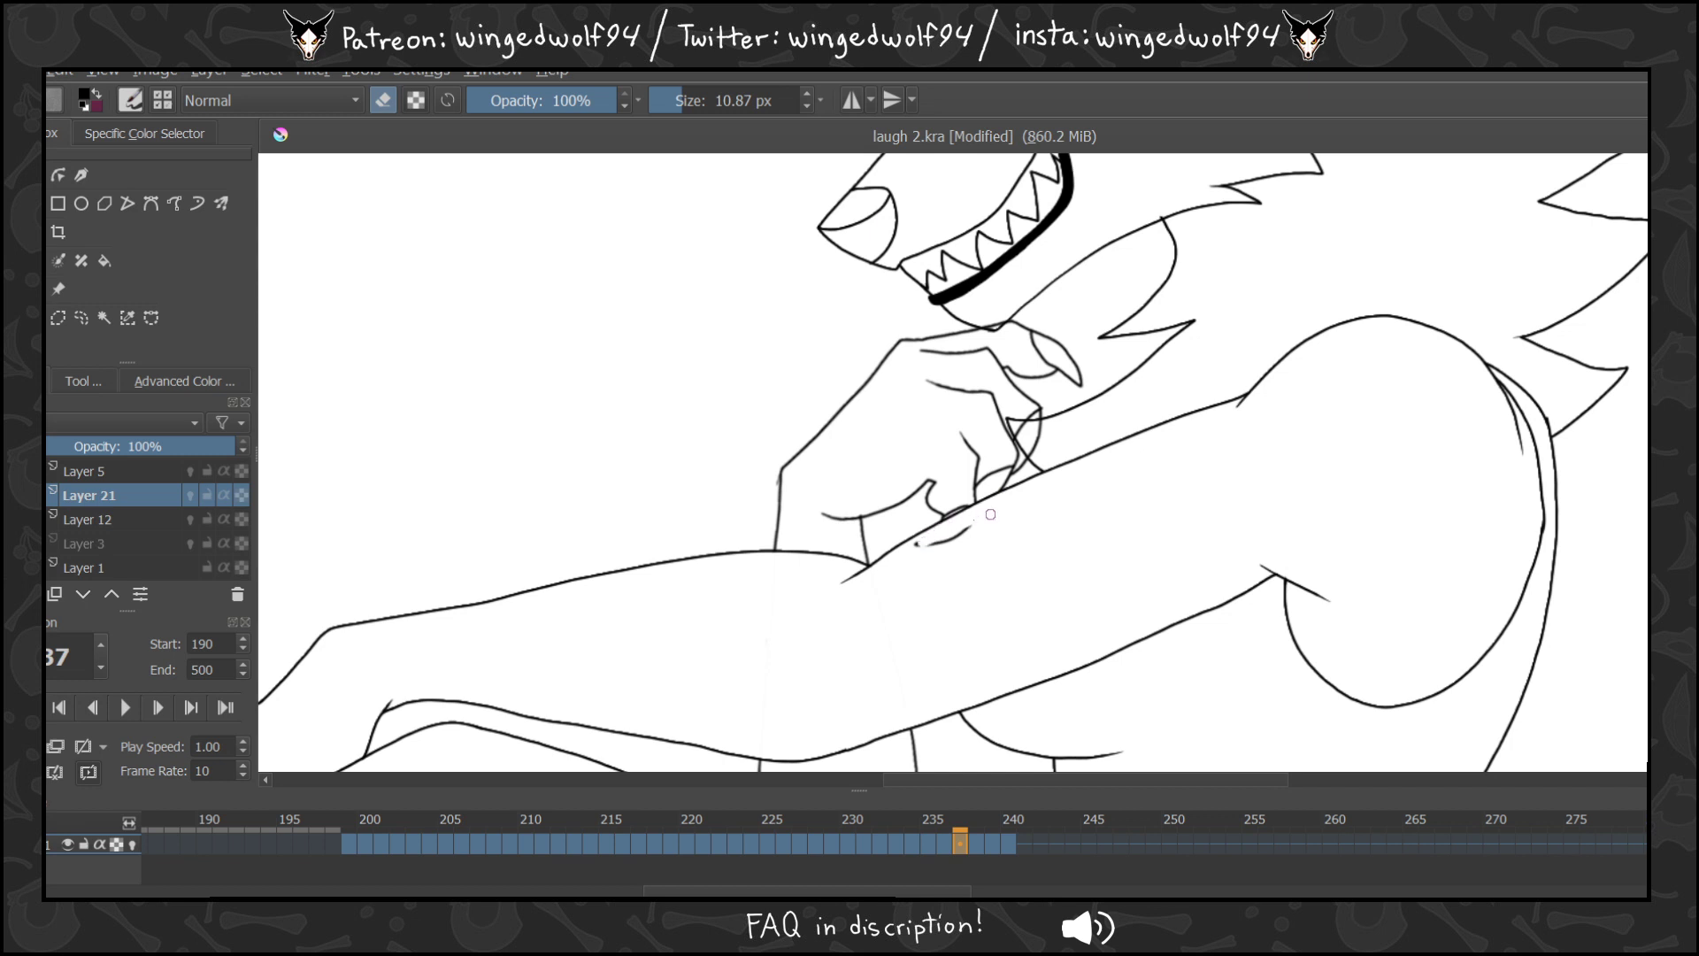
key("Right")
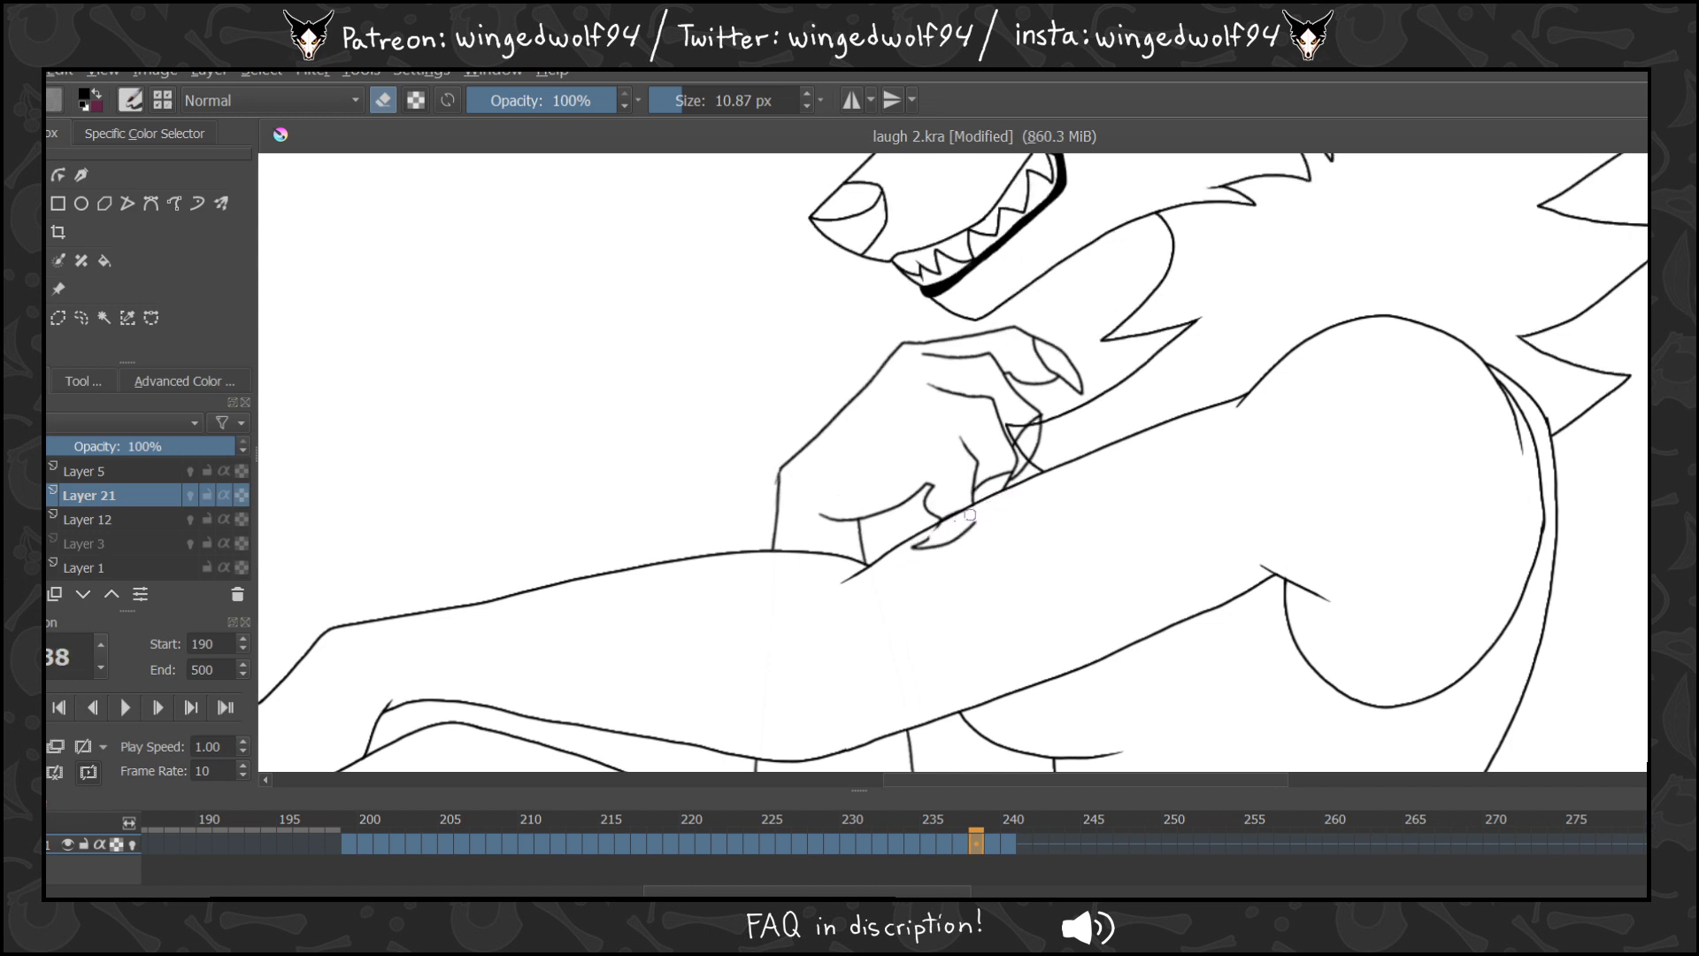
key("Right")
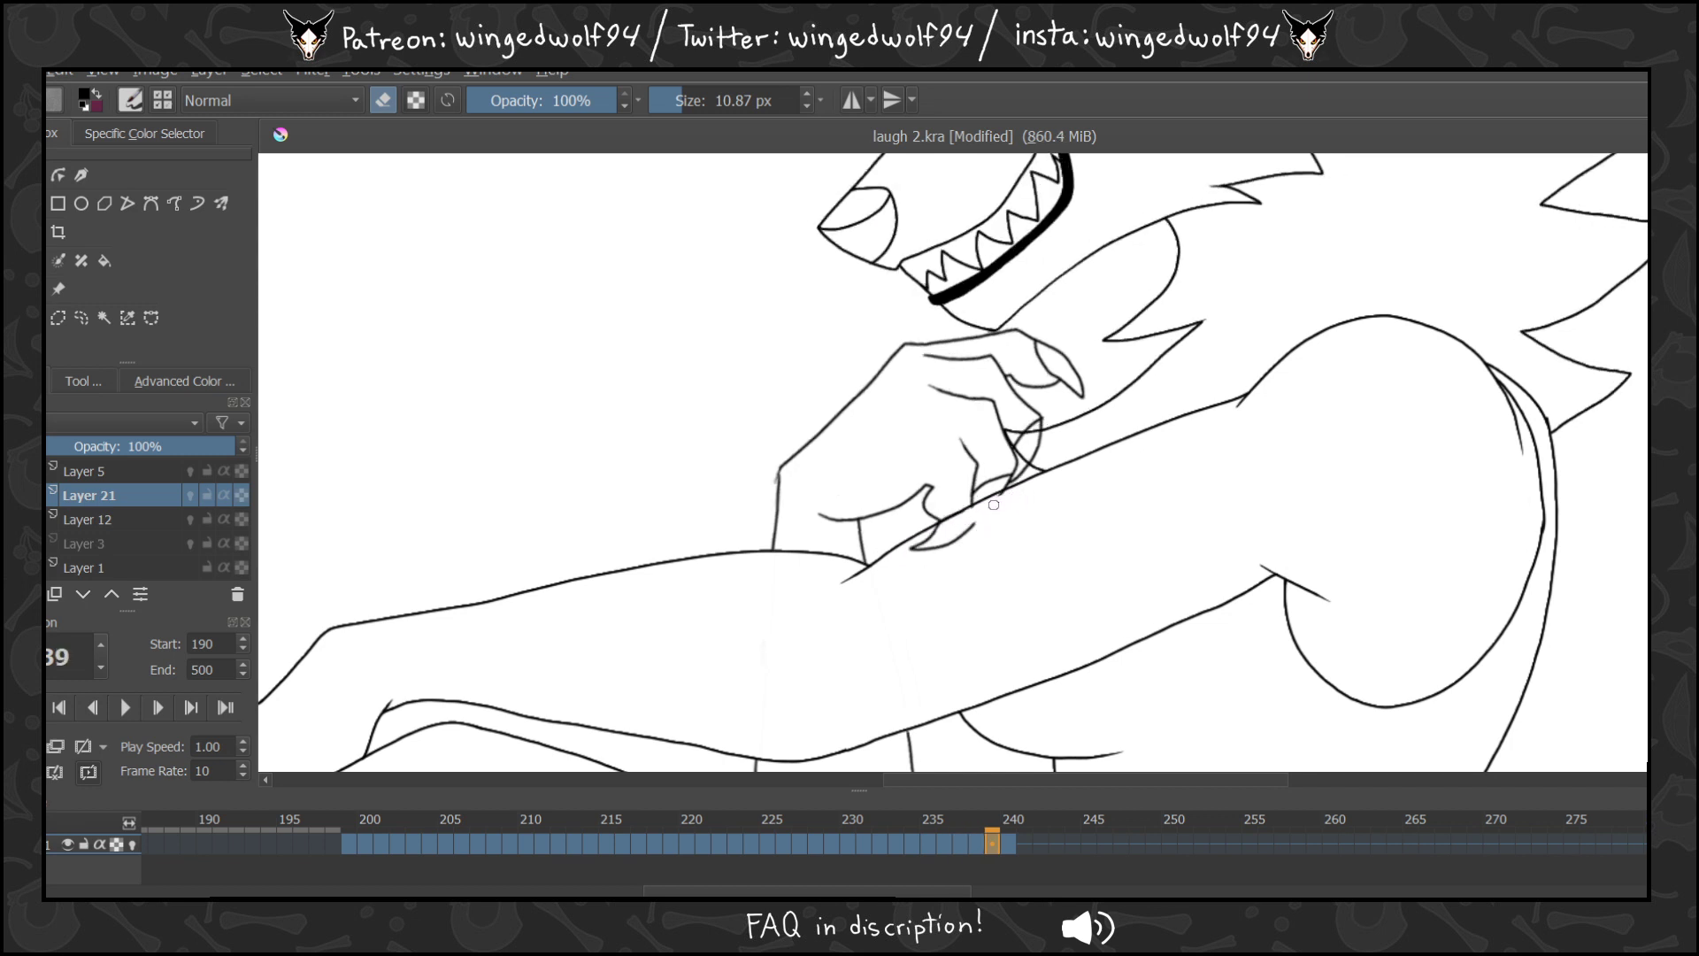
left_click_drag(908, 551, 1021, 495)
key("Right")
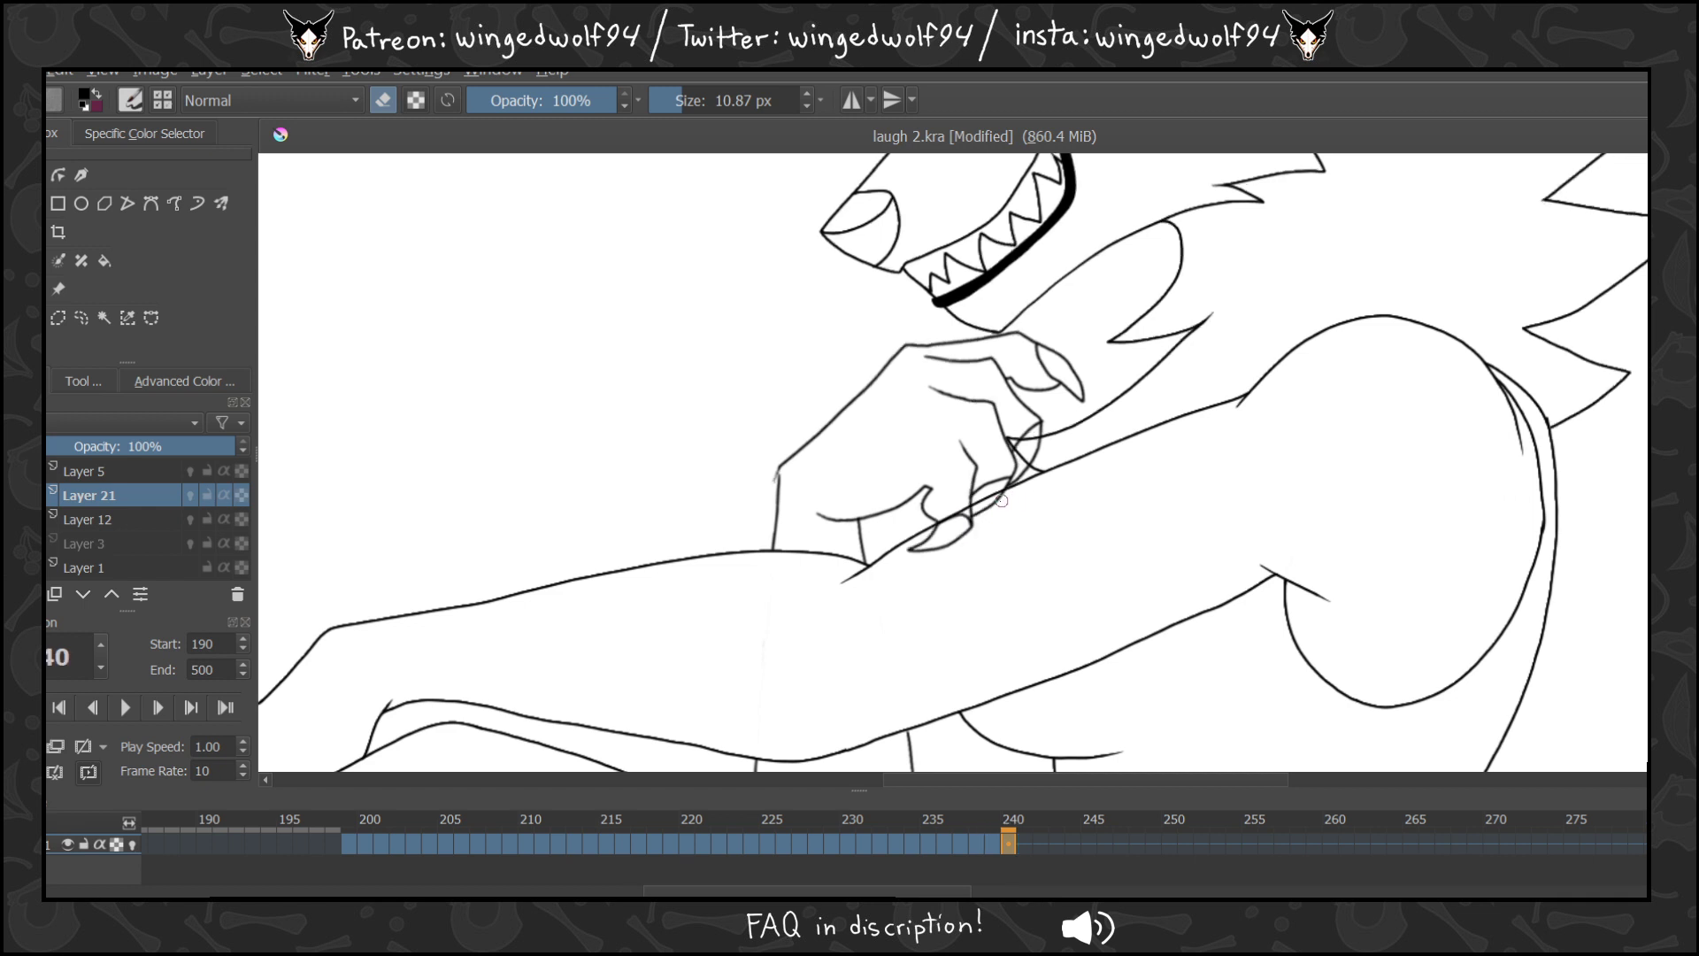
left_click_drag(910, 549, 982, 523)
Review the cleaned-up frames backward from 240 to 226 and play the animation with the whole figure in view.
key("Left")
key("Left")
key("Left")
key("Left")
key("Left")
key("Left")
key("Left")
key("Left")
key("Left")
key("Left")
key("Left")
key("Left")
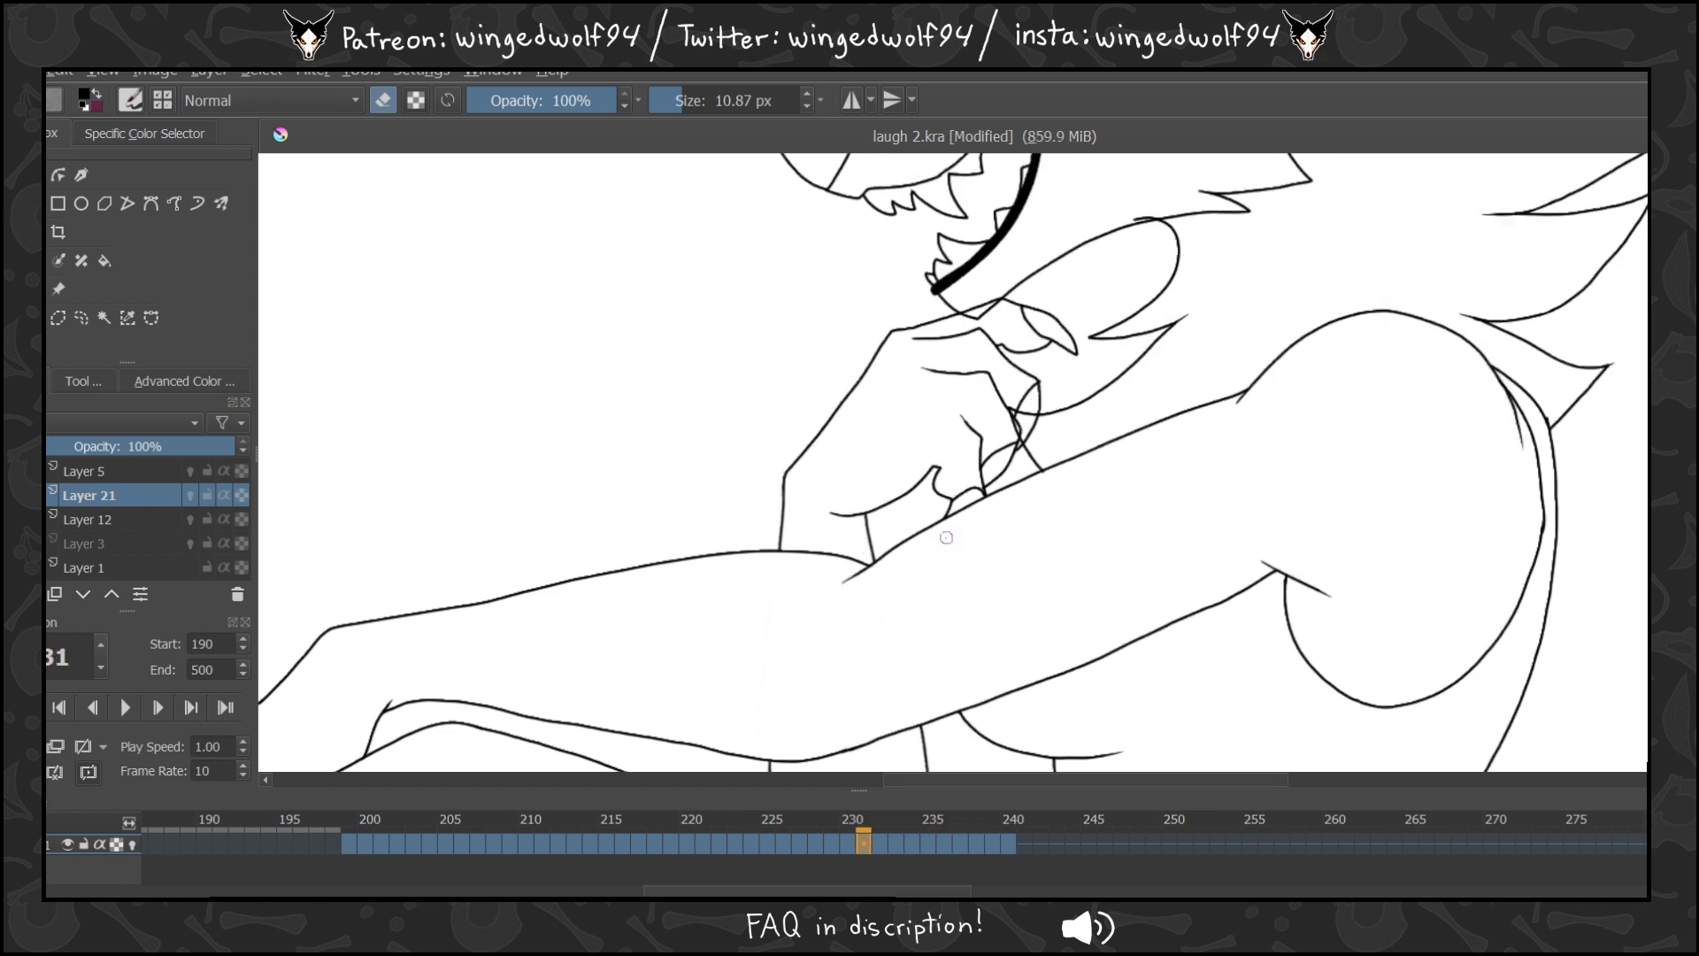
key("Left")
key("Left")
key("ctrl+shift+0")
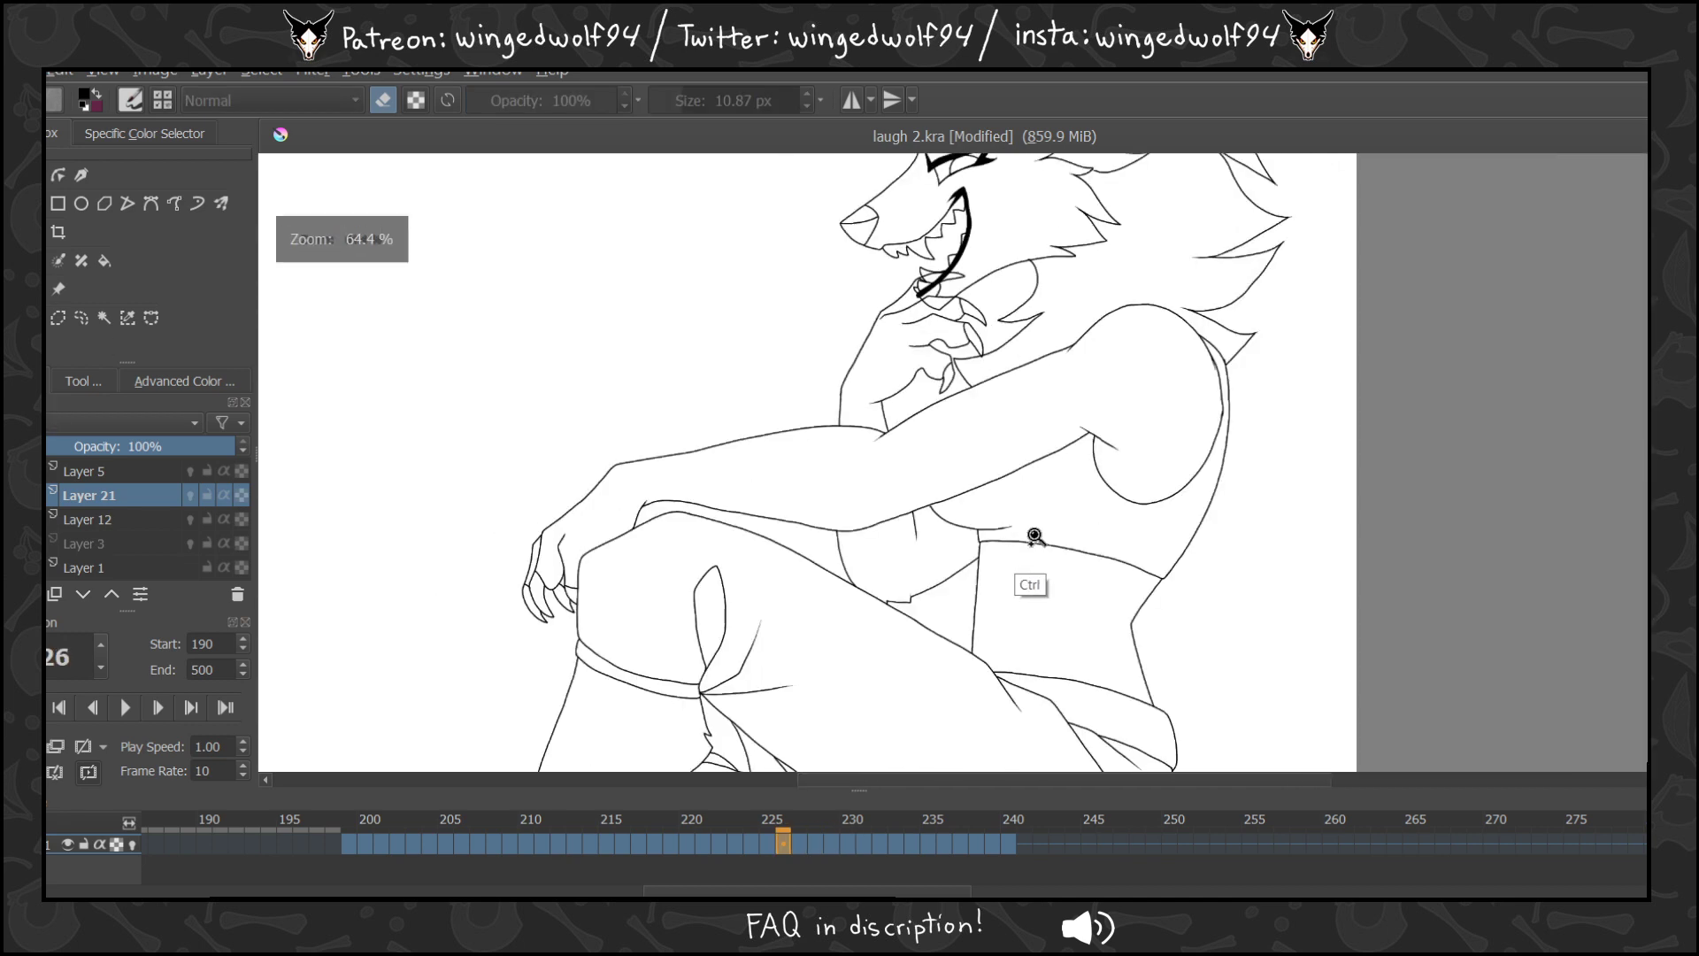
scroll(783, 462, "up", 3)
scroll(783, 462, "down", 1)
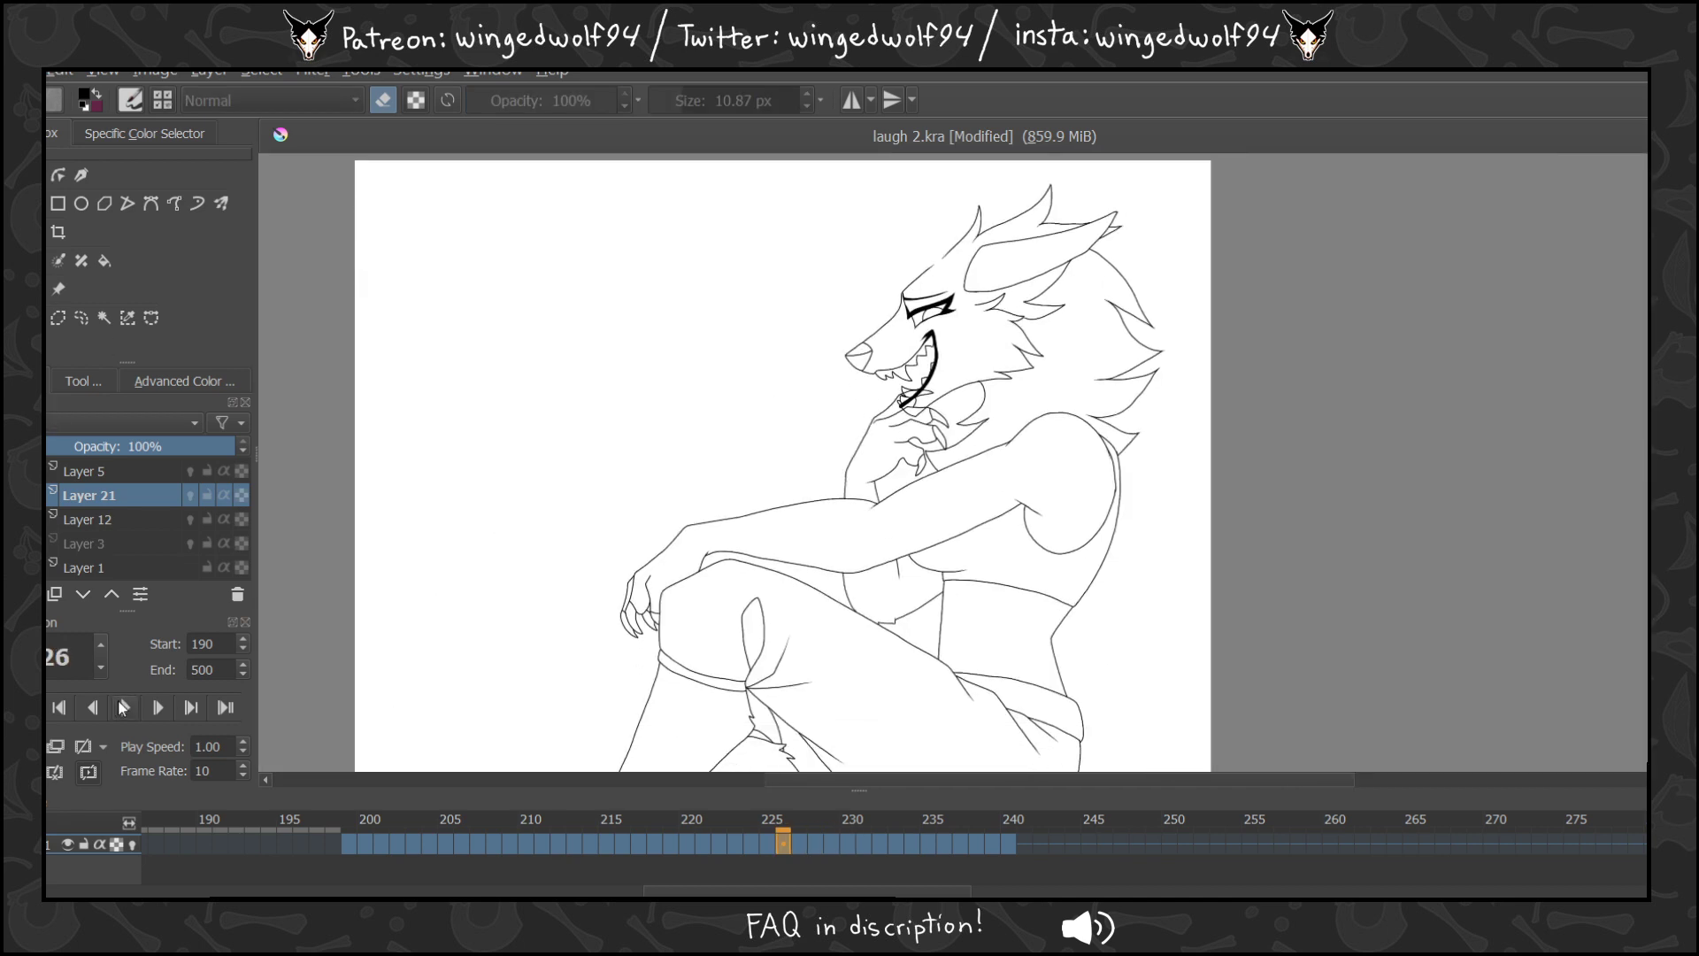
left_click(123, 707)
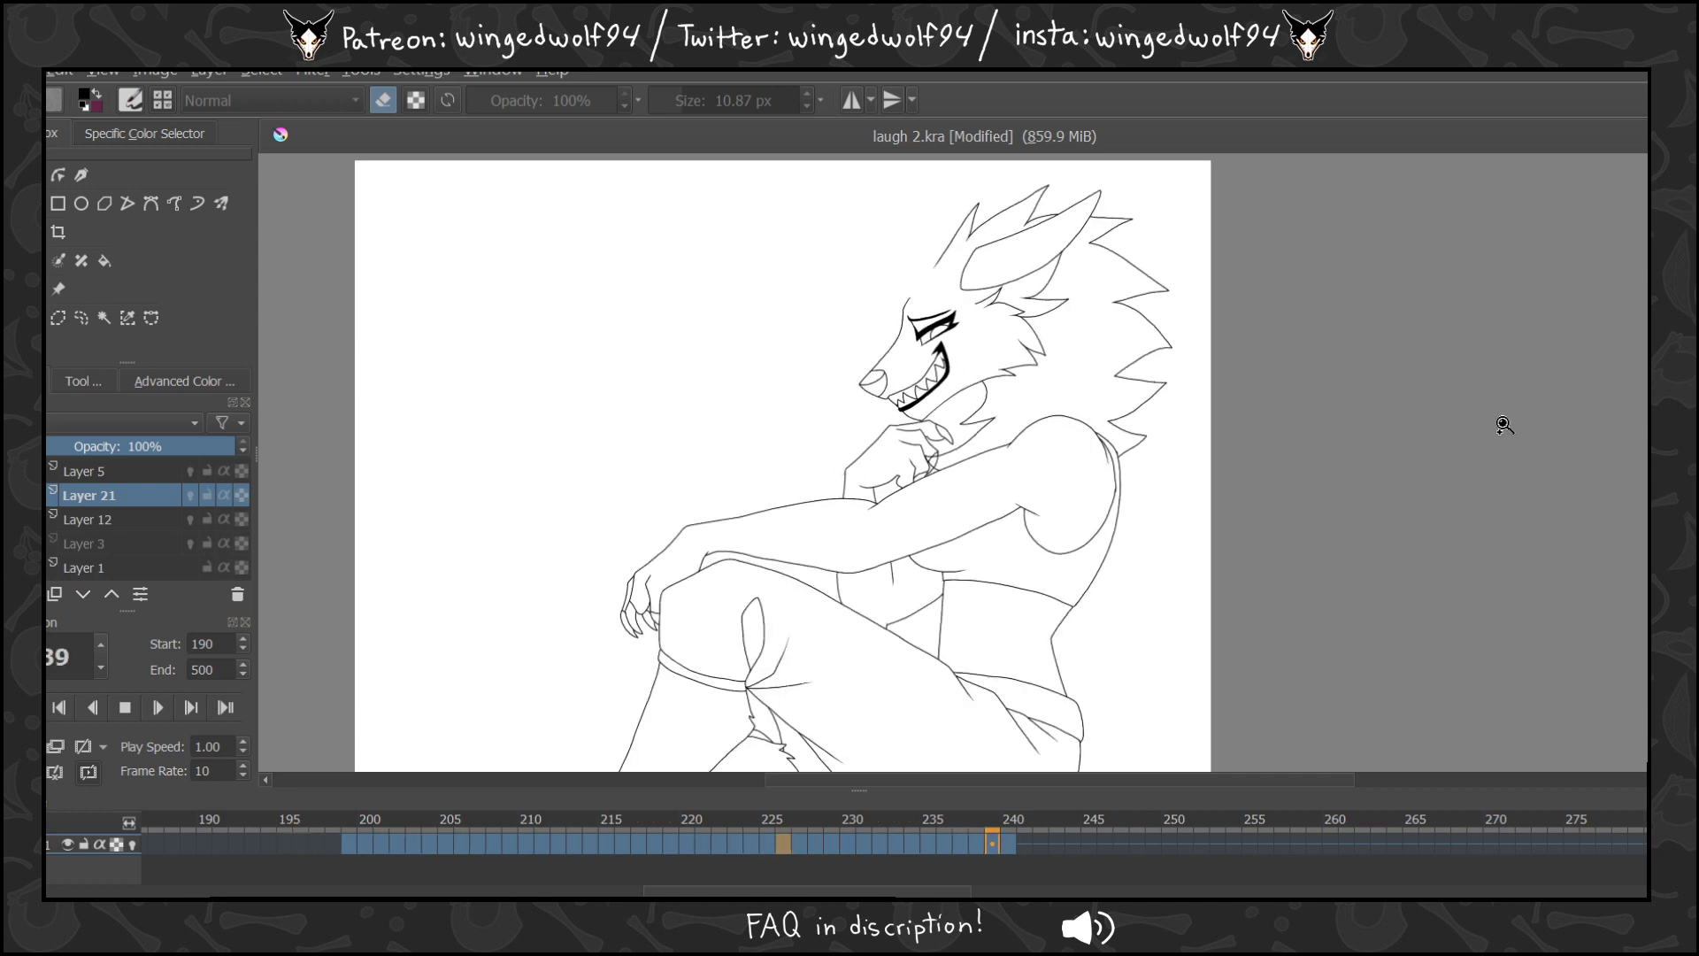
left_click(129, 707)
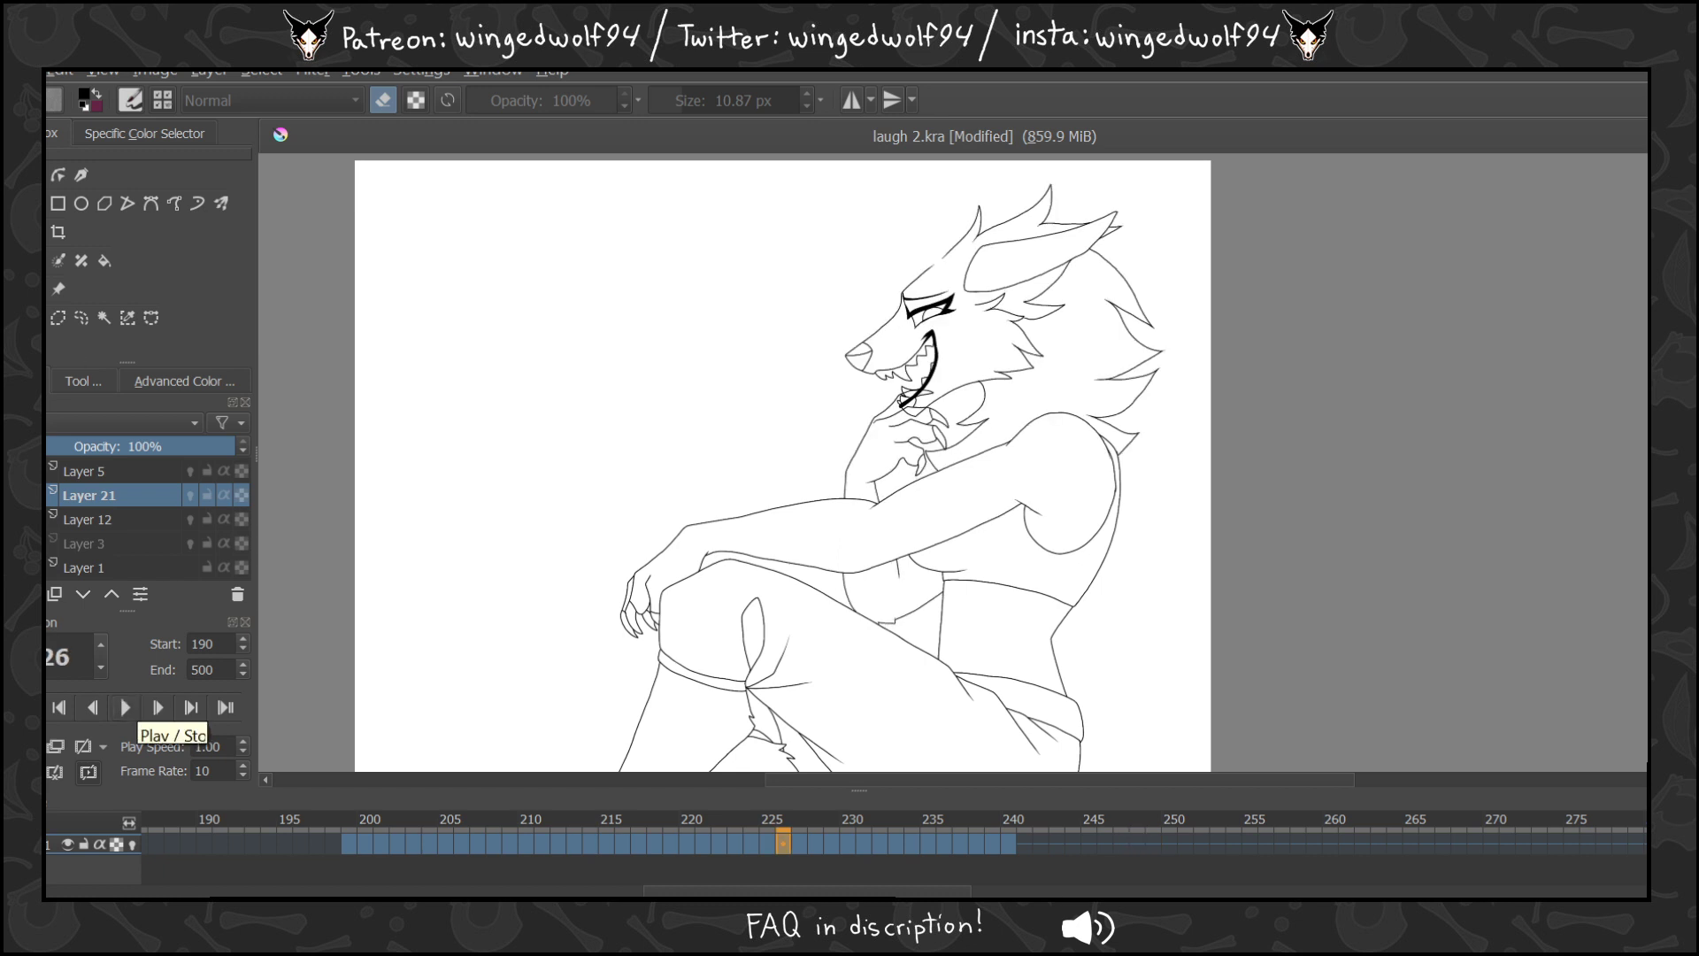
Check the opening frames between 199 and 210 and return to frame 199.
left_click(345, 851)
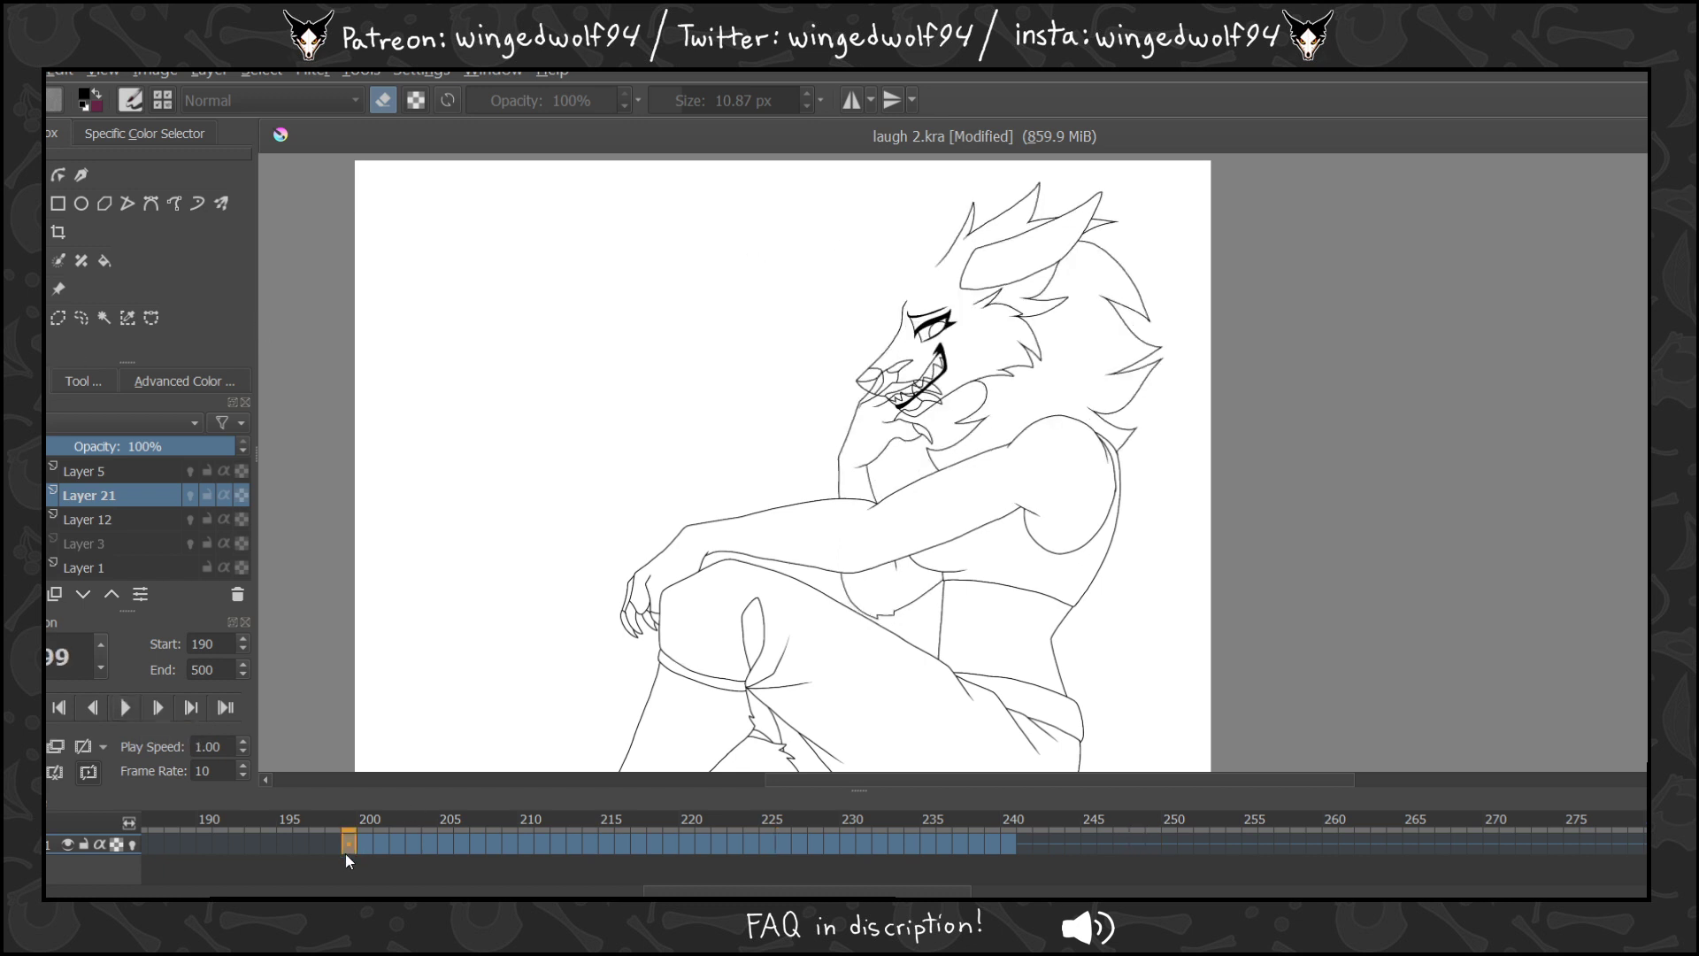
key("space")
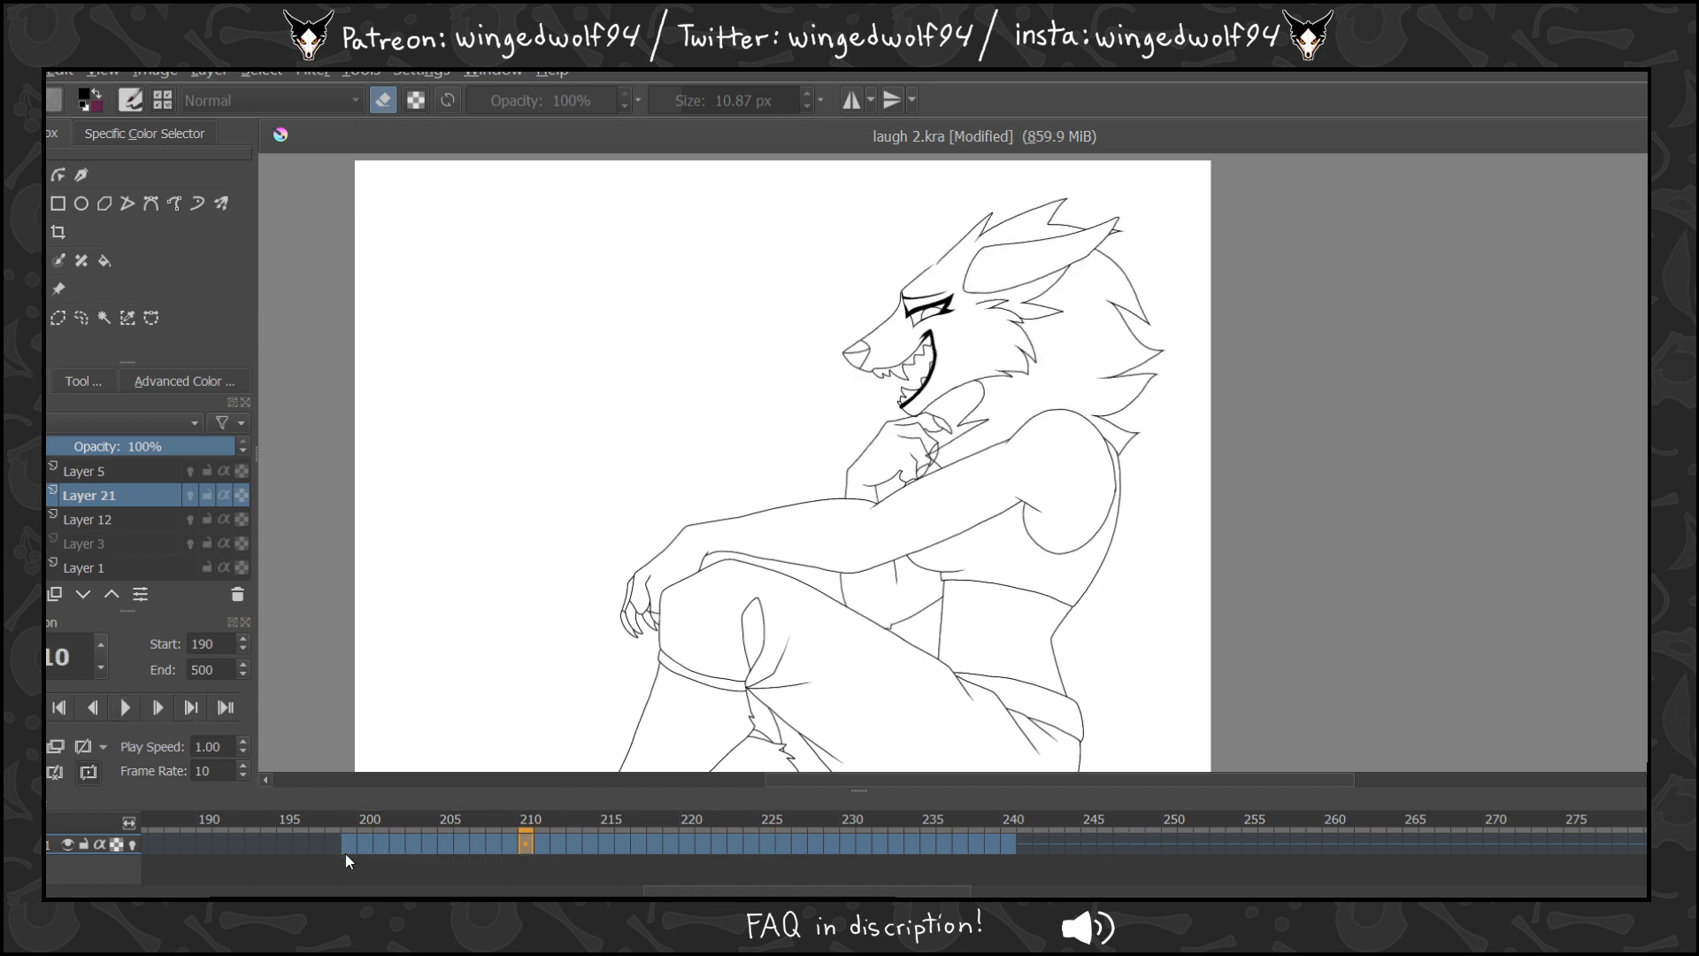
key("Left")
key("Left")
key("Left")
key("Left")
key("Left")
key("Left")
key("Left")
key("Left")
key("Left")
key("Left")
key("Left")
key("Left")
key("Left")
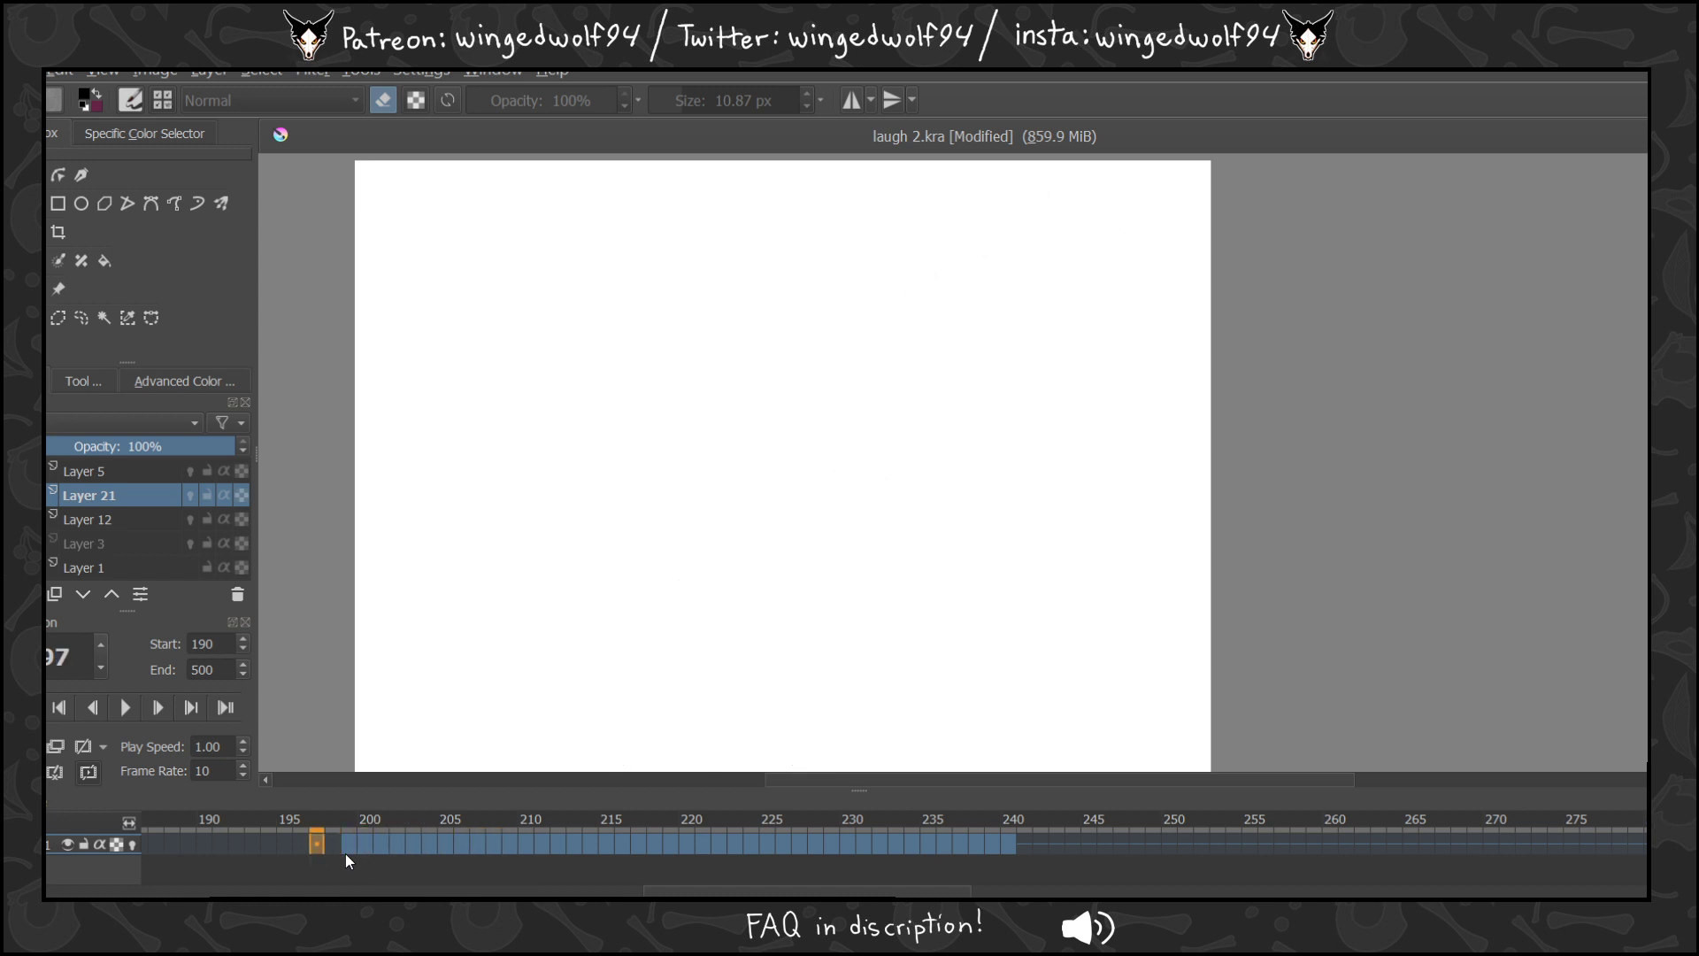
key("Right")
key("Right")
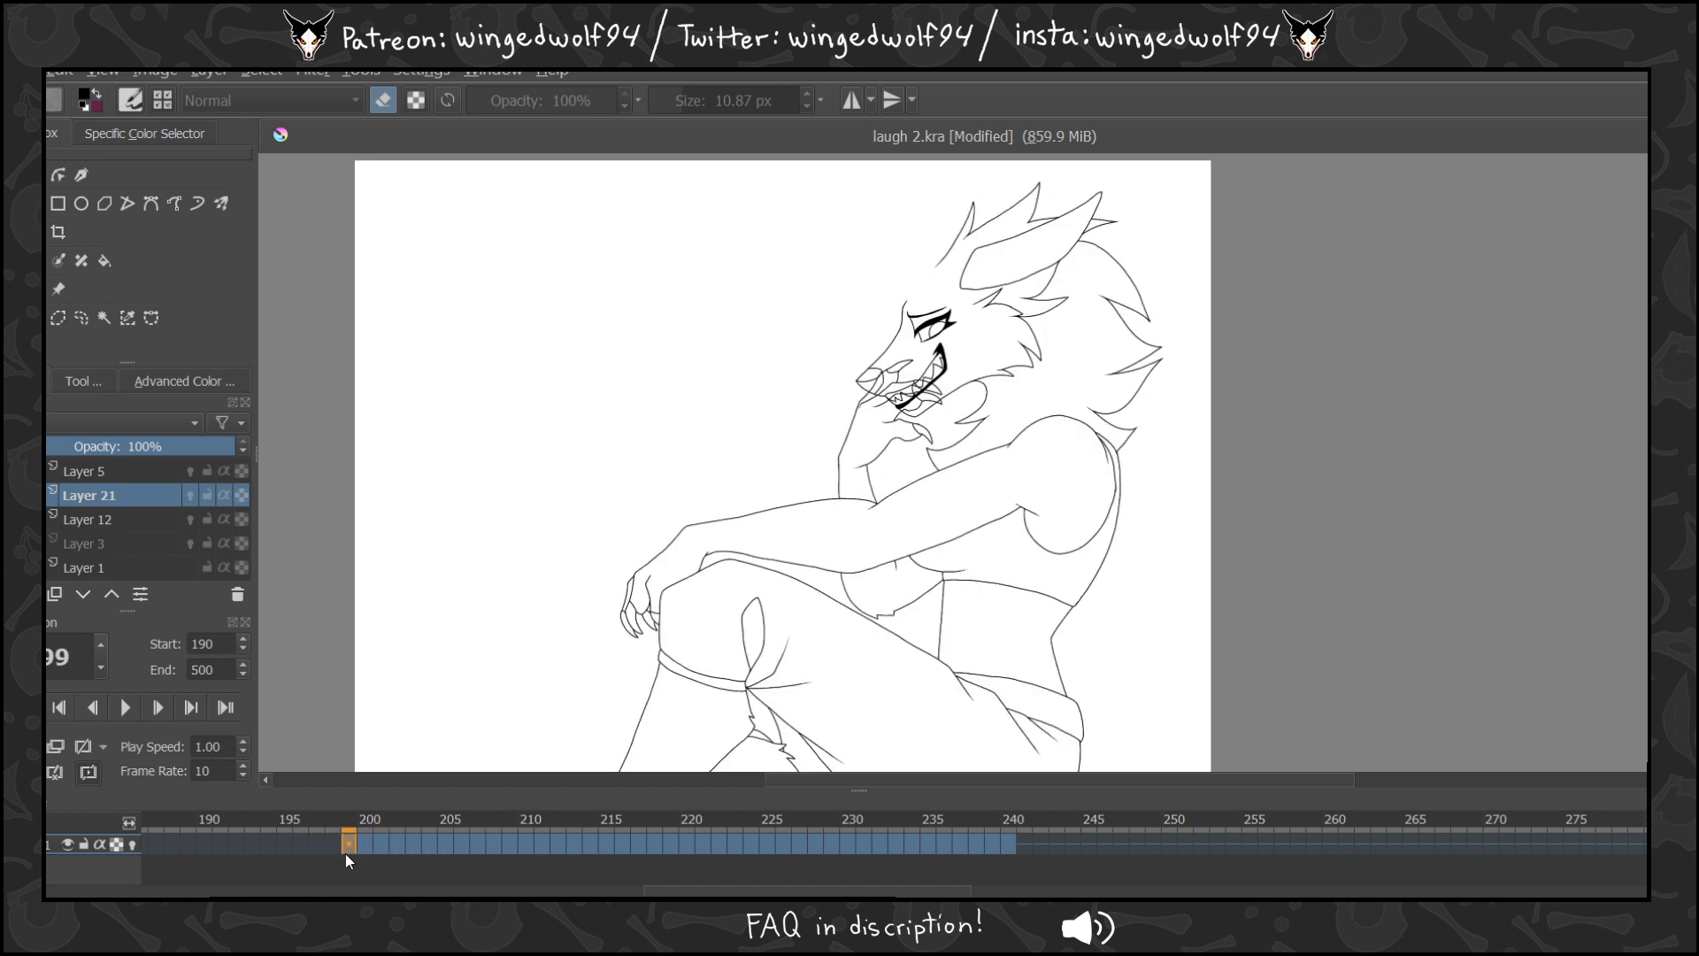
Erase the muzzle, teeth and mouth lines showing through the fingers on Layer 12 in frame 199, using a 7.71 px eraser.
scroll(895, 371, "up", 4)
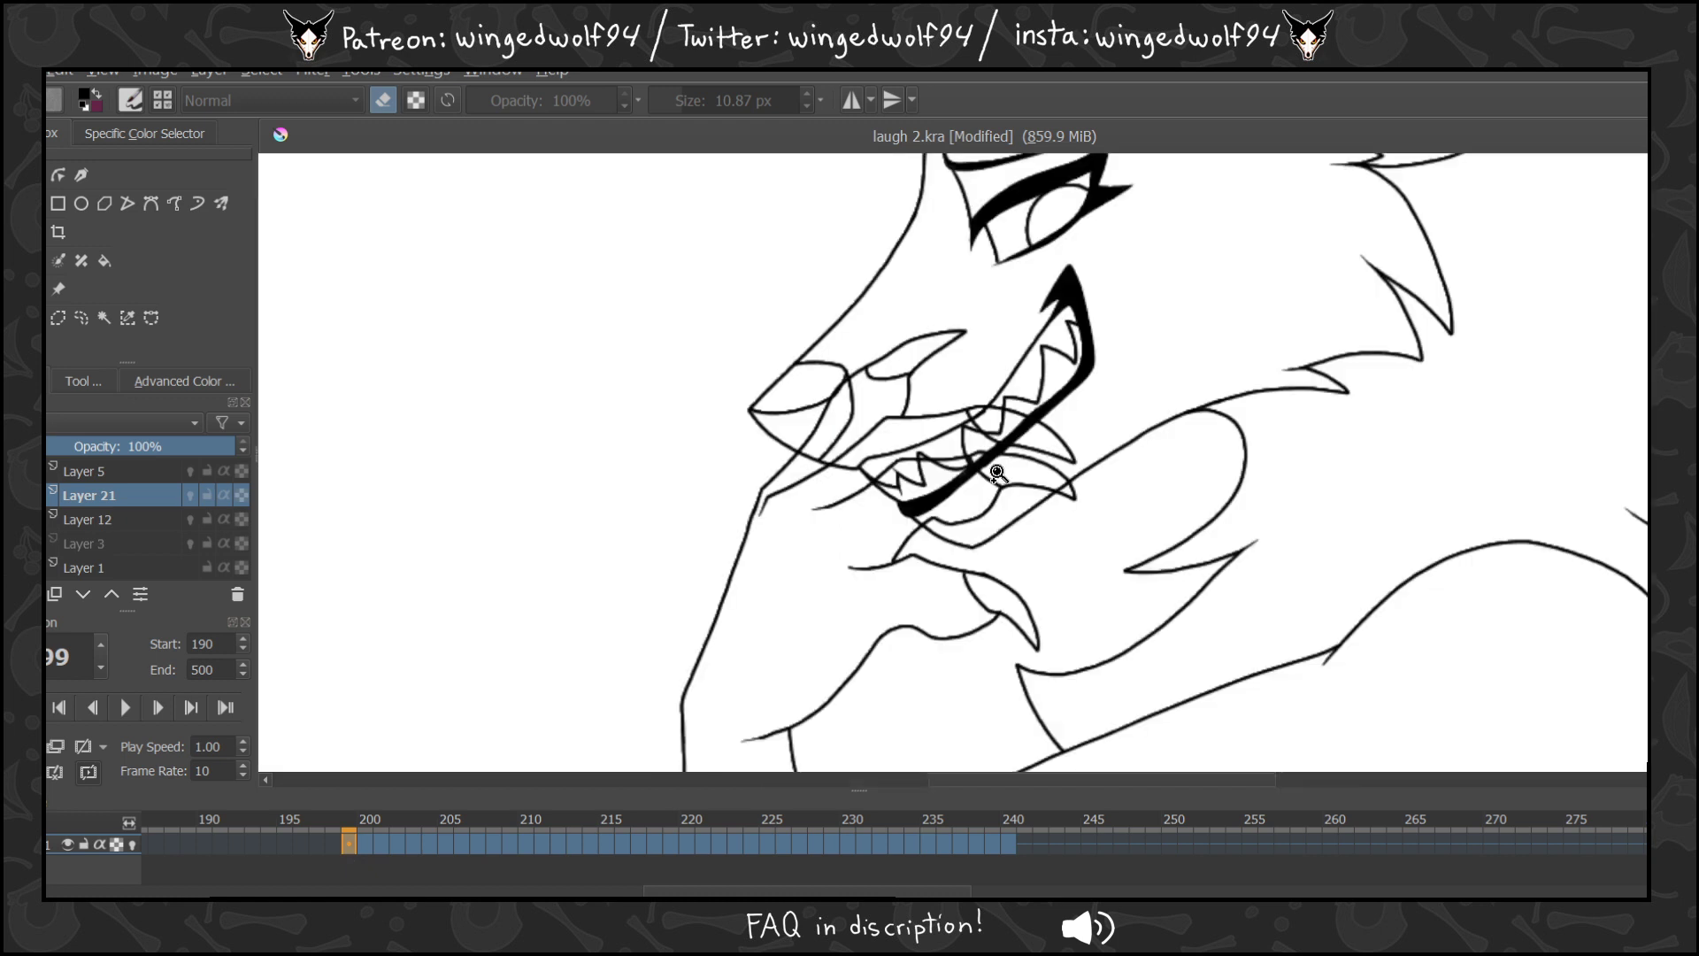
left_click_drag(695, 89, 677, 93)
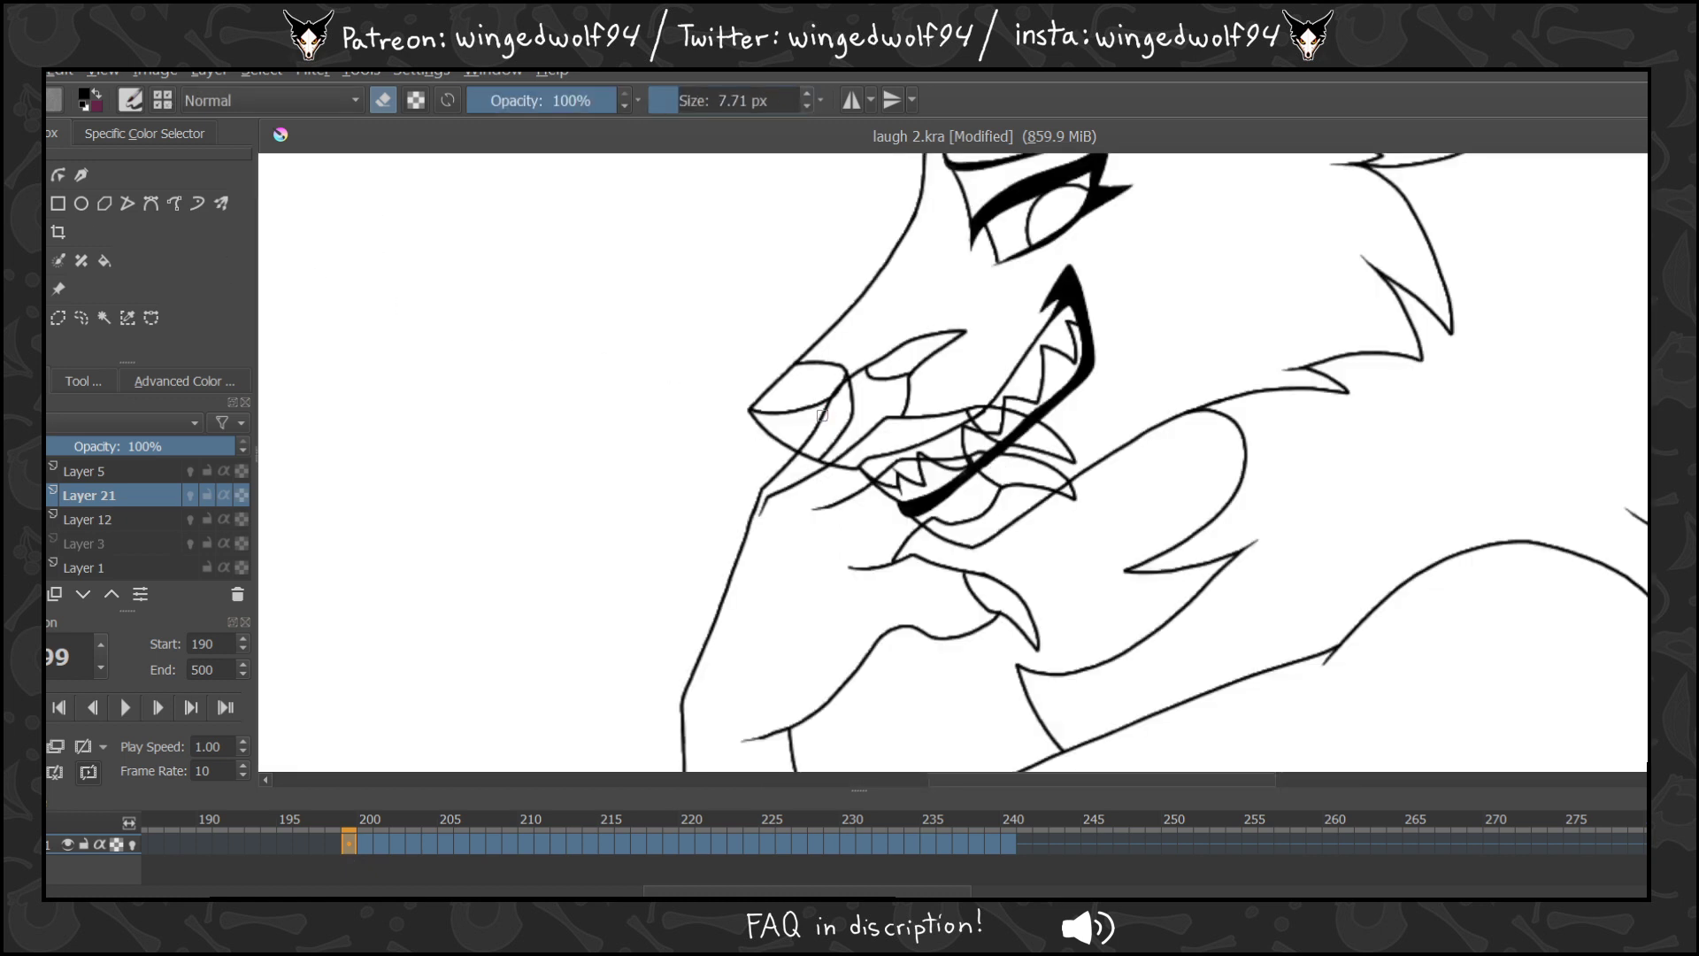
left_click(77, 512)
mouse_move(836, 440)
left_mouse_down()
mouse_move(805, 453)
mouse_move(855, 383)
mouse_move(820, 483)
mouse_move(898, 438)
mouse_move(864, 457)
left_mouse_up()
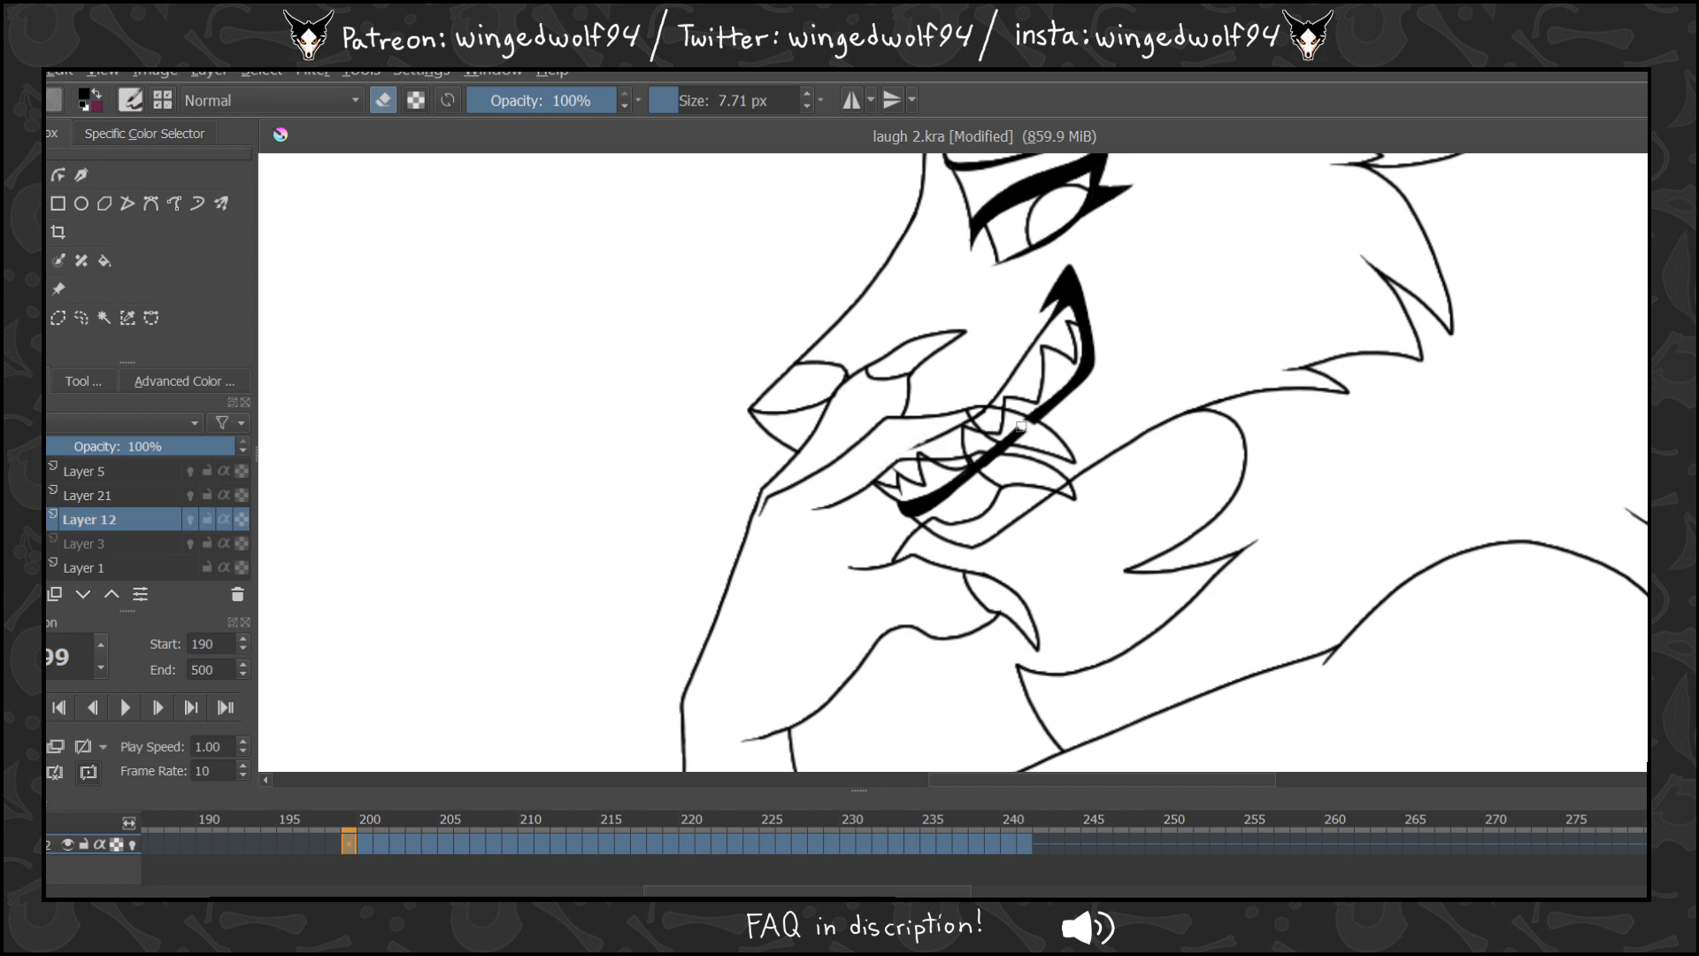
mouse_move(1022, 425)
left_mouse_down()
mouse_move(994, 461)
mouse_move(913, 450)
mouse_move(982, 467)
mouse_move(914, 524)
mouse_move(897, 521)
mouse_move(929, 483)
mouse_move(907, 473)
mouse_move(869, 494)
left_mouse_up()
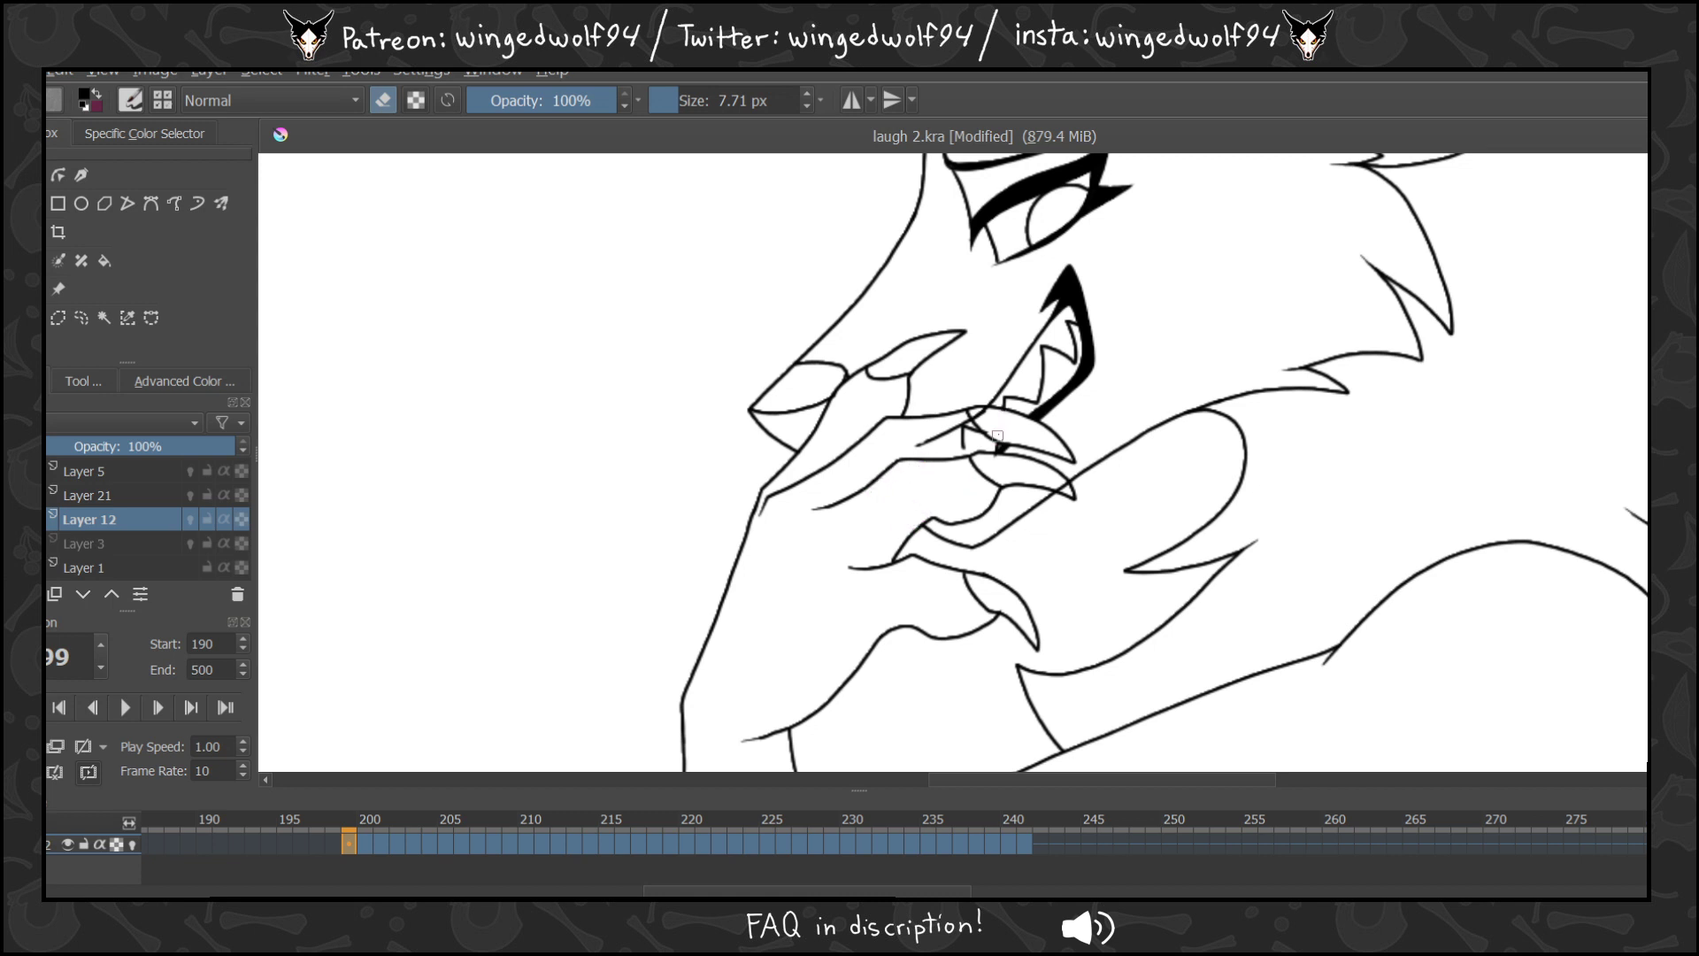
mouse_move(998, 435)
left_mouse_down()
mouse_move(982, 412)
mouse_move(921, 447)
mouse_move(973, 435)
mouse_move(954, 444)
left_mouse_up()
scroll(1027, 522, "down", 3)
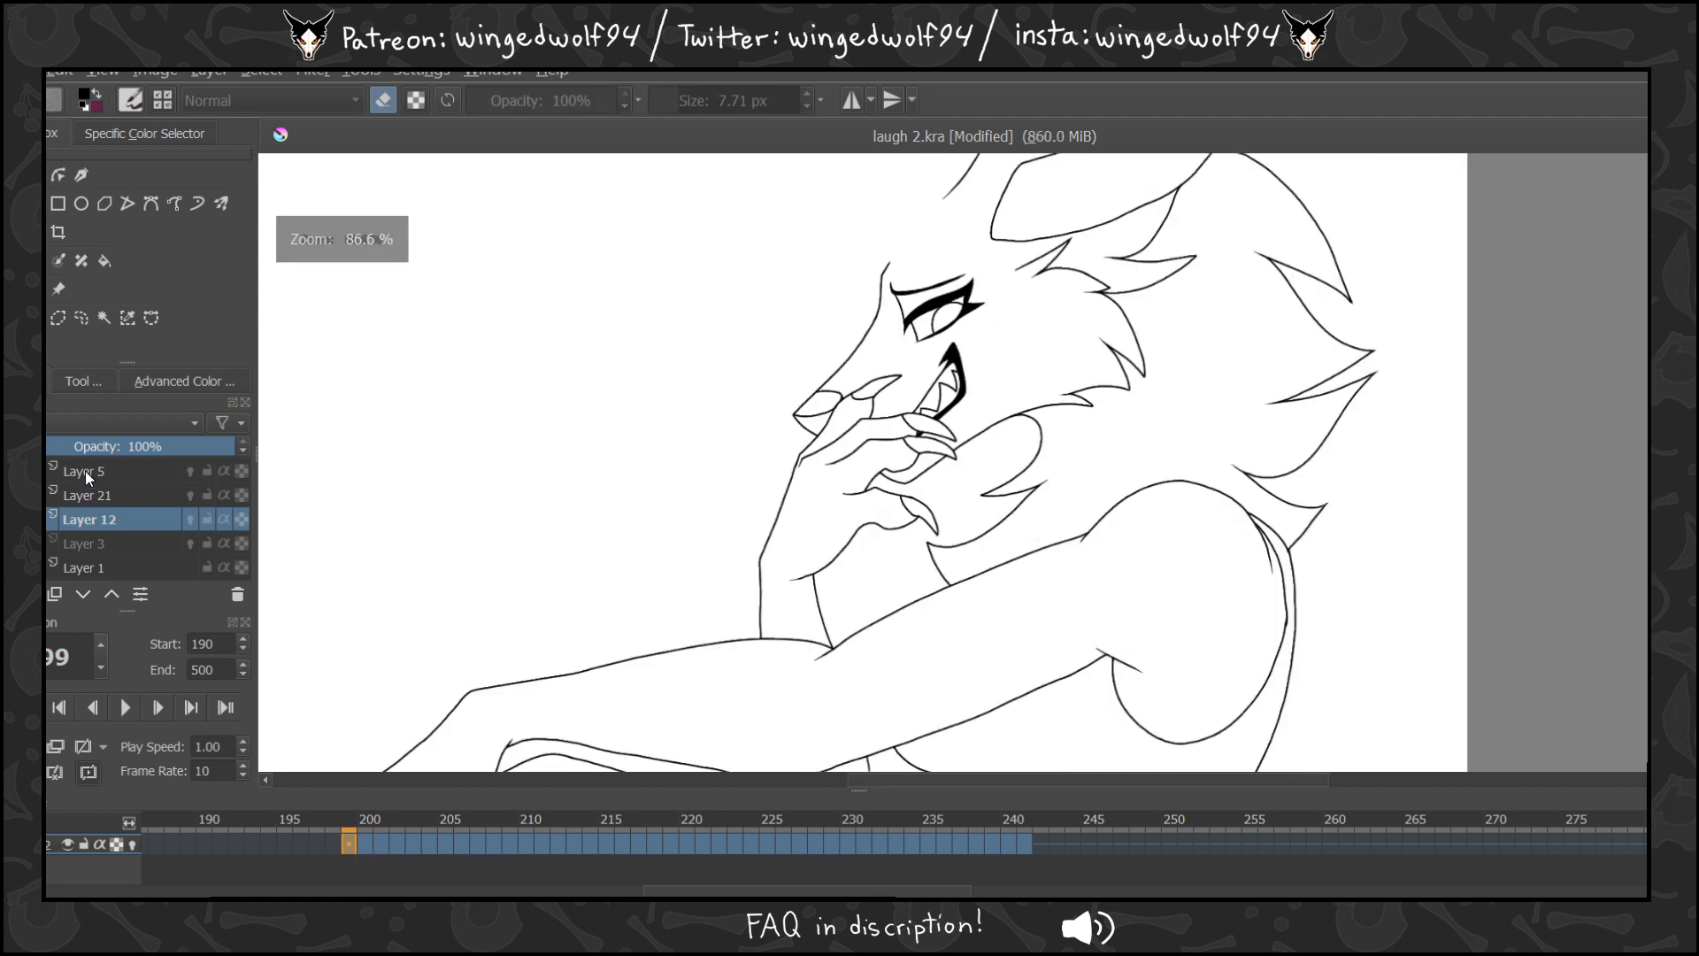
Toggle Layer 12's visibility to check its contents, delete Layer 5, and make Layer 12 active.
left_click(12, 520)
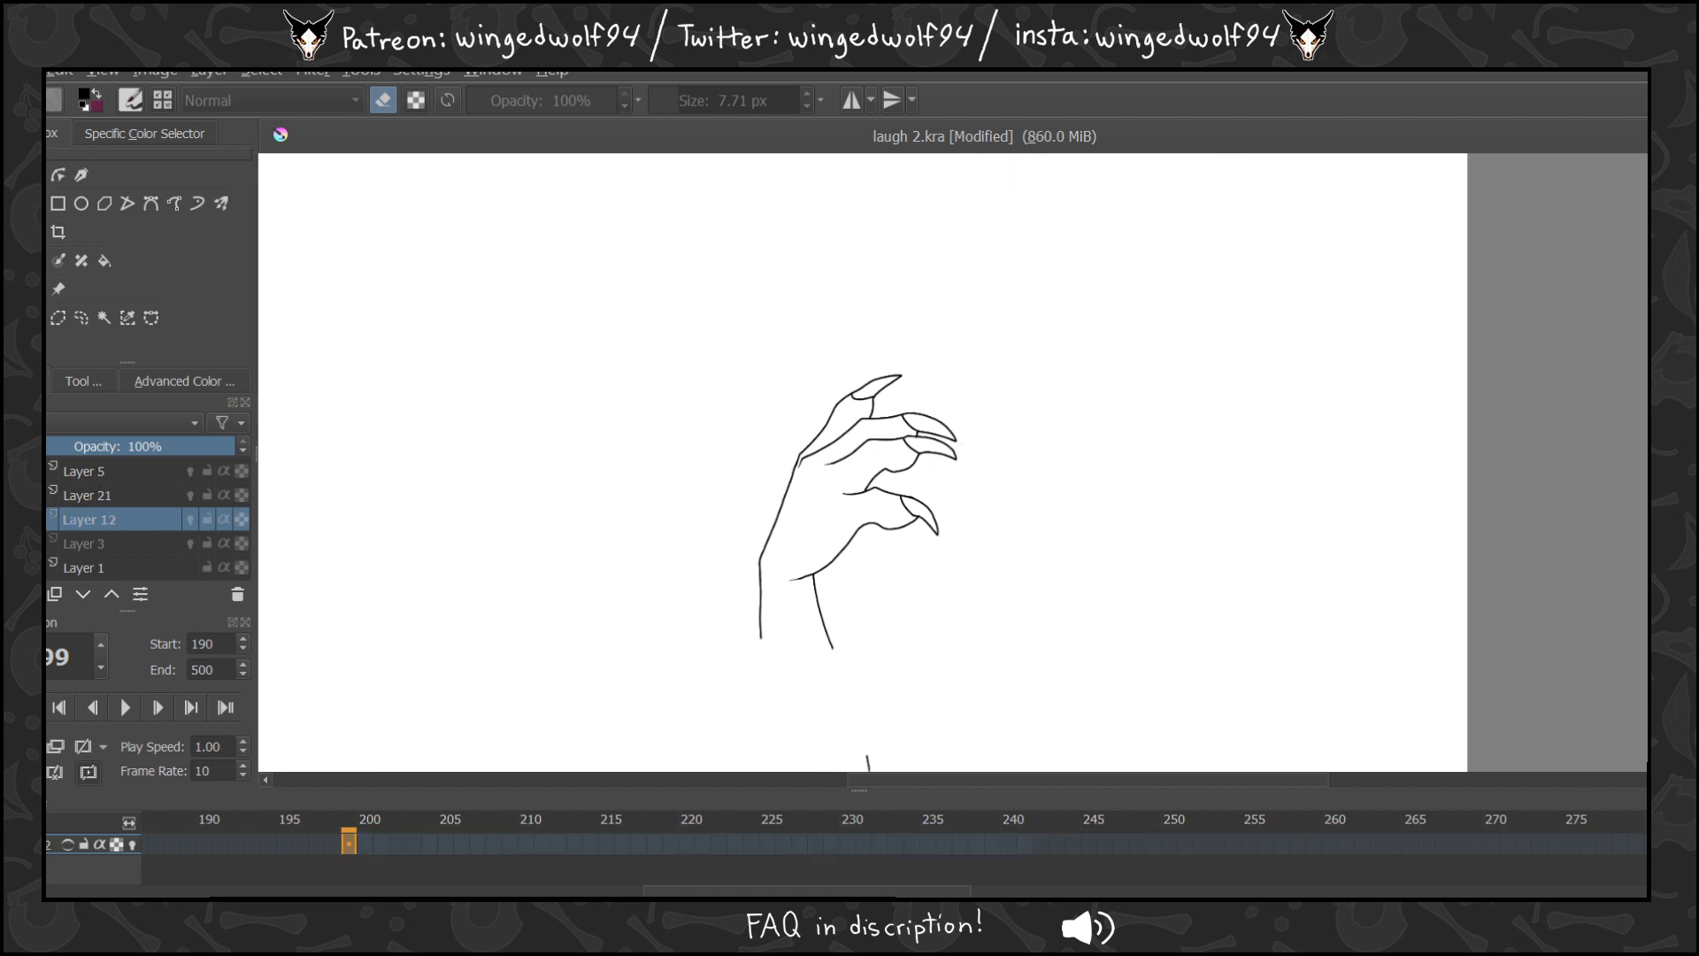
left_click(12, 519)
left_click(51, 467)
key("shift+Delete")
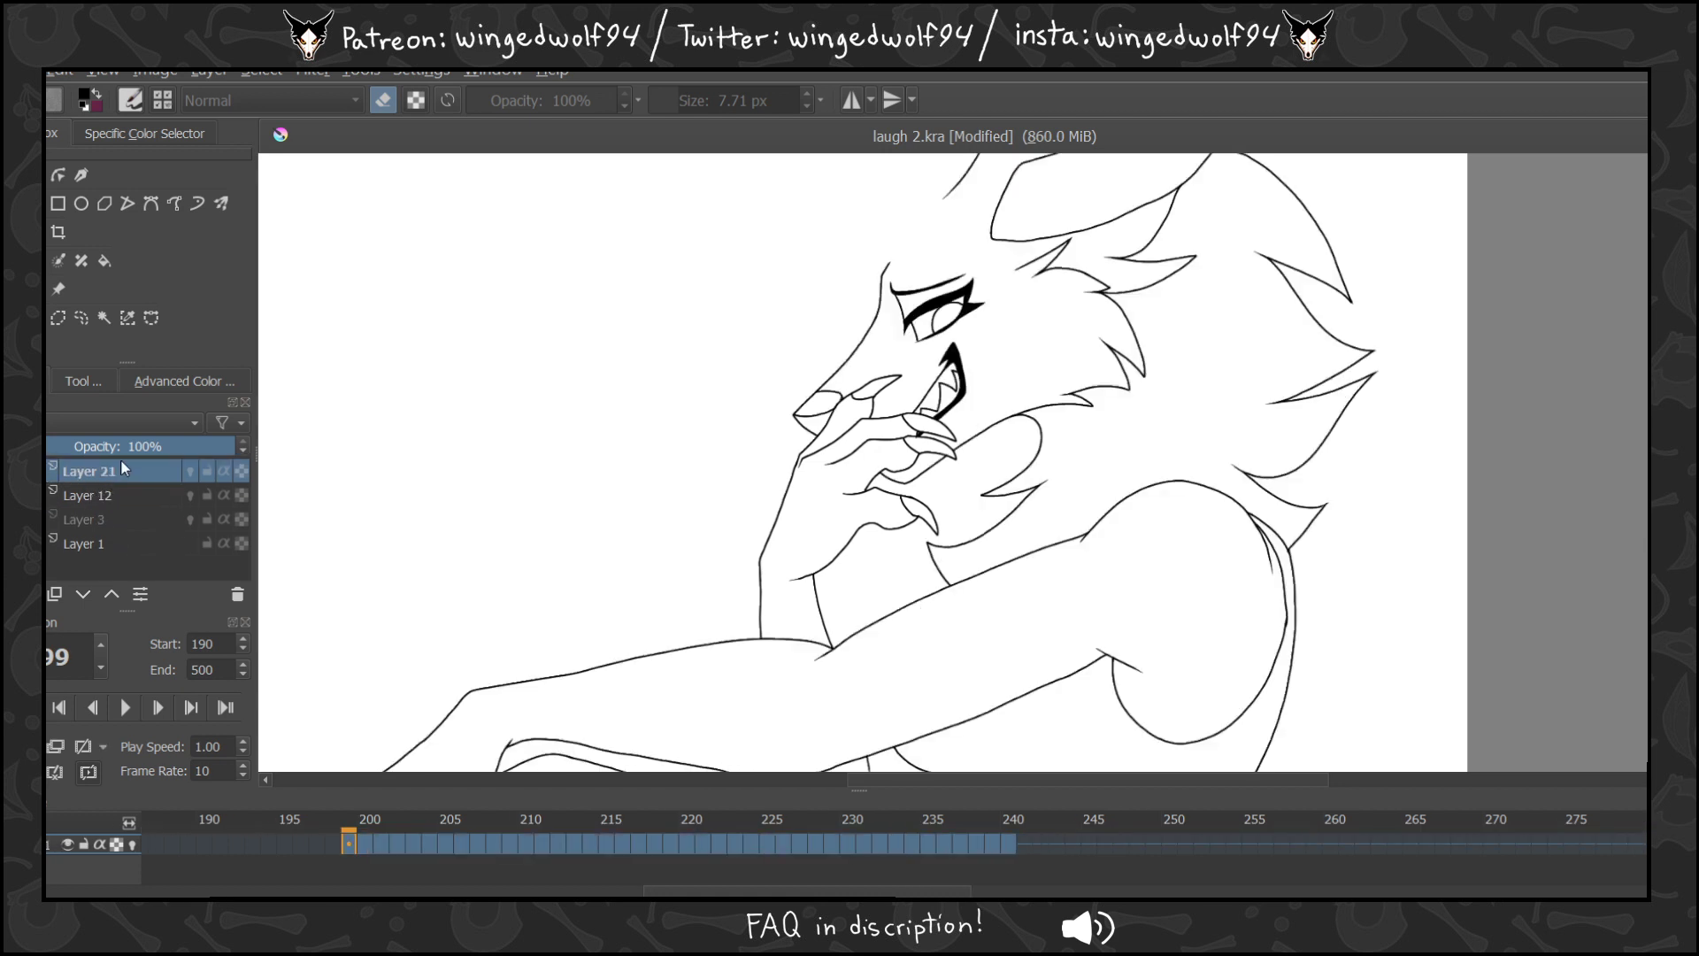
left_click(88, 492)
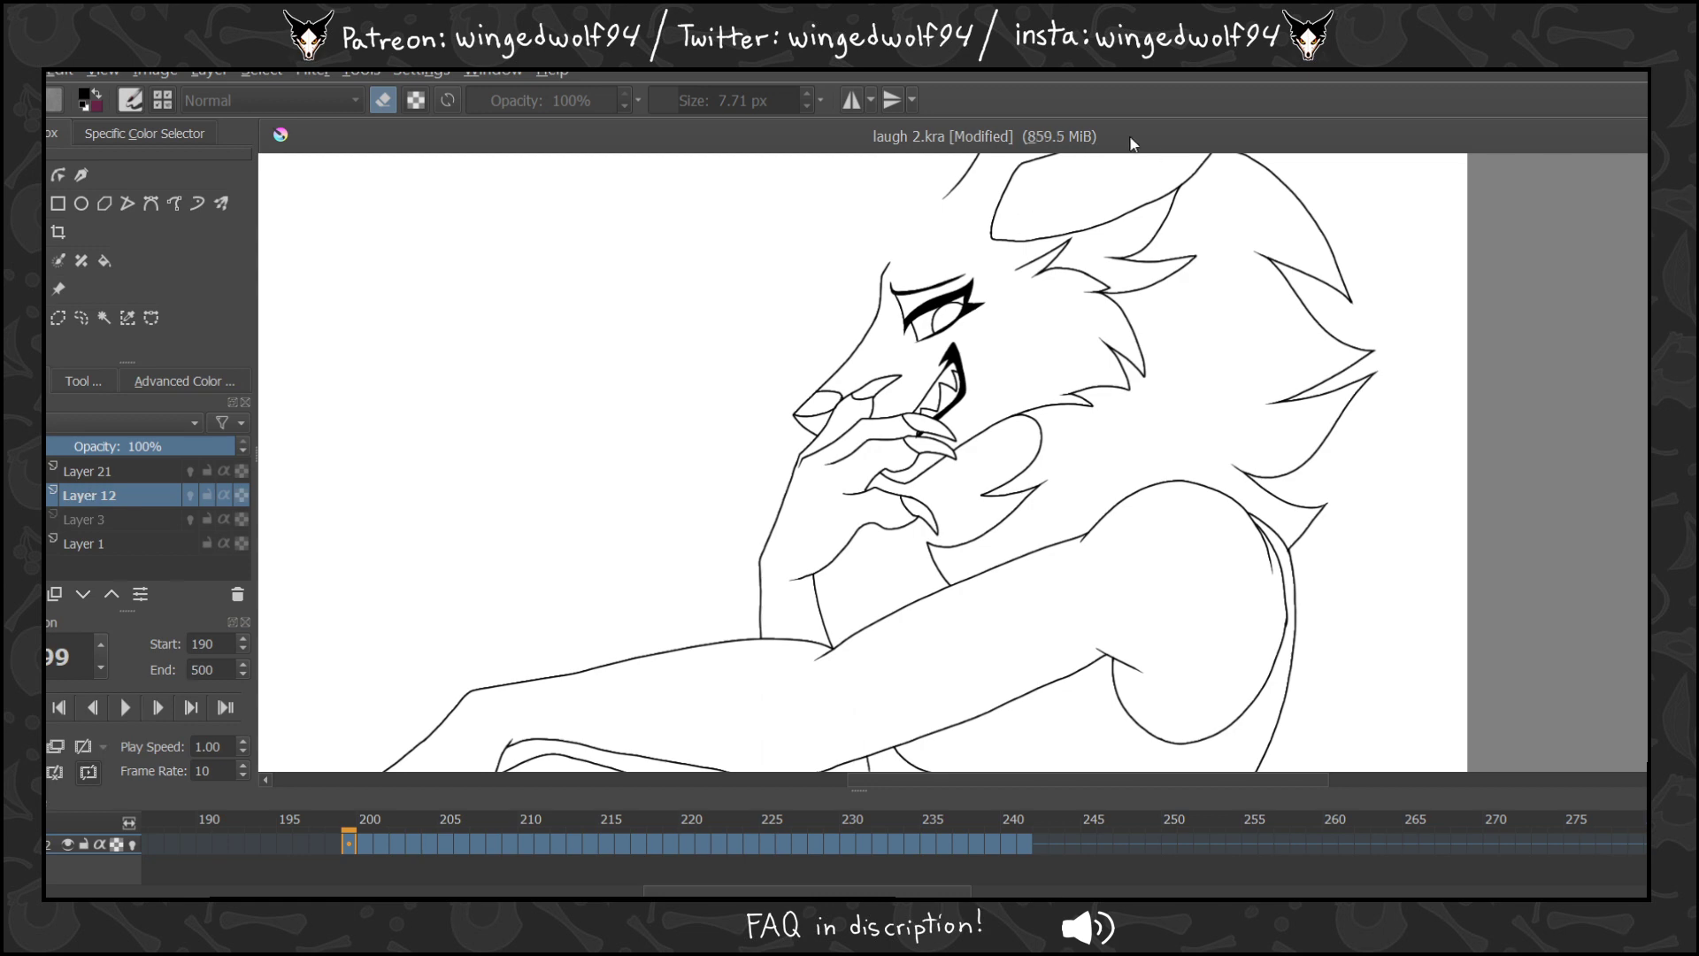
Open bad girls0354.psd from the Bad Girls folder.
left_click(46, 71)
left_click(53, 130)
left_click(113, 287)
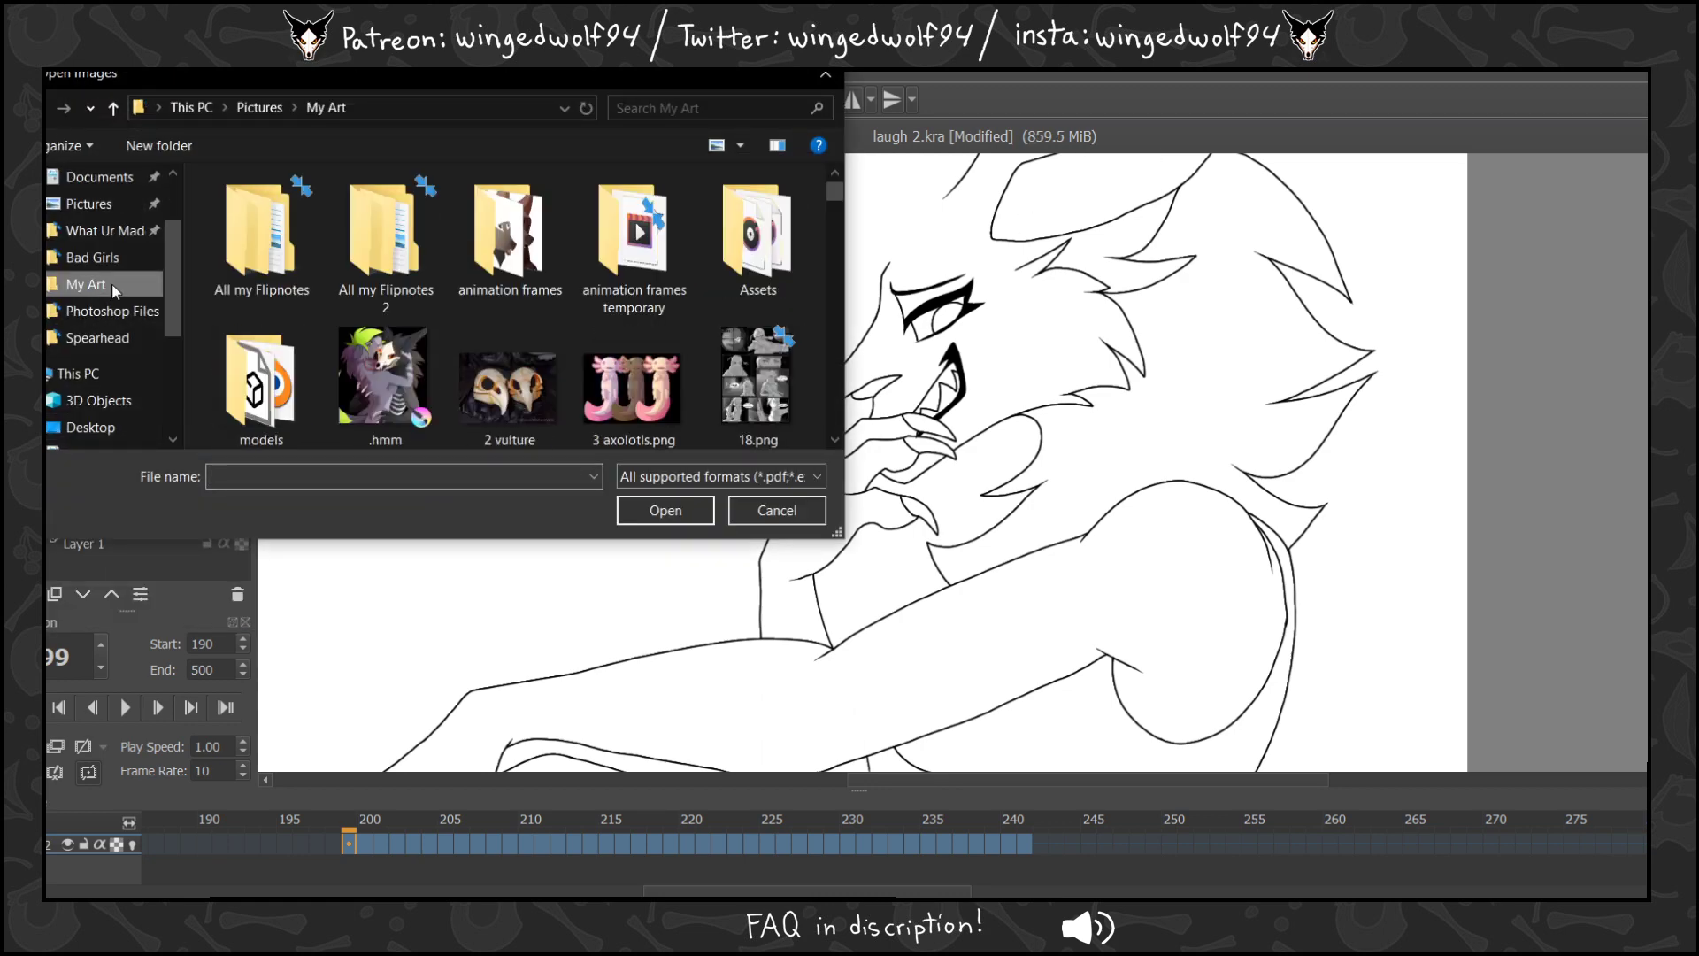
left_click(93, 256)
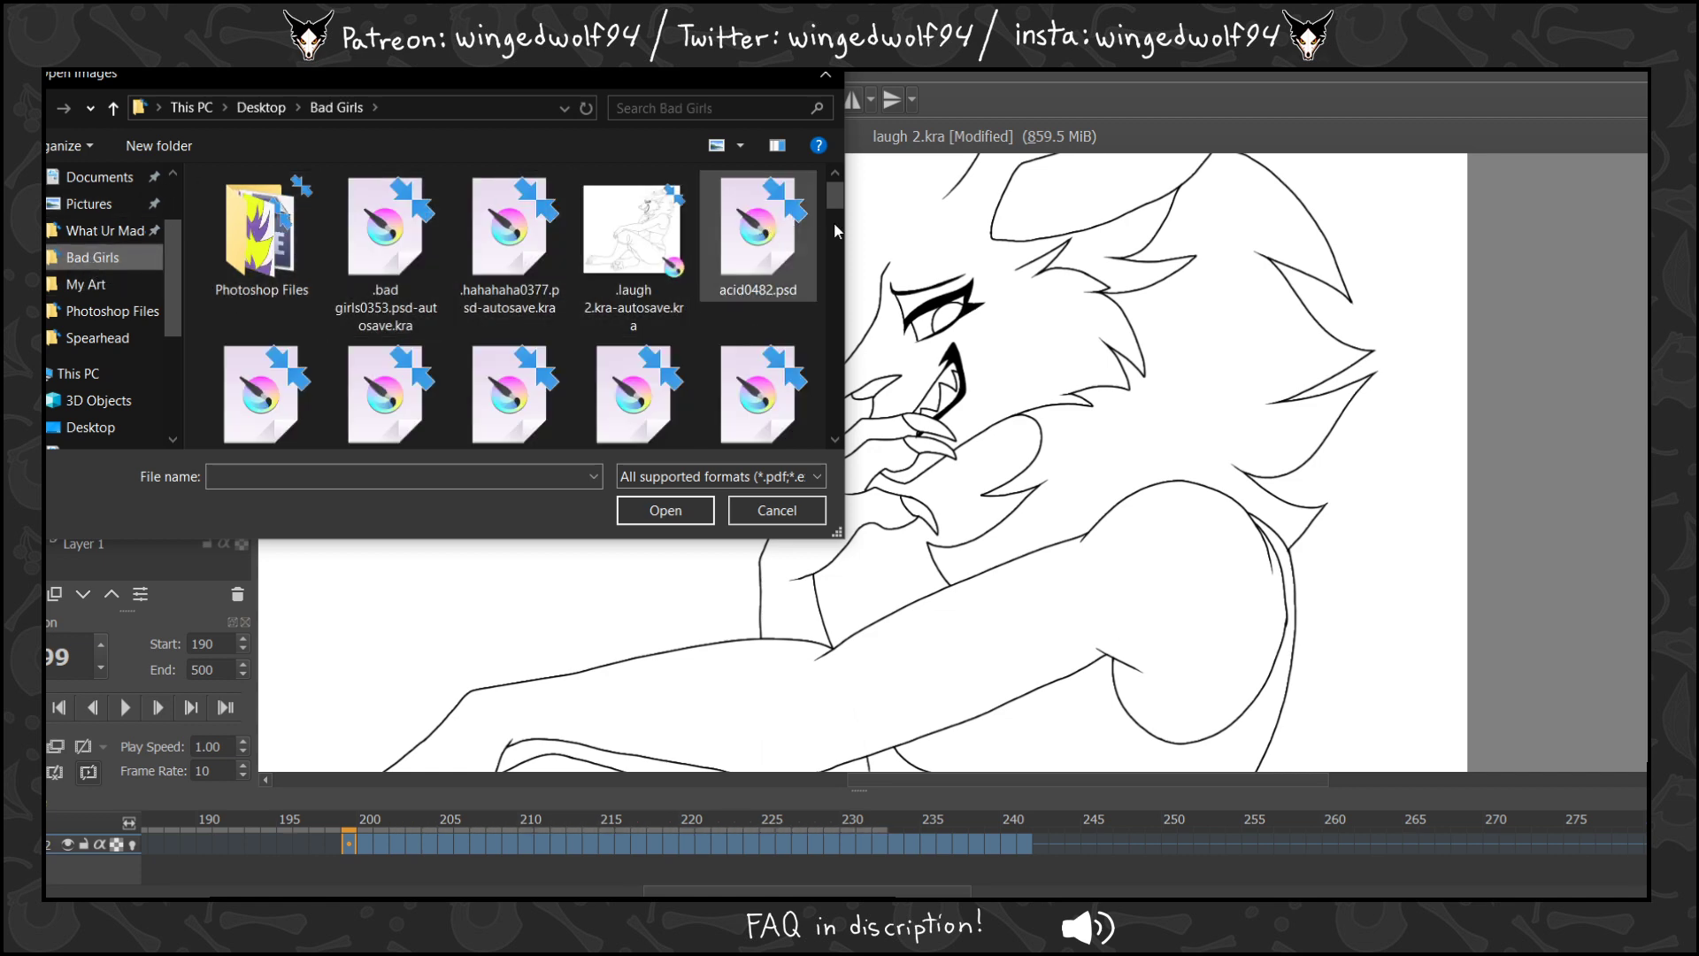
left_click_drag(835, 196, 825, 258)
left_click(511, 241)
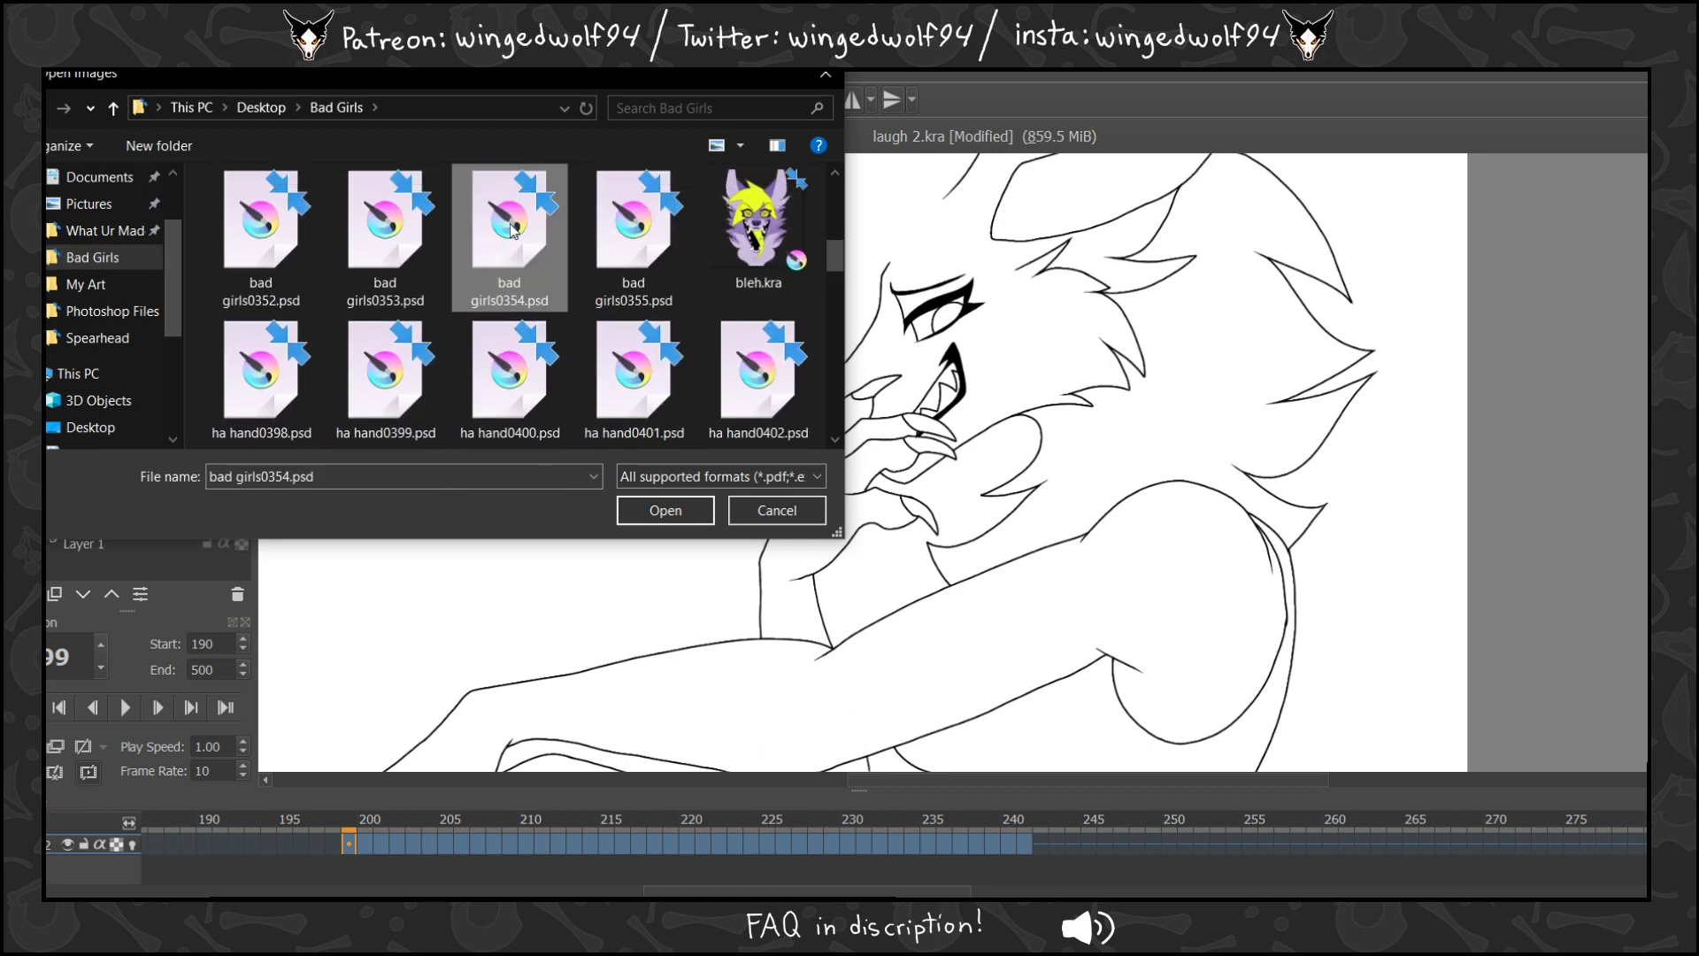
left_click(675, 513)
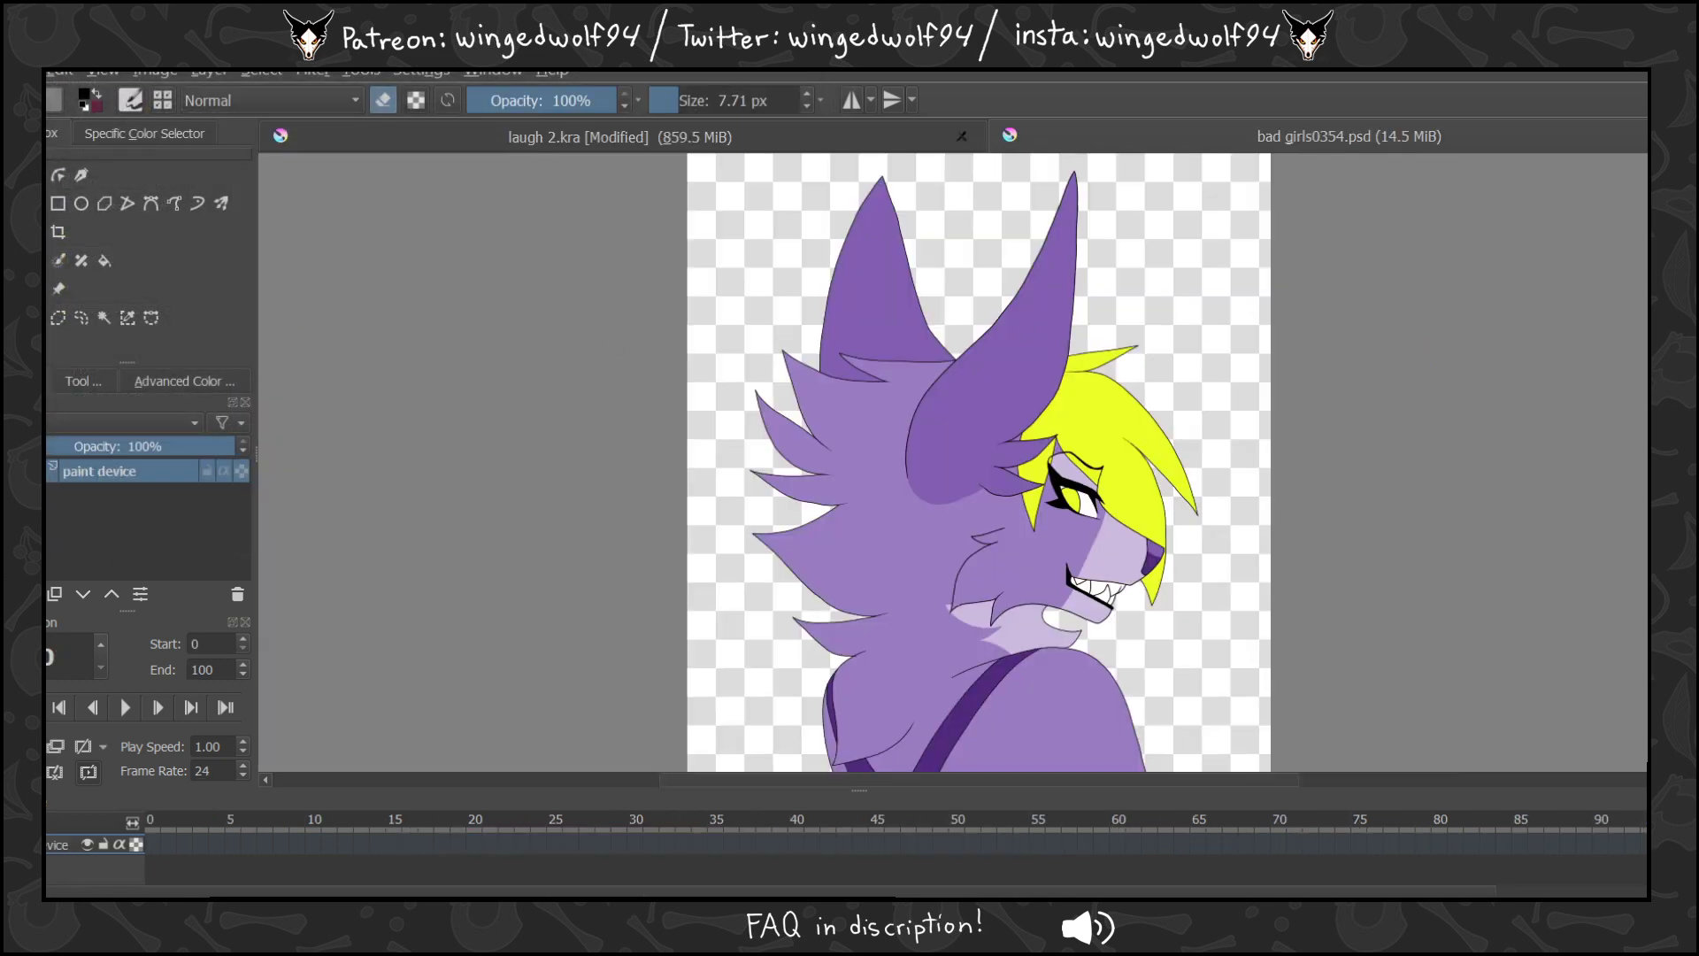
Pick the purple fur colour from bad girls0354.psd and add a new layer above Layer 12 in laugh 2.kra.
left_click(715, 244)
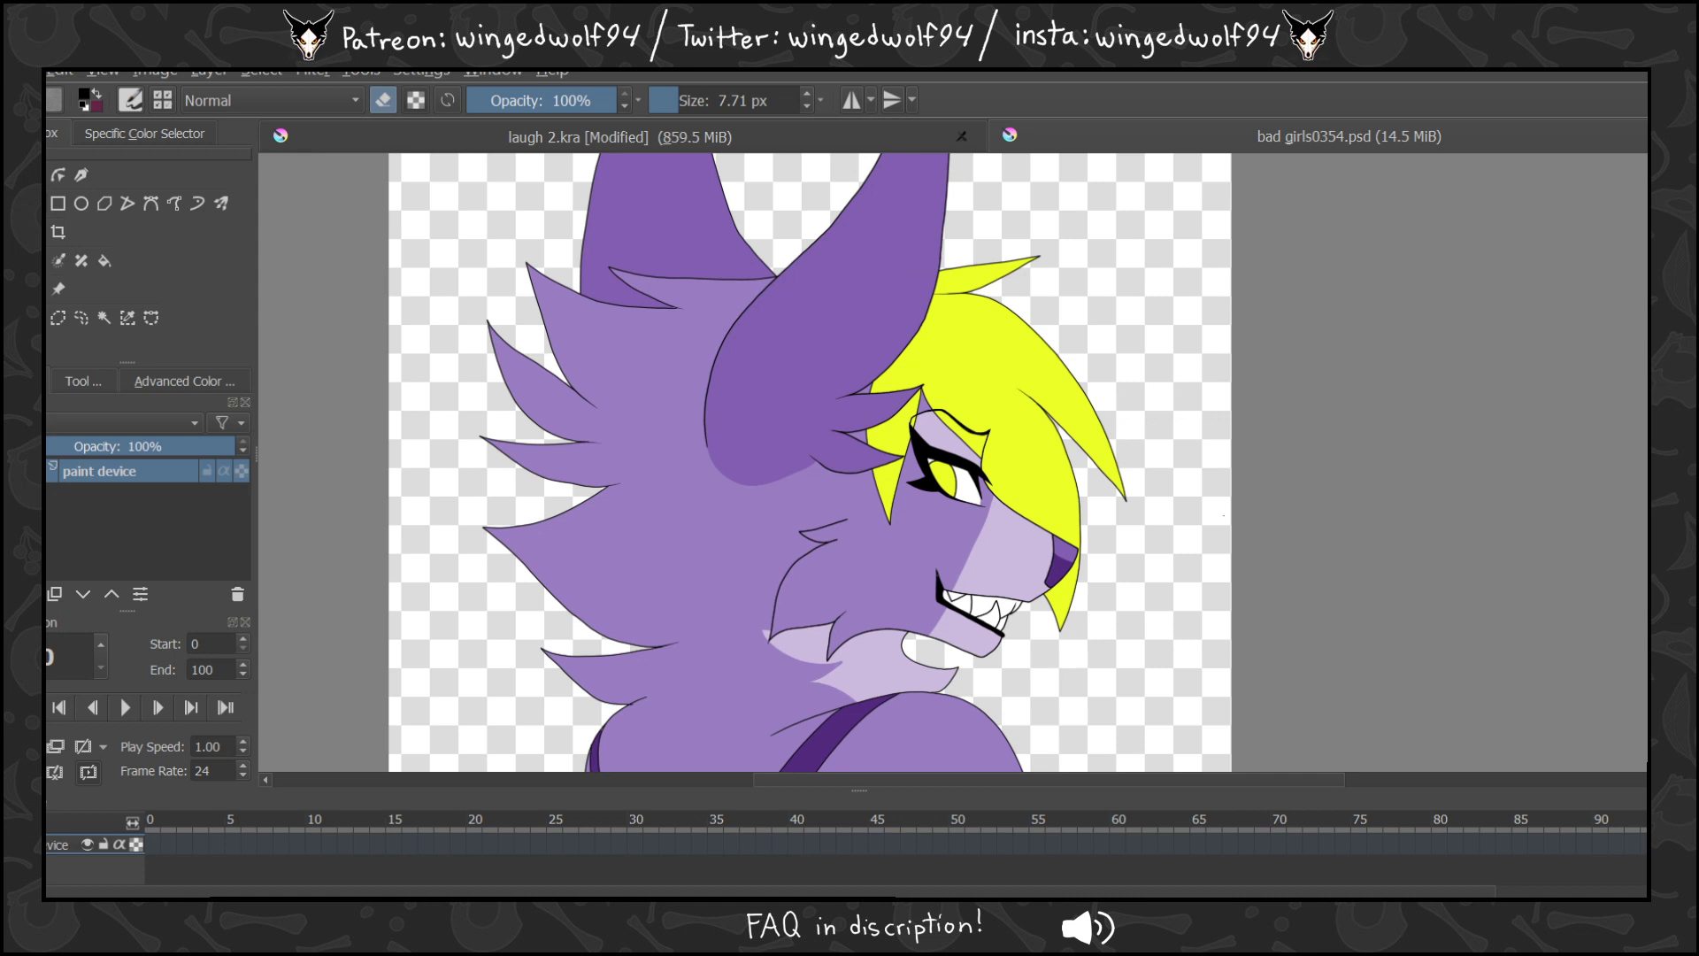
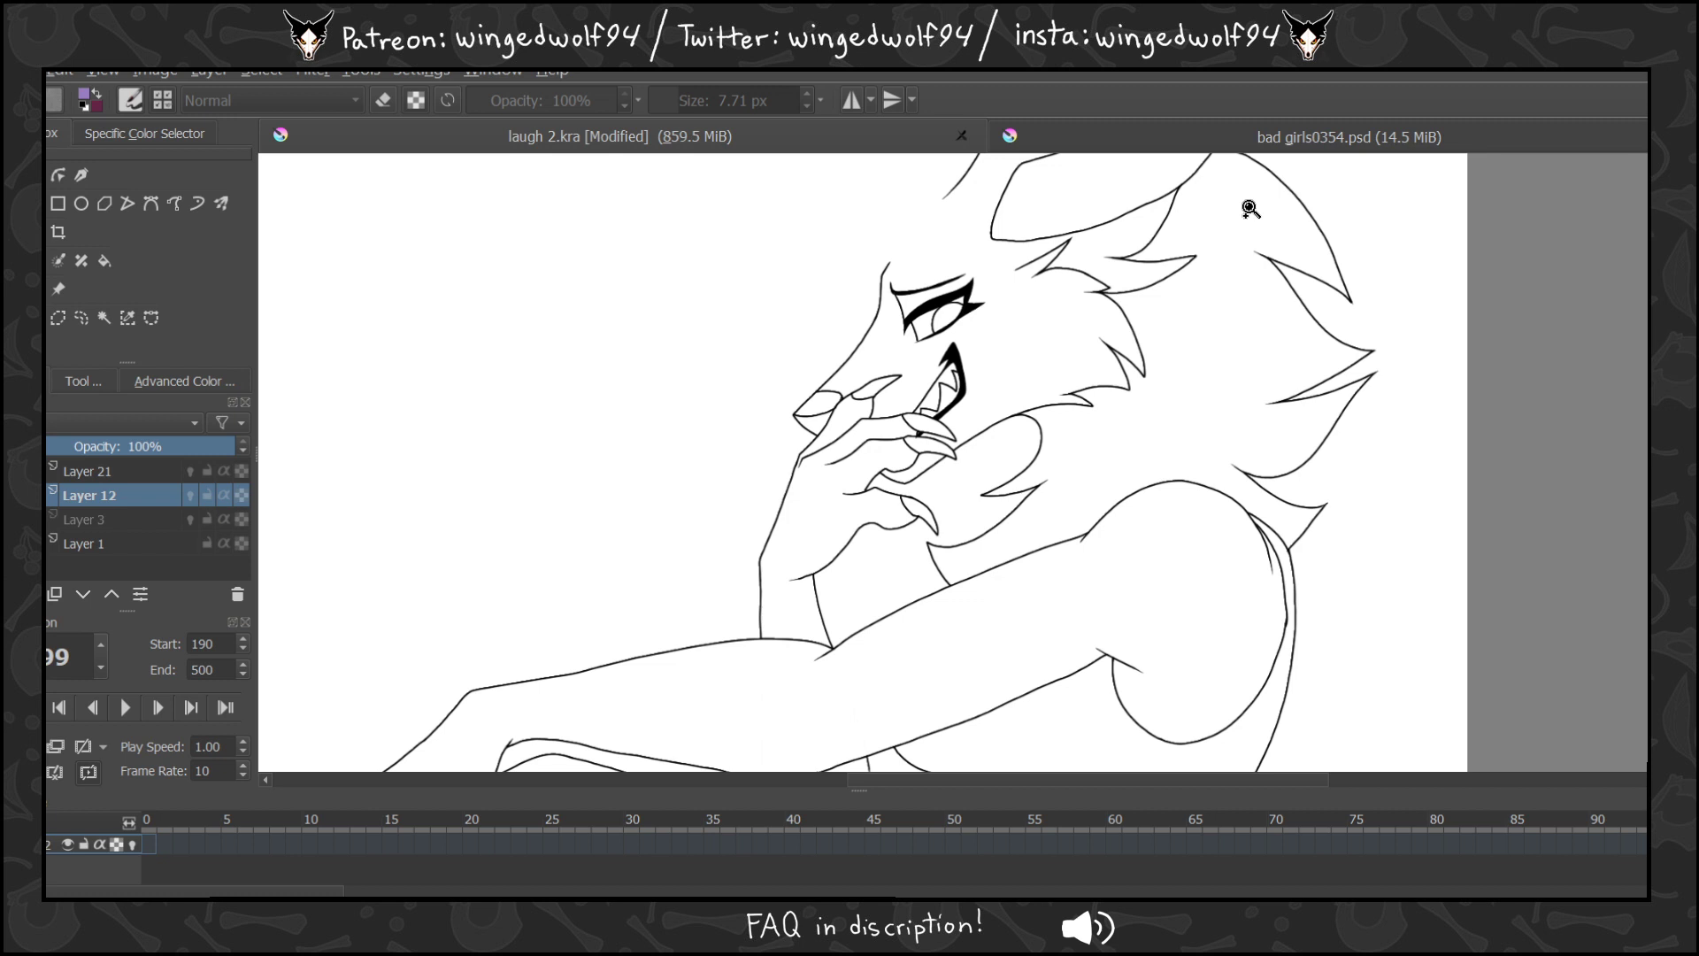
left_click(69, 520)
left_click(65, 496)
left_click(23, 593)
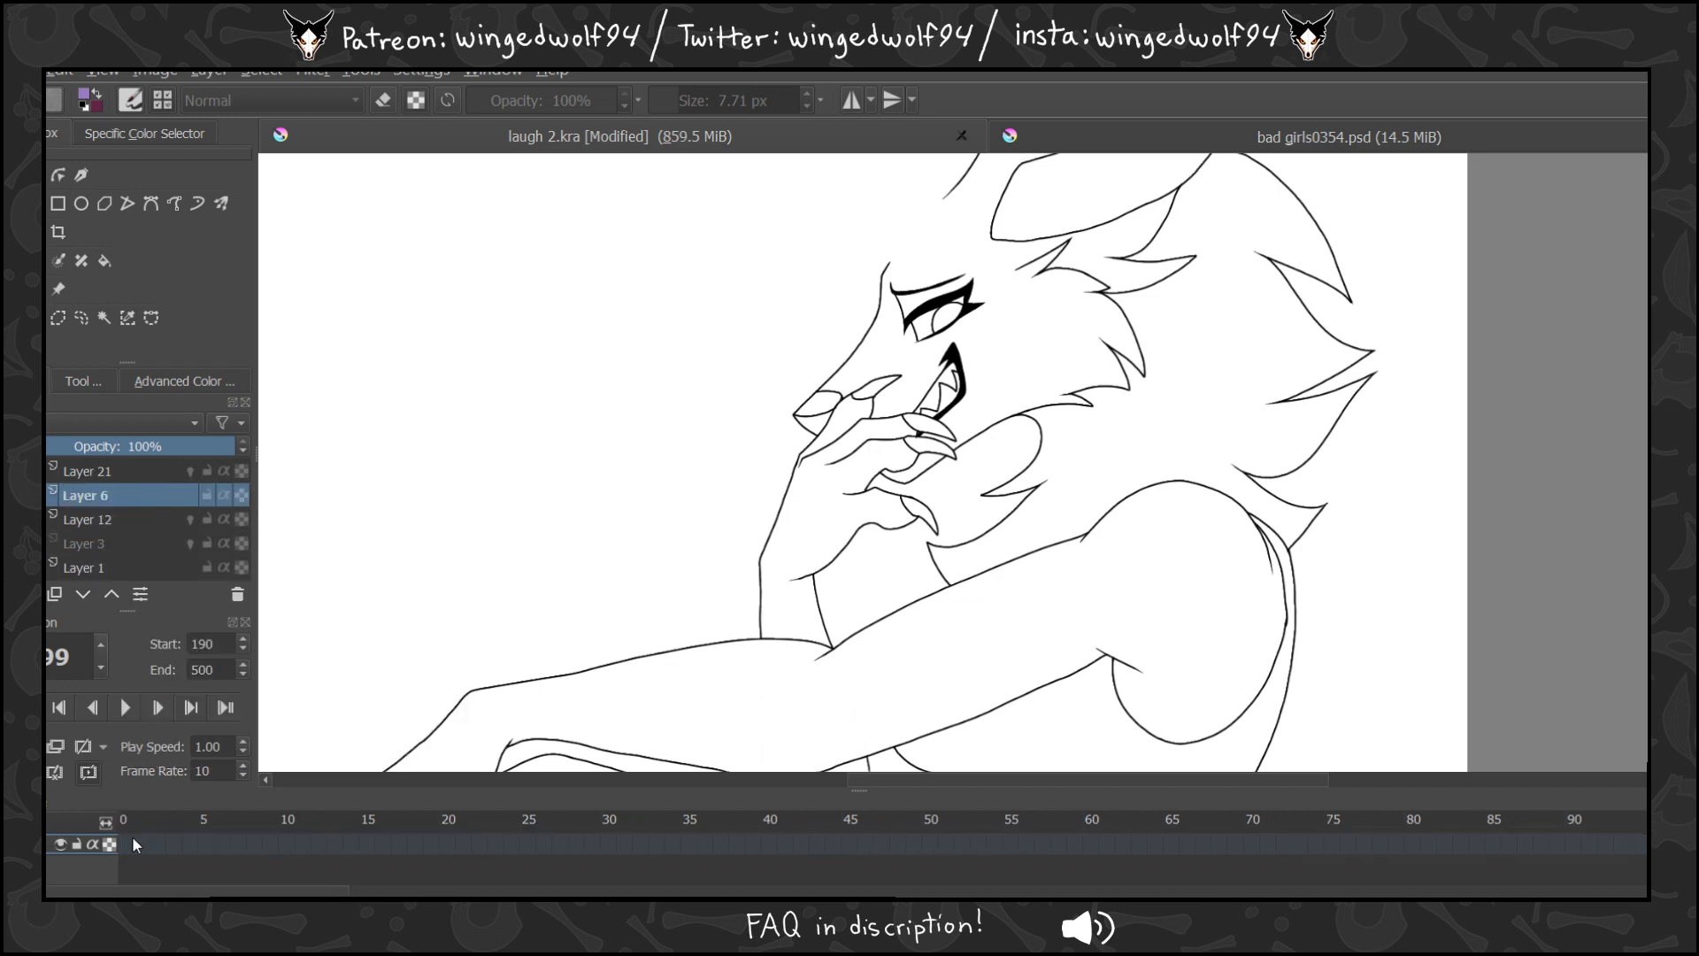
left_click(138, 841)
key("Right")
key("Right")
key("Right")
key("Right")
key("Right")
key("Right")
key("Right")
key("Right")
key("Right")
key("Right")
key("Right")
key("Right")
key("Right")
key("Right")
key("Right")
key("Right")
key("Right")
key("Right")
key("Right")
key("Right")
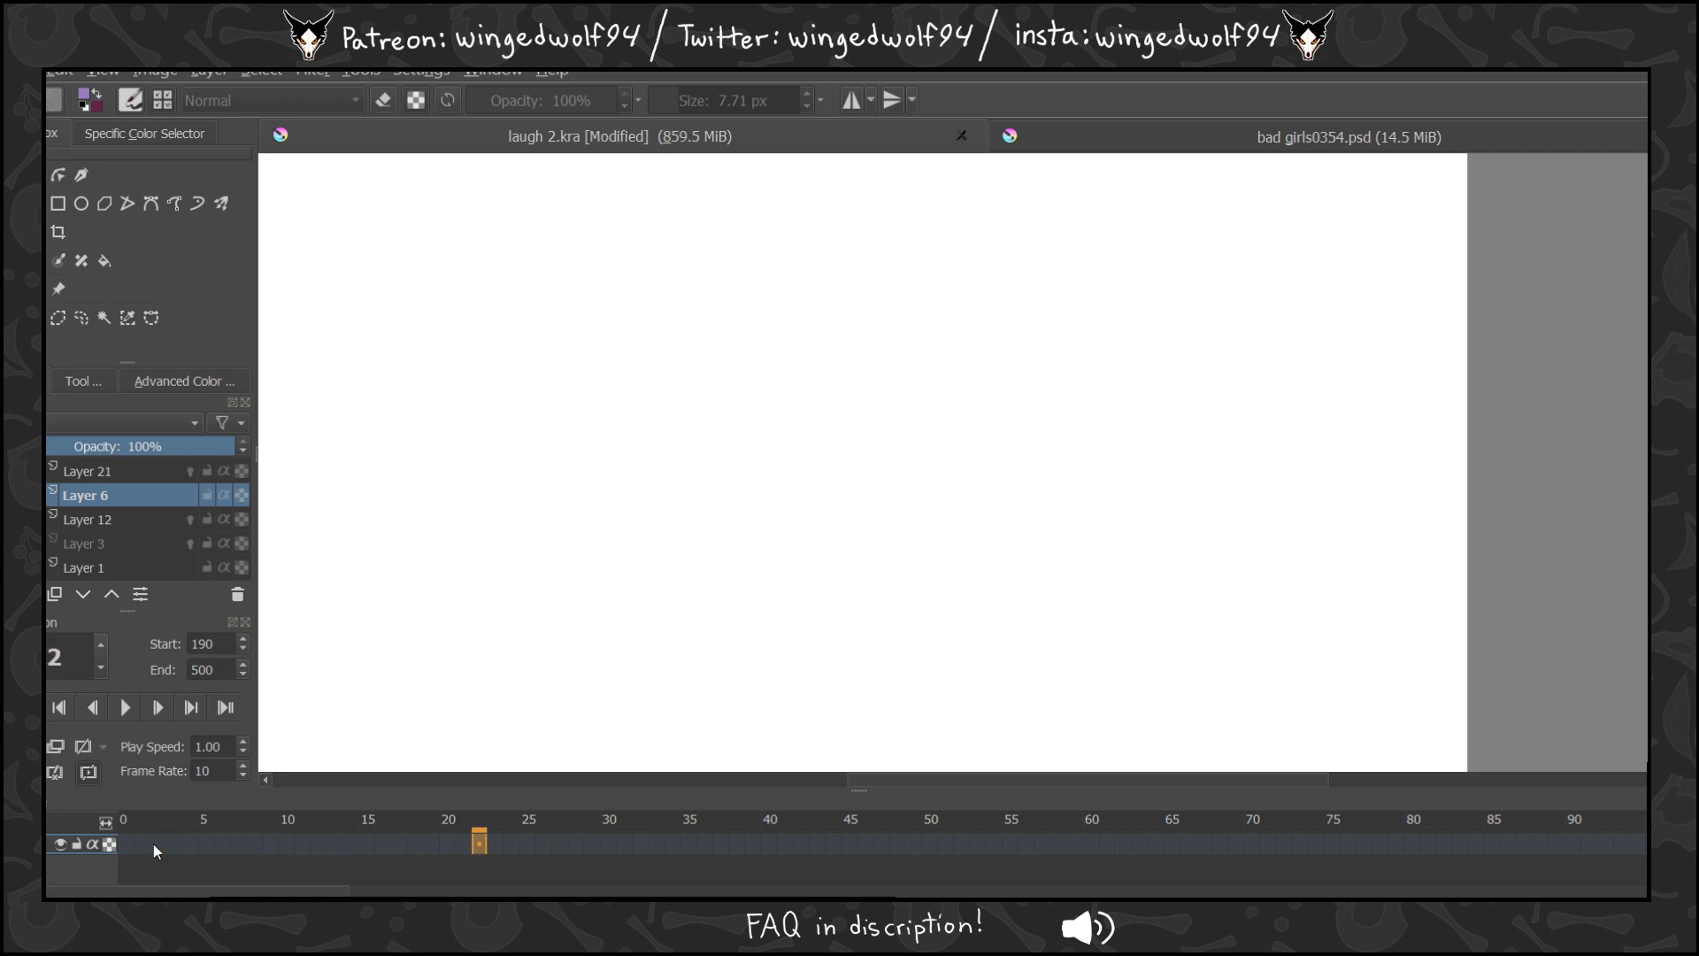
key("Right")
key("Right")
key("Right")
key("Right")
key("Right")
key("Right")
key("Right")
key("Right")
key("Right")
key("Right")
key("Right")
key("Right")
key("Right")
key("Right")
key("Right")
key("Right")
key("Right")
key("Right")
key("Right")
key("Right")
key("Right")
key("Right")
key("Right")
key("Right")
key("Right")
key("Right")
key("Right")
key("Right")
key("Right")
key("Right")
key("Right")
key("Right")
key("Right")
key("Right")
key("Right")
key("Right")
key("Right")
key("Right")
key("Right")
key("Right")
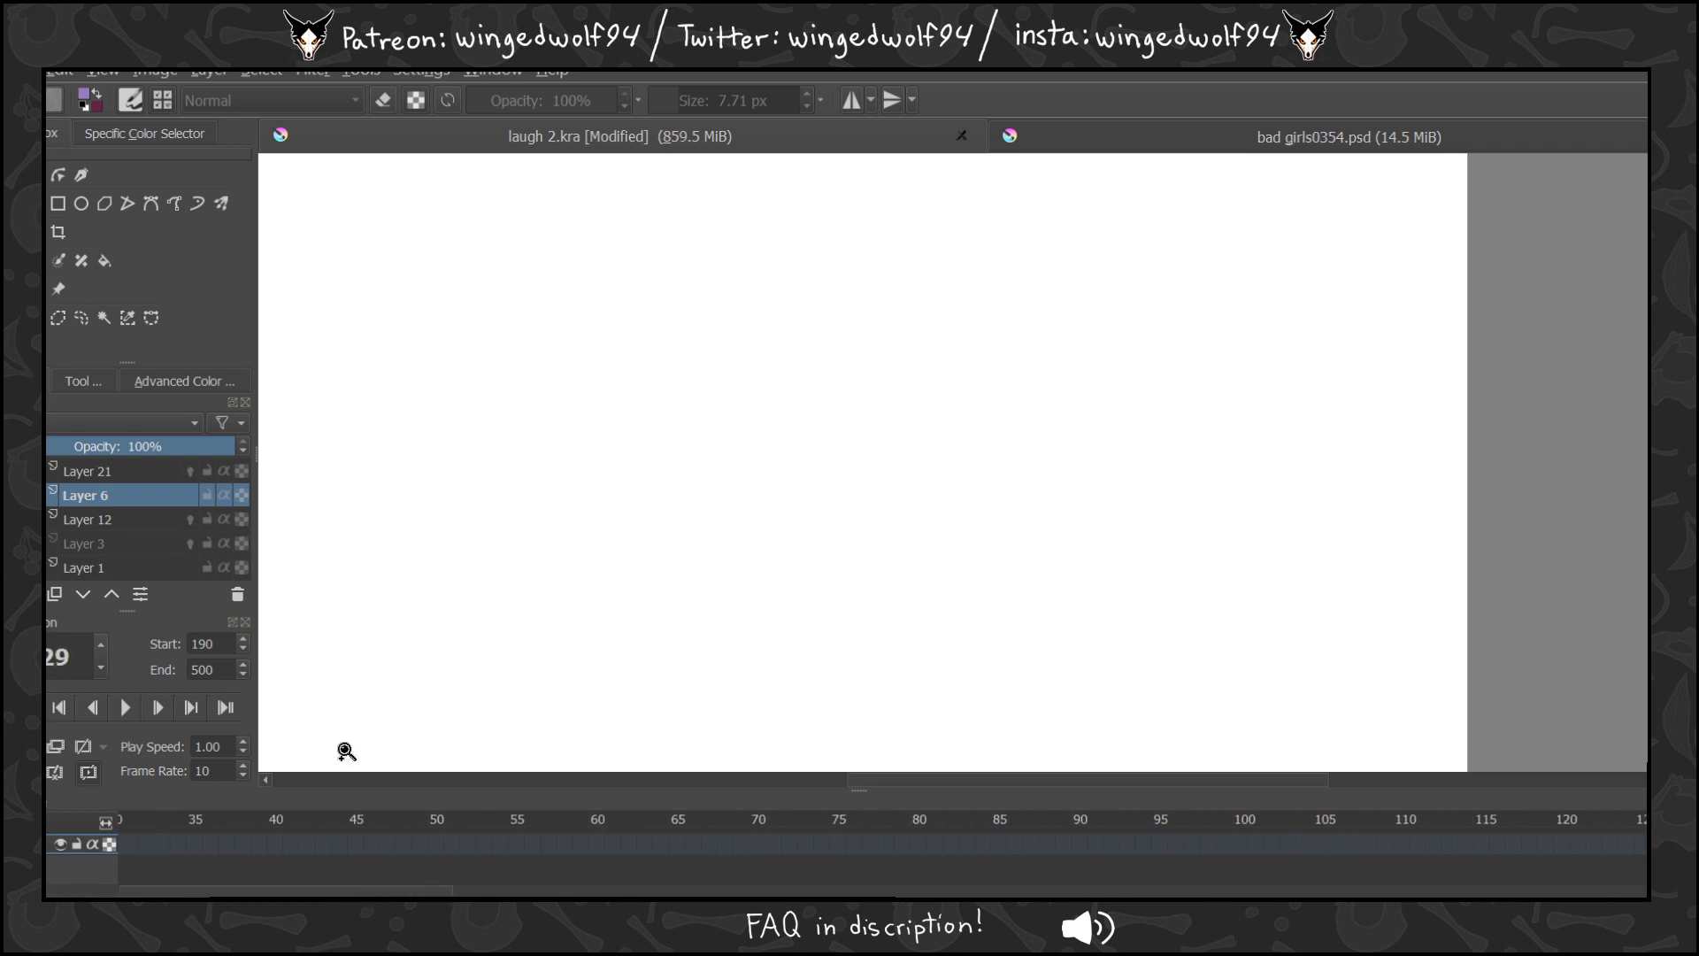
Go to frame 199 with Layer 6 active and set the freehand brush size to 4.71 px.
left_click(83, 478)
left_click_drag(421, 894, 865, 869)
left_click(667, 845)
left_click(62, 501)
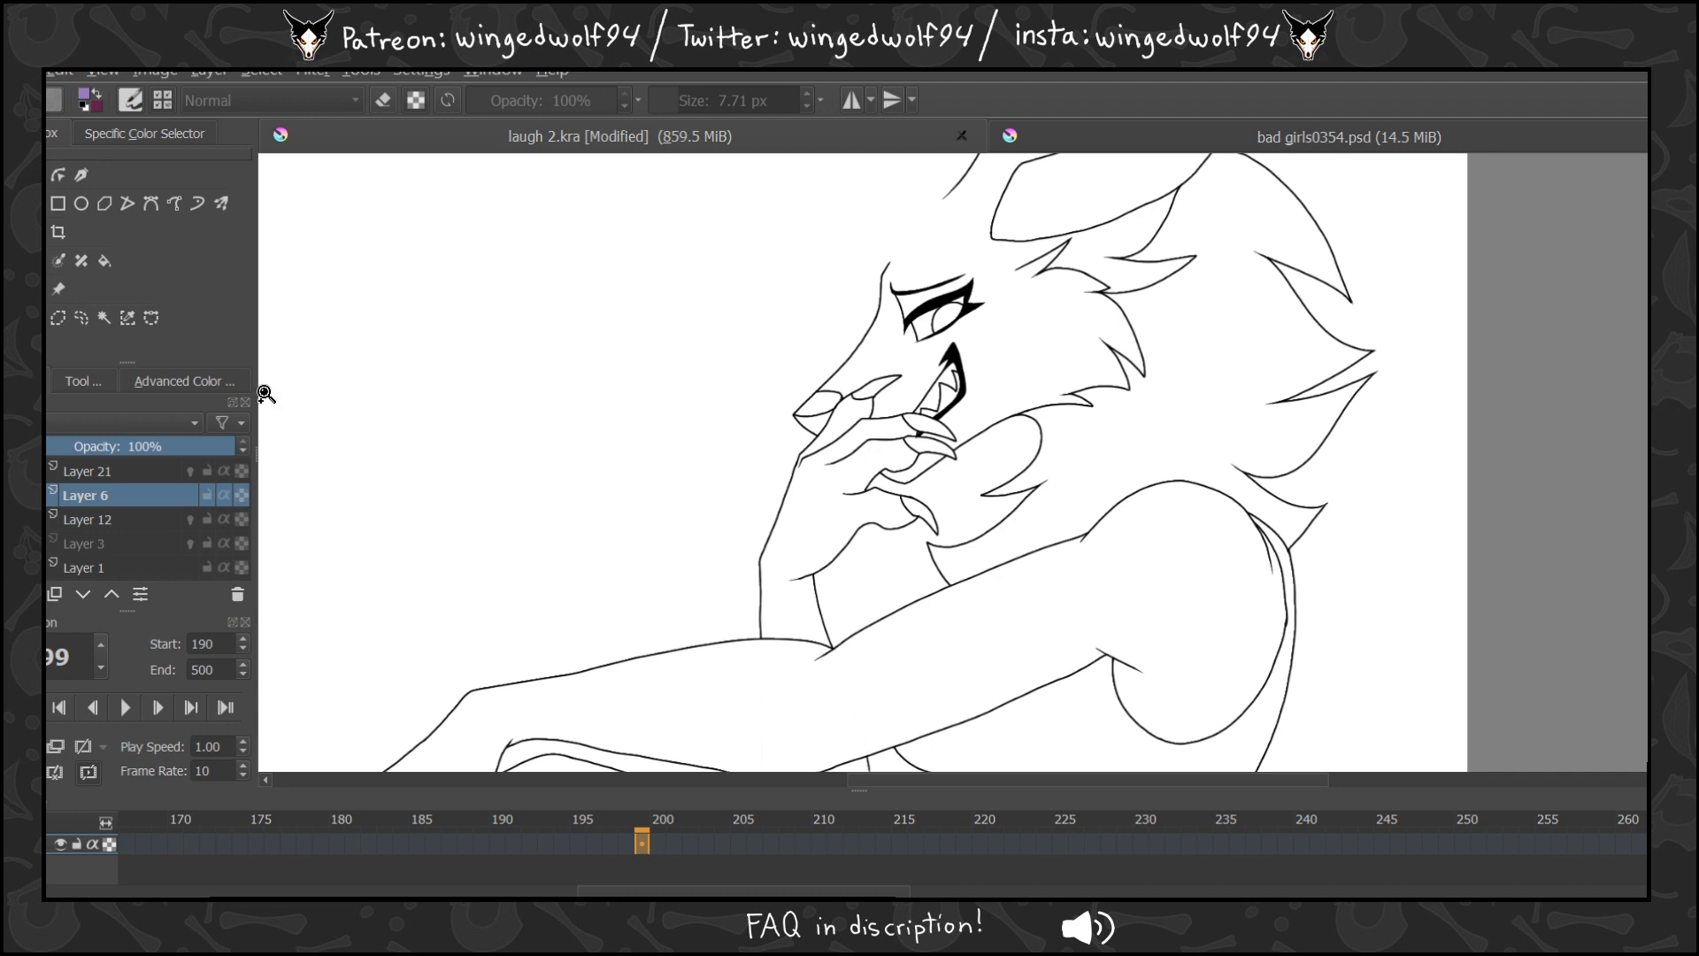
left_click(12, 346)
left_click_drag(682, 340, 1199, 715)
key("b")
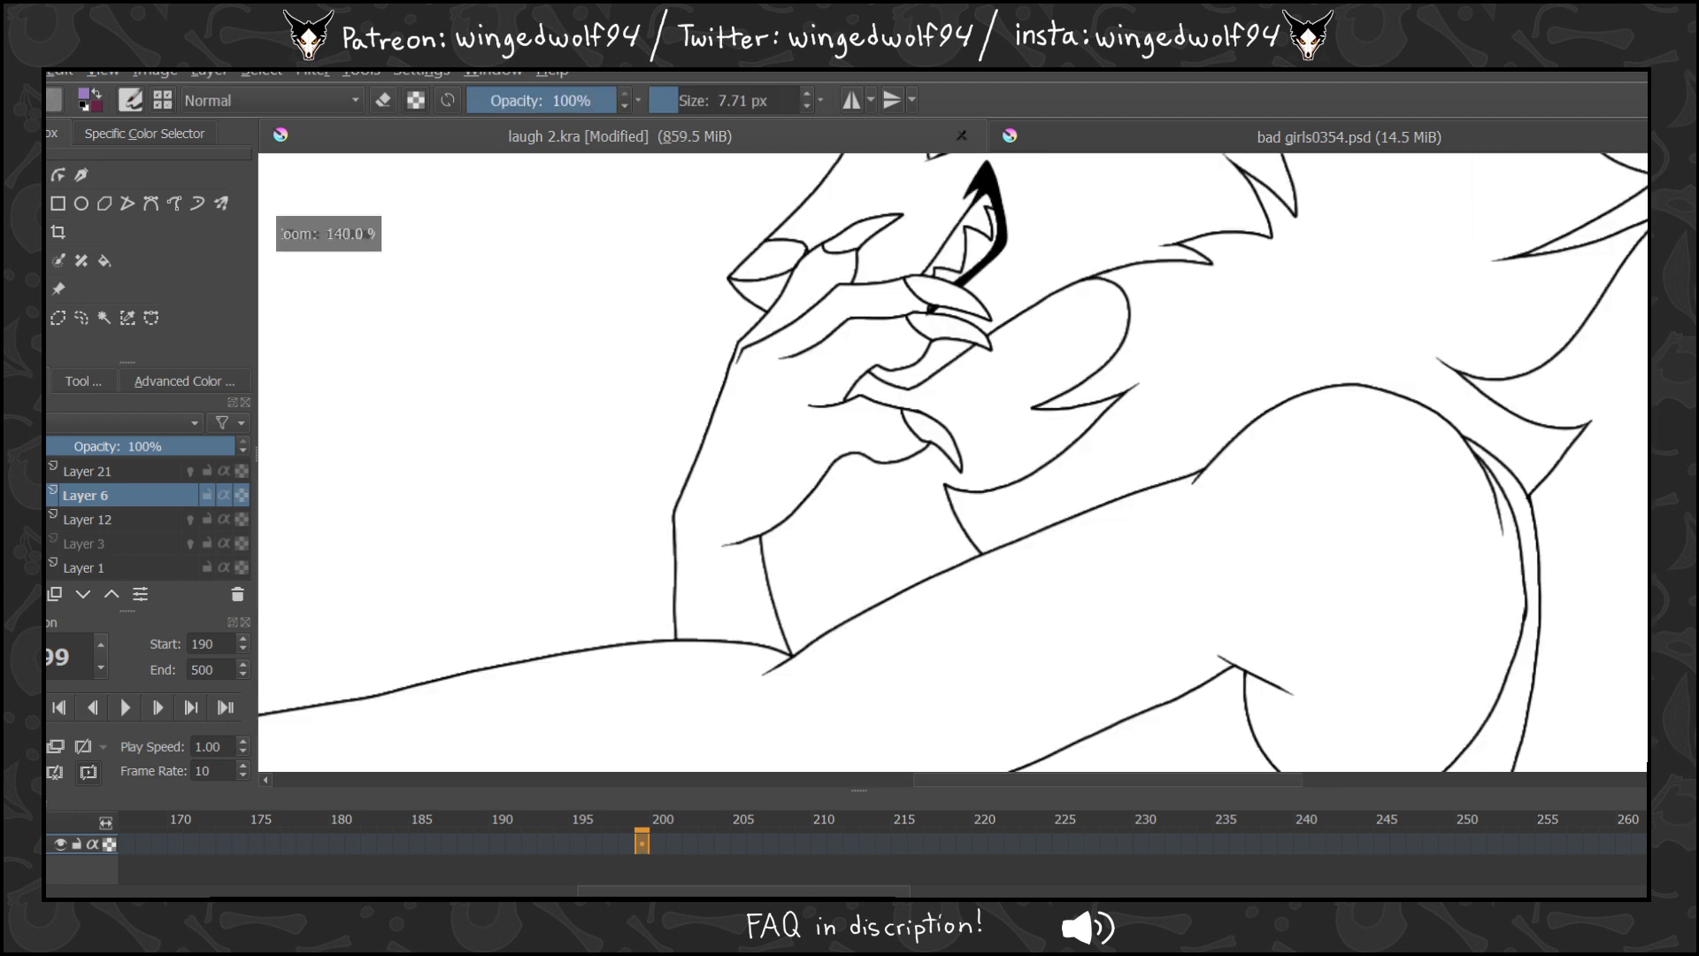
key("bracketleft")
key("bracketleft")
key("bracketleft")
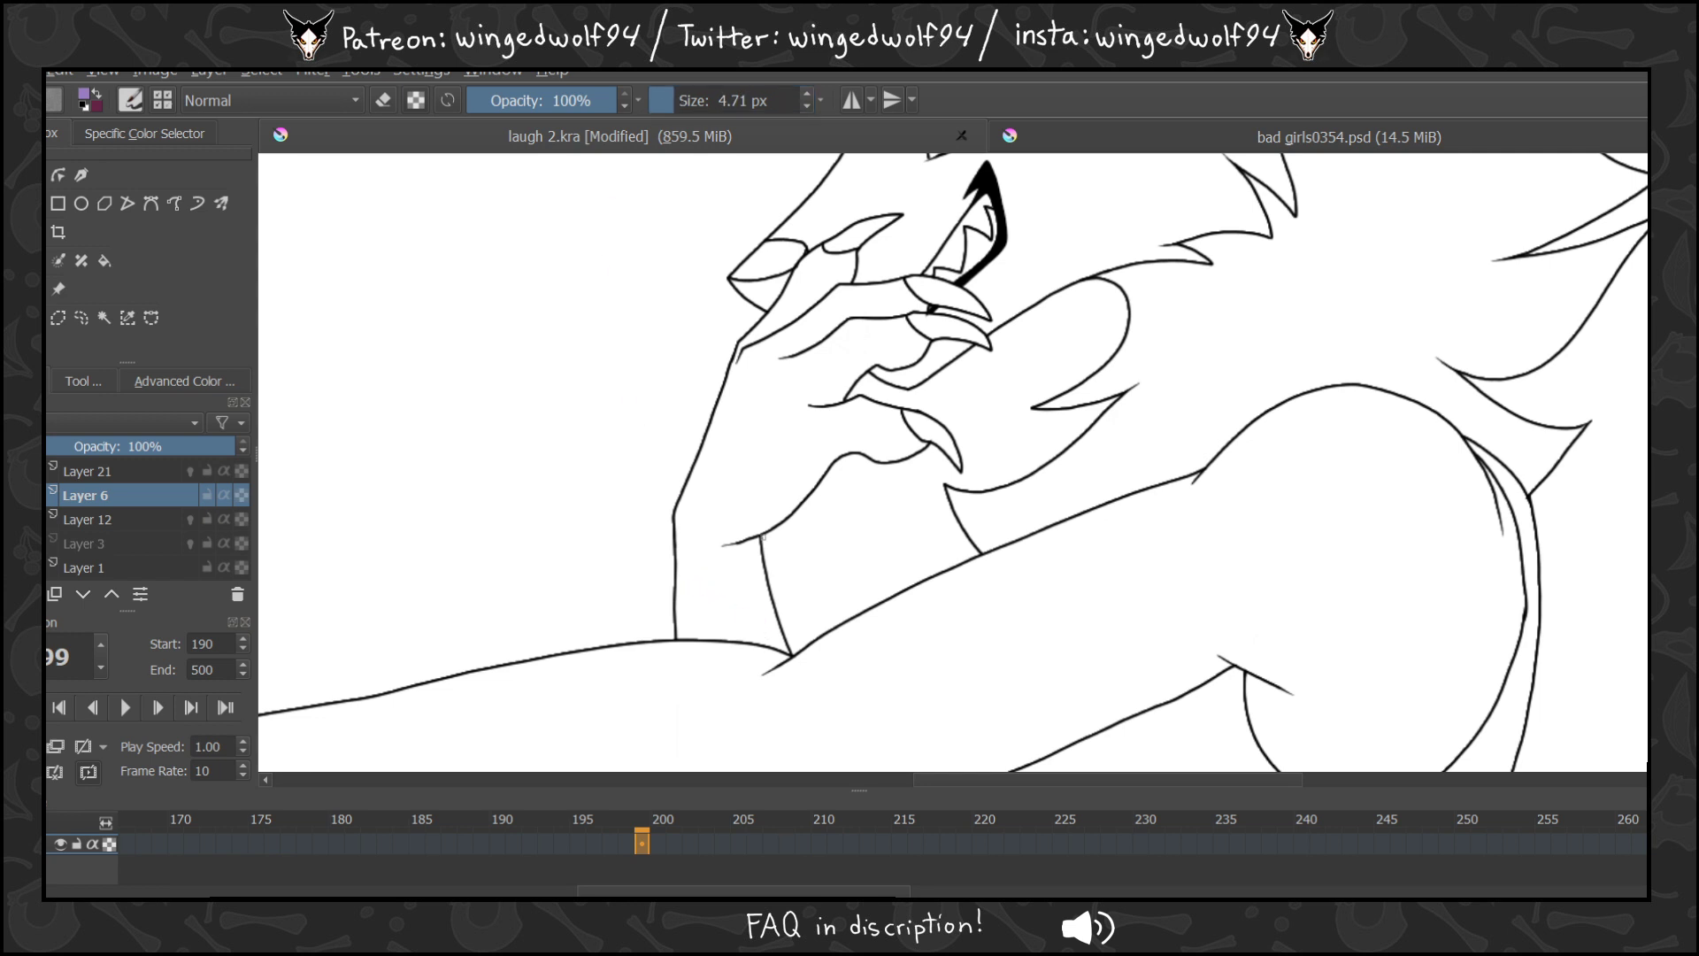
Try a purple line across the raised wrist on Layer 6, then undo it.
mouse_move(678, 572)
left_mouse_down()
mouse_move(761, 571)
mouse_move(674, 560)
mouse_move(761, 571)
left_mouse_up()
left_click(627, 844)
left_click(641, 843)
key("ctrl+z")
key("ctrl+z")
key("ctrl+z")
key("ctrl+z")
key("ctrl+z")
key("ctrl+z")
key("ctrl+z")
key("ctrl+z")
Start a keyframe at frame 199 on Layer 6 and draw a curved purple line across the wrist below the hand.
left_click(672, 823)
left_click(673, 843)
left_click(663, 845)
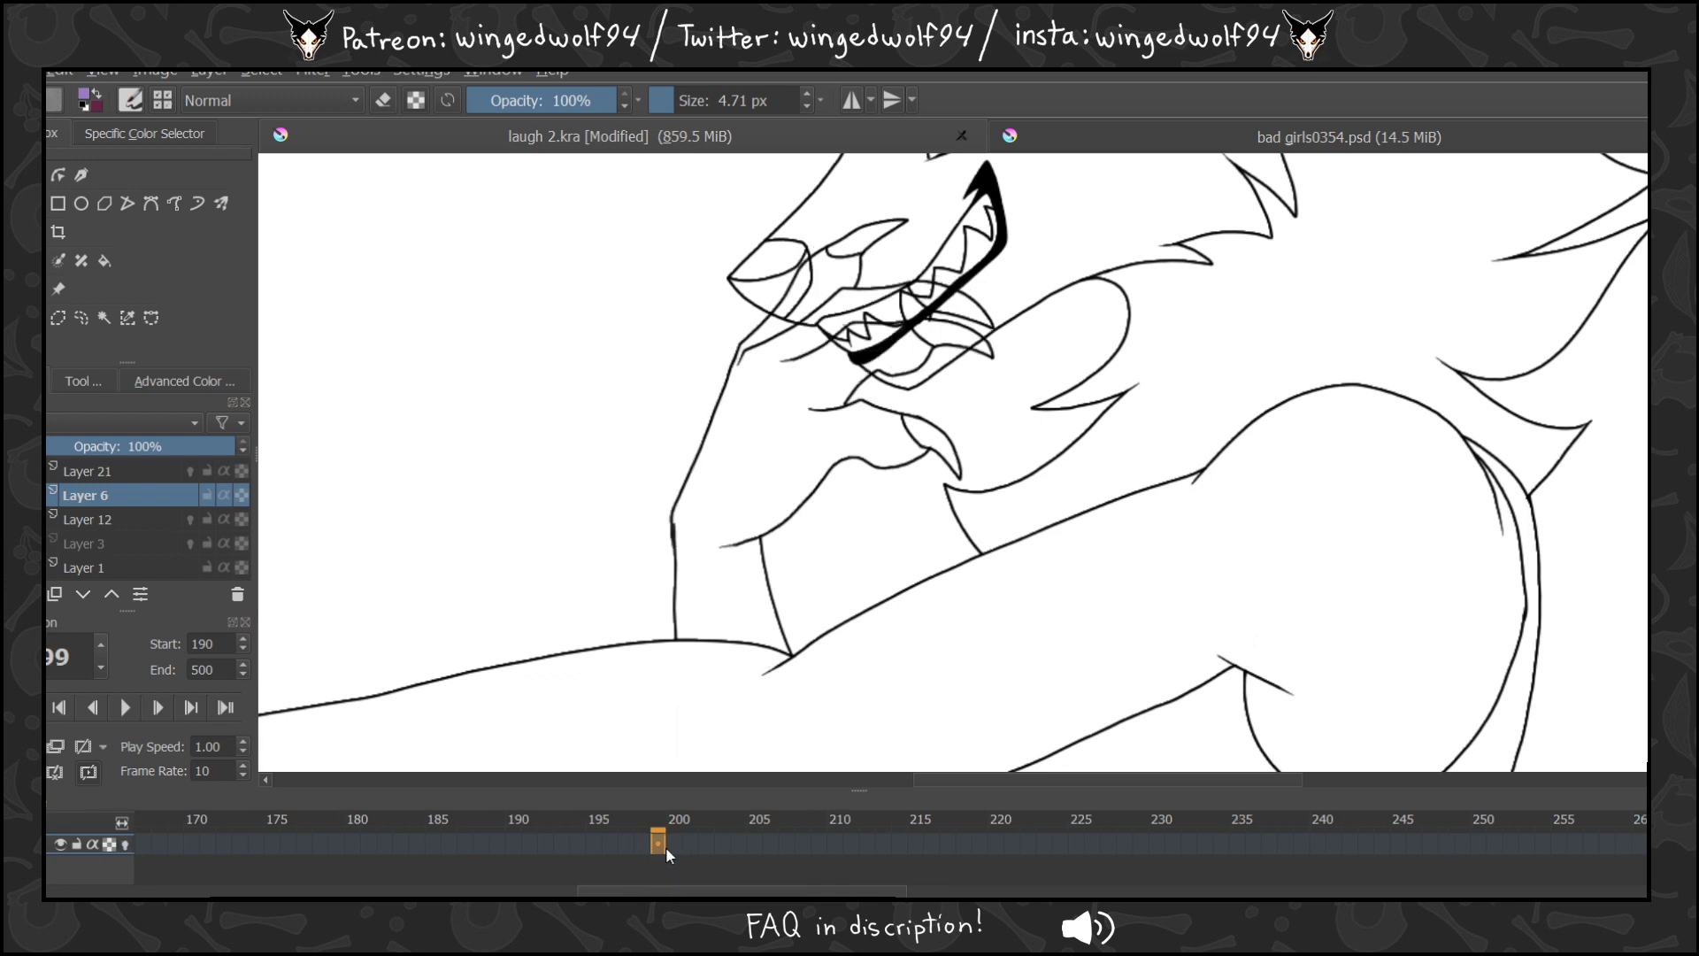
mouse_move(678, 571)
left_mouse_down()
mouse_move(763, 568)
mouse_move(689, 574)
mouse_move(763, 569)
left_mouse_up()
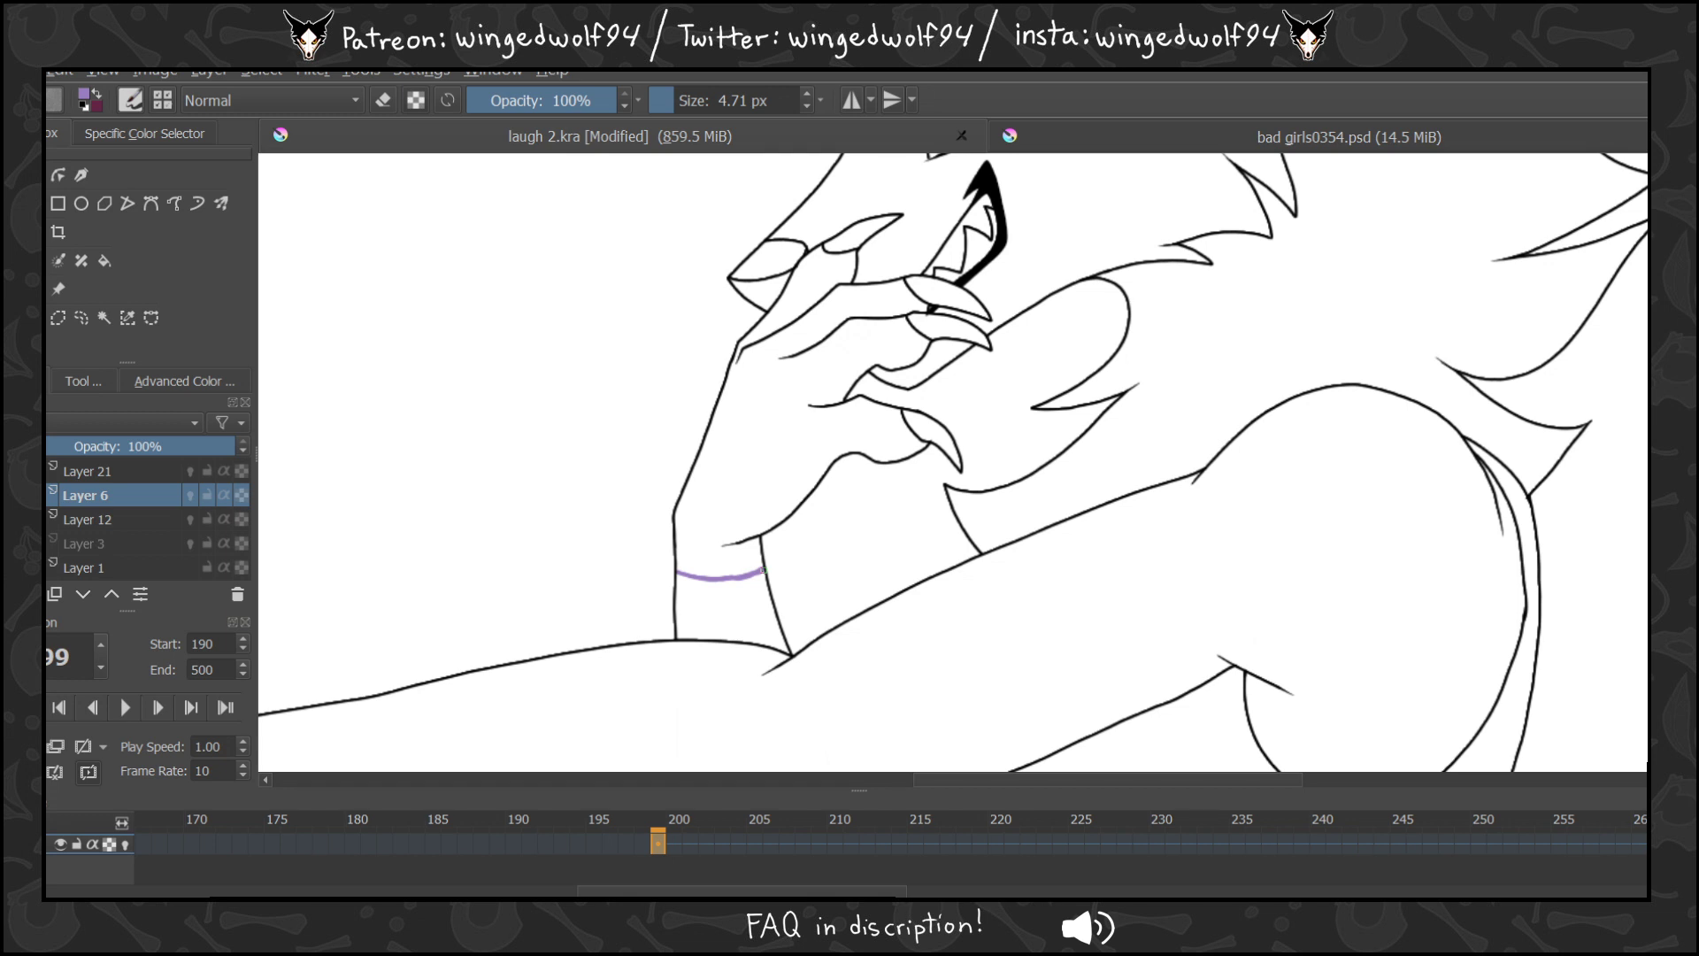
Draw the curved purple wrist line on new keyframes at frames 201 and 202, placing it lower in 202 to follow the hand.
key("period")
key("period")
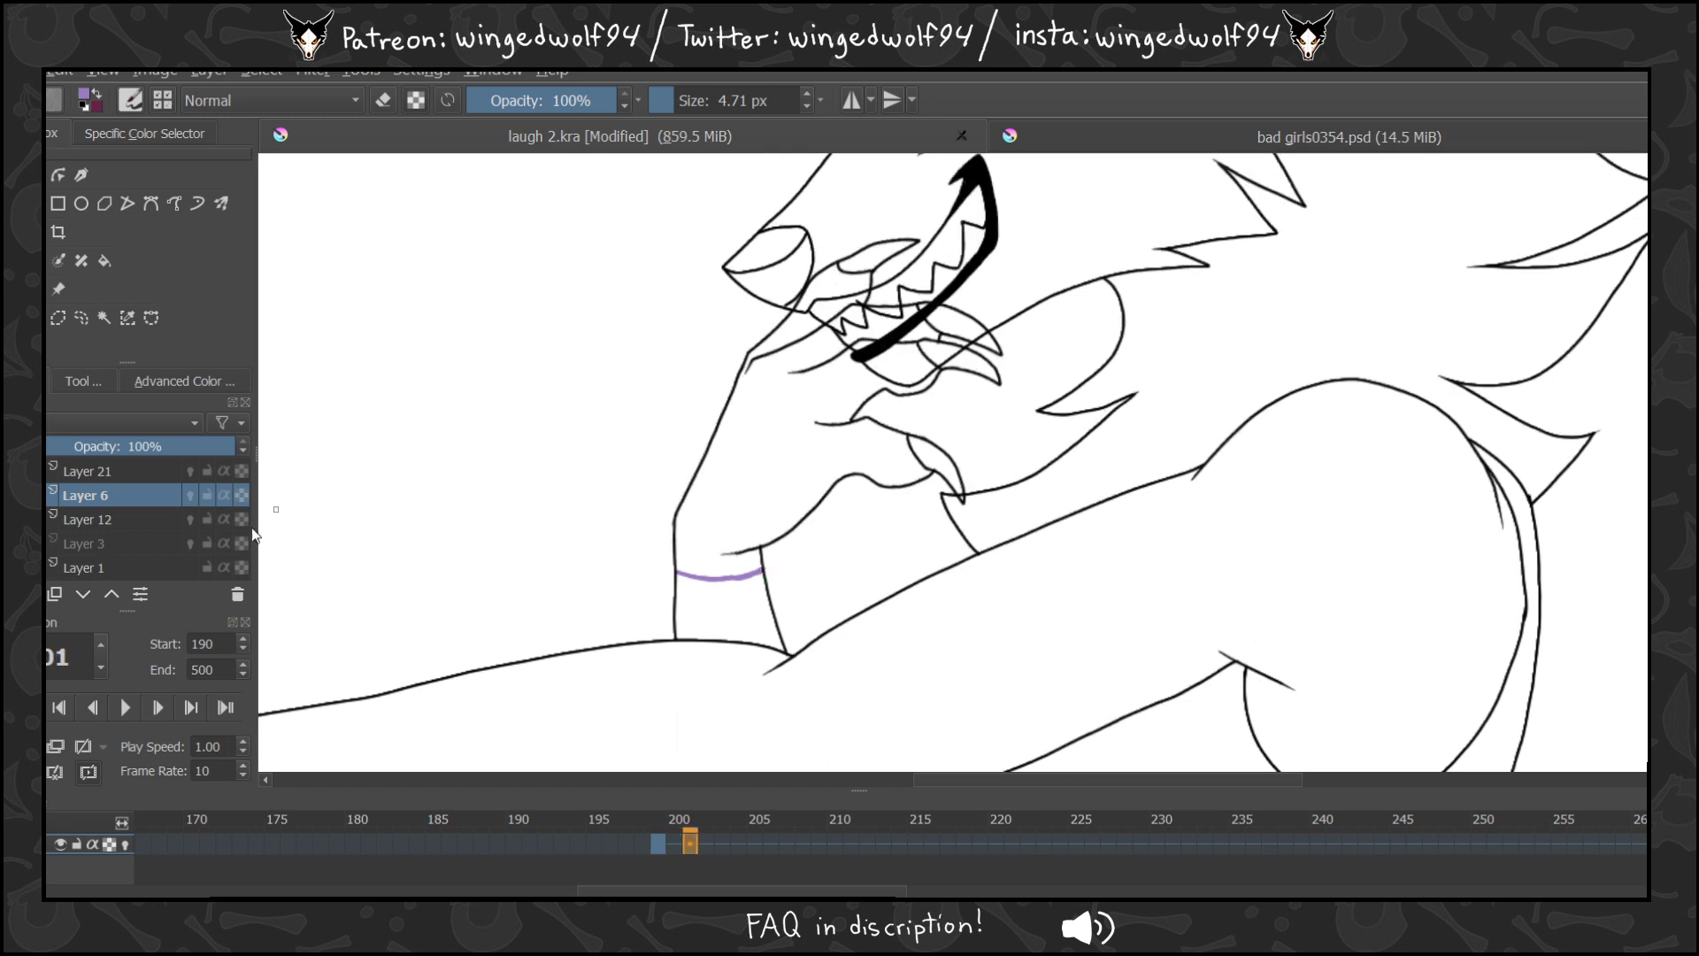
key("comma")
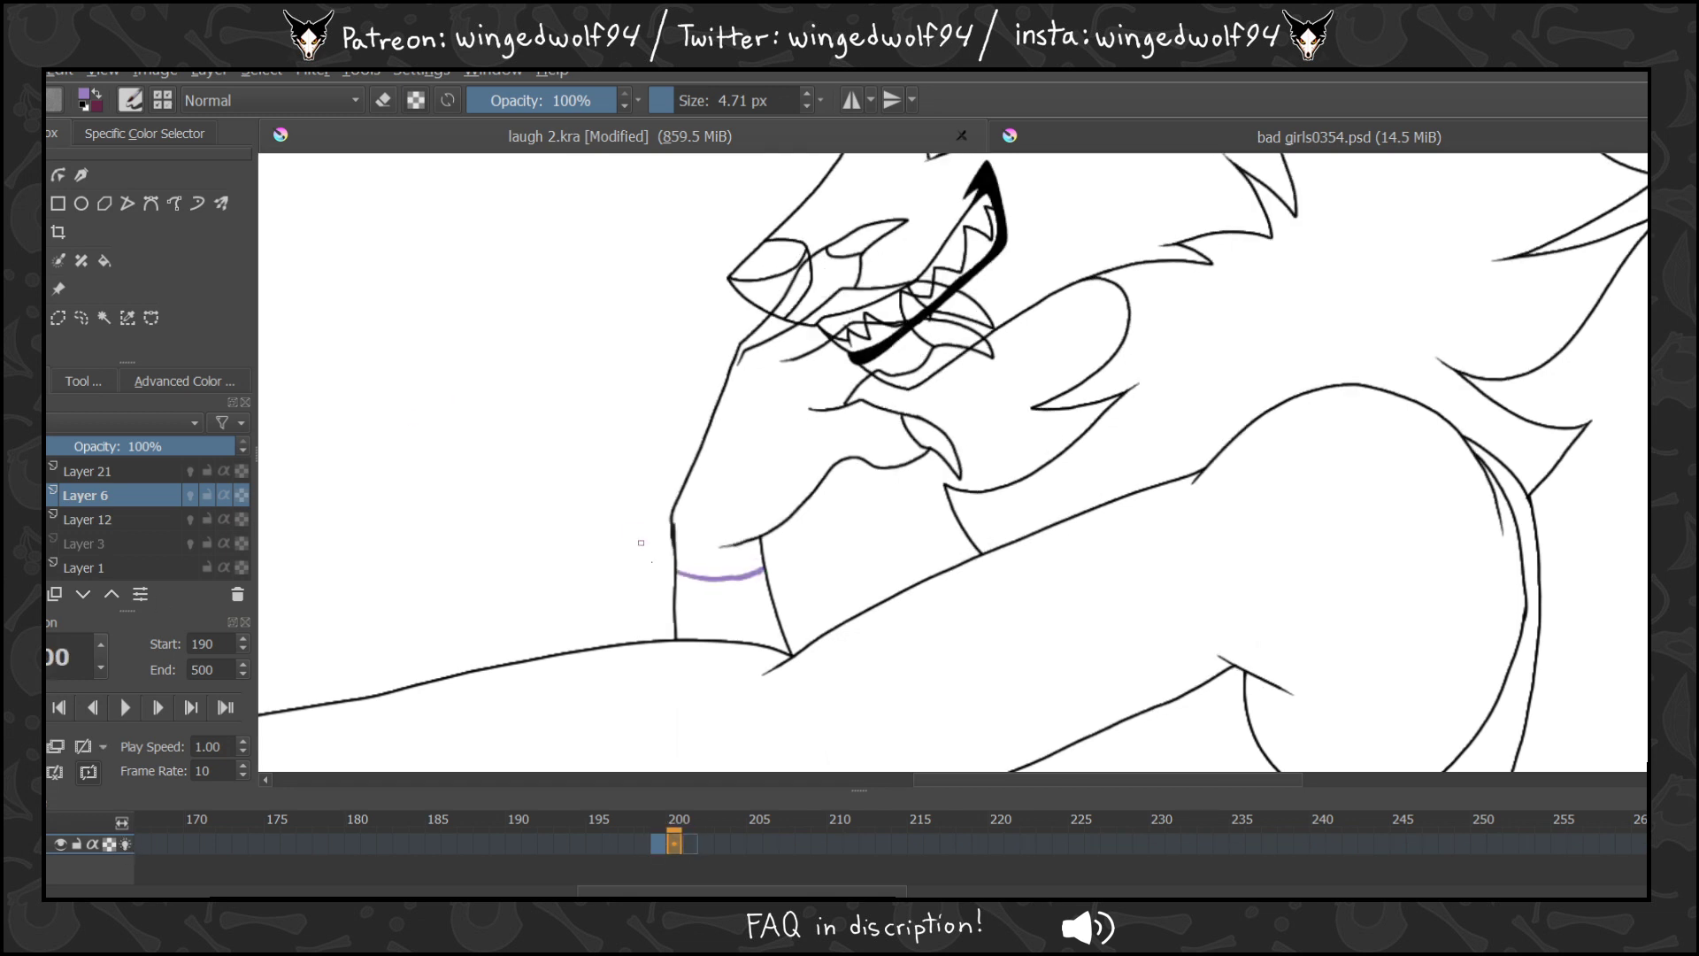
key("period")
left_click_drag(676, 581, 759, 581)
key("period")
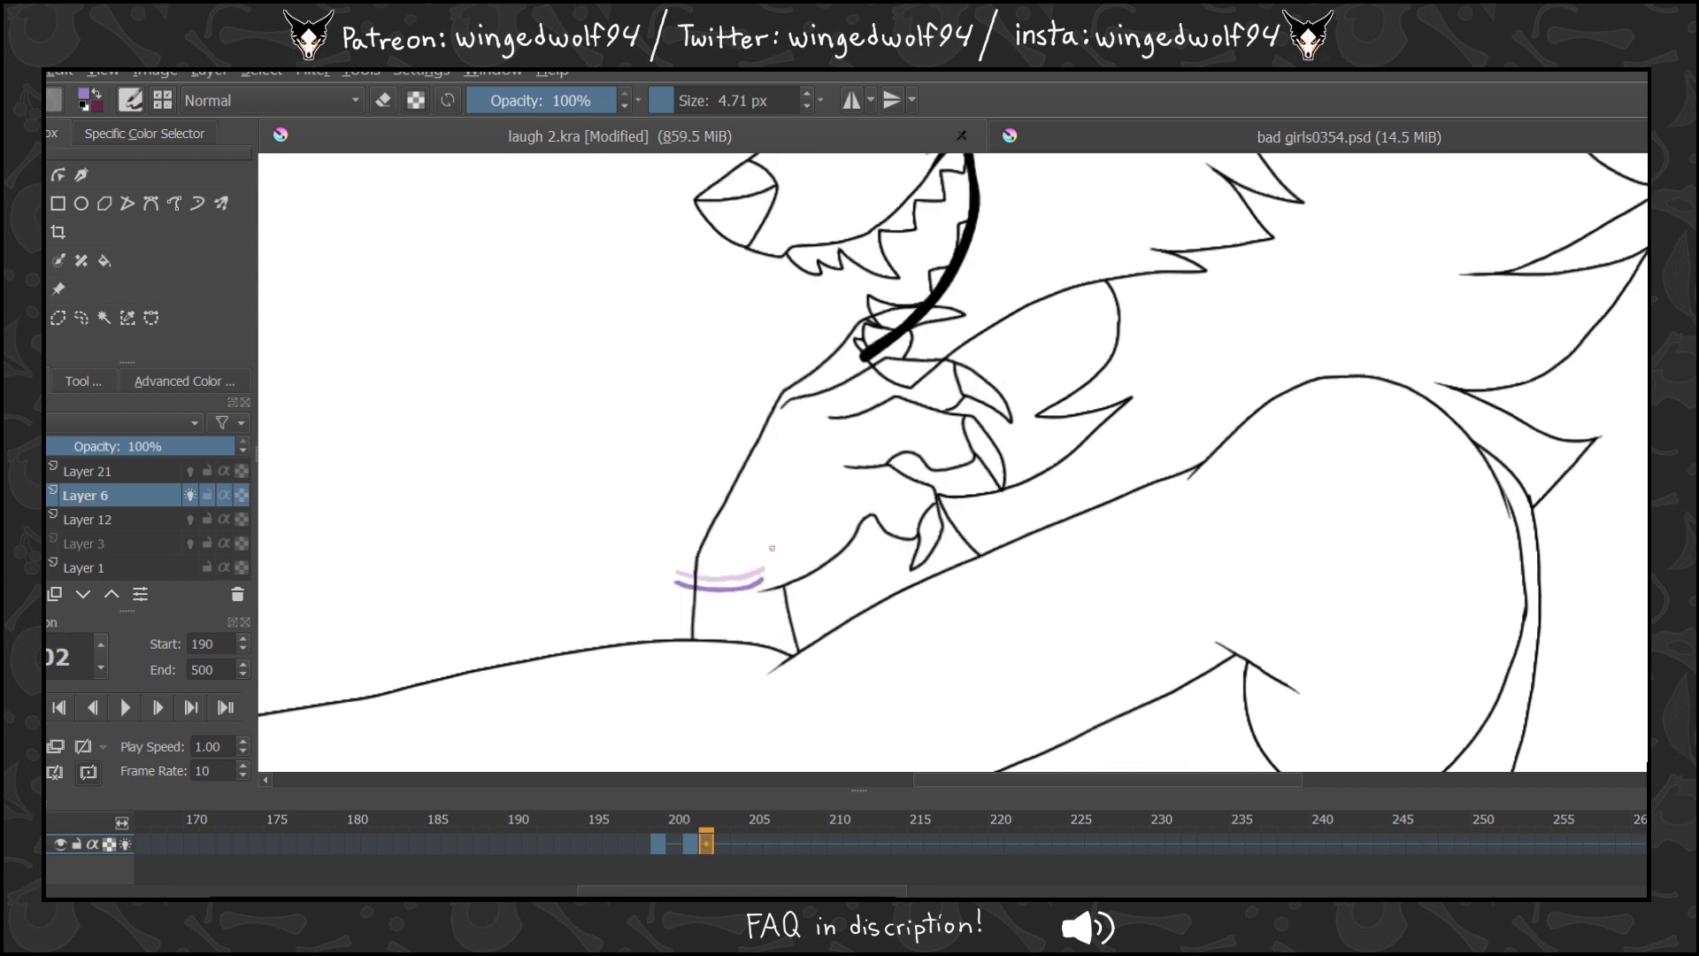
key("comma")
key("period")
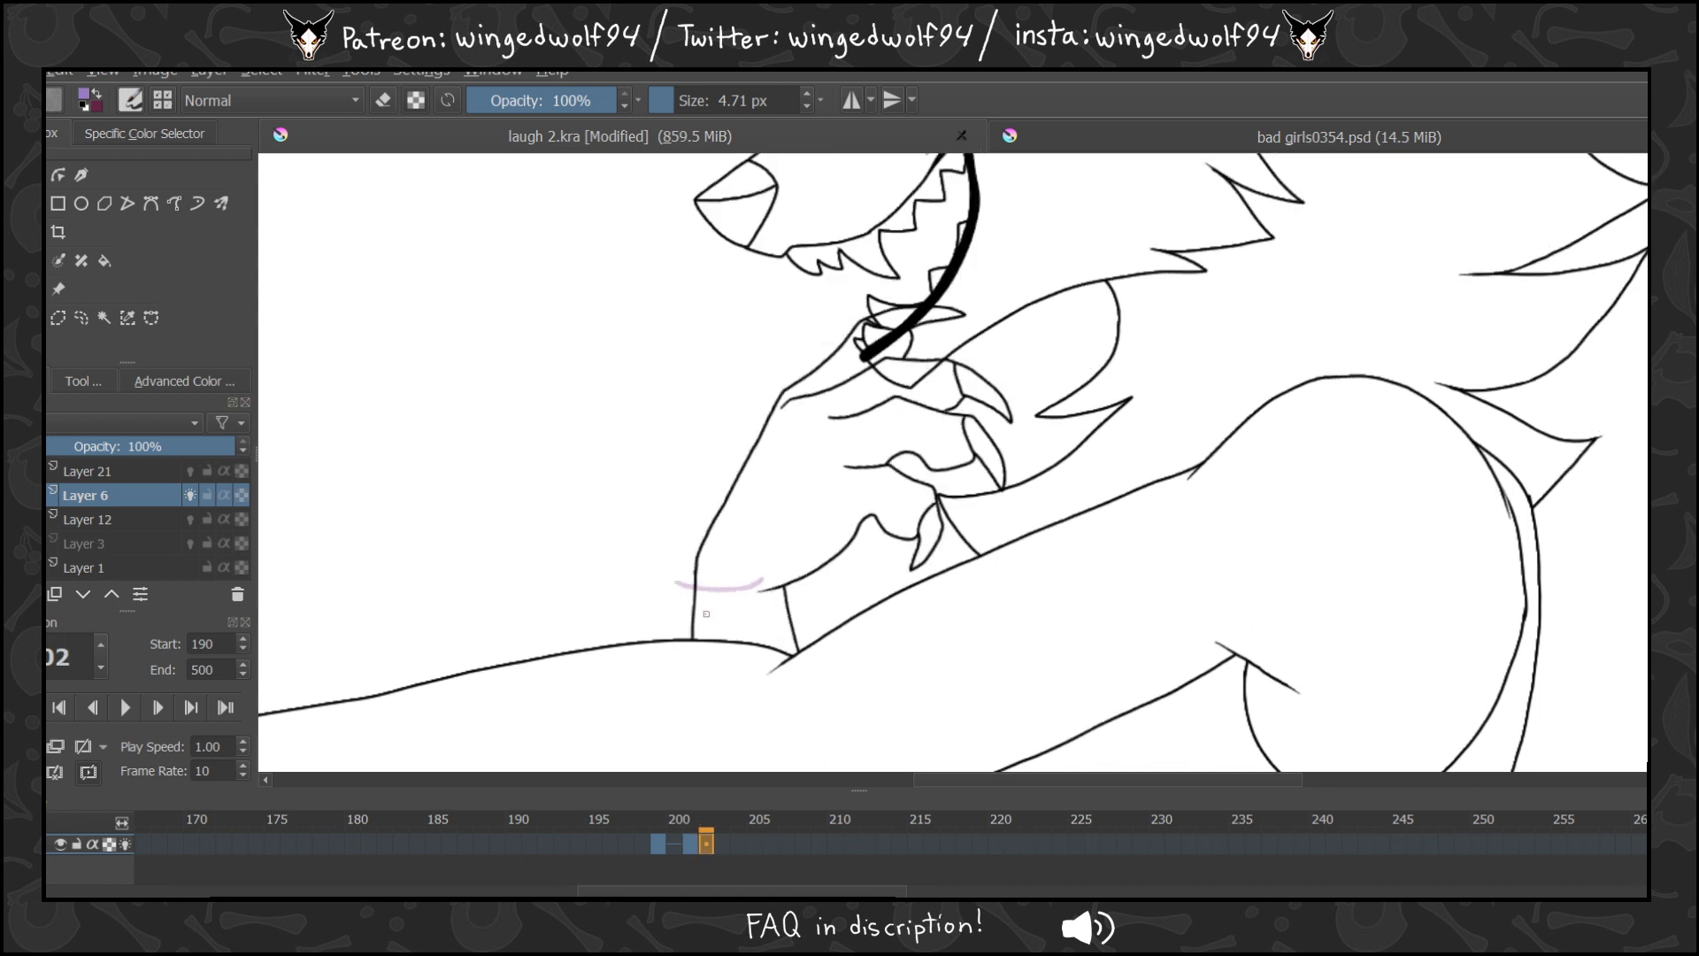
left_click_drag(694, 614, 788, 612)
Draw the purple wrist line on new keyframes at frames 203 and 204, just above the forearm.
key("period")
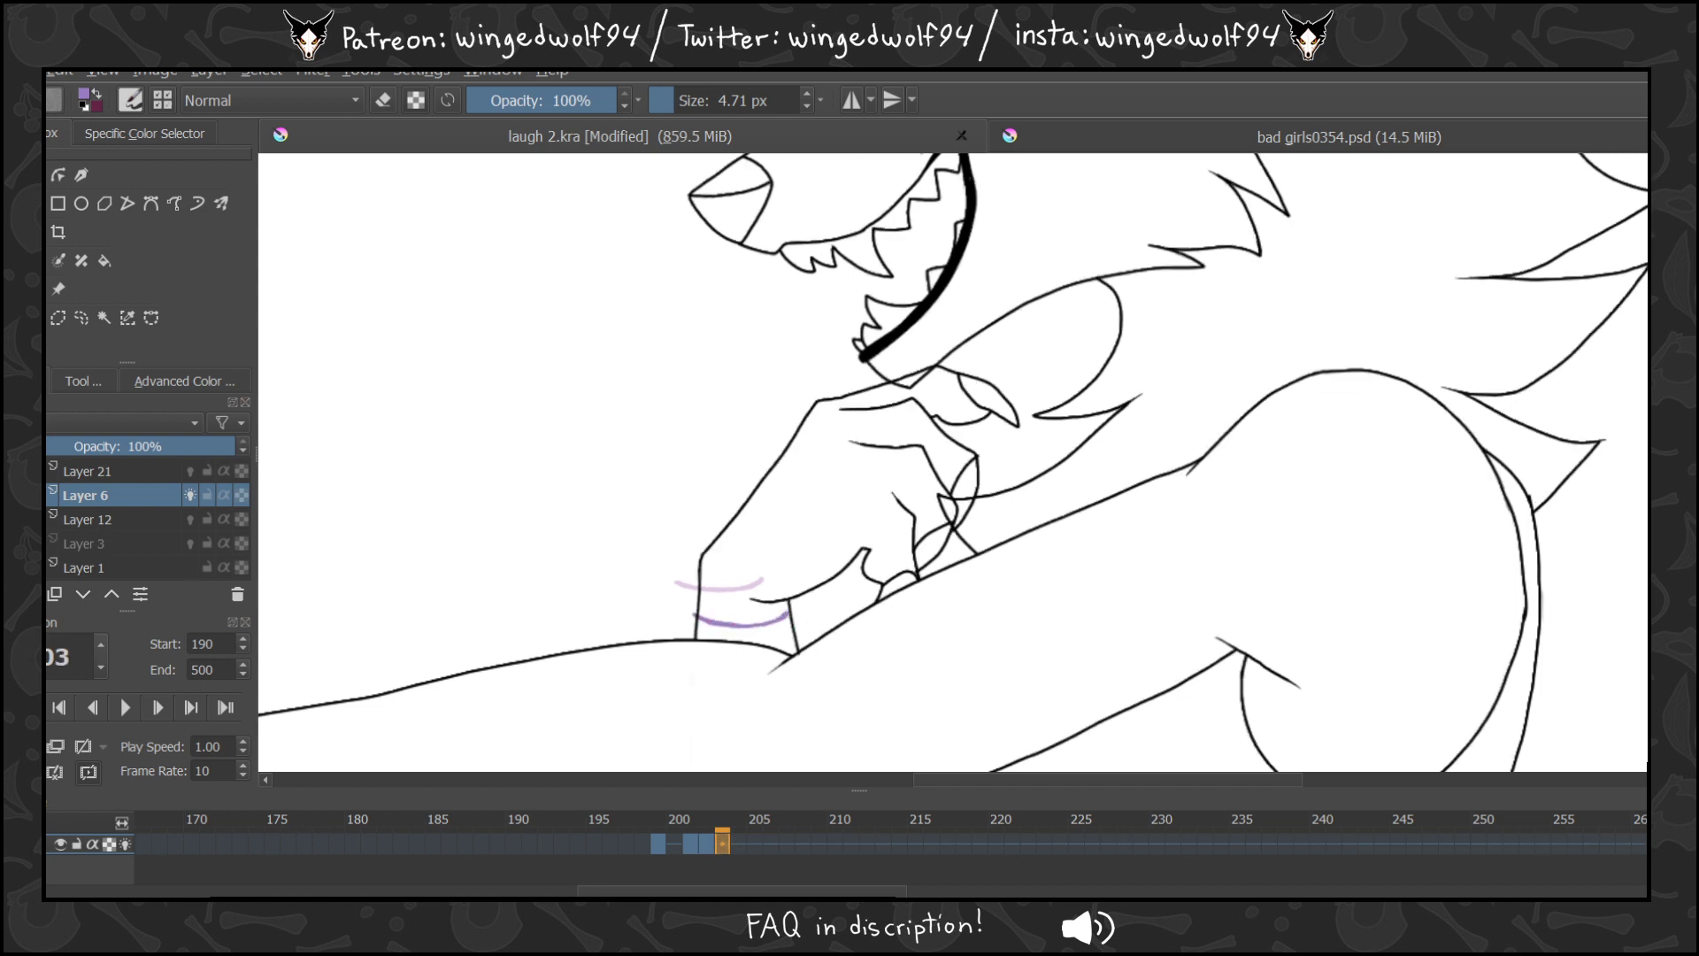
key("Insert")
left_click_drag(696, 619, 790, 628)
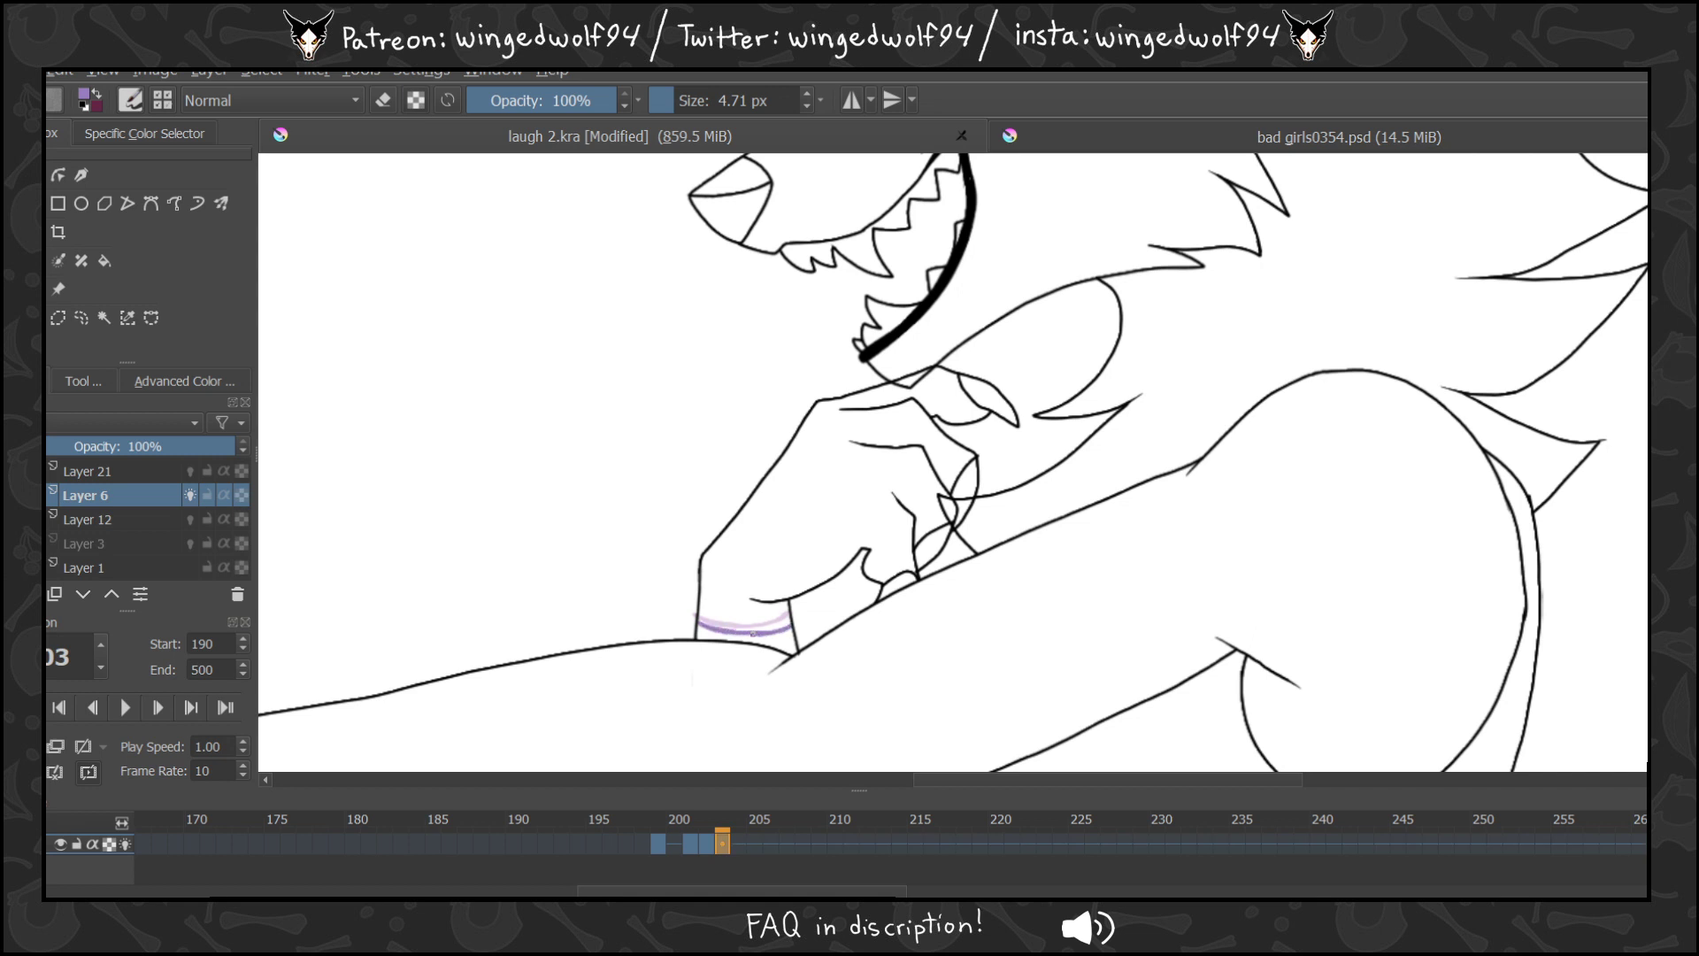
key("period")
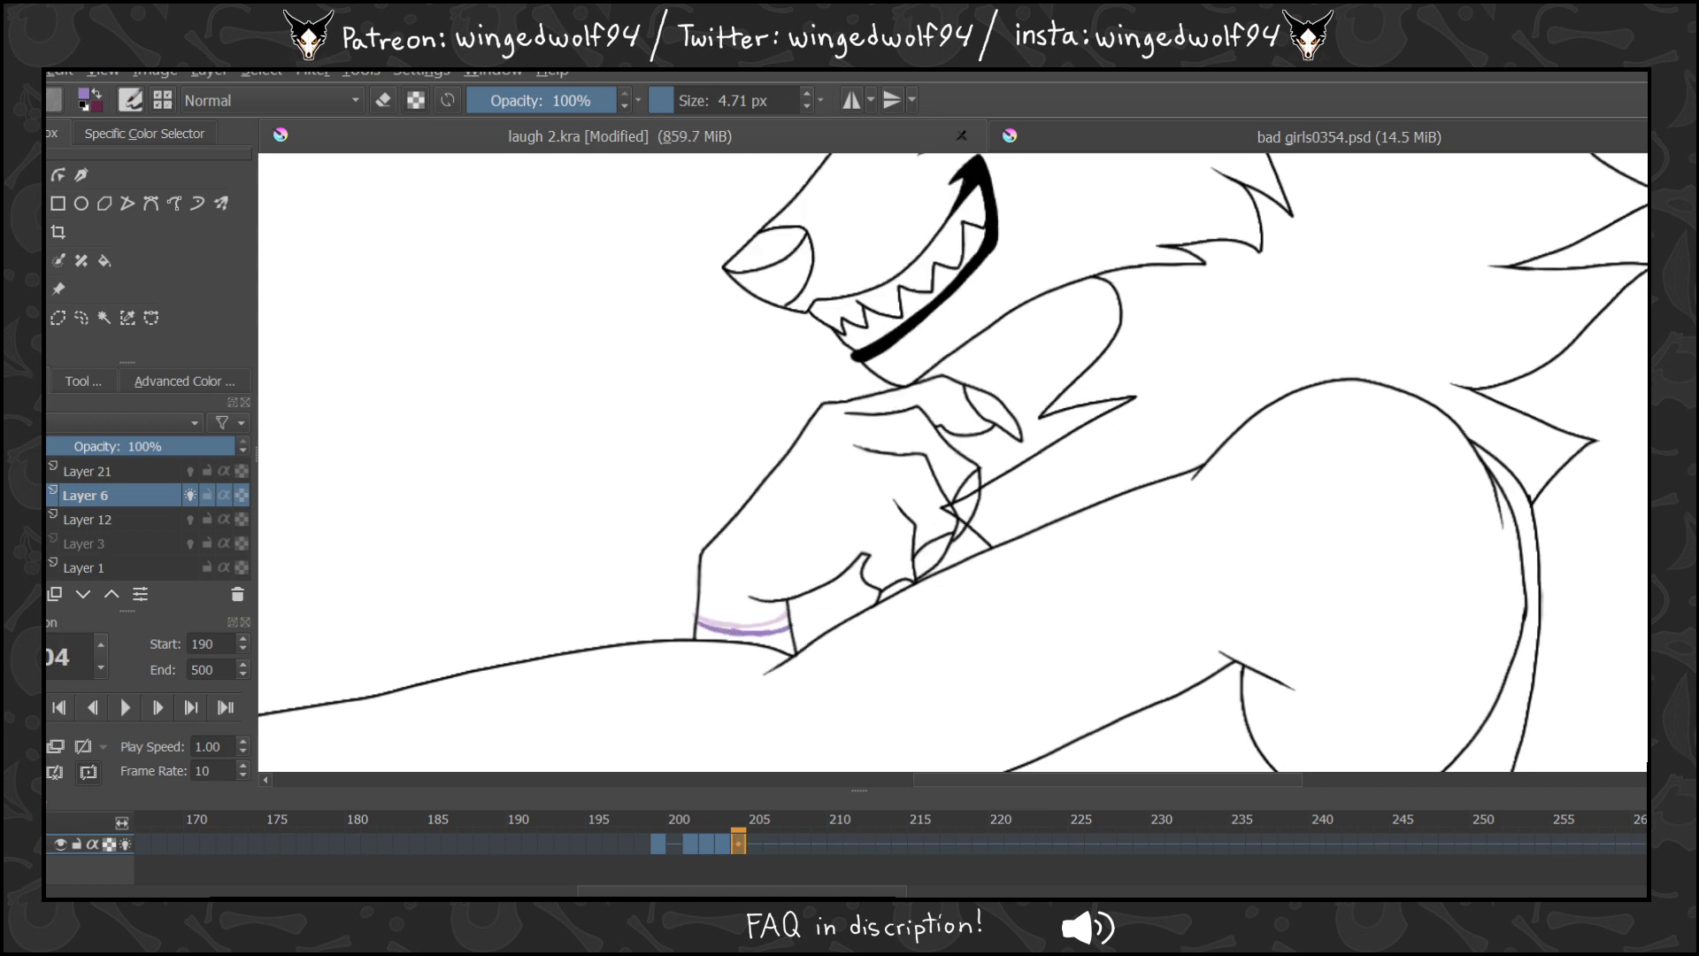
key("Insert")
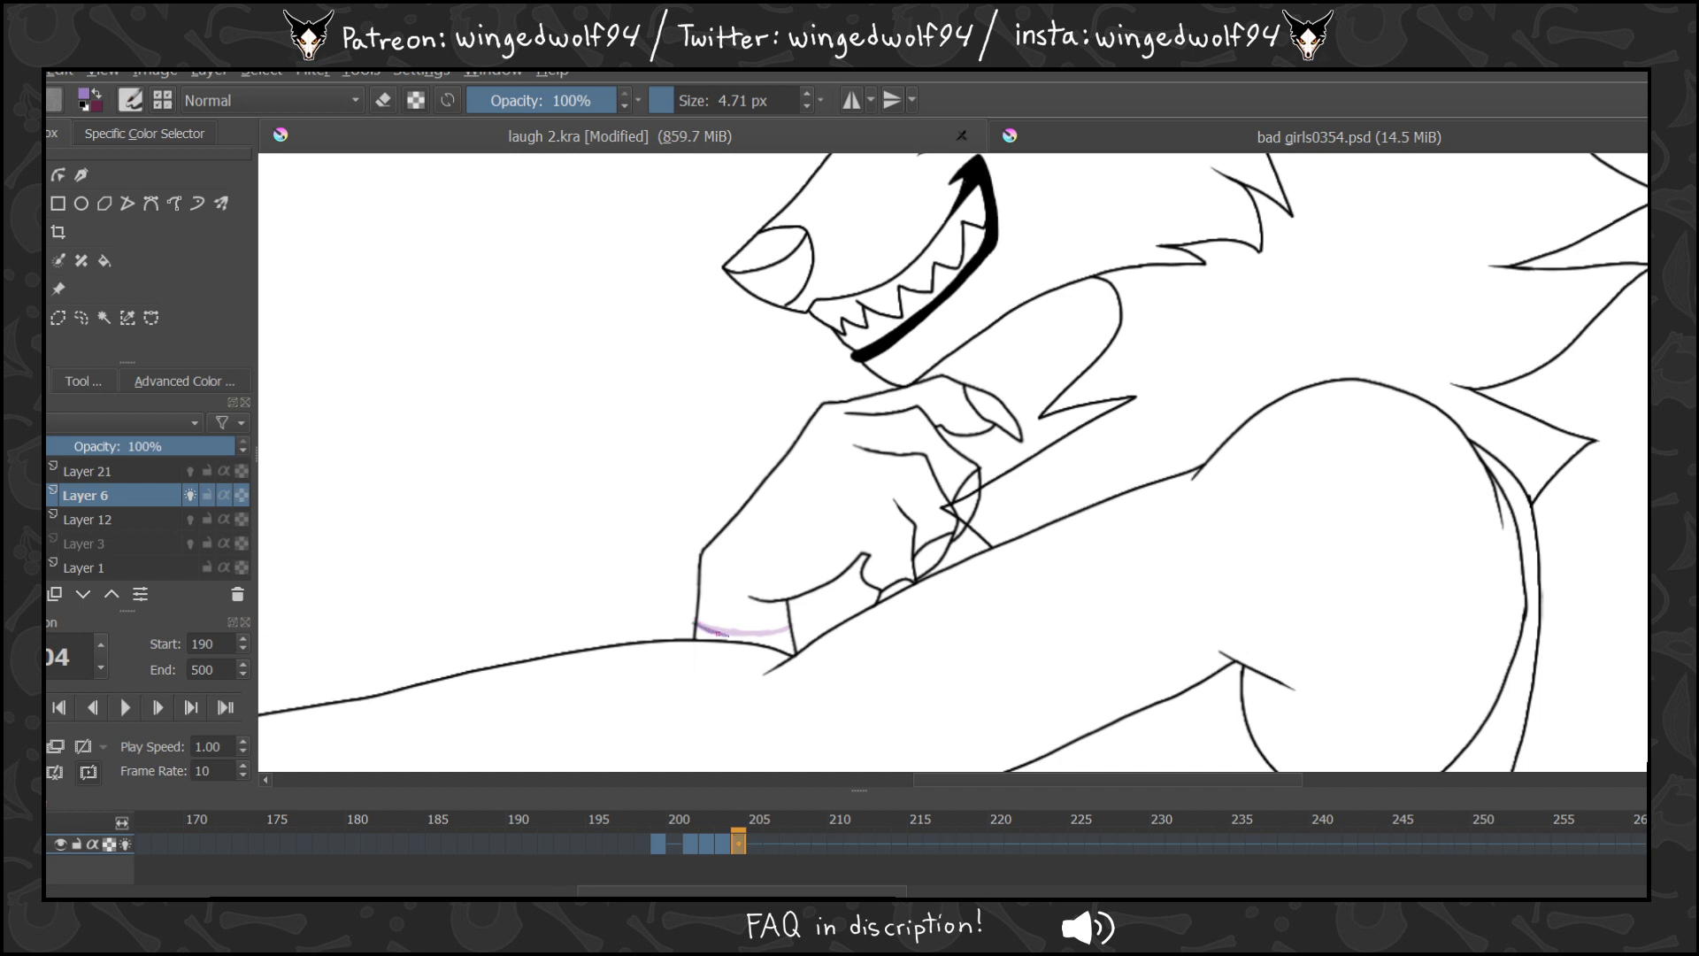
key("ctrl")
left_click_drag(699, 624, 791, 630)
Draw the purple line across the raised wrist on new keyframes at frames 205 and 206.
key("period")
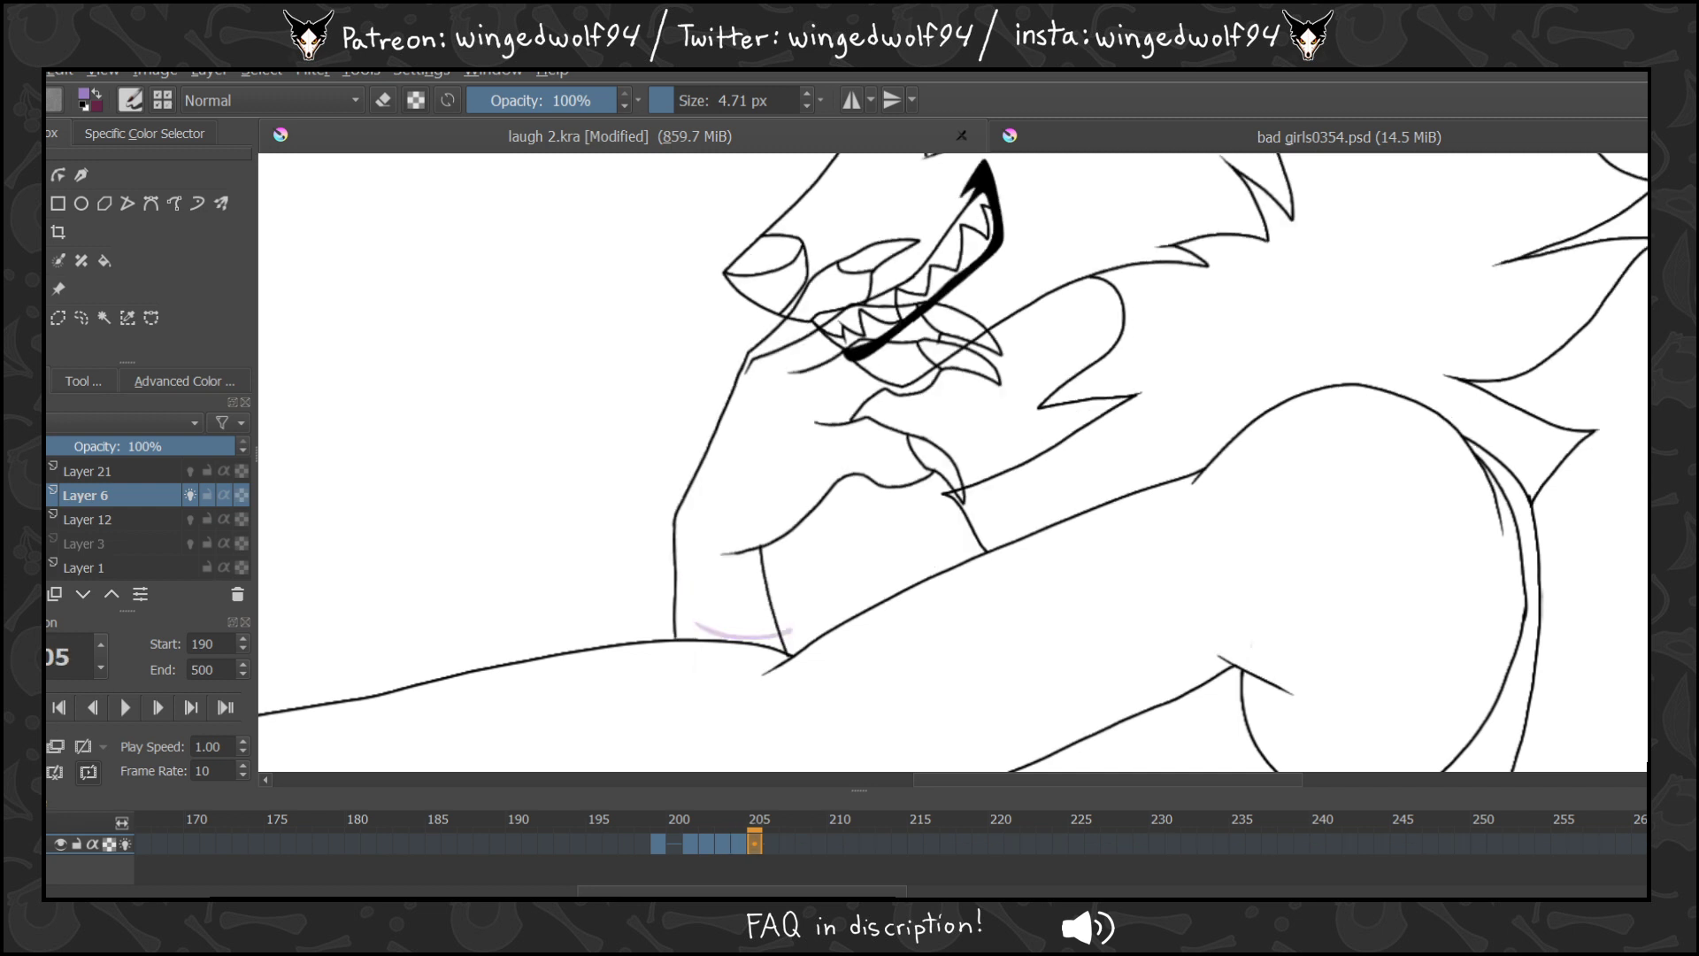
left_click_drag(676, 584, 766, 581)
key("period")
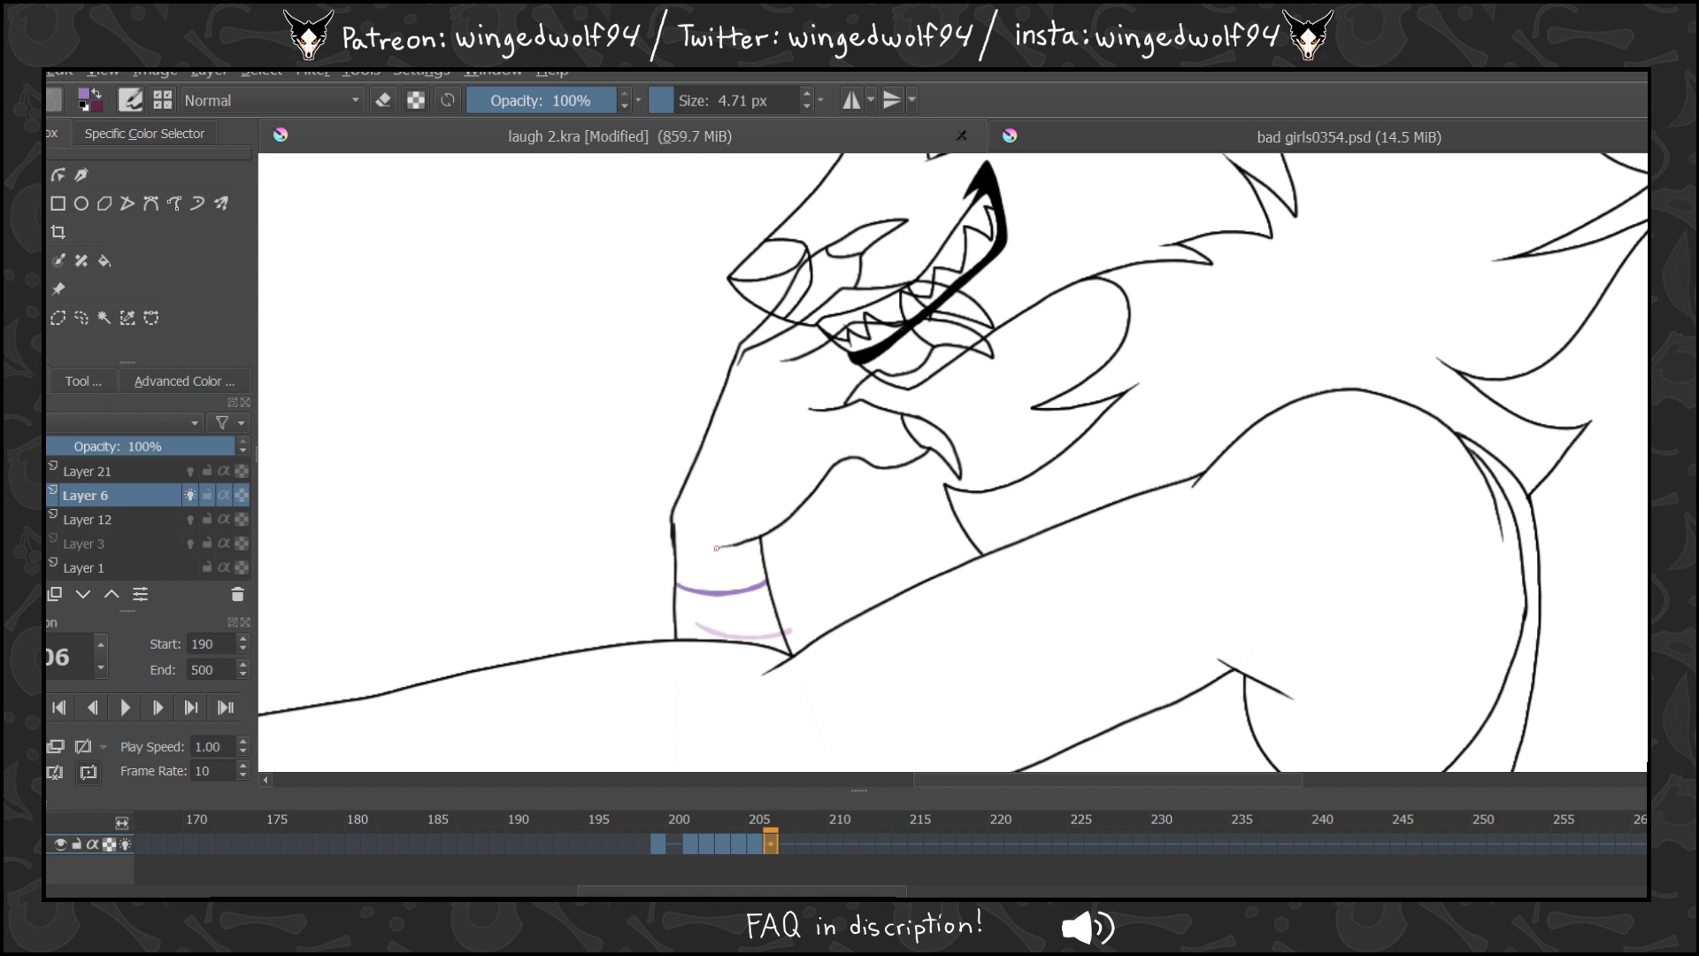
left_click_drag(679, 576, 757, 576)
Compare the wrist line with neighbouring frames and draw it across the wrist on a blank keyframe at frame 207.
key("period")
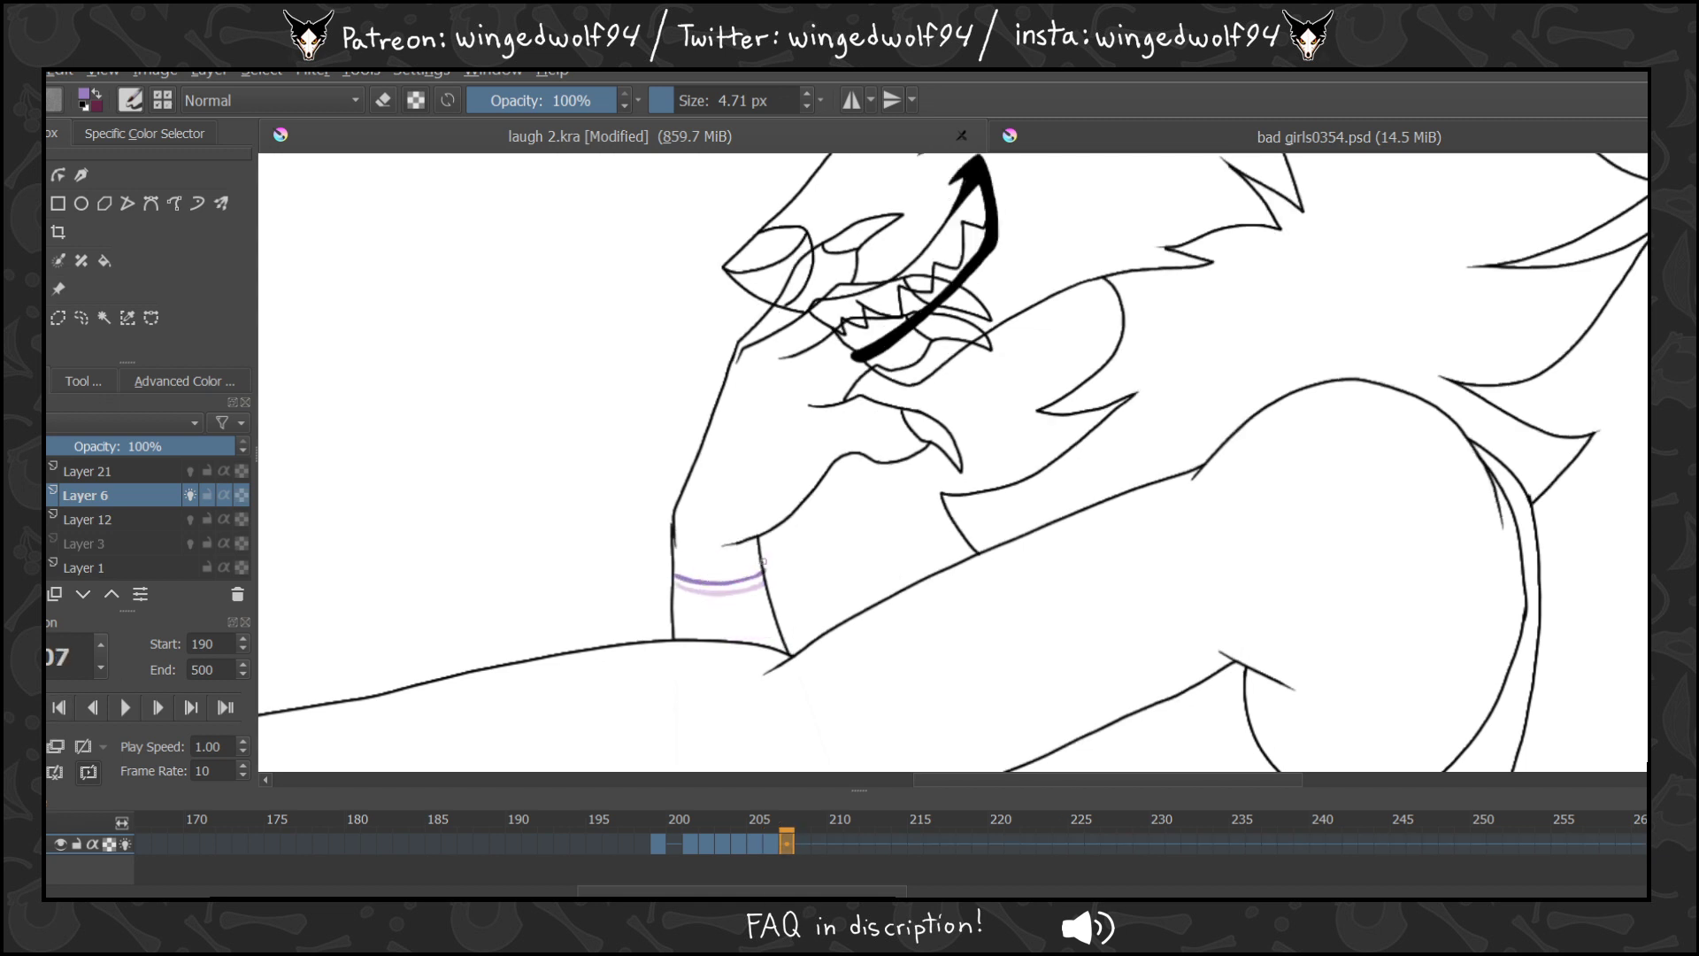
key("Right")
key("Left")
key("Right")
key("Left")
key("Left")
key("Right")
key("ctrl+z")
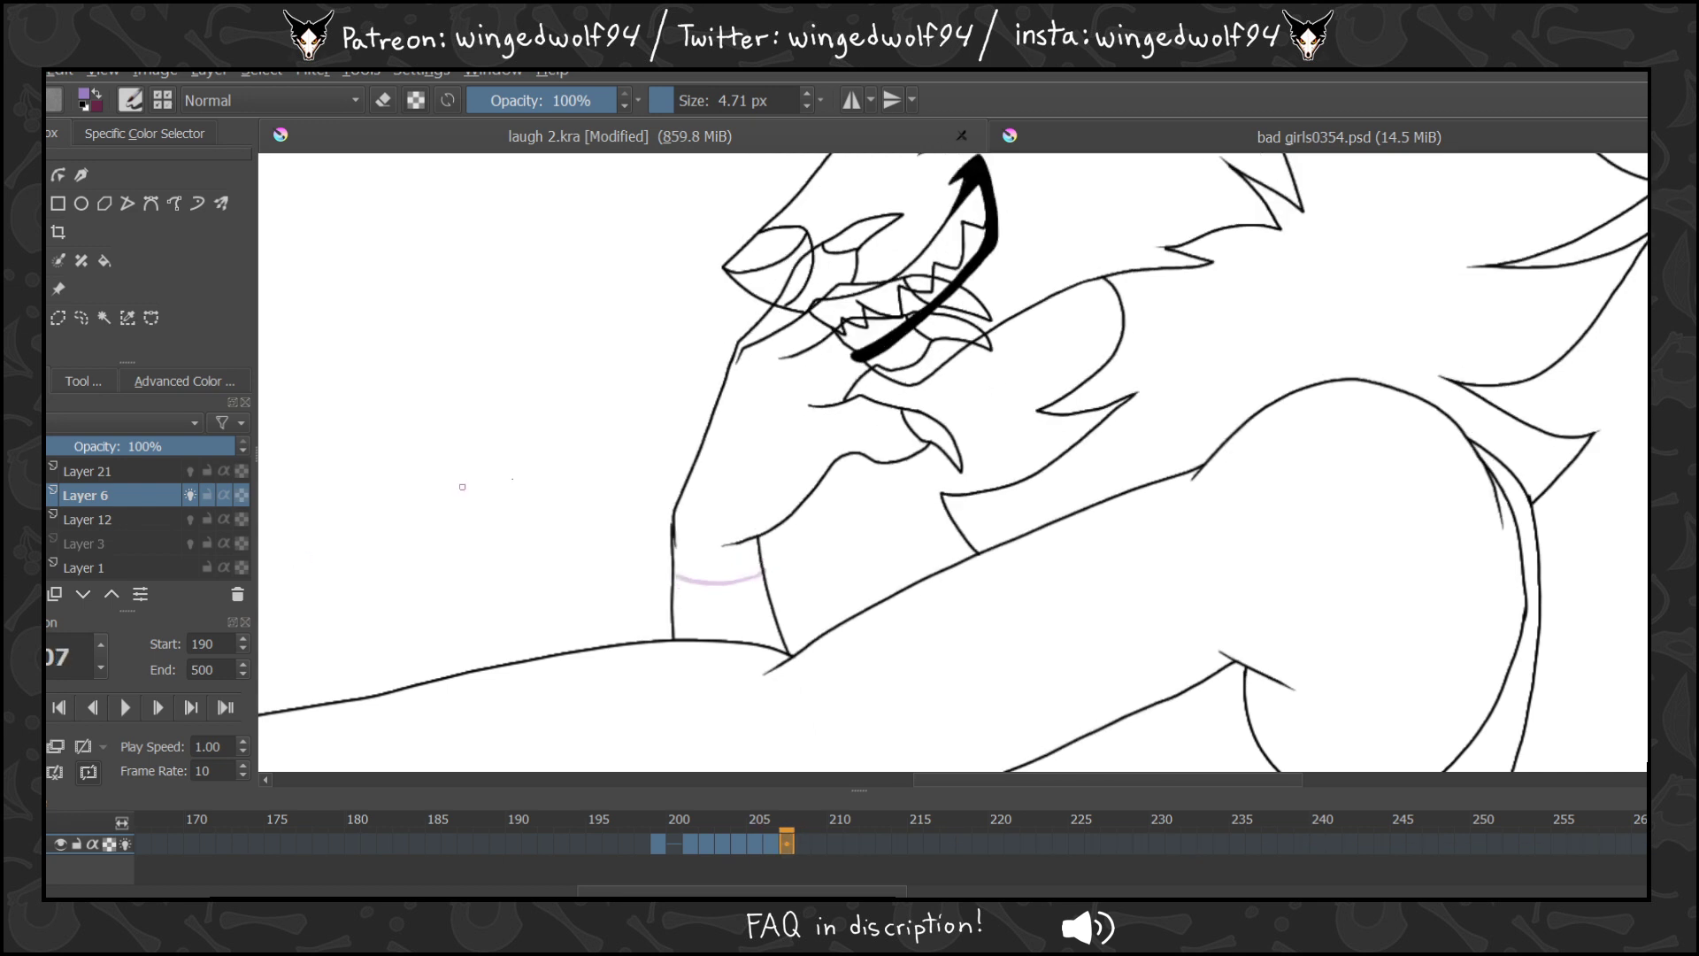
left_click_drag(673, 576, 759, 575)
Draw the purple wrist line on new keyframes at frames 208 and 209, lowering it in 209 to match the dropped hand.
key("Left")
key("Right")
key("Right")
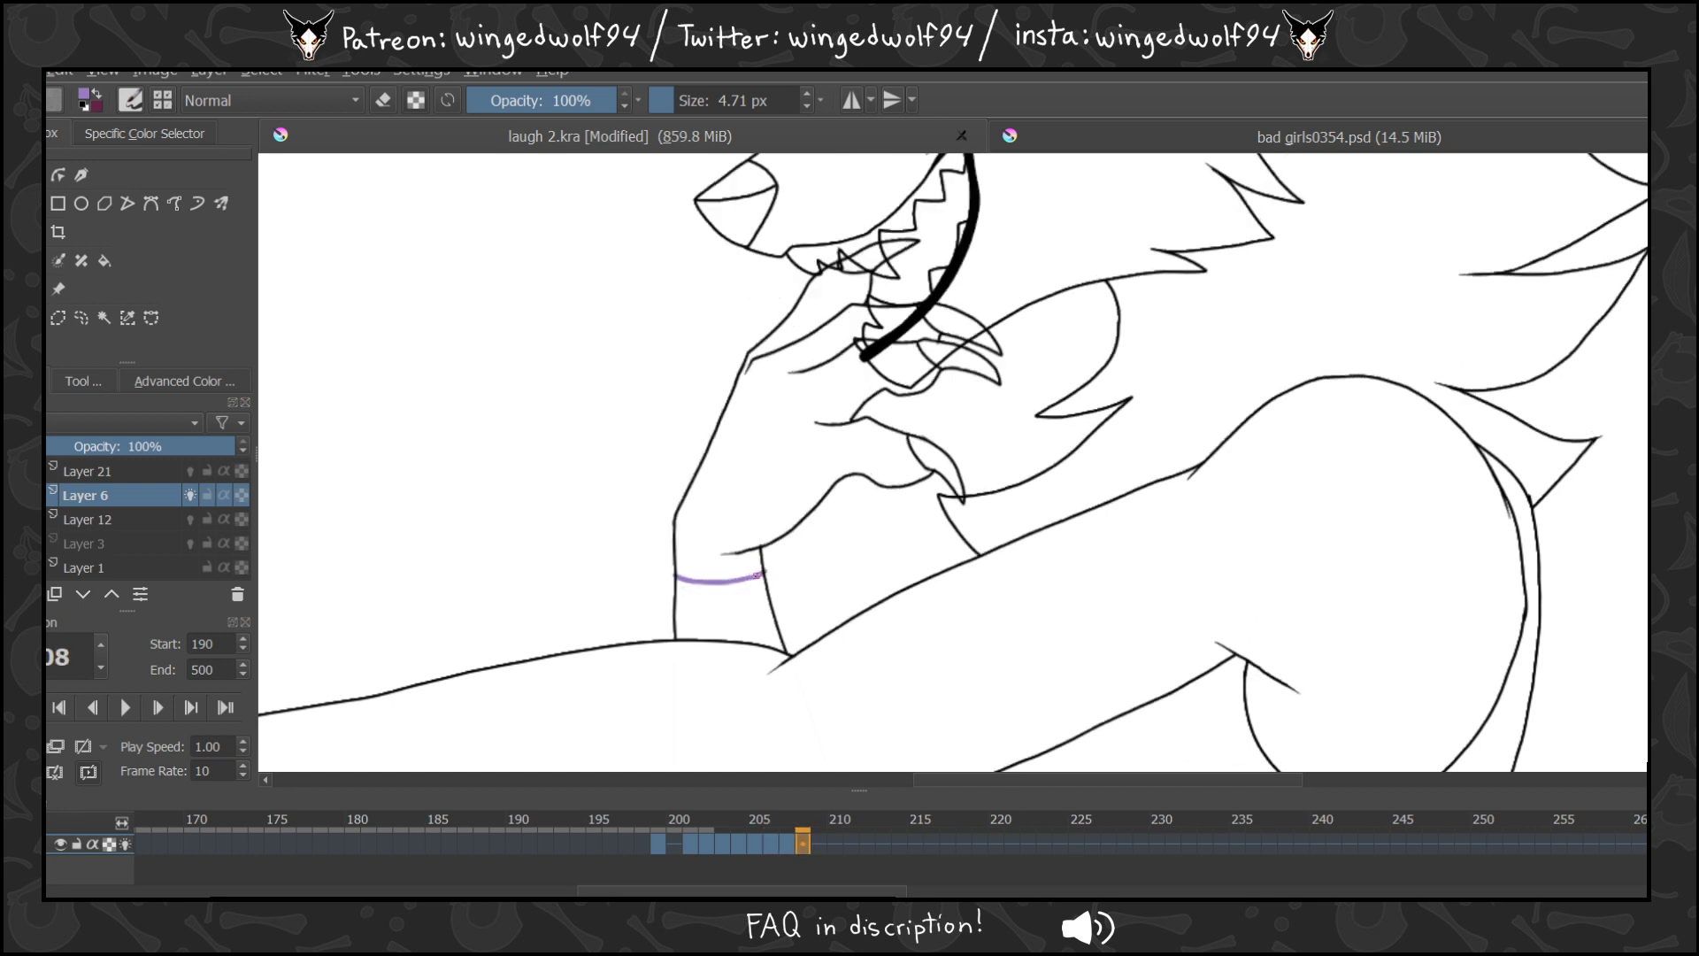
left_click_drag(674, 582, 766, 581)
key("Right")
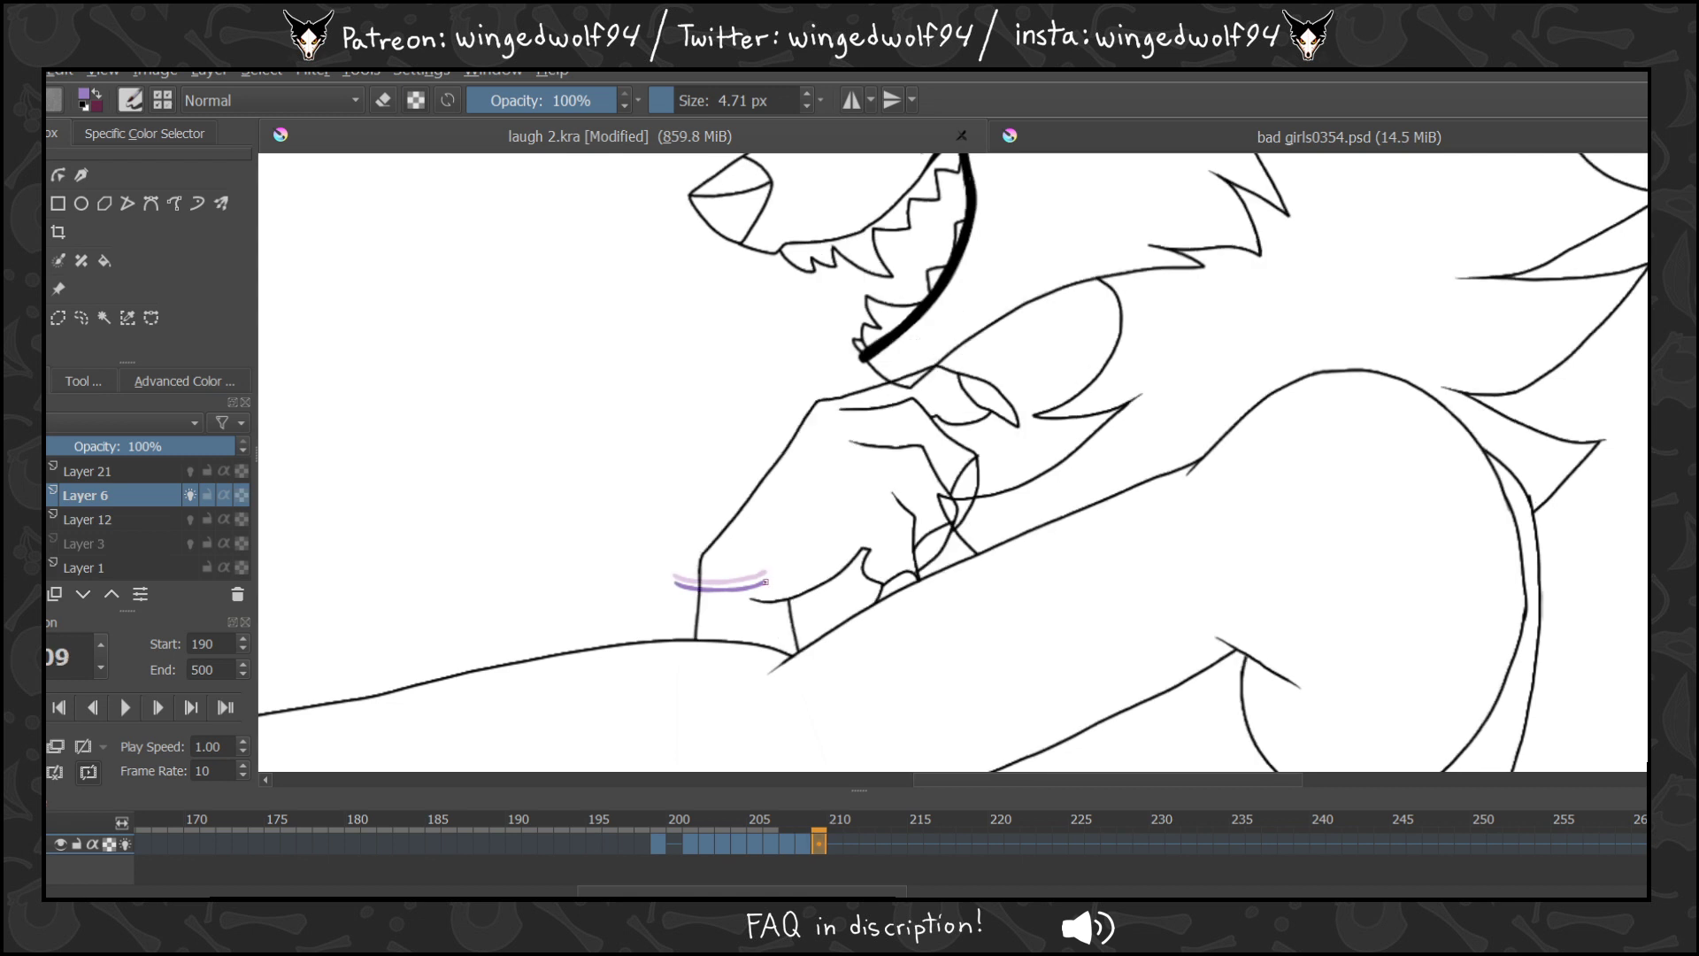
key("Right")
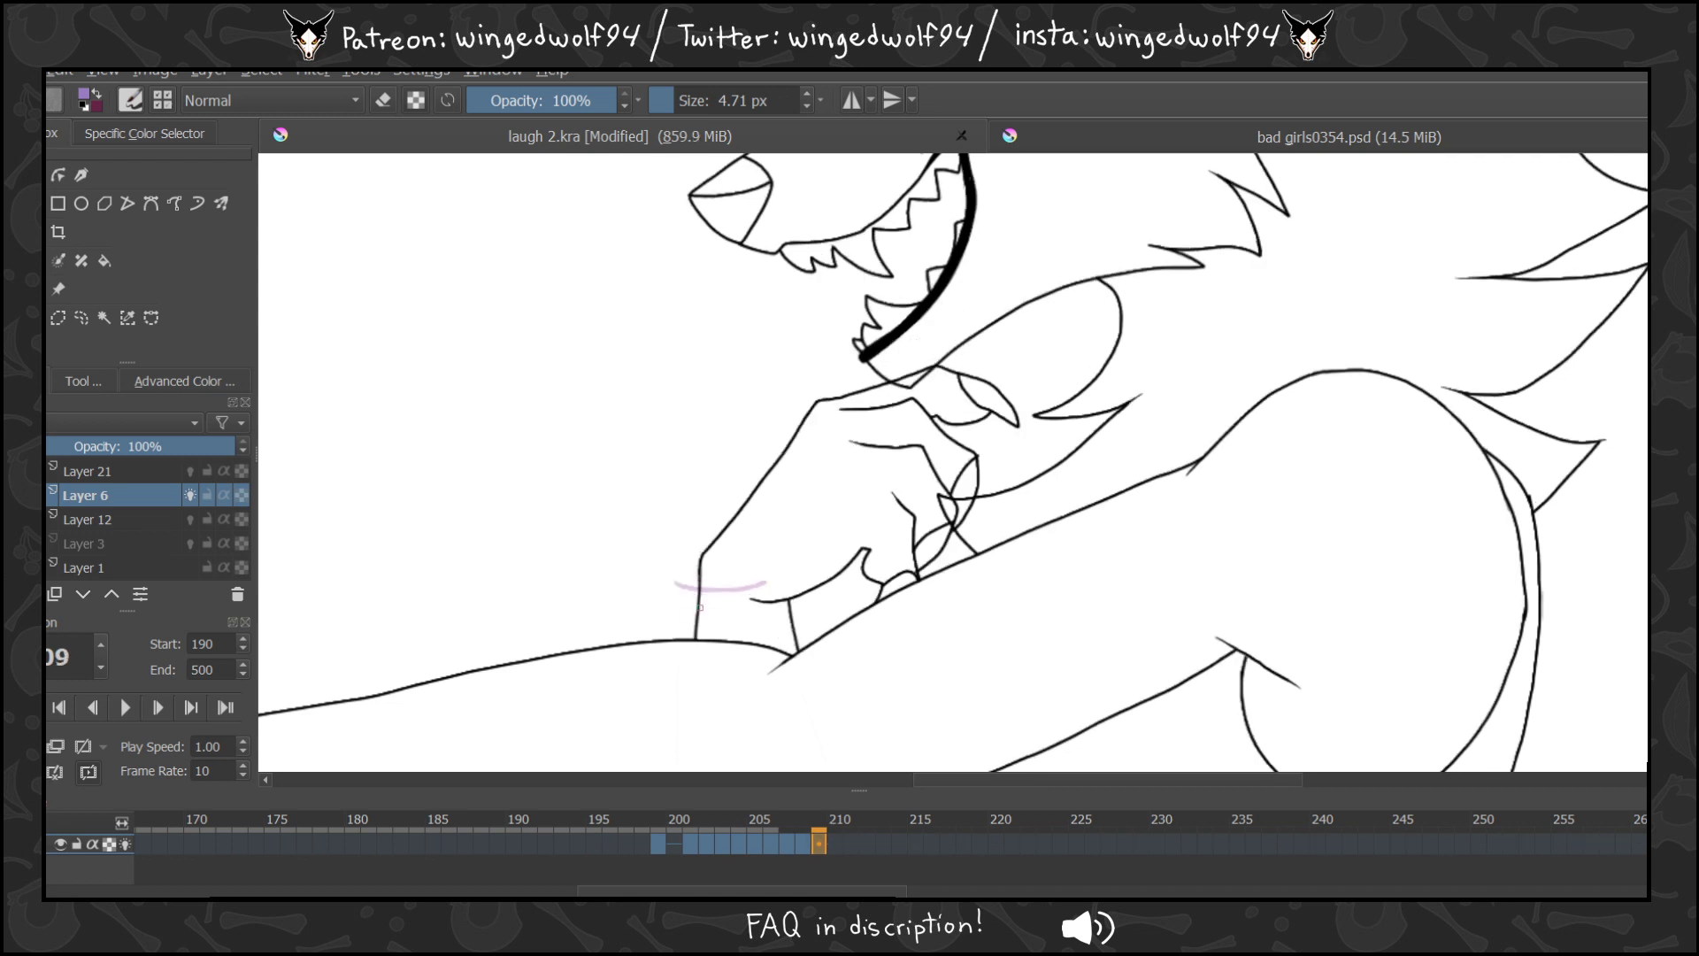
left_click_drag(700, 607, 787, 621)
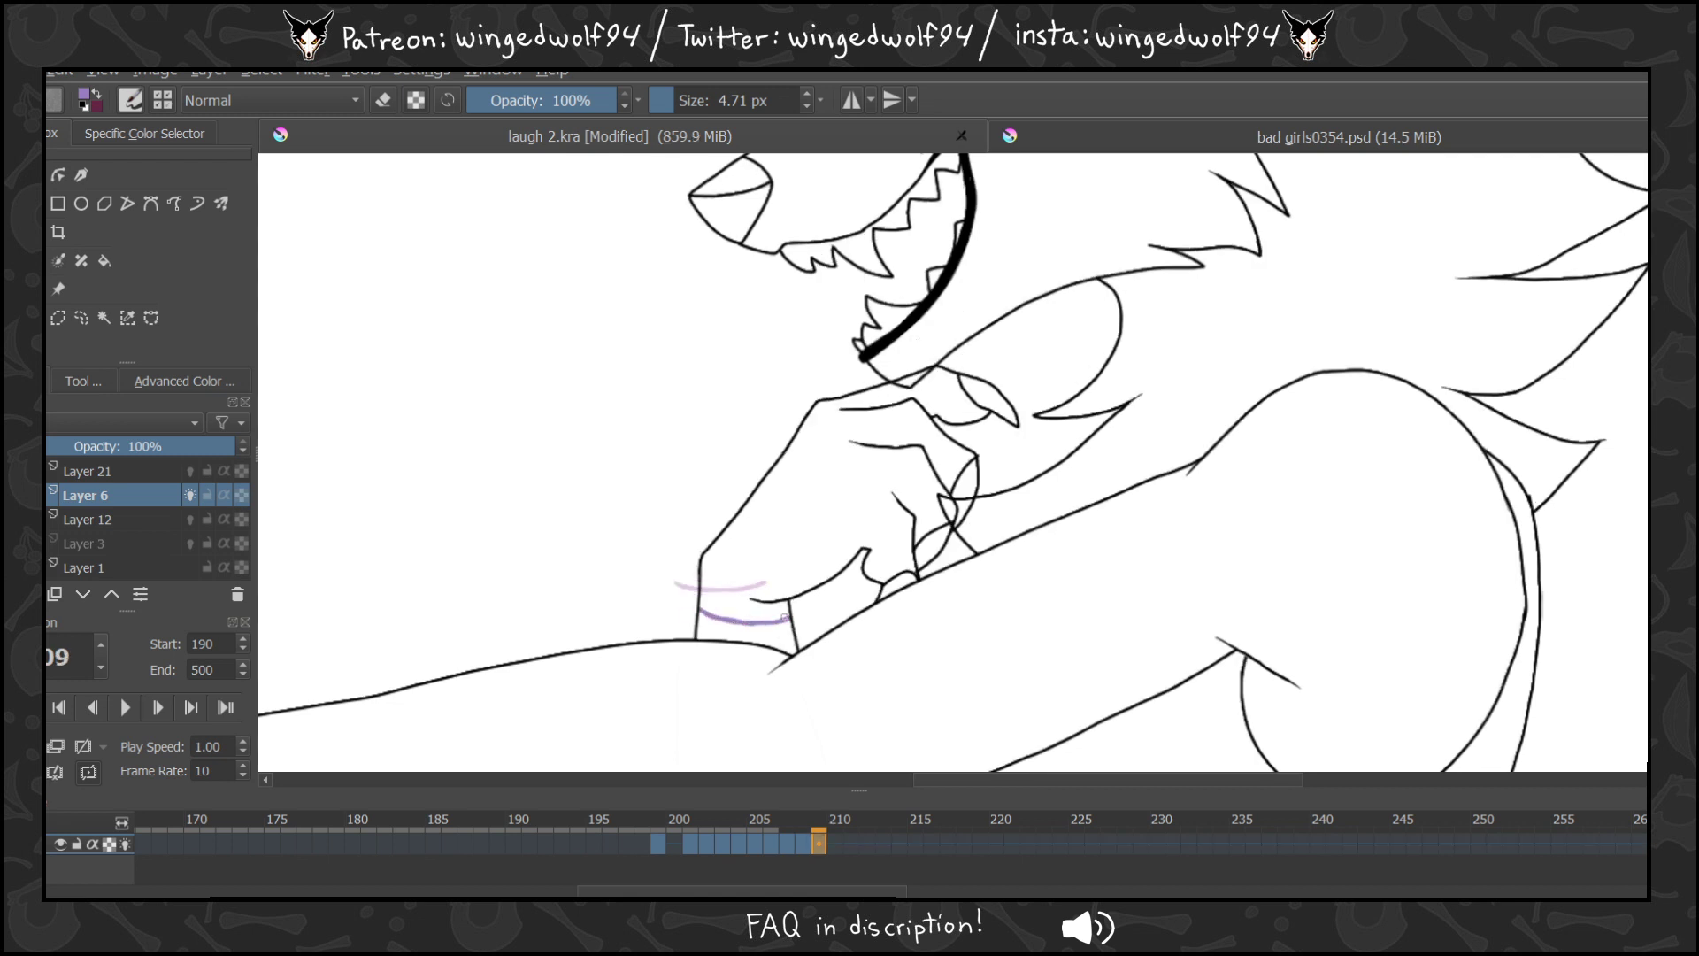
Draw the purple wrist line at frame 210 above the forearm and at frame 211 across the raised wrist.
key("Right")
key("Delete")
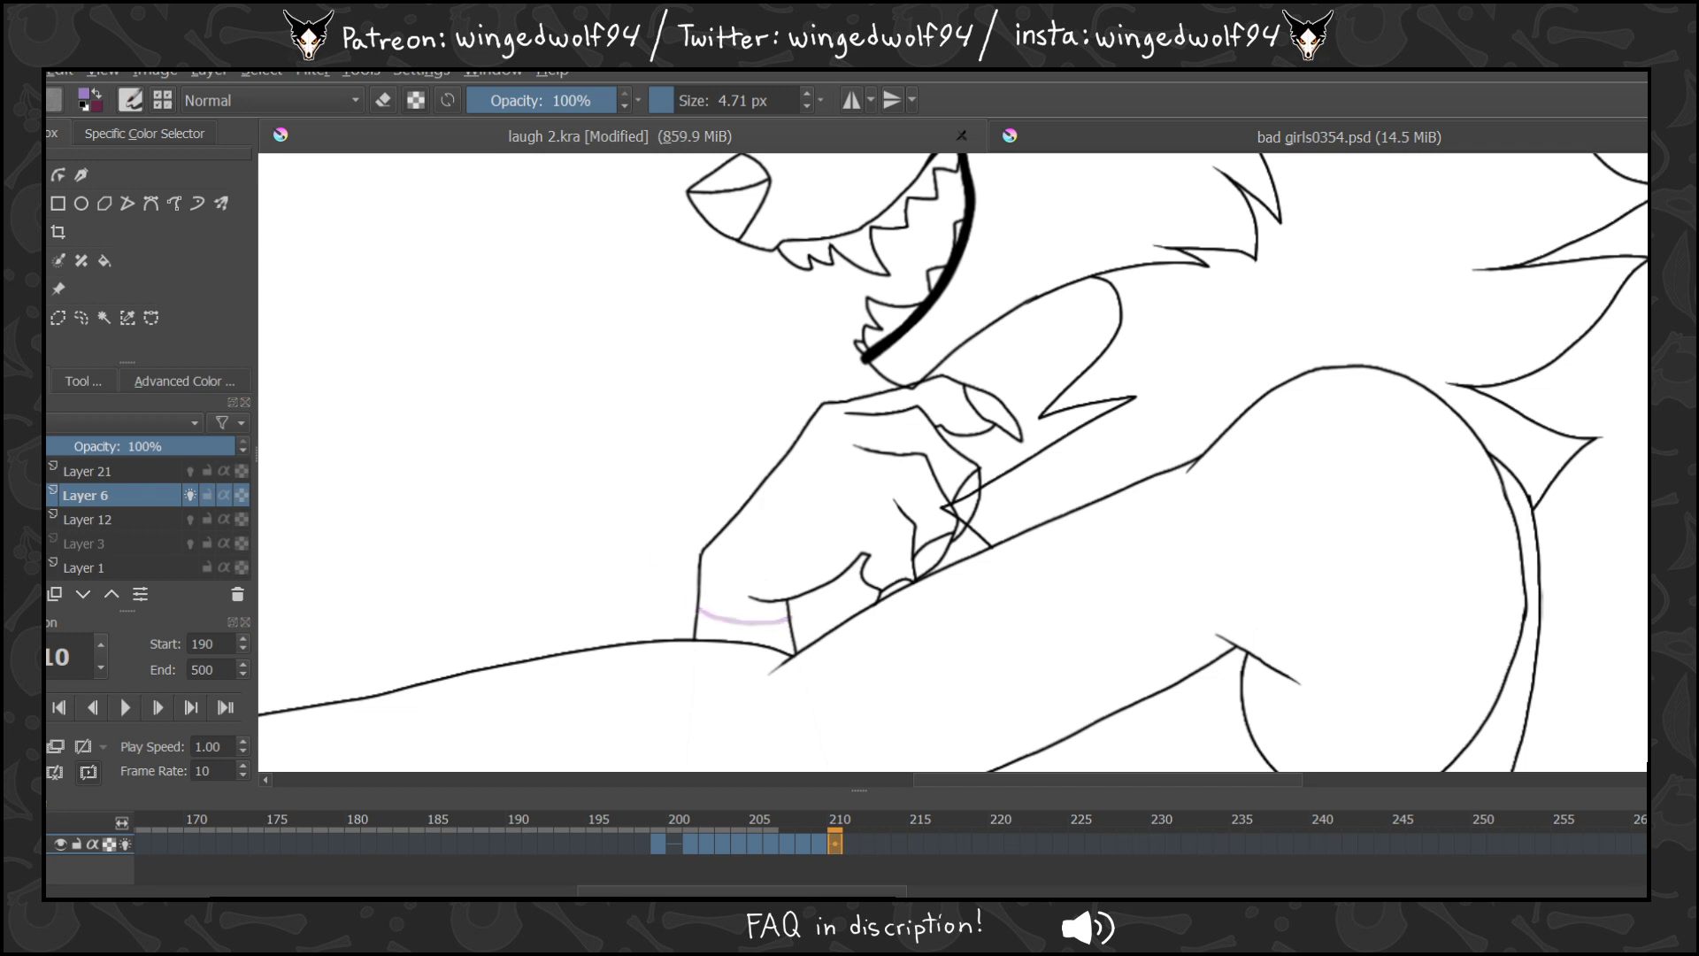
left_click_drag(699, 612, 786, 623)
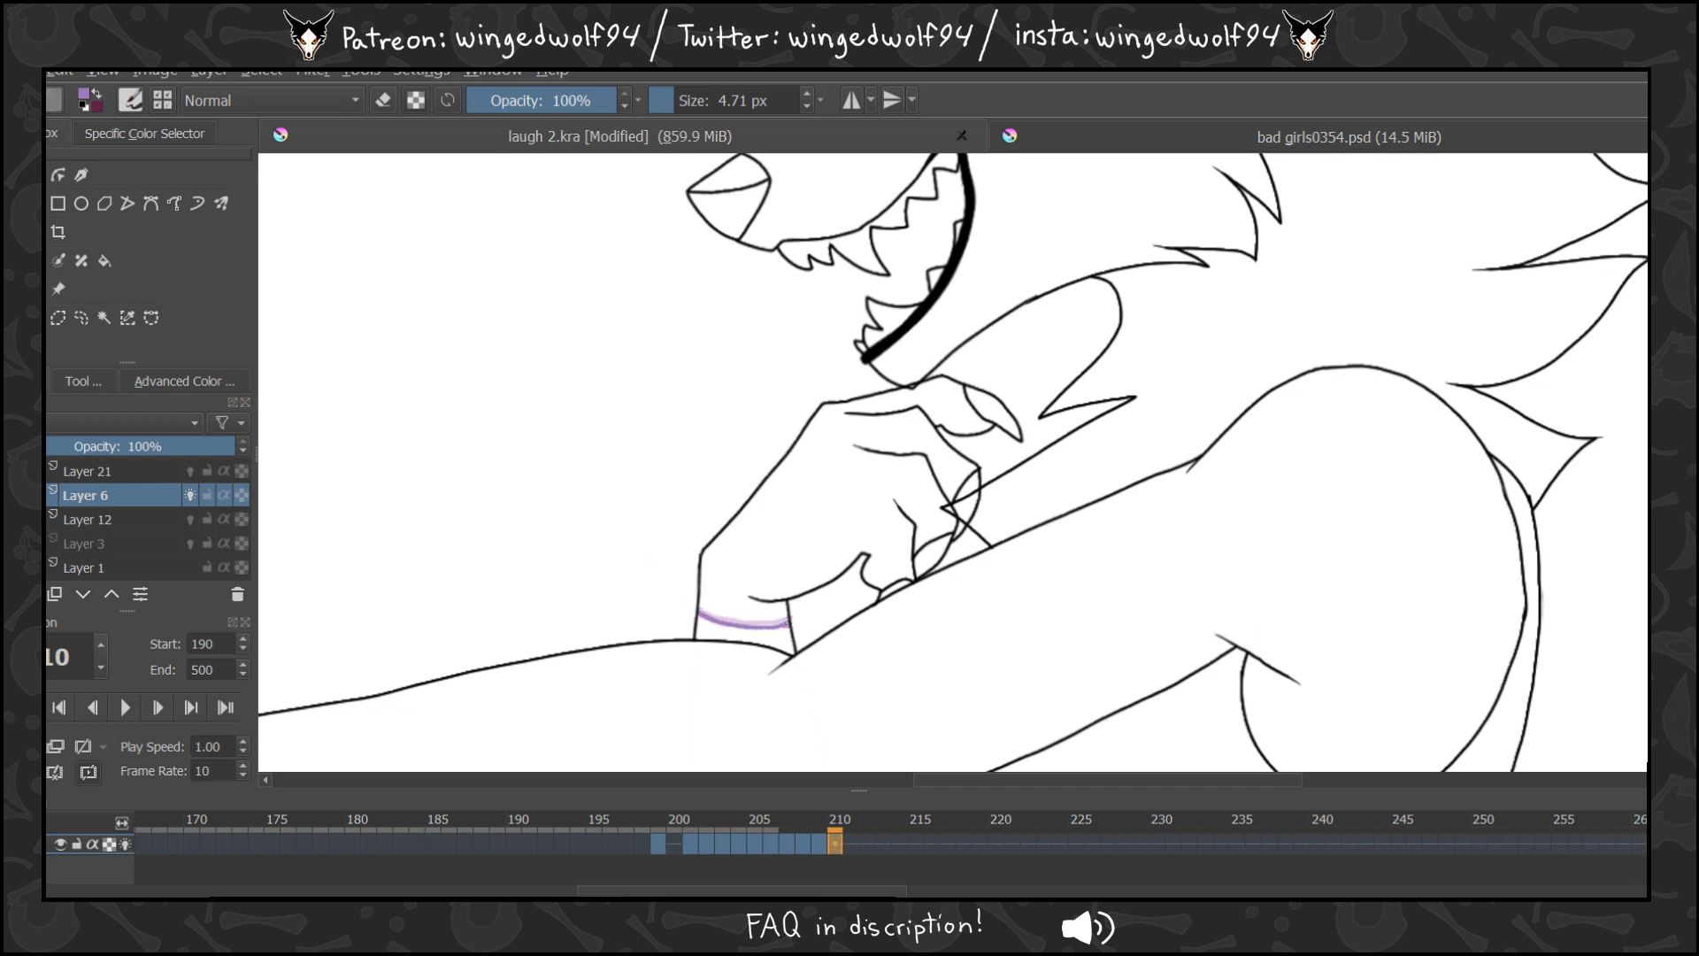
key("Right")
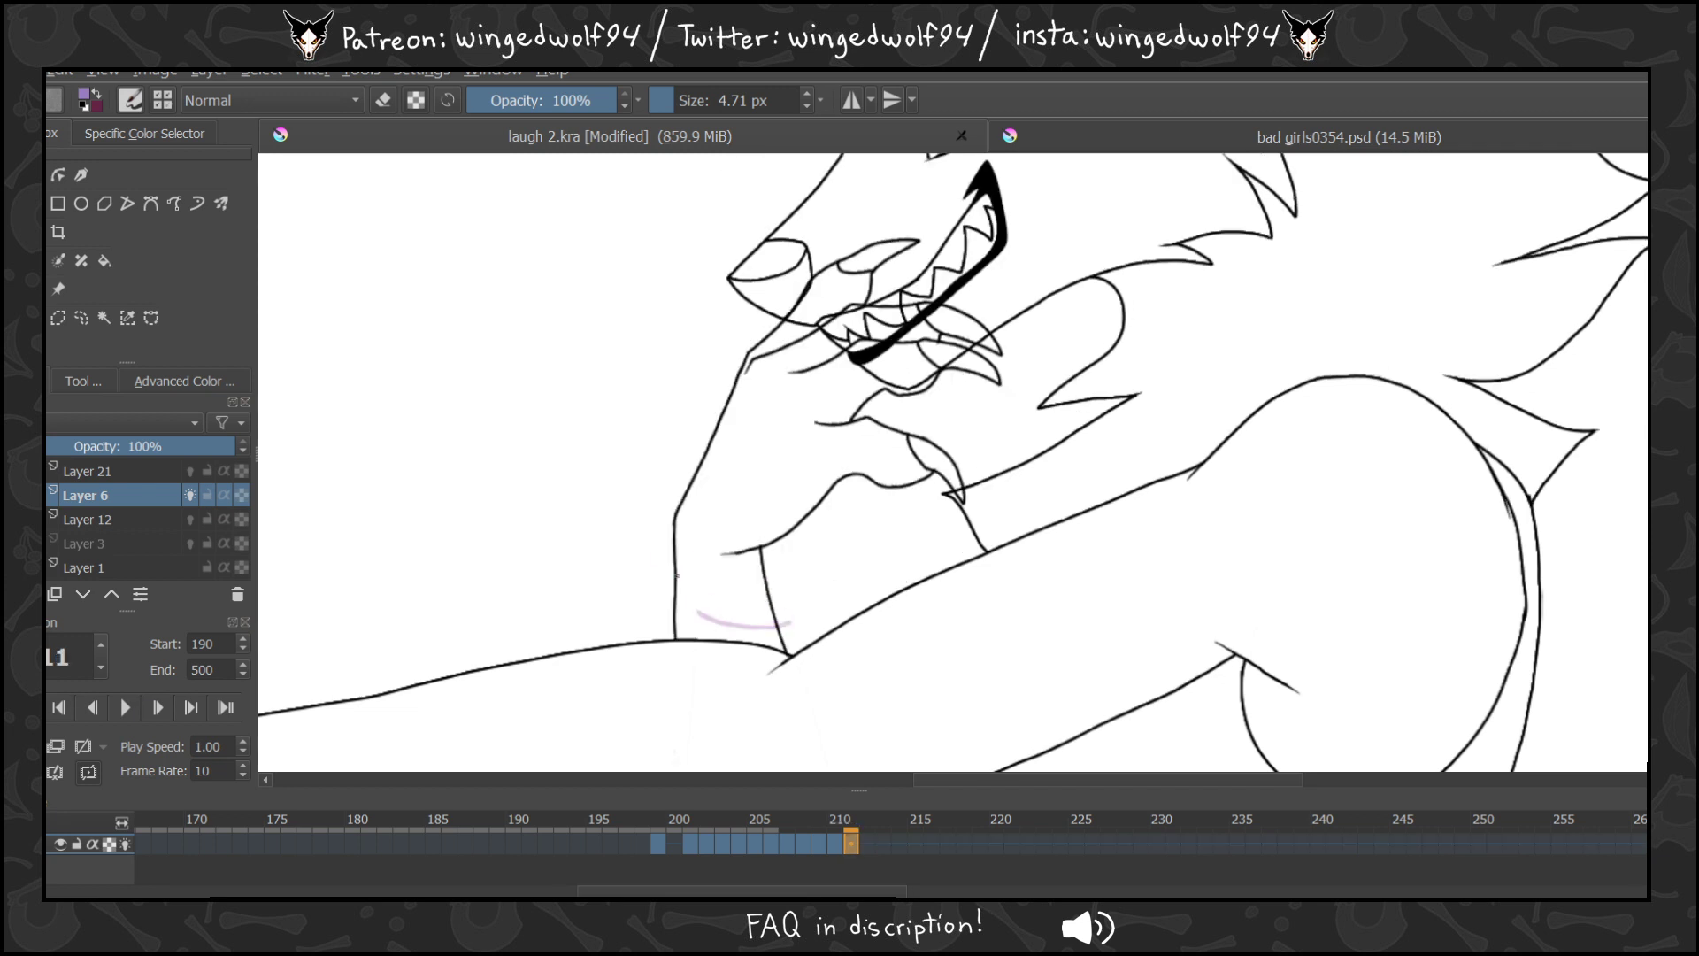
left_click_drag(676, 577, 767, 576)
key("ctrl+z")
Draw the curved purple wrist line on new keyframes at frames 212 and 213.
key("period")
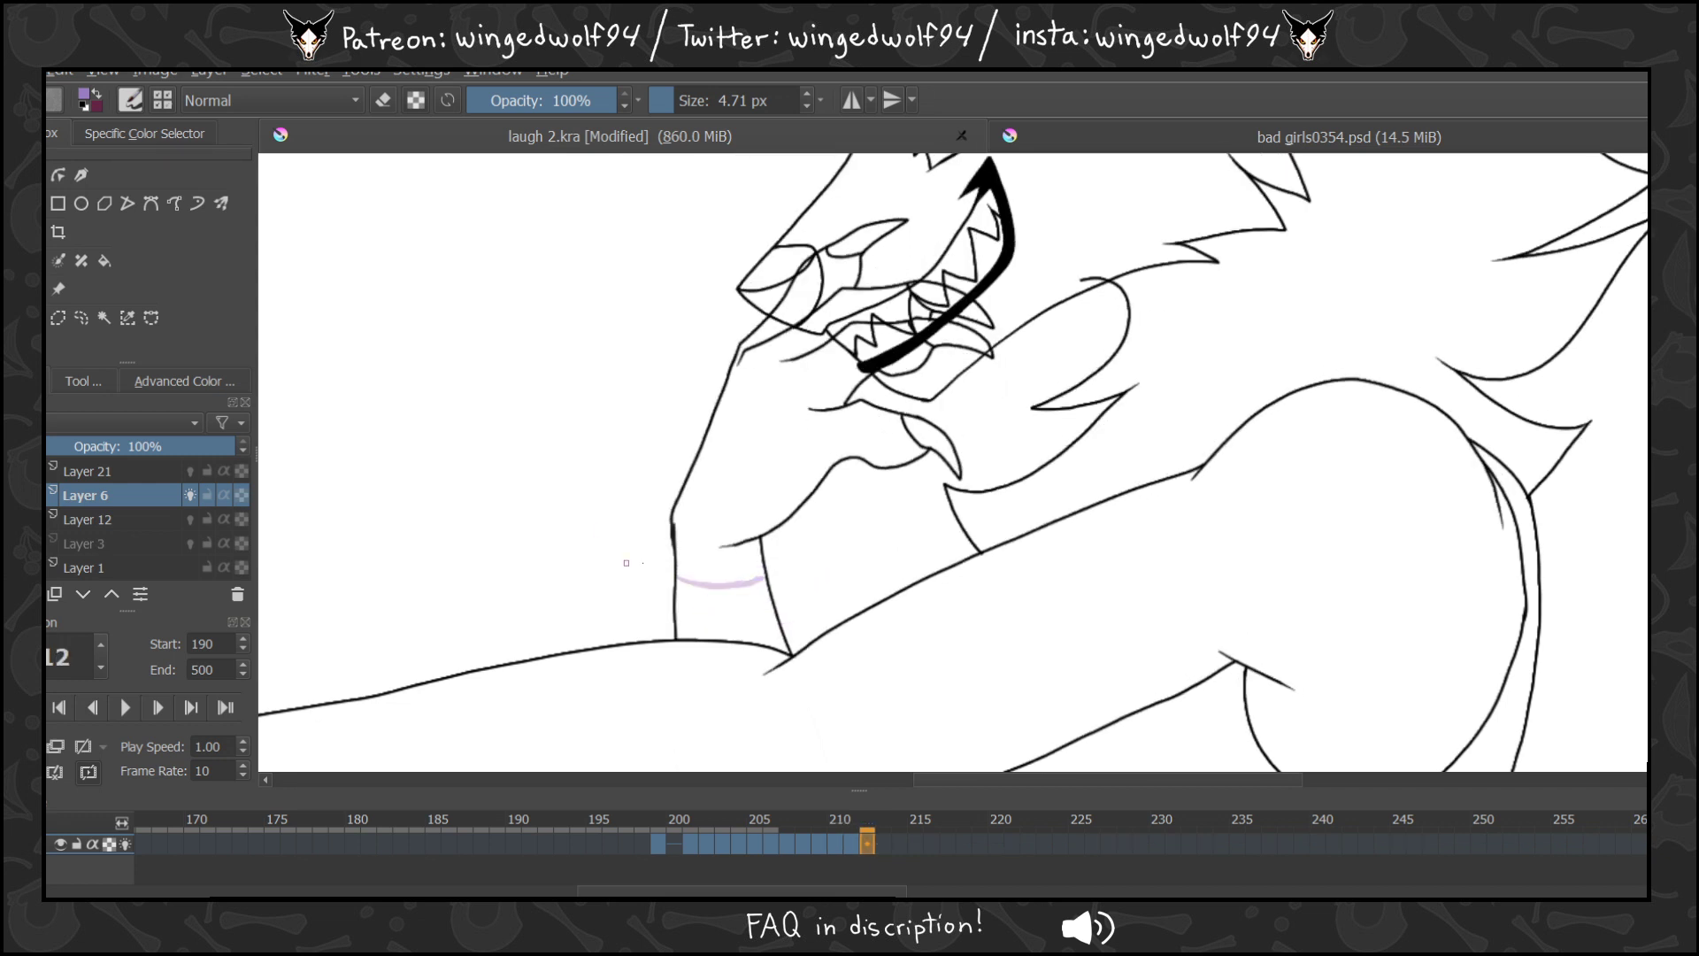
mouse_move(674, 569)
left_mouse_down()
mouse_move(767, 569)
mouse_move(703, 575)
mouse_move(766, 572)
left_mouse_up()
key("period")
key("Delete")
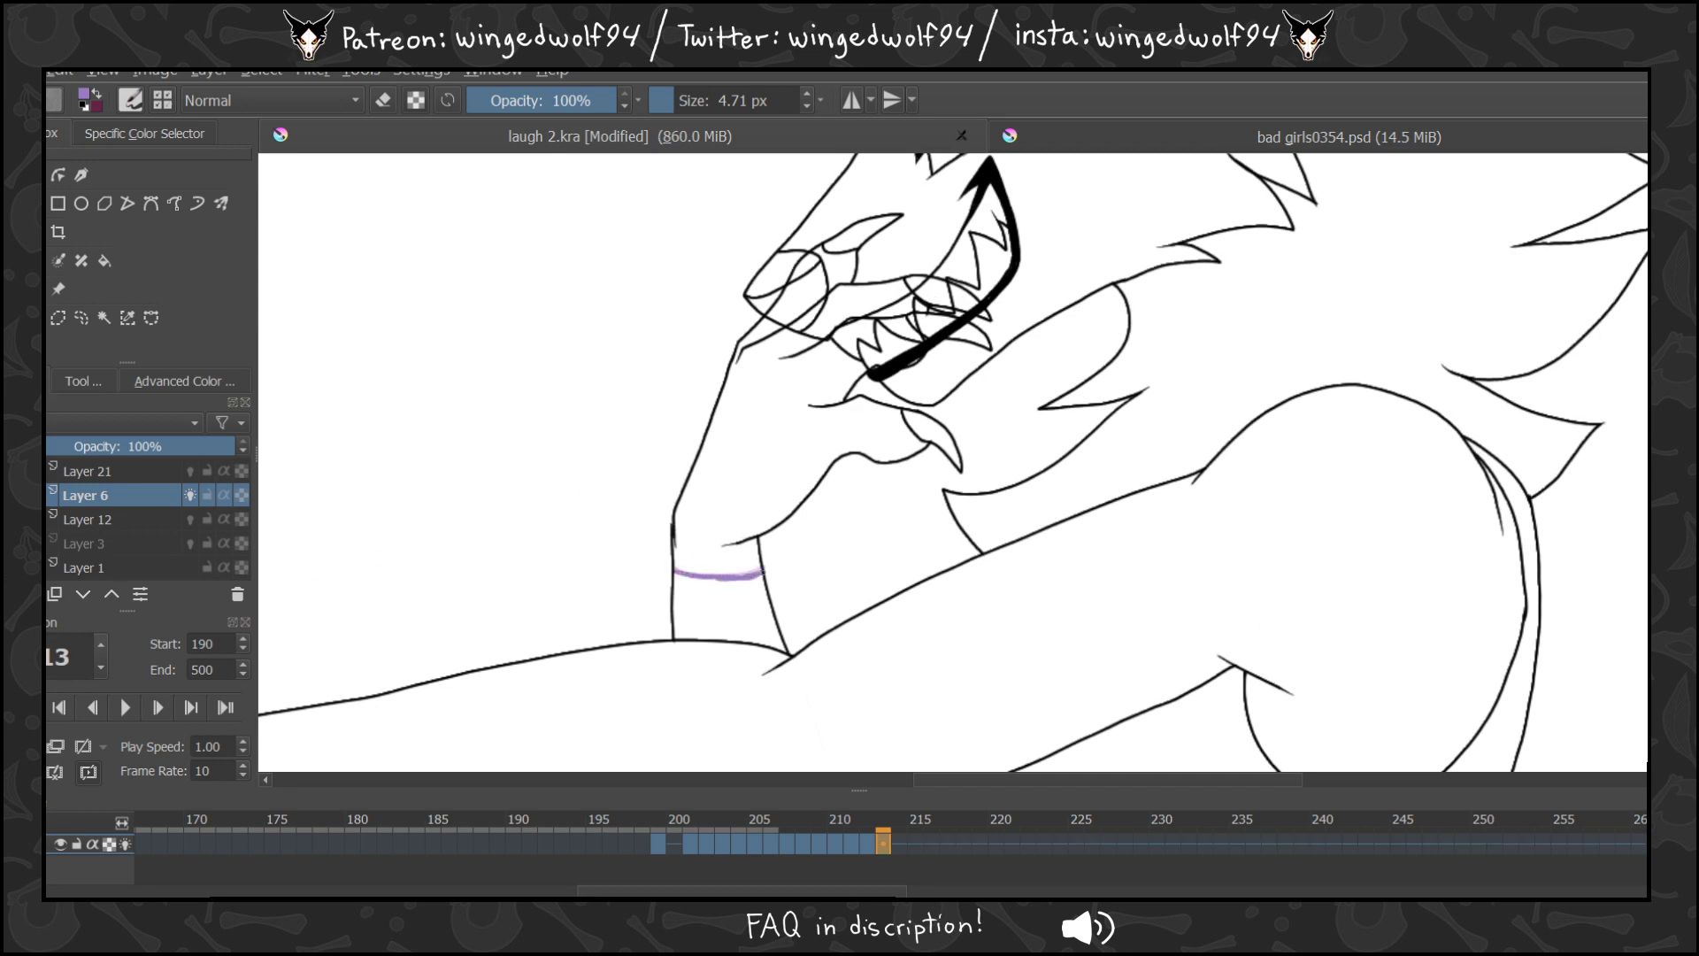
Draw the purple wrist line on new keyframes at frames 215 and 216, checking it against the neighbouring frames.
key("period")
key("period")
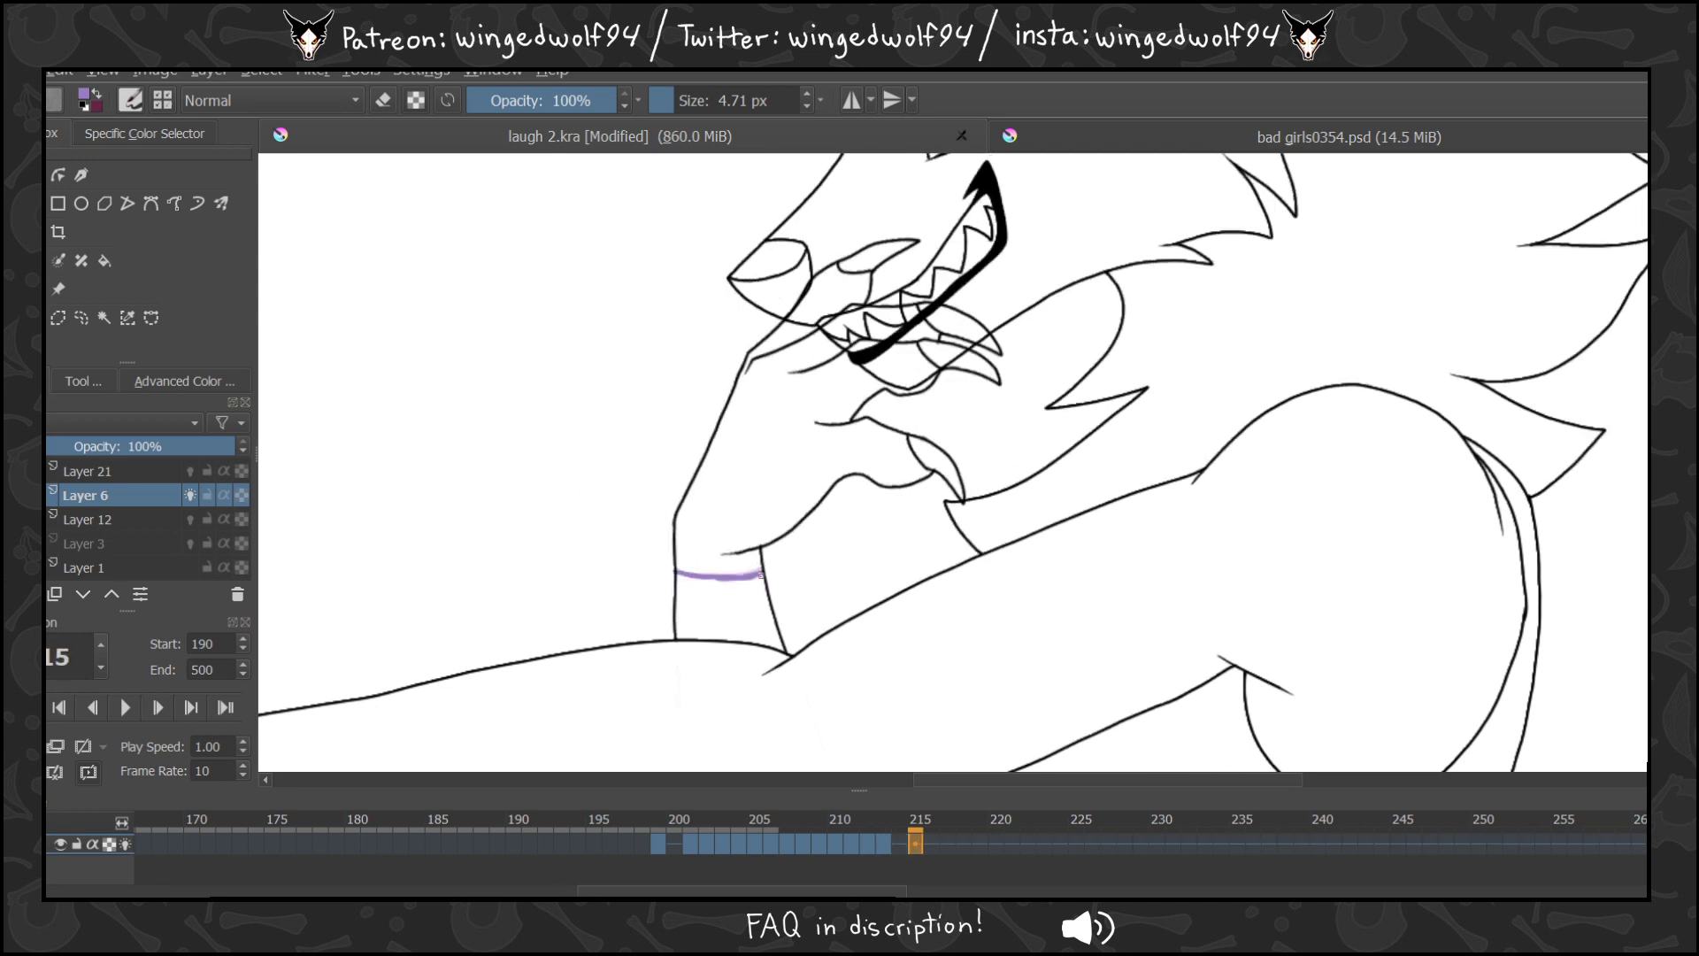
key("Delete")
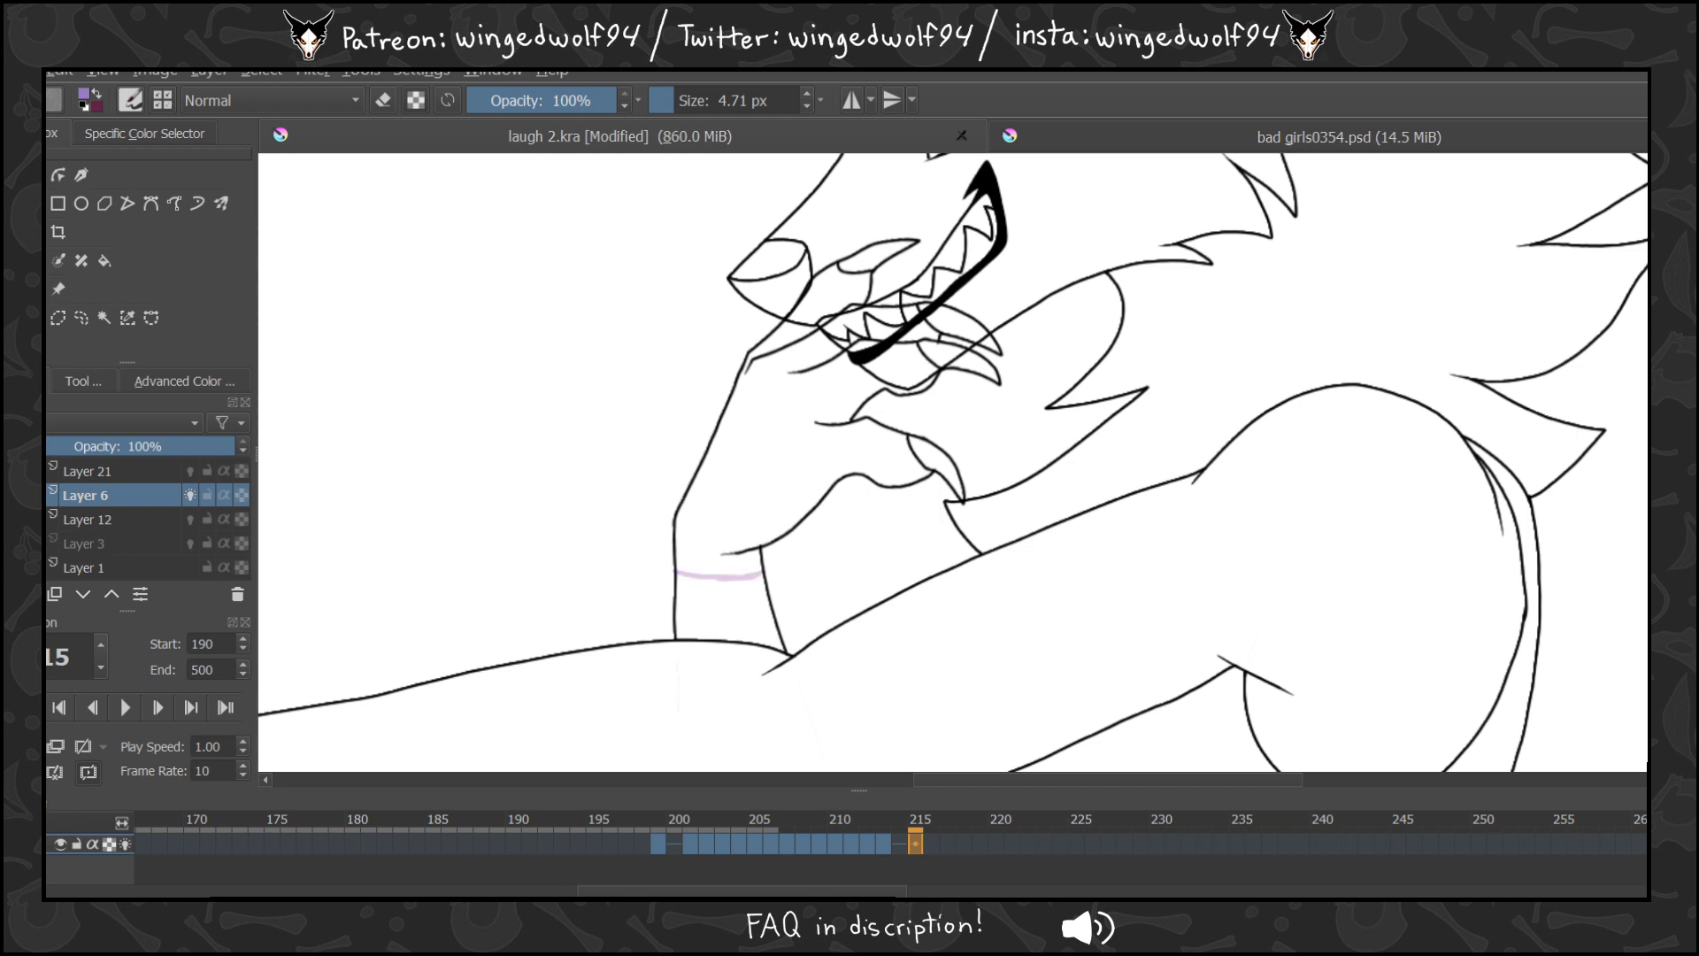
key("Left")
key("Right")
mouse_move(677, 577)
left_mouse_down()
mouse_move(762, 580)
mouse_move(683, 576)
mouse_move(762, 574)
left_mouse_up()
key("period")
key("period")
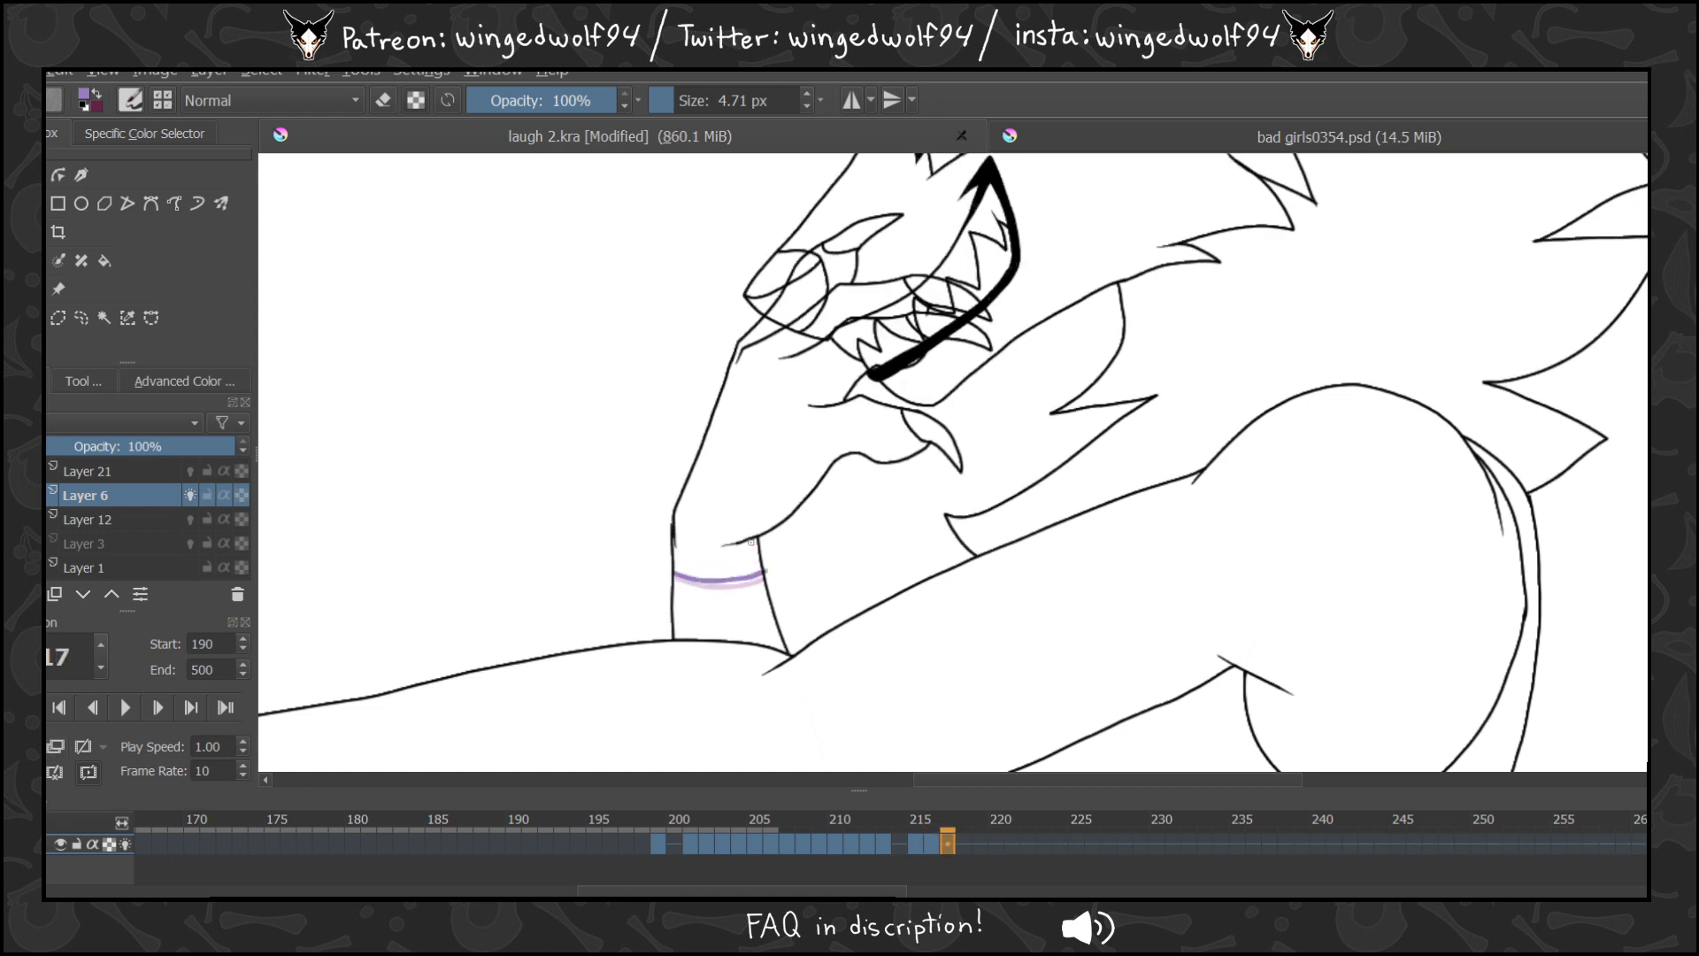
key("Left")
key("Right")
key("Left")
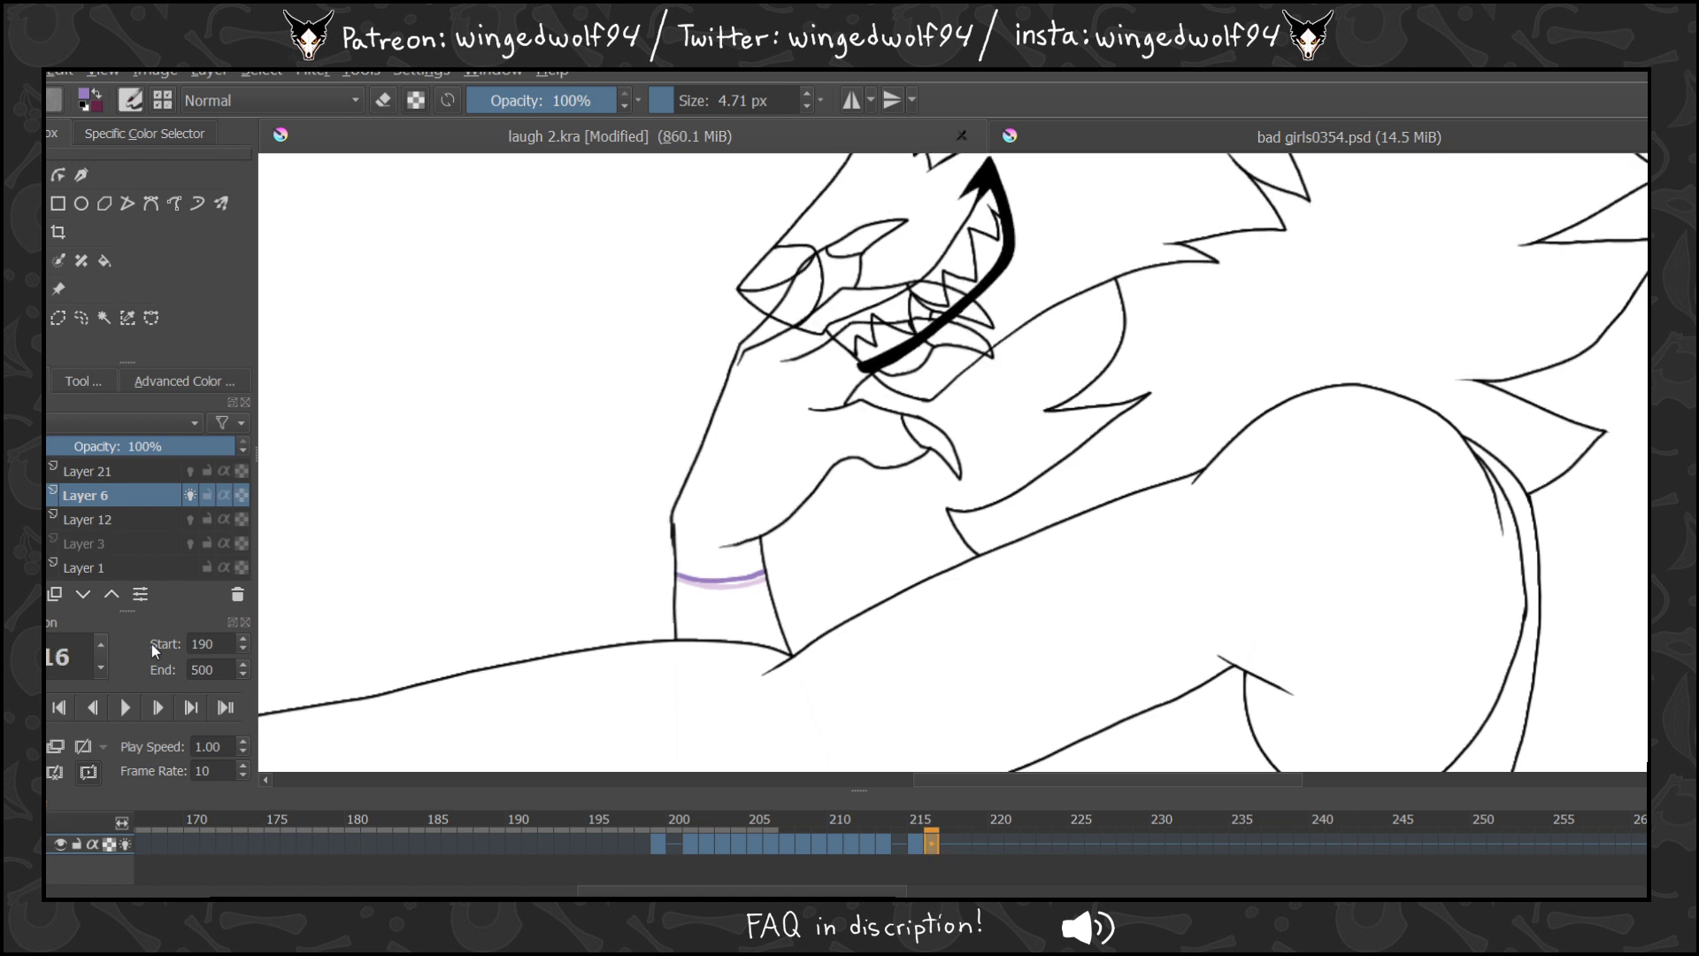
Draw the purple wrist line on new keyframes at frames 219 and 220, lowering it in 220 to match the dropped hand.
key("Right")
key("Right")
key("Right")
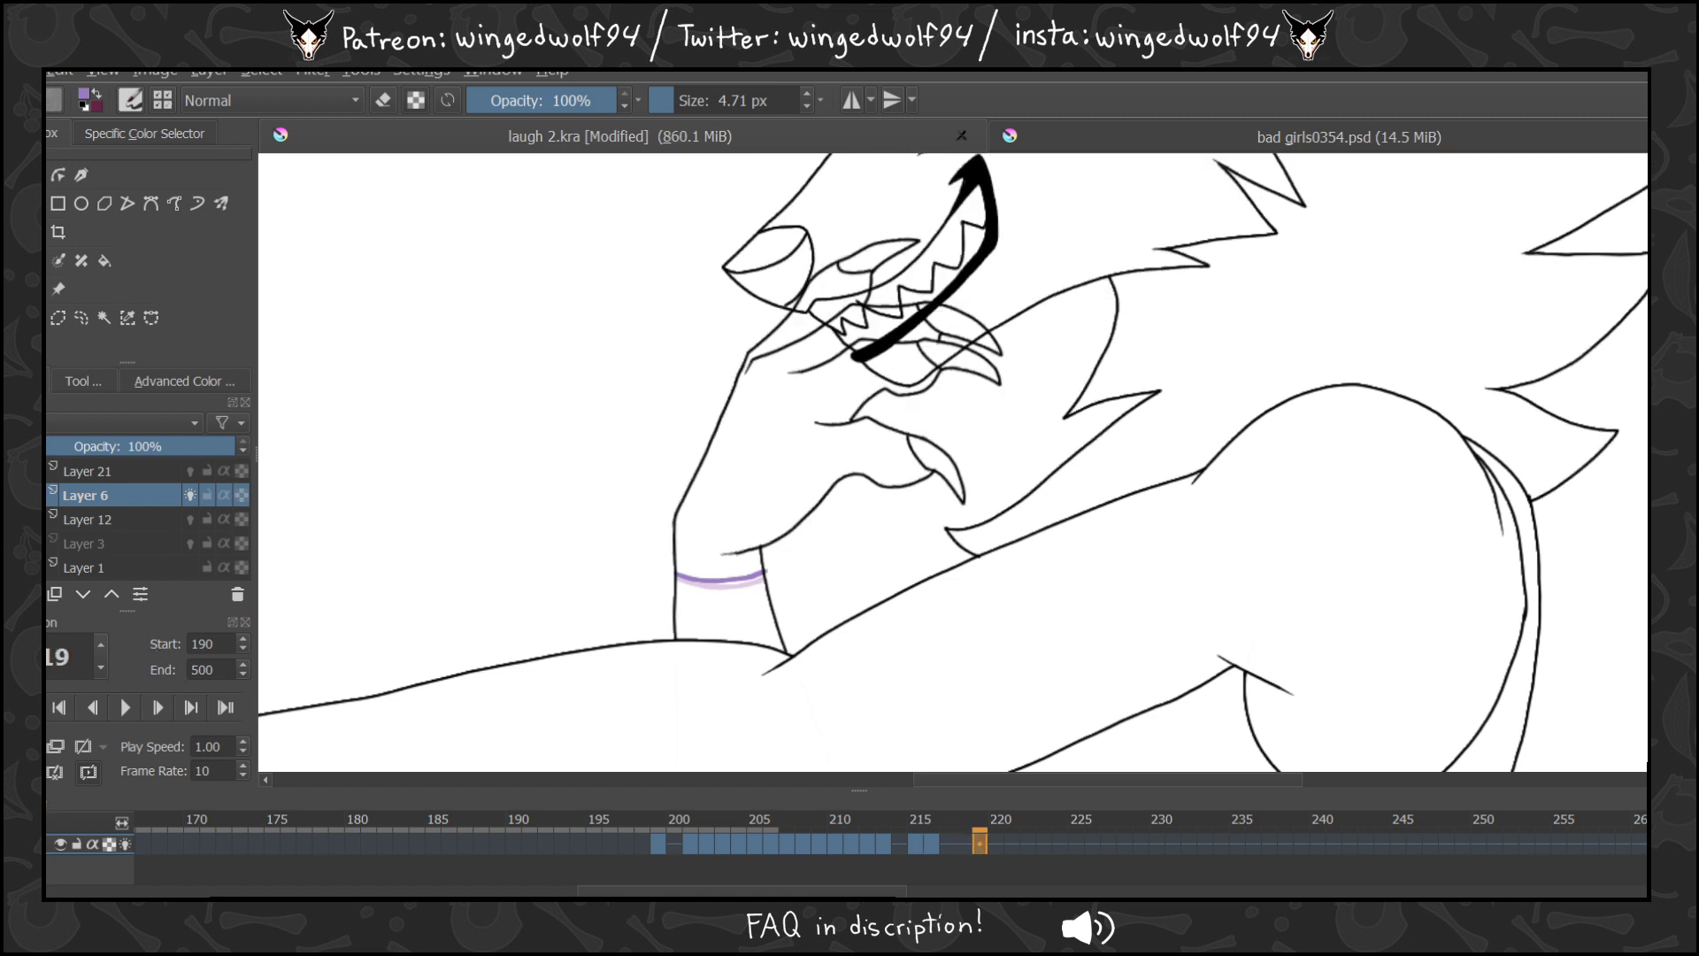
left_click_drag(676, 580, 760, 584)
key("Right")
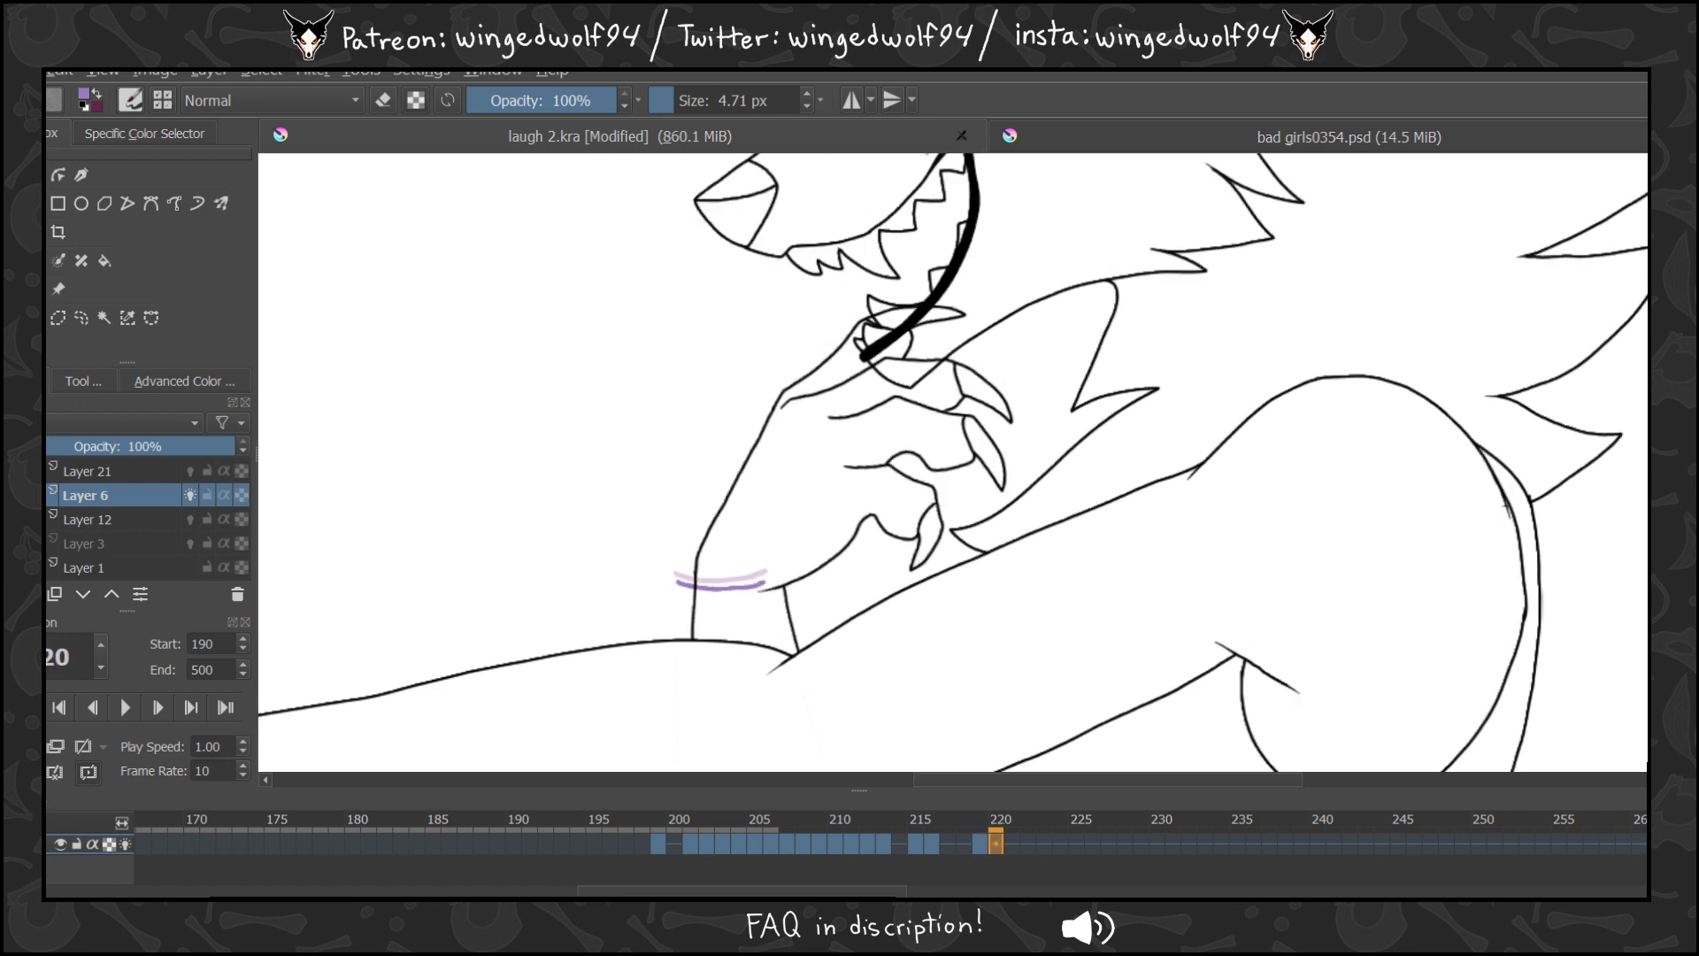
left_click_drag(695, 612, 787, 611)
Draw the curved purple wrist line just above the forearm on new keyframes at frames 221 and 222.
key("Right")
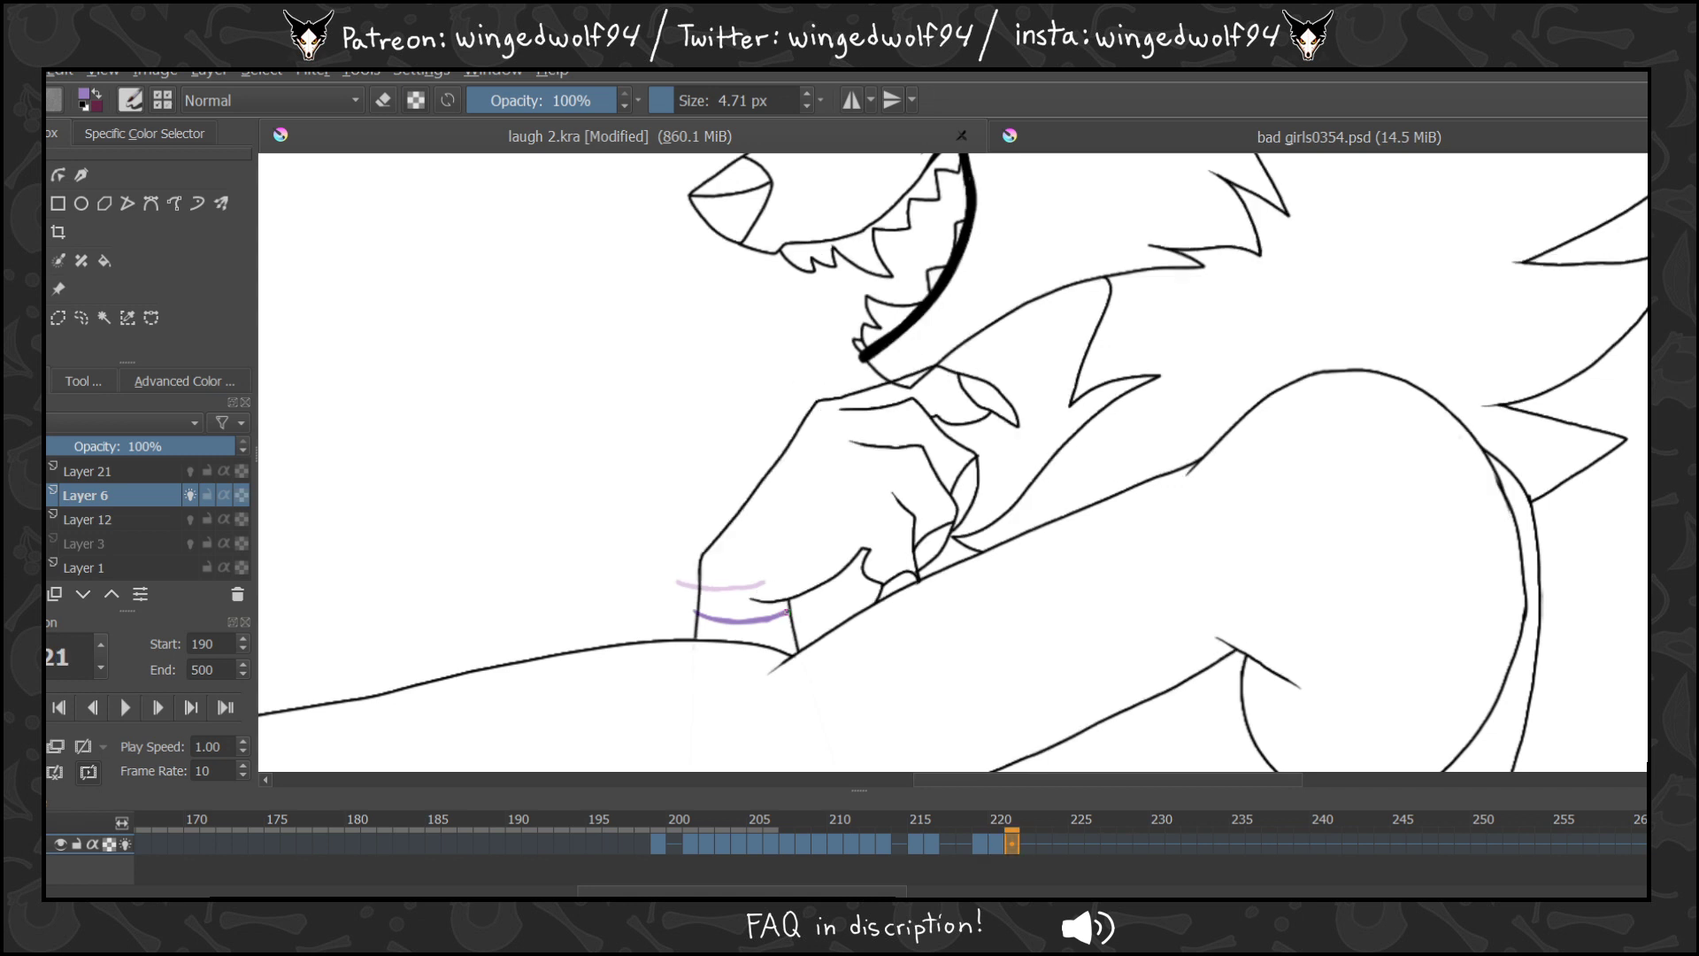
left_click_drag(697, 617, 780, 623)
key("Right")
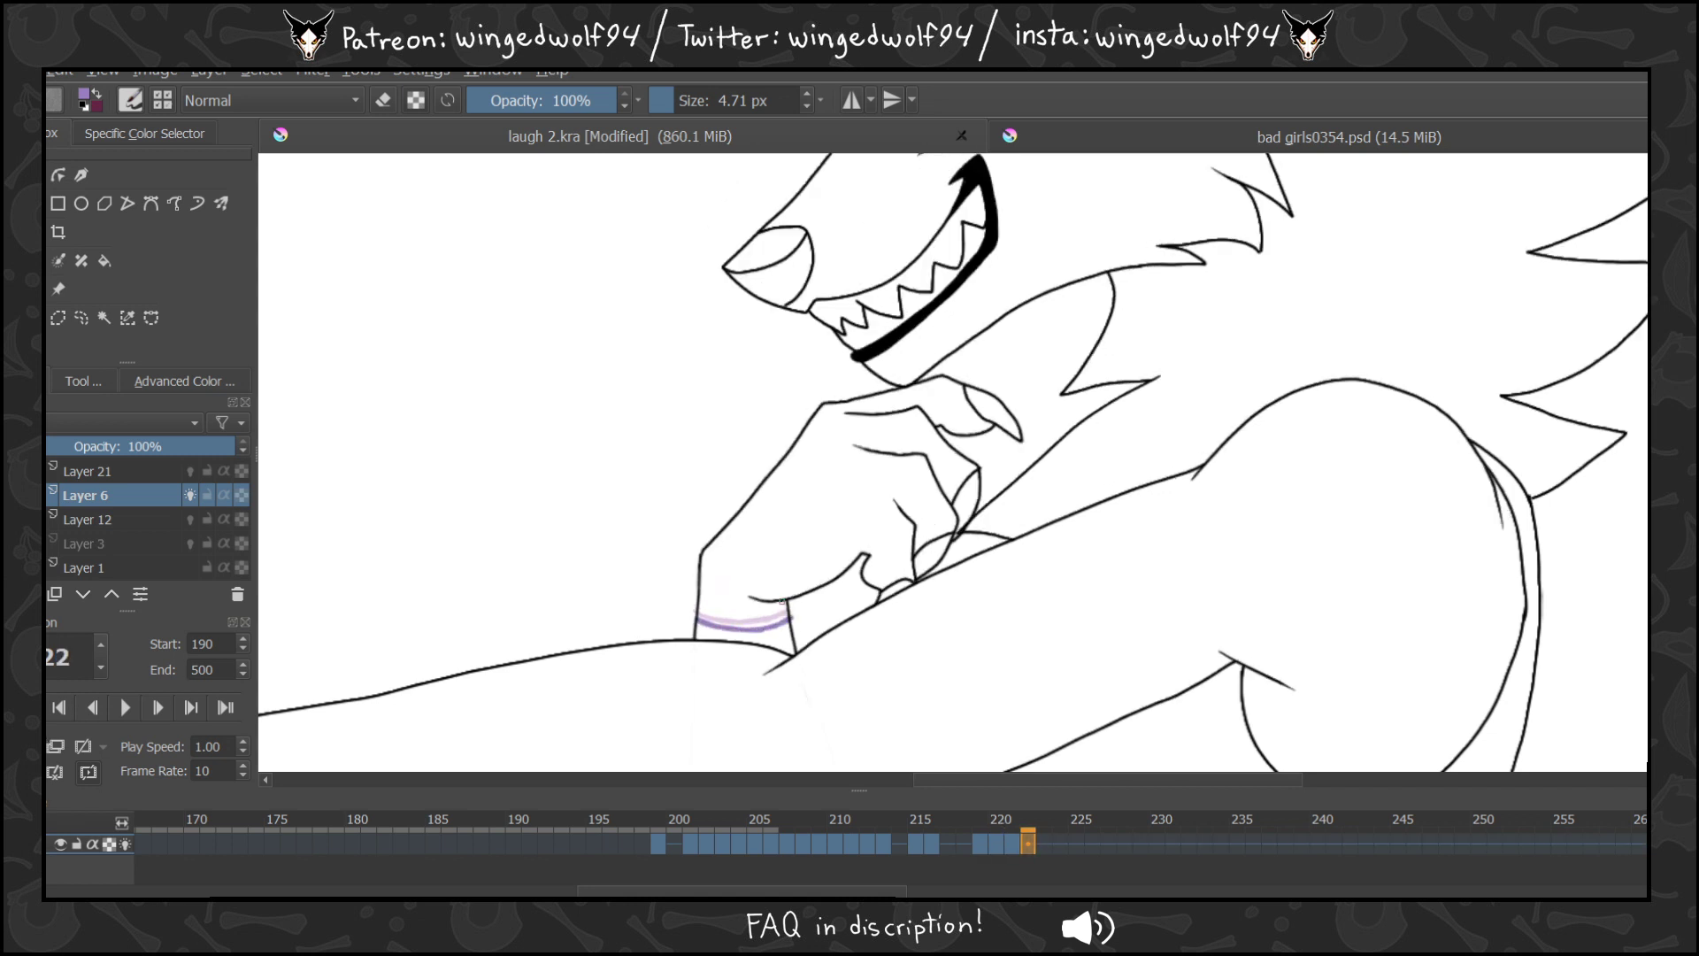
left_click_drag(695, 616, 786, 625)
Draw the purple line across the raised wrist on new keyframes at frames 223, 224 and 225.
key("Right")
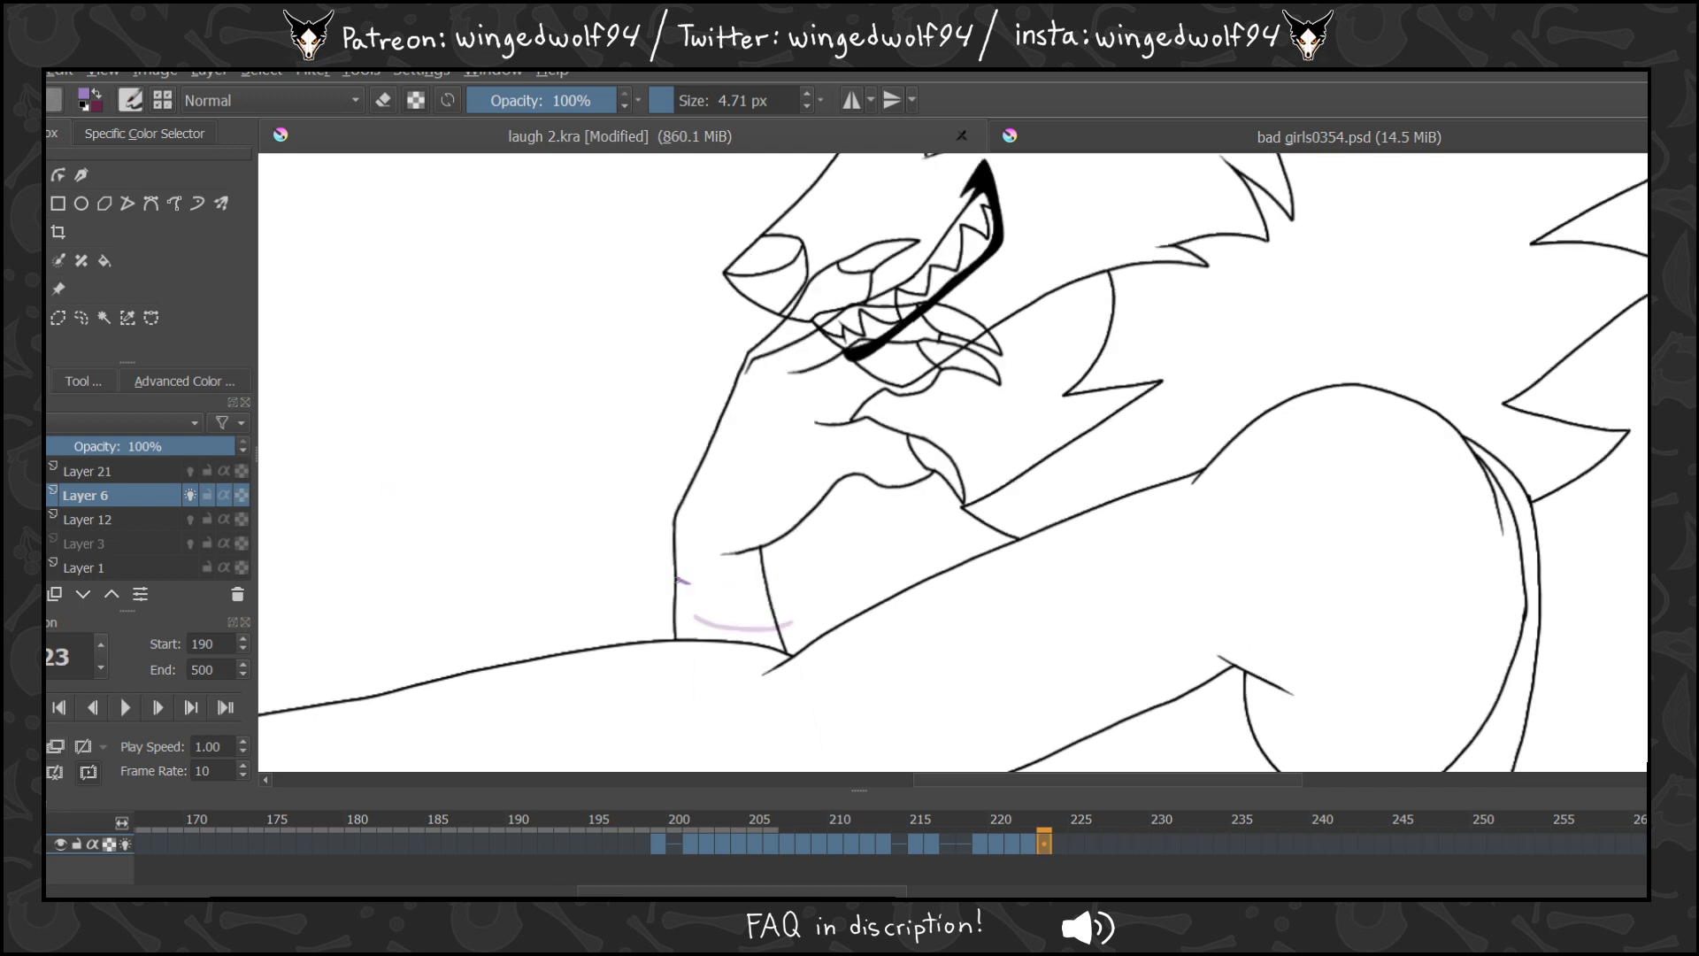
left_click_drag(679, 580, 760, 580)
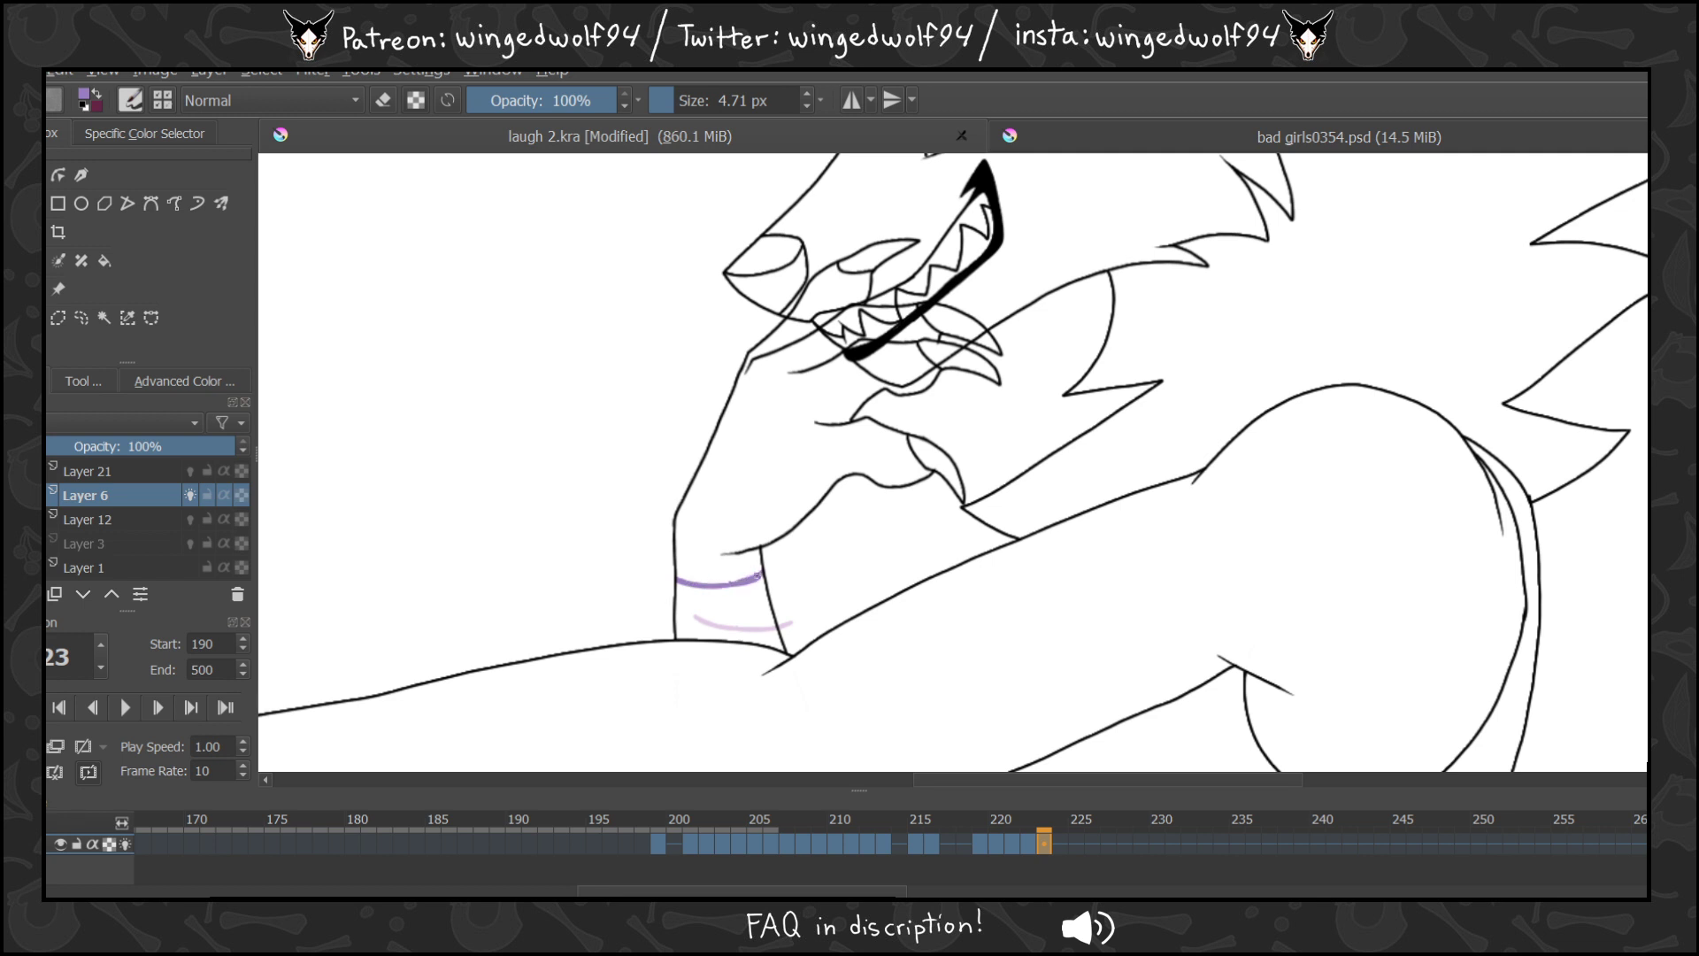
key("Right")
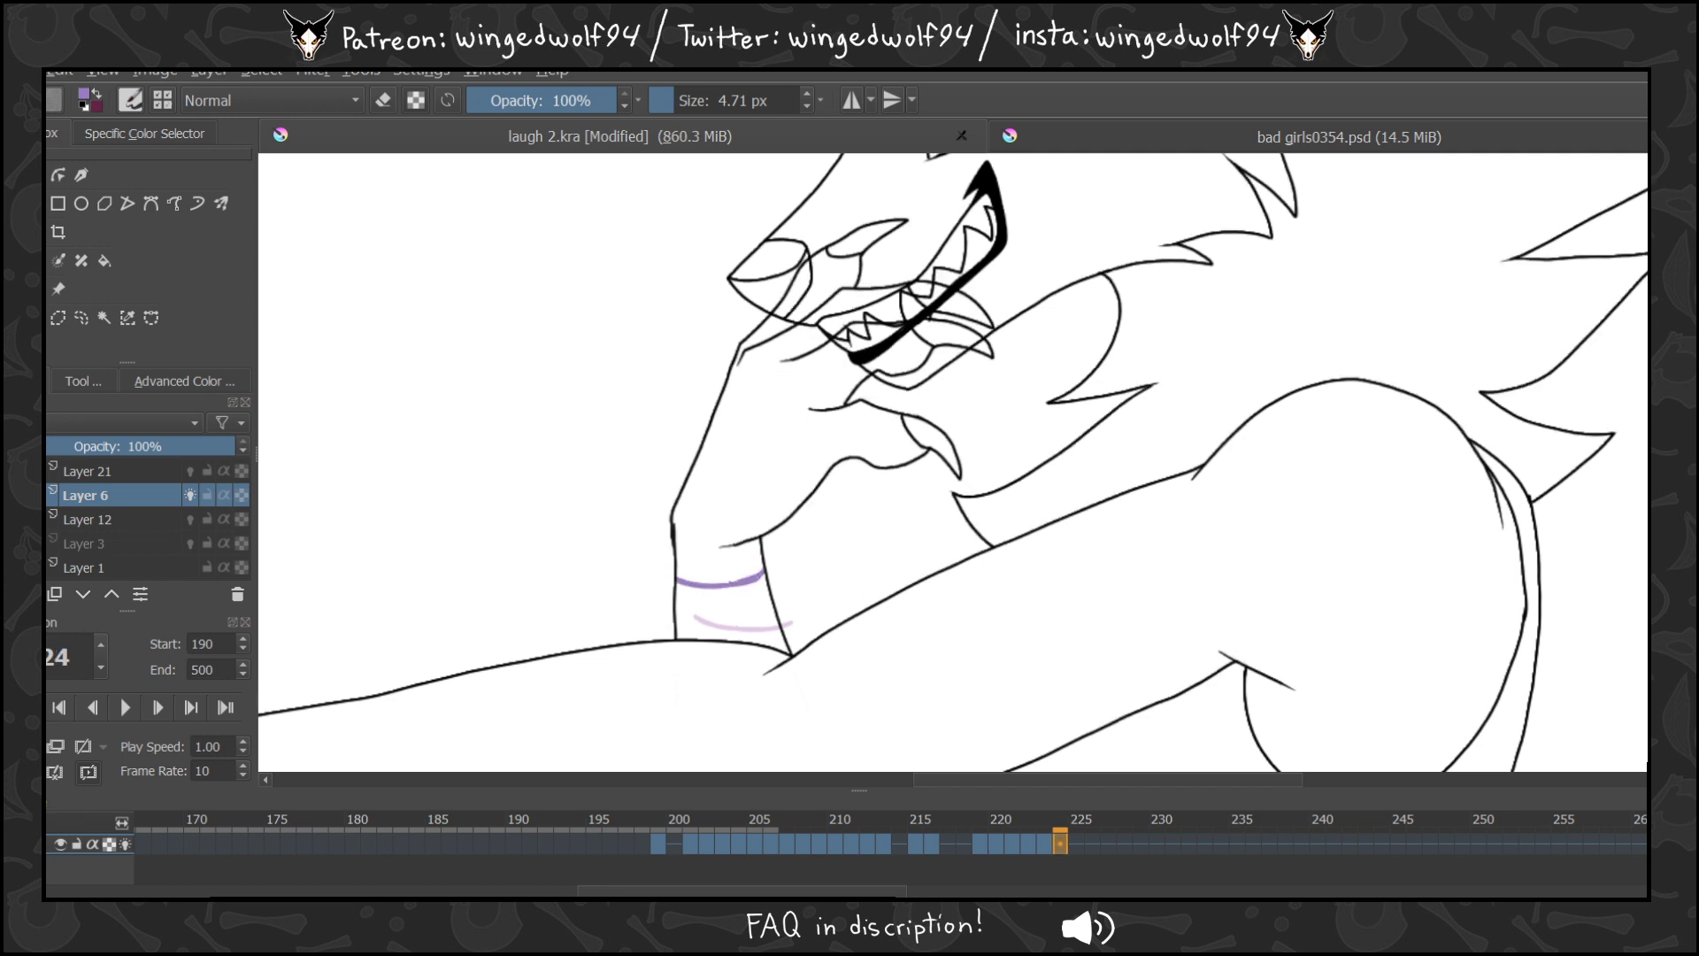
key("Insert")
left_click_drag(675, 579, 763, 574)
key("Right")
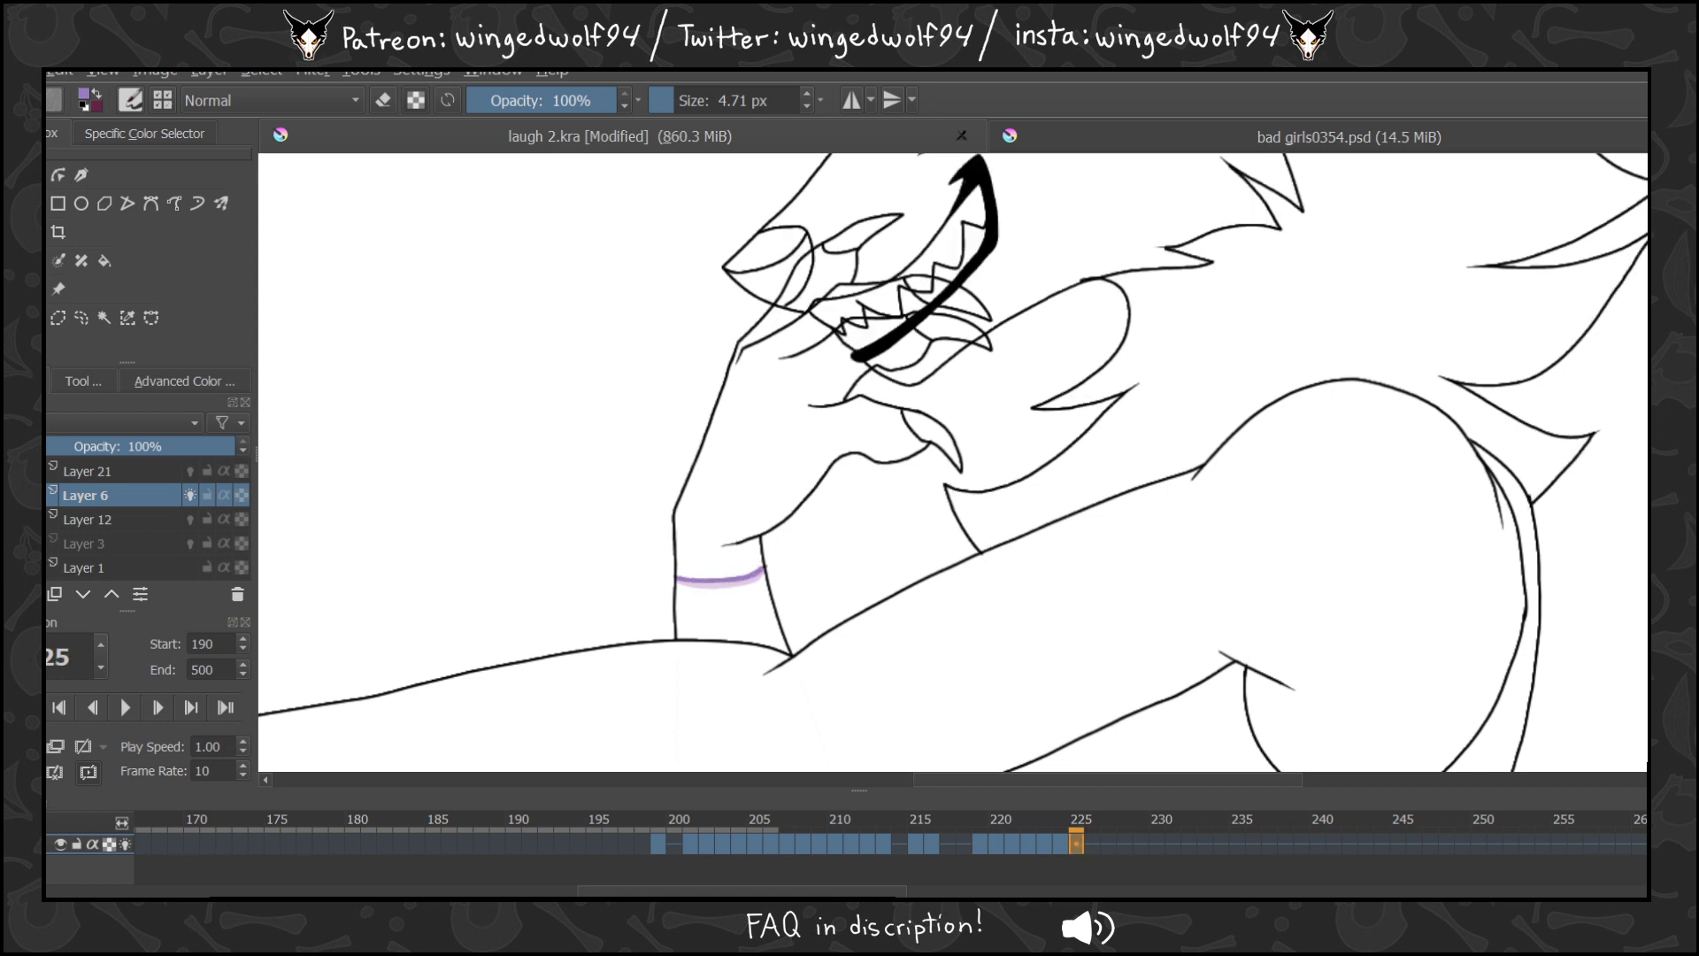
key("Insert")
left_click_drag(675, 577, 759, 568)
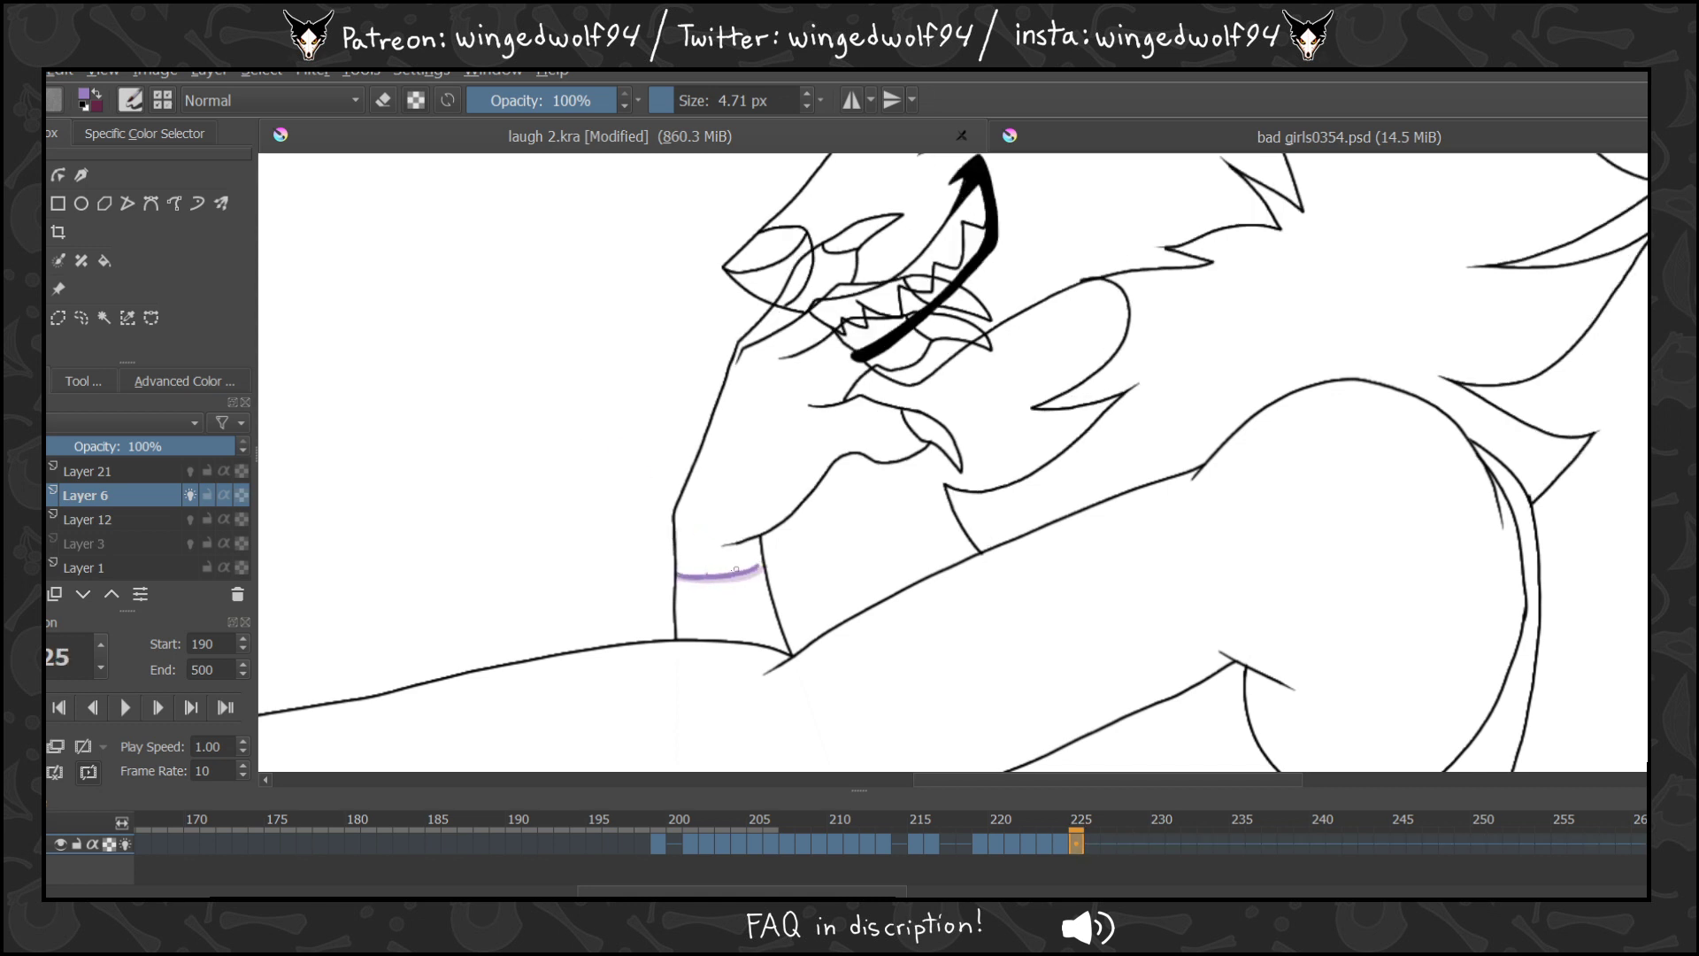
Draw the purple wrist line on new keyframes at frames 226 and 227, placed low above the forearm for the dropped hand.
key("Right")
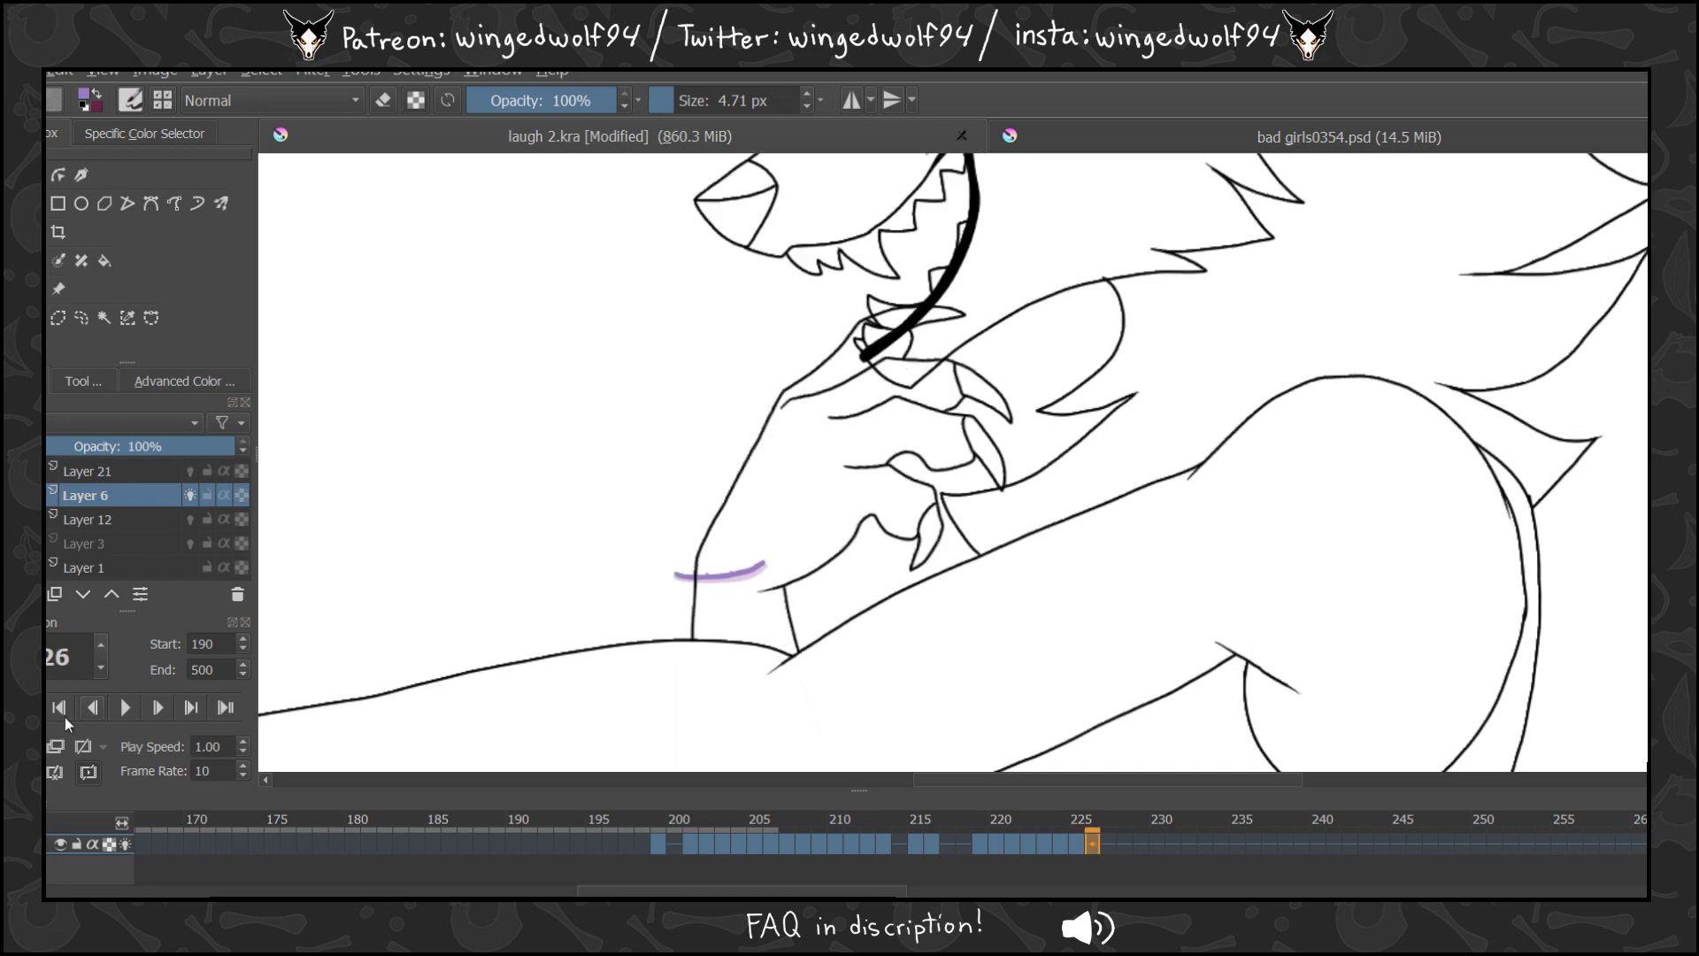
left_click(29, 746)
mouse_move(694, 611)
left_mouse_down()
mouse_move(787, 614)
mouse_move(714, 629)
mouse_move(792, 630)
left_mouse_up()
key("Right")
left_click(54, 744)
Draw the purple line across the raised wrist on new keyframes at frames 228, 229 and 230.
key("Right")
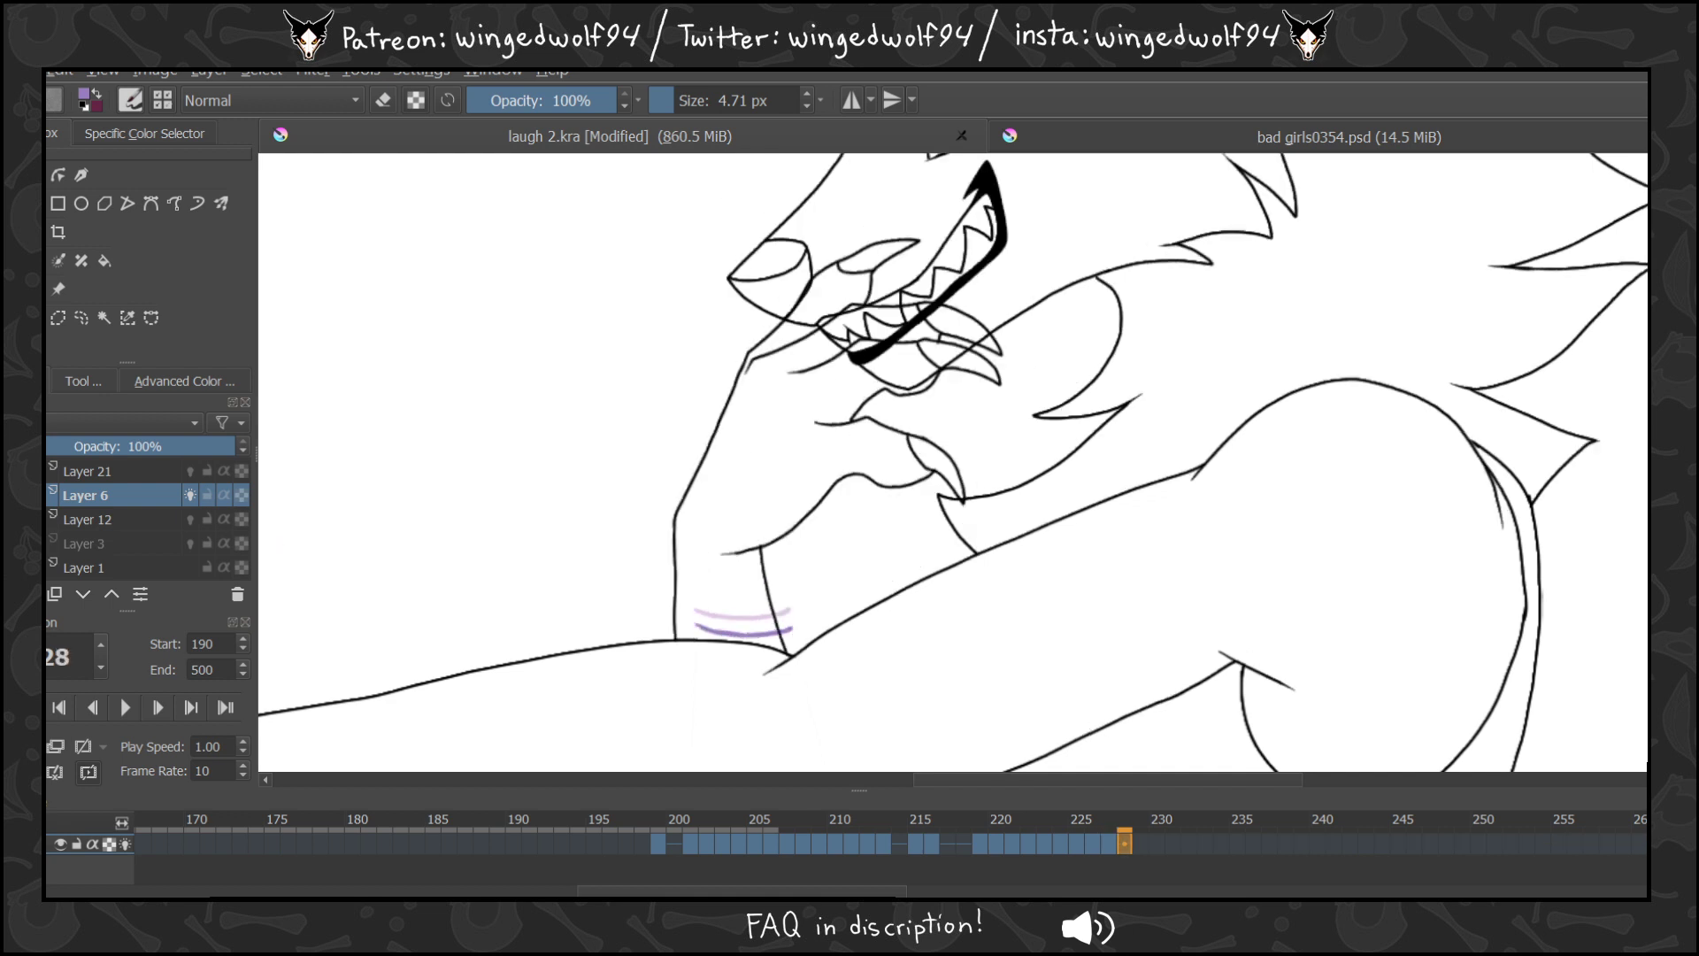
left_click_drag(676, 582, 759, 579)
key("Right")
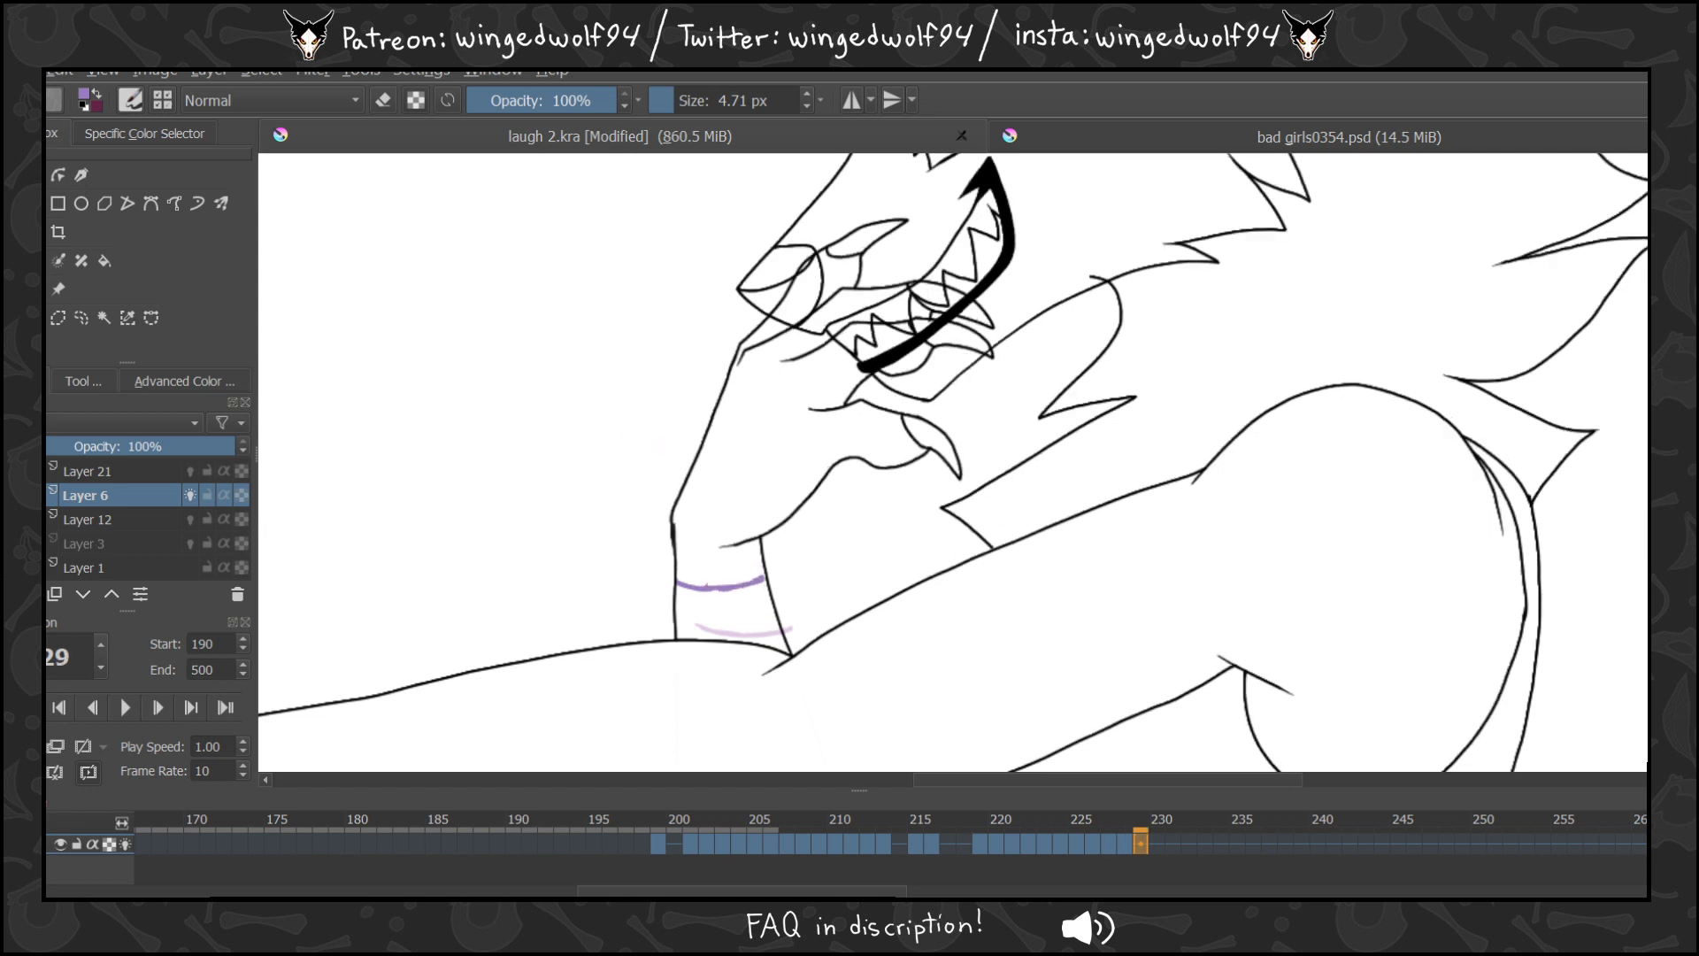
left_click_drag(677, 577, 760, 576)
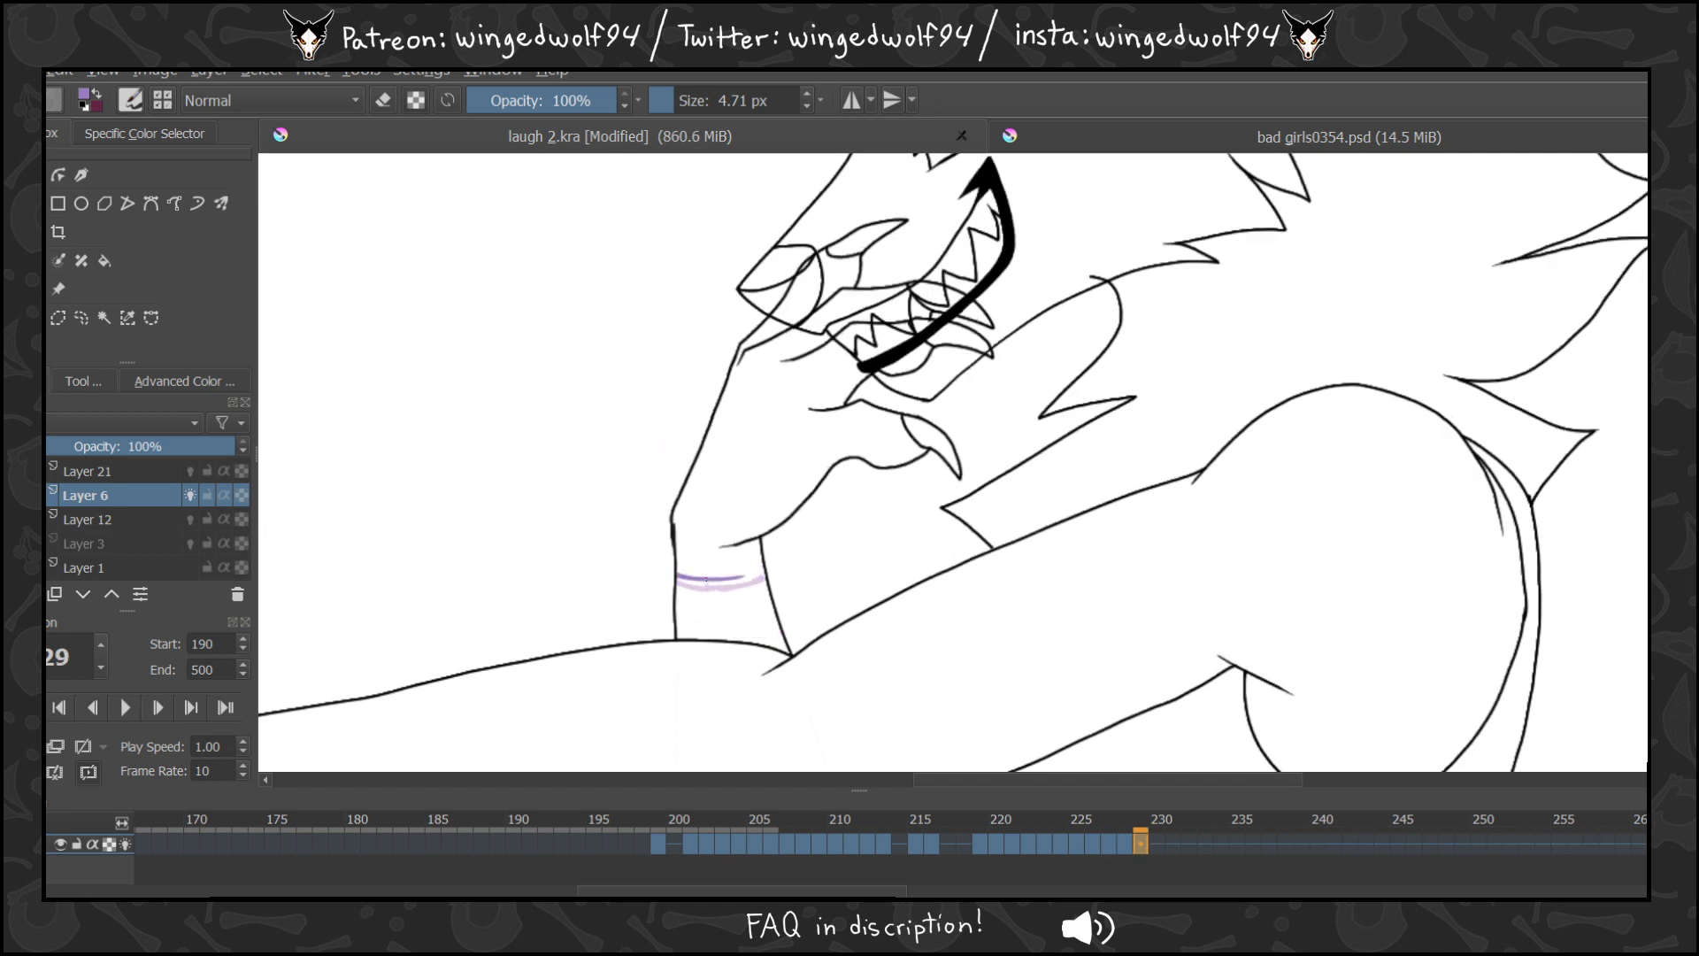
key("Right")
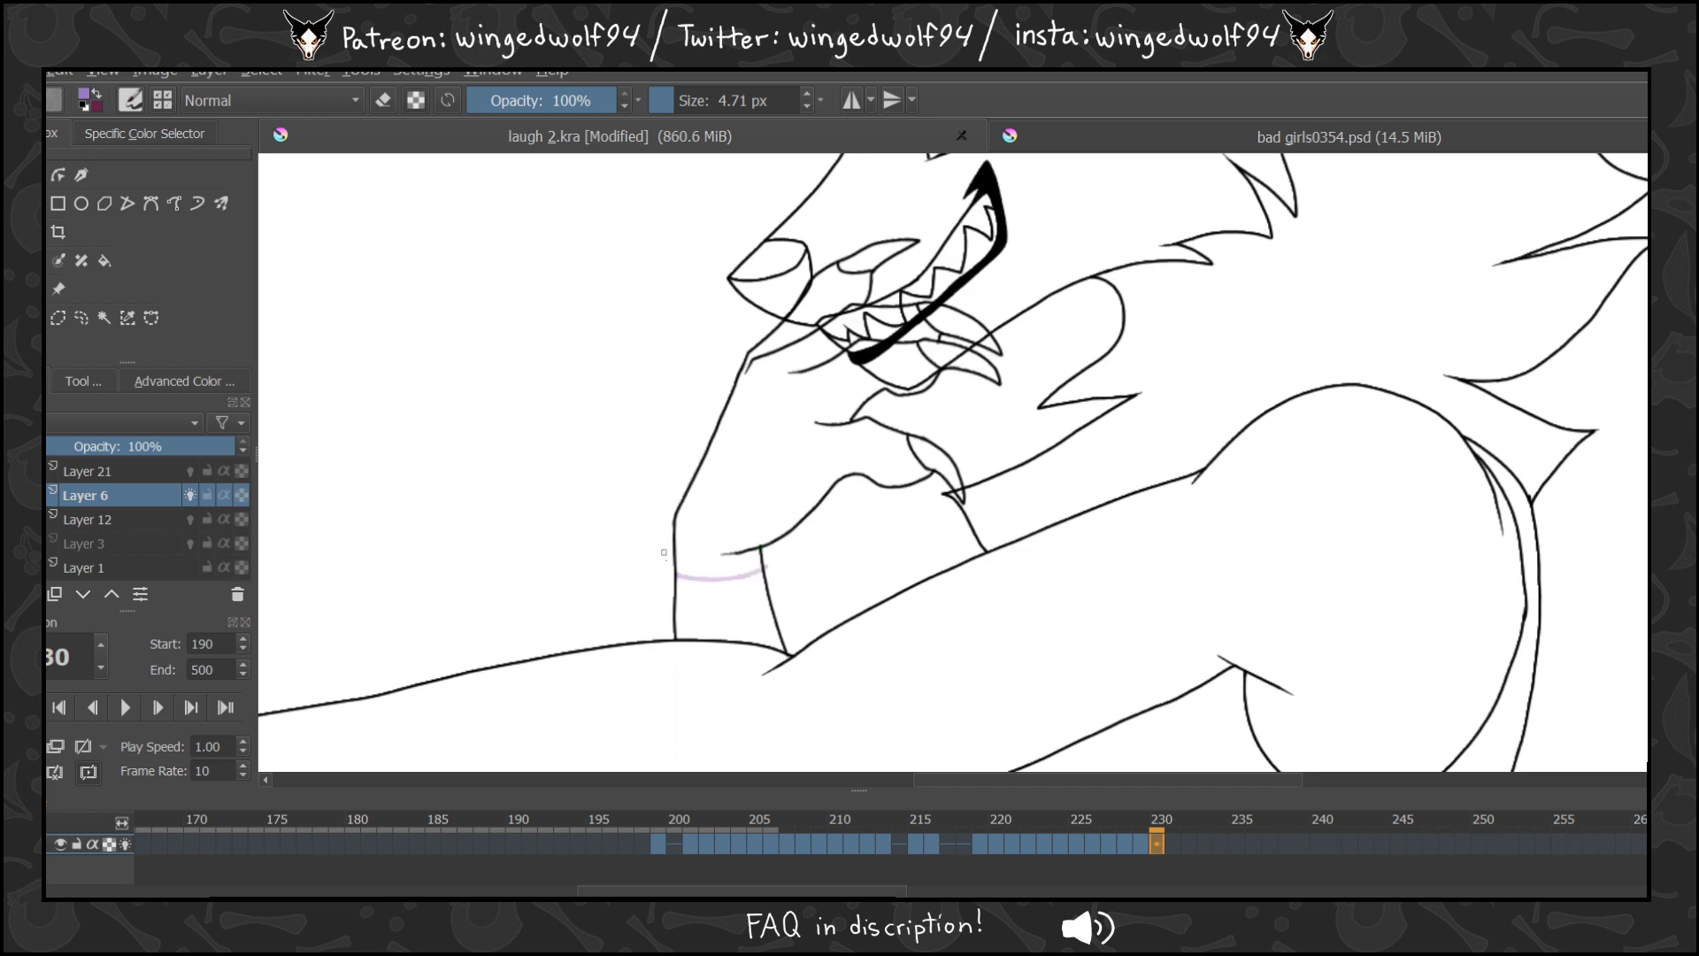
left_click_drag(675, 580, 740, 581)
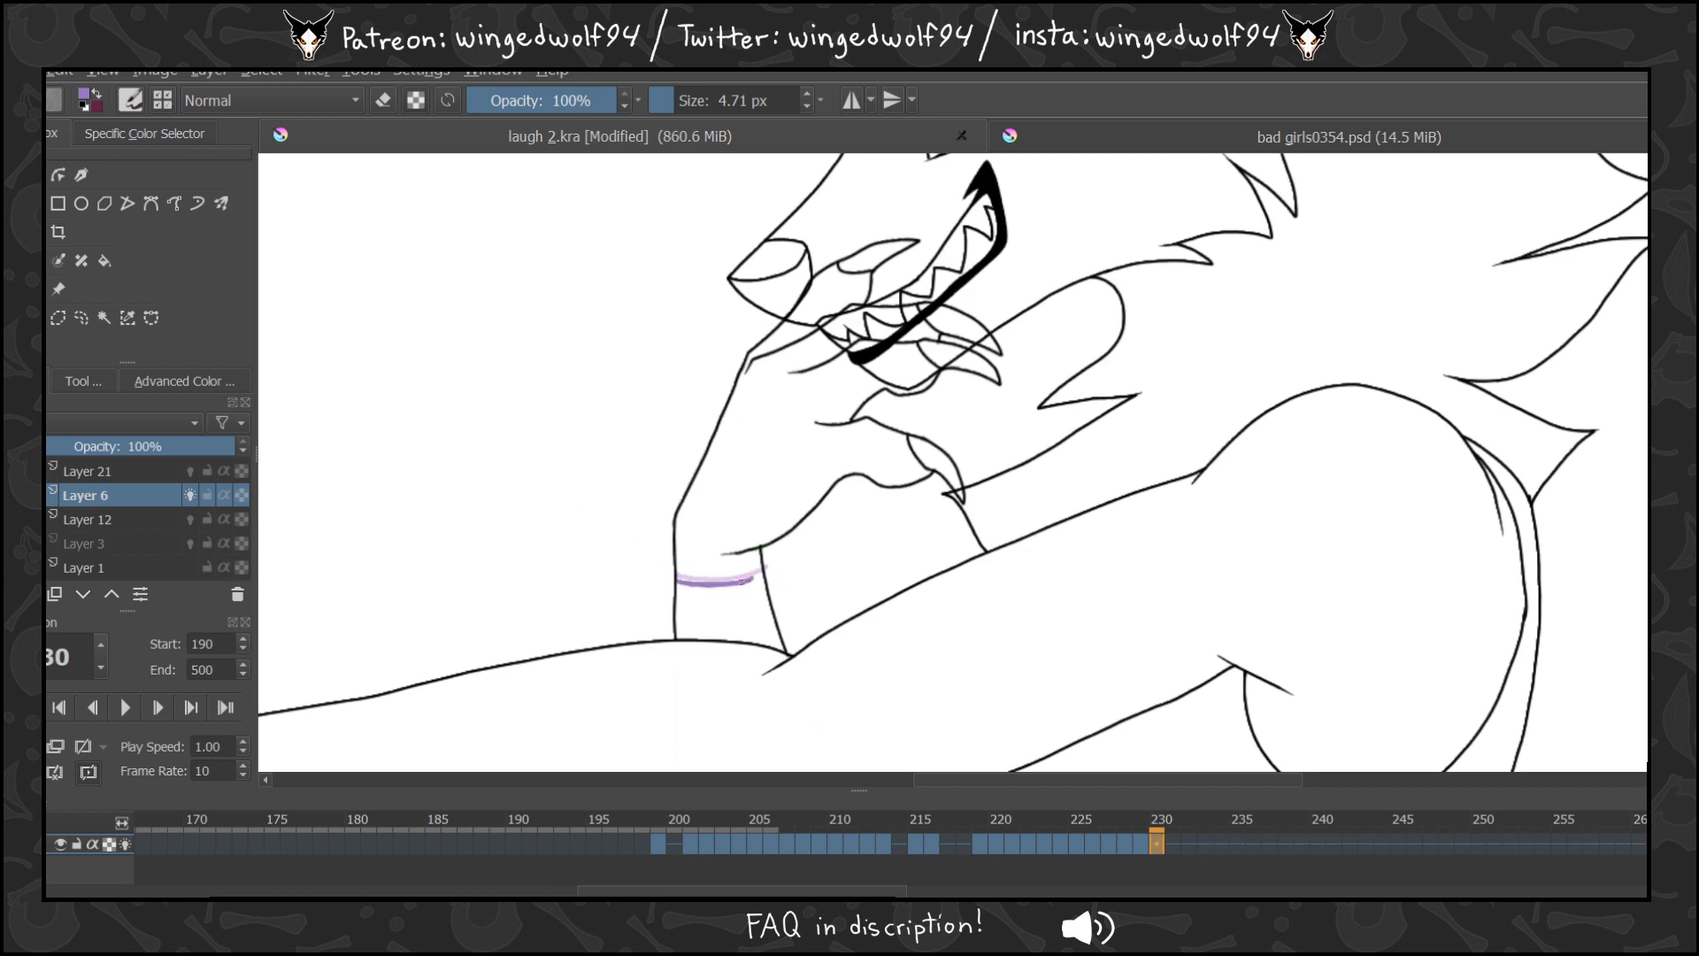
Draw the curved purple wrist line on the lowered hand on new keyframes at frames 231, 232 and 233.
key("Right")
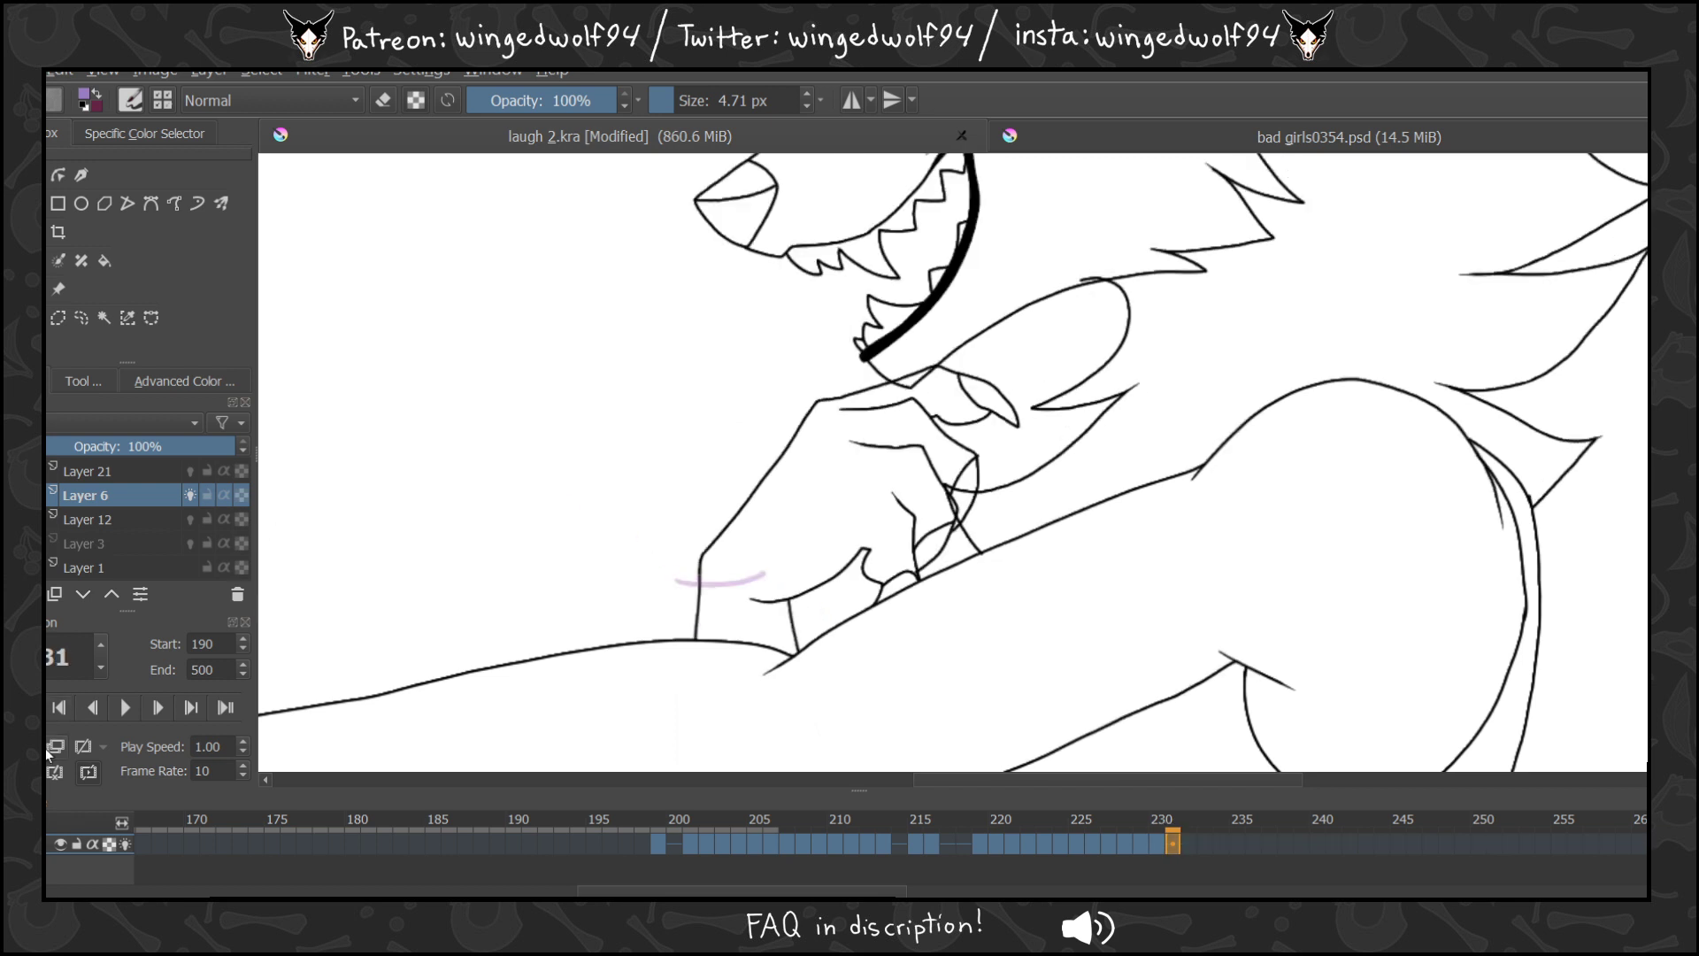
left_click_drag(698, 612, 787, 622)
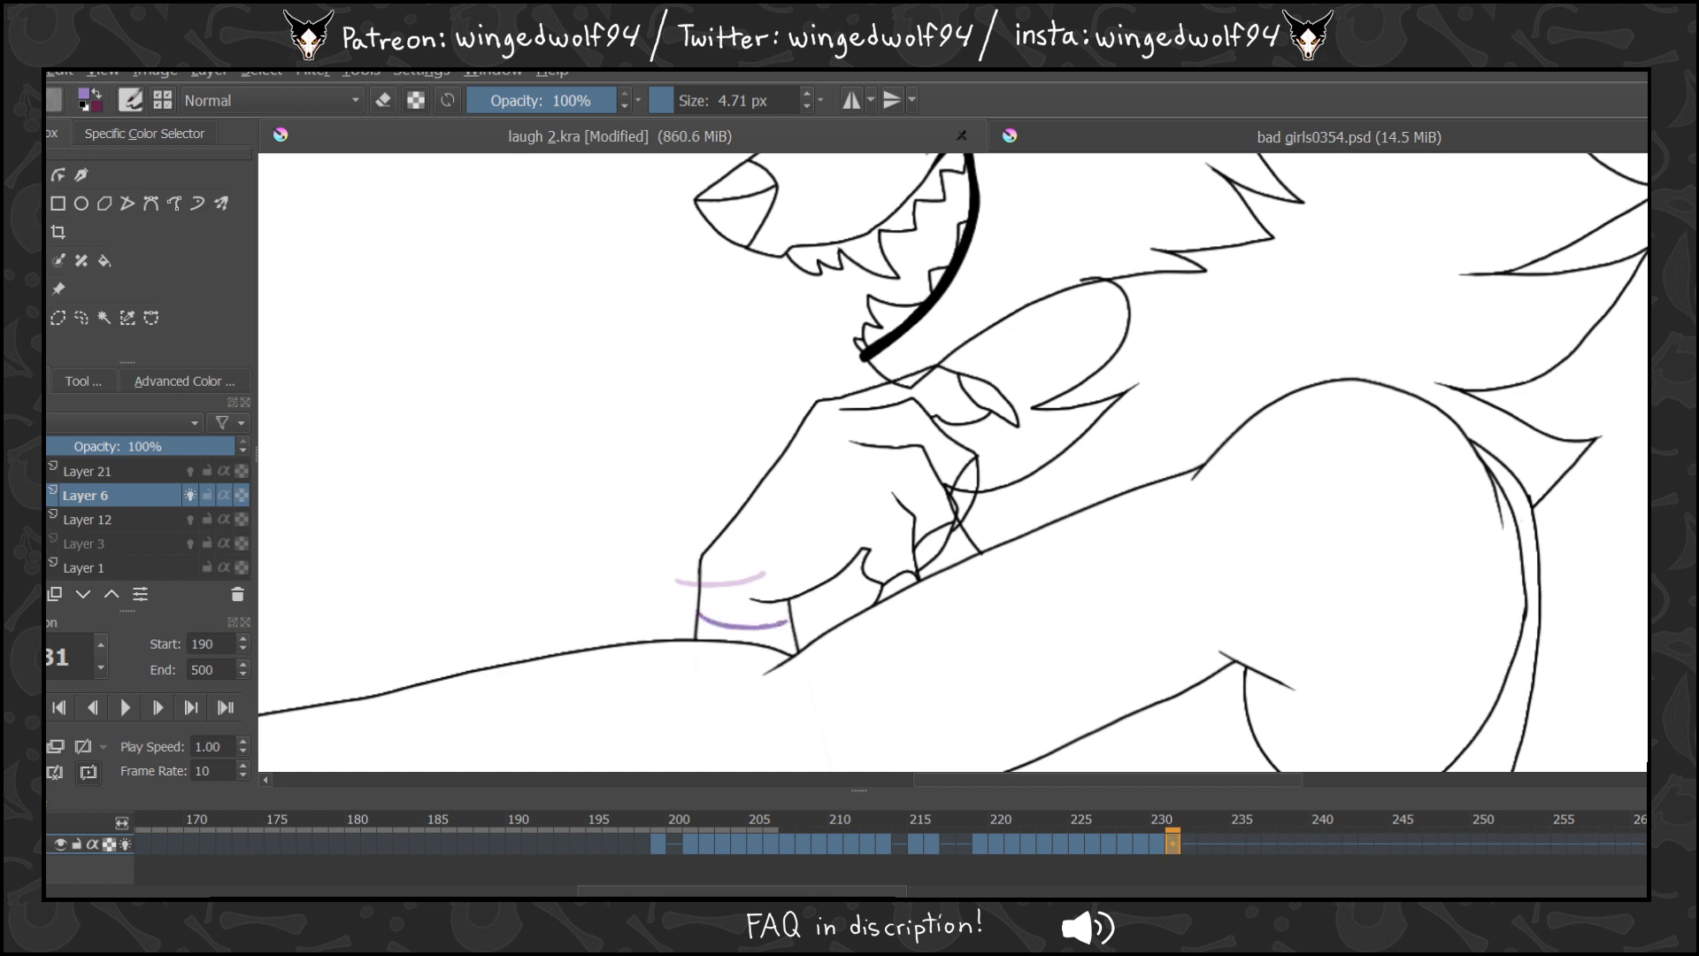
key("Right")
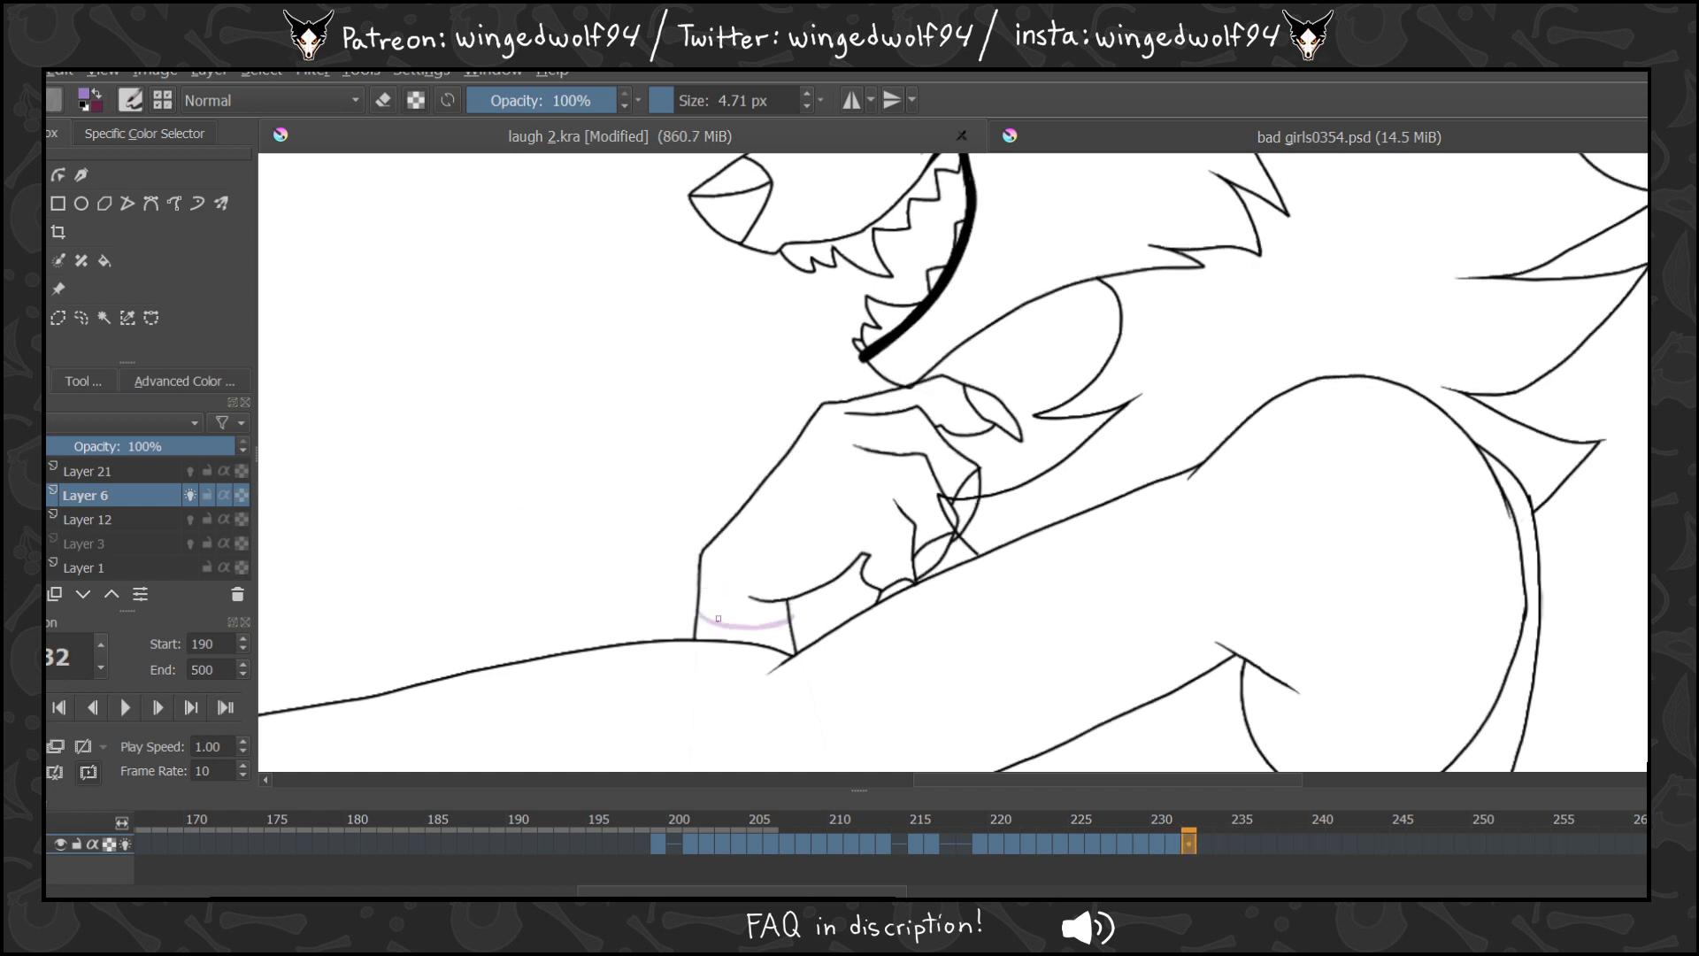
left_click_drag(699, 615, 785, 623)
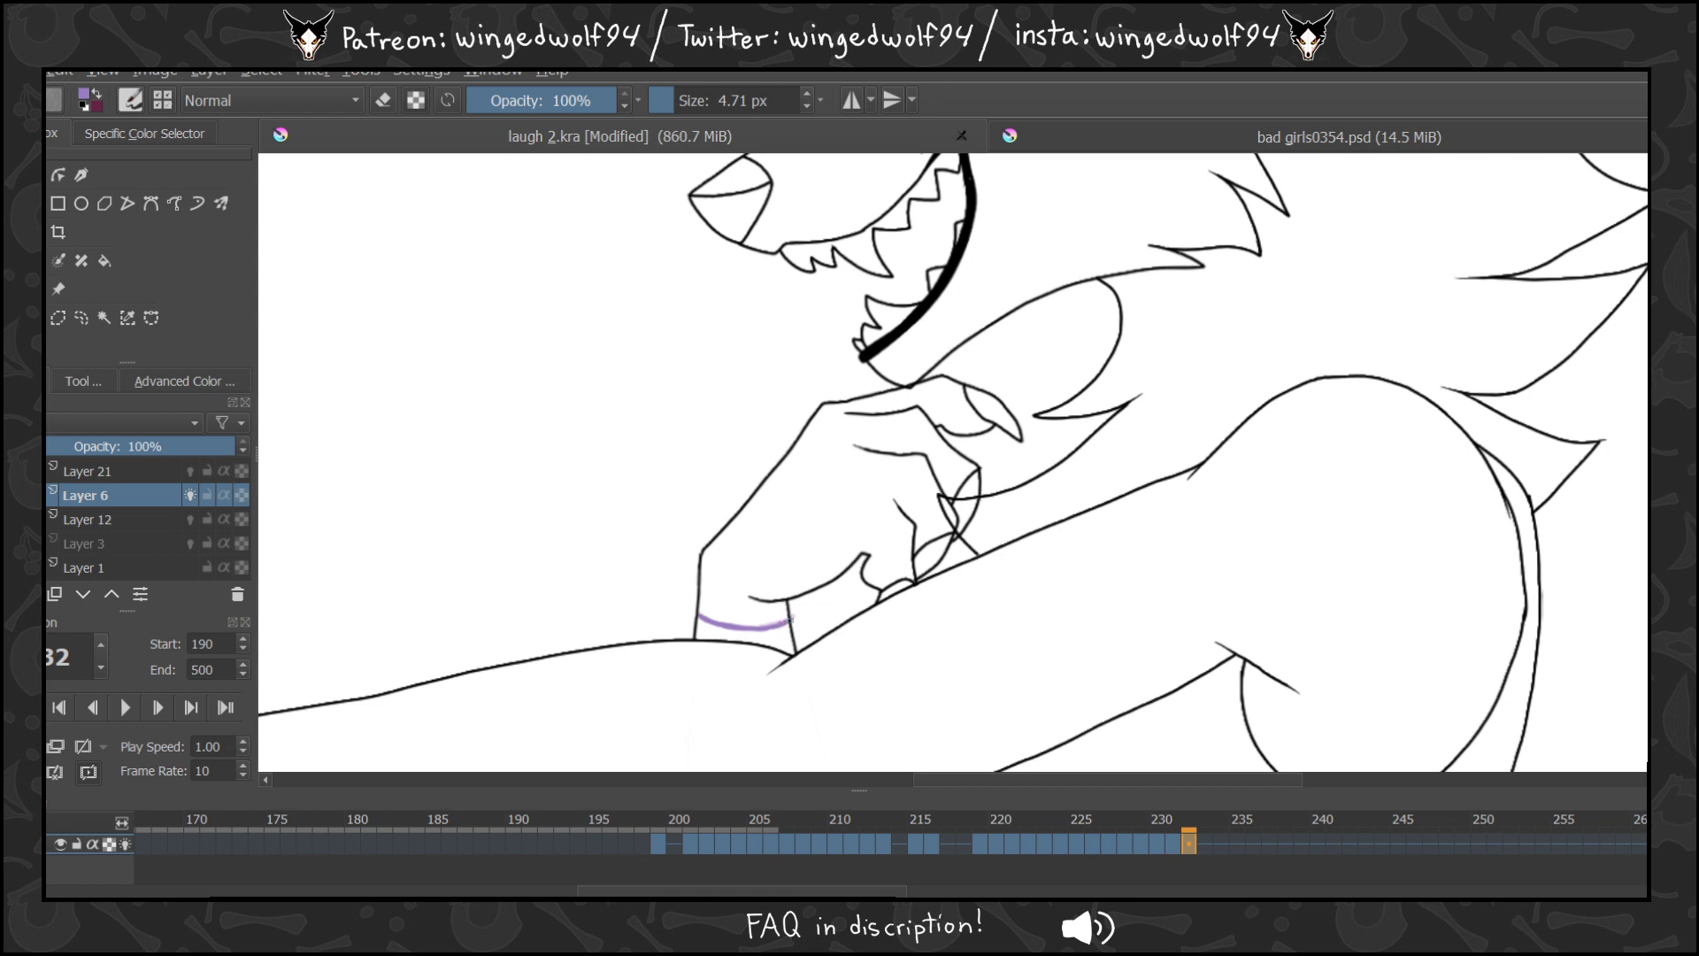
key("Right")
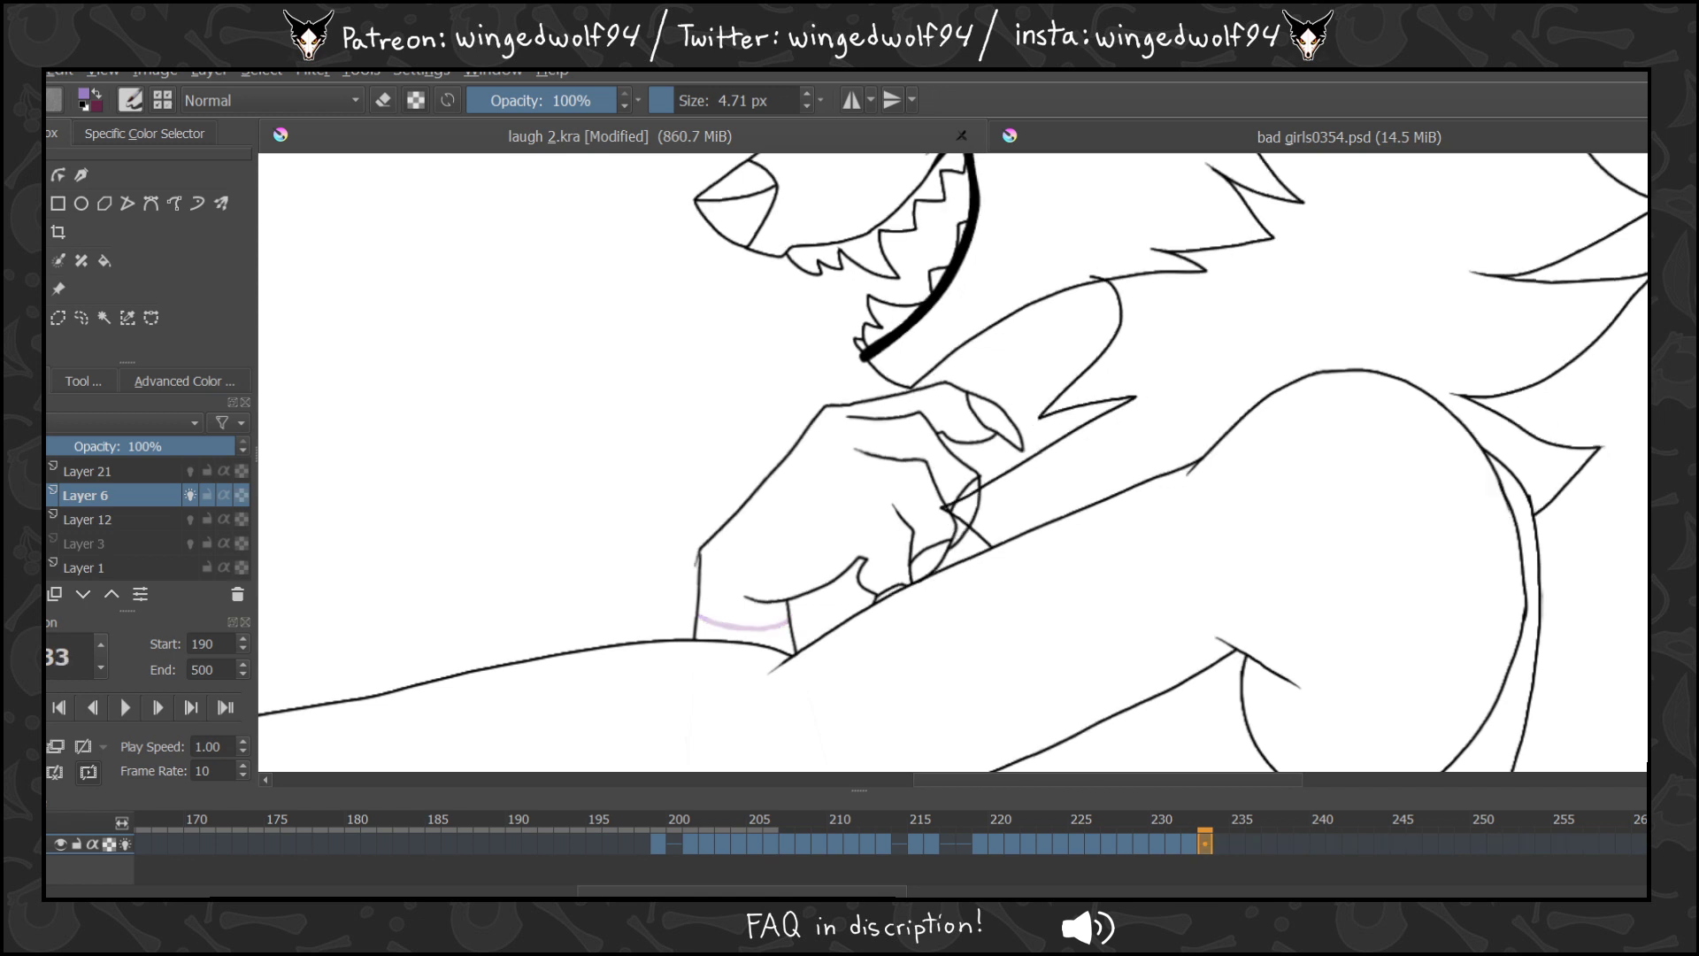
left_click_drag(698, 614, 781, 625)
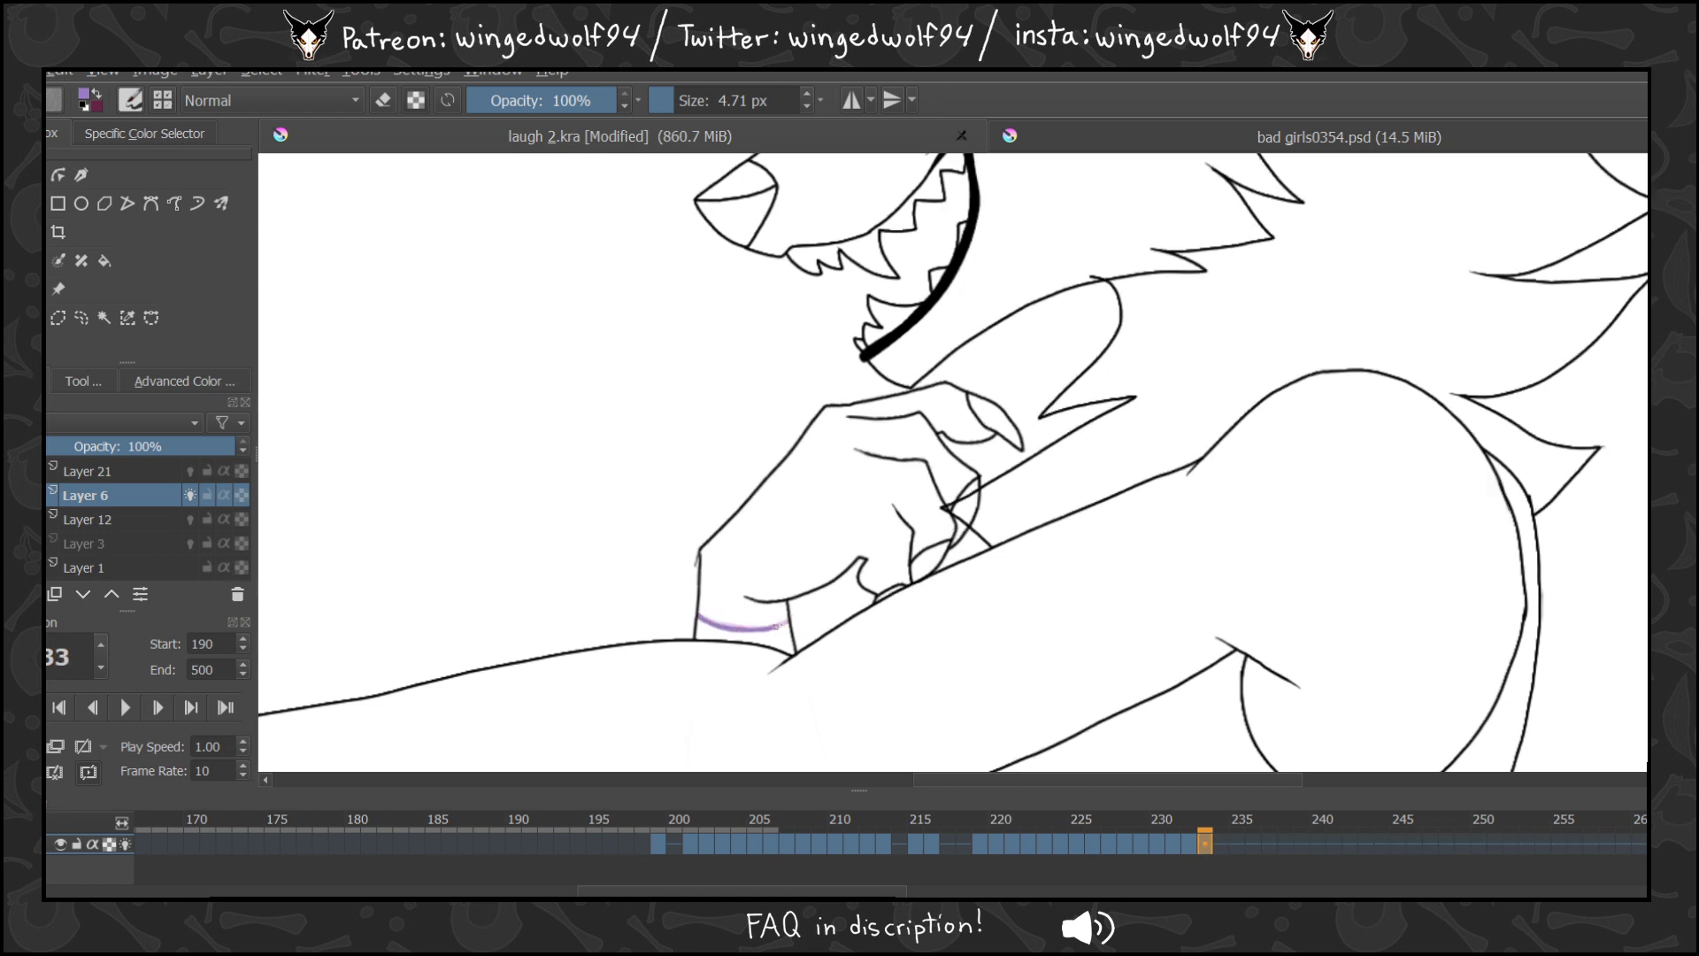
Draw the curved purple wrist line above the forearm on new keyframes at frames 234, 235 and 236.
key("Right")
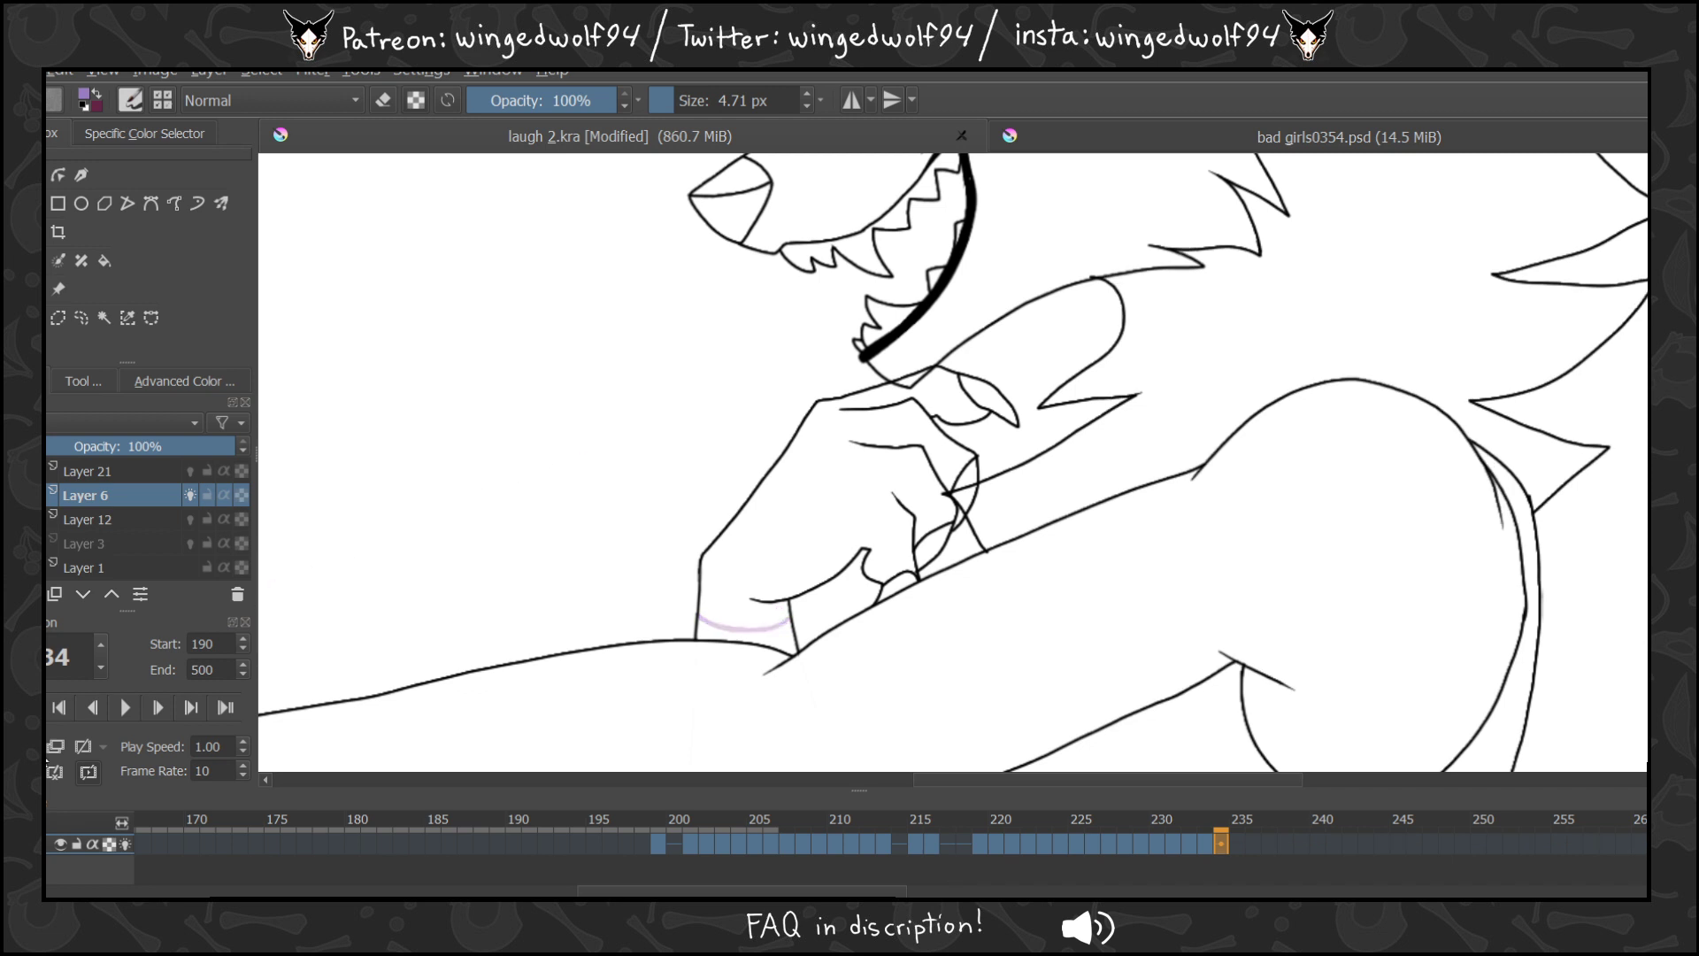
left_click_drag(697, 615, 782, 624)
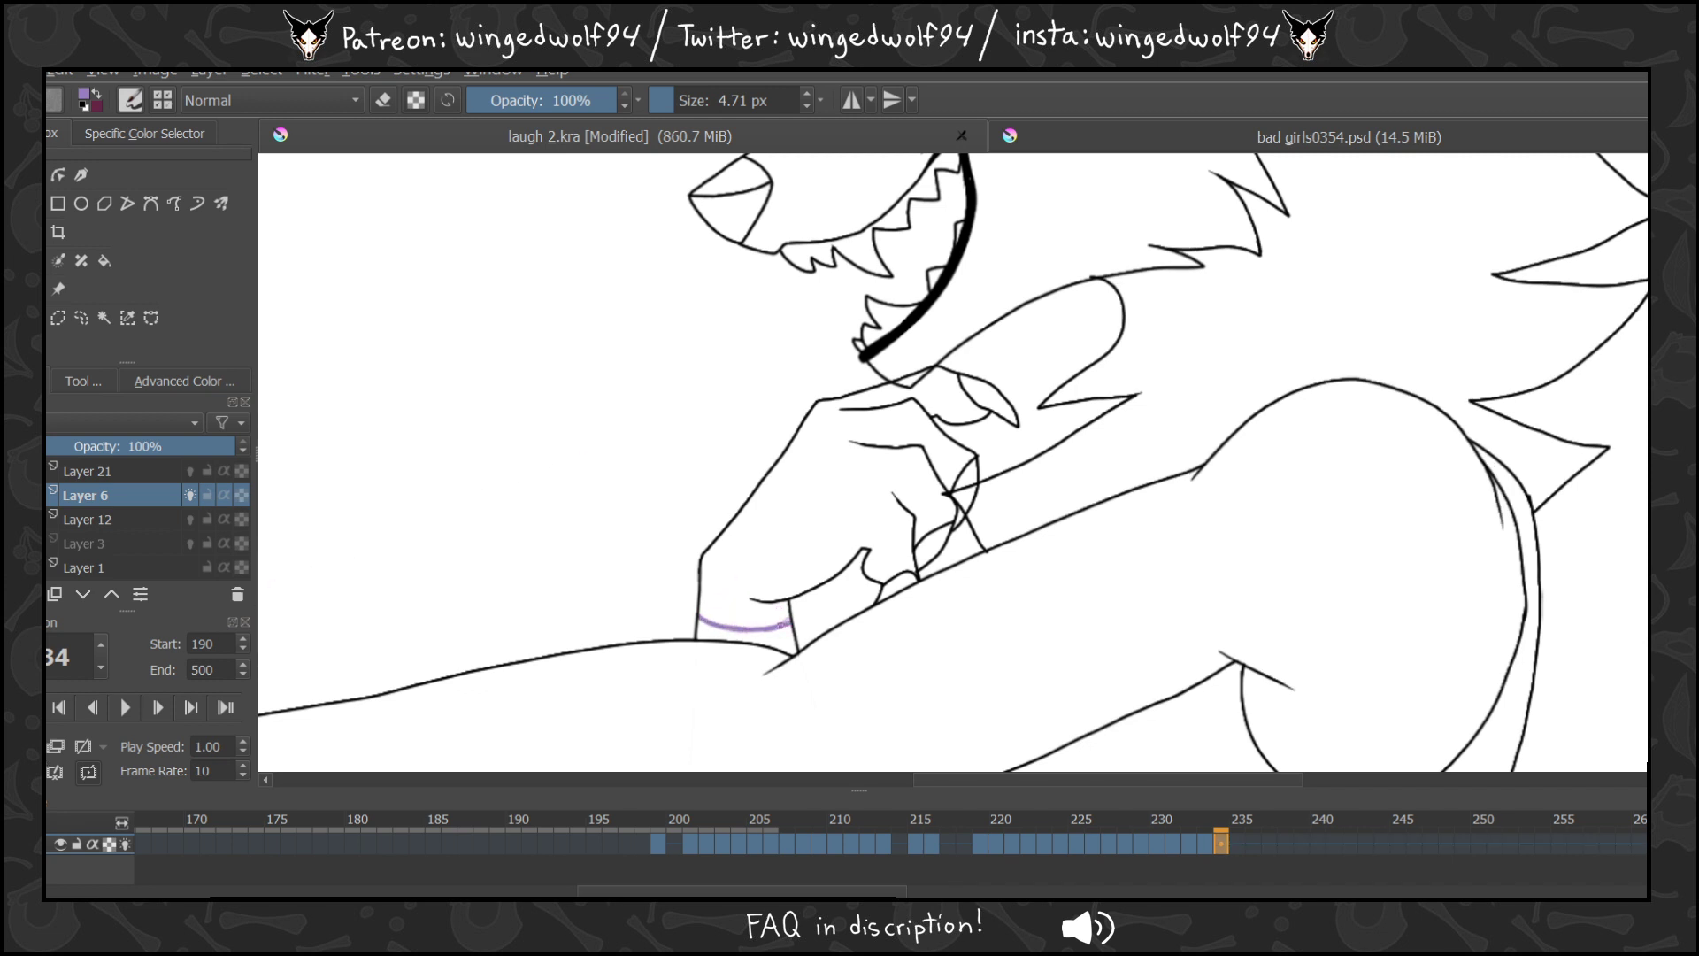
key("Right")
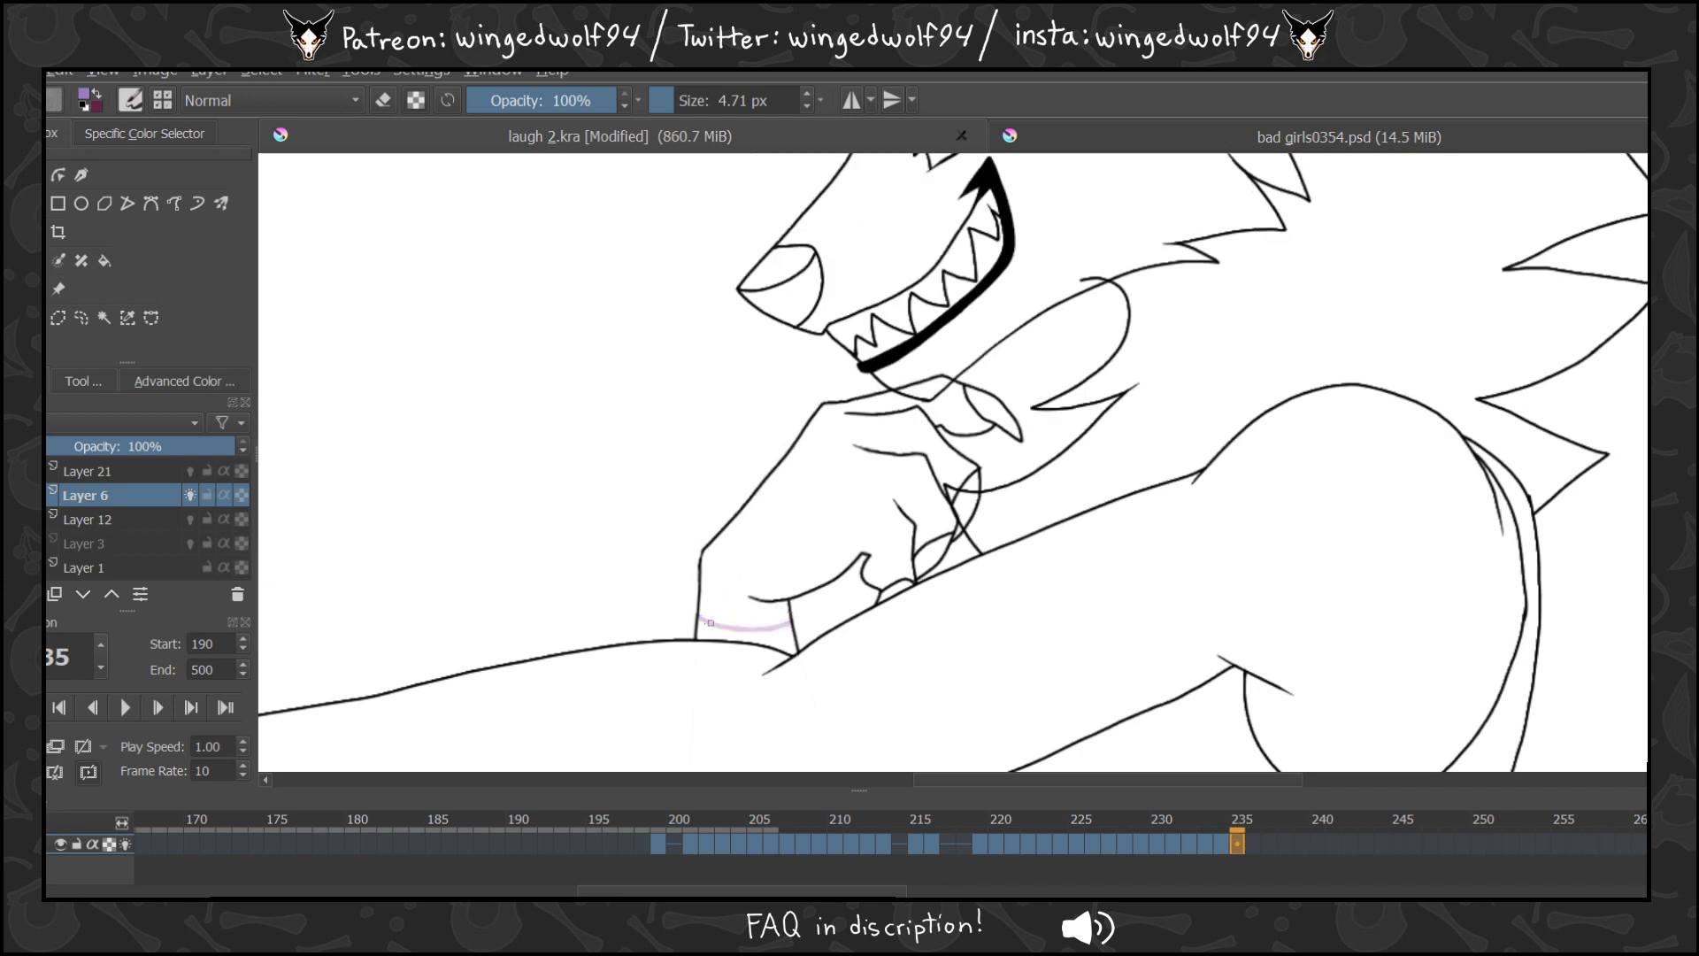
left_click_drag(700, 618, 733, 624)
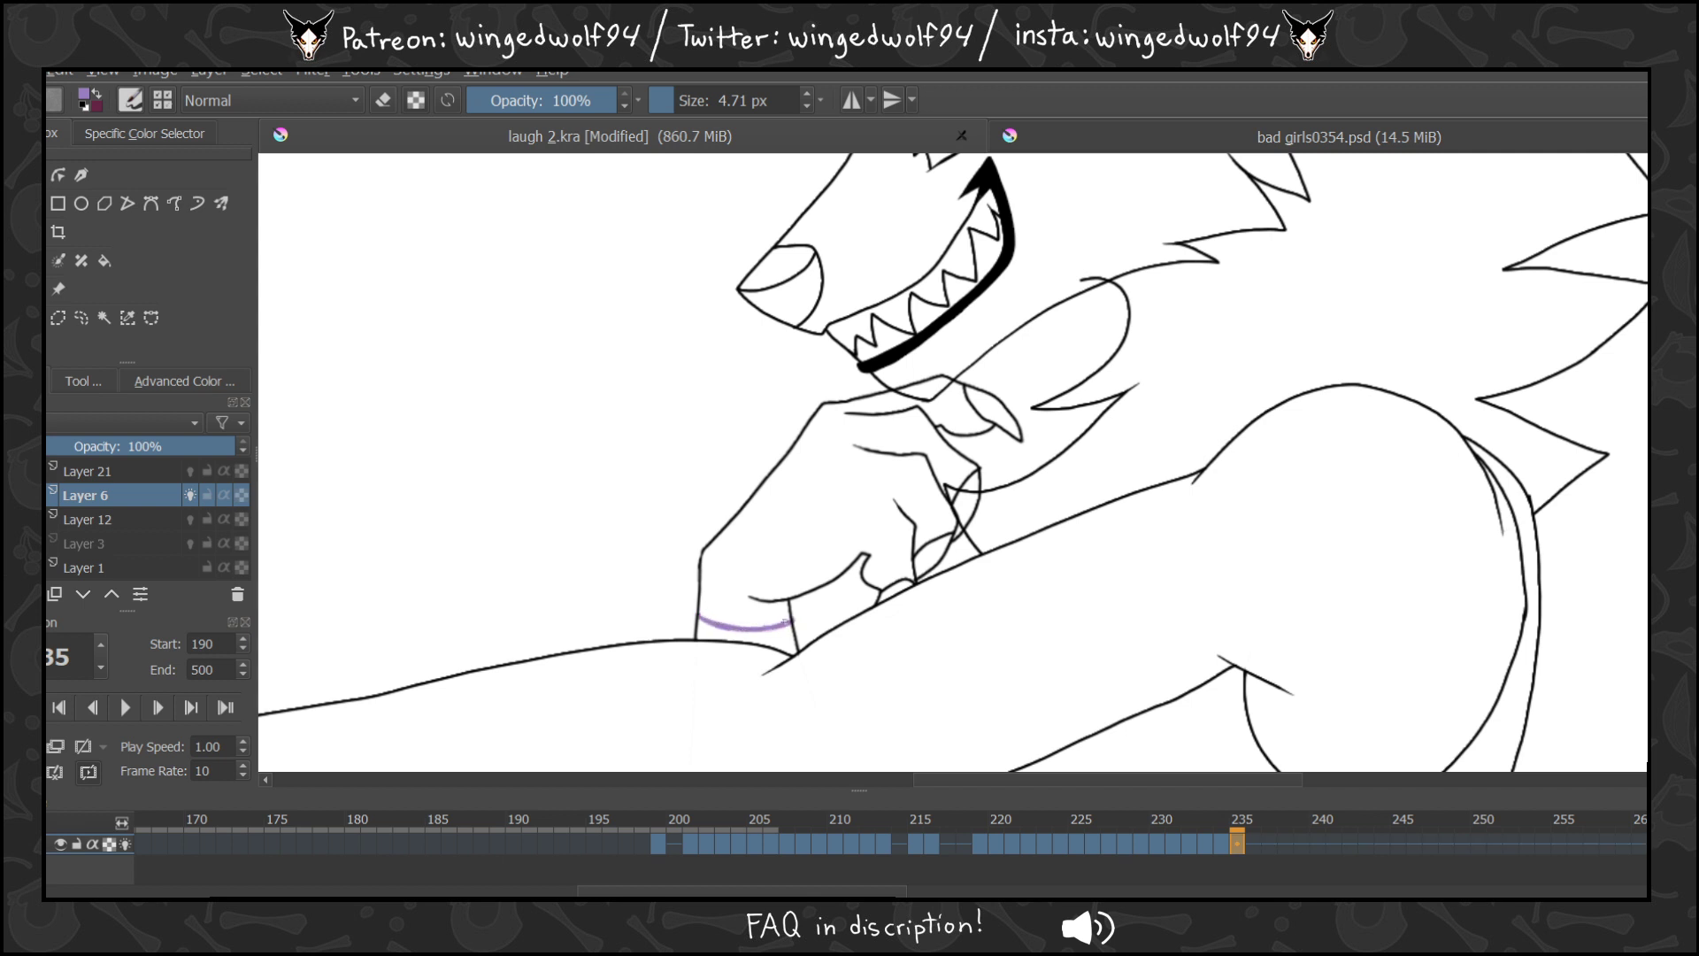
key("Right")
key("ctrl+z")
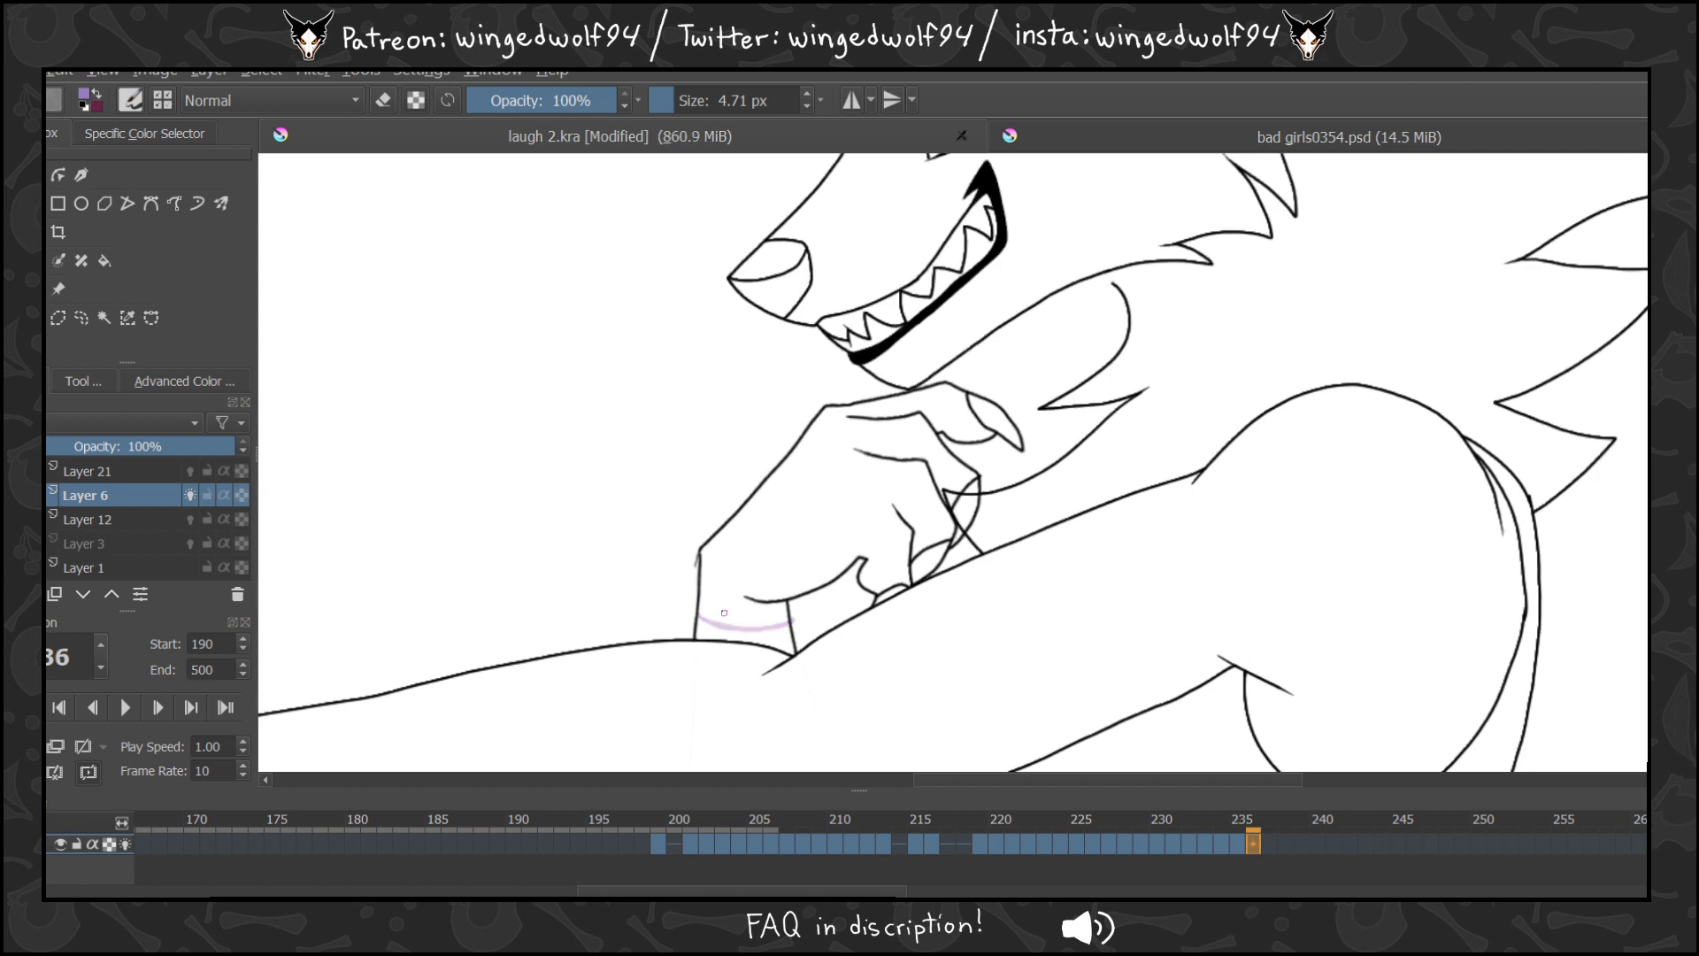
left_click_drag(699, 616, 771, 626)
Draw the purple wrist line on new keyframes at frames 237 and 238, following the slightly shifted wrist outline.
key("Right")
key("ctrl+z")
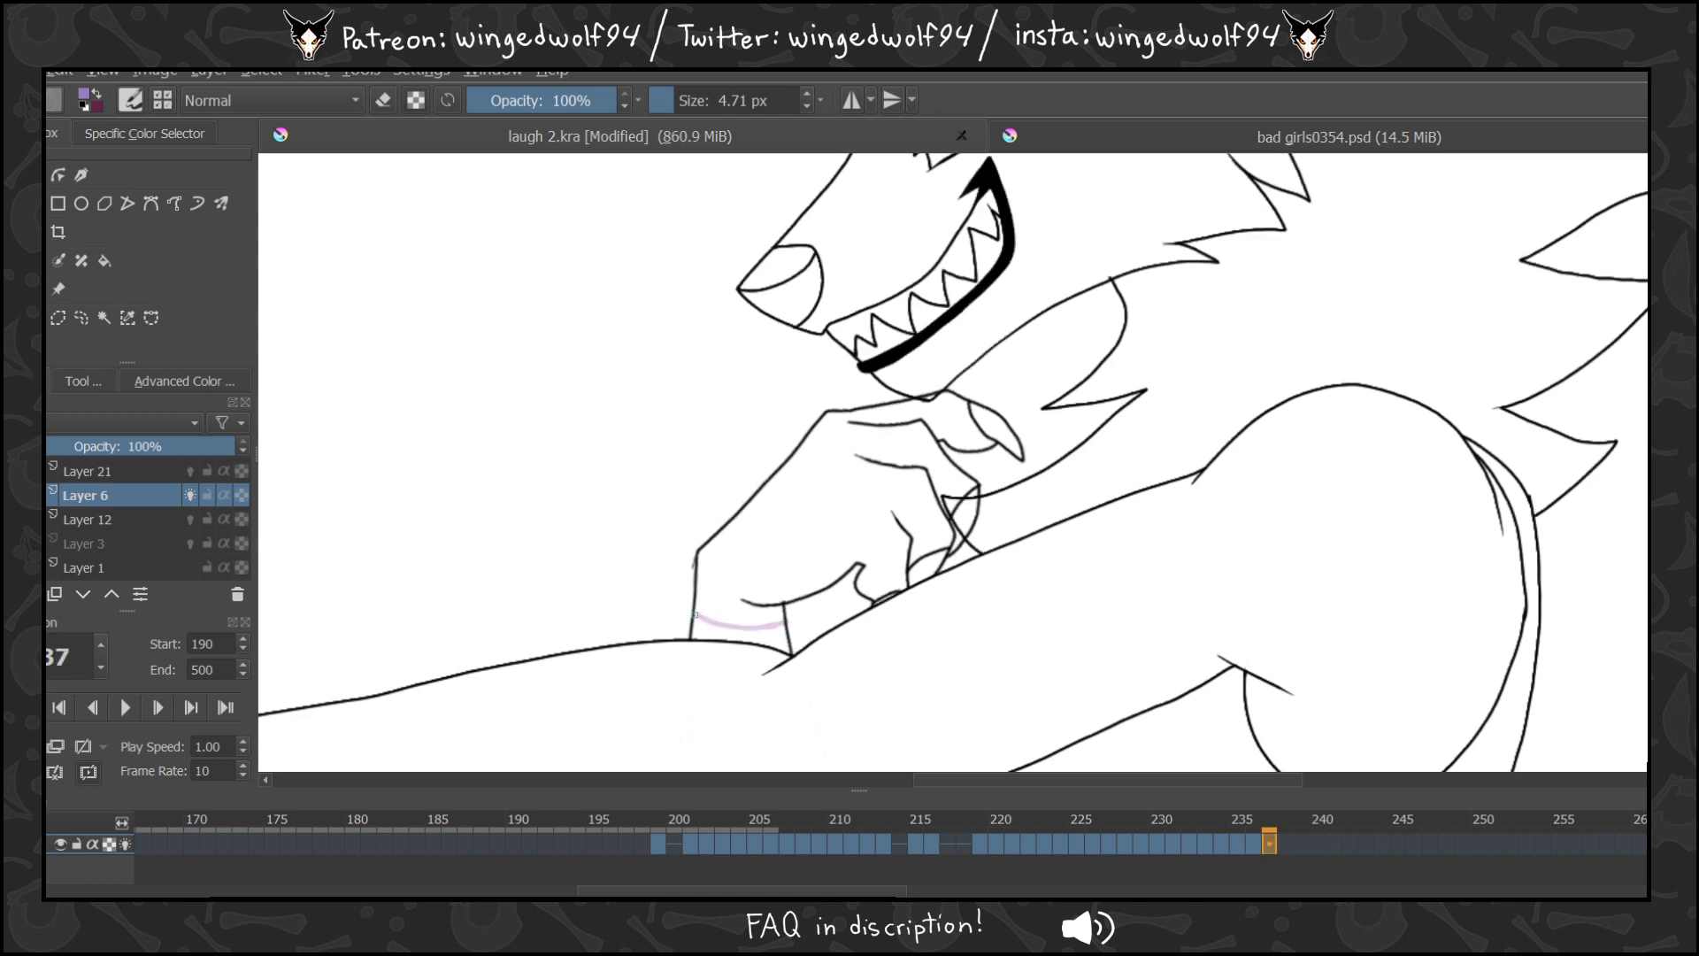
left_click_drag(694, 614, 783, 624)
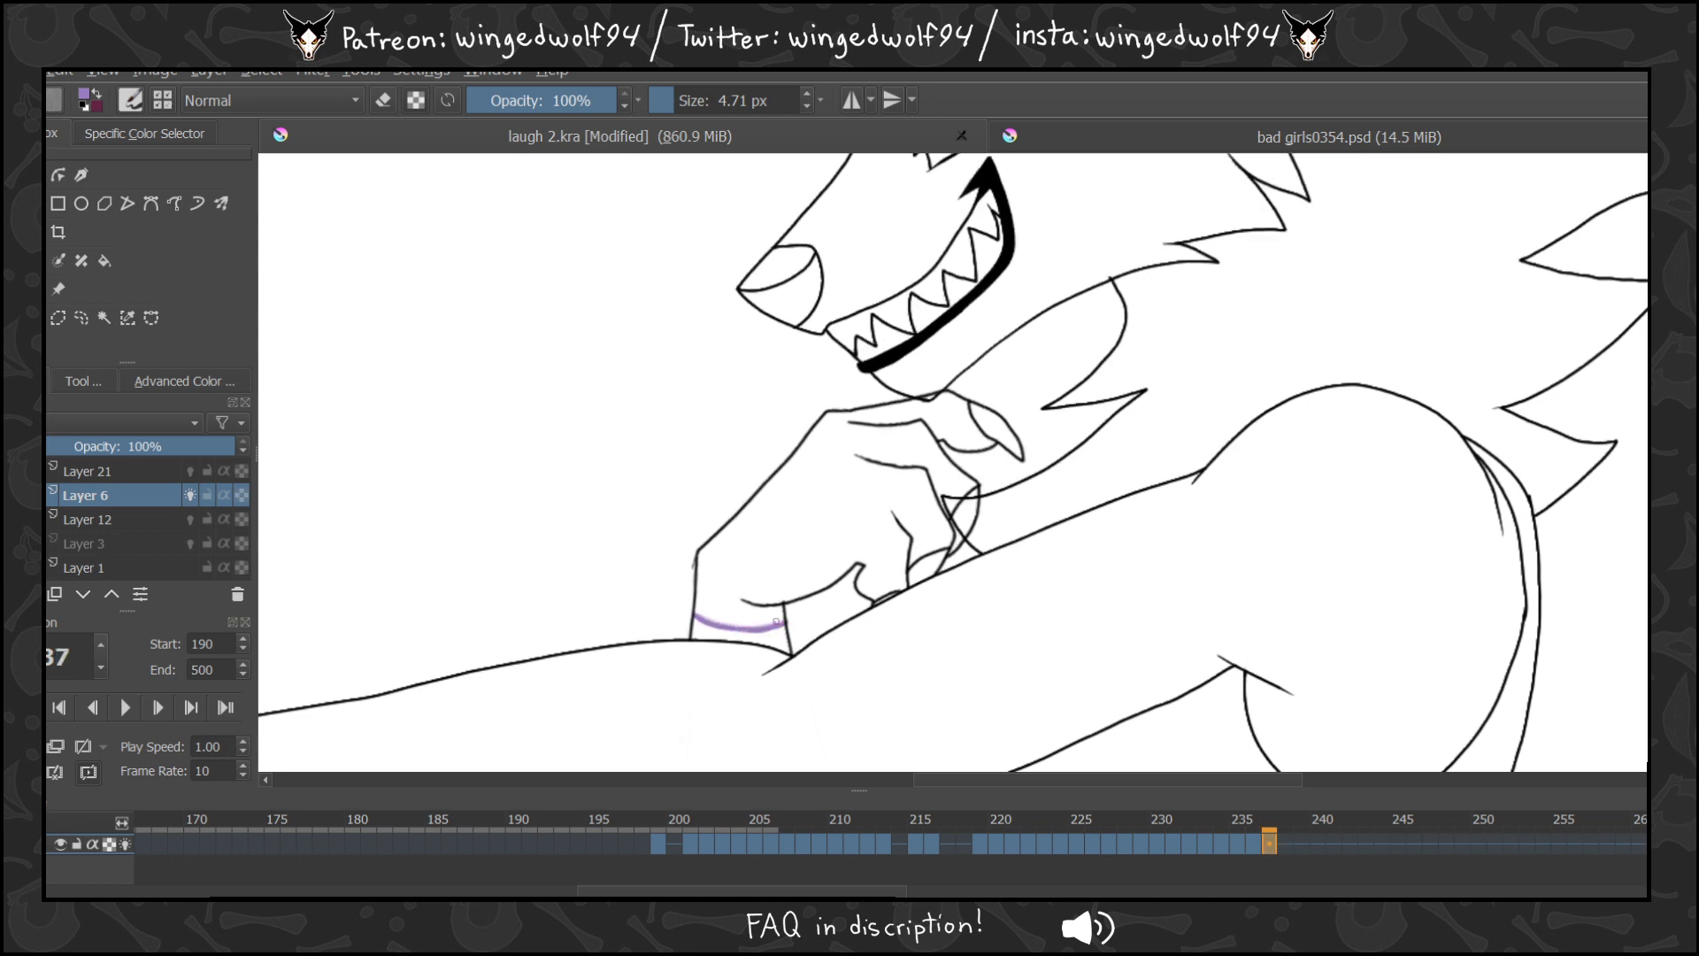
key("Right")
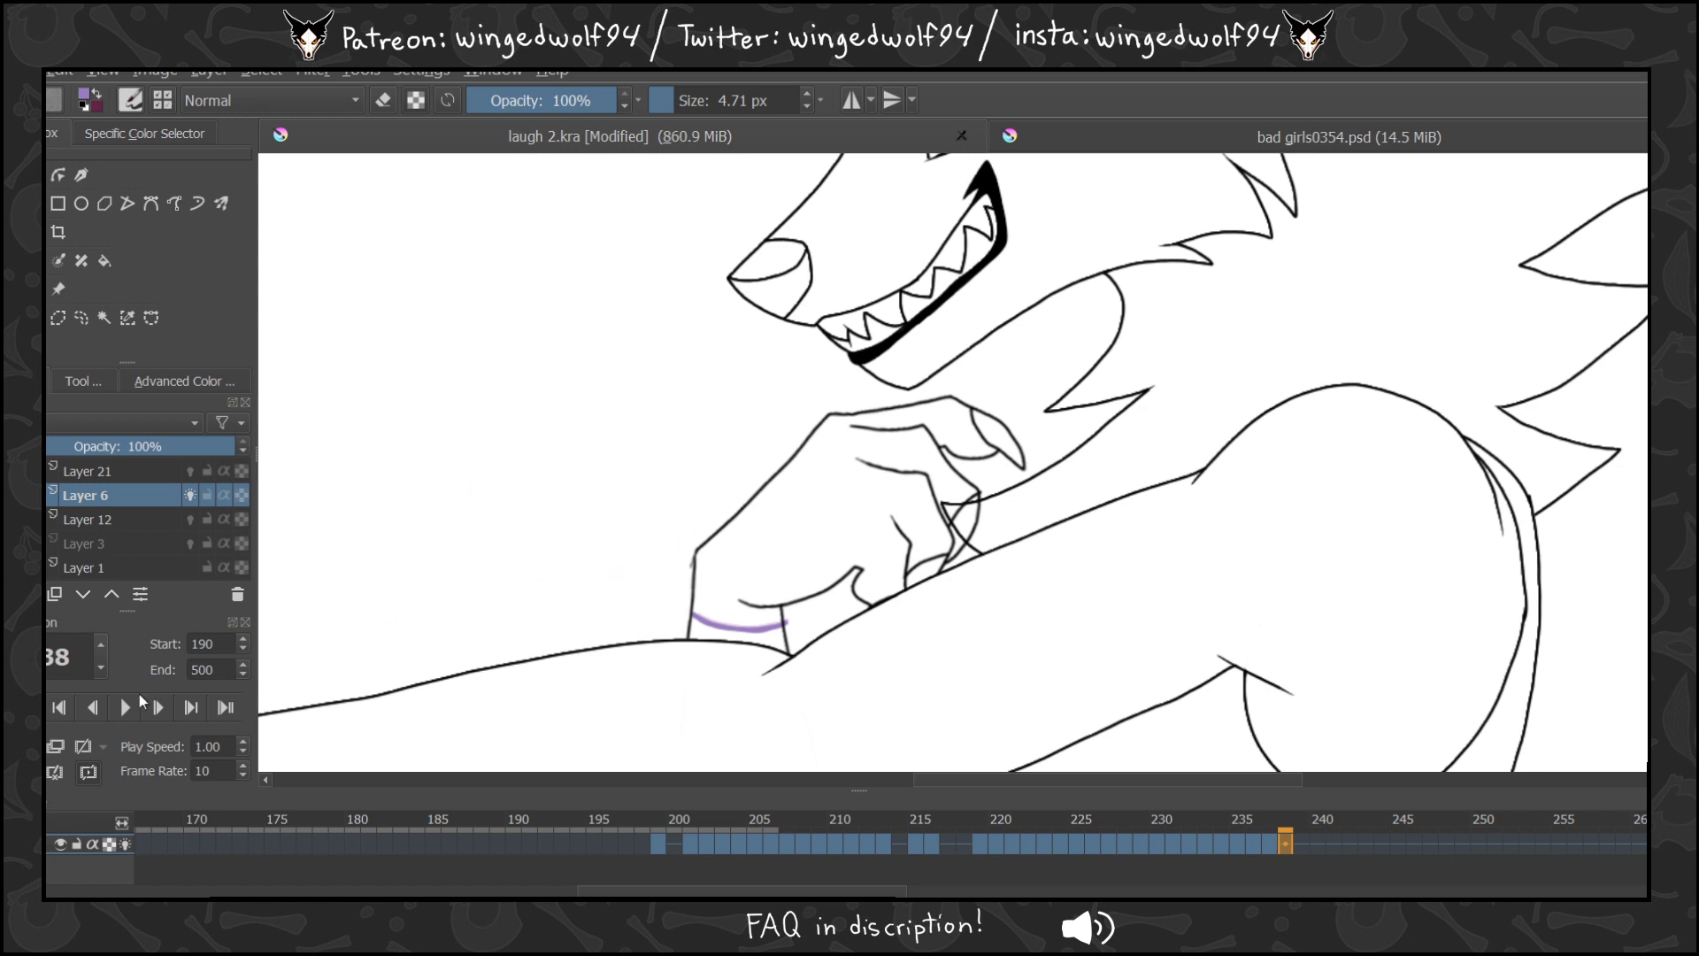
key("ctrl+z")
left_click_drag(690, 614, 768, 629)
Draw the purple wrist line on new keyframes at frames 239 and 240, and check it against frames 239 and 238.
key("Right")
key("ctrl+z")
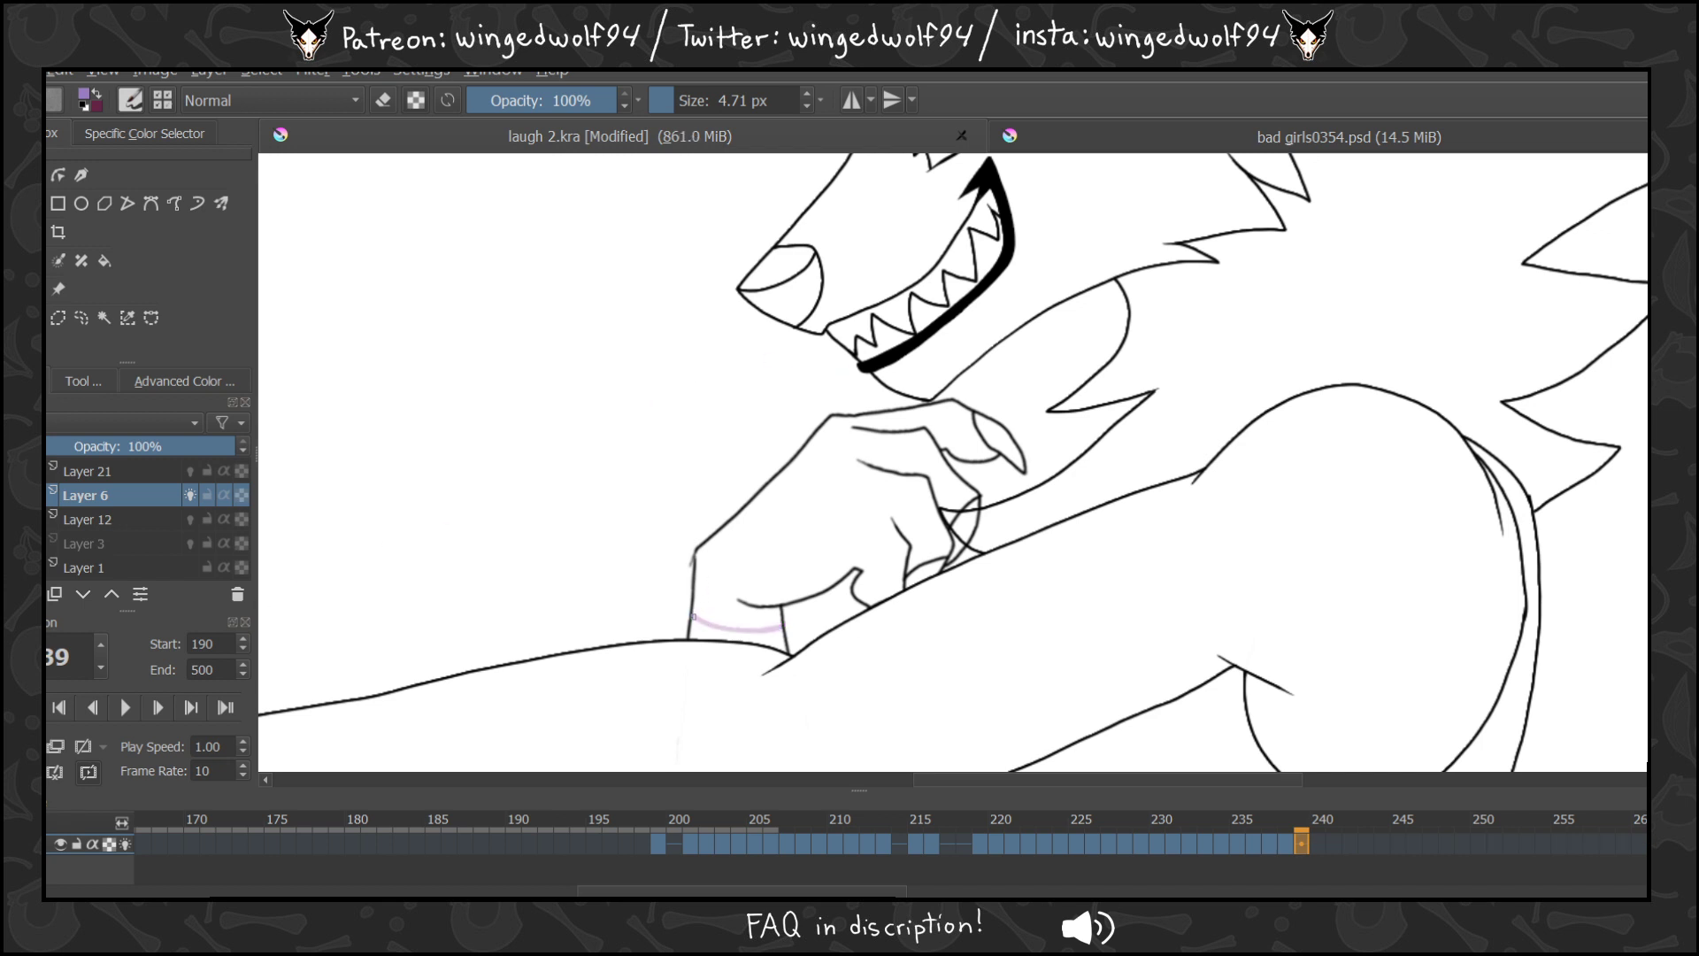
left_click_drag(692, 617, 761, 631)
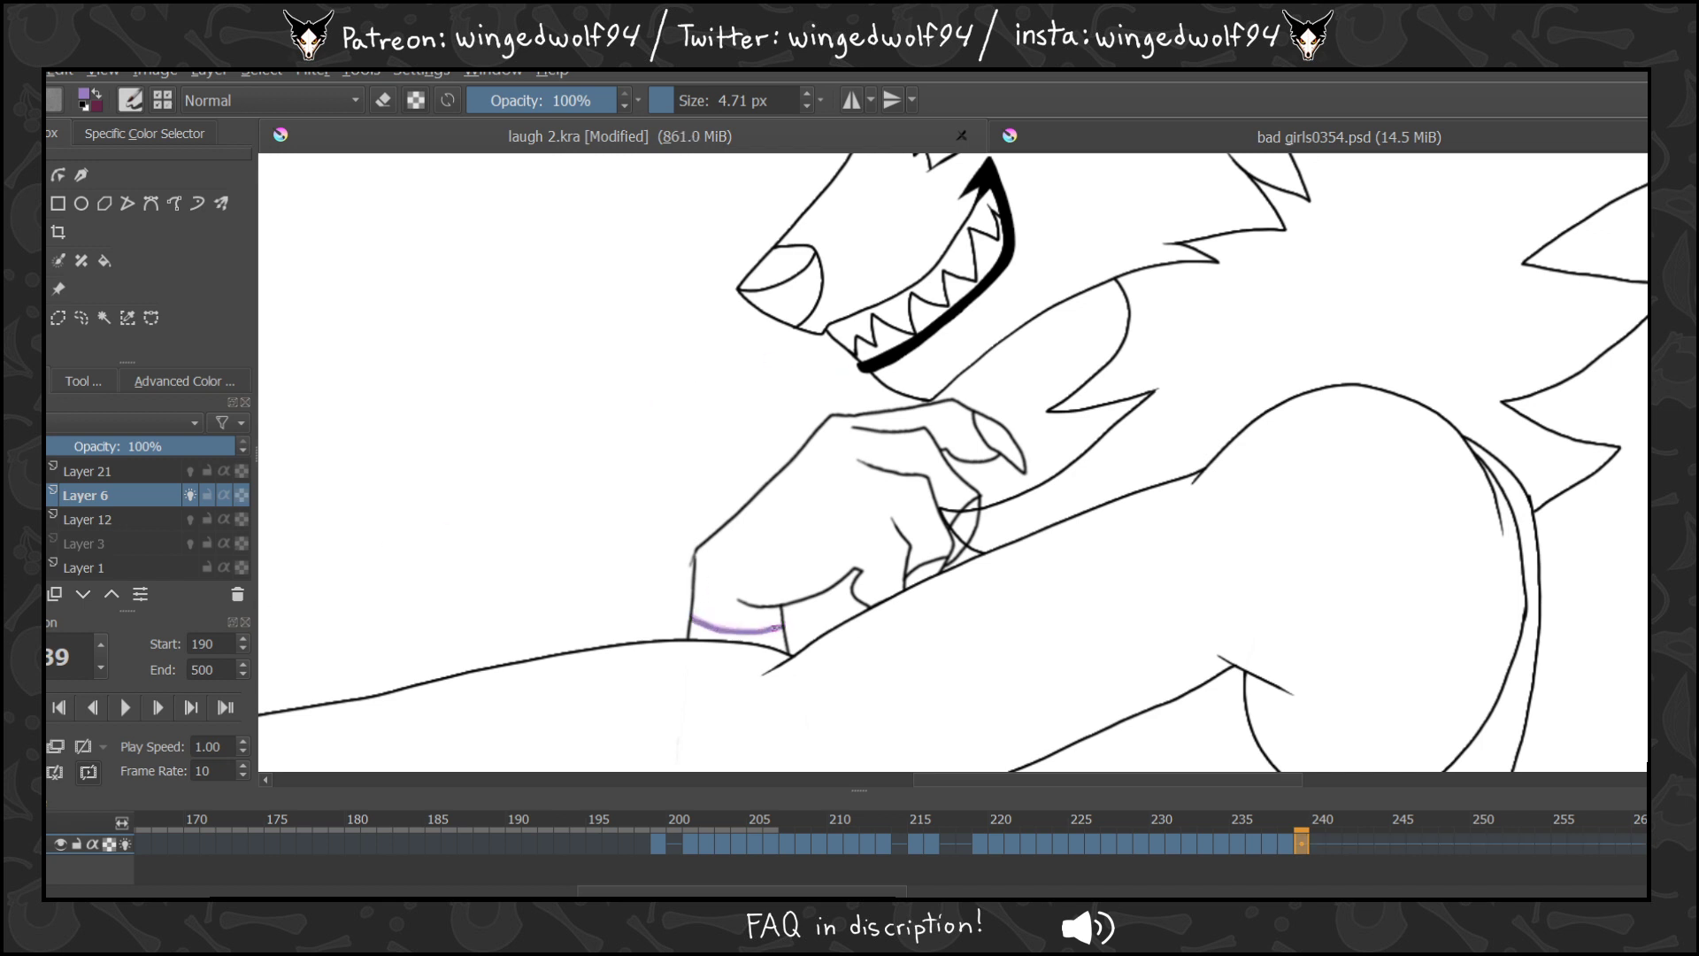
key("Right")
key("ctrl+z")
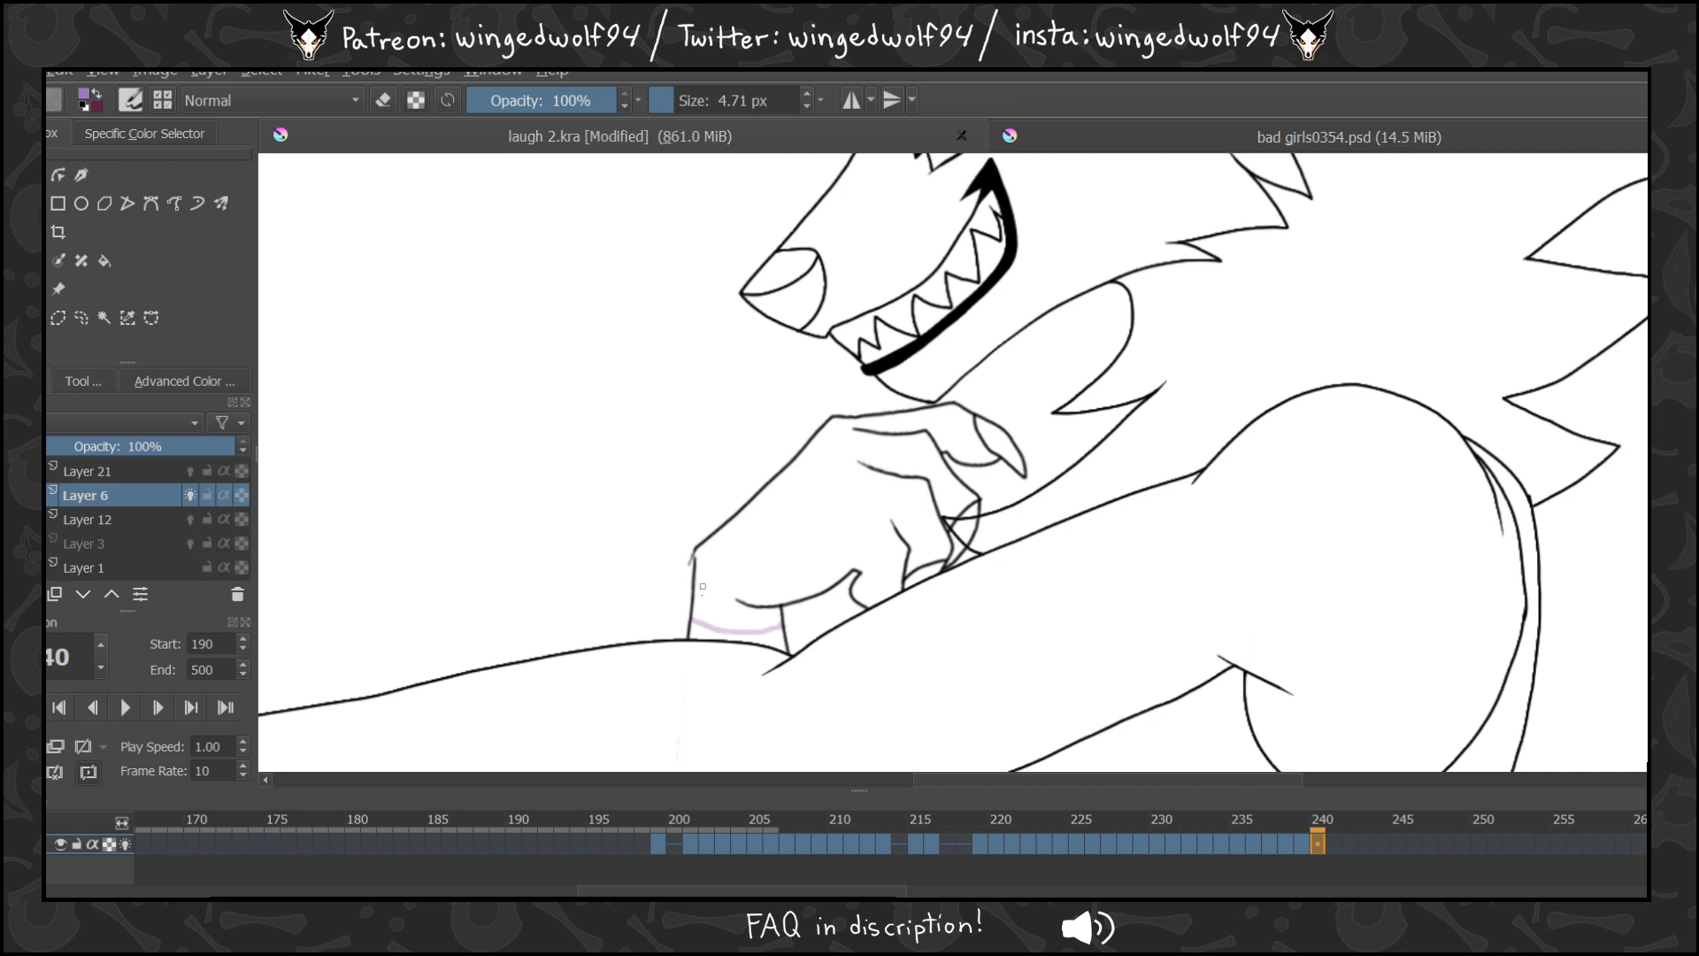
left_click_drag(692, 618, 782, 627)
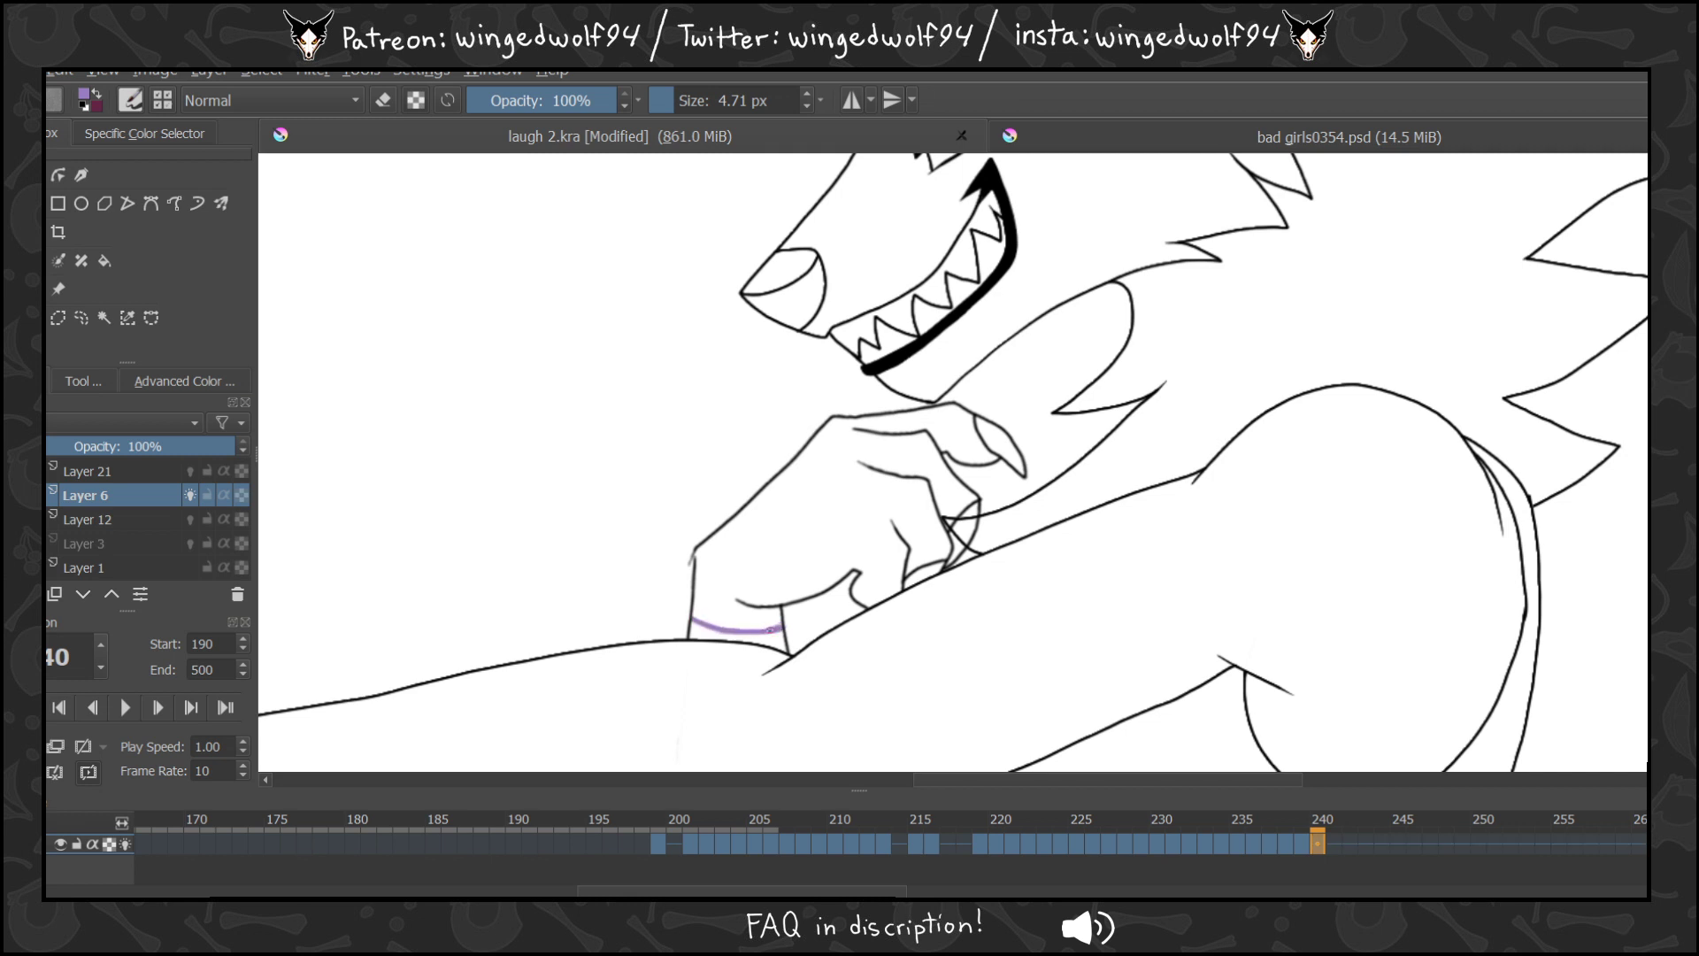
key("Left")
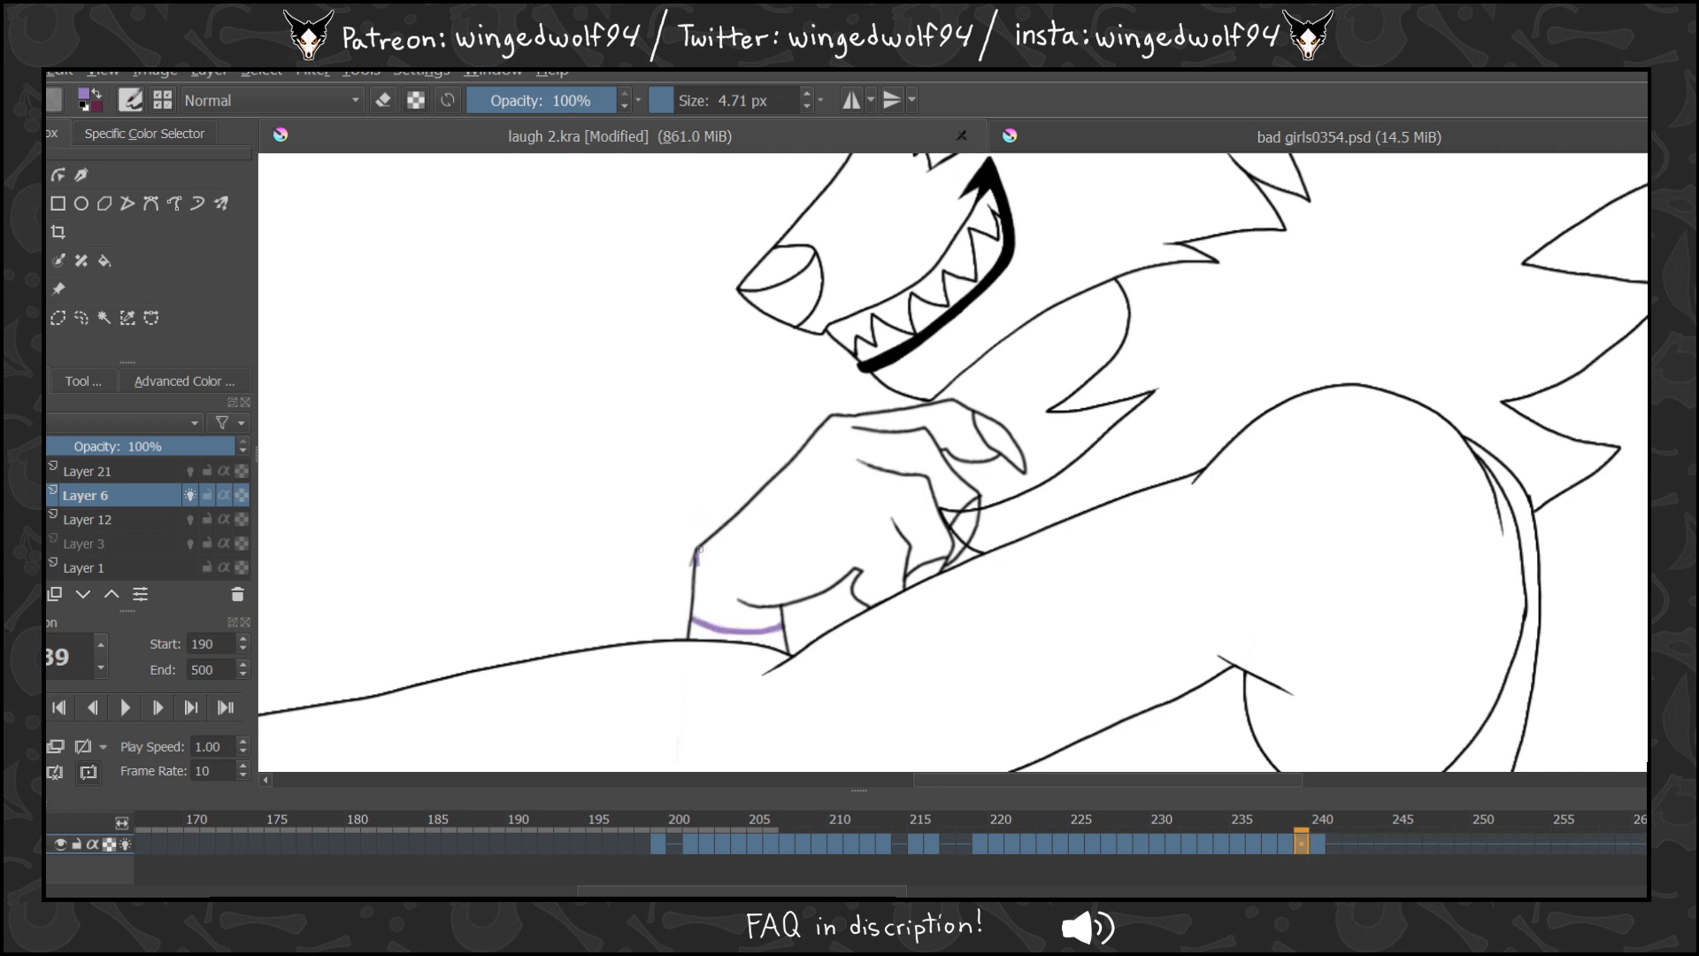
key("Left")
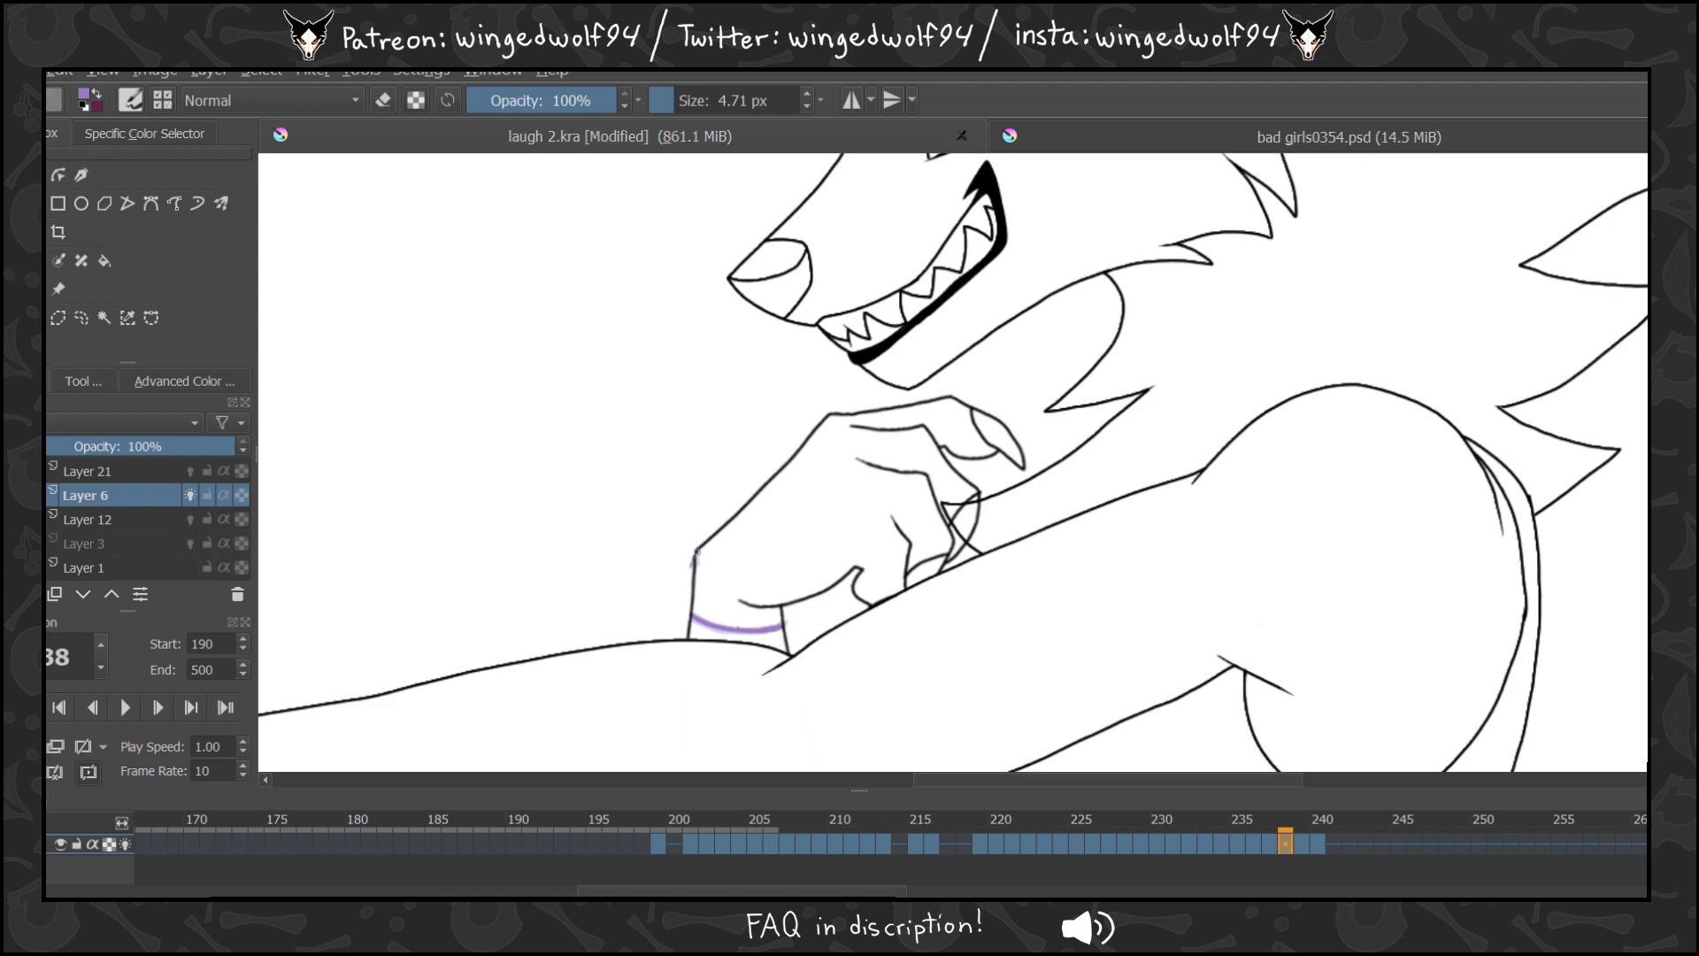
Step back and forth through frames 215 to 240 to examine the purple wrist line's placement against the neighbouring frames.
key("Left")
key("Left")
key("Left")
key("Left")
key("Left")
key("Left")
key("Left")
key("Left")
key("Left")
key("Left")
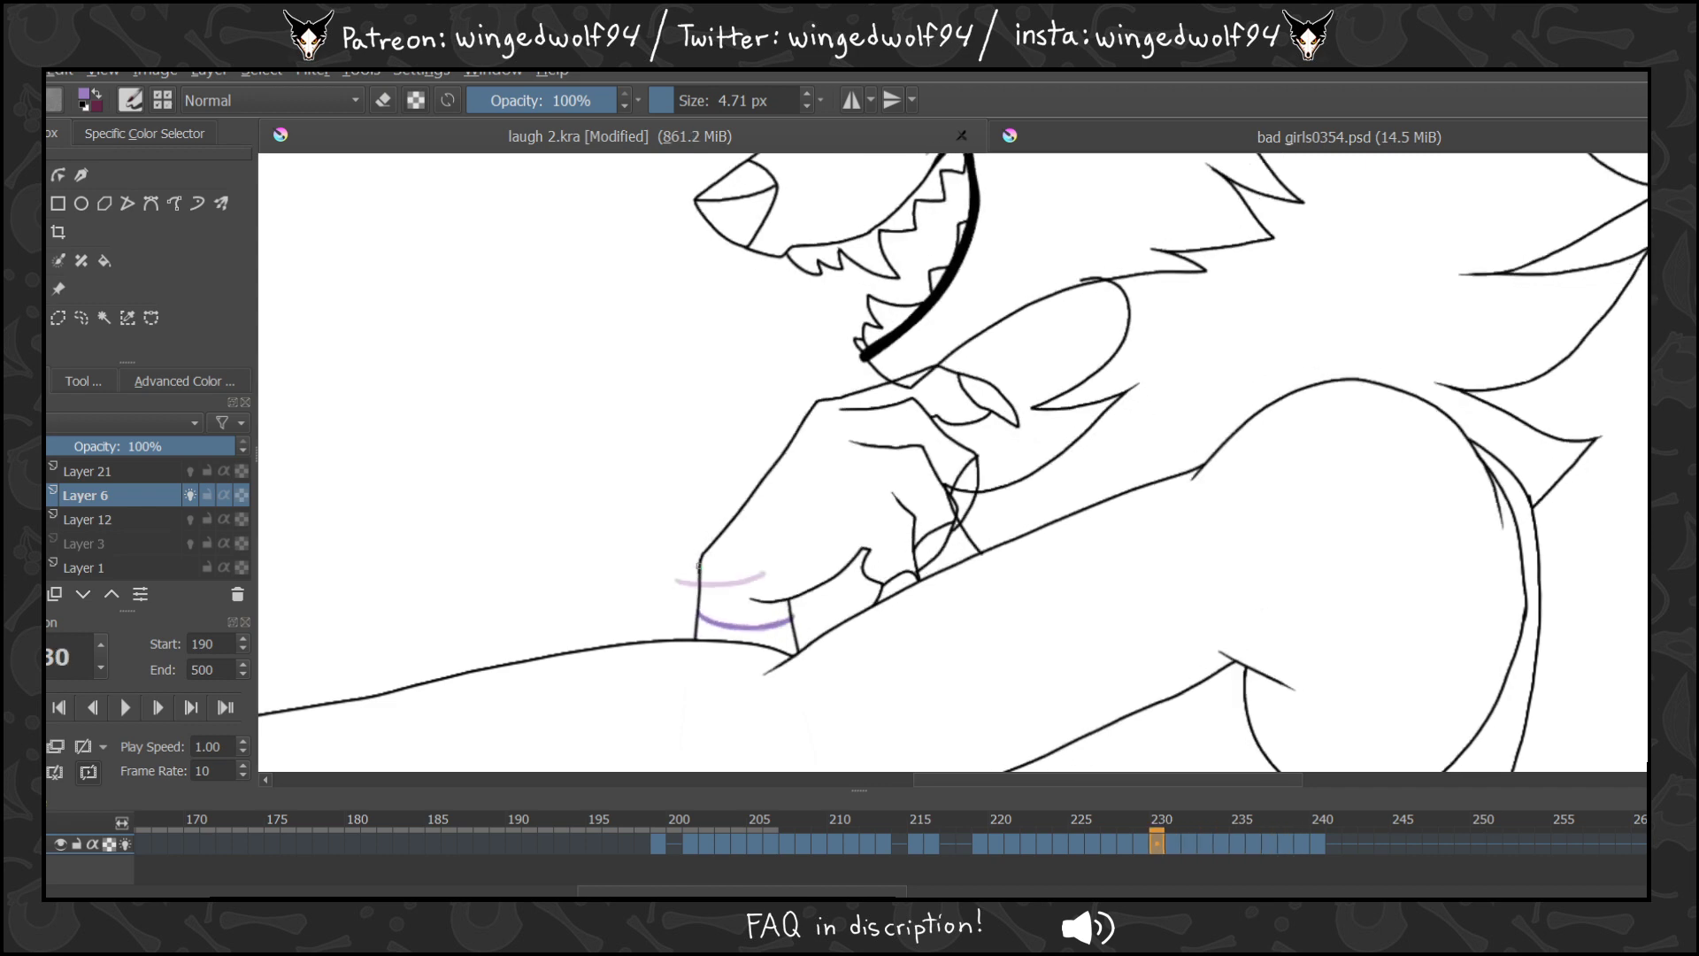
key("Right")
key("Right")
key("Right")
key("Right")
key("Right")
key("Right")
key("Right")
key("Right")
key("Right")
key("Right")
key("Right")
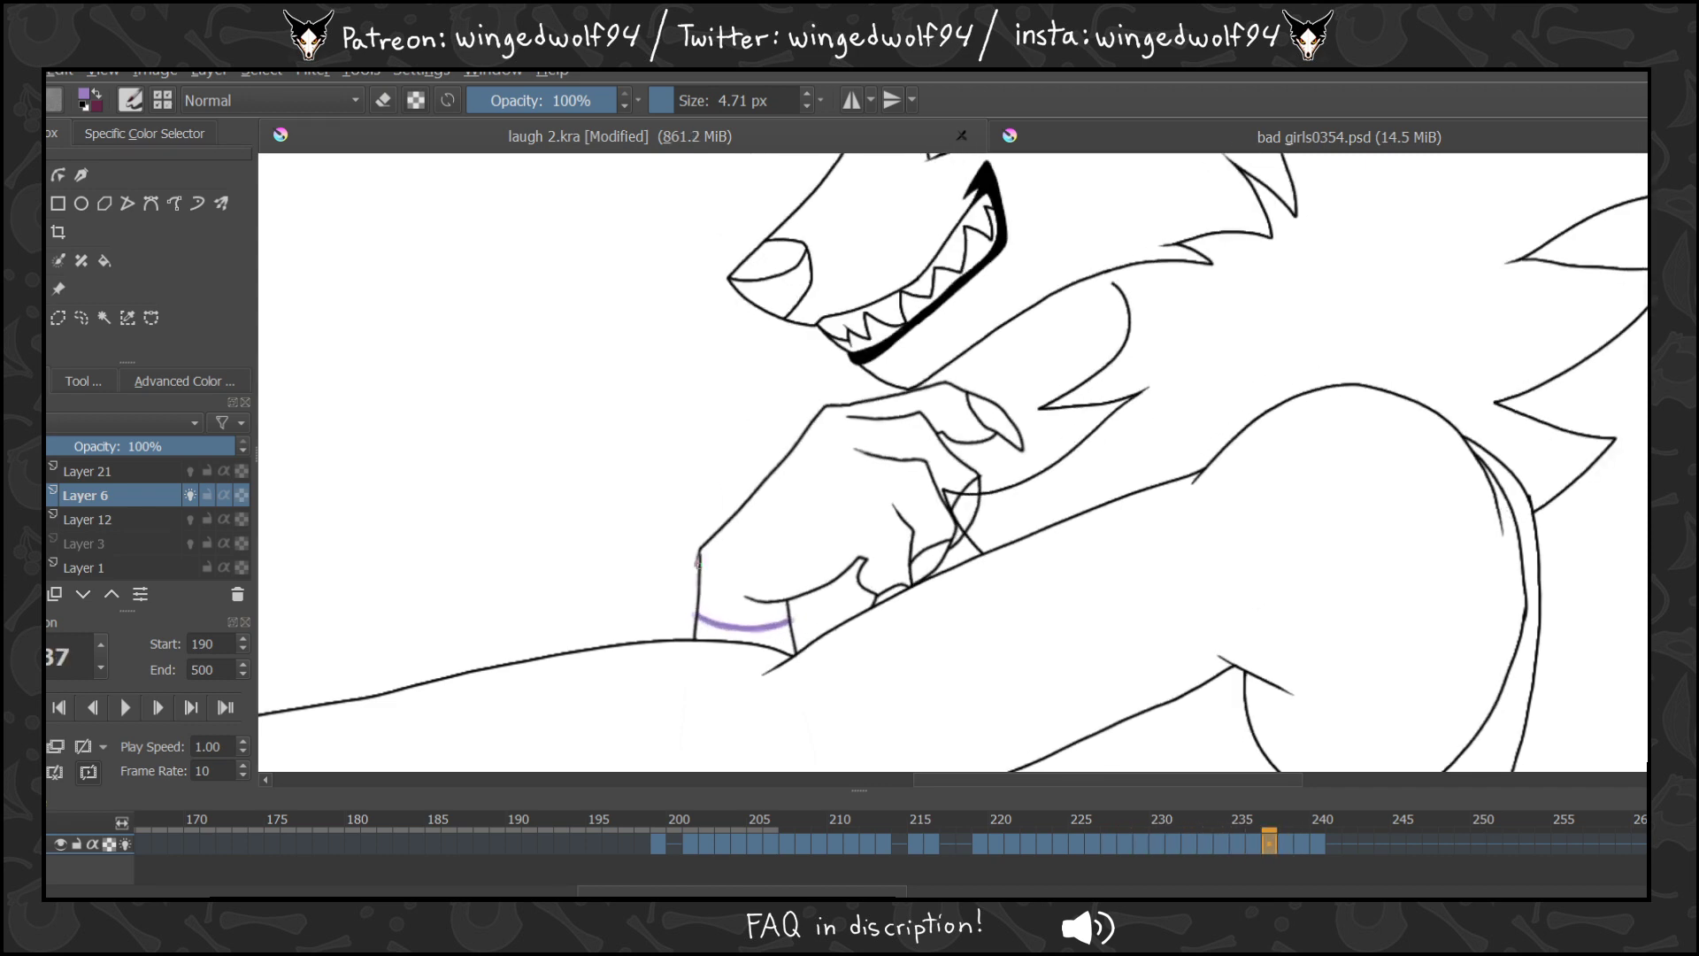
key("Right")
key("Right")
key("Right")
key("Left")
key("Left")
key("Left")
key("Left")
key("Left")
key("Left")
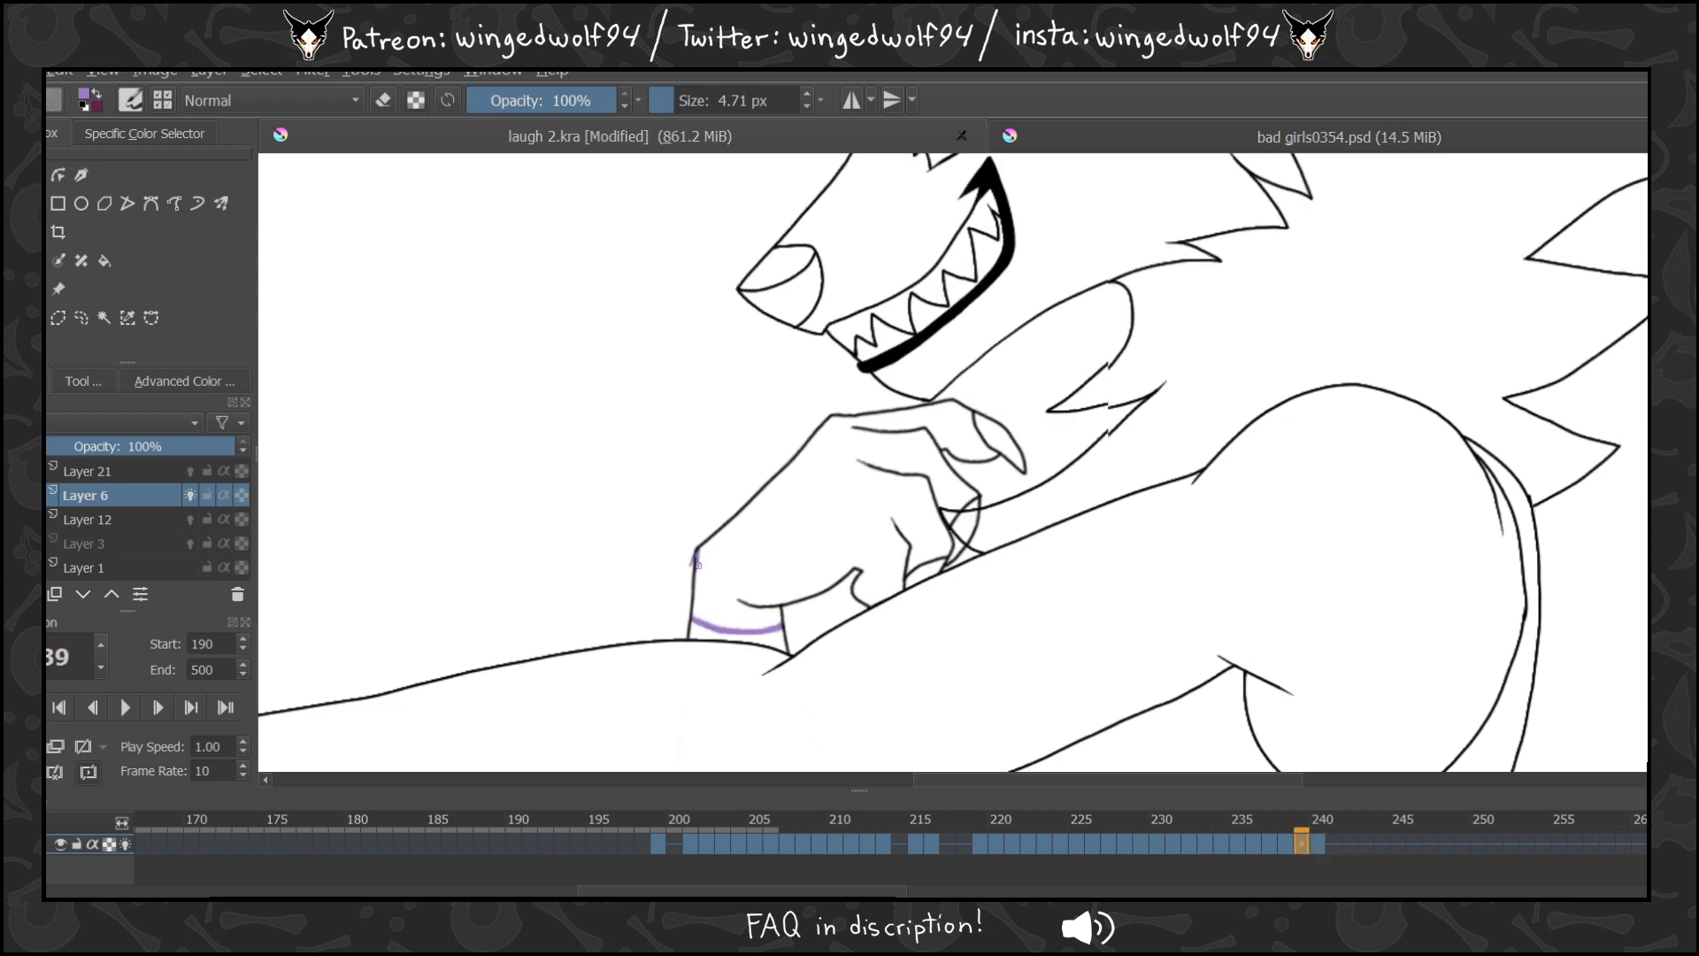
key("Left")
key("Left")
key("Left")
key("Left")
key("Left")
key("Left")
key("Left")
key("Left")
key("Left")
key("Left")
key("Left")
key("Left")
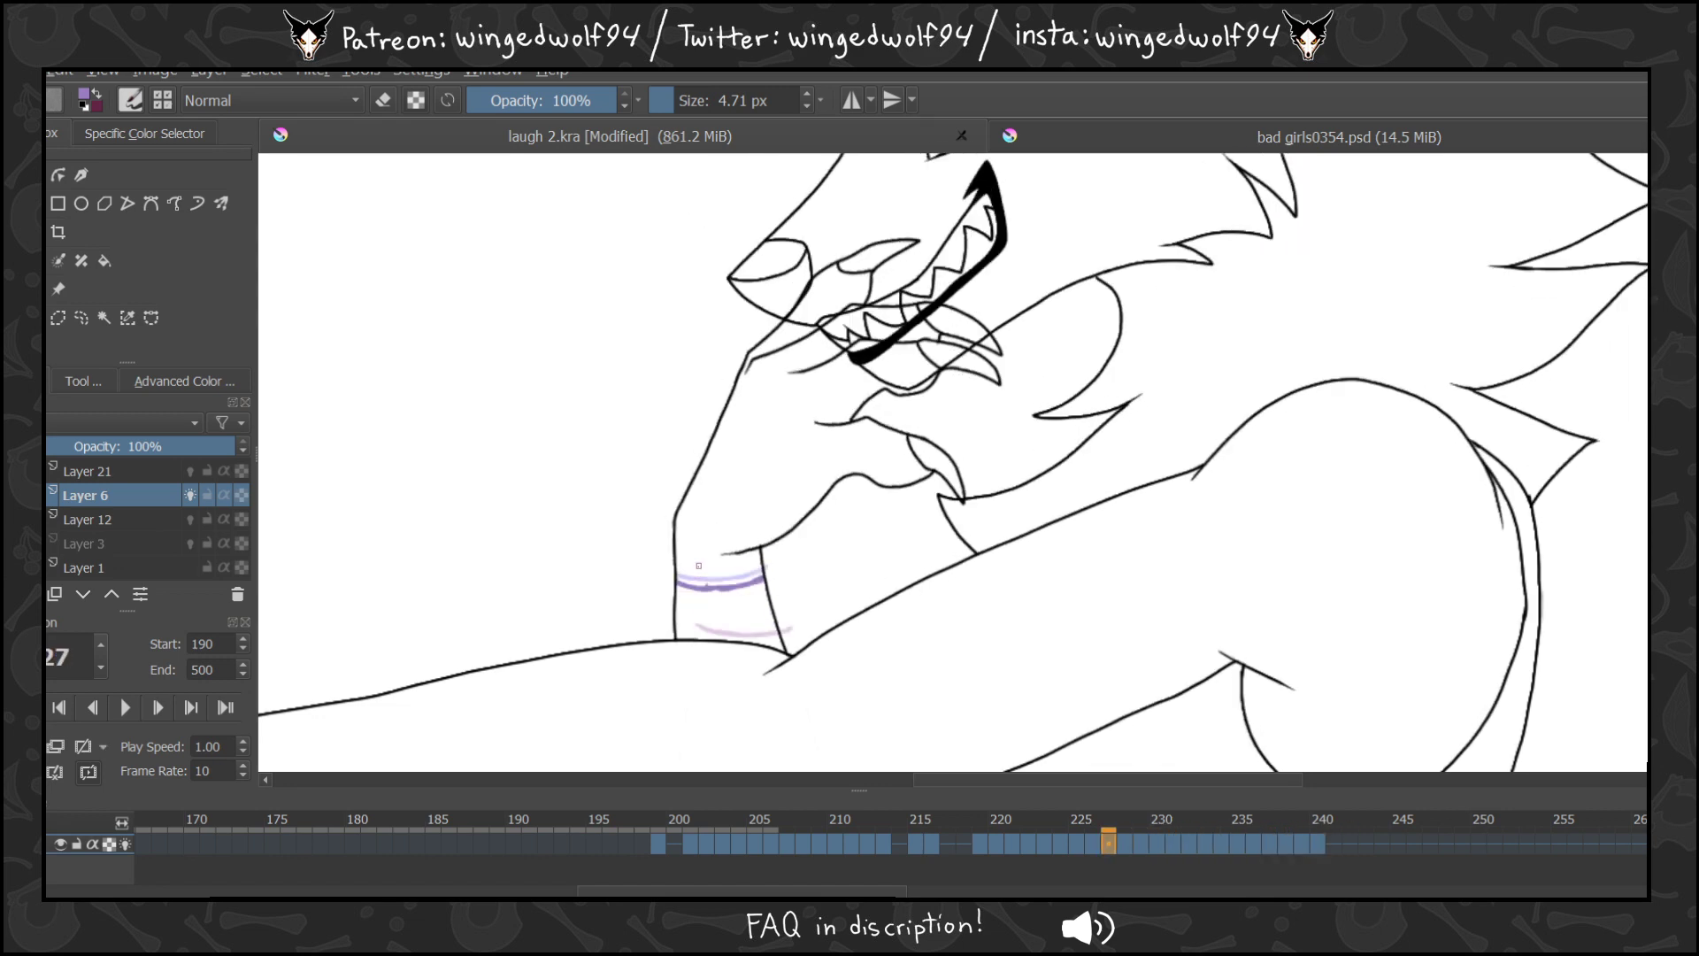
key("Left")
key("Left")
key("Left")
key("Left")
key("Left")
key("Left")
key("Left")
key("Left")
key("Left")
key("Left")
key("Left")
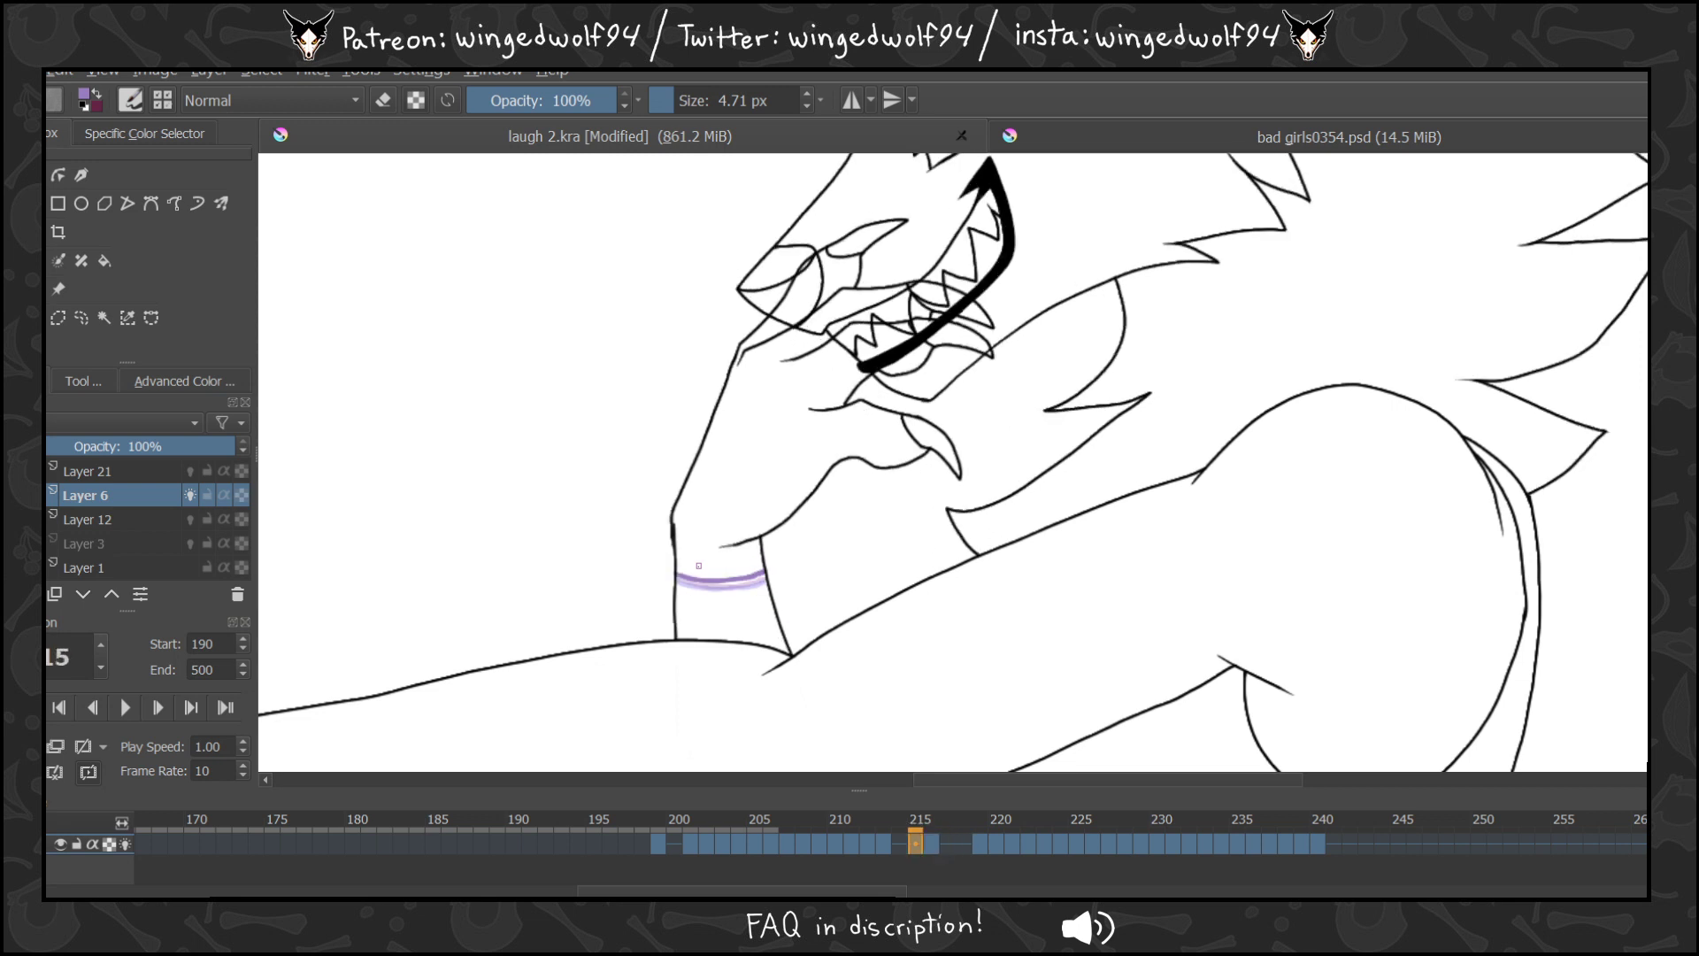
Copy neighbouring wrist-line keyframes into the empty timeline slots at frames 200, 214, 217 and 218.
left_click_drag(883, 844, 970, 848)
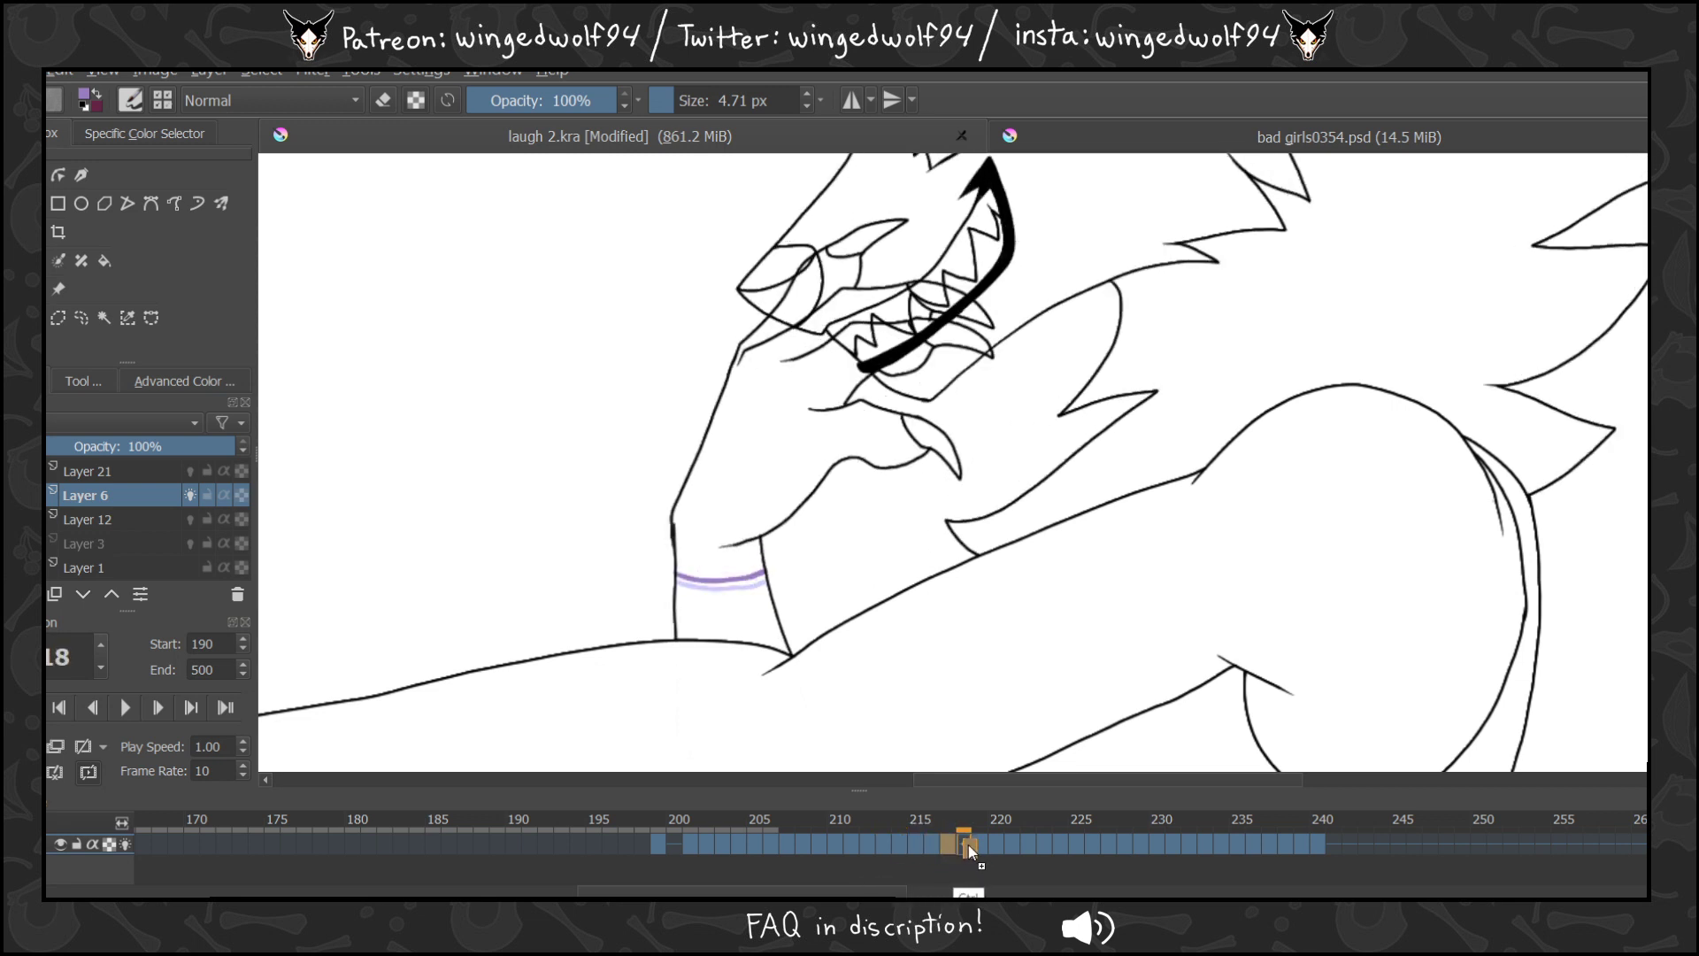
left_click(662, 844)
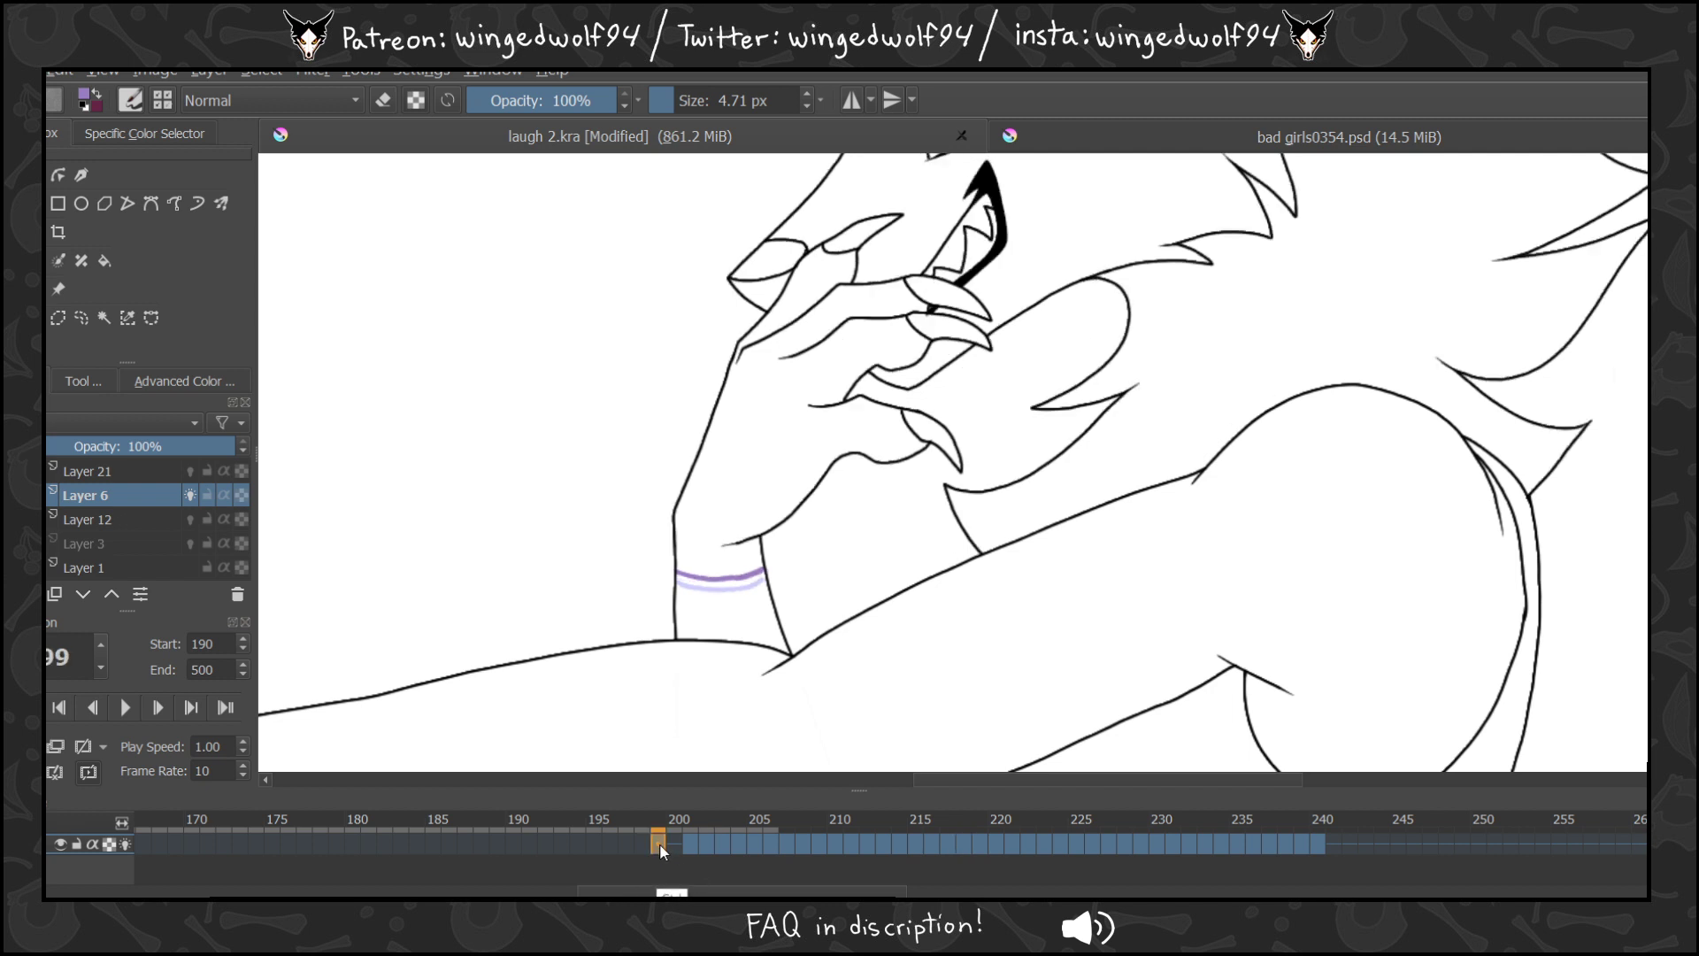
left_click(687, 849)
Switch to the Fill tool, turn off Layer 6's onion skins and hide Layer 12's body line art.
left_click(106, 260)
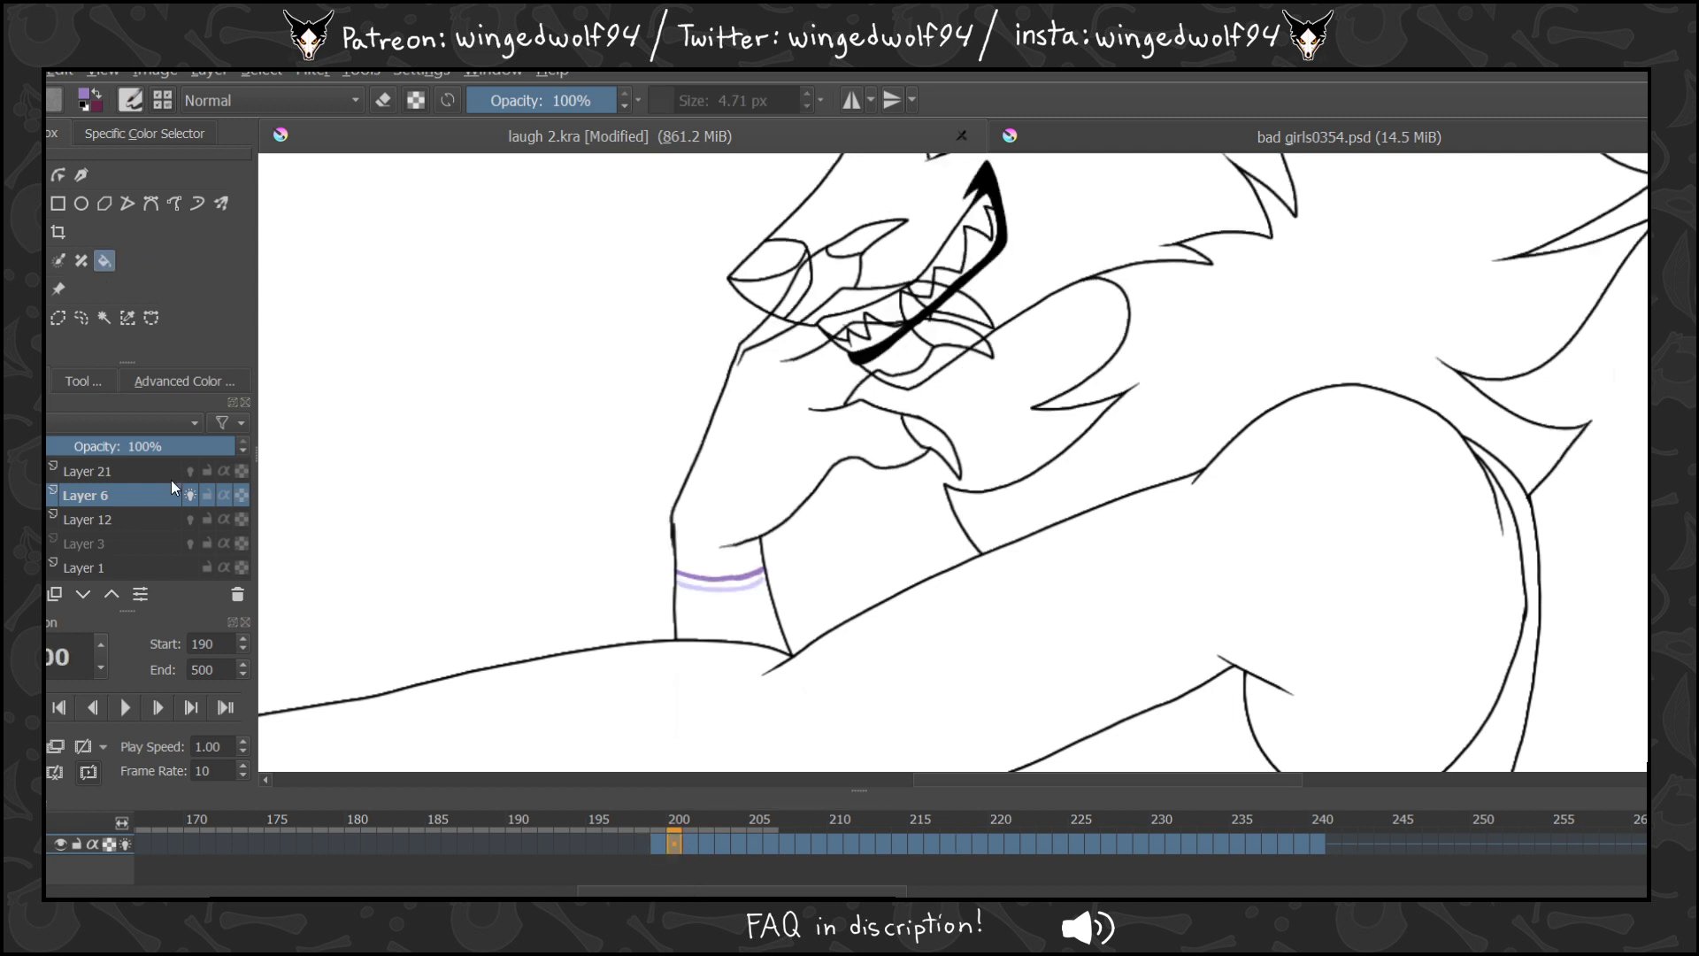
left_click(189, 496)
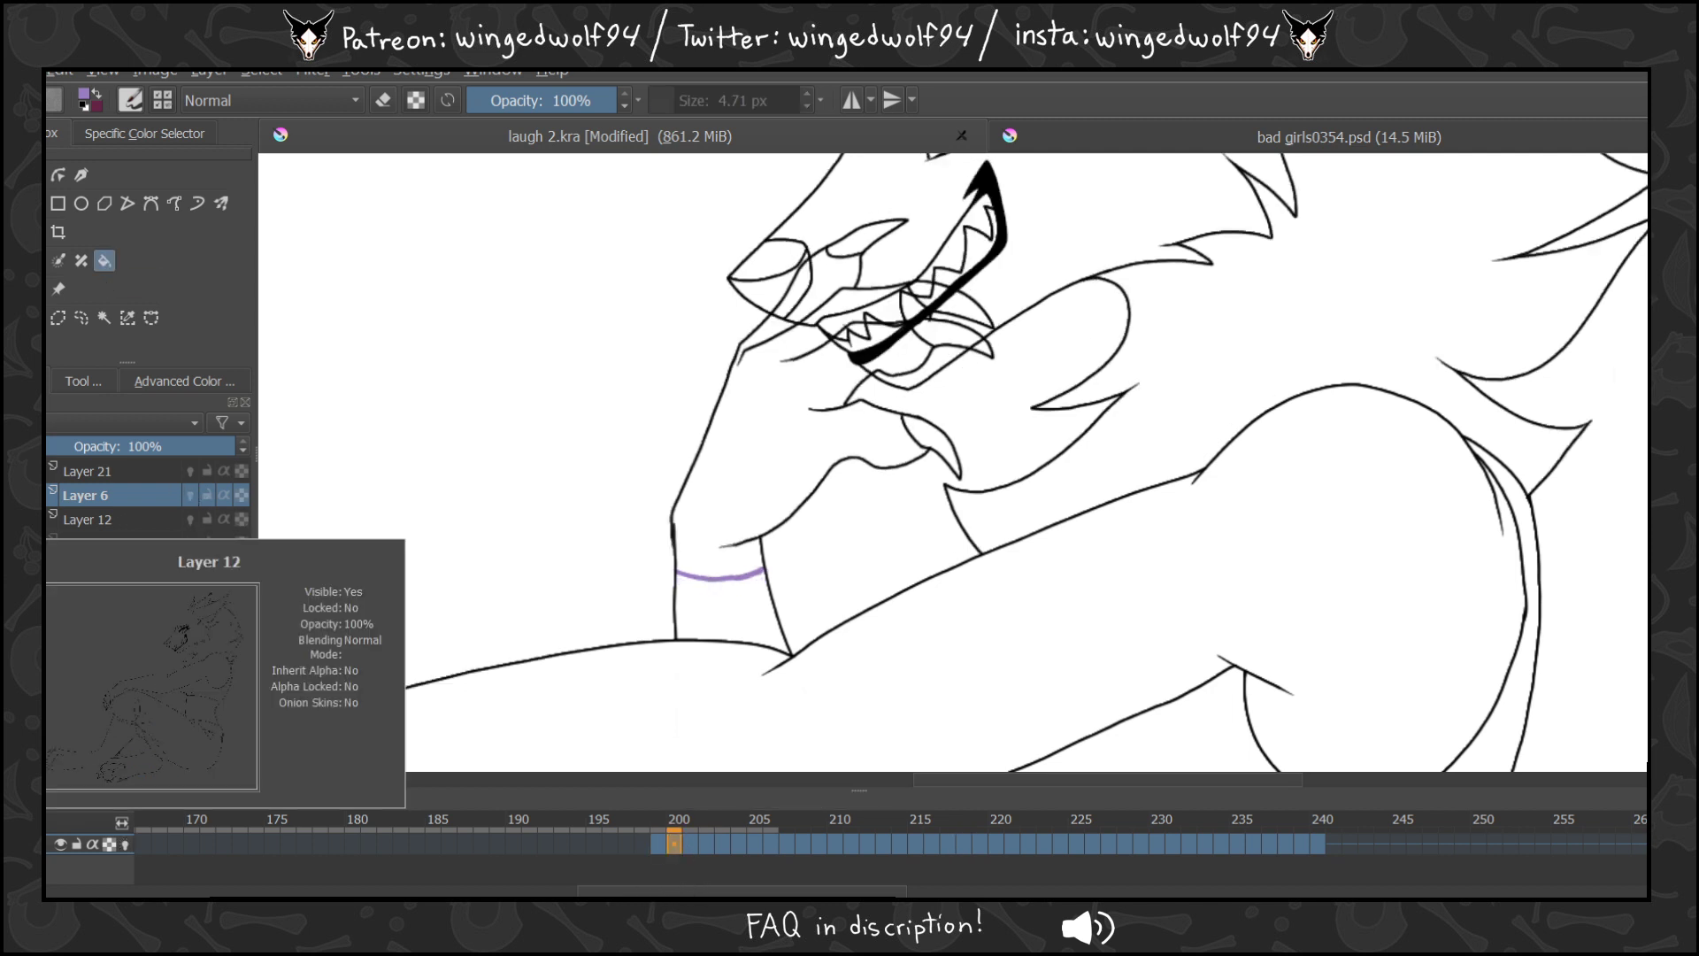
left_click(189, 519)
left_click(661, 841)
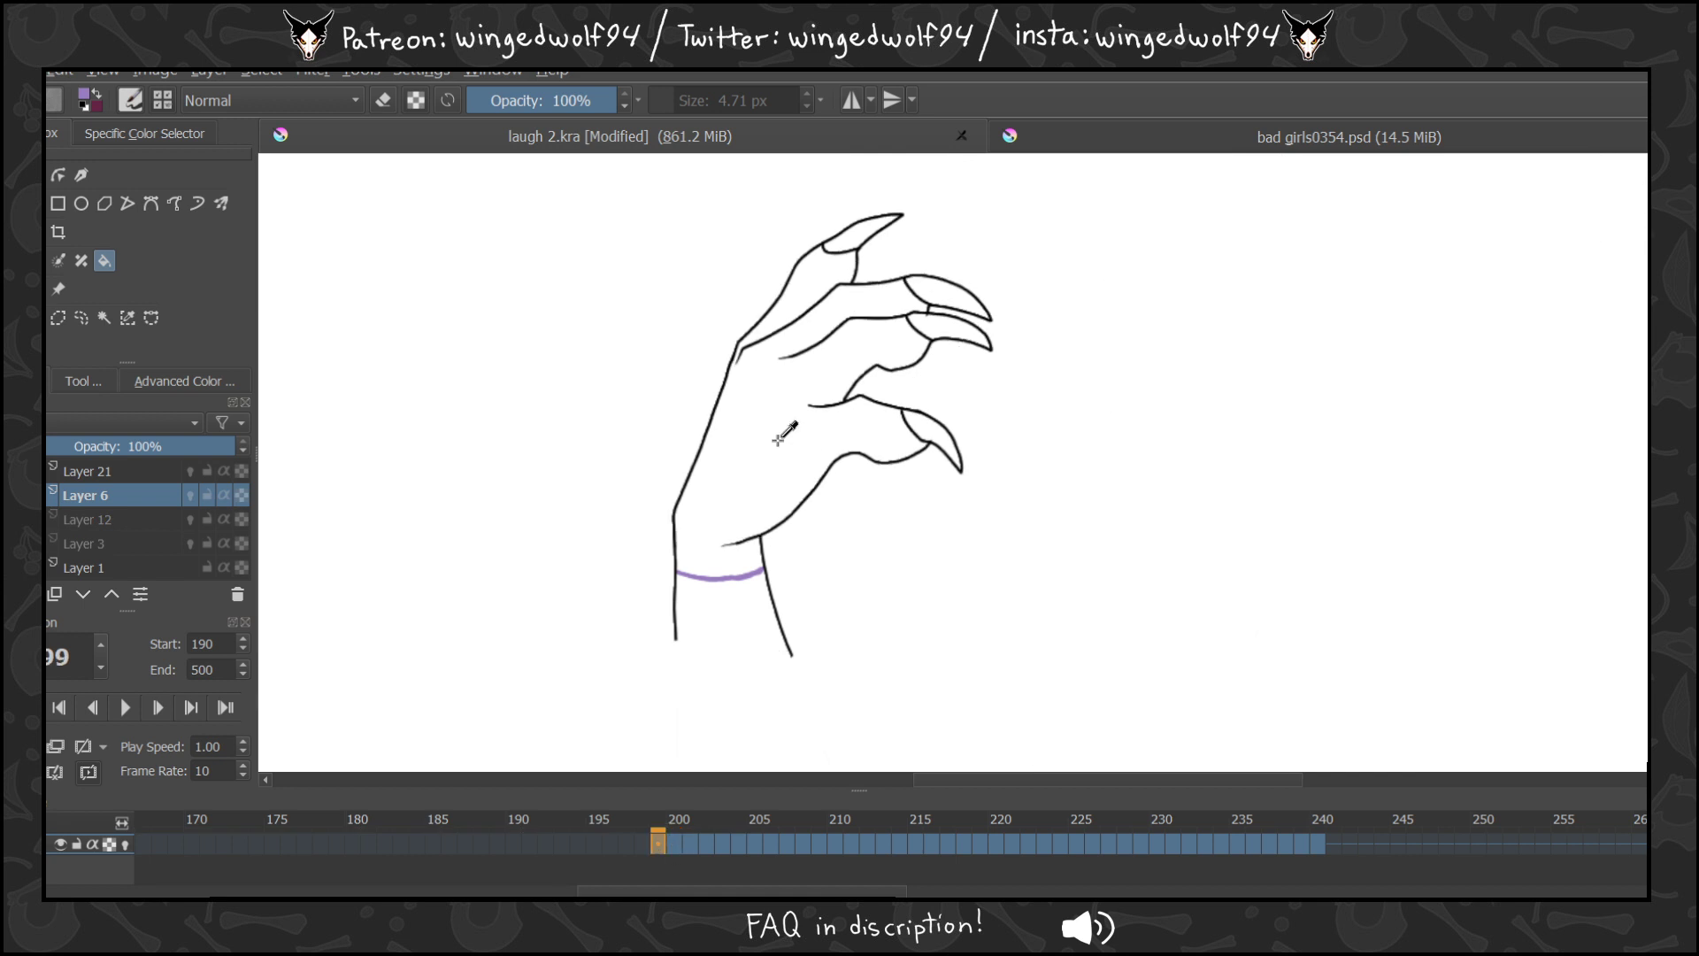
Stop limiting the fill to the current layer and fill the hand above the wrist line purple on frame 199.
left_click(807, 453)
key("ctrl+z")
left_click(99, 382)
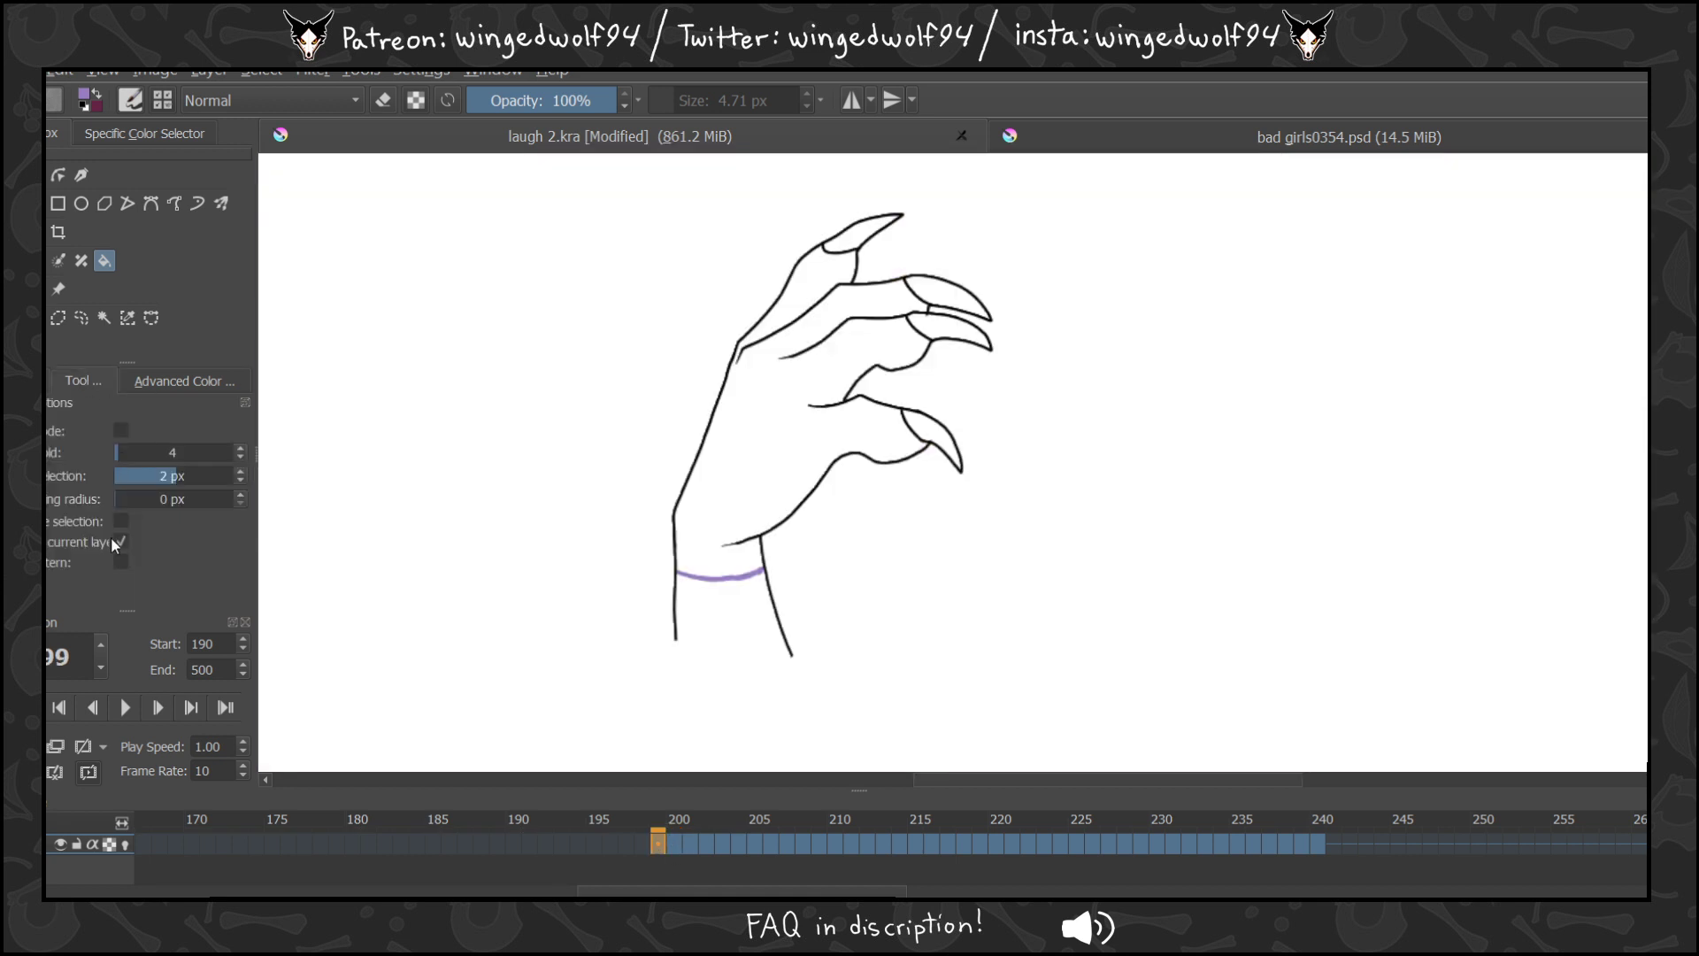
left_click(67, 386)
left_click(792, 434)
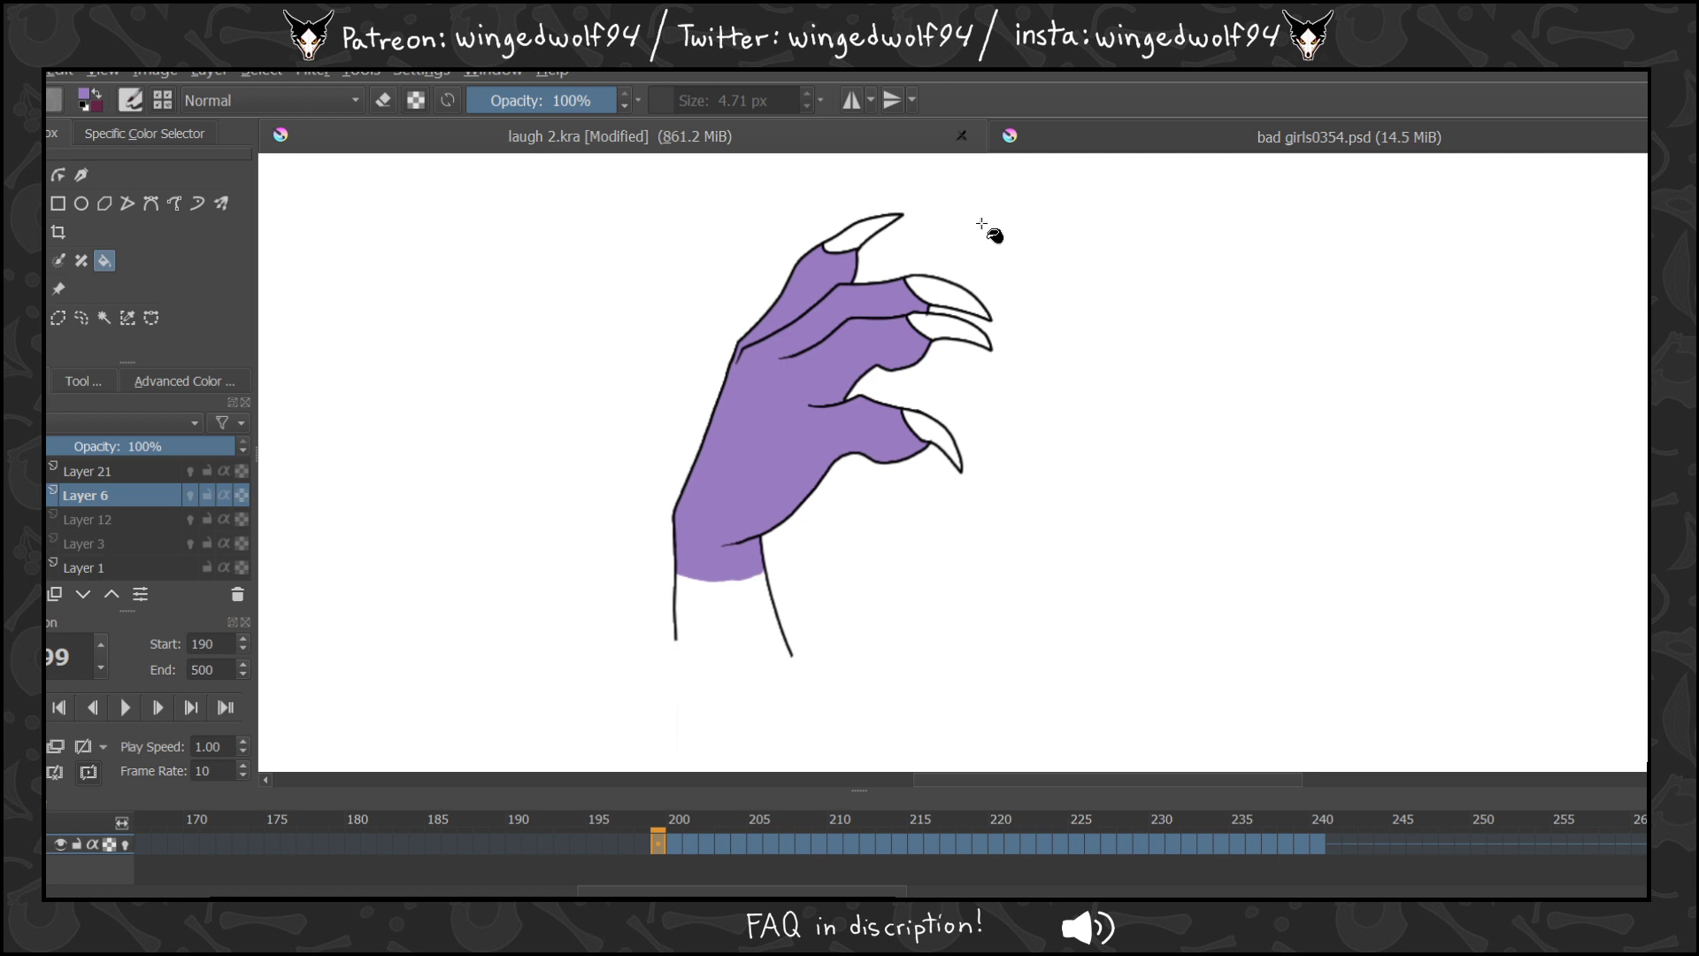
Fill the hand purple up to the wrist line on frames 200, 201 and 202.
key("period")
left_click(860, 290)
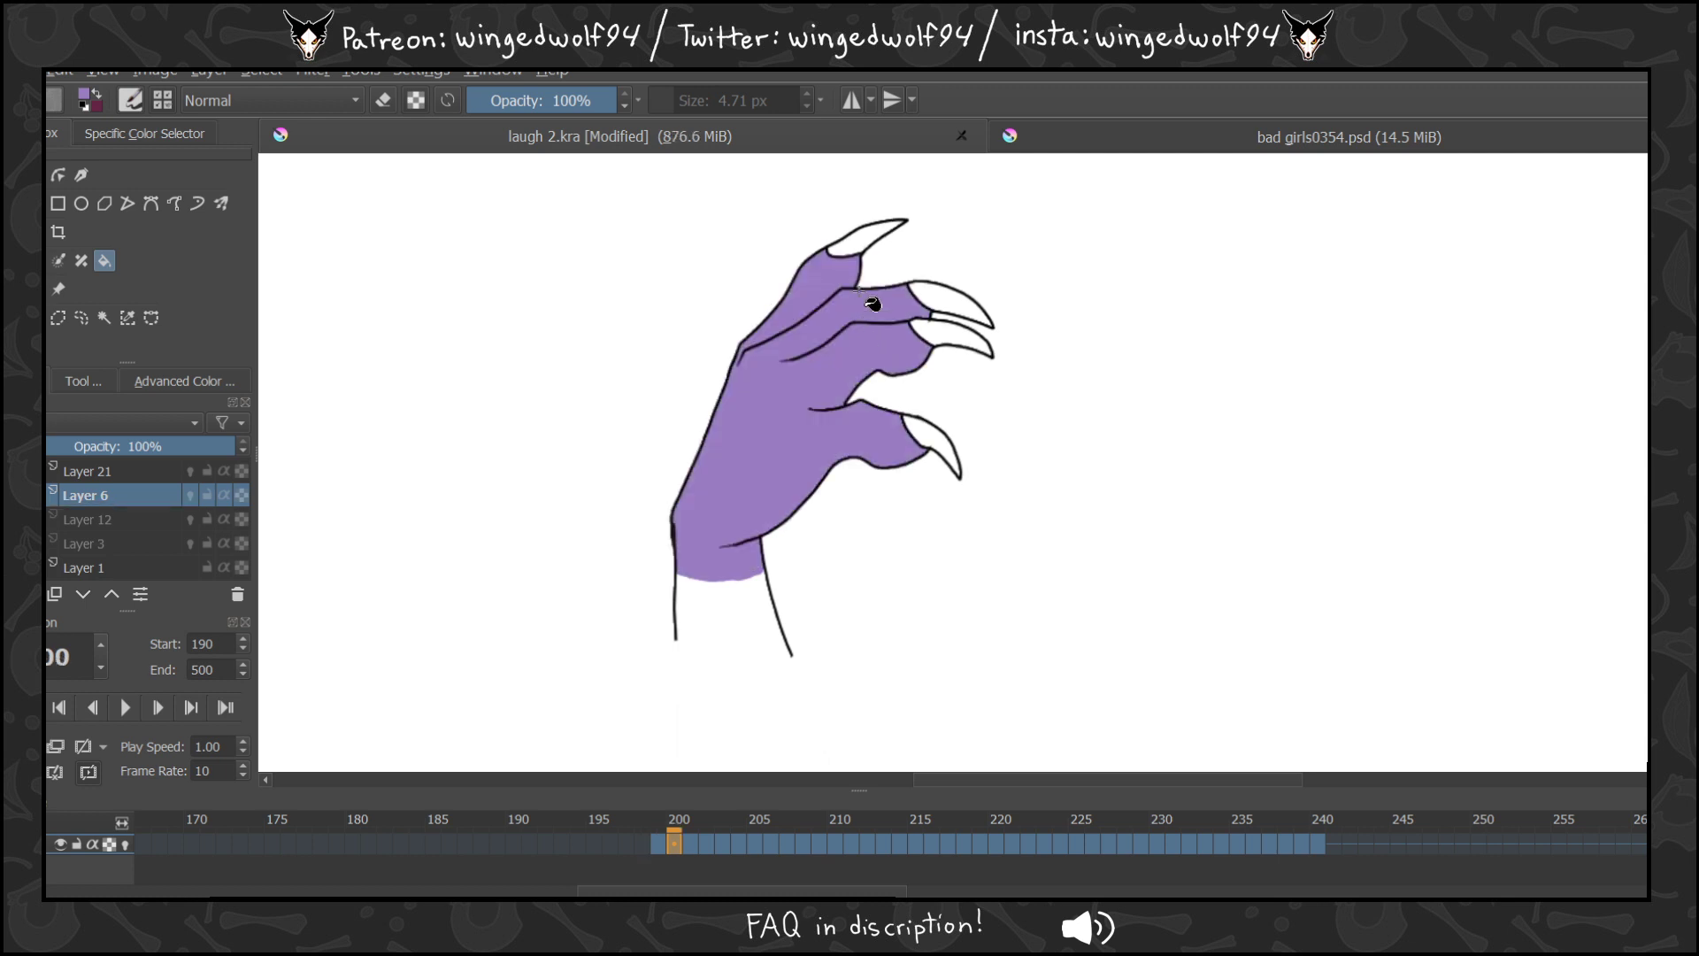
key("period")
left_click(860, 398)
key("period")
left_click(857, 426)
Fill the hand purple up to the wrist line on frames 203, 204 and 205.
key("period")
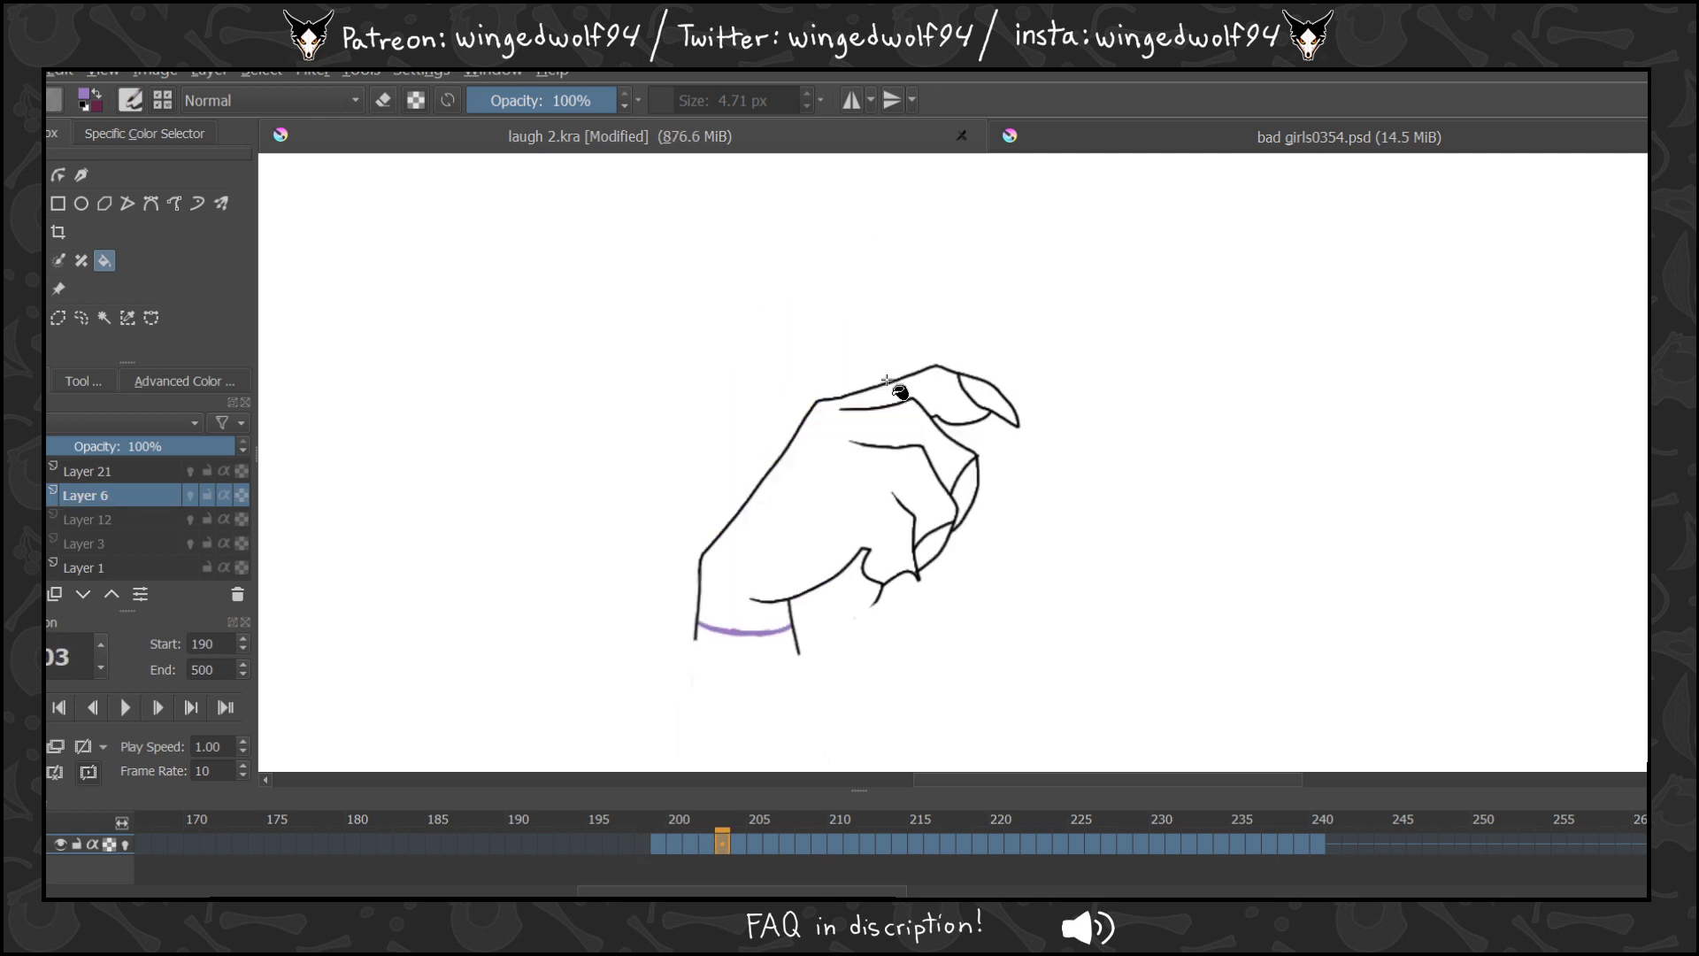
left_click(900, 430)
key("period")
left_click(922, 454)
key("period")
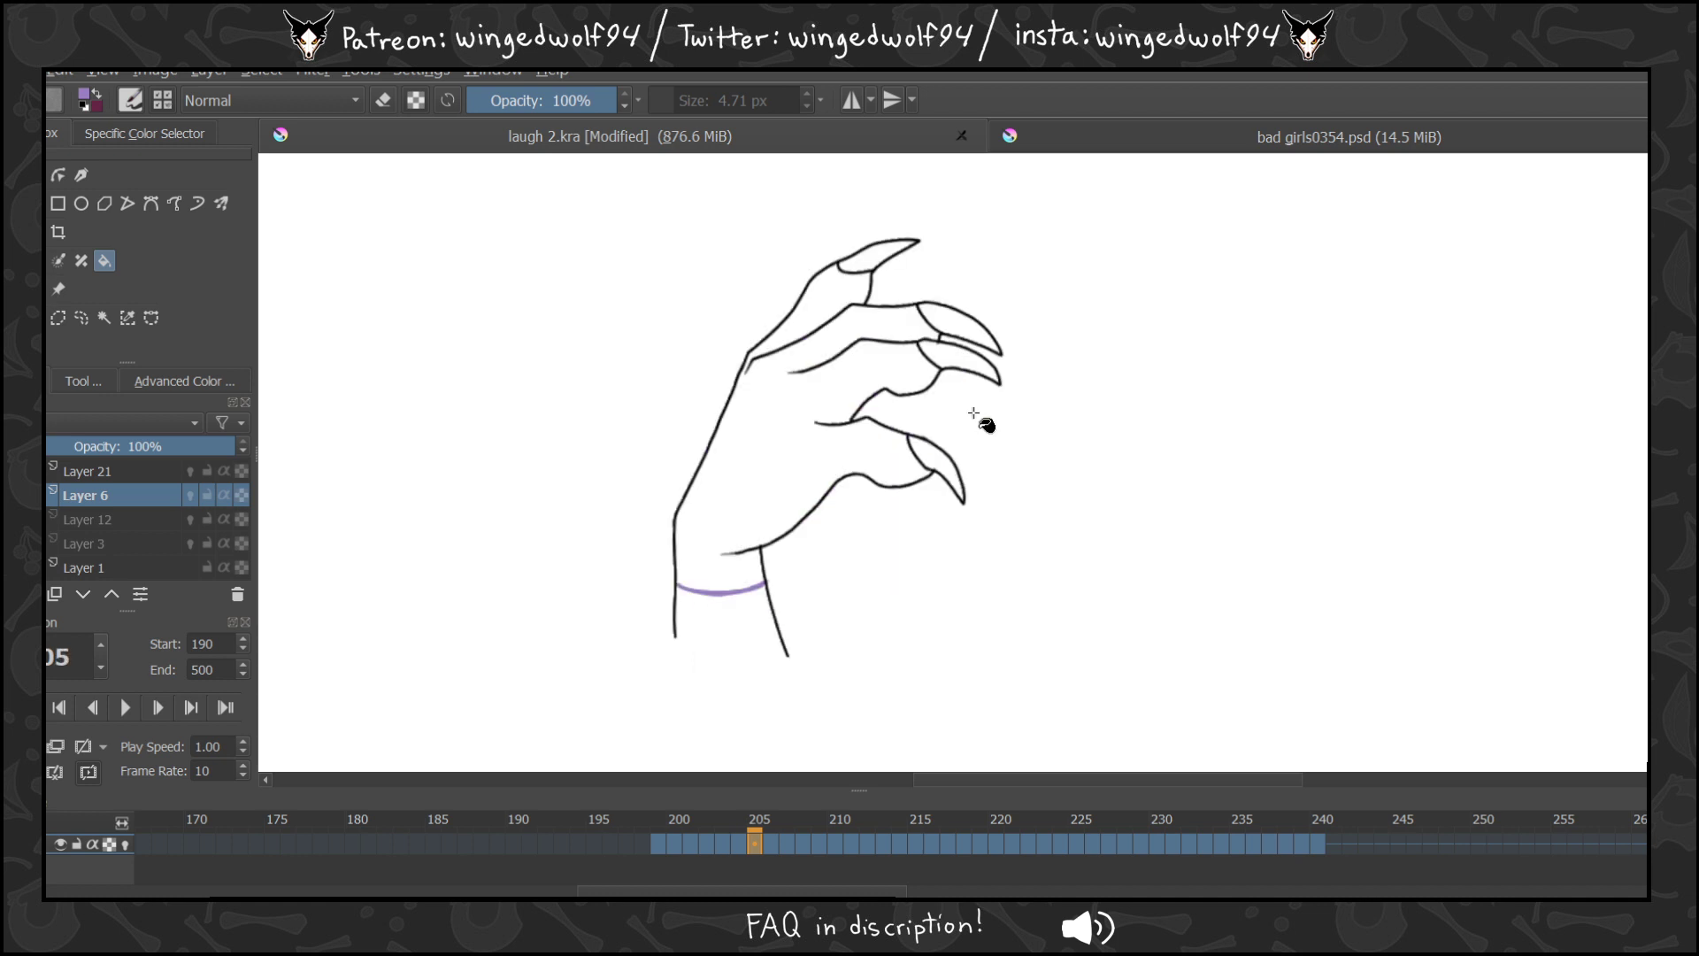
left_click(877, 457)
Fill the hand purple up to the wrist line on frames 206, 207 and 208.
key("period")
left_click(842, 383)
key("period")
left_click(879, 383)
key("period")
left_click(941, 384)
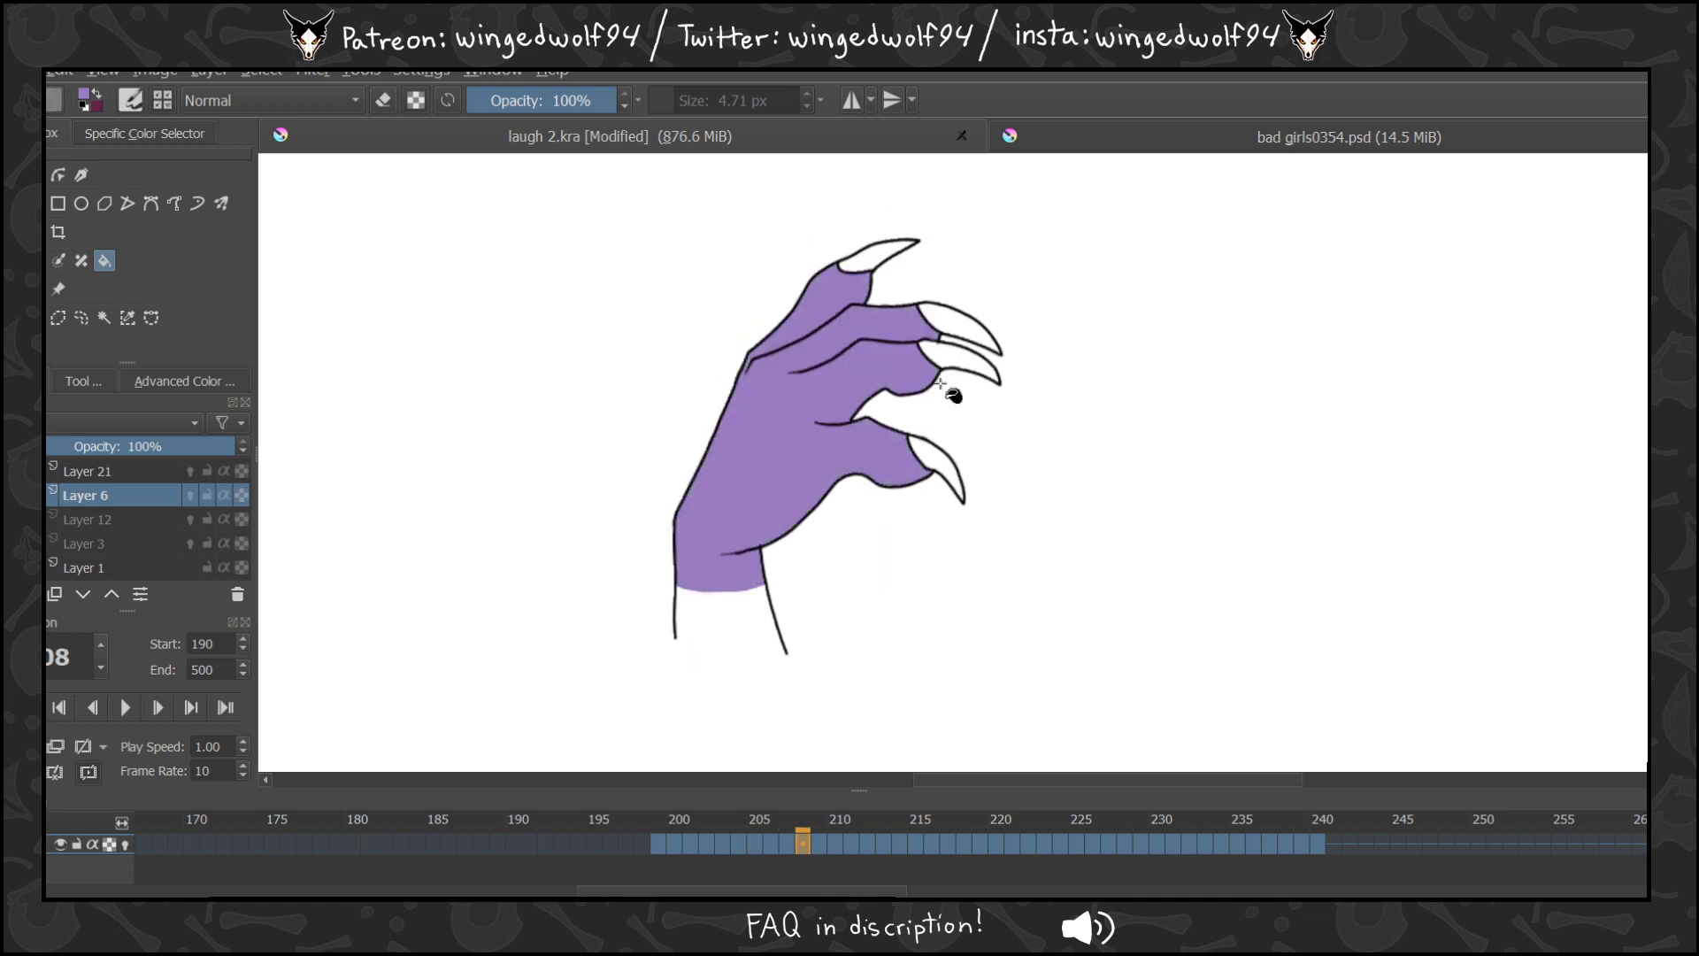
Fill the hand purple up to the wrist line on frames 209, 210 and 211.
key("period")
left_click(834, 440)
key("period")
left_click(936, 472)
key("period")
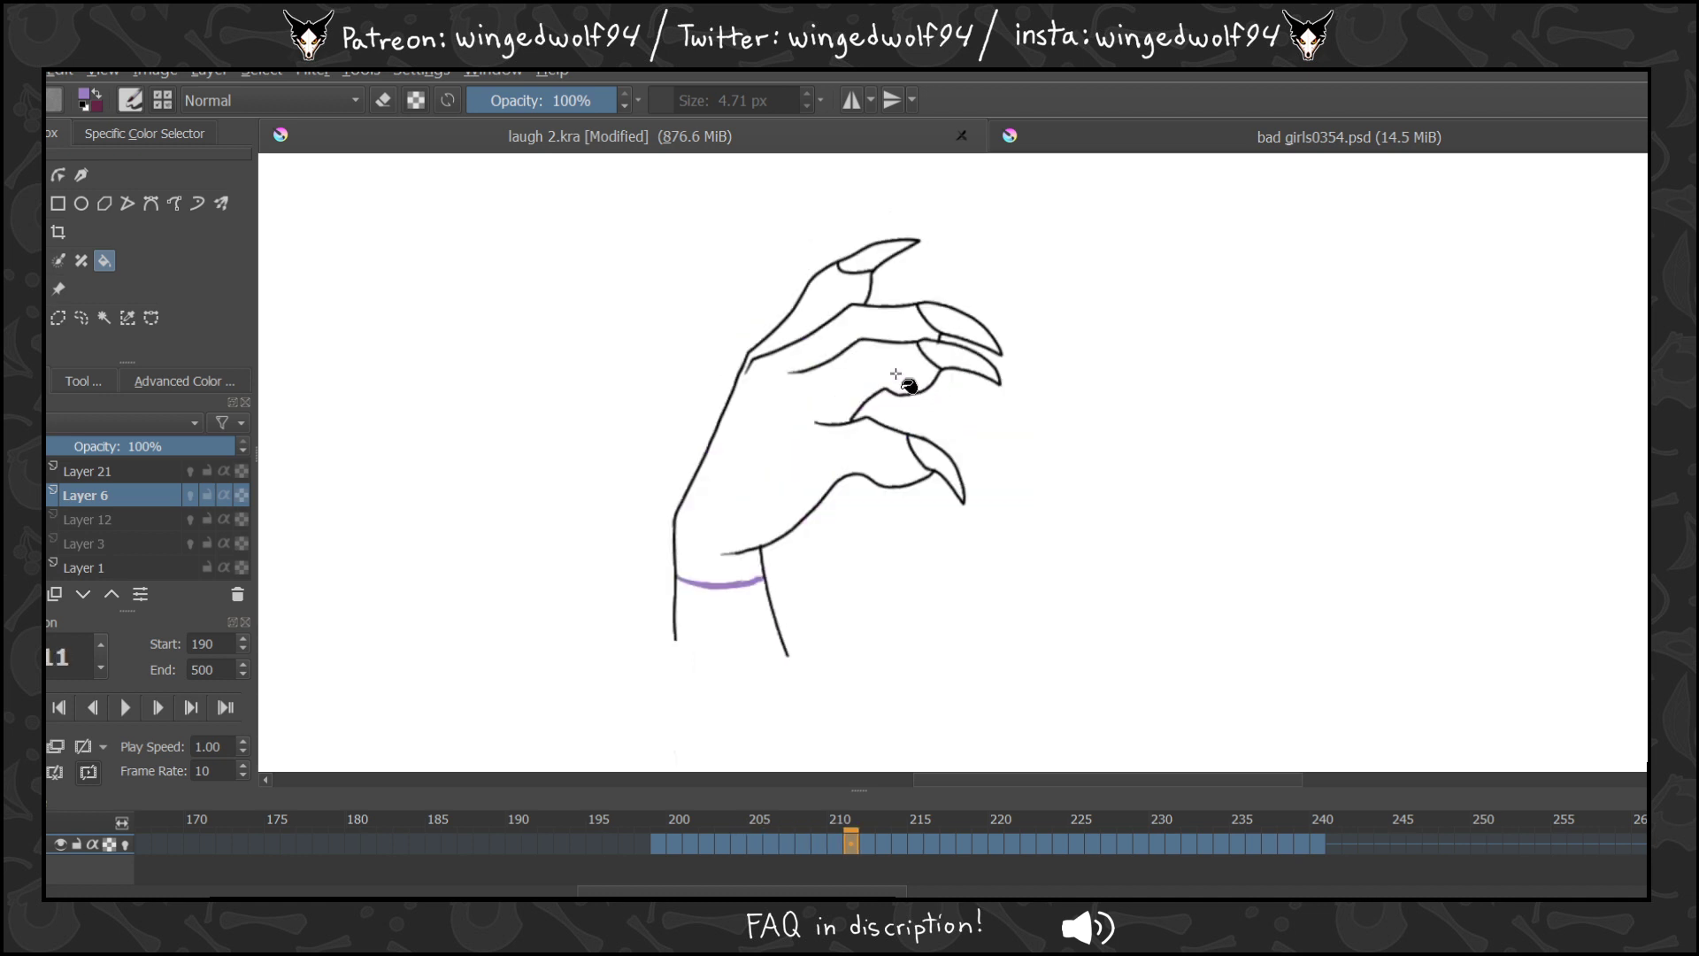
key("period")
key("period")
key("comma")
key("comma")
left_click(876, 345)
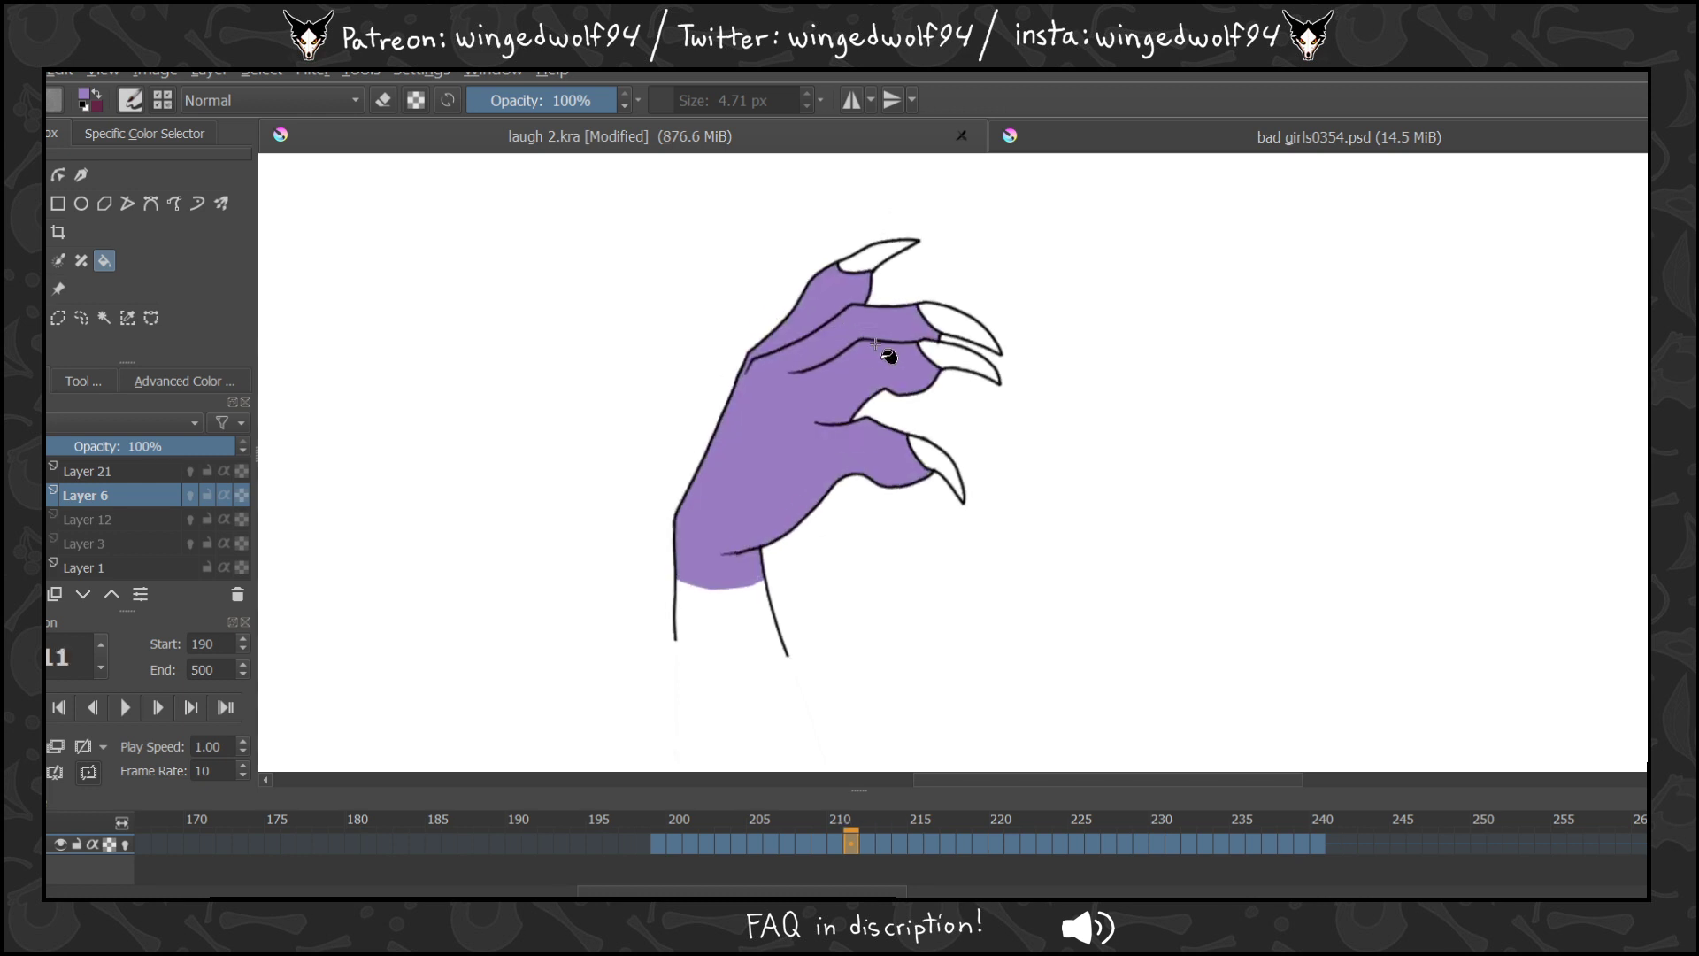
Fill the hand purple up to the wrist line on frames 212, 213 and 214.
key("period")
key("period")
left_click(827, 451)
key("period")
Fill the hand purple up to the wrist line on frames 215, 216 and 217.
key("period")
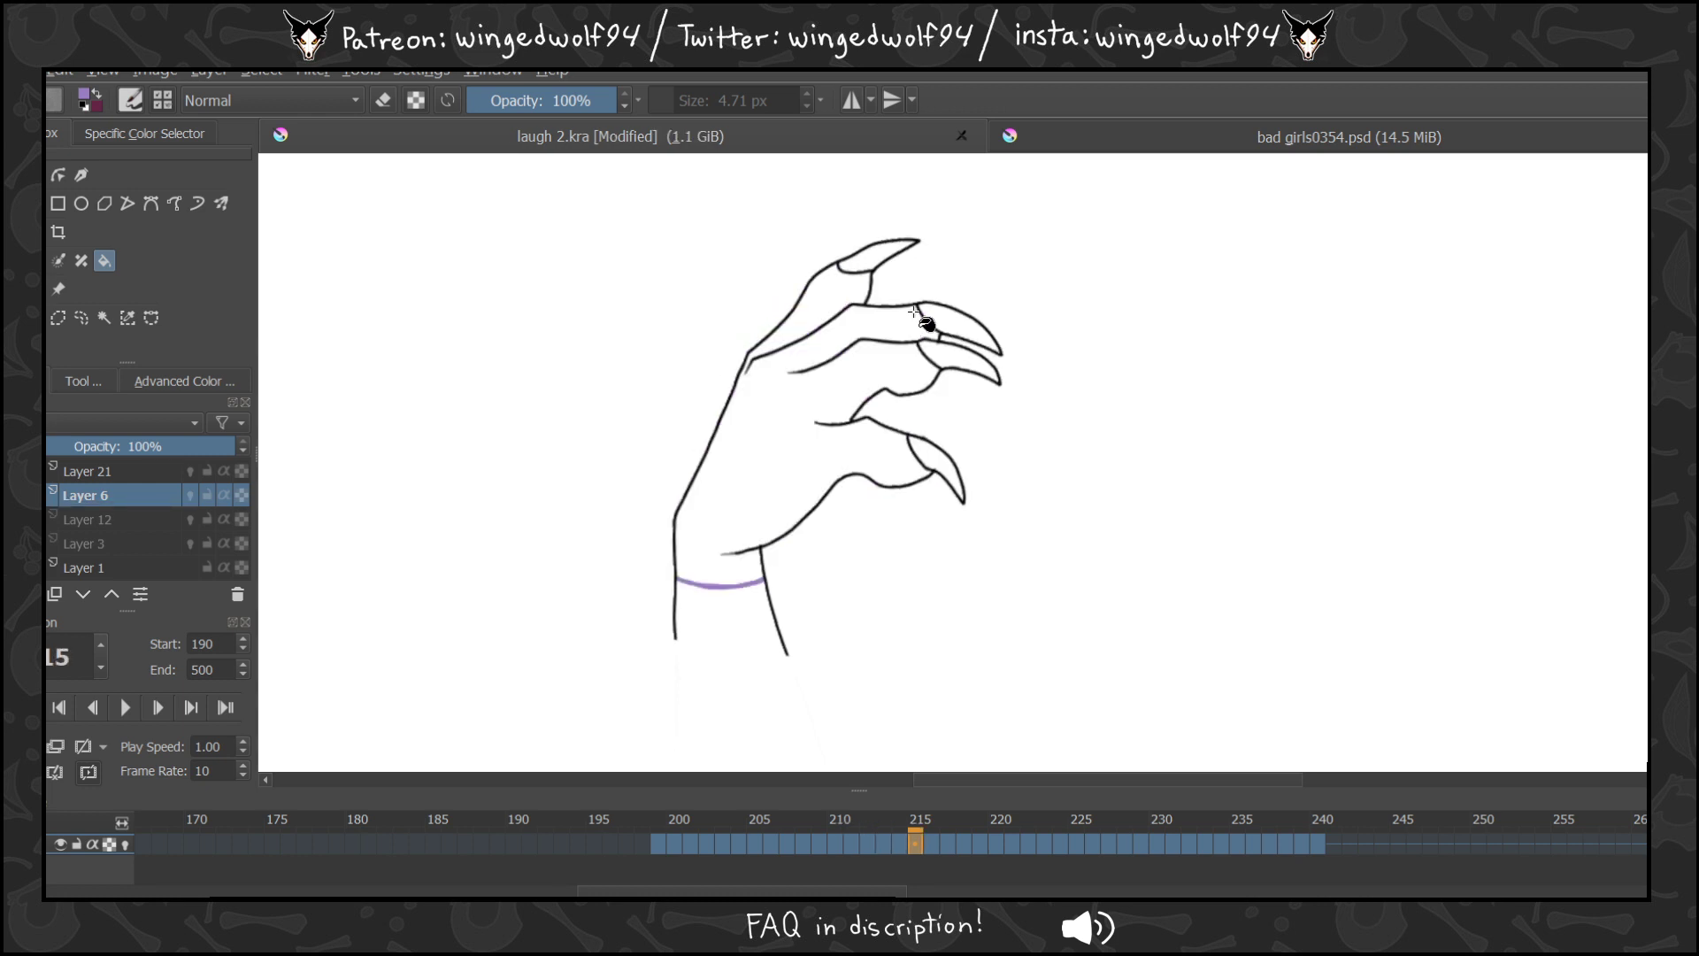
left_click(845, 452)
key("period")
left_click(845, 337)
key("period")
left_click(929, 354)
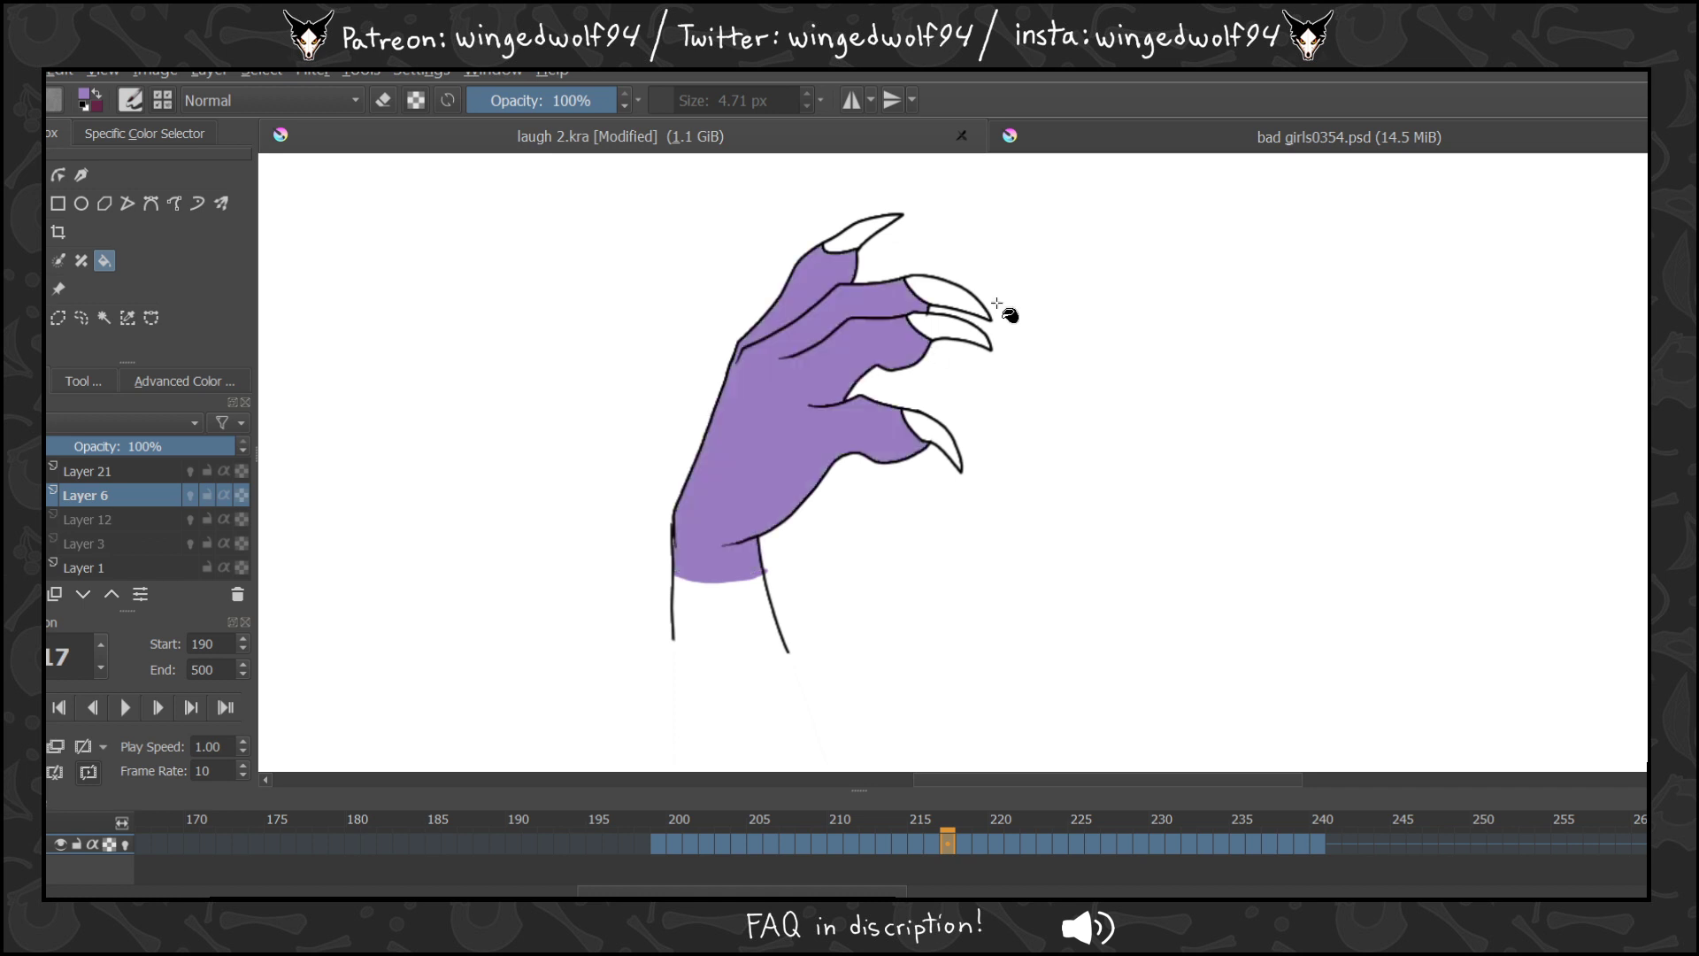
Fill the hand purple up to the wrist line on frames 218 to 221.
key("period")
key("period")
key("period")
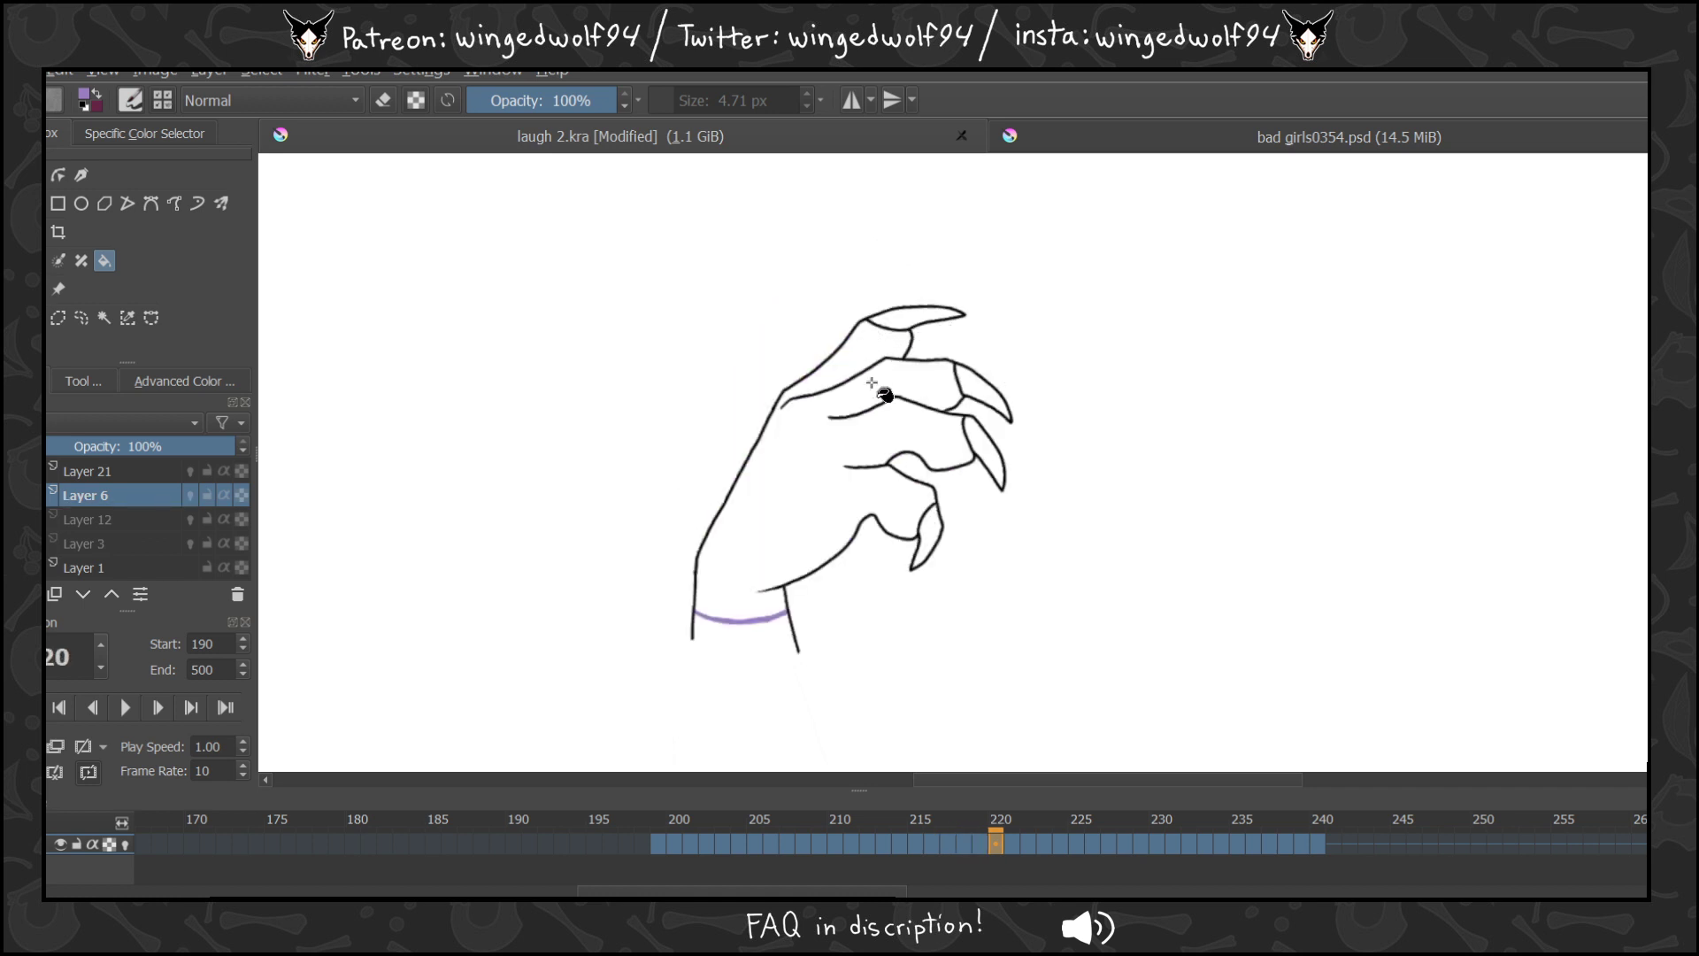
key("period")
left_click(920, 447)
Fill the hand purple up to the wrist line on frames 222 to 226.
key("period")
key("period")
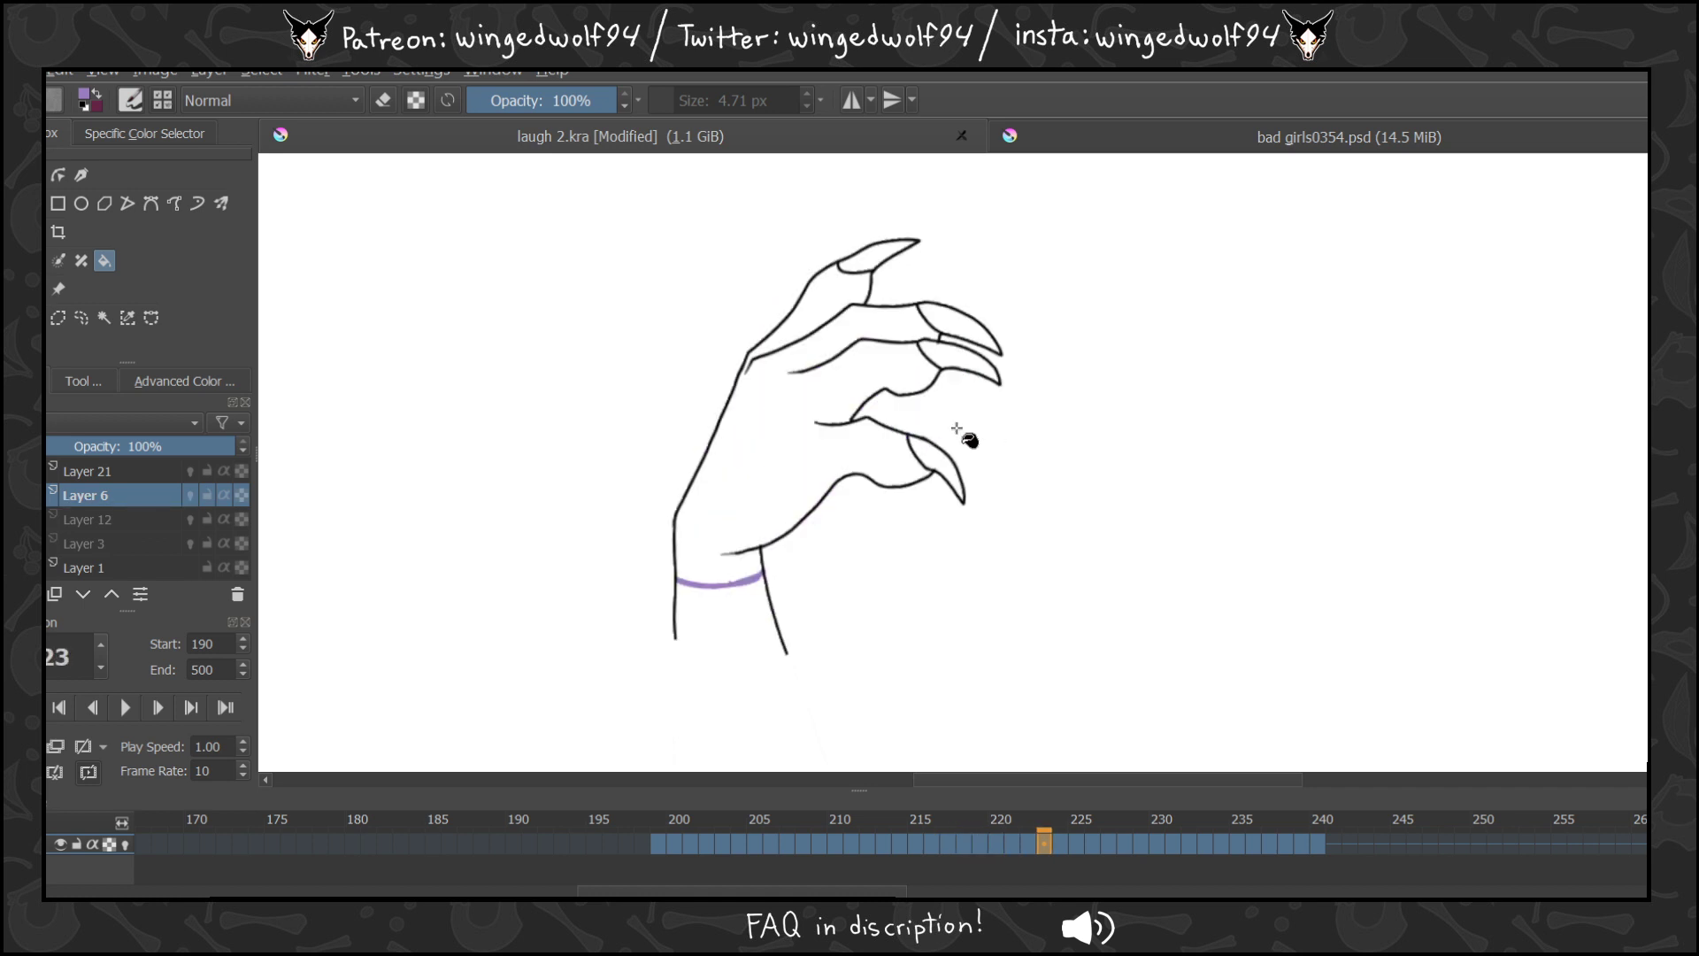
left_click(907, 453)
key("period")
left_click(799, 453)
key("period")
left_click(809, 442)
key("period")
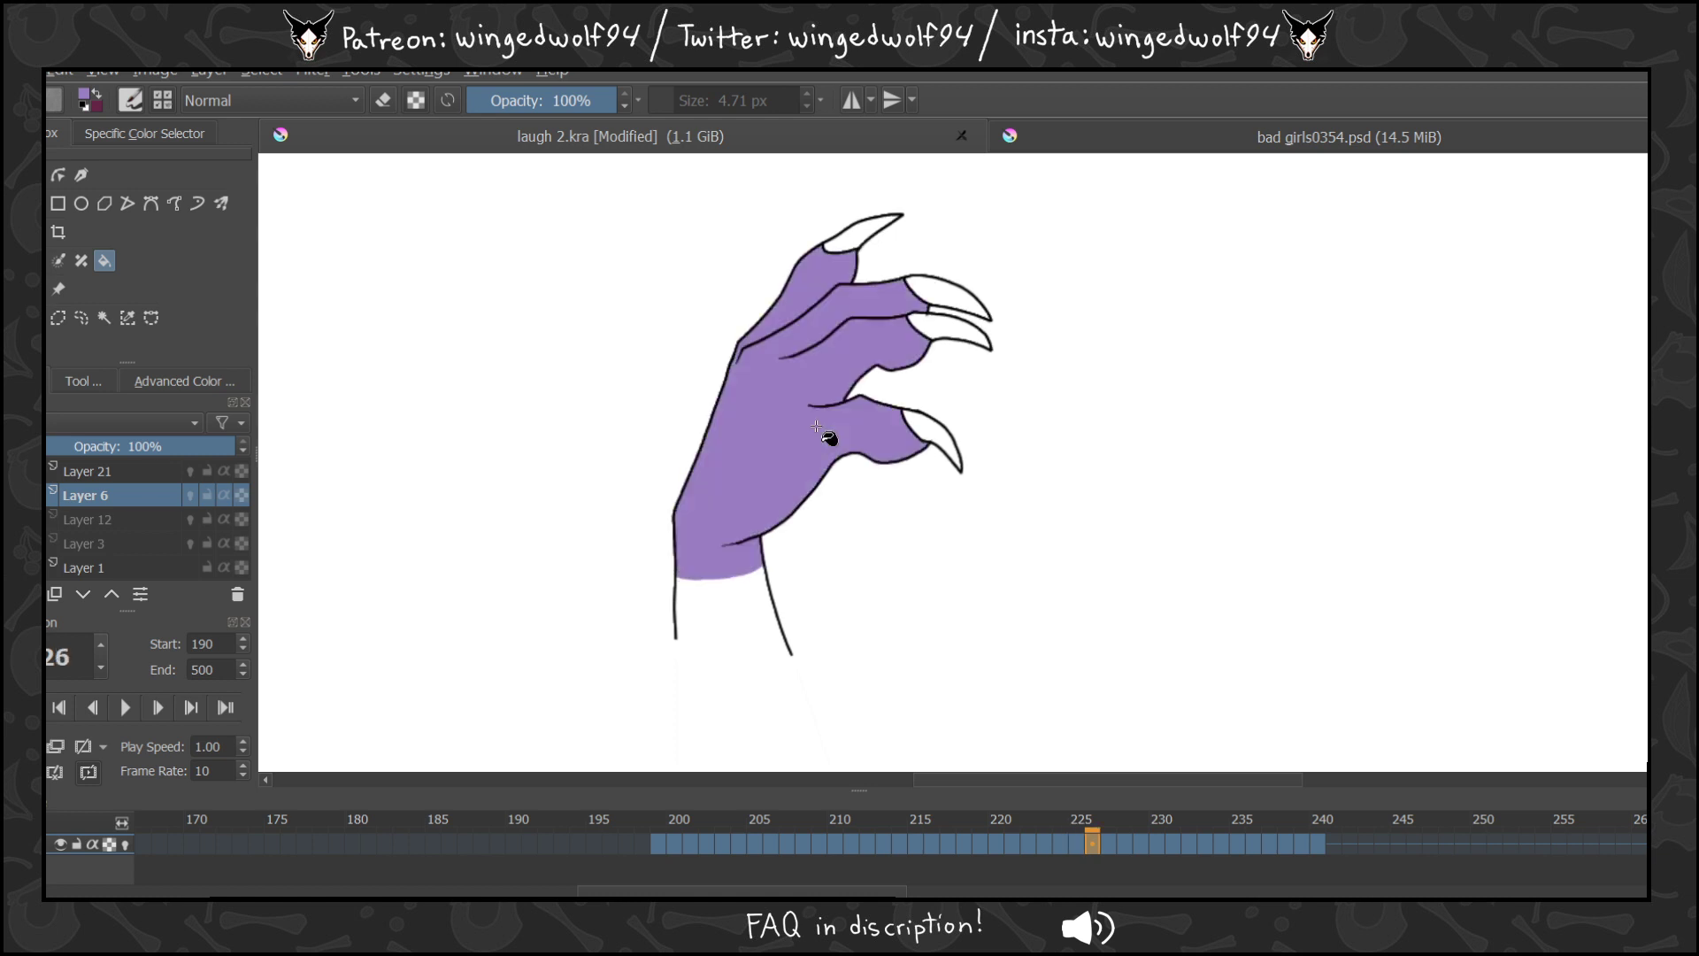
Fill the hand purple up to the wrist line on frames 227 to 230.
key("period")
left_click(881, 511)
key("period")
key("period")
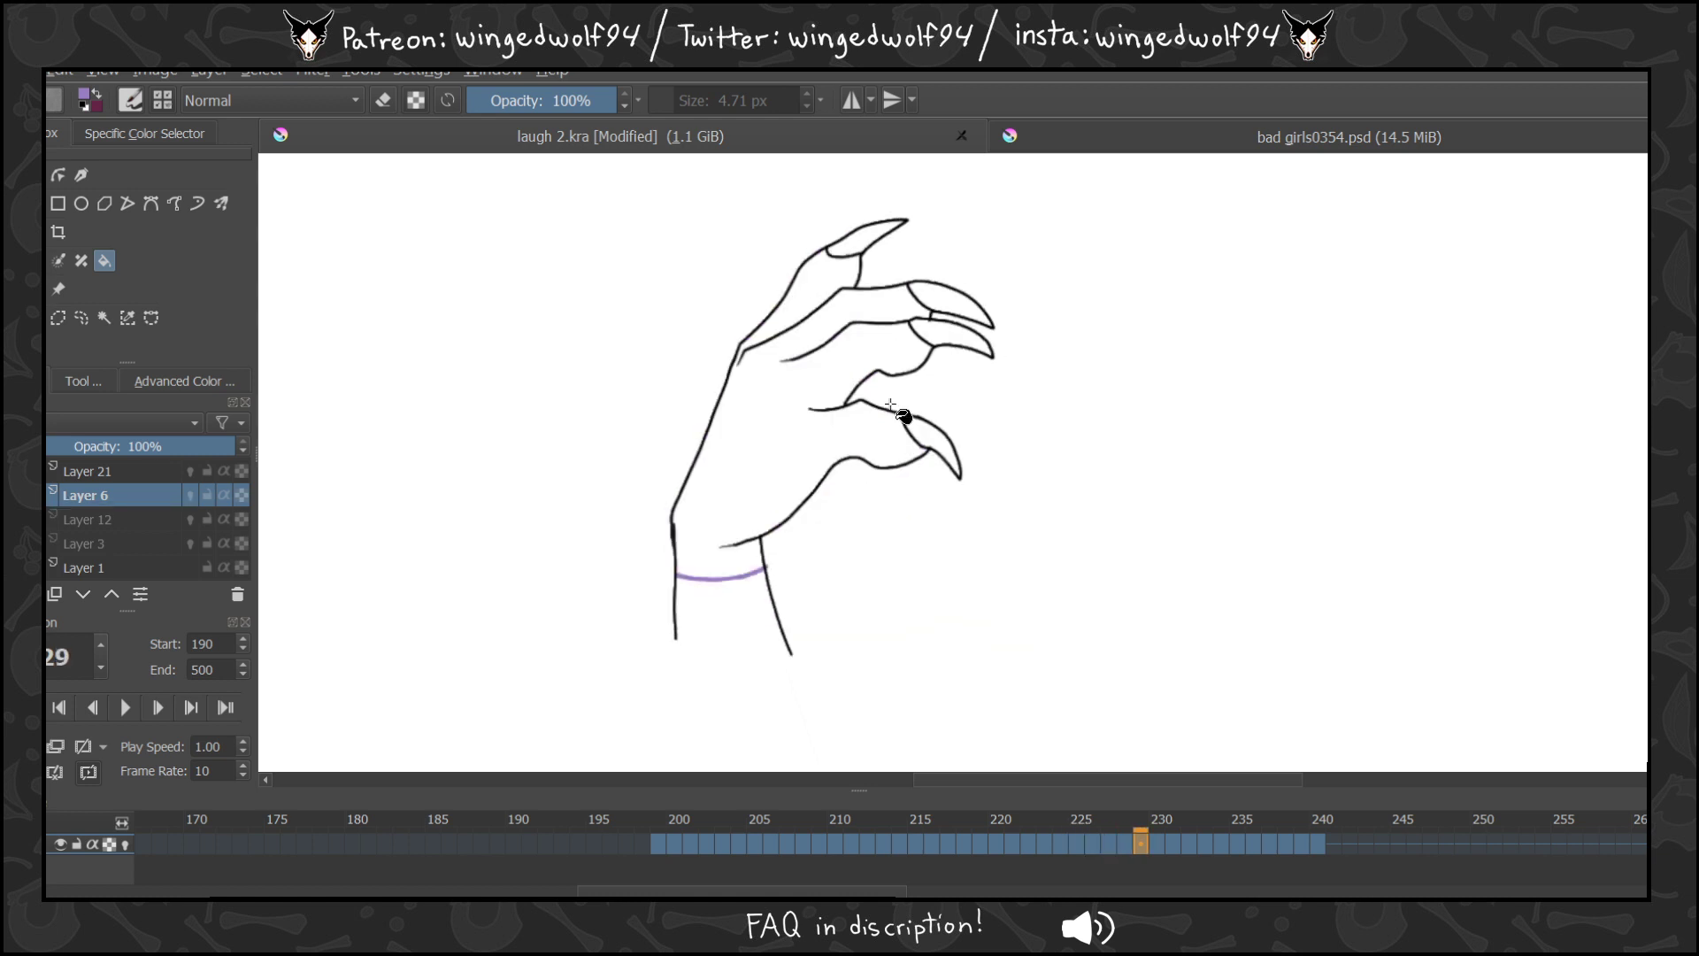
key("period")
left_click(855, 453)
Fill the lowered hand purple up to the wrist line on frames 231, 232 and 233.
key("period")
key("period")
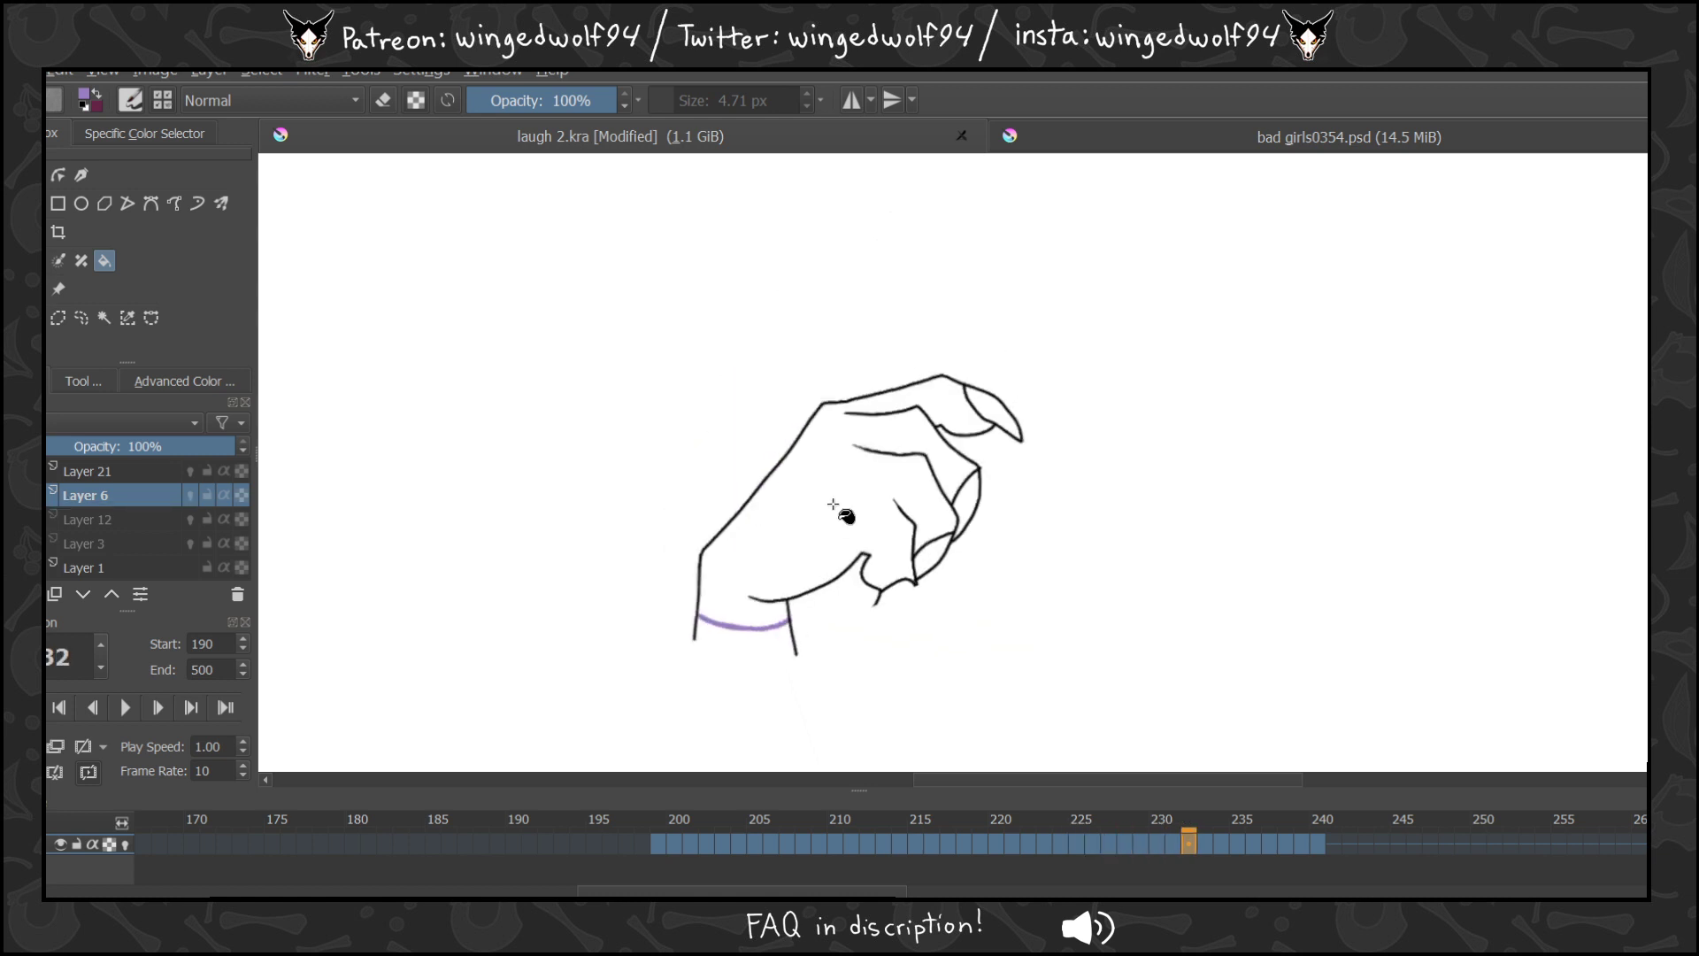
key("comma")
key("comma")
key("period")
left_click(852, 500)
key("period")
left_click(892, 491)
key("period")
left_click(882, 485)
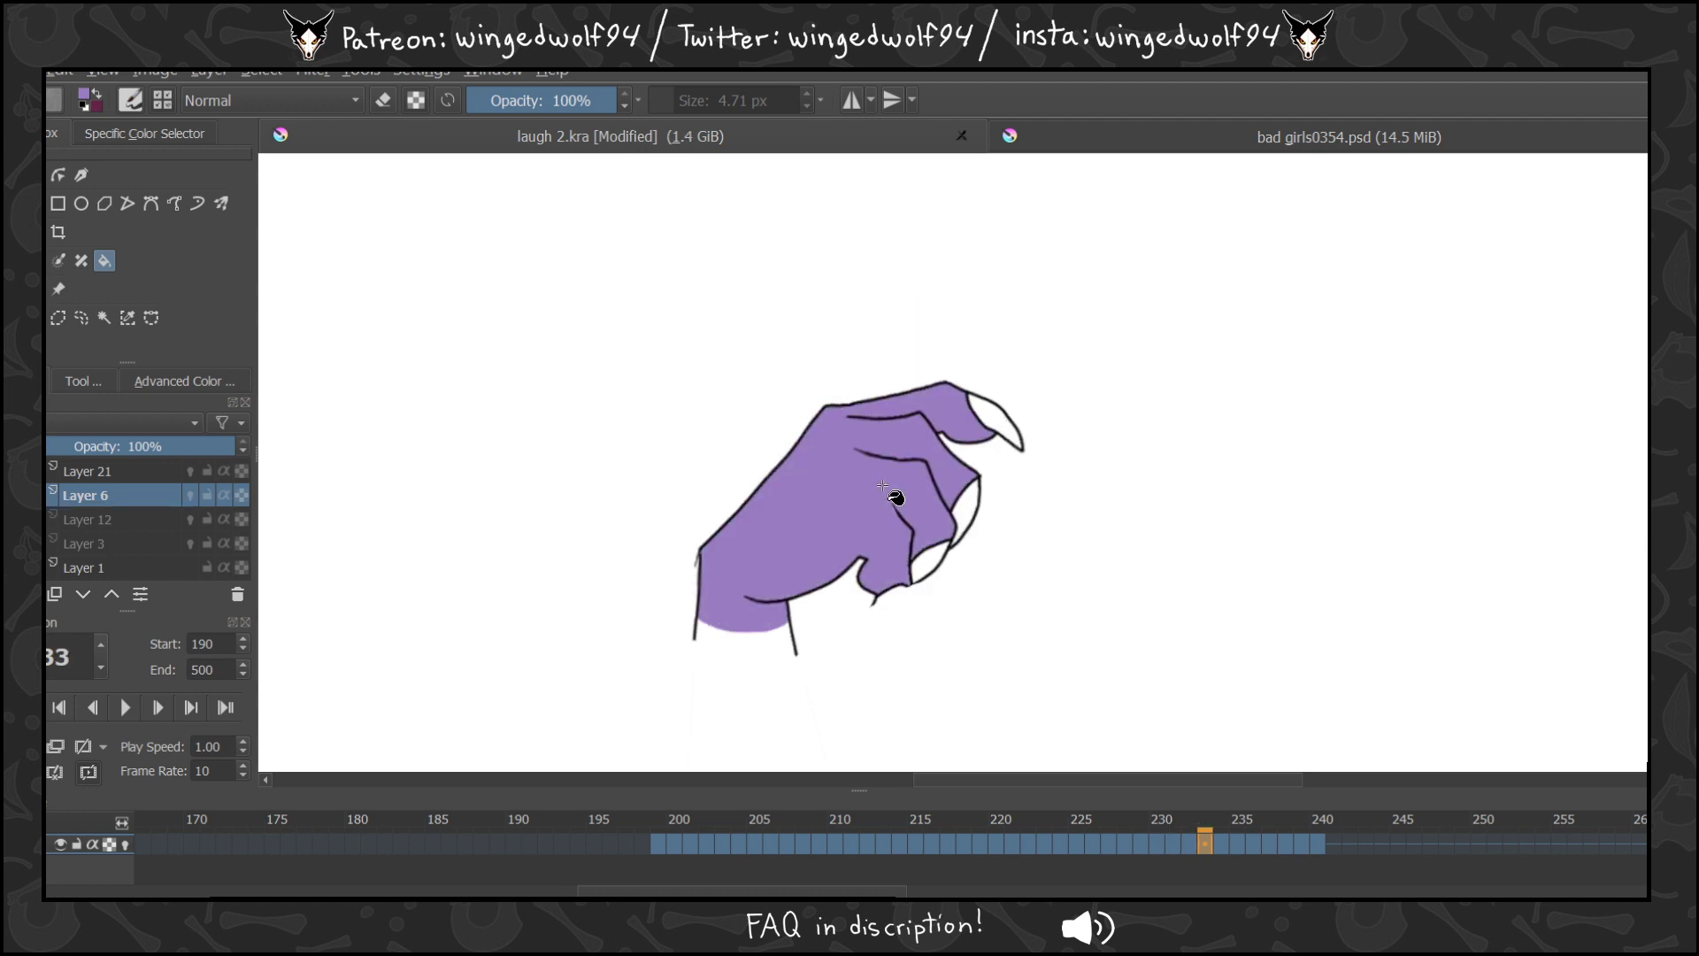
Fill the lowered hand purple up to the wrist line on frames 234, 235 and 236.
key("period")
left_click(944, 561)
key("period")
left_click(872, 488)
key("period")
left_click(880, 491)
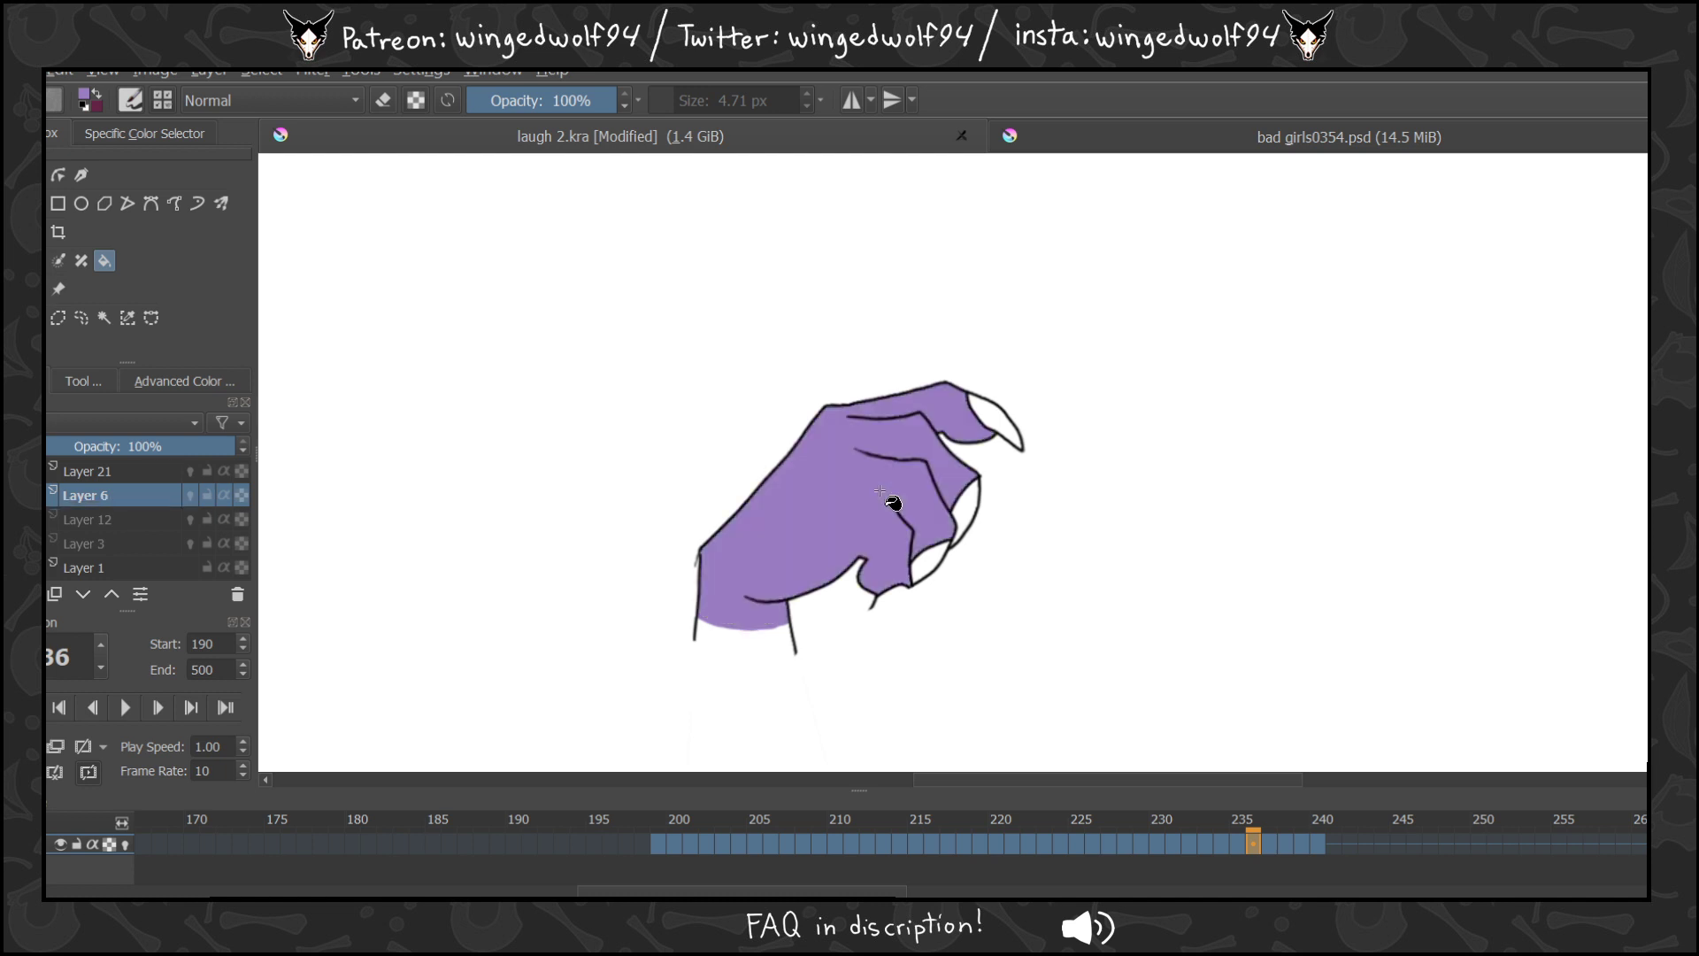
Close the outline gap beneath the curled fingers with the purple brush on frame 237 and fill the hand purple.
key("period")
left_click(886, 501)
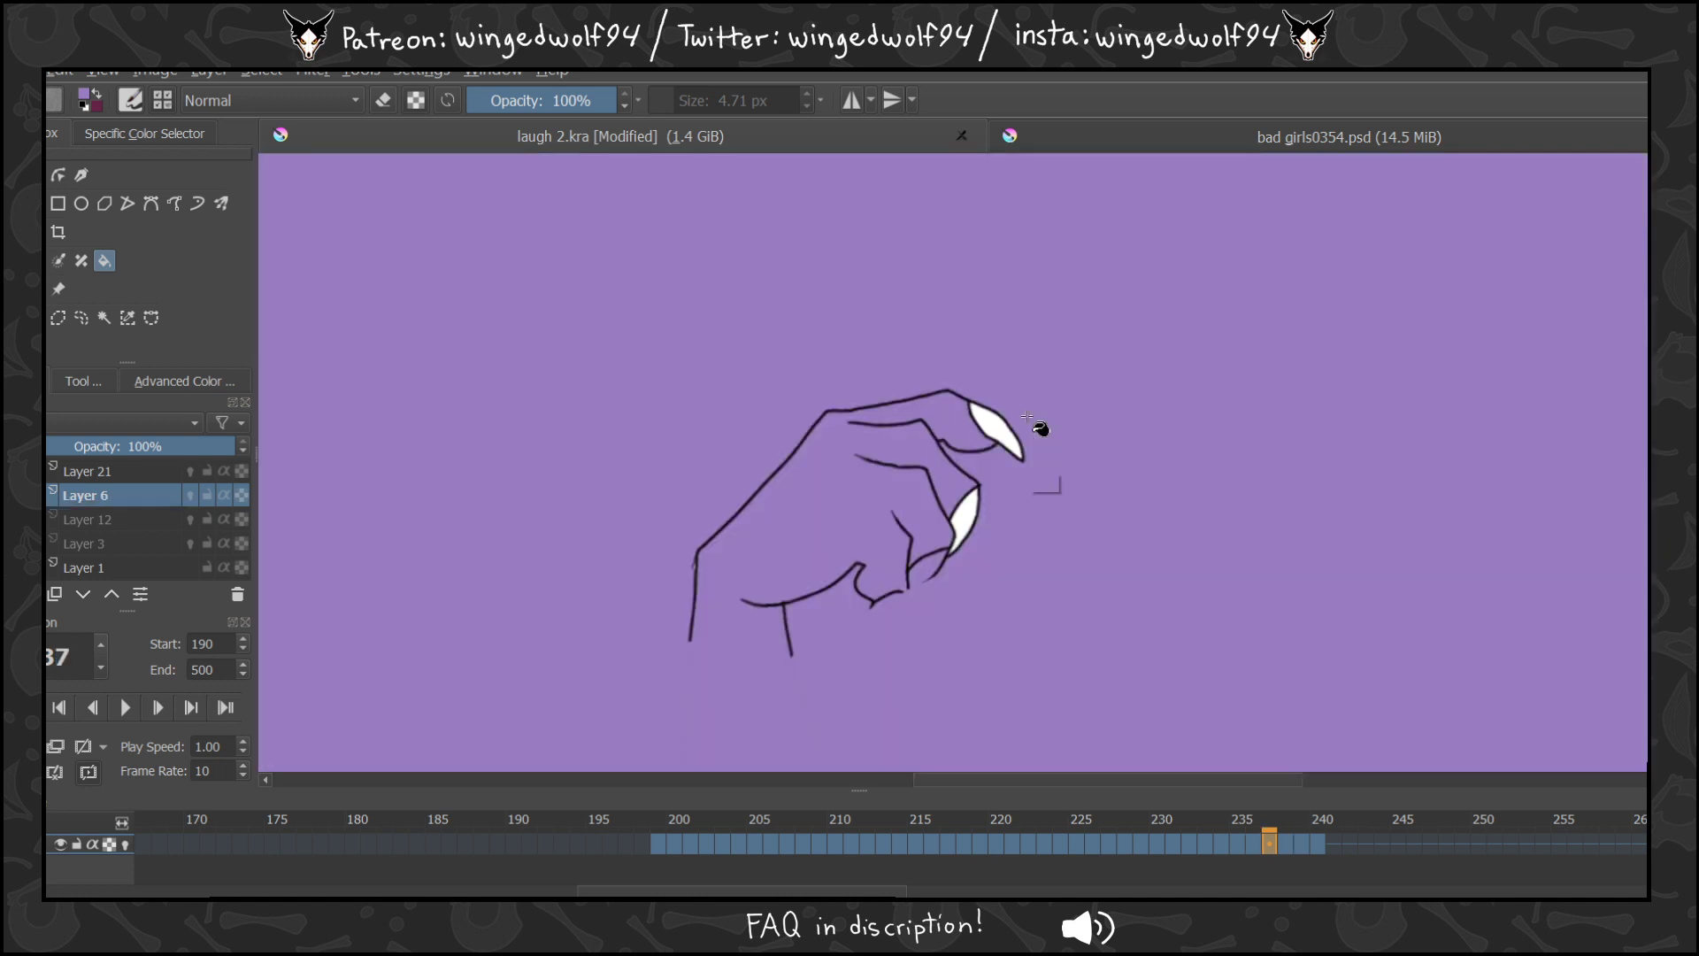
key("ctrl+z")
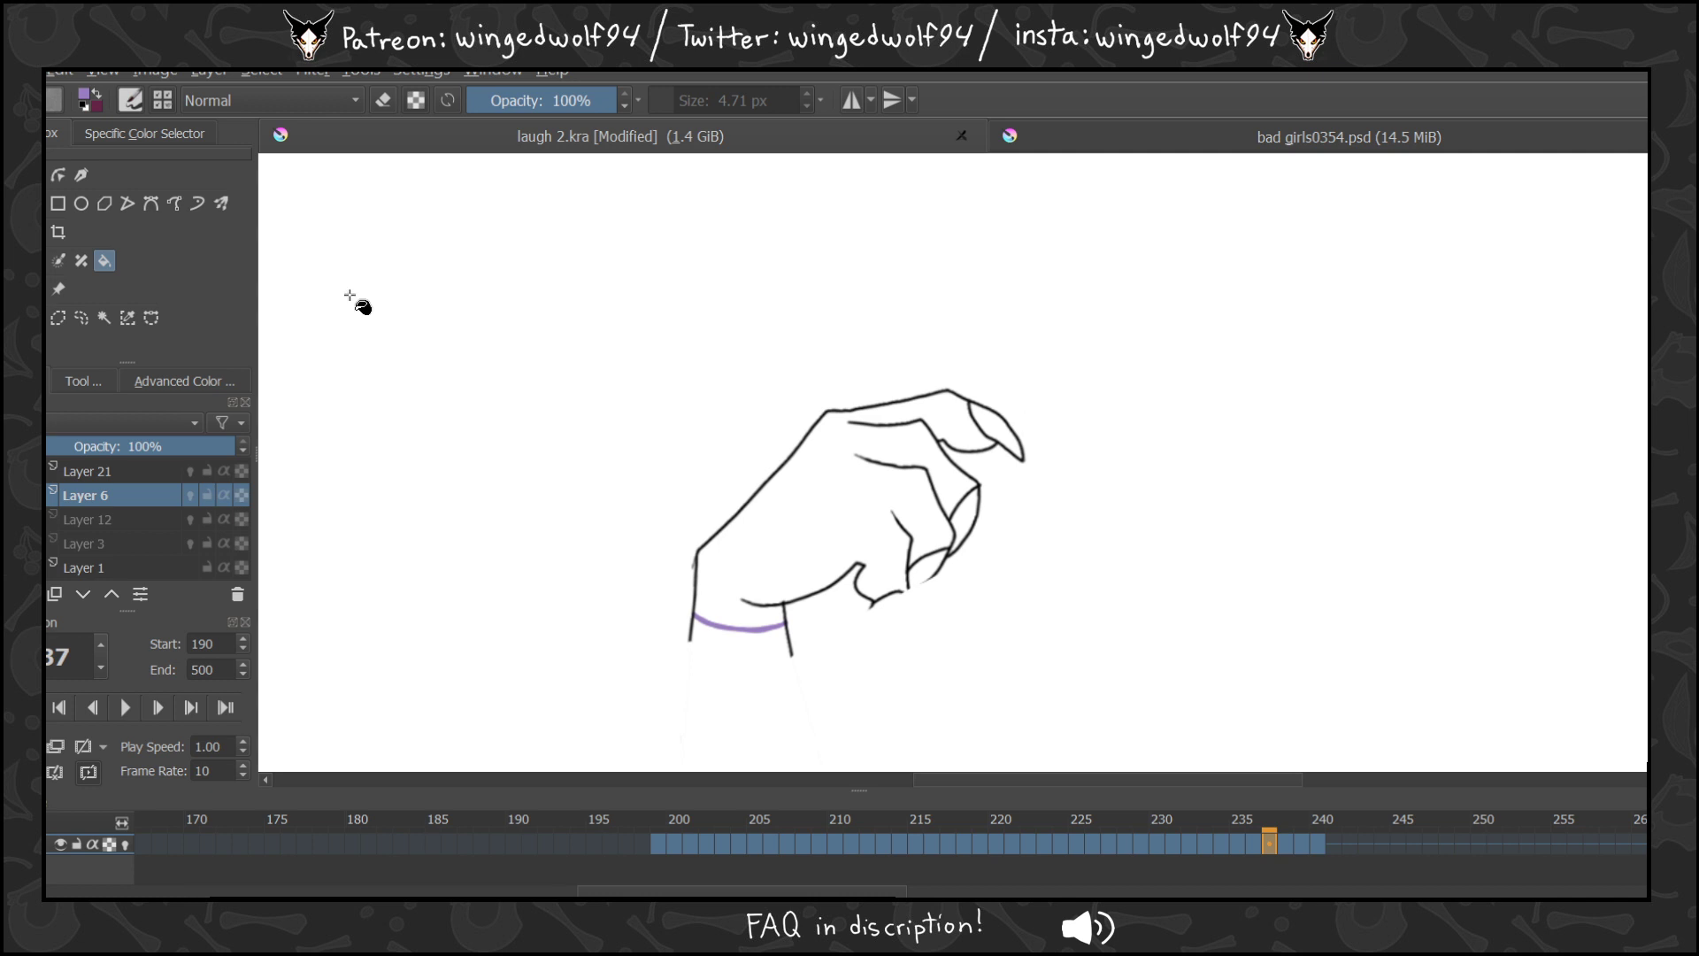
key("b")
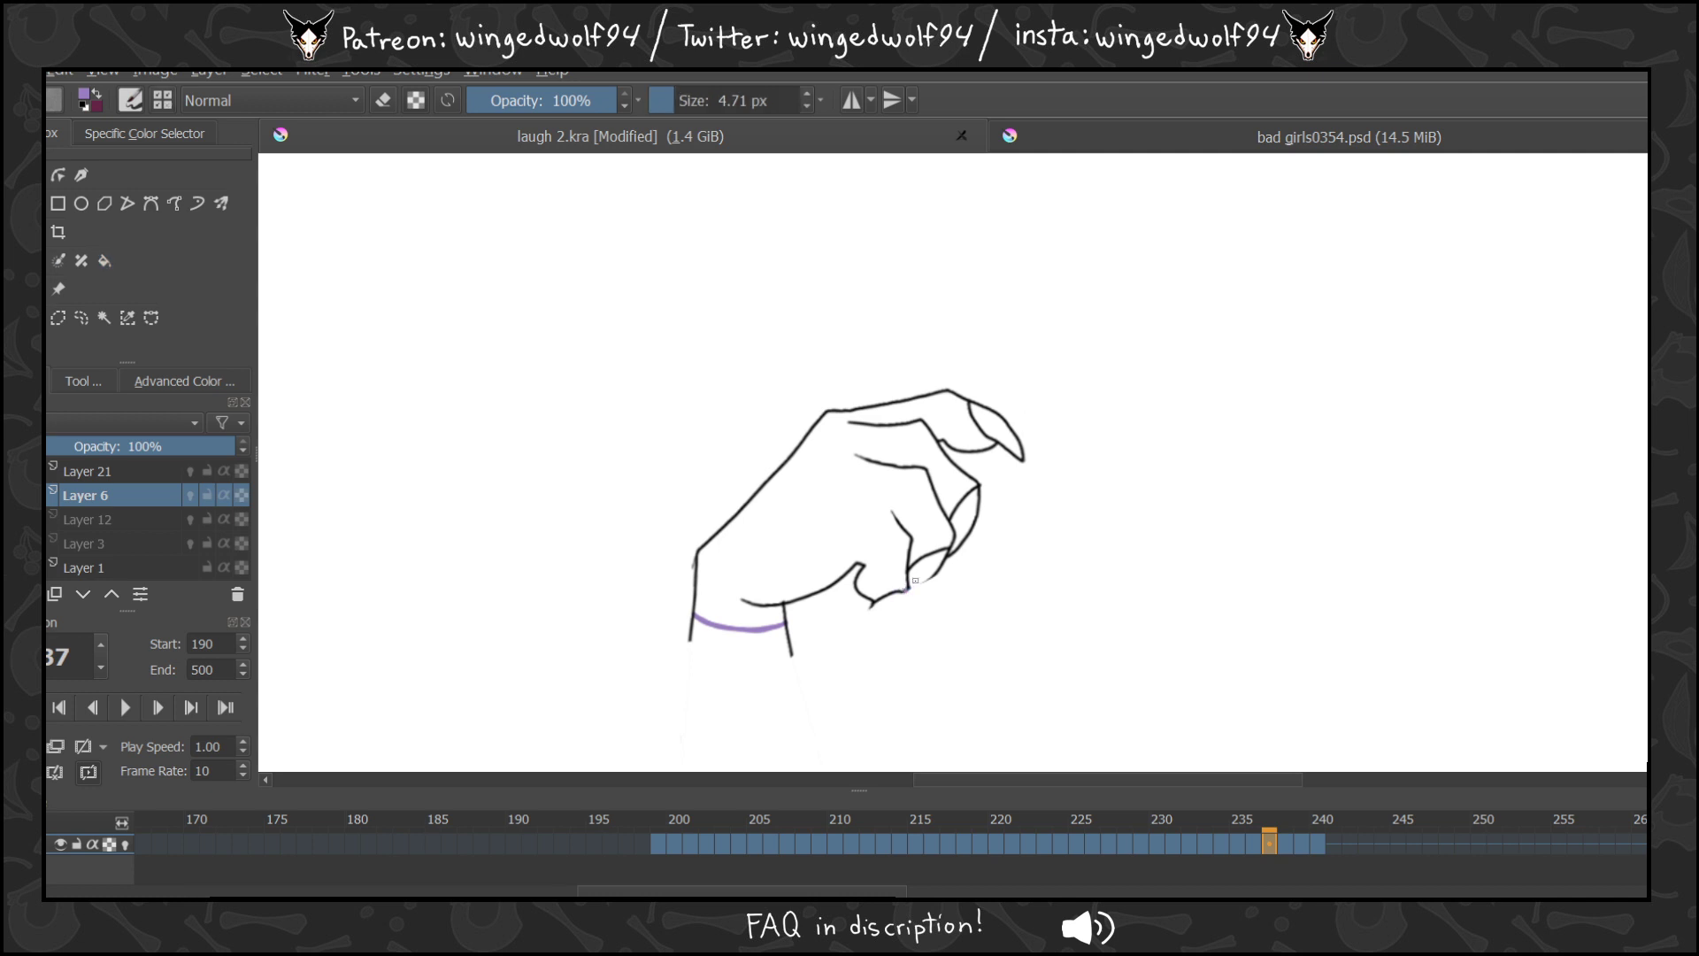
left_click(104, 260)
left_click(800, 478)
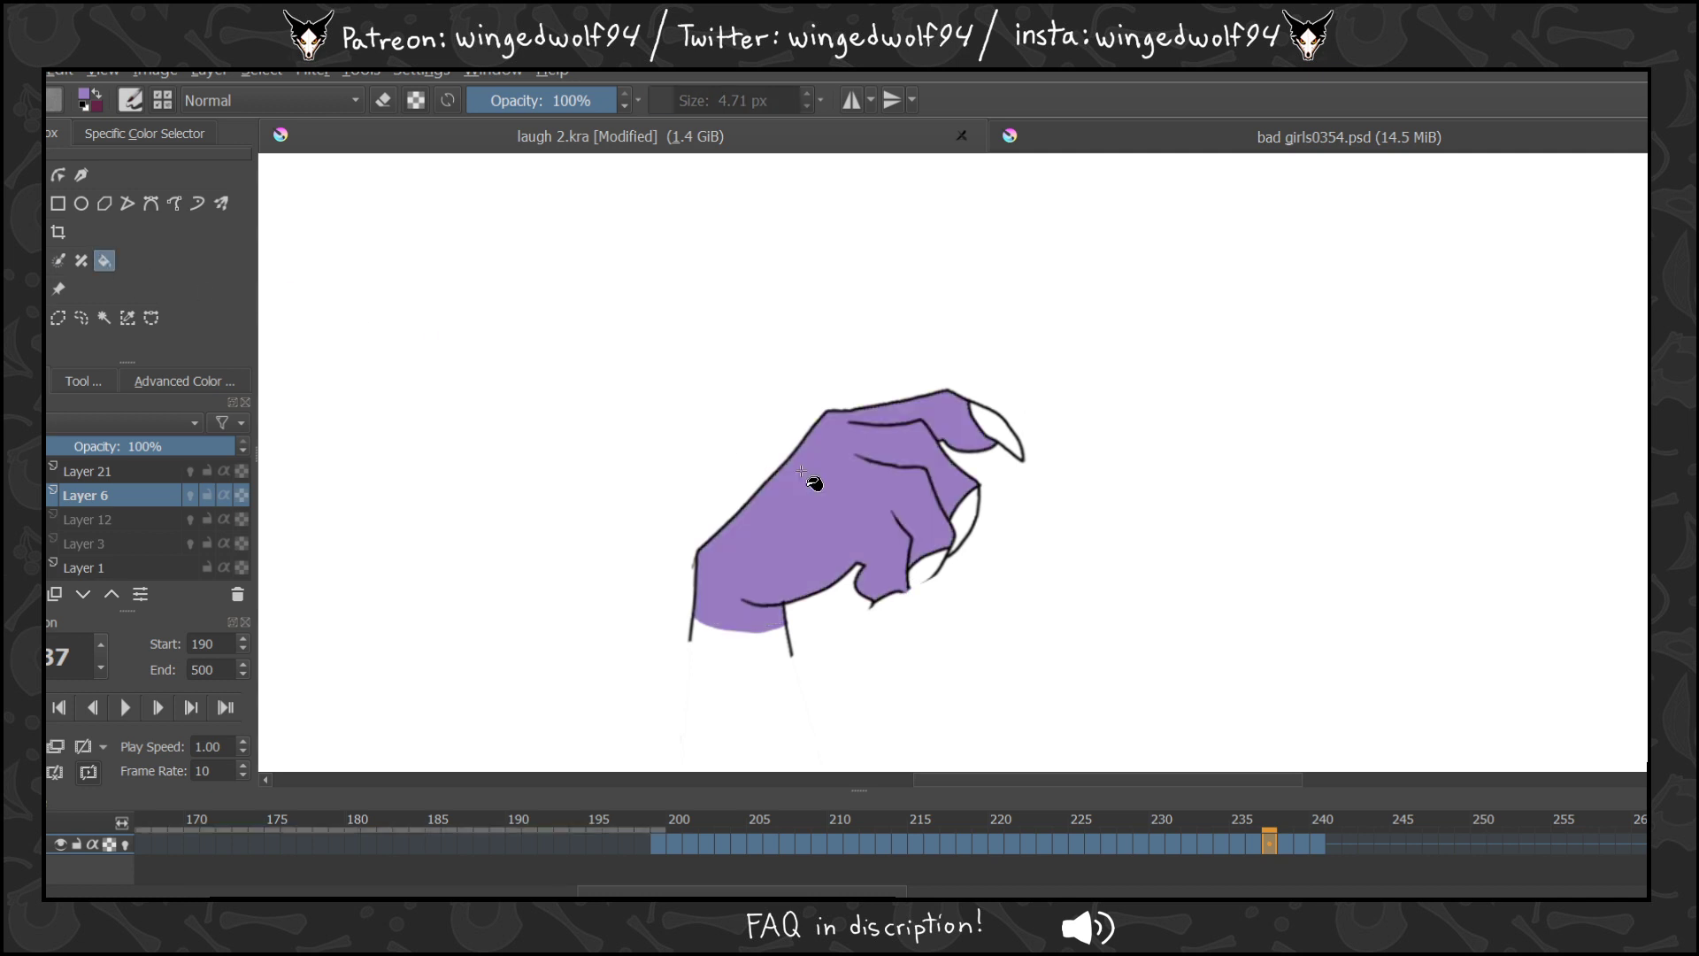
Close the outline gap beneath the curled fingers with short purple brush strokes on frames 238, 239 and 240.
key("period")
key("b")
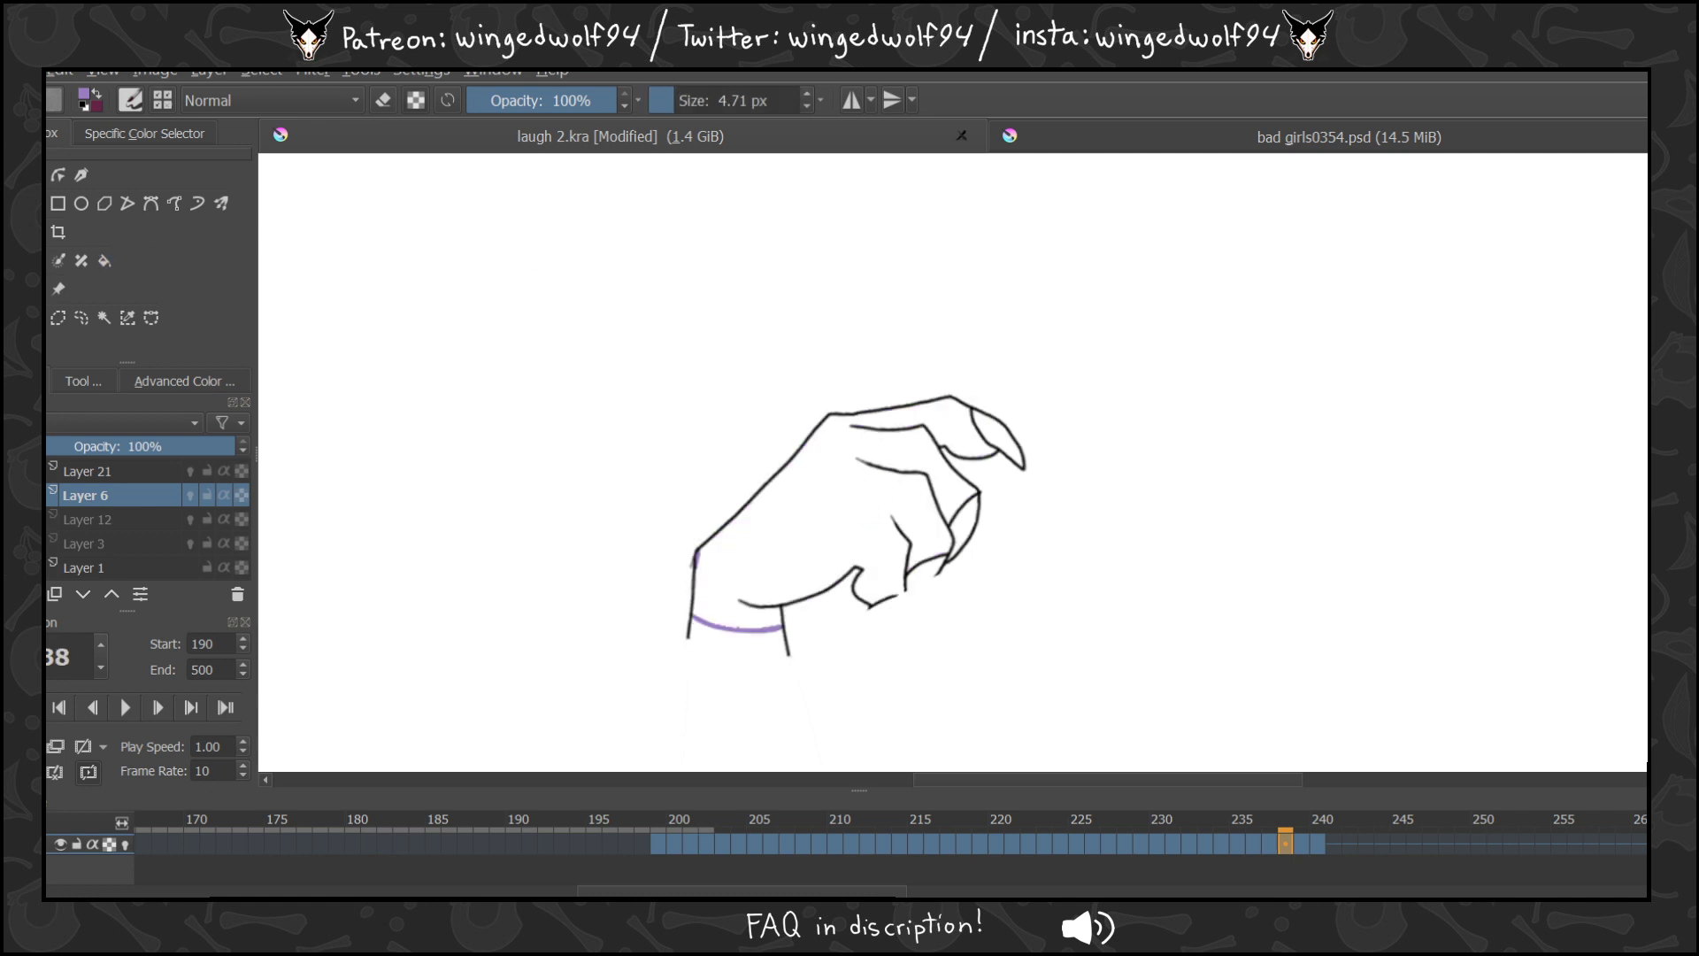
key("period")
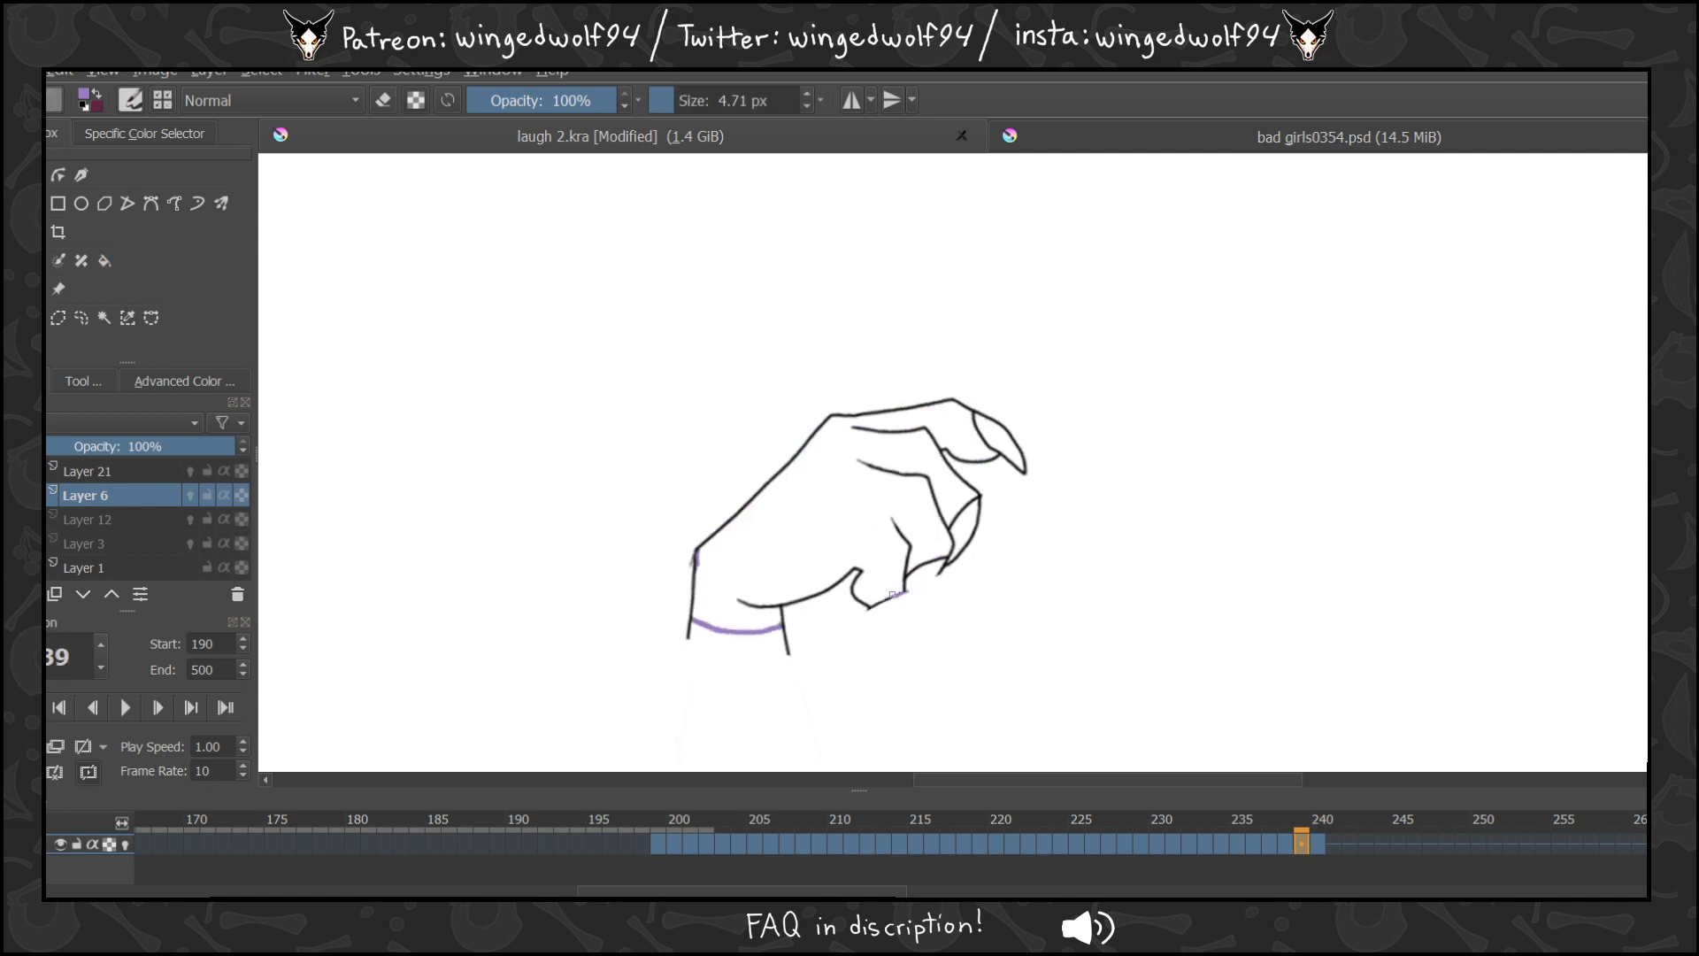
key("period")
mouse_move(901, 593)
left_mouse_down()
mouse_move(868, 608)
mouse_move(898, 597)
left_mouse_up()
key("ctrl+z")
key("period")
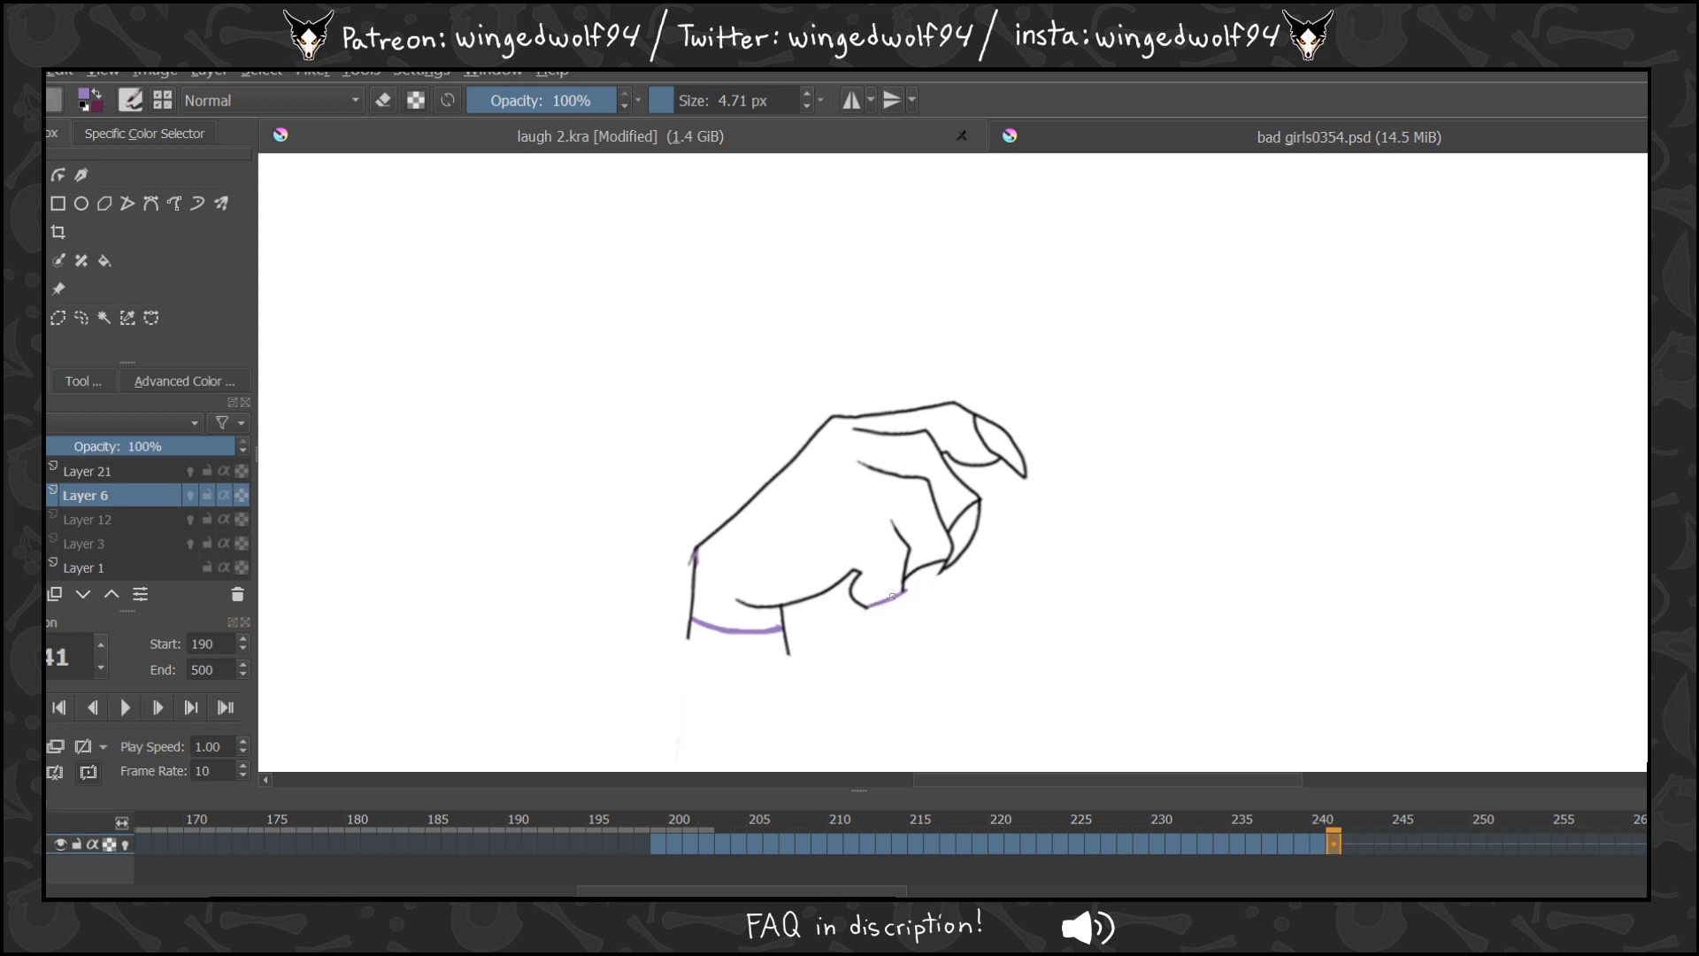
key("period")
Fill the lowered hand purple up to the wrist line on frames 240, 239 and 238.
left_click(104, 259)
key("comma")
key("comma")
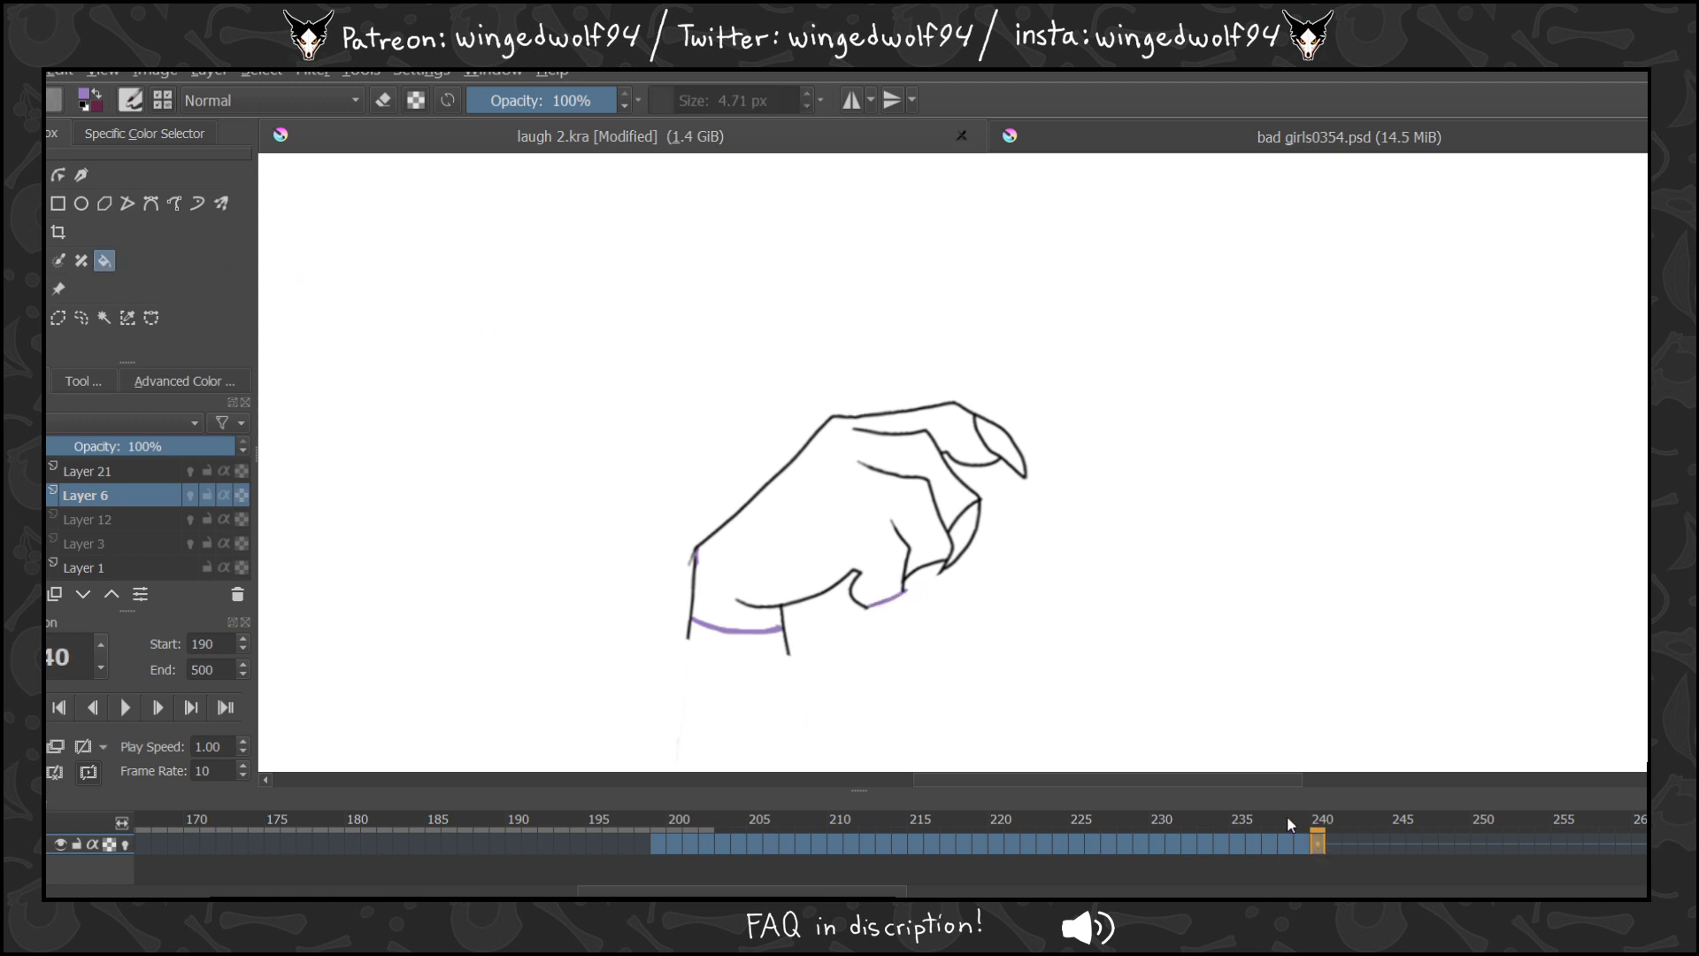
left_click(858, 508)
key("comma")
left_click(858, 507)
key("Left")
left_click(885, 502)
Step backwards from frame 237 to frame 213 to check the purple hand fill on each frame.
key("Left")
key("Left")
key("Left")
key("Left")
key("Left")
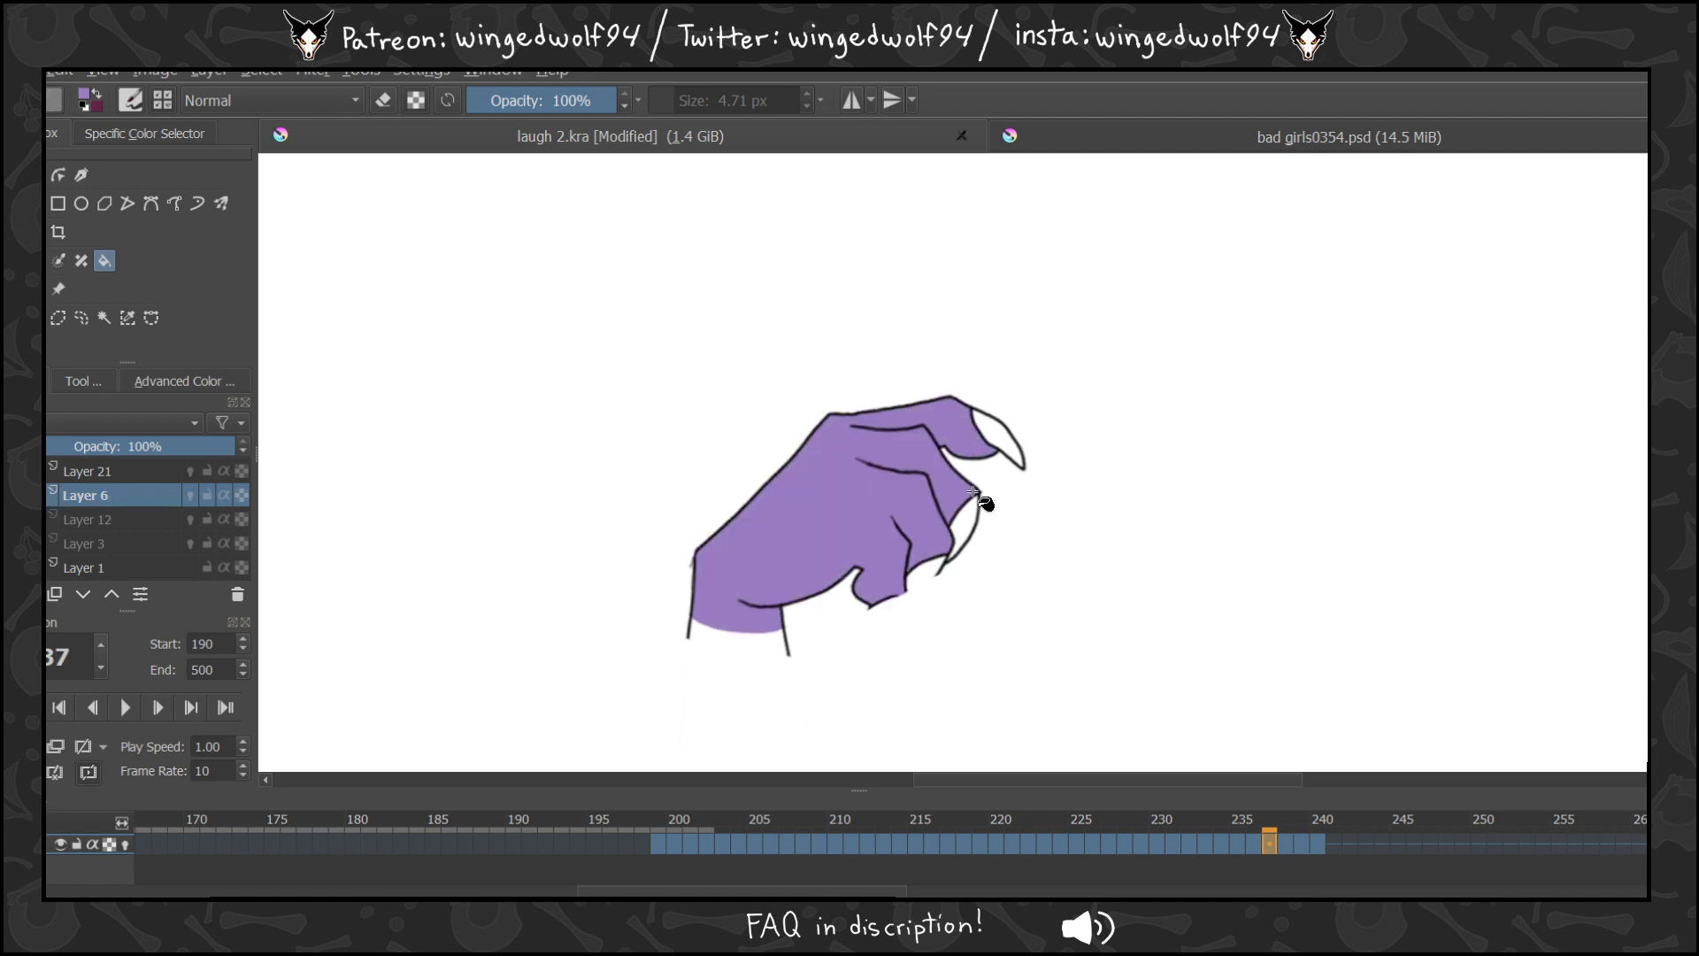
key("Left")
key("Left")
key("Left")
key("Left")
key("Left")
key("Left")
key("Left")
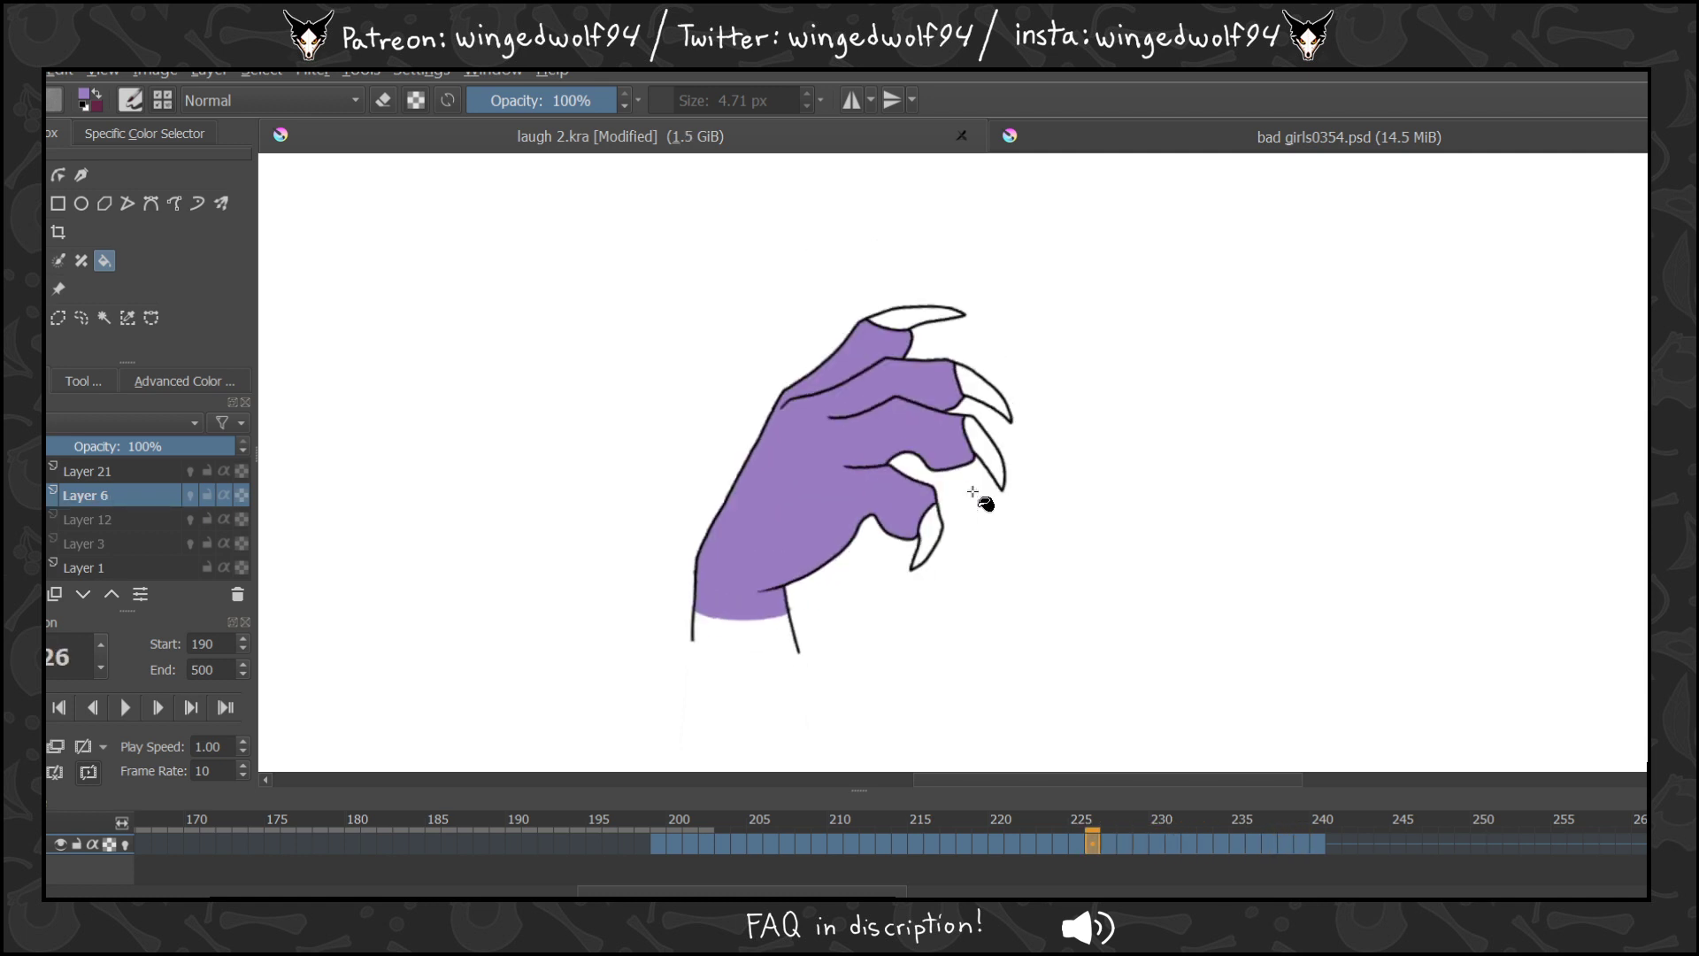
key("Left")
key("Left")
key("Left")
key("Left")
key("Left")
key("Left")
key("Left")
key("Left")
key("Left")
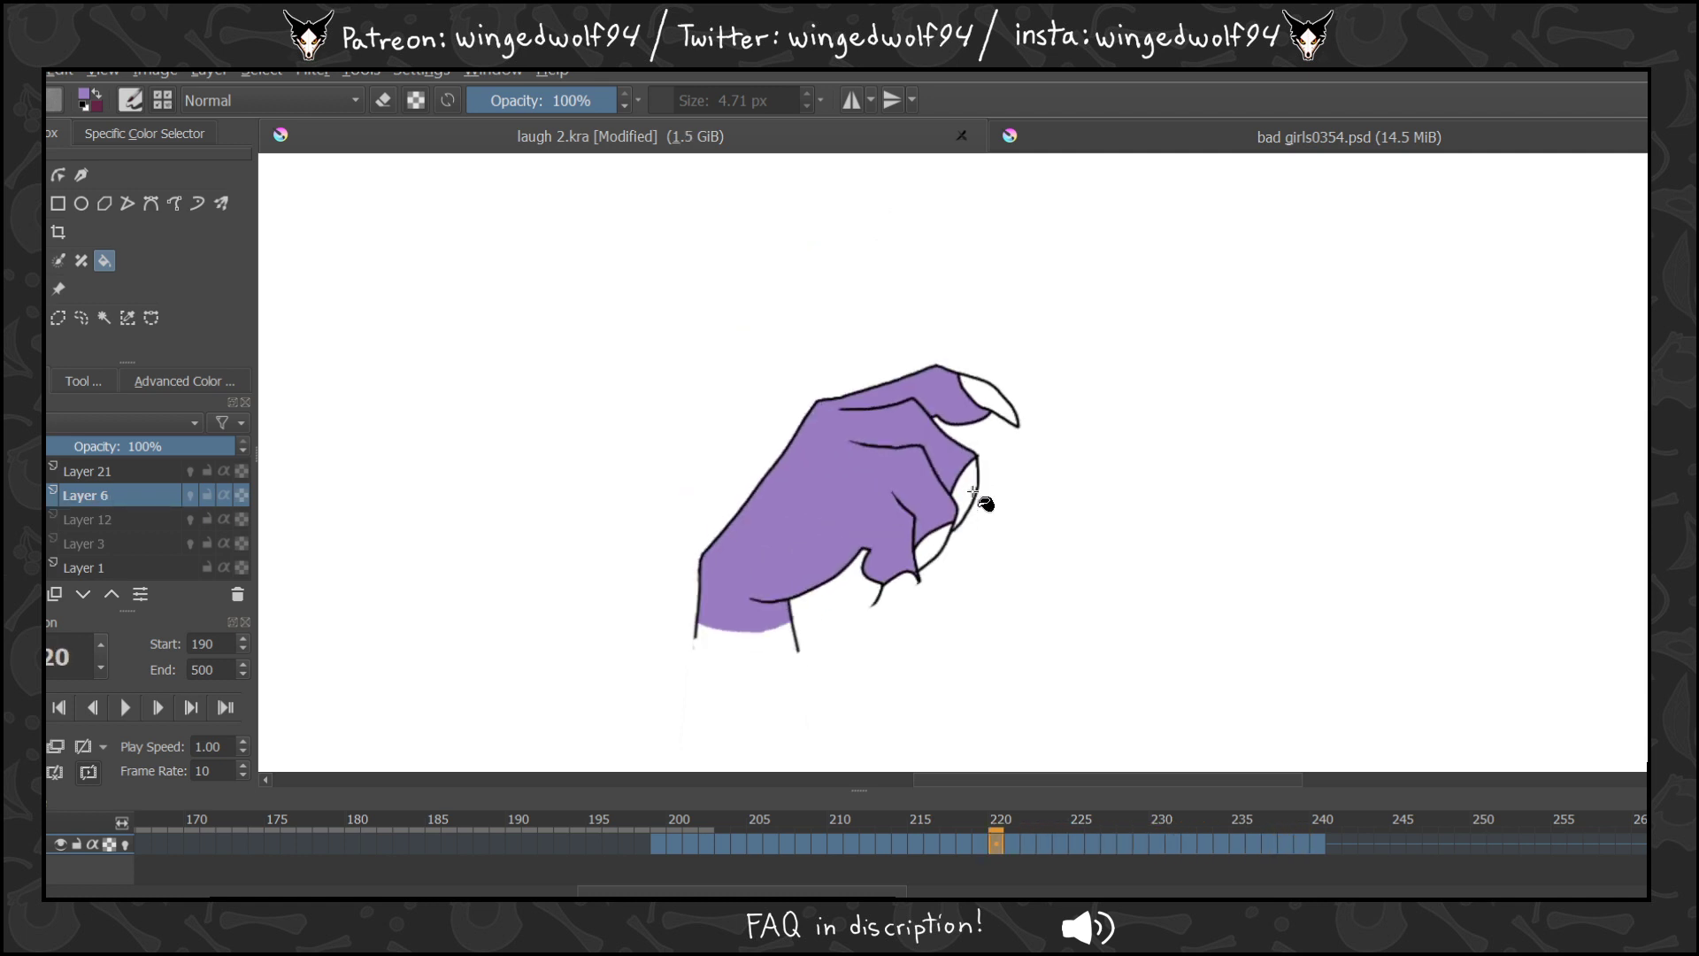
key("Left")
key("Left")
key("Left")
key("Left")
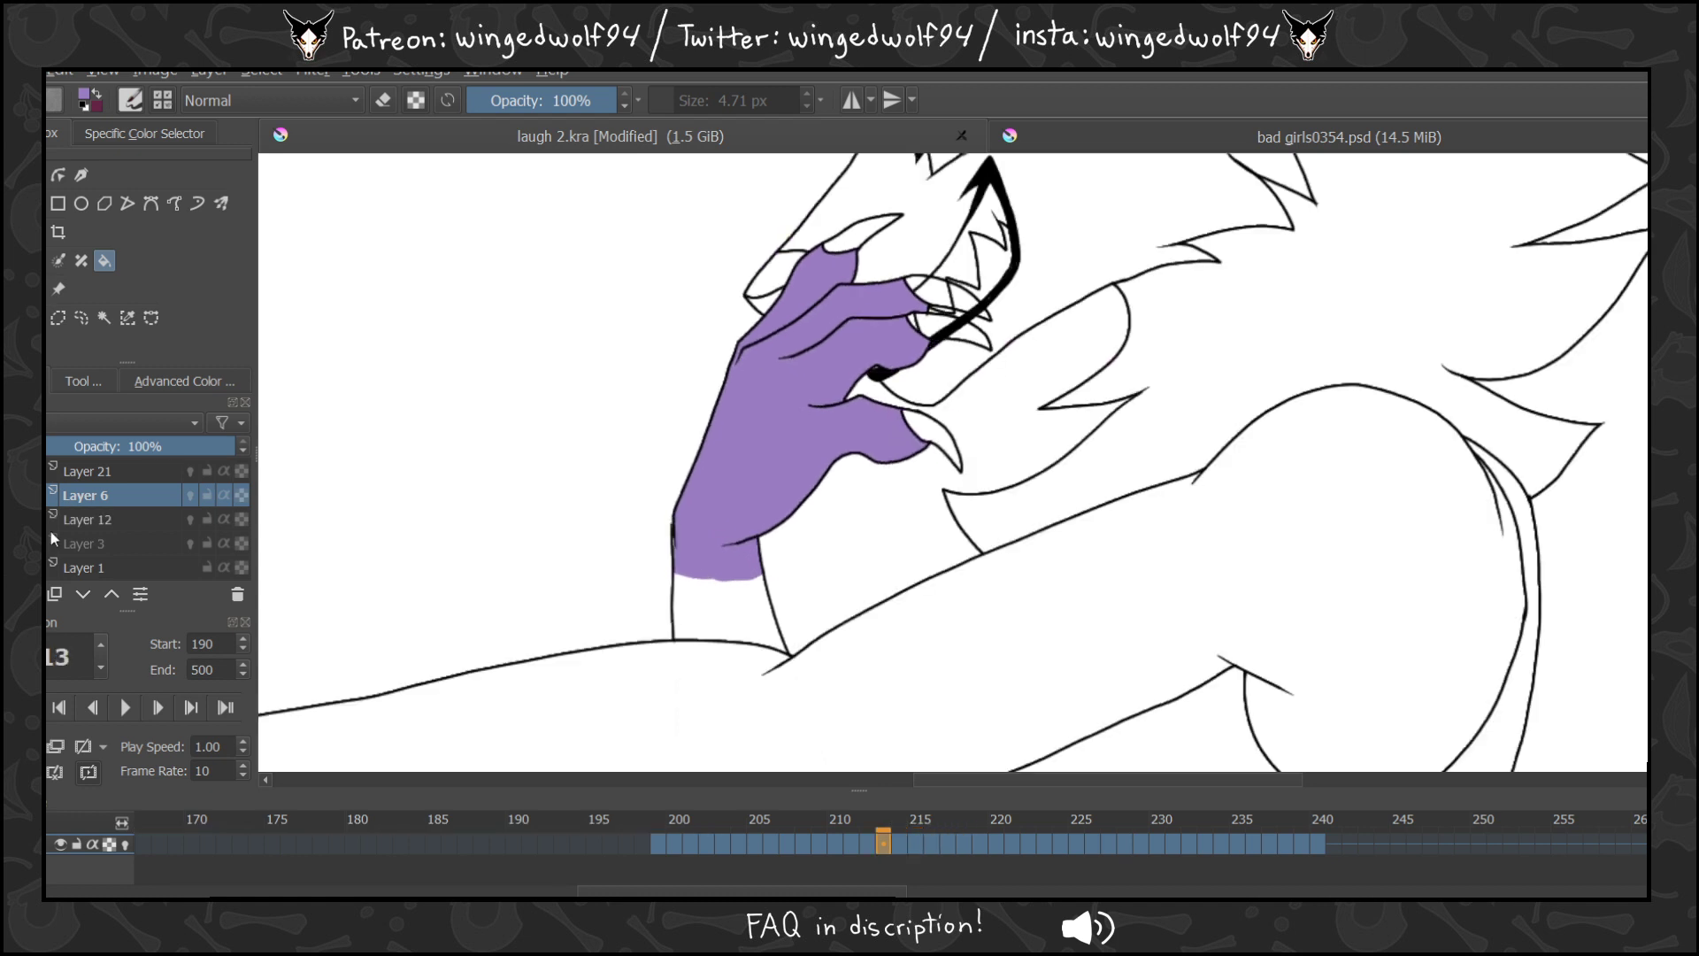
Return to frame 199 and play back the animation with the whole character in view.
left_click(657, 844)
scroll(1071, 368, "down", 3)
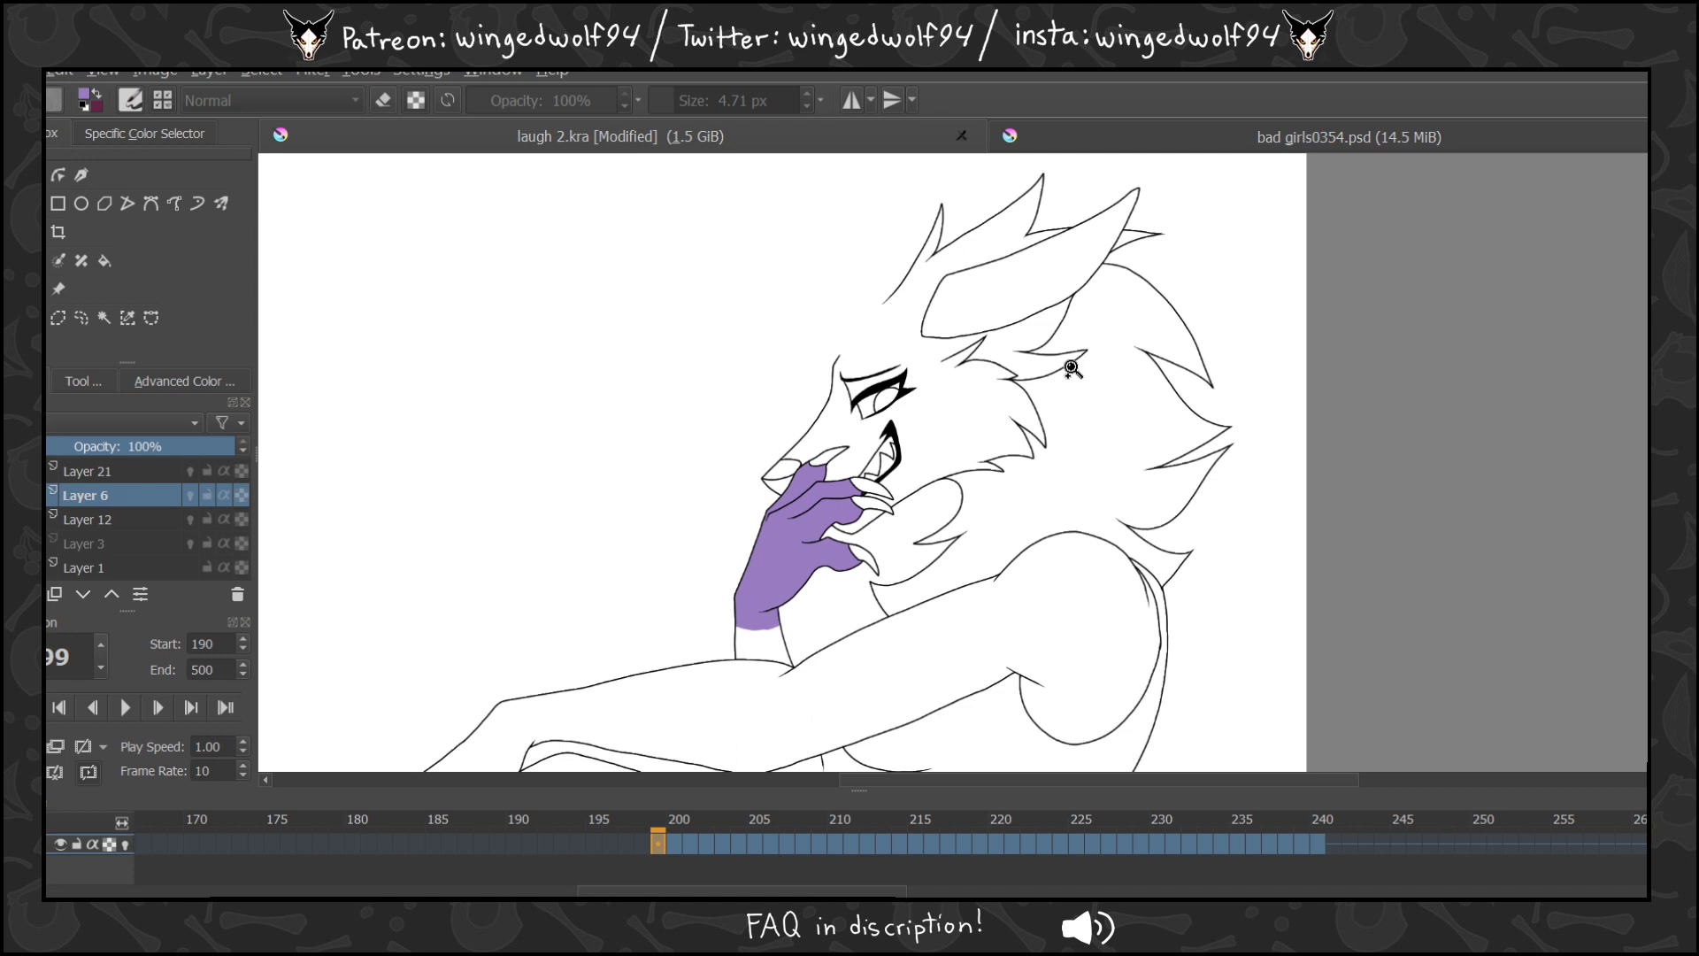
scroll(1071, 368, "down", 2)
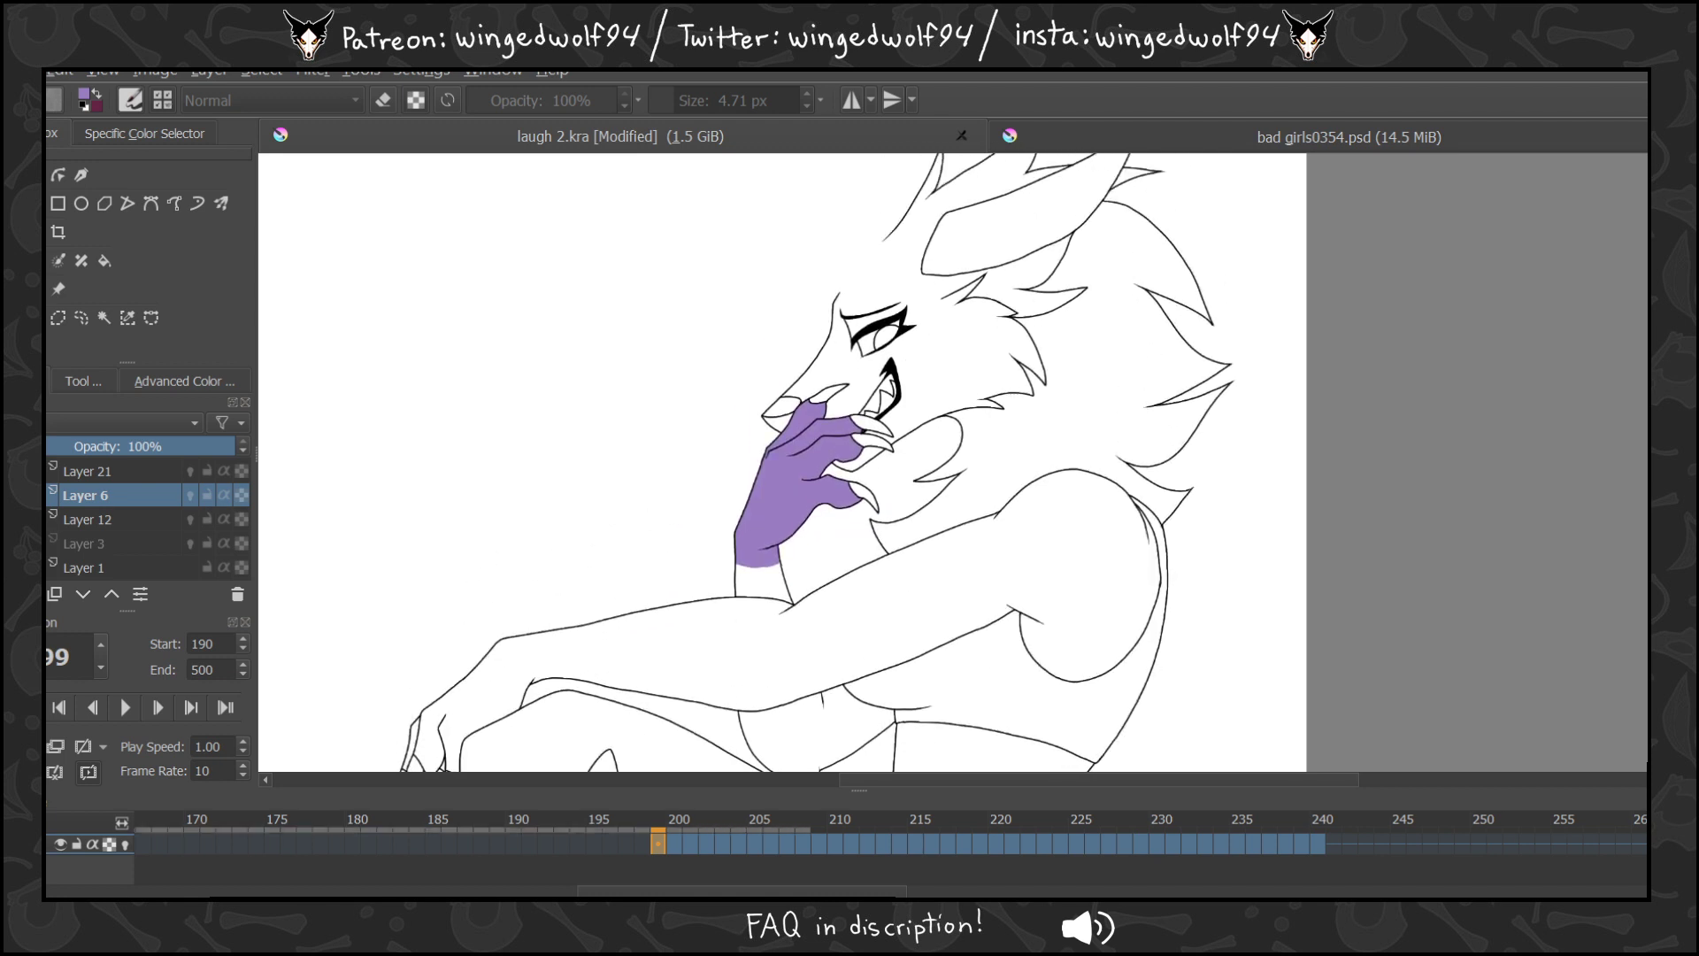
scroll(816, 461, "up", 1)
left_click(125, 707)
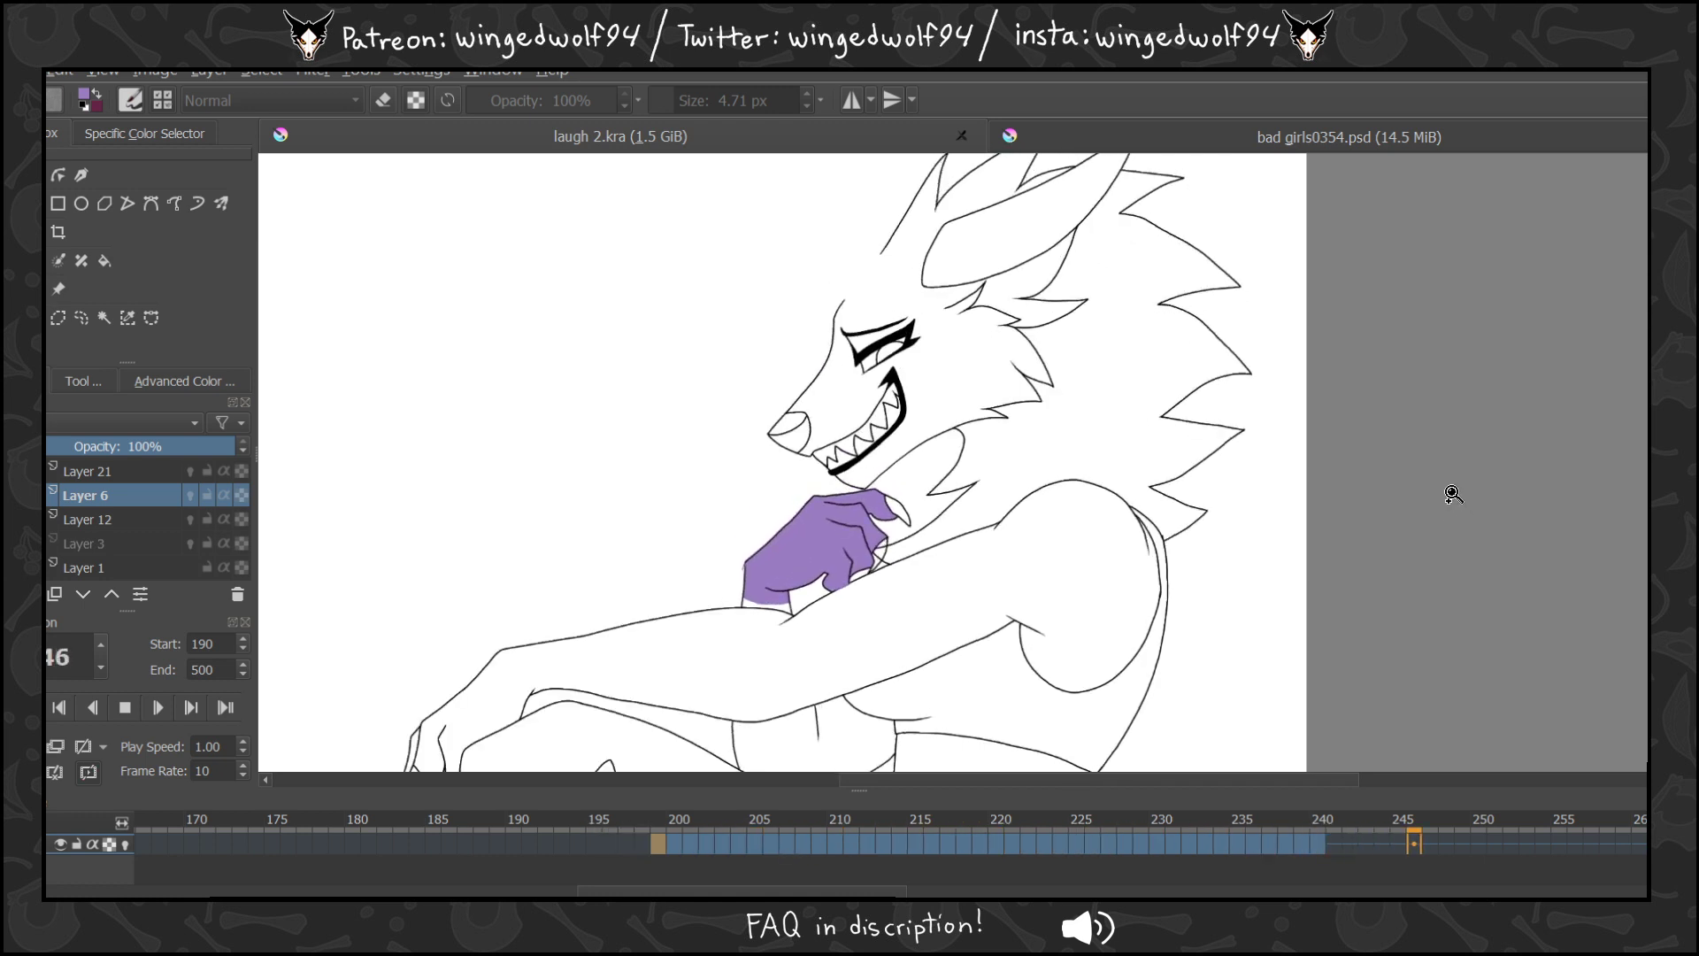
left_click(124, 707)
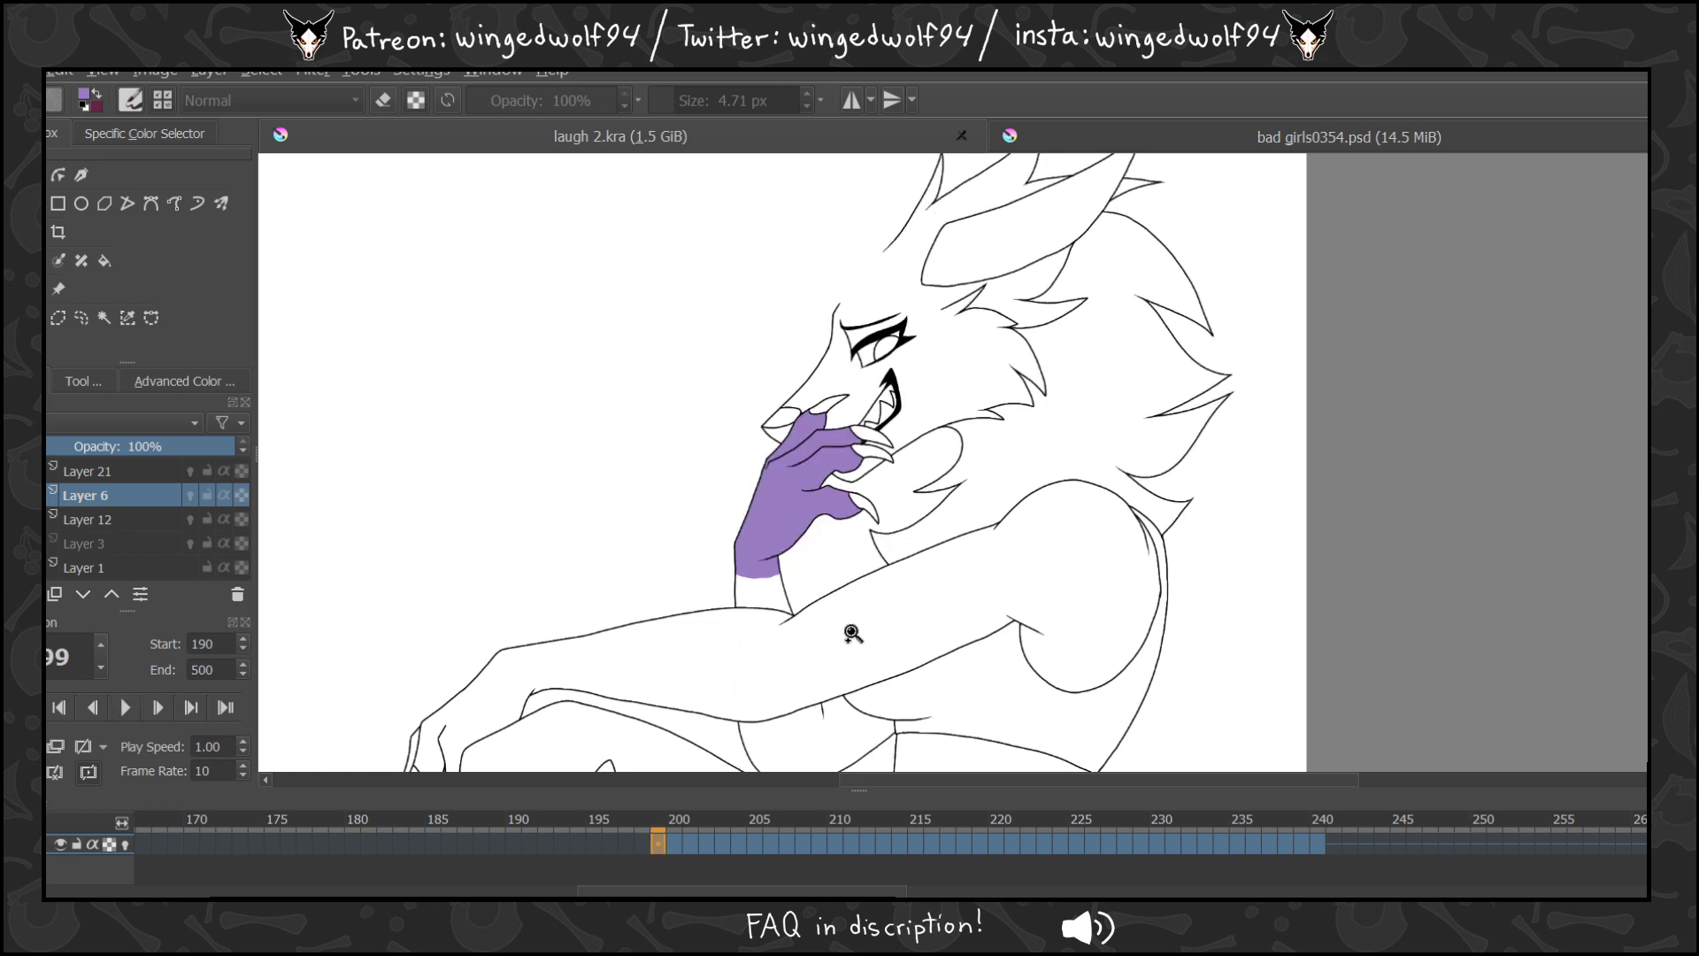
Pick the light purple from the character in bad girls0354.psd and return to laugh 2.kra.
left_click(168, 381)
left_click(141, 382)
left_click(1252, 146)
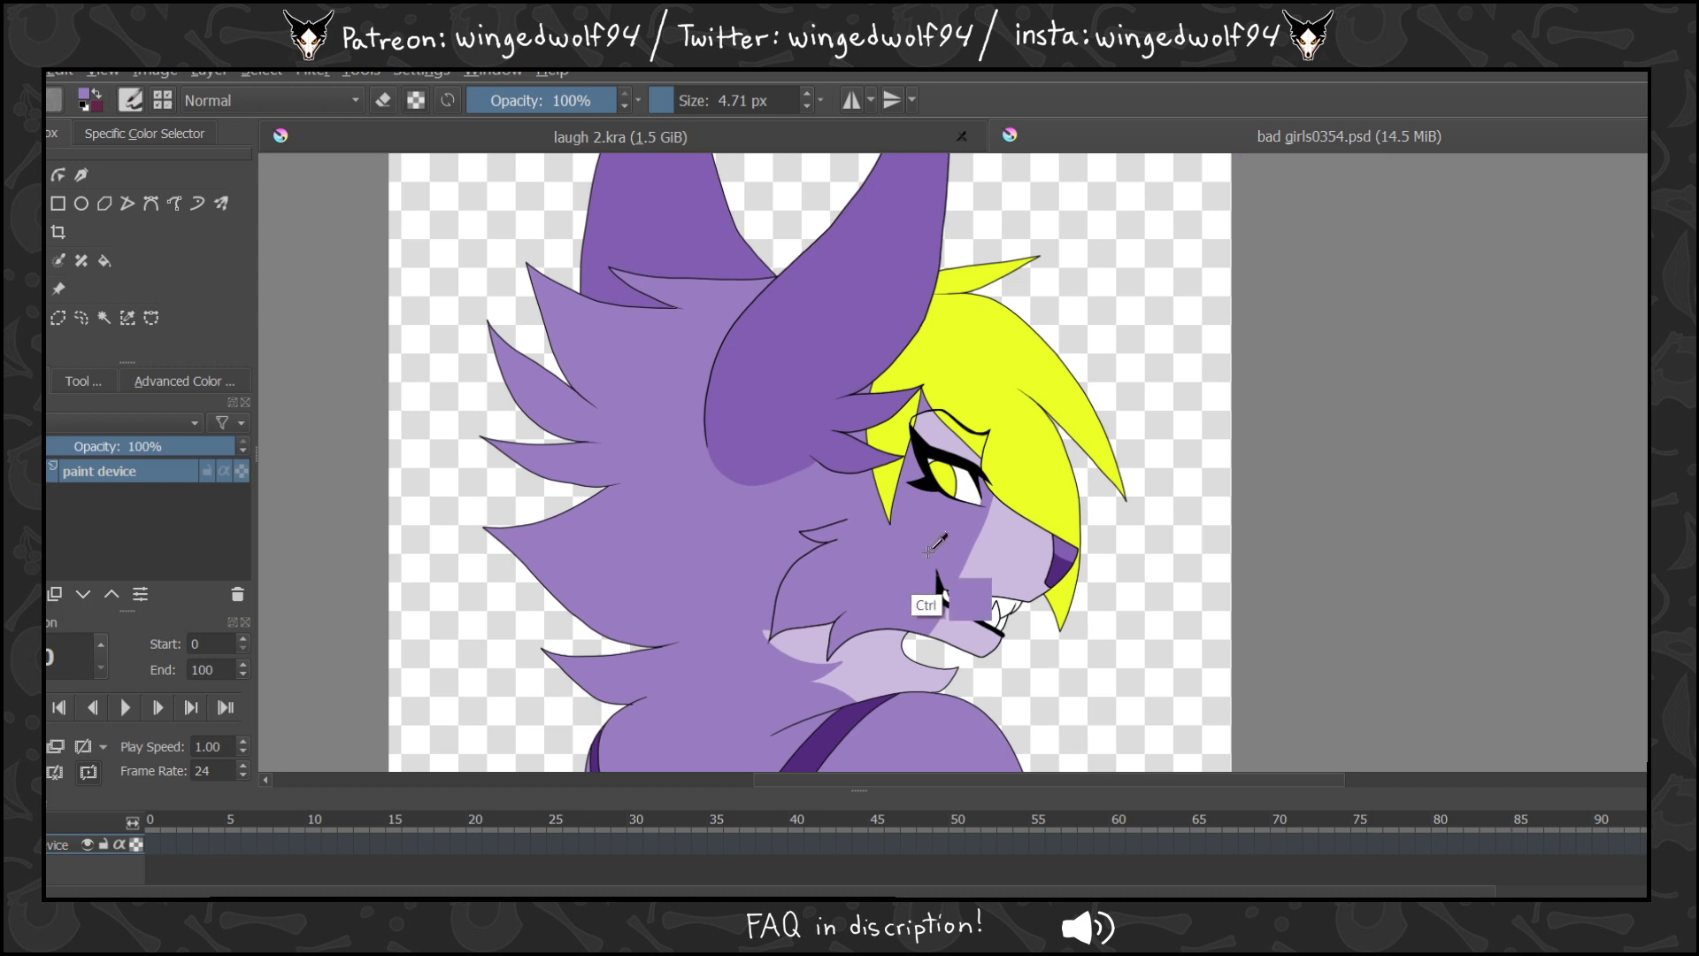
left_click(718, 136)
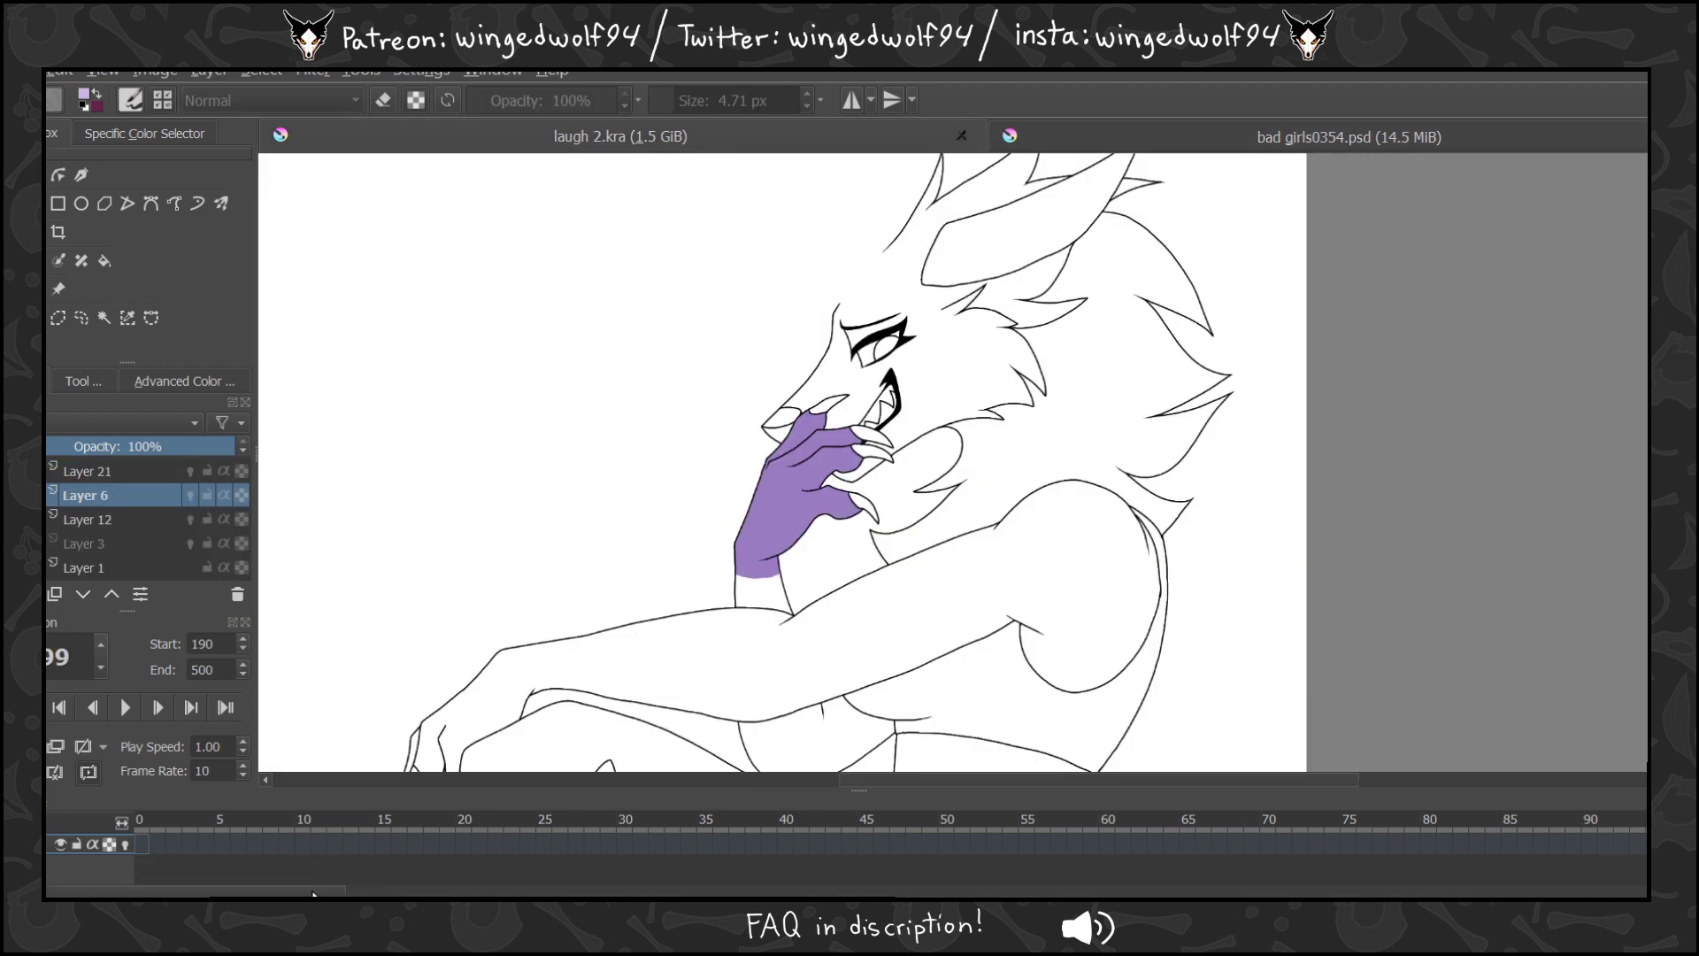
Lock the alpha of Layer 12 and Layer 6 and get the brush ready on Layer 6 at frame 199.
left_click_drag(312, 895, 891, 890)
left_click(110, 522)
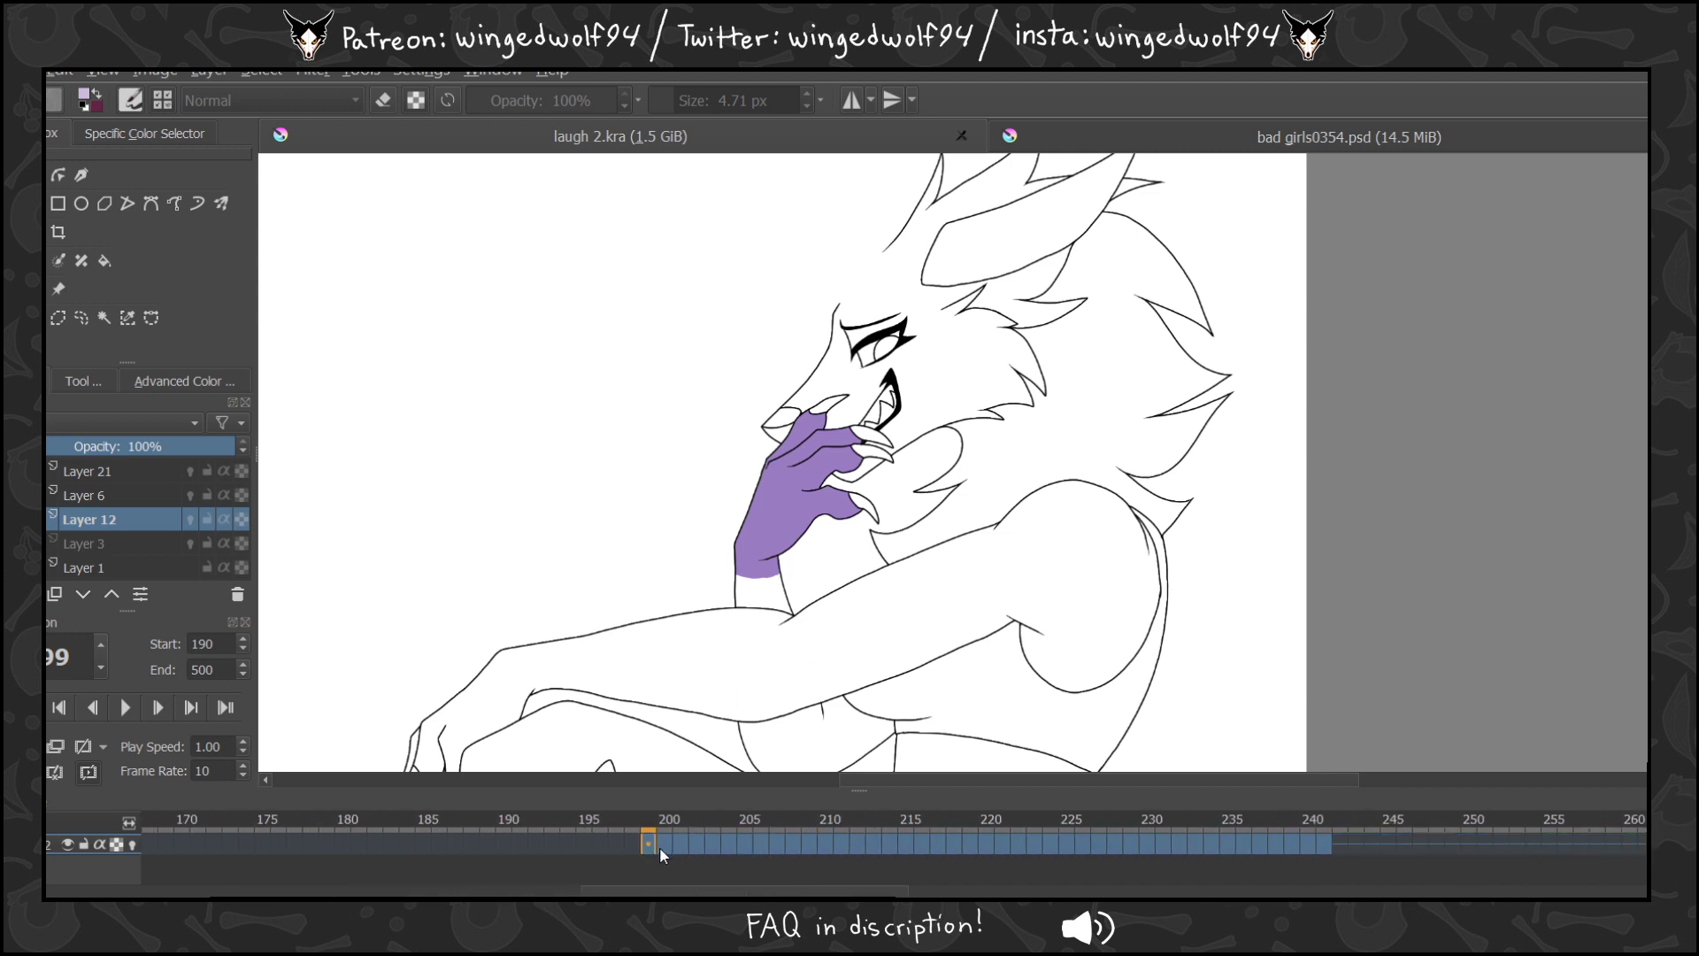
left_click(661, 844)
left_click(649, 843)
left_click_drag(694, 349, 1032, 626)
key("b")
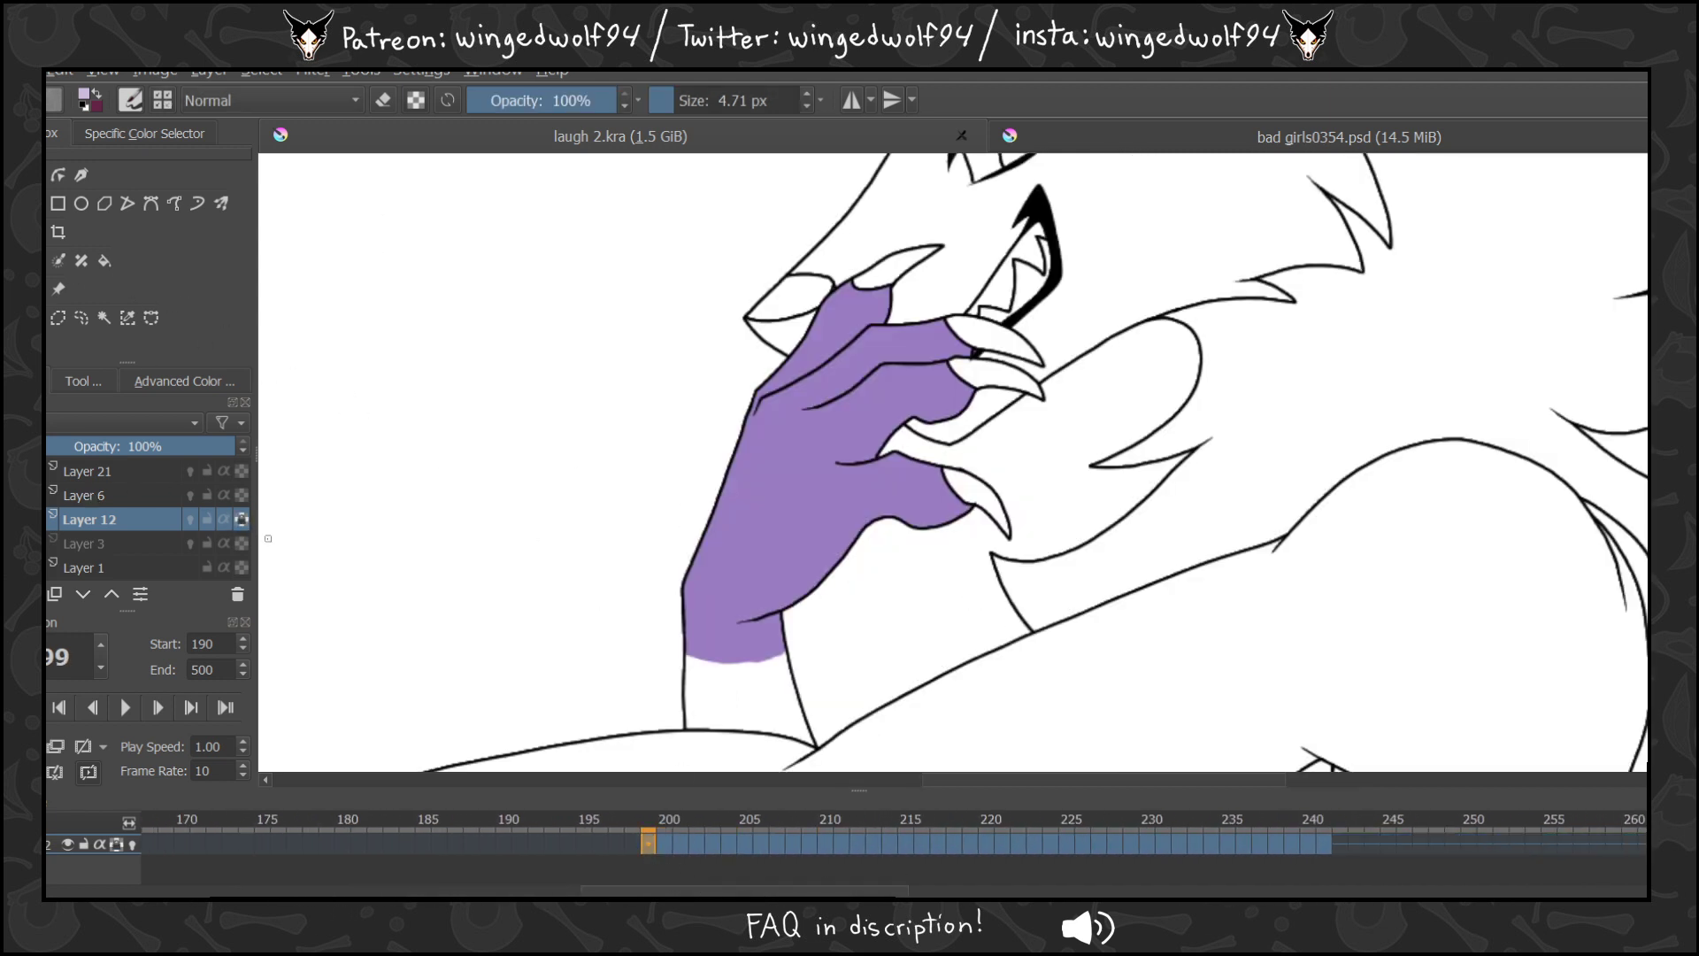
key("Right")
key("Left")
left_click(86, 493)
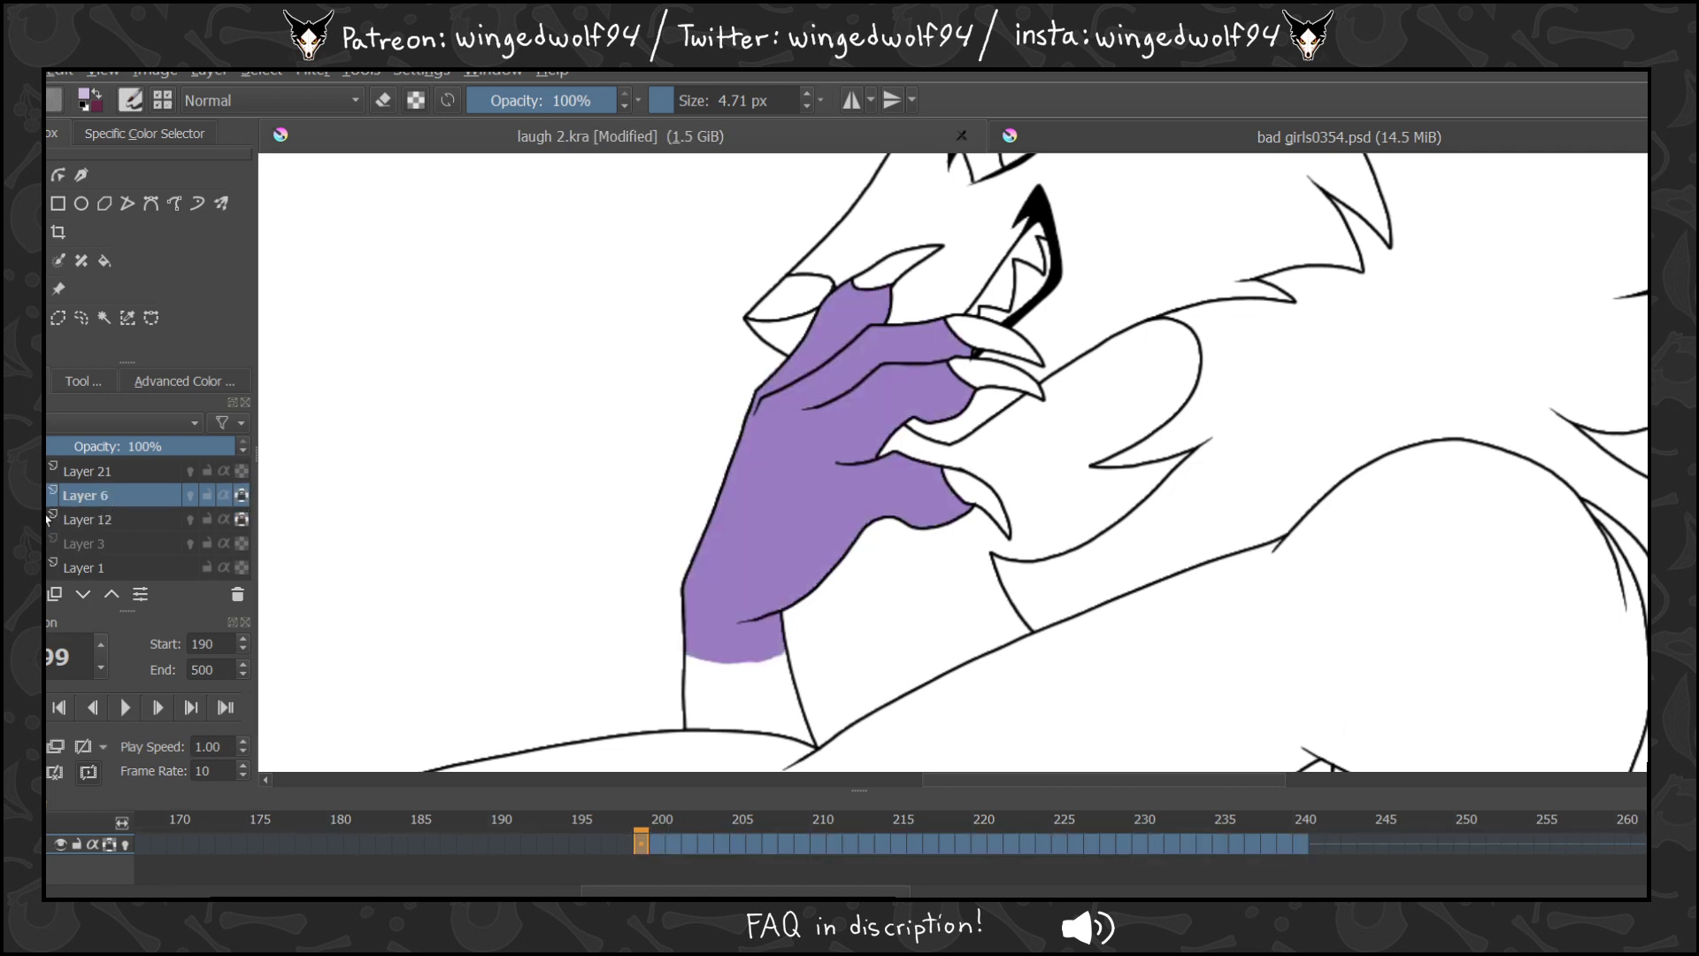
Paint the fingers and palm edge of the raised hand light purple on Layer 6, frame 199, with a 19.56 px brush.
left_click_drag(675, 101, 690, 101)
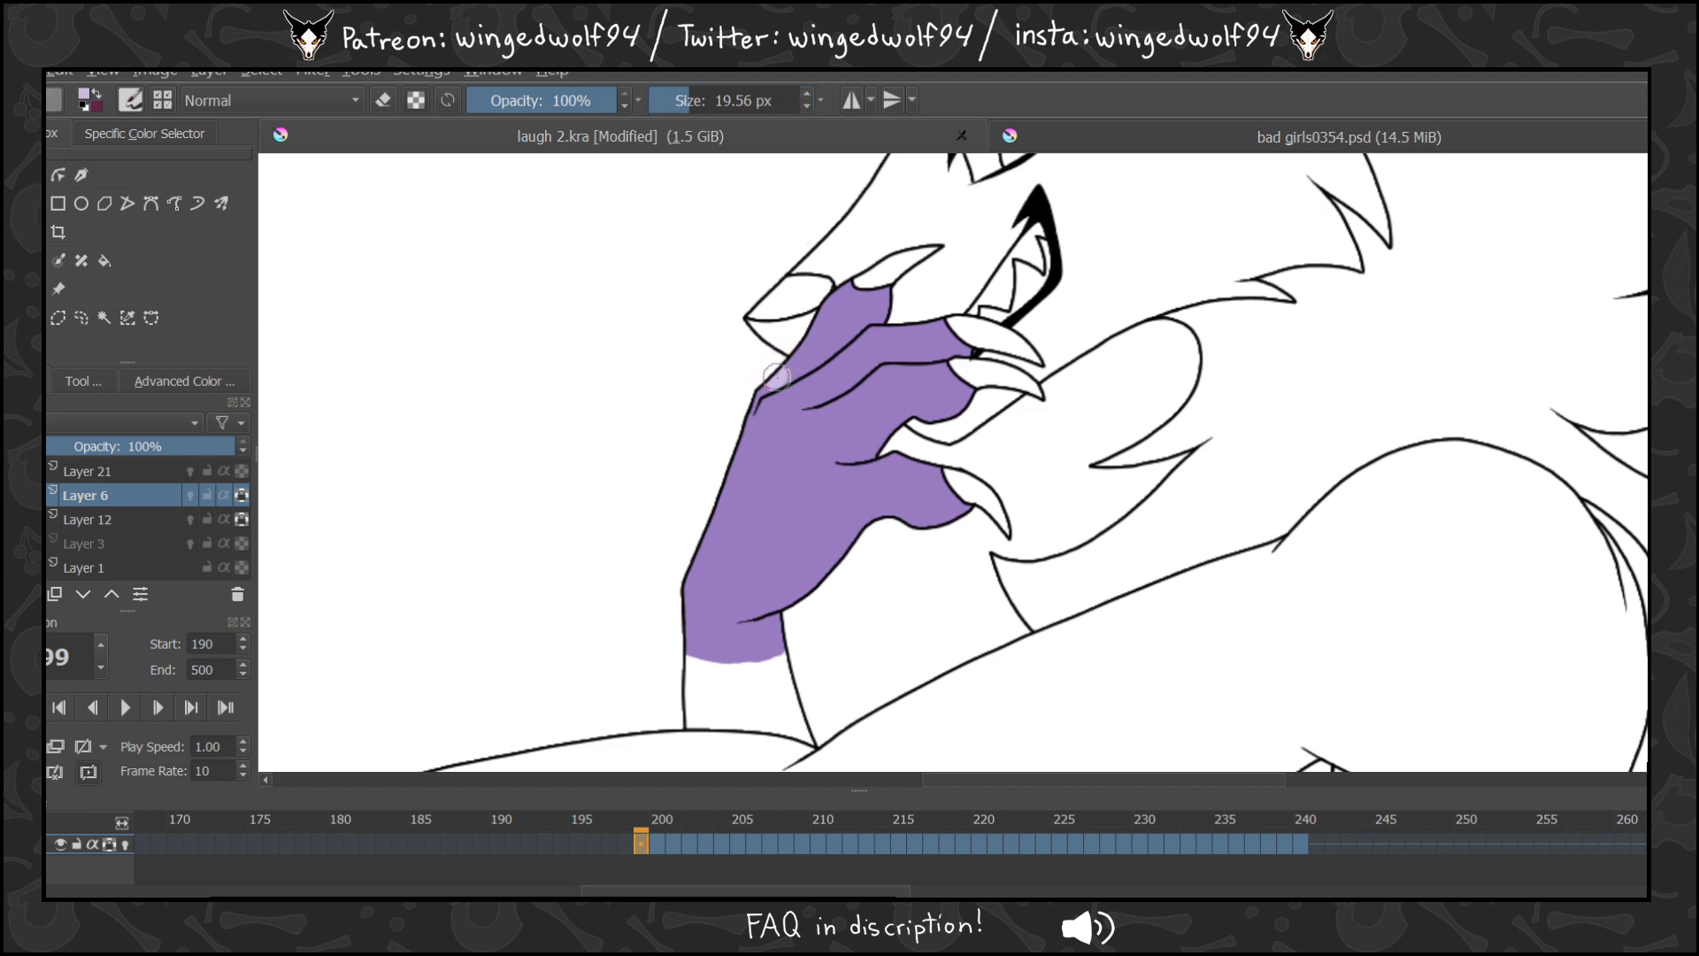
mouse_move(827, 412)
left_mouse_down()
mouse_move(831, 525)
mouse_move(784, 631)
left_mouse_up()
mouse_move(812, 316)
left_mouse_down()
mouse_move(790, 365)
mouse_move(814, 353)
mouse_move(819, 377)
mouse_move(894, 371)
mouse_move(934, 289)
mouse_move(952, 417)
mouse_move(988, 347)
mouse_move(937, 491)
mouse_move(887, 549)
mouse_move(890, 478)
mouse_move(916, 433)
left_mouse_up()
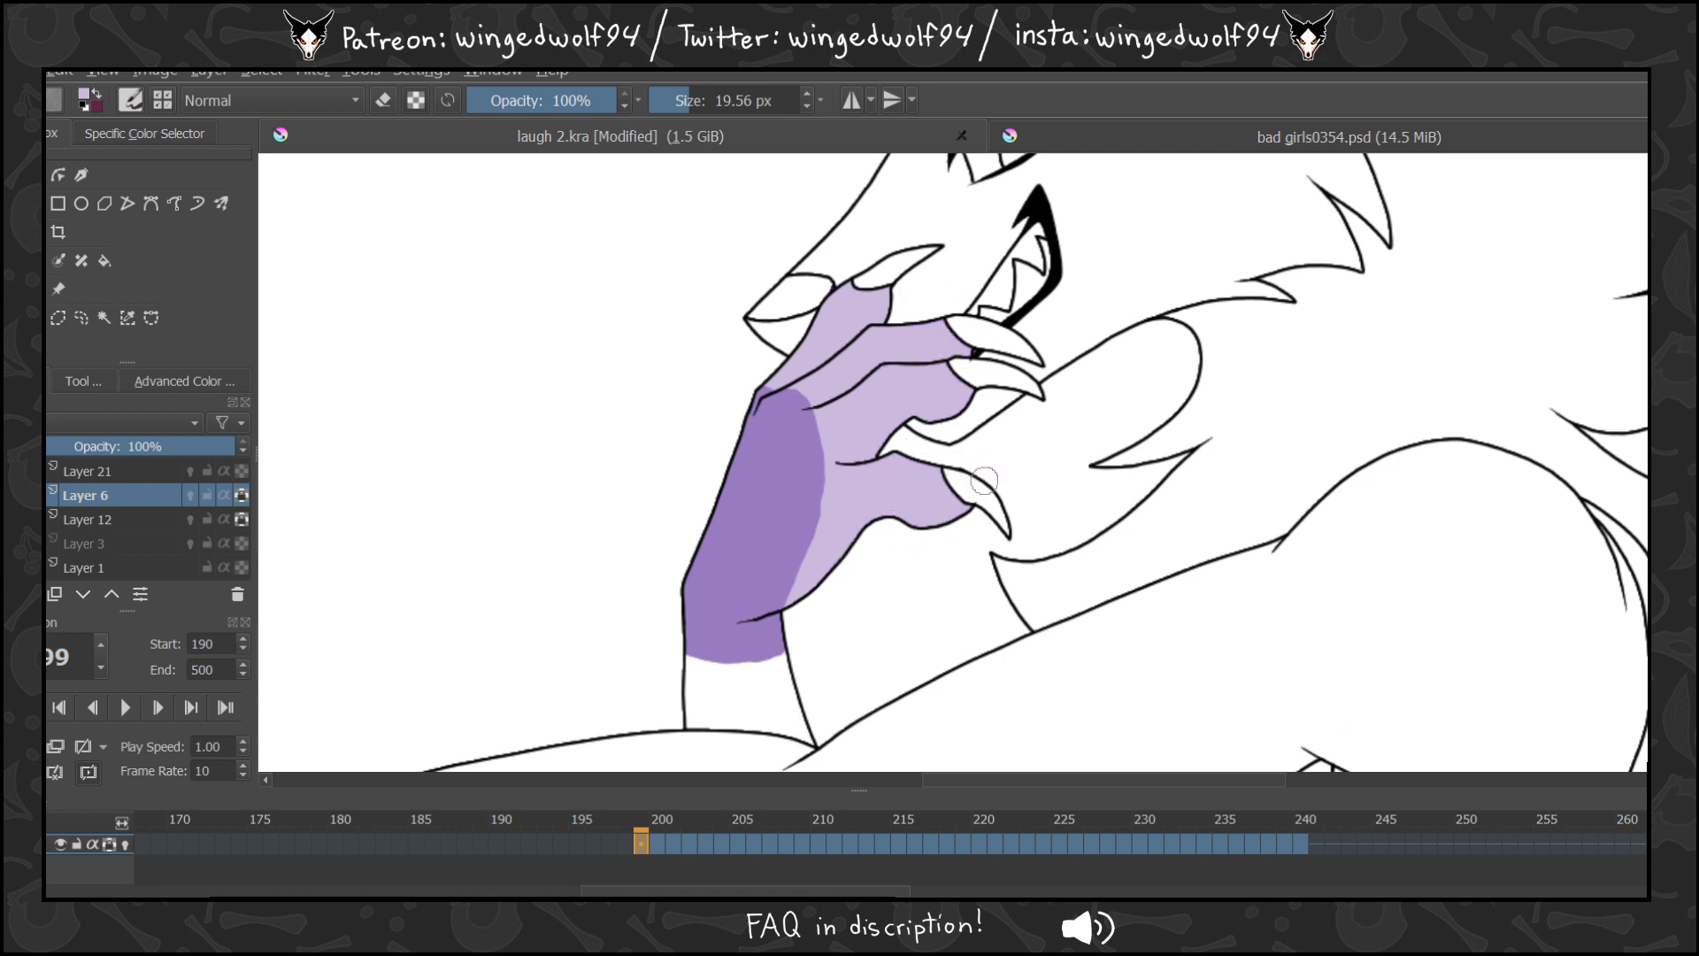
Turn on onion skins for Layer 6 and compare the hand on frames 199 and 200.
key("period")
left_click(127, 847)
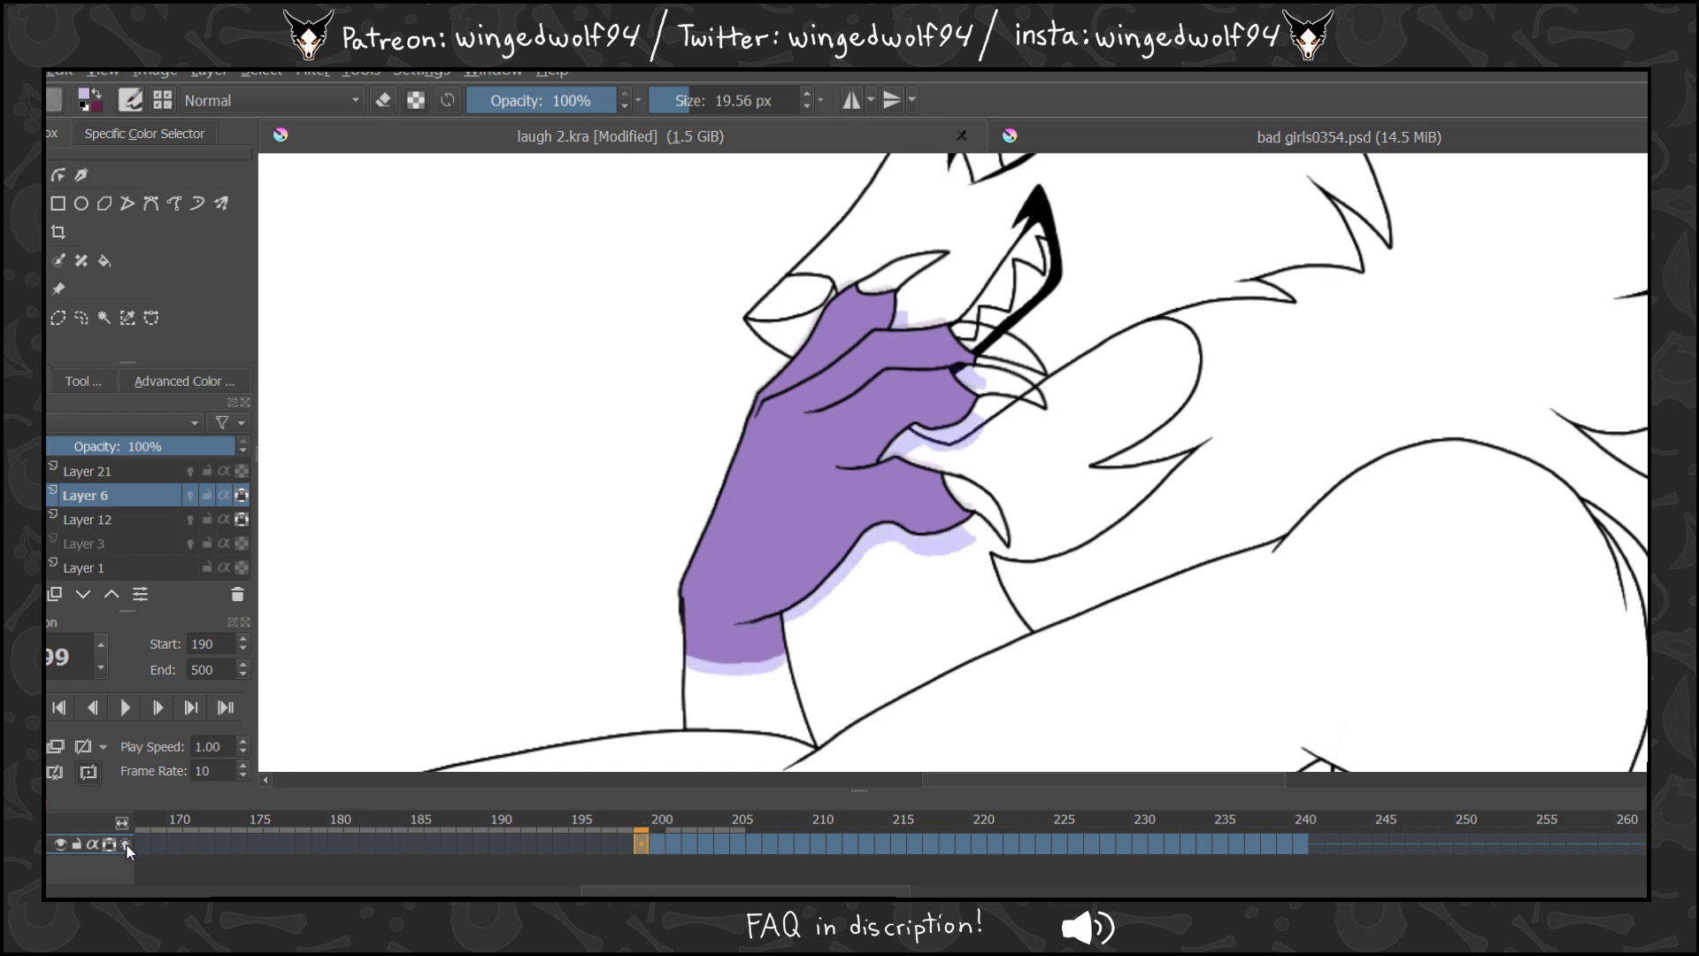
key("comma")
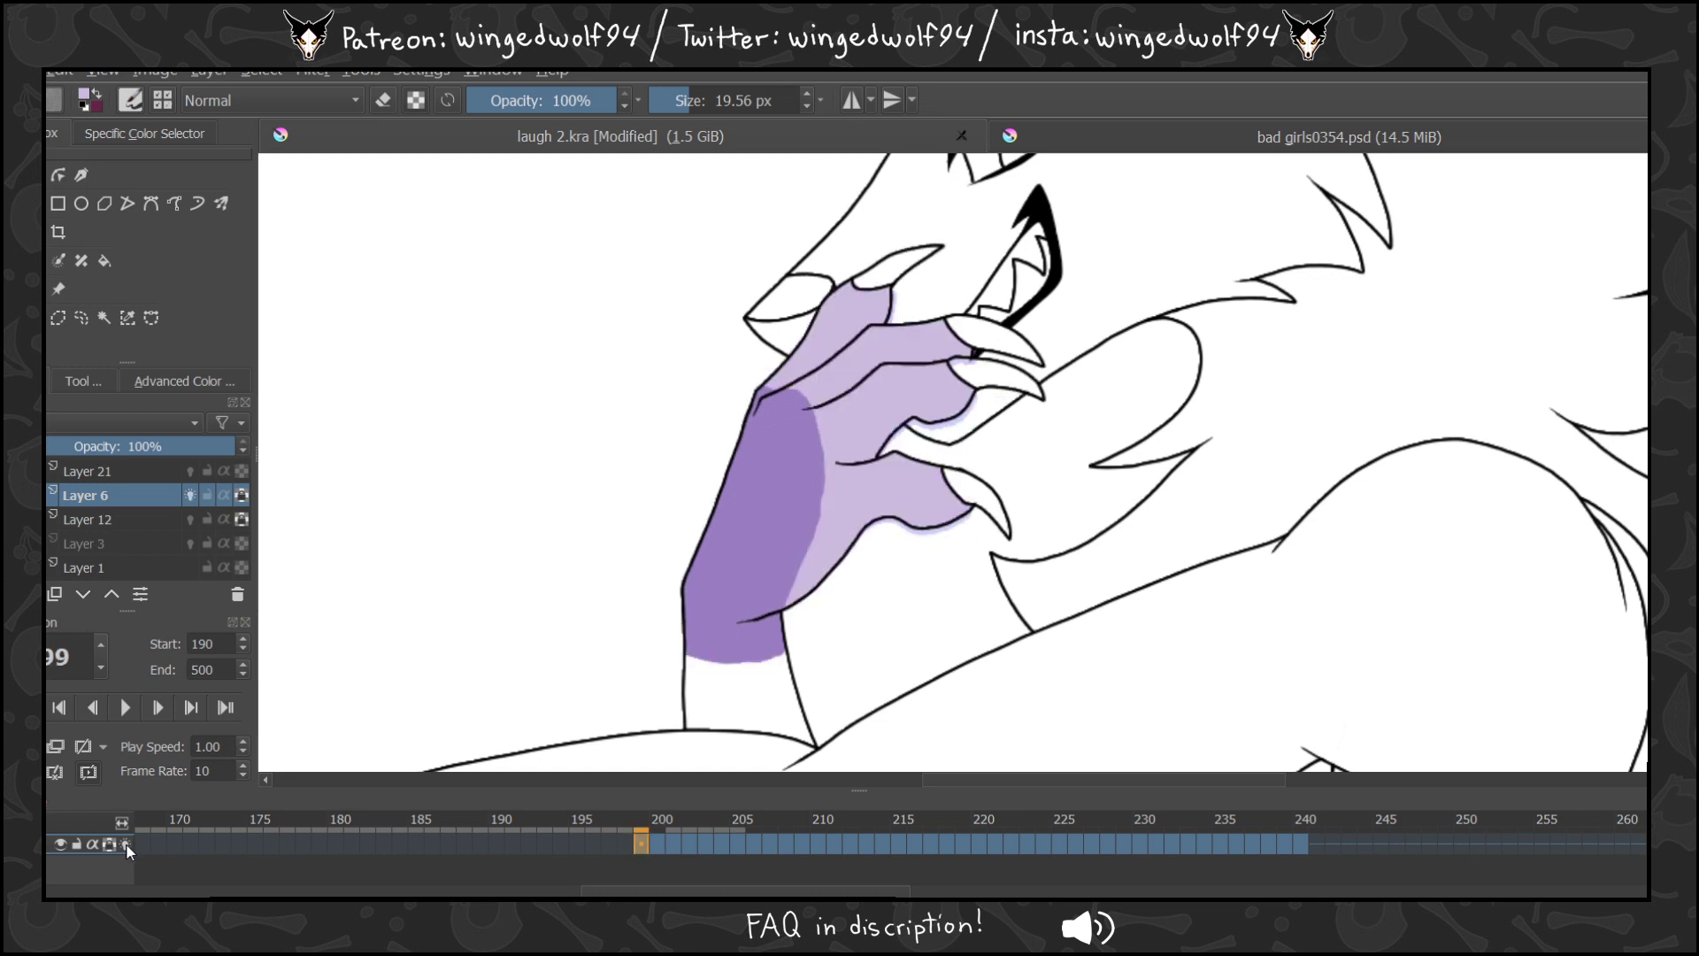
key("period")
key("comma")
key("period")
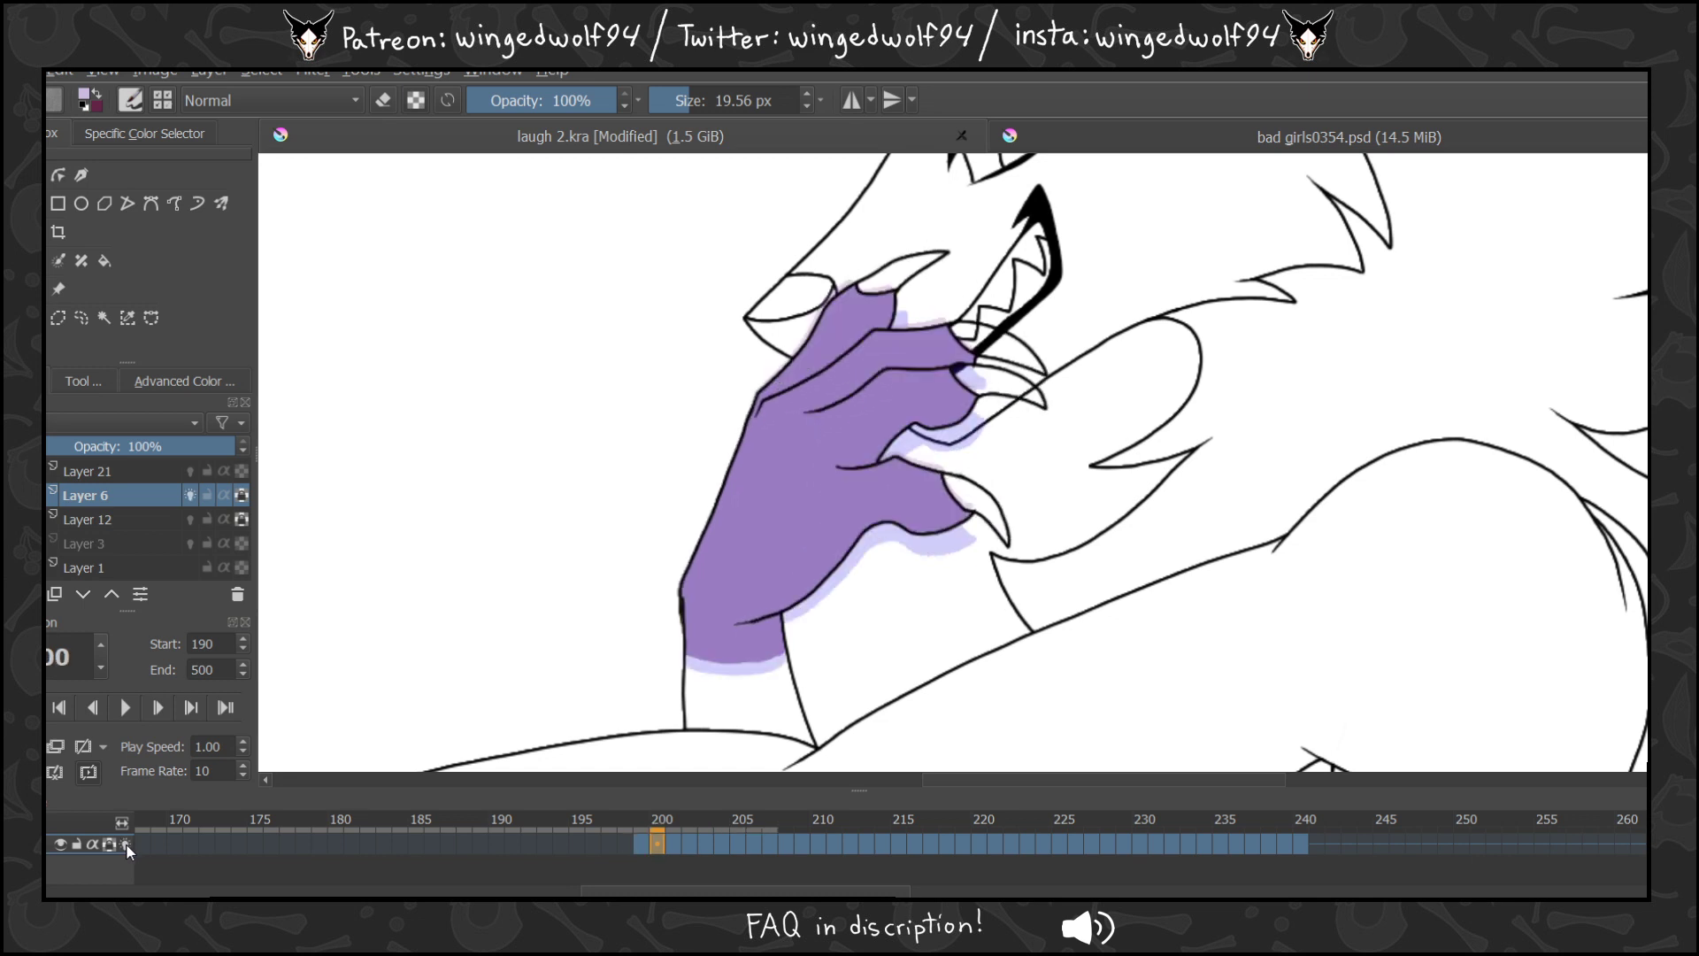
key("comma")
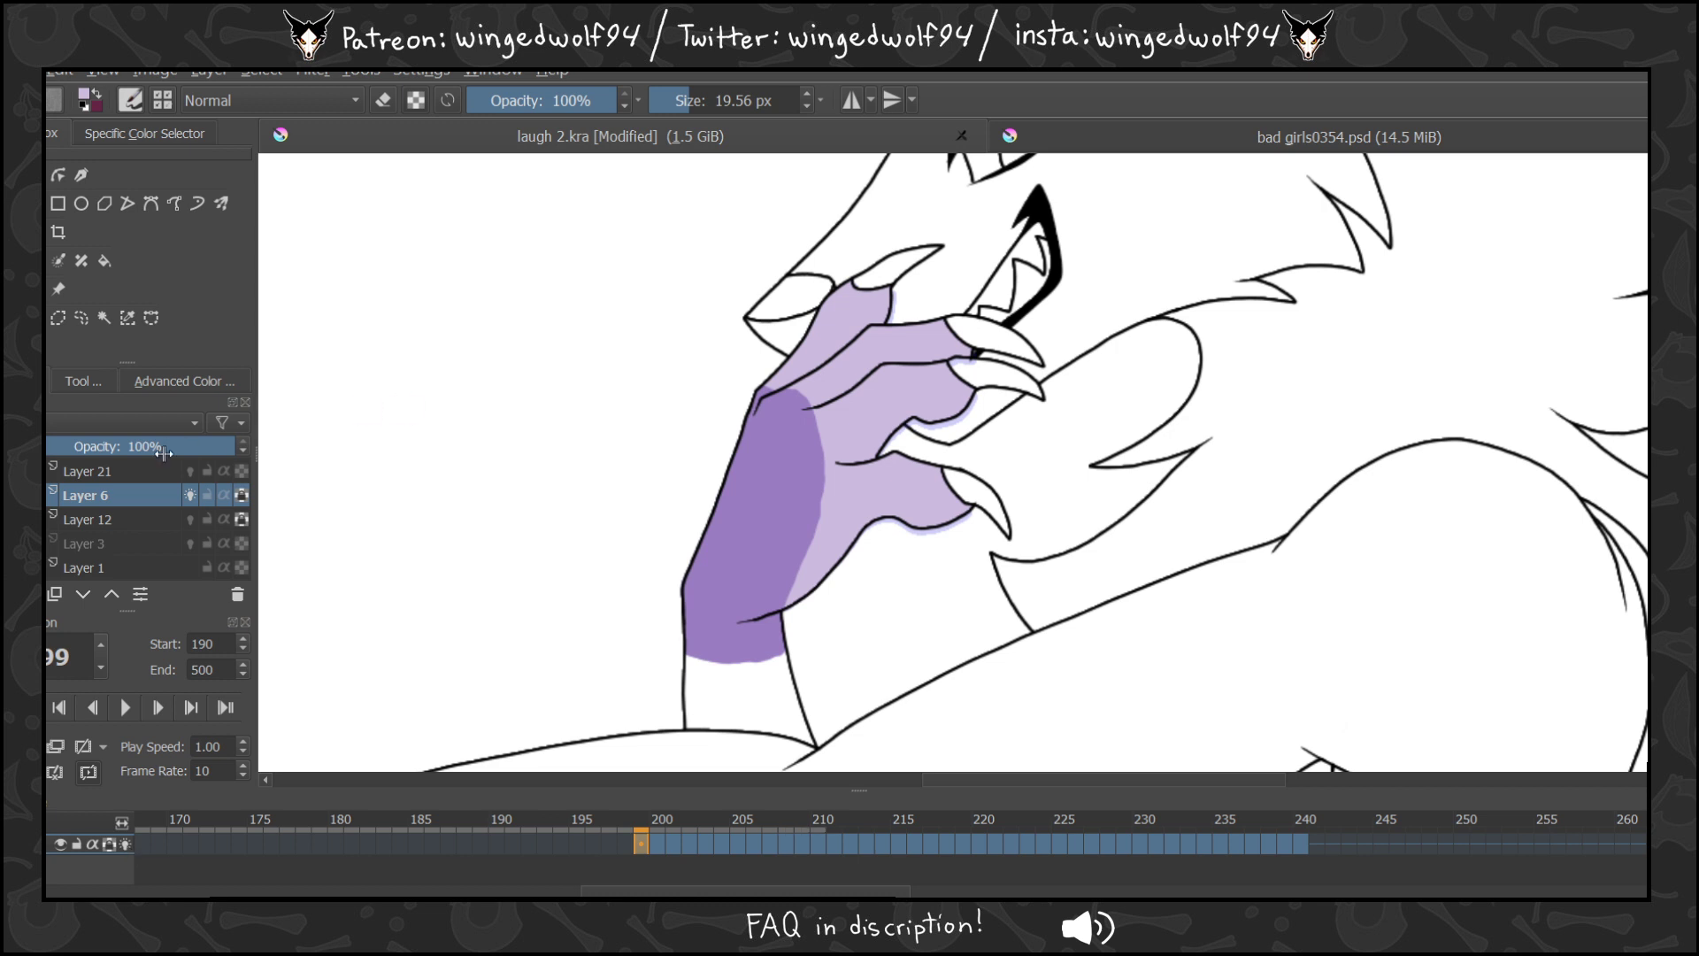
Add a new layer above Layer 6 and make it inherit alpha, with frame 200 current.
key("Insert")
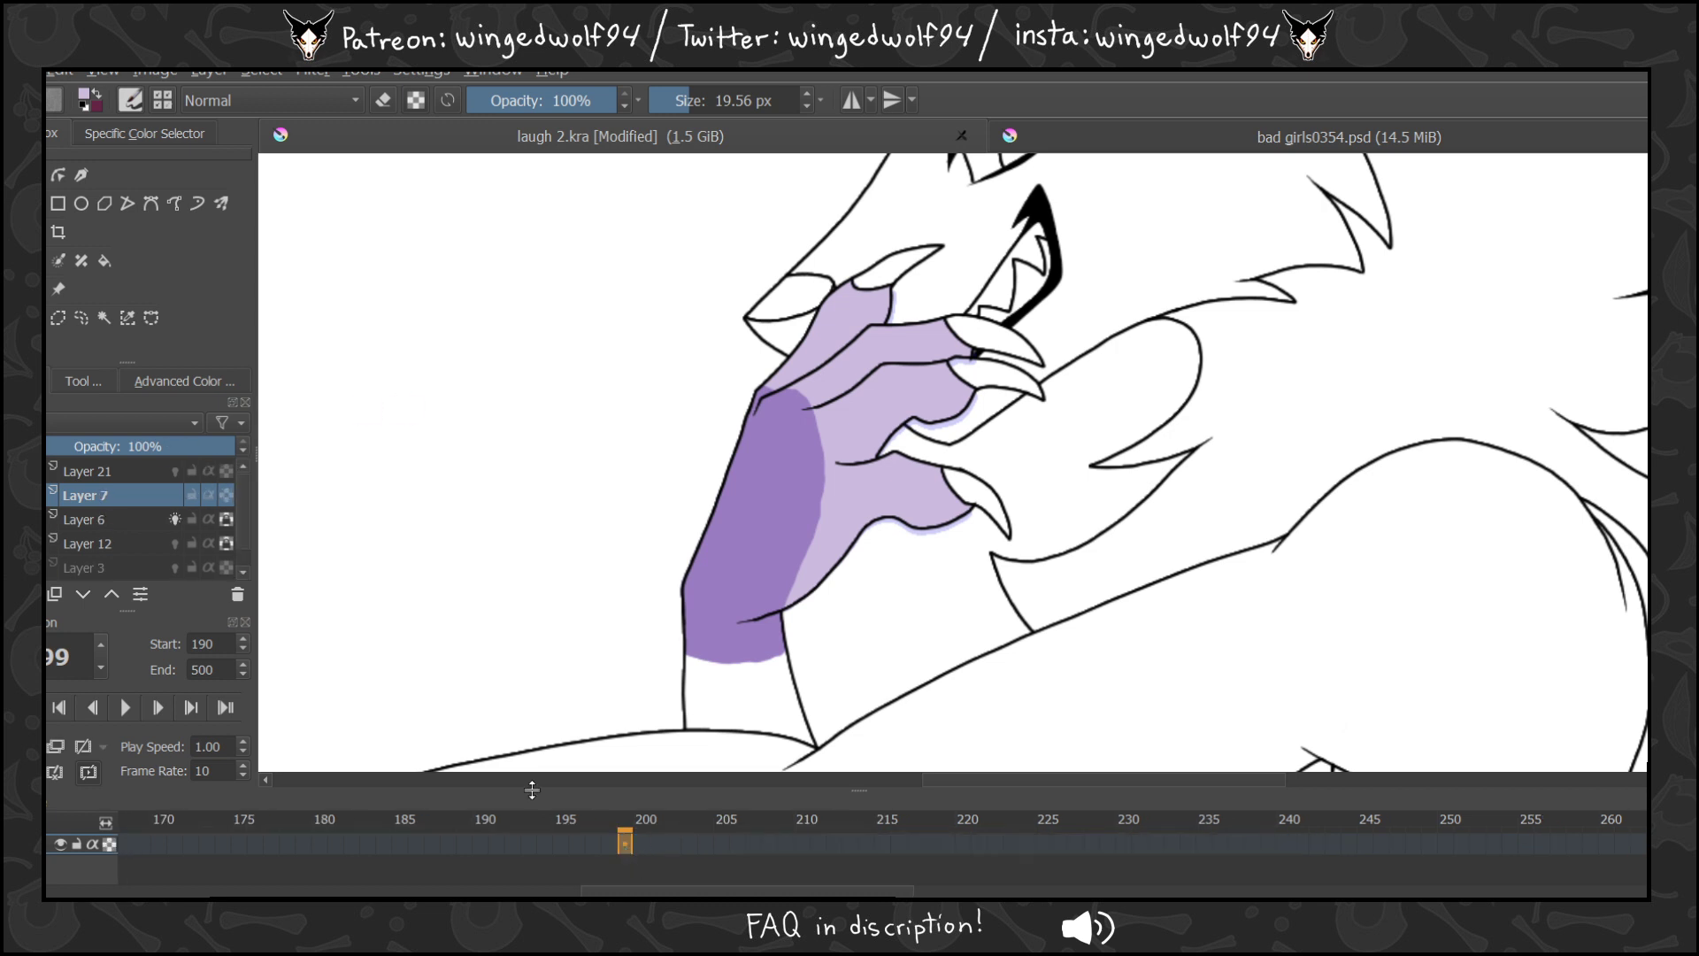
key("period")
key("comma")
key("period")
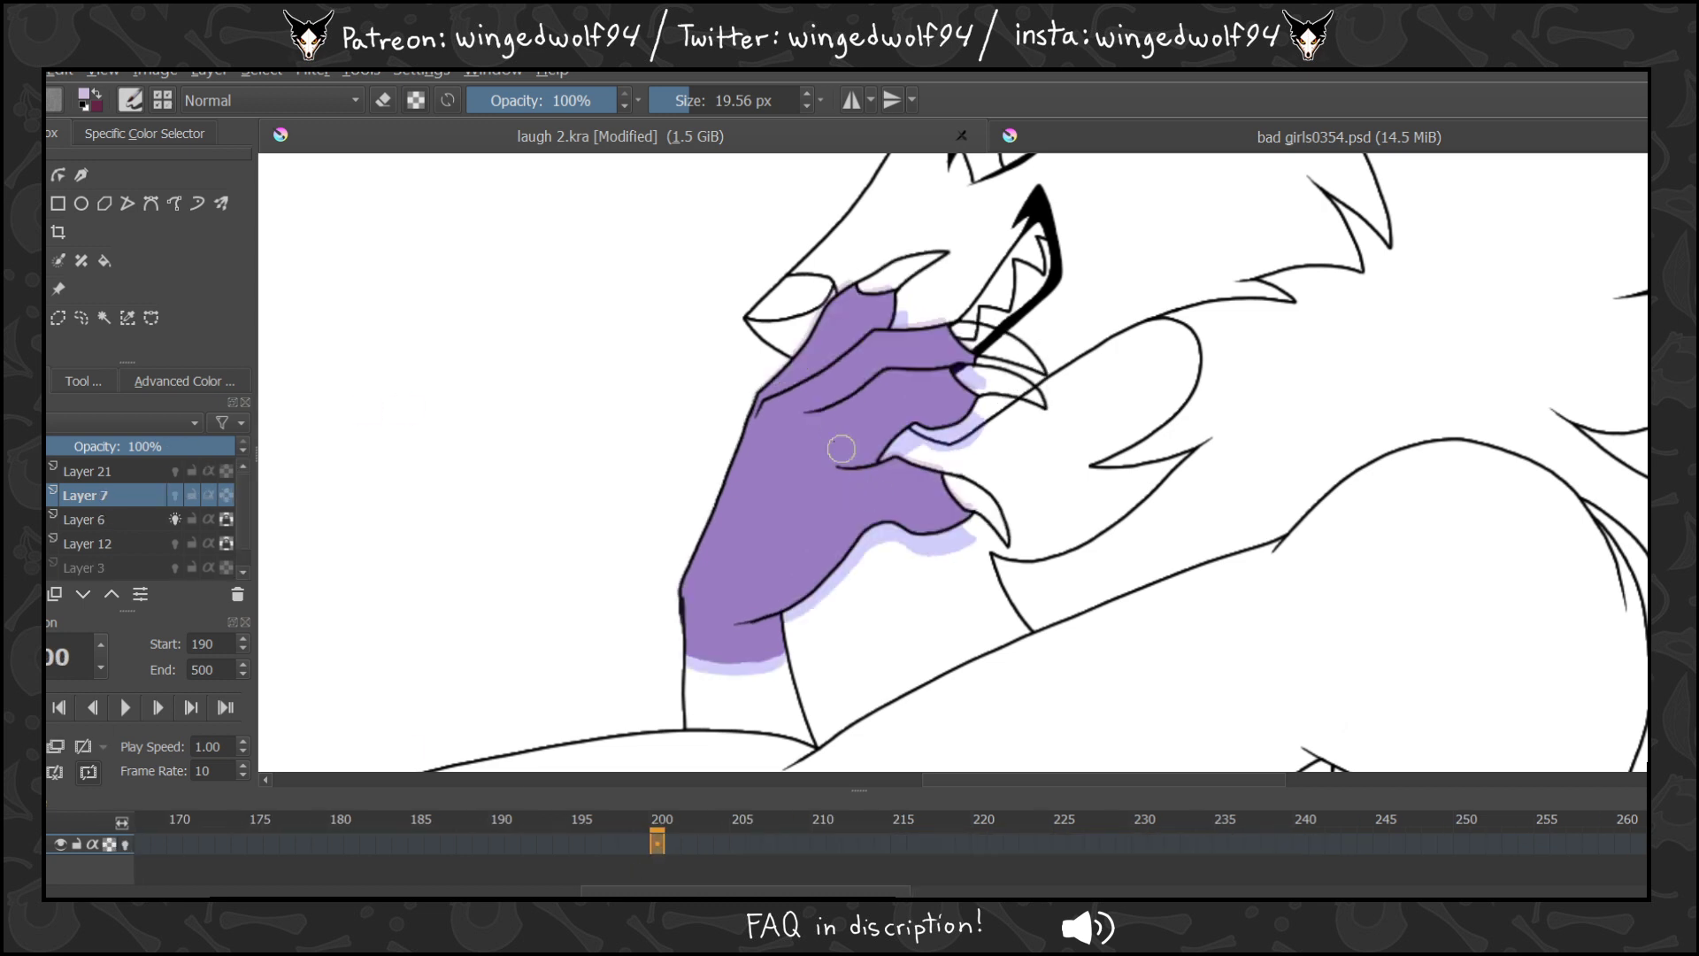
scroll(216, 522, "down", 1)
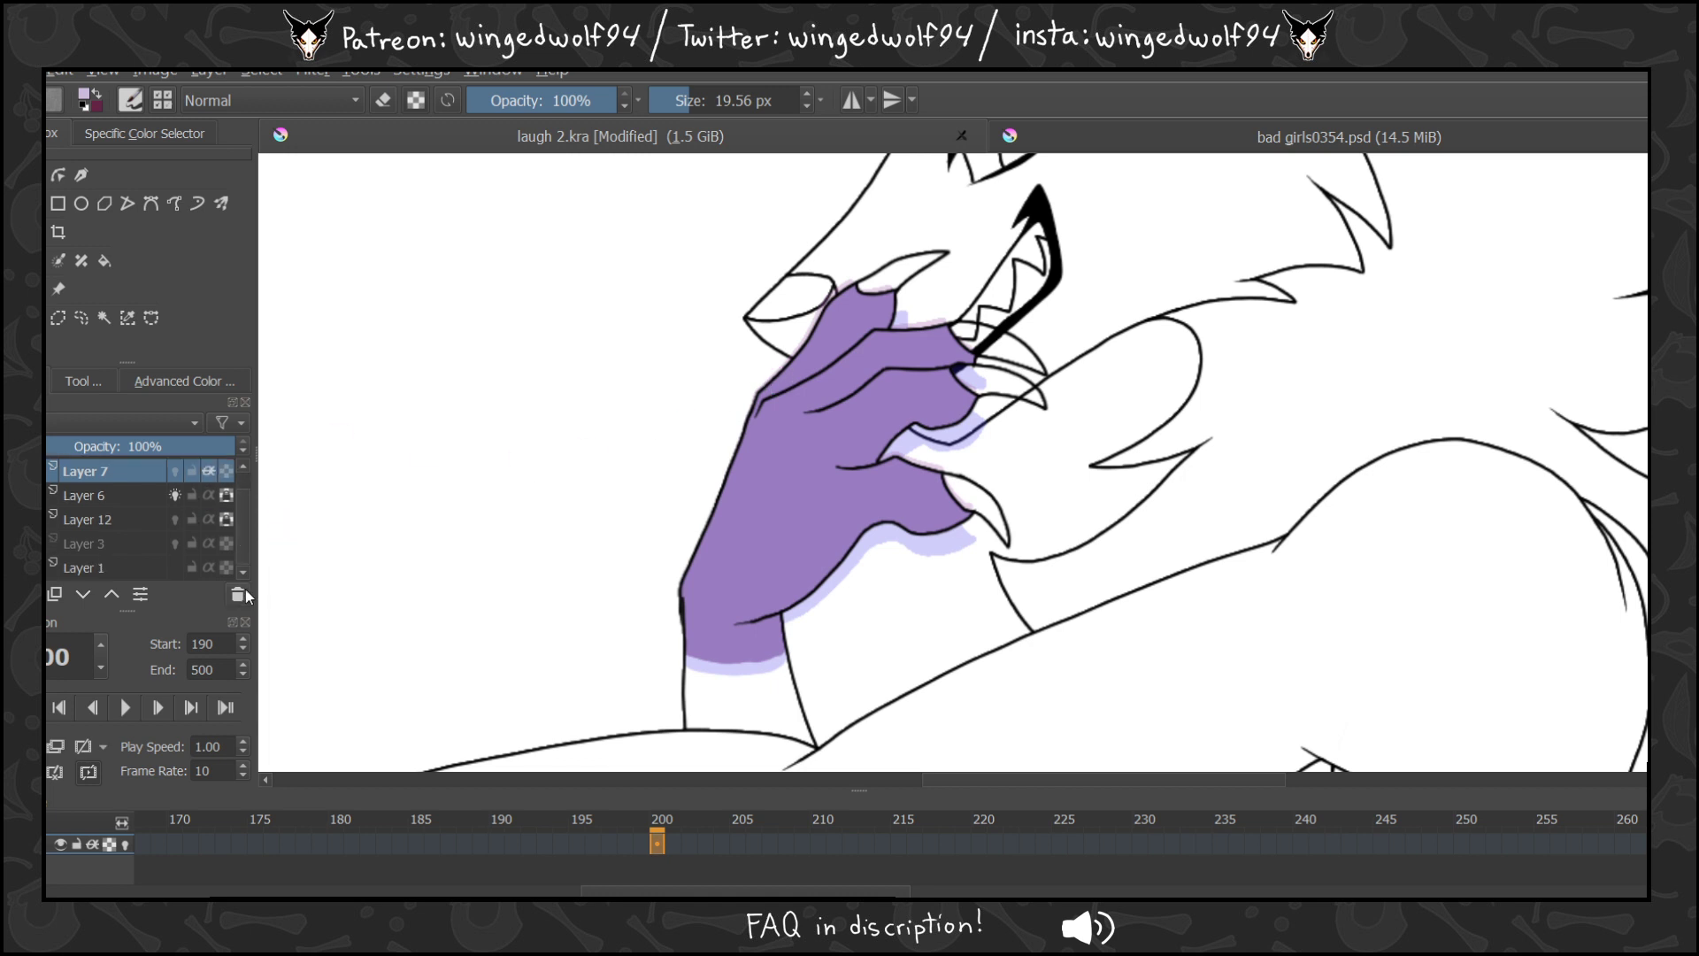
Hide the white background layer and turn off onion skins for Layer 6.
left_click(42, 570)
left_click_drag(245, 492, 235, 434)
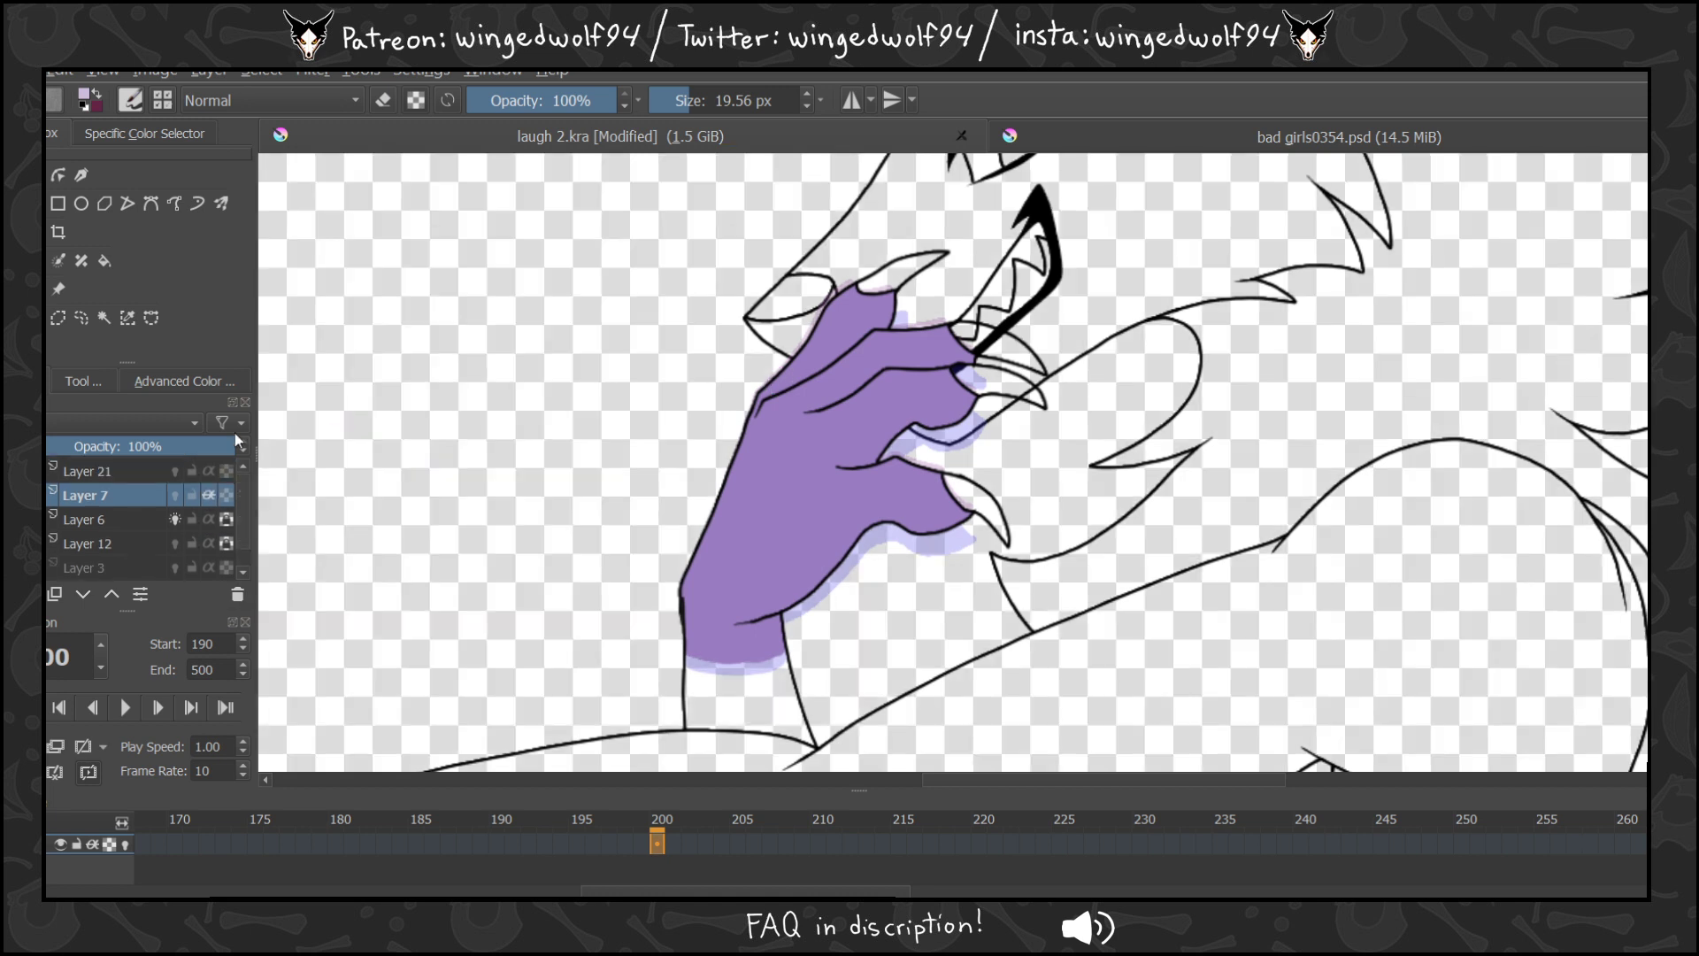
left_click(175, 518)
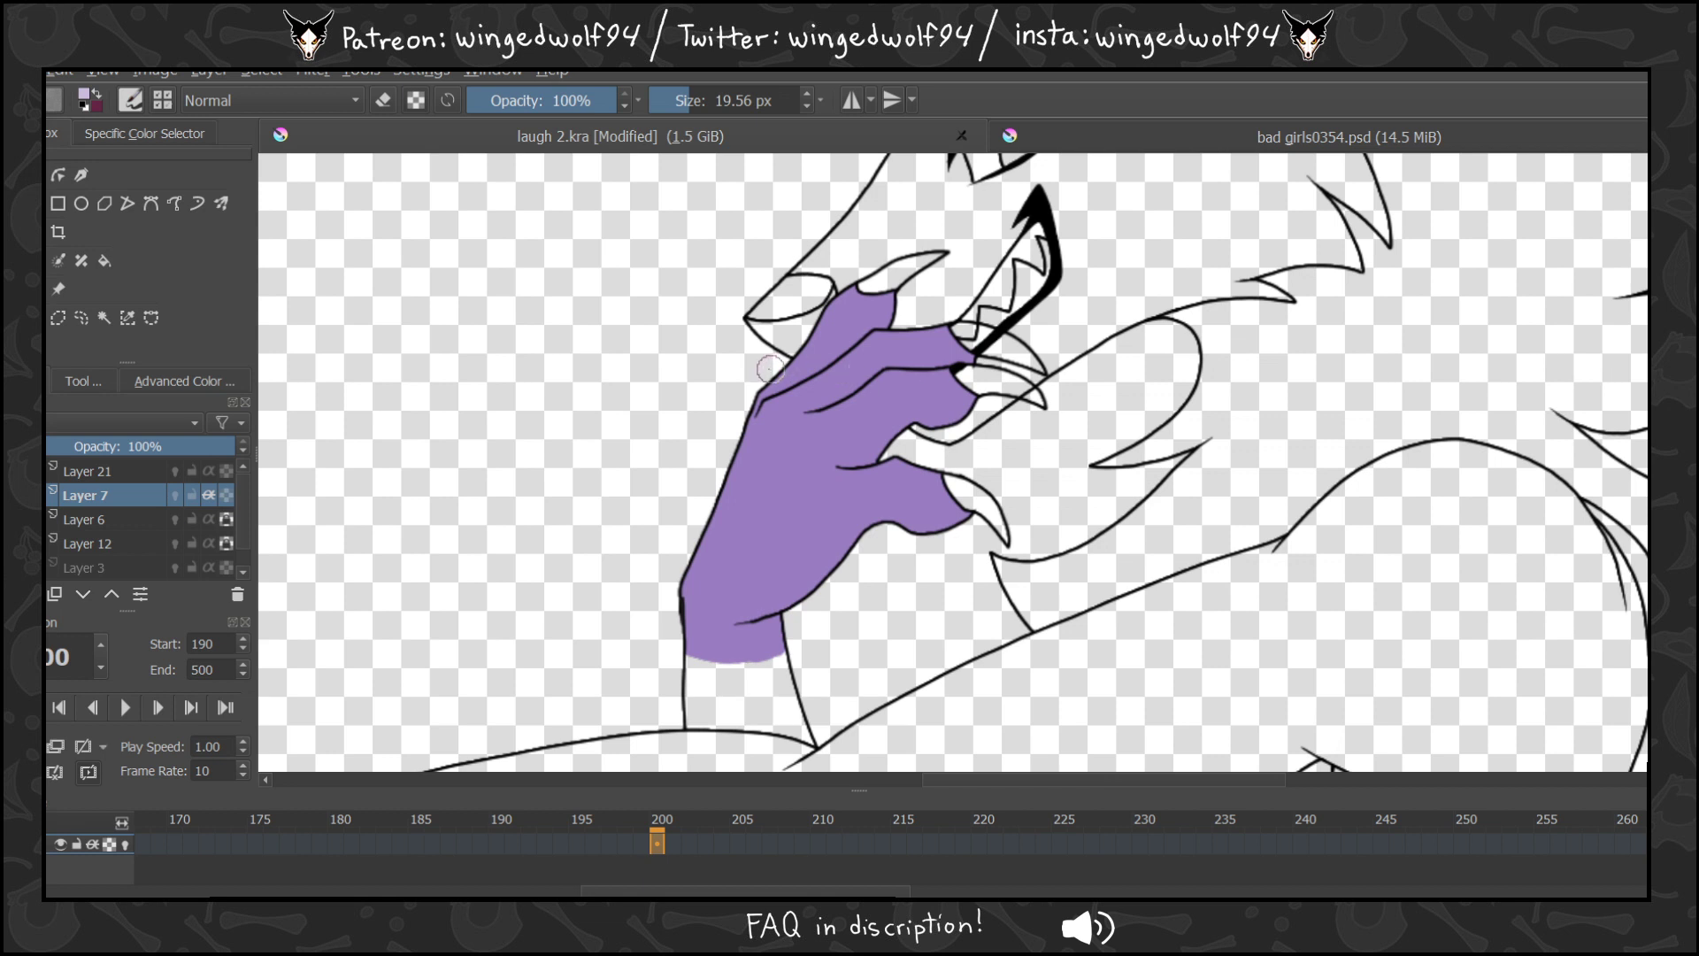
Paint the fingers and palm edge light purple on Layer 7, frame 200, enlarging the brush to 67.51 px to finish.
mouse_move(813, 401)
left_mouse_down()
mouse_move(845, 470)
mouse_move(815, 582)
left_mouse_up()
mouse_move(801, 350)
left_mouse_down()
mouse_move(867, 420)
mouse_move(854, 268)
mouse_move(929, 367)
mouse_move(838, 270)
mouse_move(915, 312)
mouse_move(914, 367)
mouse_move(977, 360)
mouse_move(957, 398)
mouse_move(915, 407)
mouse_move(937, 329)
left_mouse_up()
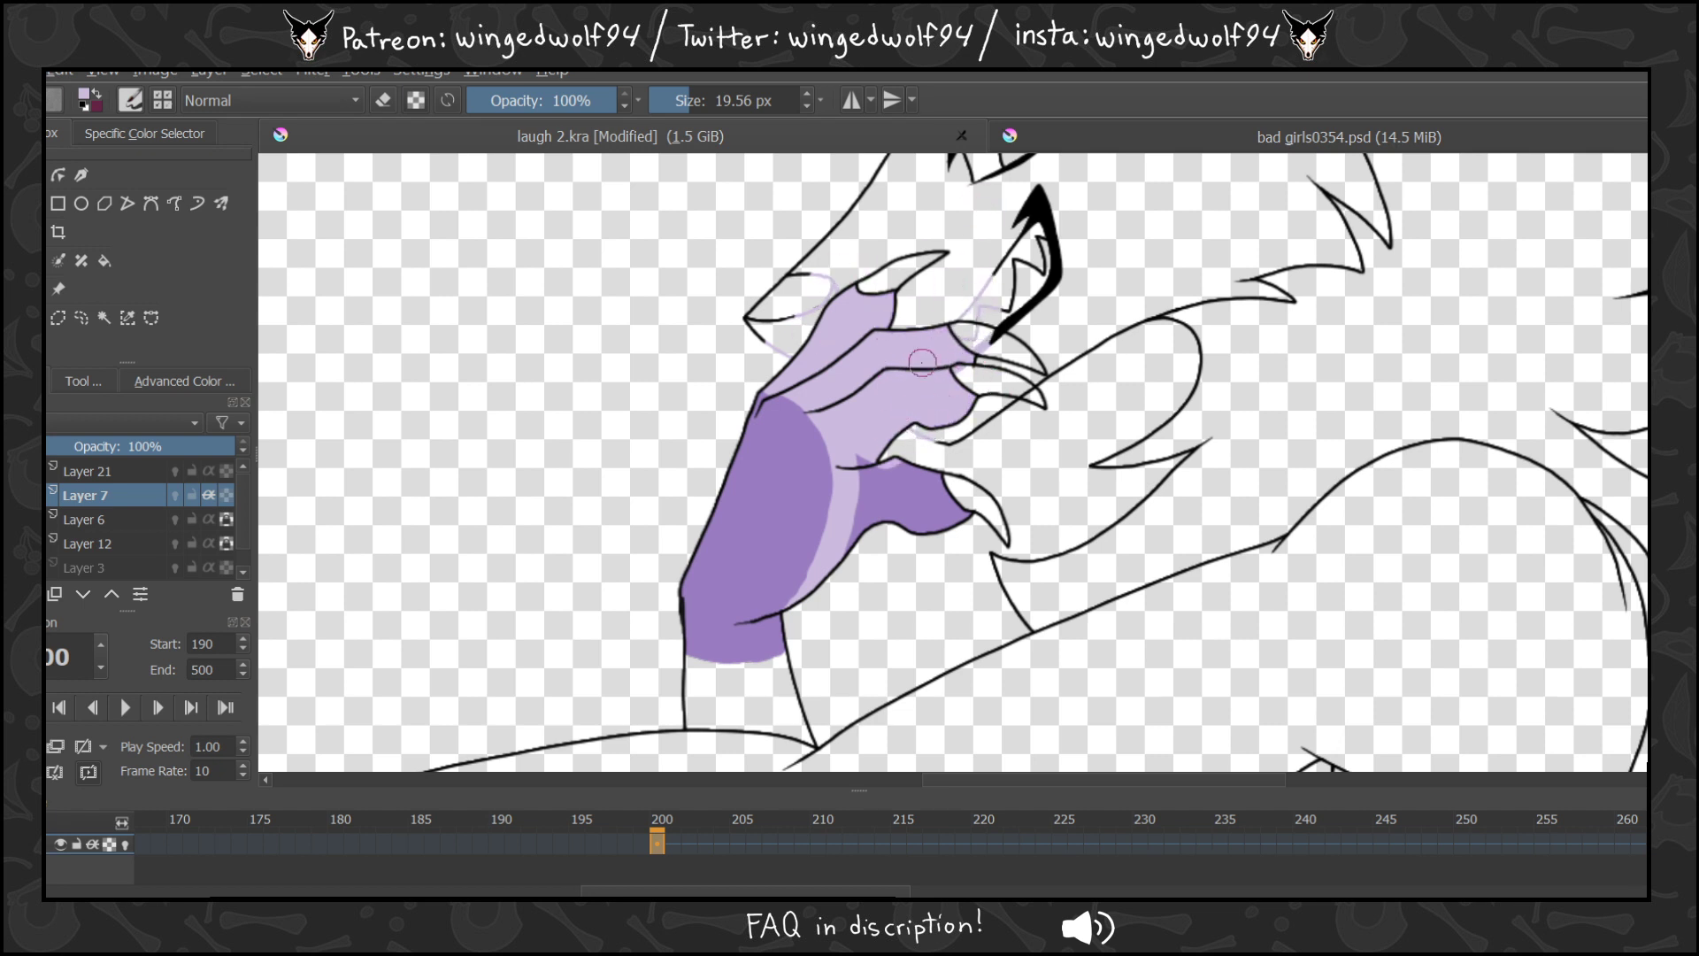
left_click(709, 100)
mouse_move(897, 464)
left_mouse_down()
mouse_move(877, 583)
mouse_move(1003, 409)
left_mouse_up()
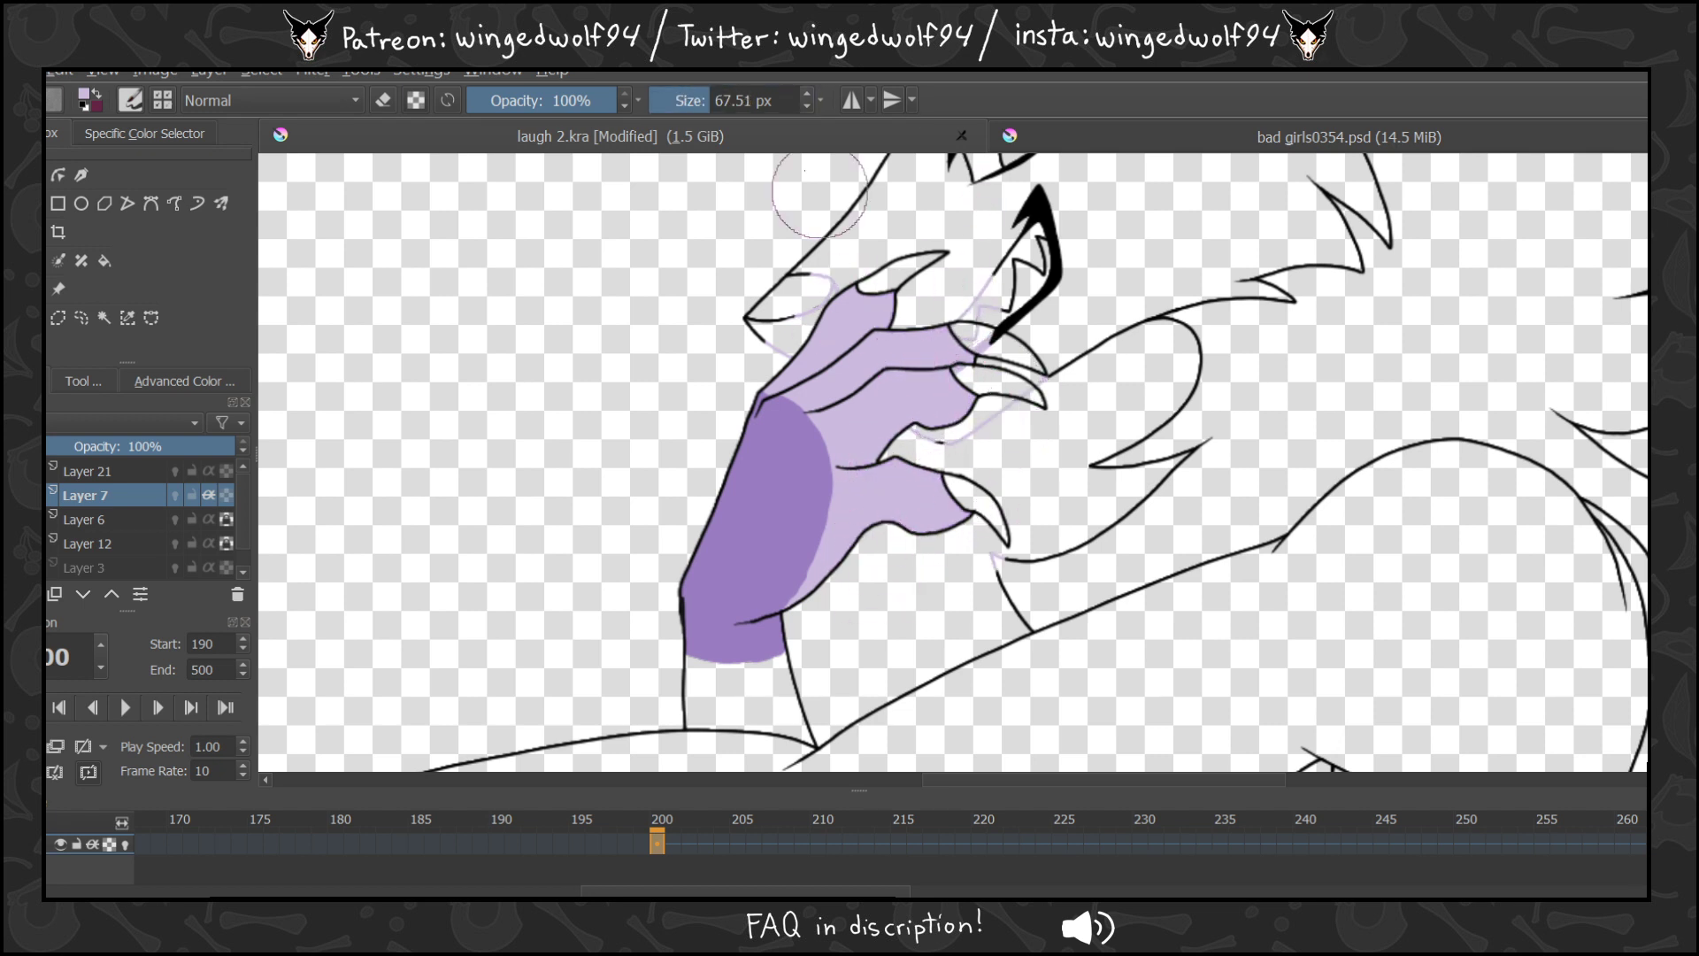
Start a blank Layer 7 frame at 201 and paint the fingers and palm edge light purple with a 29.48 px brush.
left_click(694, 101)
left_click(670, 824)
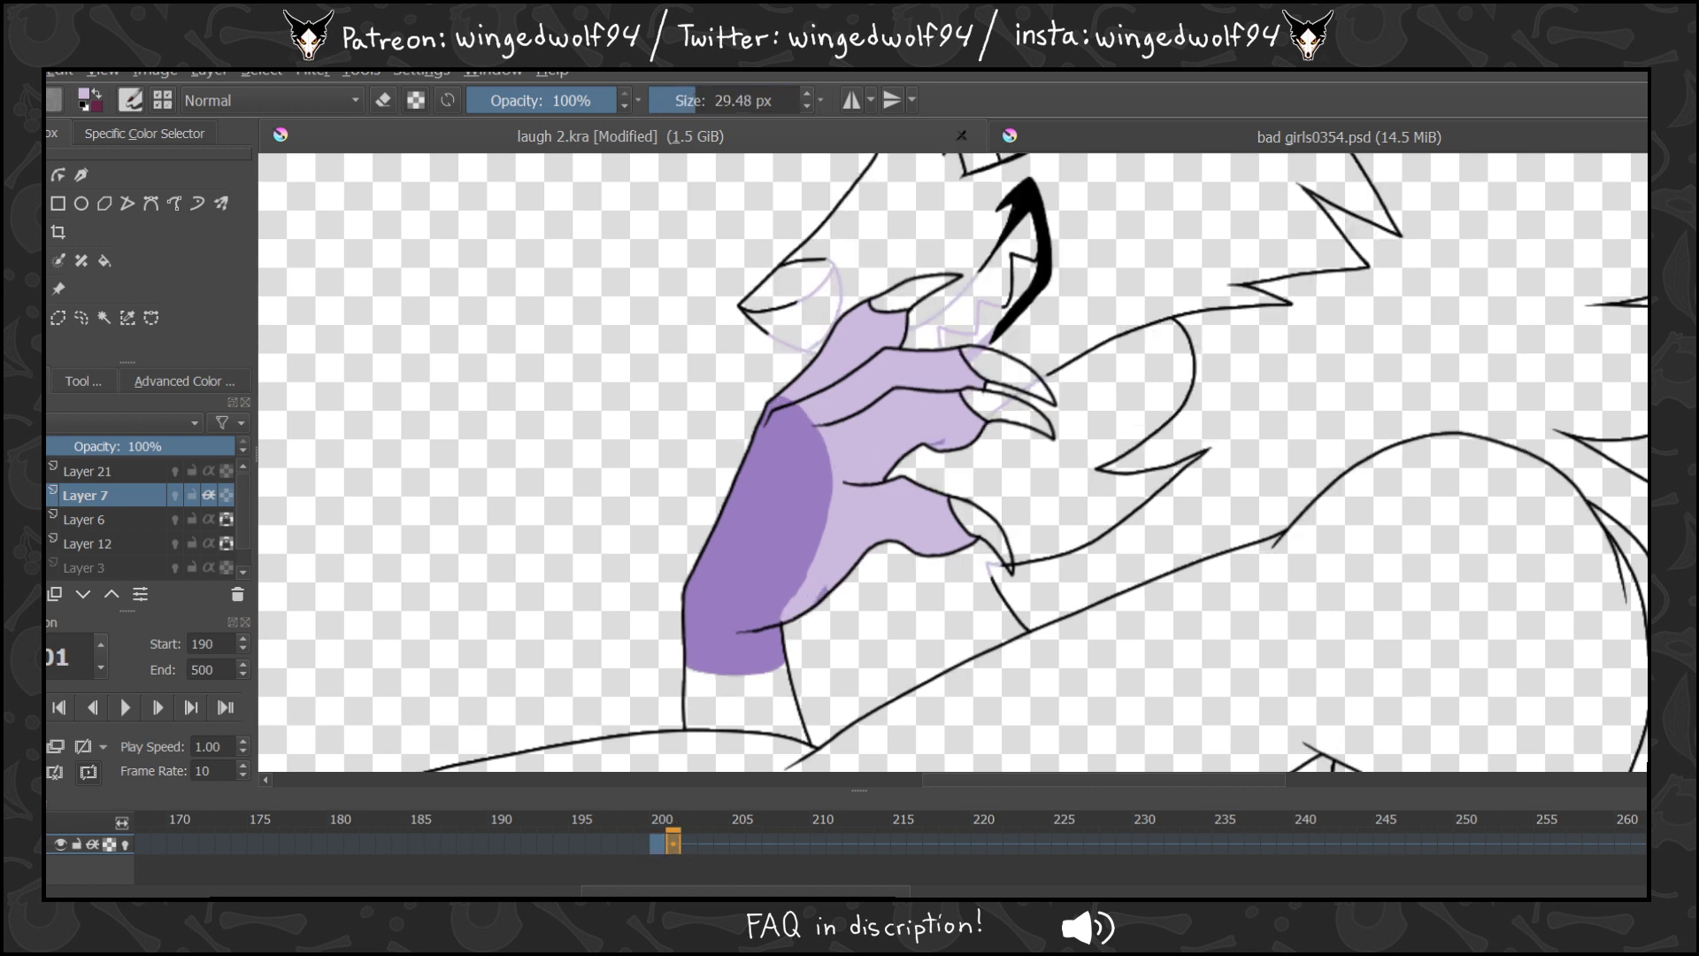
left_click(53, 749)
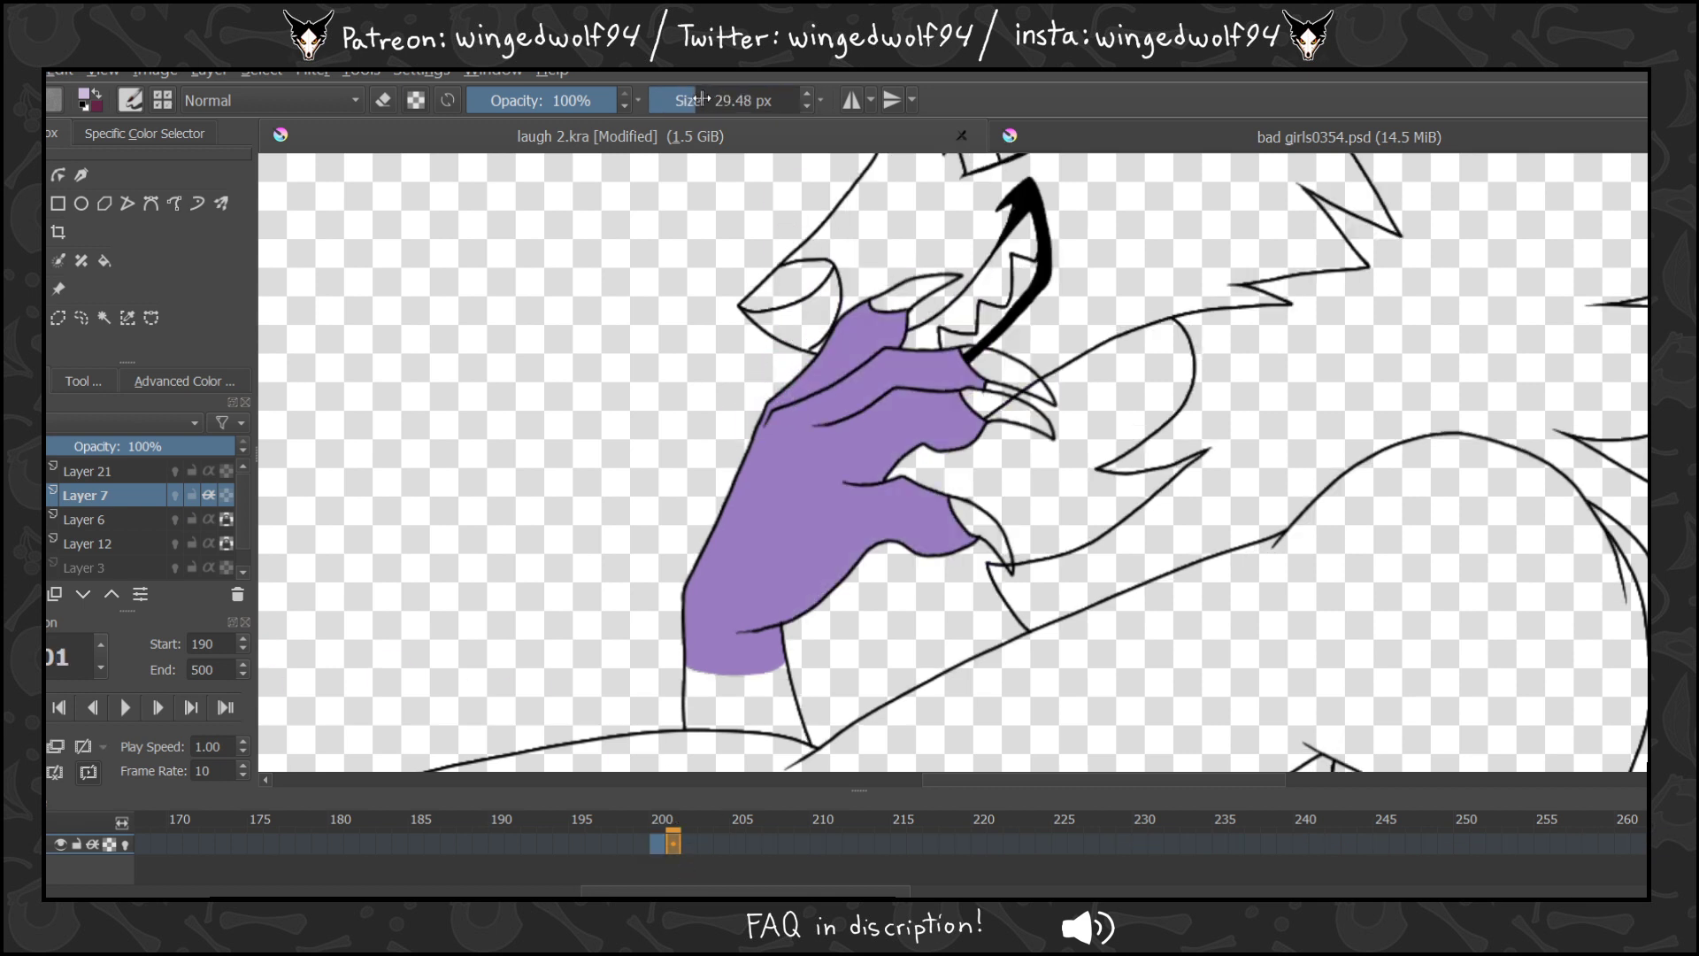
mouse_move(778, 382)
left_mouse_down()
mouse_move(842, 523)
mouse_move(809, 635)
mouse_move(828, 356)
mouse_move(810, 361)
mouse_move(898, 257)
mouse_move(915, 387)
mouse_move(999, 373)
mouse_move(1047, 396)
left_mouse_up()
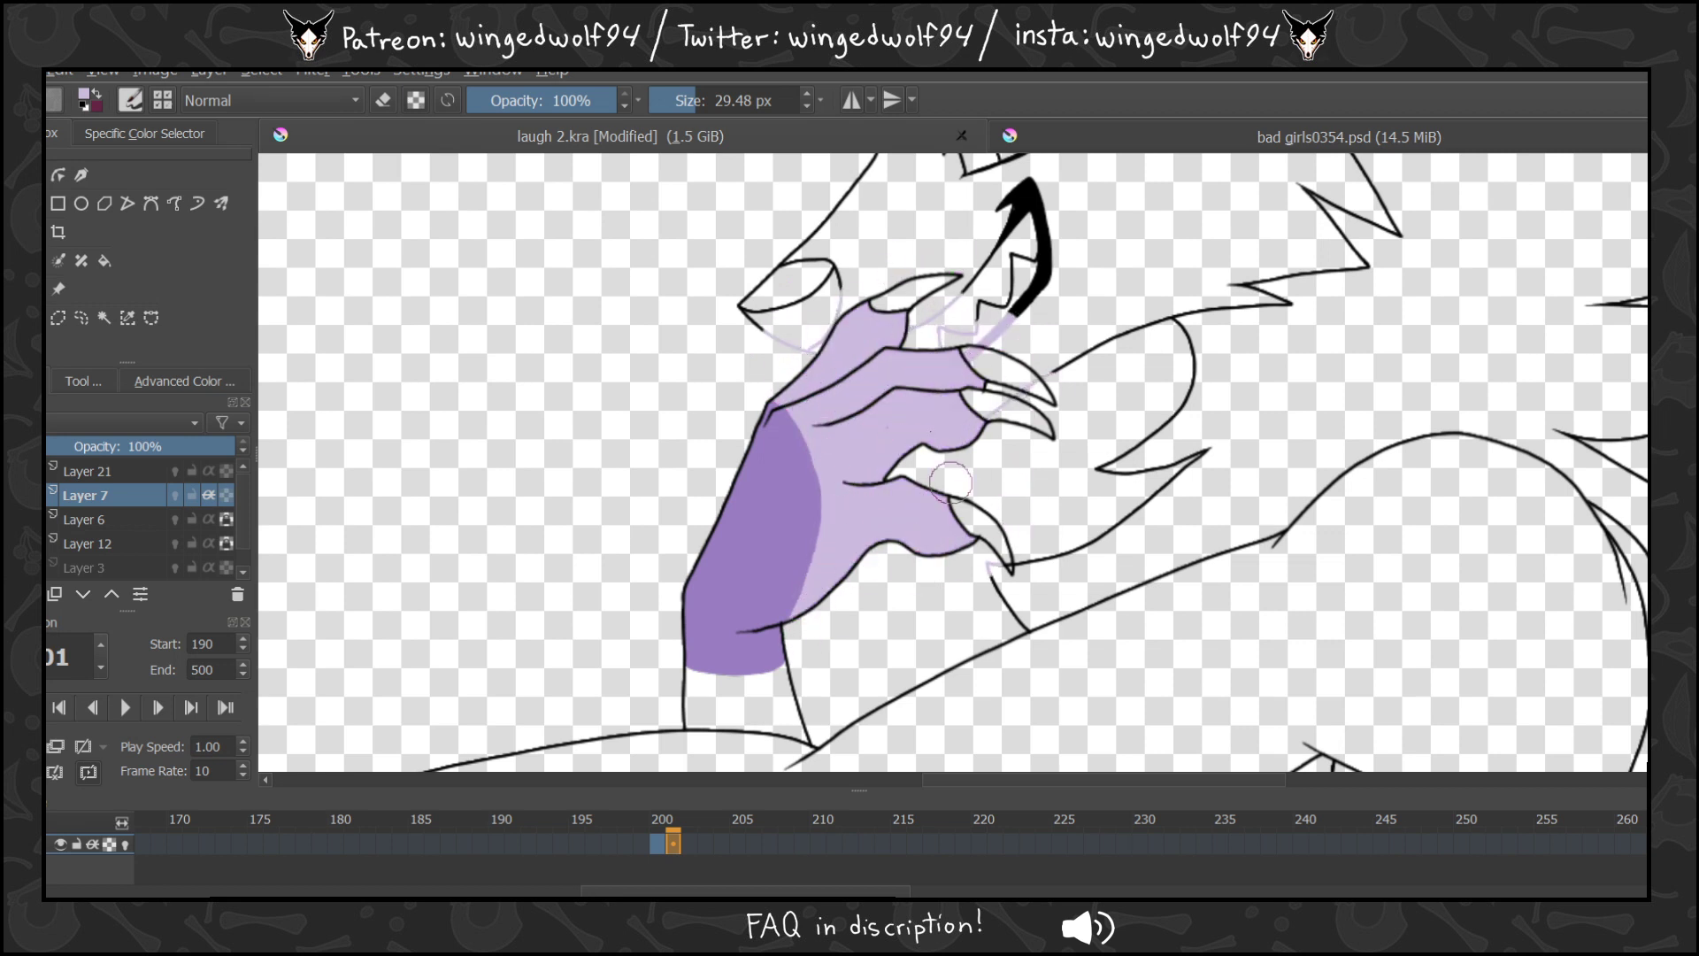
Repaint the curved edge of the light purple area across the palm on frame 200 and compare it with neighbouring frames.
key("Left")
key("Right")
key("Left")
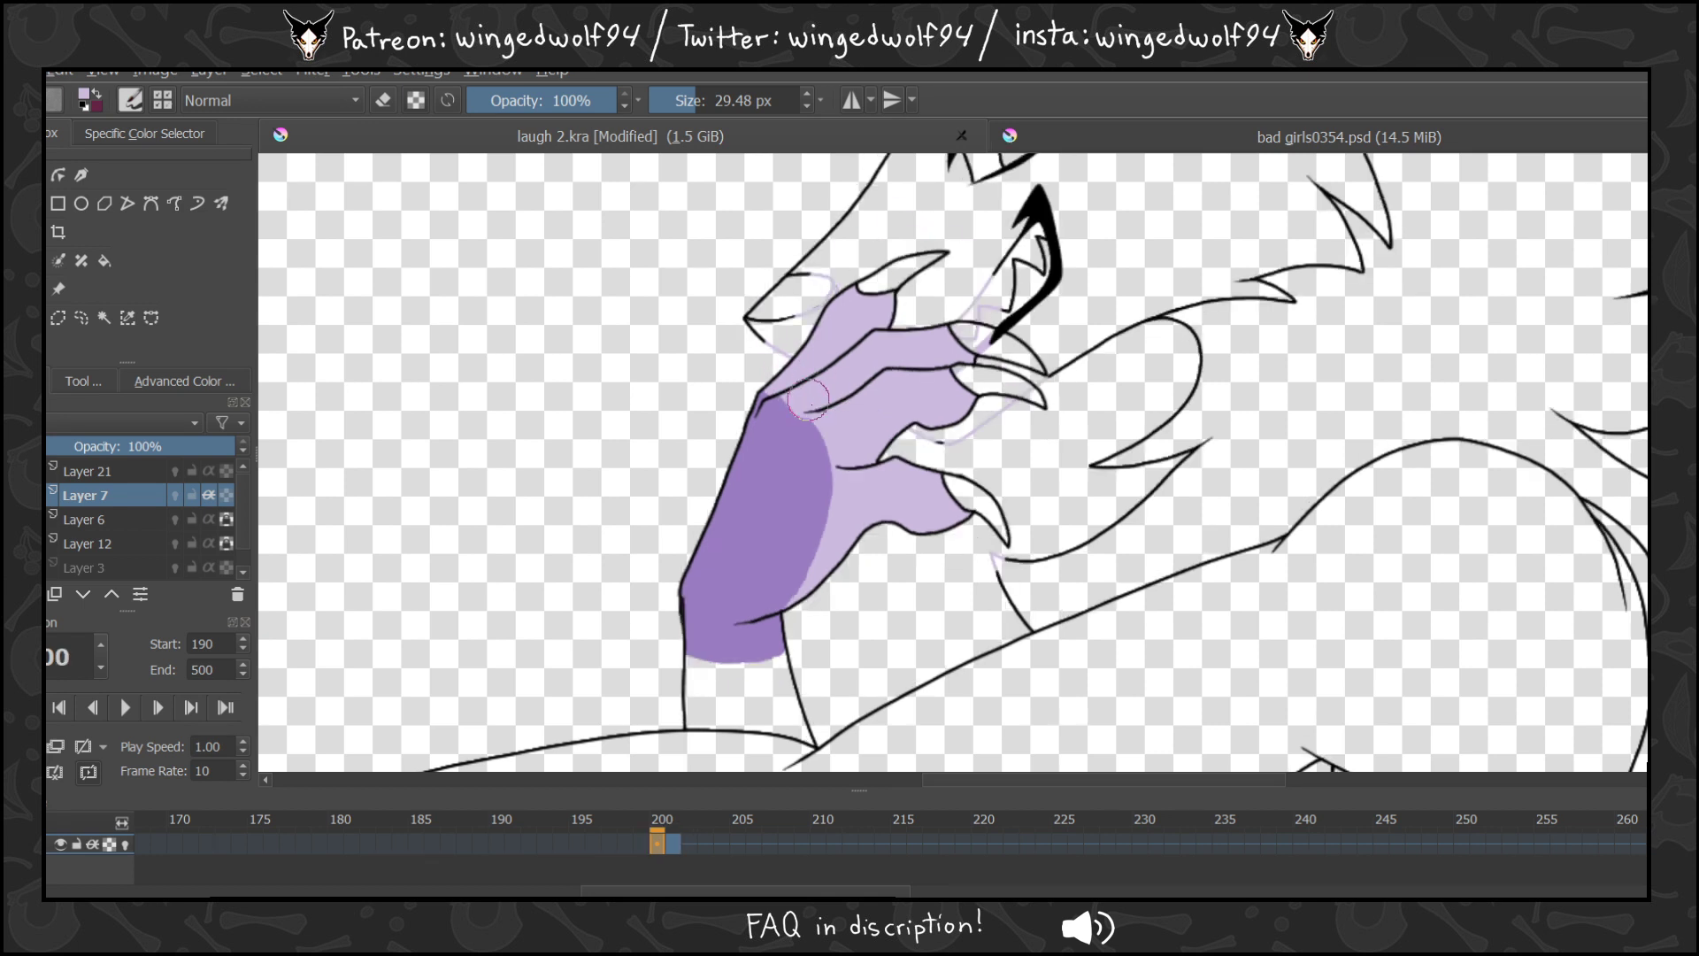
left_click_drag(809, 400, 835, 533)
key("ctrl+z")
mouse_move(814, 394)
left_mouse_down()
mouse_move(840, 467)
mouse_move(833, 541)
left_mouse_up()
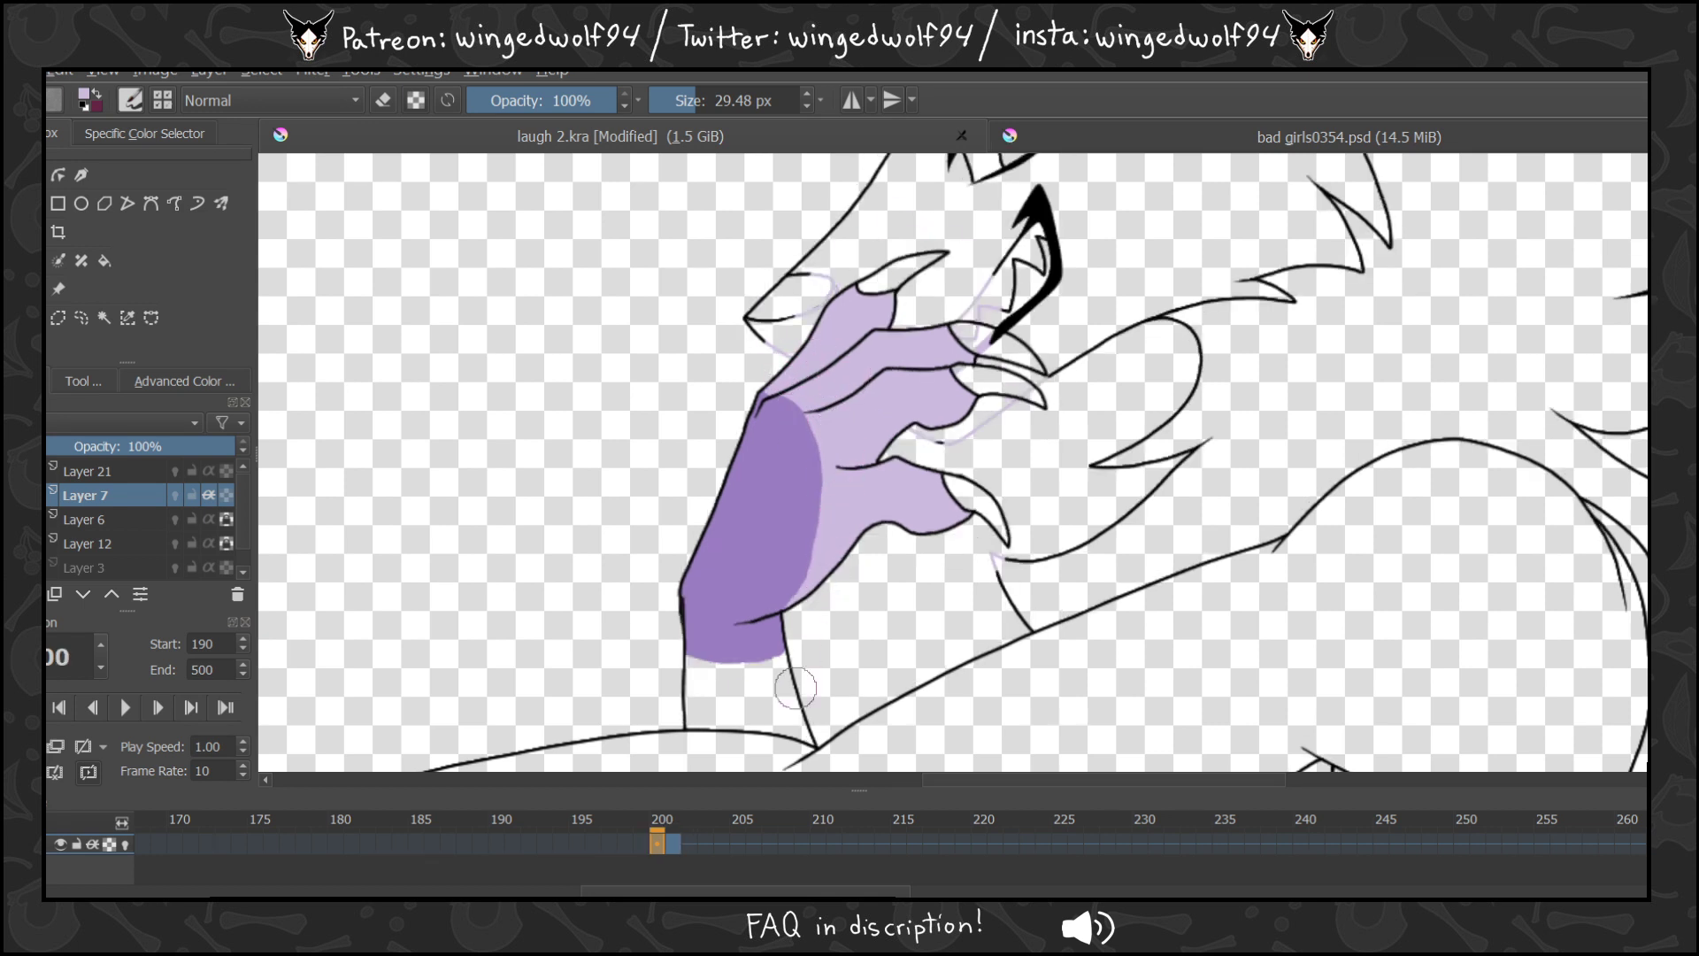
key("Left")
key("Right")
key("Right")
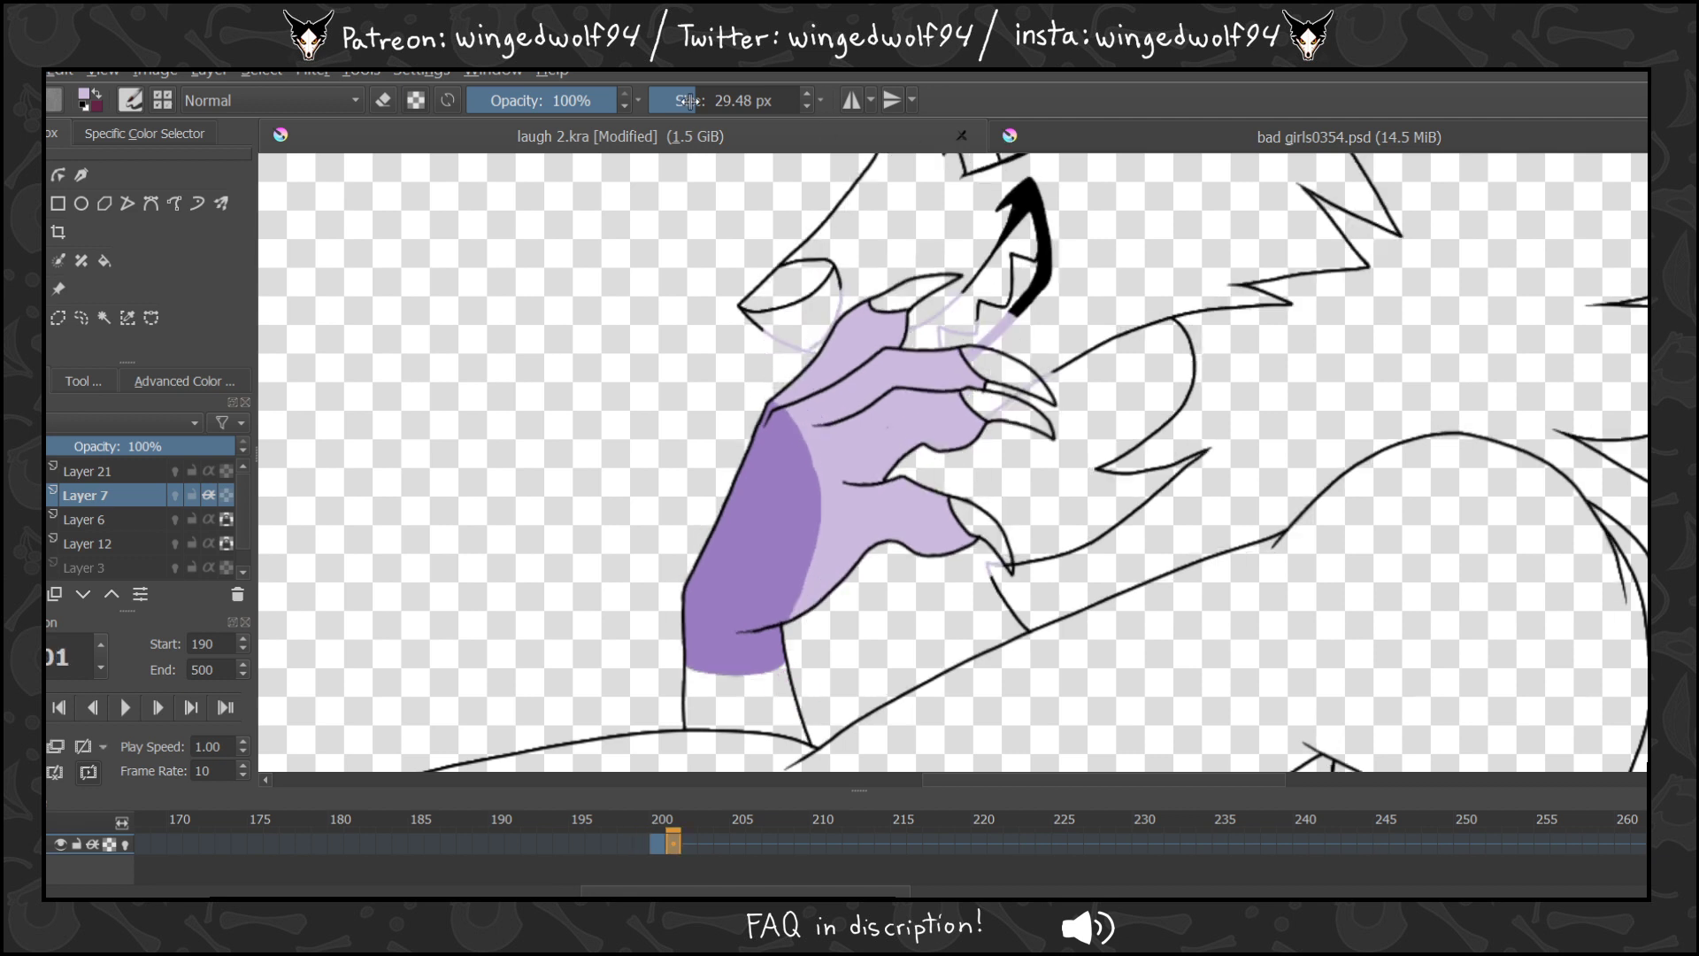
Start a blank Layer 7 frame at 202 and paint the fingers and palm edge light purple with 19.56 px and 39.76 px brushes.
left_click_drag(689, 100, 696, 105)
left_click(690, 874)
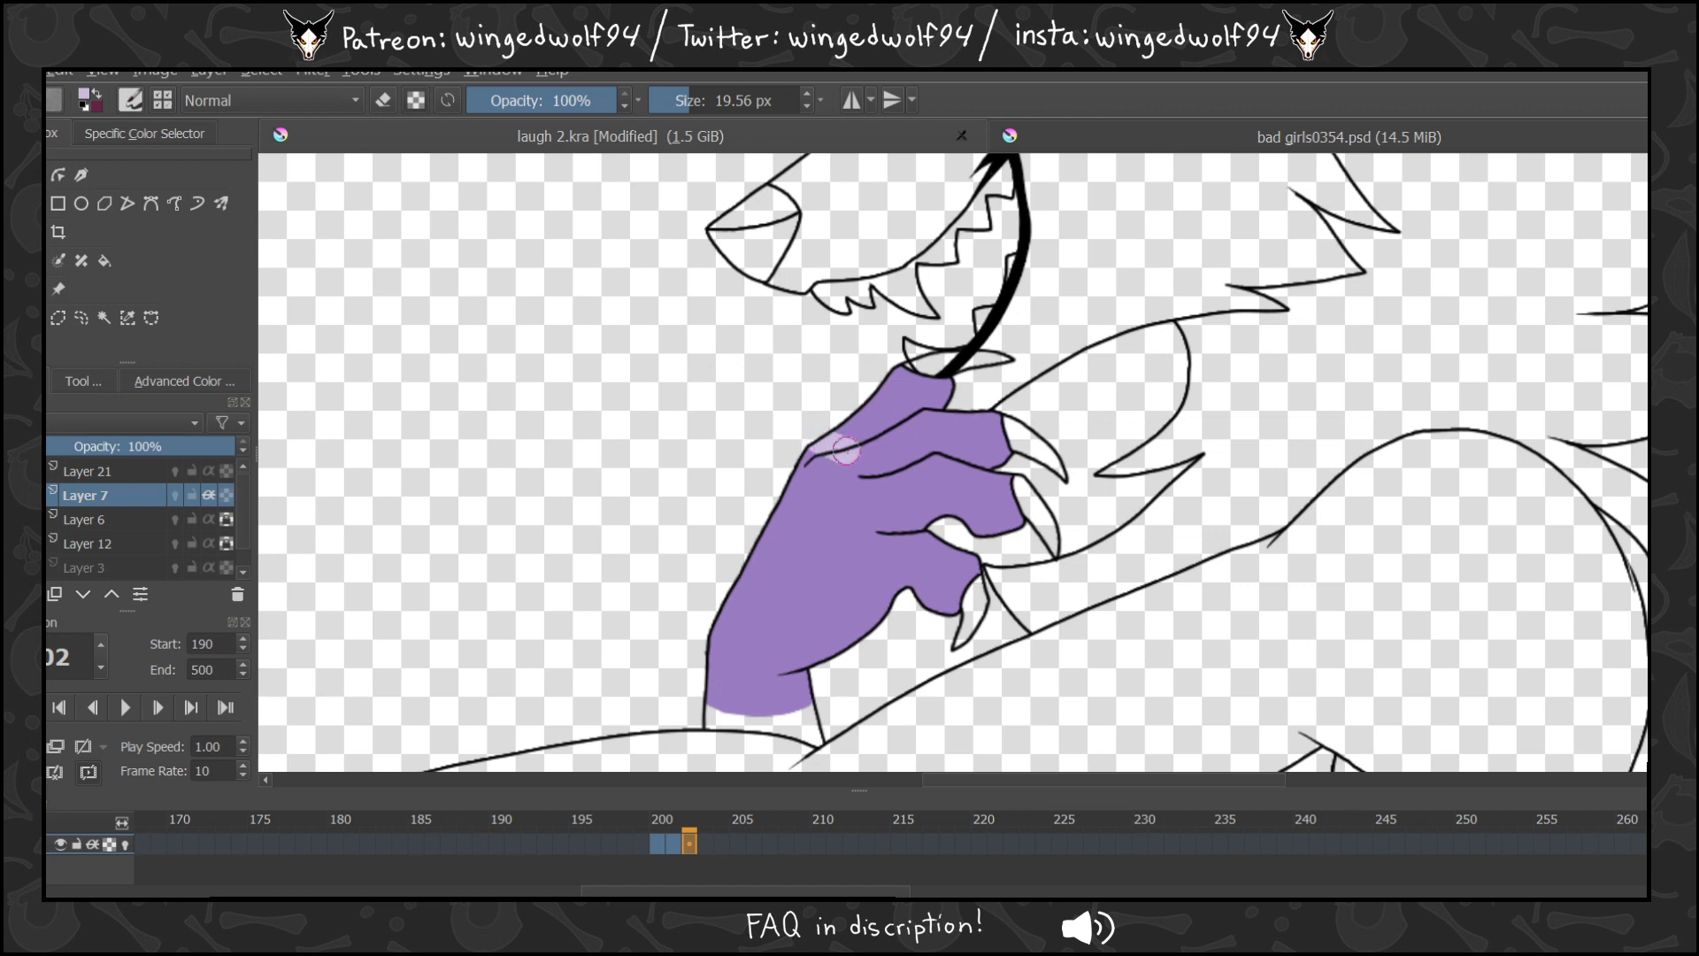
mouse_move(851, 455)
left_mouse_down()
mouse_move(876, 544)
mouse_move(851, 630)
left_mouse_up()
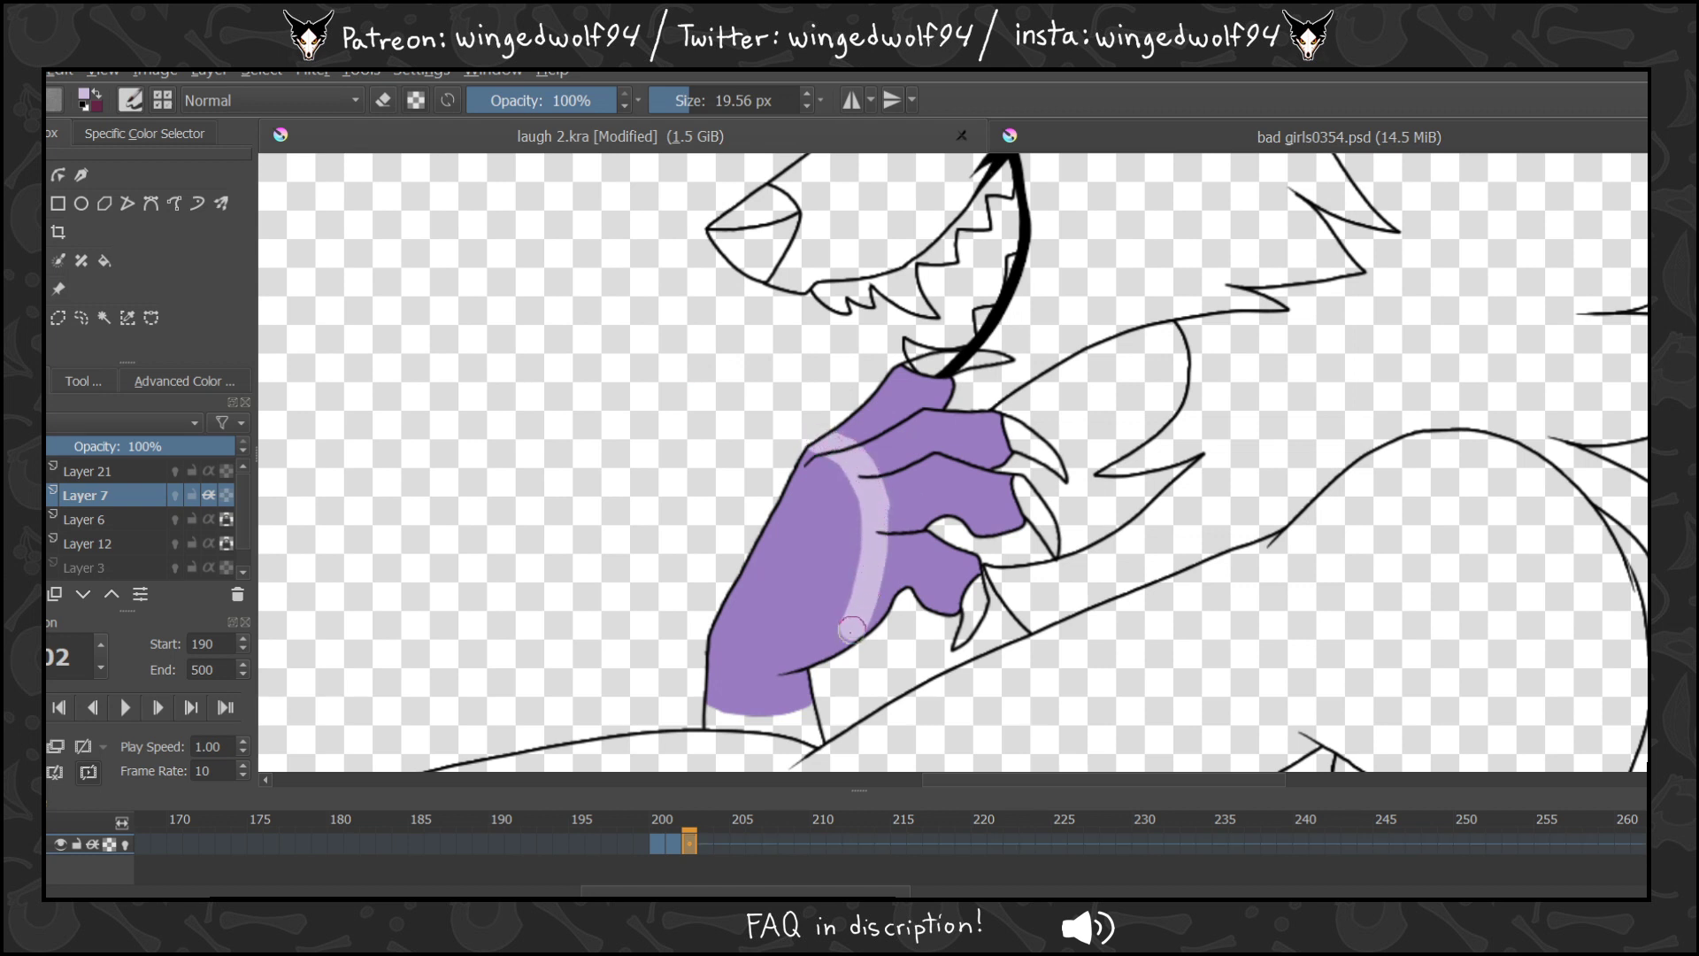
mouse_move(881, 567)
left_mouse_down()
mouse_move(925, 509)
mouse_move(947, 606)
left_mouse_up()
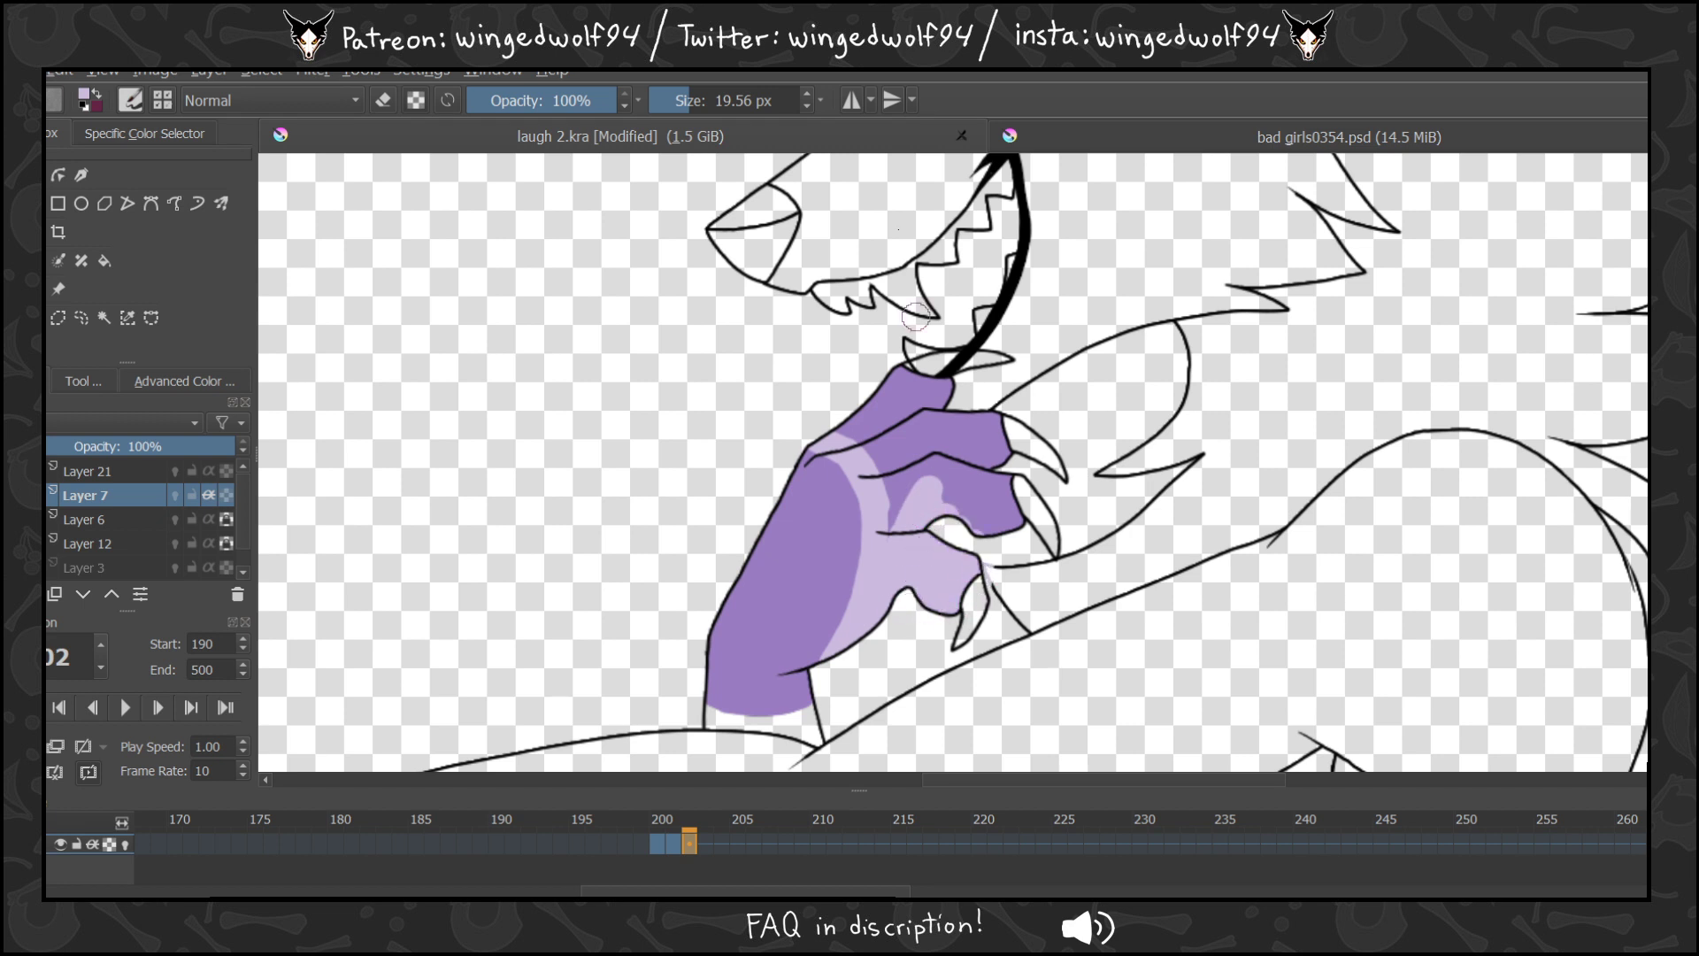
left_click_drag(916, 317, 939, 317, "shift")
mouse_move(842, 422)
left_mouse_down()
mouse_move(897, 496)
mouse_move(882, 387)
mouse_move(908, 477)
mouse_move(1011, 542)
left_mouse_up()
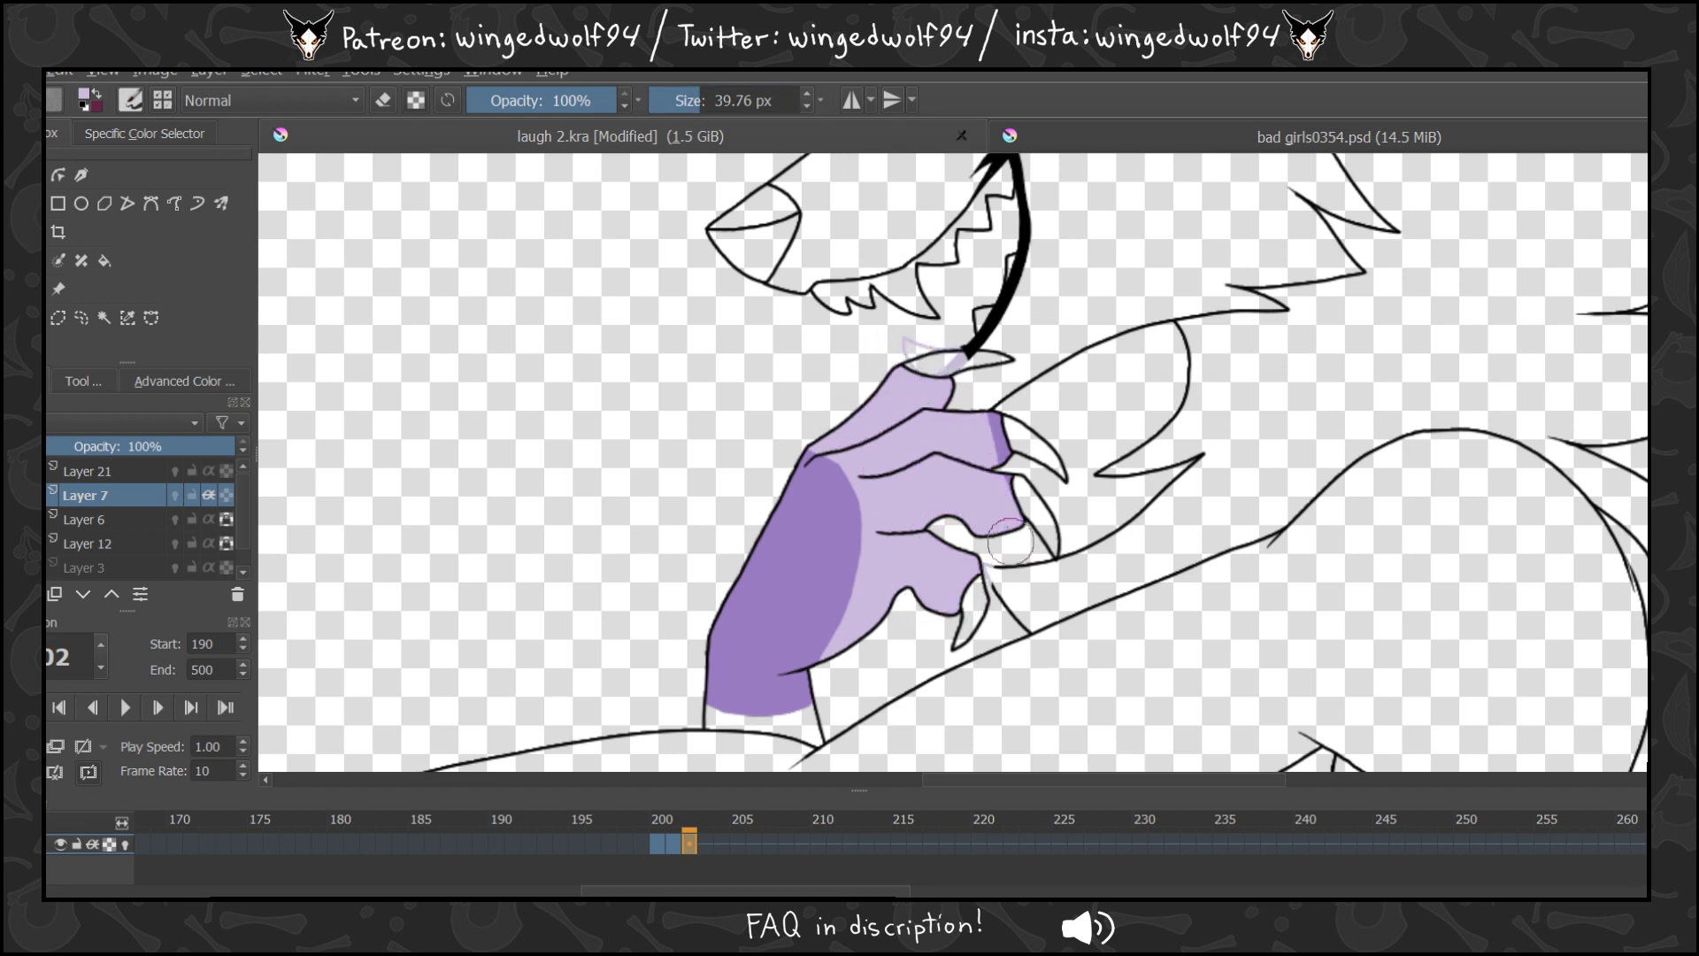
Start a blank Layer 7 frame at 203 and paint the fingers and palm edge light purple with a 15.90 px brush.
key("period")
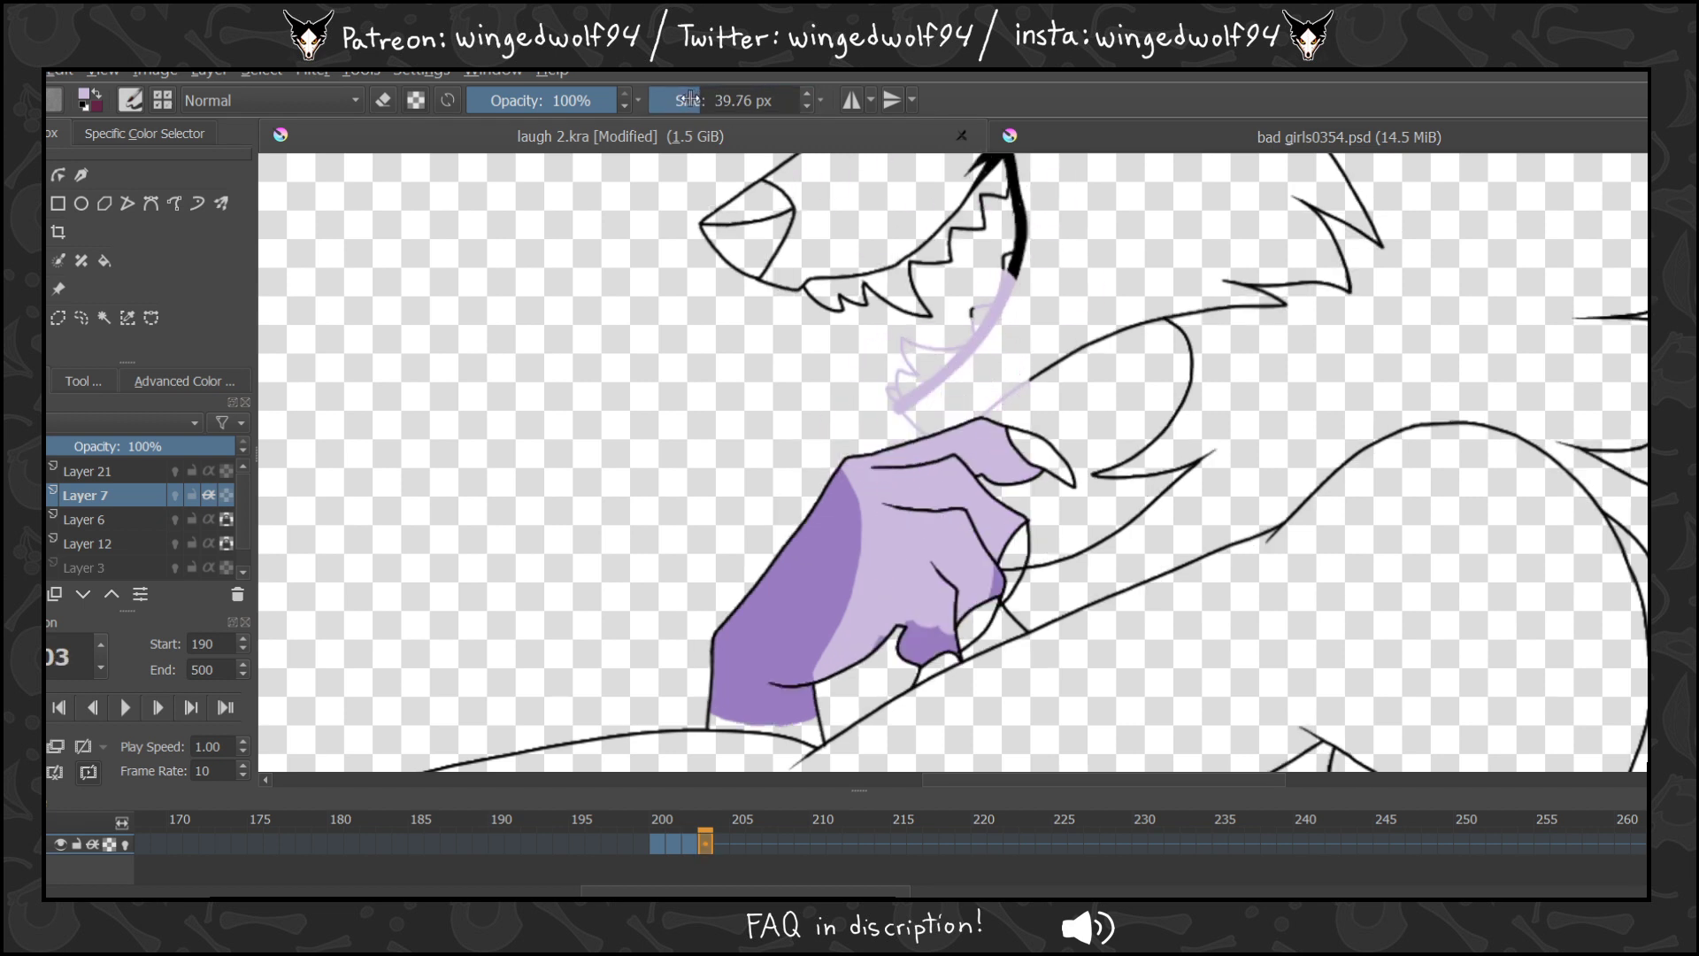
left_click_drag(689, 99, 679, 96)
key("Delete")
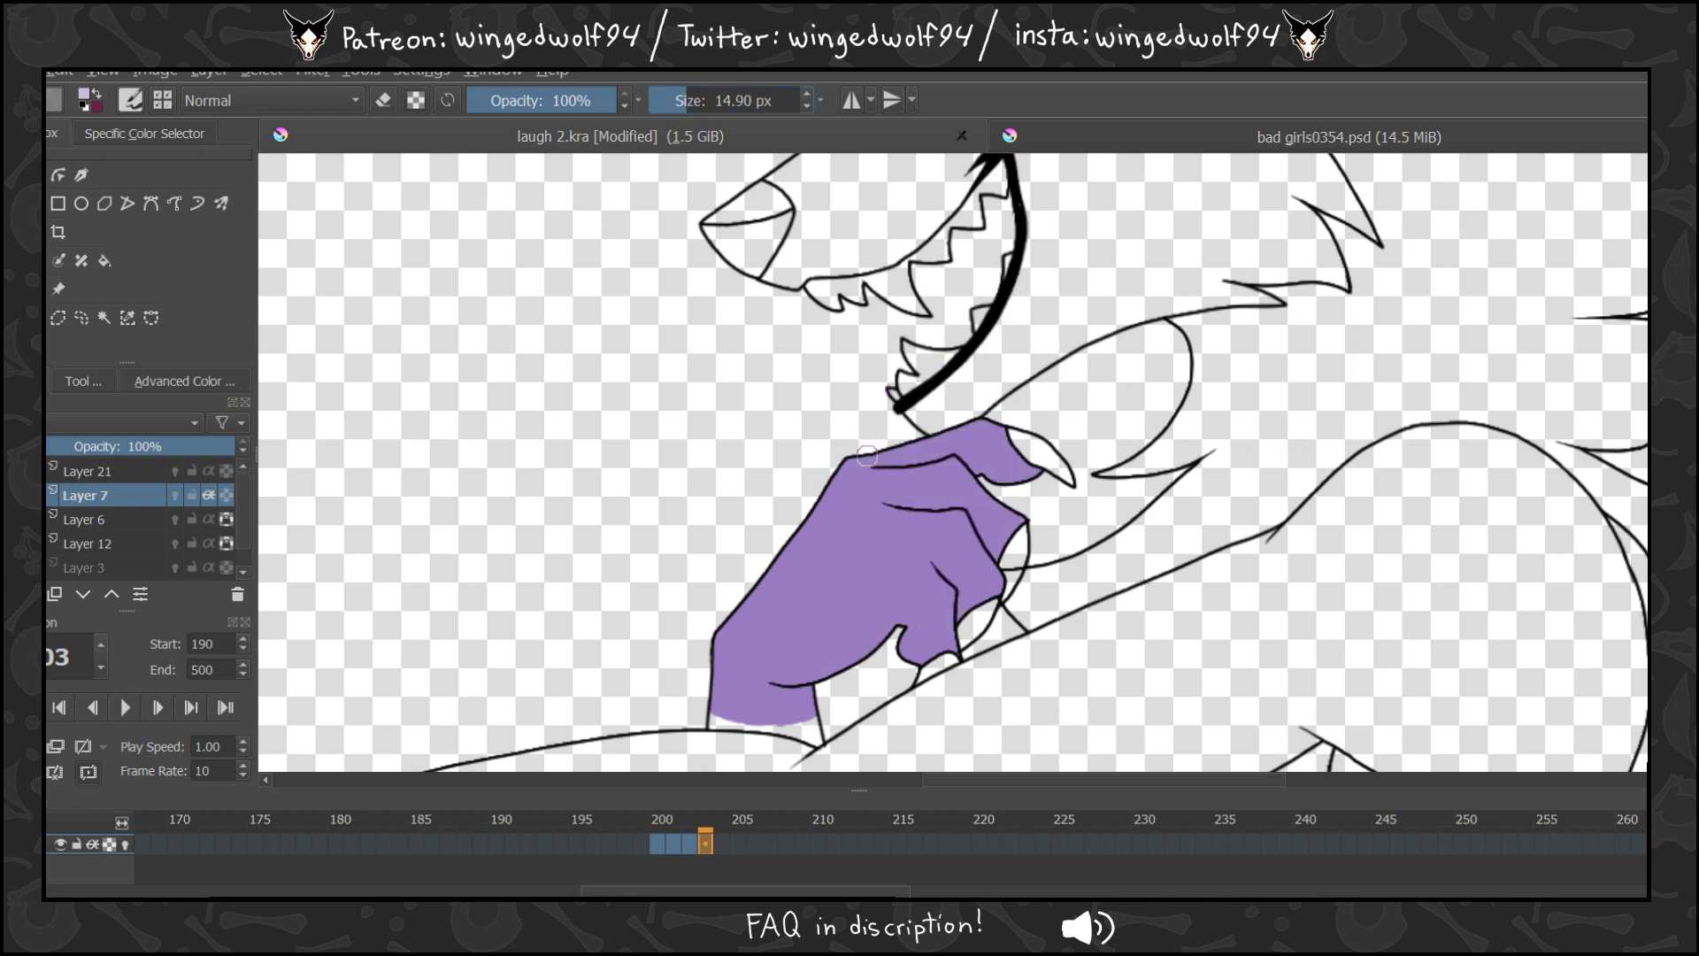
left_click(691, 845)
left_click(706, 845)
left_click_drag(888, 503, 888, 567)
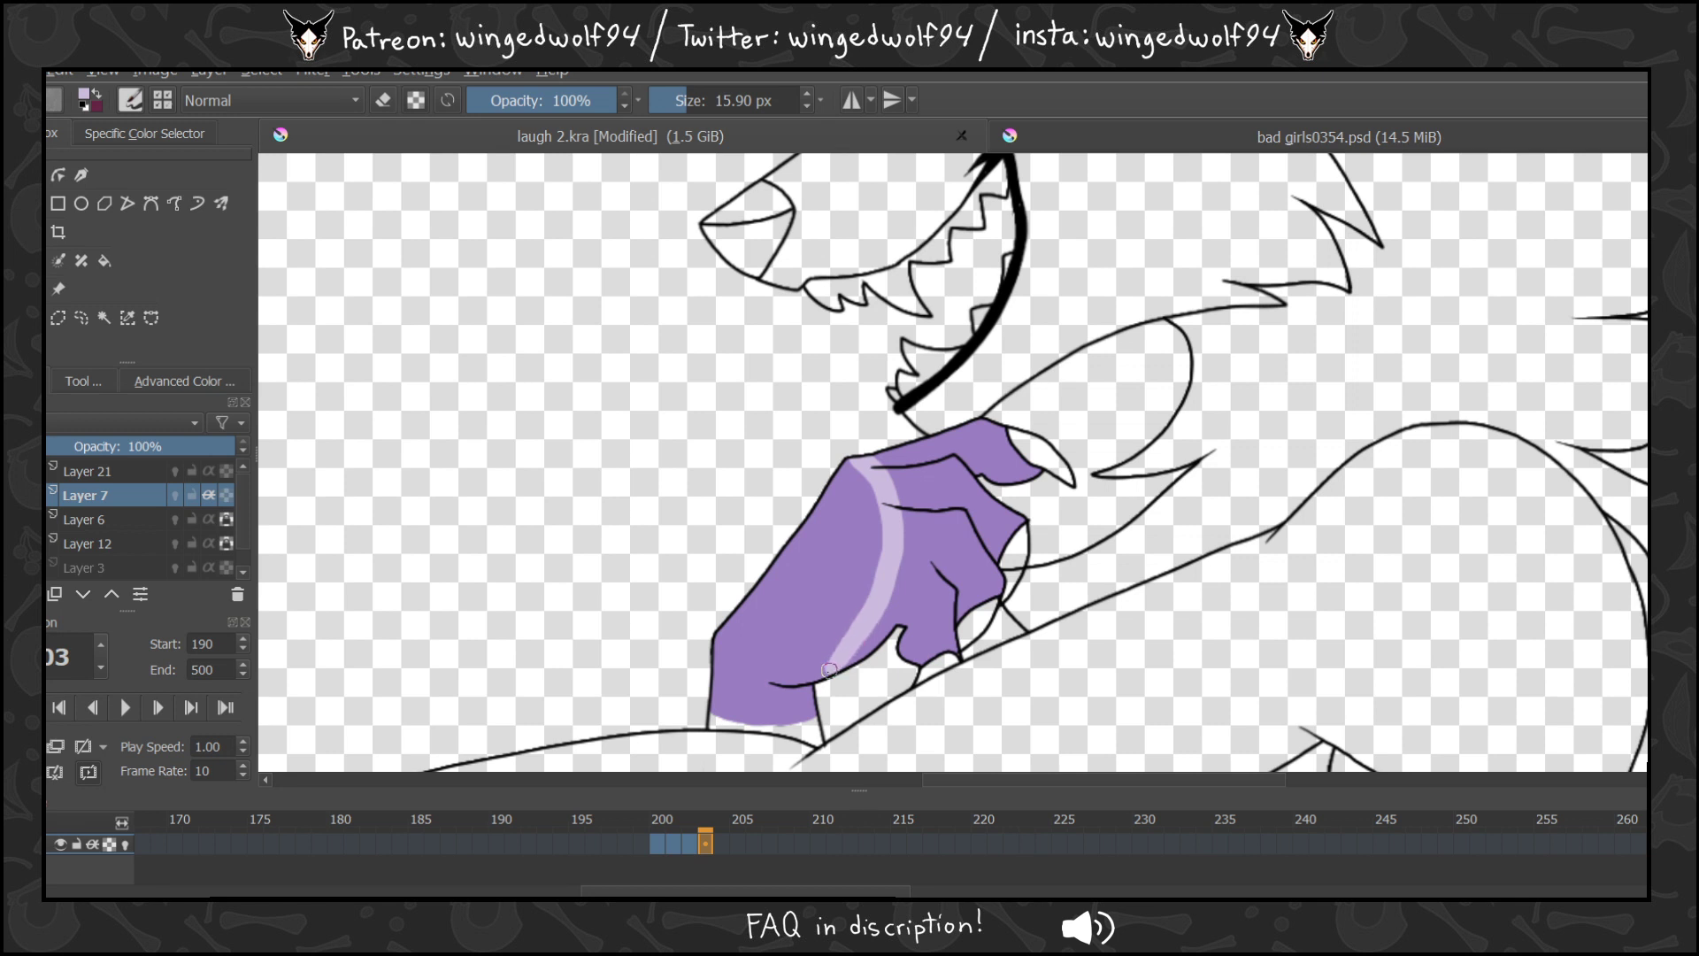
mouse_move(829, 670)
left_mouse_down()
mouse_move(920, 566)
mouse_move(969, 557)
mouse_move(931, 643)
left_mouse_up()
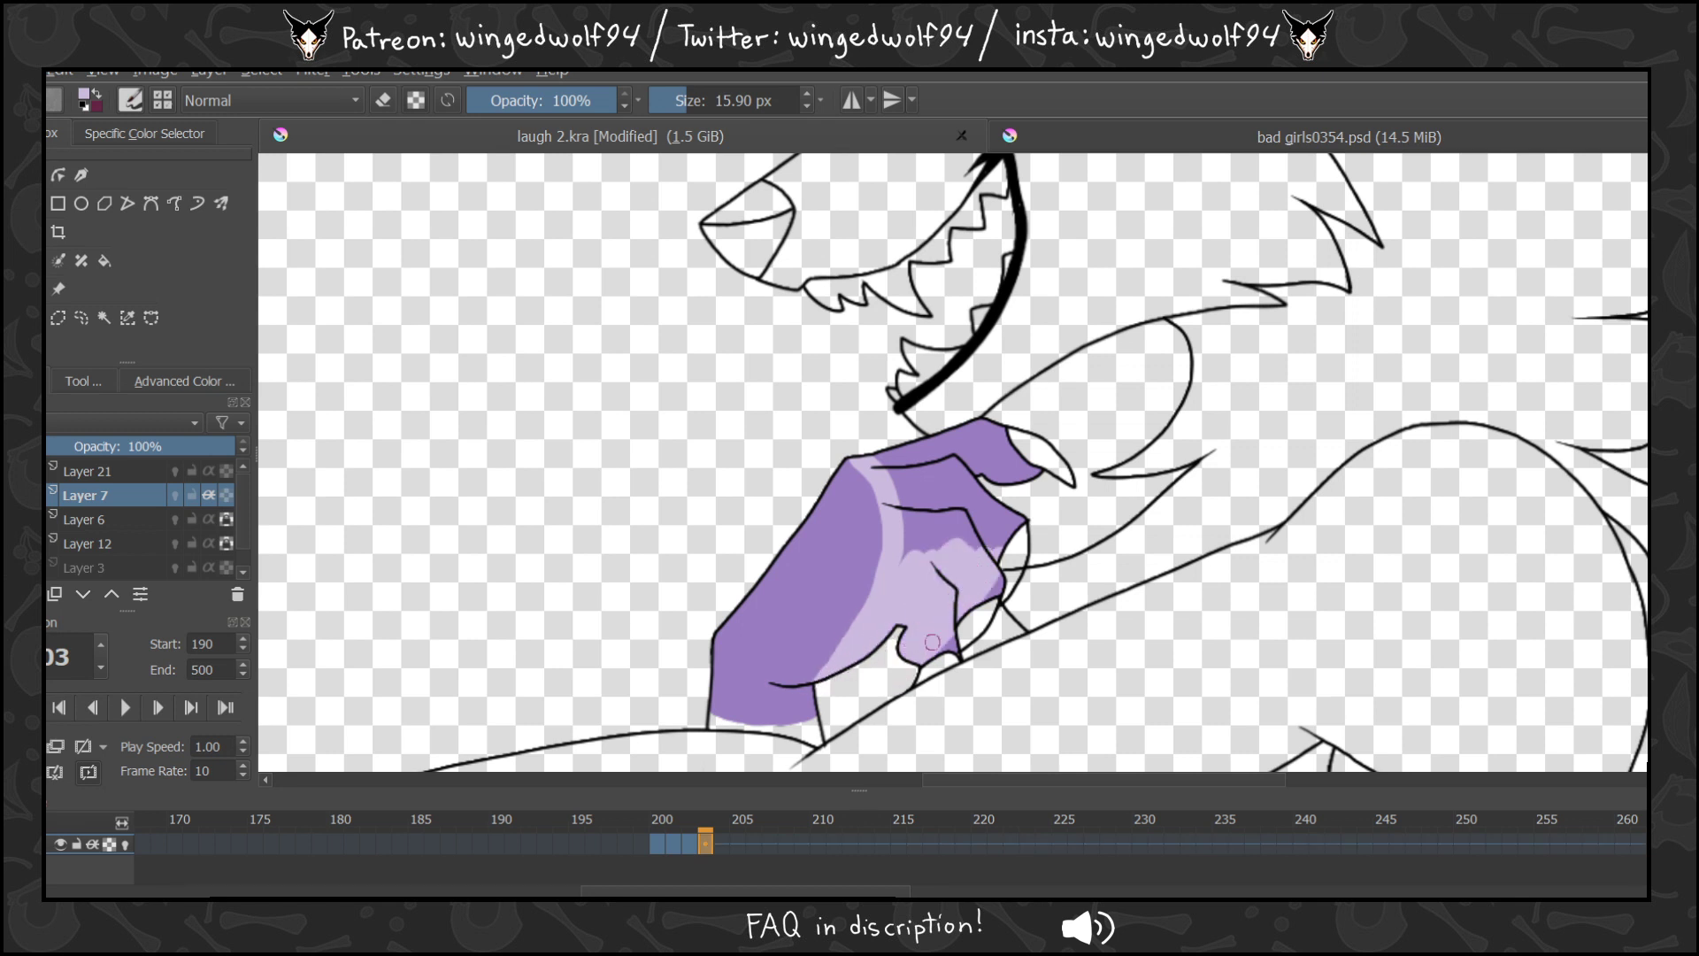
mouse_move(1060, 513)
left_mouse_down()
mouse_move(1001, 501)
mouse_move(993, 478)
mouse_move(911, 566)
mouse_move(900, 442)
mouse_move(1032, 422)
mouse_move(996, 473)
mouse_move(1049, 473)
left_mouse_up()
Start a blank frame at 204, turn on onion skins for Layer 7, and paint the fingers light purple with a 25.26 px brush.
key("period")
key("Delete")
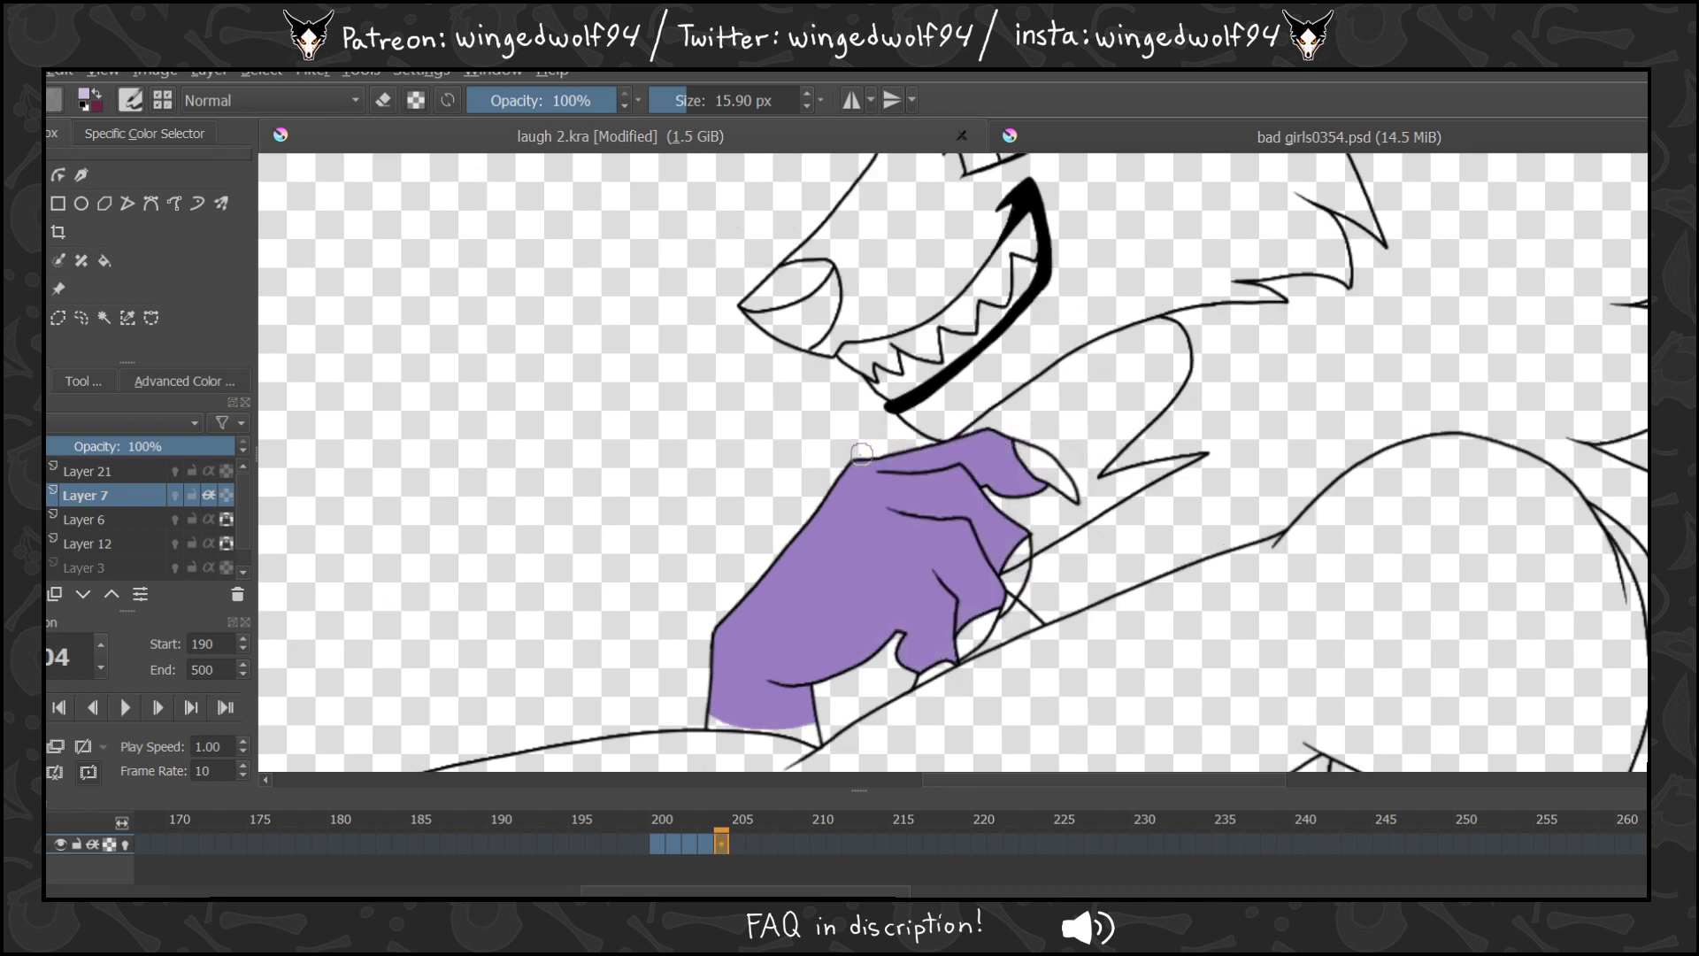
left_click_drag(862, 453, 883, 493)
left_click(124, 844)
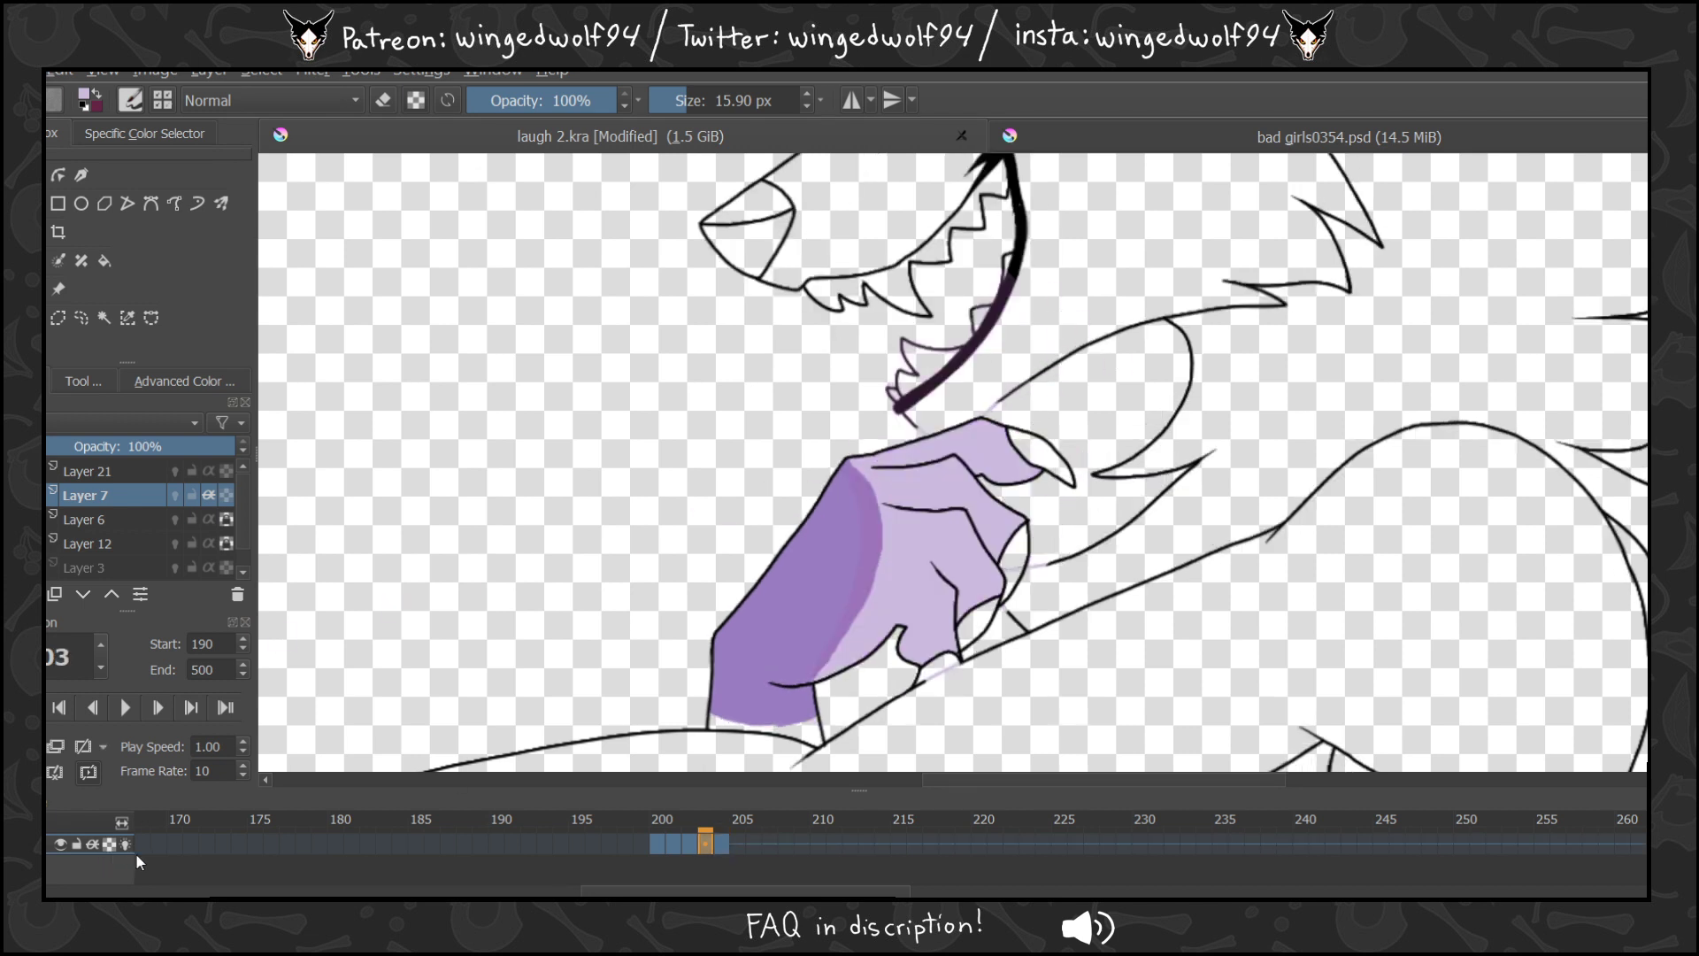
mouse_move(890, 537)
left_mouse_down()
mouse_move(836, 676)
mouse_move(915, 574)
mouse_move(898, 480)
mouse_move(994, 430)
mouse_move(936, 451)
mouse_move(1003, 399)
mouse_move(1019, 457)
left_mouse_up()
left_click(679, 101)
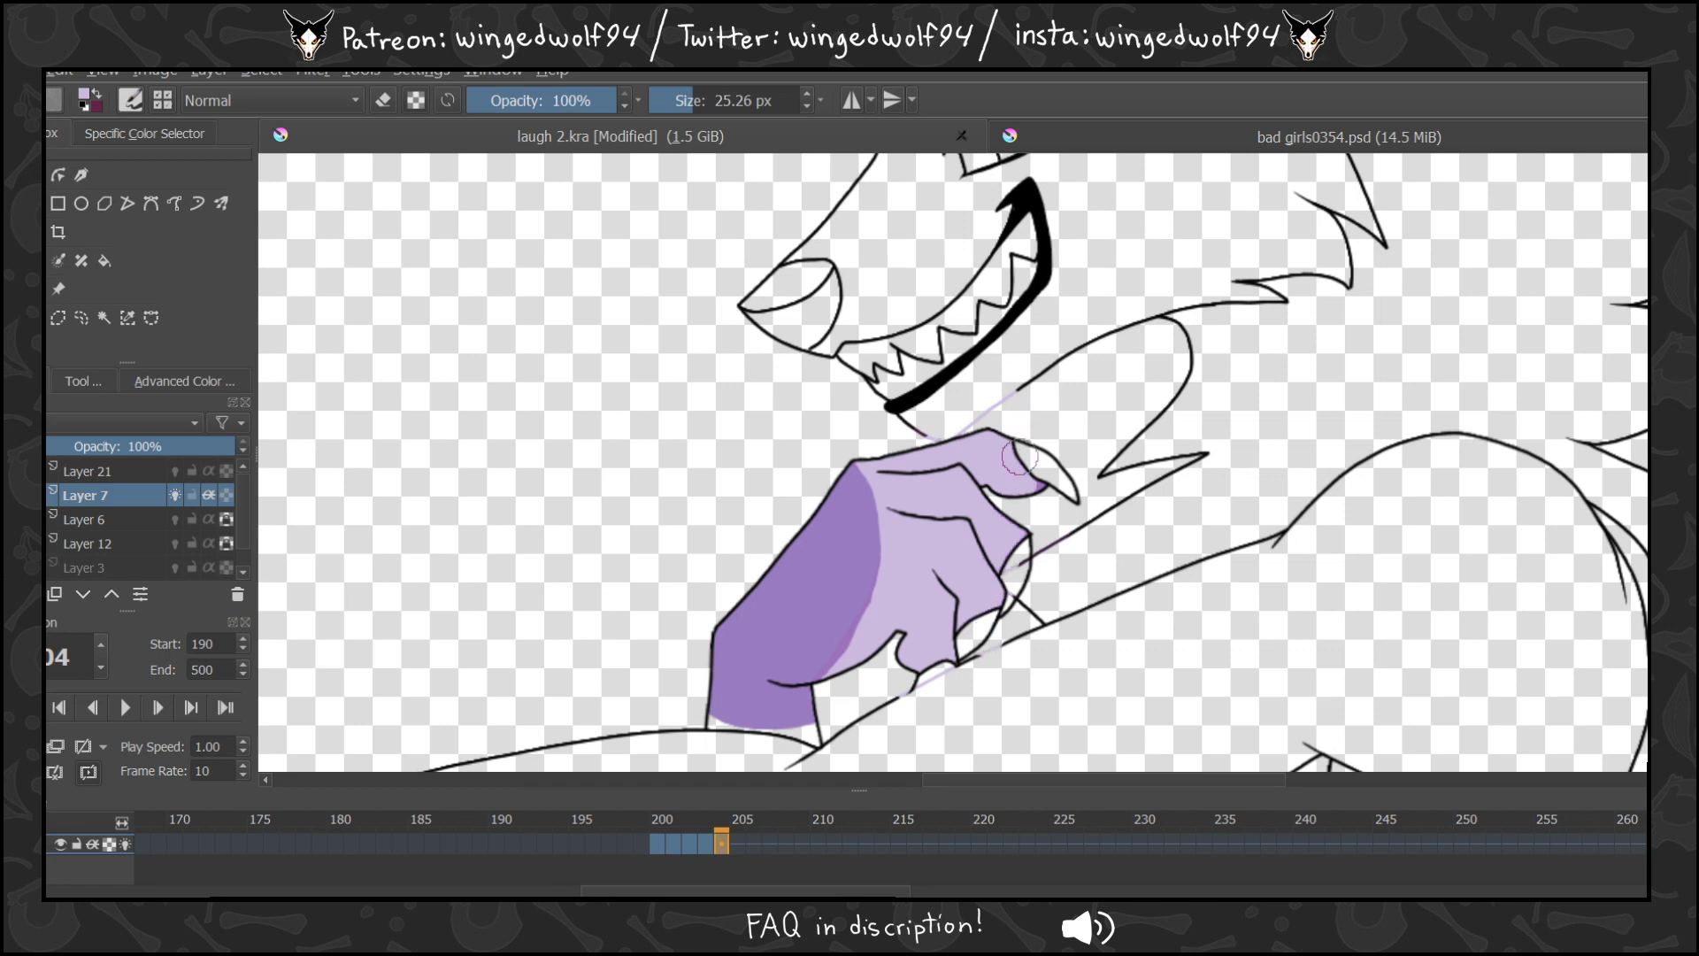
Start blank Layer 7 frames at 205 and 206 and paint the fingers and curved palm edge light purple on each.
key("period")
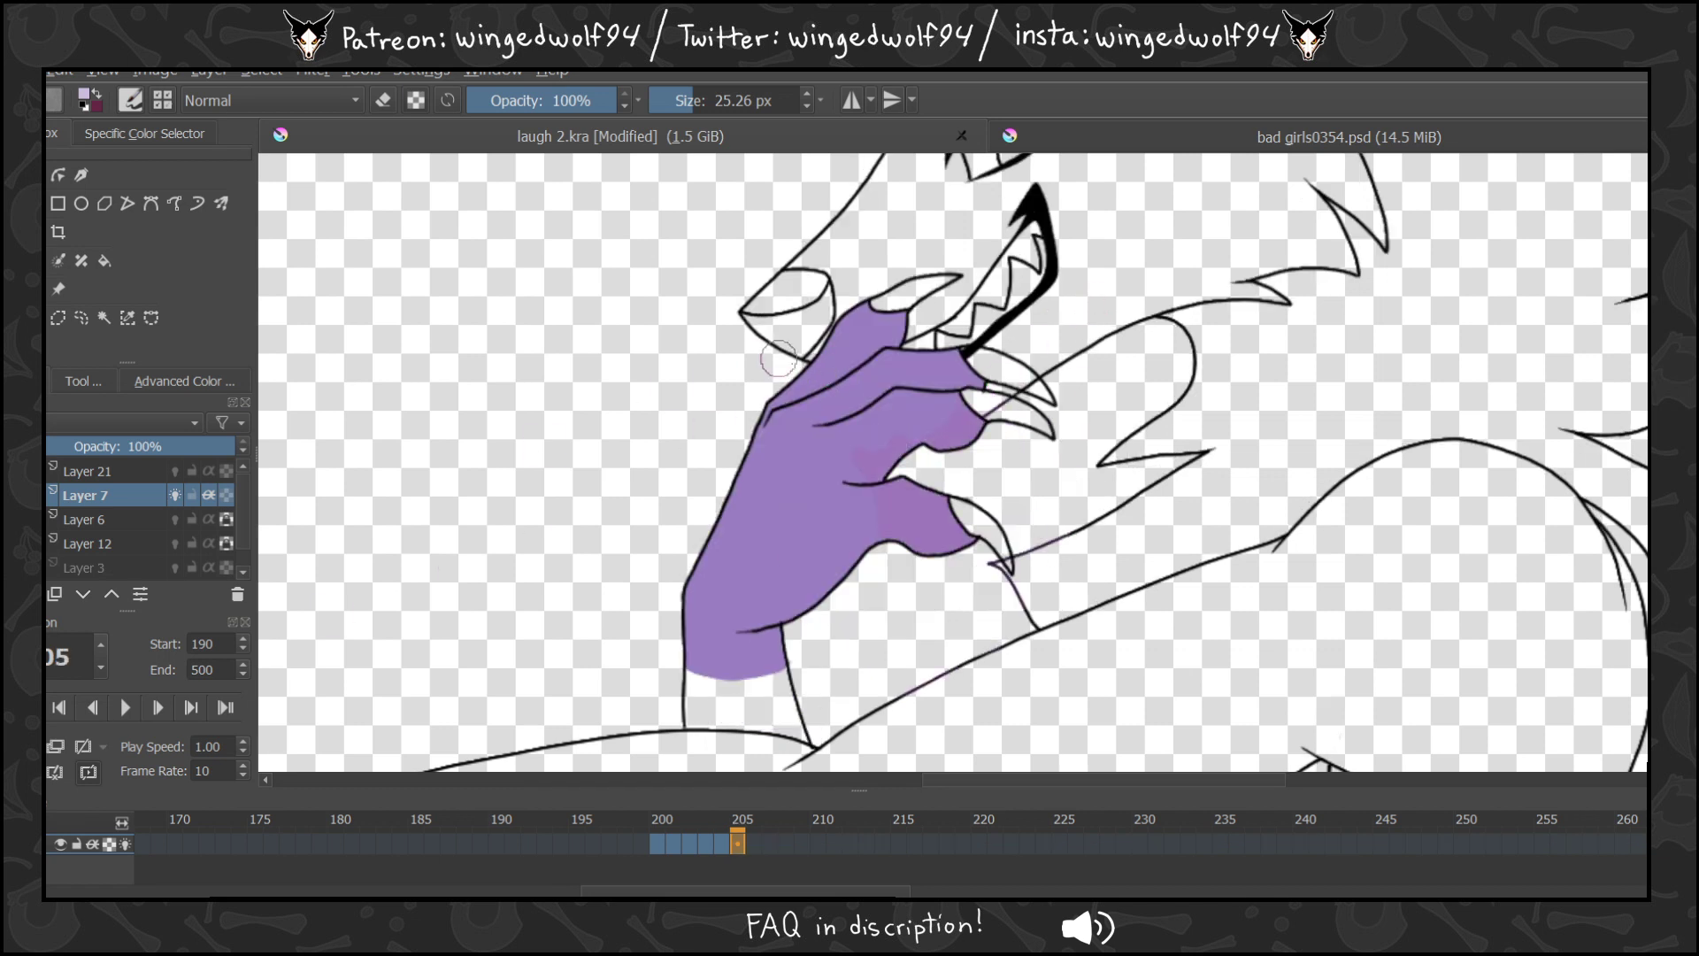
mouse_move(776, 387)
left_mouse_down()
mouse_move(844, 487)
mouse_move(830, 577)
mouse_move(841, 449)
mouse_move(846, 498)
mouse_move(808, 631)
mouse_move(876, 448)
mouse_move(799, 362)
mouse_move(834, 338)
mouse_move(866, 406)
mouse_move(933, 407)
mouse_move(885, 443)
mouse_move(943, 438)
mouse_move(976, 516)
left_mouse_up()
key("period")
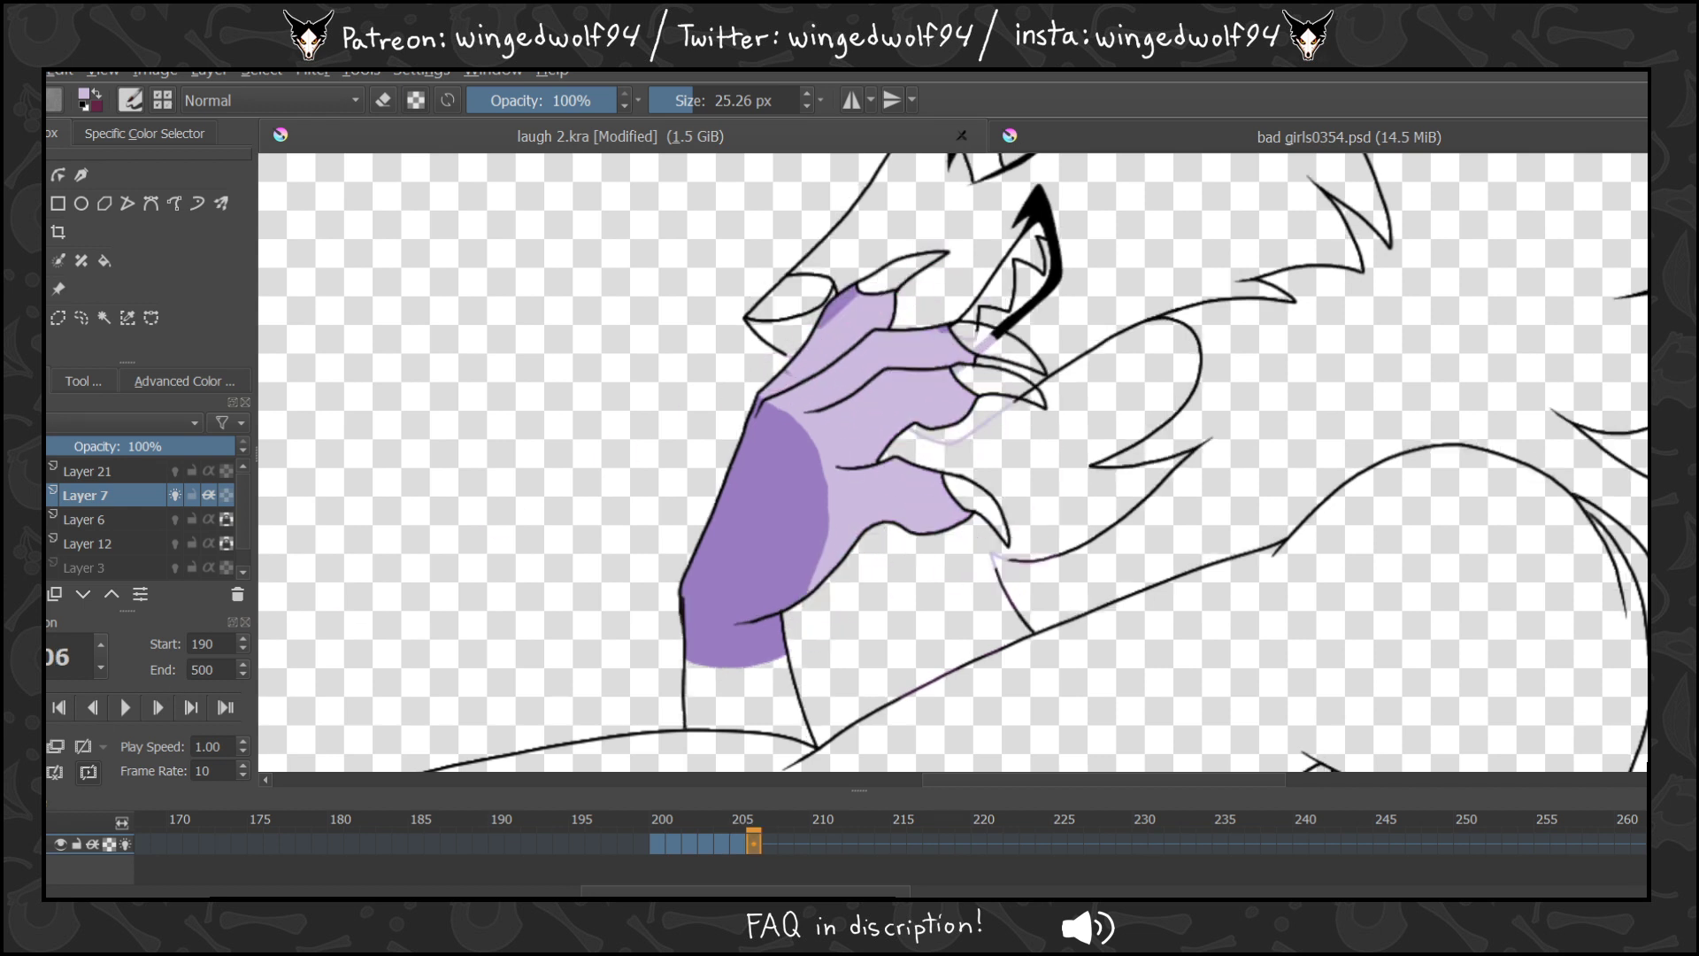
mouse_move(754, 370)
left_mouse_down()
mouse_move(808, 408)
mouse_move(837, 465)
mouse_move(840, 547)
mouse_move(841, 516)
mouse_move(816, 600)
left_mouse_up()
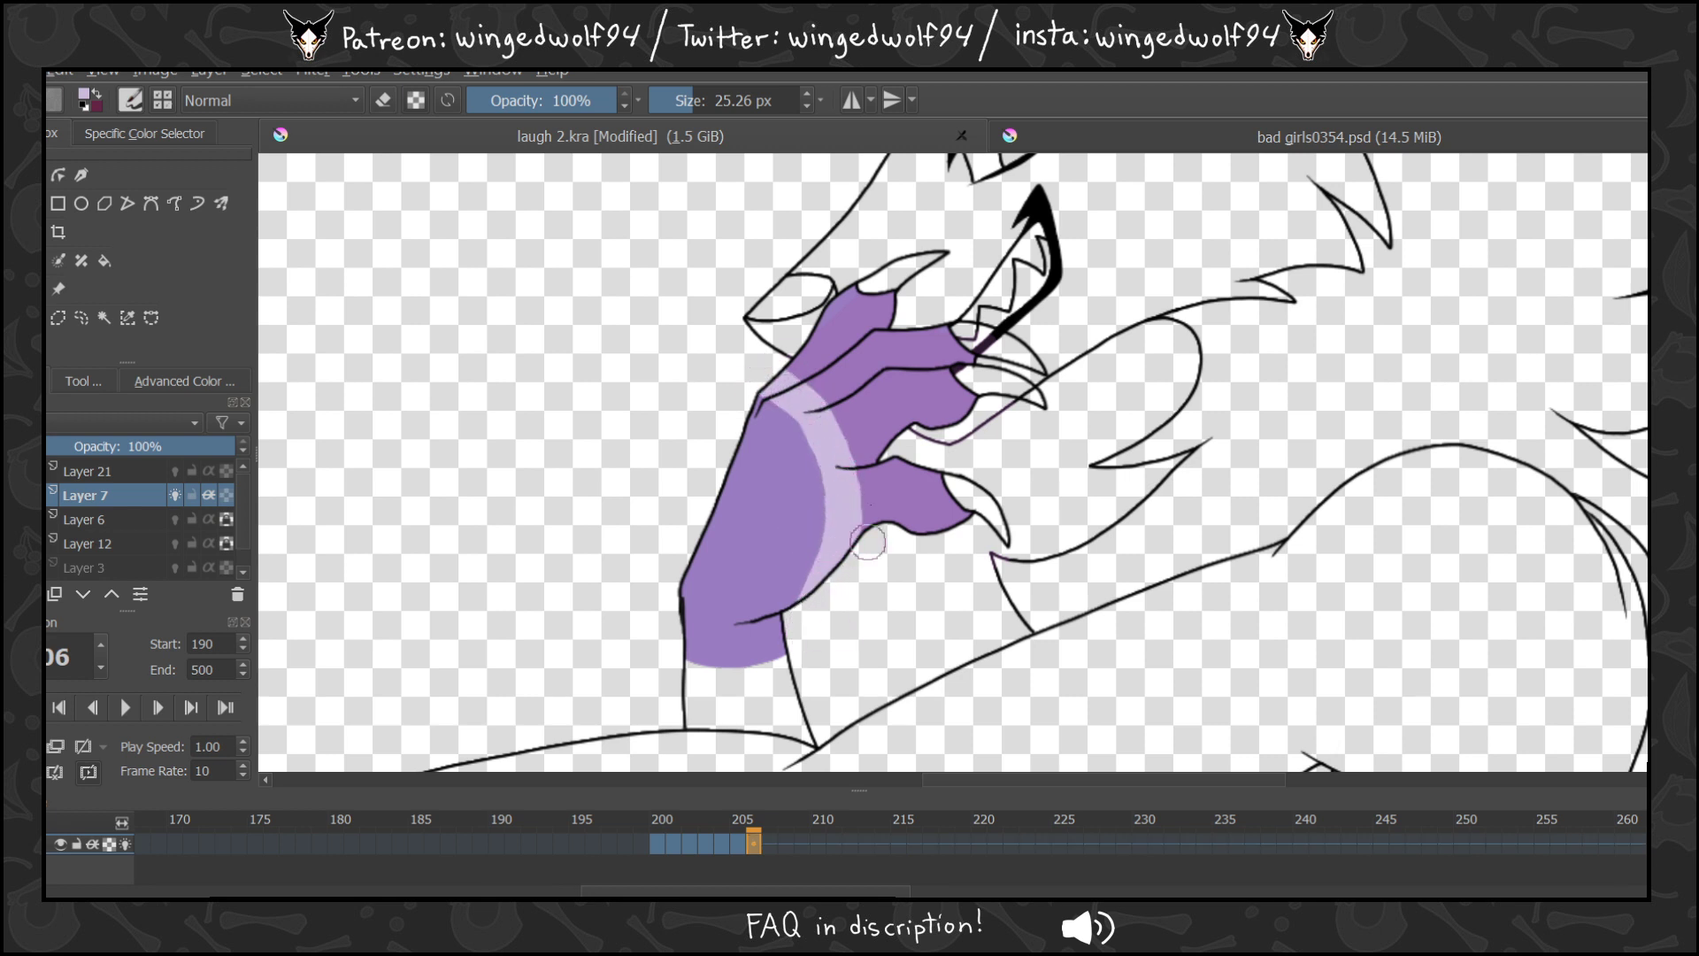
mouse_move(868, 542)
left_mouse_down()
mouse_move(842, 381)
mouse_move(811, 396)
mouse_move(850, 298)
mouse_move(852, 342)
mouse_move(884, 367)
mouse_move(954, 341)
mouse_move(984, 366)
mouse_move(977, 406)
mouse_move(894, 497)
mouse_move(933, 531)
left_mouse_up()
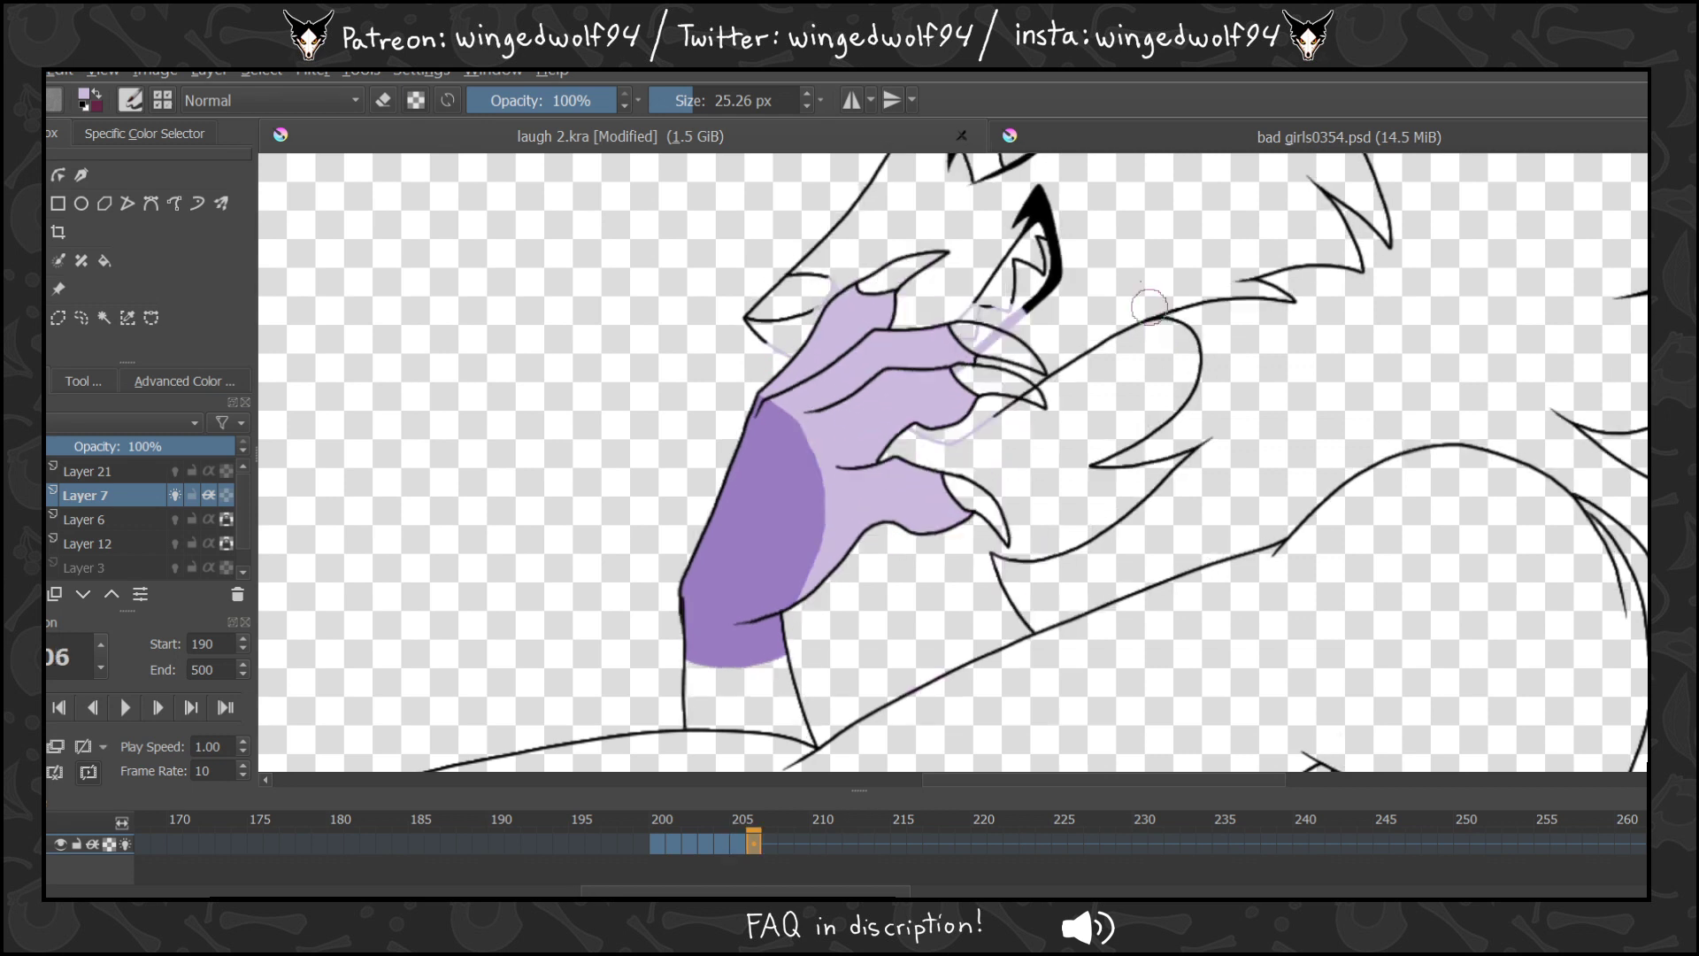
Skip ahead to frame 209, start a blank Layer 7 frame and paint the fingers and palm edge light purple.
key("period")
key("period")
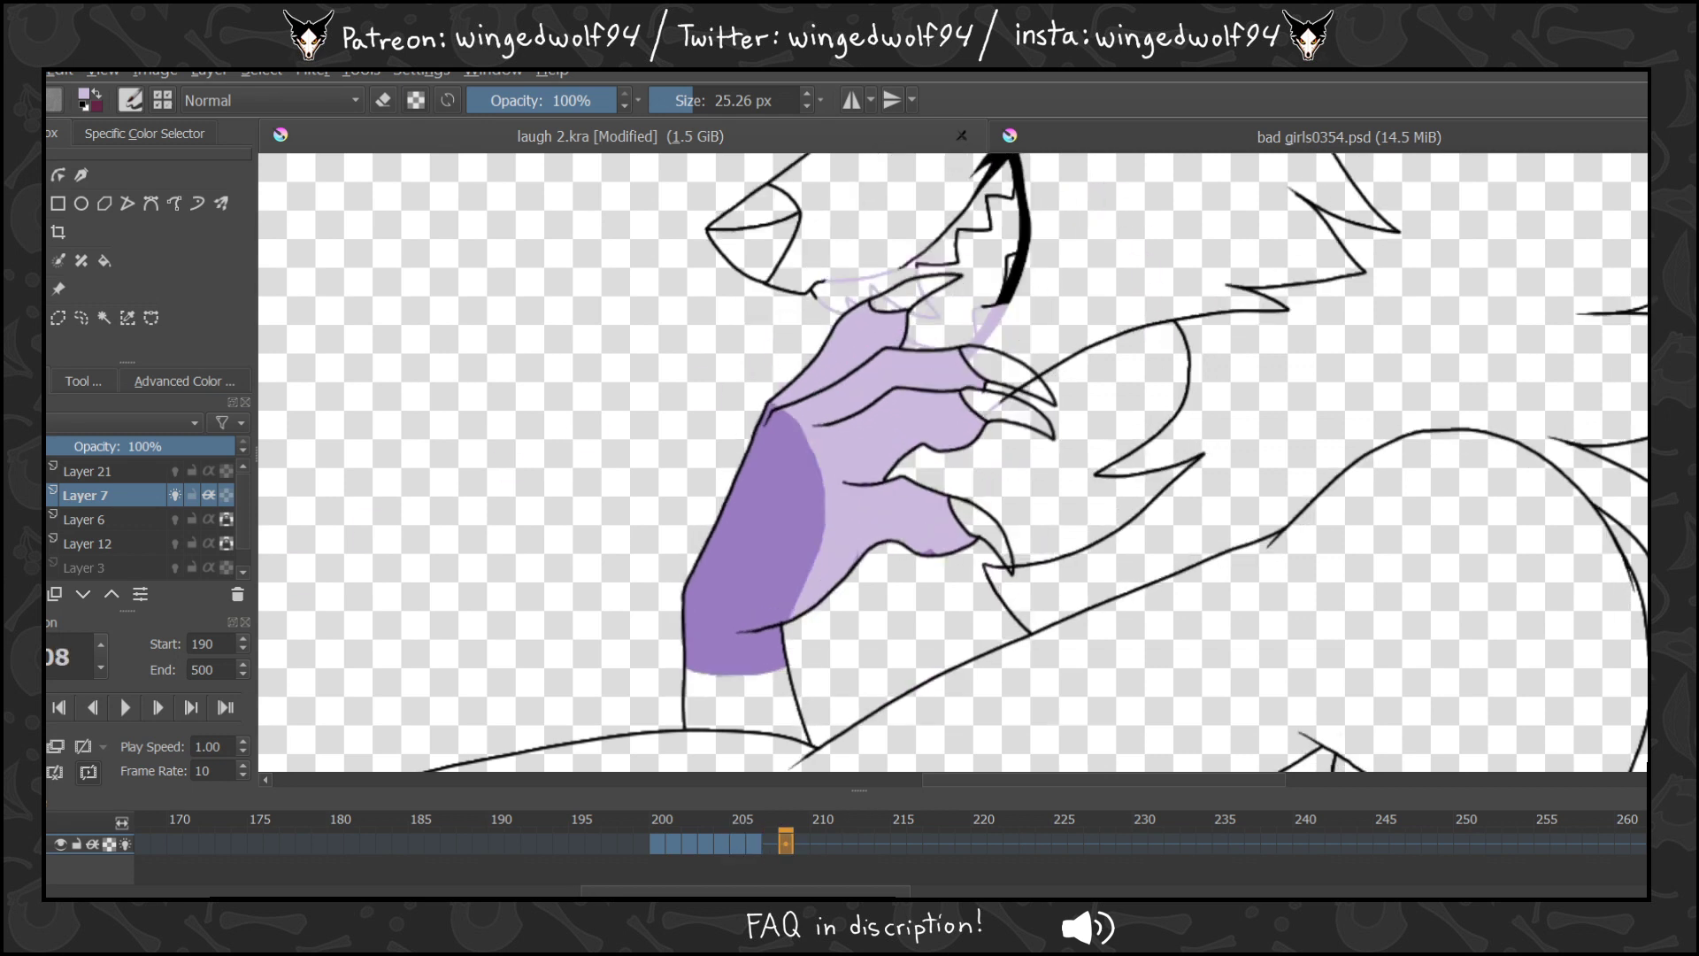
key("period")
mouse_move(852, 432)
left_mouse_down()
mouse_move(874, 469)
mouse_move(892, 565)
mouse_move(876, 475)
mouse_move(891, 575)
mouse_move(837, 685)
mouse_move(925, 563)
mouse_move(946, 567)
mouse_move(930, 648)
mouse_move(1058, 450)
mouse_move(942, 476)
mouse_move(959, 419)
mouse_move(887, 477)
mouse_move(943, 562)
left_mouse_up()
Start a blank Layer 7 frame at 210 and paint the palm edge and curled fingers light purple.
key("period")
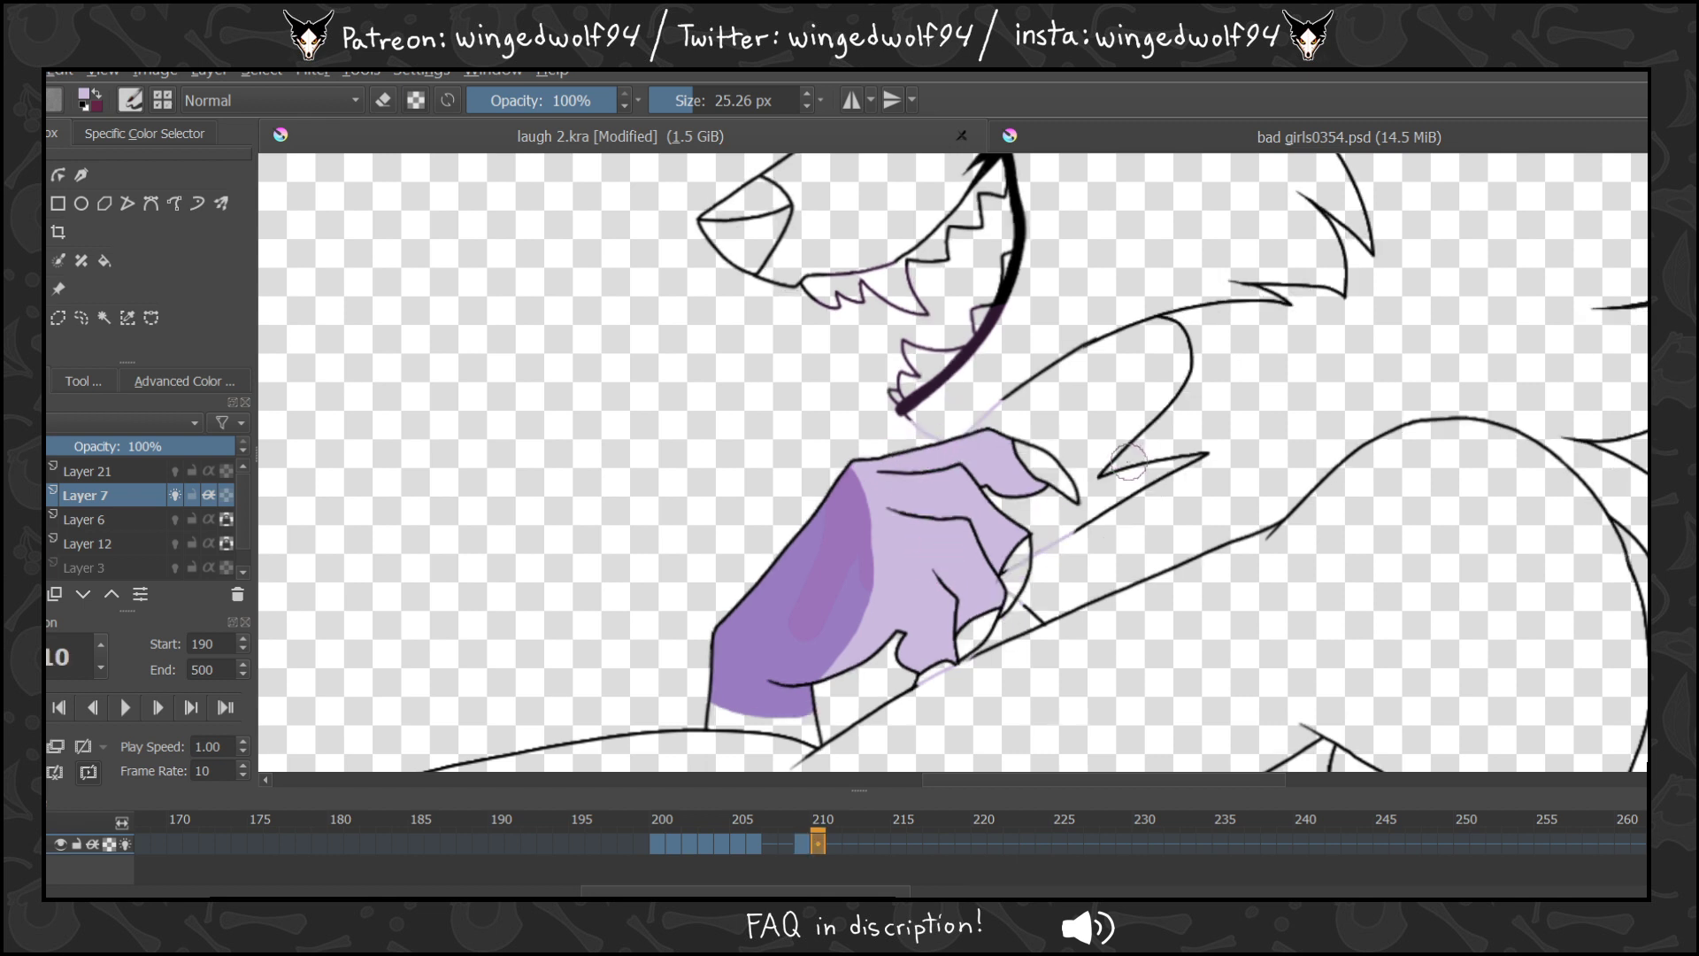
left_click(80, 748)
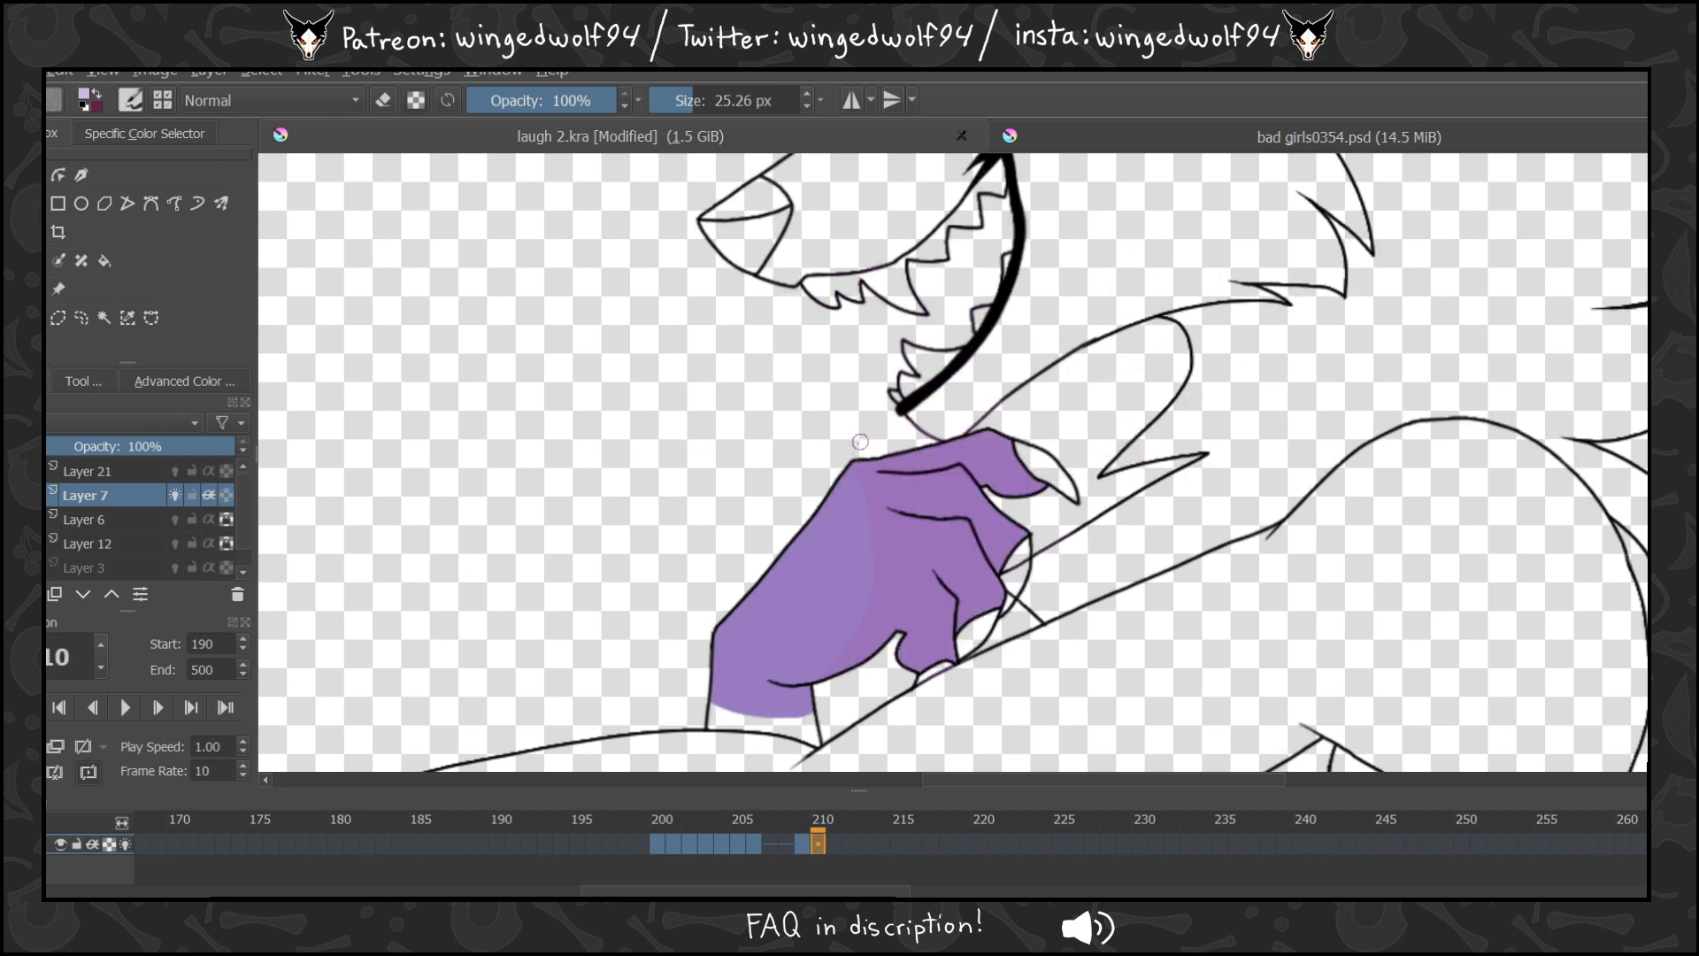
left_click_drag(880, 462, 885, 618)
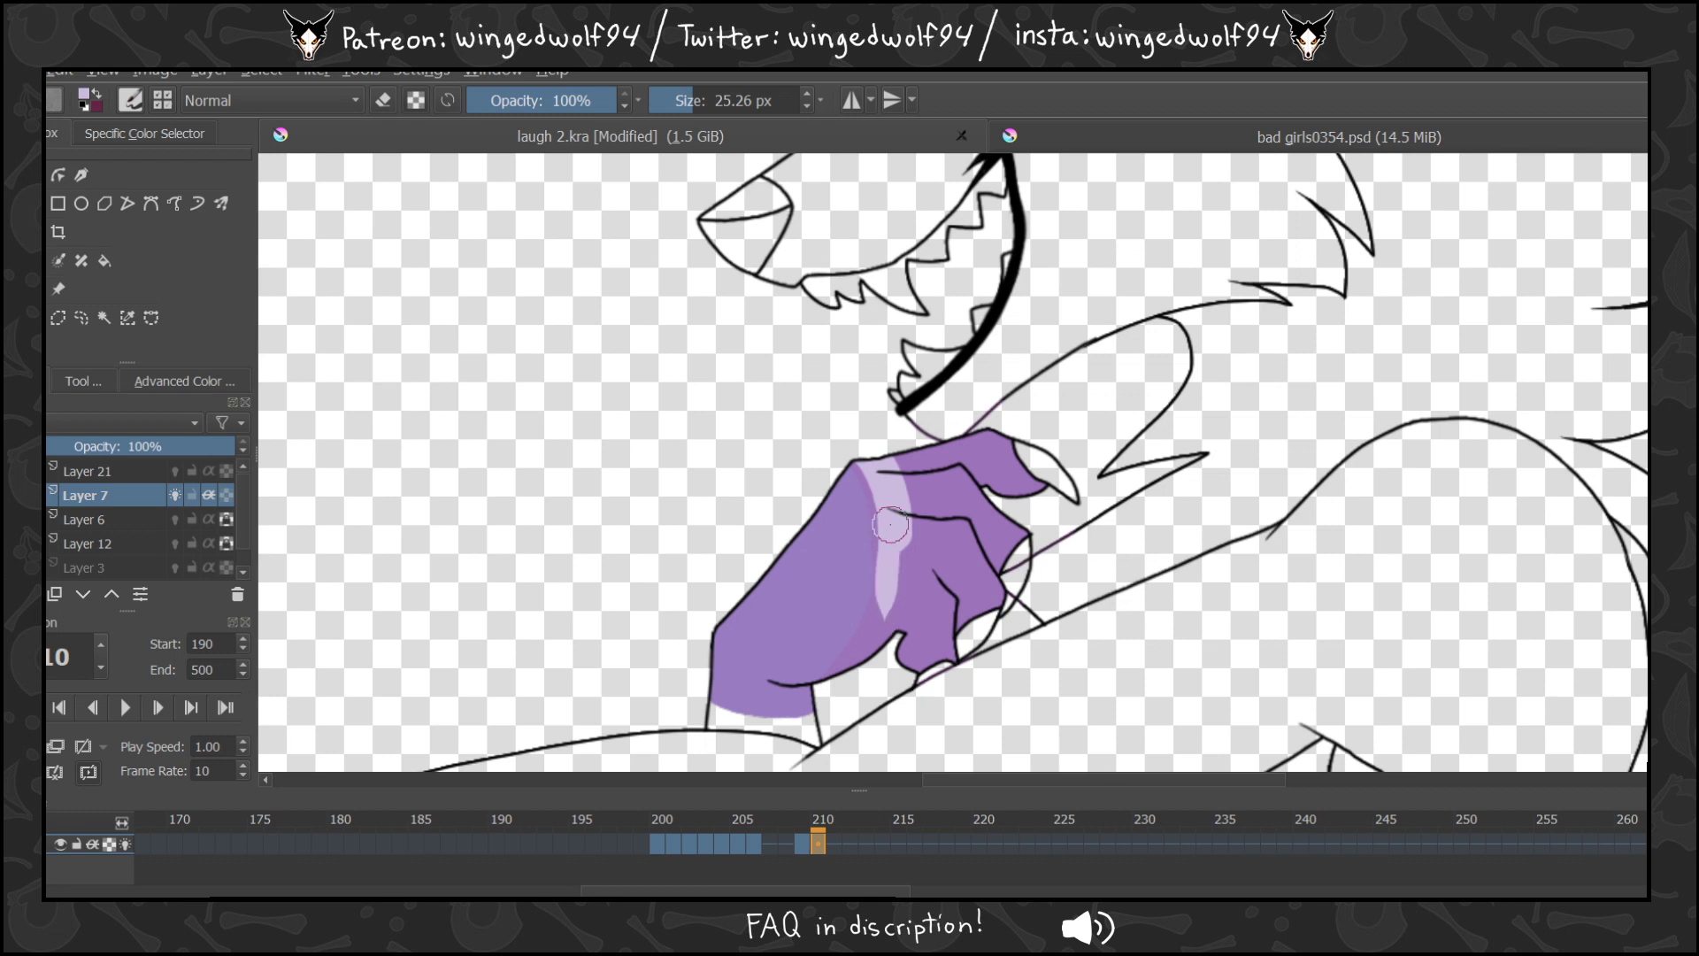
mouse_move(896, 482)
left_mouse_down()
mouse_move(851, 693)
mouse_move(928, 499)
mouse_move(905, 481)
mouse_move(1045, 404)
mouse_move(959, 516)
mouse_move(1007, 525)
mouse_move(1058, 492)
left_mouse_up()
Start a blank Layer 7 frame at 211 and paint the curved palm edge and fingers light purple.
key("Right")
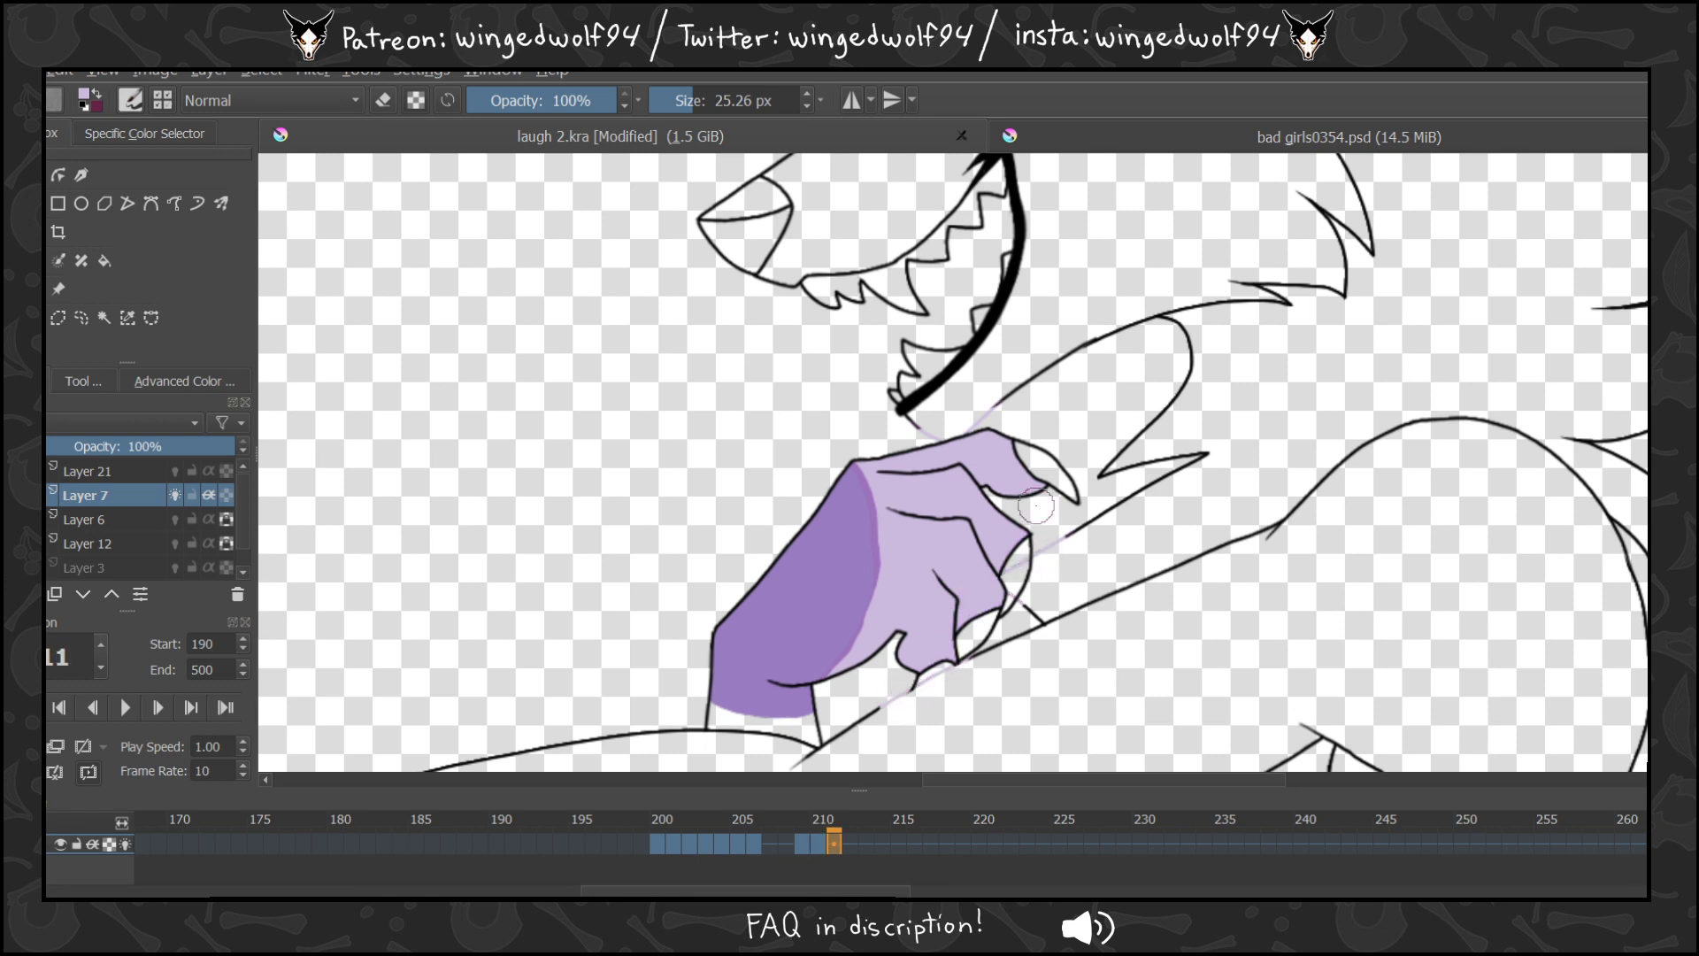
mouse_move(790, 376)
left_mouse_down()
mouse_move(836, 464)
mouse_move(848, 540)
left_mouse_up()
mouse_move(837, 447)
left_mouse_down()
mouse_move(845, 547)
mouse_move(809, 615)
left_mouse_up()
mouse_move(814, 354)
left_mouse_down()
mouse_move(911, 372)
mouse_move(885, 482)
mouse_move(965, 424)
mouse_move(971, 554)
left_mouse_up()
Start a blank Layer 7 frame at 212 and fill the raised hand's fingers with light purple up to the palm curve.
key("period")
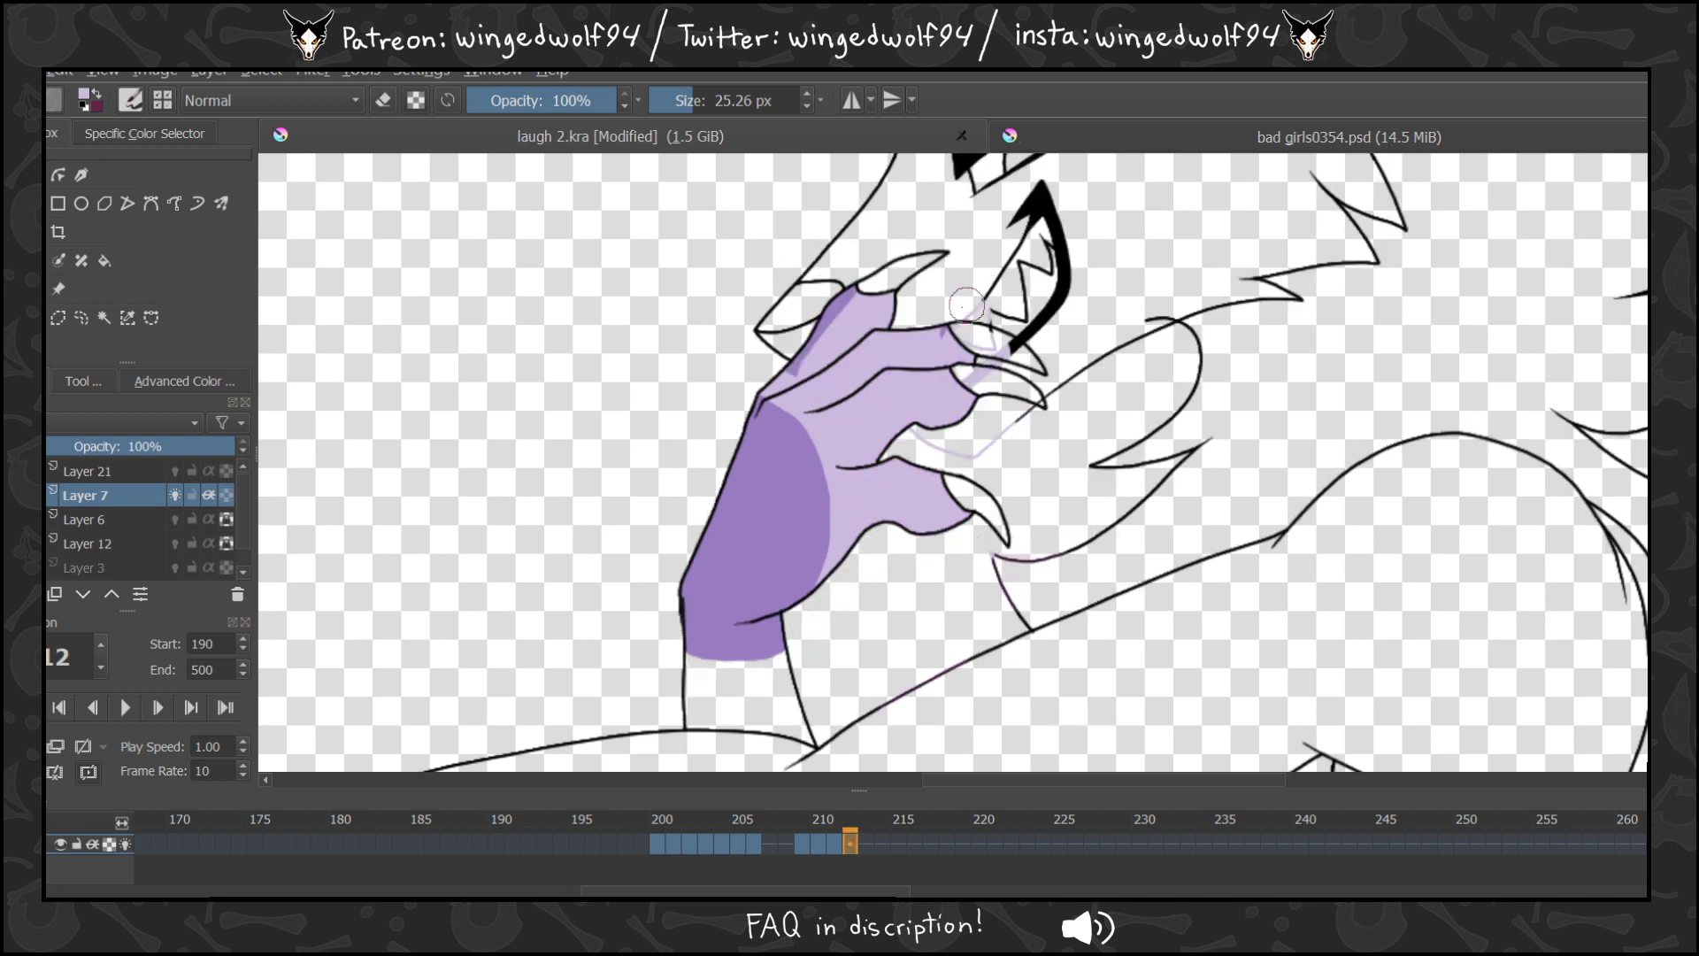
left_click(45, 739)
mouse_move(766, 377)
left_mouse_down()
mouse_move(844, 494)
mouse_move(835, 597)
mouse_move(872, 506)
mouse_move(897, 545)
mouse_move(959, 509)
mouse_move(958, 457)
mouse_move(917, 527)
mouse_move(919, 432)
mouse_move(959, 346)
mouse_move(848, 339)
mouse_move(861, 276)
mouse_move(808, 370)
mouse_move(862, 412)
left_mouse_up()
Start a blank Layer 7 frame at 215 and paint the fingers and palm edge light purple, undoing the misplaced second stroke.
key("period")
key("period")
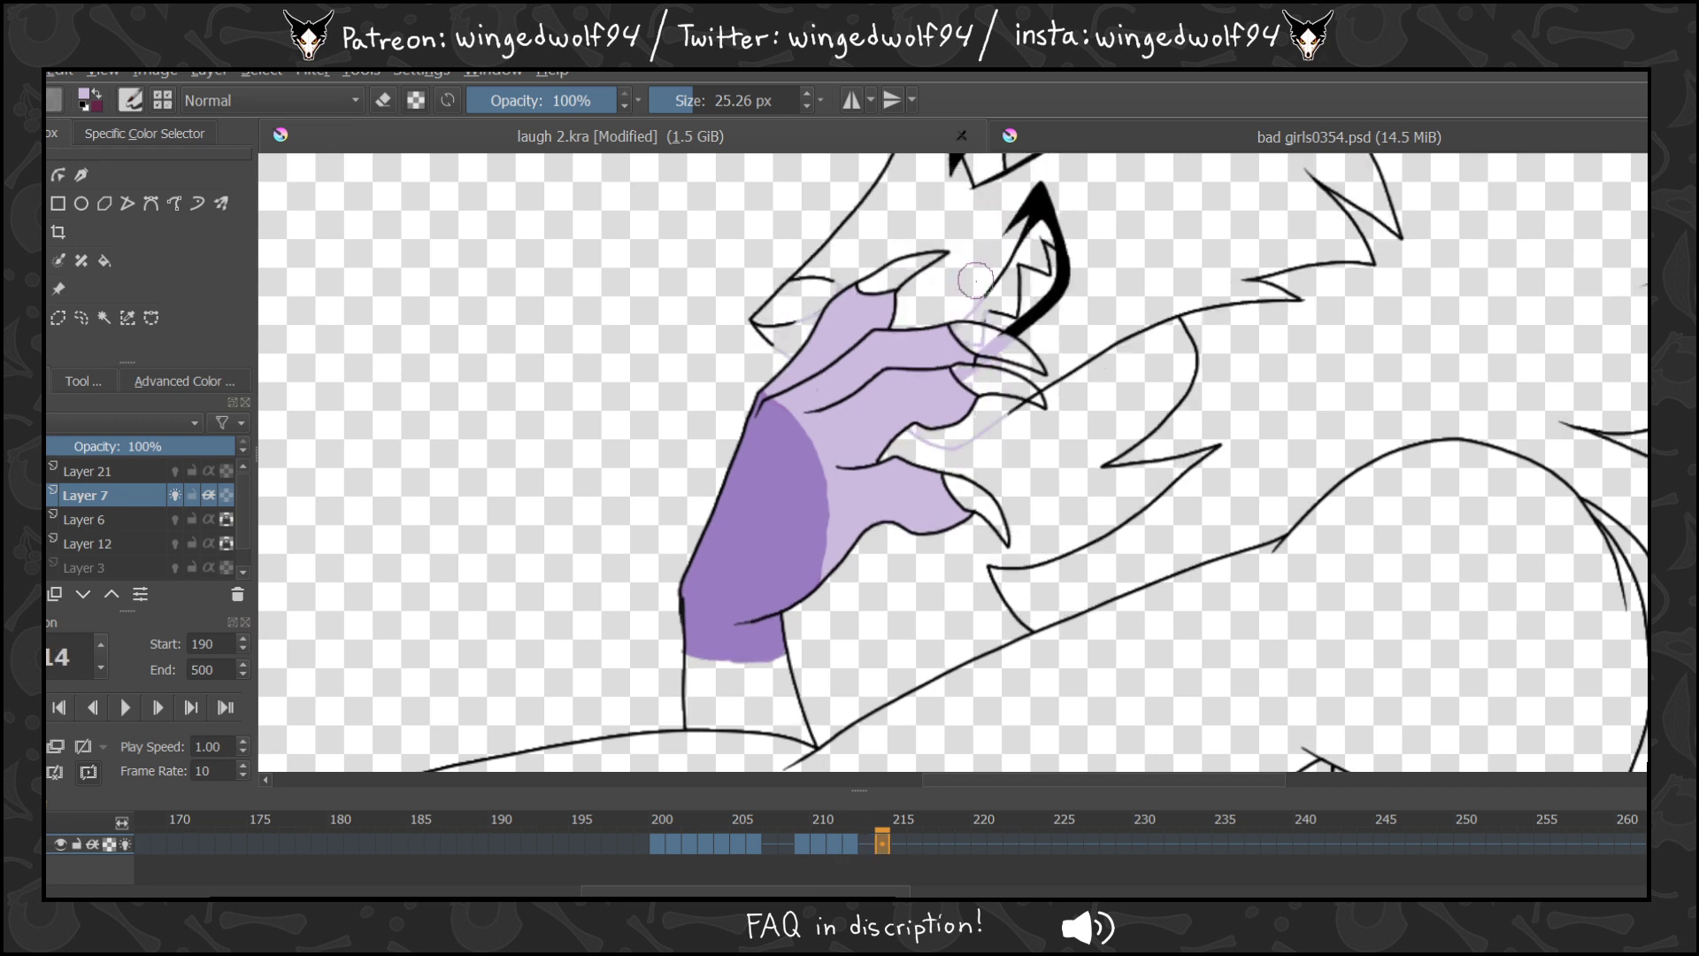
key("period")
key("Delete")
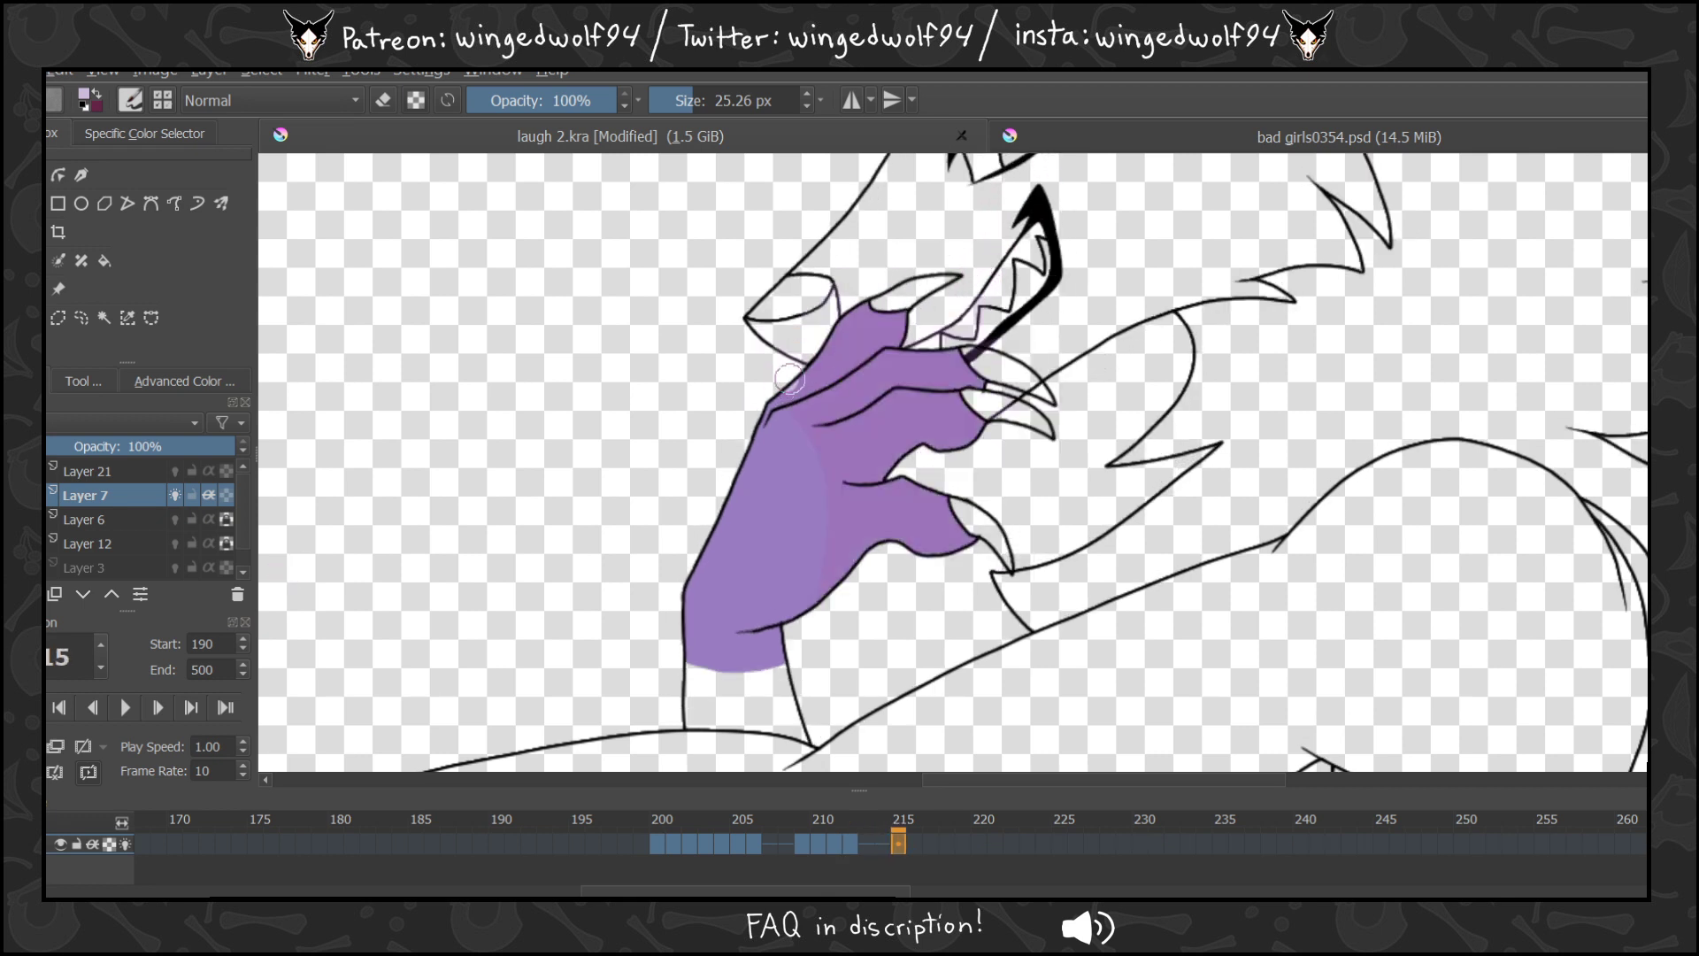
mouse_move(790, 379)
left_mouse_down()
mouse_move(836, 443)
mouse_move(799, 396)
mouse_move(839, 461)
mouse_move(844, 524)
left_mouse_up()
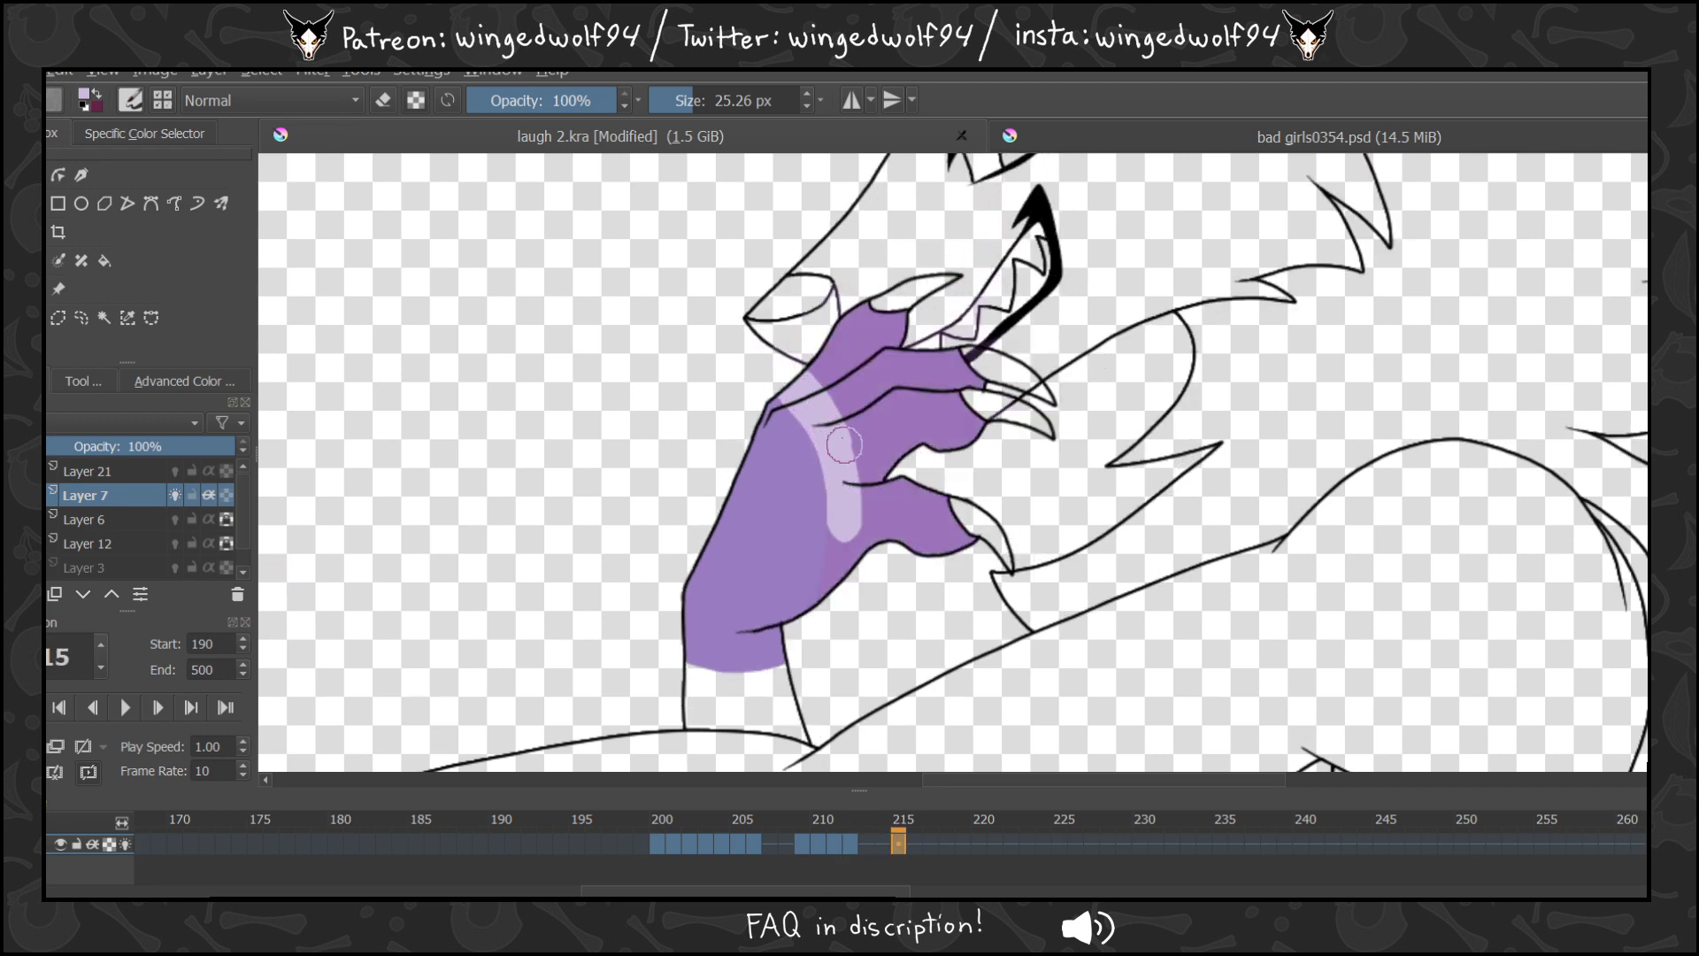
left_click_drag(815, 436, 828, 576)
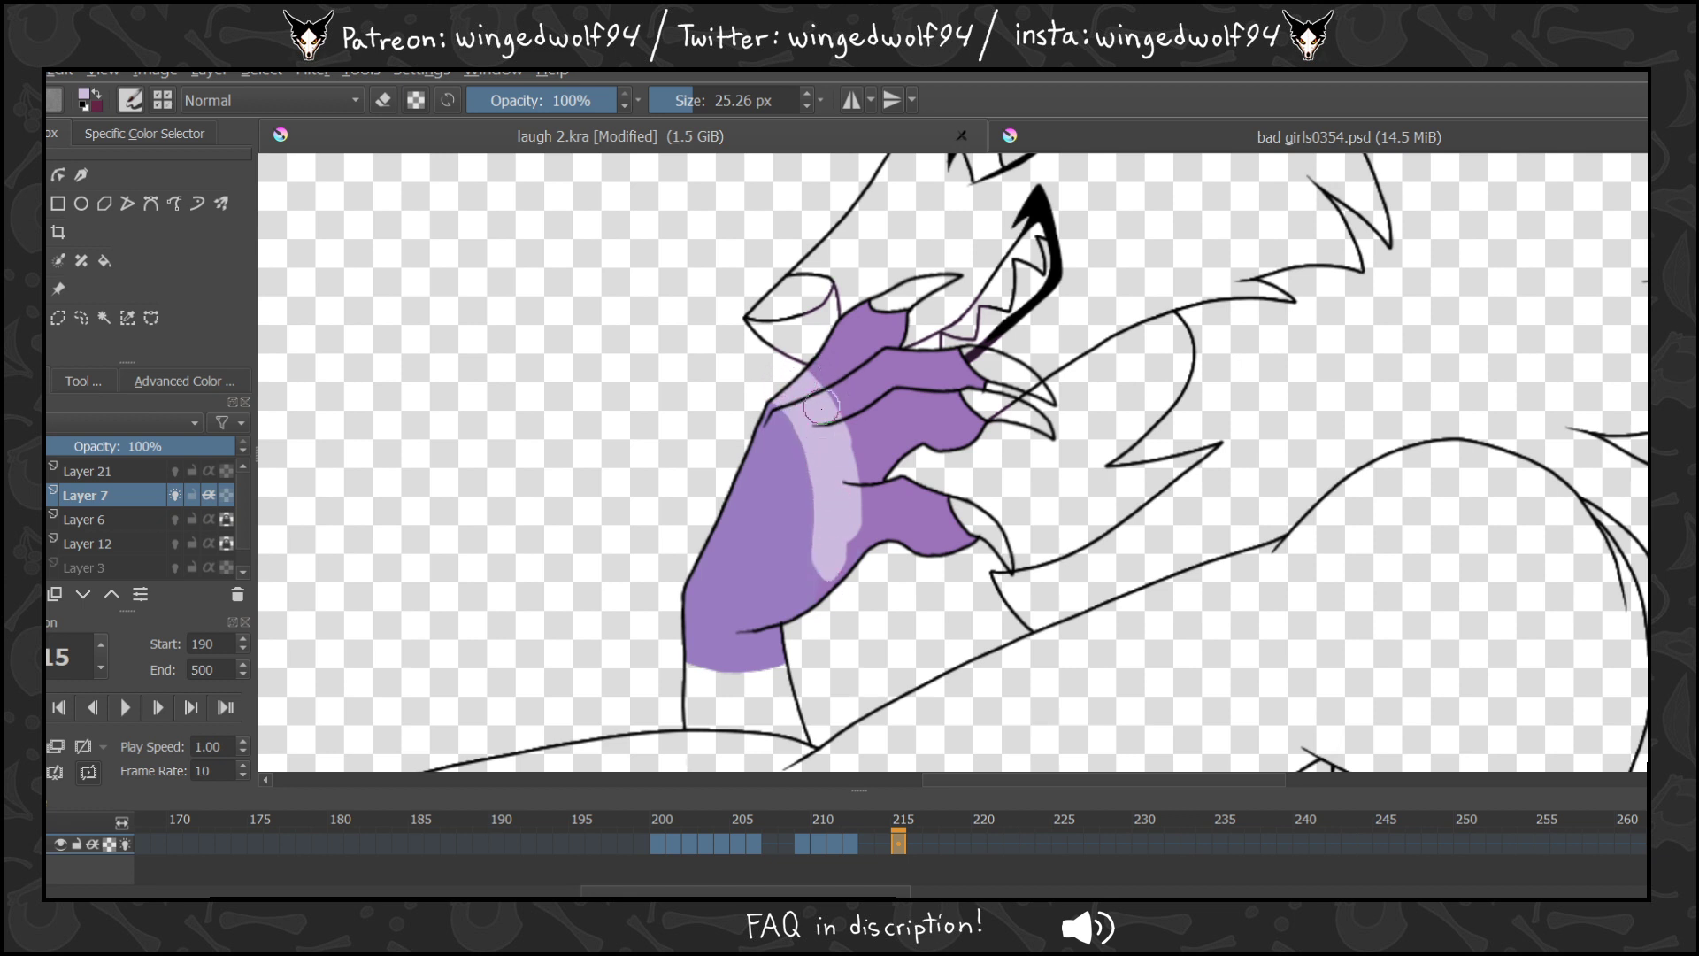
key("ctrl+z")
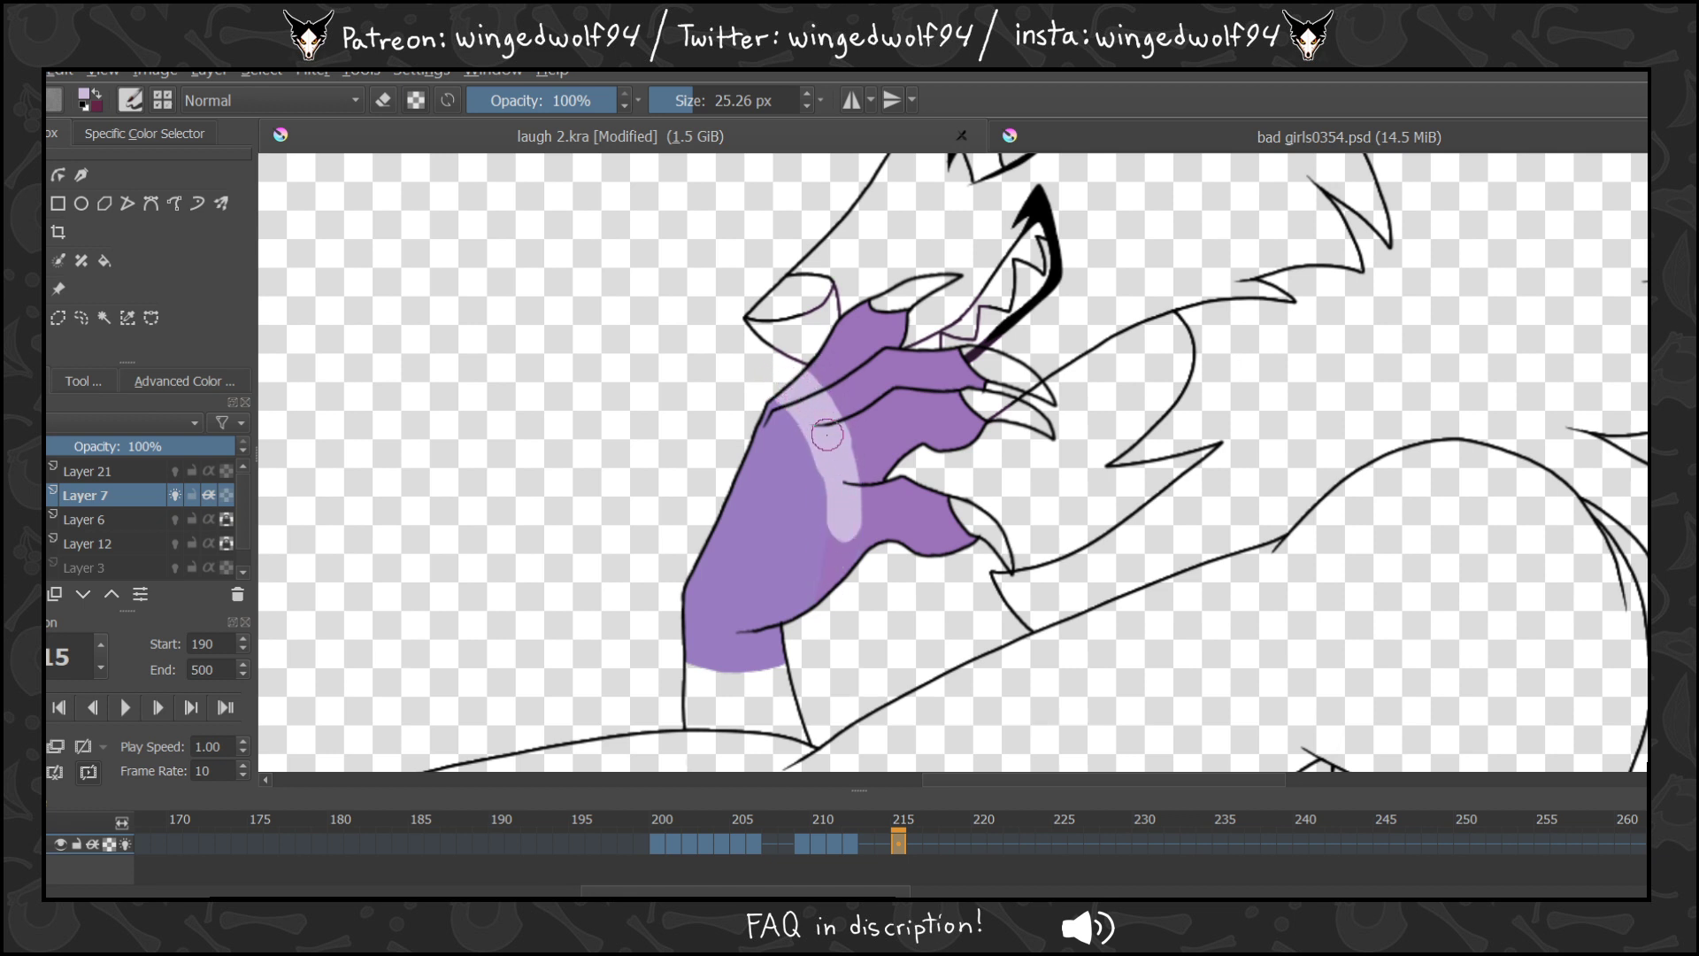
mouse_move(839, 487)
left_mouse_down()
mouse_move(813, 621)
mouse_move(884, 499)
mouse_move(906, 487)
mouse_move(912, 562)
mouse_move(994, 518)
mouse_move(1009, 401)
mouse_move(887, 449)
mouse_move(940, 394)
mouse_move(888, 377)
mouse_move(896, 351)
mouse_move(839, 373)
mouse_move(801, 362)
left_mouse_up()
Check the hand on frames 216 to 218, then start a blank Layer 7 frame at 219 and paint its fingers light purple.
left_click(916, 840)
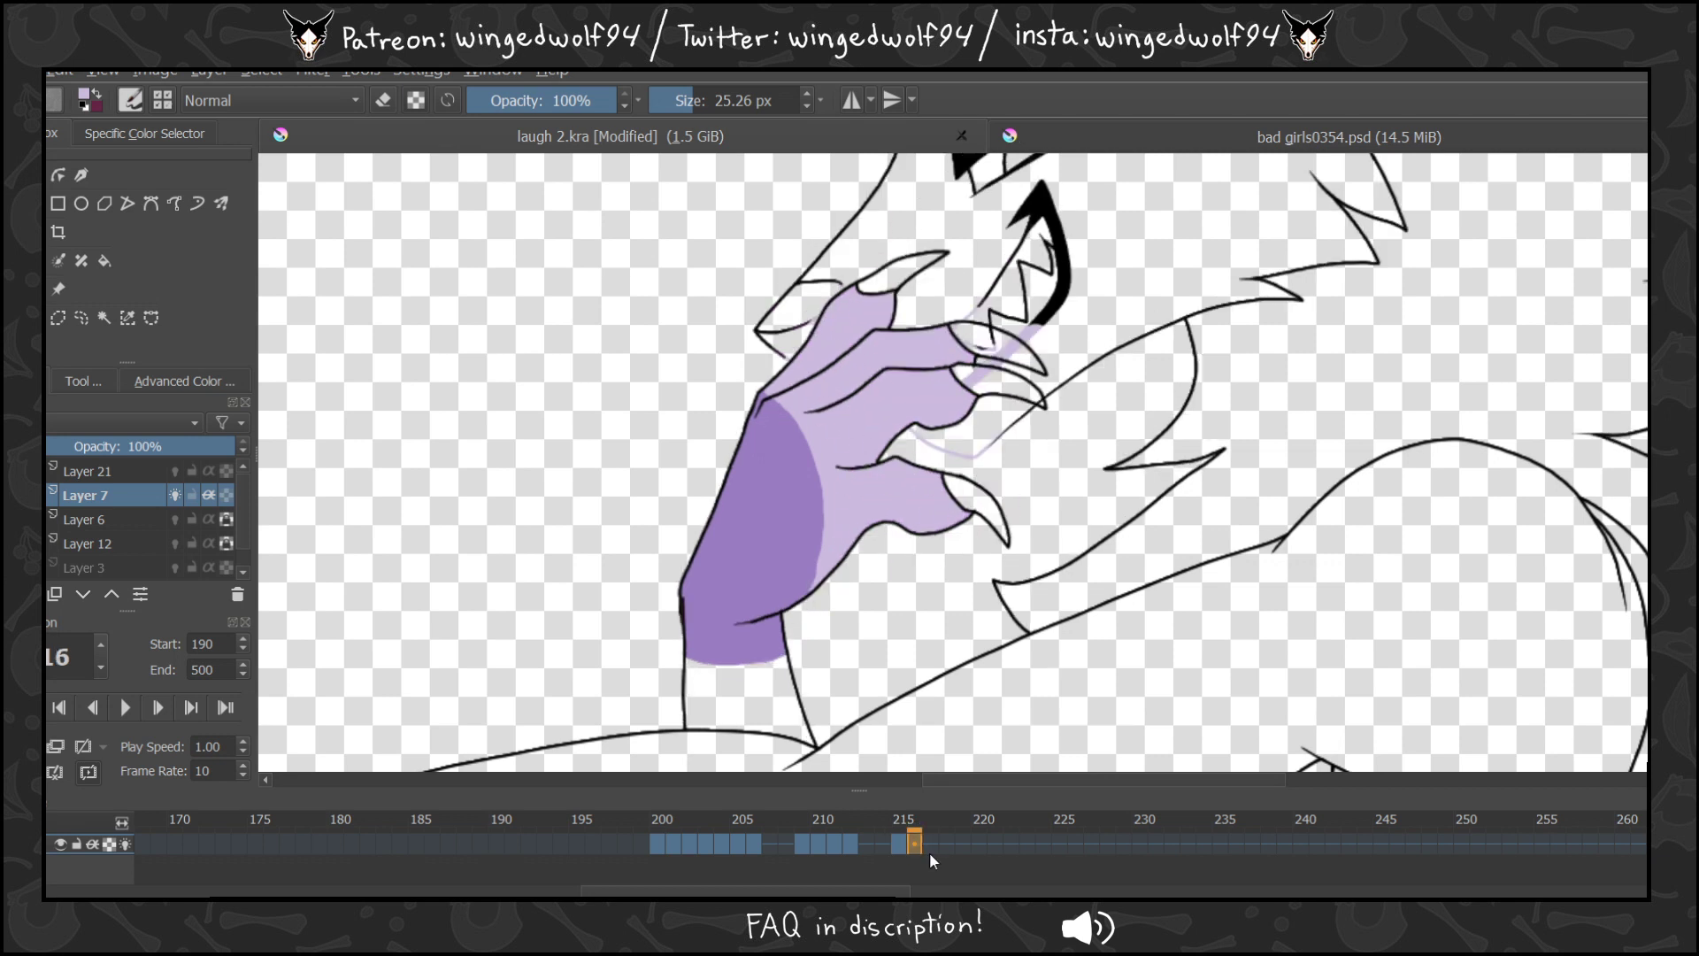
left_click(930, 841)
left_click(945, 842)
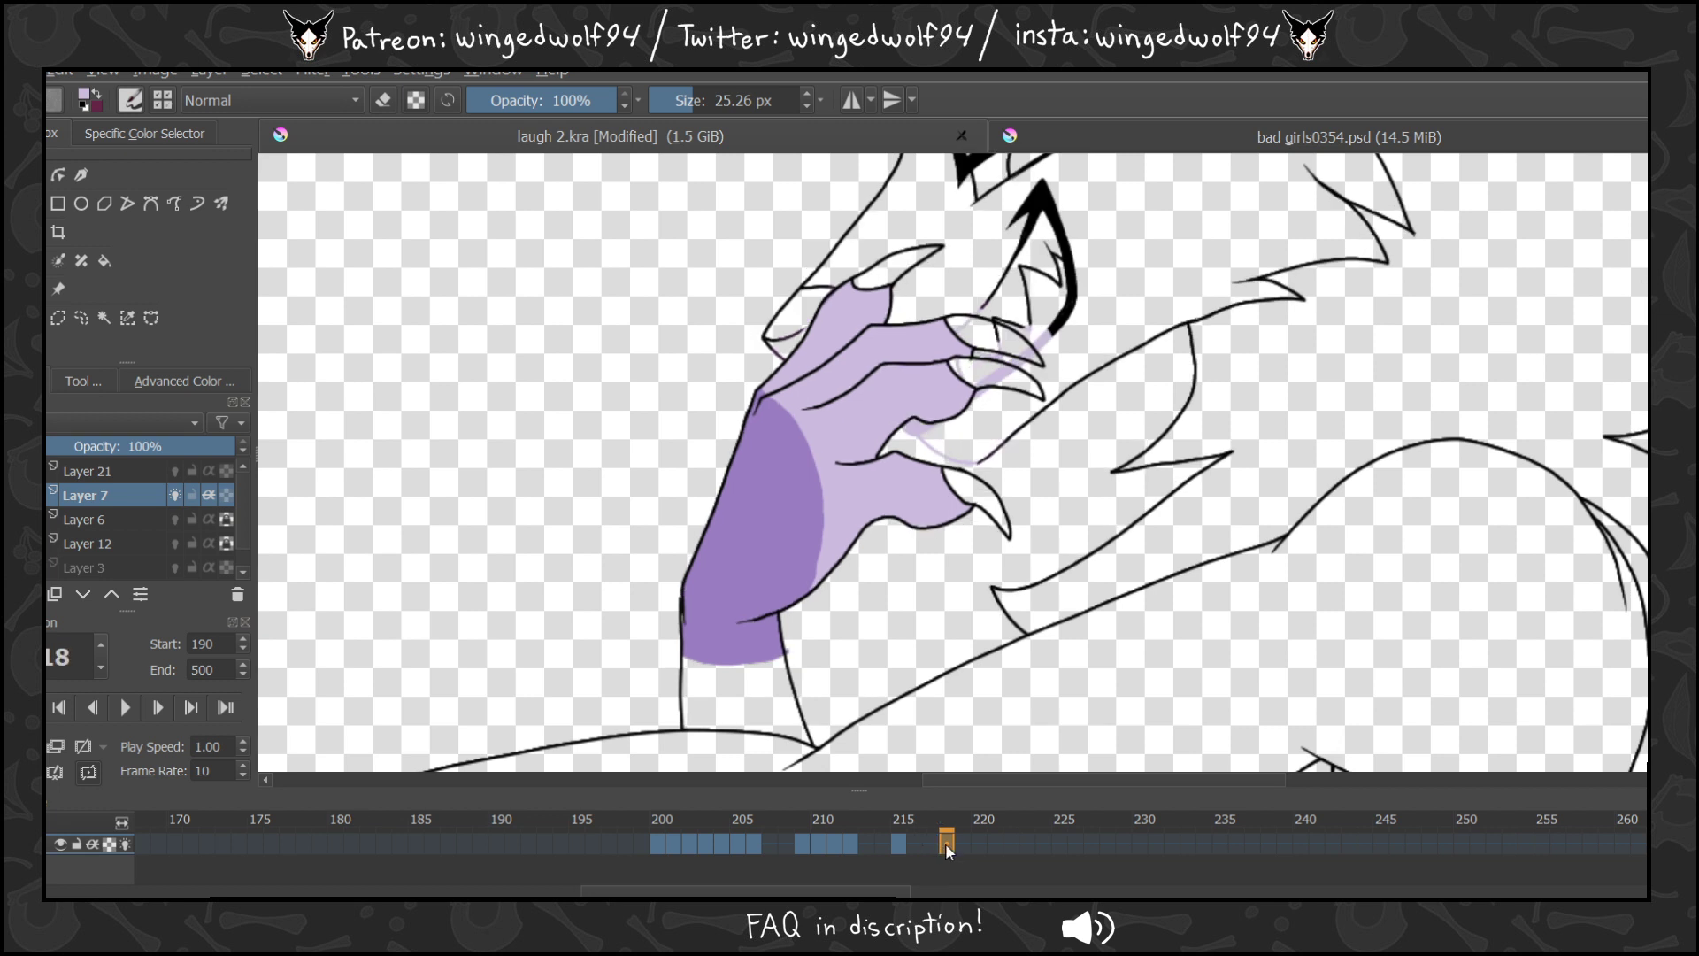
left_click(961, 842)
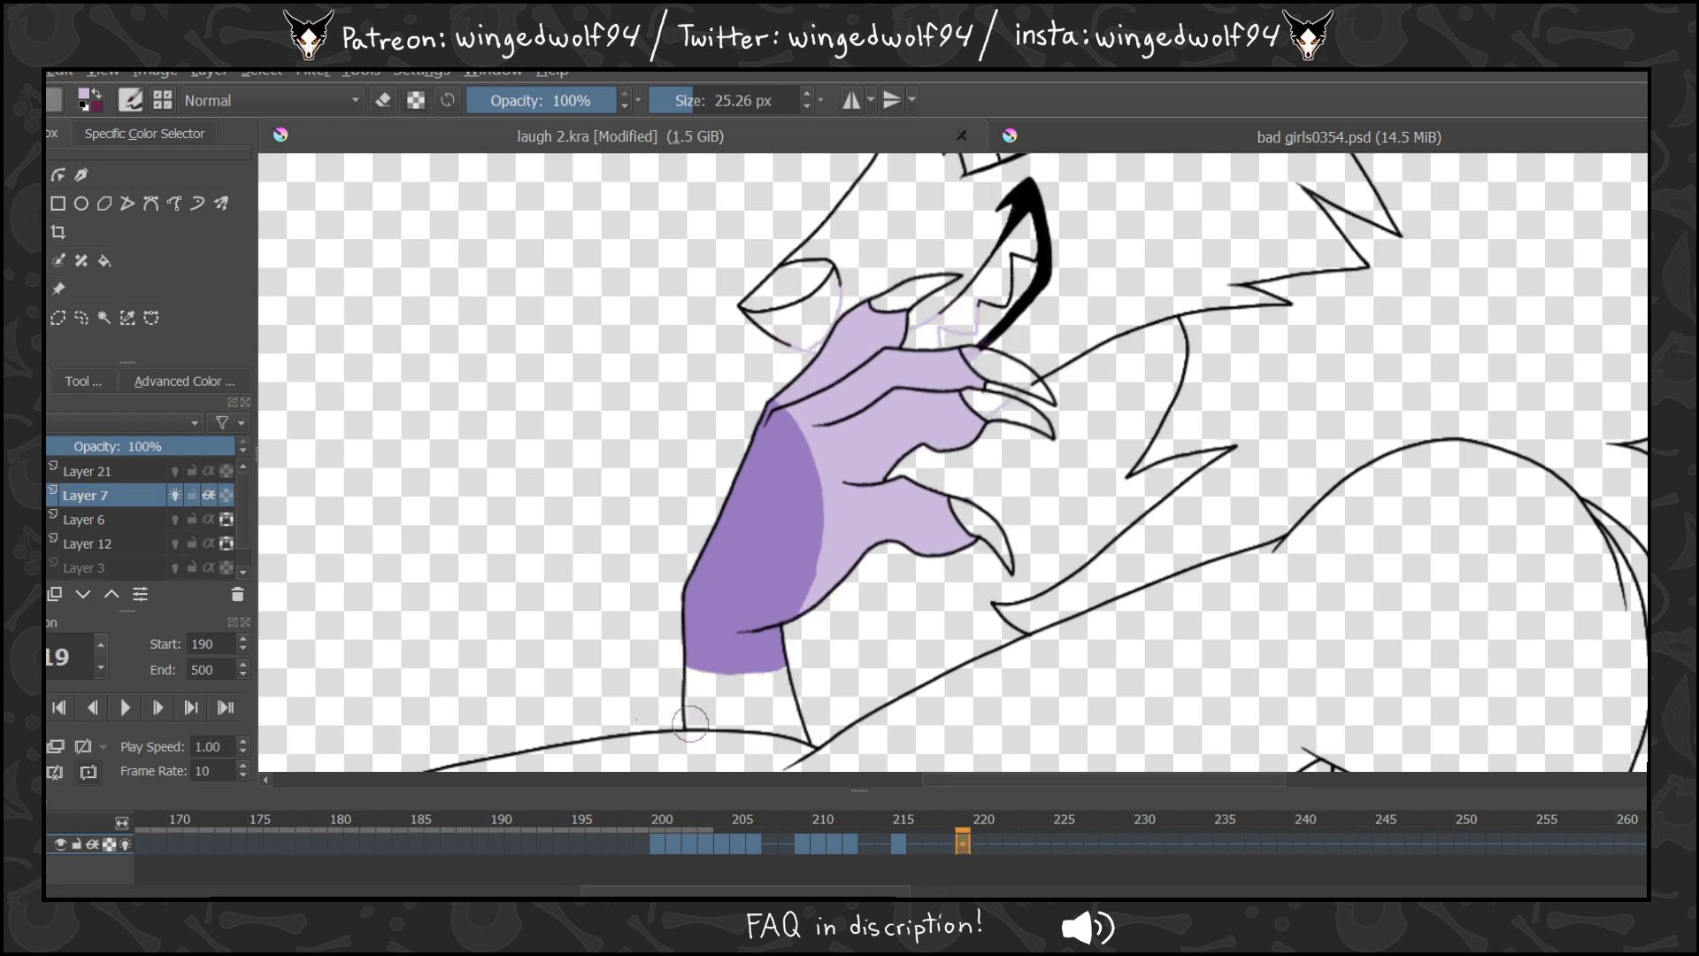
mouse_move(776, 381)
left_mouse_down()
mouse_move(827, 446)
mouse_move(846, 524)
mouse_move(823, 476)
mouse_move(837, 464)
mouse_move(829, 597)
mouse_move(889, 462)
mouse_move(909, 510)
mouse_move(968, 544)
mouse_move(1011, 426)
mouse_move(910, 435)
mouse_move(973, 340)
mouse_move(830, 329)
mouse_move(853, 333)
mouse_move(836, 375)
mouse_move(882, 447)
left_mouse_up()
Start blank Layer 7 frames at 220 and 221 and paint the fingers and palm edge light purple on both.
left_click(987, 845)
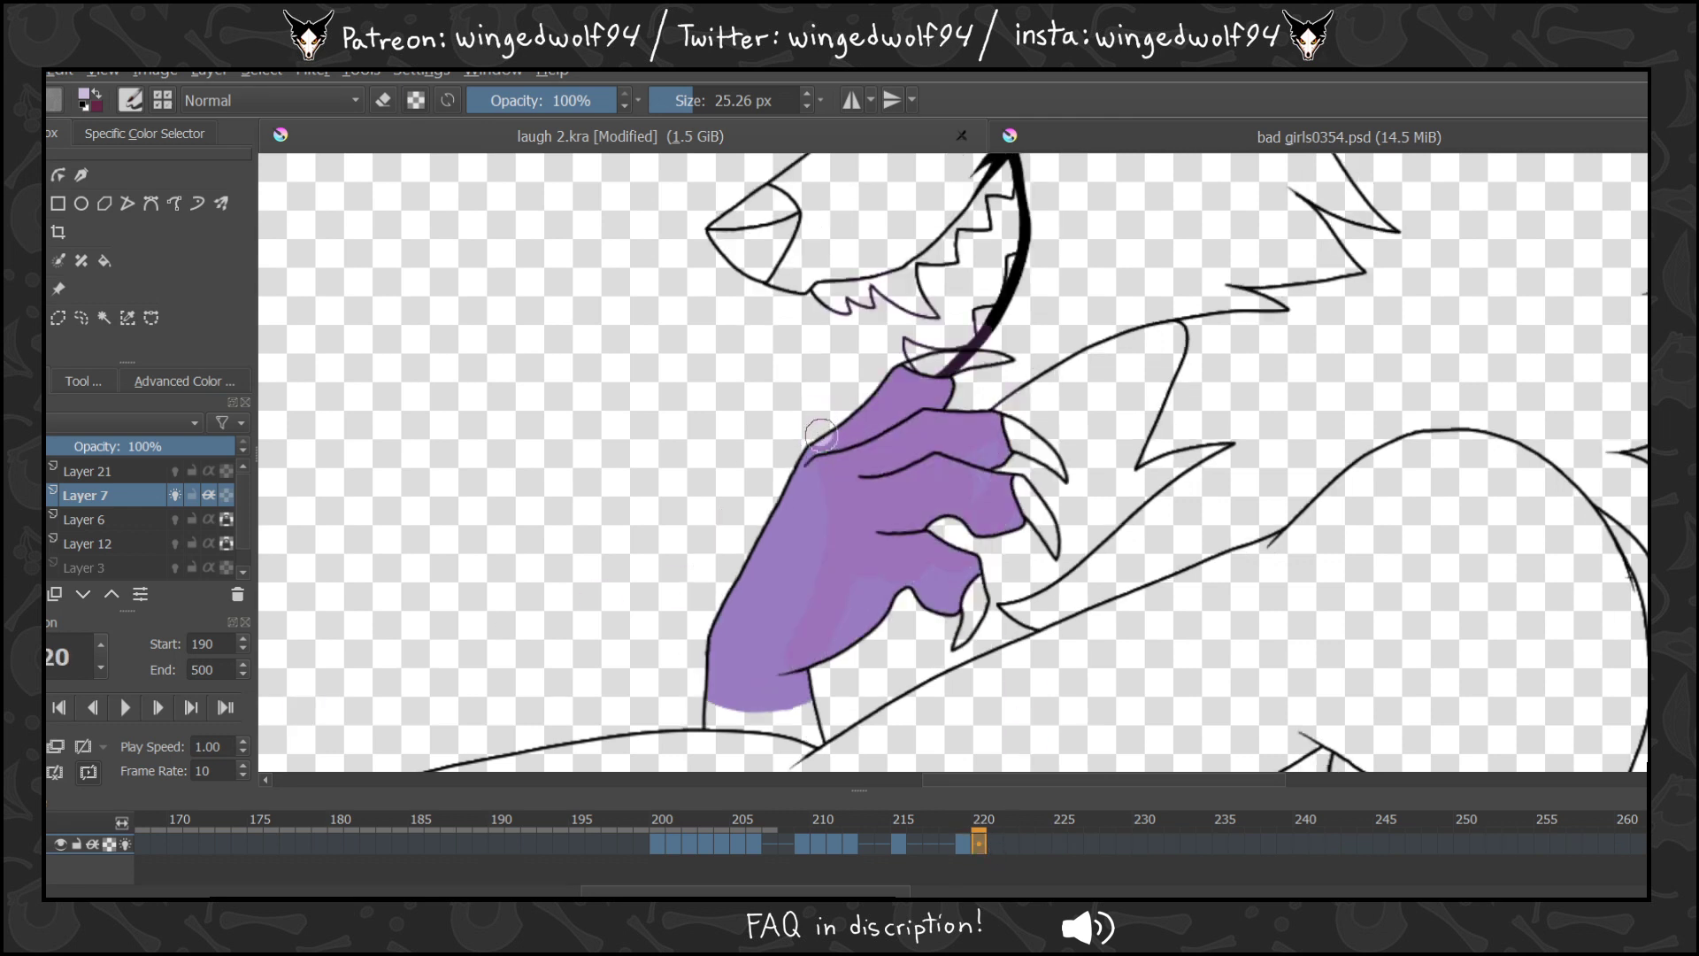
mouse_move(820, 436)
left_mouse_down()
mouse_move(864, 477)
mouse_move(874, 601)
mouse_move(836, 683)
left_mouse_up()
mouse_move(898, 487)
left_mouse_down()
mouse_move(886, 563)
mouse_move(951, 495)
mouse_move(1000, 496)
mouse_move(964, 425)
mouse_move(879, 405)
mouse_move(889, 478)
mouse_move(941, 522)
left_mouse_up()
left_click(999, 845)
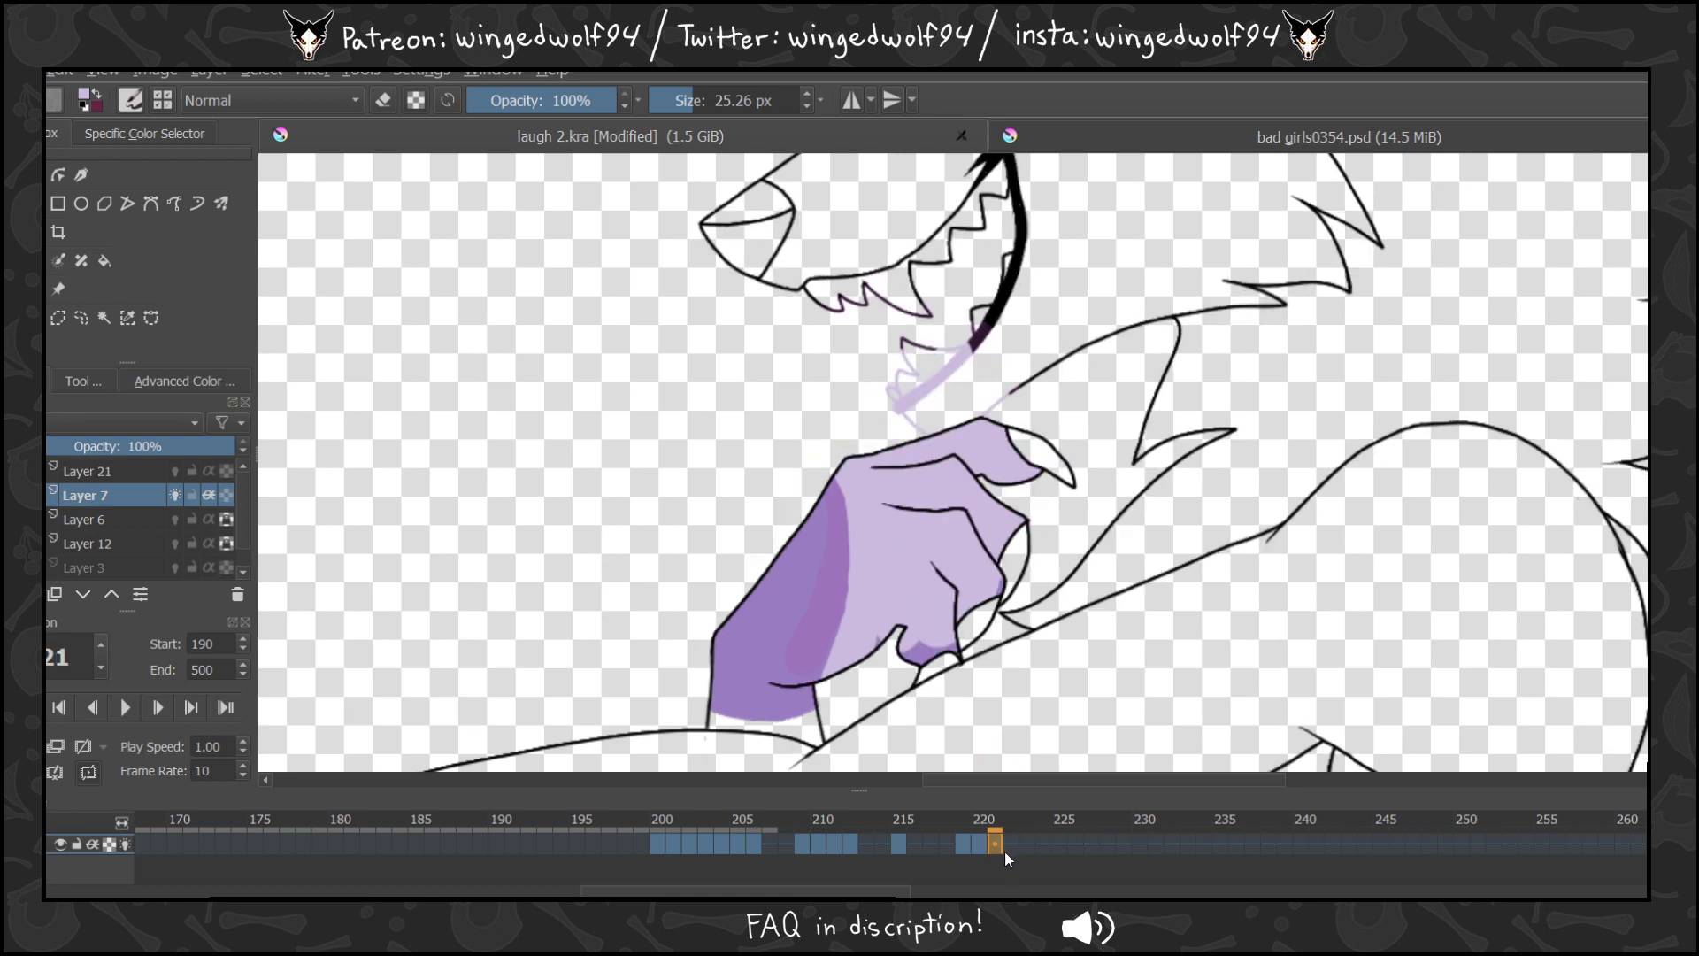
mouse_move(854, 437)
left_mouse_down()
mouse_move(885, 482)
mouse_move(894, 553)
mouse_move(862, 655)
mouse_move(915, 566)
mouse_move(906, 407)
mouse_move(974, 646)
mouse_move(1023, 498)
left_mouse_up()
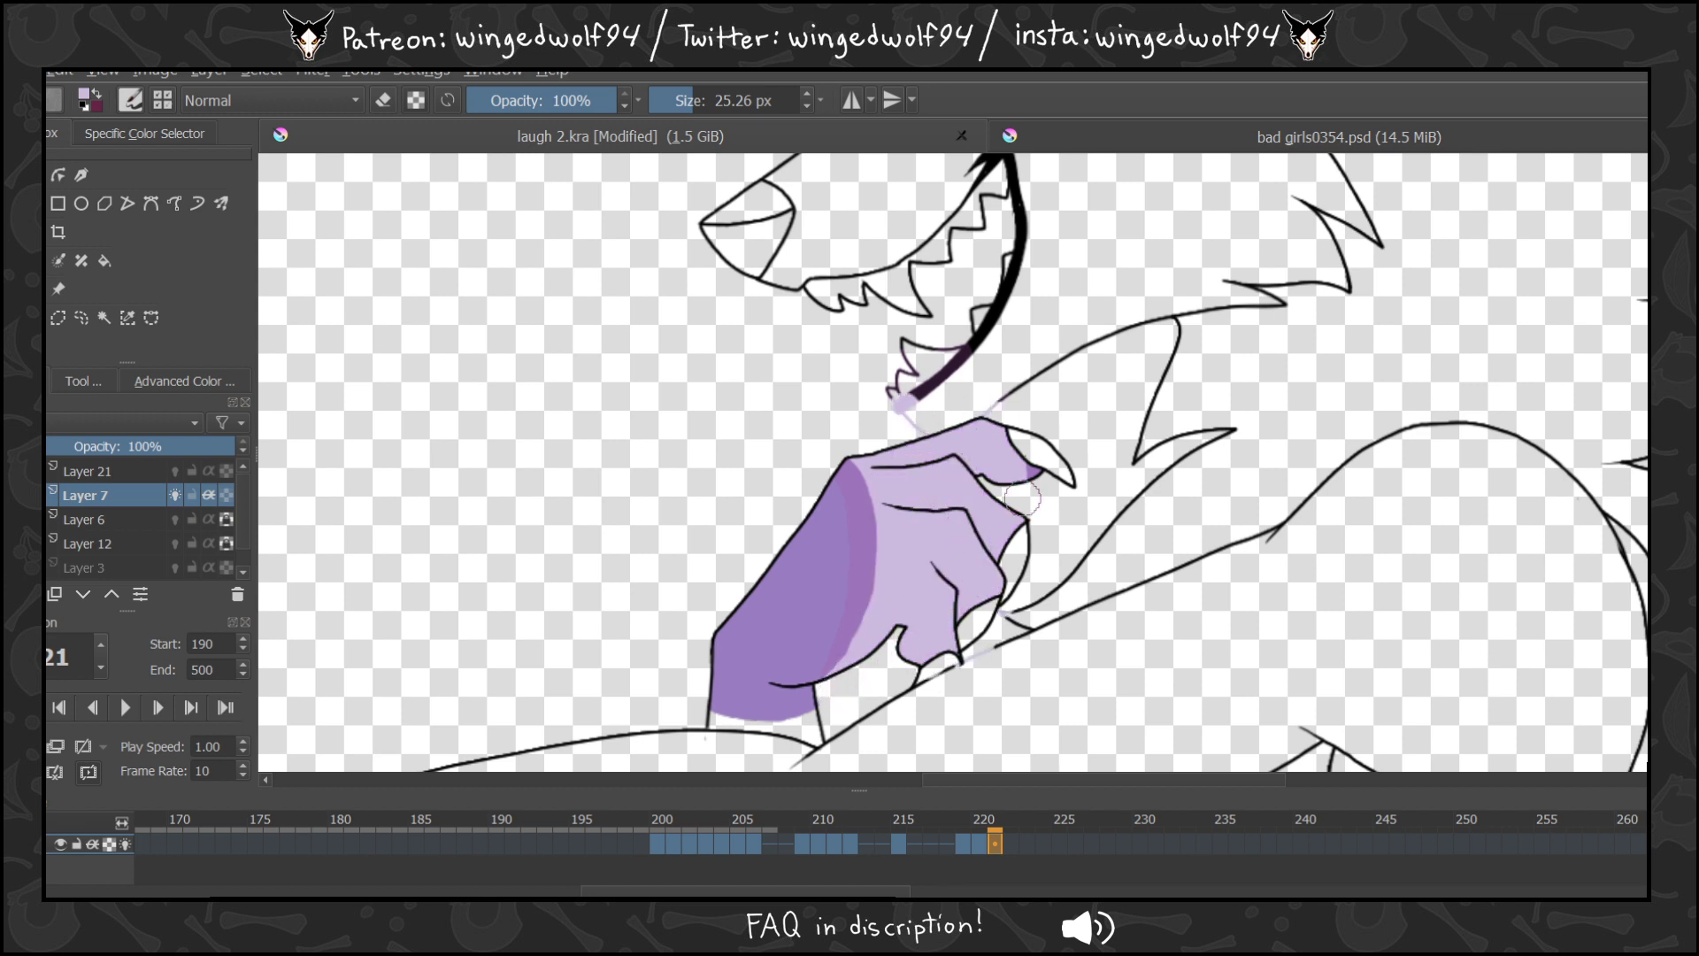
Move past frame 222, start a blank Layer 7 frame at 223 and paint the fingers and palm edge light purple.
left_click(1014, 845)
left_click(1028, 844)
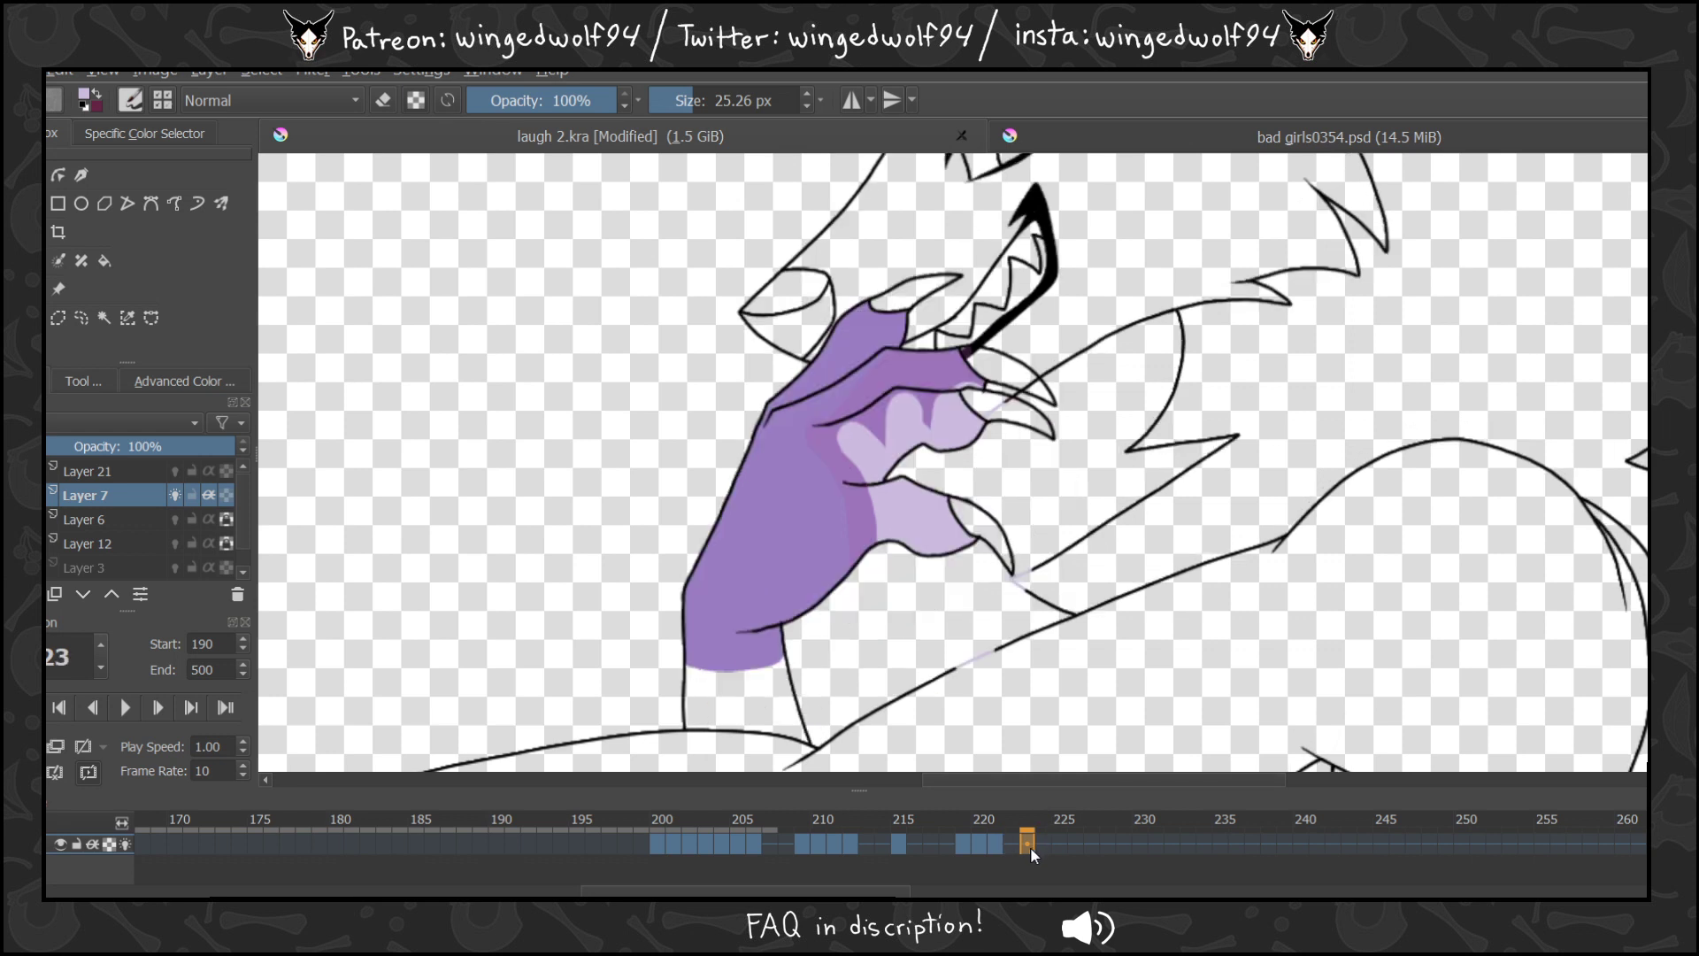
key("Delete")
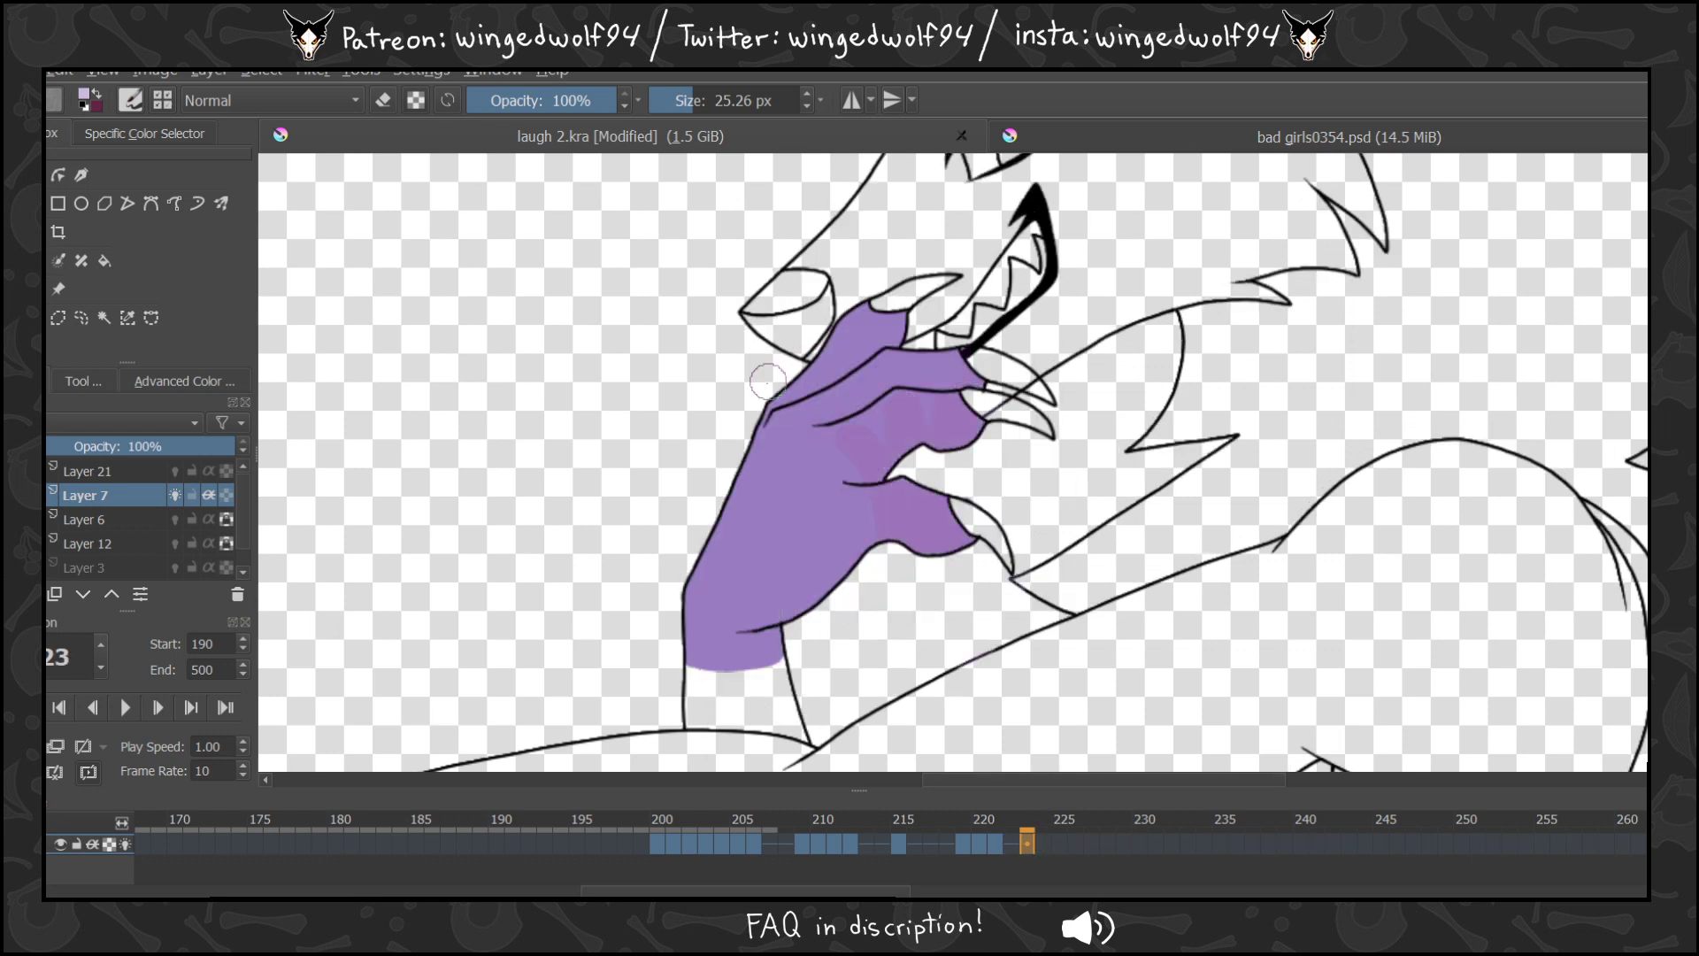
mouse_move(768, 382)
left_mouse_down()
mouse_move(844, 481)
mouse_move(847, 566)
mouse_move(816, 335)
mouse_move(846, 346)
mouse_move(887, 264)
mouse_move(929, 391)
mouse_move(960, 332)
left_mouse_up()
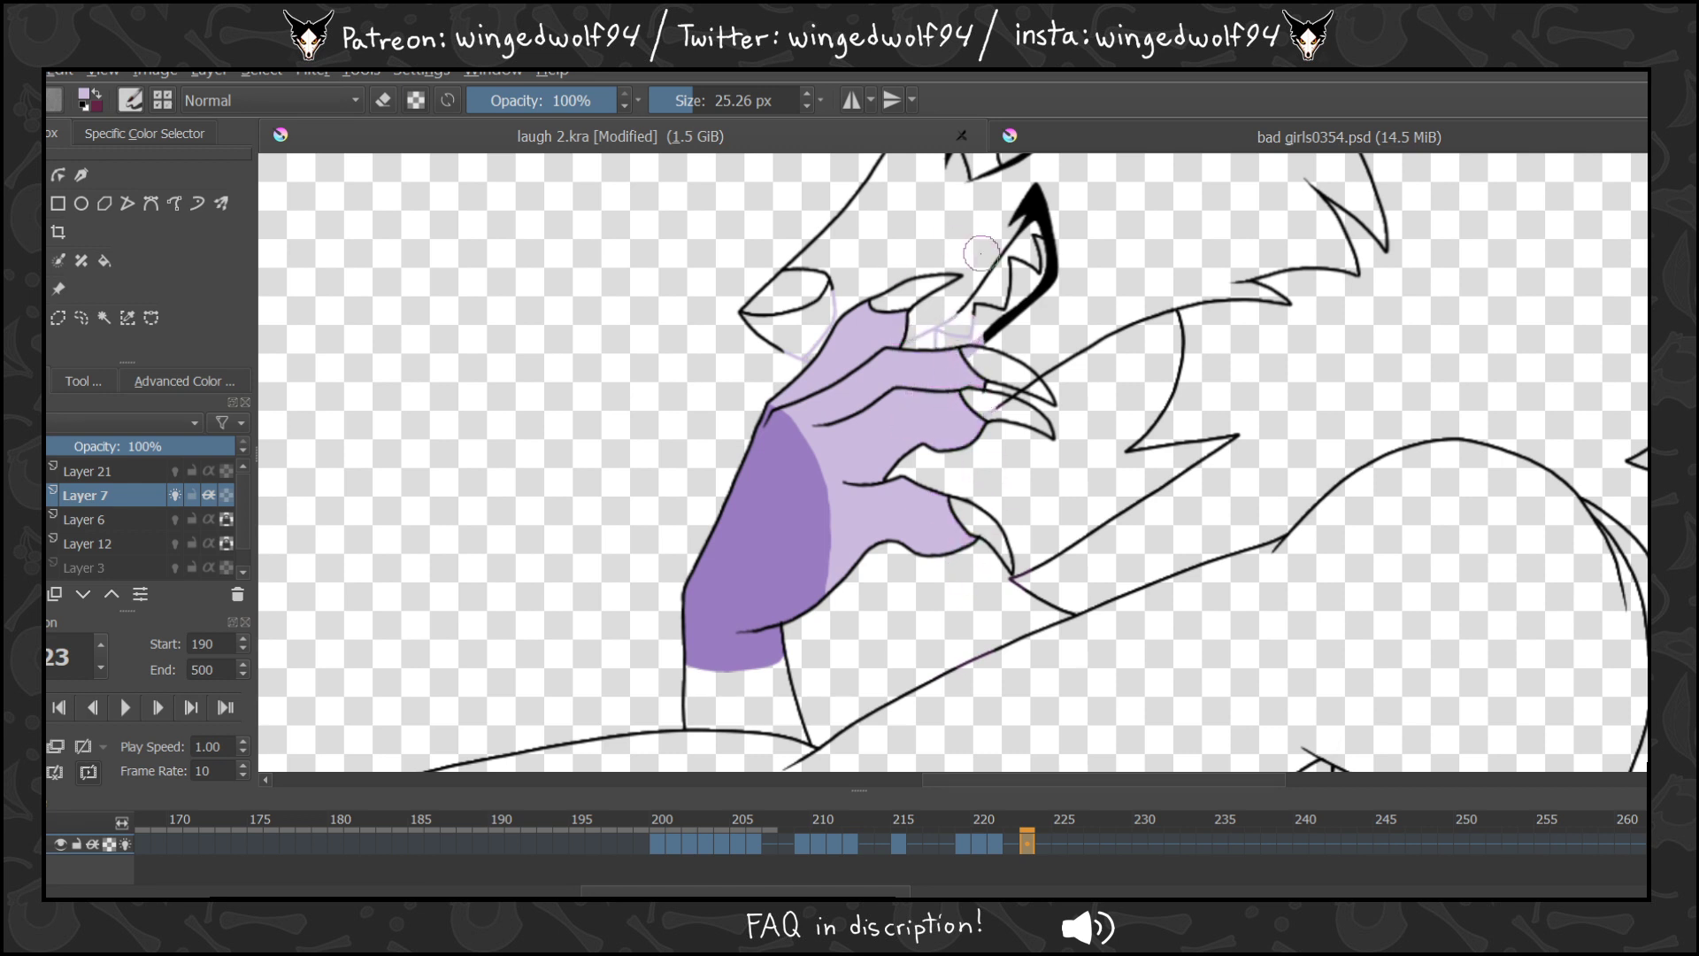
Start blank Layer 7 frames at 224 and 226 and paint the fingers and palm edge light purple on both.
left_click(1043, 843)
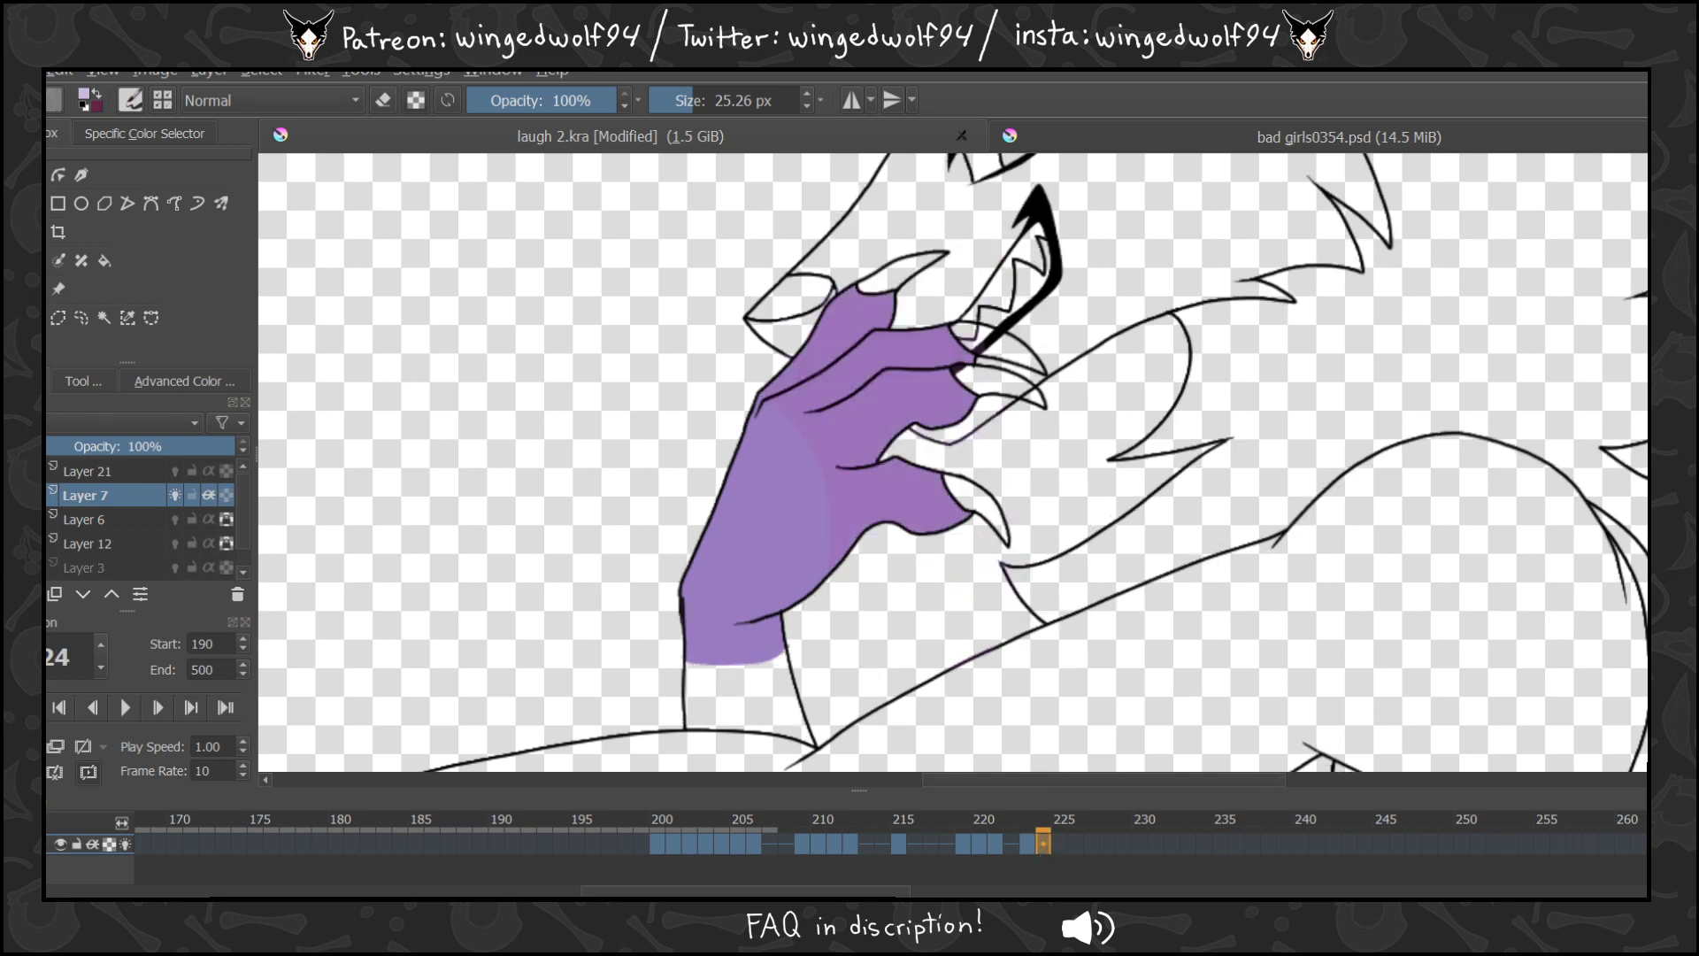
mouse_move(755, 372)
left_mouse_down()
mouse_move(824, 427)
mouse_move(851, 501)
mouse_move(896, 441)
mouse_move(912, 452)
mouse_move(955, 546)
mouse_move(992, 365)
mouse_move(880, 346)
mouse_move(865, 274)
mouse_move(803, 359)
mouse_move(816, 377)
mouse_move(887, 365)
left_mouse_up()
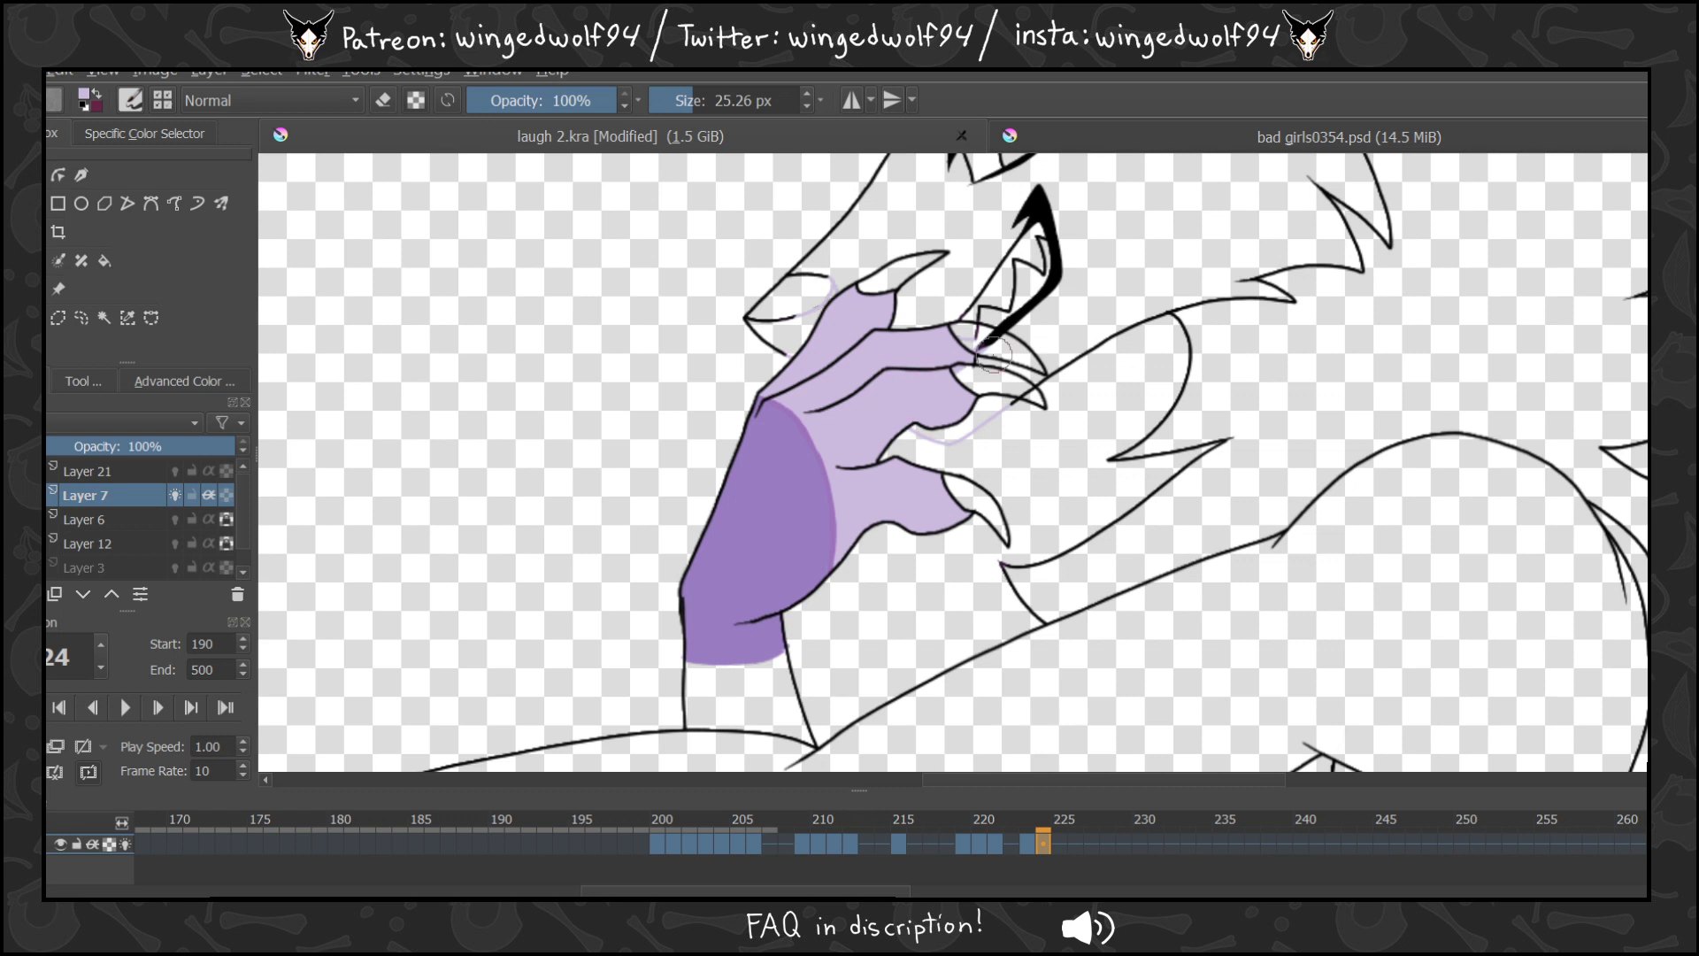
left_click(1058, 844)
left_click(1076, 842)
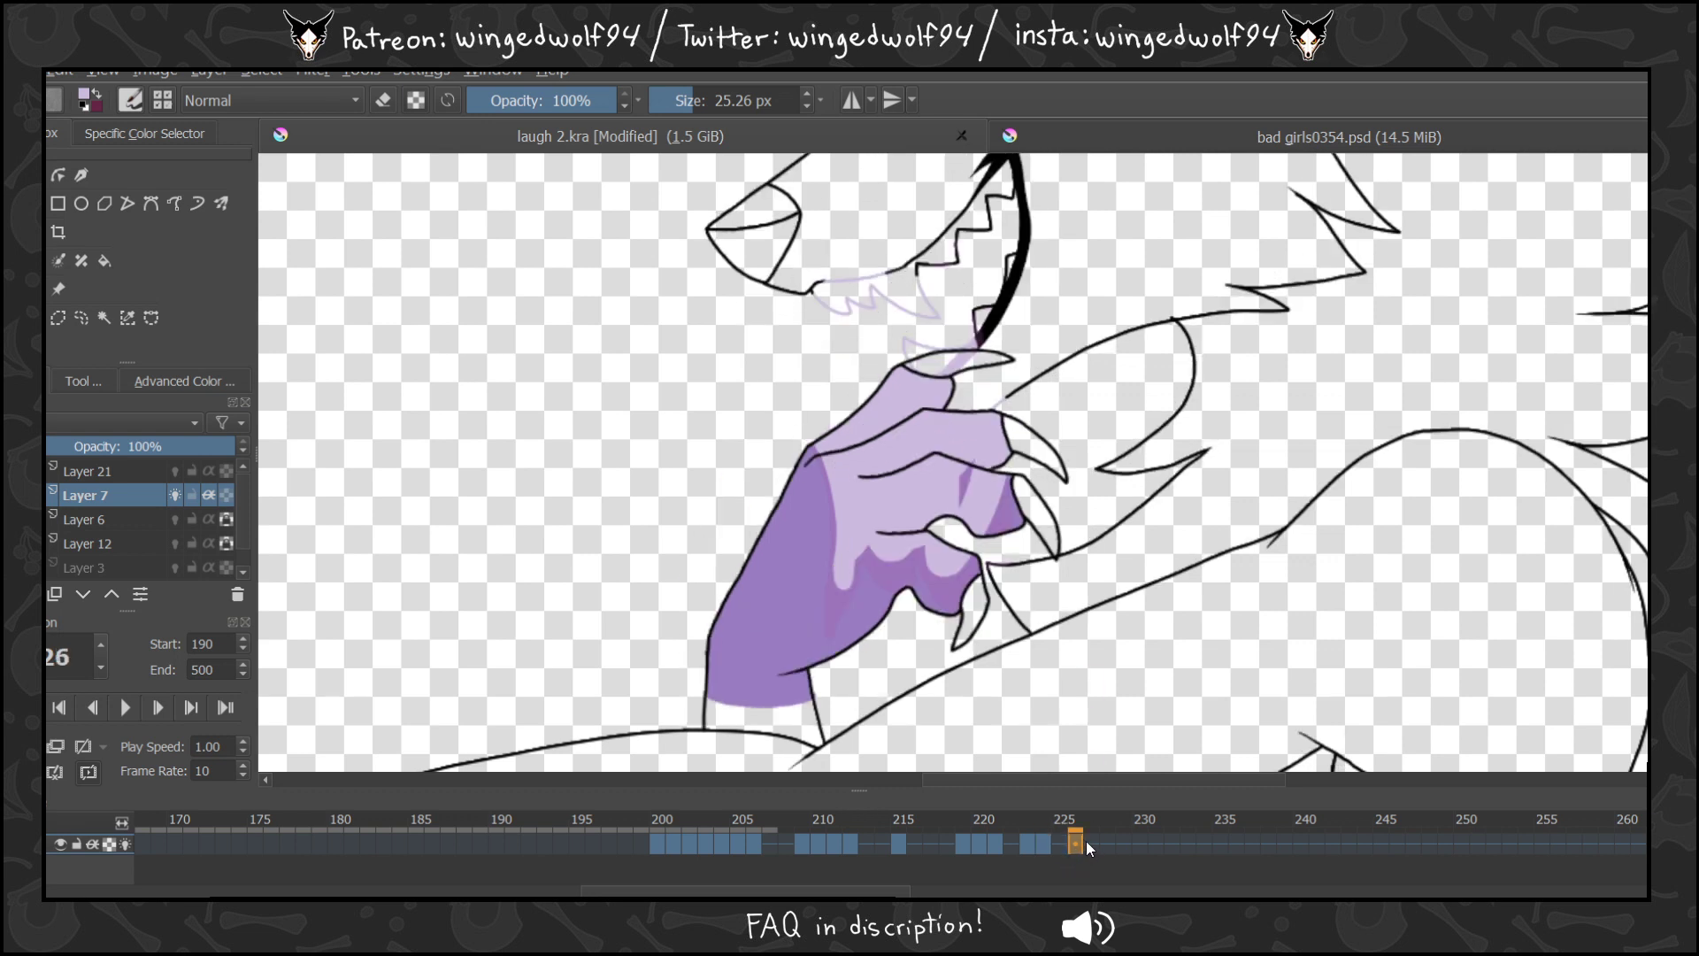
left_click(128, 706)
mouse_move(820, 427)
left_mouse_down()
mouse_move(874, 522)
mouse_move(861, 490)
mouse_move(869, 639)
mouse_move(944, 561)
mouse_move(964, 487)
mouse_move(980, 527)
mouse_move(1000, 427)
mouse_move(915, 441)
mouse_move(968, 350)
mouse_move(868, 391)
mouse_move(889, 419)
left_mouse_up()
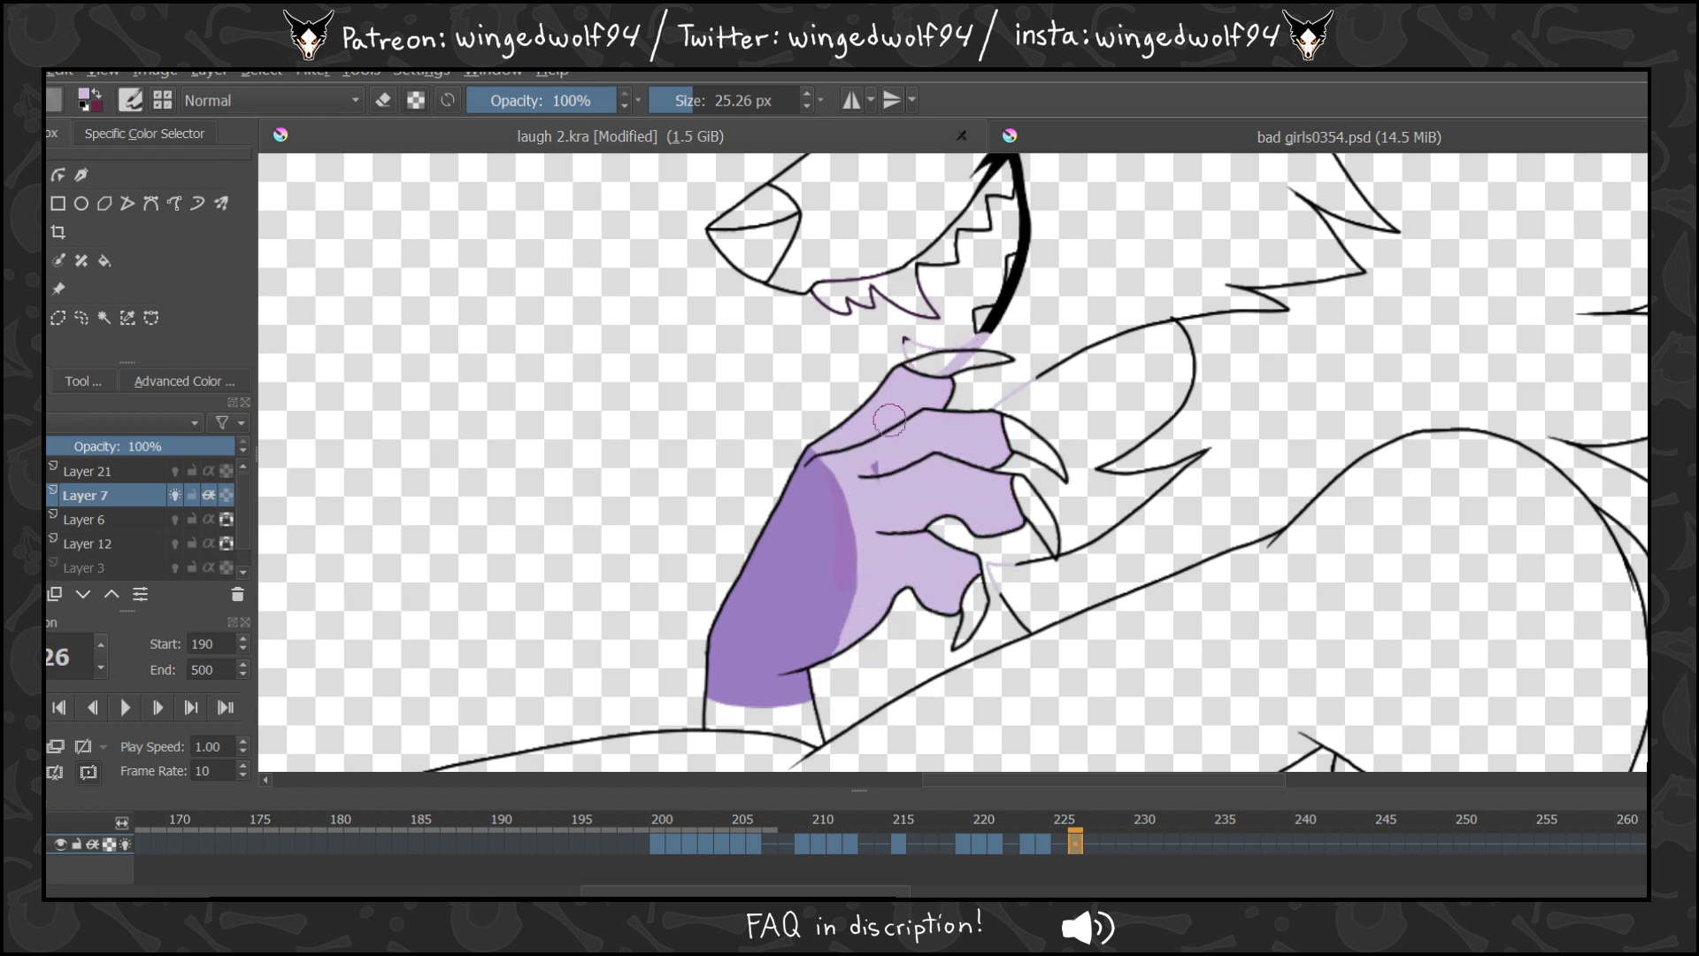
Start a blank Layer 7 frame at 227 and paint the curled fingers and palm edge light purple.
left_click(1093, 846)
key("ctrl+z")
key("ctrl+z")
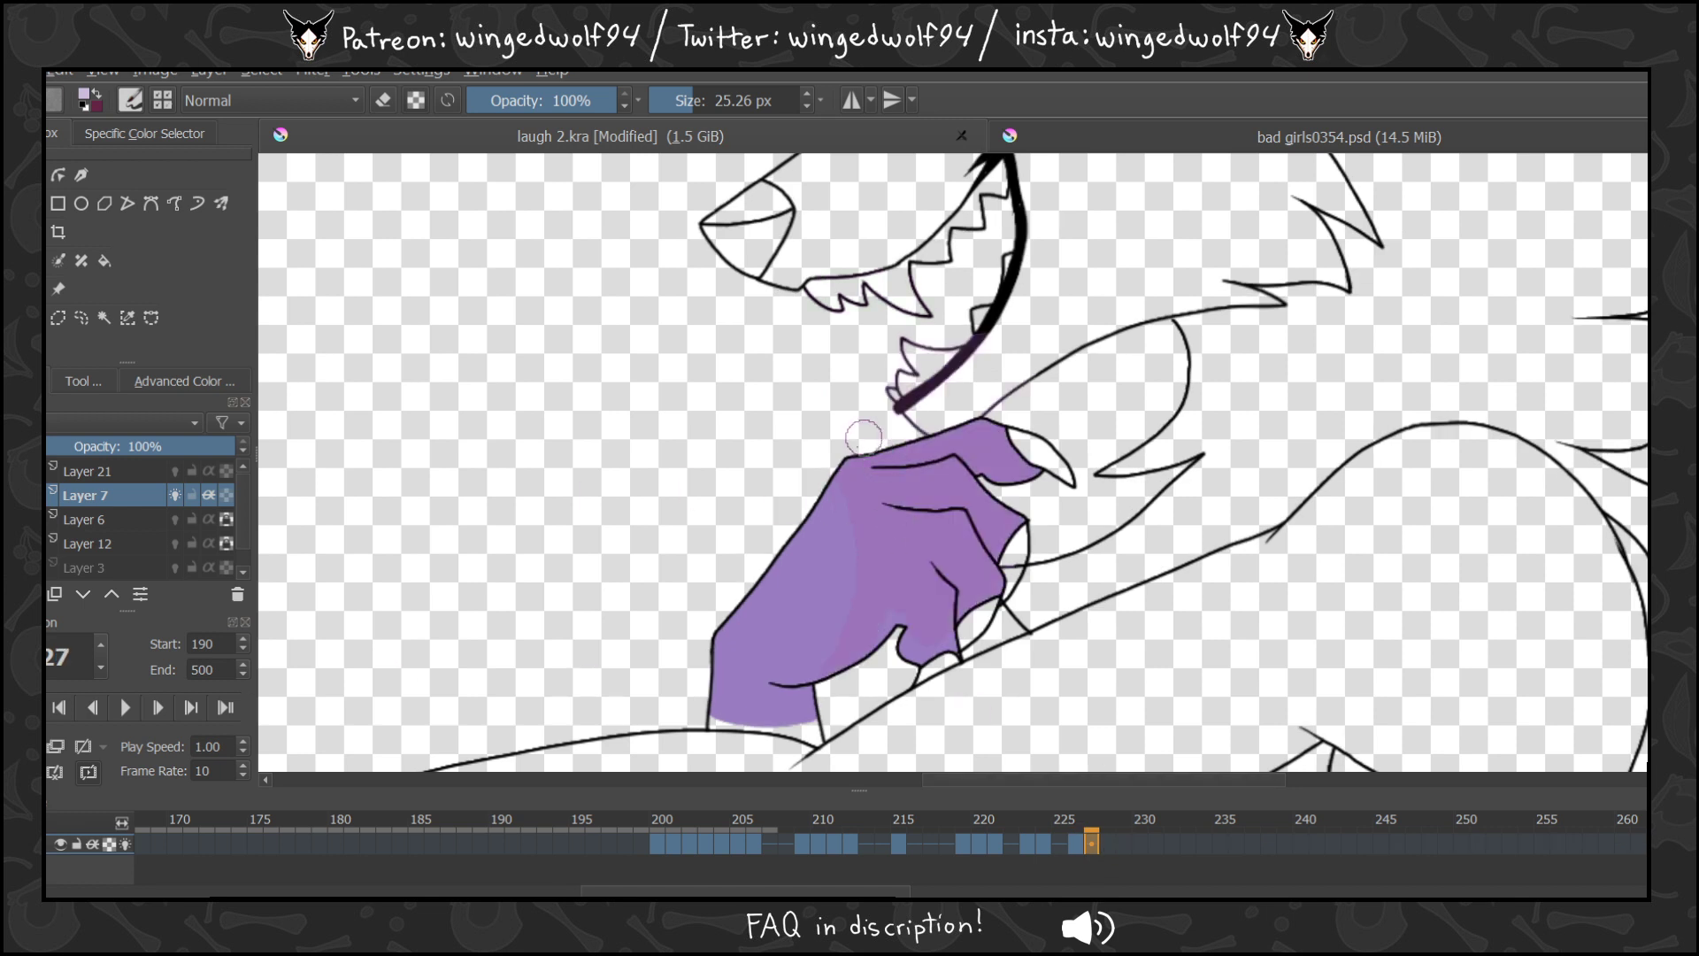
mouse_move(864, 436)
left_mouse_down()
mouse_move(894, 553)
mouse_move(880, 633)
mouse_move(840, 681)
left_mouse_up()
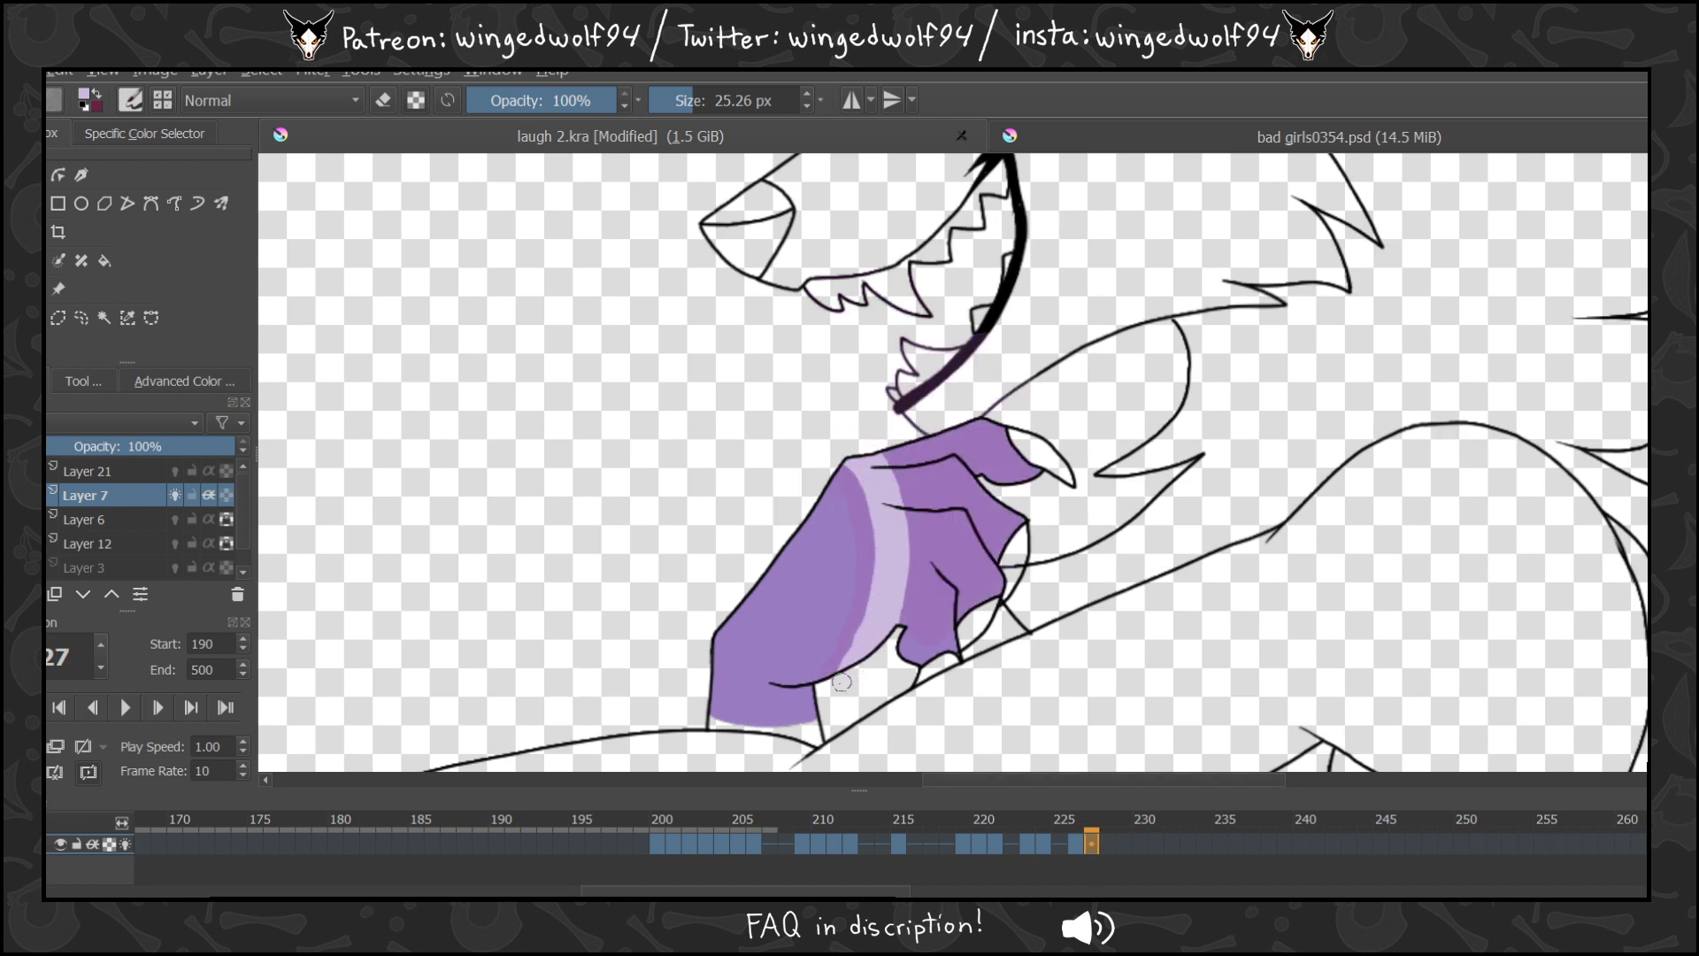
mouse_move(912, 637)
left_mouse_down()
mouse_move(938, 540)
mouse_move(1000, 530)
mouse_move(974, 416)
mouse_move(915, 451)
mouse_move(914, 531)
mouse_move(947, 525)
left_mouse_up()
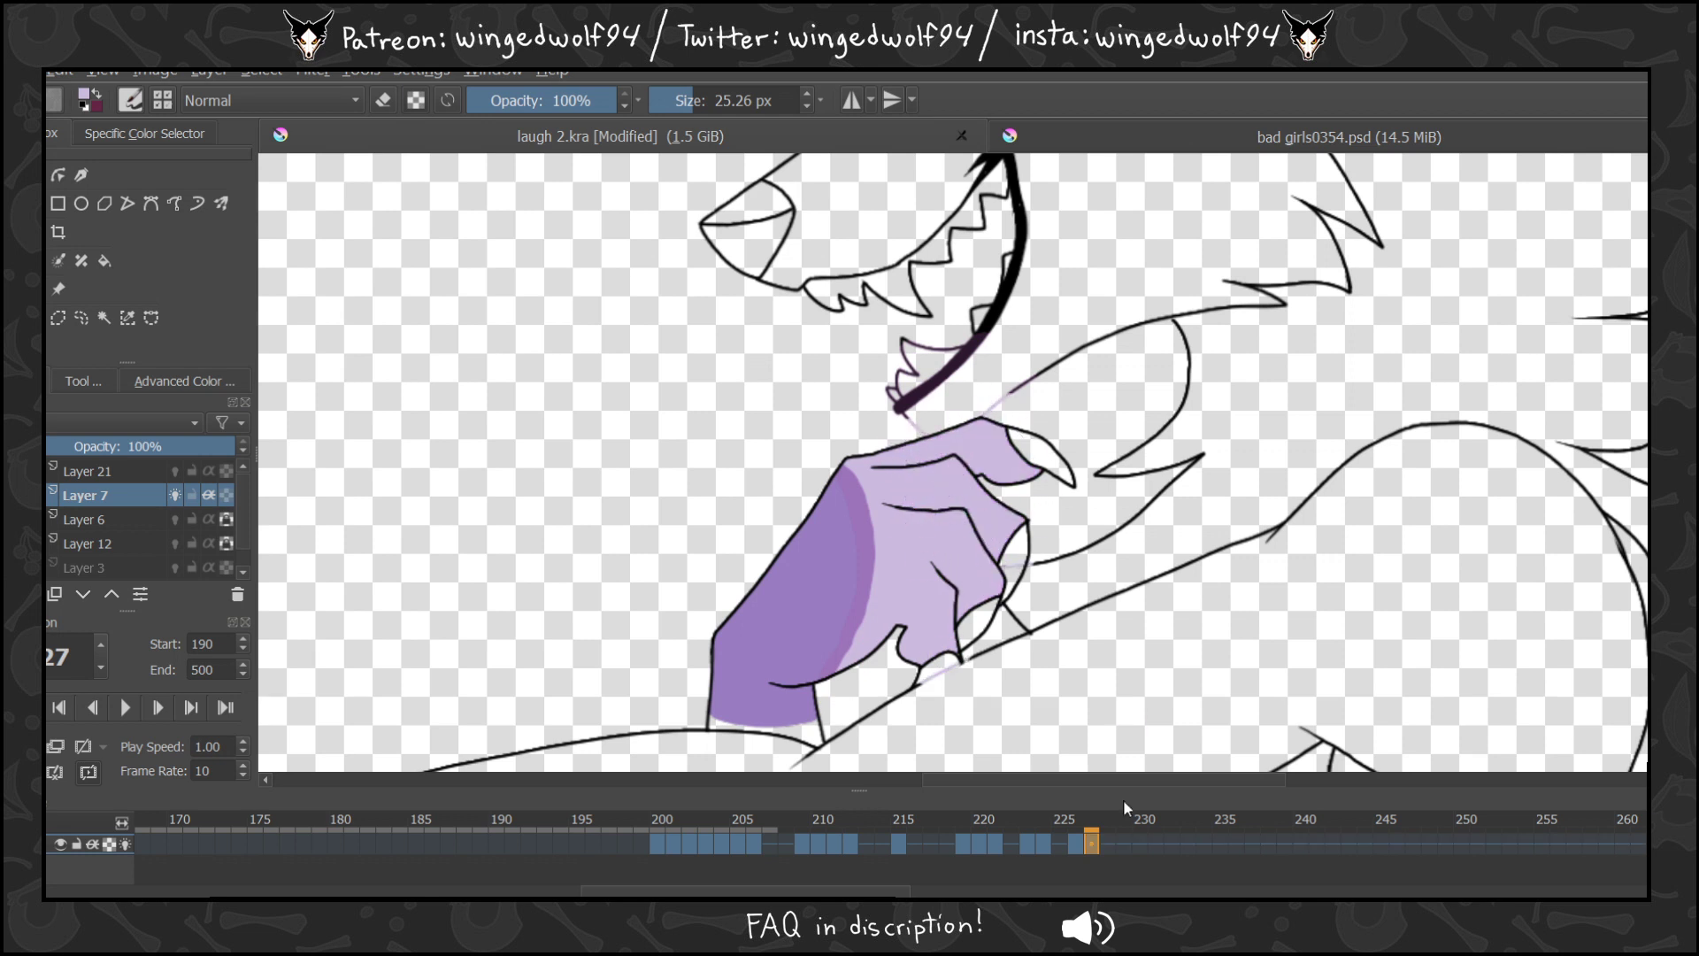
Start a blank Layer 7 frame at 228 and paint the spread fingers and palm edge light purple.
left_click(1108, 844)
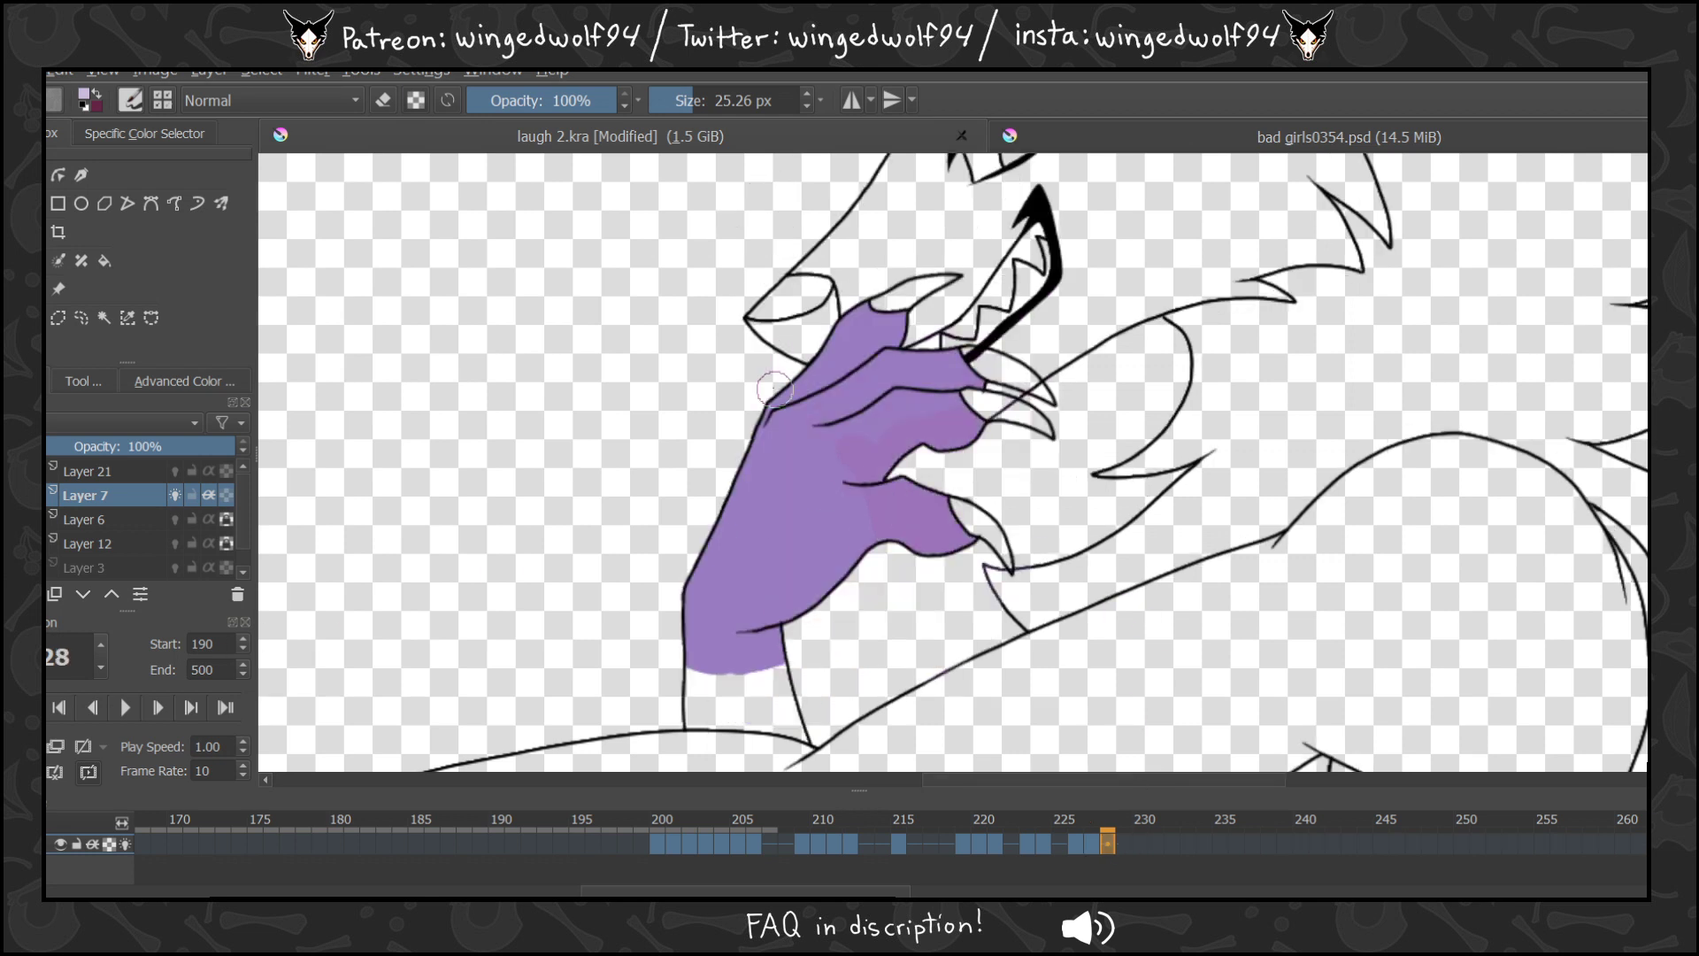
mouse_move(771, 388)
left_mouse_down()
mouse_move(836, 446)
mouse_move(854, 542)
mouse_move(843, 449)
left_mouse_up()
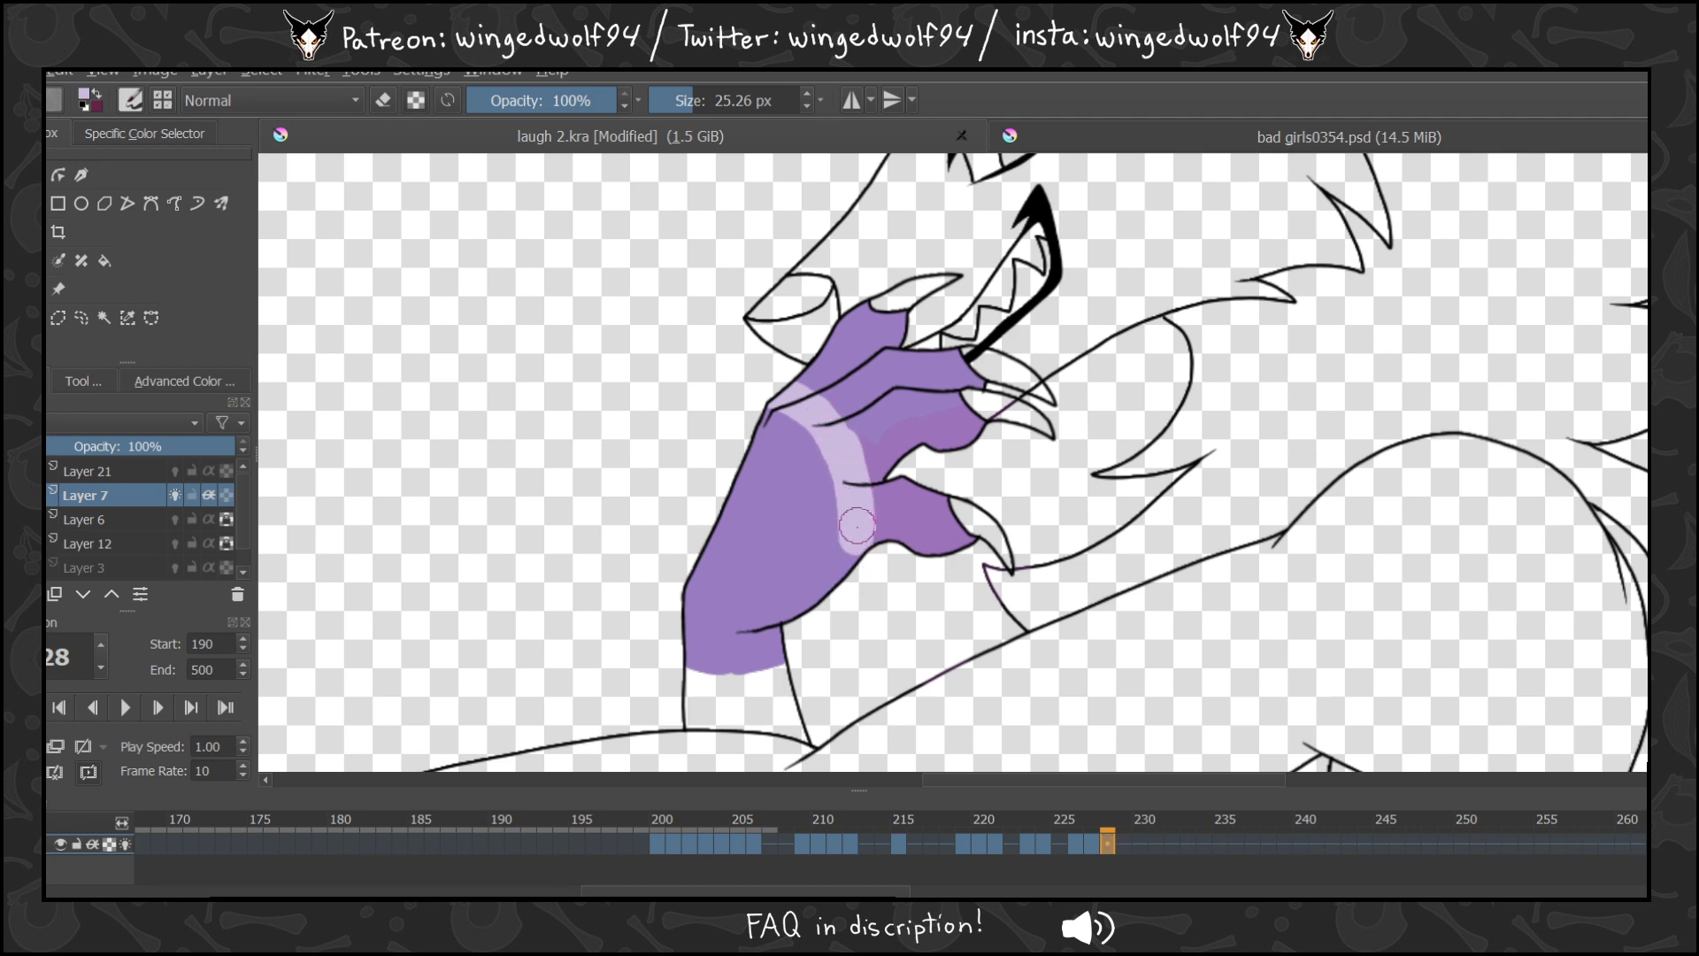
mouse_move(857, 526)
left_mouse_down()
mouse_move(830, 628)
mouse_move(885, 496)
mouse_move(956, 531)
mouse_move(934, 409)
mouse_move(806, 323)
mouse_move(823, 301)
left_mouse_up()
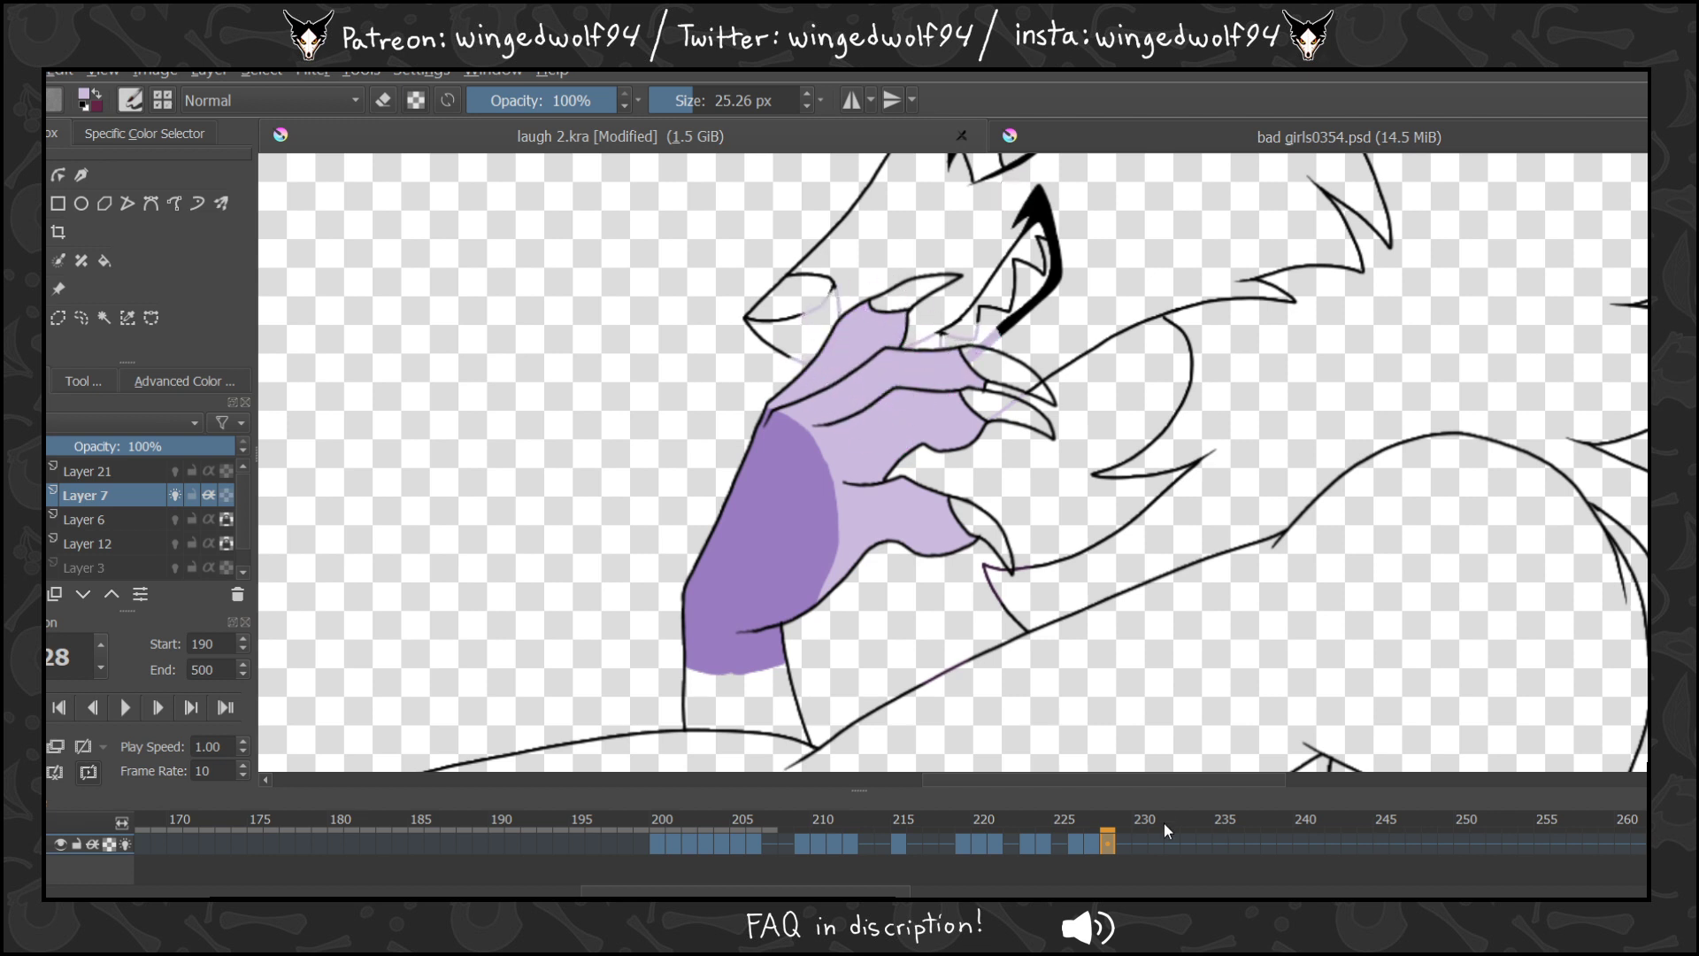
Move past frames 229 and 230, start a blank Layer 7 frame at 231 and paint the fingers and palm edge light purple.
key("Right")
left_click(1142, 845)
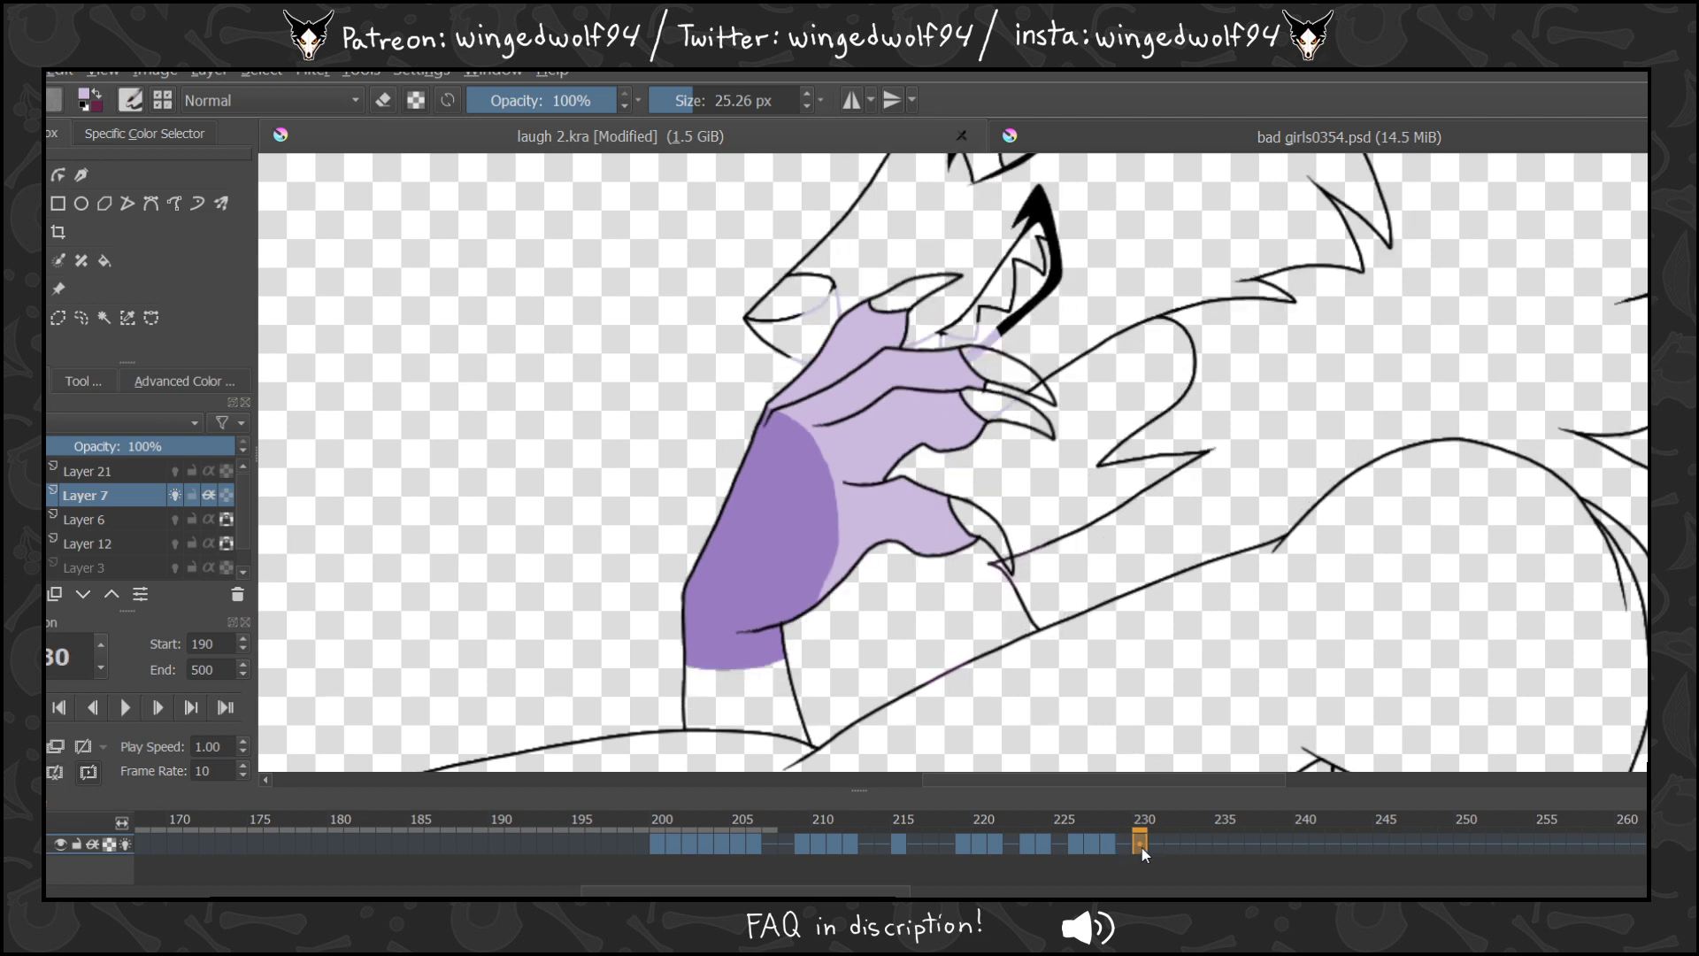
left_click(1156, 842)
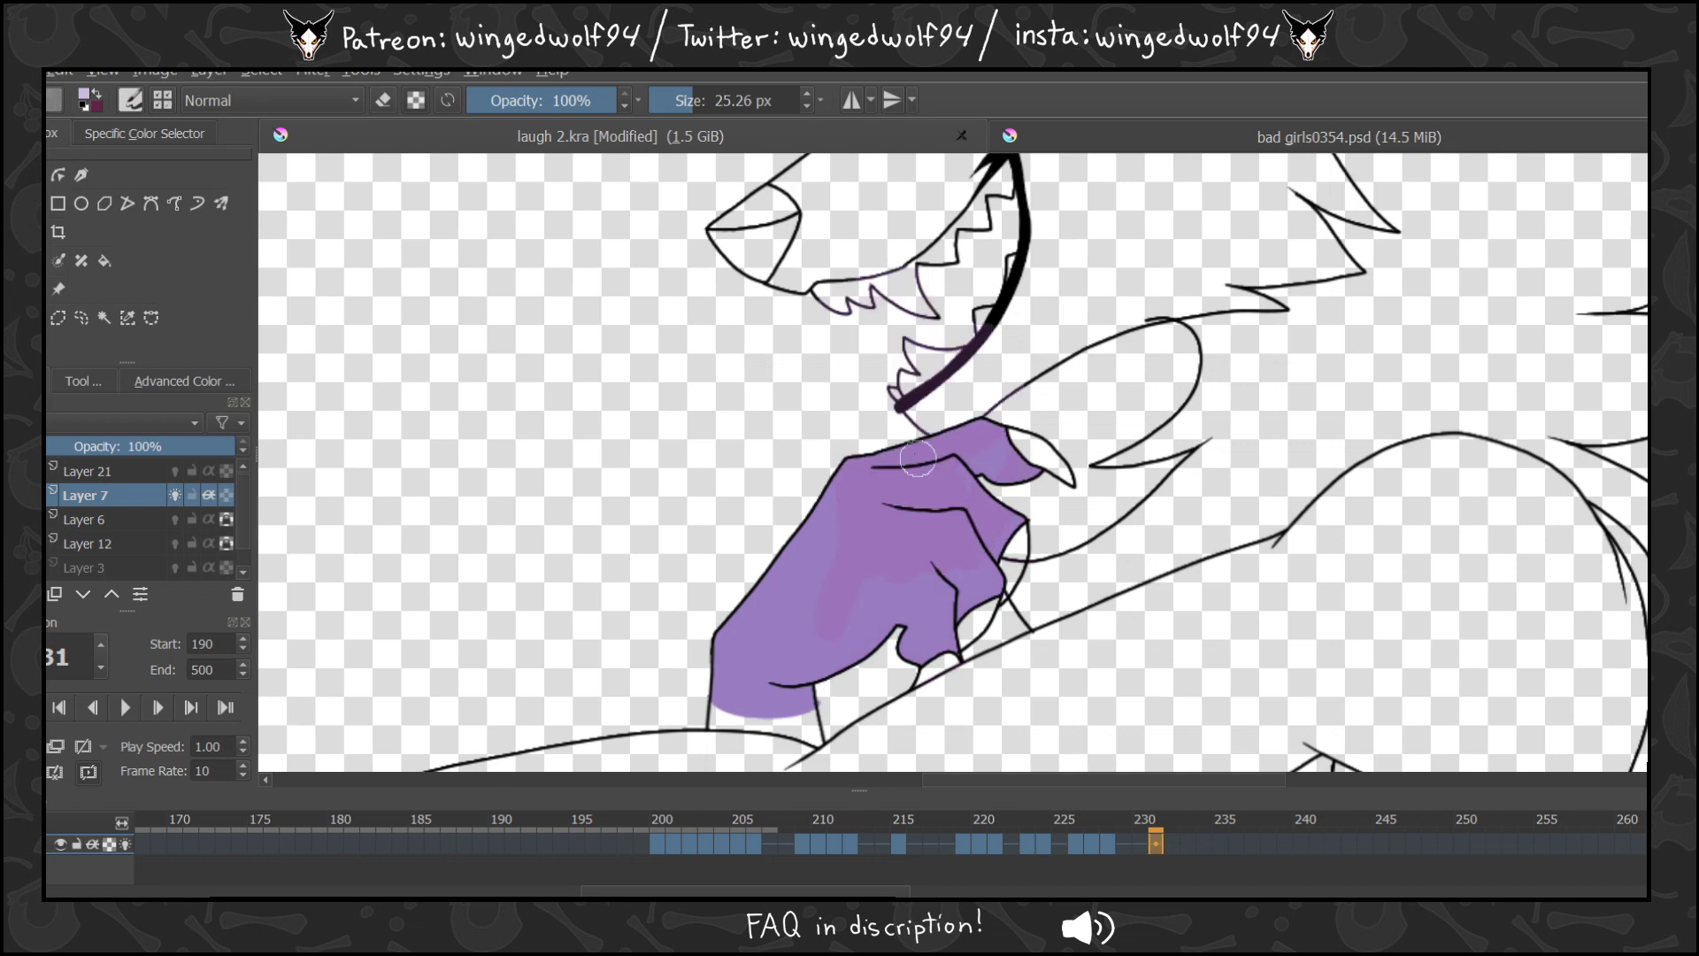
mouse_move(867, 455)
left_mouse_down()
mouse_move(891, 504)
mouse_move(882, 600)
mouse_move(835, 694)
mouse_move(896, 616)
mouse_move(913, 517)
mouse_move(901, 424)
mouse_move(916, 546)
mouse_move(974, 688)
mouse_move(1029, 500)
left_mouse_up()
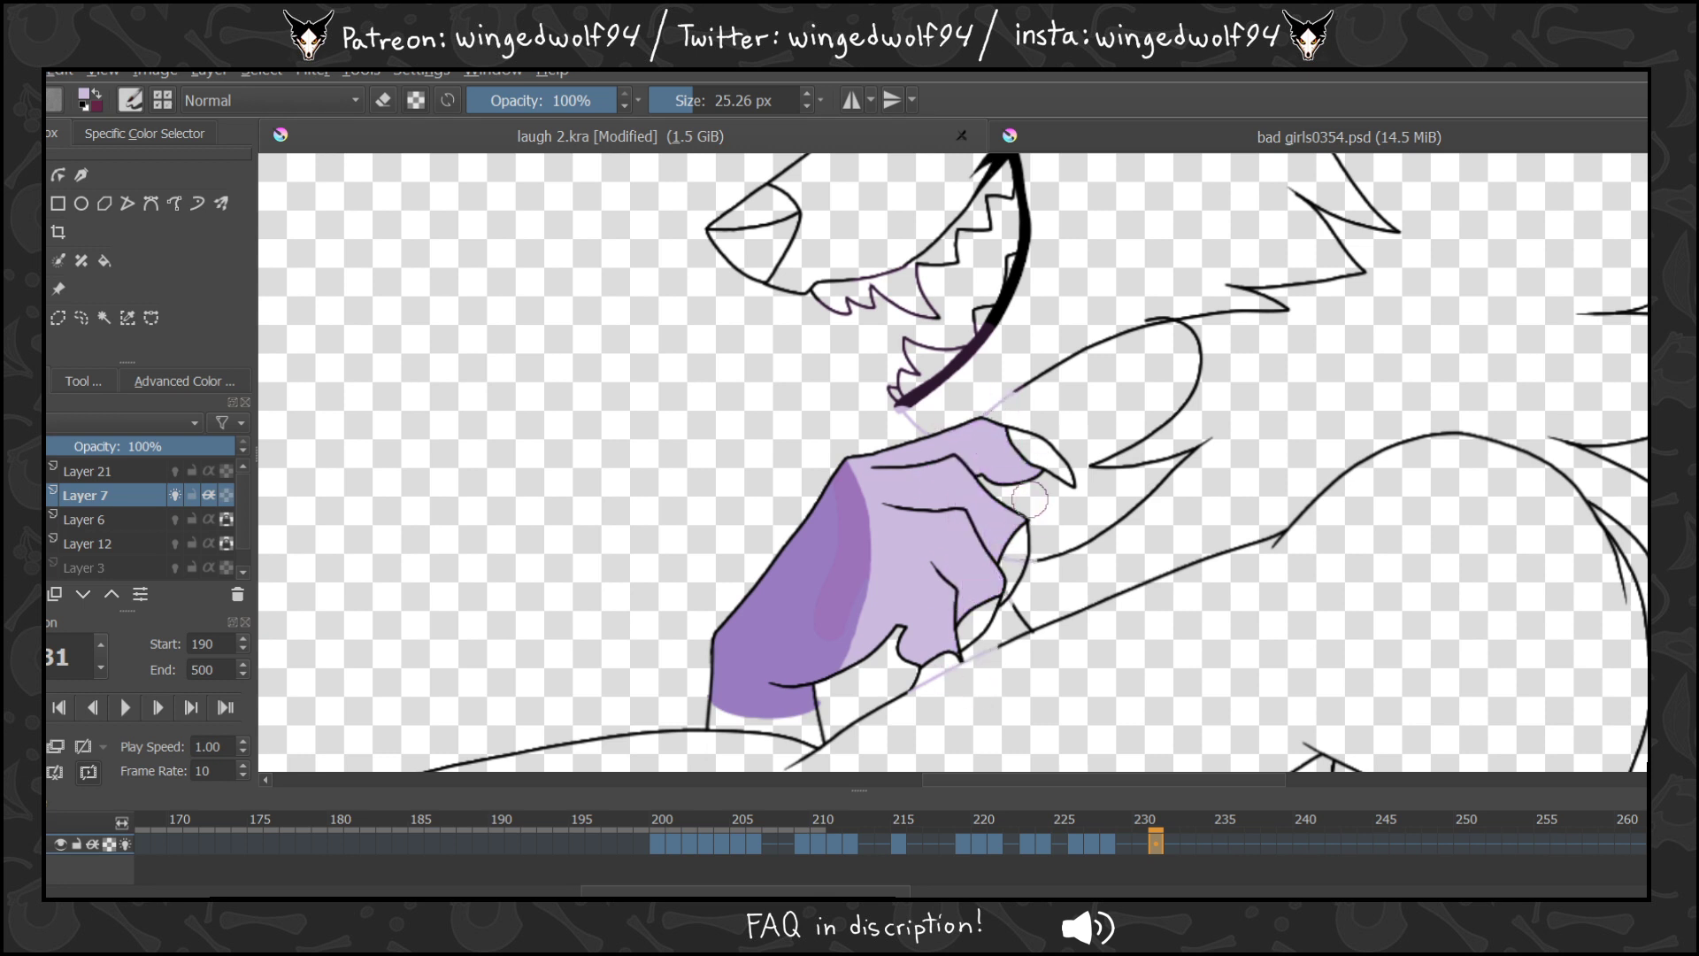
Check how the light purple finger markings fit the hand on frames 232 to 242.
left_click(1172, 843)
left_click(1189, 844)
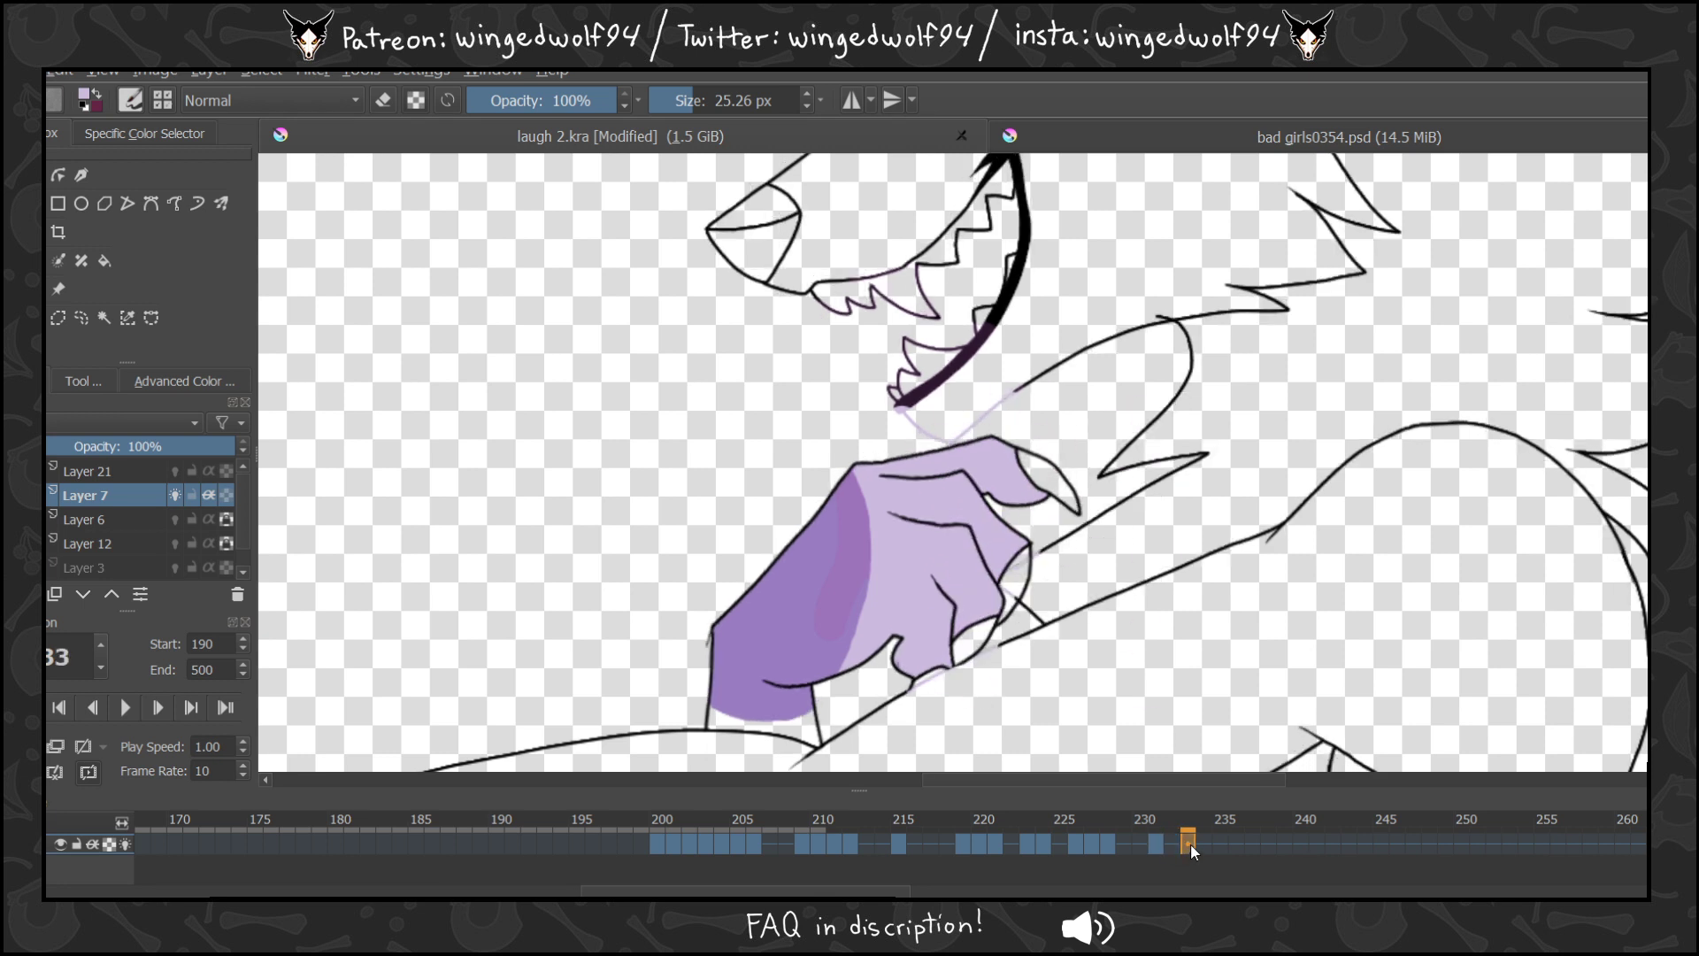
left_click(1205, 844)
left_click(1219, 840)
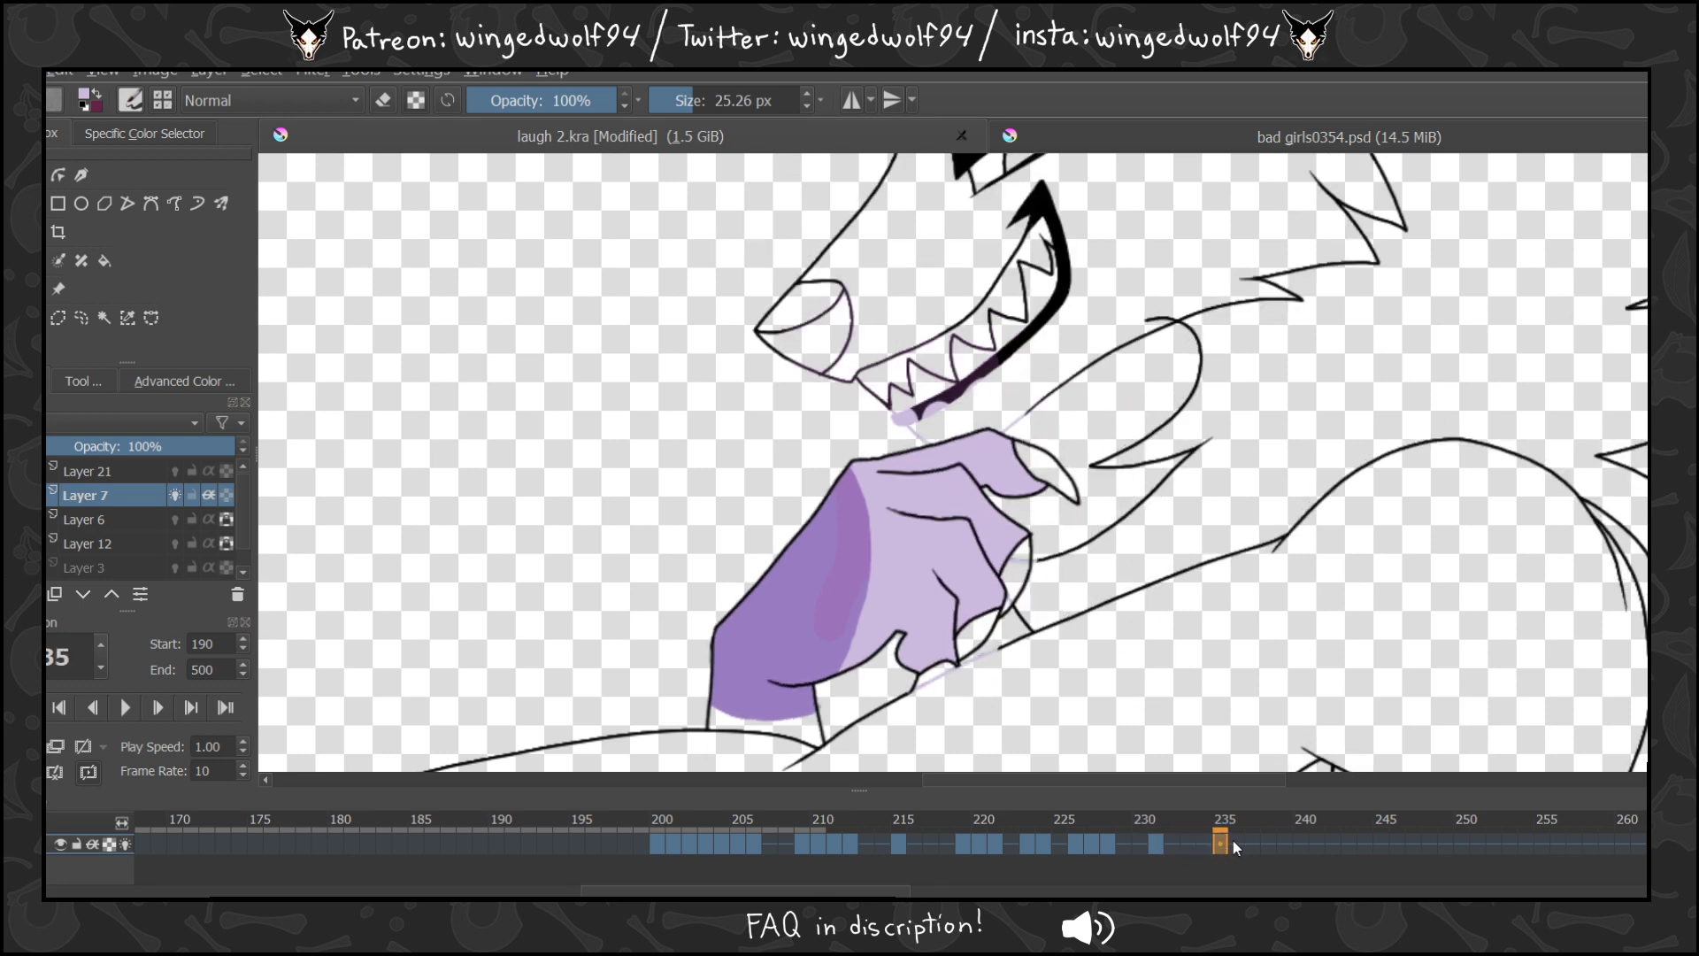
left_click(1237, 843)
left_click(1252, 843)
left_click(1269, 842)
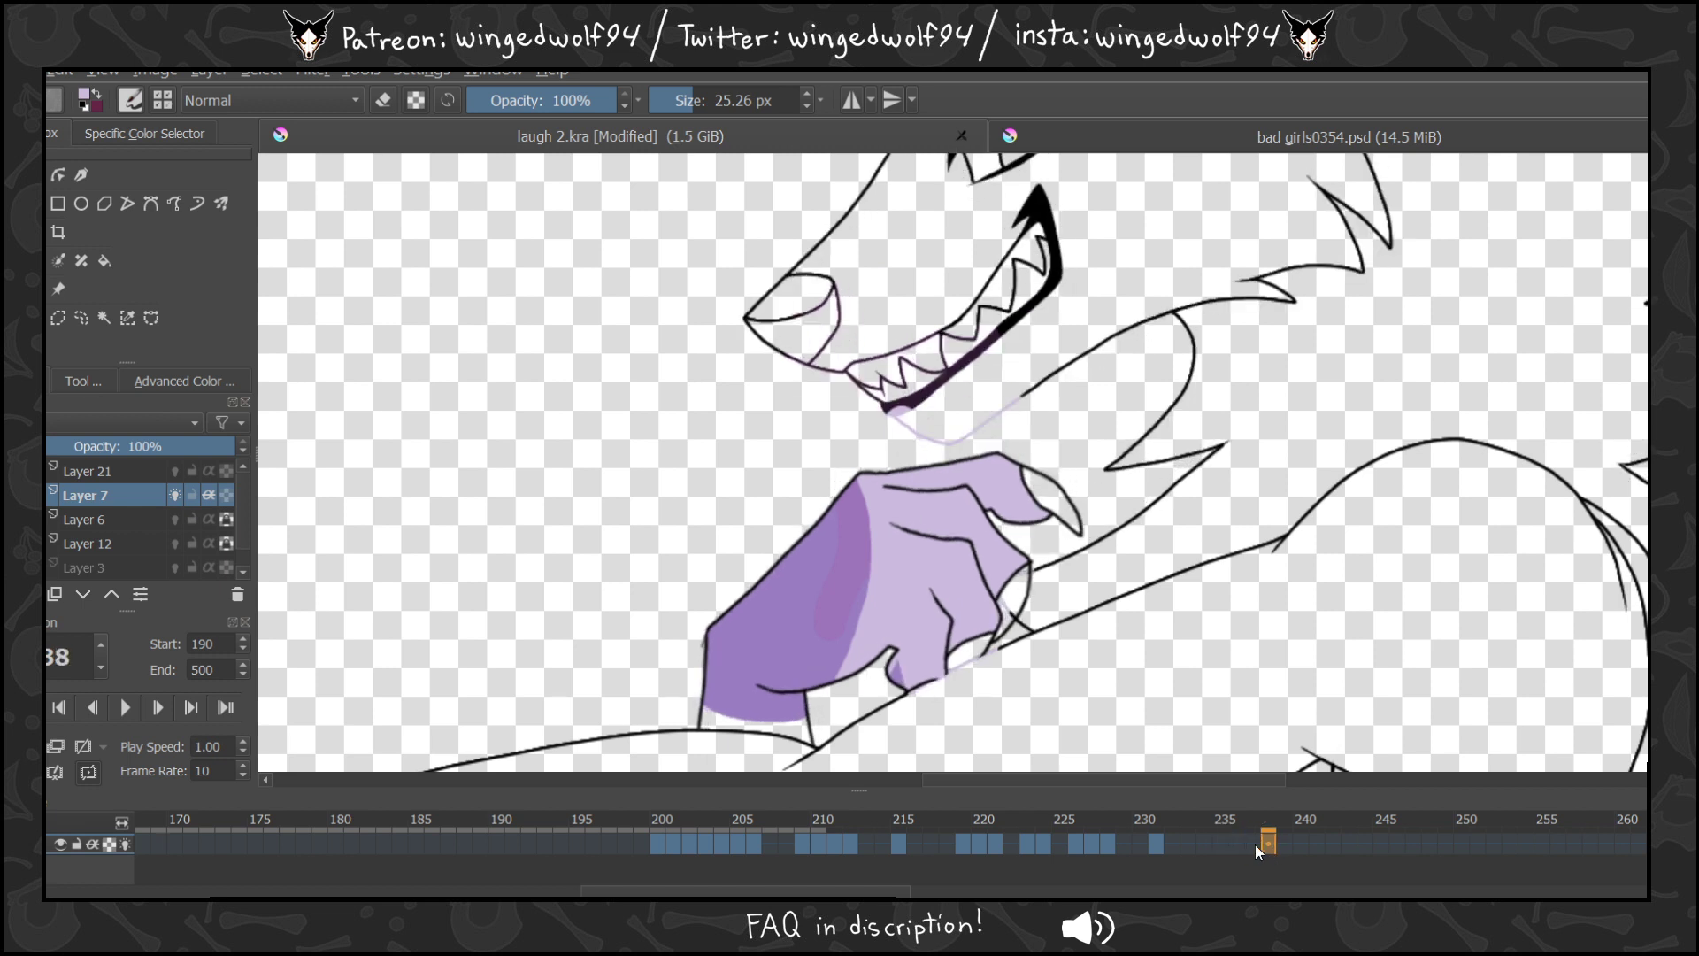
left_click(1255, 844)
left_click(1240, 843)
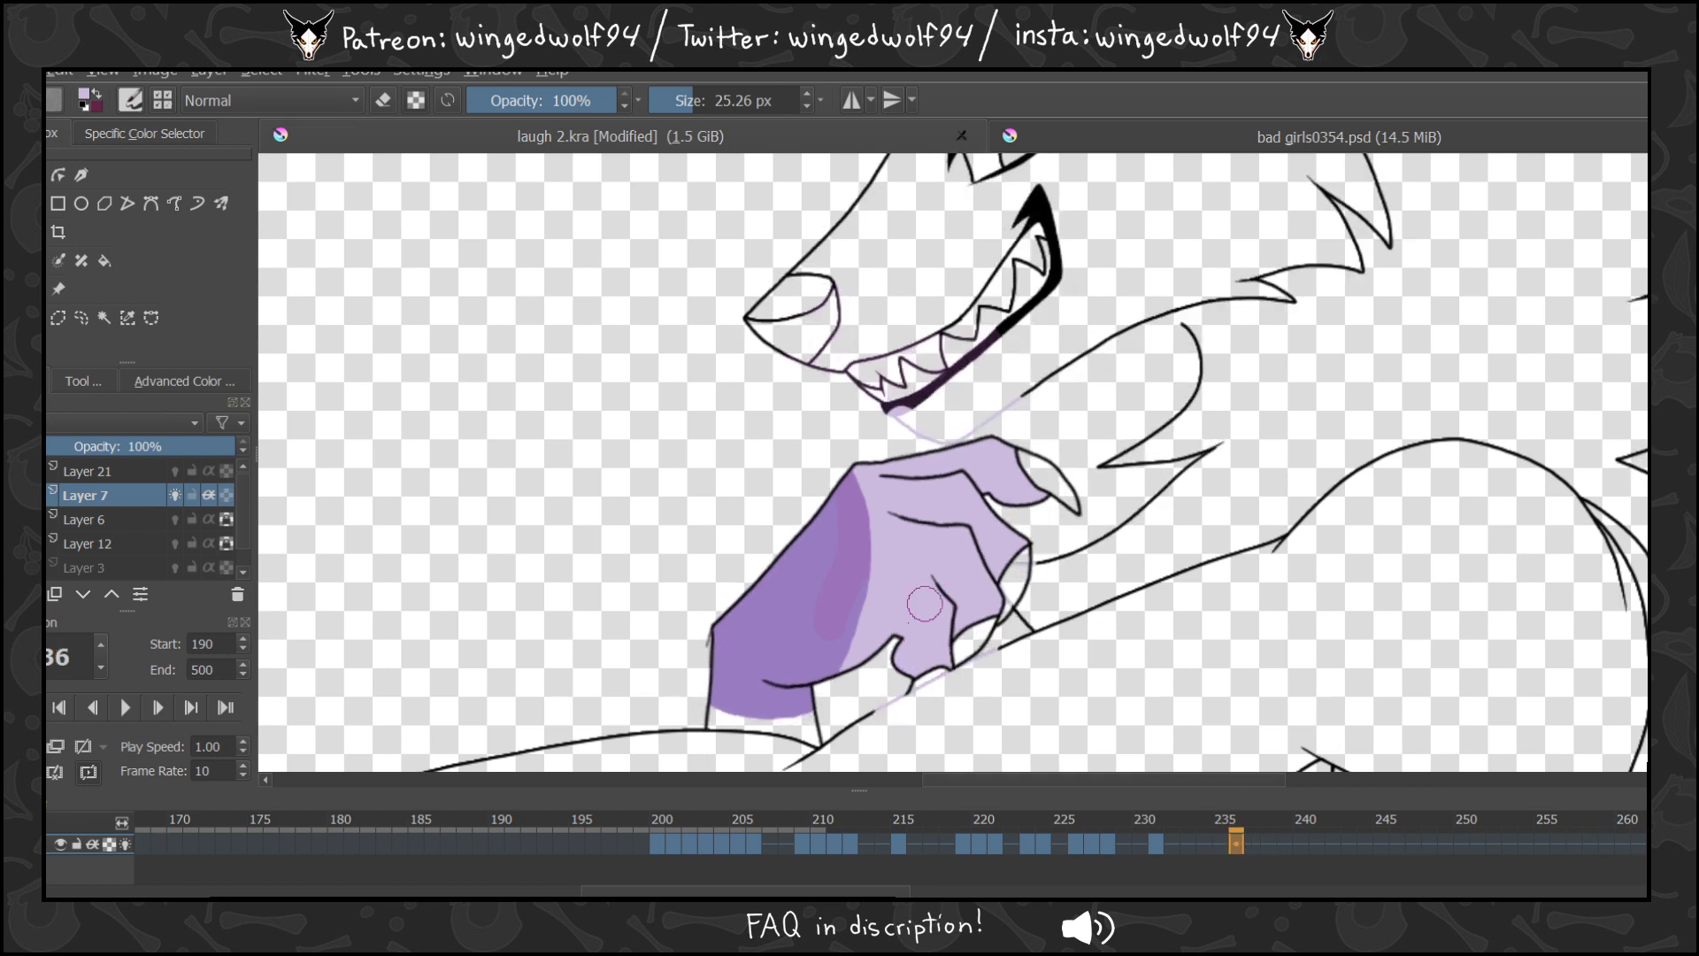
left_click_drag(1247, 842, 1325, 843)
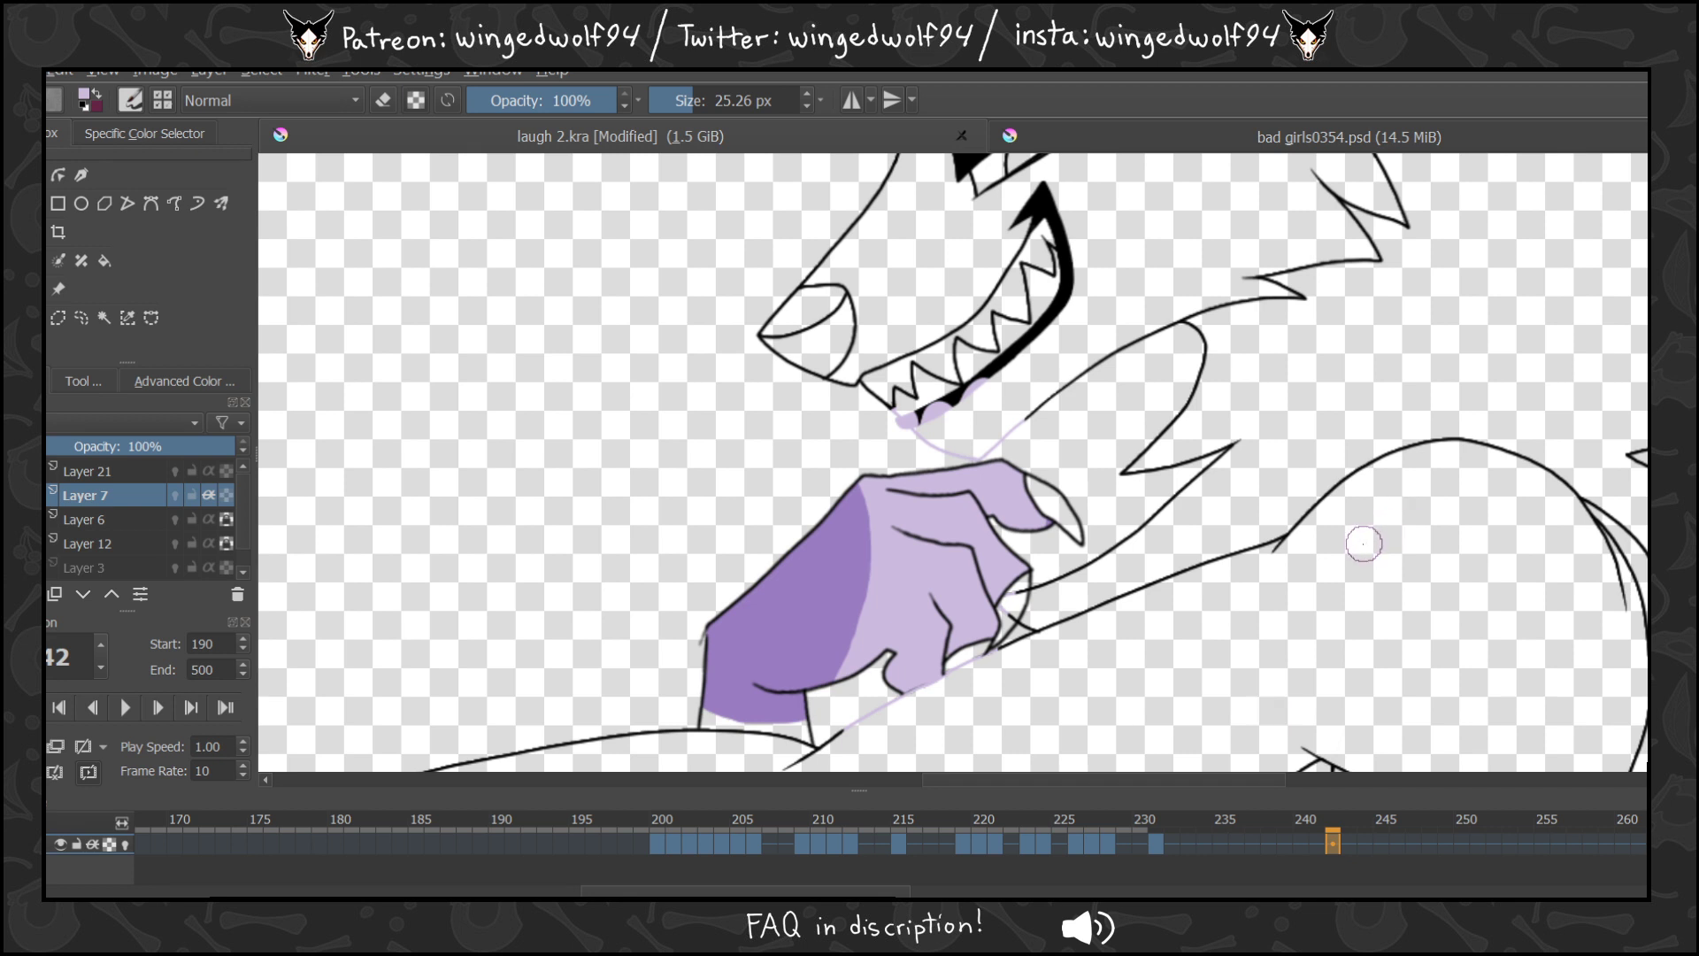
Merge Layer 7 down into Layer 6 and play the animation from frame 198.
key("shift+Delete")
left_click(632, 835)
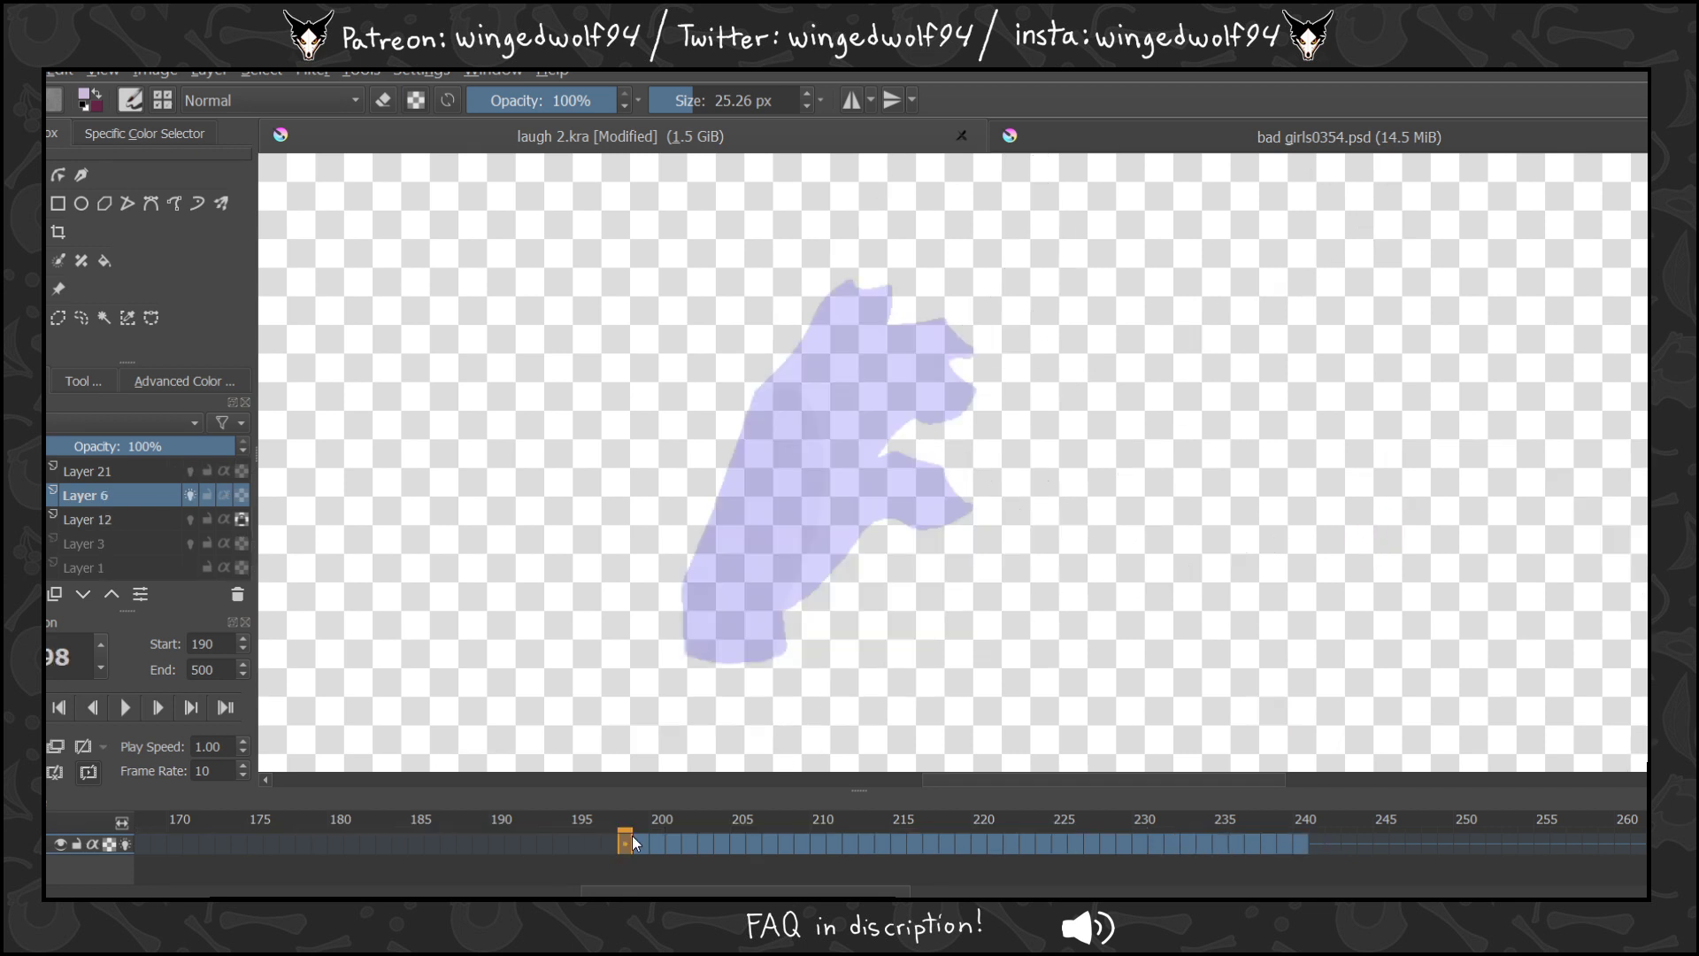
key("space")
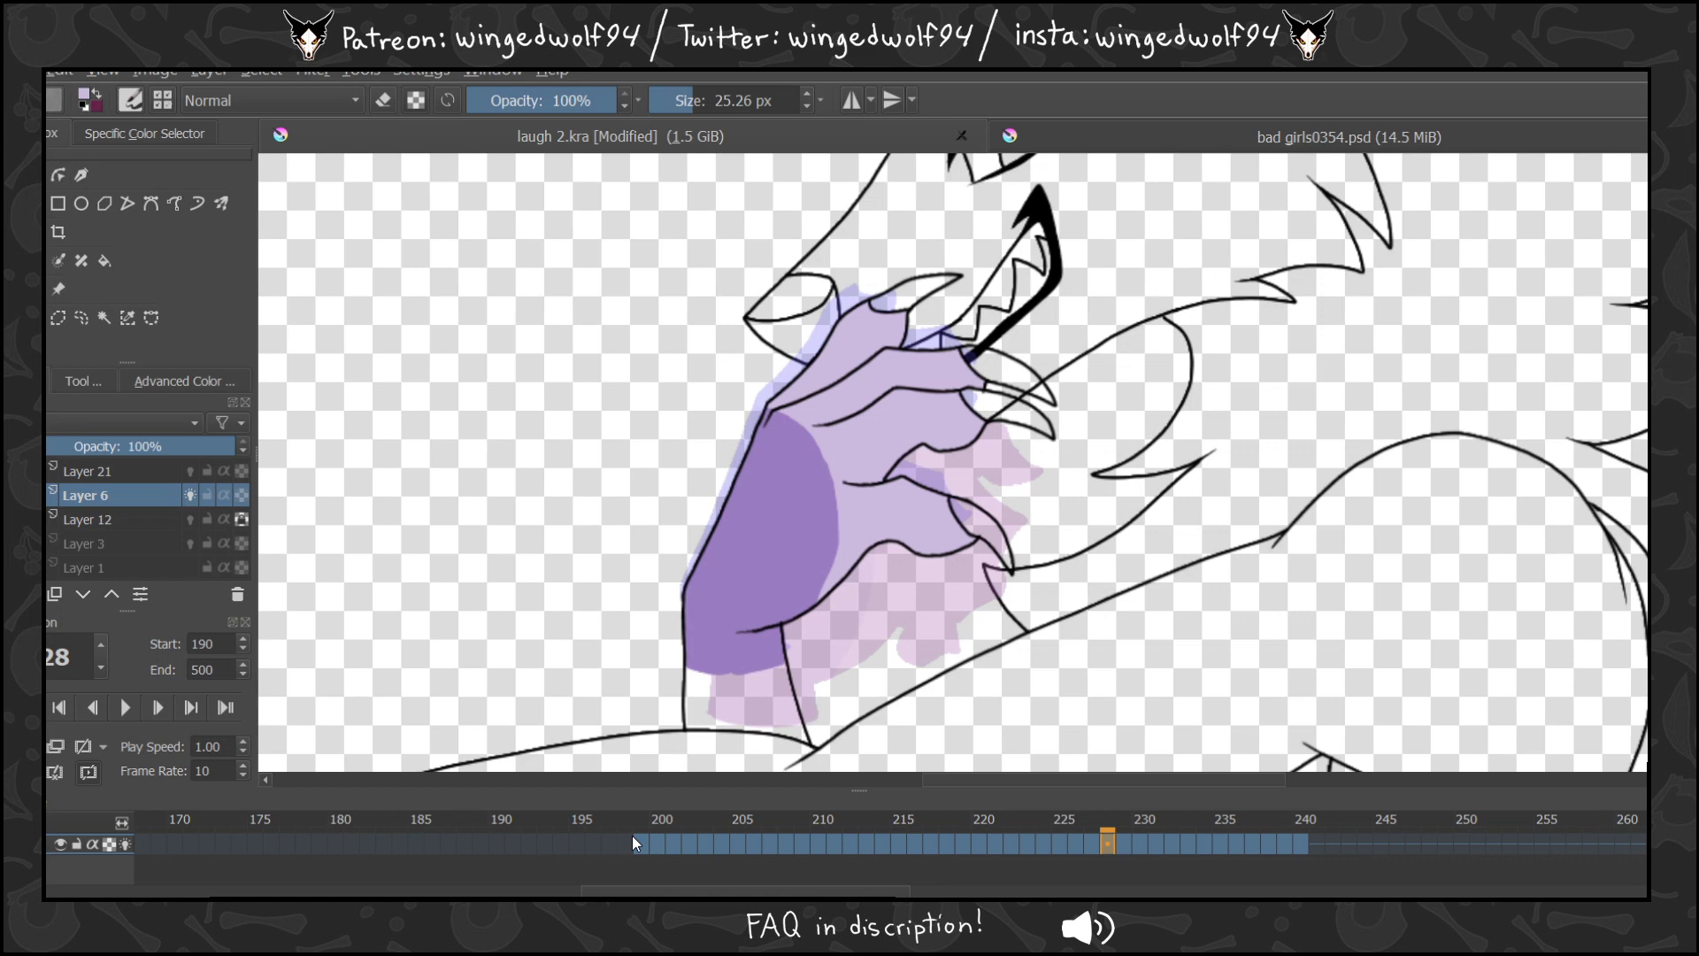
Sample the dark purple from the bad girls0354.psd reference, choose the Fill tool and turn off Layer 6's onion skins.
left_click(1325, 136)
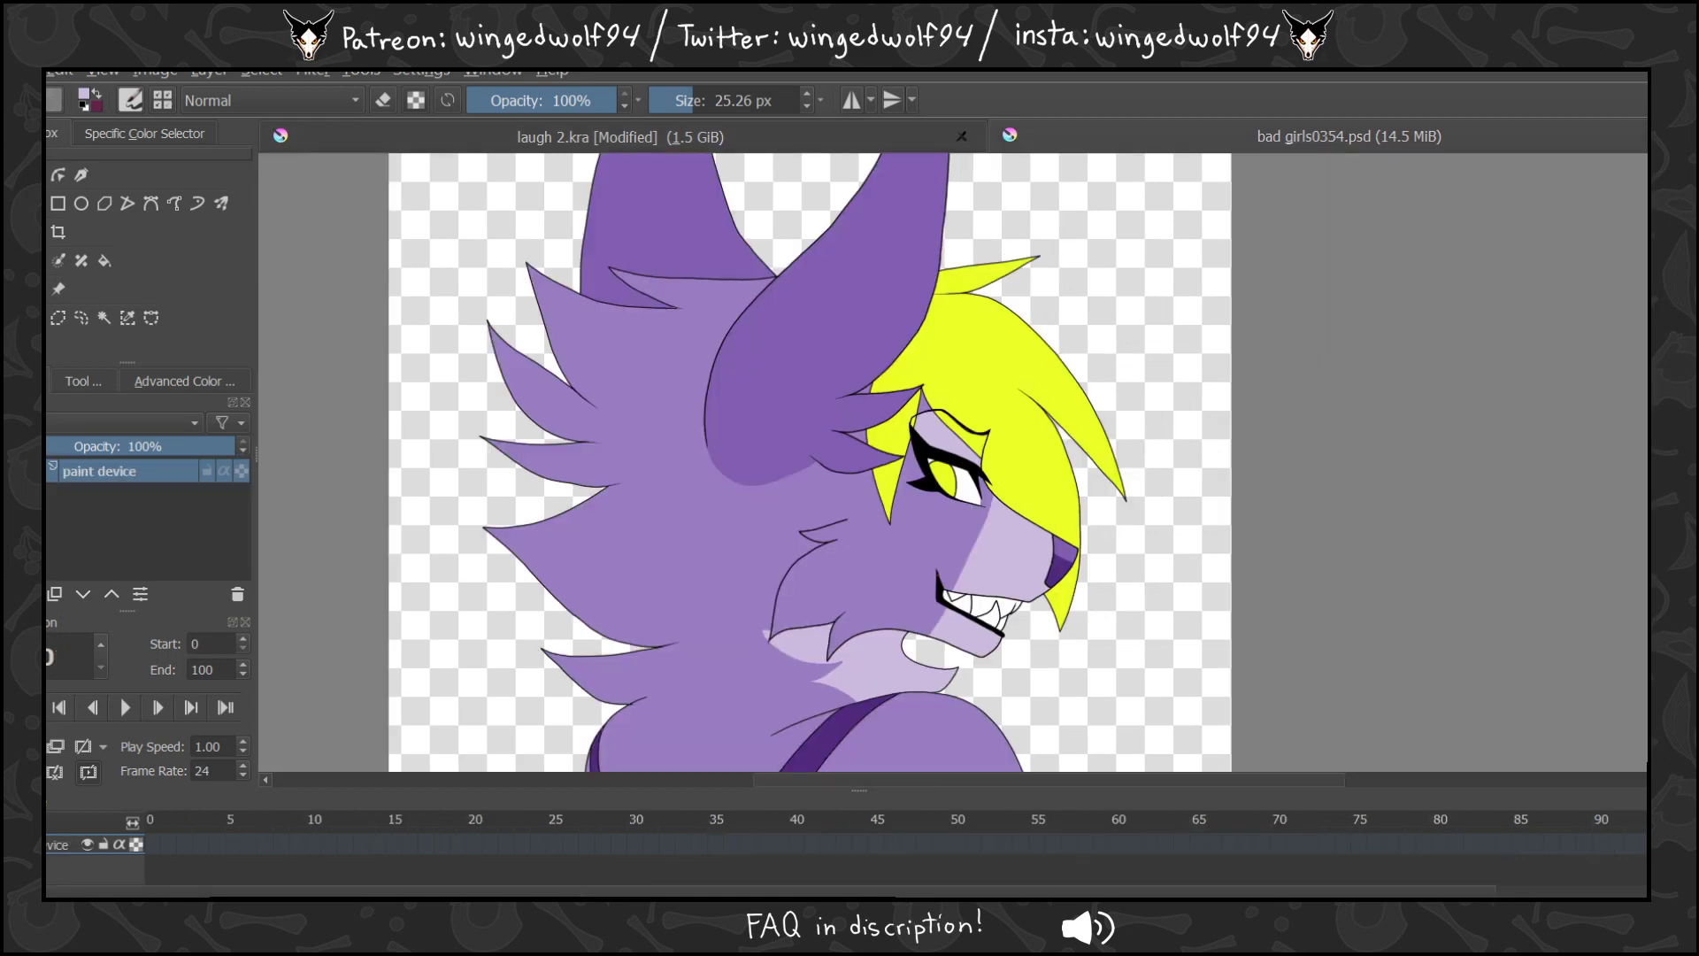
left_click(856, 133)
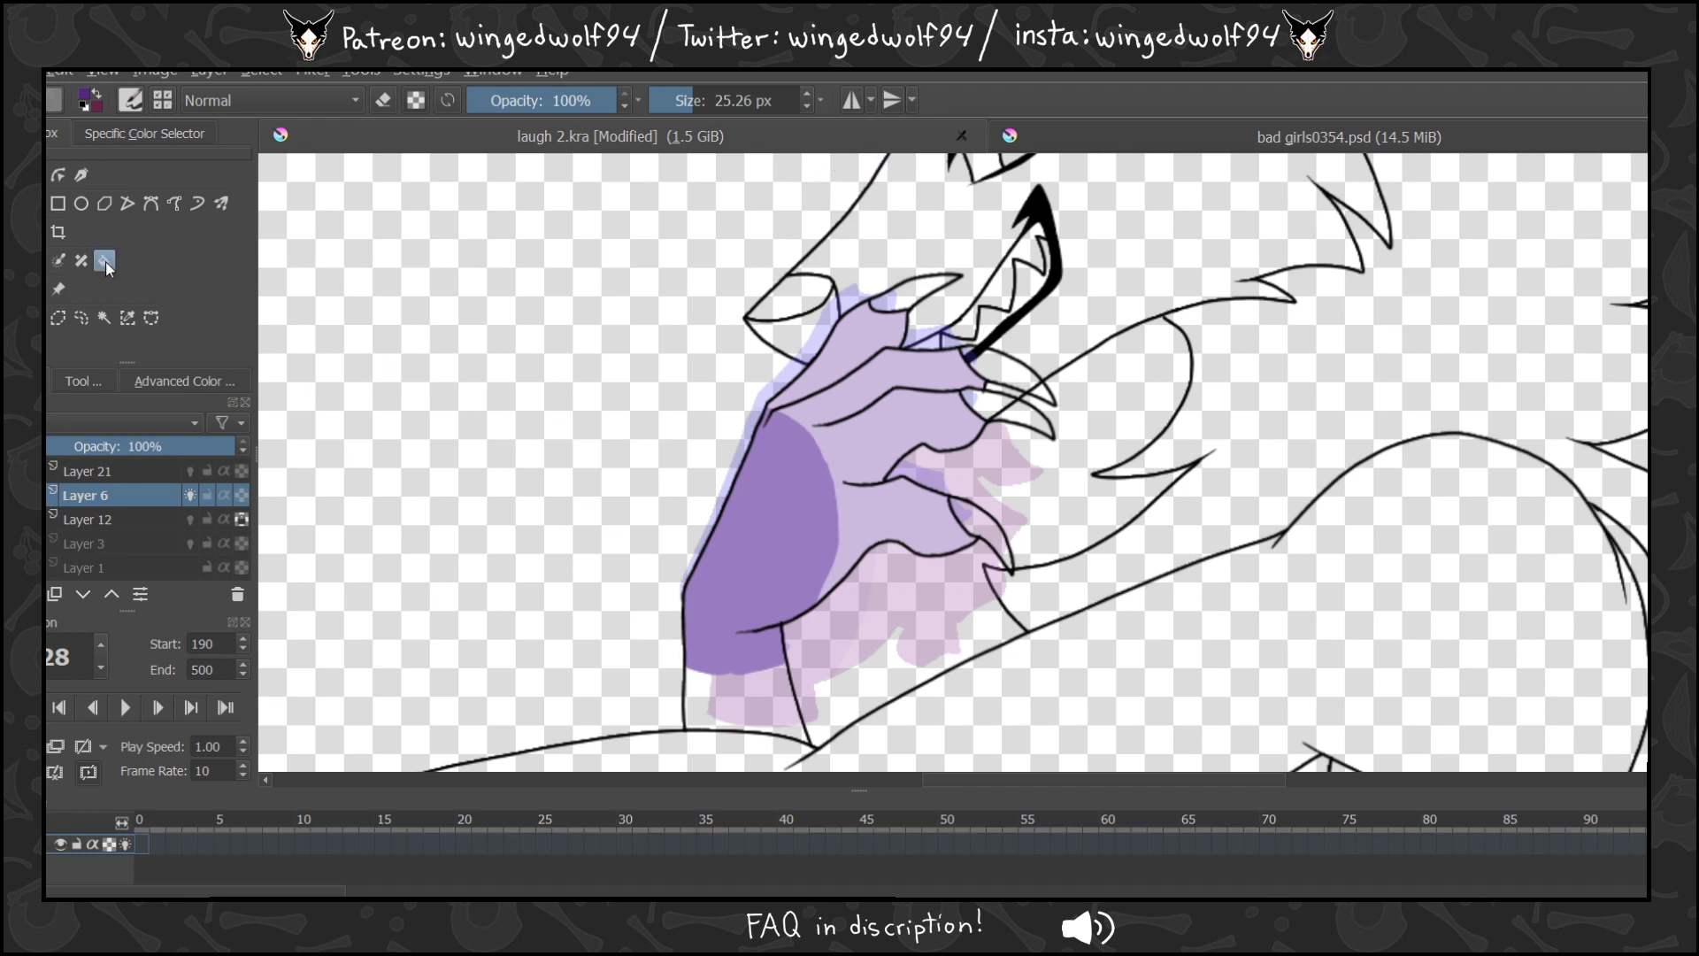
left_click(104, 261)
left_click(190, 494)
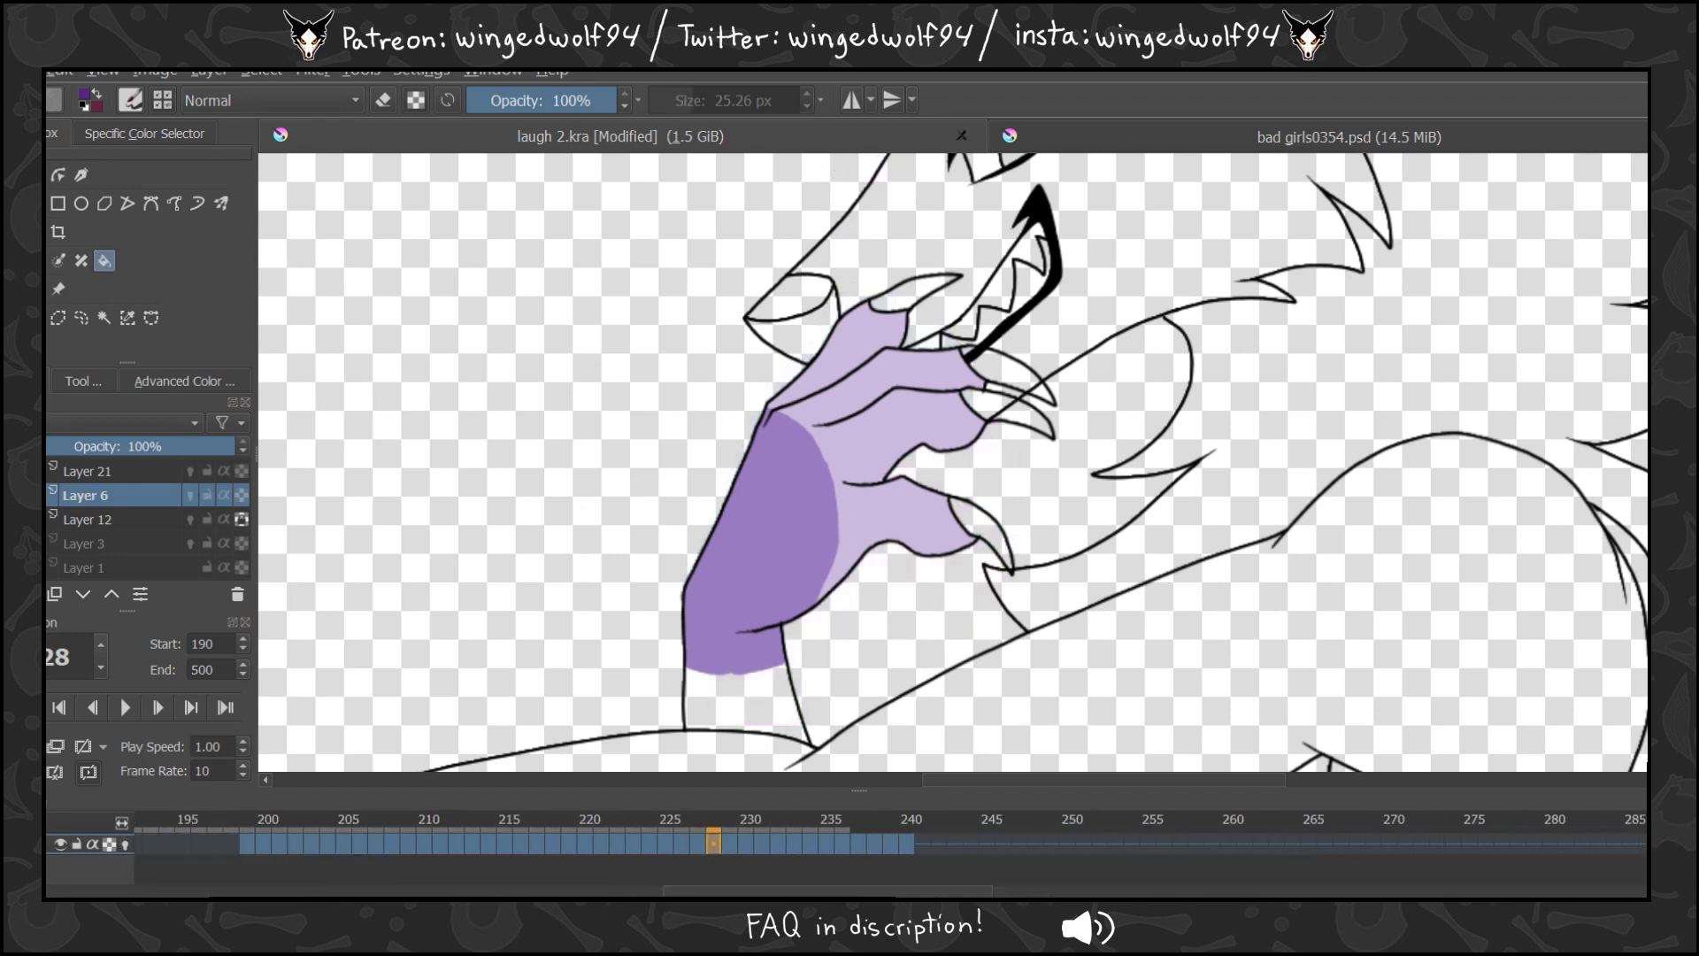
Go to frame 199 with Layer 12's body lines hidden and fill the four claws dark purple on Layer 6.
left_click(393, 845)
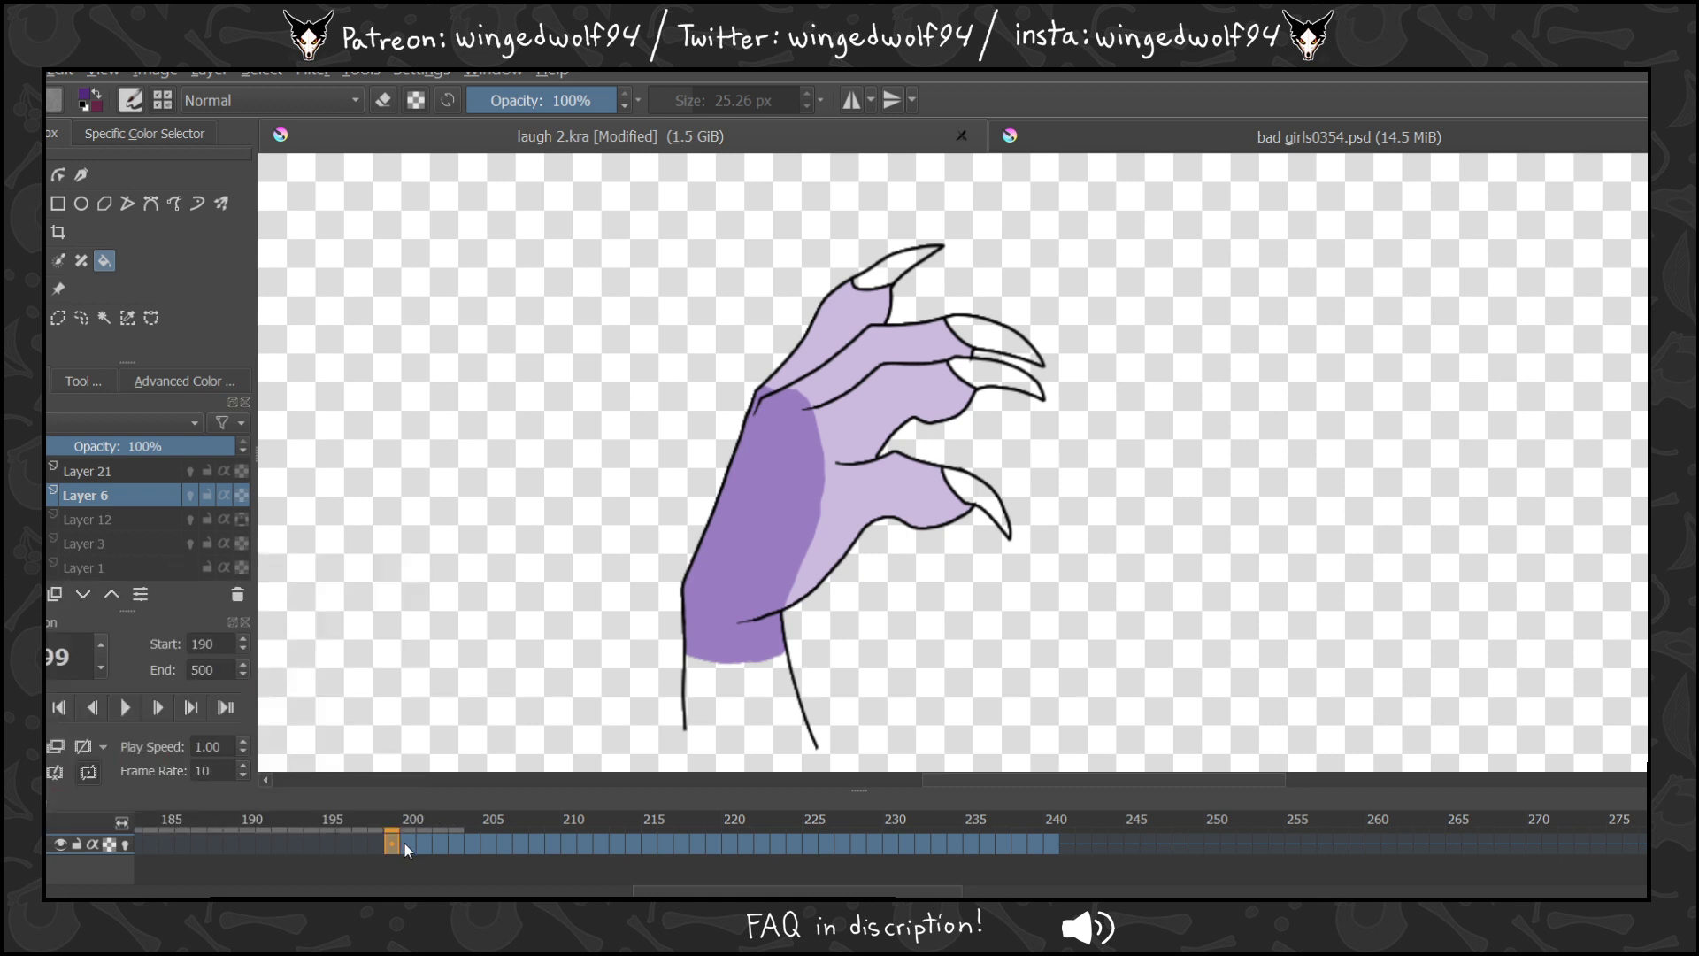
left_click(903, 266)
left_click(990, 340)
left_click(991, 376)
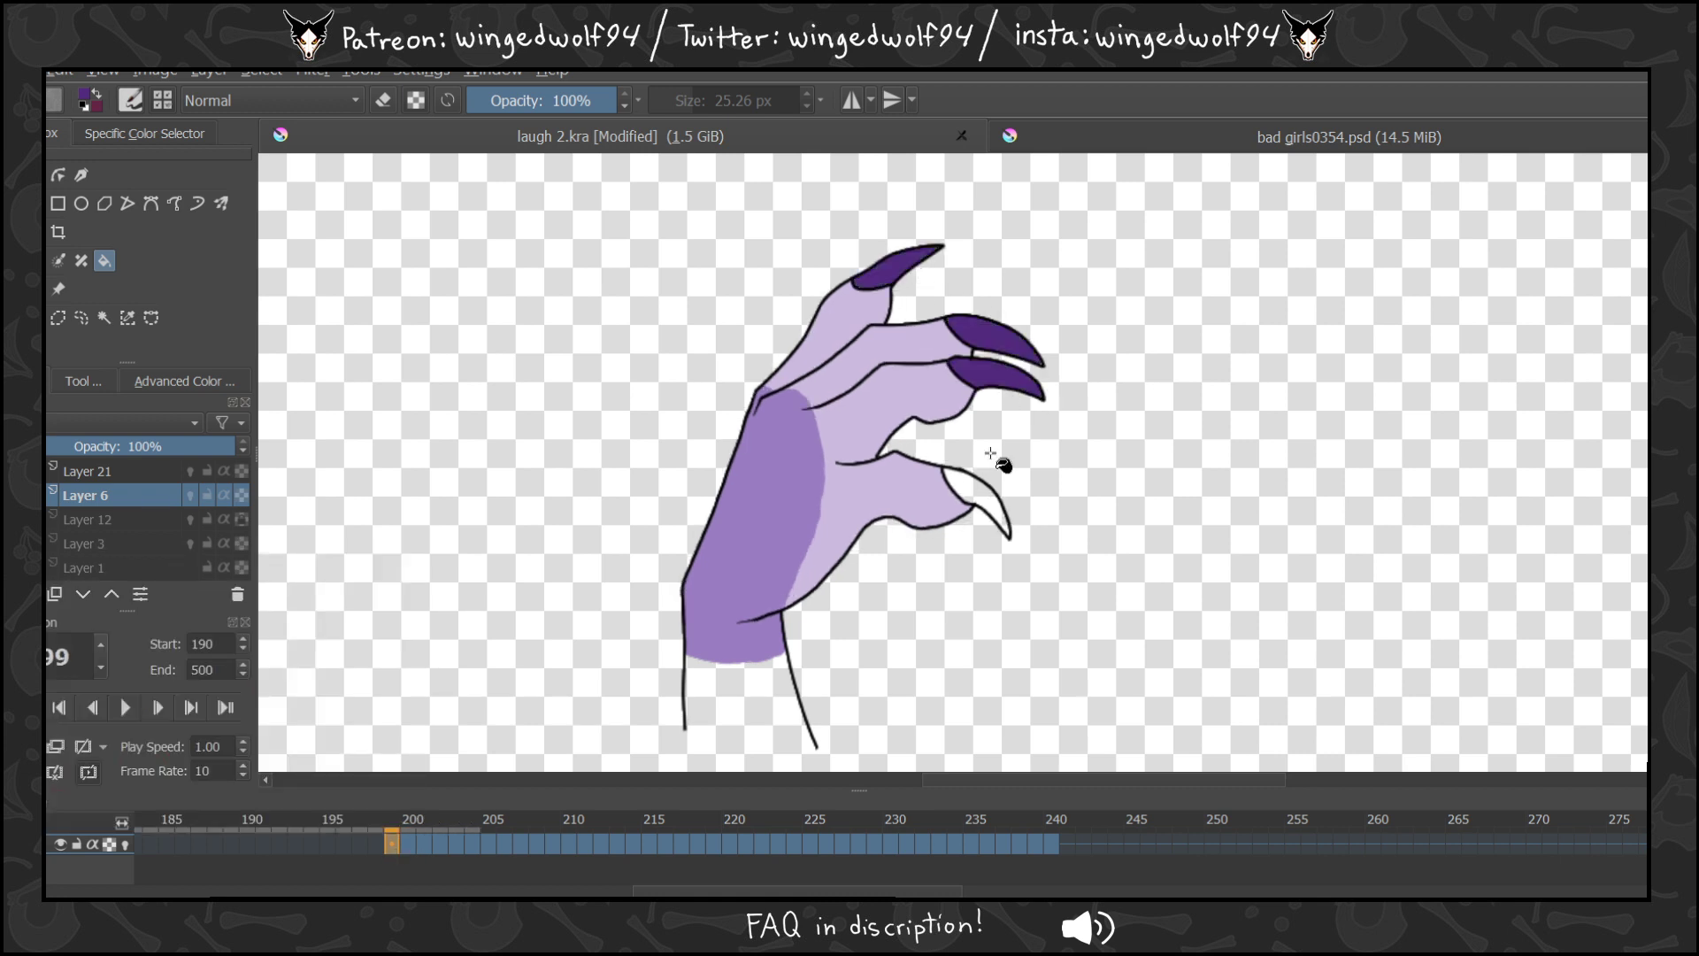
left_click(973, 498)
Advance to frame 200 and fill the four claws dark purple.
key("period")
left_click(971, 502)
left_click(1002, 389)
left_click(996, 344)
left_click(904, 269)
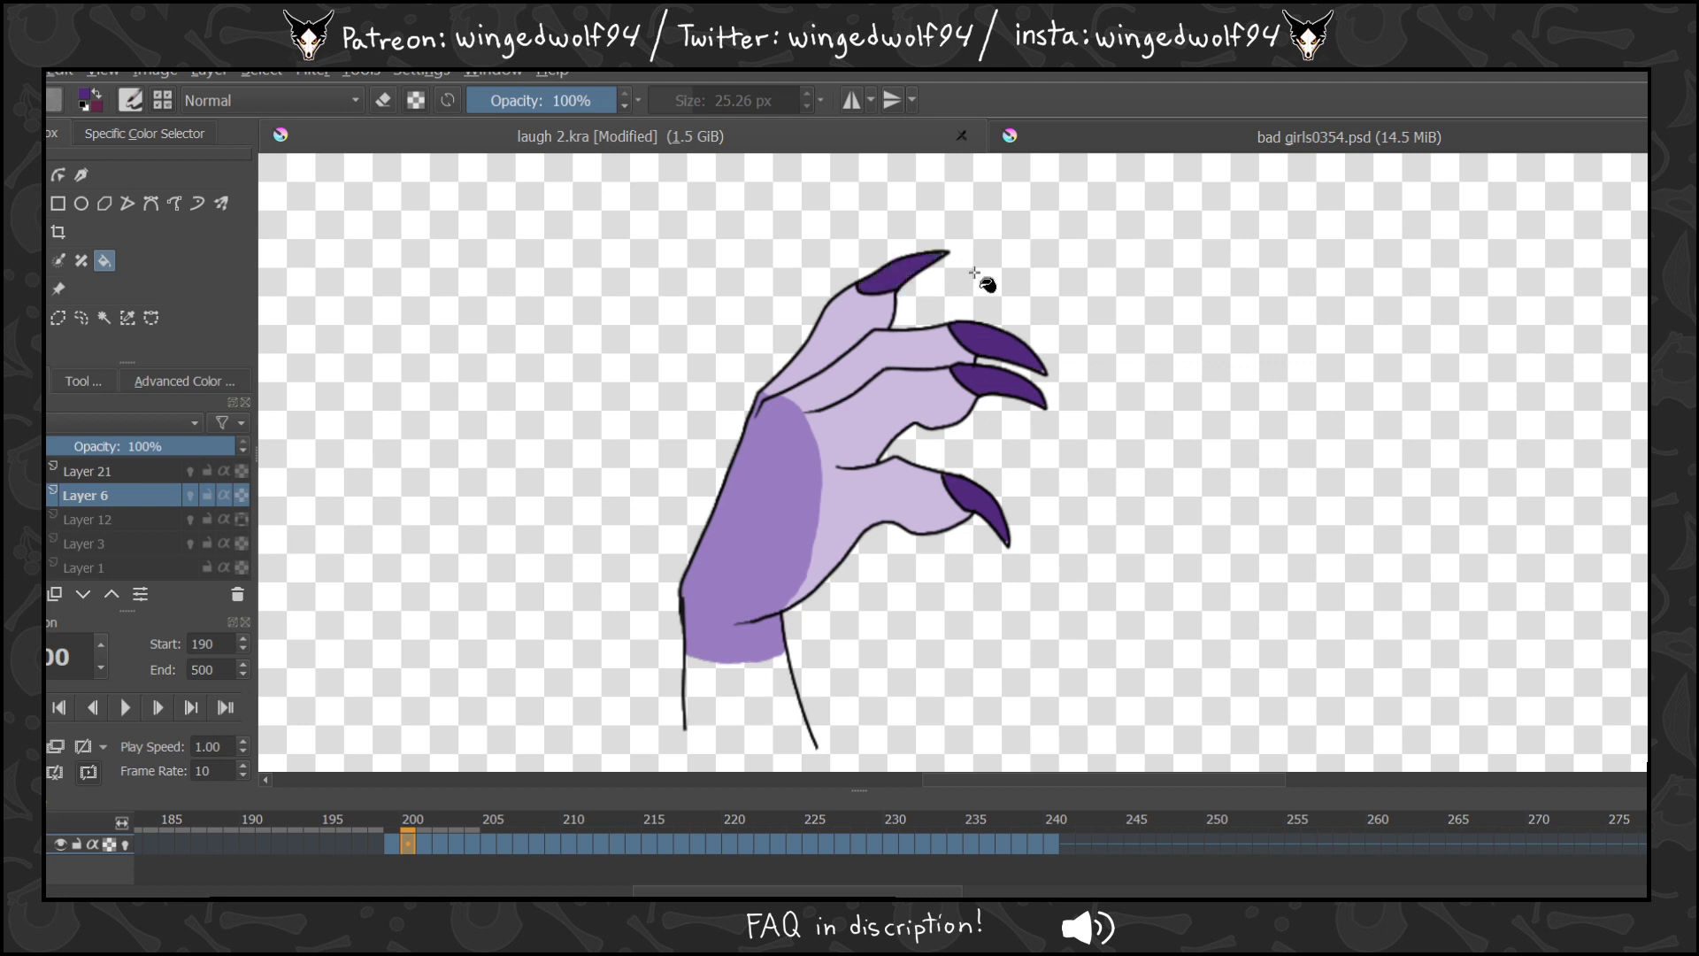
Advance to frame 201 and fill the four claws dark purple.
key("period")
left_click(900, 287)
left_click(1004, 371)
left_click(1004, 411)
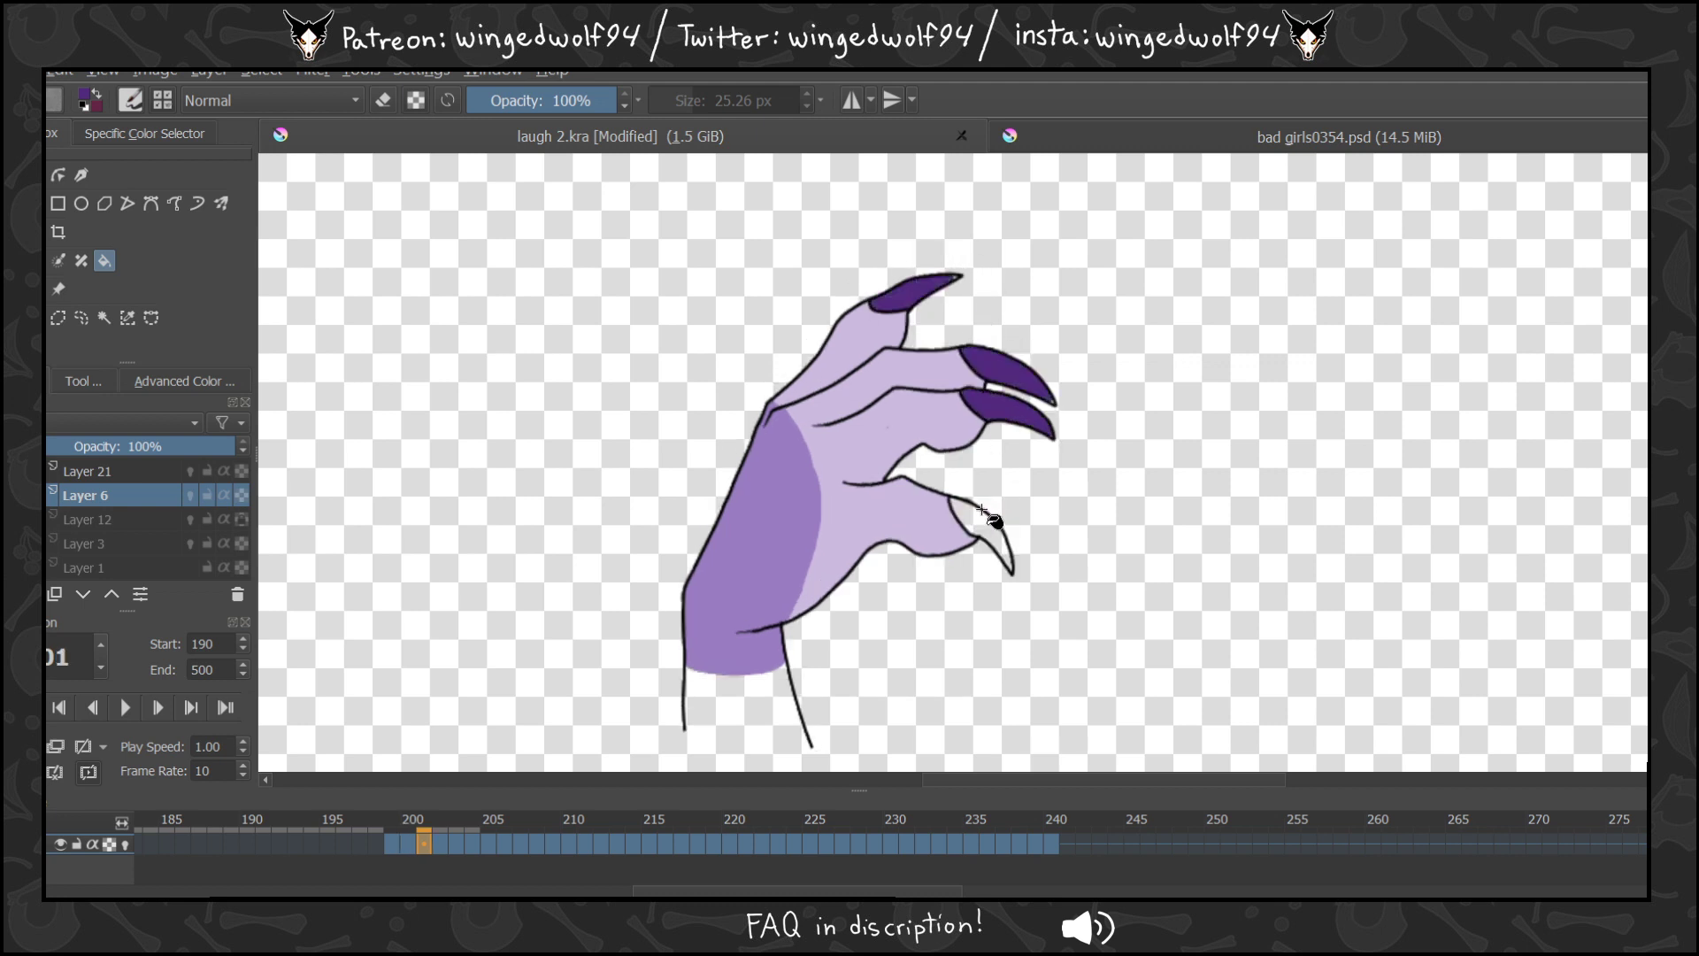
left_click(990, 531)
Advance to frame 202 and fill the four claws dark purple.
key("period")
left_click(972, 610)
left_click(1035, 518)
left_click(1035, 447)
left_click(975, 366)
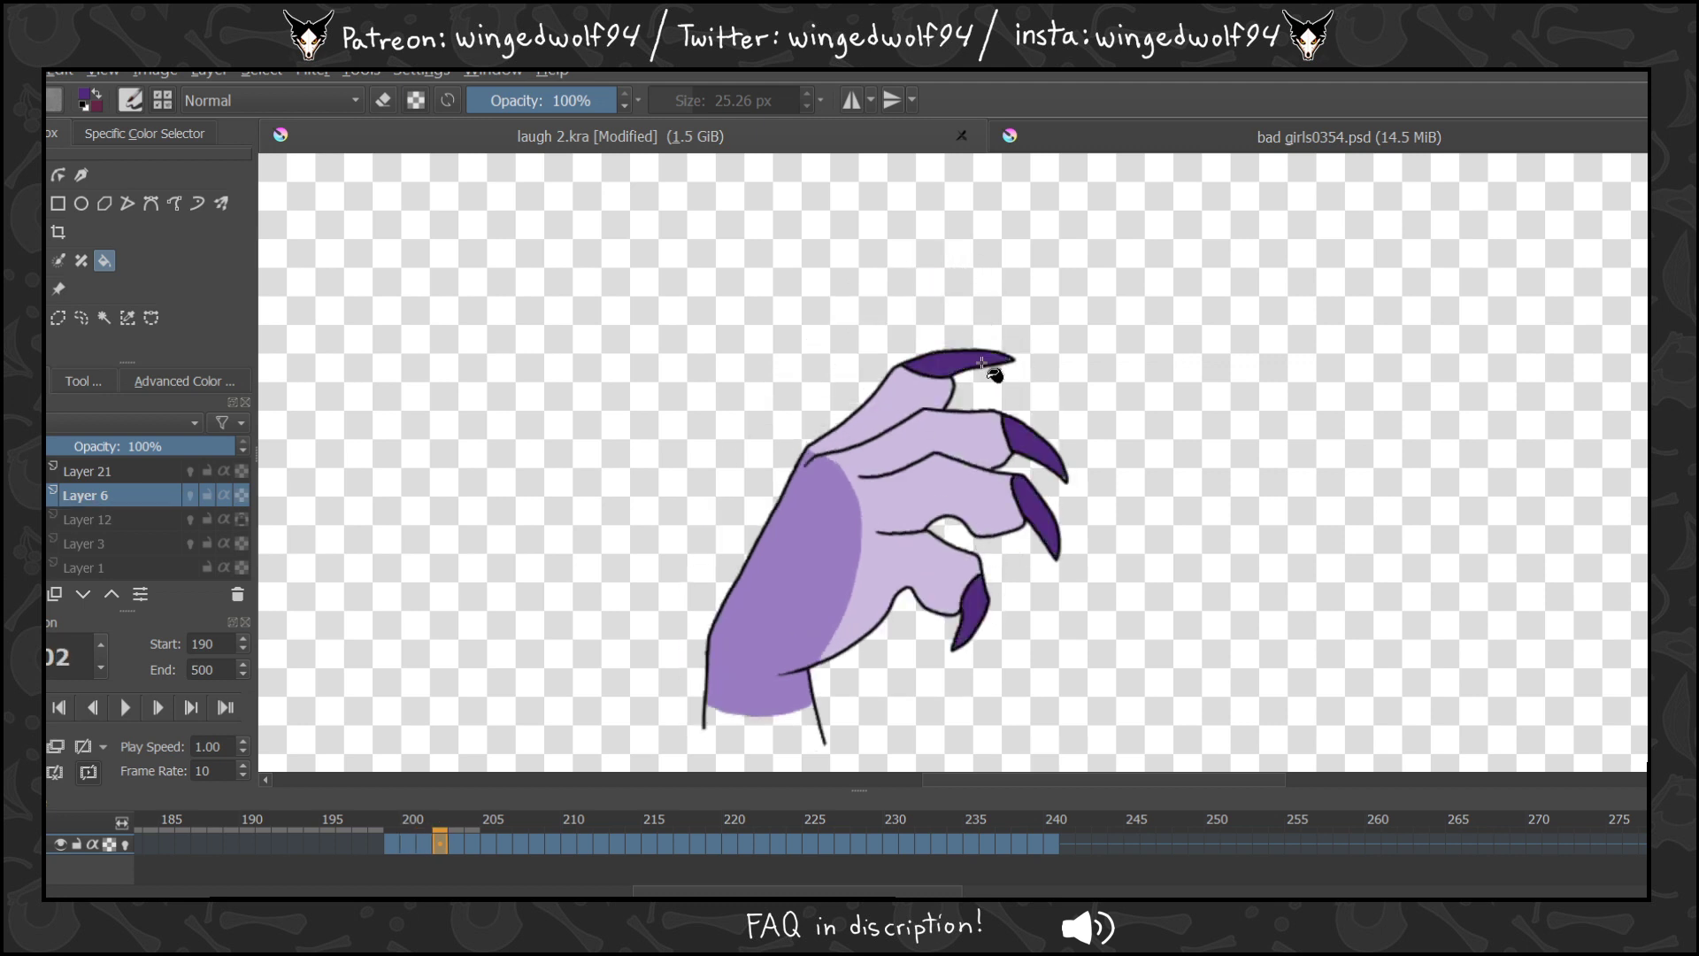
Advance to frame 203 and fill the three enclosed claws dark purple.
key("period")
left_click(1029, 449)
left_click(1016, 555)
left_click(978, 621)
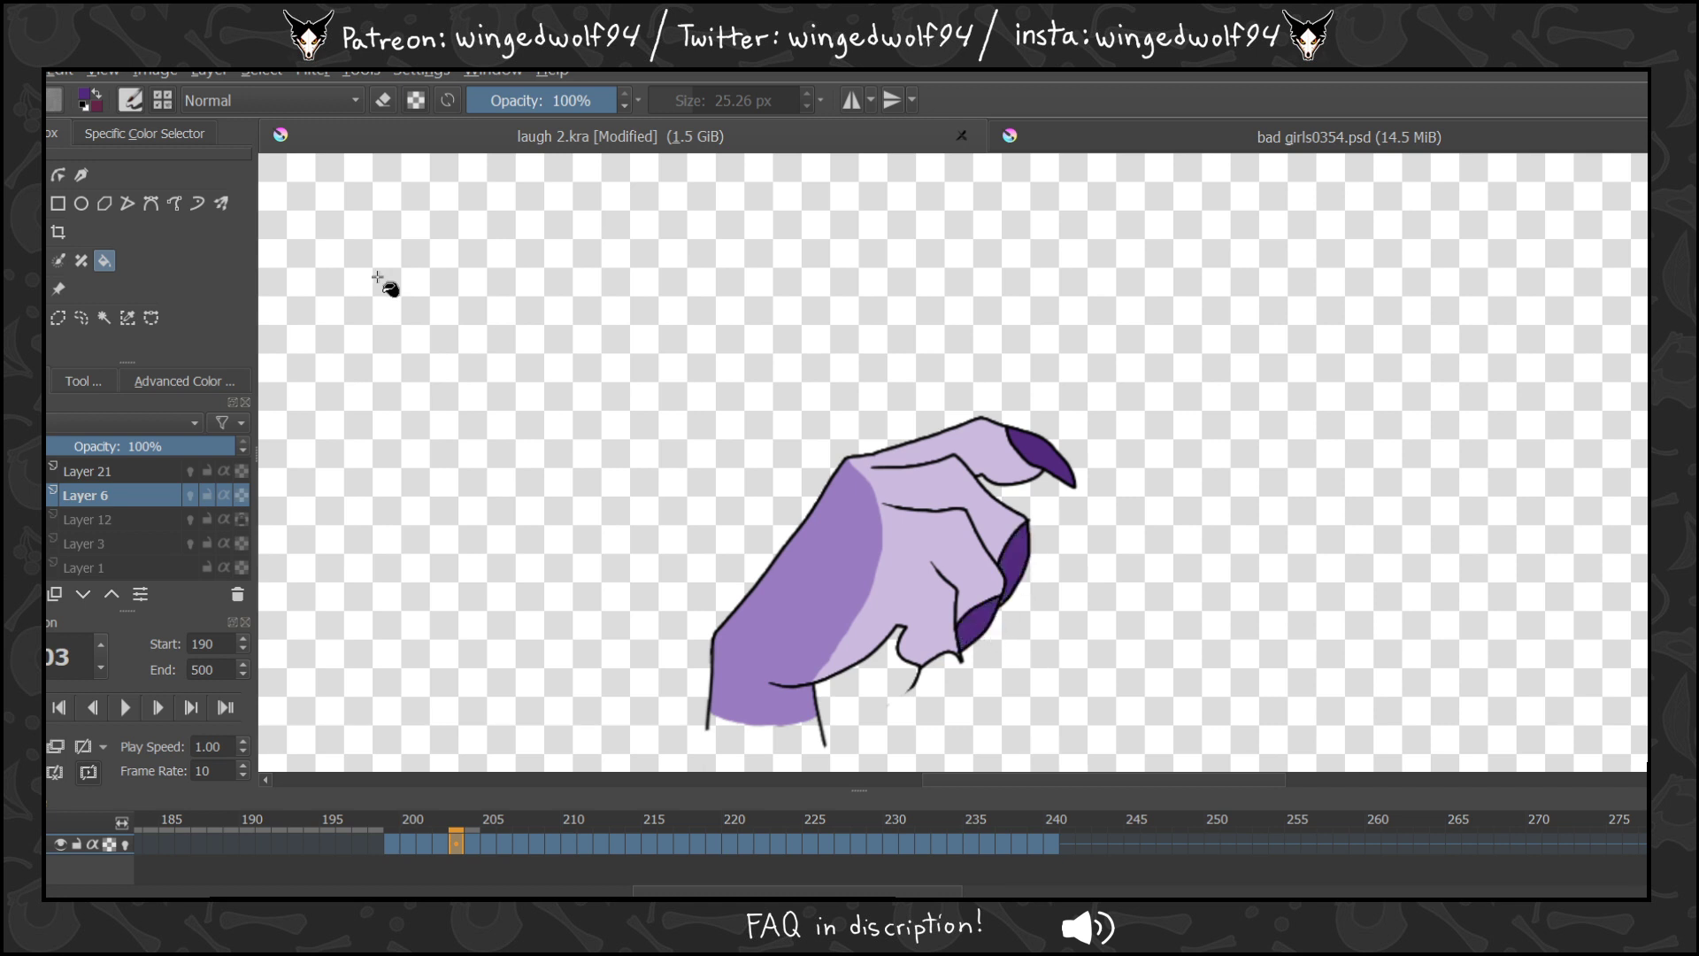
Show Layer 12's body lines and colour the lowest claw dark purple on frame 203, touching up the gap with the brush.
left_click(20, 519)
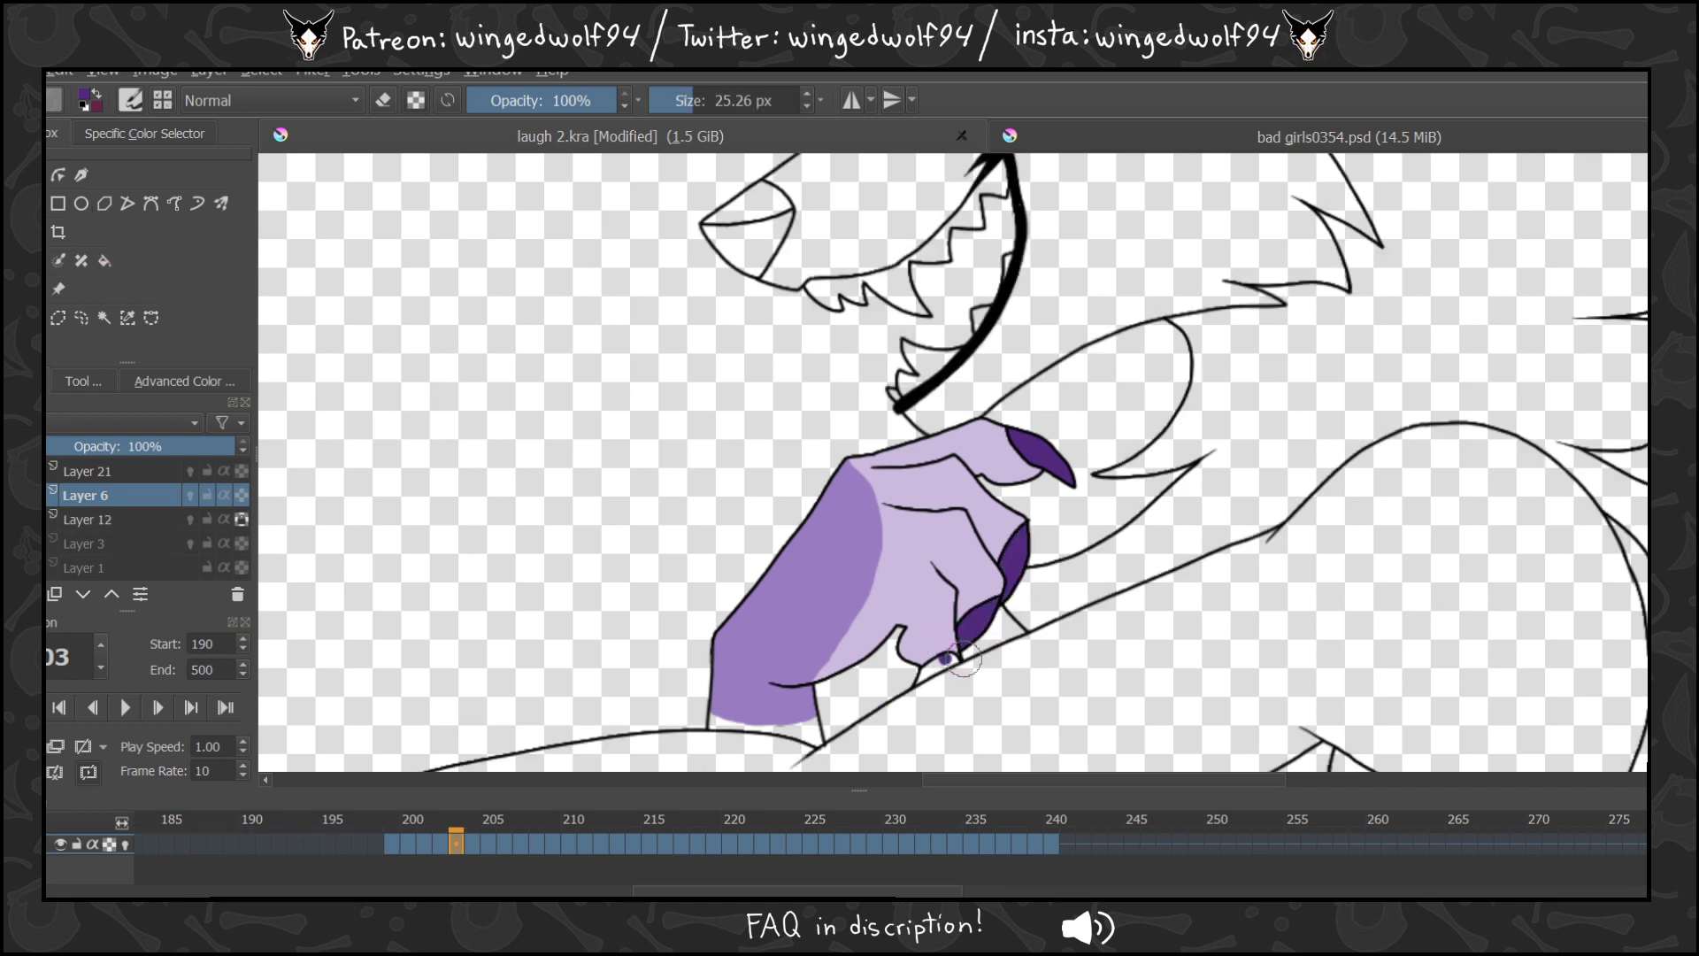
left_click(105, 260)
left_click(934, 664)
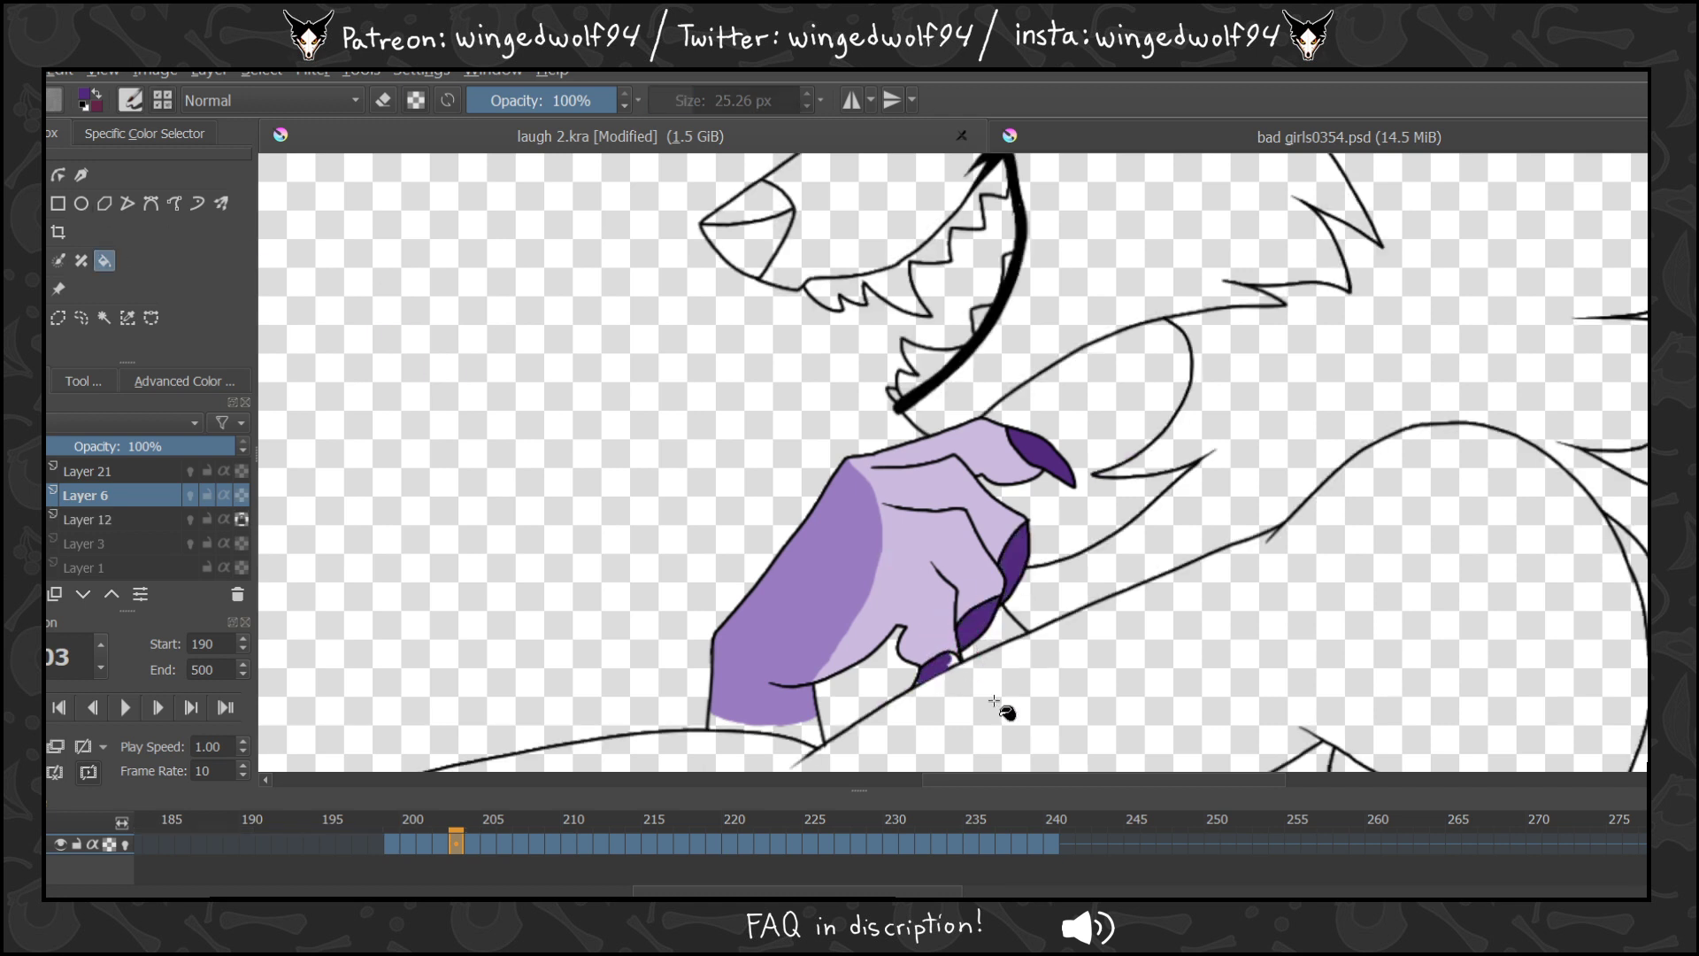
key("b")
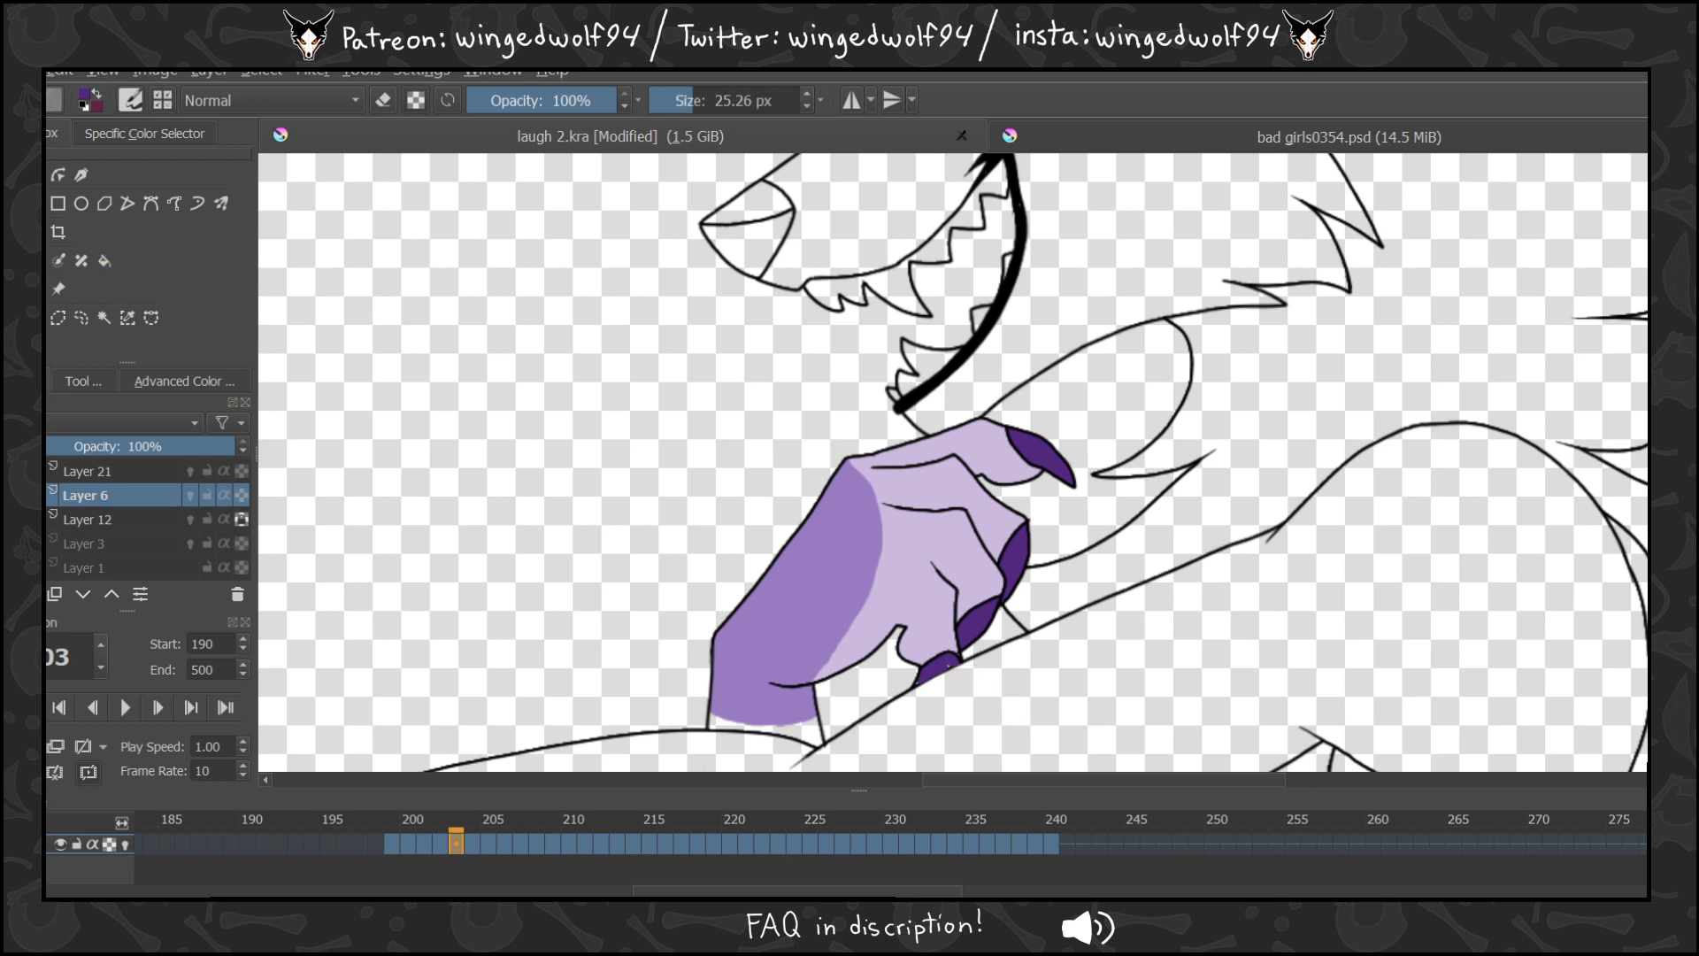
Set the brush size to 5.79 px and paint dark purple on the lowest claw of frame 204.
left_click(677, 105)
key("Right")
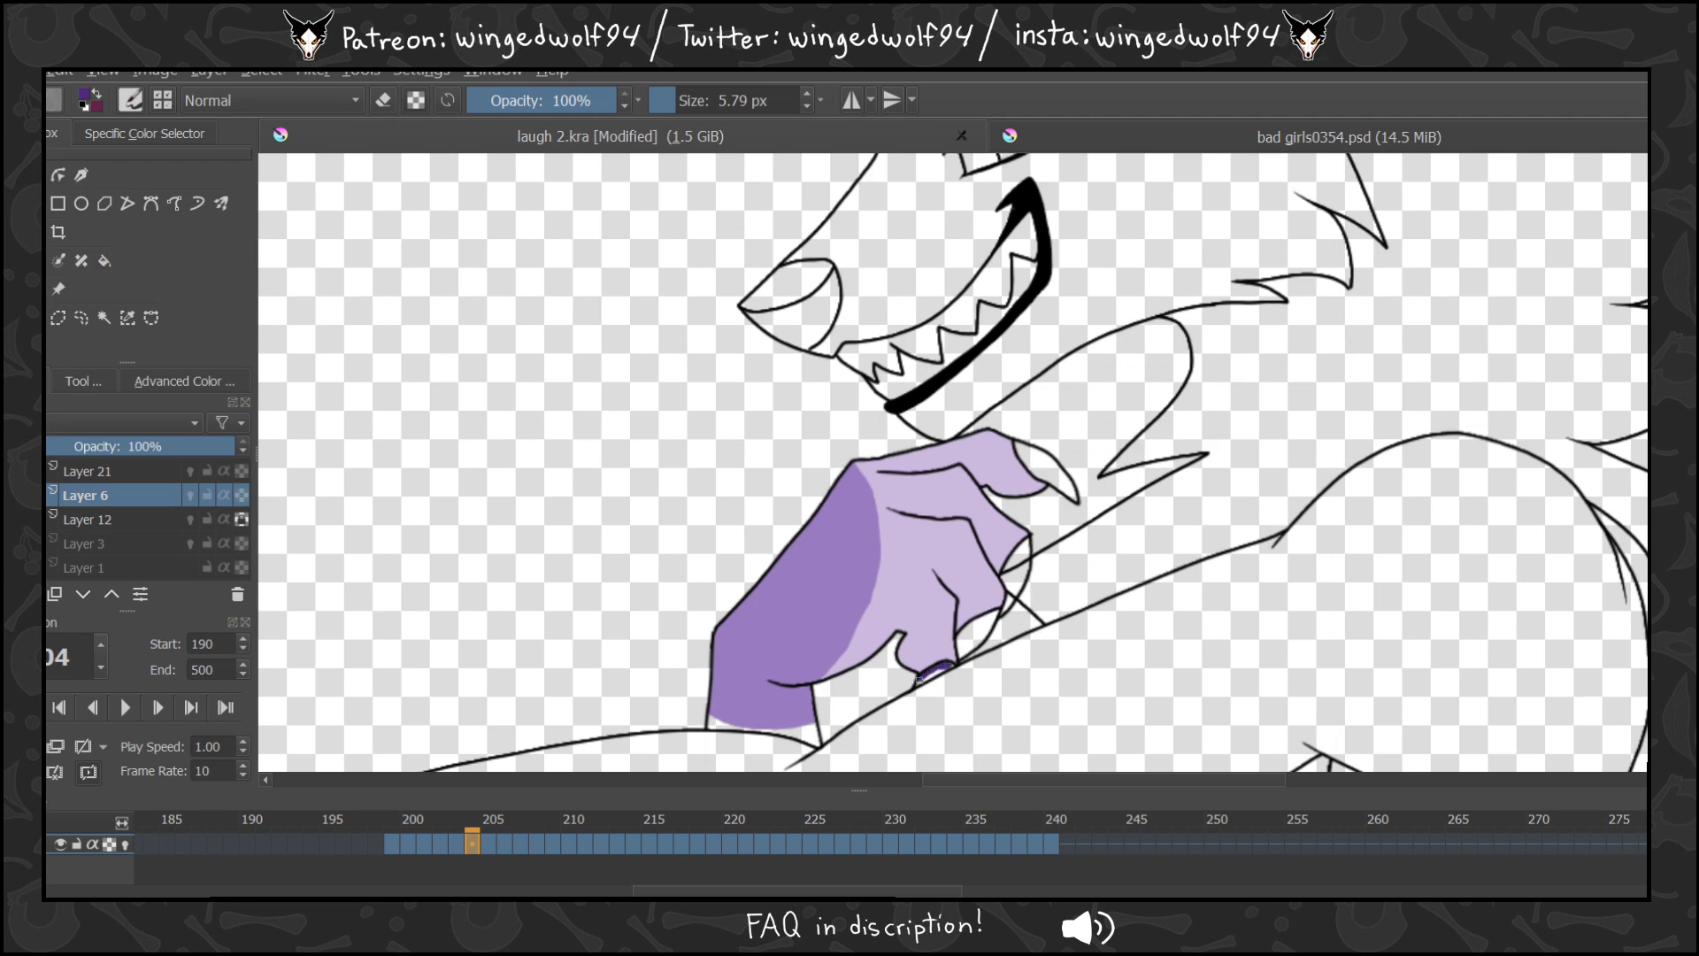
Hide Layer 12's body lines and fill the three remaining claws dark purple on frame 204.
key("Right")
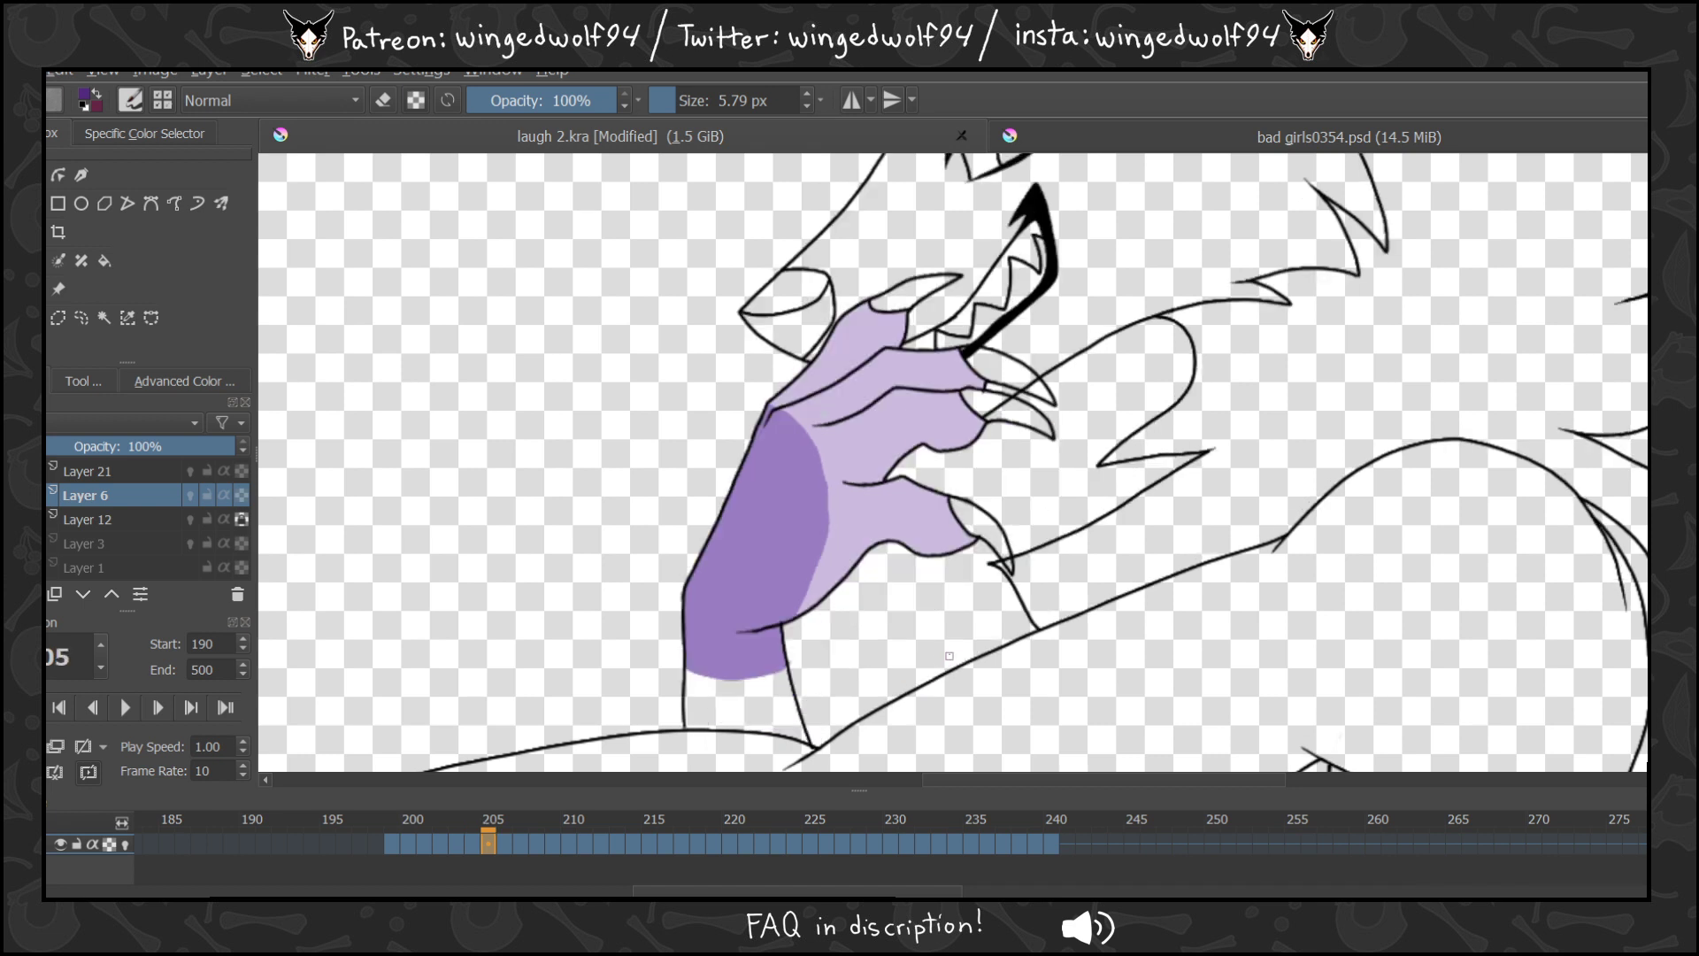
left_click(103, 259)
left_click(241, 519)
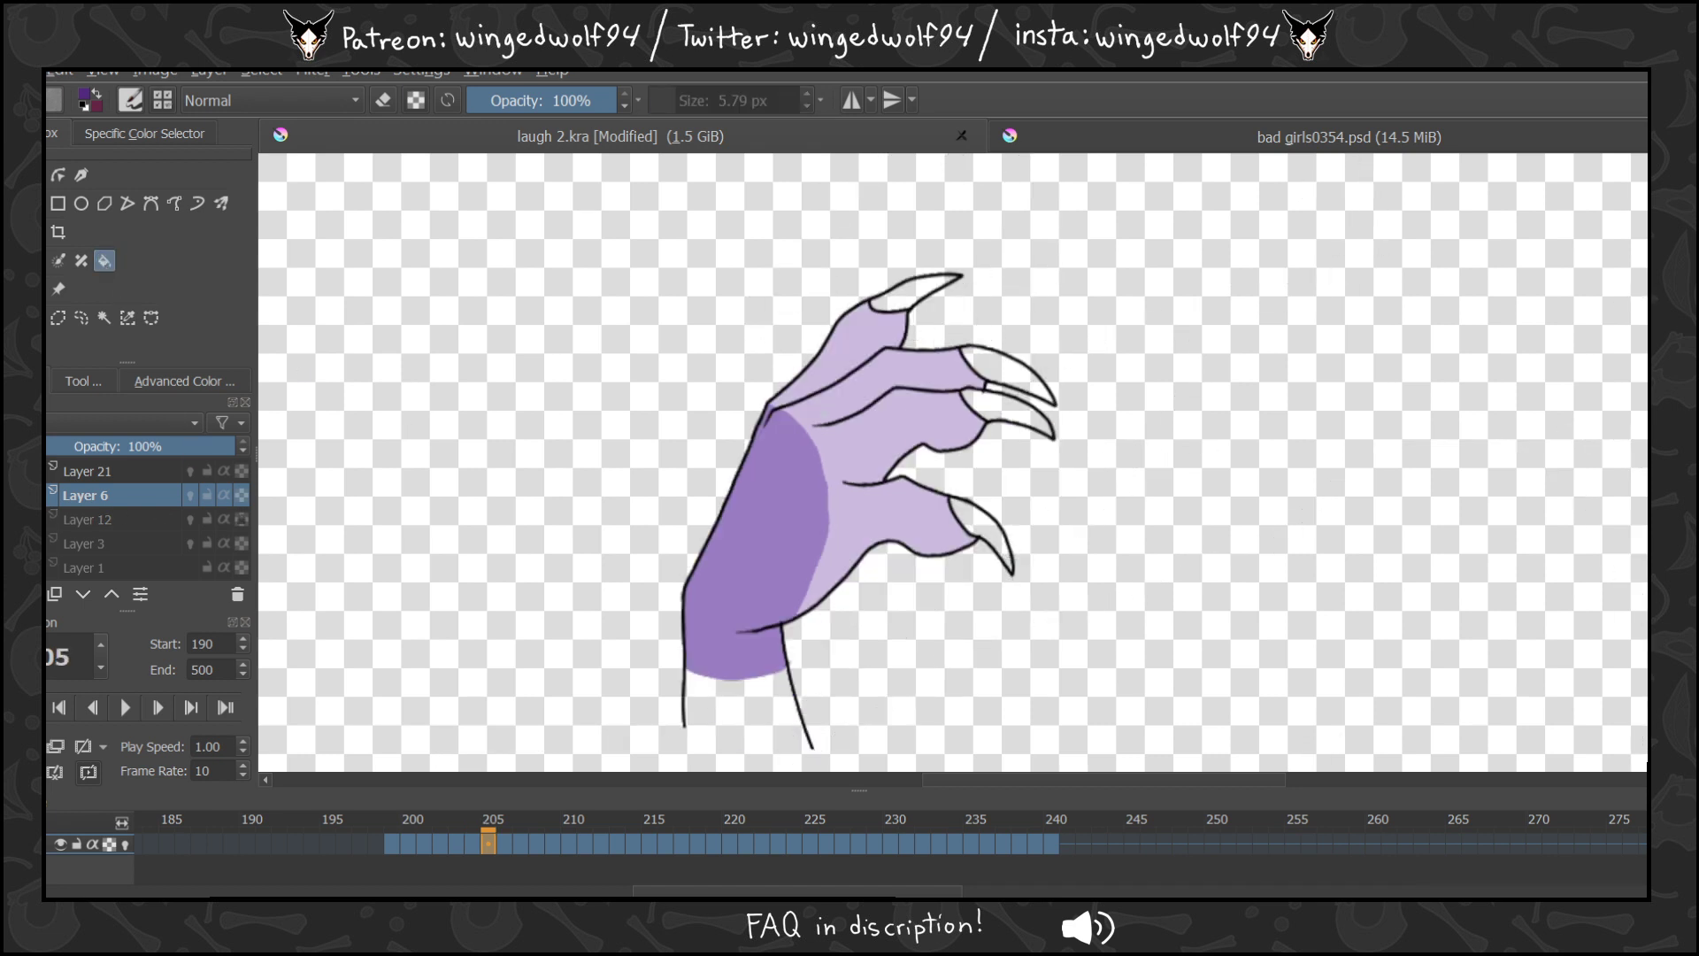
key("Left")
key("Left")
key("Right")
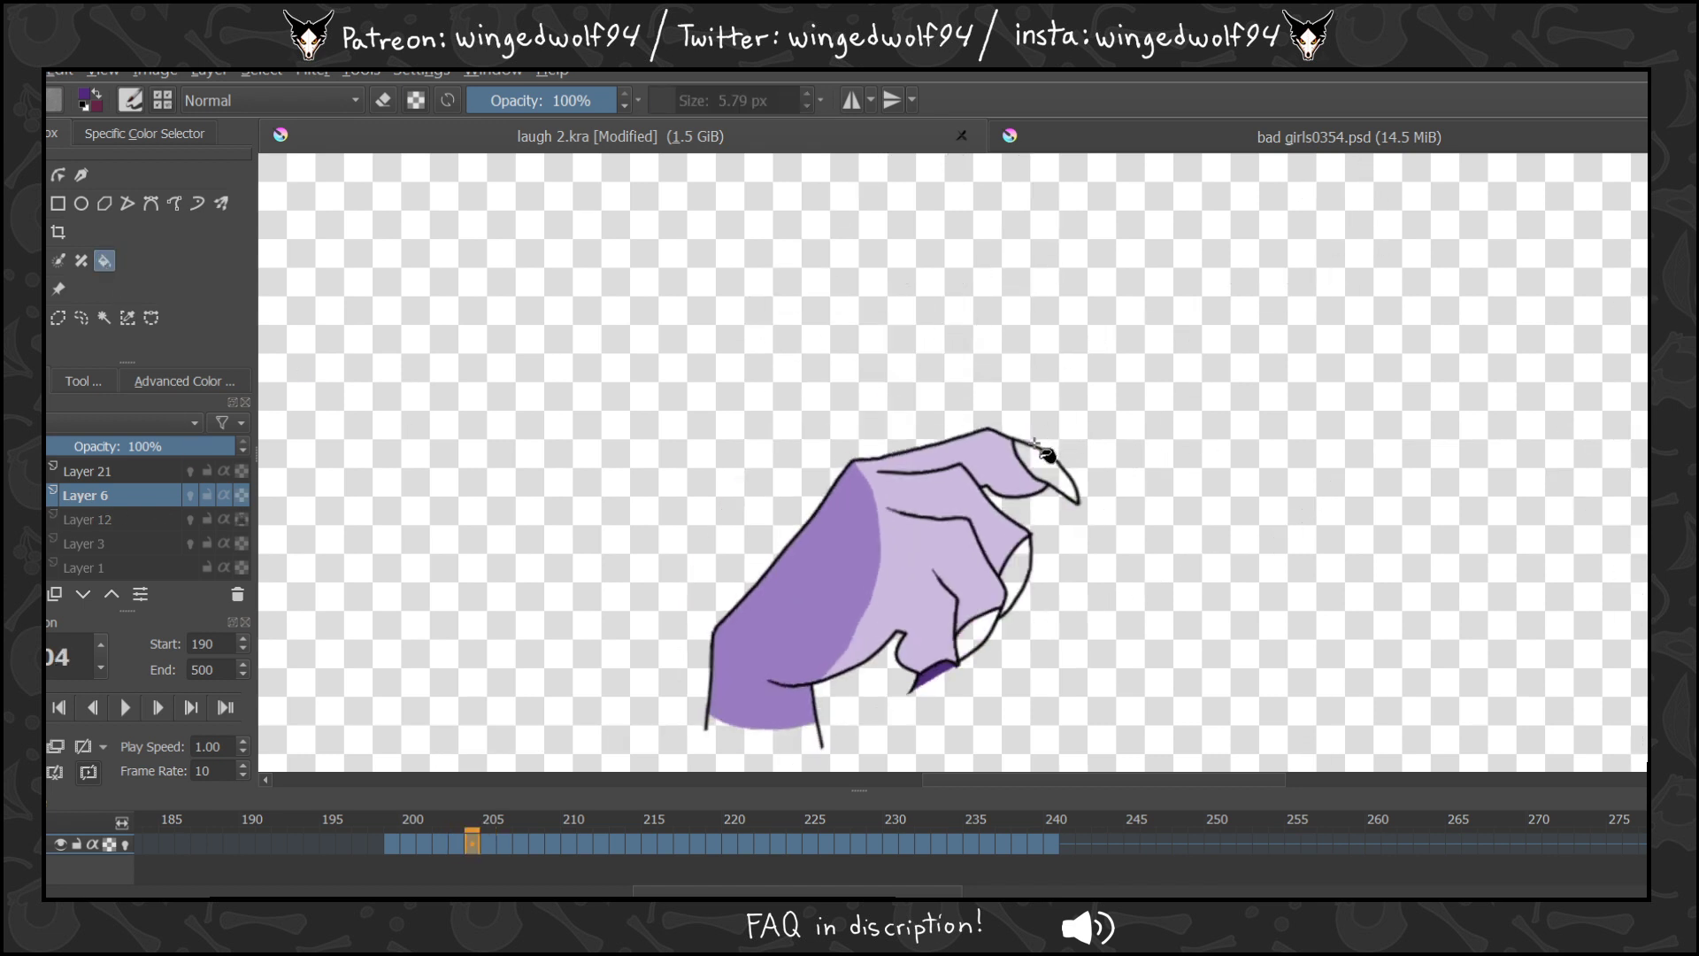
left_click(1039, 453)
left_click(1016, 575)
left_click(975, 630)
Advance to frame 205 and fill the four claws dark purple.
key("Right")
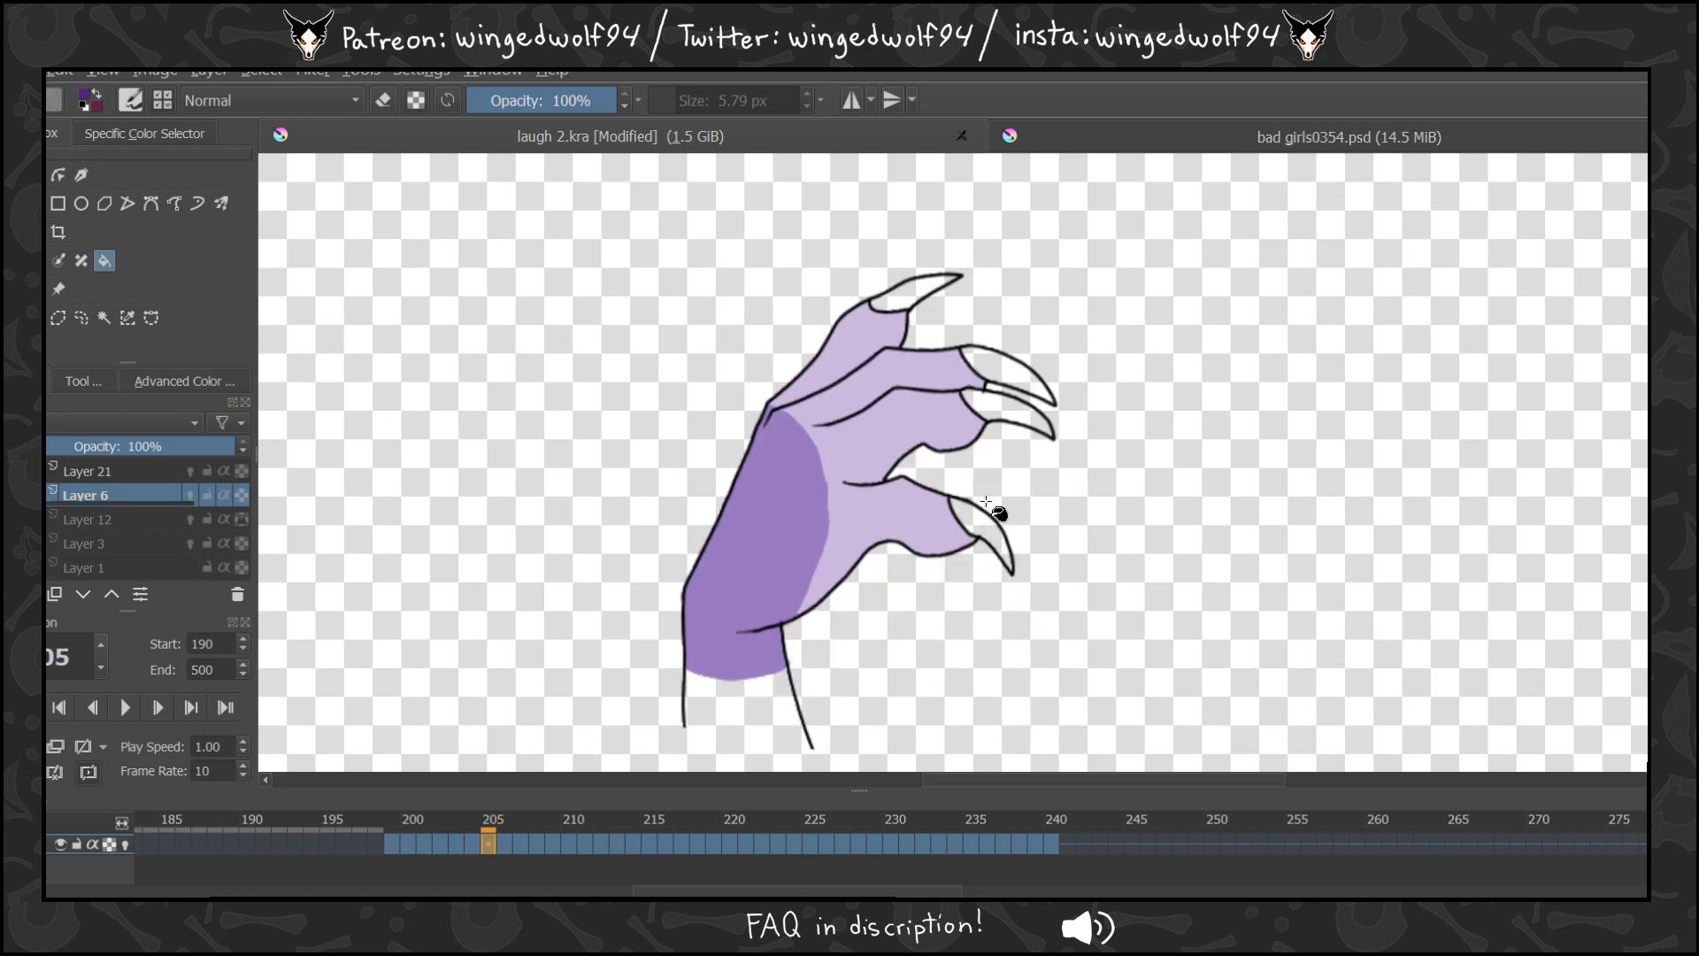
left_click(977, 529)
left_click(1004, 411)
left_click(1004, 367)
left_click(938, 299)
Advance to frame 206 and fill the four claws dark purple.
key("Right")
left_click(913, 276)
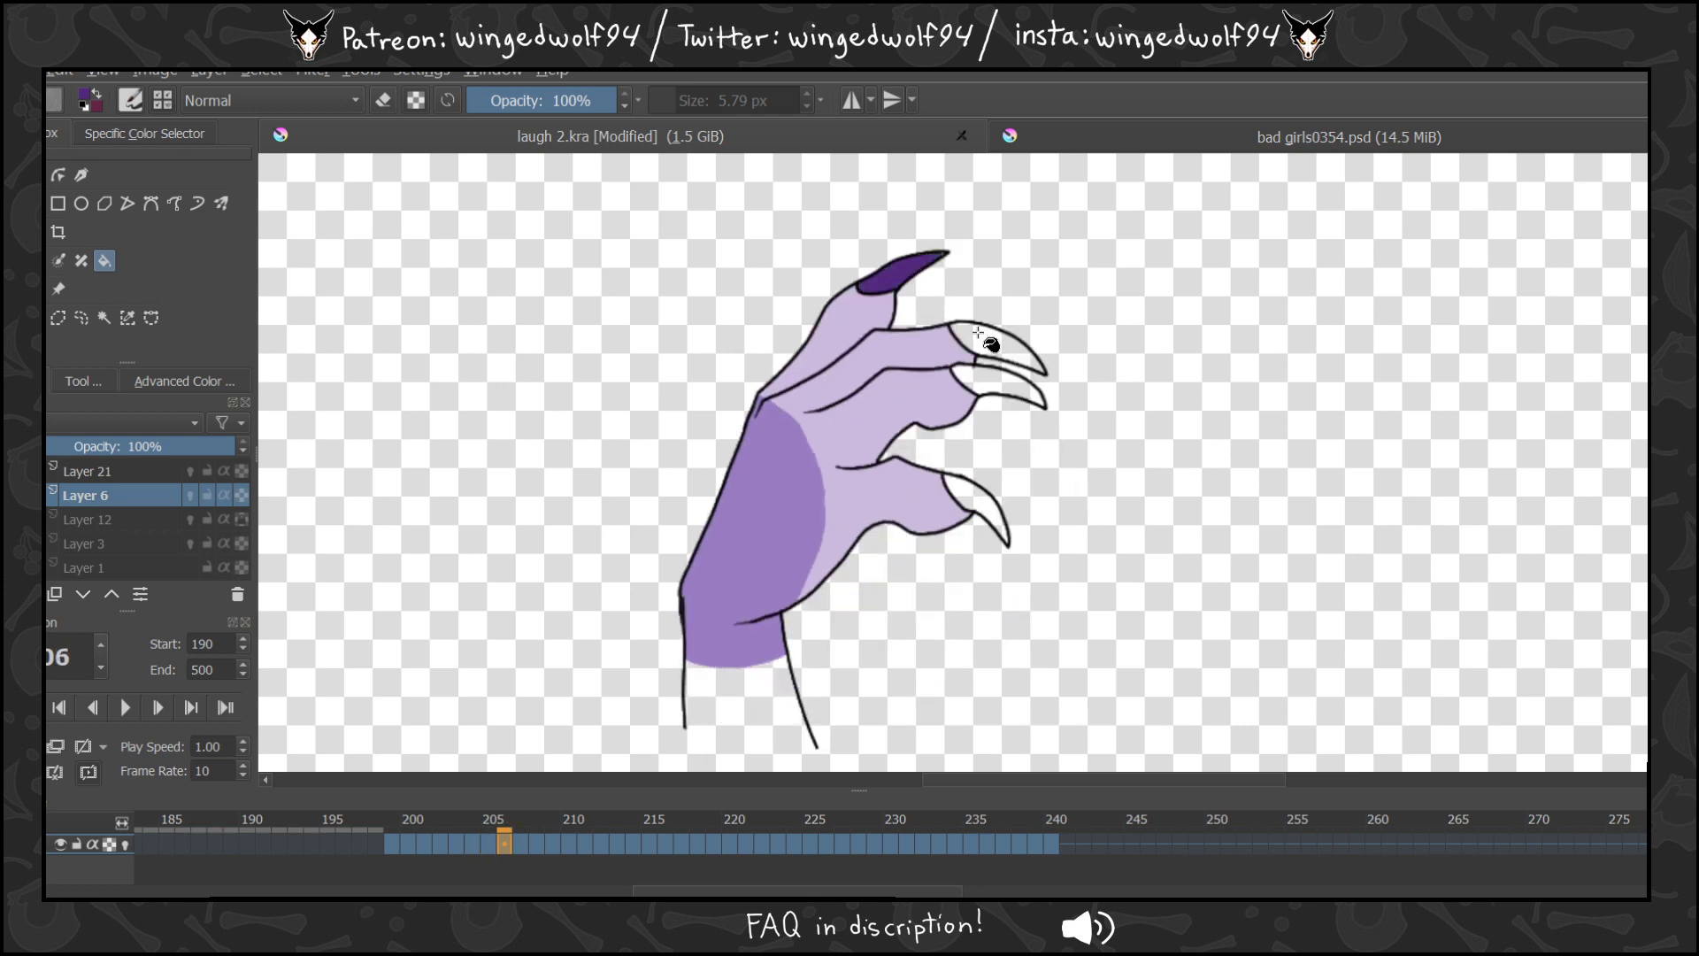
left_click(1000, 347)
left_click(1000, 388)
left_click(978, 495)
Advance to frame 207 and fill the four claws dark purple.
key("Right")
left_click(978, 492)
left_click(1000, 382)
left_click(996, 342)
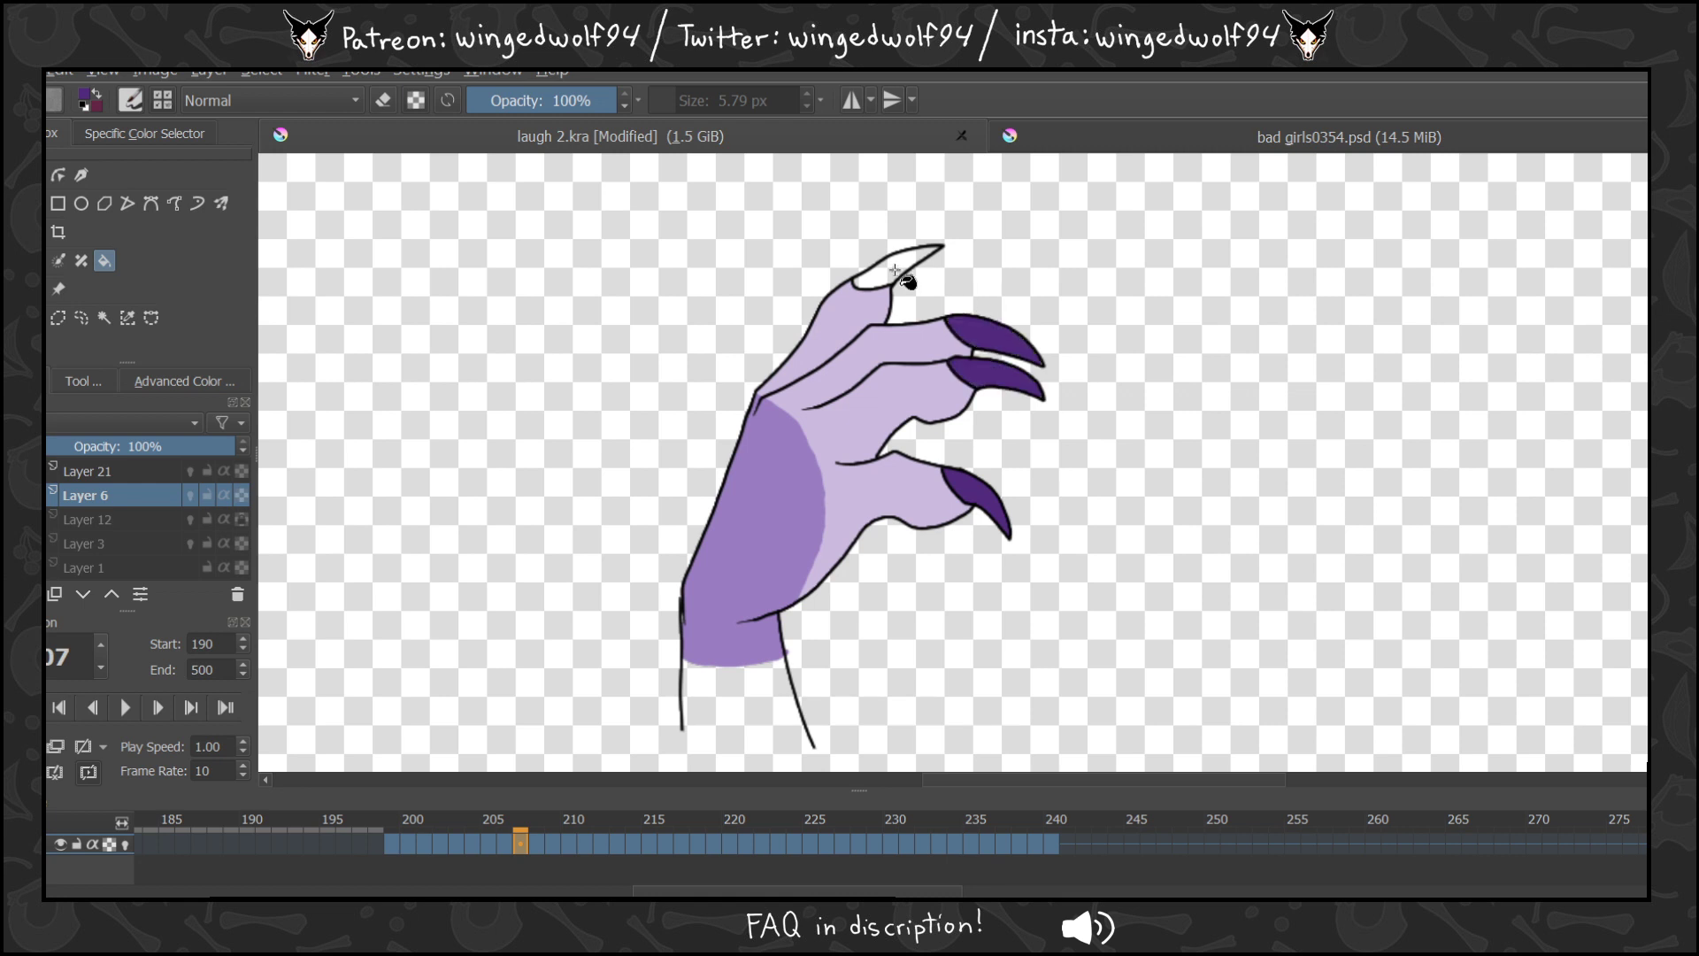
left_click(910, 282)
Advance to frame 208 and fill the four claws dark purple.
key("Right")
left_click(917, 298)
left_click(1000, 363)
left_click(999, 403)
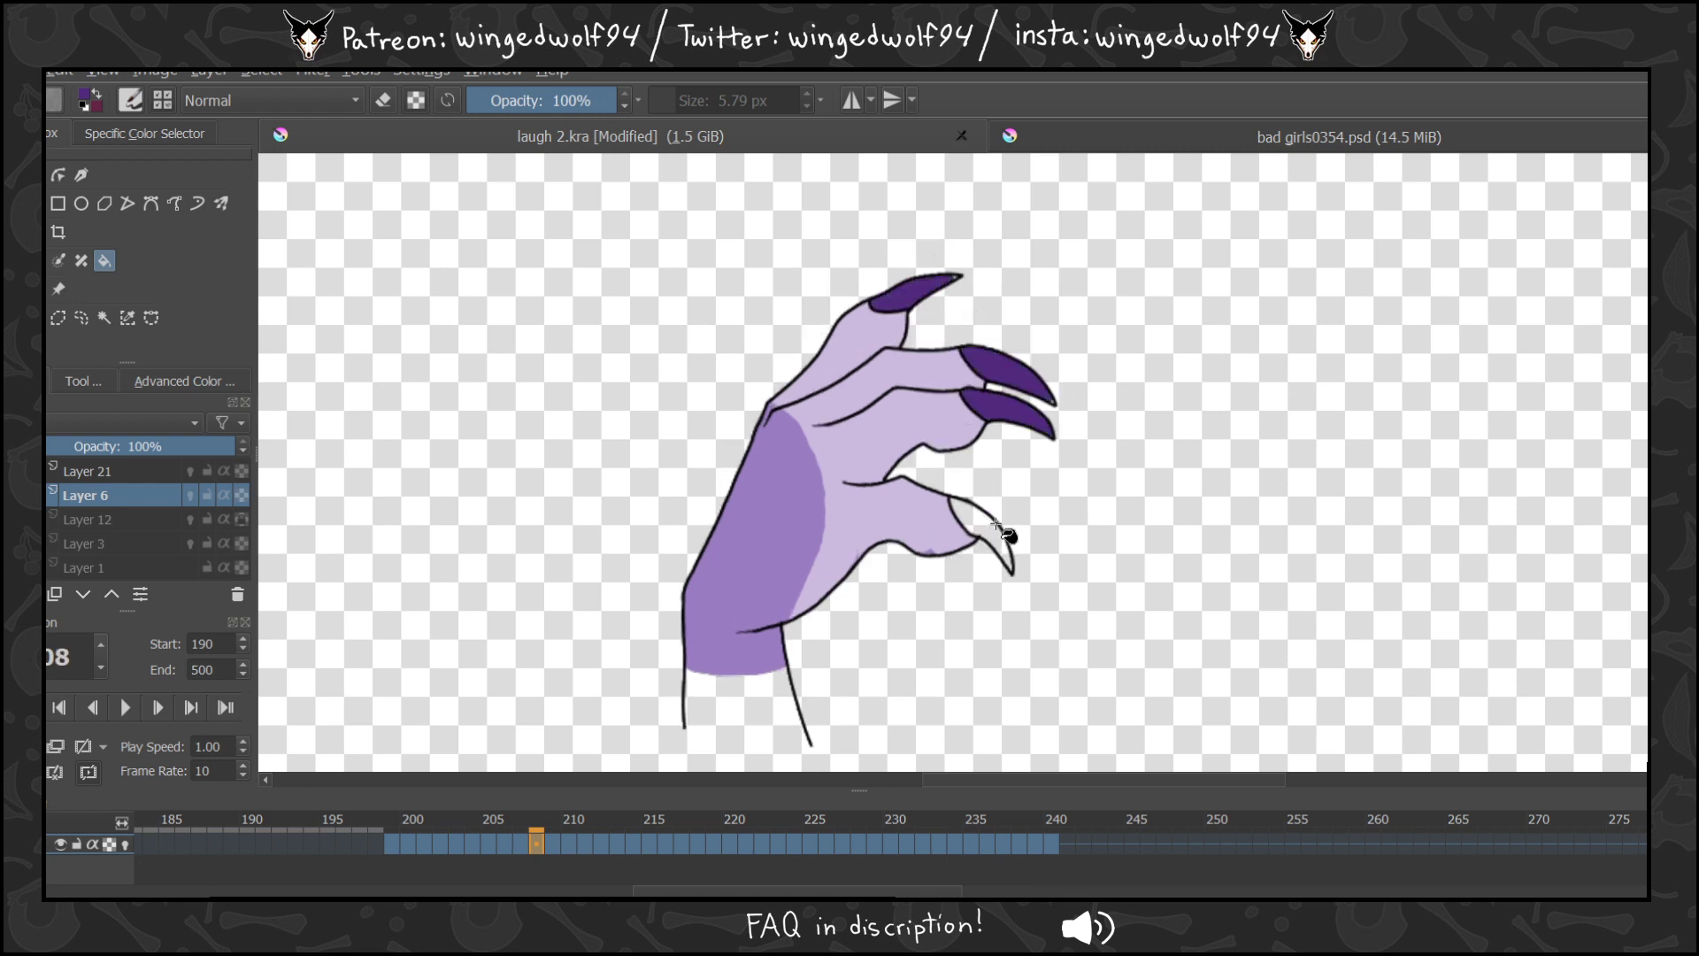
left_click(989, 531)
Advance to frame 209 and fill the three enclosed claws dark purple.
key("Right")
left_click(989, 615)
left_click(1016, 553)
left_click(1042, 456)
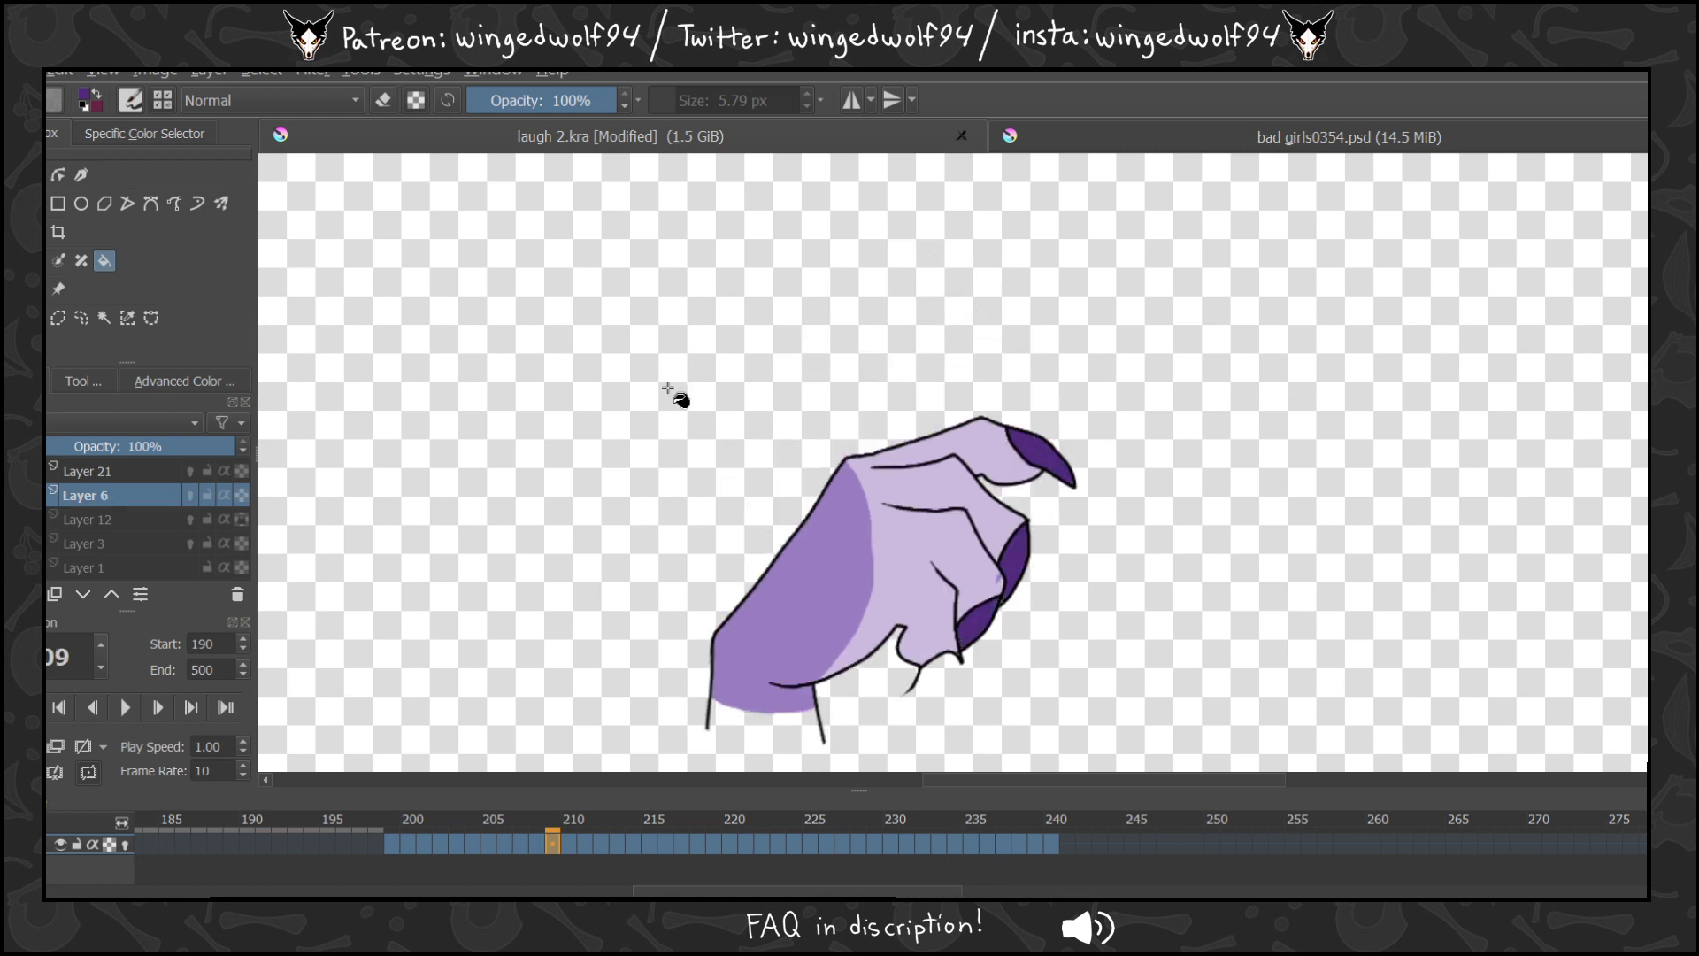
Show Layer 12's body lines and fill the two lowest claws dark purple on frame 210, undoing the misplaced fill over the line art.
key("b")
left_click(189, 520)
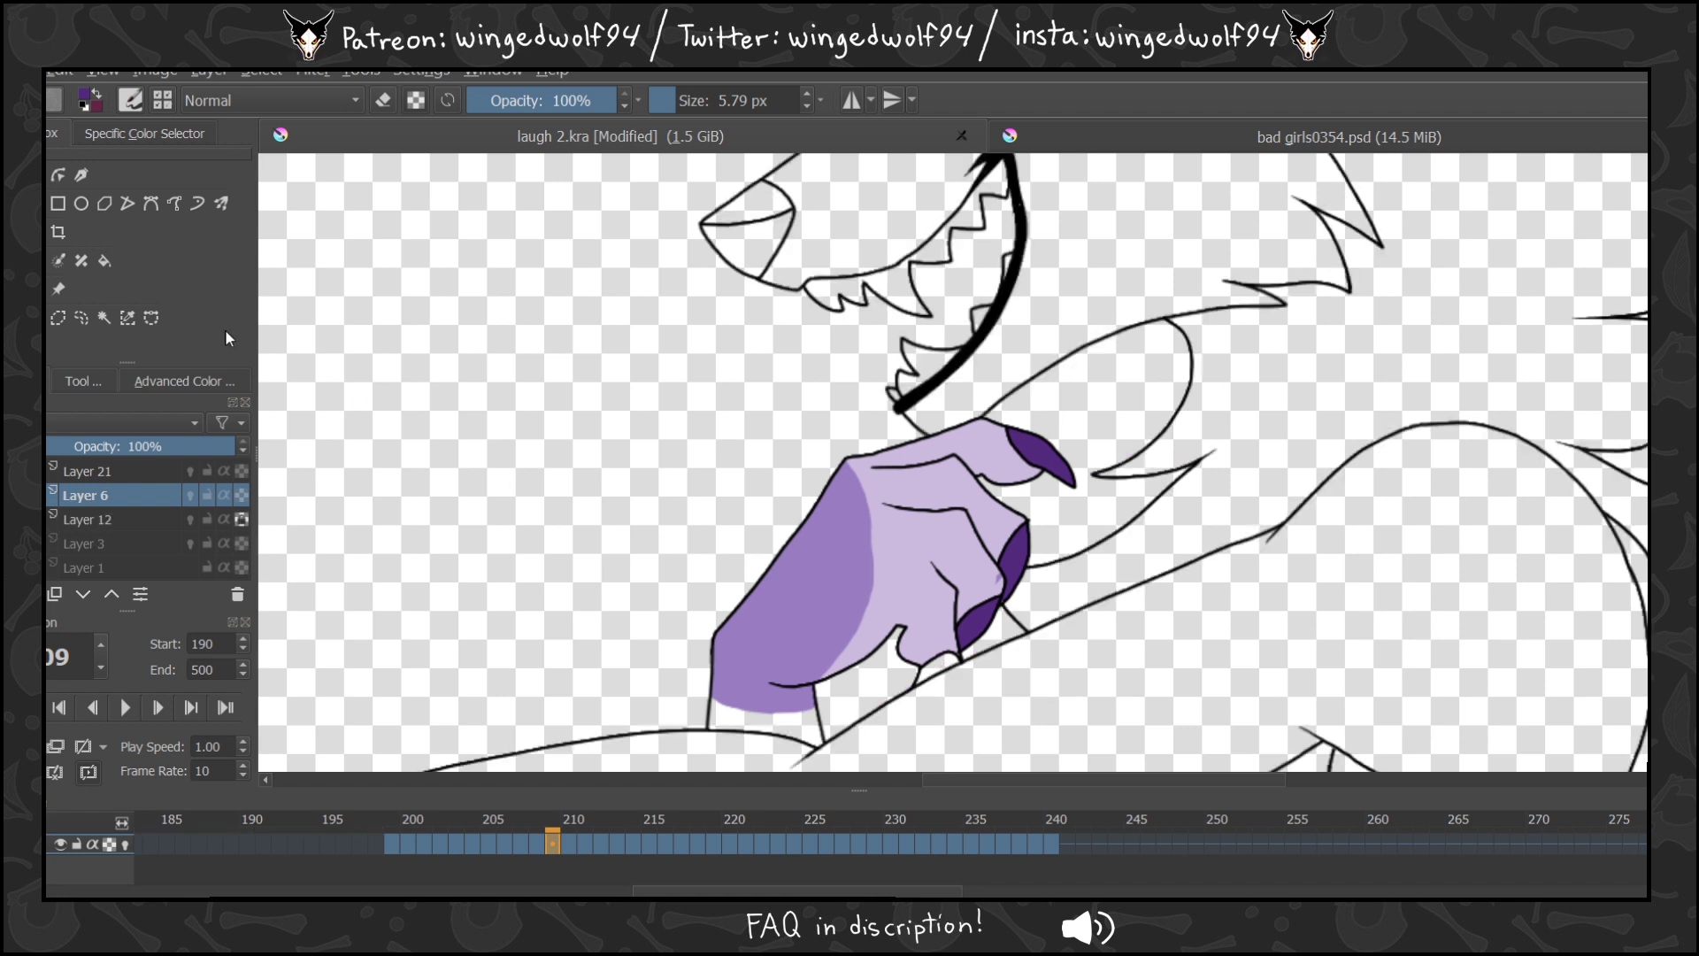
key("f")
key("period")
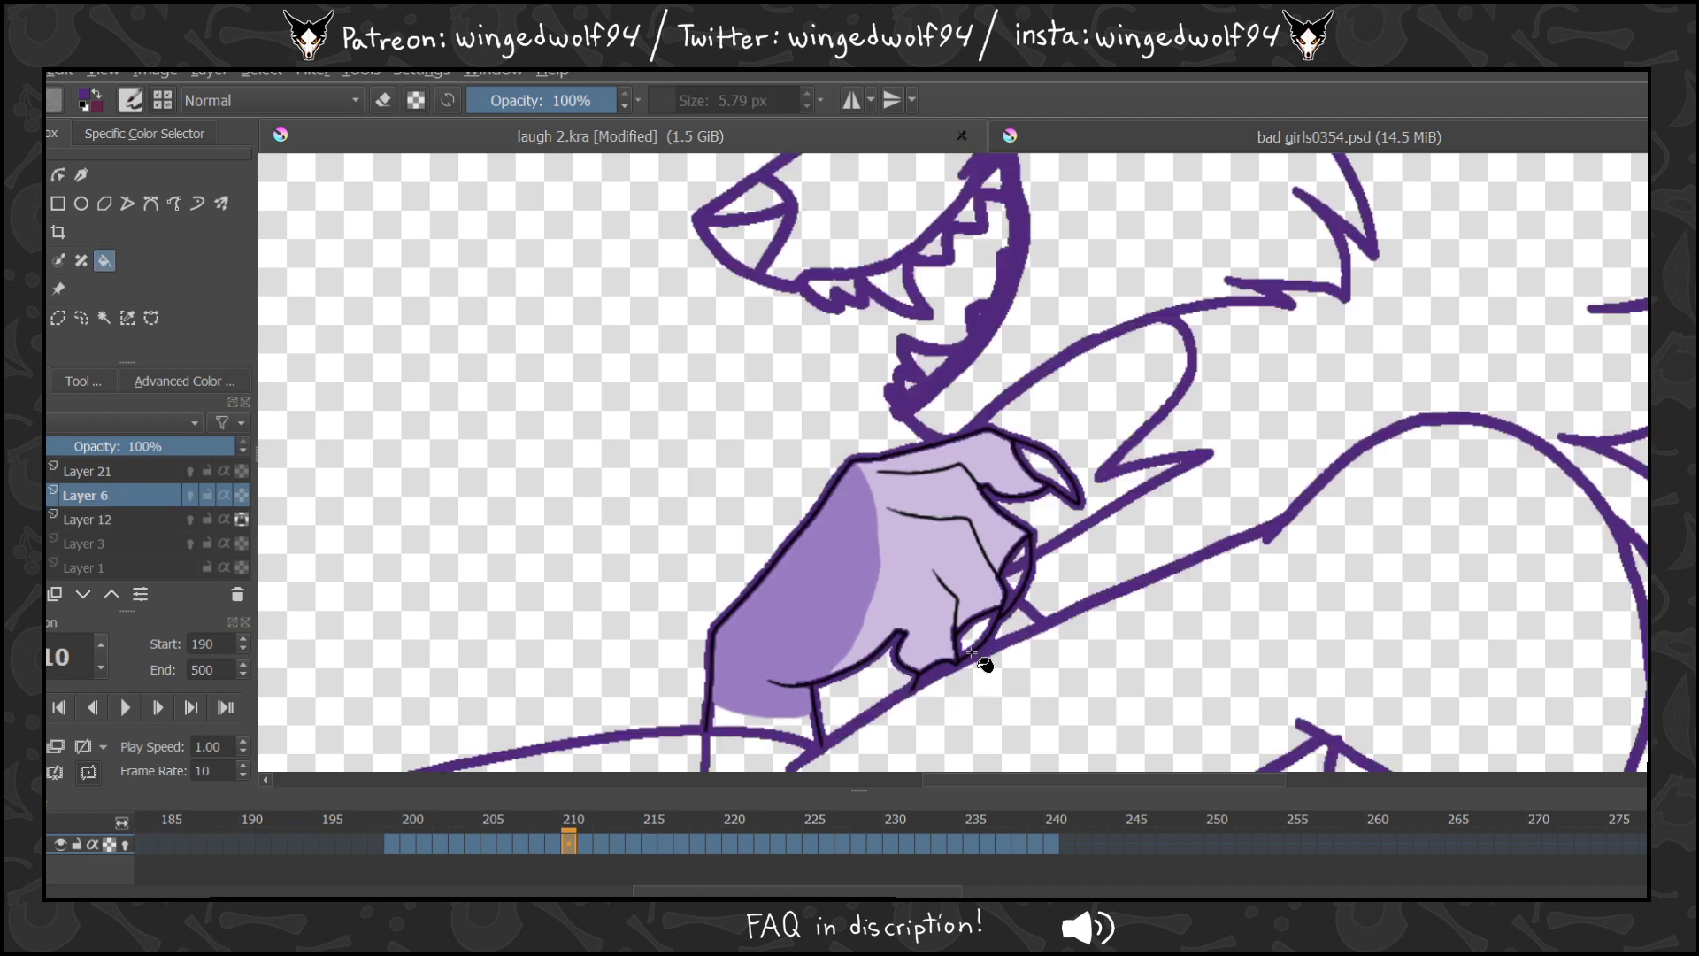
key("ctrl+z")
left_click(936, 671)
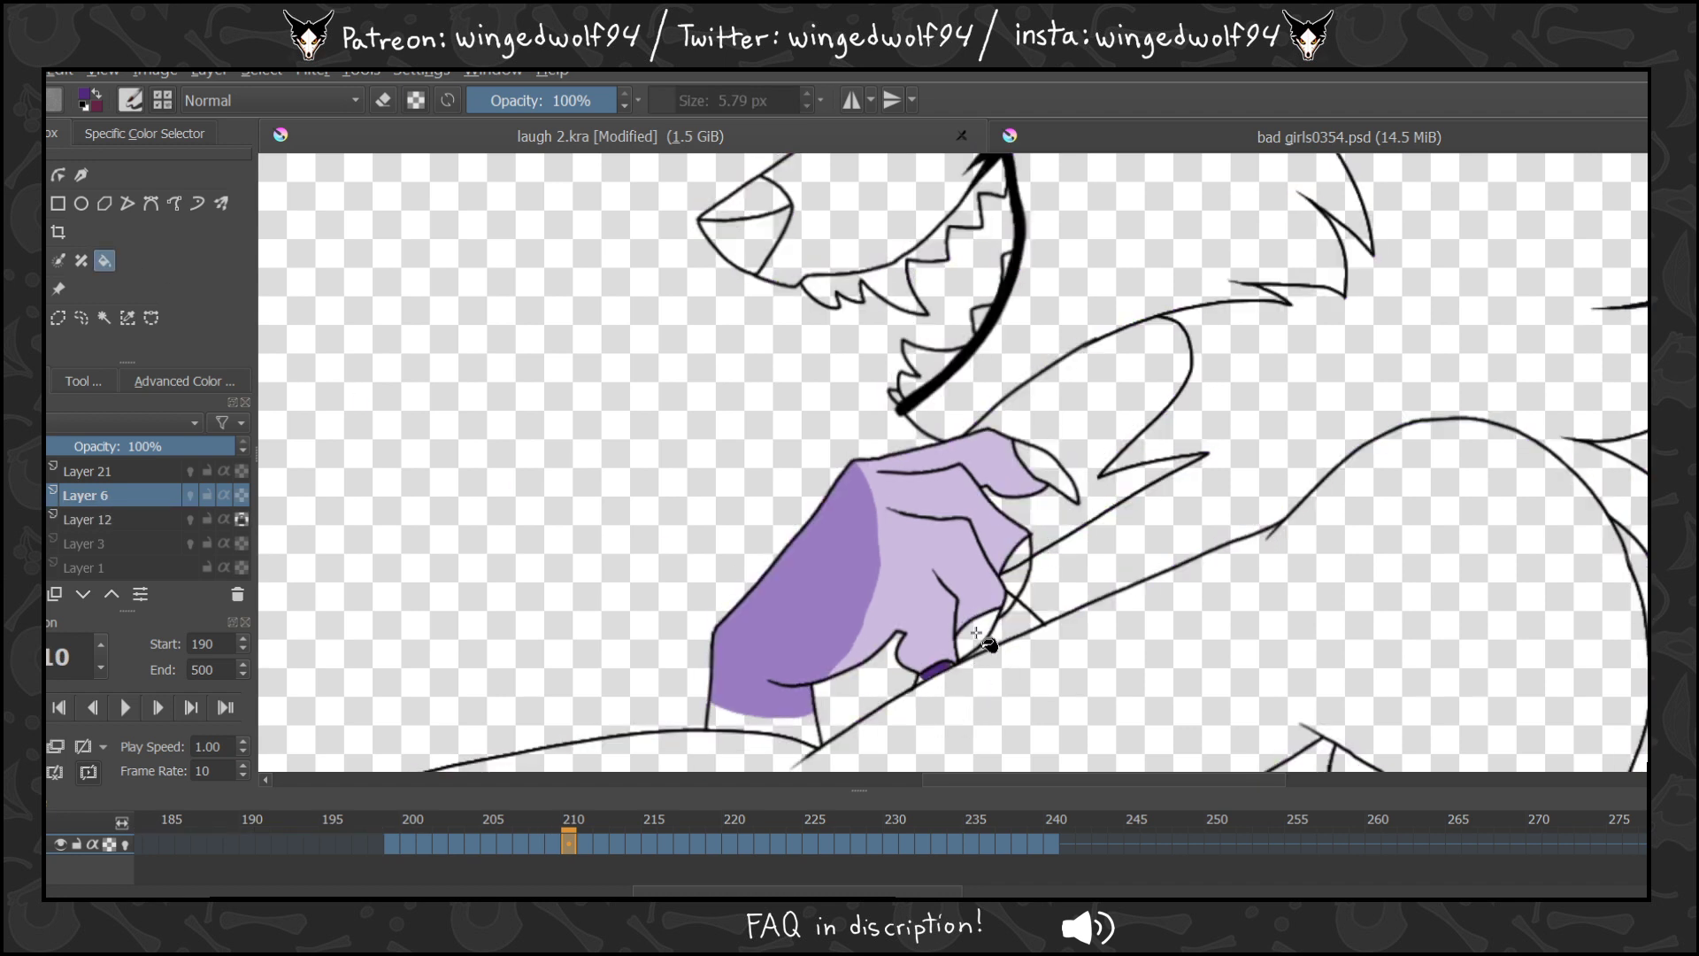
left_click(977, 634)
Hide Layer 12's body lines and fill the two remaining upper claws dark purple on frame 210.
key("b")
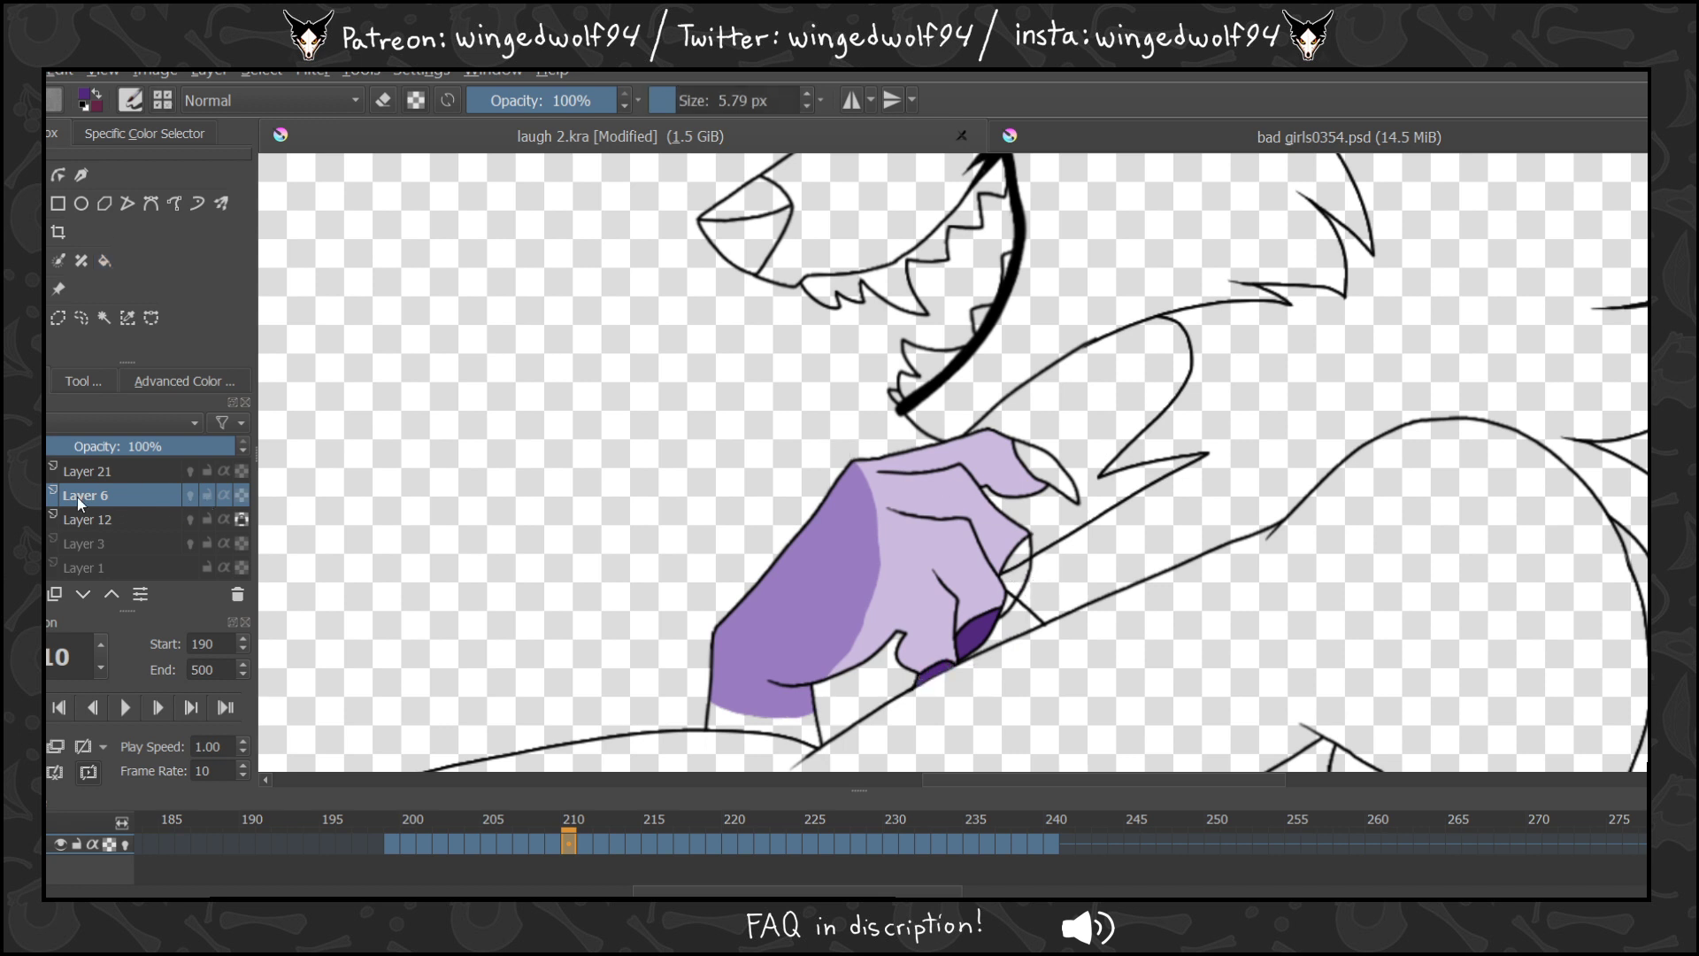
left_click(12, 520)
left_click(104, 260)
left_click(1015, 563)
left_click(1039, 473)
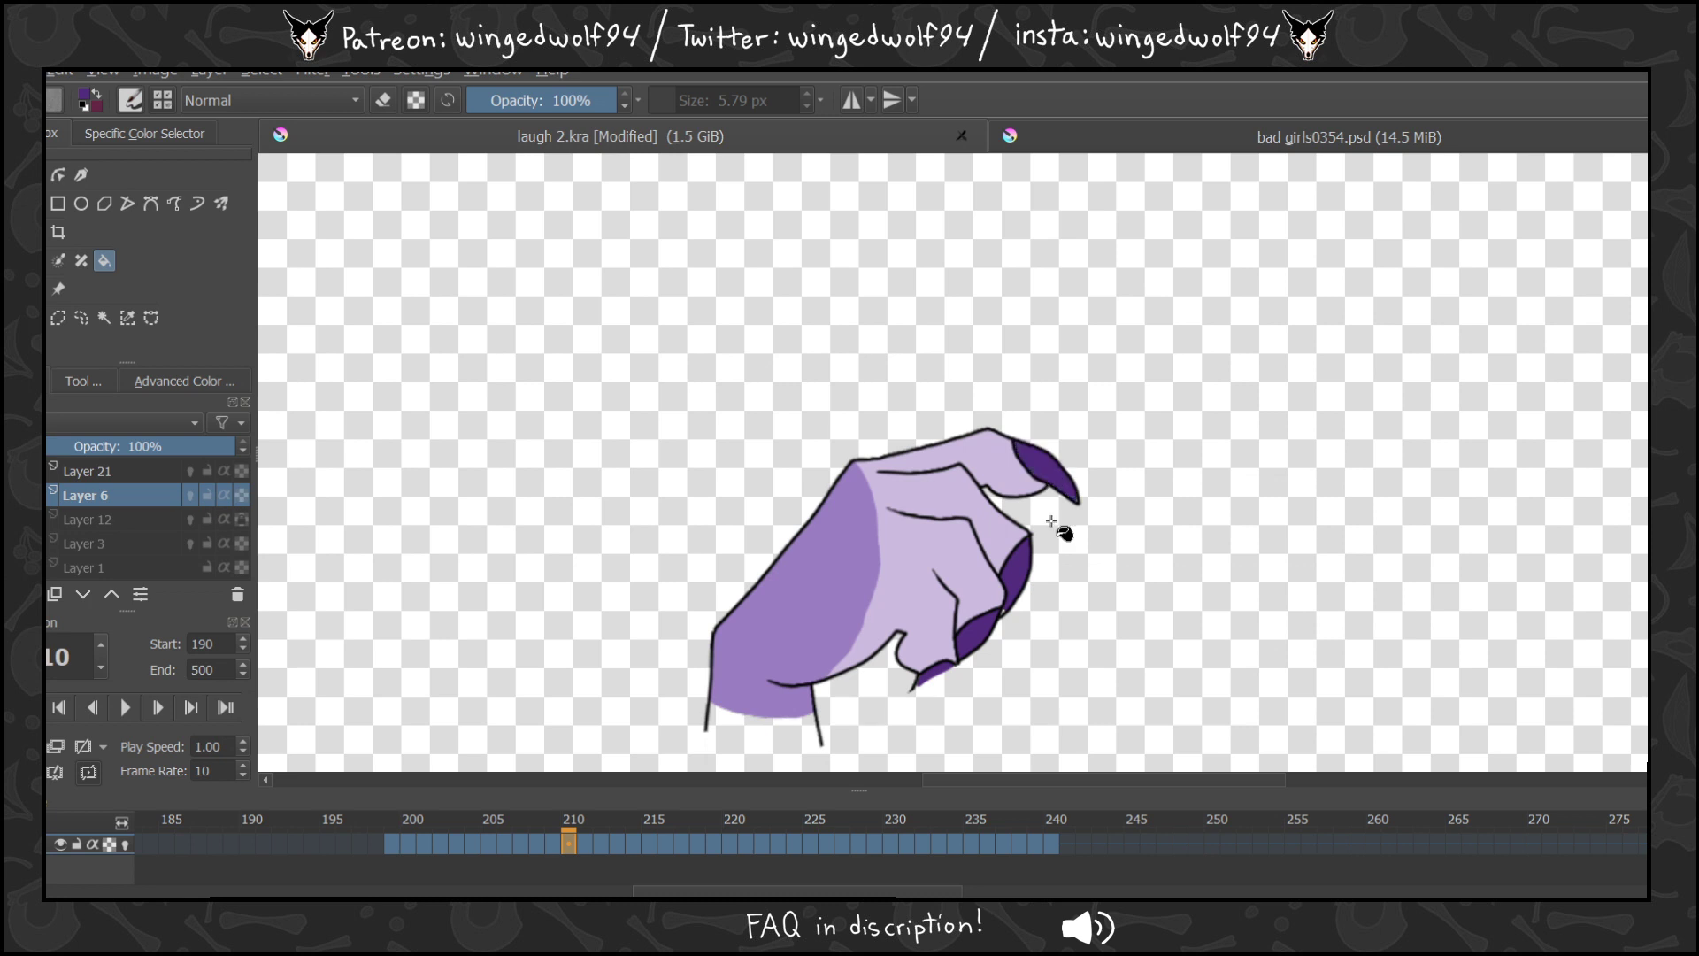
Advance to frame 211 and fill the three lower claws dark purple.
key("period")
left_click(1007, 408)
left_click(978, 515)
left_click(995, 355)
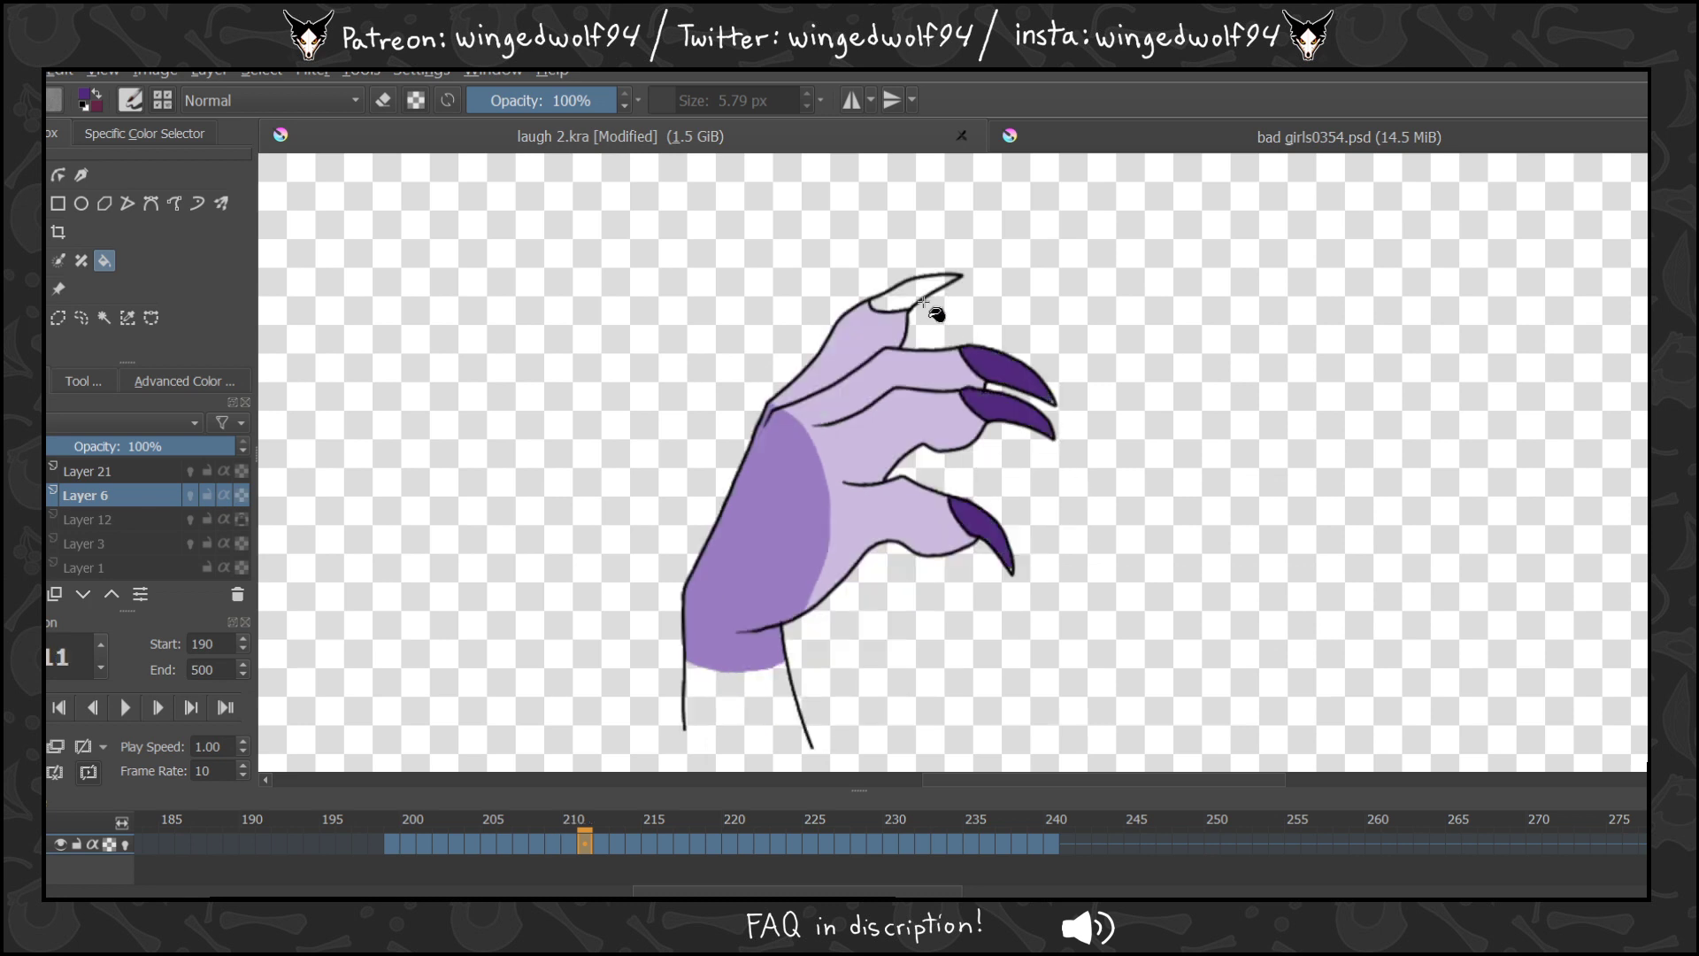
Advance to frame 212 and fill the four claws dark purple.
key("period")
left_click(888, 272)
left_click(983, 347)
left_click(998, 389)
left_click(978, 508)
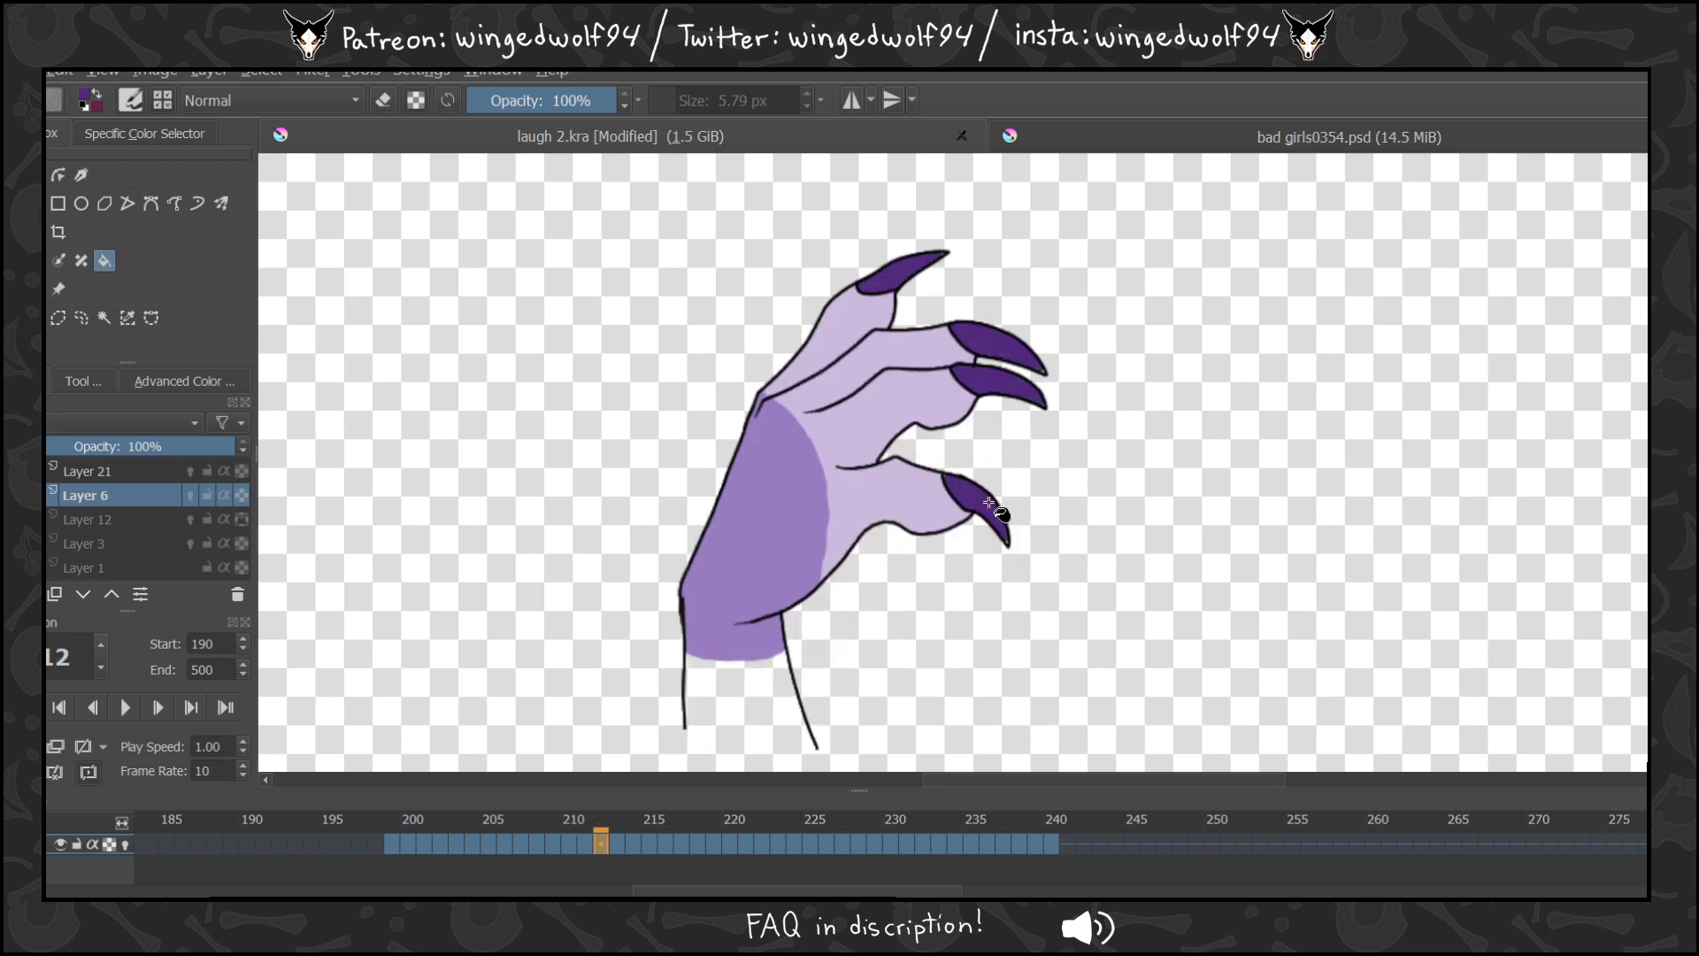
Advance to frame 213 and fill the four claws dark purple.
key("period")
left_click(973, 496)
left_click(984, 371)
left_click(987, 335)
left_click(898, 260)
Advance to frame 214 and fill the four claws dark purple.
key("period")
left_click(904, 270)
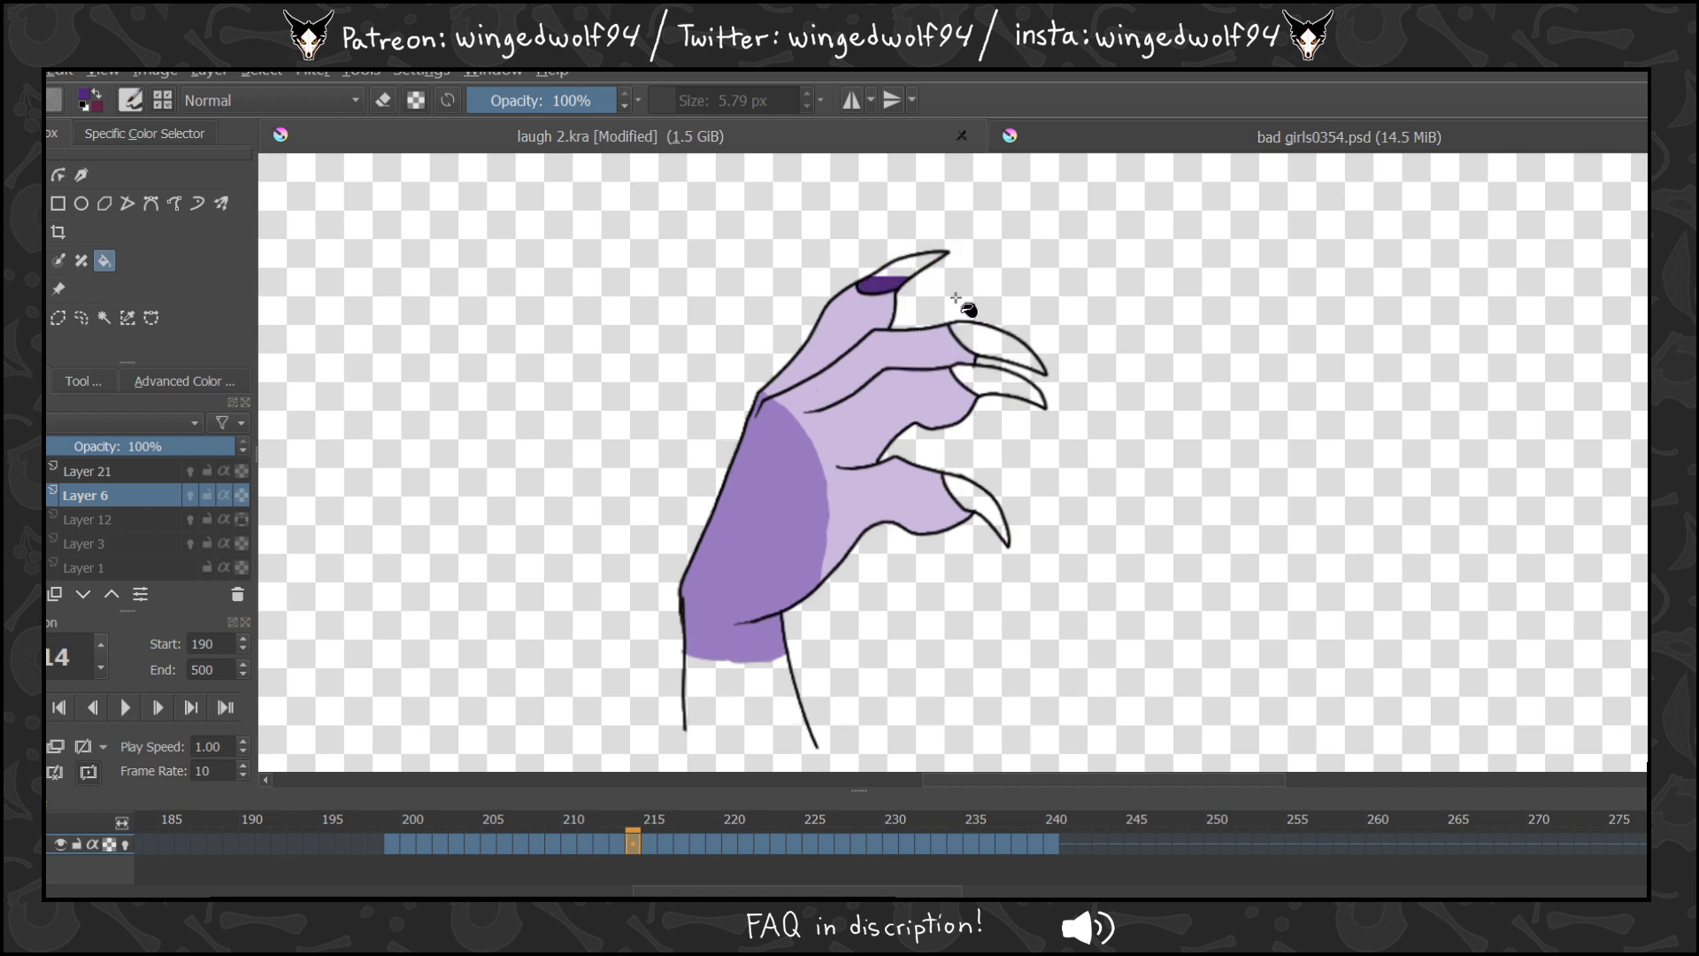
left_click(984, 341)
left_click(985, 380)
left_click(982, 493)
Advance to frame 215 and fill the four claws dark purple.
key("period")
left_click(980, 526)
left_click(1001, 420)
left_click(994, 370)
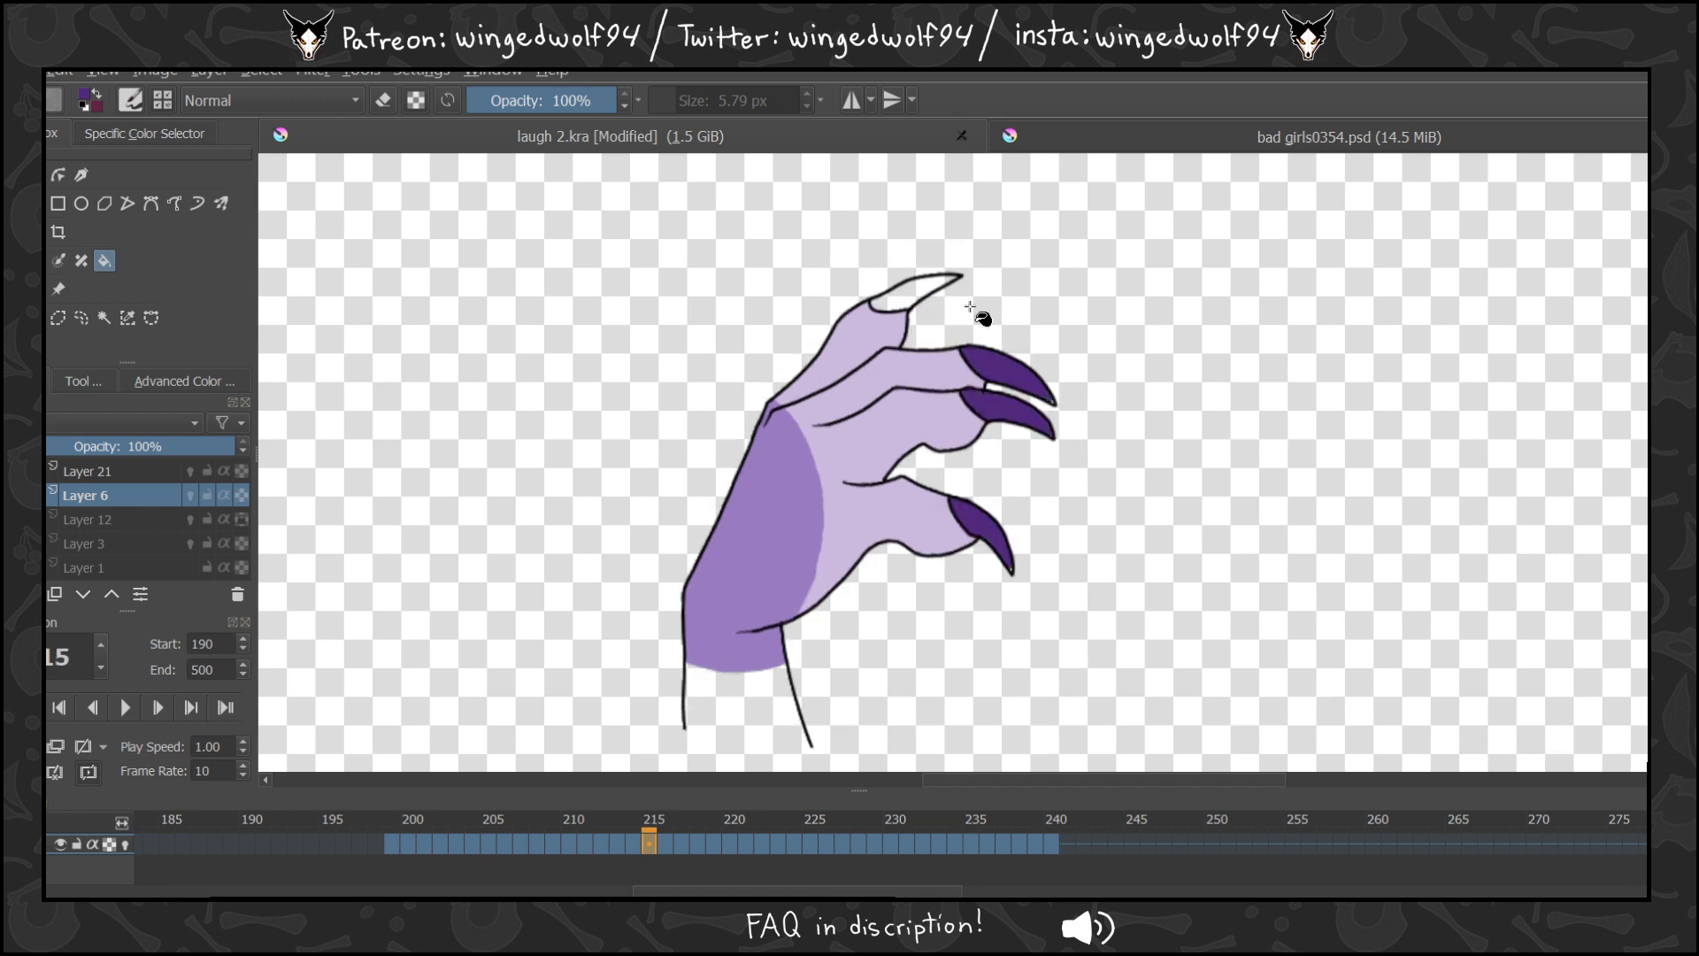
left_click(915, 299)
Advance to frame 216 and fill the four claws dark purple.
key("period")
left_click(920, 283)
left_click(986, 341)
left_click(995, 383)
left_click(977, 503)
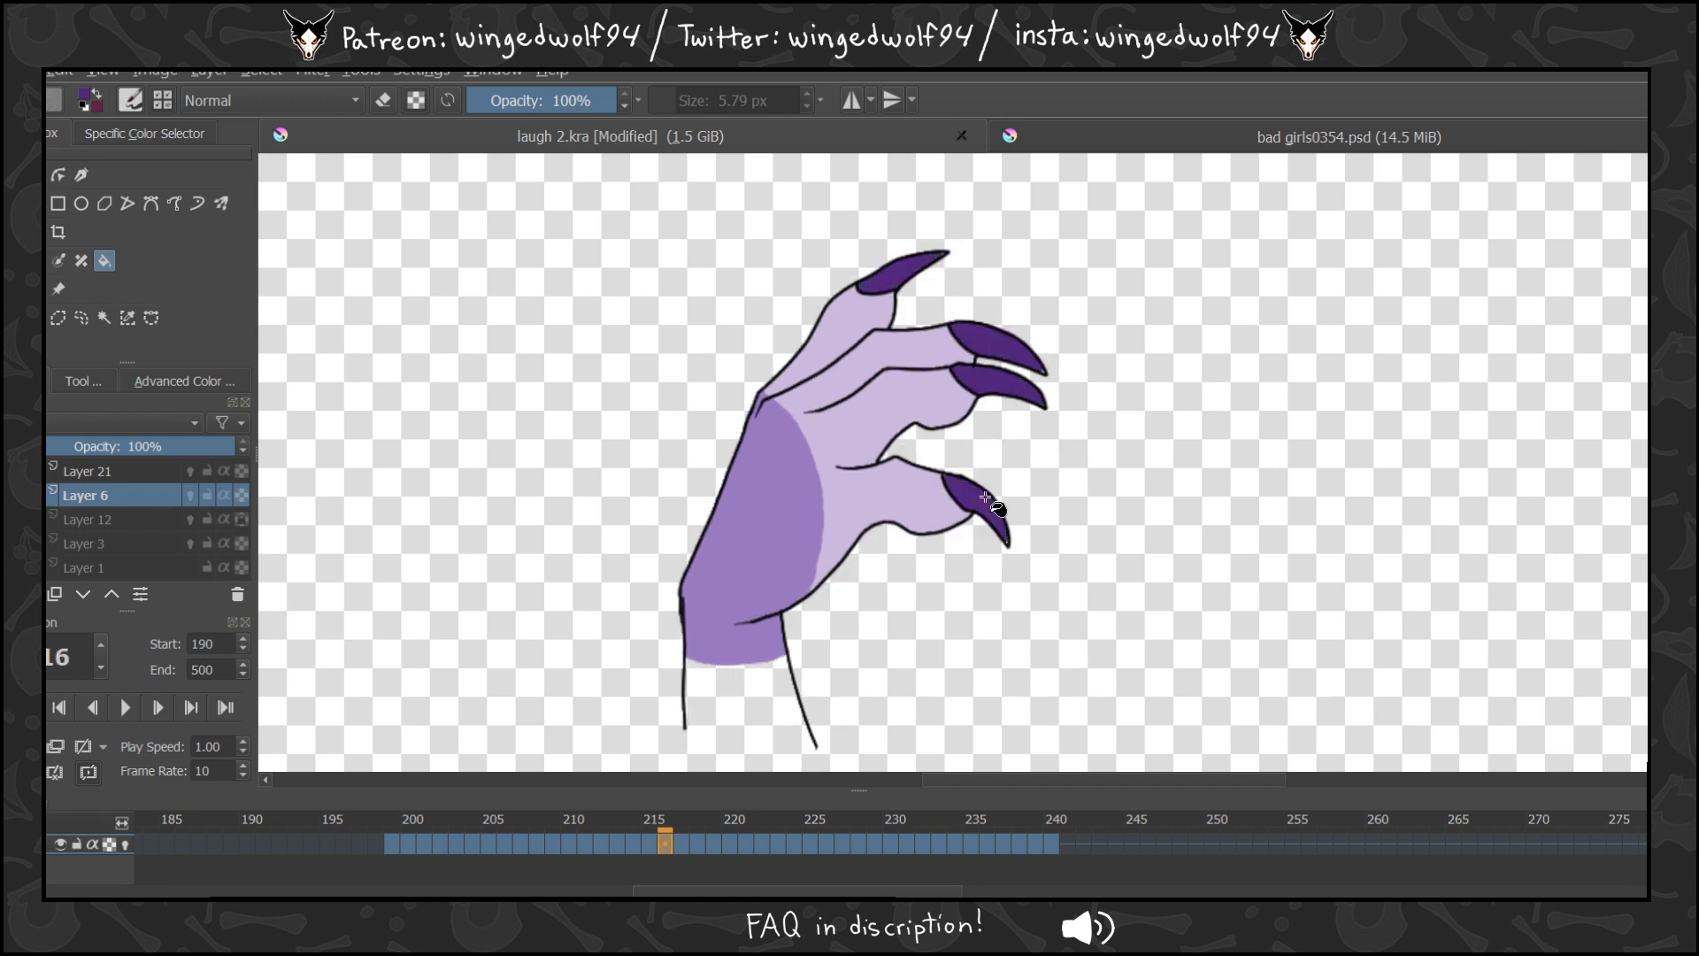
Advance to frame 217 and fill the four claws dark purple.
key("period")
left_click(978, 500)
left_click(981, 346)
left_click(991, 384)
left_click(907, 270)
Advance to frame 218 and fill the four claws dark purple.
key("period")
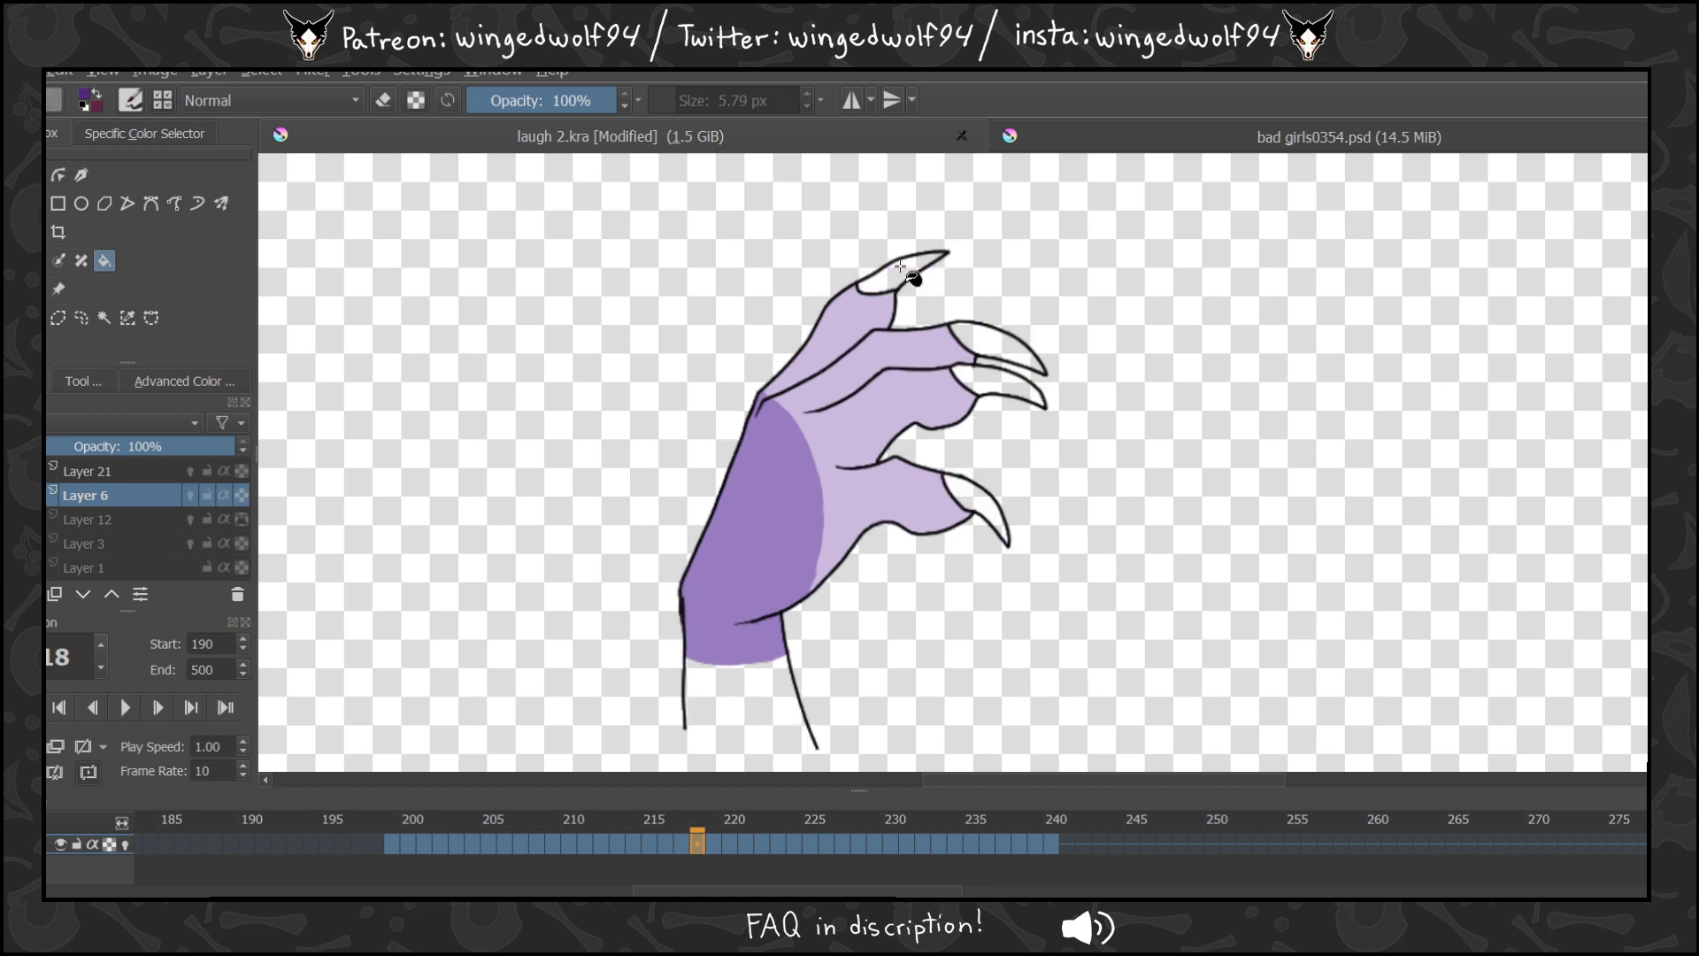
left_click(903, 268)
left_click(984, 345)
left_click(993, 386)
left_click(982, 492)
Advance to frame 219 and fill the four claws dark purple.
key("period")
left_click(980, 531)
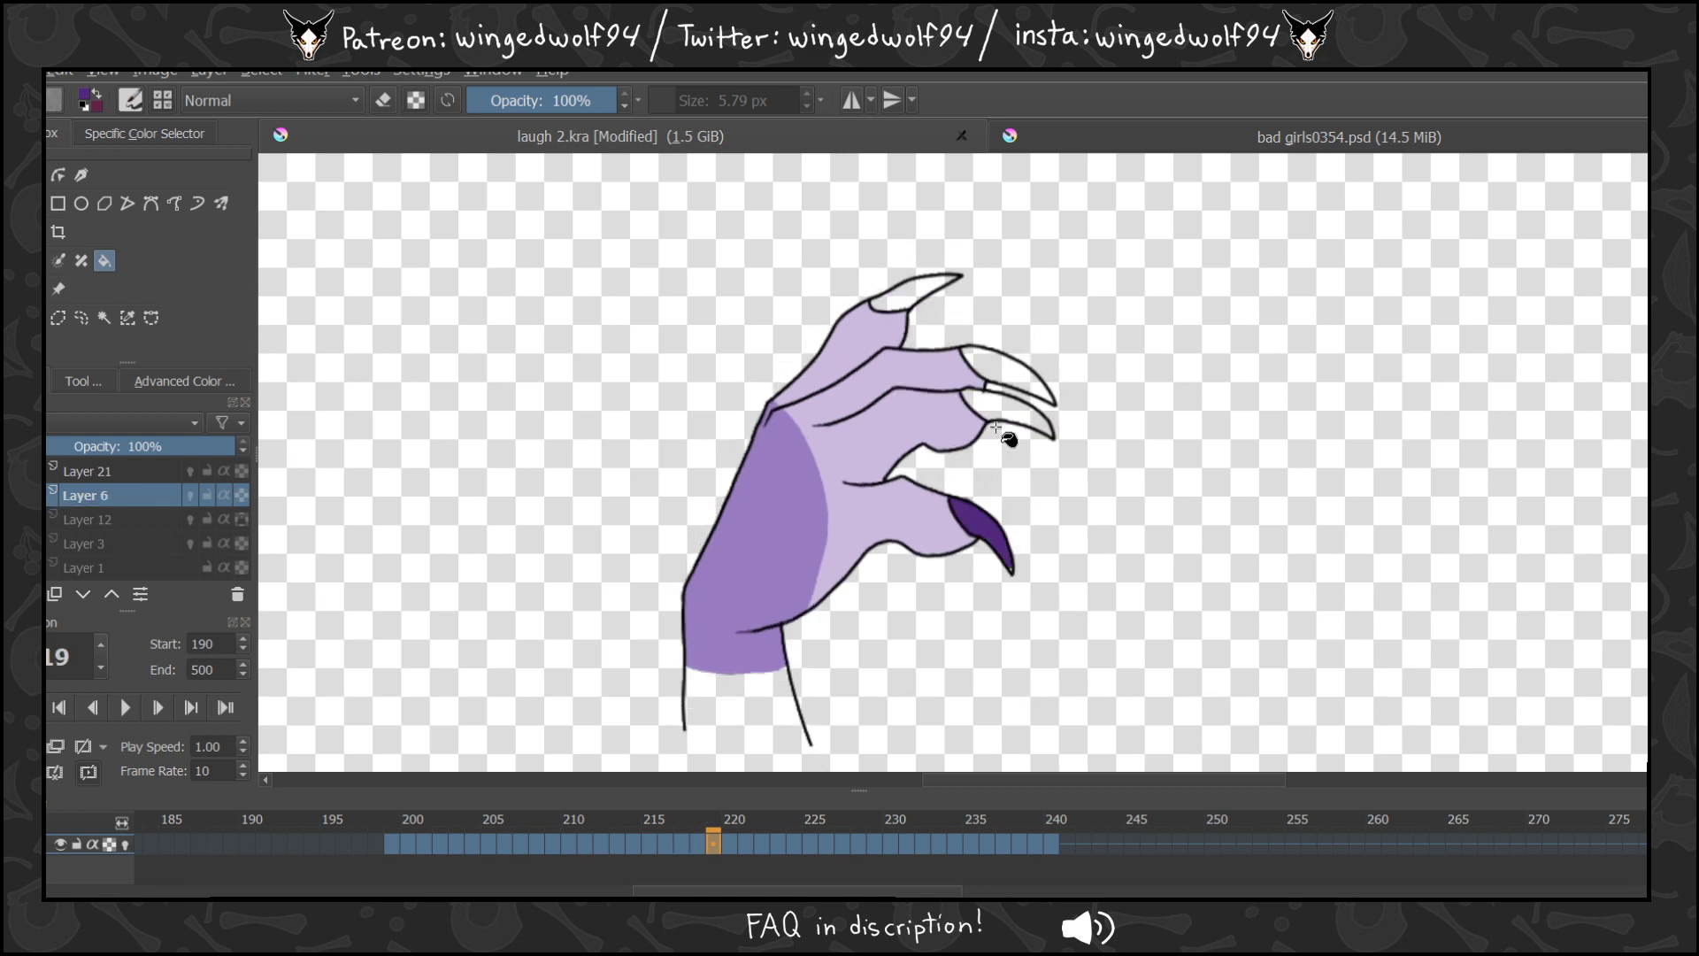
left_click(1005, 431)
left_click(1004, 393)
left_click(926, 304)
Advance to frame 220 and fill the four claws dark purple.
key("period")
left_click(938, 358)
left_click(1030, 442)
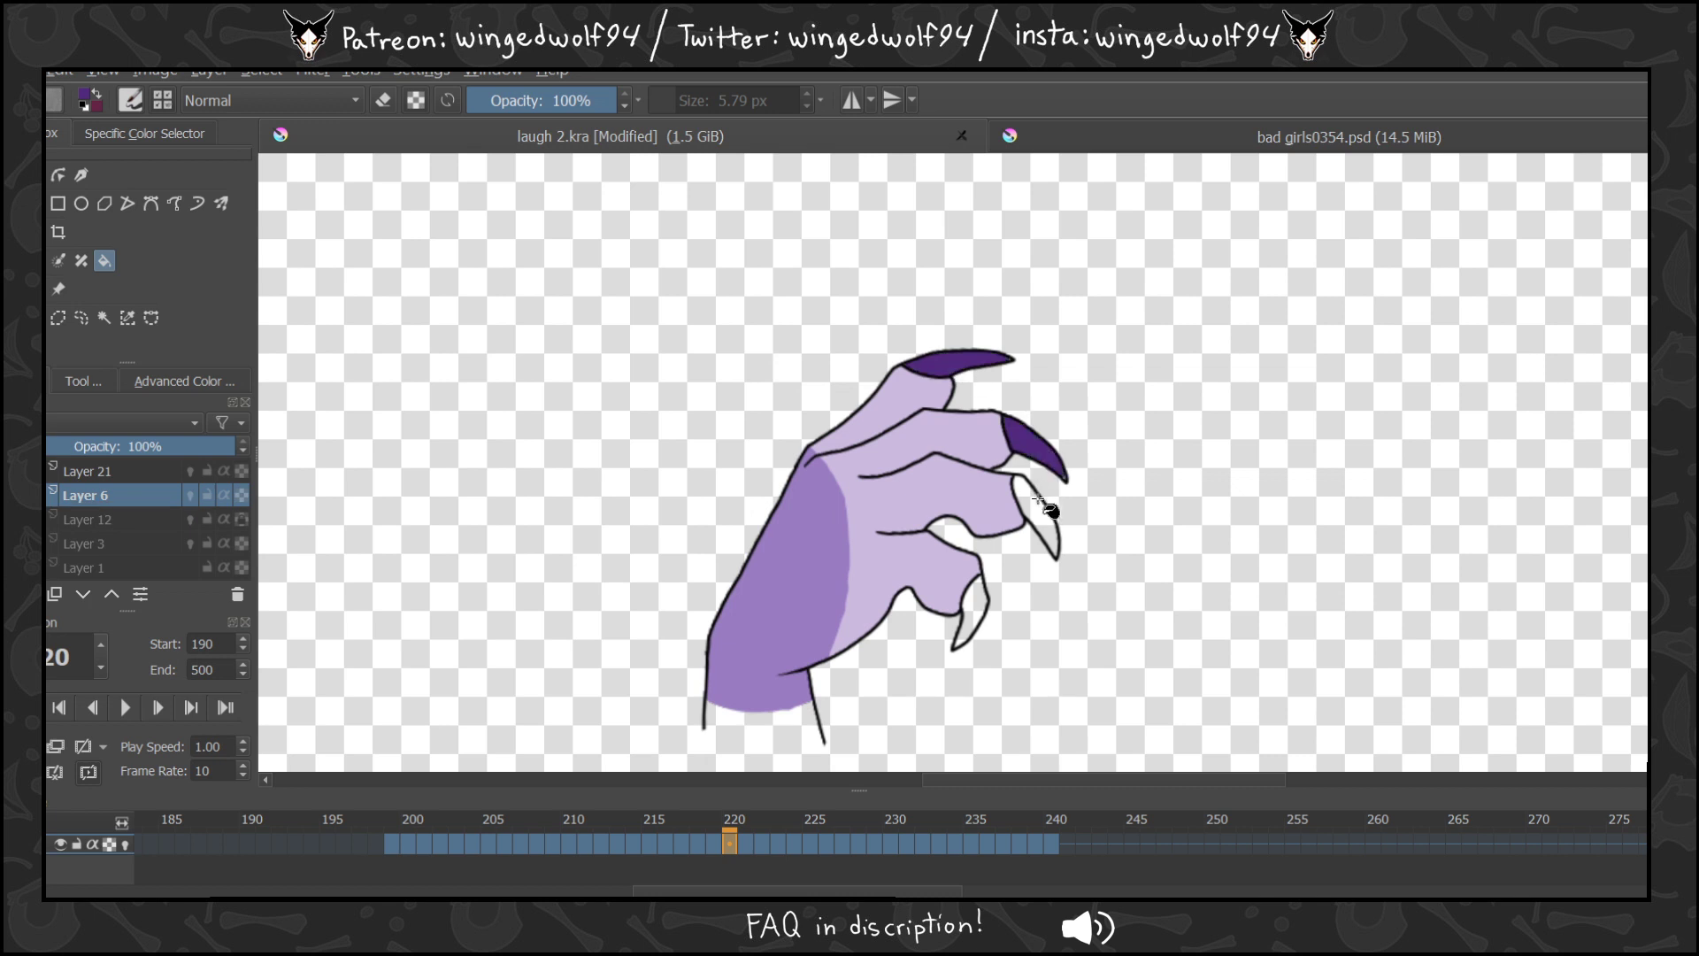
left_click(1029, 522)
left_click(973, 612)
Advance to frame 221 and fill the three enclosed claws dark purple.
key("period")
left_click(984, 617)
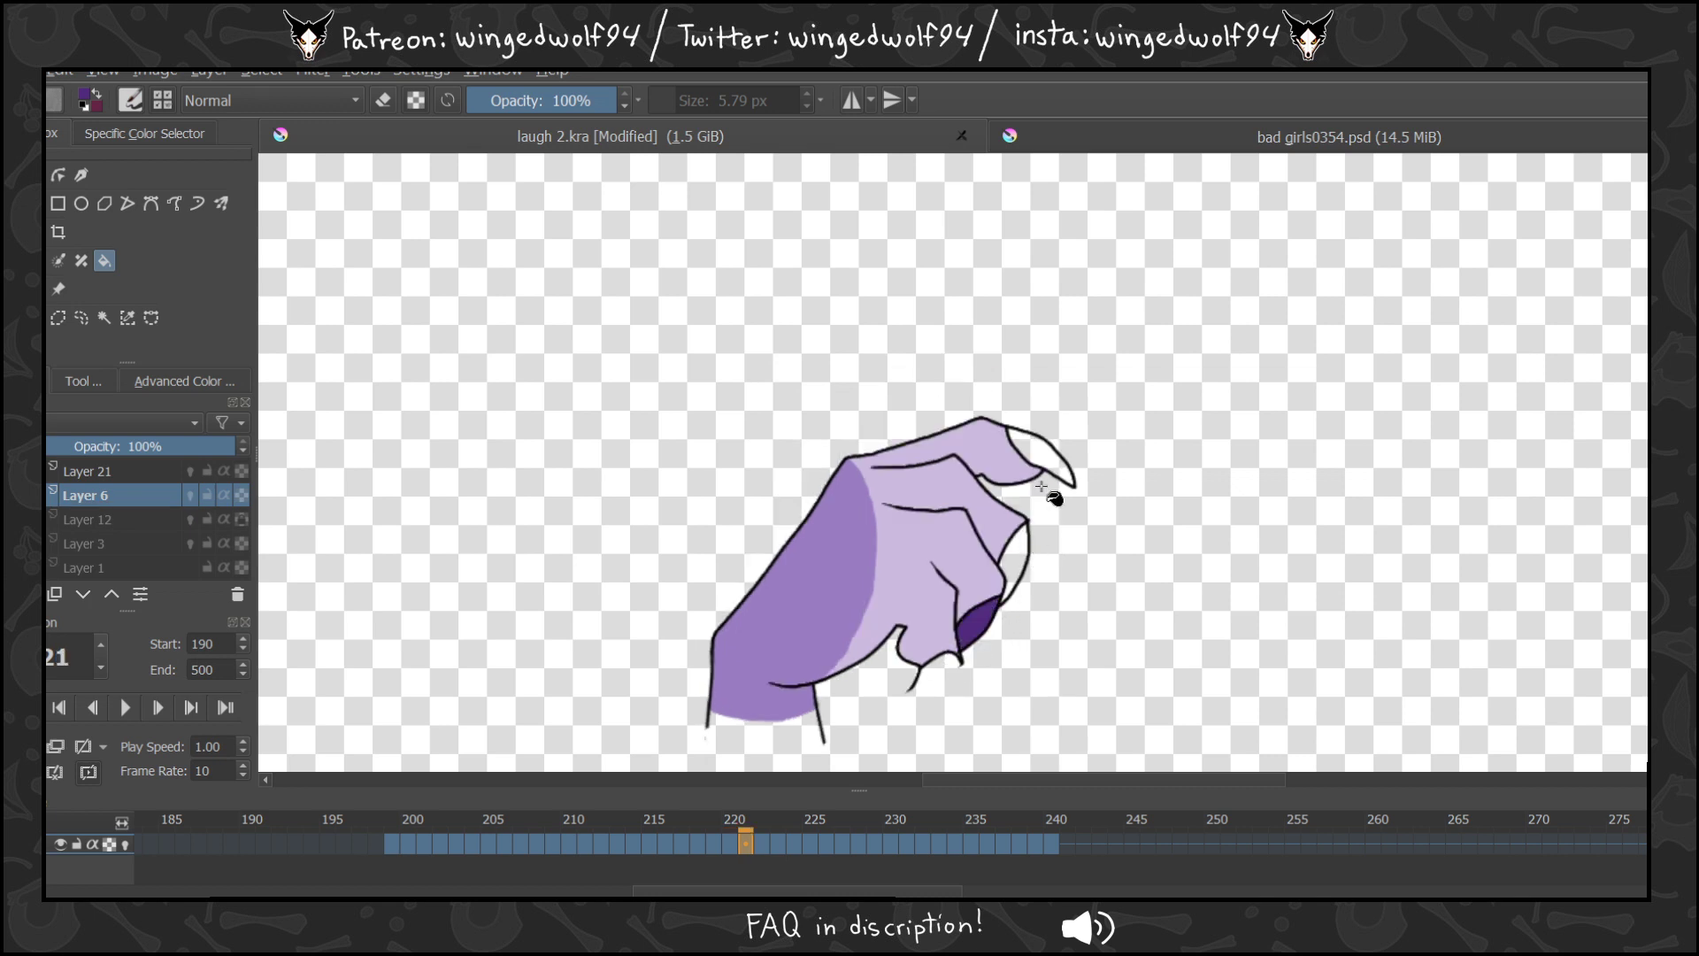
left_click(1017, 556)
left_click(1048, 462)
Advance to frame 222 and fill the three enclosed claws dark purple.
key("period")
left_click(980, 633)
left_click(1018, 574)
left_click(1053, 469)
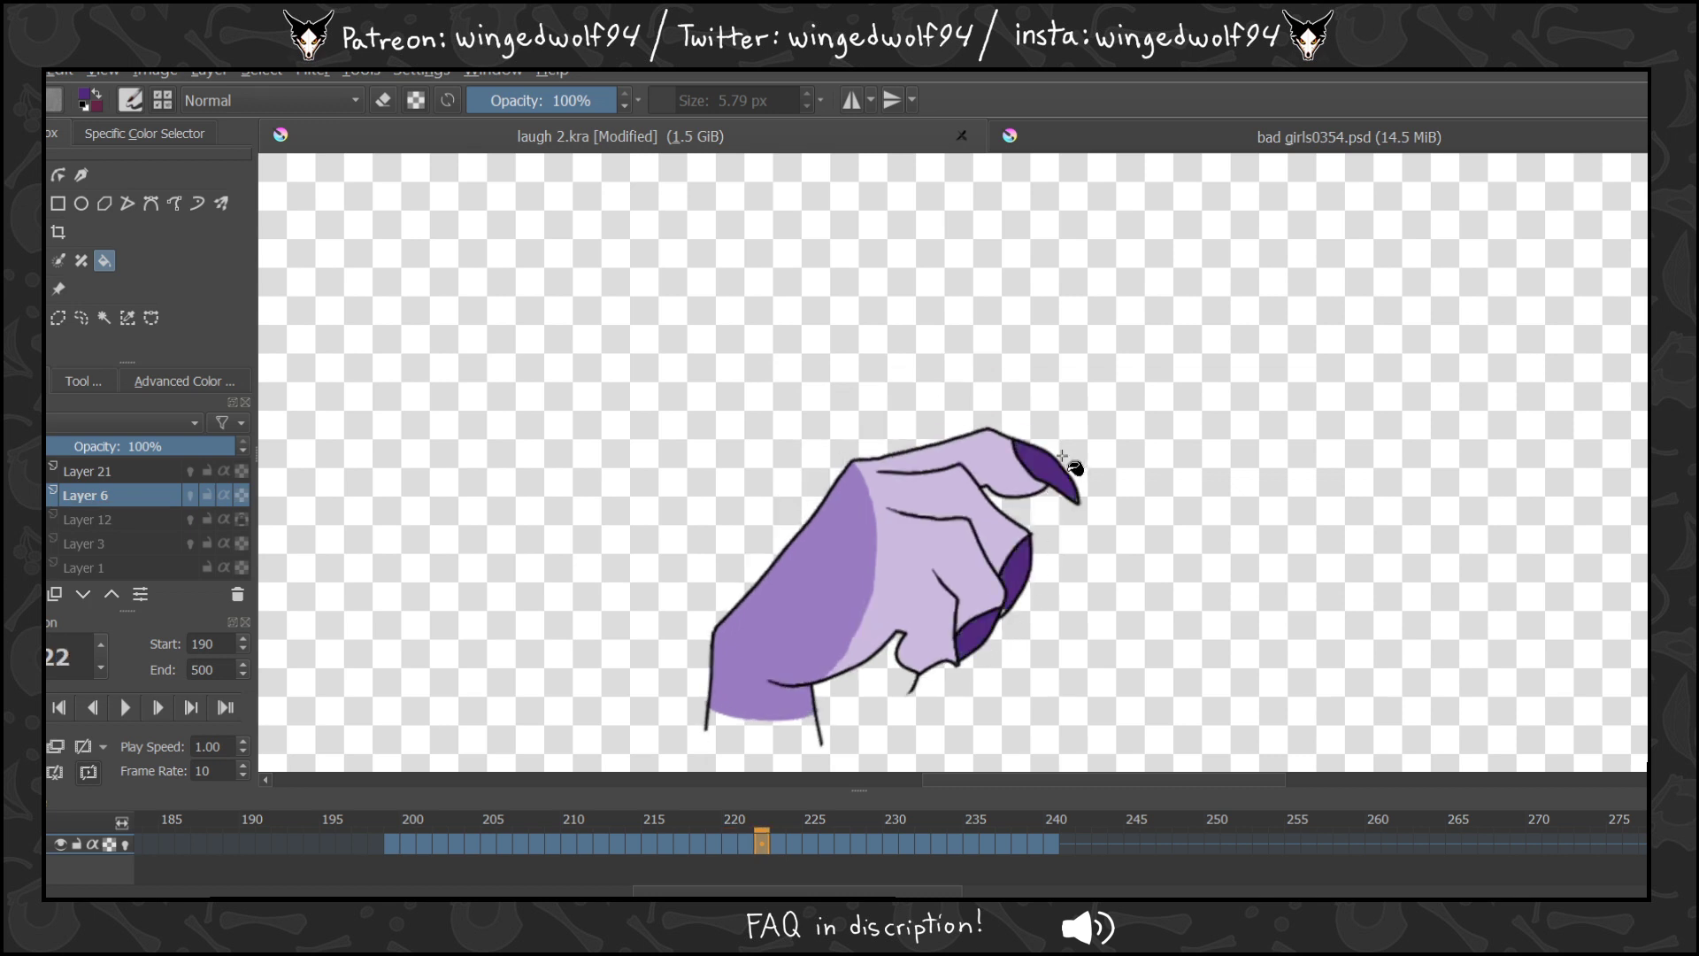
Advance to frame 223 and fill the four claws dark purple.
key("period")
left_click(984, 359)
left_click(973, 402)
left_click(960, 511)
left_click(929, 288)
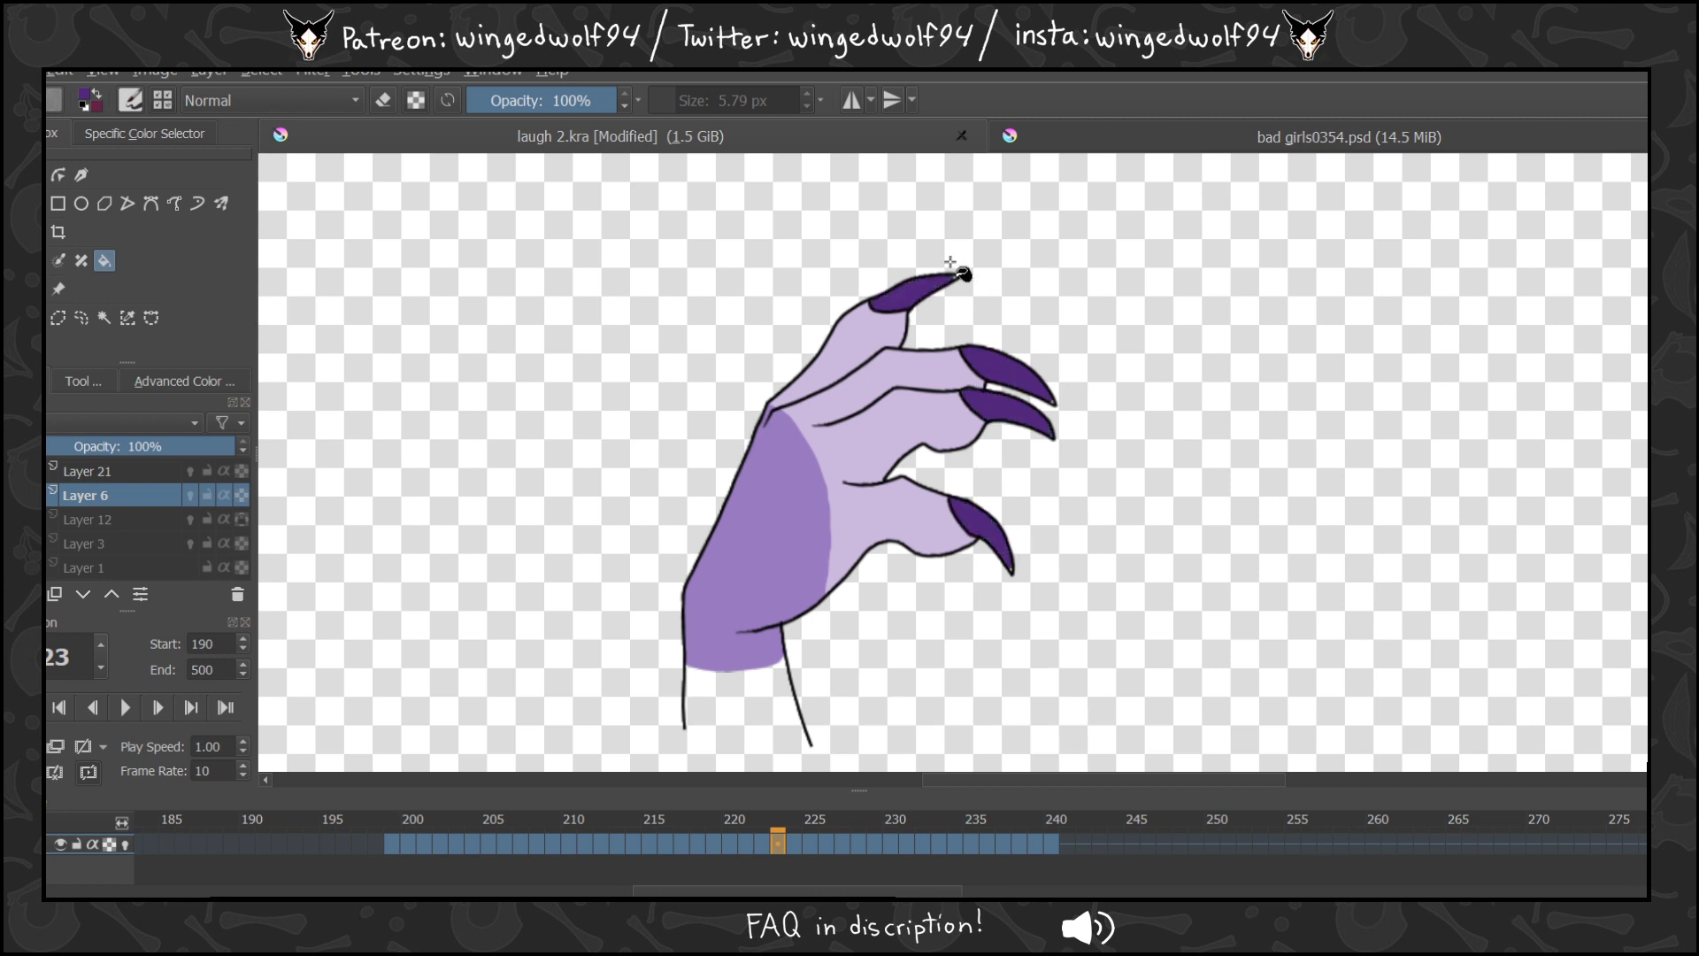
Advance to frame 224 and fill the four claws dark purple.
key("period")
left_click(902, 274)
left_click(977, 336)
left_click(982, 382)
left_click(987, 500)
Advance to frame 225 and fill the four claws dark purple, undoing and redoing the fills of the two middle claws.
key("period")
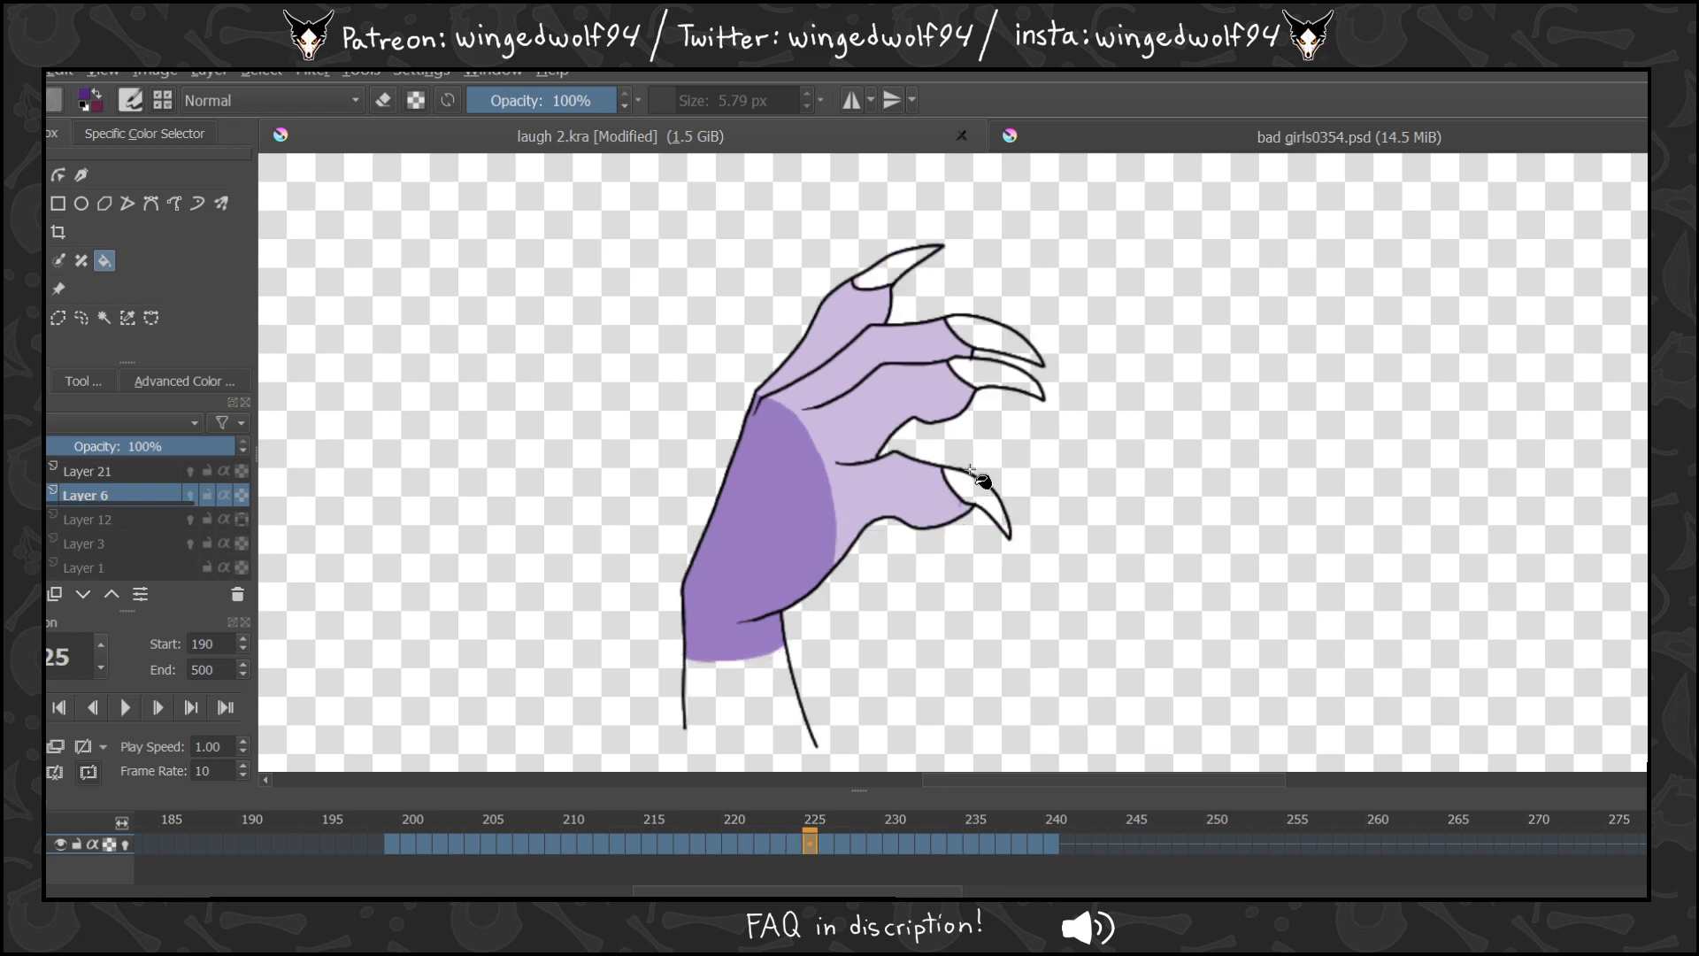
left_click(984, 503)
left_click(989, 389)
left_click(979, 334)
key("ctrl+z")
key("ctrl+z")
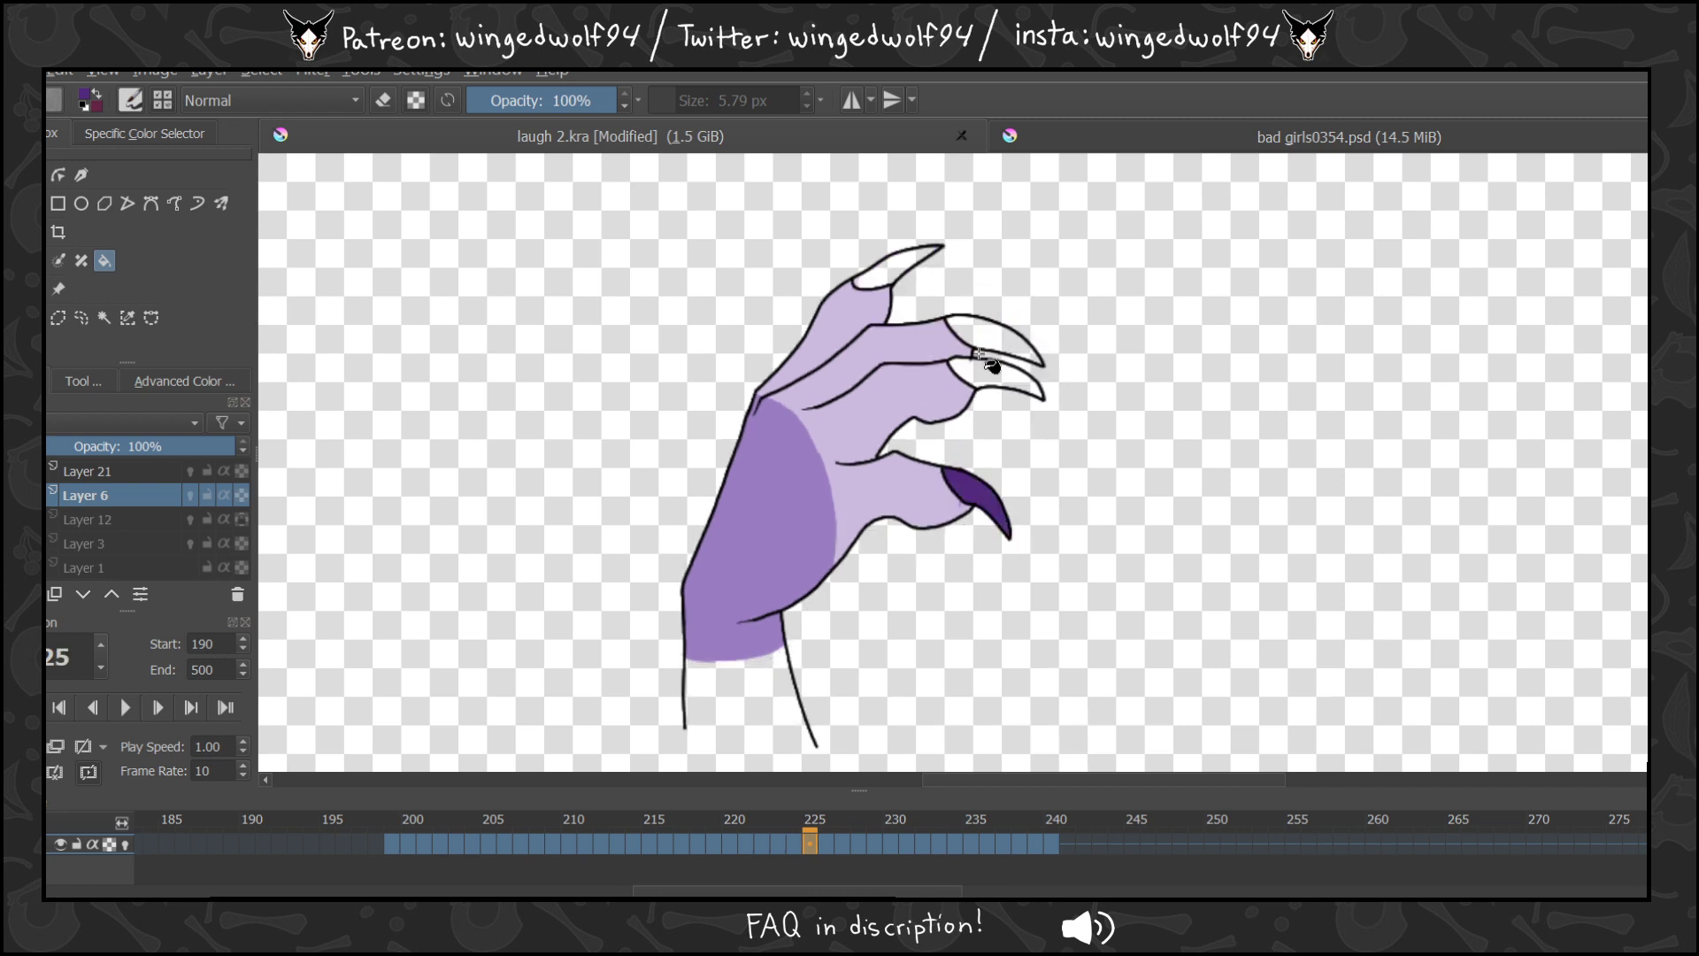
left_click(982, 368)
left_click(964, 327)
left_click(886, 267)
Advance to frame 226 and fill the four claws dark purple.
key("period")
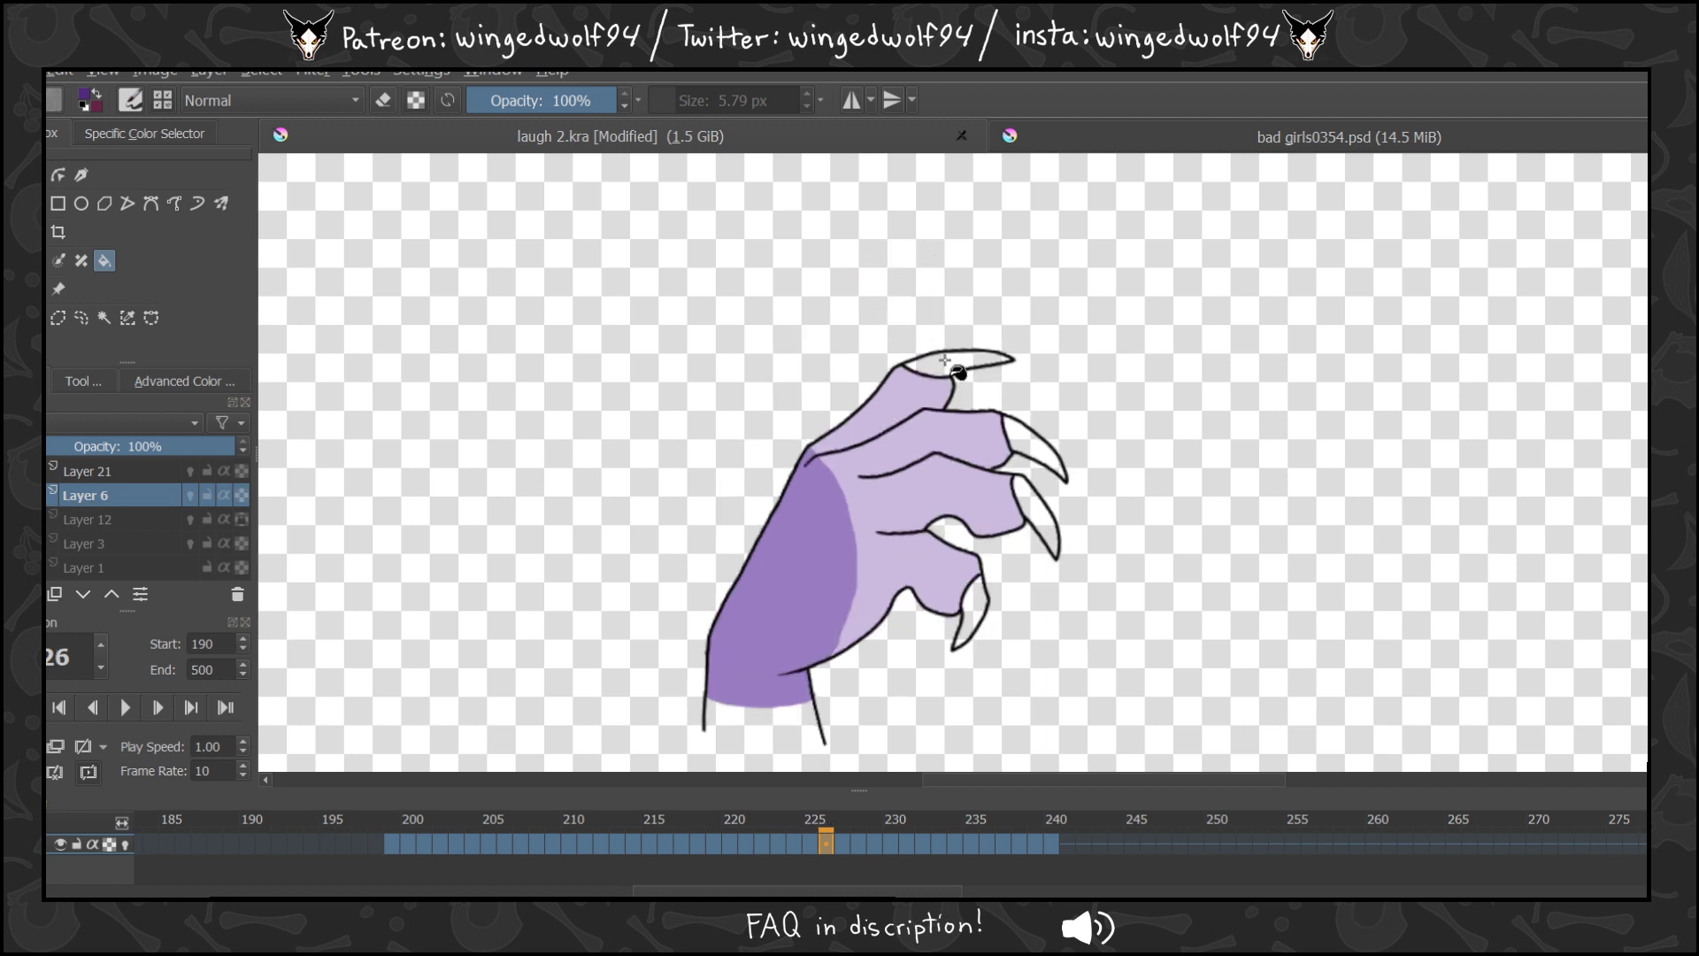
left_click(959, 372)
left_click(1043, 447)
left_click(1035, 517)
left_click(973, 611)
Advance to frame 227 and fill the two lower enclosed claws dark purple.
key("period")
left_click(978, 624)
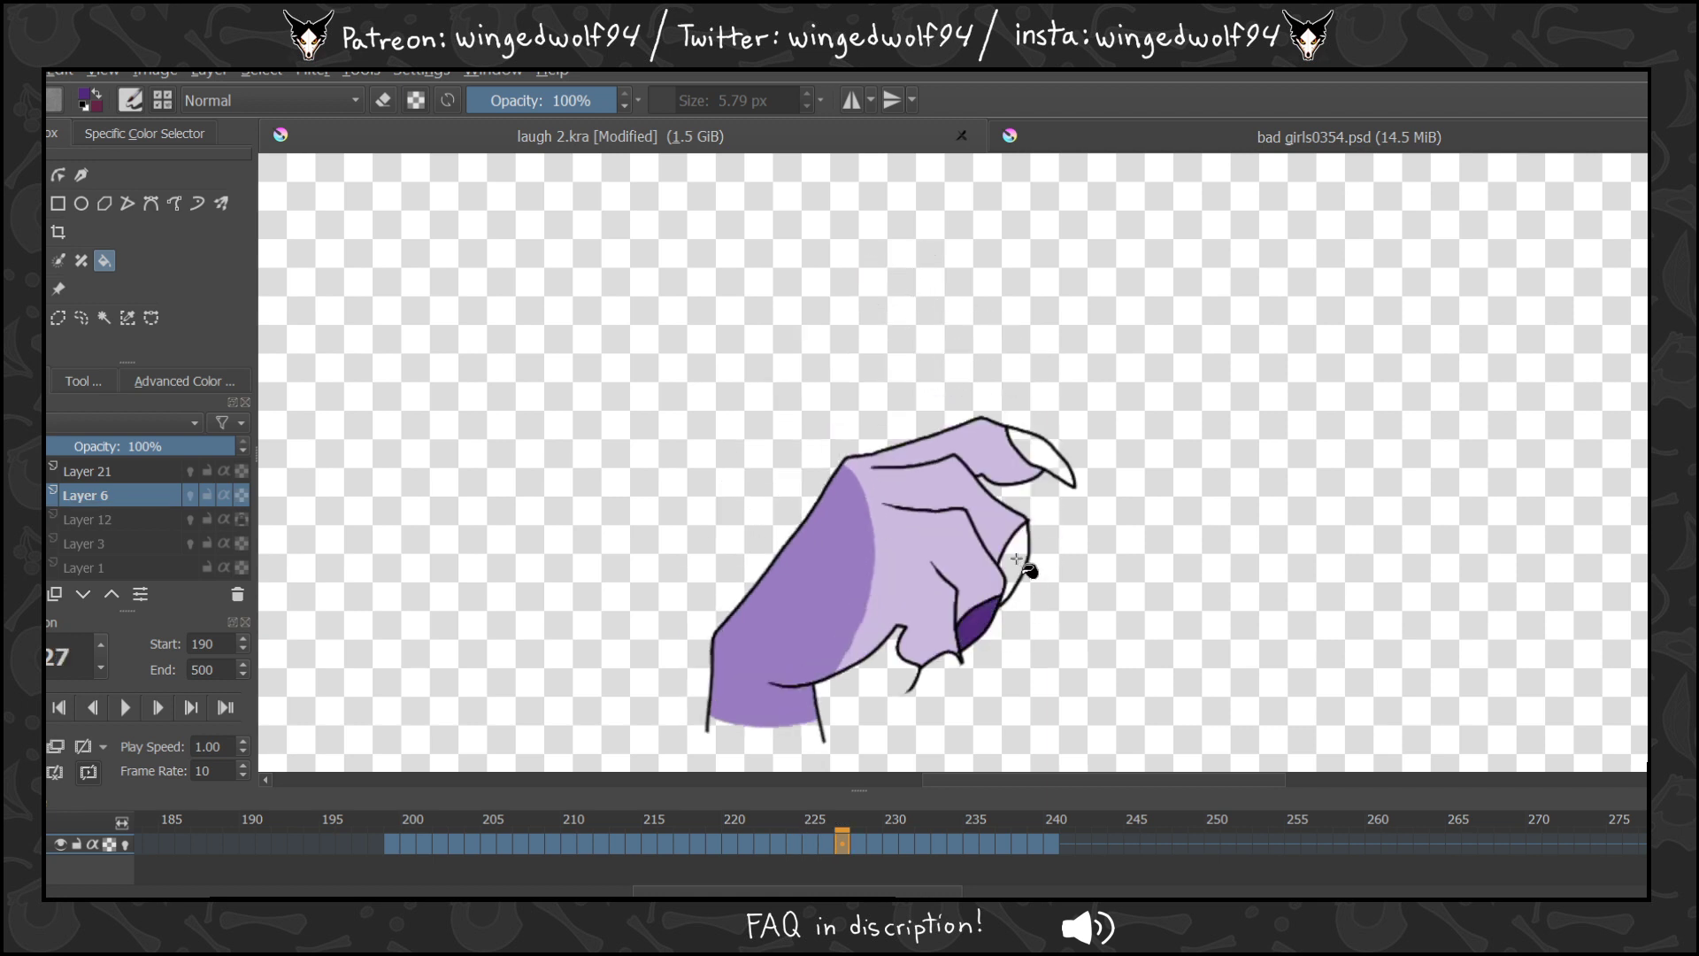
left_click(1018, 560)
Advance to frame 228 and fill the four claws dark purple.
key("period")
left_click(996, 374)
left_click(999, 409)
left_click(973, 522)
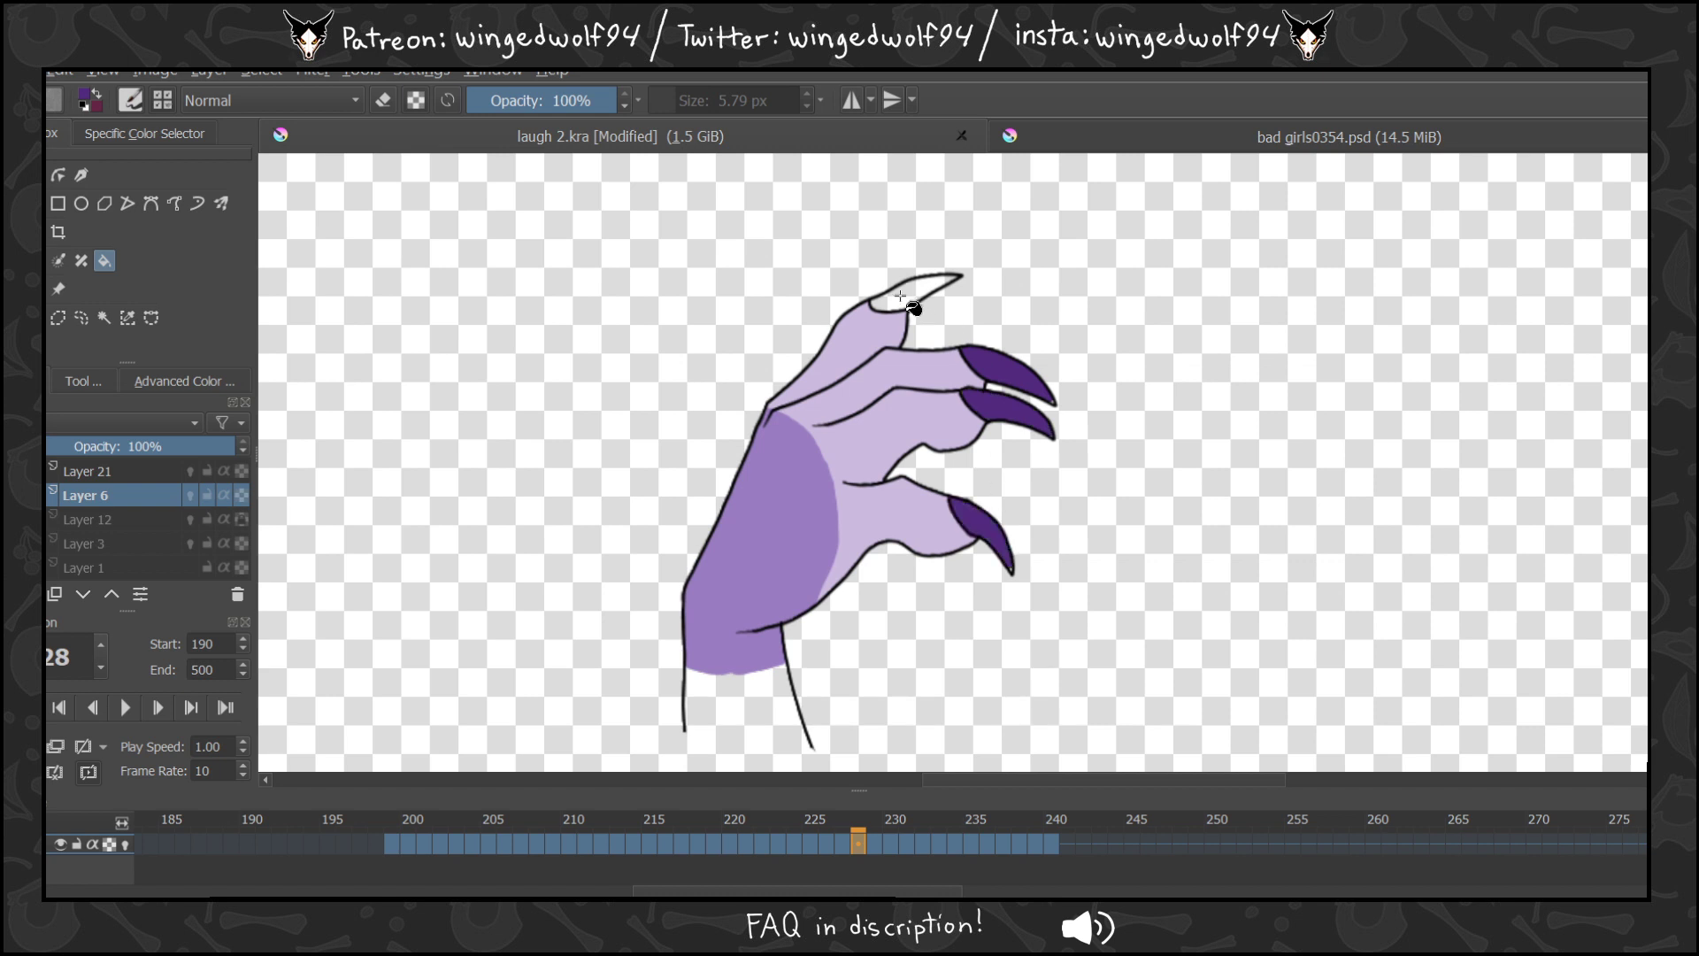
left_click(900, 295)
Advance to frame 229 and fill the four claws dark purple.
key("period")
left_click(911, 270)
left_click(996, 338)
left_click(990, 390)
left_click(995, 503)
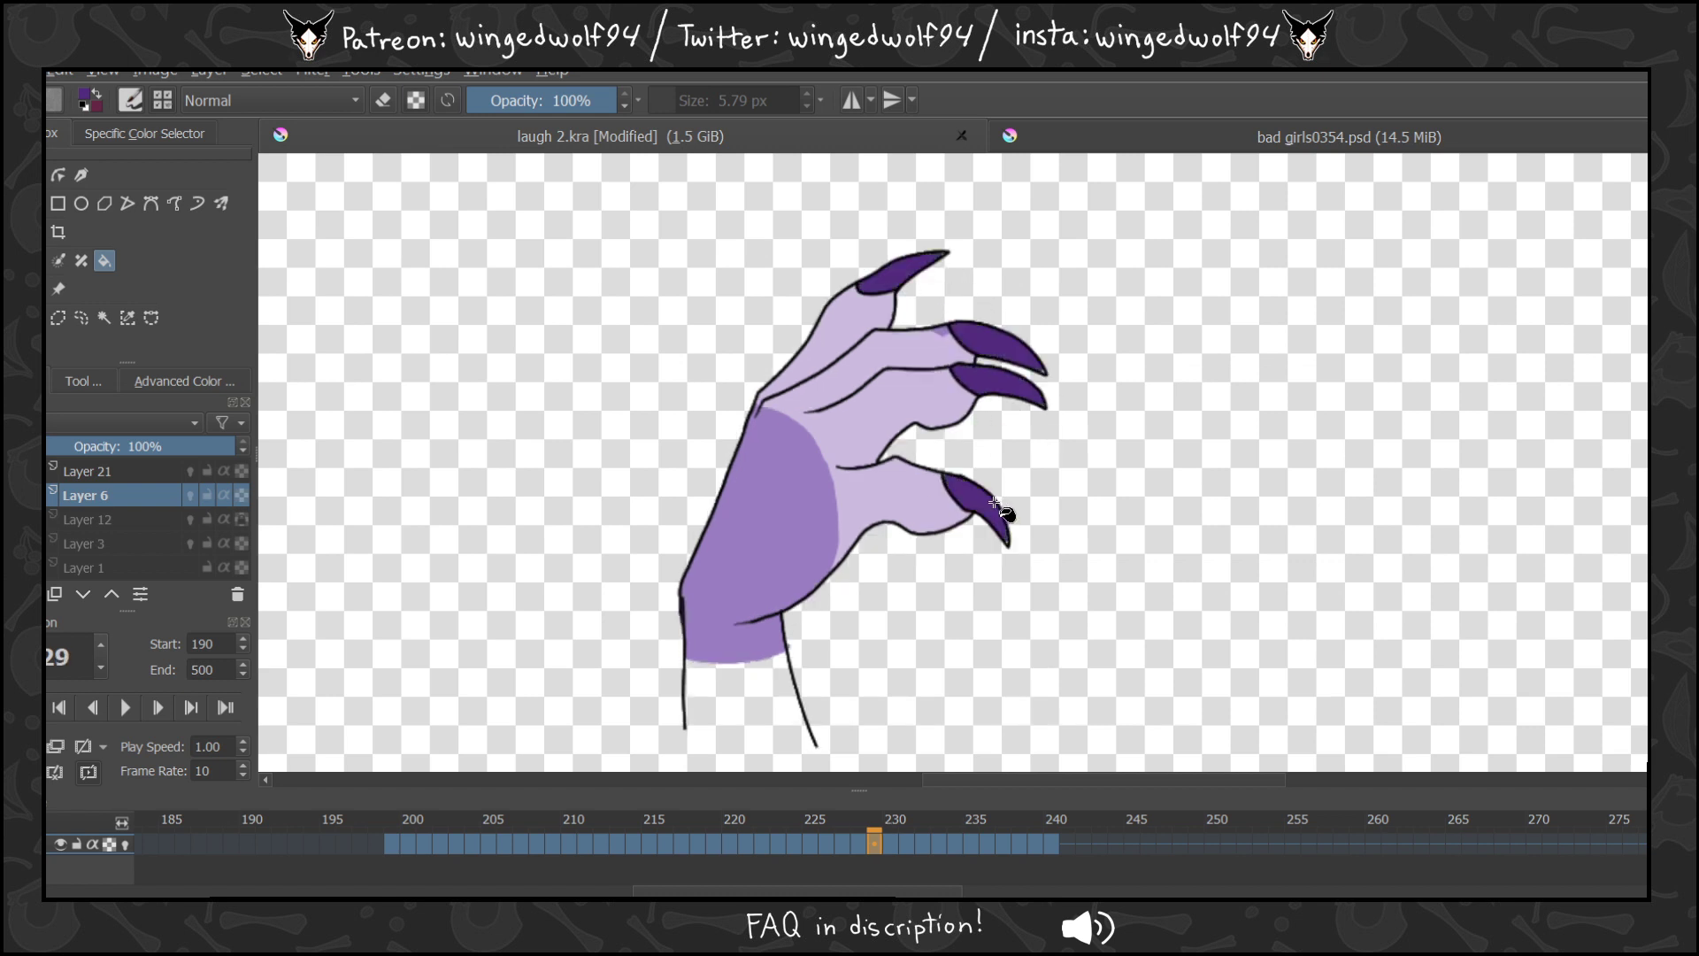
Advance to frame 230 and fill the four claws dark purple, undoing the stray fill around the hand's outline.
key("period")
left_click(989, 531)
left_click(1000, 376)
left_click(1007, 425)
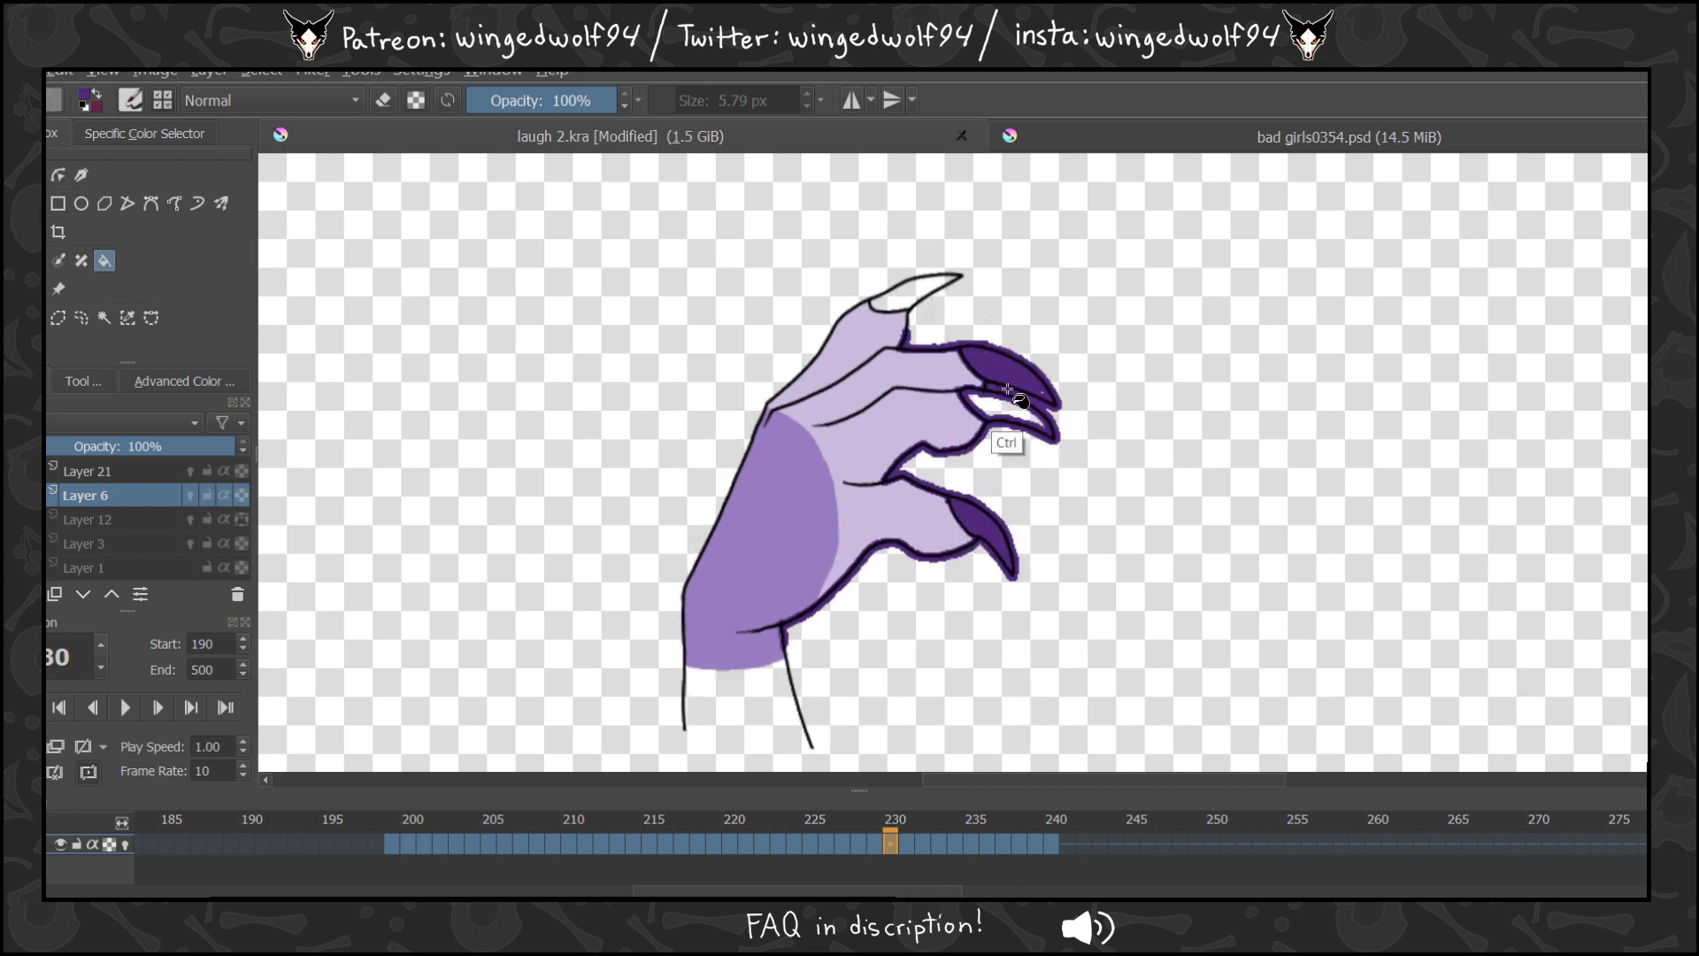
key("period")
left_click(982, 530)
left_click(1000, 412)
left_click(1004, 372)
left_click(929, 292)
Advance to frame 231 and fill the three enclosed claws dark purple.
key("period")
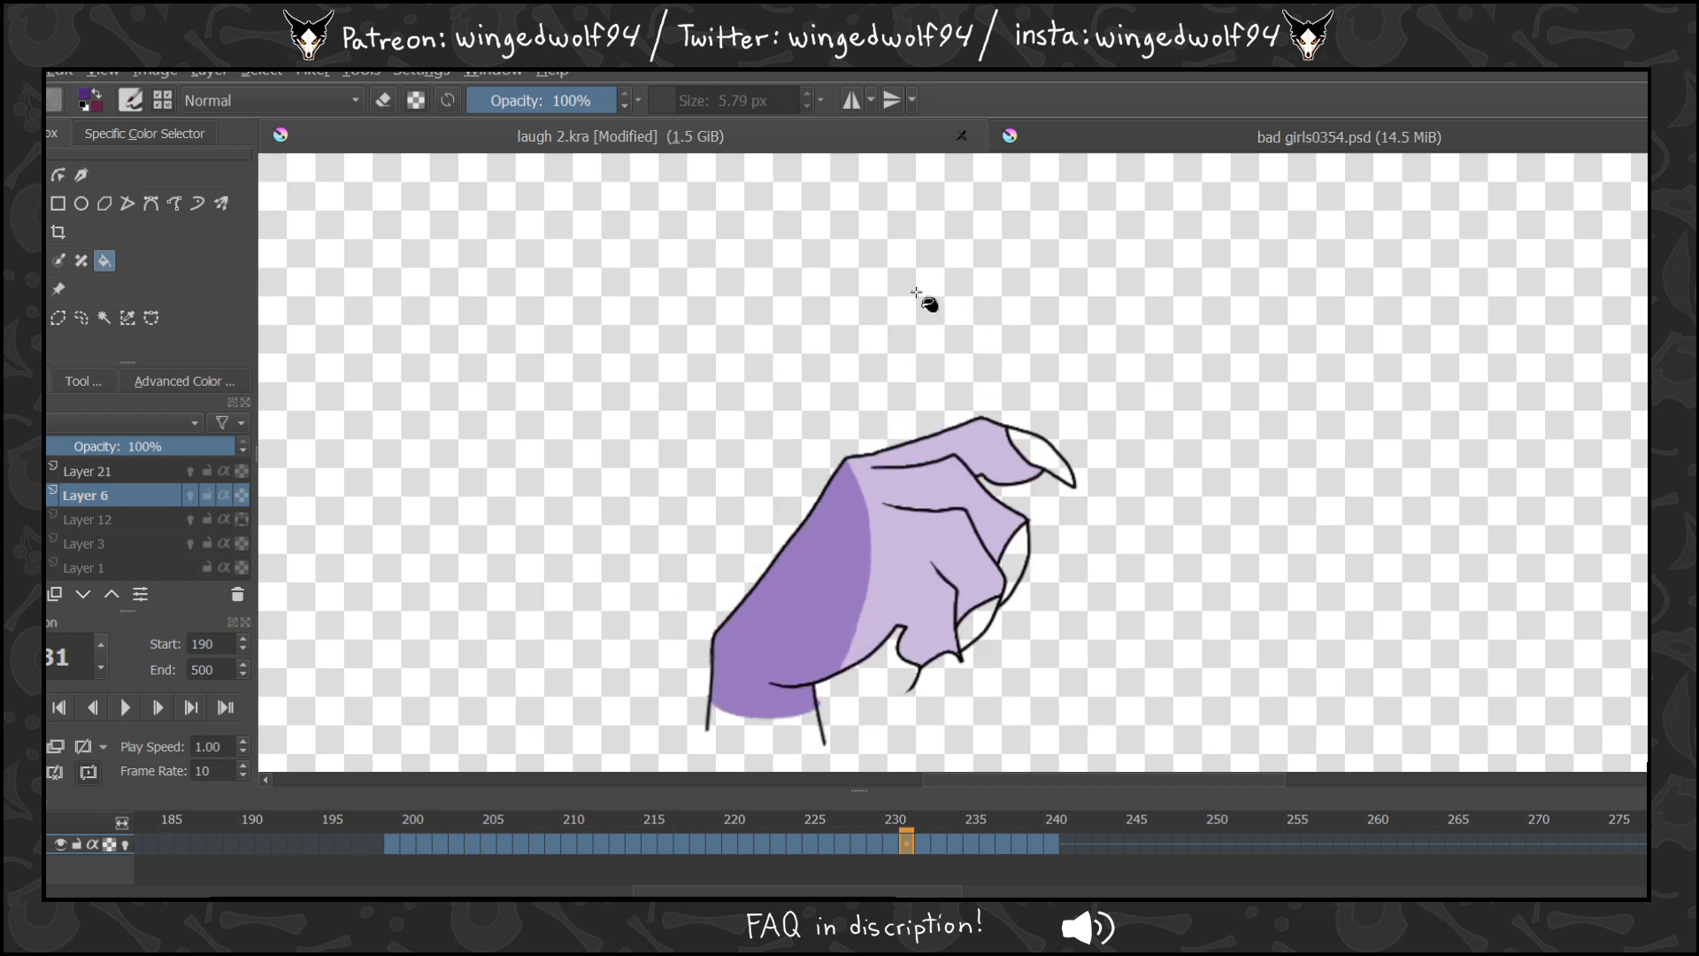
left_click(1036, 451)
left_click(1019, 559)
left_click(983, 615)
Advance to frame 232 and fill the three enclosed claws dark purple.
key("Right")
left_click(978, 631)
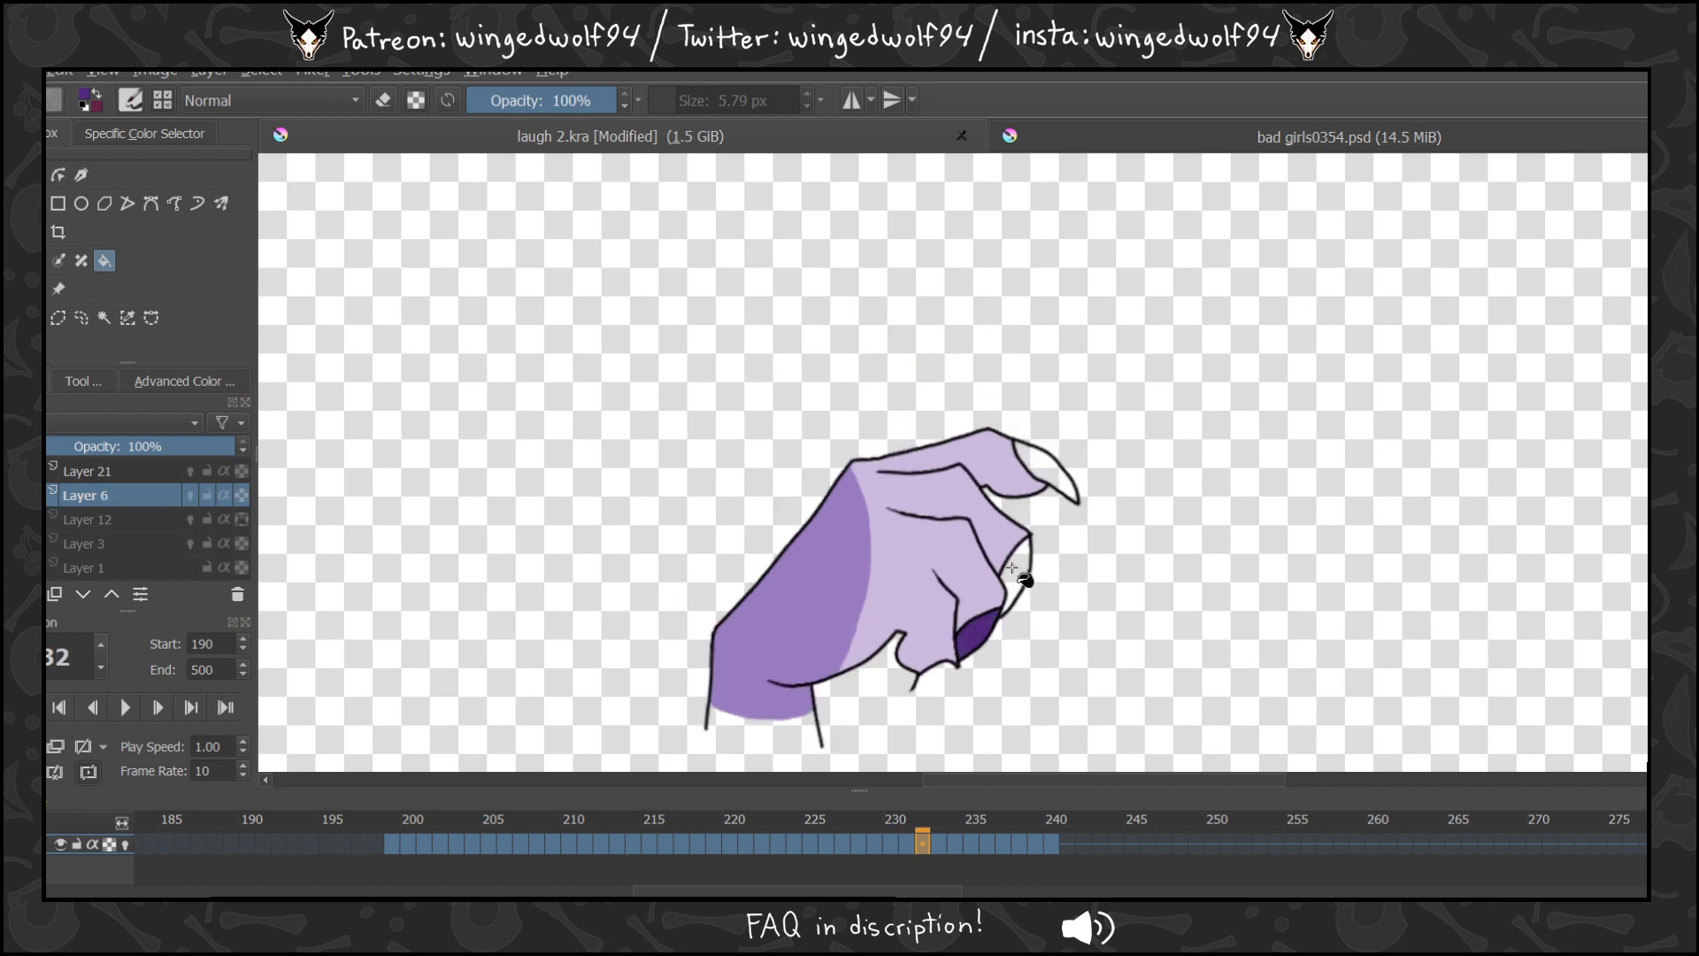
left_click(1014, 569)
left_click(1039, 465)
Advance to frame 233 and fill the three enclosed claws dark purple.
key("Right")
left_click(1049, 473)
left_click(1018, 575)
left_click(973, 639)
Advance to frame 234 and fill the three enclosed claws dark purple.
key("Right")
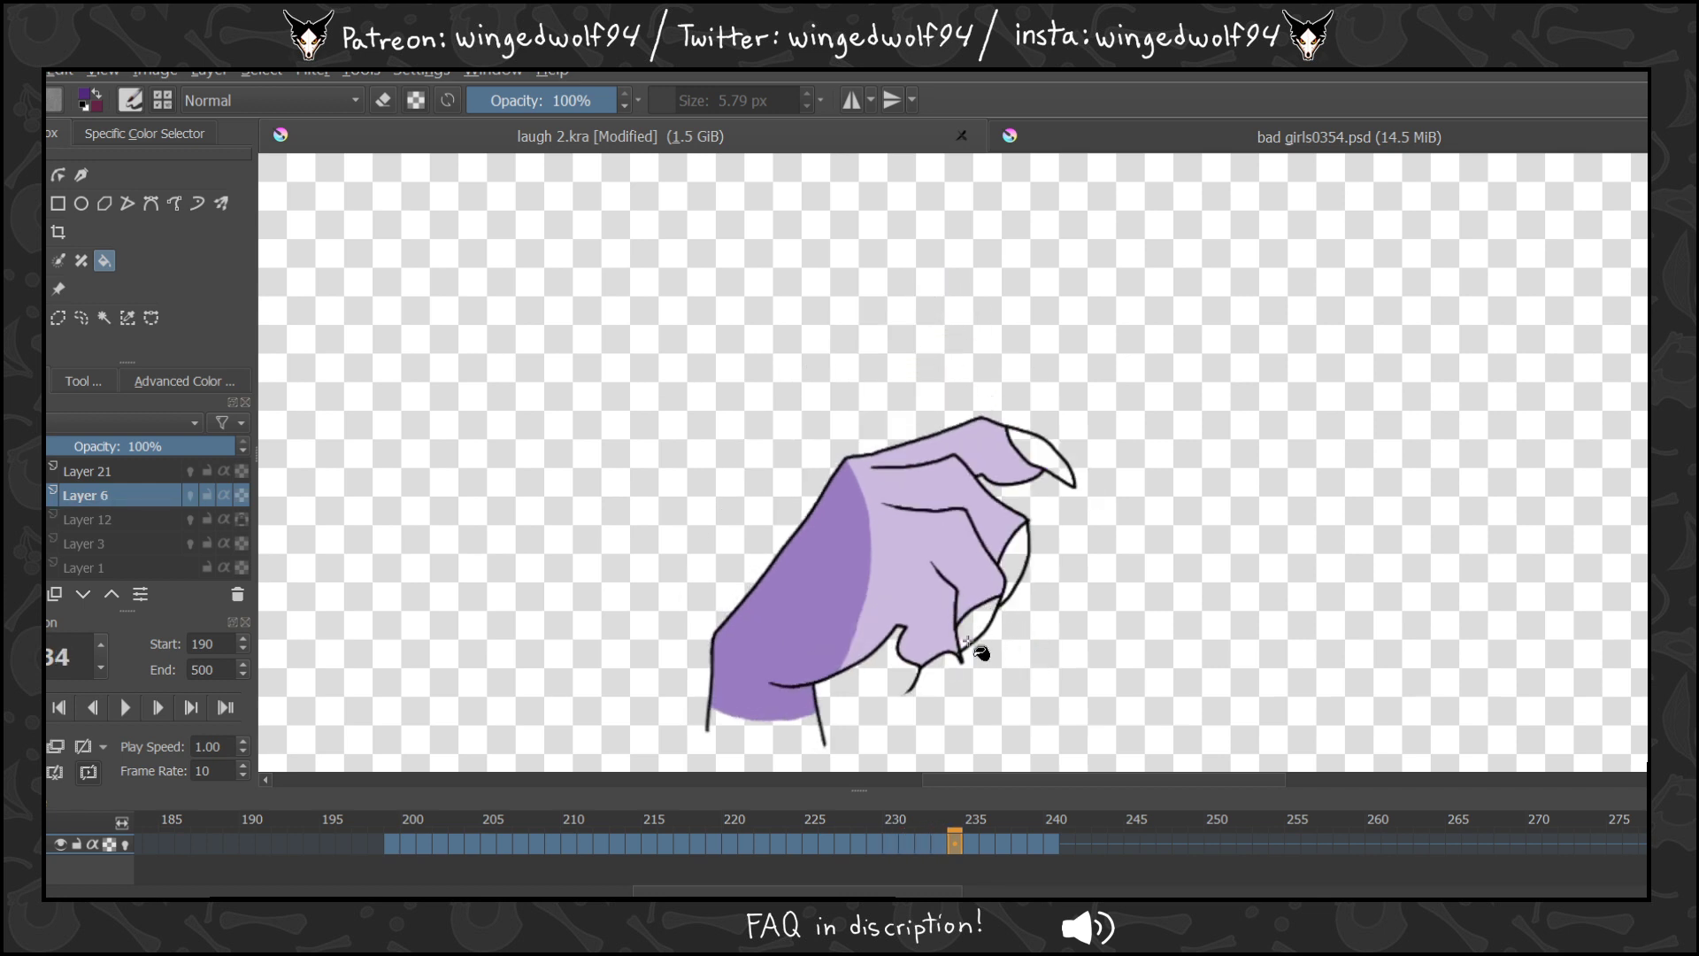
left_click(975, 622)
left_click(1027, 522)
left_click(1050, 461)
Advance to frame 235 and fill the three enclosed claws dark purple.
key("Right")
left_click(1048, 462)
left_click(1020, 566)
left_click(983, 630)
Advance to frame 236 and fill the three enclosed claws dark purple.
key("Right")
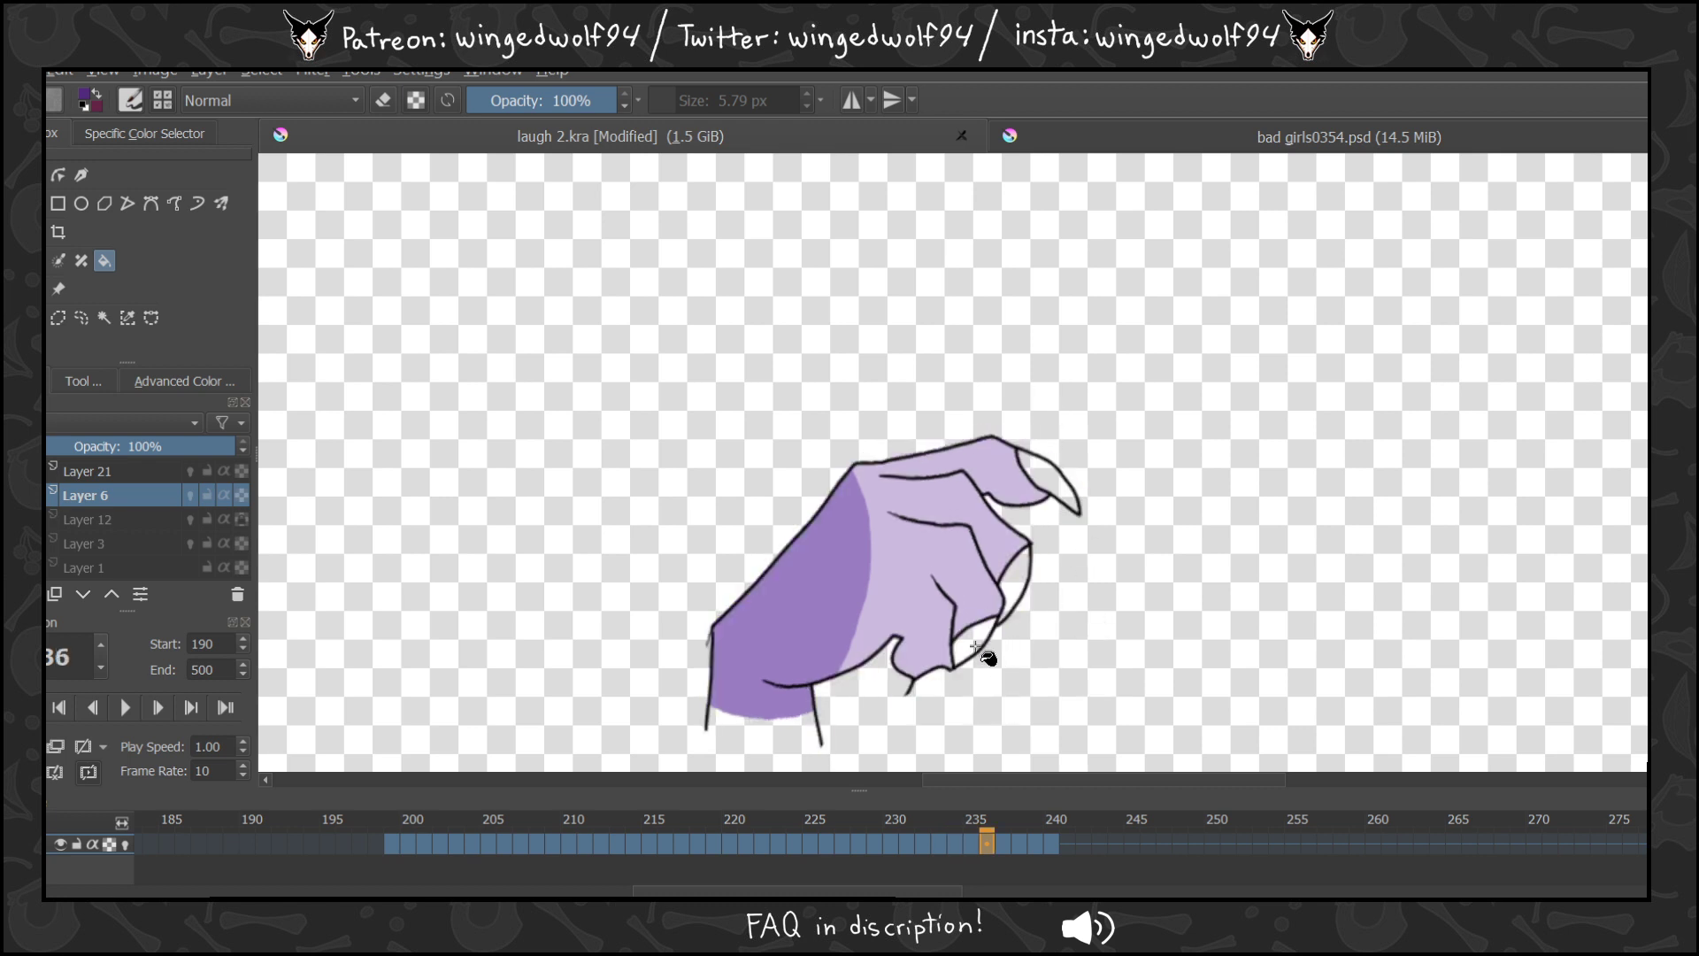
left_click(987, 644)
left_click(1022, 566)
left_click(1045, 493)
Advance to frame 237 and fill the two enclosed claws dark purple.
key("Right")
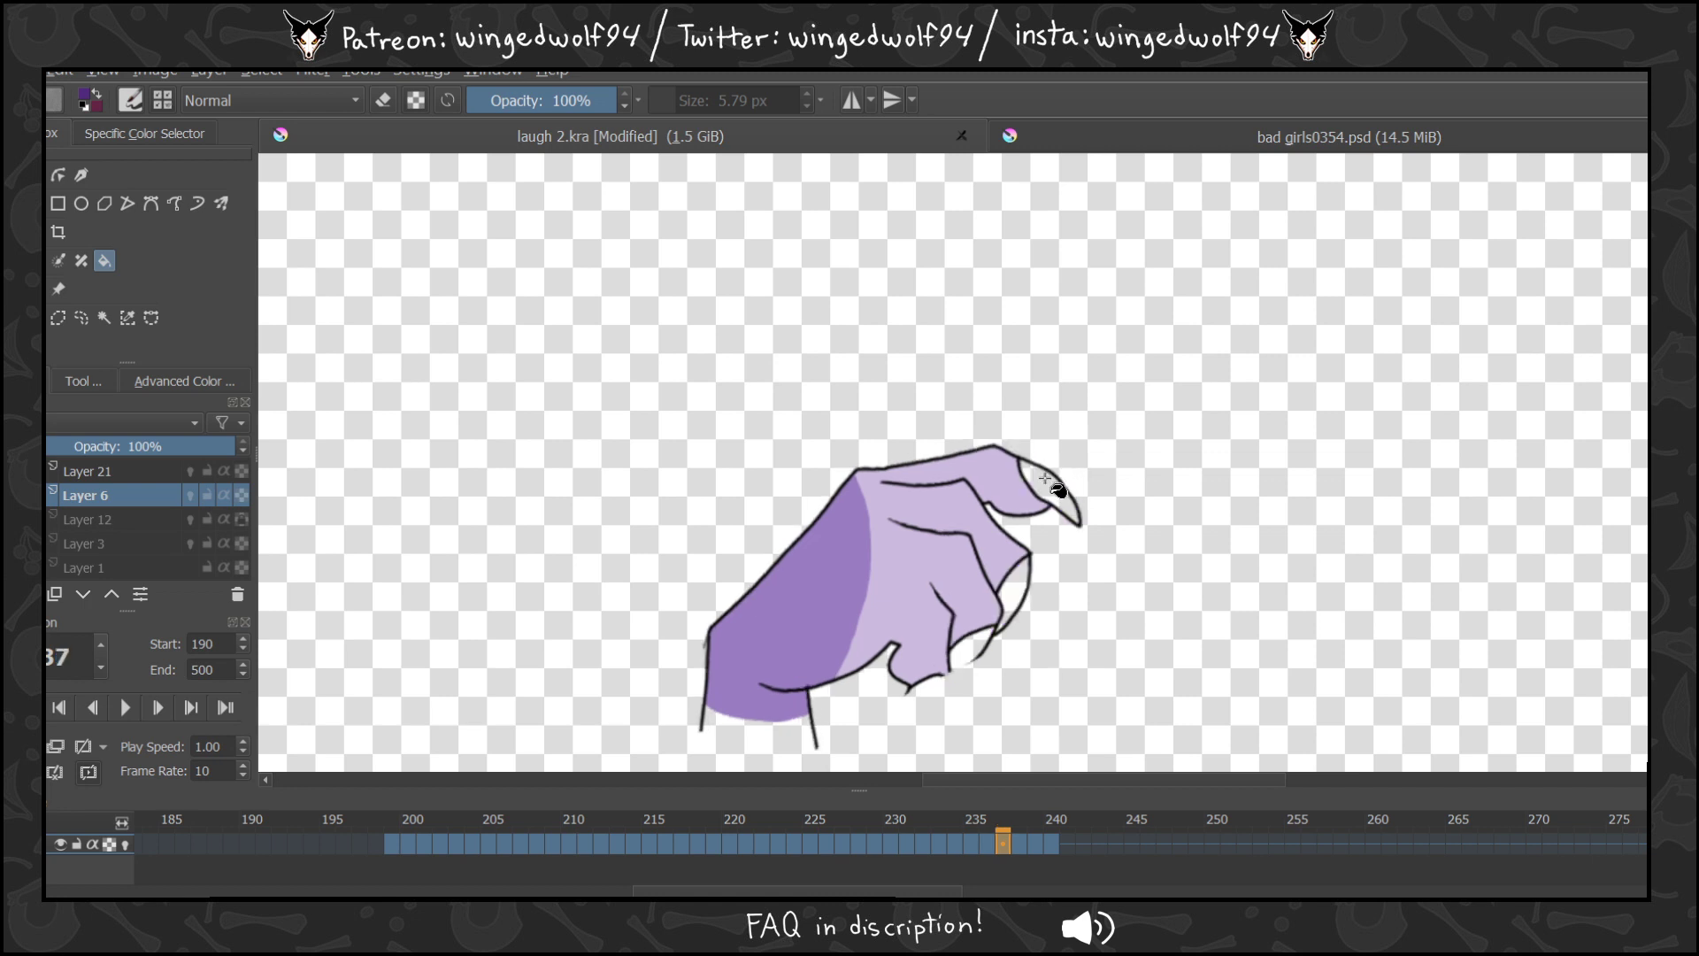
left_click(1053, 482)
left_click(1016, 584)
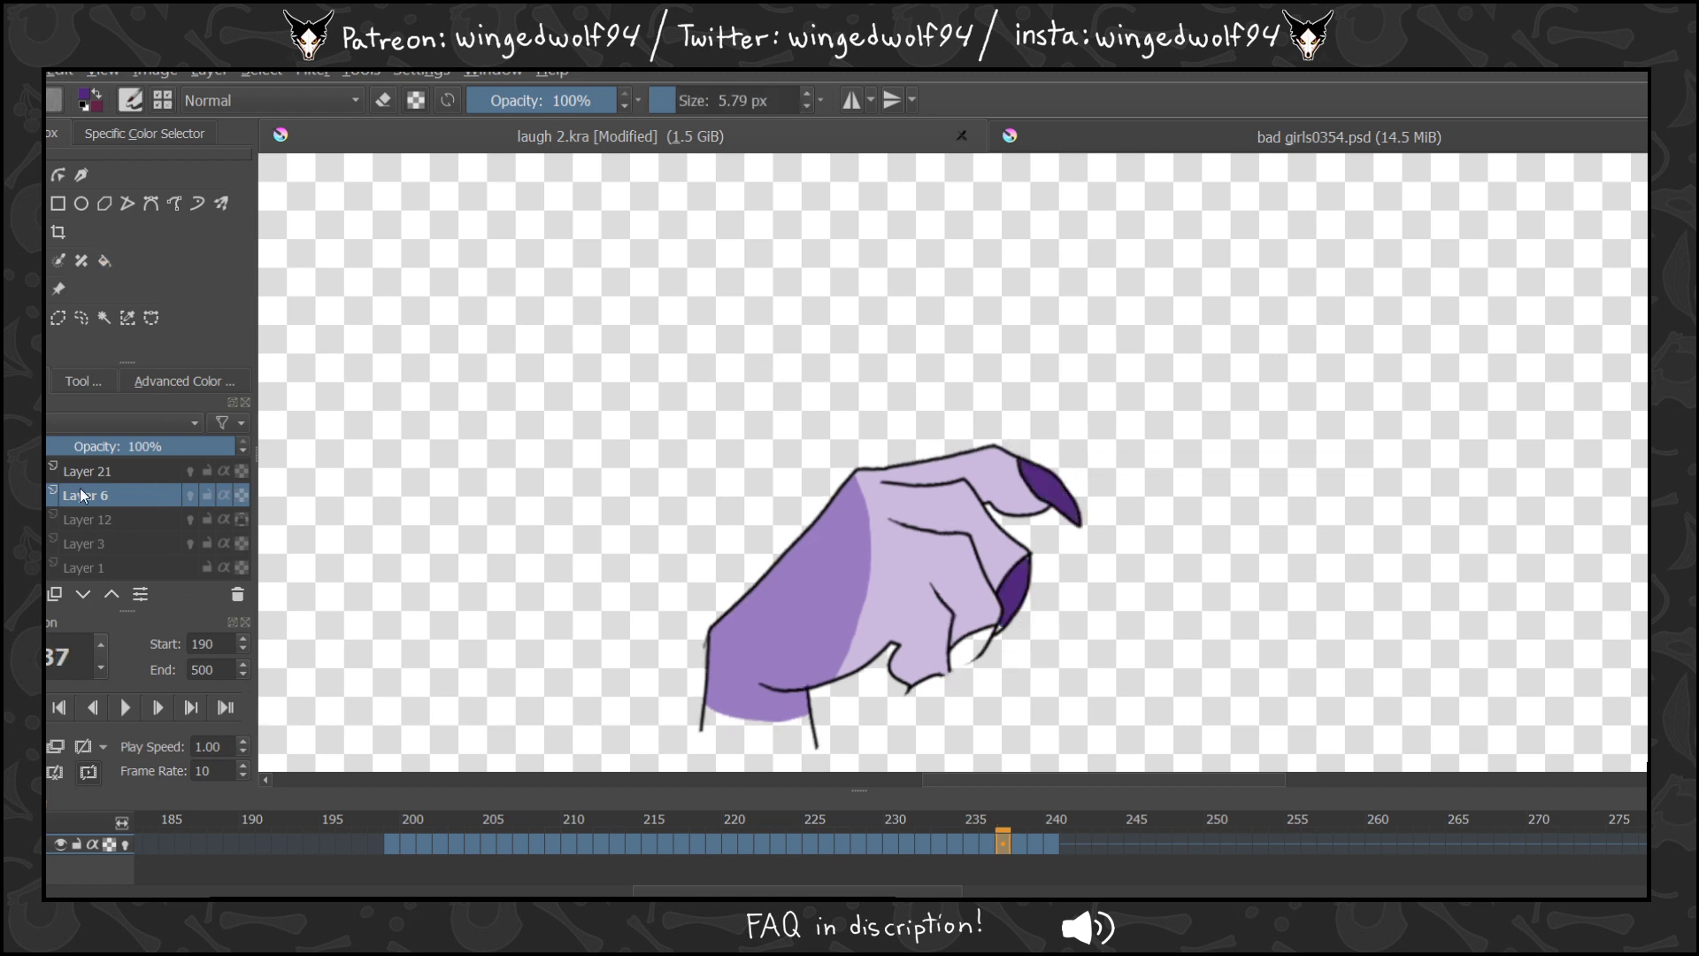
Show Layer 12's body line art, brush the open third claw on frame 237 dark purple, and compare the neighbouring frames.
left_click(190, 519)
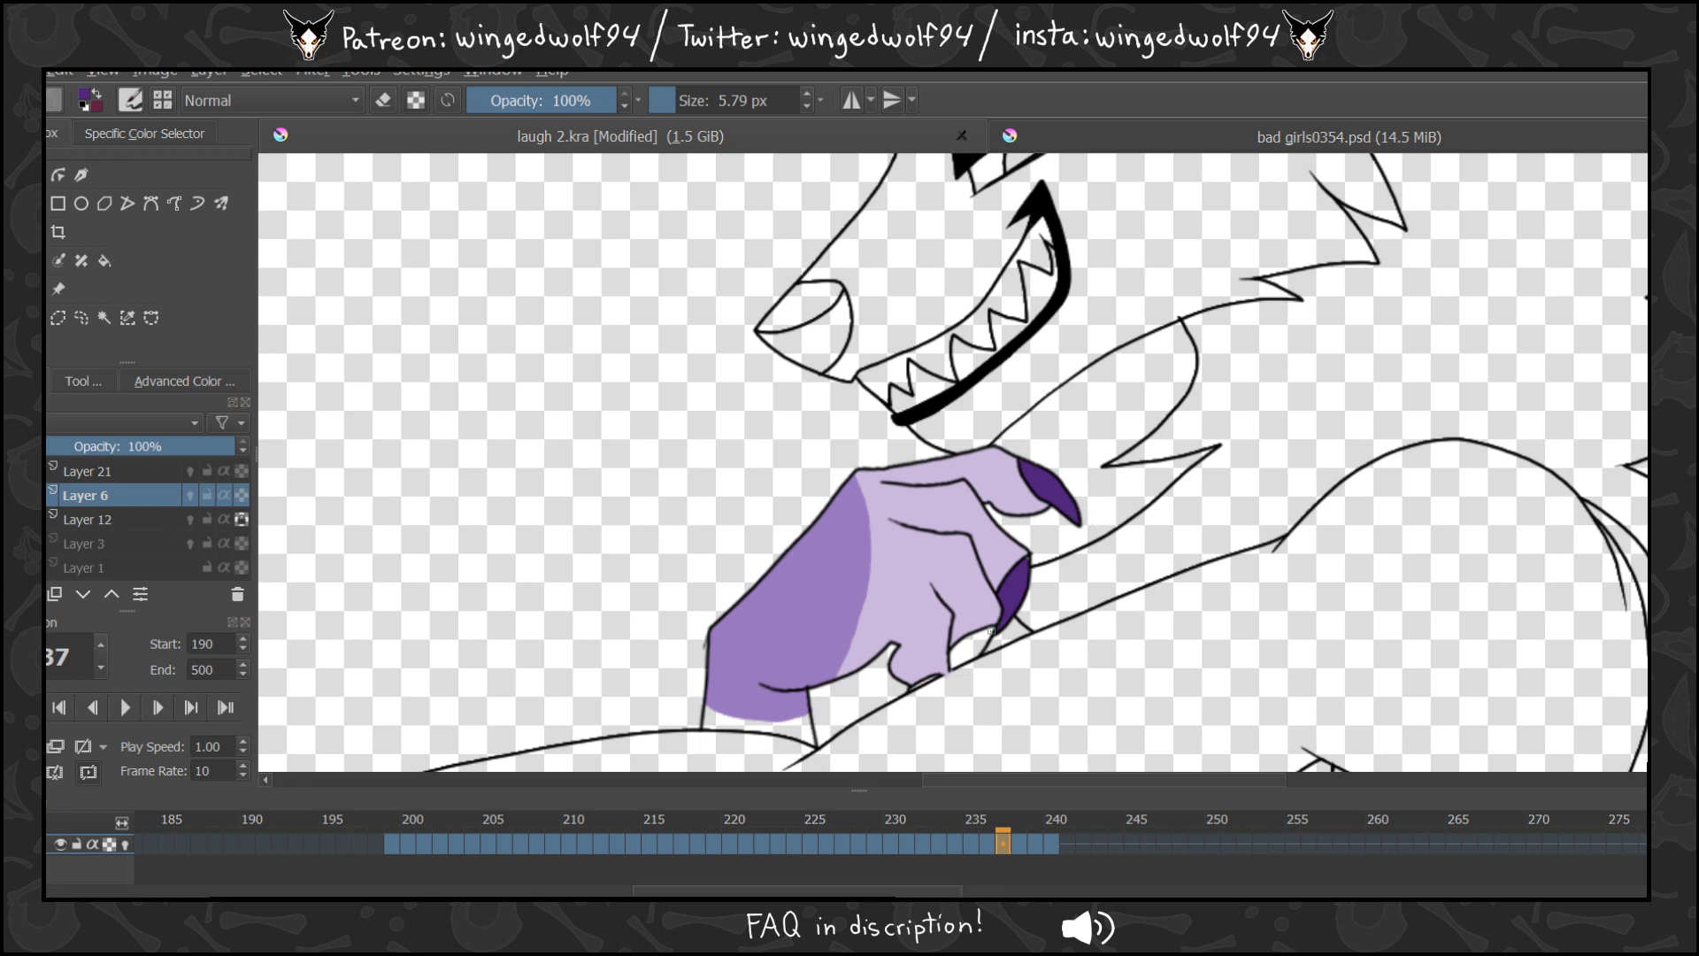
left_click_drag(970, 660, 988, 631)
key("Left")
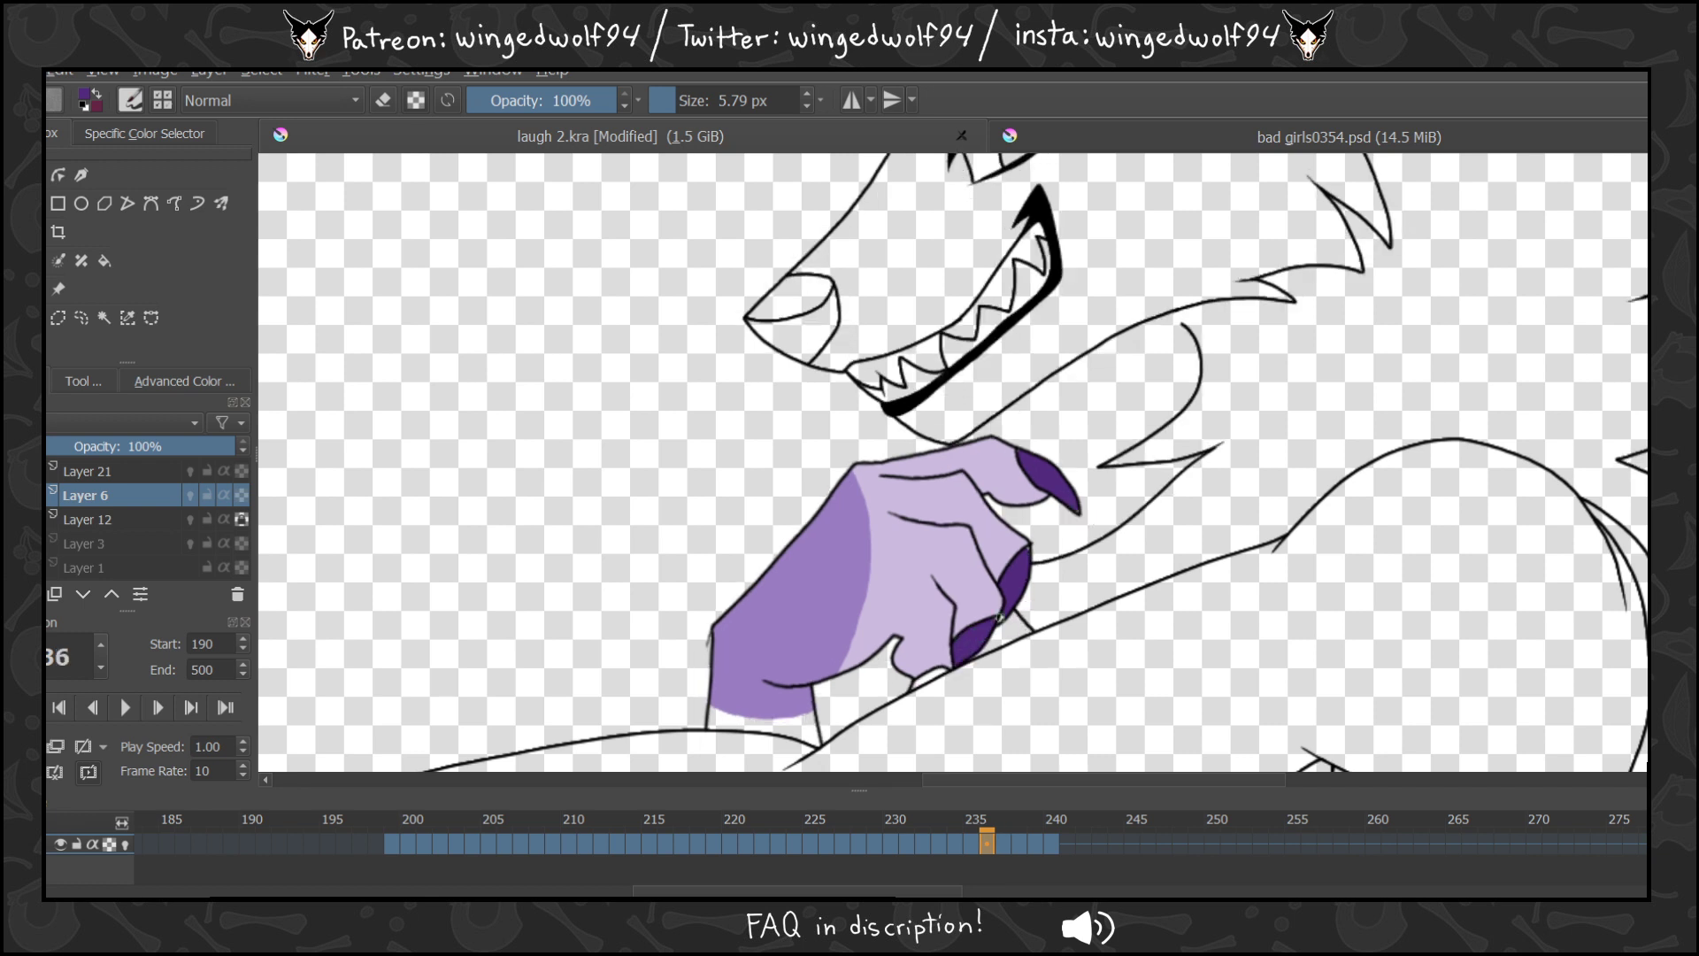
key("Right")
key("Left")
key("Left")
key("Right")
Go back to frame 233 and brush the small lowest claw dark purple above the arm line.
left_click(105, 263)
key("Left")
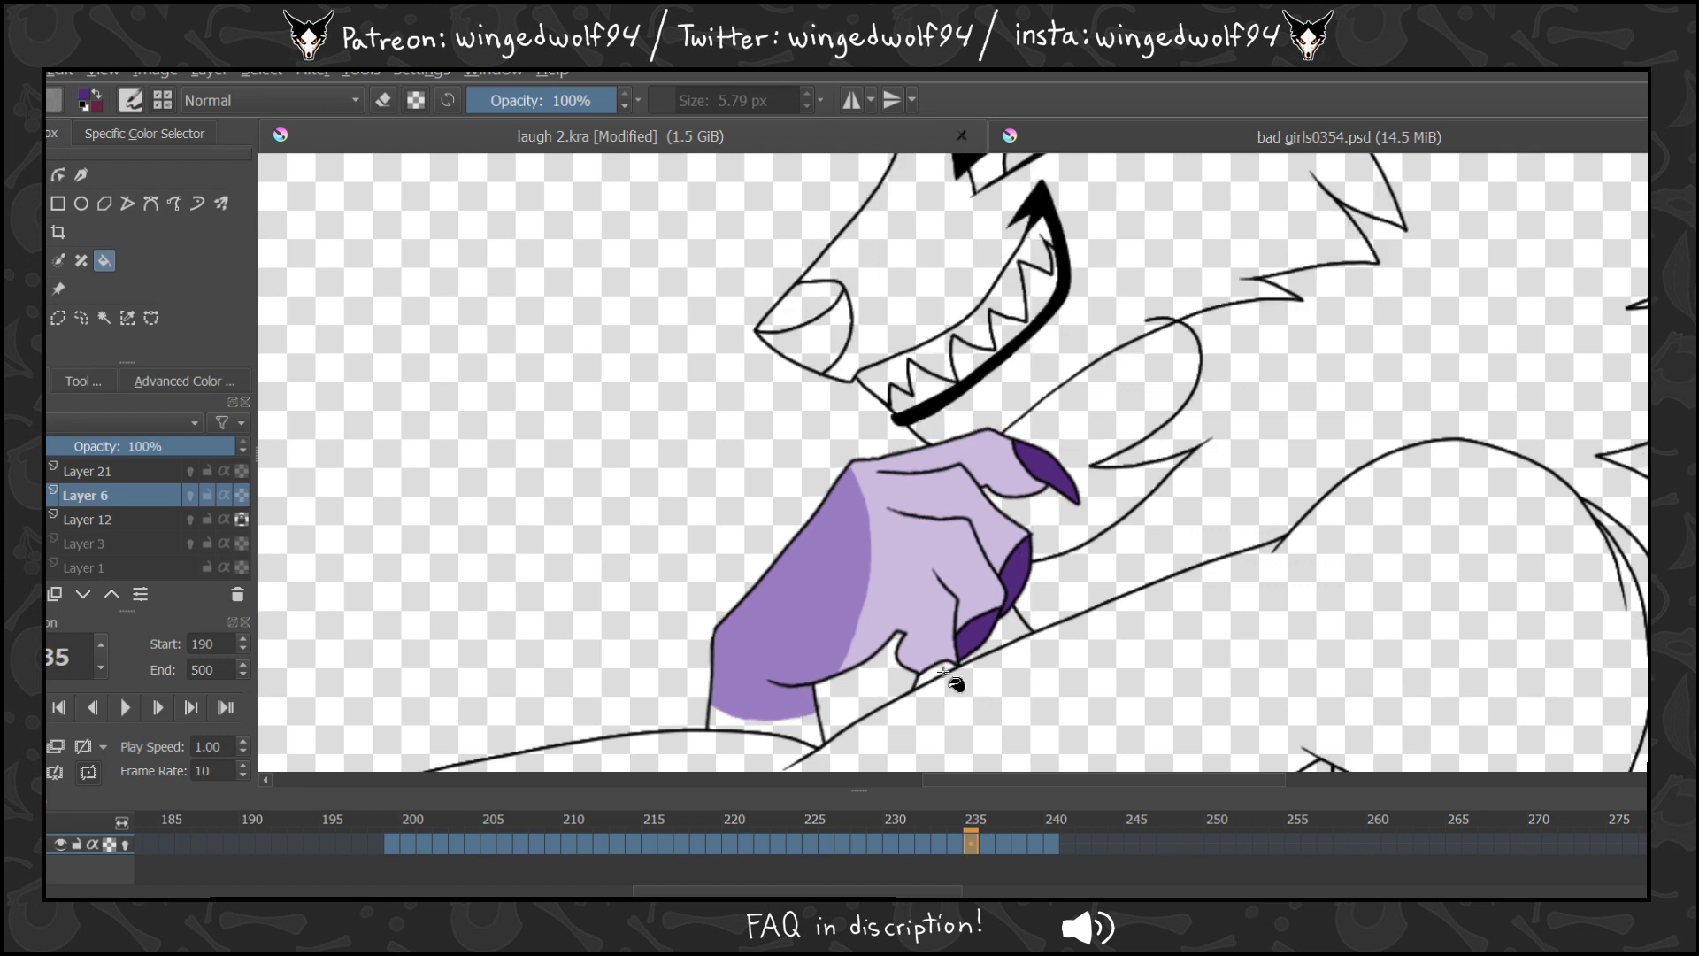
key("Left")
key("Left")
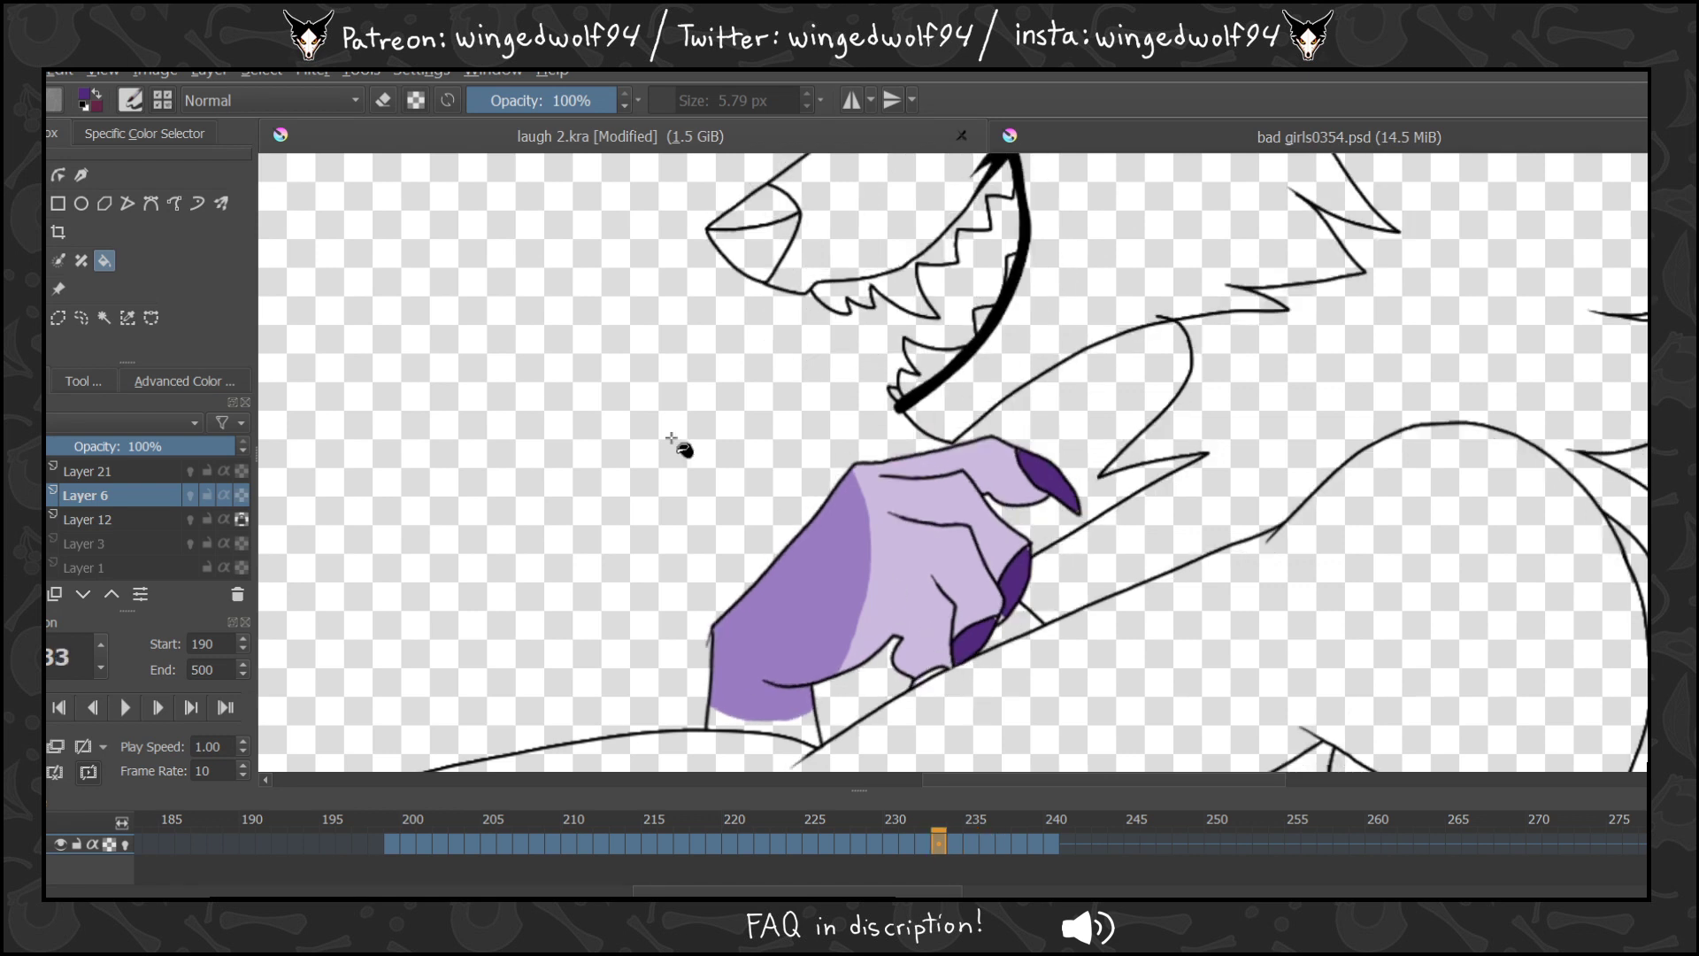
key("b")
left_click_drag(940, 669, 920, 678)
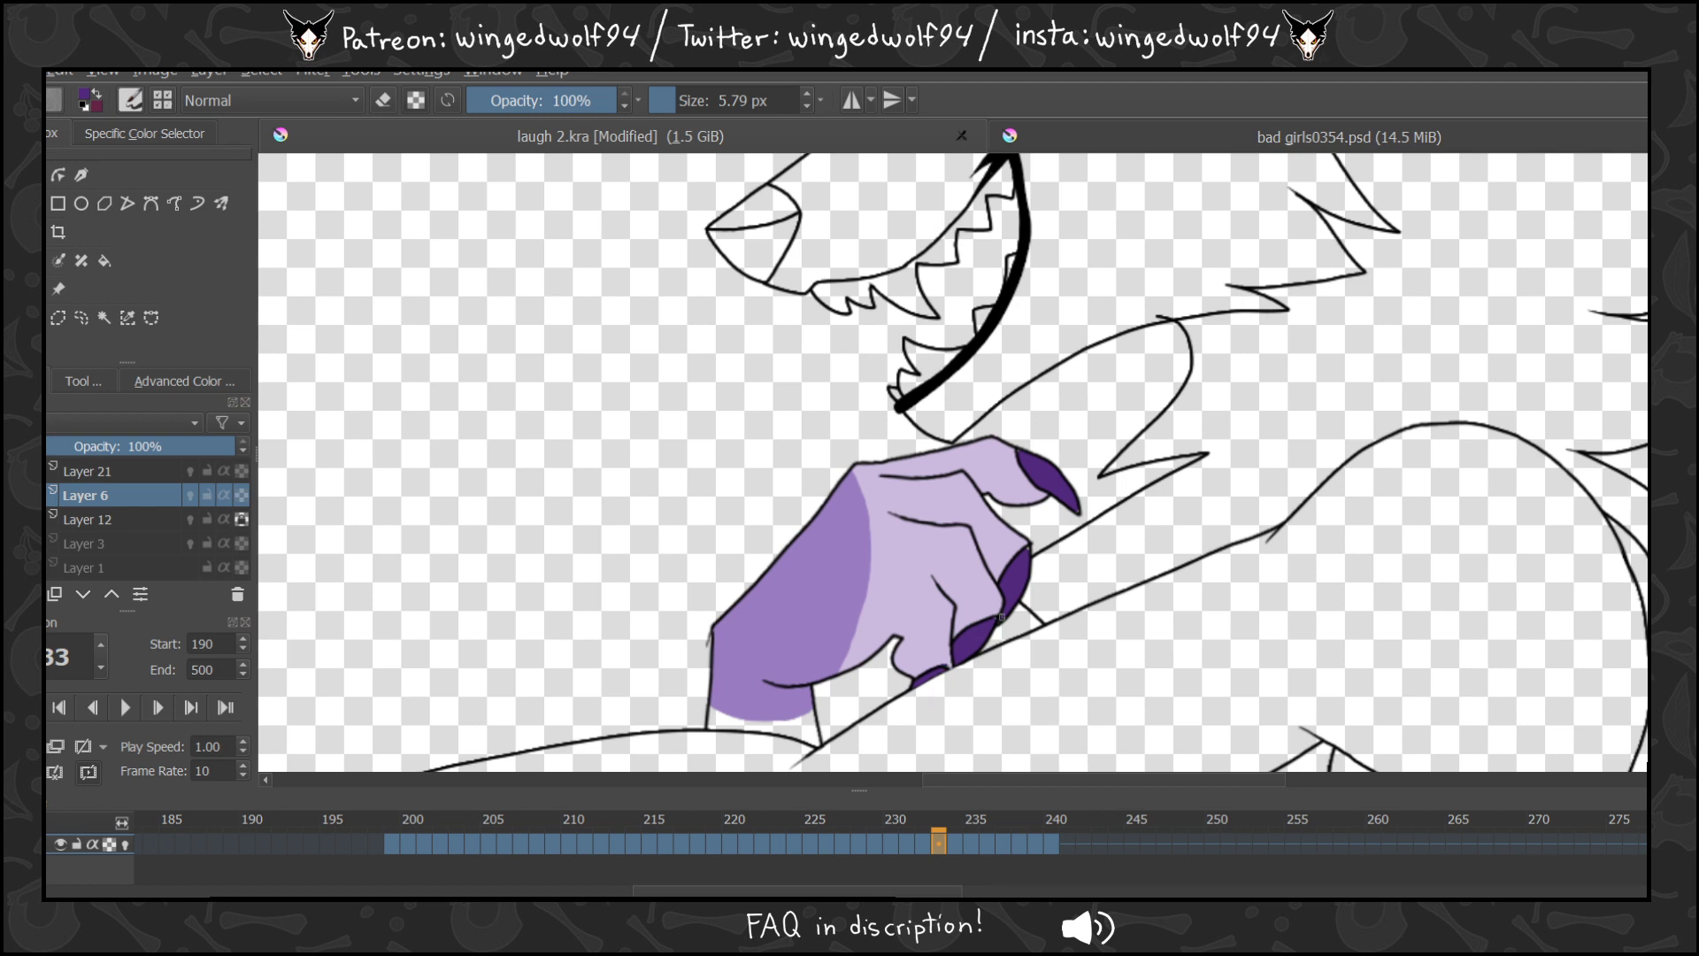
Colour the small lowest claw dark purple on frames 232 and 231, checking against frame 230.
key("Left")
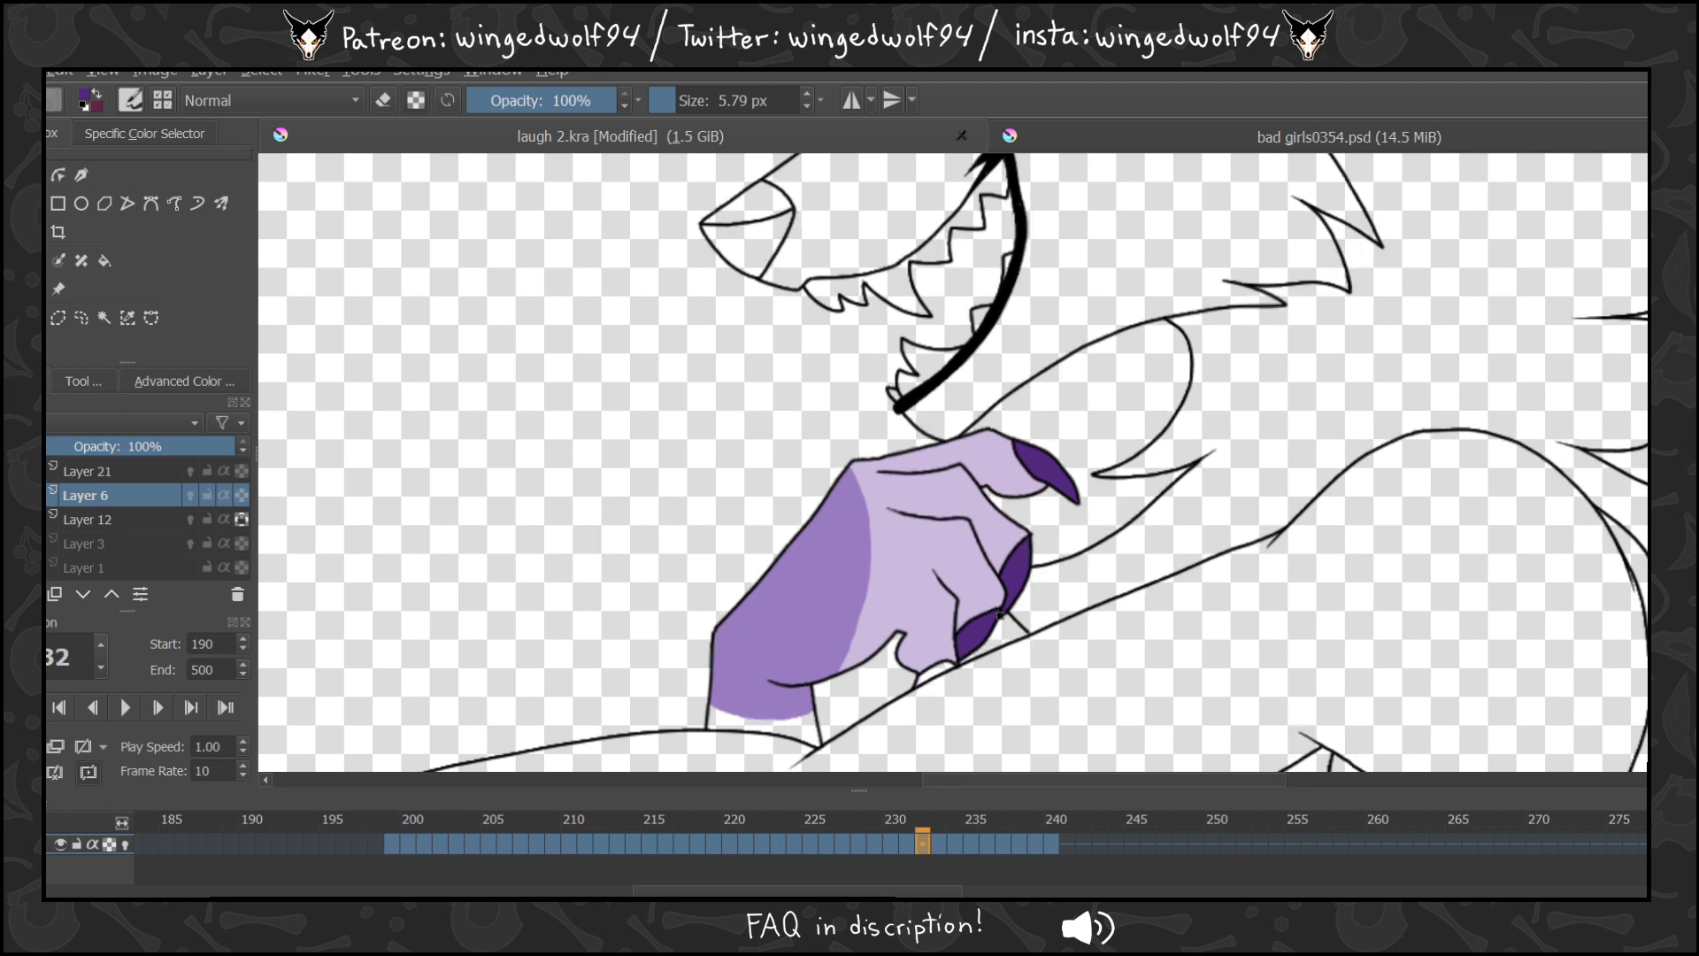
mouse_move(948, 668)
left_mouse_down()
mouse_move(920, 679)
mouse_move(953, 666)
left_mouse_up()
key("Left")
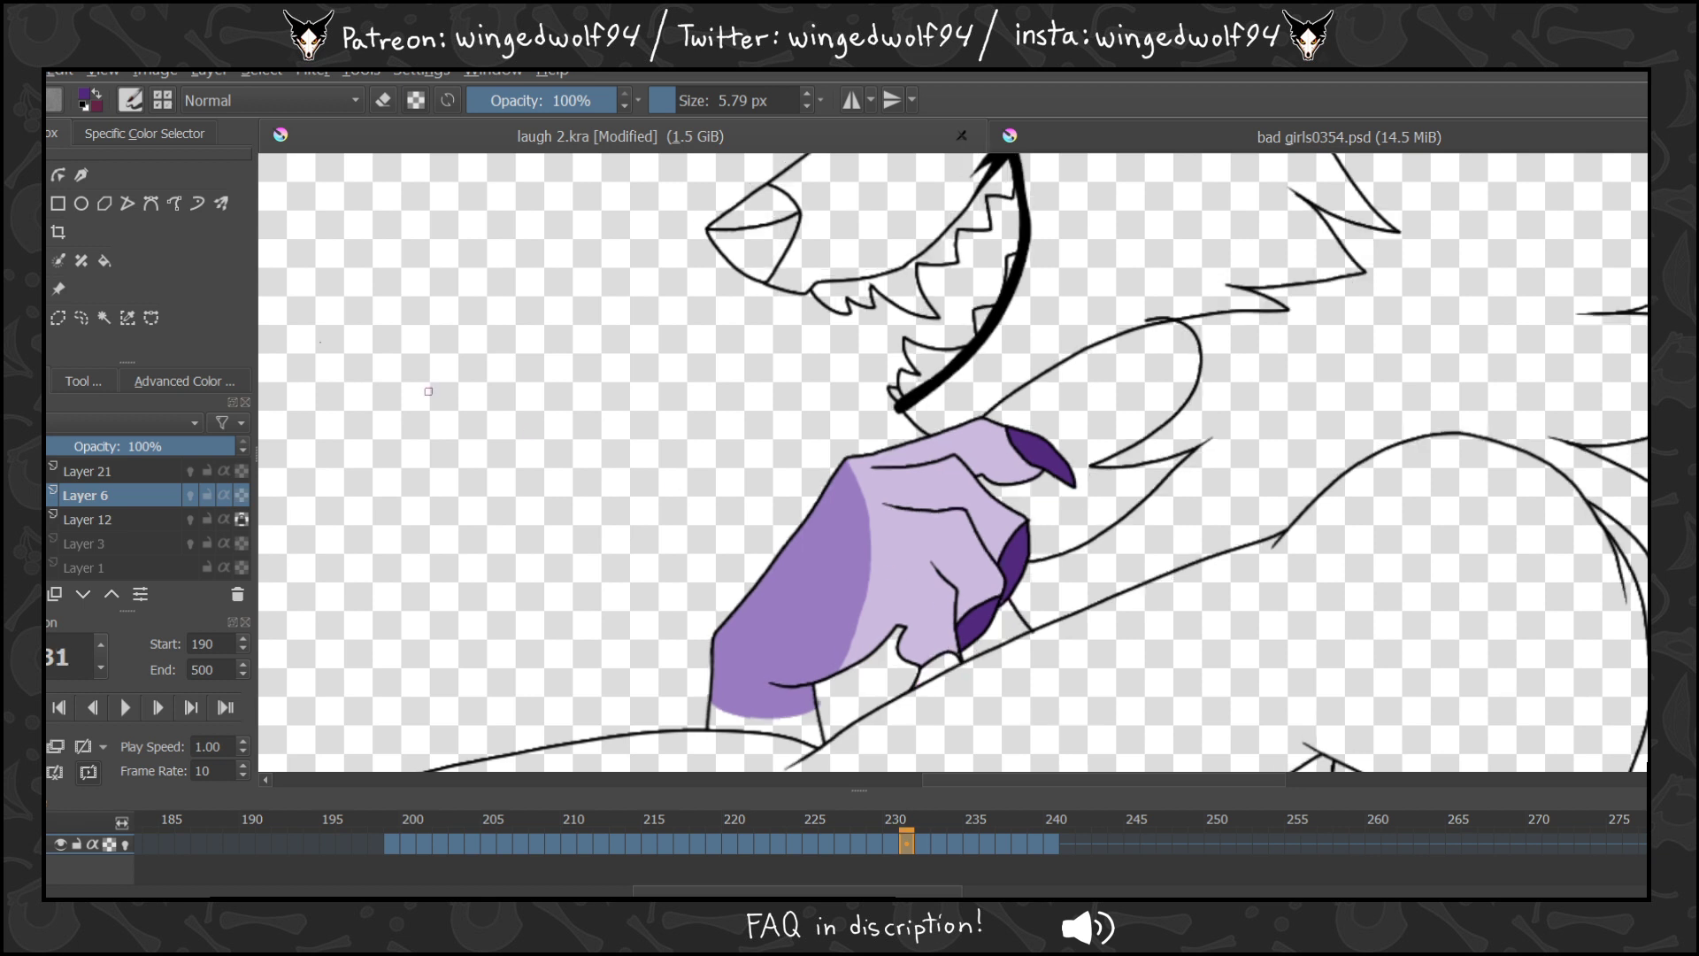
key("f")
key("Left")
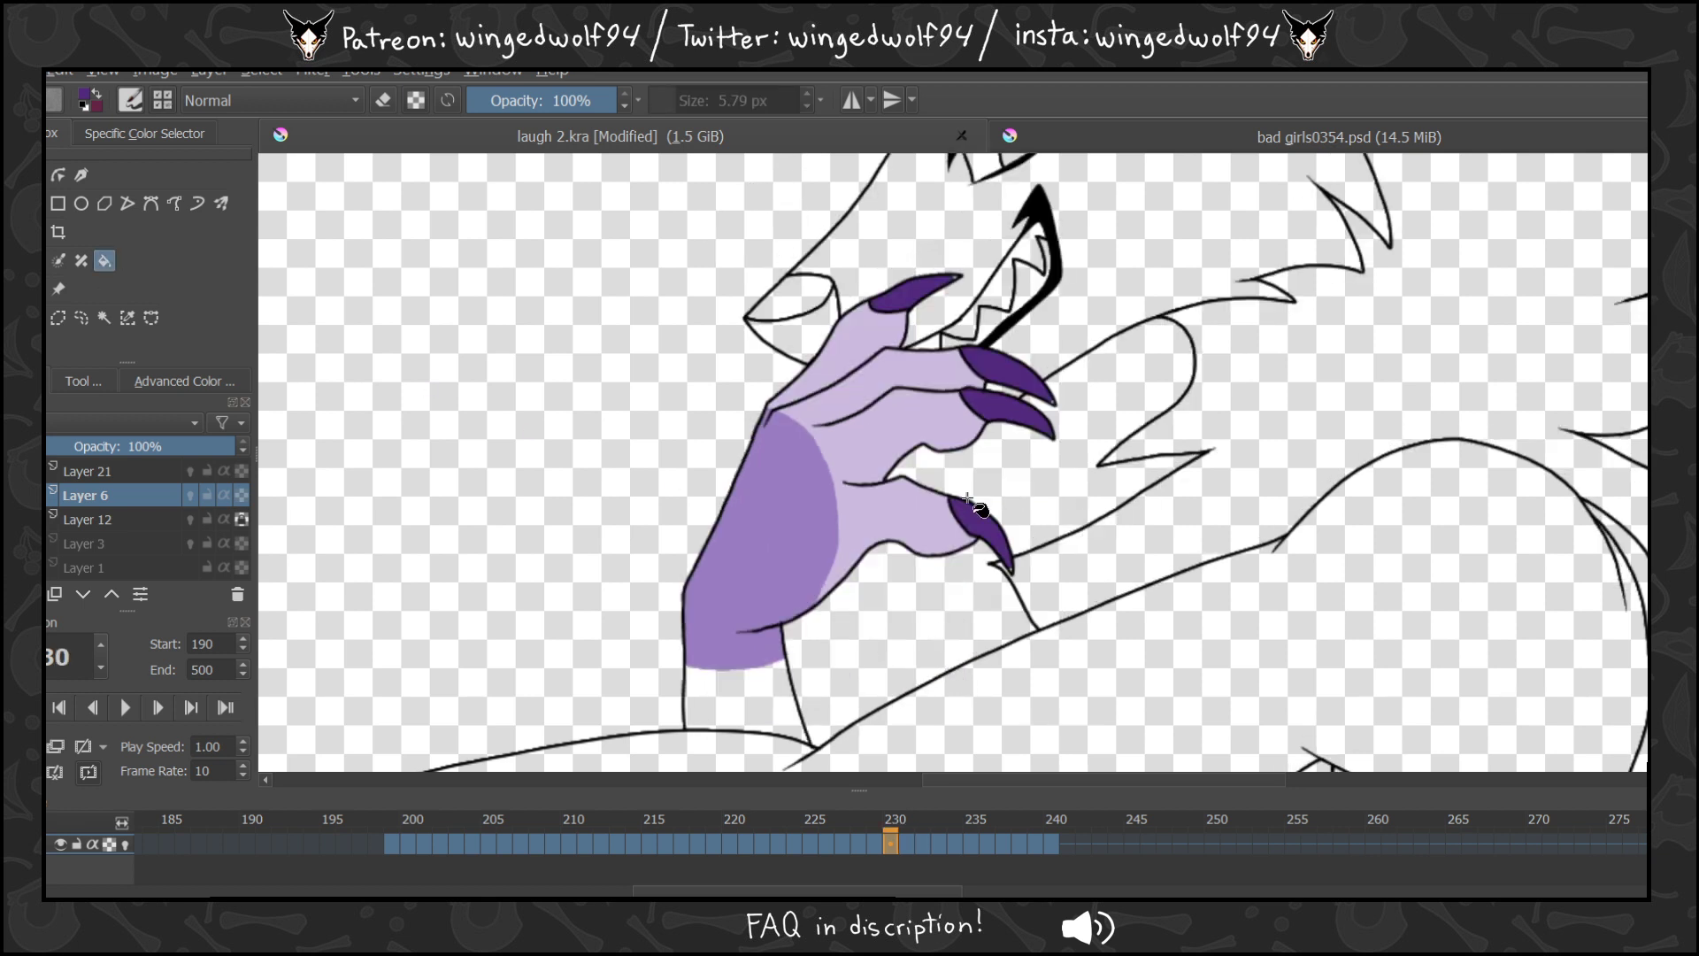
key("b")
key("Right")
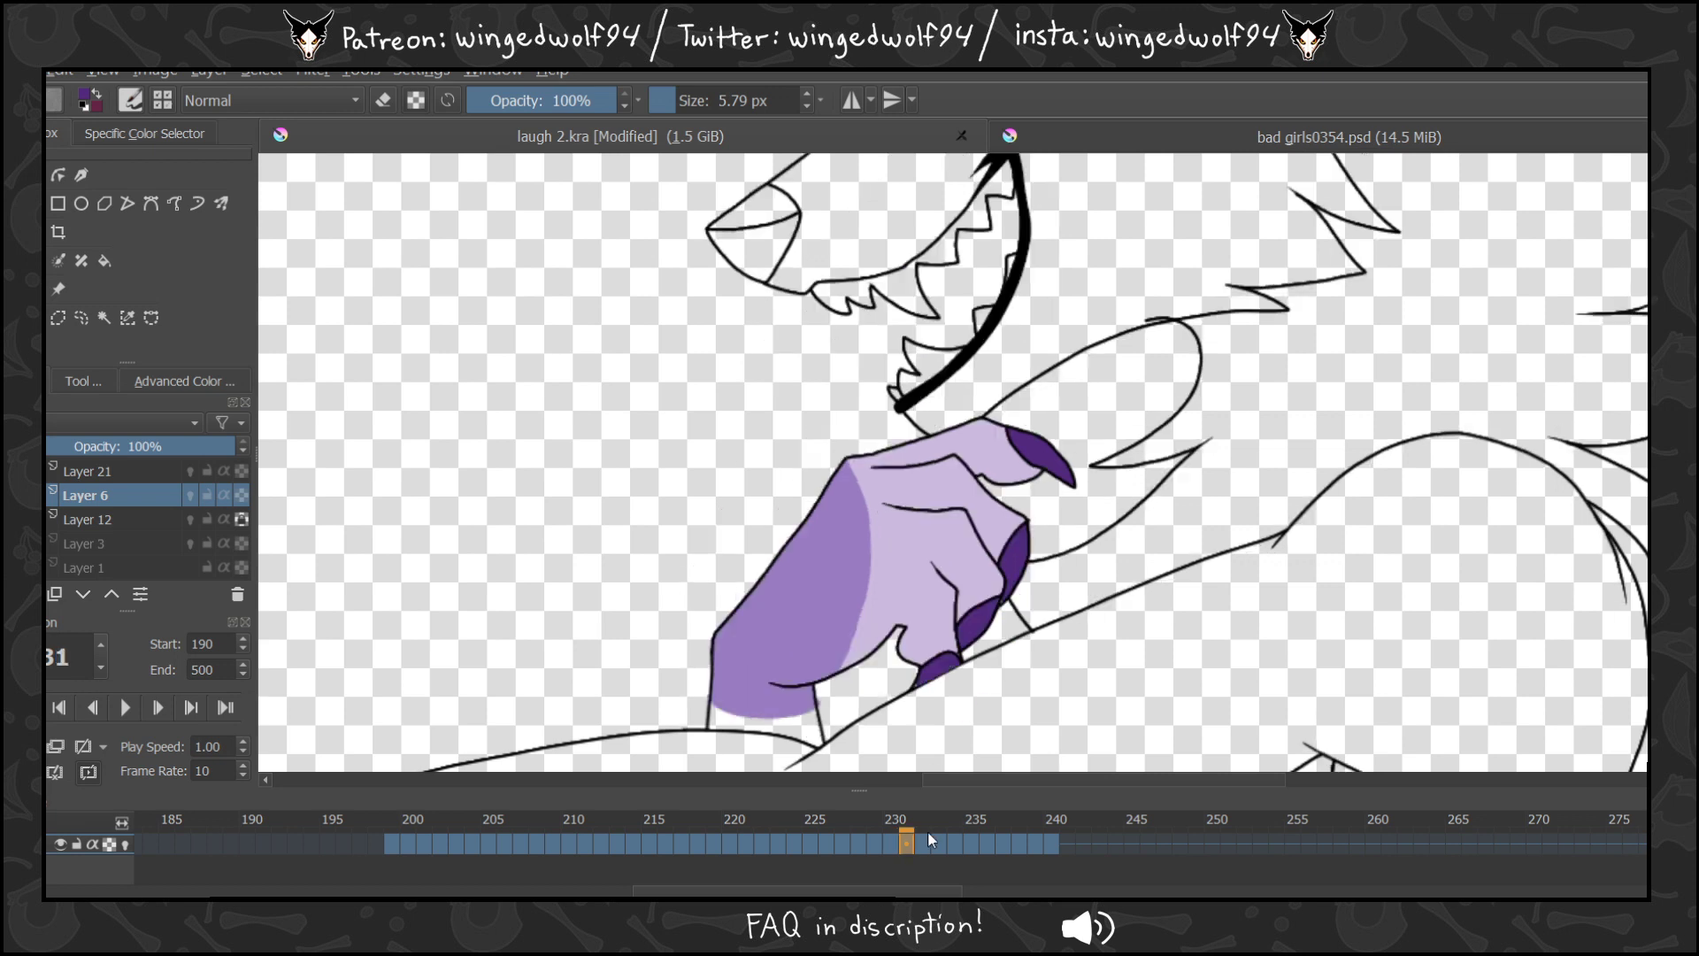
Step back through the frames from 230 to 207 to check each one for unfilled claws.
key("Left")
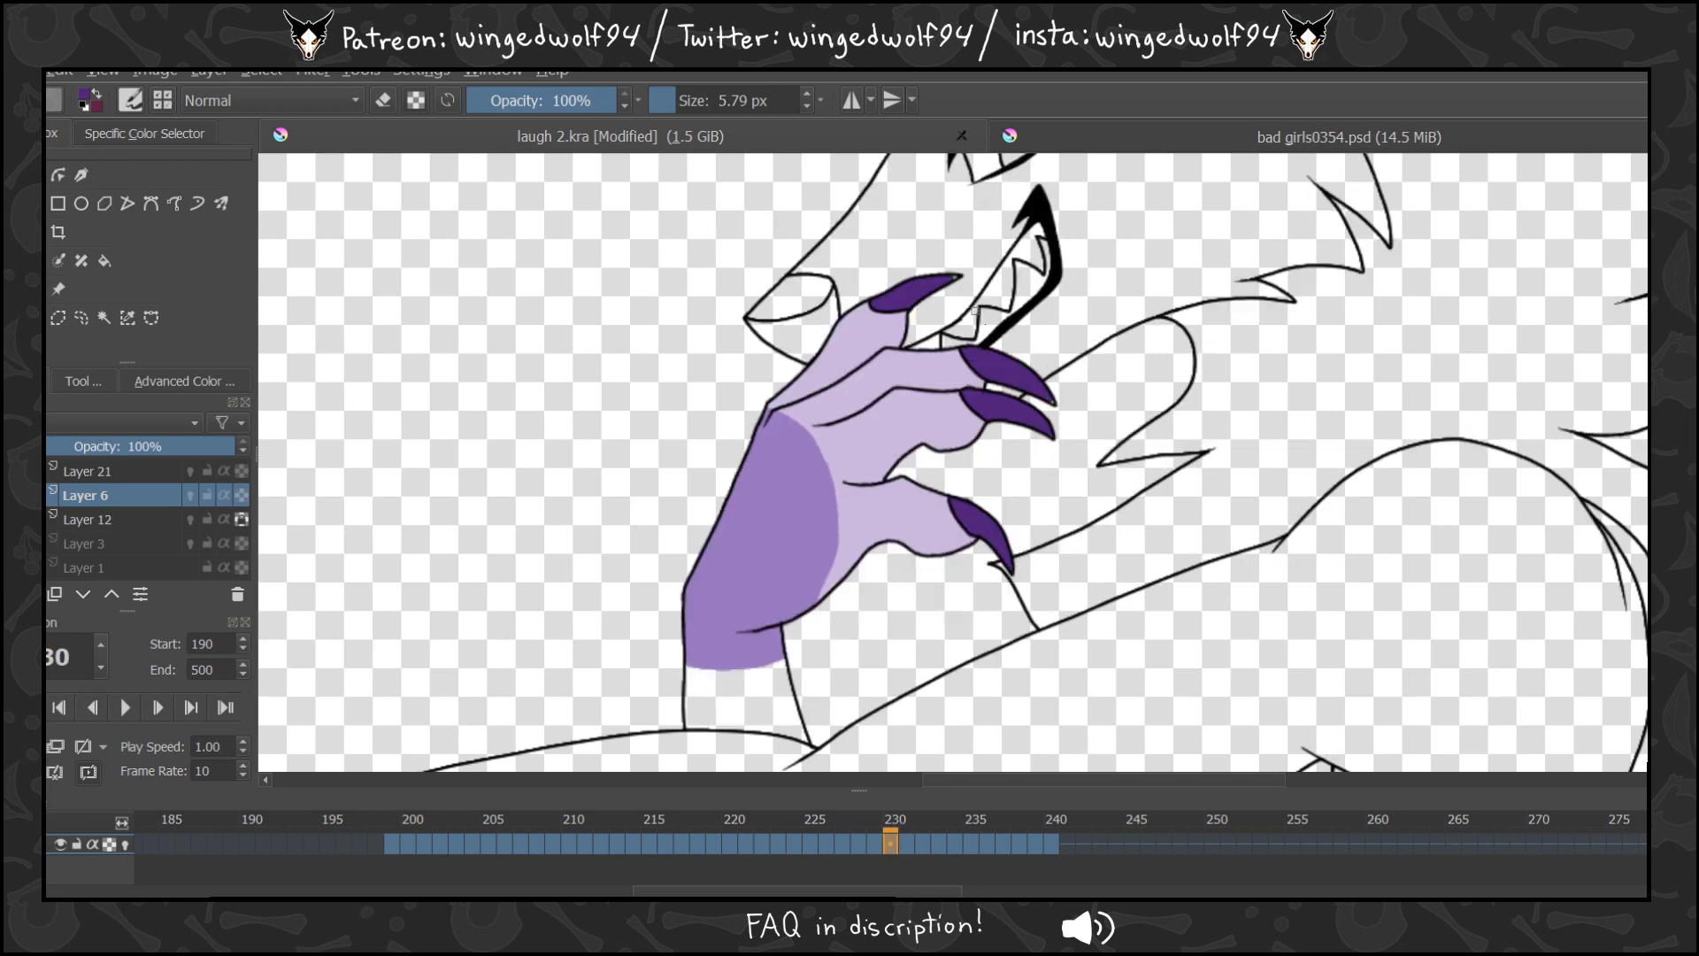
key("Left")
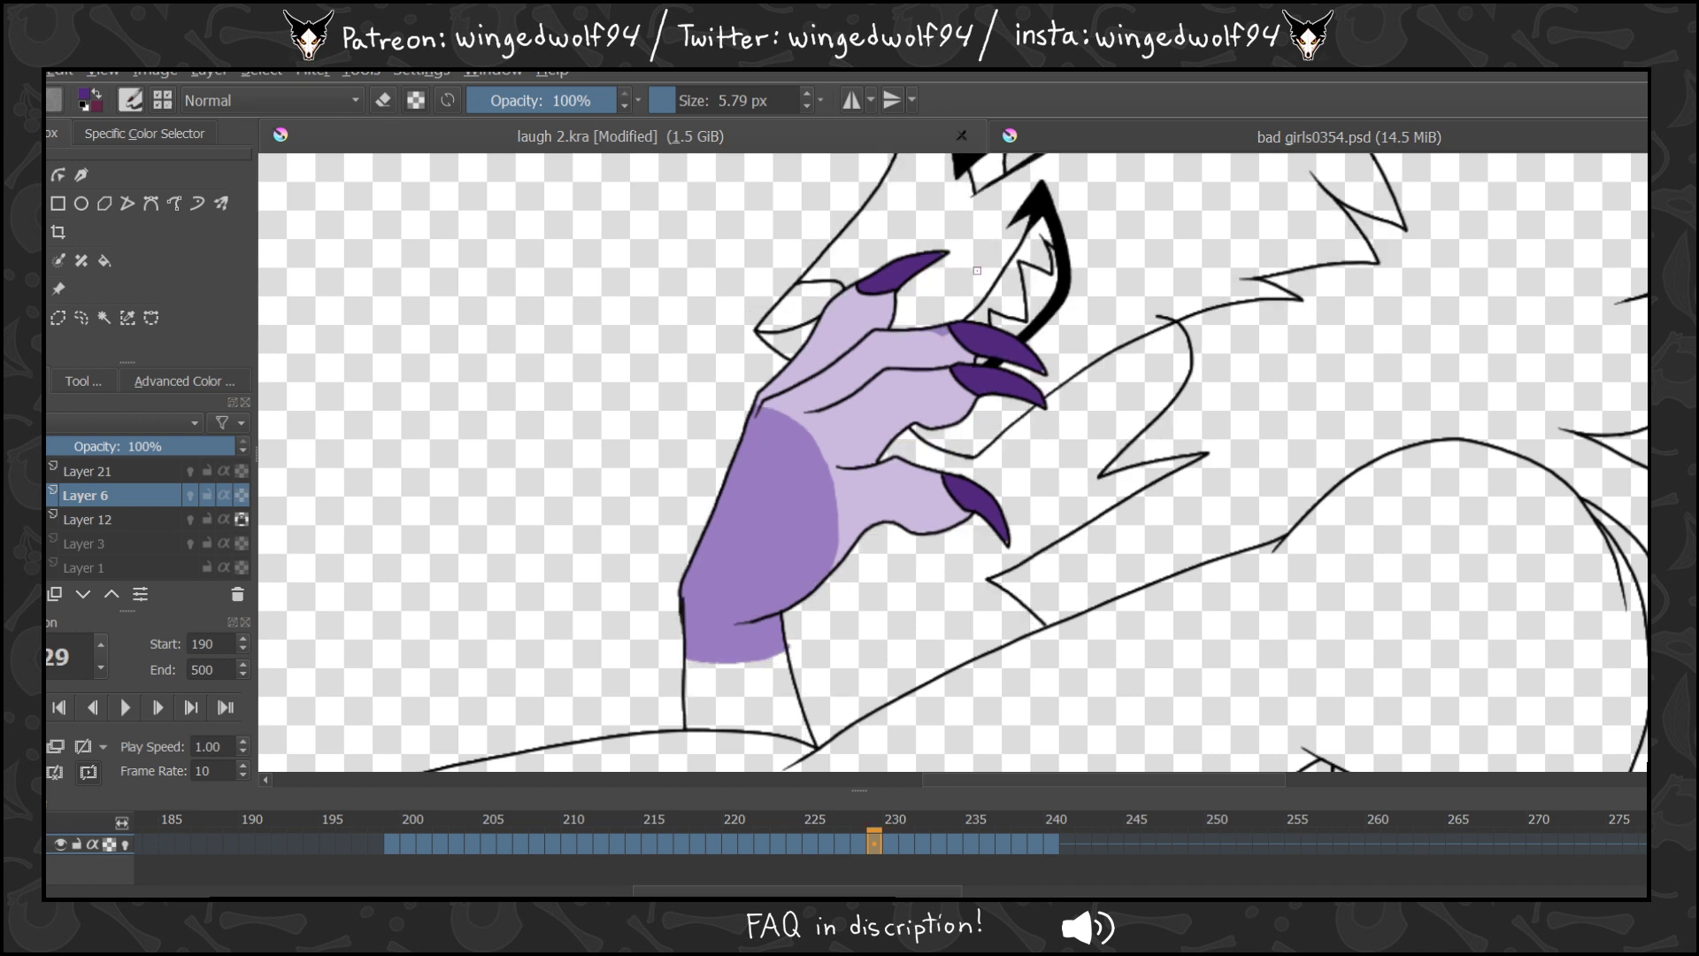
key("Left")
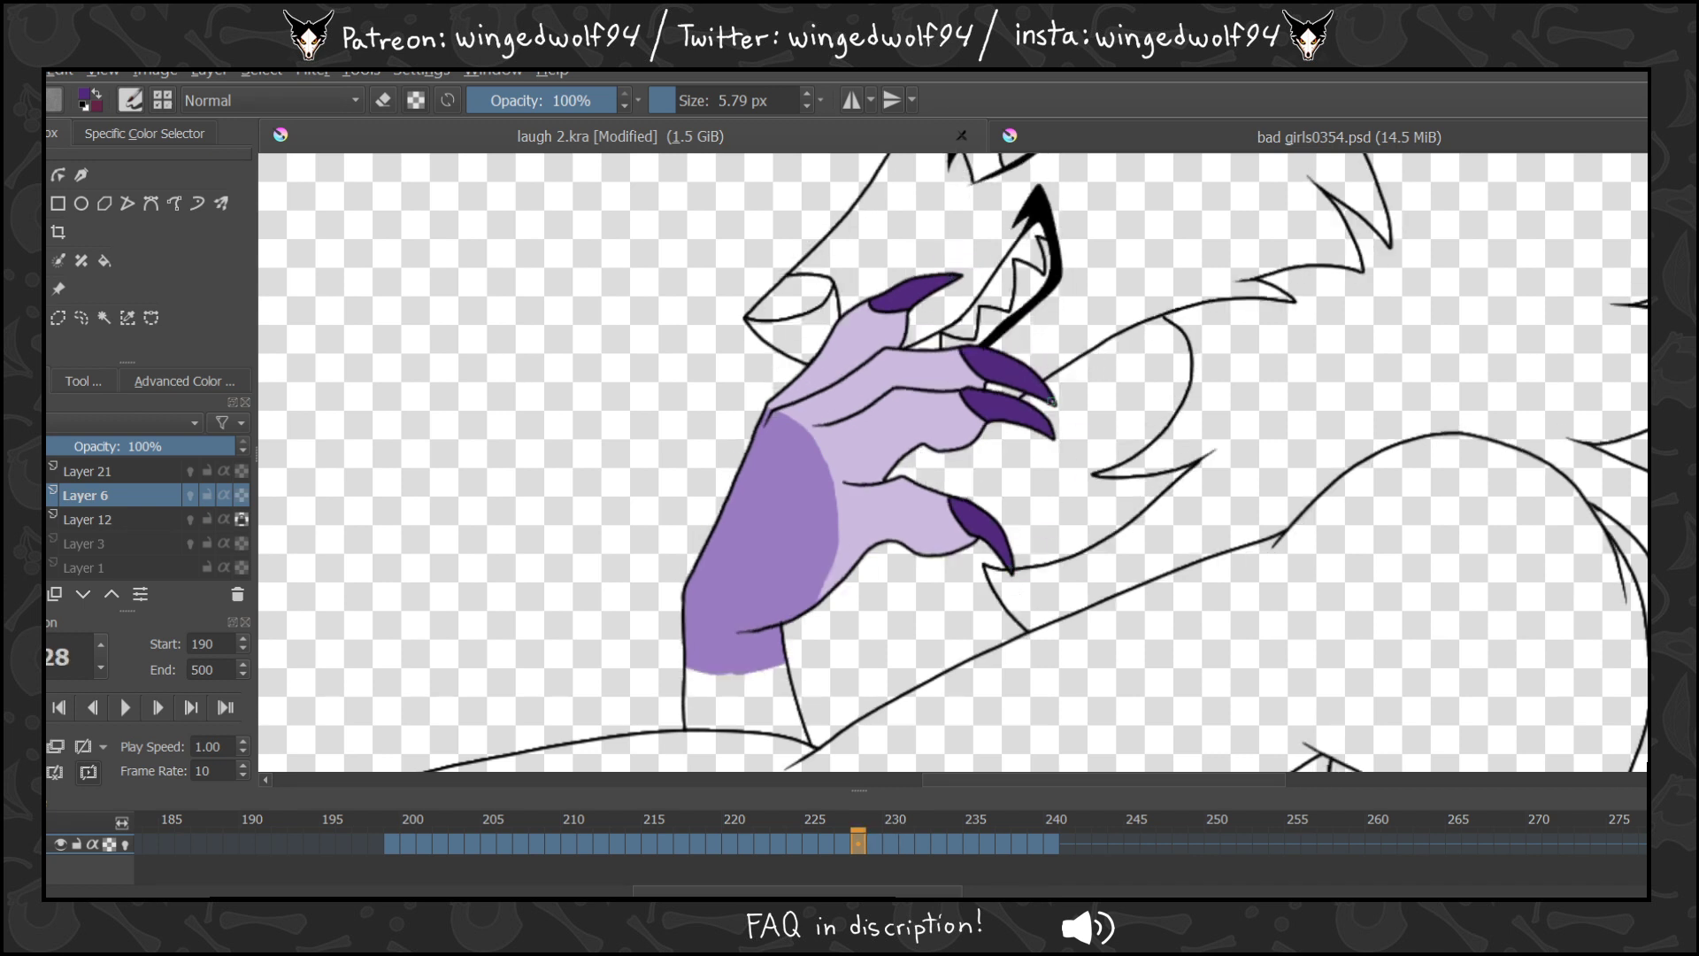
key("Left")
left_click(108, 259)
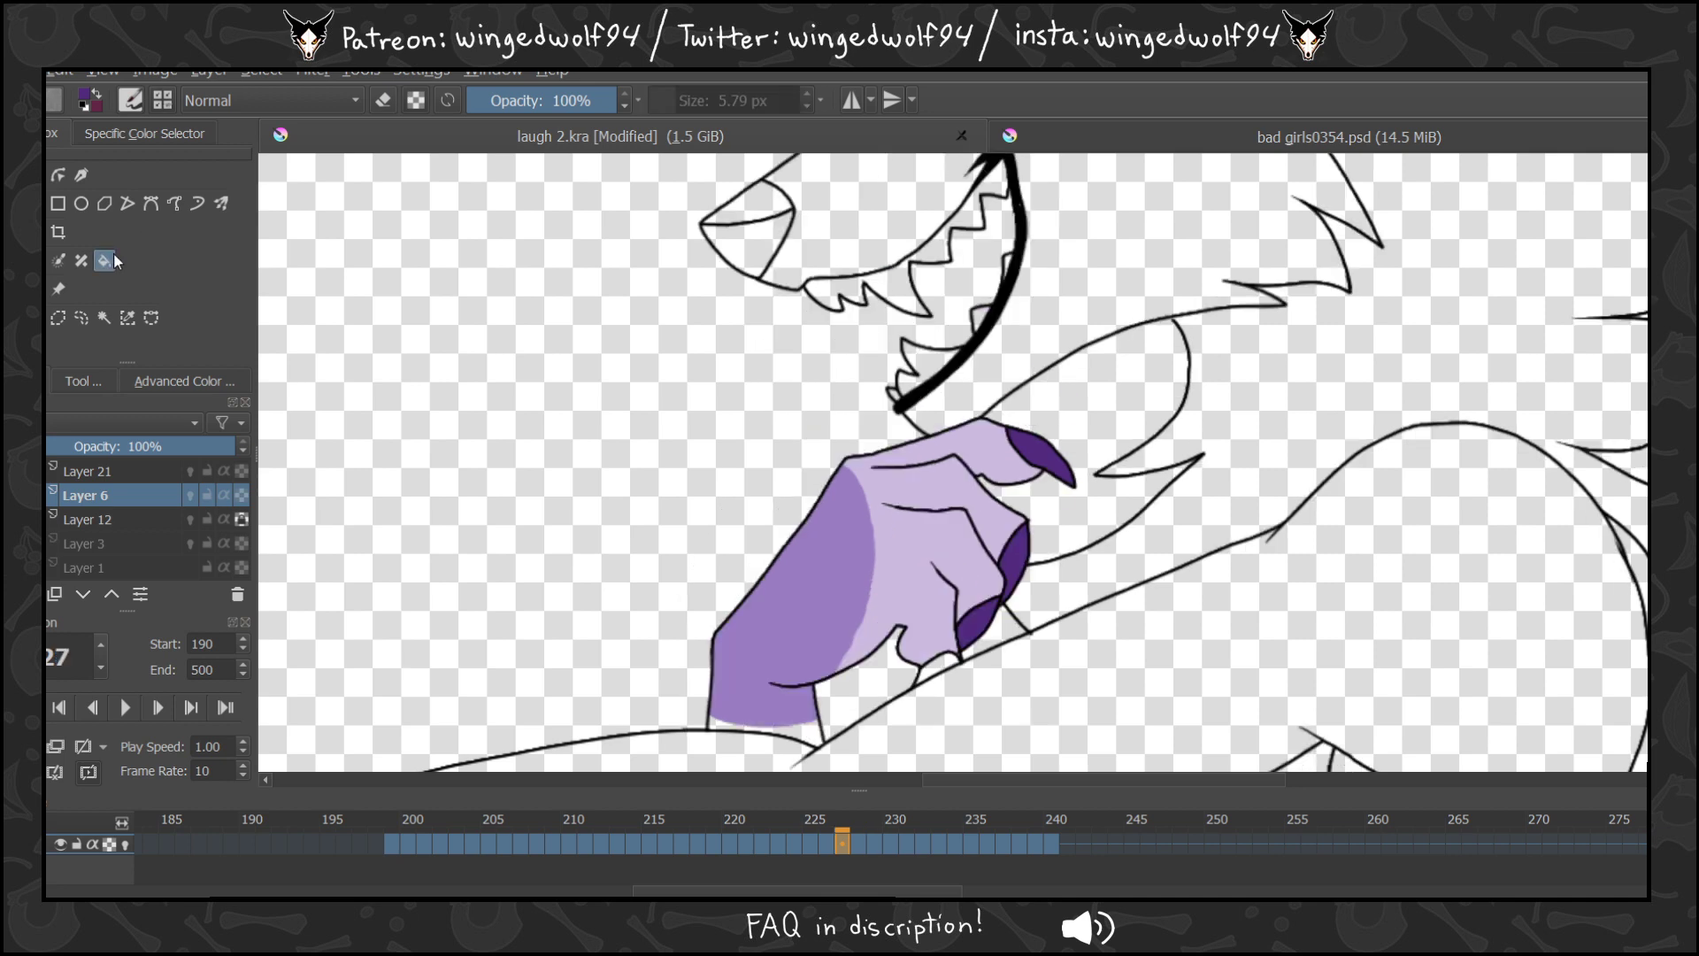
key("Left")
key("Left")
key("Left")
key("Left")
key("Left")
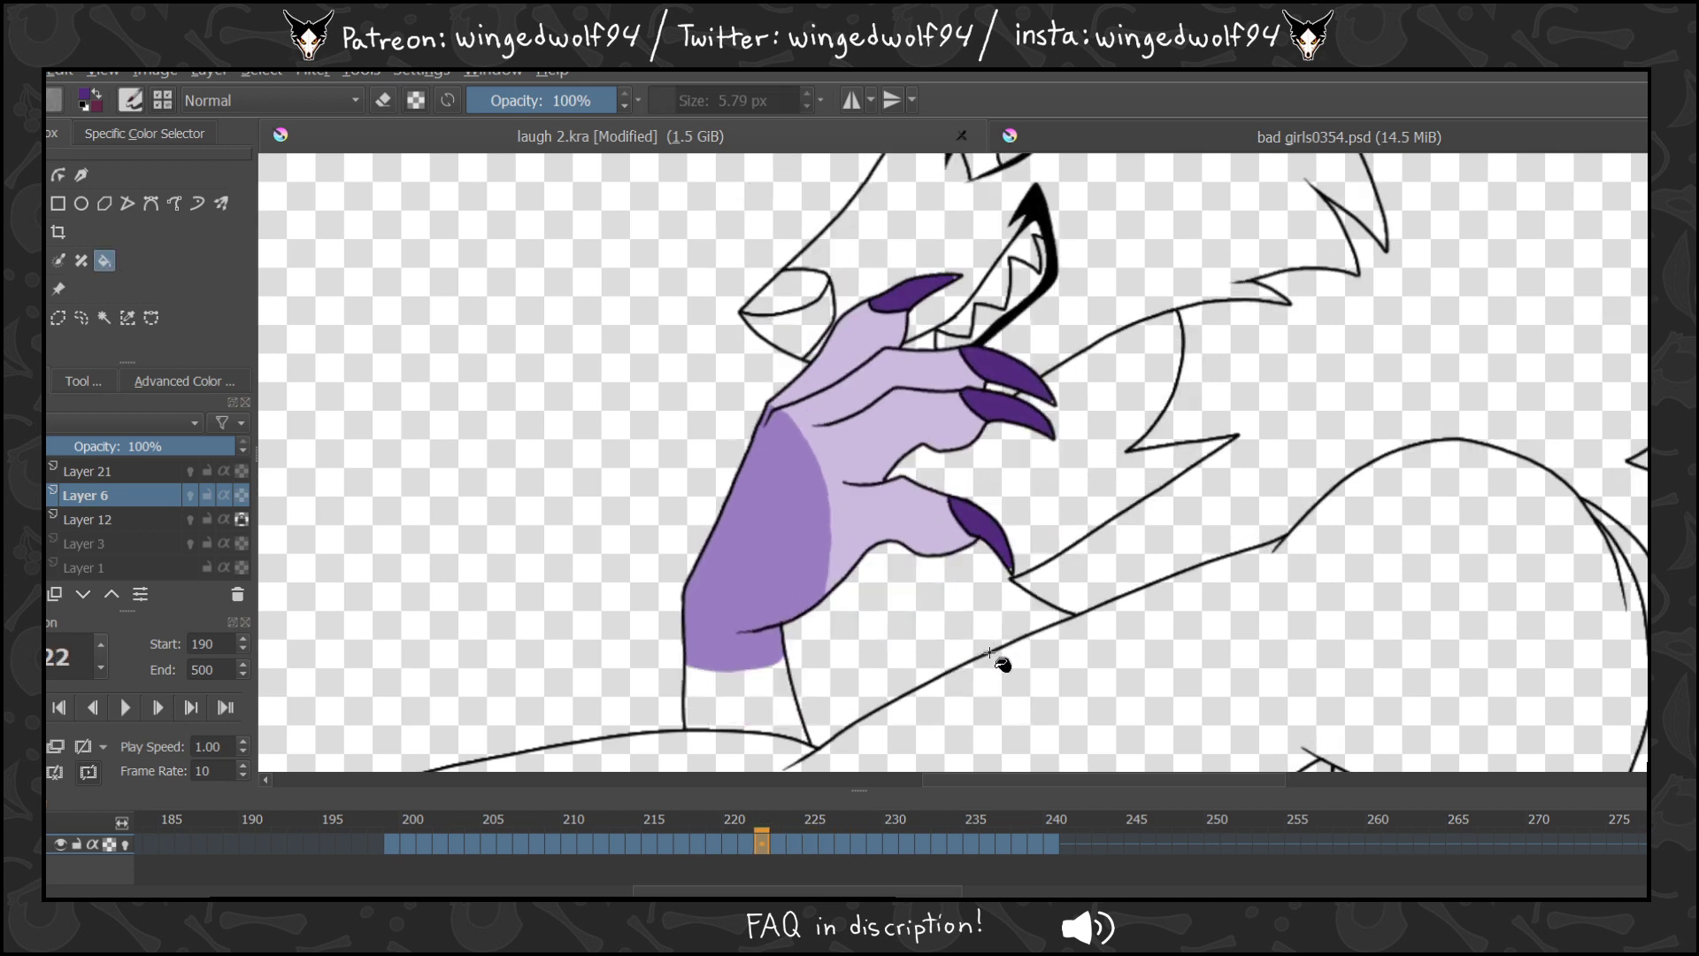
key("Left")
key("Left")
key("Right")
key("Right")
key("Left")
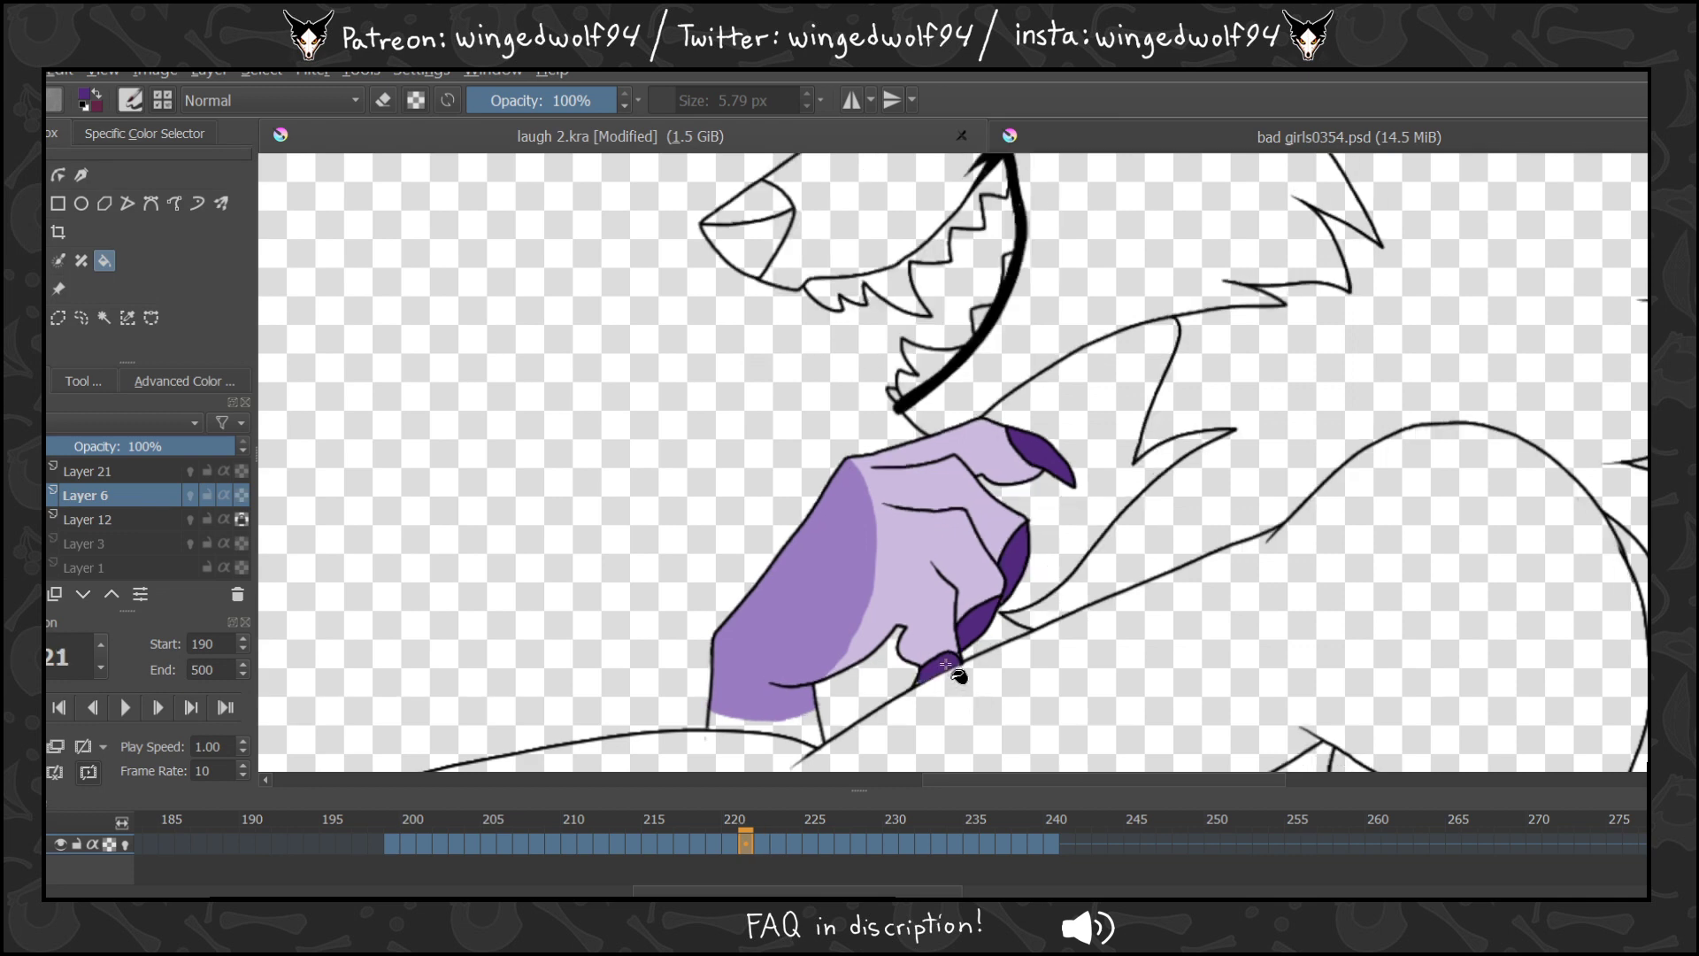
key("Right")
key("Right")
key("Left")
key("Left")
key("Left")
key("Left")
key("Left")
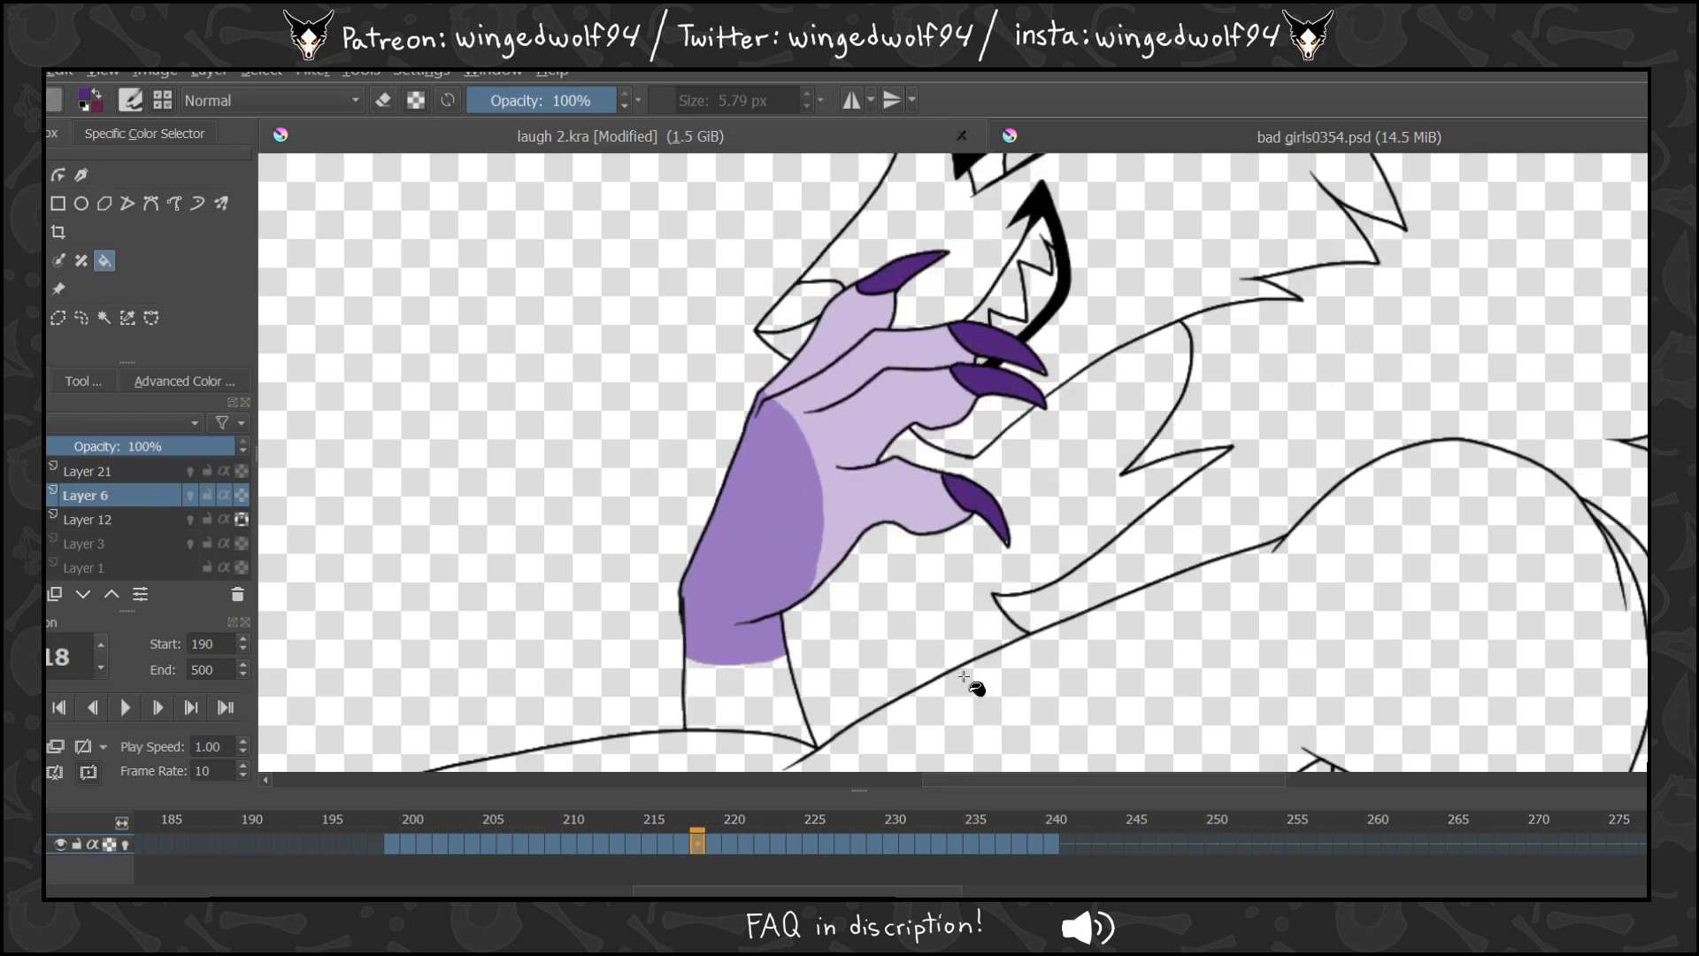
key("Left")
key("Left")
key("Left")
key("Left")
key("Left")
key("Left")
key("Left")
key("Left")
key("Left")
key("Left")
key("Left")
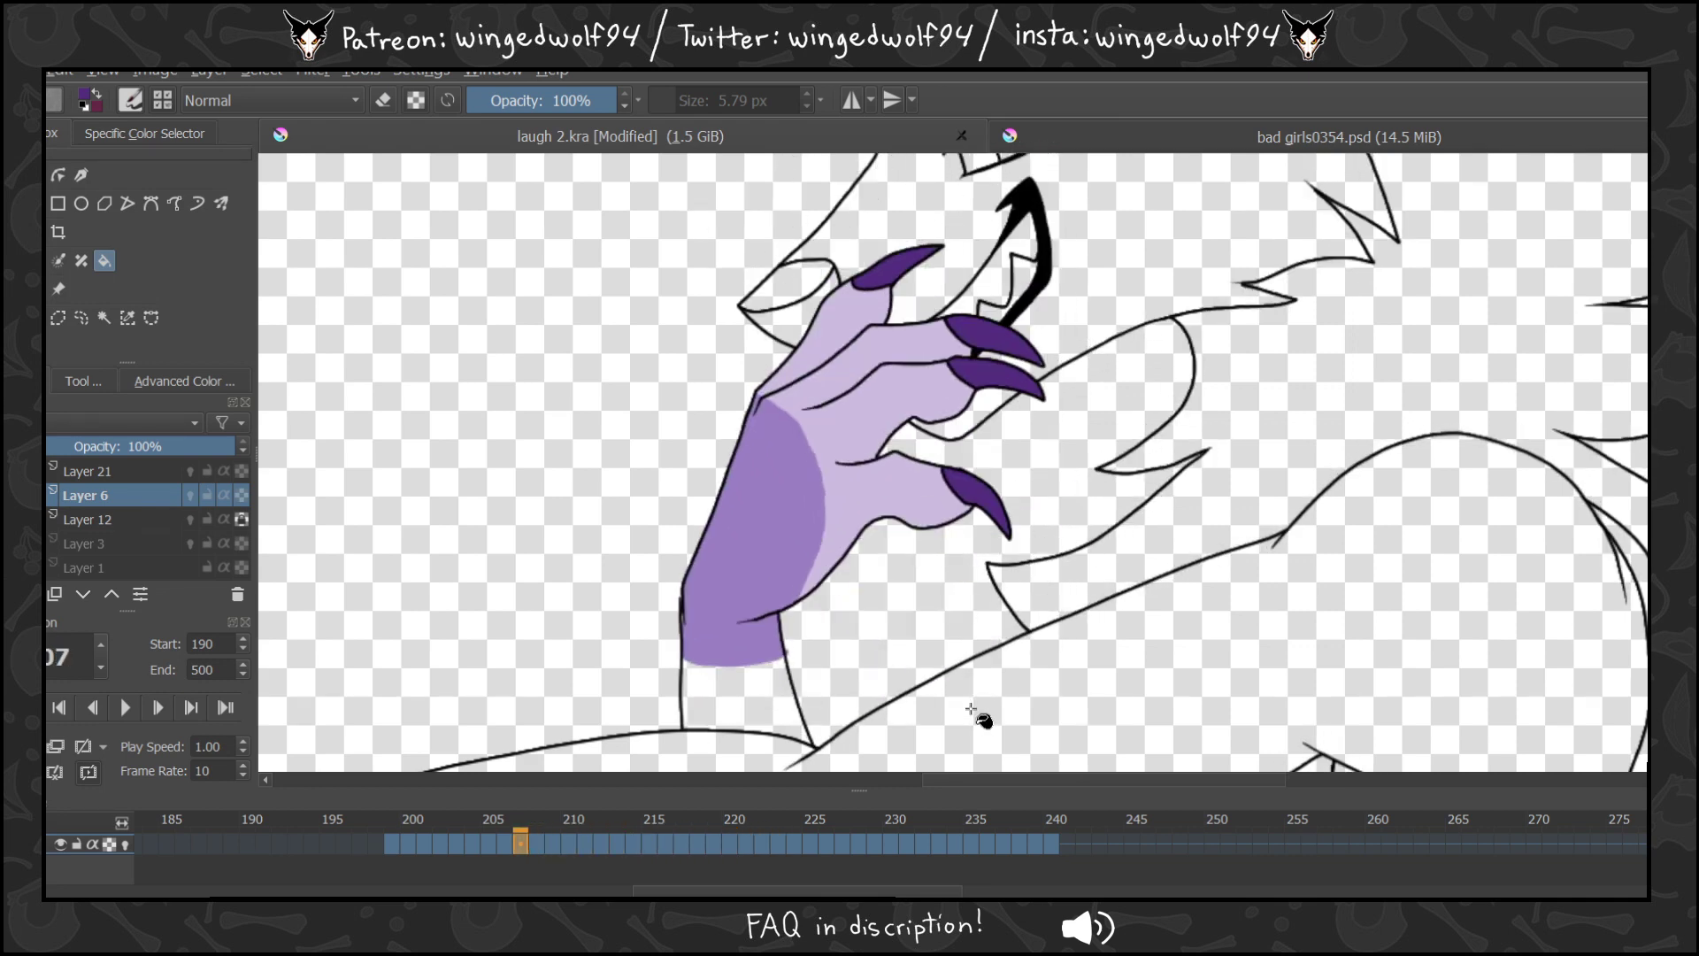
Zoom out to show the whole figure and play the animation to check the coloured hand, stopping playback at the end.
left_click_drag(935, 438, 1152, 468)
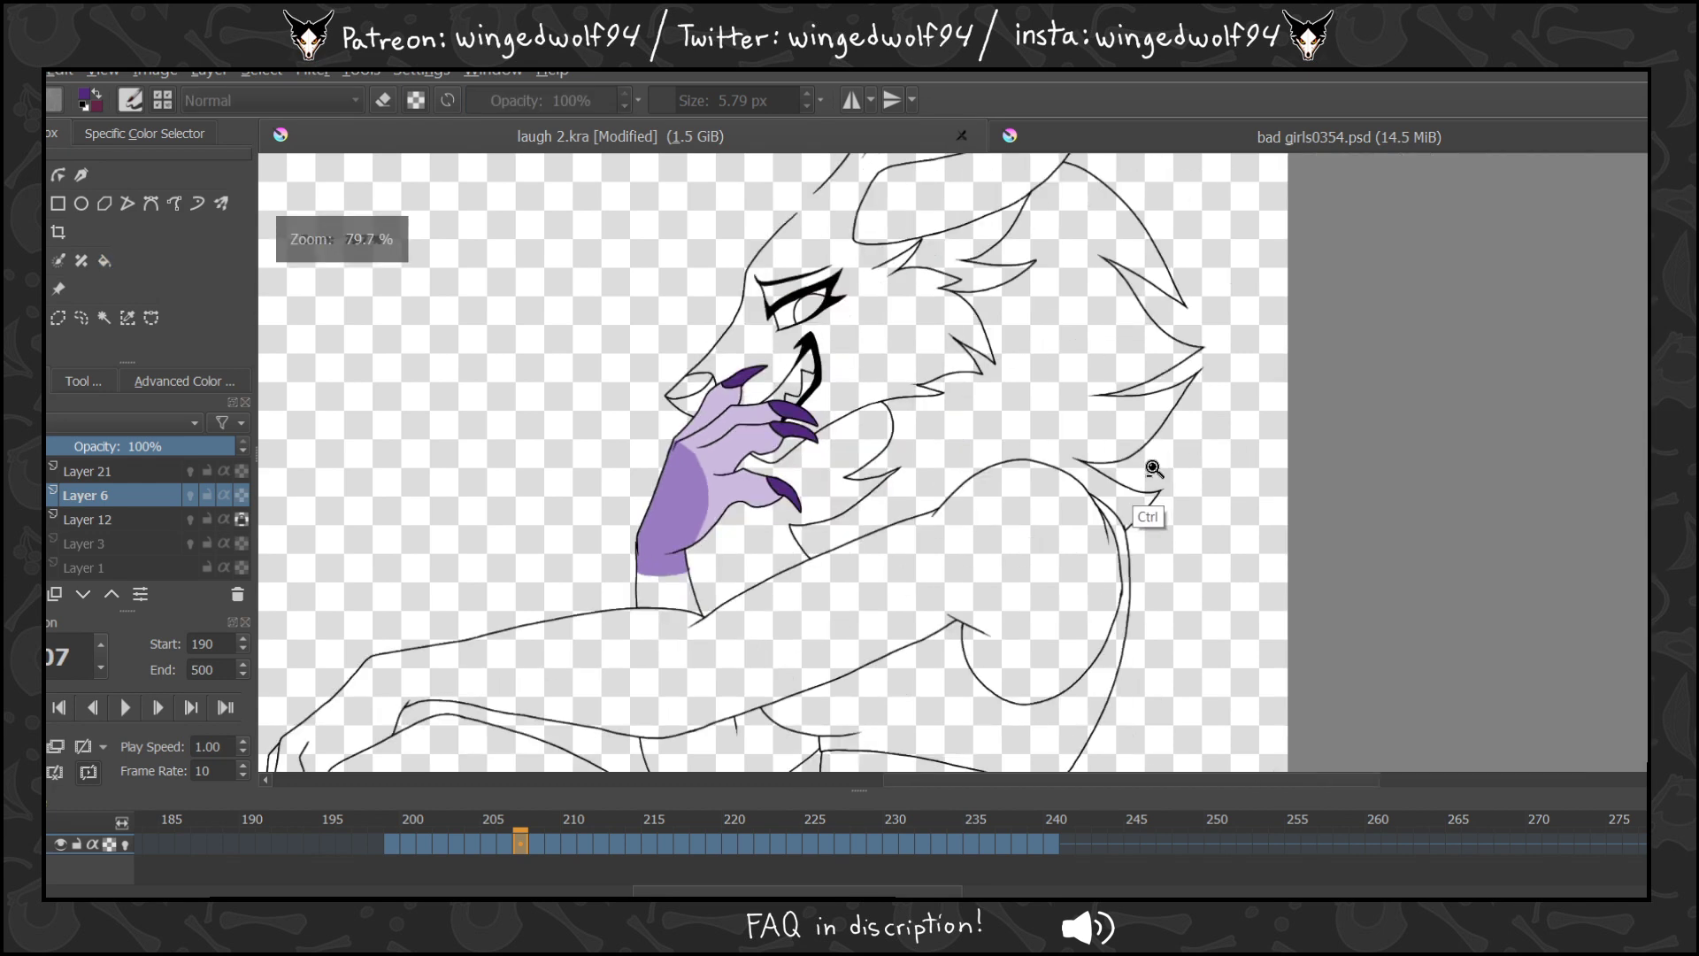
key("2")
left_click(131, 701)
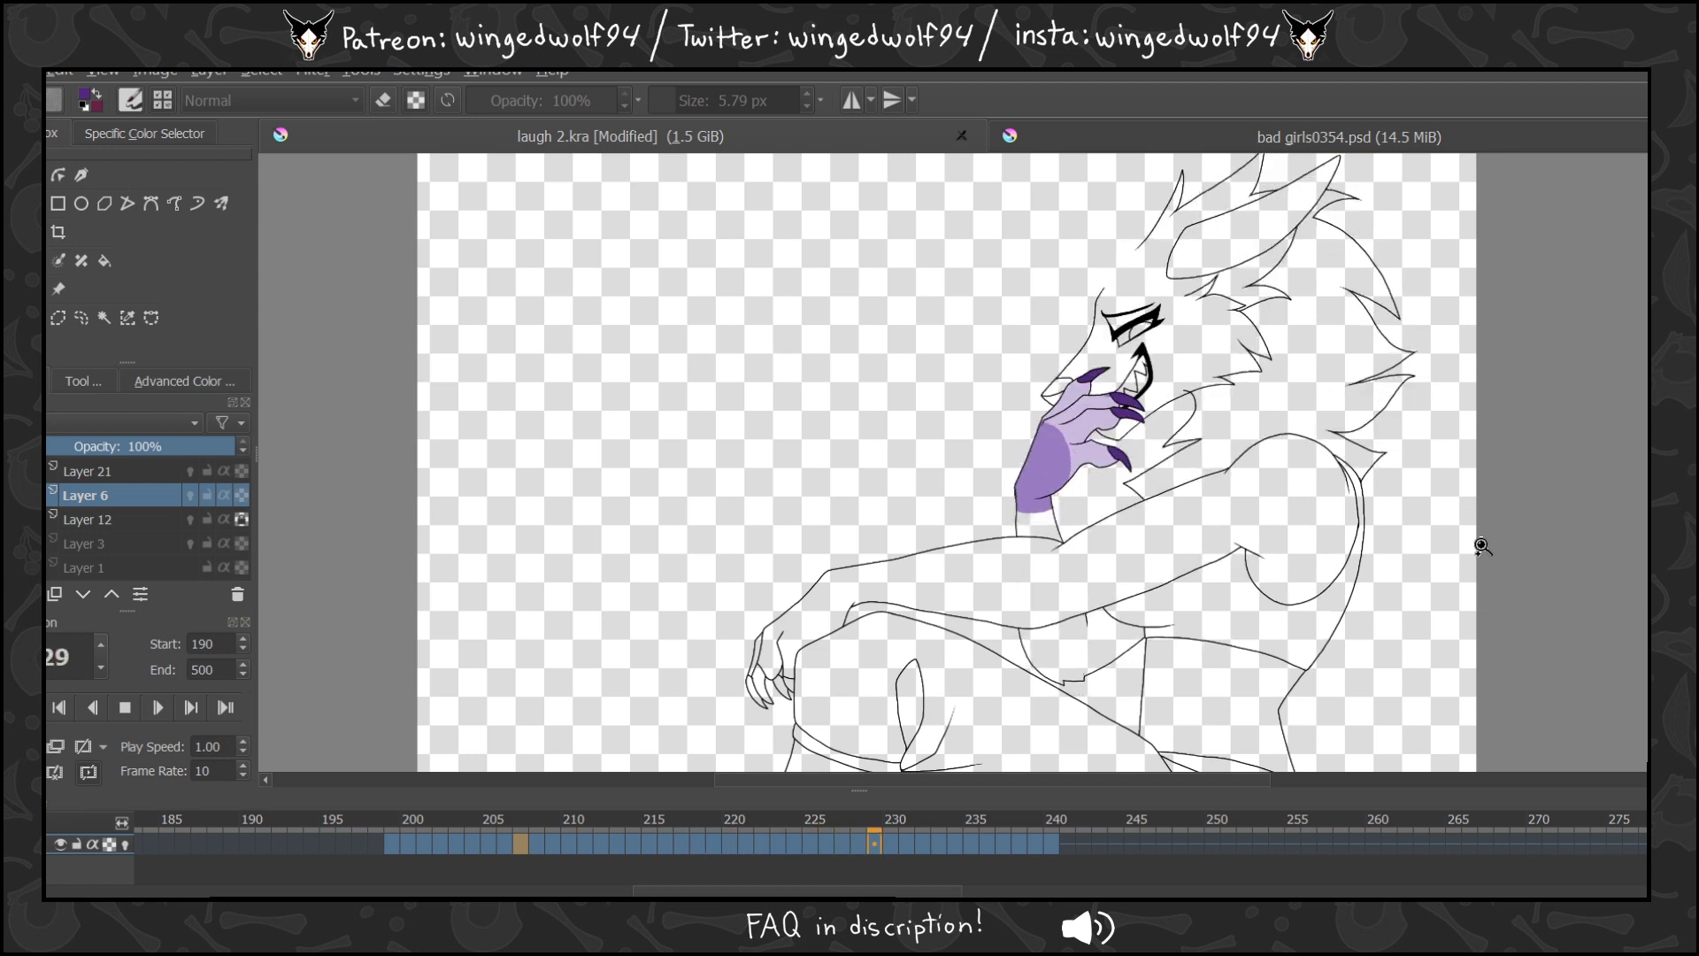
left_click(127, 708)
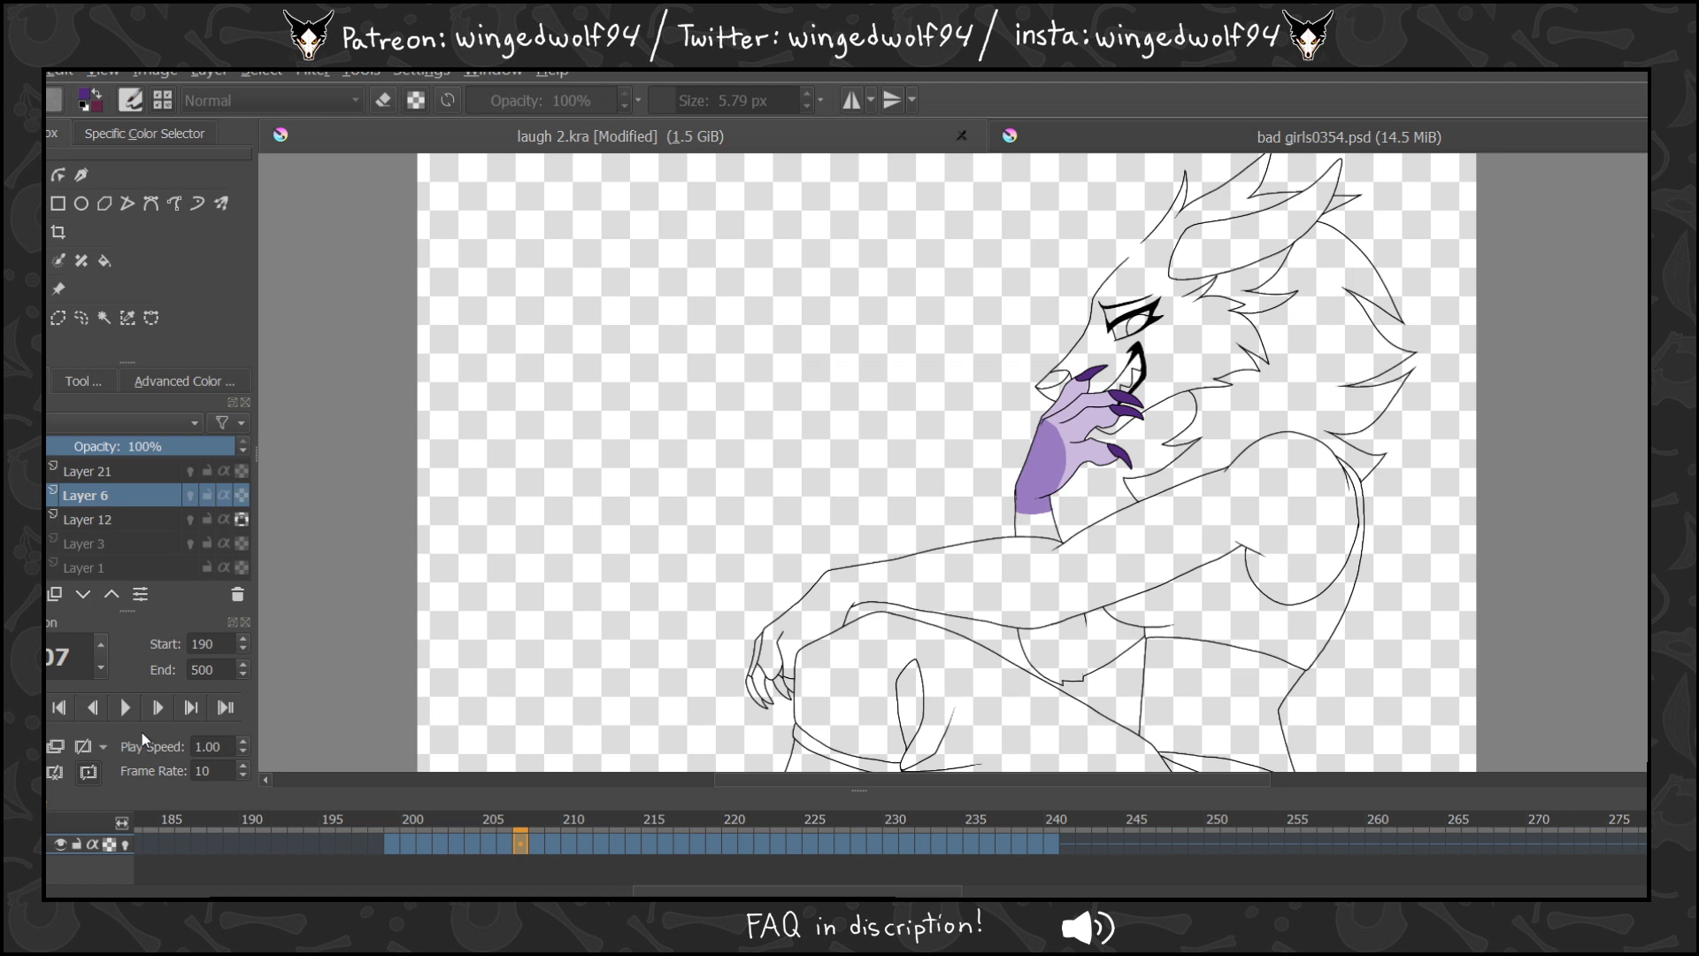
Return to the laugh 2.kra document and go to frame 199 on the timeline with the Fill tool active.
left_click(1132, 136)
key("ctrl")
left_click(601, 137)
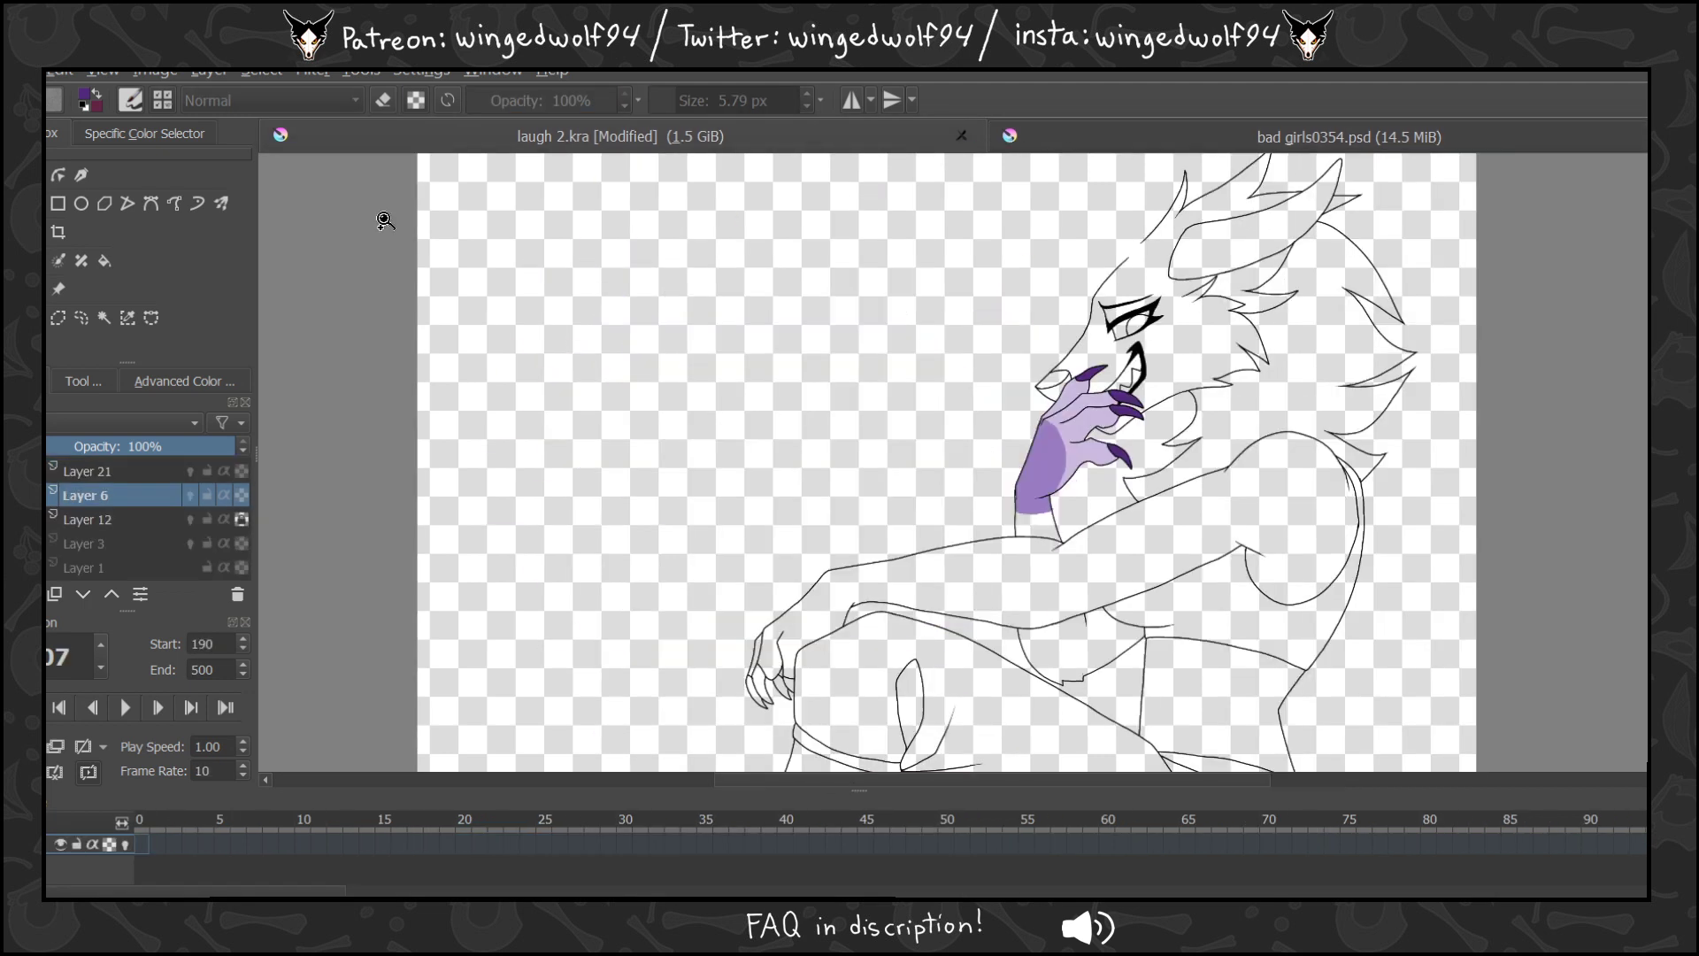
left_click(105, 261)
left_click_drag(332, 888, 871, 888)
left_click(787, 845)
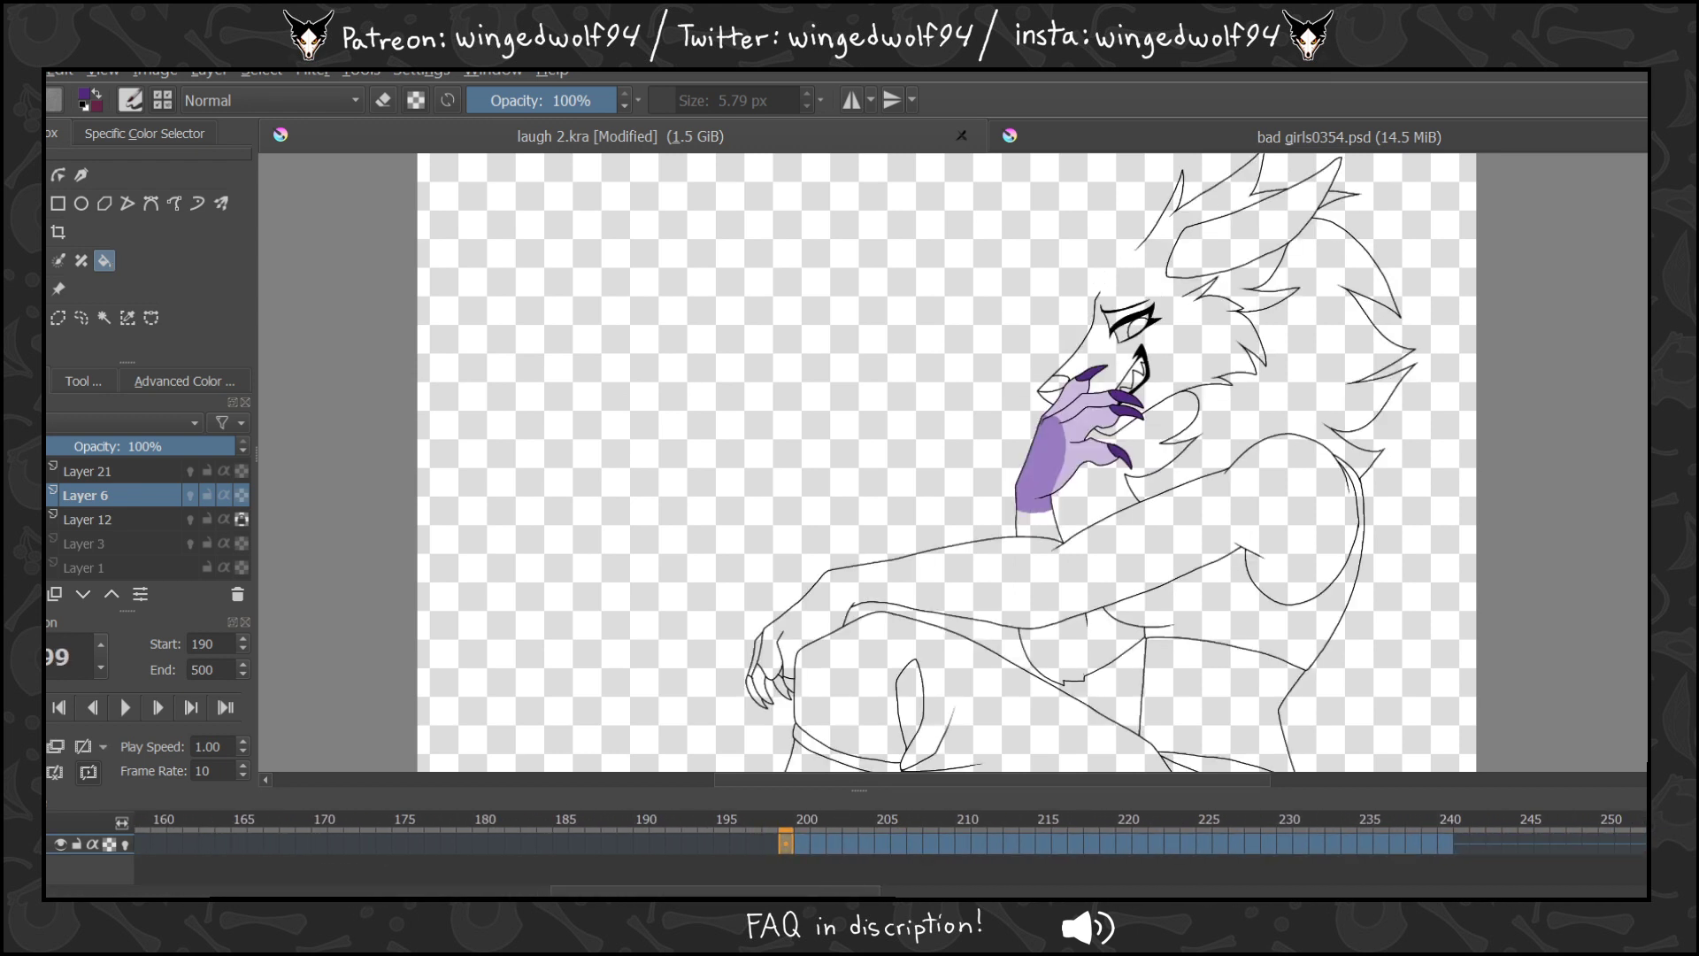
Flip back and forth through the frames around 199 to examine the start of the hand animation.
key("Right")
key("Right")
key("Right")
key("Right")
key("Right")
key("Left")
key("Left")
key("Left")
key("Left")
key("Left")
key("Left")
key("Left")
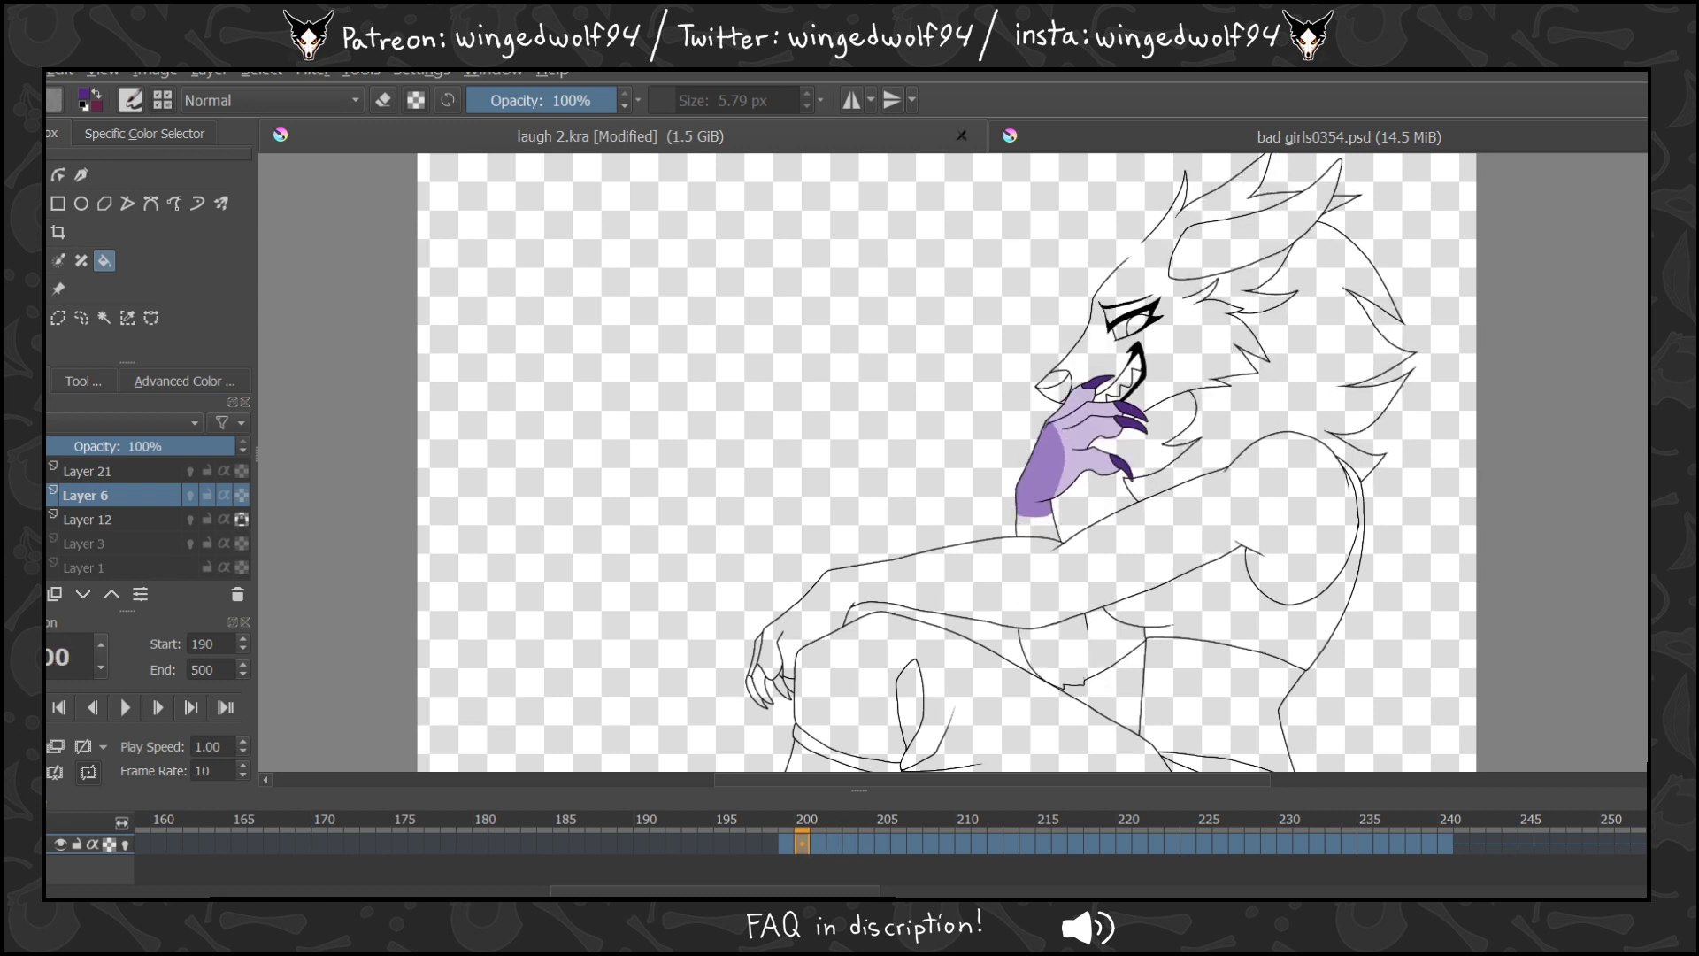
key("Right")
key("Right")
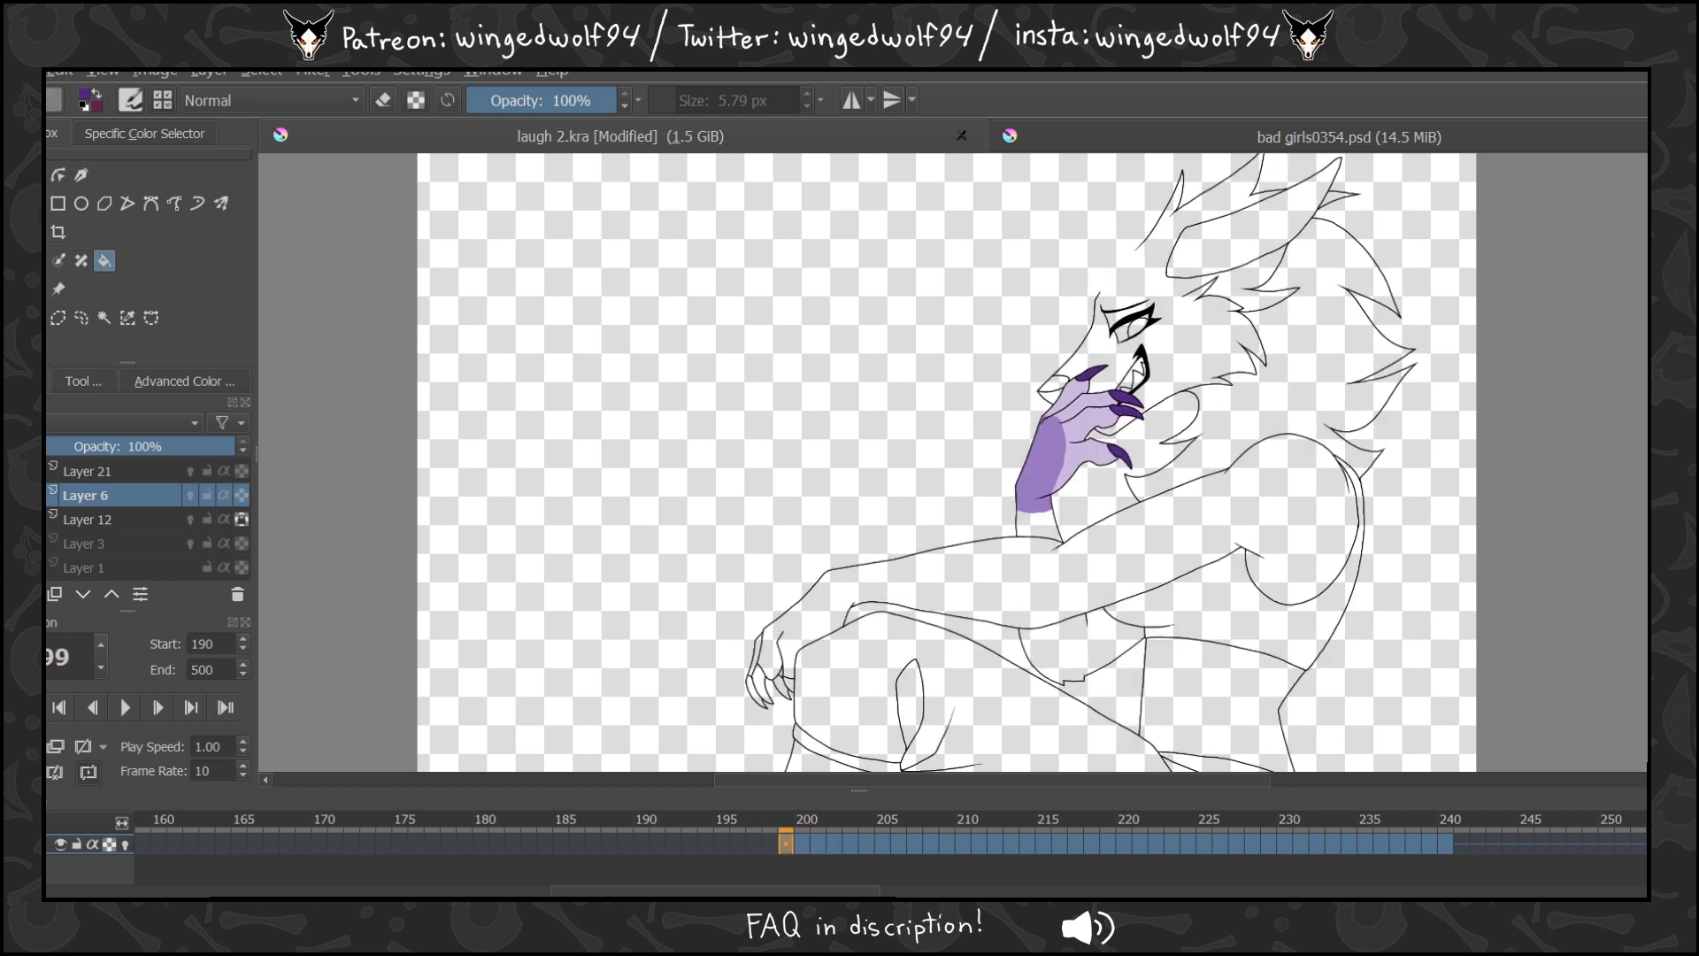
Select Layer 12, show the Advanced Color Selector, and activate the brush with black over the wolf's head.
left_click(85, 522)
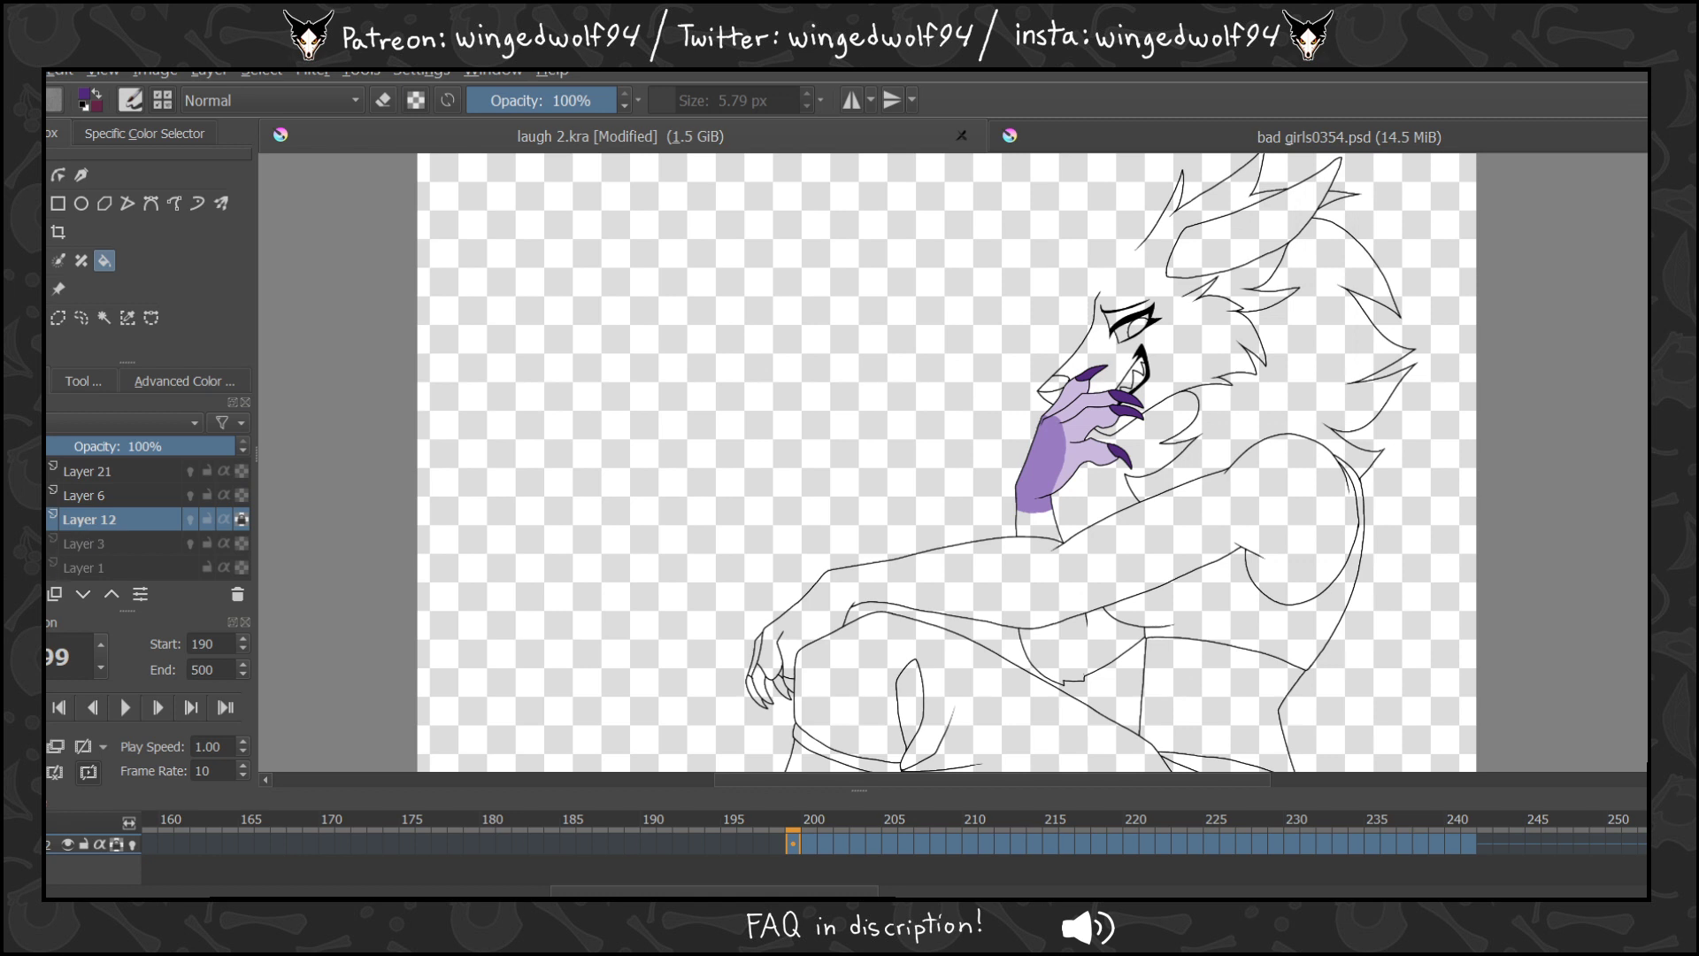
left_click(184, 380)
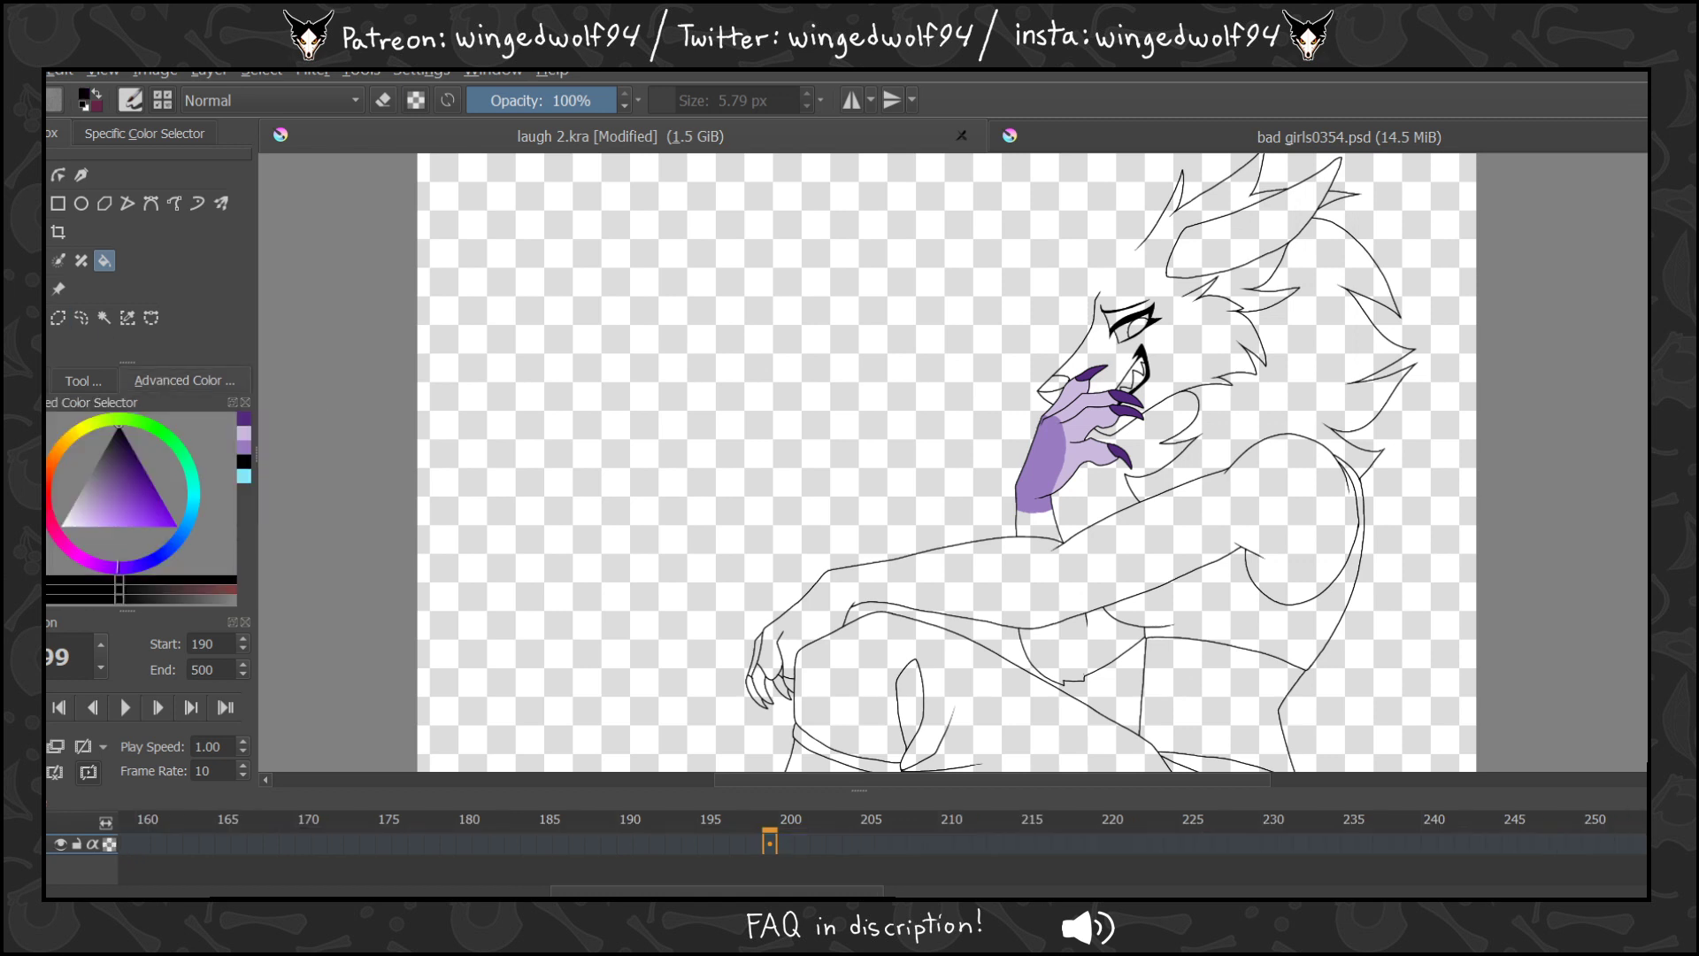
key("p")
left_click_drag(1367, 562, 936, 78)
key("b")
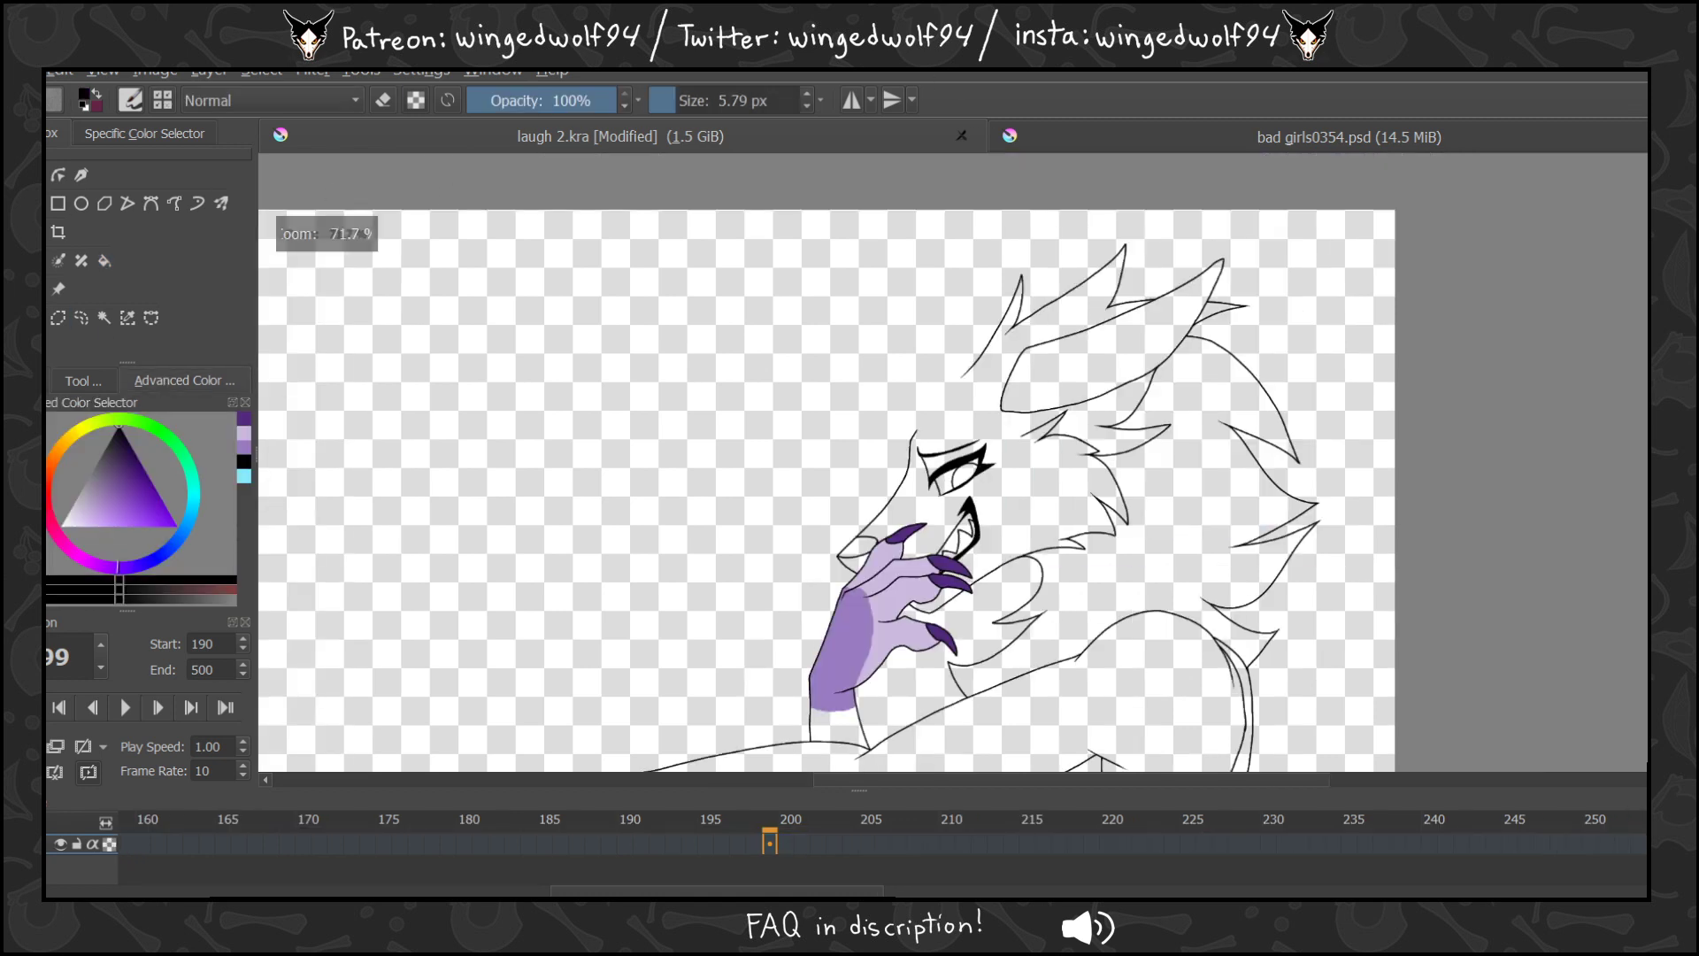
Set the brush size to 2.79 px for work on the wolf's line art.
left_click(702, 91)
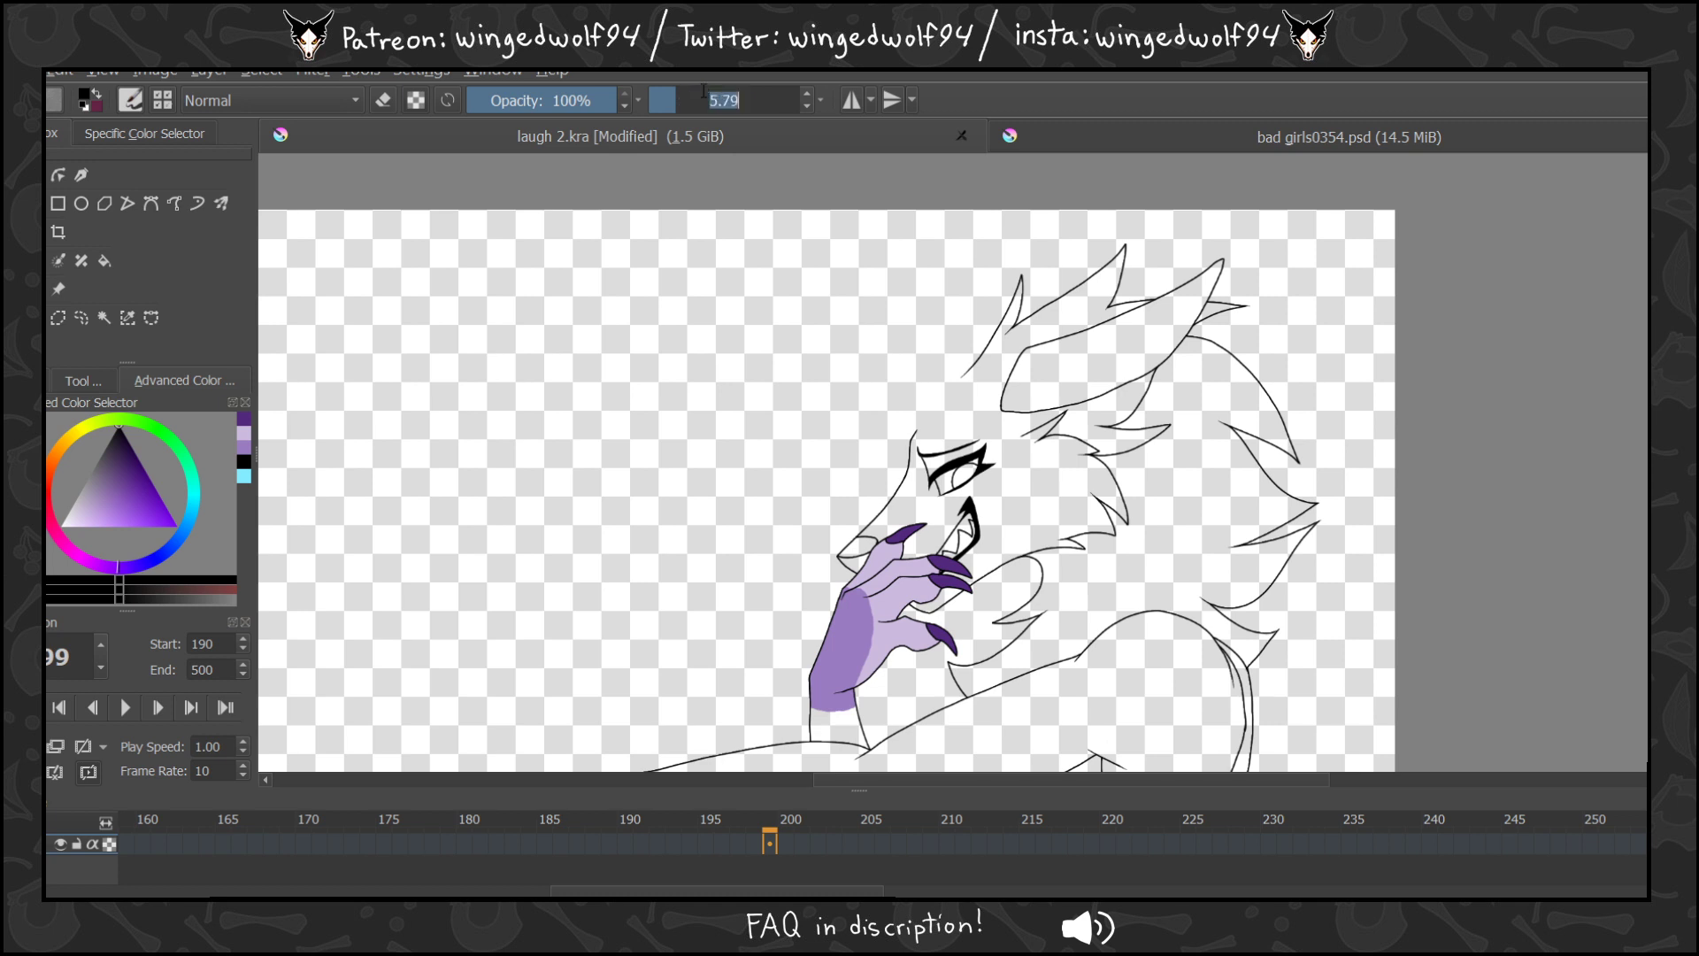
type("2.79")
key("Return")
scroll(994, 354, "down", 5)
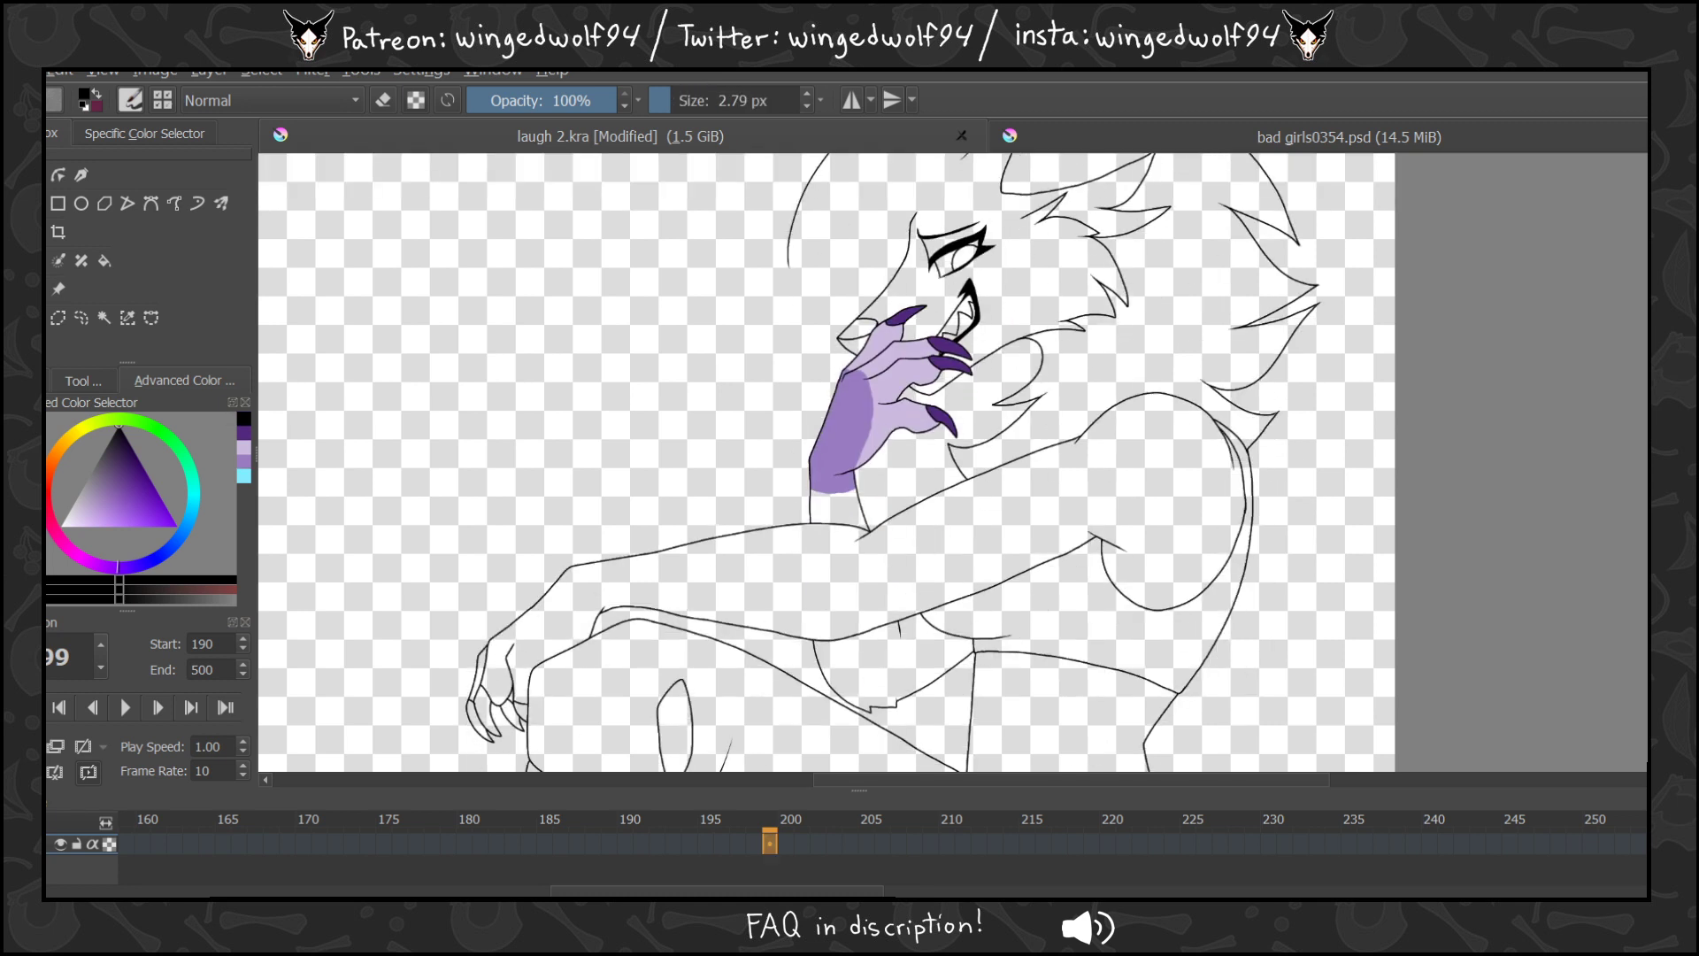
scroll(826, 462, "down", 3)
scroll(826, 462, "up", 1)
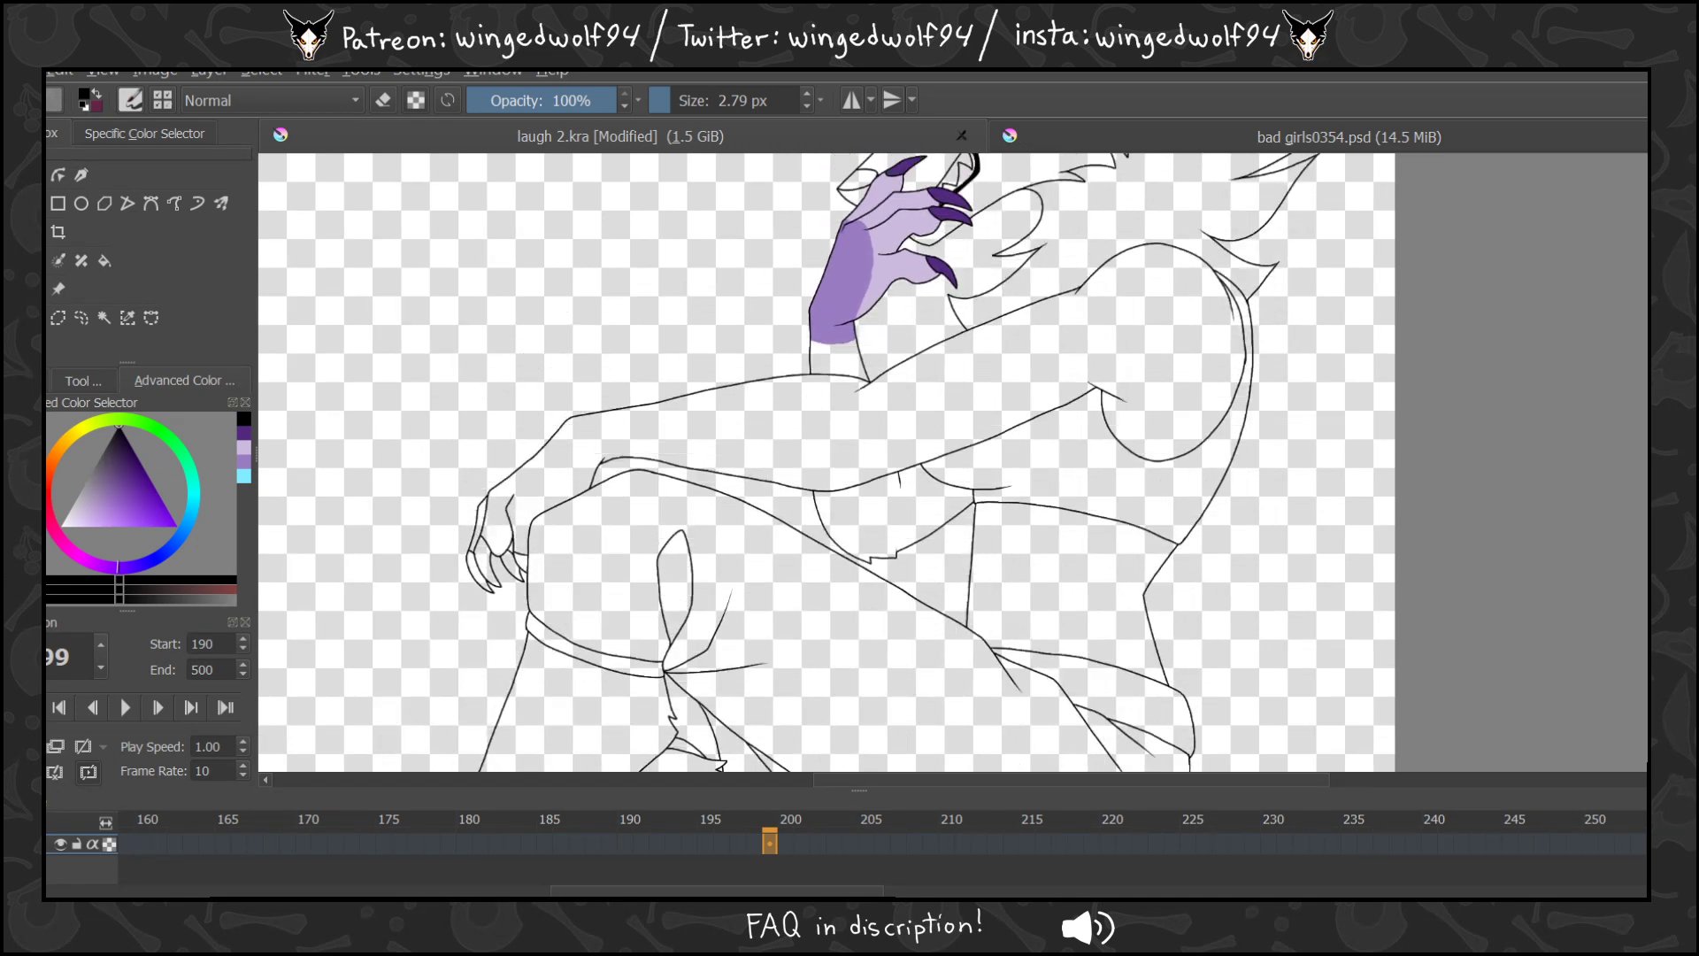
Select Layer 8 and show the red rough sketch beneath the wolf's head line art on frame 199.
scroll(826, 462, "down", 3)
scroll(827, 462, "up", 4)
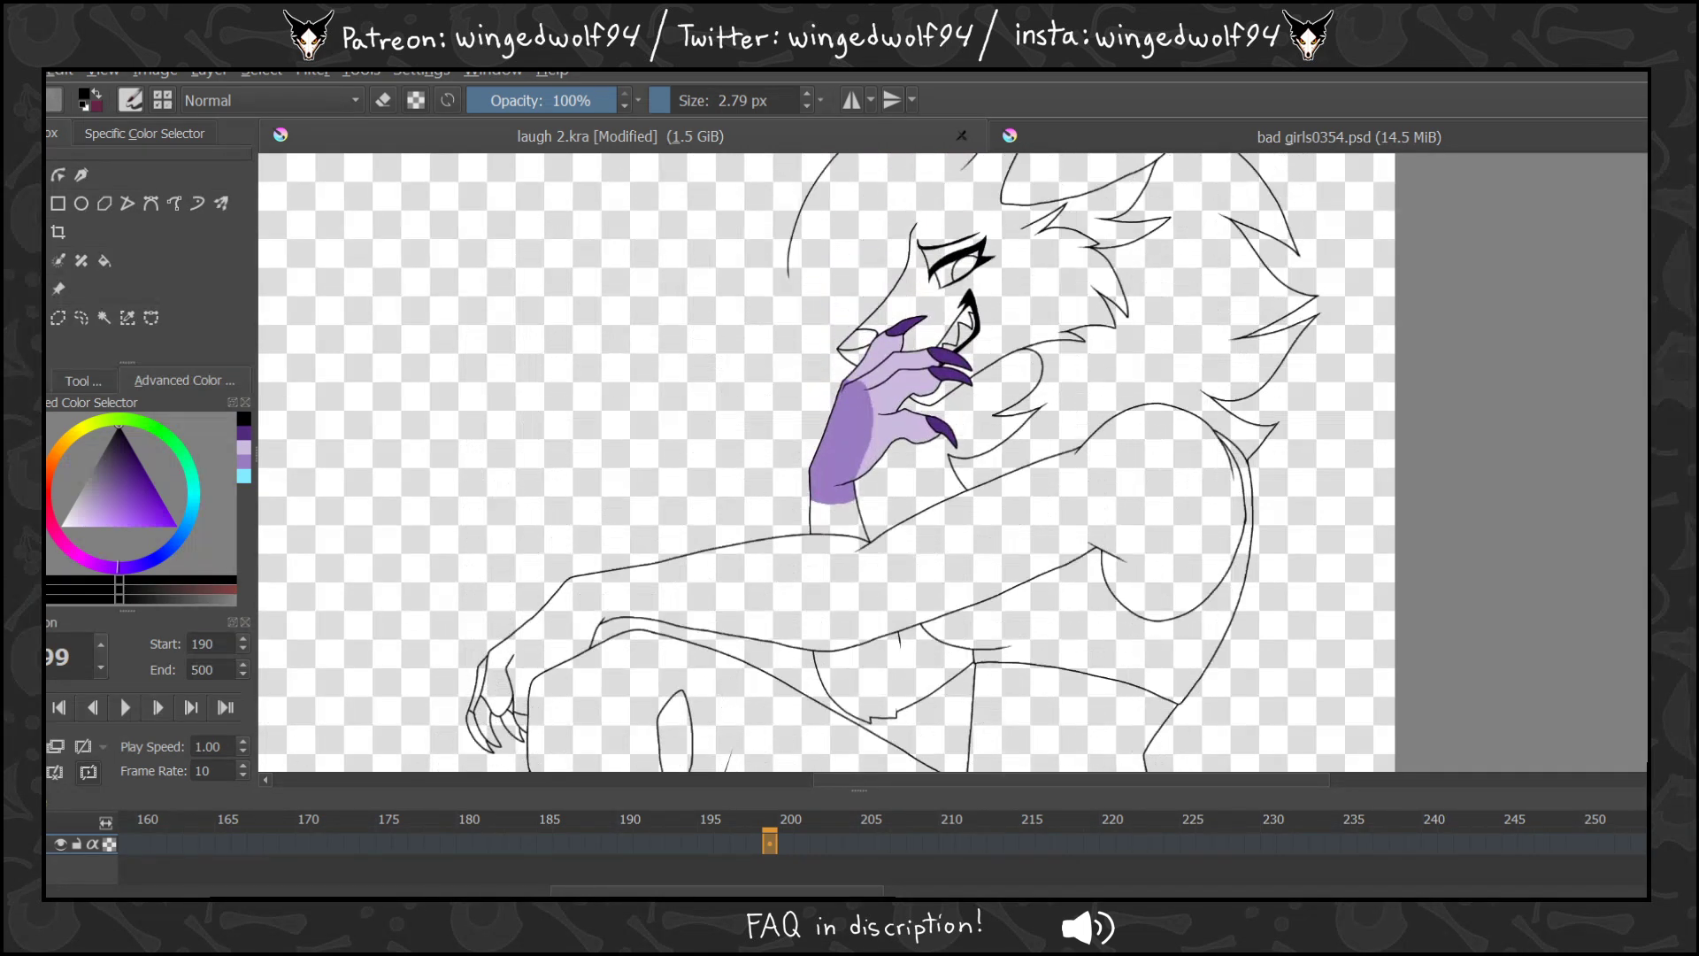
scroll(1109, 491, "up", 2)
key("ctrl+space")
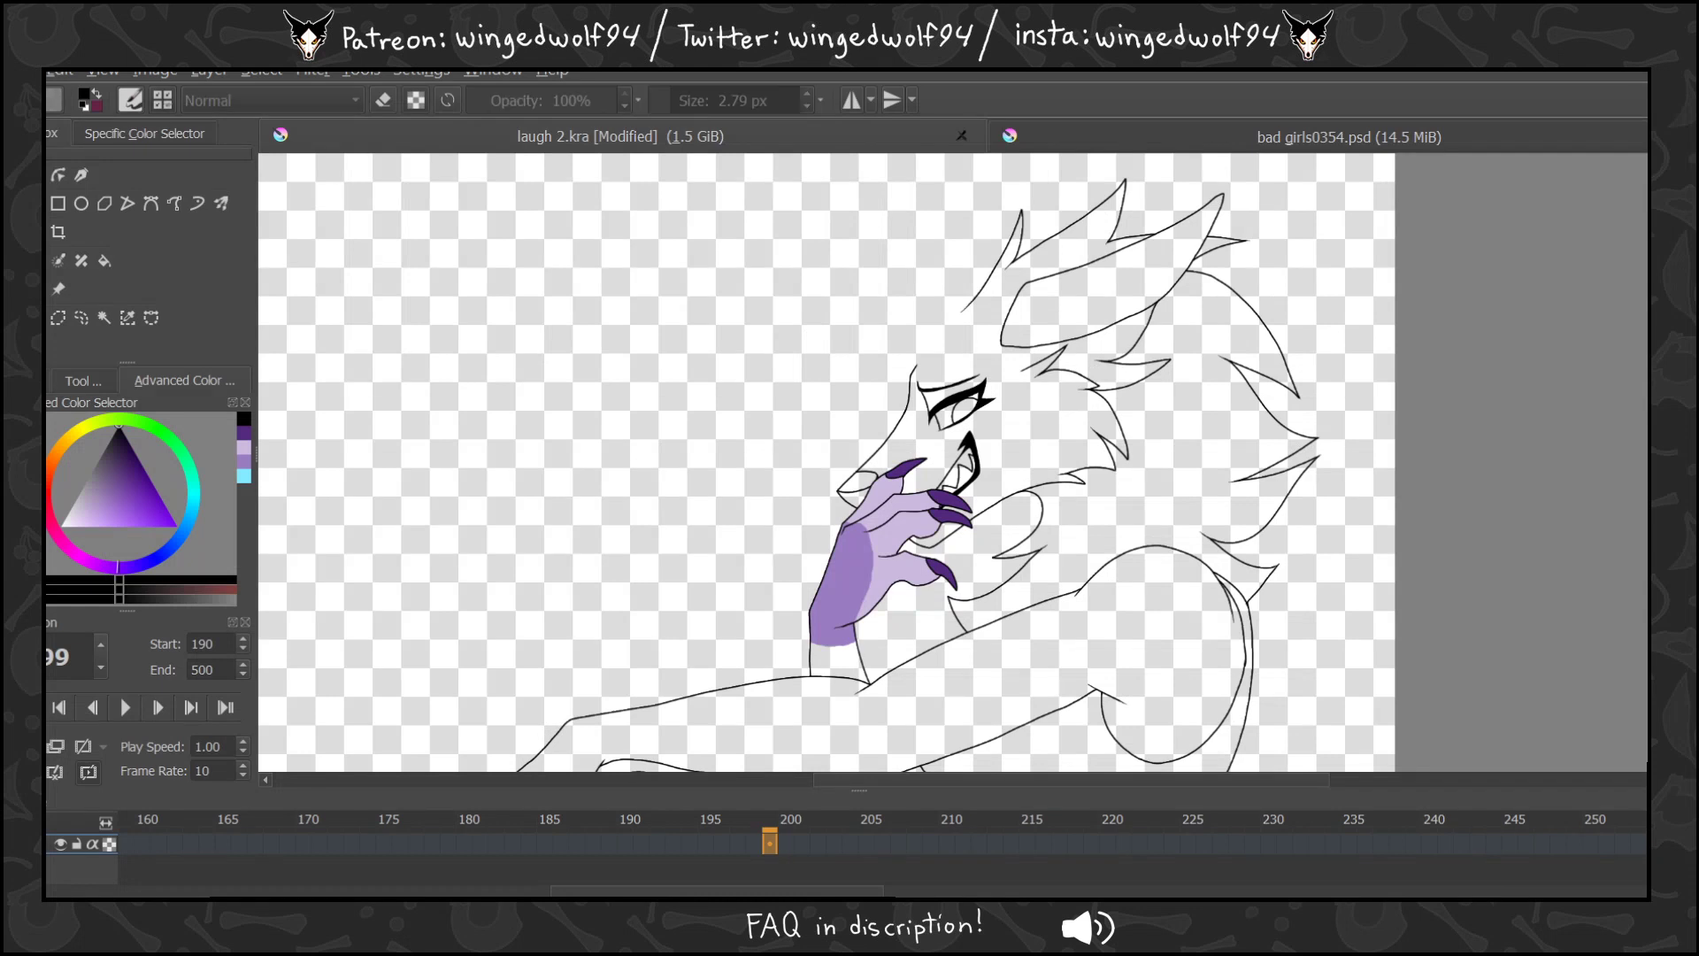
left_click_drag(1108, 490, 1111, 415)
left_click(43, 381)
left_click(43, 567)
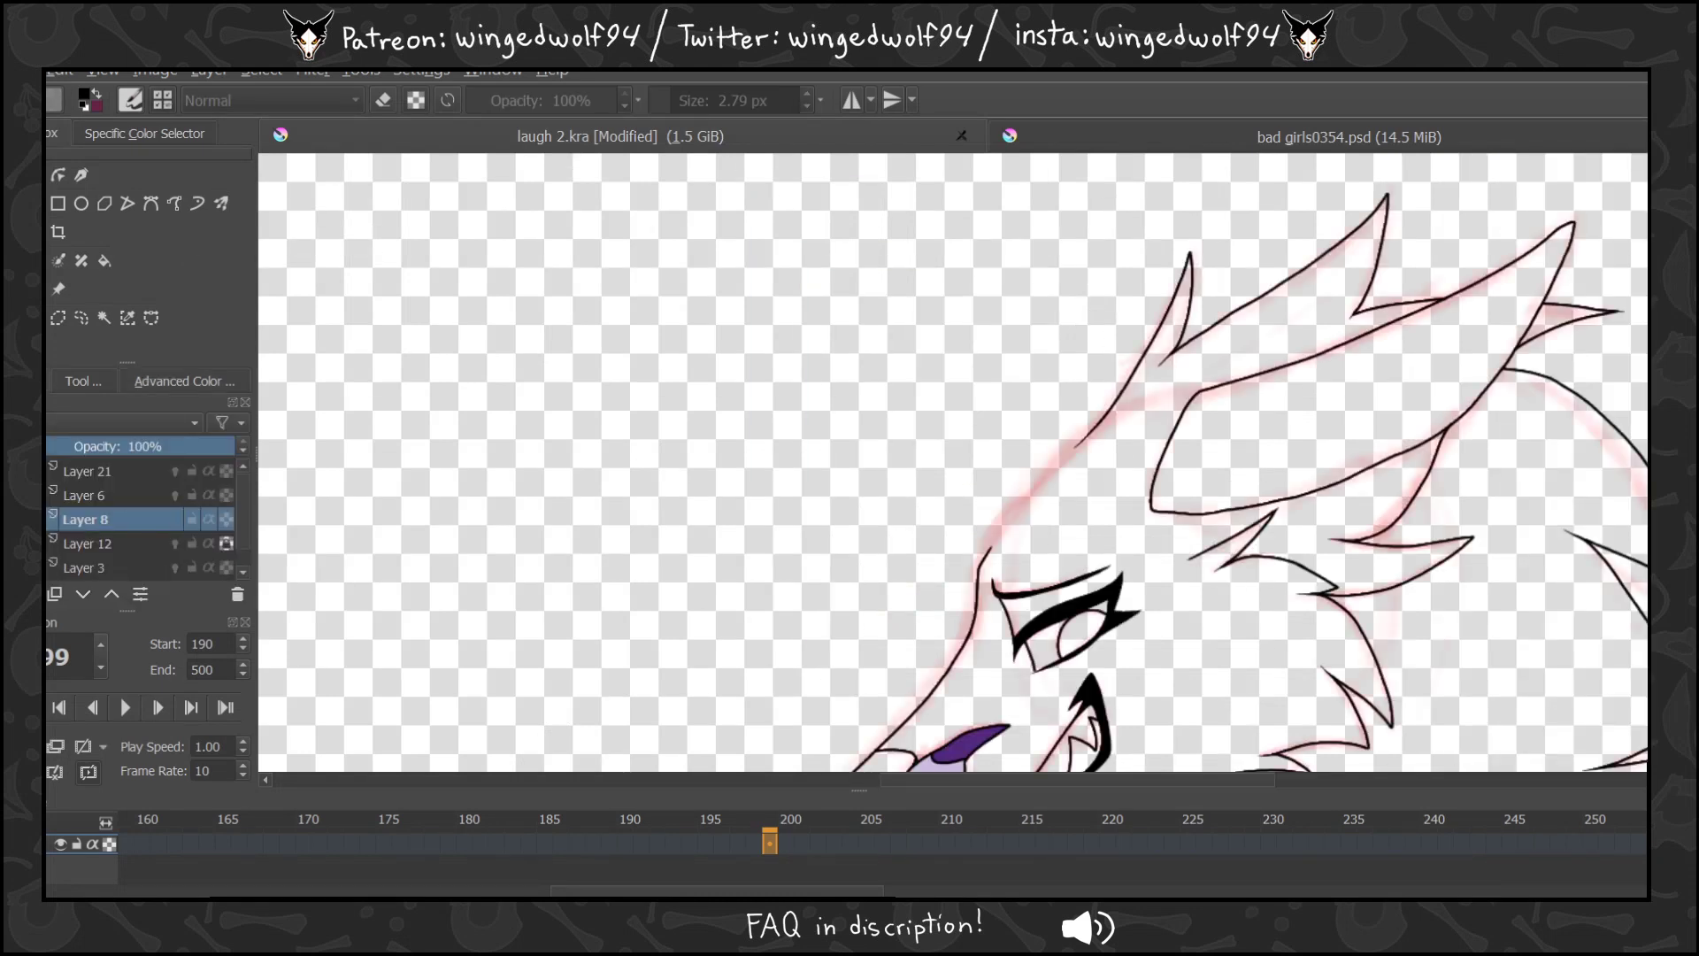
mouse_move(752, 846)
left_mouse_down()
mouse_move(785, 855)
mouse_move(766, 842)
left_mouse_up()
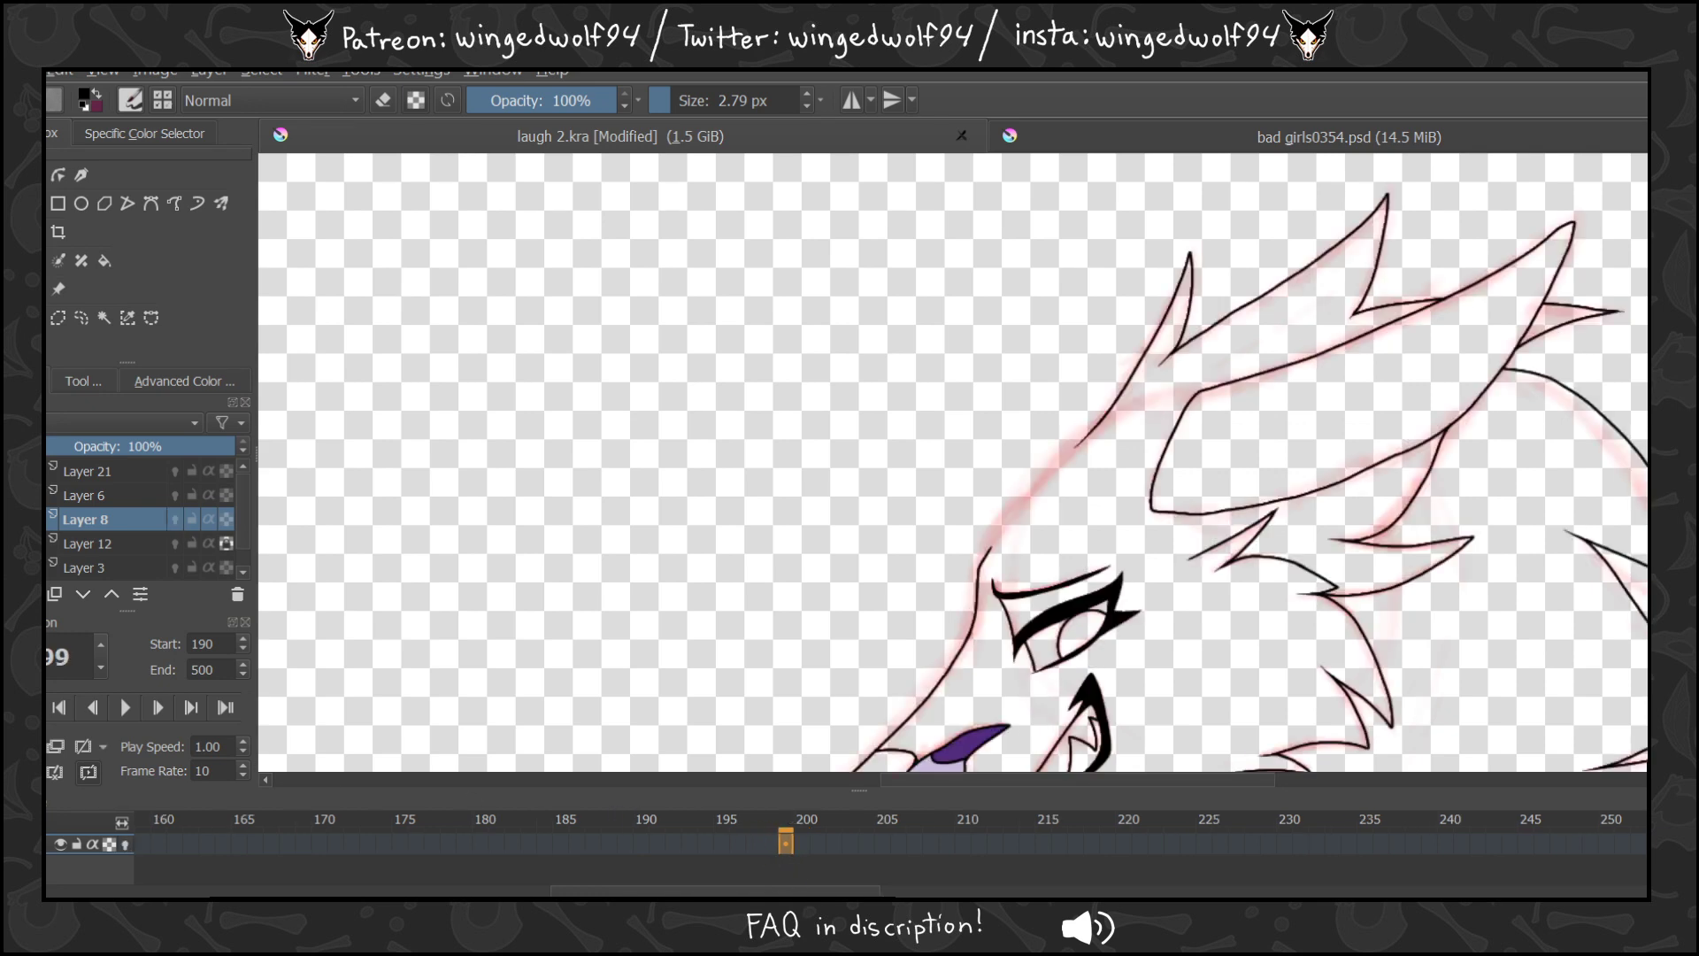
scroll(1147, 460, "down", 5)
scroll(1147, 460, "up", 5)
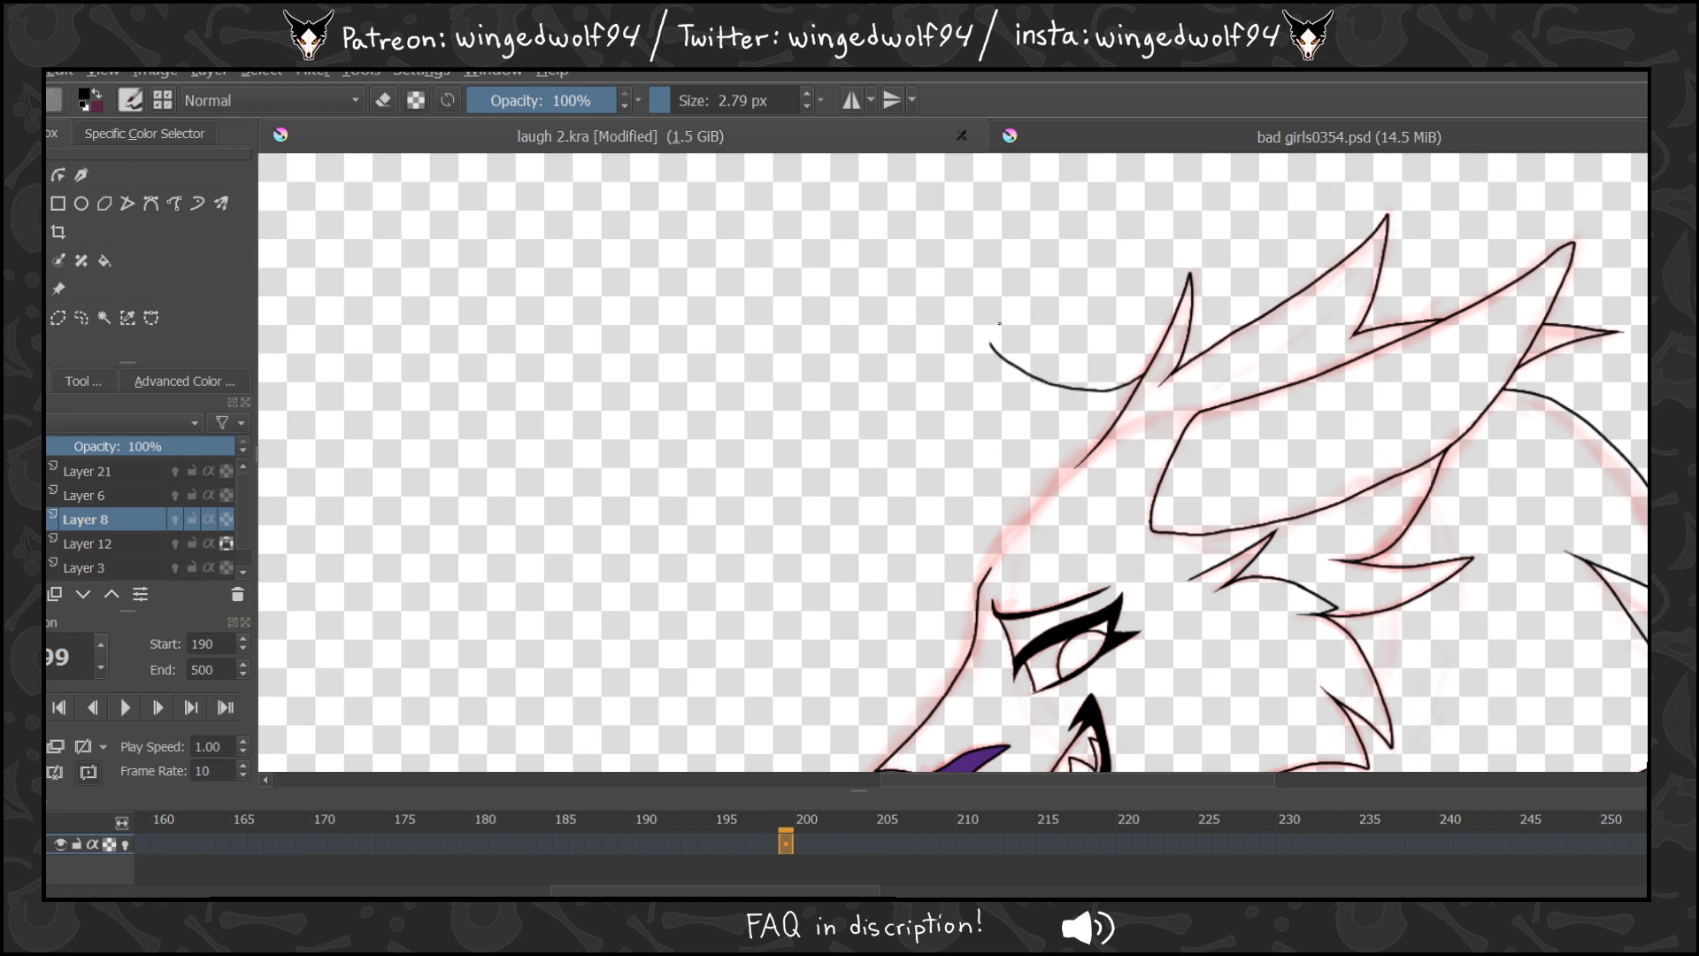
scroll(953, 462, "down", 3)
scroll(1198, 470, "up", 3)
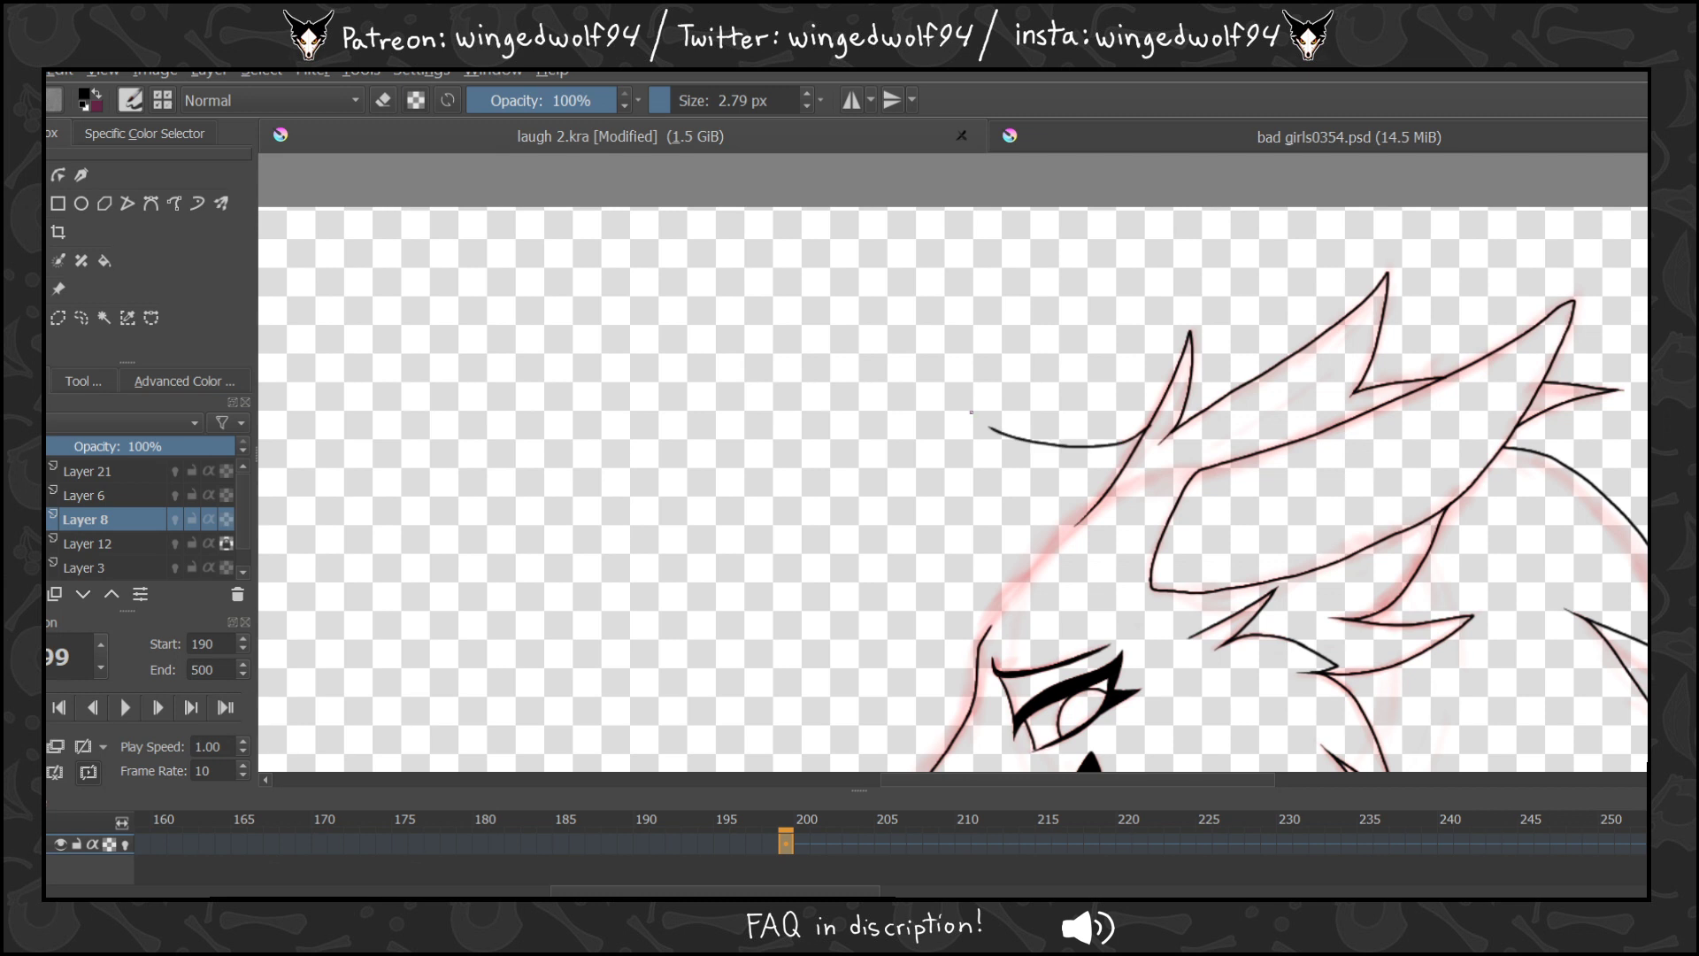
Set the brush smoothing to Weighted, adjust its smoothing distance, and return to the layer list.
left_click(83, 380)
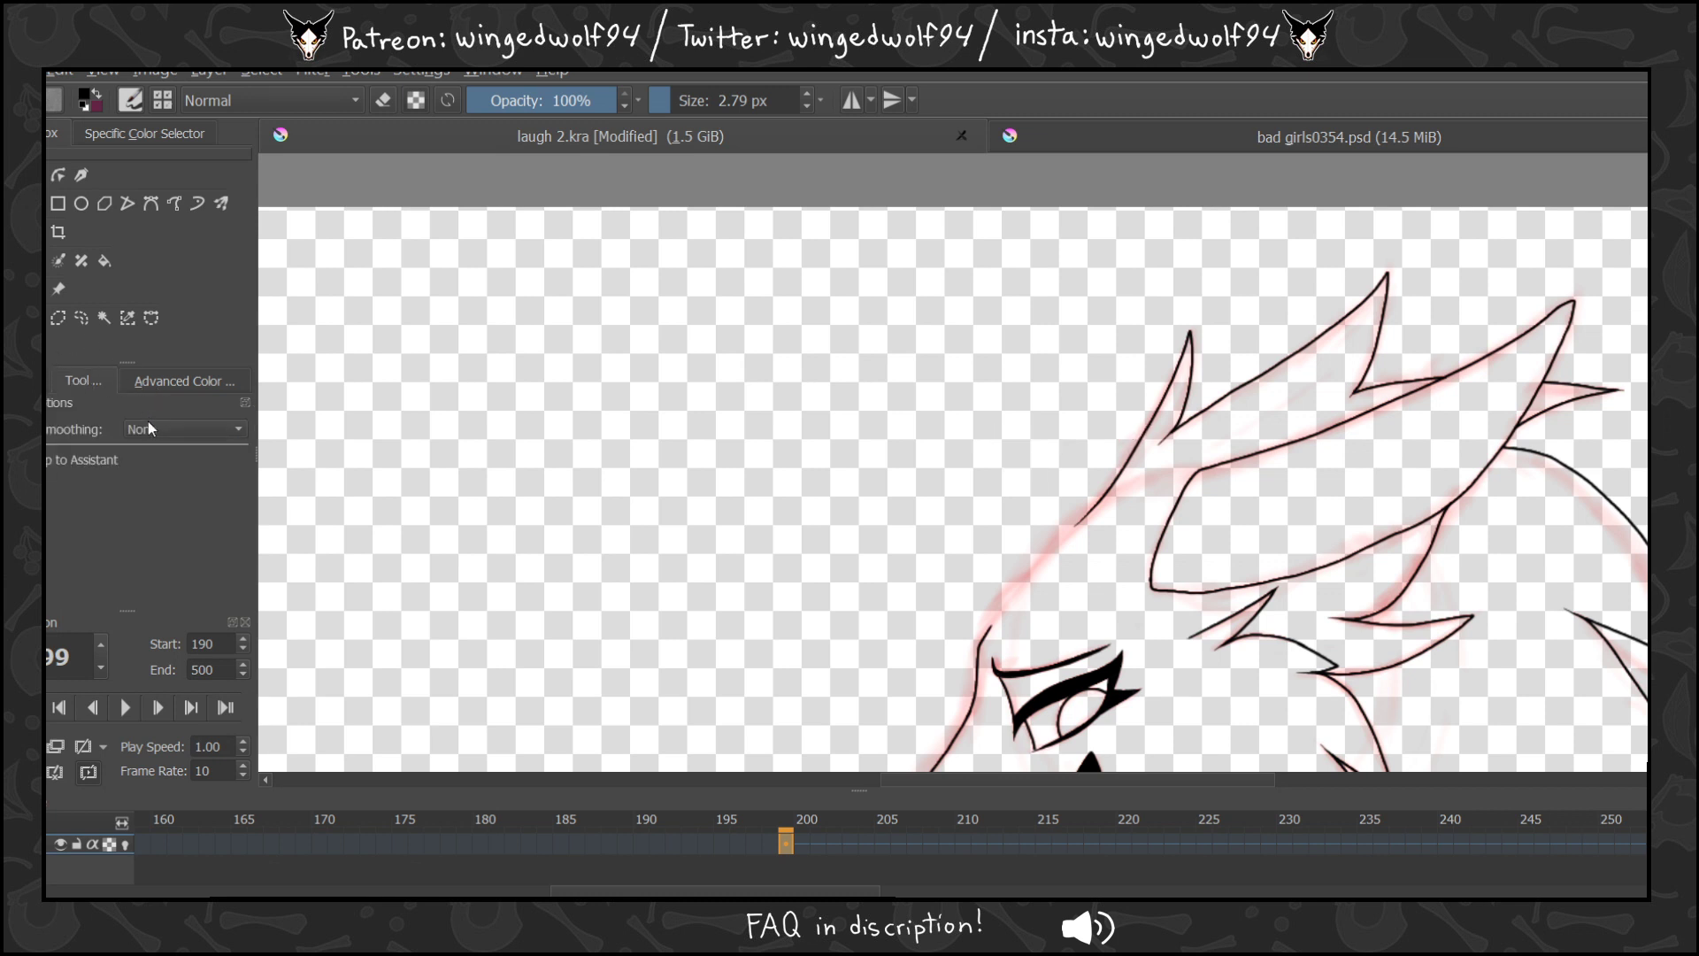
left_click(181, 430)
left_click(182, 471)
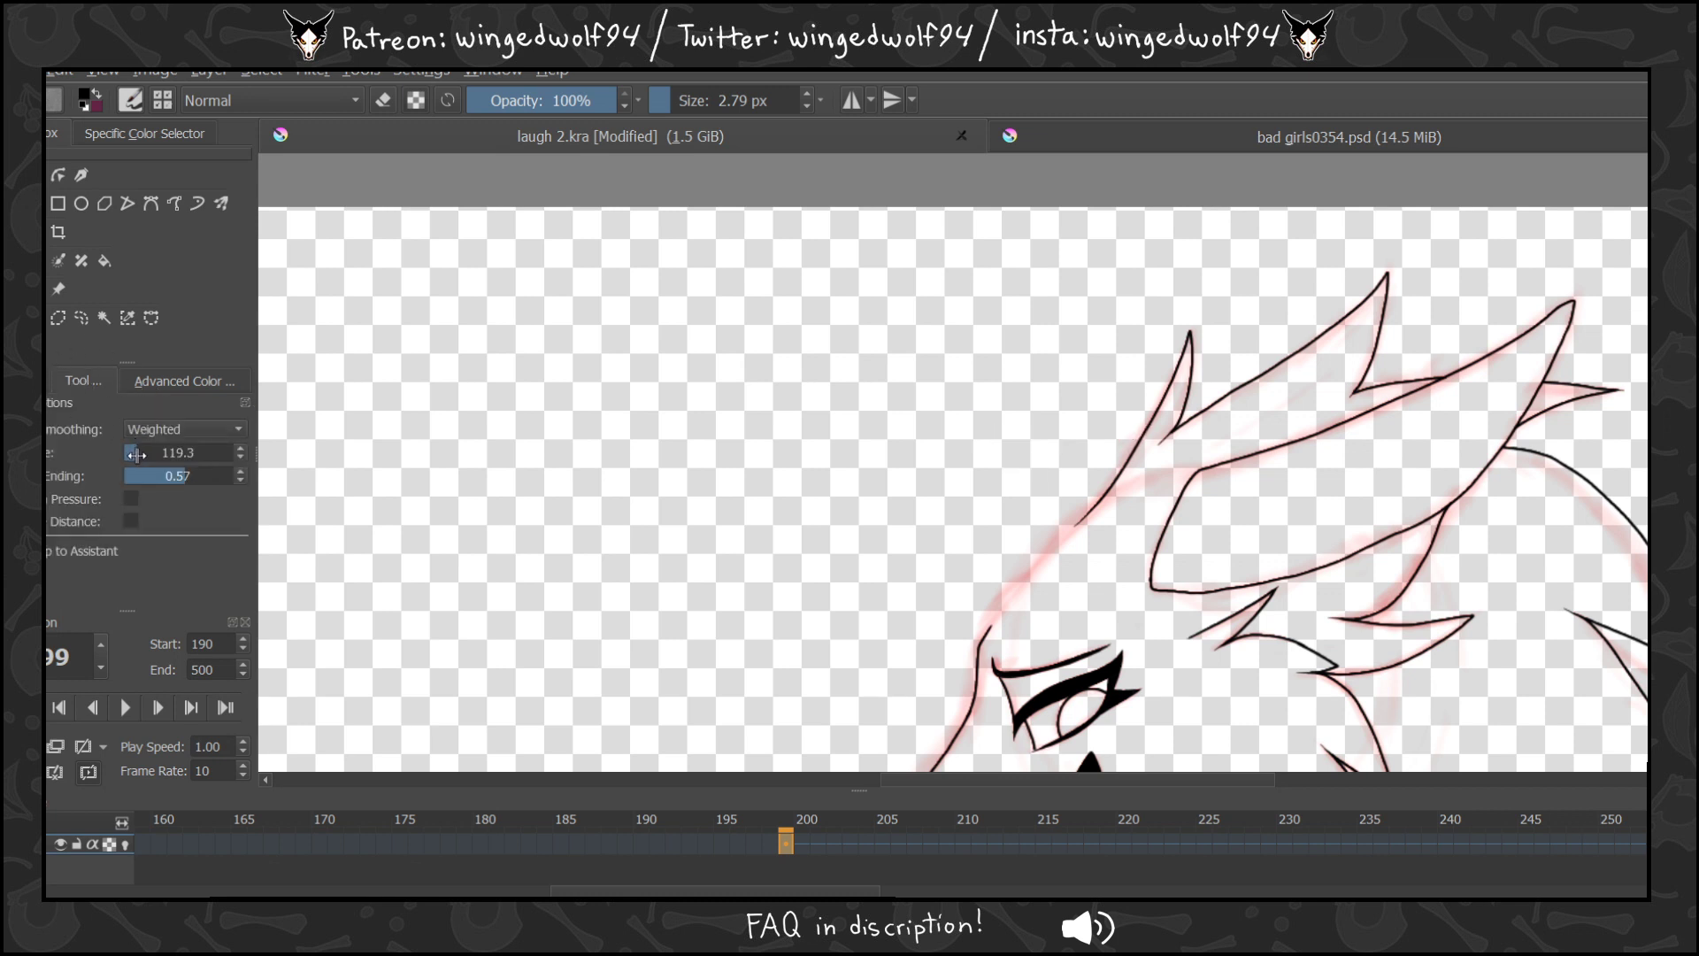
left_click_drag(136, 453, 138, 451)
left_click(52, 380)
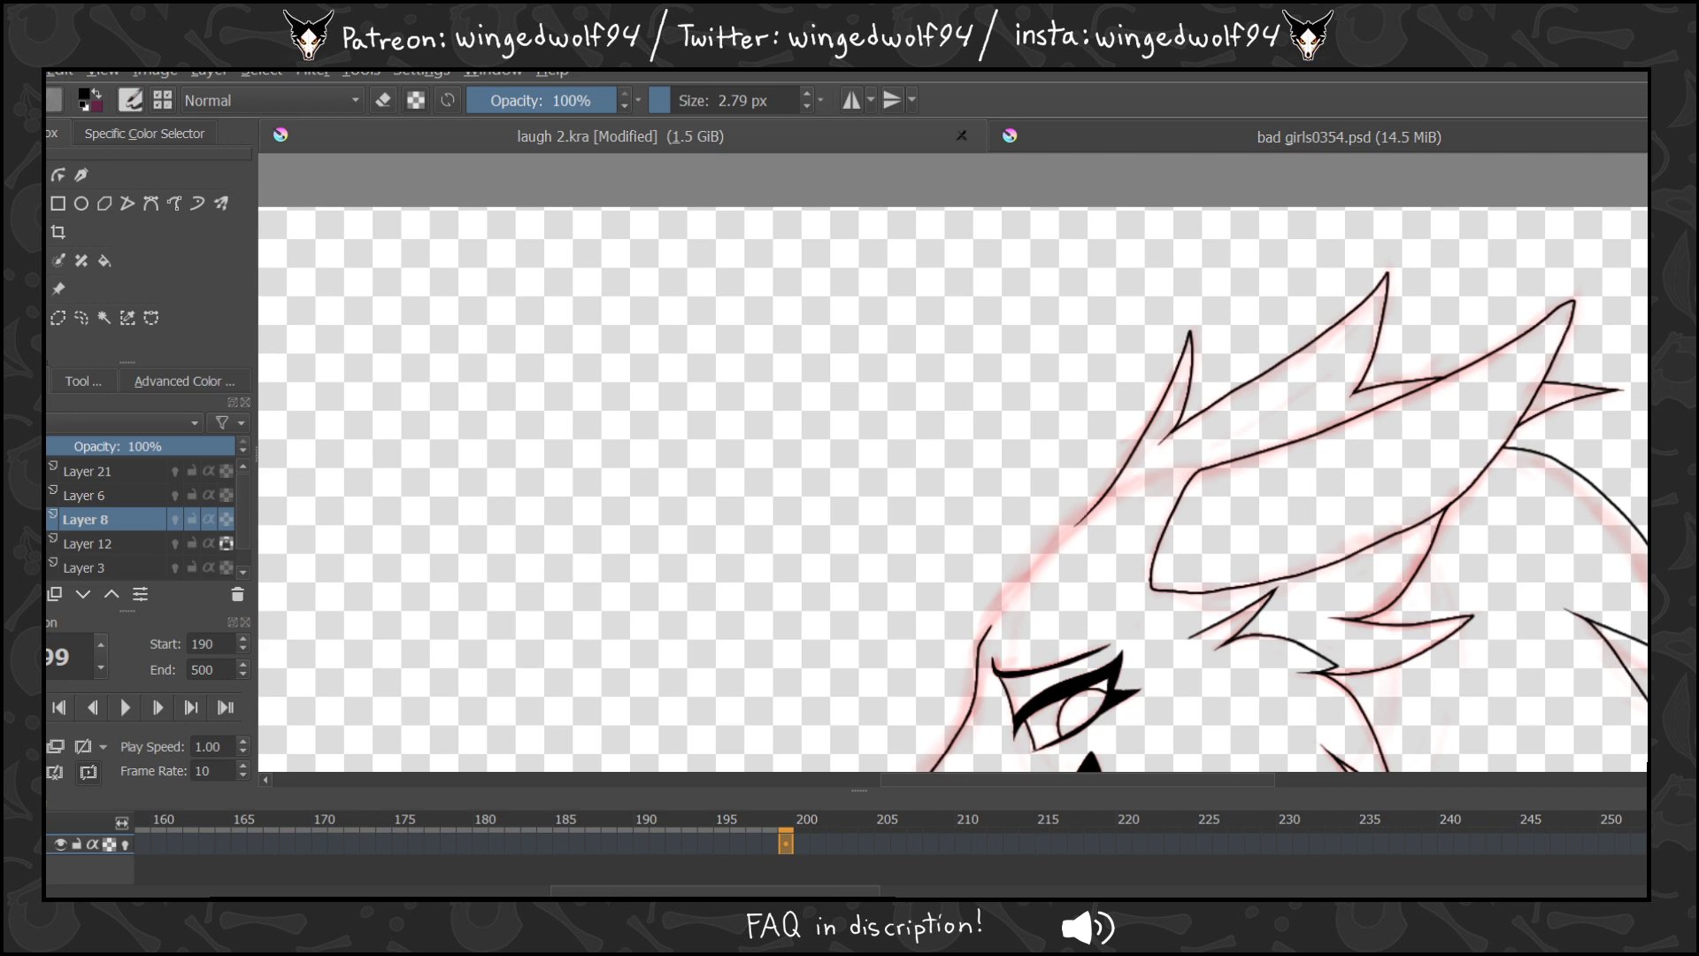
On frame 199, draw the small black hair tuft curving forward from the tuft above the forehead.
left_click(784, 838)
key("Right")
key("Left")
scroll(953, 462, "down", 3)
scroll(1238, 288, "up", 3)
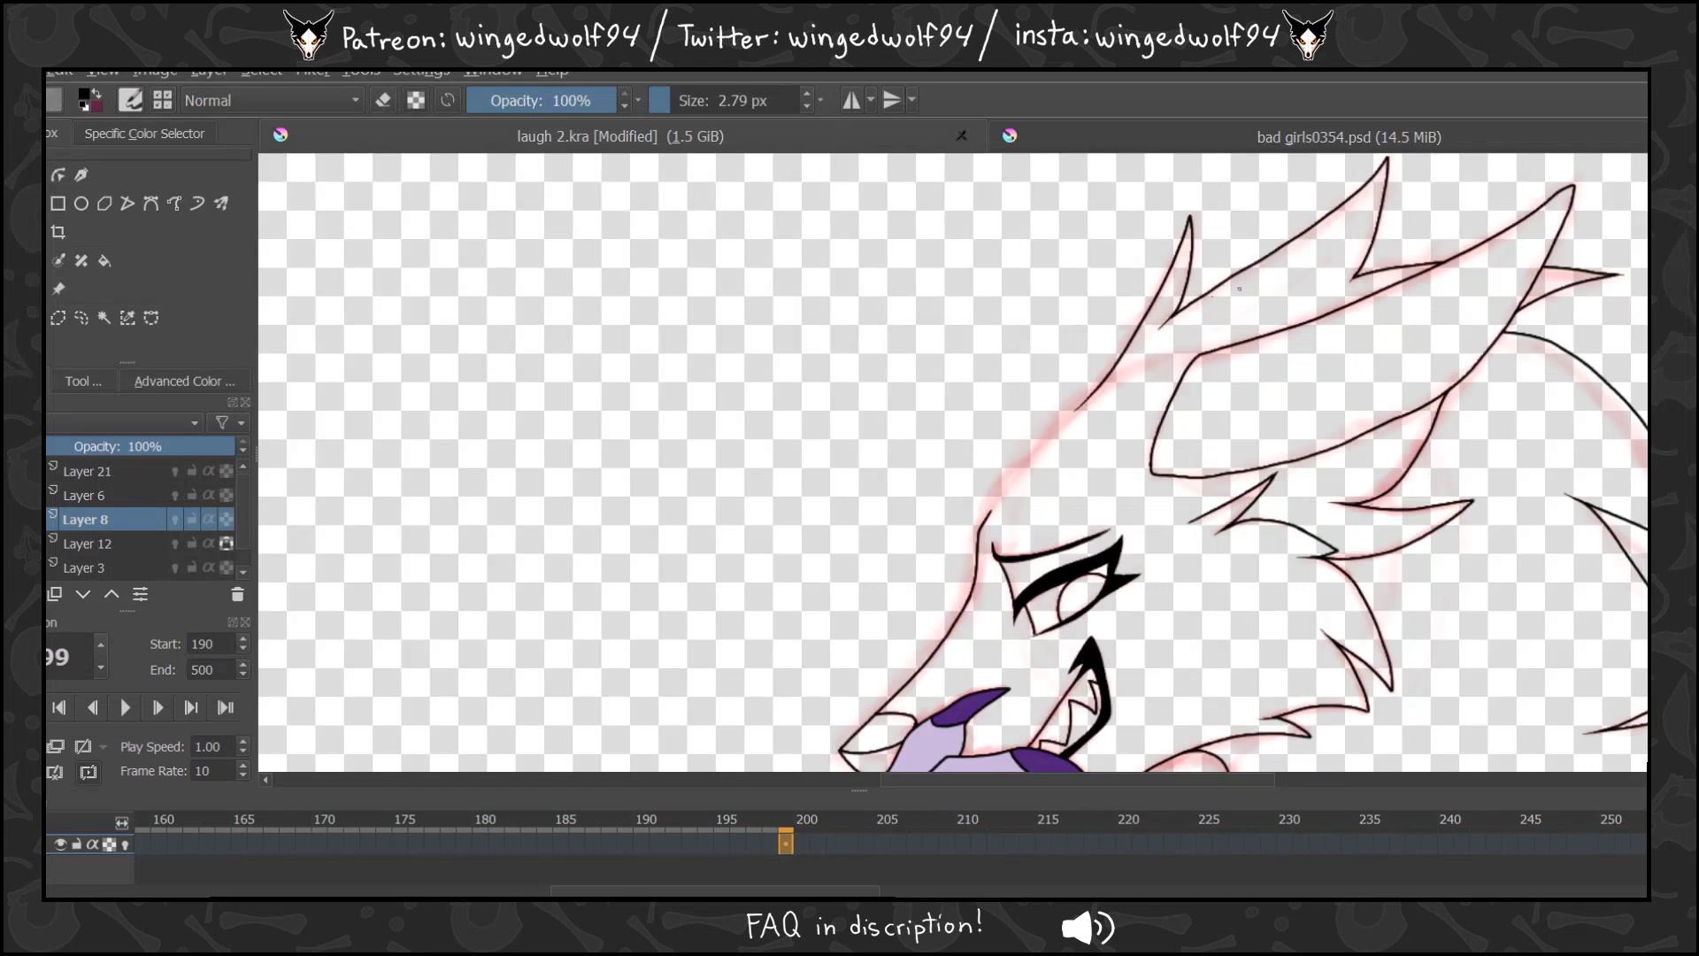
mouse_move(1144, 315)
left_mouse_down()
mouse_move(997, 329)
mouse_move(914, 292)
mouse_move(953, 348)
mouse_move(1029, 360)
left_mouse_up()
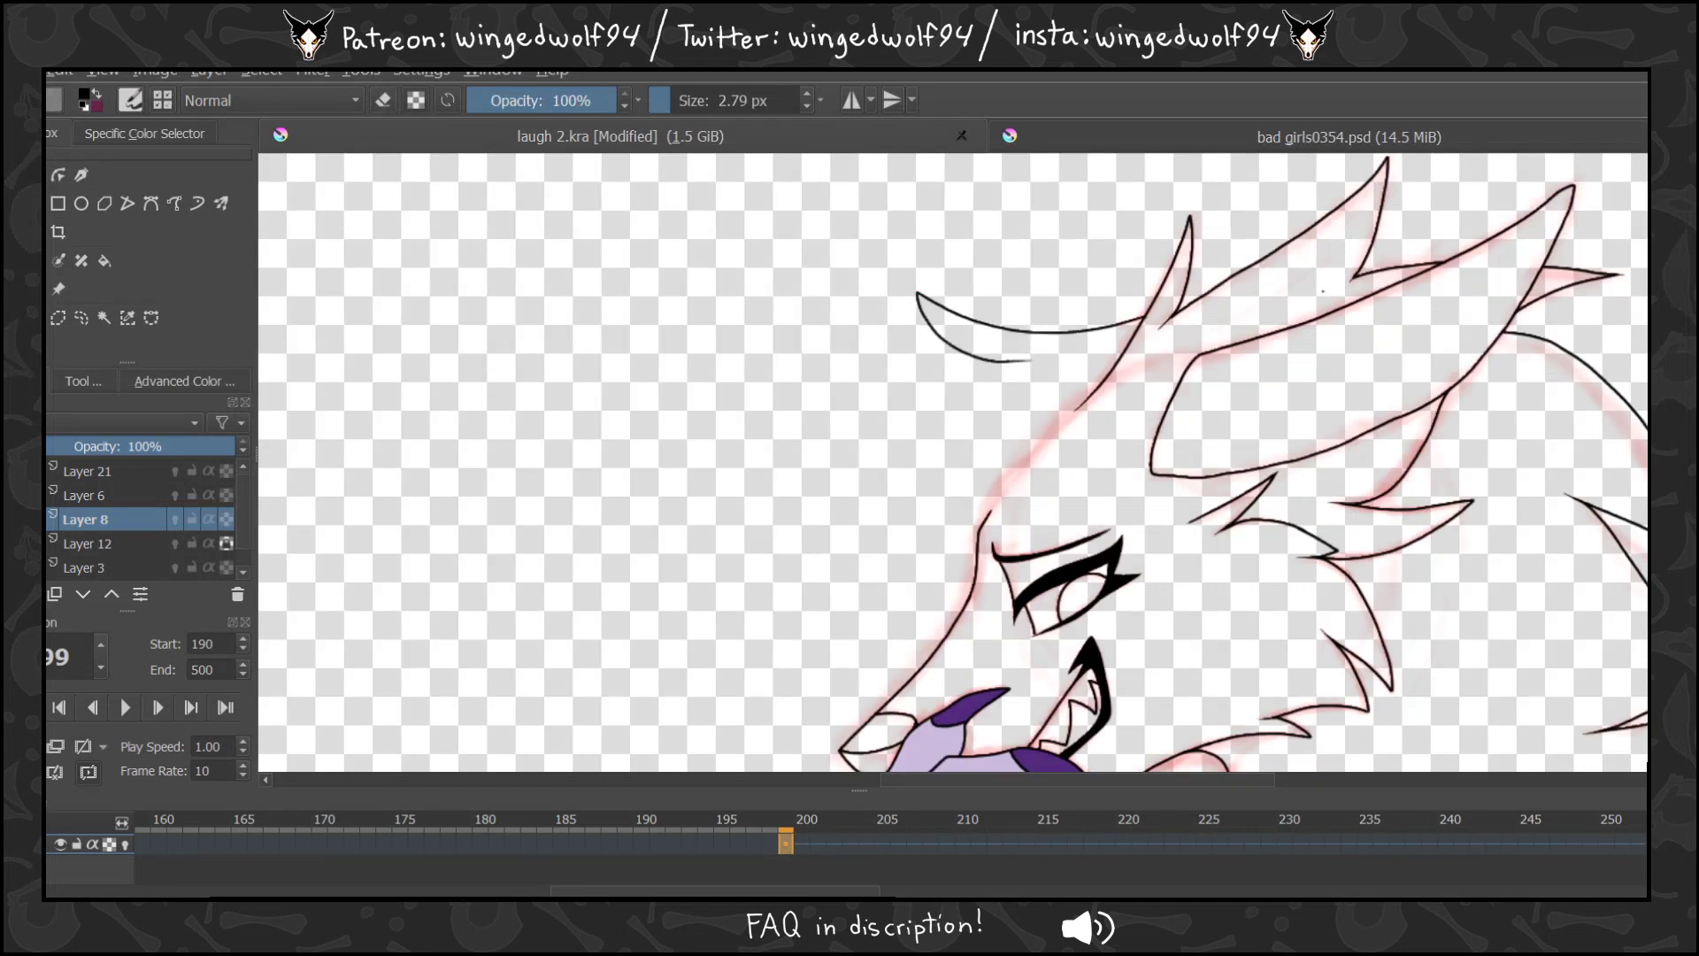
Draw the large pointed hair lock sweeping forward and down in front of the wolf's forehead.
scroll(1323, 291, "down", 4)
scroll(1242, 355, "up", 3)
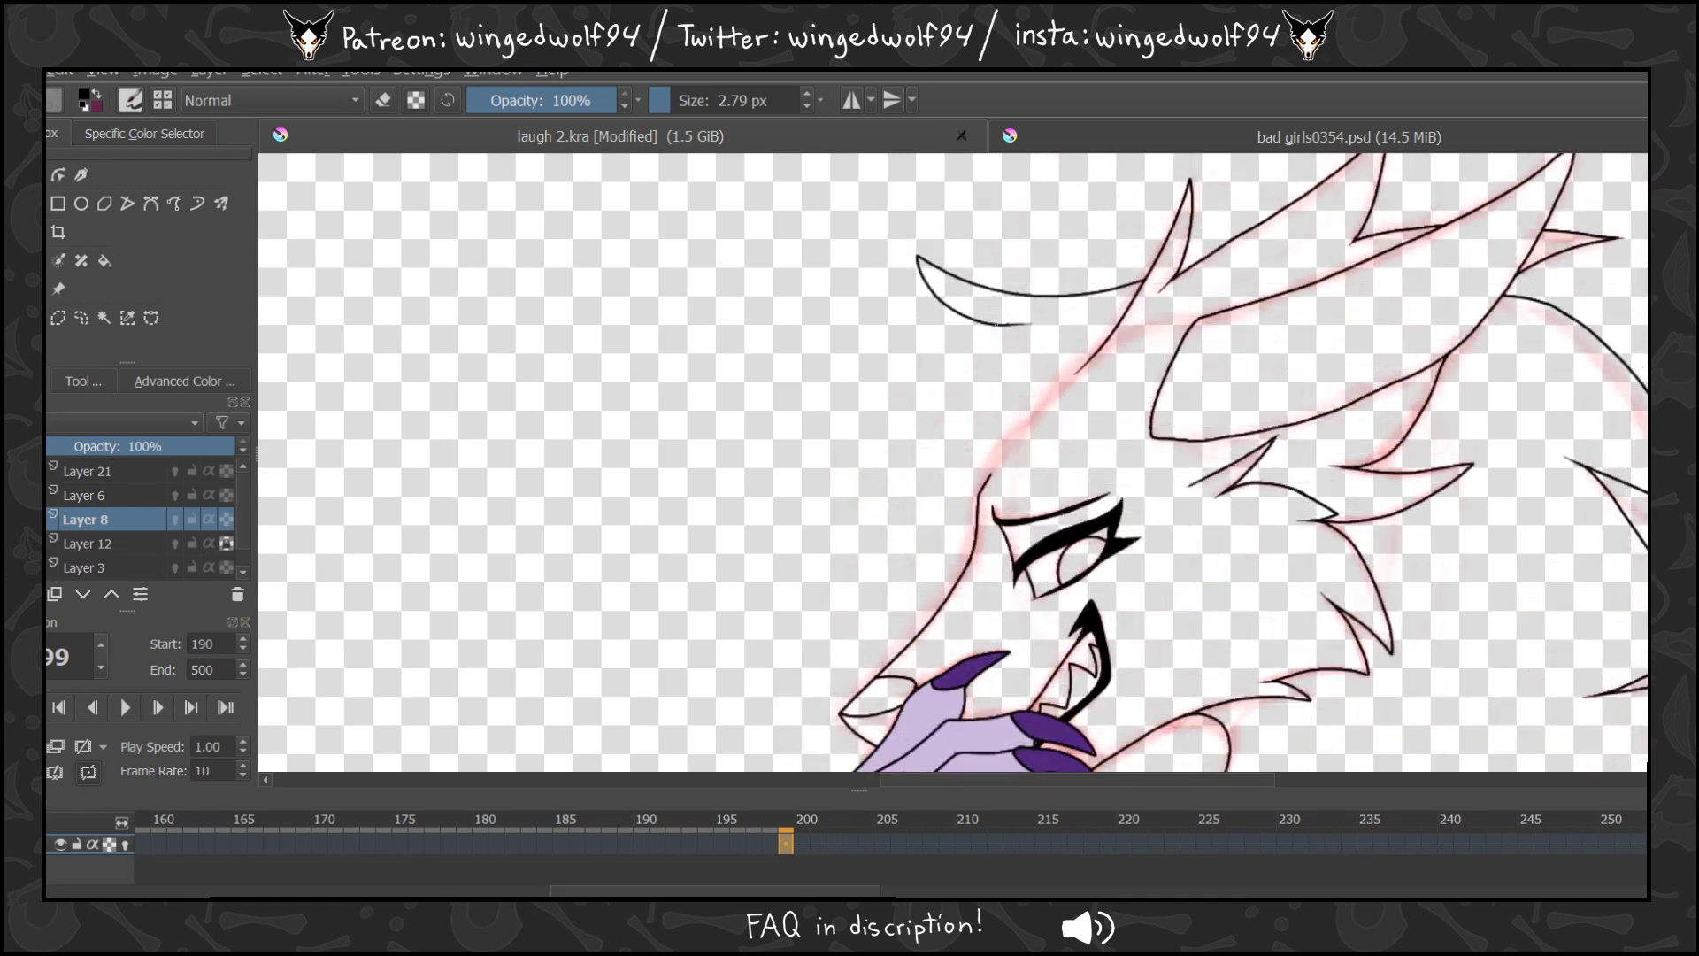
mouse_move(982, 325)
left_mouse_down()
mouse_move(858, 340)
mouse_move(763, 447)
mouse_move(750, 511)
mouse_move(891, 421)
mouse_move(826, 499)
mouse_move(827, 664)
left_mouse_up()
scroll(953, 462, "down", 5)
scroll(952, 462, "up", 4)
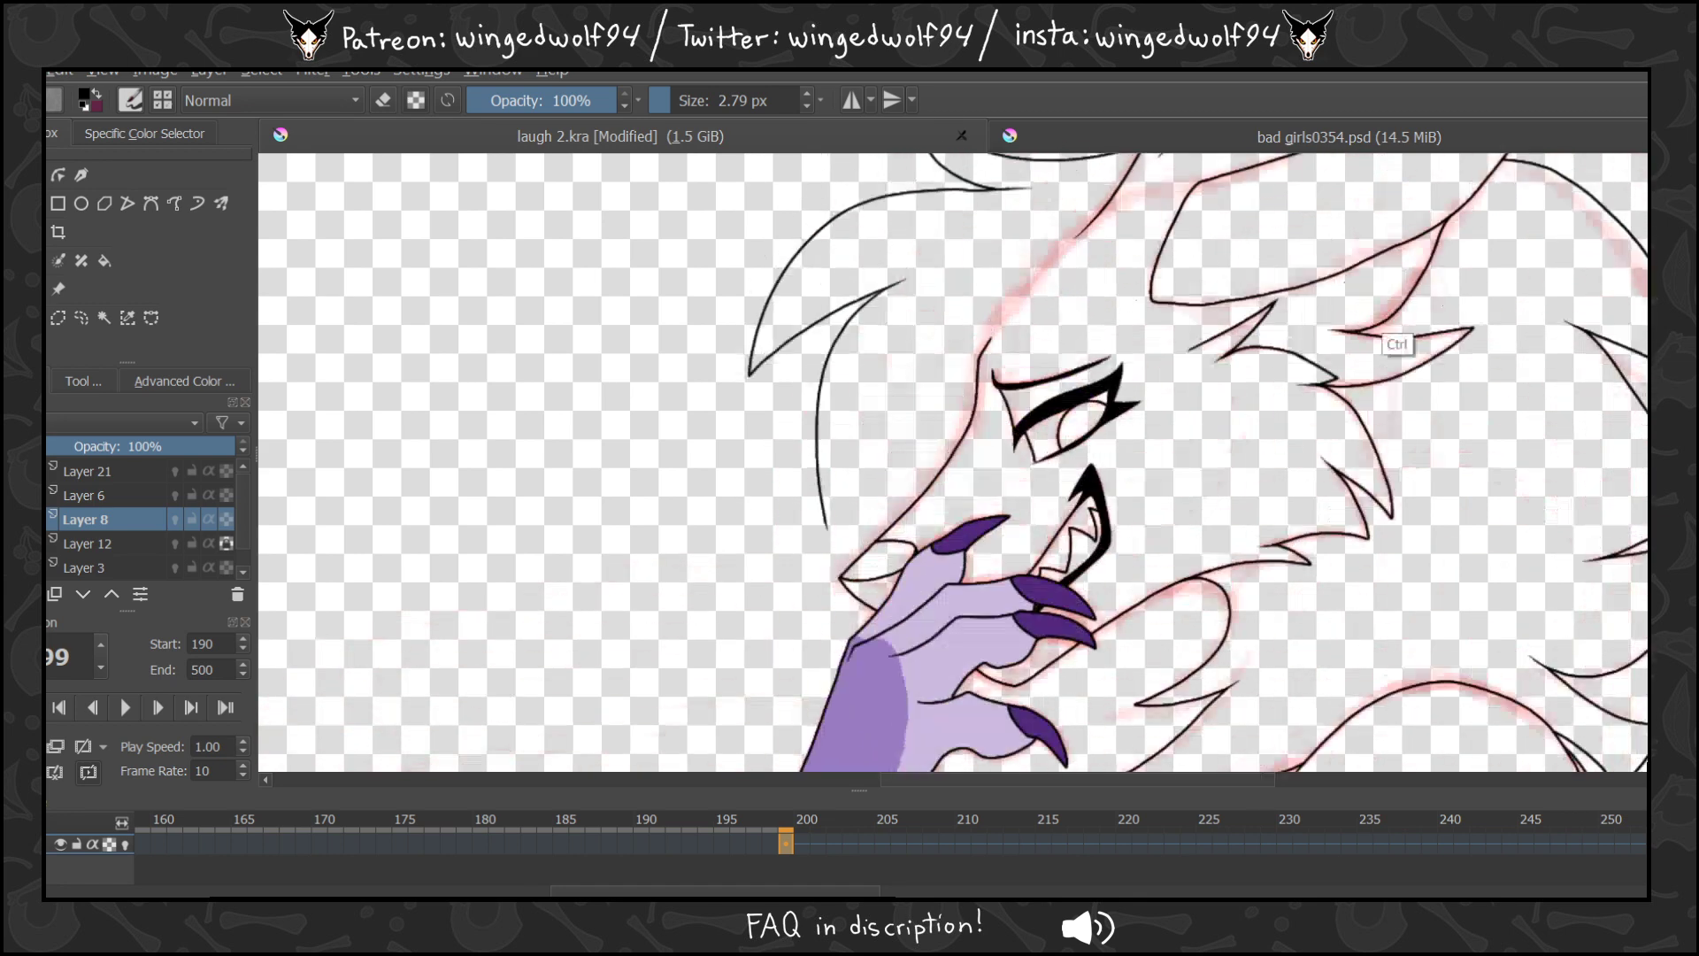
Redraw the long hair lock reaching down to the nose and run its inner edge back up to the brow.
key("ctrl+z")
mouse_move(881, 288)
left_mouse_down()
mouse_move(812, 374)
mouse_move(796, 499)
mouse_move(815, 591)
mouse_move(879, 495)
mouse_move(1090, 331)
mouse_move(1107, 267)
left_mouse_up()
key("ctrl+z")
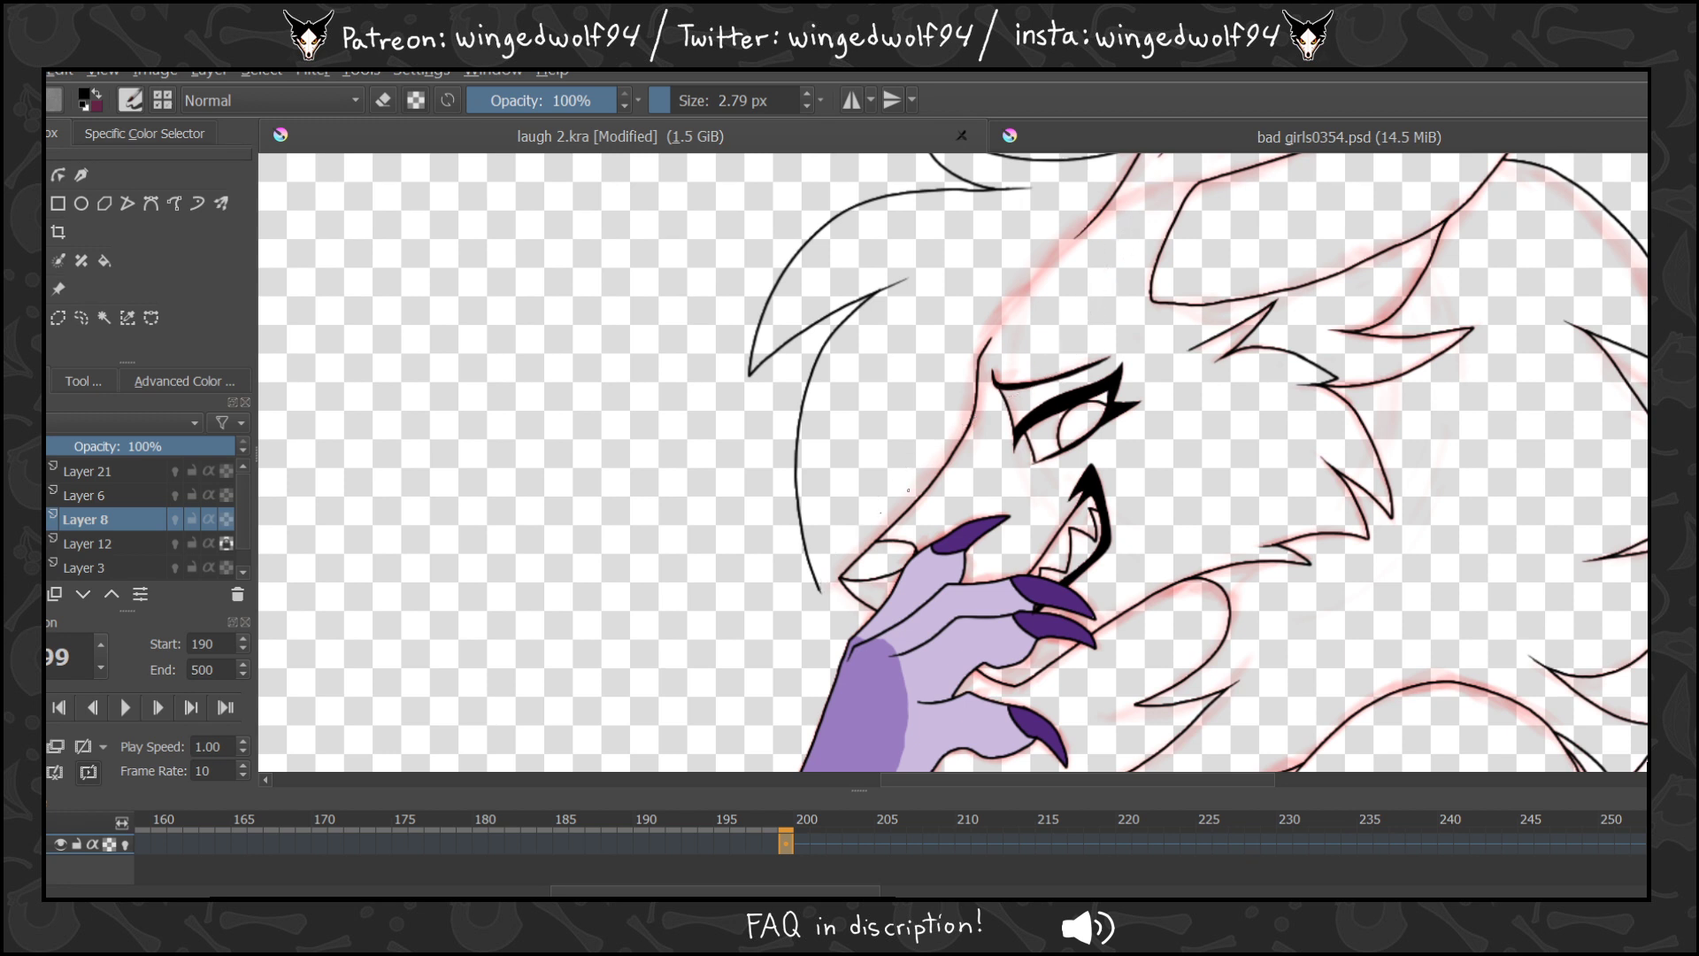
mouse_move(823, 580)
left_mouse_down()
mouse_move(1003, 333)
mouse_move(884, 501)
left_mouse_up()
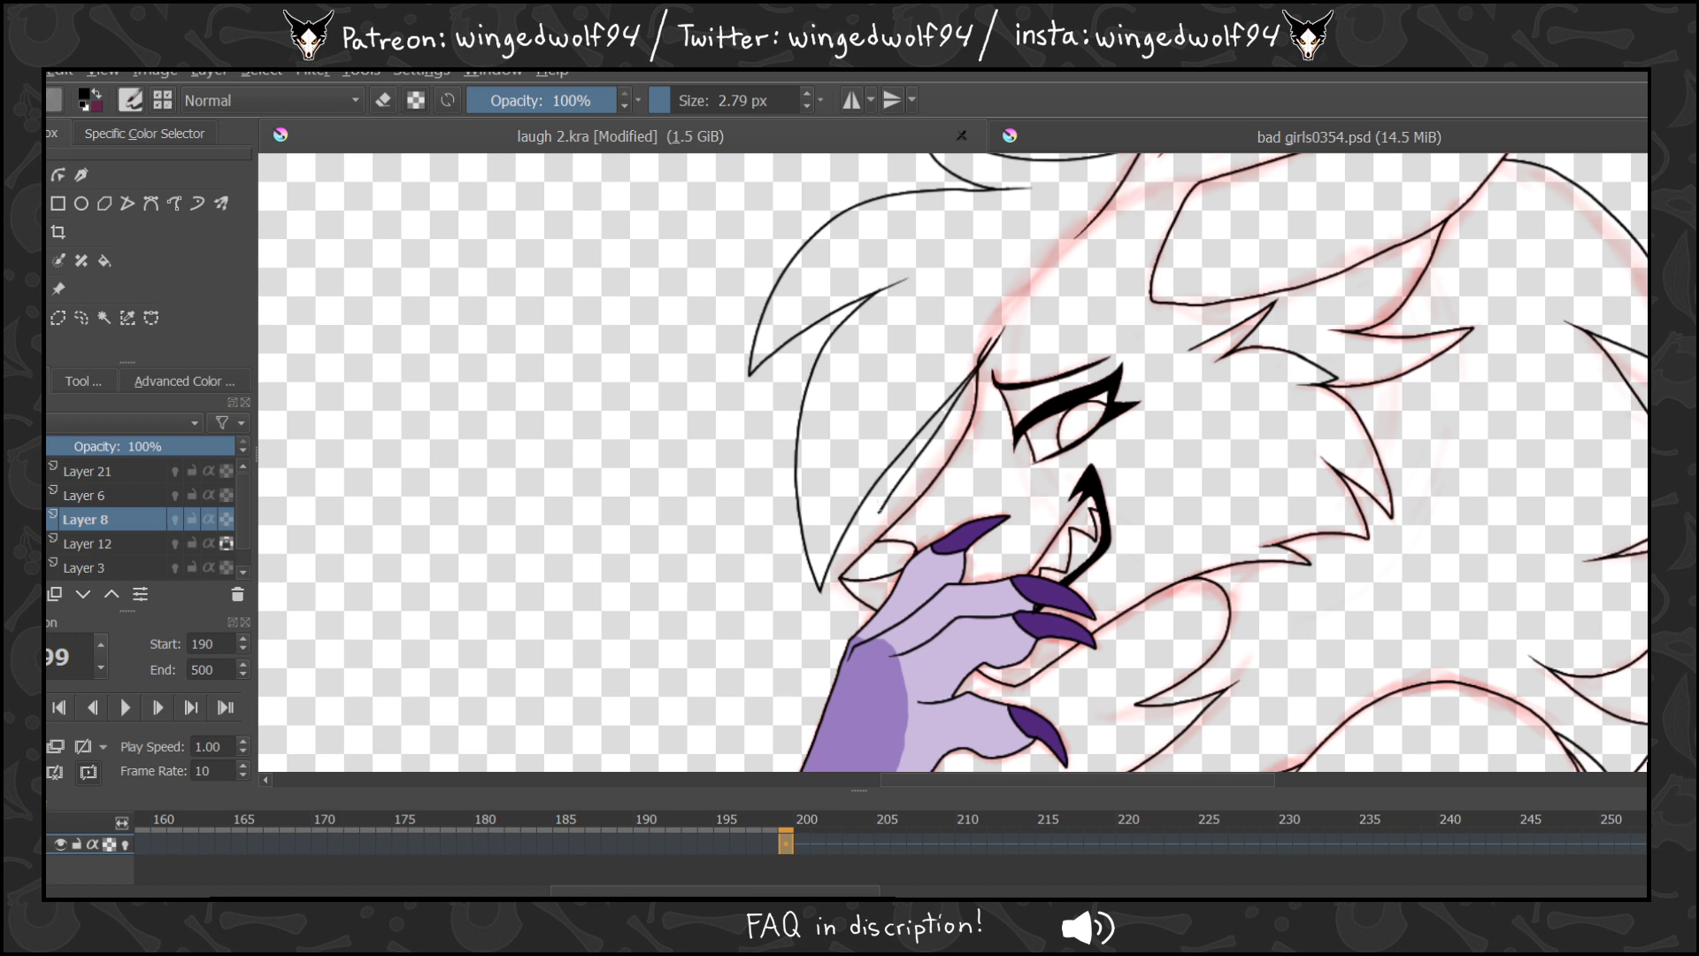
Complete the fringe with the thin strand along the muzzle, the pointed strands over the eye, and the curved edge behind it.
key("ctrl+z")
mouse_move(874, 523)
left_mouse_down()
mouse_move(882, 510)
mouse_move(866, 528)
left_mouse_up()
key("ctrl+z")
key("ctrl+z")
mouse_move(865, 537)
left_mouse_down()
mouse_move(1000, 439)
mouse_move(1093, 320)
mouse_move(1132, 391)
mouse_move(1138, 486)
left_mouse_up()
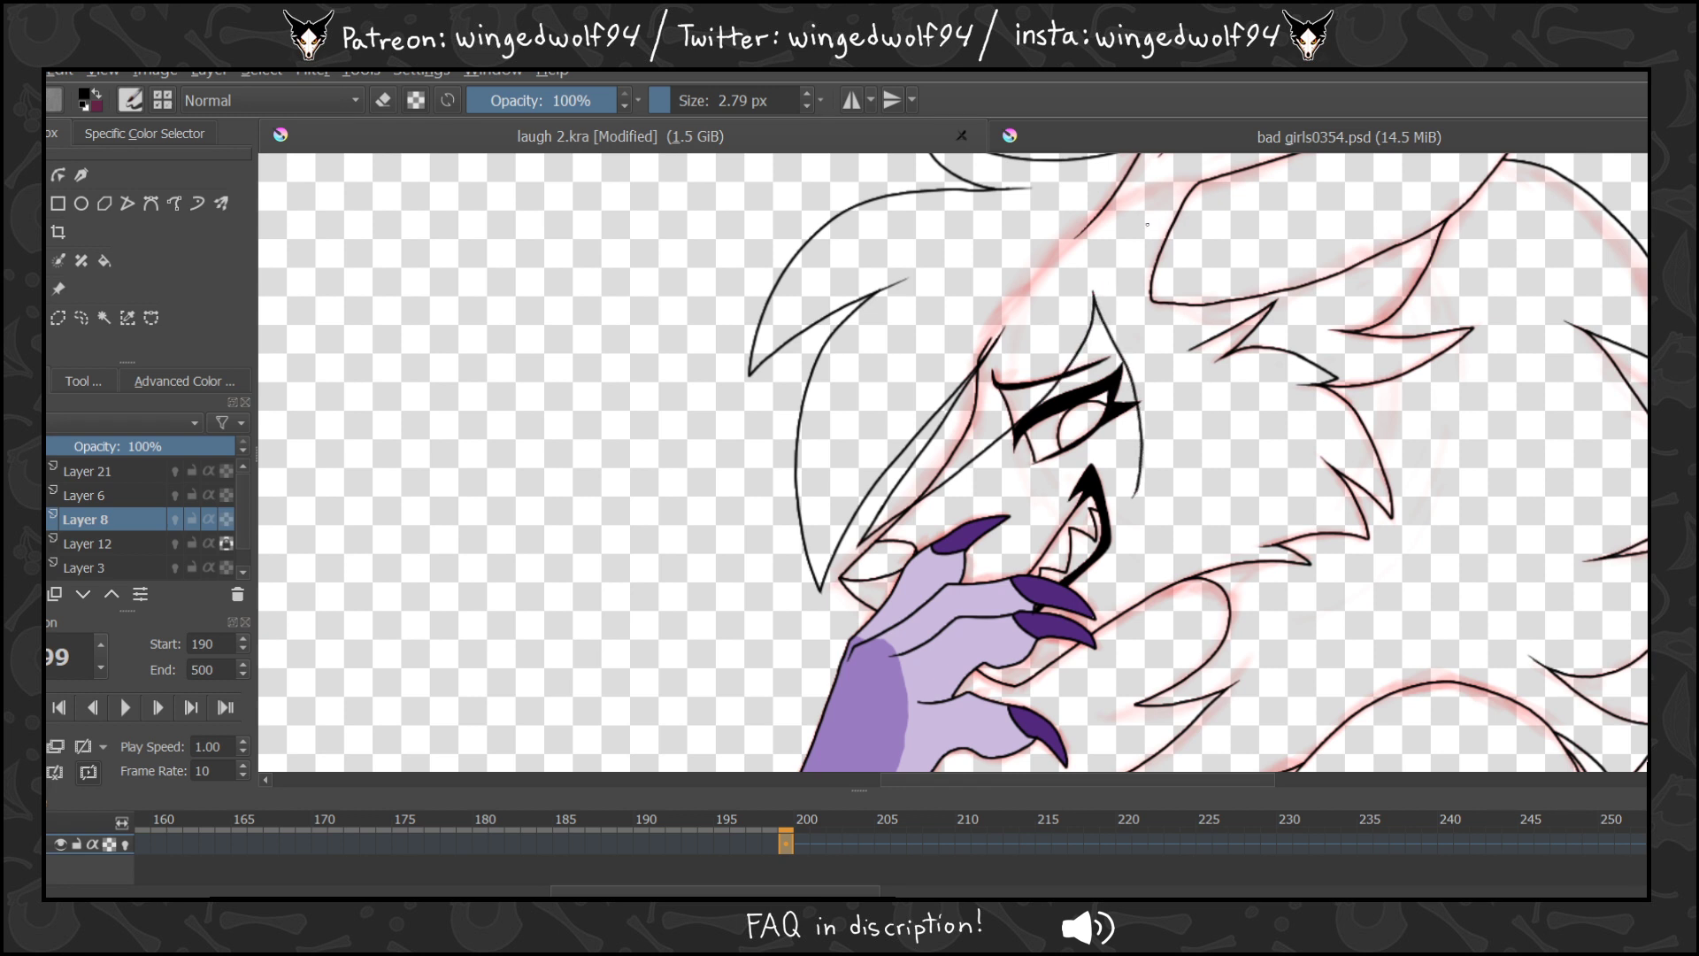
left_click_drag(1150, 223, 1179, 294)
key("ctrl+z")
mouse_move(1139, 209)
left_mouse_down()
mouse_move(1175, 290)
mouse_move(1145, 475)
left_mouse_up()
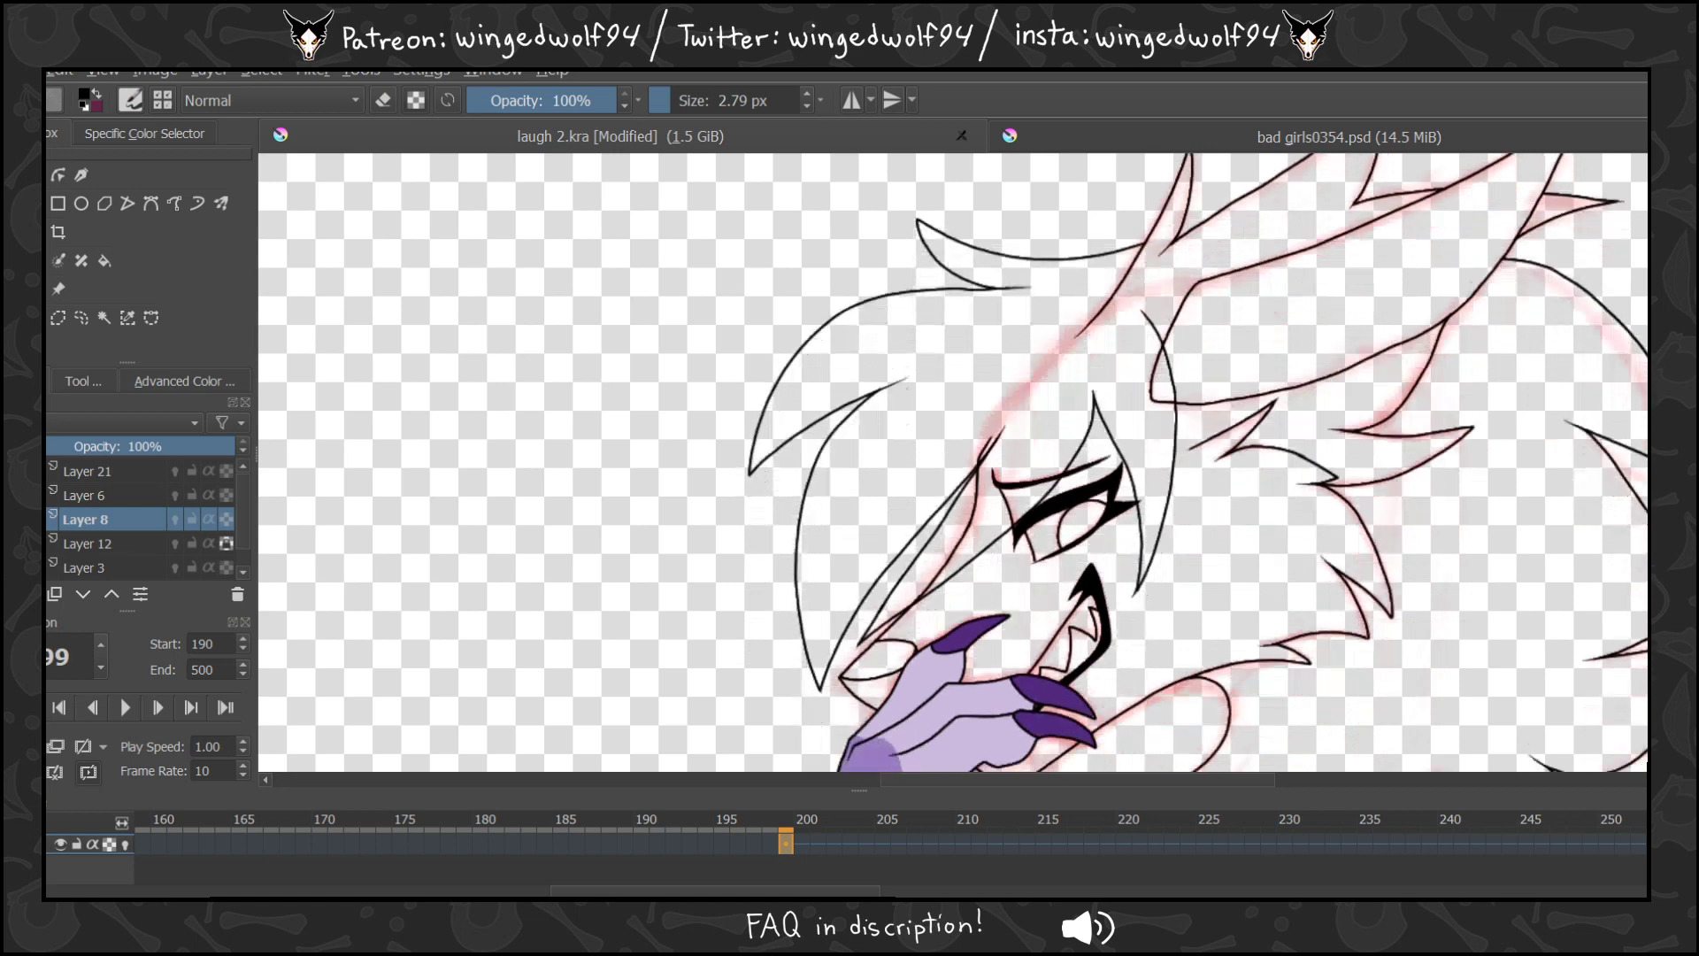
Go to frame 201, turn on onion skins for Layer 8, and show the white background layer.
left_click(800, 842)
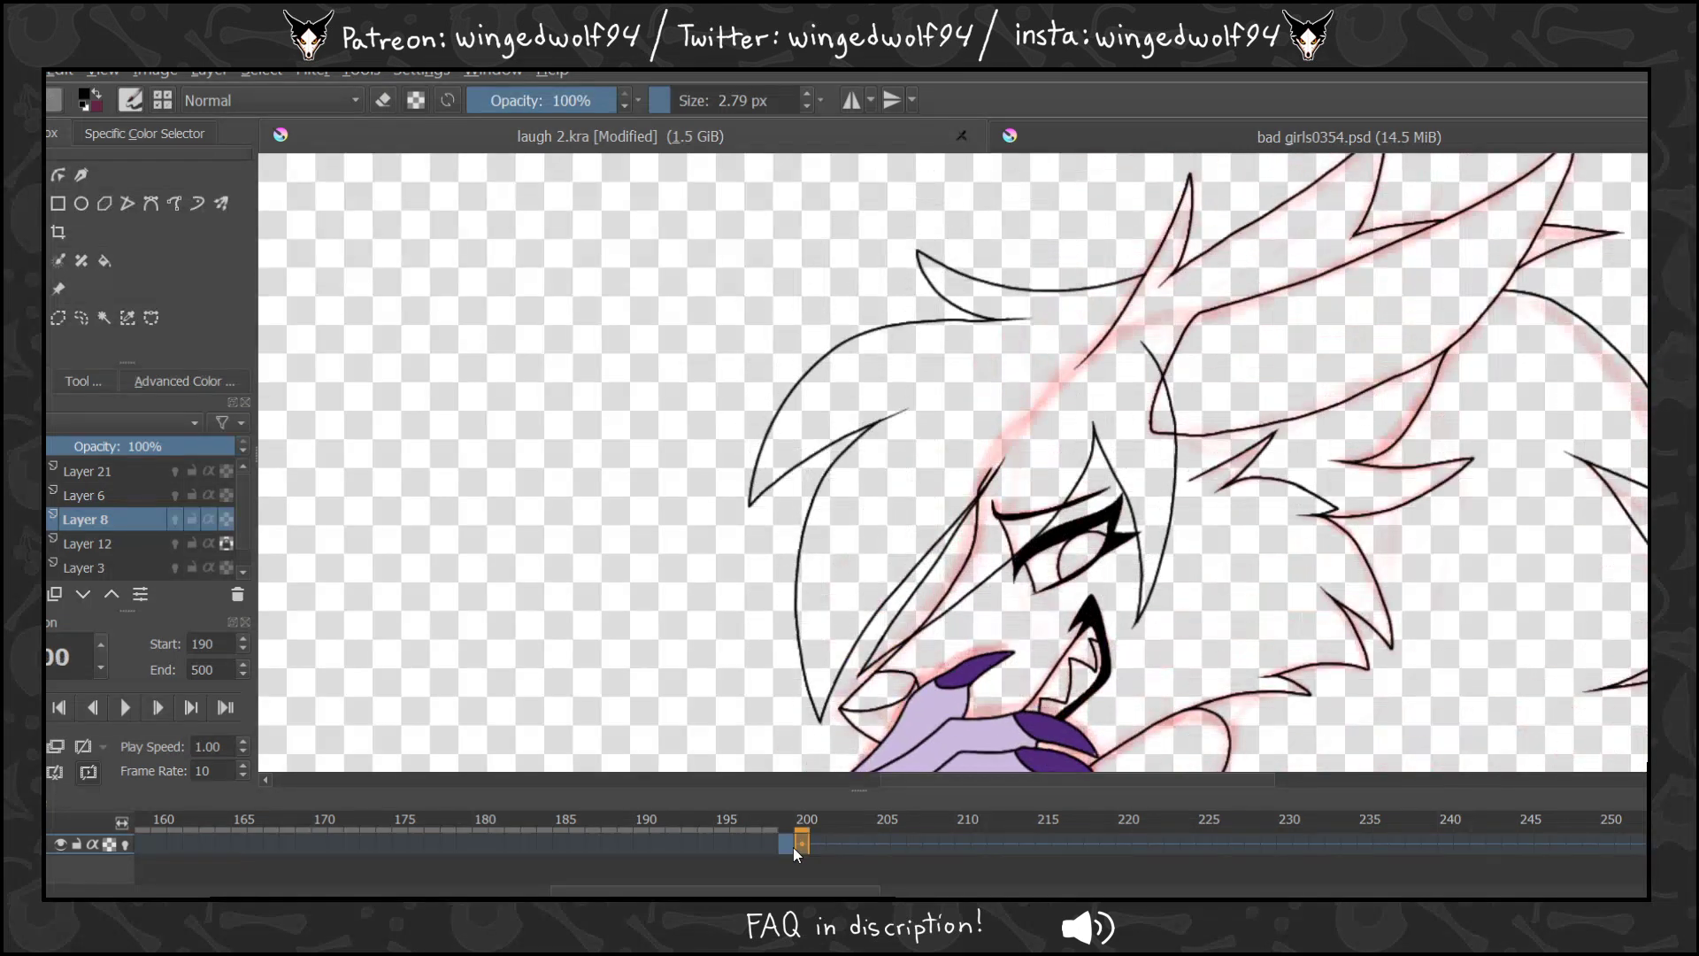
key("Right")
key("Left")
key("Right")
left_click(125, 844)
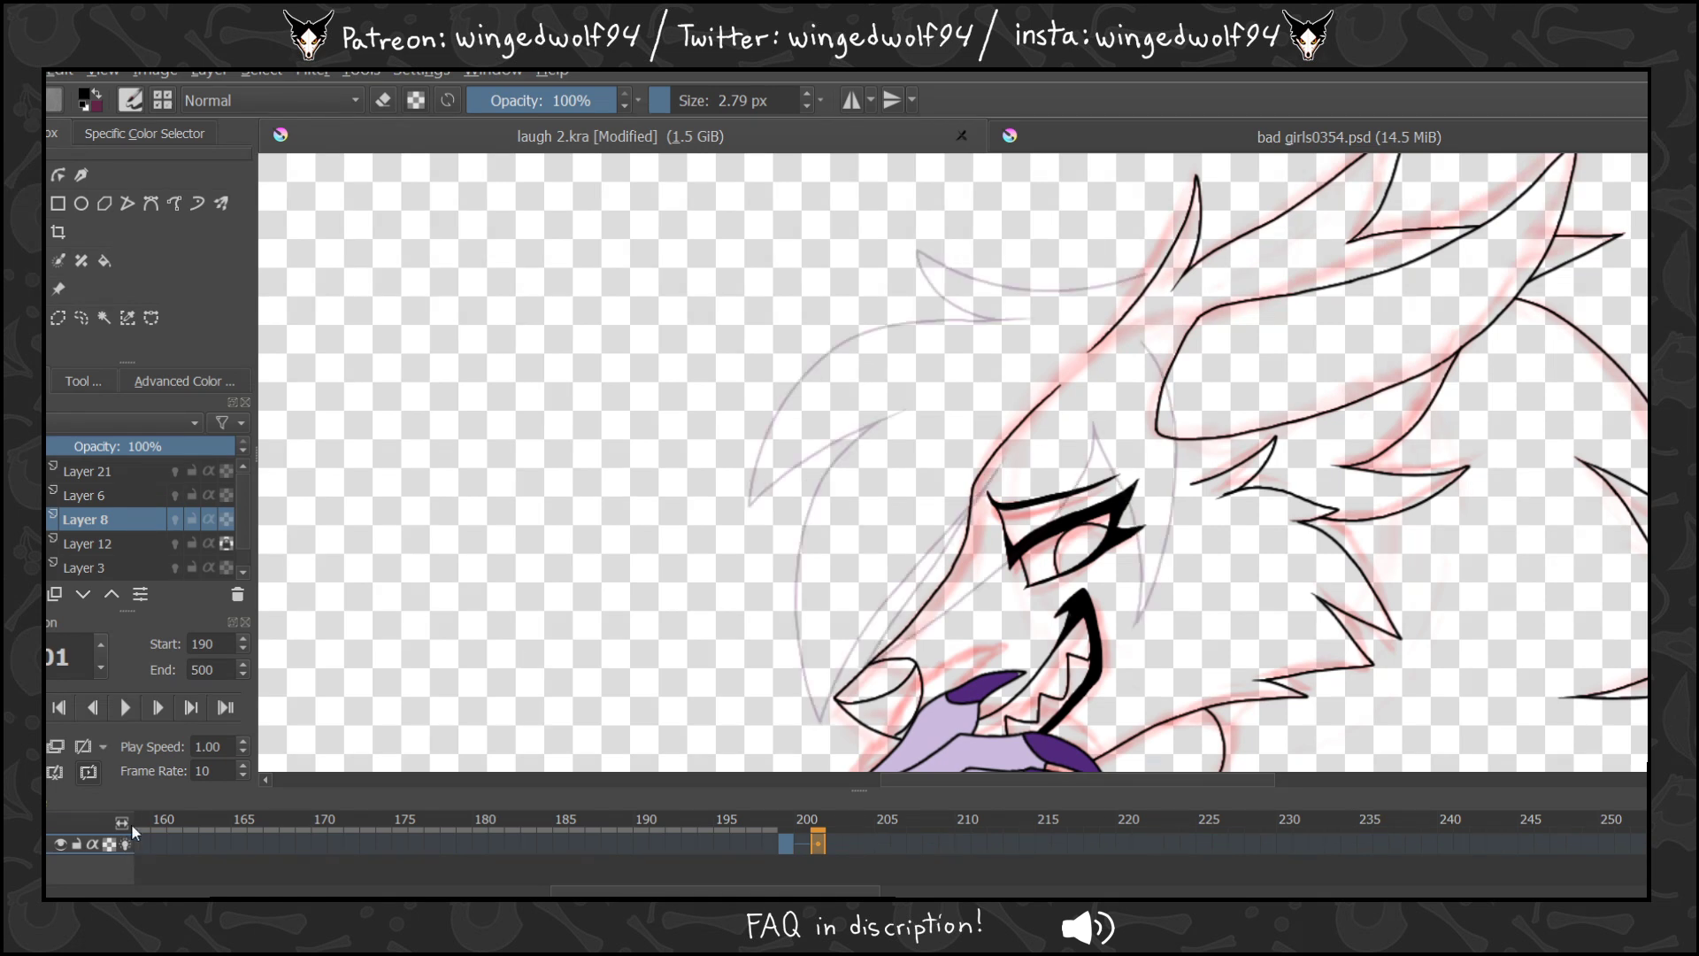
left_click_drag(245, 508, 245, 534)
left_click(21, 567)
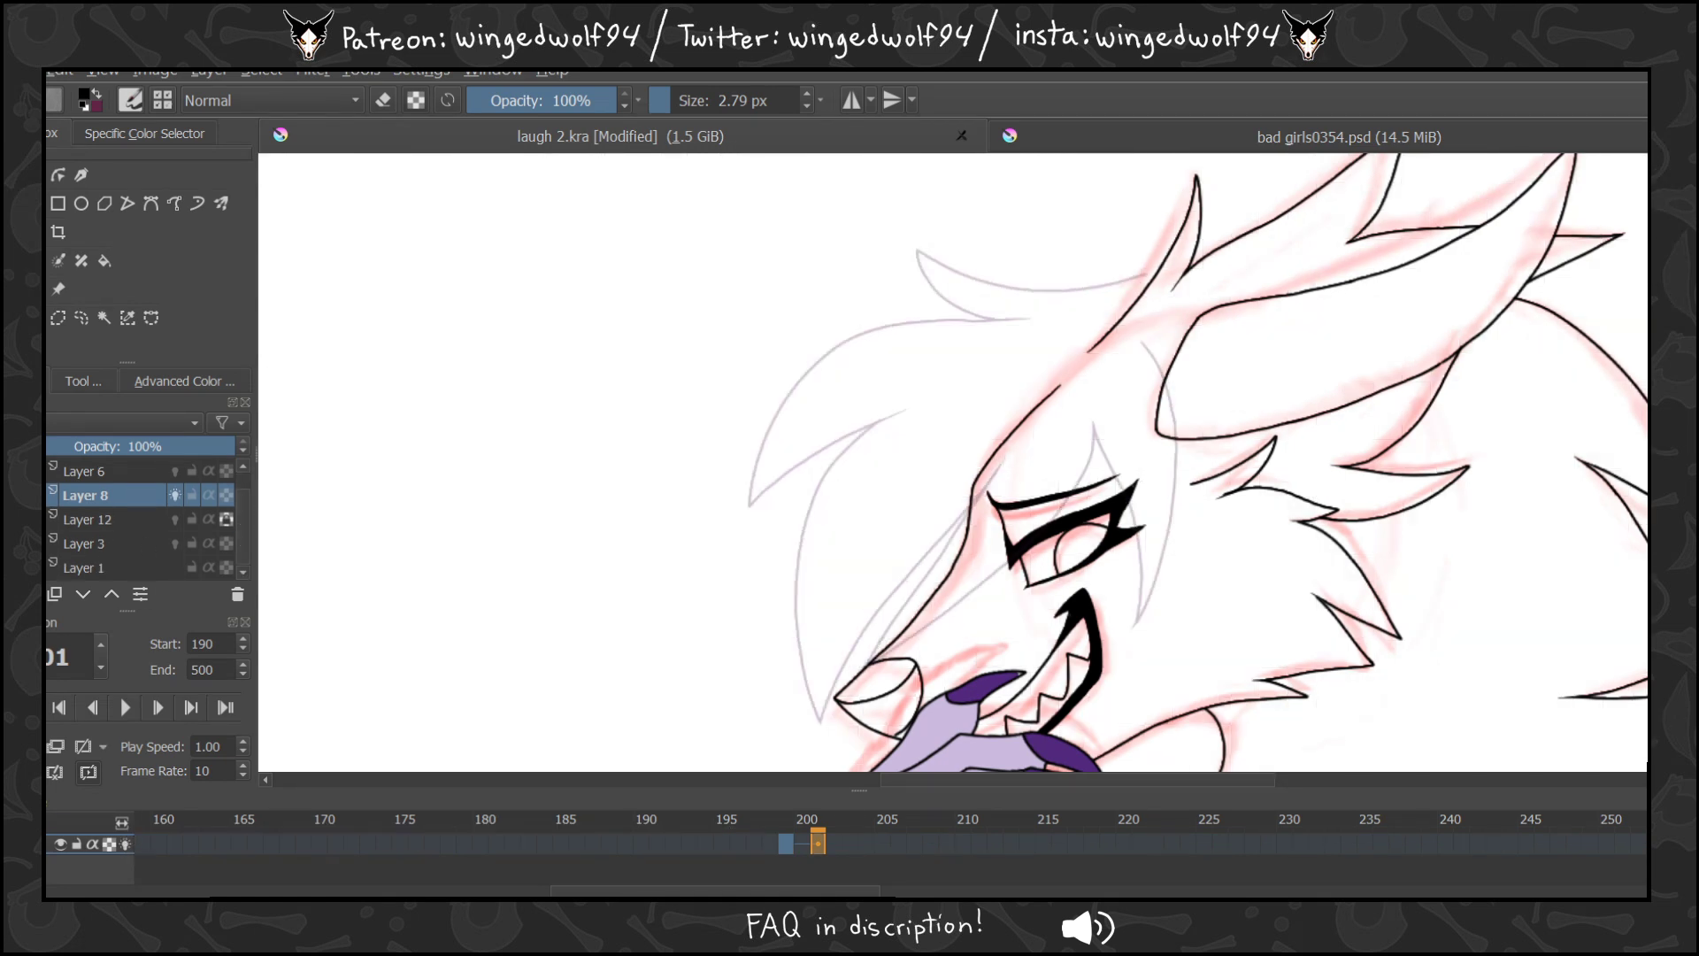
key("Left")
key("Right")
left_click_drag(1160, 264, 931, 252)
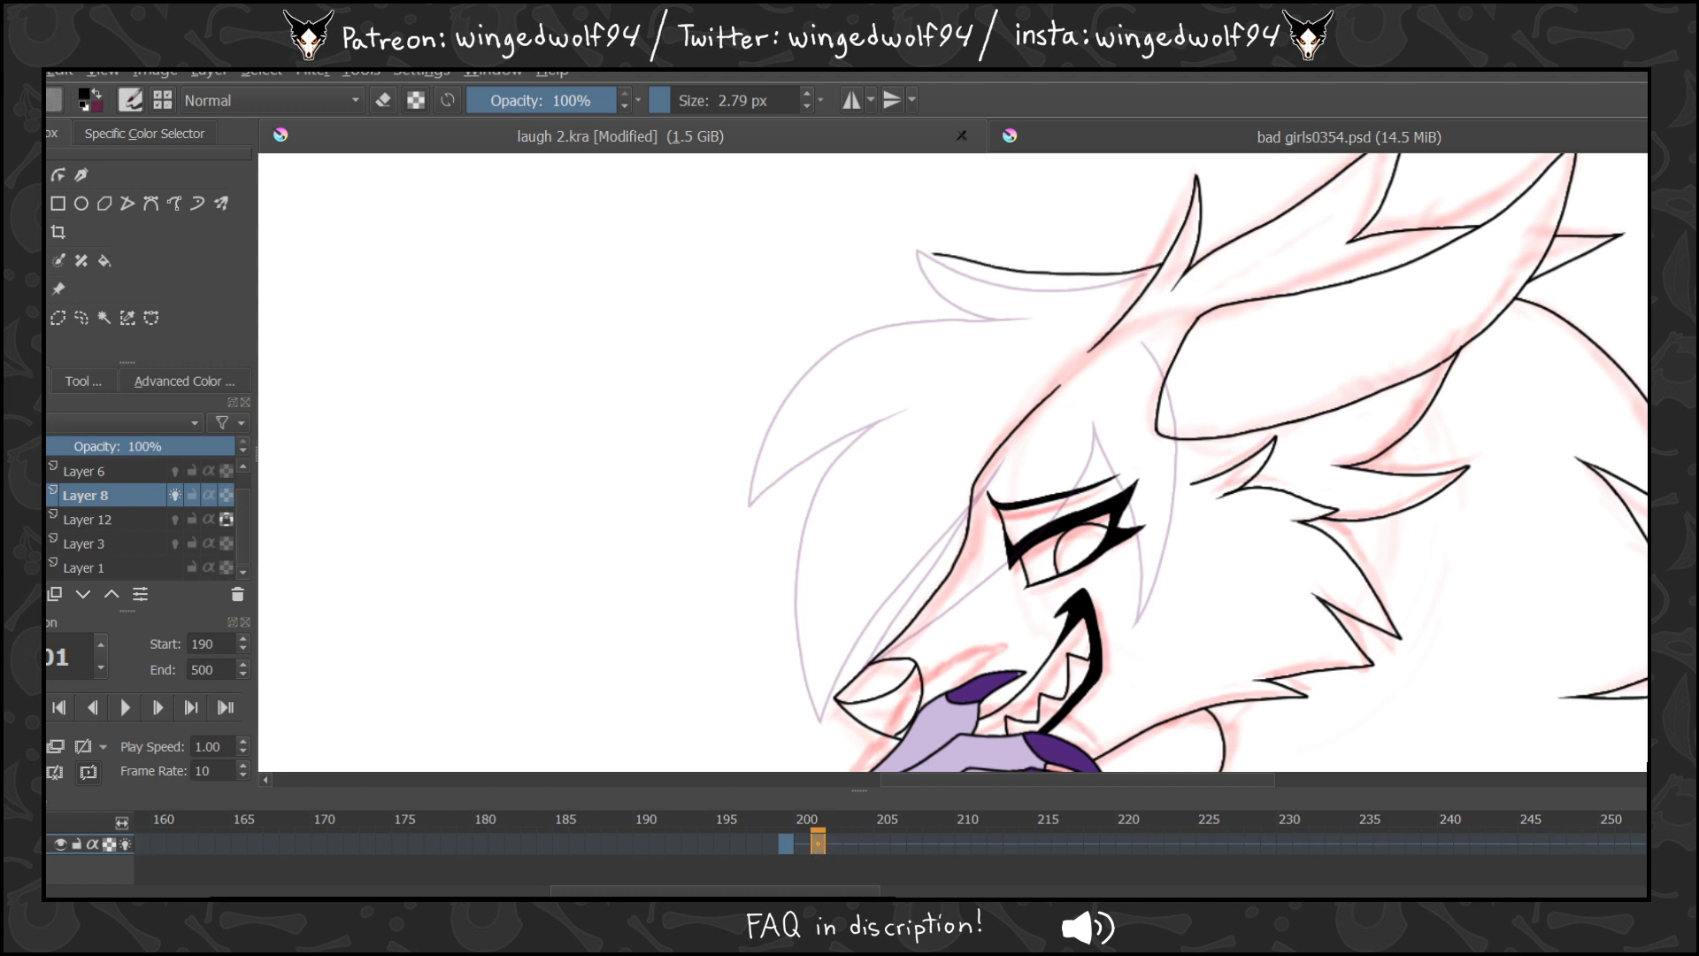
key("ctrl+z")
scroll(953, 462, "up", 2)
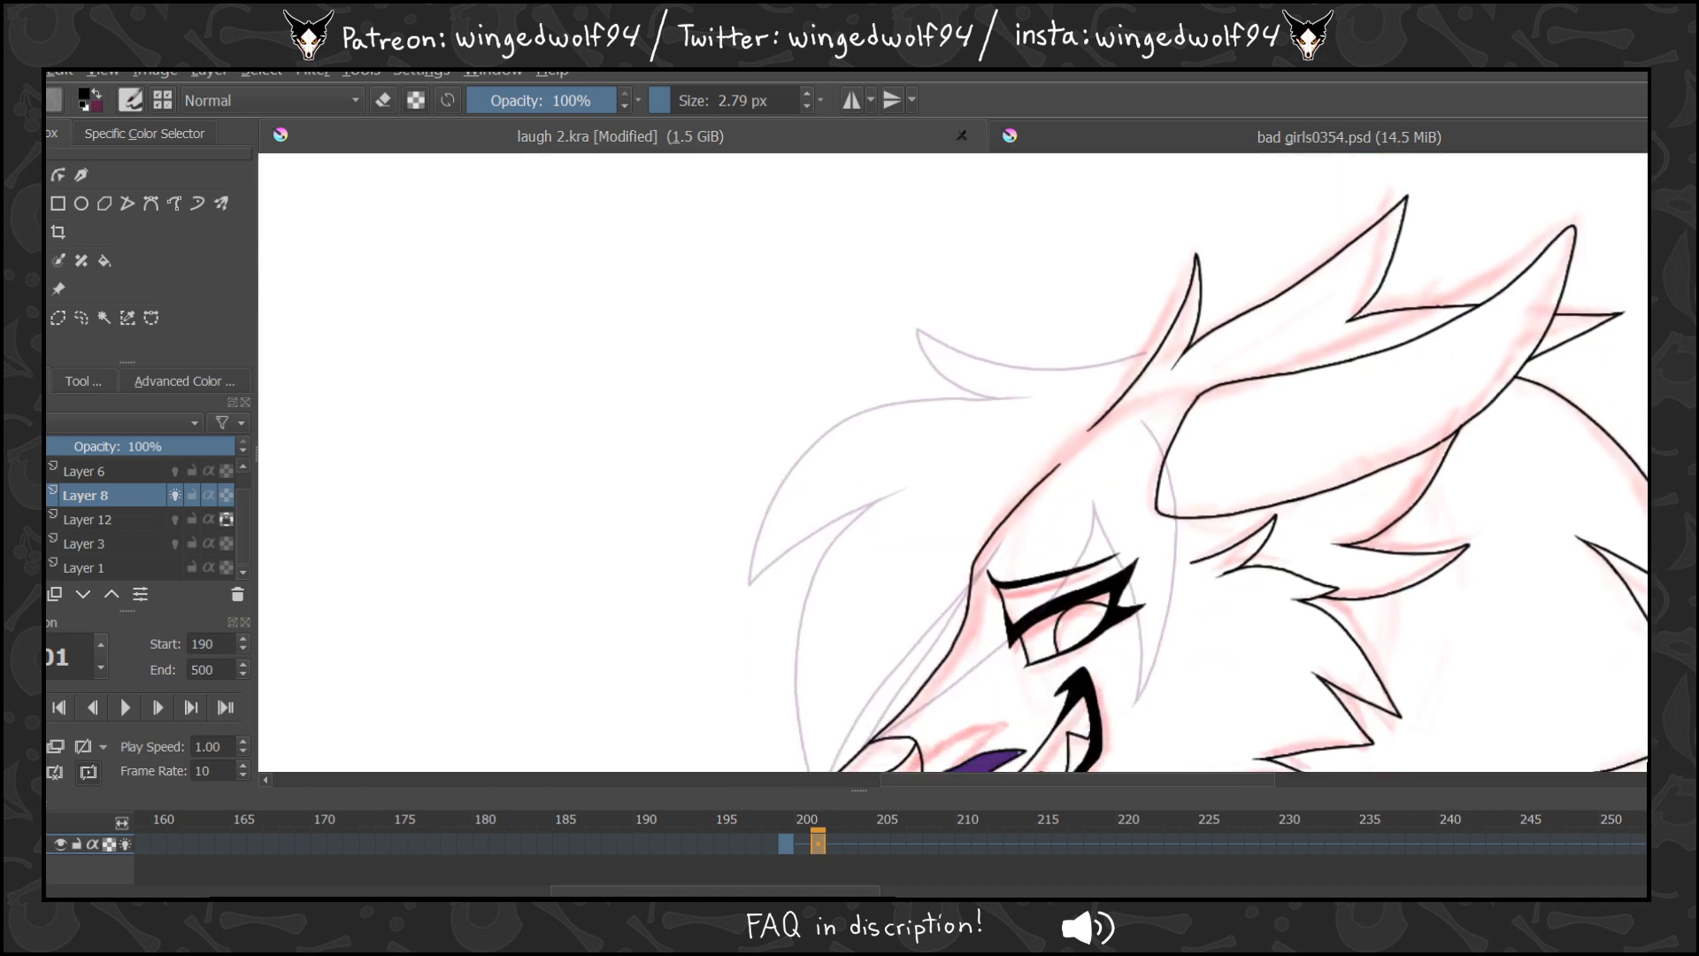
On frame 201, draw the small hair tuft and the large front lock slightly offset from the onion-skin outline.
left_click_drag(648, 180, 1380, 628)
left_click(77, 176)
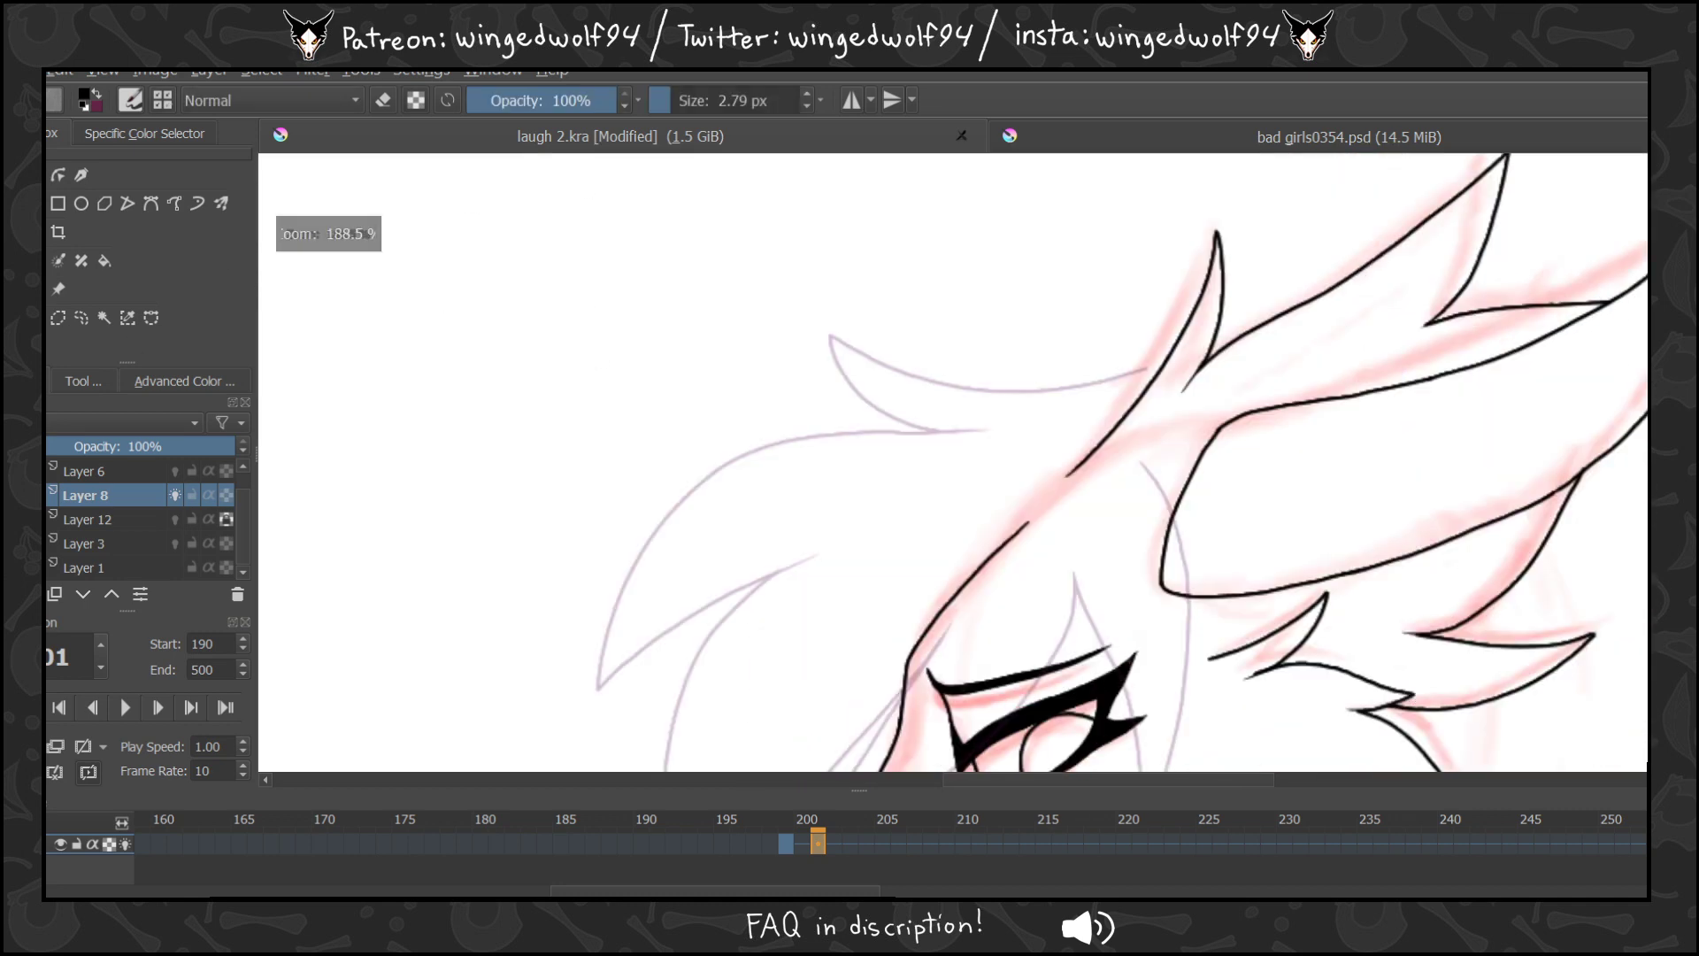
left_click(803, 842)
left_click(814, 844)
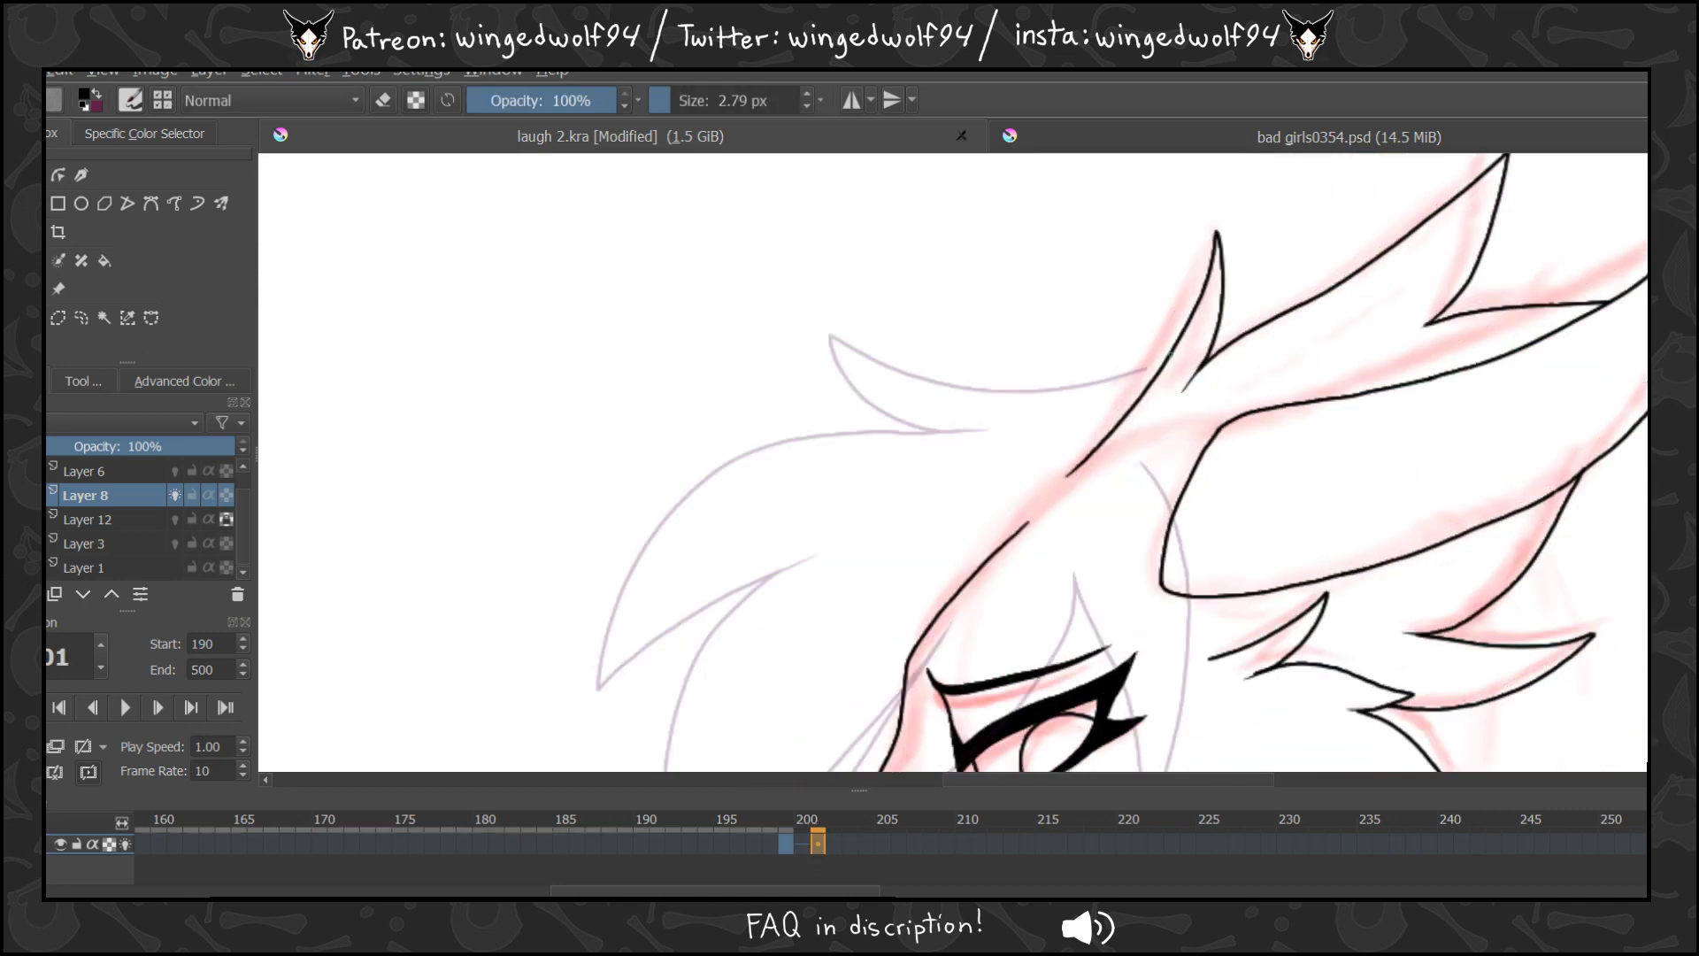
mouse_move(1170, 350)
left_mouse_down()
mouse_move(1002, 372)
mouse_move(835, 329)
mouse_move(880, 386)
mouse_move(978, 425)
mouse_move(807, 426)
mouse_move(731, 449)
mouse_move(641, 561)
mouse_move(602, 659)
mouse_move(730, 593)
left_mouse_up()
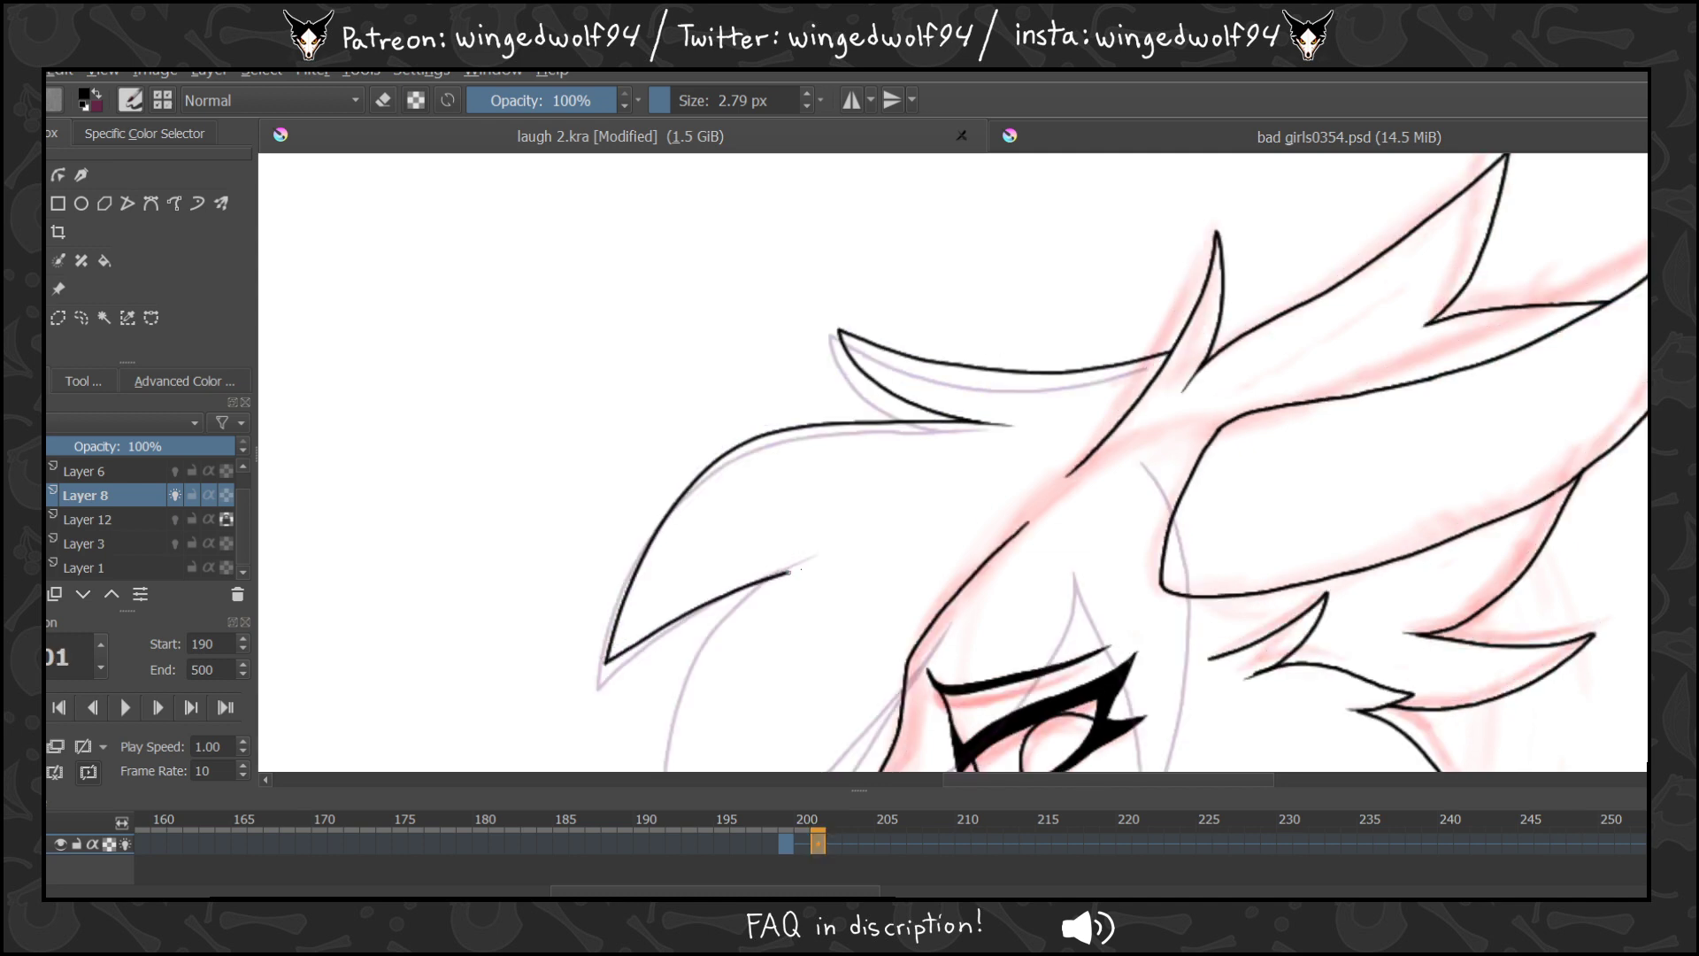
Draw frame 201's long lock down to the nose and the strands along the muzzle, following the onion skin.
scroll(953, 462, "down", 3)
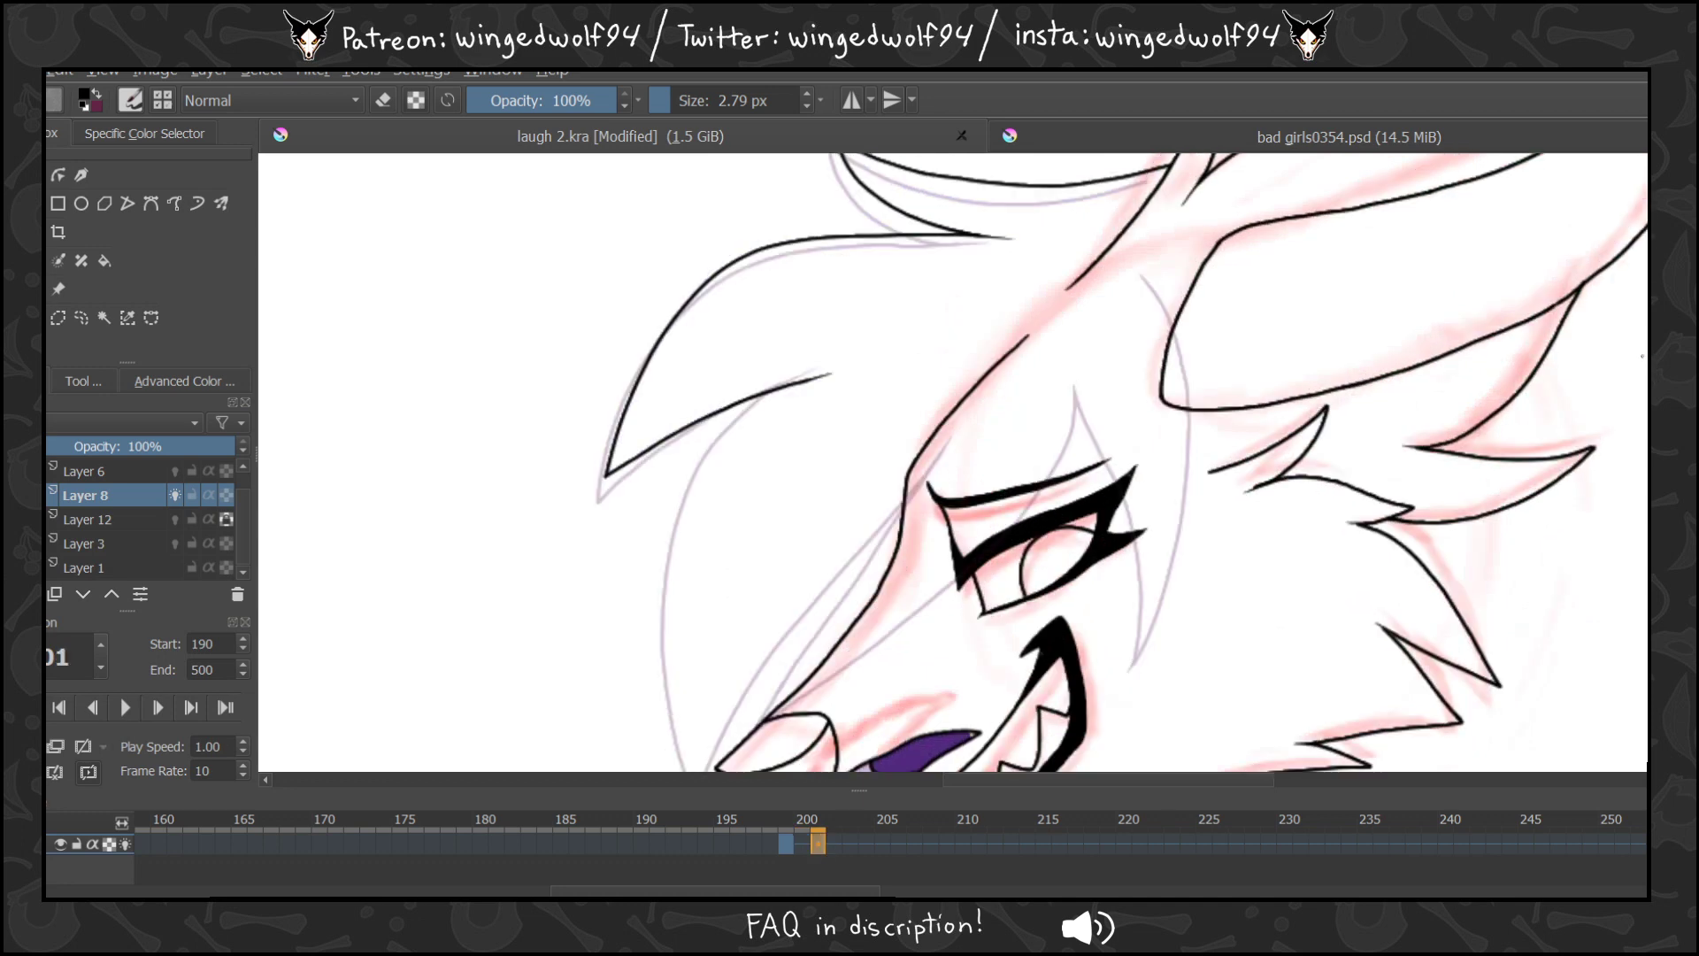
scroll(1232, 285, "down", 2)
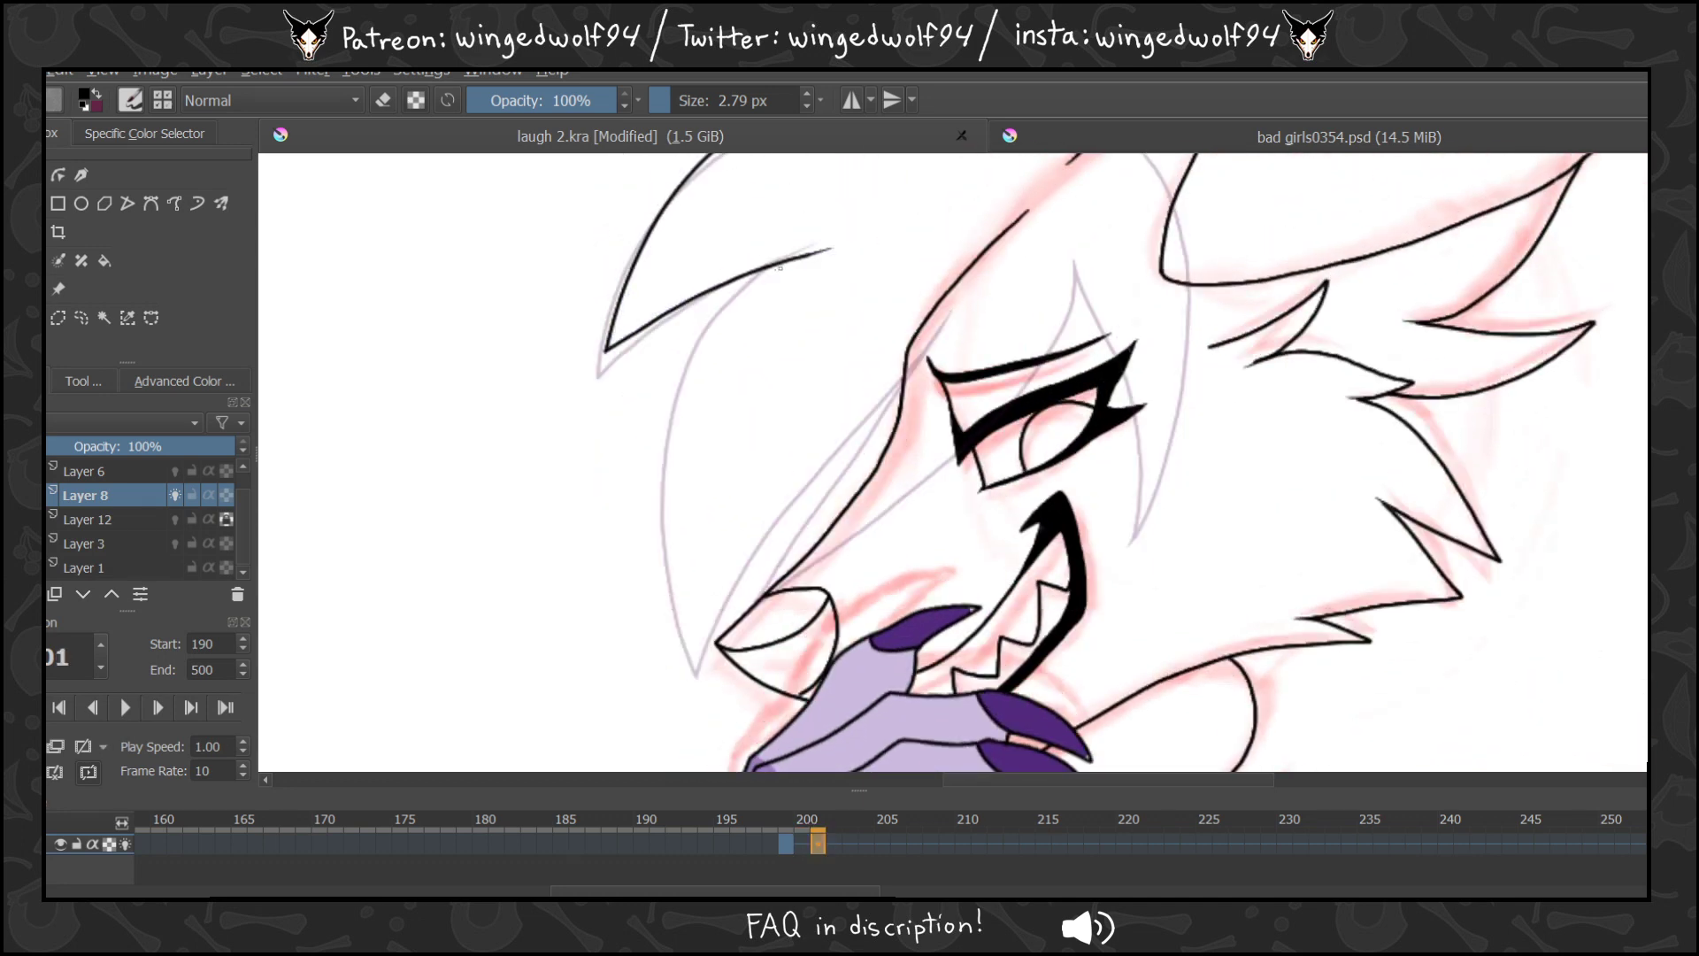
mouse_move(766, 265)
left_mouse_down()
mouse_move(720, 302)
mouse_move(661, 408)
mouse_move(659, 522)
mouse_move(692, 663)
mouse_move(761, 530)
mouse_move(953, 309)
mouse_move(767, 585)
mouse_move(943, 459)
left_mouse_up()
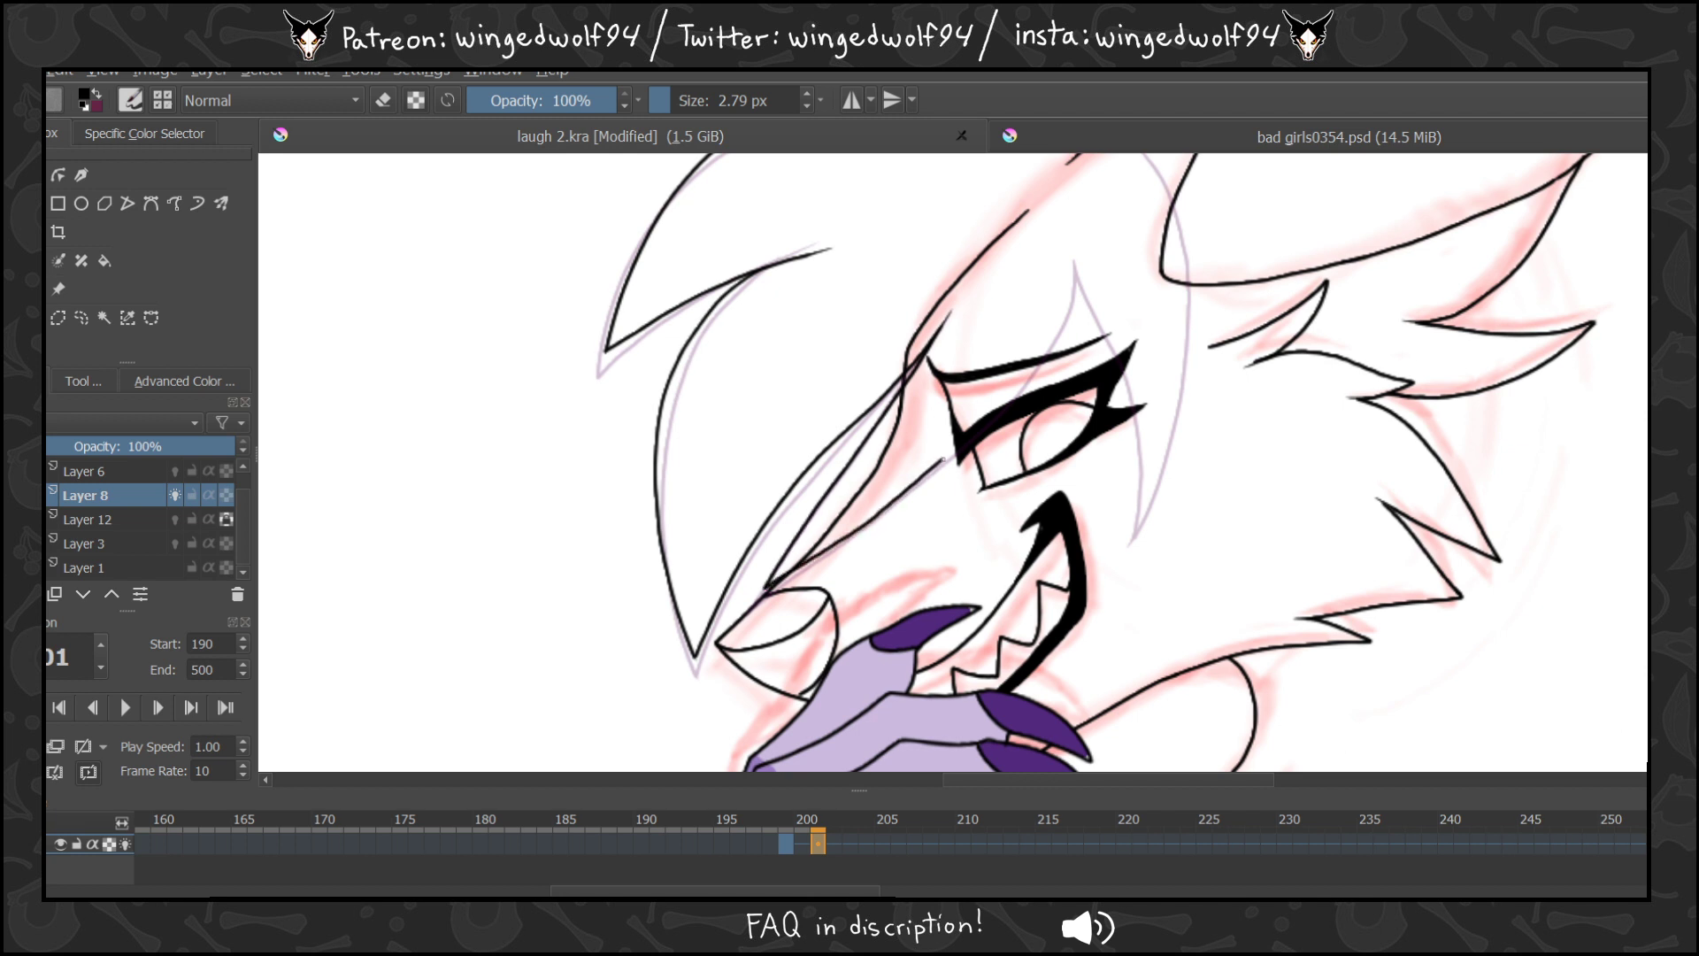
Draw the pointed strands over the eye and the fringe's curved rear edge on frame 201, comparing with the previous frame.
mouse_move(1013, 388)
left_mouse_down()
mouse_move(1061, 311)
mouse_move(1067, 250)
left_mouse_up()
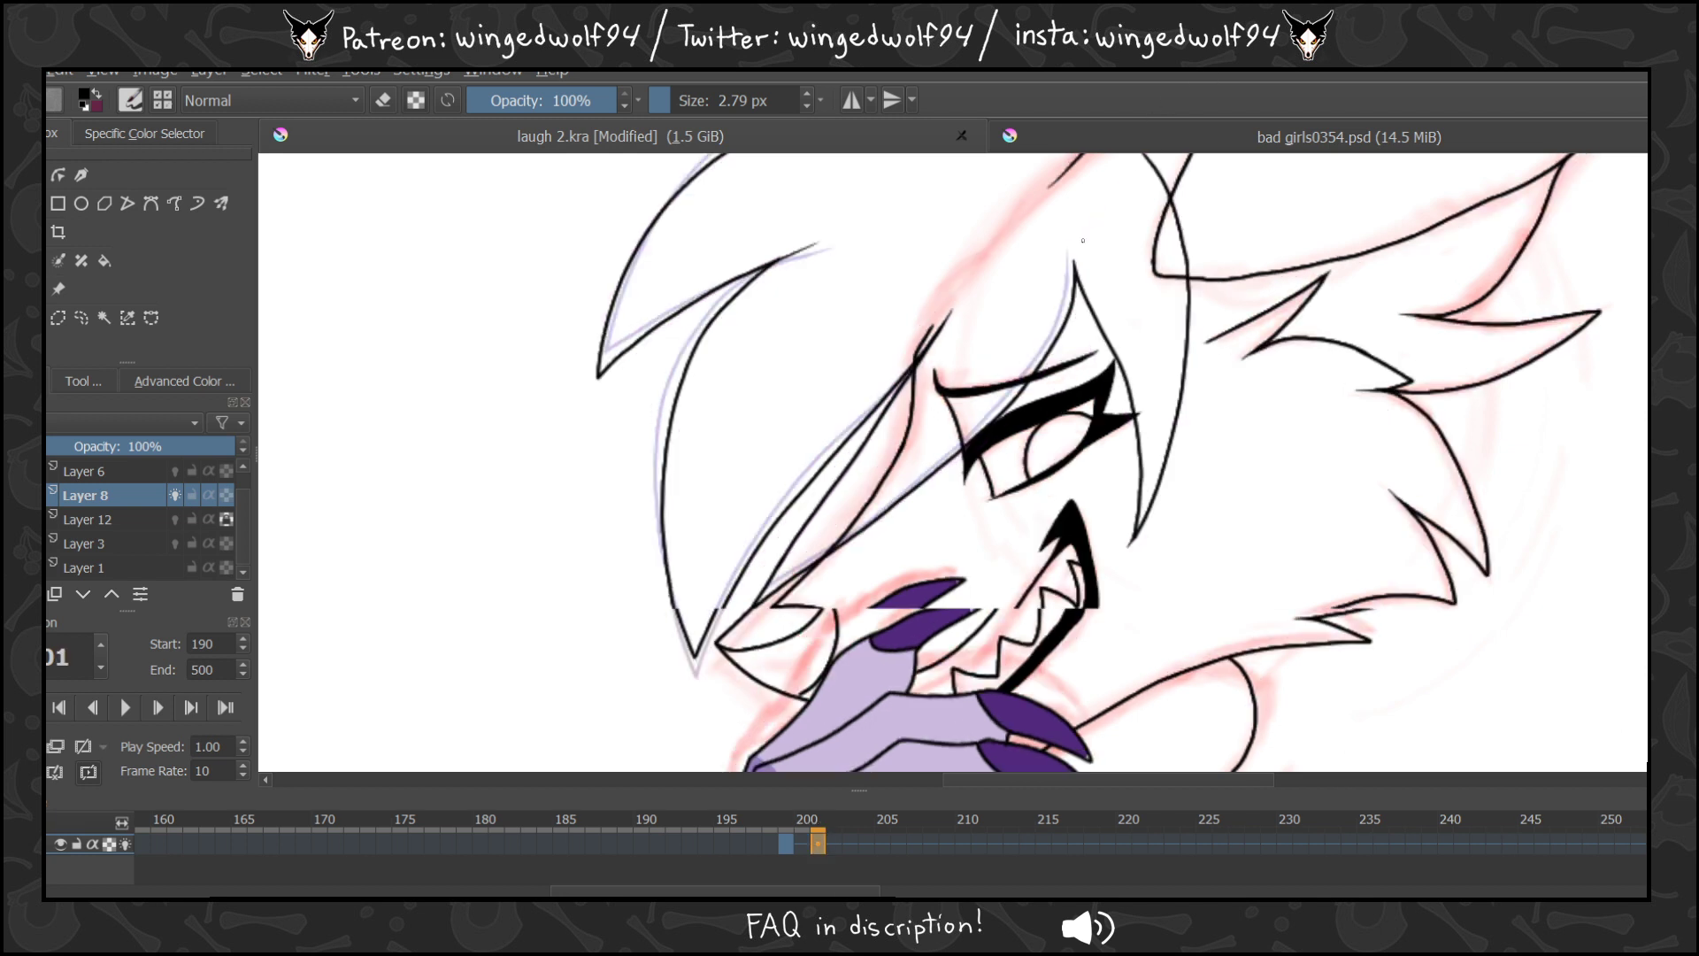
left_click_drag(1097, 347, 1149, 531)
scroll(1154, 298, "up", 3)
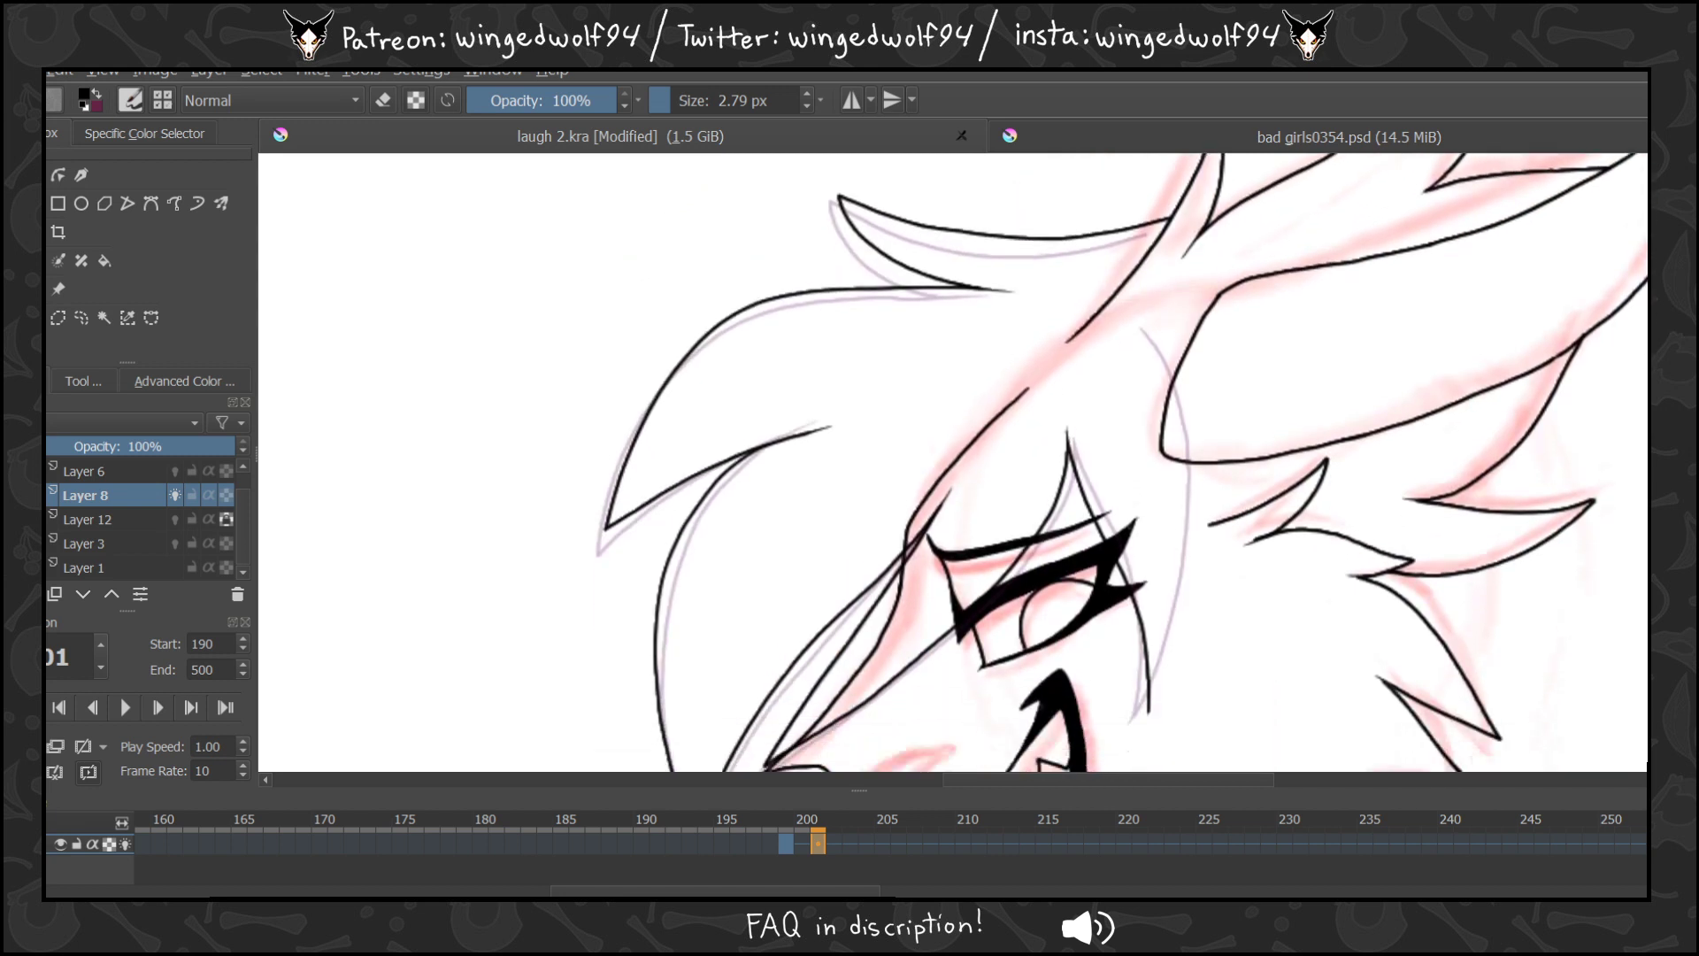
mouse_move(1140, 303)
left_mouse_down()
mouse_move(1180, 383)
mouse_move(1188, 488)
mouse_move(1151, 680)
left_mouse_up()
key("Left")
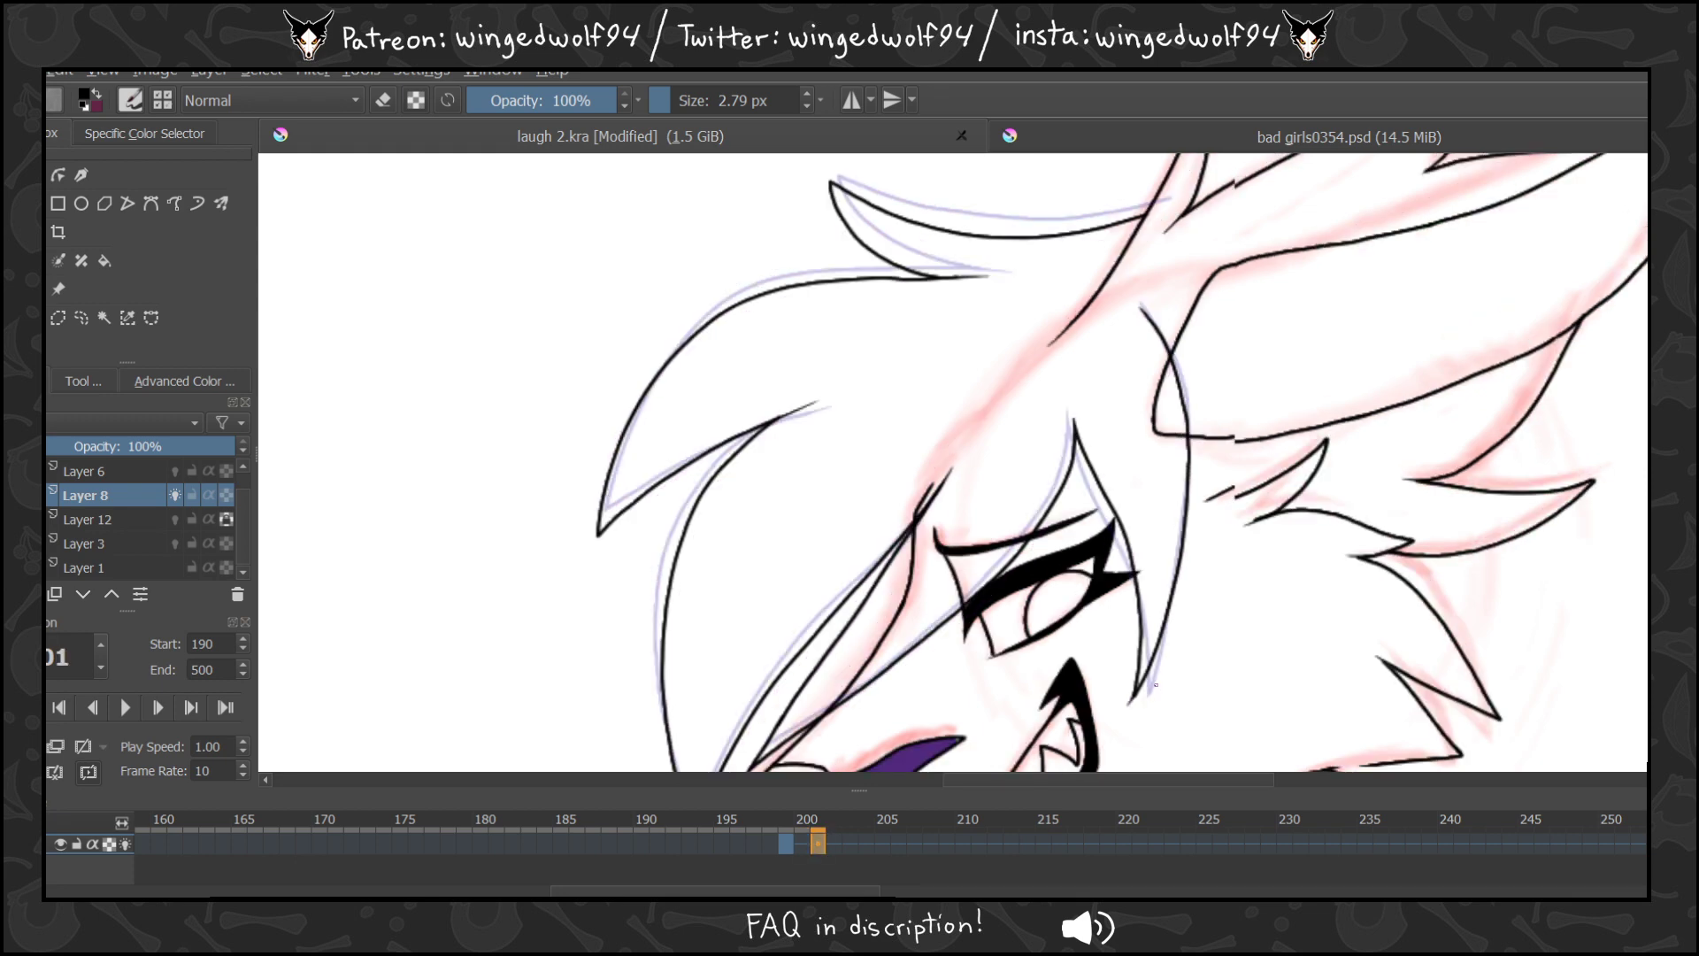
key("Right")
Clear Layer 8 on frame 202 and draw the small hair tuft above the forehead, checking it against frame 201.
key("Right")
key("Delete")
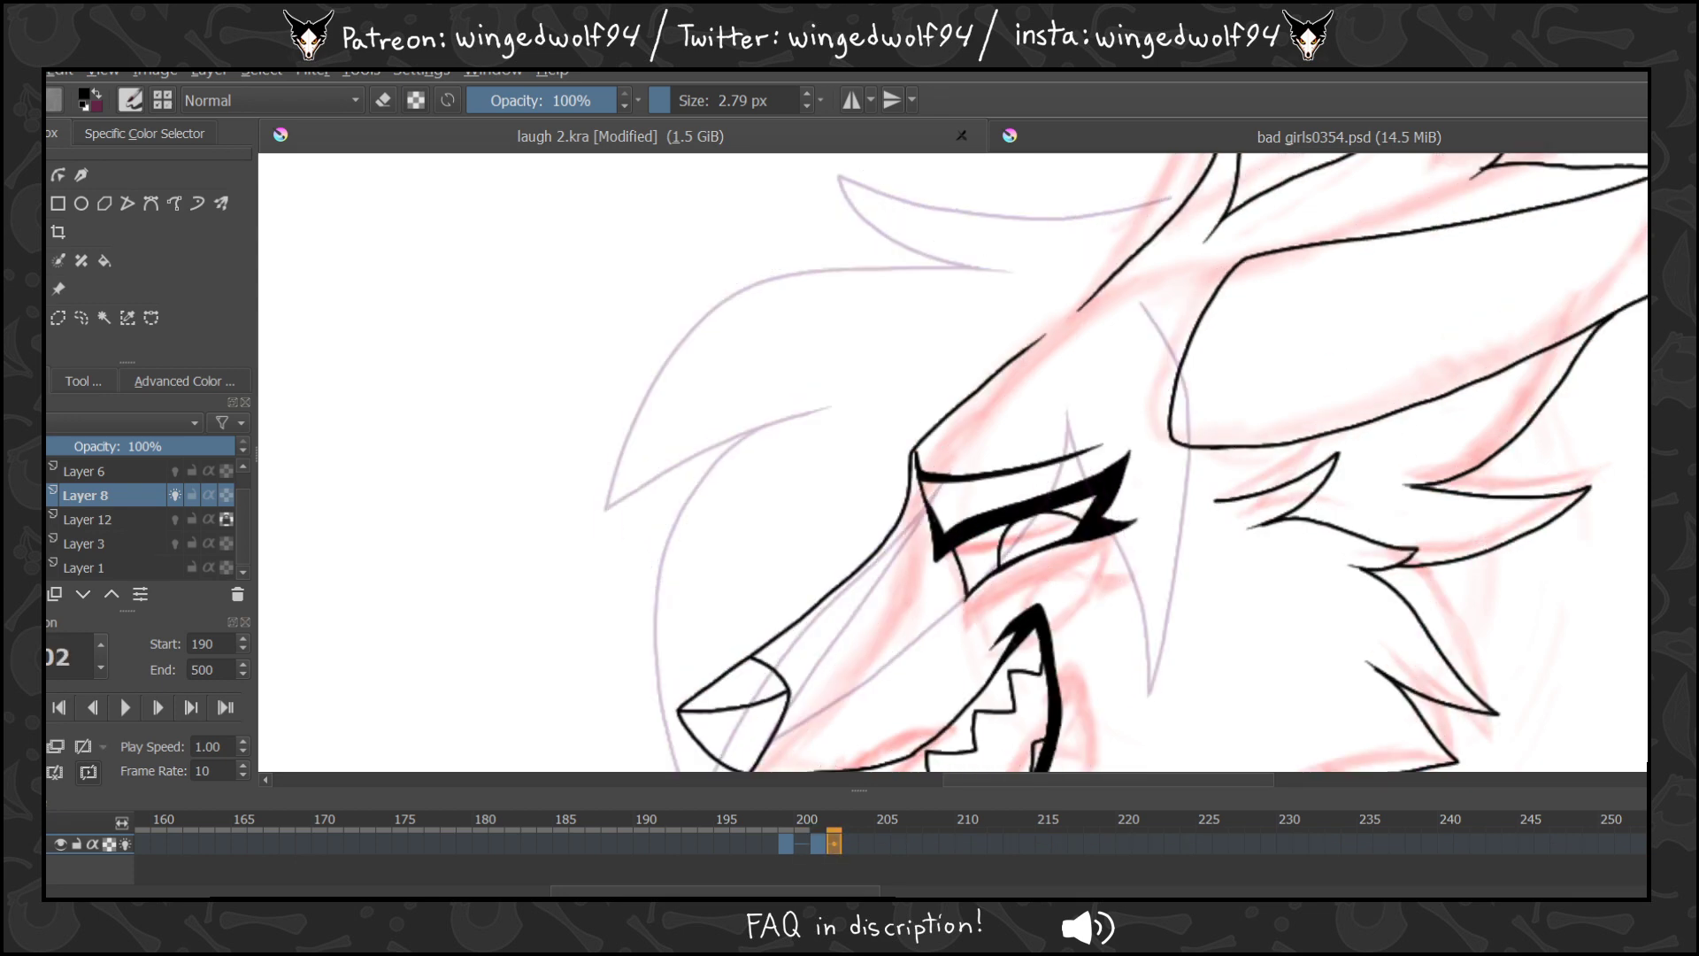
key("Left")
key("Right")
mouse_move(1190, 197)
left_mouse_down()
mouse_move(967, 202)
mouse_move(840, 172)
mouse_move(950, 252)
mouse_move(1137, 269)
mouse_move(872, 255)
left_mouse_up()
key("Left")
key("Right")
key("ctrl+z")
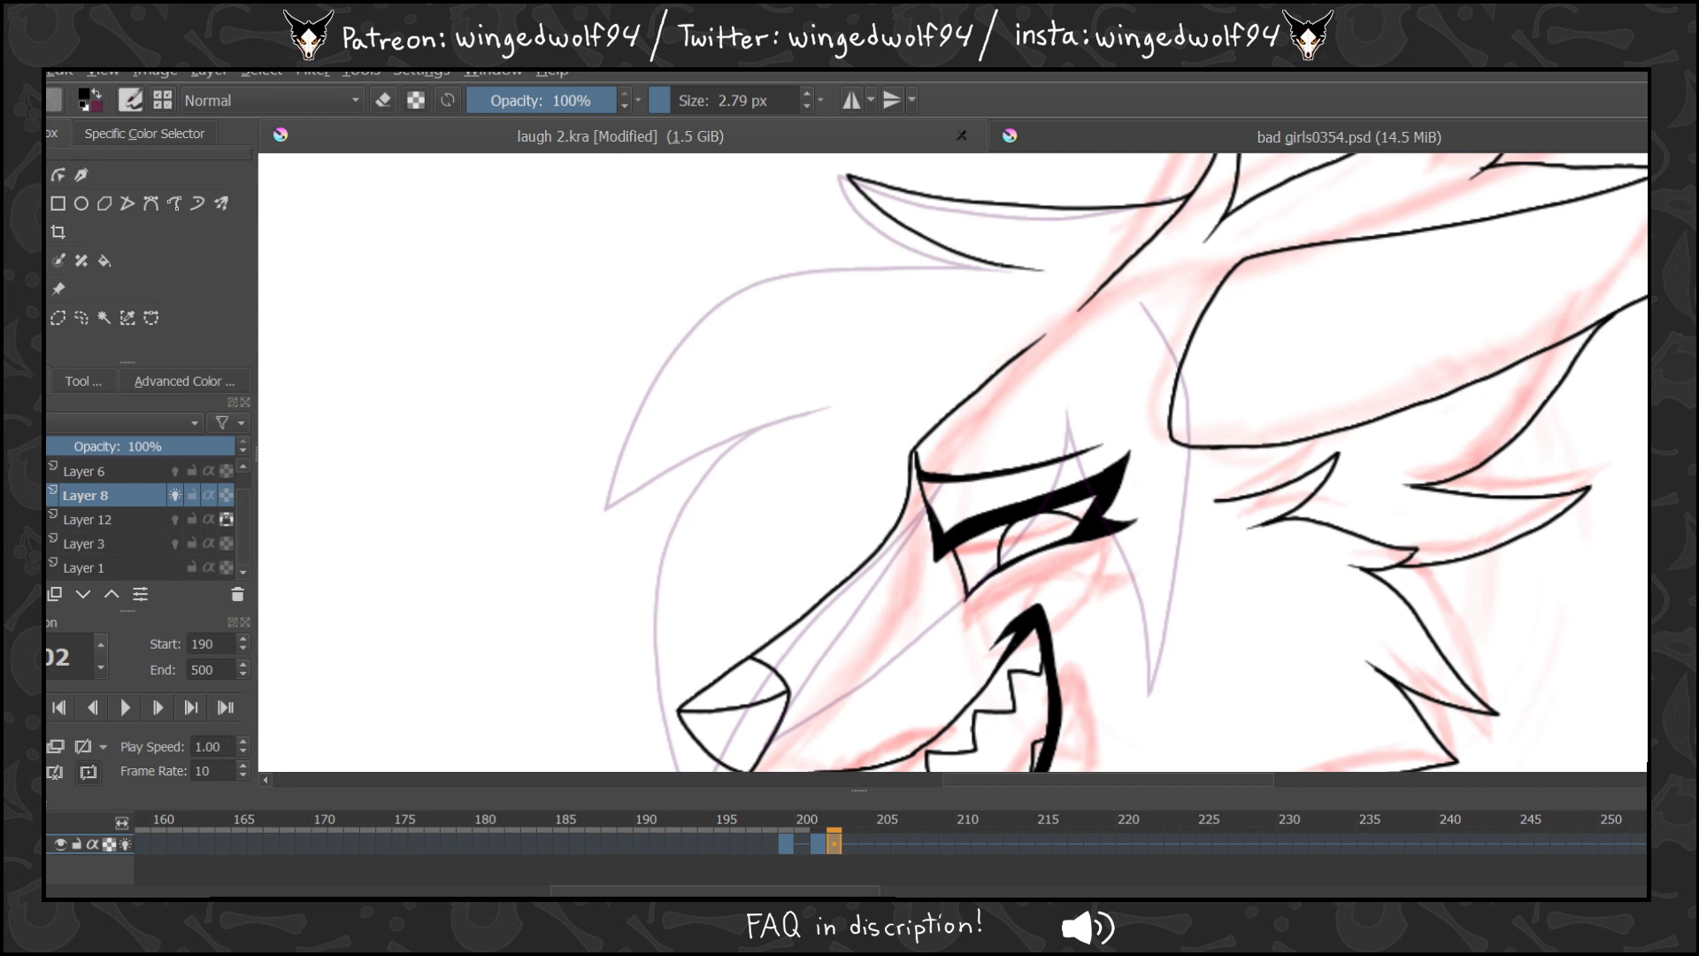
Draw the large pointed front hair lock on frame 202, redoing its return edge toward the forehead.
mouse_move(1004, 264)
left_mouse_down()
mouse_move(897, 252)
mouse_move(776, 269)
mouse_move(655, 371)
mouse_move(598, 492)
mouse_move(824, 413)
left_mouse_up()
key("ctrl+z")
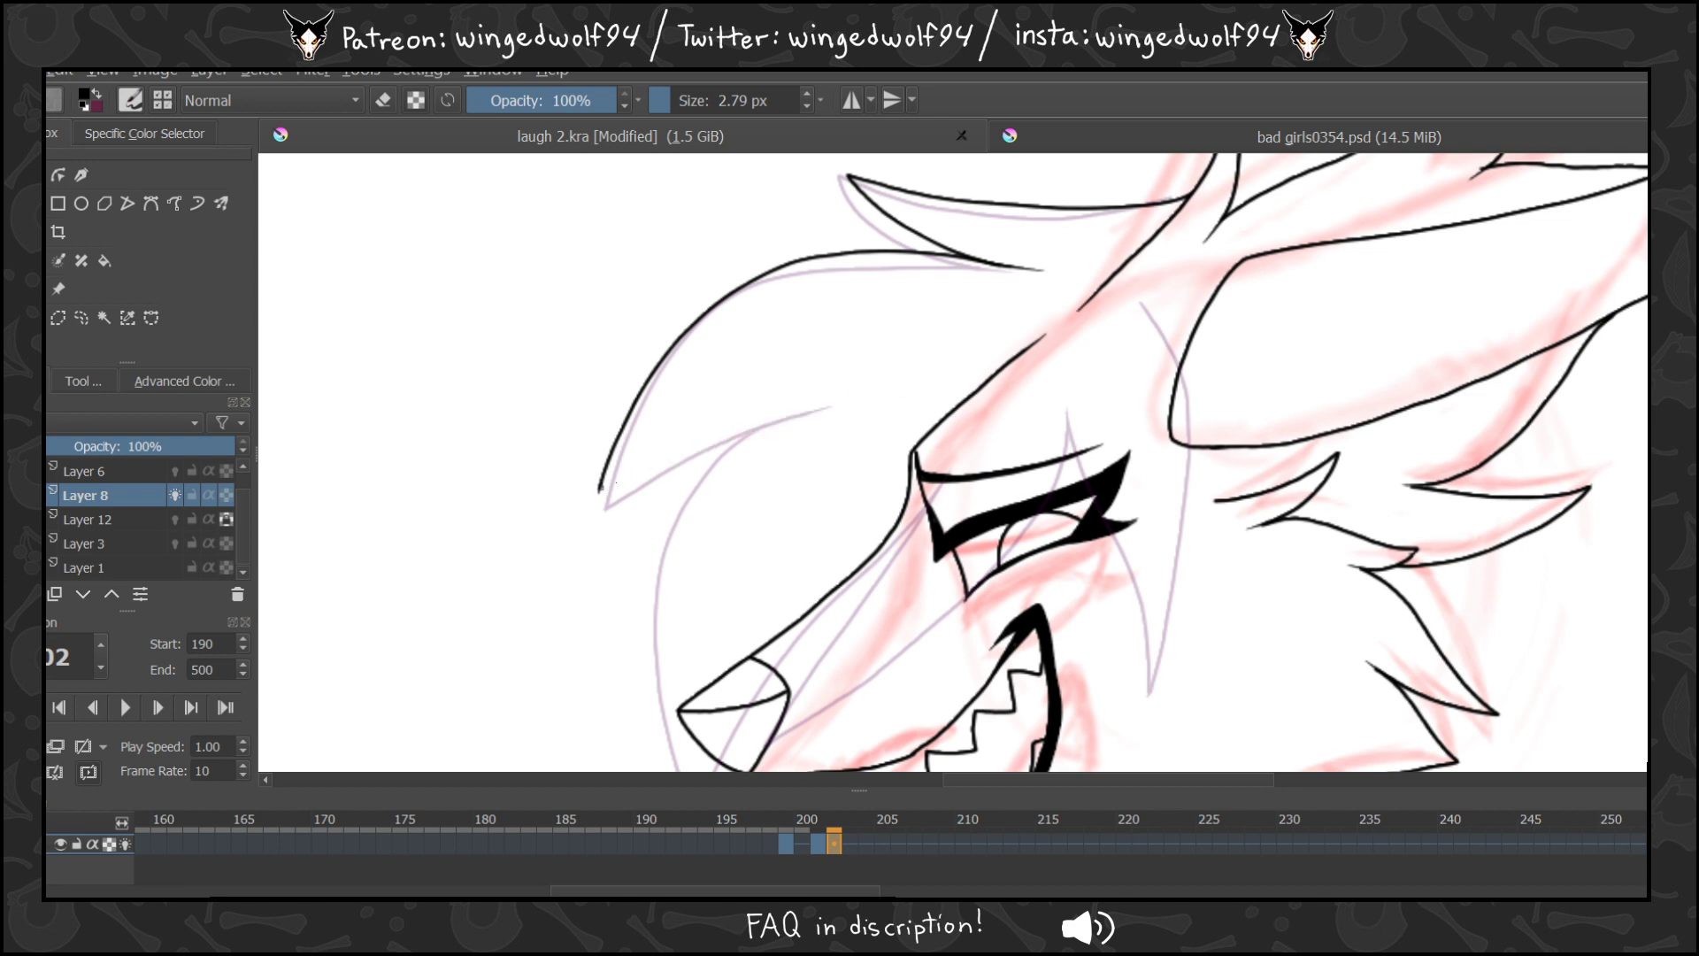
left_click_drag(601, 486, 855, 403)
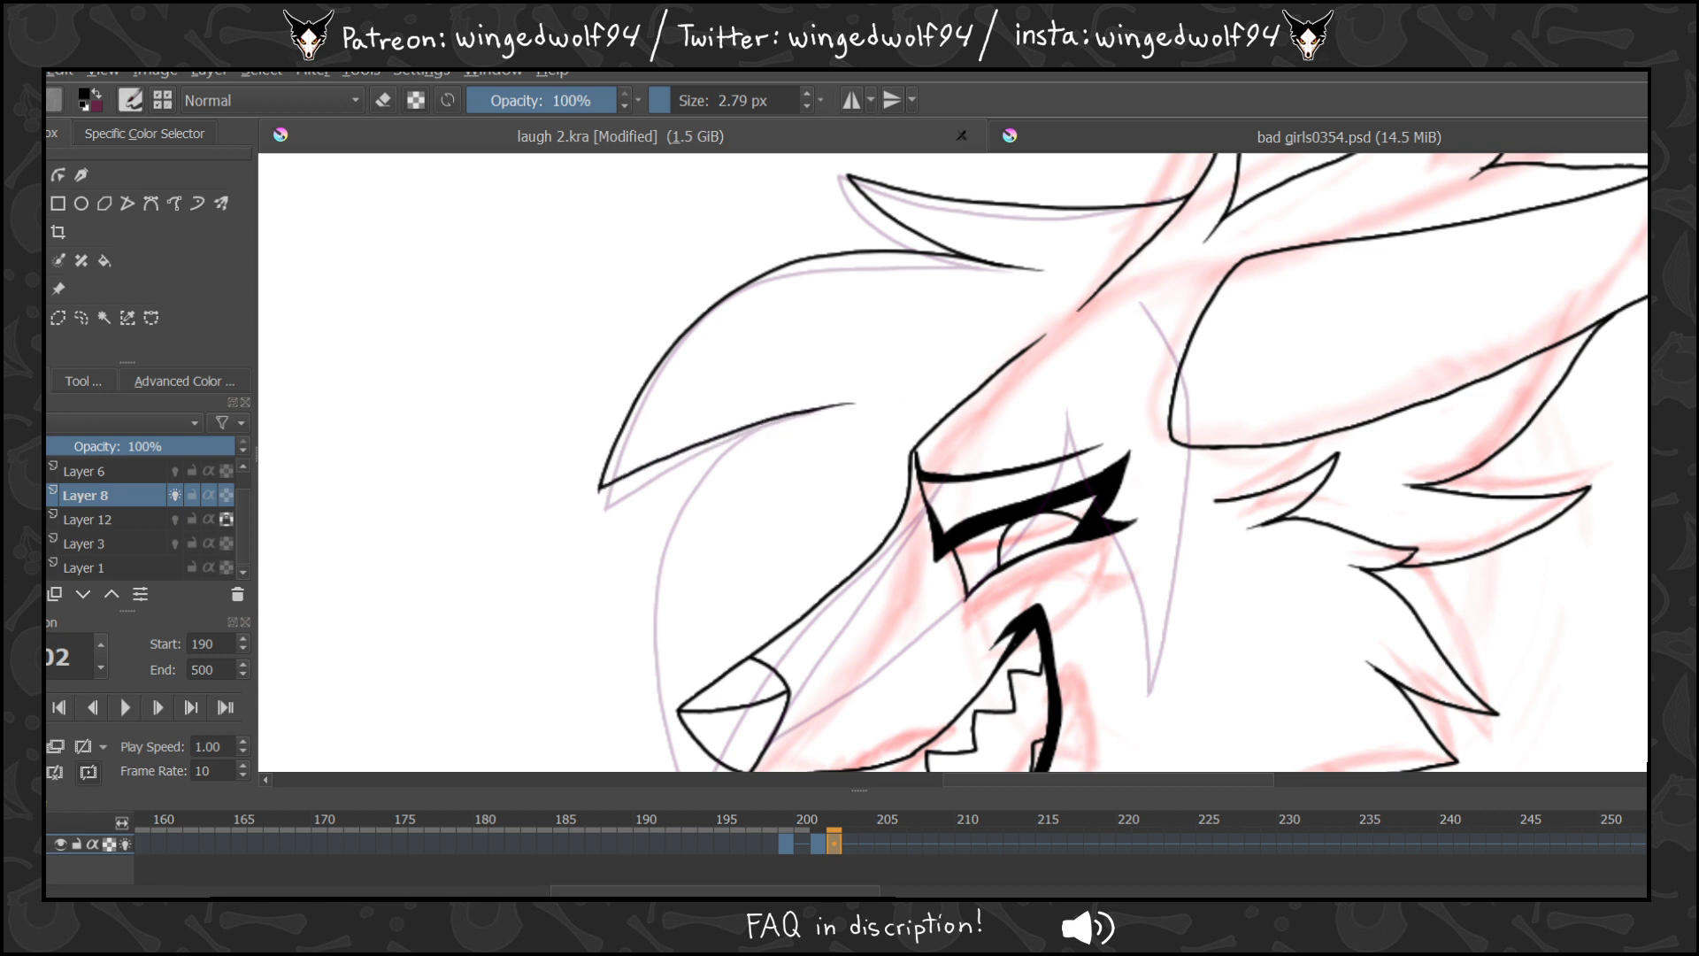
Draw frame 202's long hair lock down past the nose and the strand back along the muzzle, checking against frame 201.
scroll(953, 462, "down", 5)
scroll(954, 461, "up", 3)
key("Left")
key("Right")
key("Left")
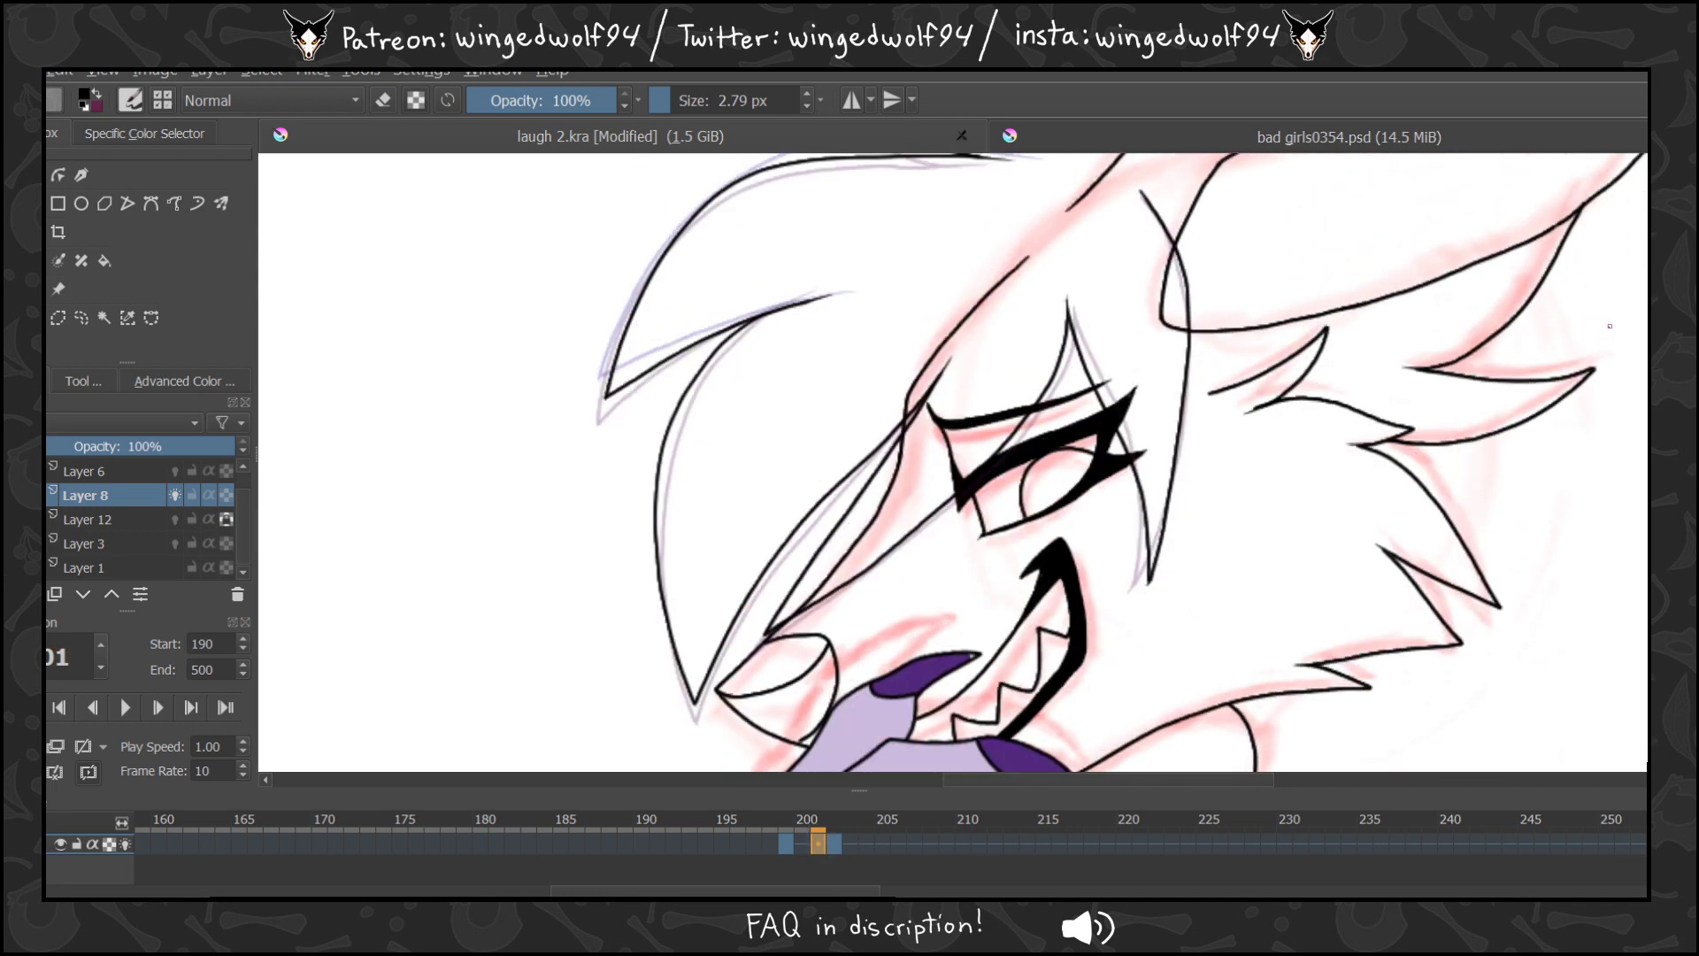
key("Right")
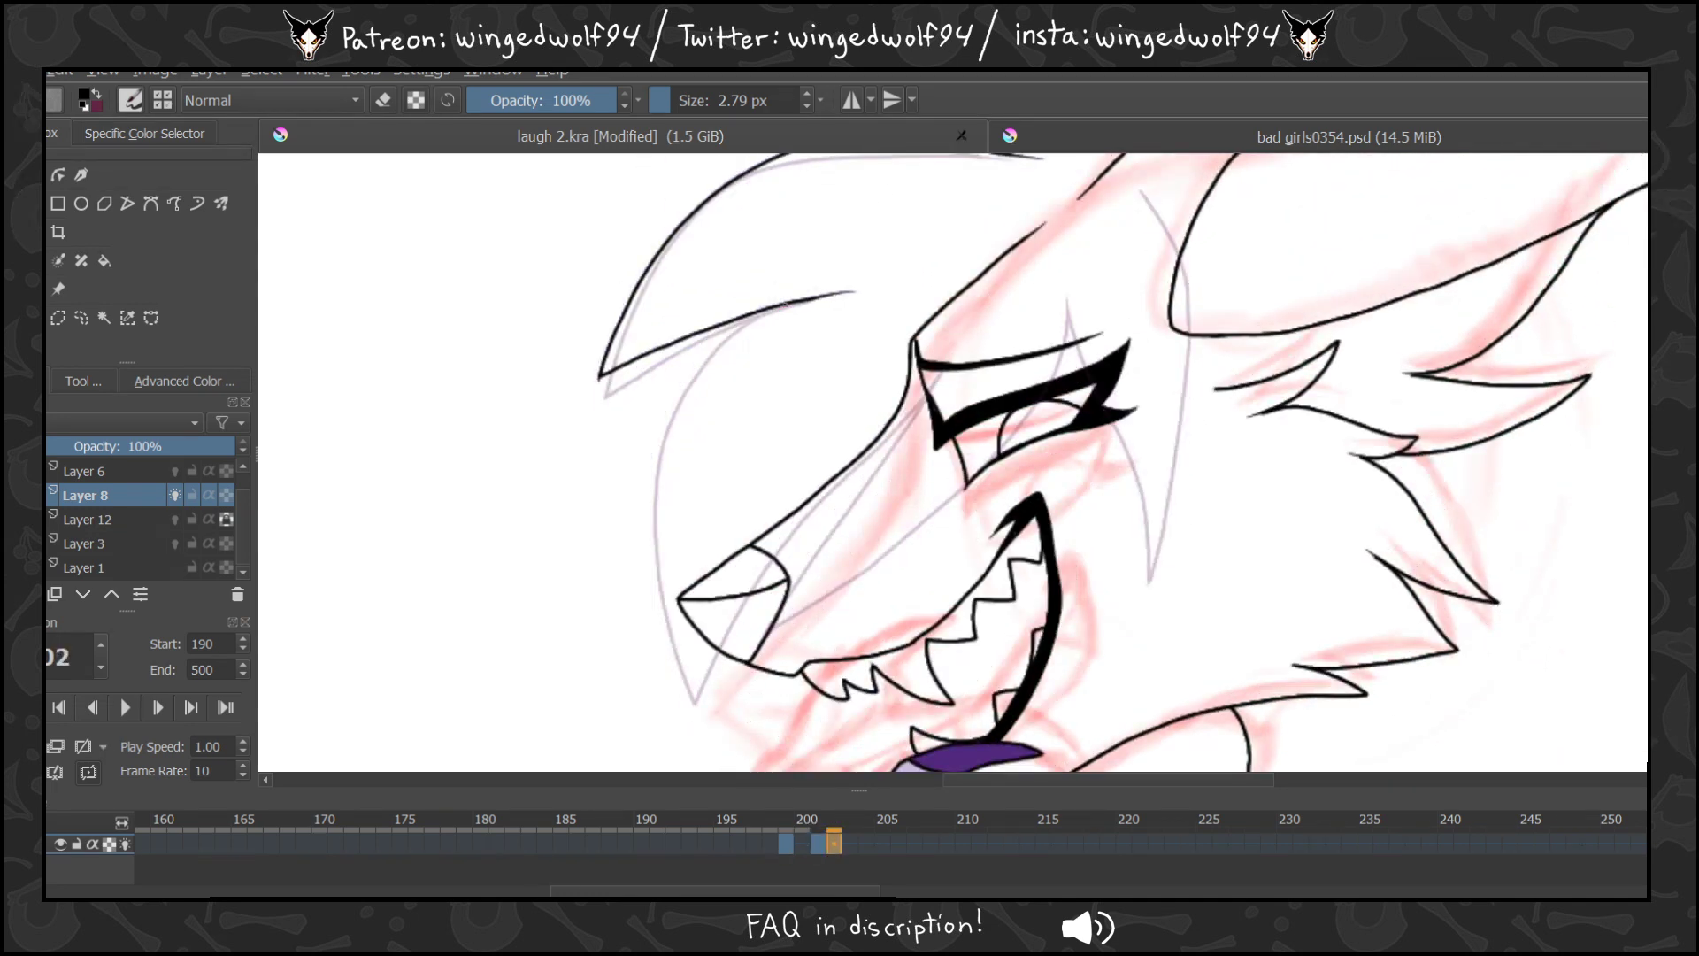
mouse_move(761, 311)
left_mouse_down()
mouse_move(655, 431)
mouse_move(643, 528)
mouse_move(666, 668)
left_mouse_up()
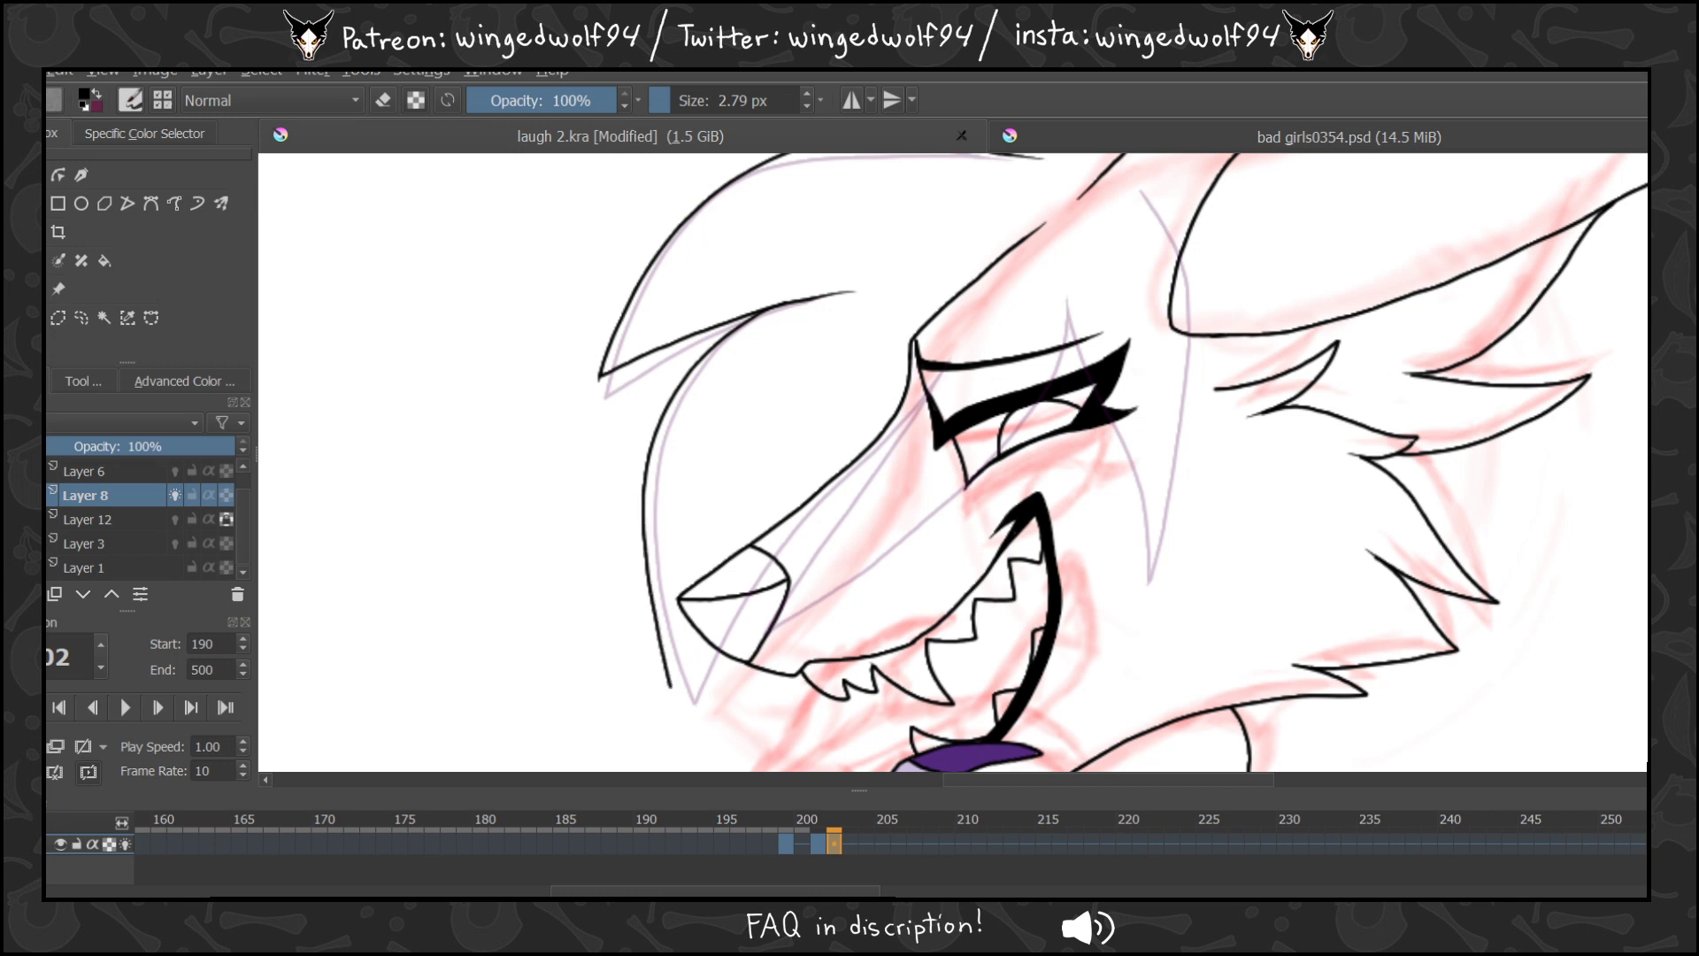
left_click_drag(699, 644, 837, 477)
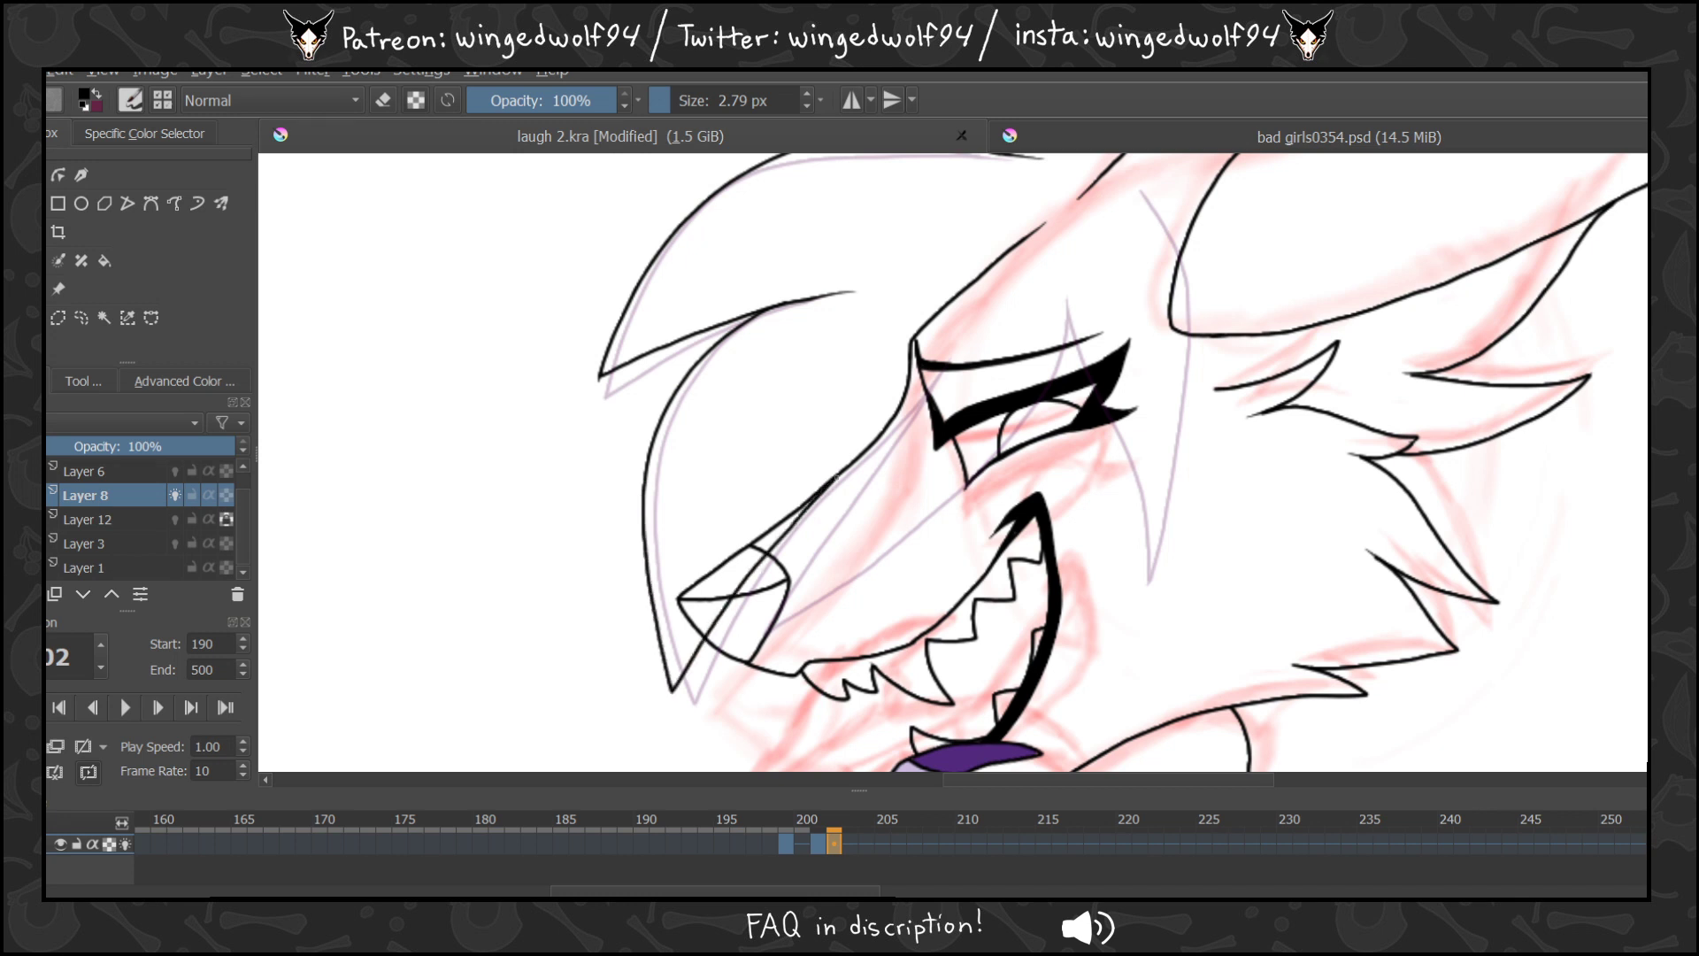
mouse_move(907, 411)
left_mouse_down()
mouse_move(963, 345)
mouse_move(764, 619)
left_mouse_up()
key("Left")
key("Right")
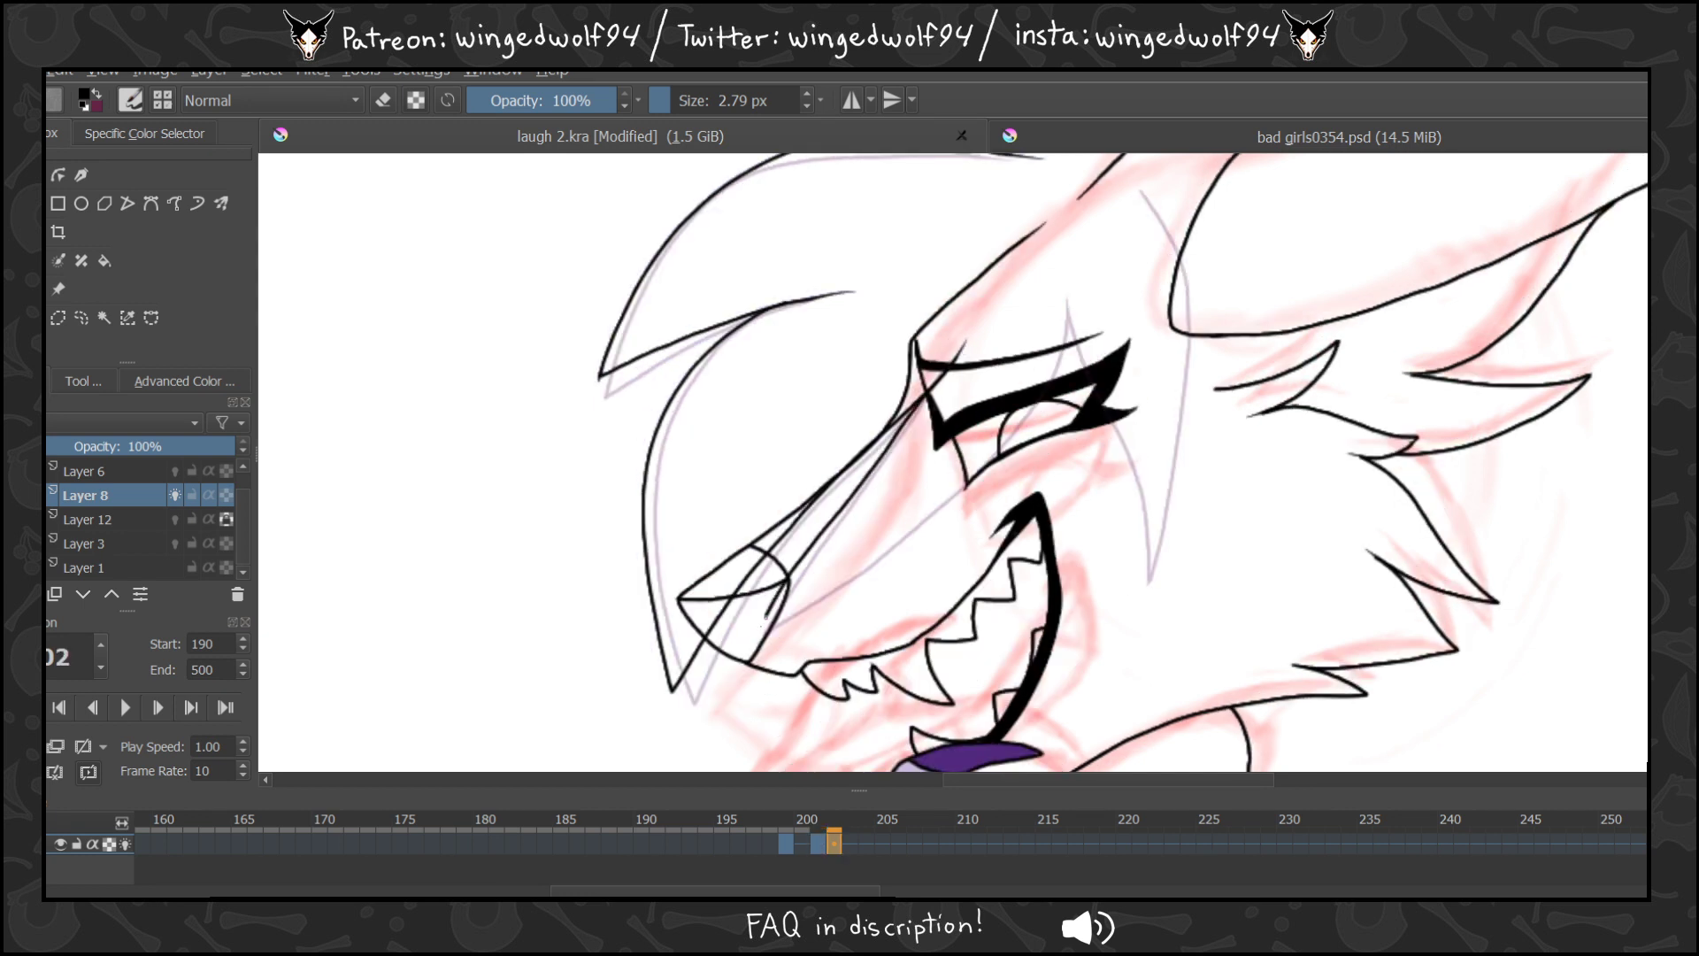
Draw the pointed strands over the eye and the fringe's rear edge on frame 202, comparing them with the previous frames.
mouse_move(852, 558)
left_mouse_down()
mouse_move(766, 617)
mouse_move(964, 480)
mouse_move(1038, 399)
mouse_move(1071, 296)
left_mouse_up()
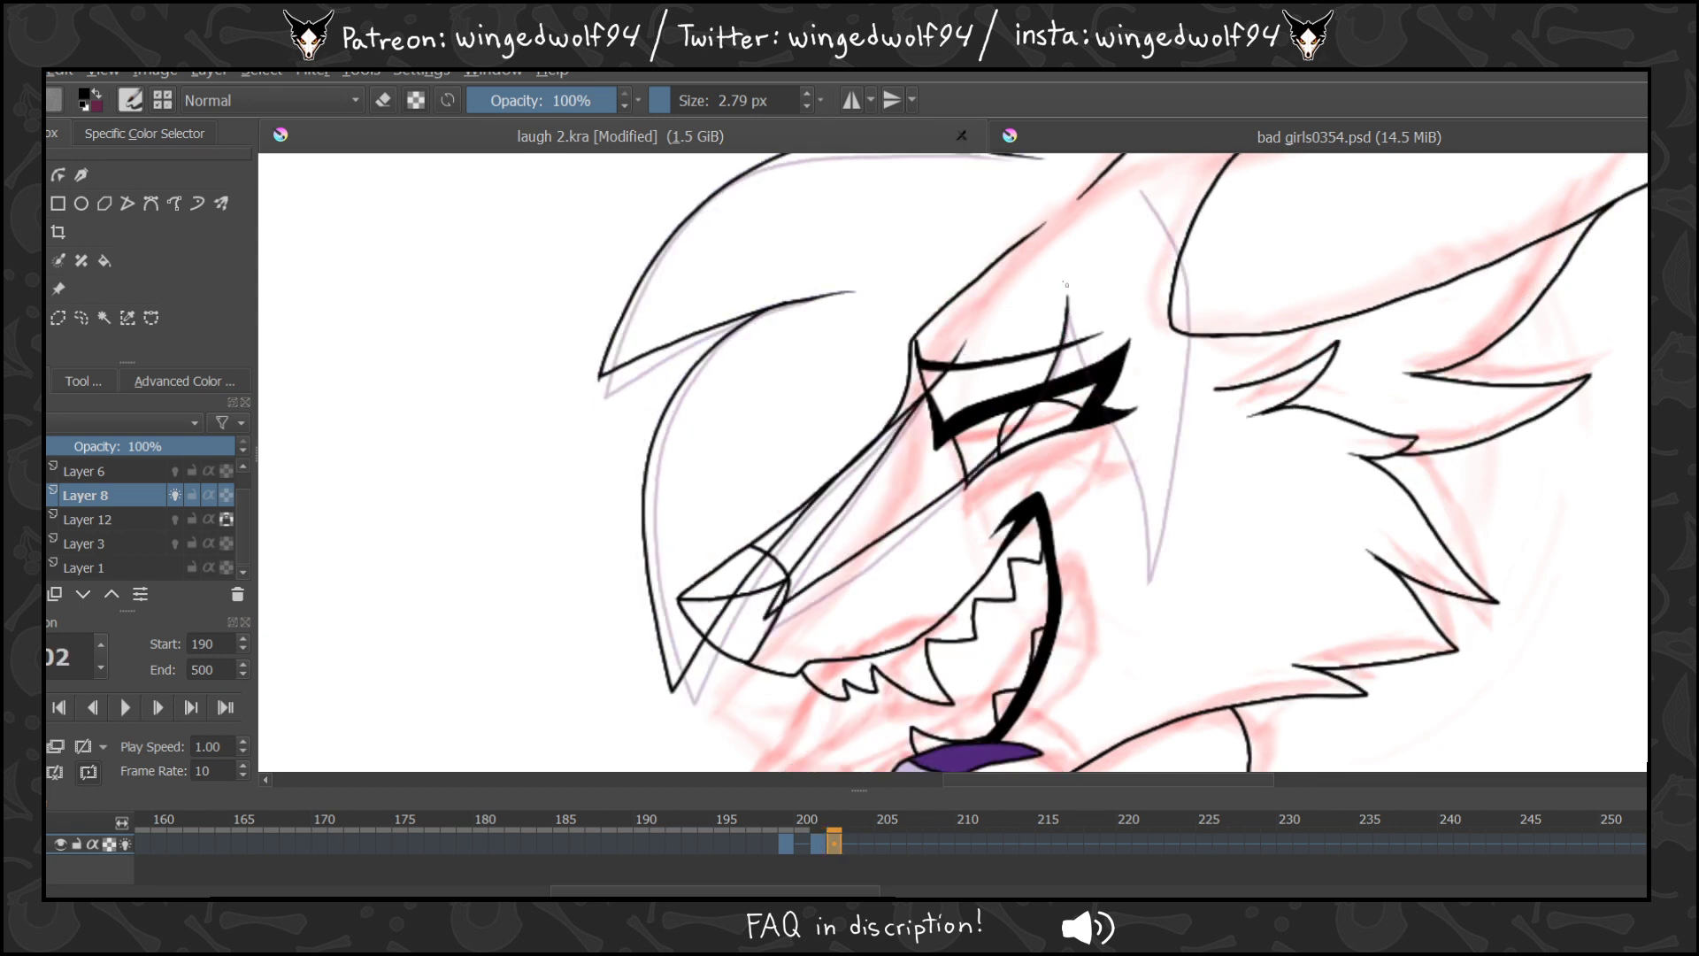
key("Left")
key("Right")
mouse_move(1092, 425)
left_mouse_down()
mouse_move(1157, 570)
mouse_move(1168, 440)
left_mouse_up()
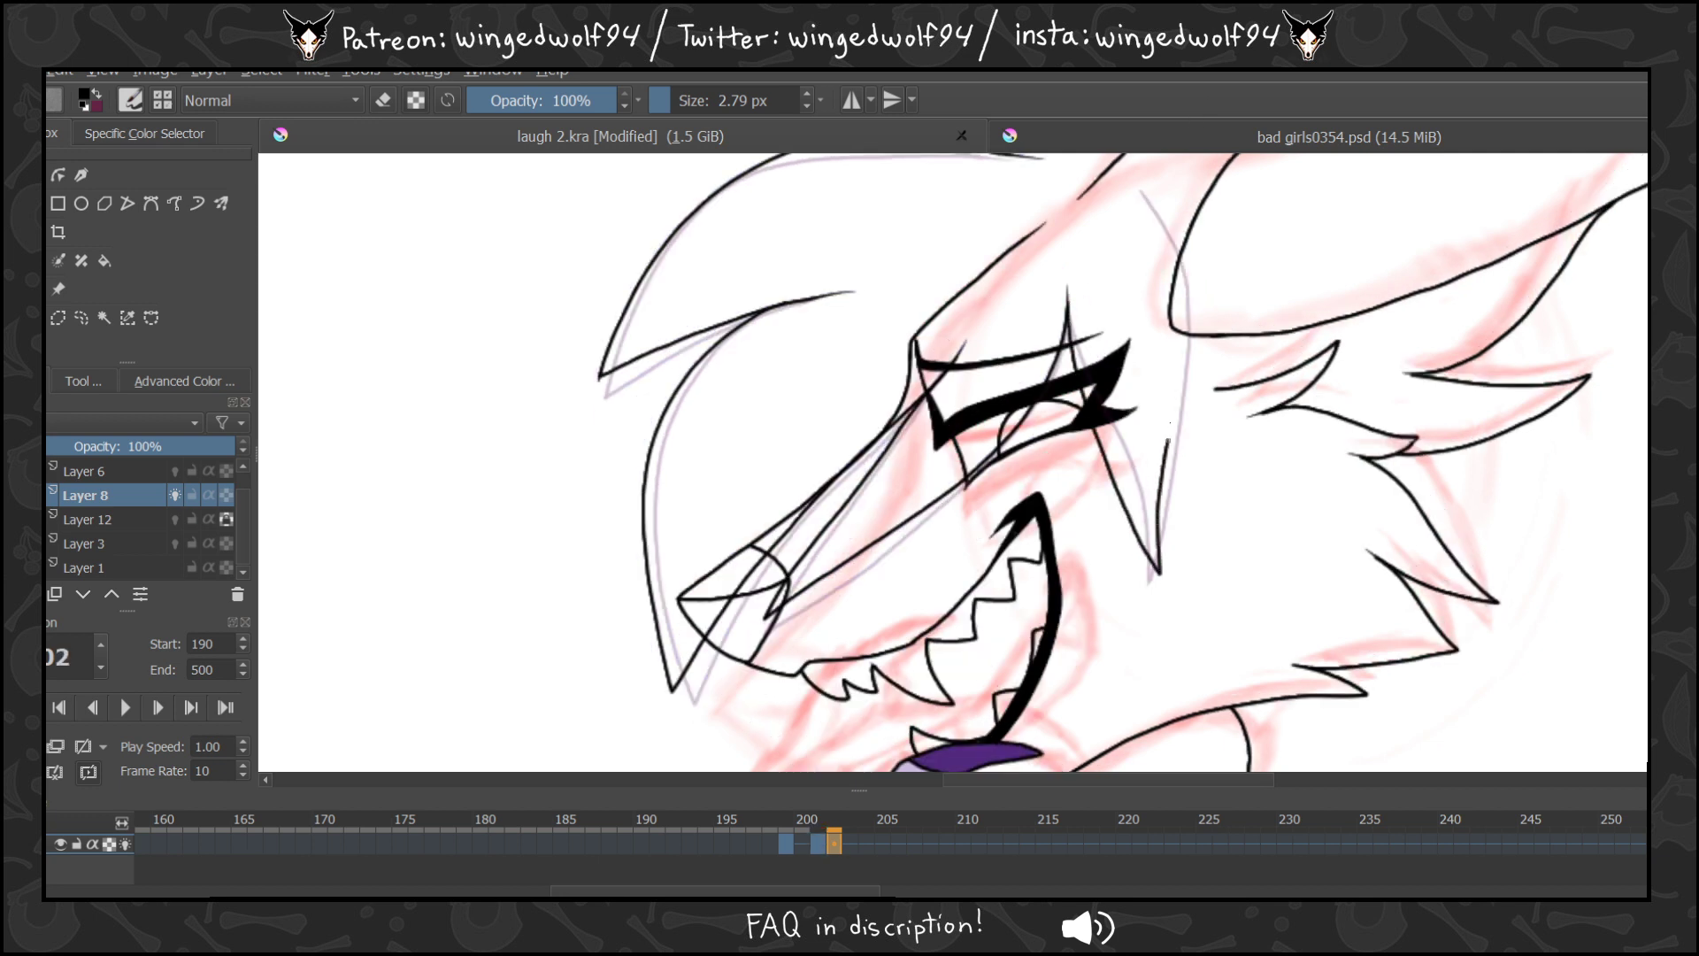
key("Left")
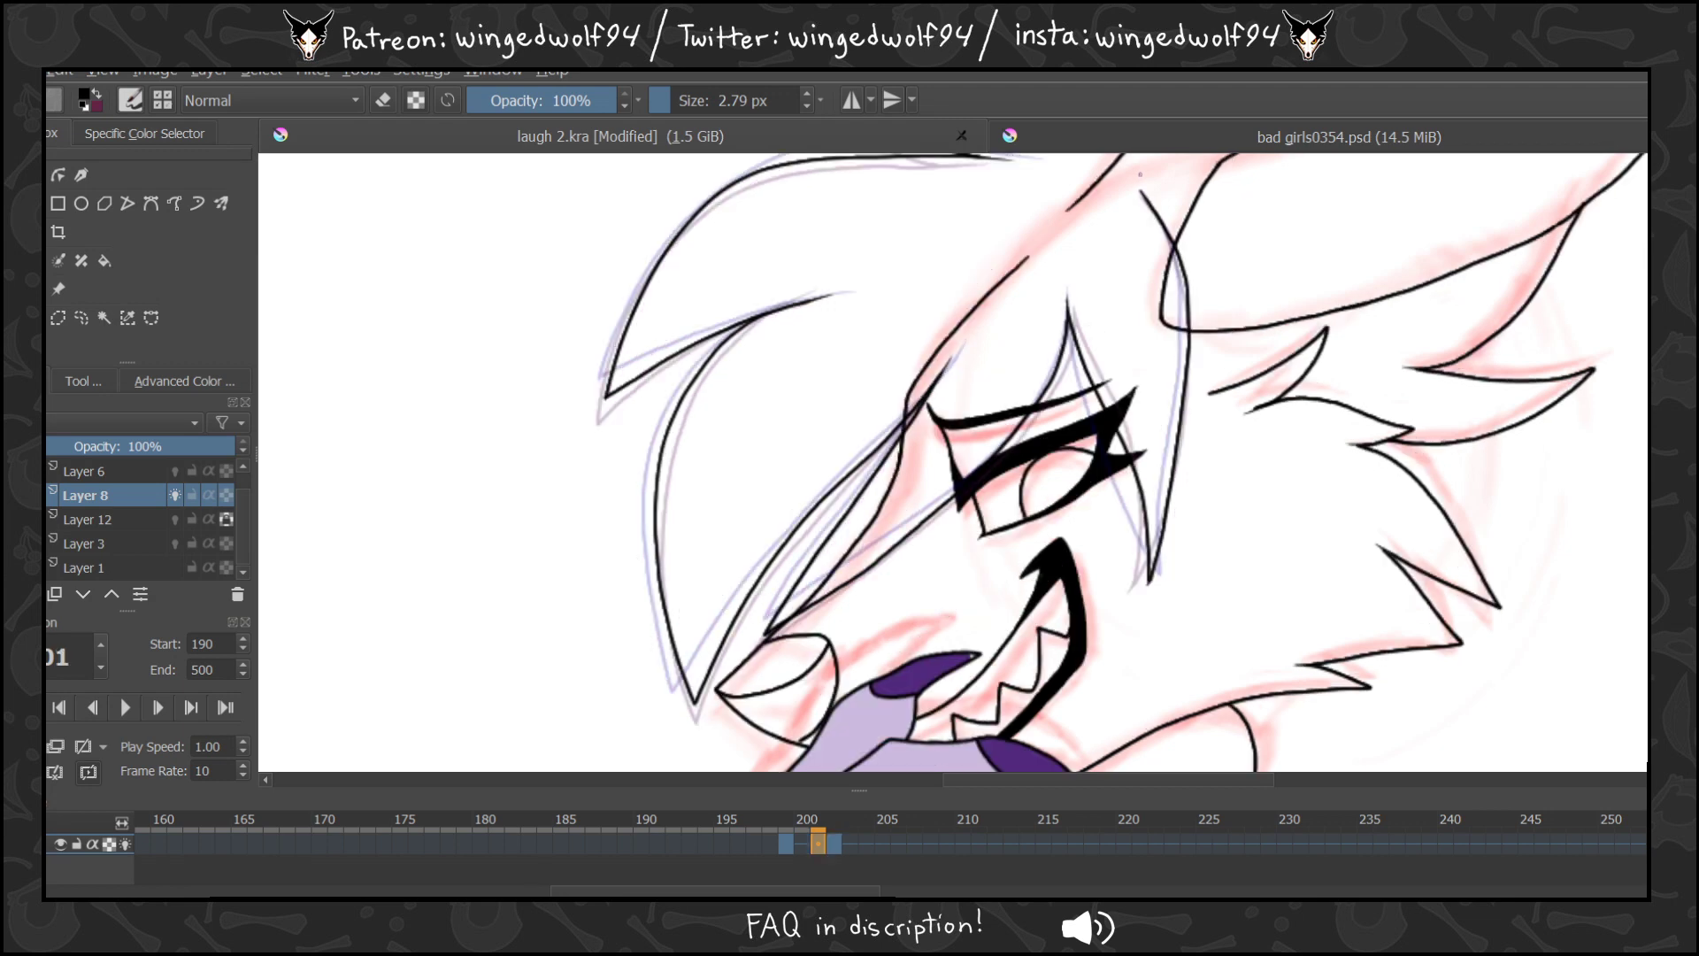
key("Left")
key("Left")
key("Right")
key("Right")
key("Right")
Clear Layer 8 on frame 203 and draw the small hair tuft and a trial front lock, checking against earlier frames.
key("Right")
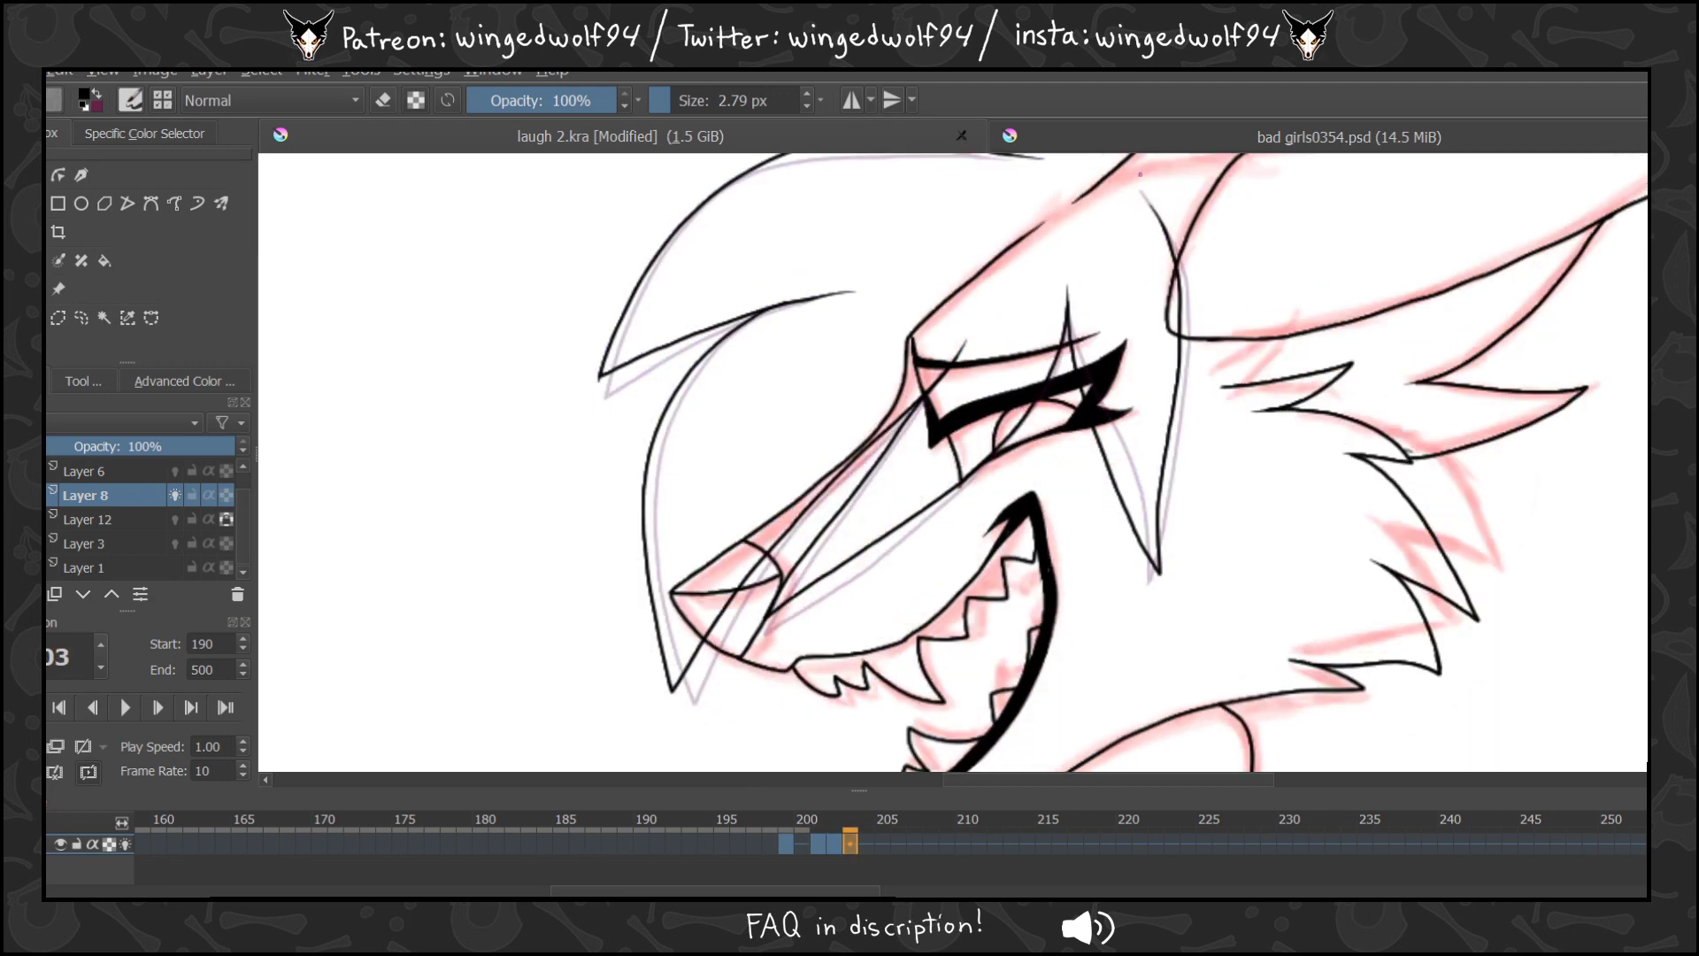
scroll(1262, 408, "up", 5)
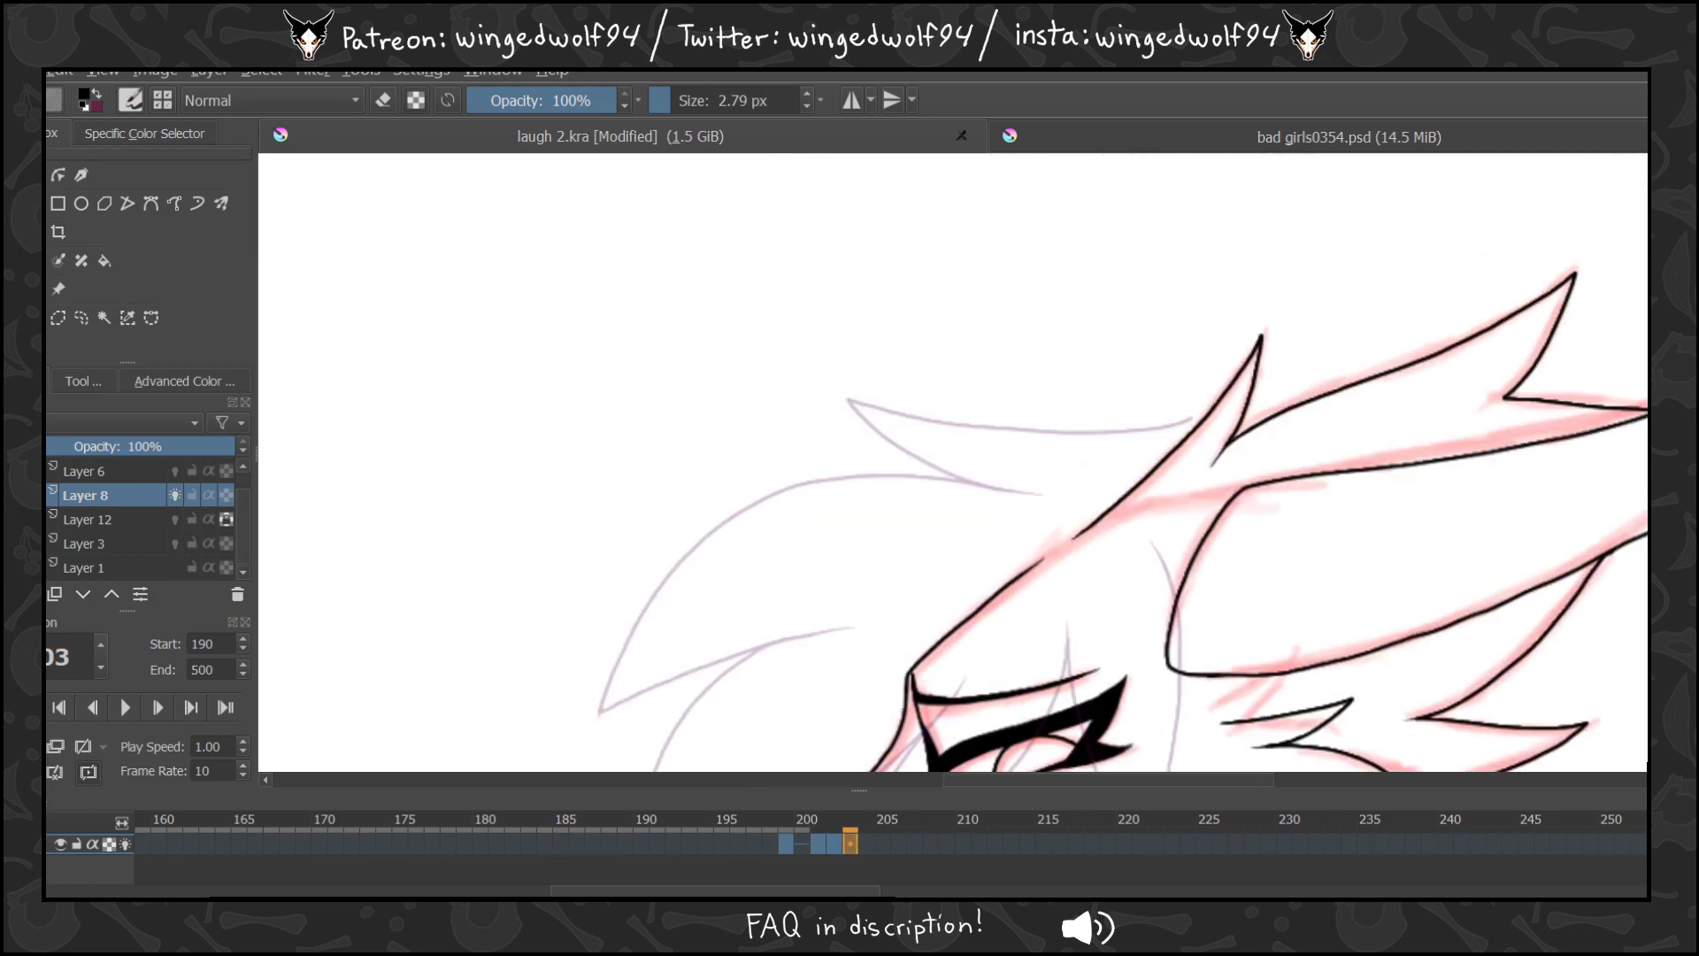
mouse_move(1208, 416)
left_mouse_down()
mouse_move(1122, 427)
mouse_move(944, 398)
mouse_move(890, 367)
mouse_move(943, 442)
mouse_move(1041, 485)
mouse_move(850, 456)
mouse_move(630, 553)
mouse_move(573, 635)
mouse_move(658, 609)
mouse_move(869, 623)
left_mouse_up()
scroll(870, 623, "down", 4)
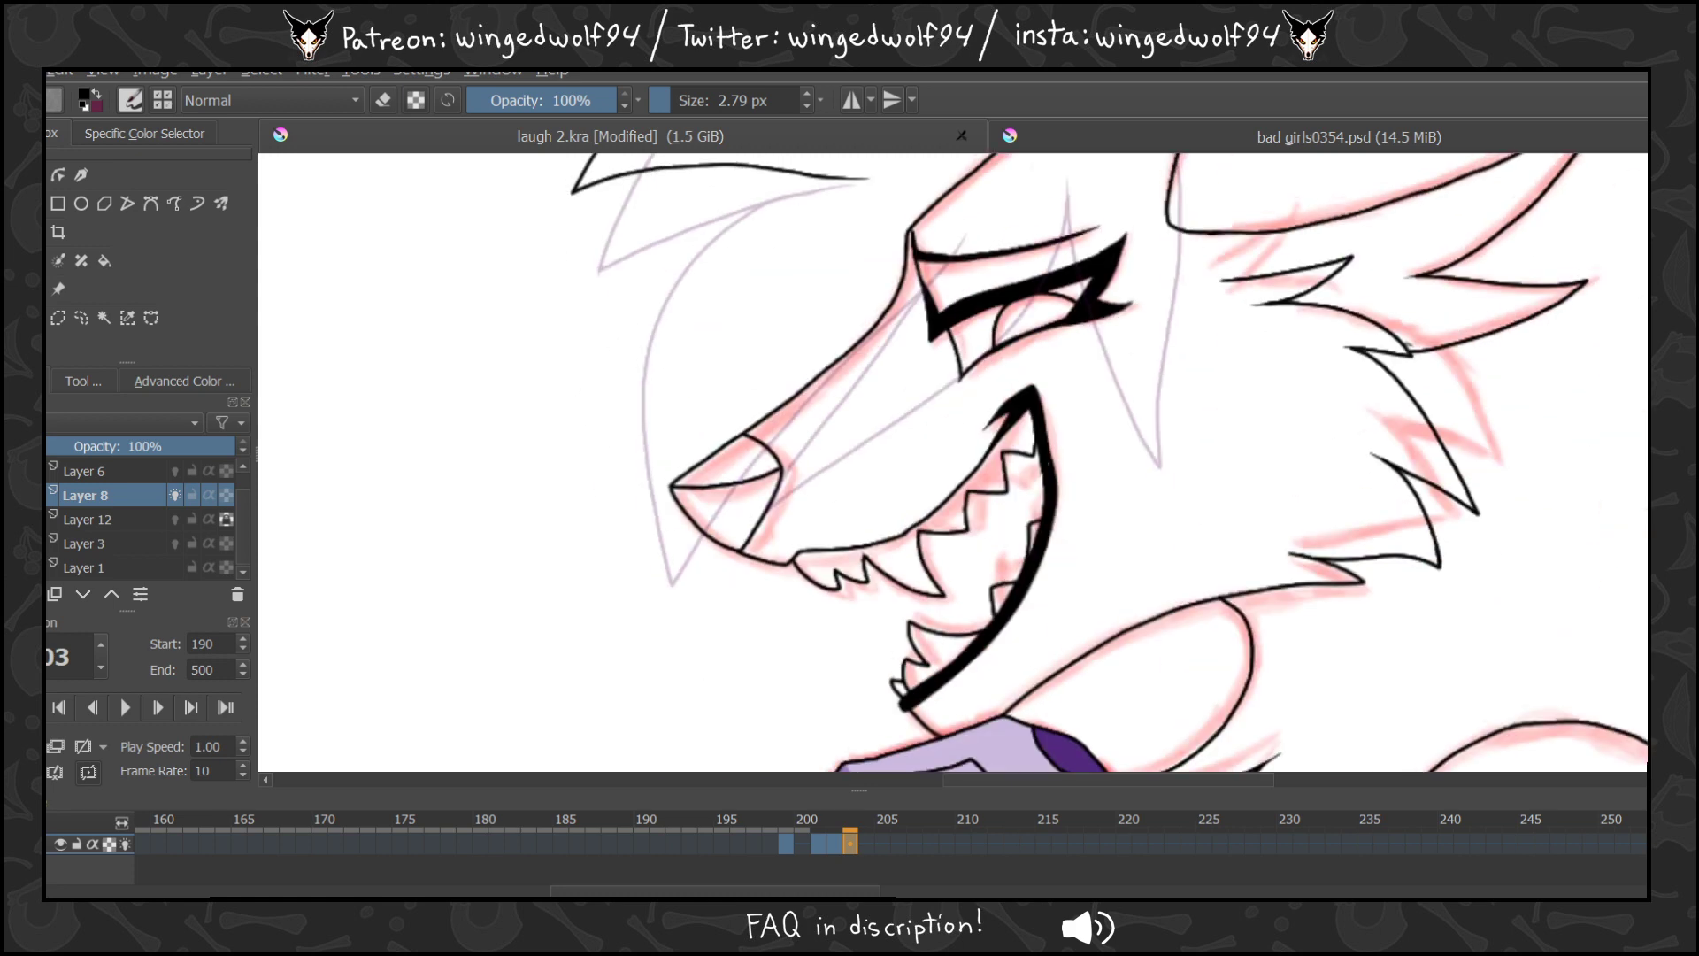
scroll(871, 623, "up", 1)
key("Left")
key("Left")
key("Right")
key("Right")
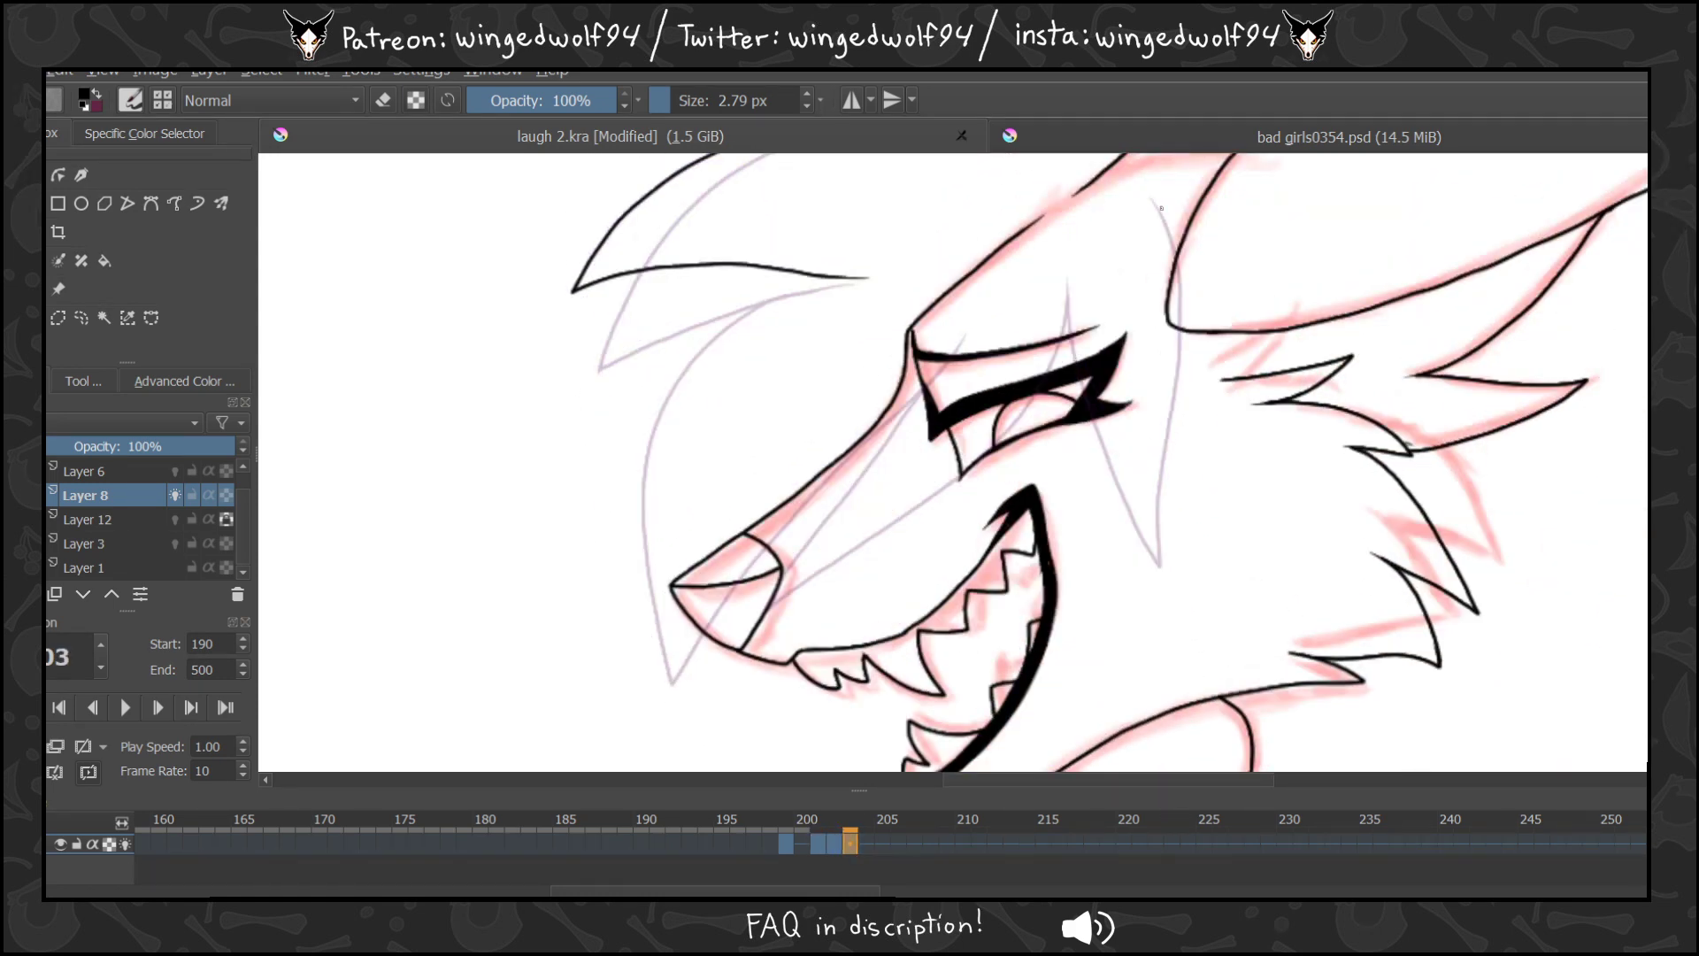
Undo the trial front lock's last stroke on frame 203 and redraw the large pointed lock from the tuft.
key("ctrl+z")
scroll(1600, 329, "up", 3)
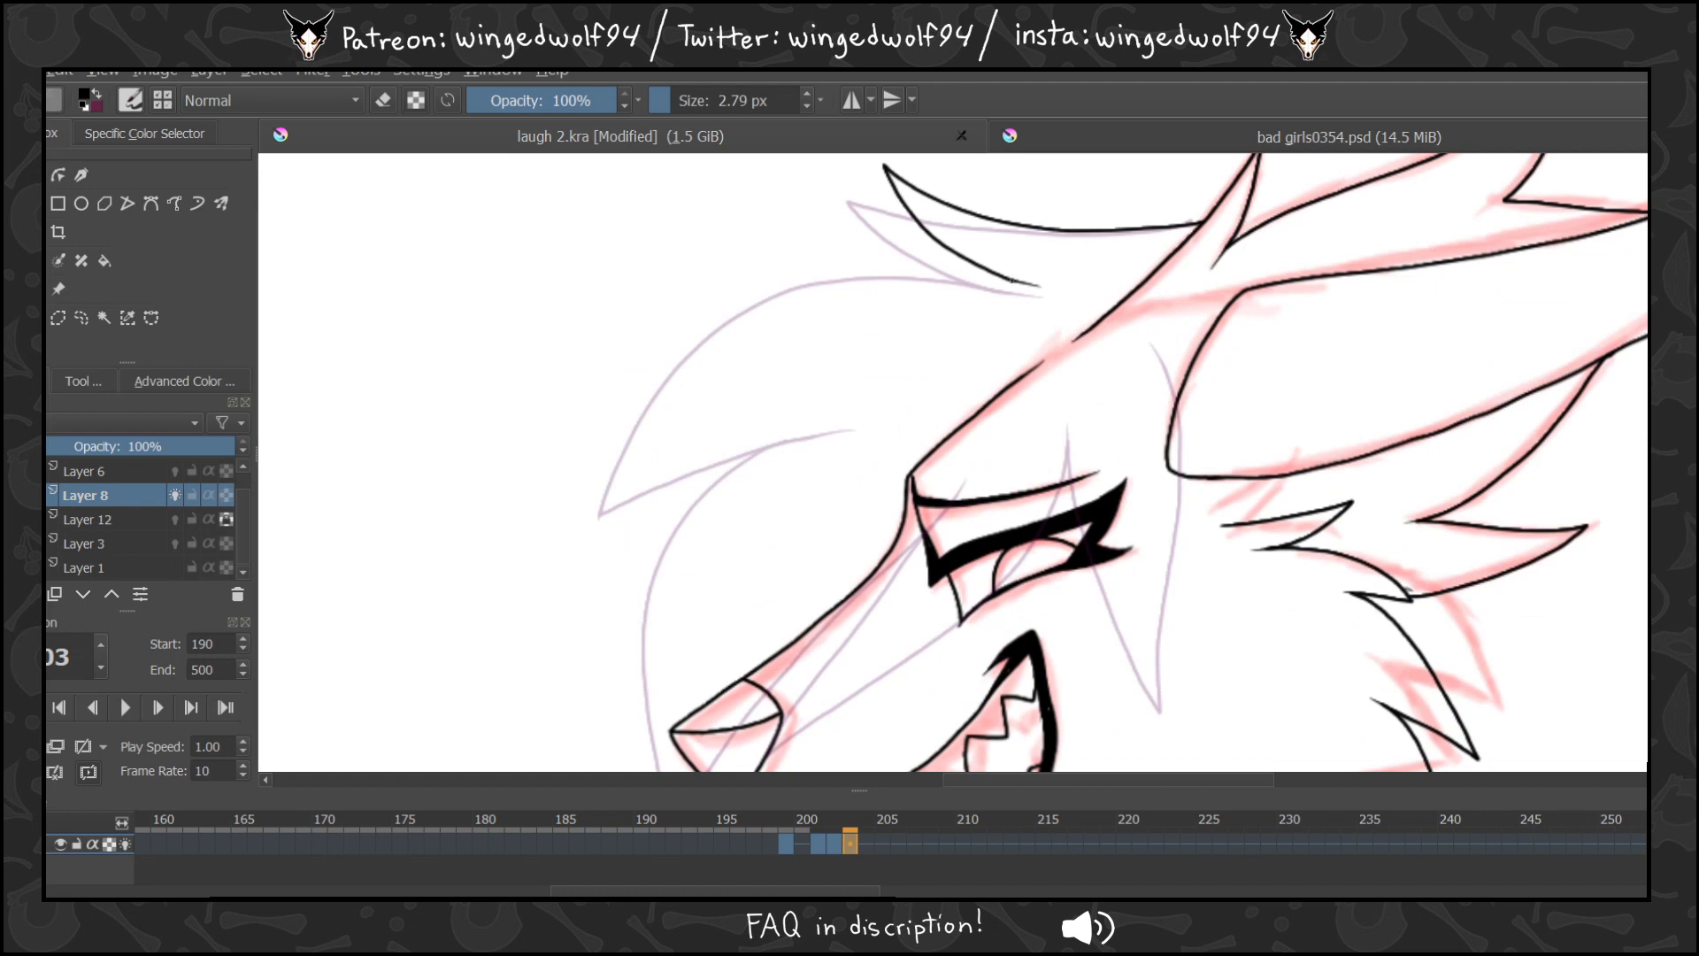
mouse_move(988, 276)
left_mouse_down()
mouse_move(817, 269)
mouse_move(756, 293)
mouse_move(675, 342)
mouse_move(578, 485)
mouse_move(655, 445)
mouse_move(871, 409)
left_mouse_up()
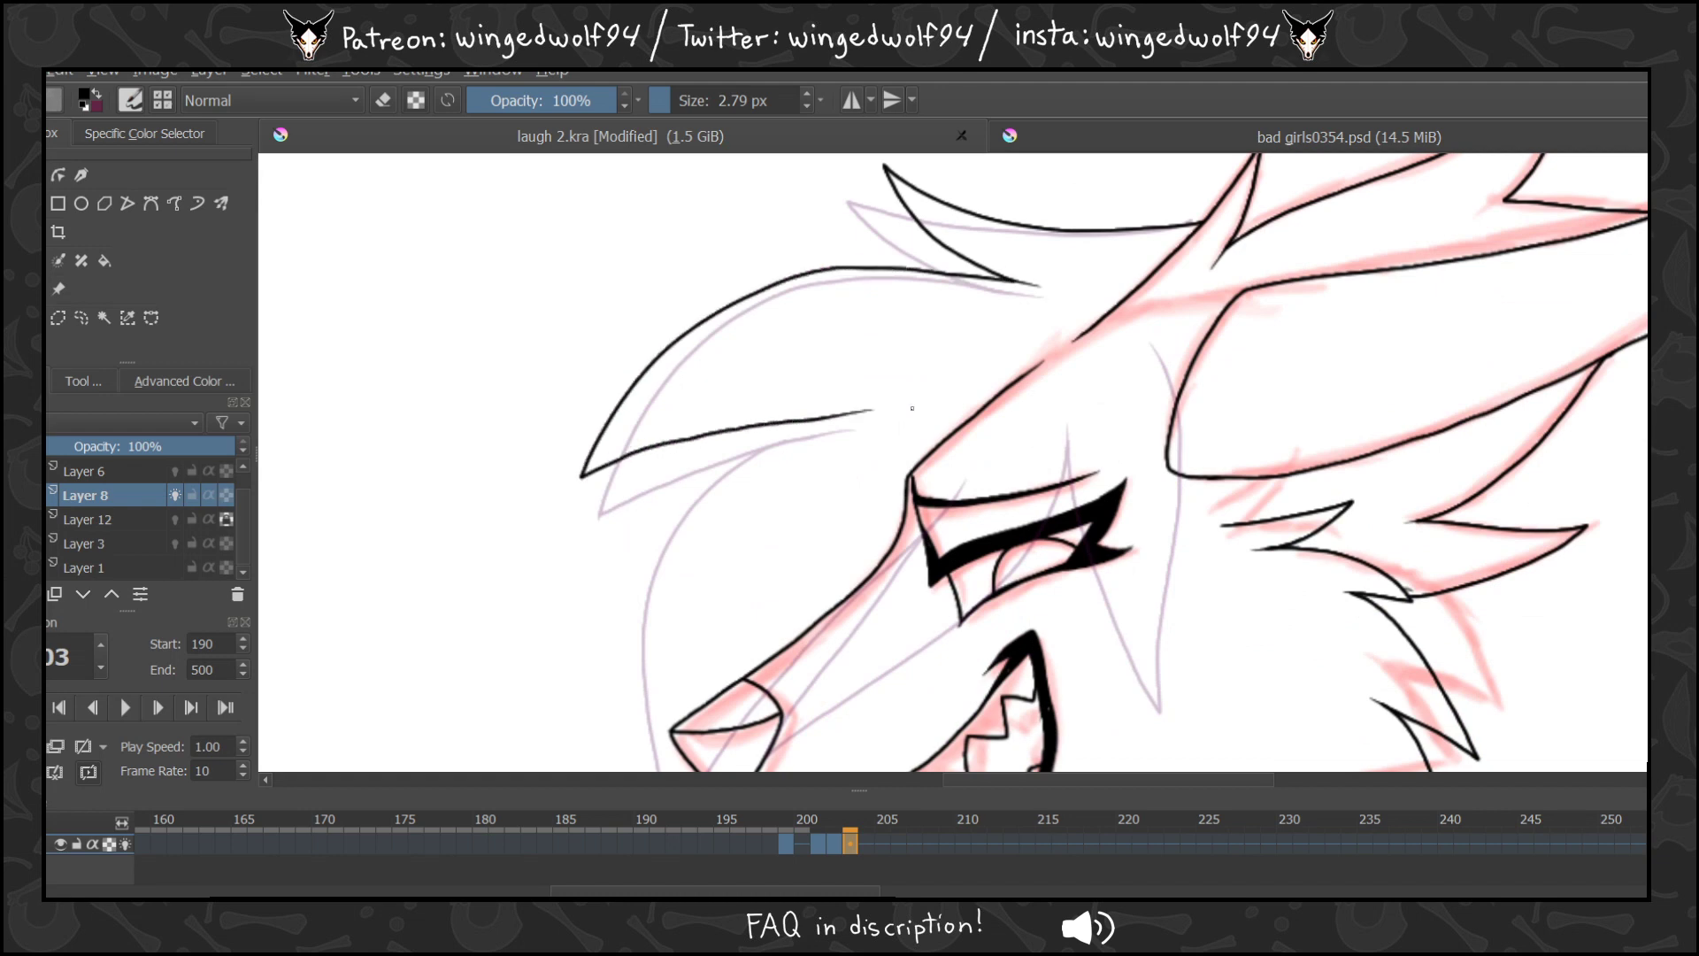
key("space")
key("space")
Draw frame 203's long lock toward the nose, the muzzle strands and the eye strand's front edge, comparing with frames 201 and 202.
scroll(953, 463, "down", 3)
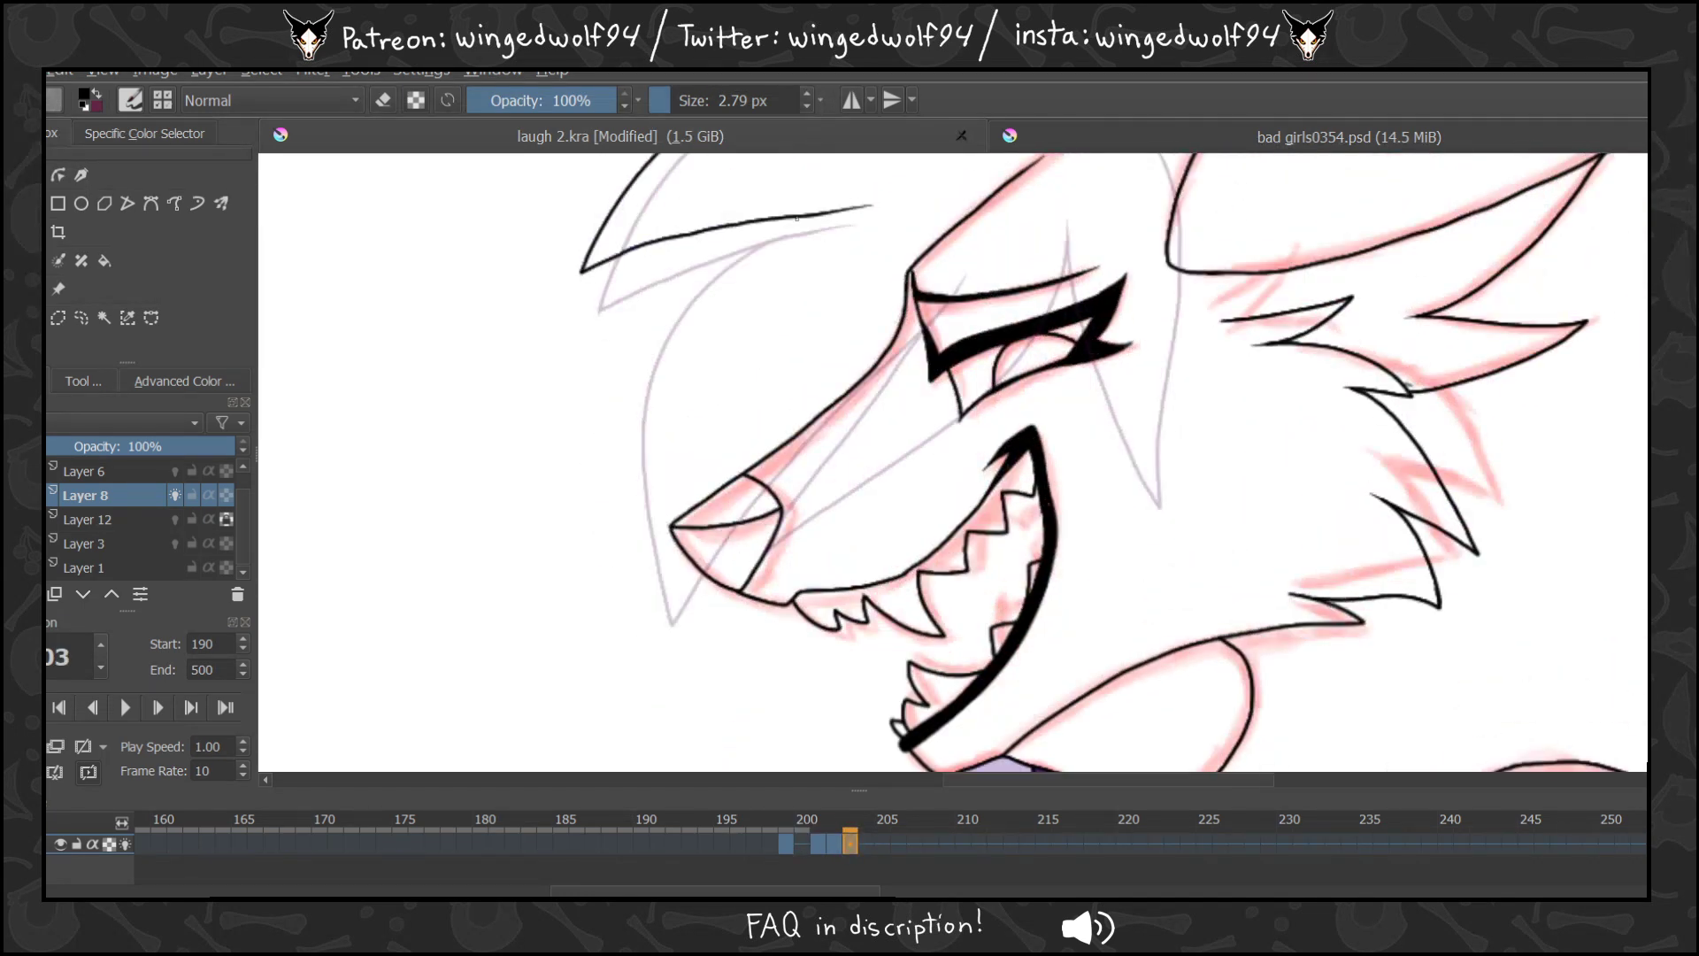
mouse_move(797, 217)
left_mouse_down()
mouse_move(673, 294)
mouse_move(630, 371)
mouse_move(617, 589)
mouse_move(692, 493)
mouse_move(926, 309)
mouse_move(961, 253)
mouse_move(871, 422)
mouse_move(768, 535)
mouse_move(984, 407)
mouse_move(1034, 359)
mouse_move(1075, 208)
left_mouse_up()
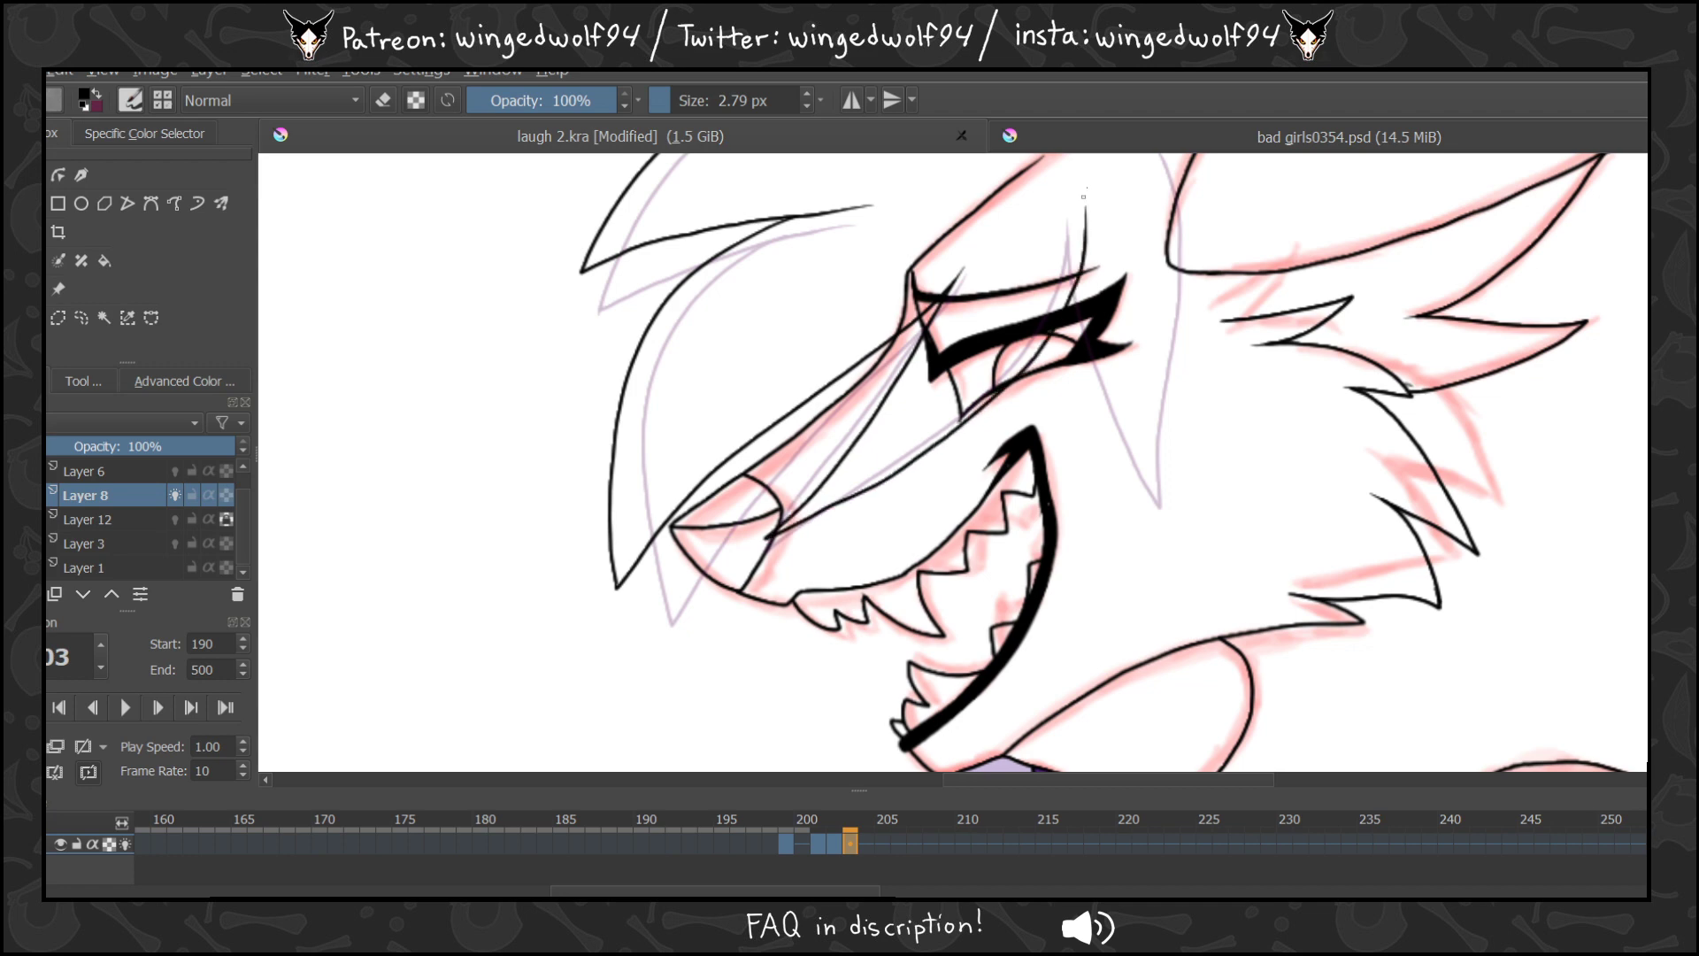
key("Left")
key("Left")
key("Right")
key("Right")
key("Left")
key("Left")
key("Left")
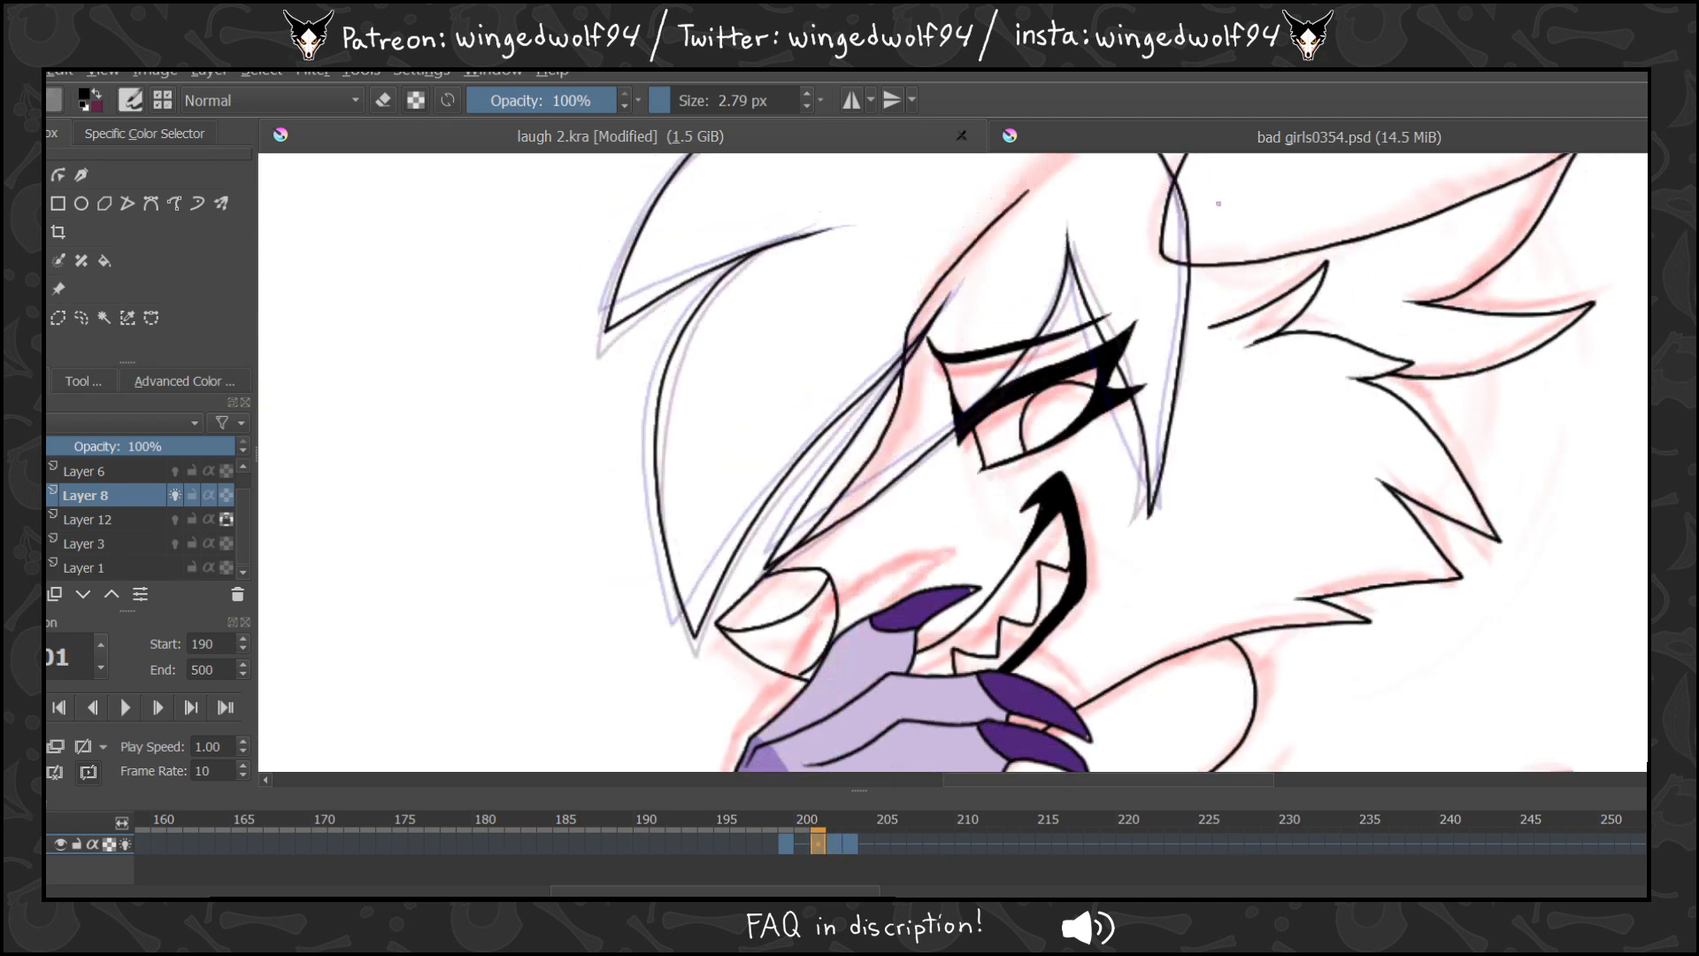
key("Right")
key("Right")
key("Right")
key("Left")
key("Right")
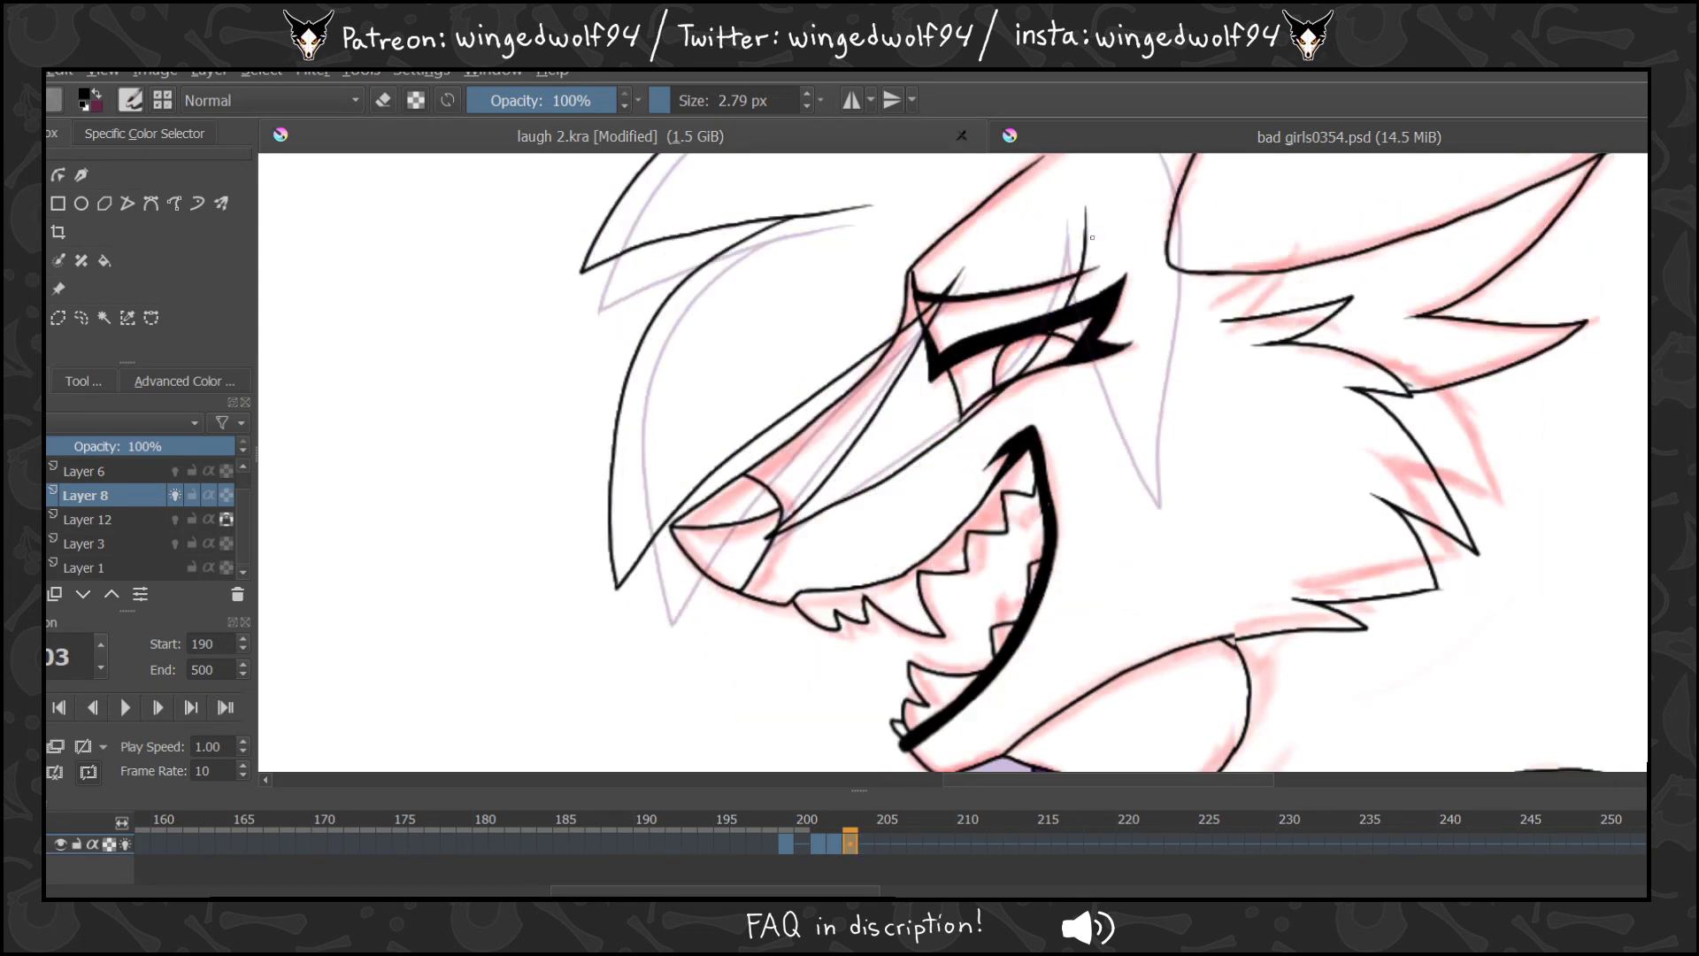
Draw the pointed strand behind the eye and the fringe's rear edge on frame 203, flipping through the preceding frames to compare.
mouse_move(1078, 292)
left_mouse_down()
mouse_move(1087, 426)
mouse_move(1129, 503)
mouse_move(1181, 205)
left_mouse_up()
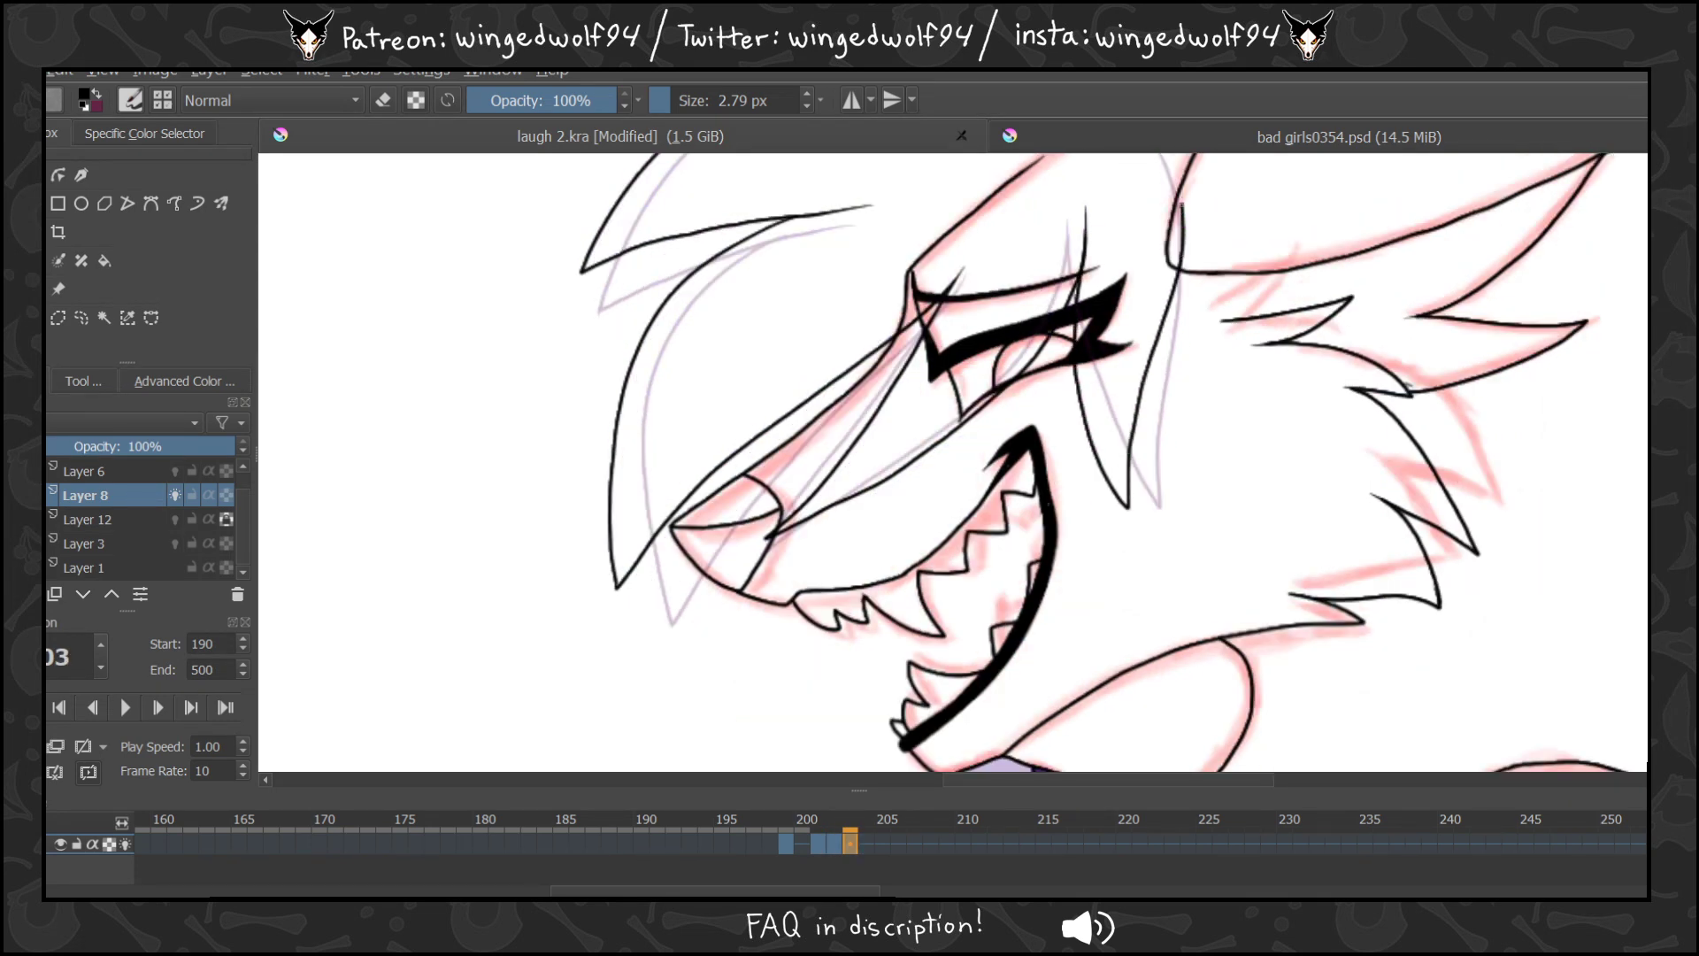
key("Left")
key("Right")
key("Left")
key("Left")
key("Left")
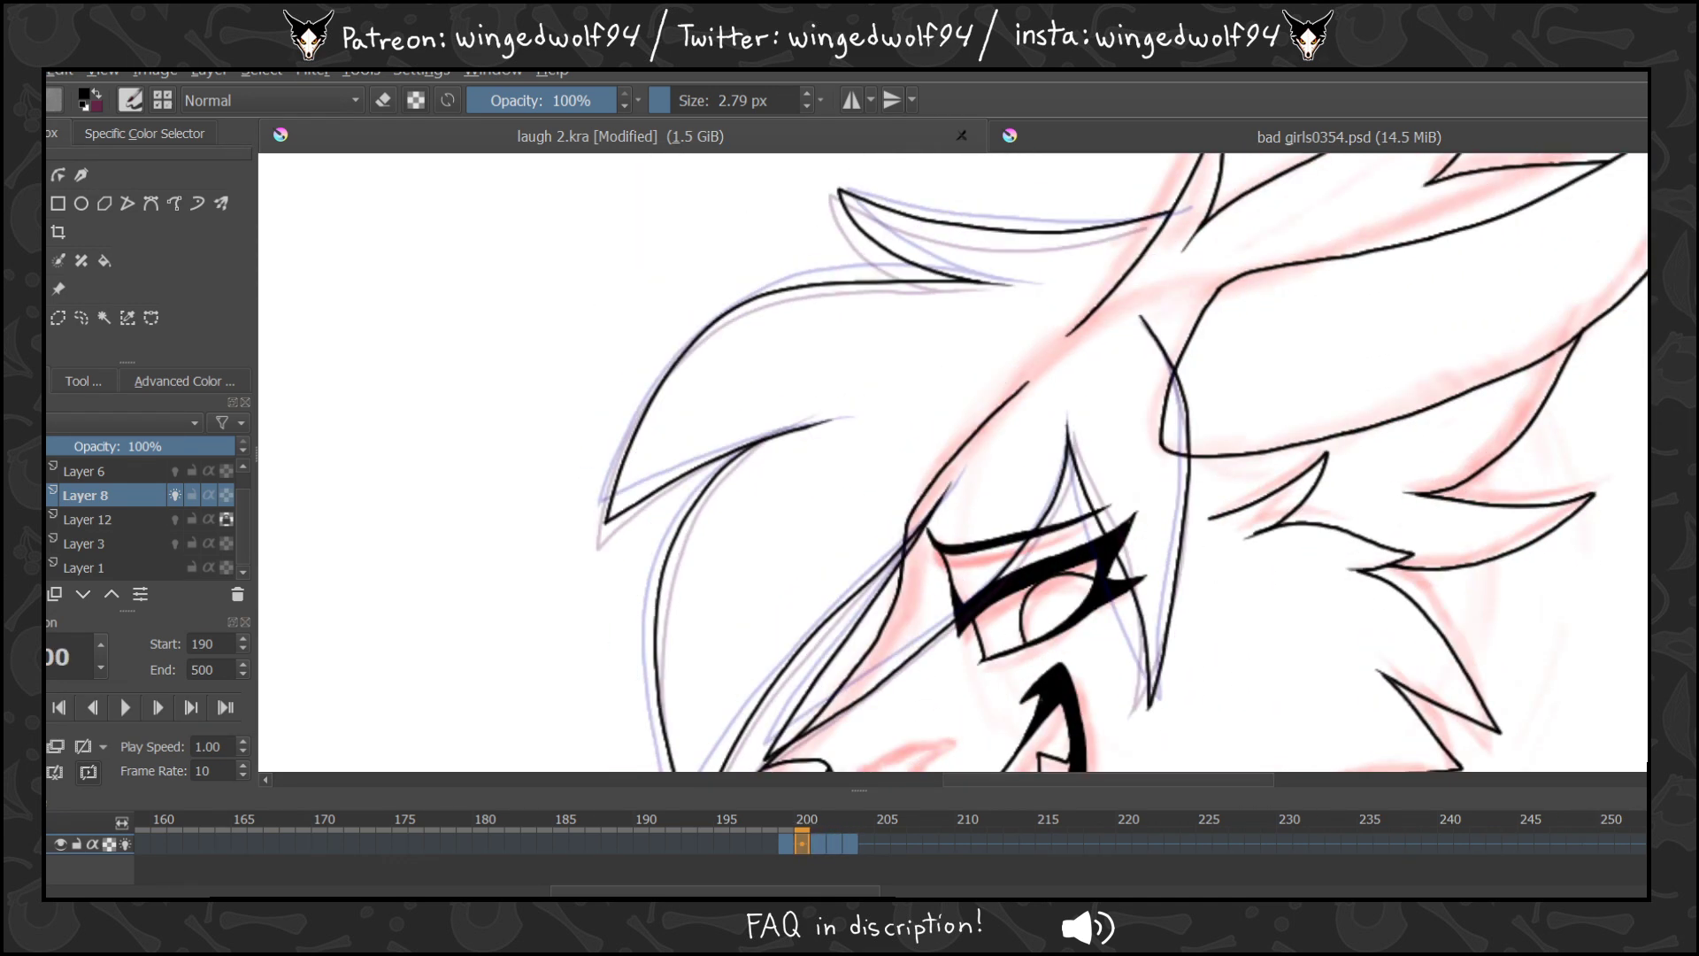
key("Right")
key("Right")
key("Right")
Clear Layer 8 on frame 204 and try the hair tuft's upper edge above the forehead, undoing the stroke.
key("Right")
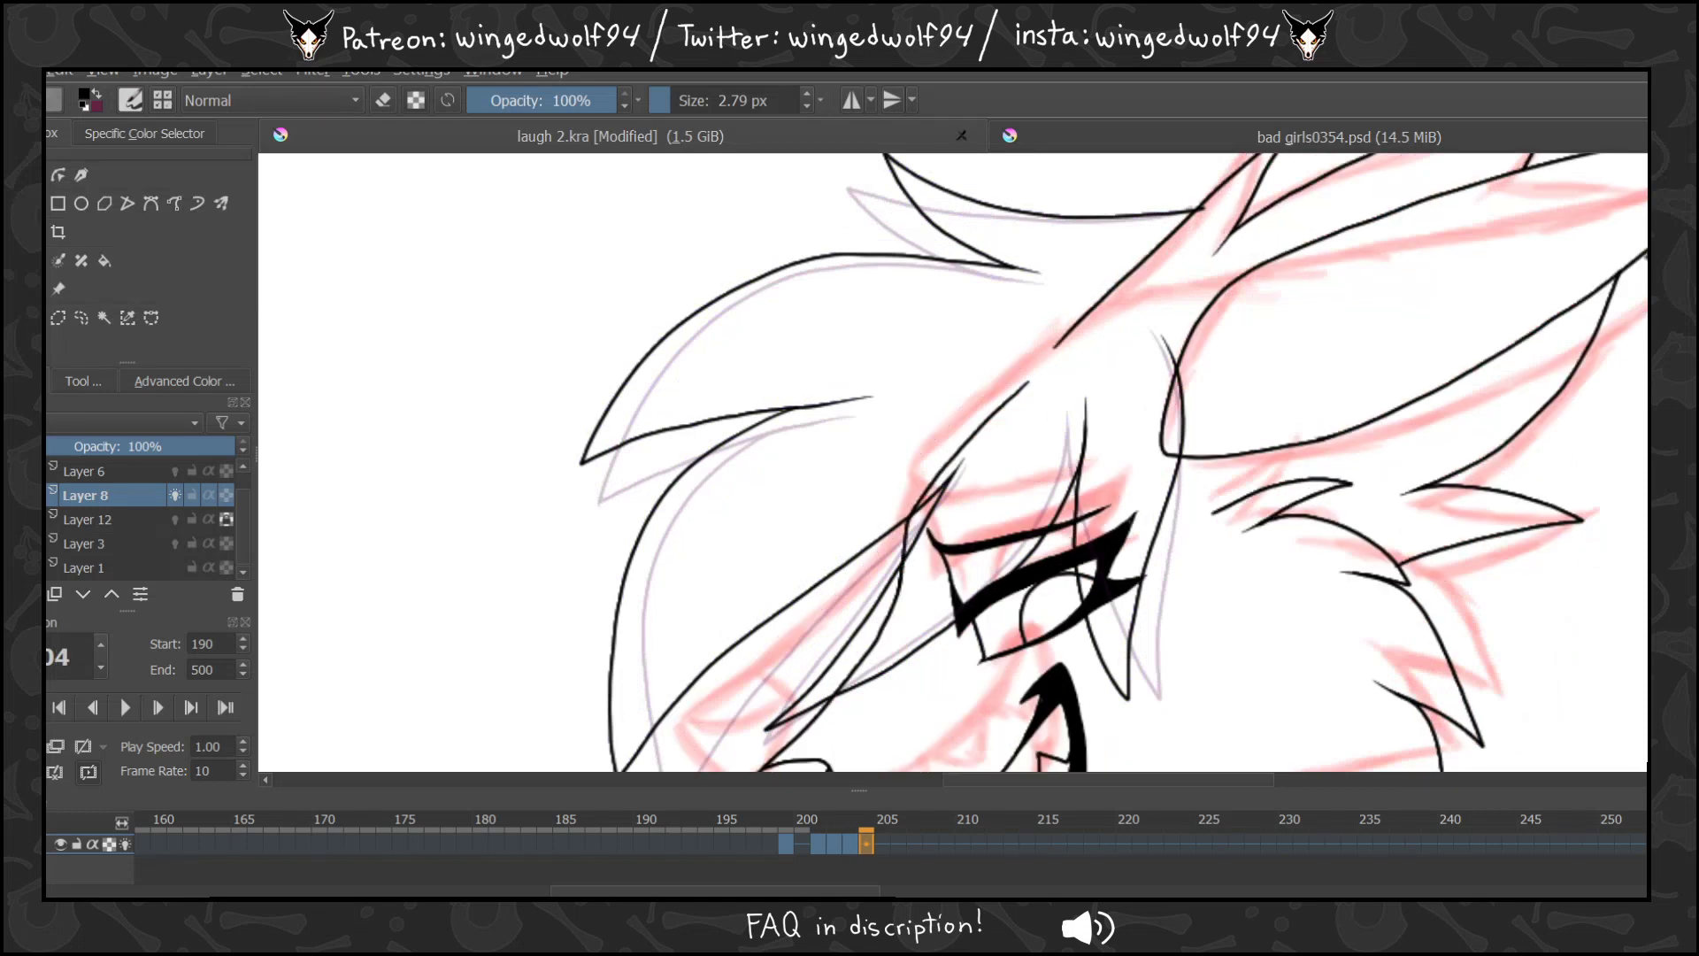
key("Insert")
key("Left")
key("Right")
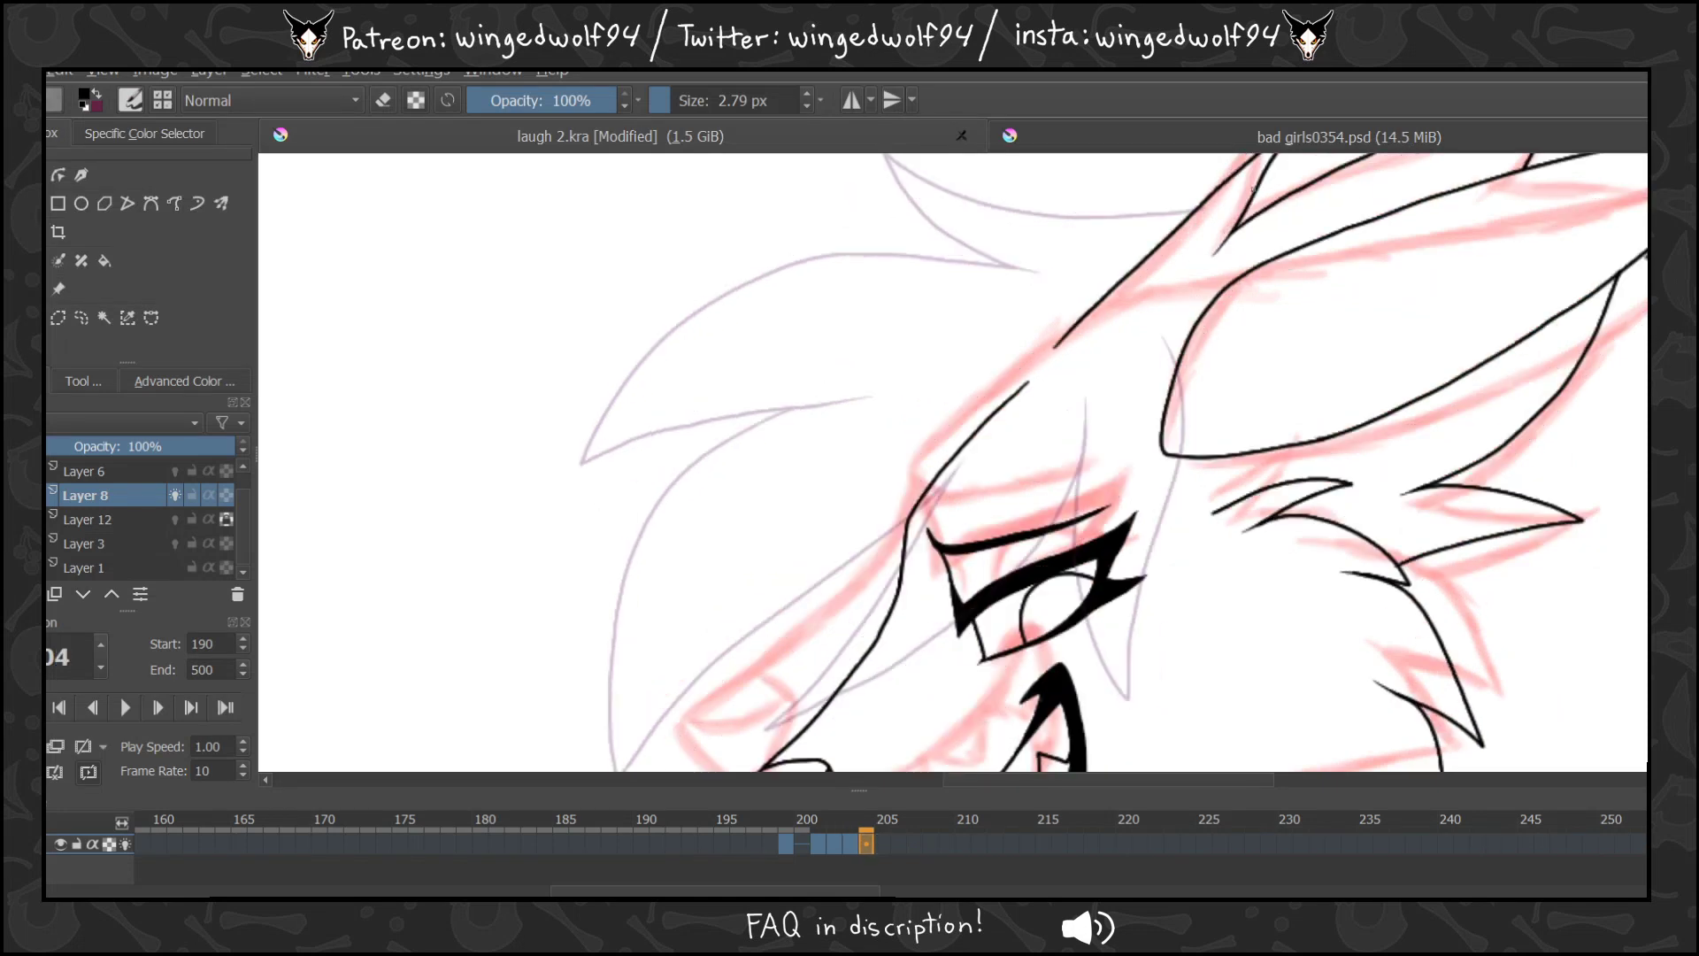
mouse_move(1200, 211)
left_mouse_down()
mouse_move(1040, 210)
mouse_move(887, 158)
left_mouse_up()
scroll(953, 462, "up", 3)
key("Left")
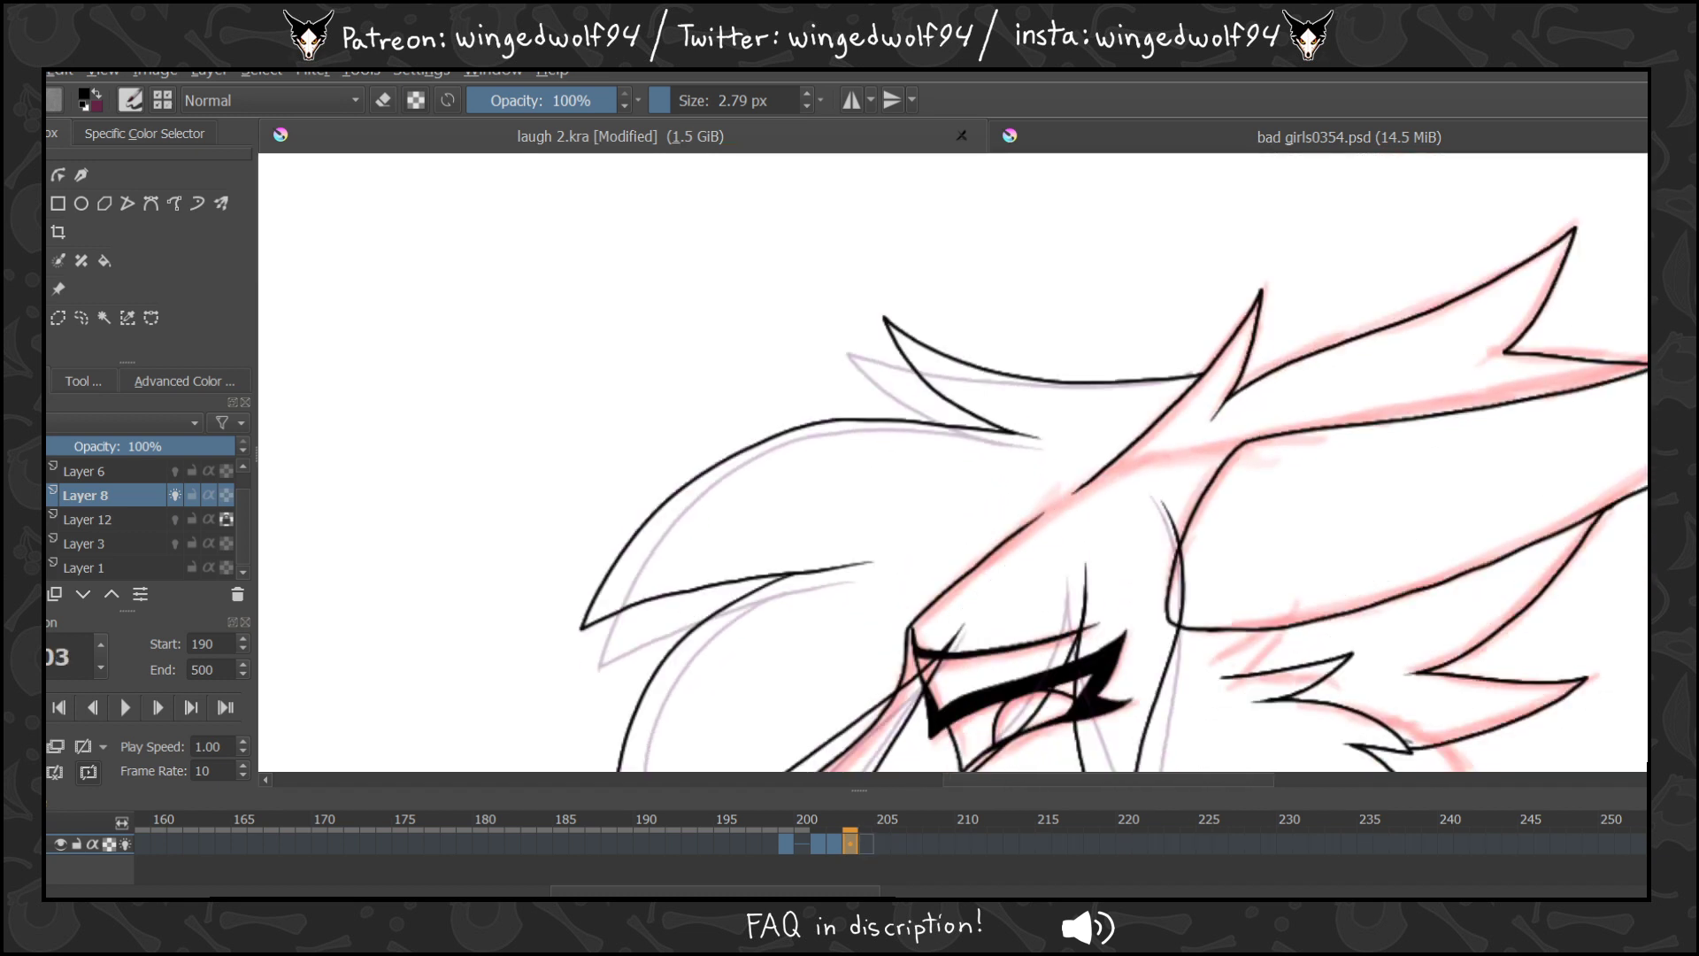
key("Right")
mouse_move(1177, 373)
left_mouse_down()
mouse_move(1093, 374)
mouse_move(966, 330)
left_mouse_up()
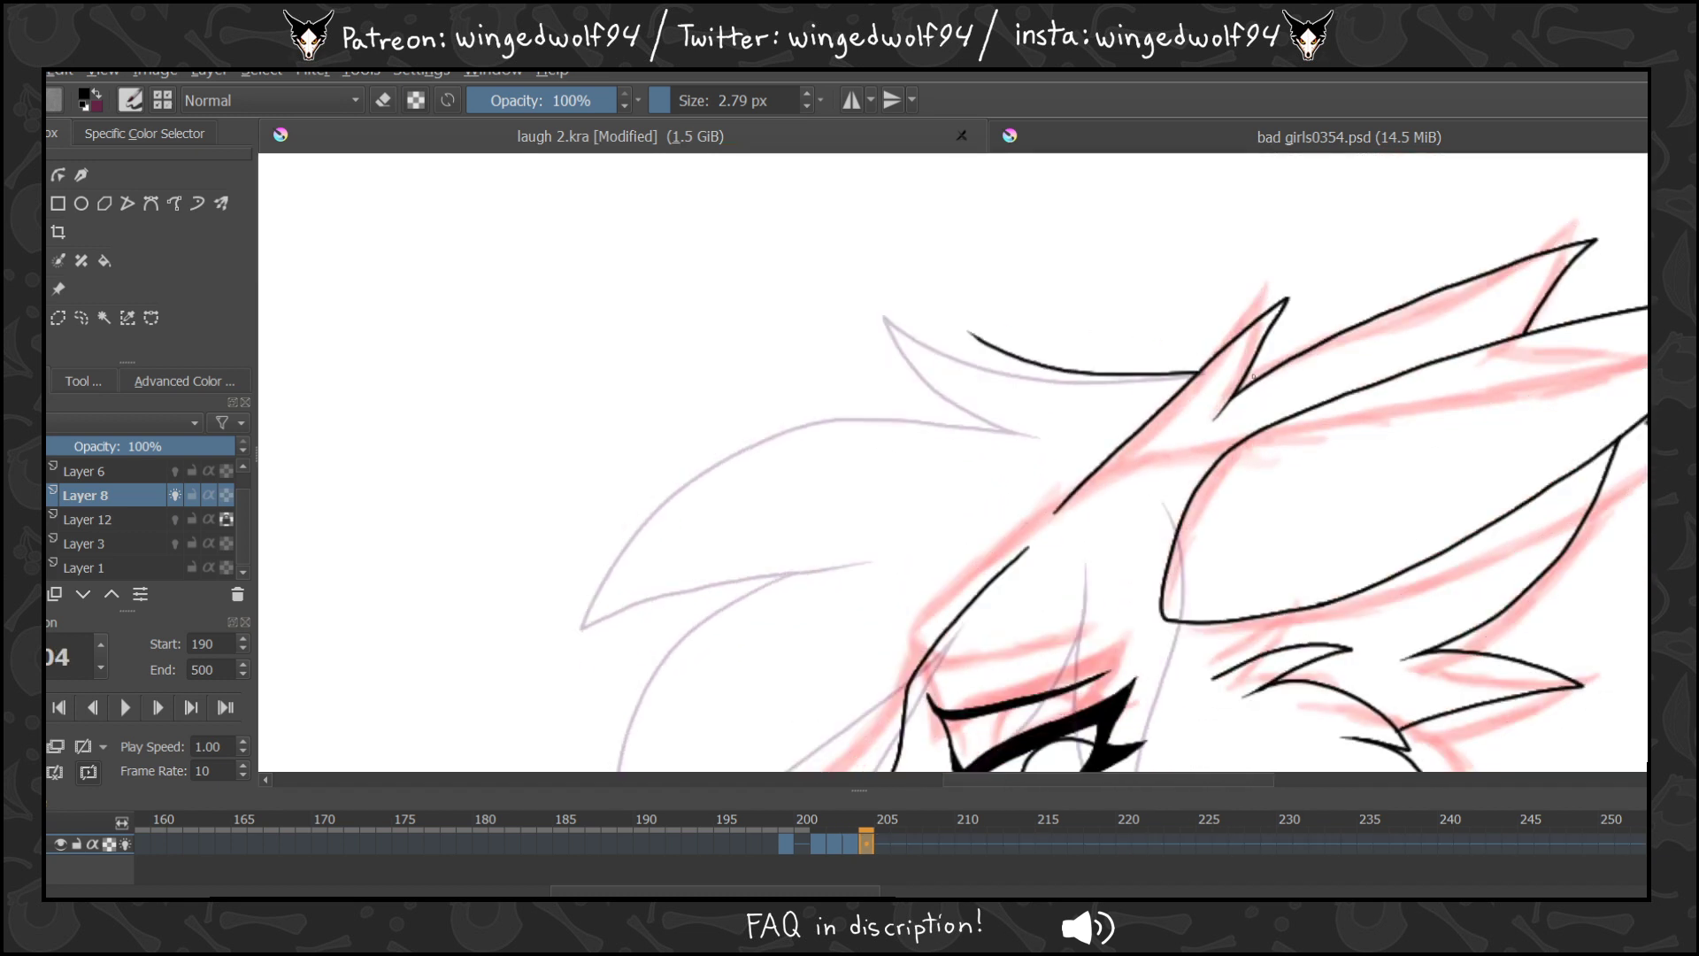
key("ctrl+z")
Draw the small pointed hair tuft above the forehead on frame 204 and compare it with frames 200 to 203.
left_click_drag(1198, 372, 994, 363)
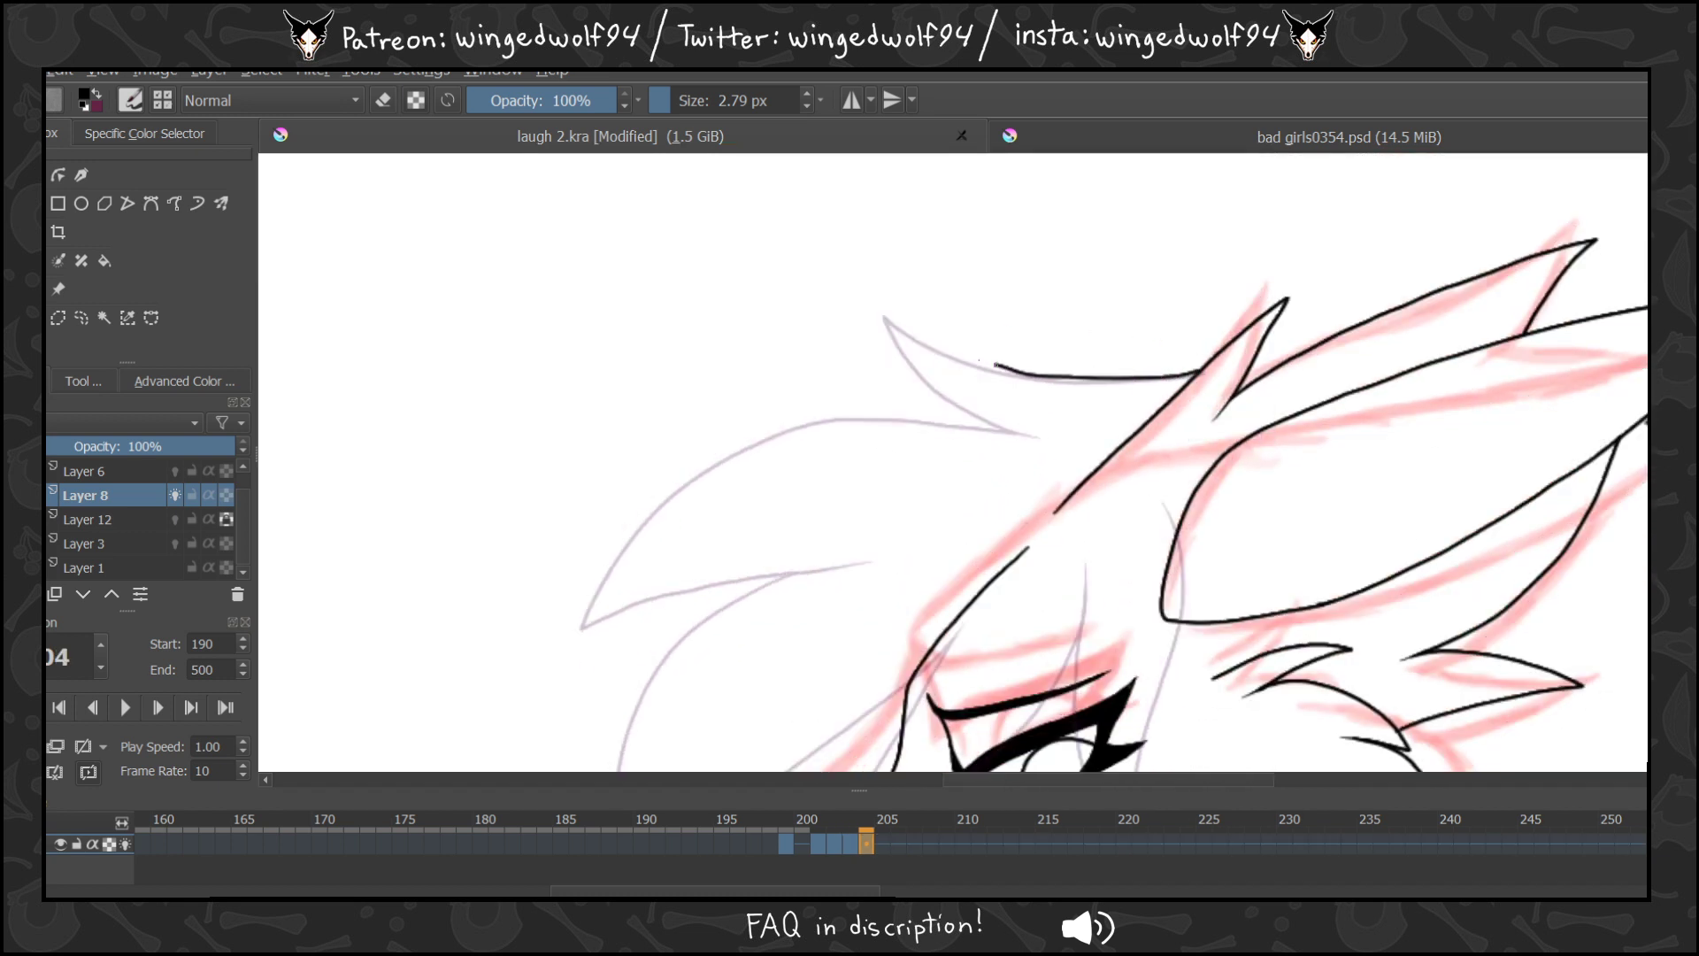
mouse_move(901, 326)
left_mouse_down()
mouse_move(949, 398)
mouse_move(1038, 444)
left_mouse_up()
scroll(953, 462, "down", 5)
scroll(952, 462, "up", 2)
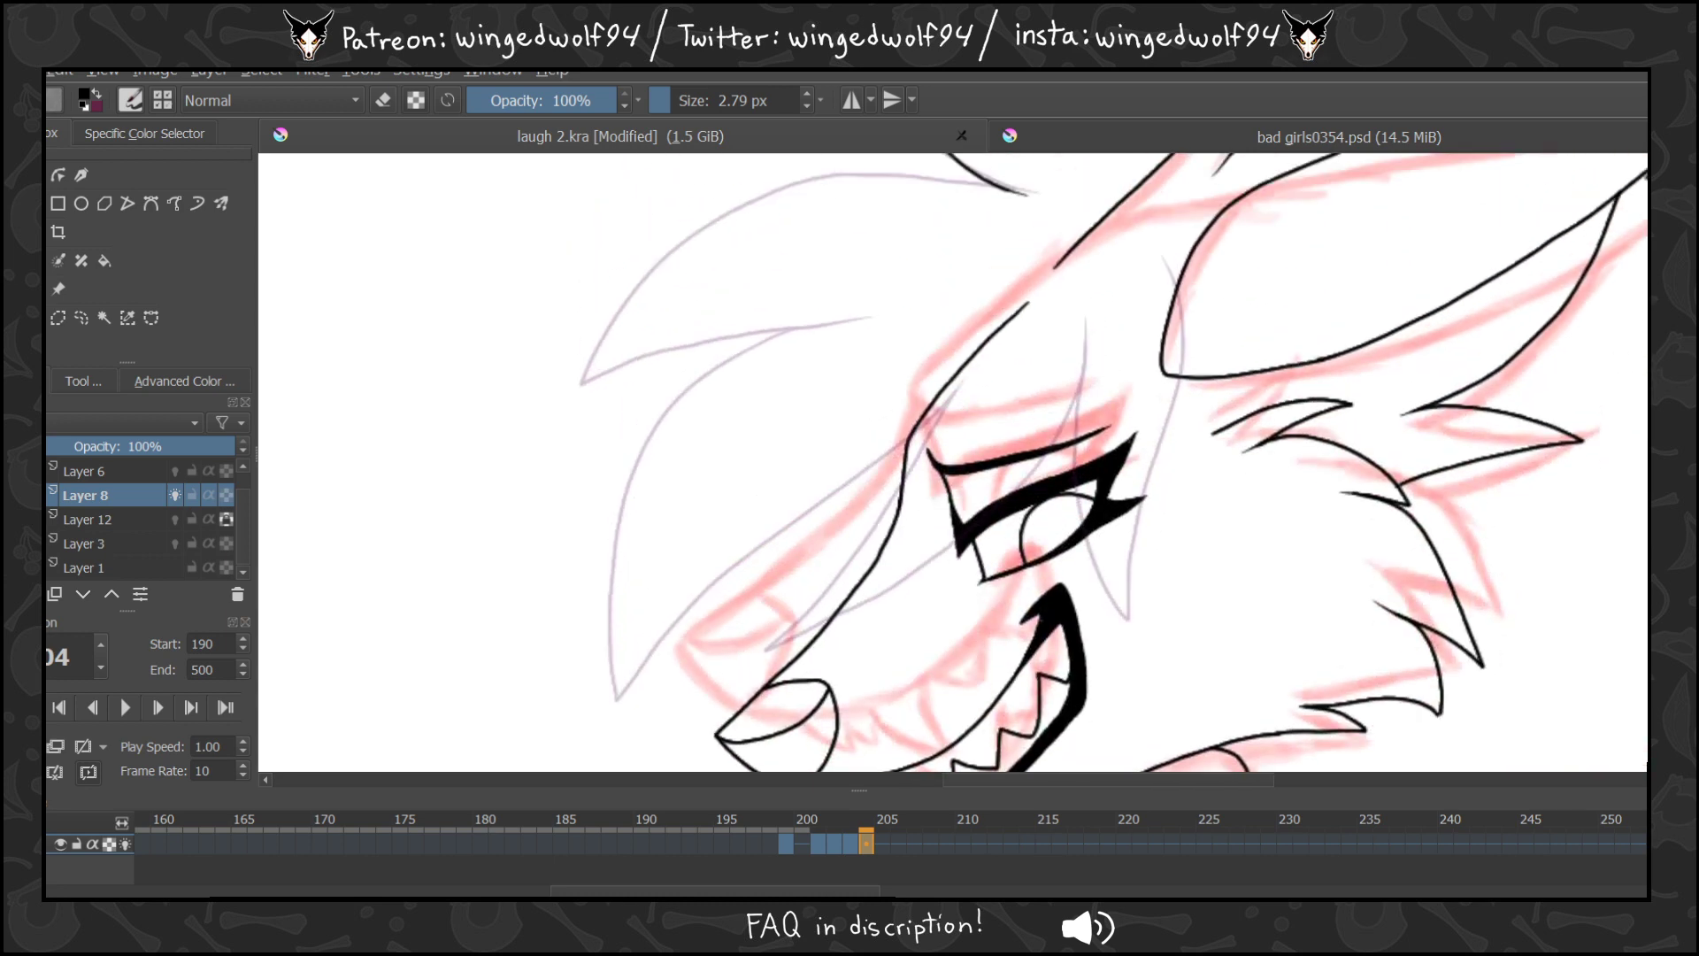
scroll(953, 462, "up", 2)
key("Left")
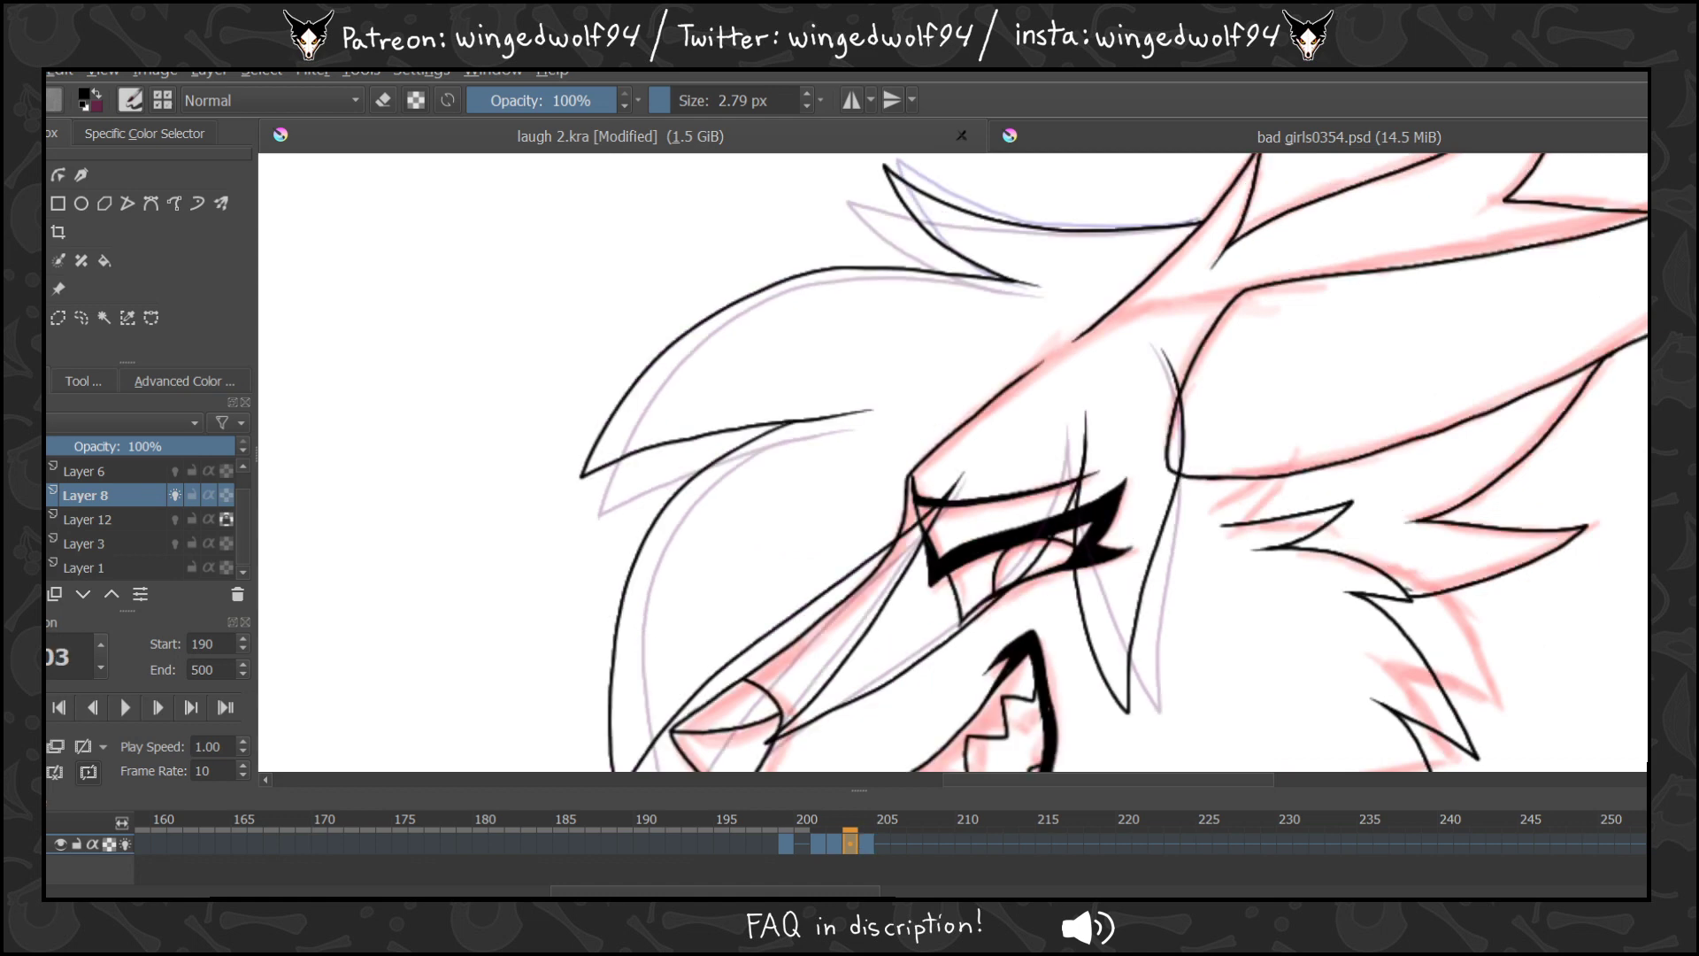
key("Left")
key("Left")
key("Left")
key("Right")
key("Right")
key("Right")
key("Right")
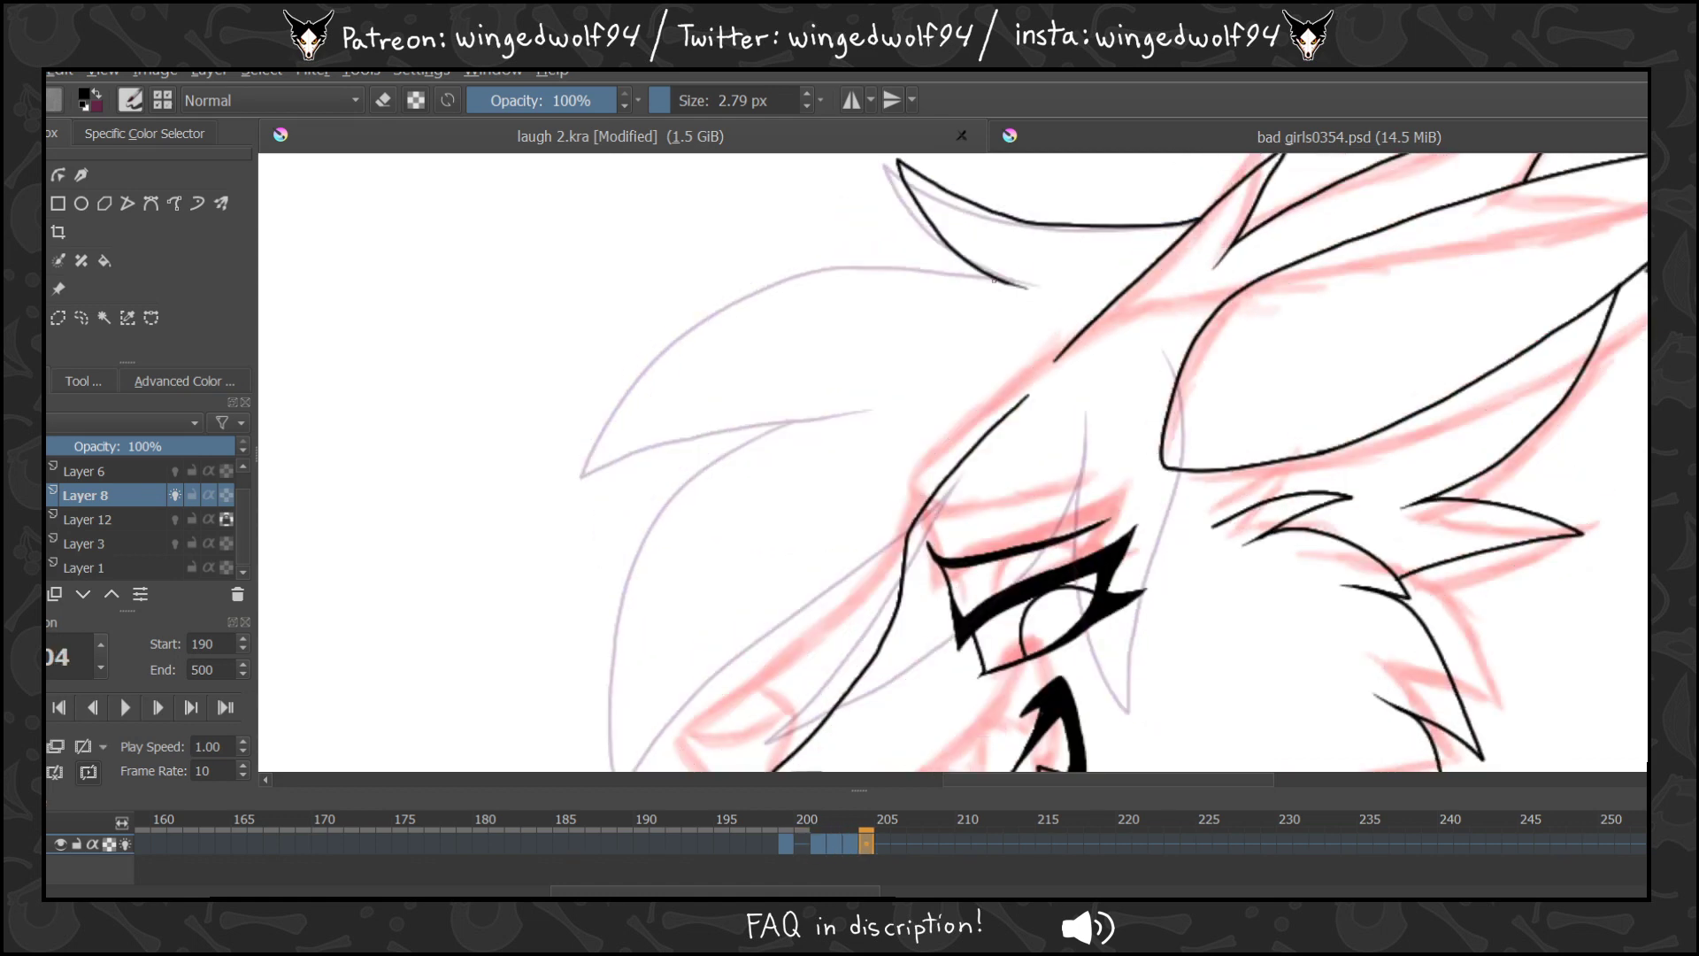
Draw the large pointed front hair lock on frame 204, with its return edge toward the forehead.
mouse_move(984, 280)
left_mouse_down()
mouse_move(871, 265)
mouse_move(730, 299)
mouse_move(629, 378)
left_mouse_up()
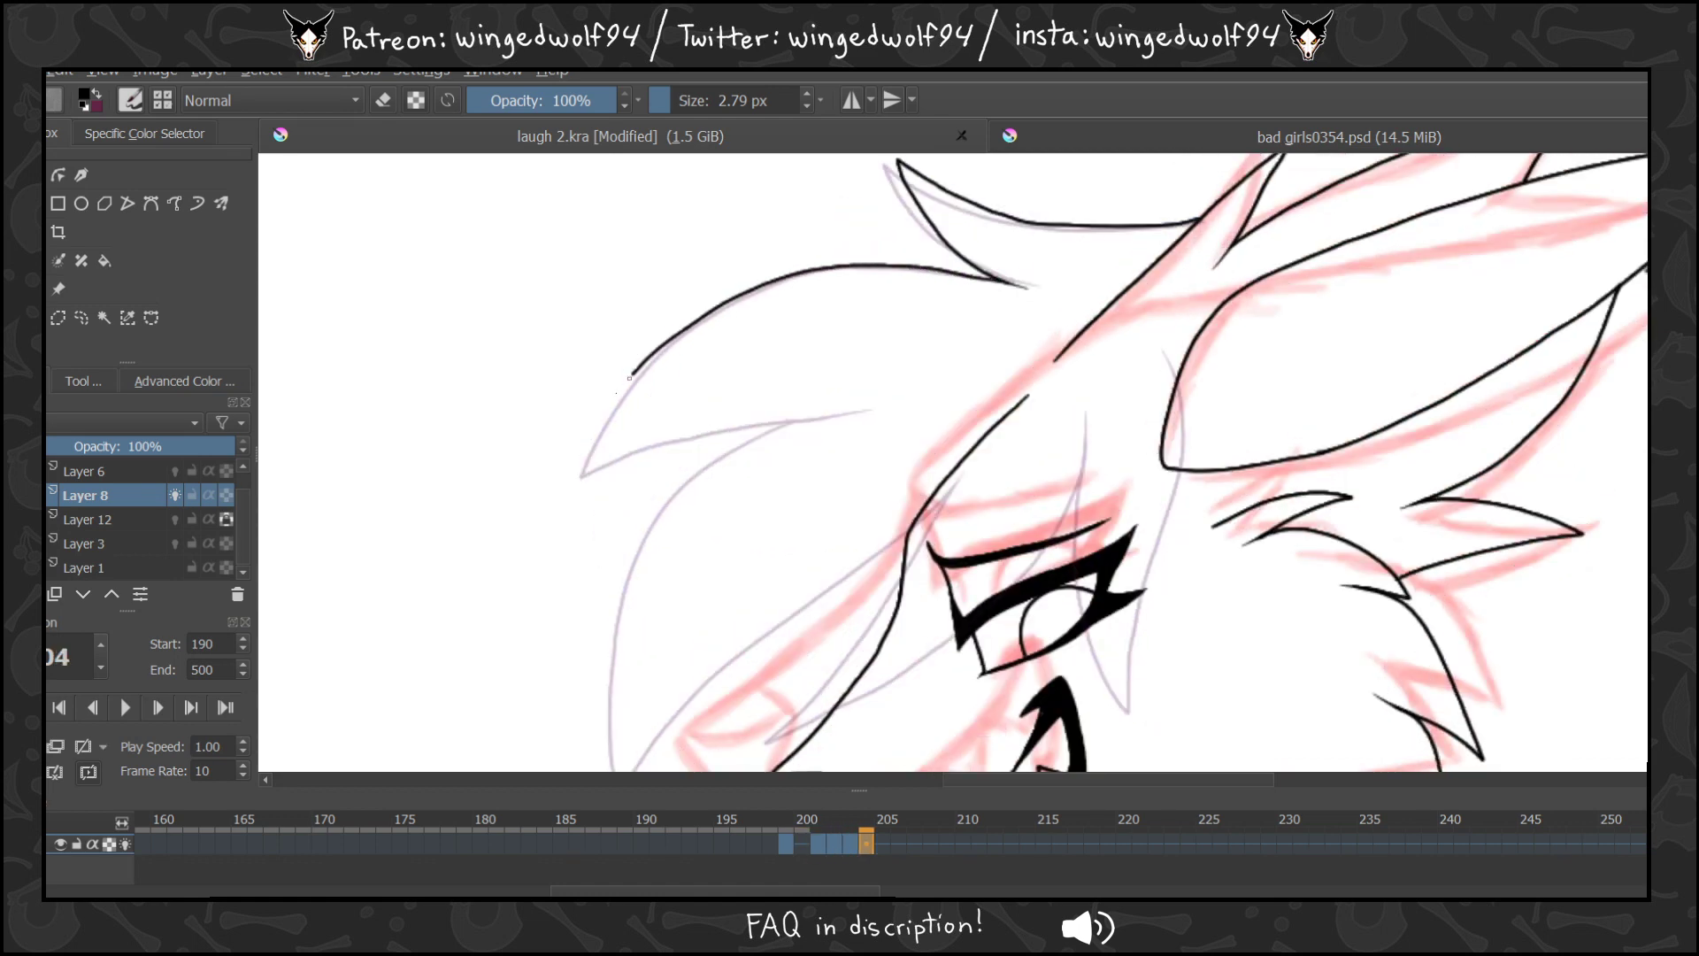
mouse_move(592, 458)
left_mouse_down()
mouse_move(699, 428)
mouse_move(790, 427)
left_mouse_up()
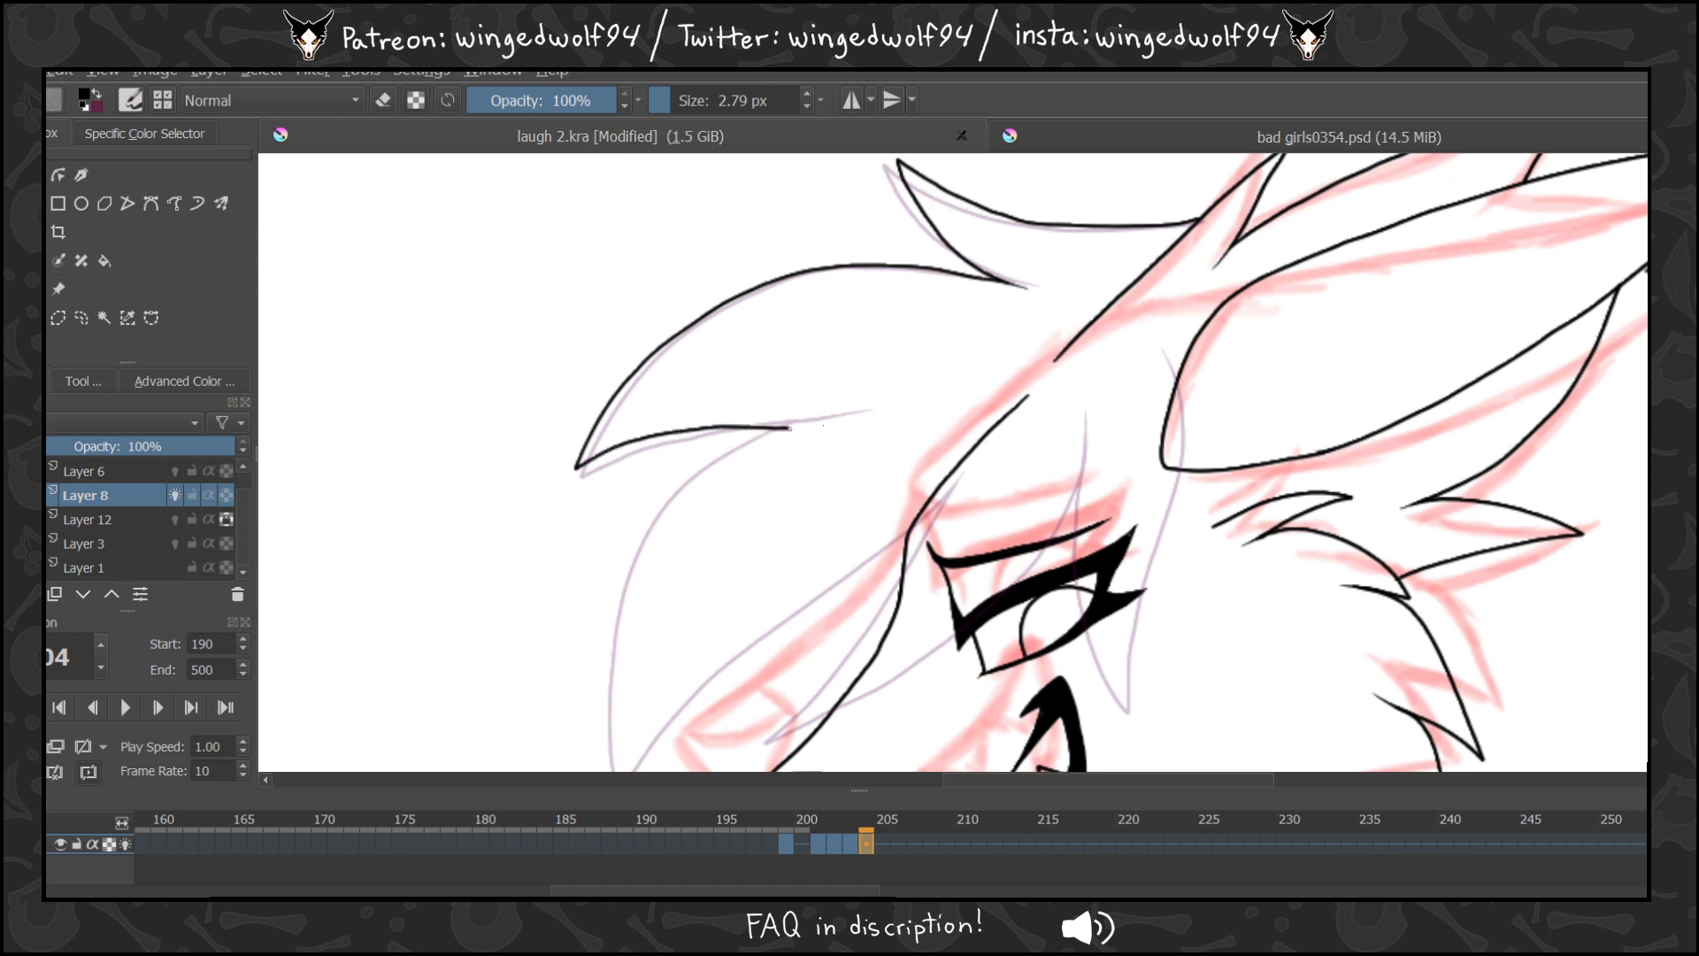
Draw frame 204's long lock, muzzle strands, pointed eye strands and rear fringe edge, comparing the result with the earlier frames.
scroll(970, 207, "down", 5)
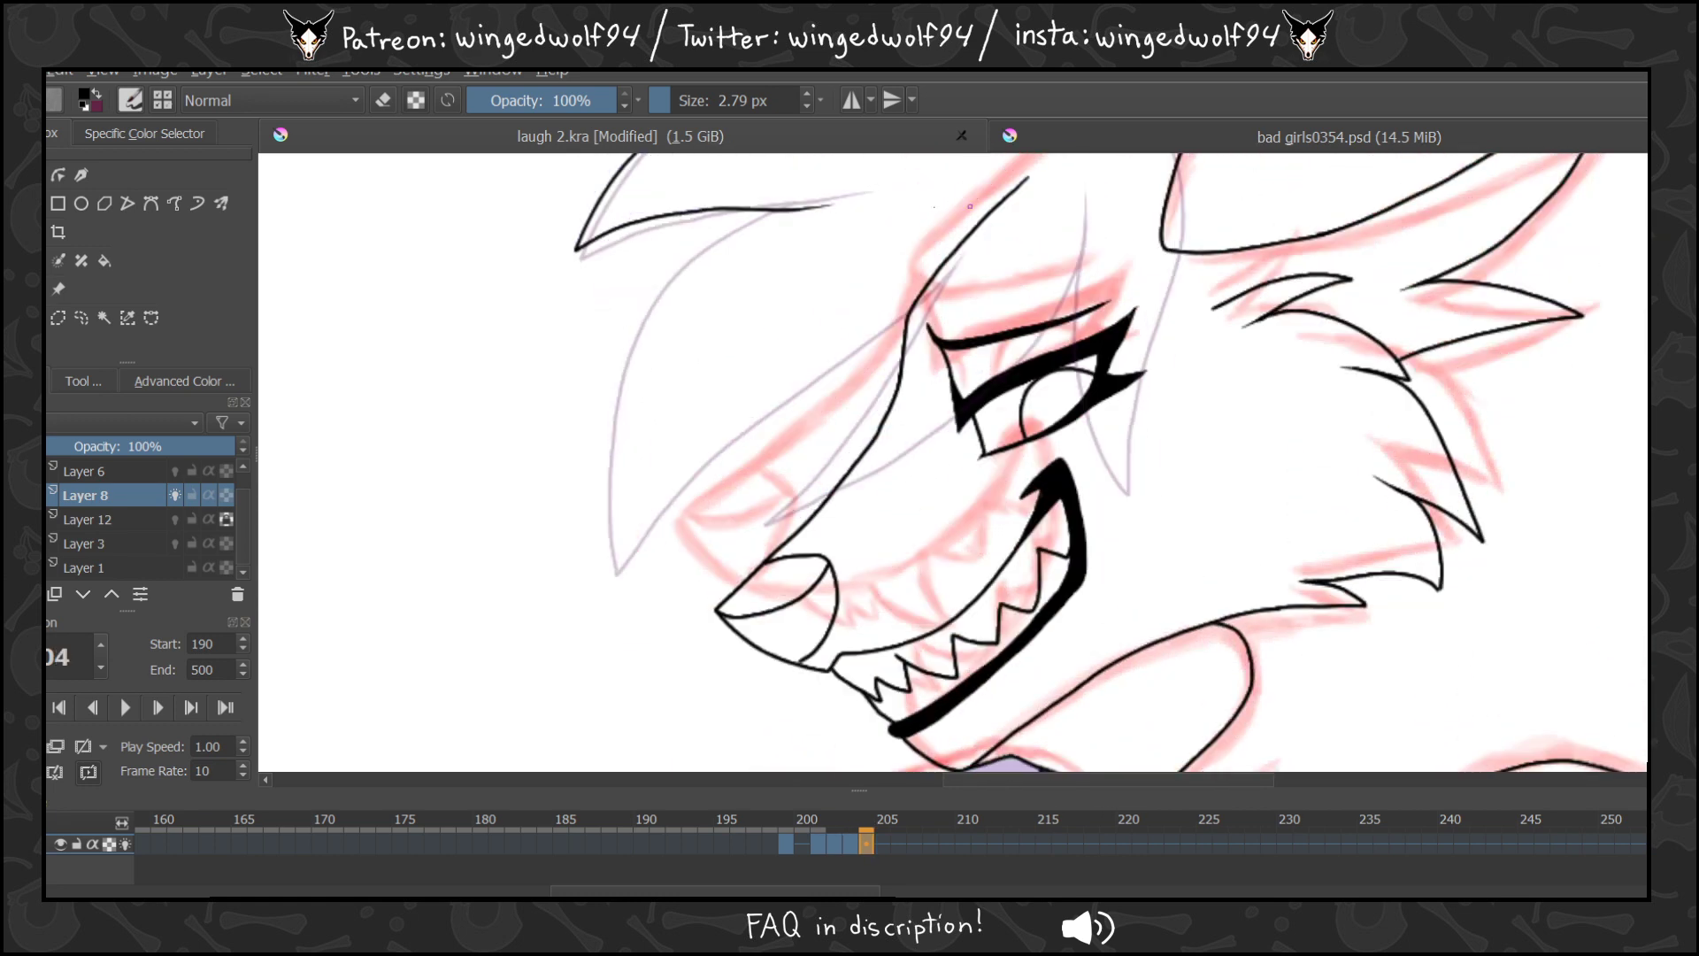
mouse_move(738, 236)
left_mouse_down()
mouse_move(635, 340)
mouse_move(605, 412)
mouse_move(614, 572)
mouse_move(693, 484)
mouse_move(922, 326)
mouse_move(977, 260)
mouse_move(816, 481)
mouse_move(925, 458)
mouse_move(1096, 268)
mouse_move(1128, 490)
mouse_move(1178, 348)
mouse_move(1191, 223)
left_mouse_up()
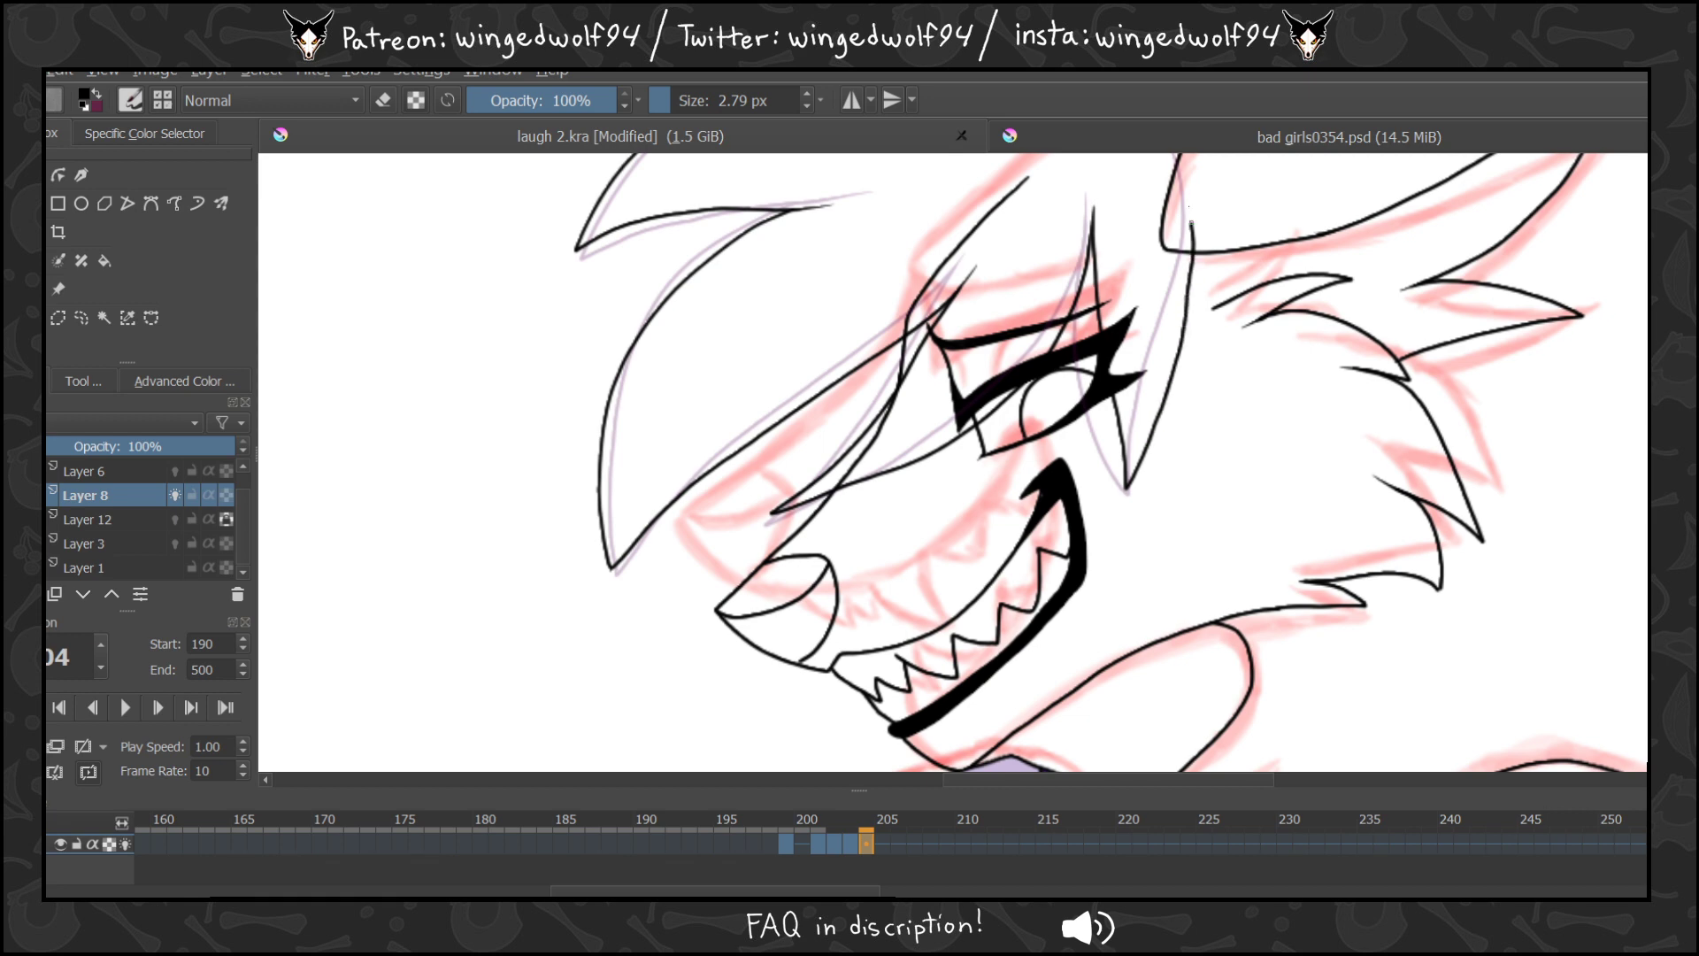
scroll(953, 461, "up", 3)
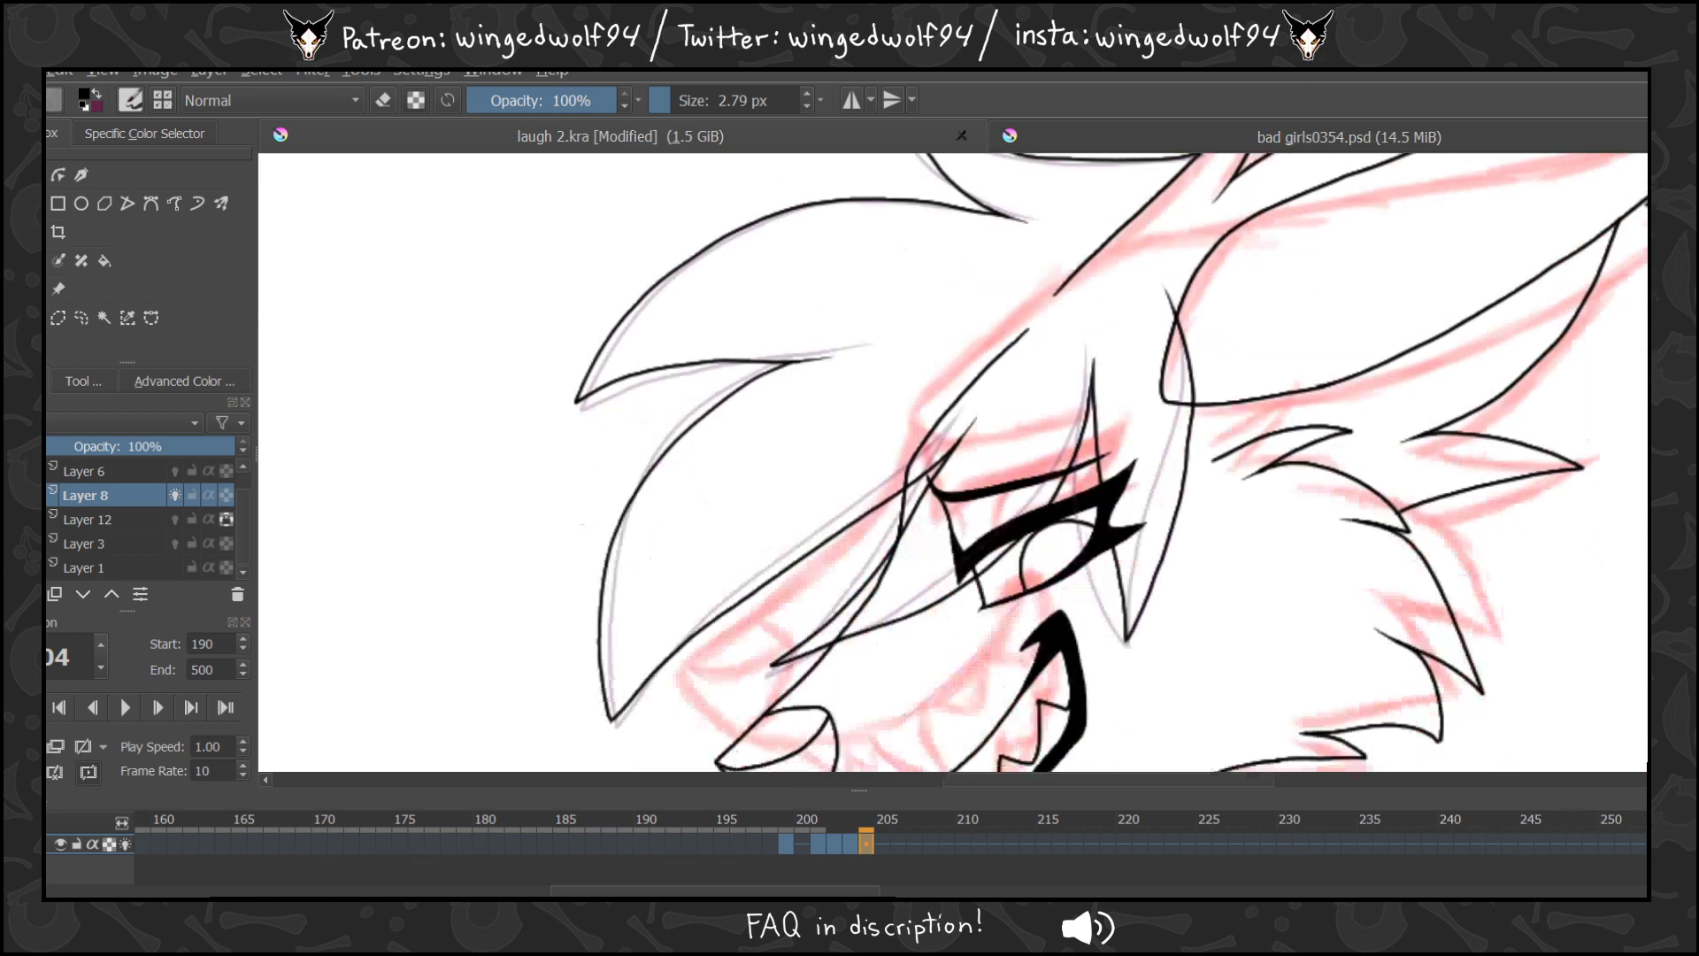
key("Left")
key("Left")
key("Left")
key("Left")
key("Left")
key("Right")
key("Right")
key("Right")
key("Right")
key("Right")
Clear Layer 8 on frame 205 and draw the long hair lock toward the nose, checking it against frame 204.
key("Right")
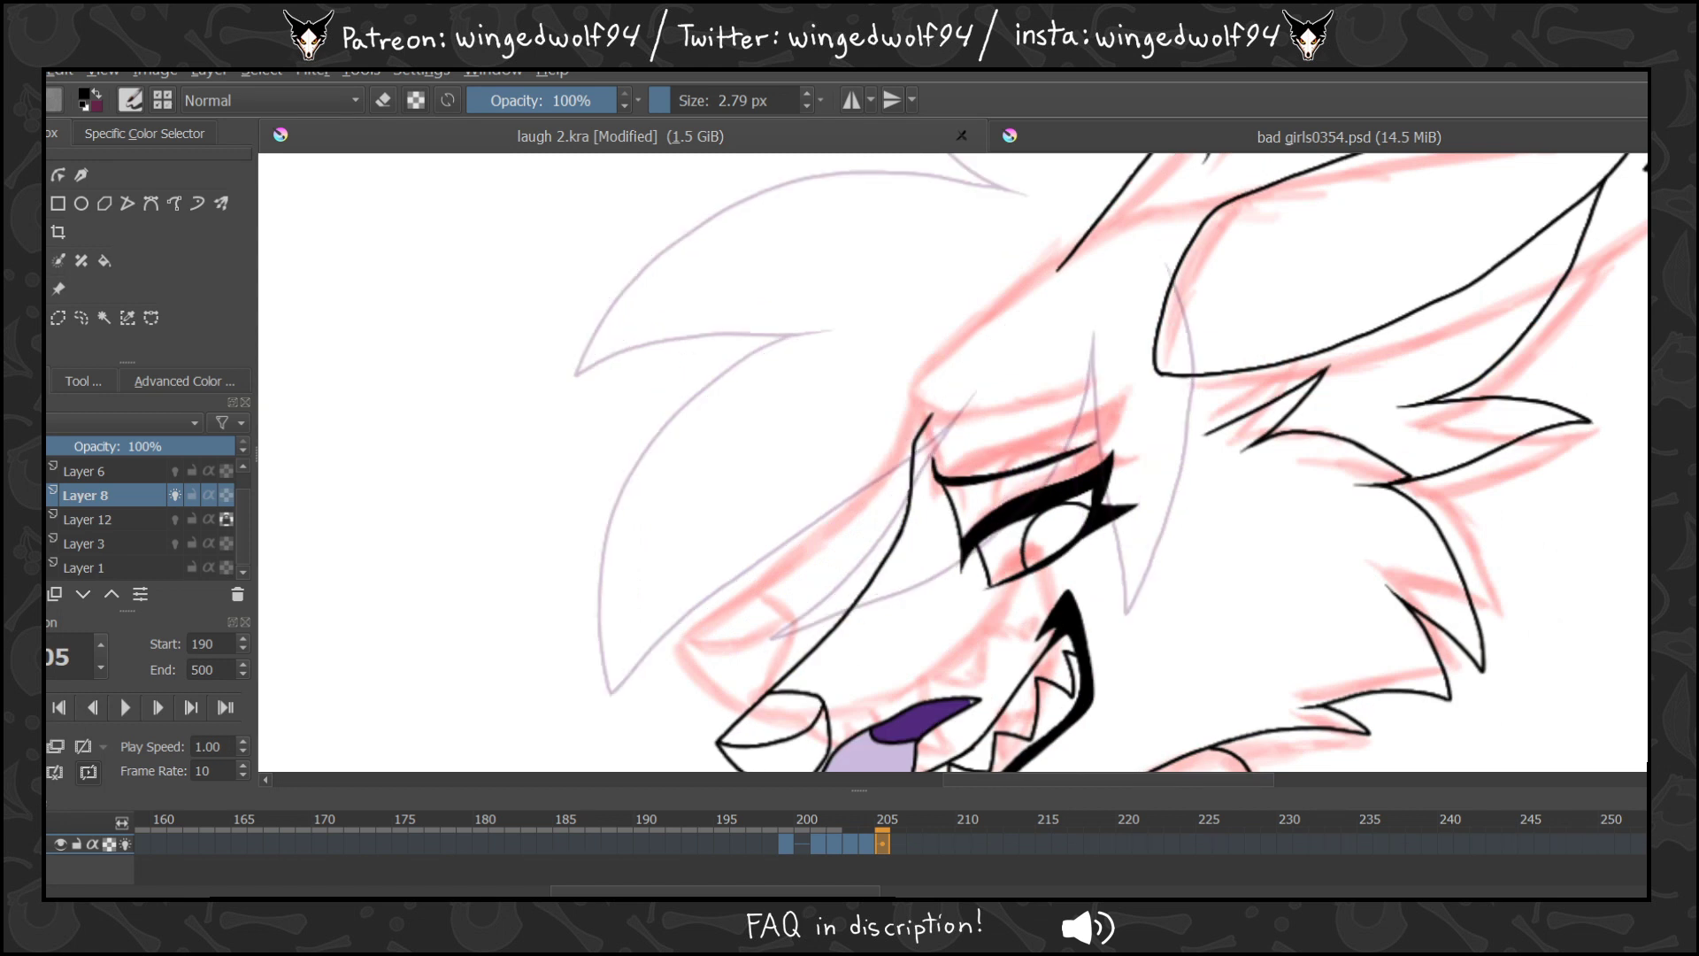
mouse_move(979, 411)
left_mouse_down()
mouse_move(625, 682)
mouse_move(639, 586)
mouse_move(695, 457)
mouse_move(836, 328)
left_mouse_up()
key("Left")
key("Right")
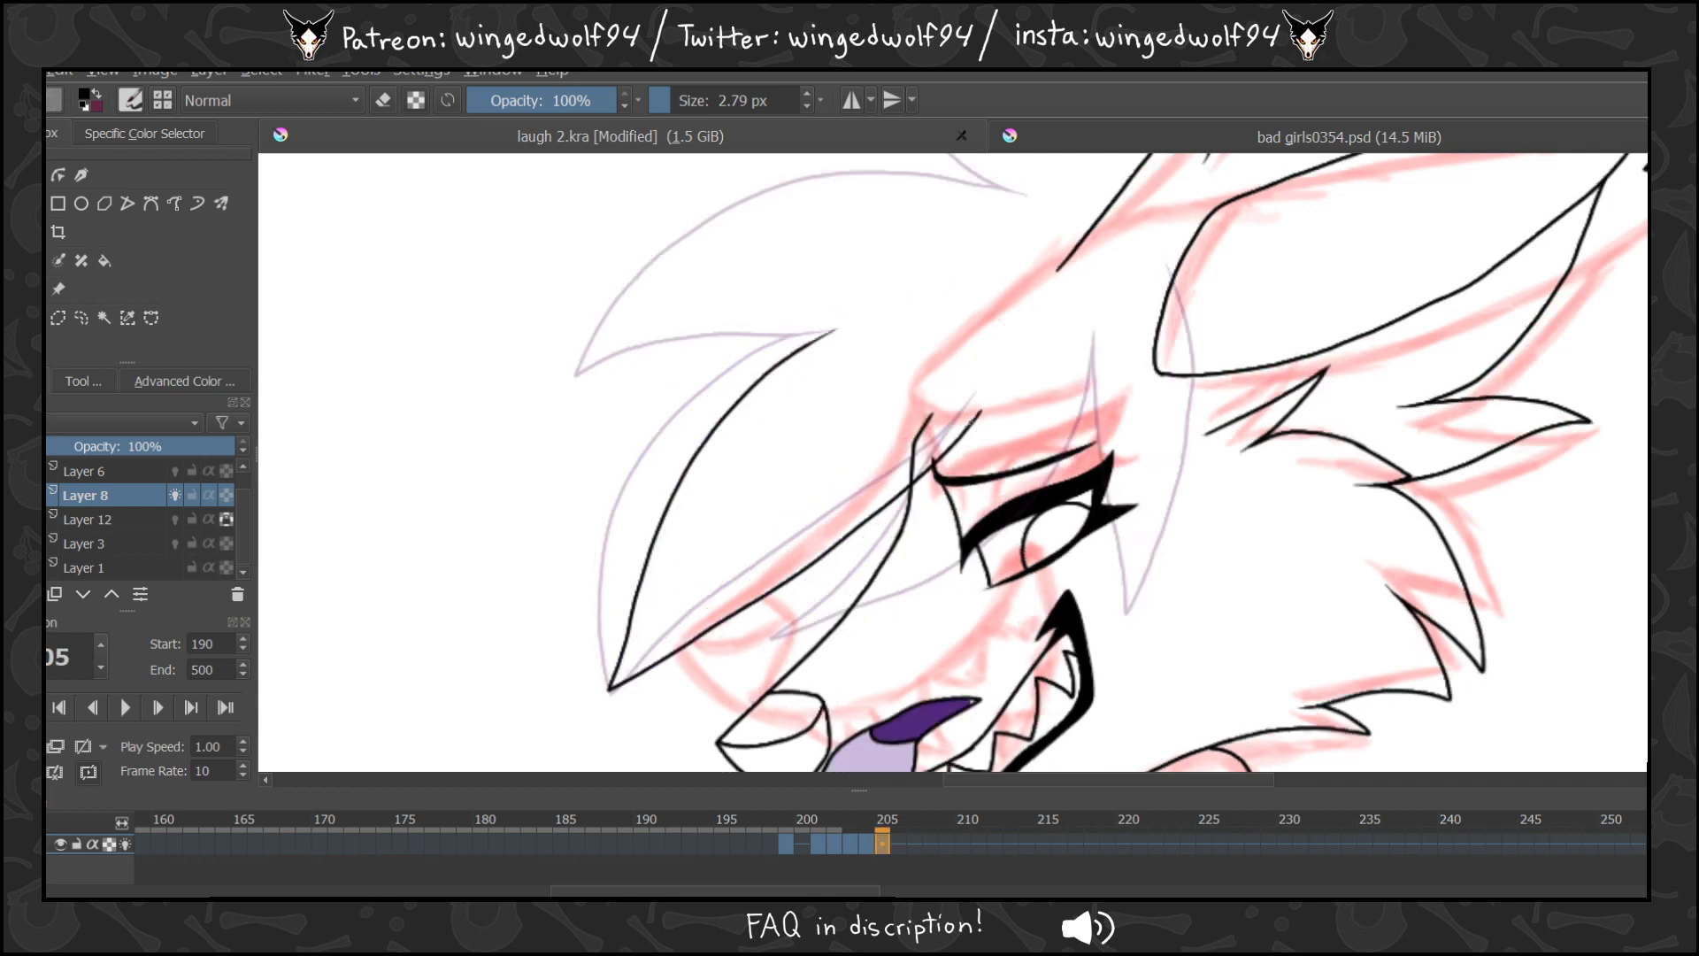
Draw frame 205's muzzle strands, pointed eye strands and rear fringe edge in black outline on Layer 8.
mouse_move(980, 411)
left_mouse_down()
mouse_move(892, 574)
mouse_move(805, 649)
mouse_move(912, 616)
mouse_move(998, 550)
mouse_move(1084, 445)
mouse_move(1101, 376)
mouse_move(1141, 609)
mouse_move(1194, 451)
left_mouse_up()
left_click_drag(1163, 266, 1200, 390)
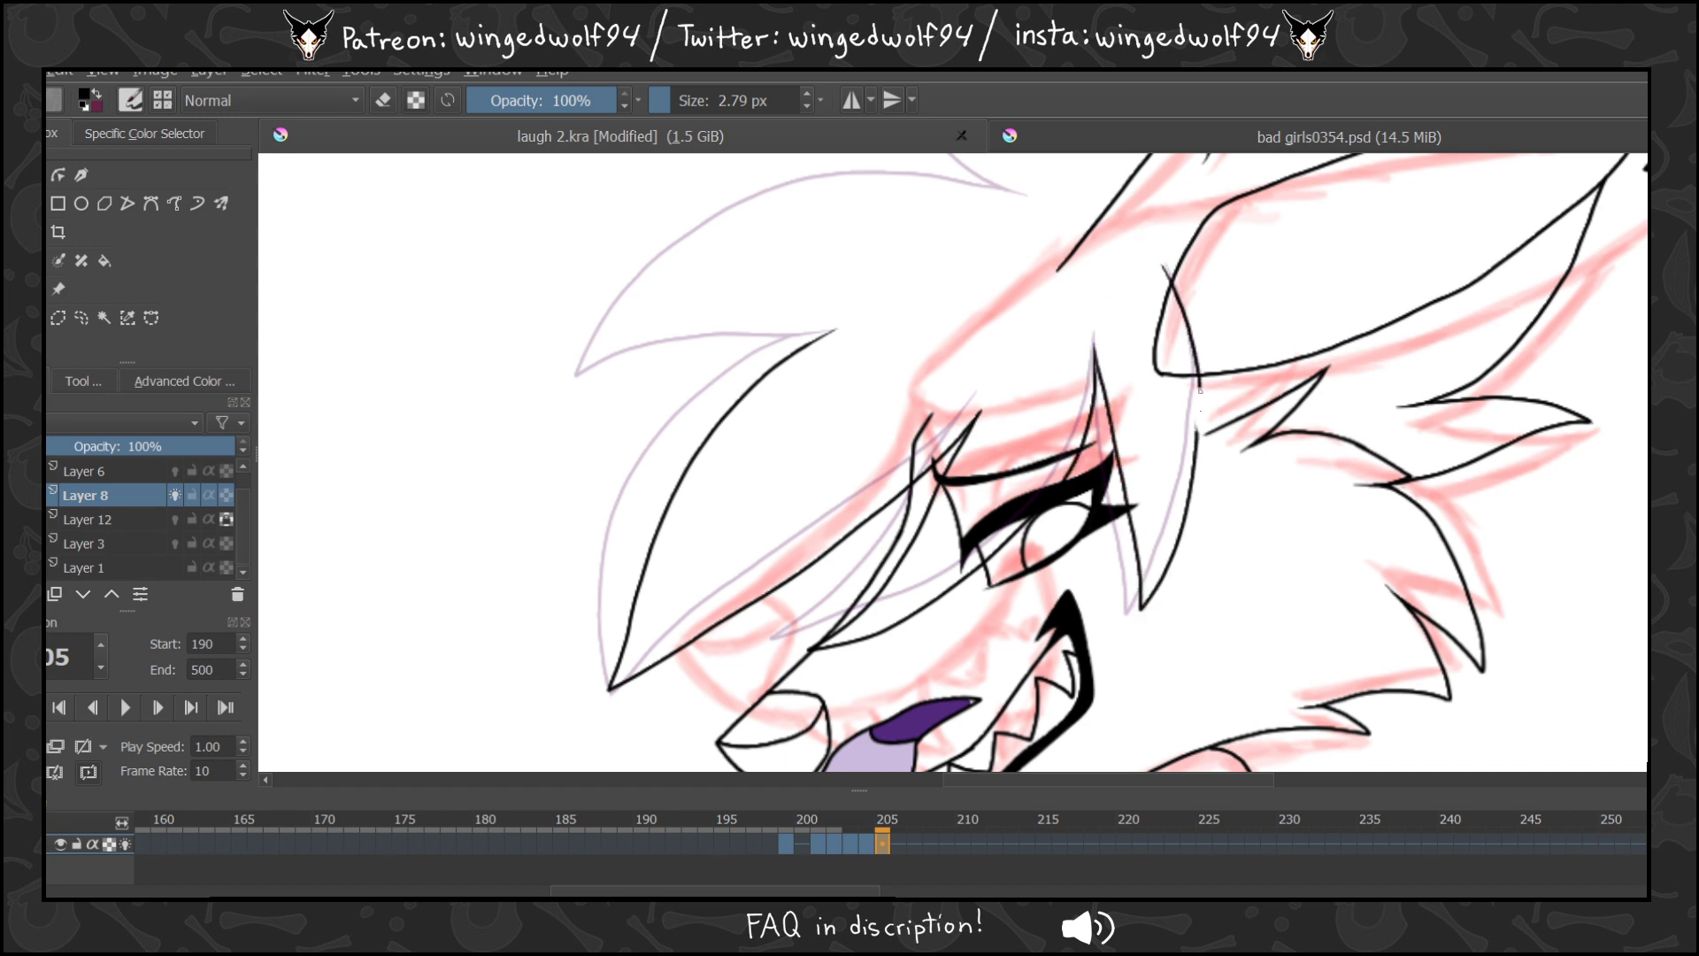
Copy Layer 8's hair keyframe from frame 199 to frame 206 and compare it with frame 205.
left_click(788, 842)
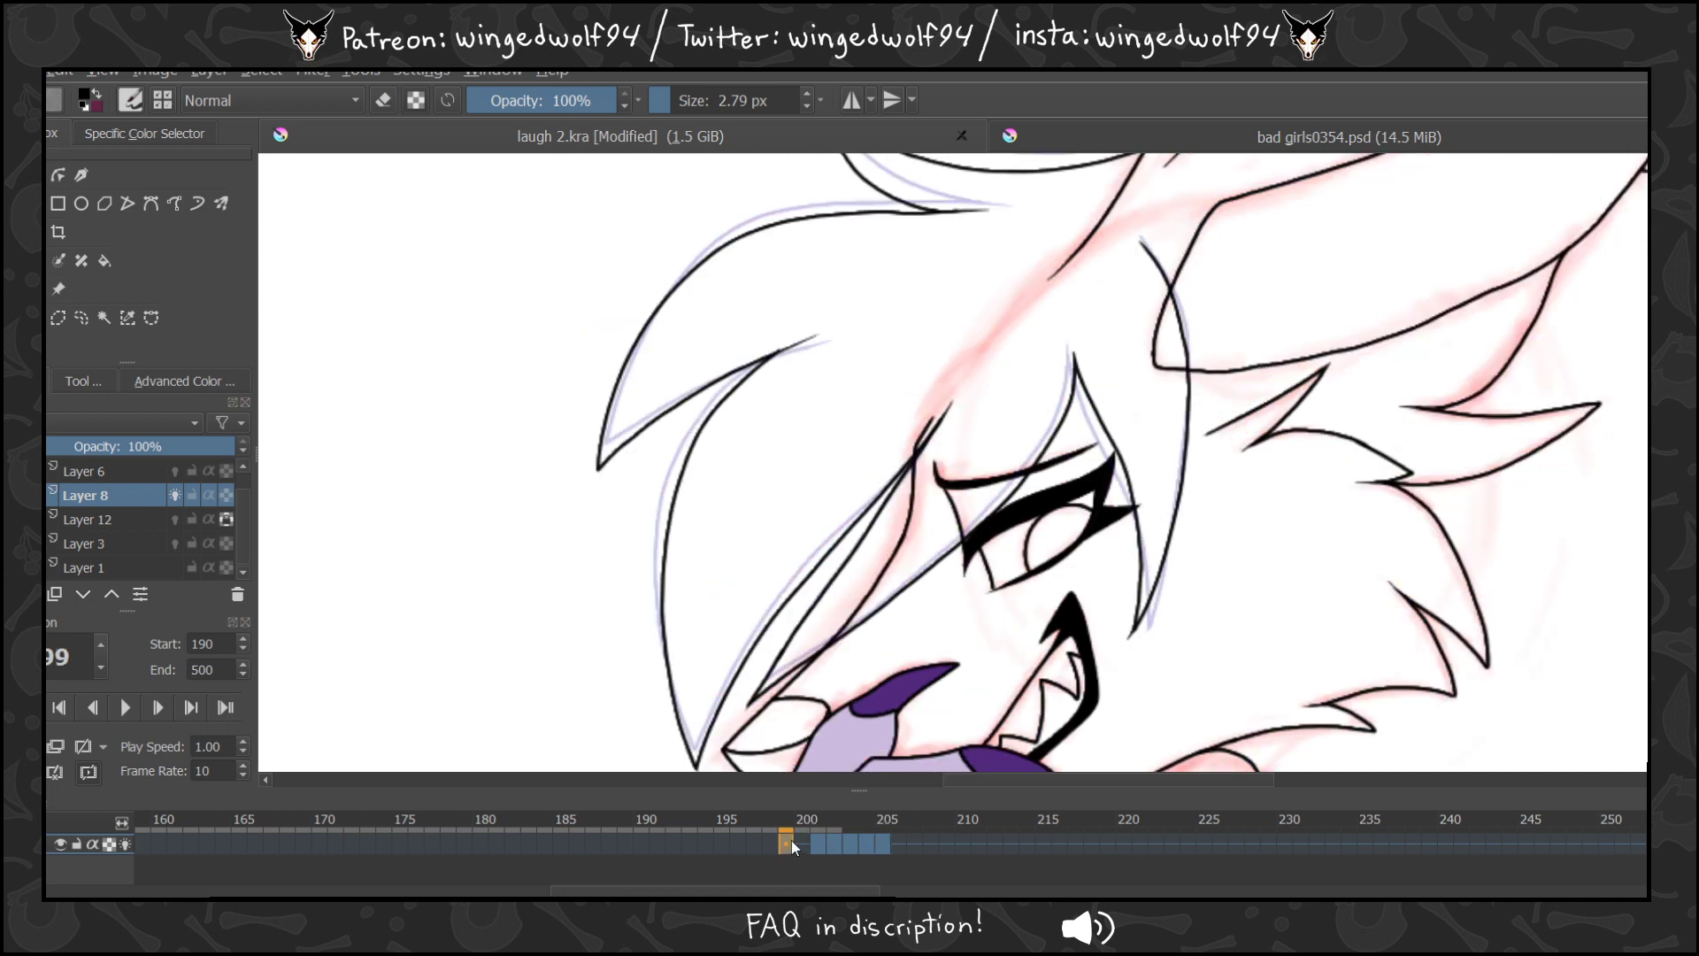
mouse_move(791, 840)
left_mouse_down()
mouse_move(913, 847)
mouse_move(896, 848)
left_mouse_up()
key("Left")
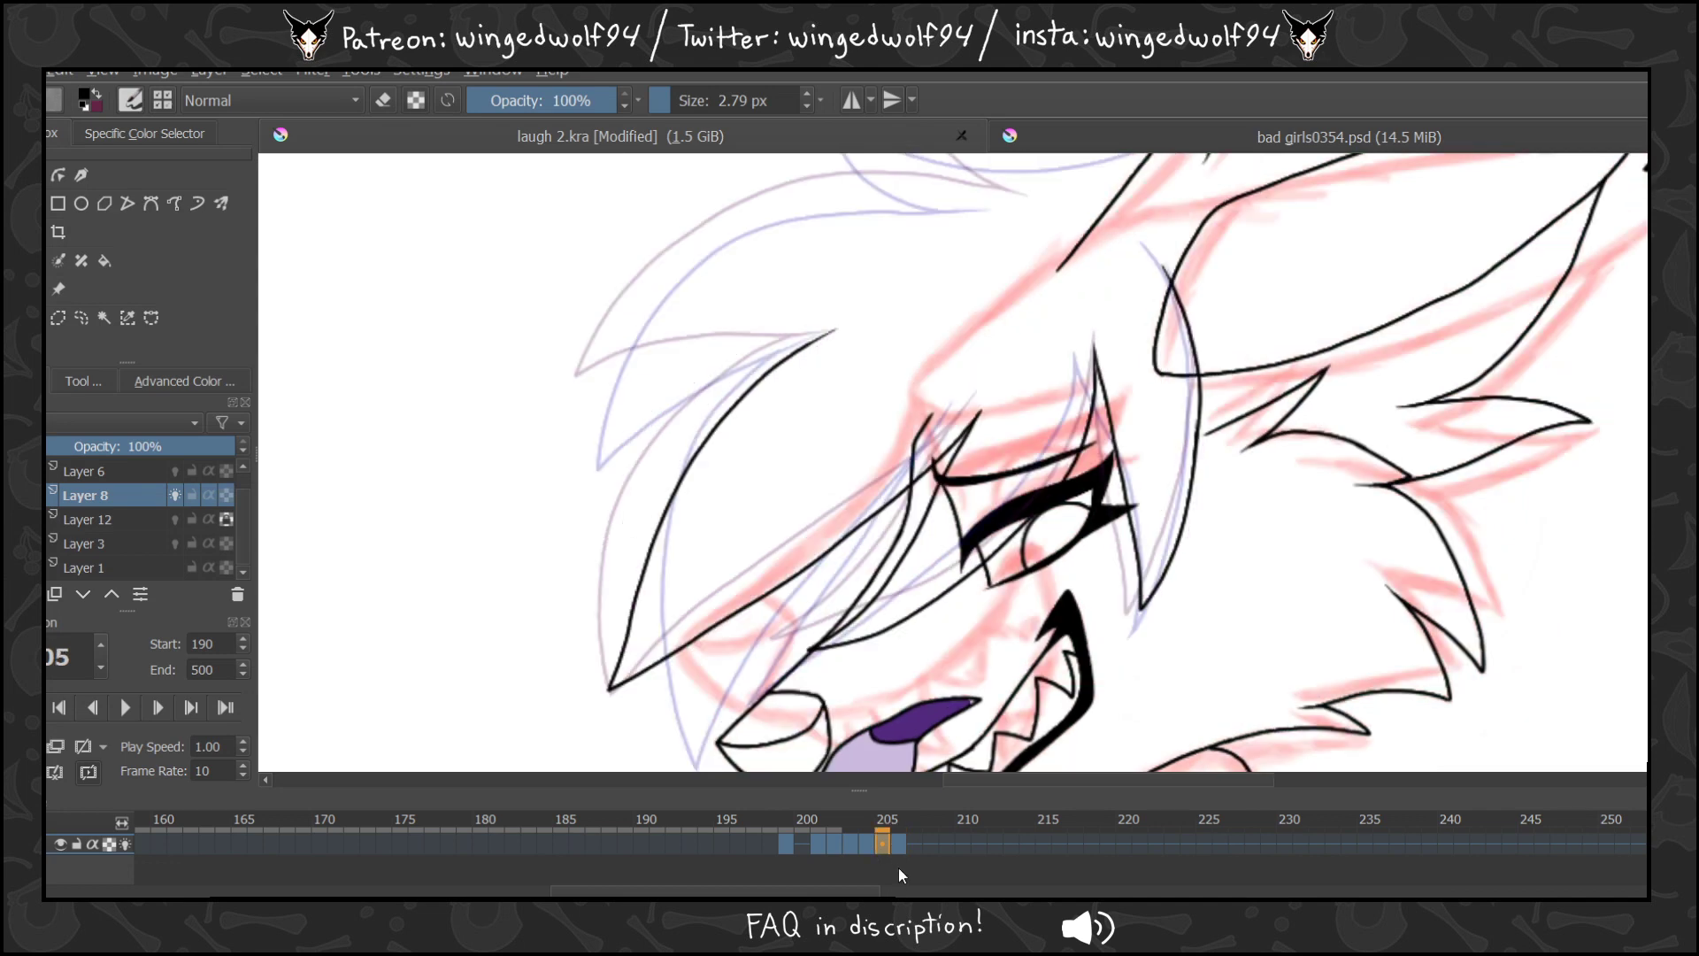
key("Right")
Replace Layer 8's hair drawing on frame 205 with a blank keyframe, reviewing frames 202 to 204 for reference.
left_click(889, 847)
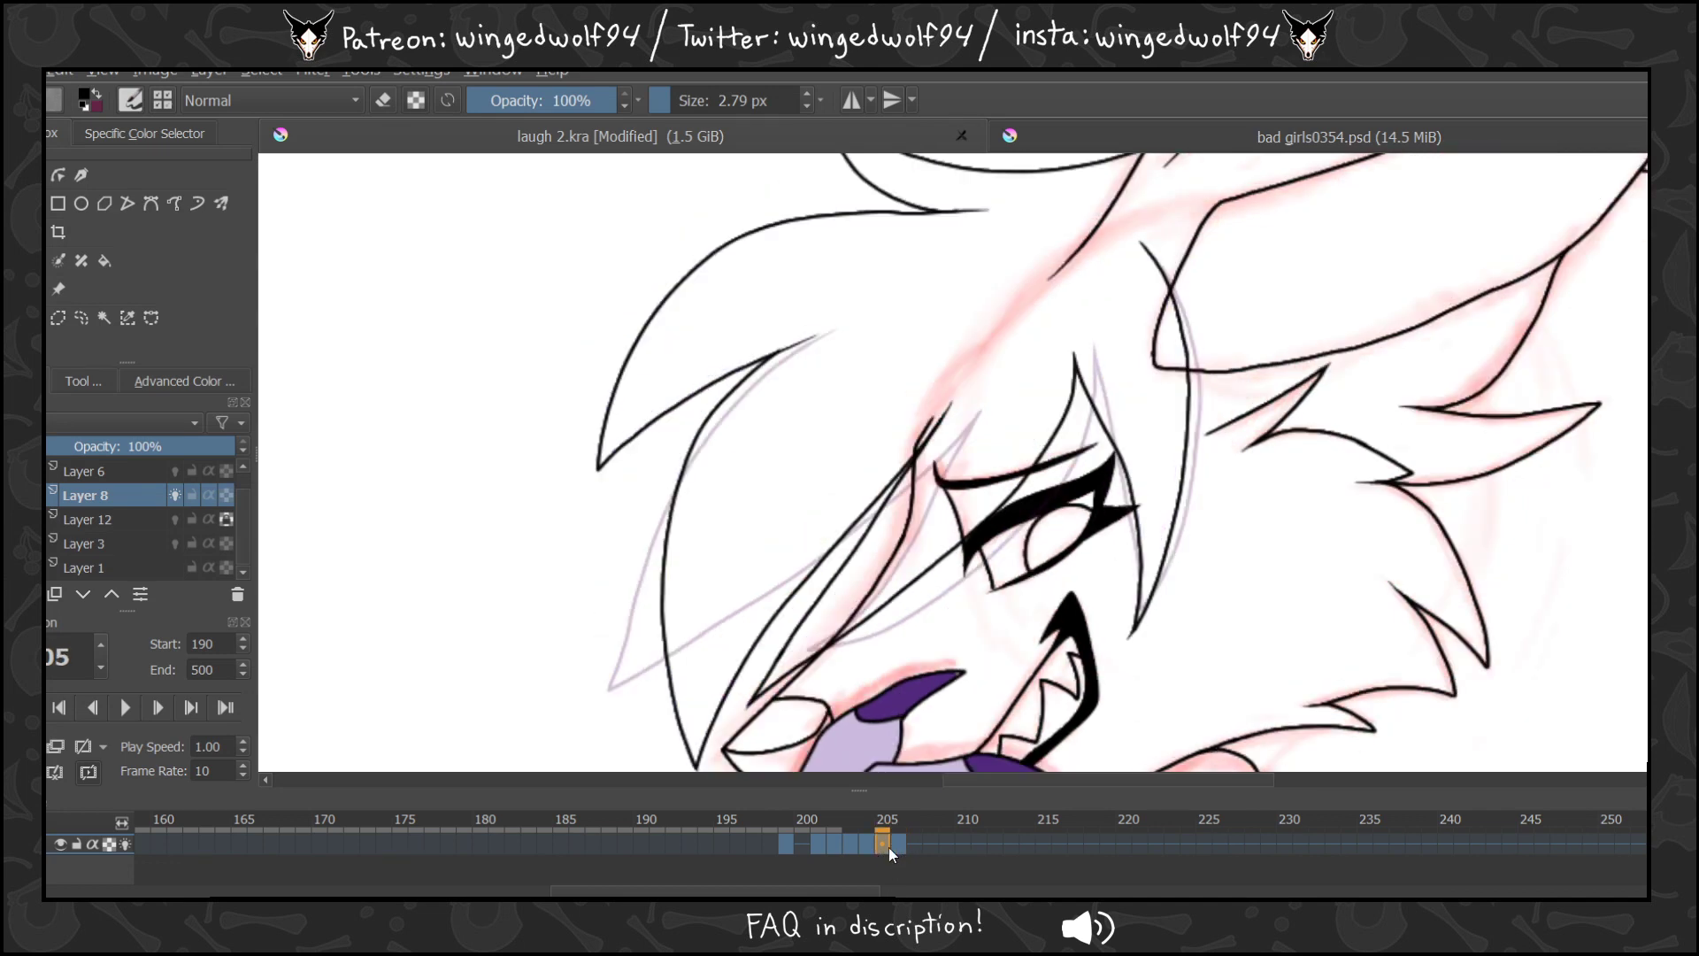
left_click(85, 747)
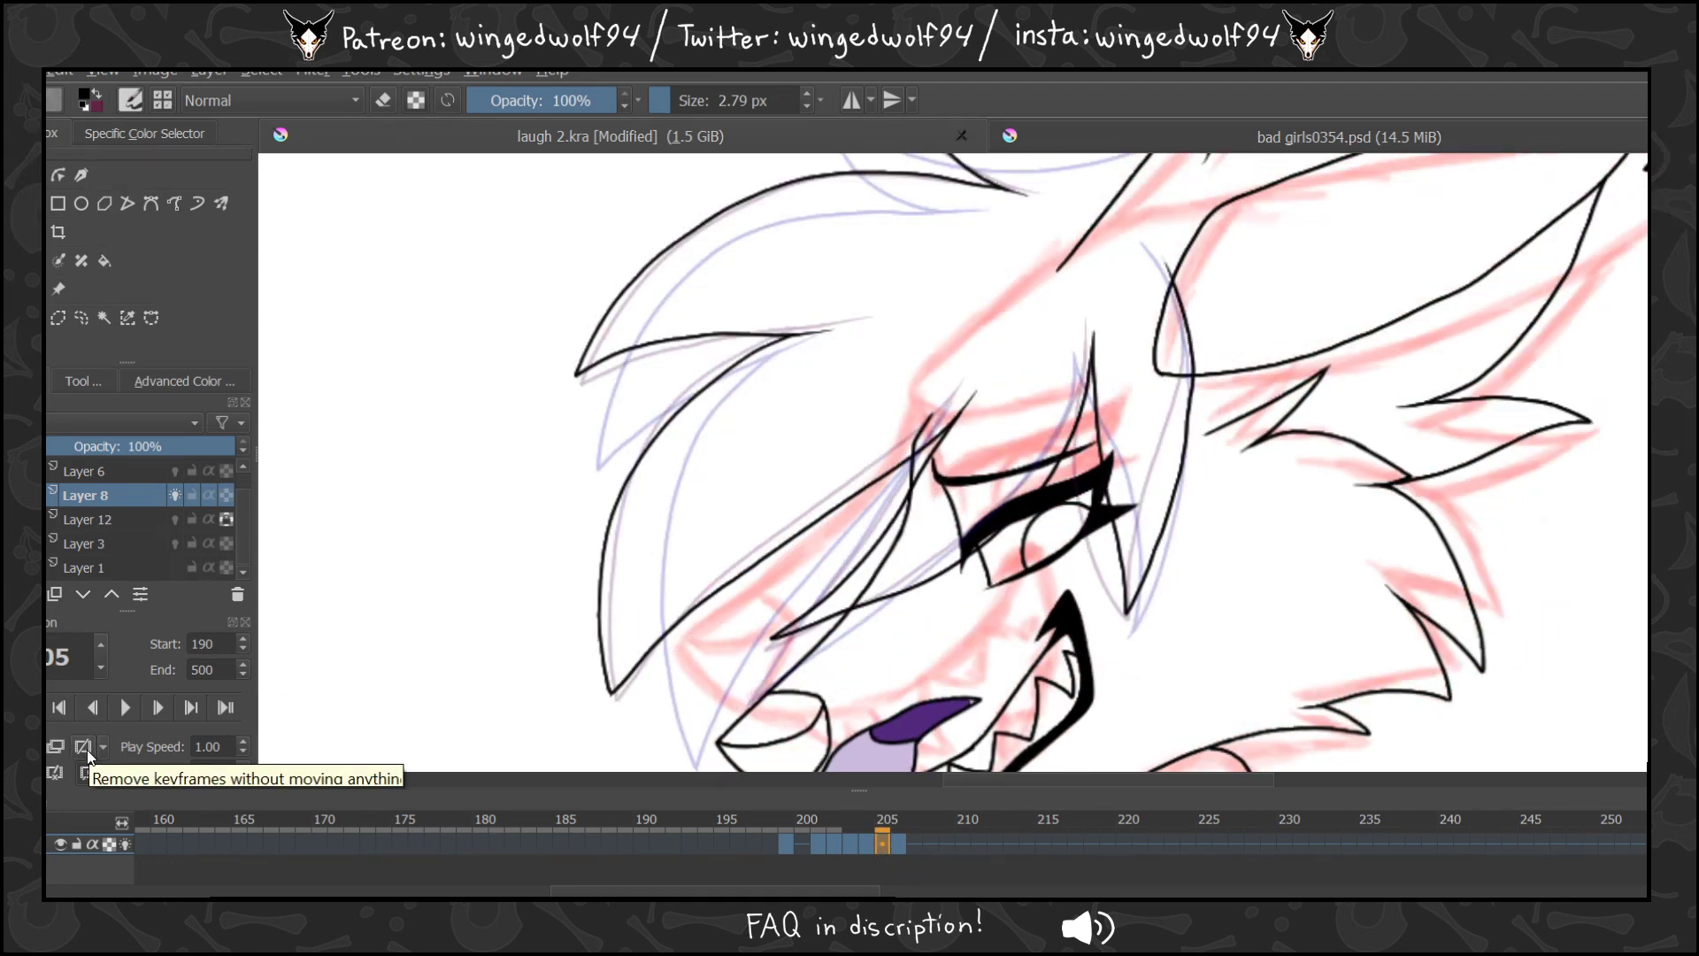
left_click(862, 843)
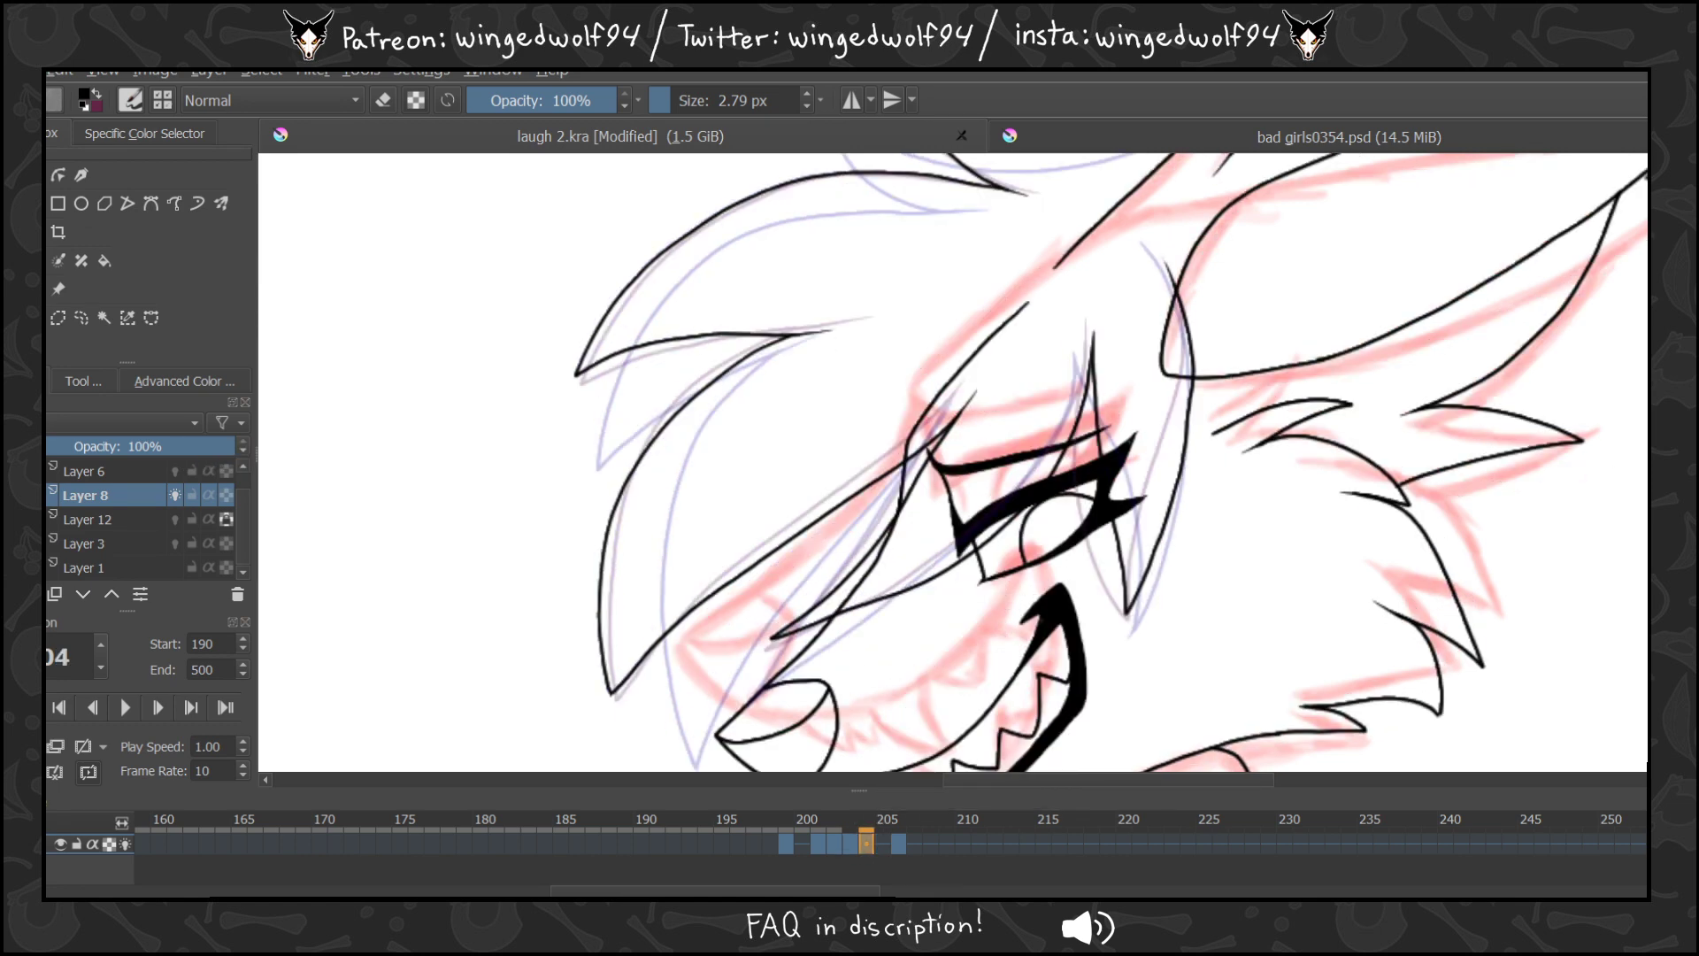
scroll(1110, 462, "up", 3)
left_click(853, 846)
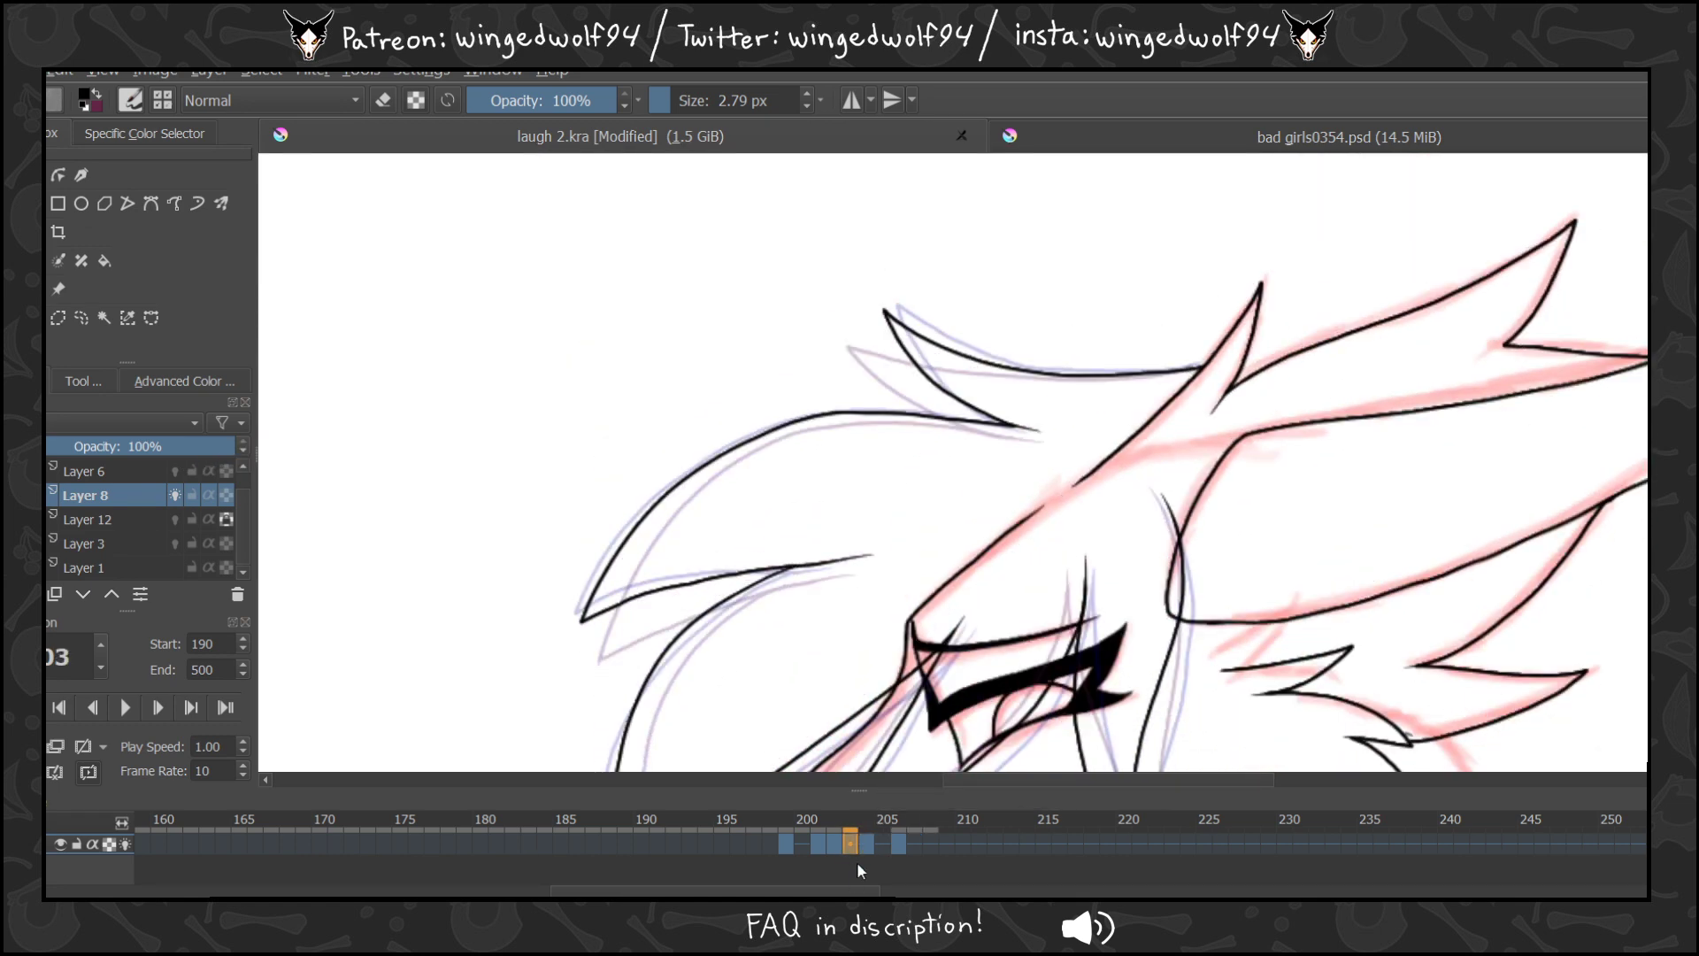
left_click(840, 847)
key("Right")
key("Right")
key("Right")
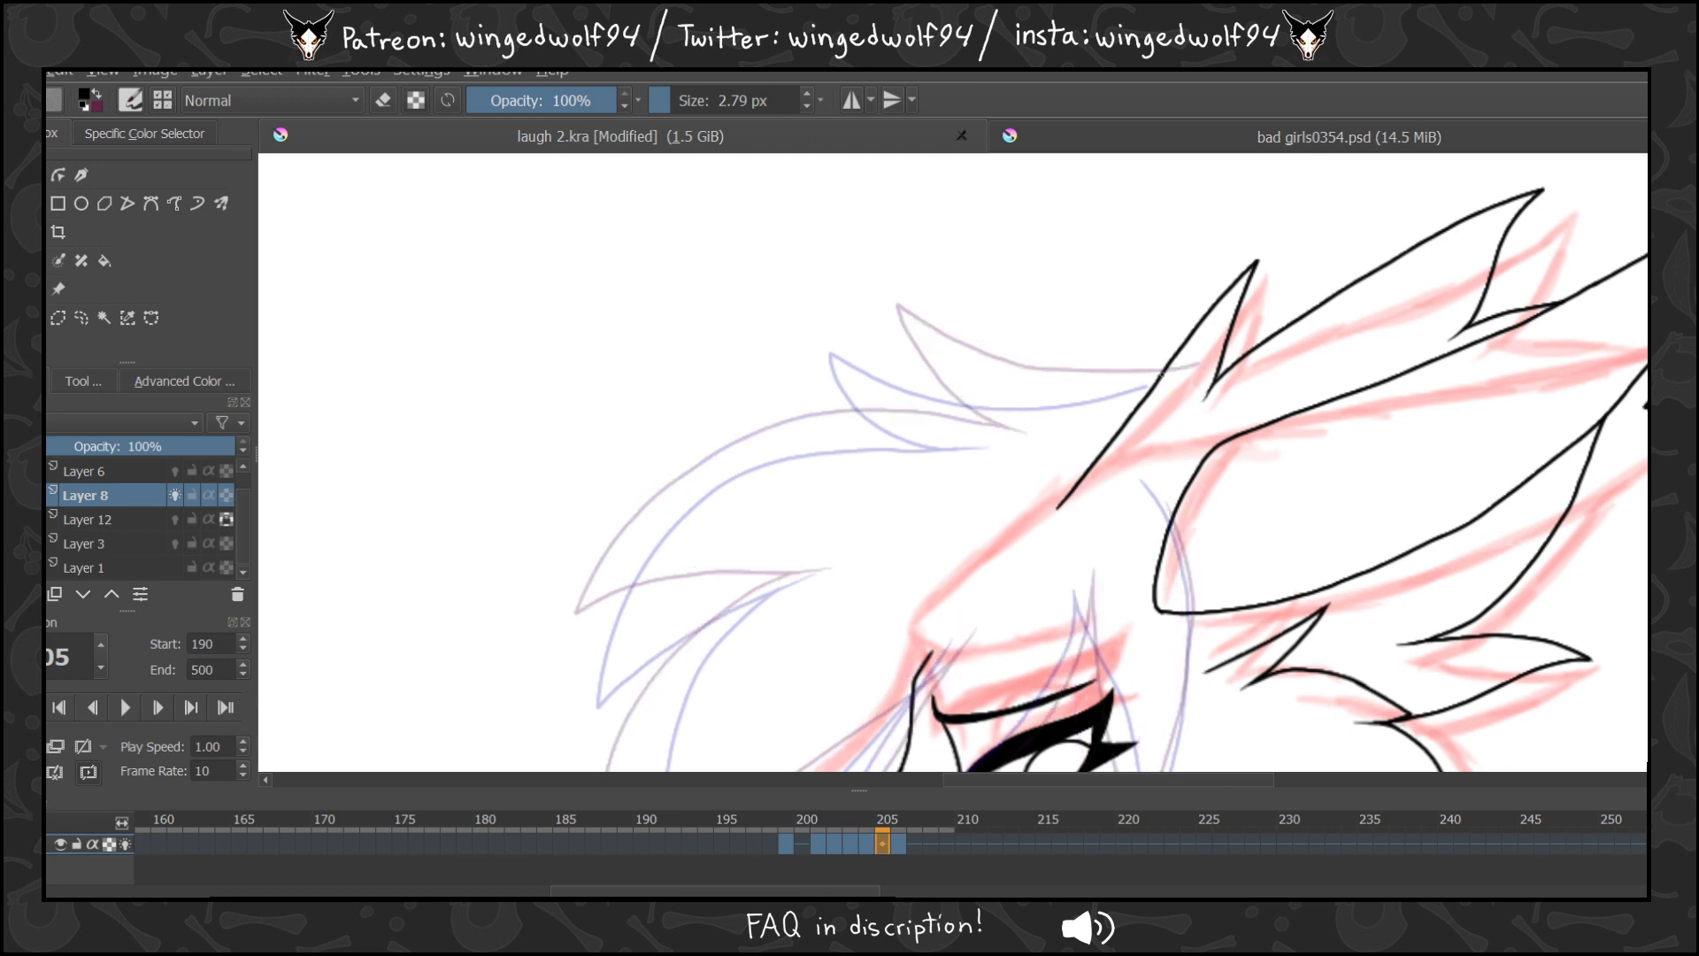
Ink the top hair tuft, the upper fringe and the long front bang on frame 205, drawing between the onion-skin lines.
mouse_move(1163, 372)
left_mouse_down()
mouse_move(1001, 390)
mouse_move(901, 360)
mouse_move(874, 377)
mouse_move(954, 431)
mouse_move(1003, 438)
mouse_move(823, 437)
mouse_move(676, 511)
mouse_move(586, 643)
mouse_move(816, 572)
left_mouse_up()
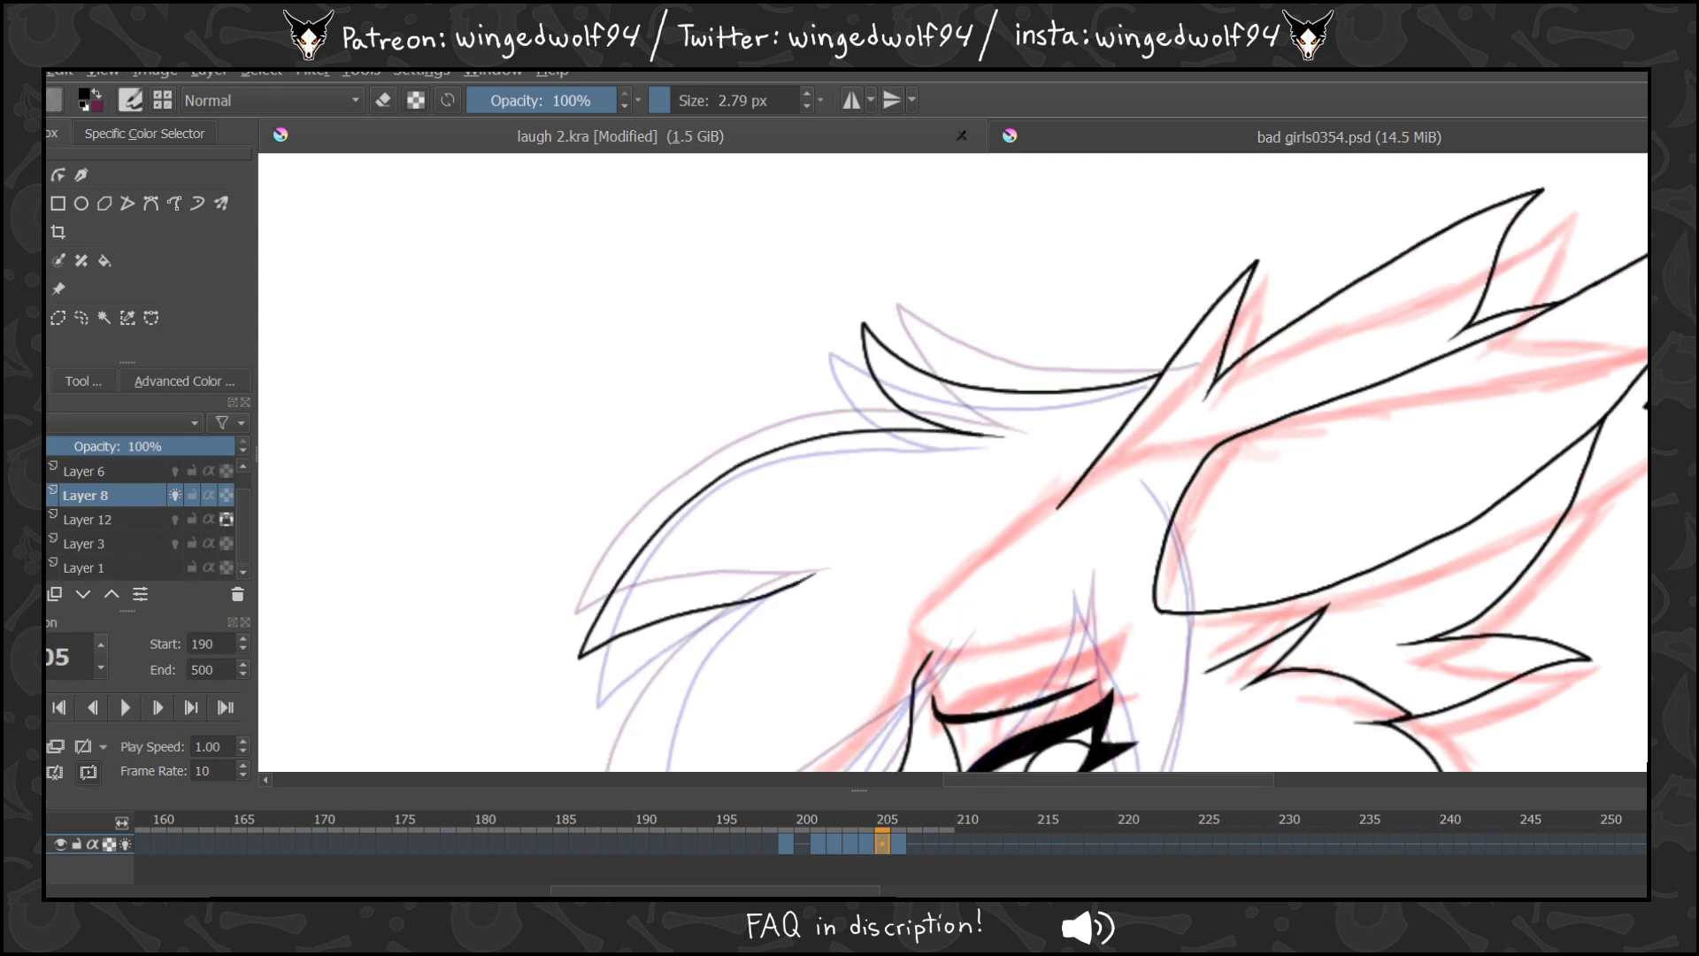
scroll(993, 338, "down", 6)
scroll(993, 338, "up", 3)
key("Left")
key("Right")
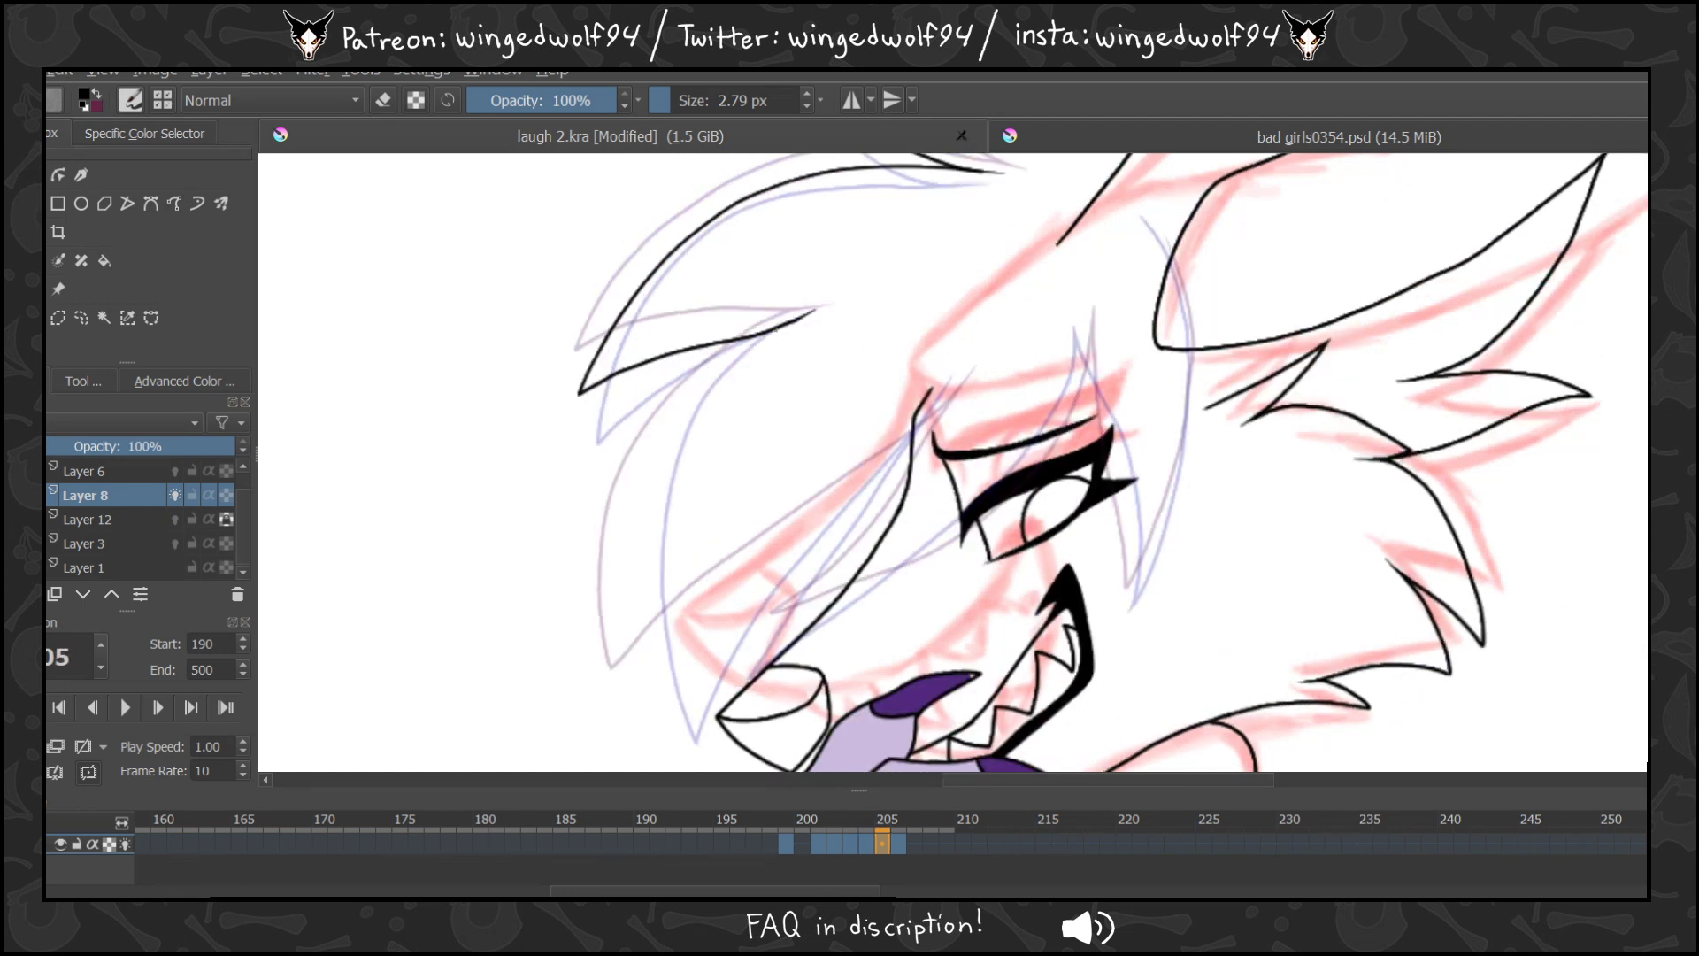
mouse_move(748, 343)
left_mouse_down()
mouse_move(650, 527)
mouse_move(641, 721)
mouse_move(948, 396)
left_mouse_up()
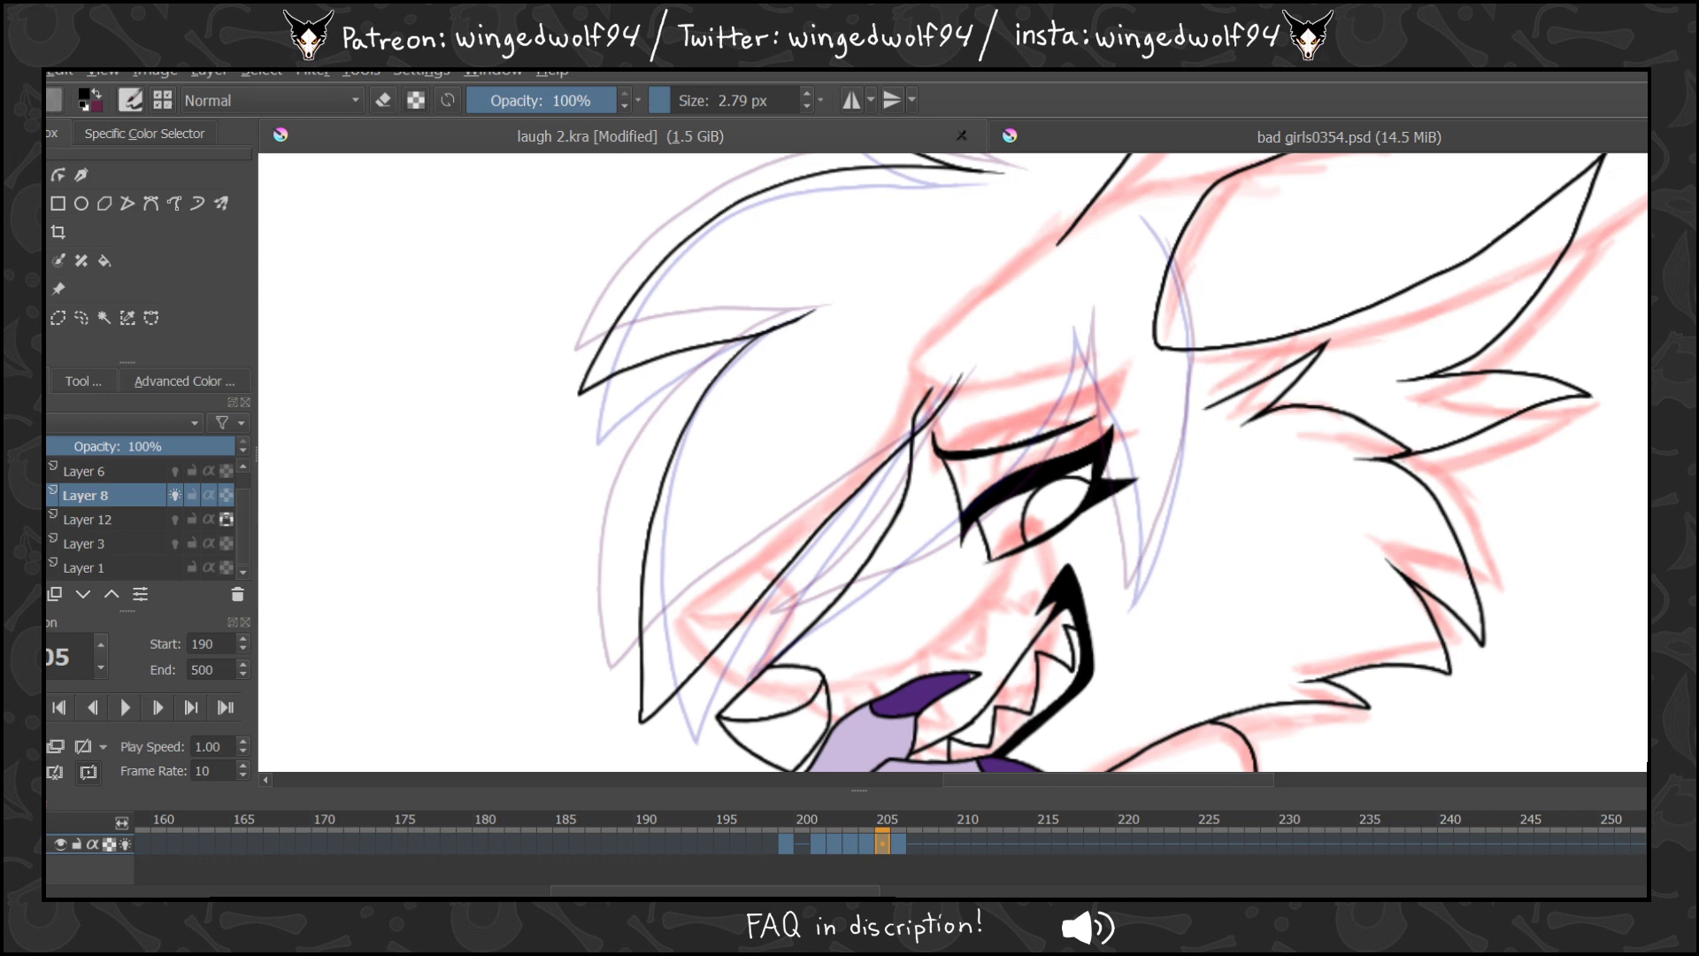
Flip back and forth between frame 205 and its neighbouring frames to check how the front bang moves.
key("Left")
key("Left")
key("Right")
key("Right")
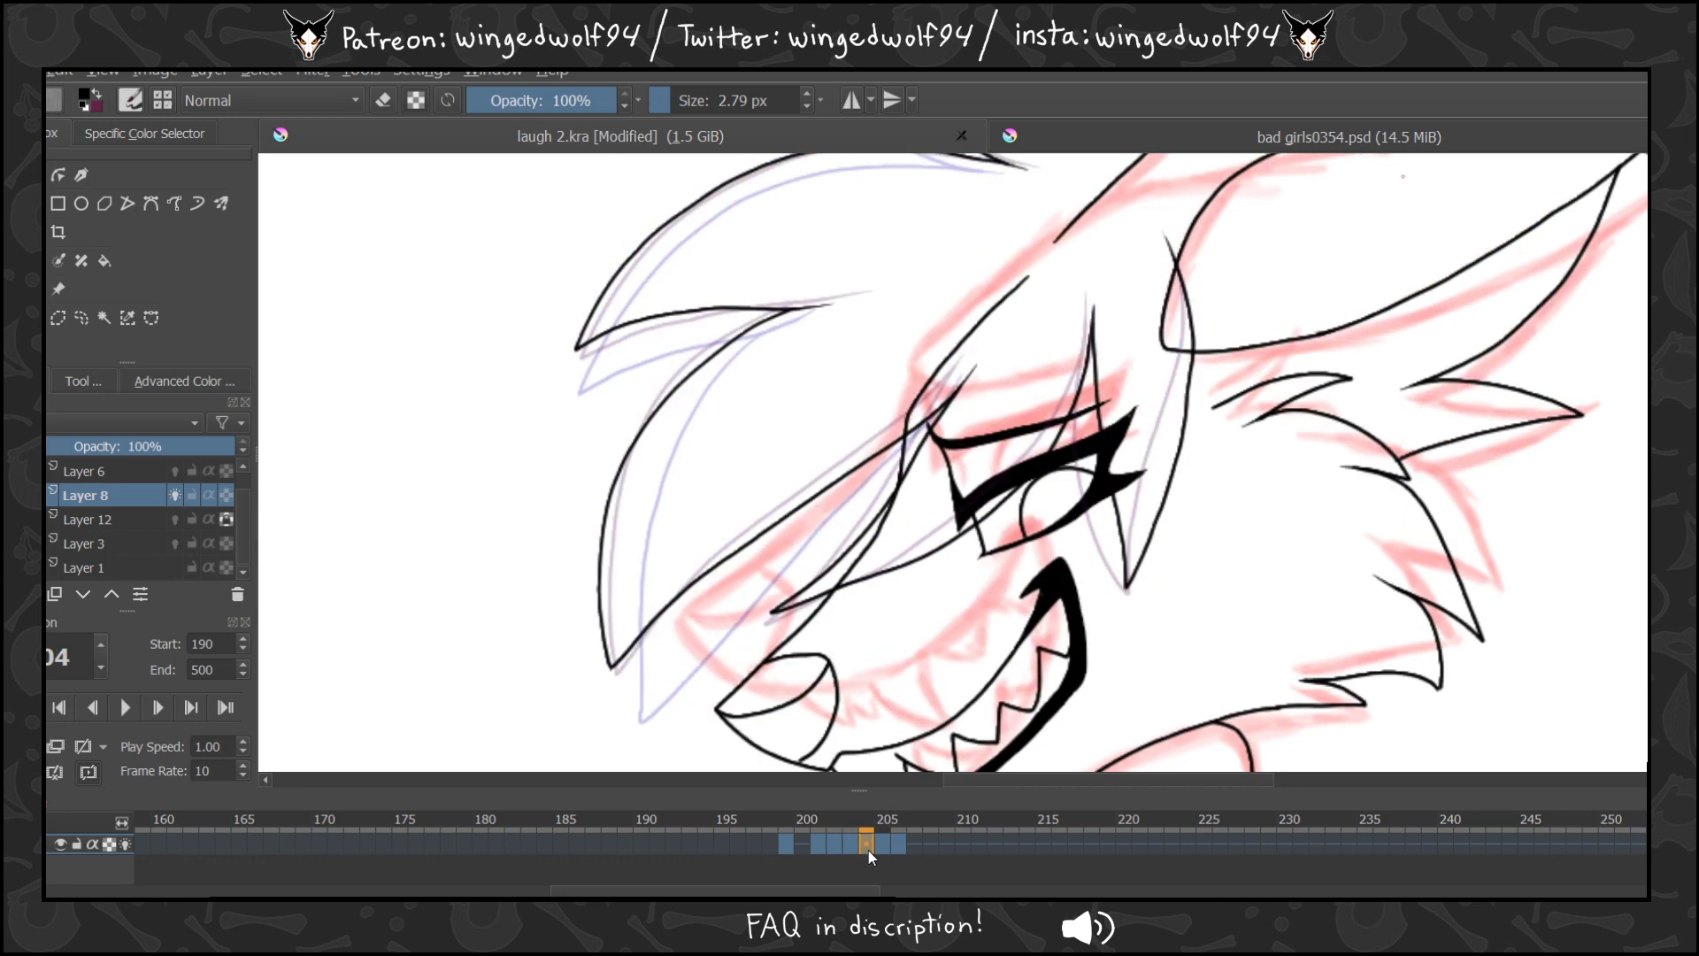
key("Left")
key("Right")
key("Right")
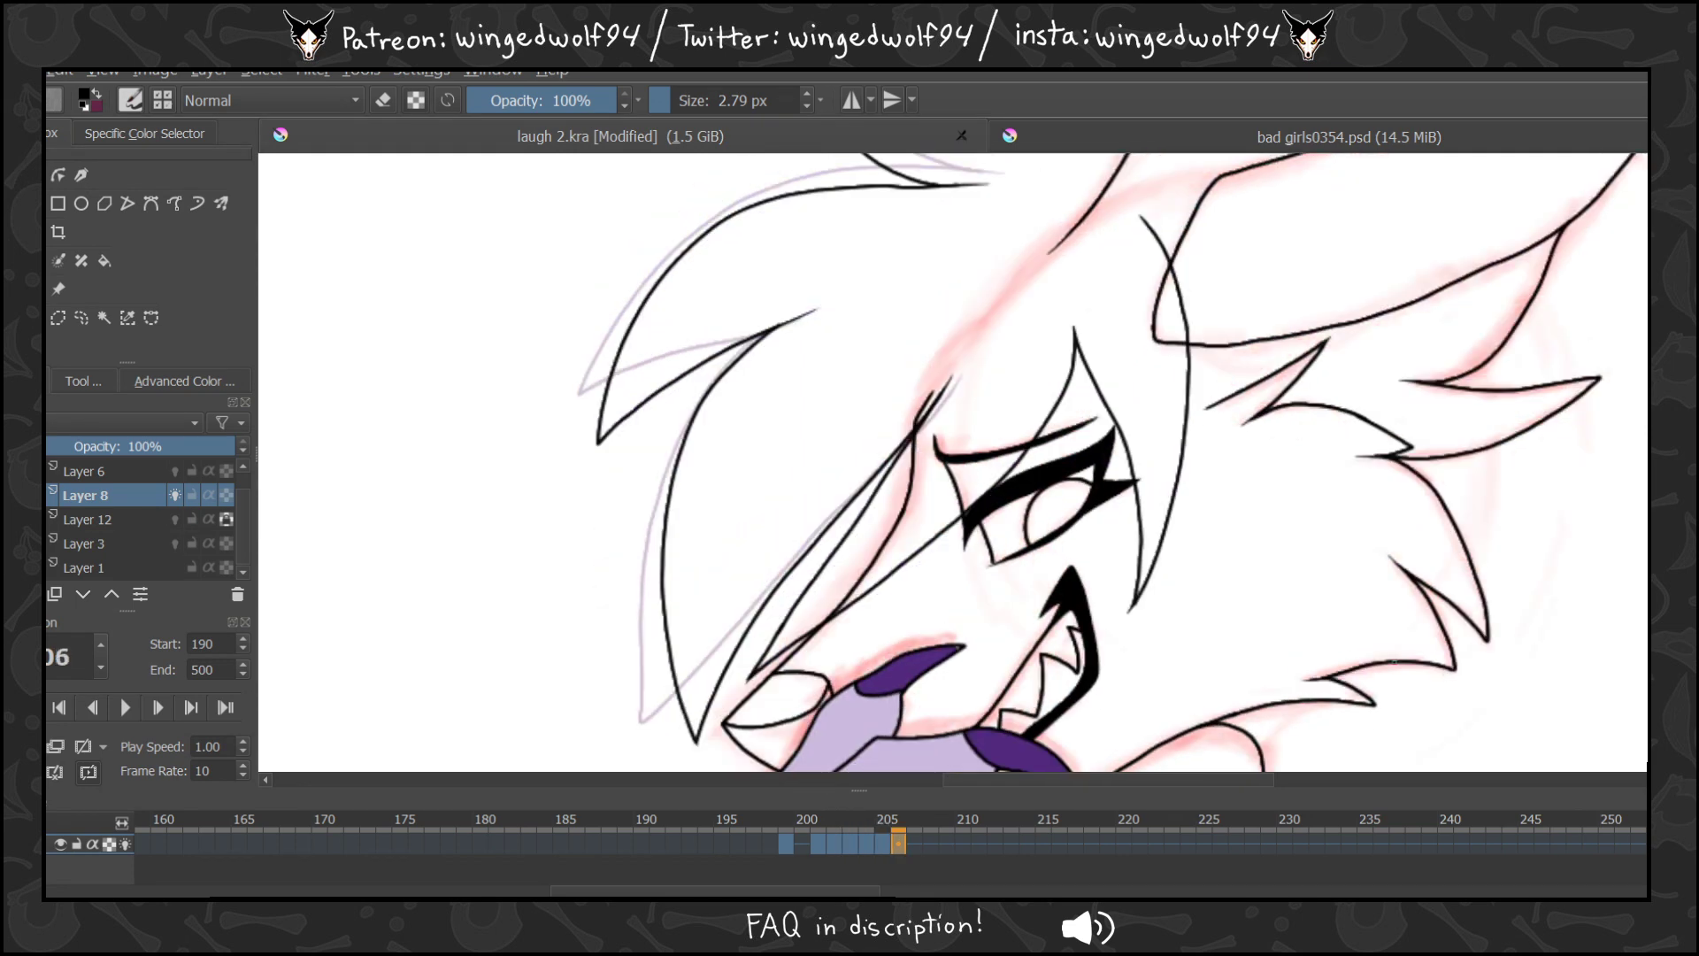
key("Left")
key("Left")
key("Right")
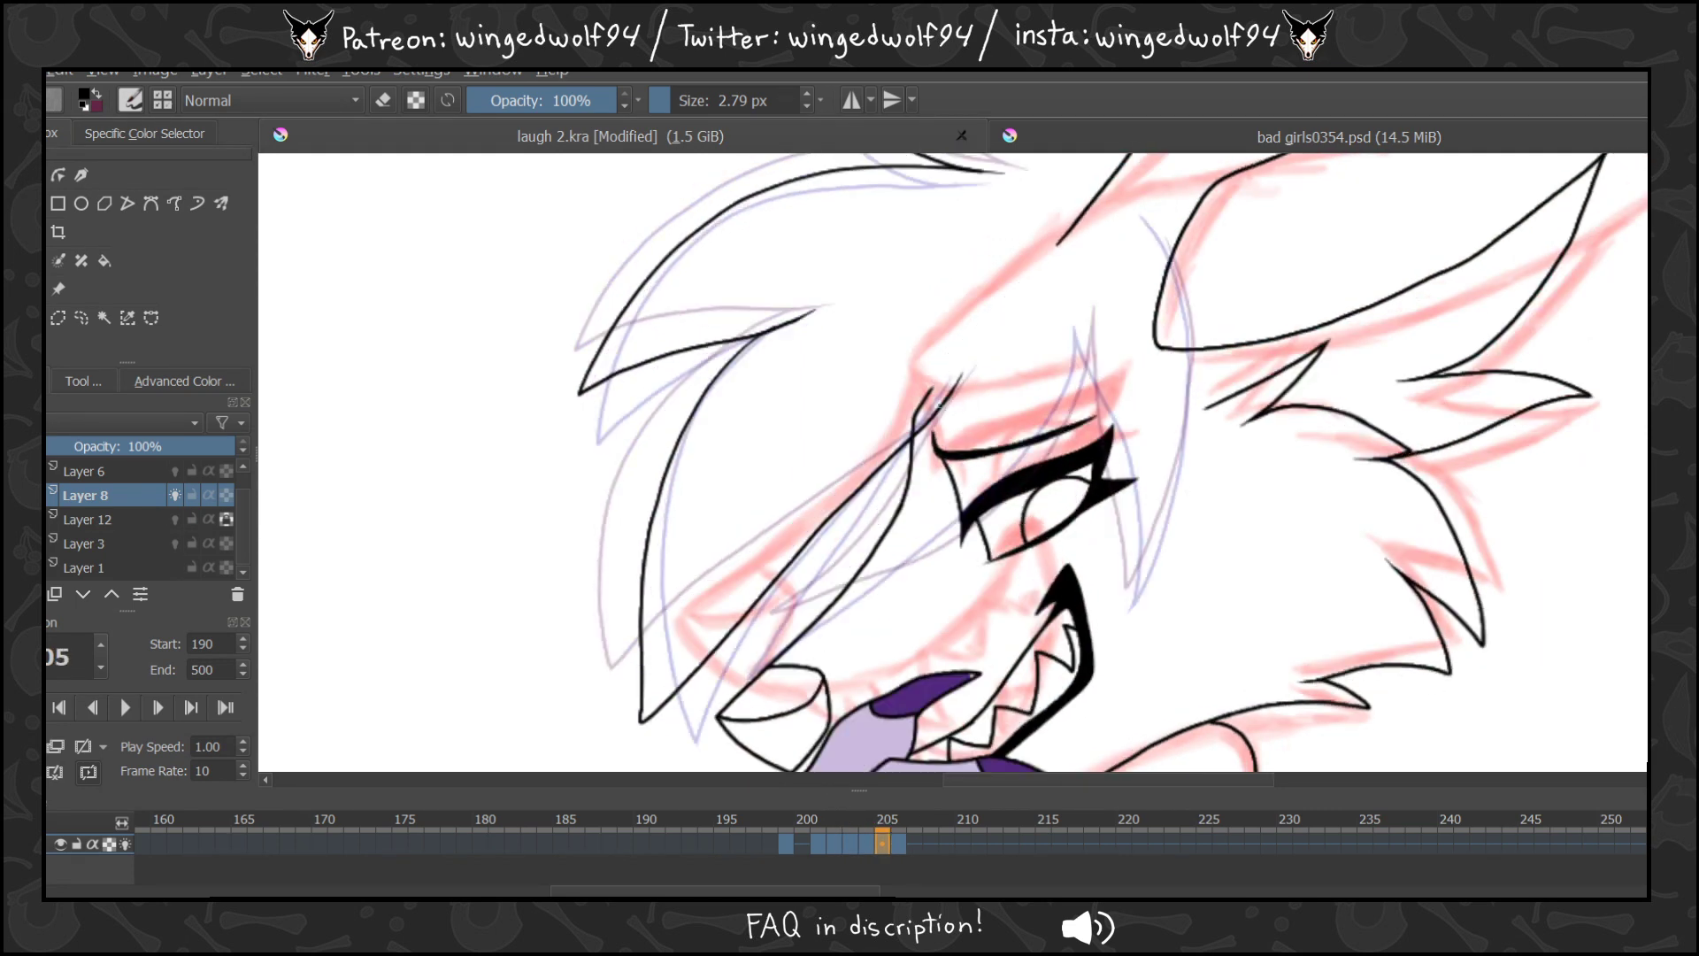
Ink the inner bang strands and the pointed side lock next to the eye on frame 205.
mouse_move(943, 402)
left_mouse_down()
mouse_move(792, 619)
mouse_move(876, 593)
mouse_move(1008, 498)
mouse_move(1073, 398)
mouse_move(1088, 320)
mouse_move(1132, 579)
mouse_move(1193, 370)
left_mouse_up()
key("Left")
key("Right")
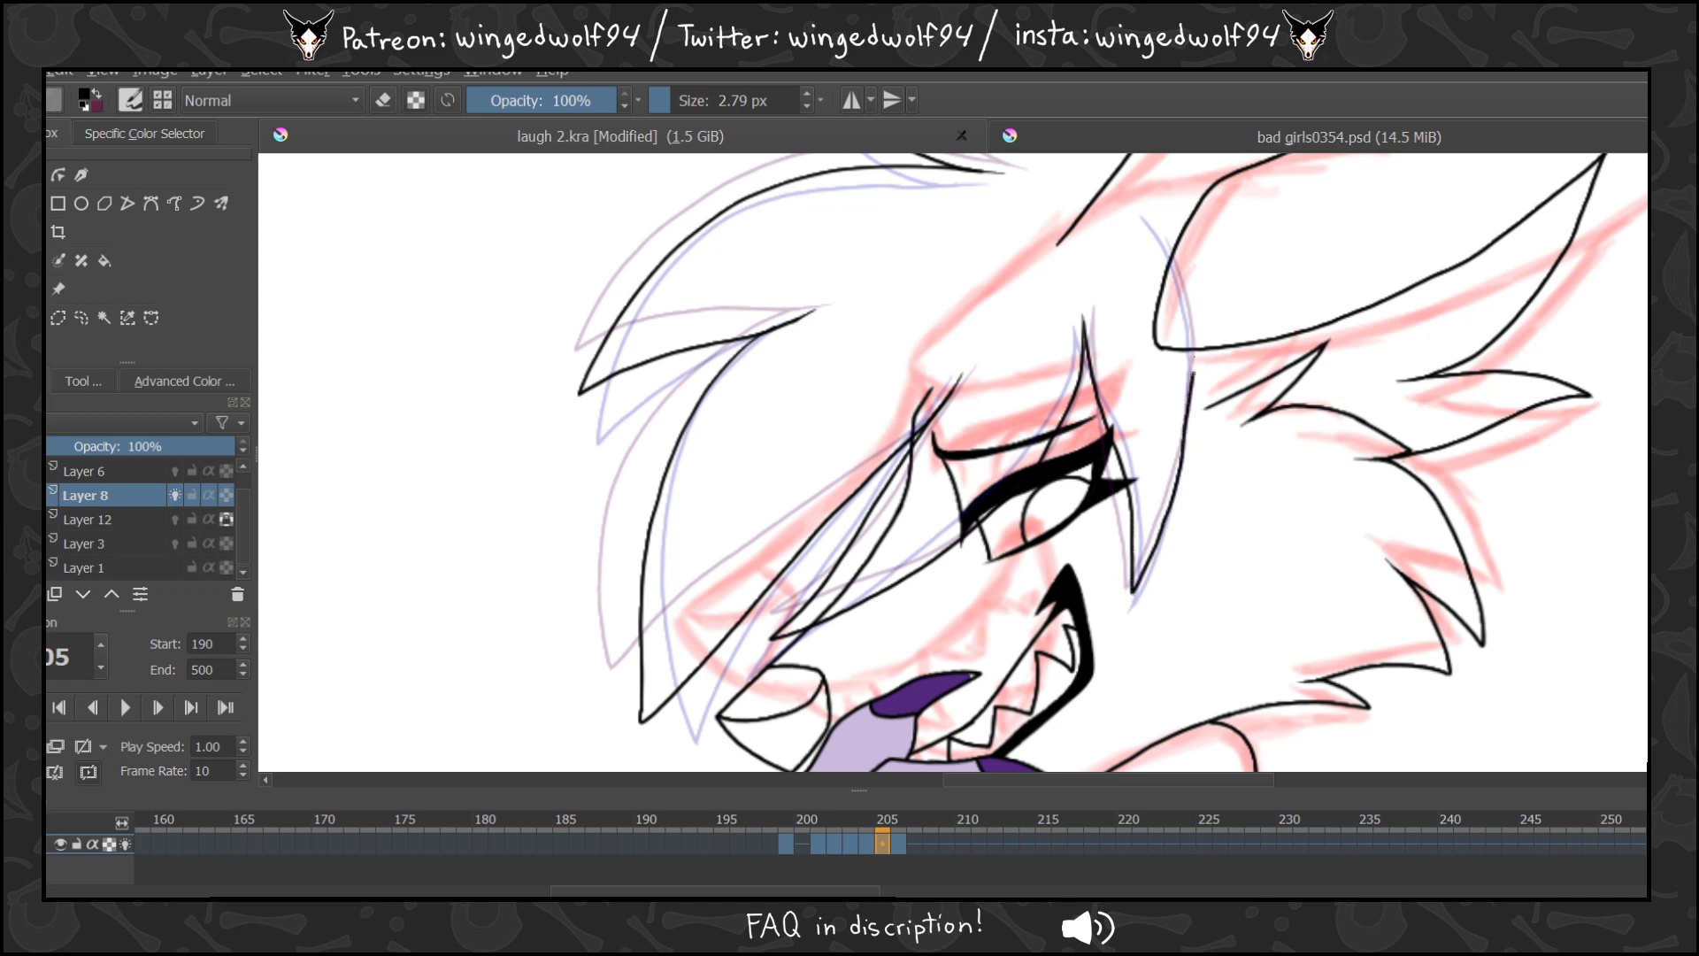
left_click_drag(1182, 298, 1170, 262)
Flip through the frames around 205 to check the motion of the upper hair.
scroll(953, 461, "up", 5)
scroll(953, 462, "down", 1)
key("Left")
key("Left")
key("Right")
key("Right")
key("Right")
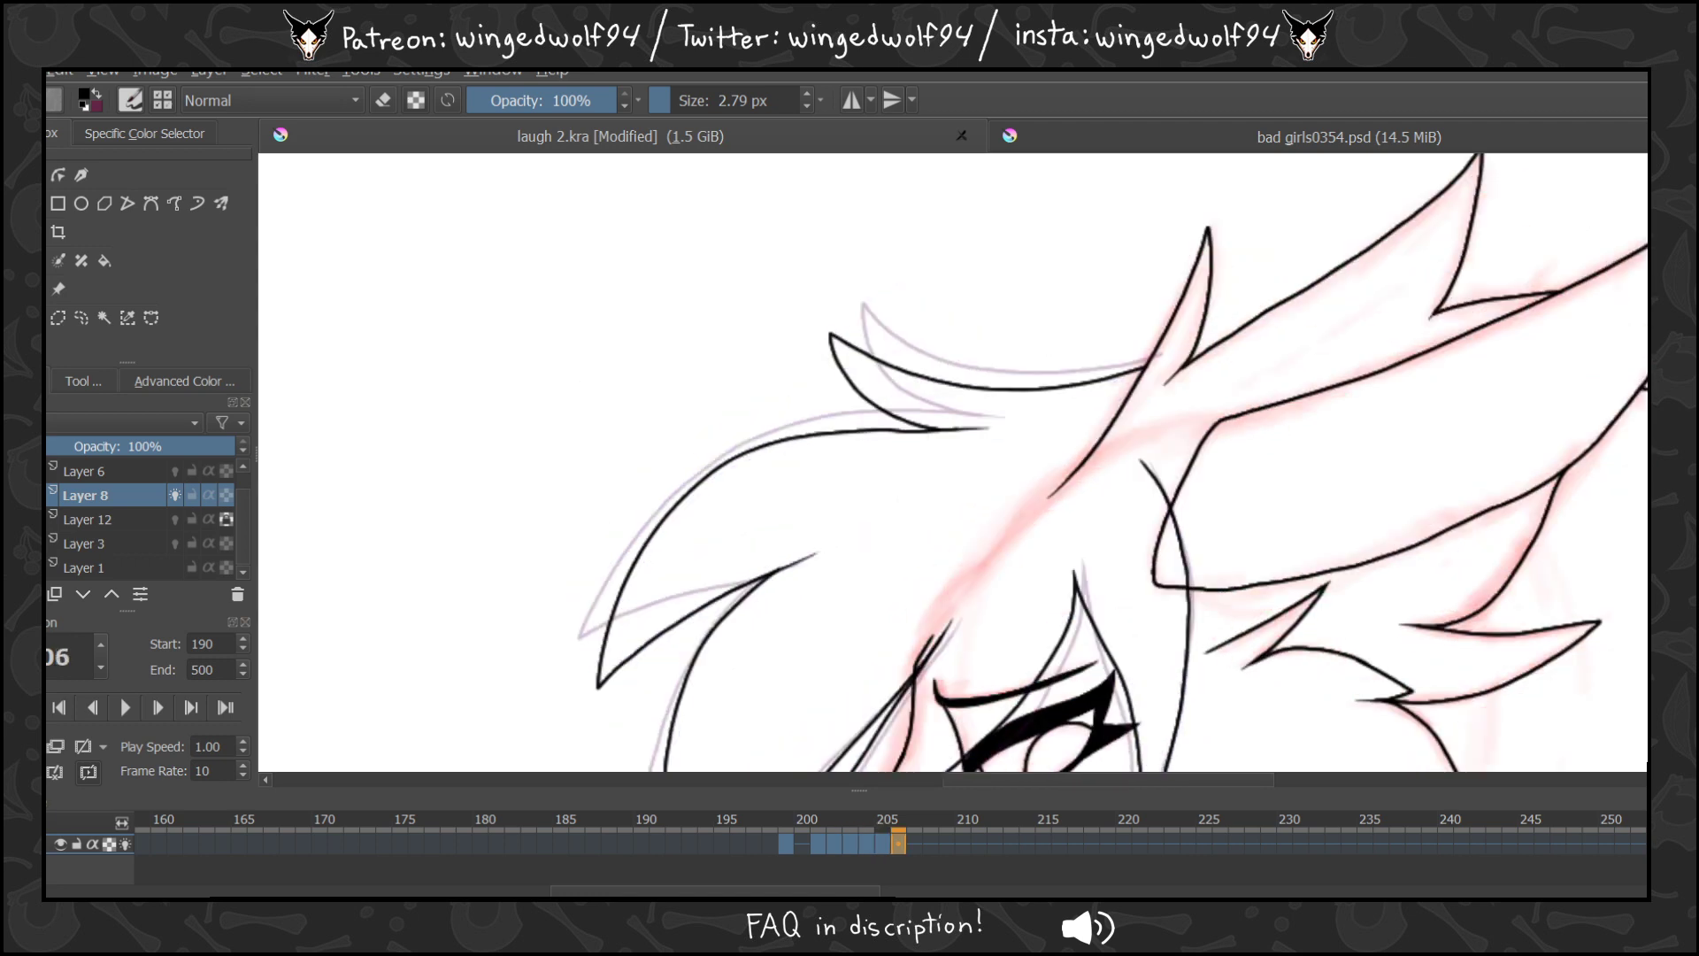
key("Right")
Copy the hair drawings from frames 201–206 on Layer 8 to frames 207–212.
left_click(818, 843)
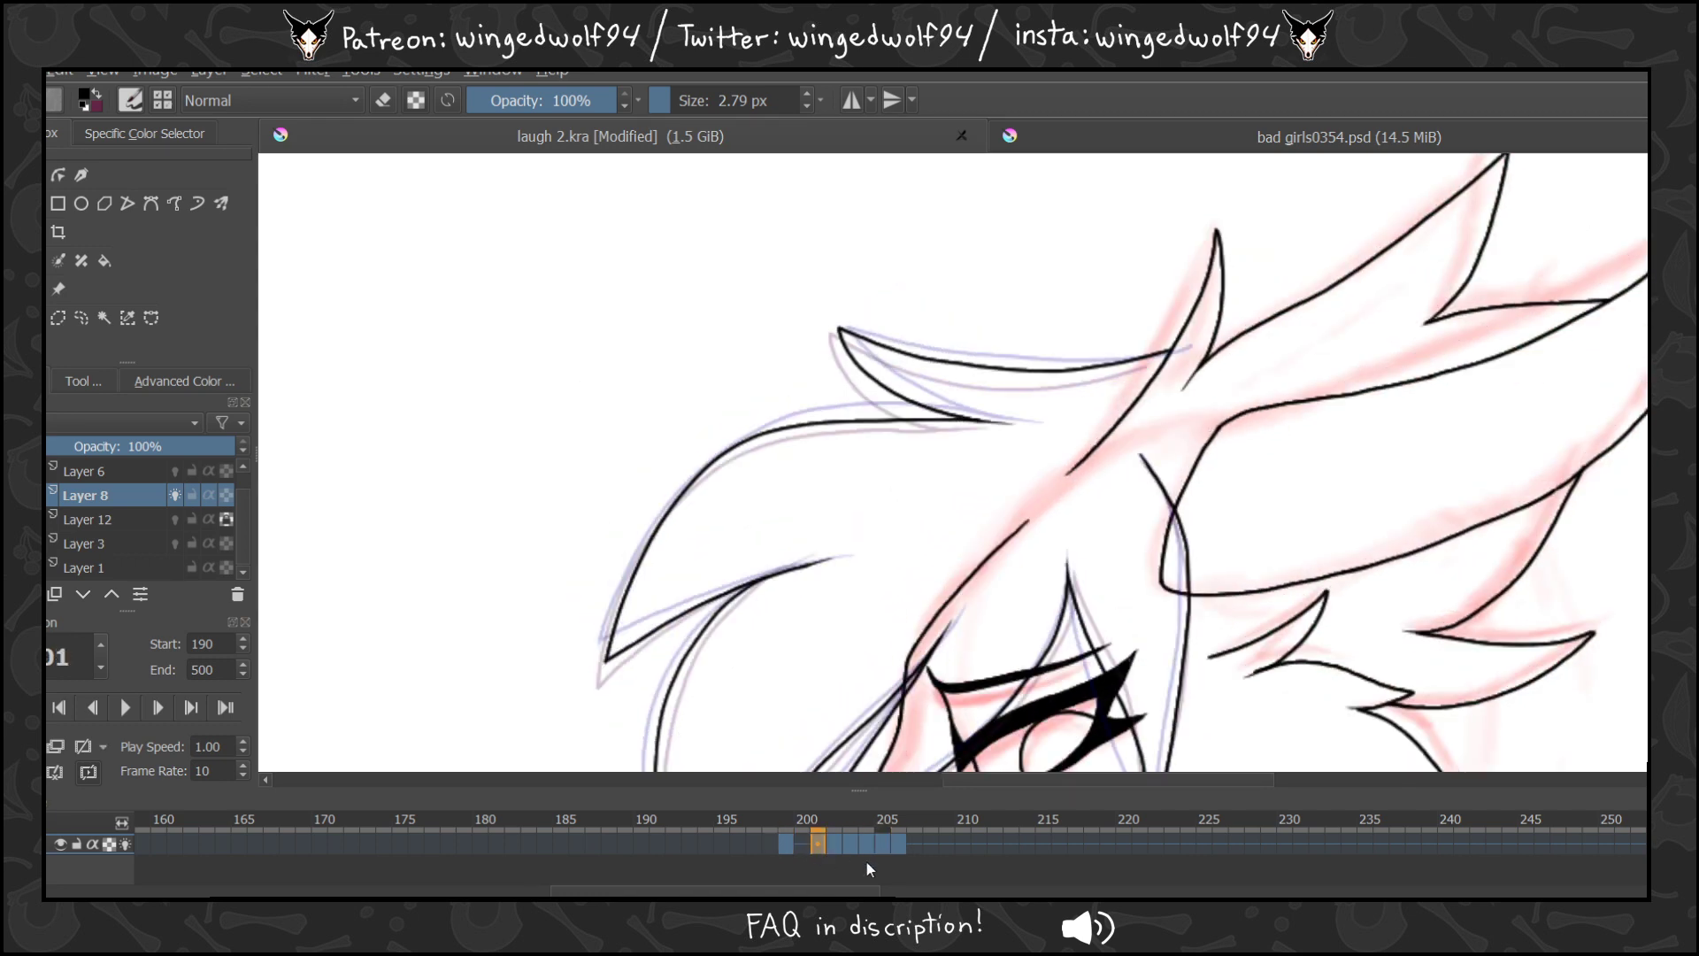
left_click_drag(818, 843, 994, 846)
left_click(833, 845)
left_click(853, 843)
left_click(868, 843)
left_click(898, 845)
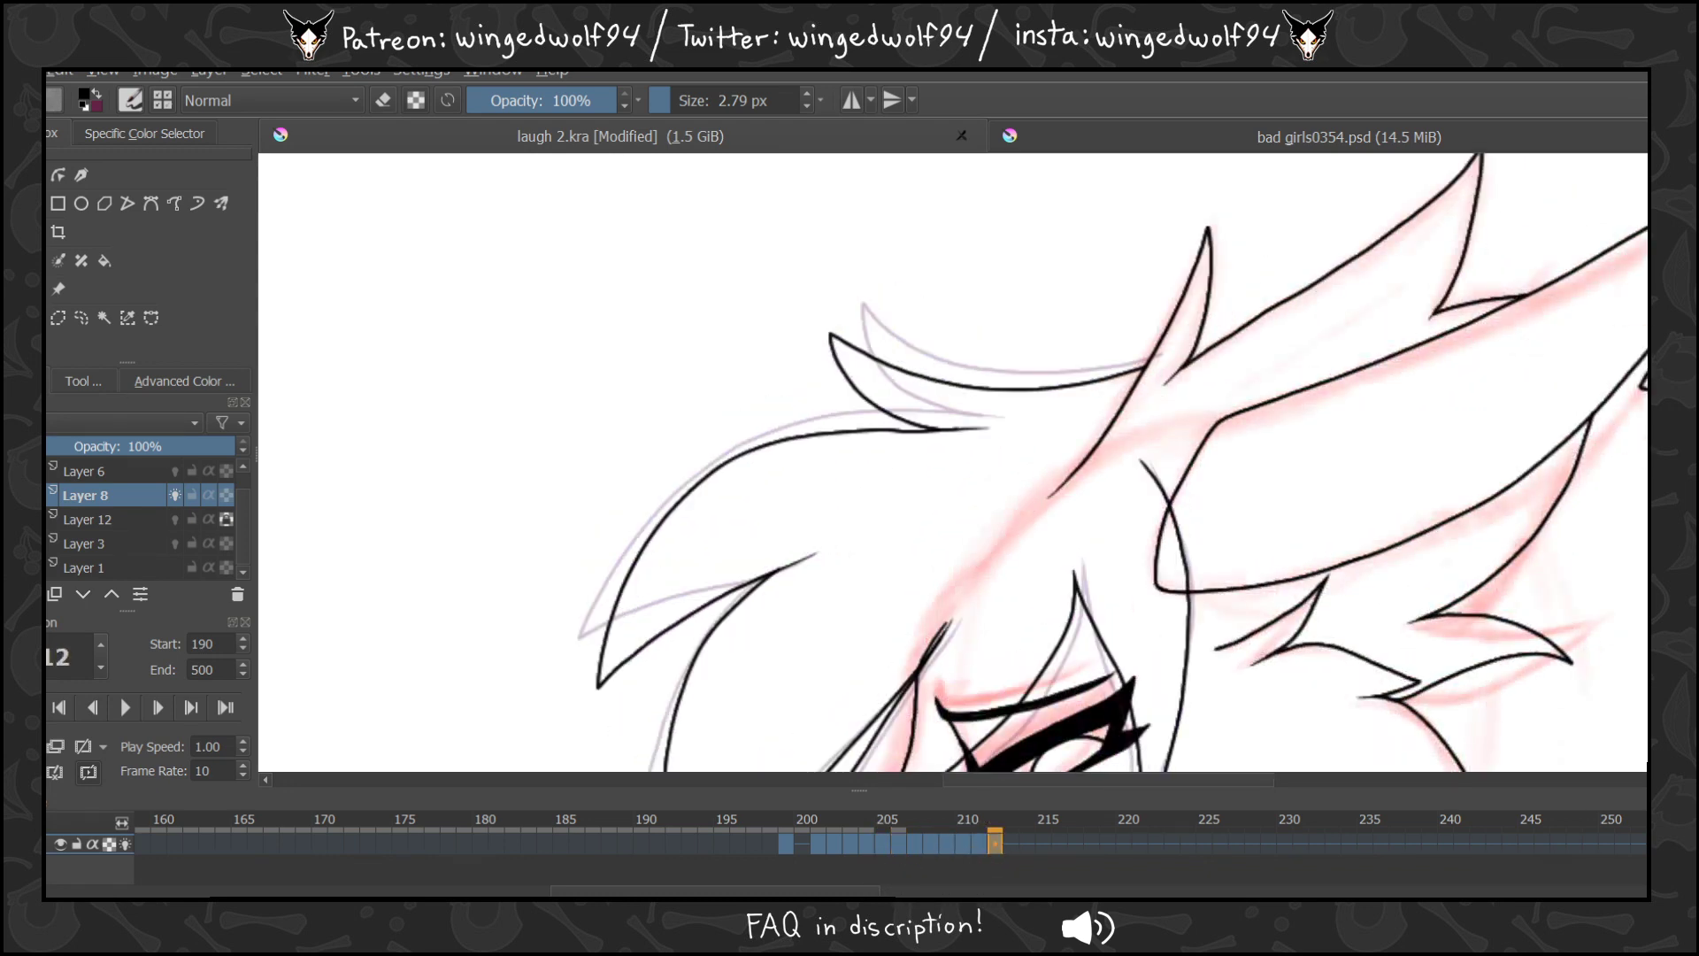
Play back the animation to review the repeated hair cycle on the whole character.
scroll(1130, 569, "down", 5)
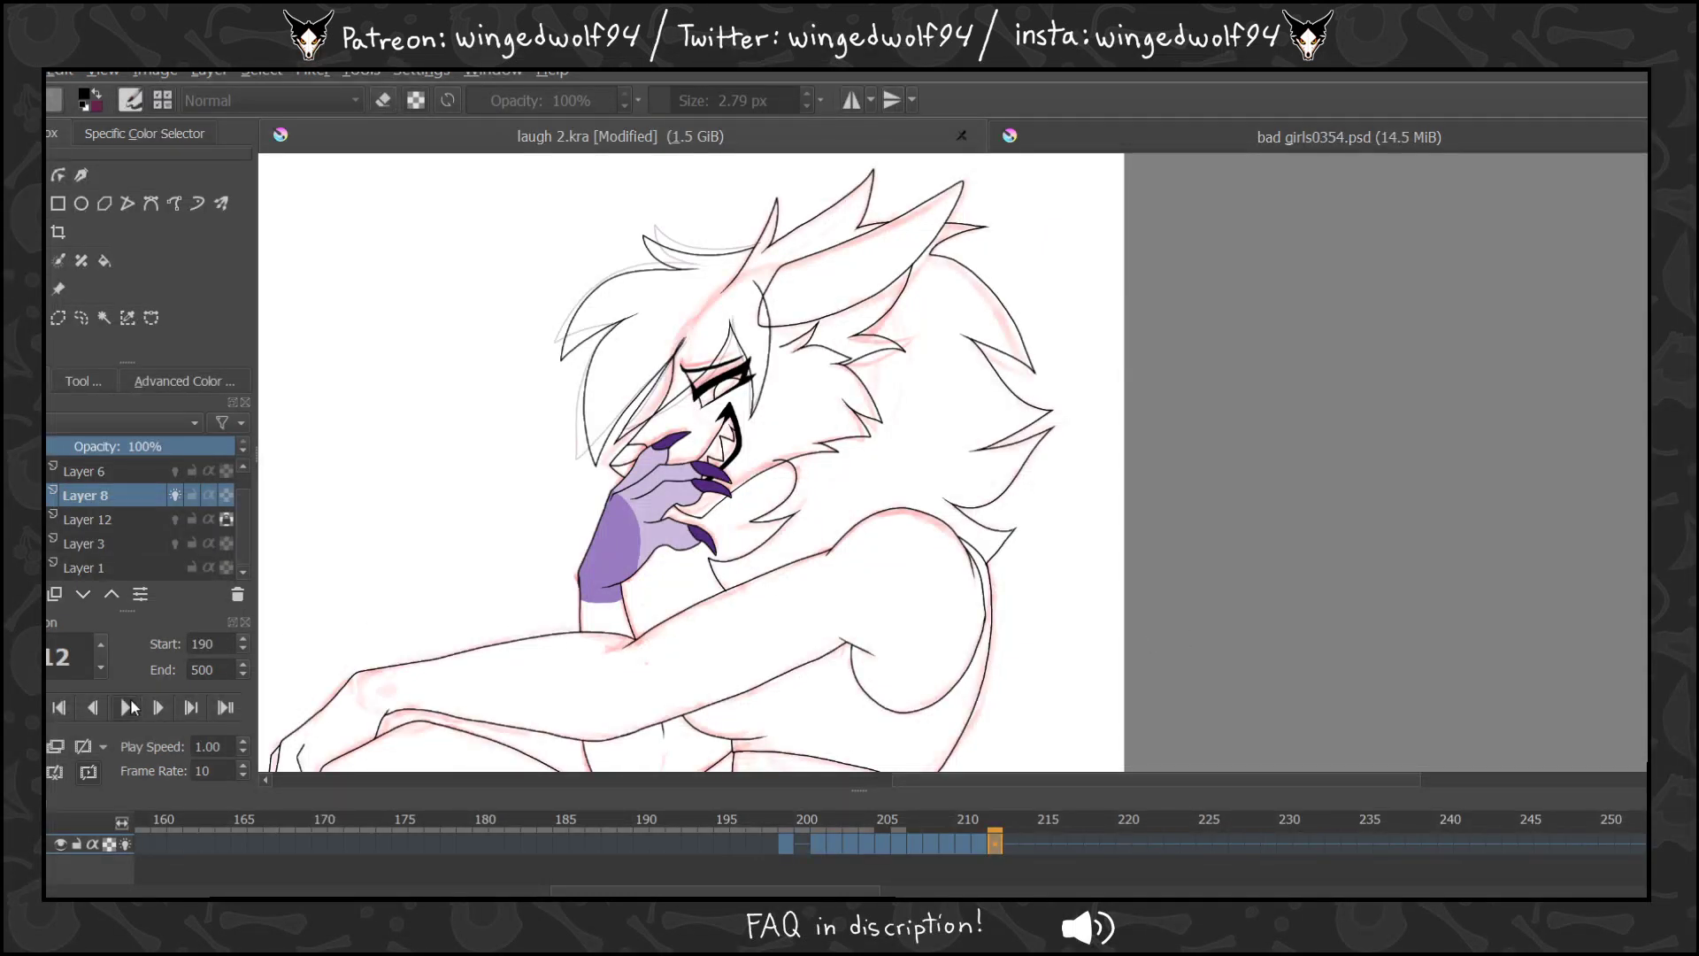
left_click(130, 700)
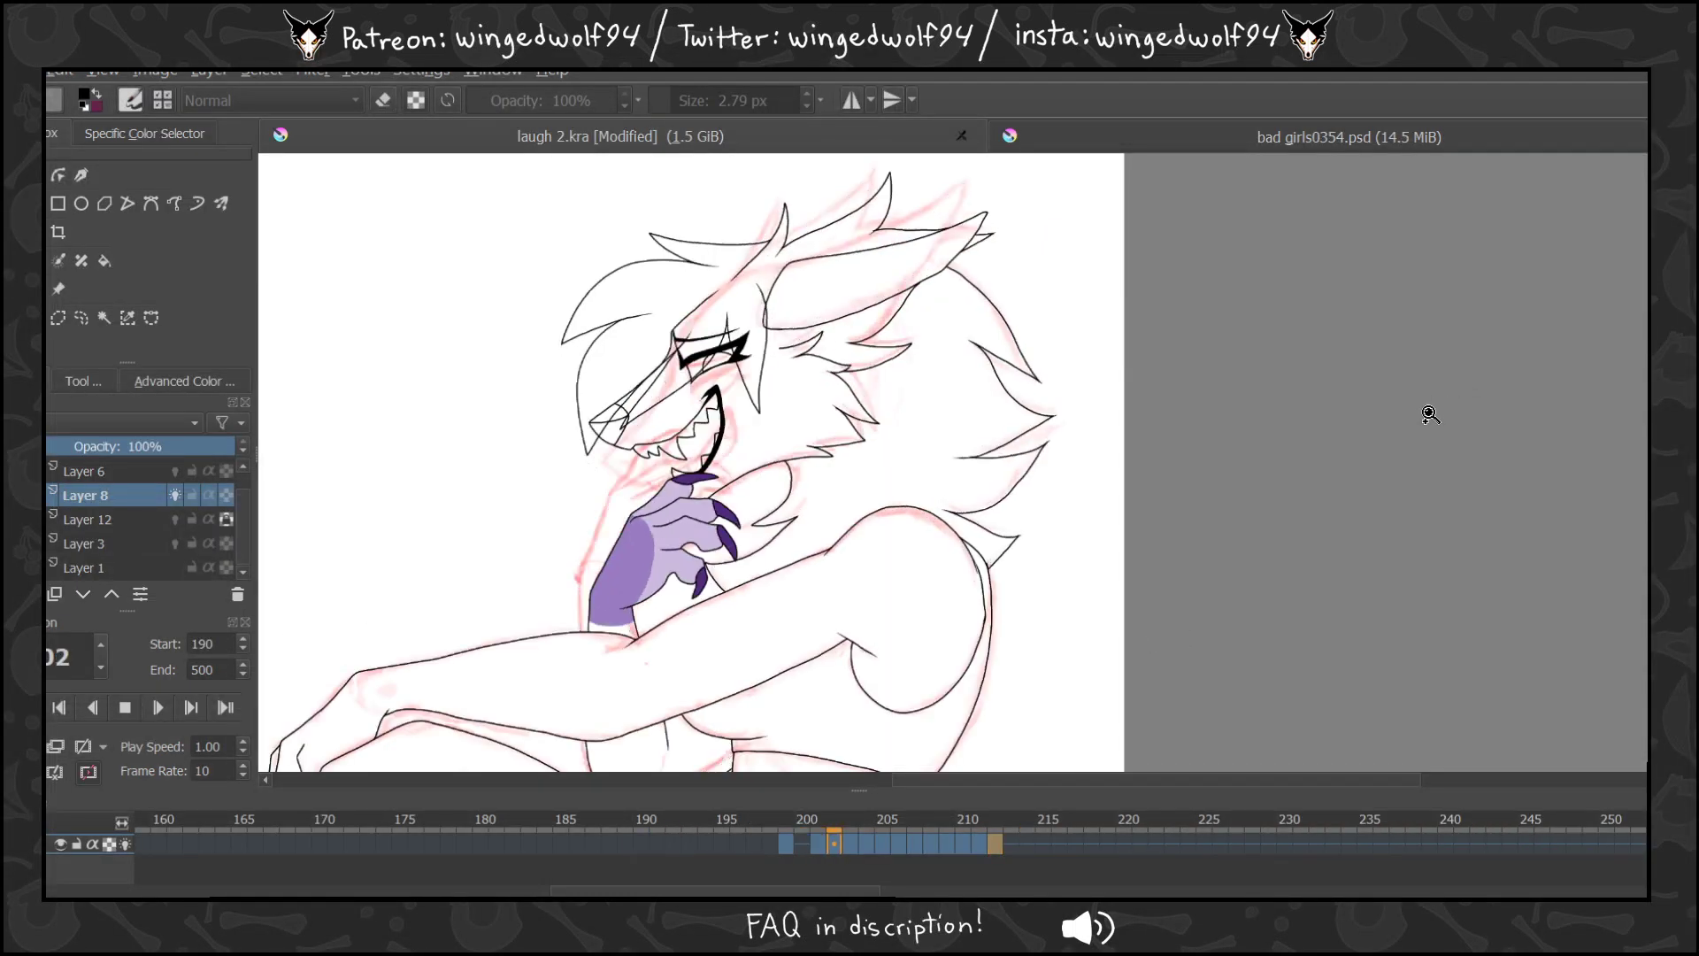
left_click(133, 707)
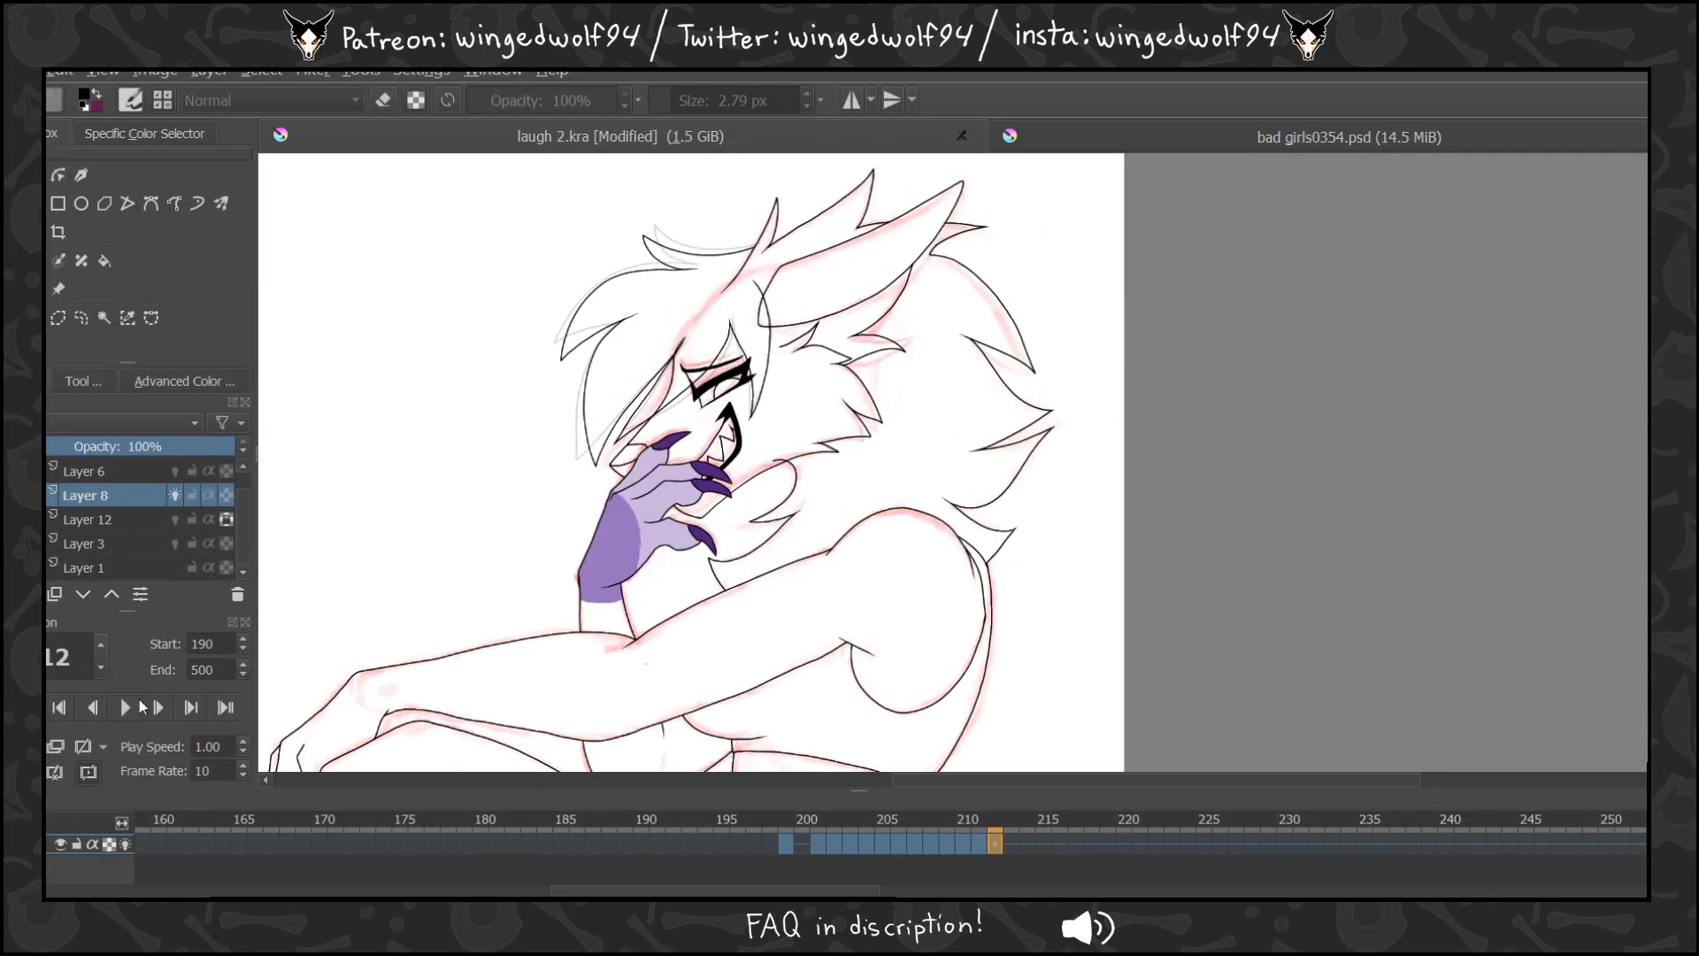
Replay the animation several times with the rough sketch on Layer 3 hidden to judge the hair motion.
left_click(125, 706)
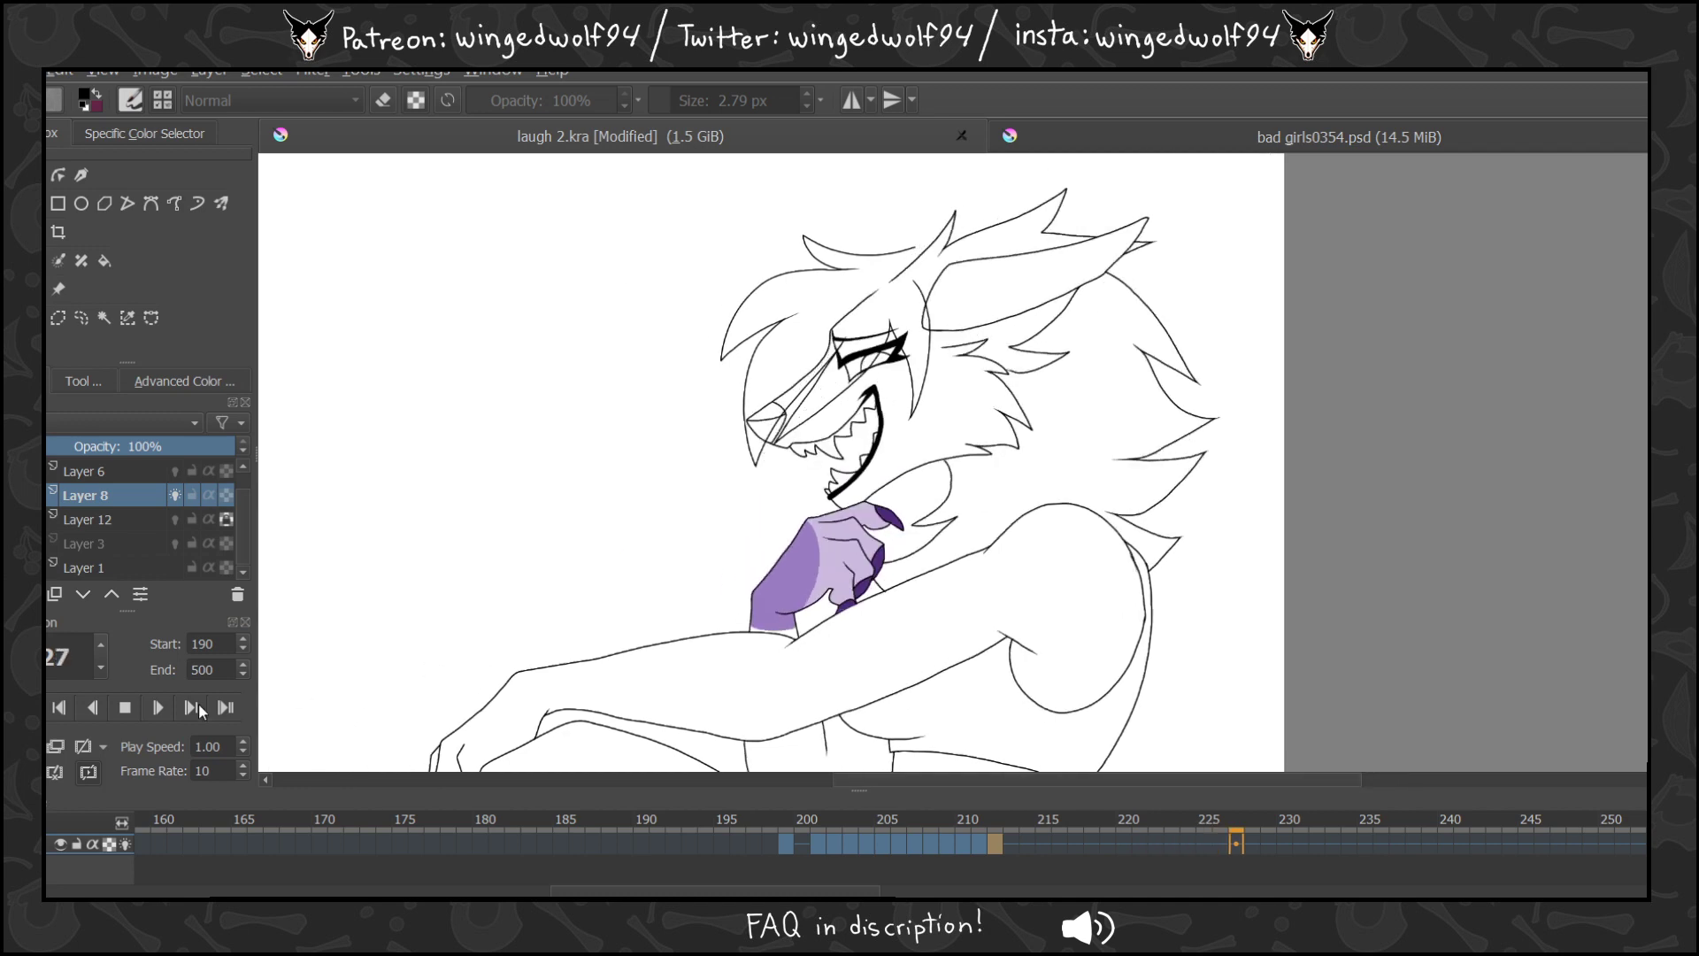
left_click(126, 707)
left_click(125, 707)
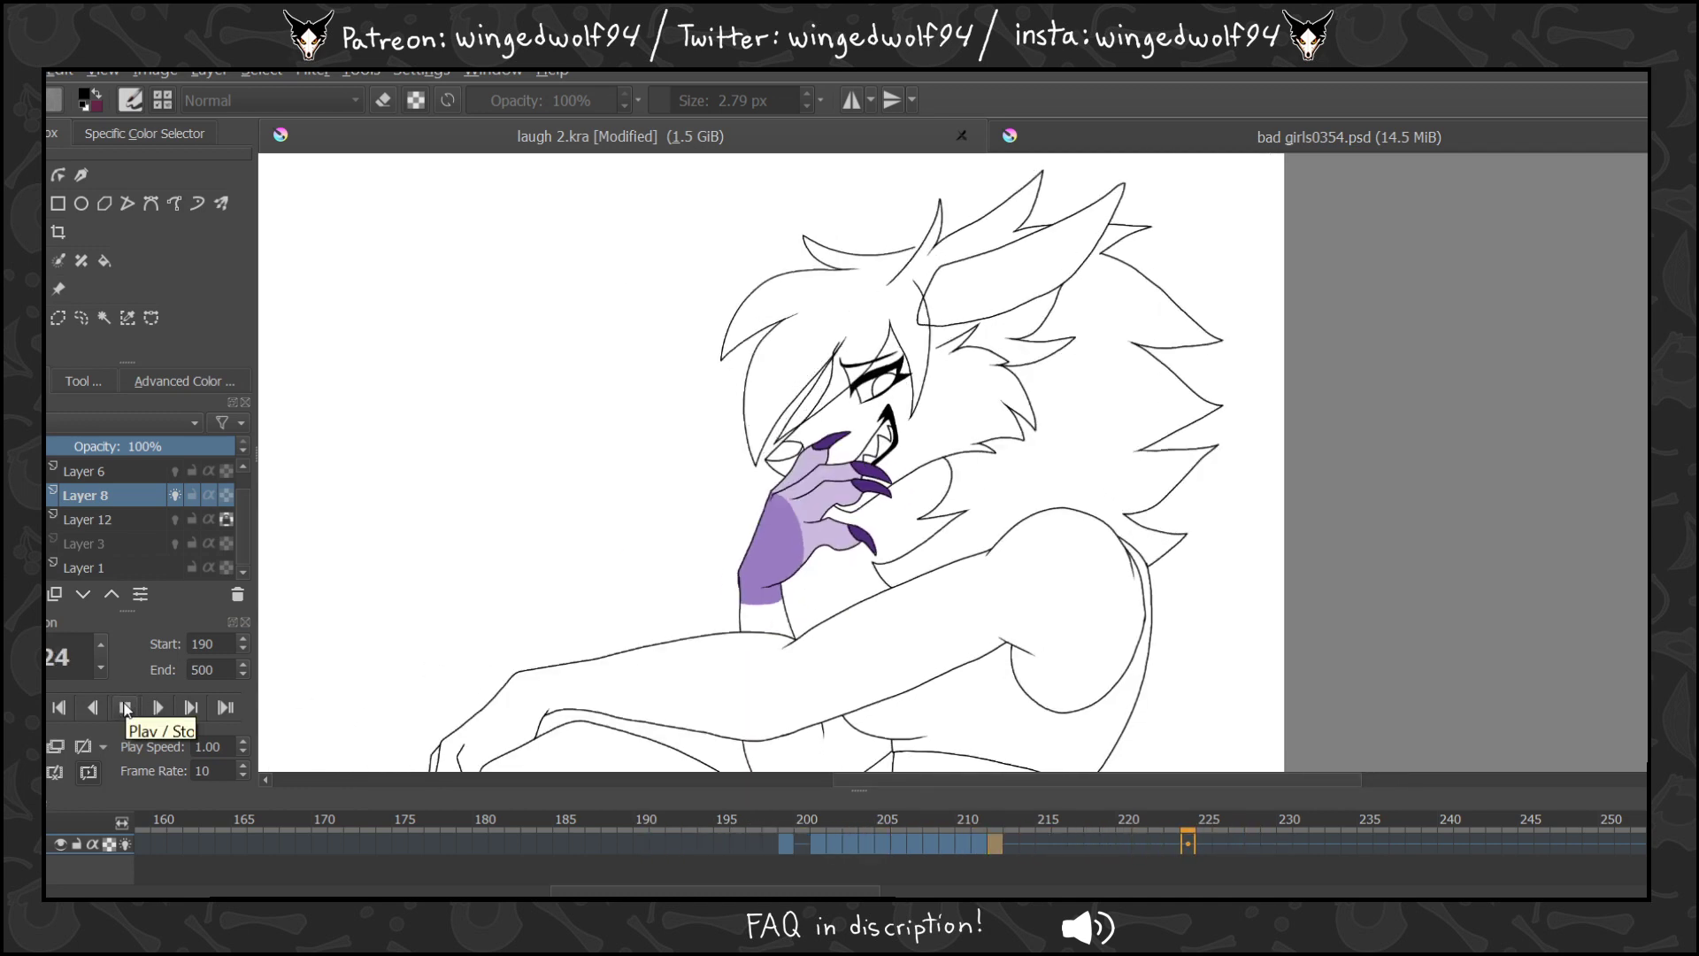
left_click(126, 707)
left_click(125, 707)
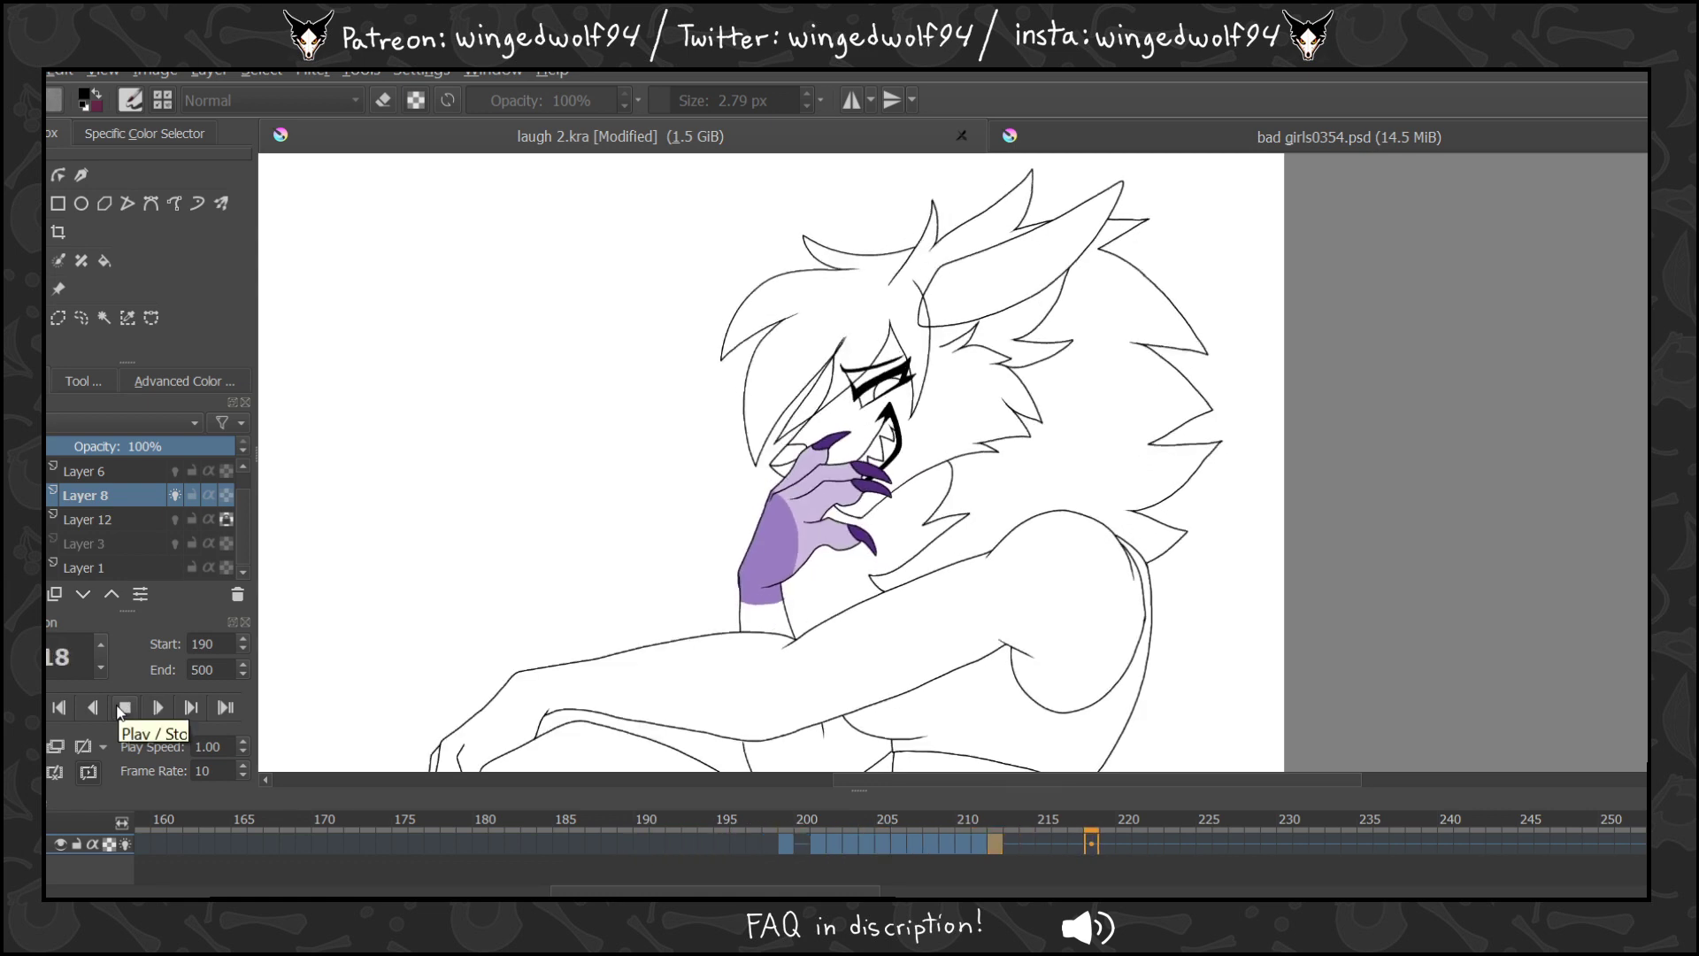
left_click(124, 708)
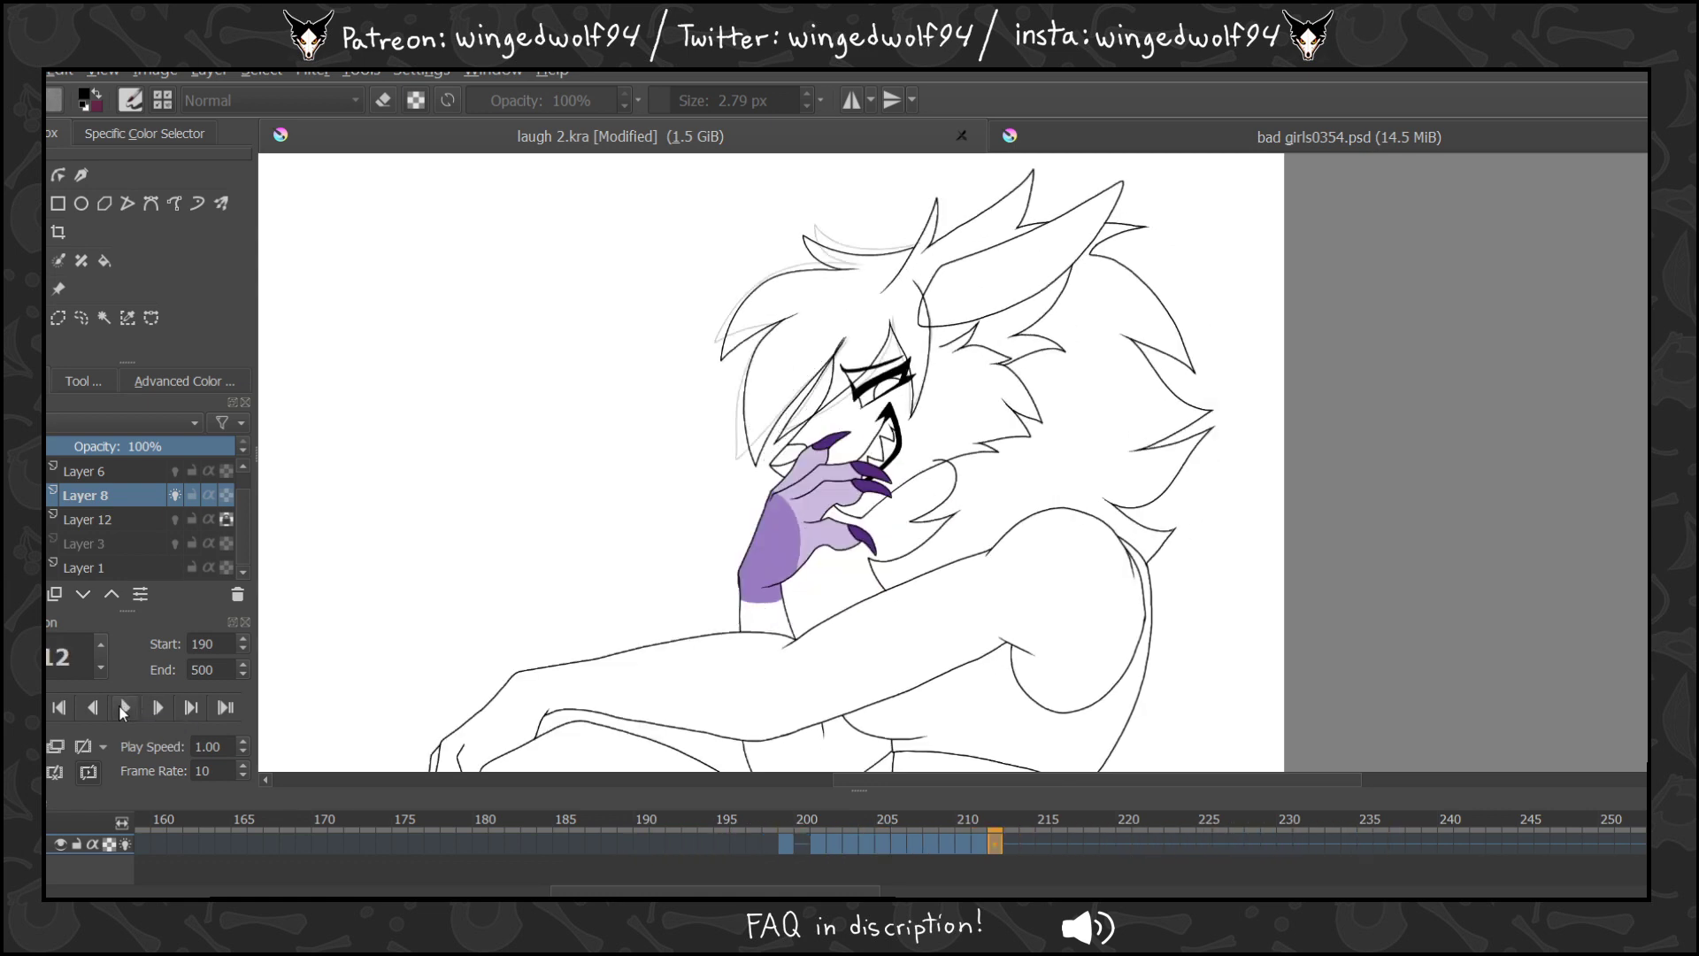
left_click(124, 707)
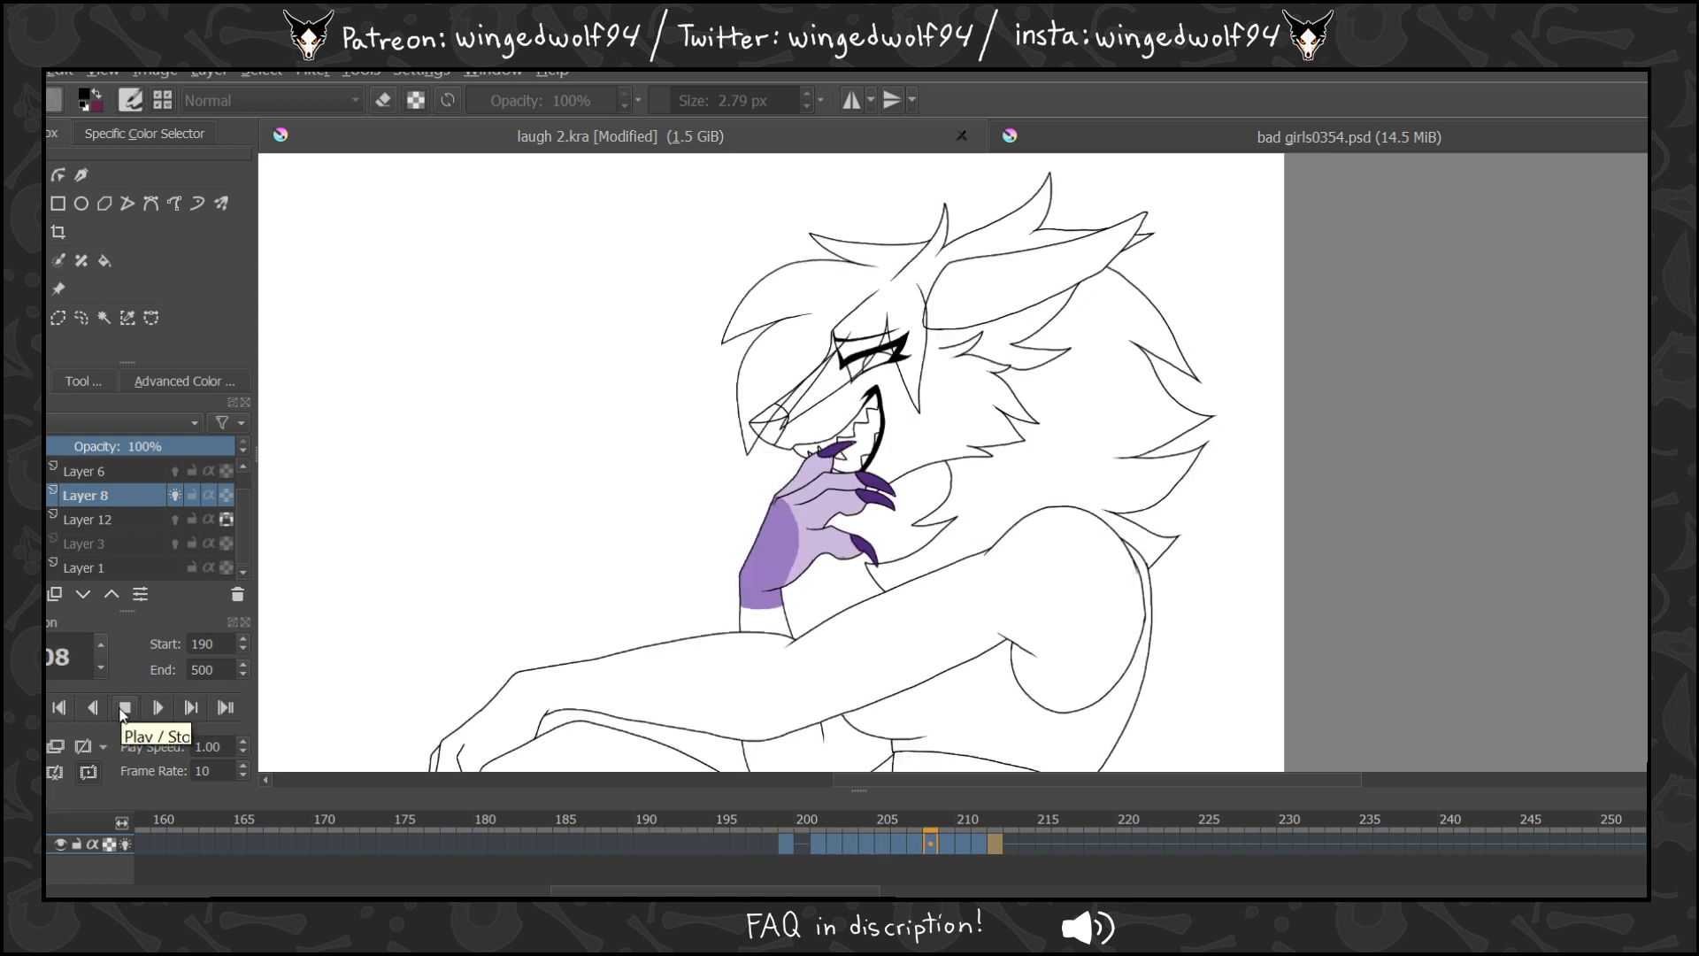
left_click(124, 708)
Add a blank frame at 213 on Layer 8 for a new hair drawing.
left_click(1016, 815)
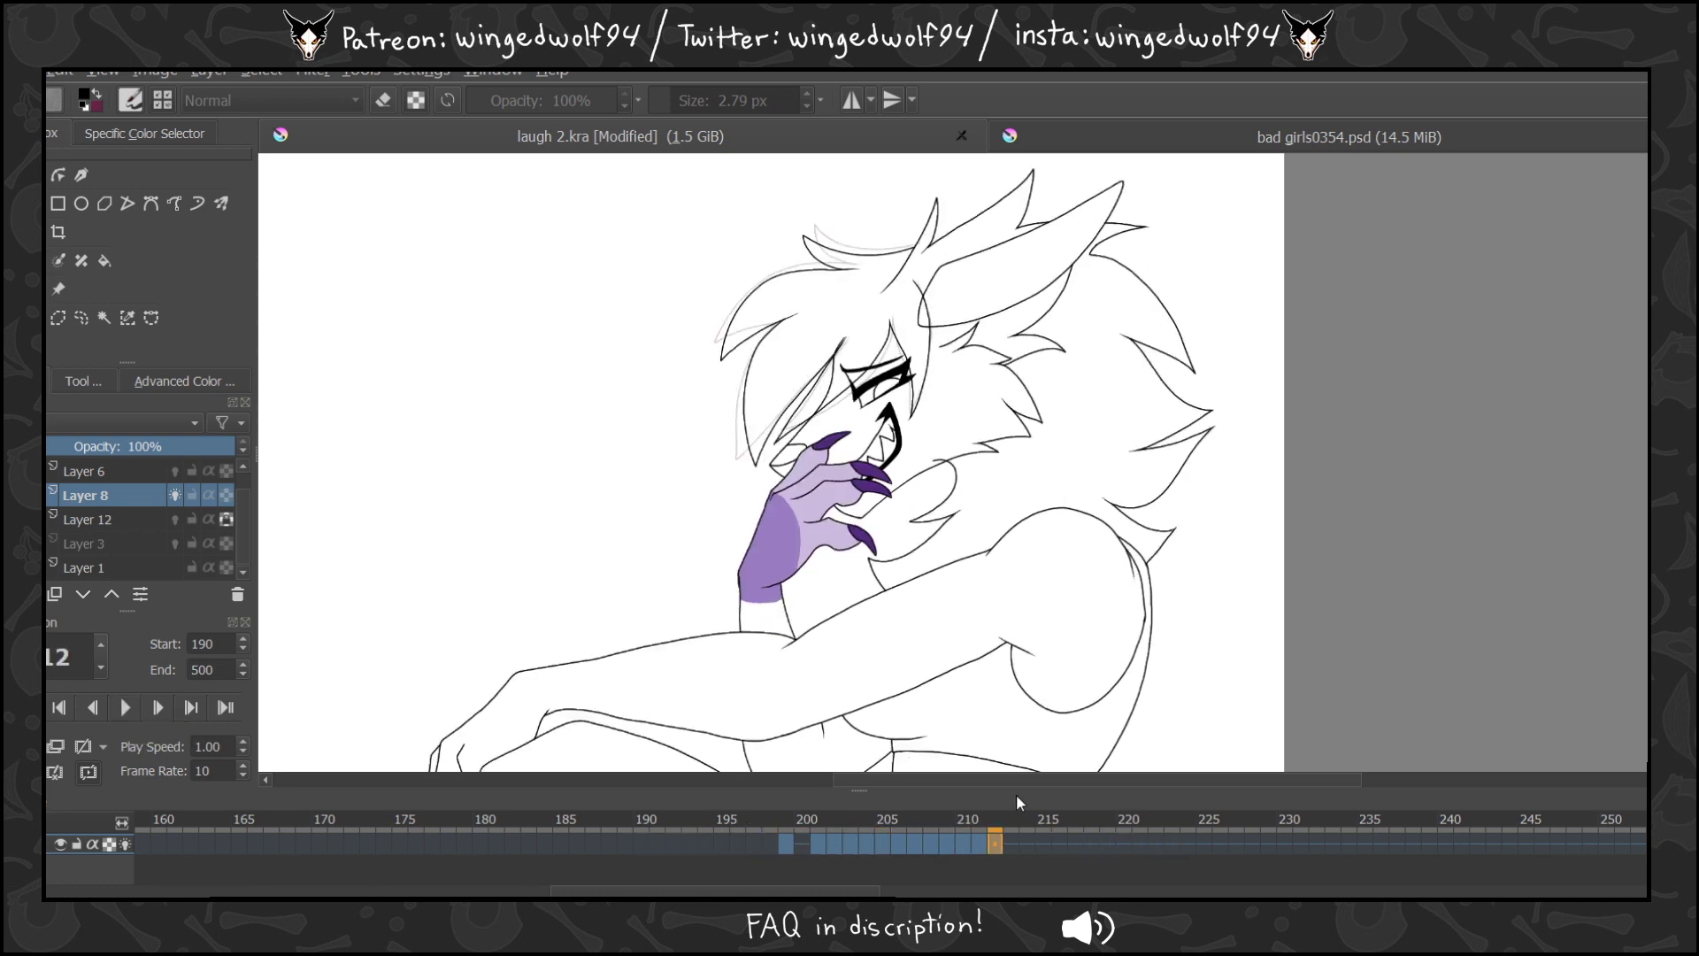
left_click(968, 818)
left_click_drag(968, 816, 1018, 858)
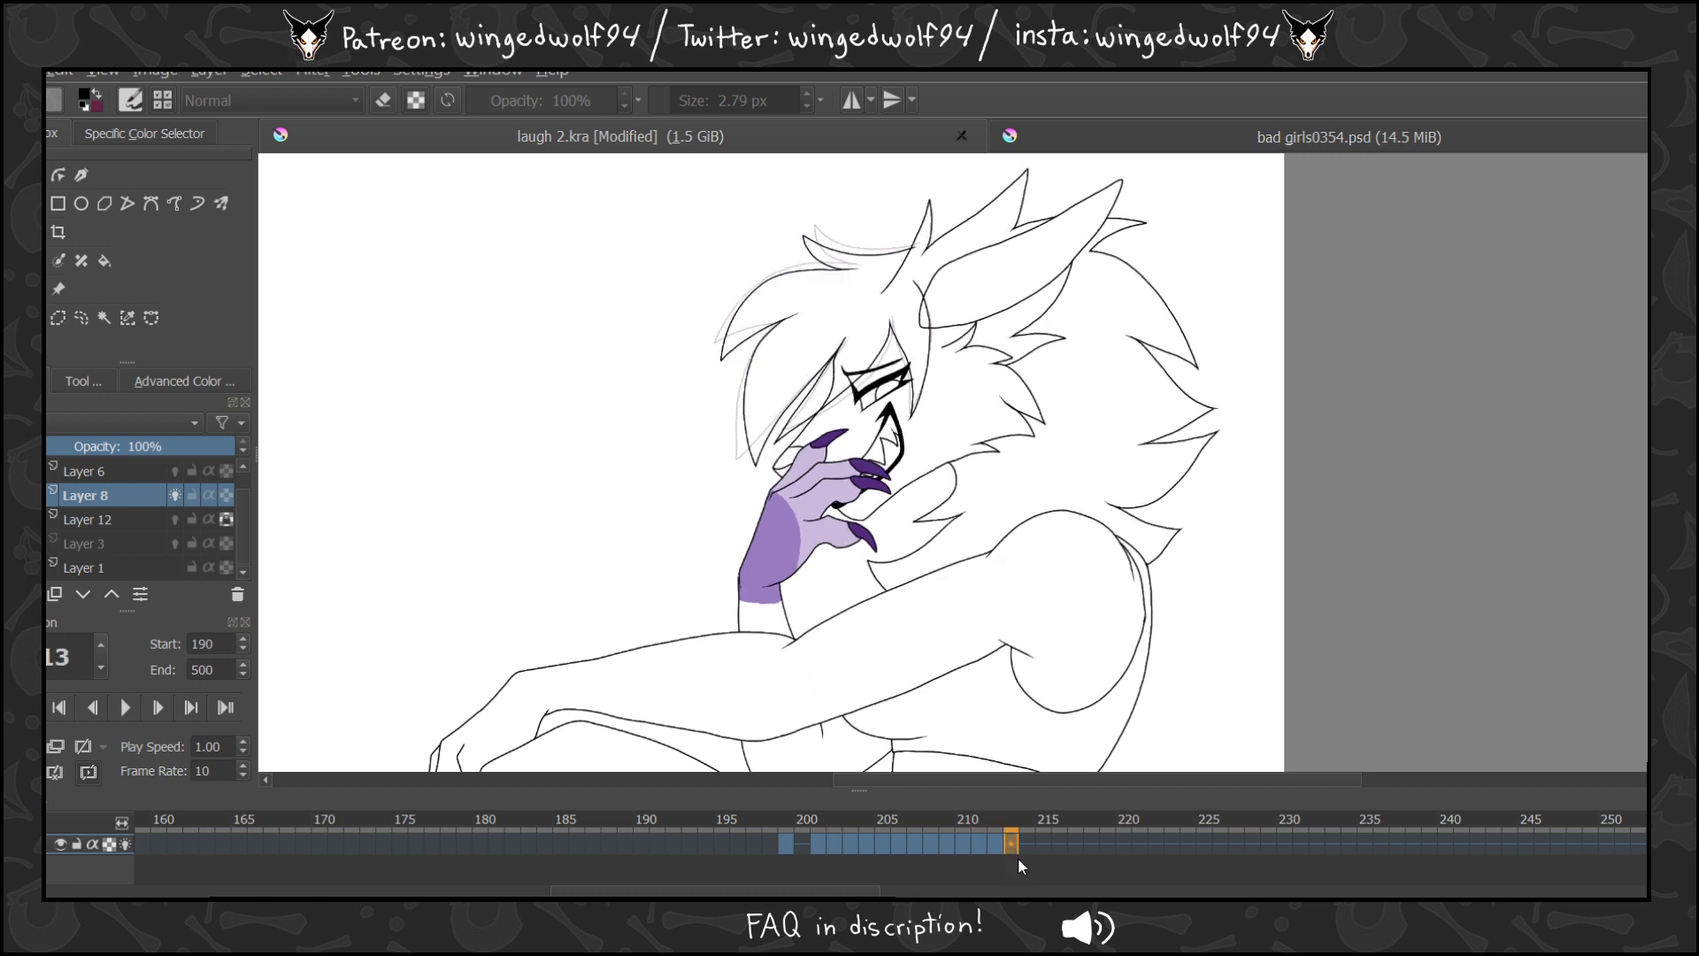
scroll(793, 227, "up", 3)
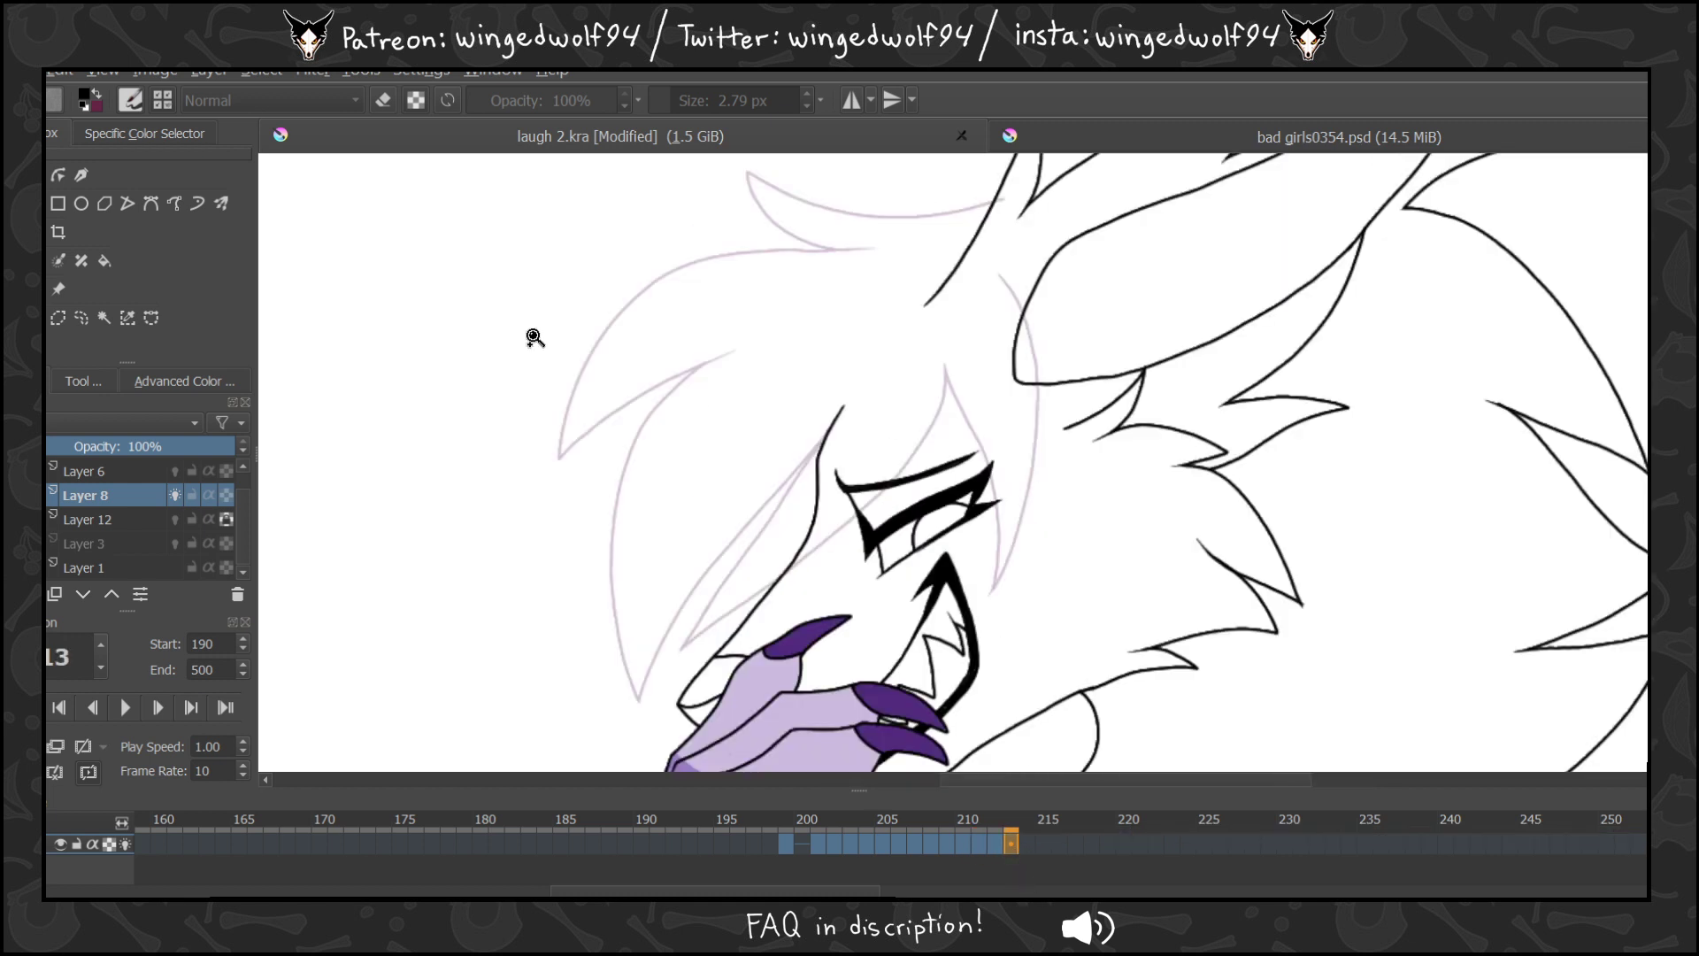
Ink the top tuft, fringe outline, long front bang and inner strands on frame 213, offset slightly from the onion skin.
key("Left")
key("Left")
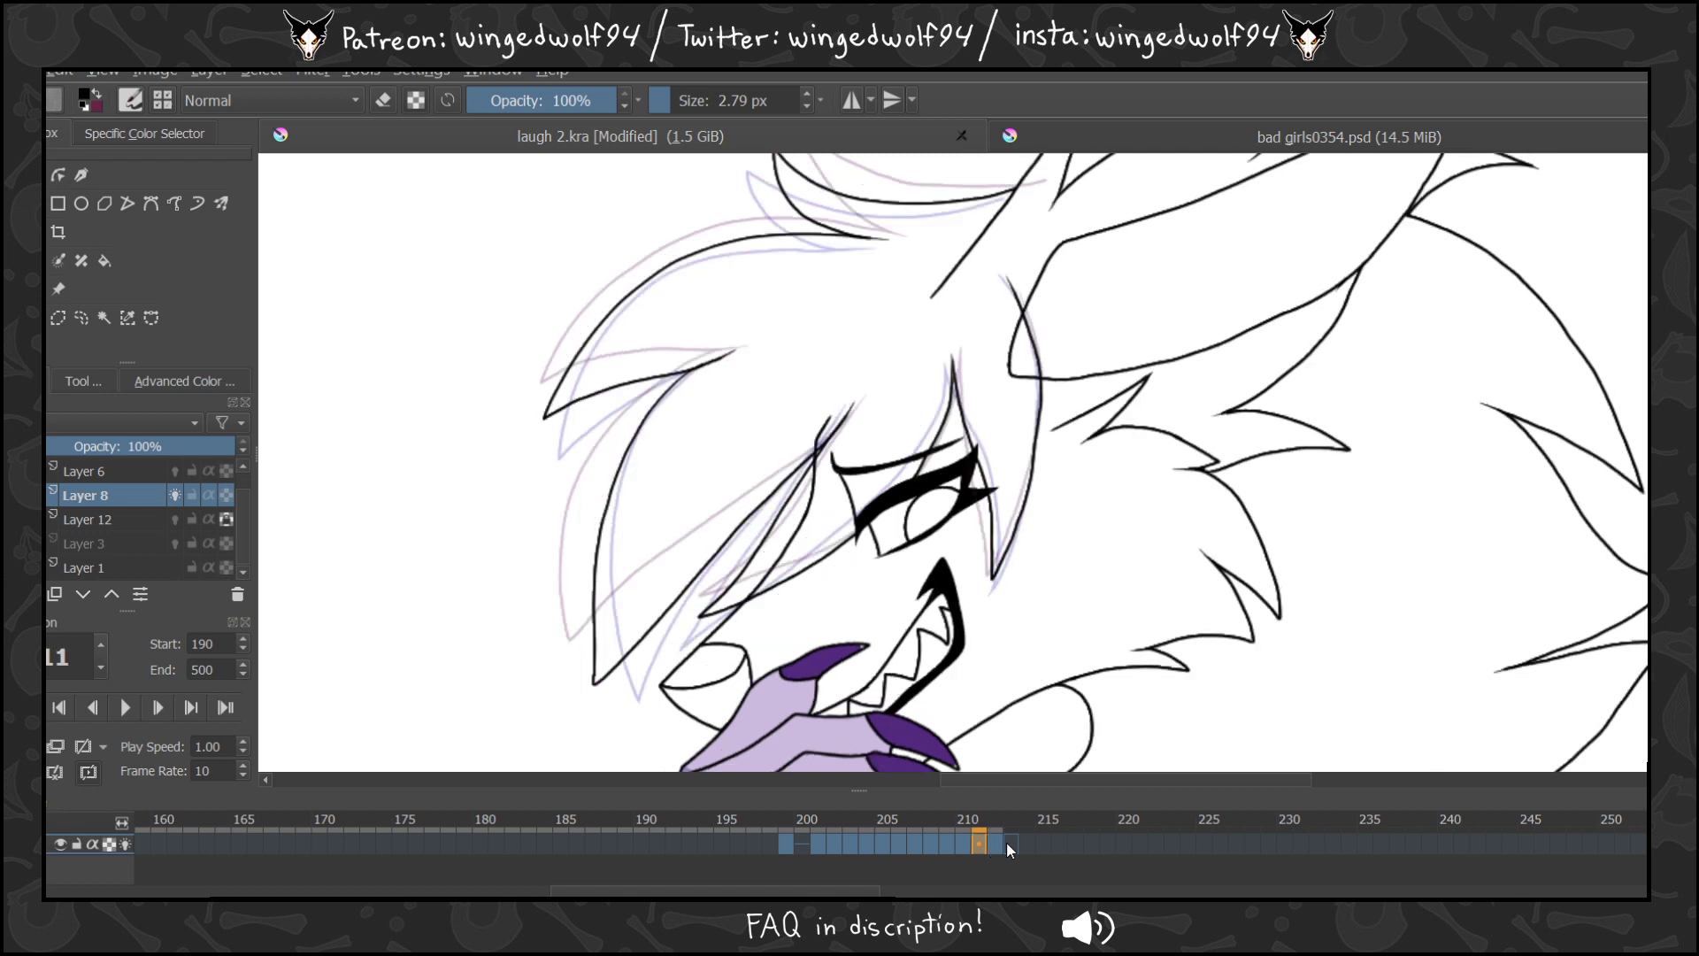
key("Right")
key("Right")
mouse_move(998, 200)
left_mouse_down()
mouse_move(871, 215)
mouse_move(775, 195)
mouse_move(787, 237)
mouse_move(863, 253)
mouse_move(788, 251)
mouse_move(655, 292)
mouse_move(578, 410)
mouse_move(570, 478)
mouse_move(737, 350)
mouse_move(630, 486)
mouse_move(622, 609)
mouse_move(646, 699)
mouse_move(804, 479)
mouse_move(699, 633)
mouse_move(856, 531)
mouse_move(932, 430)
left_mouse_up()
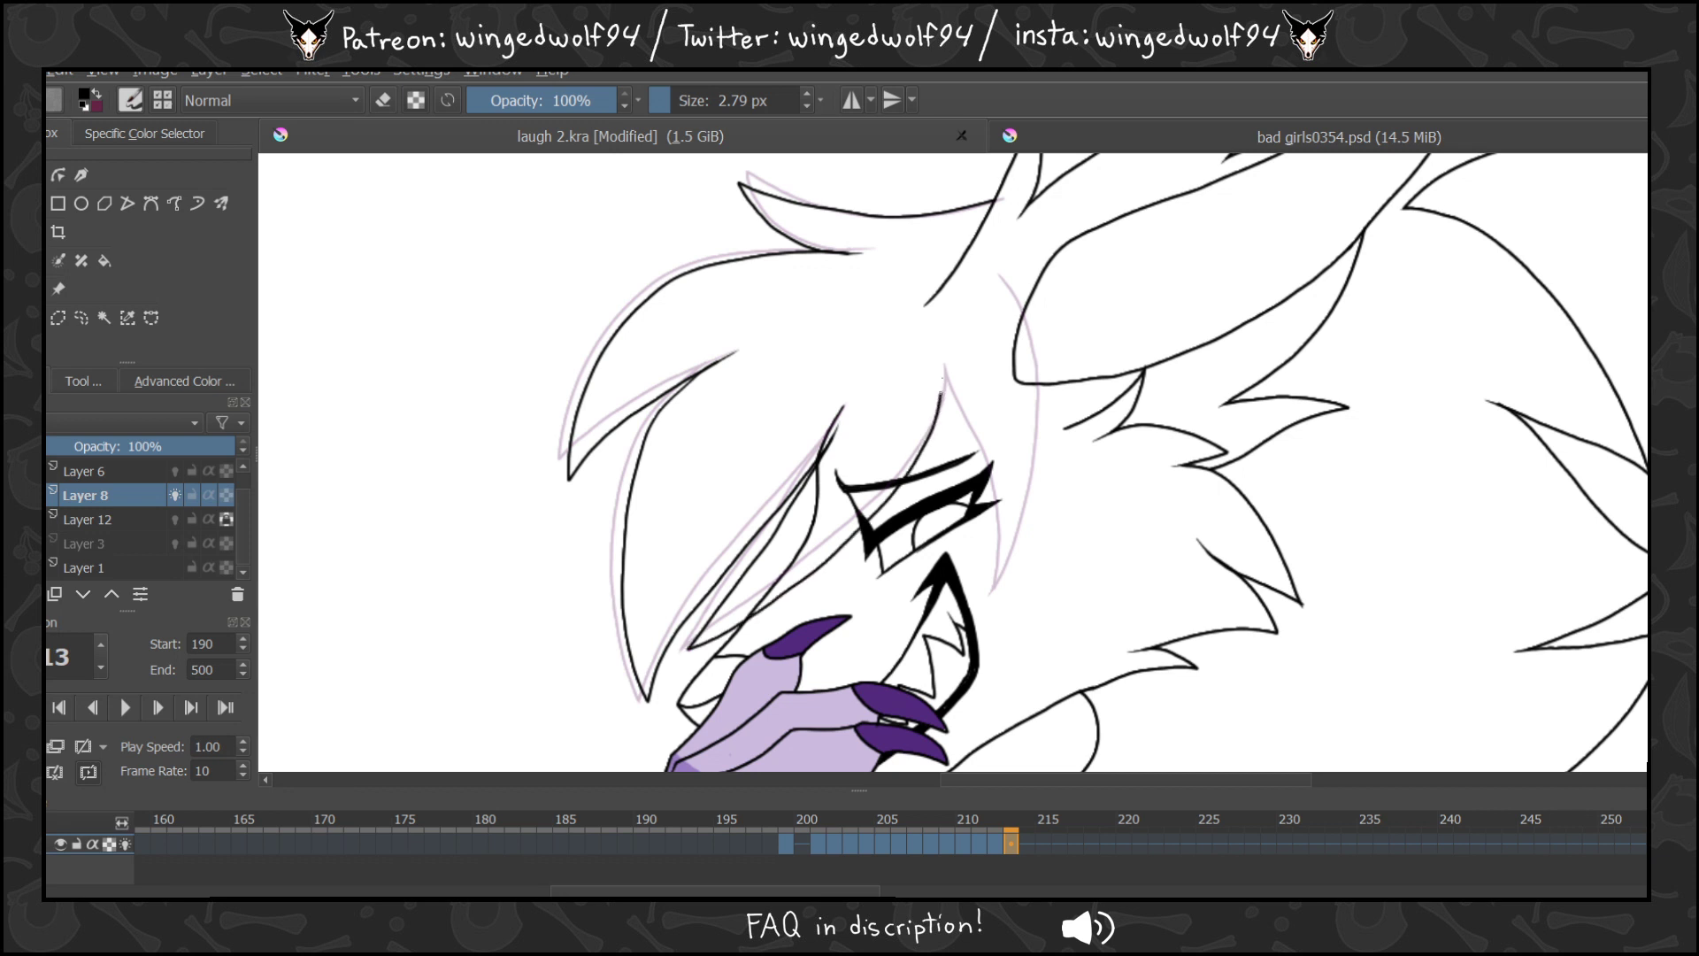
Ink the pointed side lock beside the eye on frame 213.
key("Left")
key("Right")
left_click_drag(943, 369, 977, 449)
left_click_drag(1020, 563, 1037, 348)
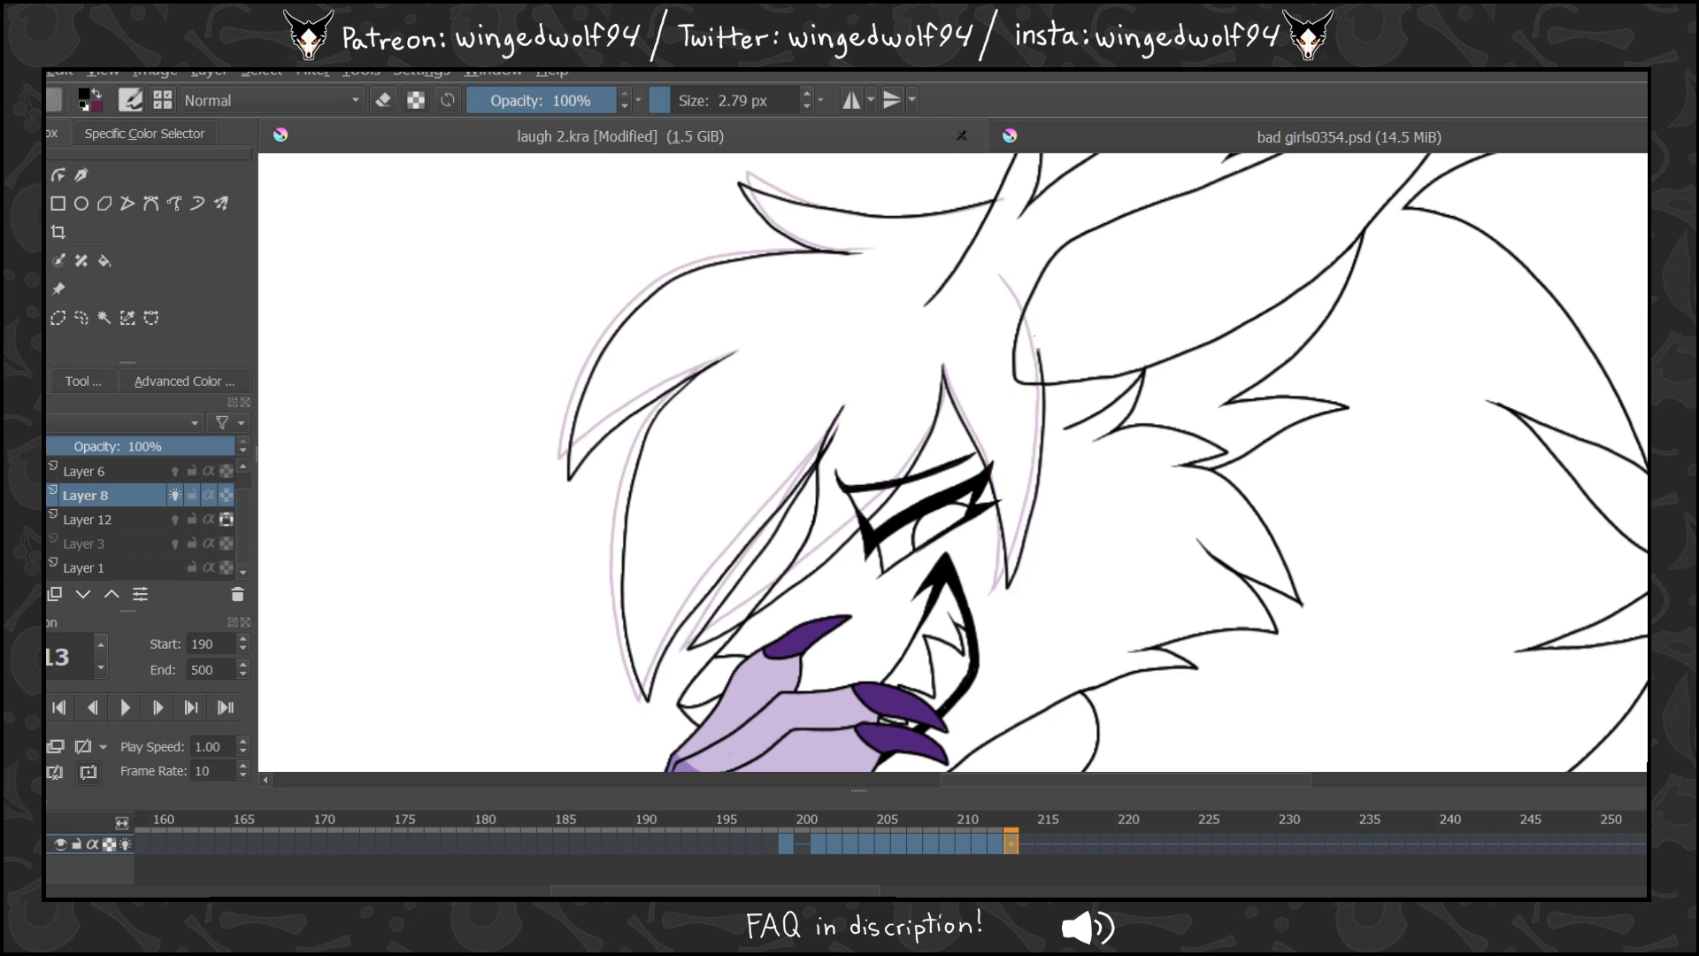
Flip through frames 209 to 214 to check how the new hair drawing on frame 213 follows the cycle.
key("Left")
key("Left")
key("Left")
key("Left")
key("Left")
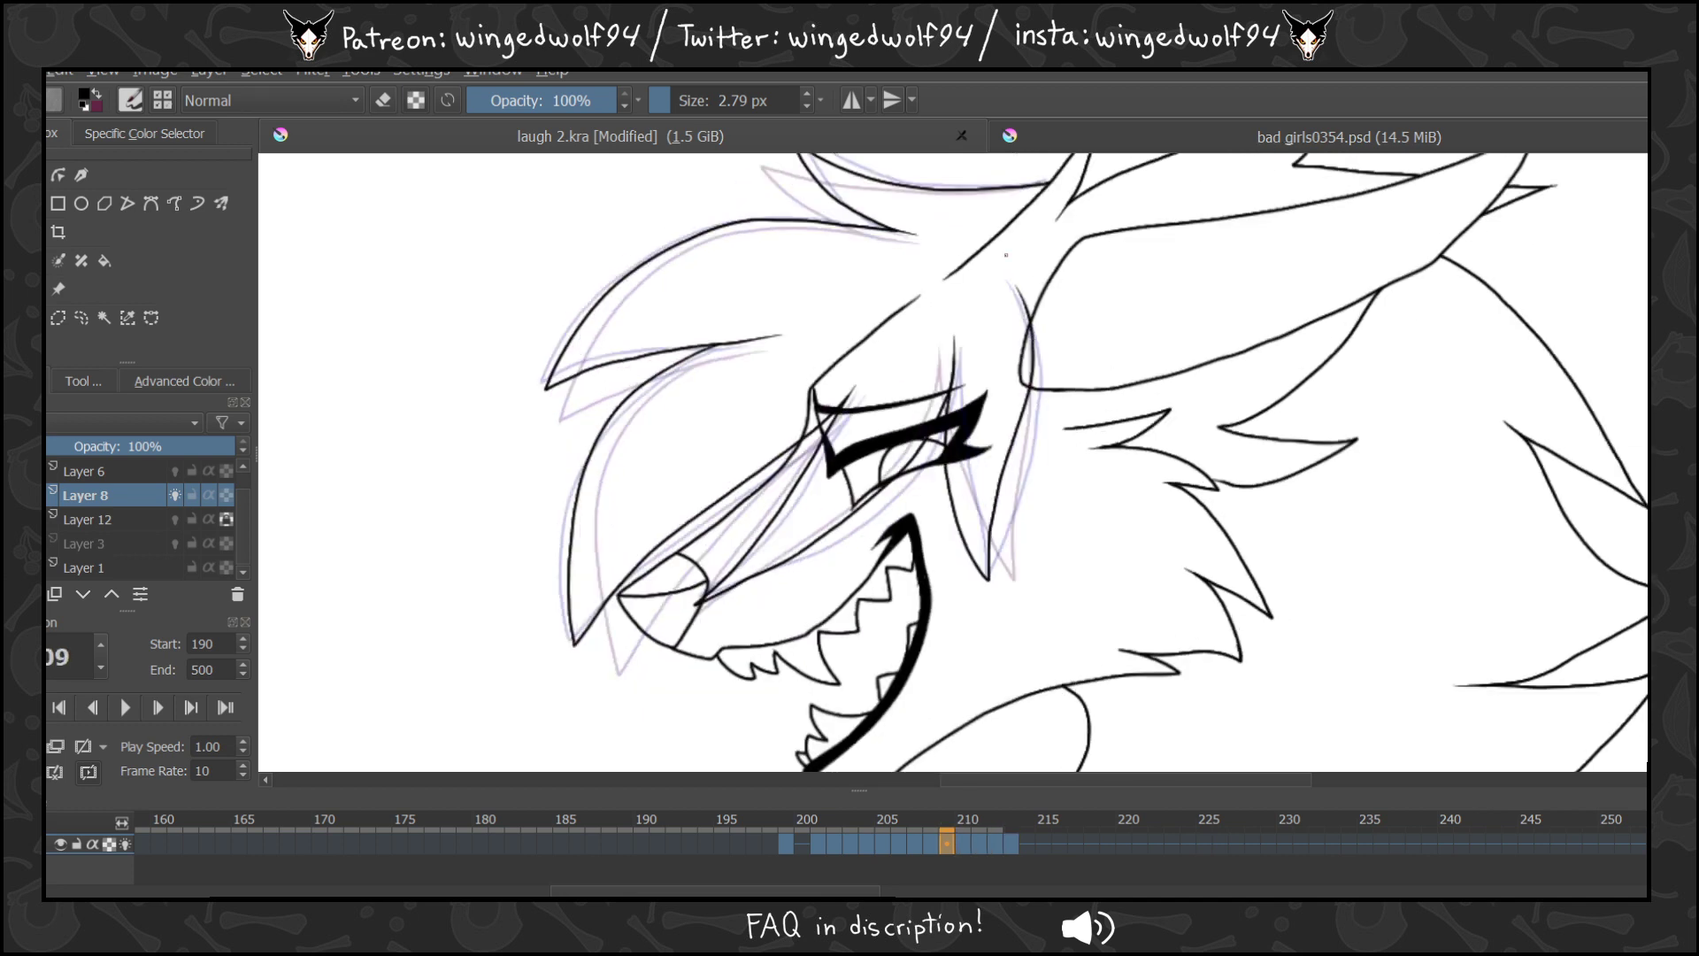
key("Right")
key("Right")
key("Right")
key("Right")
key("Right")
key("Right")
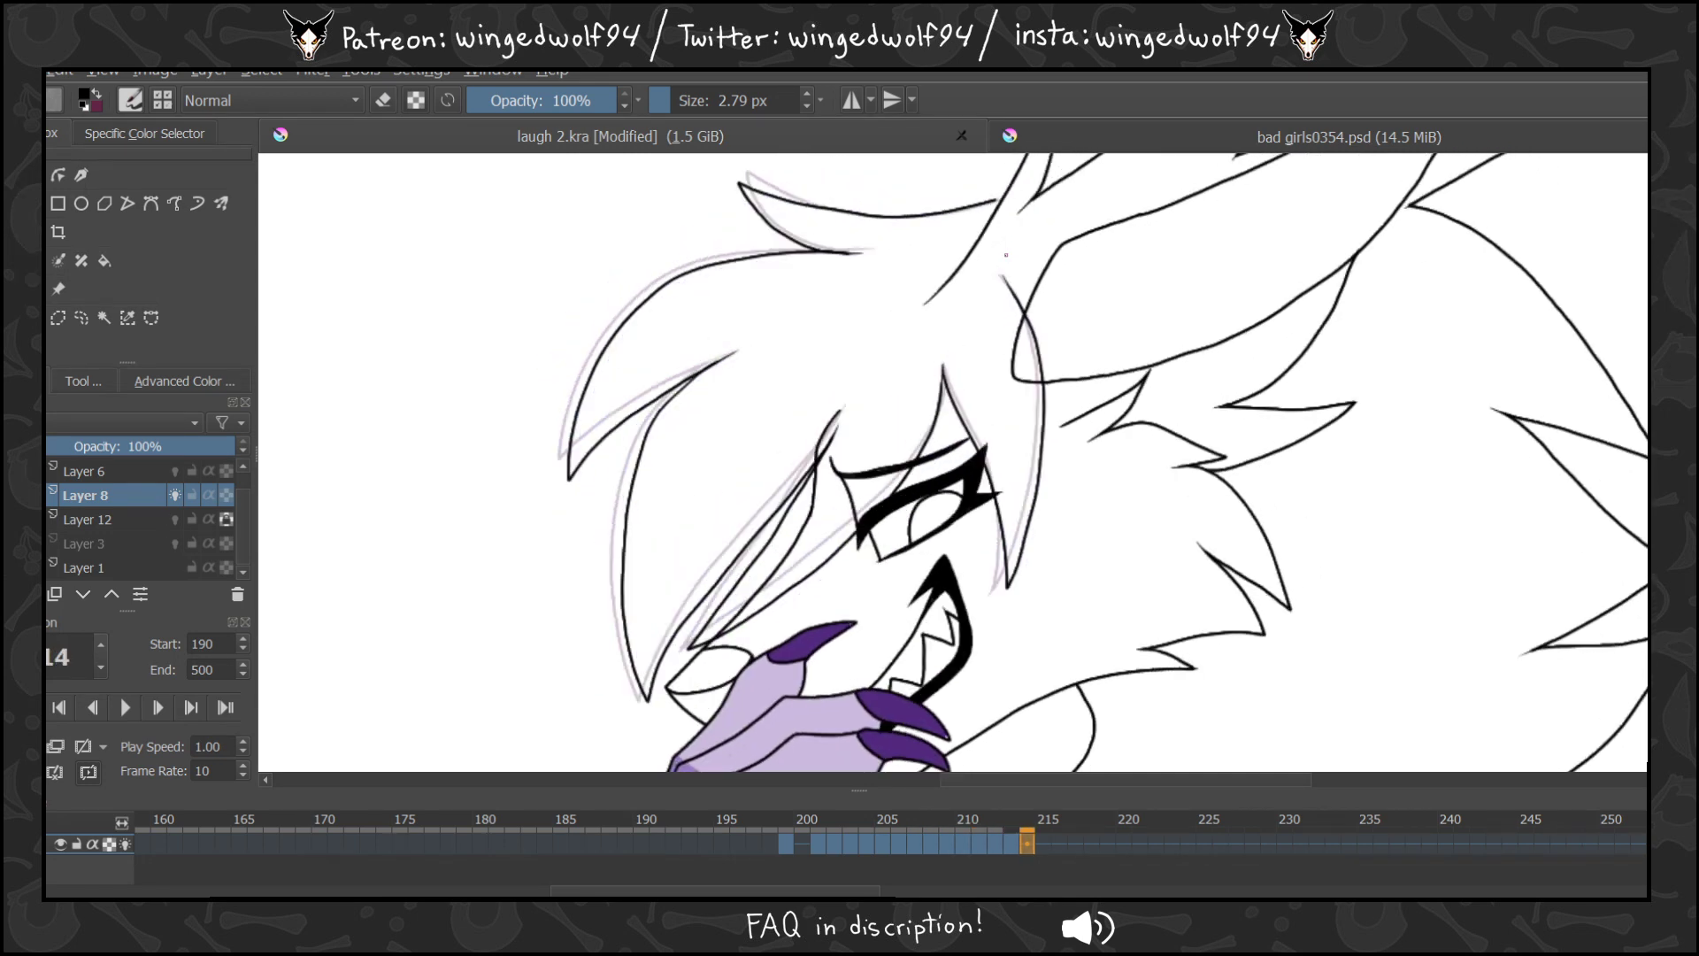
key("Left")
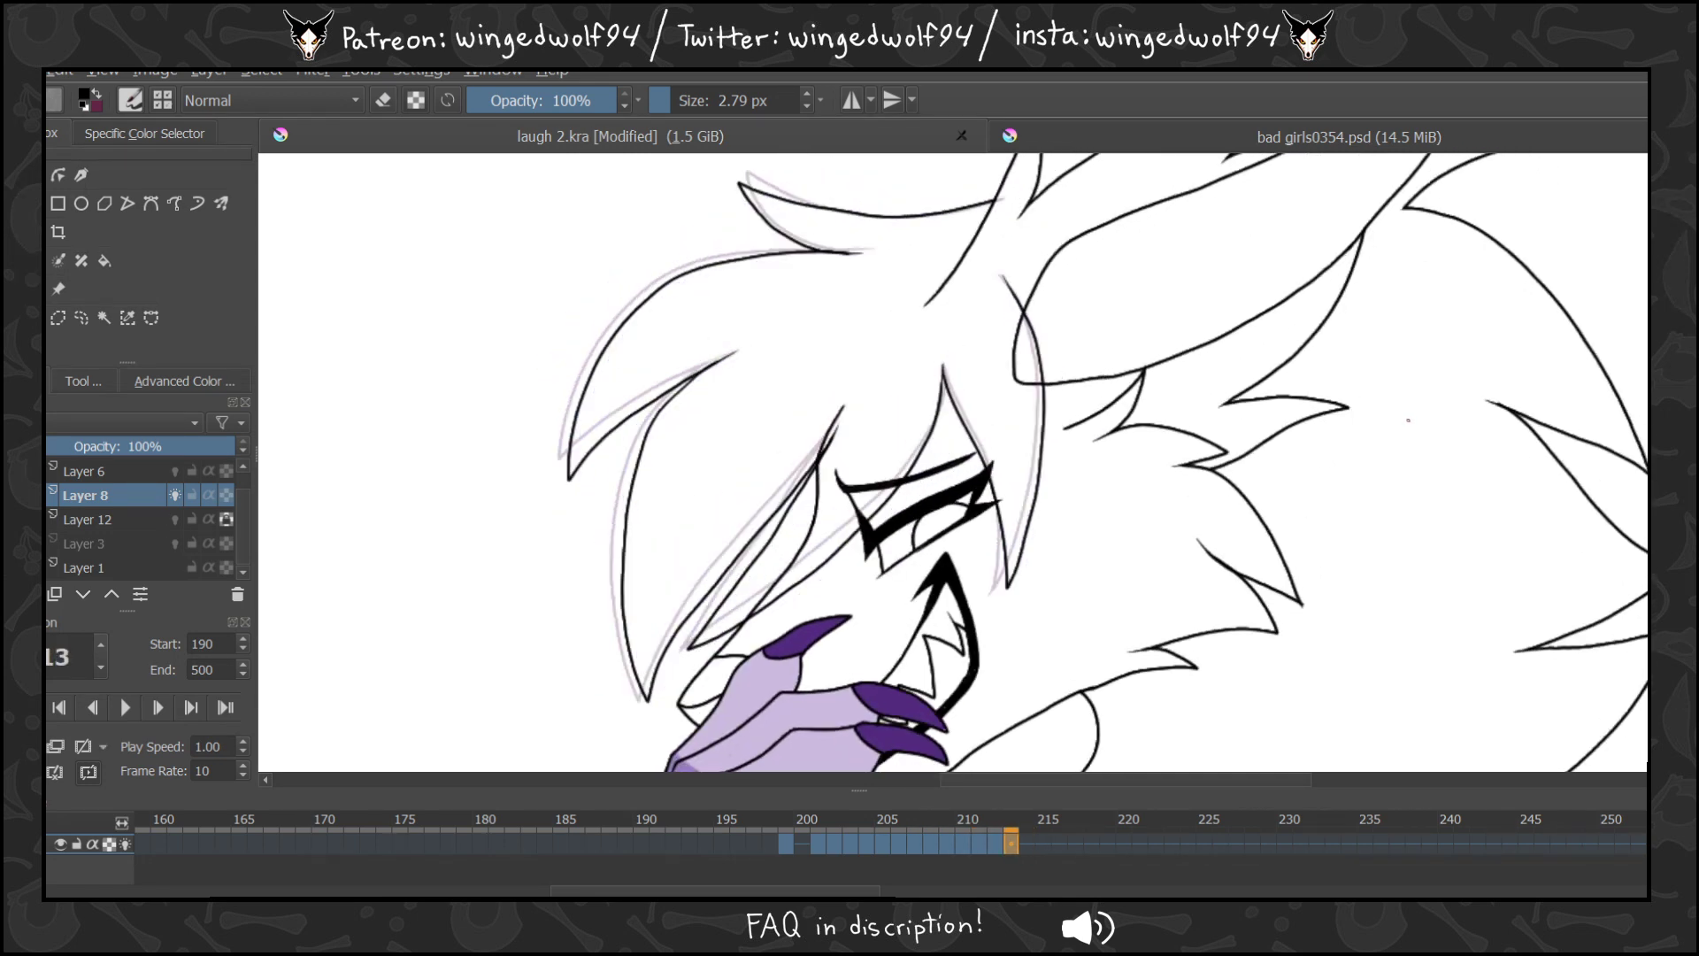
key("Right")
Copy the hair drawing from frame 201 to frame 214 and advance to frame 215.
left_click(793, 839)
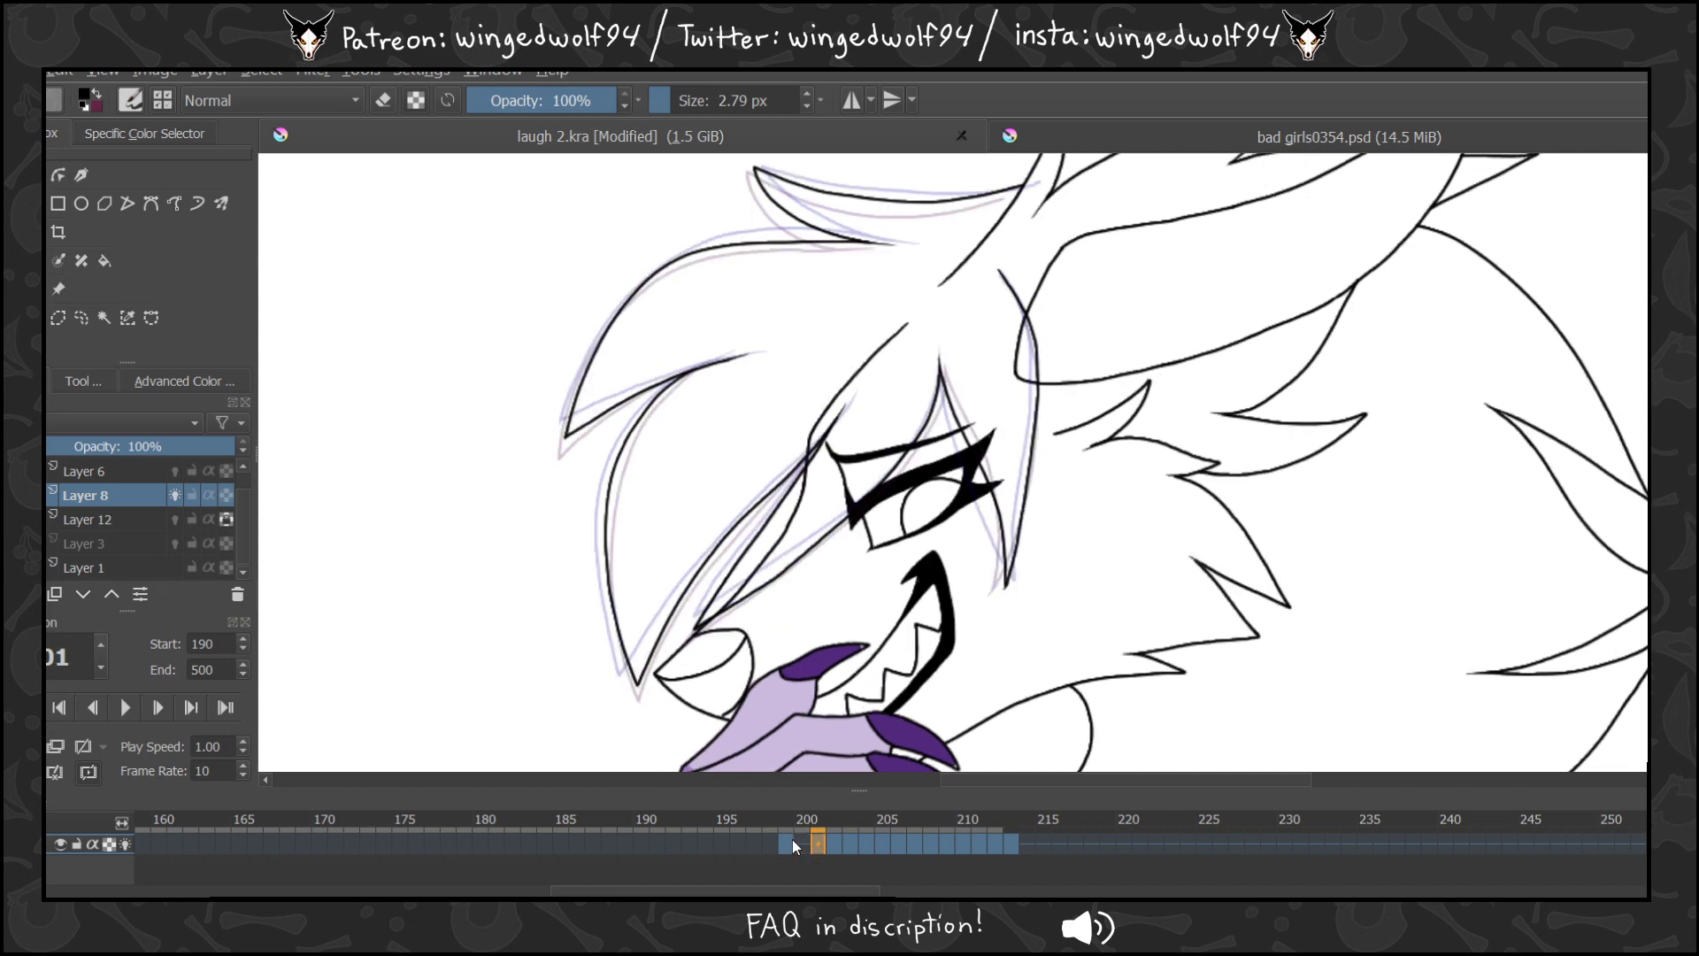
left_click_drag(817, 842, 1026, 839)
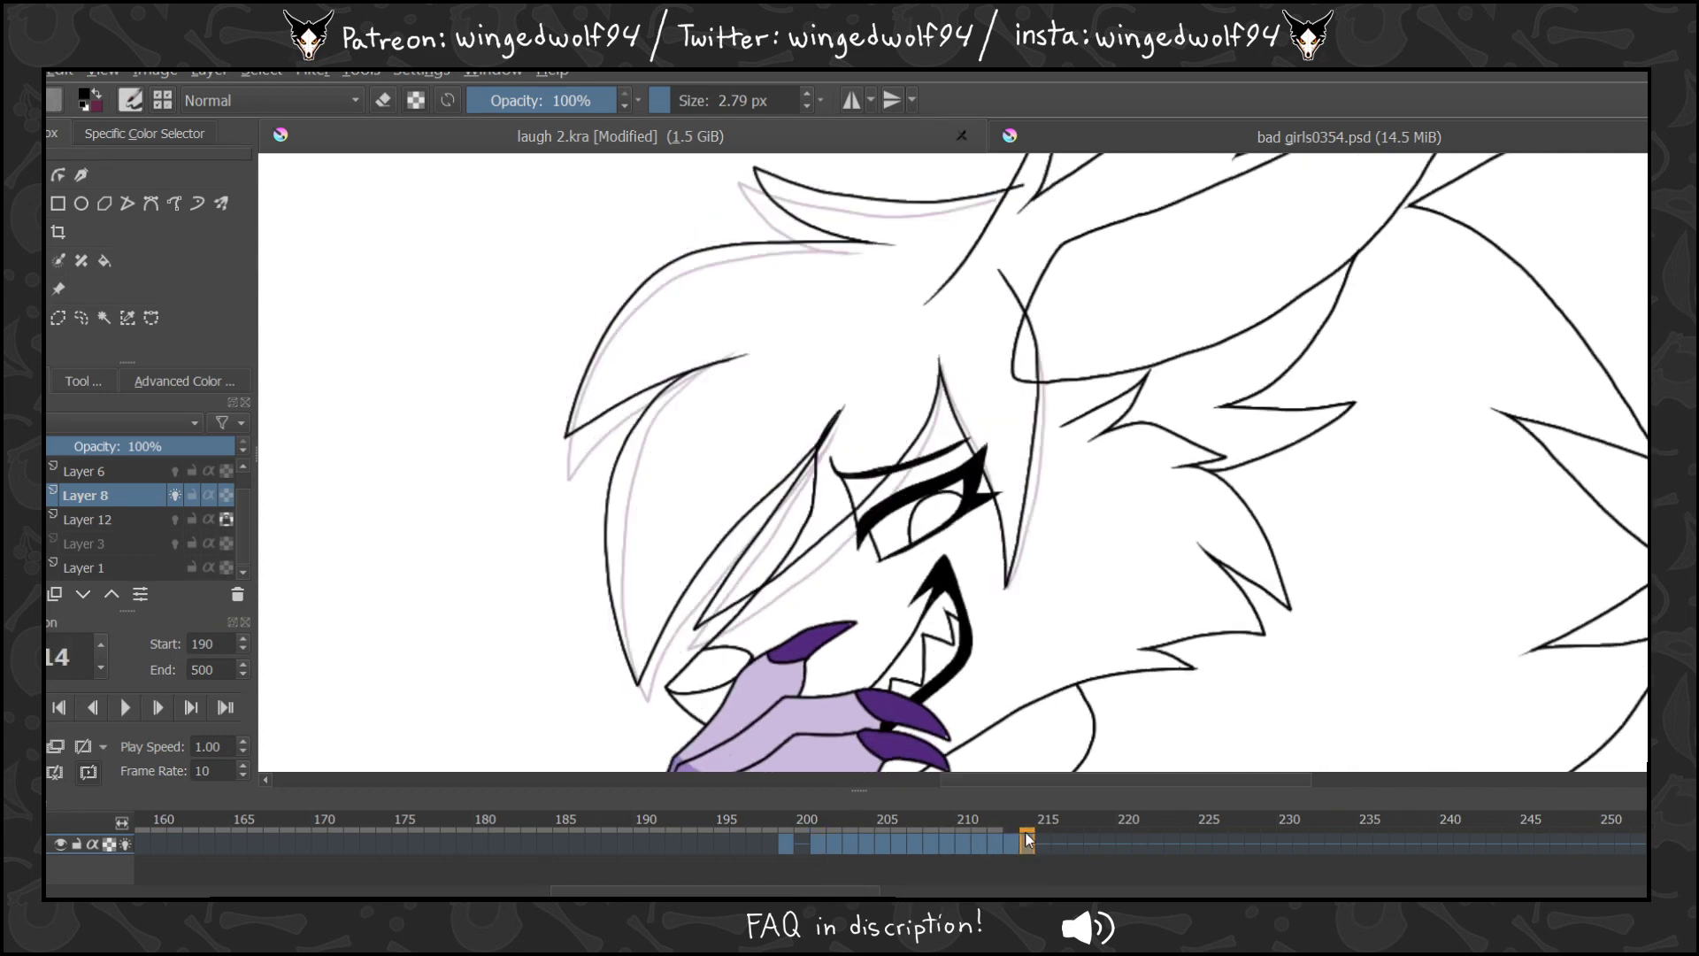
key("Right")
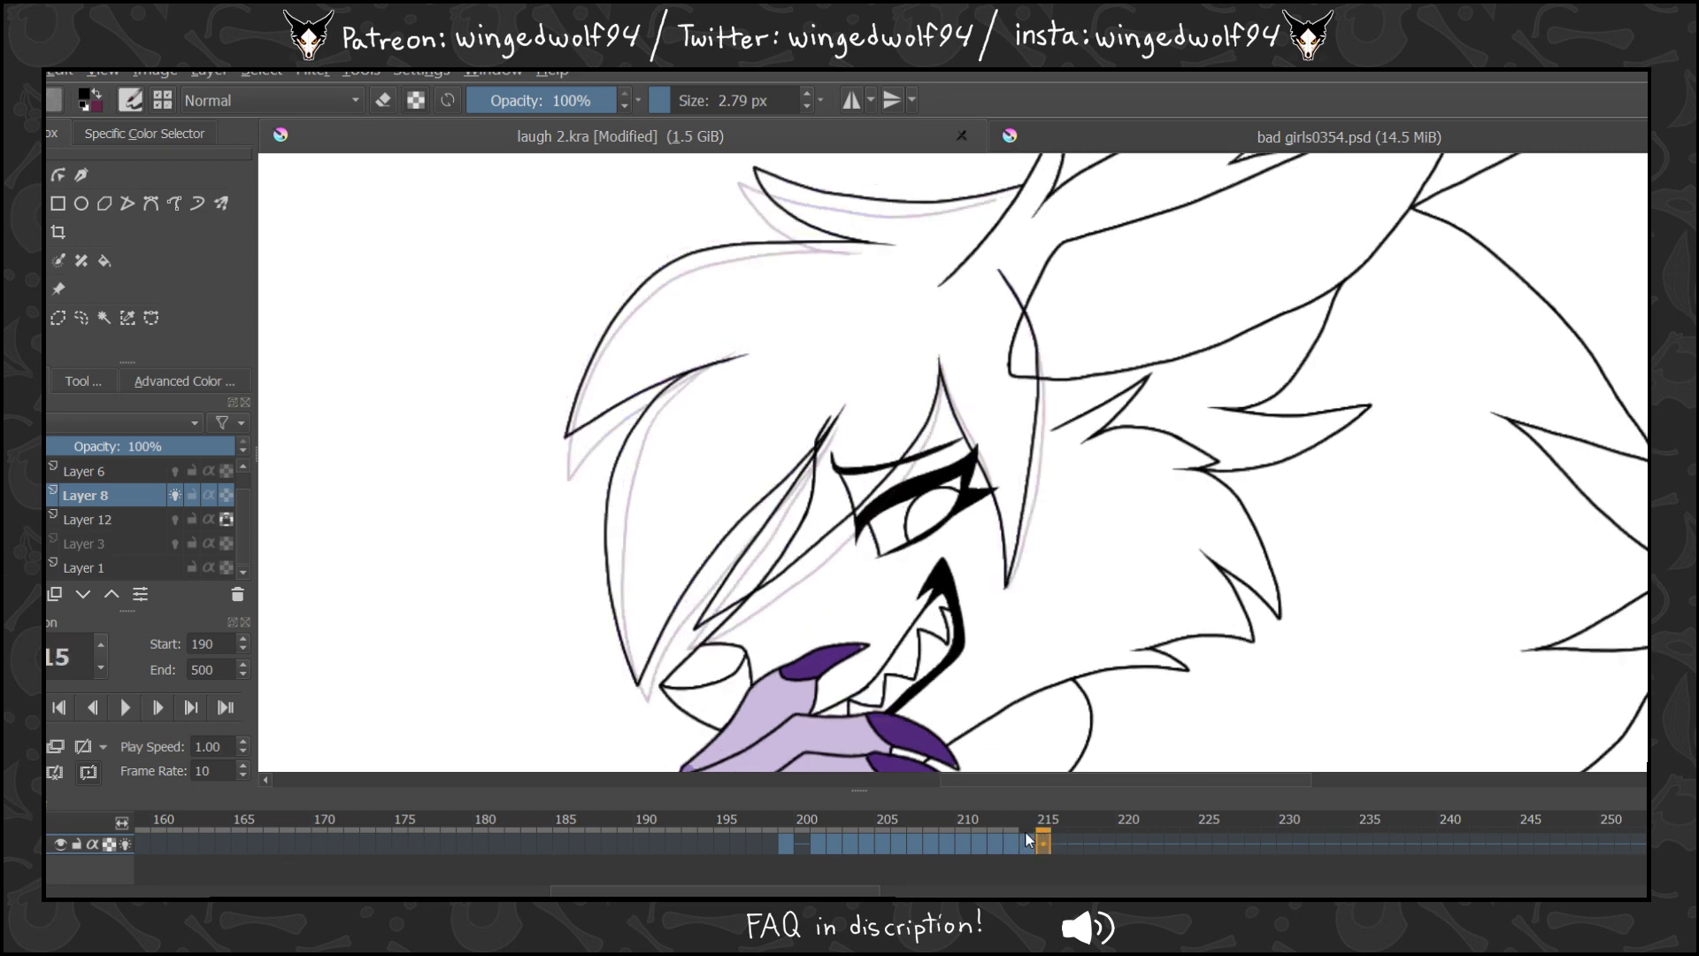
Check the hair on frame 202, then add a blank frame at 215 on Layer 8.
left_click(837, 842)
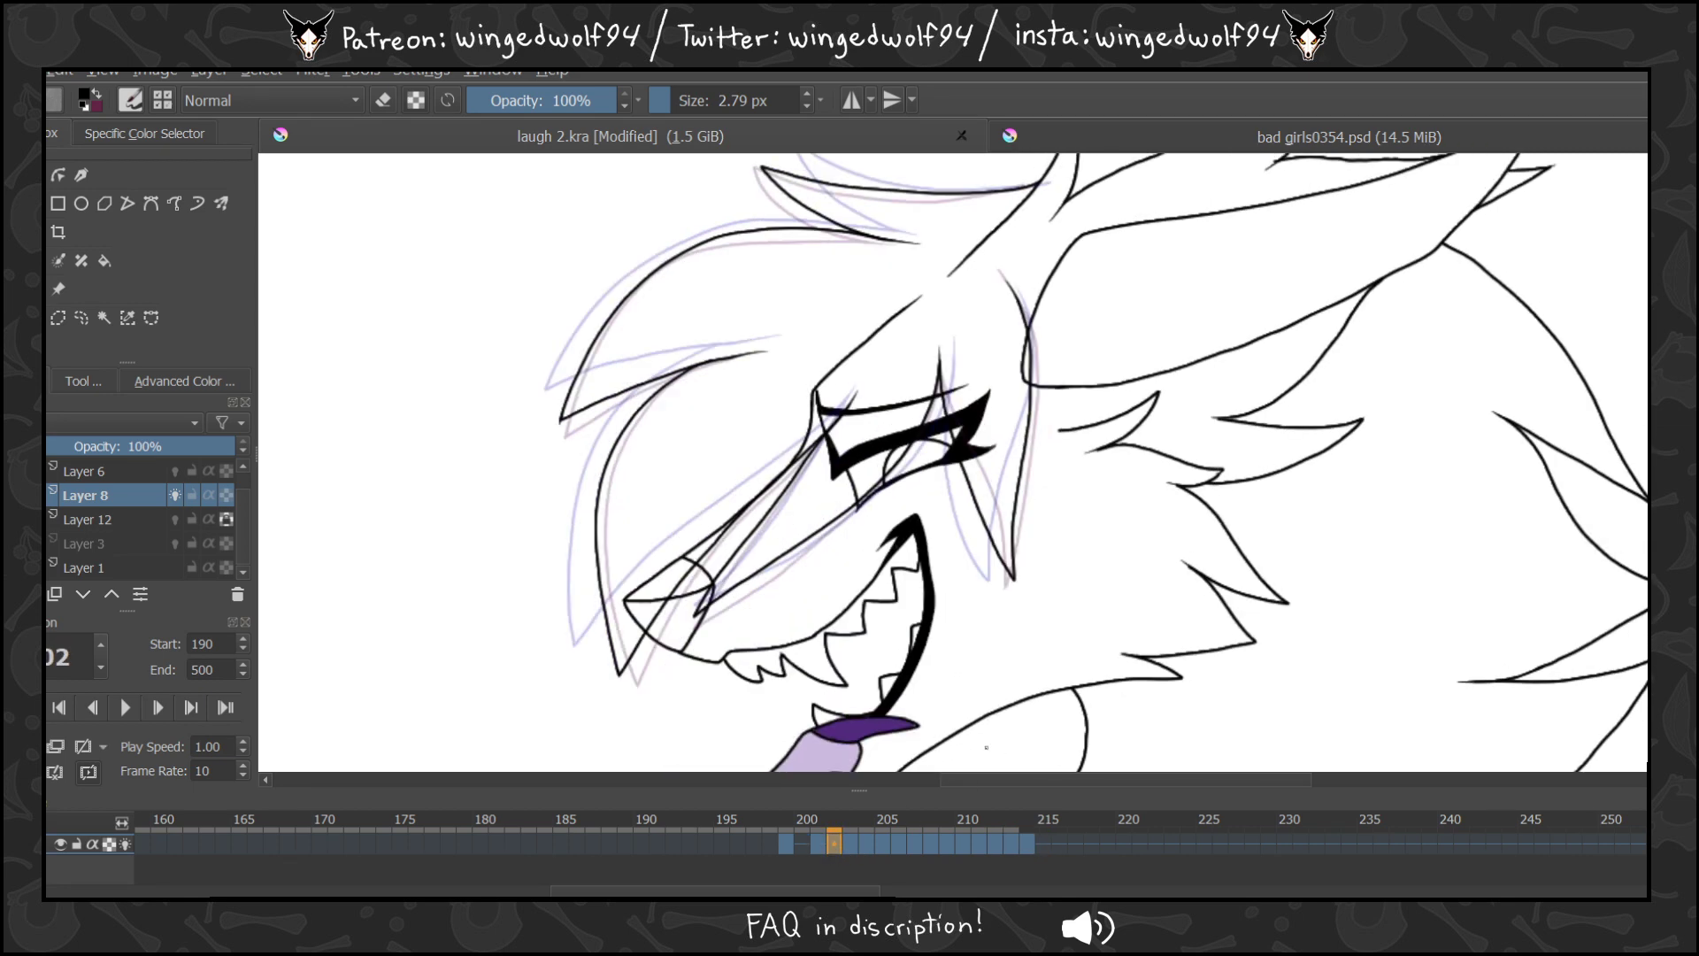
left_click(1032, 842)
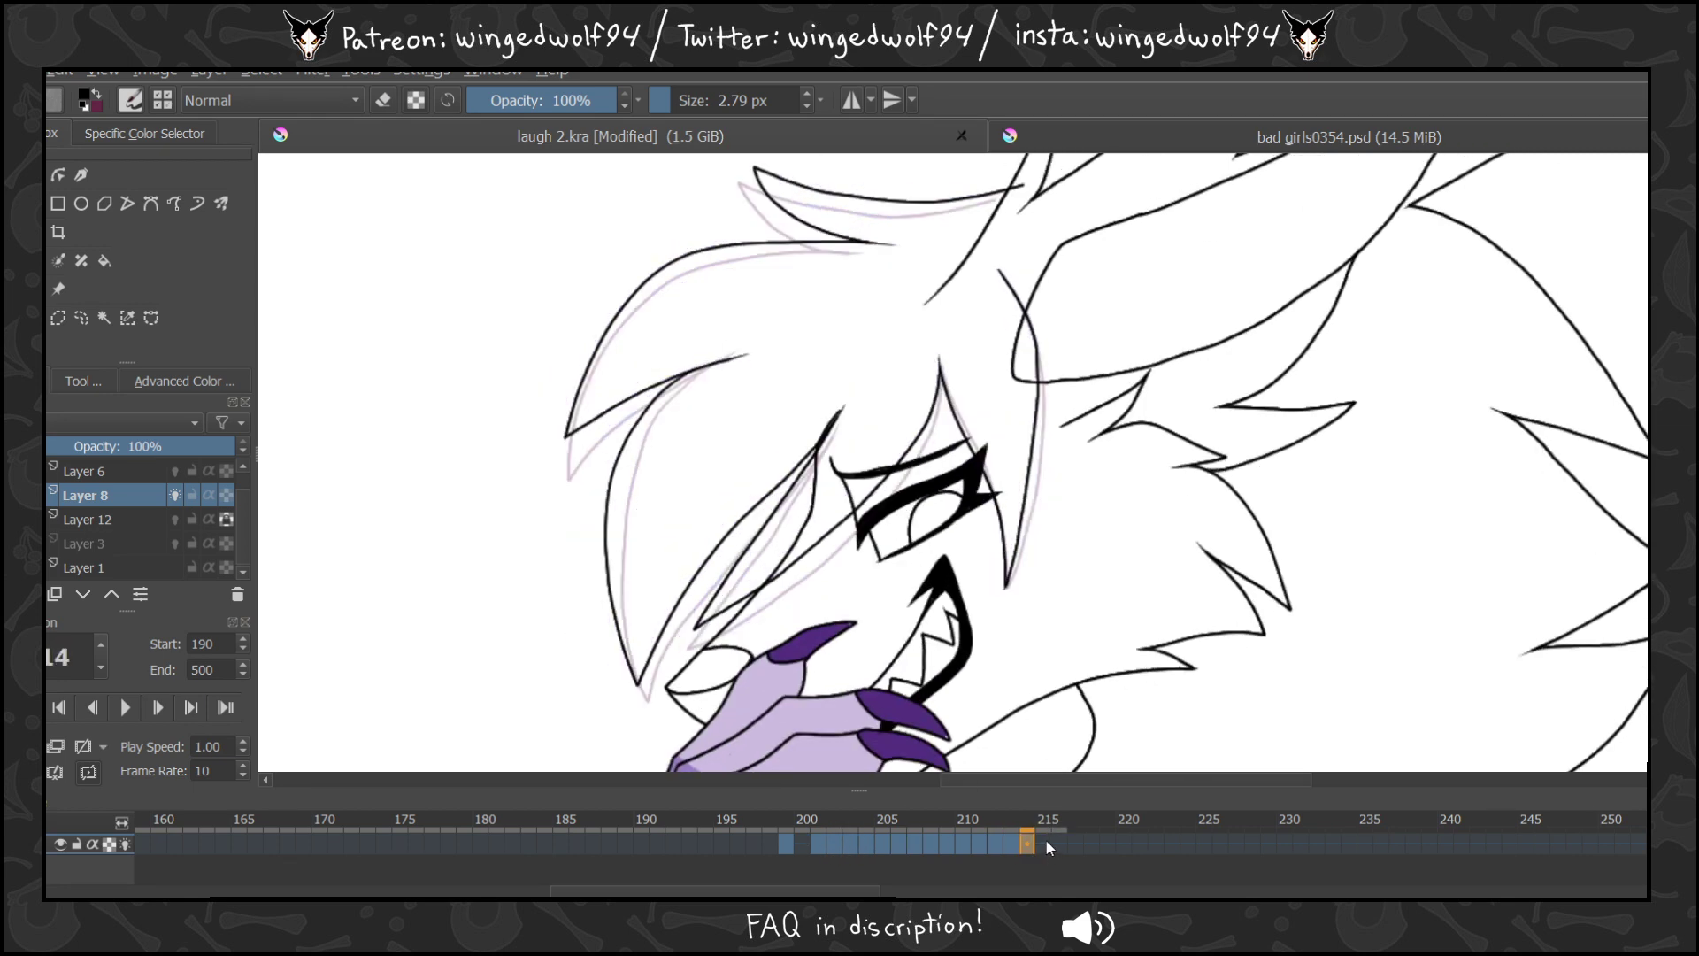
left_click(1044, 837)
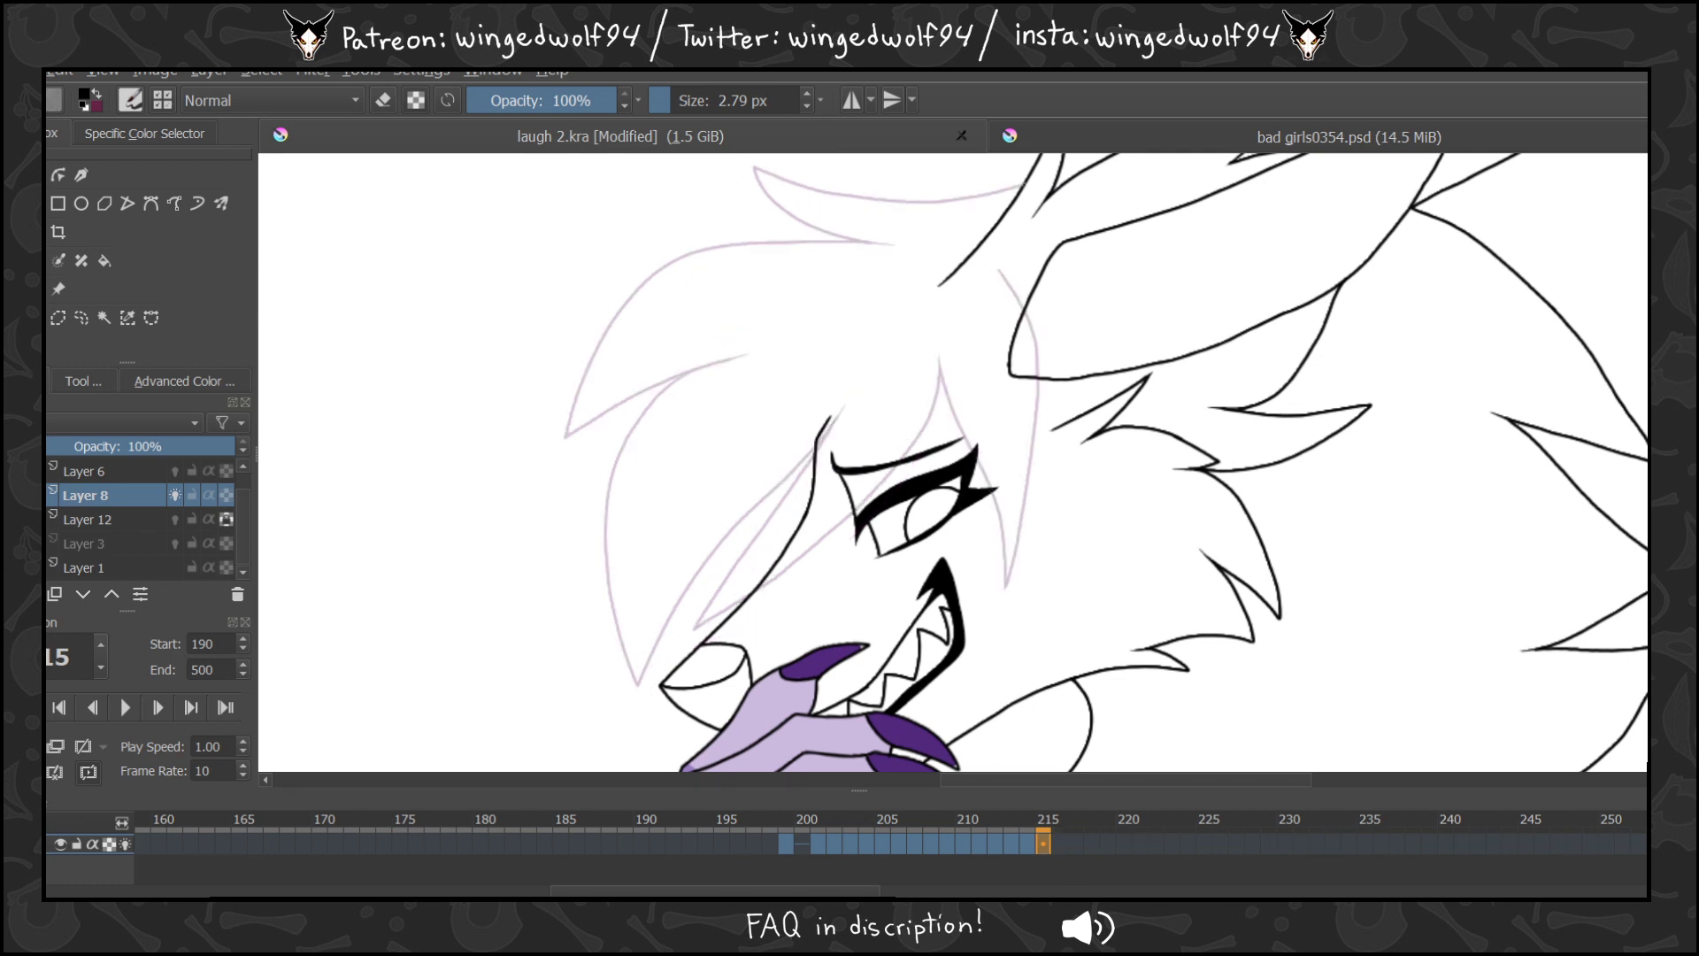
Ink the top tuft, swept bangs and long front lock on frame 215, slightly above the onion-skinned hair.
left_click_drag(994, 191, 882, 193)
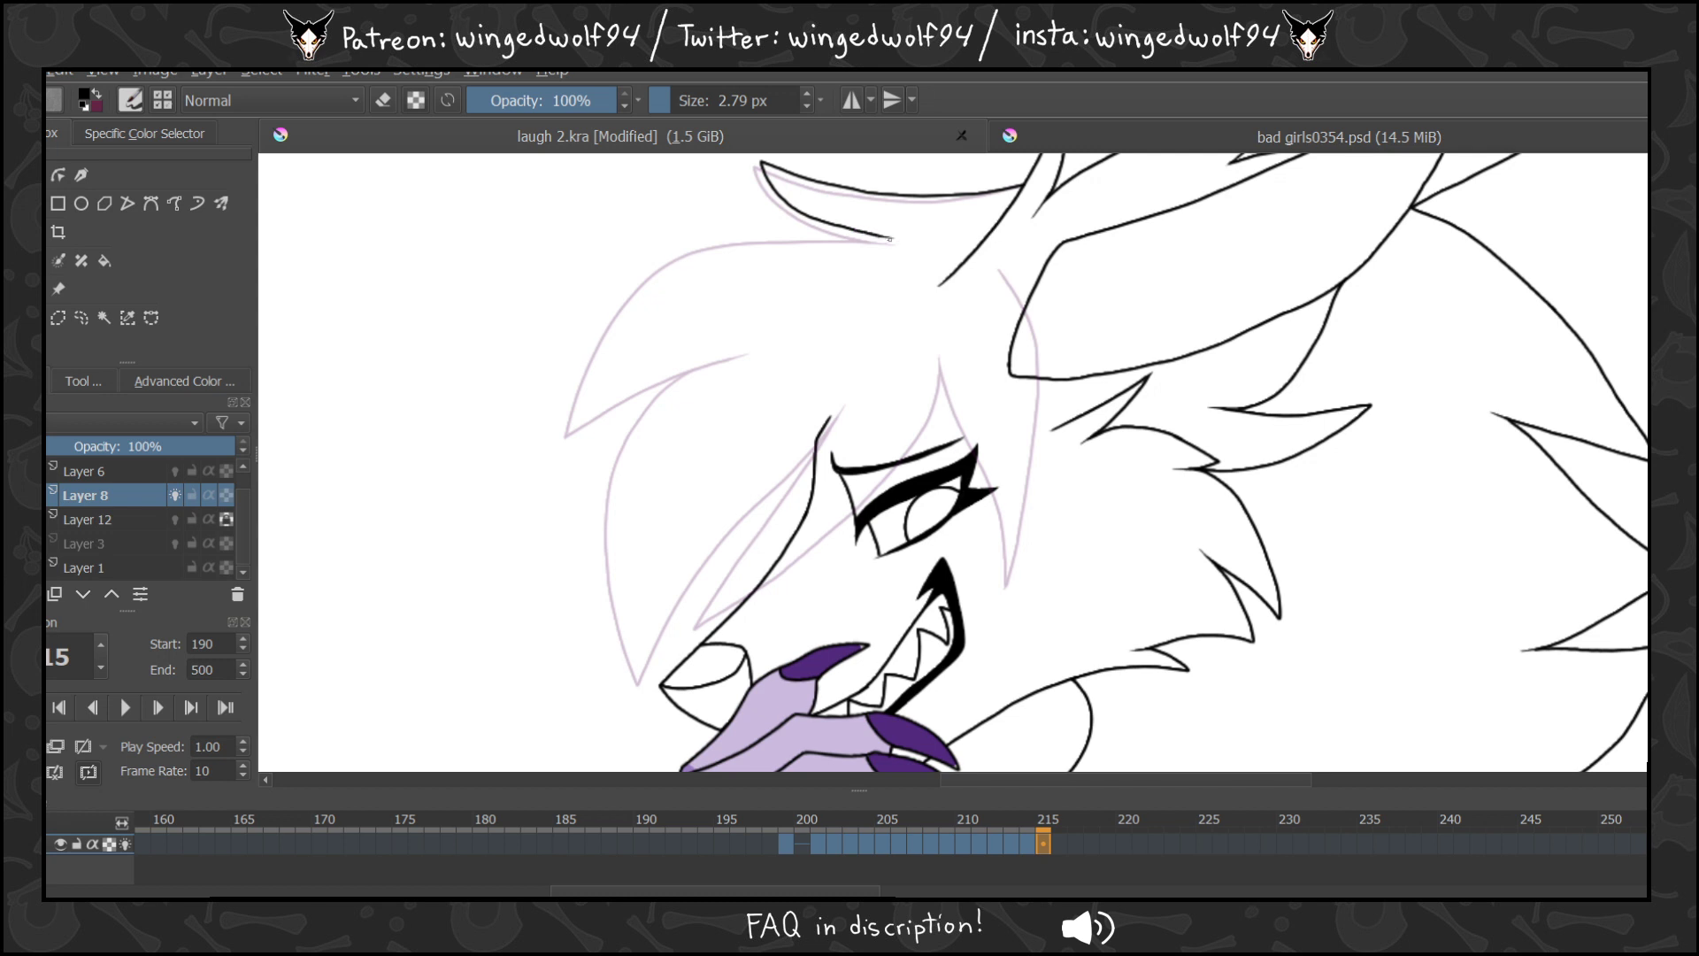
mouse_move(890, 239)
left_mouse_down()
mouse_move(682, 251)
mouse_move(608, 326)
mouse_move(561, 437)
mouse_move(595, 401)
mouse_move(709, 353)
mouse_move(845, 346)
mouse_move(695, 366)
mouse_move(643, 410)
left_mouse_up()
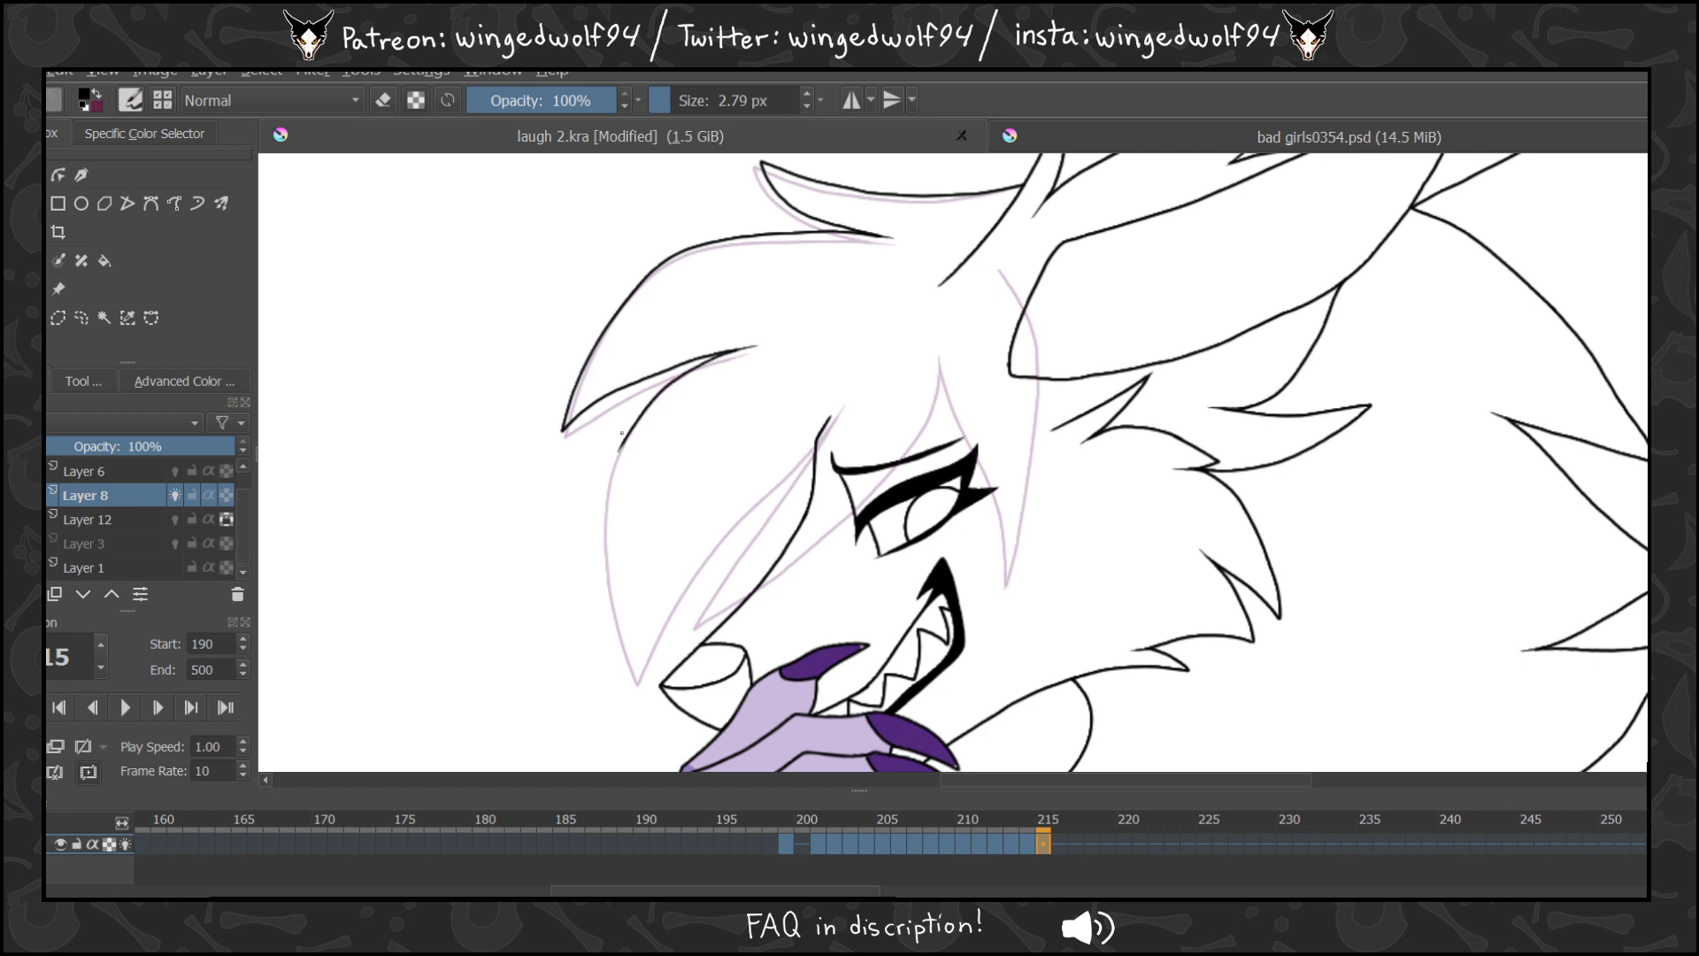
key("ctrl+z")
mouse_move(736, 351)
left_mouse_down()
mouse_move(651, 392)
mouse_move(598, 489)
mouse_move(602, 609)
mouse_move(632, 687)
mouse_move(695, 571)
mouse_move(848, 406)
left_mouse_up()
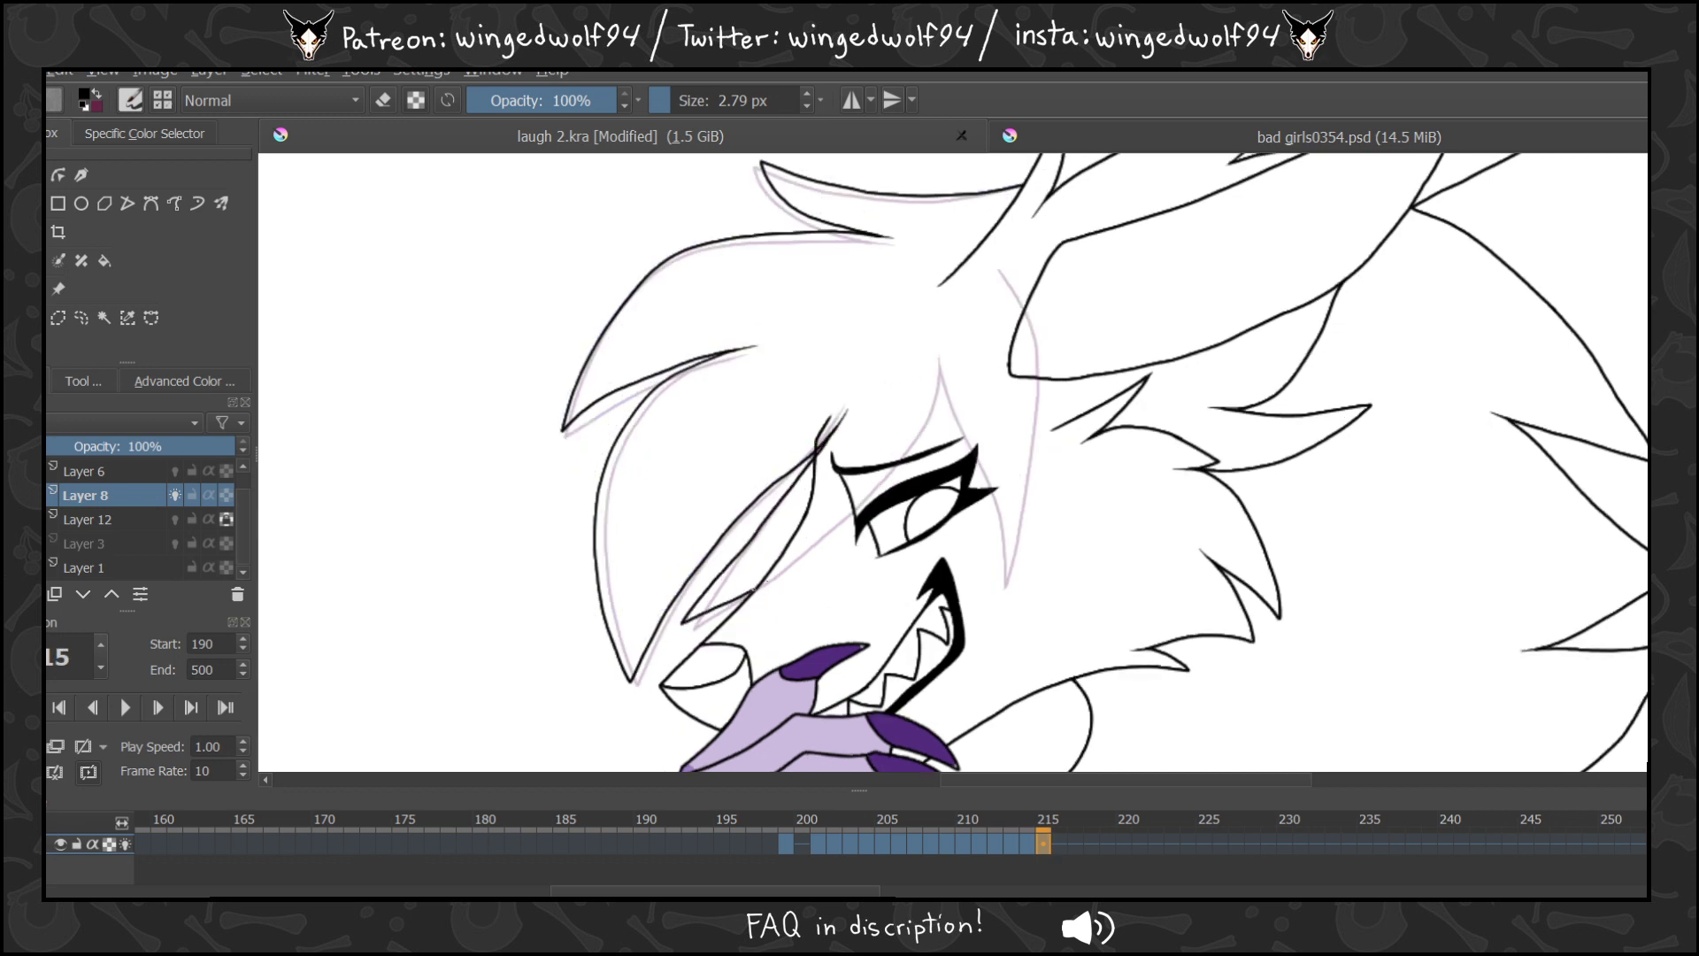
Redraw the inner edge of the front lock over the muzzle on frame 215 and ink the pointed side lock beside the eye.
key("ctrl+z")
key("ctrl+z")
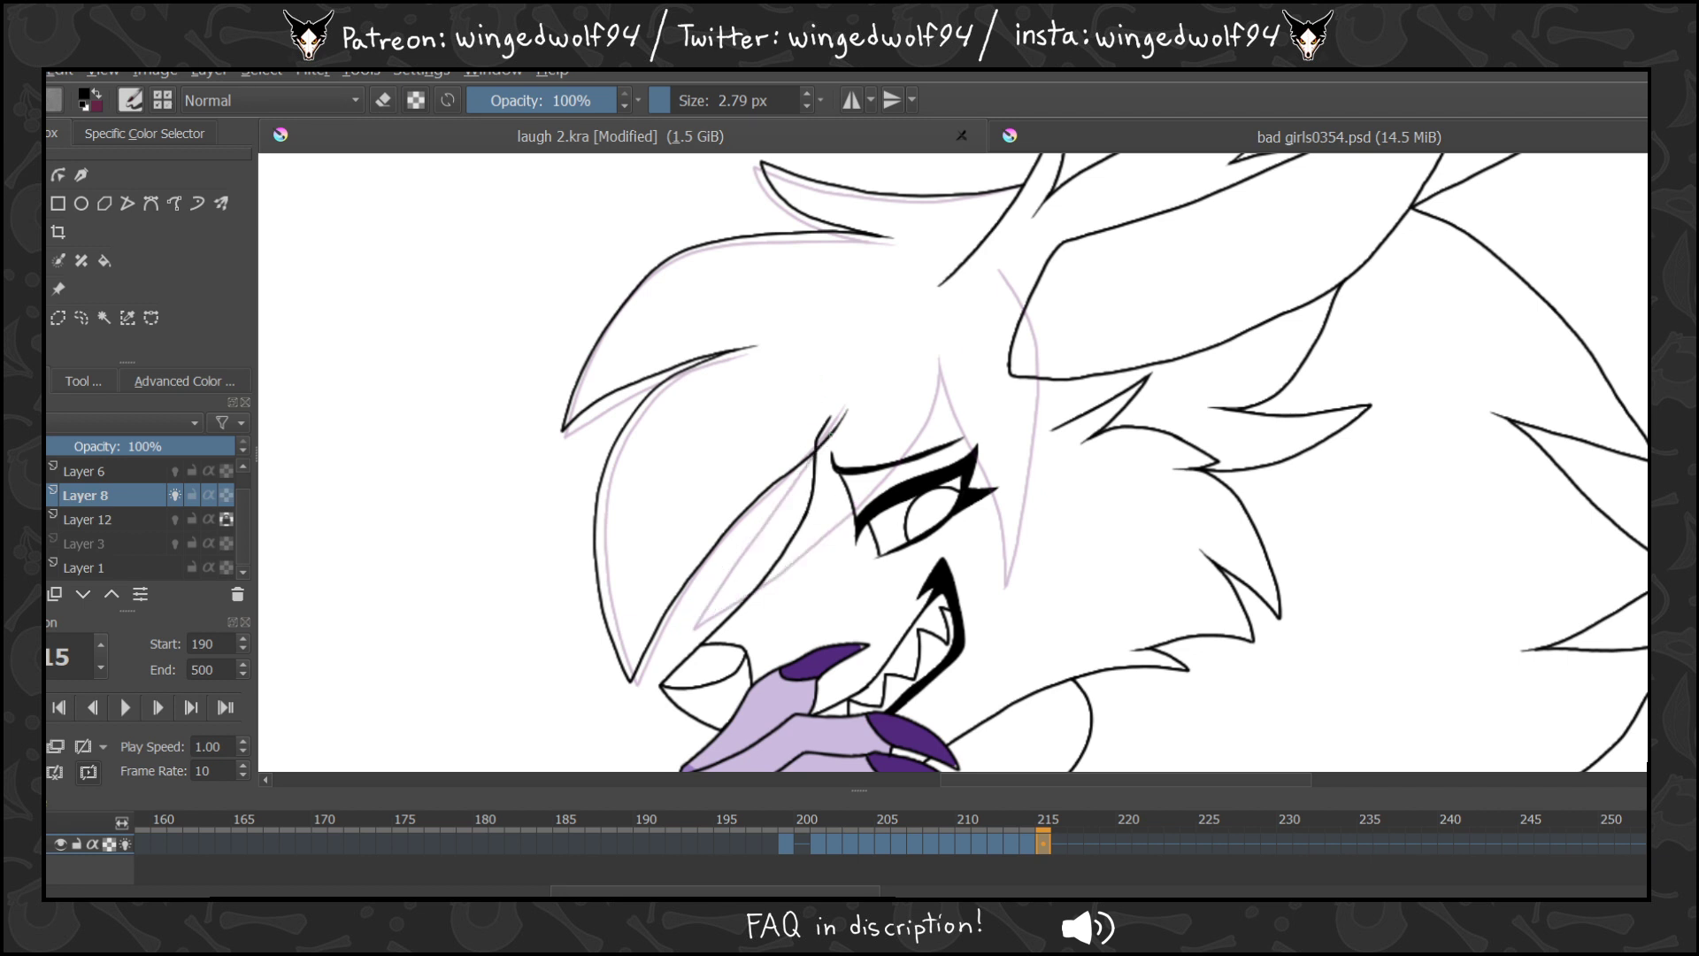
left_click_drag(815, 450, 774, 502)
mouse_move(717, 607)
left_mouse_down()
mouse_move(862, 498)
mouse_move(918, 430)
left_mouse_up()
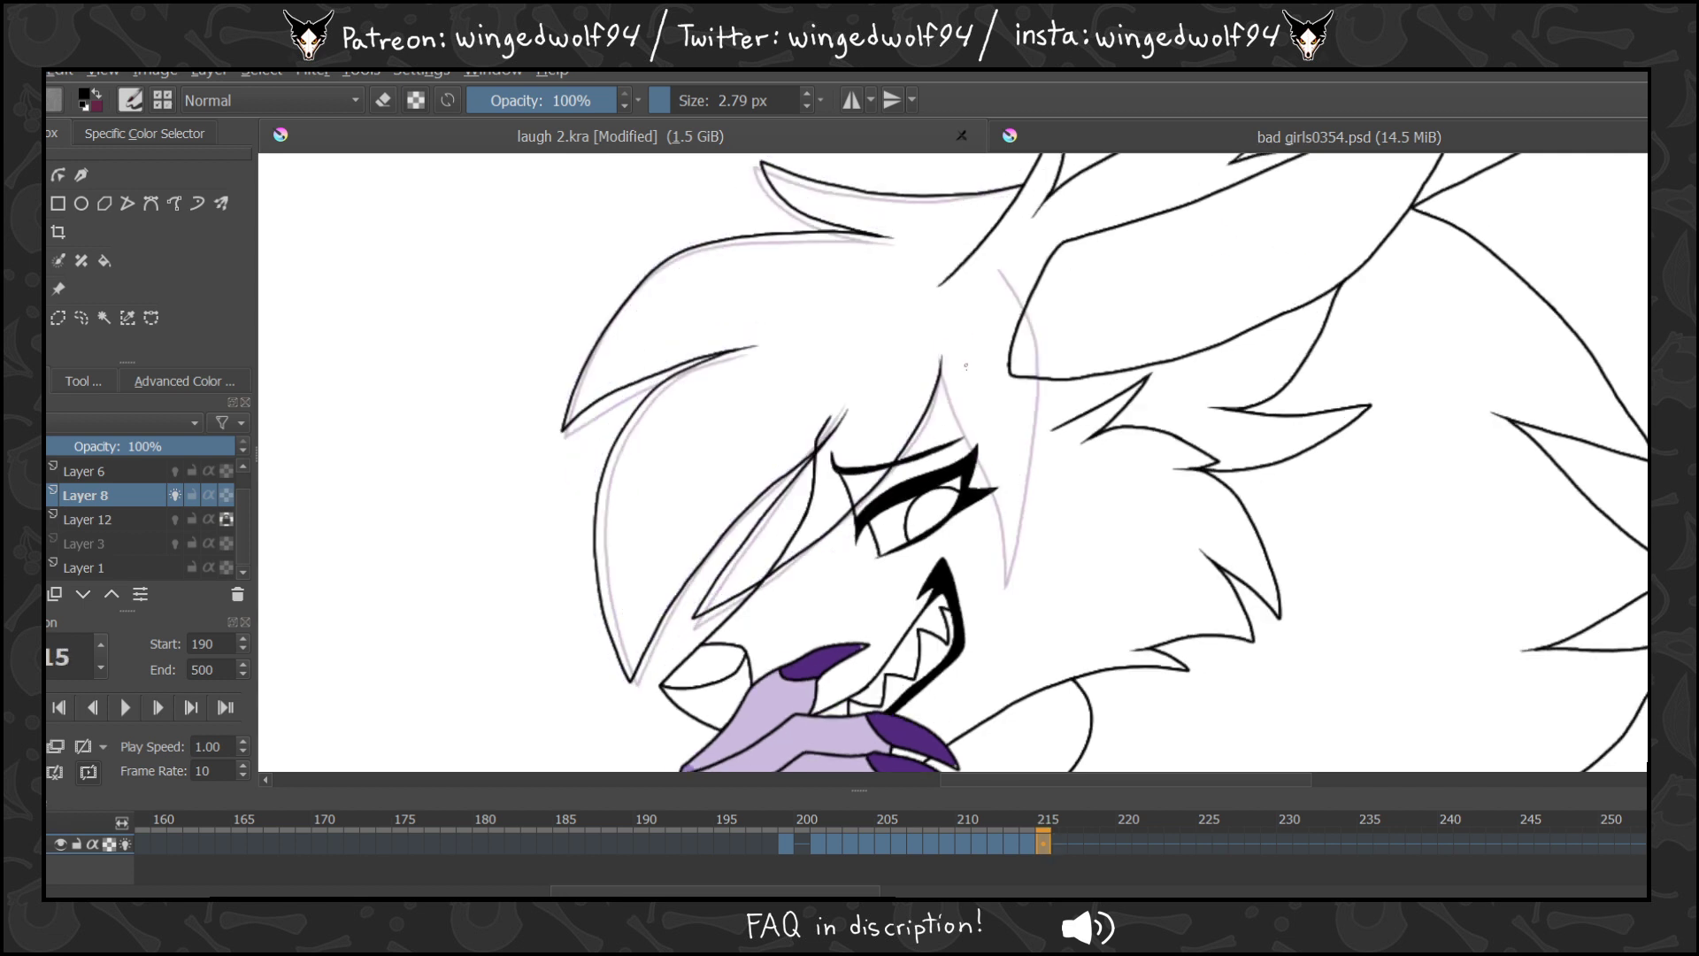
mouse_move(939, 379)
left_mouse_down()
mouse_move(1002, 547)
mouse_move(1023, 533)
left_mouse_up()
mouse_move(1037, 457)
left_mouse_down()
mouse_move(1035, 356)
mouse_move(1006, 279)
left_mouse_up()
Flip through frames 211 to 216 to check the hair motion leading into the new drawing on frame 215.
key("Left")
key("Right")
key("Right")
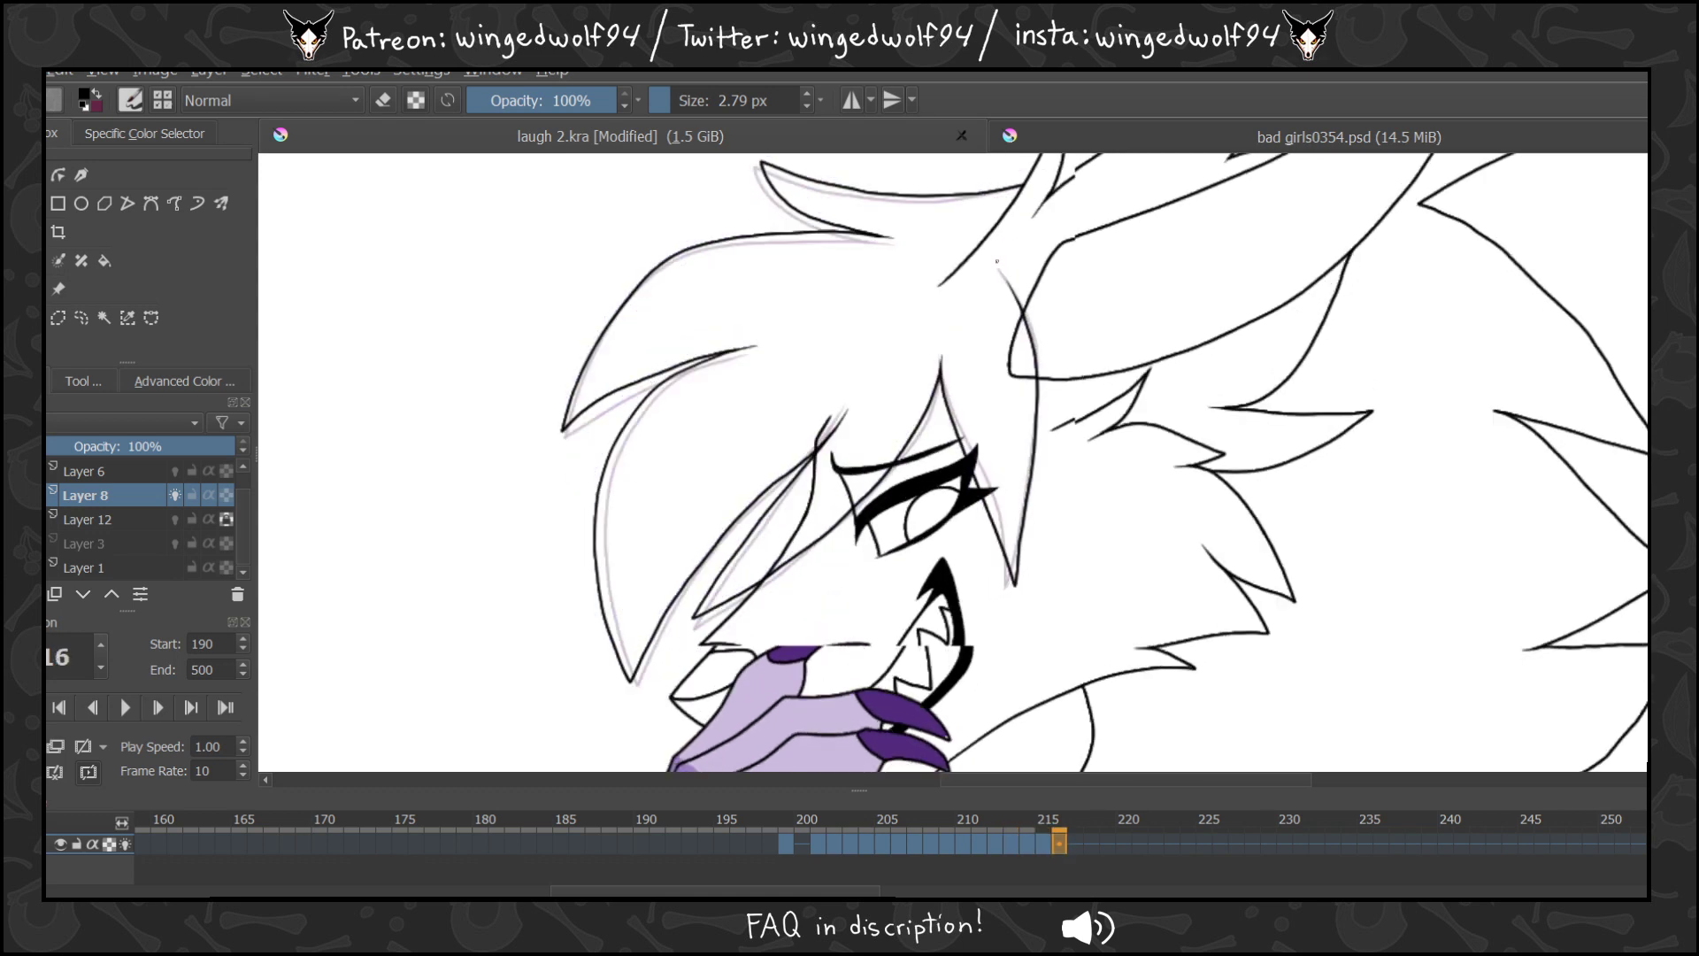
key("Left")
key("Left")
key("Left")
key("Left")
key("Left")
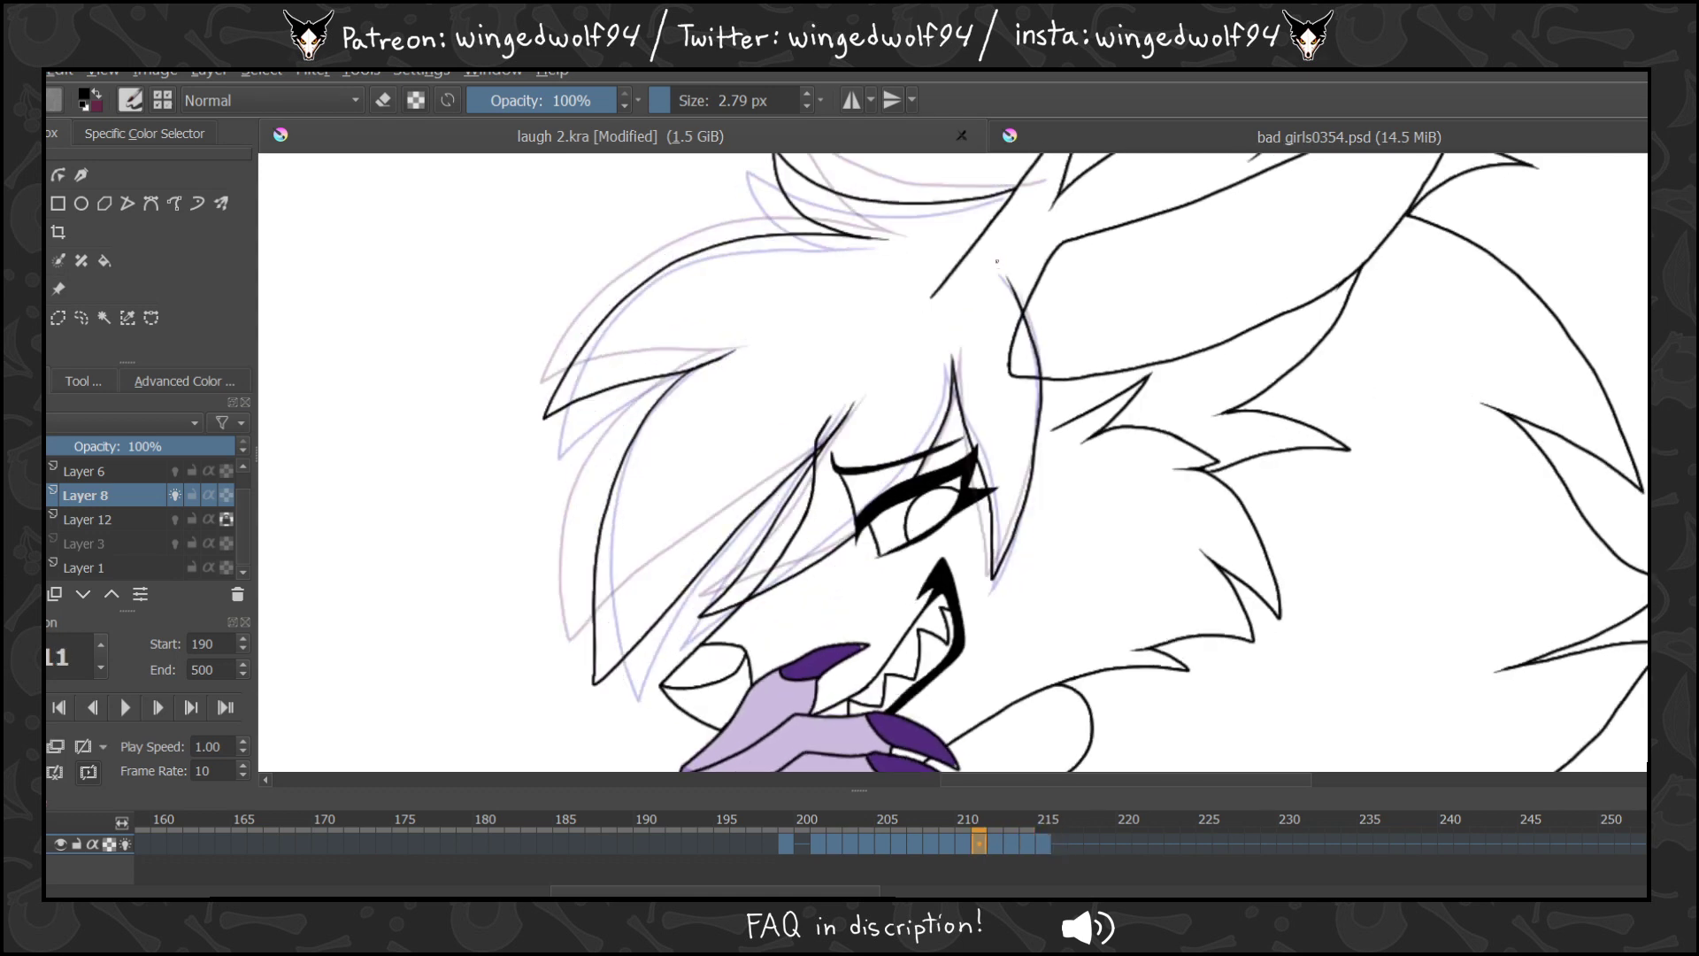
key("Right")
key("Left")
key("Right")
key("Right")
key("Right")
key("Right")
key("Right")
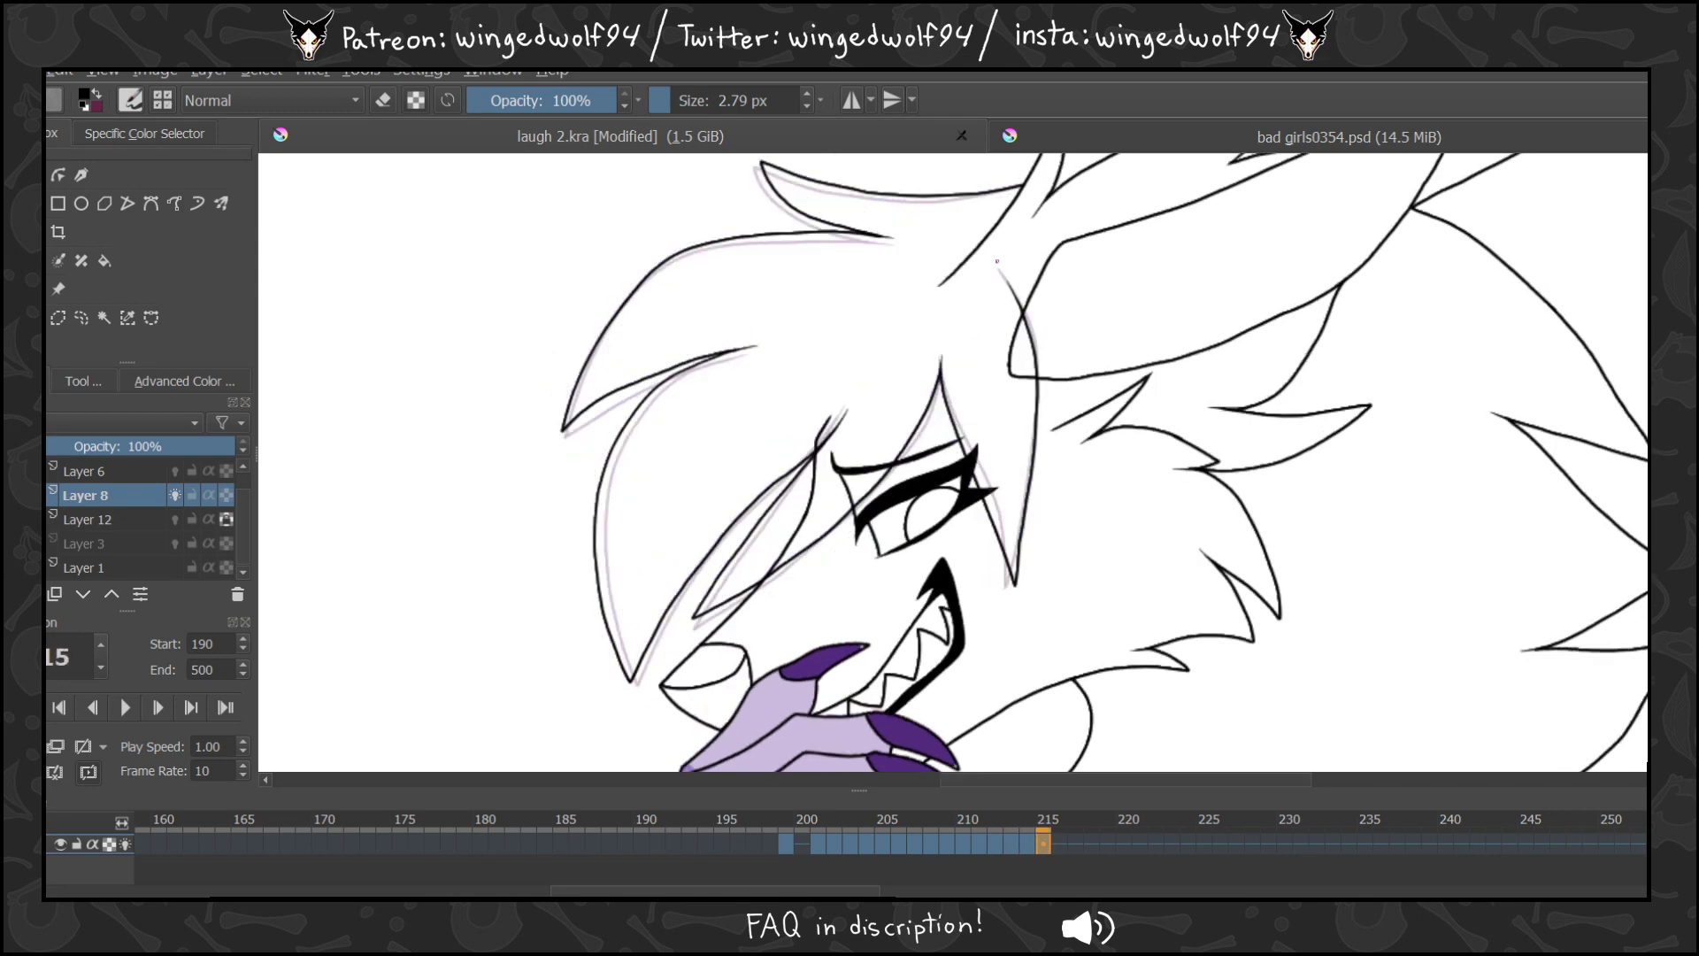
Add a blank frame at 216 on Layer 8, ink the full hair close to the previous drawing, and advance to frame 217.
left_click(30, 746)
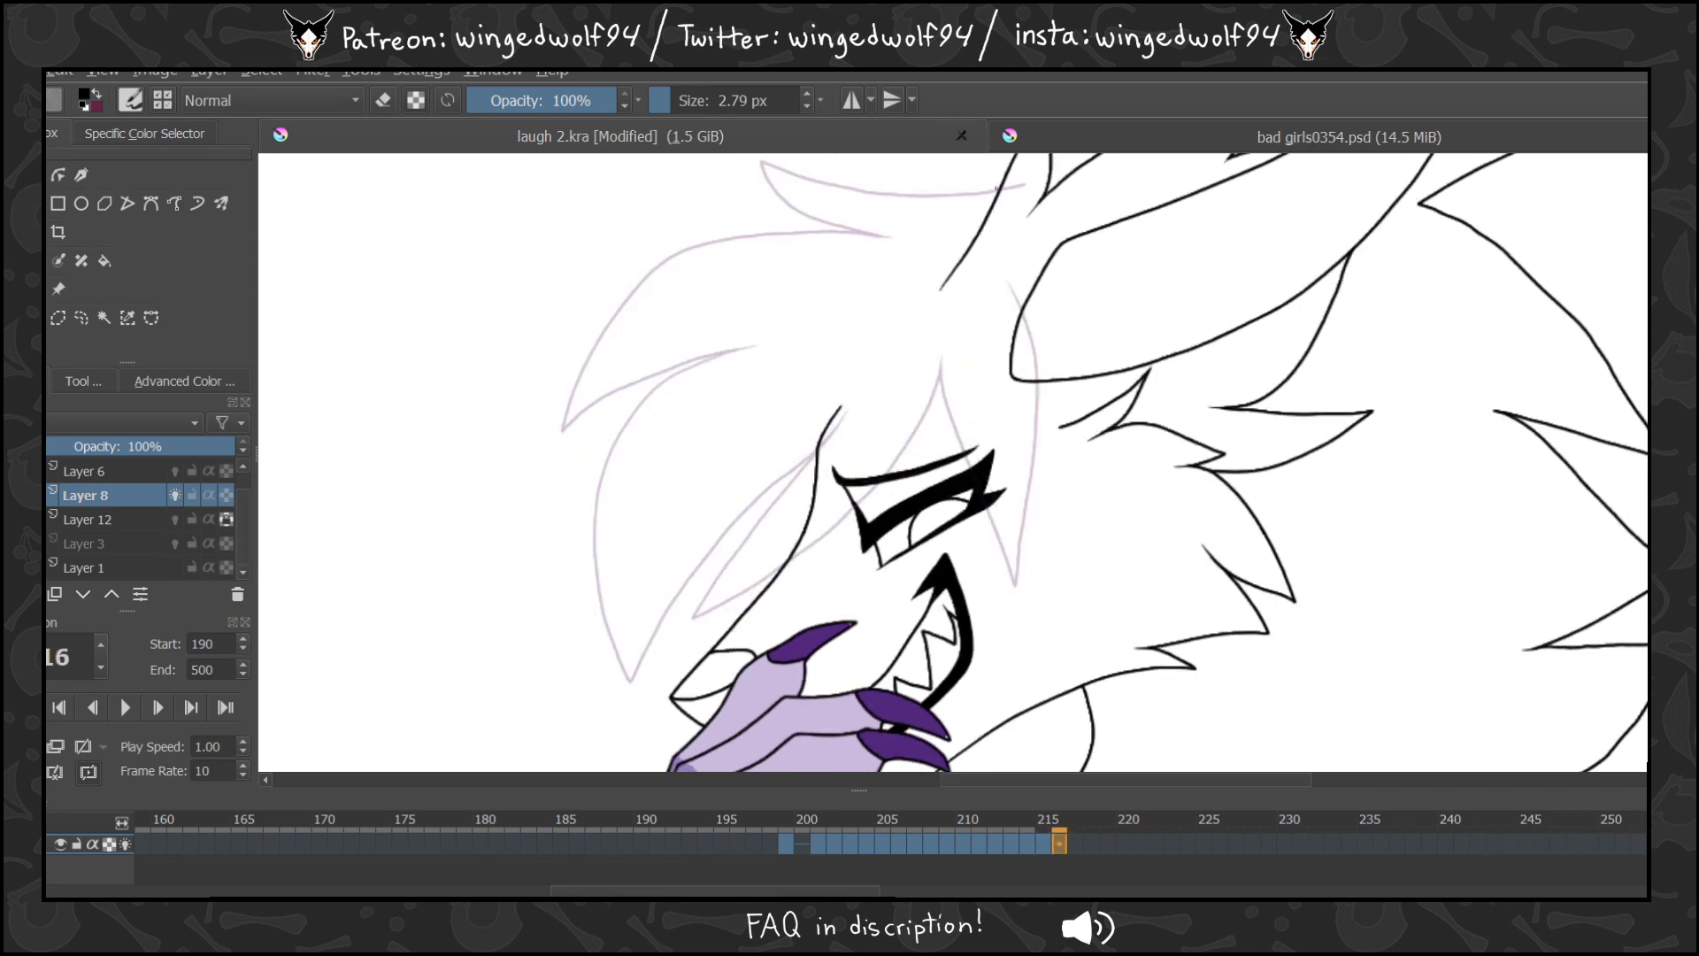
mouse_move(993, 194)
left_mouse_down()
mouse_move(837, 186)
mouse_move(765, 155)
mouse_move(826, 228)
mouse_move(899, 239)
mouse_move(791, 228)
mouse_move(683, 247)
mouse_move(621, 308)
mouse_move(562, 430)
mouse_move(712, 358)
mouse_move(626, 417)
mouse_move(602, 476)
mouse_move(592, 564)
mouse_move(620, 682)
mouse_move(843, 423)
mouse_move(695, 609)
mouse_move(948, 421)
mouse_move(969, 473)
left_mouse_up()
mouse_move(984, 508)
left_mouse_down()
mouse_move(1017, 580)
mouse_move(1035, 383)
mouse_move(1003, 280)
left_mouse_up()
key("period")
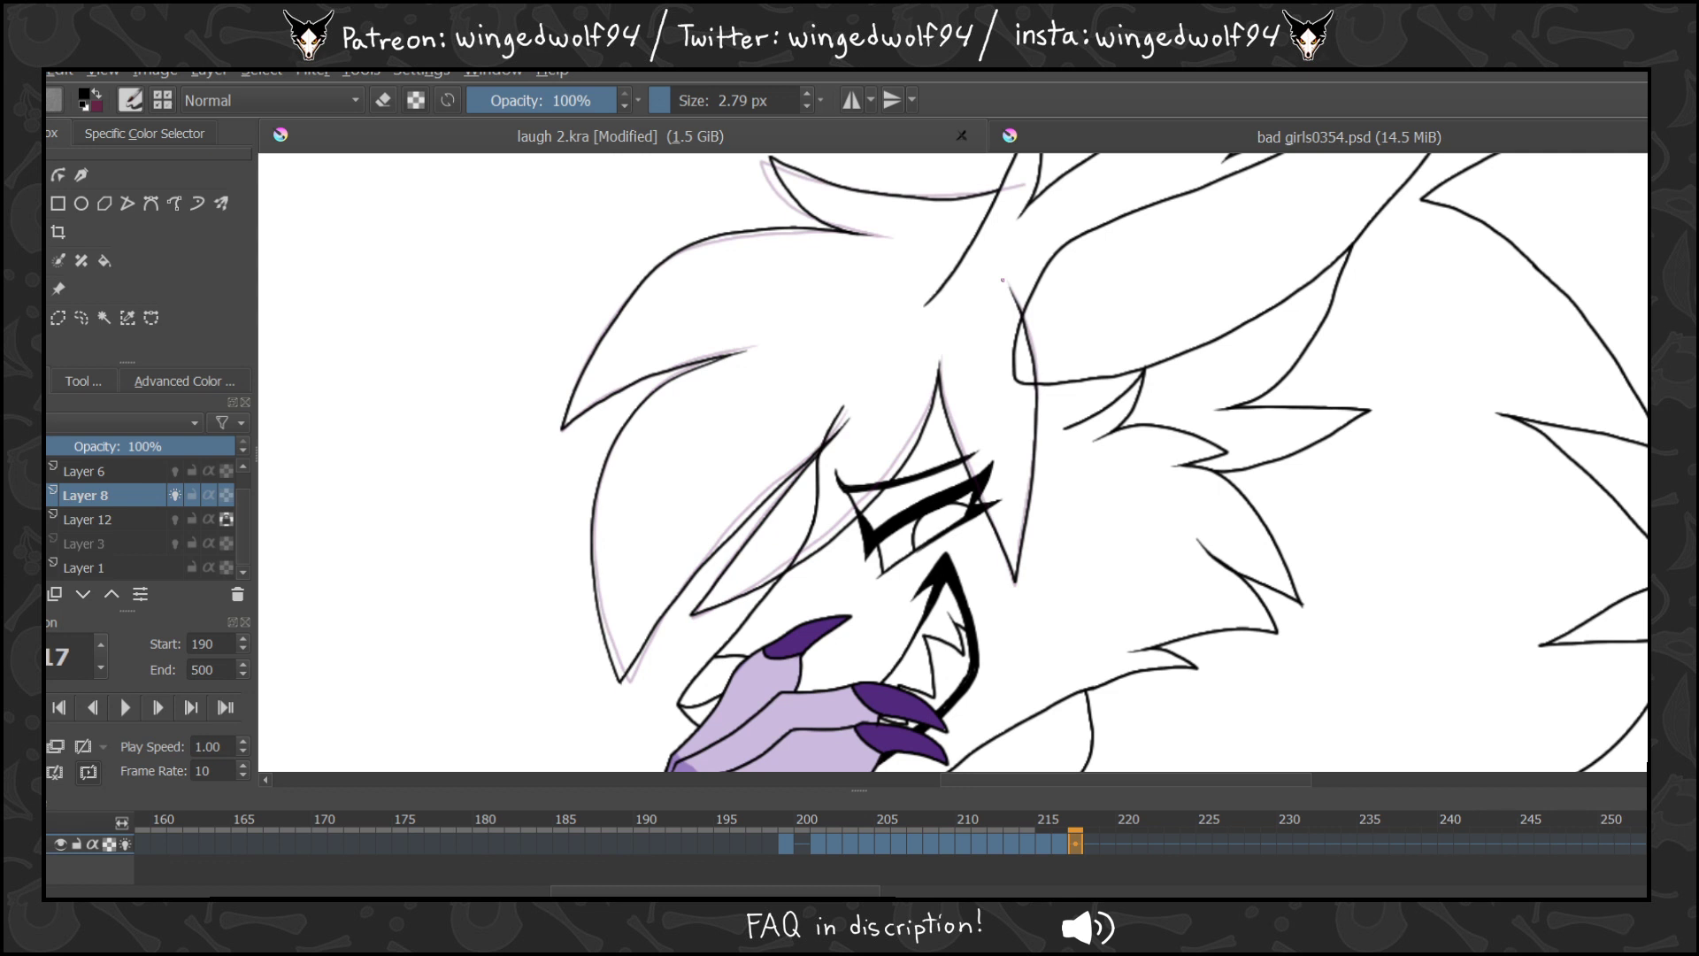
left_click(989, 185)
left_click_drag(999, 188, 858, 189)
key("ctrl+z")
Copy the hair drawing from frame 213 to frame 217.
left_click(1012, 847)
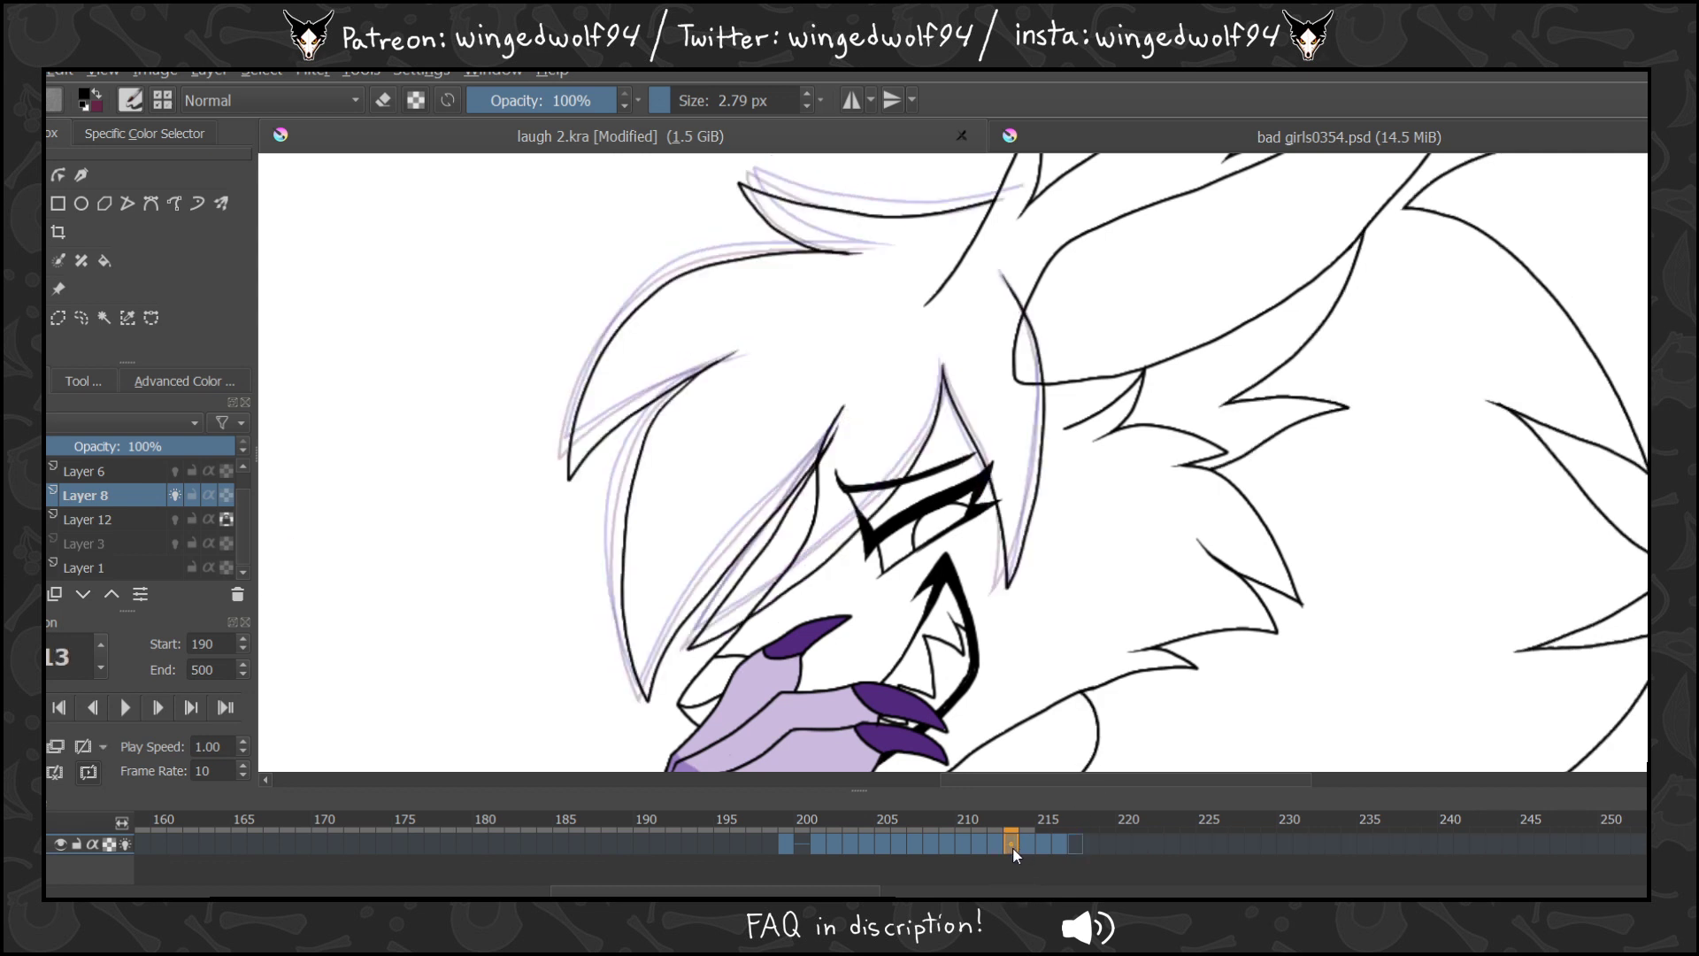
left_click(998, 847)
left_click_drag(1012, 847, 1072, 851)
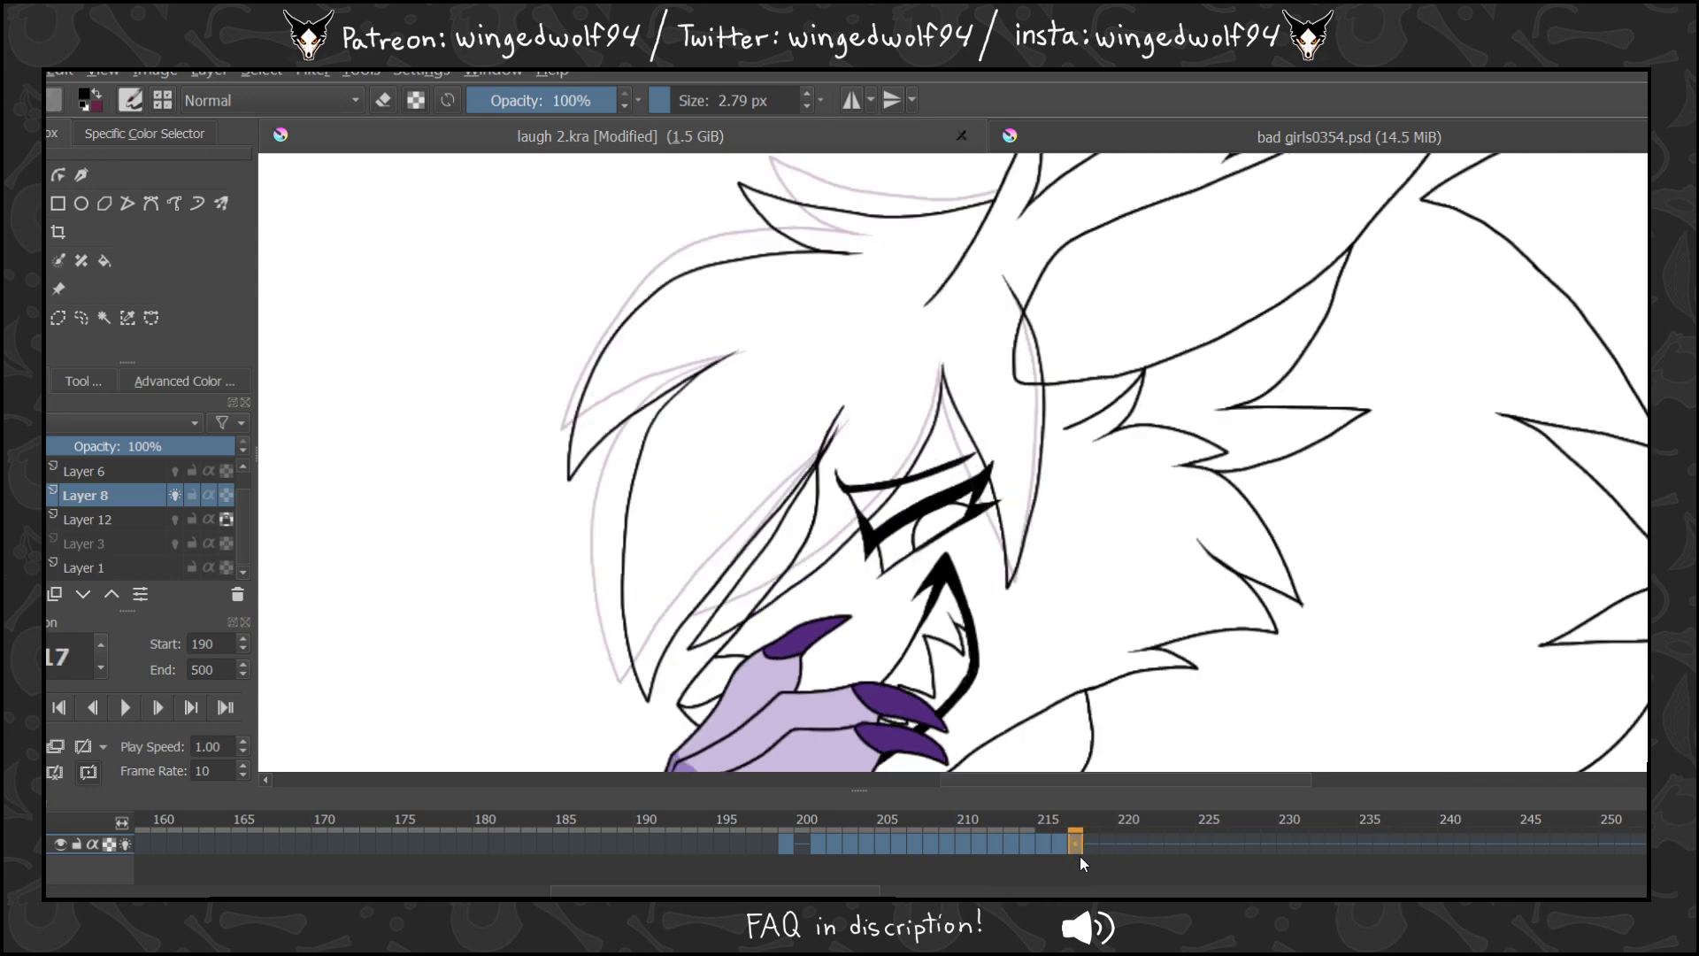
Delete the hair drawing on frame 216 and add a new blank frame in its place.
left_click(1060, 846)
left_click(83, 749)
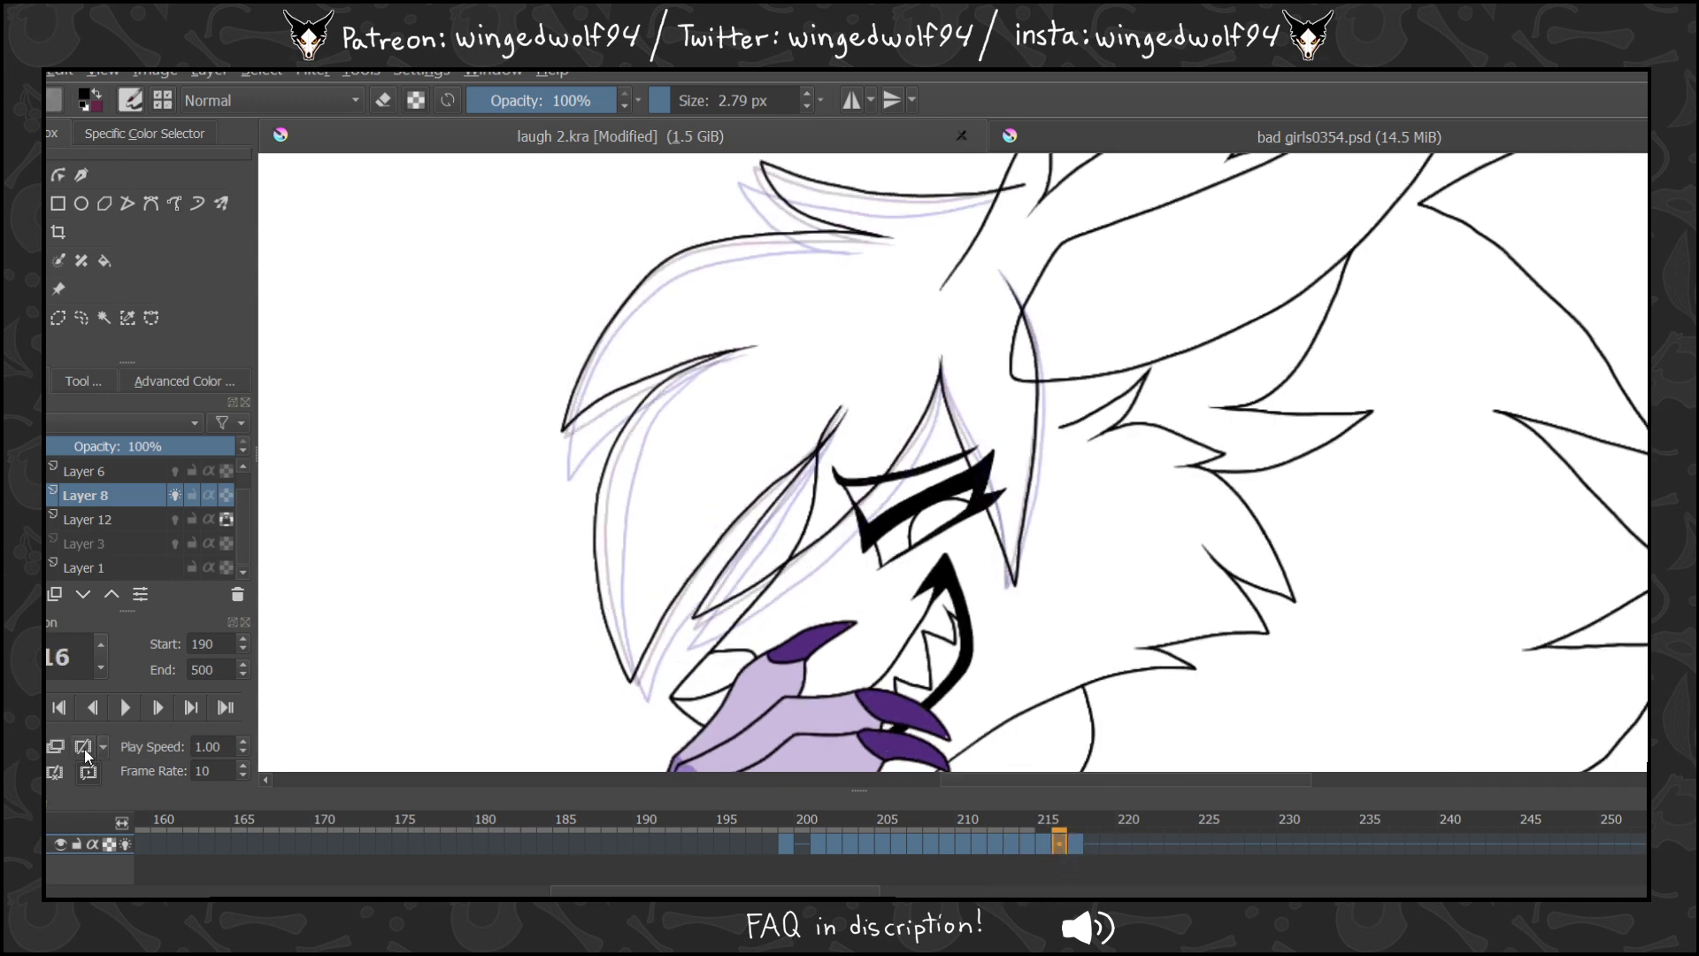
left_click(28, 747)
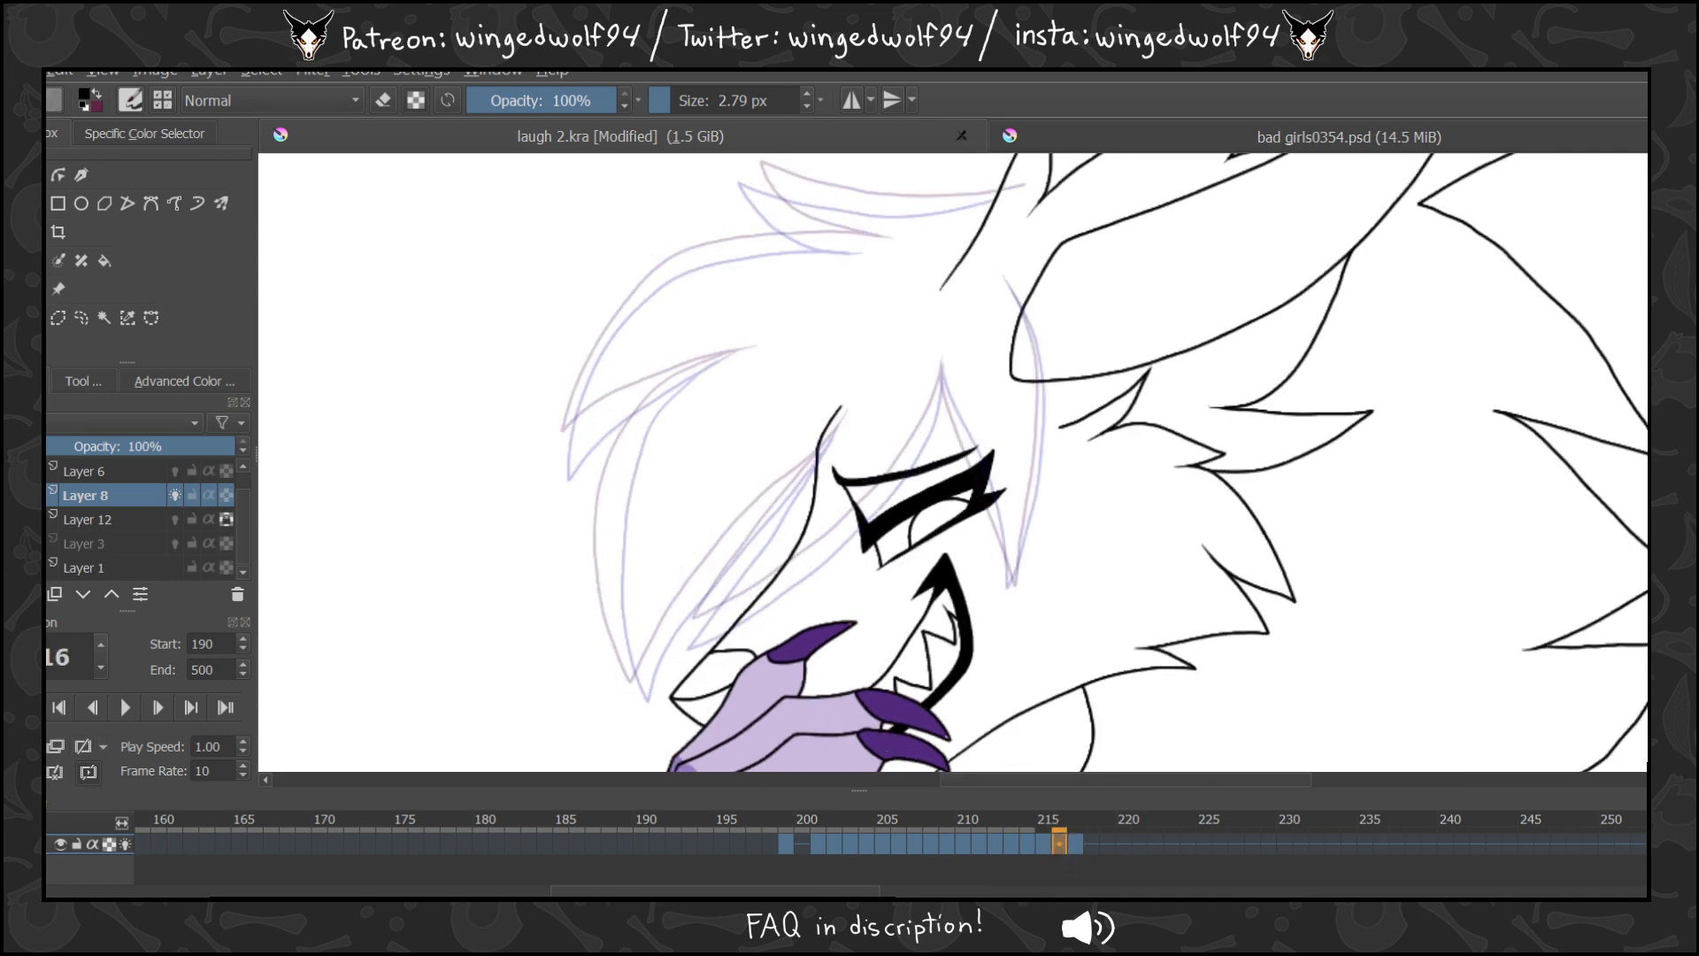
Ink the full hair on frame 216 as an in-between of the onion-skinned drawings on frames 215 and 217.
mouse_move(994, 194)
left_mouse_down()
mouse_move(901, 209)
mouse_move(748, 169)
mouse_move(799, 230)
mouse_move(859, 241)
mouse_move(737, 245)
mouse_move(626, 313)
mouse_move(568, 453)
mouse_move(689, 372)
mouse_move(619, 467)
mouse_move(622, 560)
mouse_move(607, 550)
mouse_move(639, 698)
mouse_move(627, 687)
mouse_move(720, 550)
mouse_move(834, 440)
mouse_move(700, 619)
mouse_move(832, 544)
mouse_move(929, 425)
left_mouse_up()
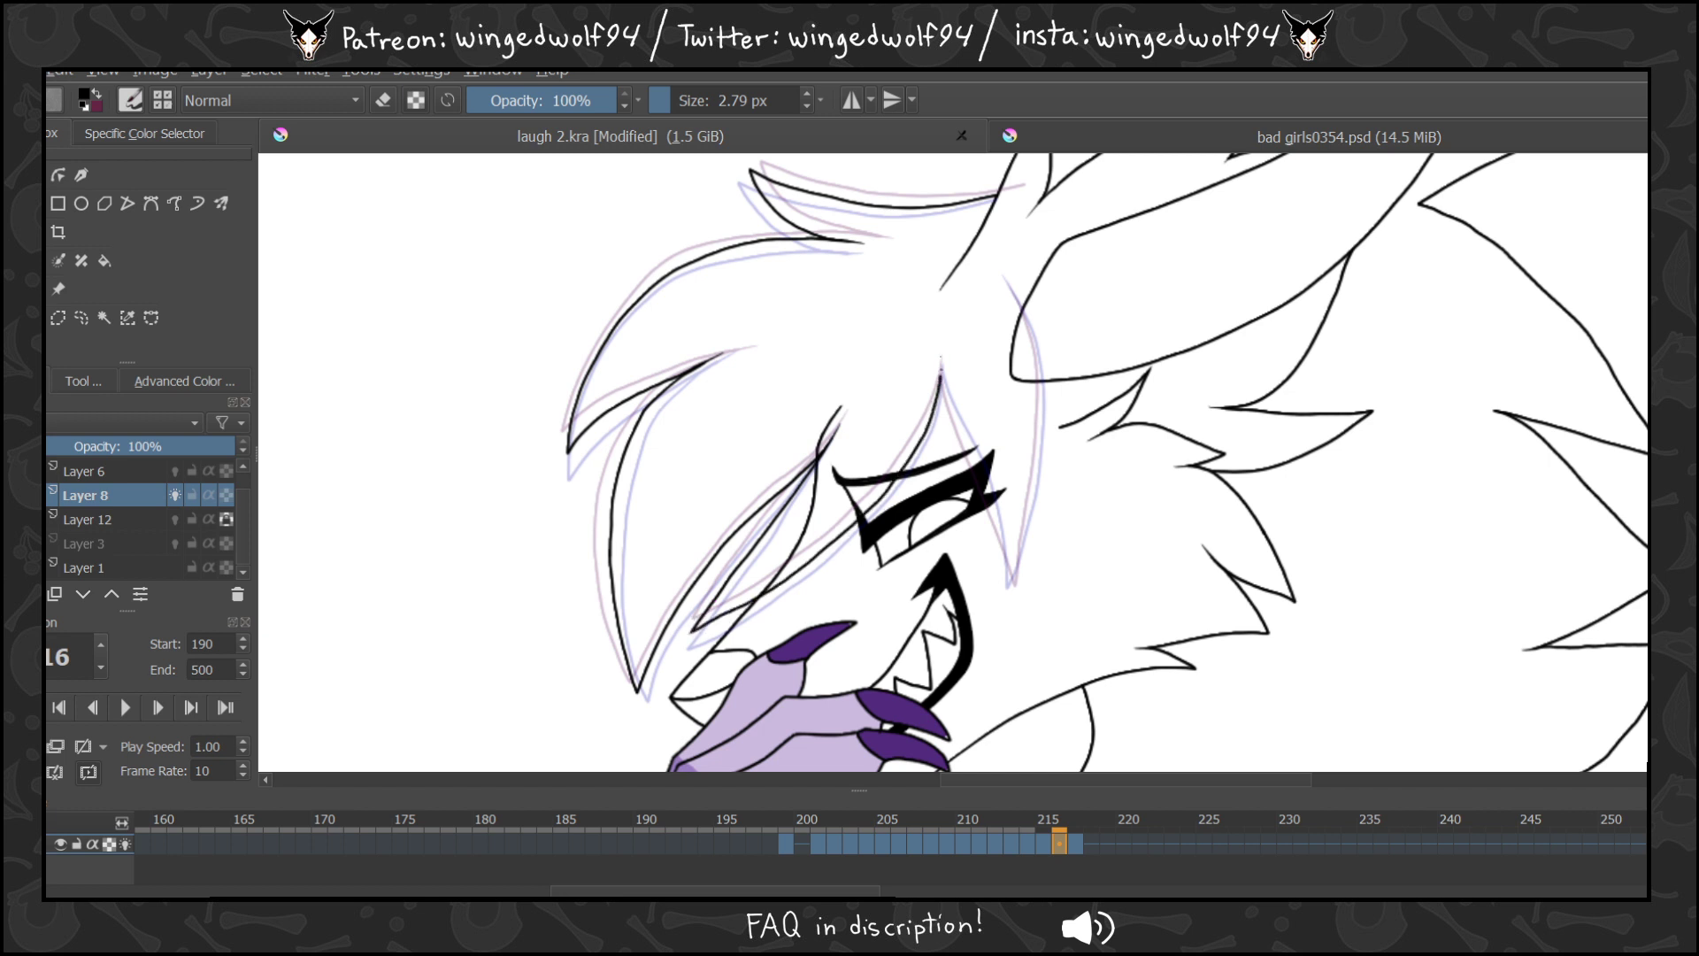
left_click_drag(940, 366, 964, 440)
left_click_drag(1018, 557, 1041, 426)
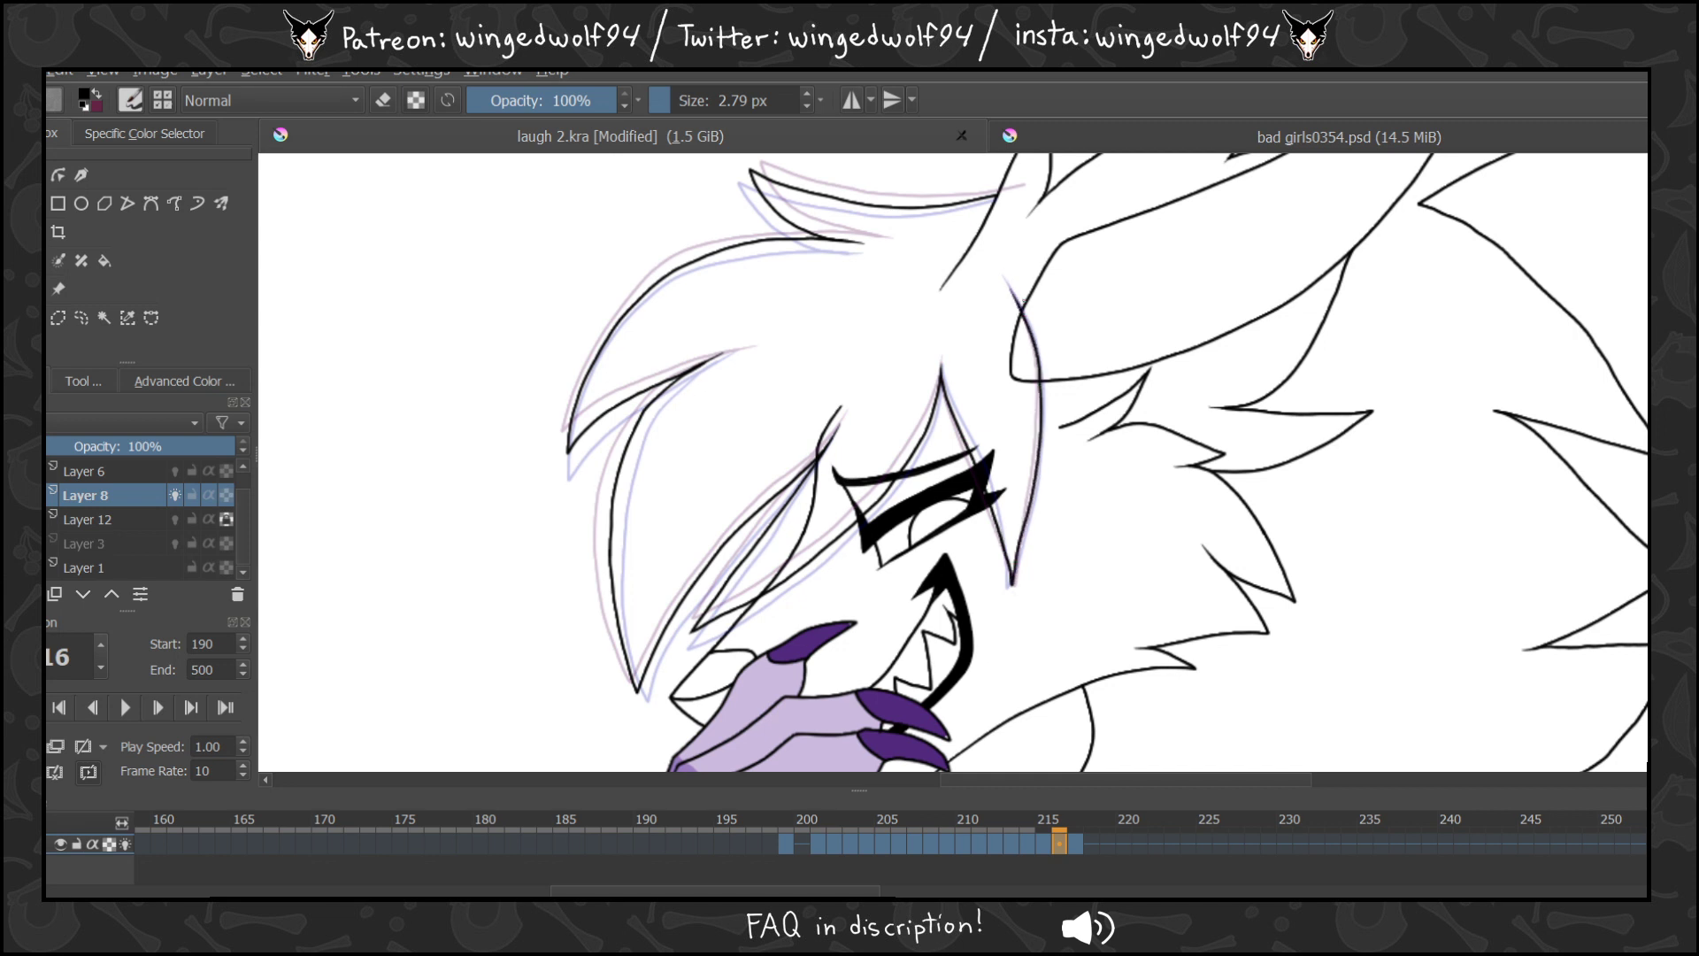
Flip back and forth through frames 213 to 217 to check how the new in-between hair moves.
key("Left")
key("Left")
key("Left")
key("Left")
key("Right")
key("Right")
key("Right")
key("Right")
key("Right")
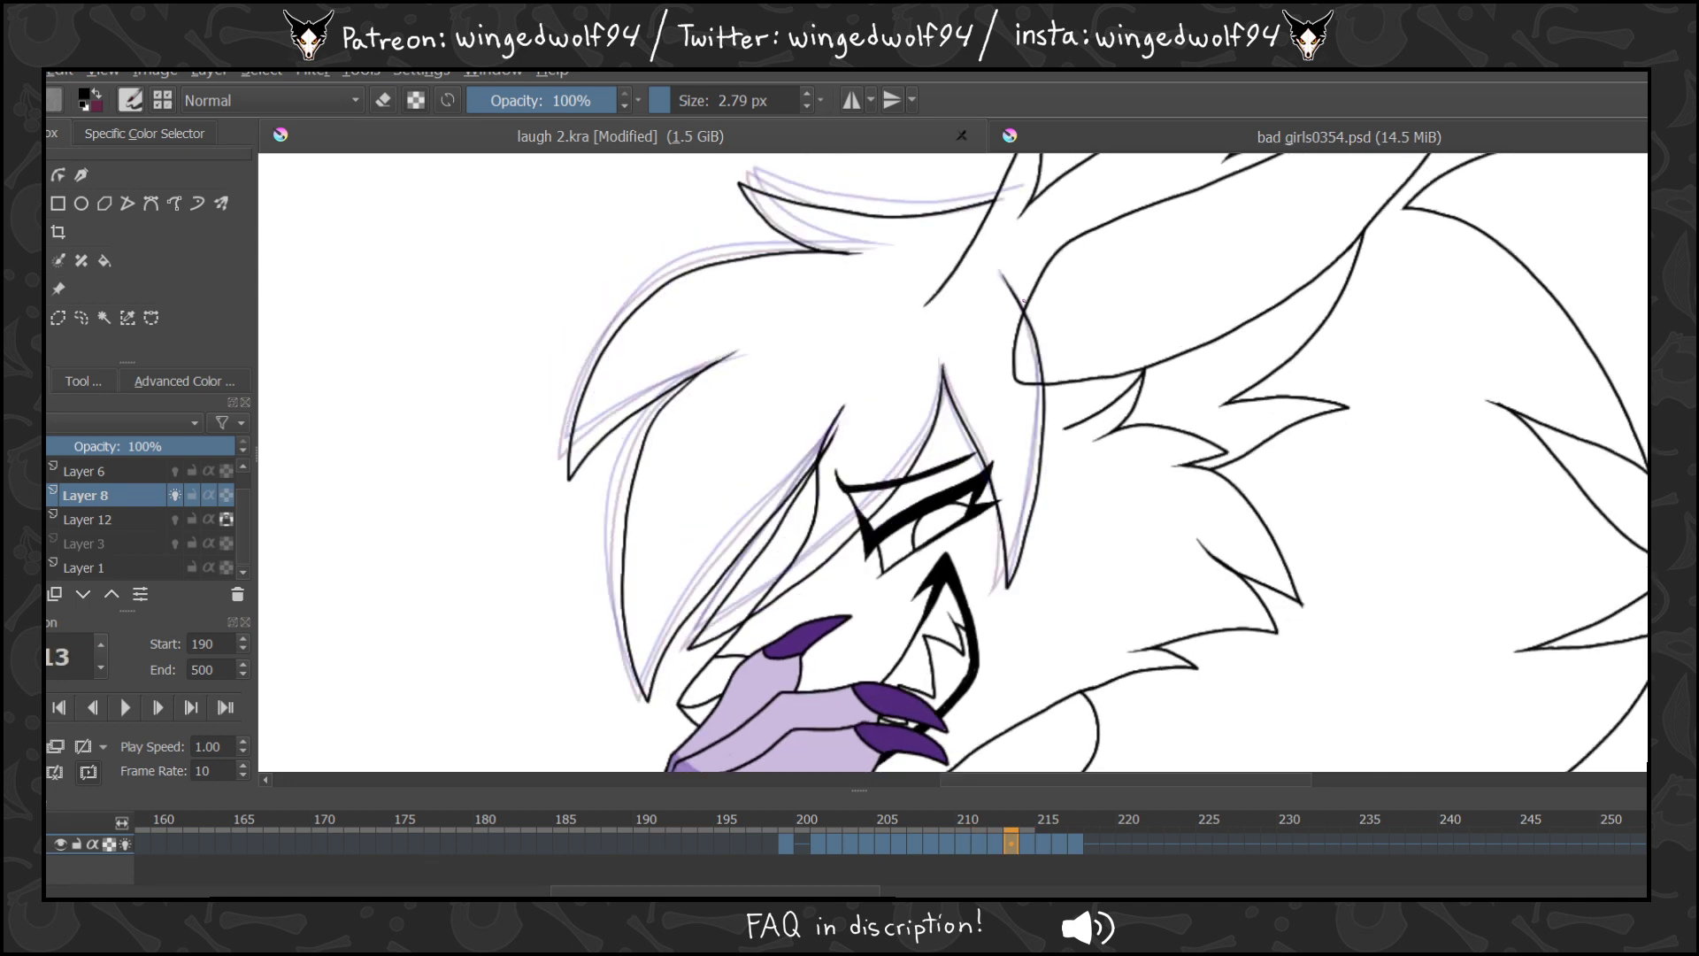
key("Left")
key("Left")
key("Left")
key("Right")
key("Right")
key("Right")
key("Right")
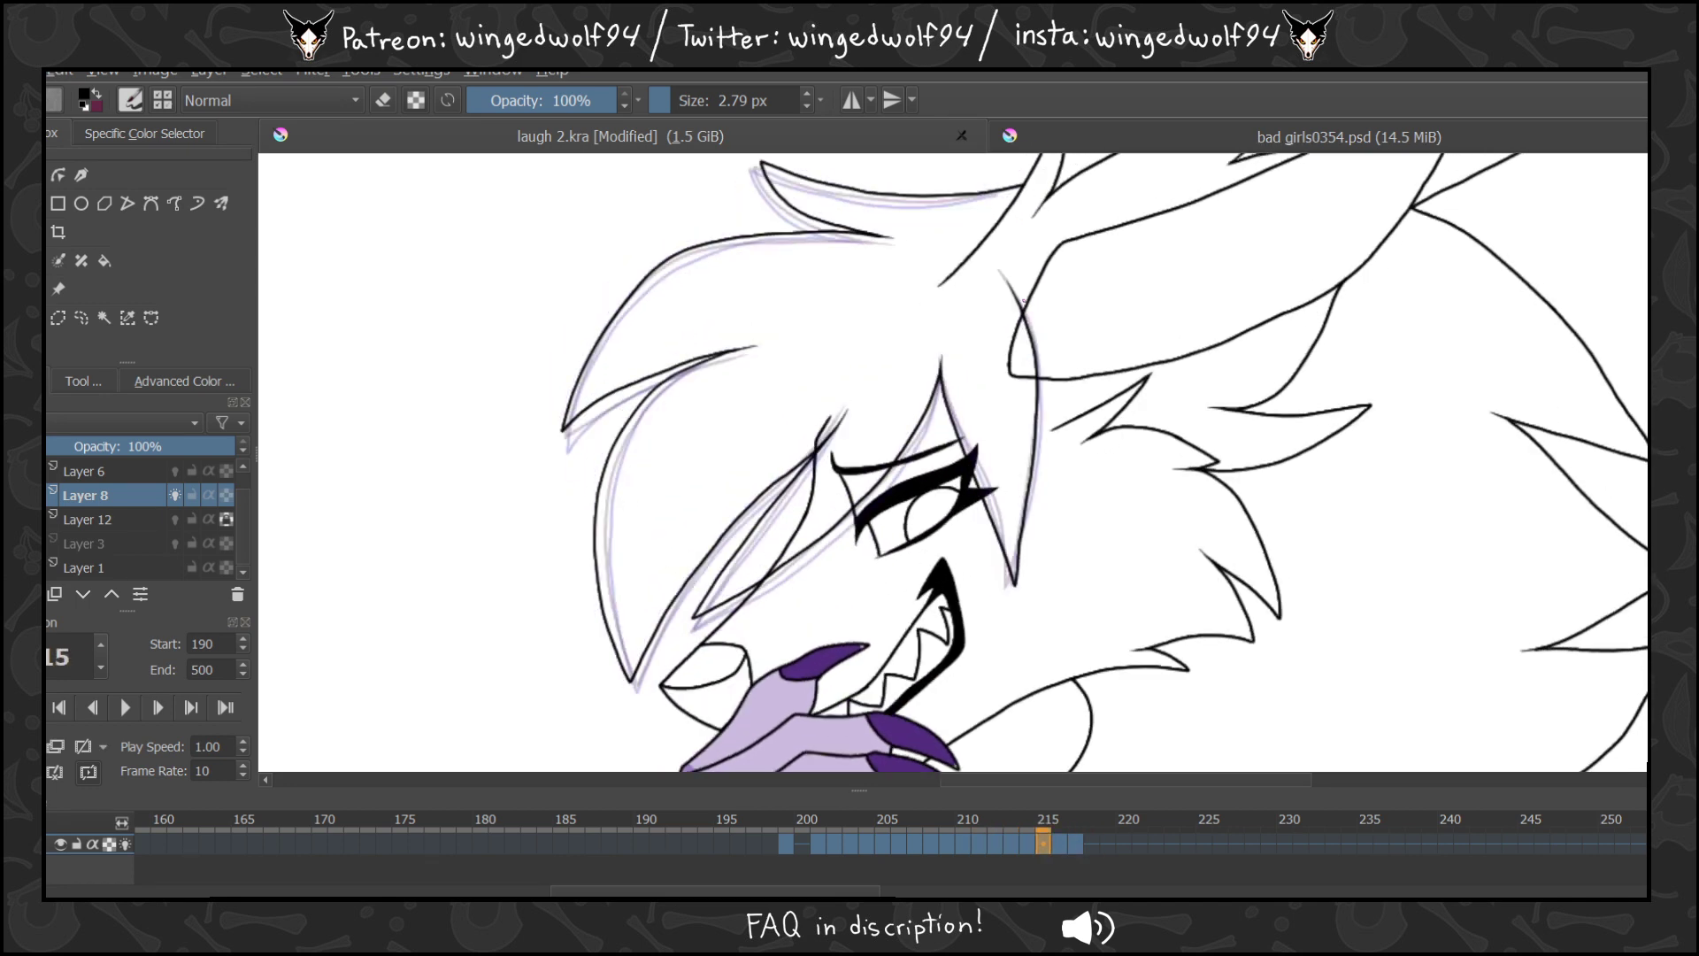
key("Right")
key("Right")
key("Left")
key("Left")
key("Left")
key("Left")
key("Left")
key("Left")
key("Left")
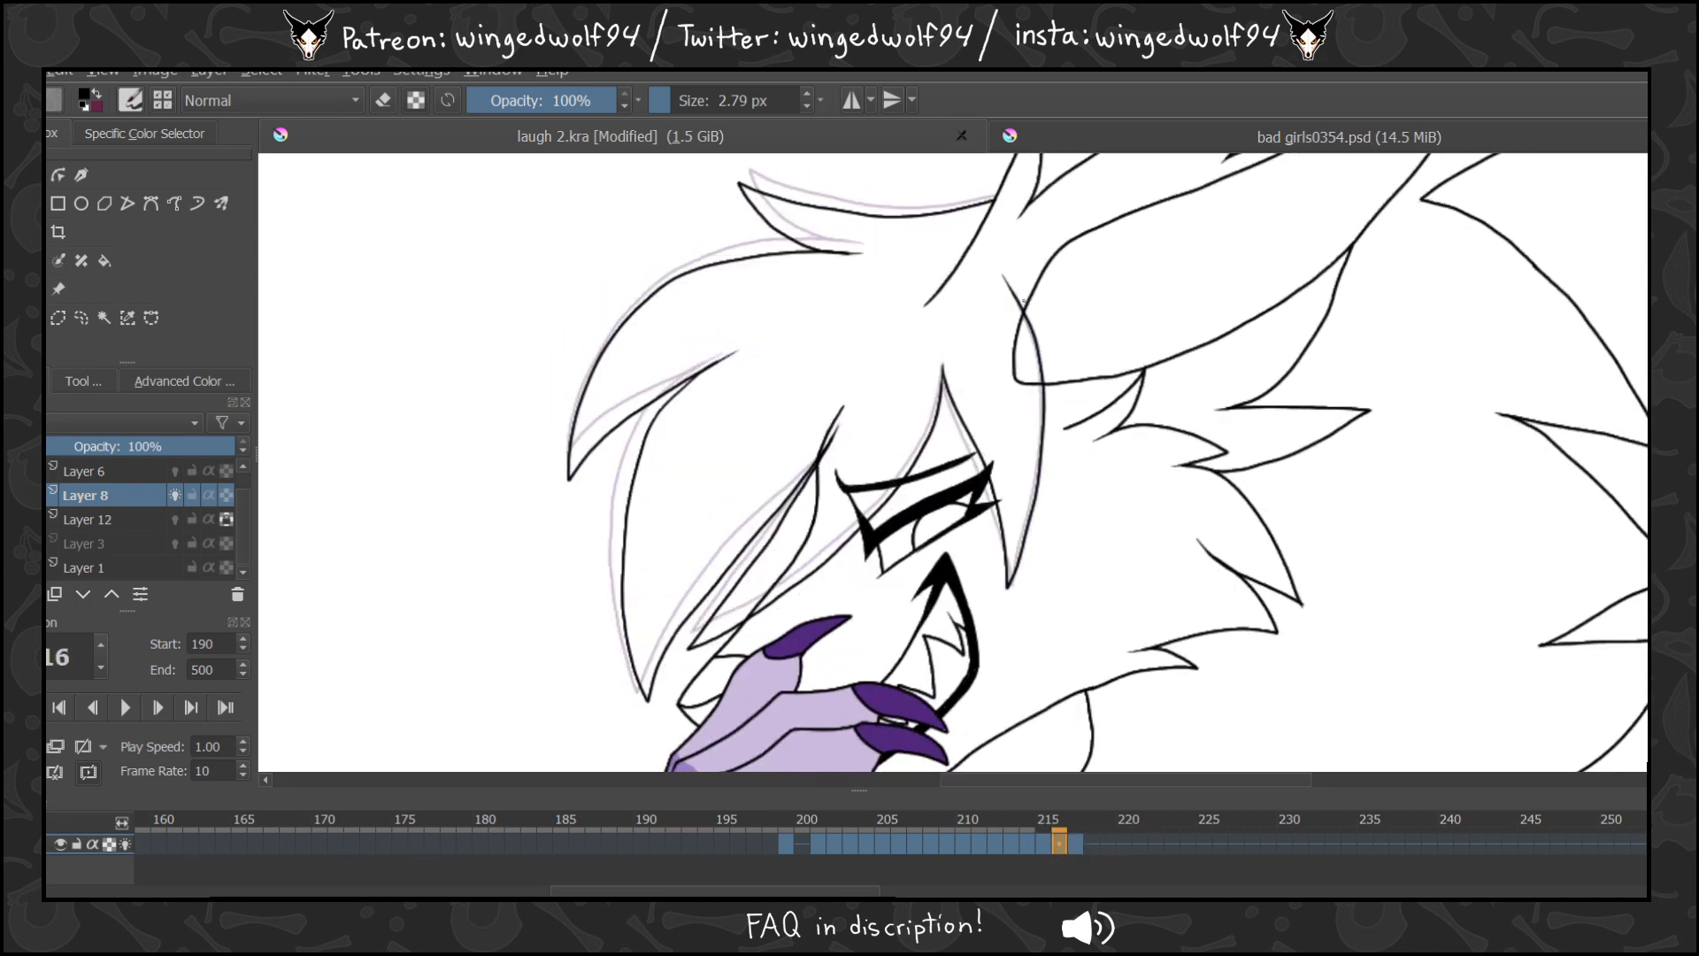
Step back through the hair frames to frame 199 to look for drawings that can be reused.
key("Left")
key("Left")
key("Left")
key("Left")
key("Left")
key("Left")
key("Left")
key("Left")
key("Left")
key("Left")
key("Left")
key("Left")
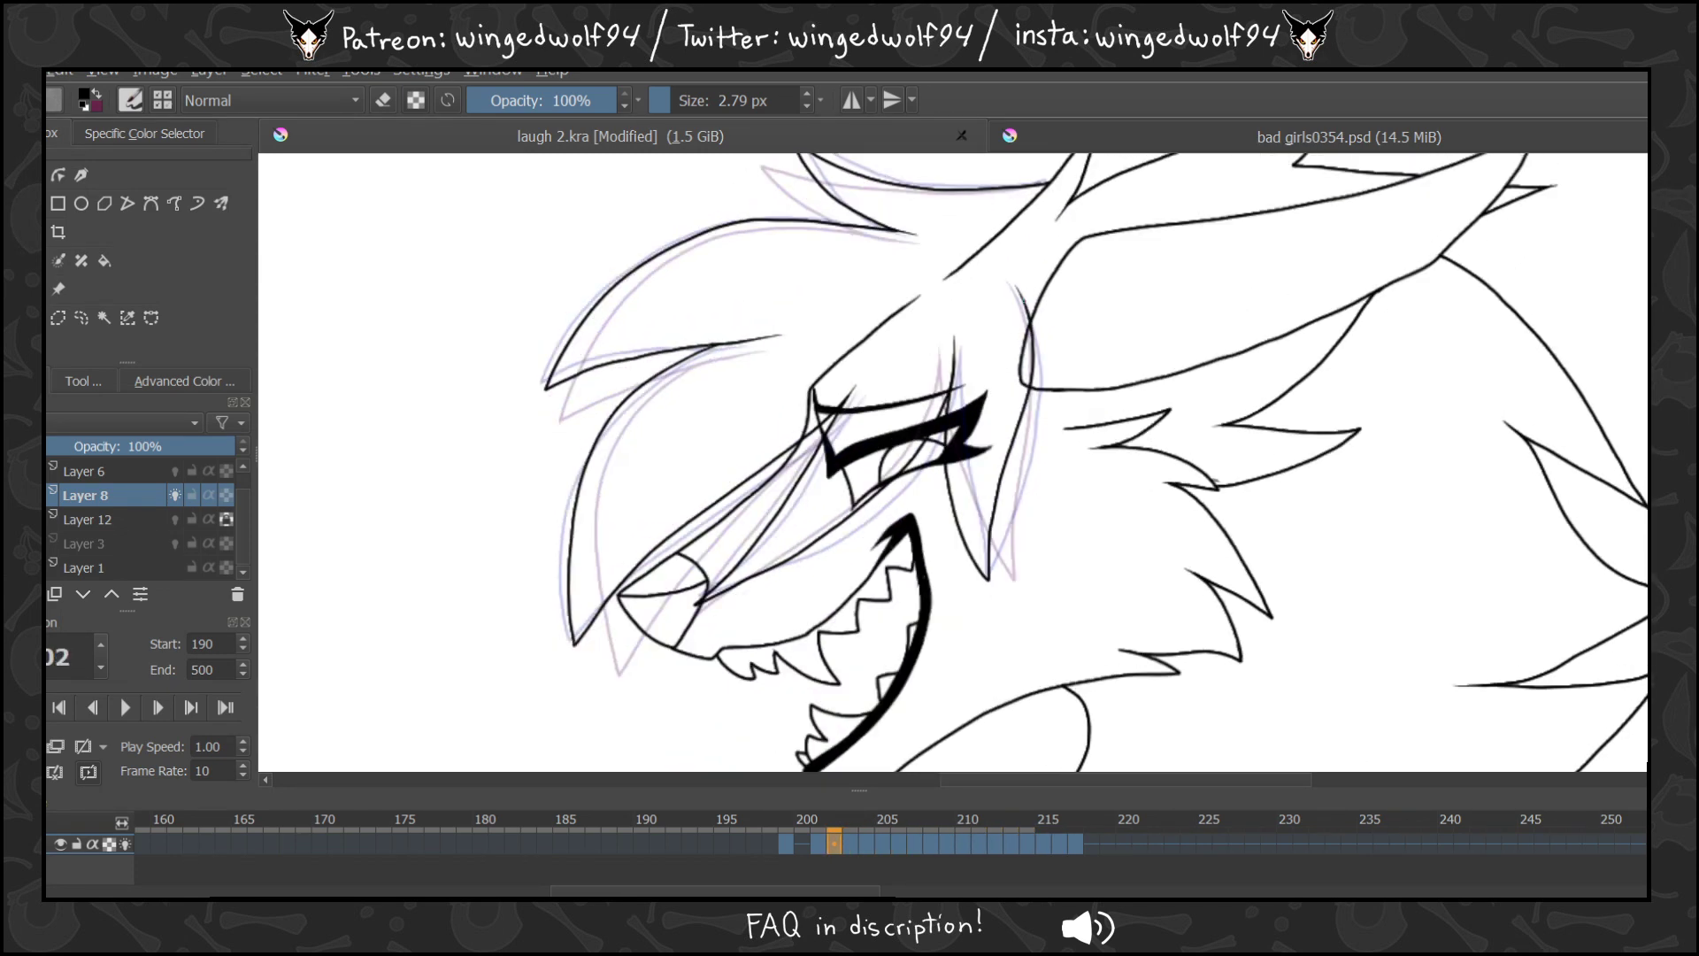
key("Left")
key("Left")
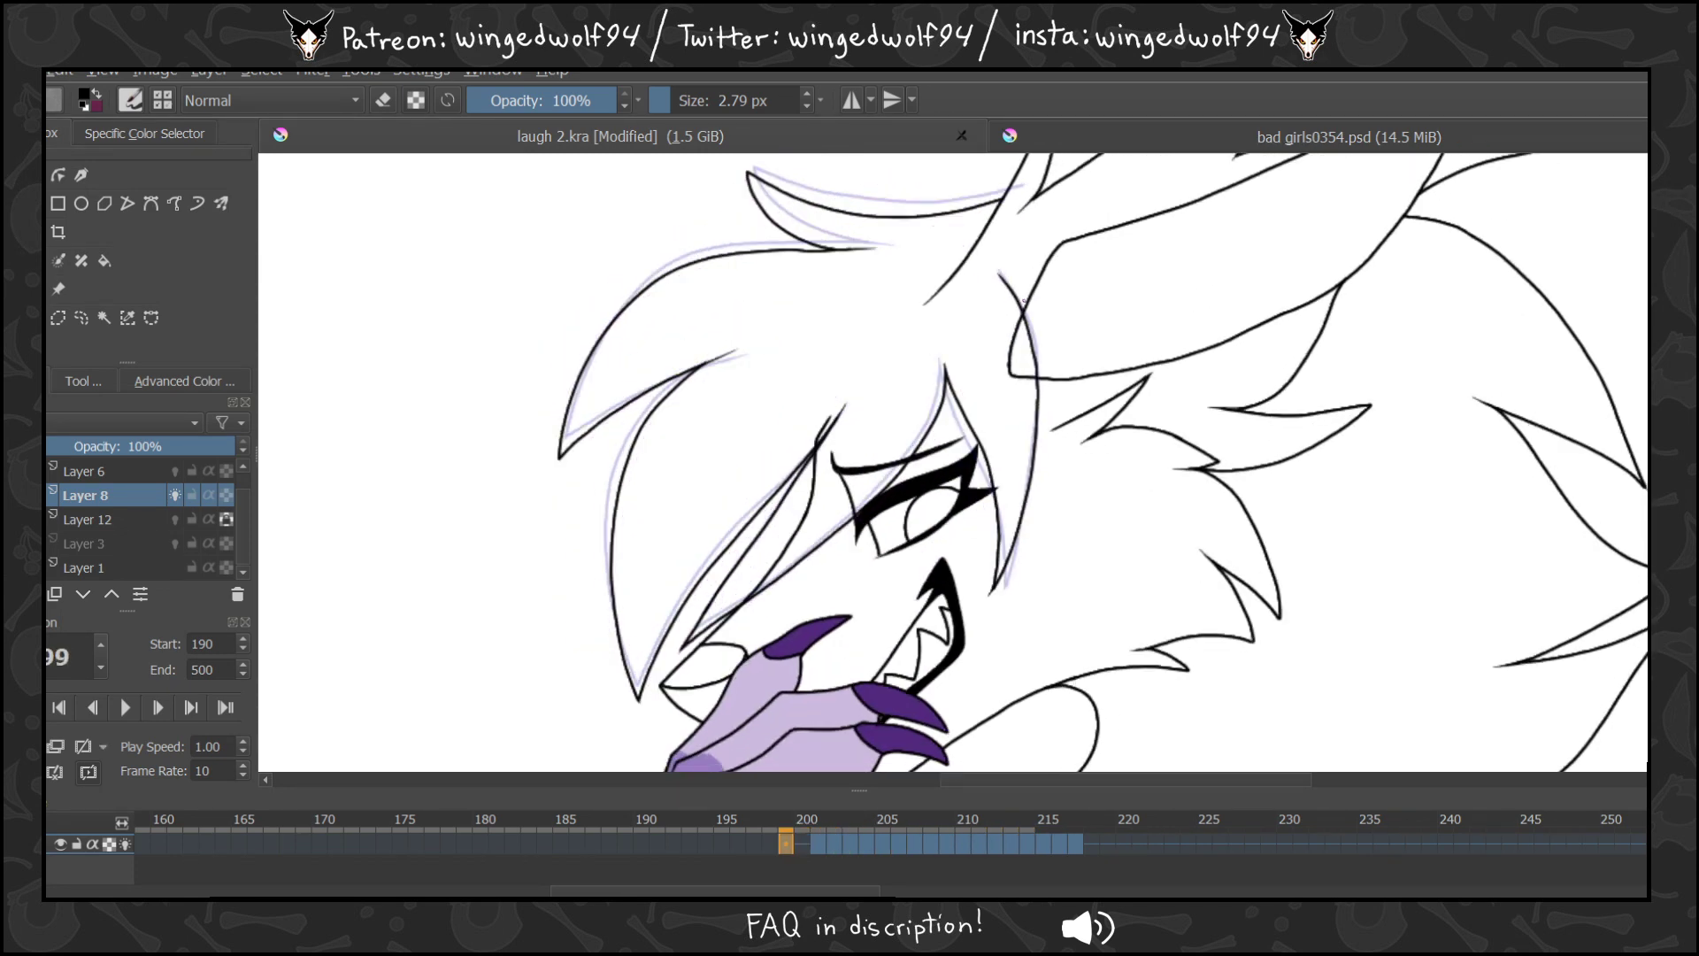
Copy the hair drawing from frame 201 to frame 218.
left_click(1074, 847)
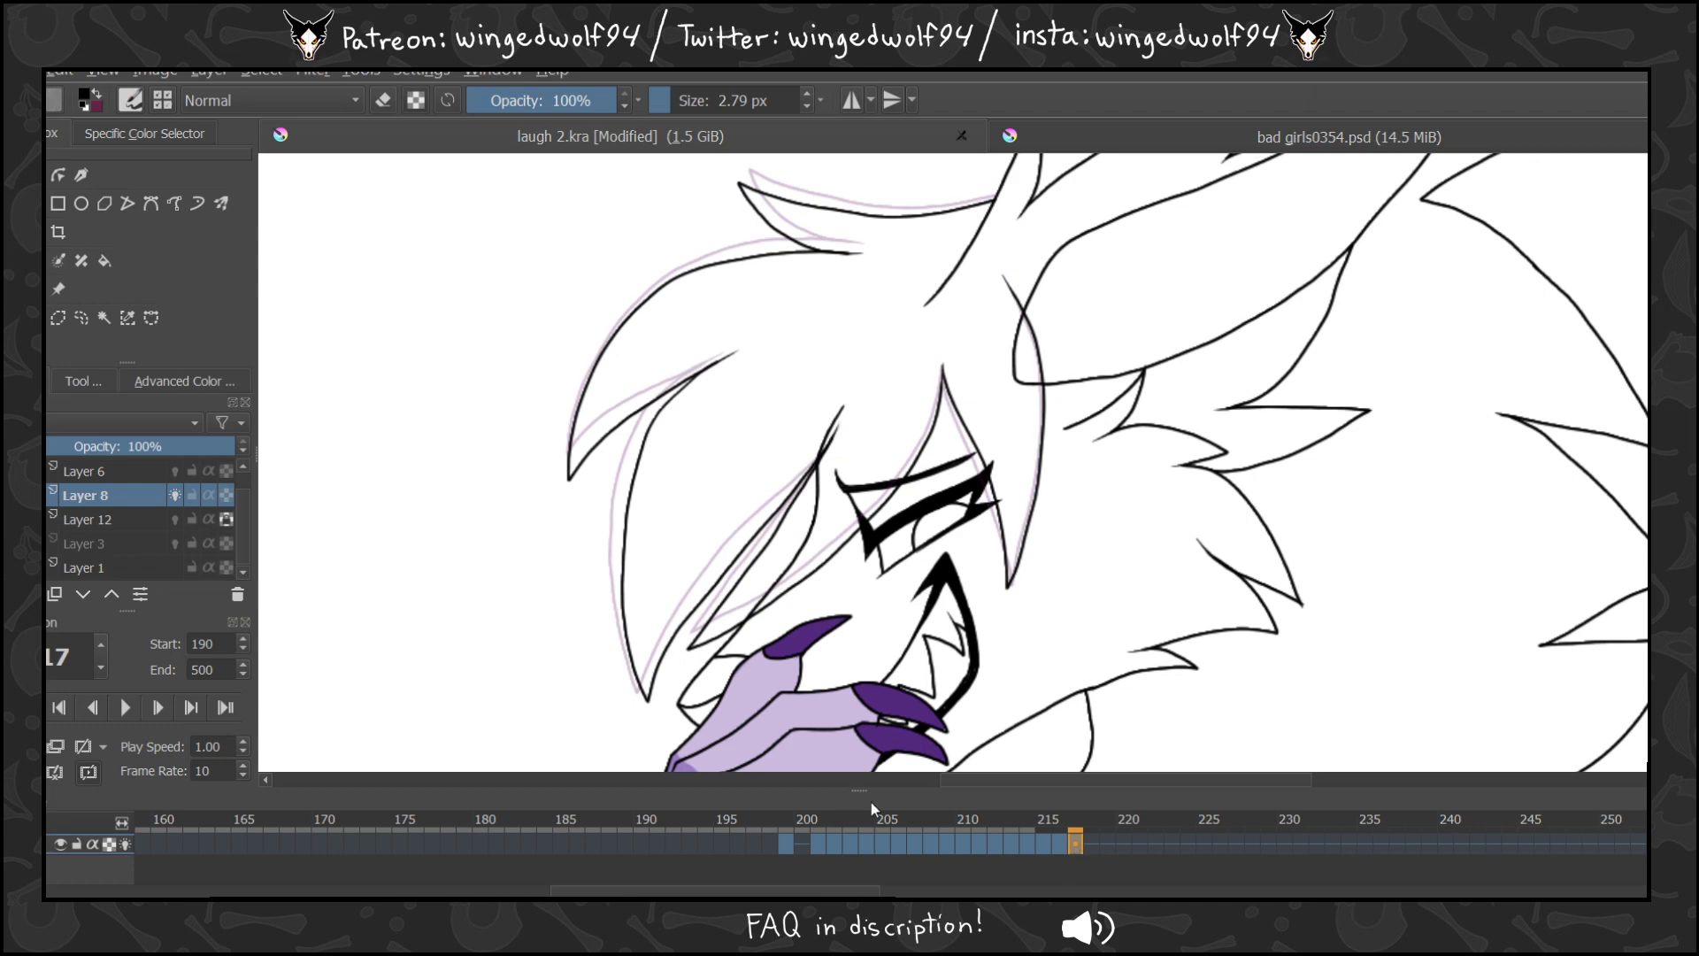
left_click(817, 842)
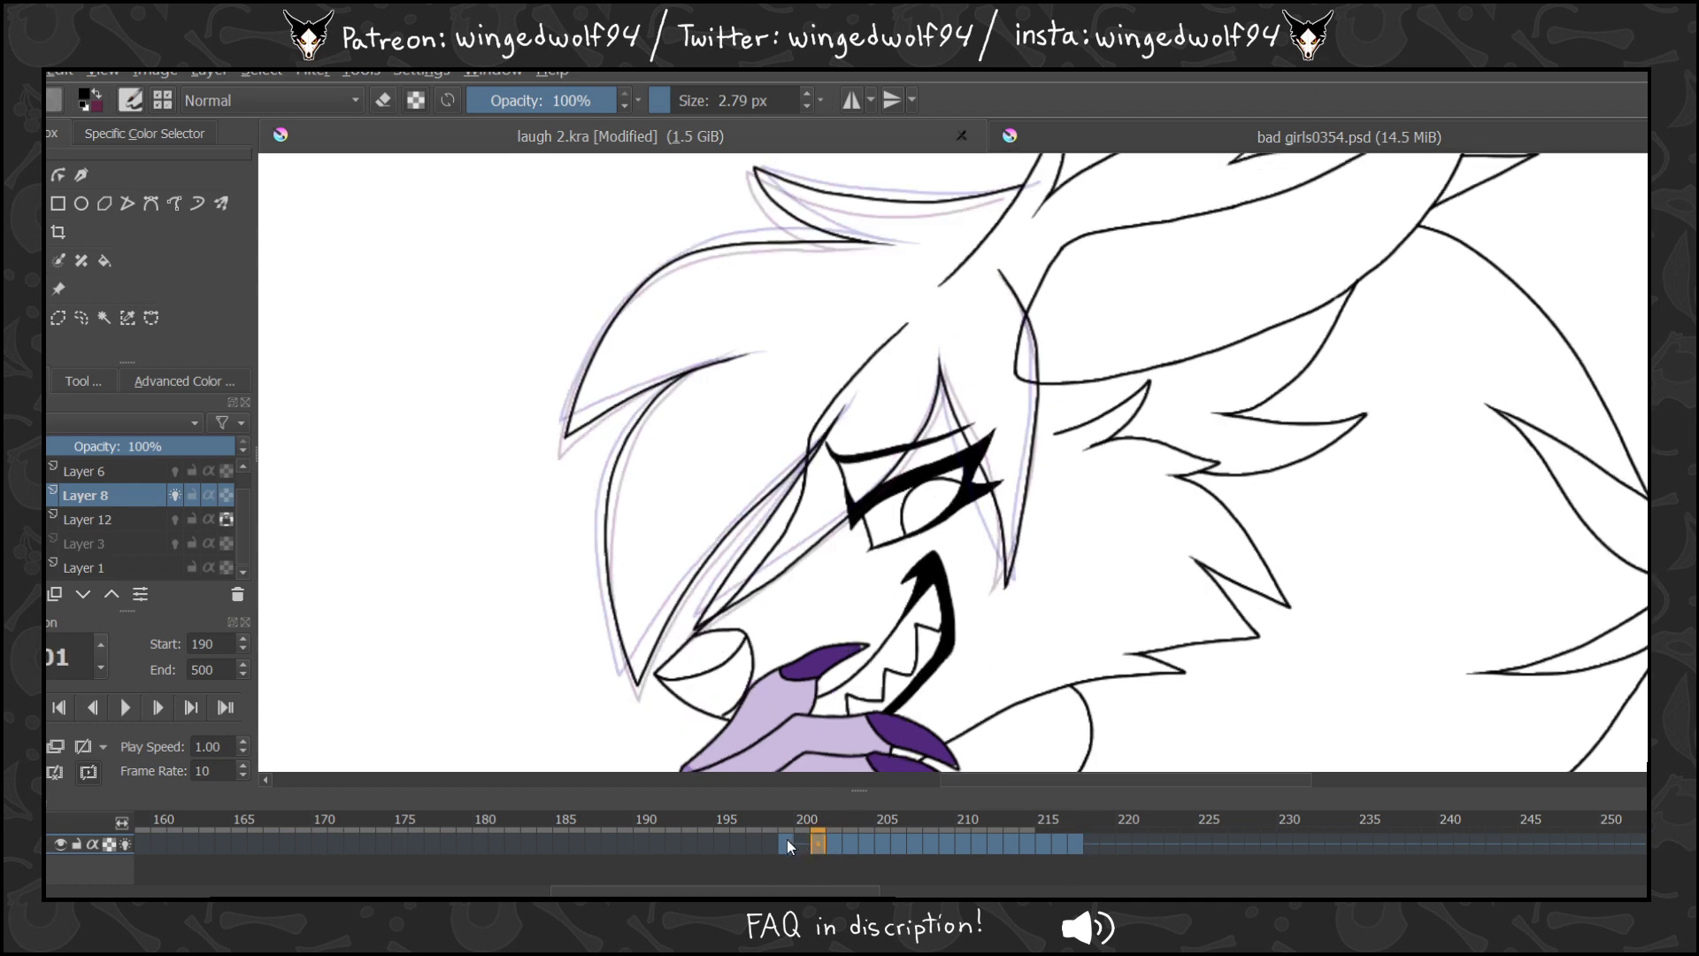
left_click(787, 839)
left_click(816, 838)
left_click(1074, 847)
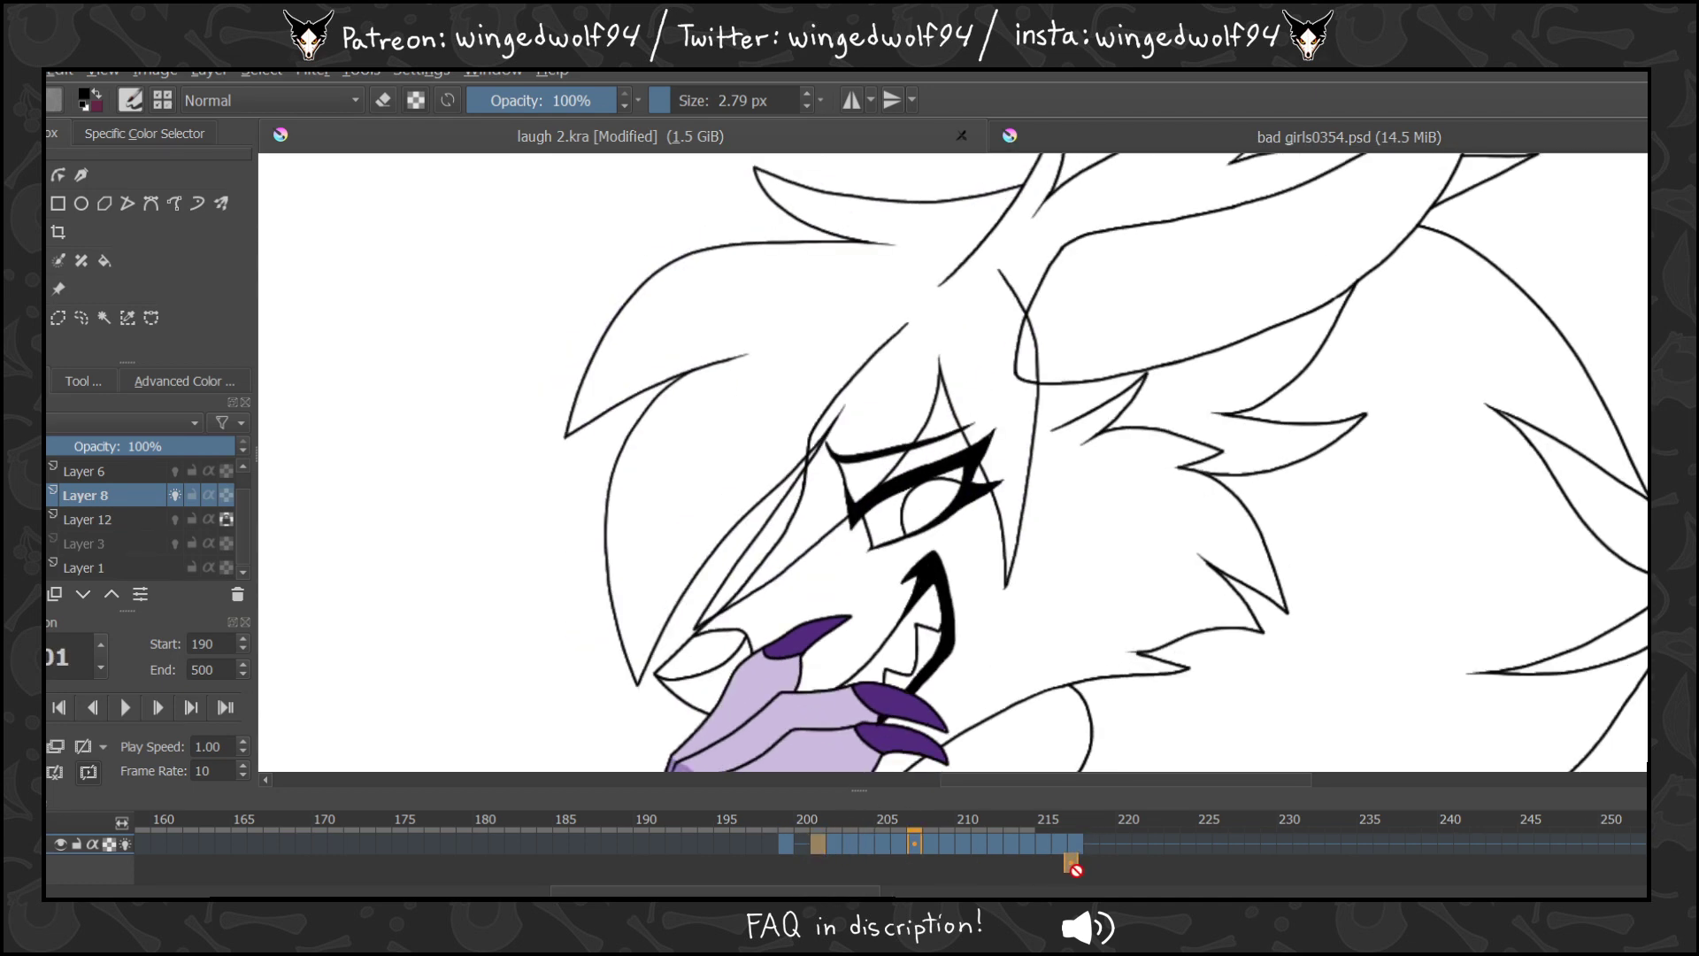
left_click(1091, 848)
Copy the hair drawing from frame 202 to frame 220.
left_click(834, 845)
left_click(1090, 847)
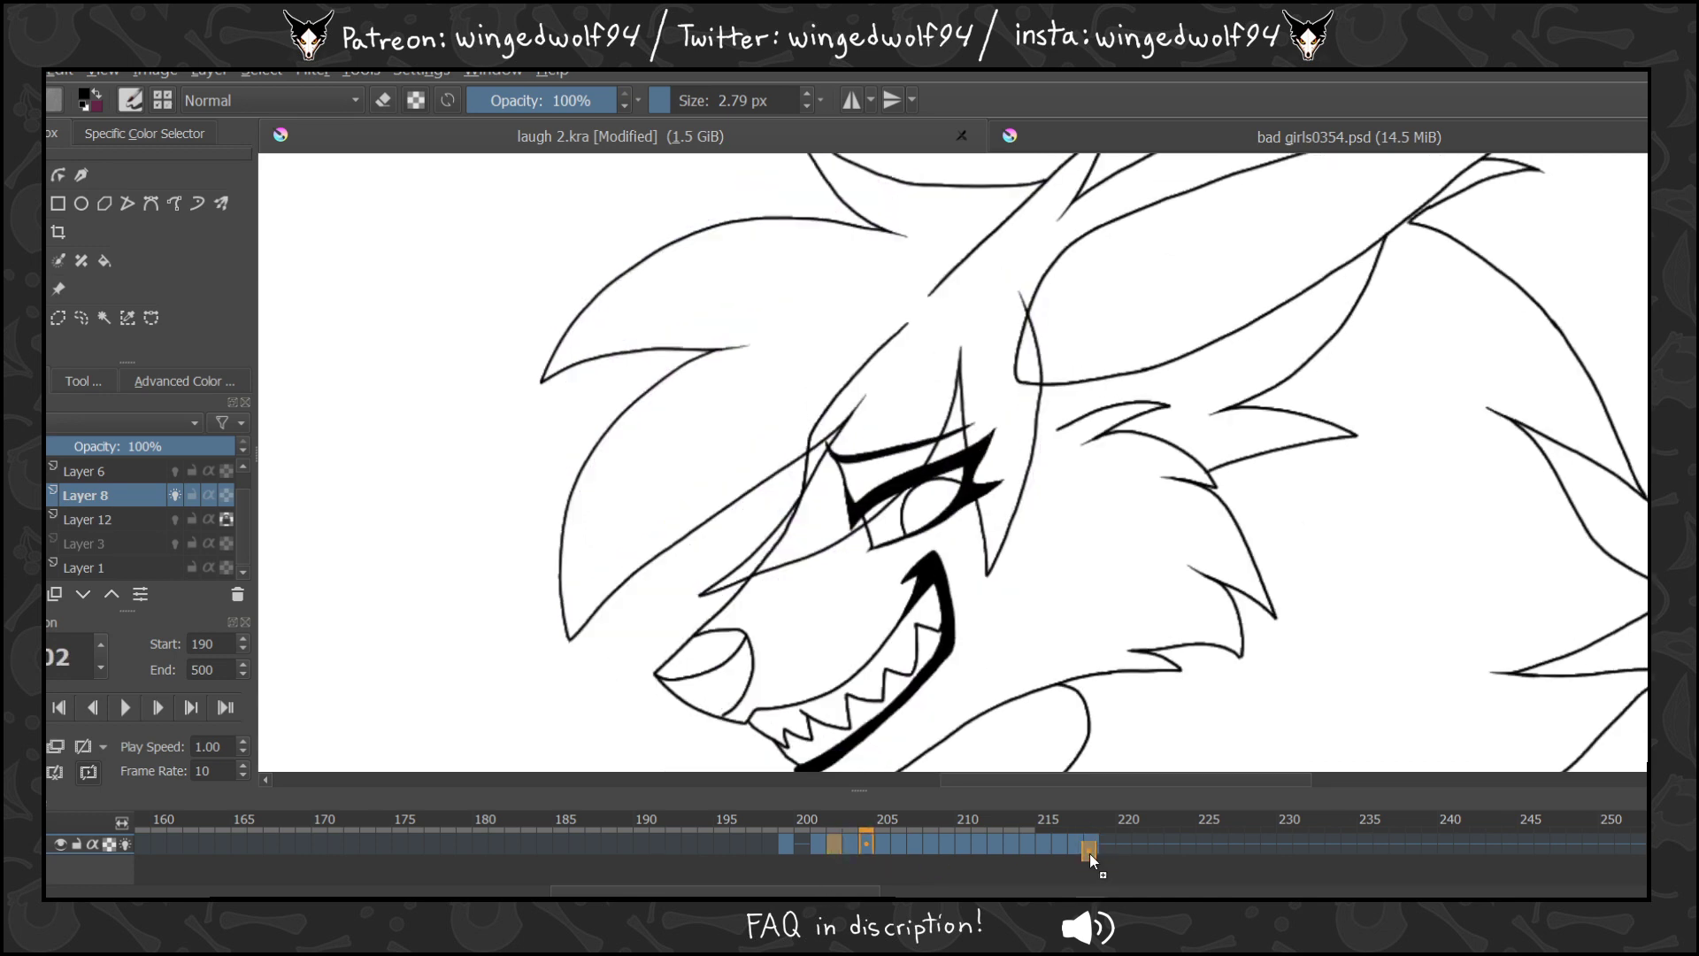
left_click(1110, 847)
left_click_drag(1118, 851, 1123, 844)
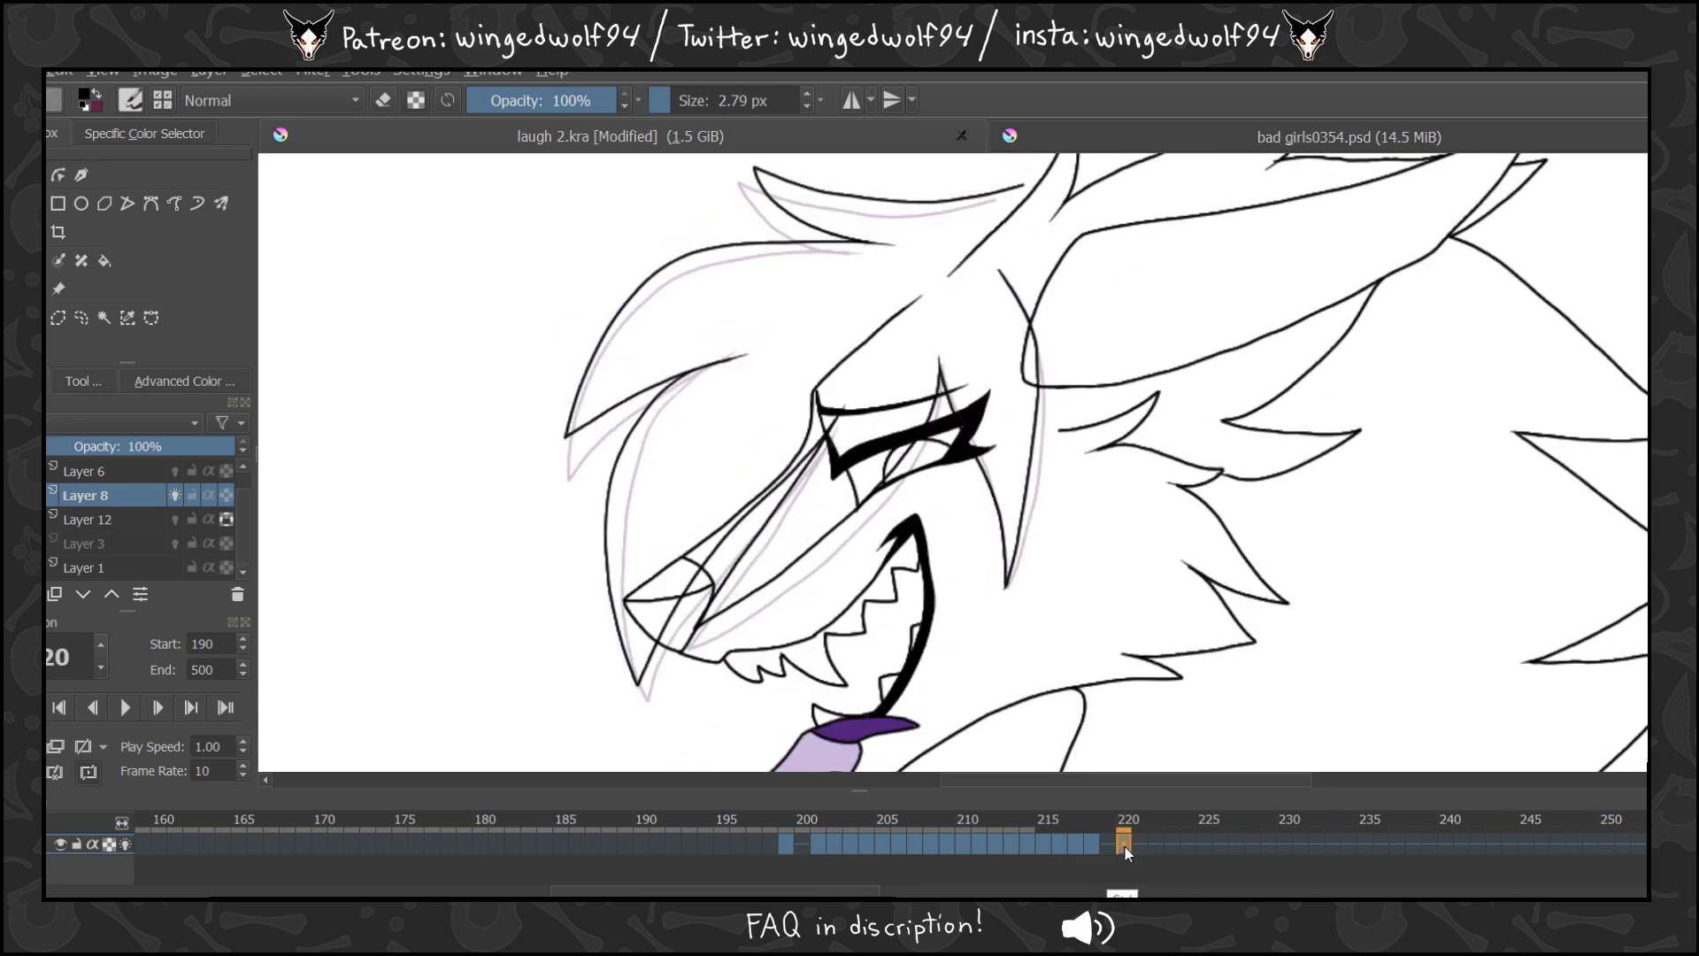
Copy the hair drawing from frame 203 to frame 221.
left_click(827, 842)
left_click(835, 845)
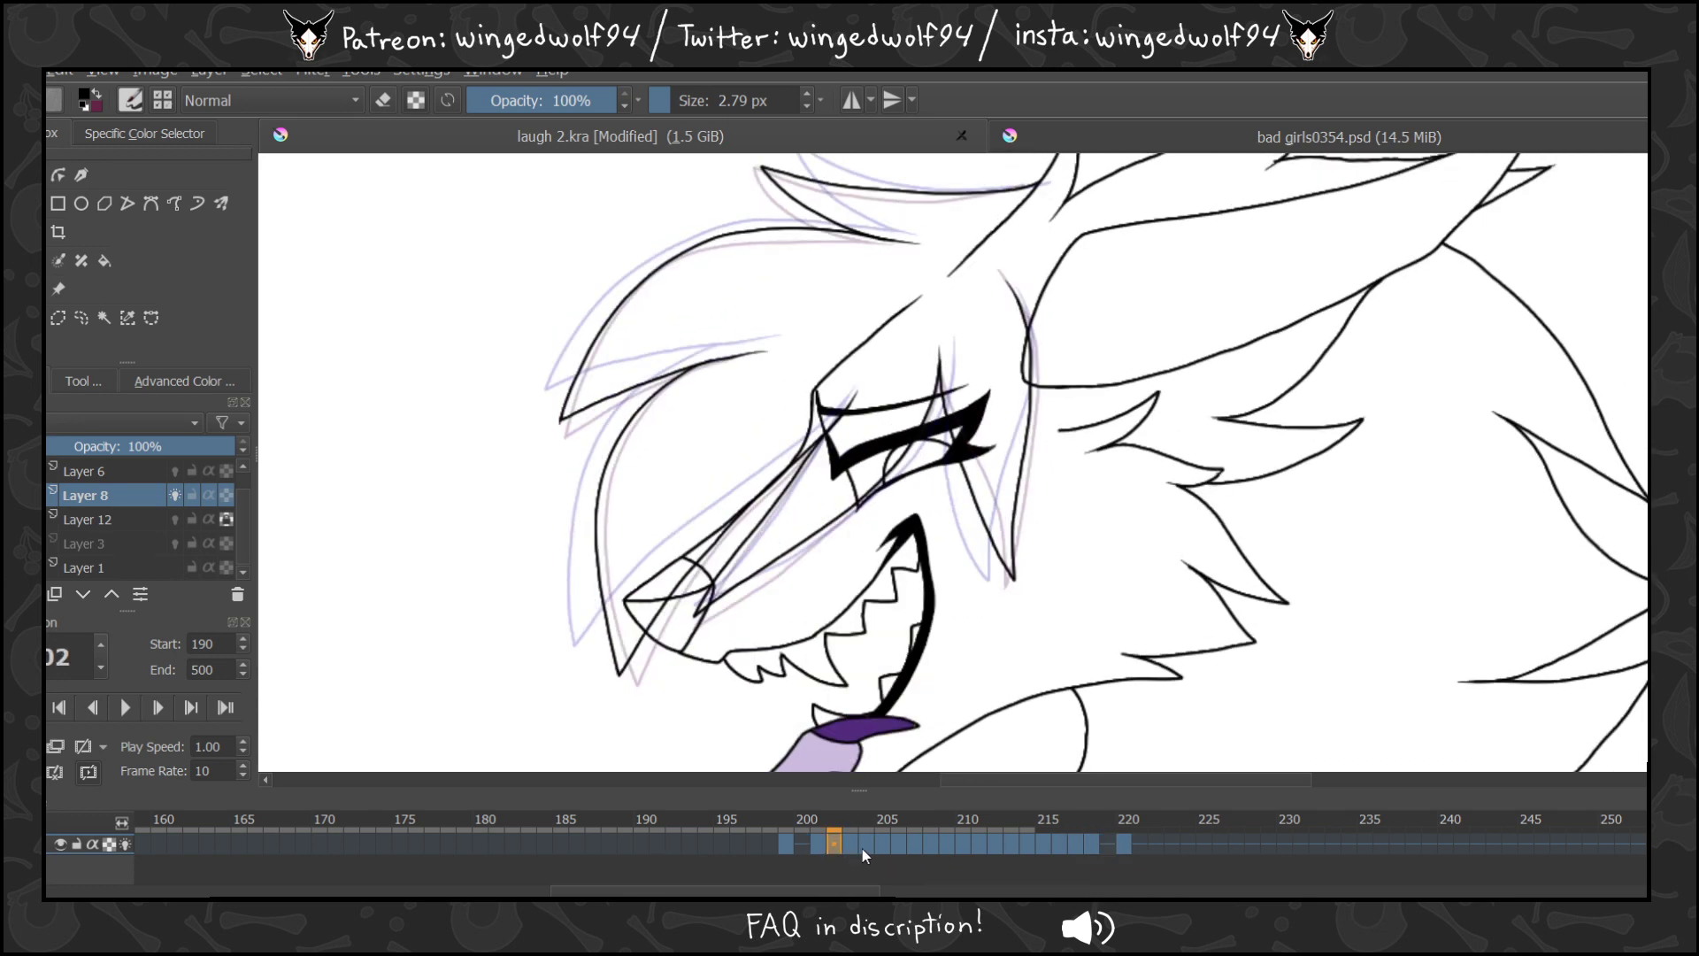
left_click(847, 843)
left_click_drag(846, 843, 1124, 851)
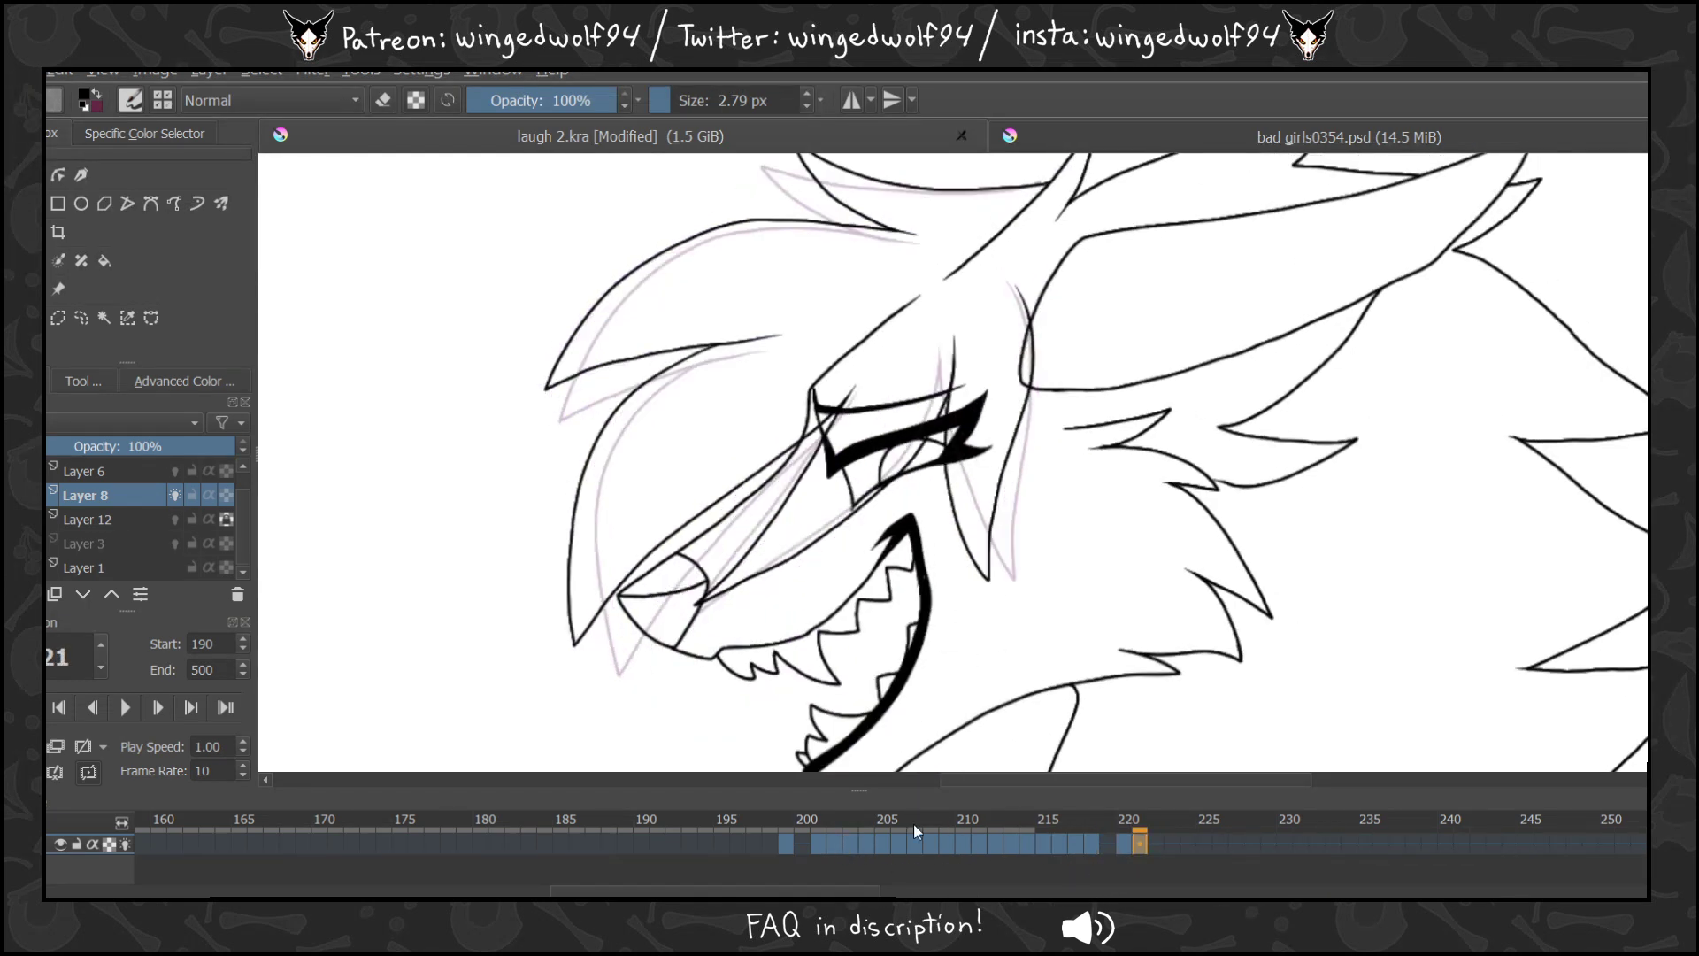
Step forward through the hair frames from about 200 to 221 to check the motion with the copied drawings.
left_click(875, 842)
key("Left")
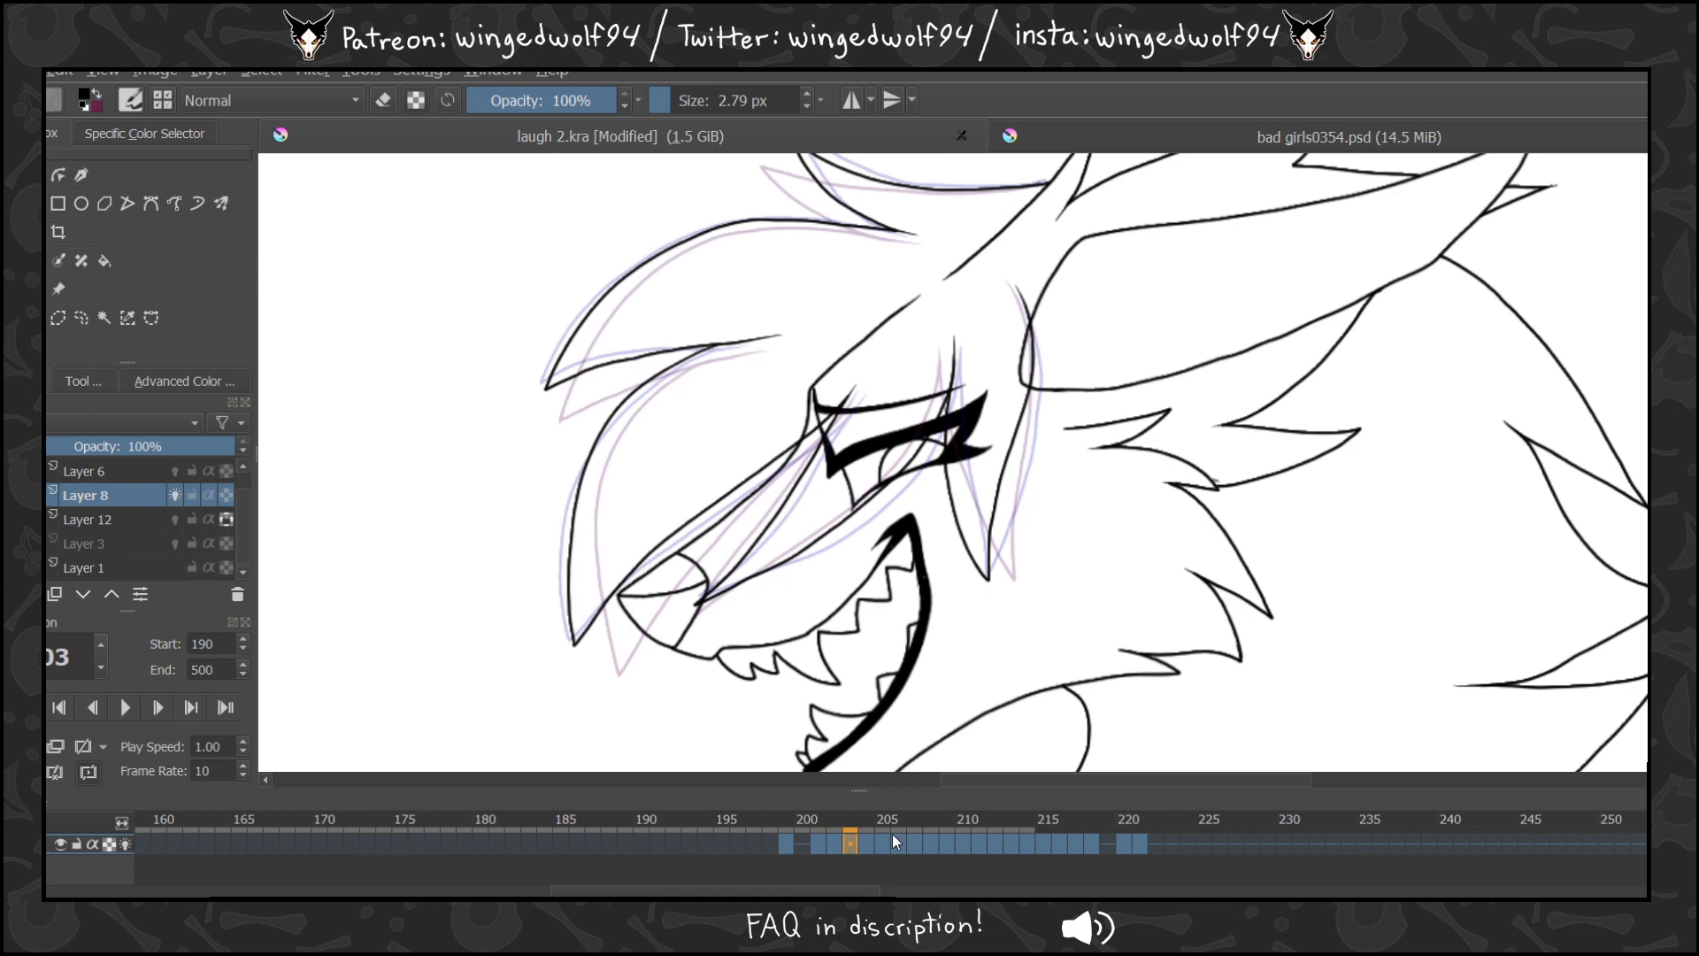
key("Left")
key("Left")
key("Left")
key("Right")
key("Right")
key("Right")
key("Right")
key("Right")
key("Right")
key("Right")
key("Right")
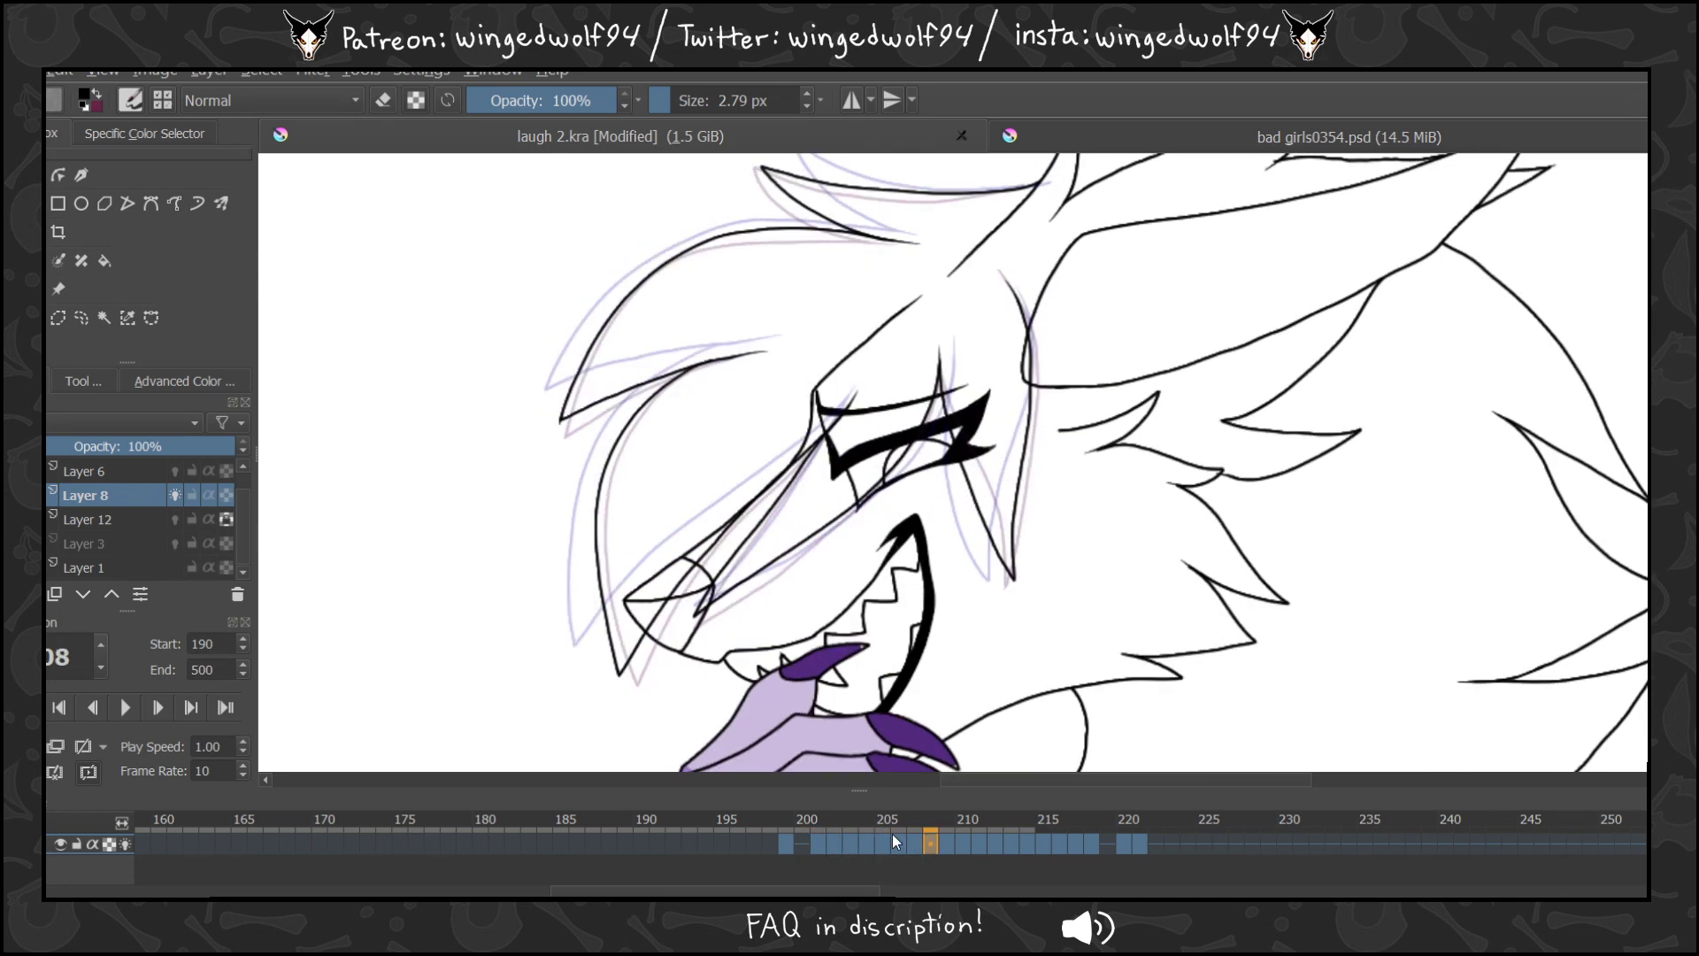
key("Right")
key("Right")
key("Right")
key("Right")
key("Right")
key("Right")
key("Right")
key("Right")
key("Right")
key("Right")
key("Right")
key("Right")
key("Right")
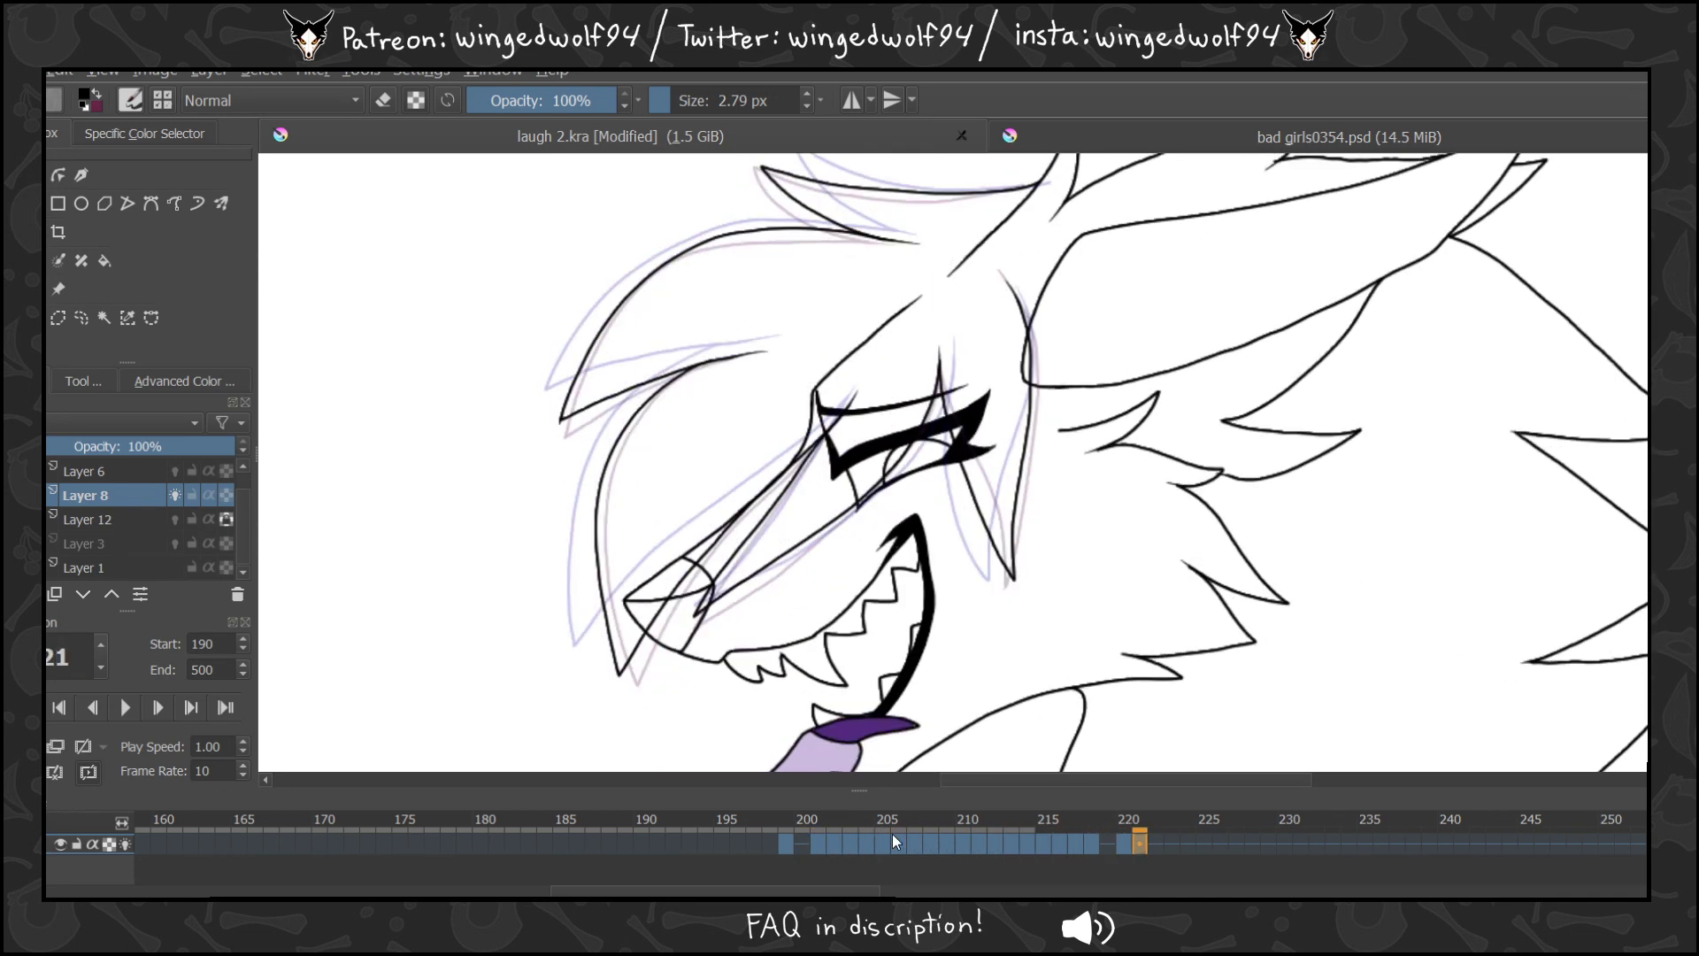
key("Right")
Step back from frame 221 to 206 and compare the hair drawings on frames 206 to 210.
key("Left")
key("Left")
key("Left")
key("Left")
key("Left")
key("Left")
key("Left")
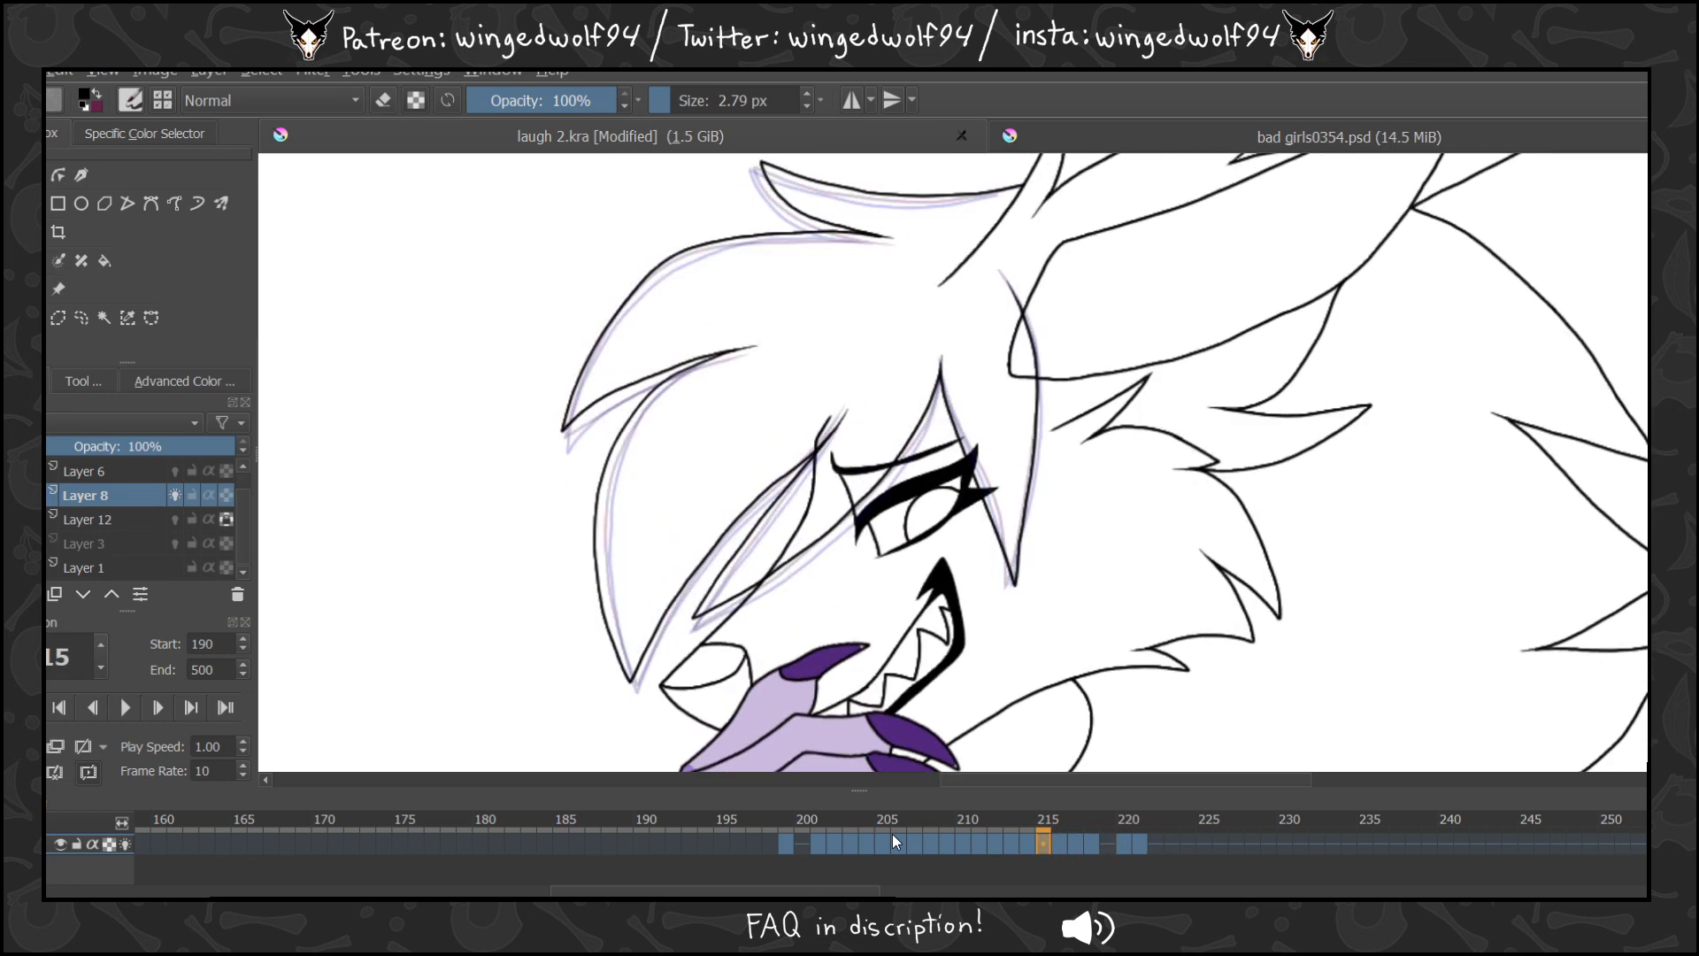
key("Left")
key("Left")
key("Left")
key("Left")
key("Left")
key("Left")
key("Left")
key("Left")
key("Left")
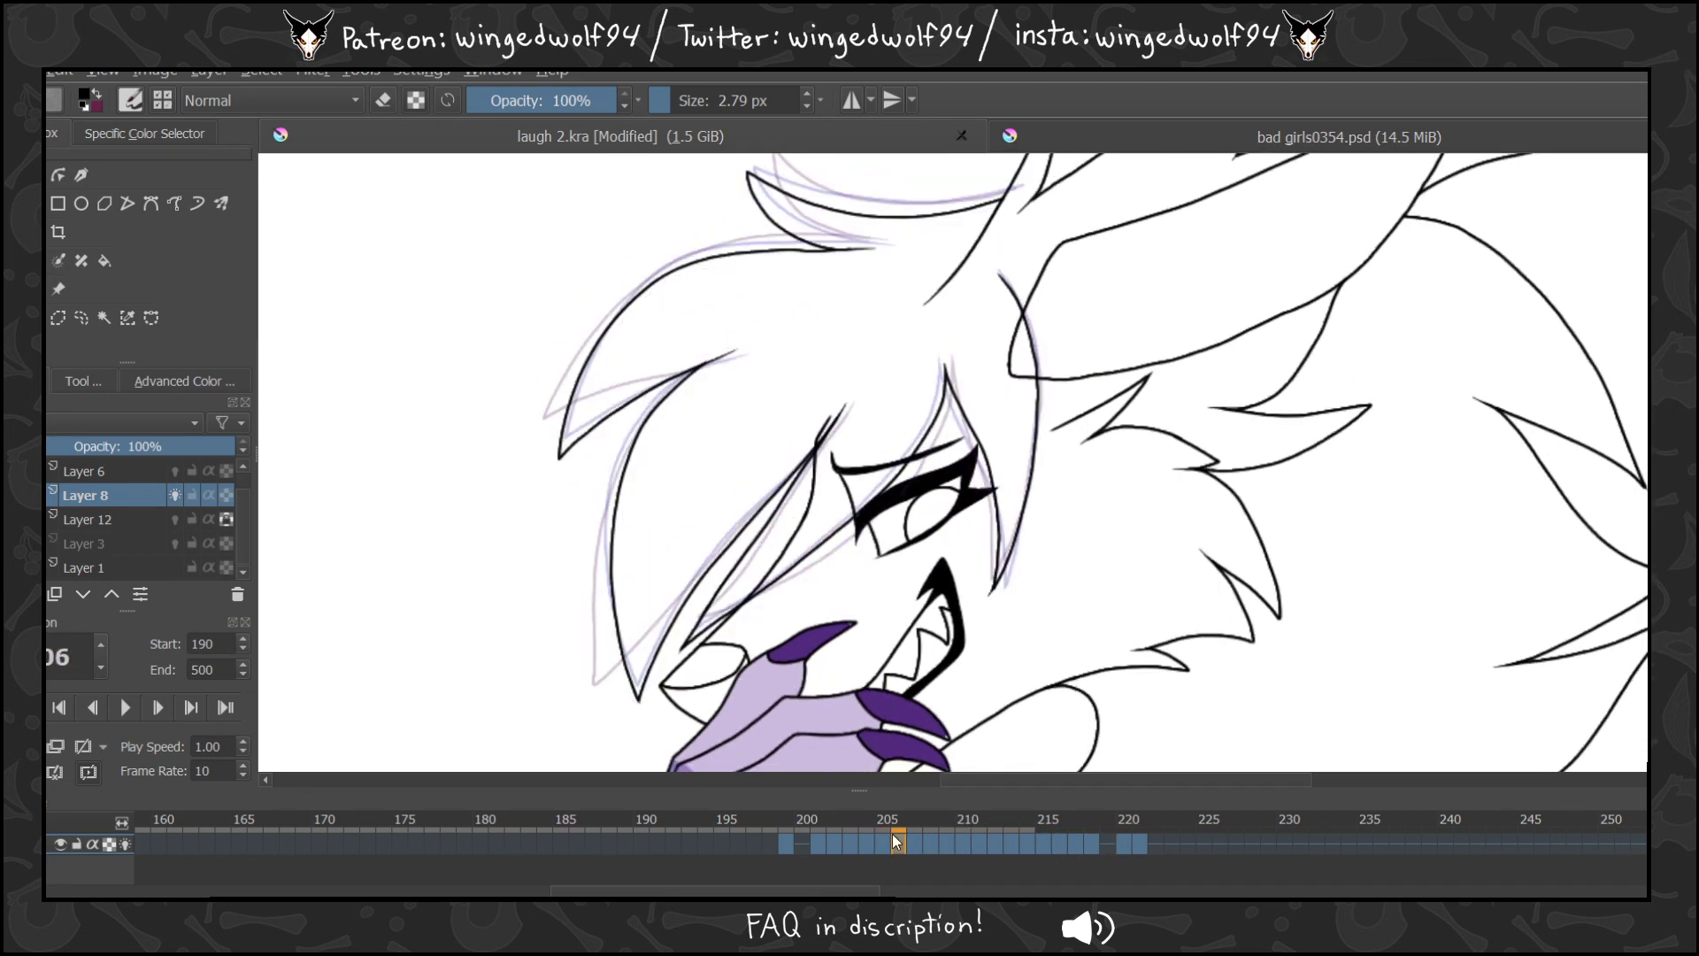
key("Right")
key("Right")
key("Right")
key("Right")
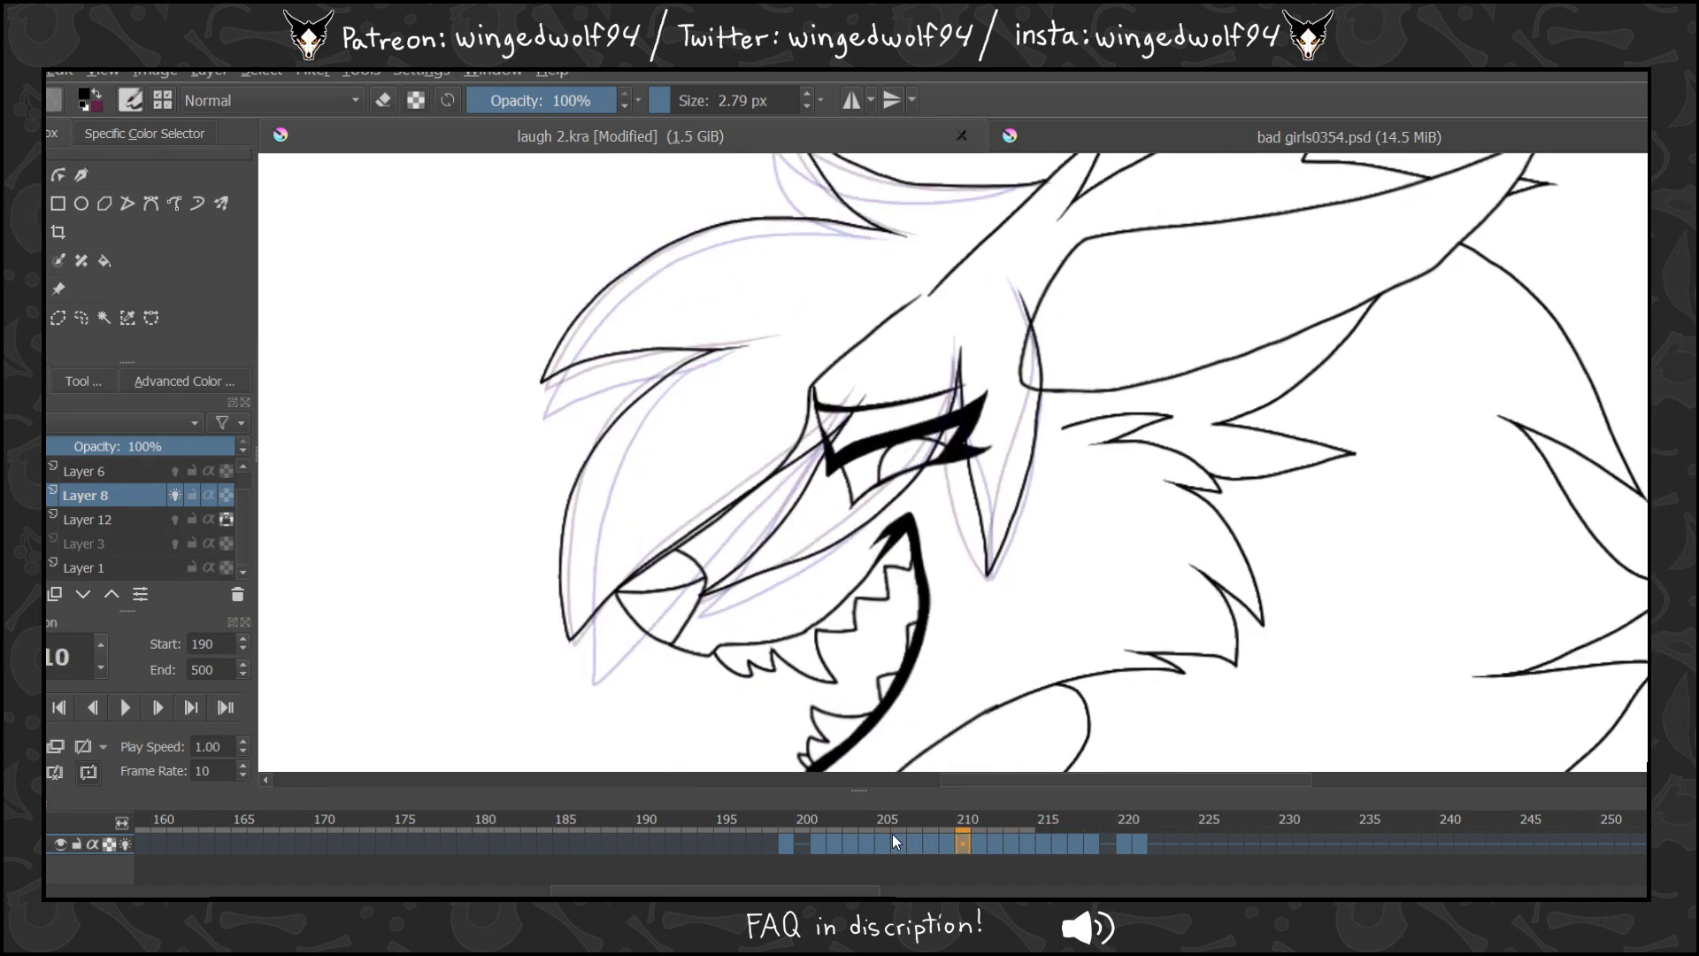
key("Left")
key("Left")
key("Right")
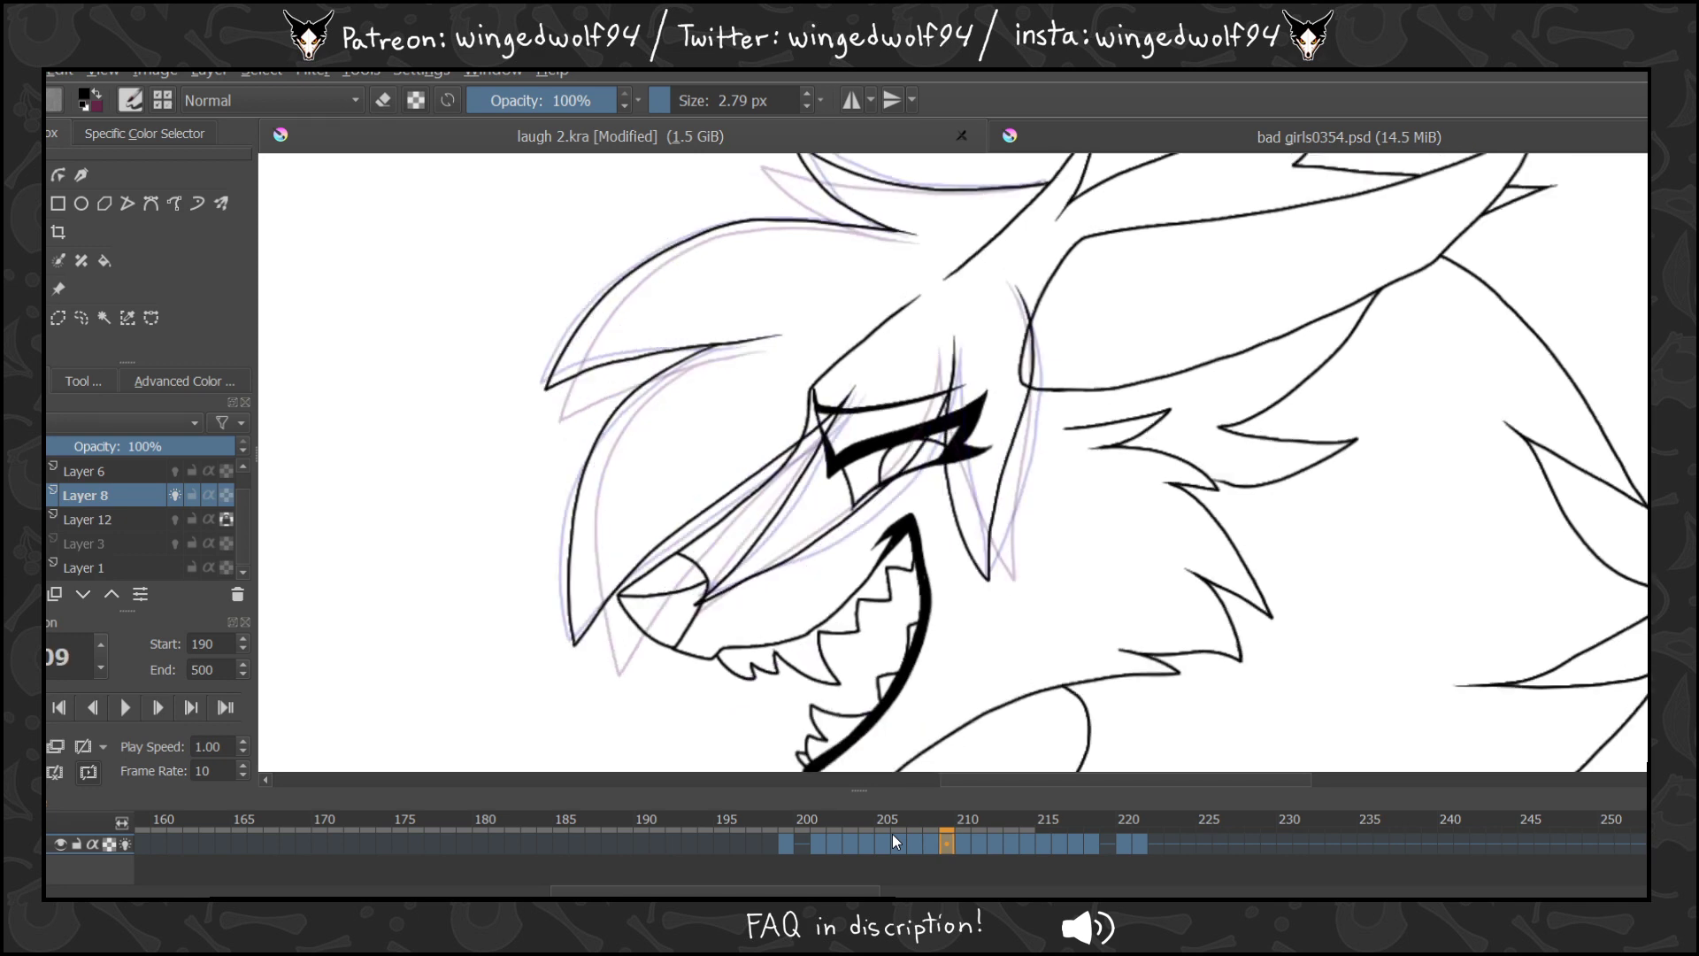
Step forward through the hair frames from 209 to 221 to review the motion into the copied drawings.
key("Right")
key("Right")
key("Right")
key("Right")
key("Right")
key("Right")
key("Right")
key("Right")
key("Right")
key("Right")
key("Right")
key("Right")
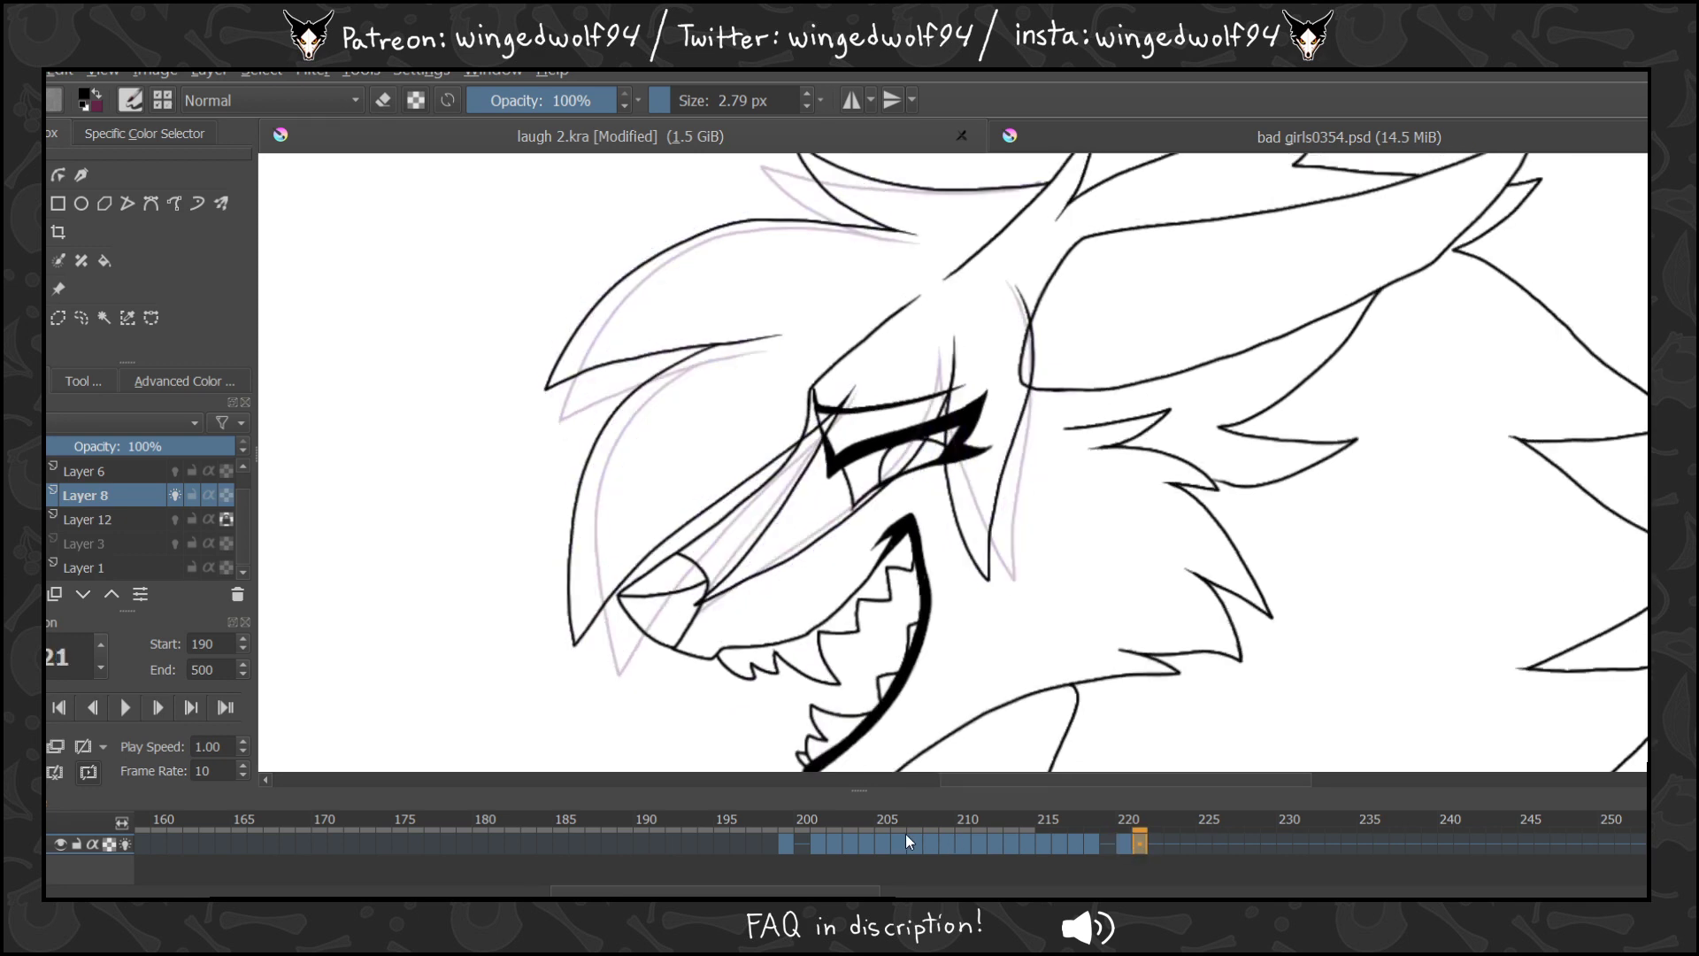
Check the hair on frames 206 to 209, and copy the hair drawing from frame 210 to frame 222.
left_click(905, 842)
key("Right")
key("Right")
key("Right")
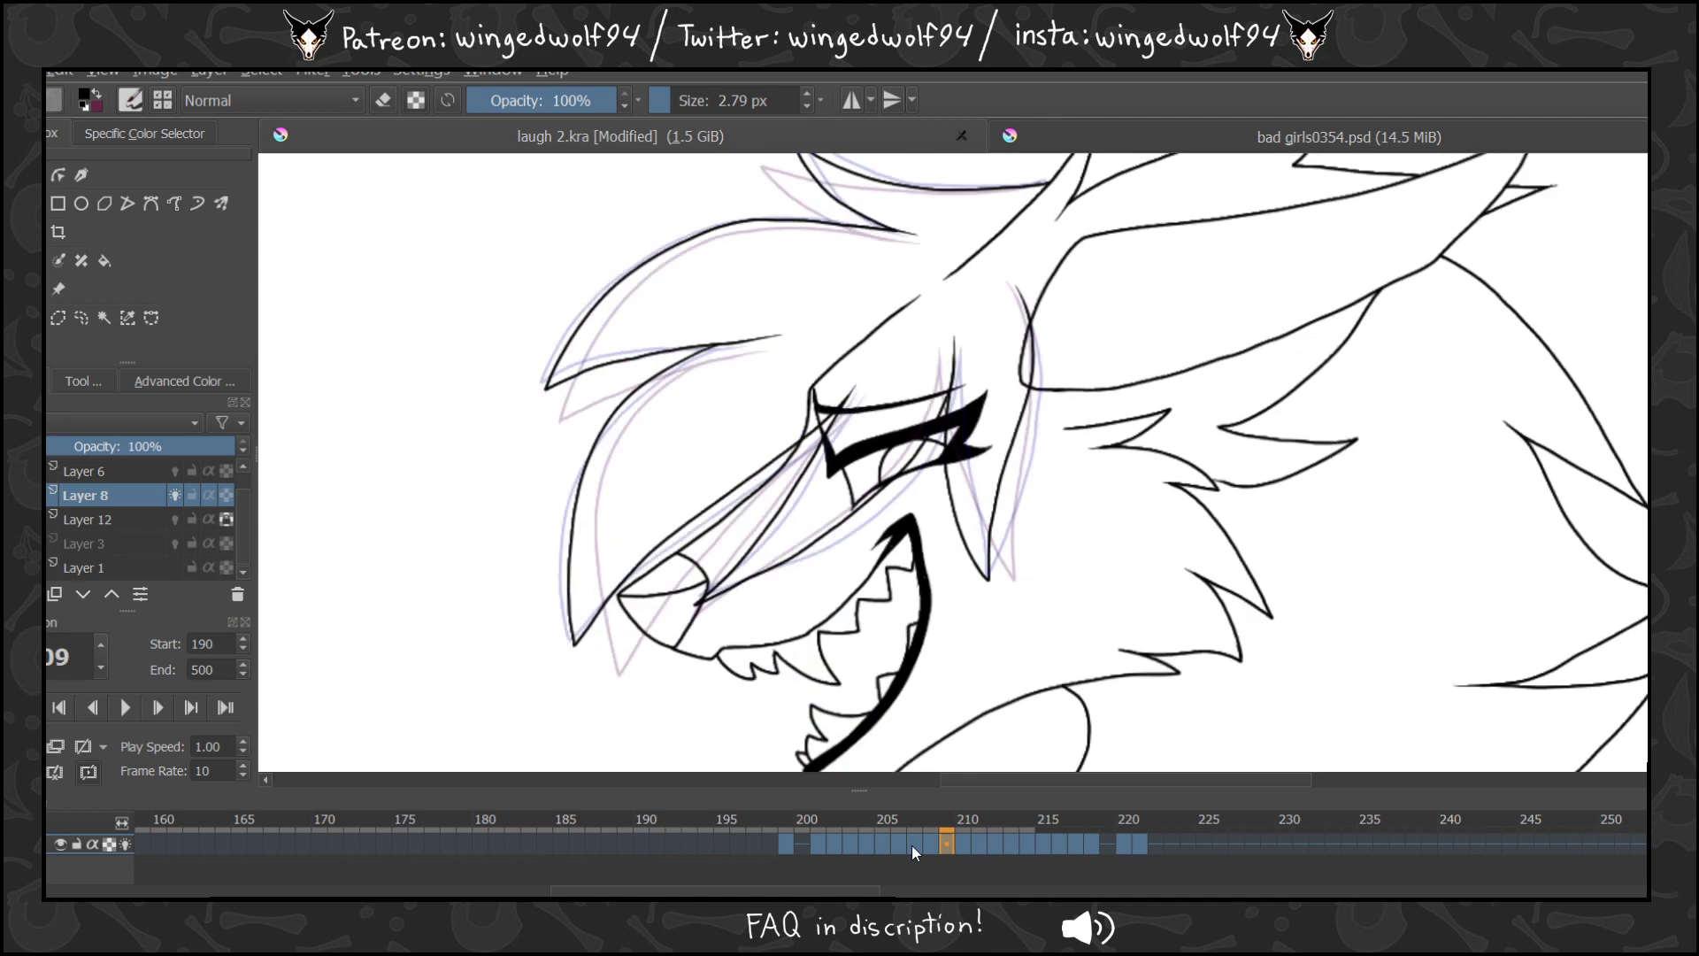
left_click_drag(962, 841, 1156, 846)
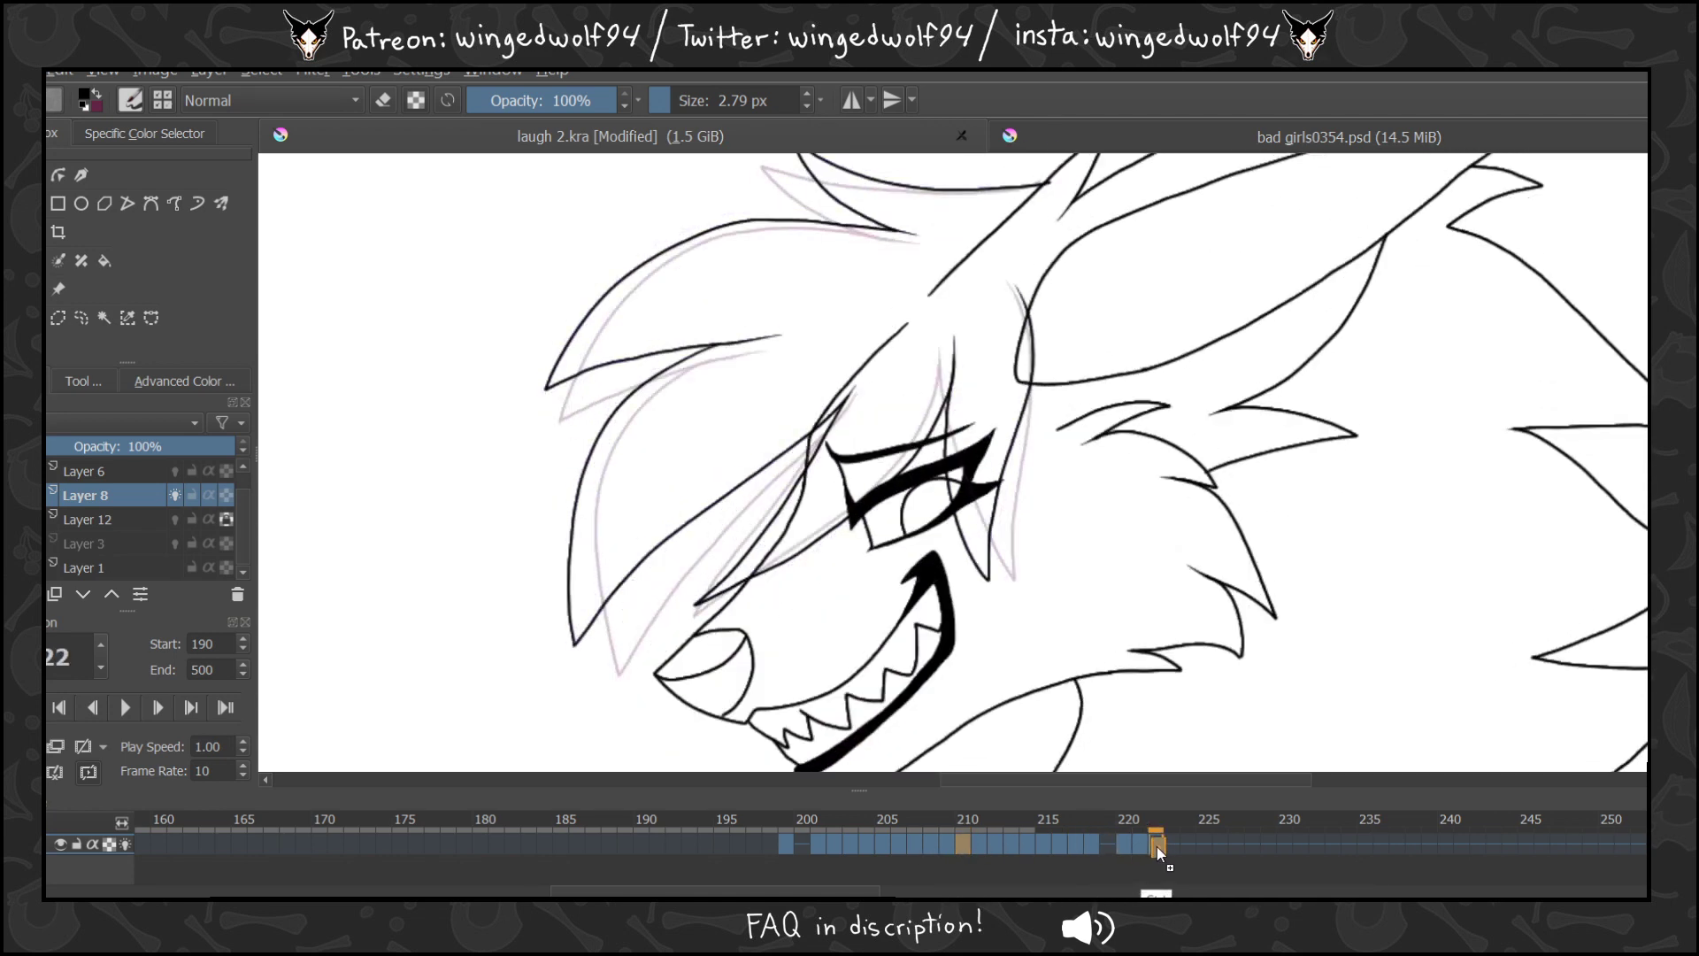
Copy the hair drawing from frame 211 to frame 223.
left_click(881, 840)
left_click(914, 841)
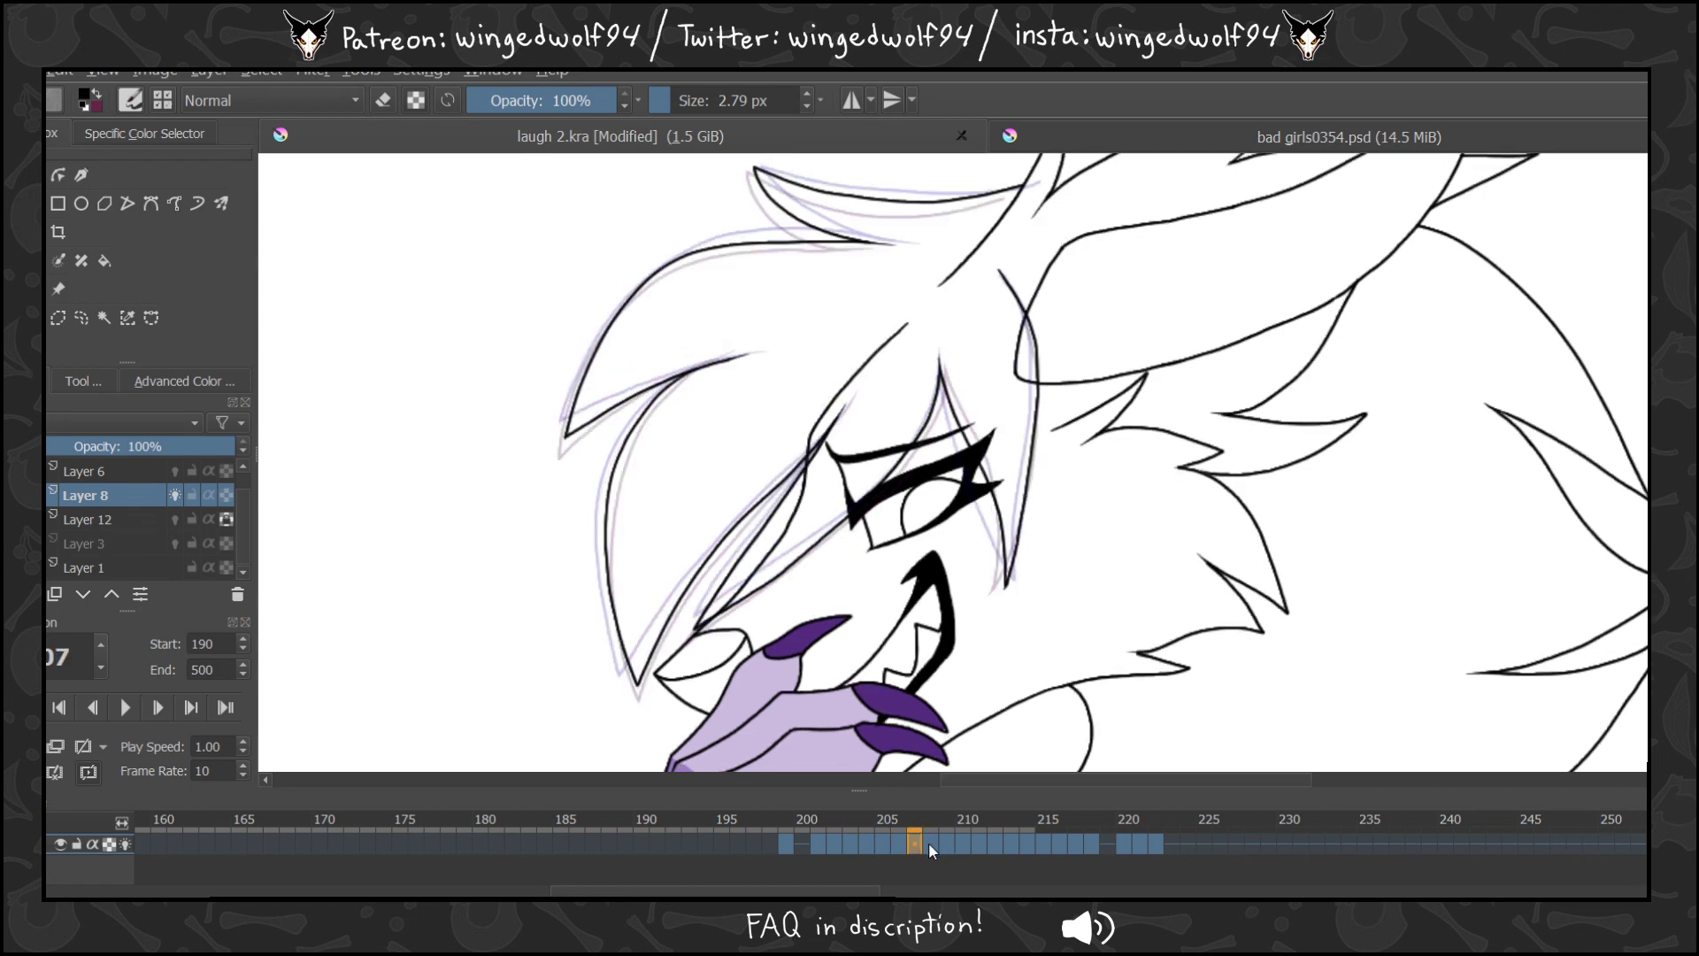
left_click(950, 842)
left_click(966, 843)
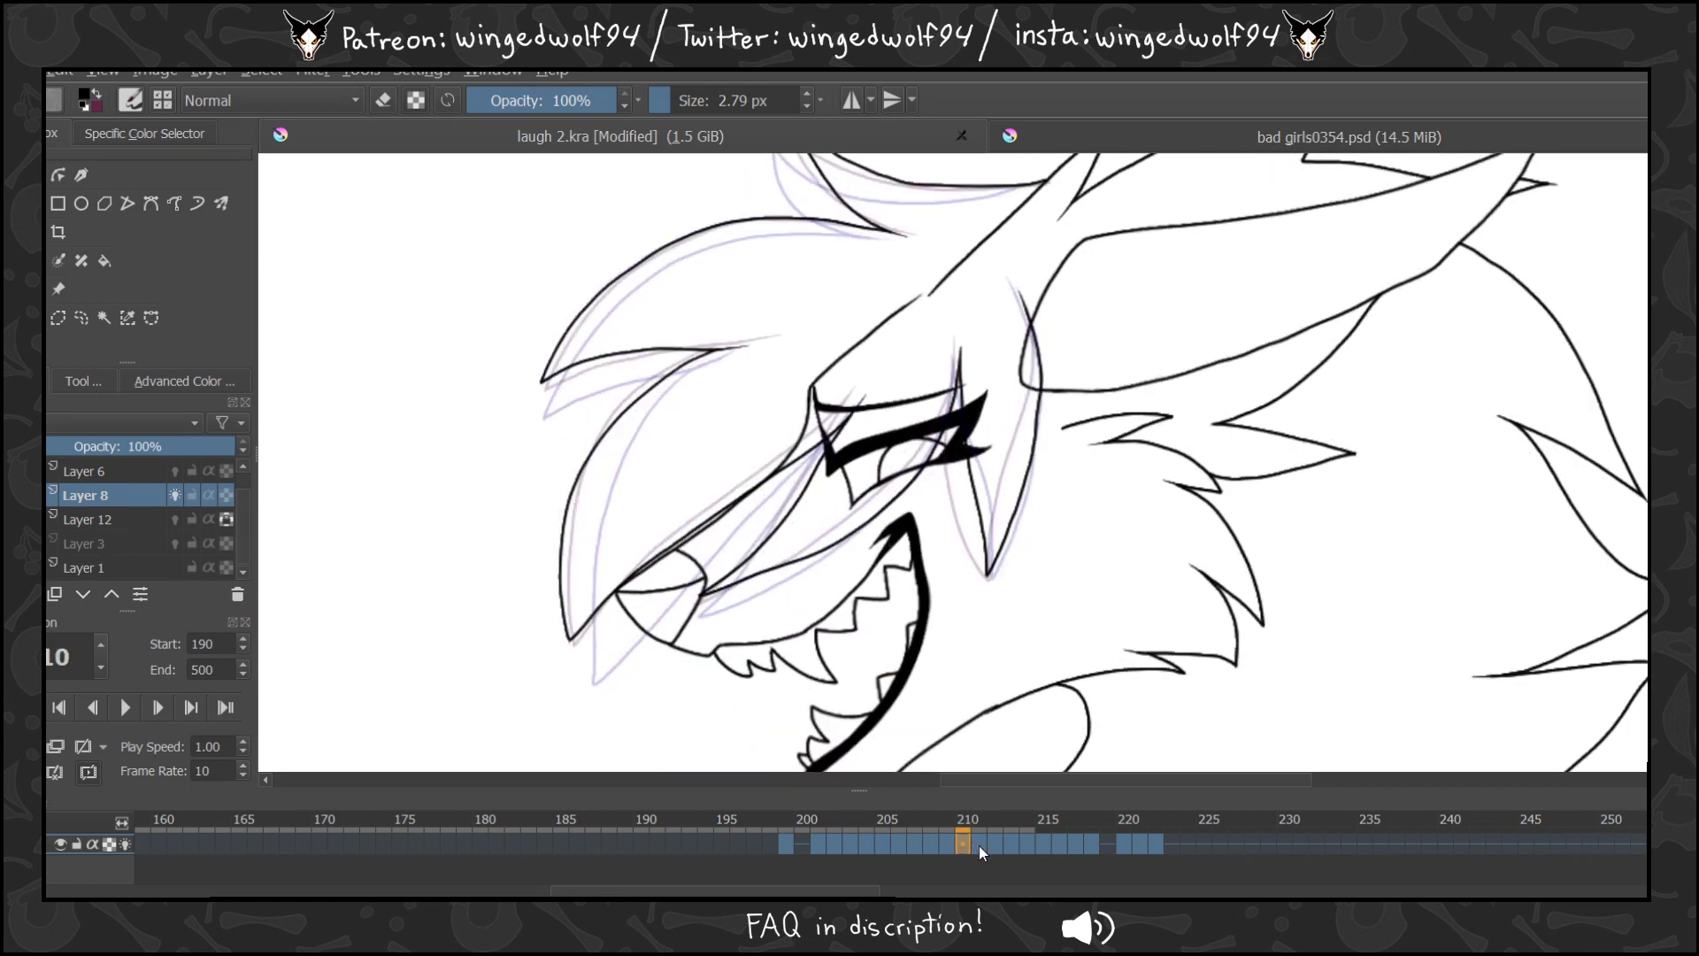
left_click(989, 841)
left_click(1064, 846)
left_click(1124, 845)
left_click(1159, 845)
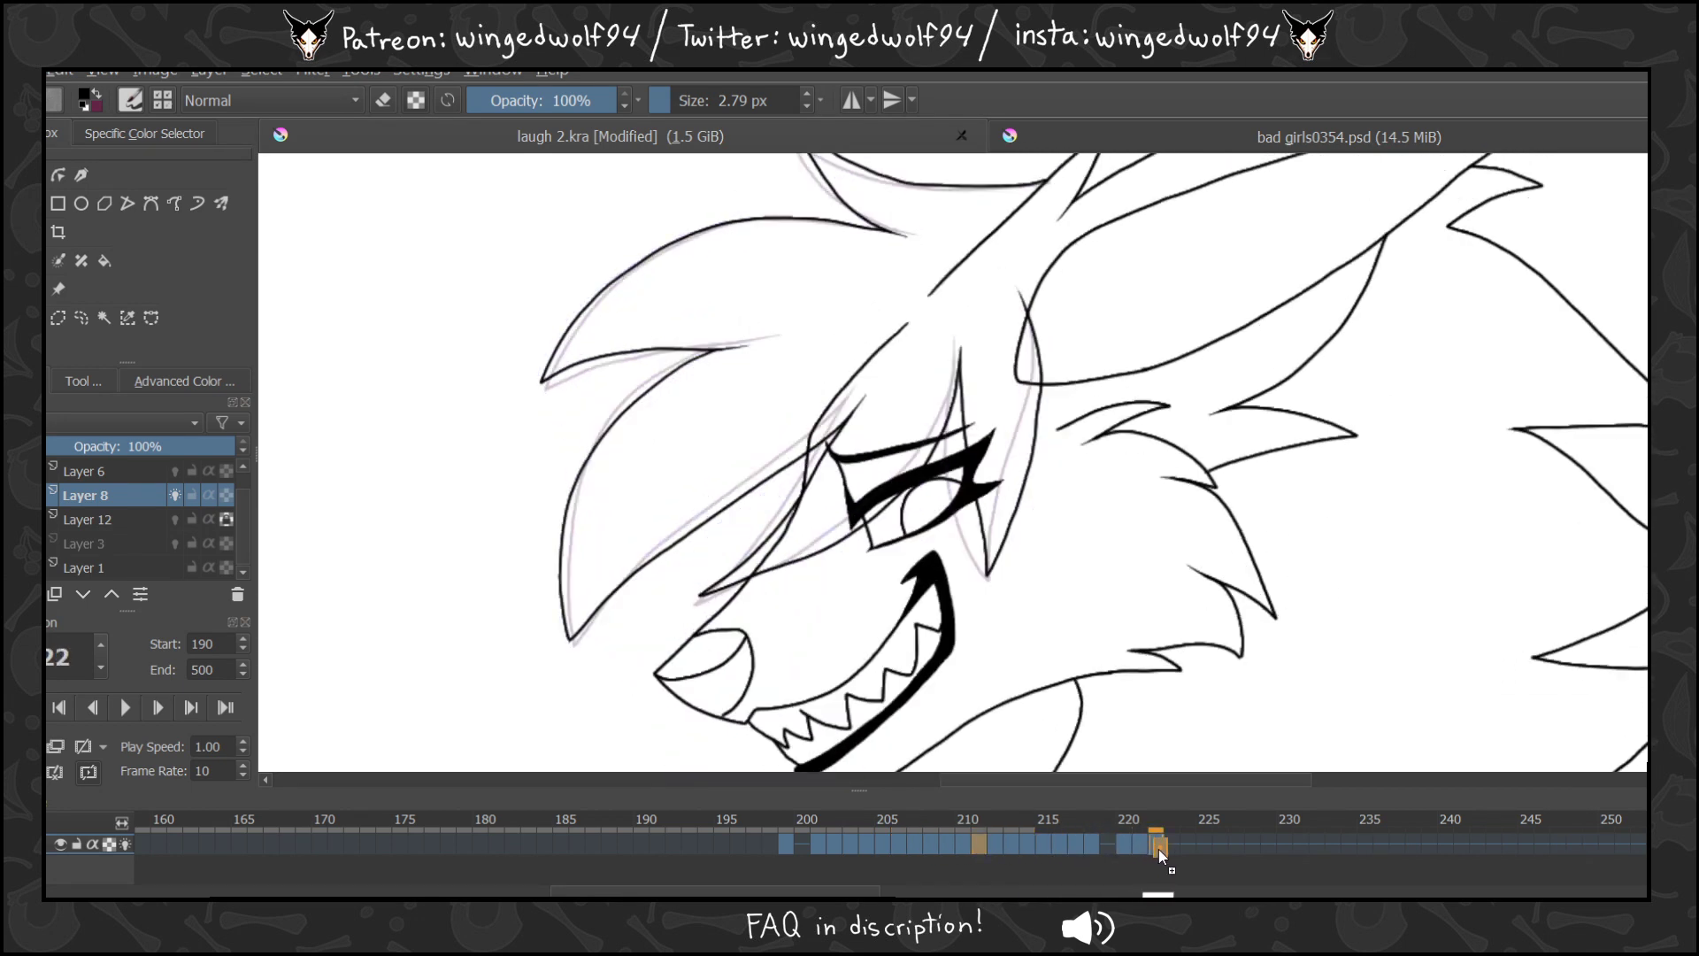
left_click(1169, 845)
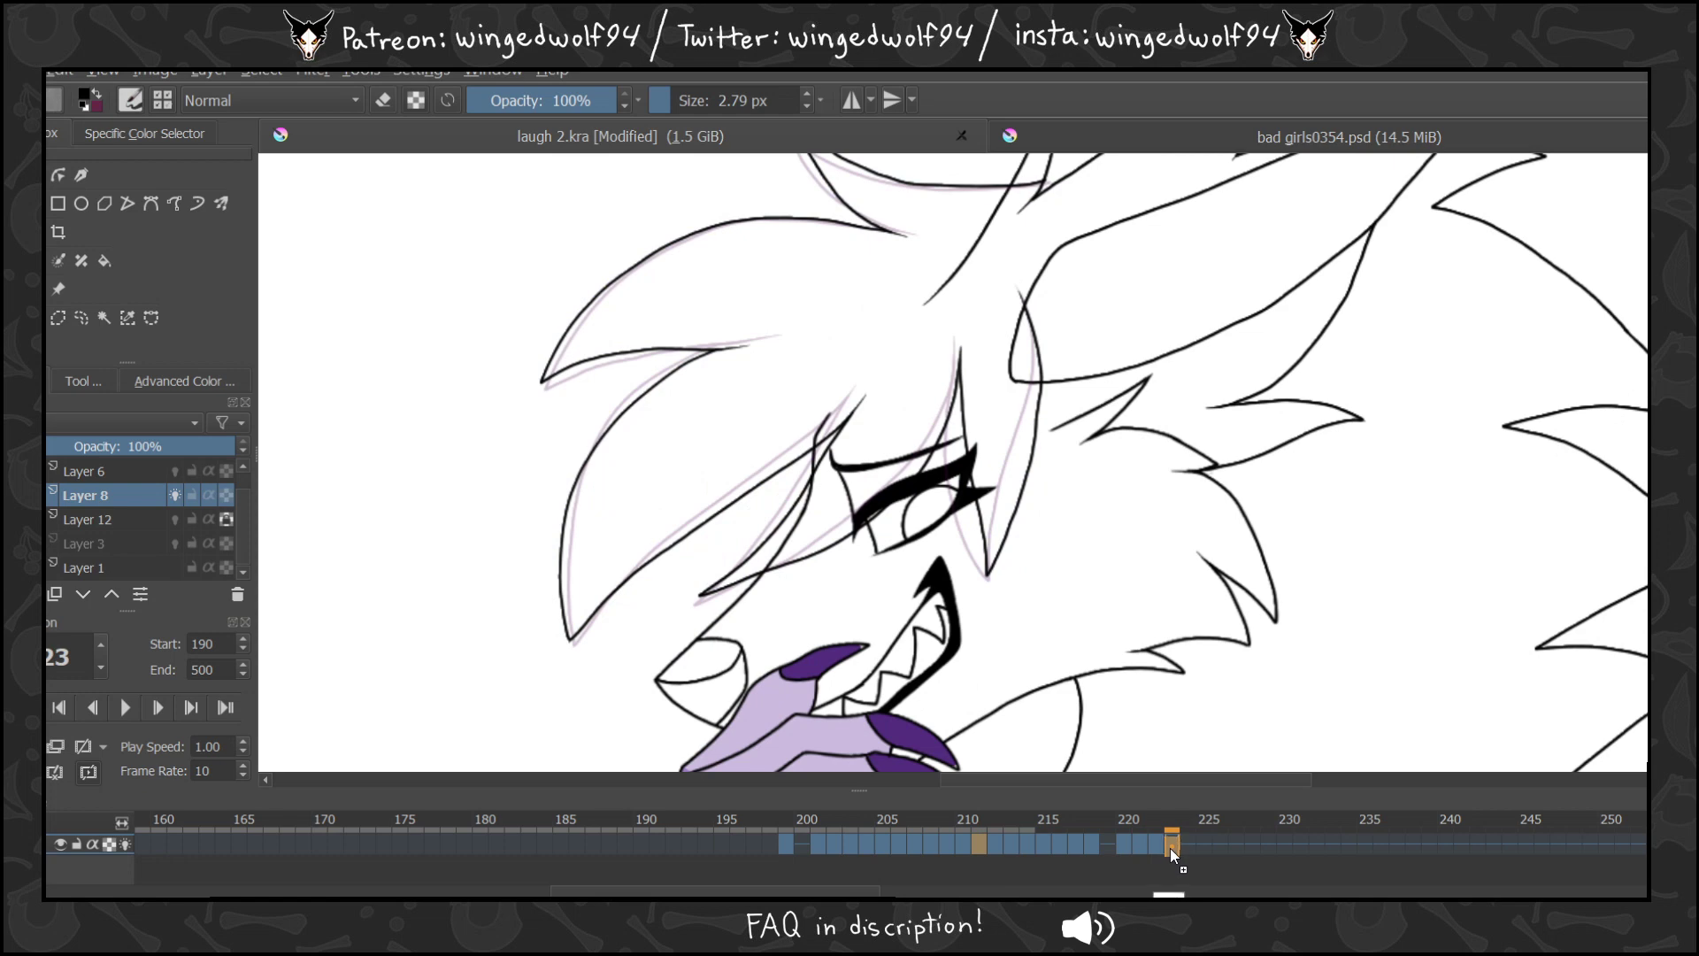
Play back the animation from frame 220 with the whole head in view to check the hair motion.
left_click(920, 845)
left_click(1125, 844)
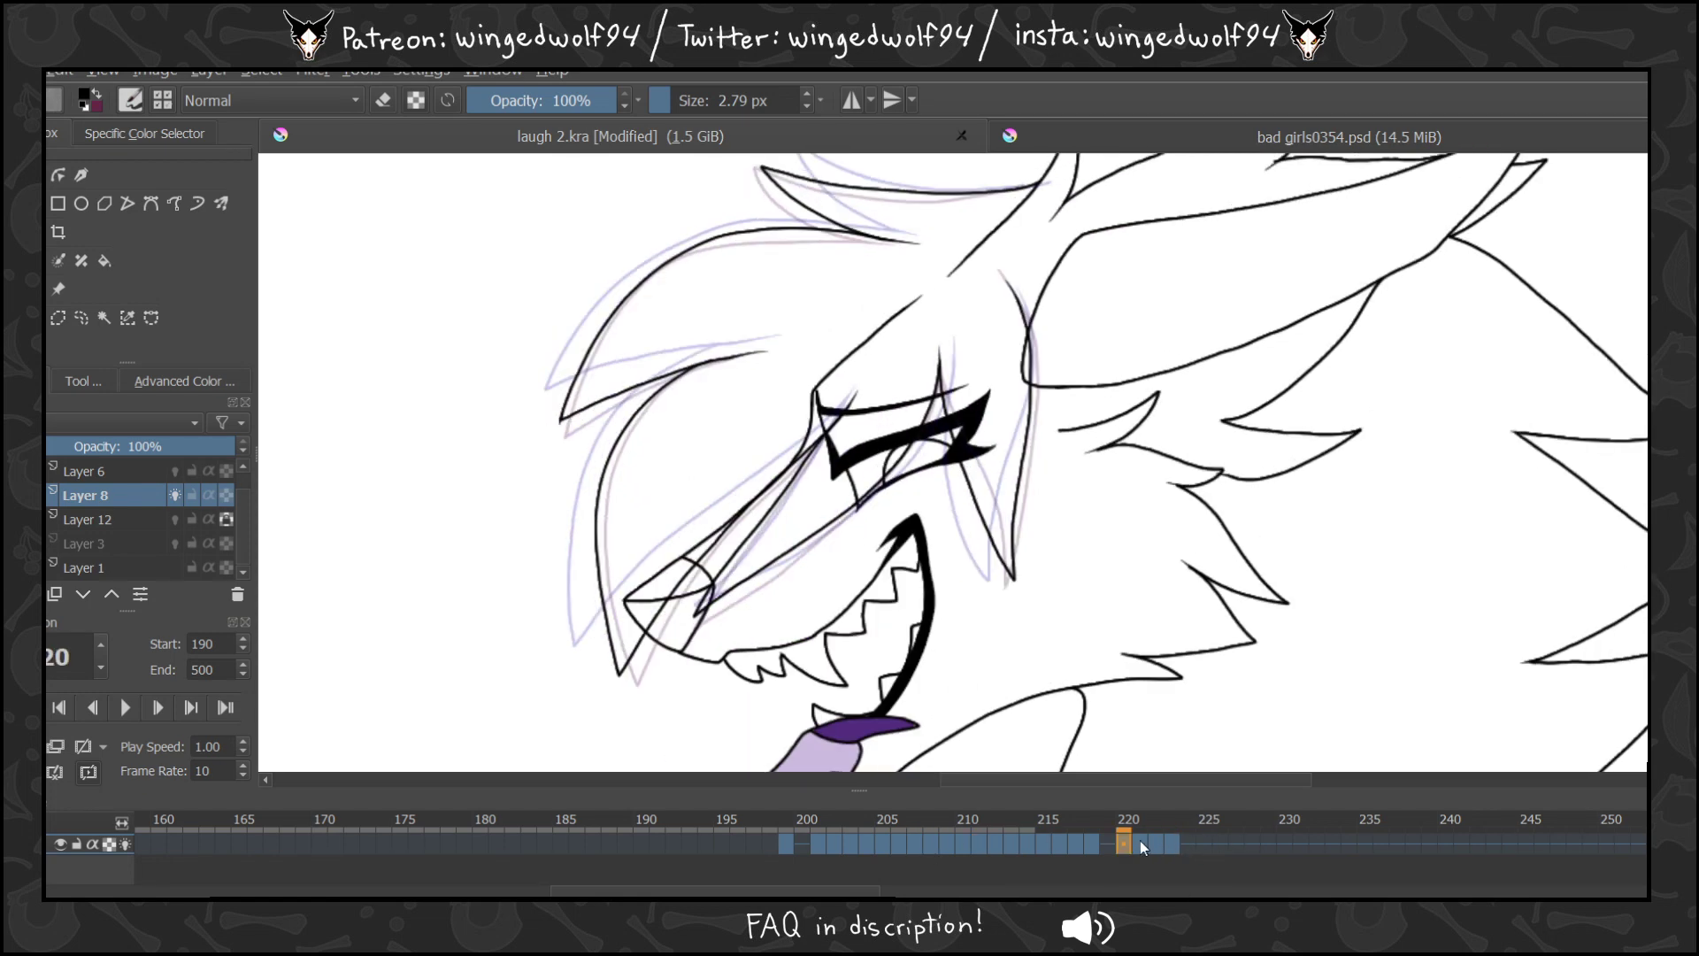
scroll(778, 443, "down", 3)
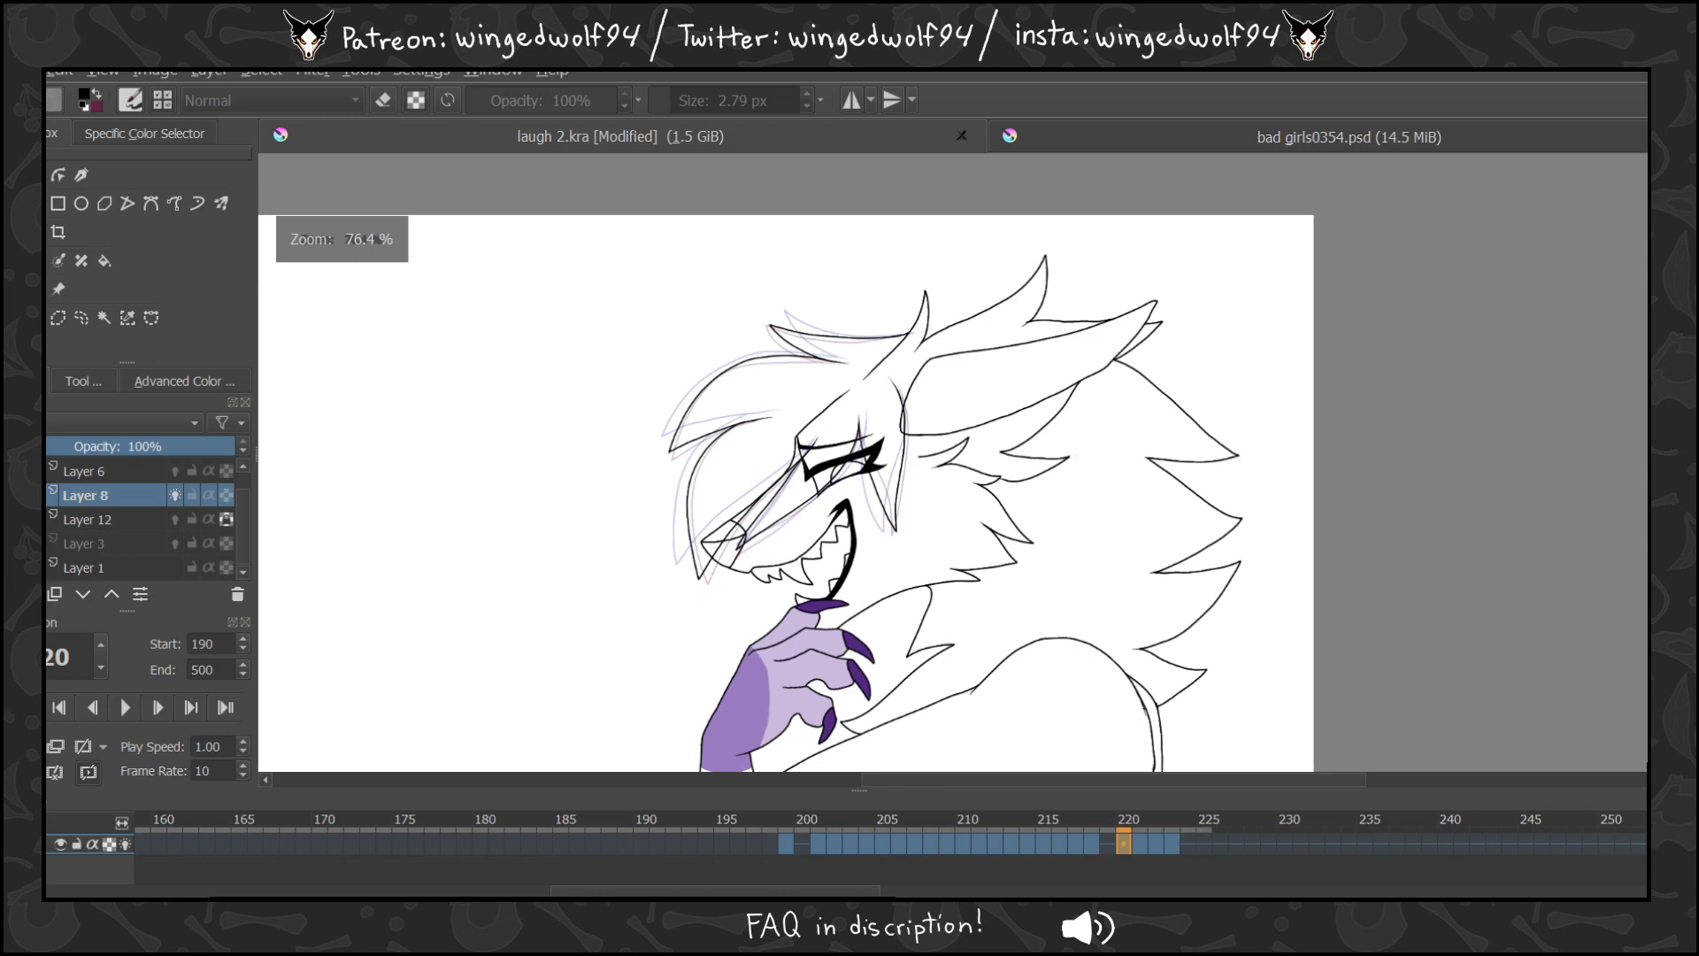
left_click(131, 708)
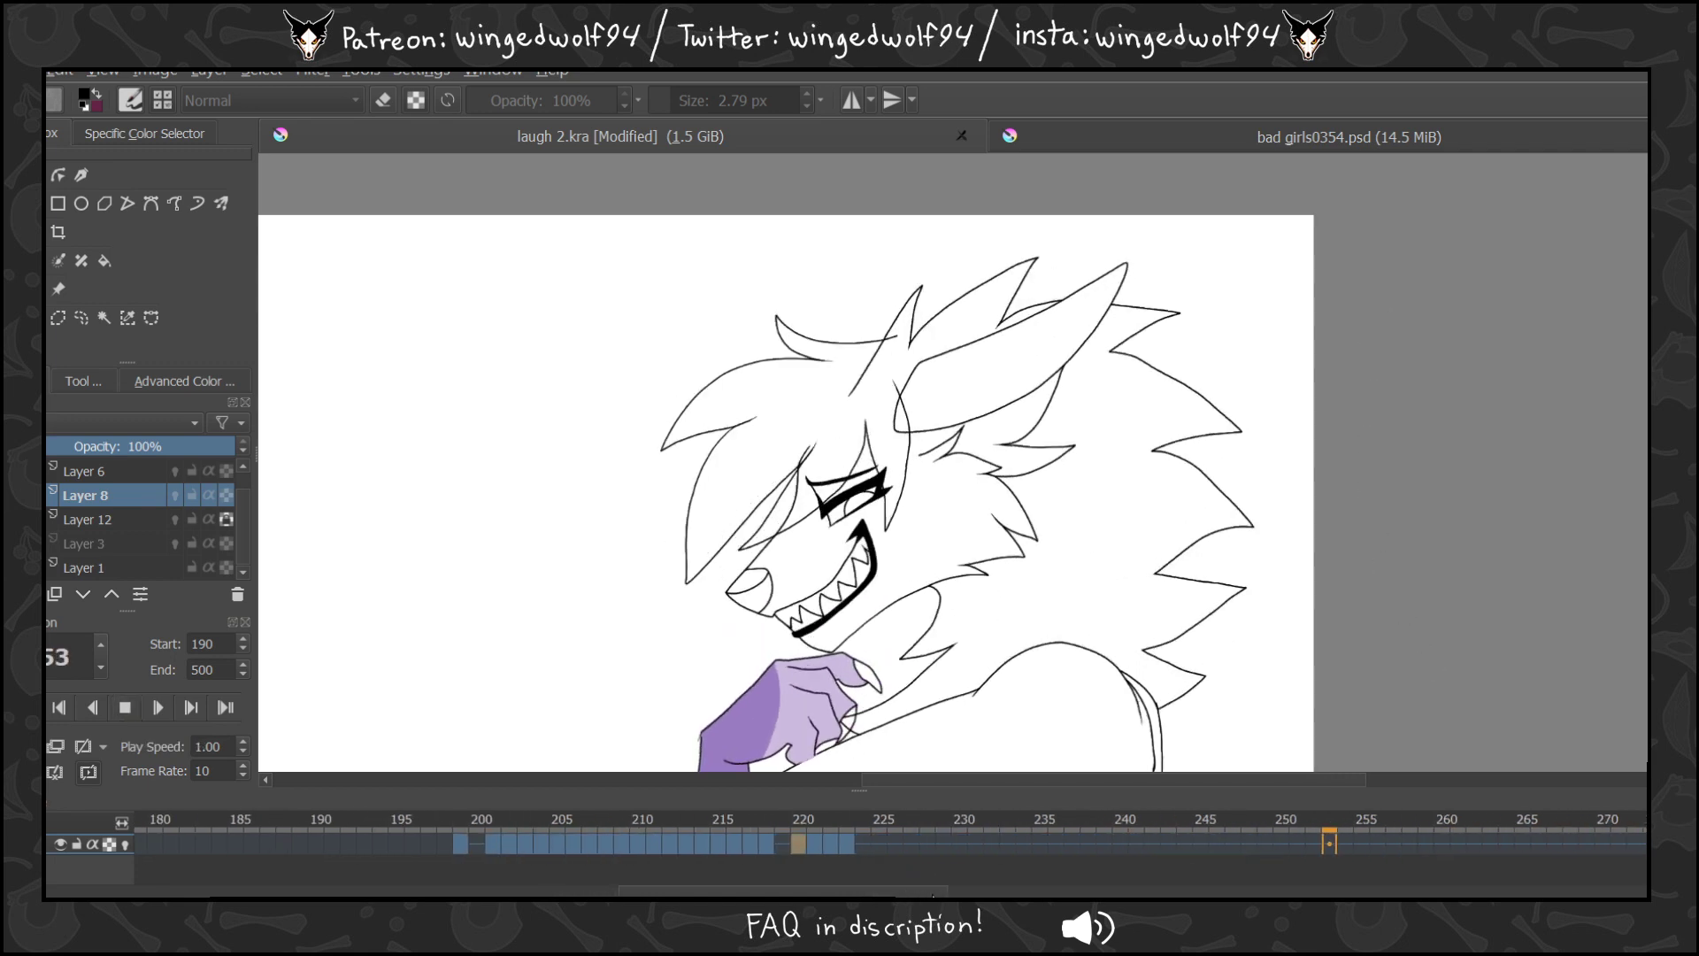
left_click(118, 715)
left_click(117, 715)
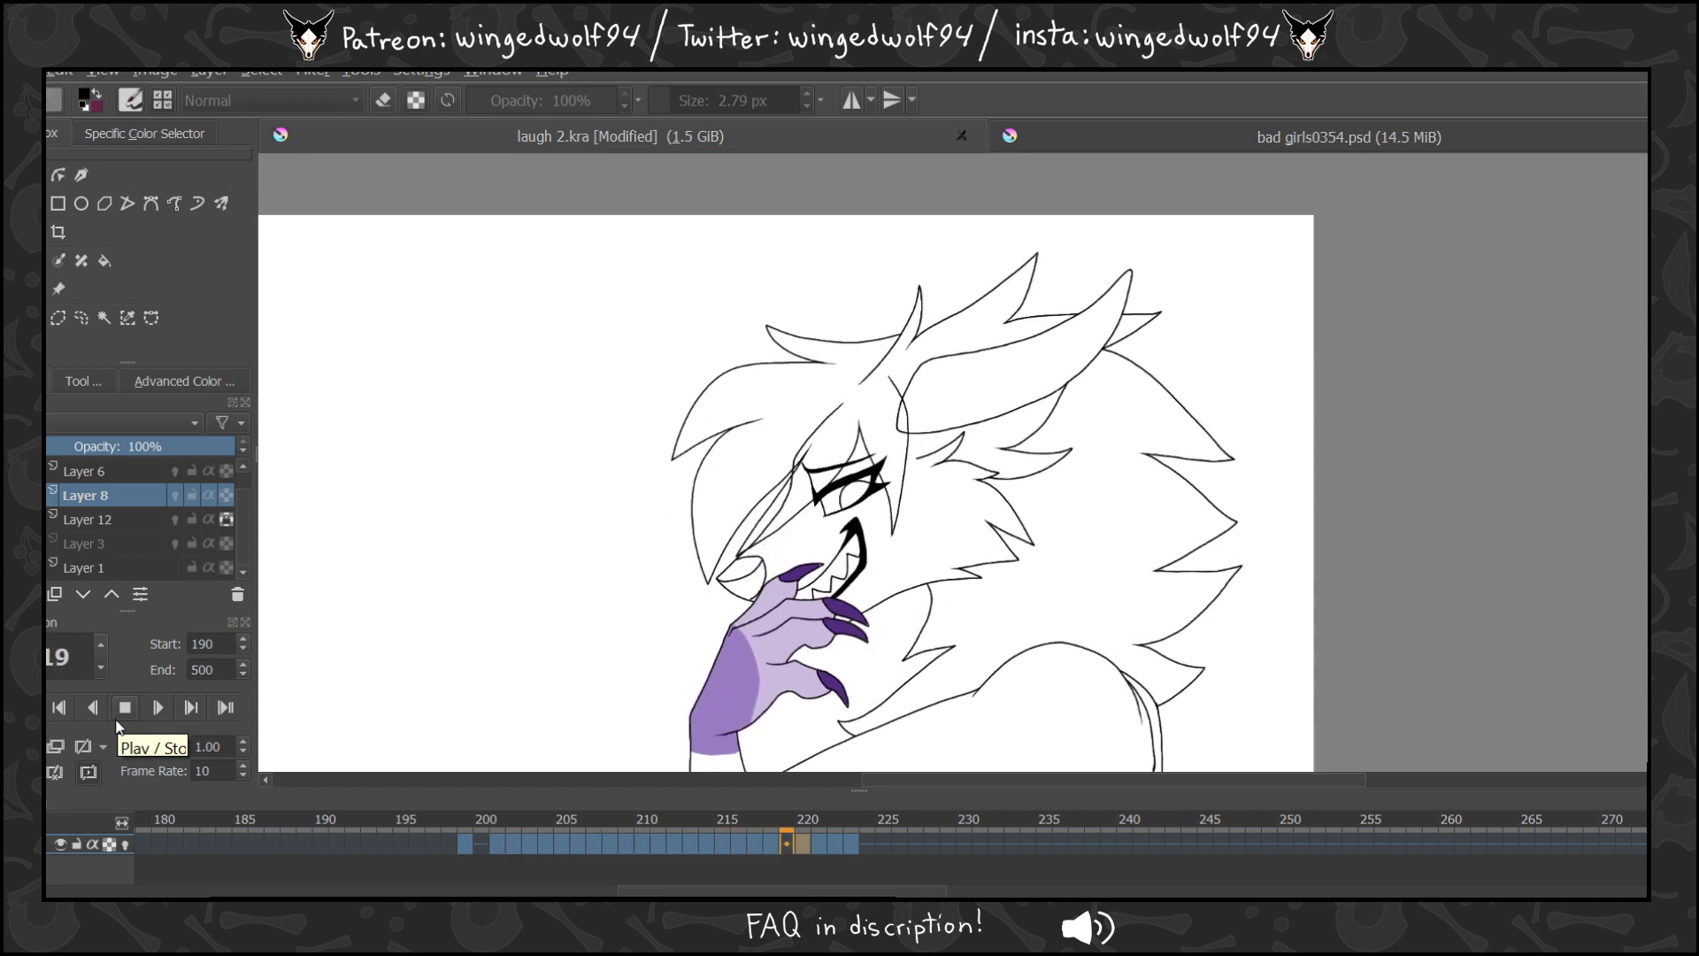
left_click(125, 709)
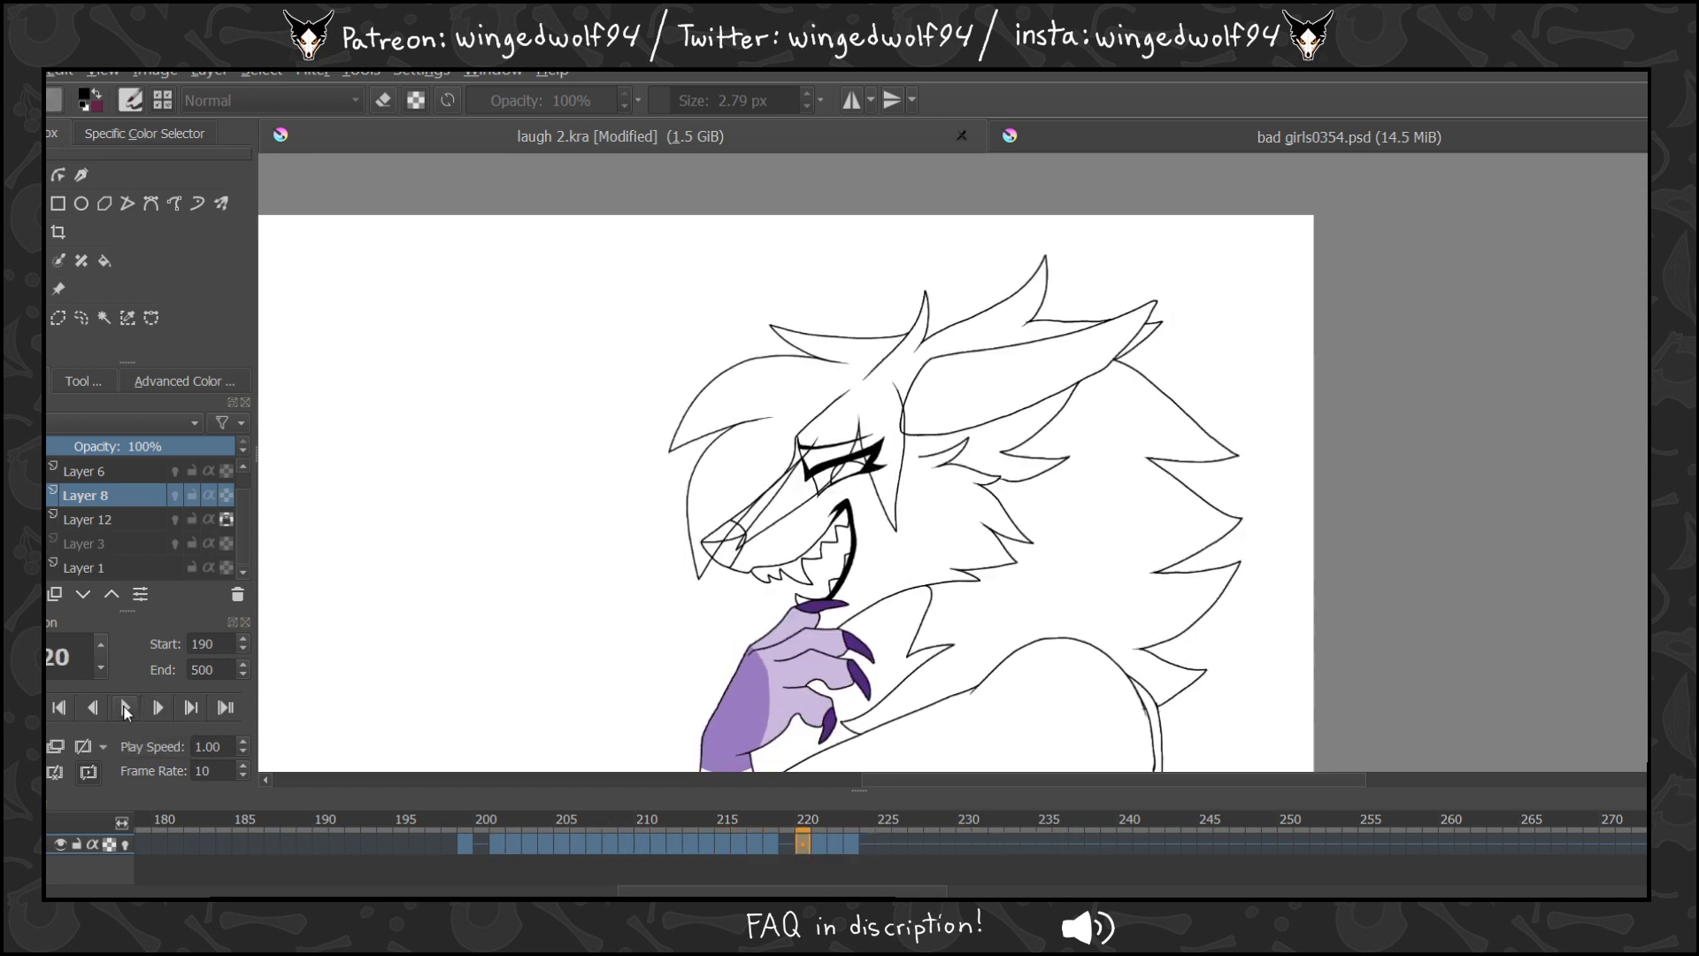
left_click(125, 708)
left_click(128, 709)
Compare the hair on frames 220 to 224 with the earlier drawings back to frame 203.
key("Right")
key("Right")
key("Right")
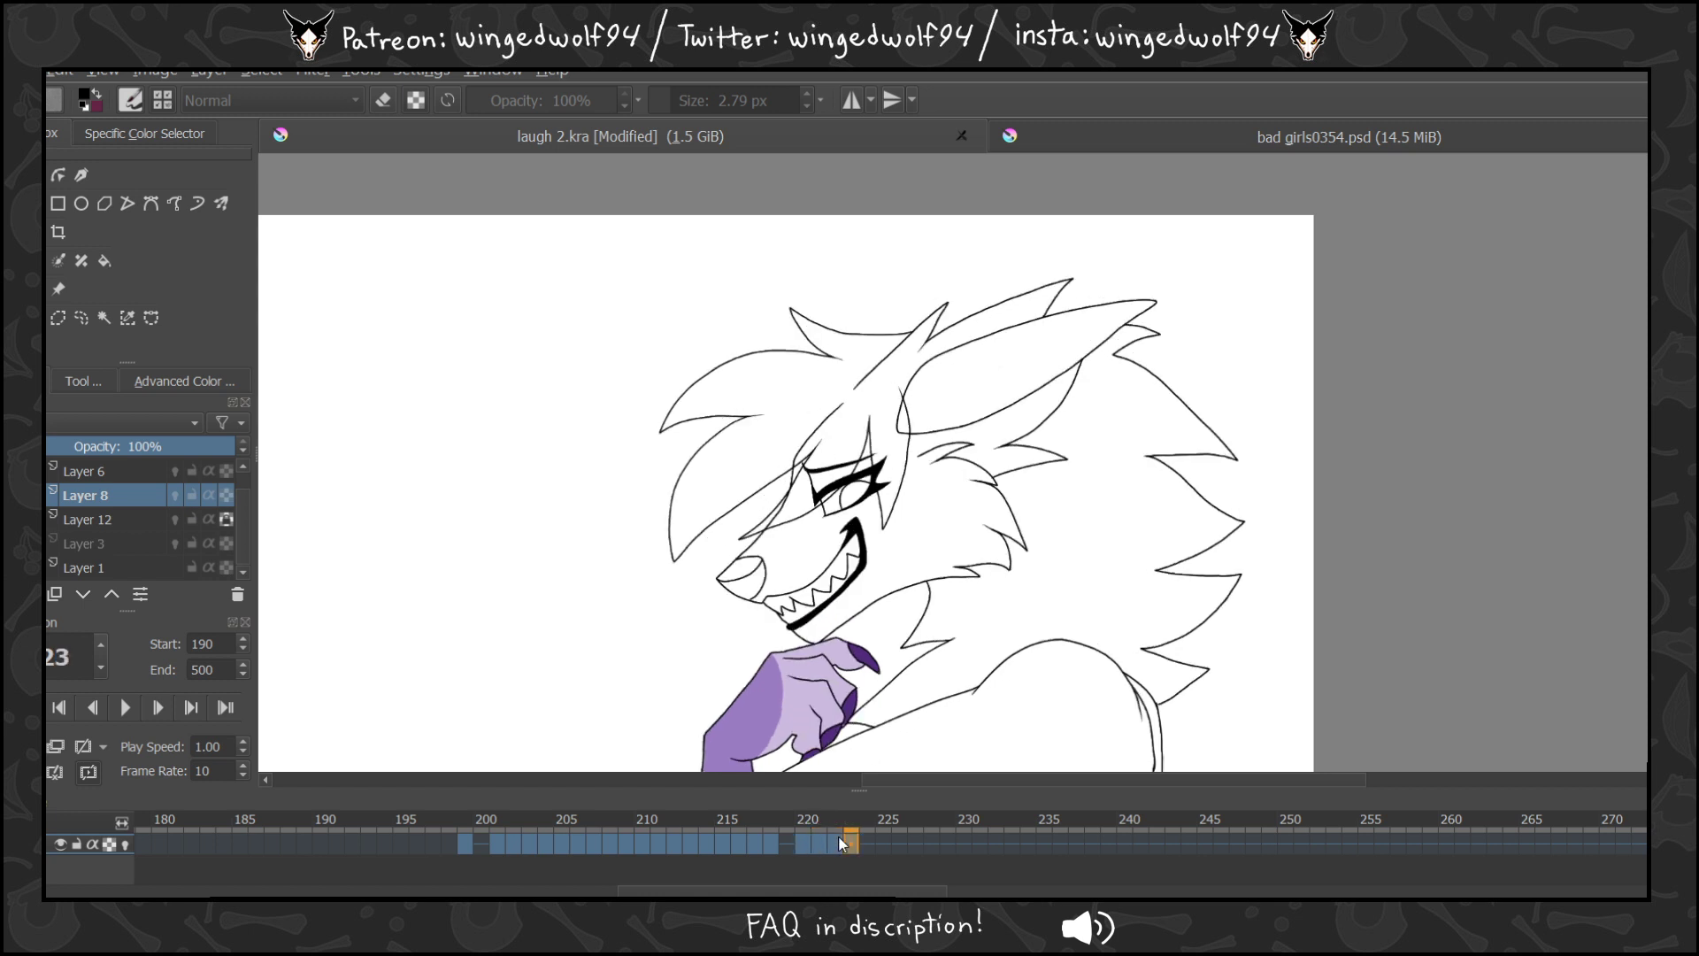
key("Right")
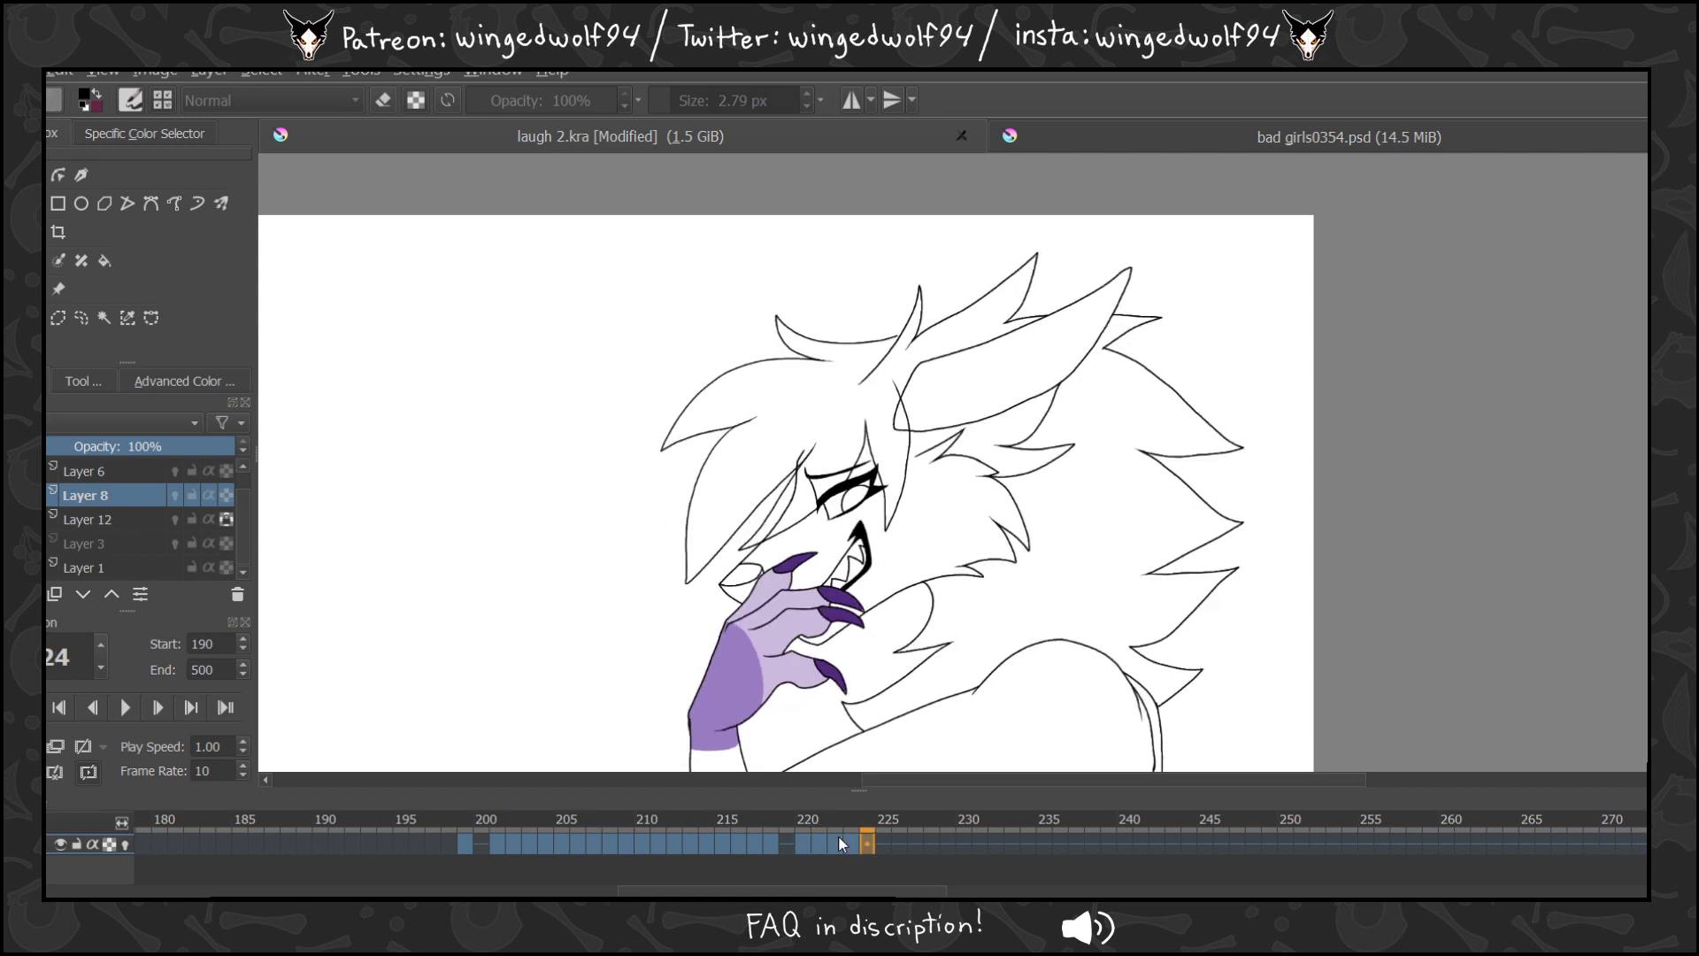
key("Left")
key("Left")
key("Left")
key("Left")
key("Left")
key("Left")
key("Left")
key("Left")
key("Left")
key("Left")
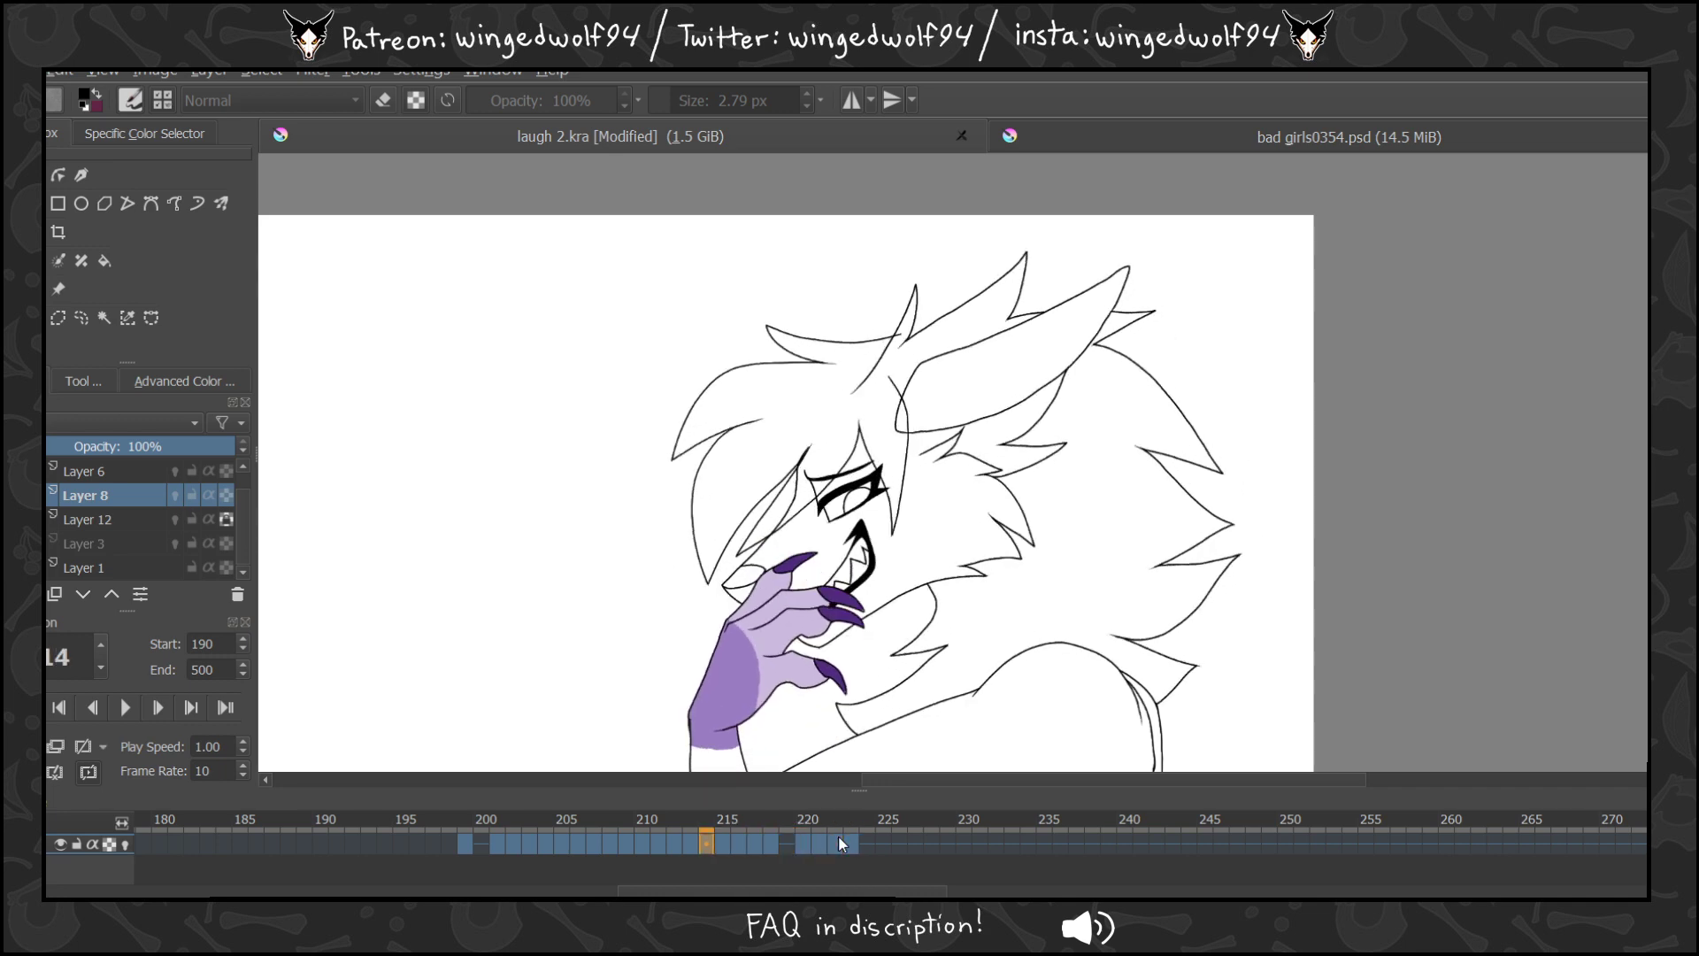
key("Left")
key("Left")
key("Left")
key("Left")
key("Left")
key("Left")
key("Left")
key("Left")
key("Left")
key("Left")
key("Left")
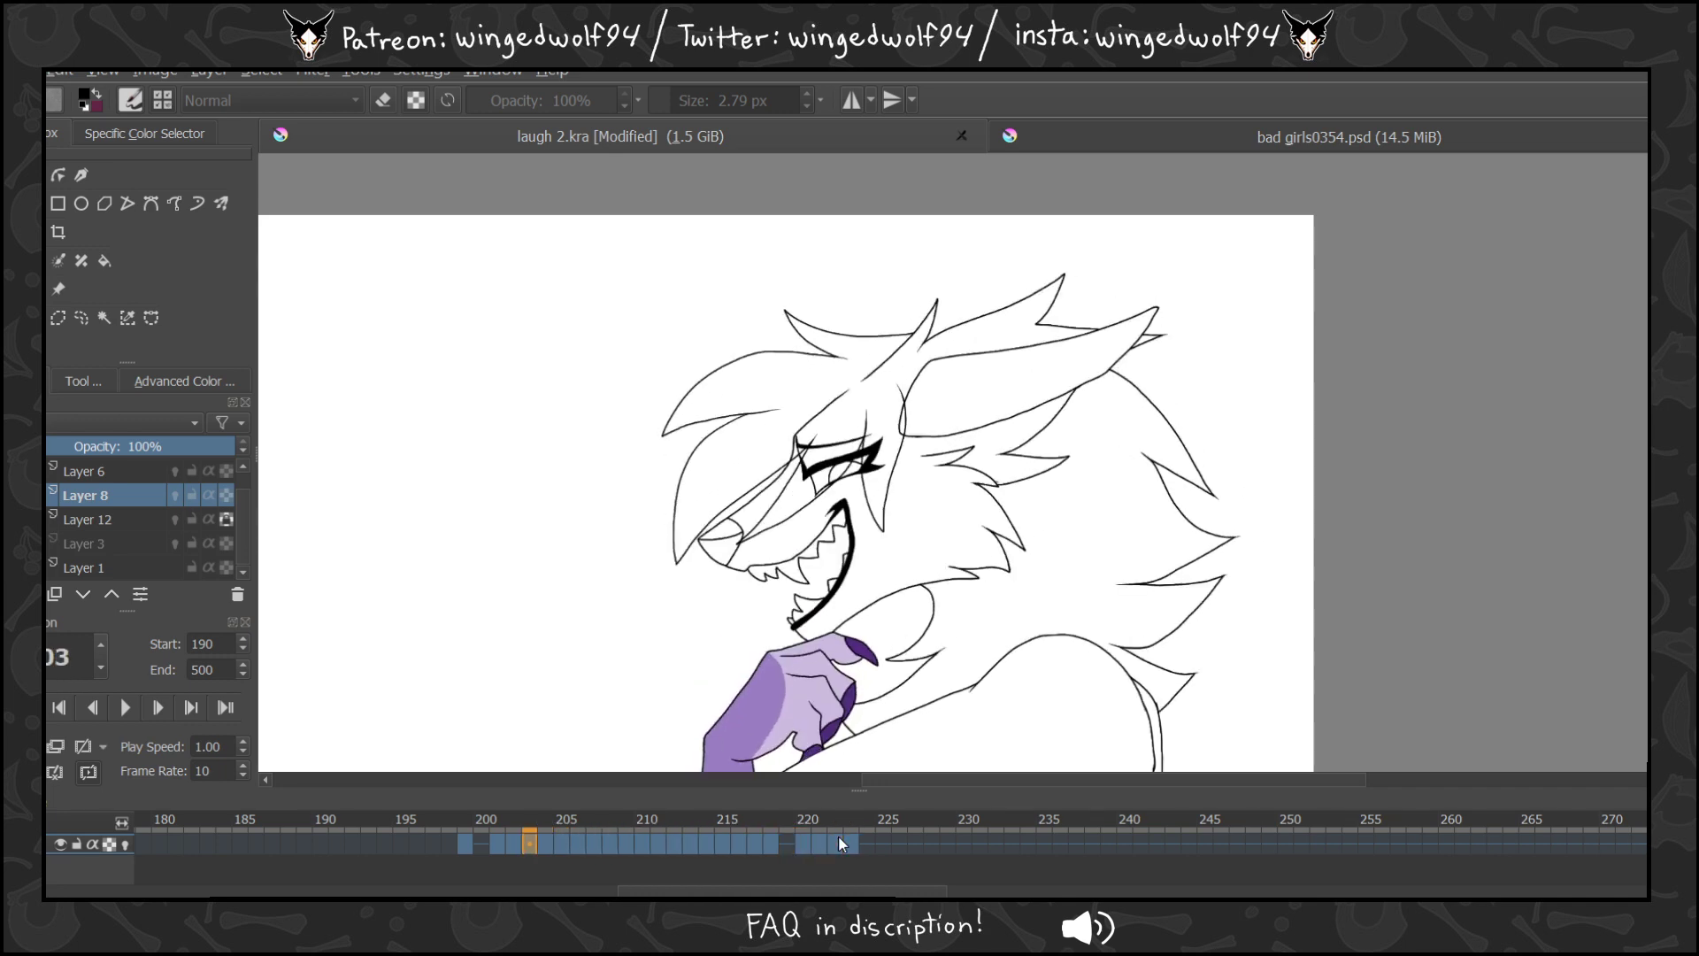
key("Right")
key("Right")
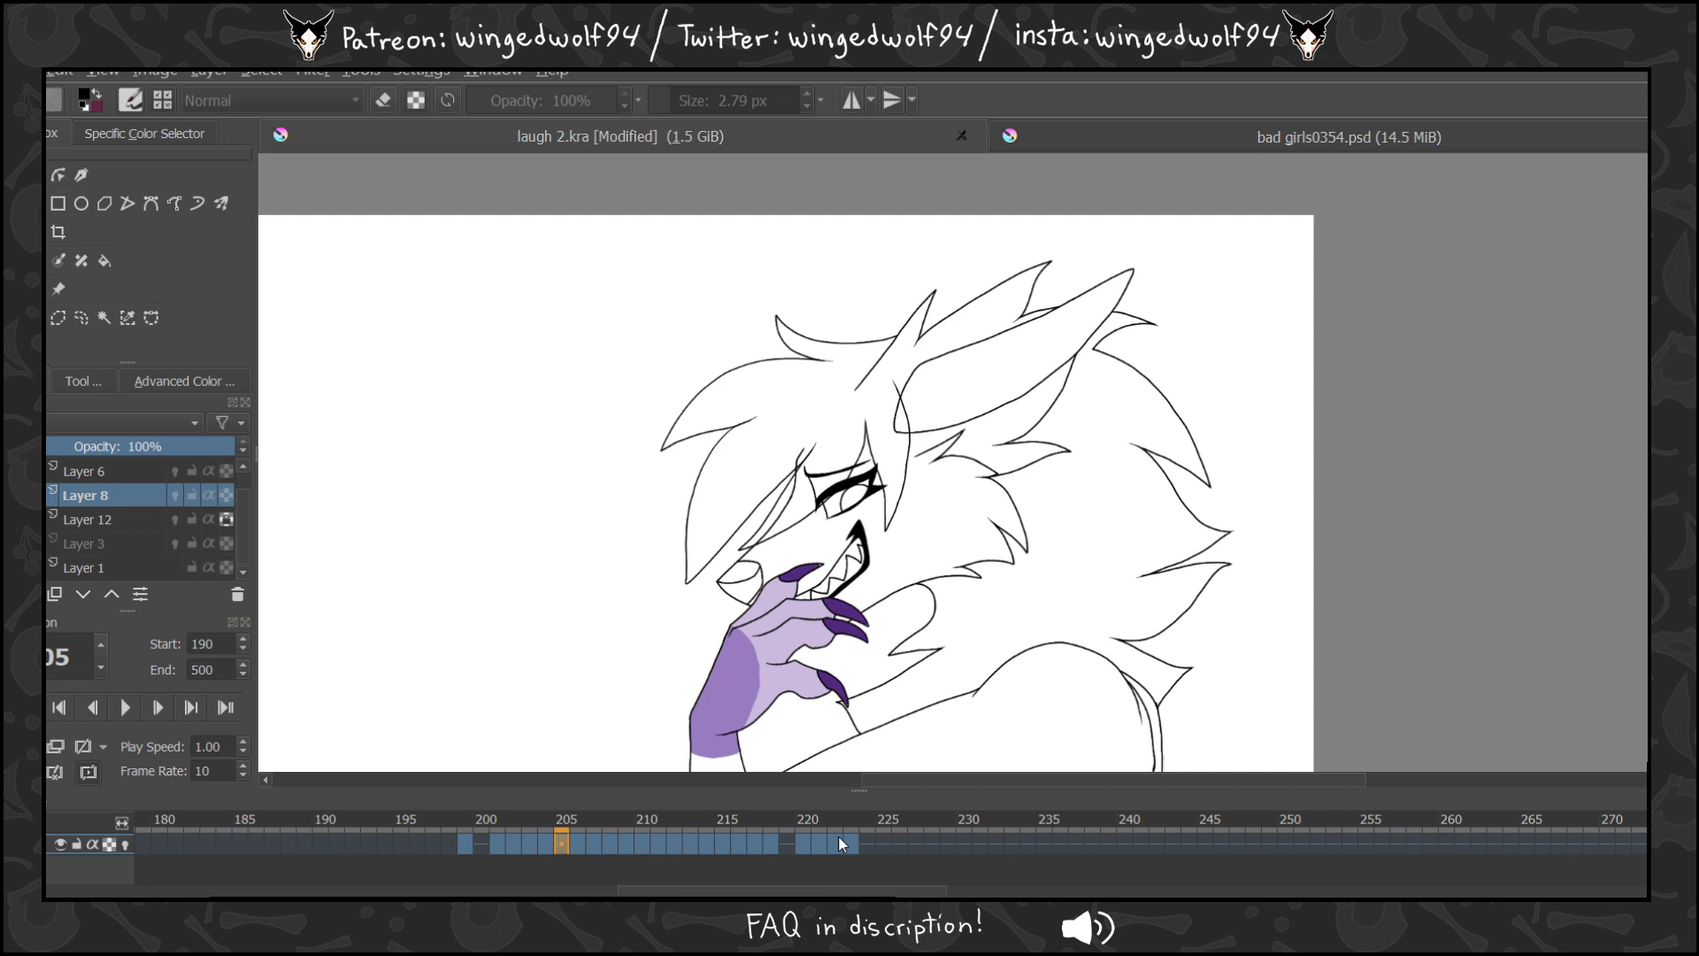
Copy the hair drawings from frames 206 and 207 to frames 224 and 225.
left_click(851, 841)
left_click(581, 842)
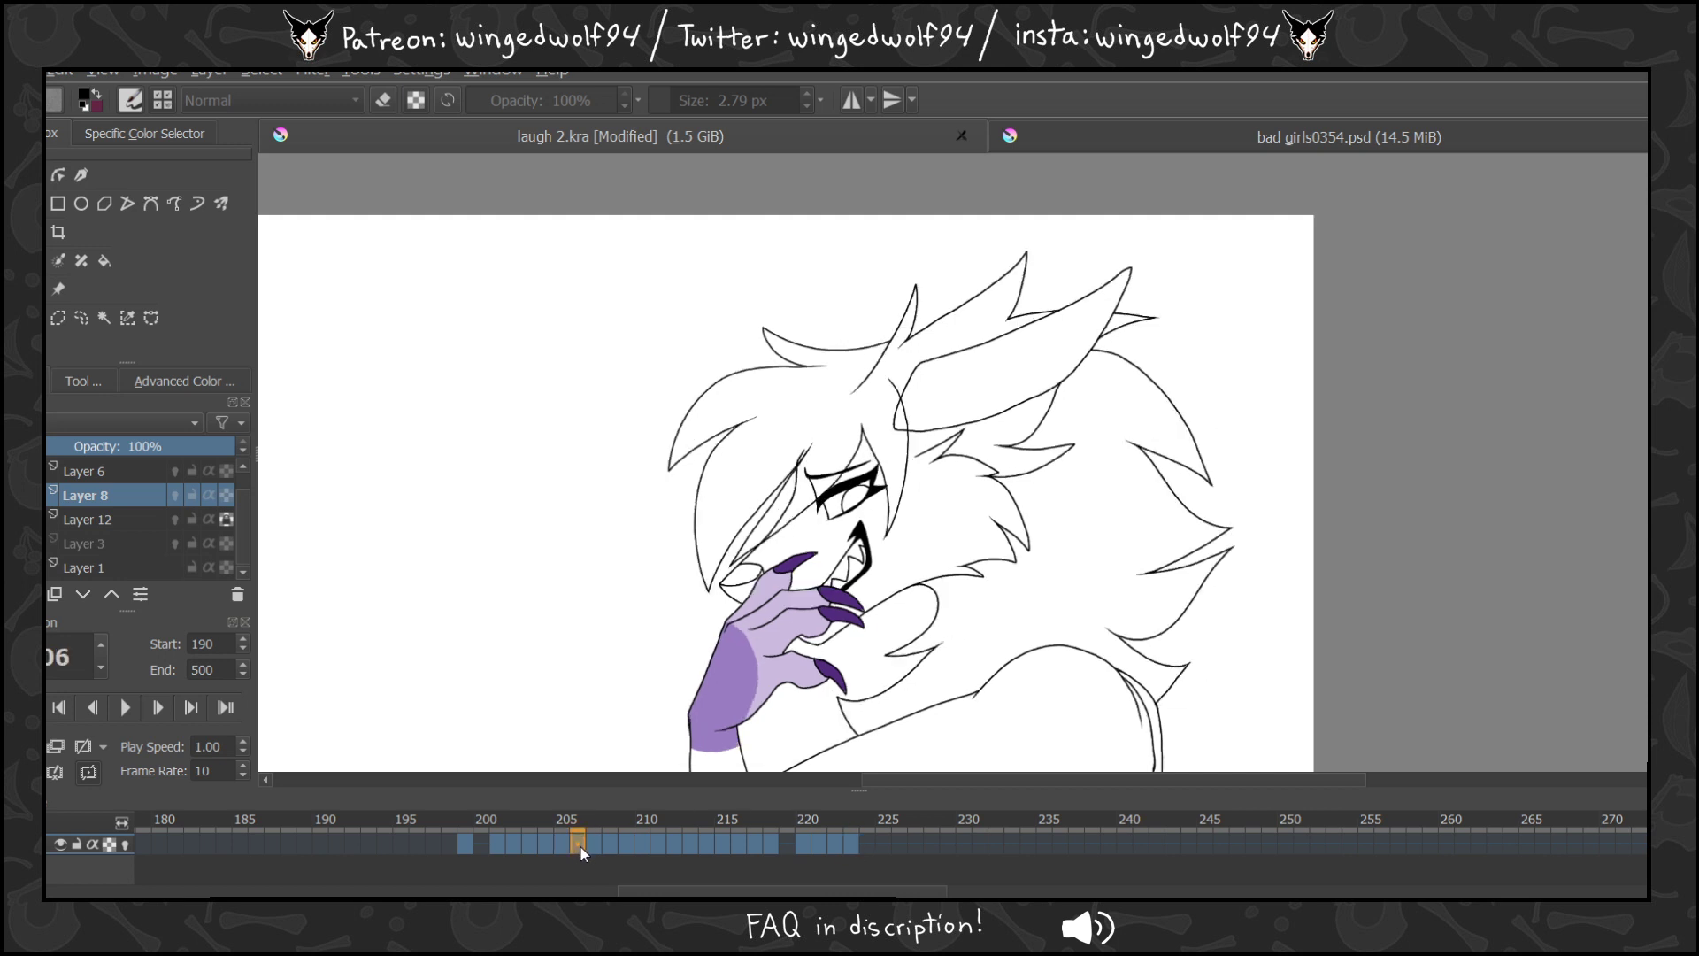
left_click(565, 847)
left_click(580, 848)
left_click_drag(579, 848, 888, 842)
left_click(901, 843)
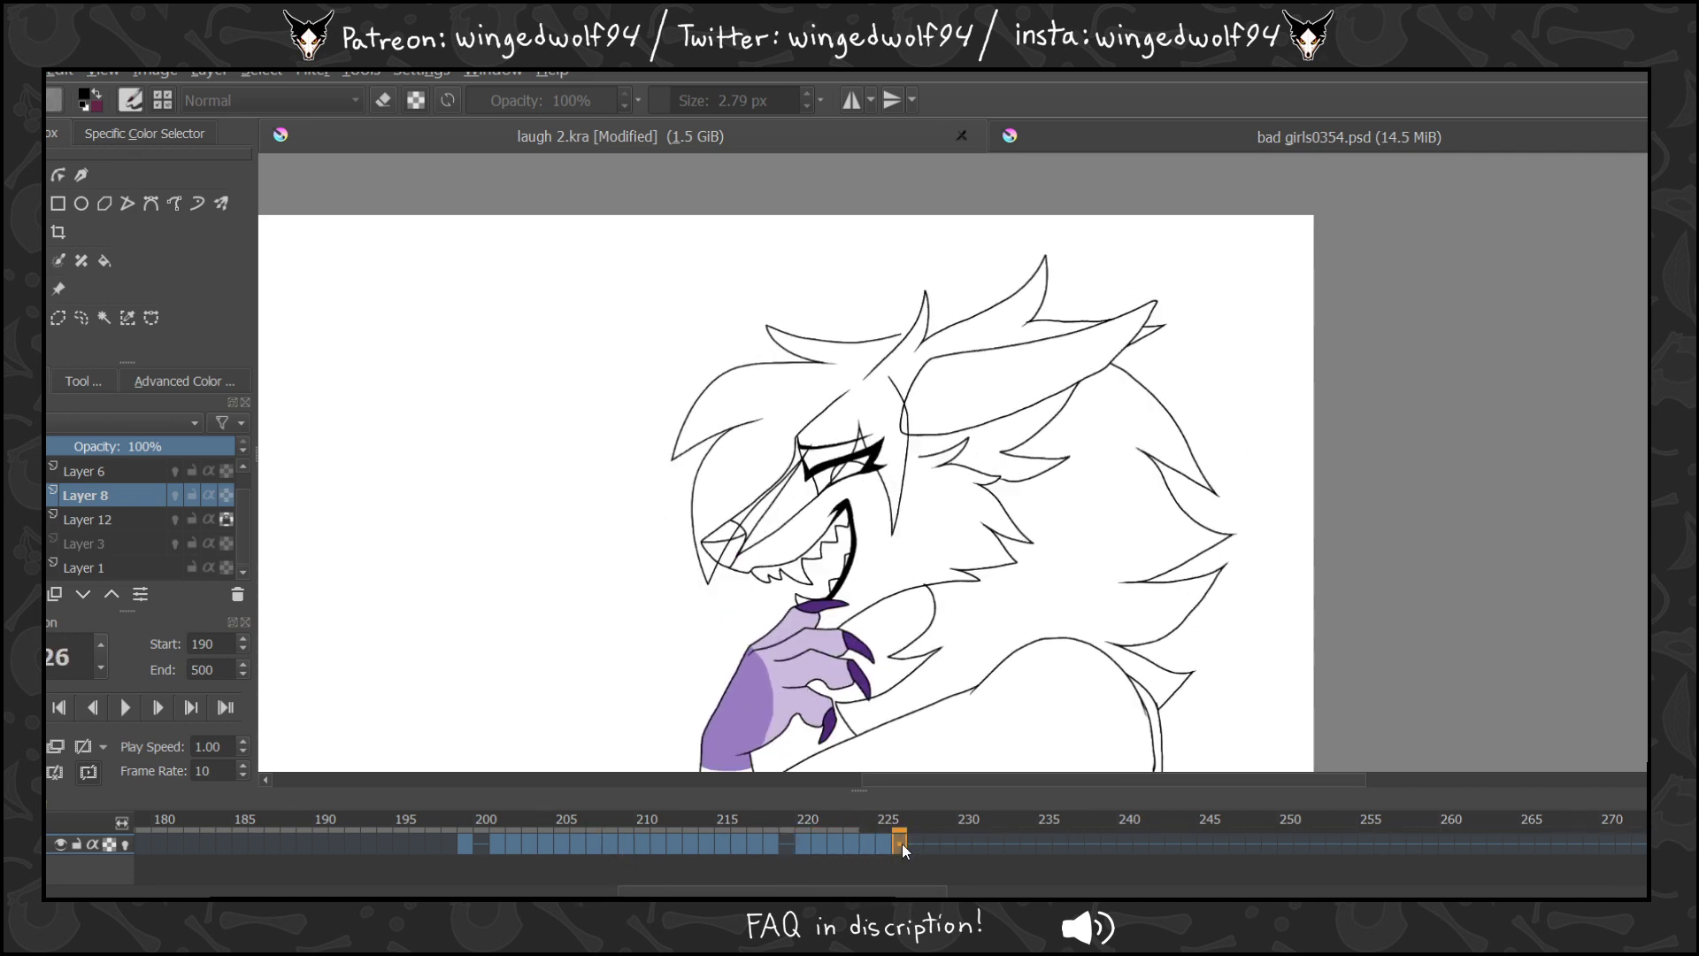
Recheck the hair on frames 205 to 207, and copy the drawing from frame 208 to frame 226.
left_click(582, 843)
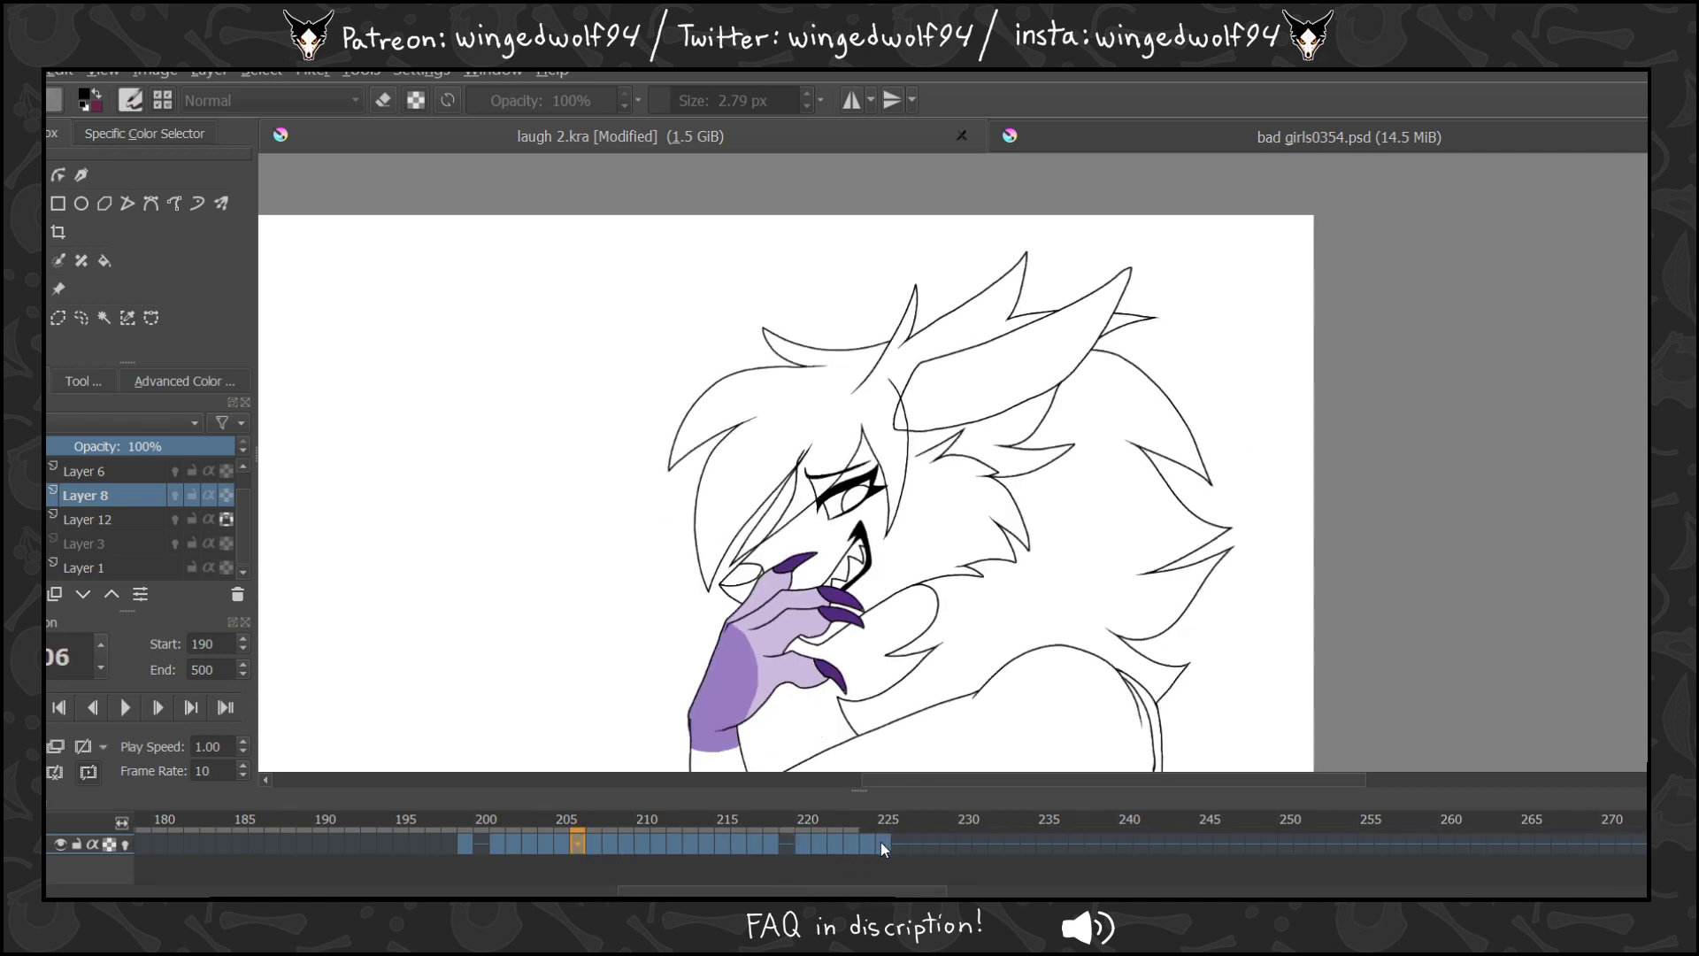
left_click(882, 844)
left_click(566, 842)
left_click(582, 844)
left_click(597, 847)
left_click(613, 847)
left_click_drag(612, 847, 900, 847)
Copy the hair drawings from frames 209 and 210 to frames 227 and 228.
left_click(624, 844)
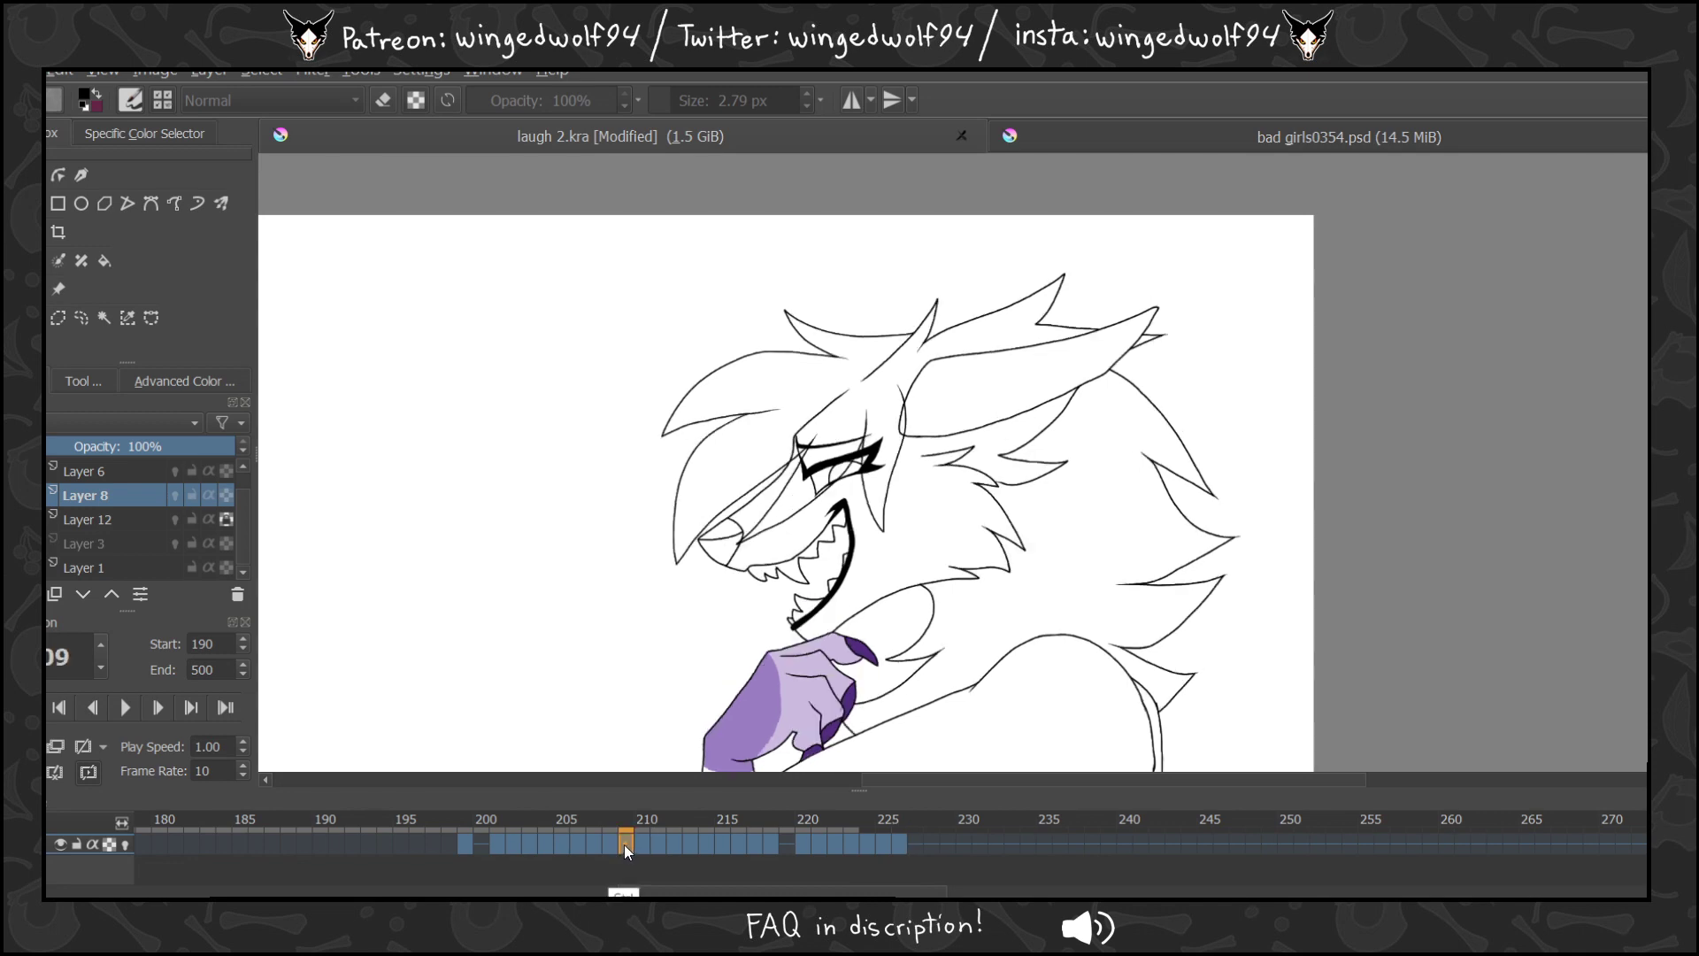
left_click_drag(623, 844, 920, 851)
left_click(644, 842)
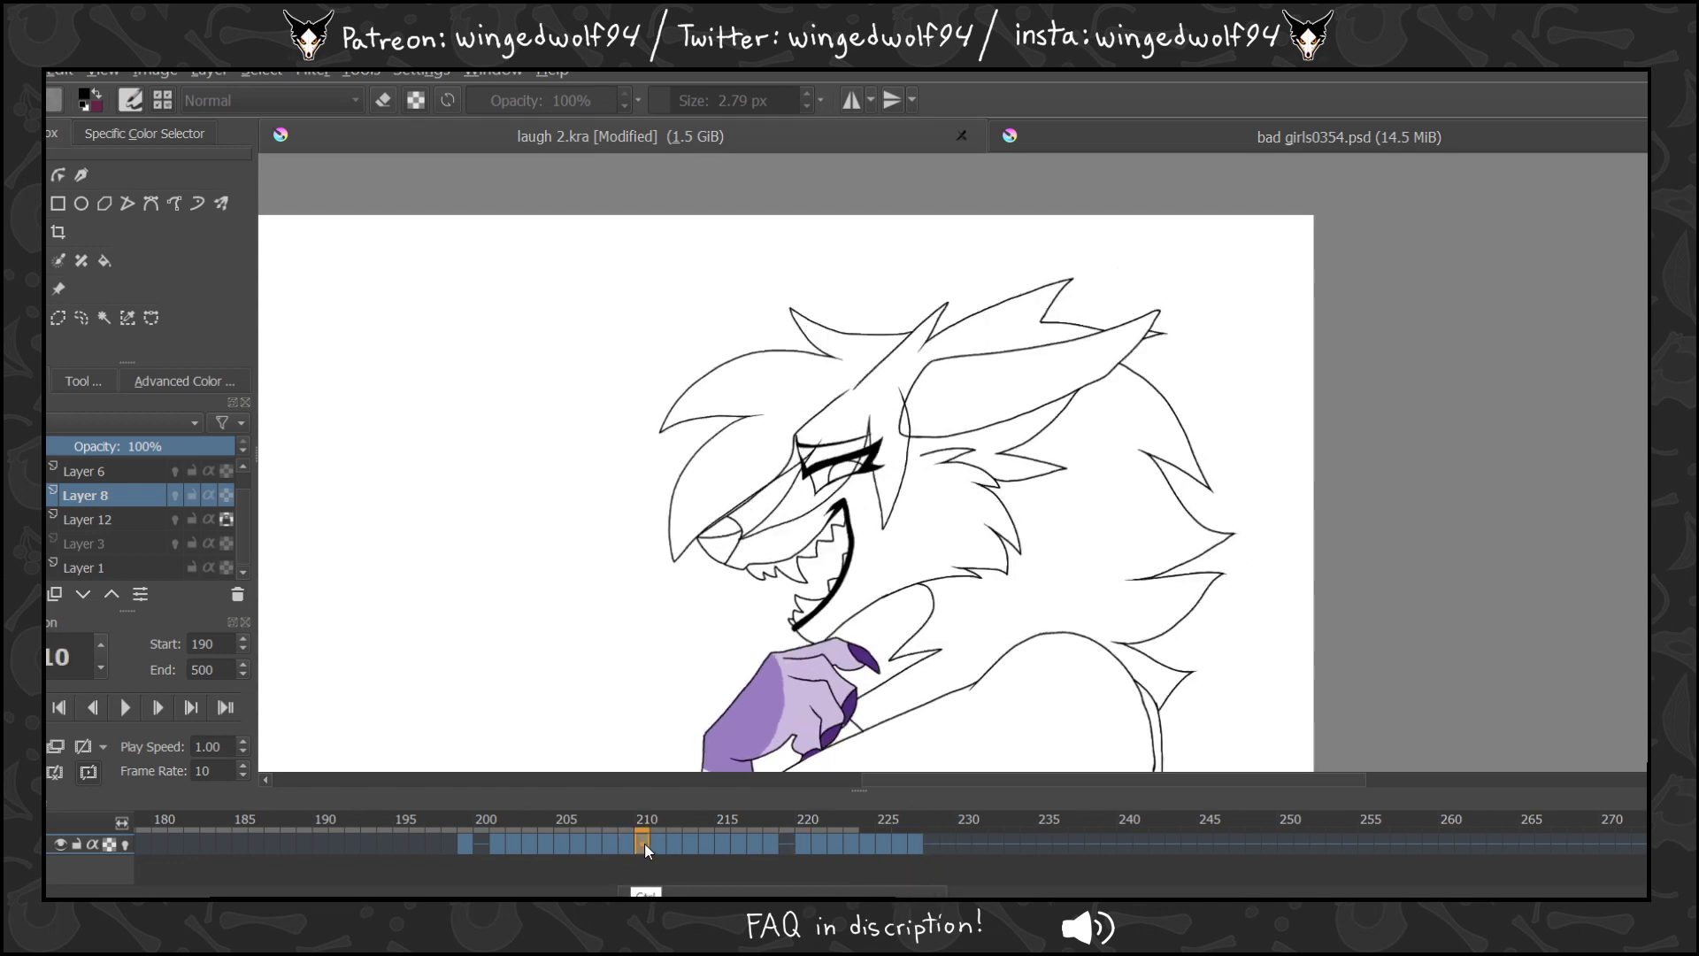
left_click_drag(644, 842, 935, 851)
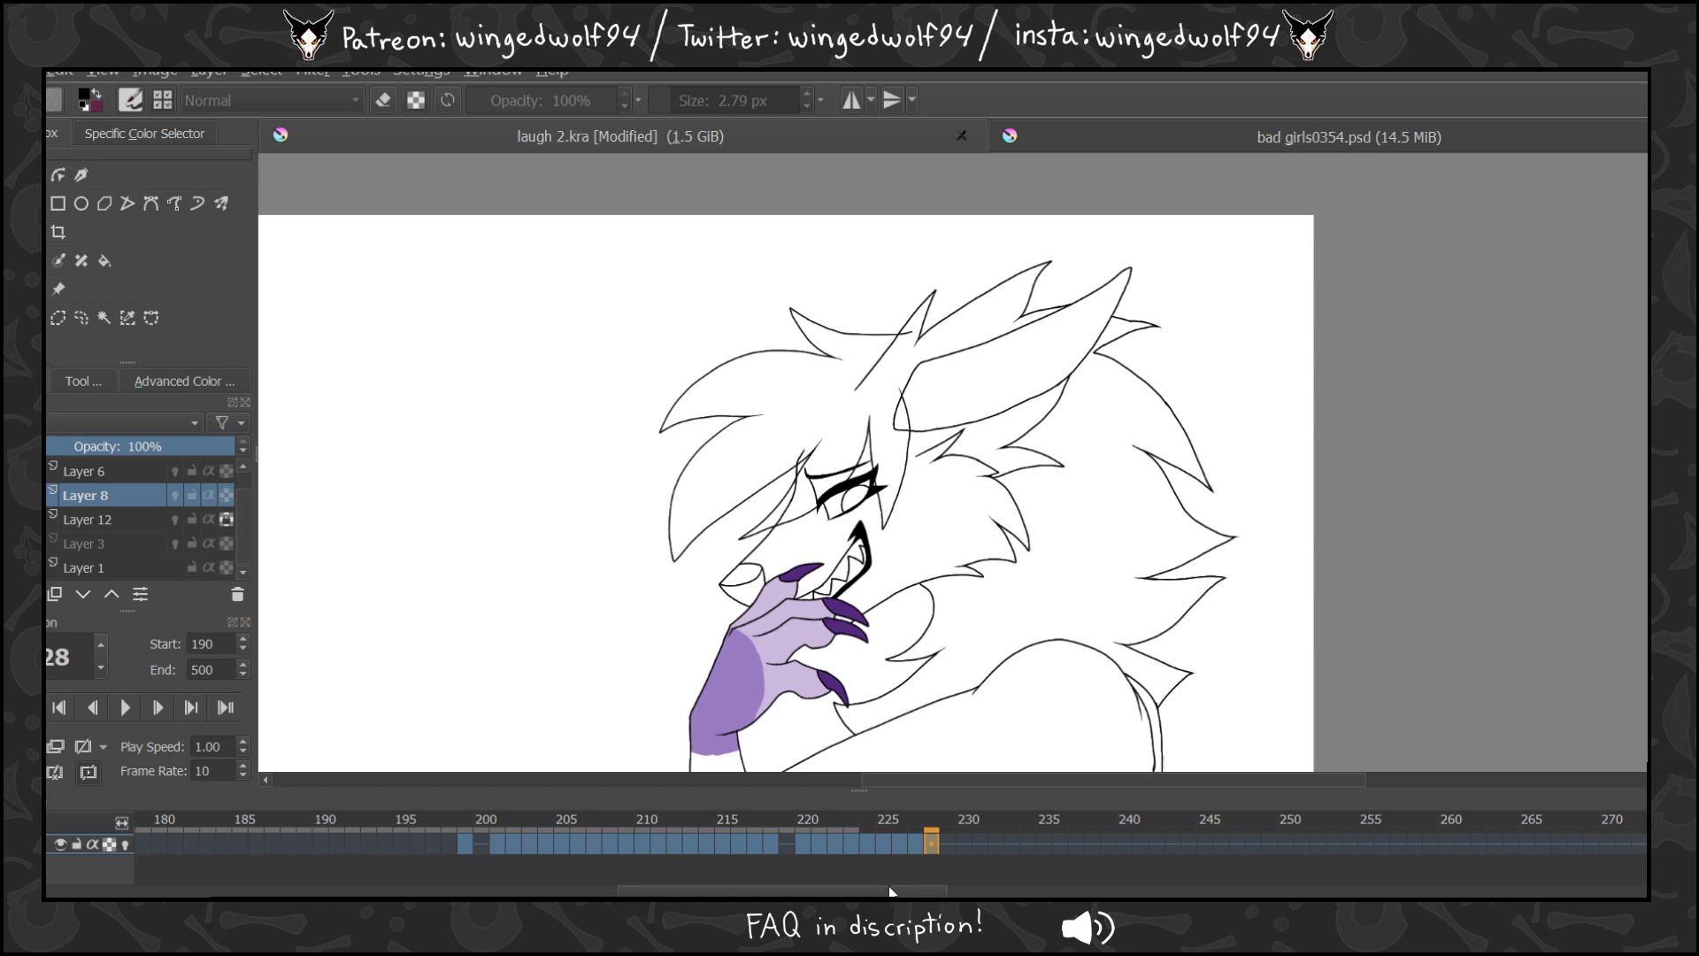
Copy the hair drawings from frames 205 and 206 to frames 229 and 230.
left_click(466, 842)
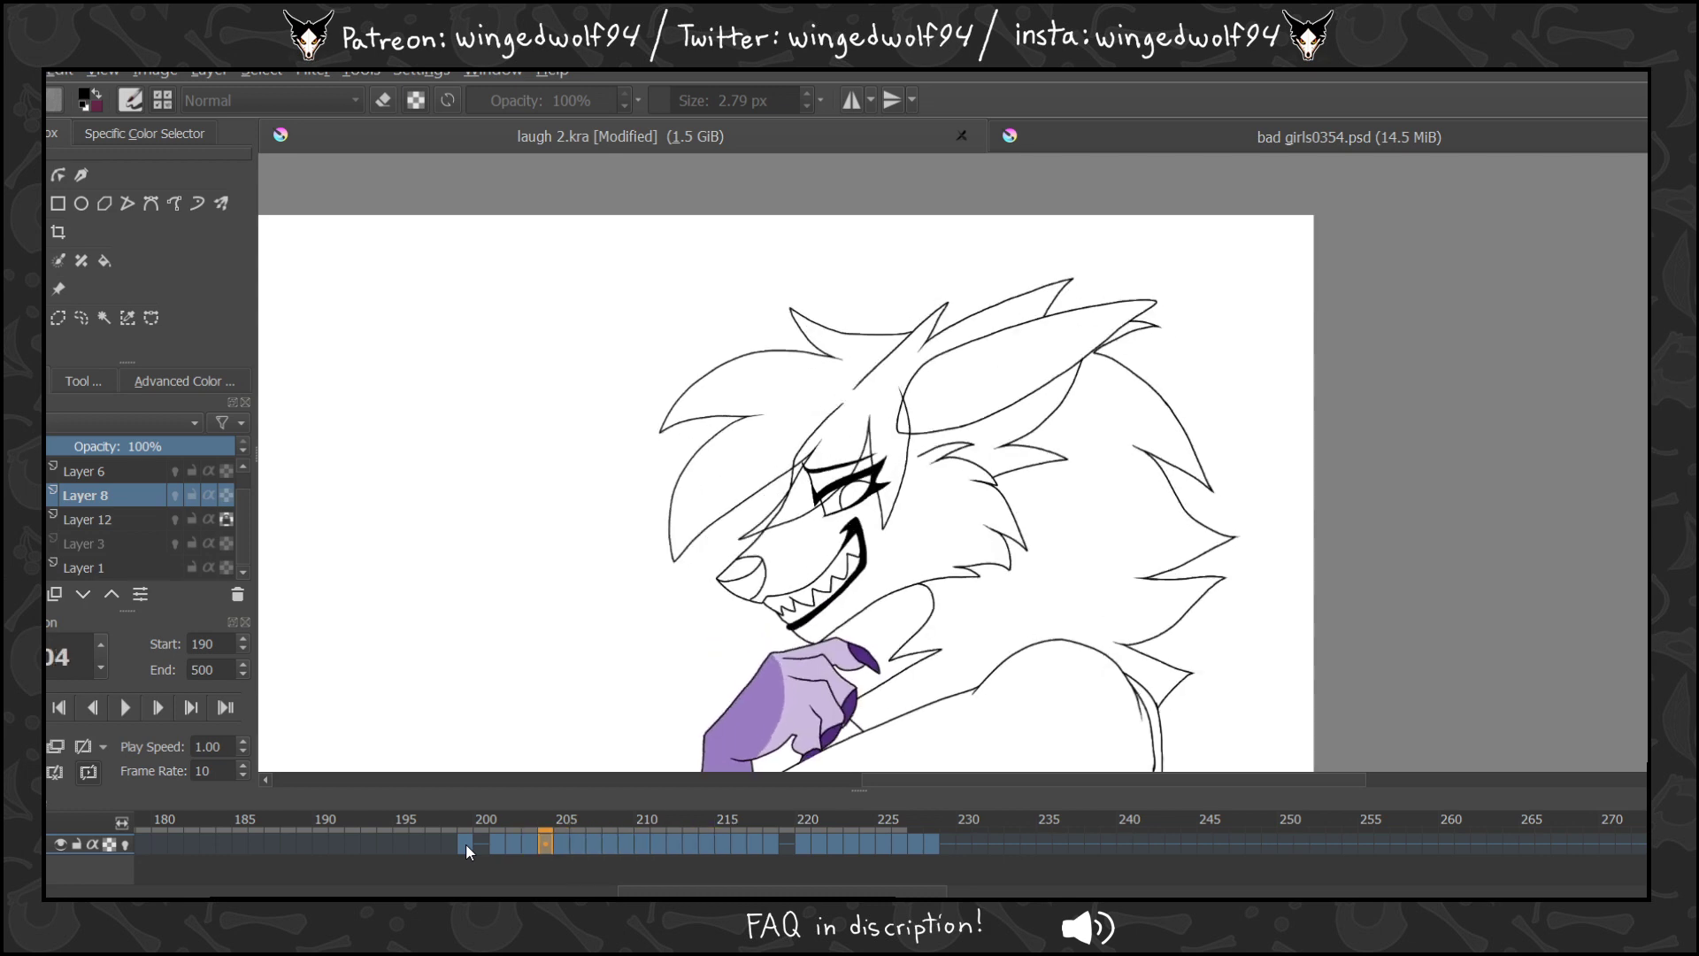
mouse_move(561, 846)
left_mouse_down()
mouse_move(832, 834)
mouse_move(953, 850)
left_mouse_up()
left_click(566, 846)
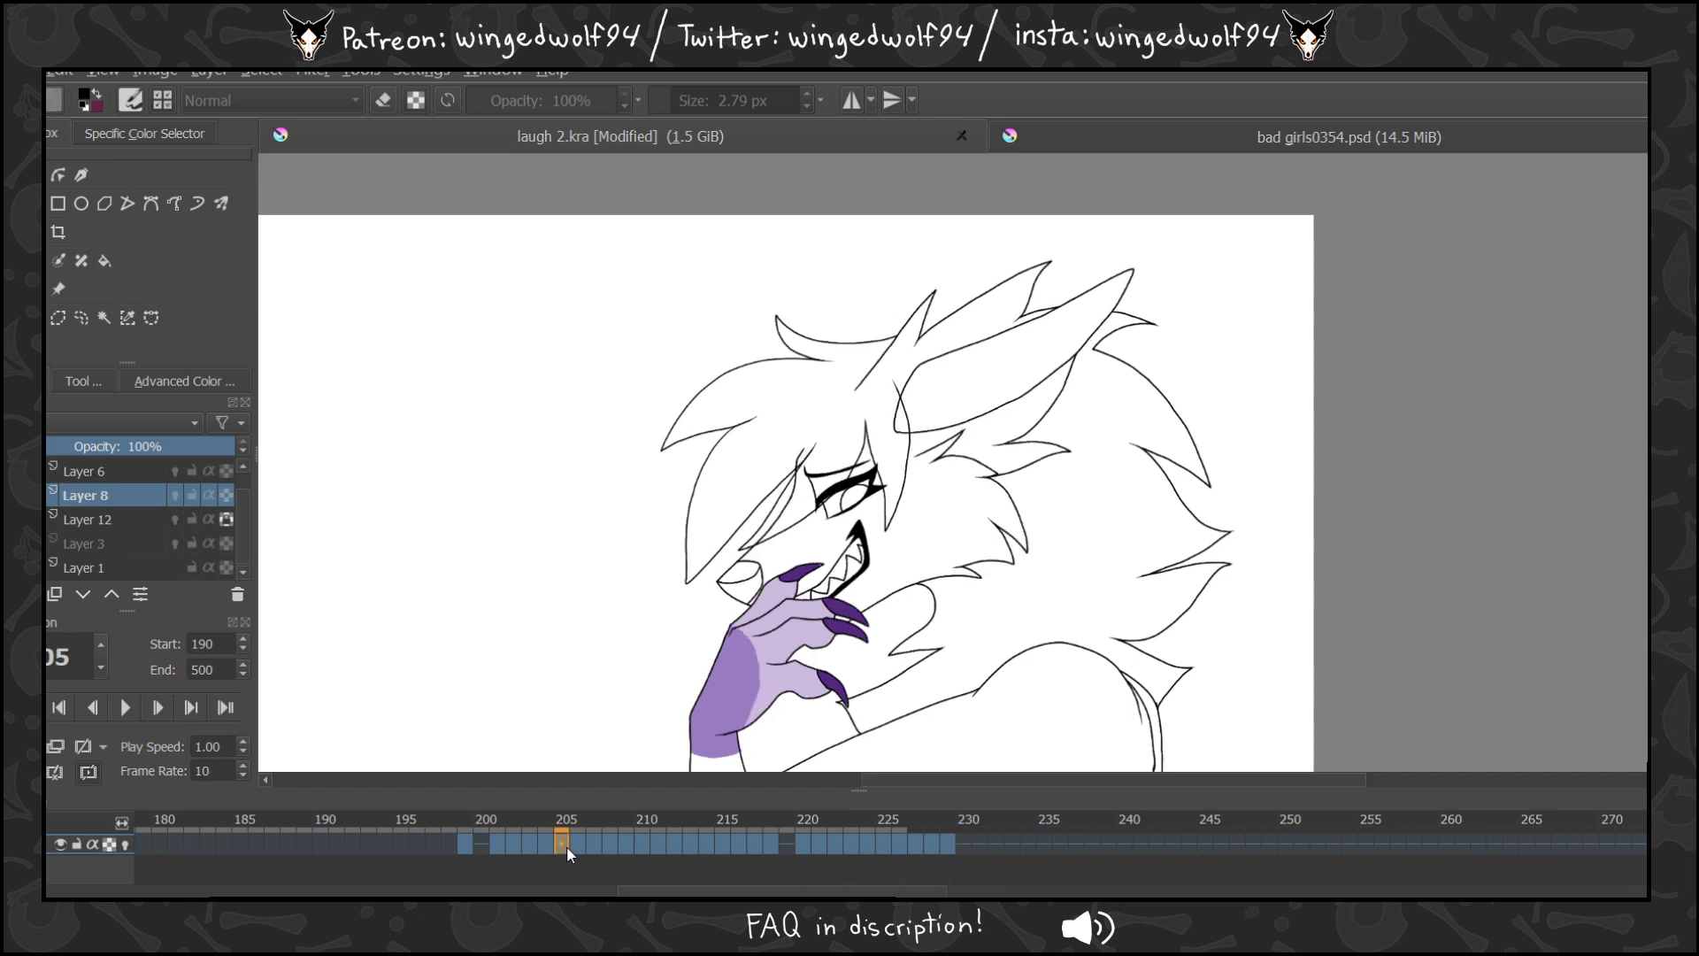
left_click_drag(576, 842, 957, 840)
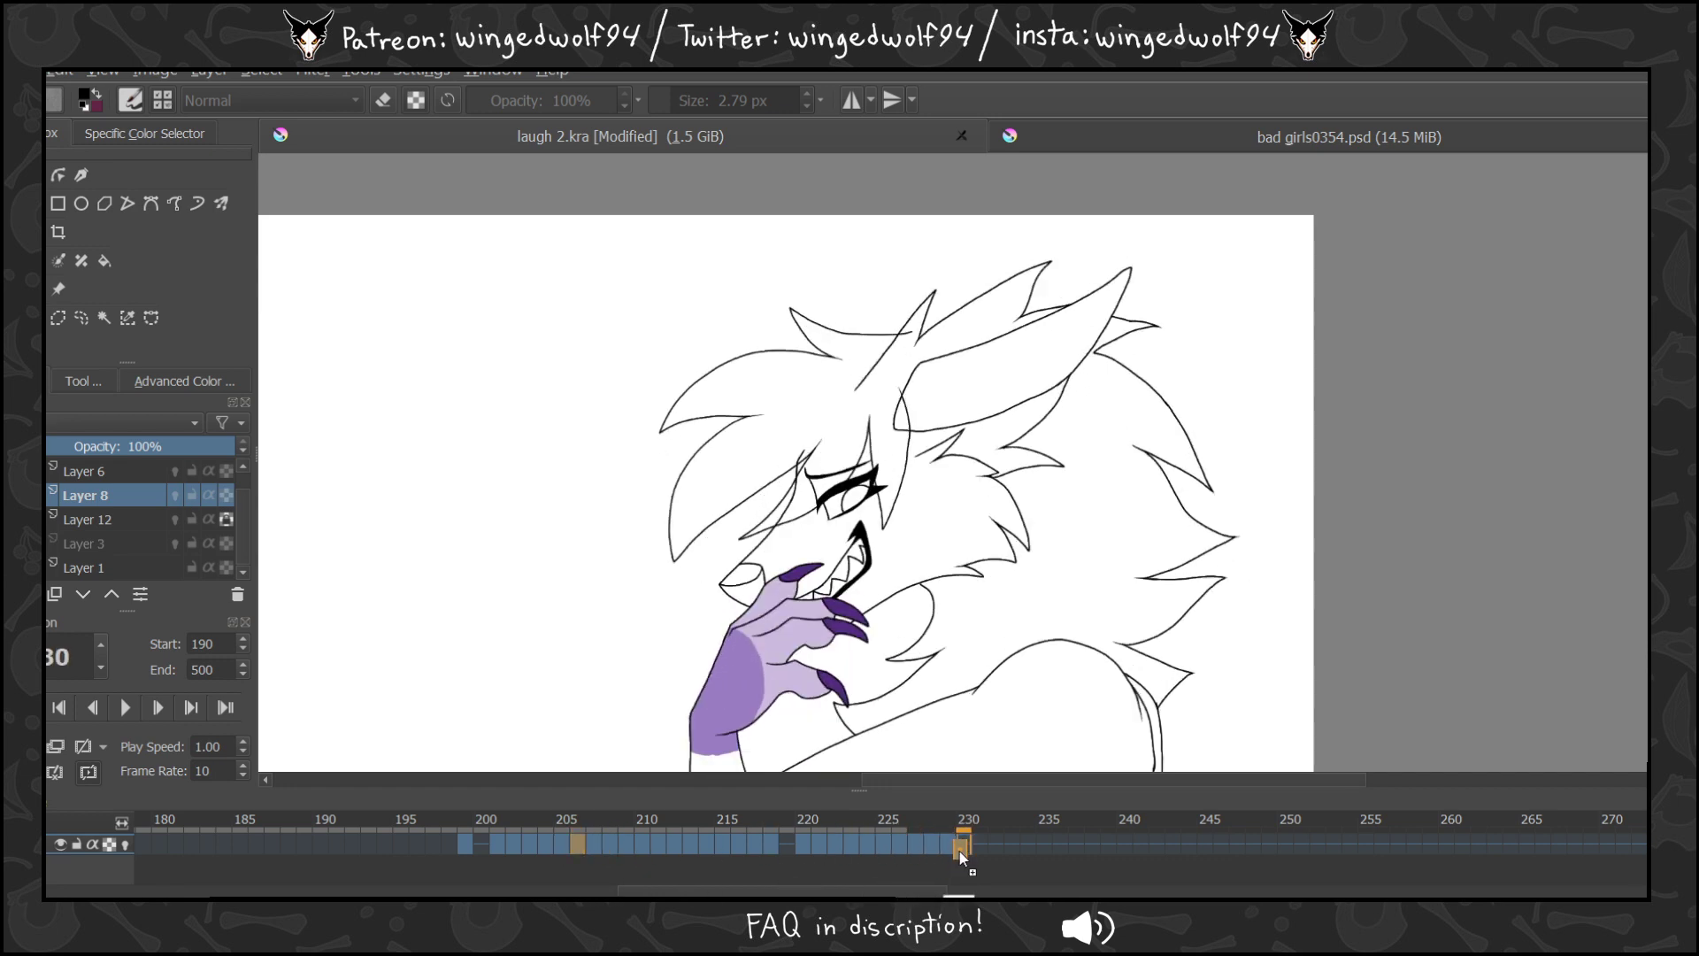
Copy the hair drawing from frame 207 to frame 231.
left_click(605, 847)
left_click_drag(605, 846, 982, 849)
left_click_drag(592, 841, 614, 842)
Step through the hair frames from 220 to 234 and back to 232 to check the newly copied drawings.
left_click(809, 839)
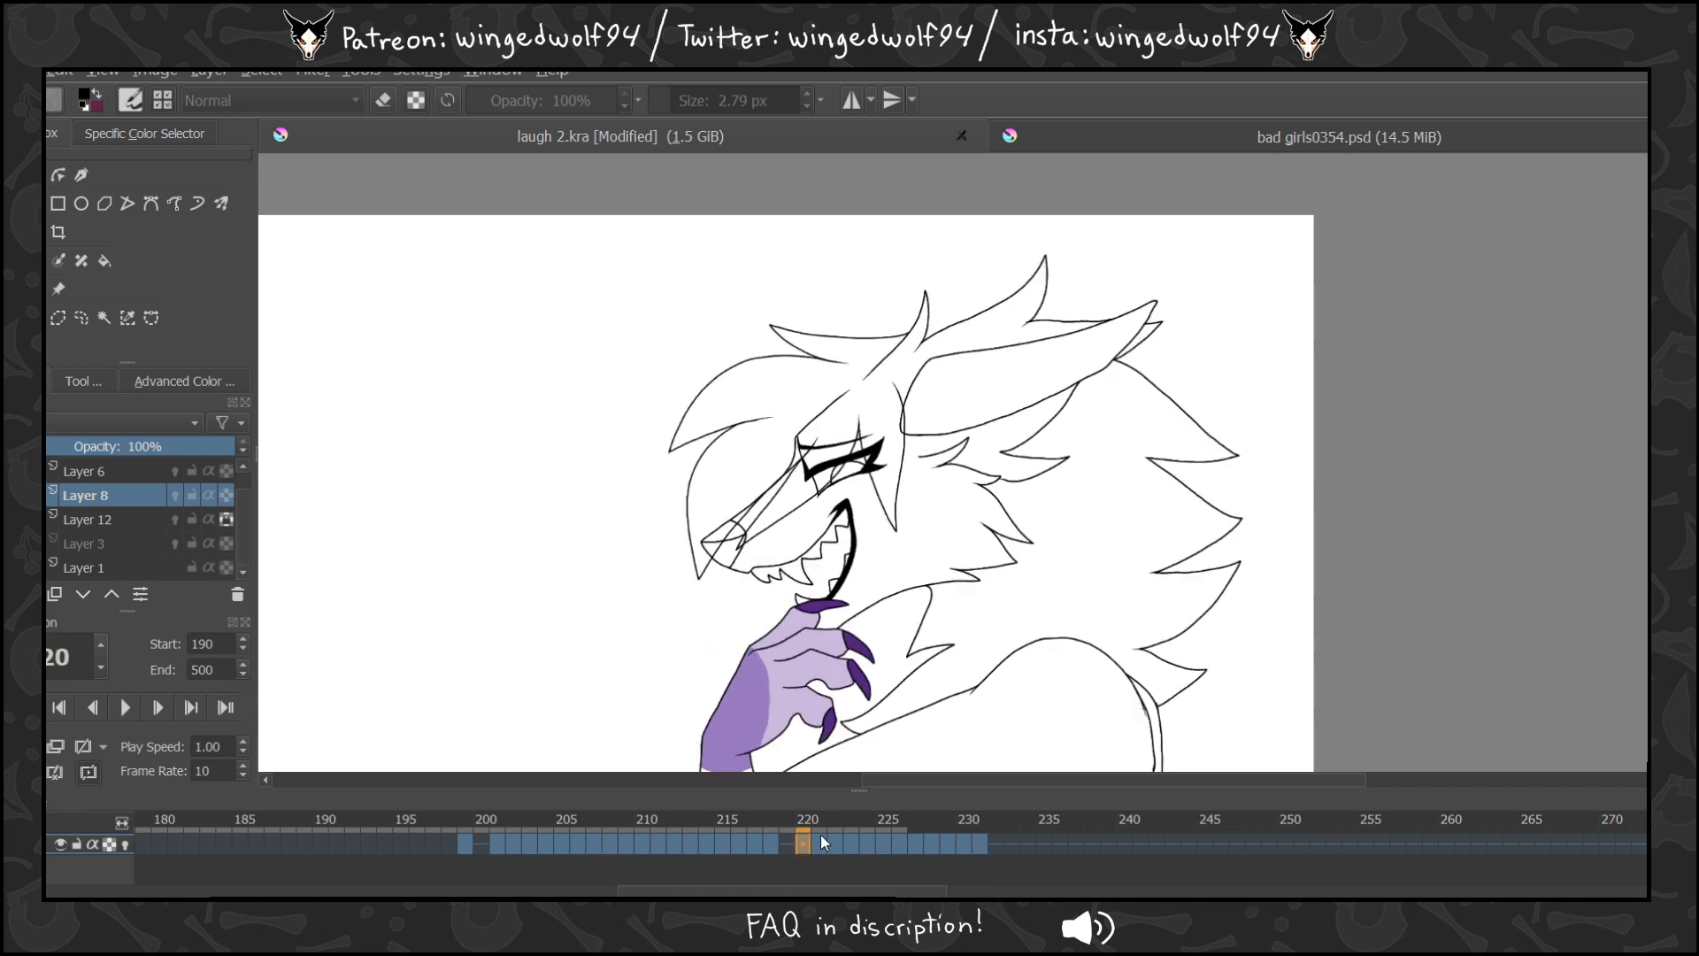
key("Right")
key("Right")
key("Right")
key("Right")
key("Right")
key("Right")
key("Right")
key("Right")
key("Right")
key("Right")
key("Right")
key("Right")
key("Right")
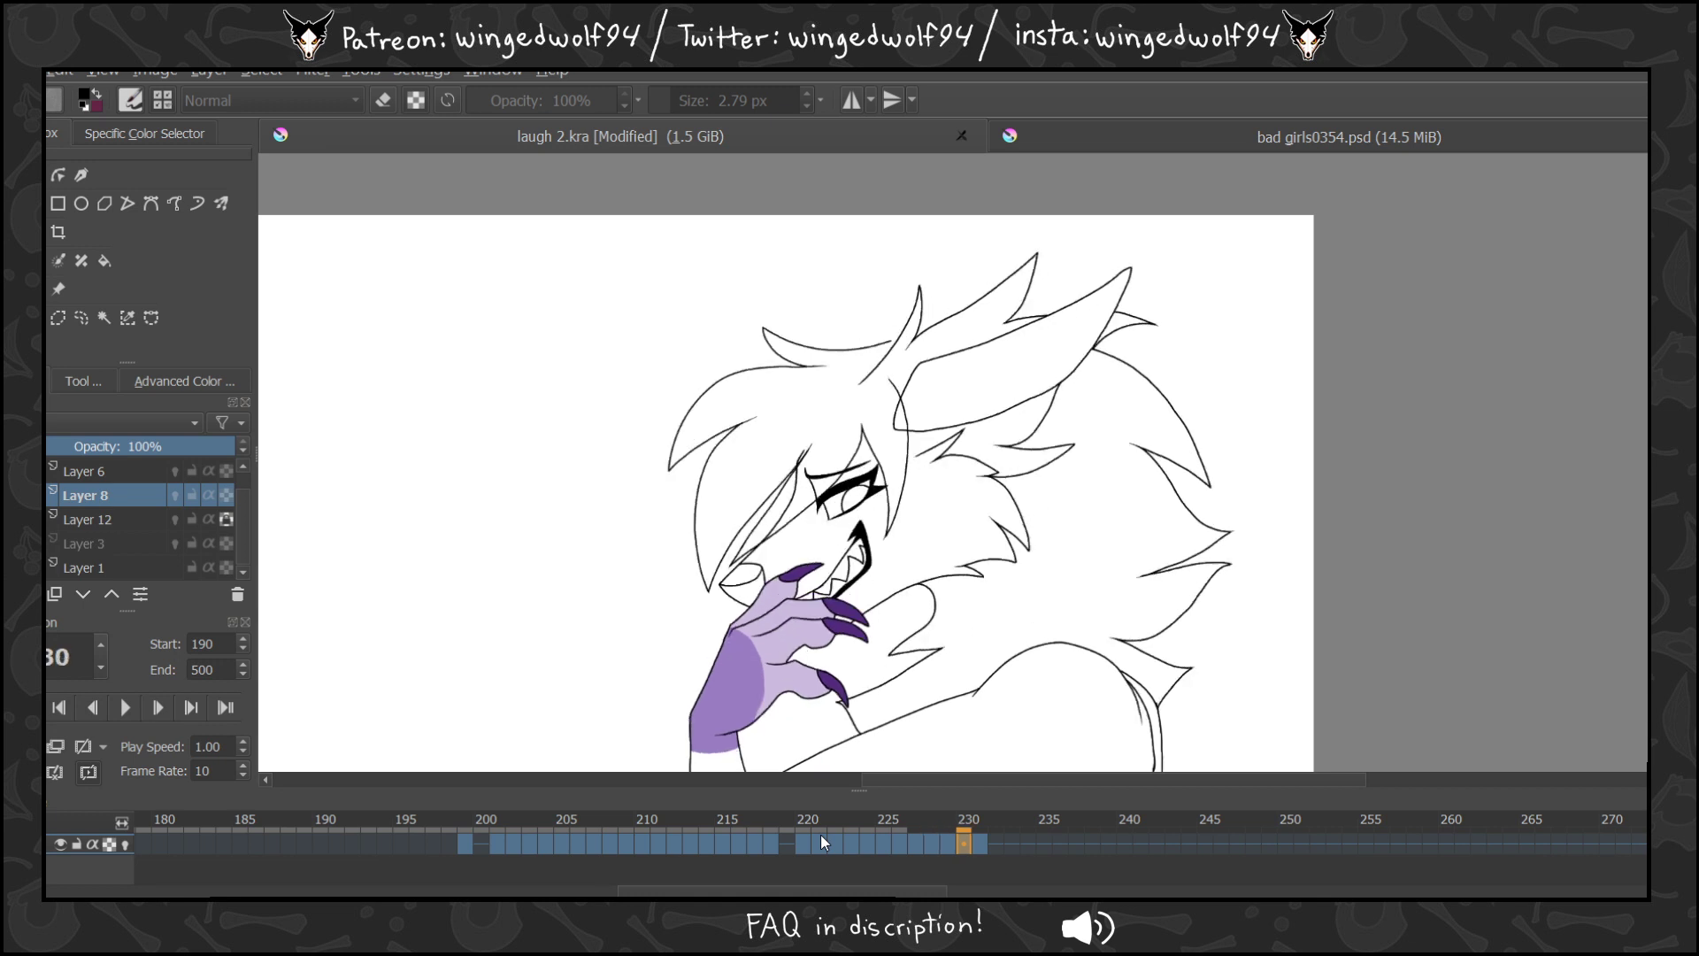
key("Left")
key("Left")
key("Left")
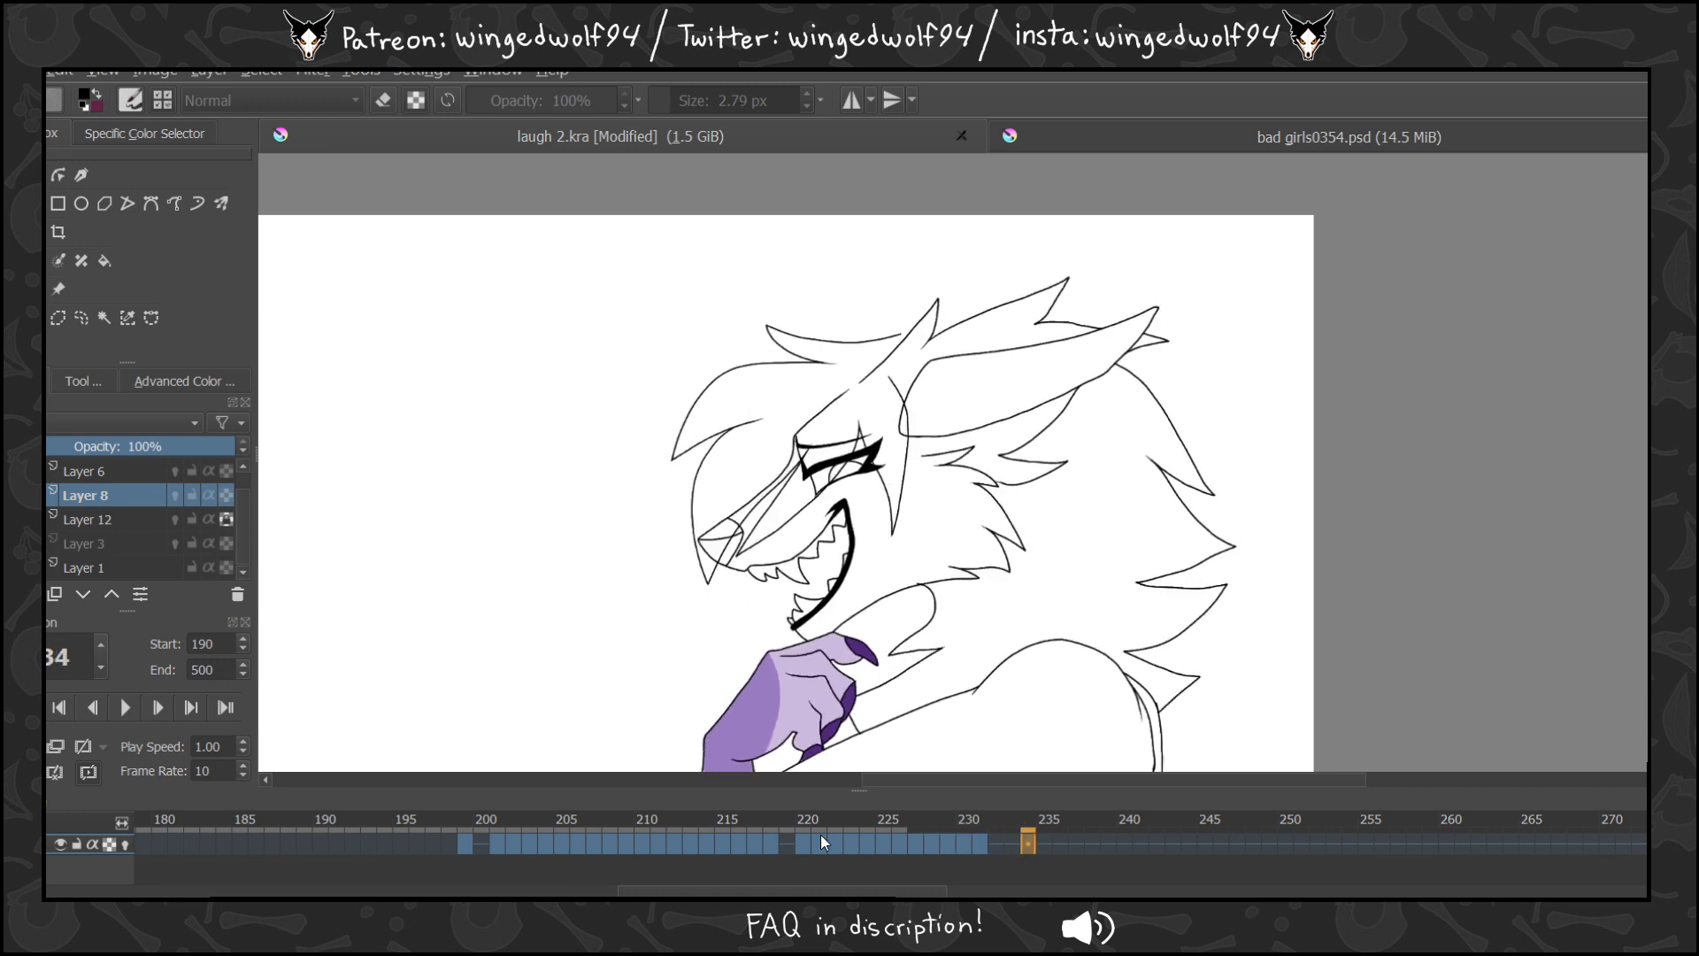
key("Right")
key("Right")
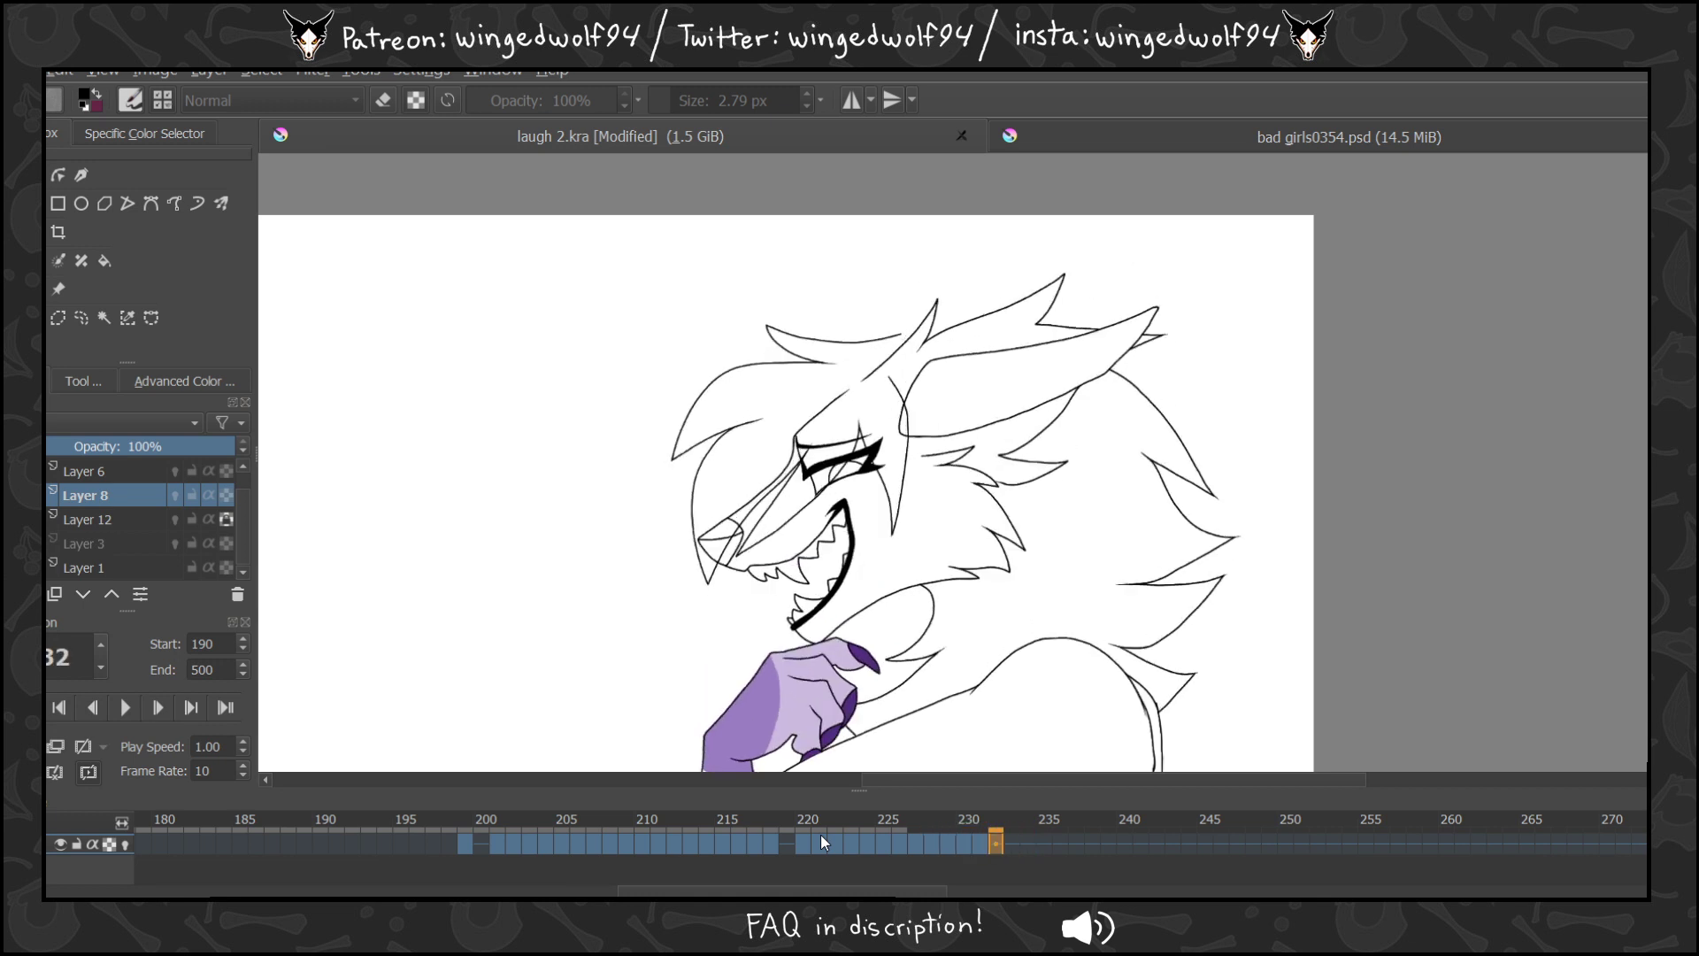
Compare the hair on frames 207 and 231, and copy the drawing from frame 208 to frame 232.
left_click(614, 840)
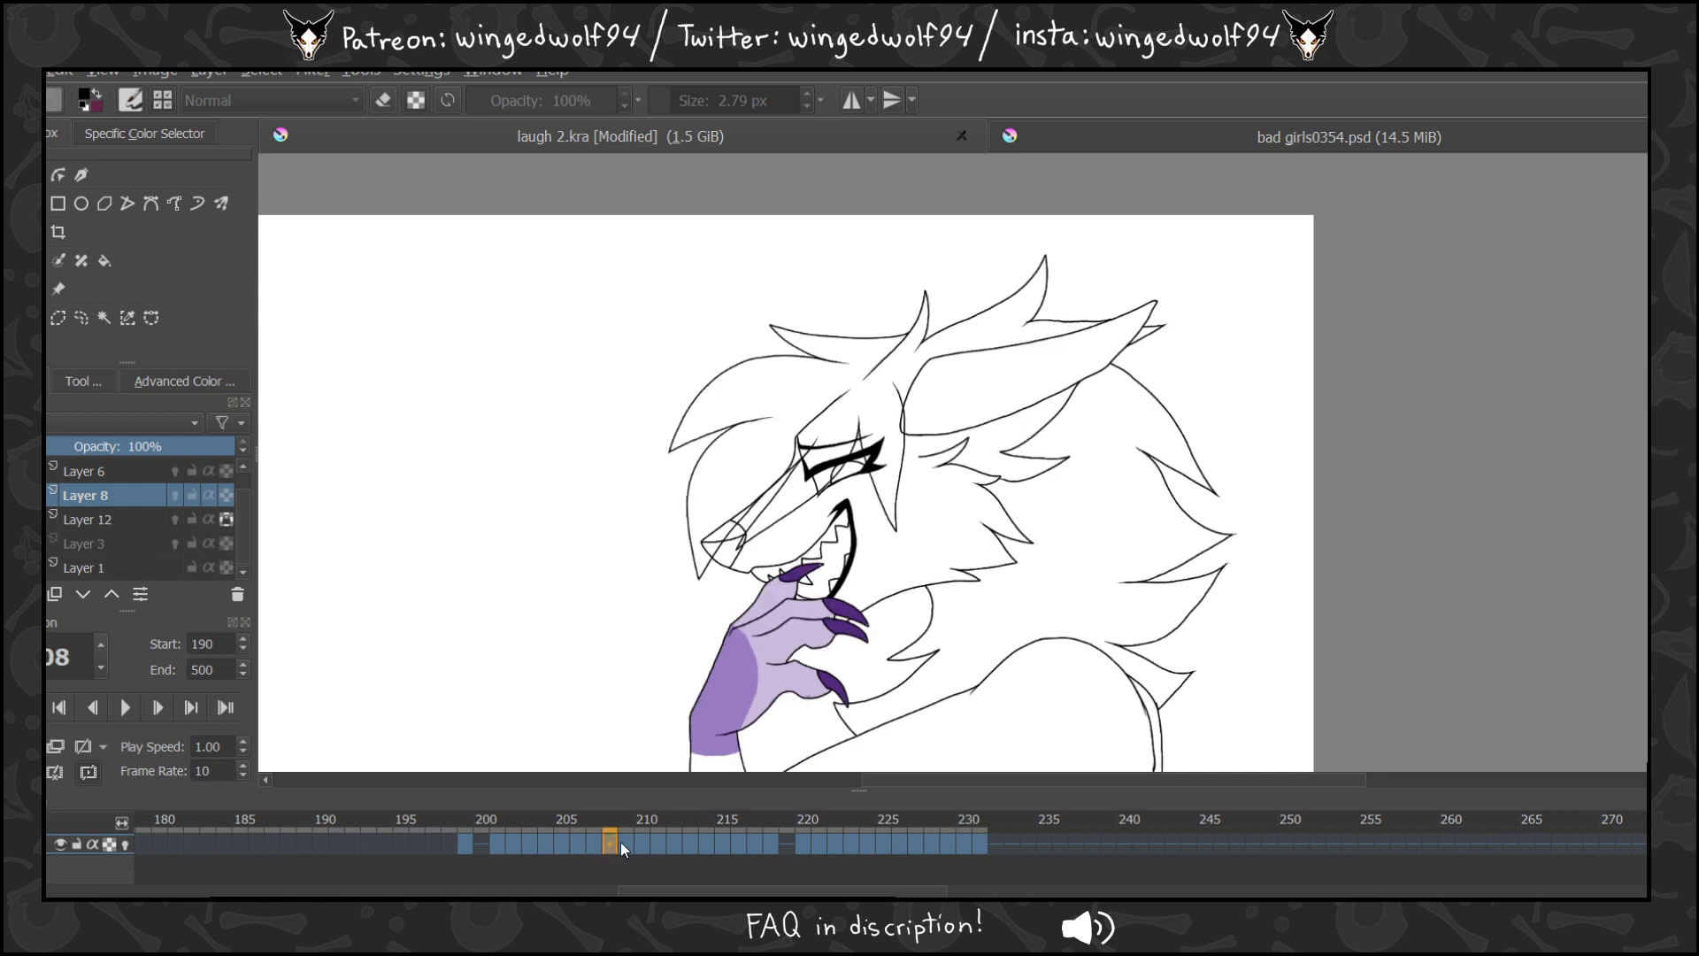
left_click(599, 845)
left_click(980, 844)
left_click(594, 844)
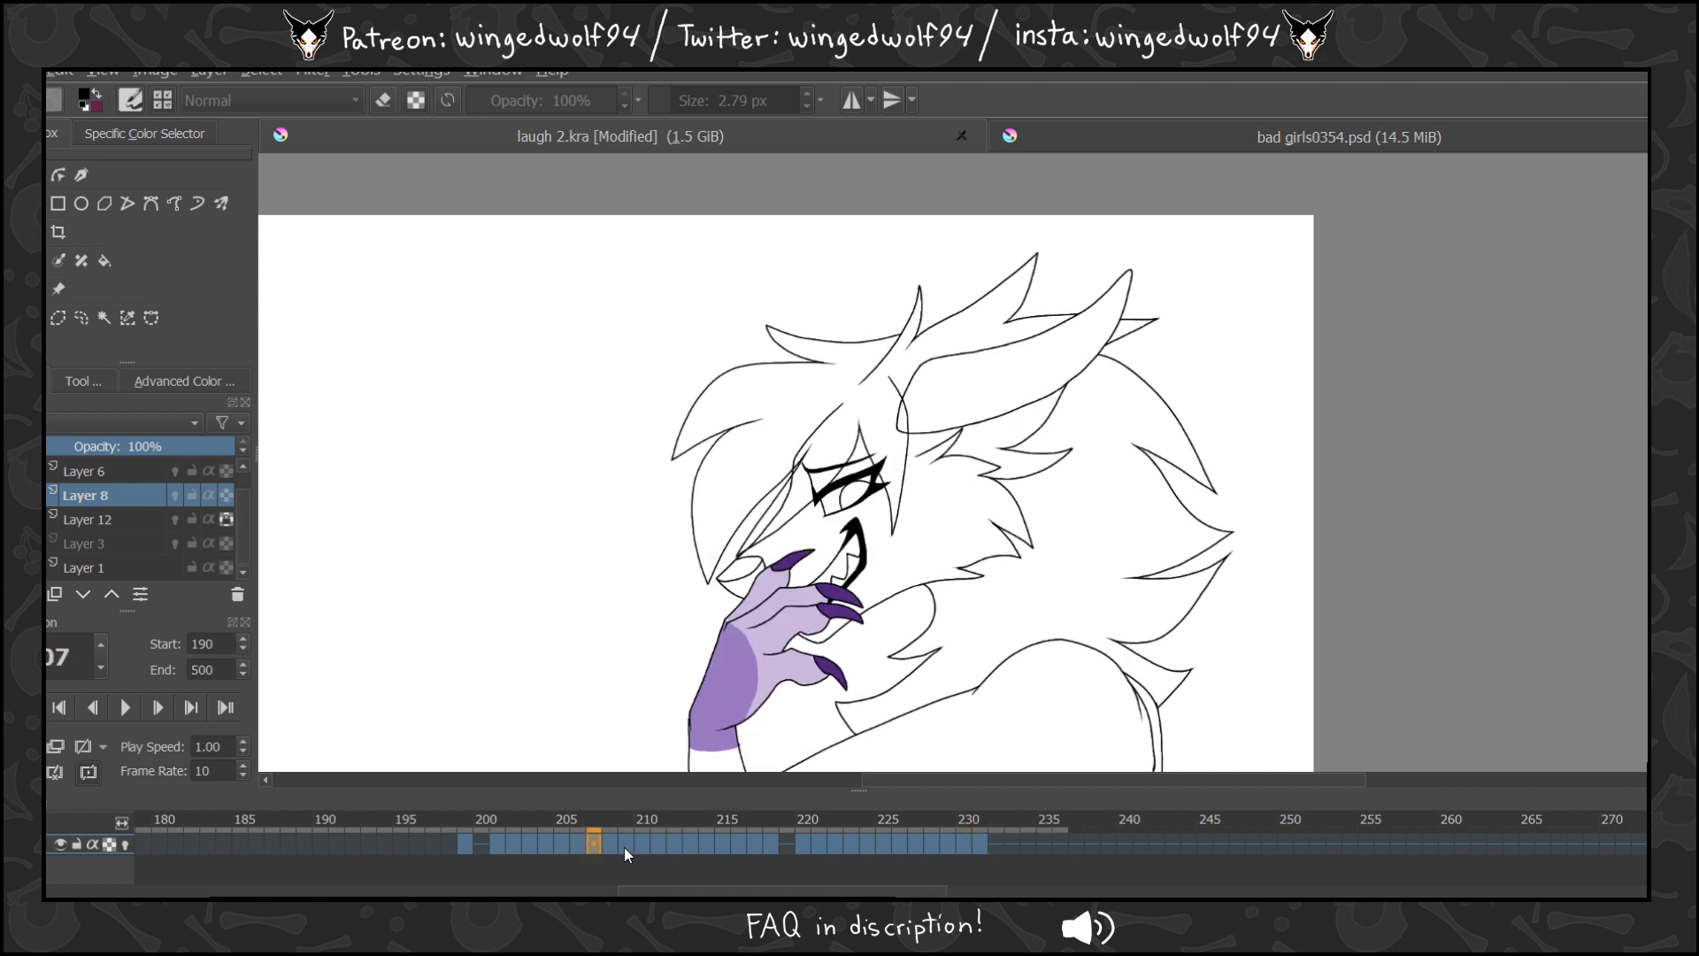
left_click(611, 842)
left_click_drag(609, 842, 995, 845)
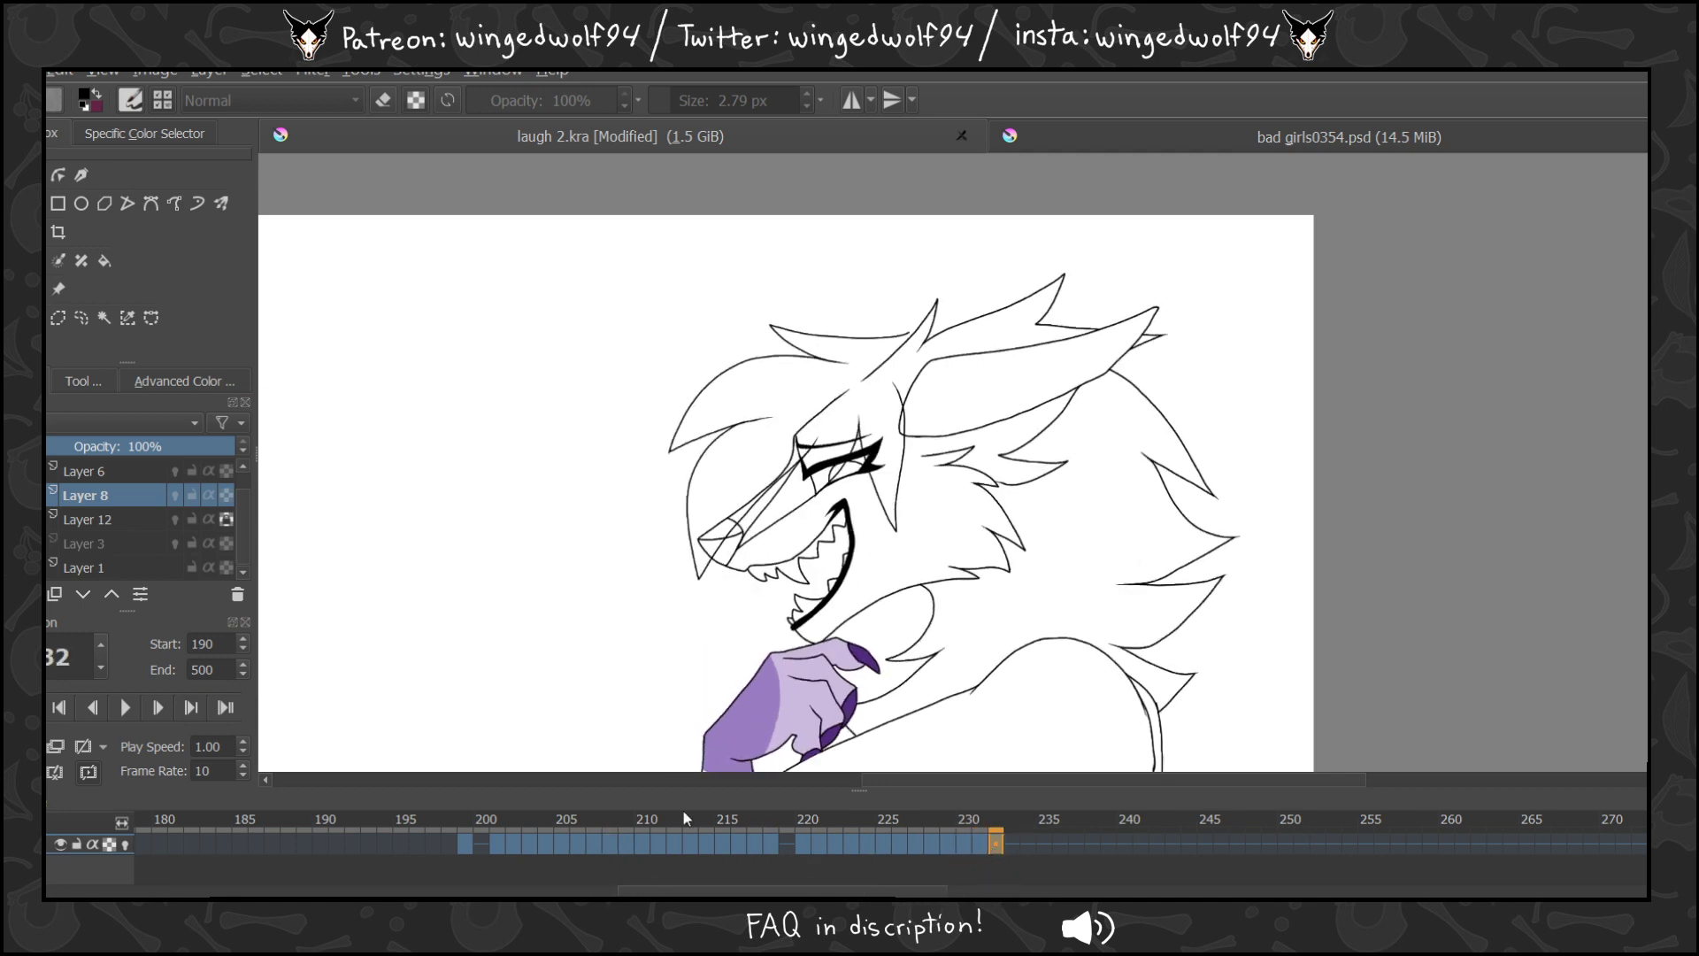
Copy the hair drawing from frame 209 to frame 233.
left_click(600, 844)
left_click(615, 846)
left_click(628, 846)
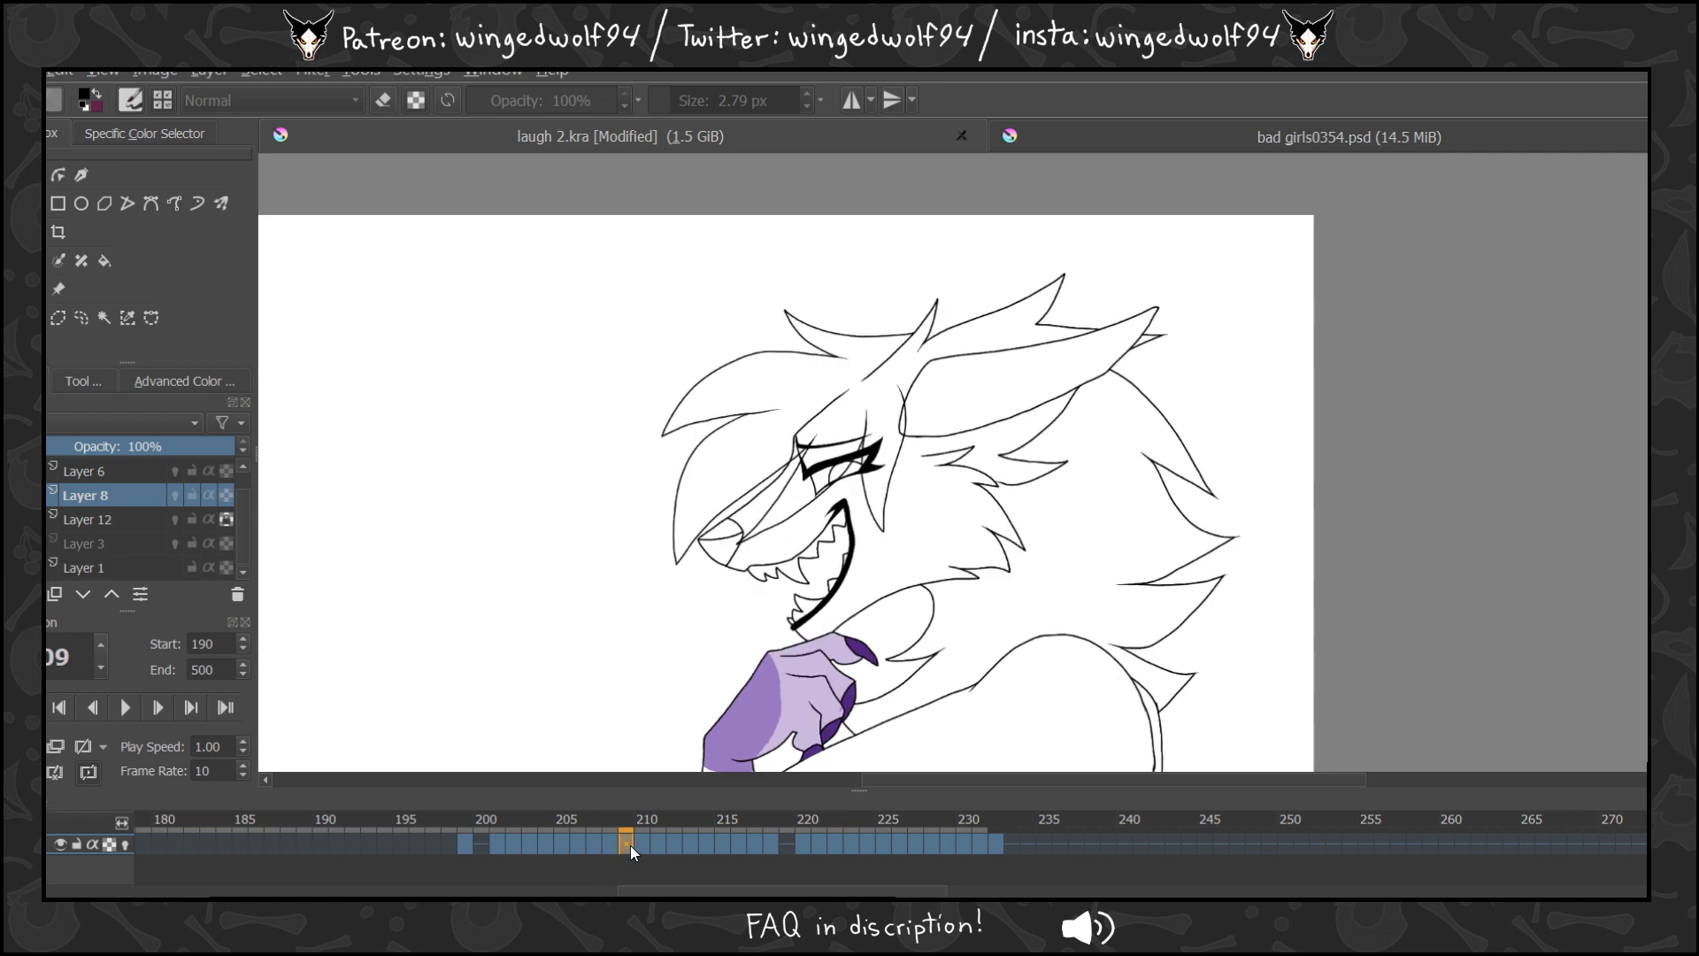
left_click_drag(630, 846, 1016, 853)
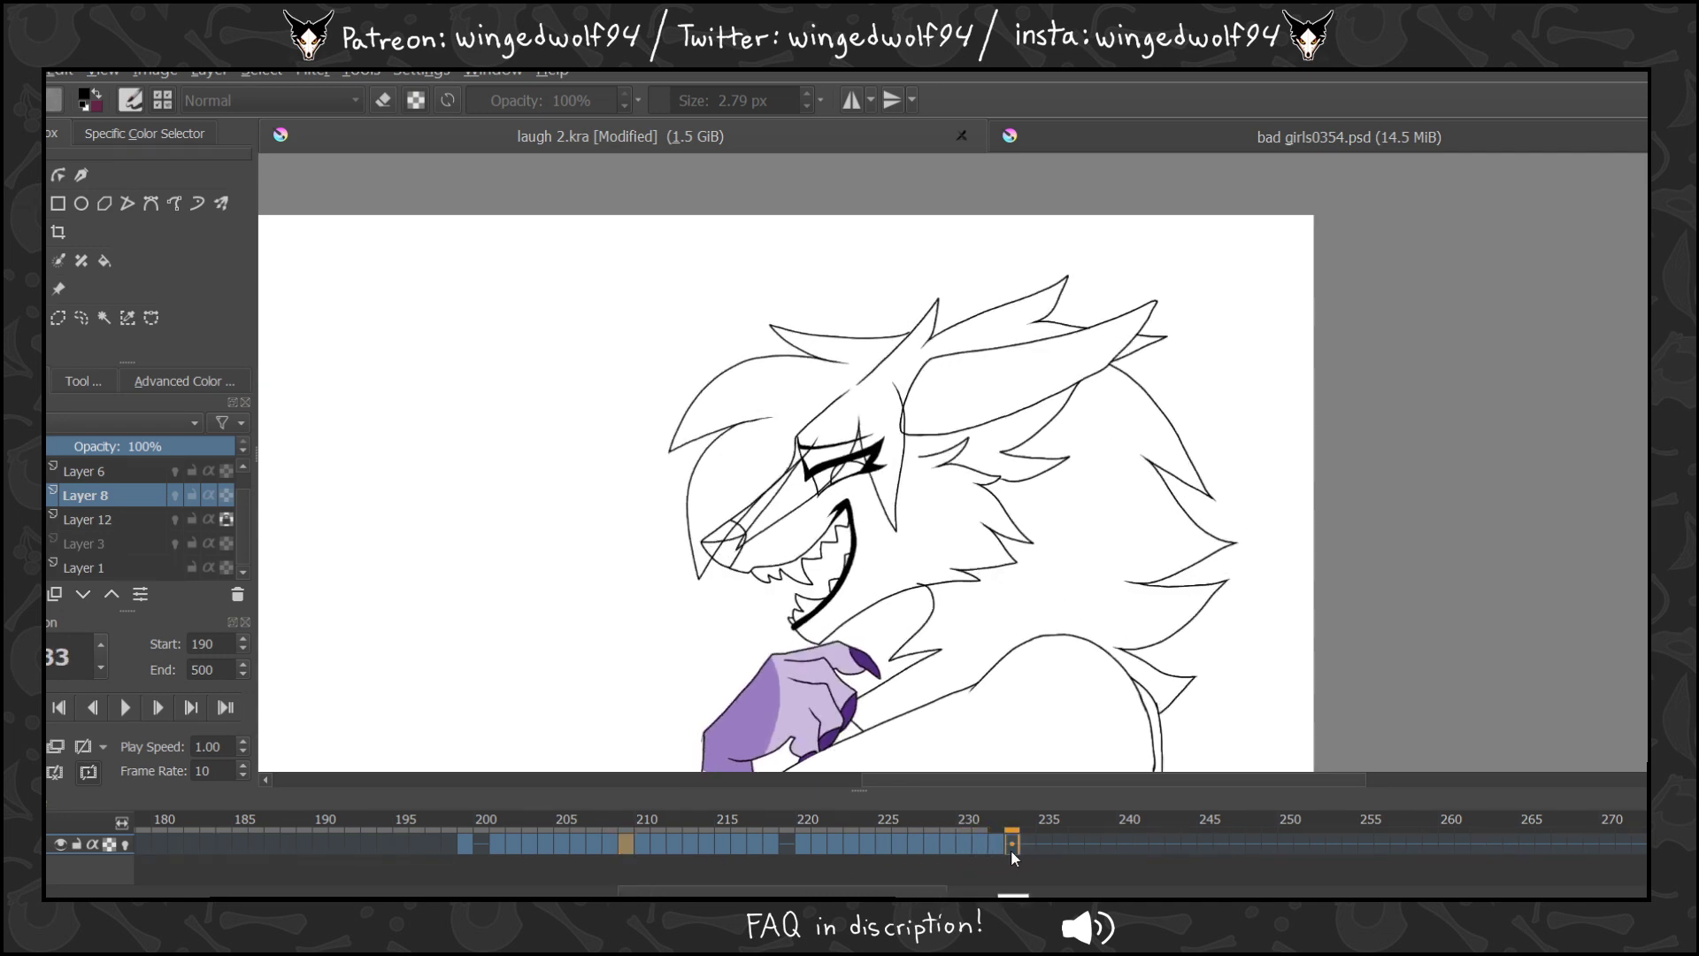
Copy the hair drawing from frame 210 to frame 234.
left_click(646, 846)
left_click_drag(645, 847, 1028, 857)
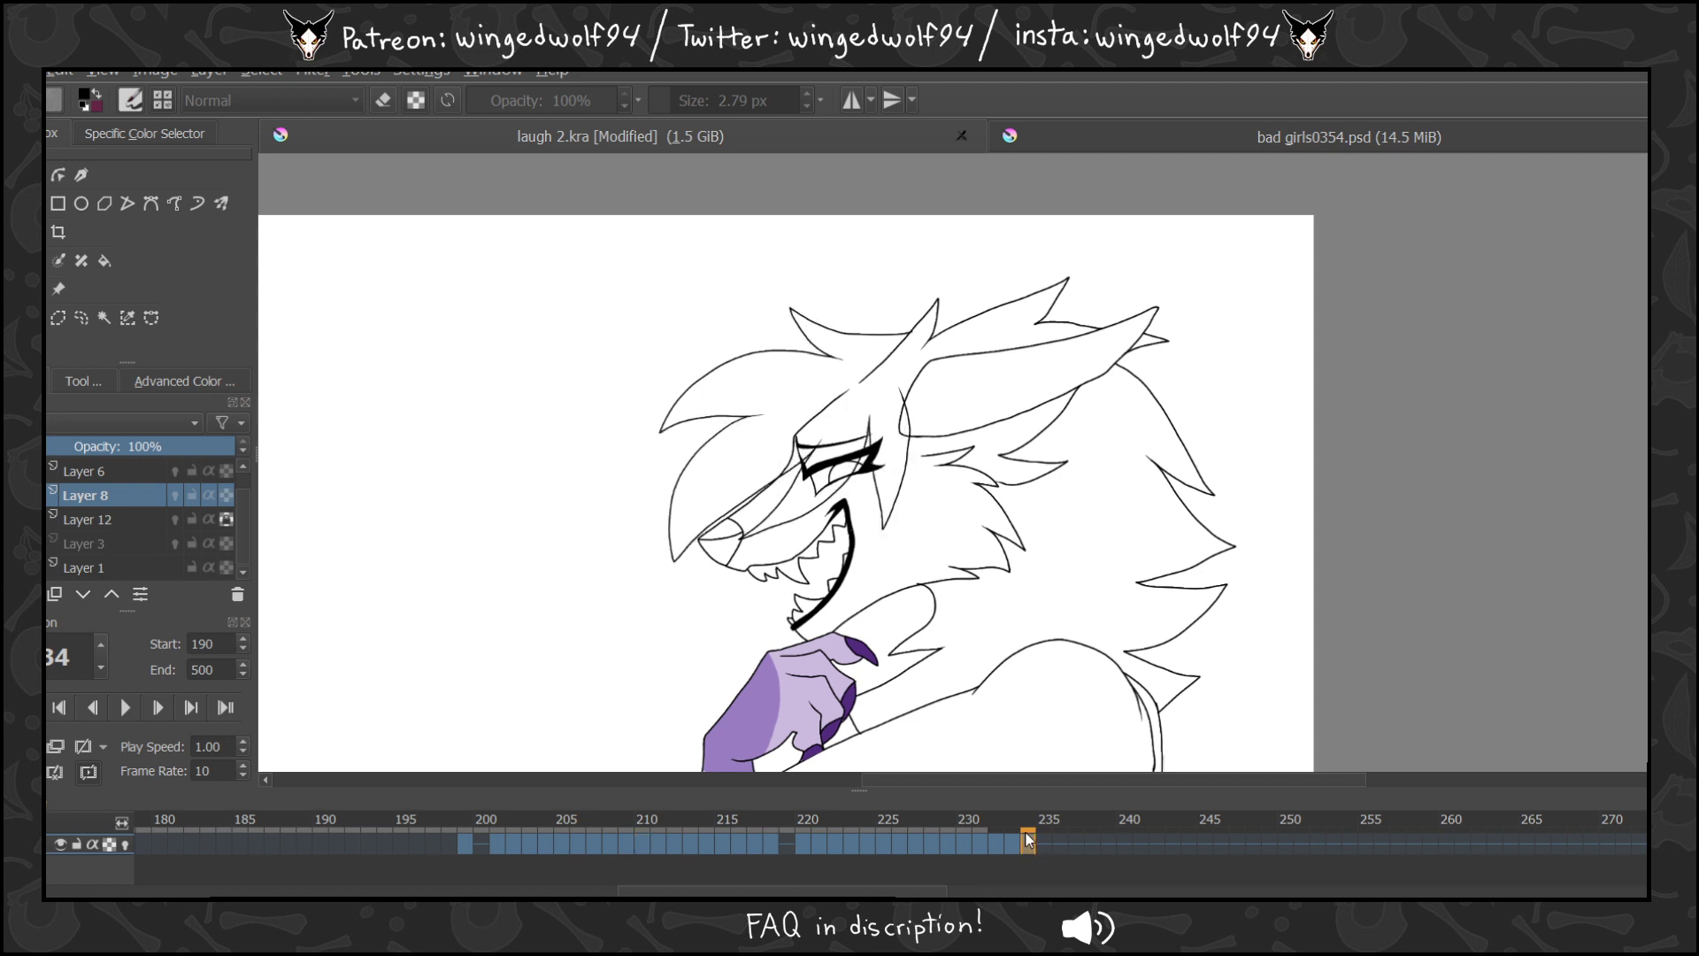
Step back and forth through frames 231 to 235 to check how the copied hair follows the head.
key("Left")
key("Left")
key("Left")
key("Right")
key("Right")
key("Right")
key("Right")
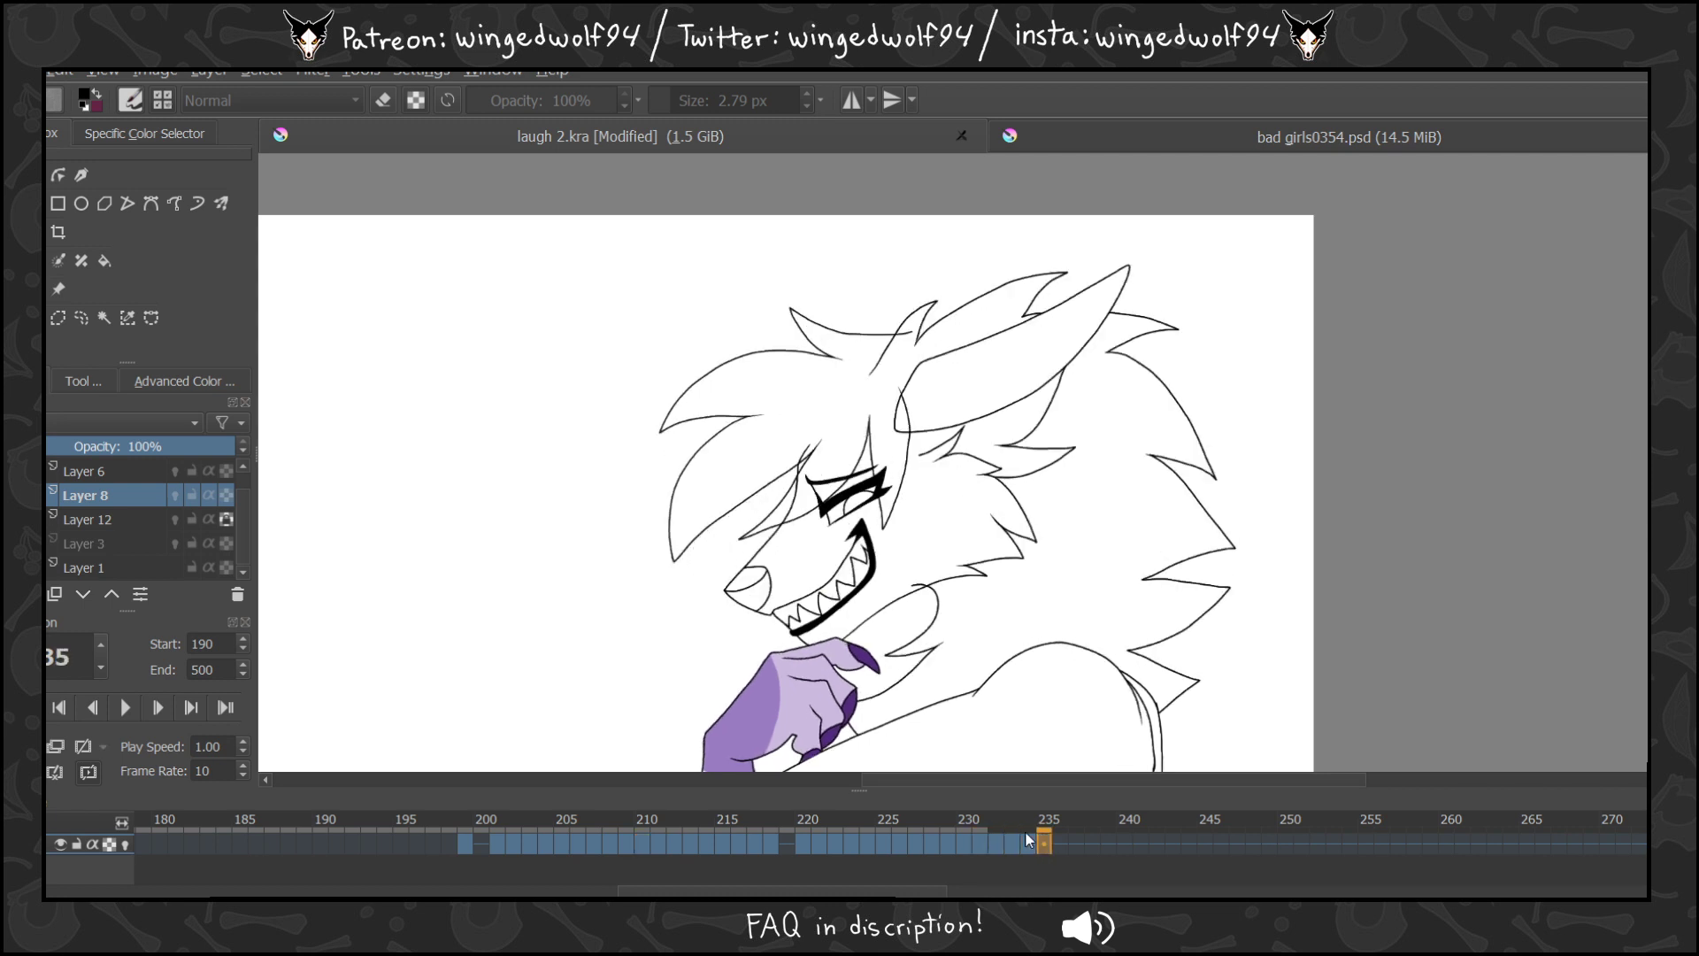
key("Left")
key("Left")
key("Left")
key("Right")
key("Right")
key("Right")
Try using the hair drawing from frame 203 on frame 235.
mouse_move(614, 842)
left_mouse_down()
mouse_move(1044, 848)
mouse_move(1032, 839)
left_mouse_up()
mouse_move(619, 836)
left_mouse_down()
mouse_move(612, 847)
mouse_move(675, 846)
left_mouse_up()
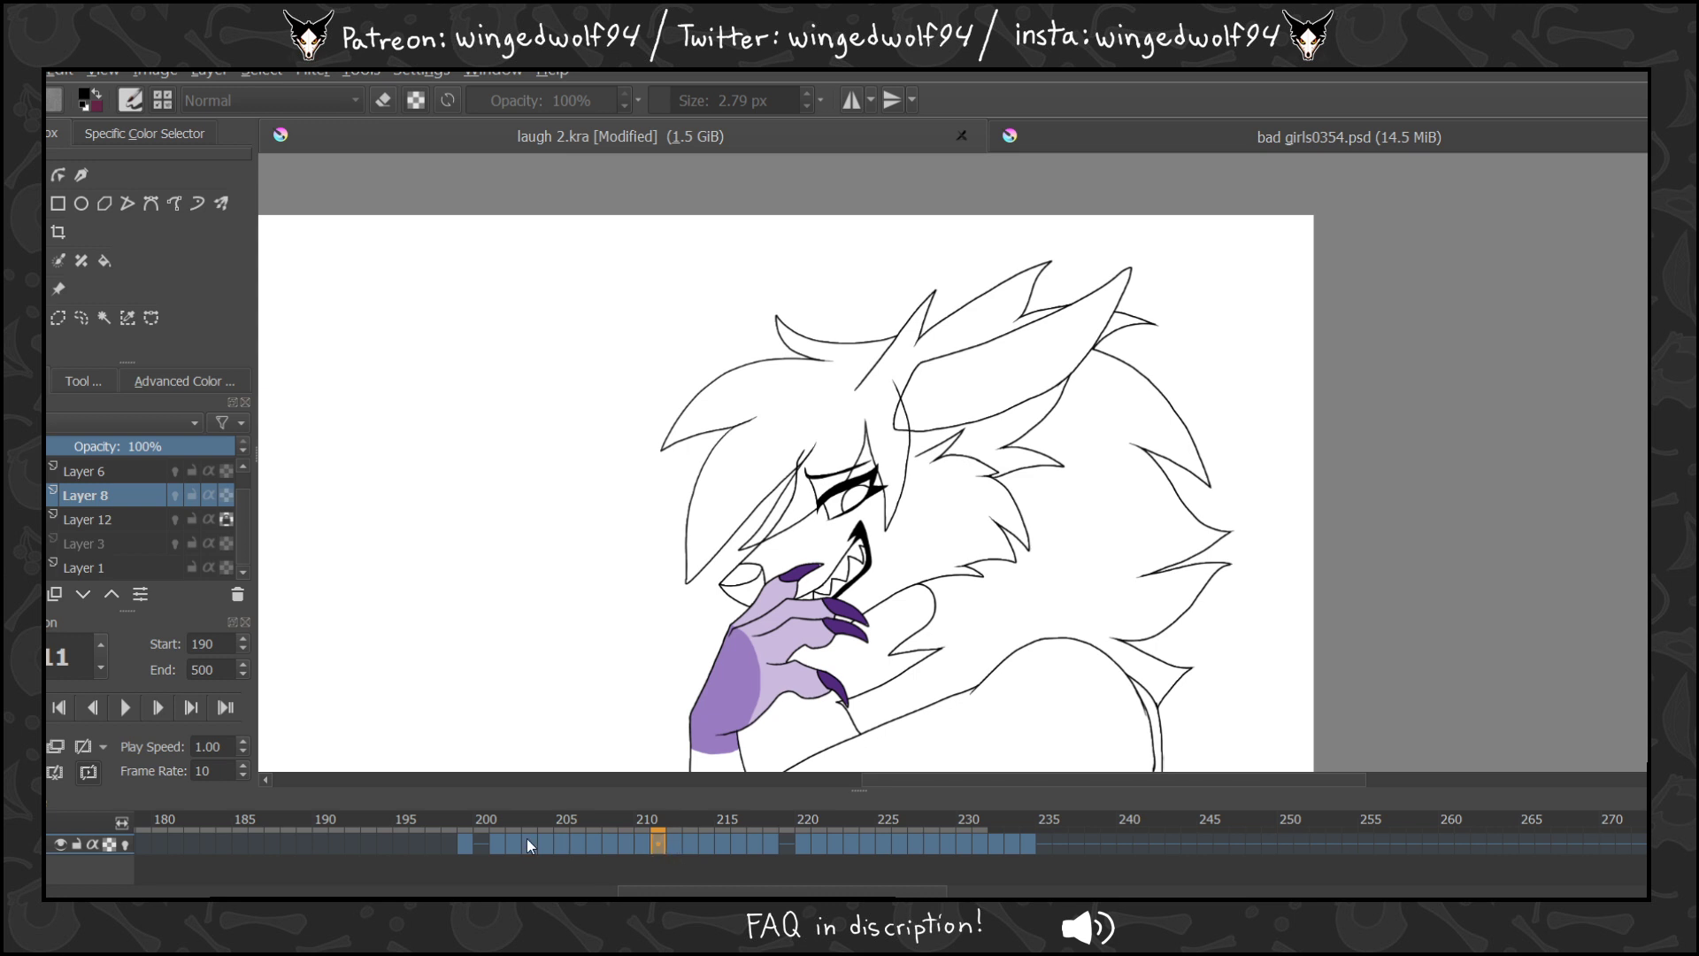
left_click_drag(527, 846, 1047, 847)
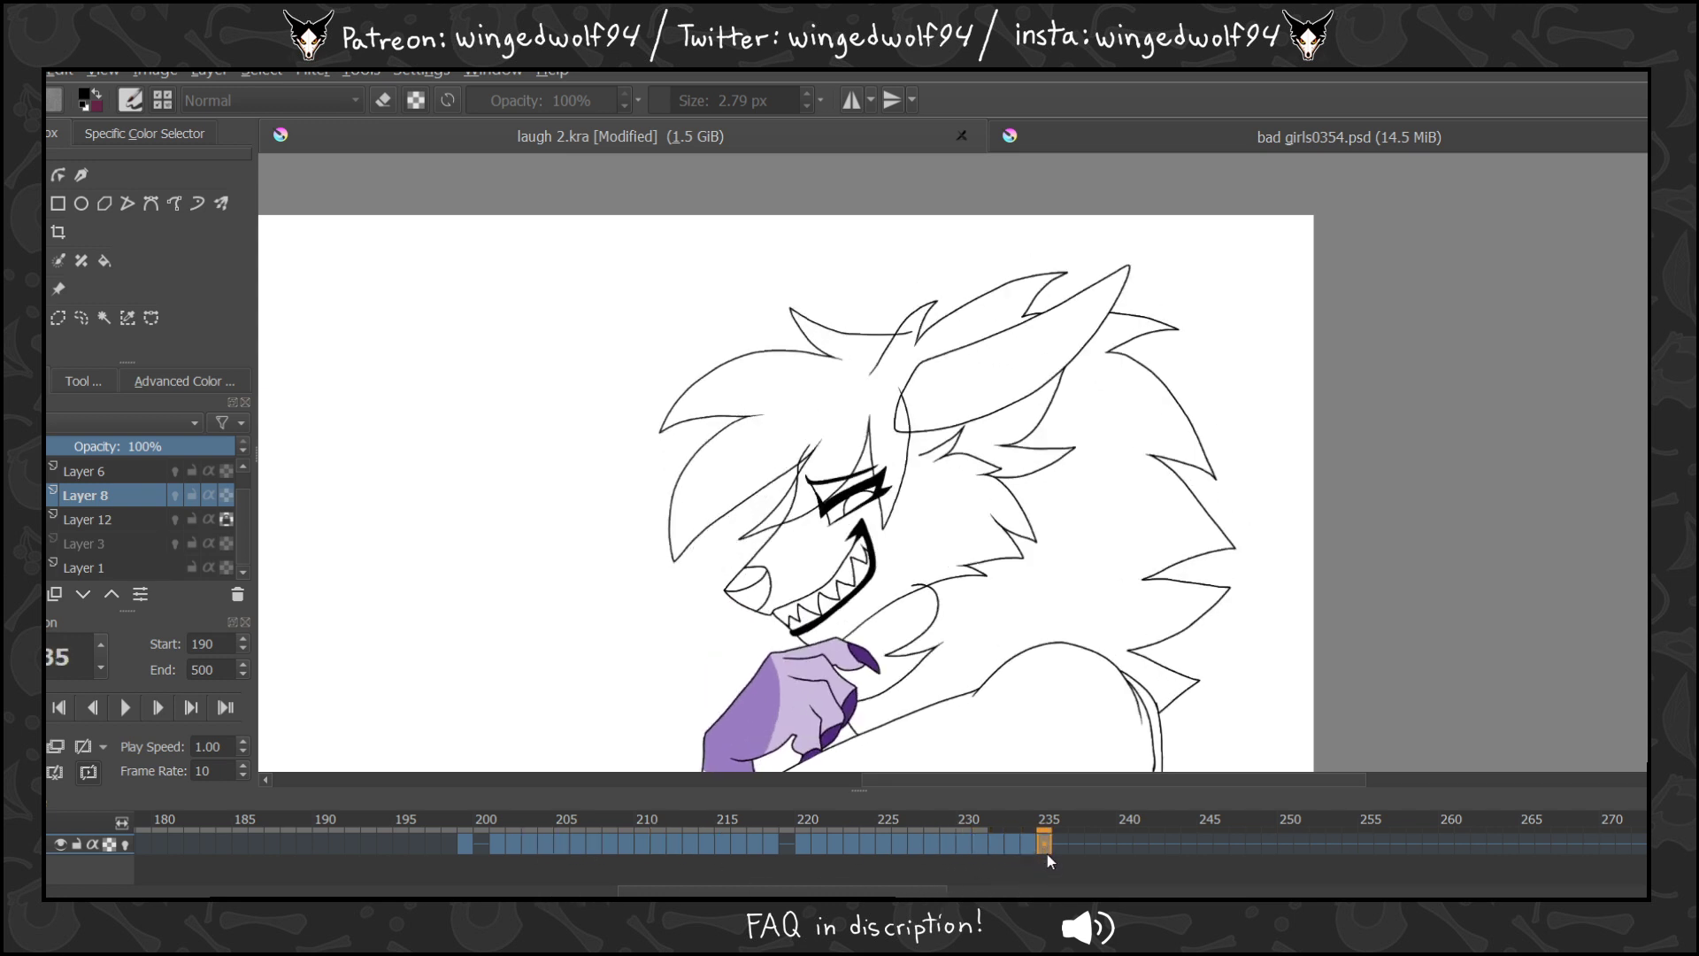
Copy the hair drawing from frame 205 to frame 235 and the one from frame 206 to frame 236.
left_click(549, 846)
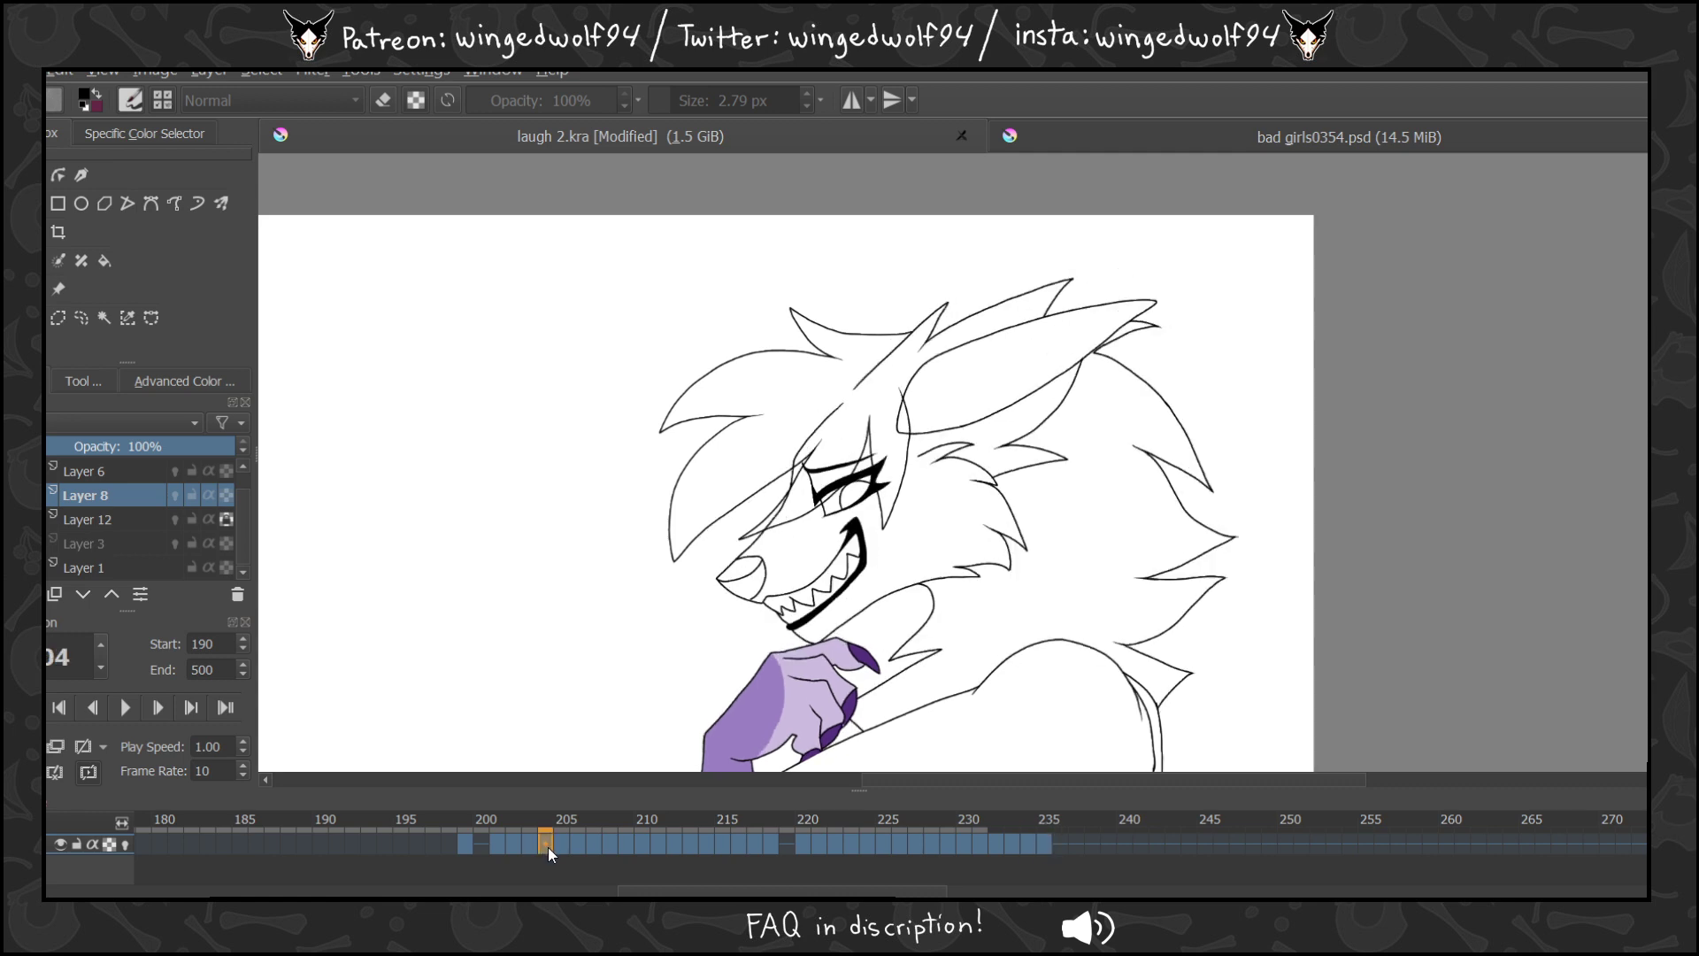
left_click_drag(564, 846, 1047, 848)
left_click_drag(577, 846, 1176, 846)
mouse_move(1064, 837)
left_mouse_down()
mouse_move(1055, 860)
mouse_move(1065, 846)
left_mouse_up()
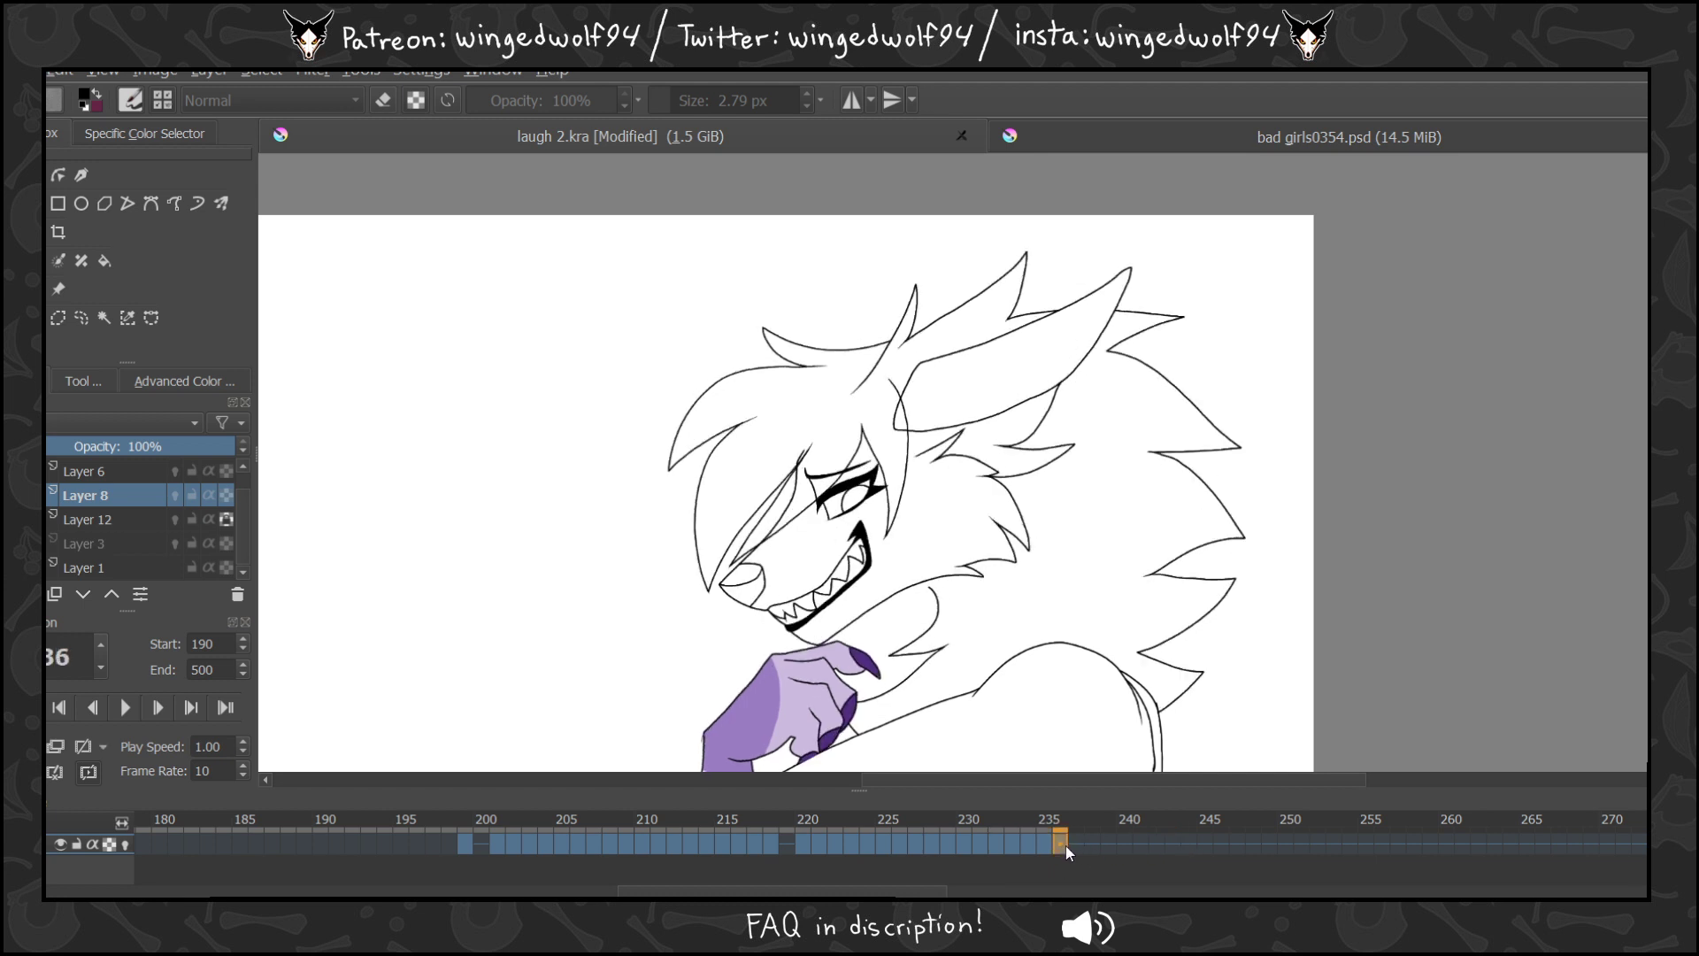
Compare the hair on frames 205 to 208 with frame 236, and copy the drawing from frame 207 to frame 237.
left_click(584, 844)
left_click(592, 846)
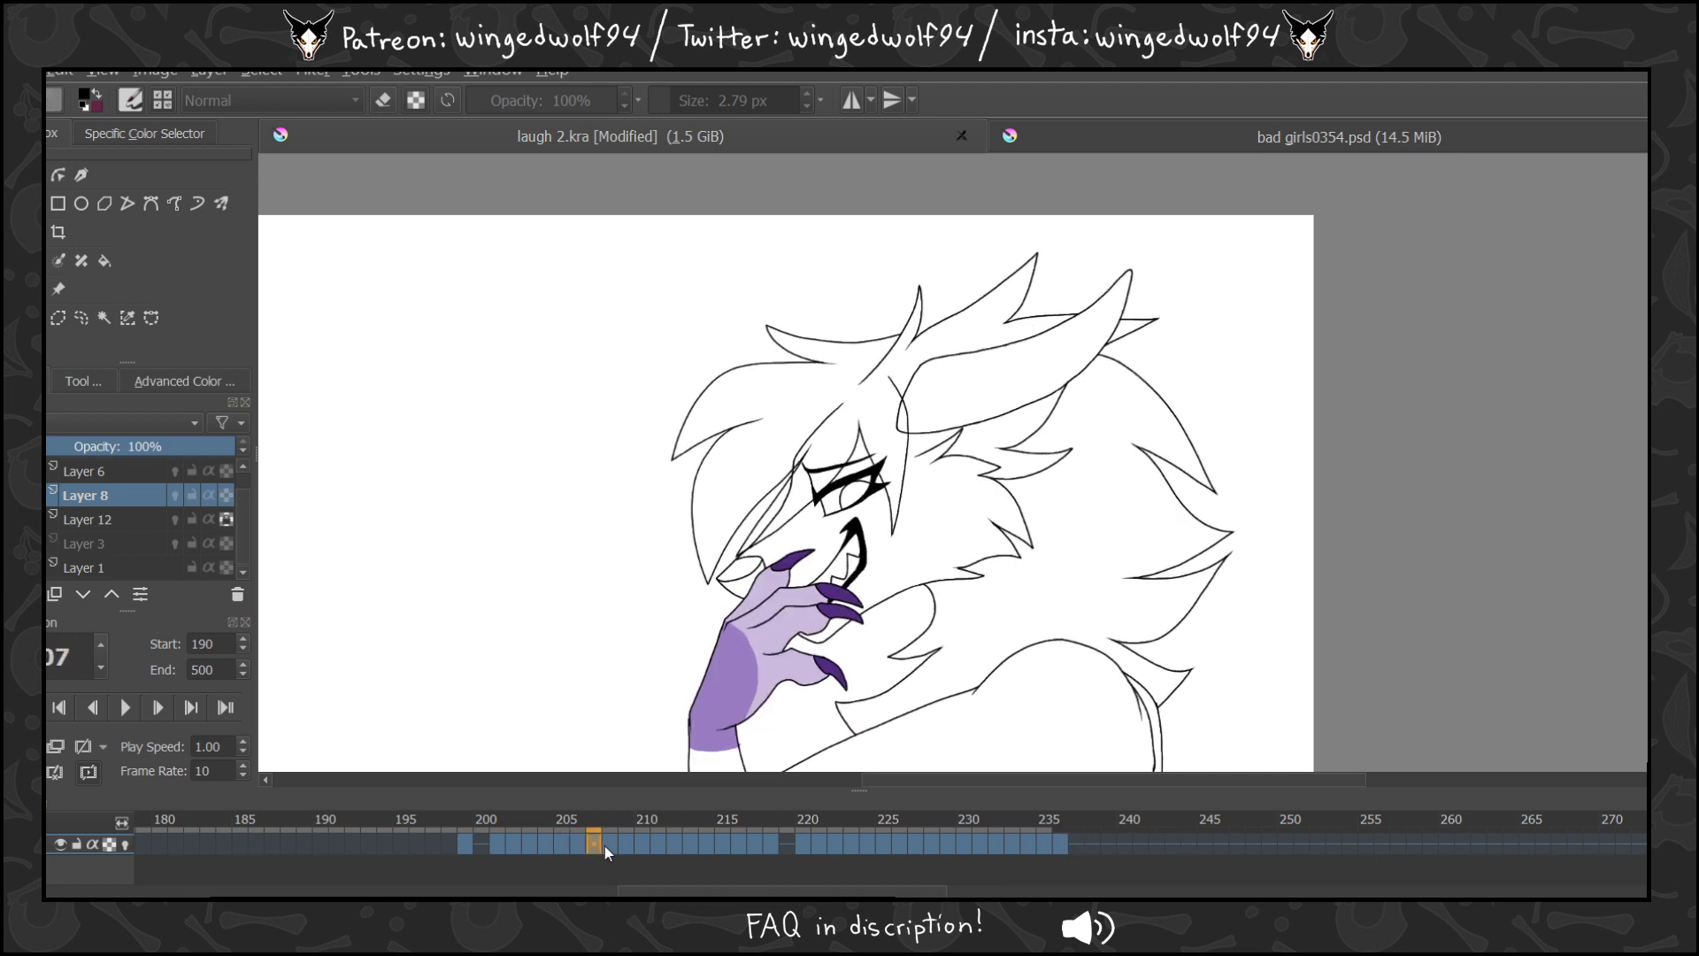
left_click(604, 846)
left_click(582, 840)
left_click(563, 841)
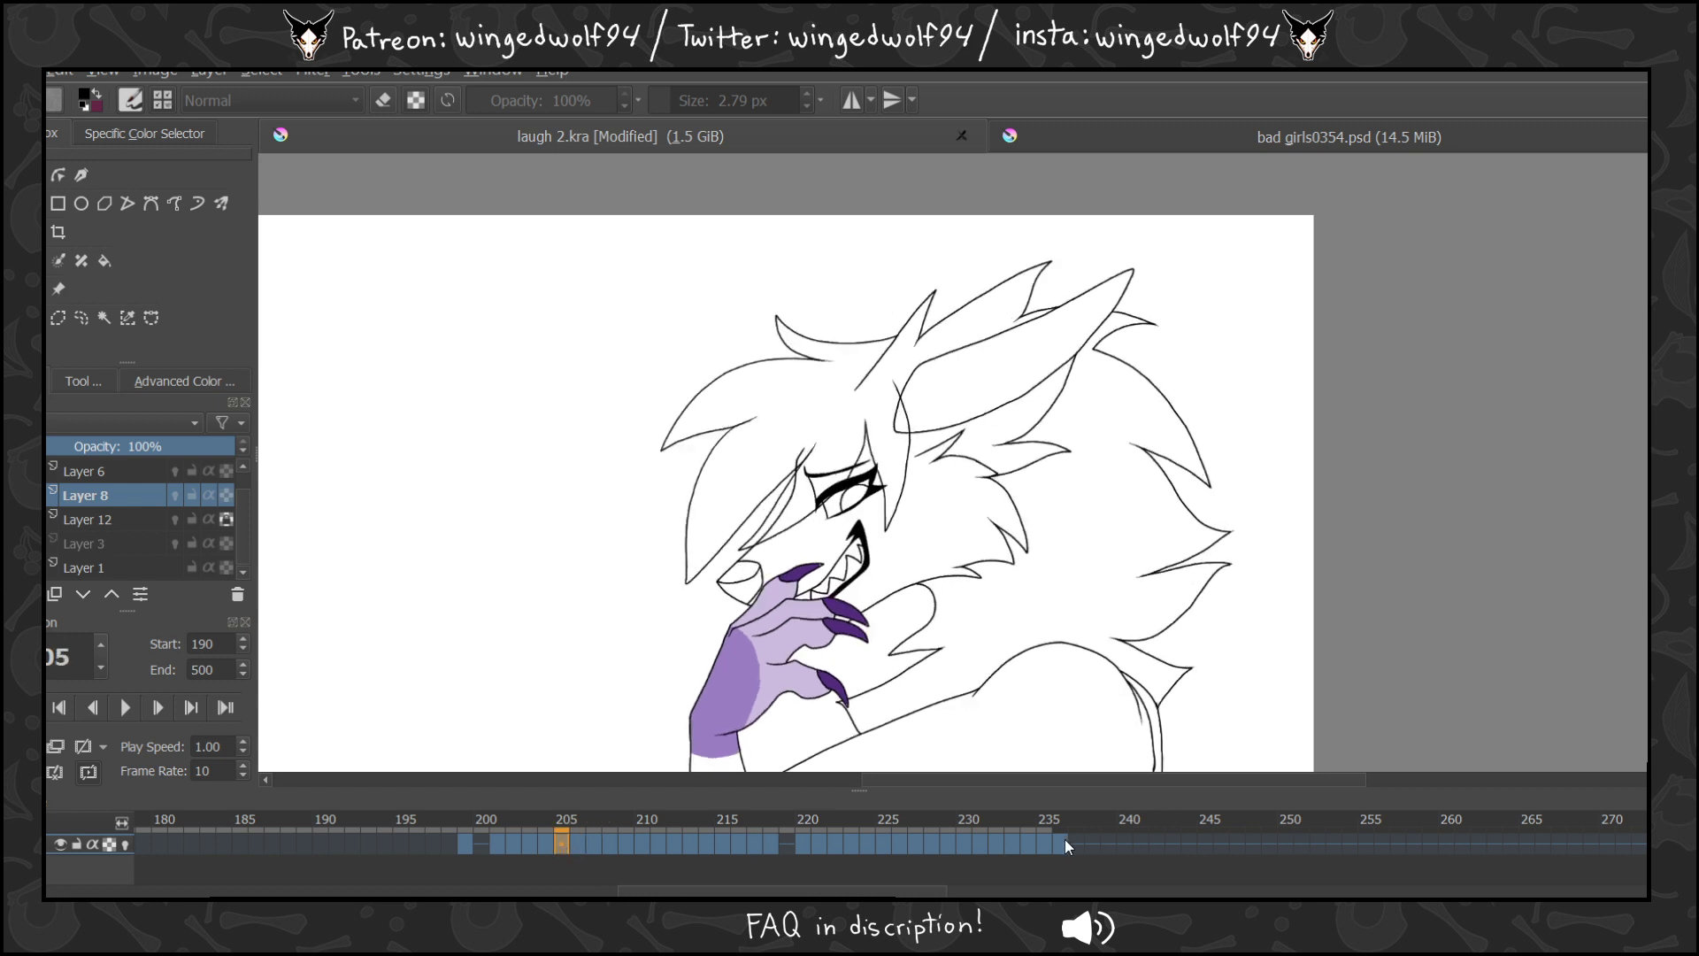
left_click(1065, 844)
left_click(581, 845)
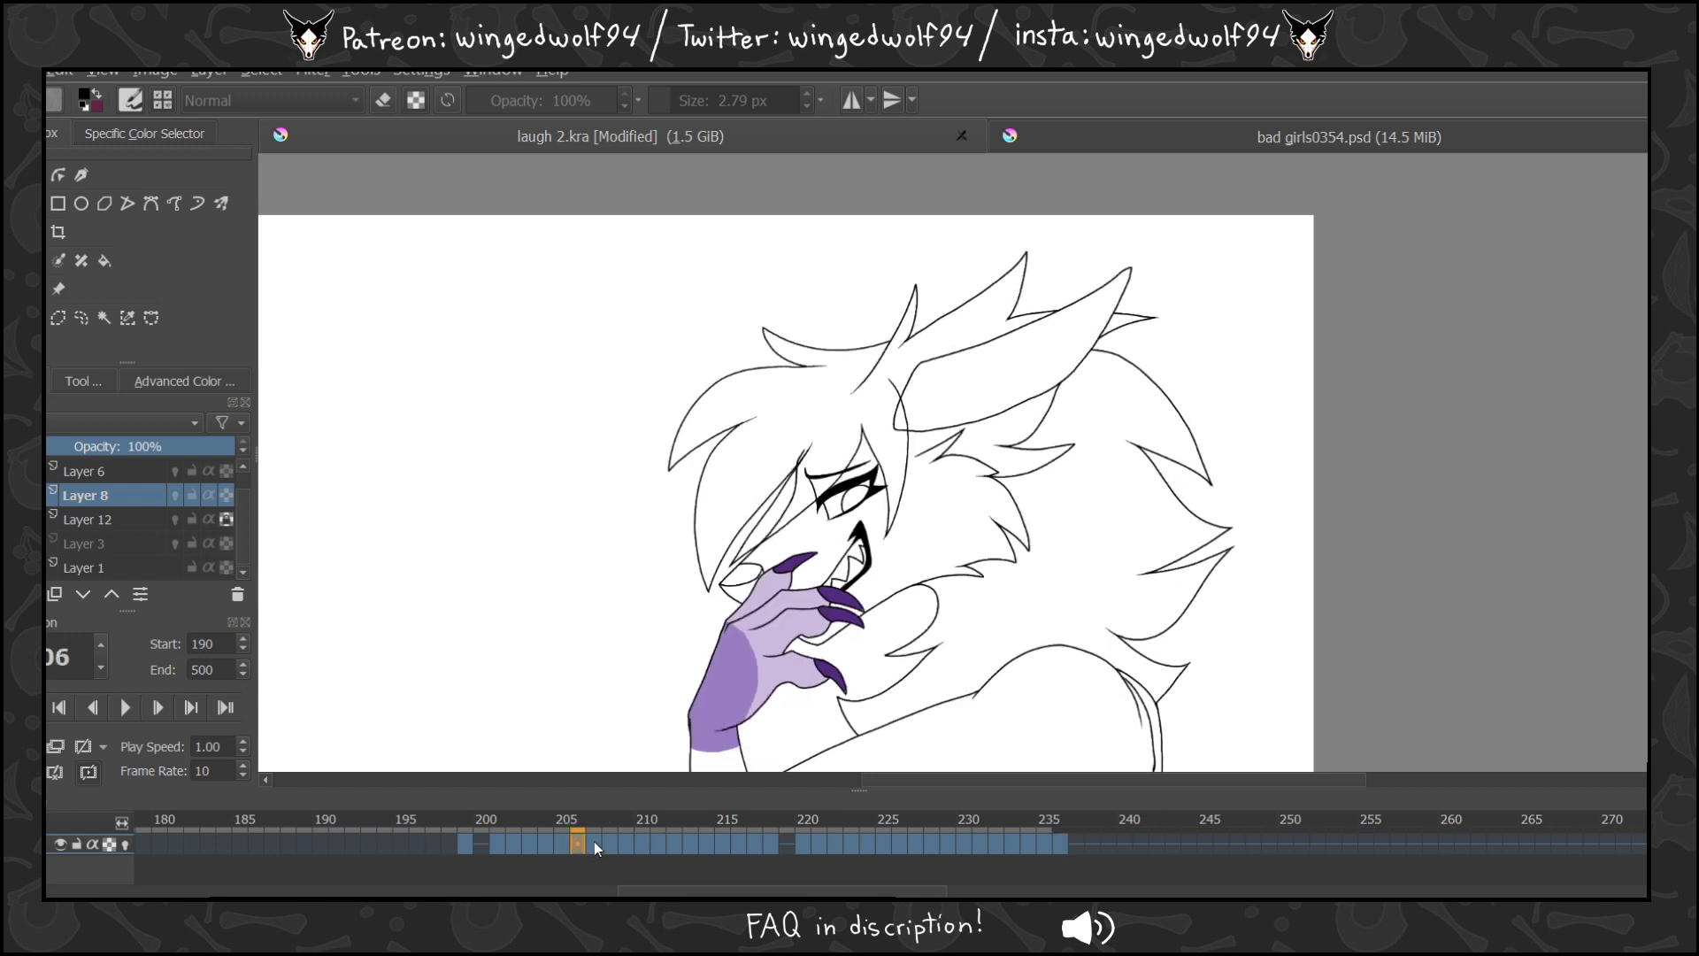
left_click_drag(596, 843, 1079, 843)
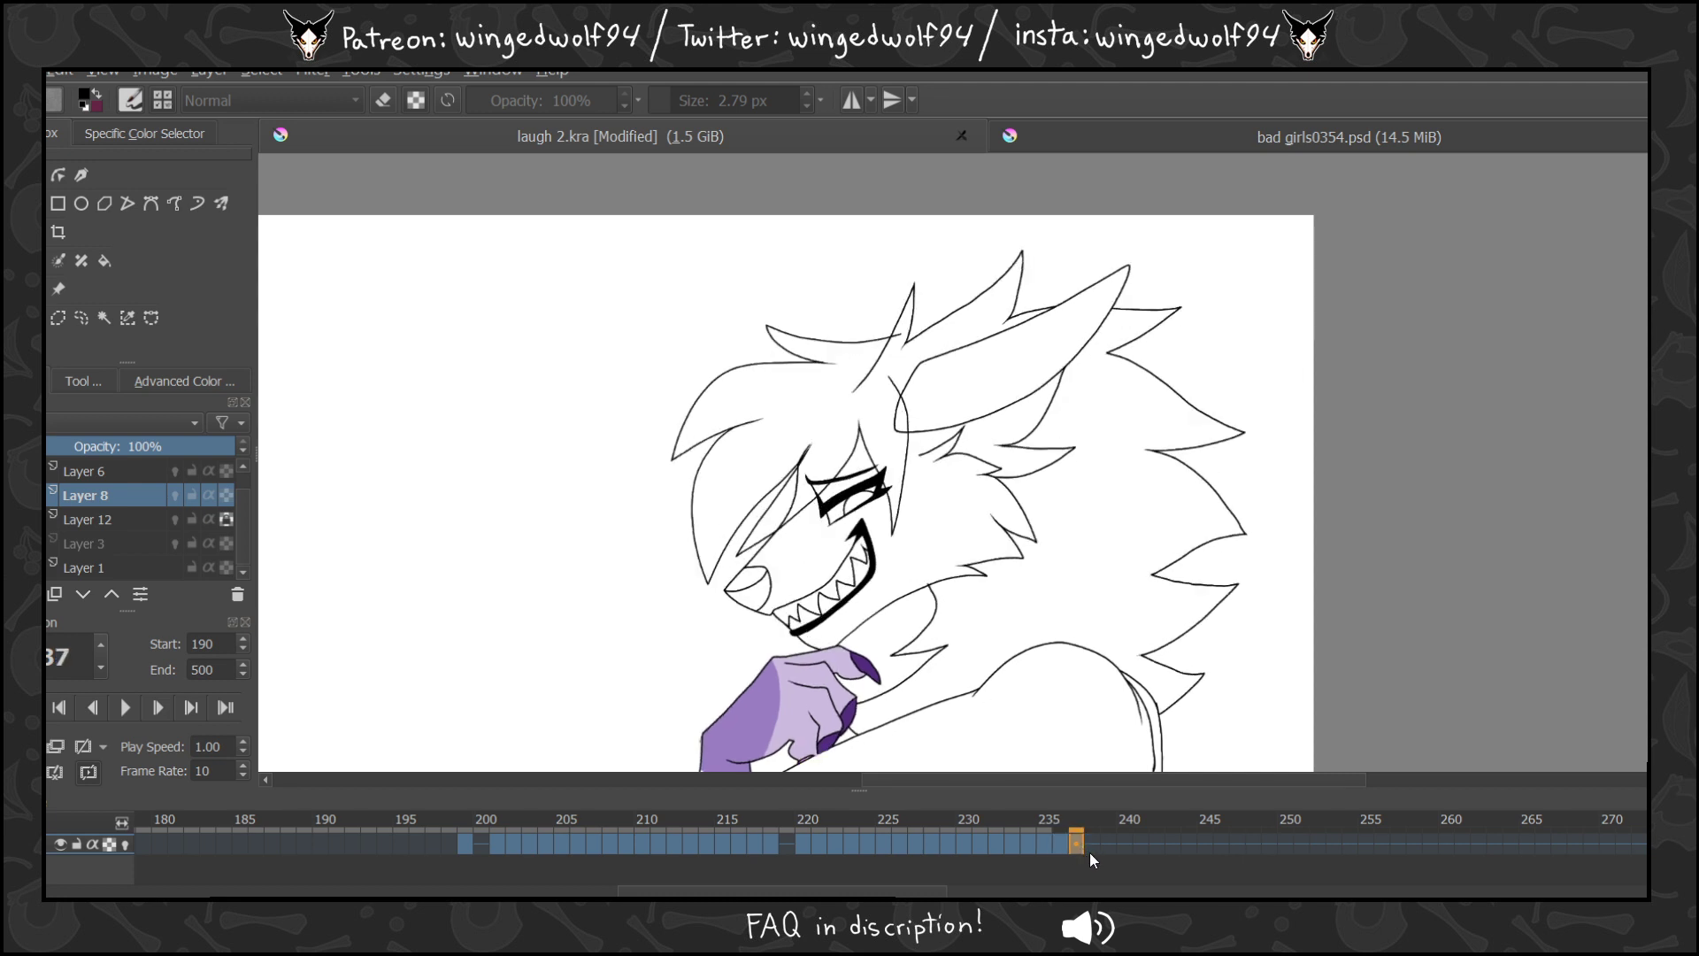
Turn on onion skins for Layer 8 at frame 238.
left_click(1093, 844)
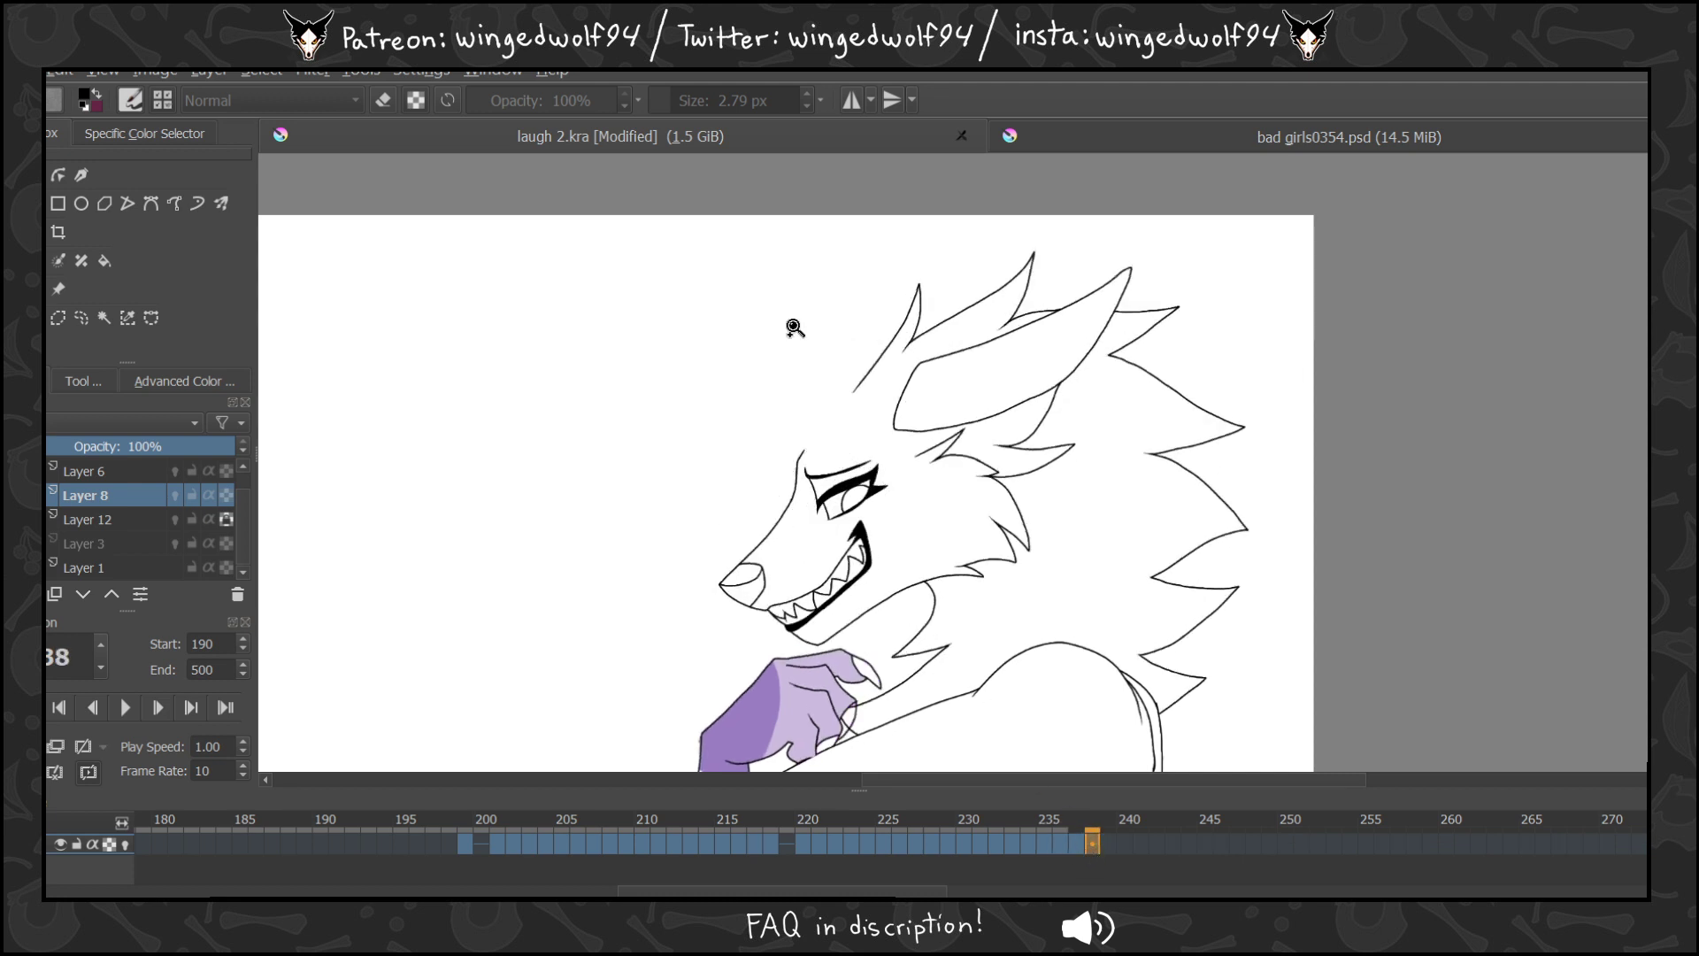
left_click_drag(672, 301, 1013, 570)
left_click(126, 844)
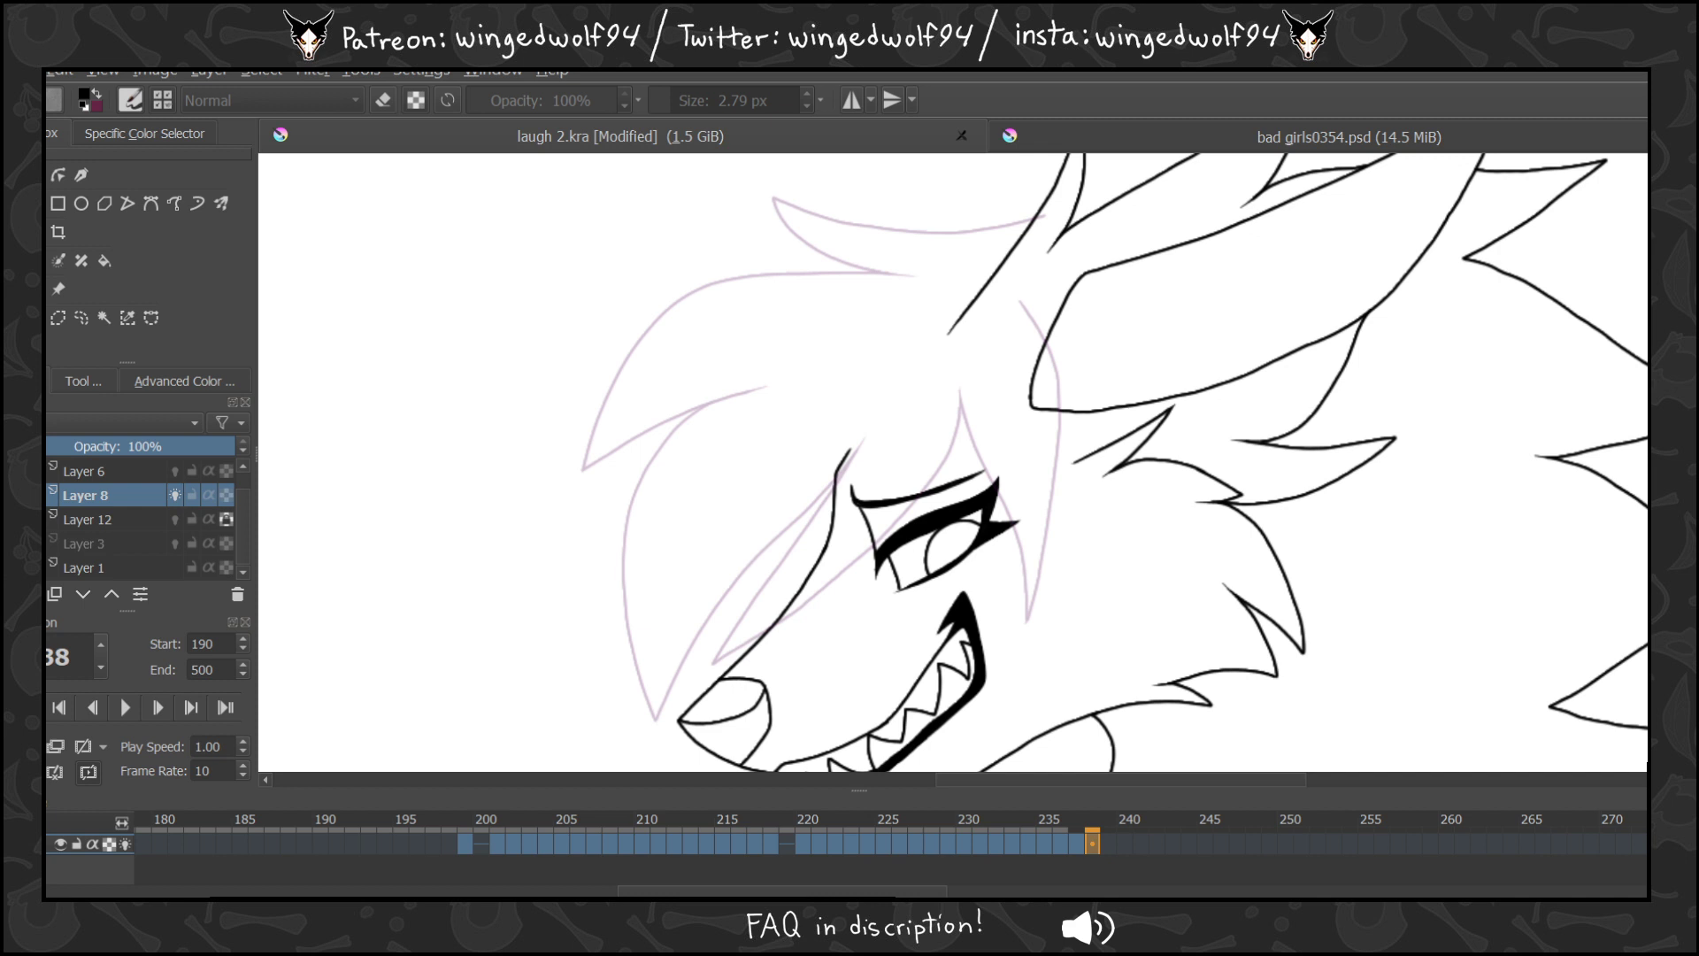
Draw the top tuft and the upper fringe lock on frame 238, slightly offset from the onion skin of frame 237.
left_click_drag(614, 194, 1091, 376)
left_click(1082, 843)
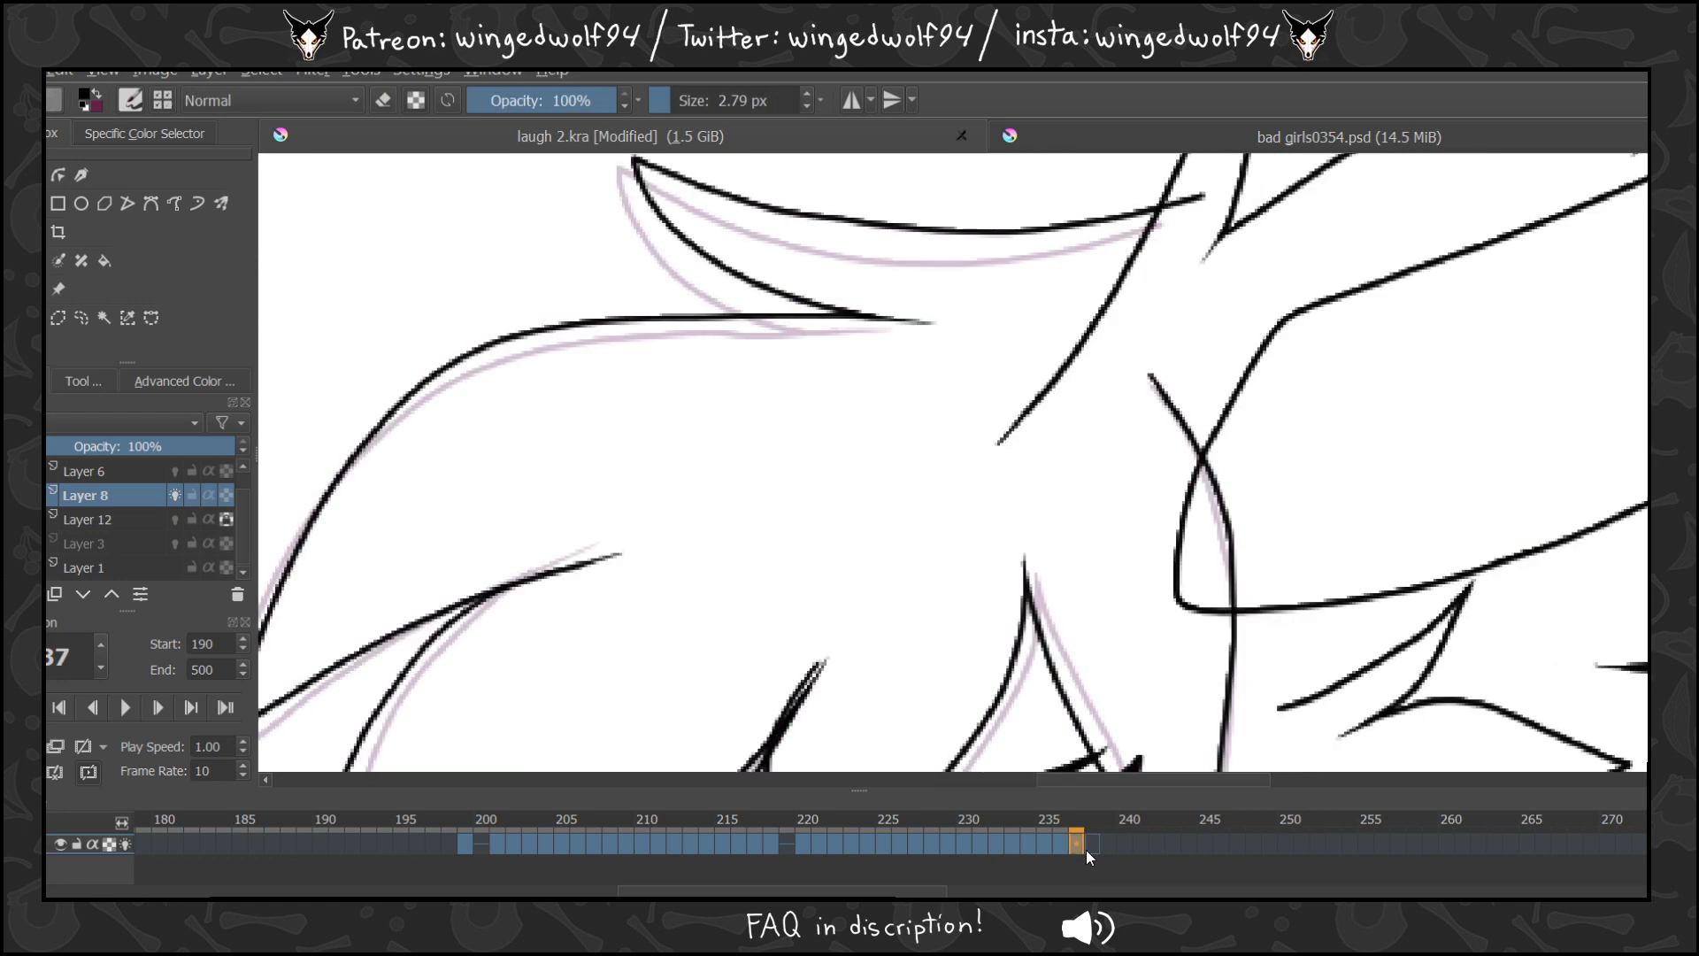
key("Left")
key("Right")
key("Right")
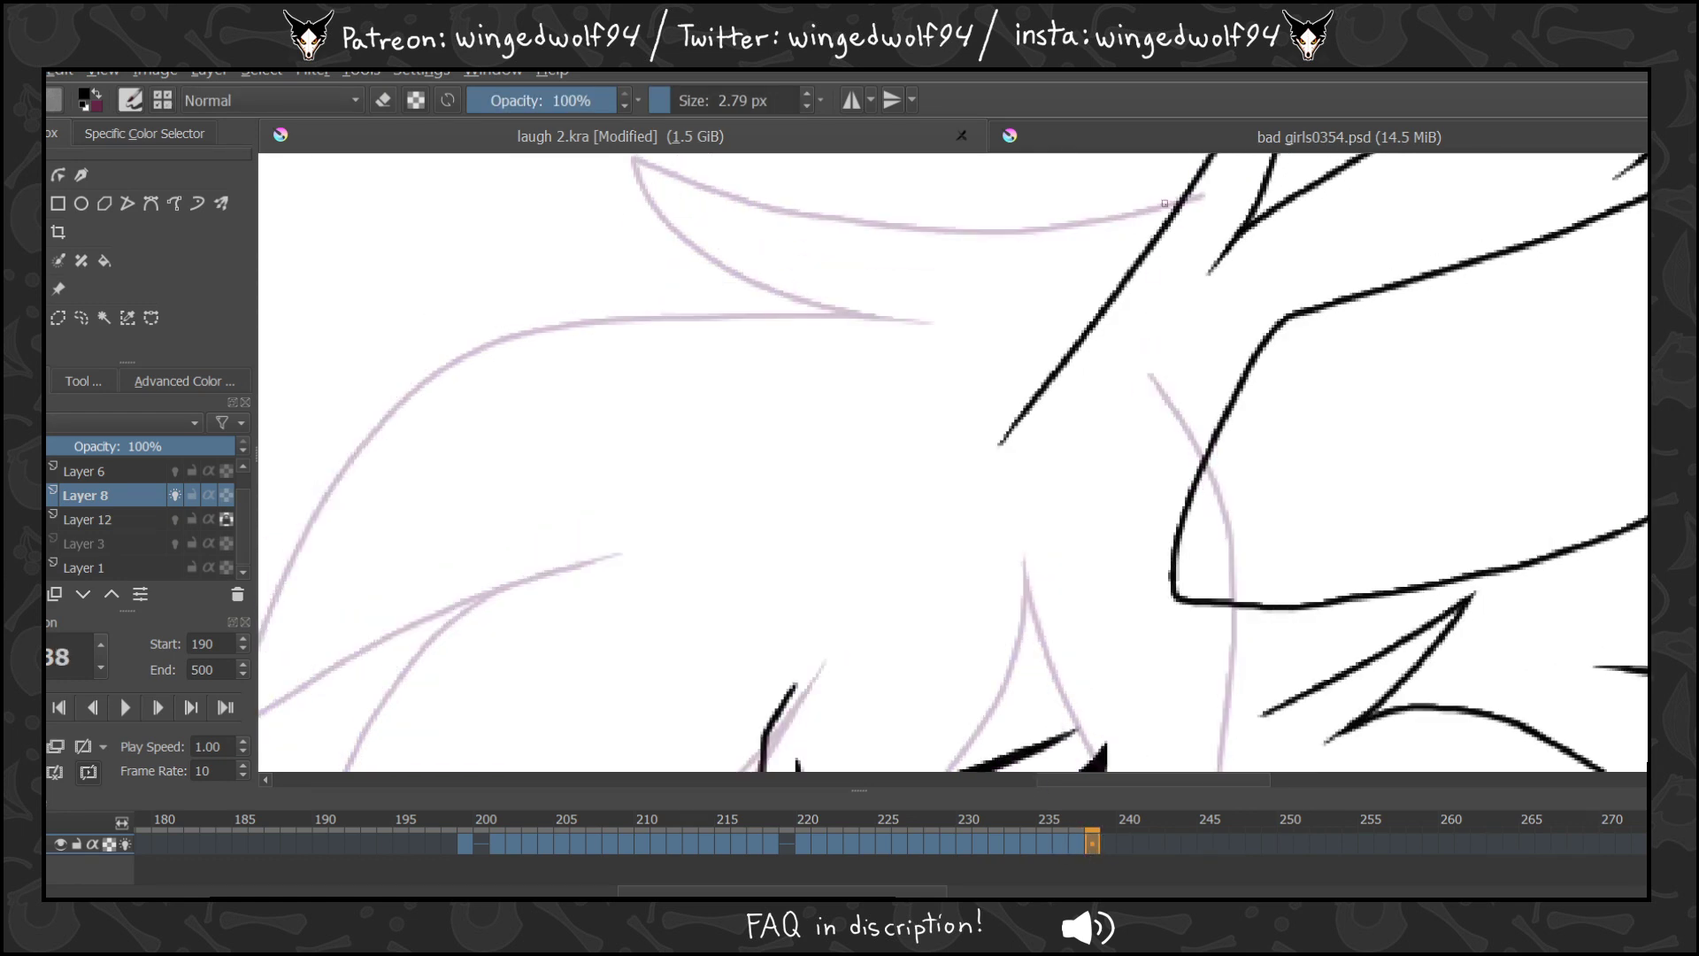
mouse_move(1182, 202)
left_mouse_down()
mouse_move(926, 233)
mouse_move(690, 206)
mouse_move(625, 175)
mouse_move(754, 293)
mouse_move(937, 340)
left_mouse_up()
left_click_drag(768, 409, 1260, 409)
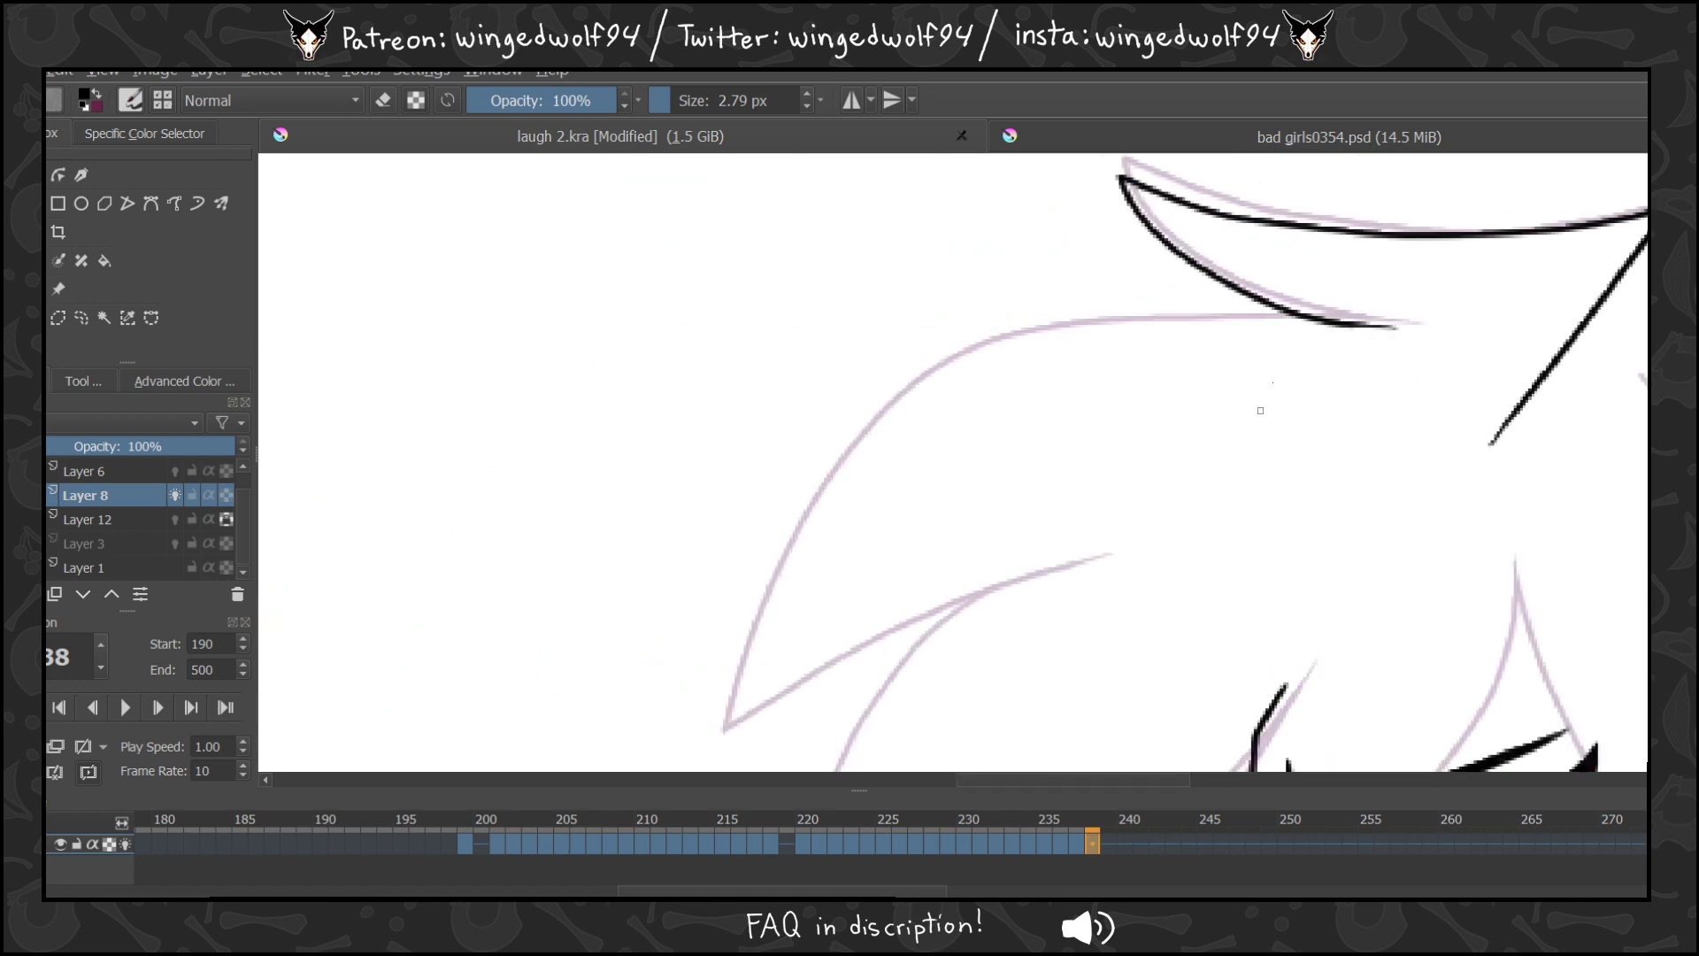
mouse_move(1347, 326)
left_mouse_down()
mouse_move(1155, 324)
mouse_move(867, 460)
mouse_move(745, 713)
mouse_move(1112, 564)
left_mouse_up()
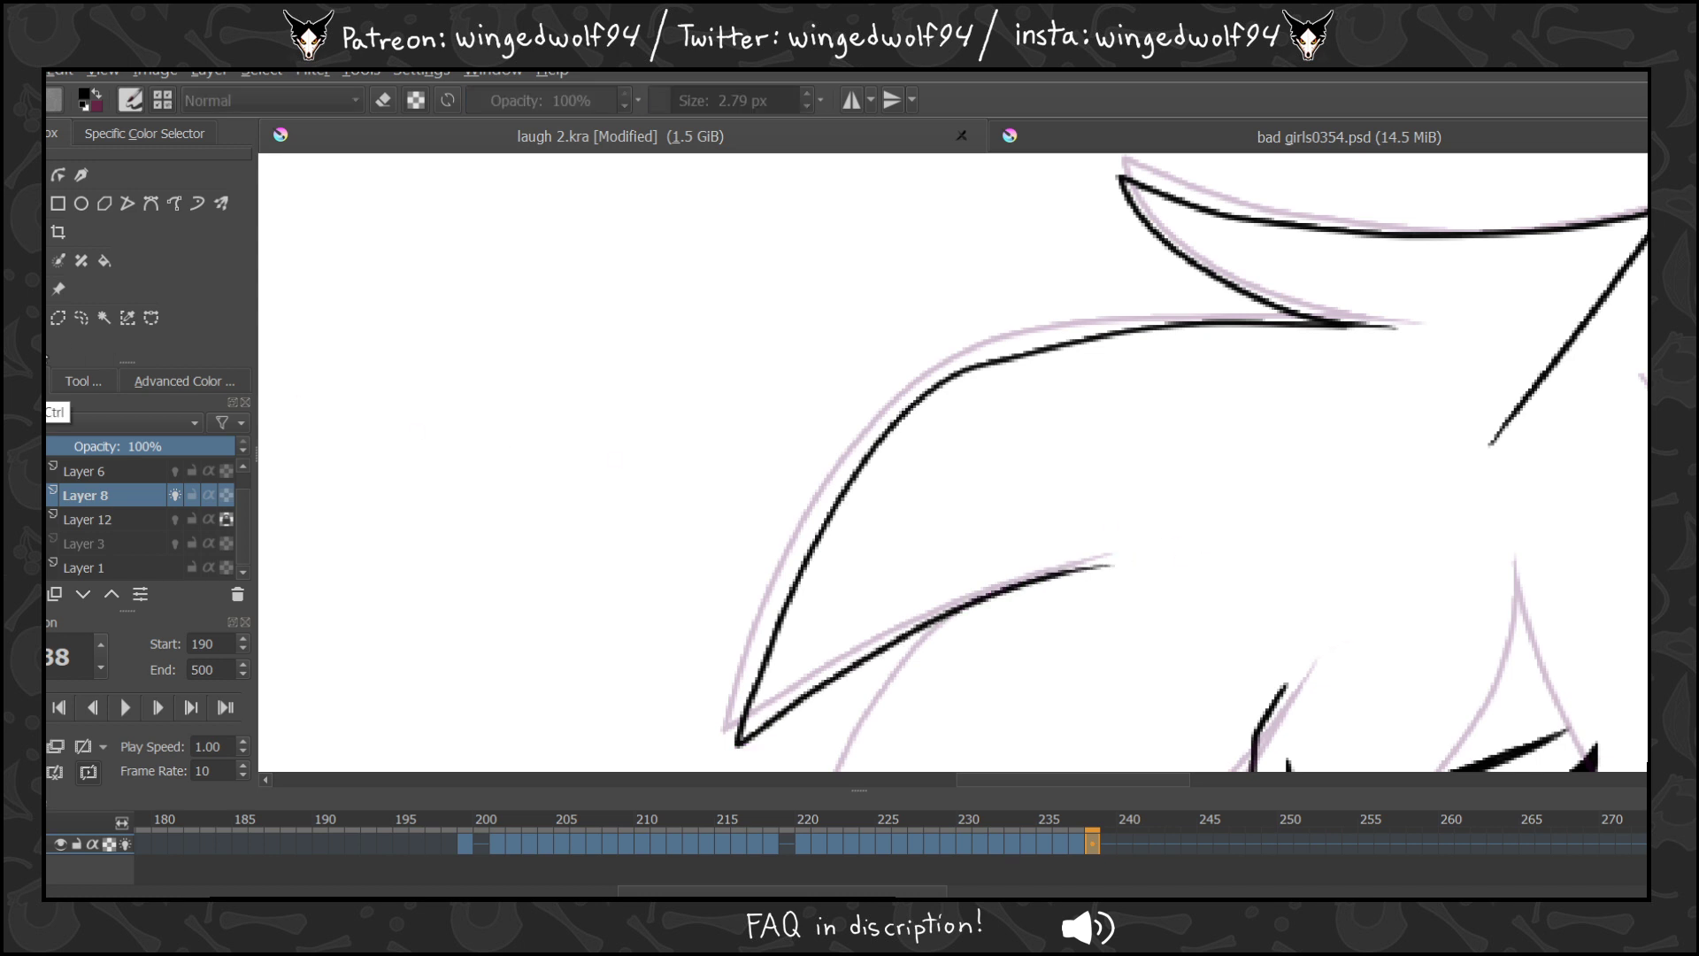
Review the hair motion on frames 234 to 237, and draw the long front lock over the muzzle on frame 238.
left_click_drag(1046, 613, 1021, 555)
left_click(1078, 843)
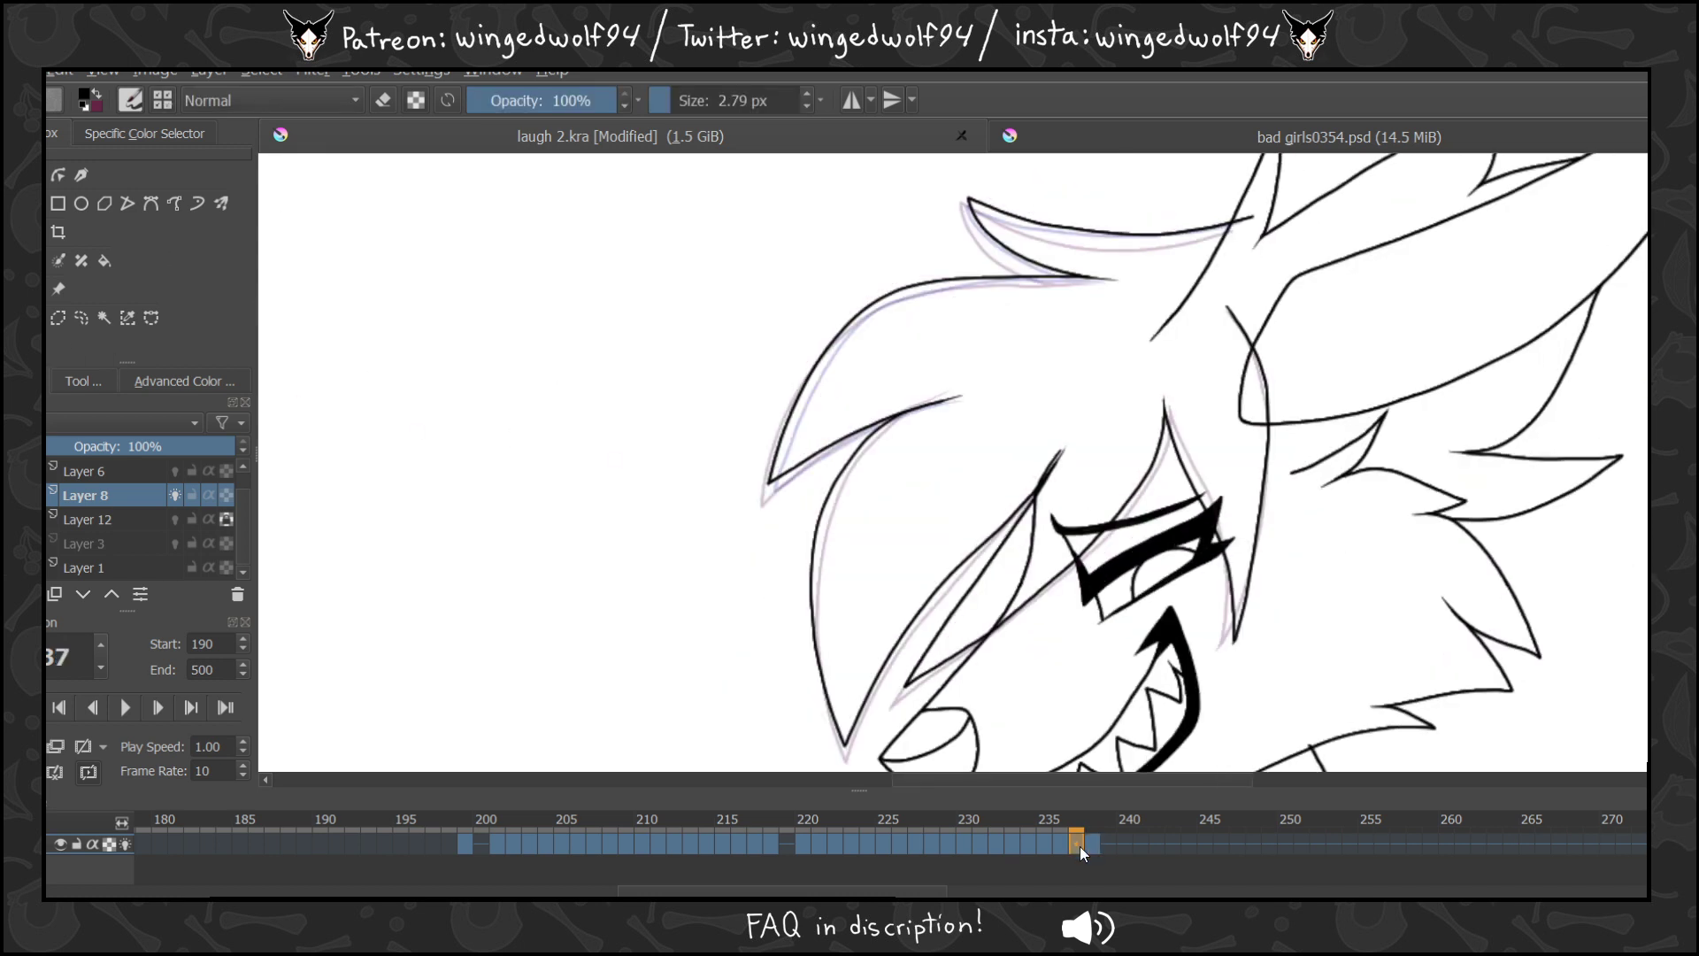
key("Left")
key("Left")
key("Left")
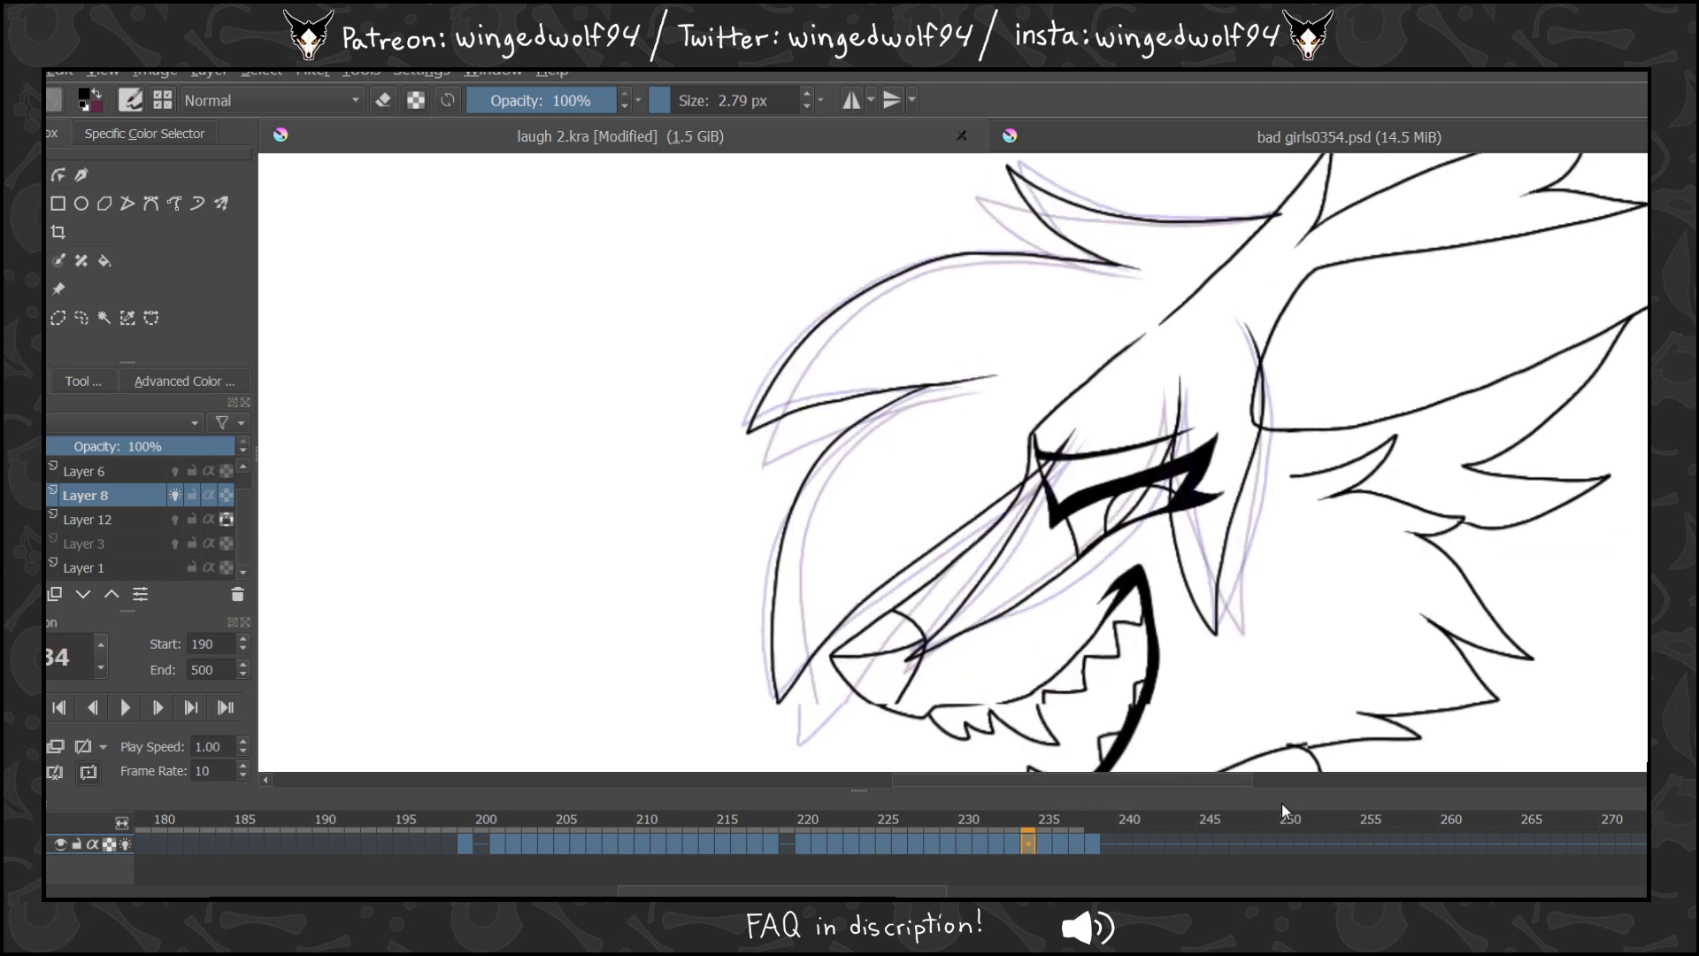
key("Right")
key("Right")
key("Right")
key("Right")
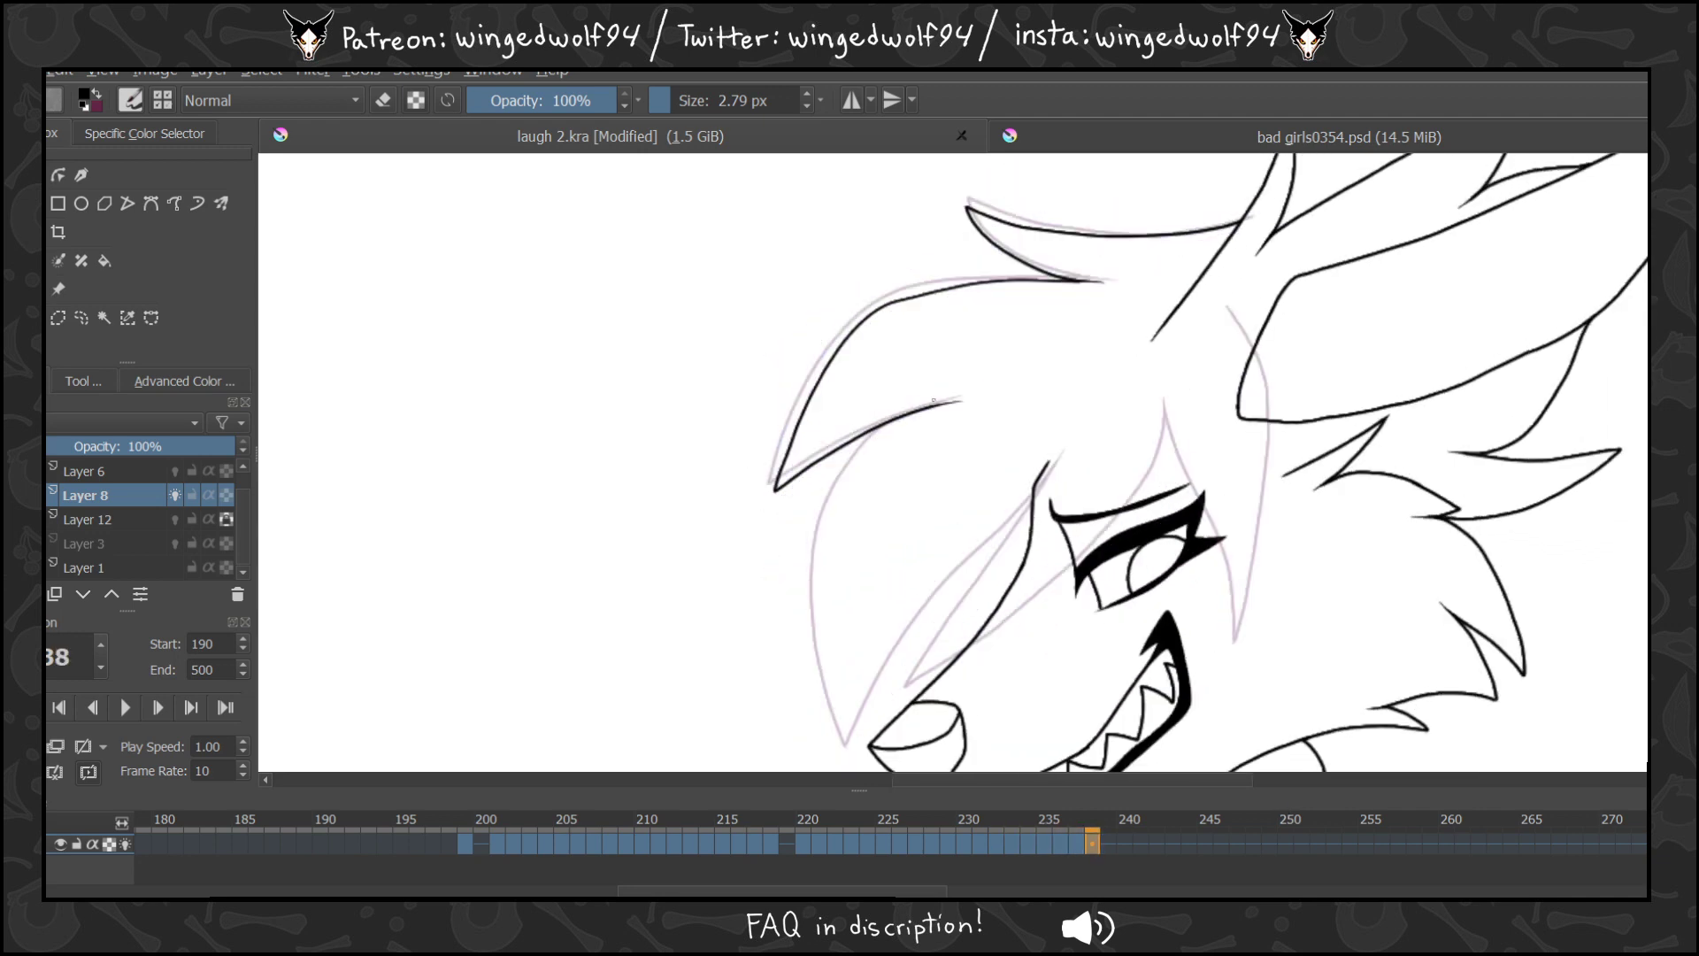
mouse_move(829, 497)
left_mouse_down()
mouse_move(817, 603)
mouse_move(849, 743)
mouse_move(926, 615)
mouse_move(1036, 495)
mouse_move(913, 681)
mouse_move(1050, 597)
left_mouse_up()
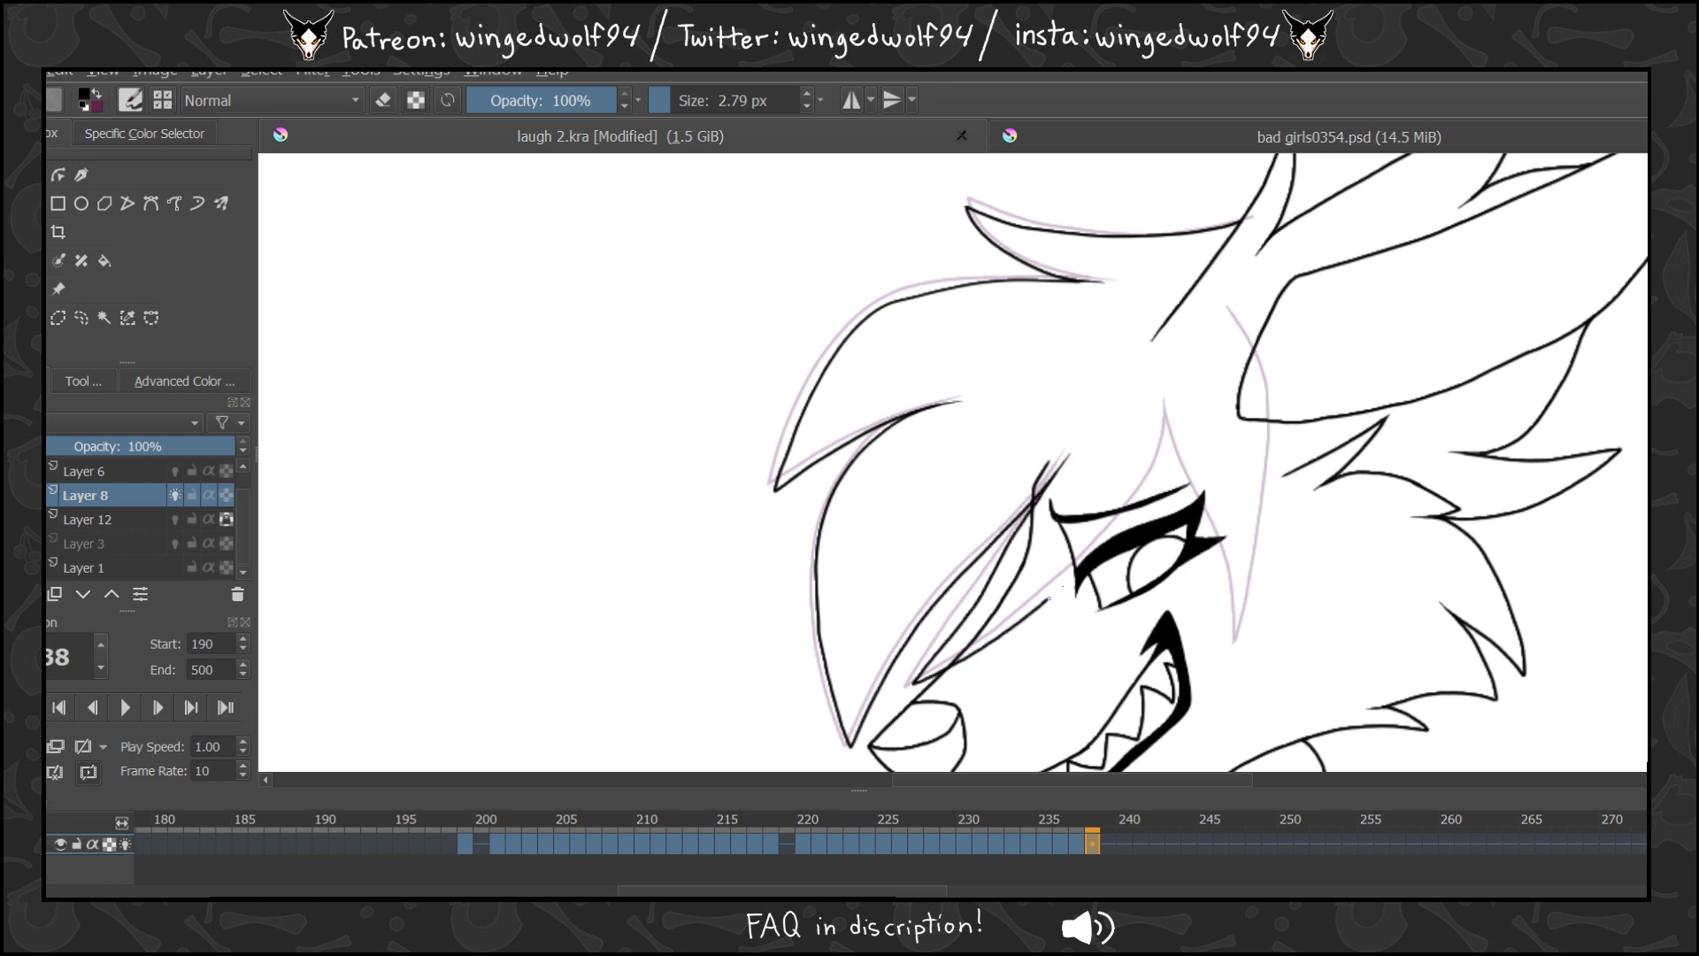
Complete the hair on frame 238 with the strands above the eye and beside the ear, checking against frame 237.
key("Left")
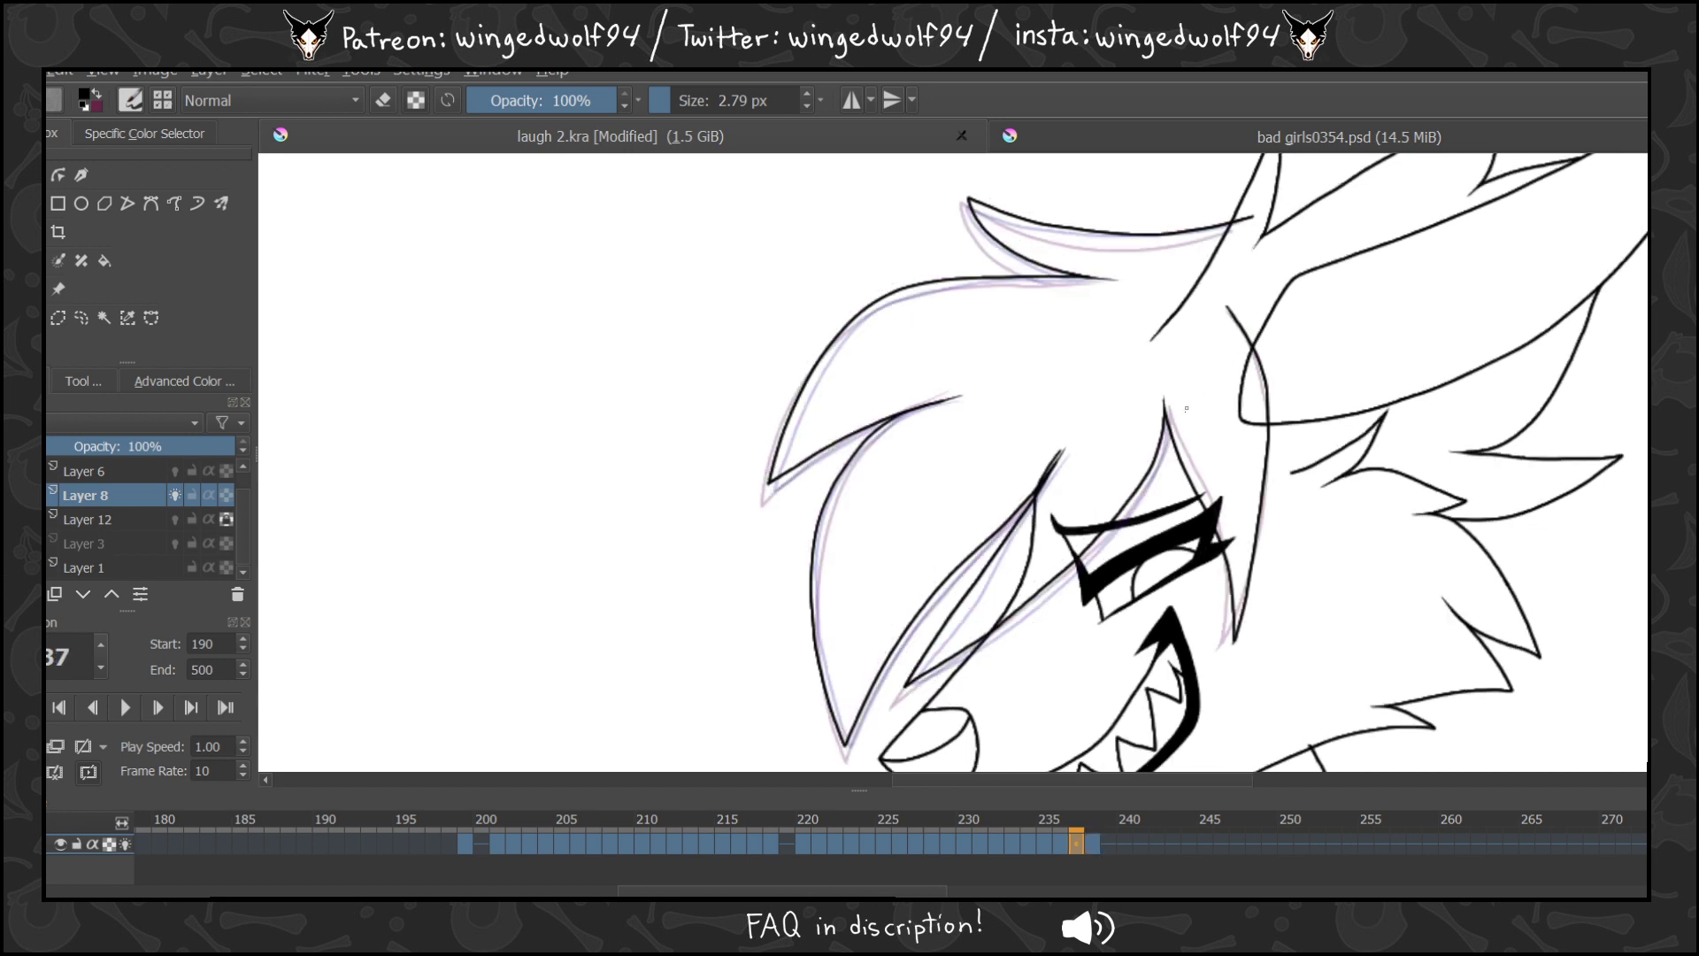
key("Right")
mouse_move(1177, 458)
left_mouse_down()
mouse_move(1244, 643)
mouse_move(1268, 501)
left_mouse_up()
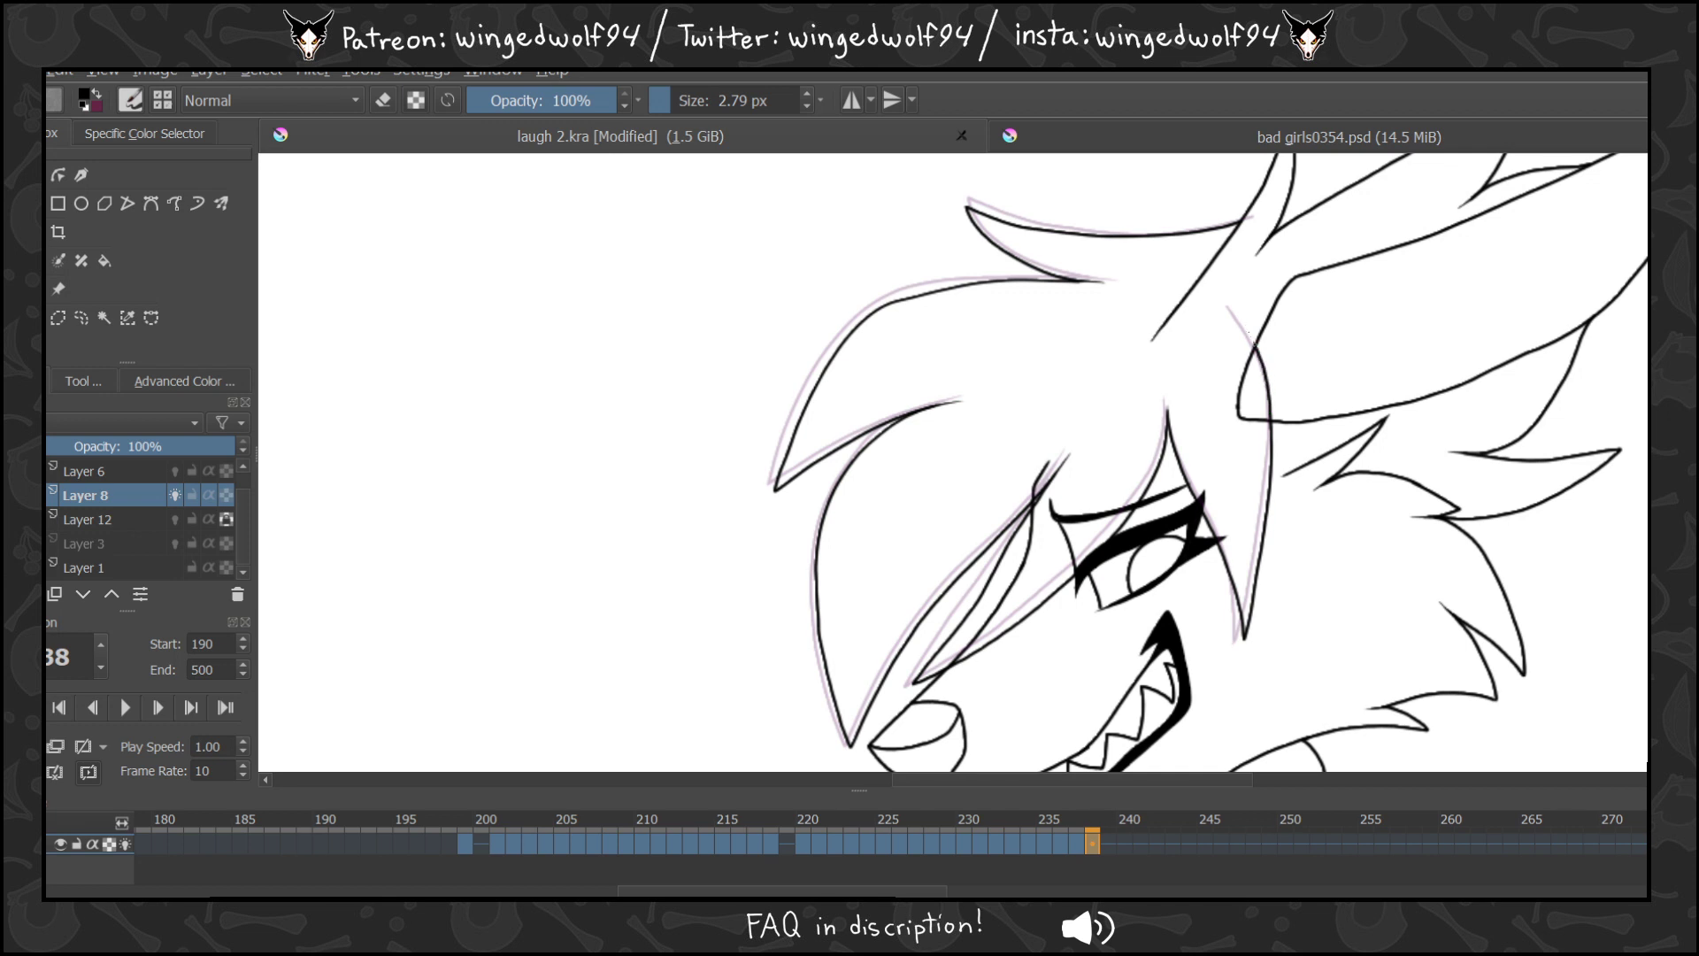
Flip between frames 238 and 239 to compare the head positions, and clear the held hair from frame 239.
key("Right")
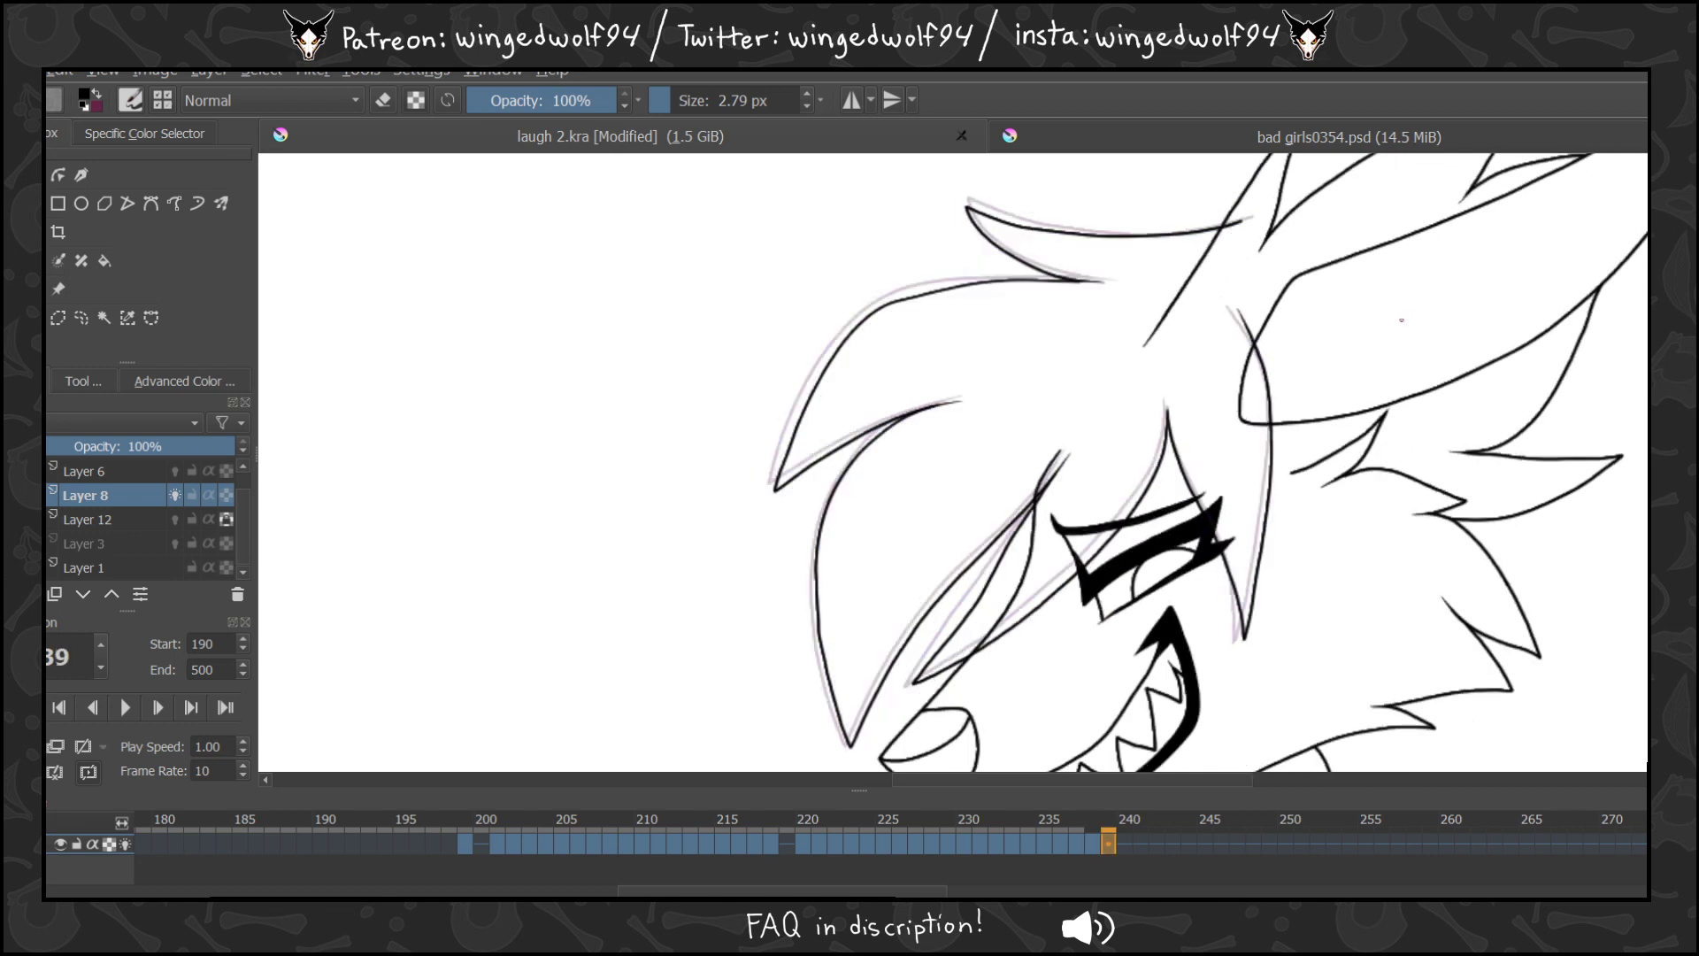
key("Left")
key("Right")
key("Left")
key("Right")
key("Left")
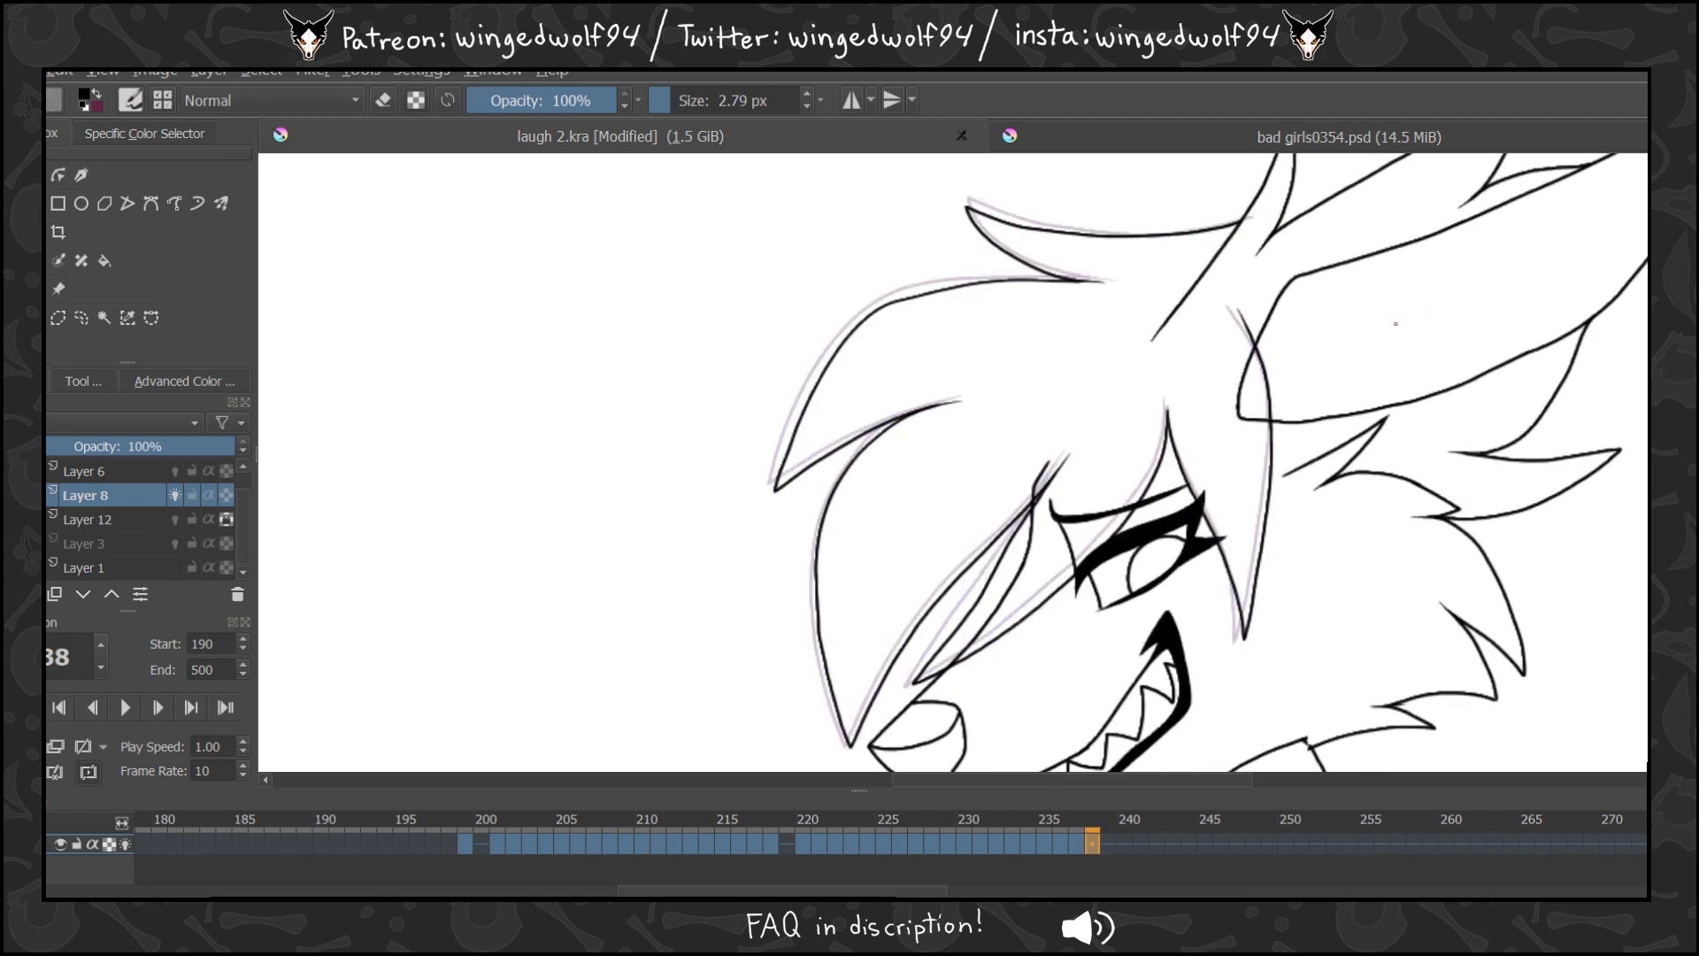
key("Right")
key("Delete")
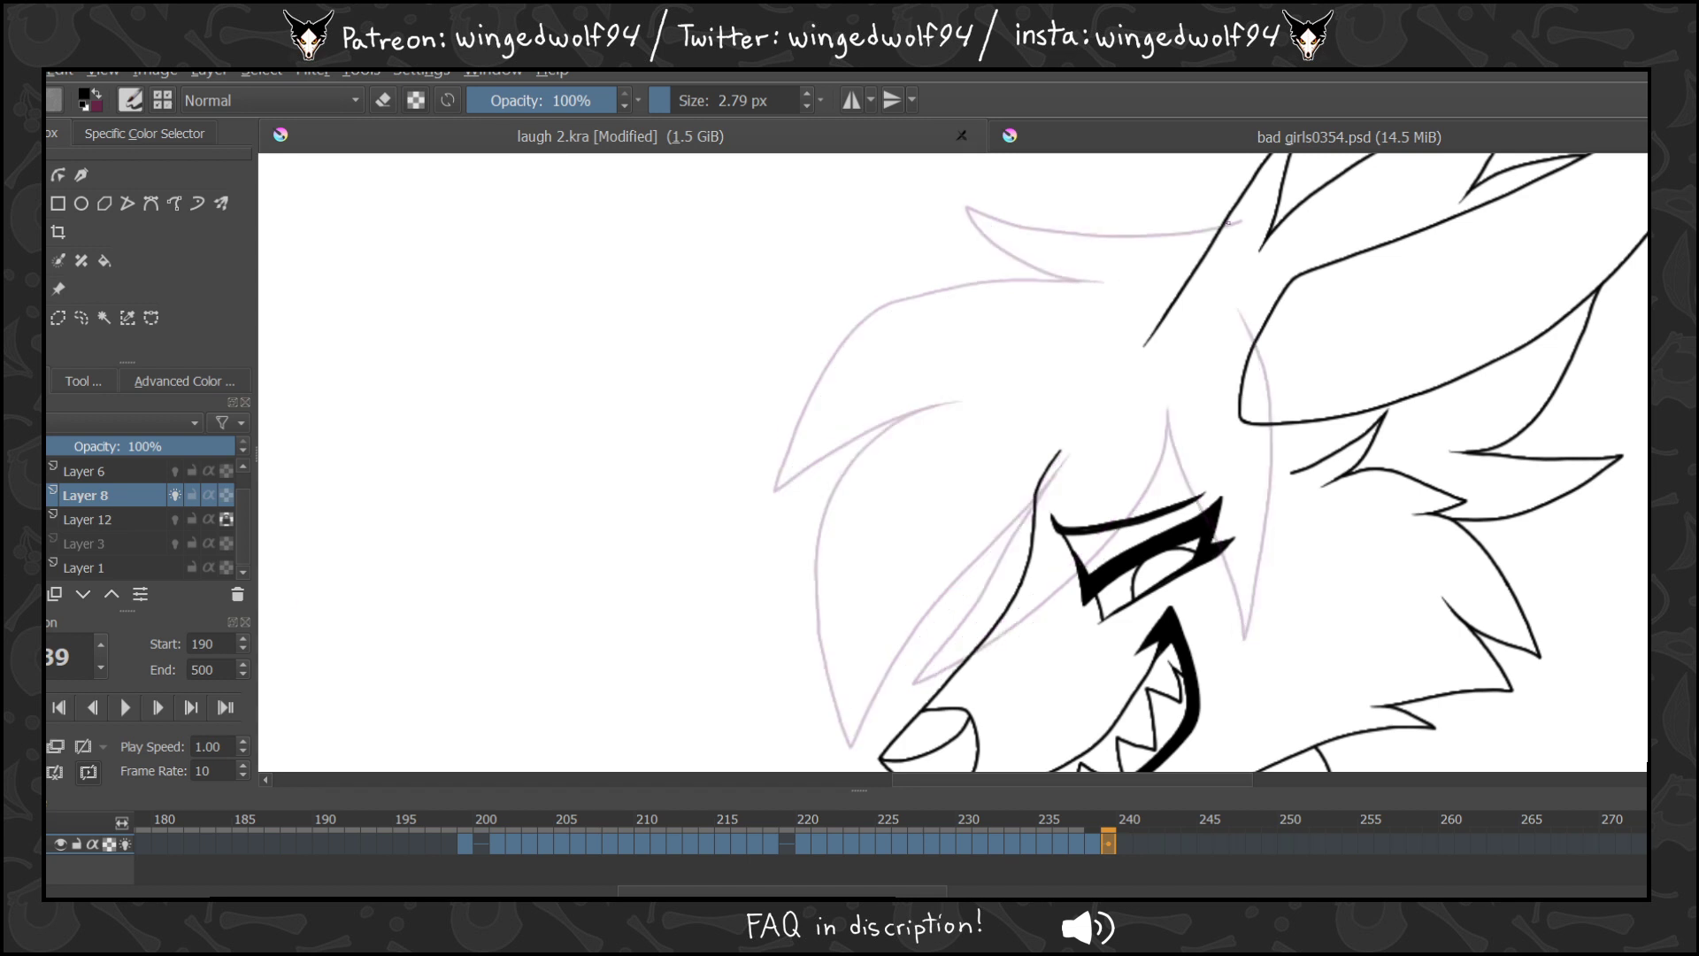
Redraw the whole hair on frame 239 over the onion skin of frame 238, and flip through the neighbouring frames to check it.
left_click_drag(1221, 223, 1073, 226)
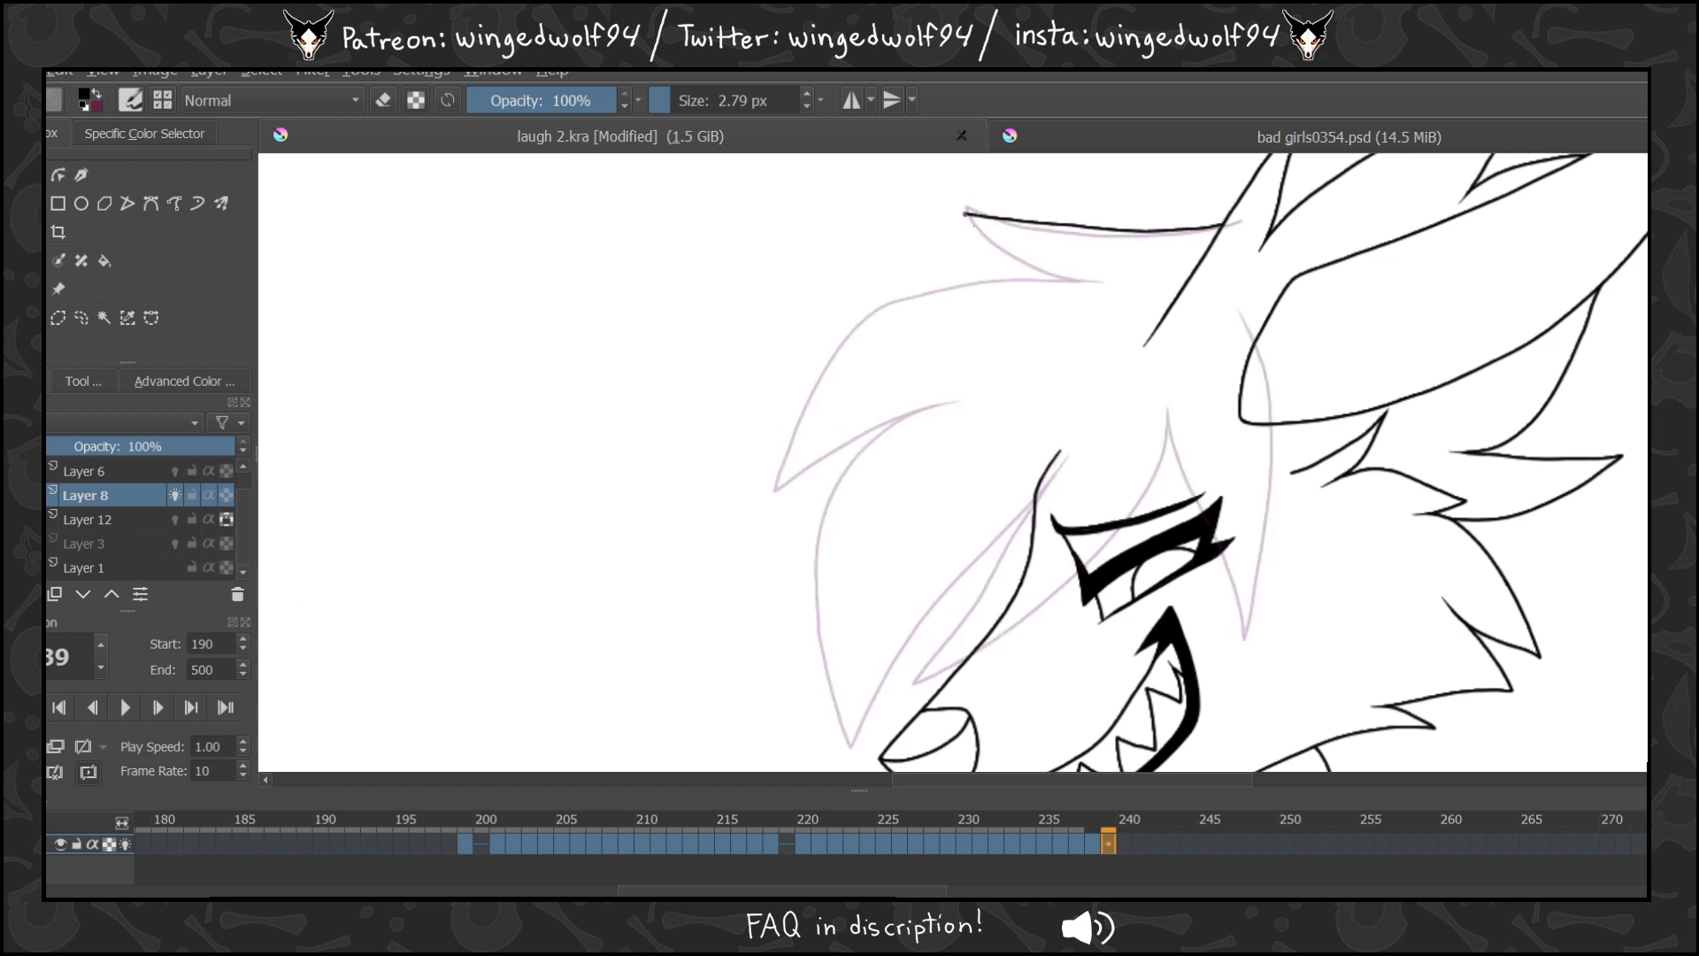
mouse_move(965, 214)
left_mouse_down()
mouse_move(1096, 280)
mouse_move(934, 284)
mouse_move(878, 311)
mouse_move(793, 425)
mouse_move(774, 493)
mouse_move(890, 415)
mouse_move(936, 405)
mouse_move(861, 451)
mouse_move(829, 500)
mouse_move(818, 635)
mouse_move(848, 747)
mouse_move(901, 658)
mouse_move(1072, 465)
left_mouse_up()
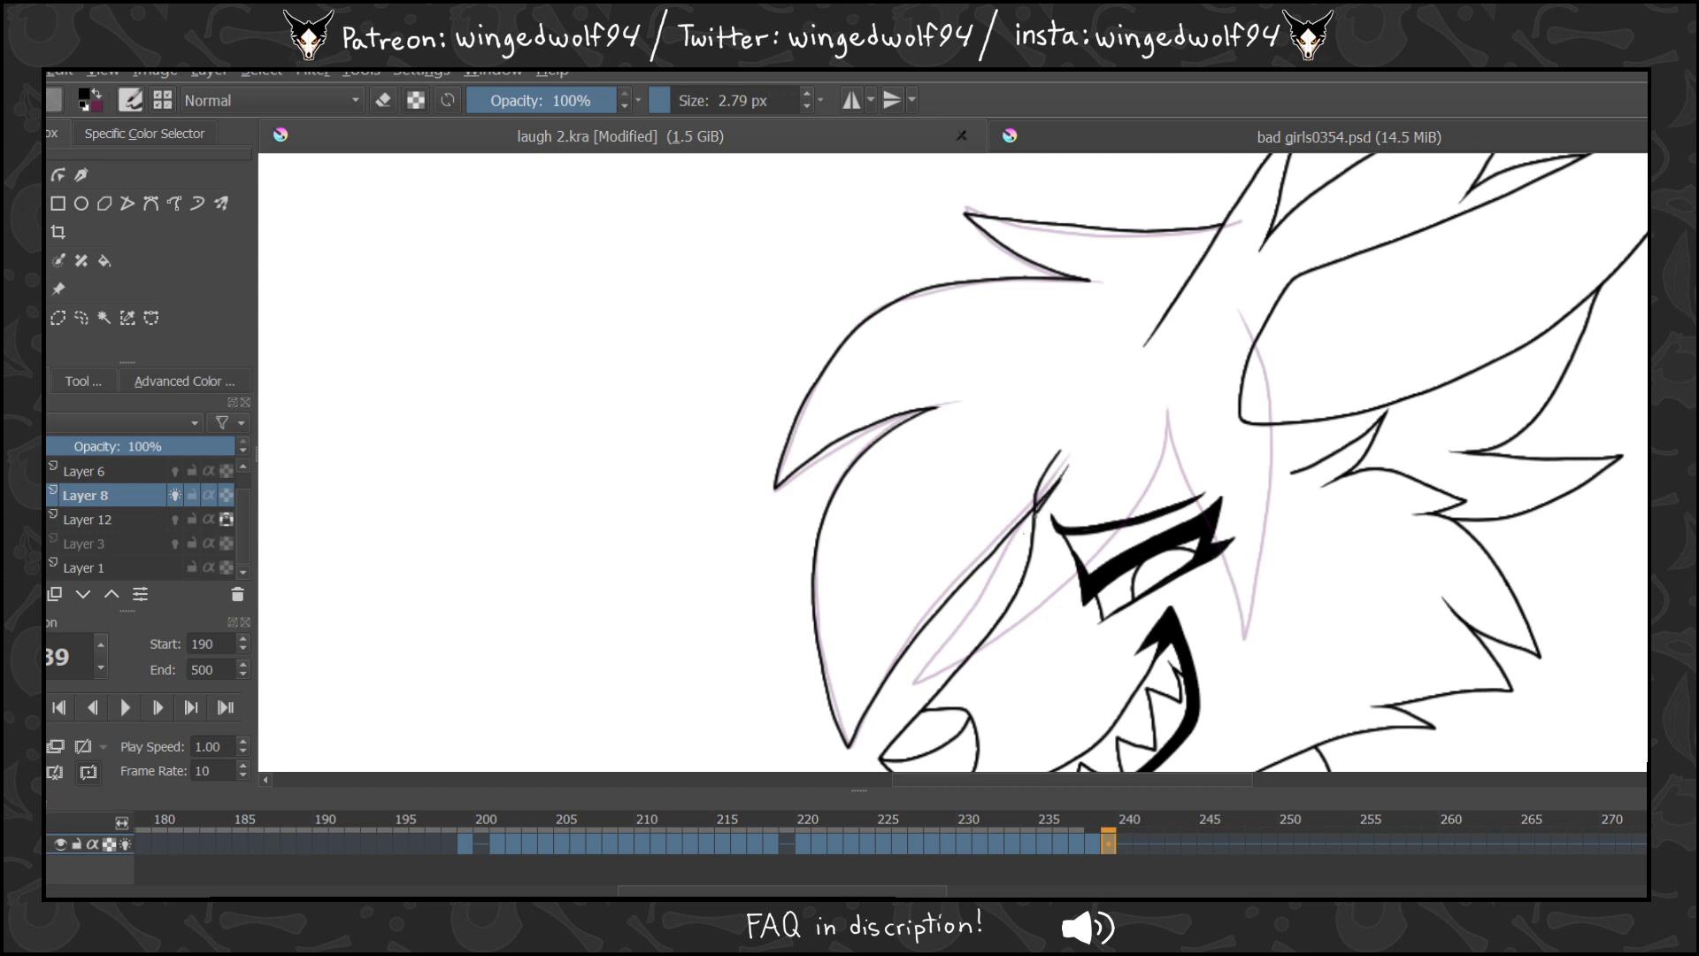
mouse_move(1027, 531)
left_mouse_down()
mouse_move(913, 679)
mouse_move(1053, 600)
mouse_move(1155, 491)
mouse_move(1174, 424)
left_mouse_up()
mouse_move(1215, 553)
left_mouse_down()
mouse_move(1245, 636)
mouse_move(1267, 386)
mouse_move(1242, 317)
left_mouse_up()
key("Left")
key("Left")
key("Right")
key("Right")
key("Right")
key("Right")
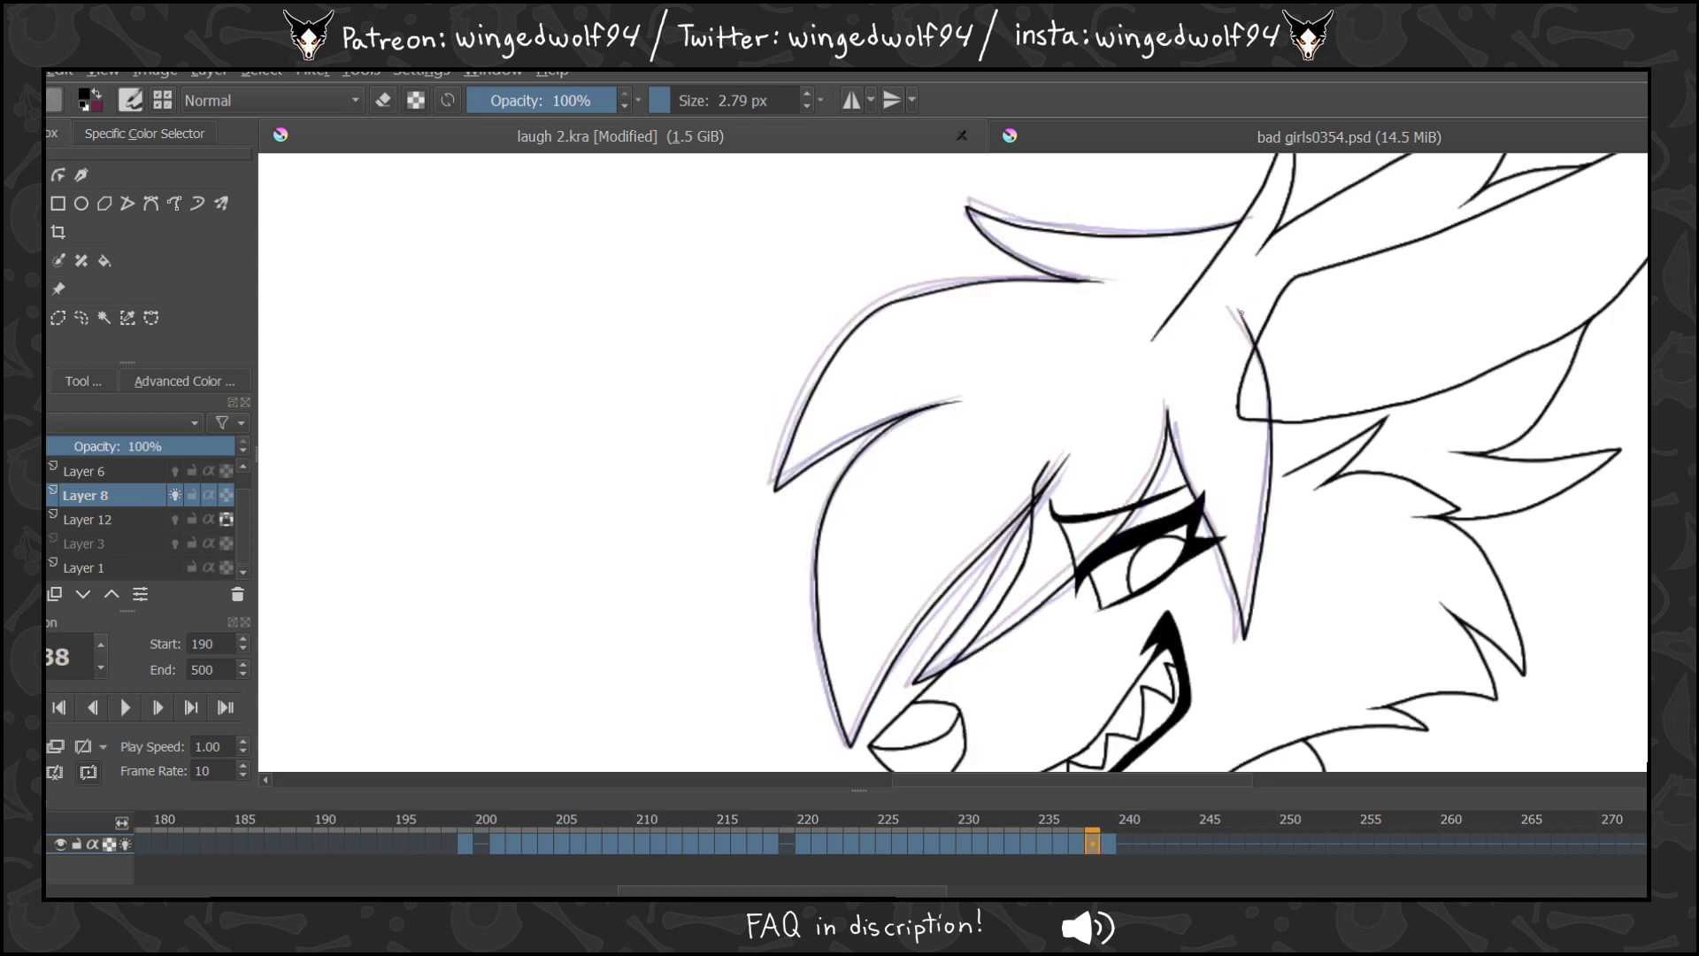
key("Left")
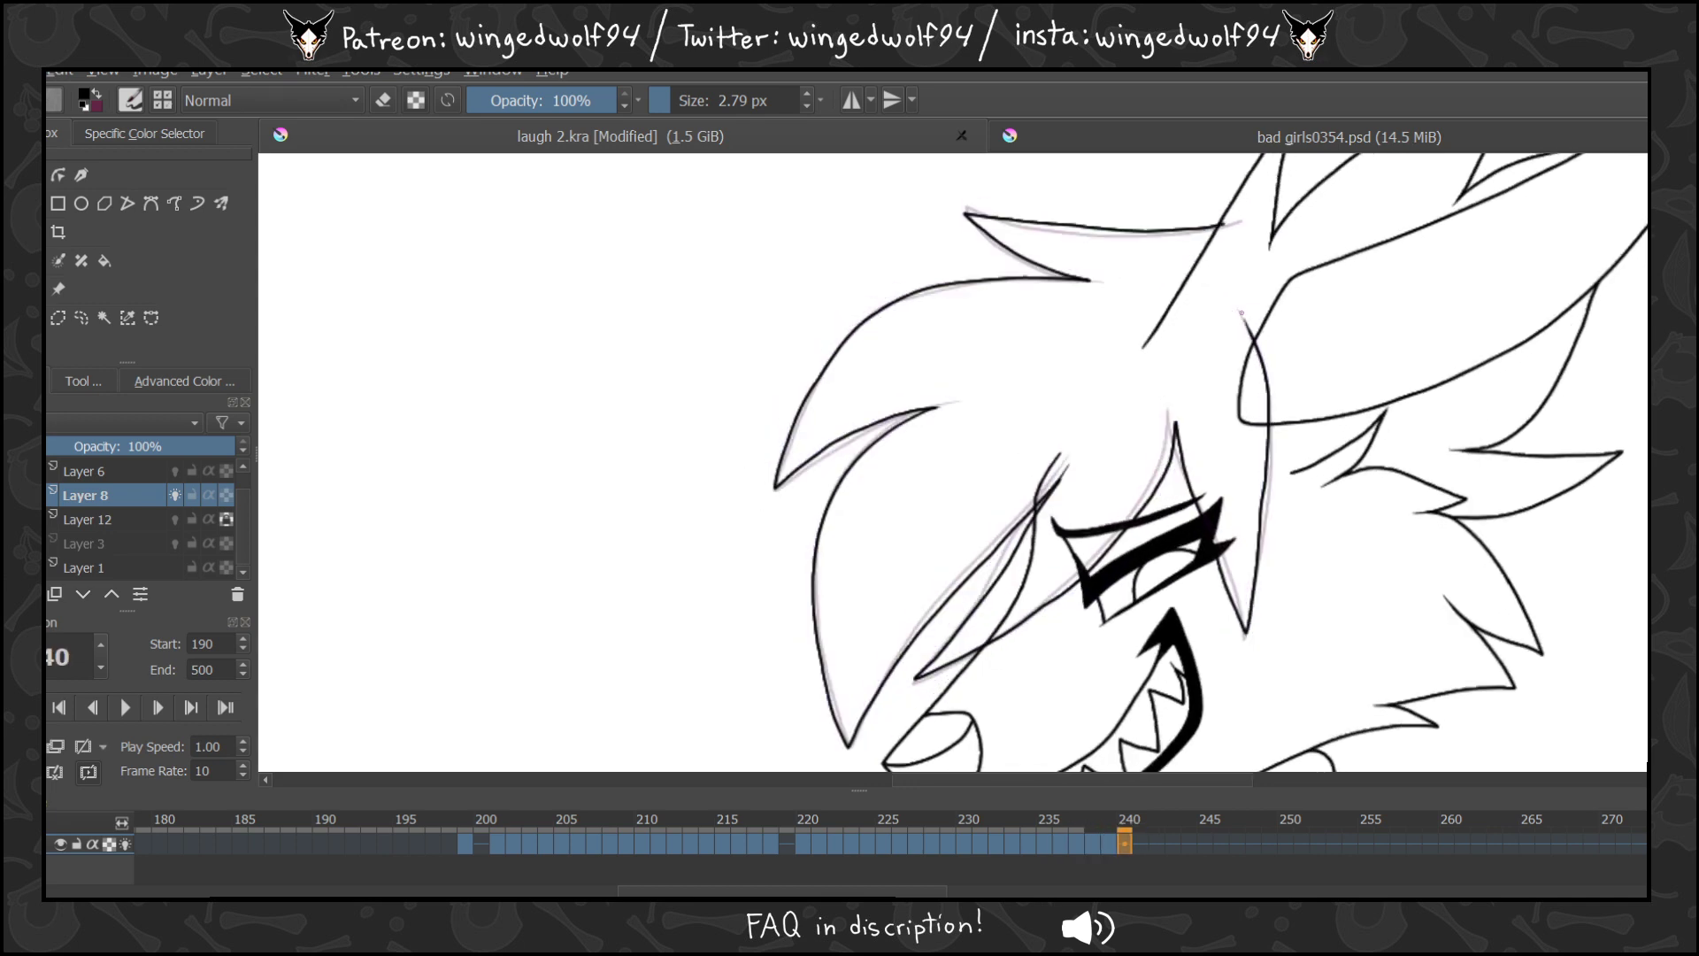
Clear the held hair from frame 240 and redraw all its locks slightly offset from the onion skin of frame 239.
key("Delete")
key("Left")
key("Right")
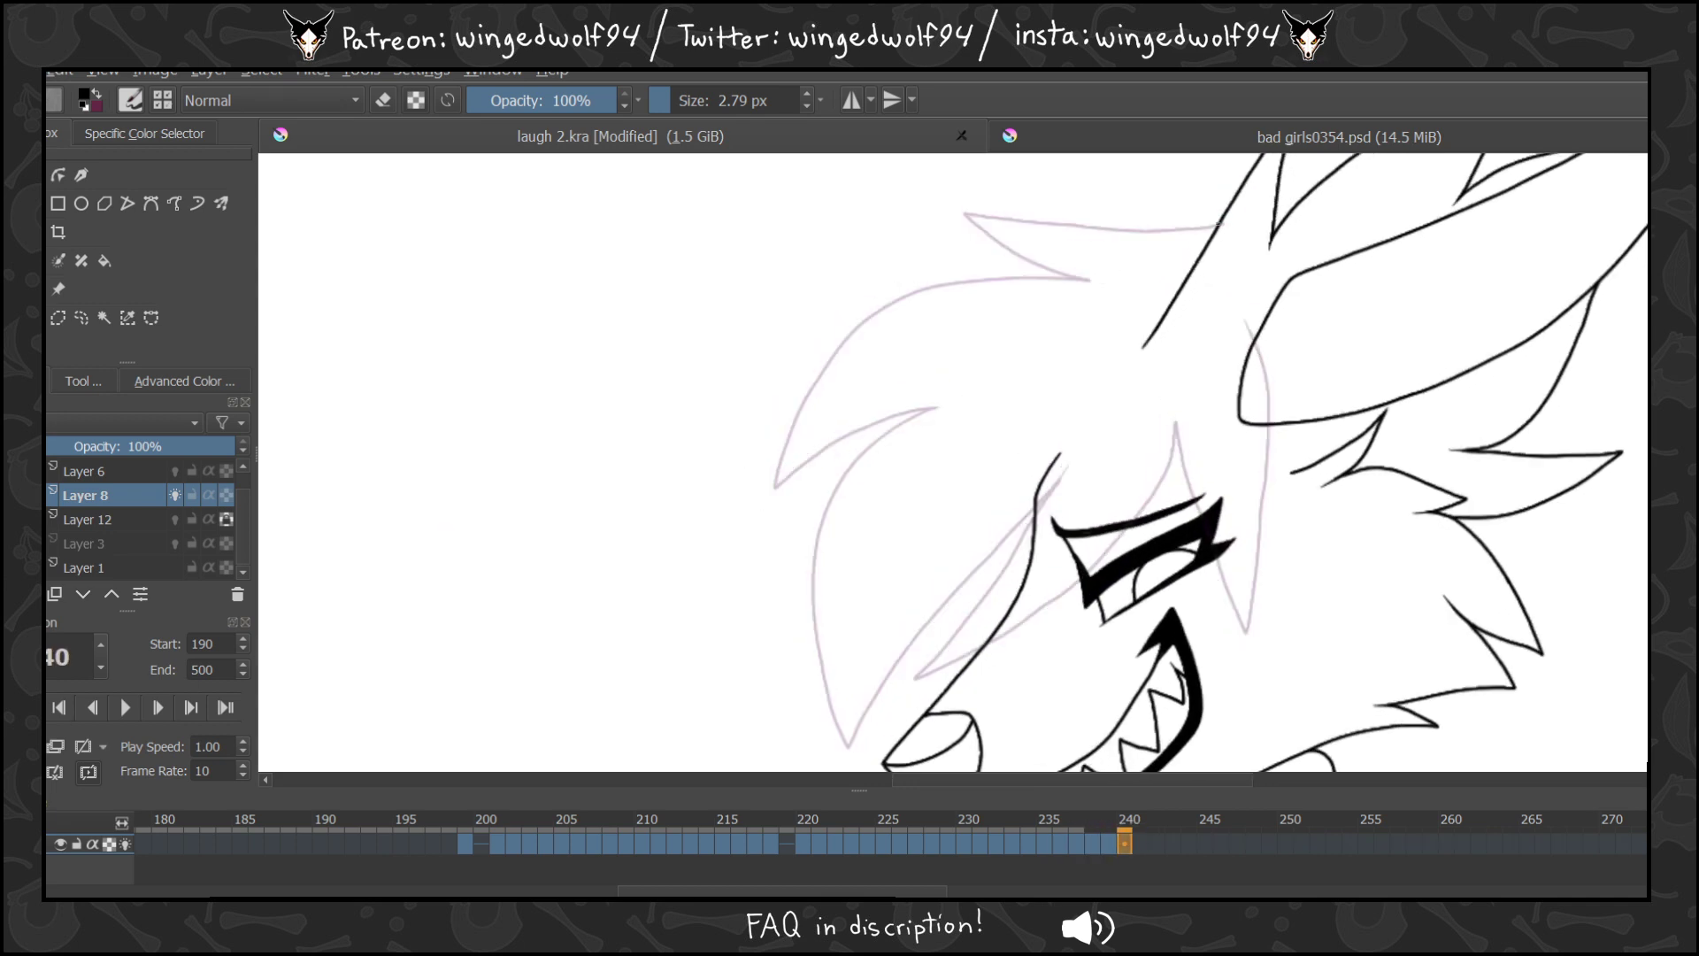
mouse_move(1219, 222)
left_mouse_down()
mouse_move(953, 220)
mouse_move(1110, 286)
mouse_move(907, 302)
mouse_move(817, 396)
mouse_move(775, 490)
mouse_move(931, 405)
mouse_move(862, 461)
mouse_move(825, 548)
mouse_move(850, 752)
mouse_move(913, 637)
mouse_move(1072, 474)
mouse_move(963, 634)
left_mouse_up()
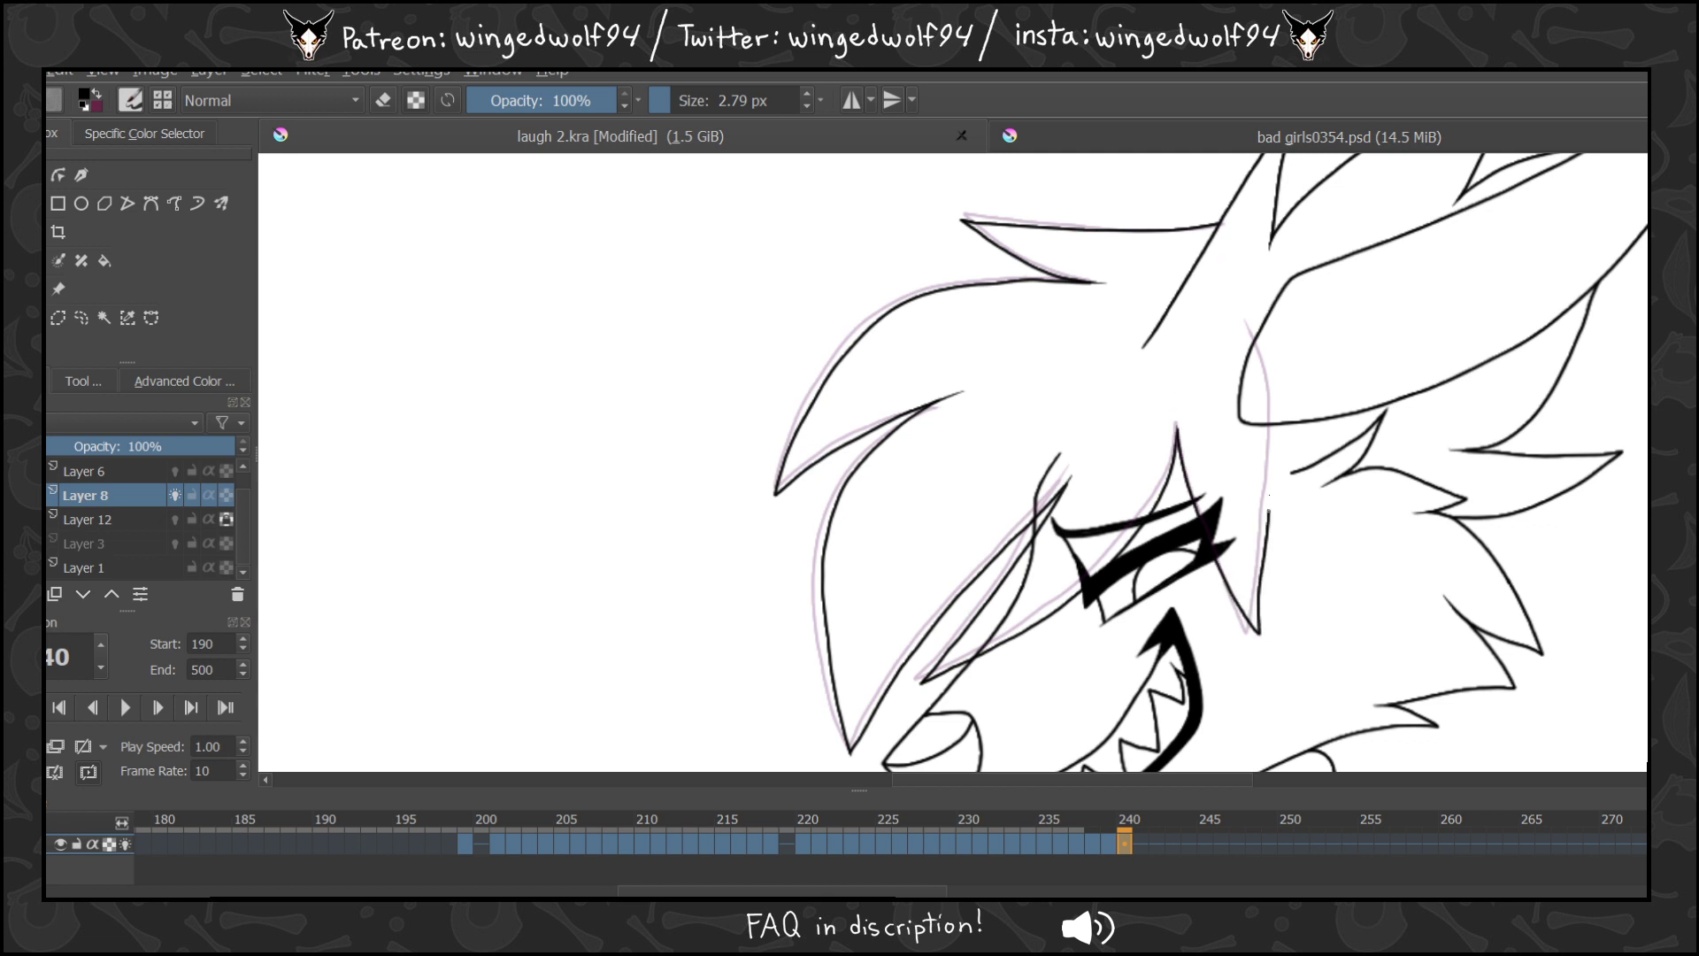
key("Right")
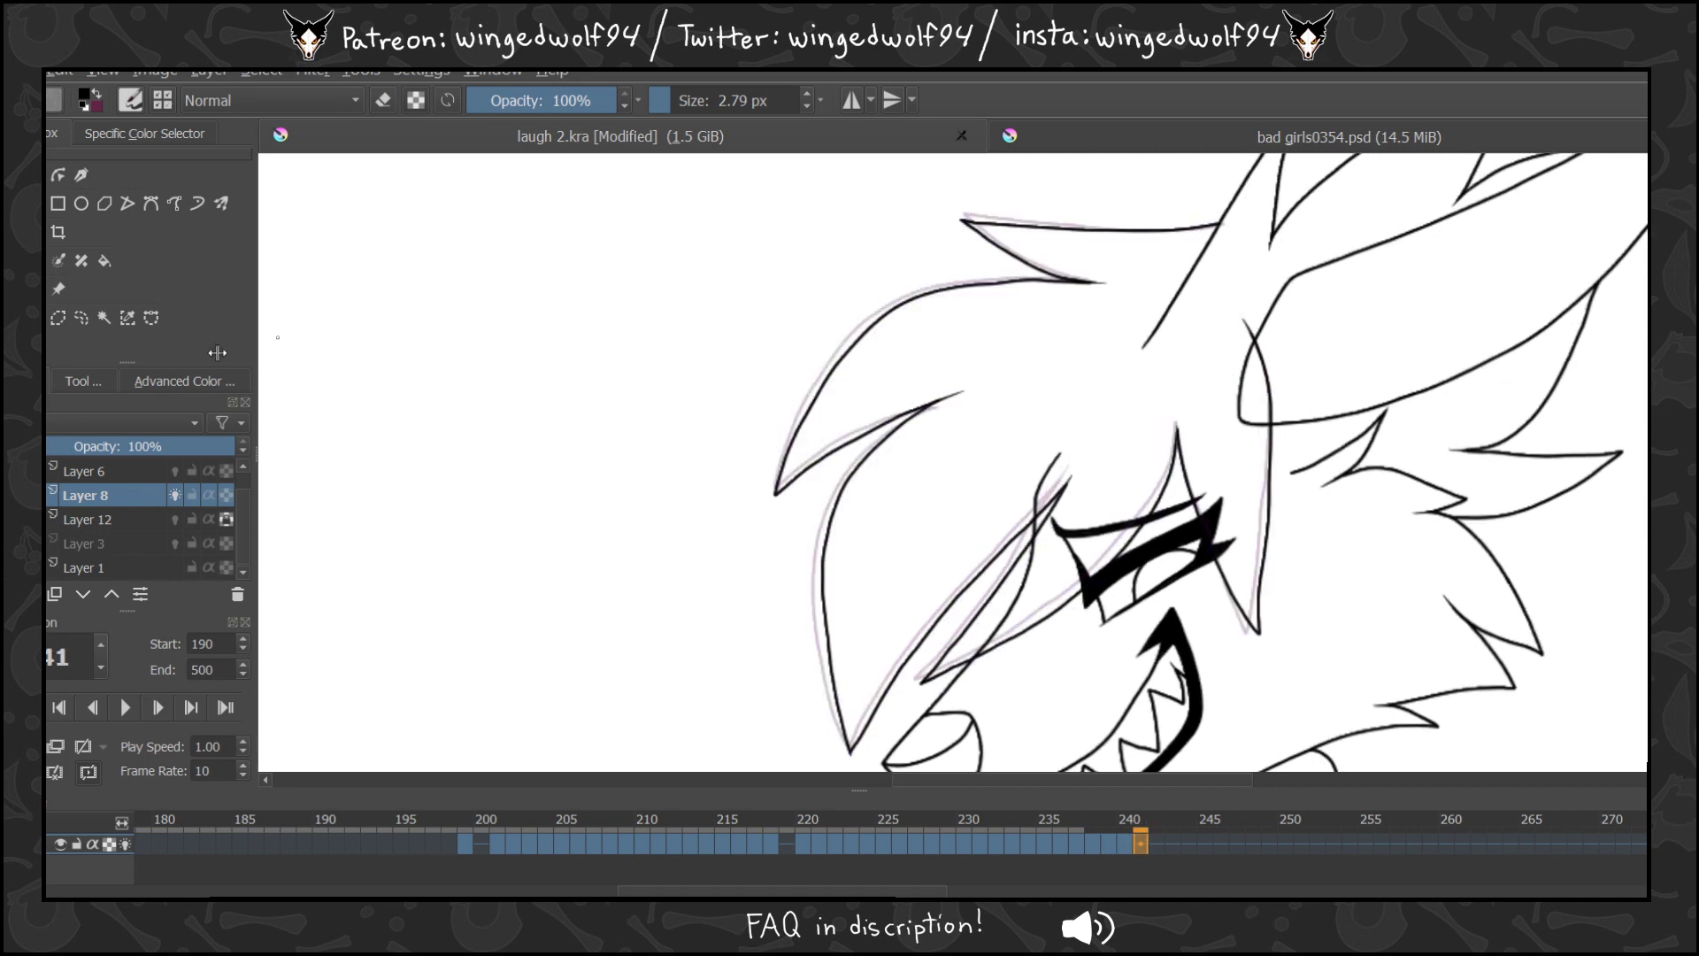
Play back the hair animation with the whole character in view, and return to frame 199.
scroll(1225, 535, "down", 5)
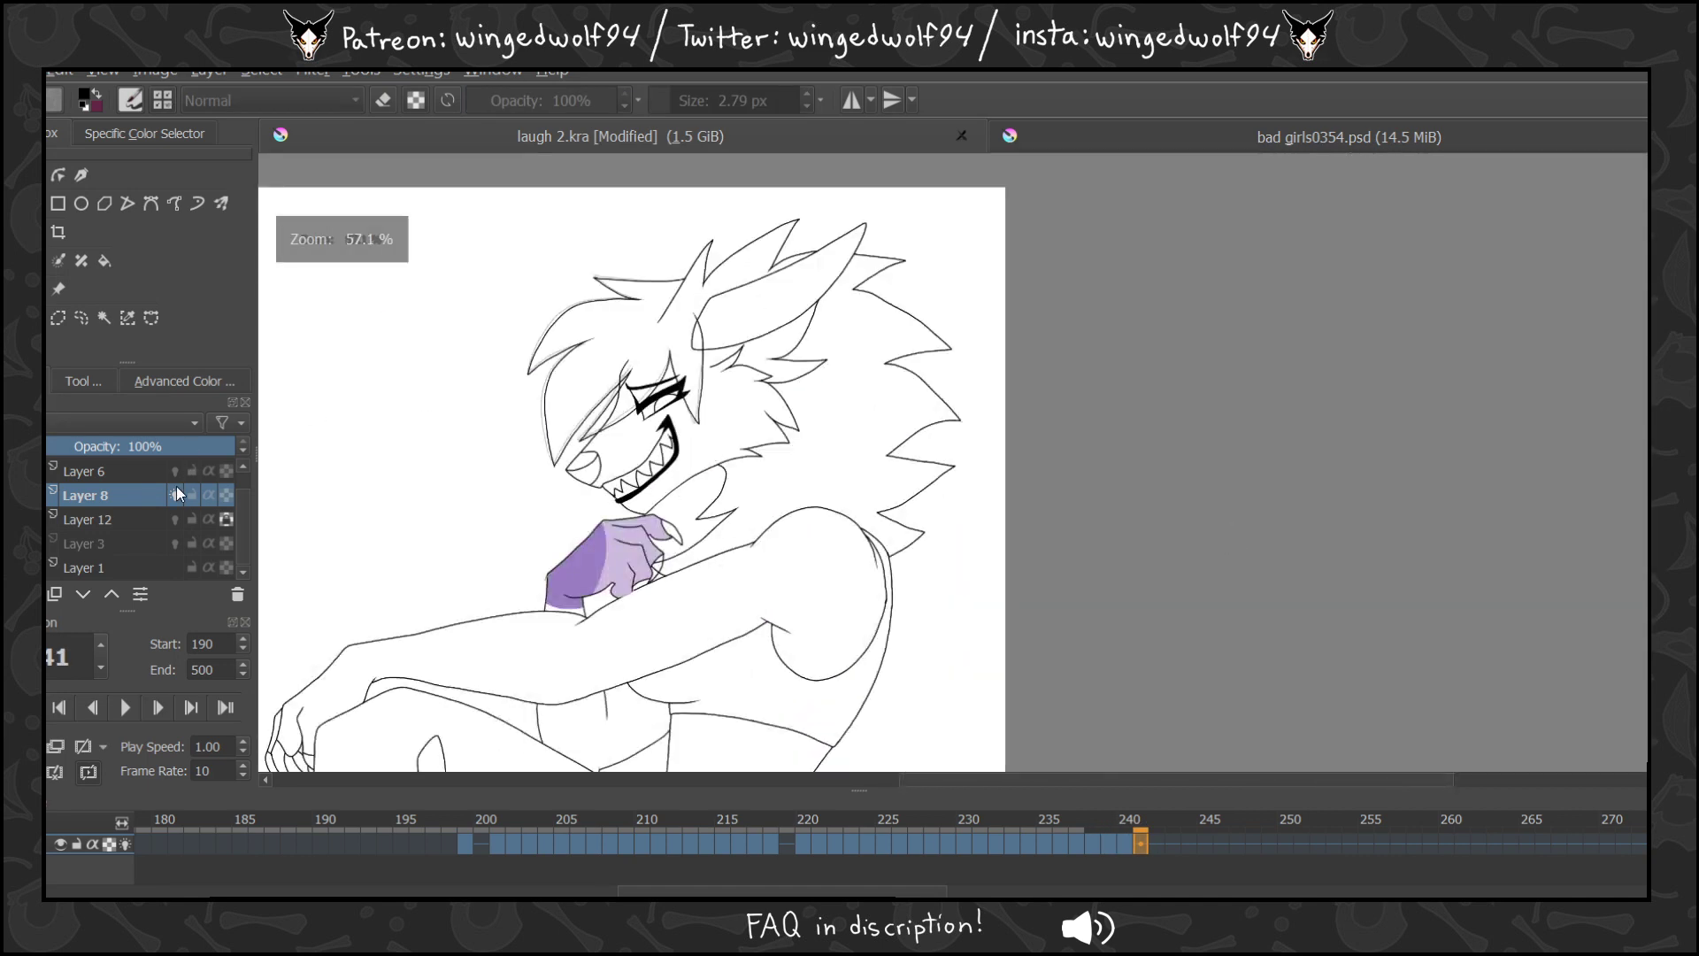
left_click(125, 707)
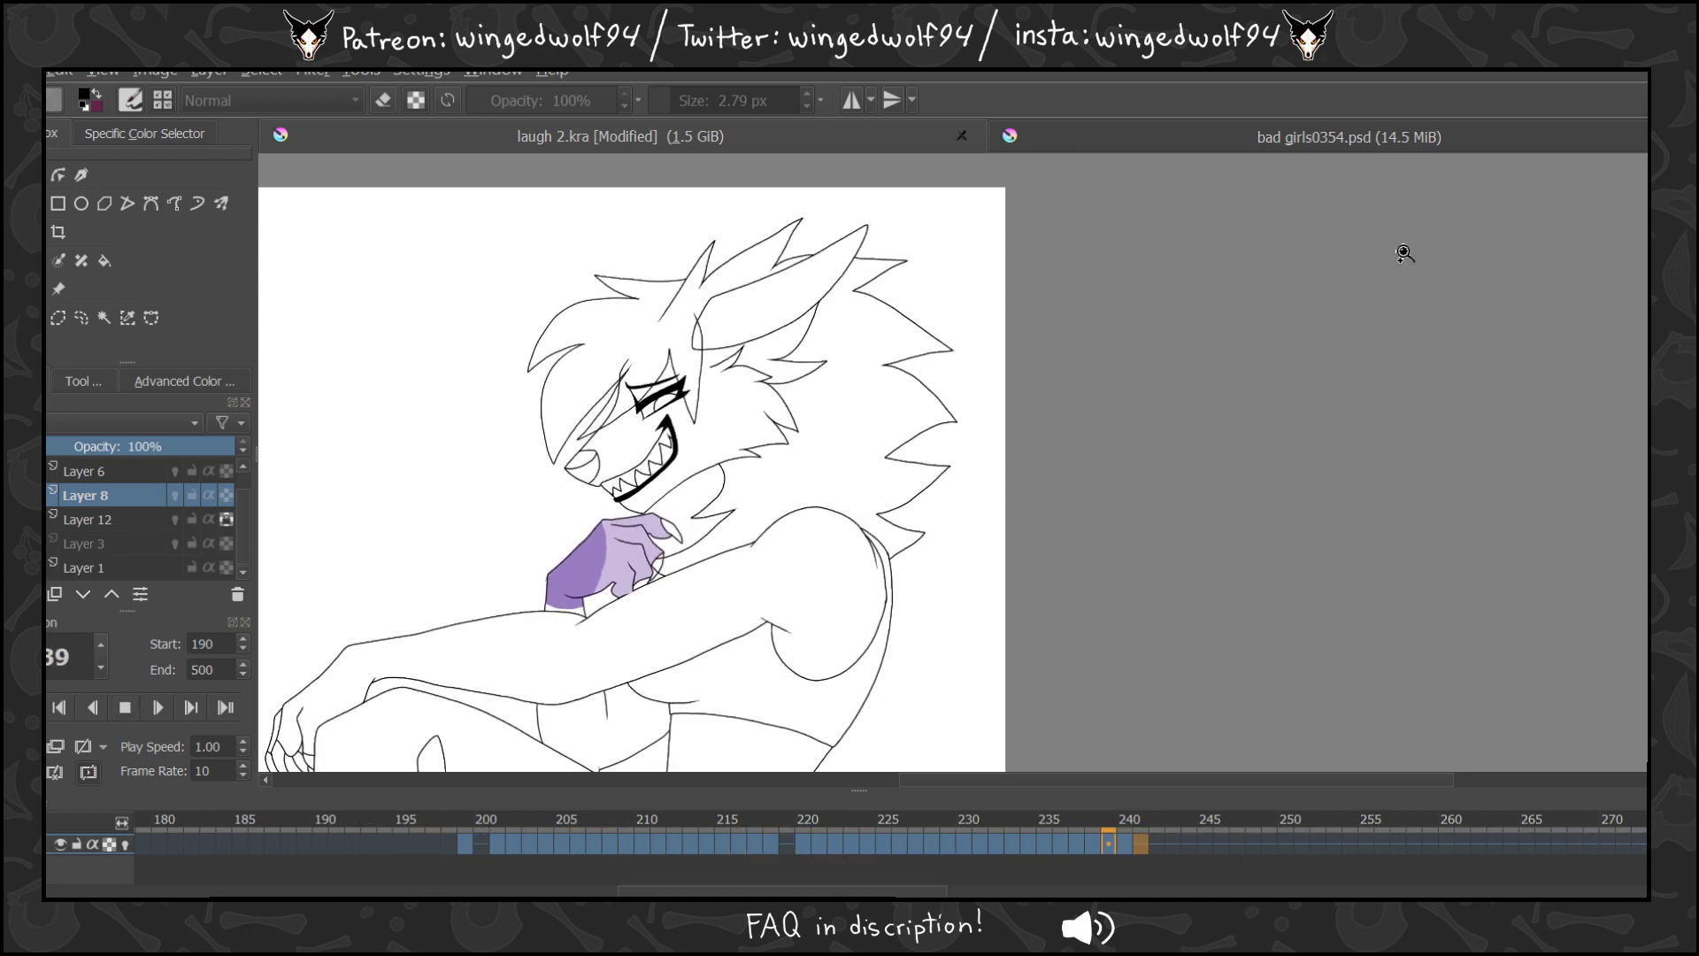
left_click(125, 707)
left_click(469, 839)
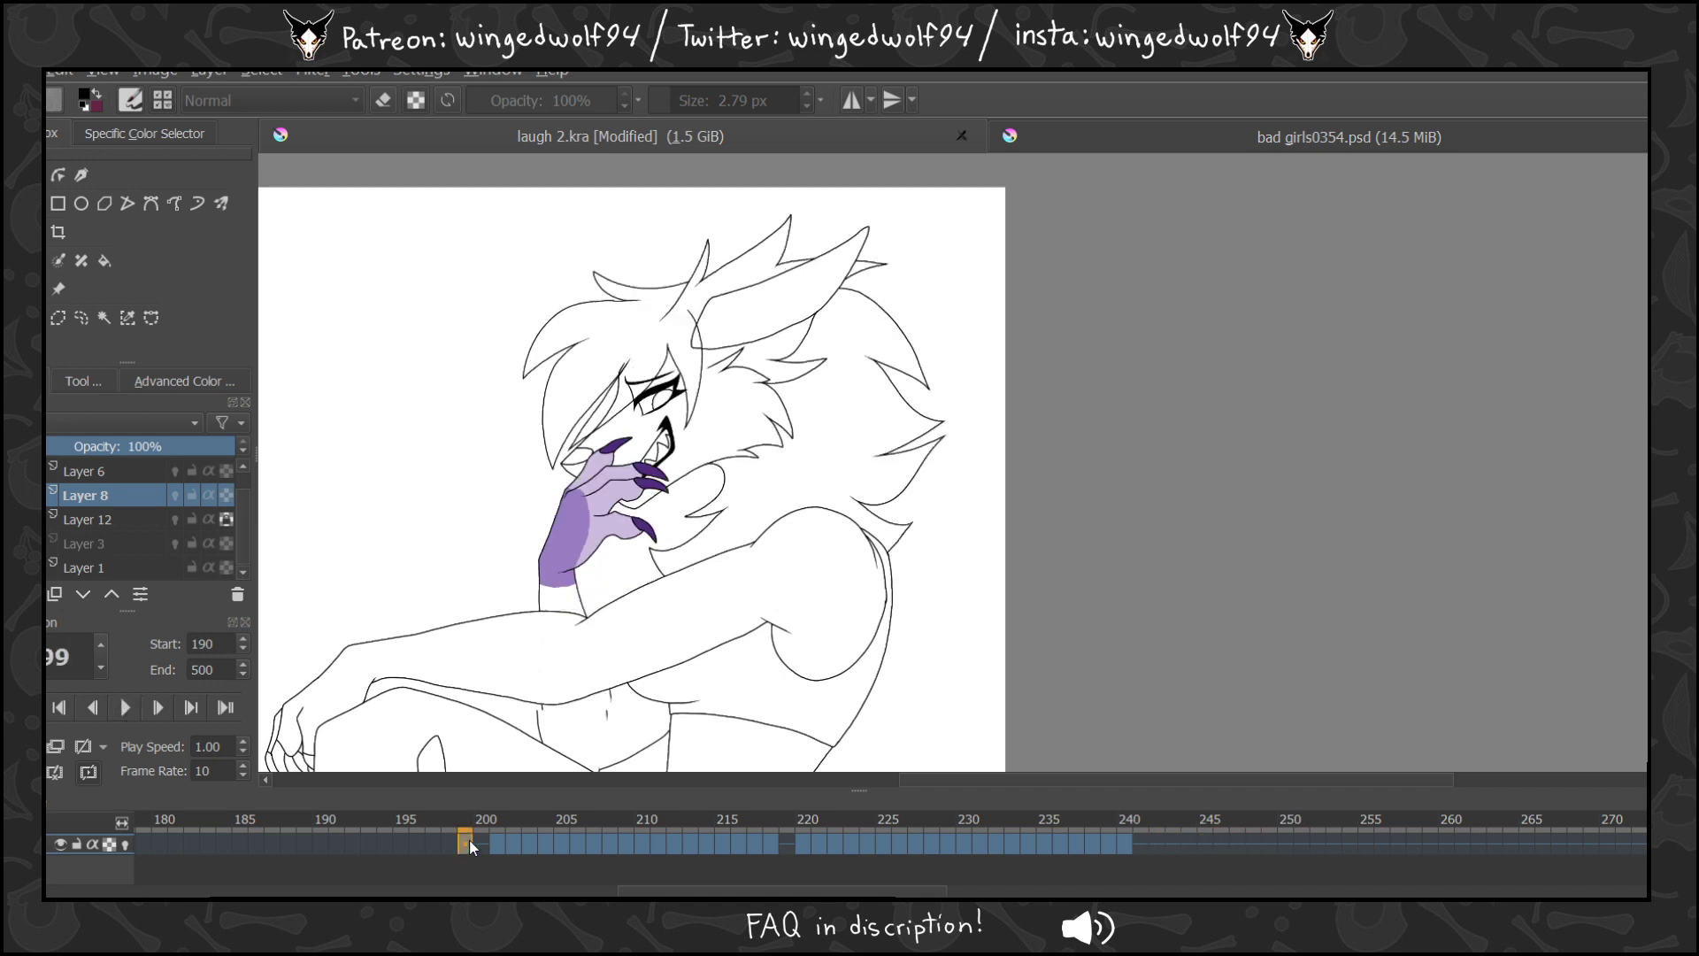
Switch to Layer 12 and erase the muzzle, ear-base and forehead lines showing through the hair on frame 199 with the 9.20 px eraser.
left_click(62, 519)
scroll(518, 268, "up", 3)
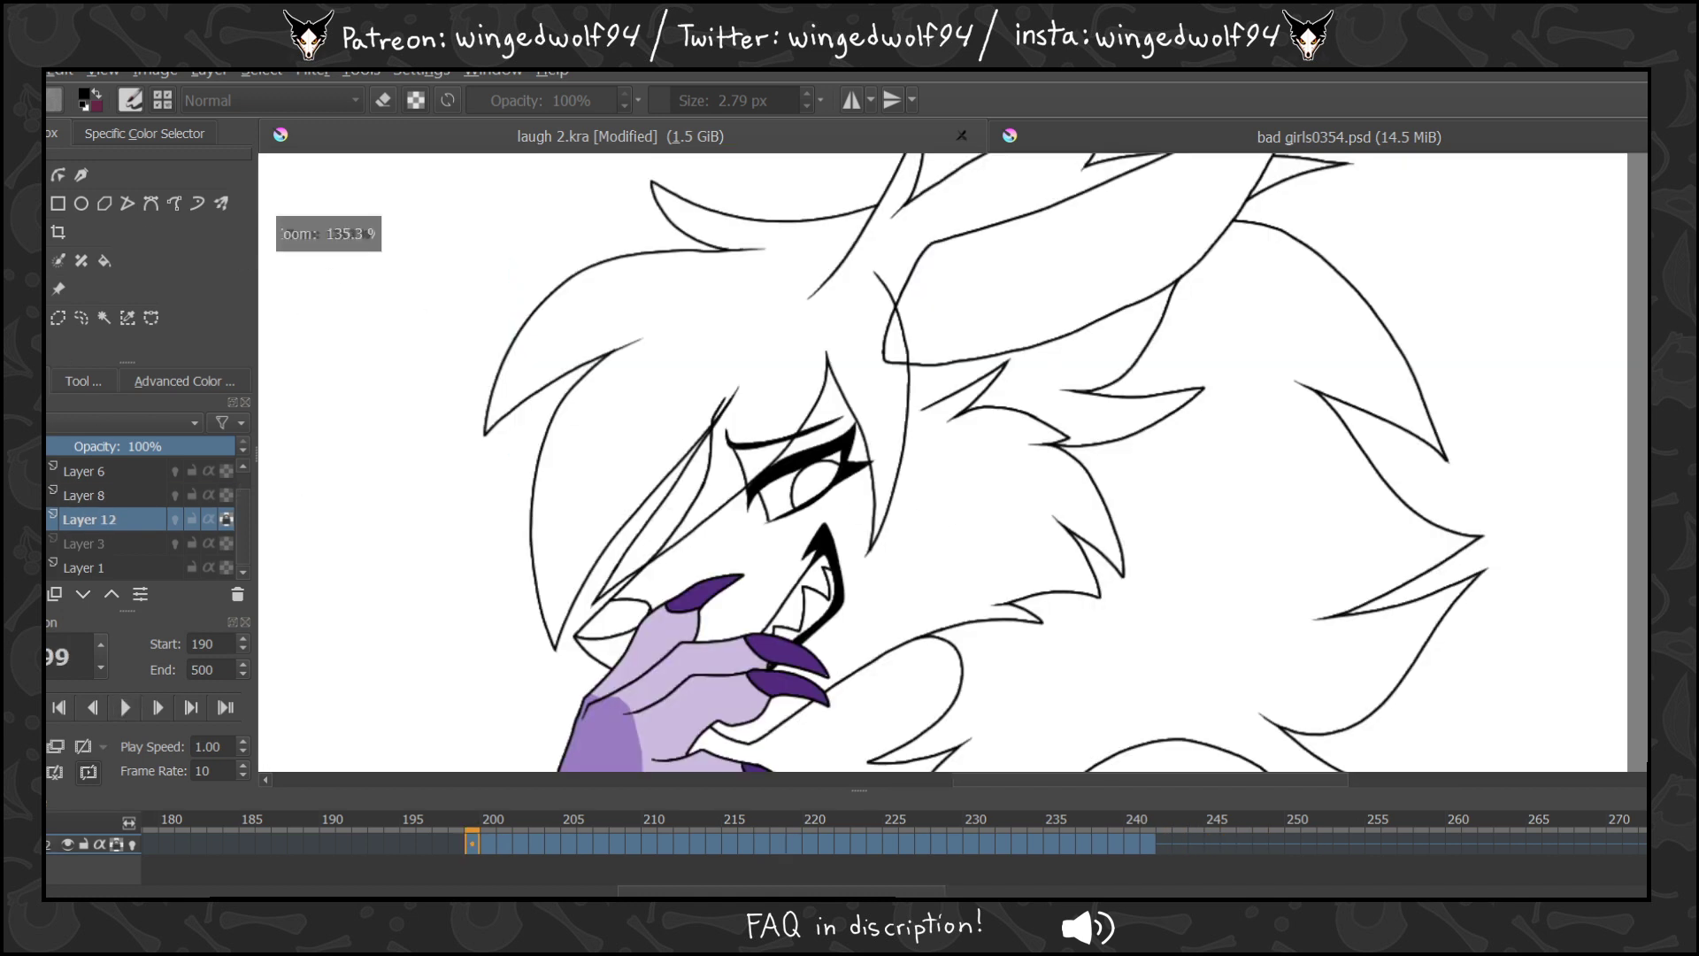
left_click(681, 105)
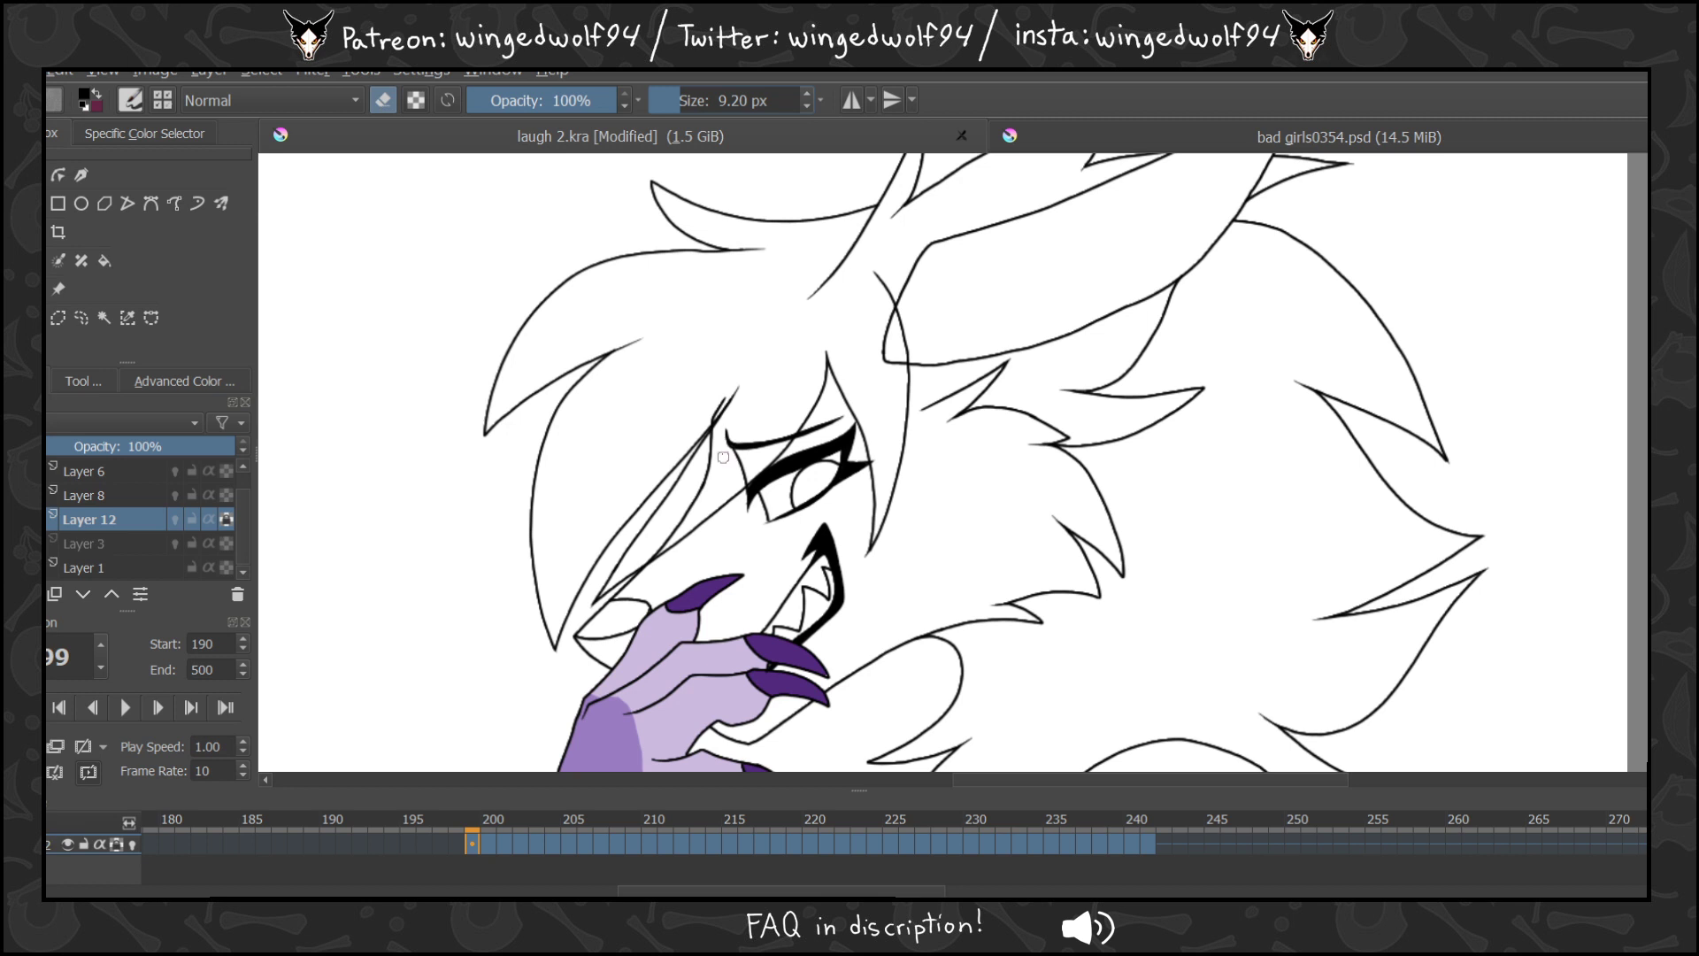
left_click(87, 380)
left_click(168, 428)
left_click(157, 391)
left_click(48, 381)
left_click(472, 845)
mouse_move(724, 398)
left_mouse_down()
mouse_move(697, 505)
mouse_move(622, 571)
left_mouse_up()
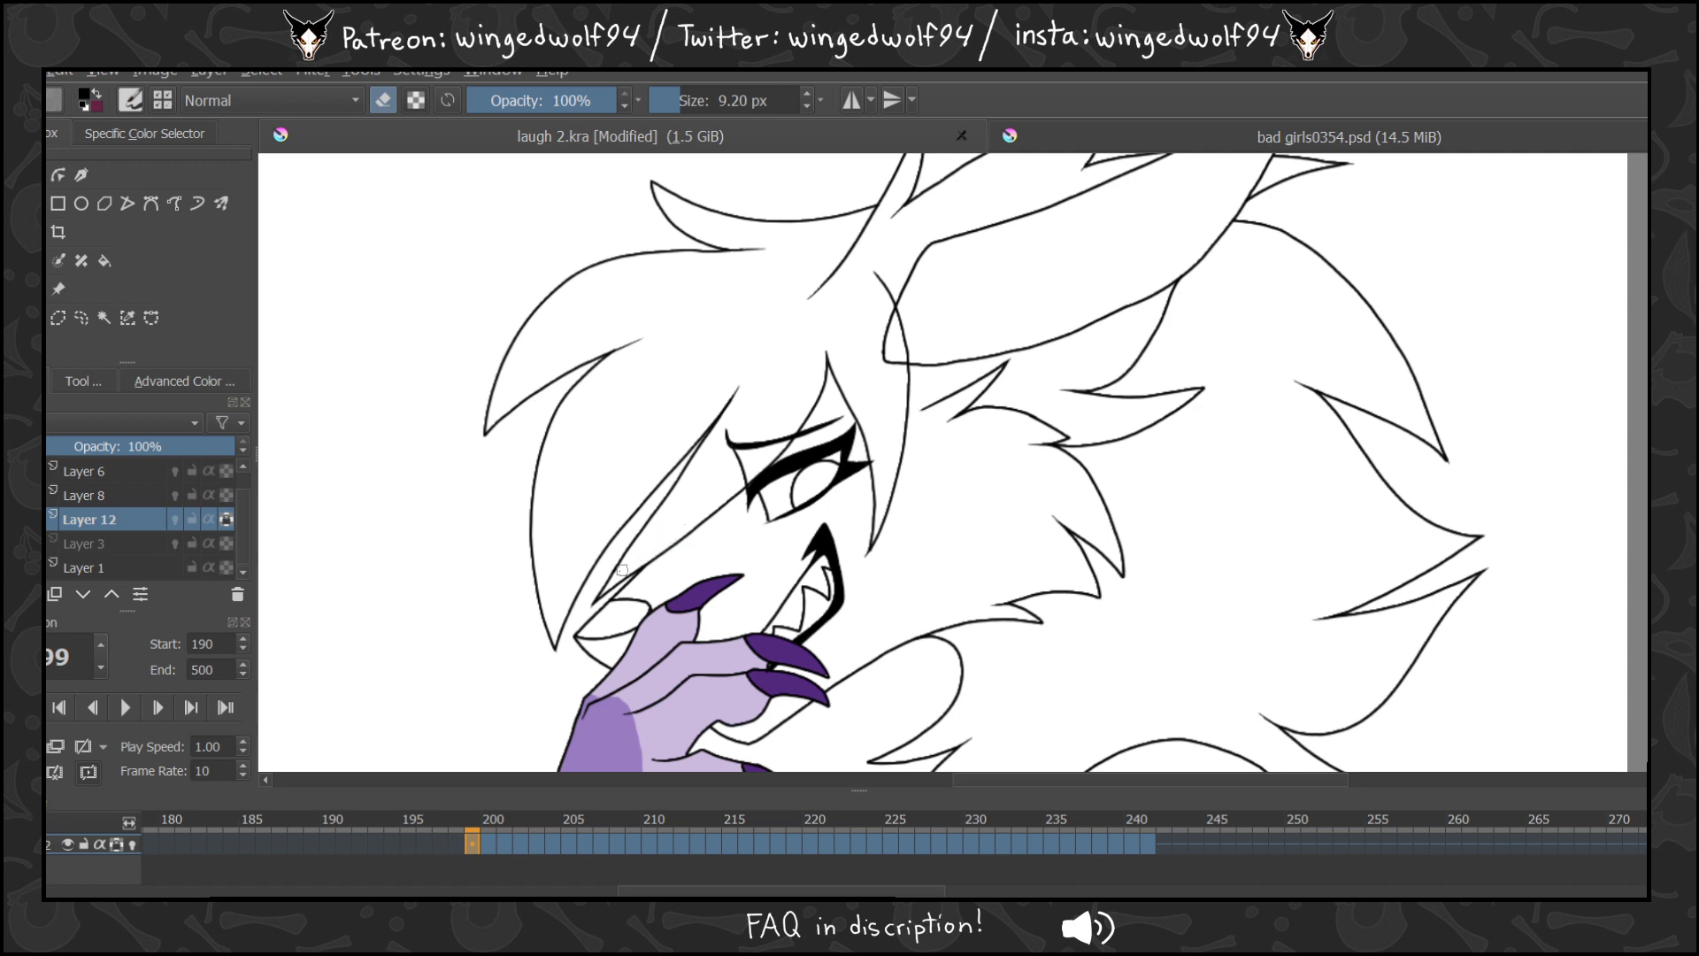
left_click_drag(872, 341, 881, 303)
left_click_drag(879, 209, 786, 295)
Erase the forehead, muzzle and ear-base lines overlapped by the hair on frame 200, comparing it with frame 199.
key("Right")
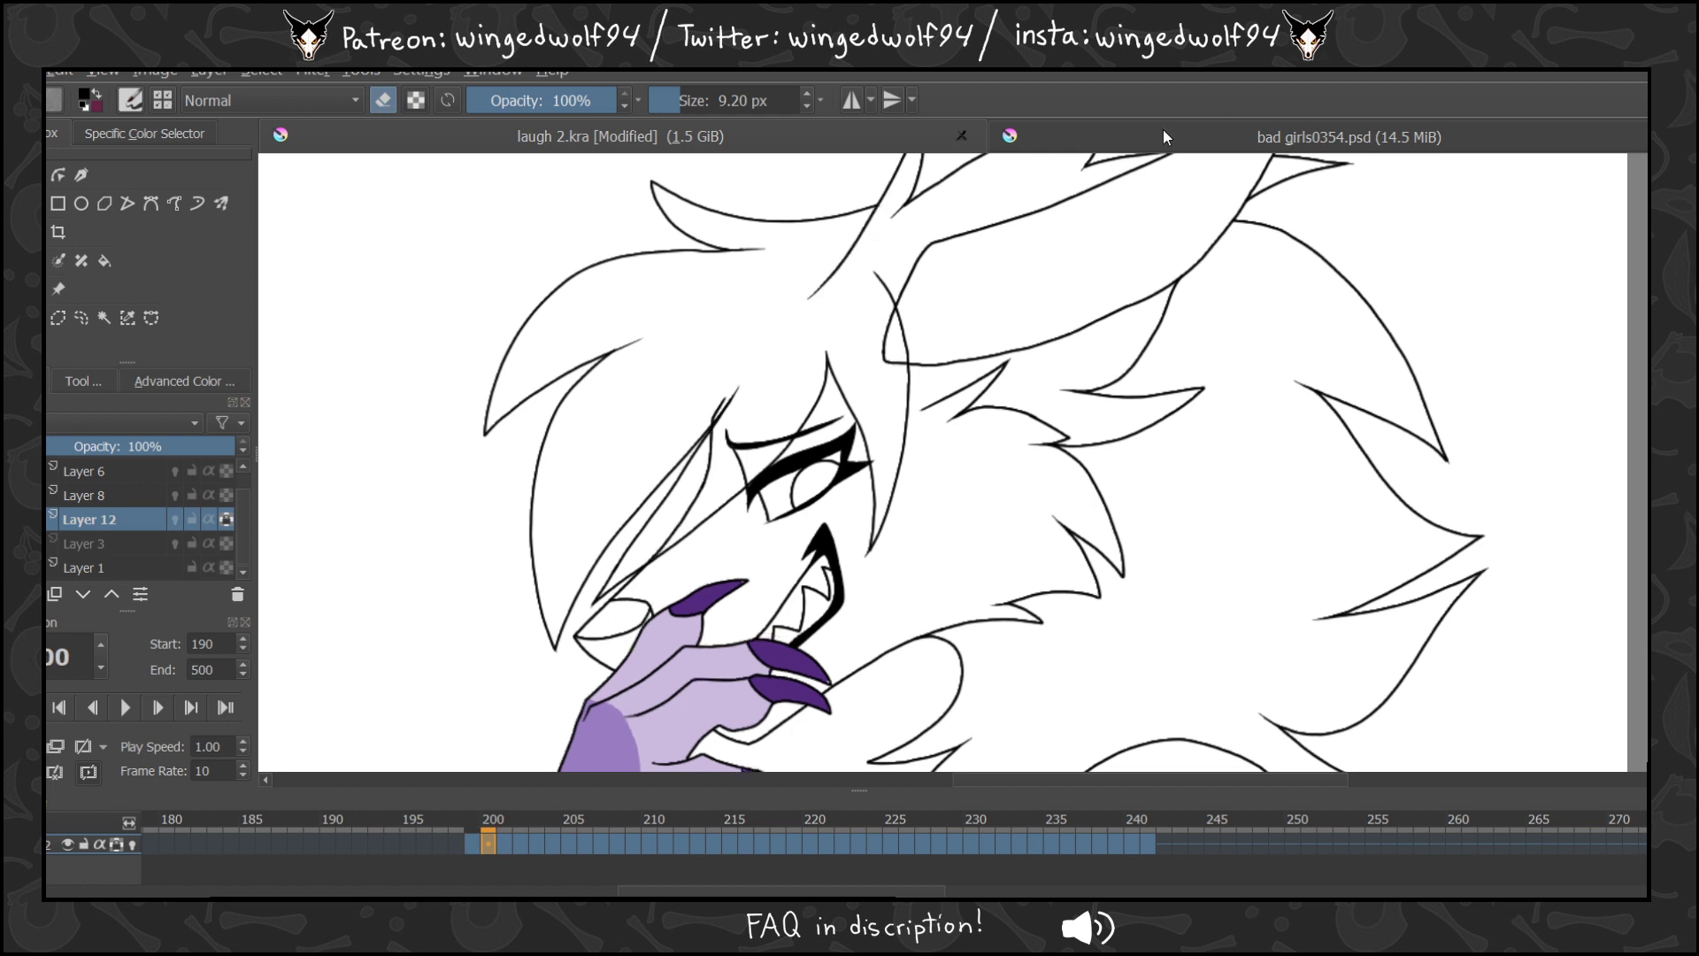
left_click_drag(879, 211, 795, 311)
mouse_move(718, 401)
left_mouse_down()
mouse_move(707, 452)
mouse_move(717, 389)
mouse_move(735, 384)
mouse_move(709, 472)
mouse_move(663, 540)
left_mouse_up()
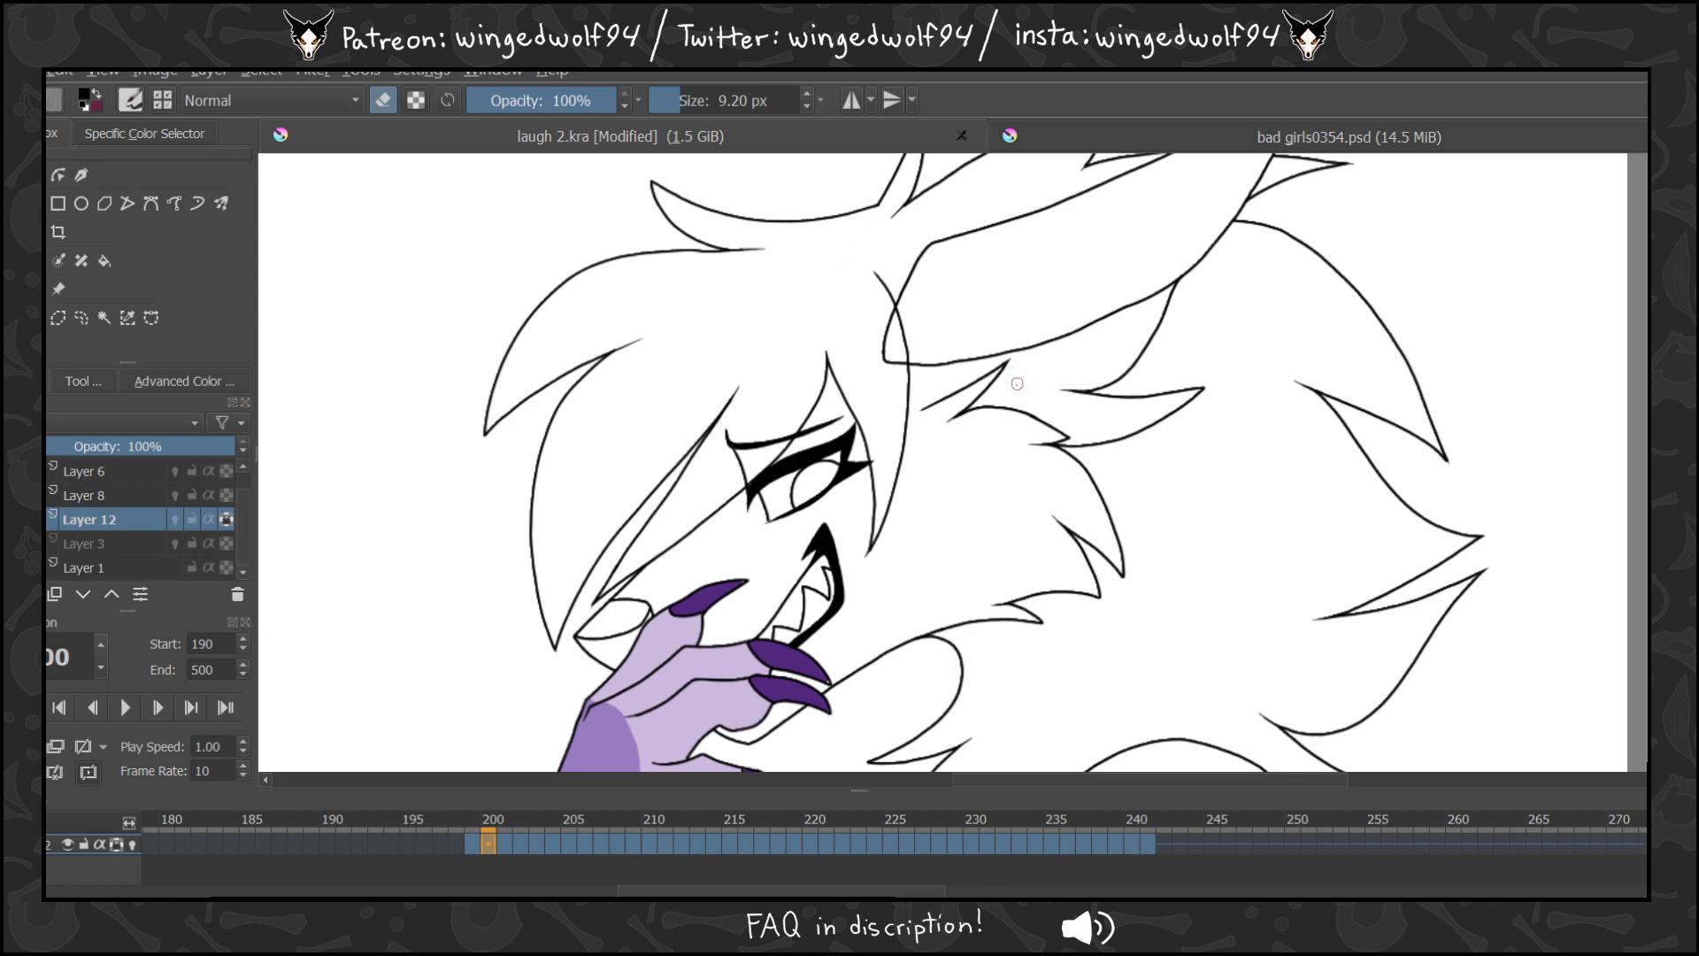
key("Left")
key("Right")
left_click_drag(901, 352, 891, 355)
Erase the forehead, muzzle and ear-base lines that cross the hair on frame 201.
key("Right")
mouse_move(900, 198)
left_mouse_down()
mouse_move(706, 414)
mouse_move(731, 378)
mouse_move(719, 432)
mouse_move(709, 418)
mouse_move(694, 435)
mouse_move(706, 470)
mouse_move(637, 559)
left_mouse_up()
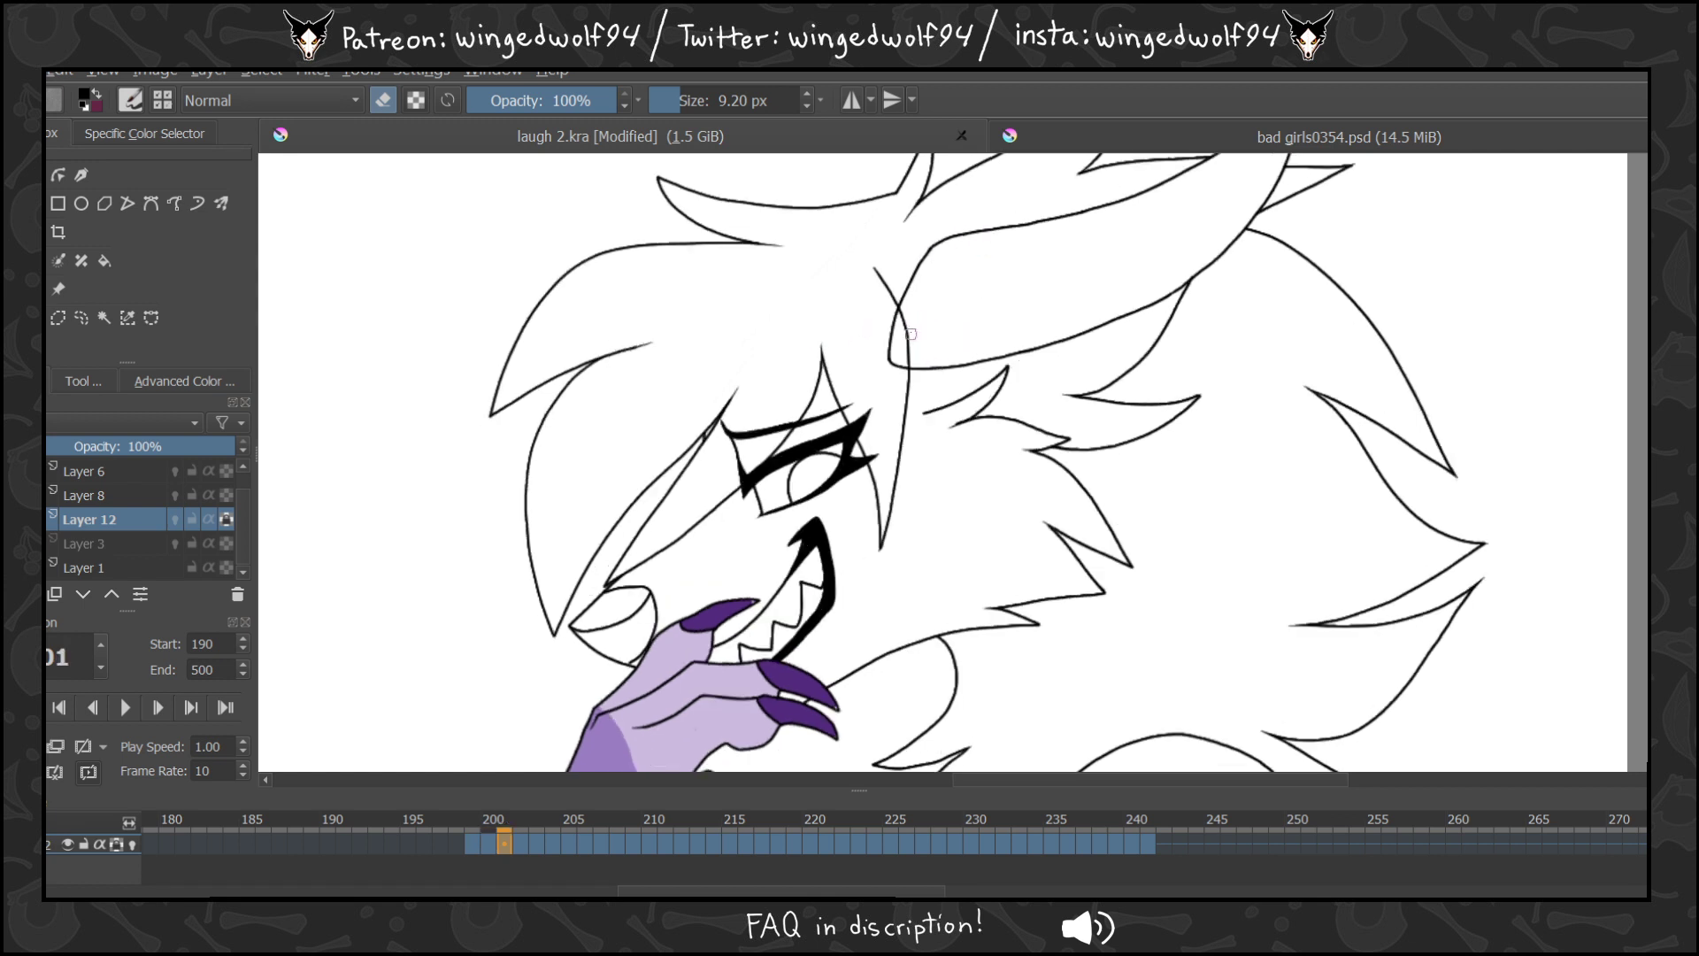
mouse_move(890, 322)
left_mouse_down()
mouse_move(887, 356)
mouse_move(892, 307)
mouse_move(898, 377)
left_mouse_up()
Erase the forehead line, muzzle bridge and covered part of the nose behind the hair on frame 202, and compare it with frame 201.
key("period")
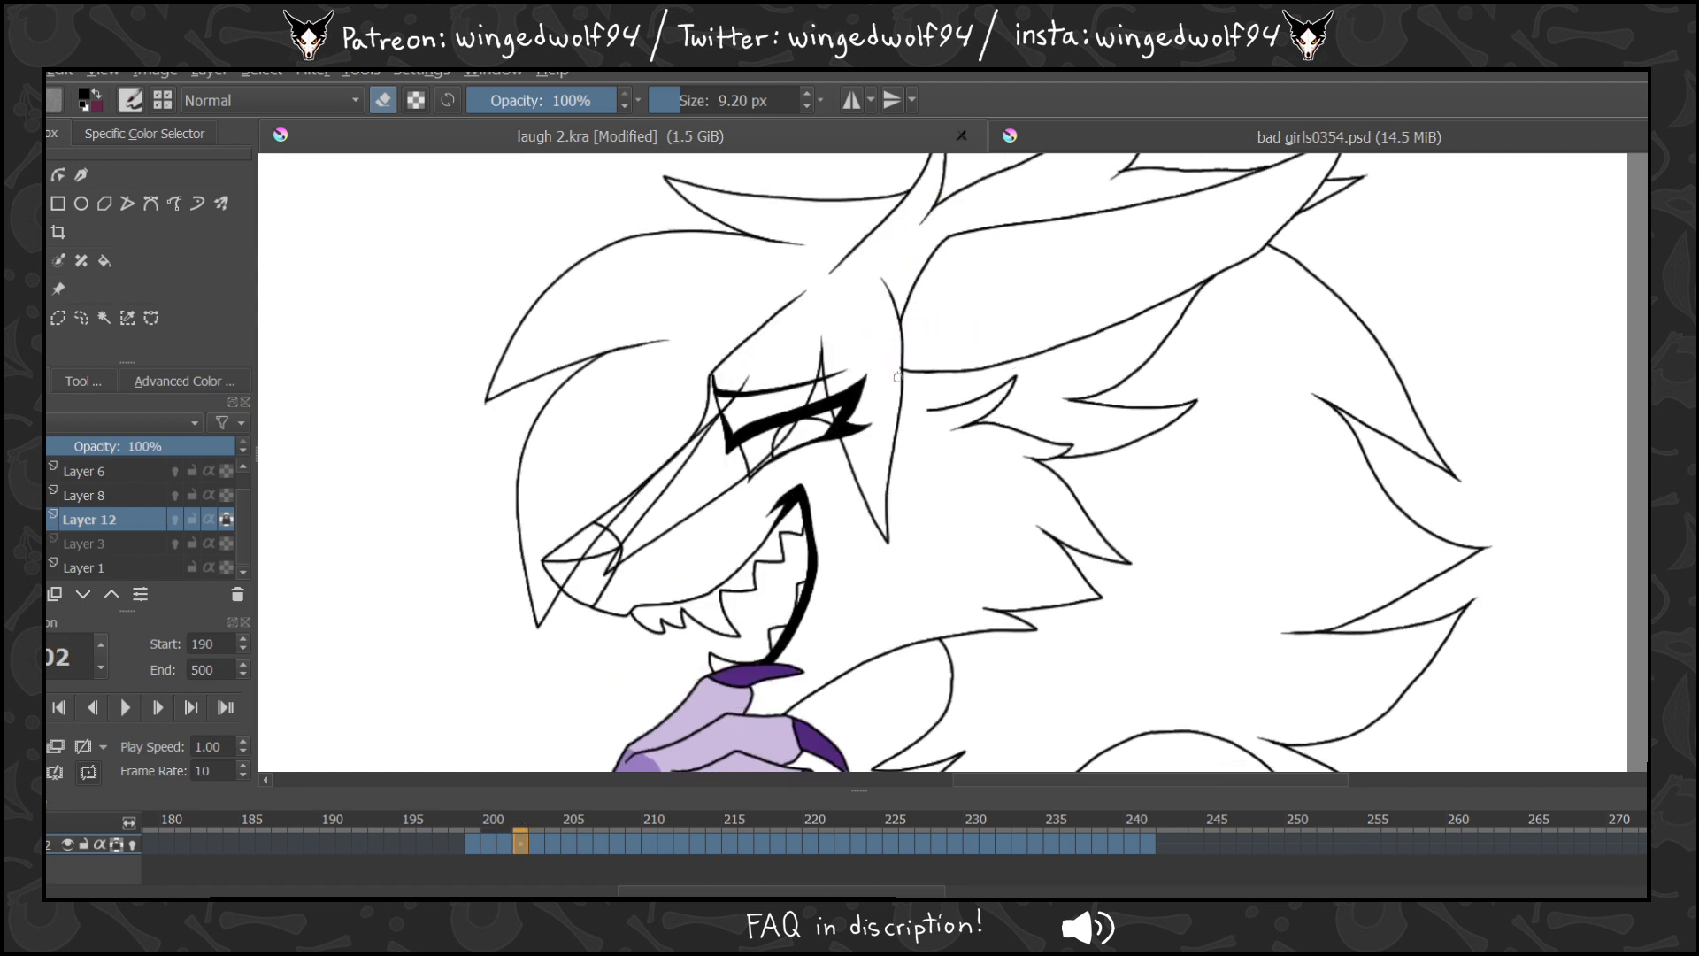
mouse_move(912, 198)
left_mouse_down()
mouse_move(713, 367)
mouse_move(691, 439)
left_mouse_up()
left_click_drag(738, 351, 726, 360)
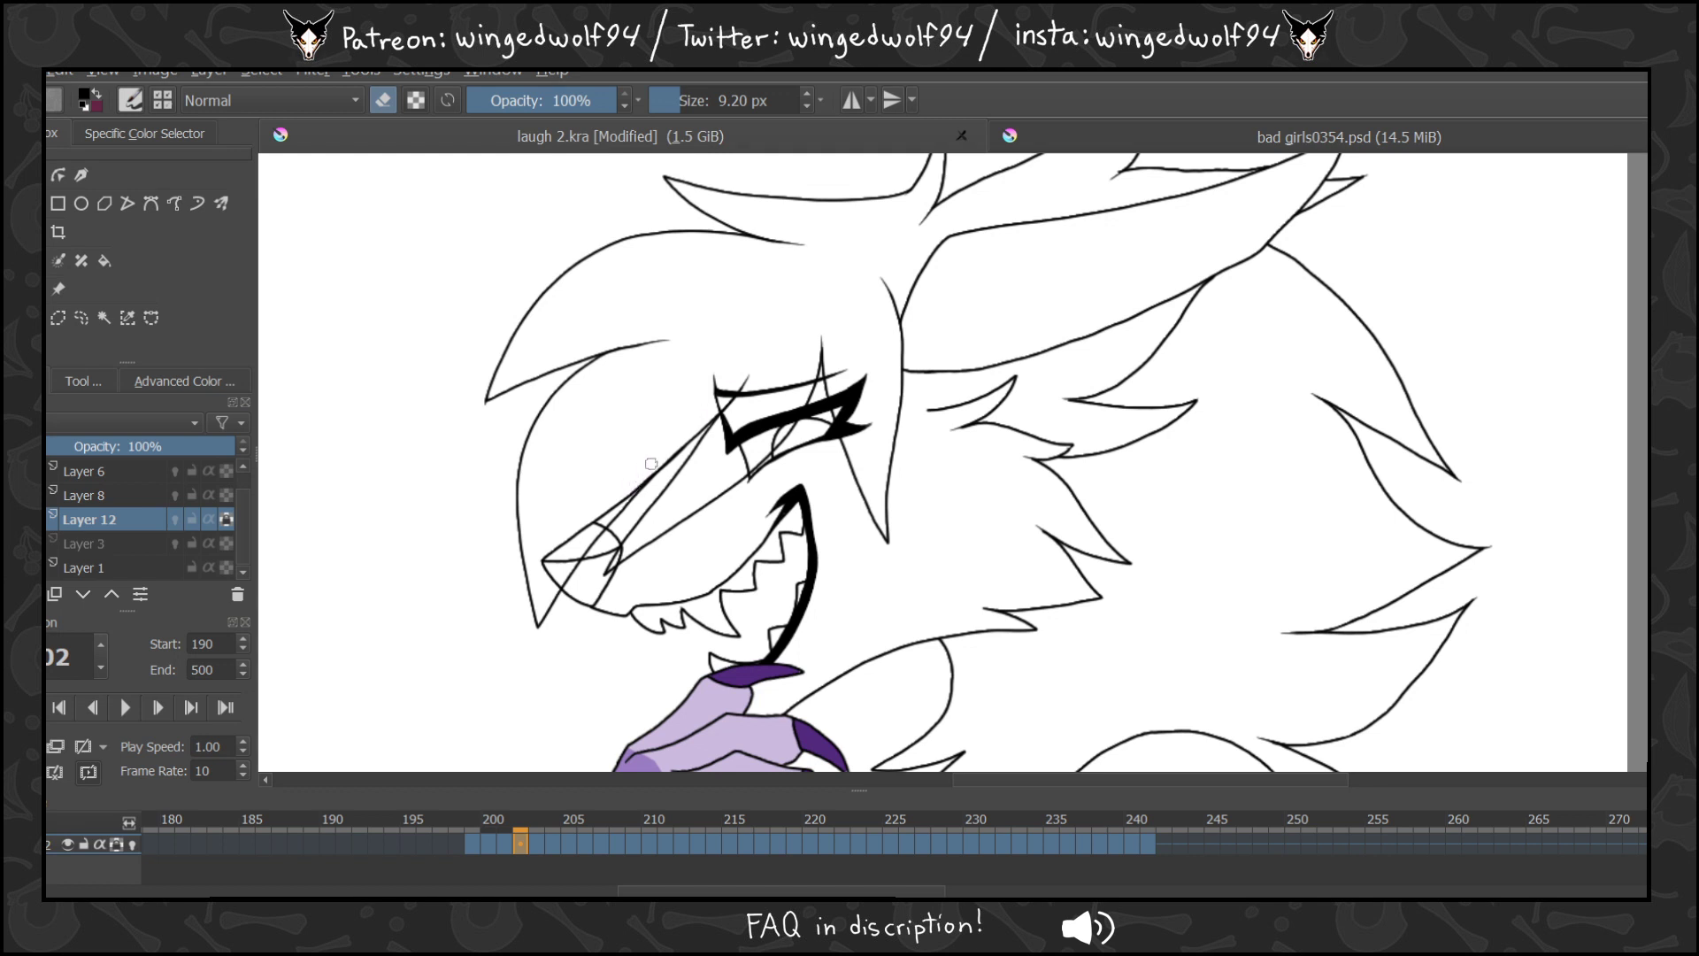
mouse_move(679, 440)
left_mouse_down()
mouse_move(542, 575)
mouse_move(546, 542)
mouse_move(571, 555)
left_mouse_up()
key("Left")
key("Right")
Erase the ear-base and forehead lines inside the hair on frame 203, and flip between frames 202 and 203 to compare them.
key("Right")
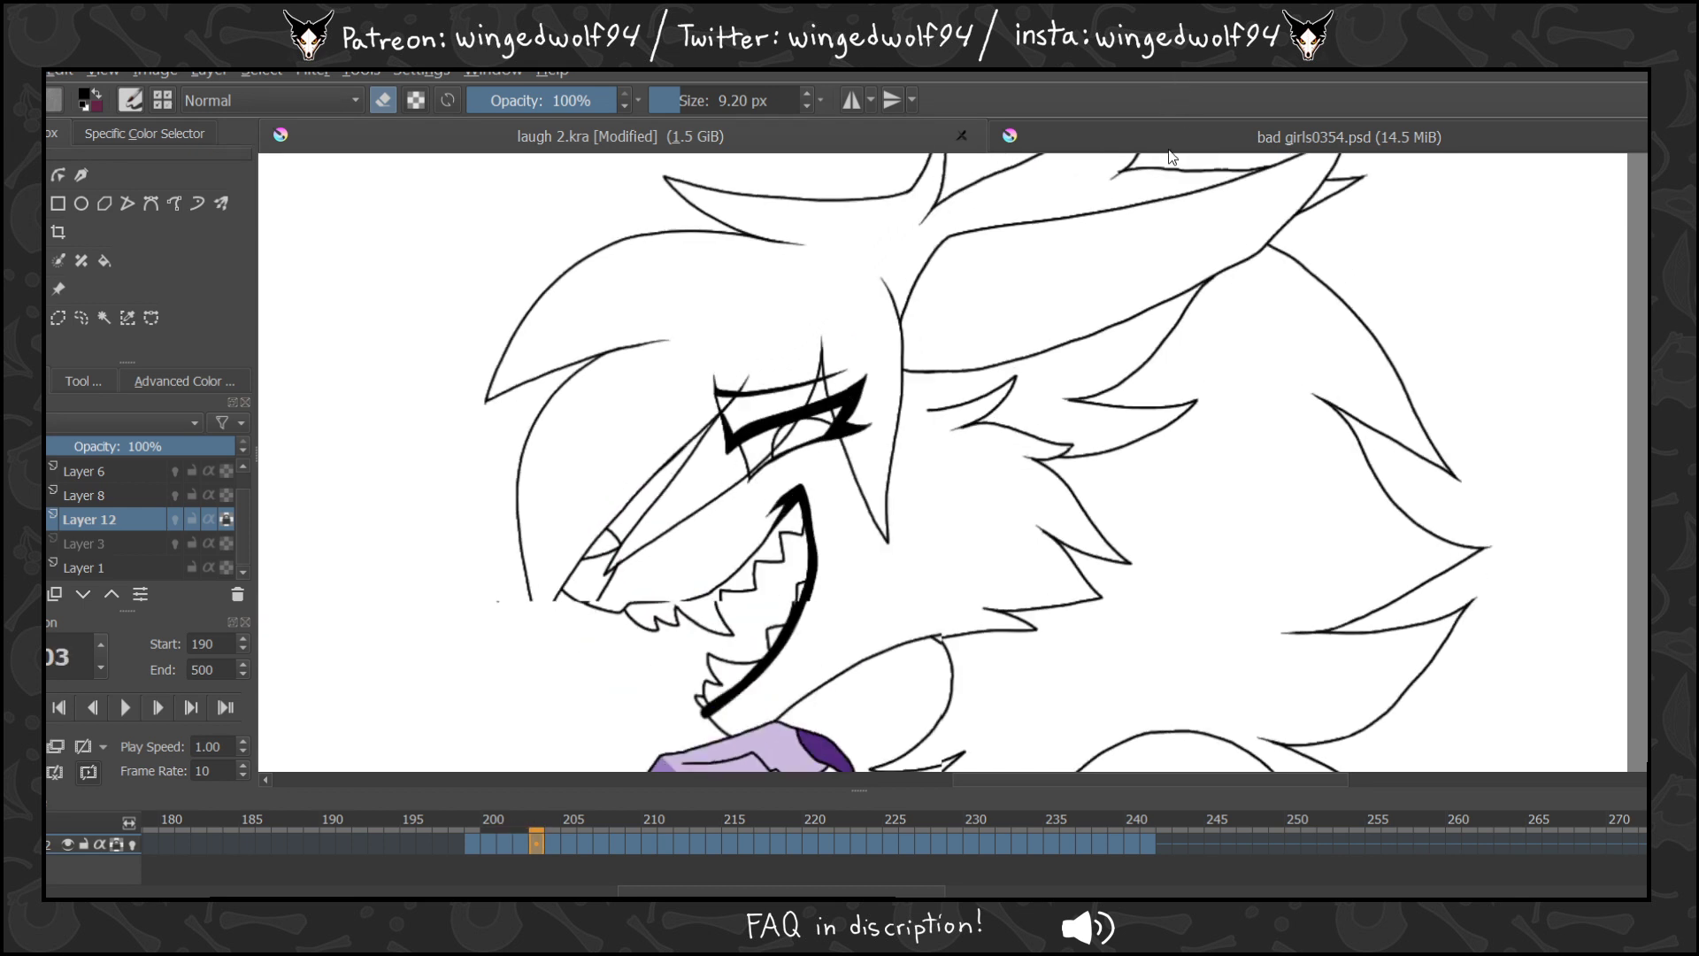
left_click_drag(898, 333, 894, 370)
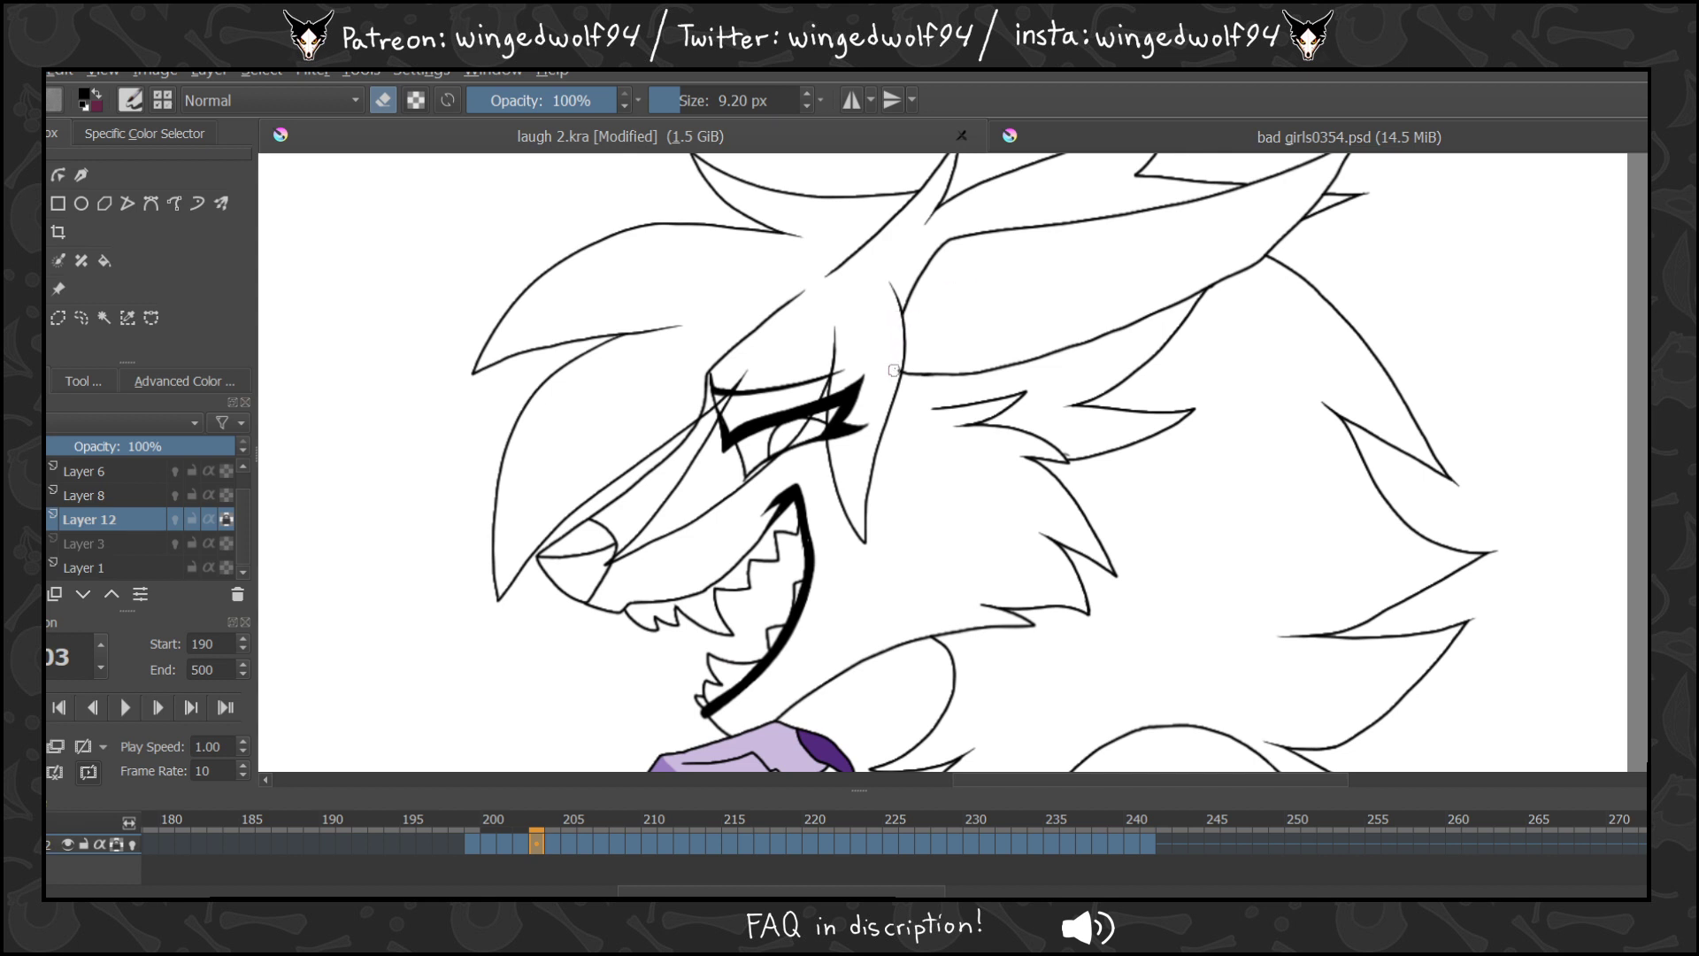
mouse_move(923, 195)
left_mouse_down()
mouse_move(707, 367)
mouse_move(705, 390)
left_mouse_up()
key("Left")
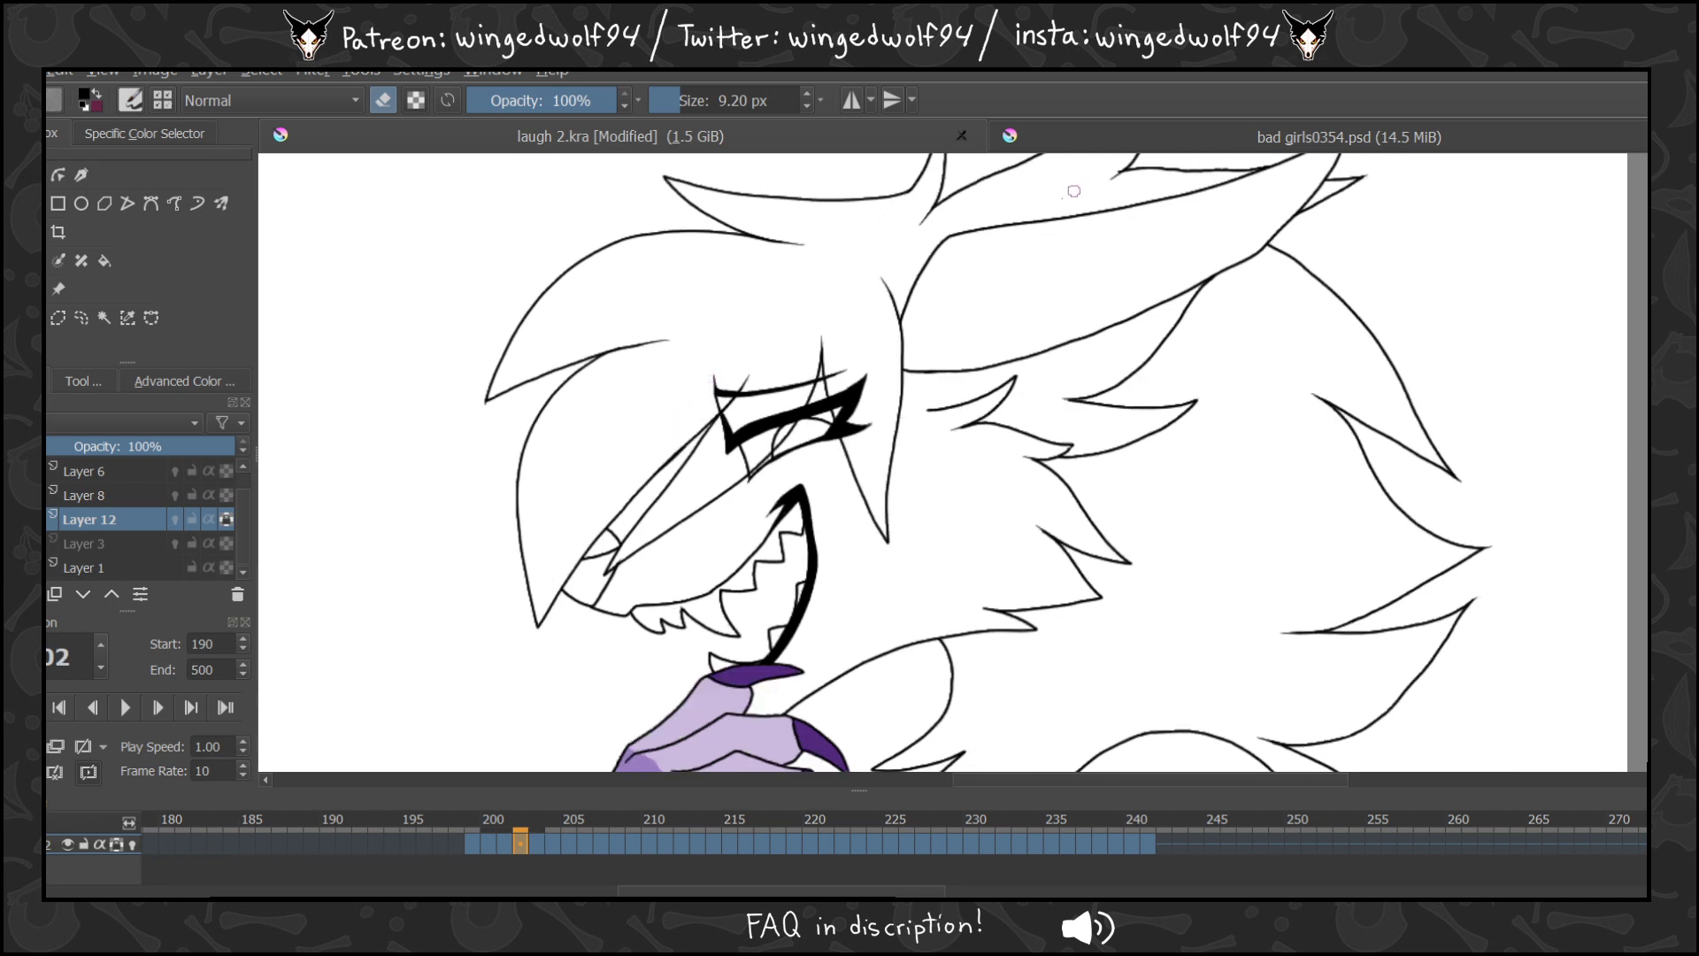
key("Right")
key("Left")
key("Right")
Erase the ear-base, forehead and muzzle lines hidden by the hair on frames 204 and 205.
key("Right")
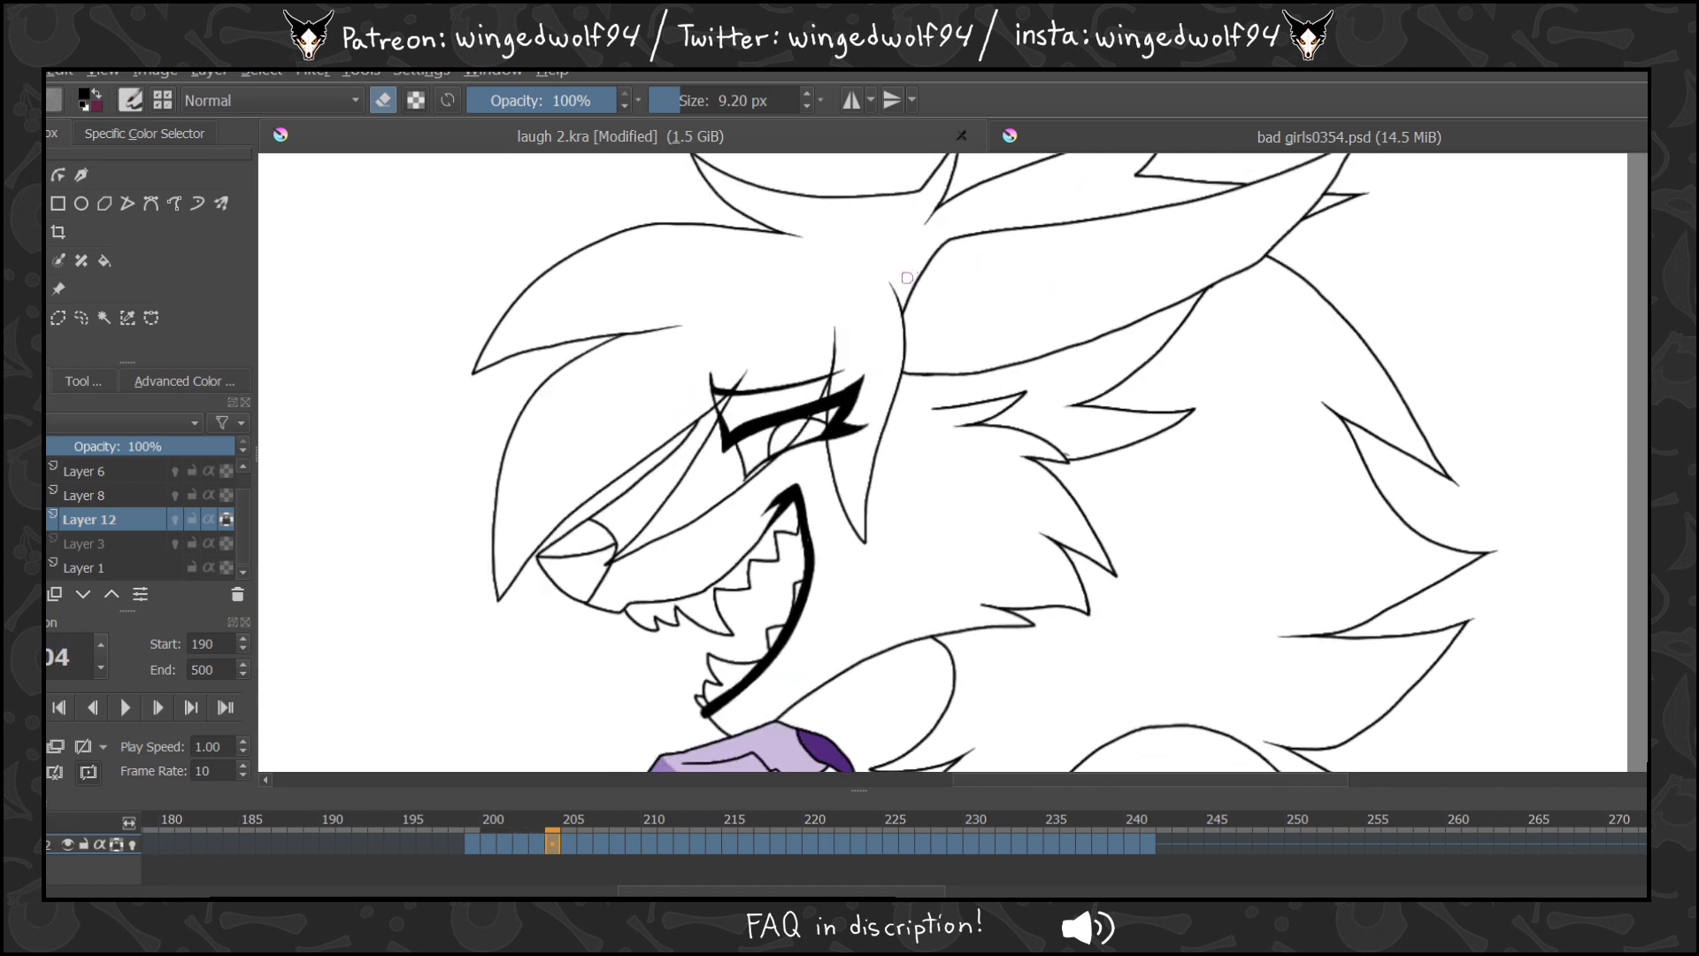
left_click_drag(895, 310, 906, 371)
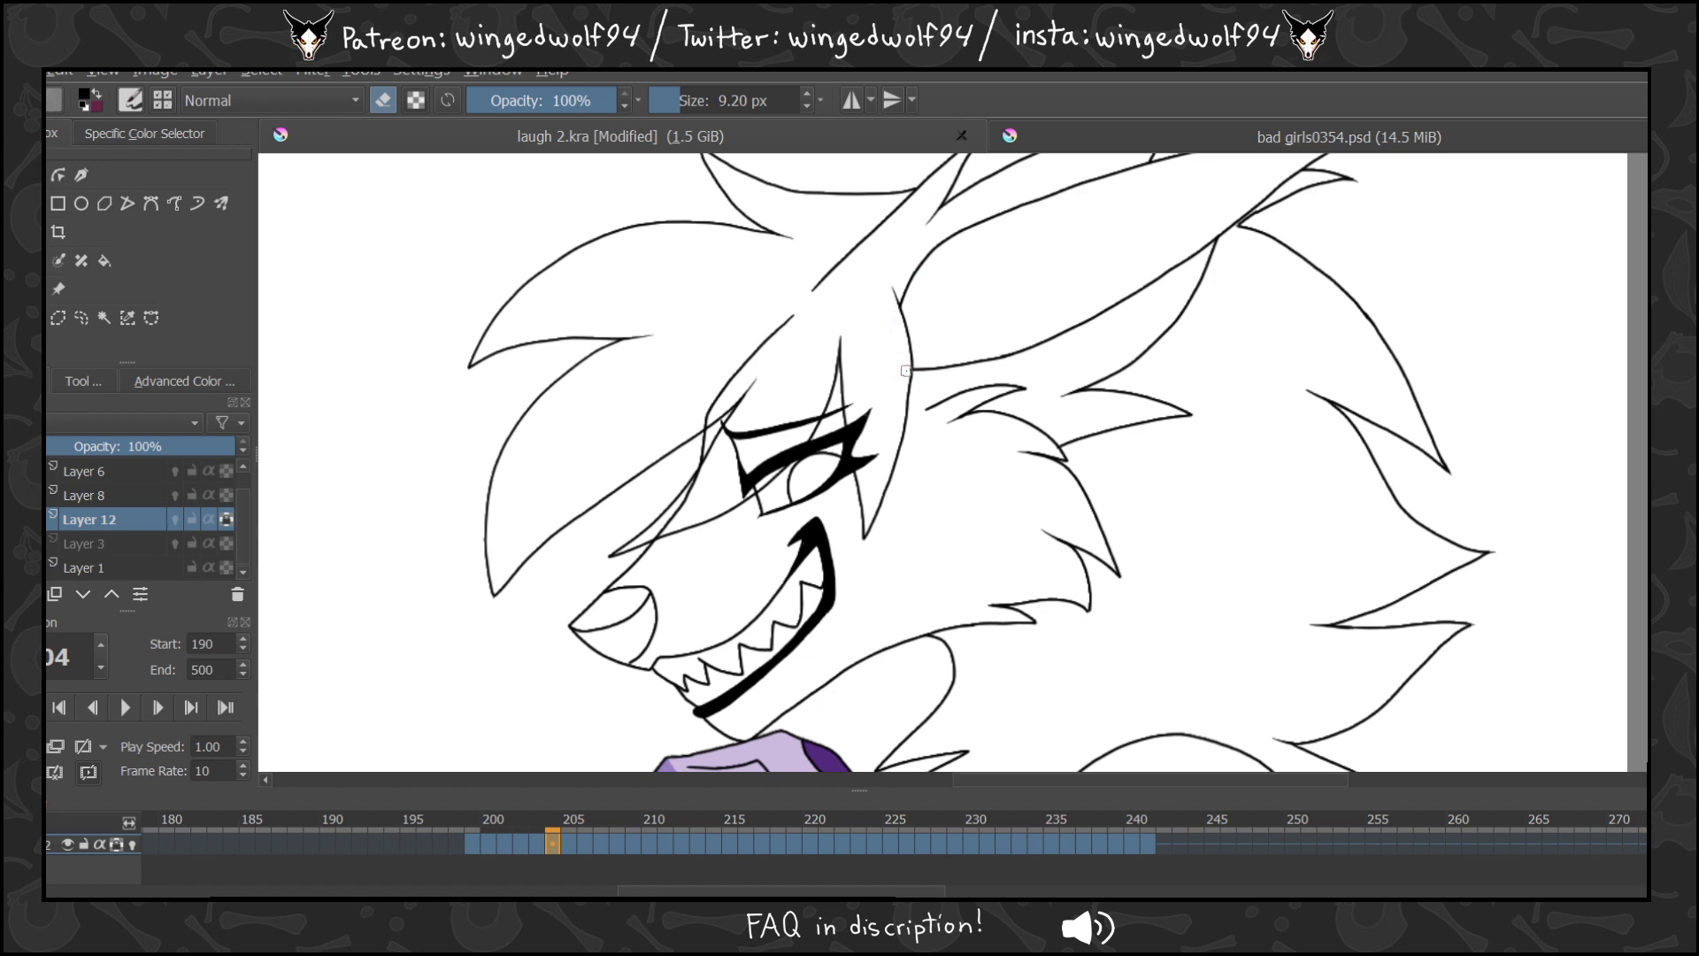
mouse_move(917, 195)
left_mouse_down()
mouse_move(717, 392)
mouse_move(700, 426)
mouse_move(731, 397)
mouse_move(711, 462)
mouse_move(662, 524)
left_mouse_up()
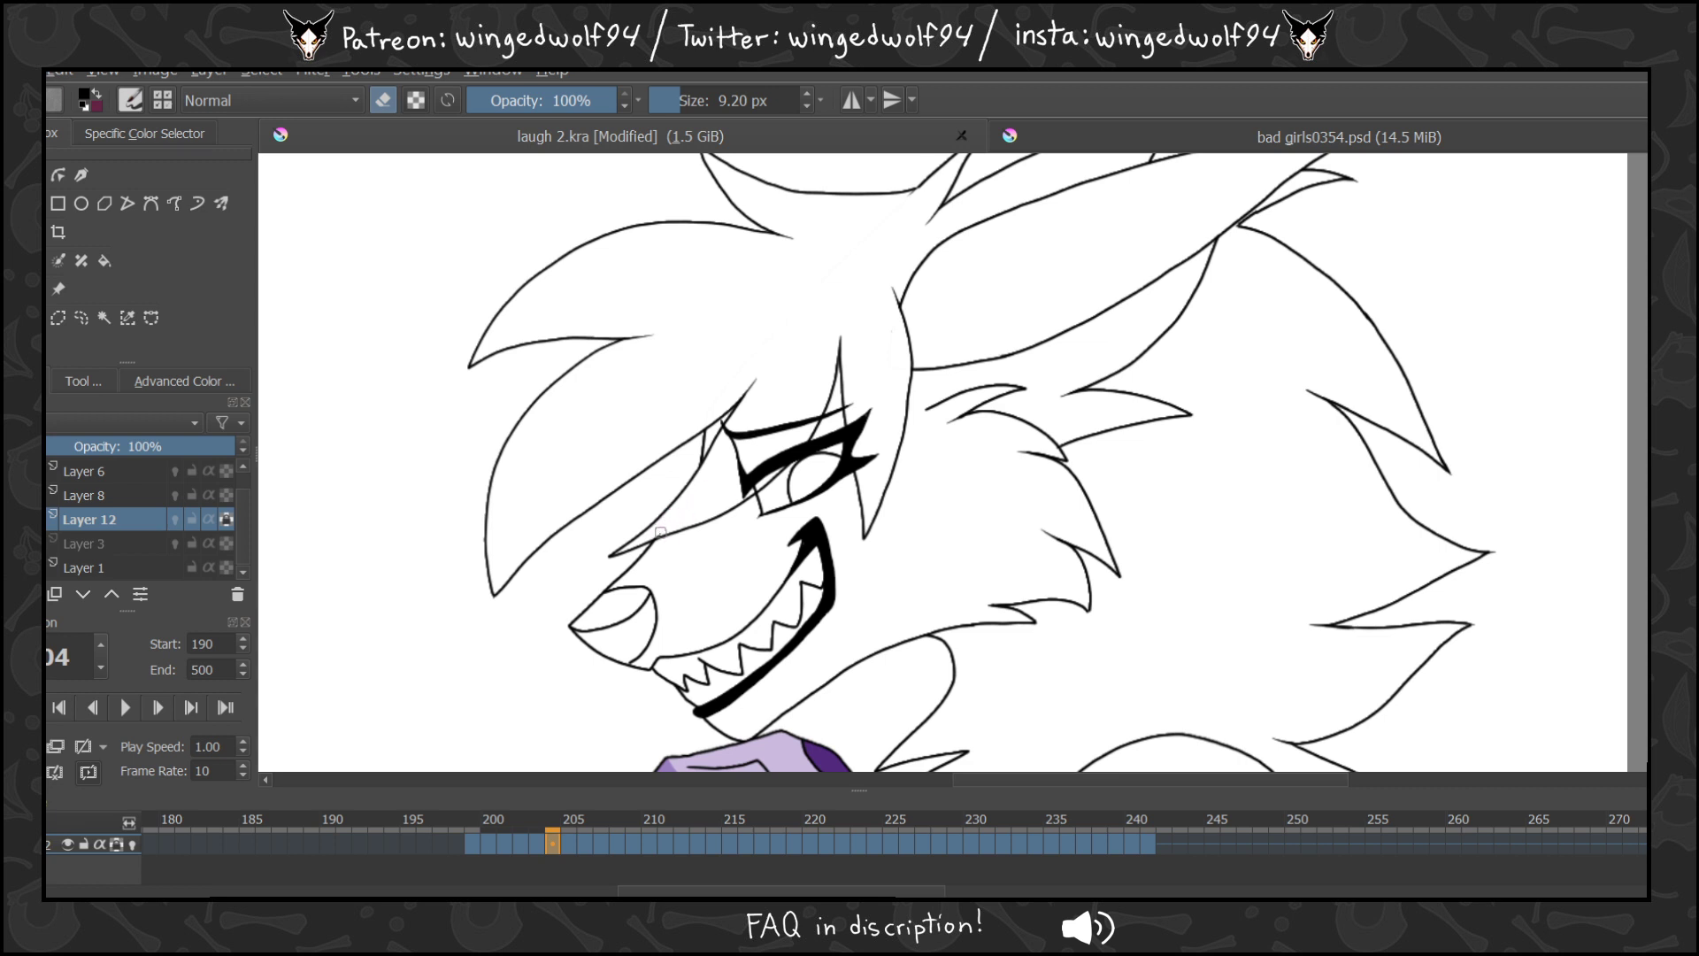
key("period")
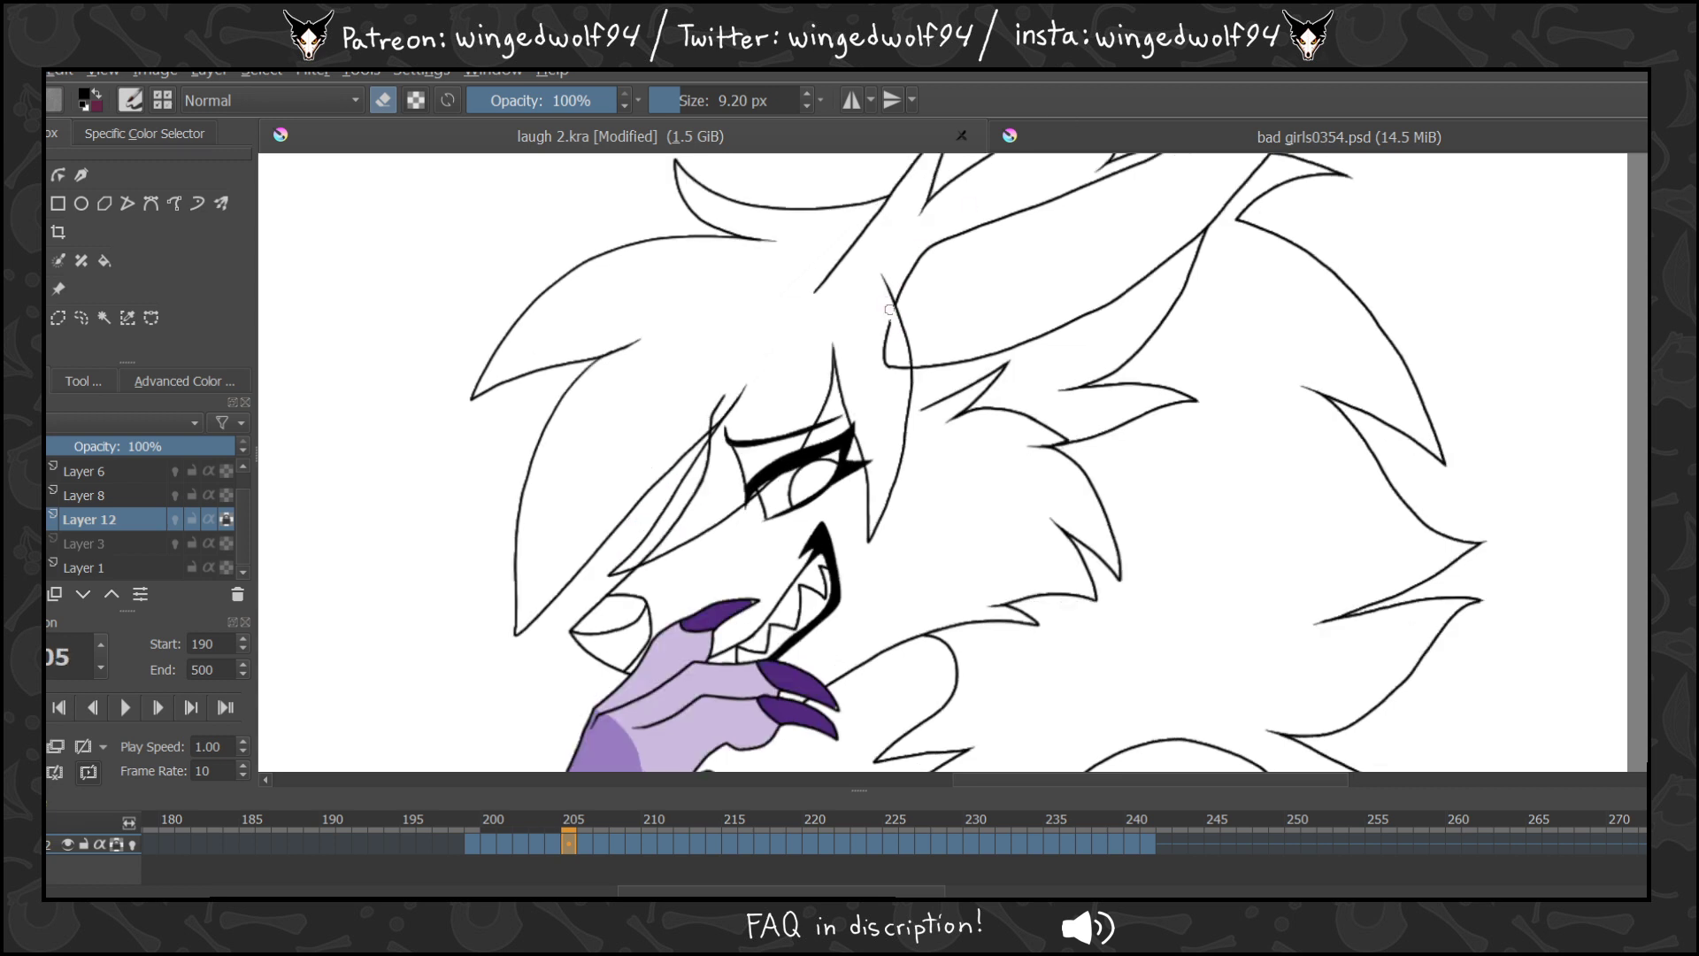
left_click_drag(890, 309, 900, 371)
left_click_drag(892, 200, 815, 290)
left_click_drag(715, 436, 644, 552)
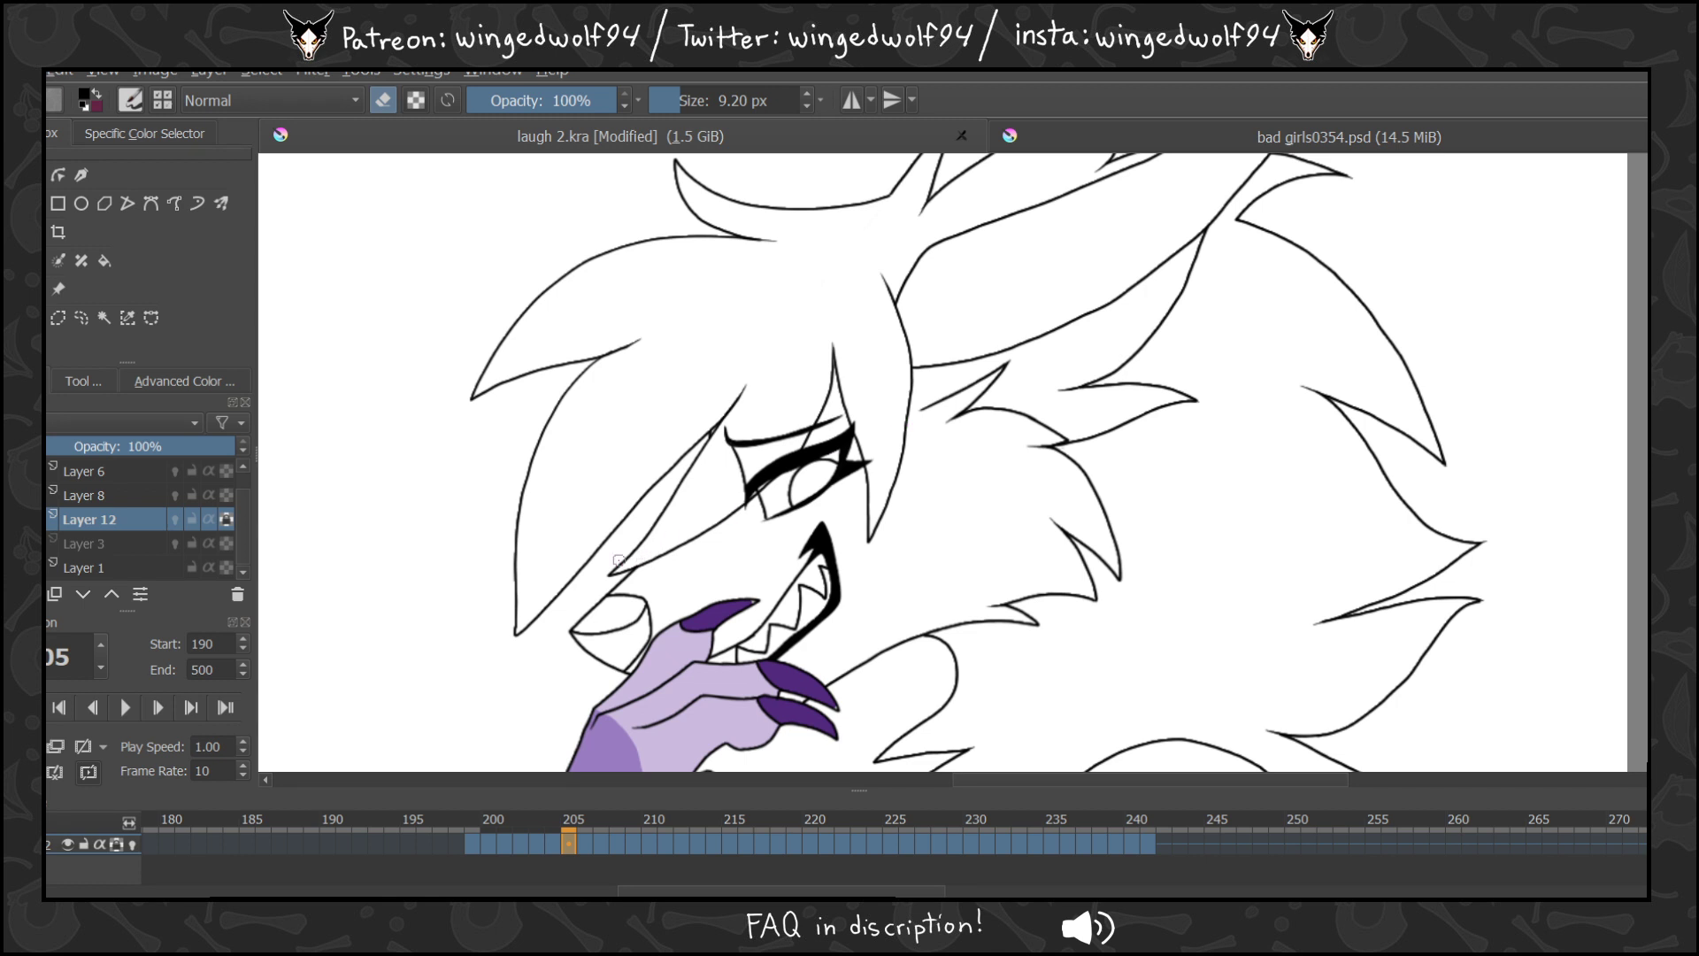
Erase the muzzle, forehead and ear-base lines hidden by the hair on frame 206.
key("period")
left_click_drag(730, 390, 656, 550)
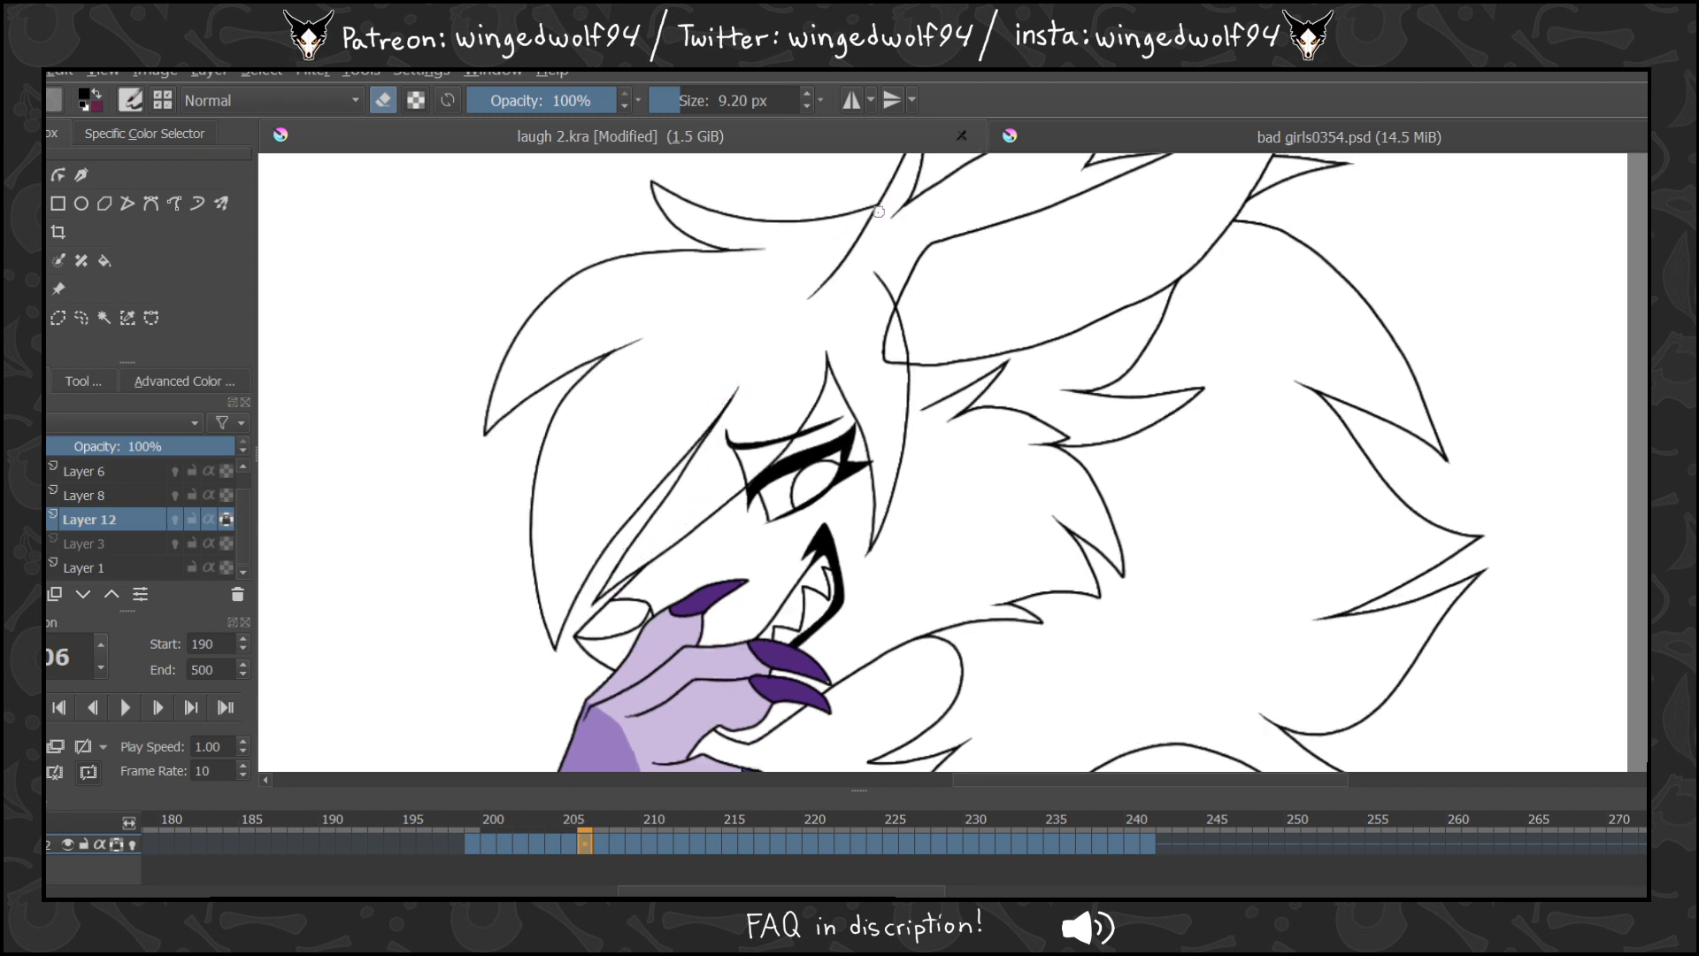
mouse_move(879, 212)
left_mouse_down()
mouse_move(798, 307)
mouse_move(884, 306)
mouse_move(898, 356)
left_mouse_up()
Erase the ear-base, forehead and muzzle lines under the hair on frame 207, and the line above the muzzle bridge on frame 208.
key("Right")
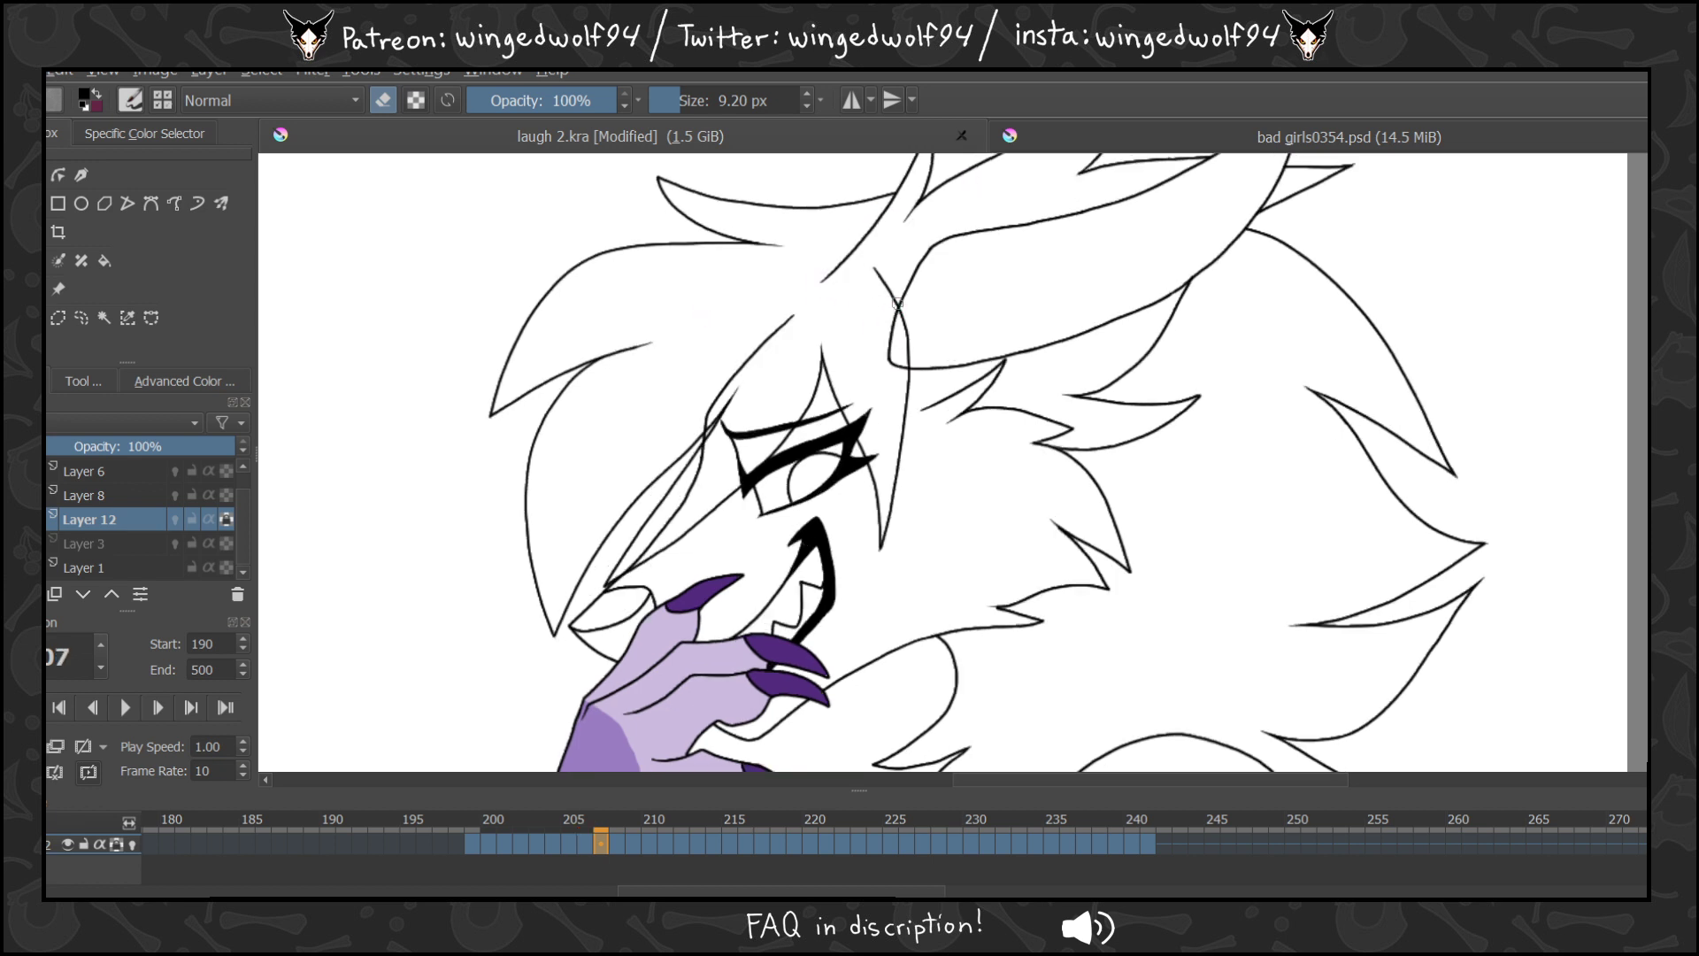
left_click_drag(895, 313, 891, 324)
mouse_move(895, 199)
left_mouse_down()
mouse_move(711, 404)
mouse_move(728, 385)
mouse_move(634, 559)
left_mouse_up()
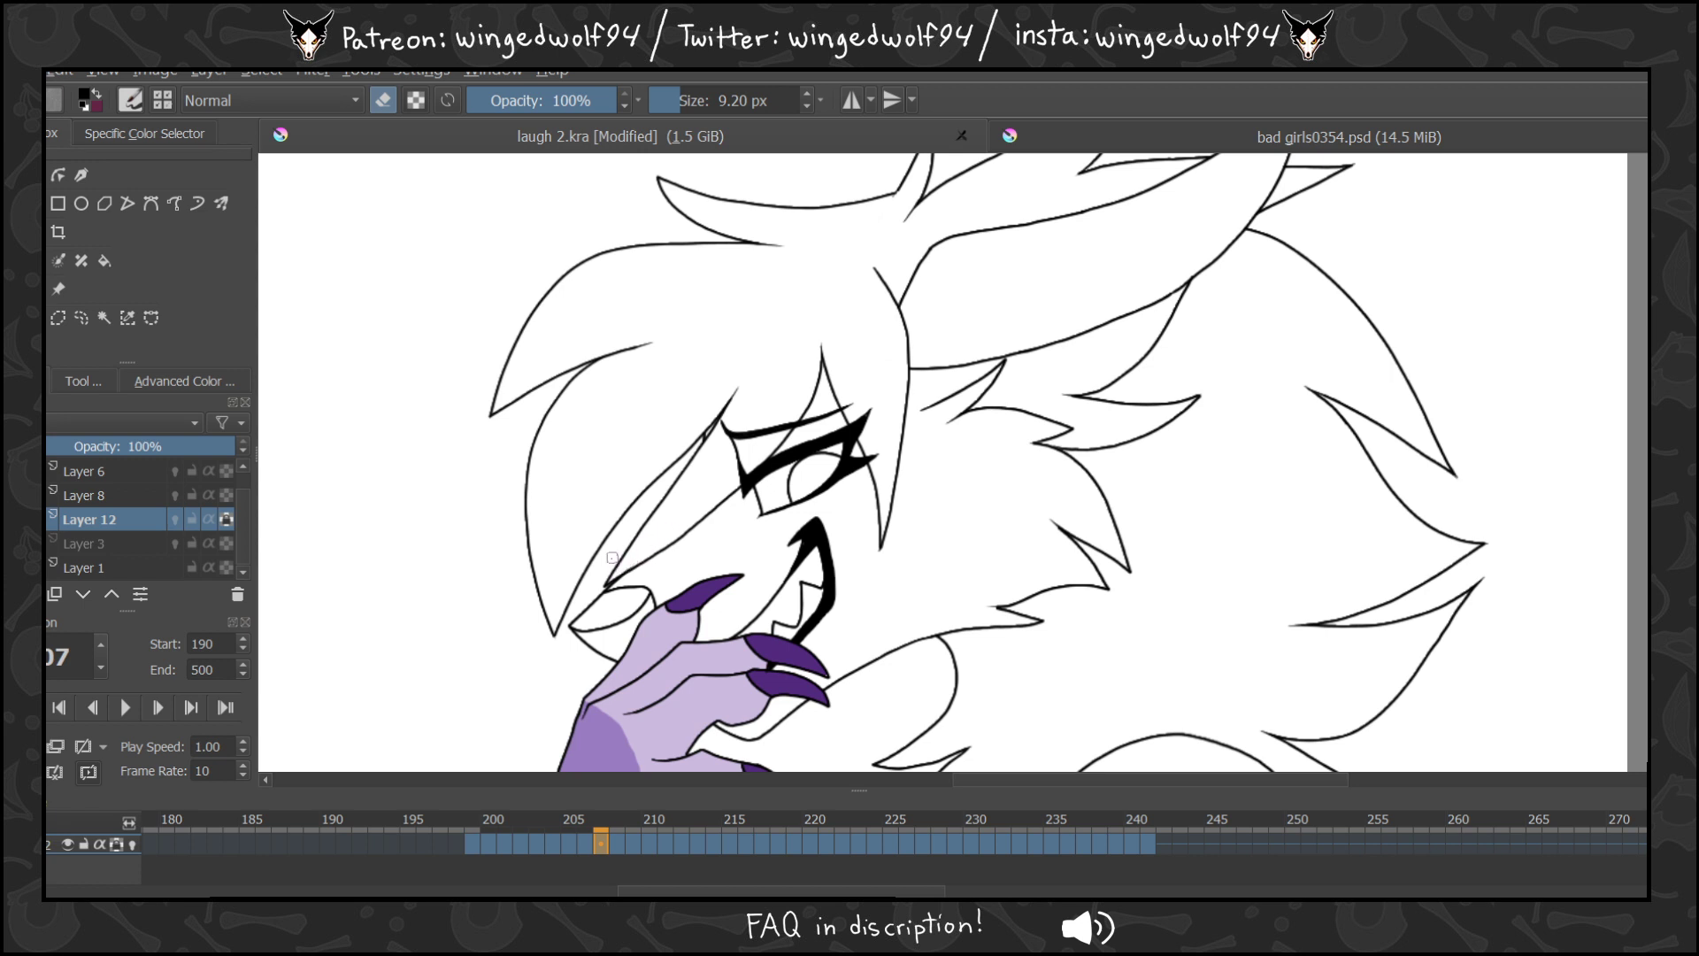
key("period")
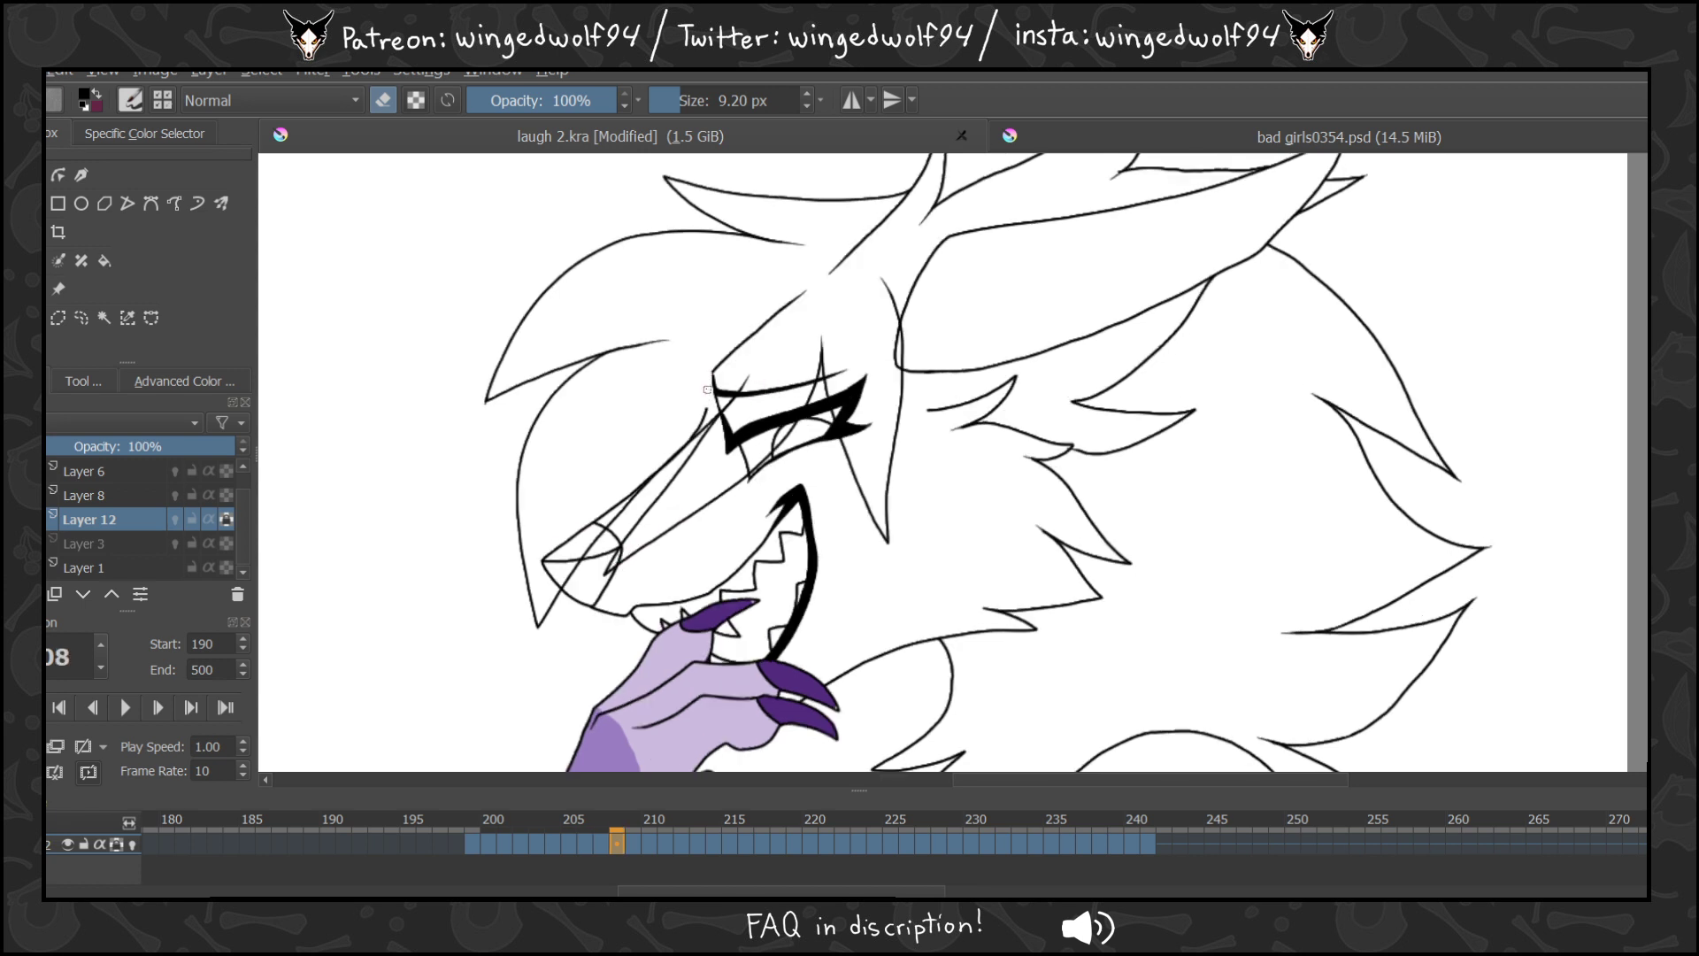
mouse_move(708, 390)
left_mouse_down()
mouse_move(691, 429)
mouse_move(543, 564)
left_mouse_up()
Step back through the cleaned frames to before frame 199 and forward again to frame 208 to check the erased lines.
key("comma")
key("comma")
key("comma")
key("comma")
key("comma")
key("comma")
key("comma")
key("comma")
key("comma")
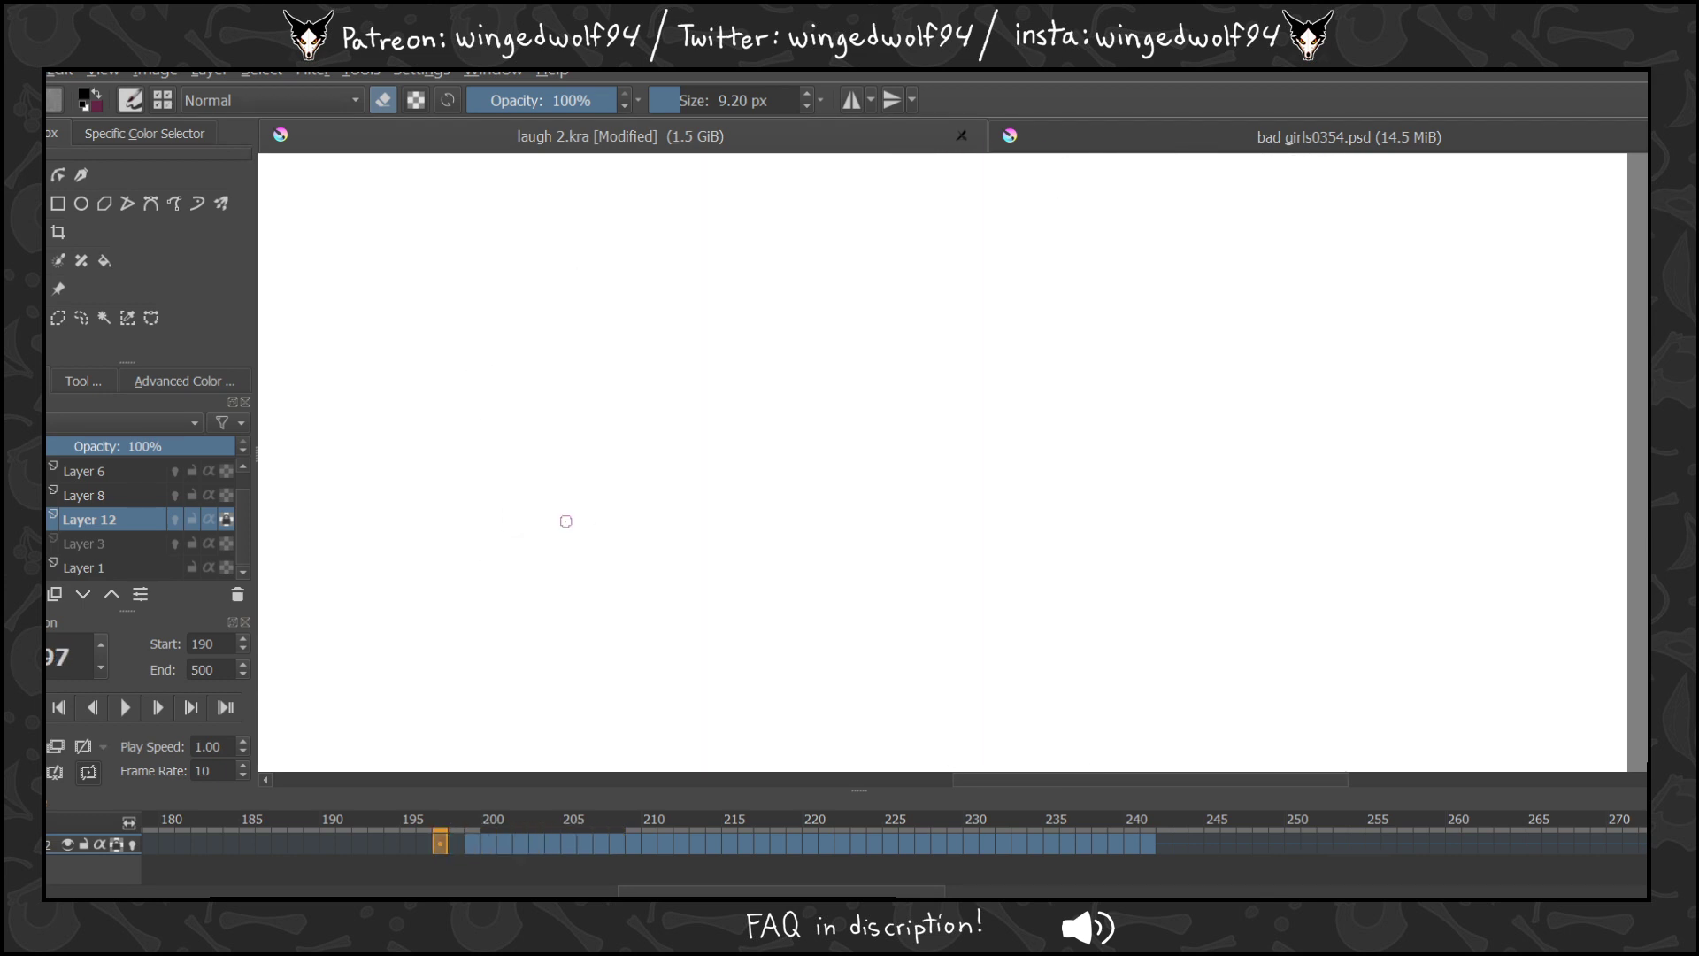
key("comma")
key("period")
key("period")
key("period")
key("period")
key("period")
key("period")
key("period")
key("period")
key("period")
key("period")
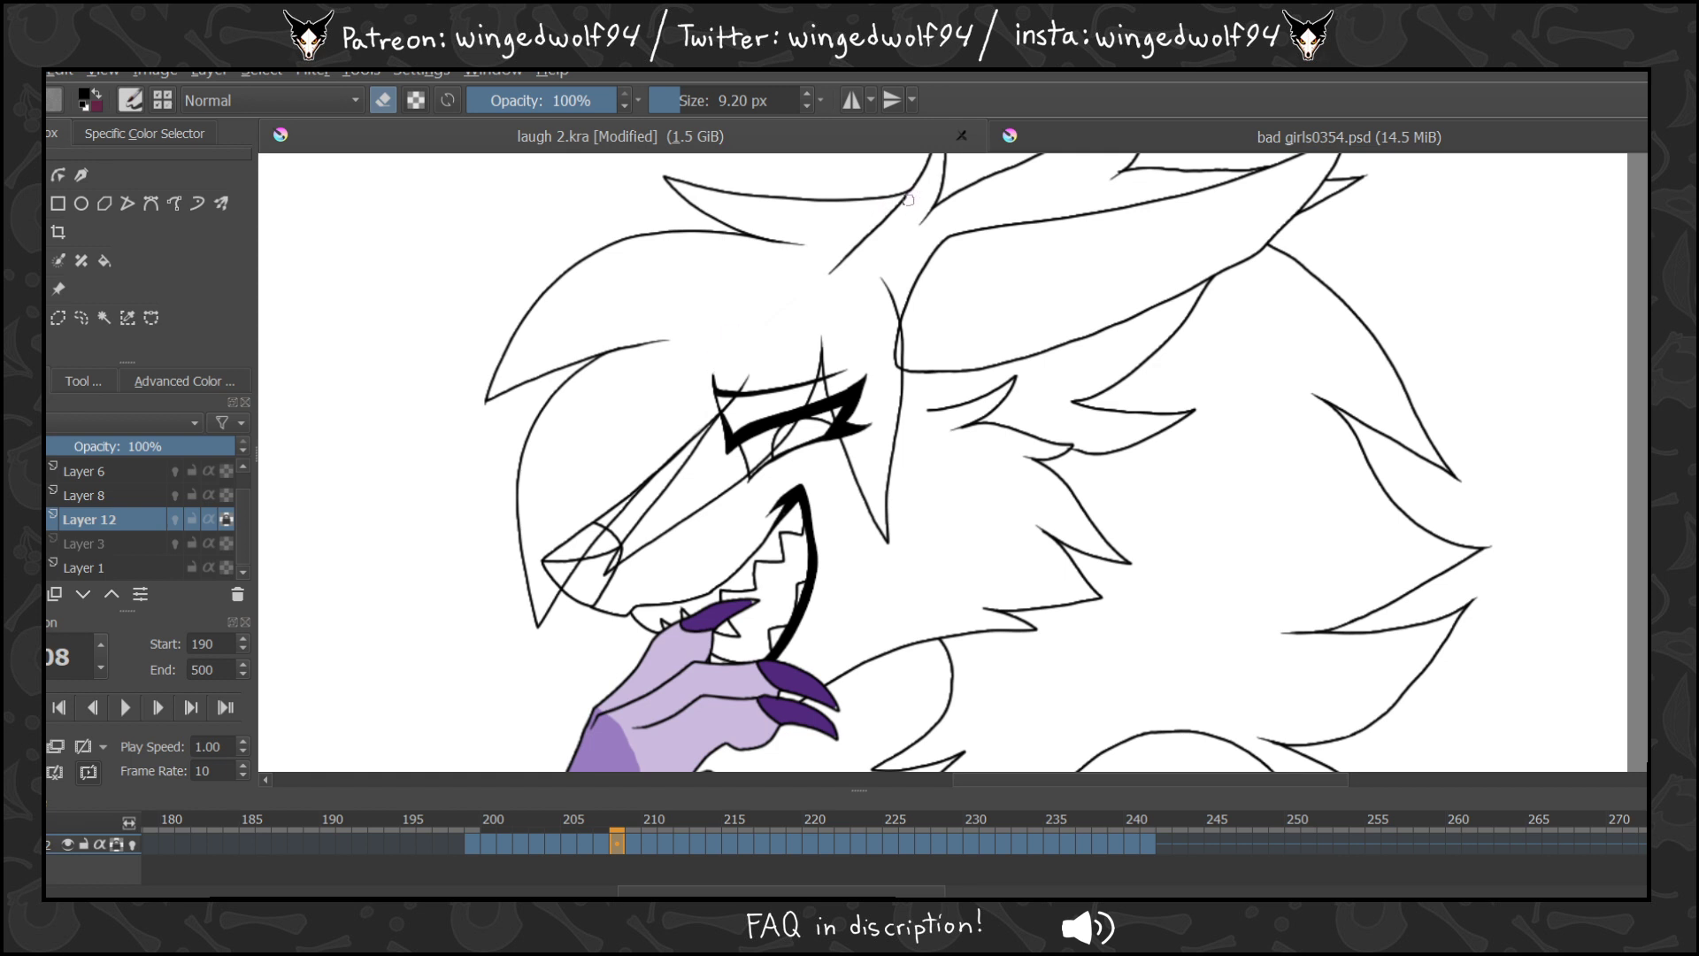
Erase the remaining forehead line under the hair on frame 208 and the forehead and ear-base lines on frame 209.
left_click_drag(909, 200, 847, 260)
key("Right")
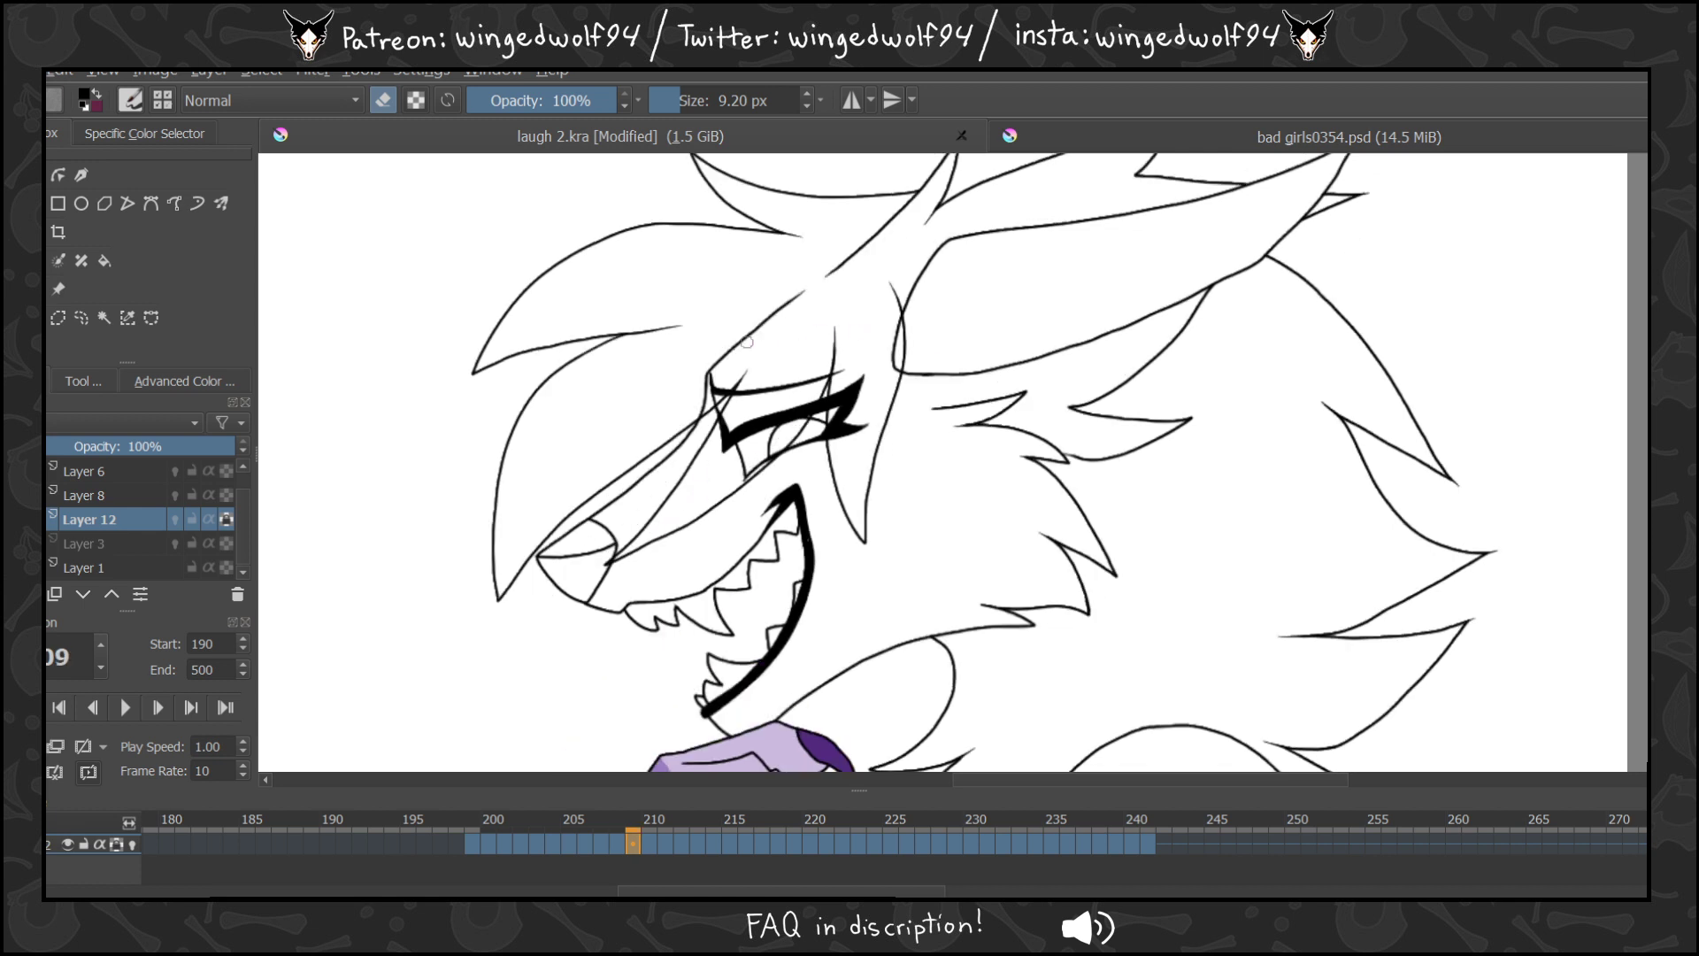
mouse_move(702, 414)
left_mouse_down()
mouse_move(704, 372)
mouse_move(807, 289)
left_mouse_up()
left_click_drag(922, 194, 834, 256)
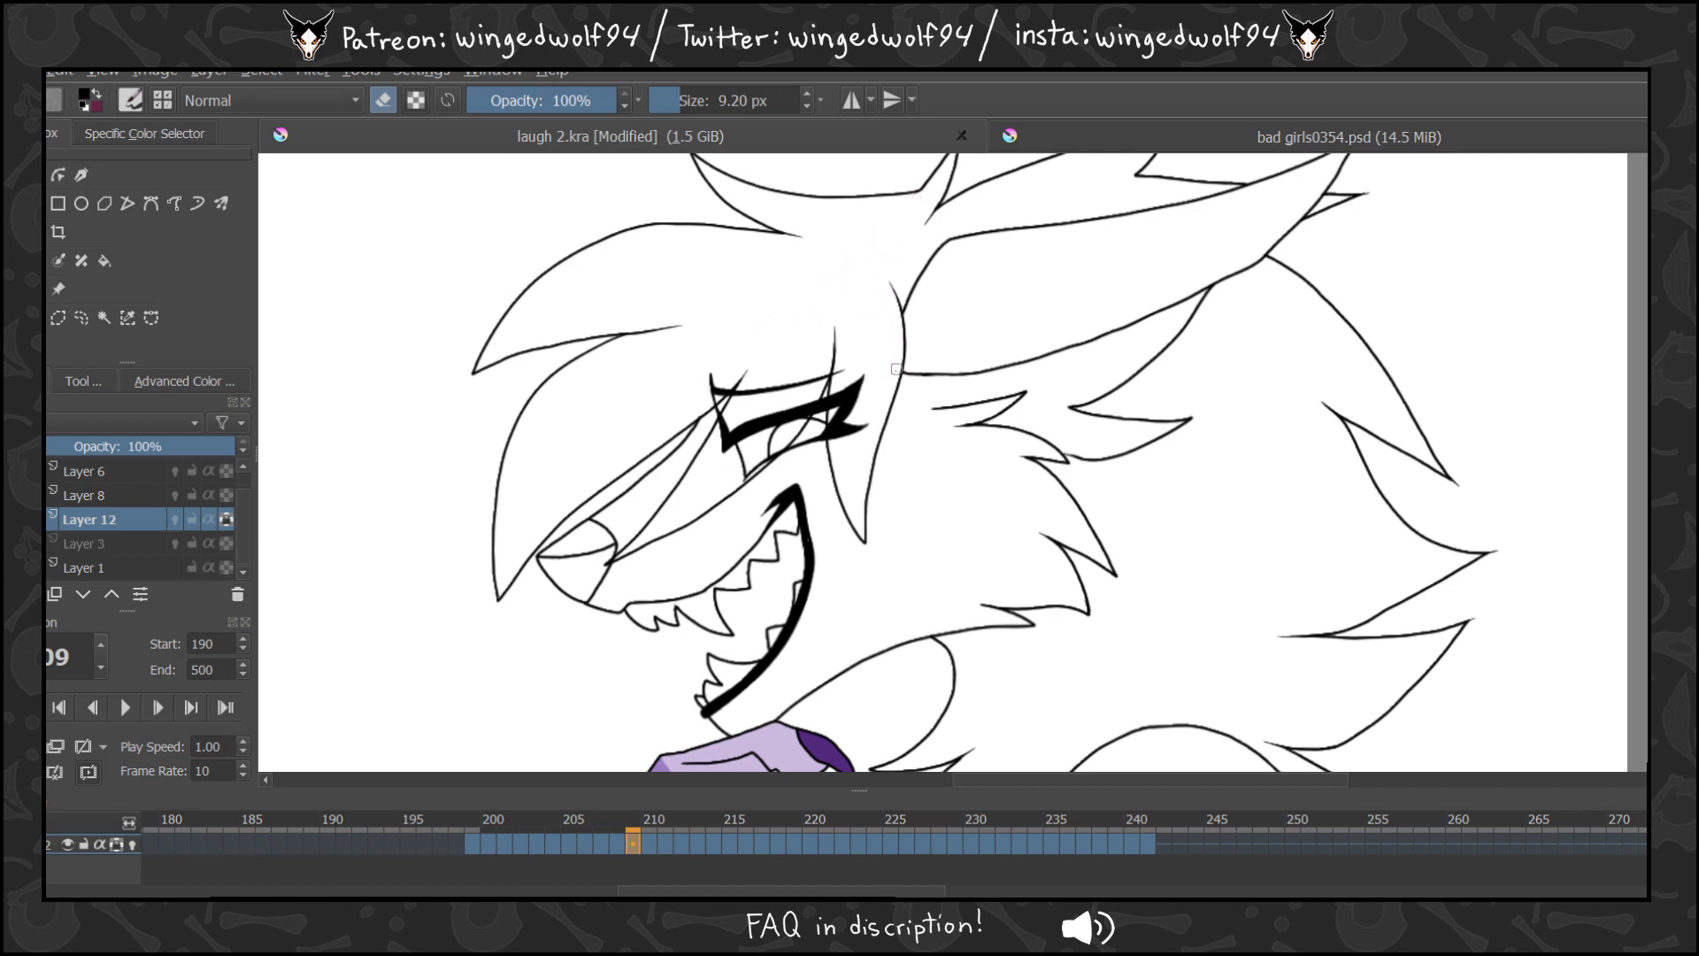
Erase the ear-base, forehead and muzzle lines showing through the hair on frames 210 and 211.
key("Right")
left_click_drag(896, 309, 894, 346)
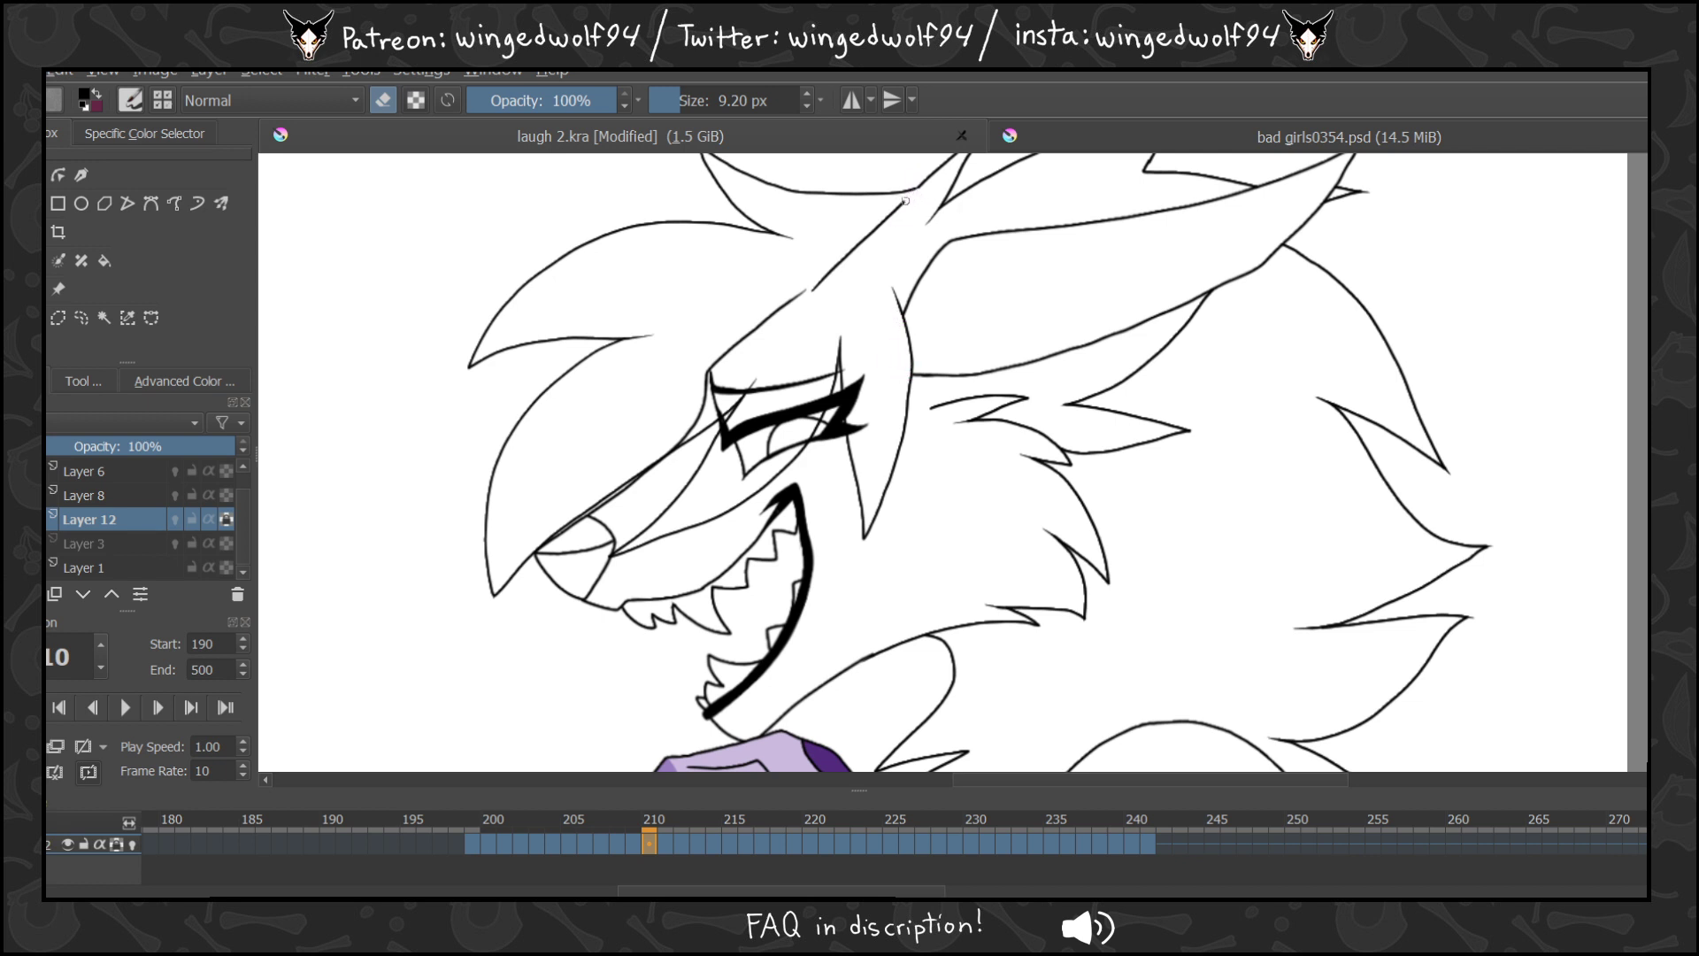
mouse_move(904, 201)
left_mouse_down()
mouse_move(818, 286)
mouse_move(858, 260)
mouse_move(706, 364)
mouse_move(683, 434)
left_mouse_up()
key("period")
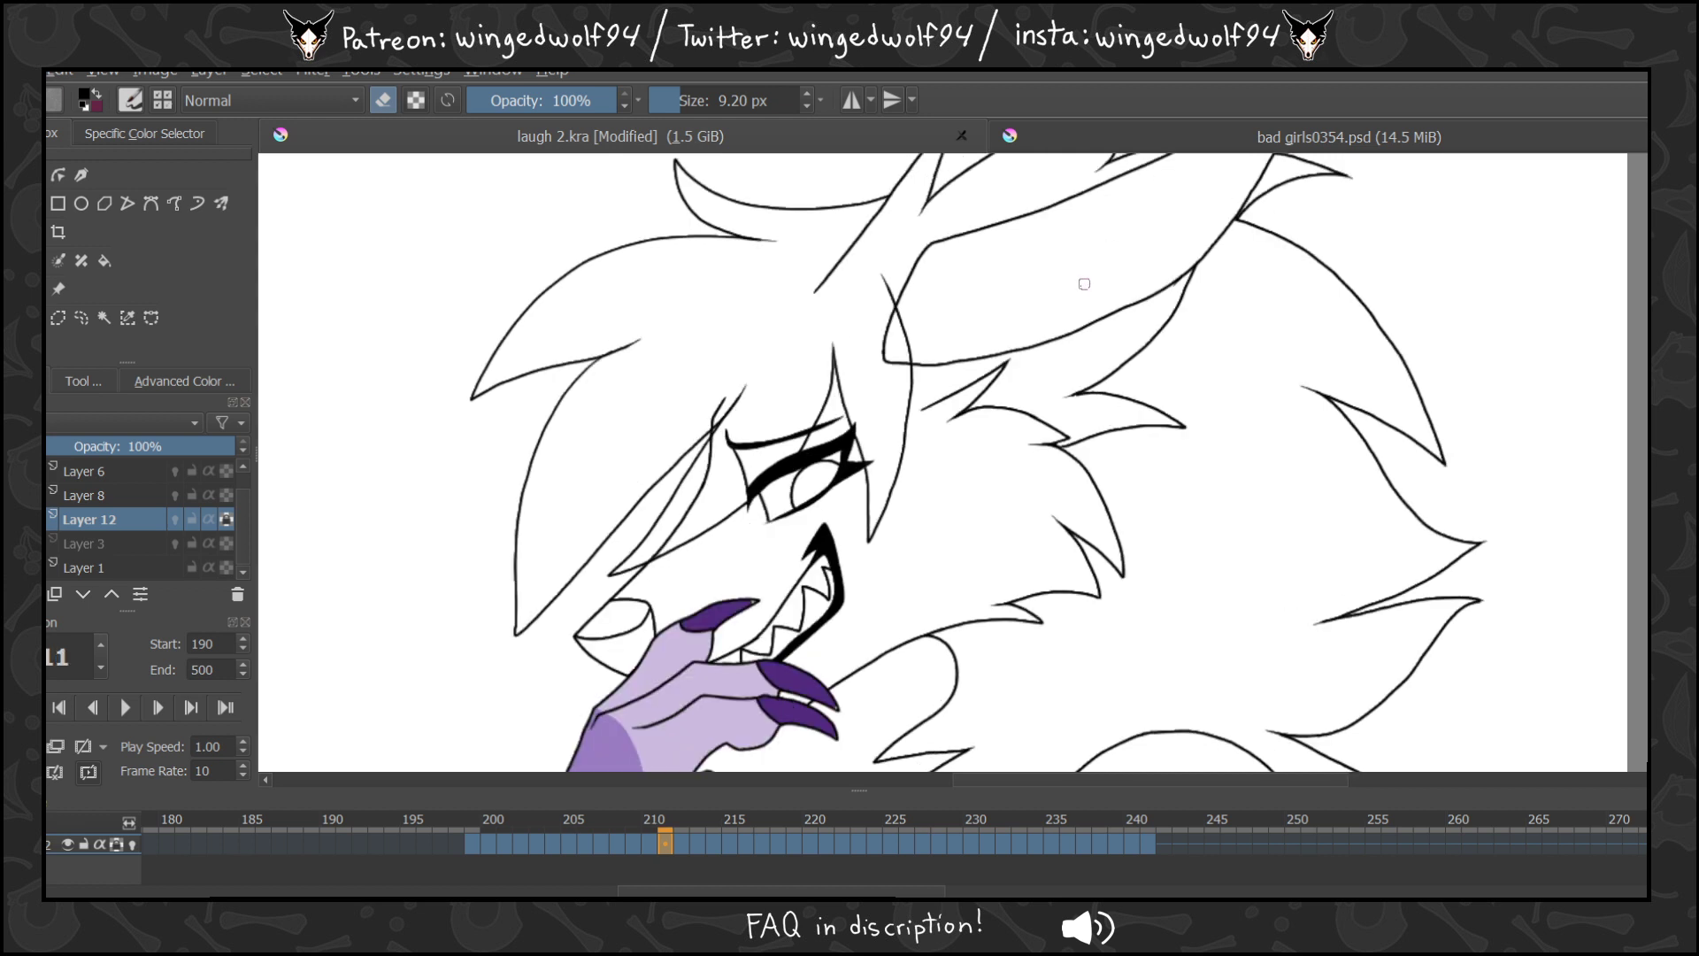
left_click_drag(711, 452, 654, 551)
left_click_drag(896, 363, 892, 309)
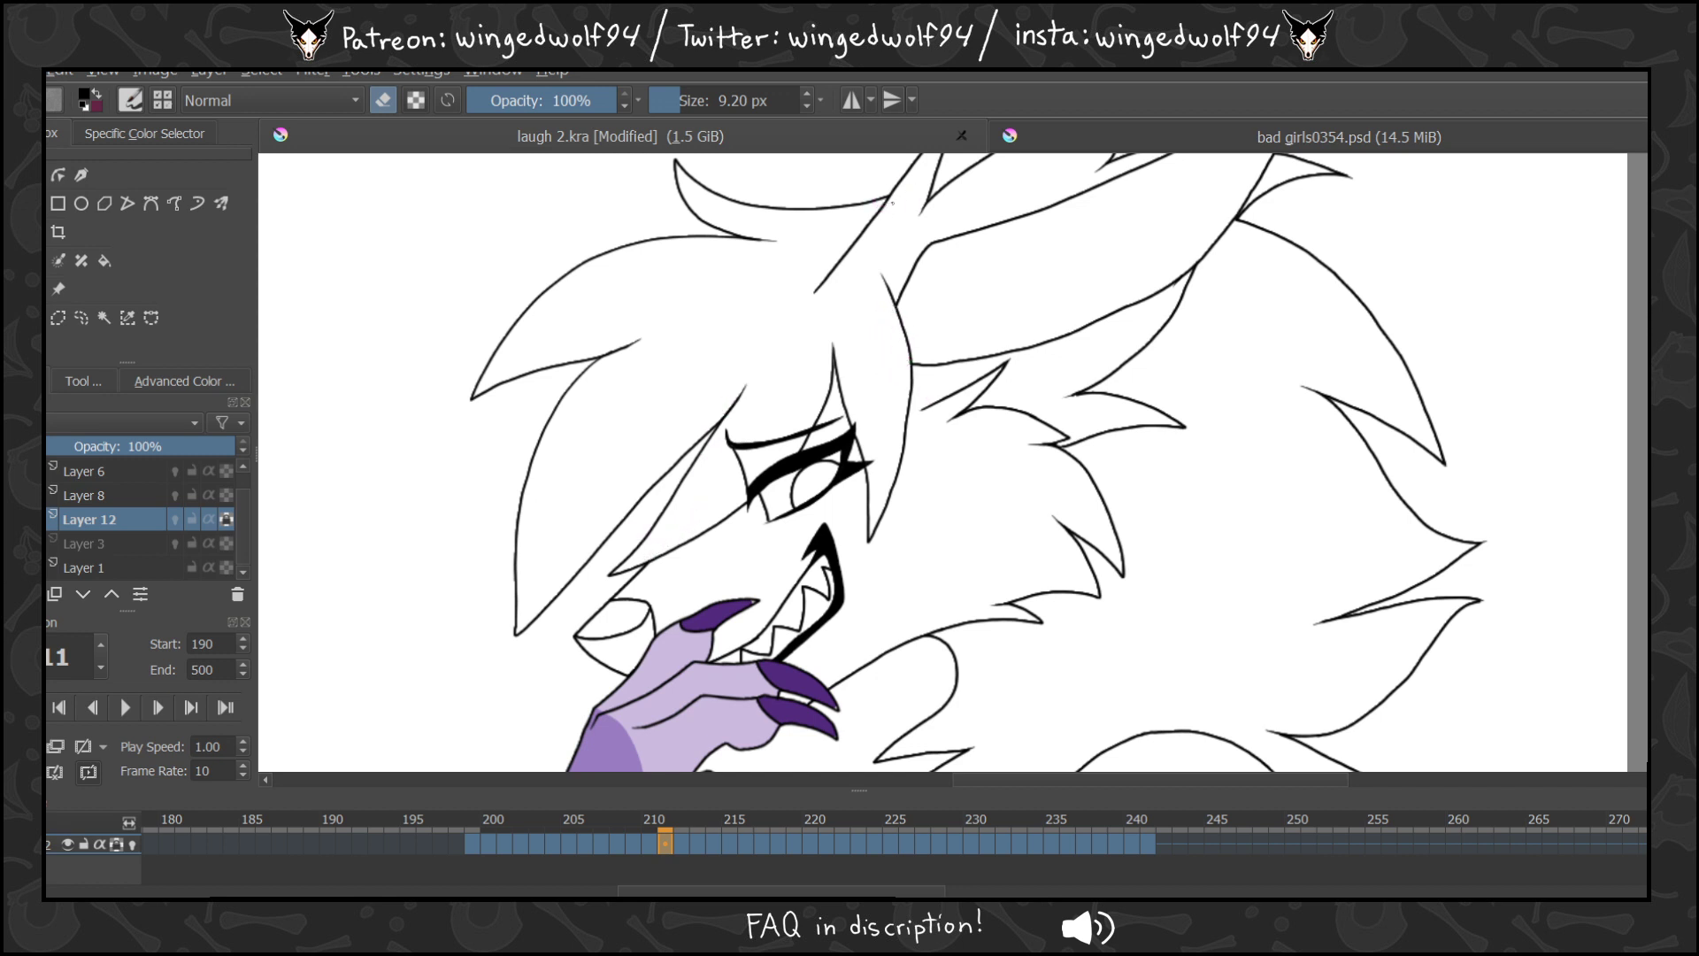
mouse_move(887, 205)
left_mouse_down()
mouse_move(802, 315)
mouse_move(873, 215)
mouse_move(804, 314)
mouse_move(889, 298)
mouse_move(895, 366)
left_mouse_up()
Erase the head lines showing through the hair on frames 212 and 213, including the muzzle bridge under the fringe.
key("Right")
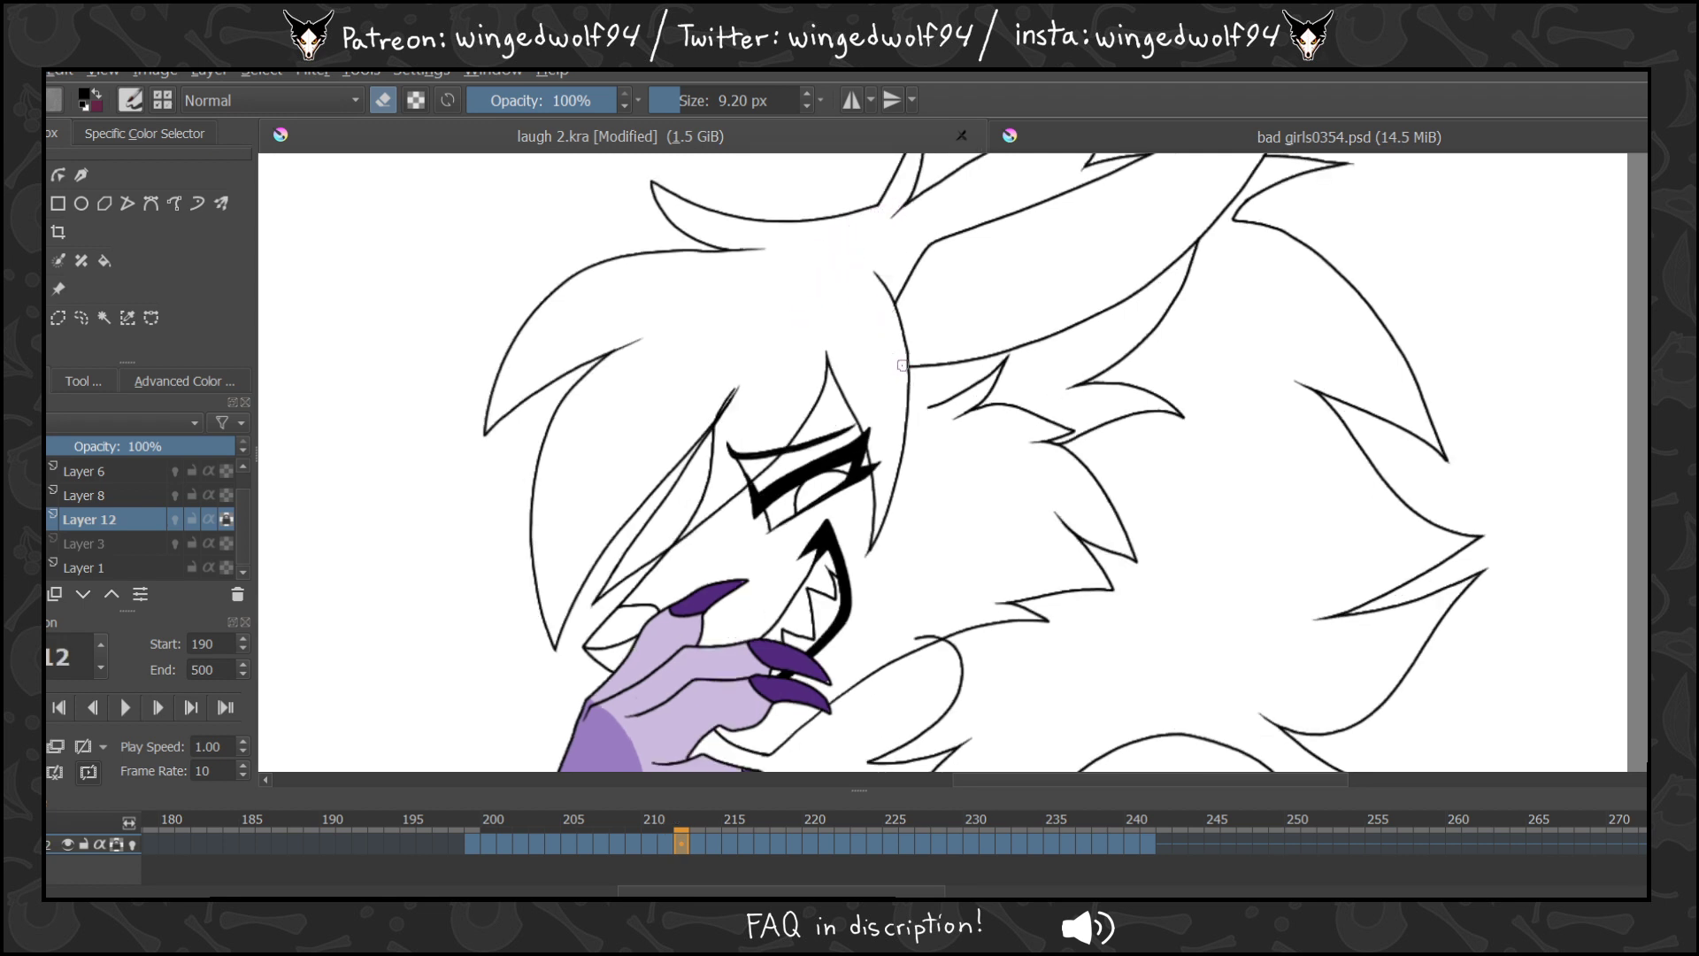
left_click_drag(731, 387, 677, 536)
key("period")
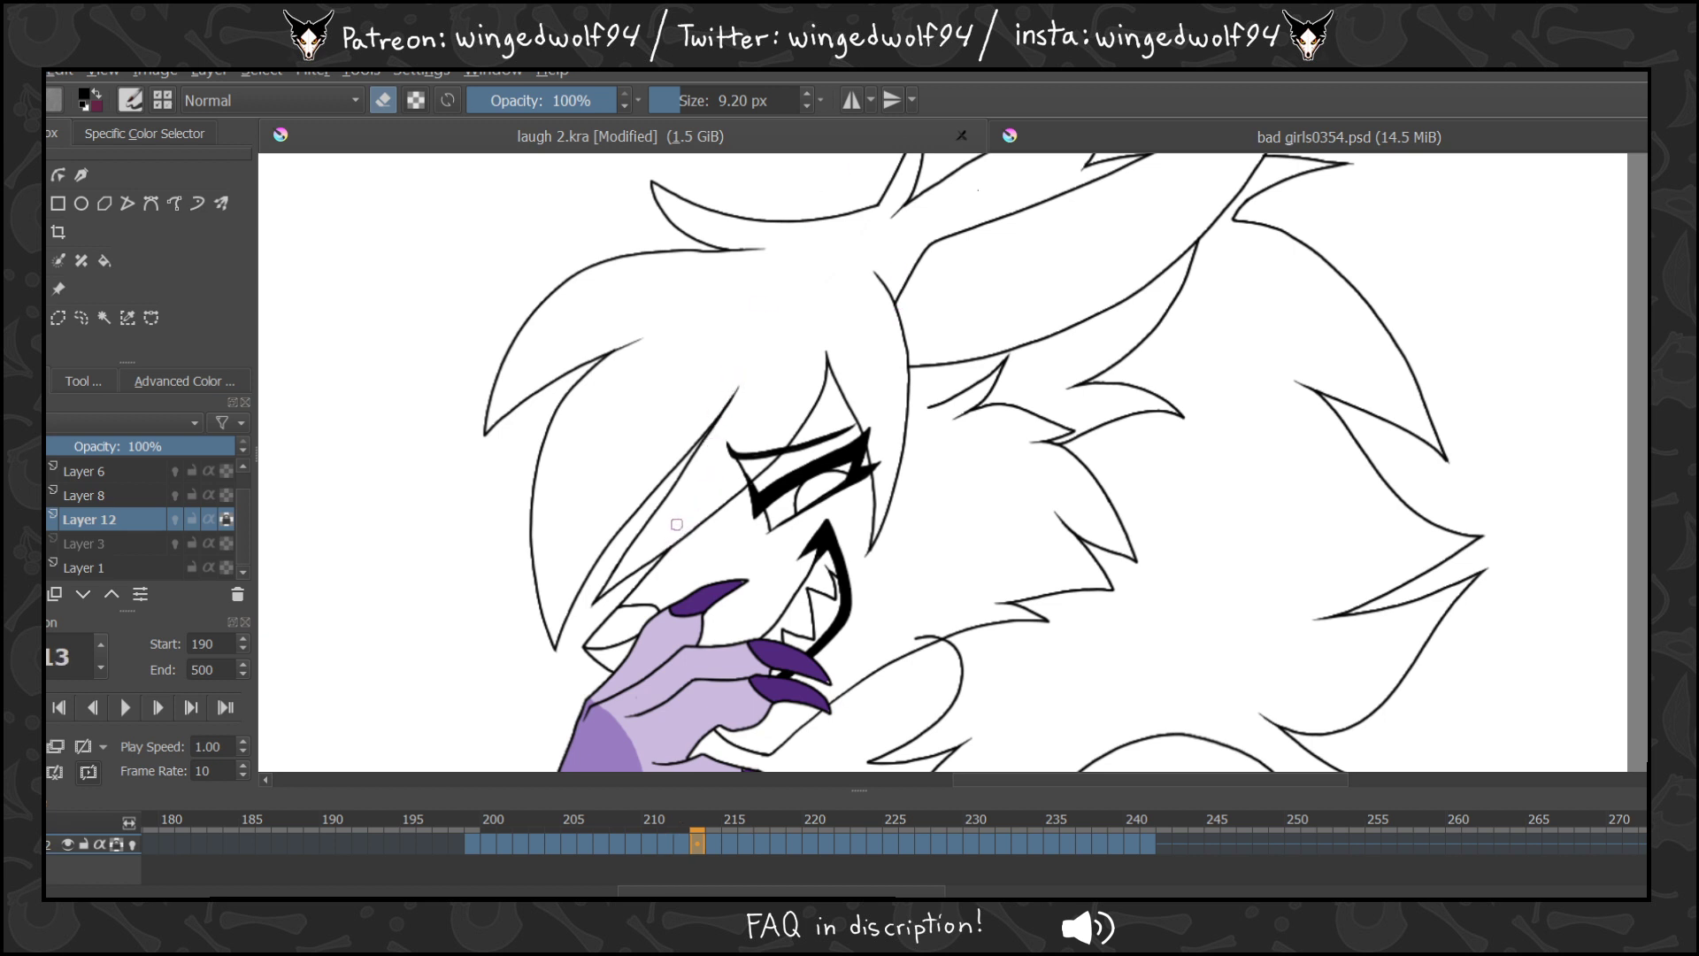
left_click_drag(904, 370, 905, 360)
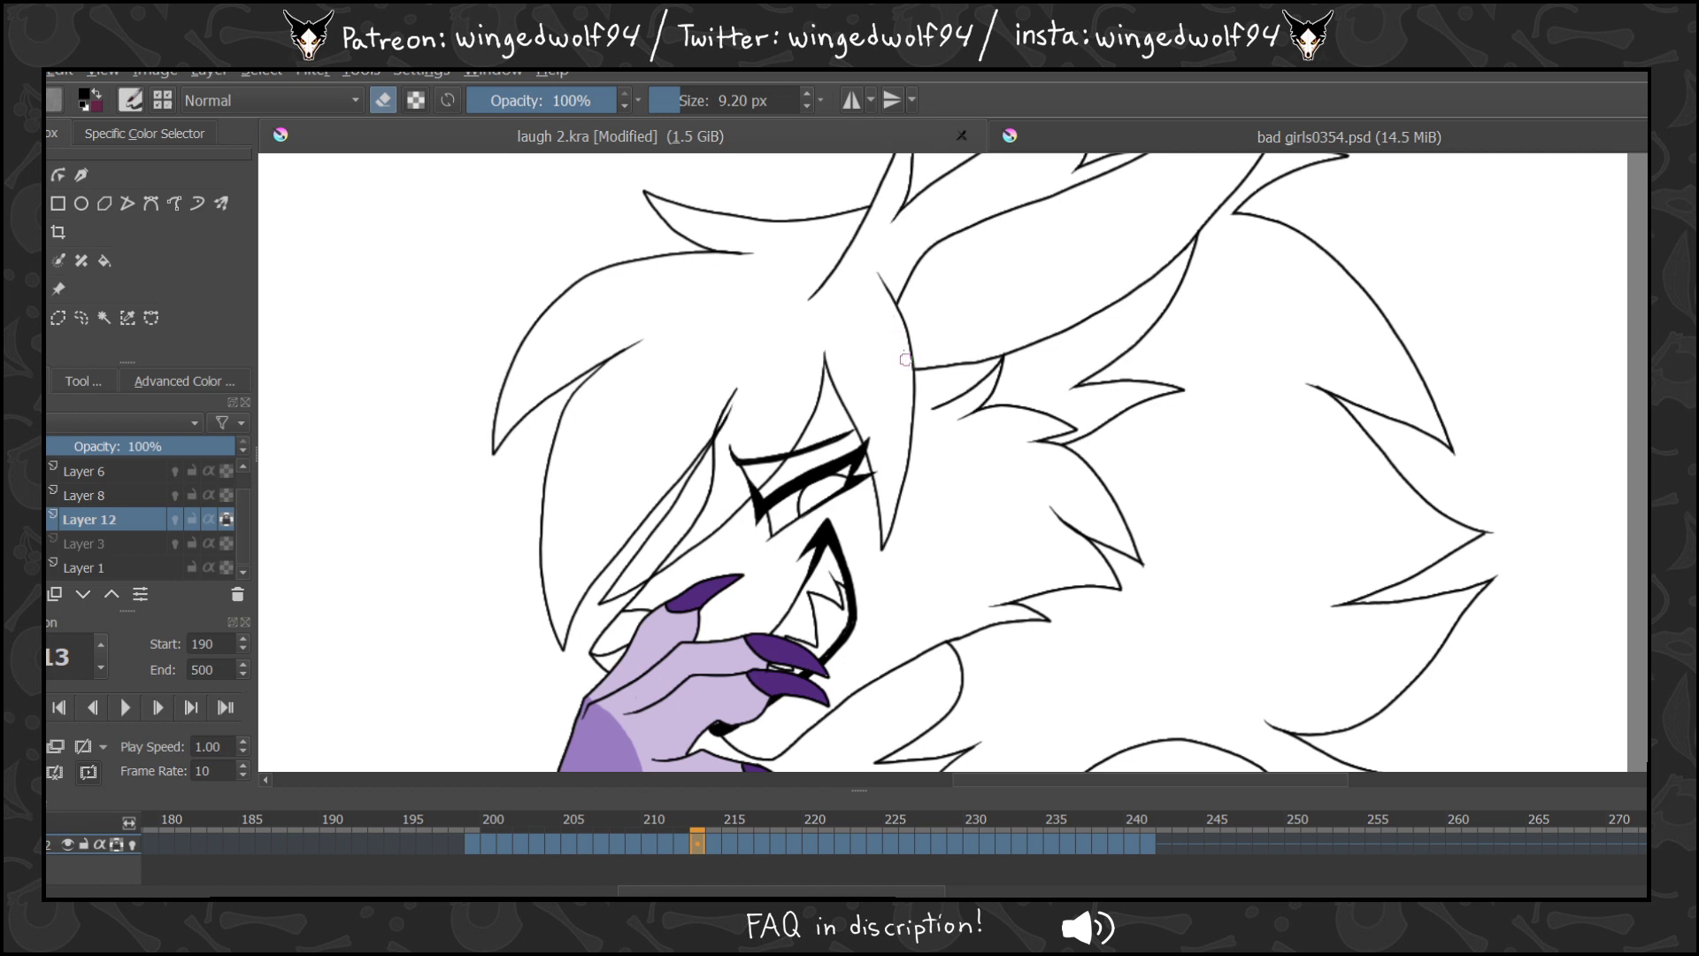
left_click_drag(871, 213, 809, 297)
left_click_drag(746, 372, 670, 553)
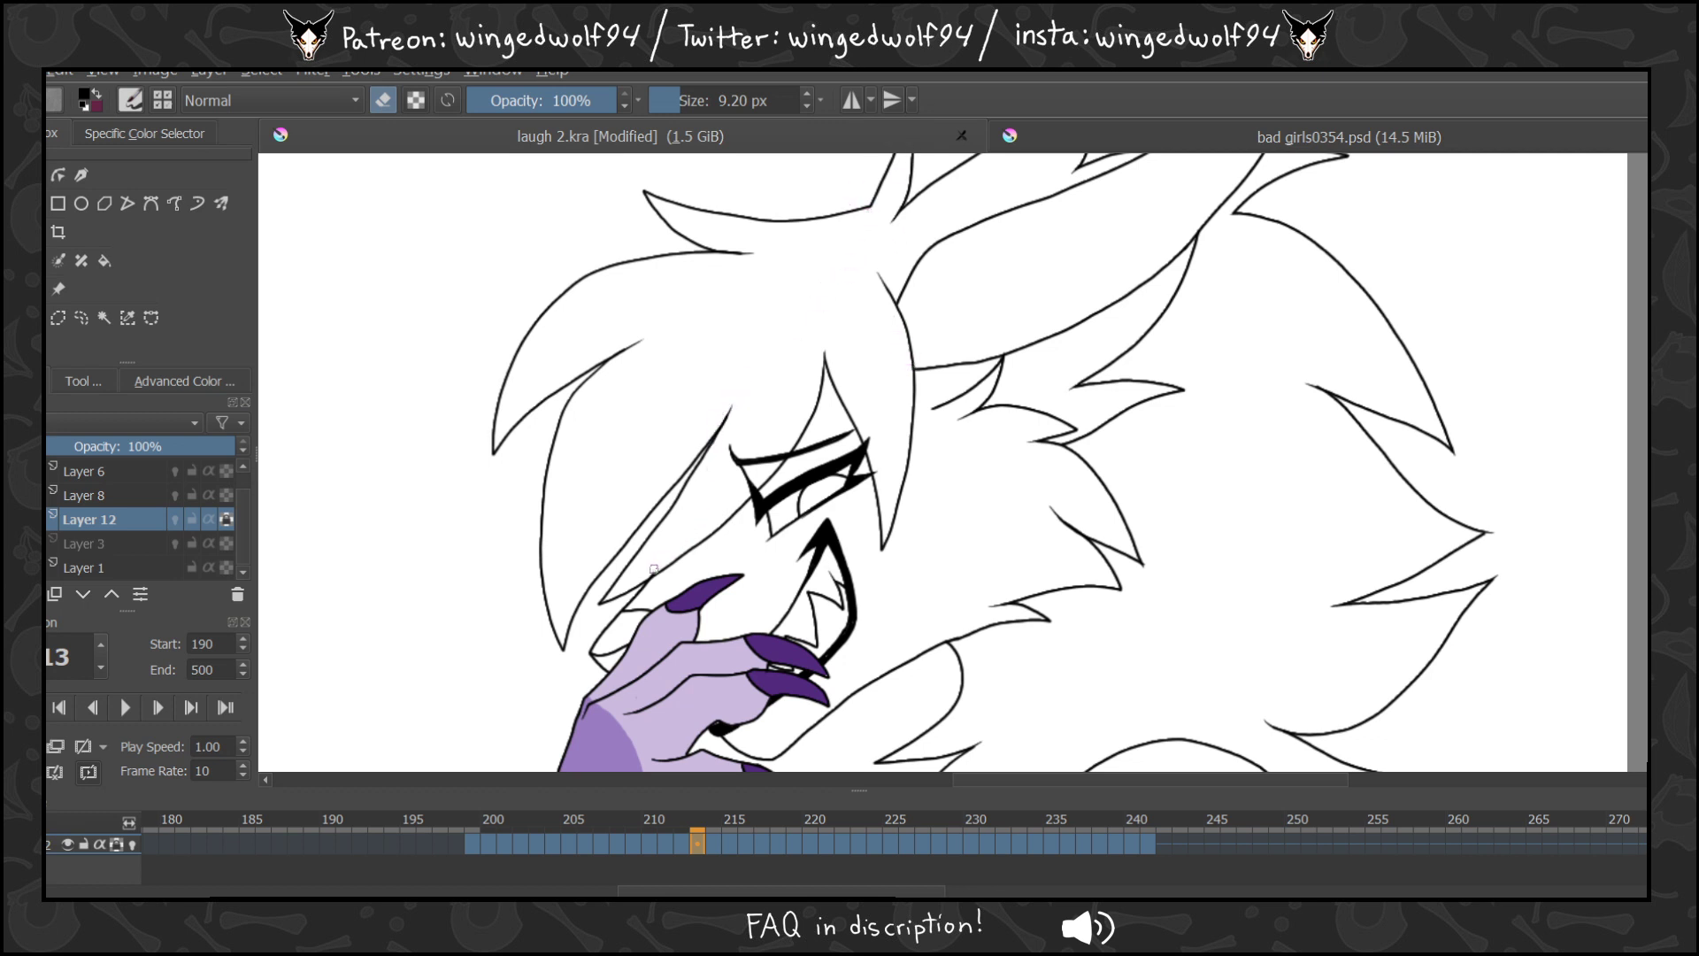
Erase the muzzle, ear-base and forehead lines that overlap the hair on frame 214.
key("period")
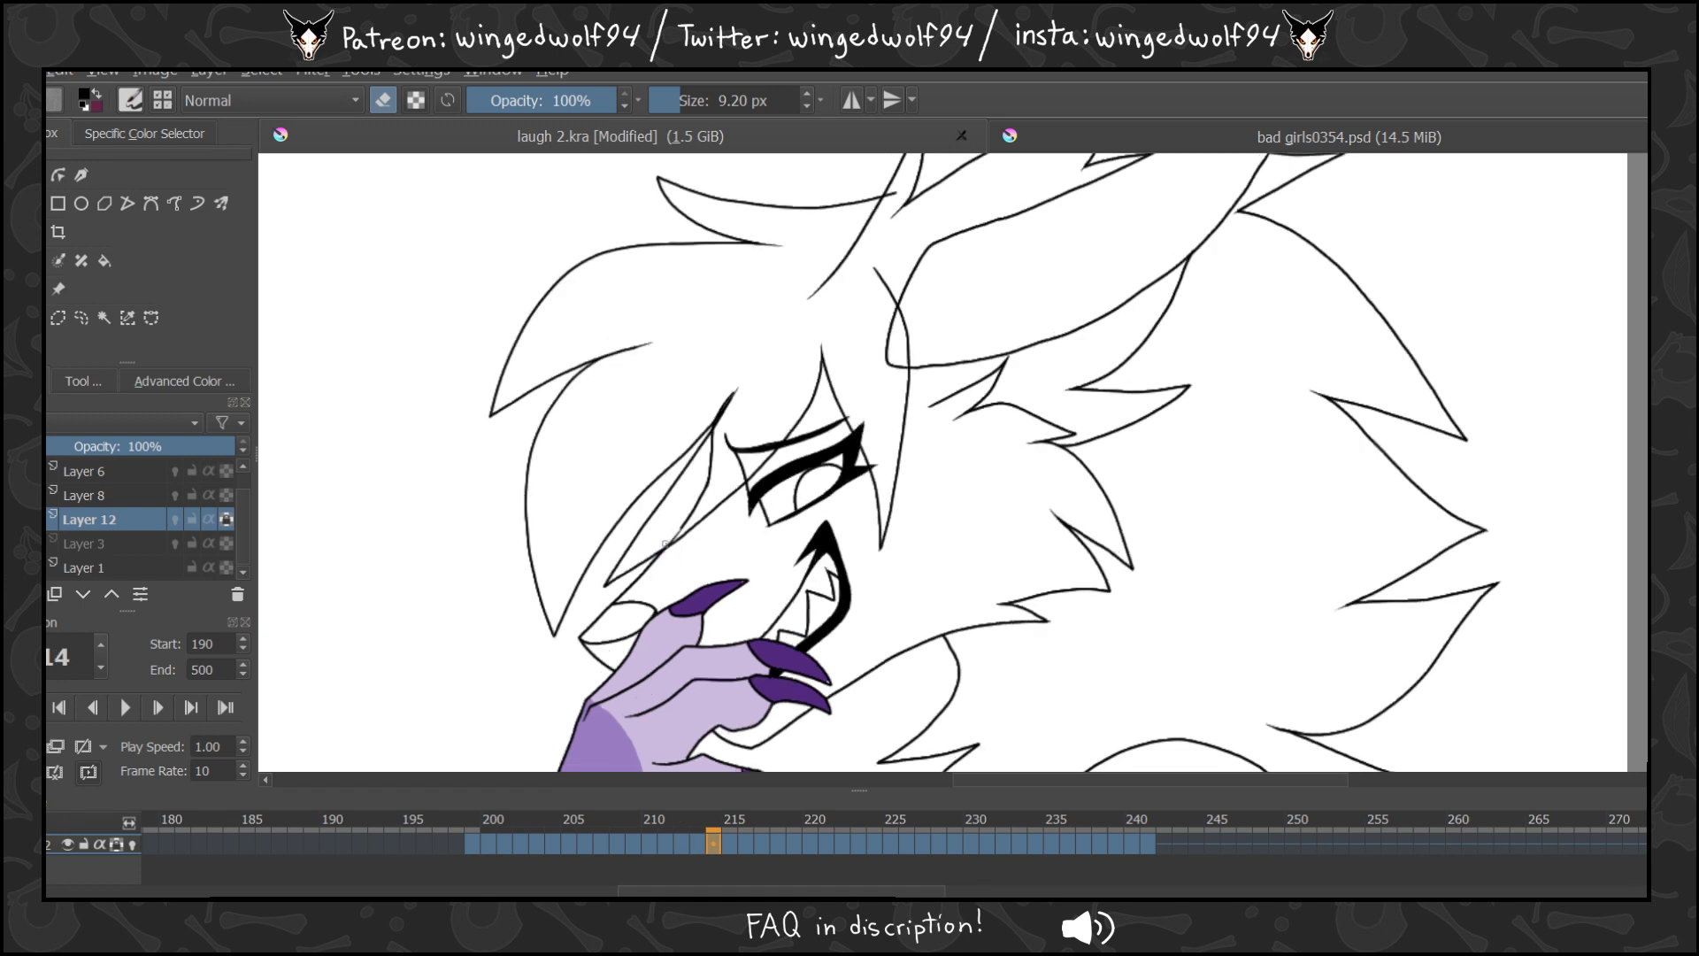
left_click_drag(684, 523, 719, 416)
mouse_move(896, 321)
left_mouse_down()
mouse_move(887, 363)
mouse_move(899, 352)
left_mouse_up()
left_click_drag(885, 198, 822, 285)
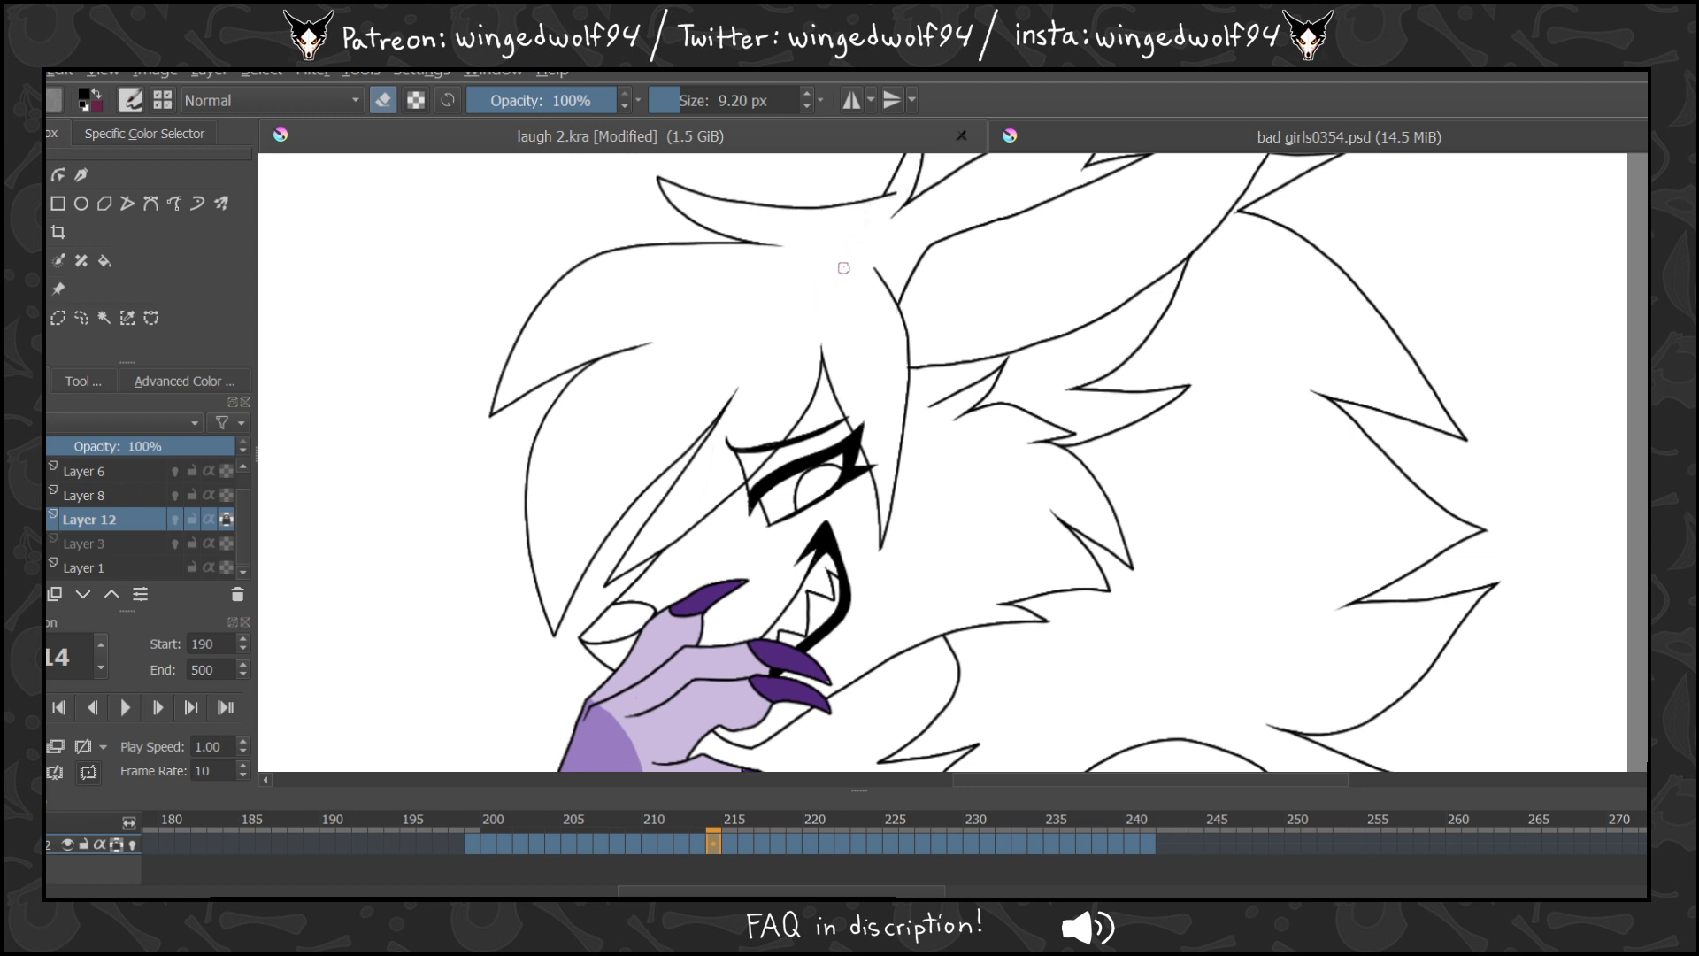
Erase the forehead, ear-base and muzzle lines that overlap the hair on frame 215, and advance to frame 216.
key("period")
left_click_drag(893, 202, 845, 278)
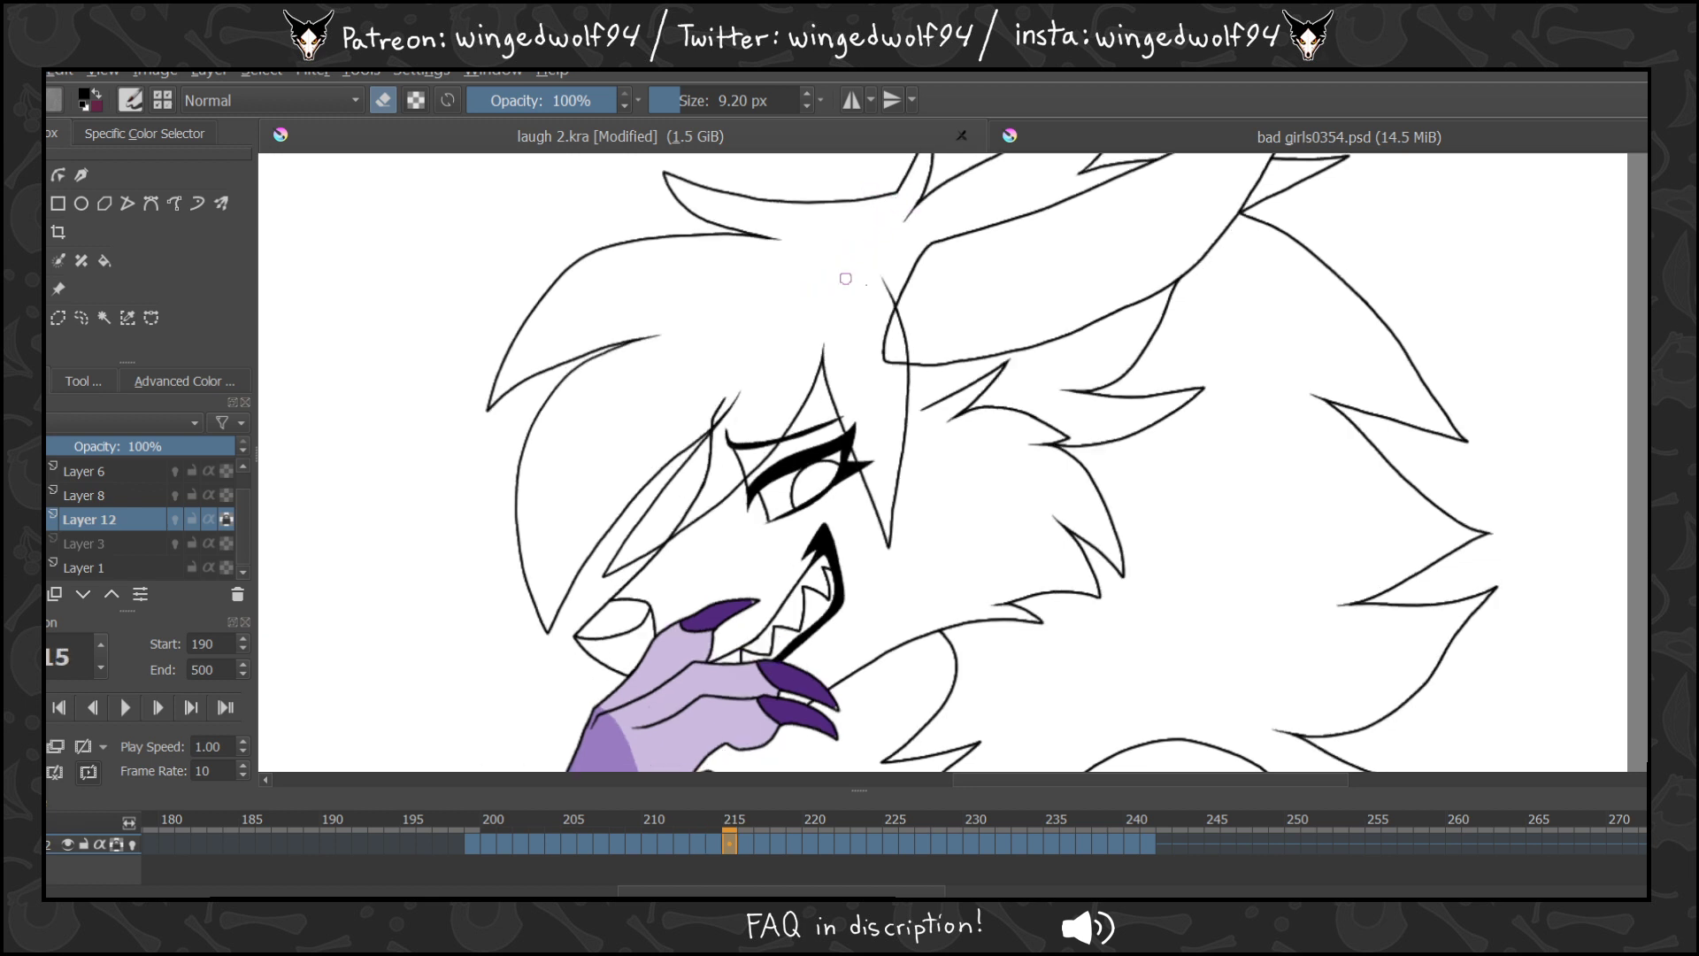
mouse_move(884, 351)
left_mouse_down()
mouse_move(887, 303)
mouse_move(888, 365)
left_mouse_up()
mouse_move(721, 400)
left_mouse_down()
mouse_move(661, 538)
mouse_move(683, 531)
mouse_move(723, 396)
mouse_move(747, 375)
left_mouse_up()
key("period")
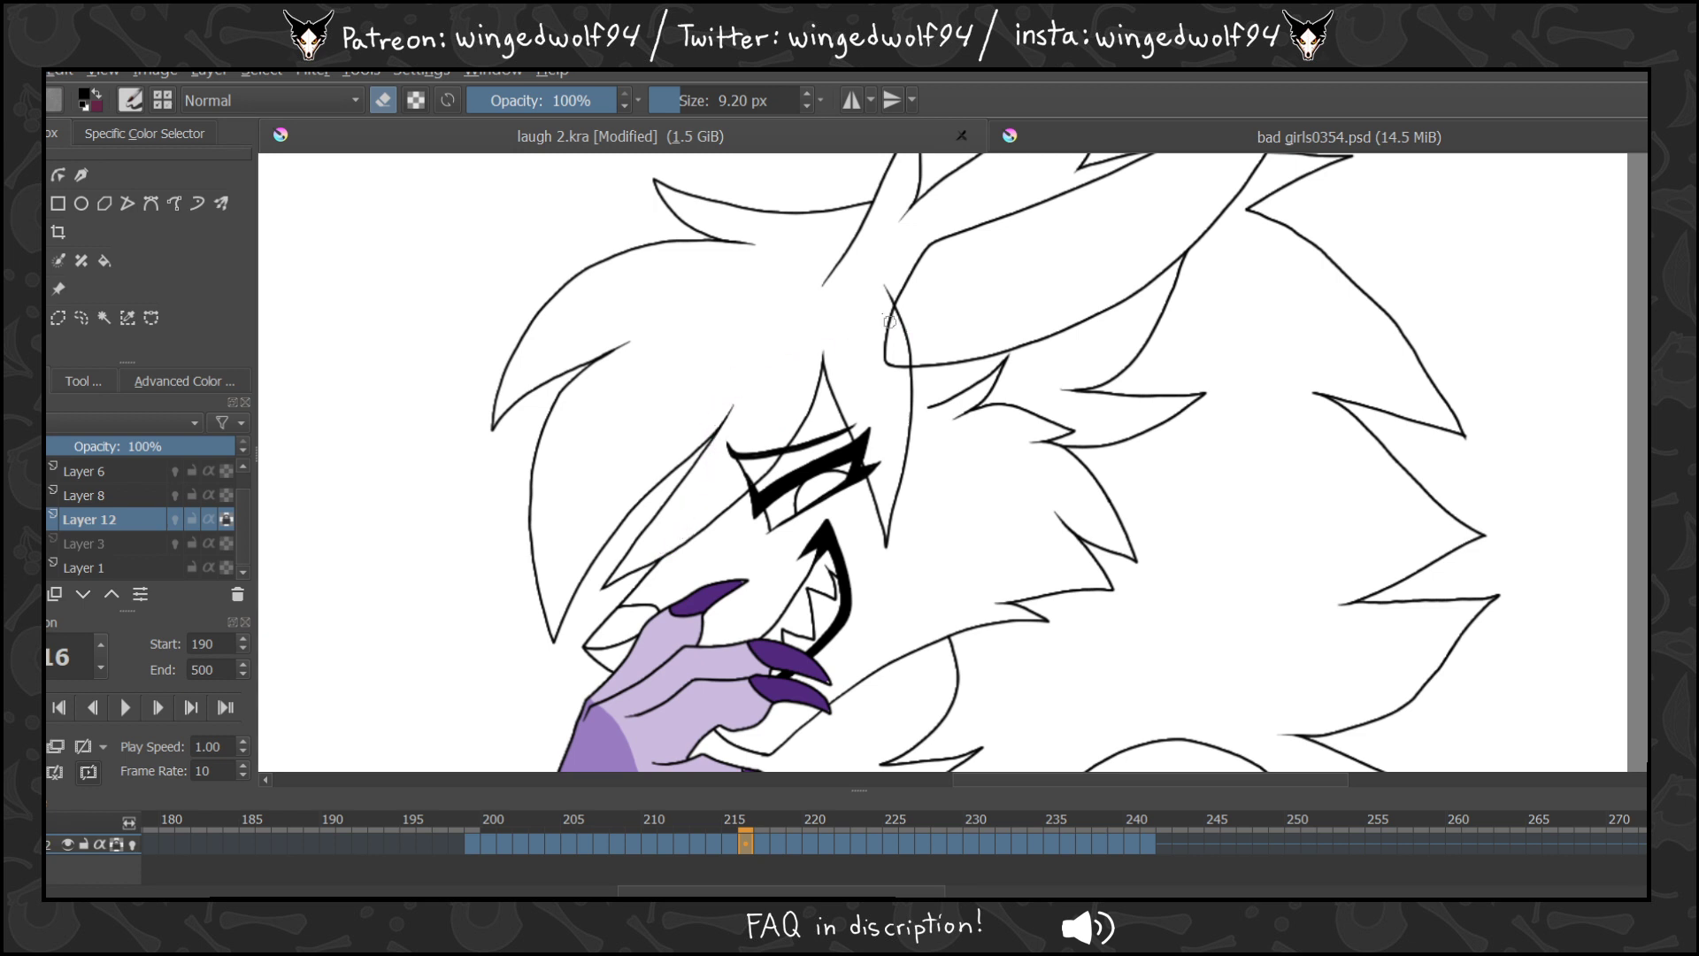
Erase the ear-base and forehead lines showing through the hair on frames 216 and 217.
left_click_drag(892, 318, 892, 386)
key("period")
mouse_move(893, 312)
left_mouse_down()
mouse_move(888, 373)
mouse_move(903, 367)
left_mouse_up()
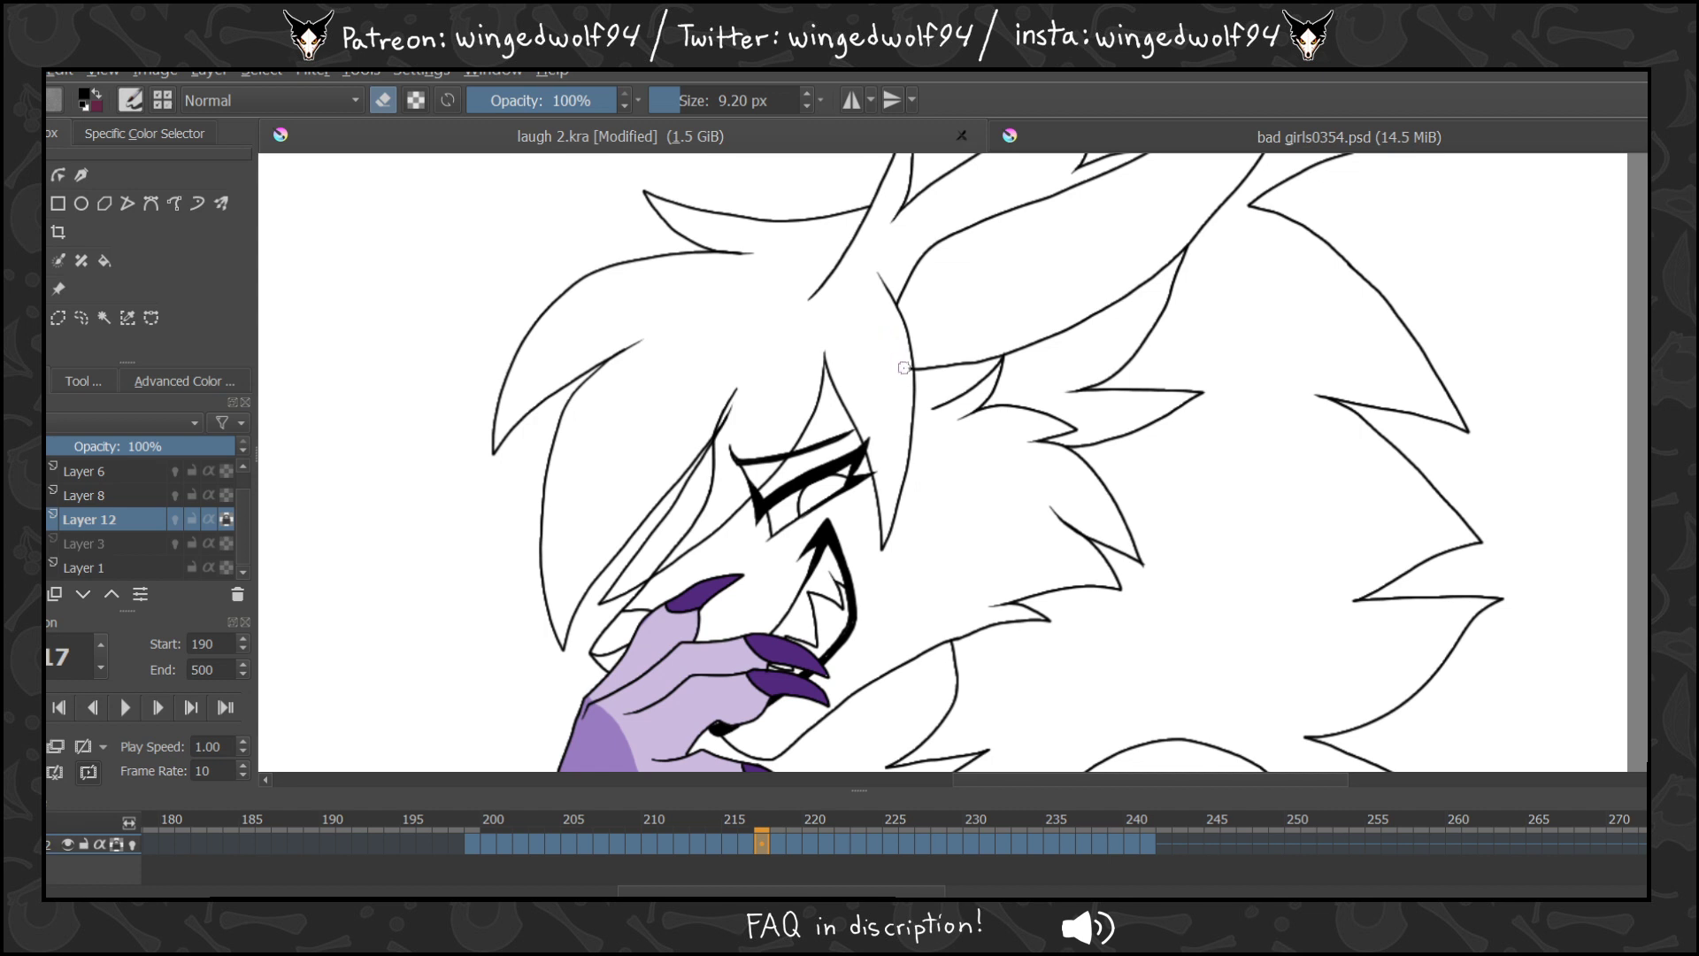
mouse_move(870, 210)
left_mouse_down()
mouse_move(739, 370)
mouse_move(678, 545)
mouse_move(708, 422)
left_mouse_up()
key("Right")
Erase the ear-base, forehead and muzzle-bridge lines that overlap the hair on frames 218, 219 and 220.
mouse_move(883, 301)
left_mouse_down()
mouse_move(887, 372)
mouse_move(903, 359)
left_mouse_up()
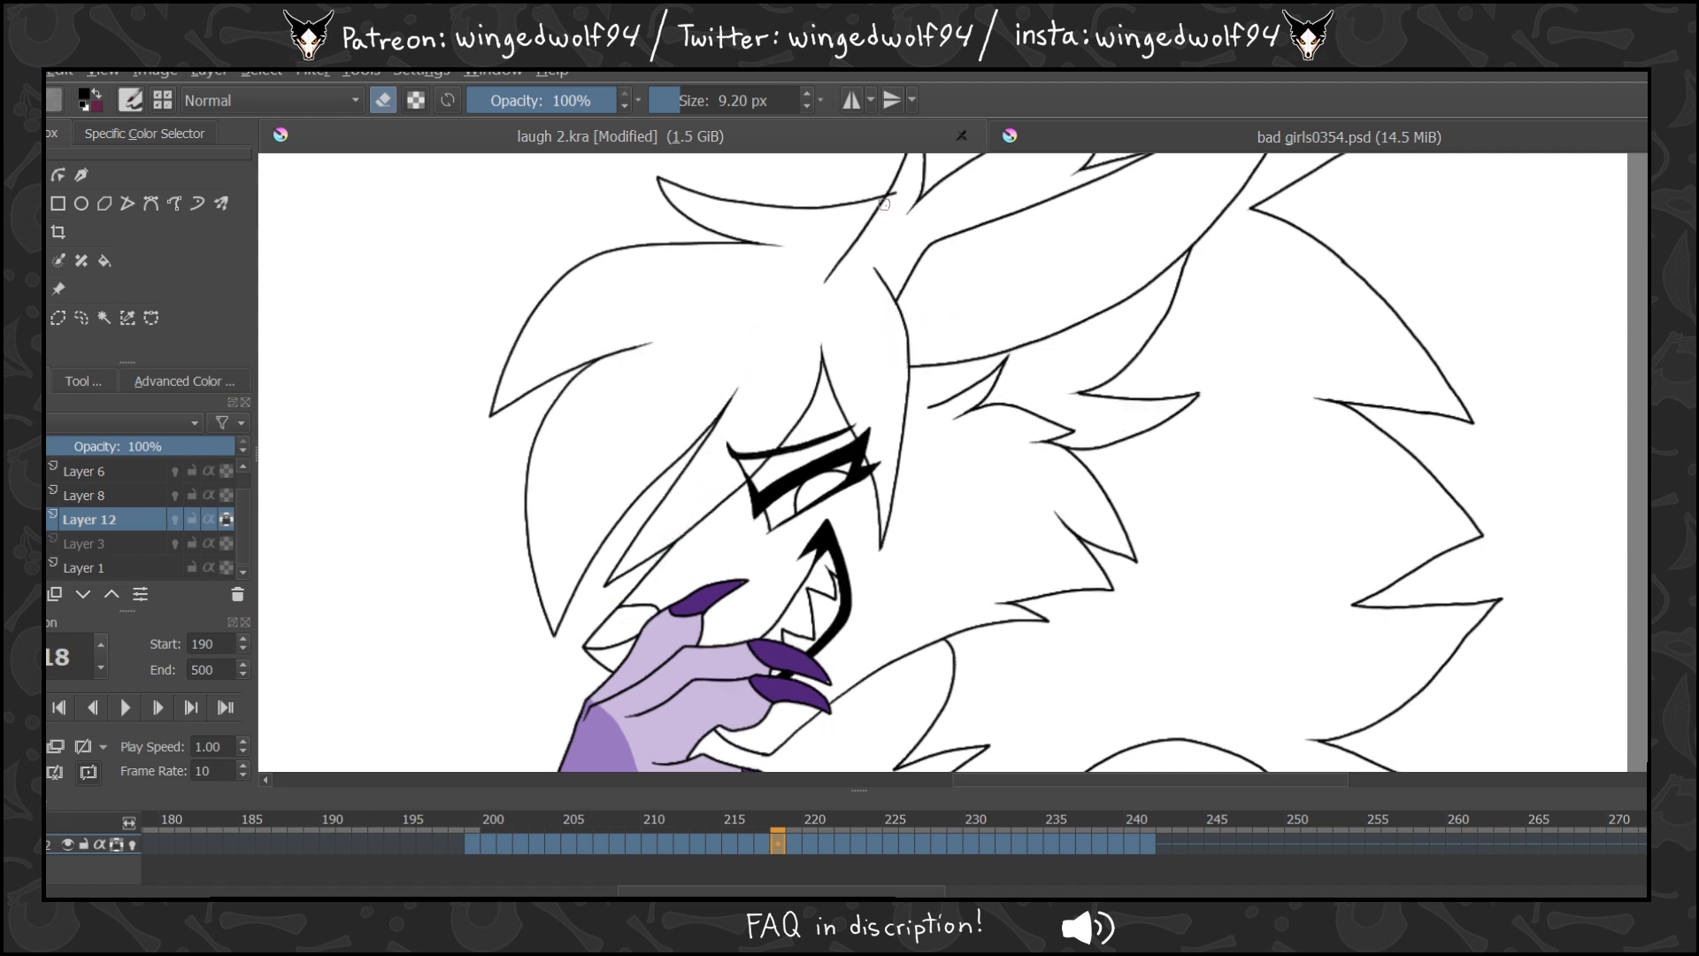
left_click_drag(887, 200, 827, 280)
key("Right")
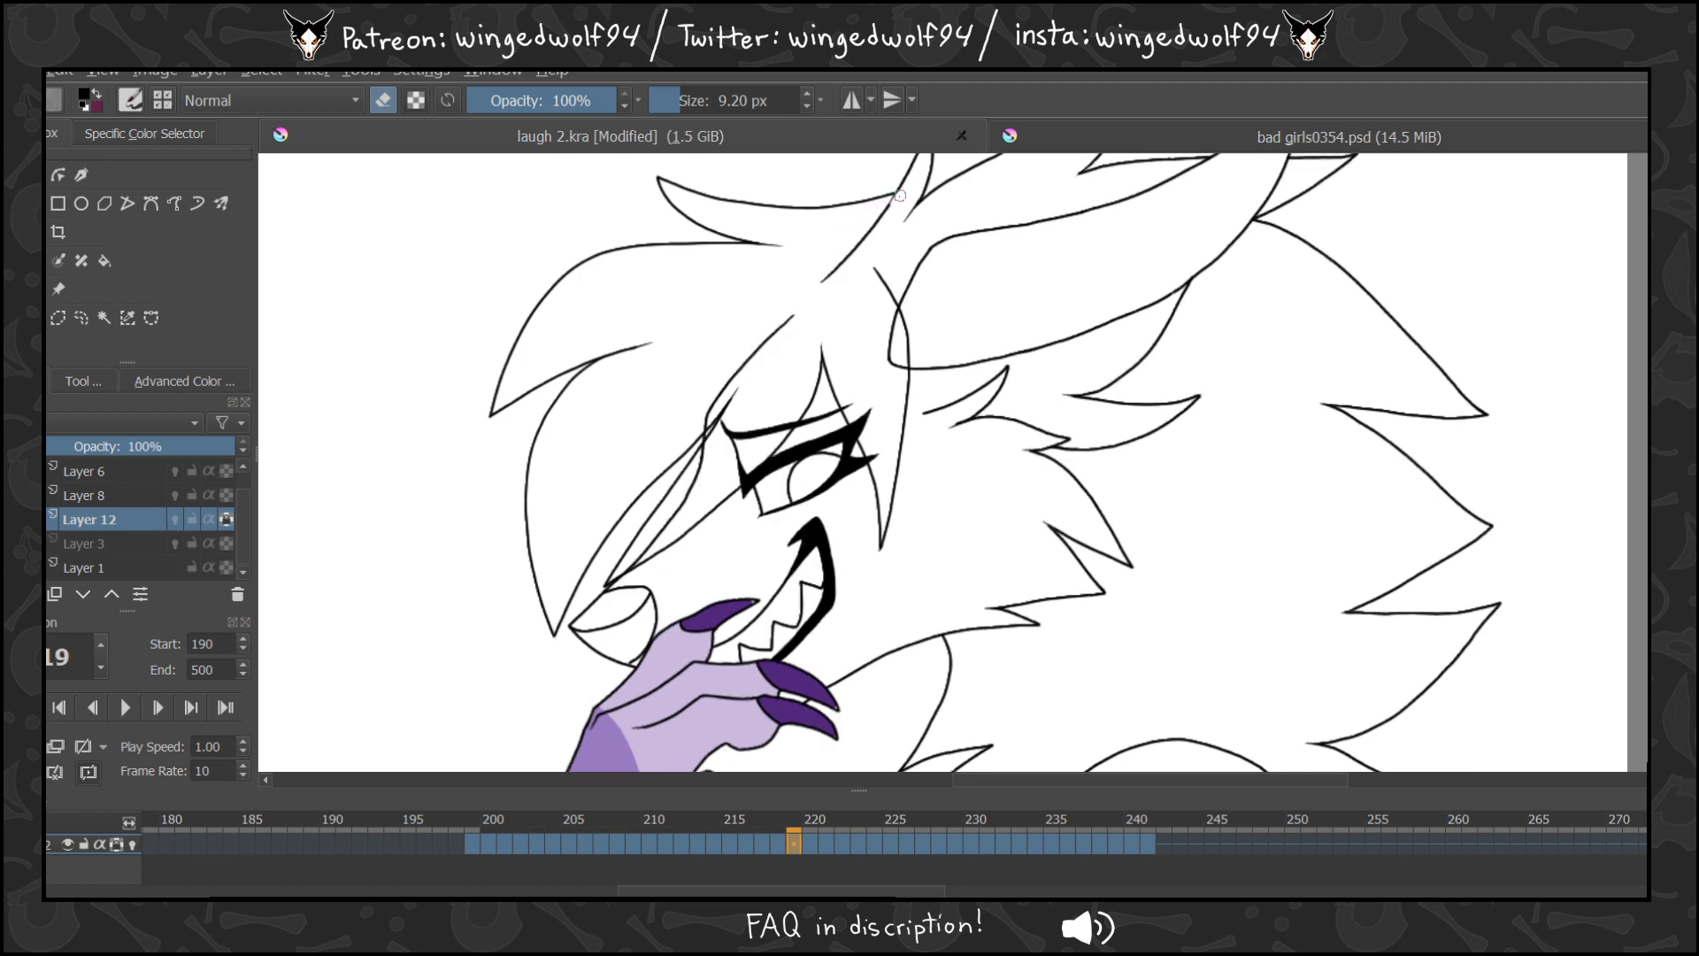
mouse_move(900, 195)
left_mouse_down()
mouse_move(739, 372)
mouse_move(699, 428)
mouse_move(686, 496)
mouse_move(626, 568)
left_mouse_up()
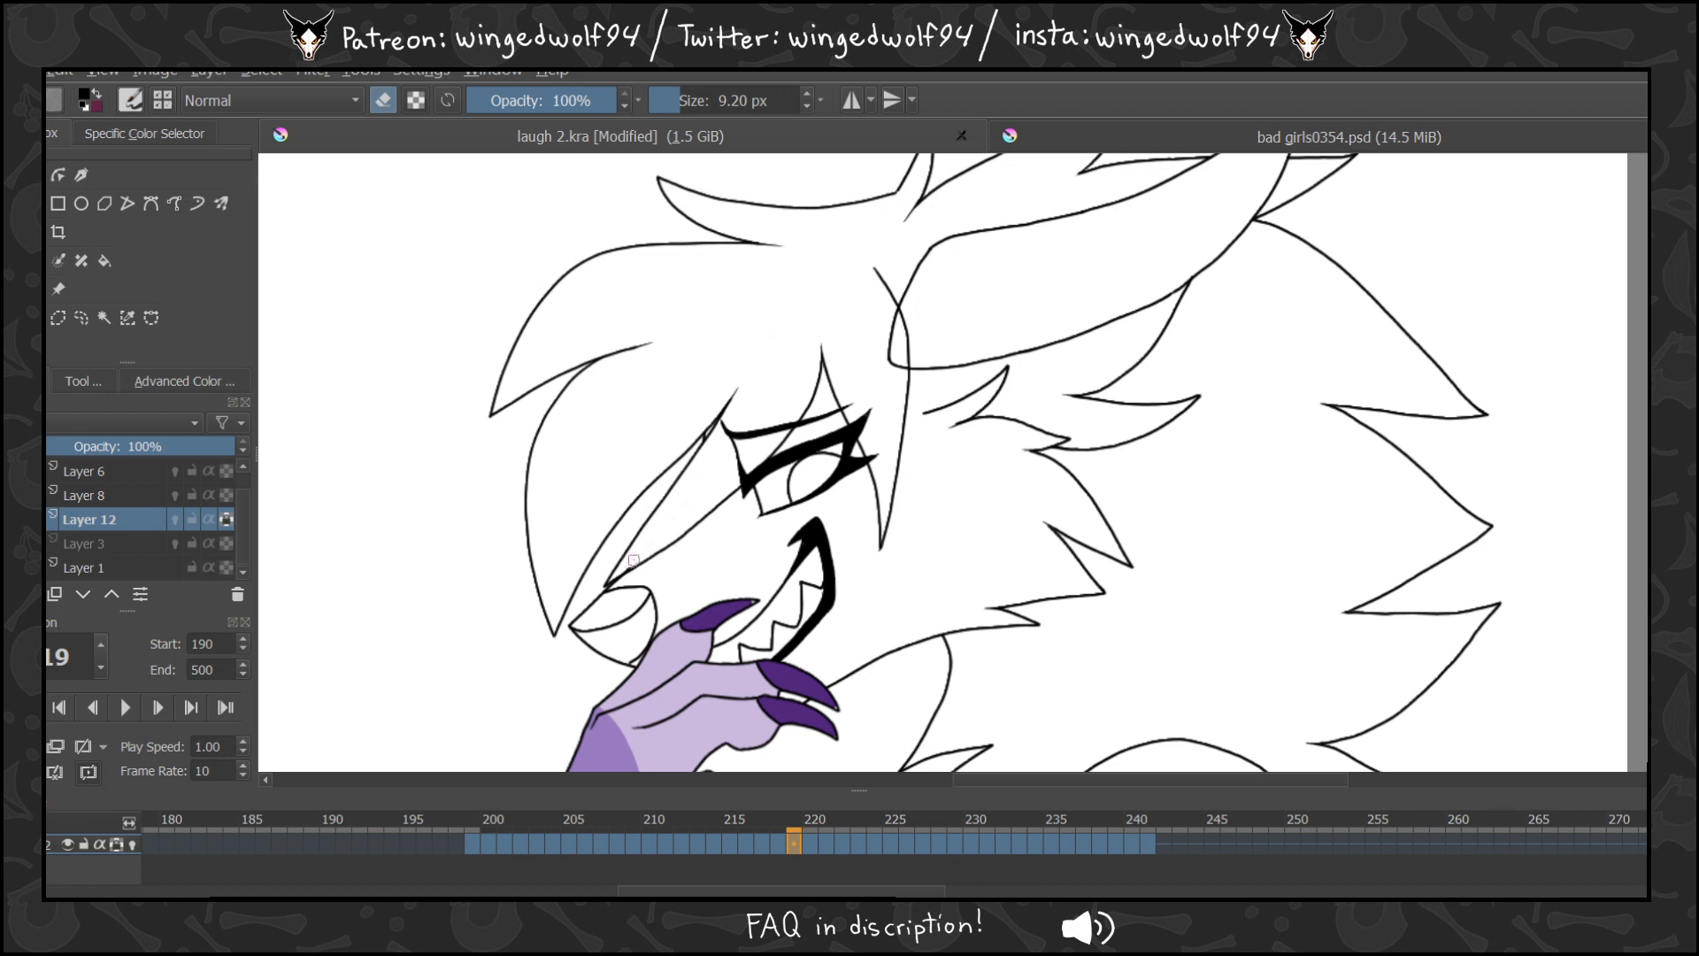
mouse_move(875, 339)
left_mouse_down()
mouse_move(888, 354)
mouse_move(896, 325)
left_mouse_up()
key("Right")
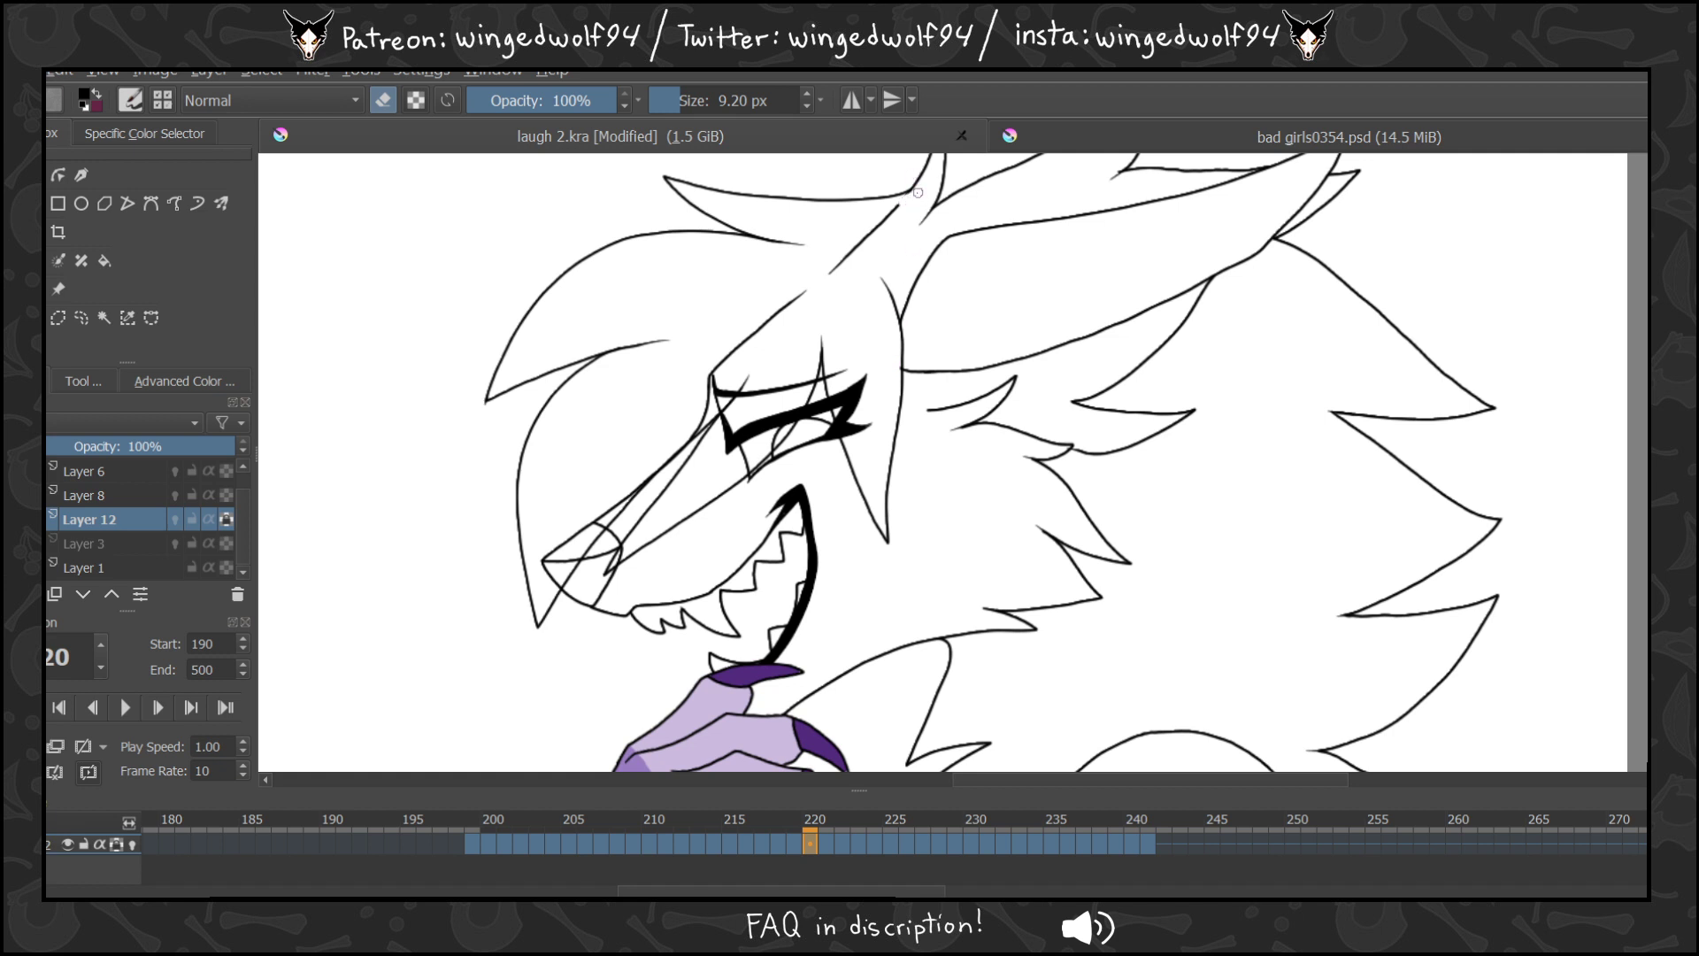
mouse_move(917, 192)
left_mouse_down()
mouse_move(704, 379)
mouse_move(707, 411)
left_mouse_up()
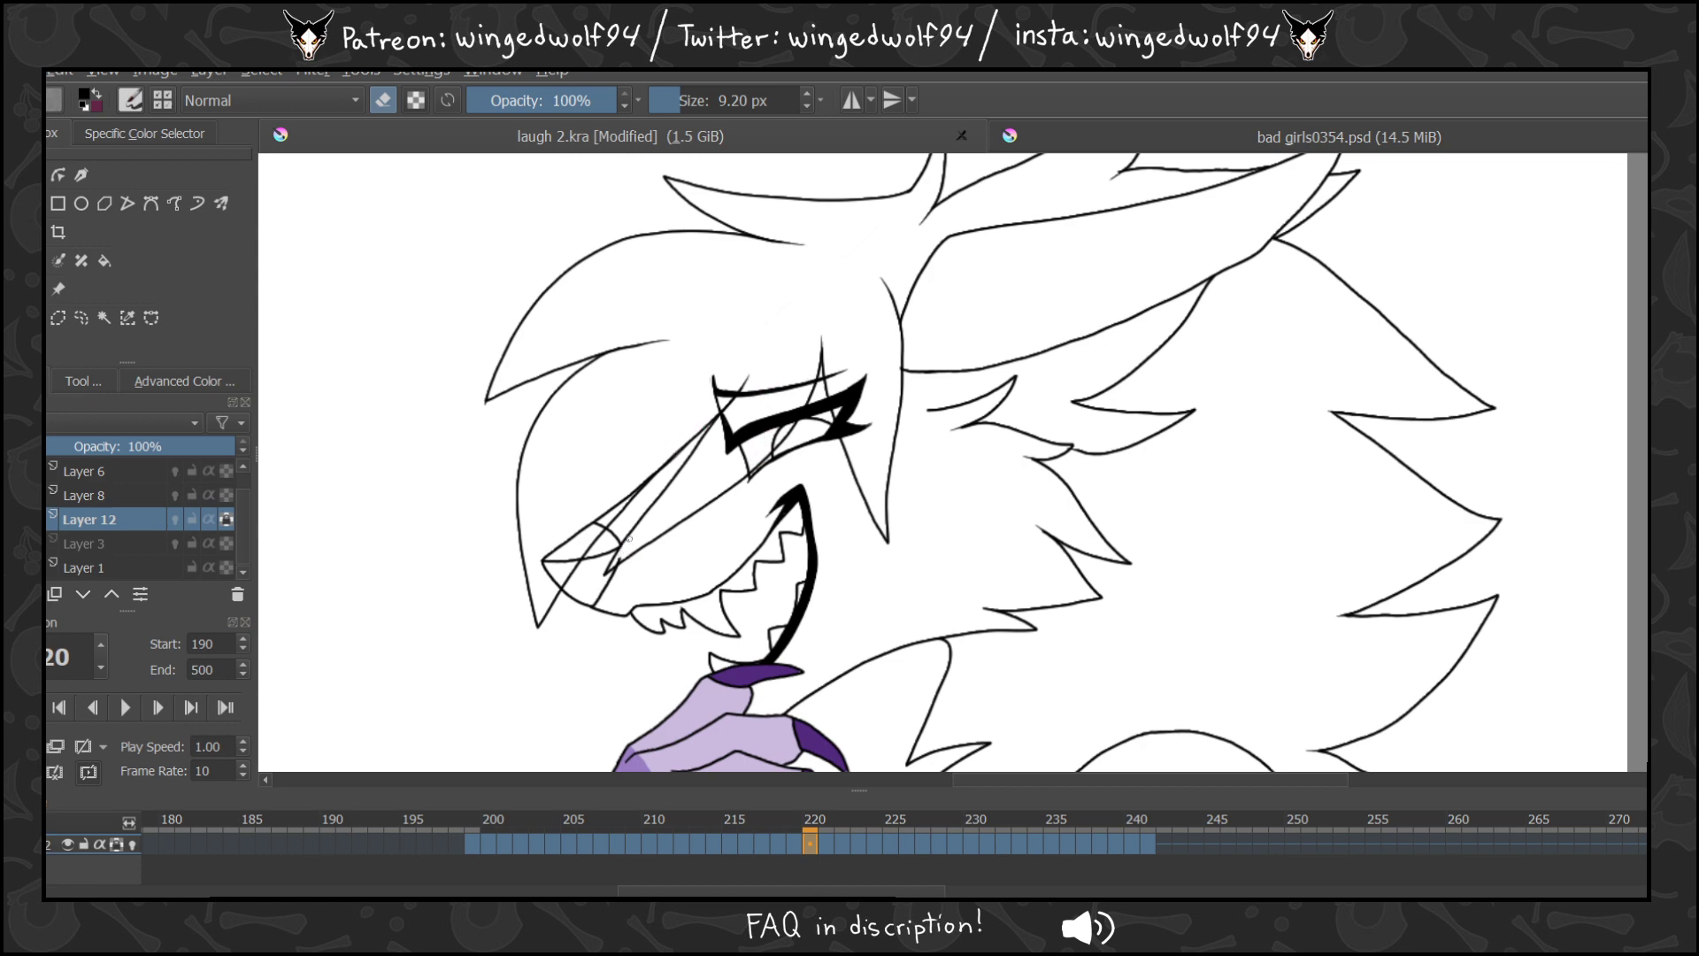
Step back through the cleaned frames and play the animation from frame 205 to check the erased lines.
key("Left")
key("Left")
key("Left")
key("Left")
key("Left")
key("Left")
key("Left")
key("Left")
key("Left")
key("Left")
key("Left")
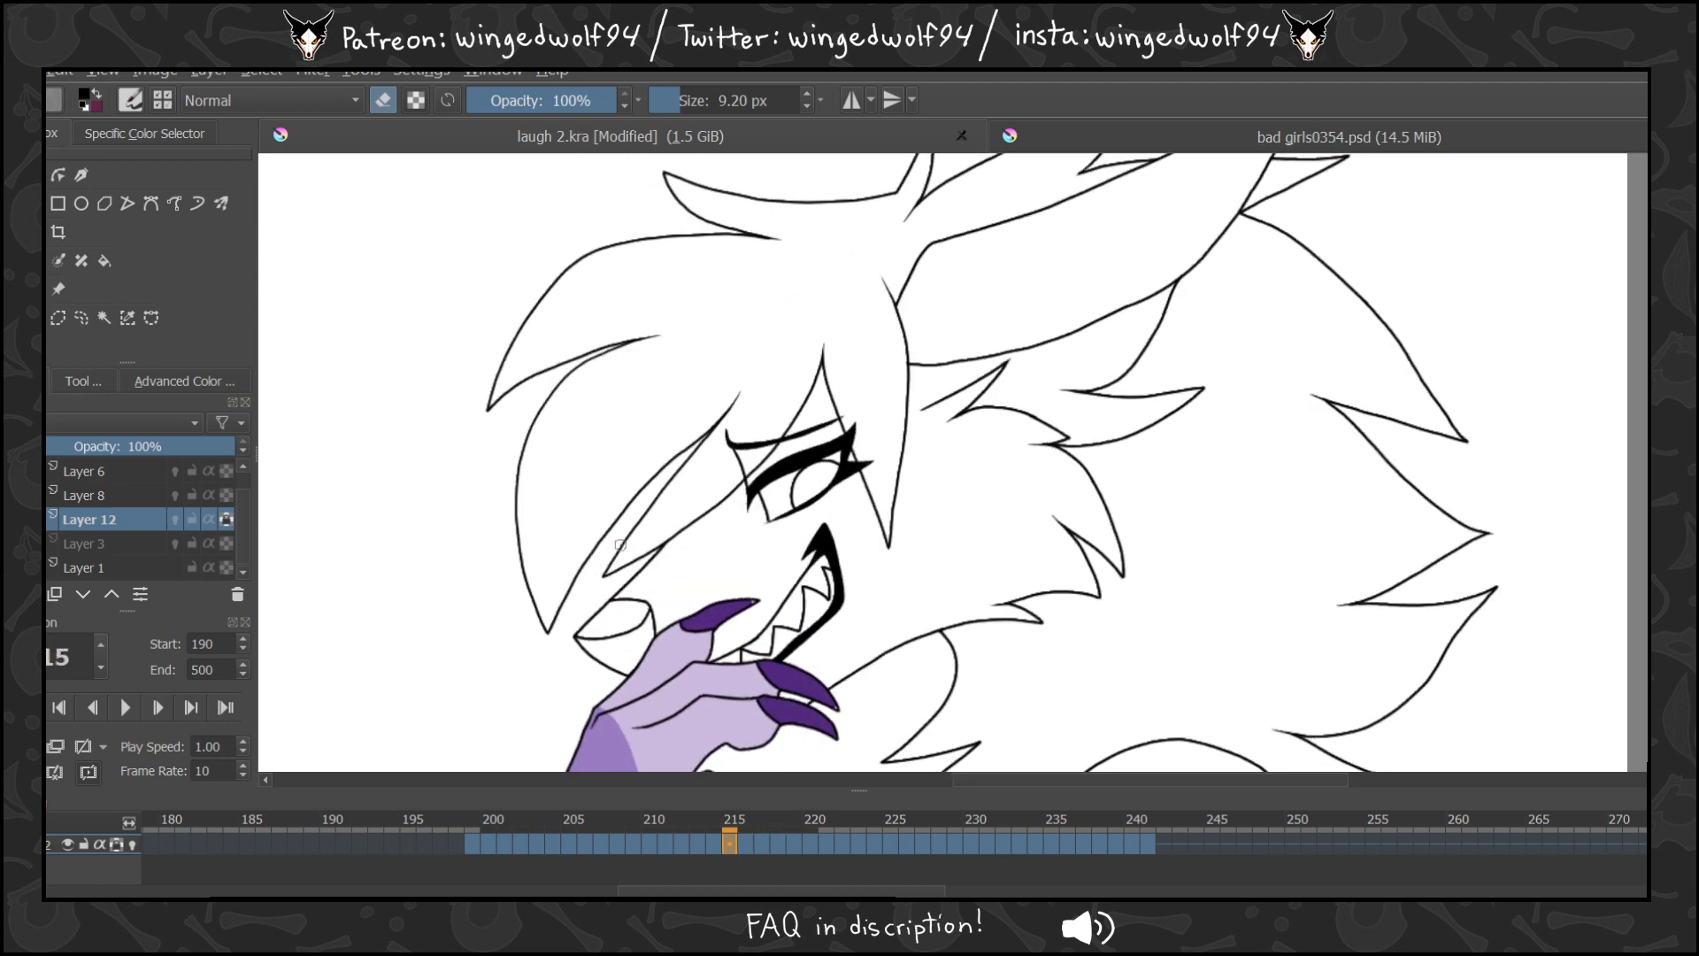
key("Left")
key("Left")
key("Left")
key("Left")
key("Left")
key("Left")
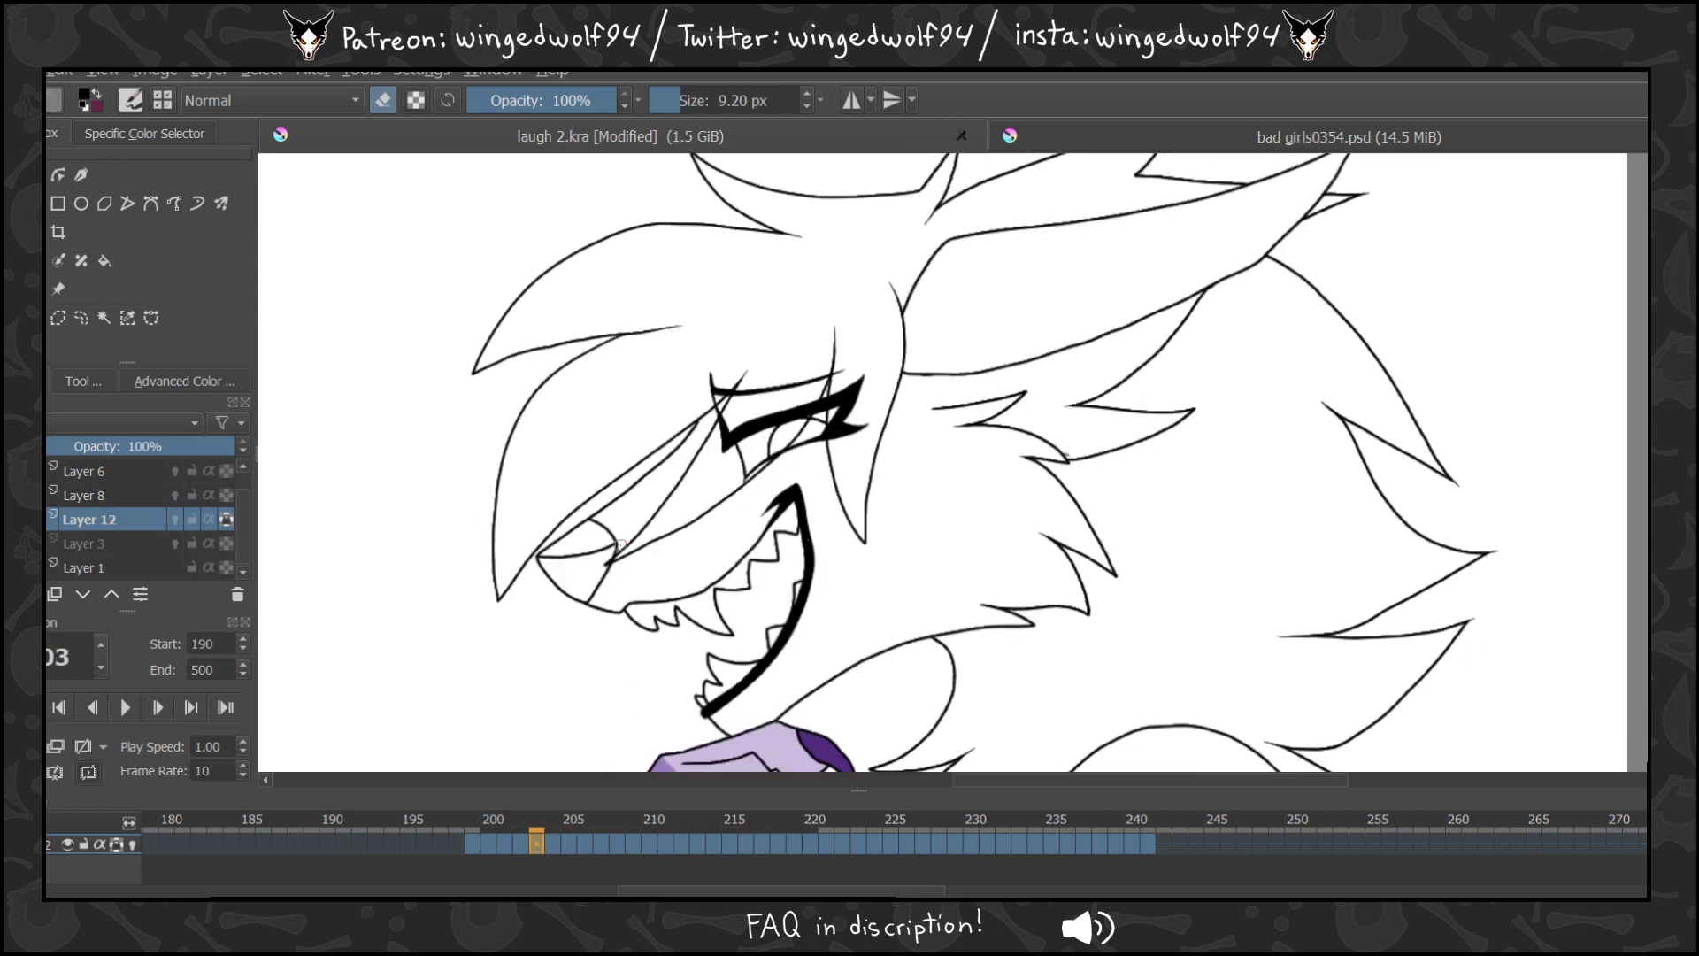
key("Right")
key("Right")
left_click(130, 708)
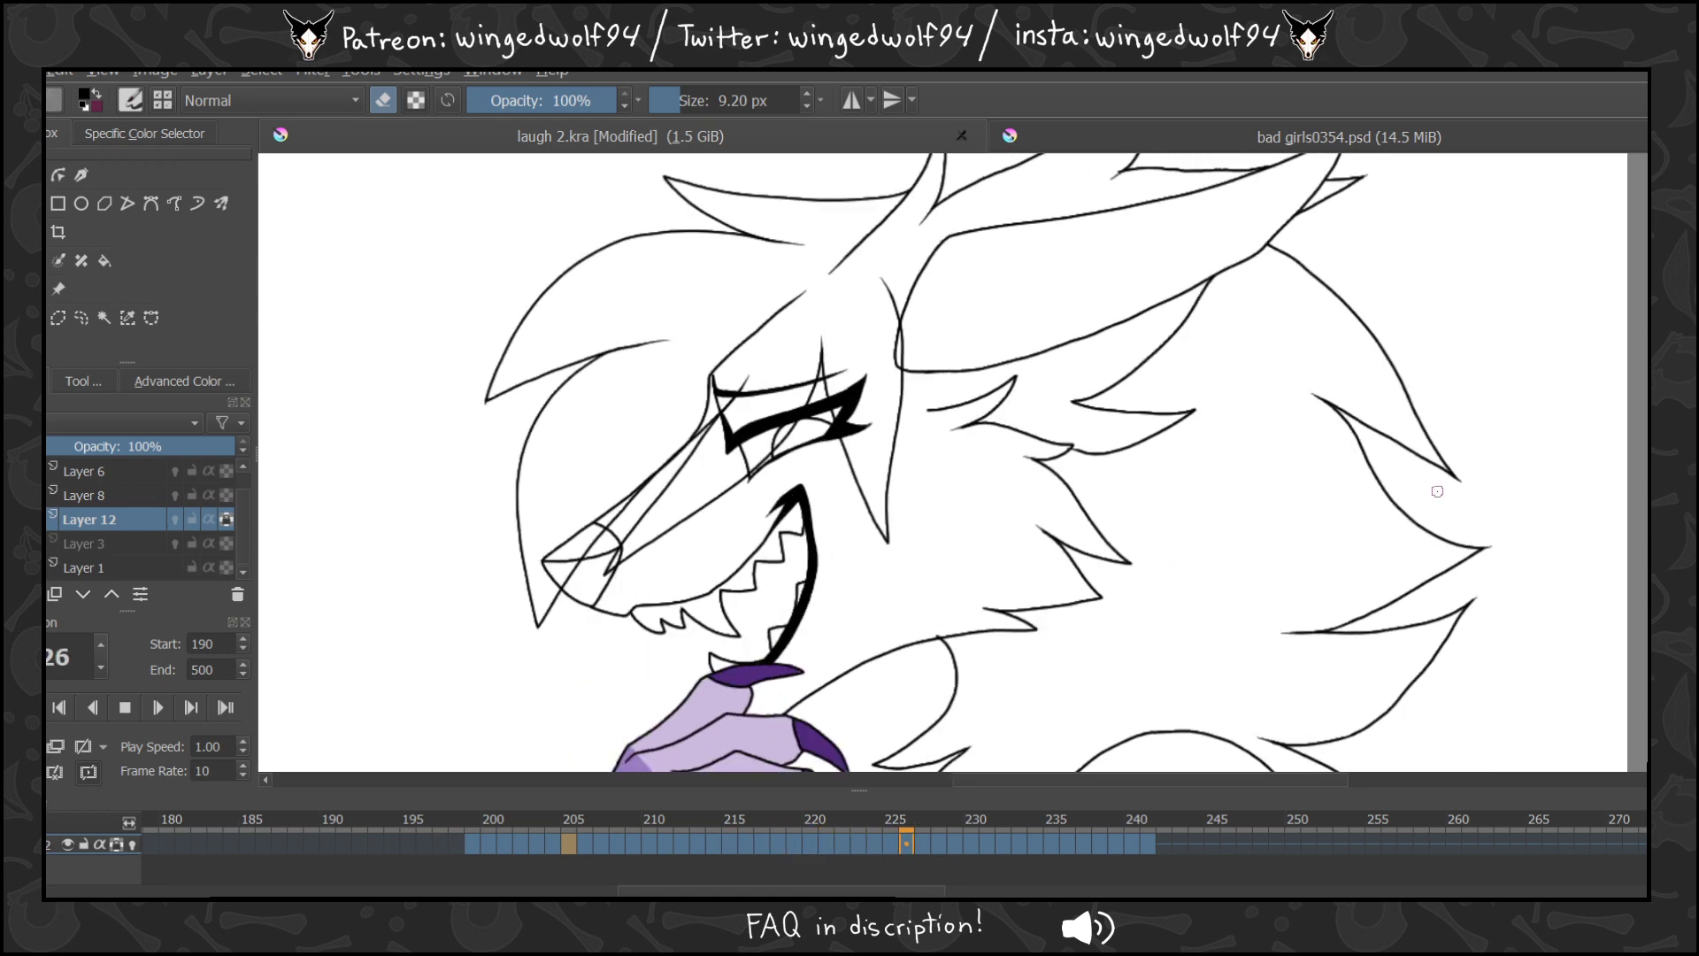
left_click(133, 709)
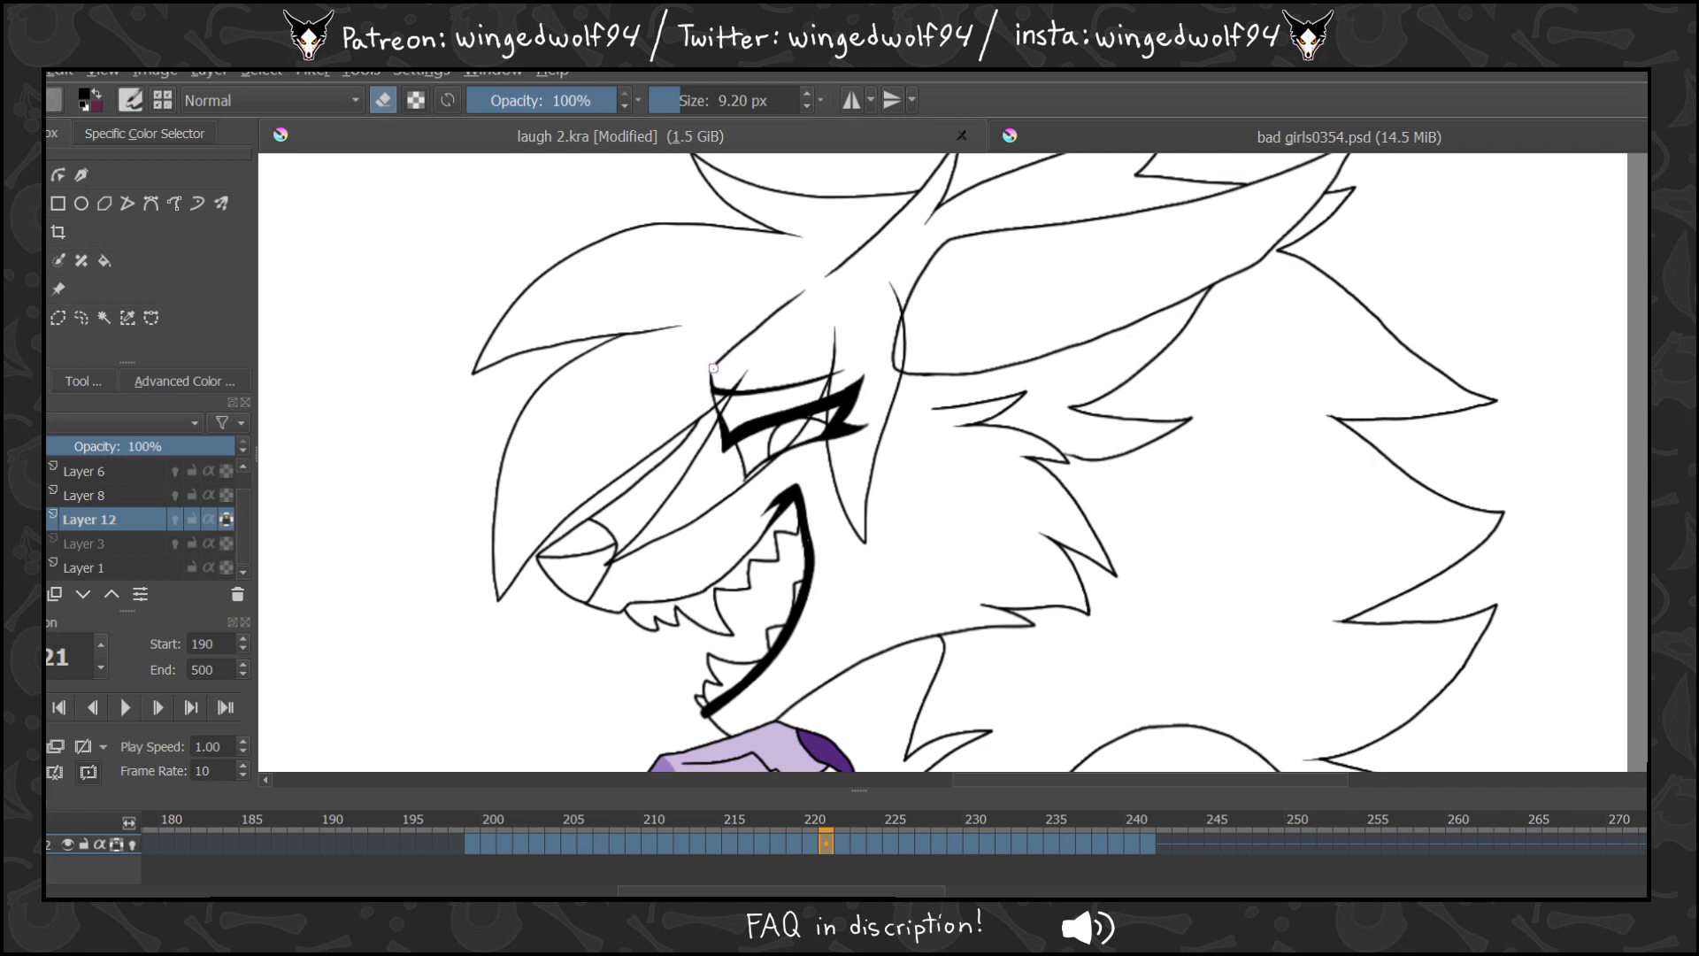
Erase the forehead and ear-base lines showing through the hair on frames 221 and 222.
left_click_drag(713, 368, 891, 223)
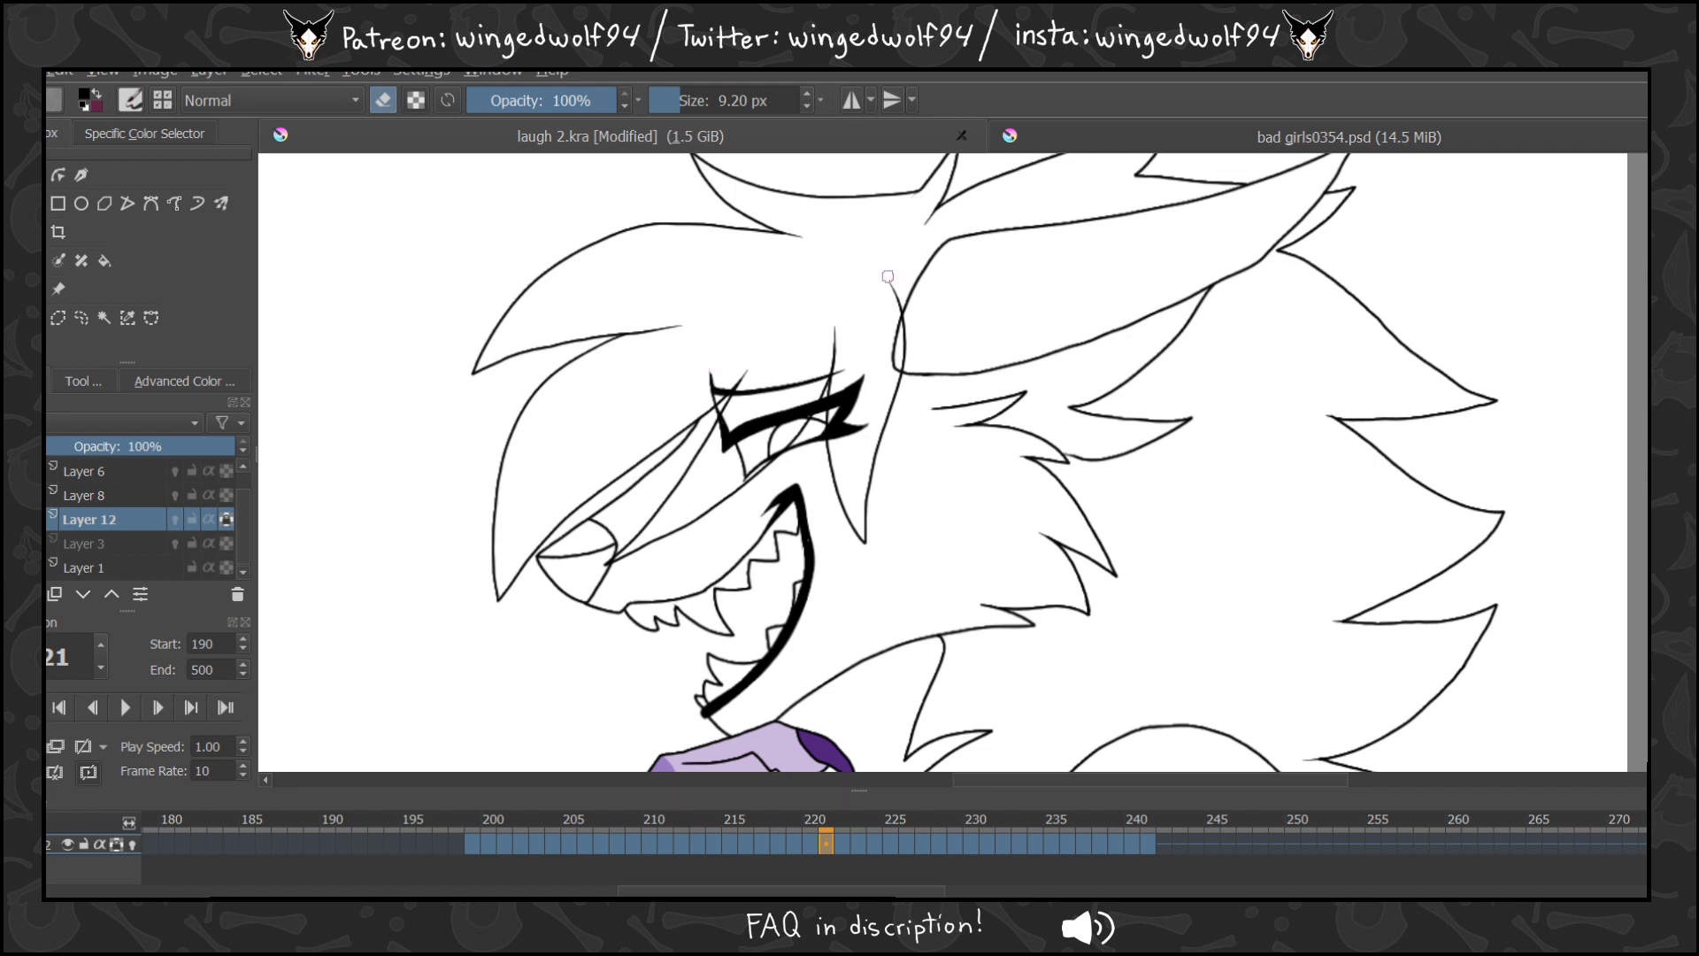
left_click_drag(893, 341, 894, 345)
key("Right")
mouse_move(783, 326)
left_mouse_down()
mouse_move(746, 361)
mouse_move(790, 317)
left_mouse_up()
mouse_move(918, 194)
left_mouse_down()
mouse_move(864, 241)
mouse_move(886, 218)
mouse_move(865, 238)
mouse_move(905, 321)
mouse_move(894, 305)
mouse_move(906, 364)
left_mouse_up()
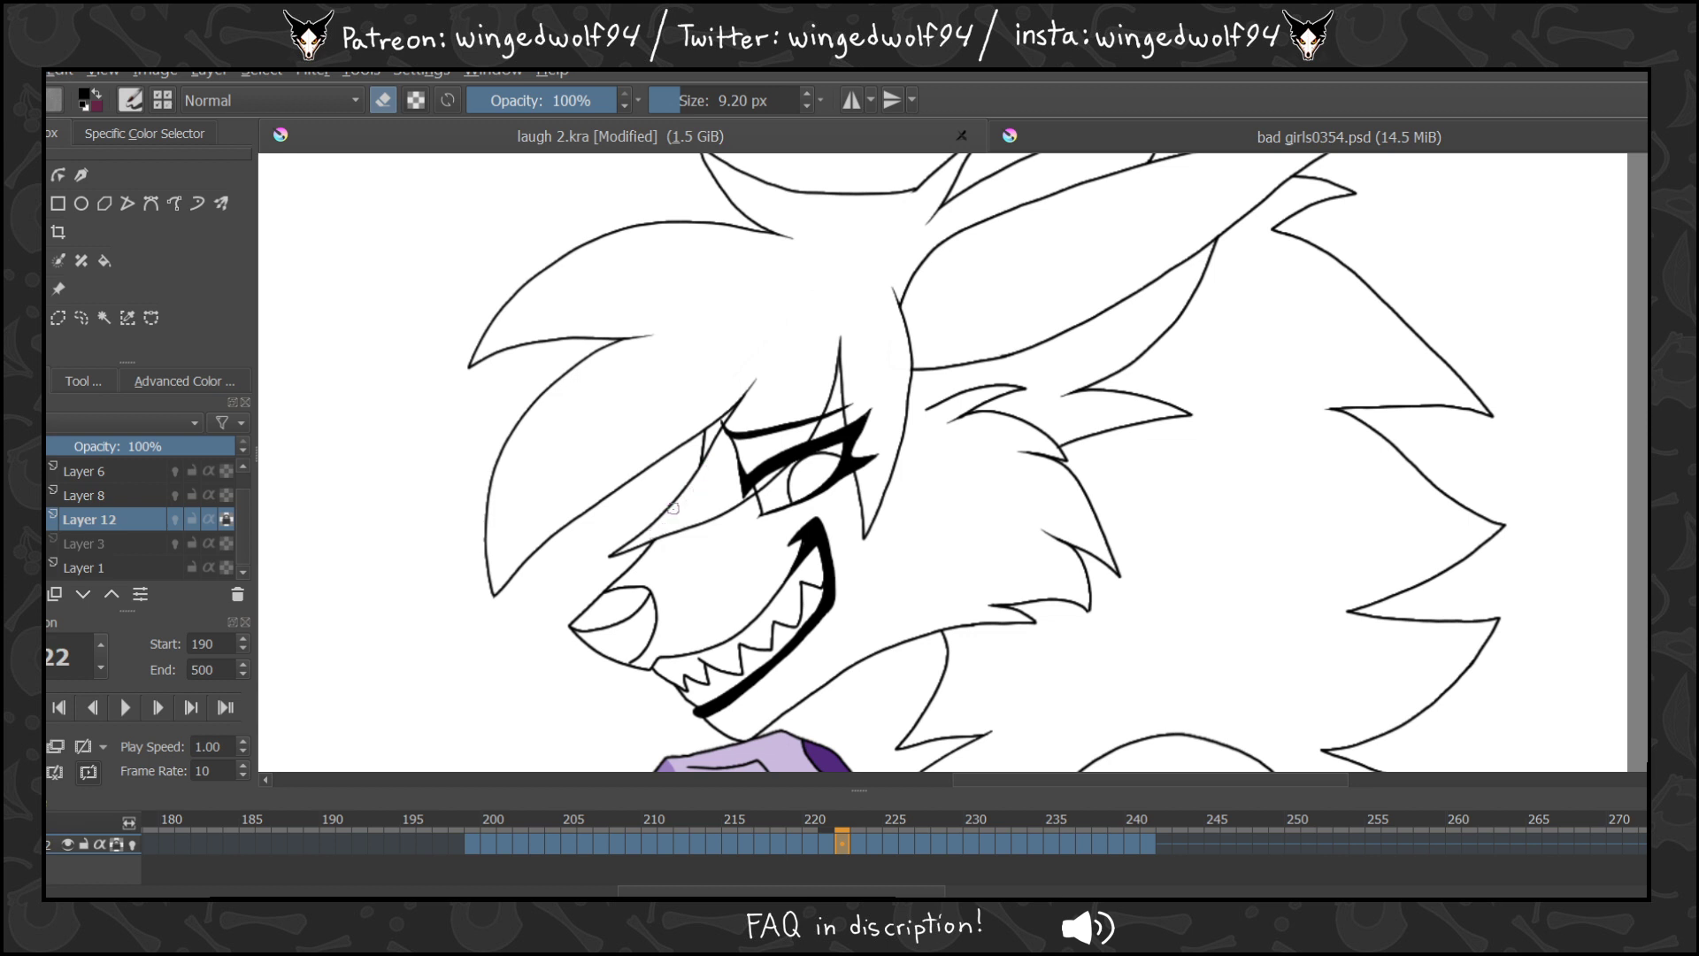
Erase the muzzle, ear-base and forehead lines under the hair on frame 223, and compare it with frame 222.
key("Right")
left_click_drag(712, 422, 730, 390)
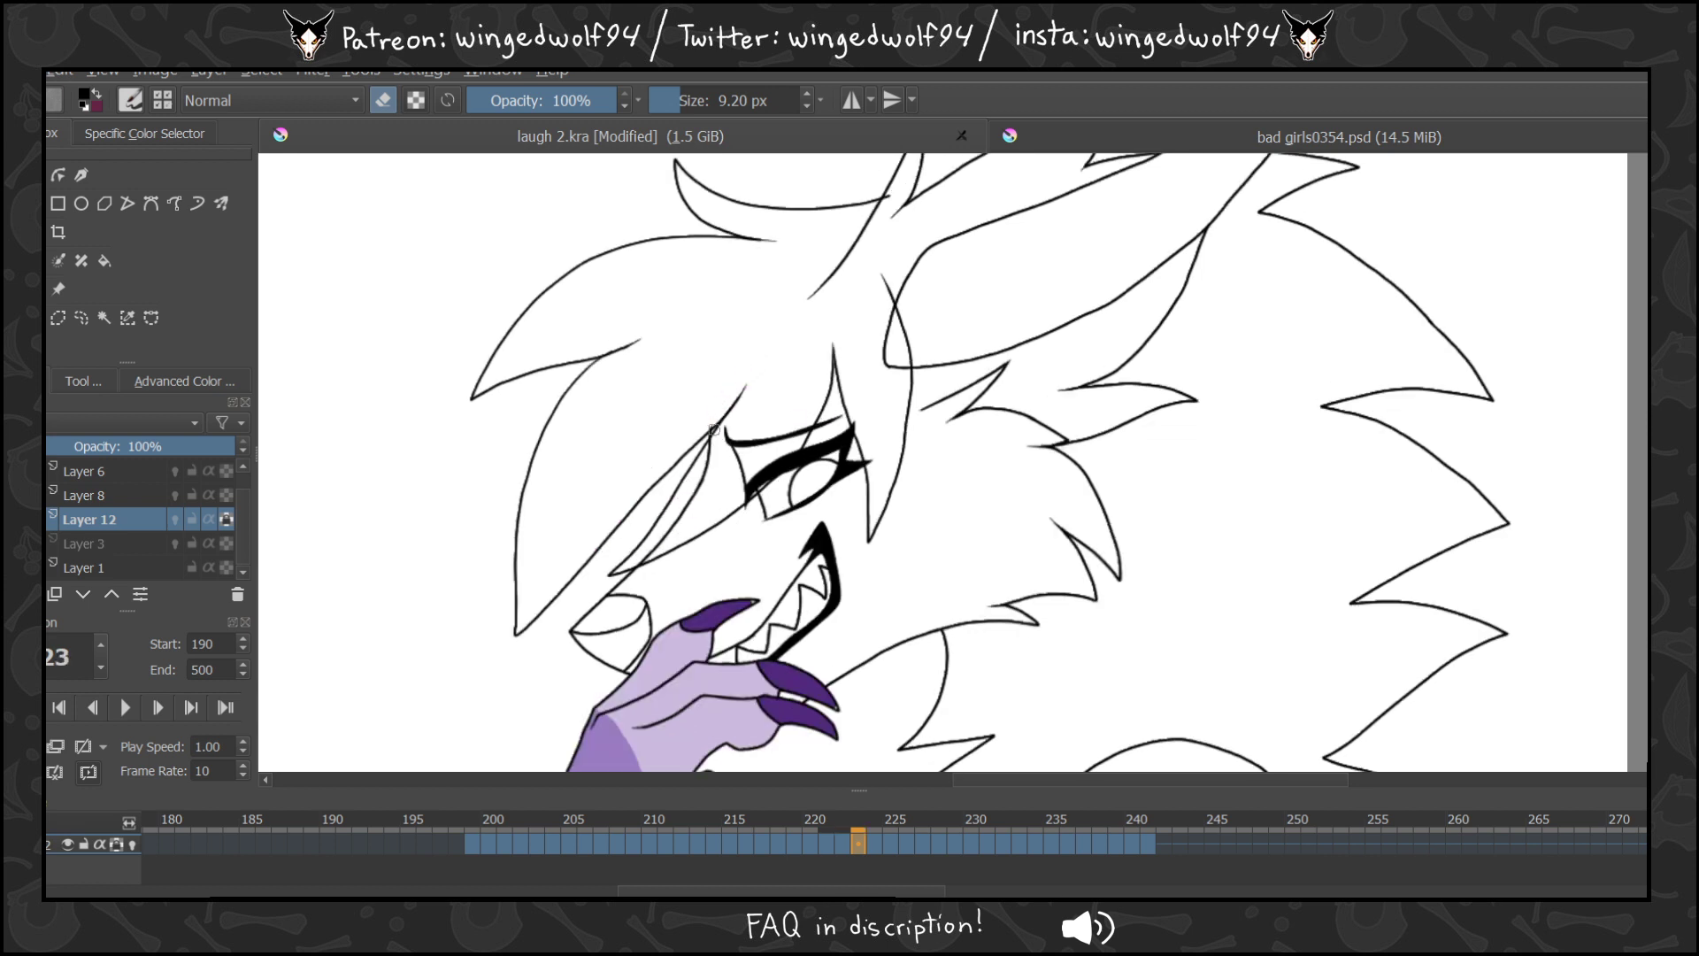
mouse_move(709, 448)
left_mouse_down()
mouse_move(670, 522)
mouse_move(620, 557)
left_mouse_up()
mouse_move(895, 350)
left_mouse_down()
mouse_move(890, 333)
mouse_move(905, 362)
left_mouse_up()
left_click_drag(884, 203, 809, 295)
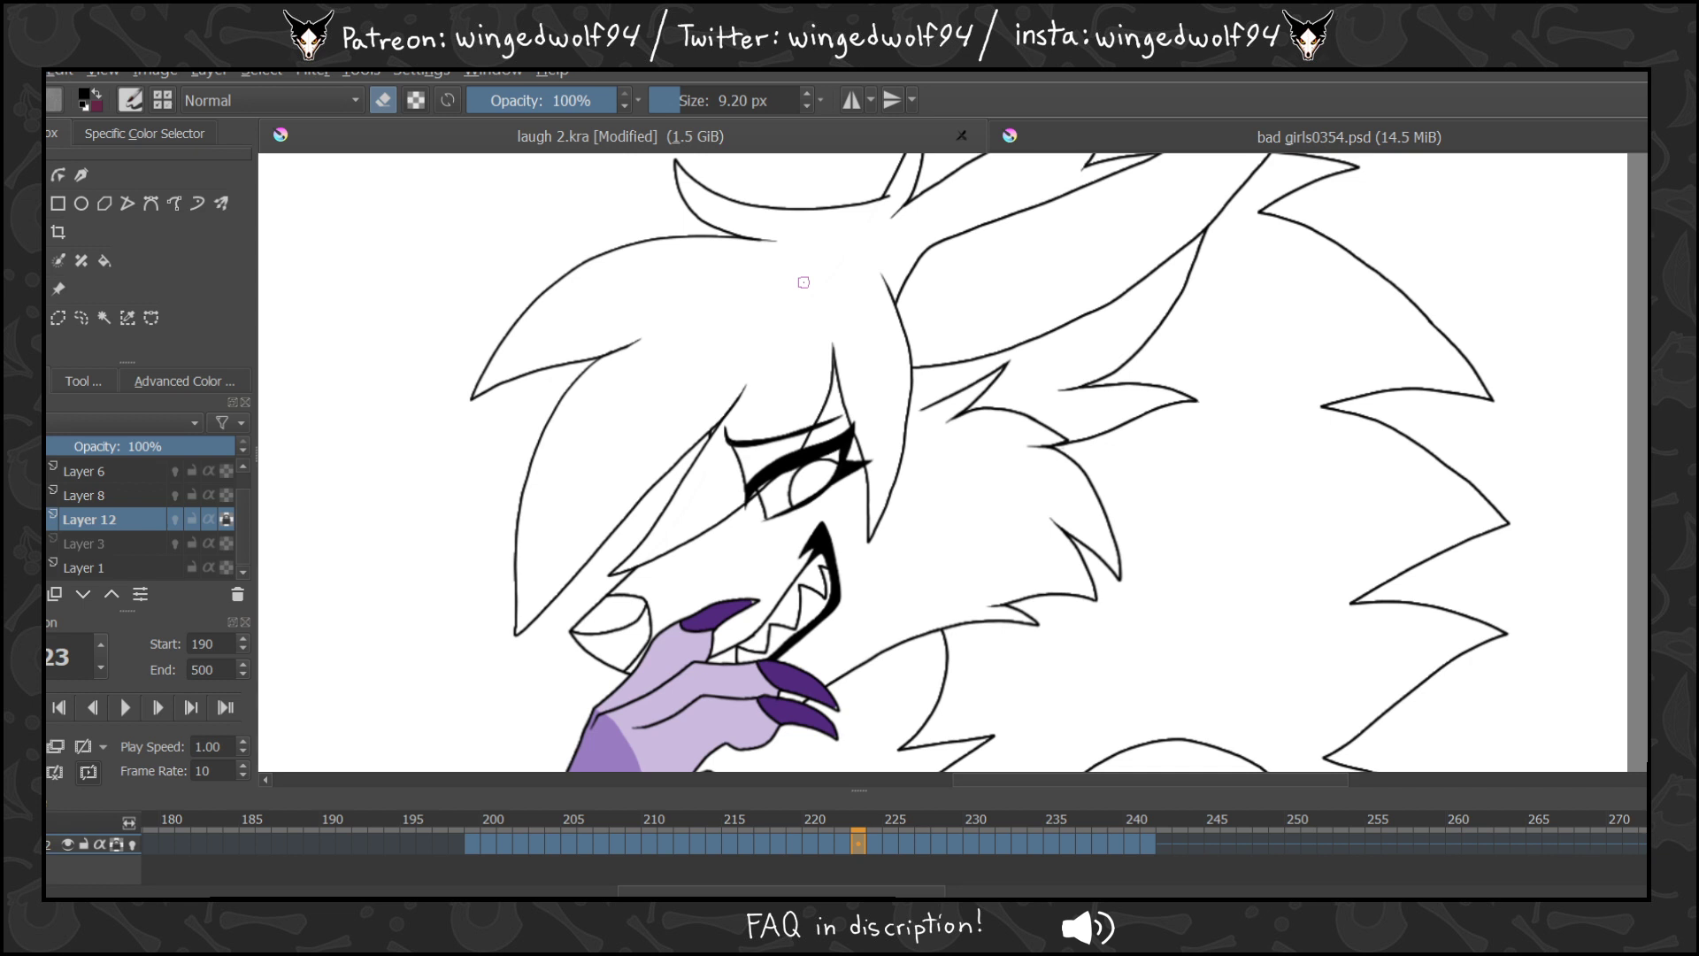
key("Left")
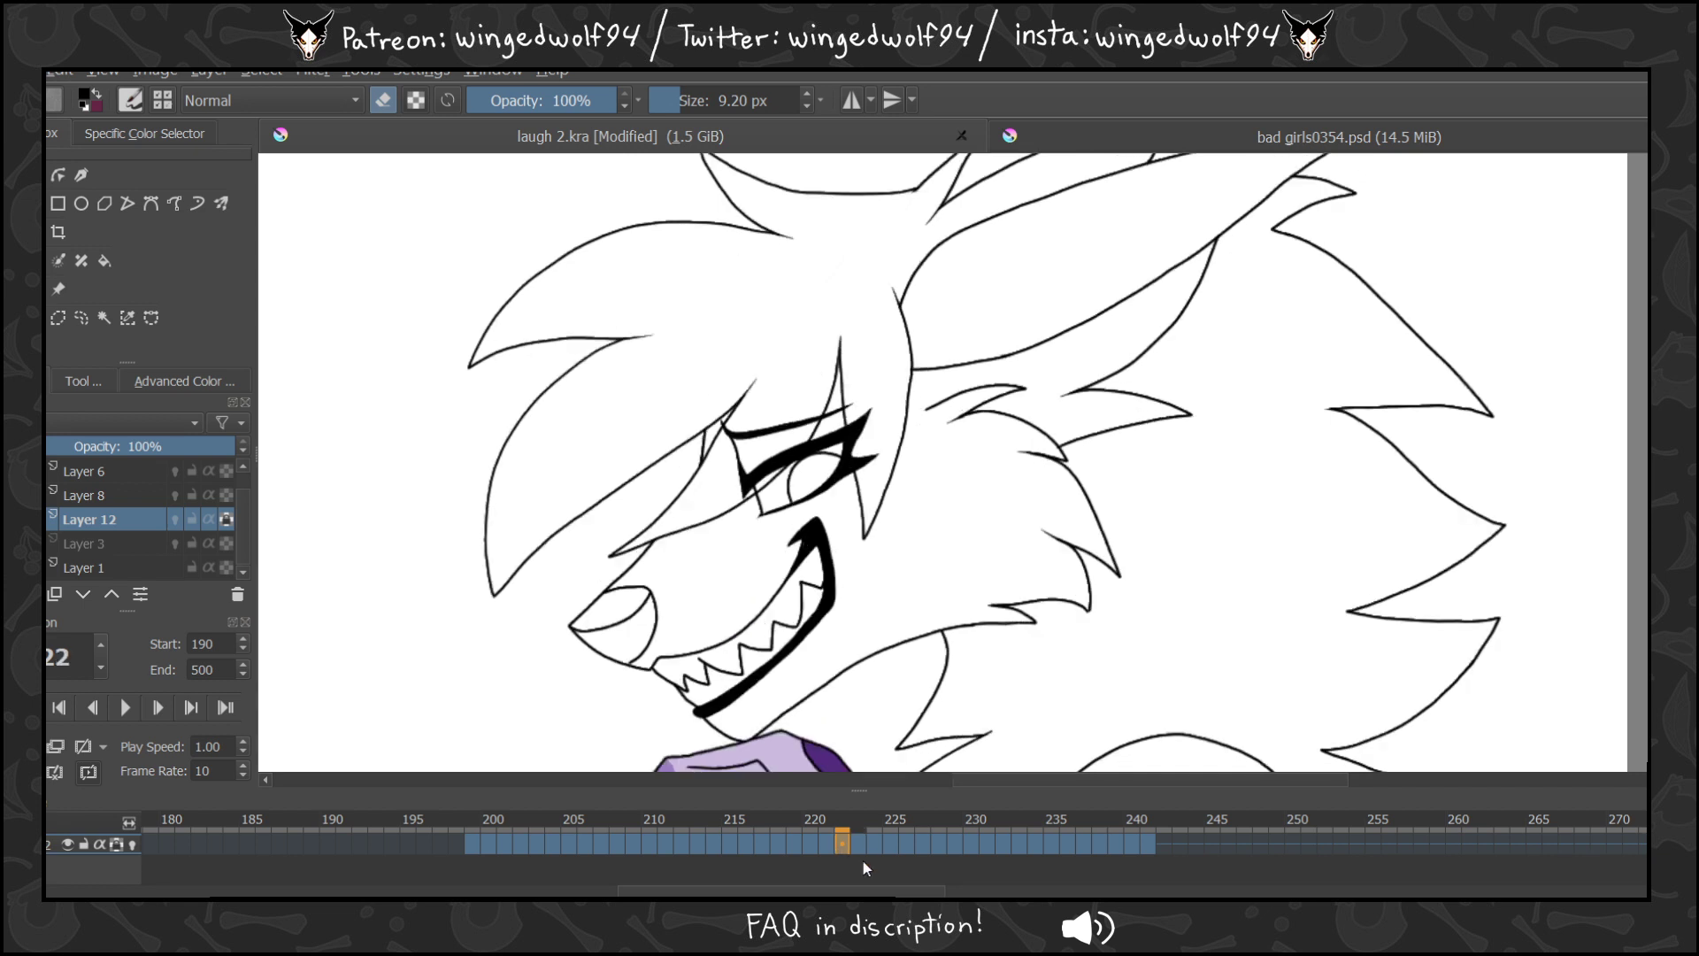
key("Right")
Erase the muzzle, ear-base and forehead lines that overlap the hair on frames 224 and 225, comparing neighbouring frames.
key("Right")
left_click_drag(724, 401, 670, 539)
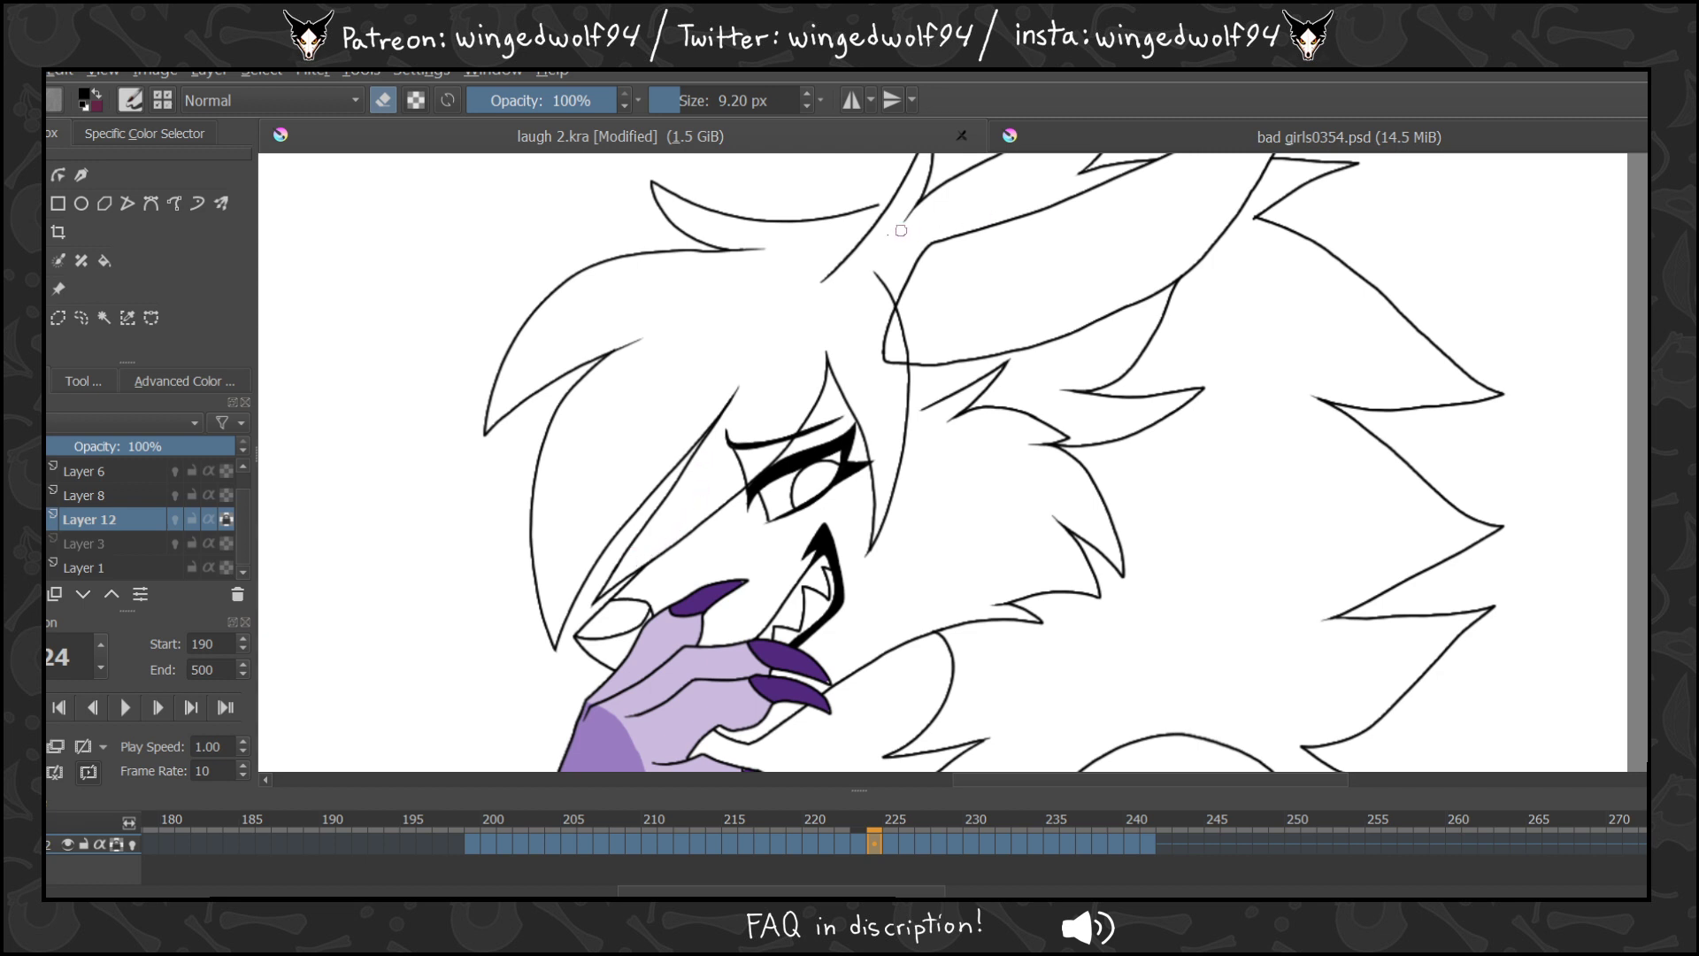
left_click_drag(891, 310, 899, 366)
key("Right")
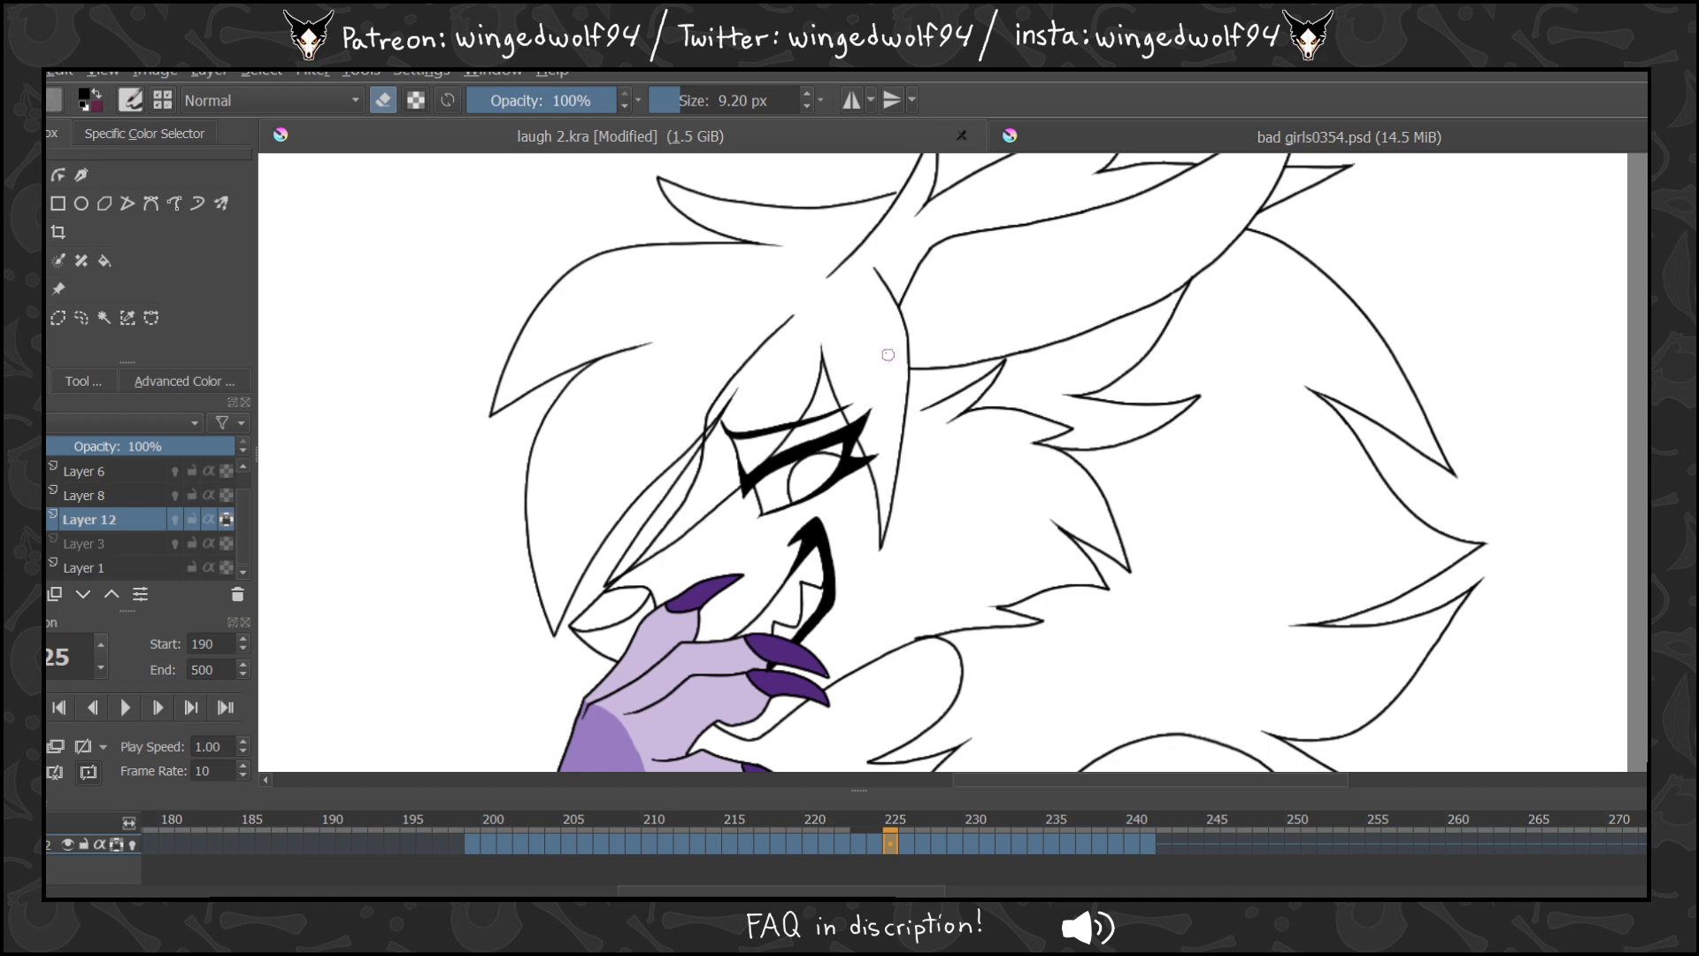
key("Left")
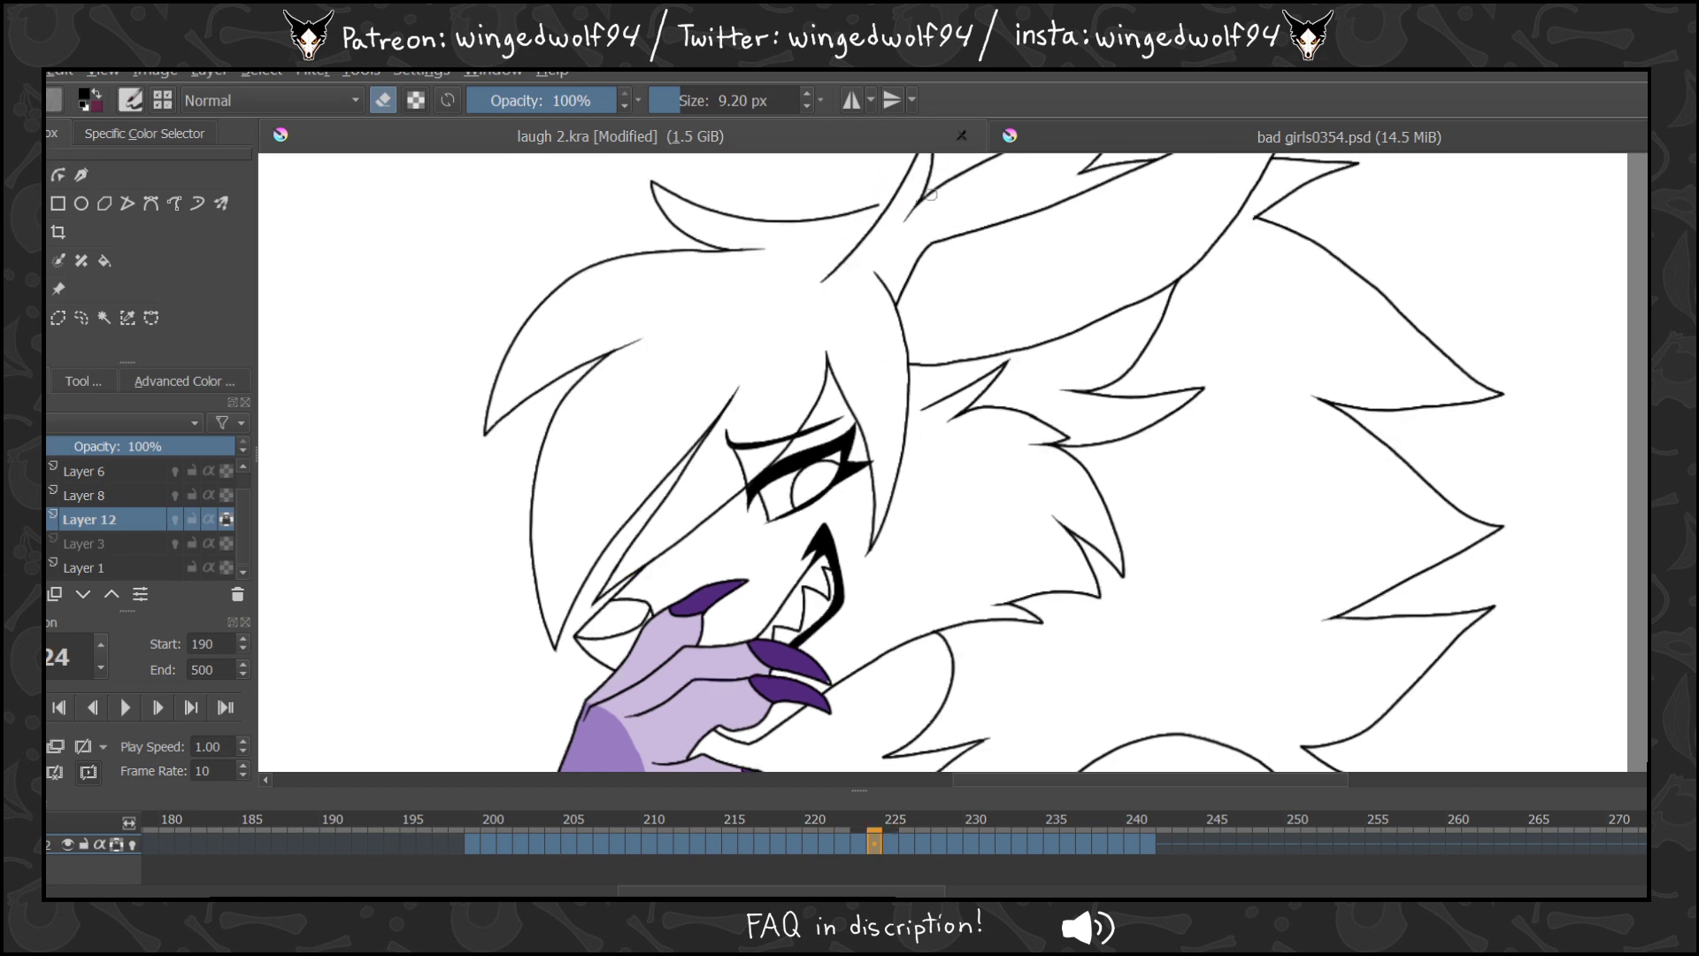
mouse_move(892, 203)
left_mouse_down()
mouse_move(721, 392)
mouse_move(663, 532)
left_mouse_up()
key("Left")
key("Right")
key("Right")
key("Right")
key("Left")
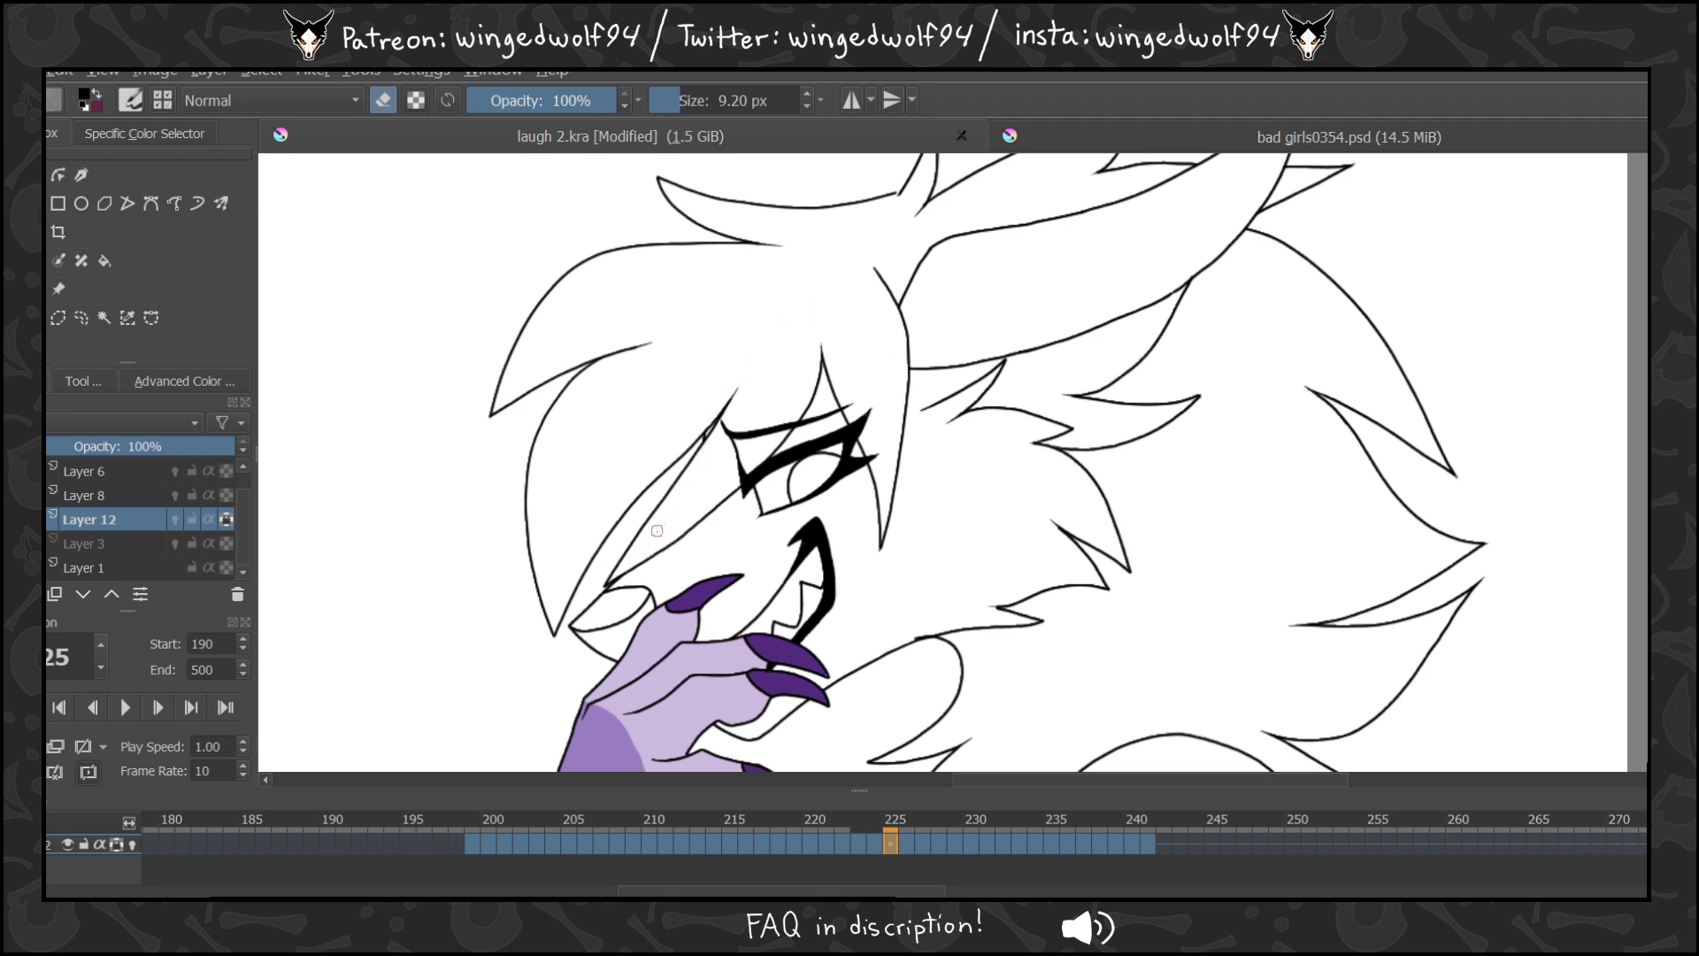
Erase the forehead, muzzle-bridge and ear-base lines showing through the hair on frames 226 and 227.
key("Right")
mouse_move(911, 195)
left_mouse_down()
mouse_move(703, 378)
mouse_move(701, 421)
mouse_move(632, 483)
left_mouse_up()
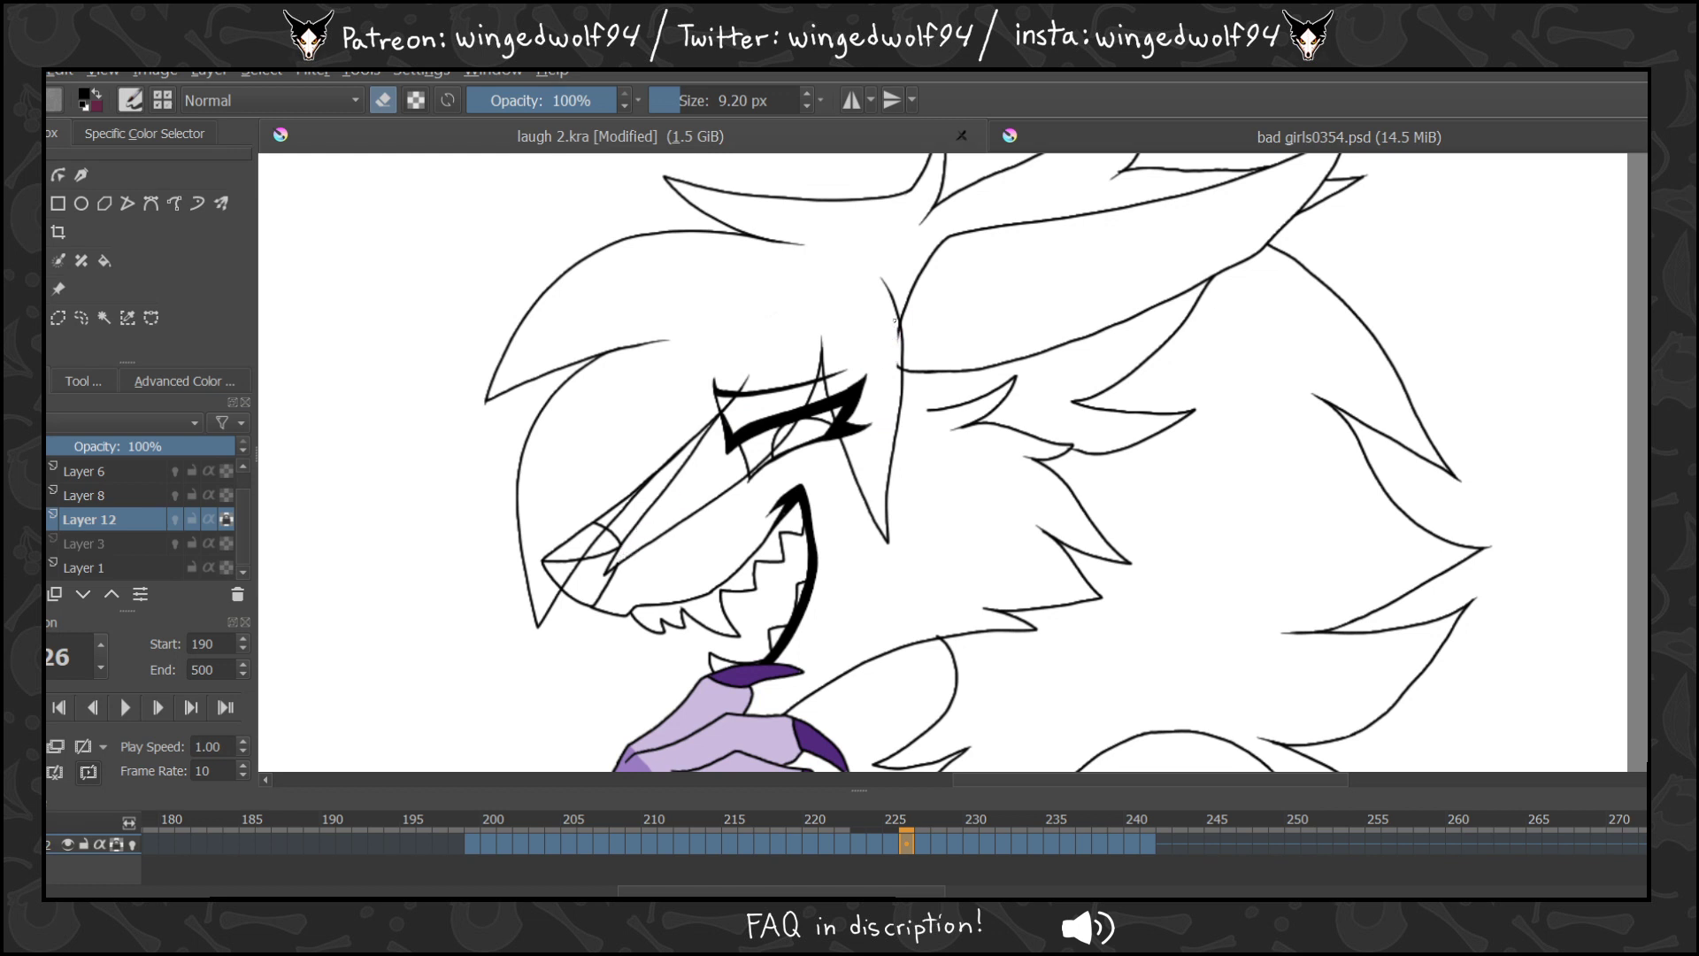
key("period")
mouse_move(899, 330)
left_mouse_down()
mouse_move(896, 371)
mouse_move(896, 328)
left_mouse_up()
mouse_move(920, 196)
left_mouse_down()
mouse_move(717, 356)
mouse_move(686, 409)
left_mouse_up()
Erase the muzzle, forehead and ear-base lines that cross the hair on frames 228 and 229.
key("period")
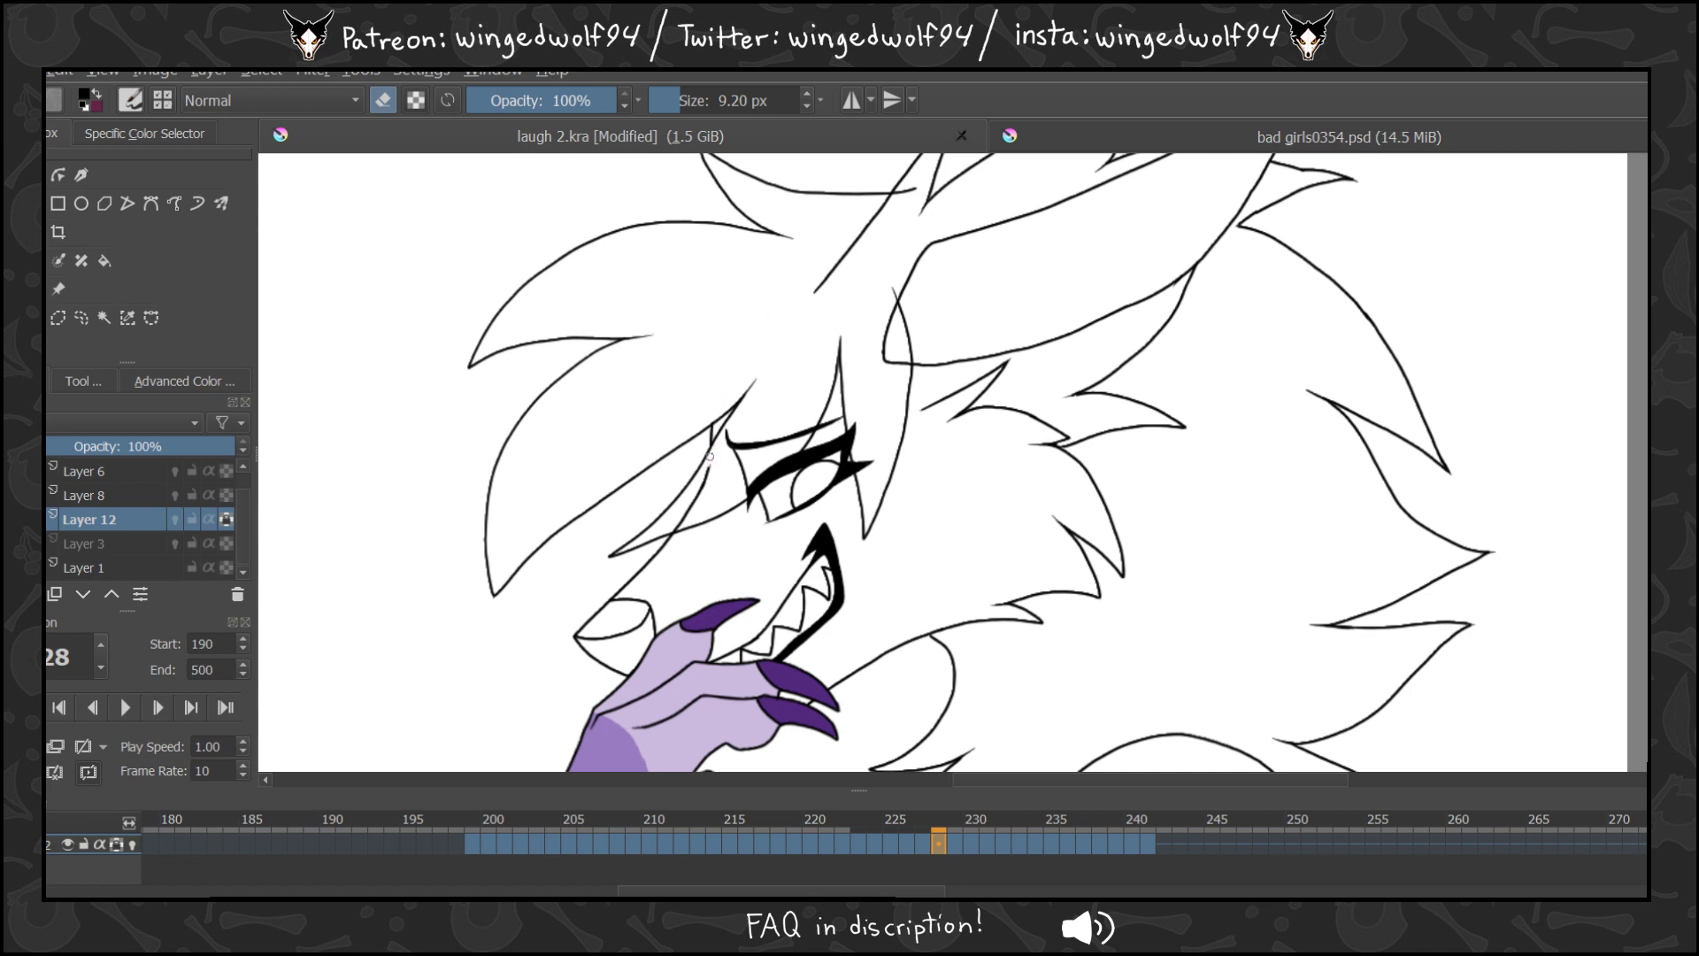
left_click_drag(709, 457, 682, 513)
mouse_move(892, 197)
left_mouse_down()
mouse_move(833, 271)
mouse_move(898, 299)
mouse_move(900, 363)
left_mouse_up()
key("period")
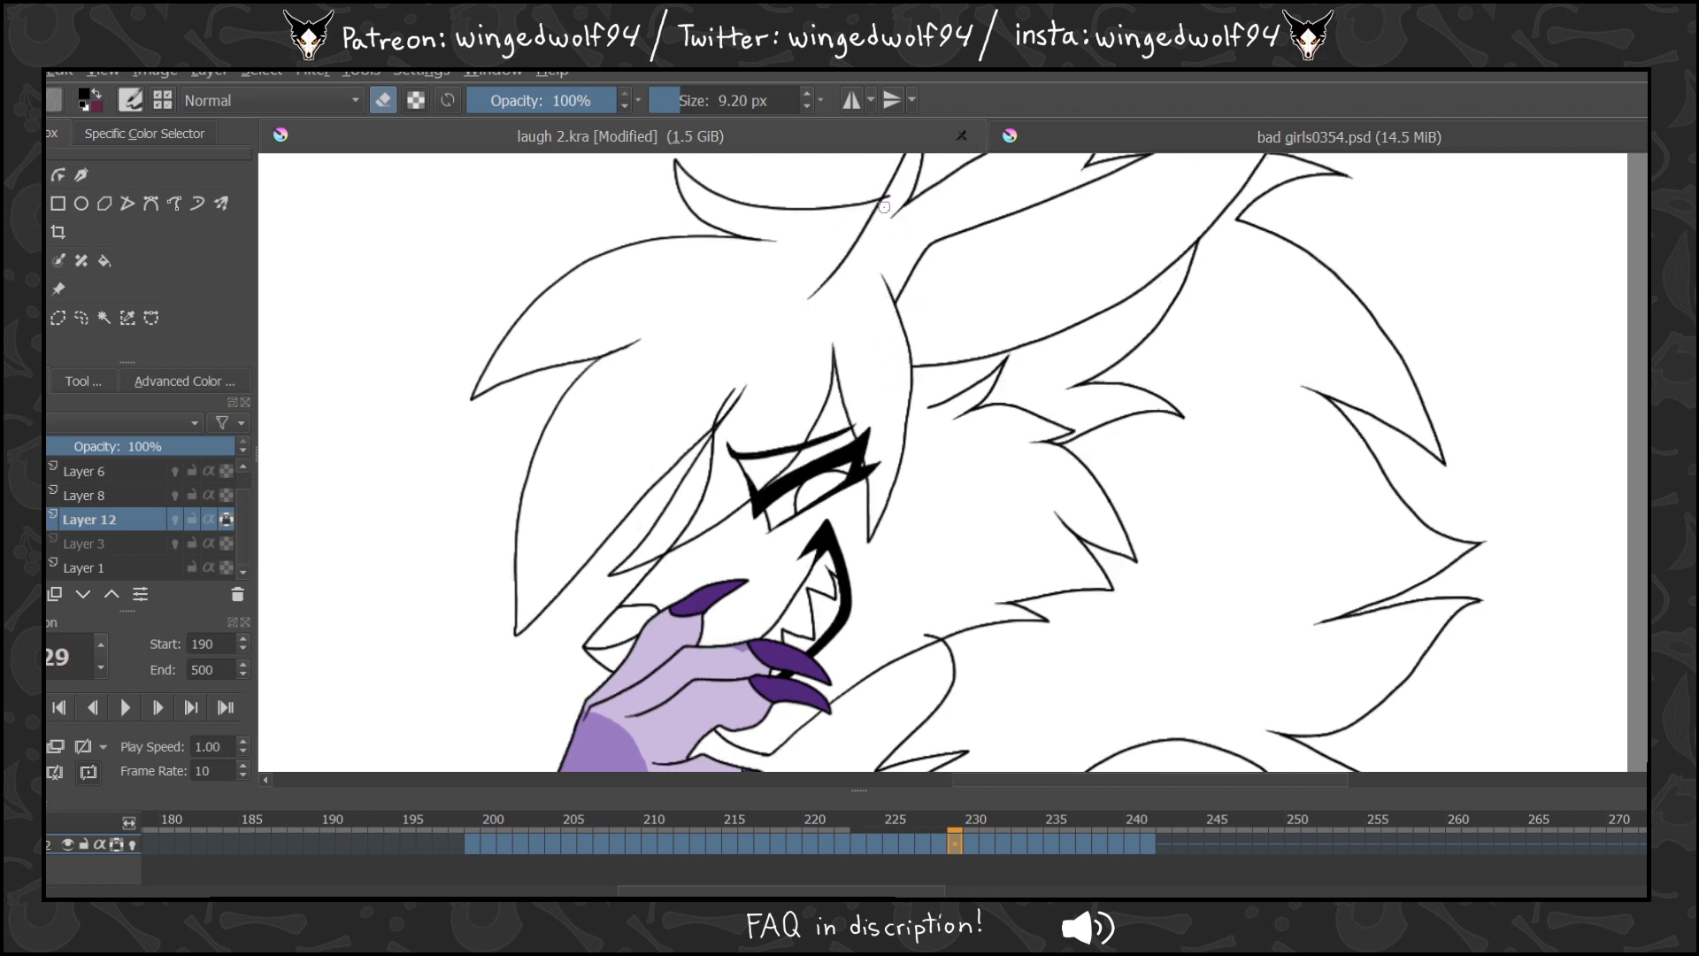
left_click_drag(882, 204, 741, 372)
left_click_drag(713, 445, 665, 548)
Erase the forehead, muzzle and ear-base lines showing through the hair on frames 230 and 231.
key("Right")
mouse_move(726, 392)
left_mouse_down()
mouse_move(707, 486)
mouse_move(676, 523)
left_mouse_up()
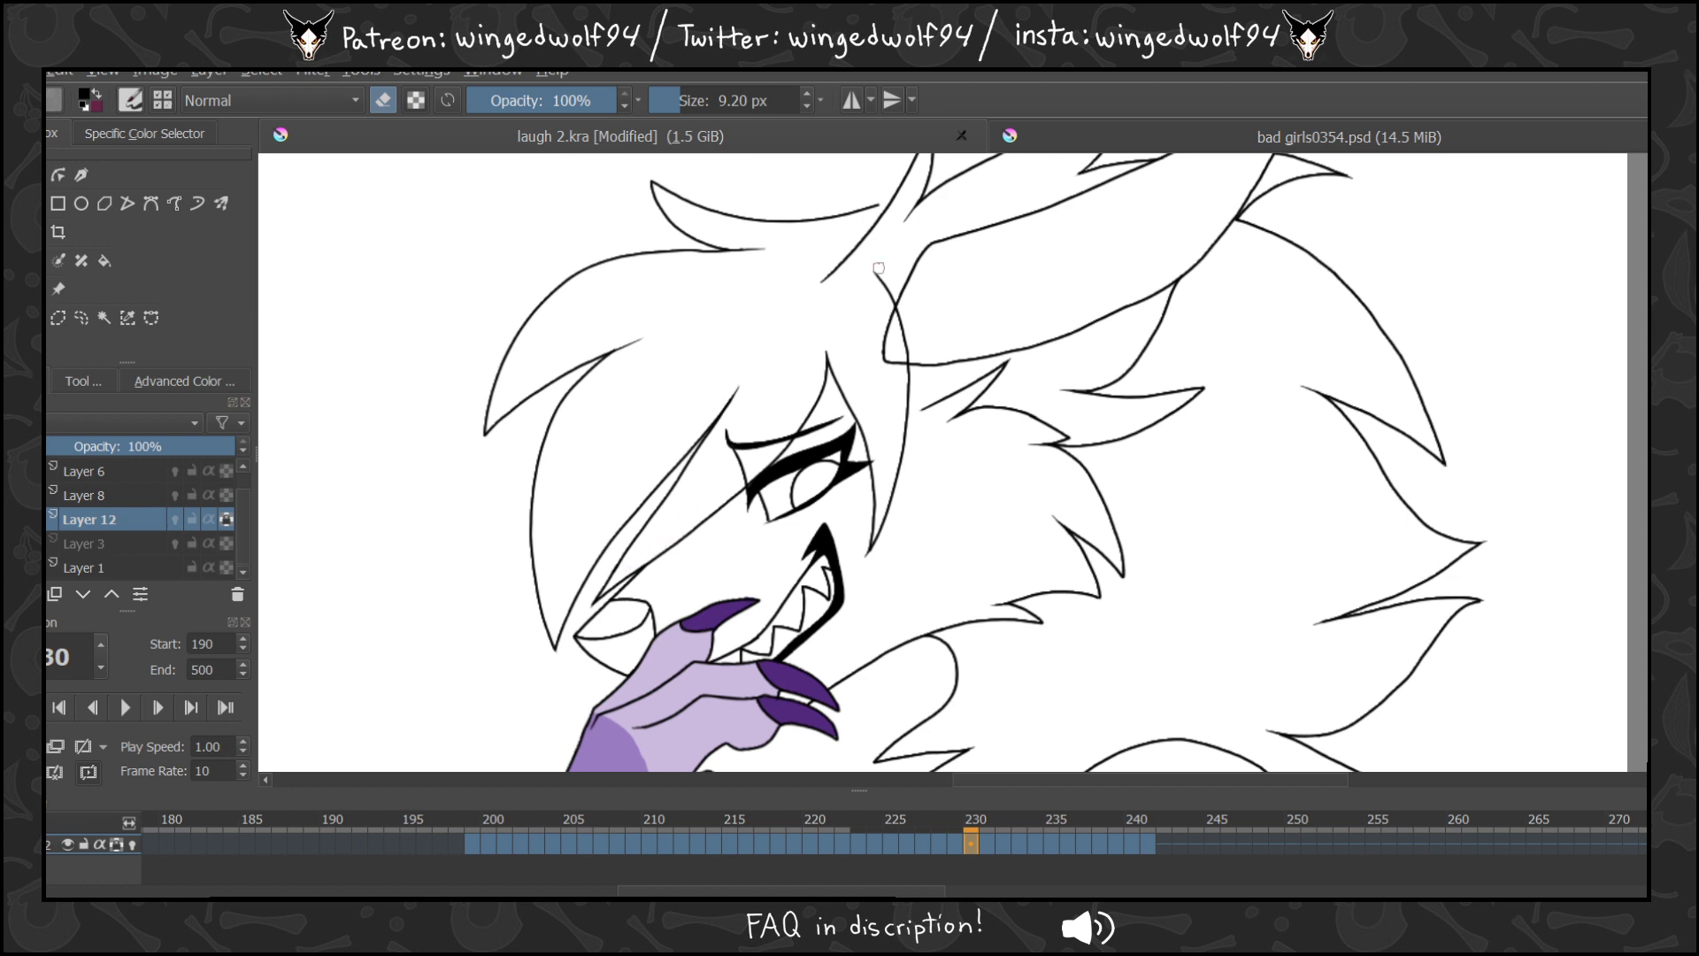
mouse_move(890, 207)
left_mouse_down()
mouse_move(852, 251)
mouse_move(883, 256)
mouse_move(901, 367)
left_mouse_up()
key("Right")
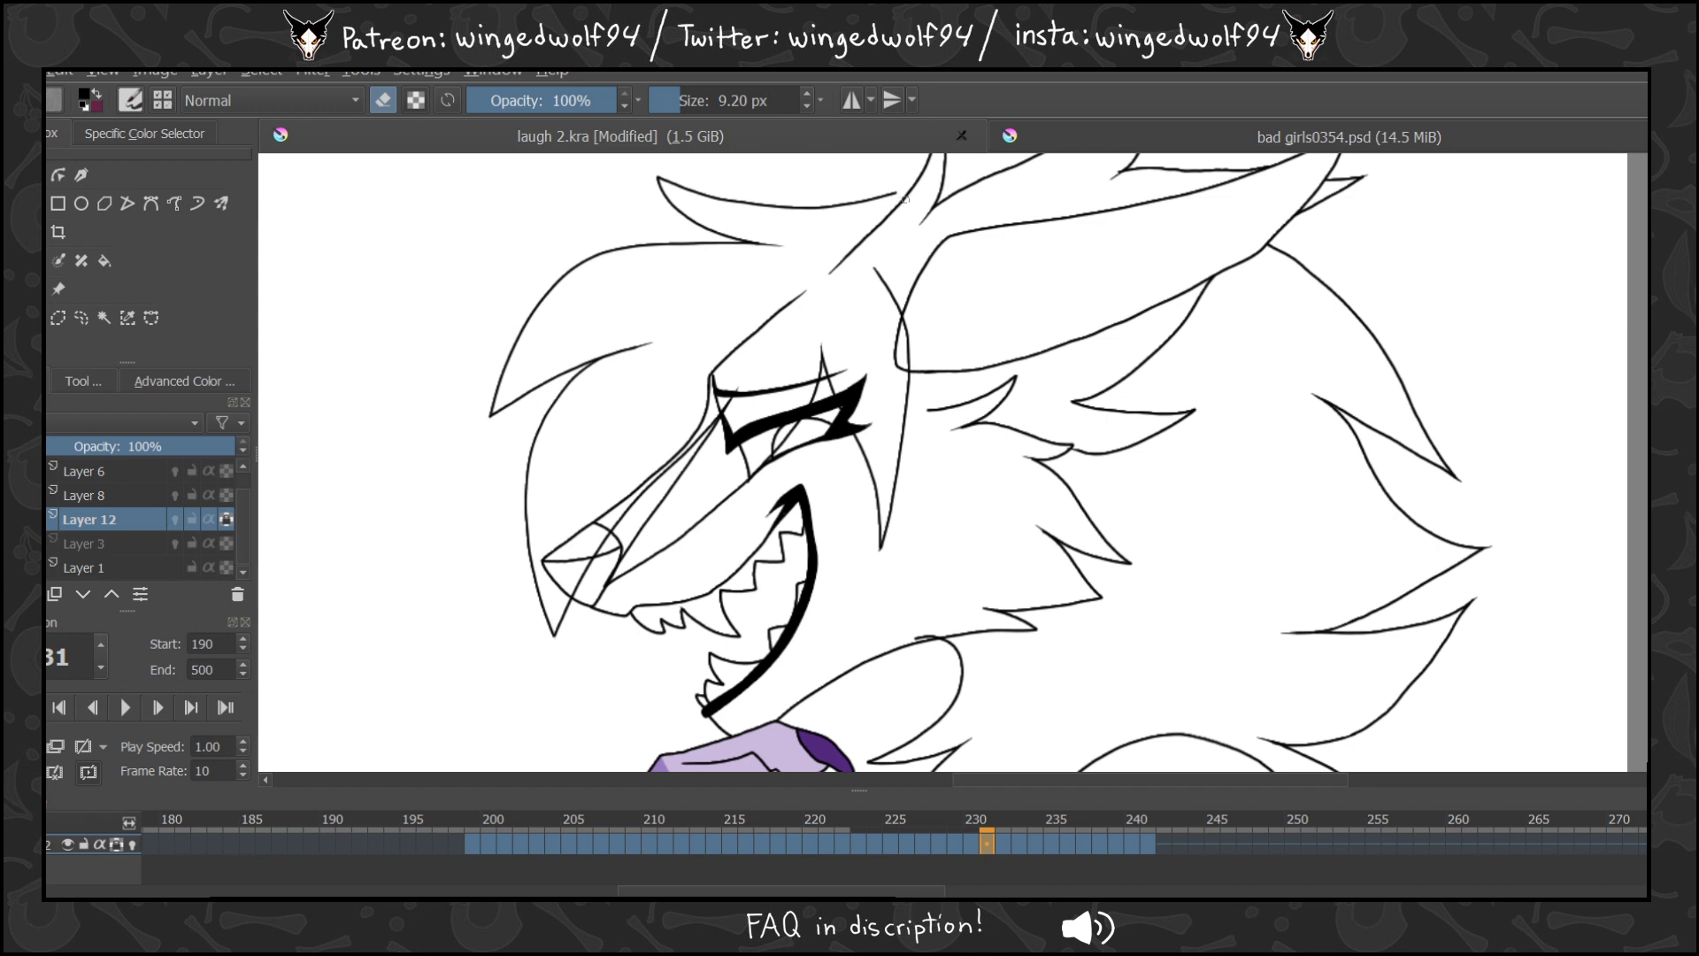
mouse_move(904, 199)
left_mouse_down()
mouse_move(711, 370)
mouse_move(710, 411)
mouse_move(687, 415)
mouse_move(684, 443)
mouse_move(648, 479)
left_mouse_up()
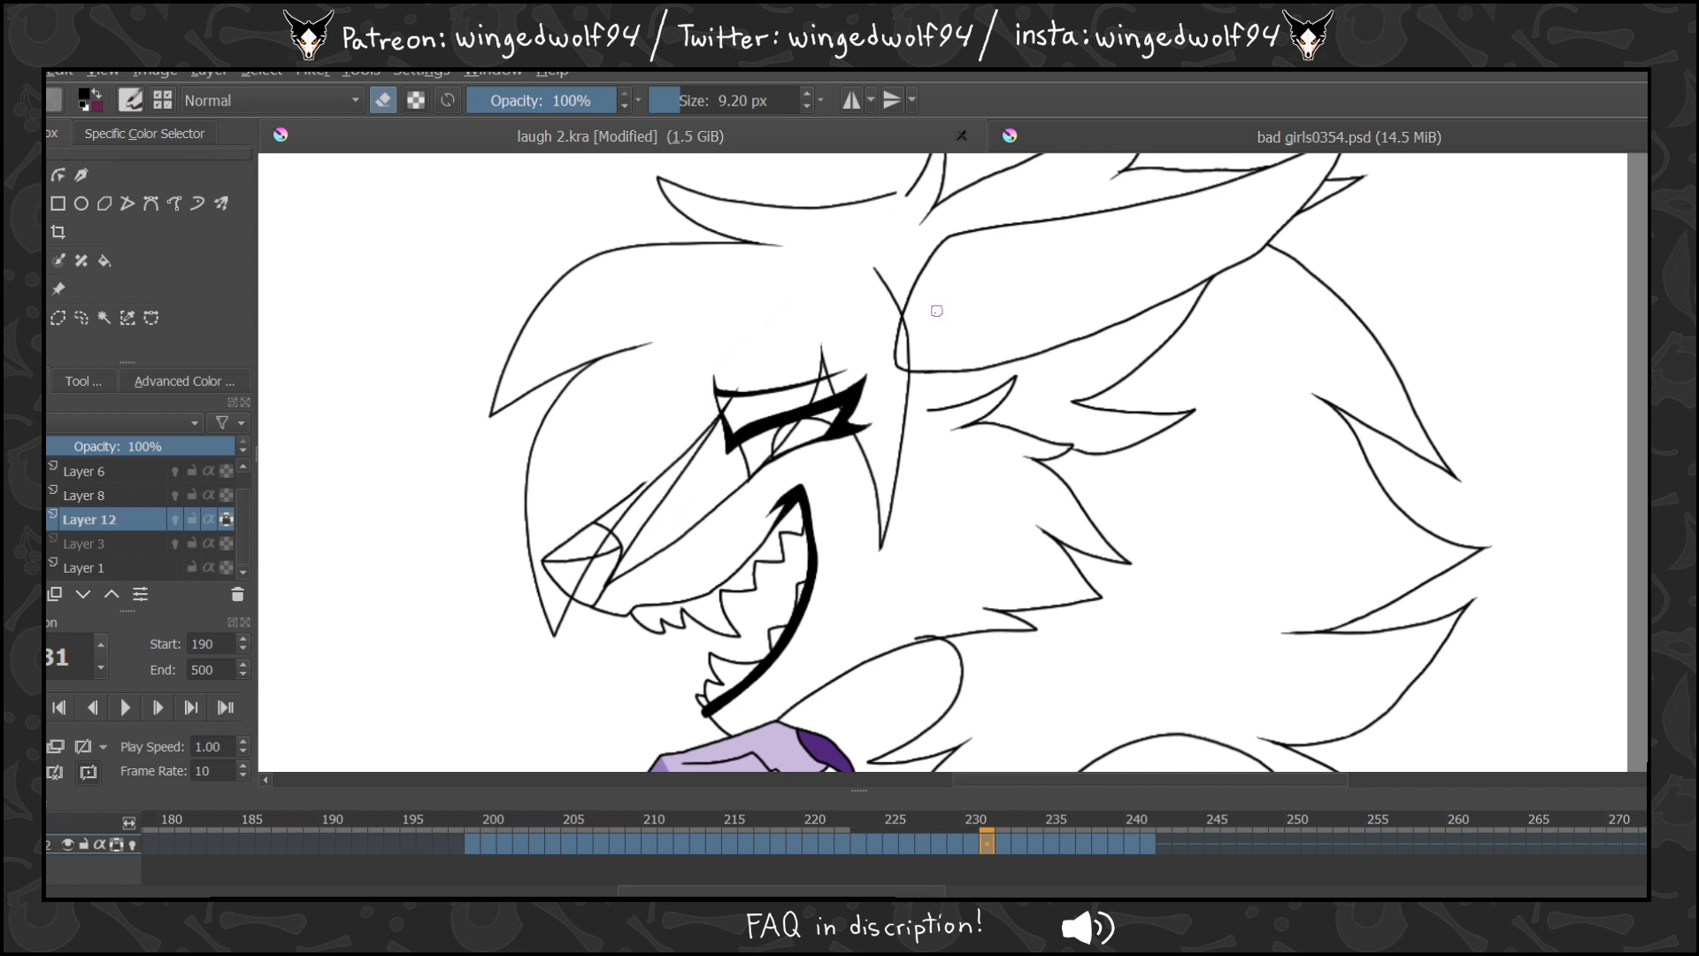
Erase the forehead and upper muzzle lines that run under the hair on frames 232 and 233.
key("period")
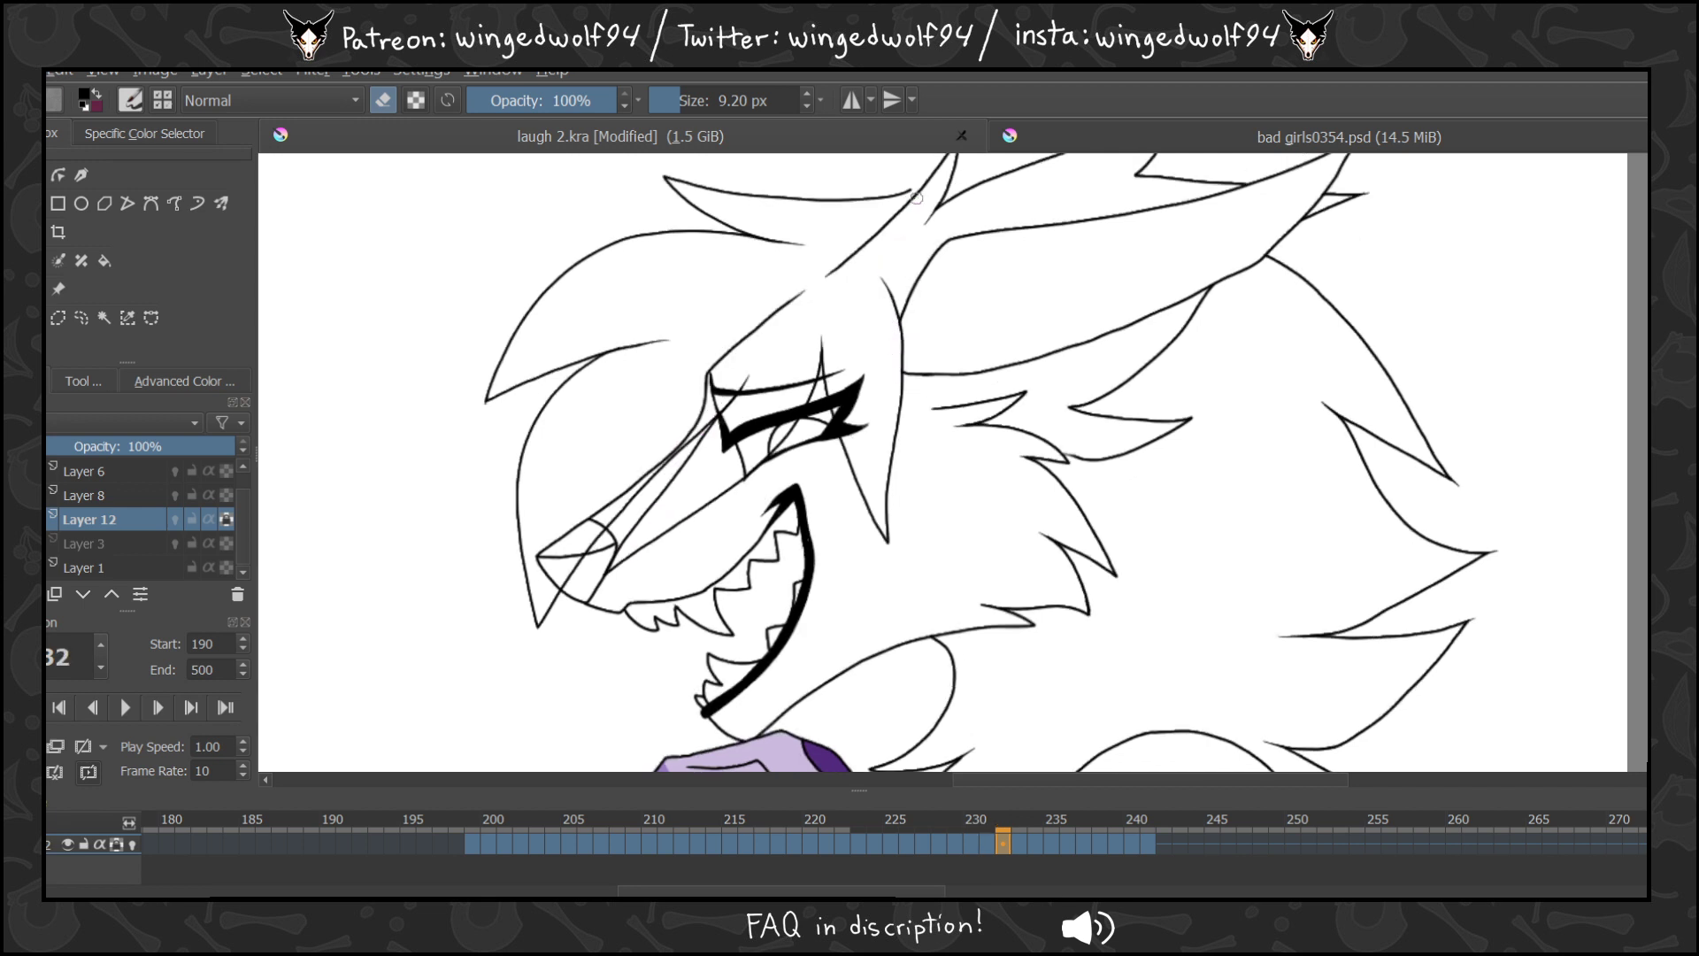
mouse_move(916, 197)
left_mouse_down()
mouse_move(708, 368)
mouse_move(718, 357)
mouse_move(678, 444)
left_mouse_up()
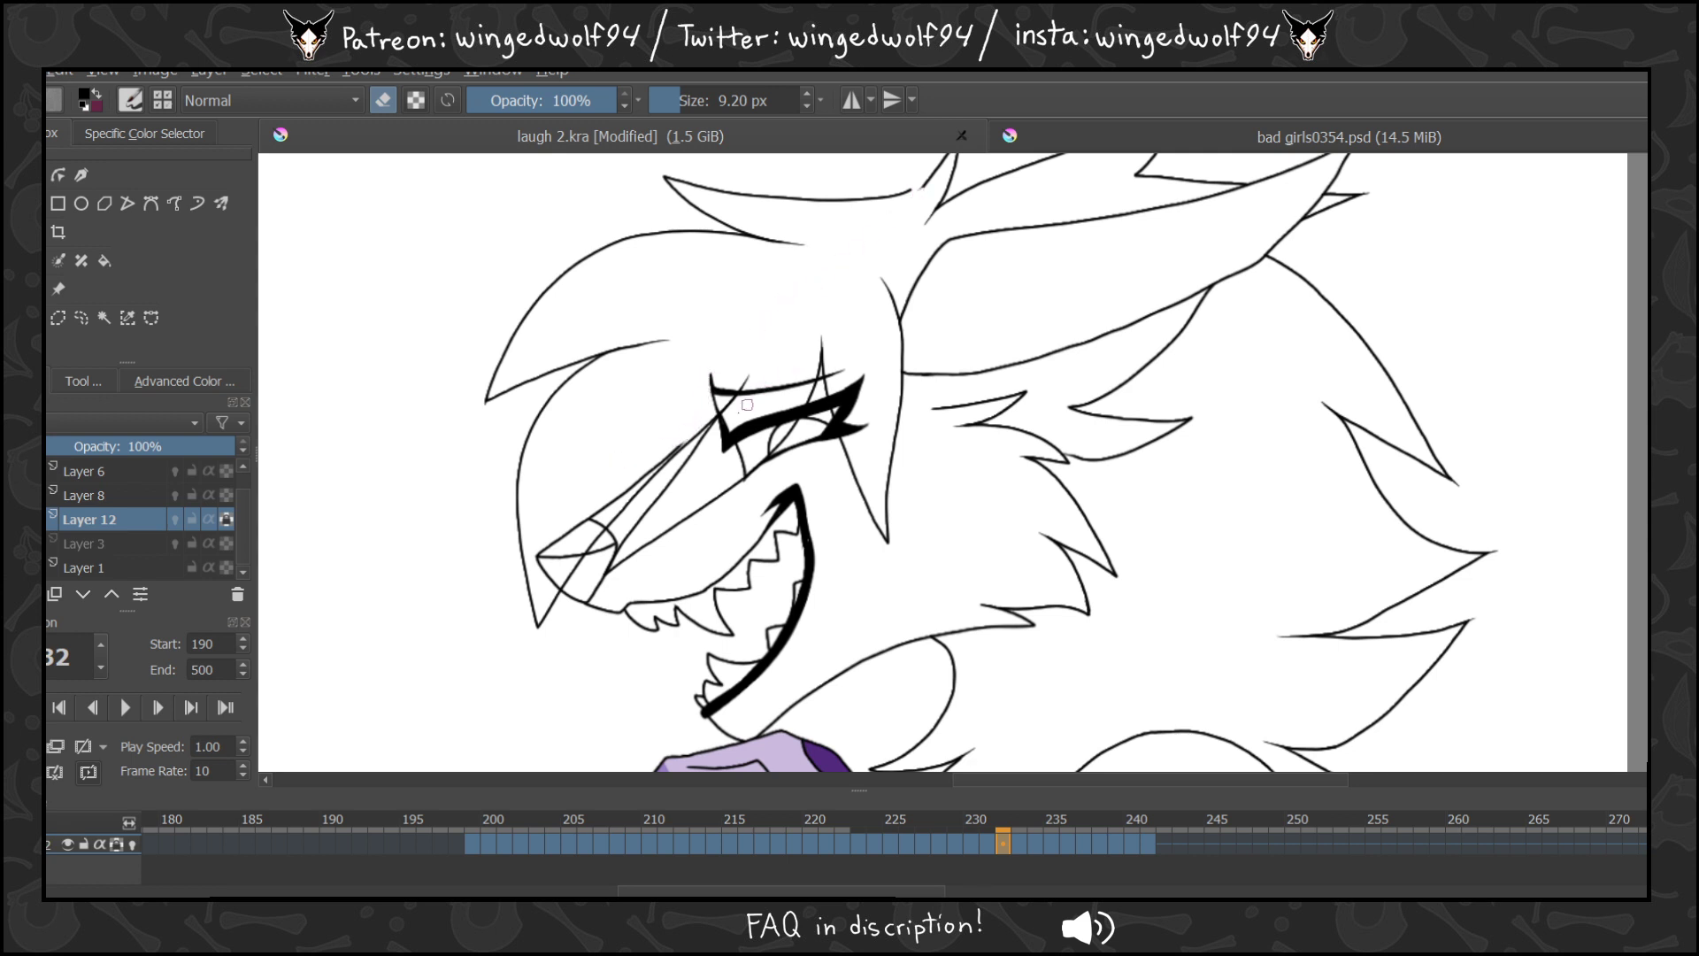
key("Right")
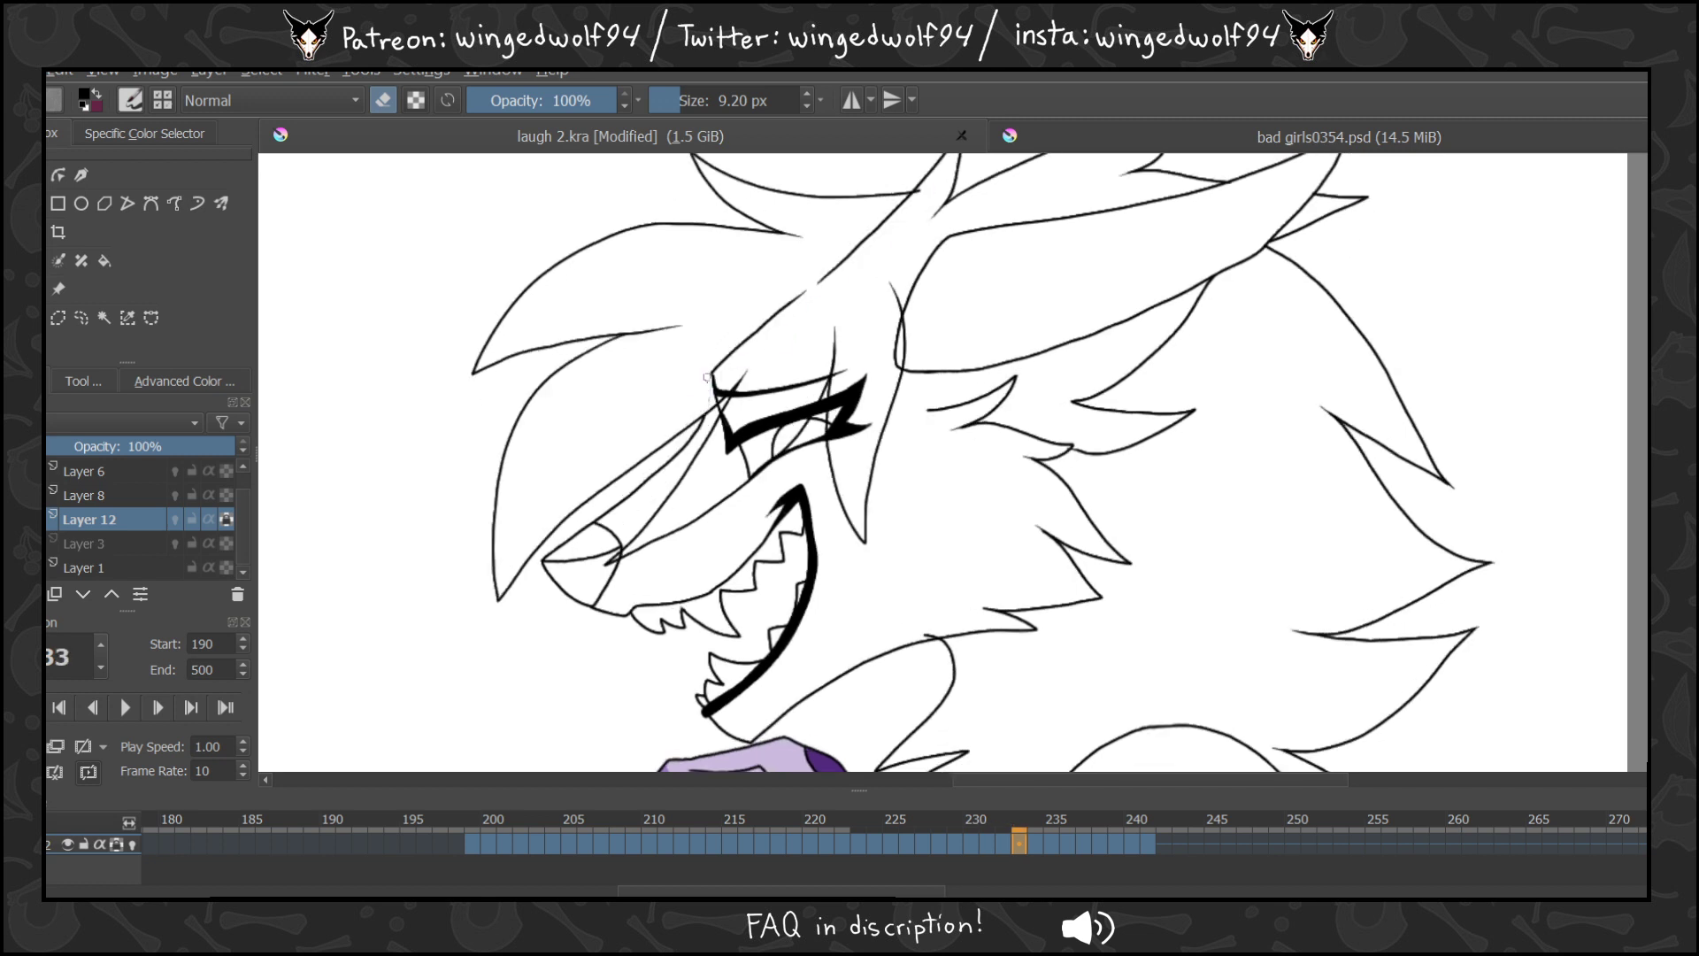
left_click_drag(723, 354, 796, 298)
mouse_move(704, 380)
left_mouse_down()
mouse_move(939, 175)
mouse_move(855, 247)
left_mouse_up()
Erase the forehead, muzzle and ear-base lines that overlap the hair on frames 234 and 235.
key("Right")
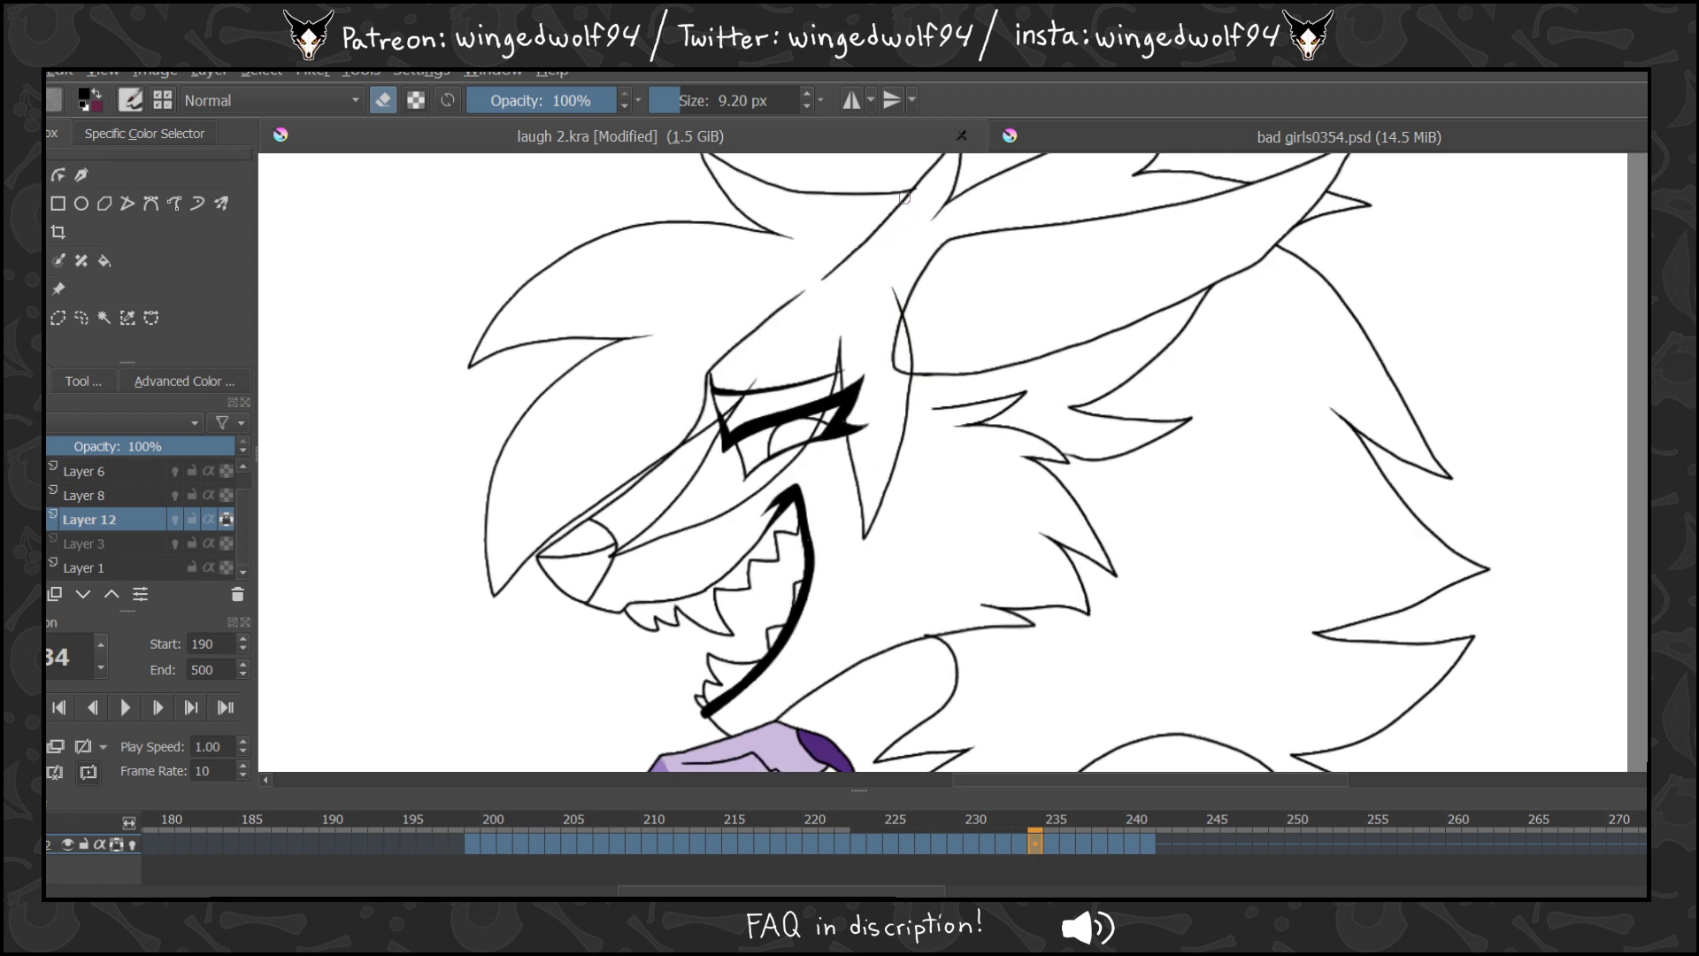
mouse_move(904, 201)
left_mouse_down()
mouse_move(709, 363)
mouse_move(703, 378)
mouse_move(759, 327)
mouse_move(715, 360)
mouse_move(670, 445)
left_mouse_up()
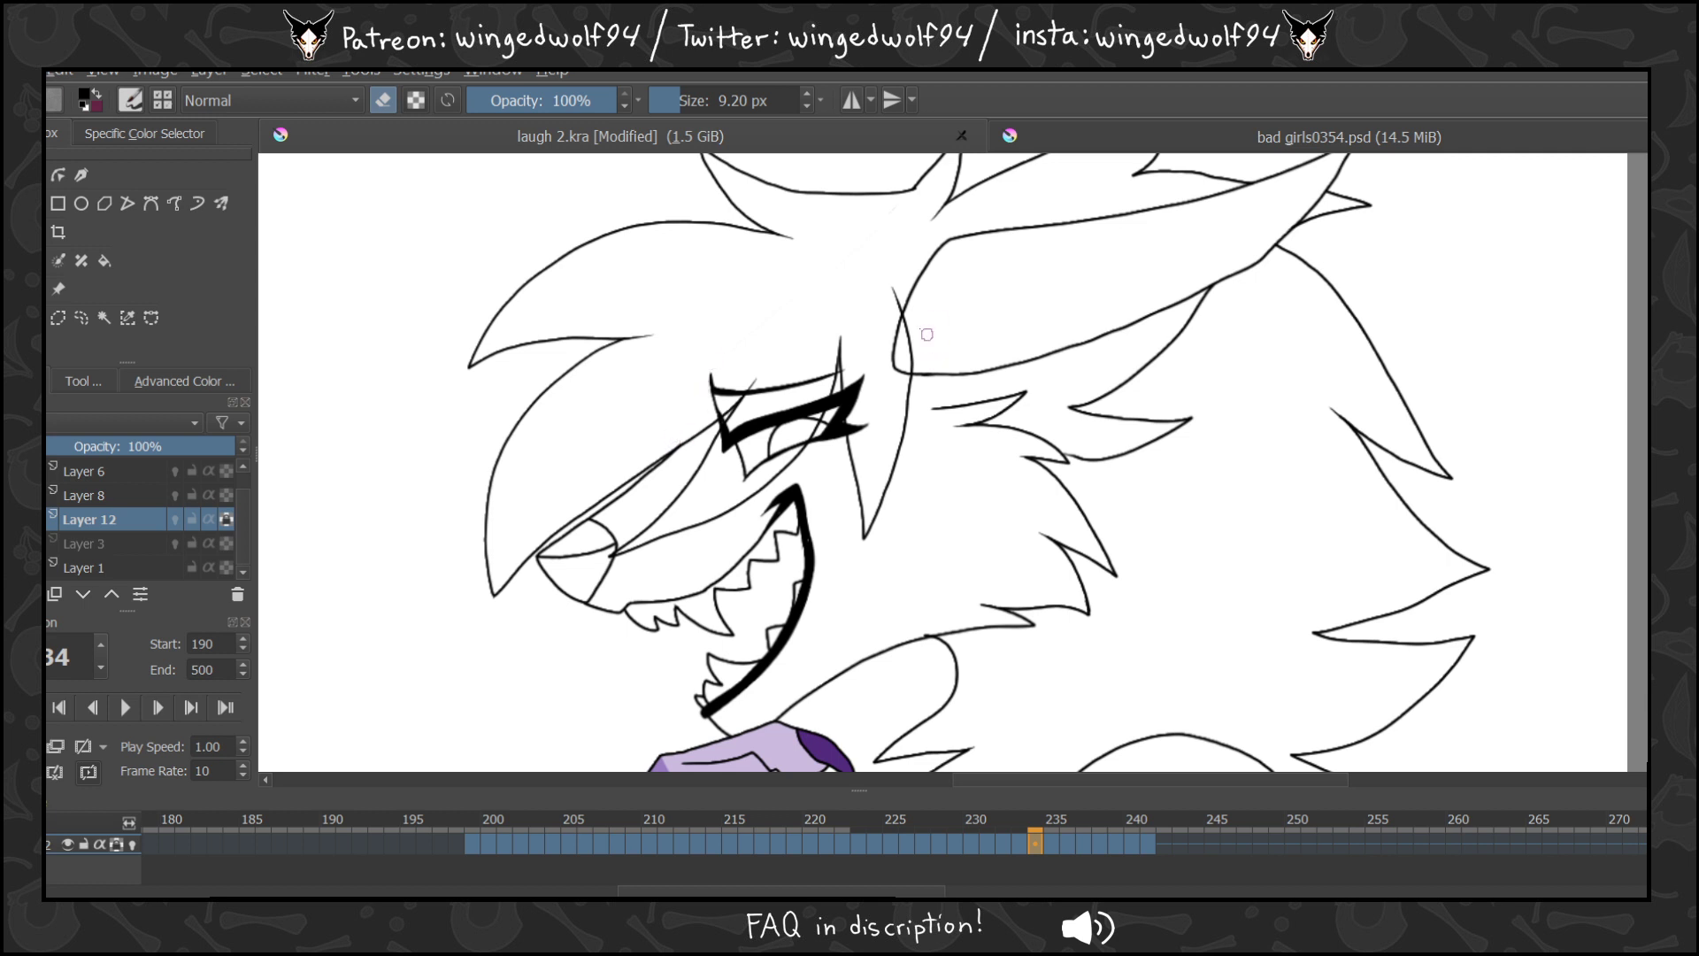
key("Right")
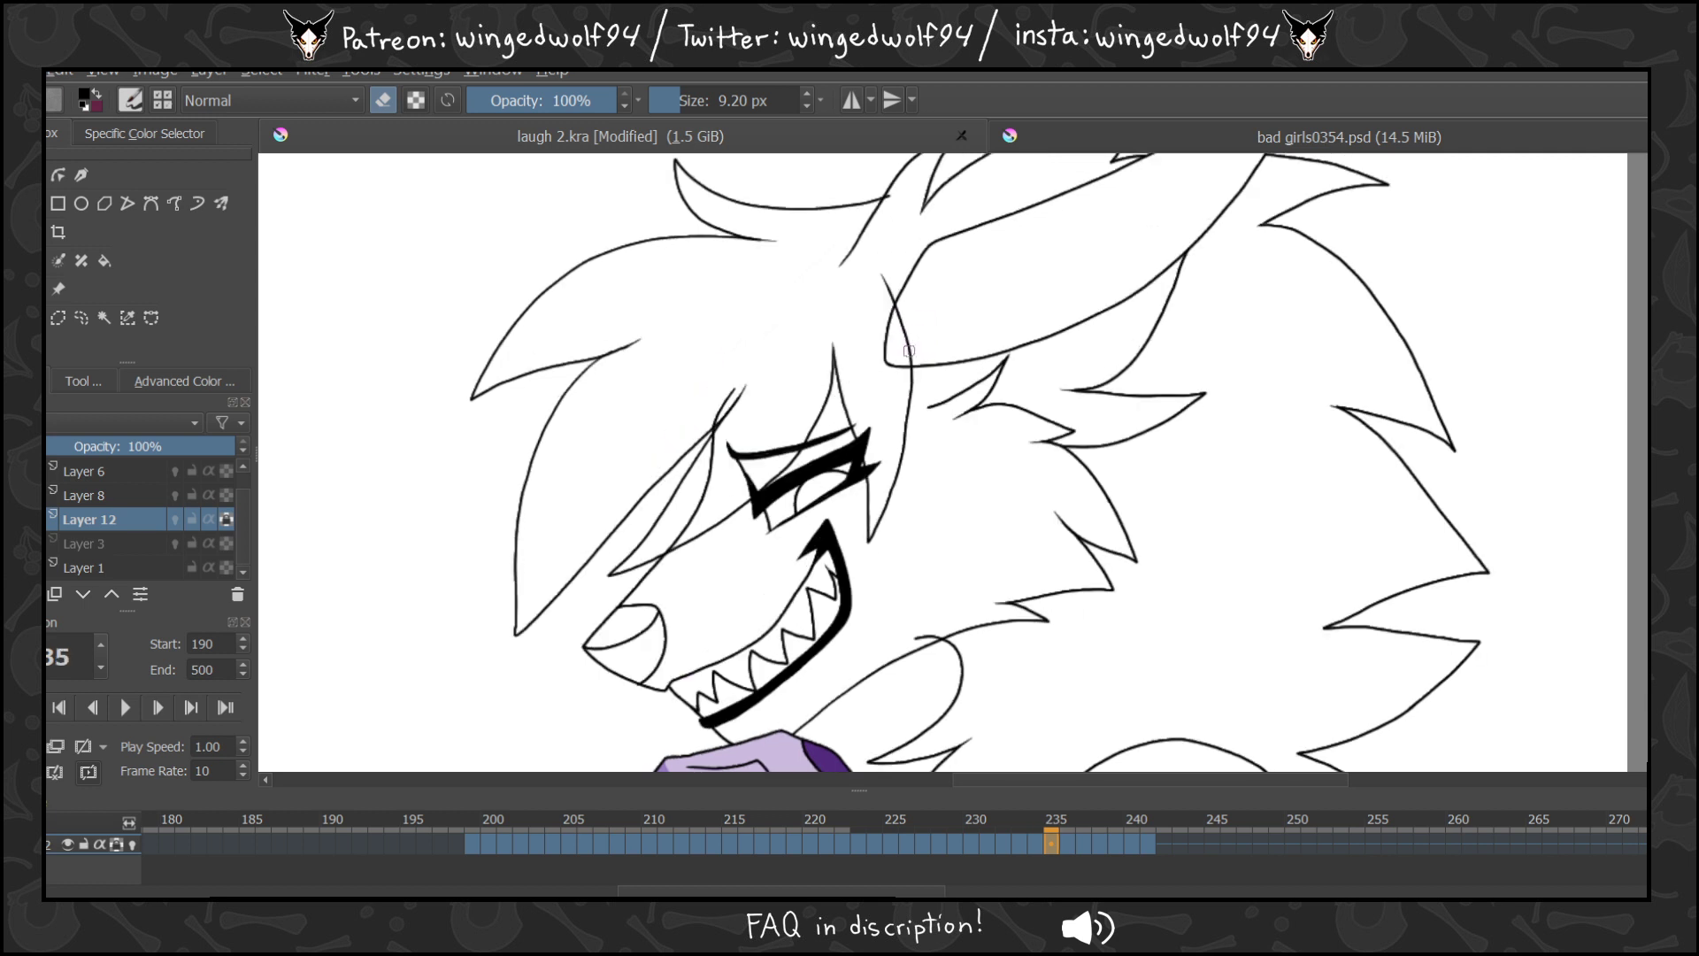
left_click_drag(906, 367, 888, 301)
left_click_drag(888, 199, 839, 266)
mouse_move(699, 497)
left_mouse_down()
mouse_move(665, 547)
mouse_move(703, 486)
mouse_move(719, 407)
left_mouse_up()
Erase the ear-base and forehead lines on frames 236 and 237, plus the muzzle line under the fringe on 237.
key("period")
mouse_move(890, 301)
left_mouse_down()
mouse_move(884, 365)
mouse_move(906, 365)
left_mouse_up()
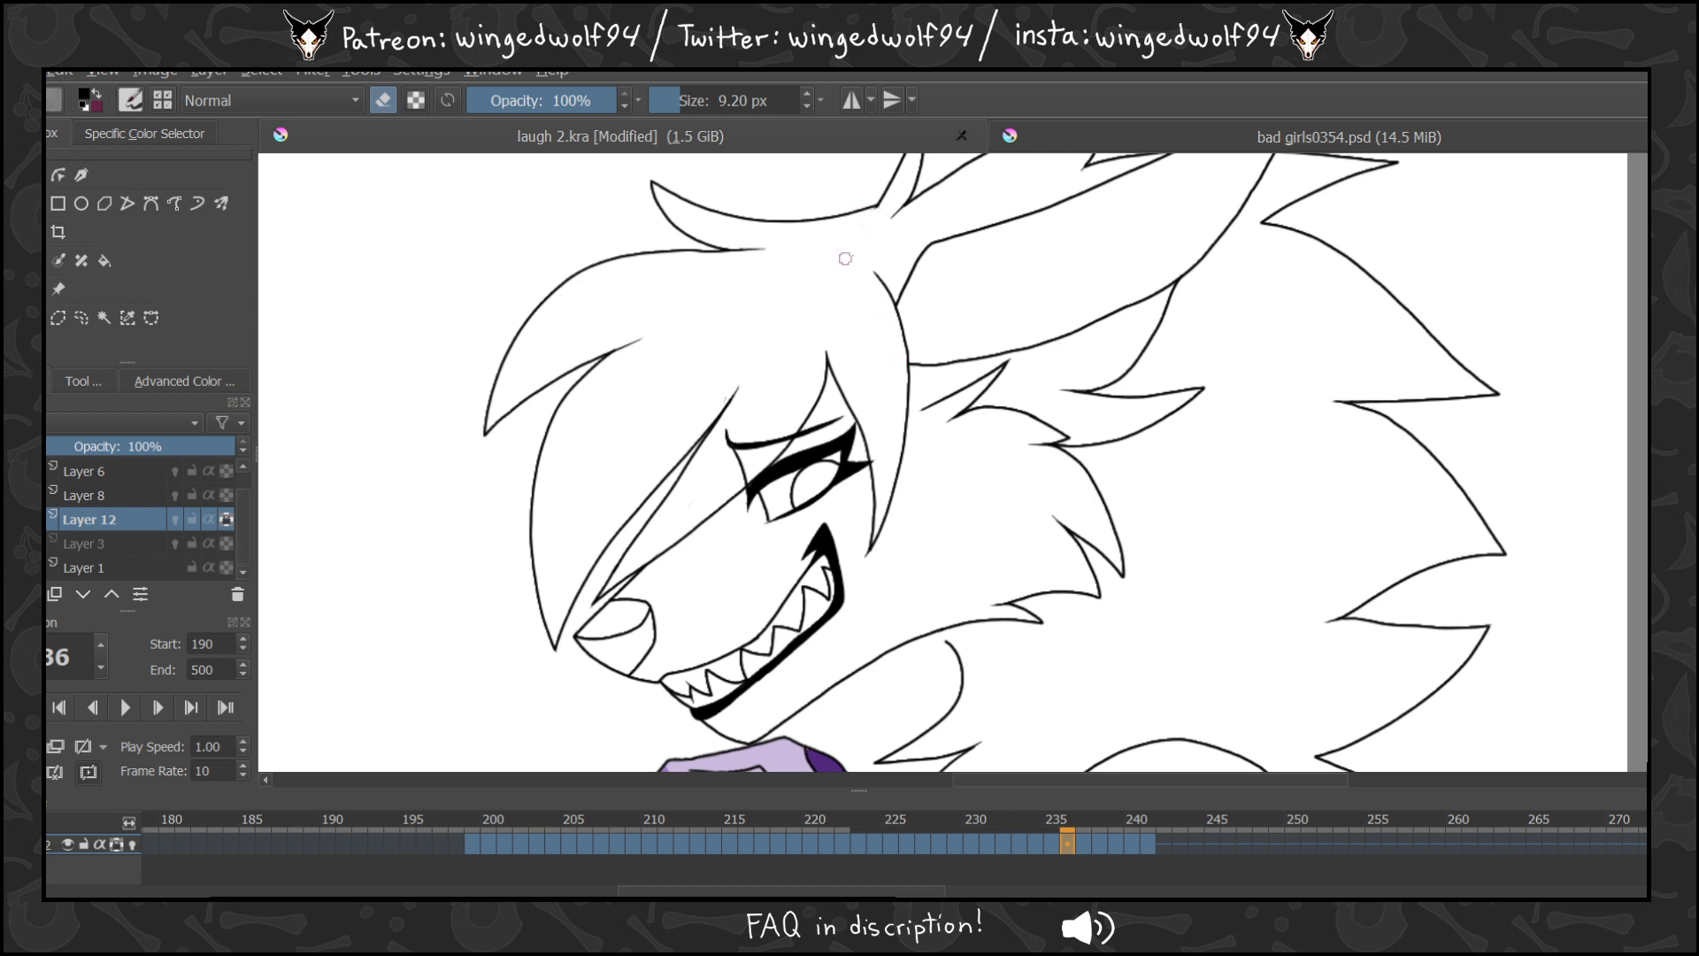
key("period")
mouse_move(880, 202)
left_mouse_down()
mouse_move(804, 307)
mouse_move(891, 305)
mouse_move(906, 365)
left_mouse_up()
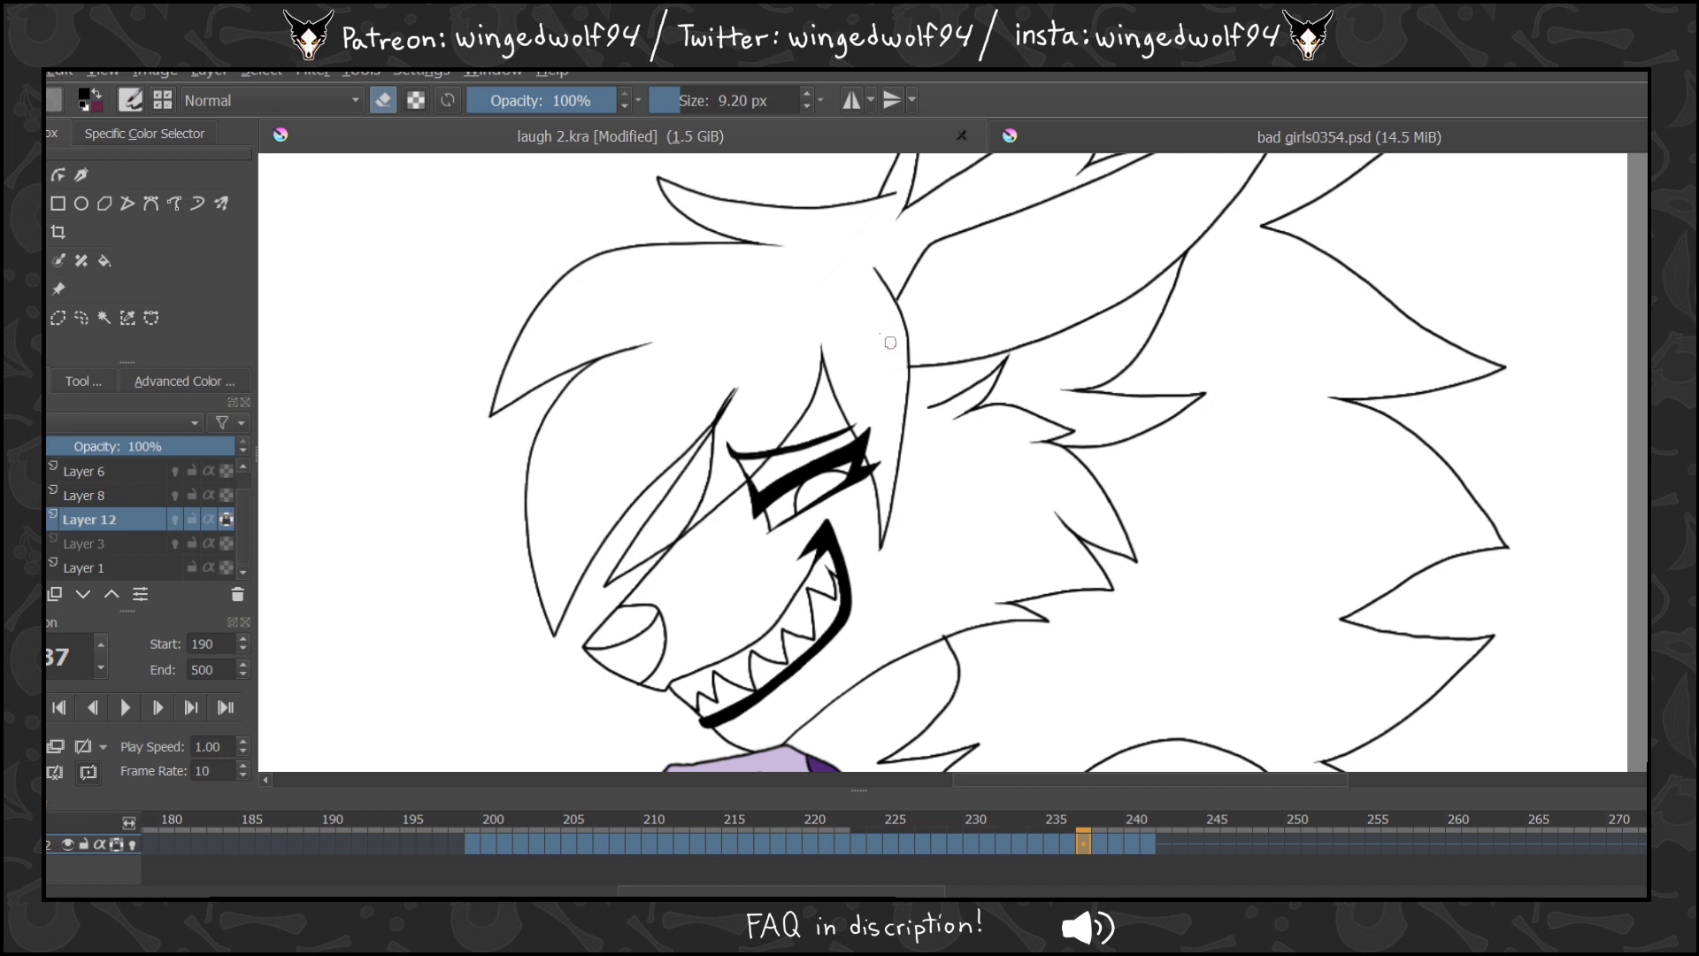
mouse_move(699, 443)
left_mouse_down()
mouse_move(734, 389)
mouse_move(703, 501)
mouse_move(659, 550)
mouse_move(724, 398)
left_mouse_up()
Erase the forehead and ear-base lines showing through the hair on frame 238, and advance to frame 239.
key("period")
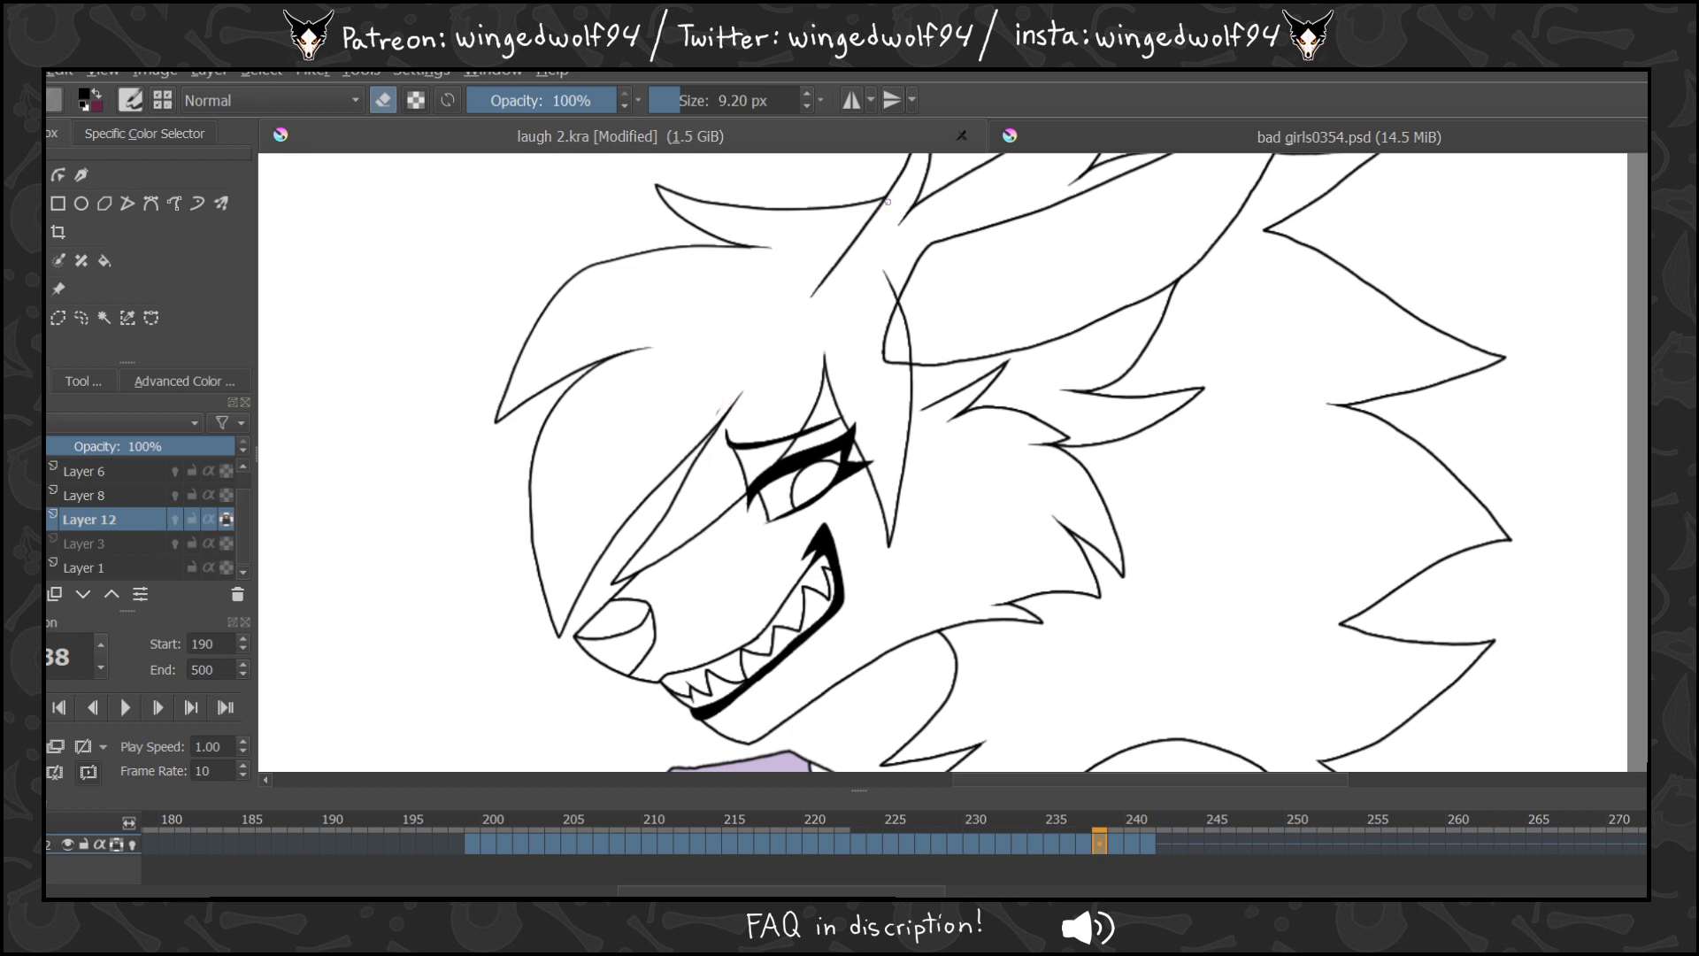
mouse_move(883, 205)
left_mouse_down()
mouse_move(838, 270)
mouse_move(848, 251)
mouse_move(894, 299)
mouse_move(896, 349)
left_mouse_up()
key("period")
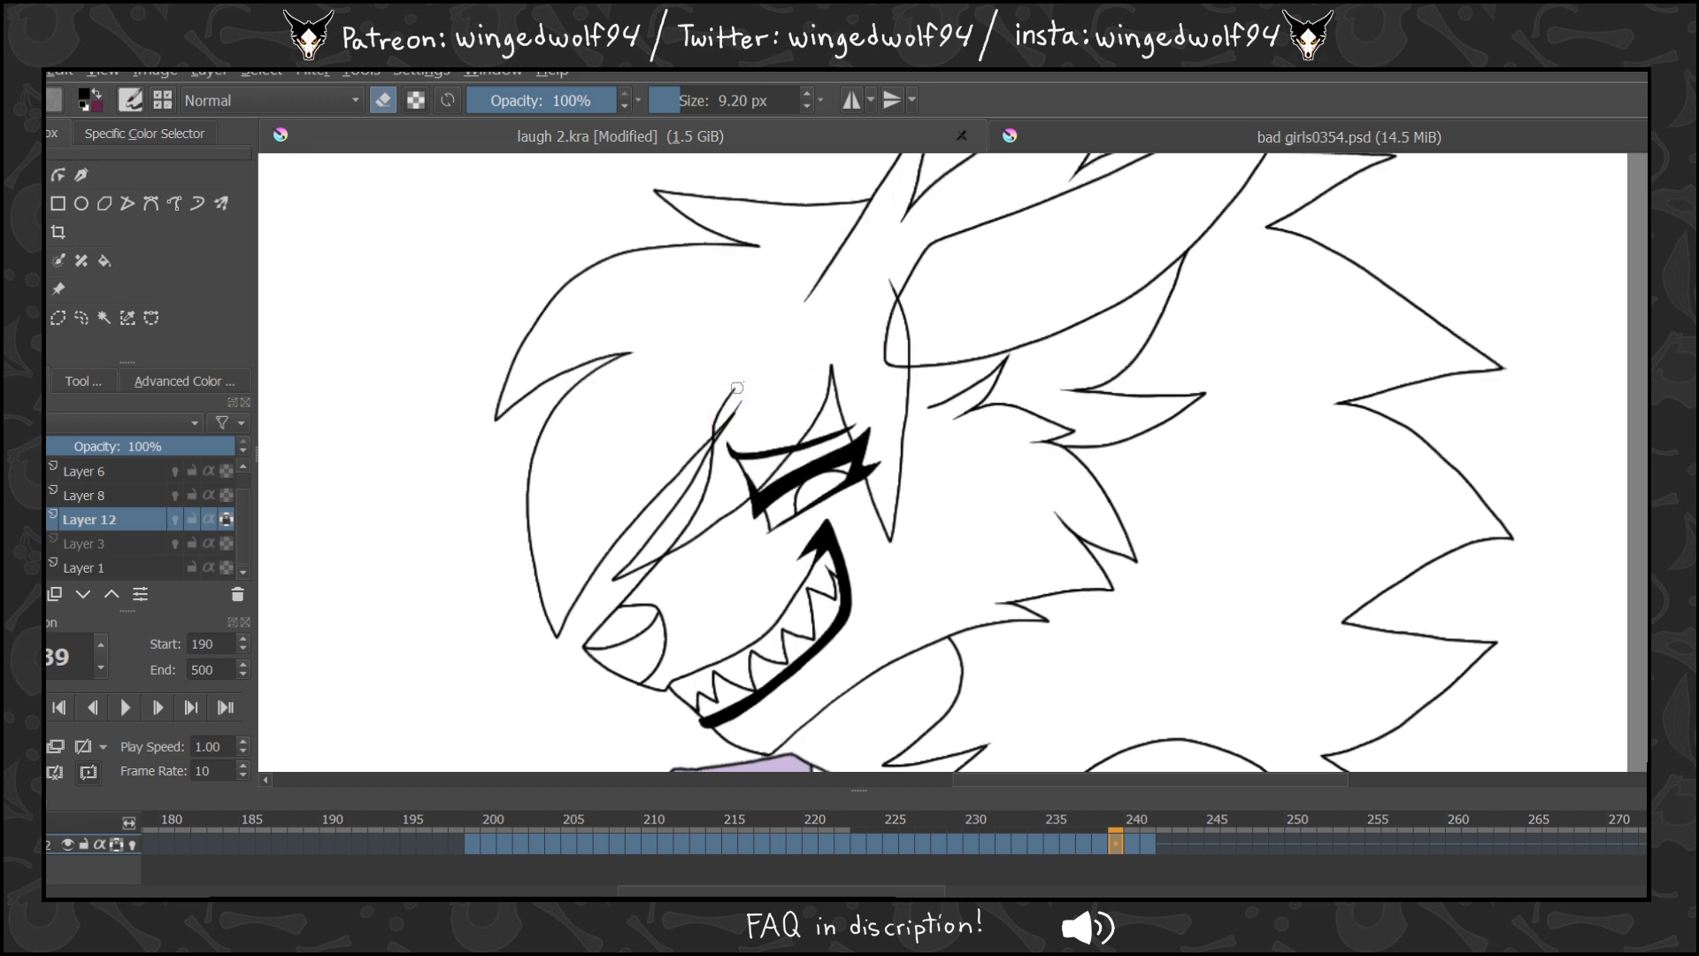
Erase the forehead and ear-base lines showing through the hair on frames 239 and 240.
mouse_move(723, 412)
left_mouse_down()
mouse_move(692, 522)
mouse_move(659, 554)
left_mouse_up()
left_click_drag(896, 299, 903, 365)
key("Right")
key("Left")
mouse_move(865, 210)
left_mouse_down()
mouse_move(800, 316)
mouse_move(893, 298)
mouse_move(885, 333)
left_mouse_up()
key("Right")
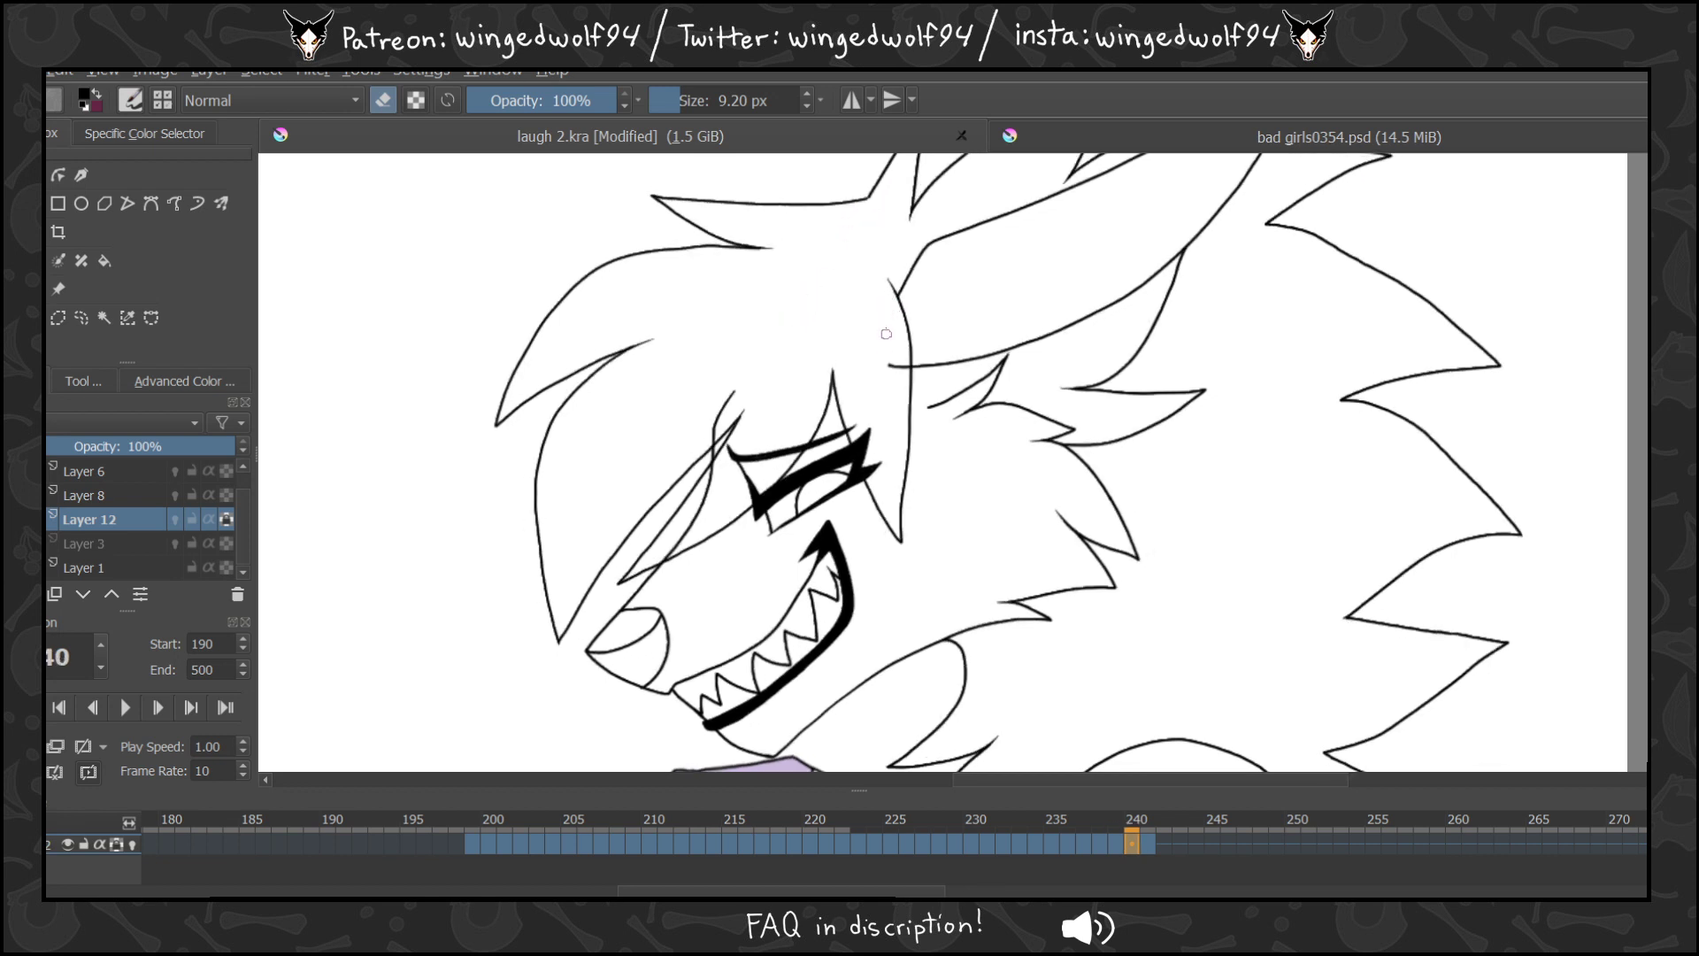
left_click_drag(734, 392, 728, 409)
key("Right")
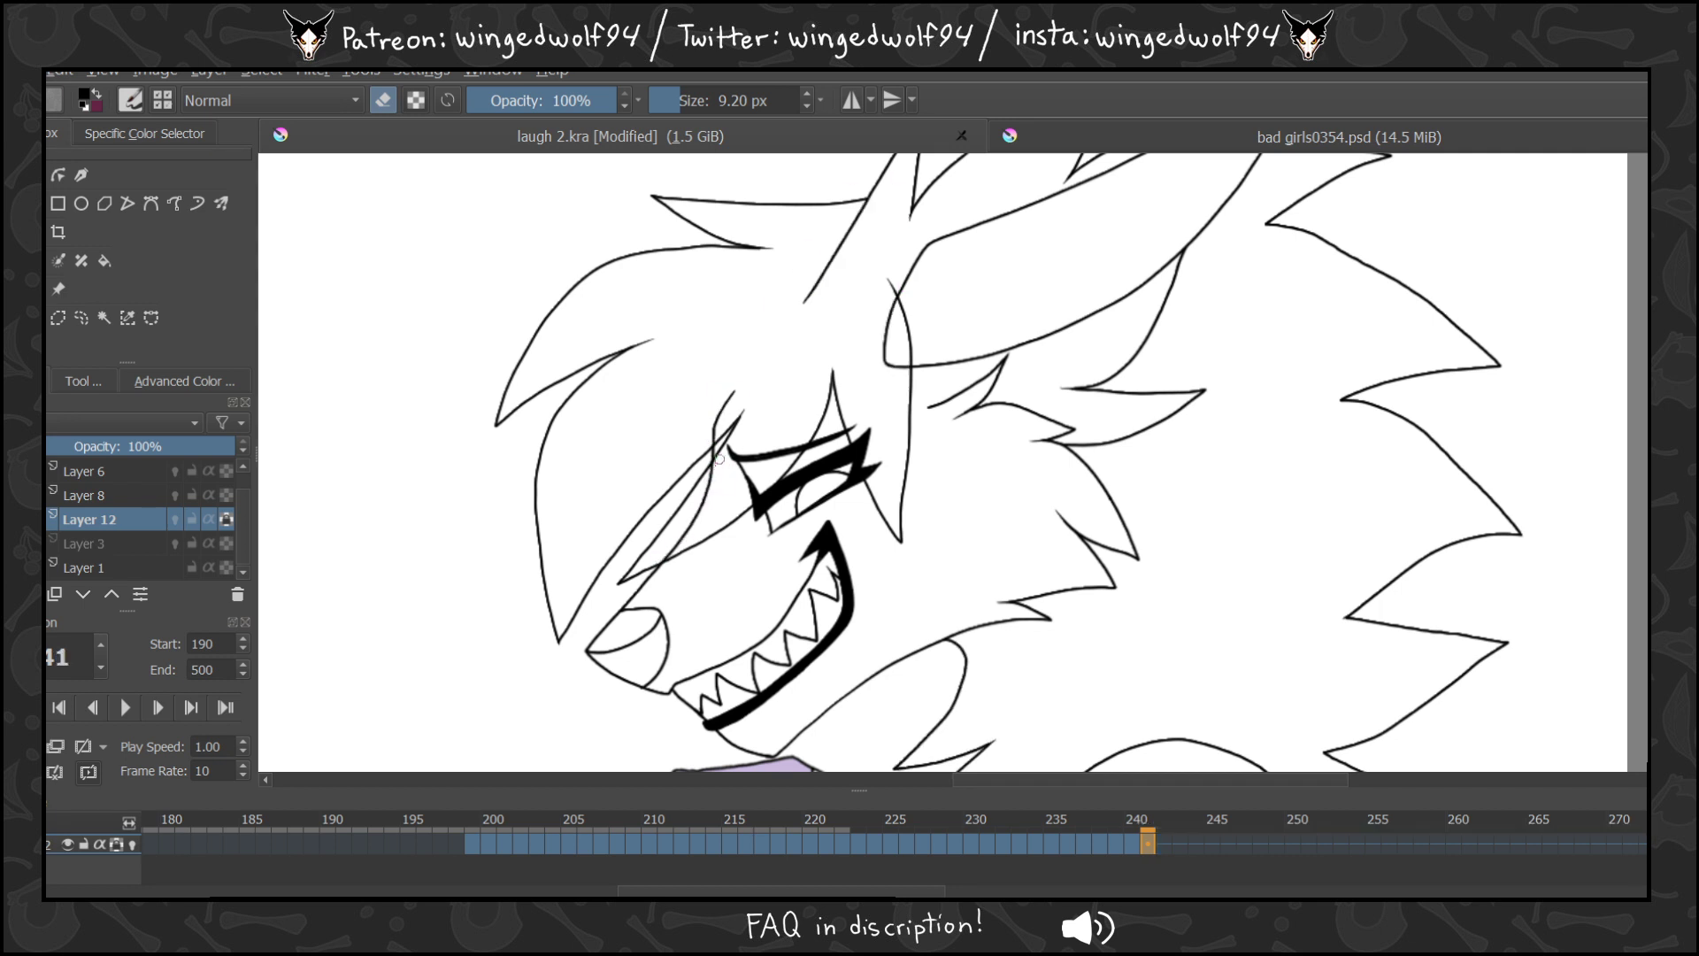
Erase the upper muzzle, forehead and ear-base lines that run under the hair on frame 241.
left_click_drag(717, 463, 673, 549)
left_click_drag(710, 440, 733, 390)
mouse_move(866, 205)
left_mouse_down()
mouse_move(810, 326)
mouse_move(849, 258)
mouse_move(805, 312)
mouse_move(894, 299)
mouse_move(889, 339)
left_mouse_up()
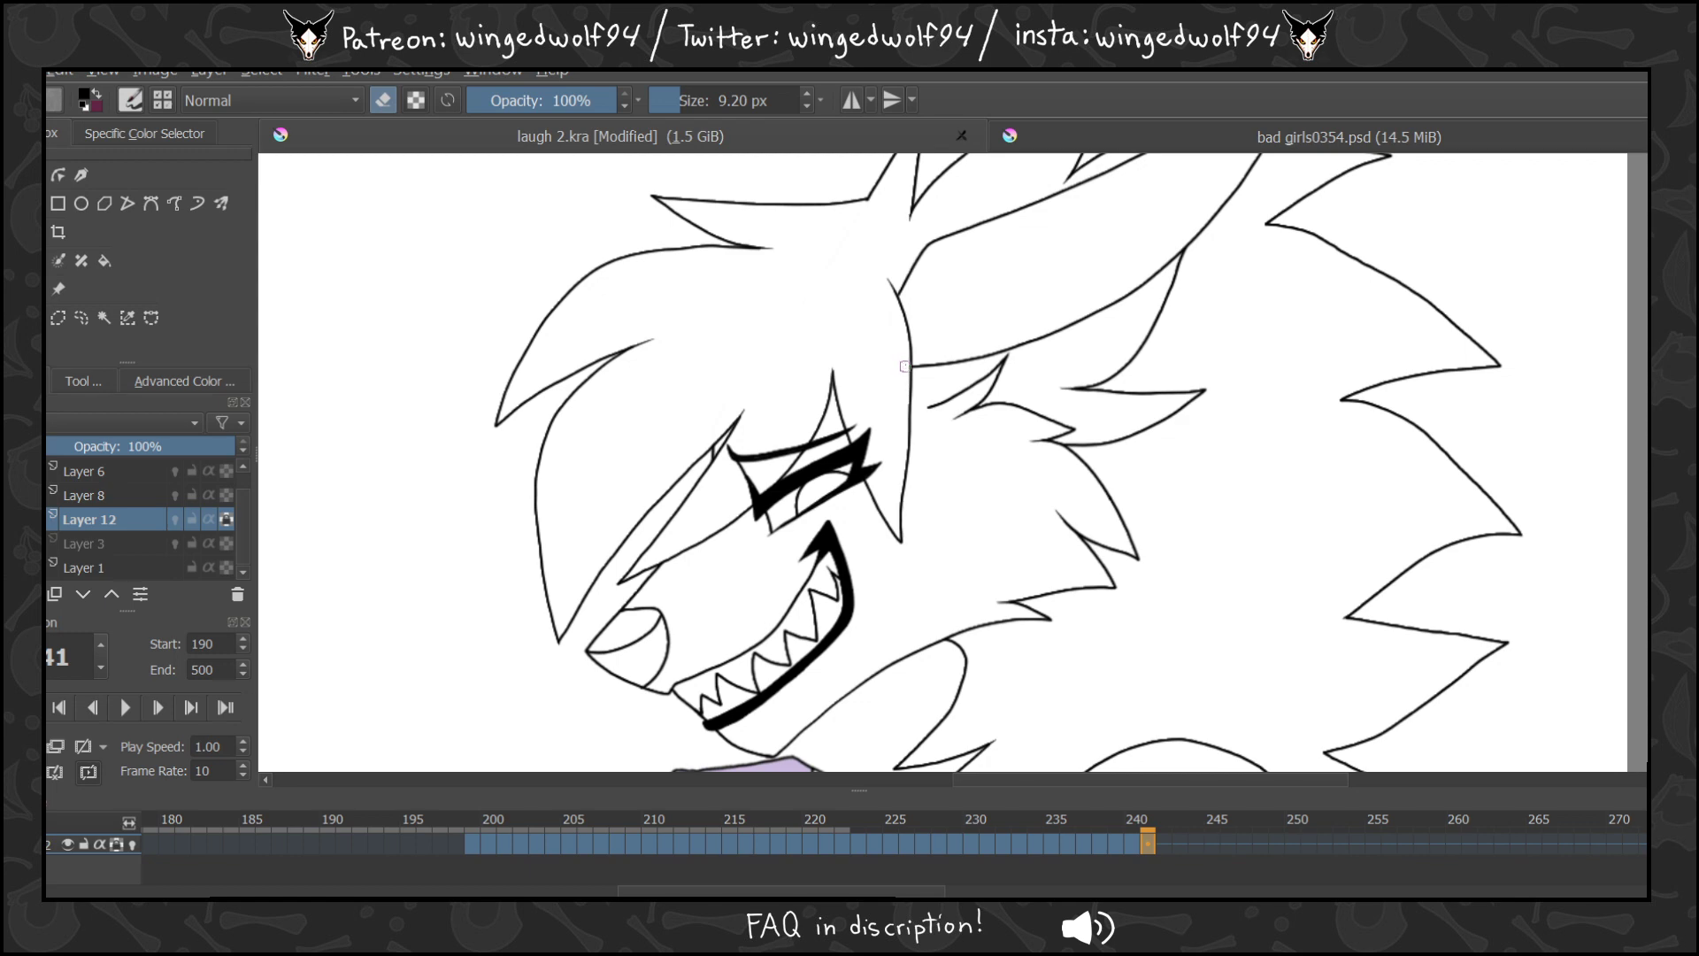
Step back through the cleaned frames from 241 to 226 to check for lines still overlapping the hair.
key("Left")
key("Left")
key("Left")
key("Left")
key("Left")
key("Left")
key("Left")
key("Left")
key("Left")
key("Left")
key("Left")
key("Left")
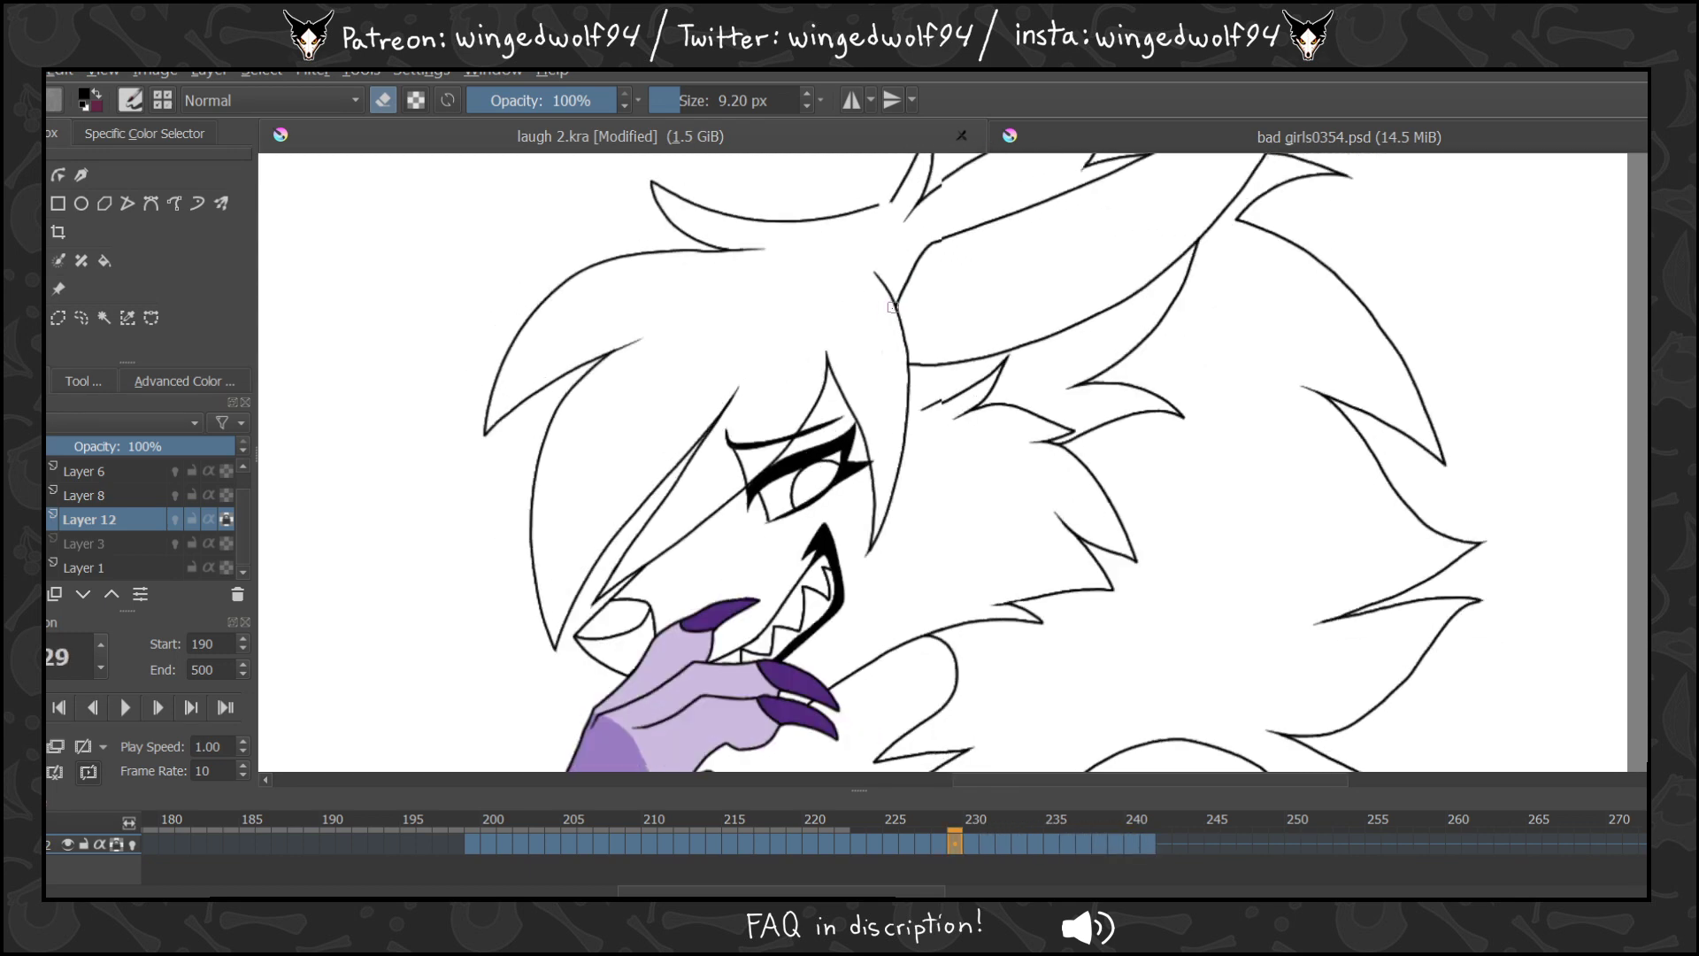
key("Left")
key("Left")
key("Left")
key("Left")
key("Right")
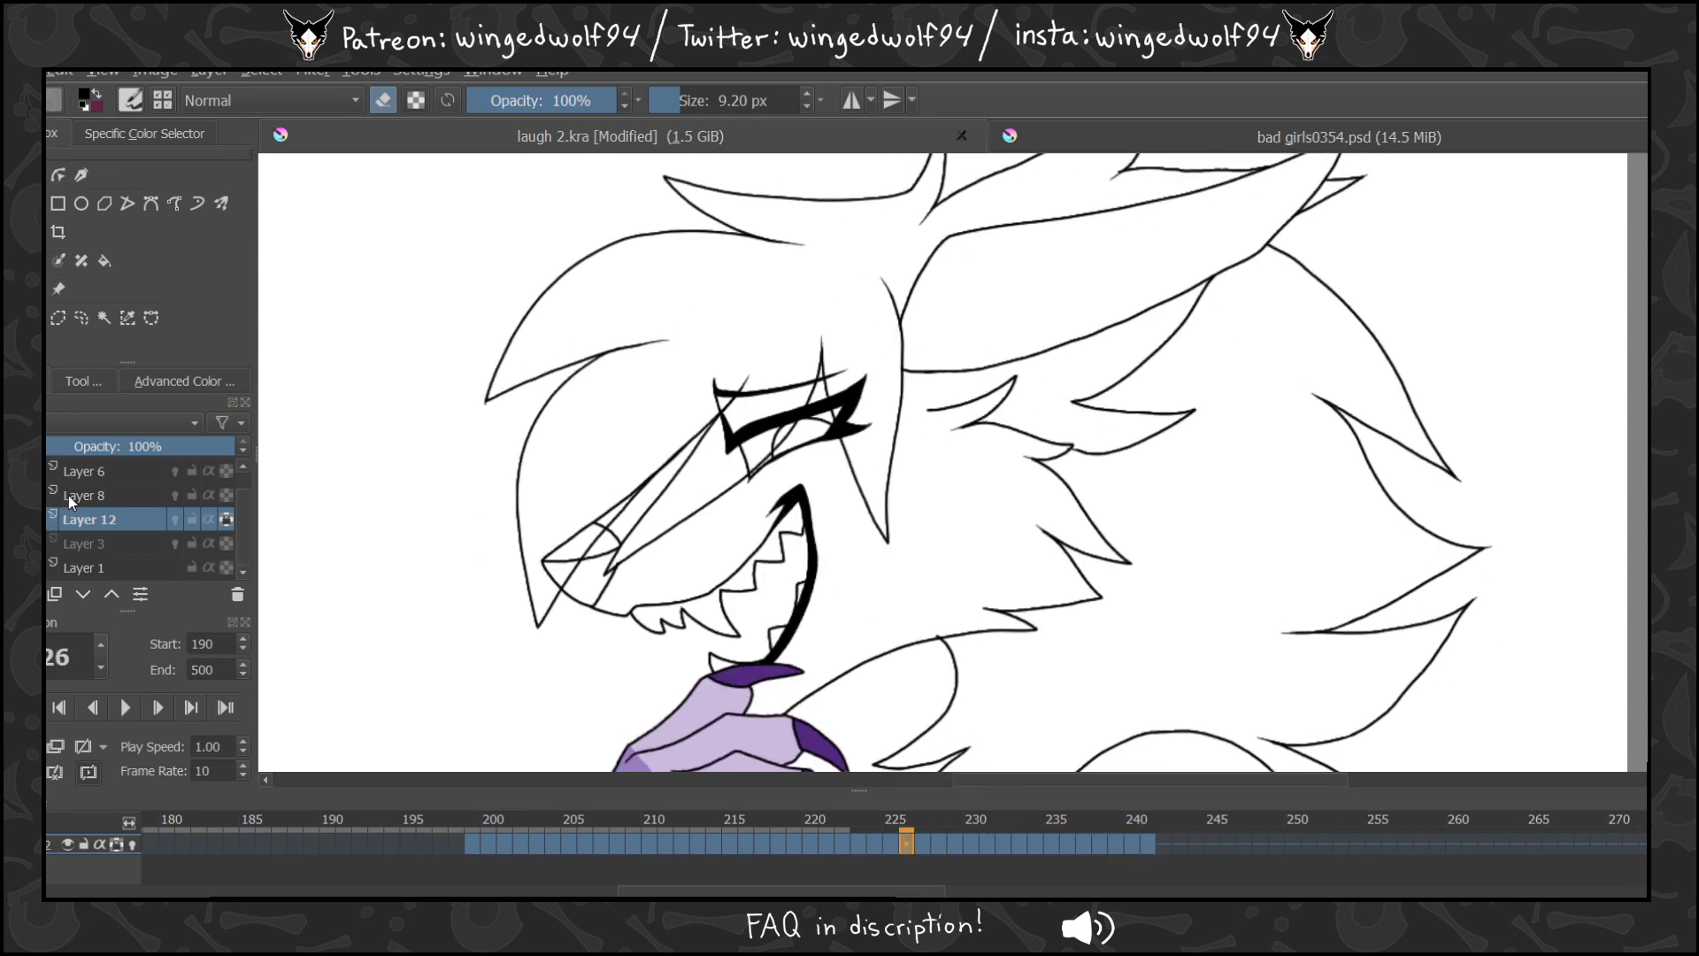
On Layer 8, erase the part of the fringe outline that crosses the nose on frames 232 and 231.
left_click(78, 472)
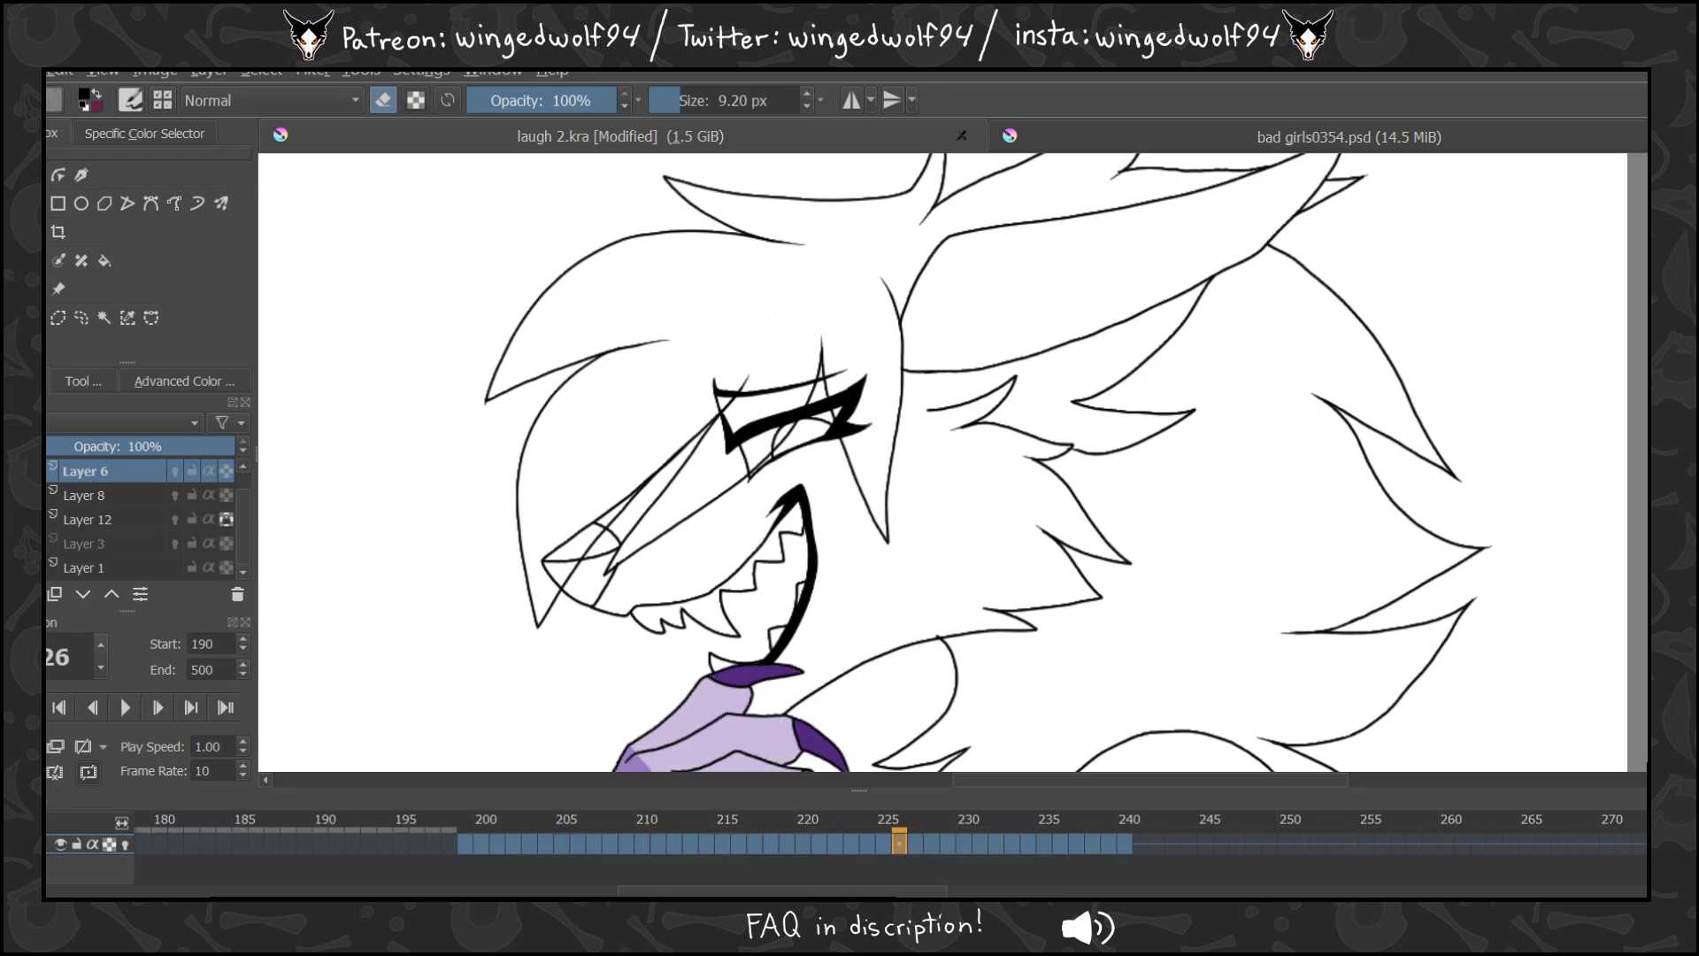
key("Delete")
key("ctrl+z")
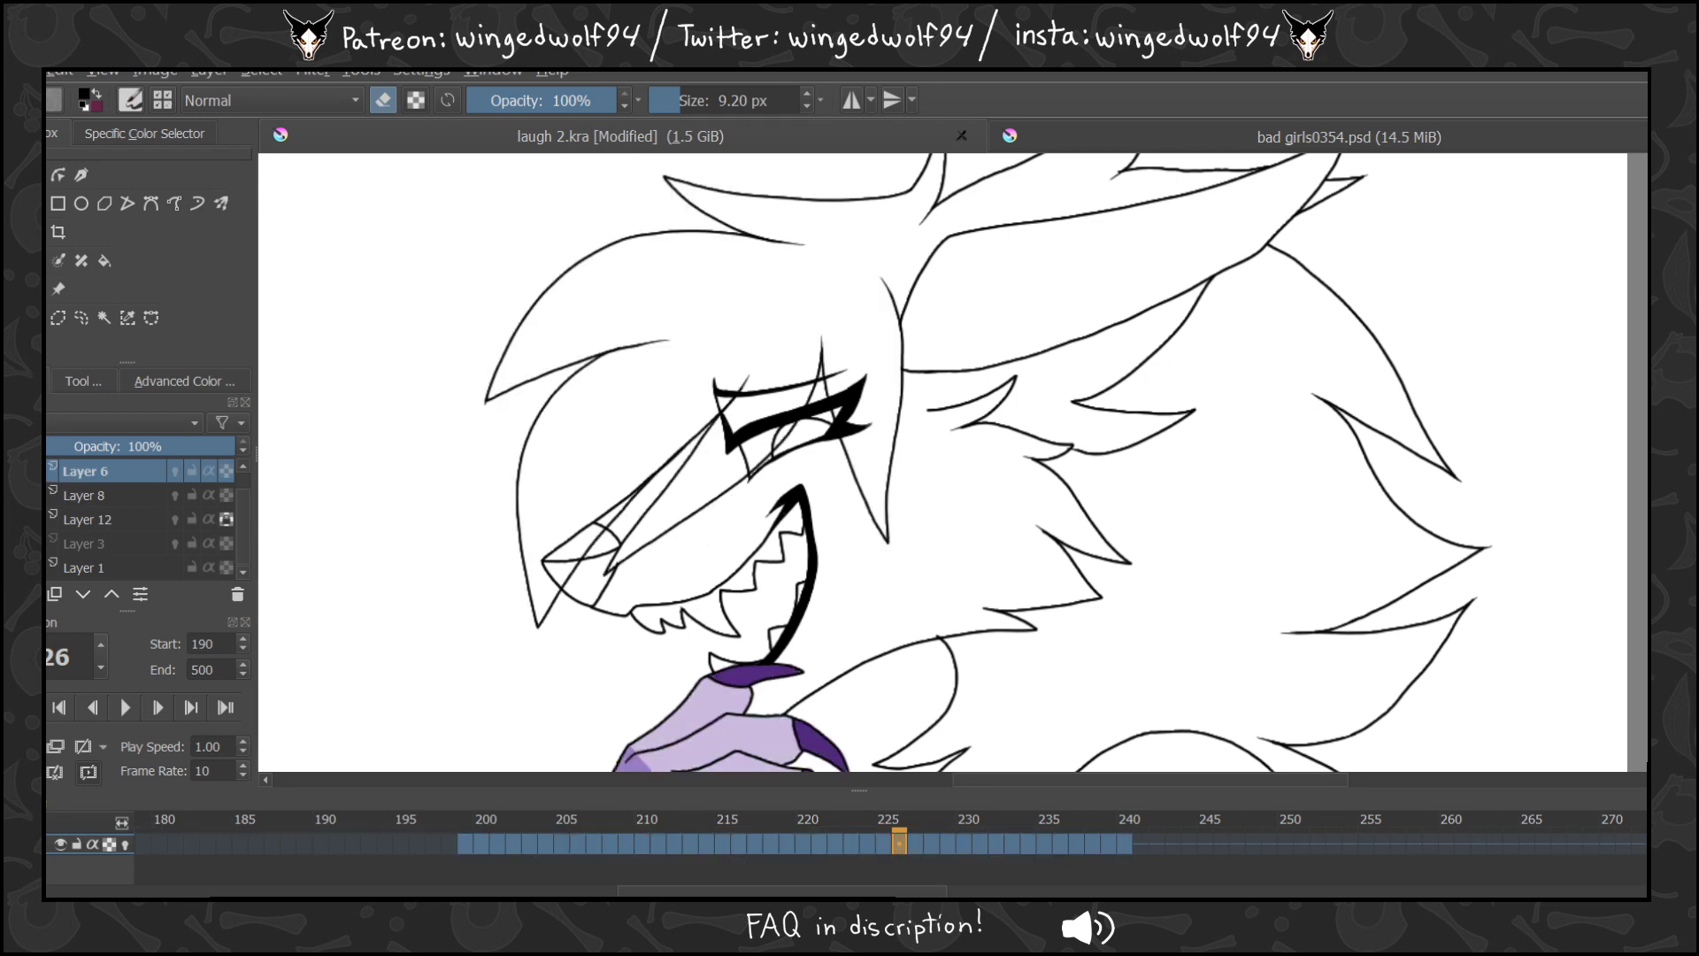
key("Page_Down")
left_click(1121, 844)
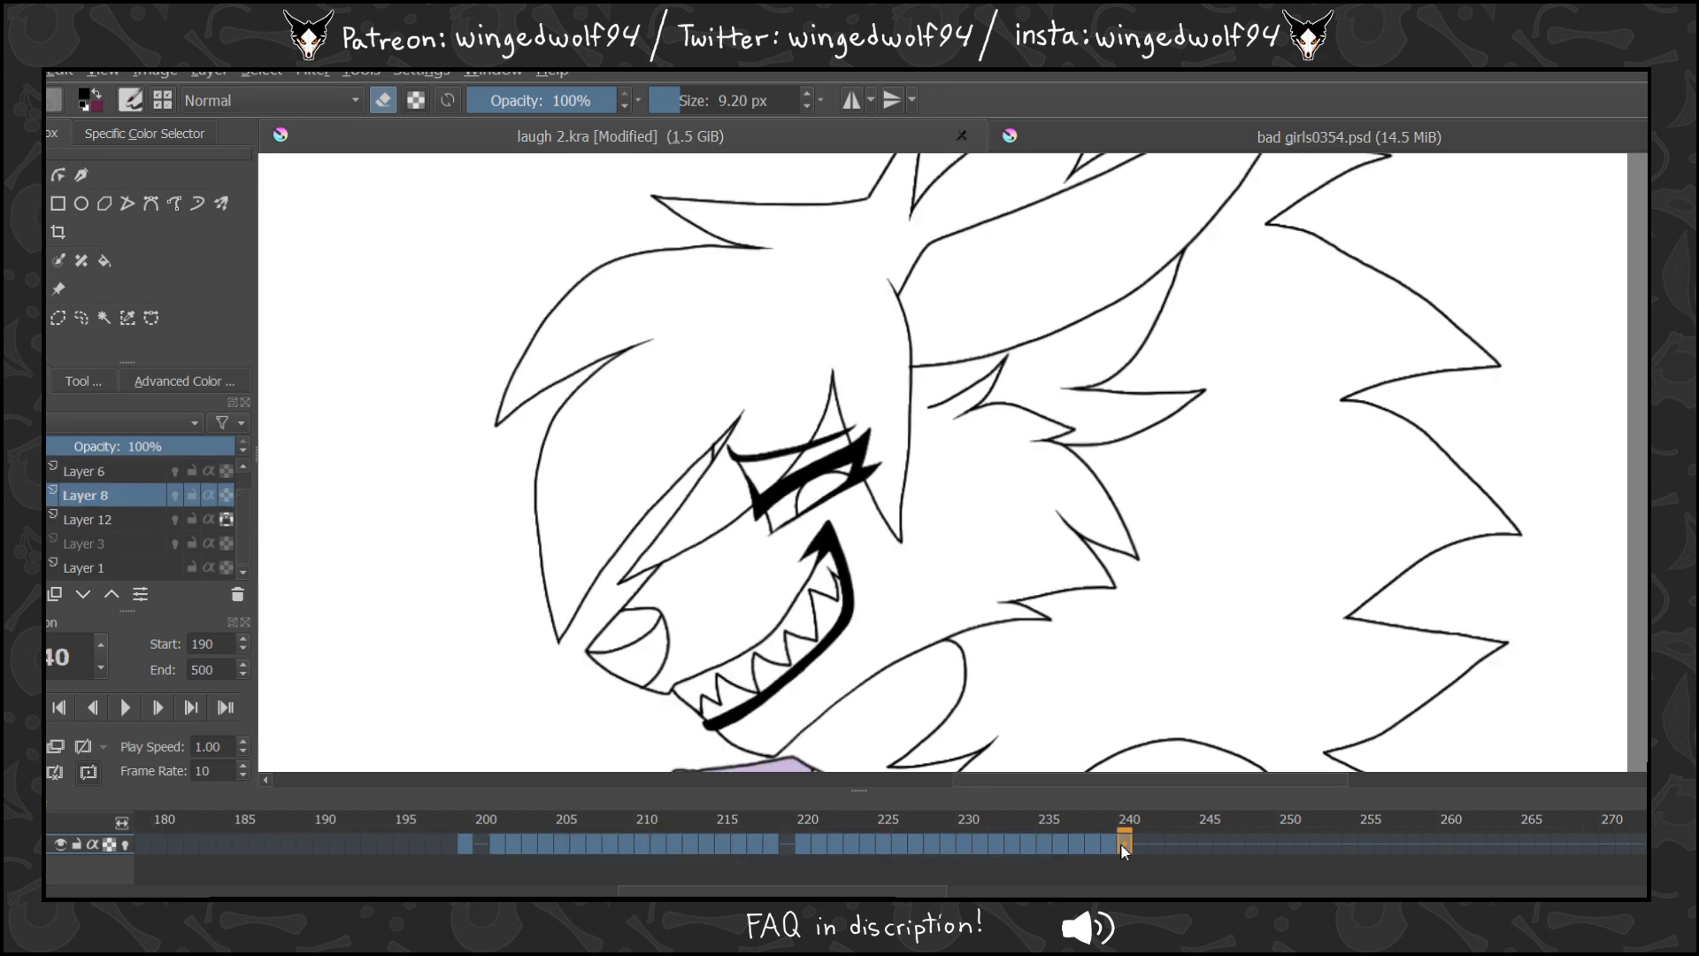
key("Left")
key("Left")
key("Left")
key("Left")
key("Left")
key("Left")
key("Left")
key("Left")
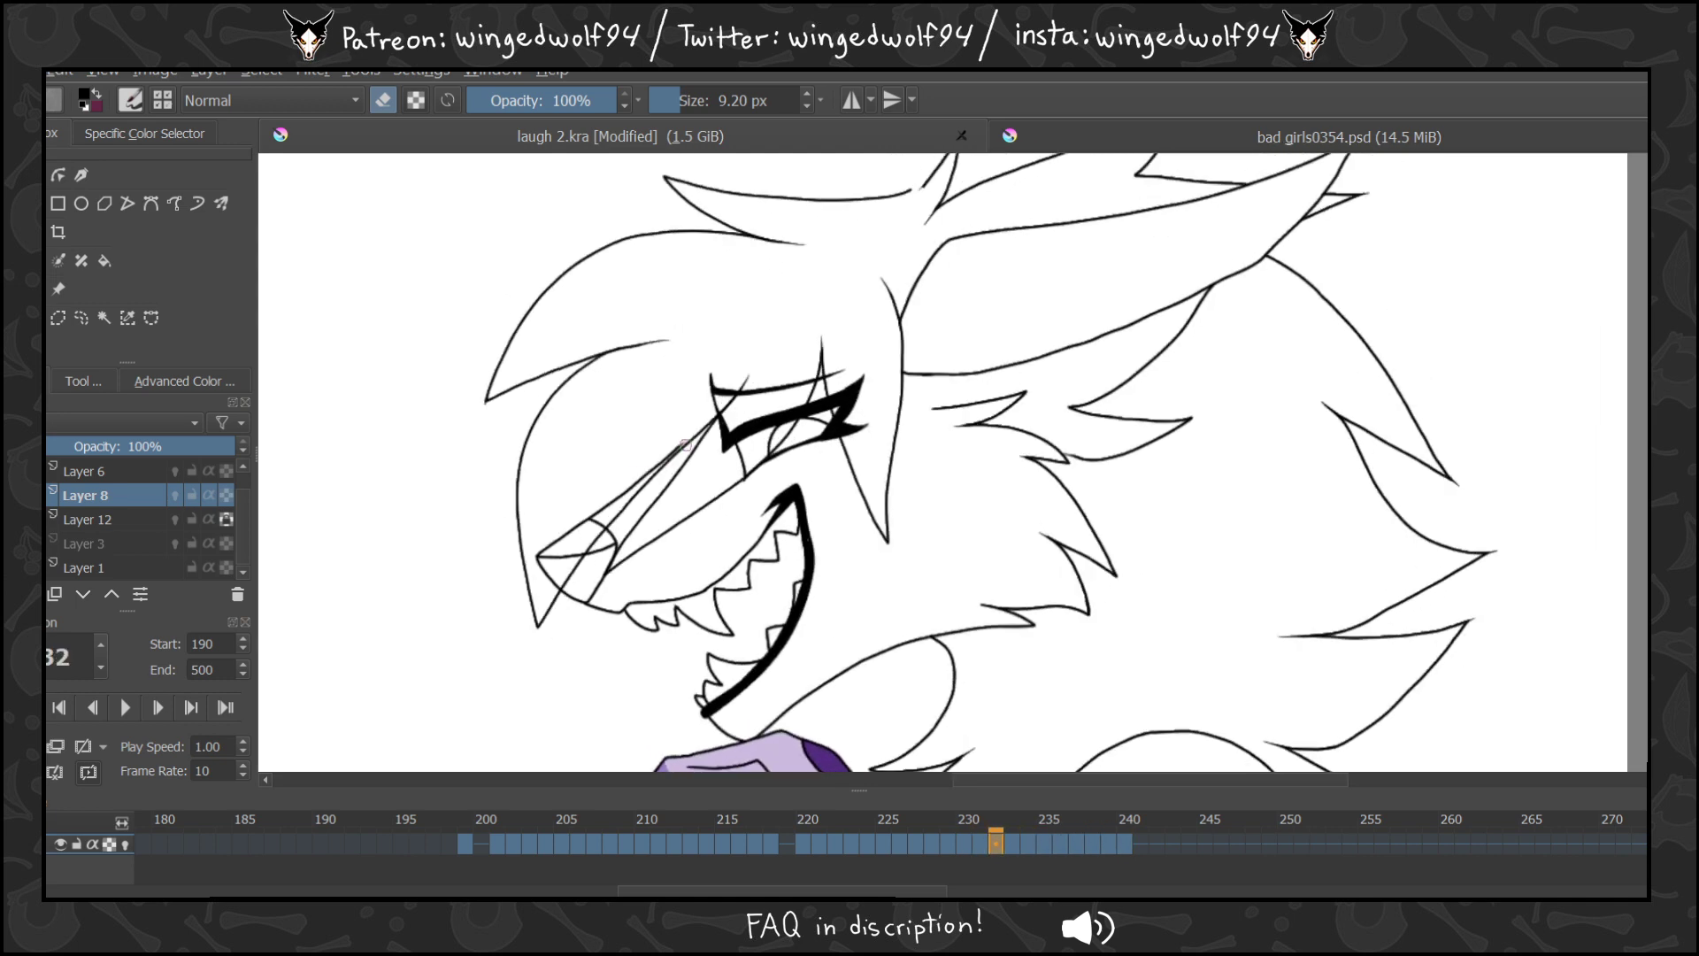
left_click_drag(671, 456, 569, 577)
key("Left")
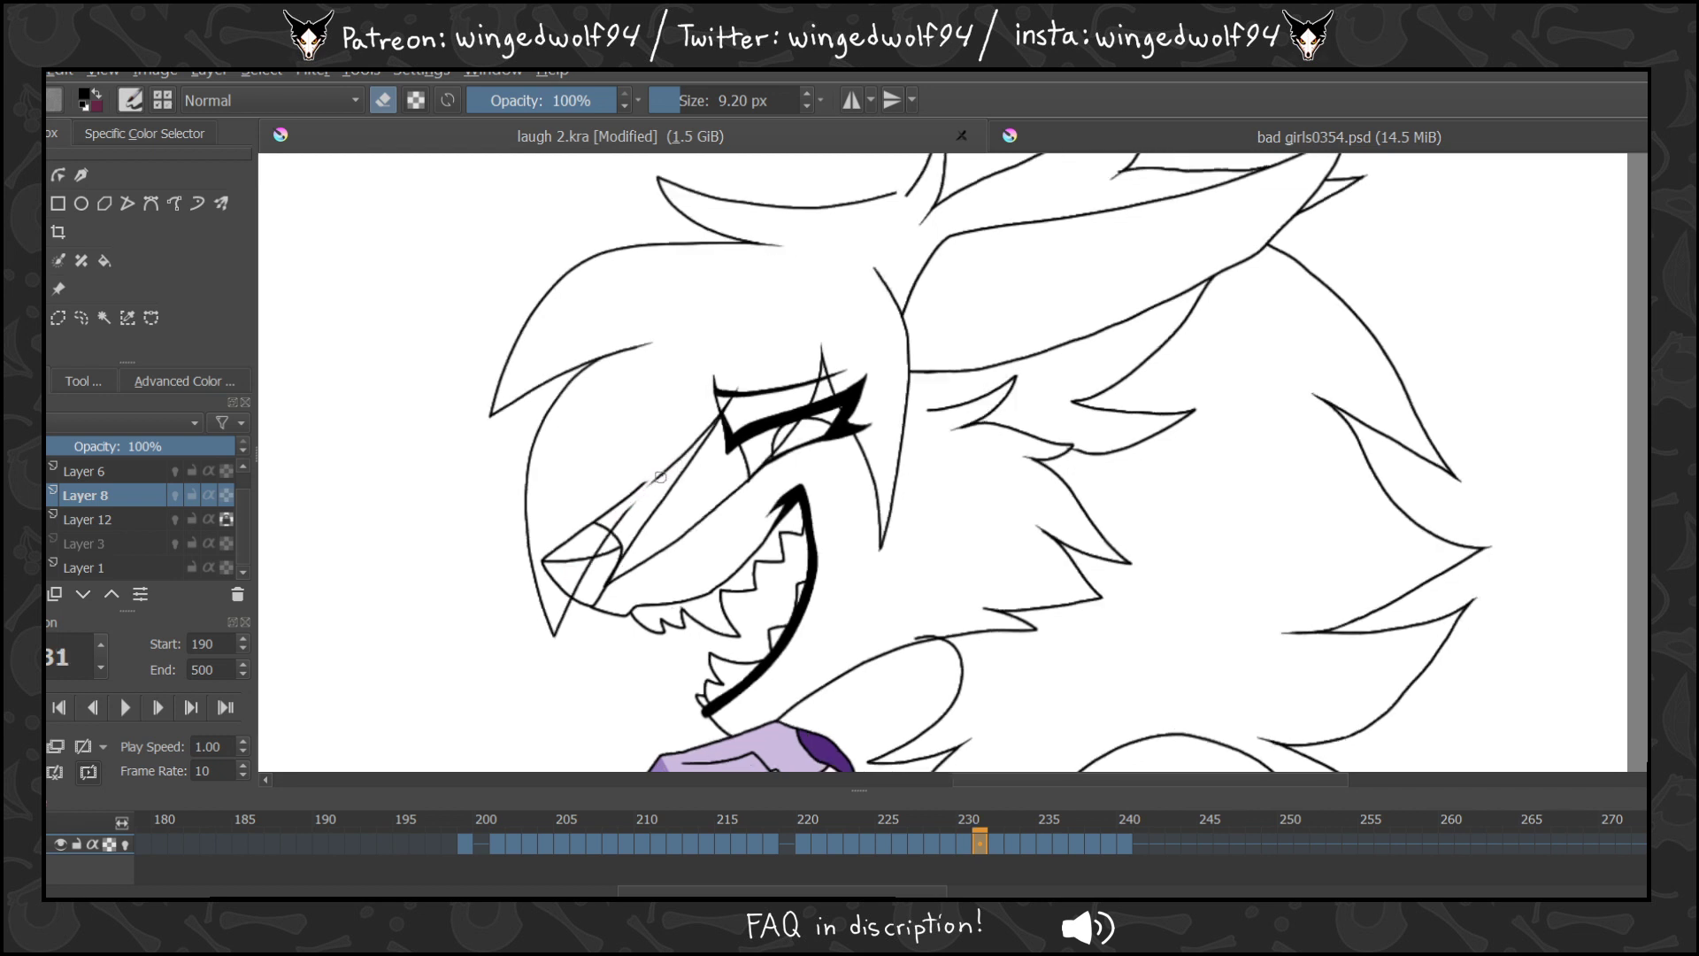
left_click_drag(625, 497, 575, 592)
key("Left")
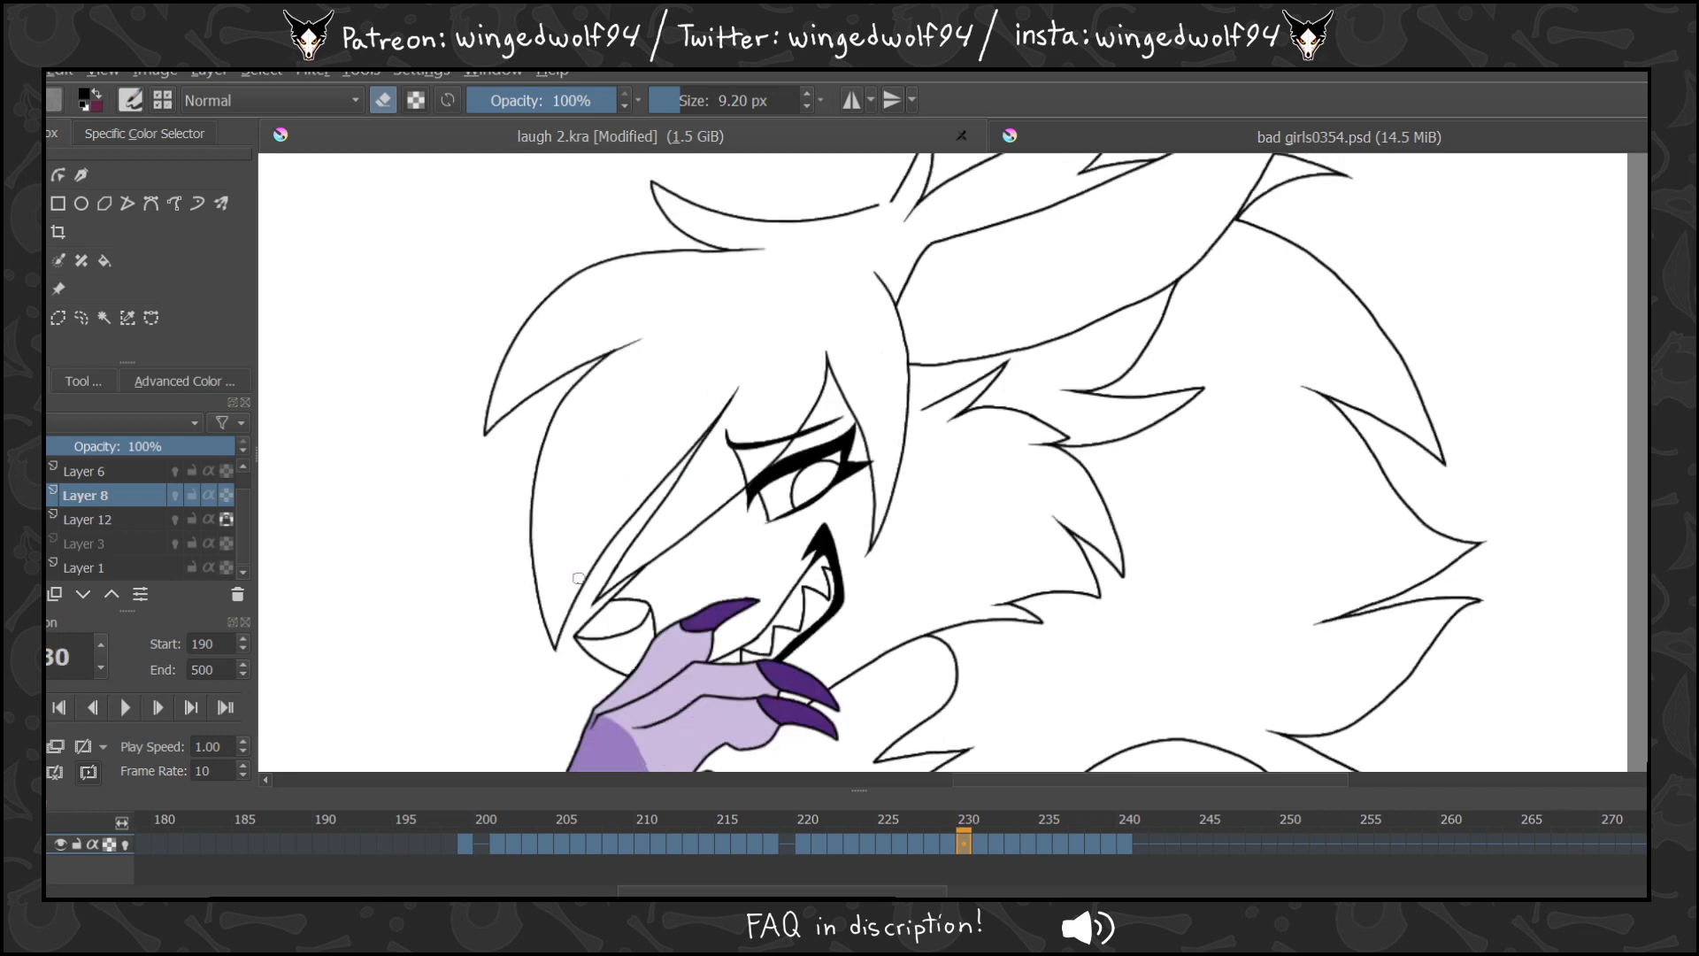
Erase the part of the Layer 8 fringe outline that crosses the nose on frame 226, and go back to frame 220.
key("Left")
key("Left")
key("Left")
key("Left")
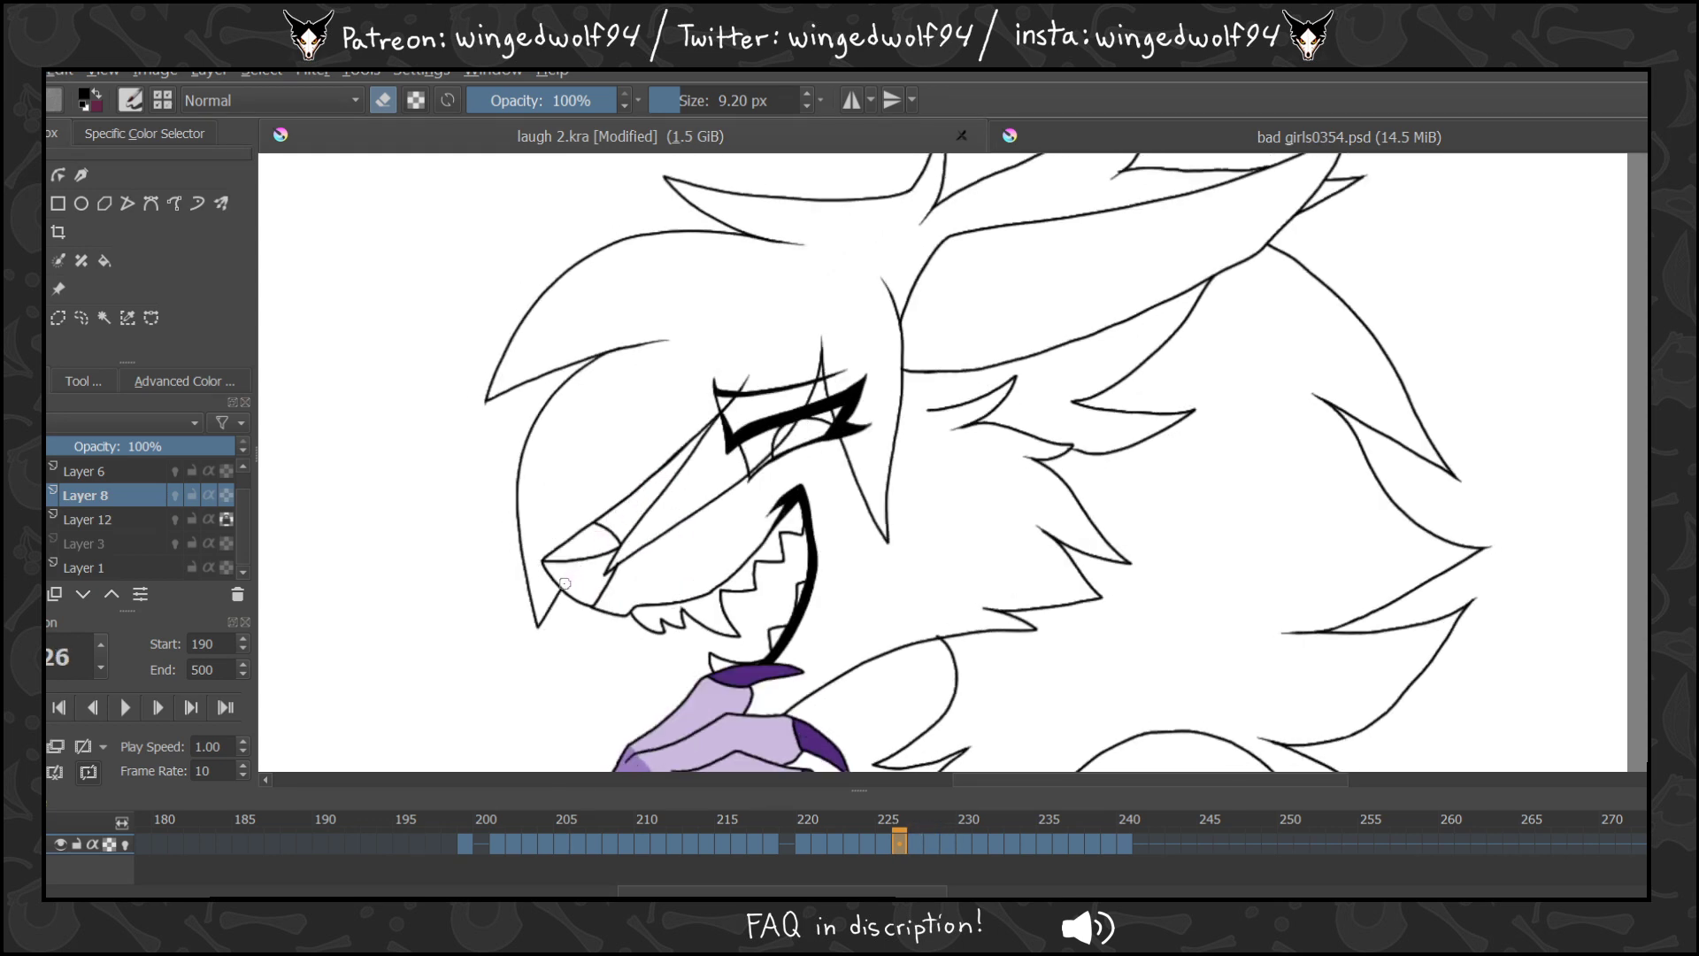
key("Left")
key("Left")
key("Left")
key("Left")
key("Left")
key("Left")
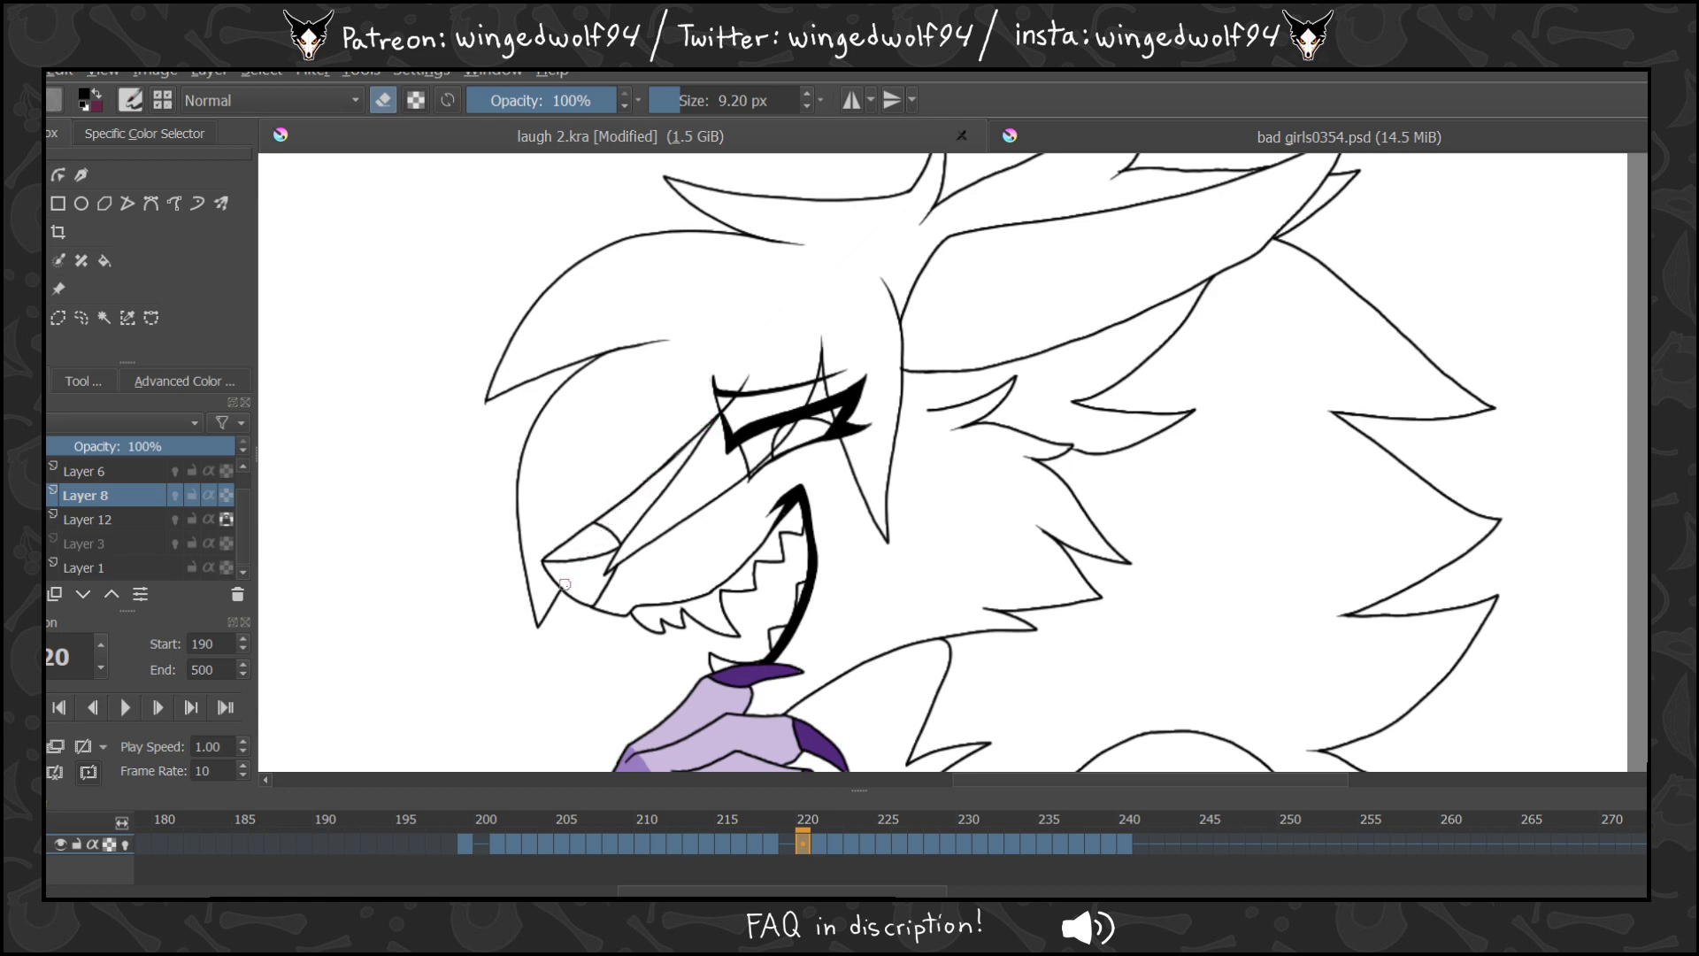
Erase the fringe outline crossing the nose on frame 208, and check the remaining earlier frames back to 201.
key("Left")
key("Left")
key("Left")
key("Left")
key("Left")
key("Left")
key("Left")
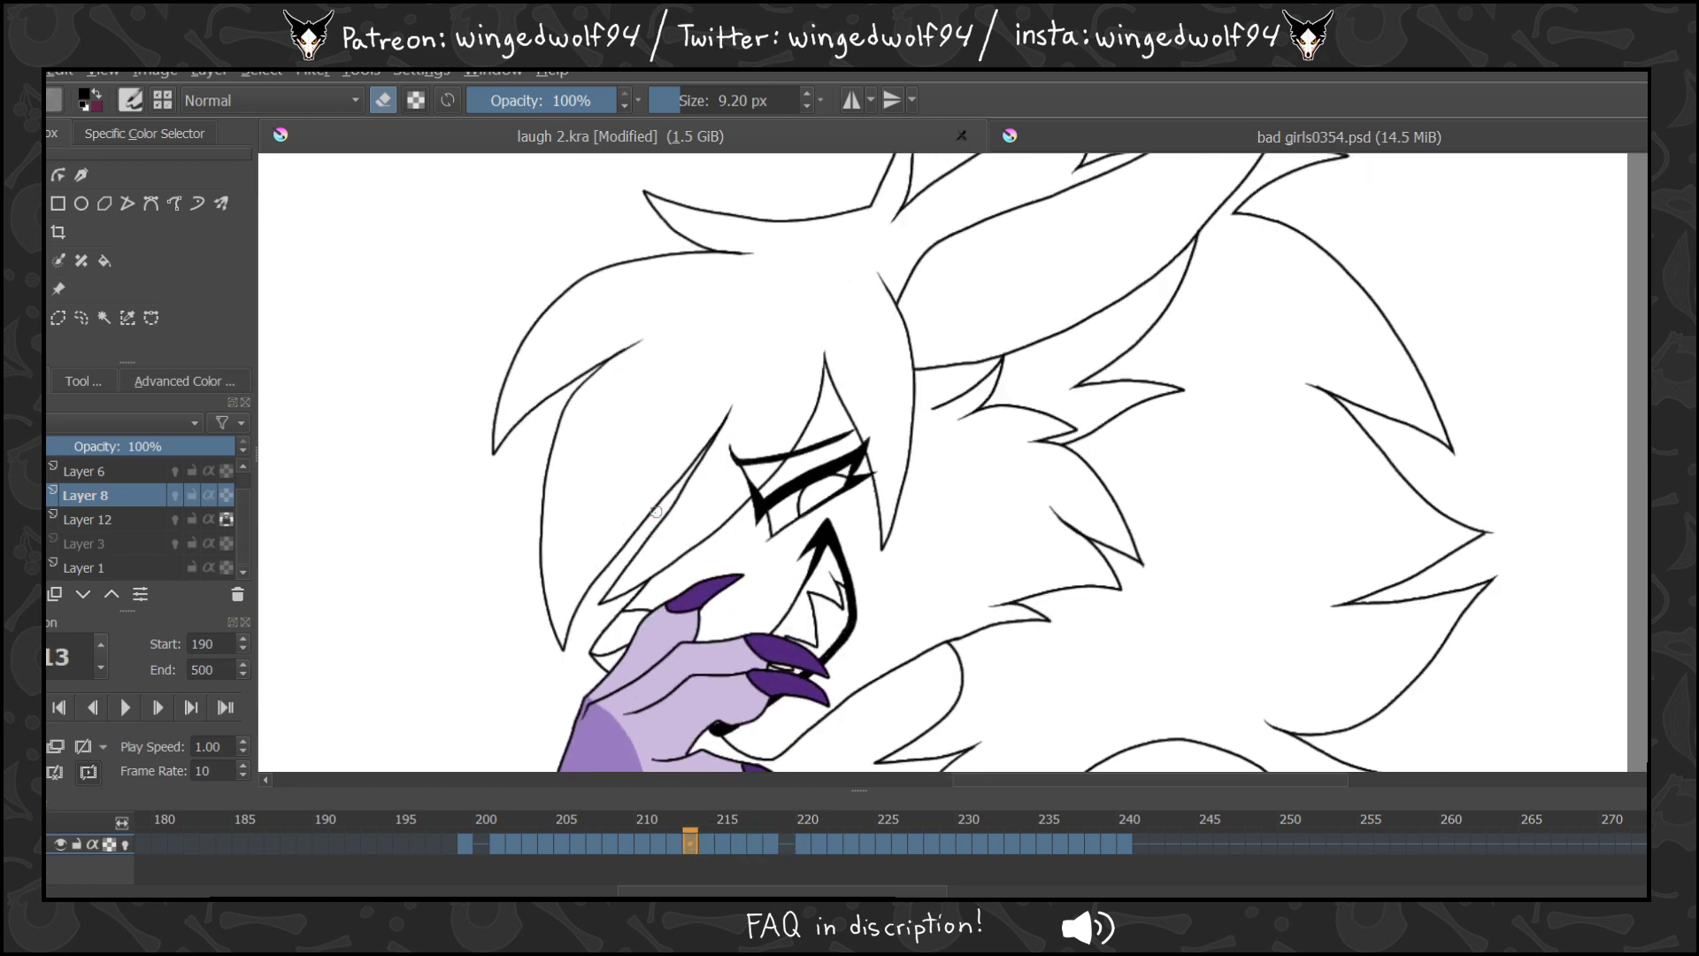
key("Left")
key("Left")
key("Left")
key("Left")
key("Left")
key("Left")
key("Left")
key("Right")
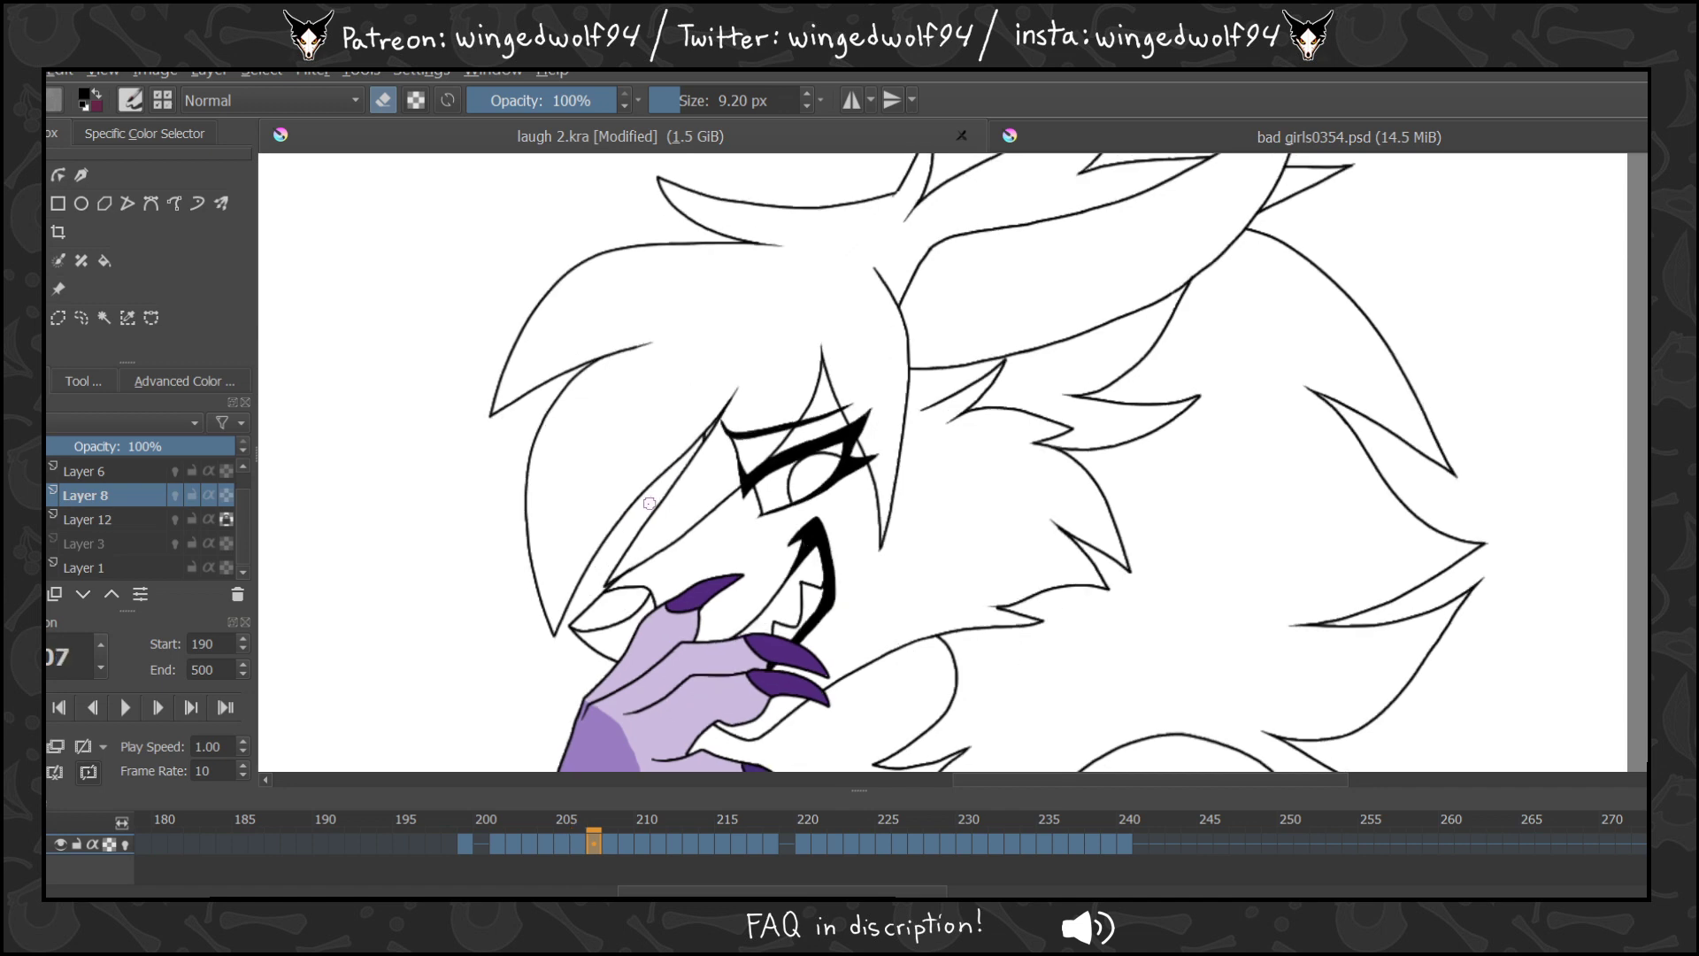
key("Right")
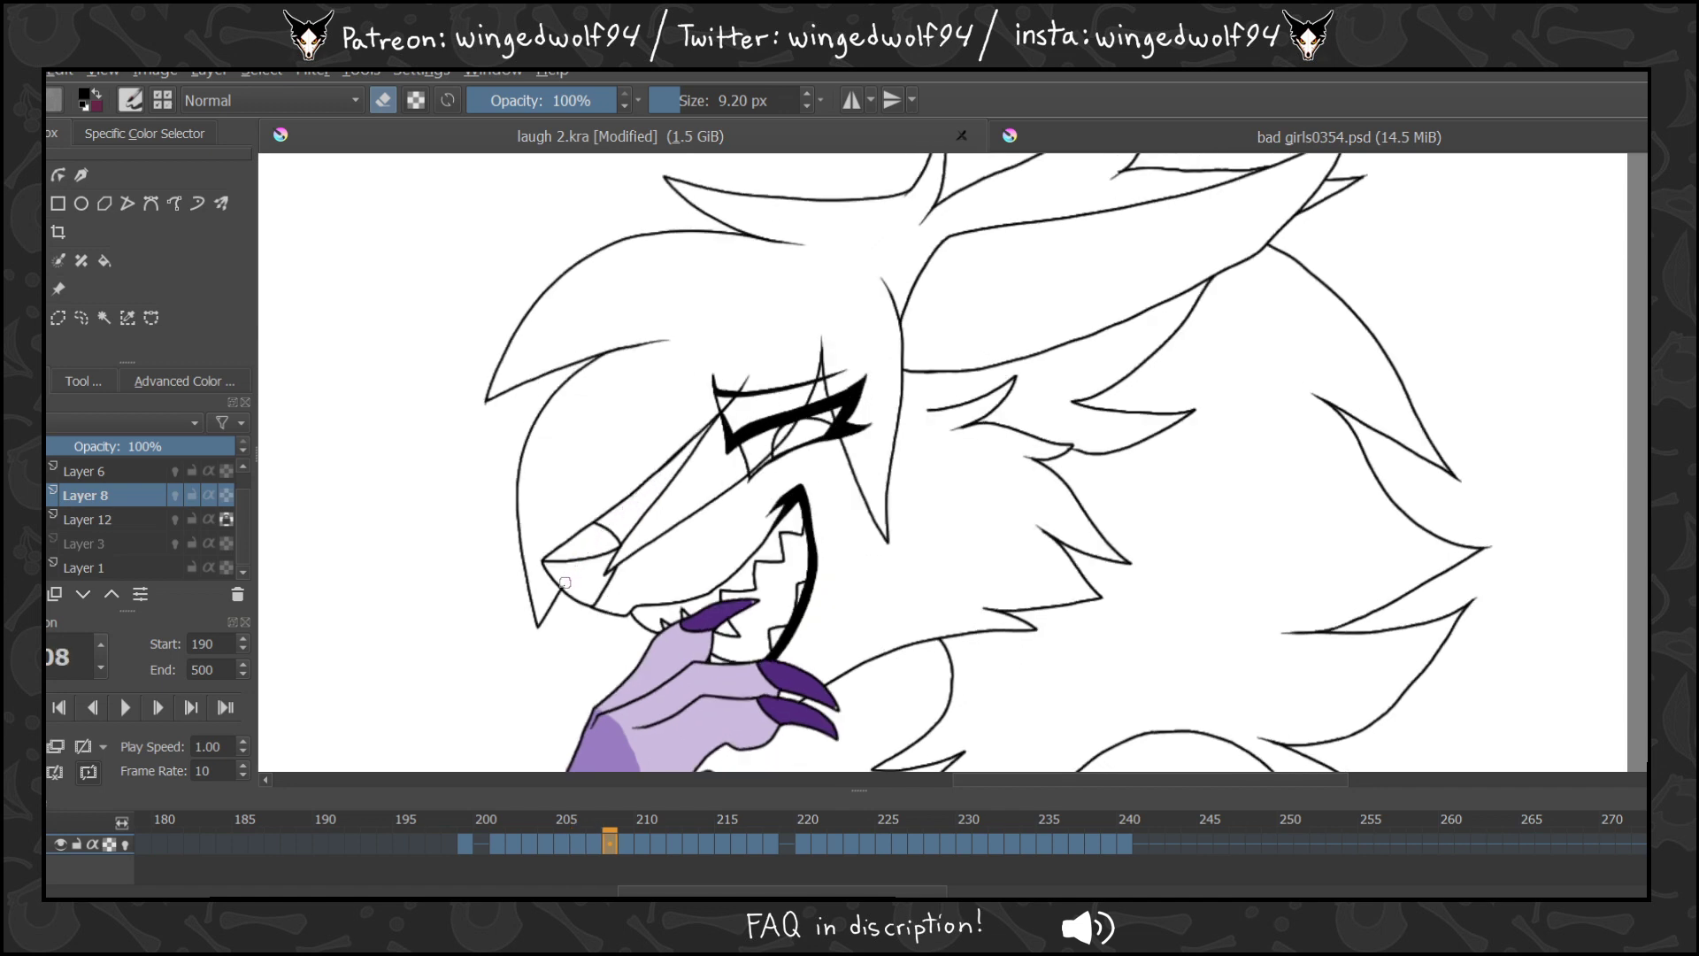
key("Left")
key("Left")
key("Left")
key("Left")
key("Left")
key("Left")
key("Left")
key("Left")
key("Left")
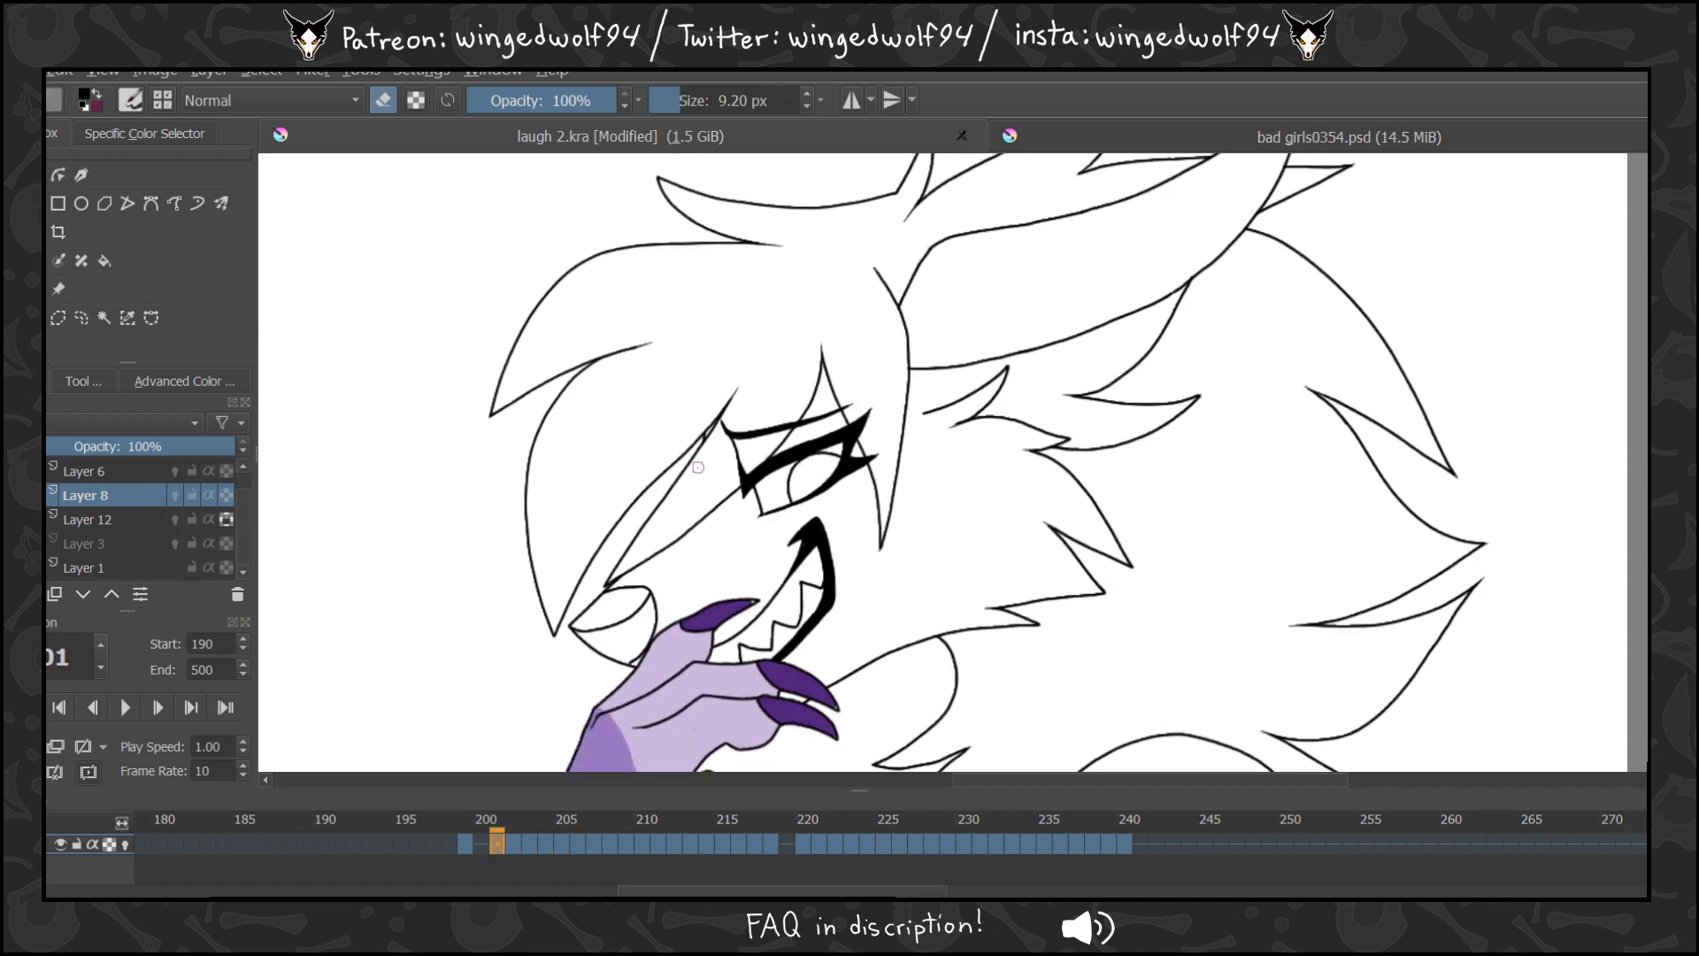
Step forward through the frames from 201 to 224 to check the fringe outline around the nose.
key("Right")
key("Right")
key("Right")
key("Right")
key("Right")
key("Right")
key("Right")
key("Right")
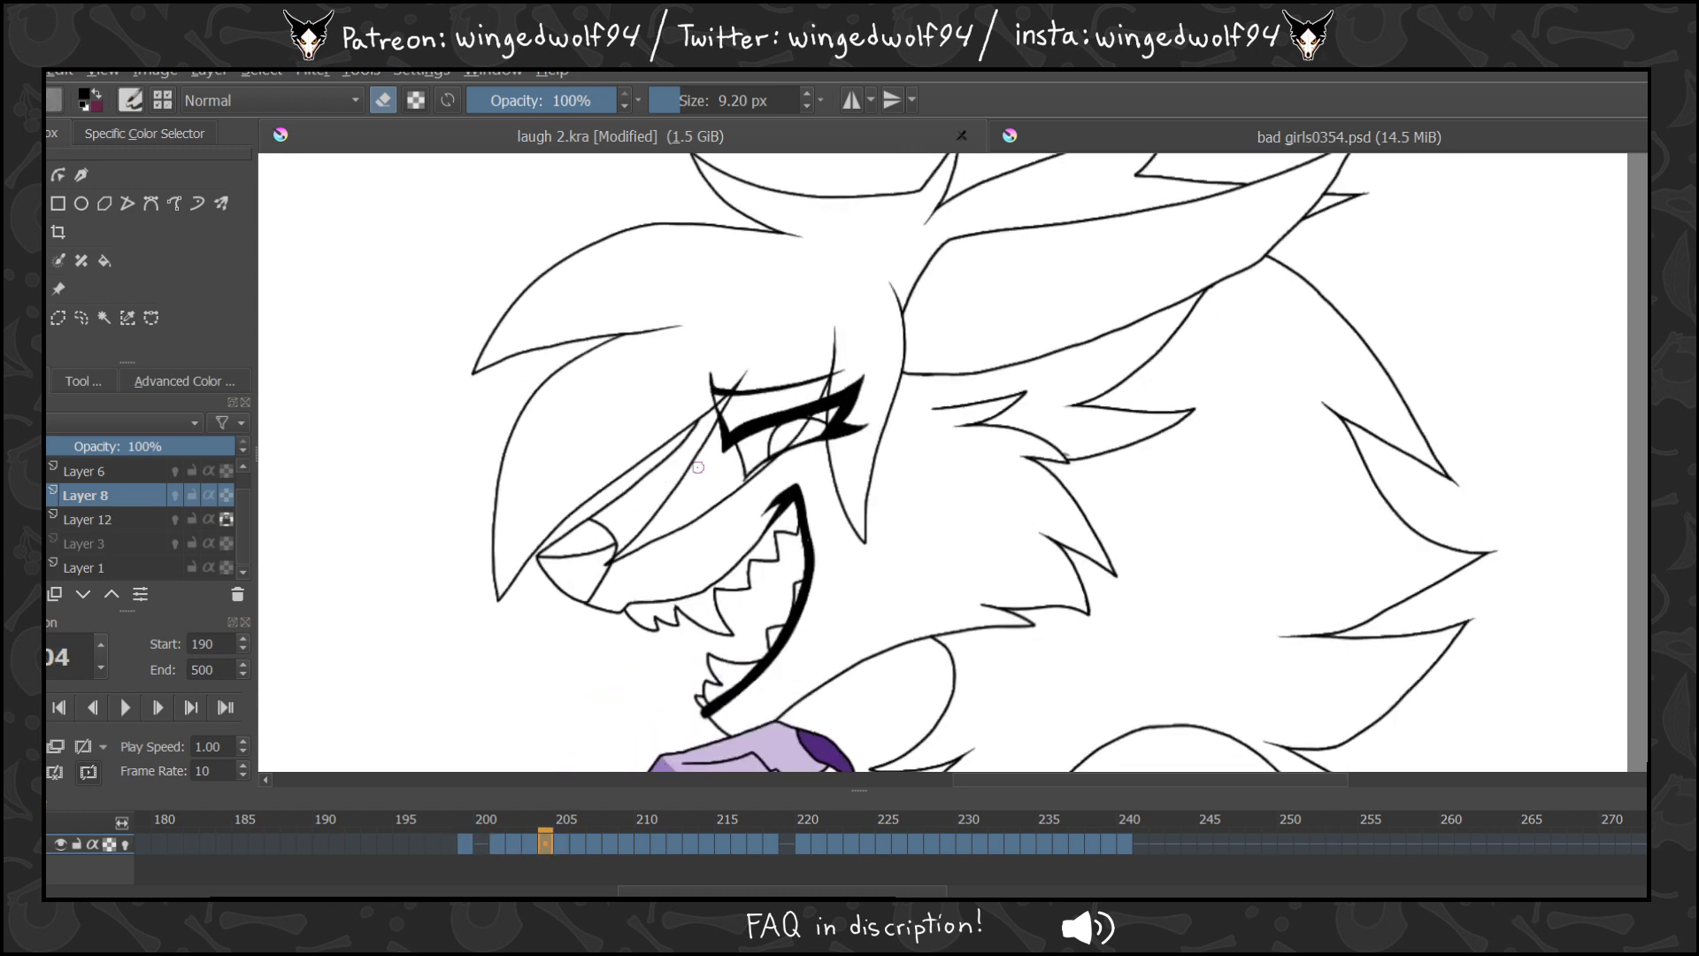
key("Right")
key("Right")
key("Right")
key("Right")
key("Right")
key("Right")
key("Right")
key("Right")
key("Right")
key("Right")
key("Right")
key("Right")
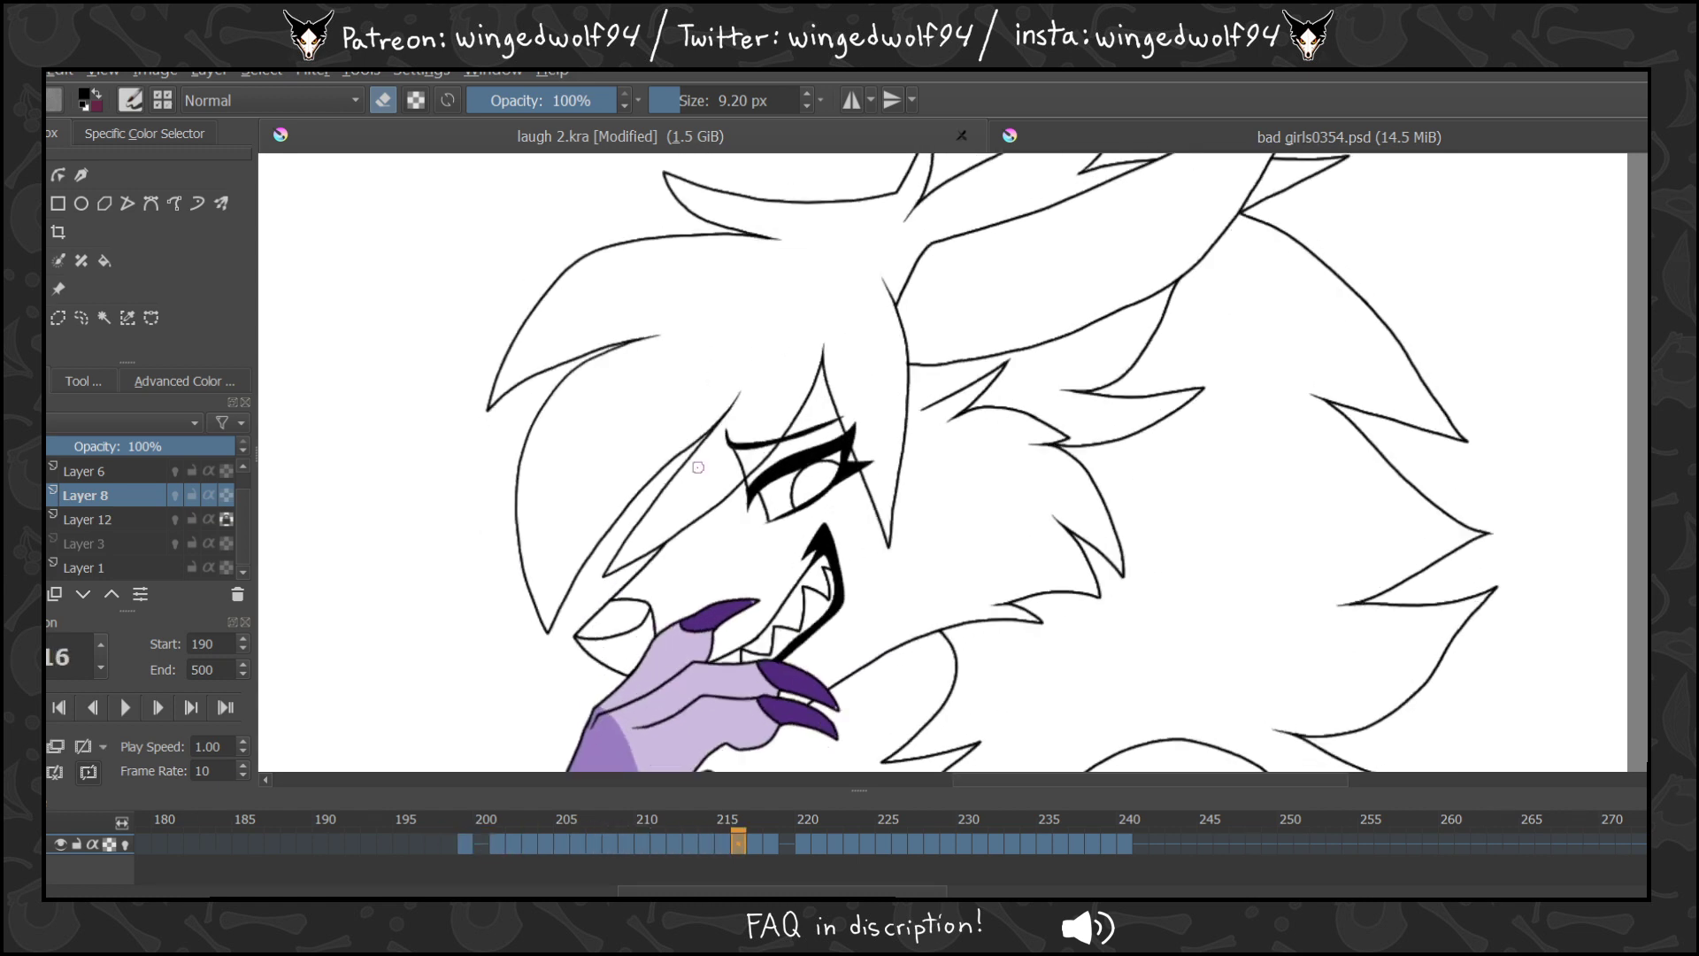
key("Right")
key("Right")
key("Right")
key("Right")
key("Right")
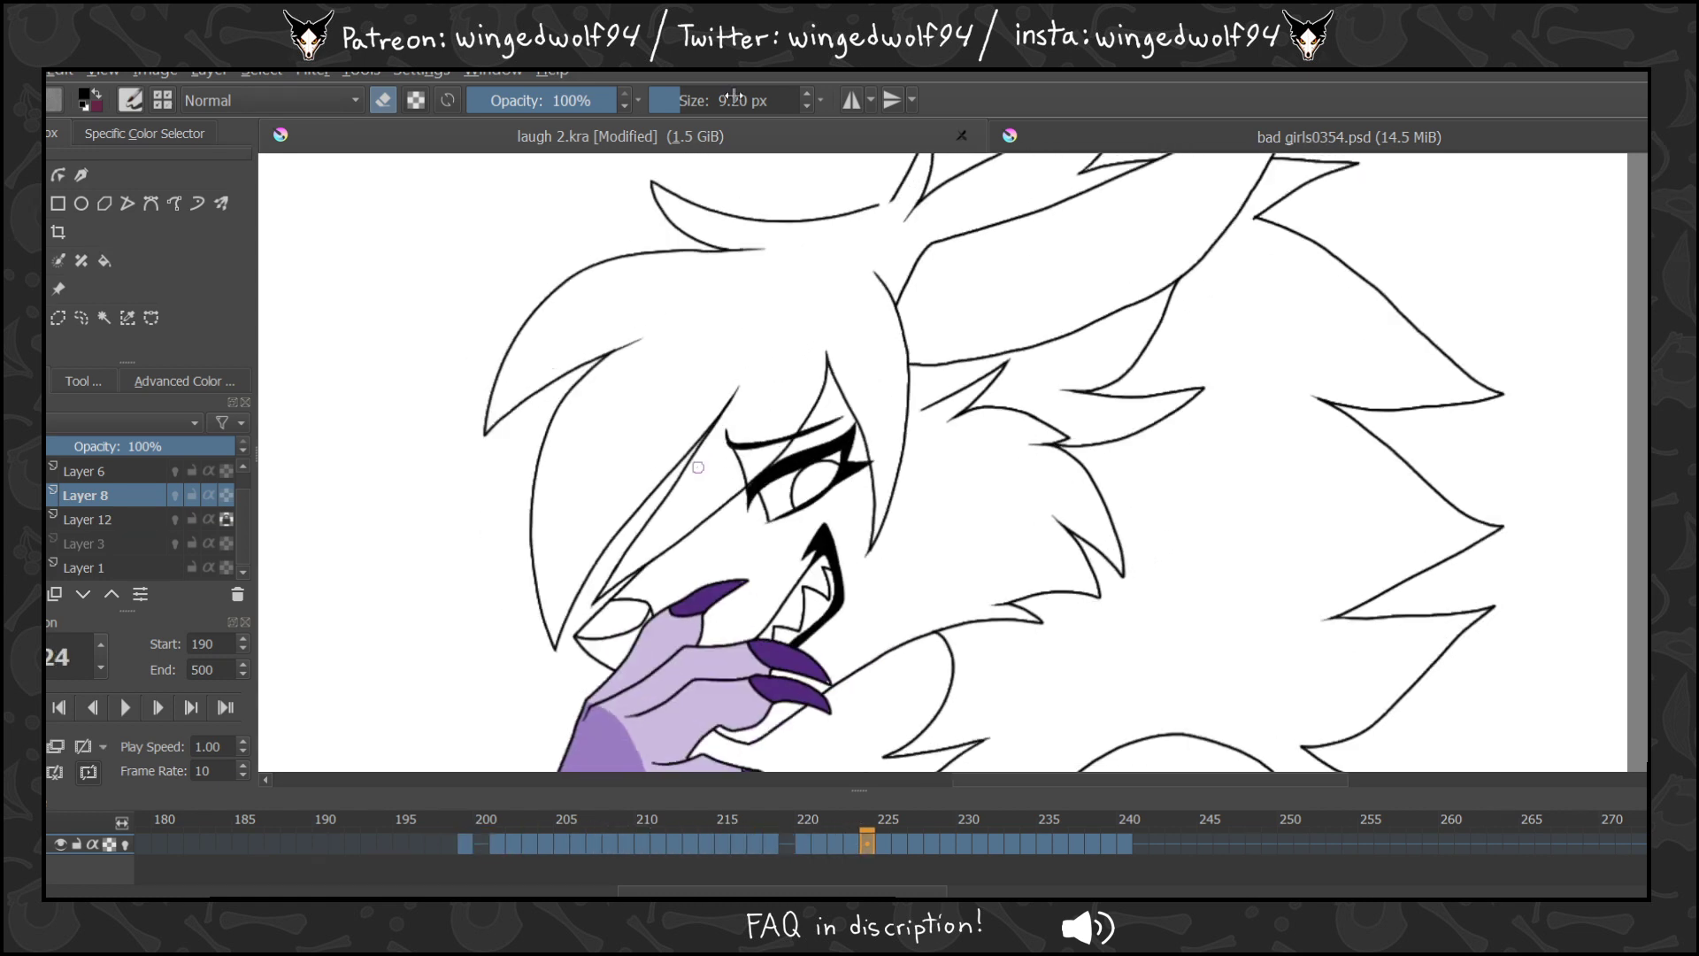
Set the brush size to 2.79 px and switch the brush from erasing to drawing.
left_click(688, 101)
type("2.79")
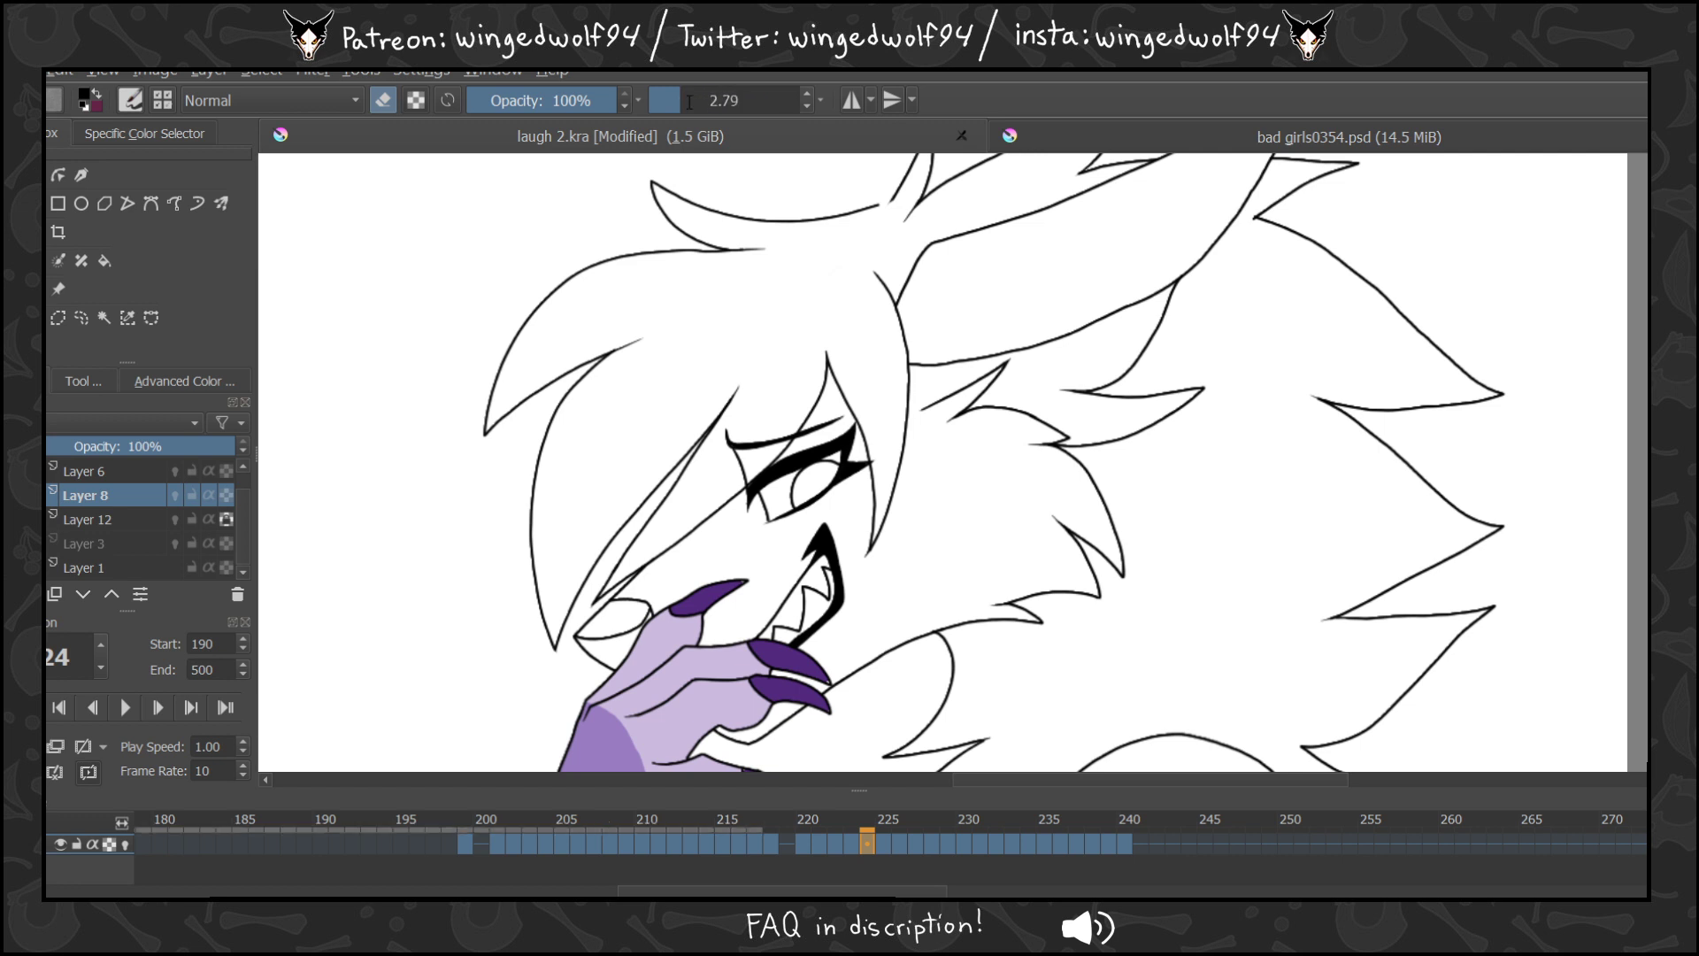
left_click(385, 100)
Review the line art backwards from frame 240 to 231 and show the brush's smoothing options.
left_click(1123, 845)
key("Left")
key("Left")
key("Left")
key("Left")
key("Left")
key("Left")
key("Left")
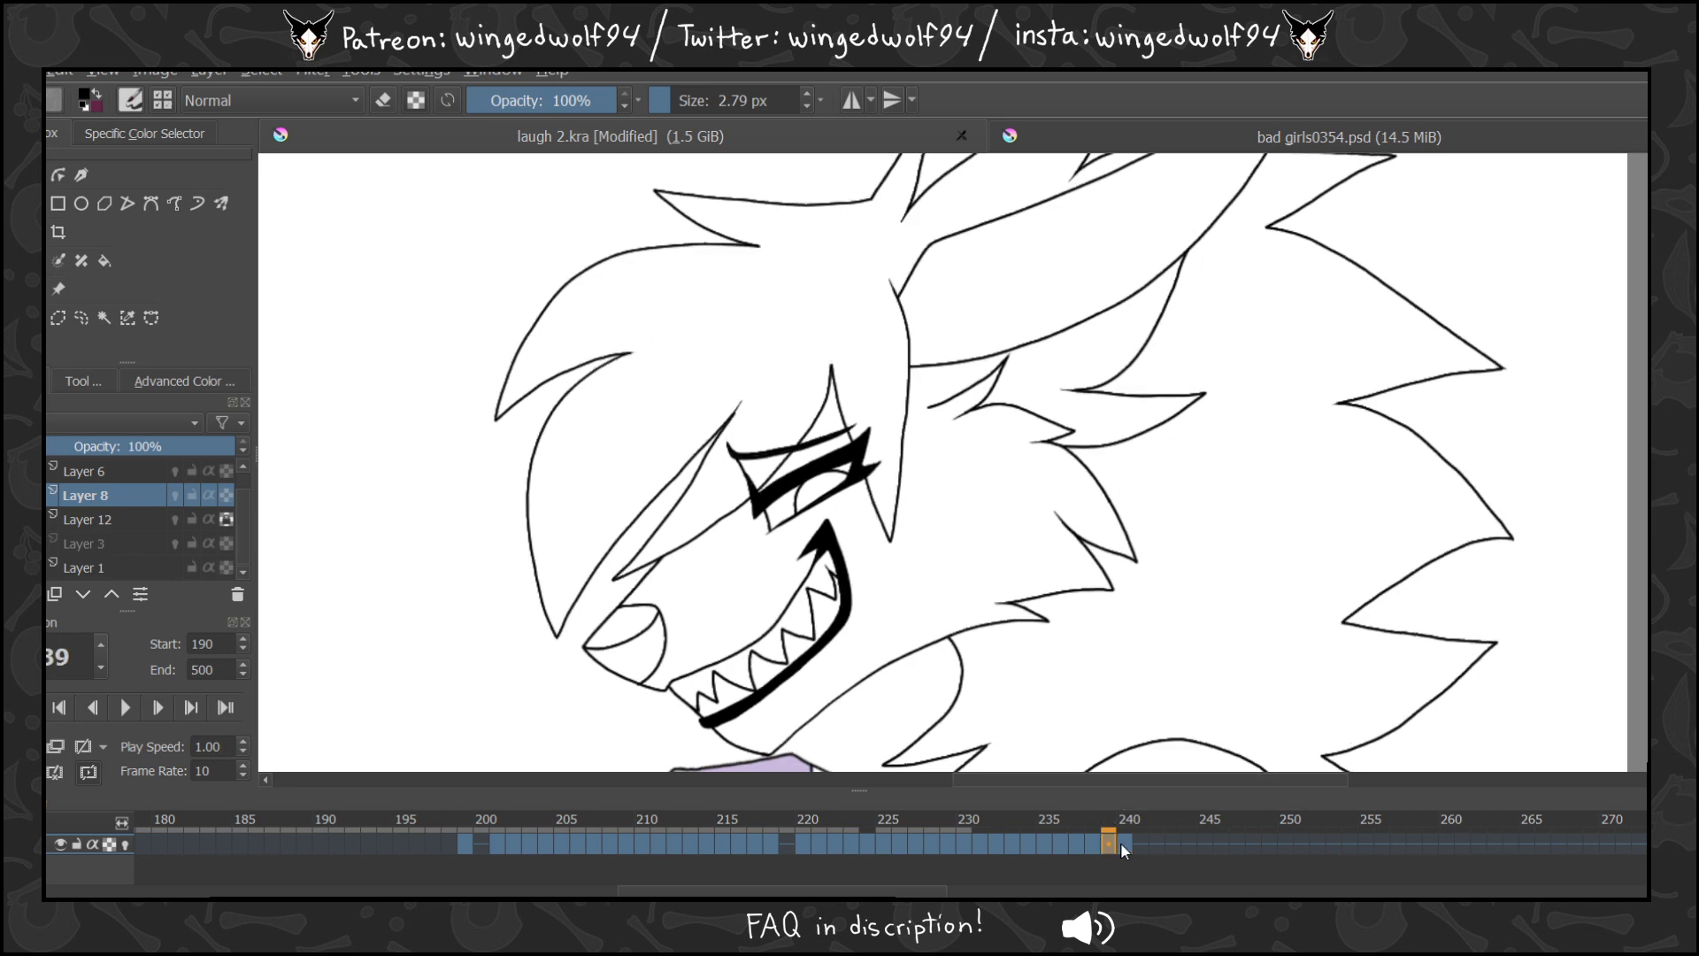
key("Left")
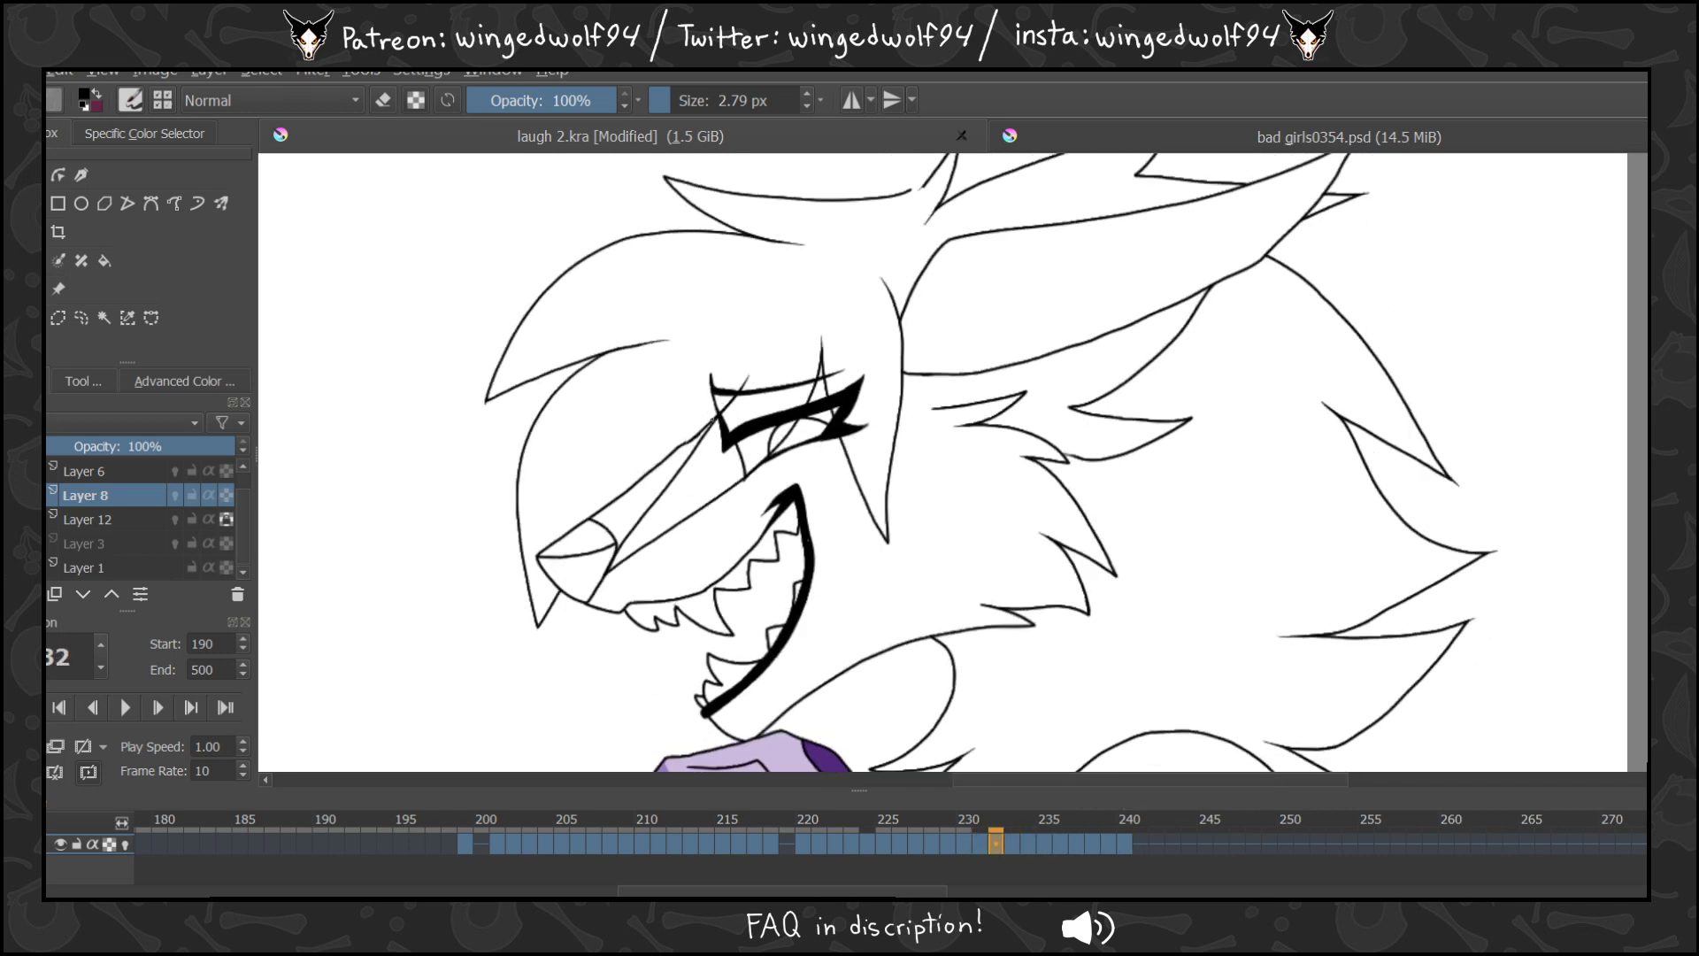
key("Left")
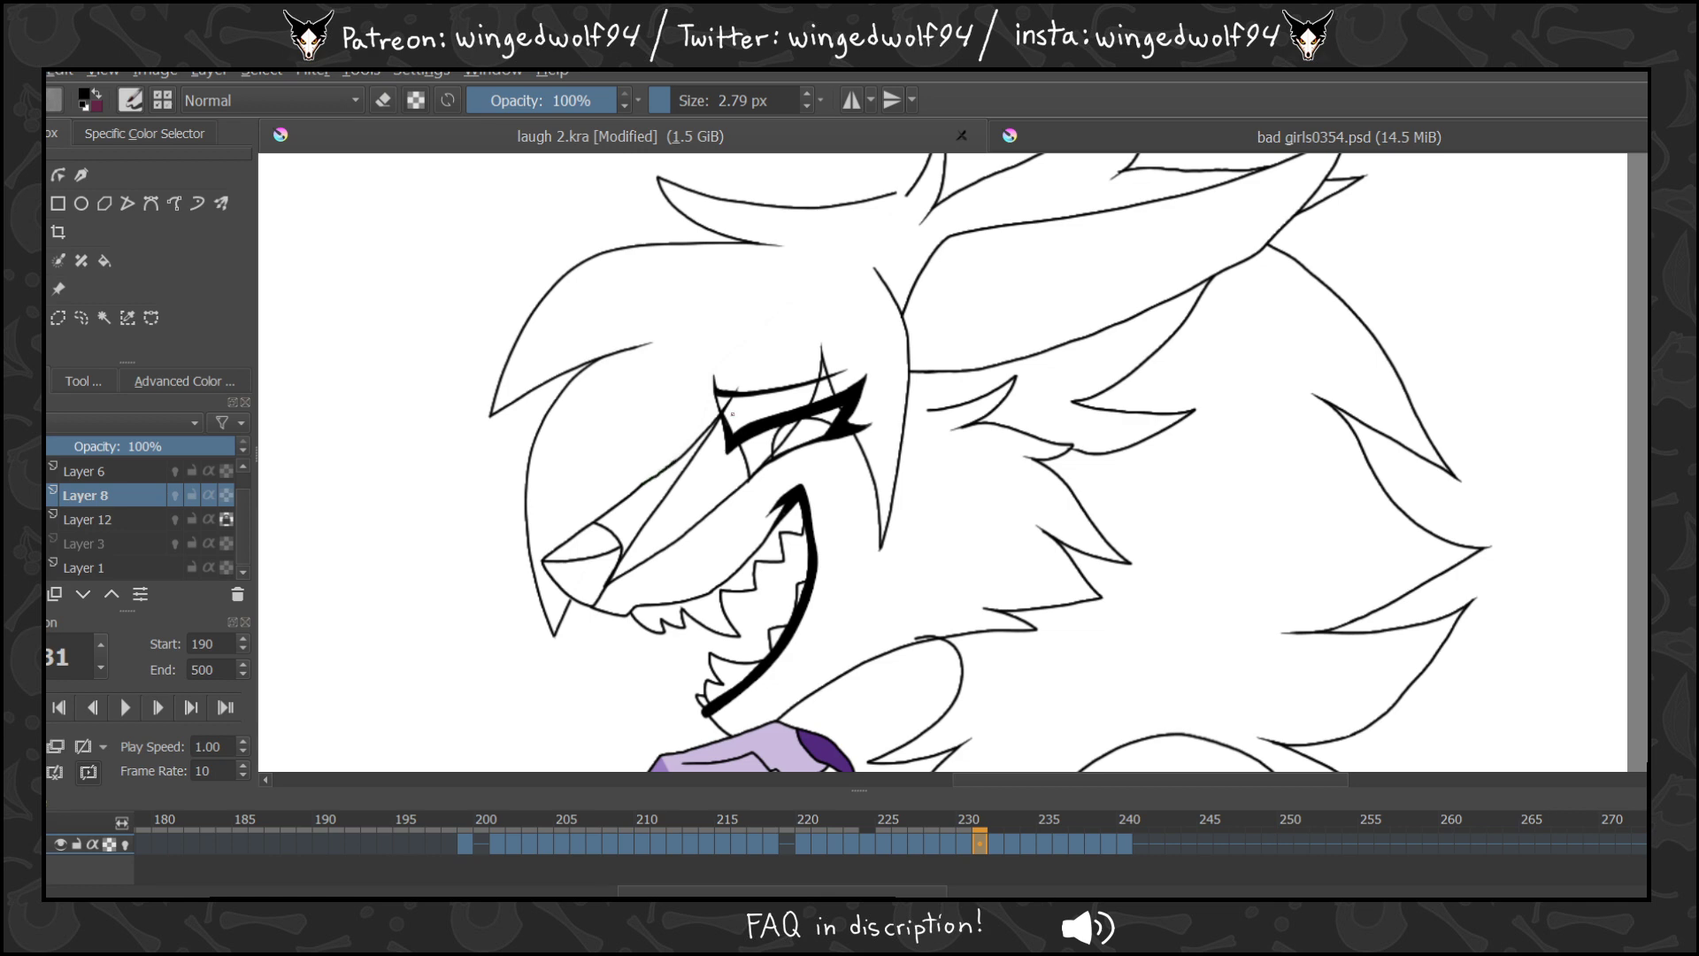
left_click(81, 380)
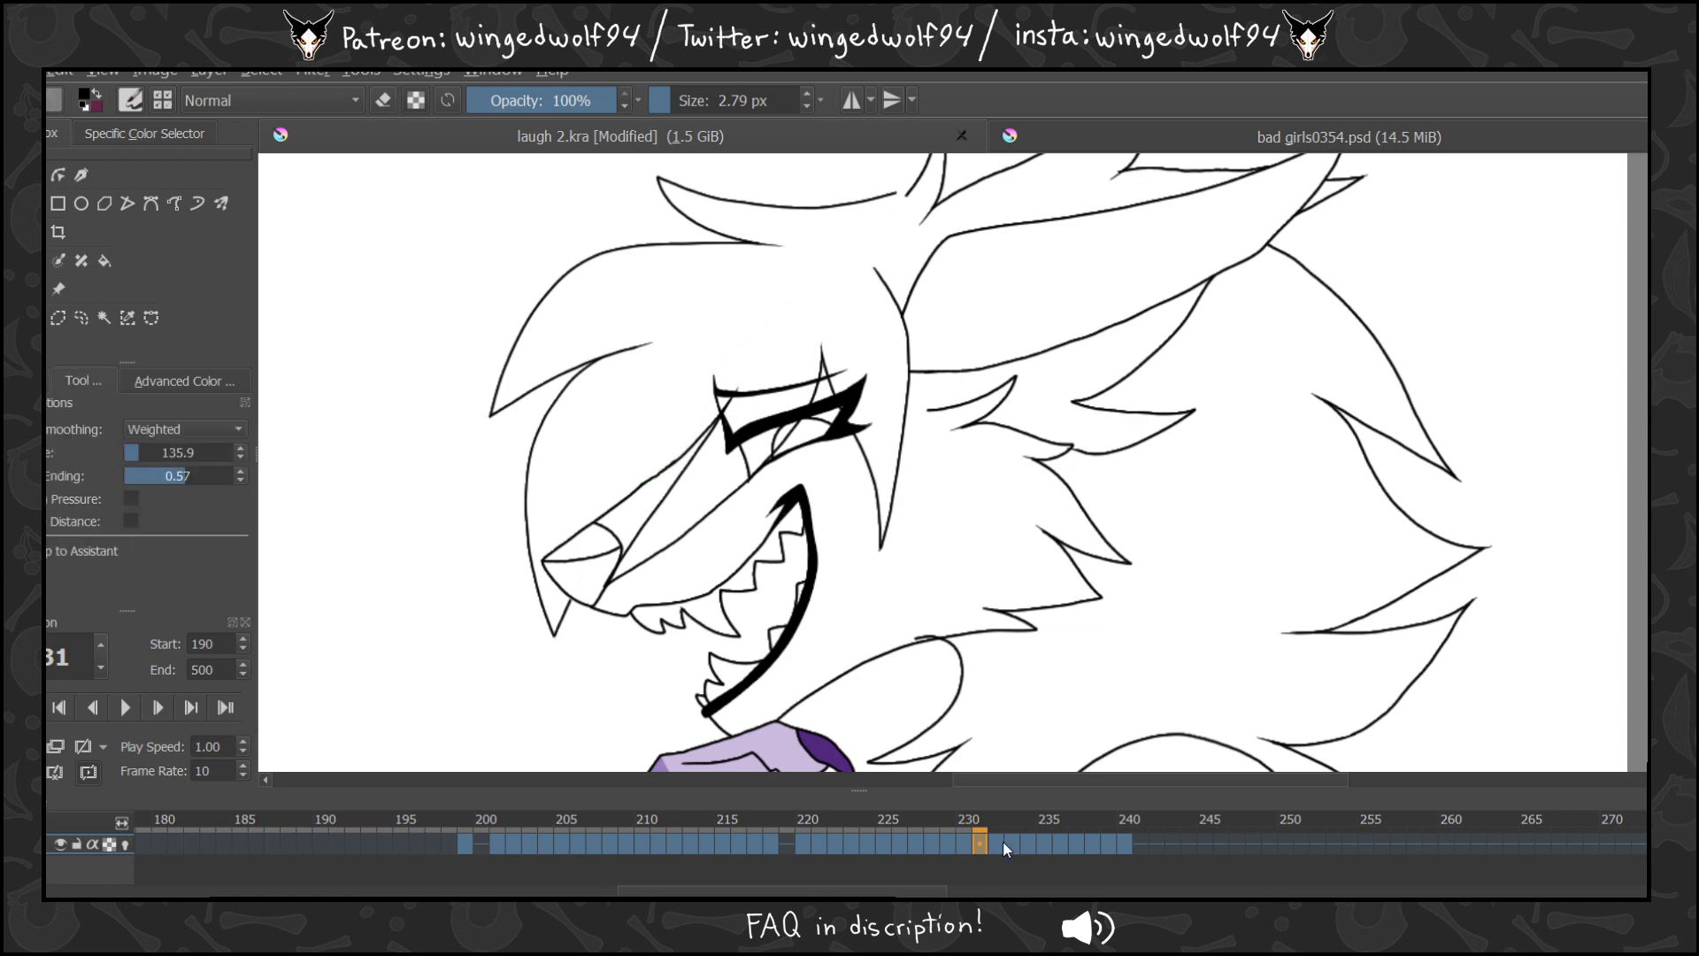
Step back through the frames from 230 to check the line art, and play the animation from frame 214.
left_click(968, 841)
key("Left")
key("Left")
key("Left")
key("Left")
key("Left")
key("Left")
key("Left")
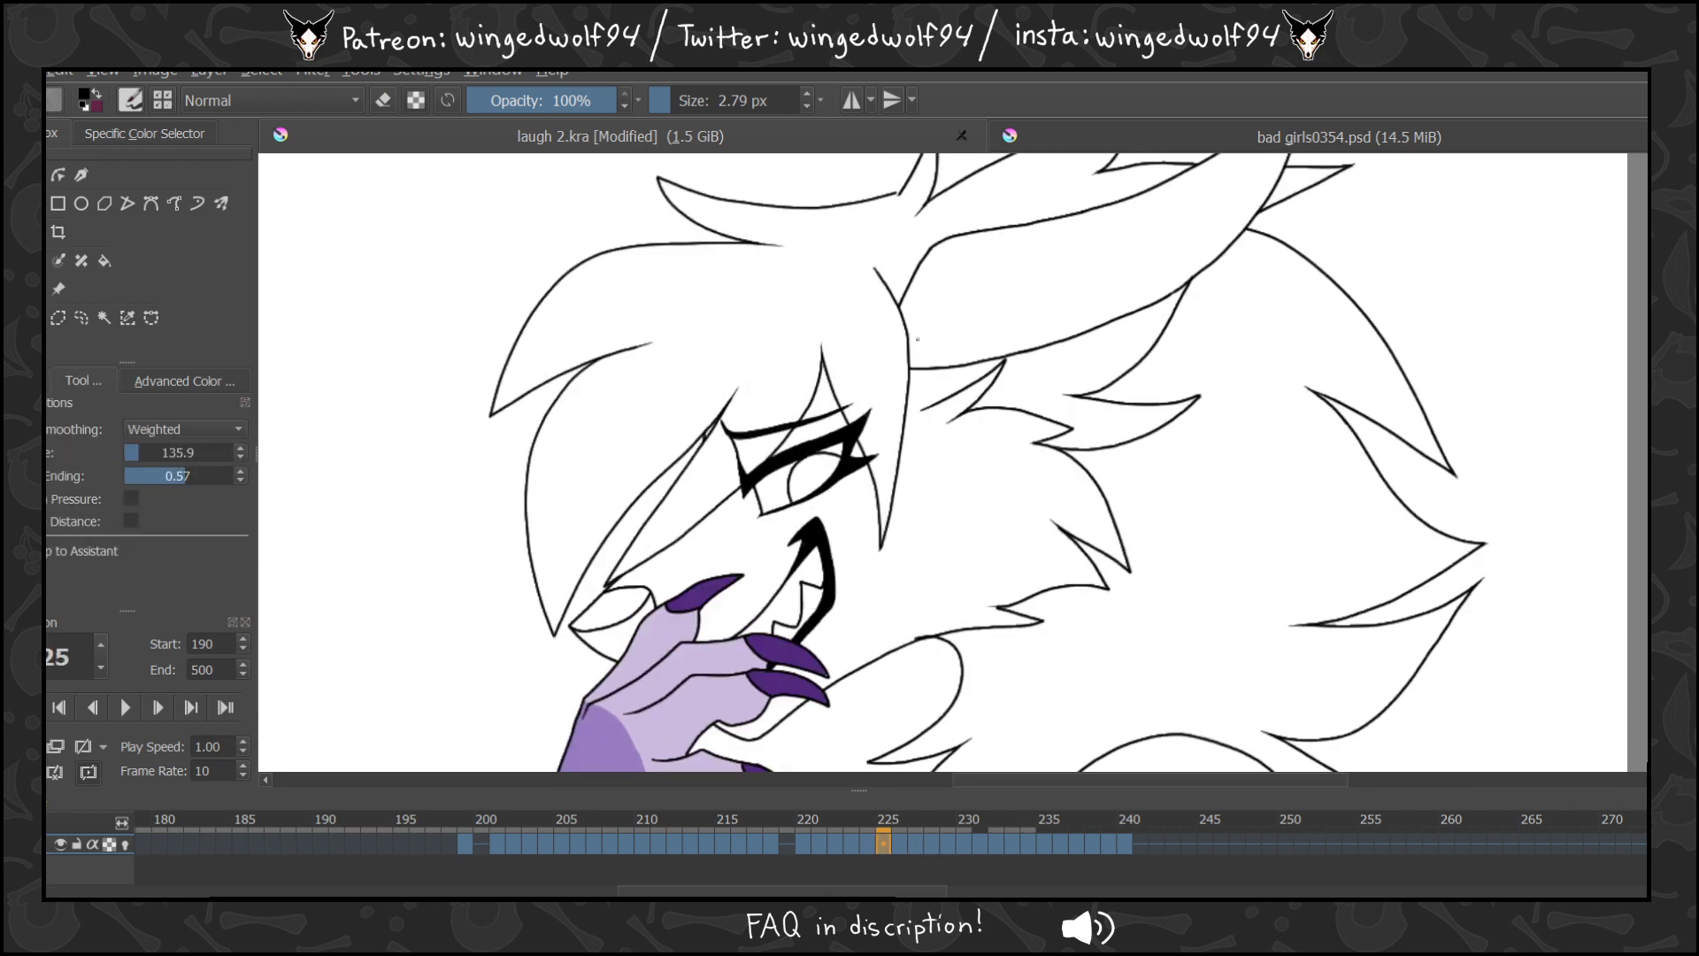
key("Left")
key("Left")
key("Left")
key("Left")
key("Left")
key("Left")
key("Left")
key("Left")
key("Left")
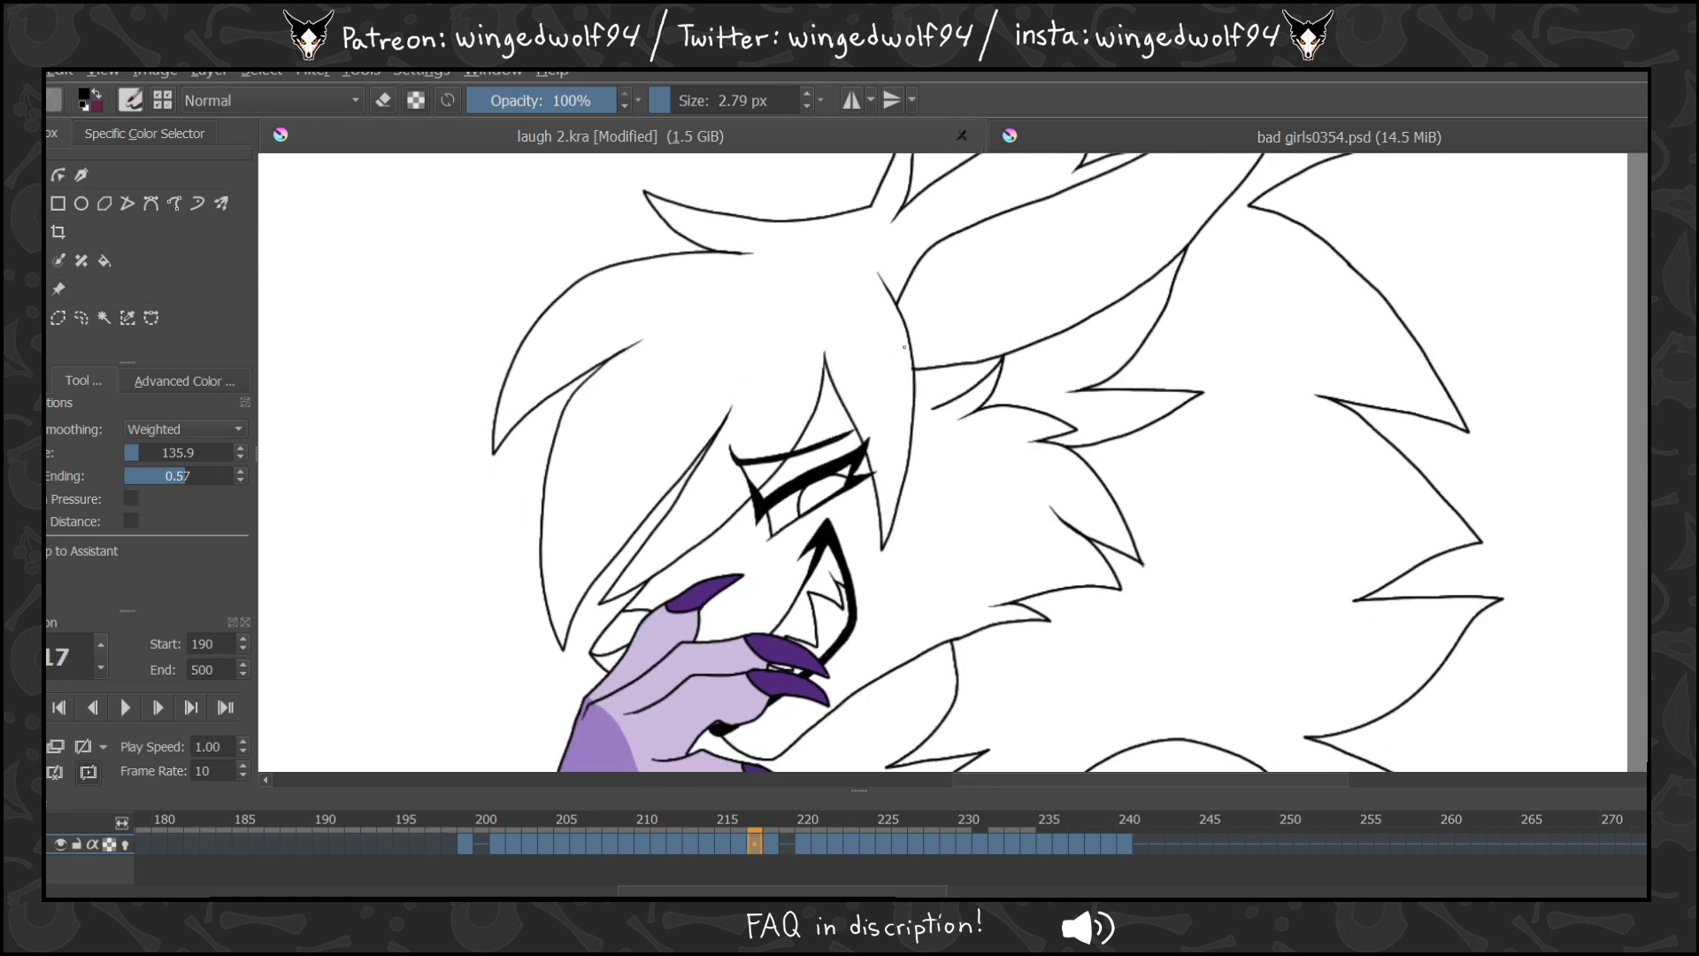
key("Left")
key("Left")
key("Left")
key("Left")
key("Right")
key("Right")
key("Right")
key("Right")
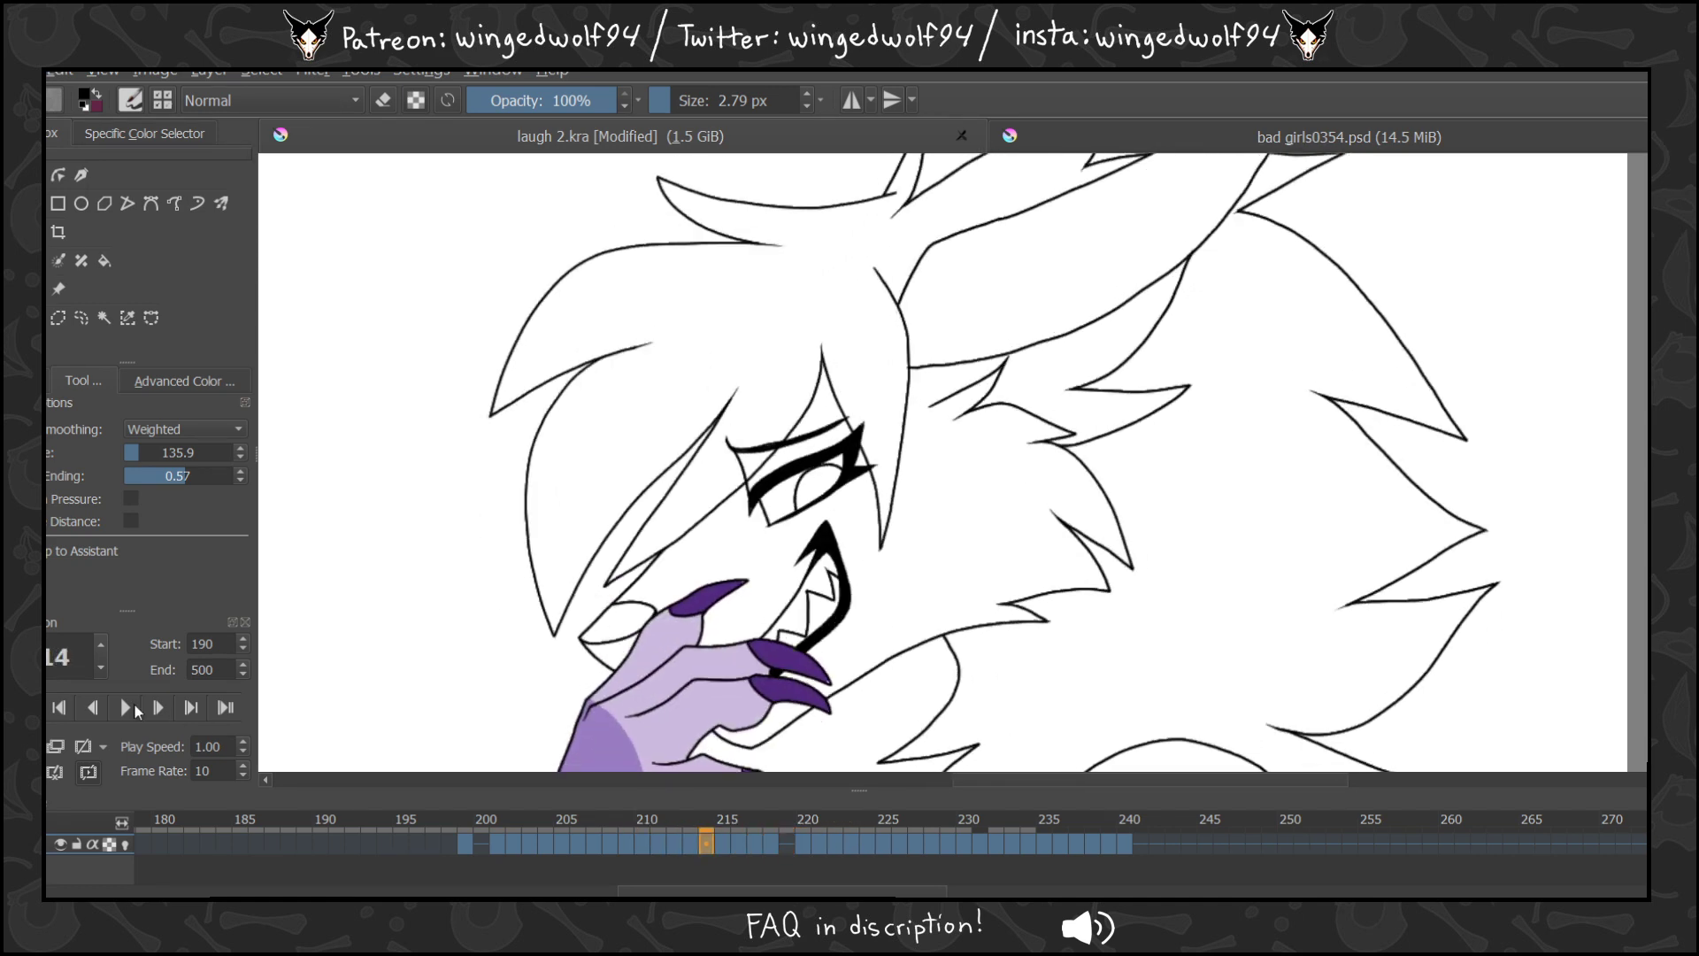
left_click(124, 708)
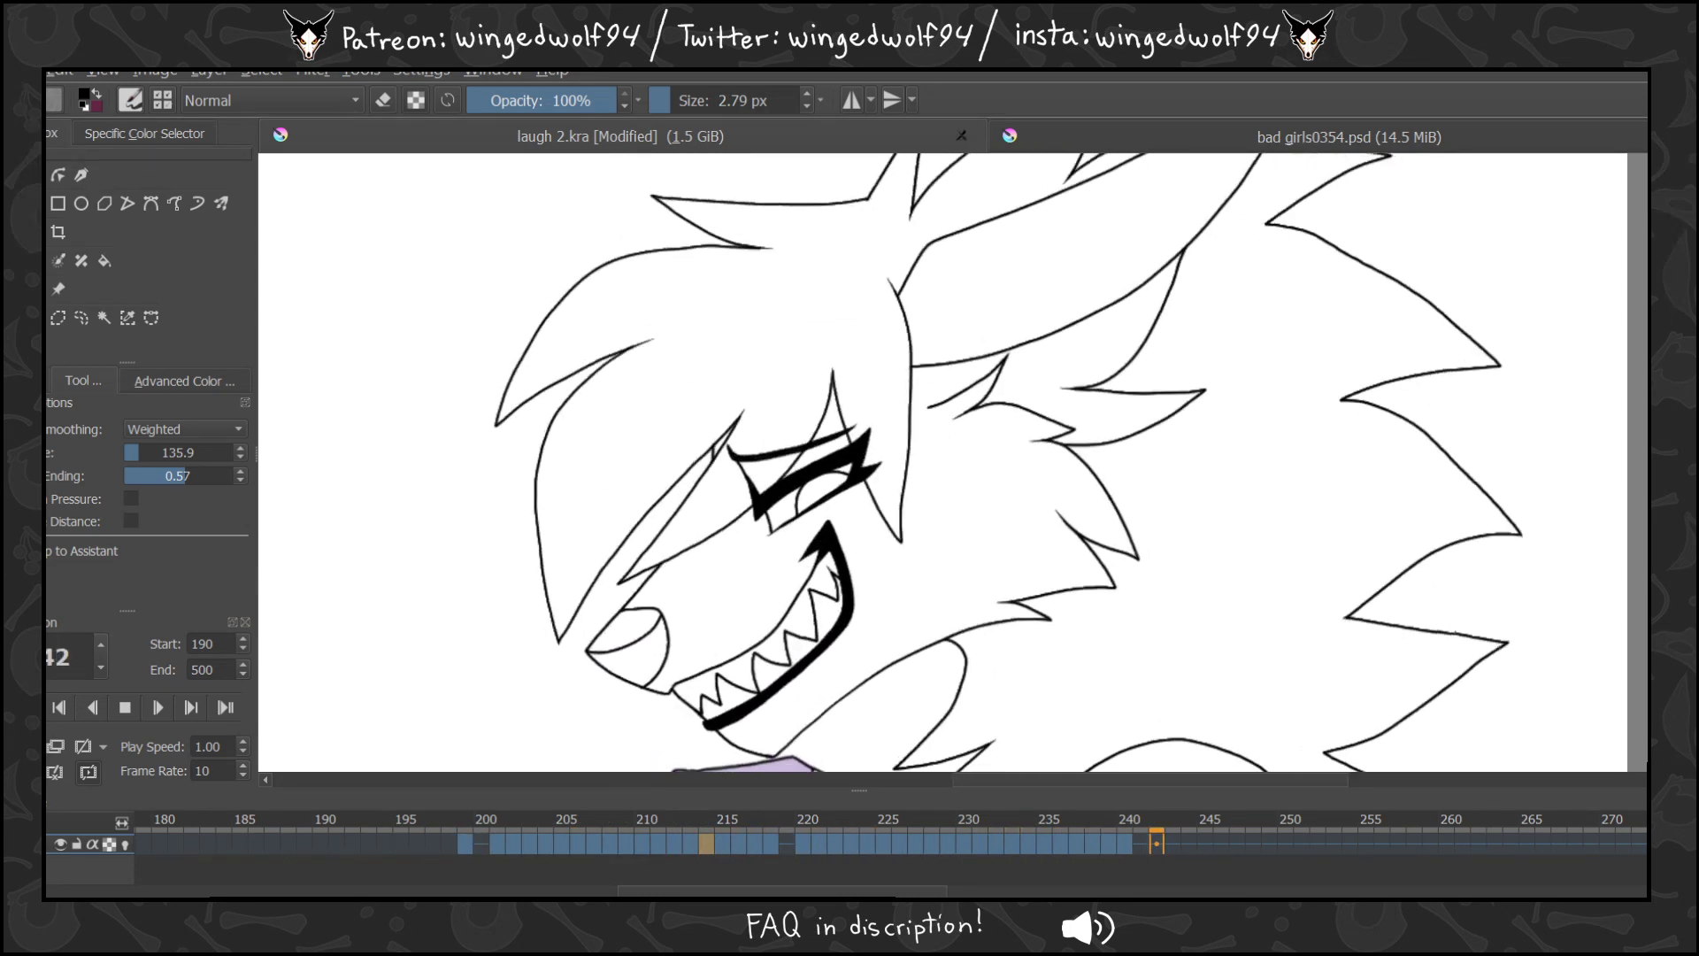
left_click(135, 706)
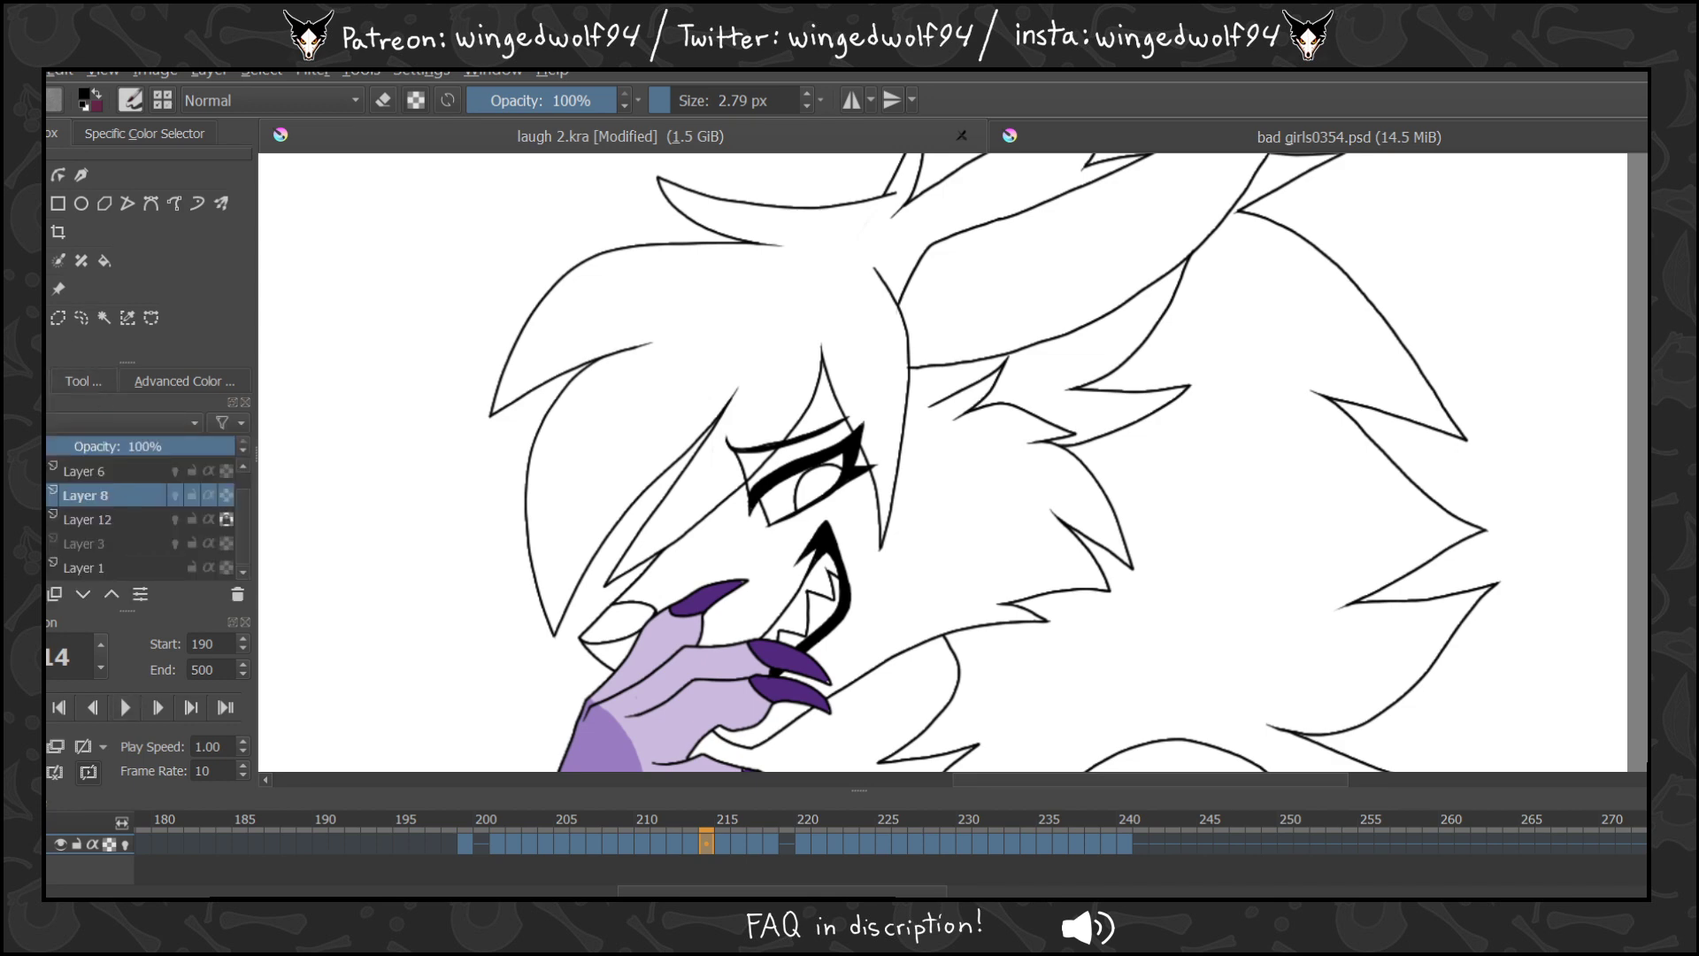
Merge the Layer 8 hair down into Layer 12.
key("z")
left_click(930, 463, "ctrl")
left_click(930, 463, "ctrl")
left_click(931, 463, "ctrl")
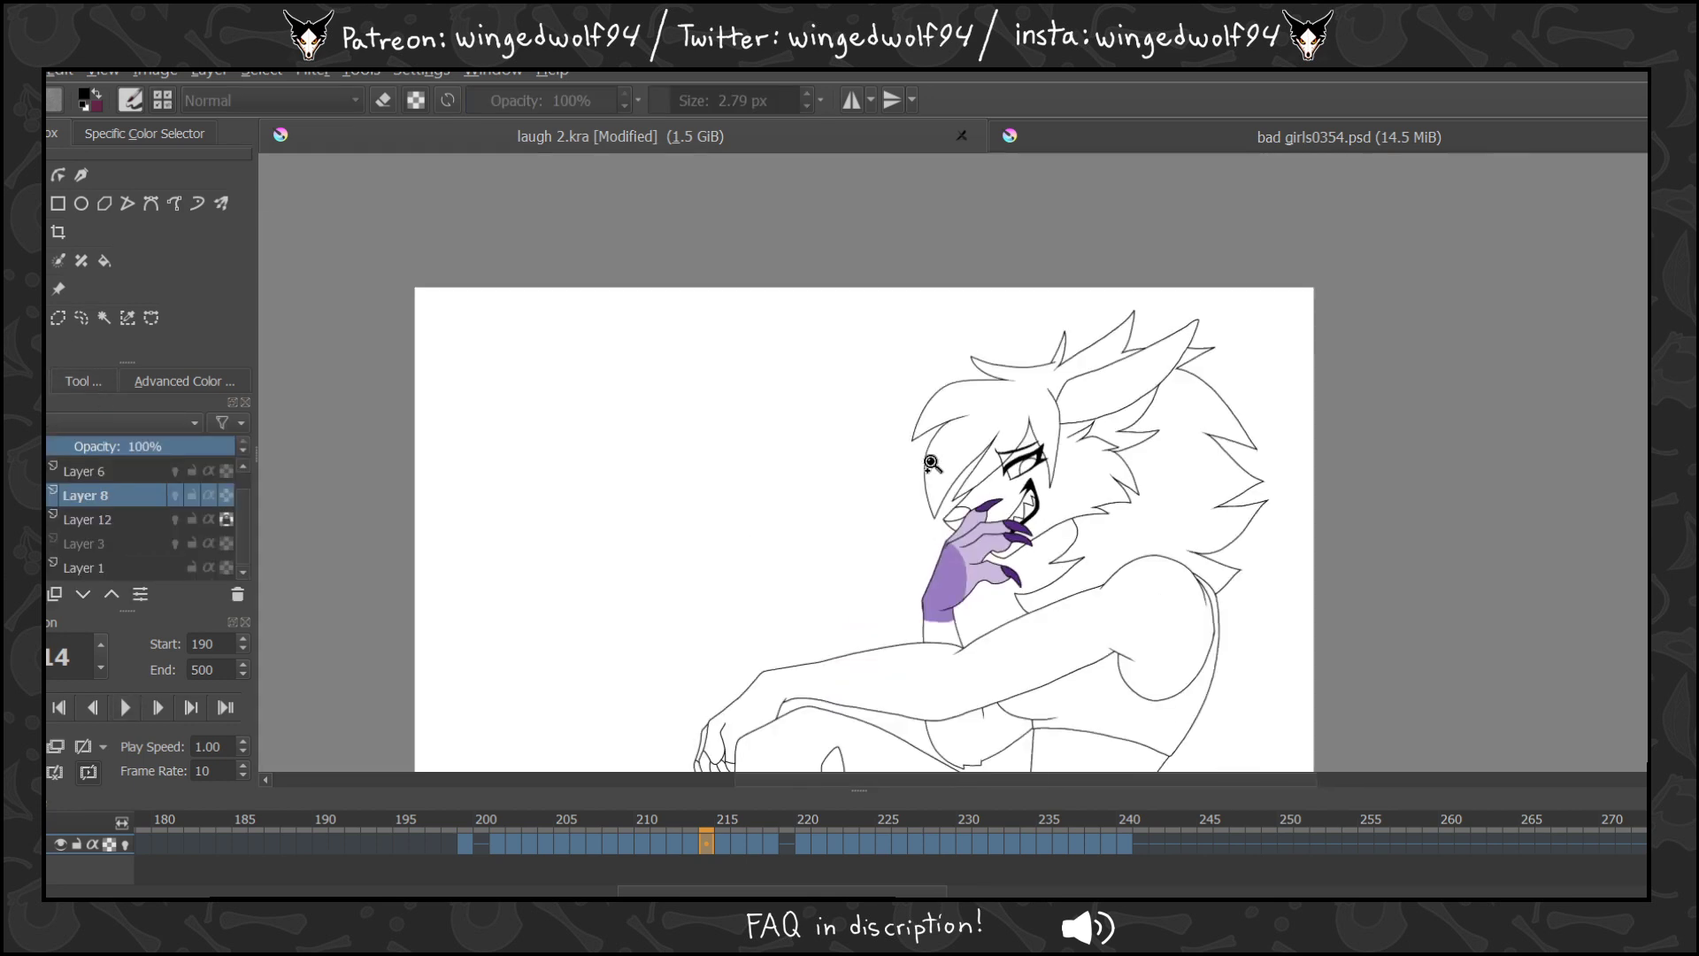
key("ctrl+e")
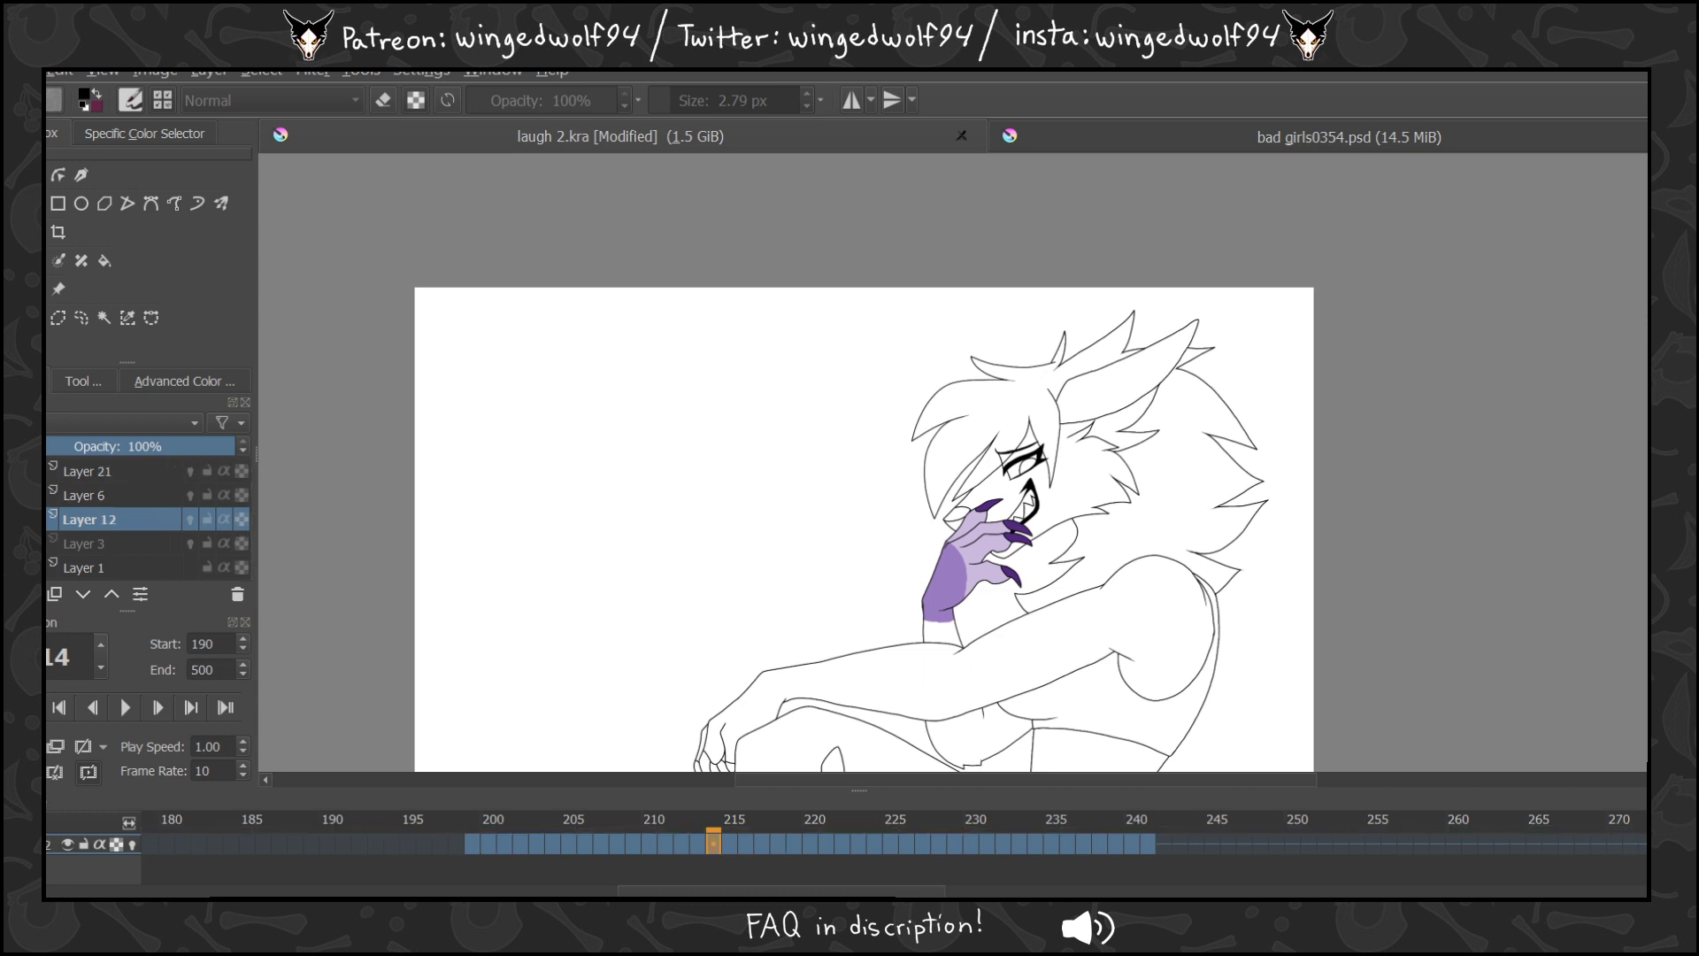
Add a paint layer directly above Layer 3, and sample the yellow hair colour from bad girls0354.psd.
left_click(50, 541)
left_click(19, 594)
left_click(1272, 142)
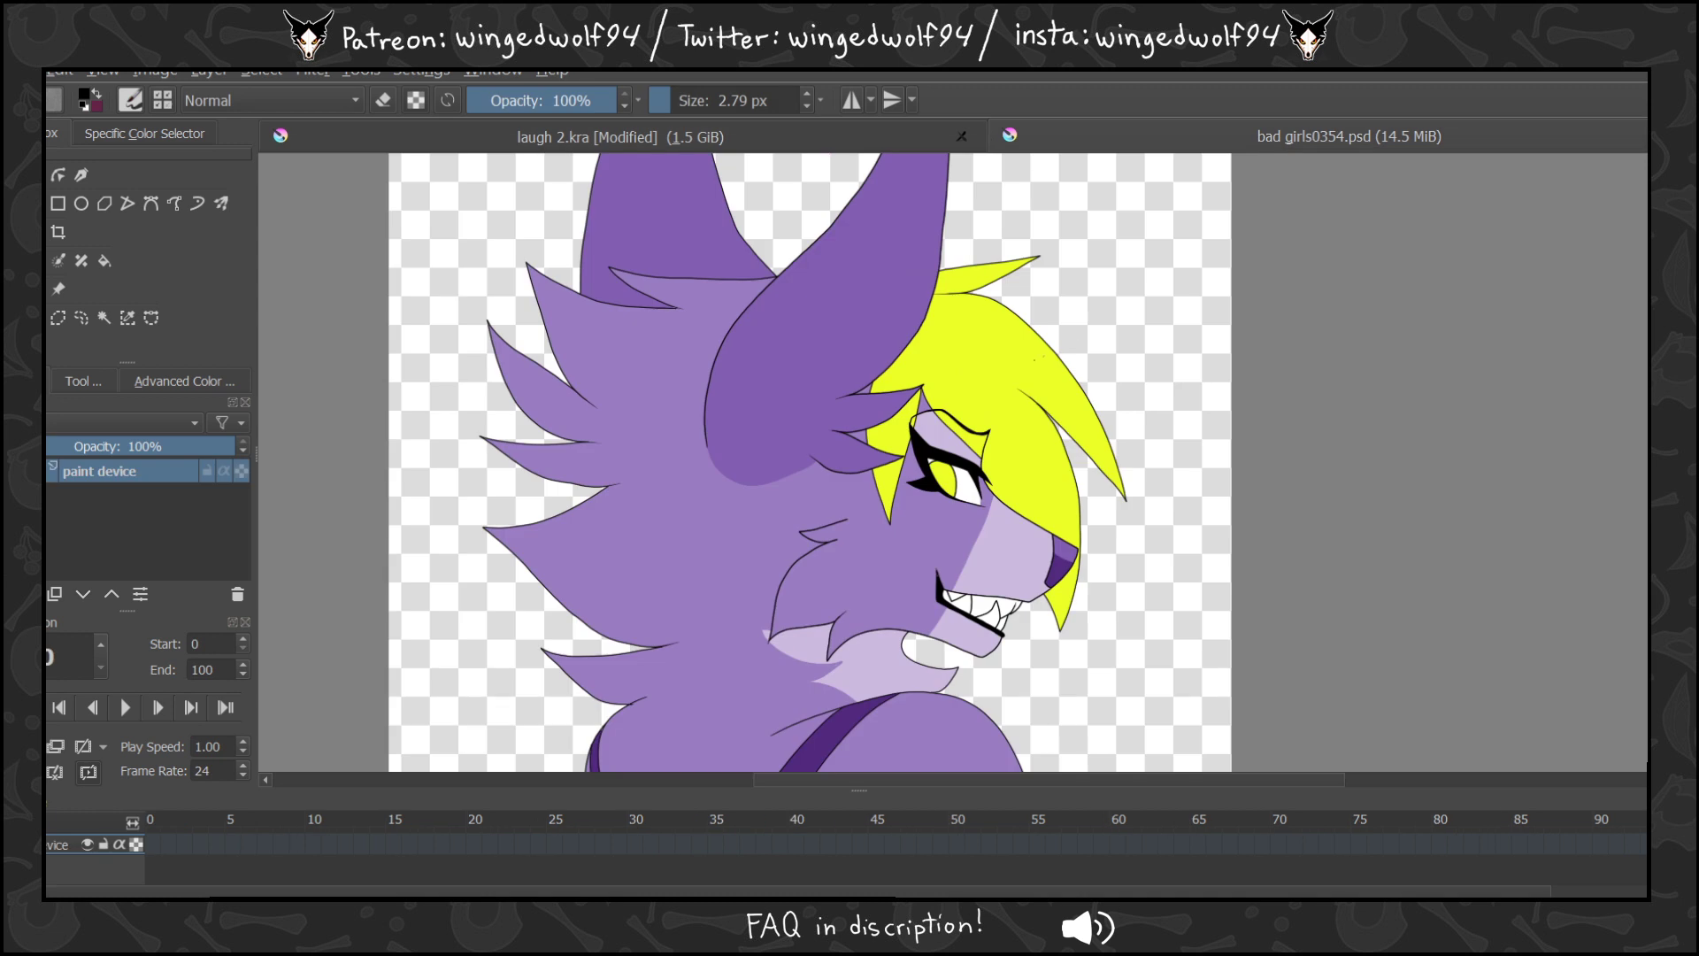
left_click(839, 140)
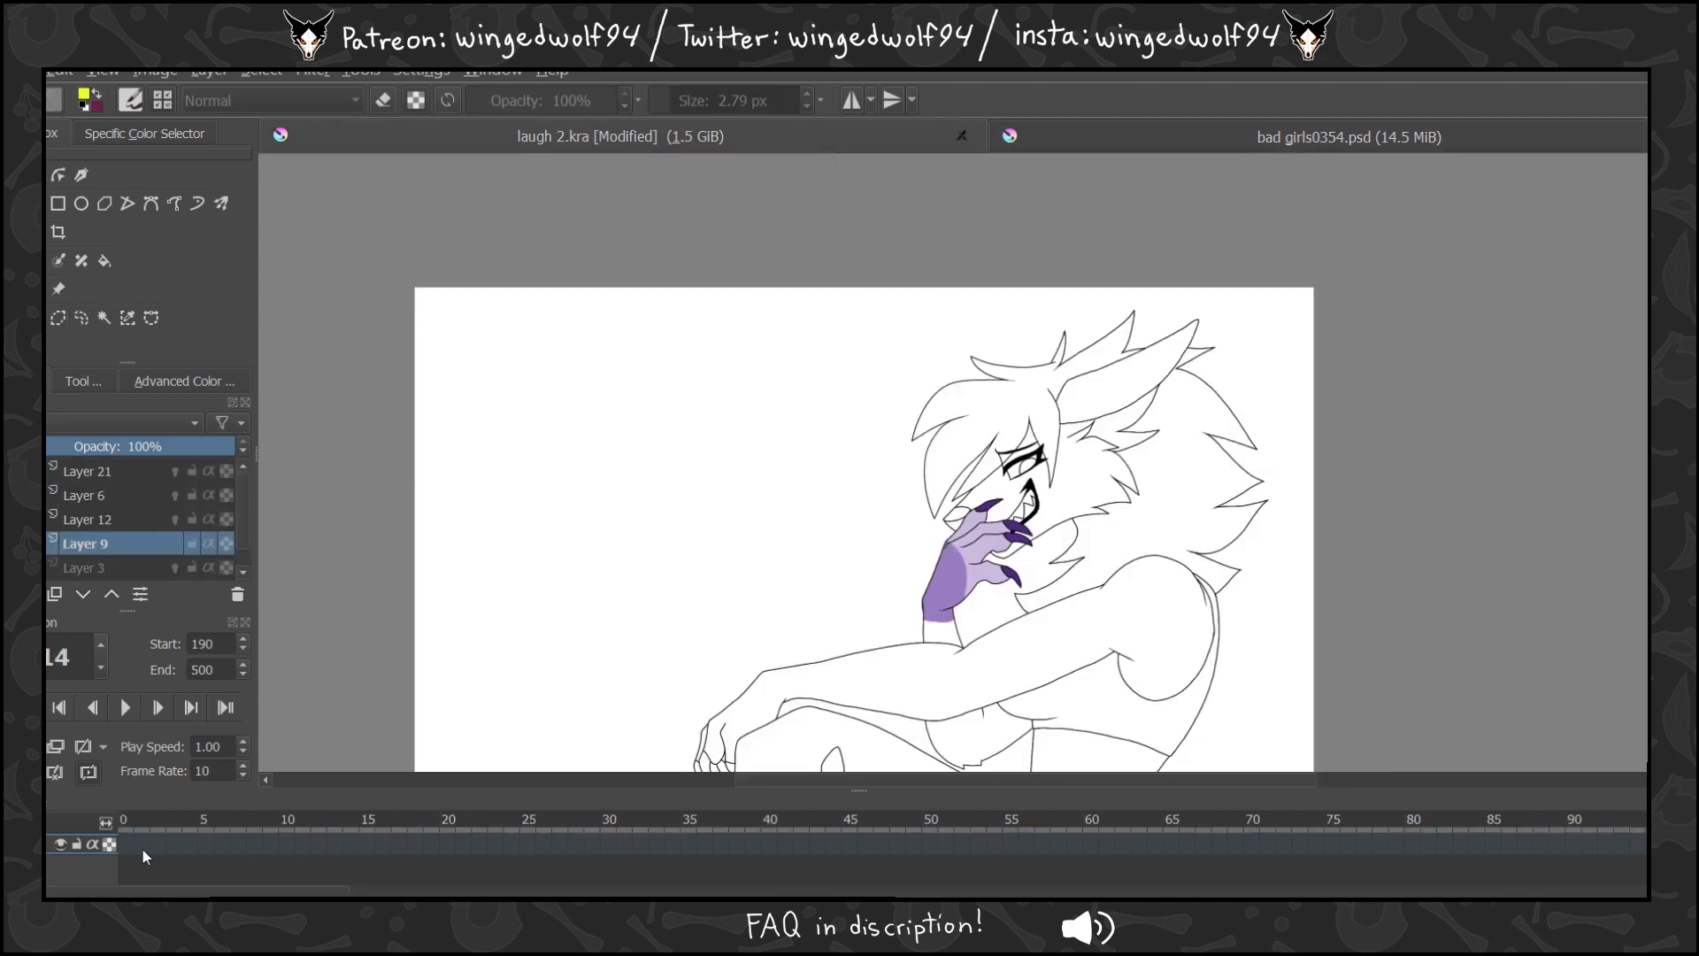
Find the first line-art frame of Layer 12, frame 199, and make Layer 9 active at that frame.
left_click_drag(289, 885, 916, 868)
left_click(79, 518)
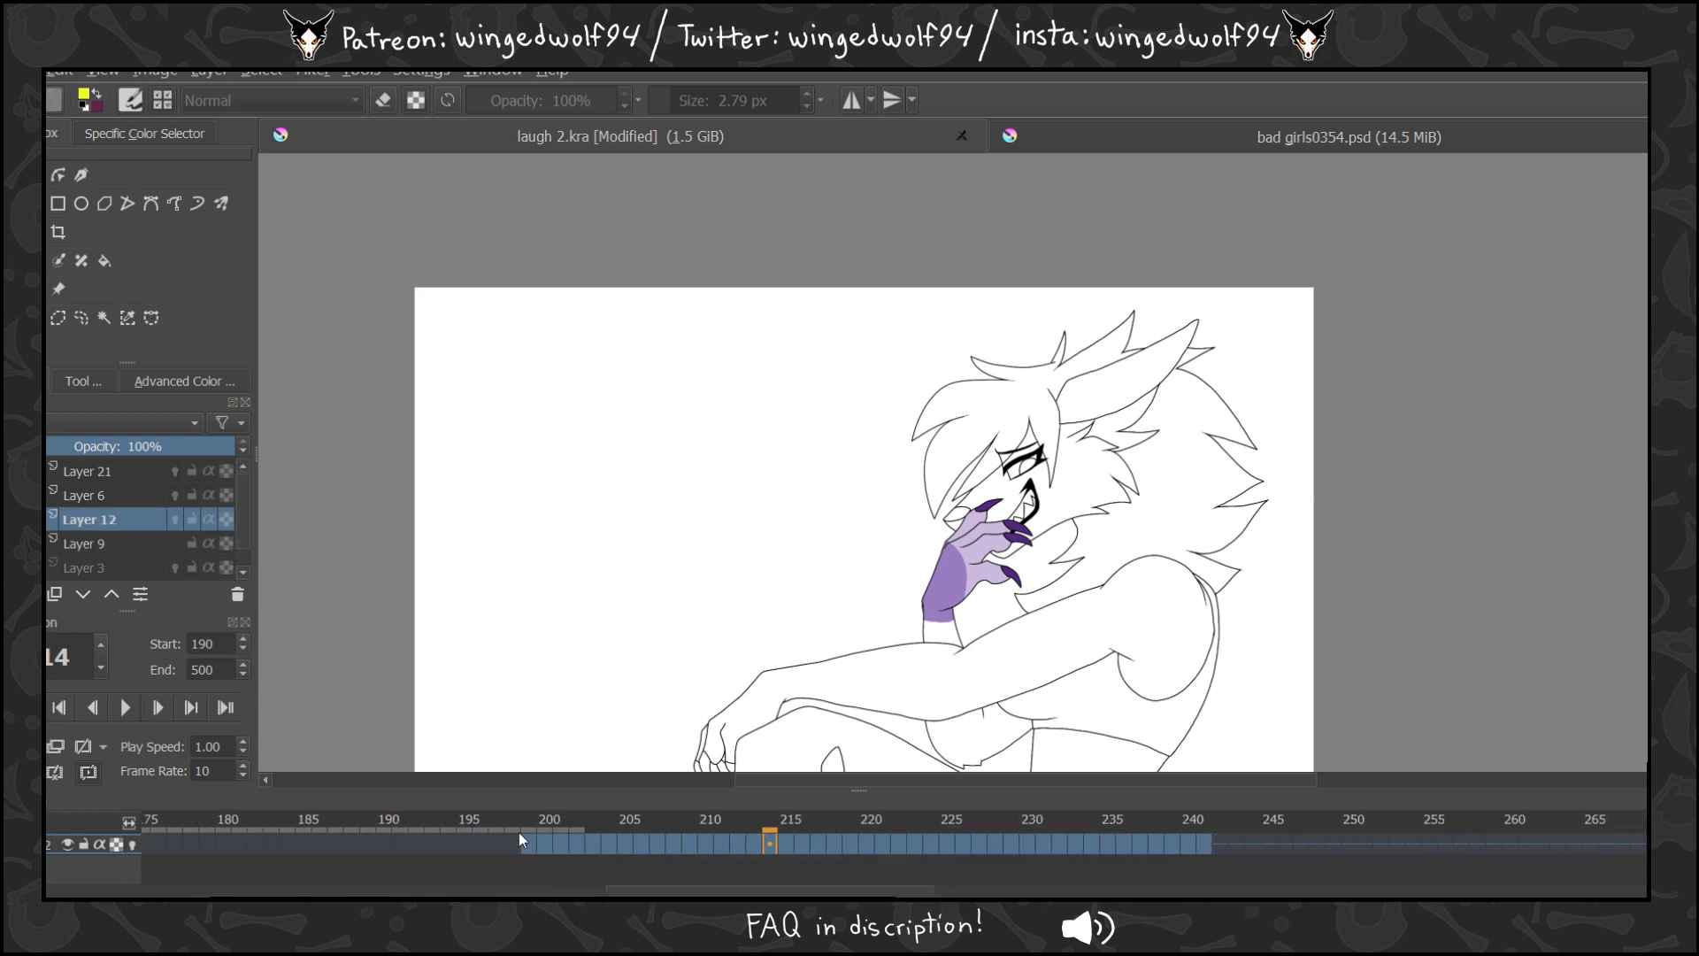
left_click(528, 841)
left_click(113, 544)
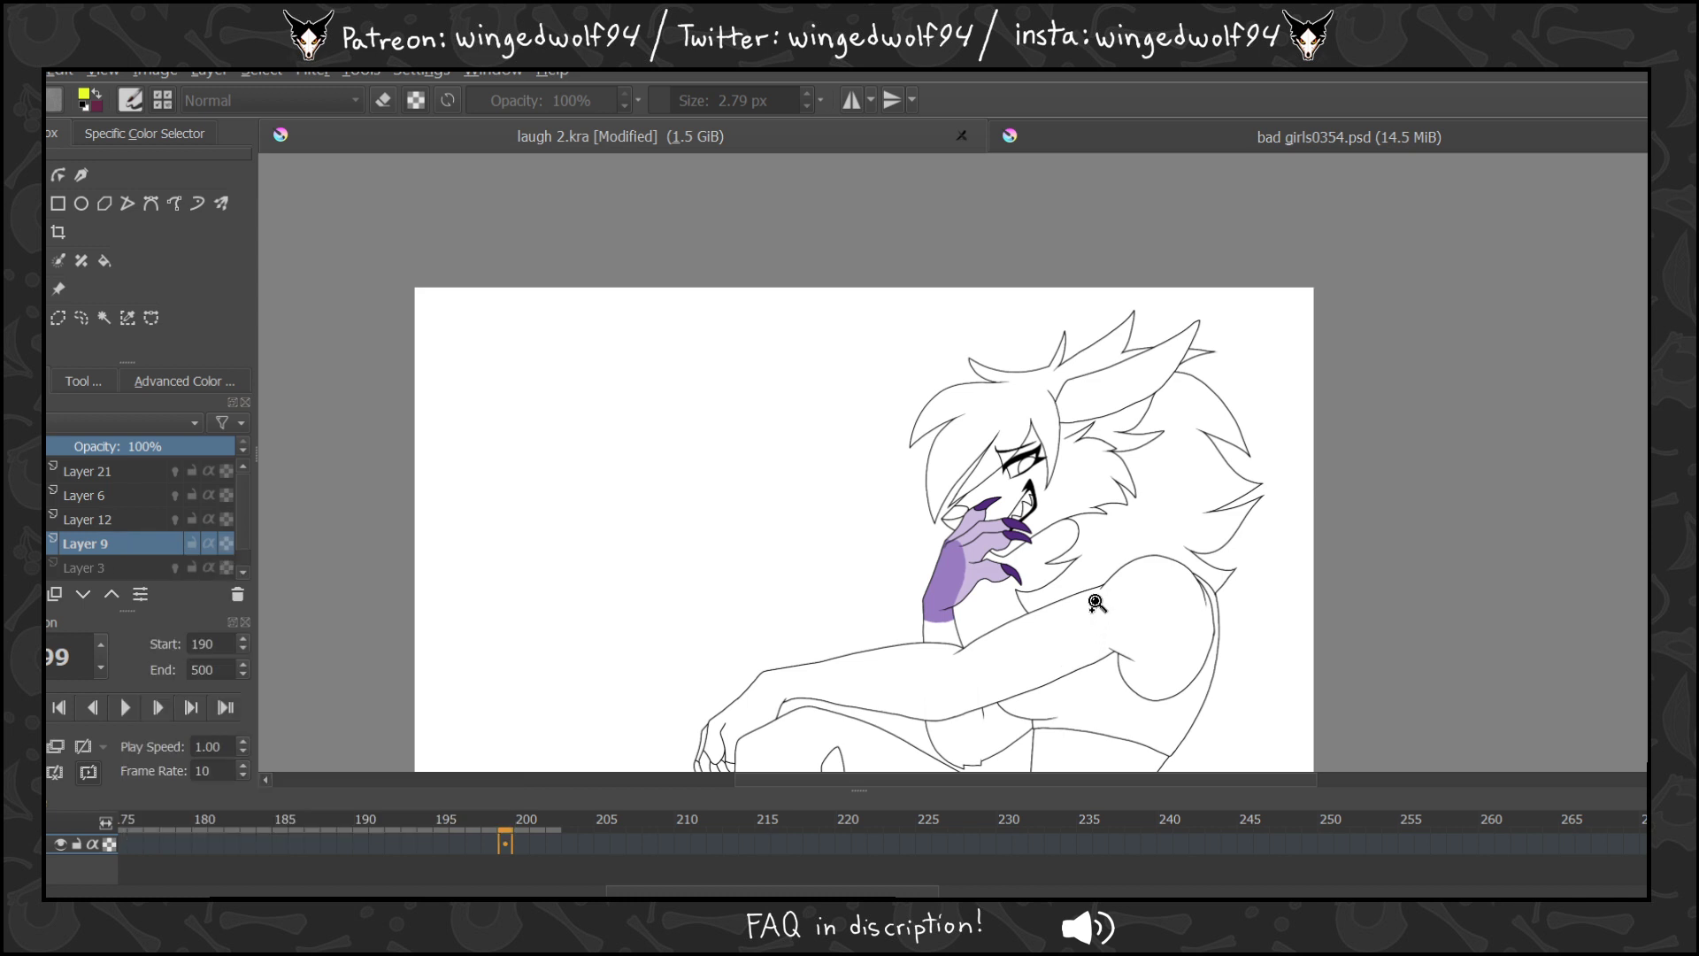
On frame 199 of Layer 9, brush a yellow line closing the gap between the top hair tuft and the ear base.
left_click_drag(895, 324, 1097, 511)
key("b")
left_click(520, 844)
left_click(504, 844)
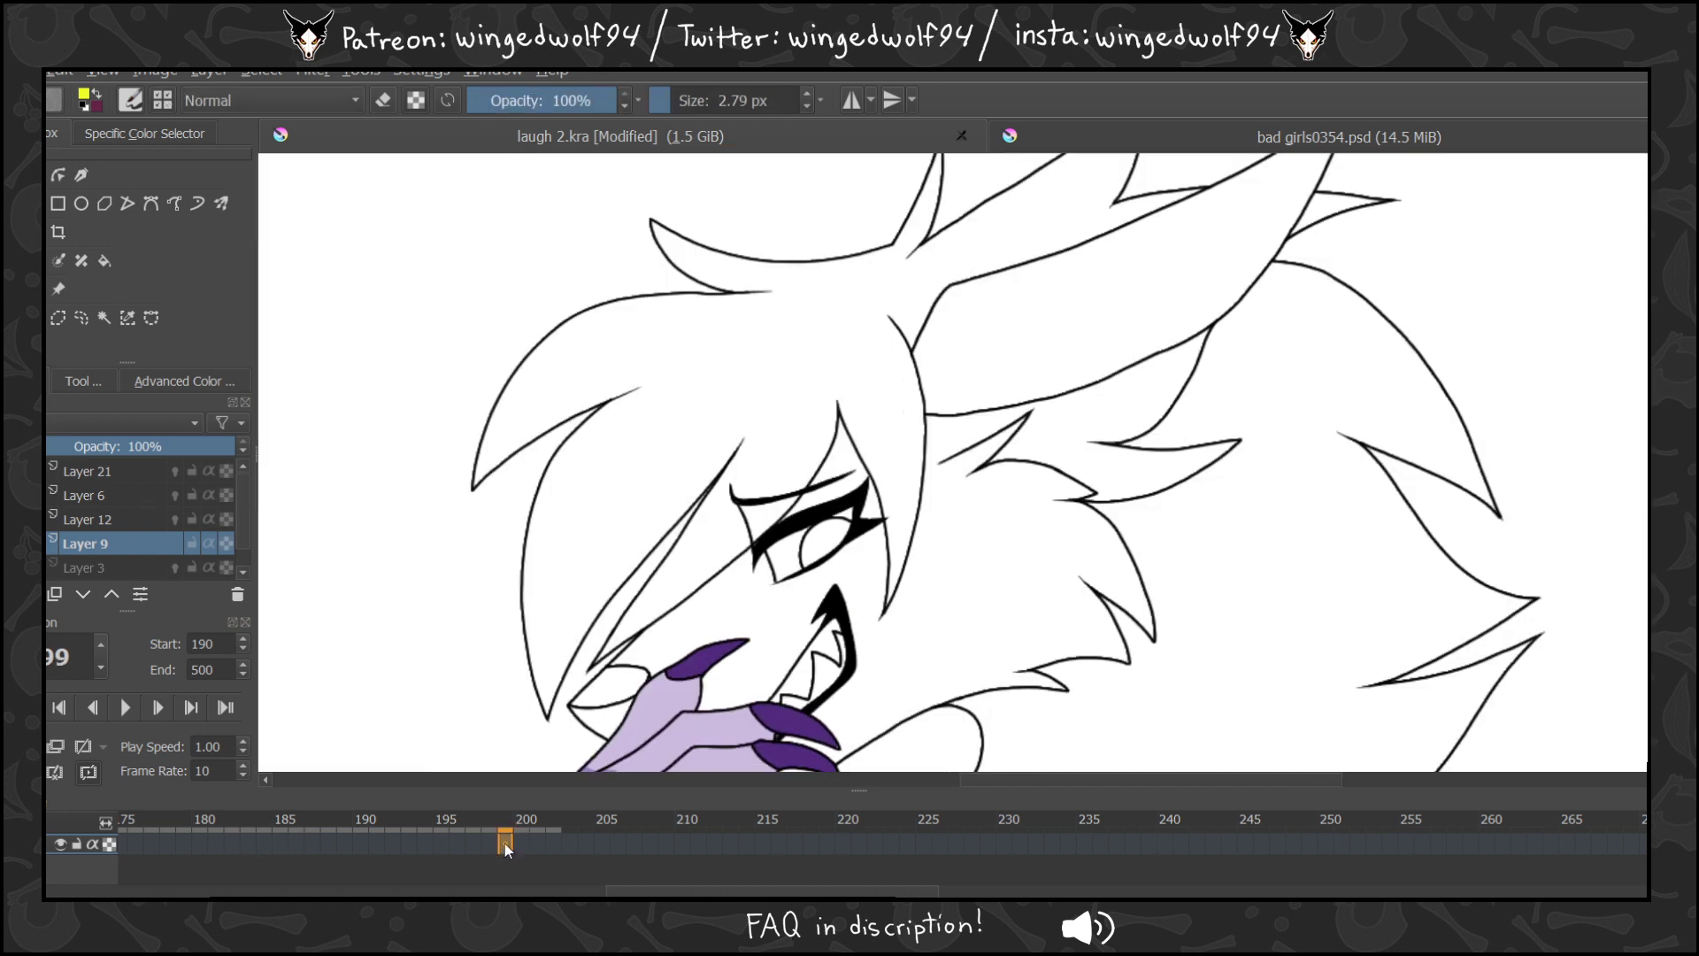
key("Left")
key("Right")
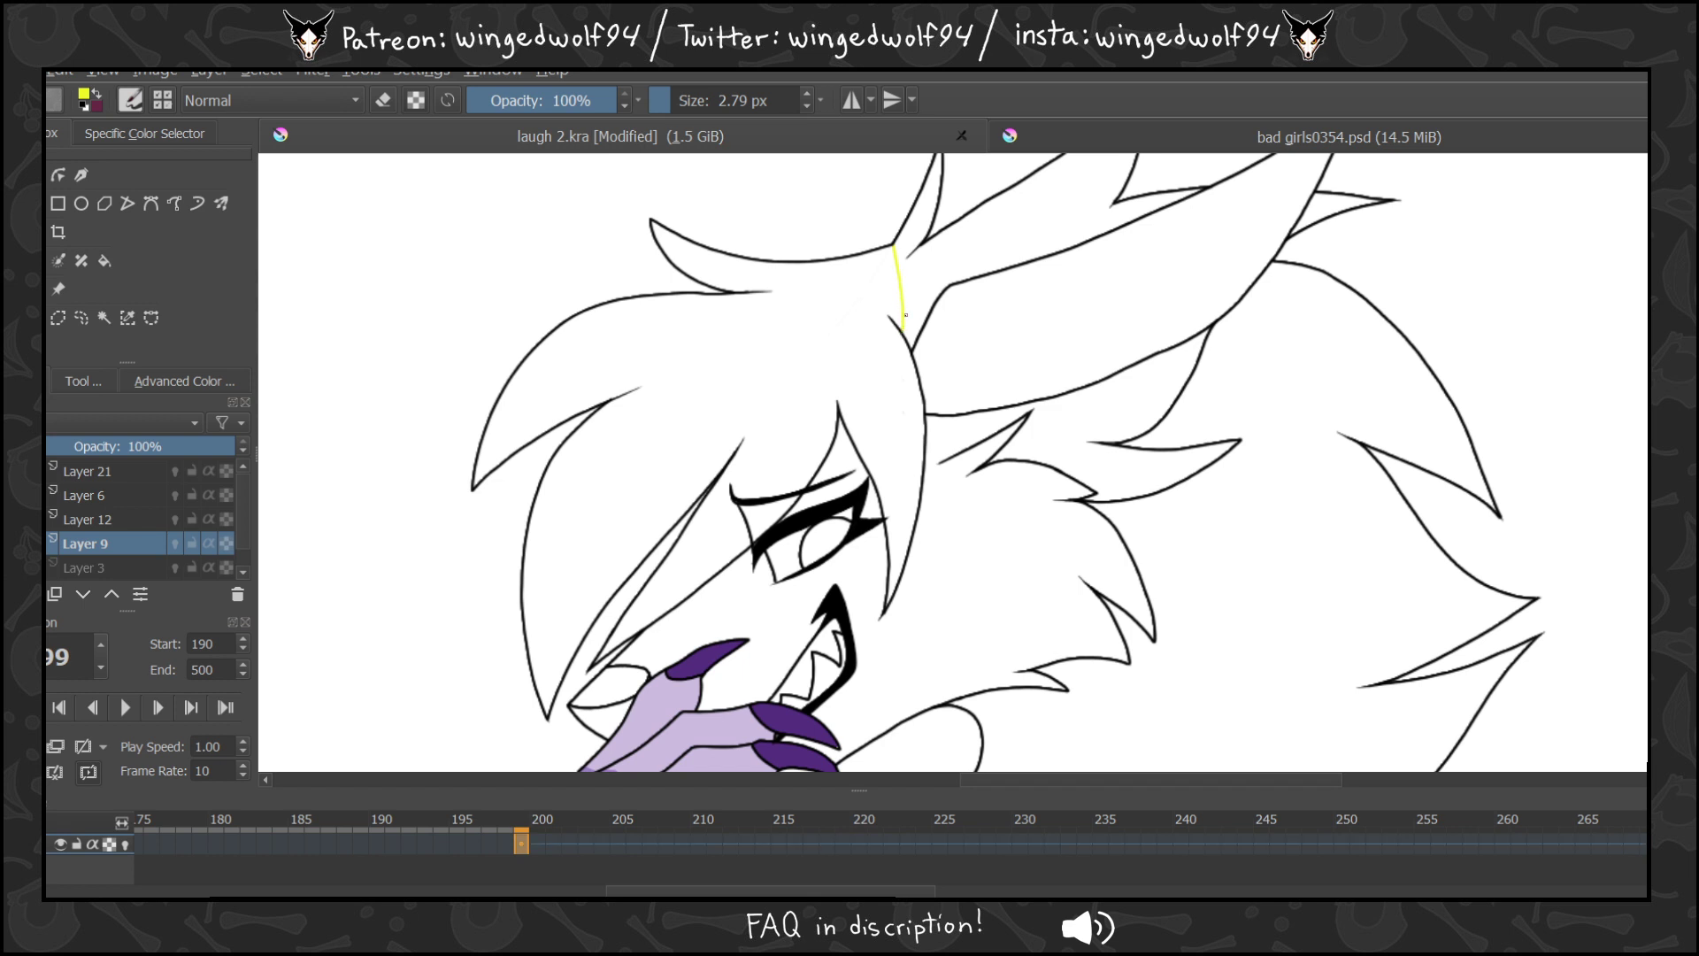
Redraw the yellow closing line beside the ear base to match the hair on frame 201.
key("Right")
key("Right")
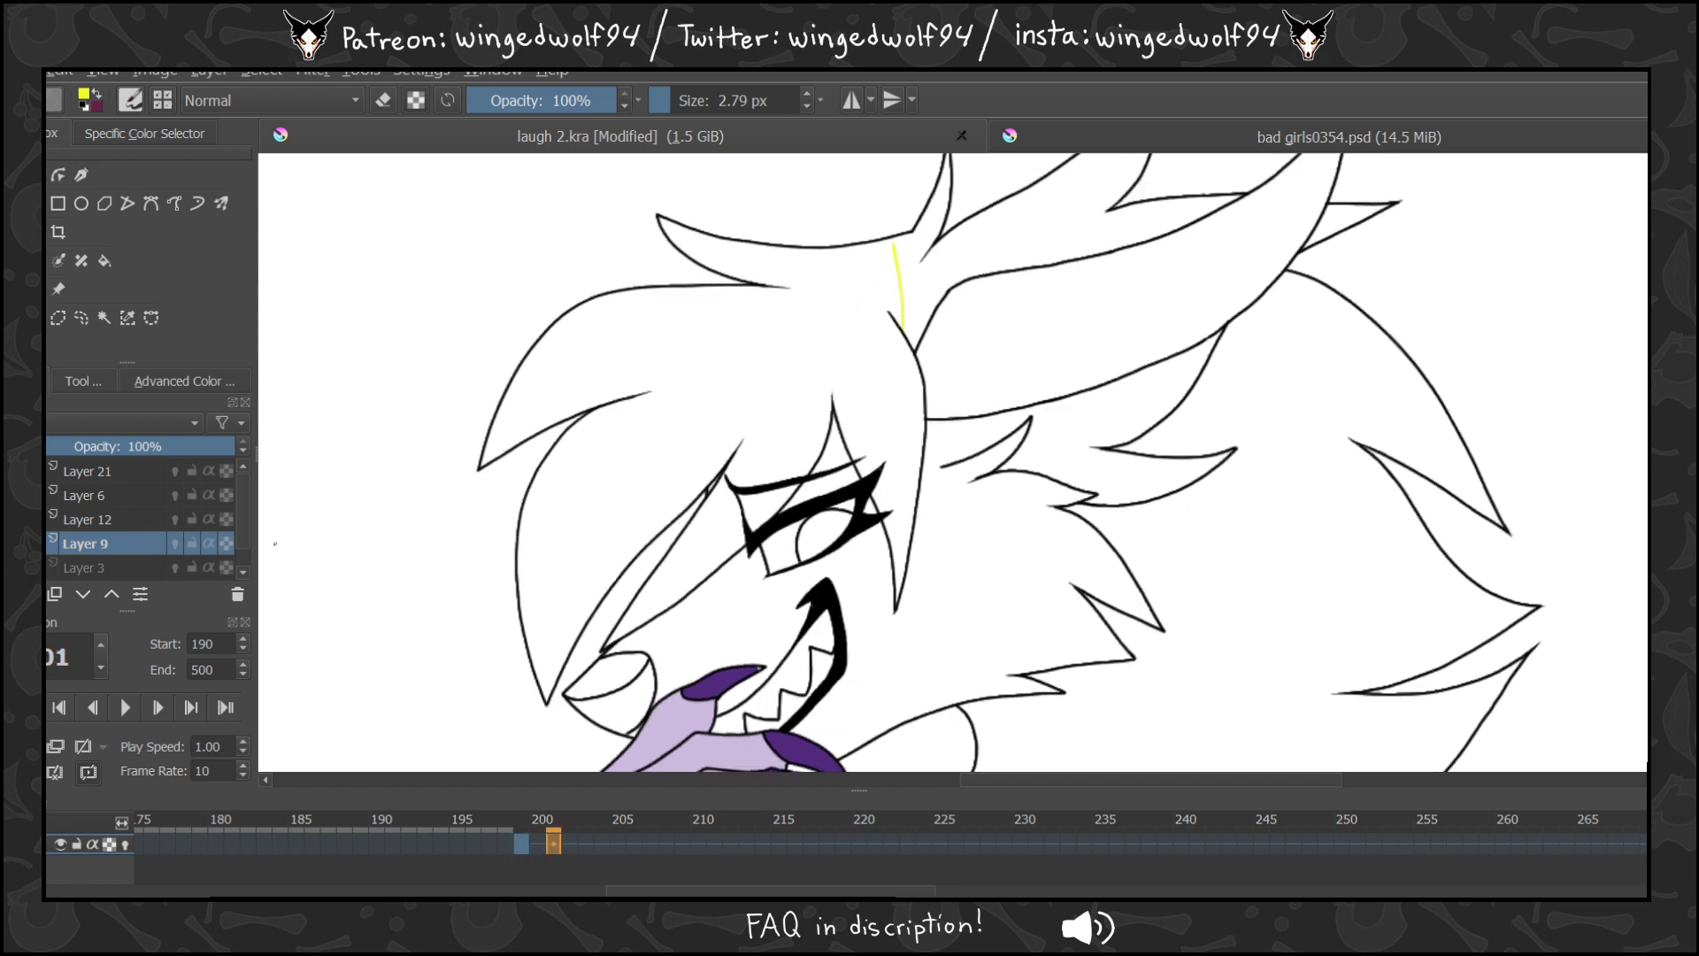
key("ctrl+z")
key("ctrl+shift+z")
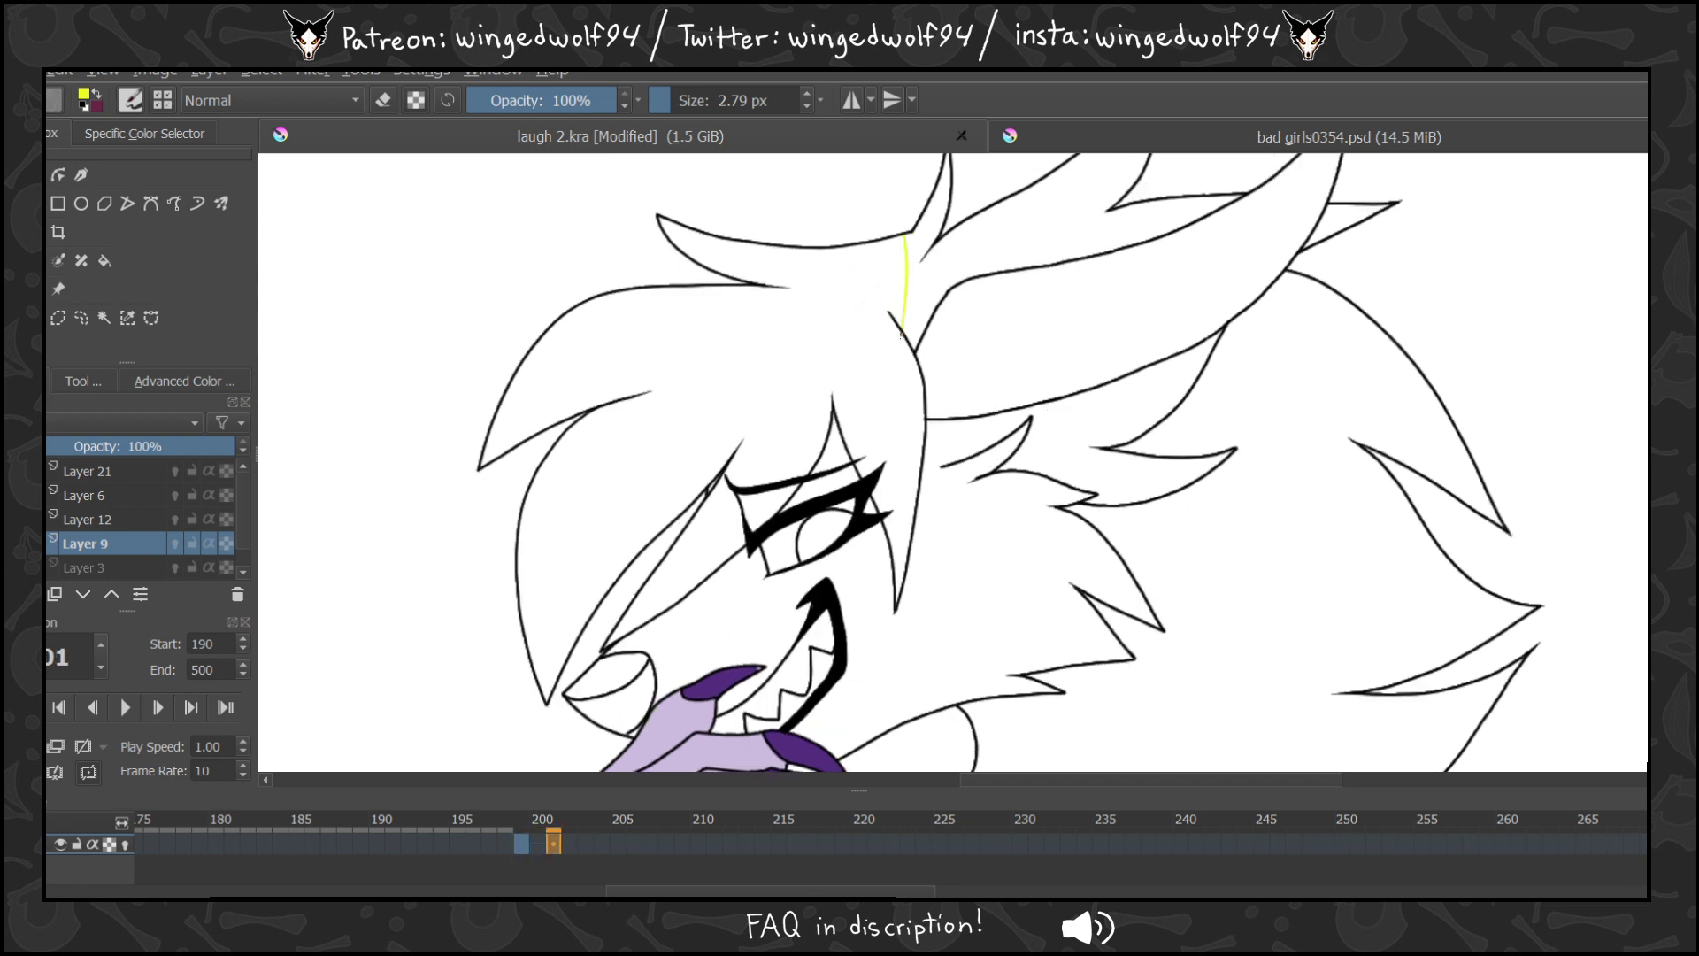
Turn on onion skin for Layer 9 and draw the hair's yellow closing line on frame 202.
key("Right")
left_click(125, 845)
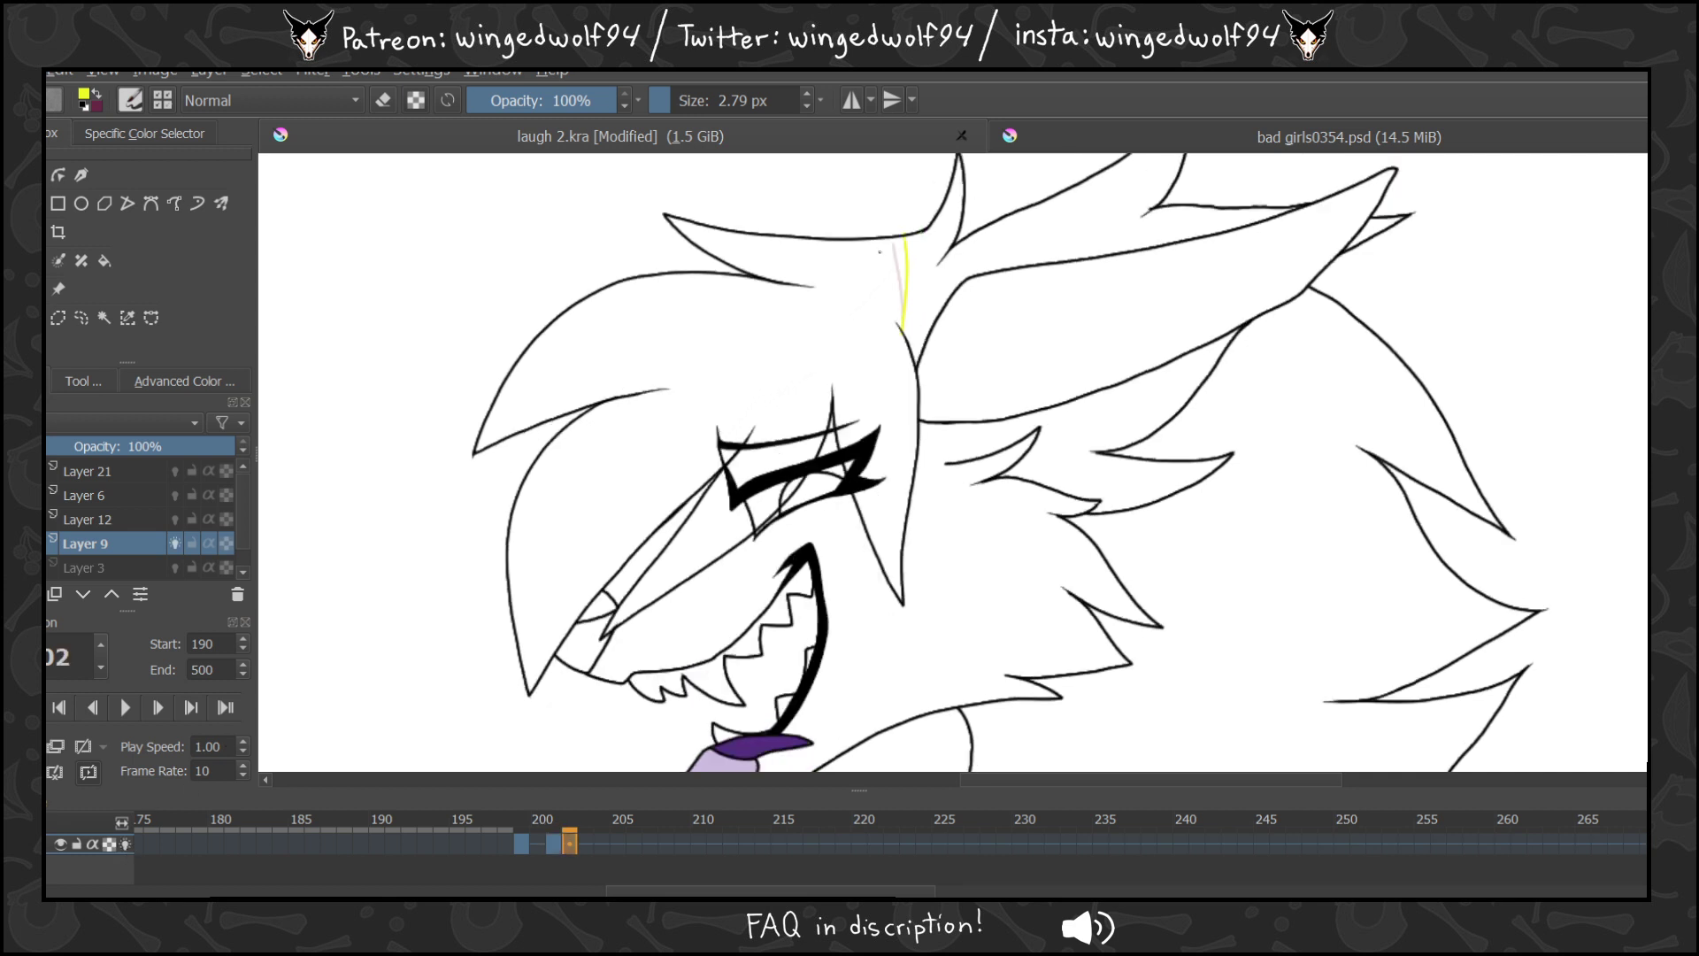
key("ctrl+z")
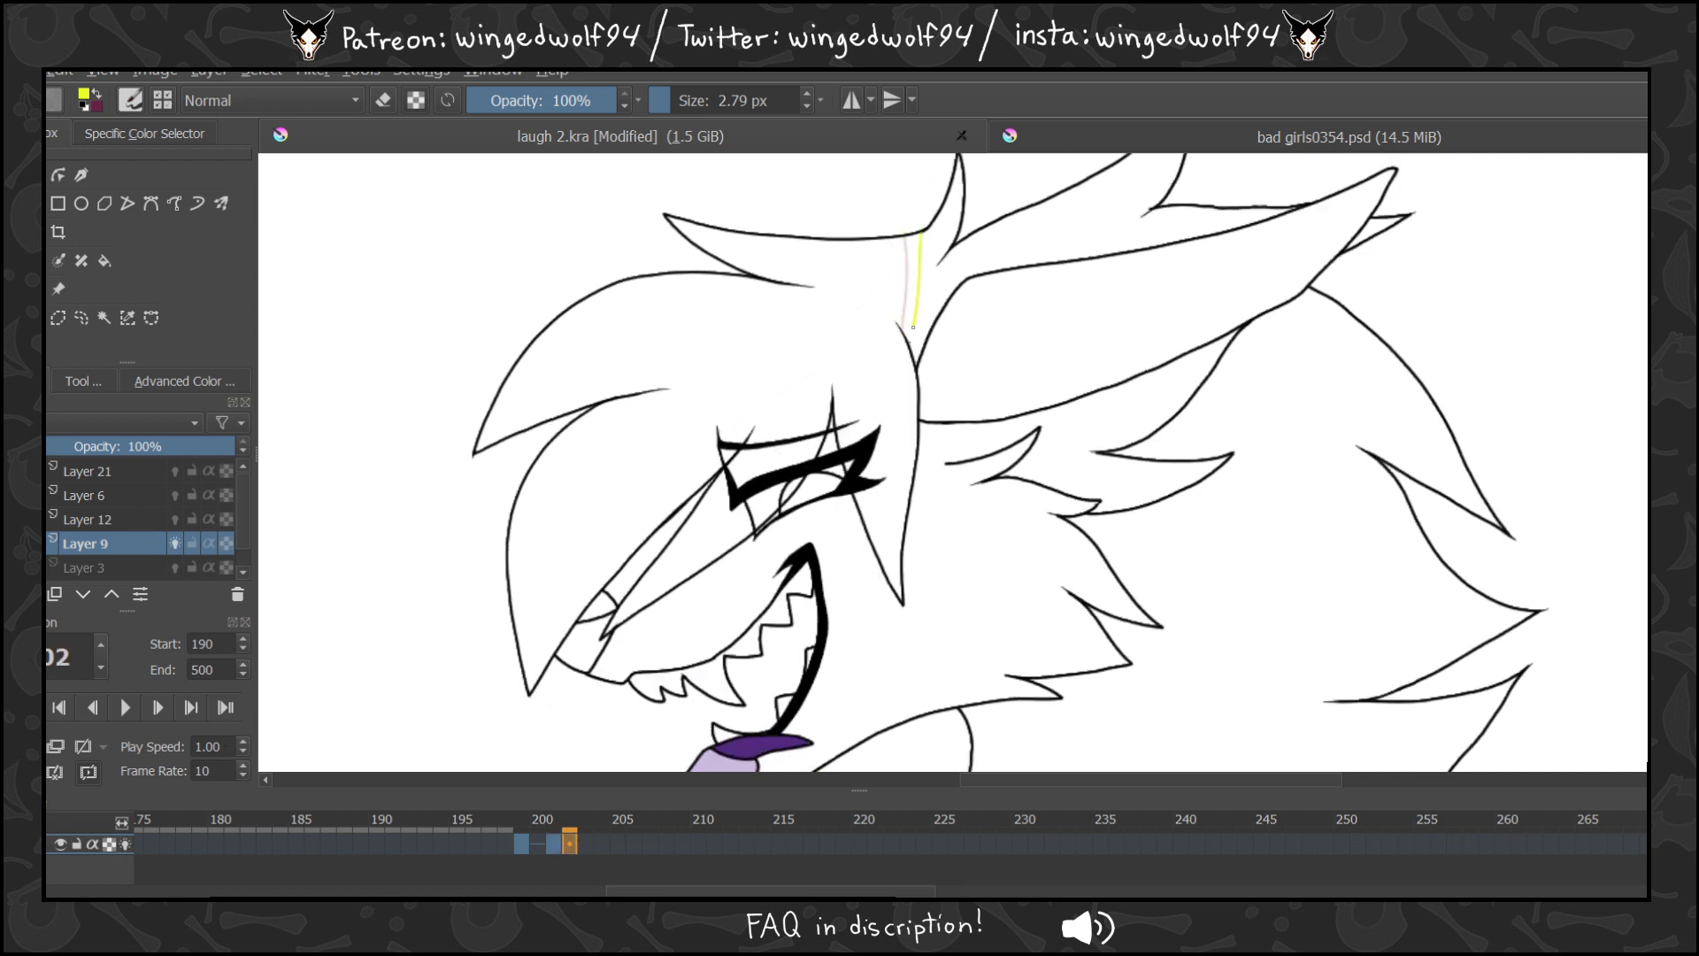
Draw the yellow closing line between the top hair tuft and the ear base on frames 203, 204 and 205.
key("Right")
key("ctrl+z")
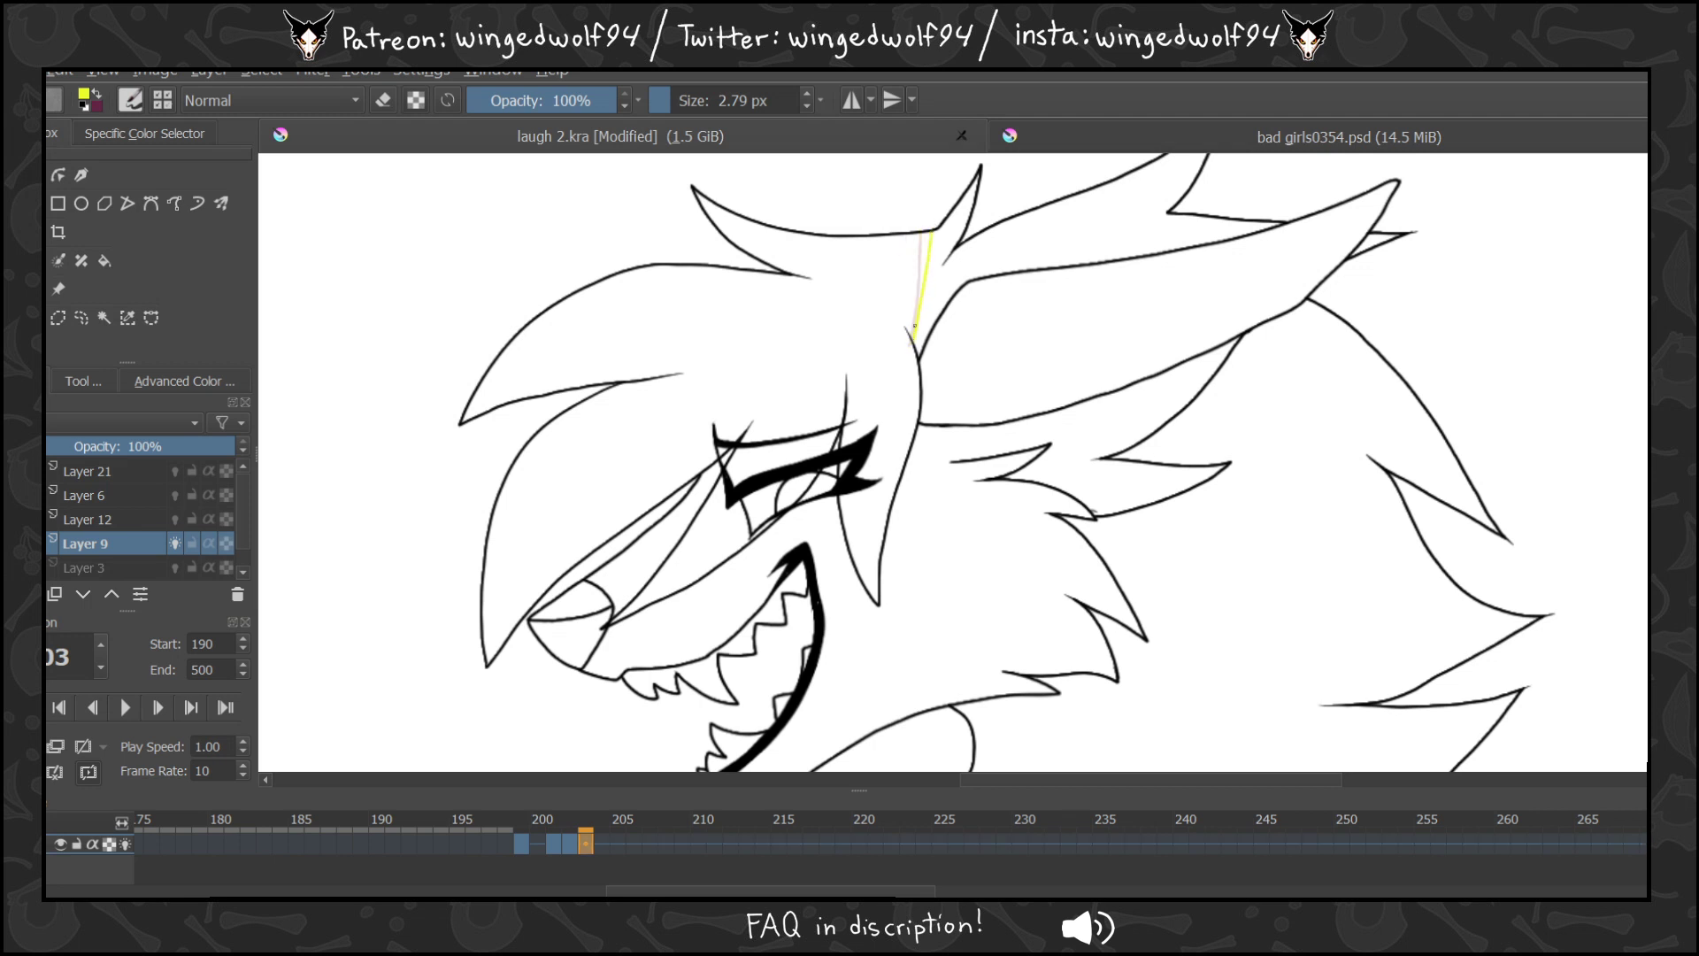
key("Right")
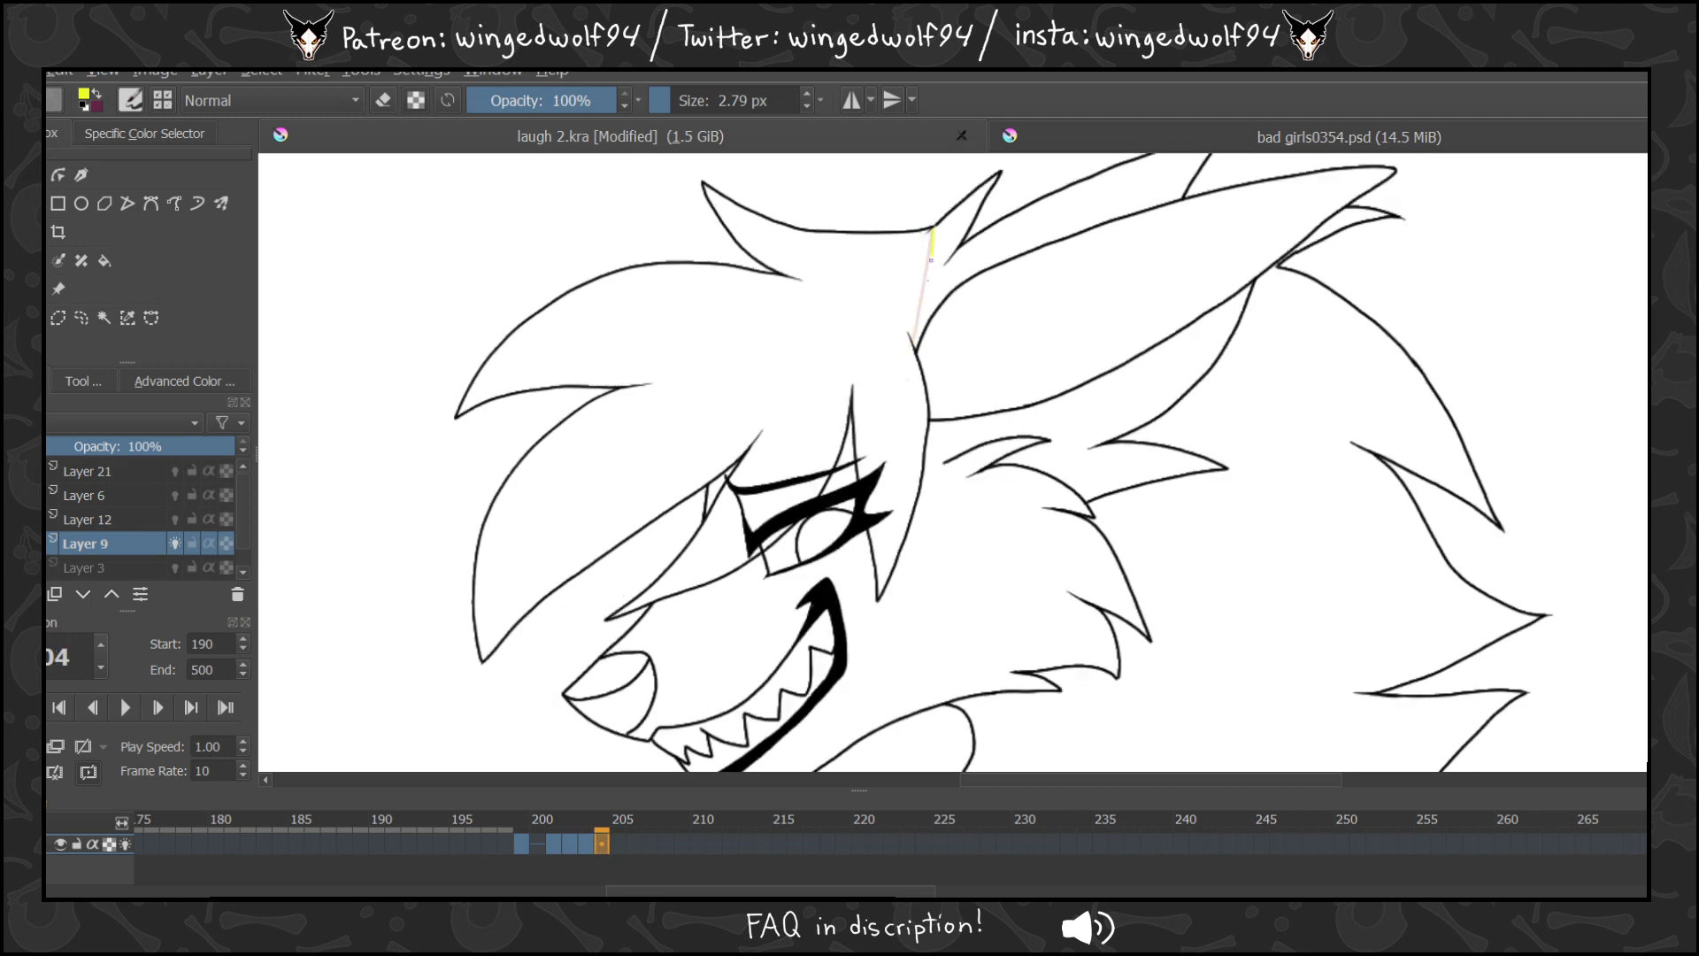
key("Right")
key("ctrl+z")
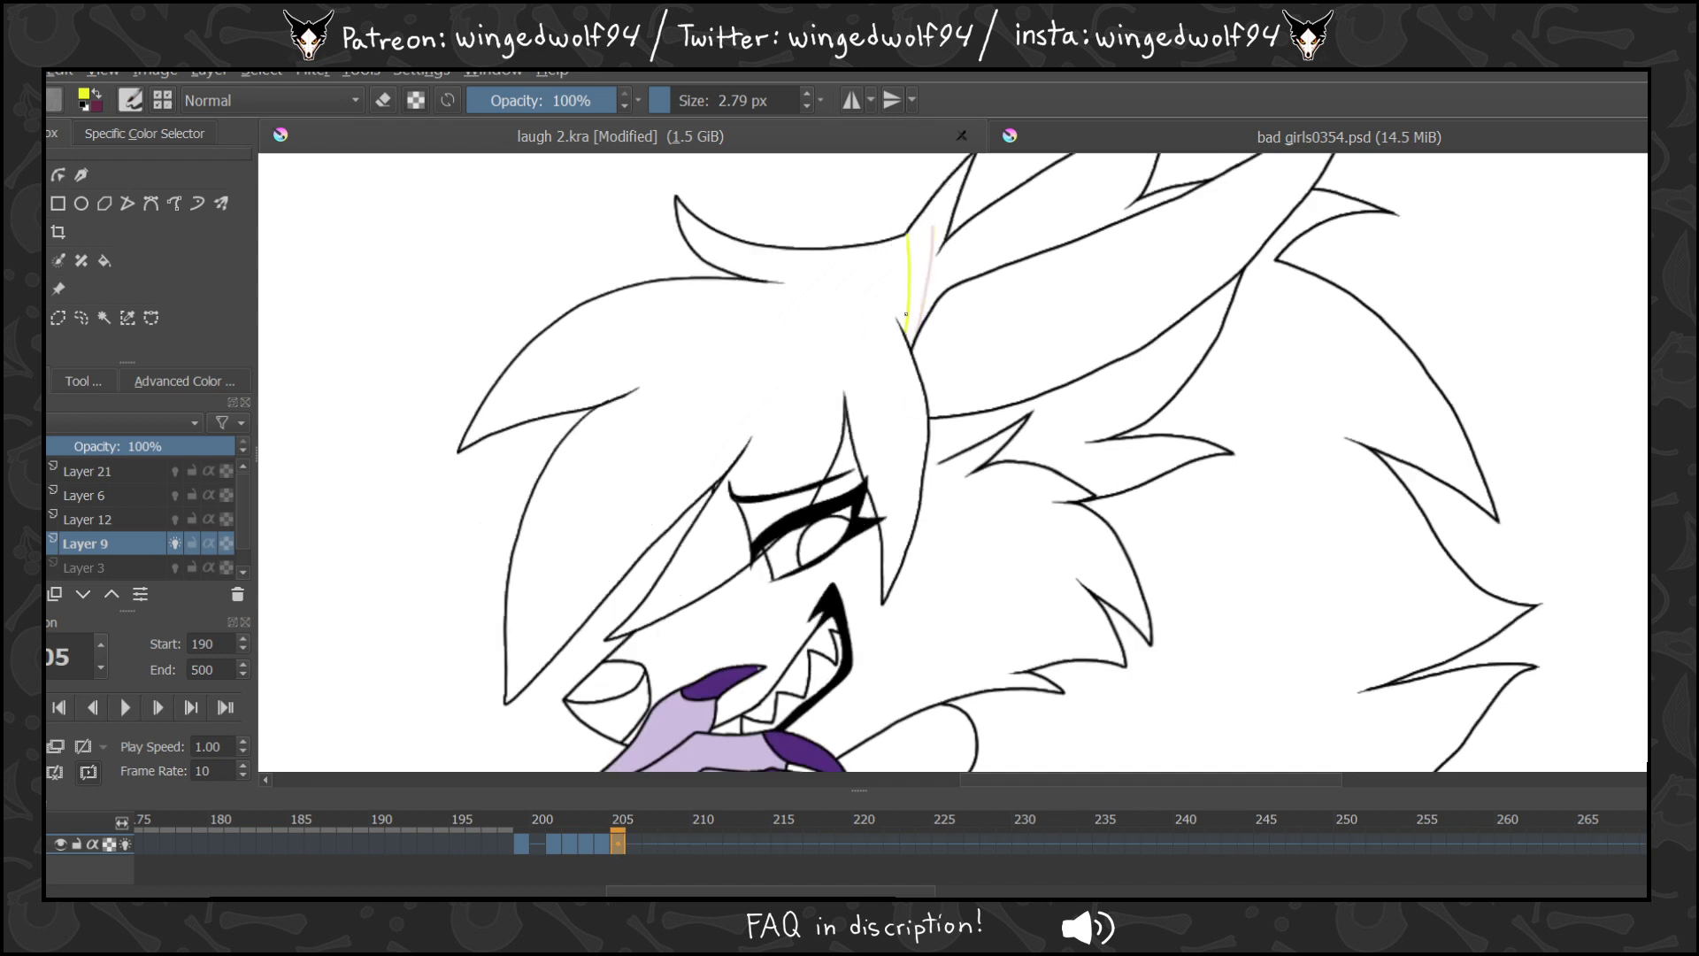
Continue the yellow closing line at the ear base on frames 206, 207 and 208, redoing strokes that miss the outline.
key("Right")
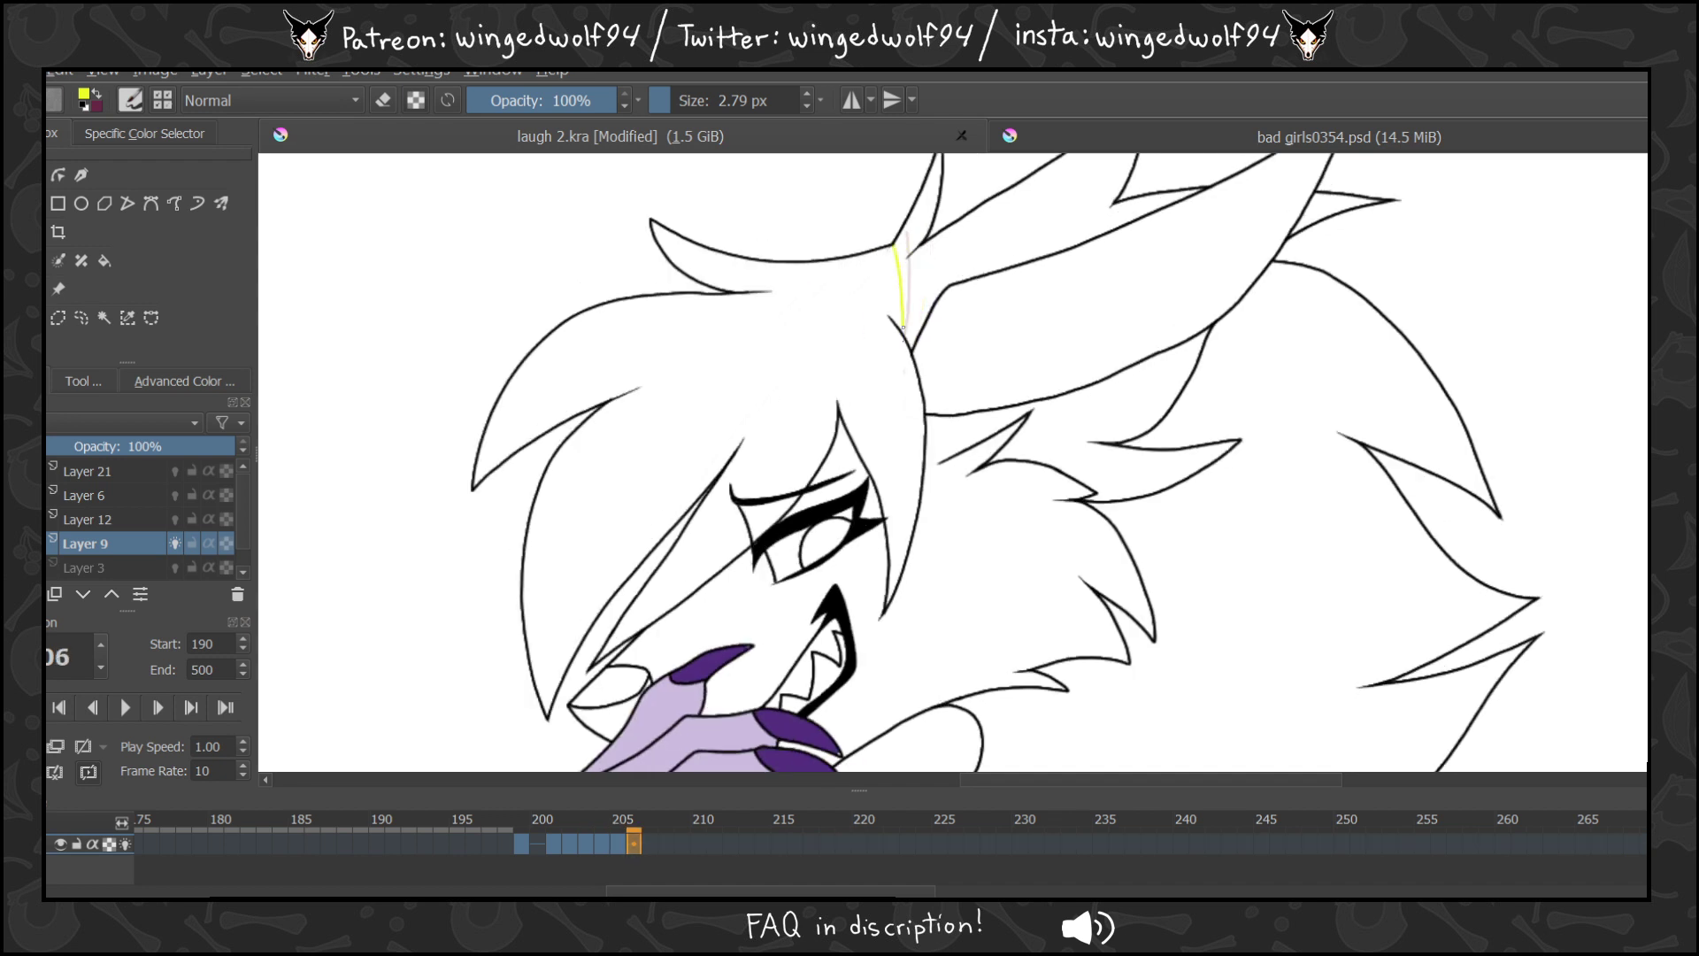
key("Right")
key("ctrl+z")
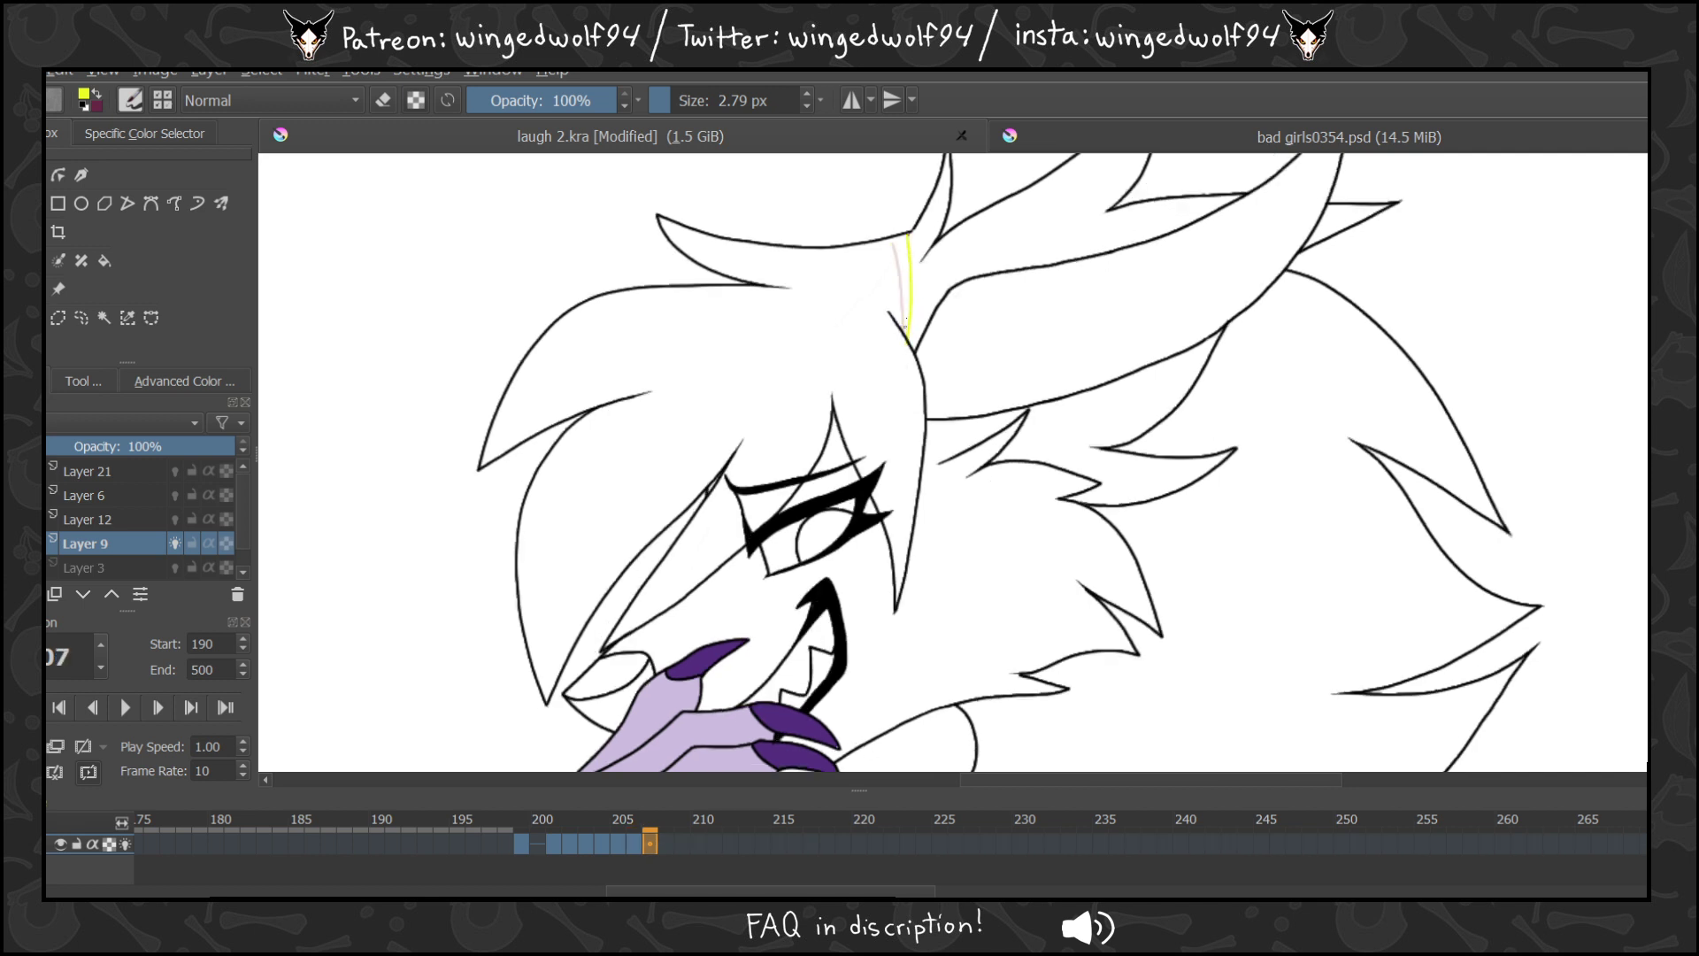
key("Right")
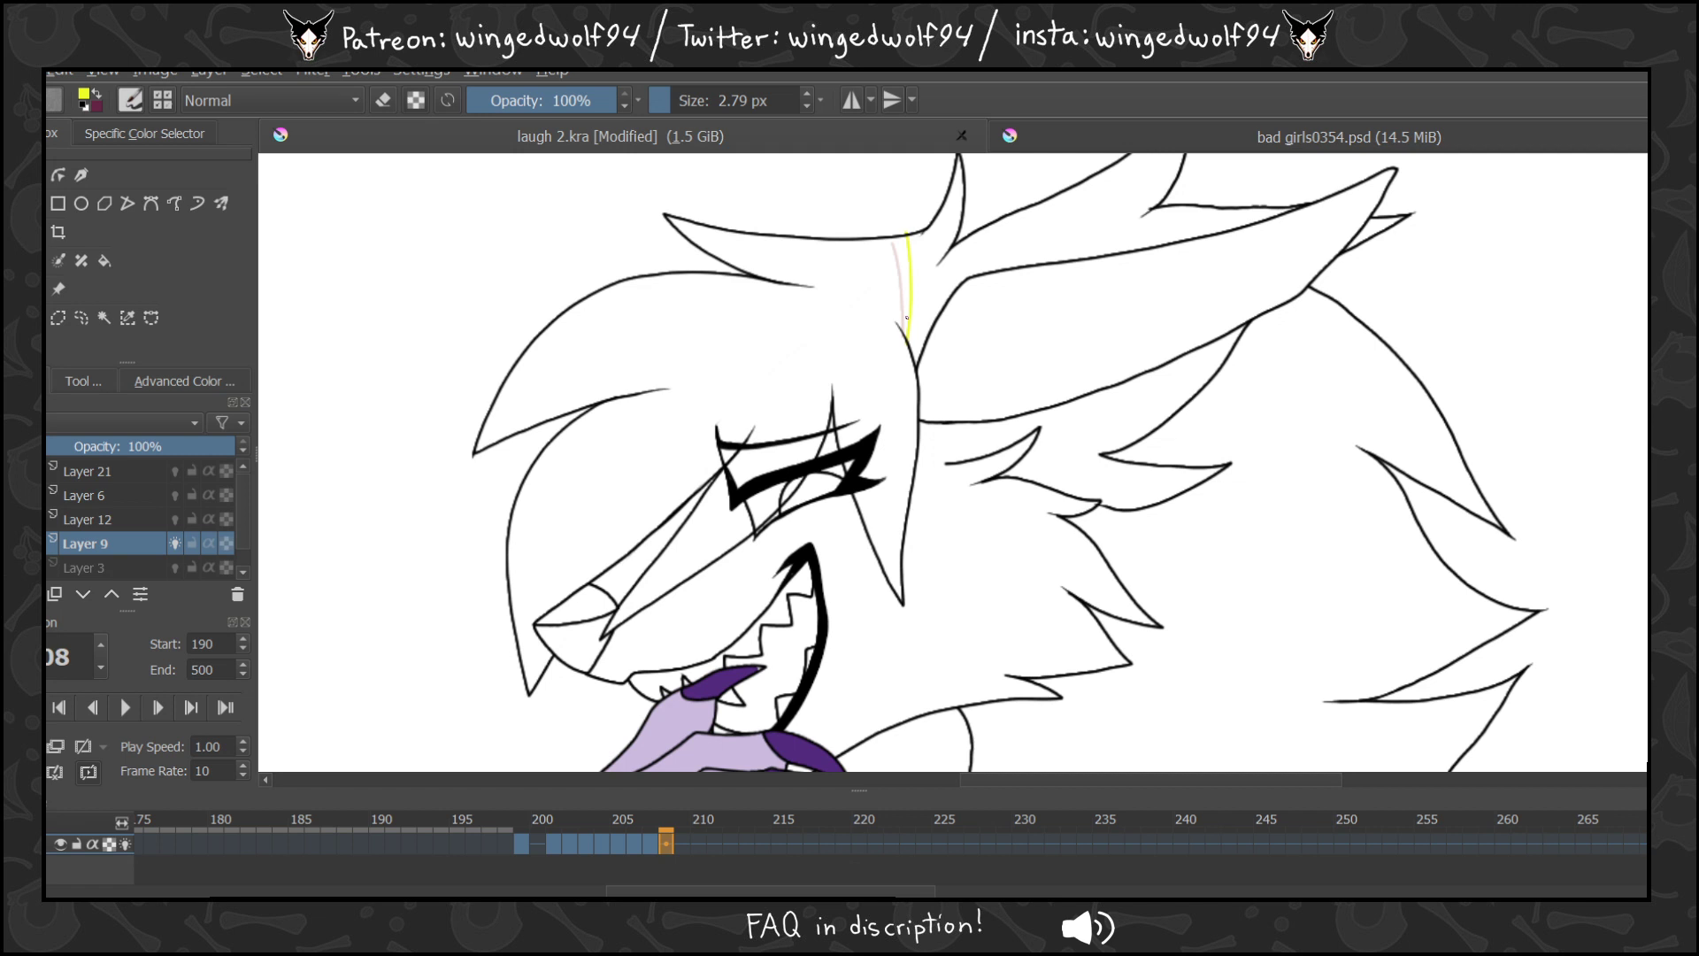
key("ctrl+z")
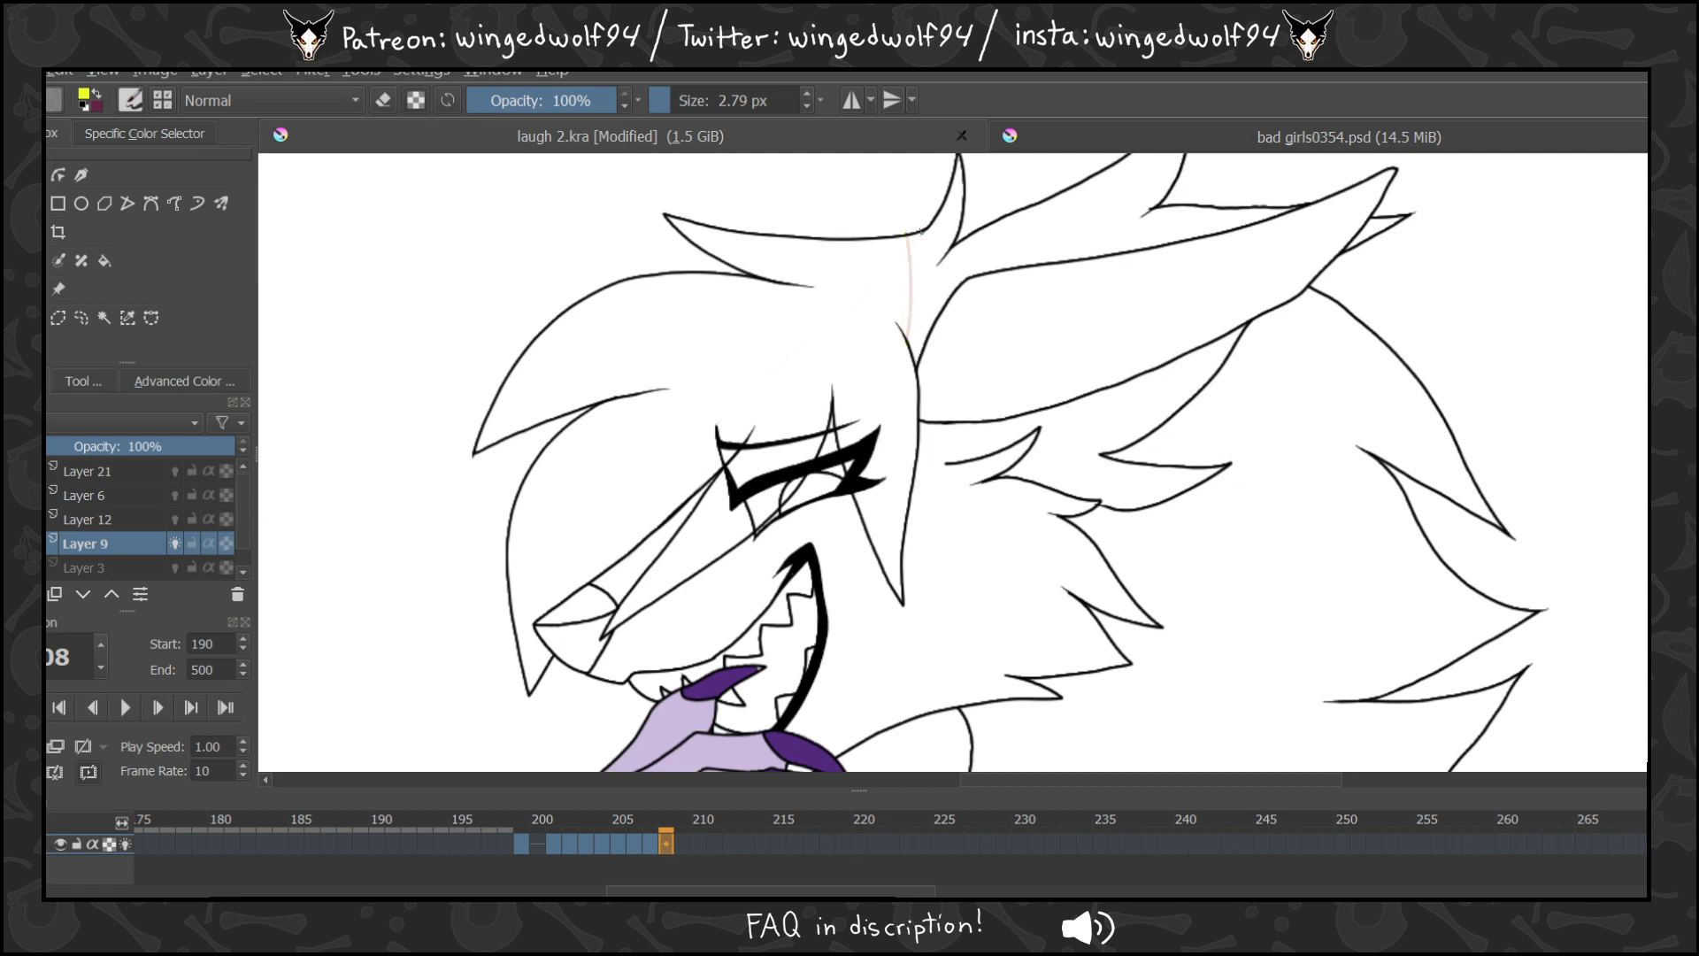
Draw the hair's yellow closing line at the ear base on frames 209 and 210.
key("Right")
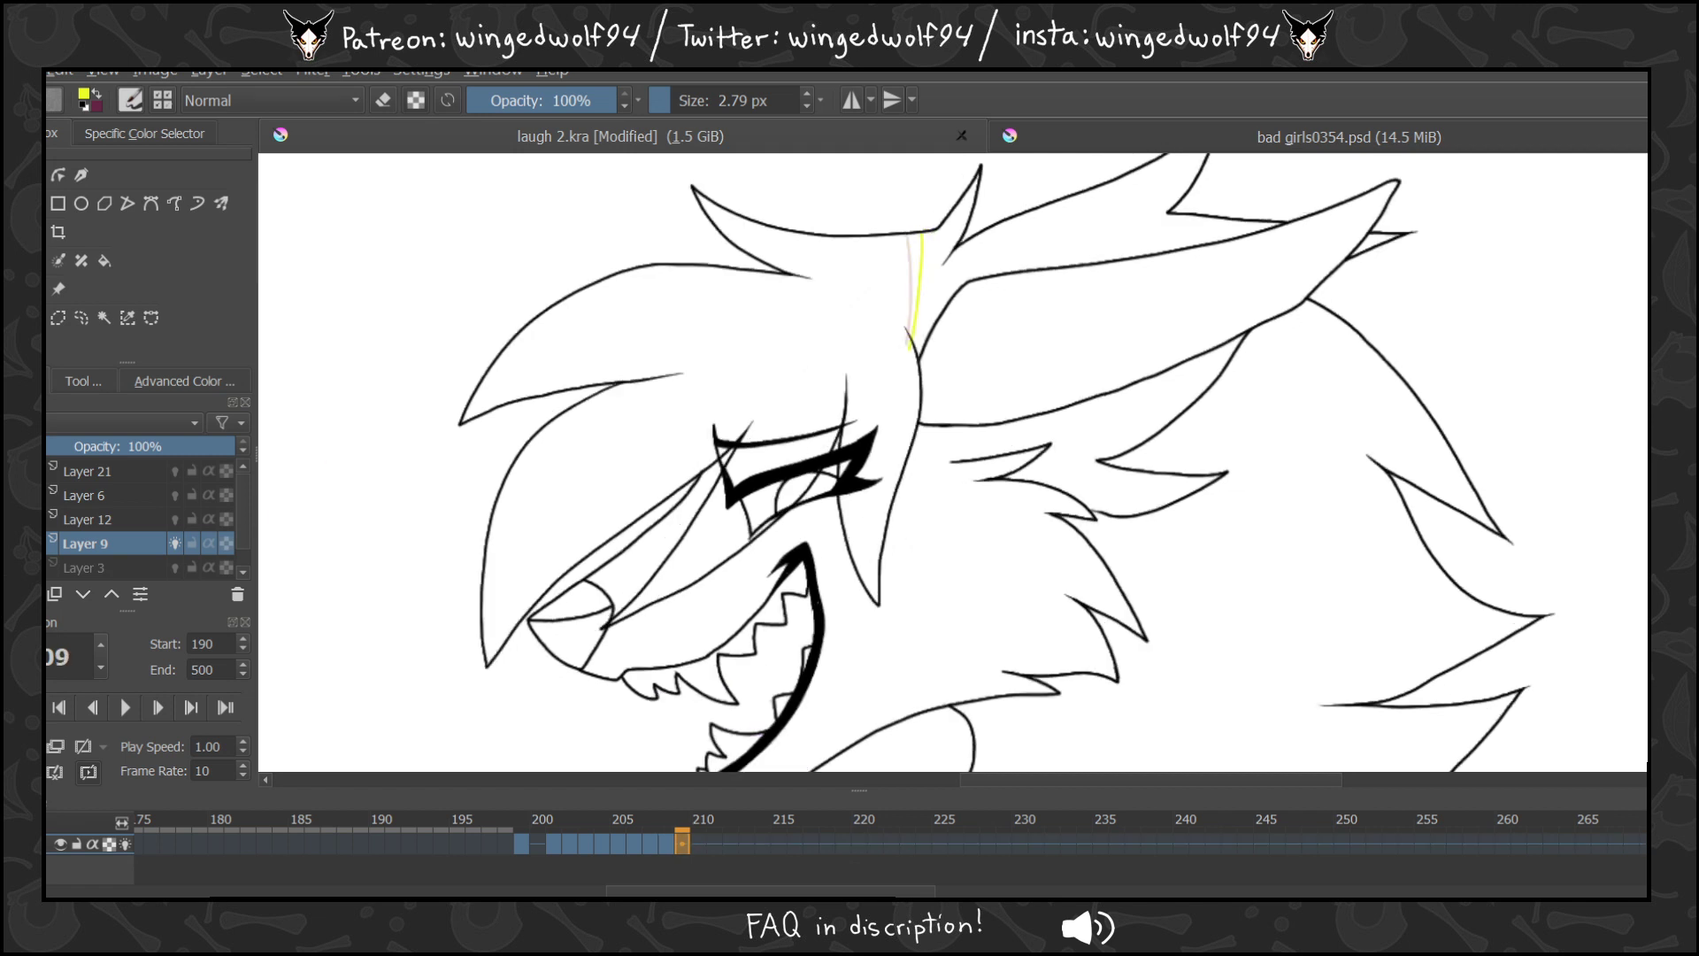
key("ctrl+z")
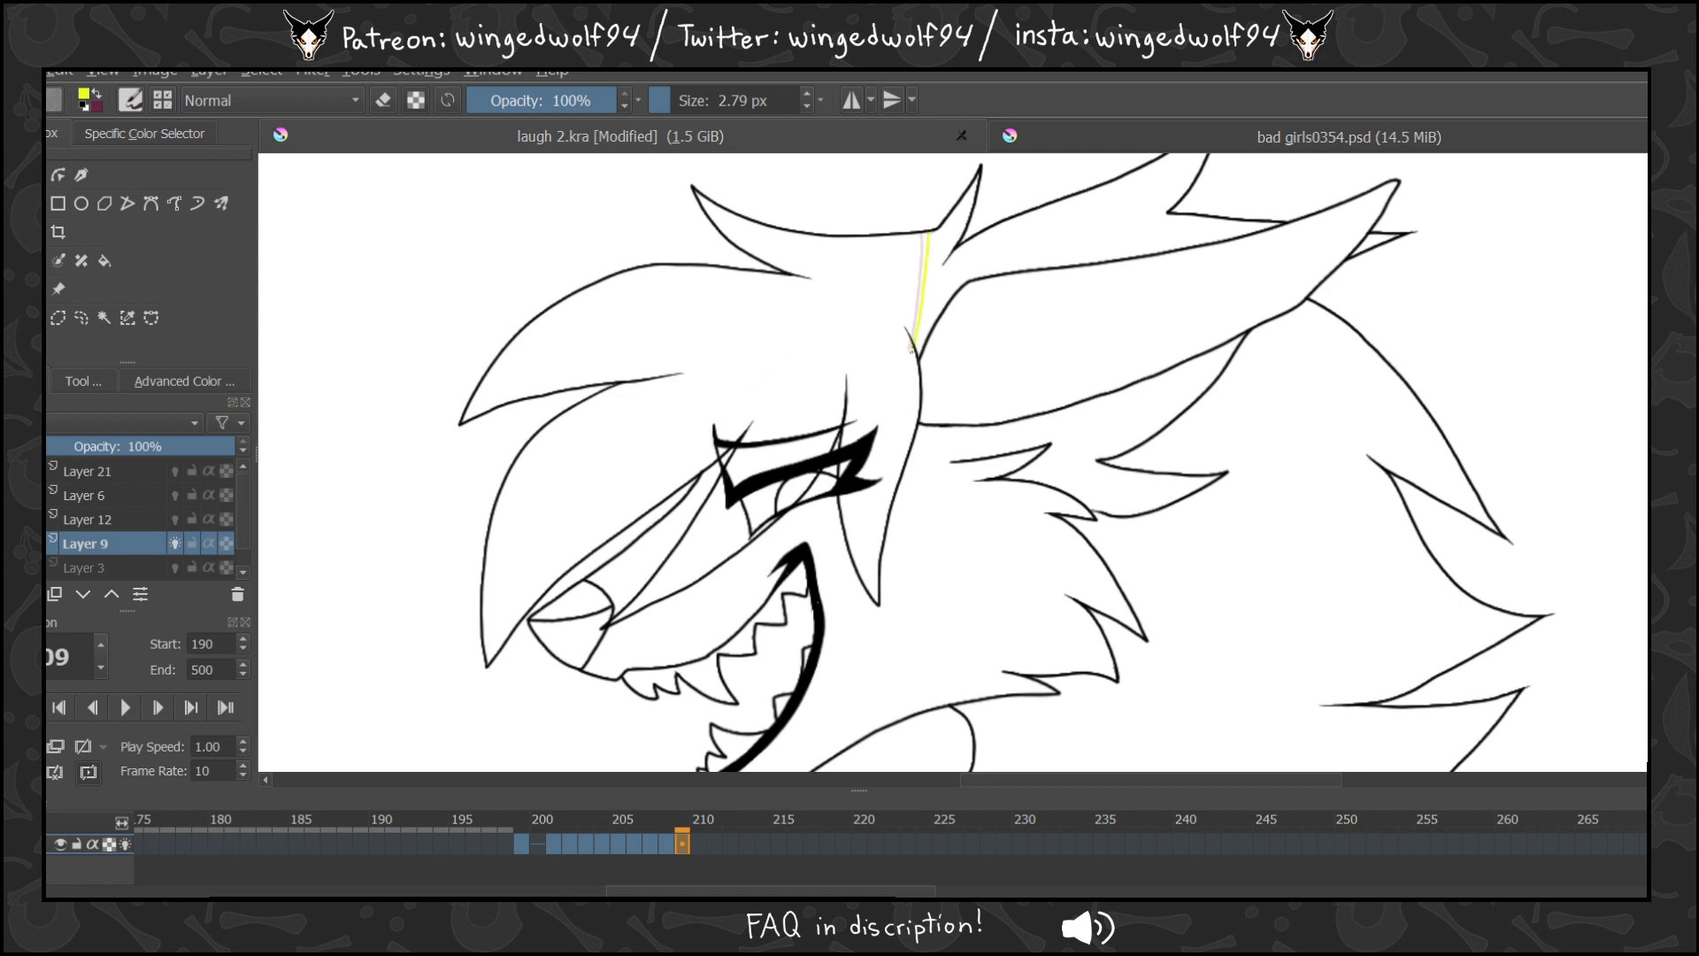
key("Right")
key("ctrl+z")
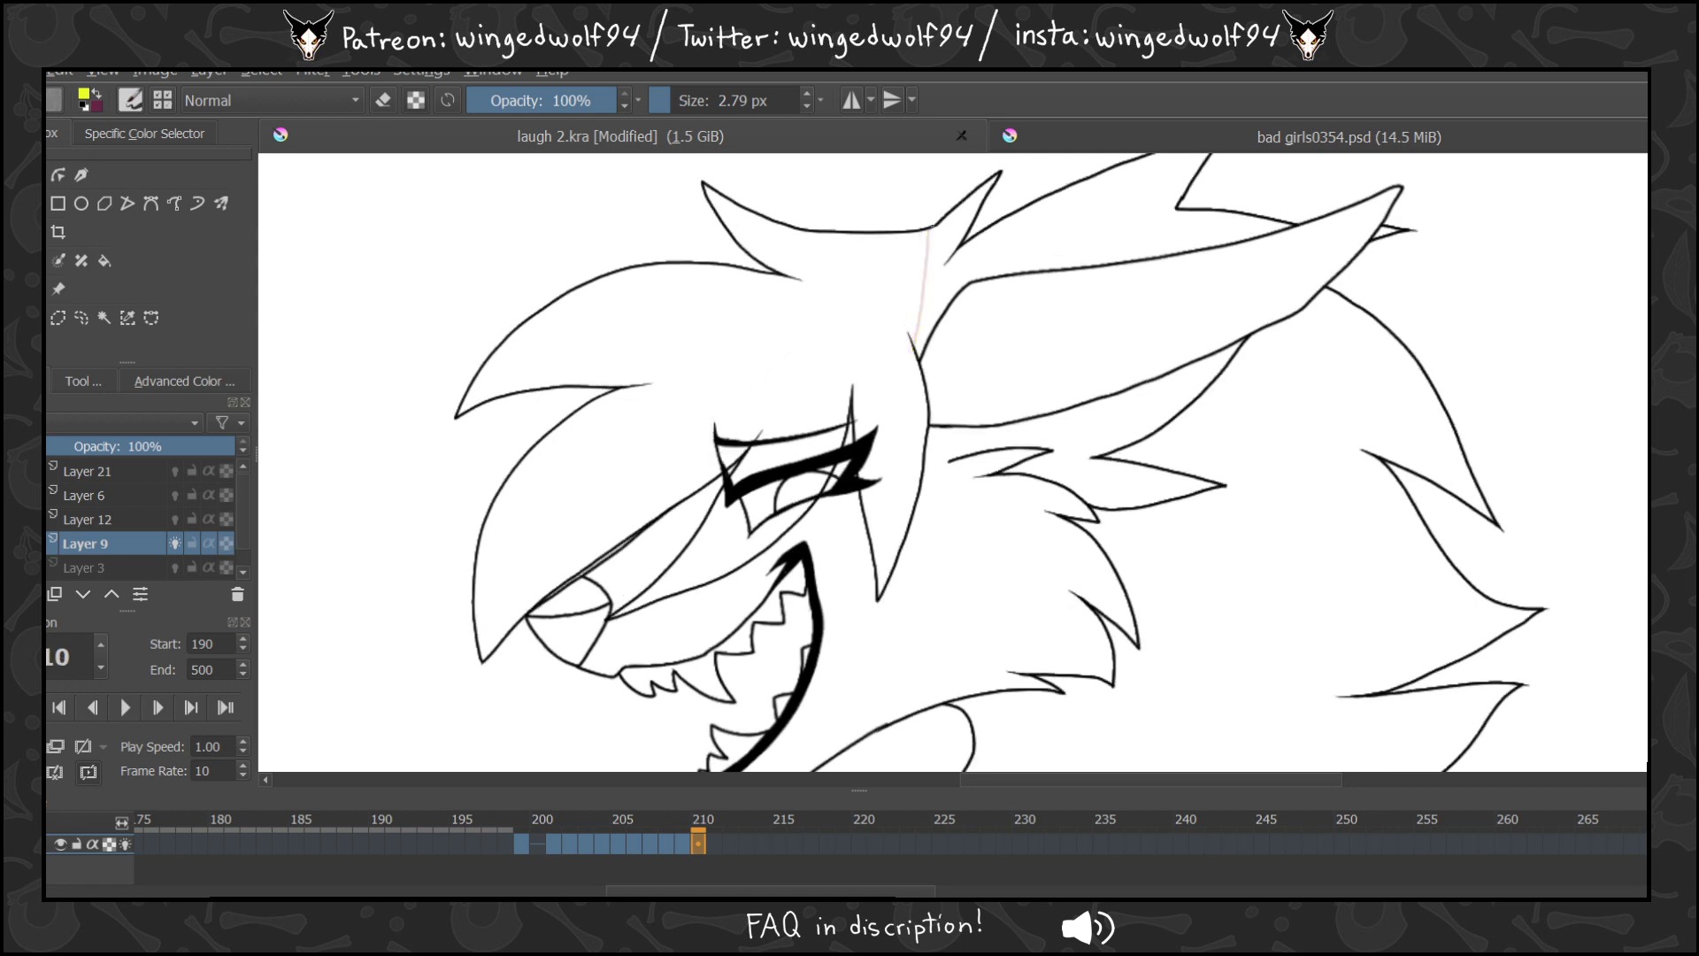
left_click_drag(932, 228, 923, 312)
Turn off Layer 9's onion skin and fill the hair on frame 199 with yellow.
left_click(104, 260)
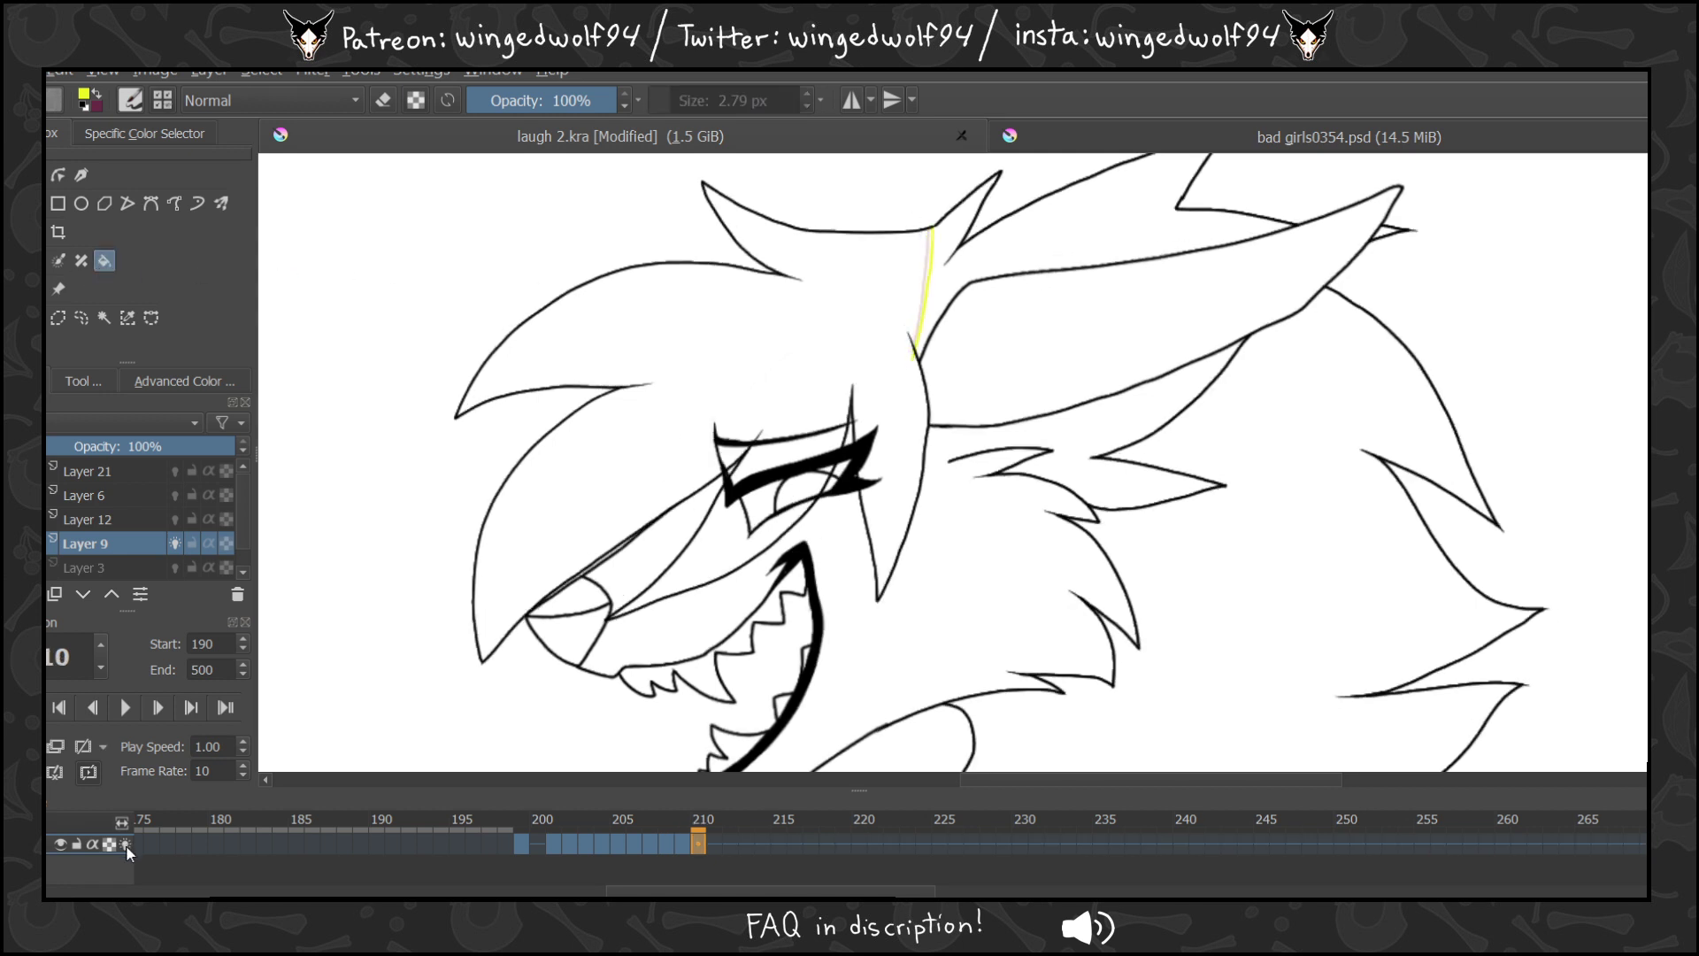
left_click(527, 838)
left_click(824, 399)
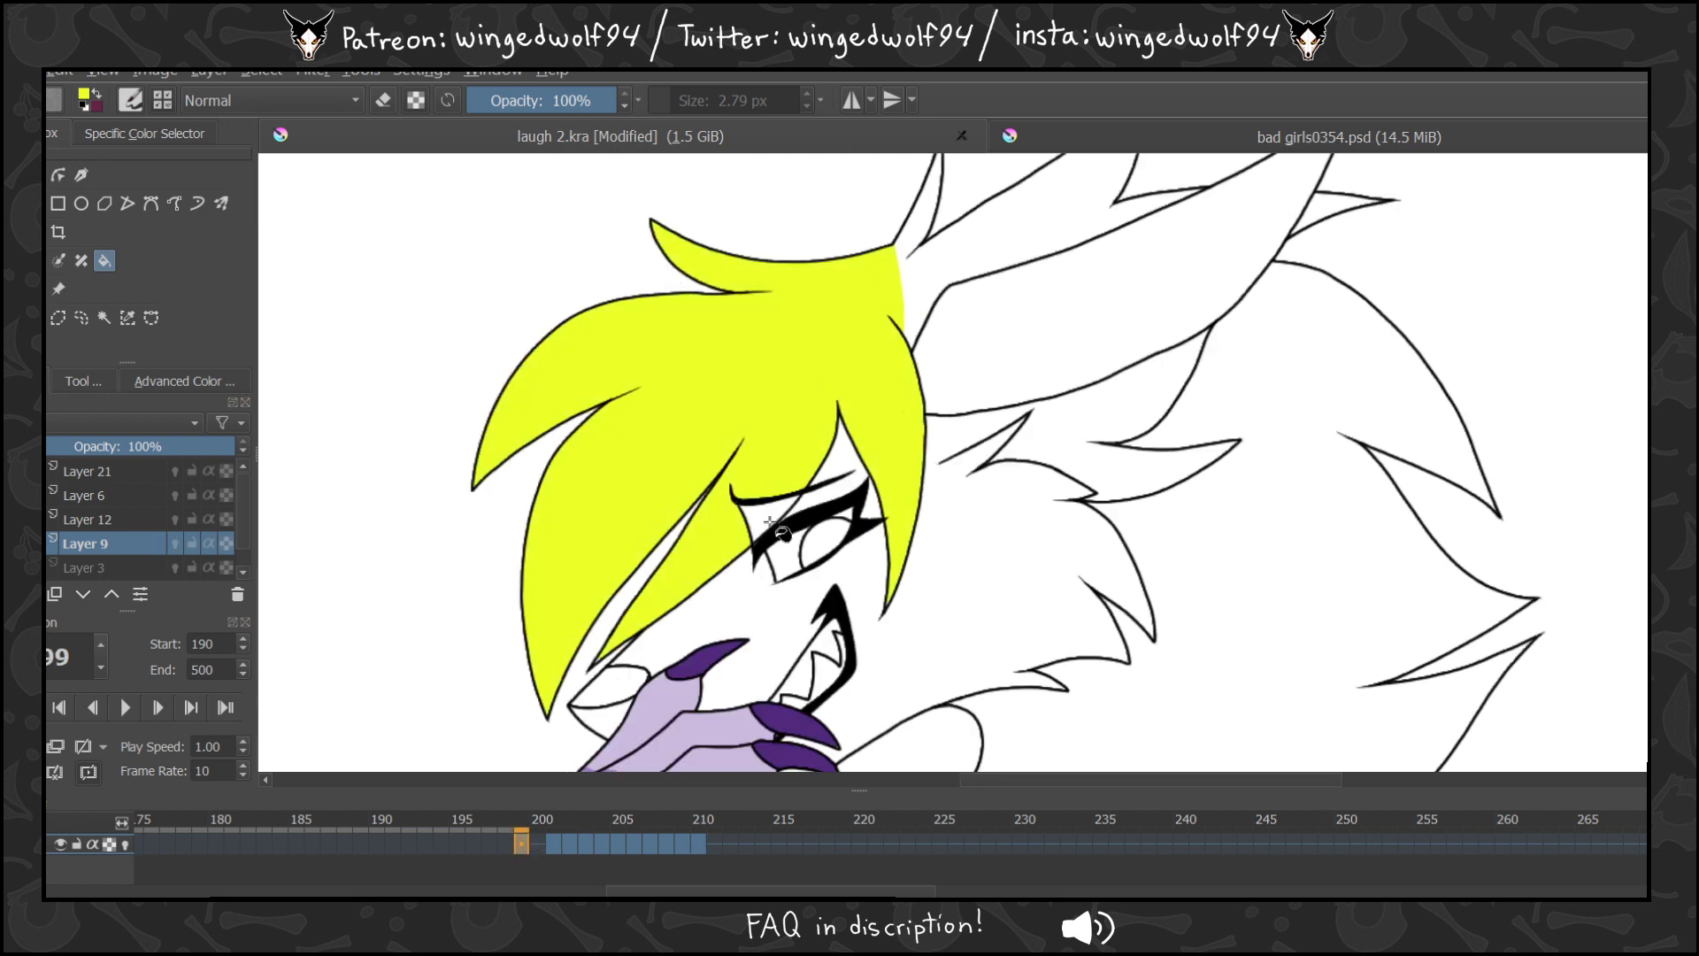
Fill the main hair area with yellow on frames 201 and 202.
key("Right")
key("Right")
left_click(792, 389)
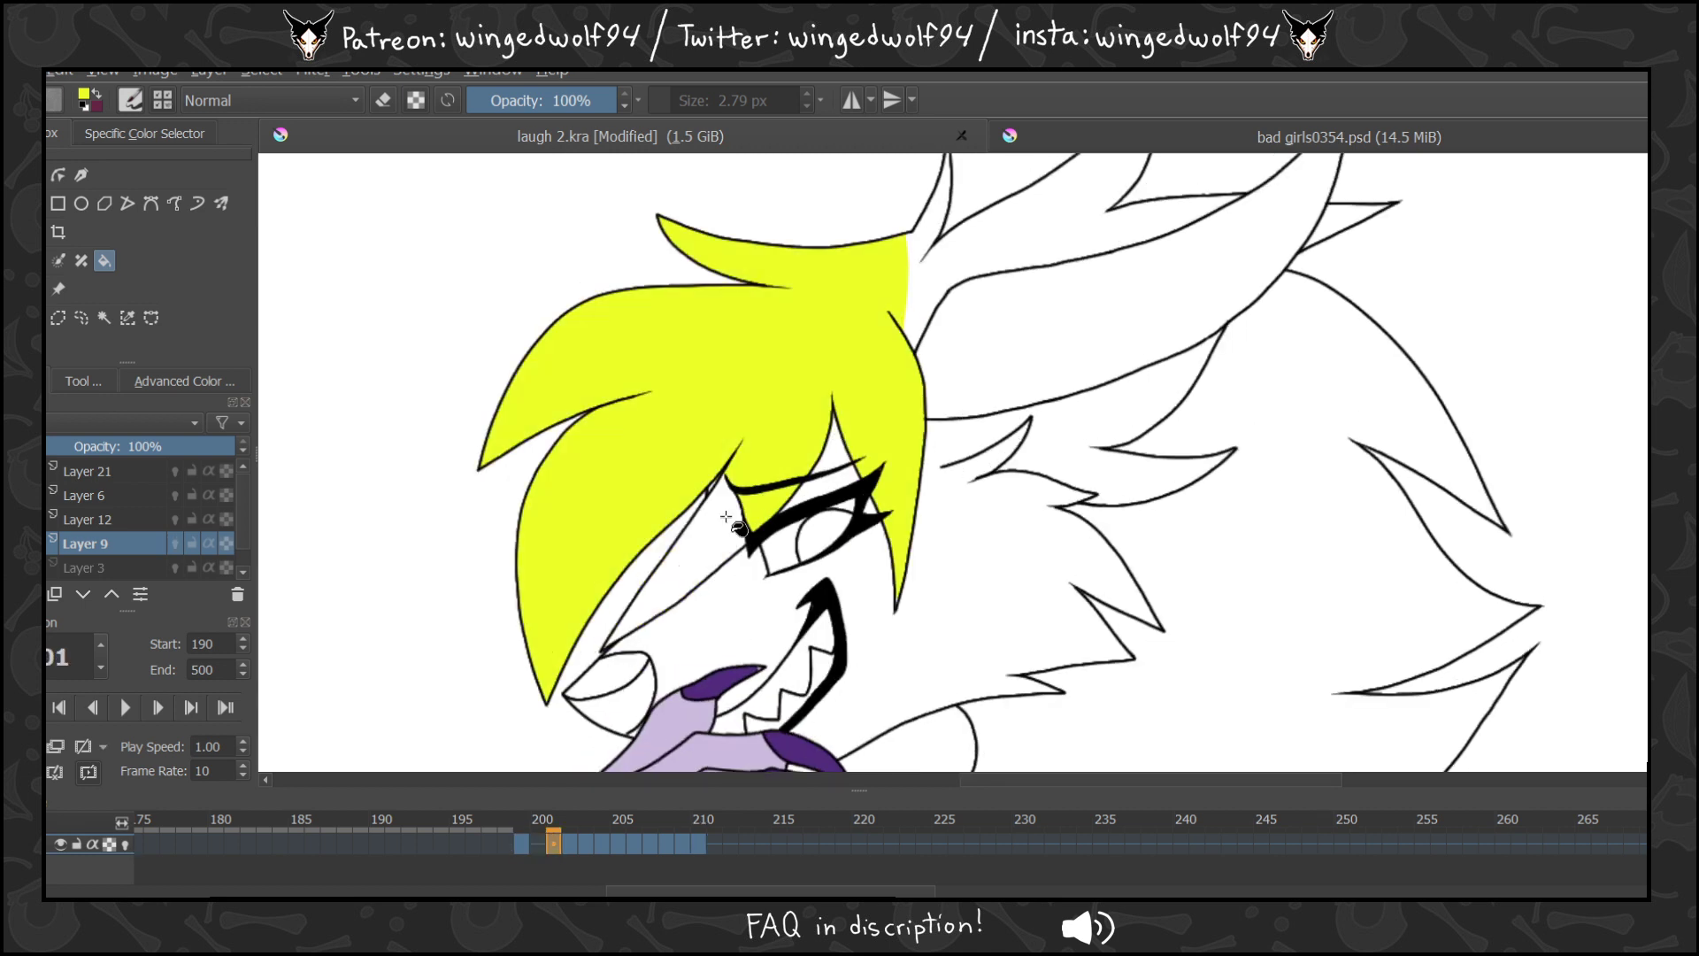
key("Right")
left_click(792, 371)
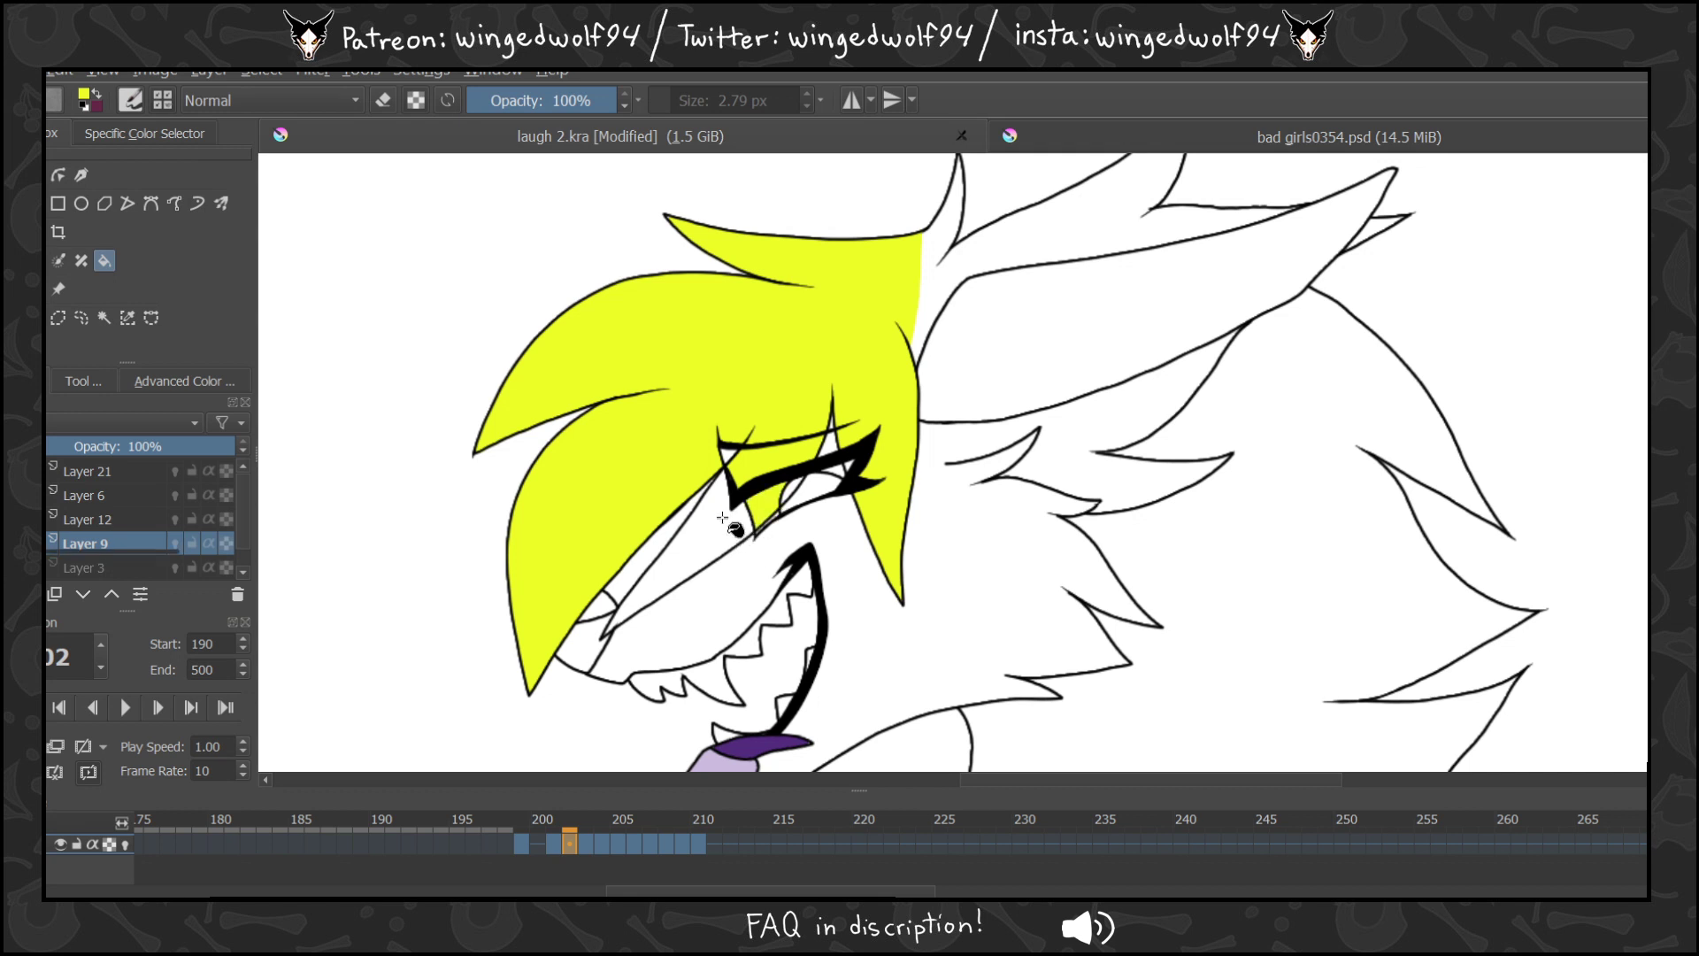
Fill the hair on frame 203 with yellow, including the separate strand crossing the muzzle.
key("Right")
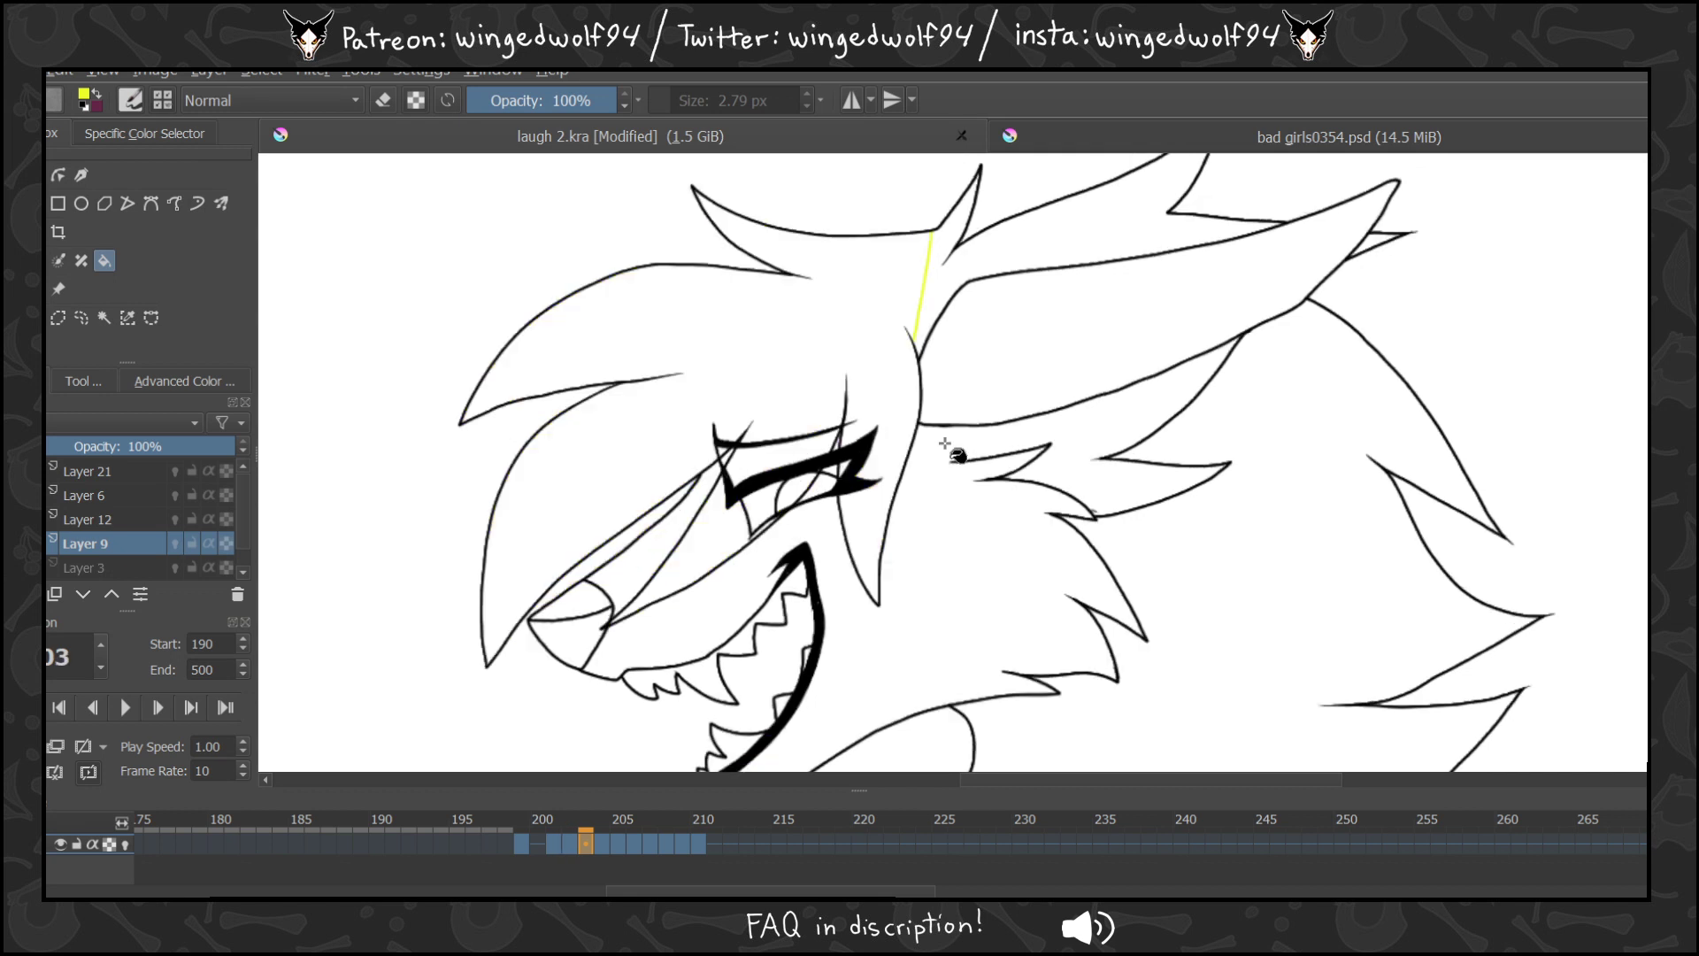
key("Left")
key("Right")
left_click(860, 429)
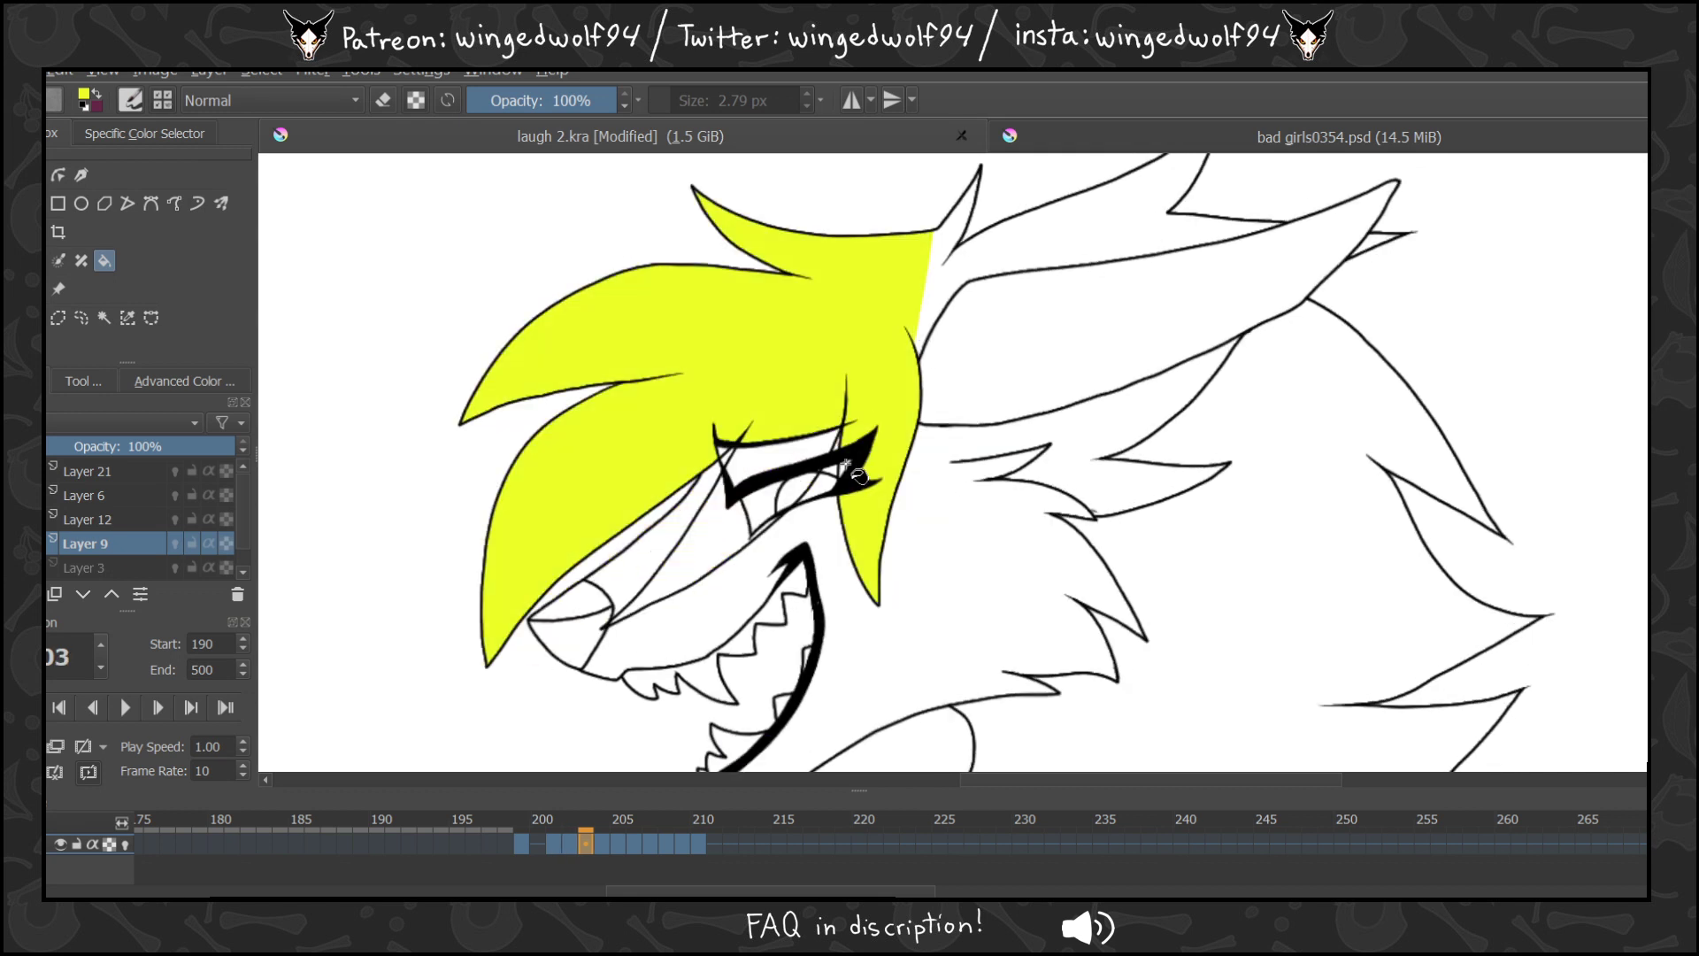
left_click(721, 552)
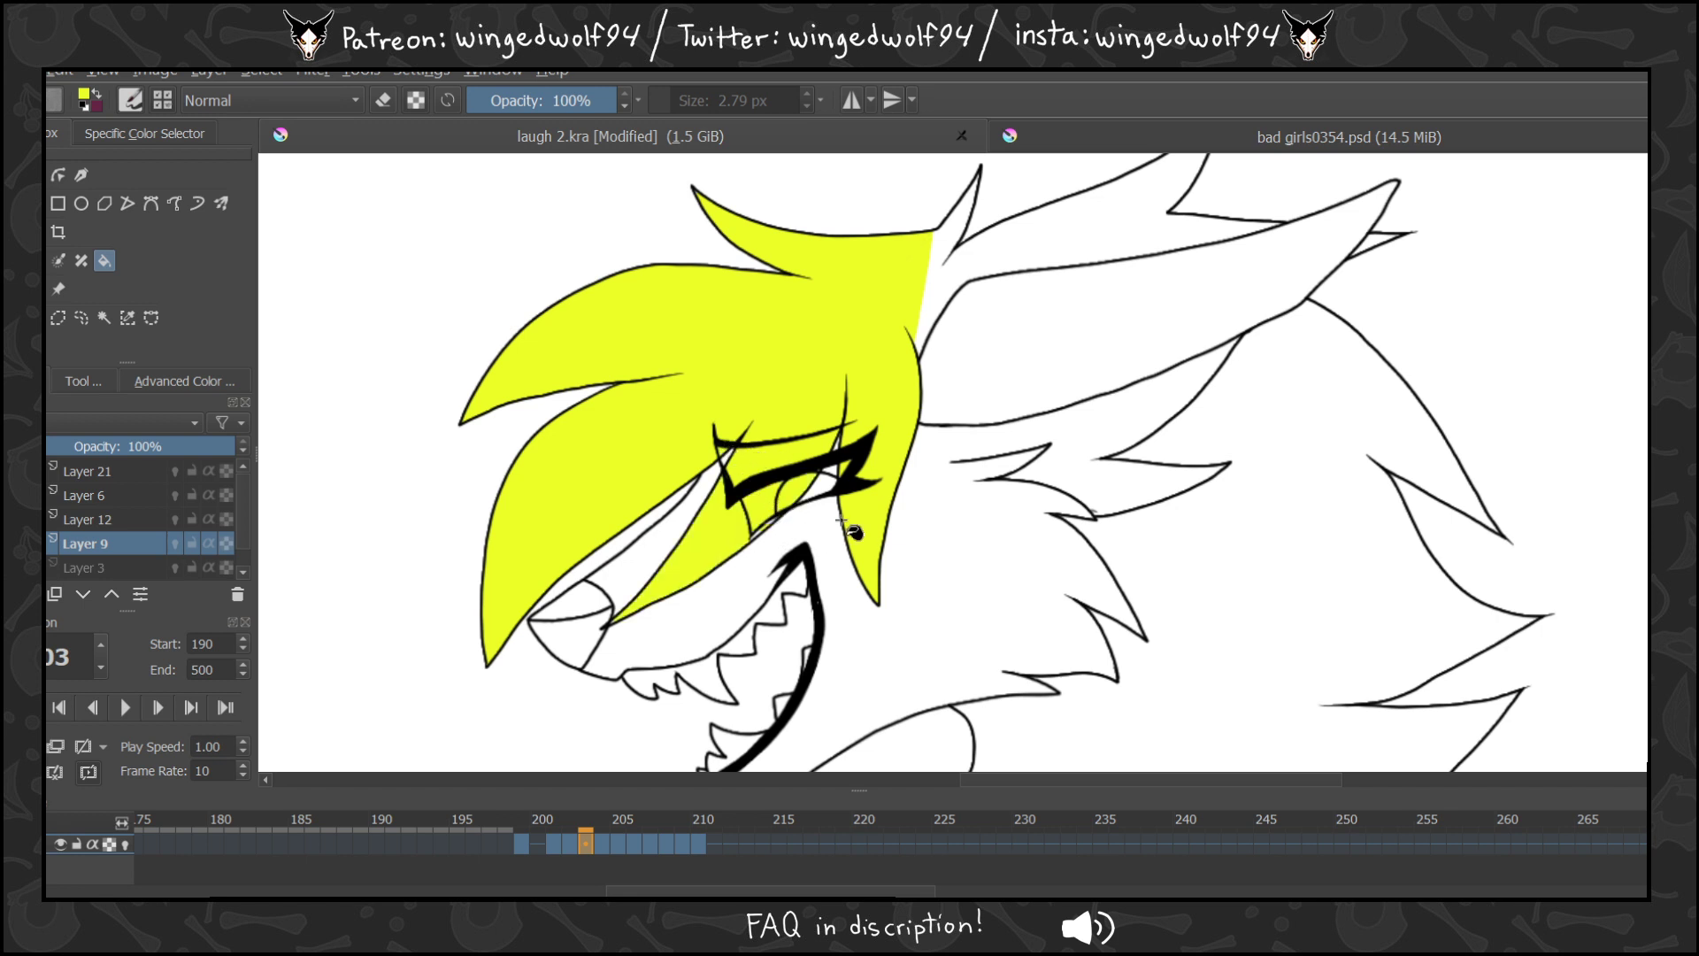
Step back from frame 203 to frame 200 to check the yellow hair fills.
key("b")
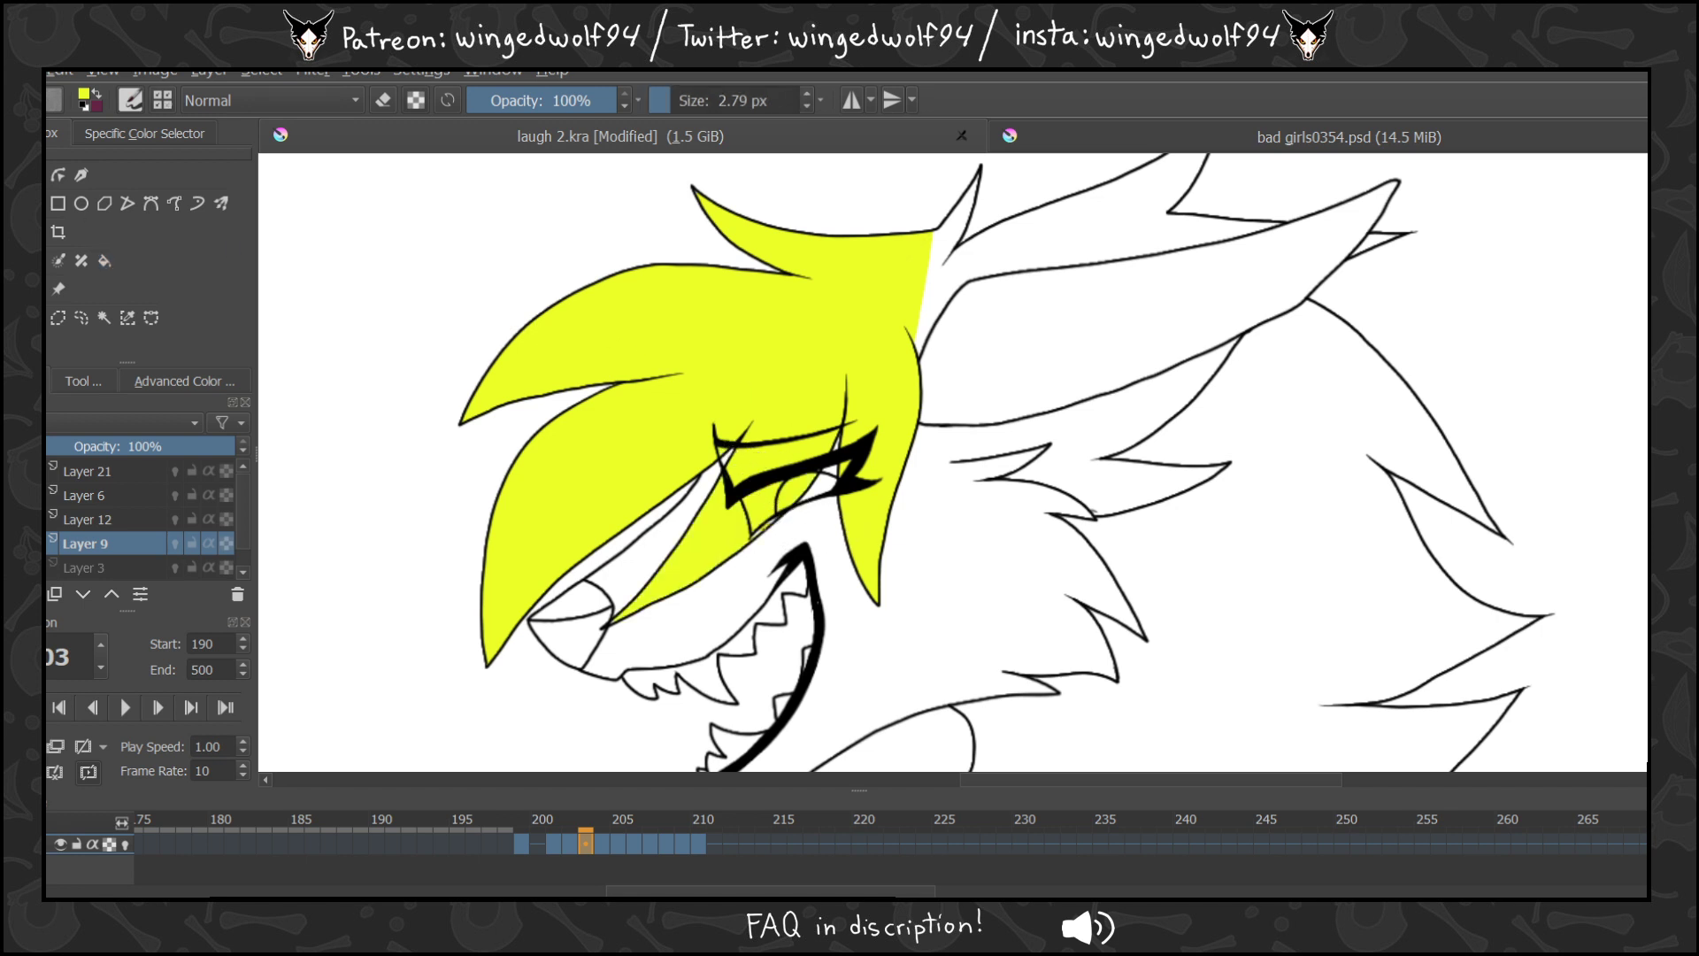
key("Left")
key("Left")
key("Left")
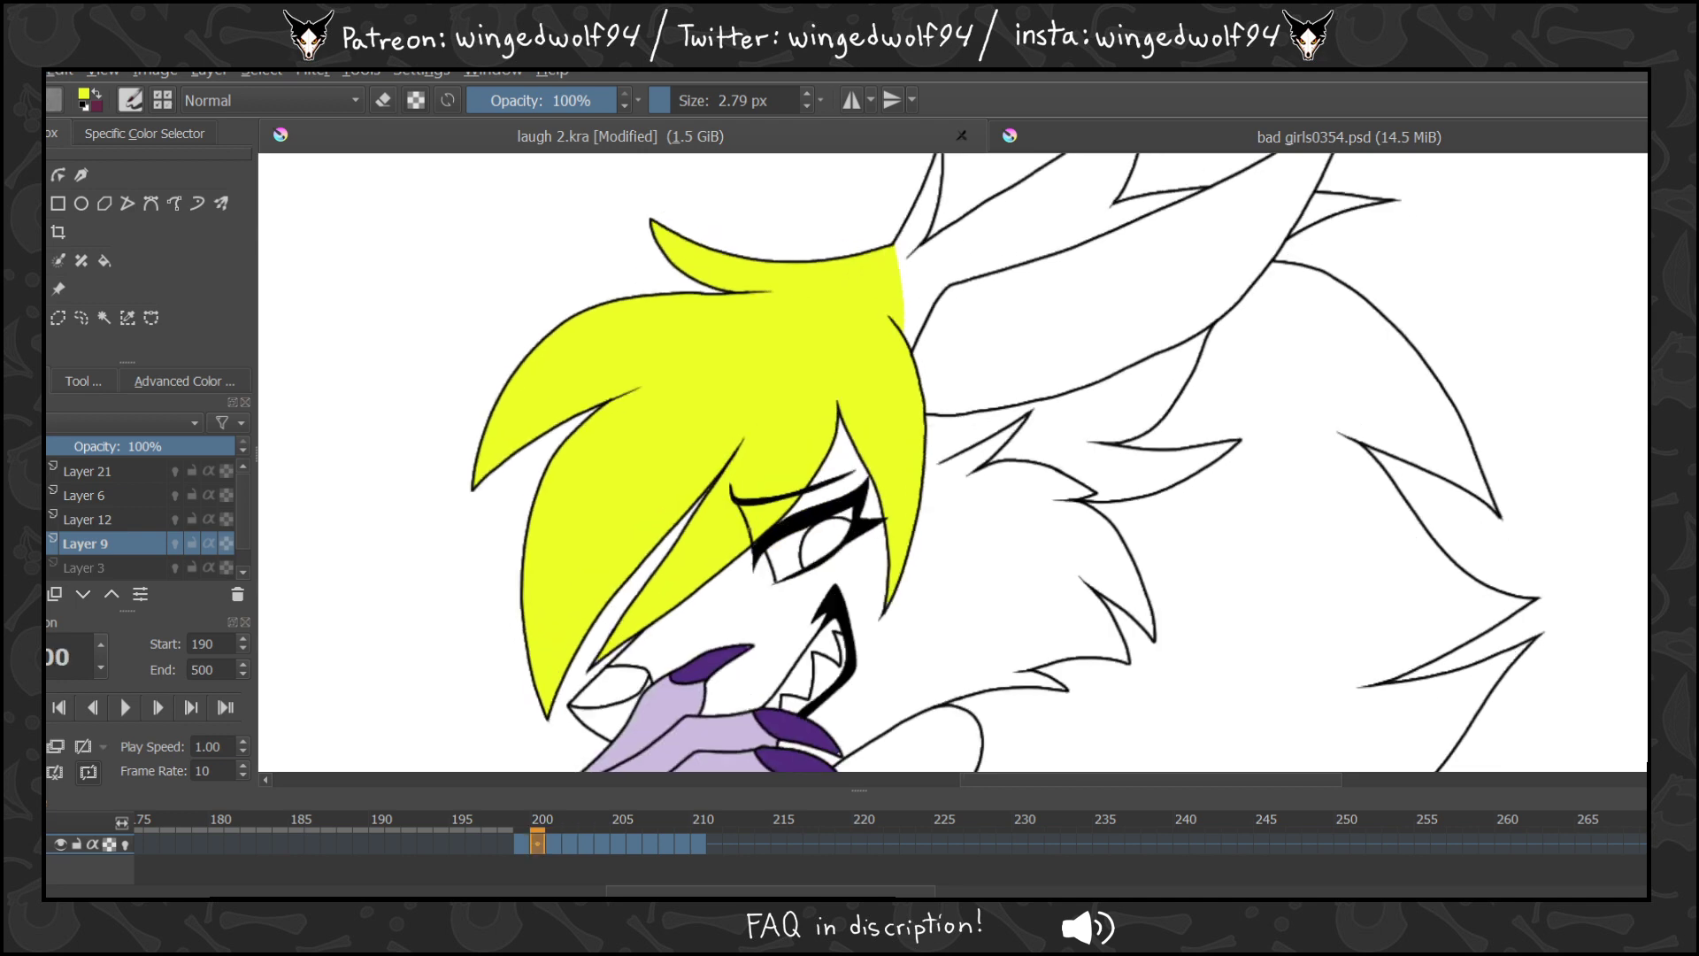
key("Right")
key("Right")
Fill the main hair area and the strand over the muzzle with yellow on frame 204.
left_click(105, 261)
left_click(584, 841)
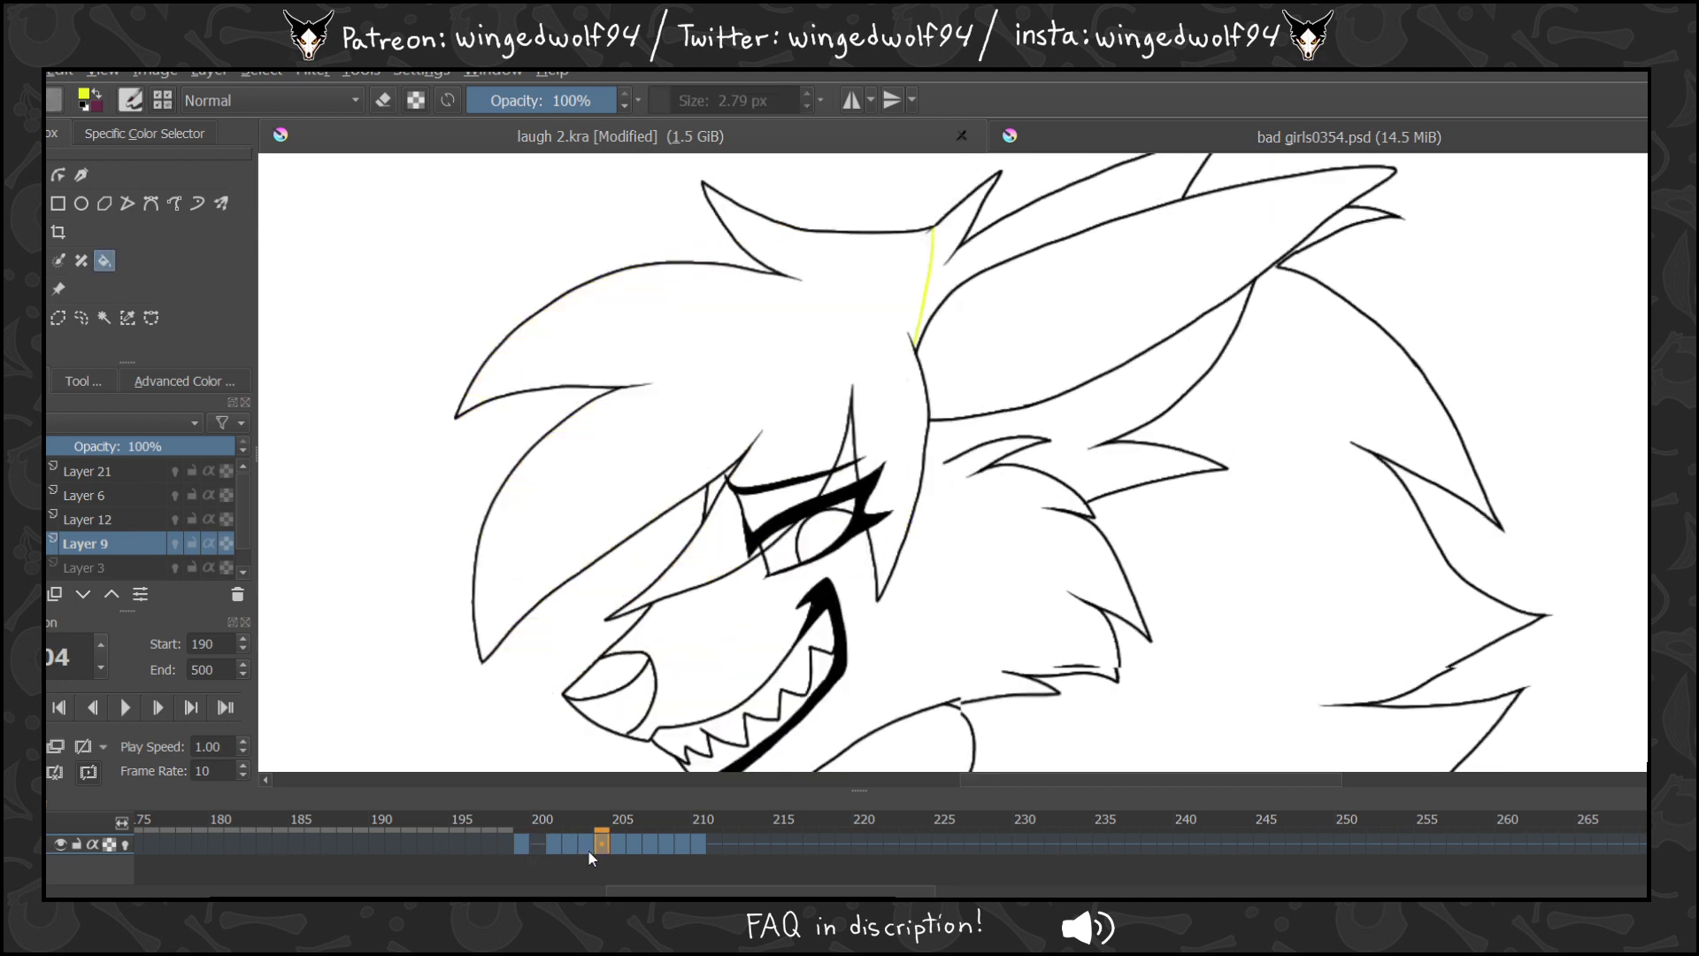
key("Right")
left_click(819, 438)
left_click(708, 530)
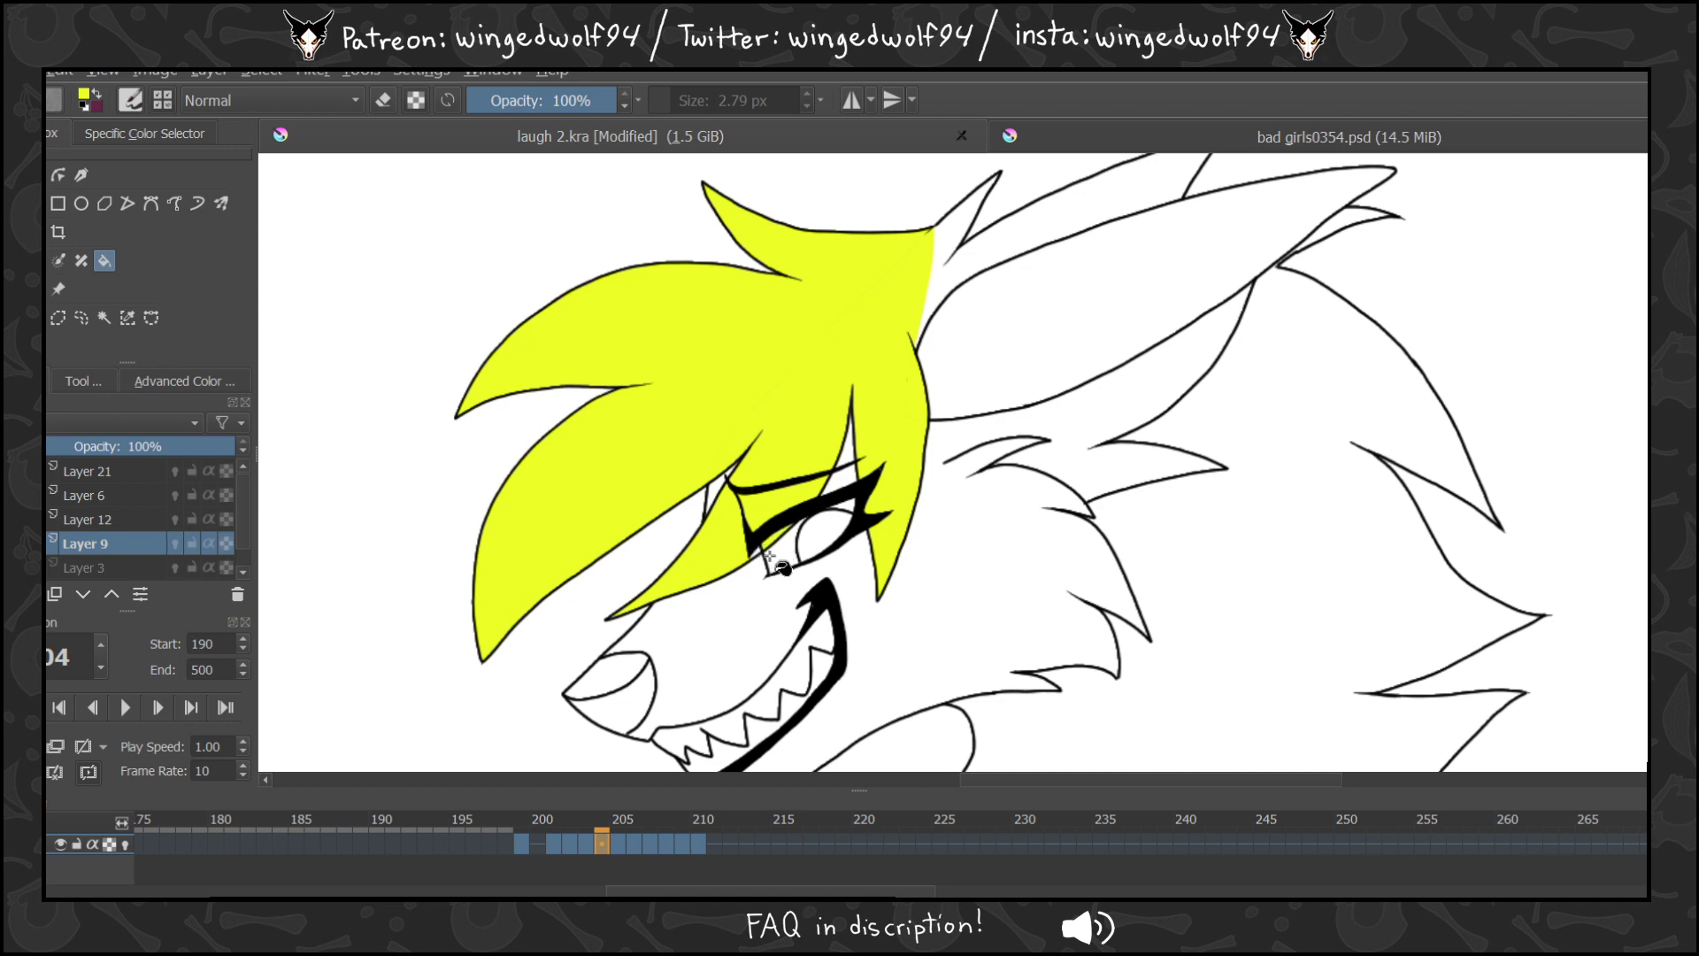
Fill the hair with yellow on frames 205, 206 and 207, including the small pieces around the eyebrow.
key("Right")
left_click(837, 341)
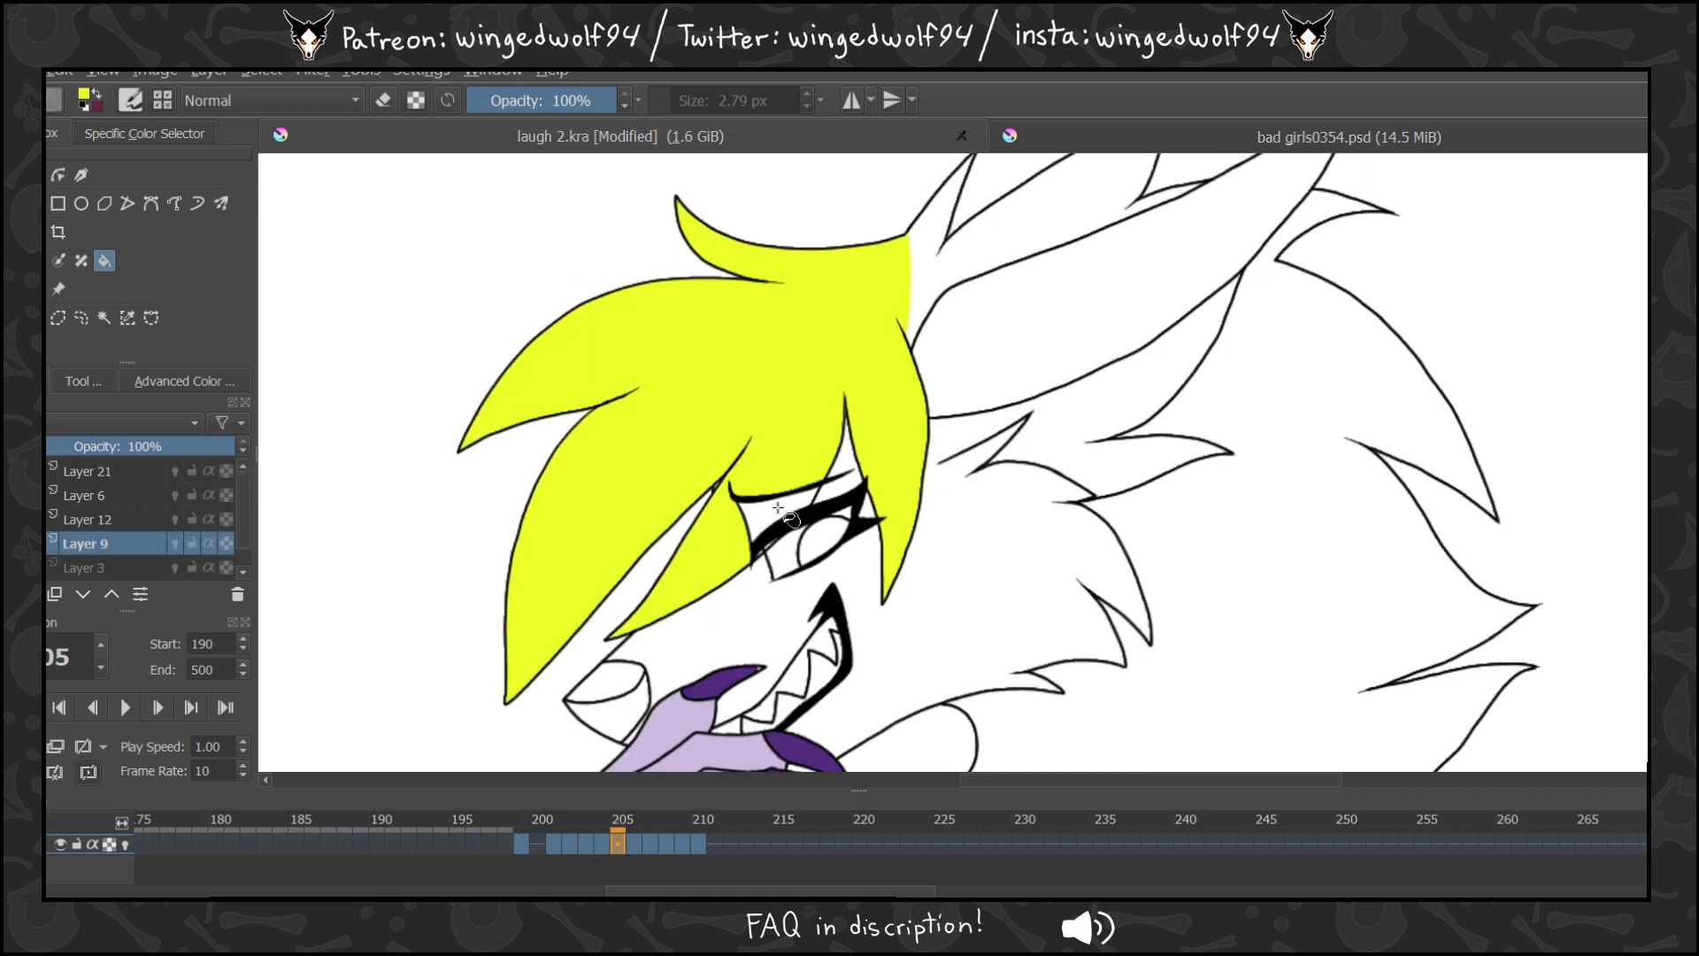
key("Right")
left_click(784, 411)
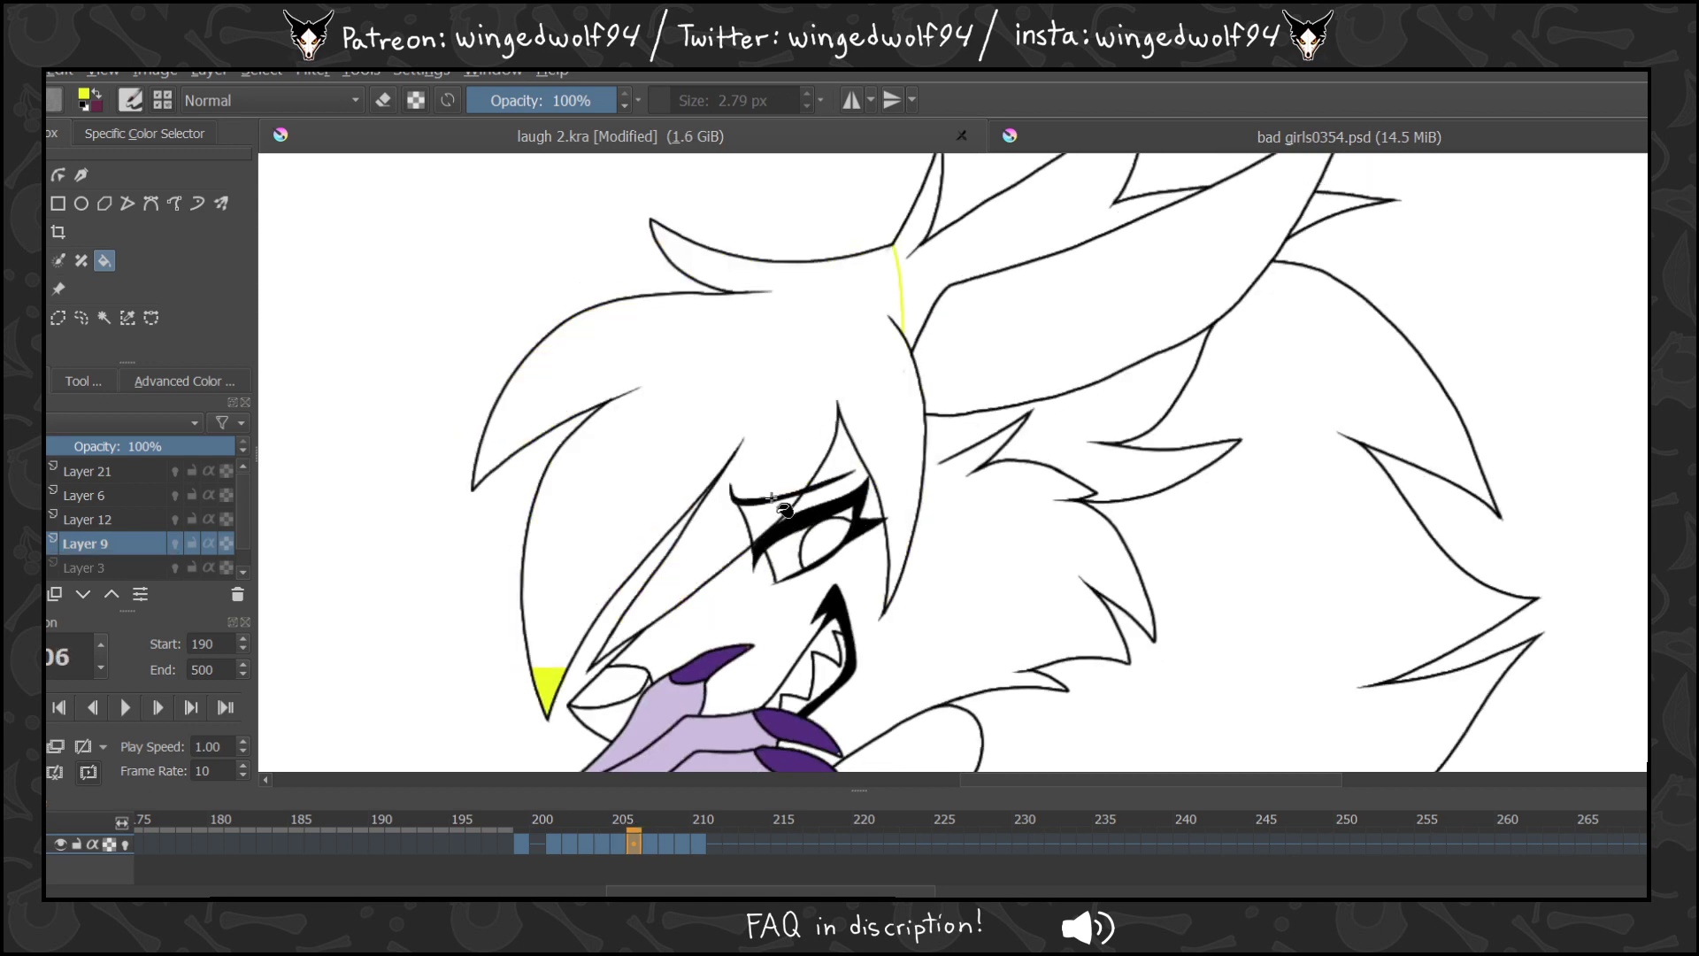
left_click(771, 499)
key("Right")
left_click(776, 406)
left_click(770, 497)
Fill the hair on frame 208 with yellow, including the muzzle strand and the small pieces around the eye.
key("Right")
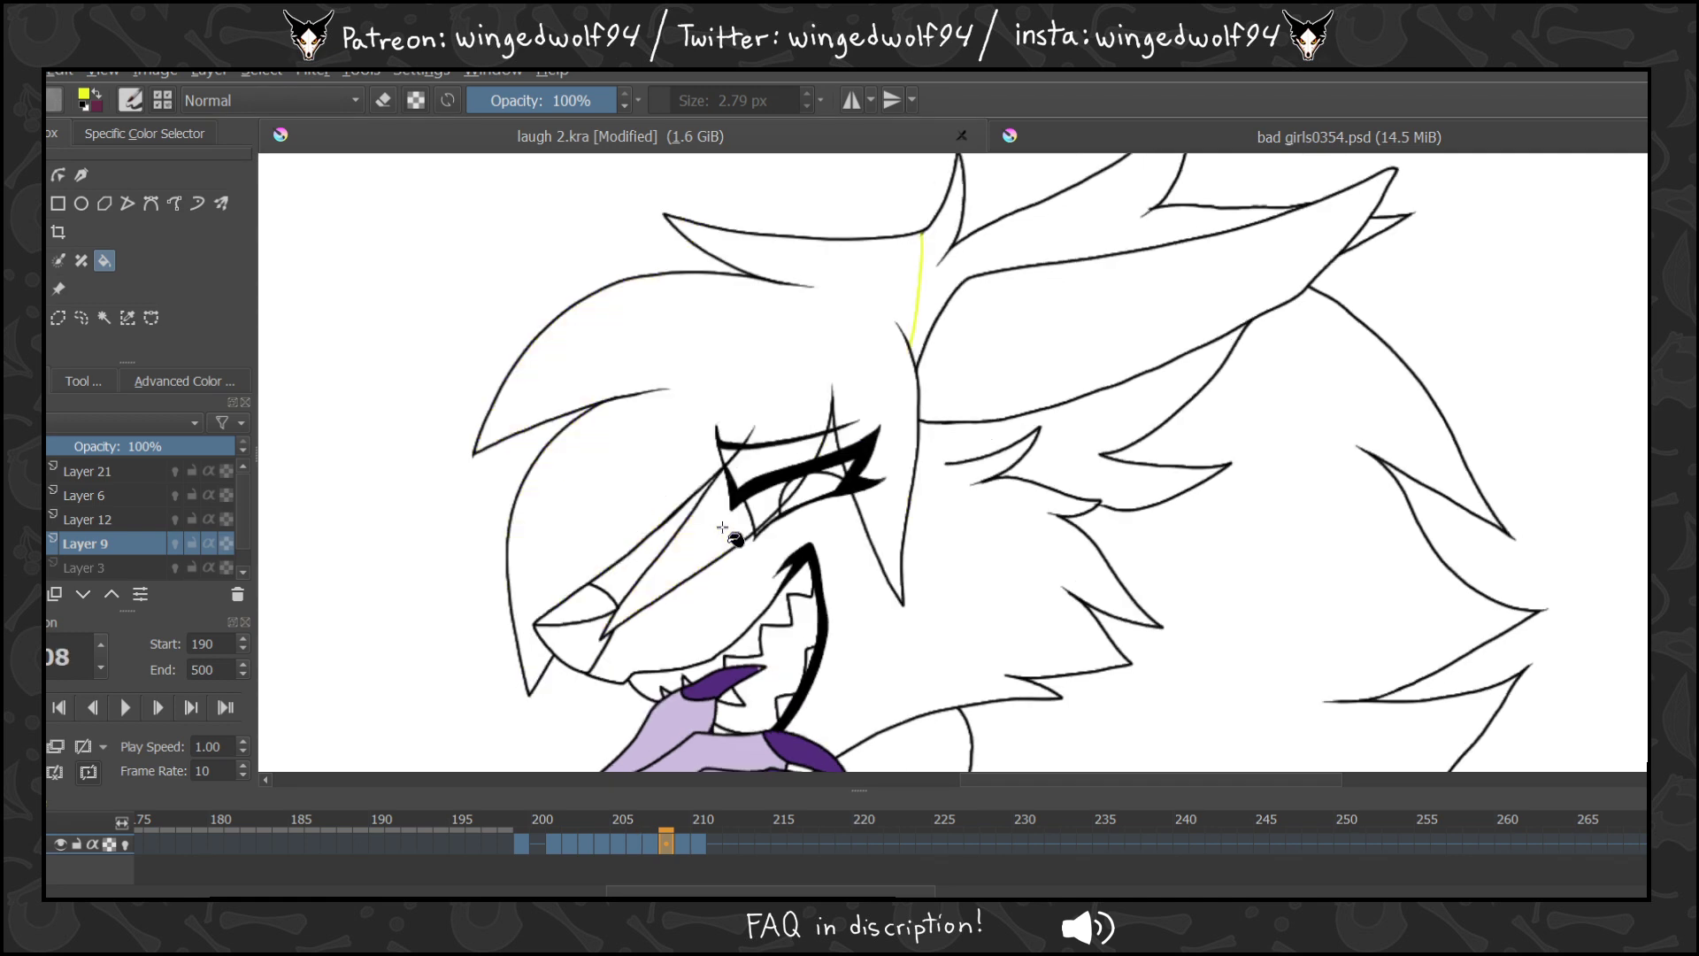
left_click(793, 365)
left_click(741, 453)
left_click(729, 455)
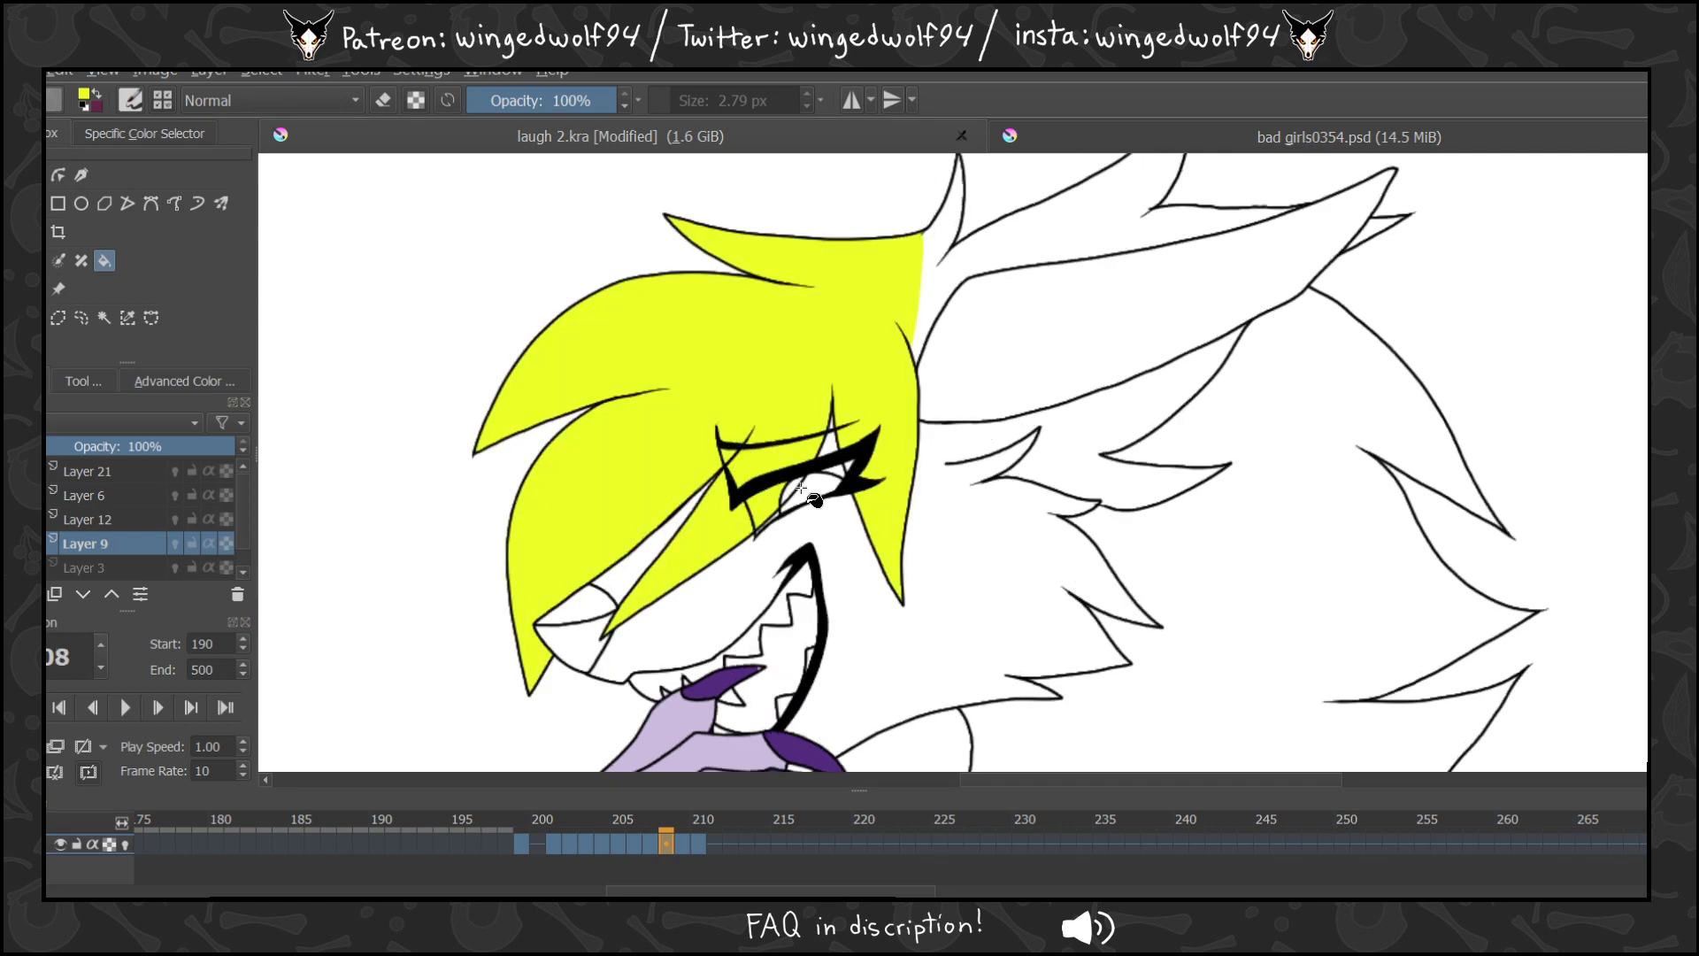
left_click(792, 492)
Flip back and forth between frames 205 and 209 to compare the yellow hair fills.
key("Left")
key("Right")
key("Left")
key("Left")
key("Left")
key("Right")
key("Right")
key("Right")
key("Right")
Fill the hair on frame 209 with yellow, including the strand crossing the eye and muzzle.
left_click(894, 434)
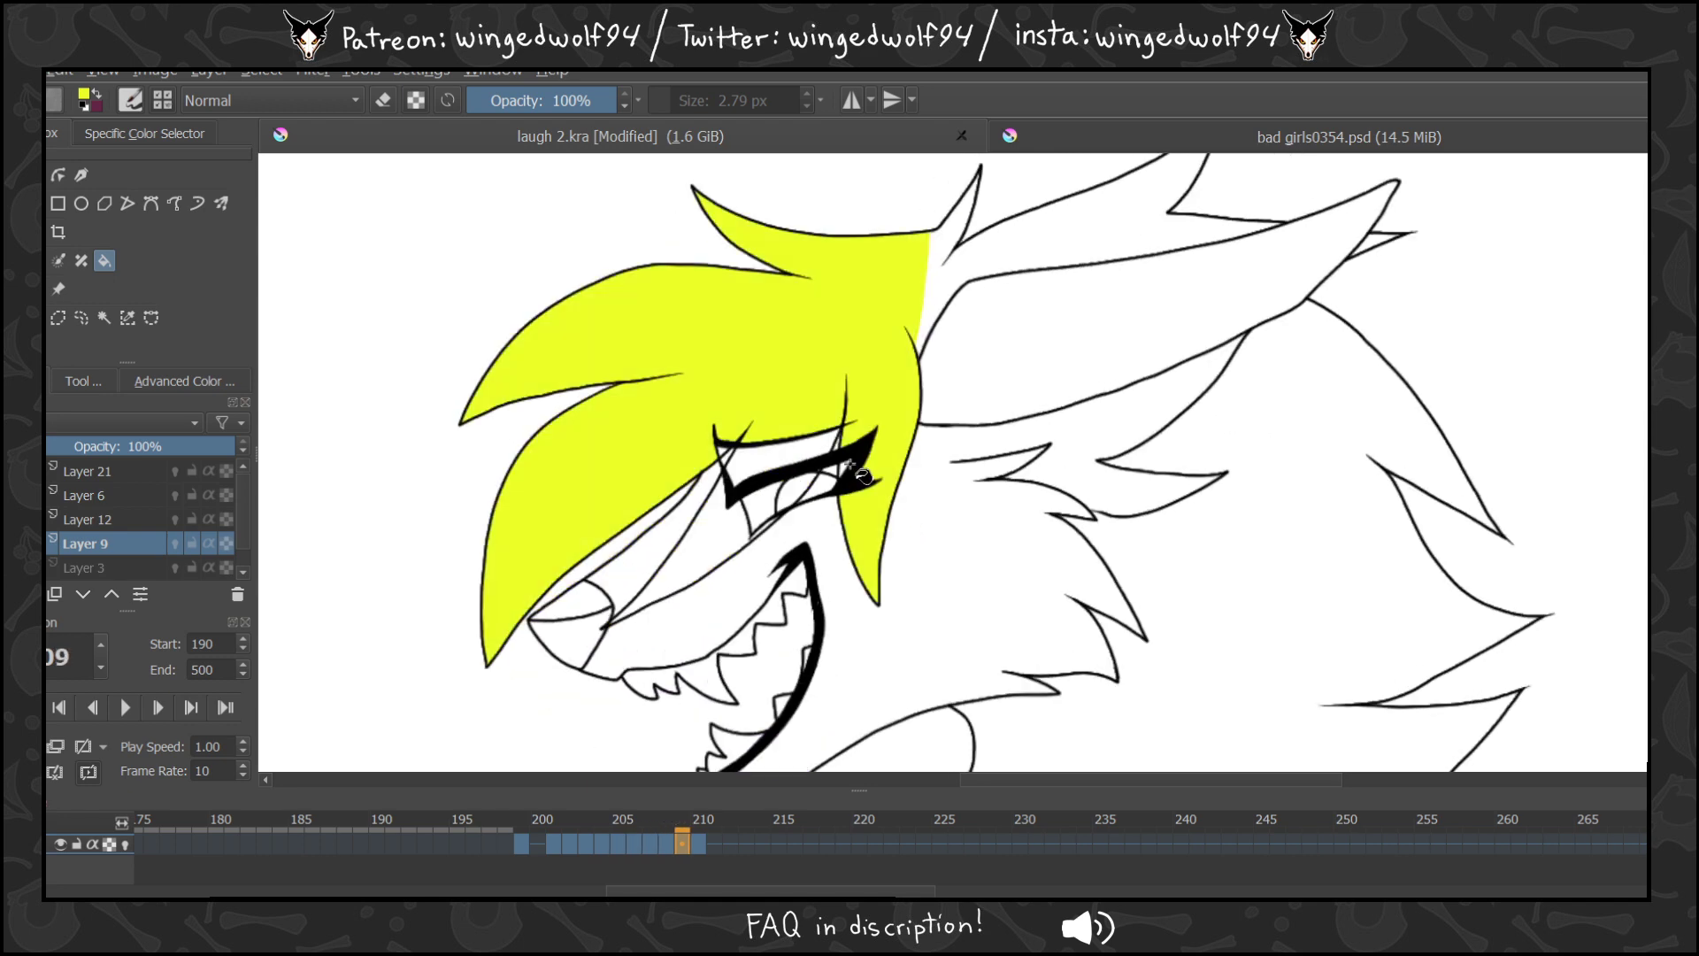
left_click(807, 475)
left_click(704, 534)
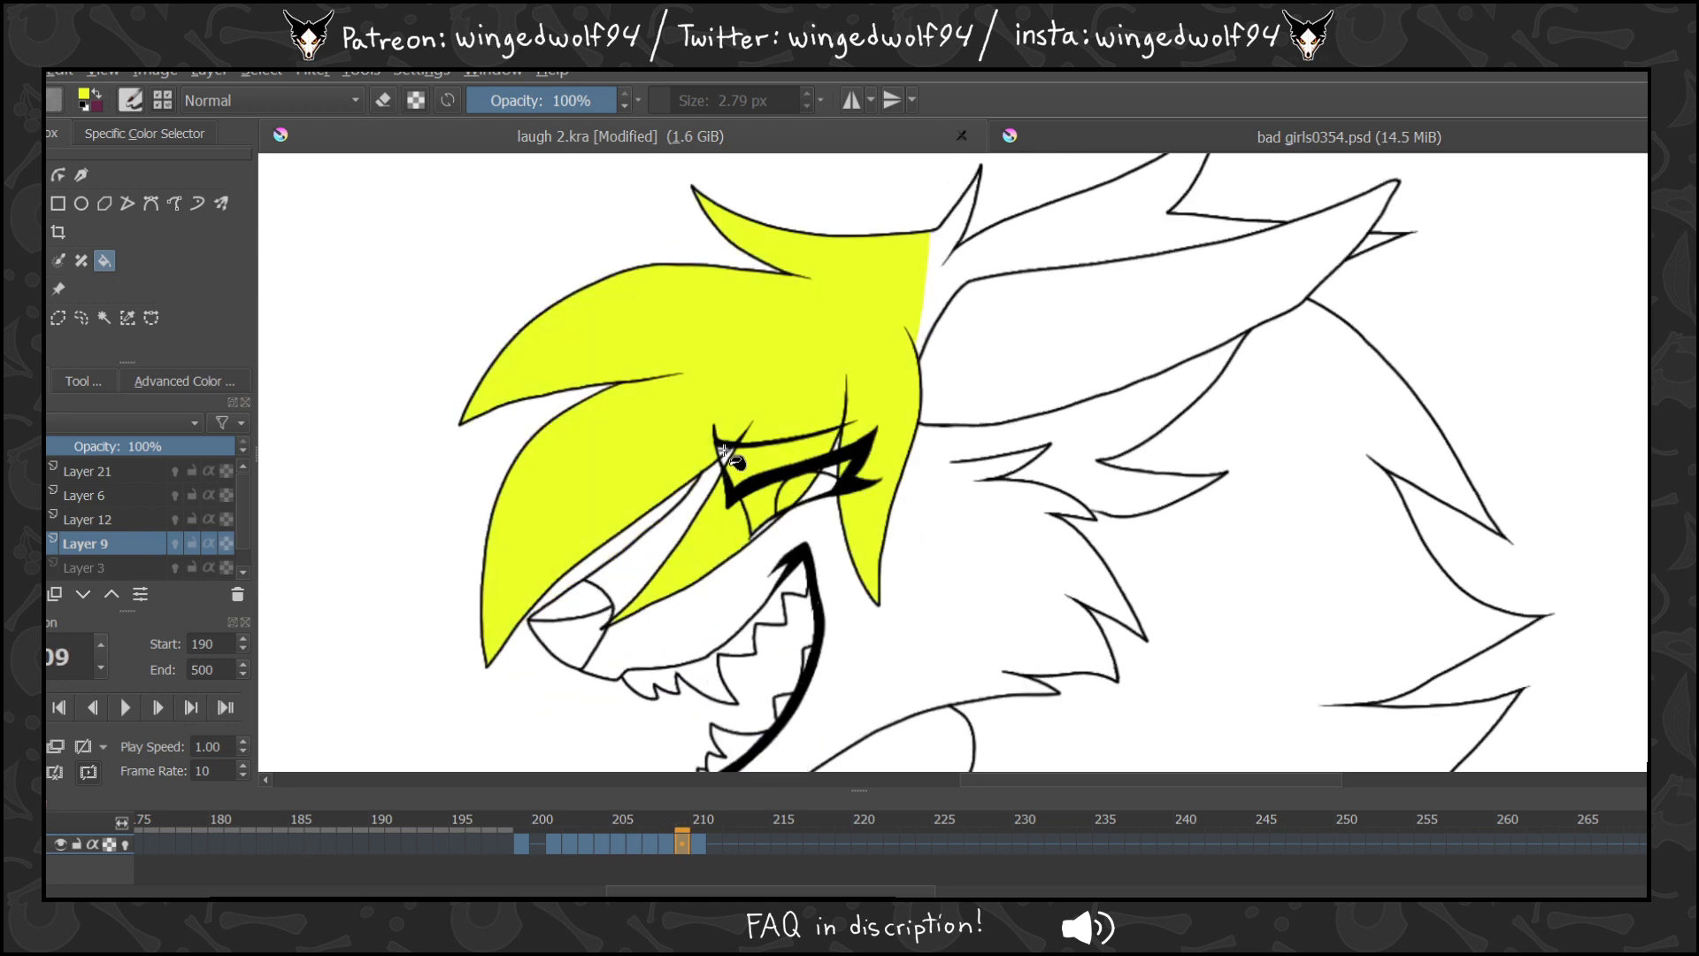
Close the hair outline gap beside the ear on frame 210 with a yellow line, and fill the hair with yellow.
key("b")
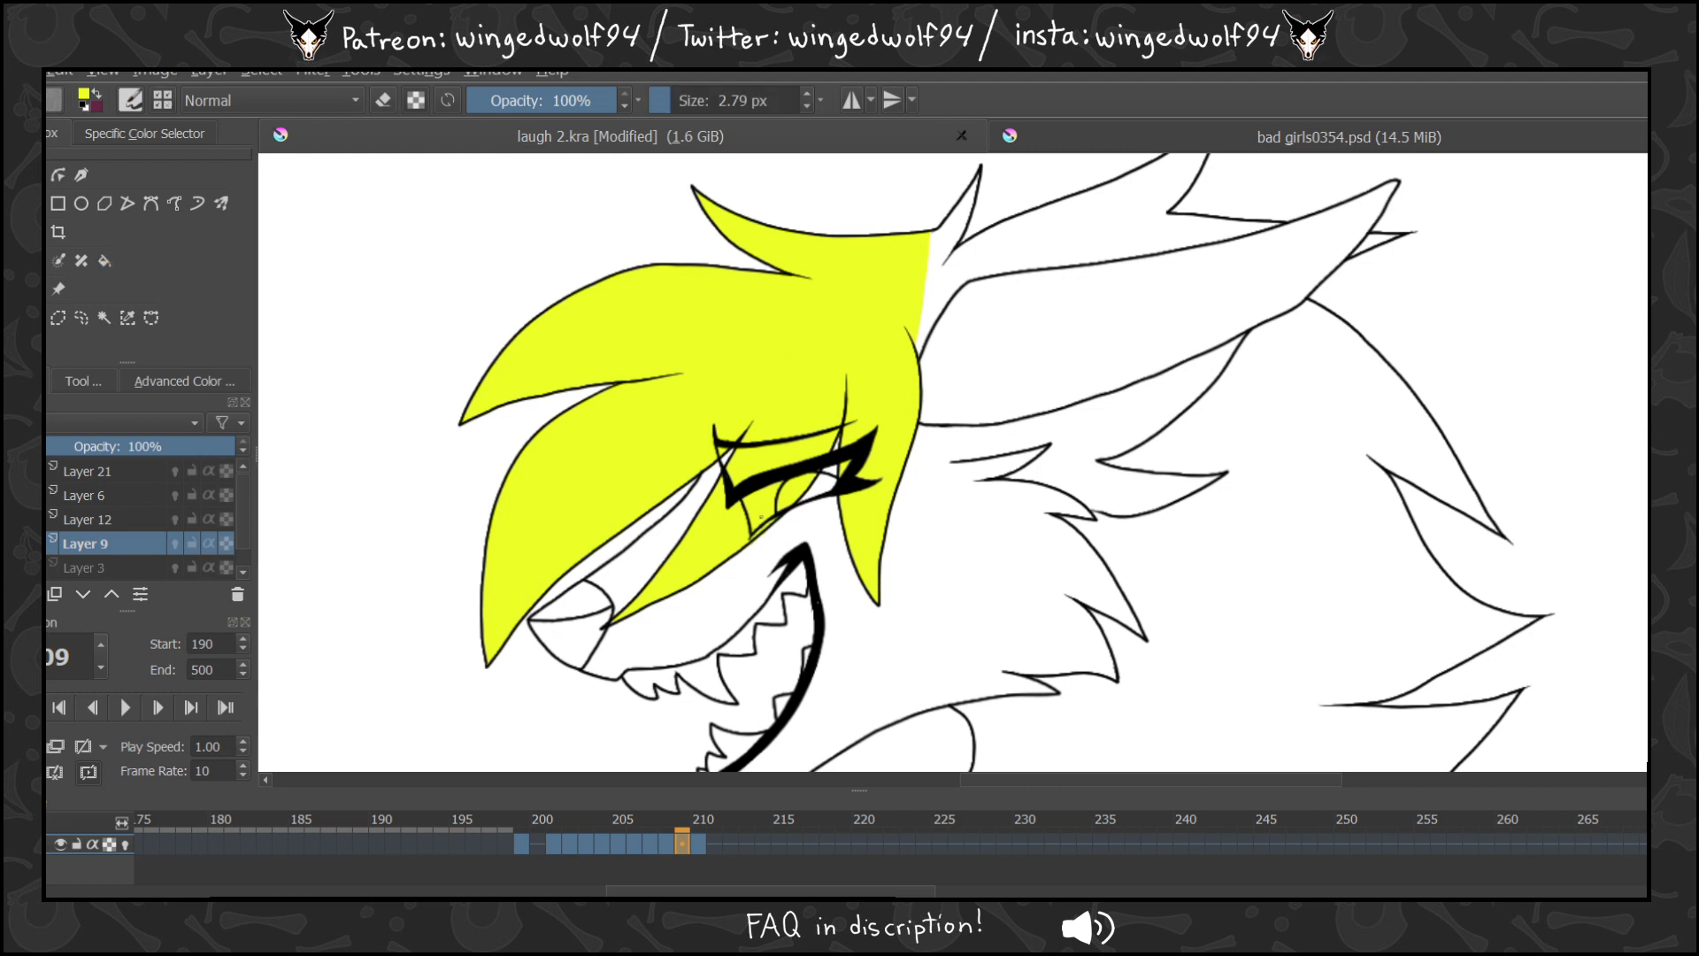
key("period")
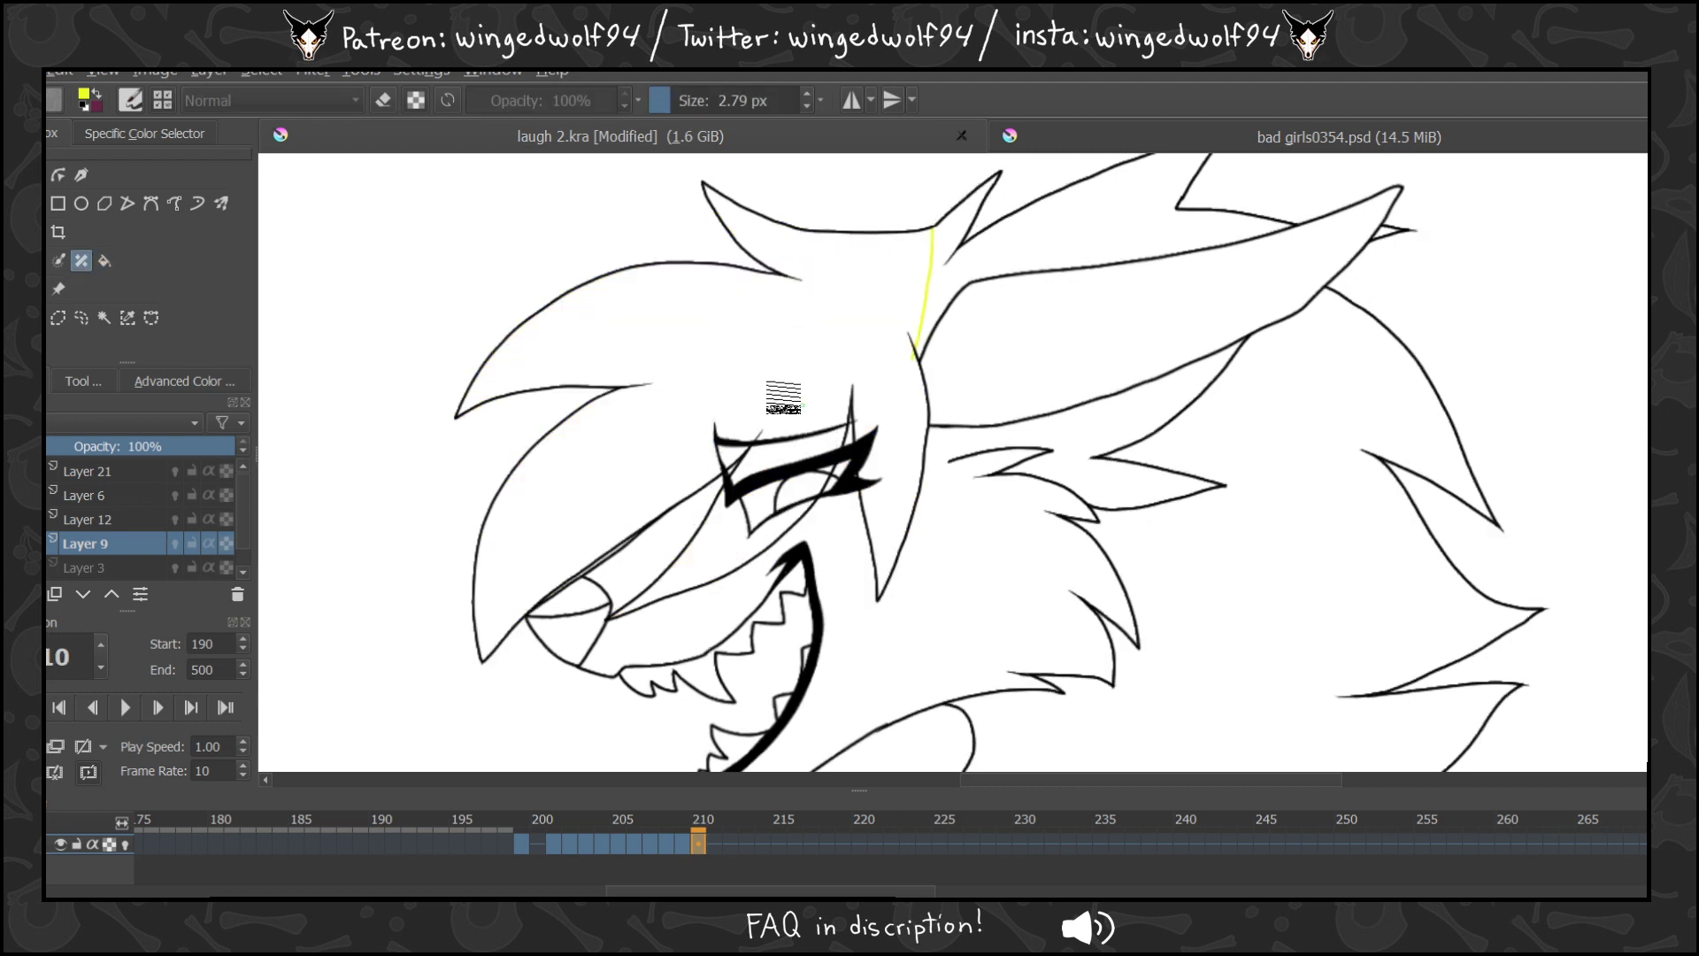
key("f")
left_click(829, 325)
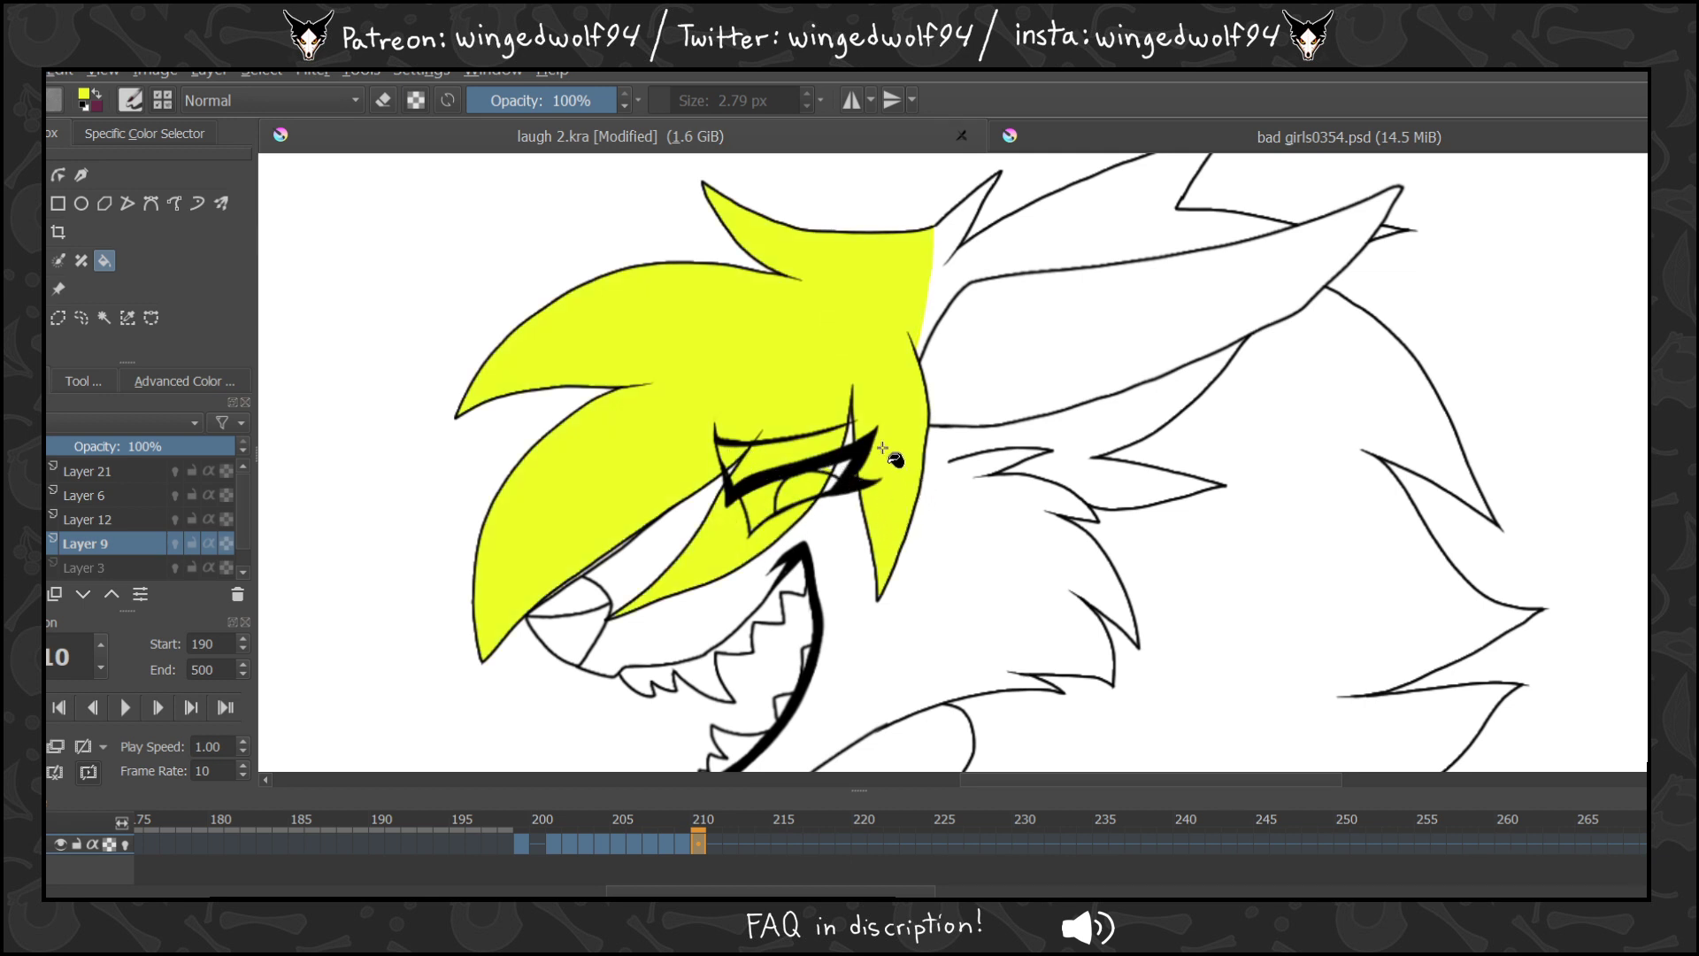
key("period")
key("period")
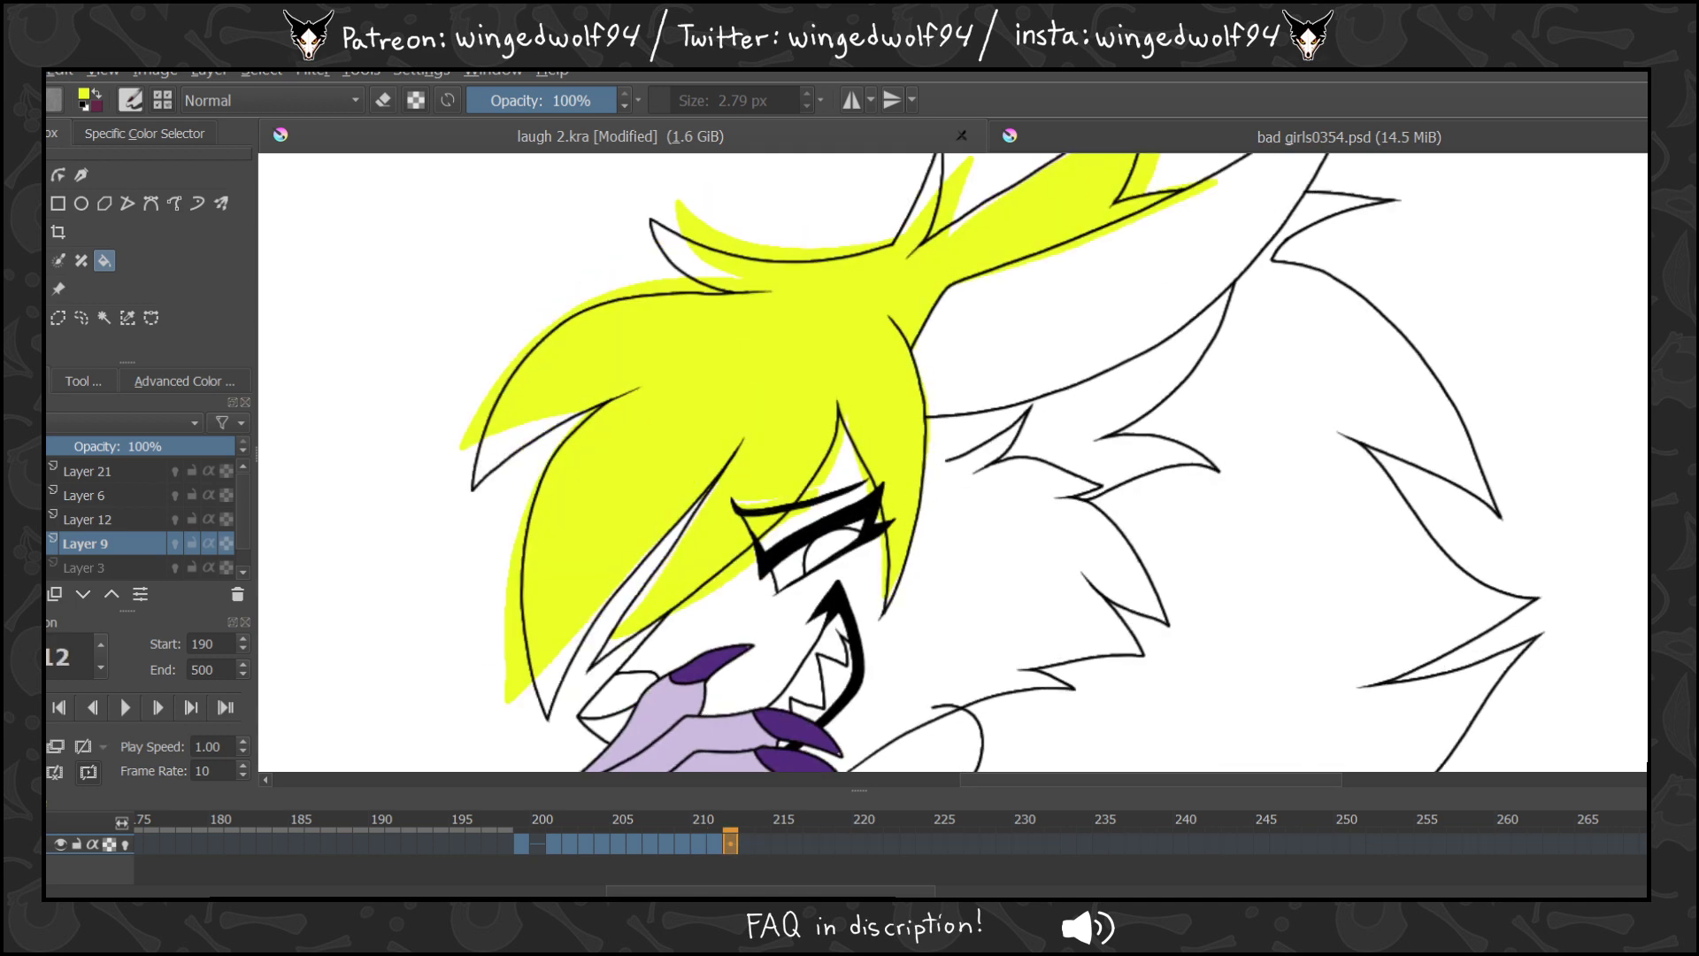
key("Delete")
left_click(792, 378)
left_click(774, 523)
key("period")
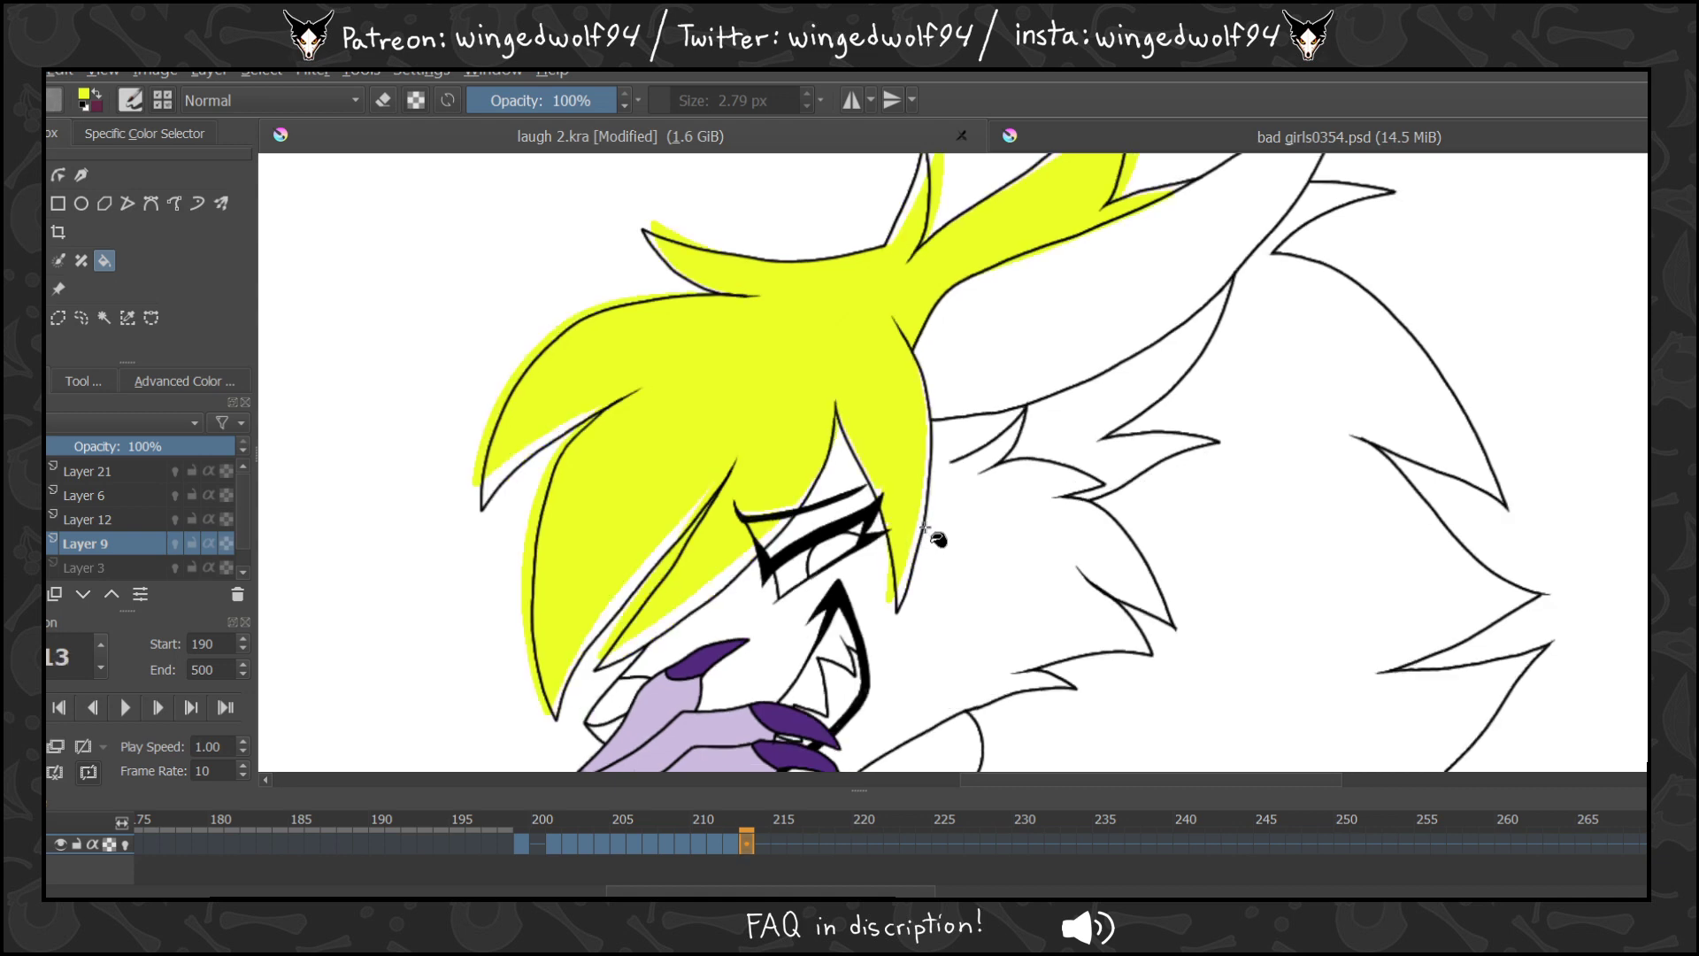
key("comma")
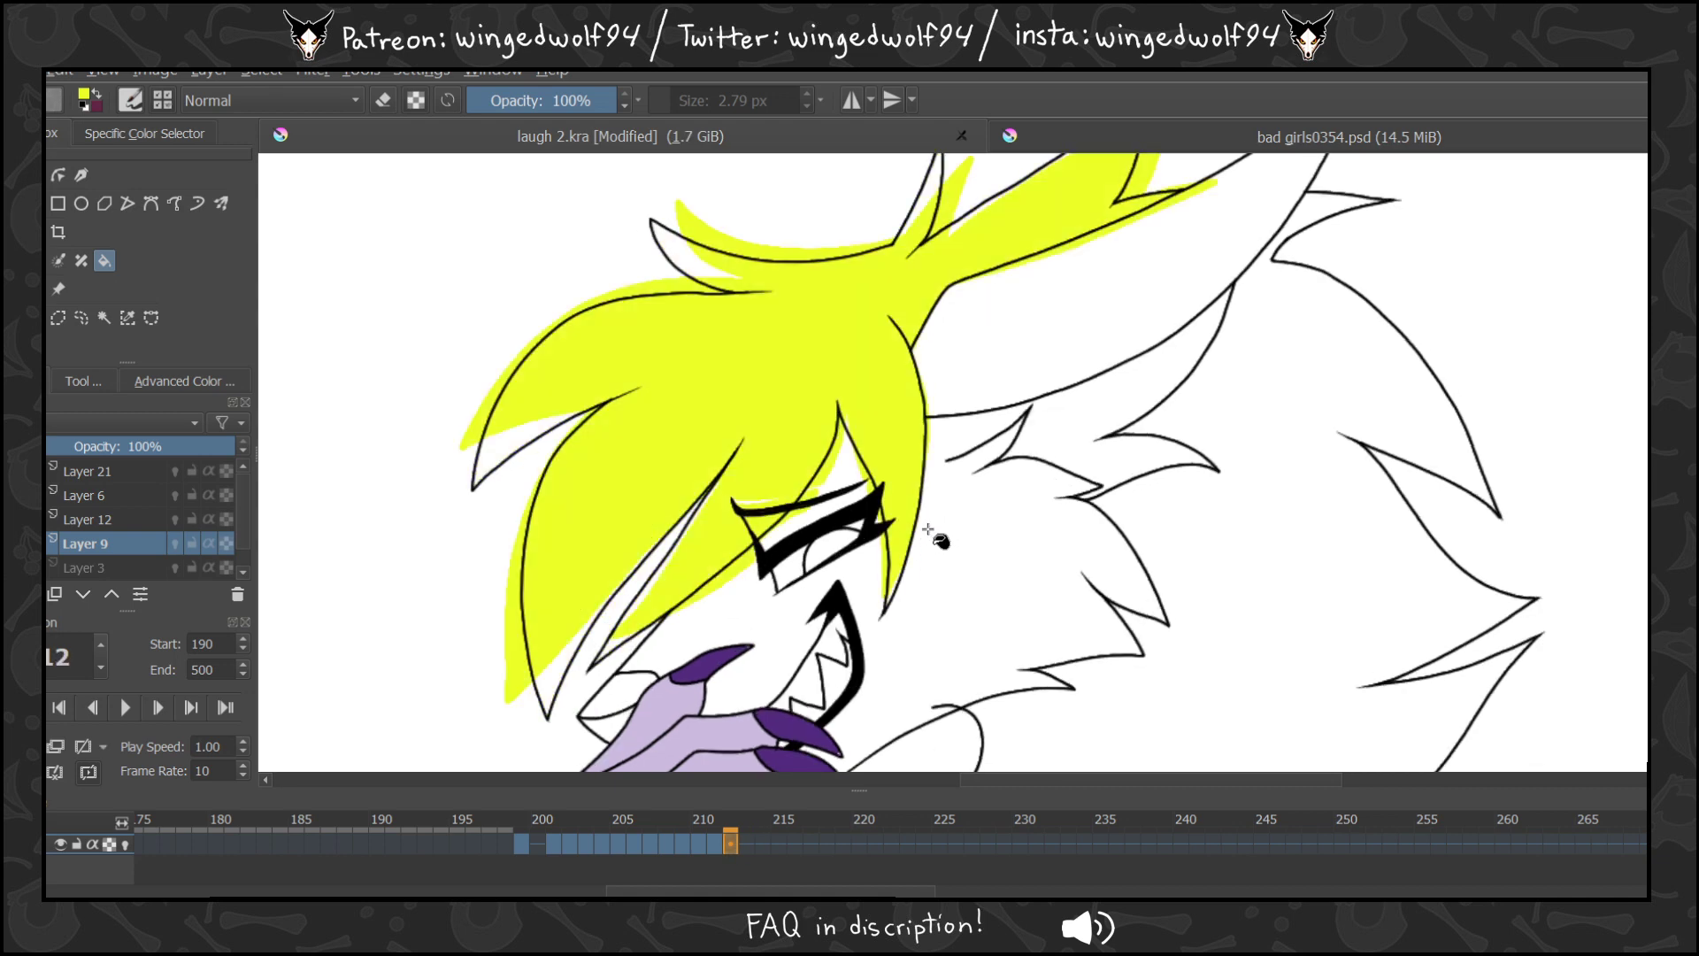
key("comma")
key("comma")
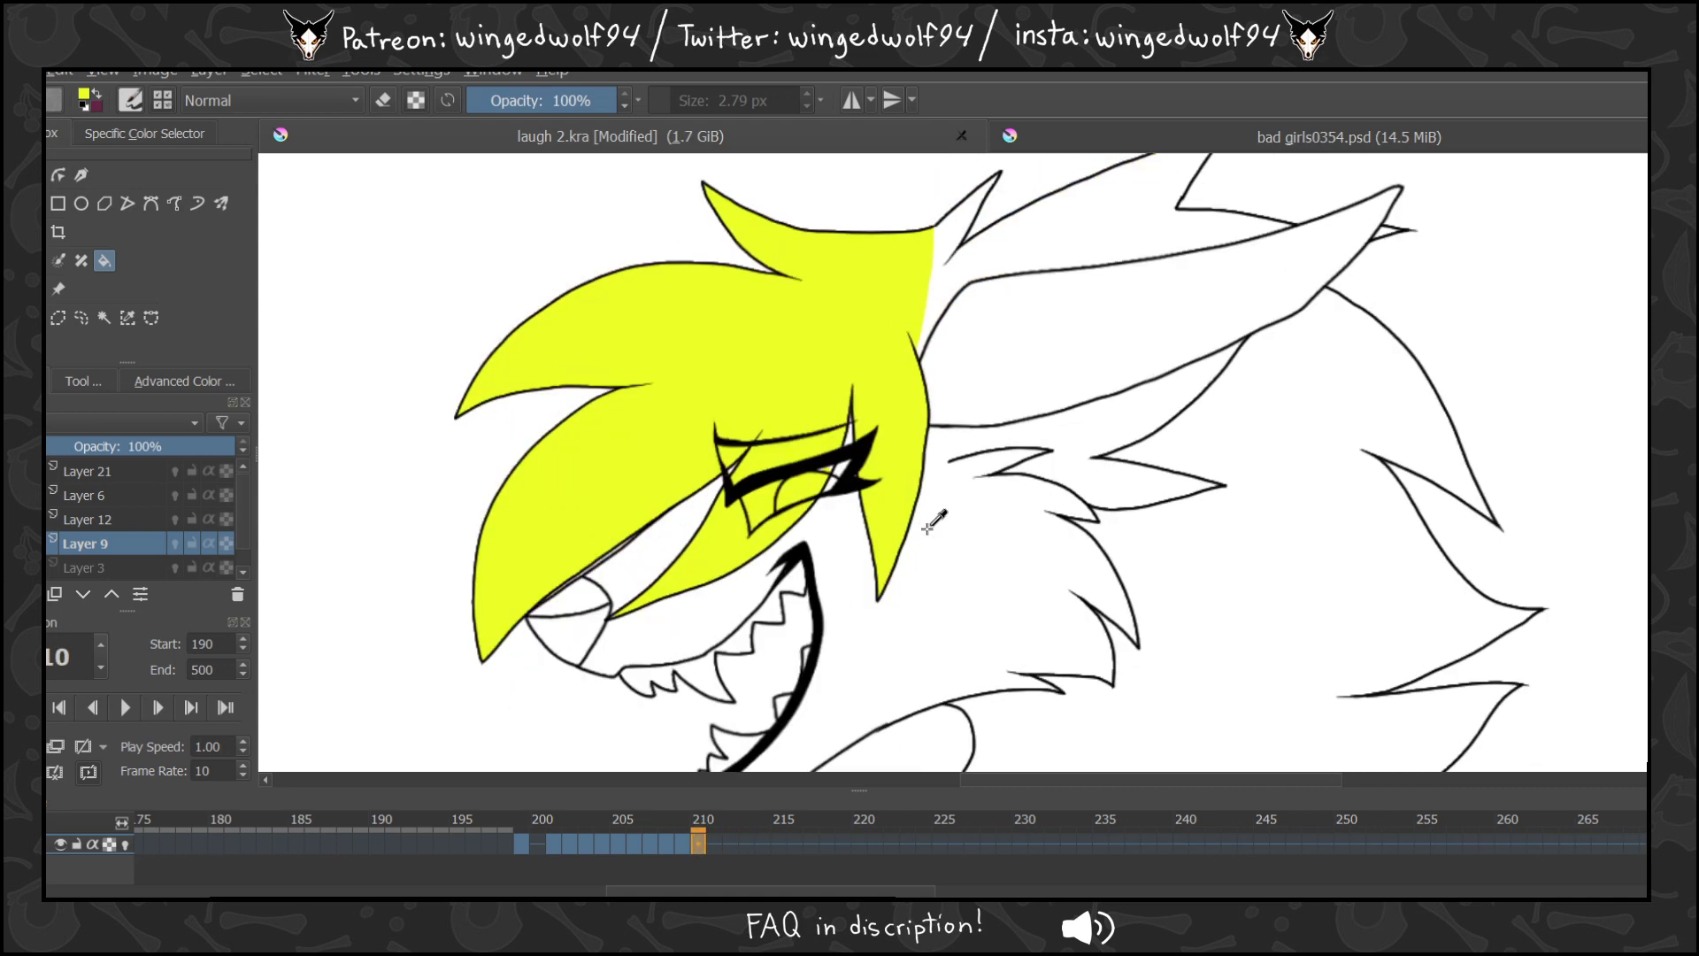
Draw yellow gap-closing lines beside the ear on frames 211 and 212, and turn on onion skin for Layer 9.
key("b")
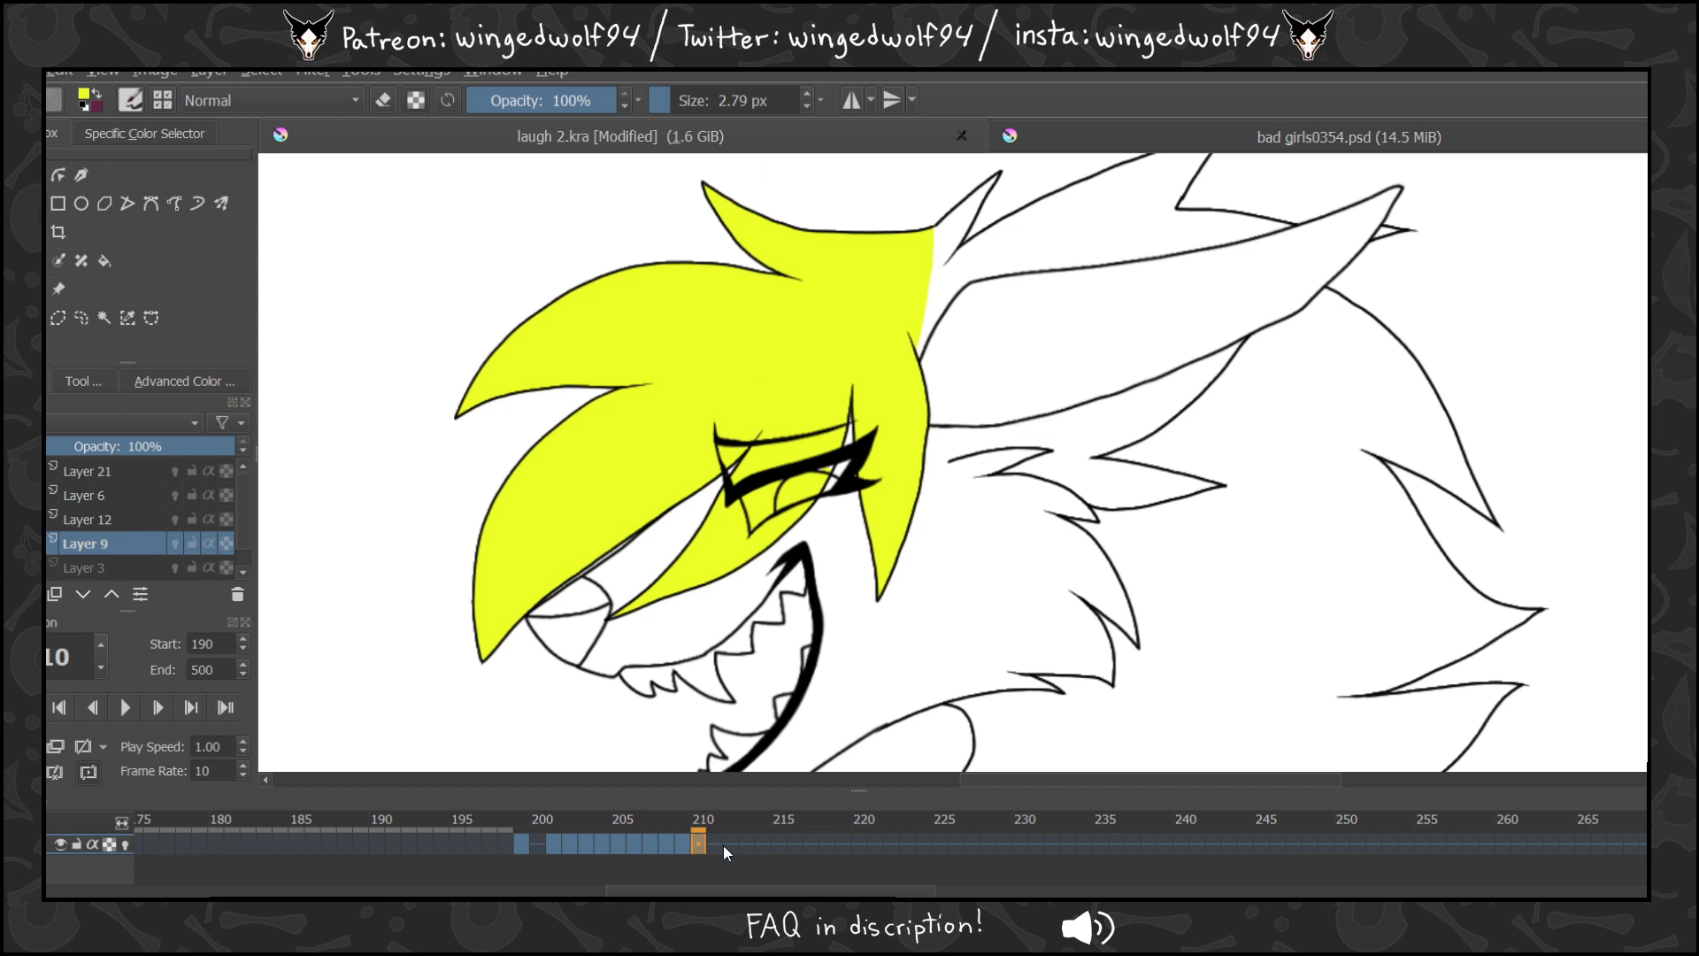
key("period")
key("ctrl+z")
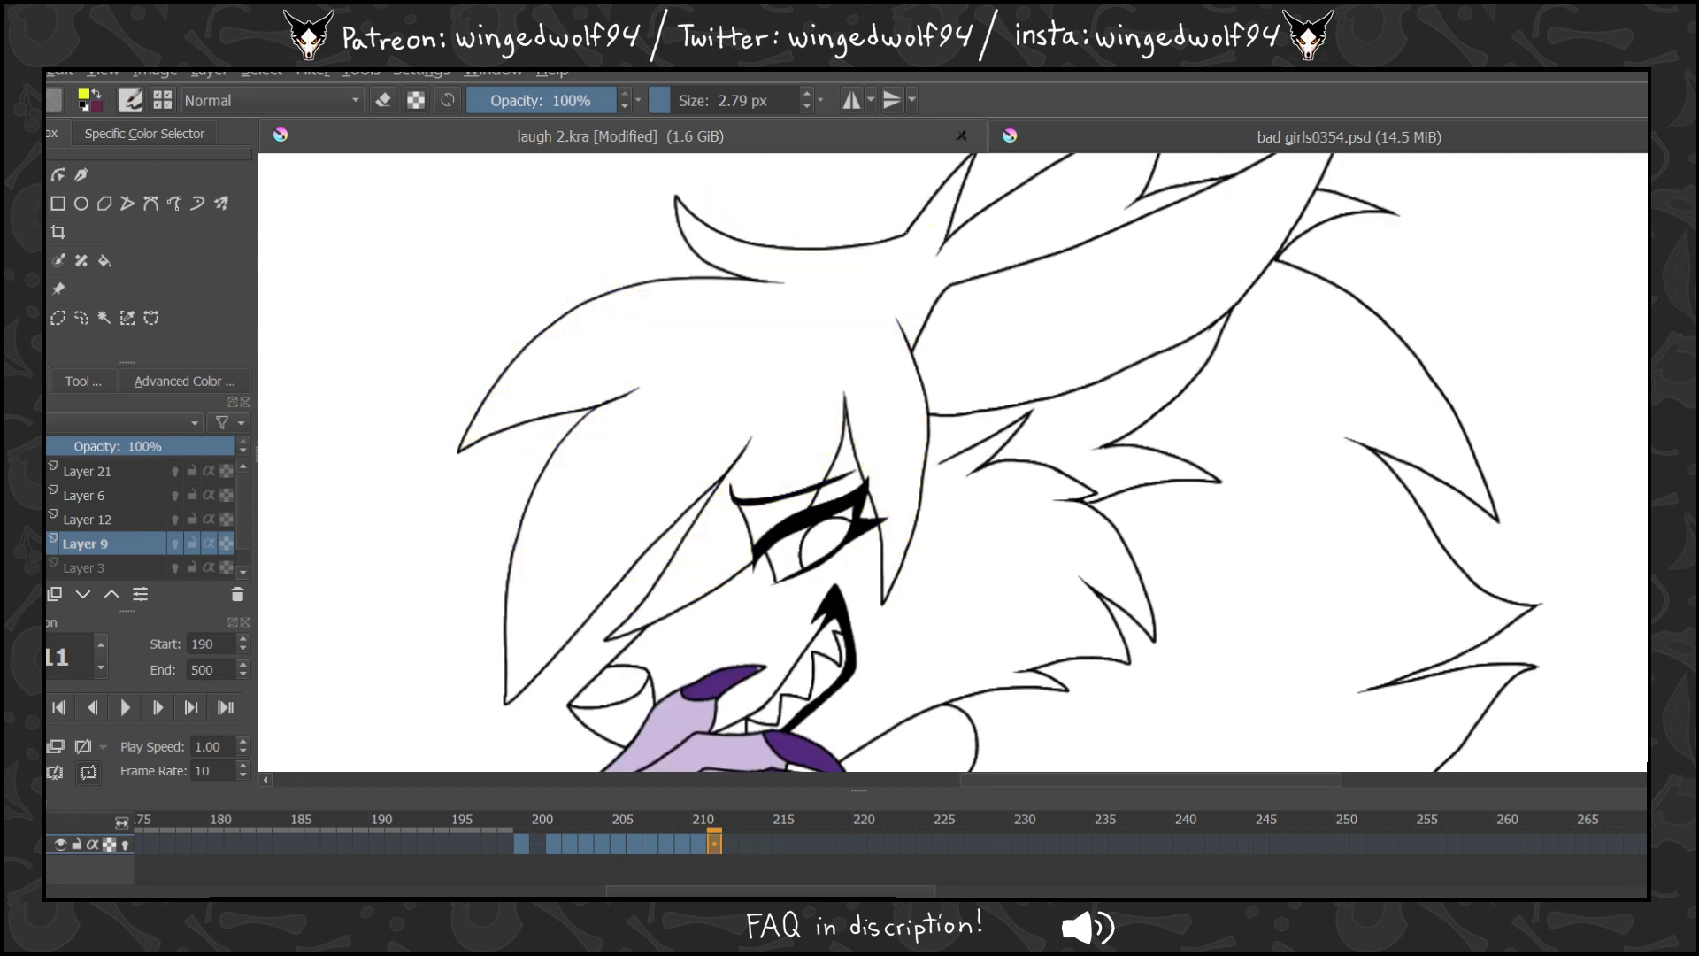
key("period")
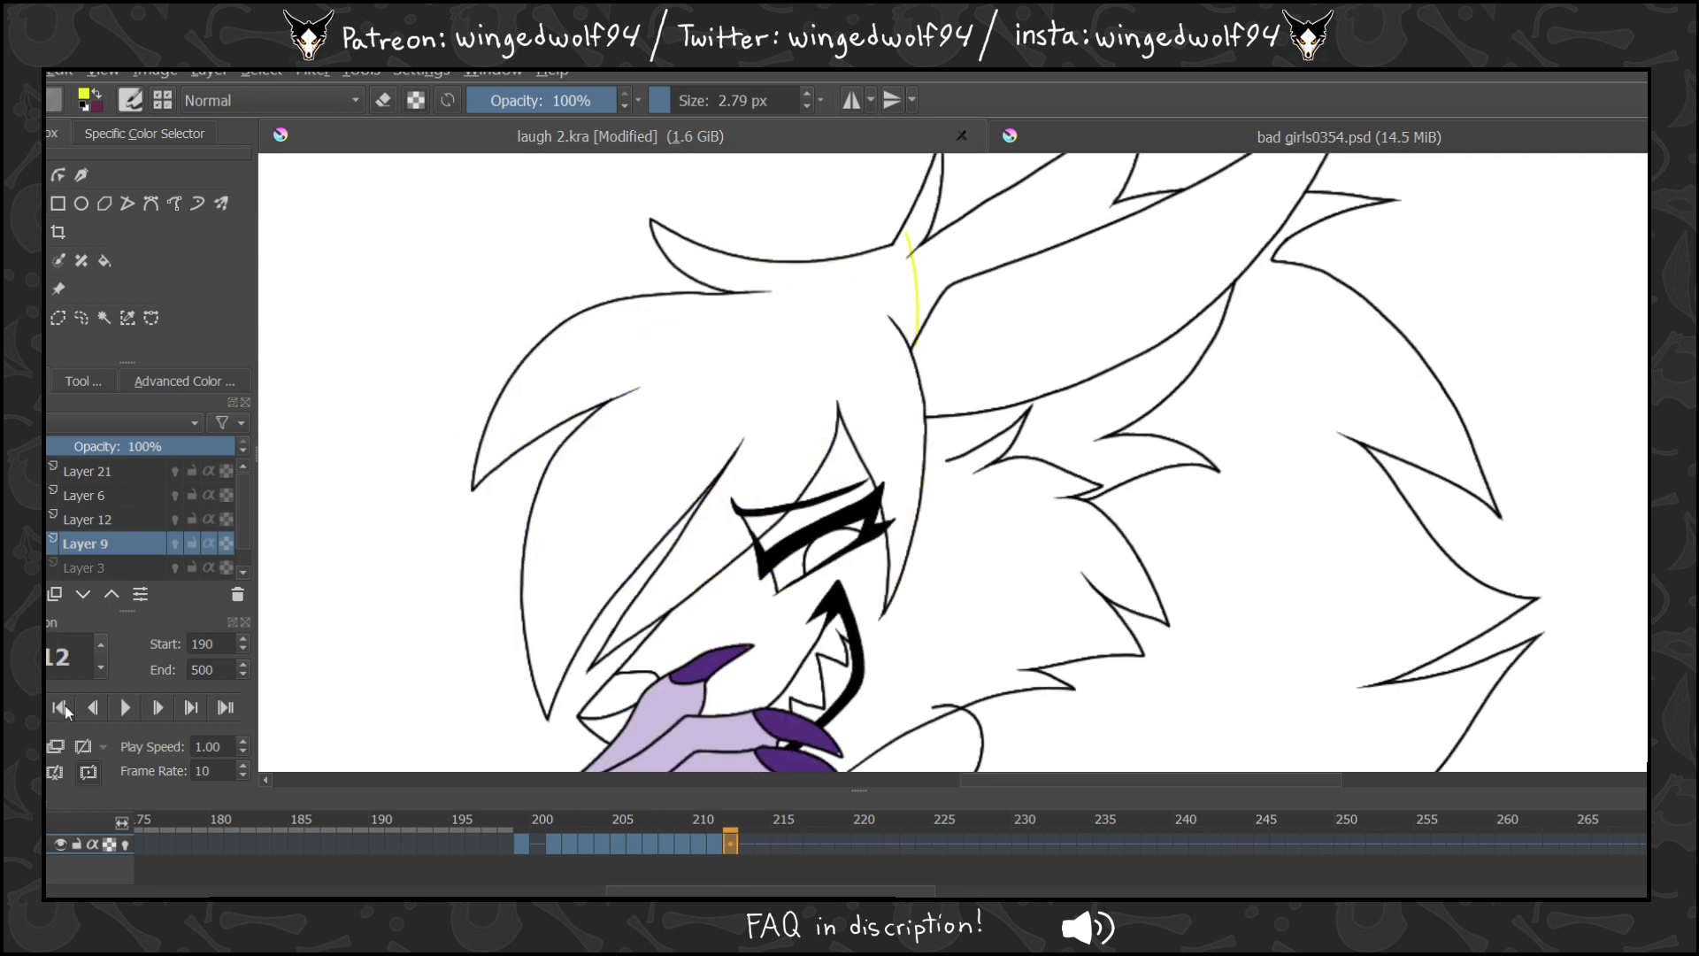
key("ctrl+z")
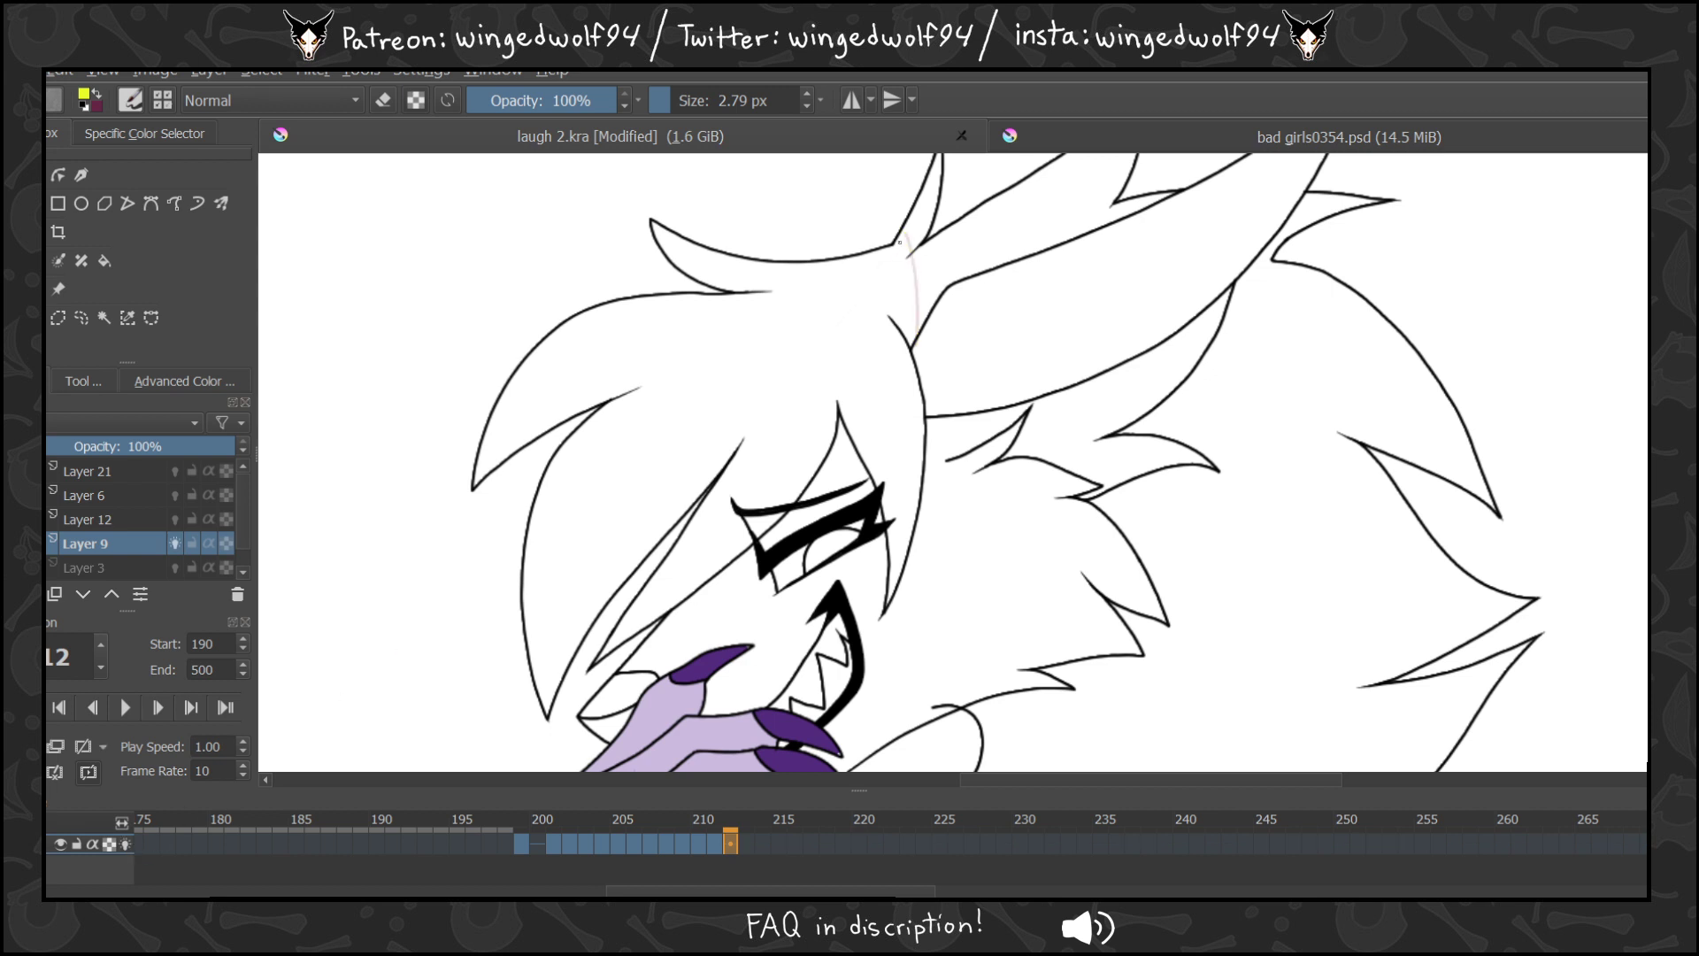
Draw a yellow line across the hair gap between the forelock and the ear on each of frames 213 to 217.
key("period")
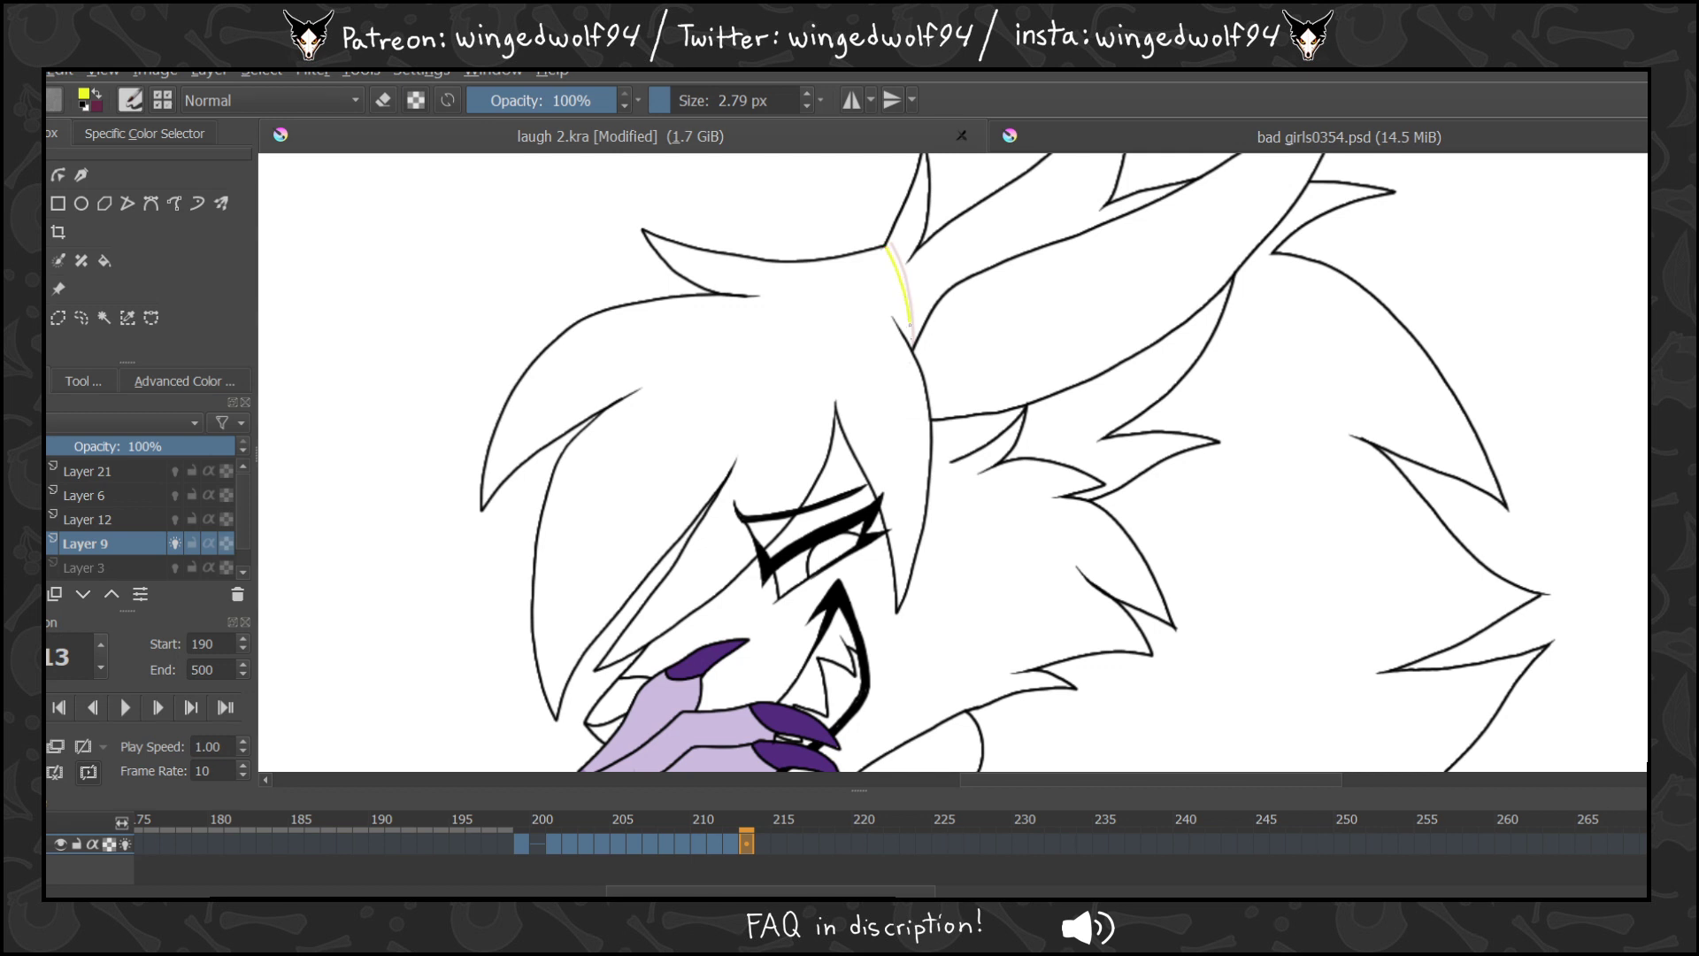
key("period")
key("ctrl+z")
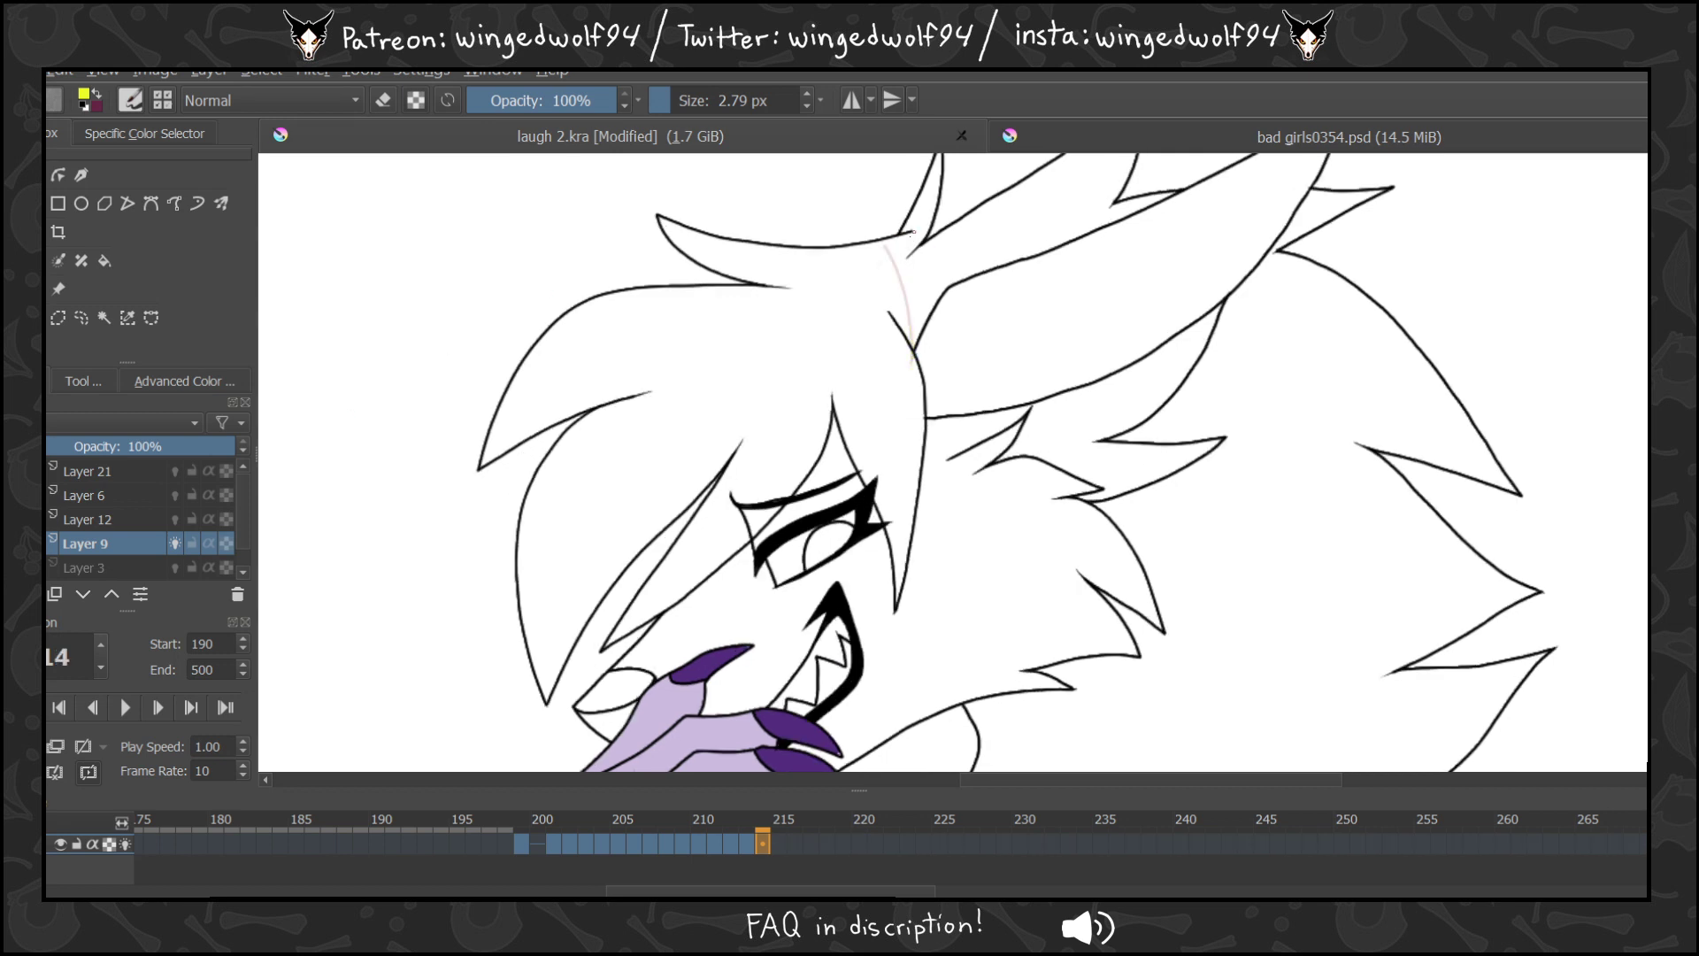
key("period")
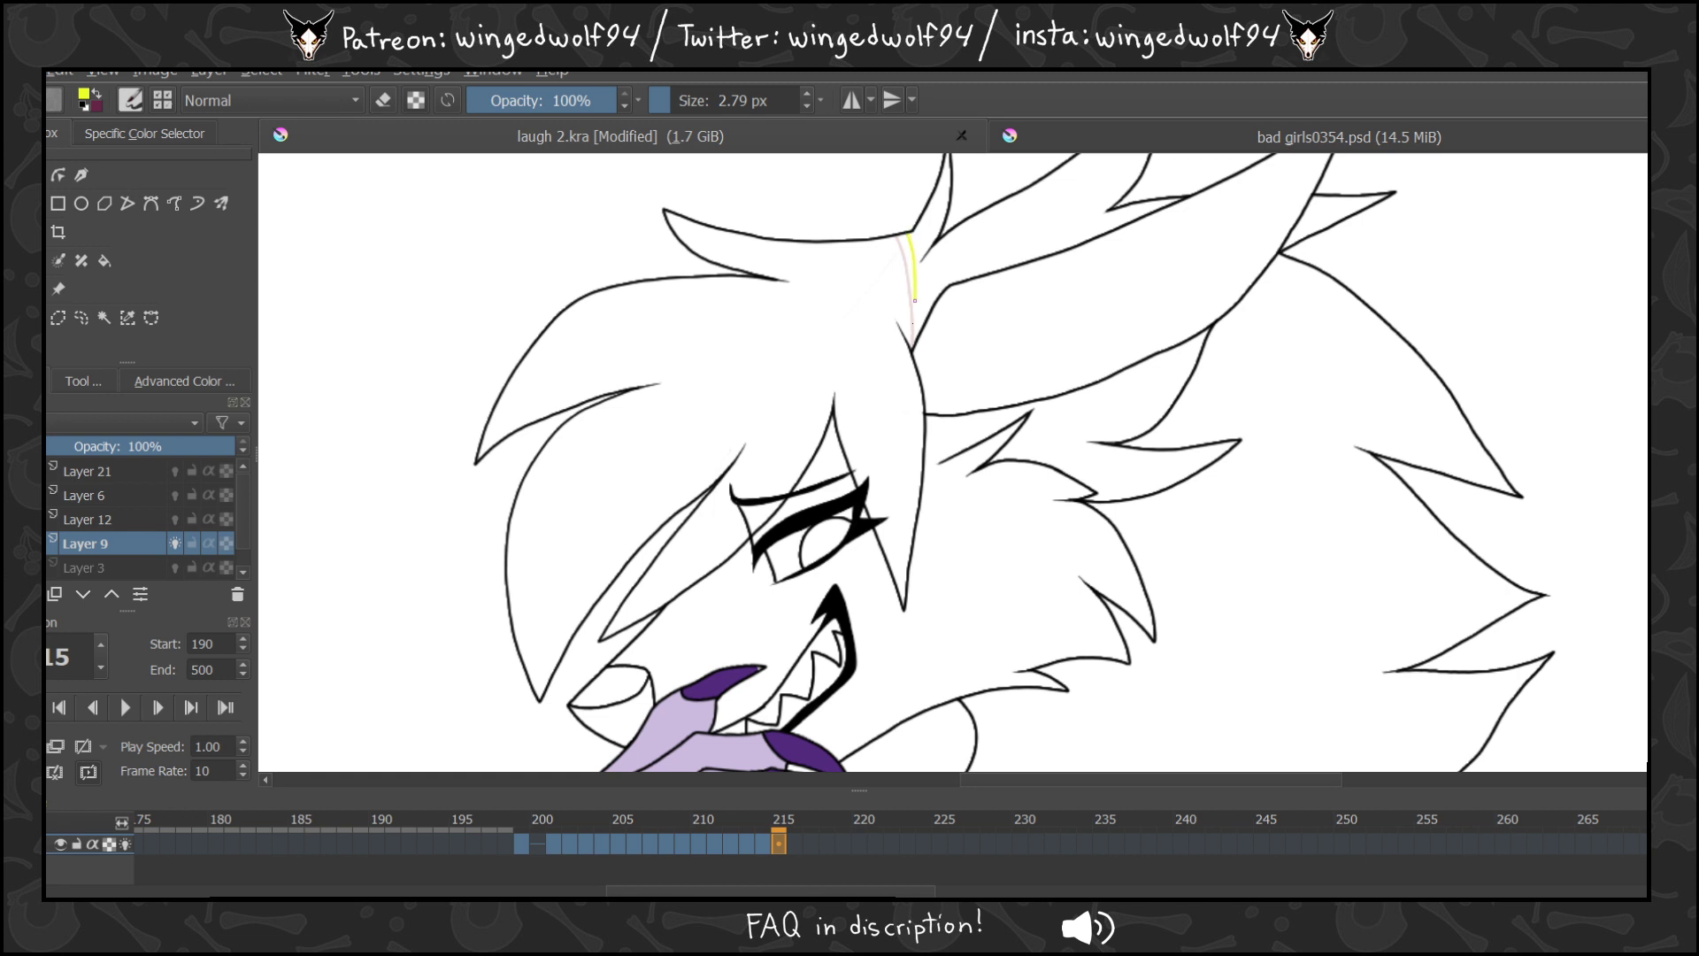
key("period")
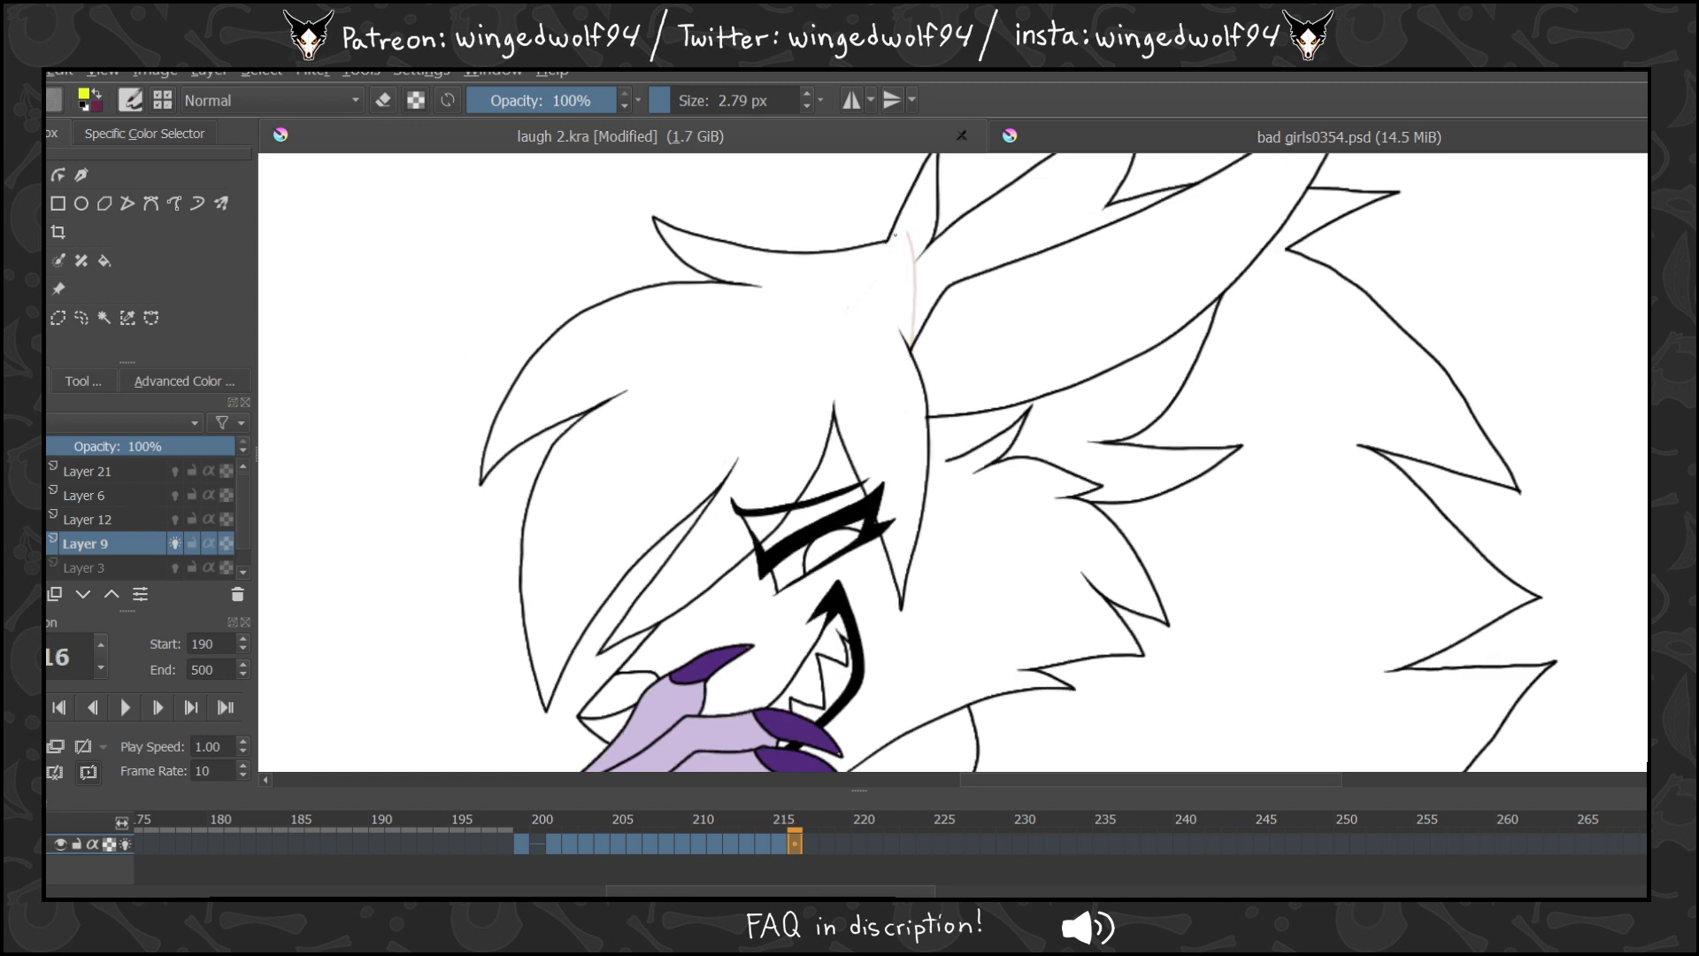
key("period")
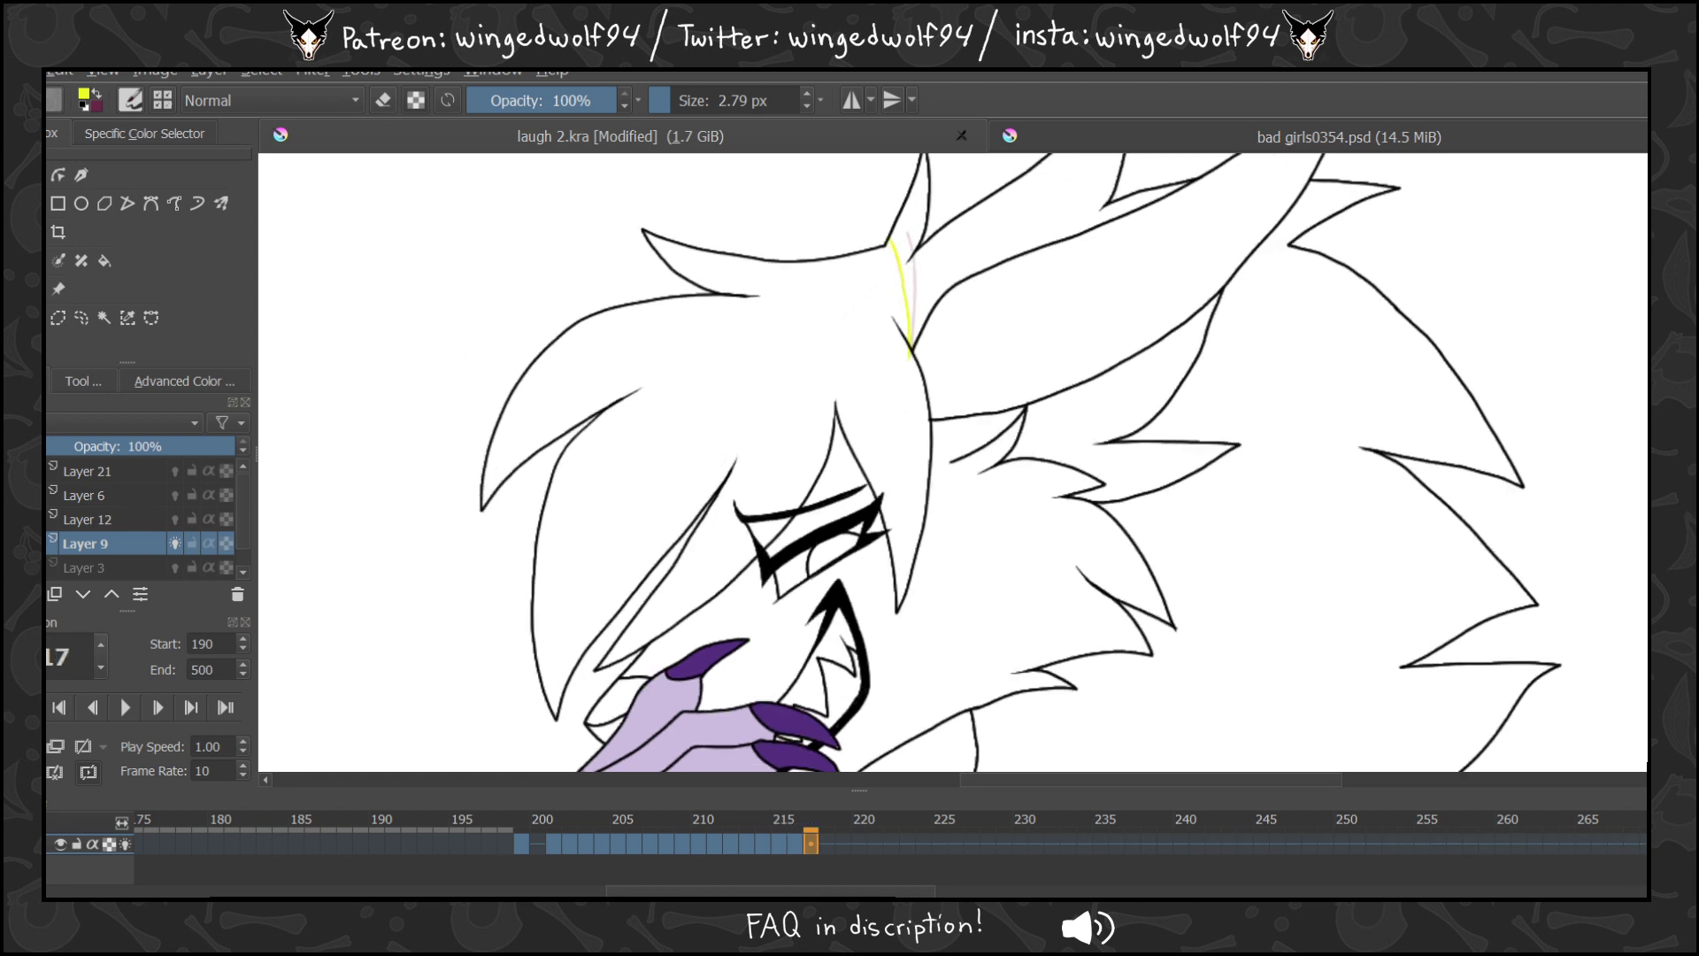
Clear the carried-over line on frames 218, 219 and 220 and draw a new yellow gap-closing line beside the ear on each.
key("Delete")
key("period")
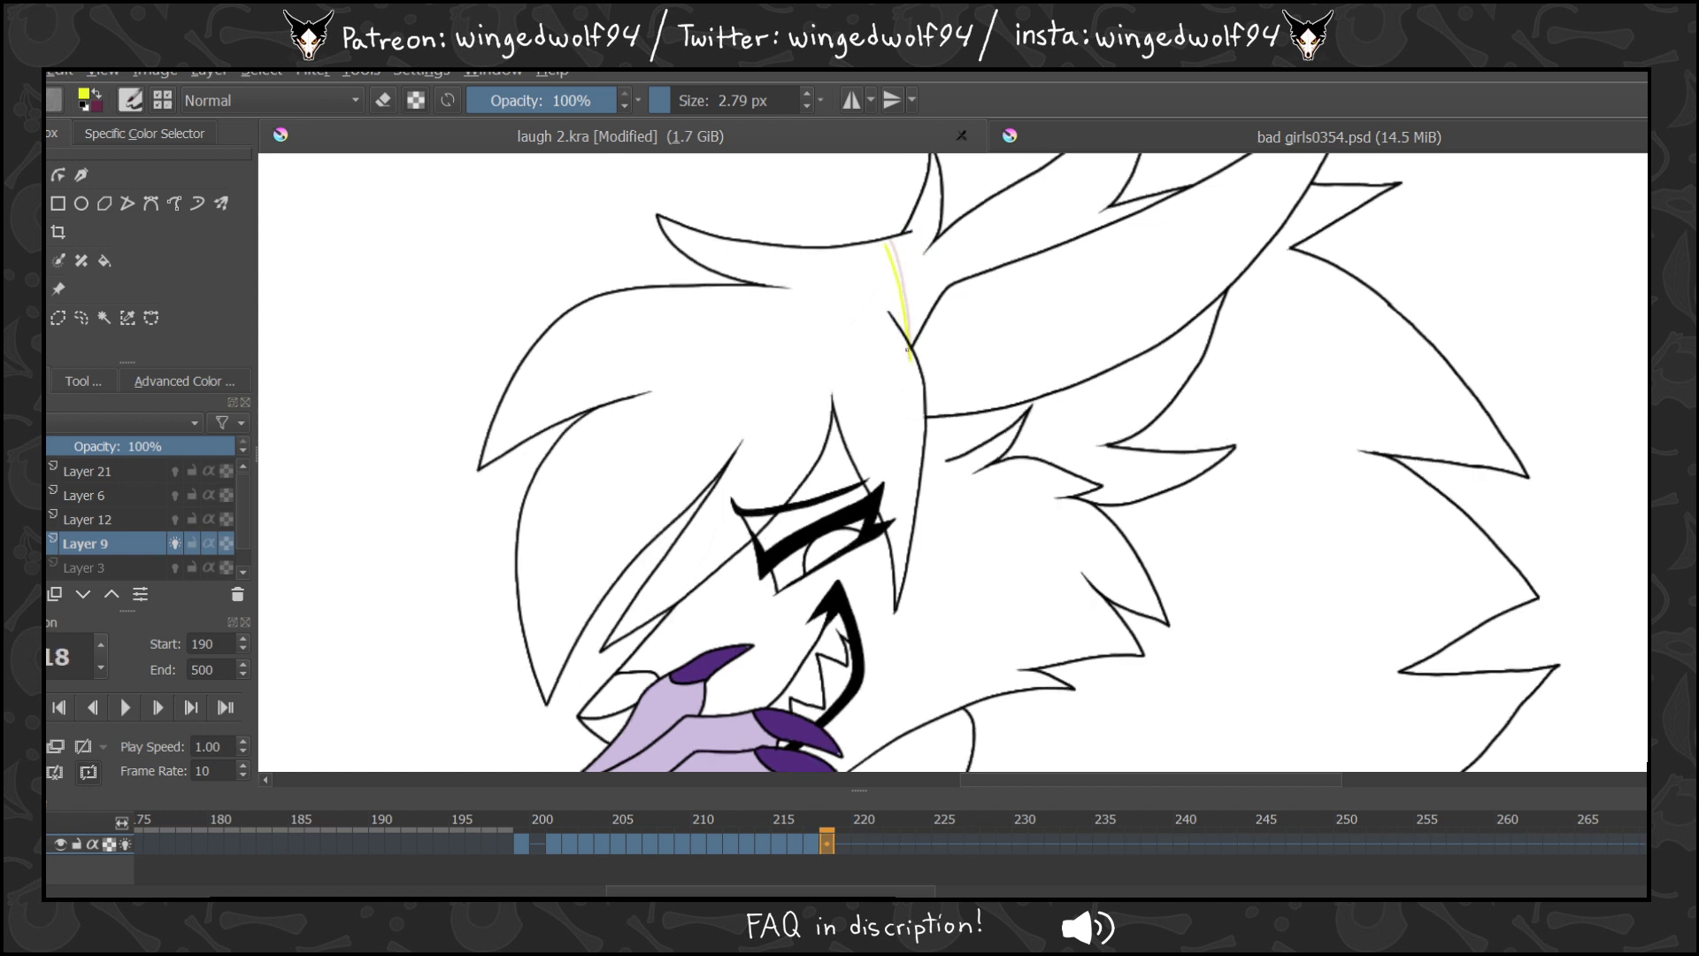
key("Delete")
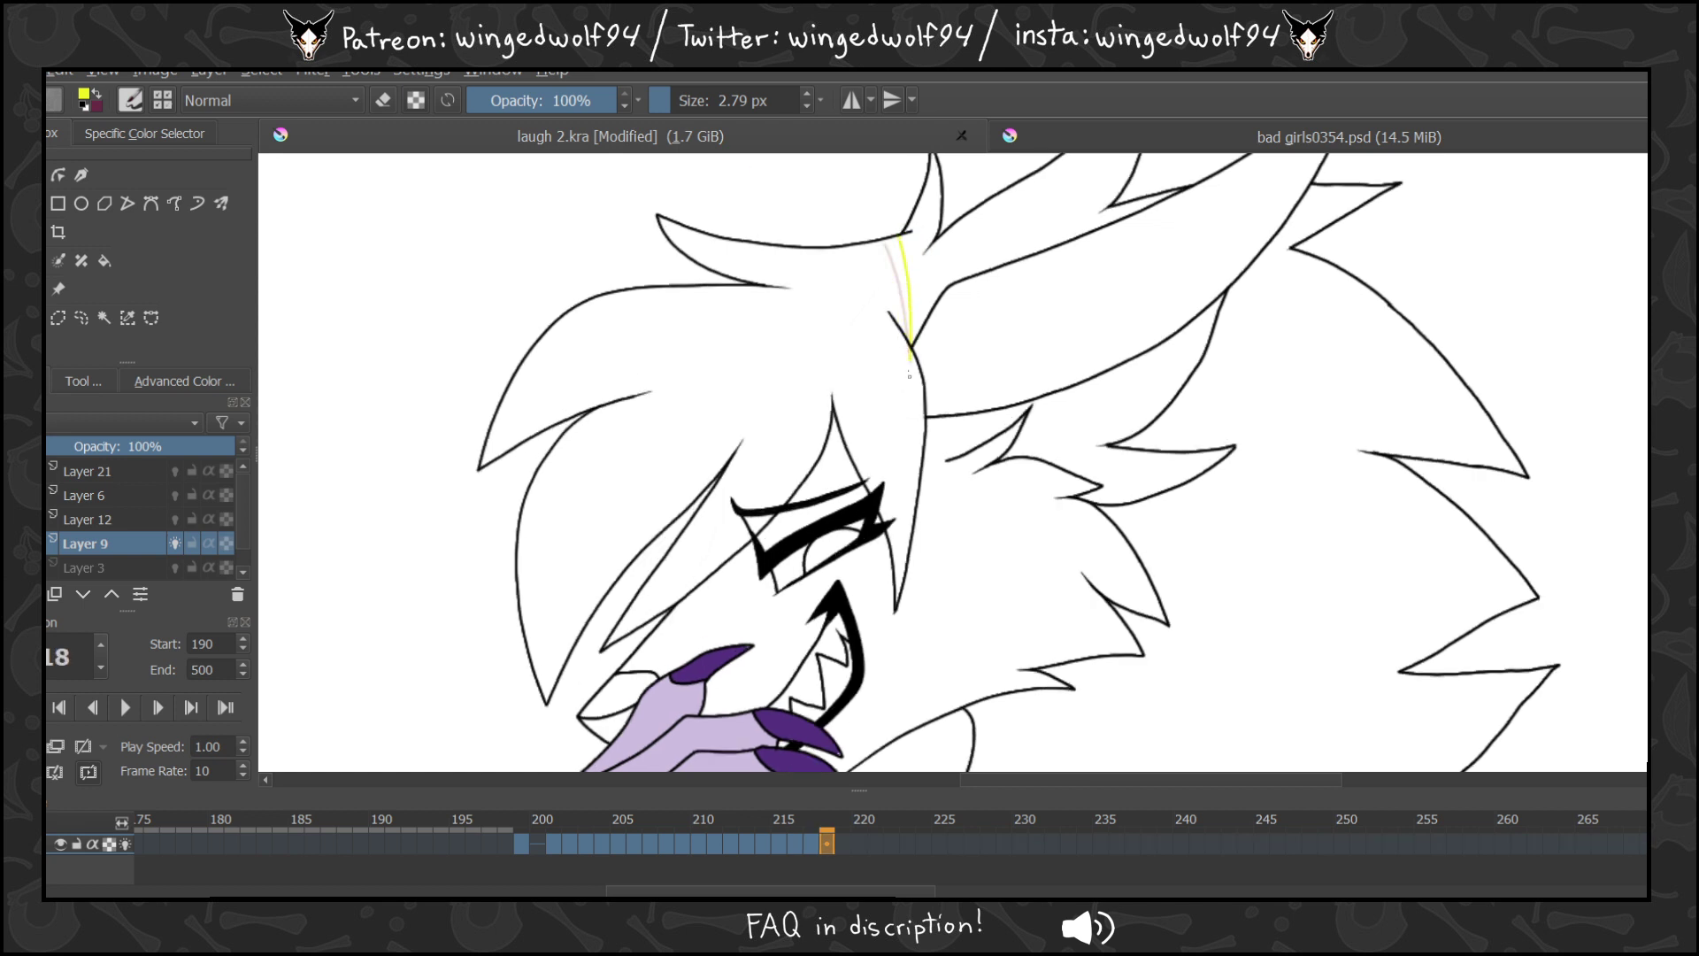
key("period")
key("Delete")
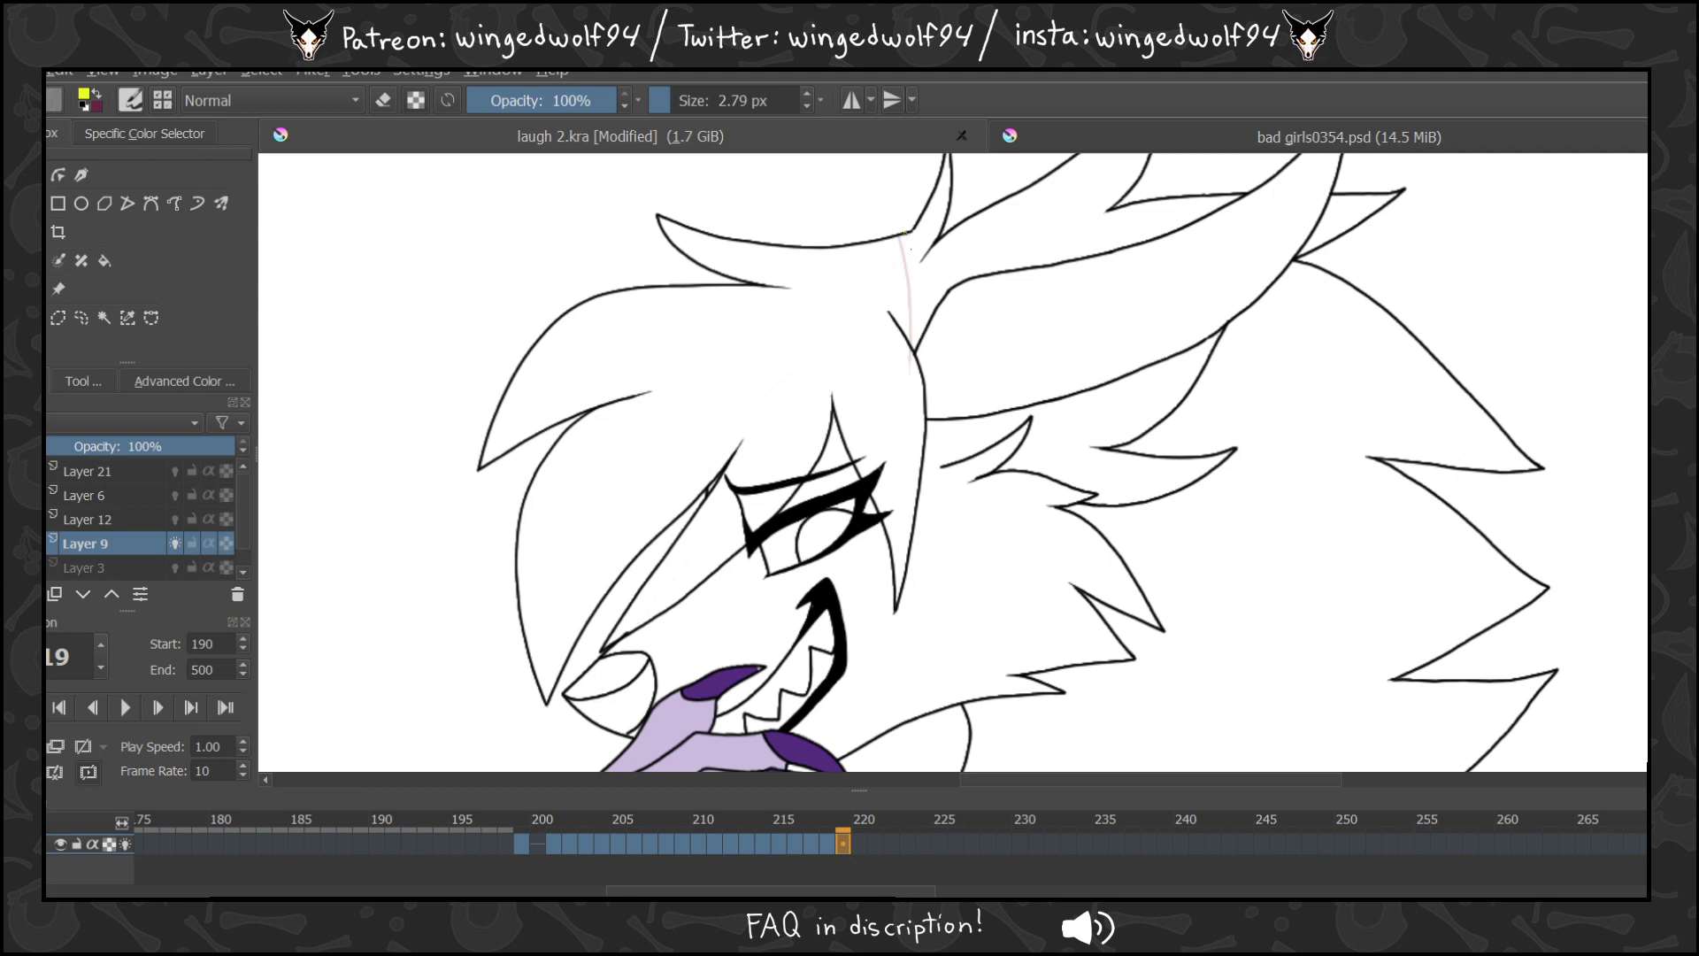
key("period")
key("Delete")
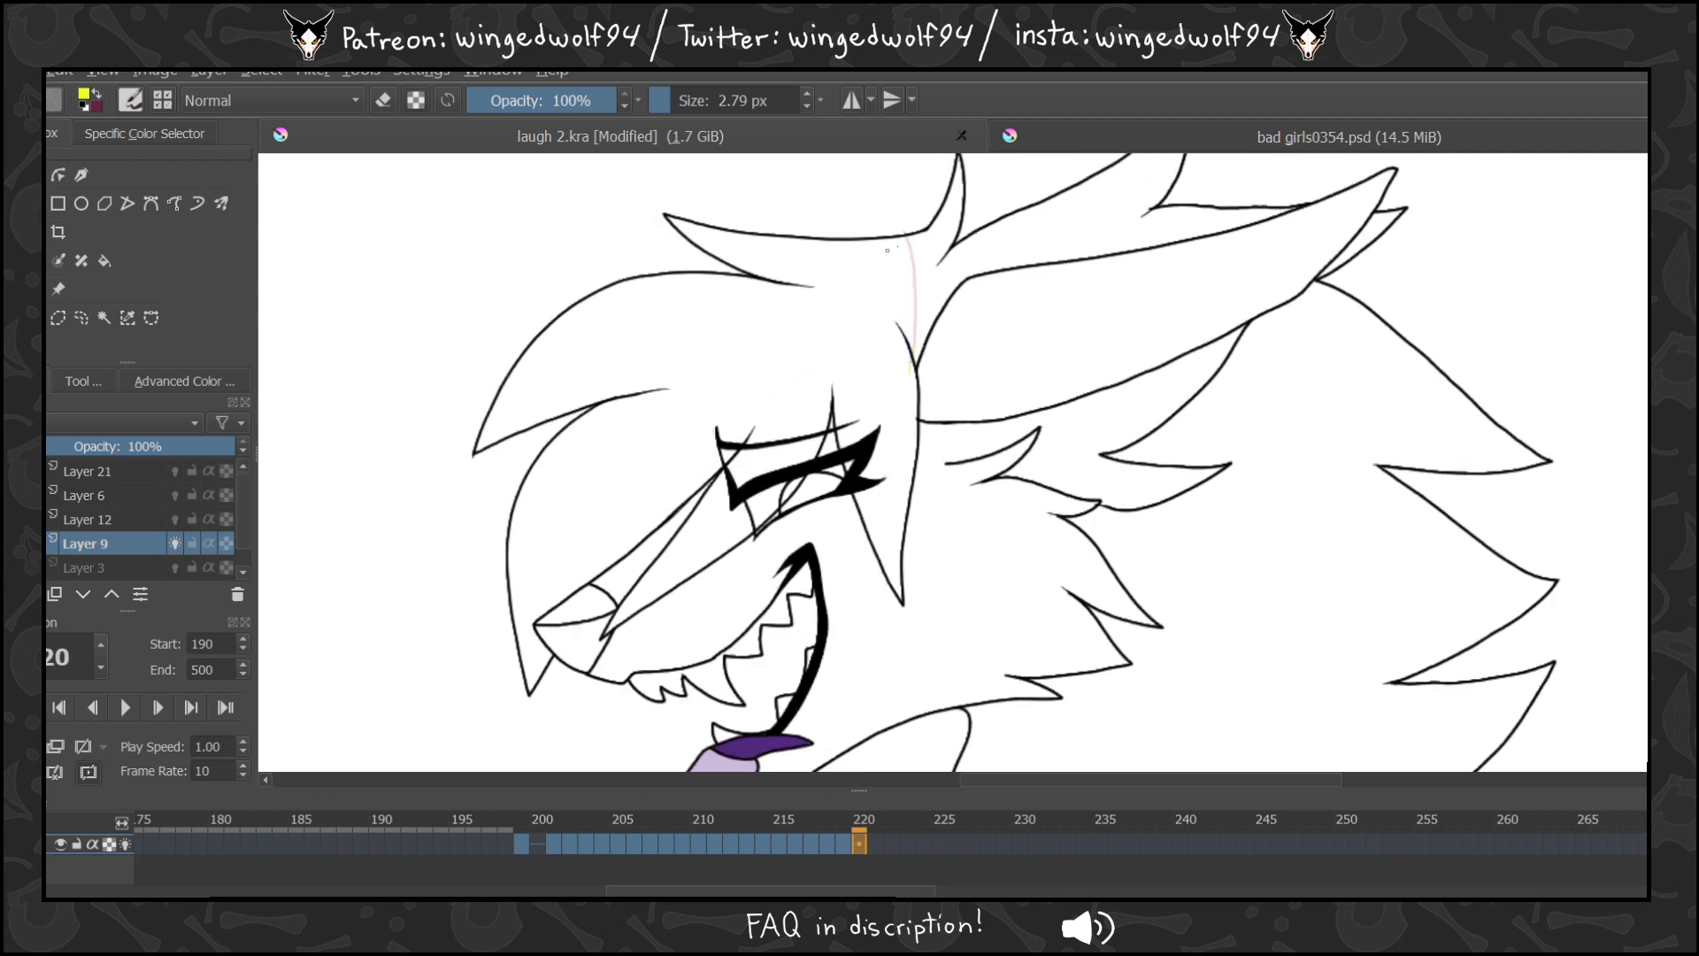
key("period")
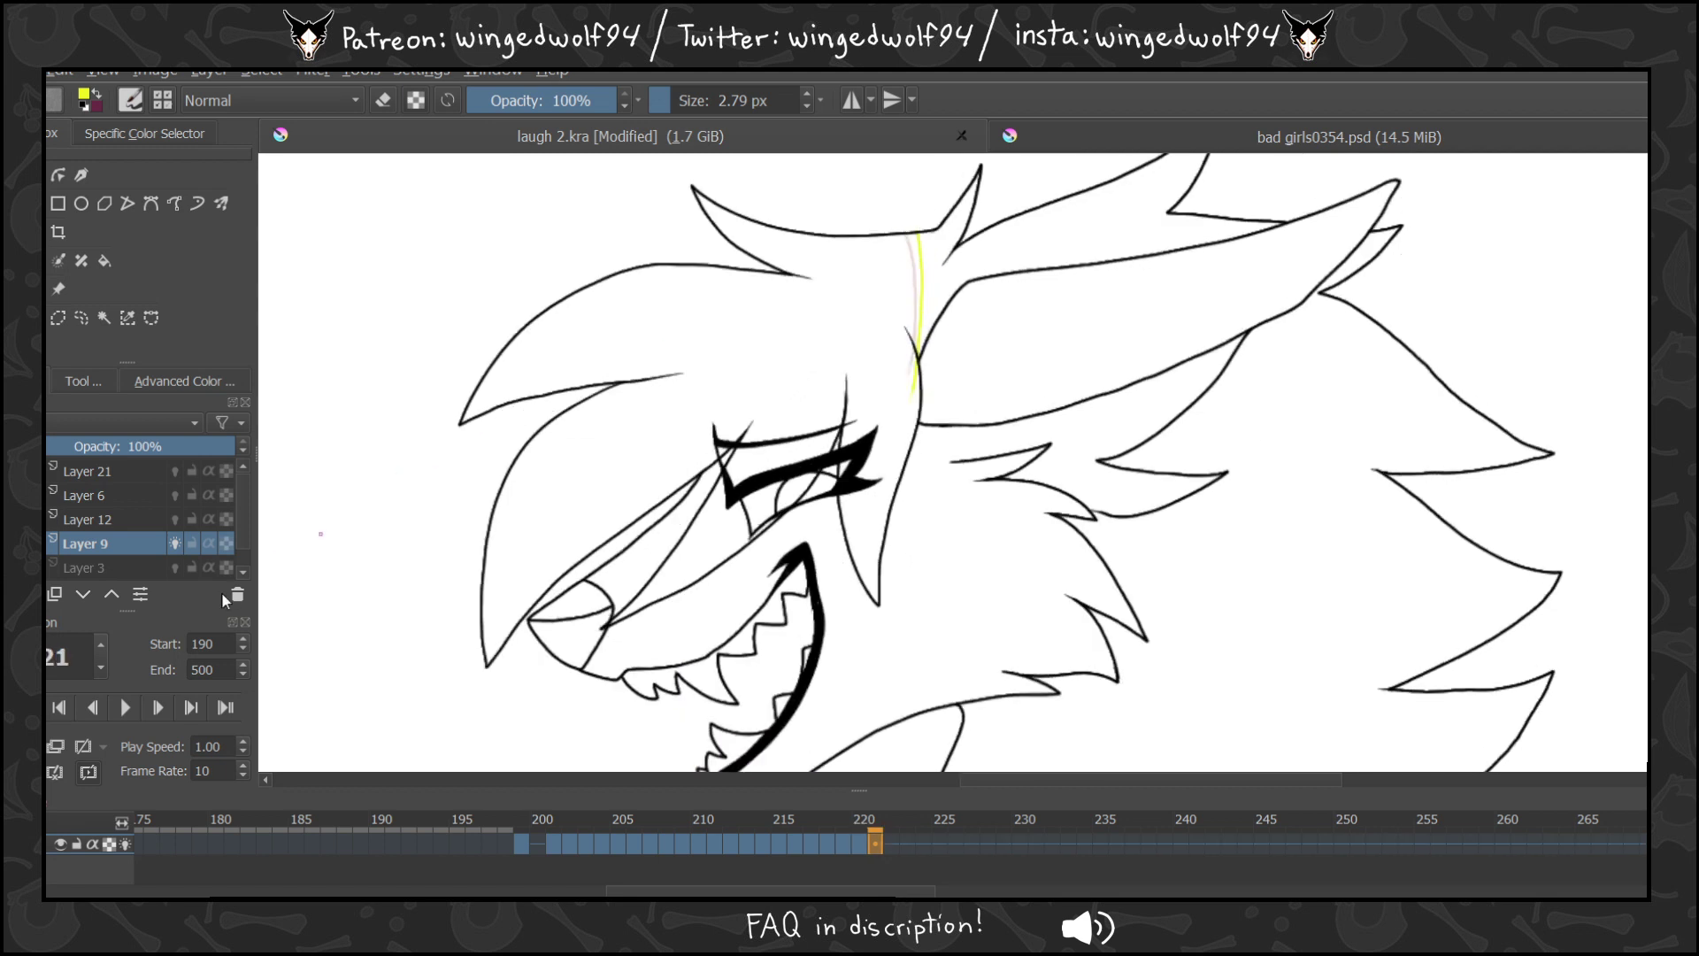
Create blank keyframes on Layer 9 for frames 221 to 242, including the skipped frame 237.
key("Delete")
key("period")
key("Delete")
key("period")
key("Delete")
key("period")
key("Delete")
key("period")
key("Delete")
key("period")
key("Delete")
key("period")
key("Delete")
key("period")
key("Delete")
key("period")
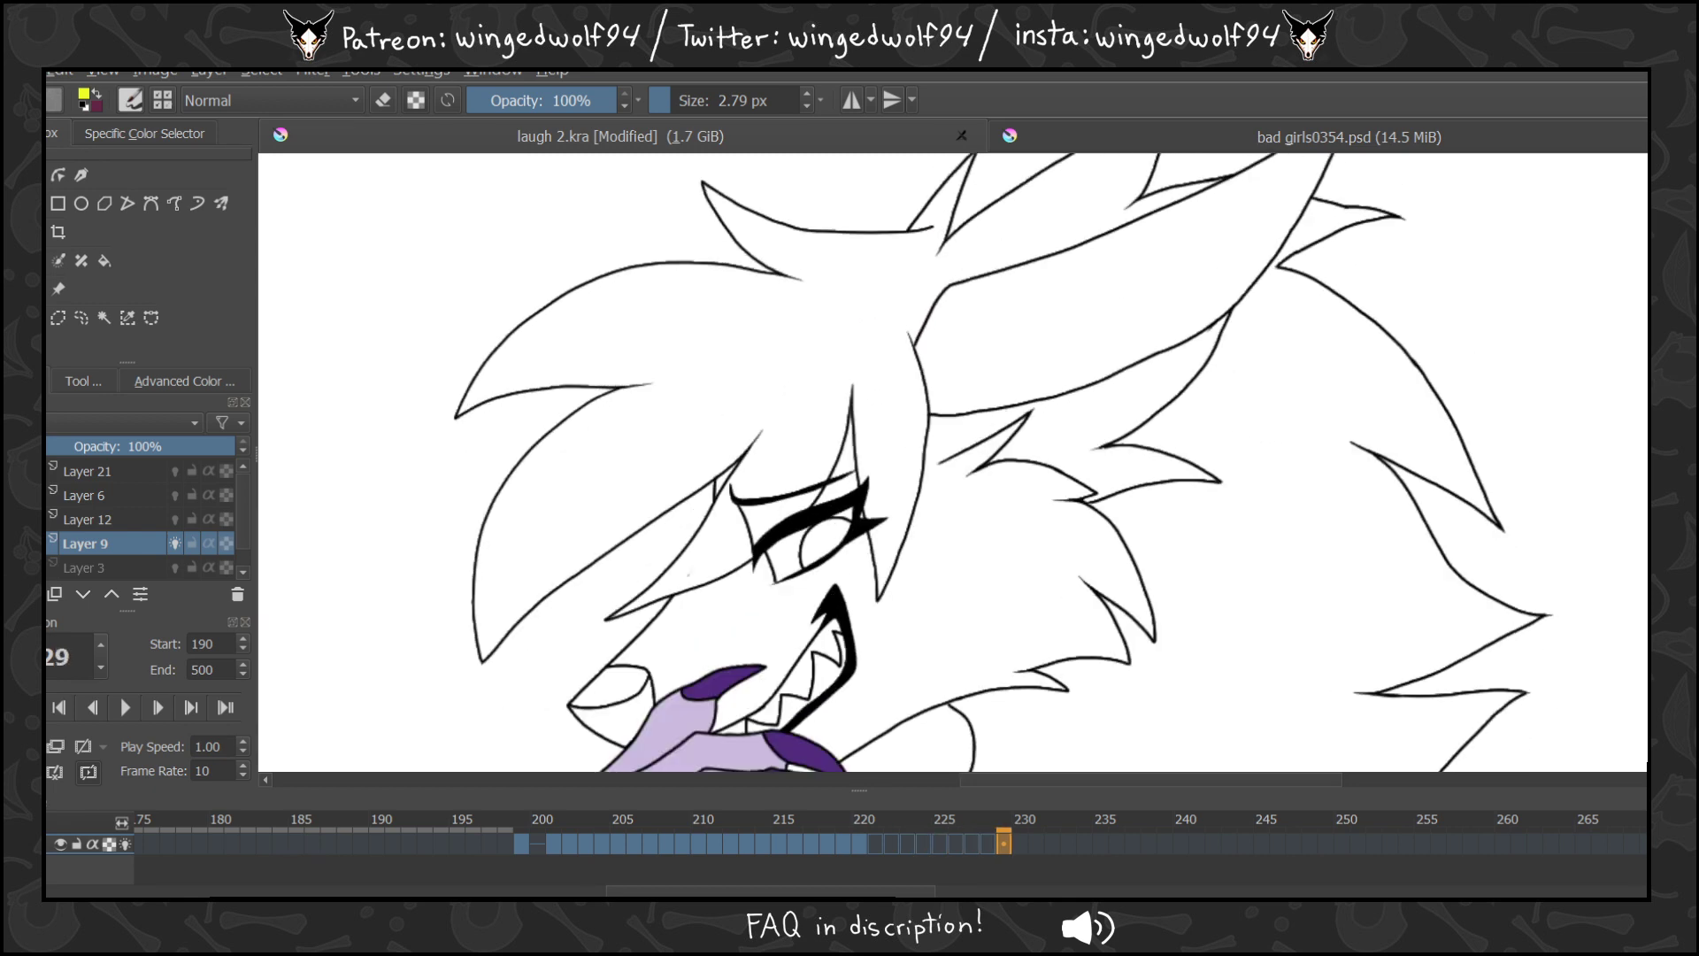
key("Delete")
key("period")
key("Delete")
key("period")
key("Delete")
key("period")
key("Delete")
key("period")
key("Delete")
key("period")
key("Delete")
key("period")
key("Delete")
key("period")
key("Delete")
key("period")
key("Delete")
key("period")
key("Delete")
key("period")
key("Delete")
key("period")
key("Delete")
key("period")
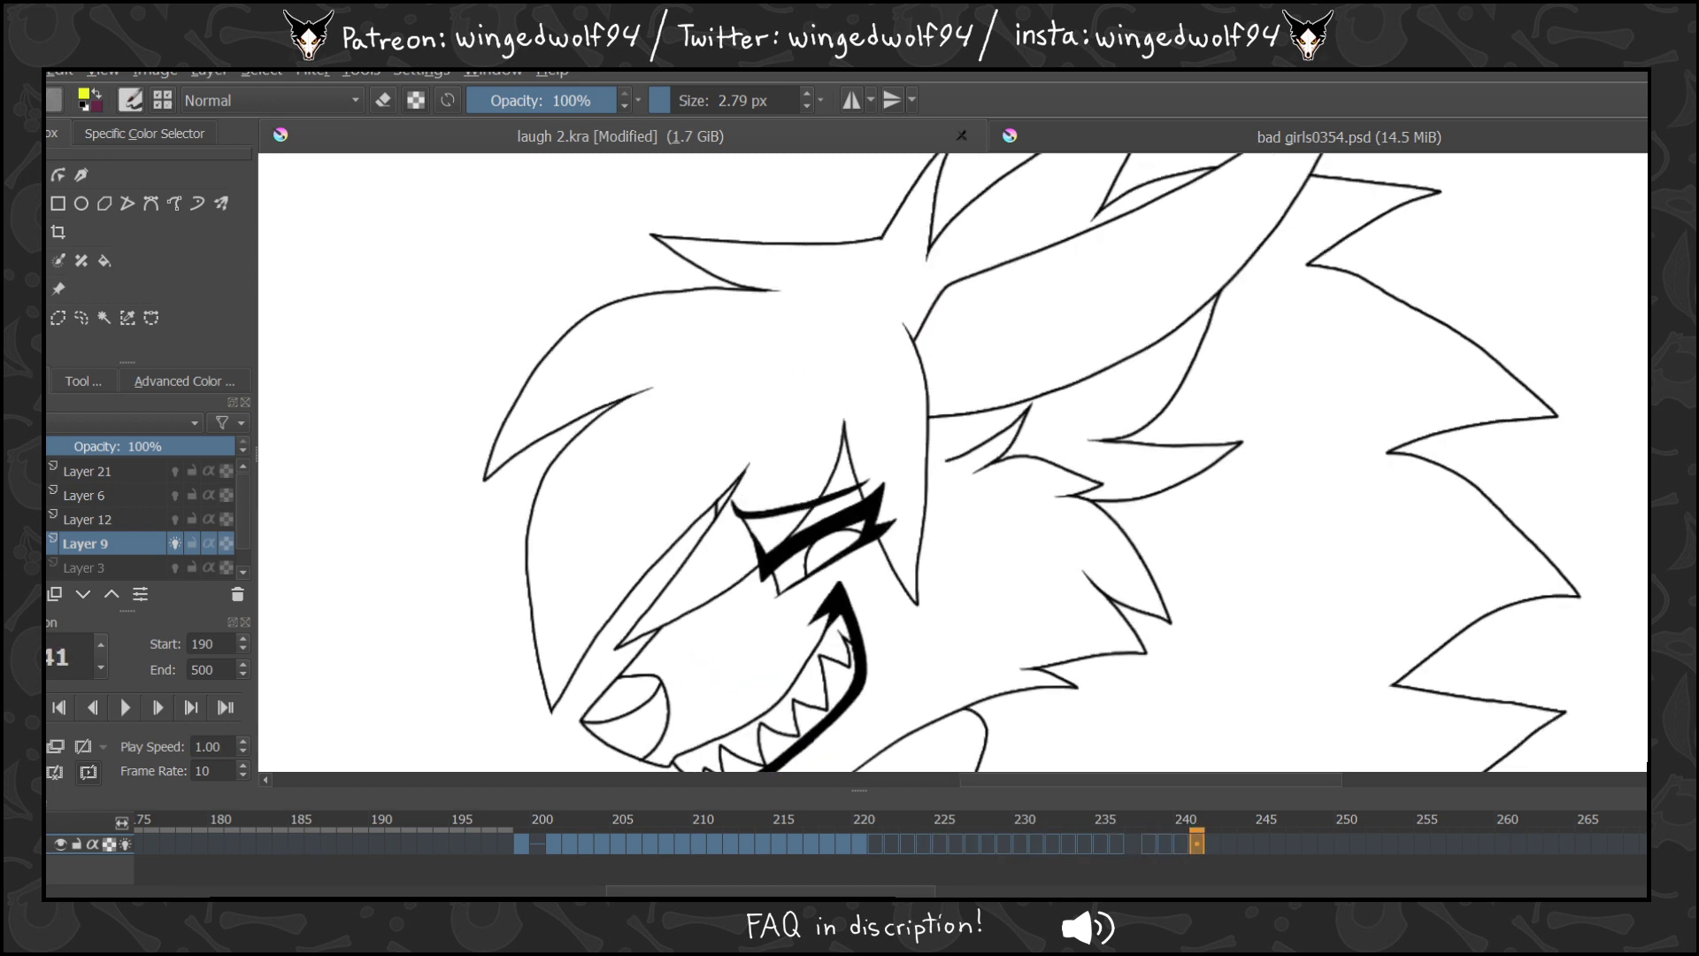
key("Delete")
key("period")
left_click(1132, 841)
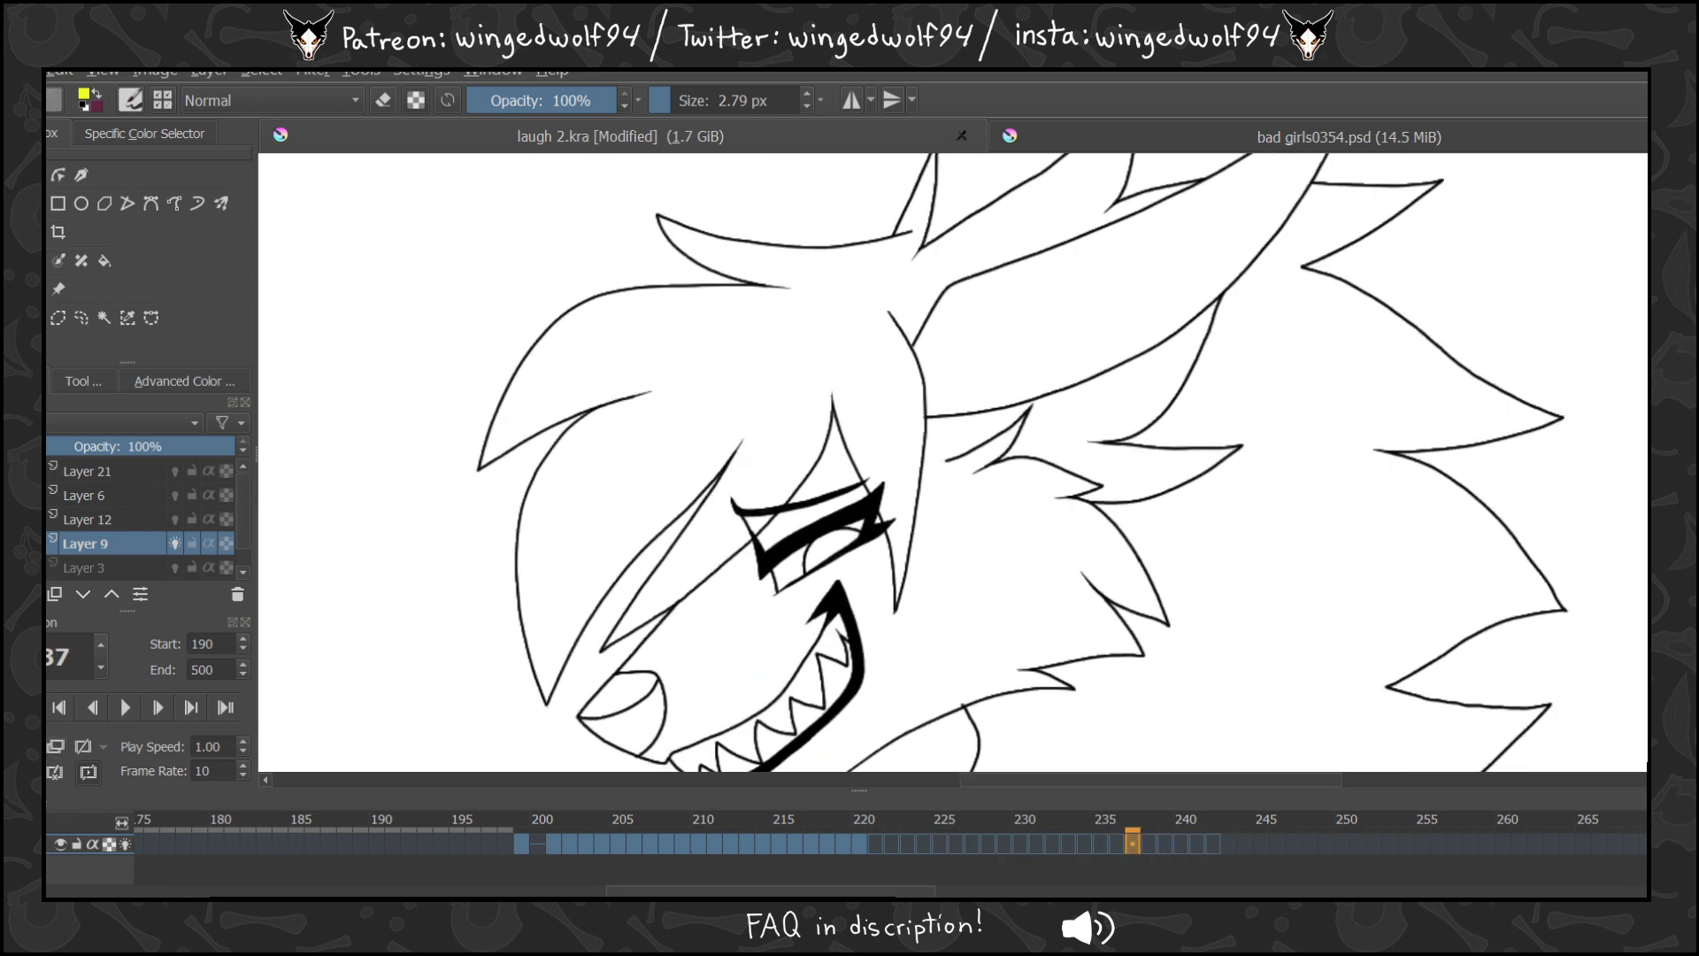
Return to frame 221 and draw a yellow line closing the hair gap beside the ear on each frame through 226.
left_click(876, 846)
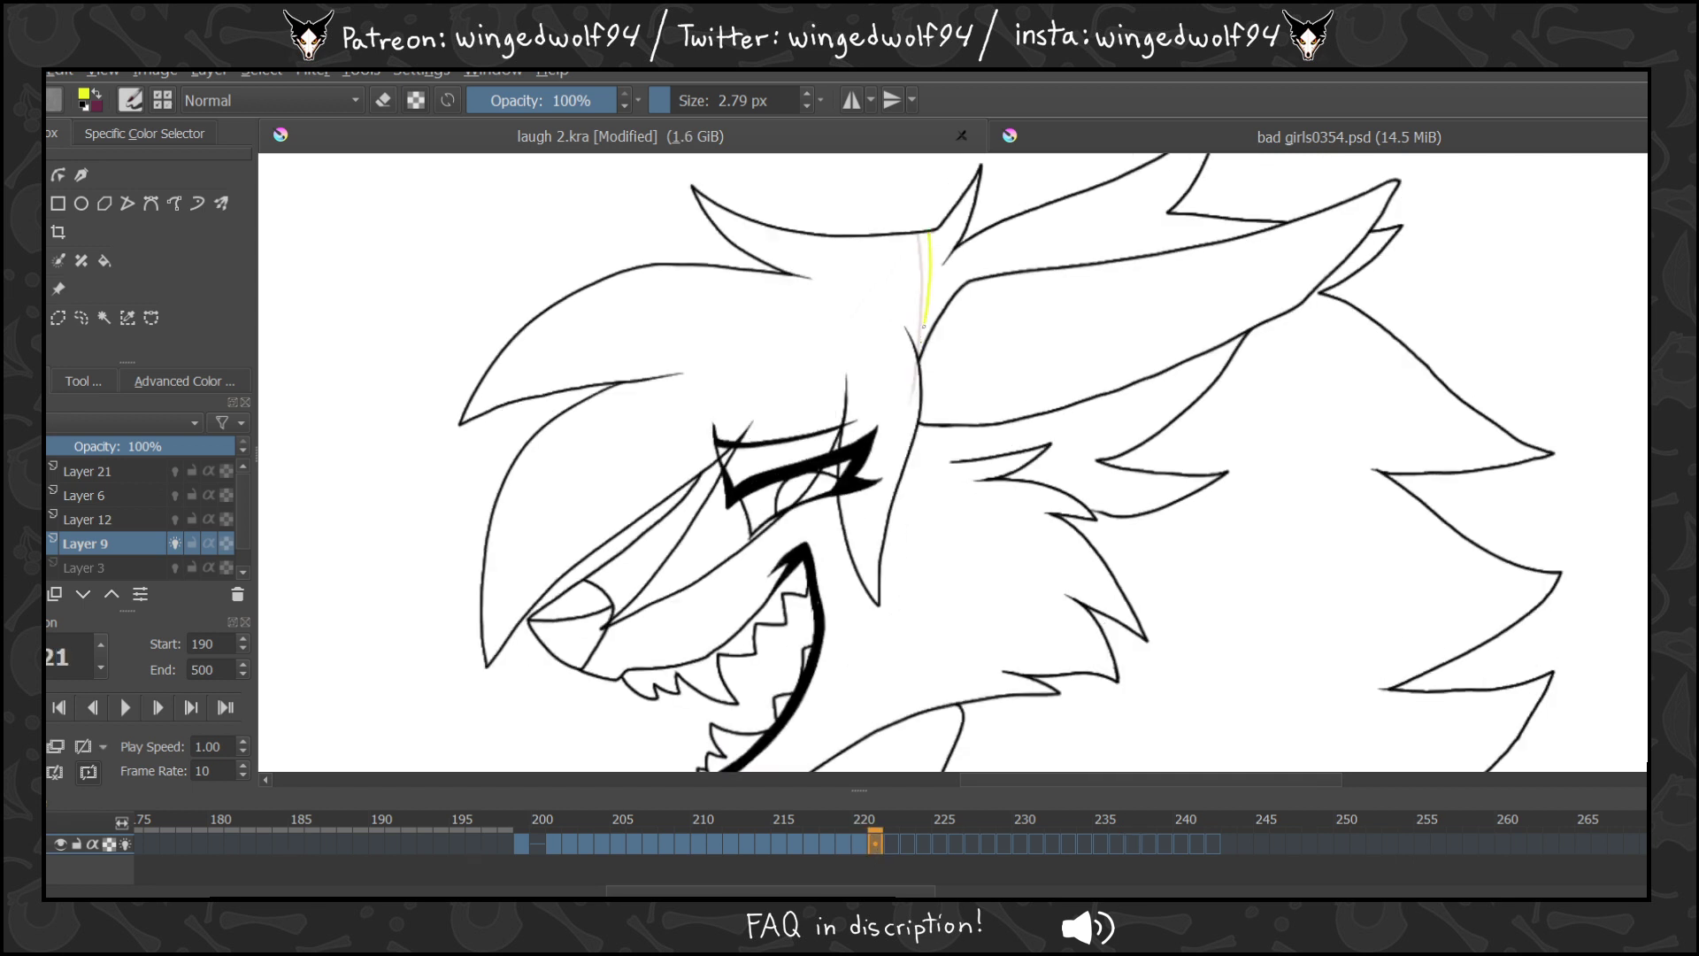
key("period")
key("period")
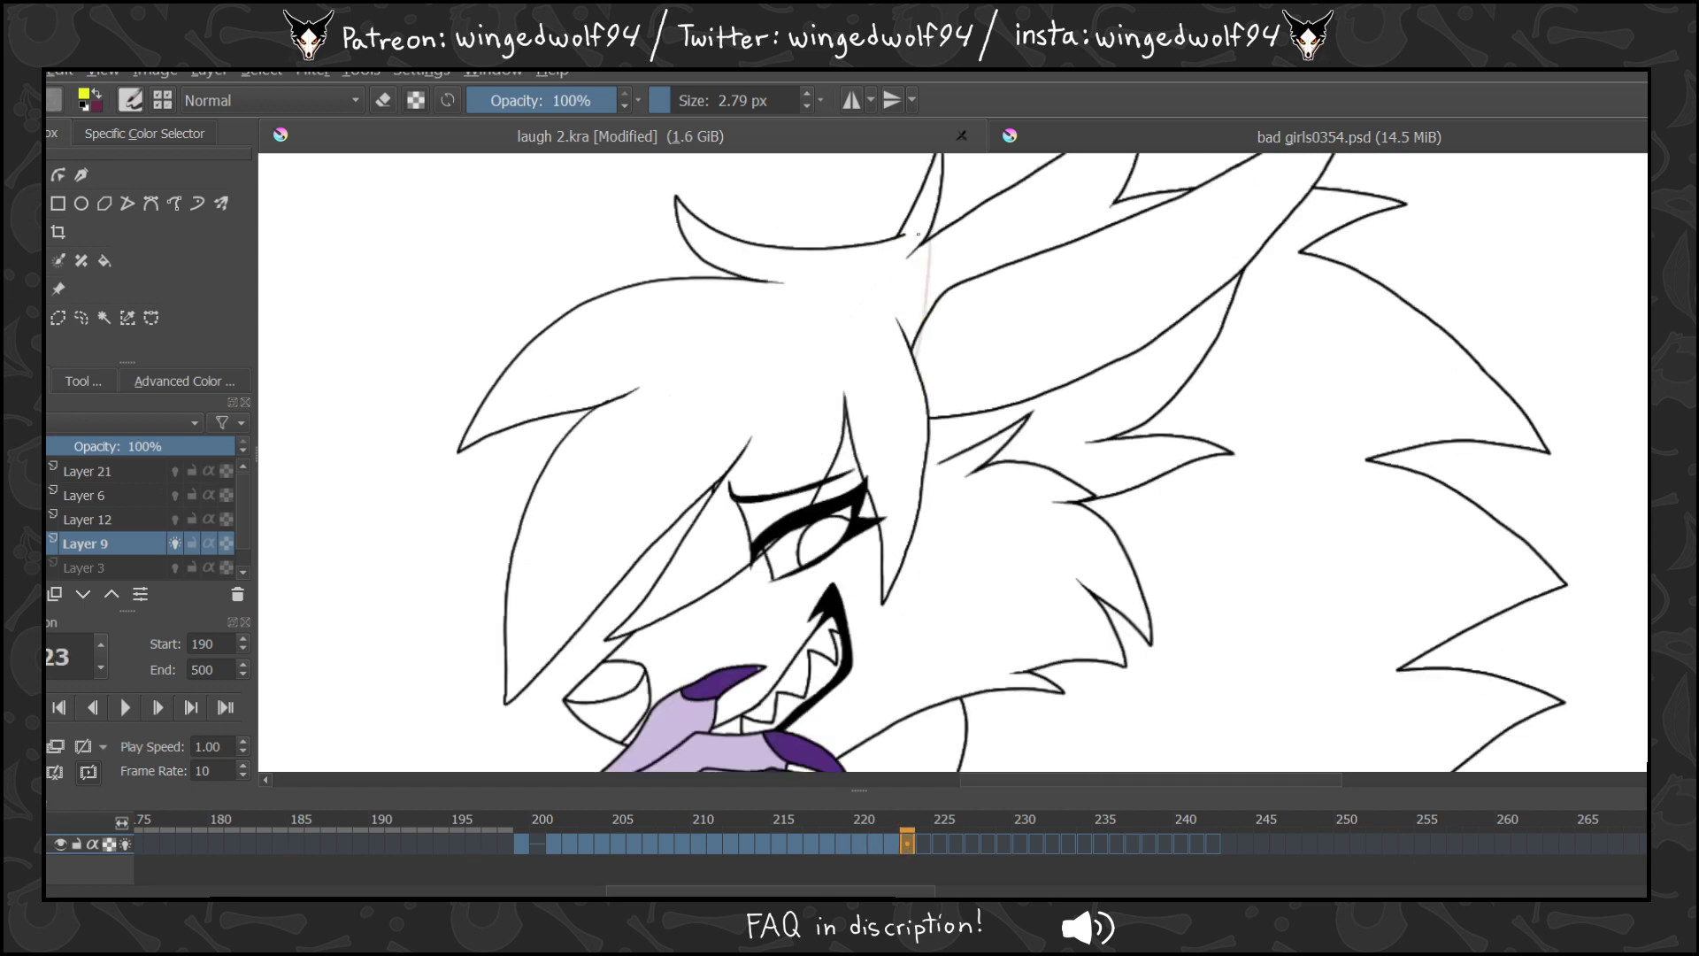
key("period")
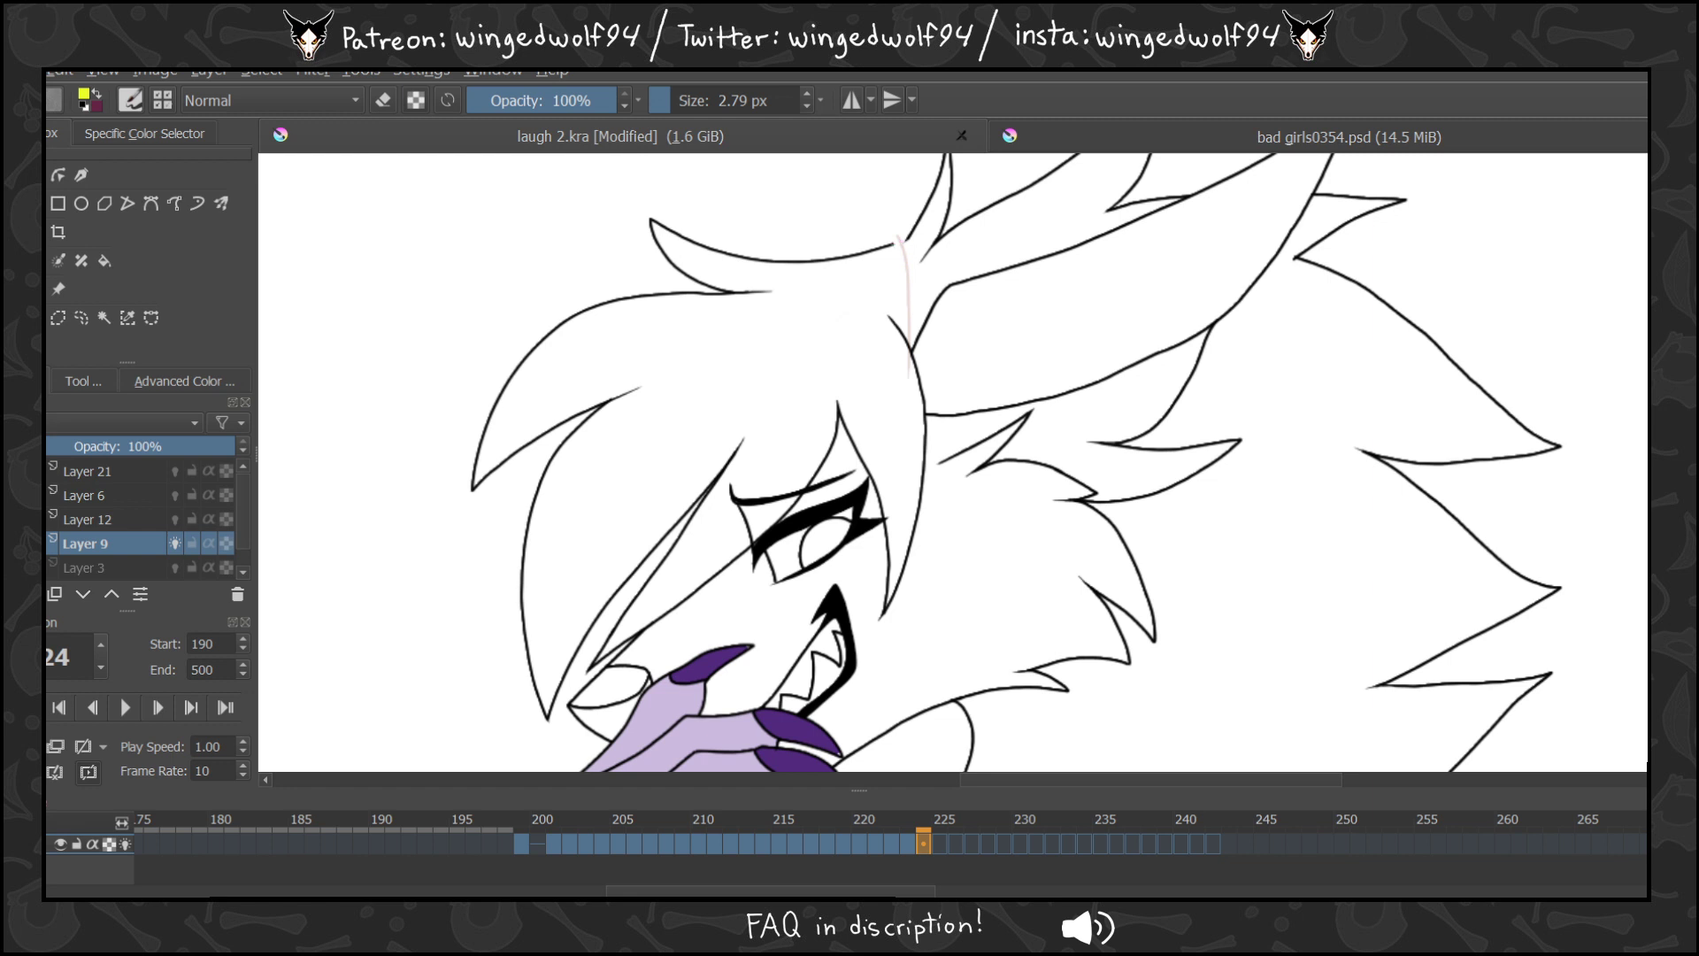
key("period")
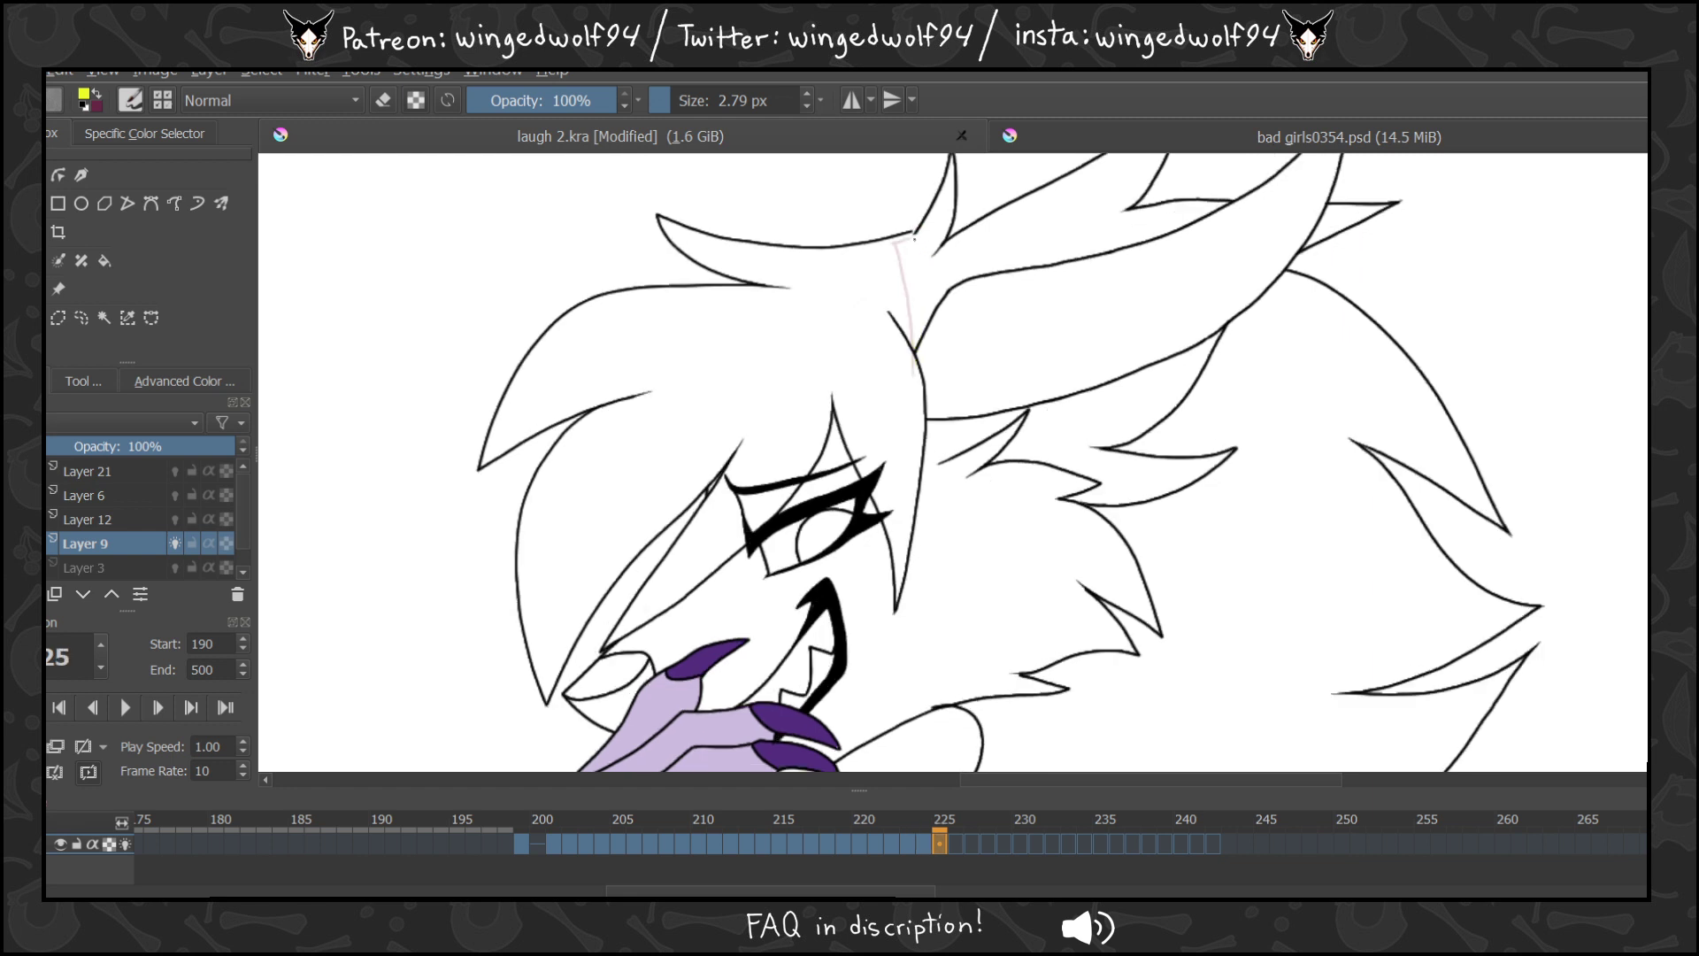
key("period")
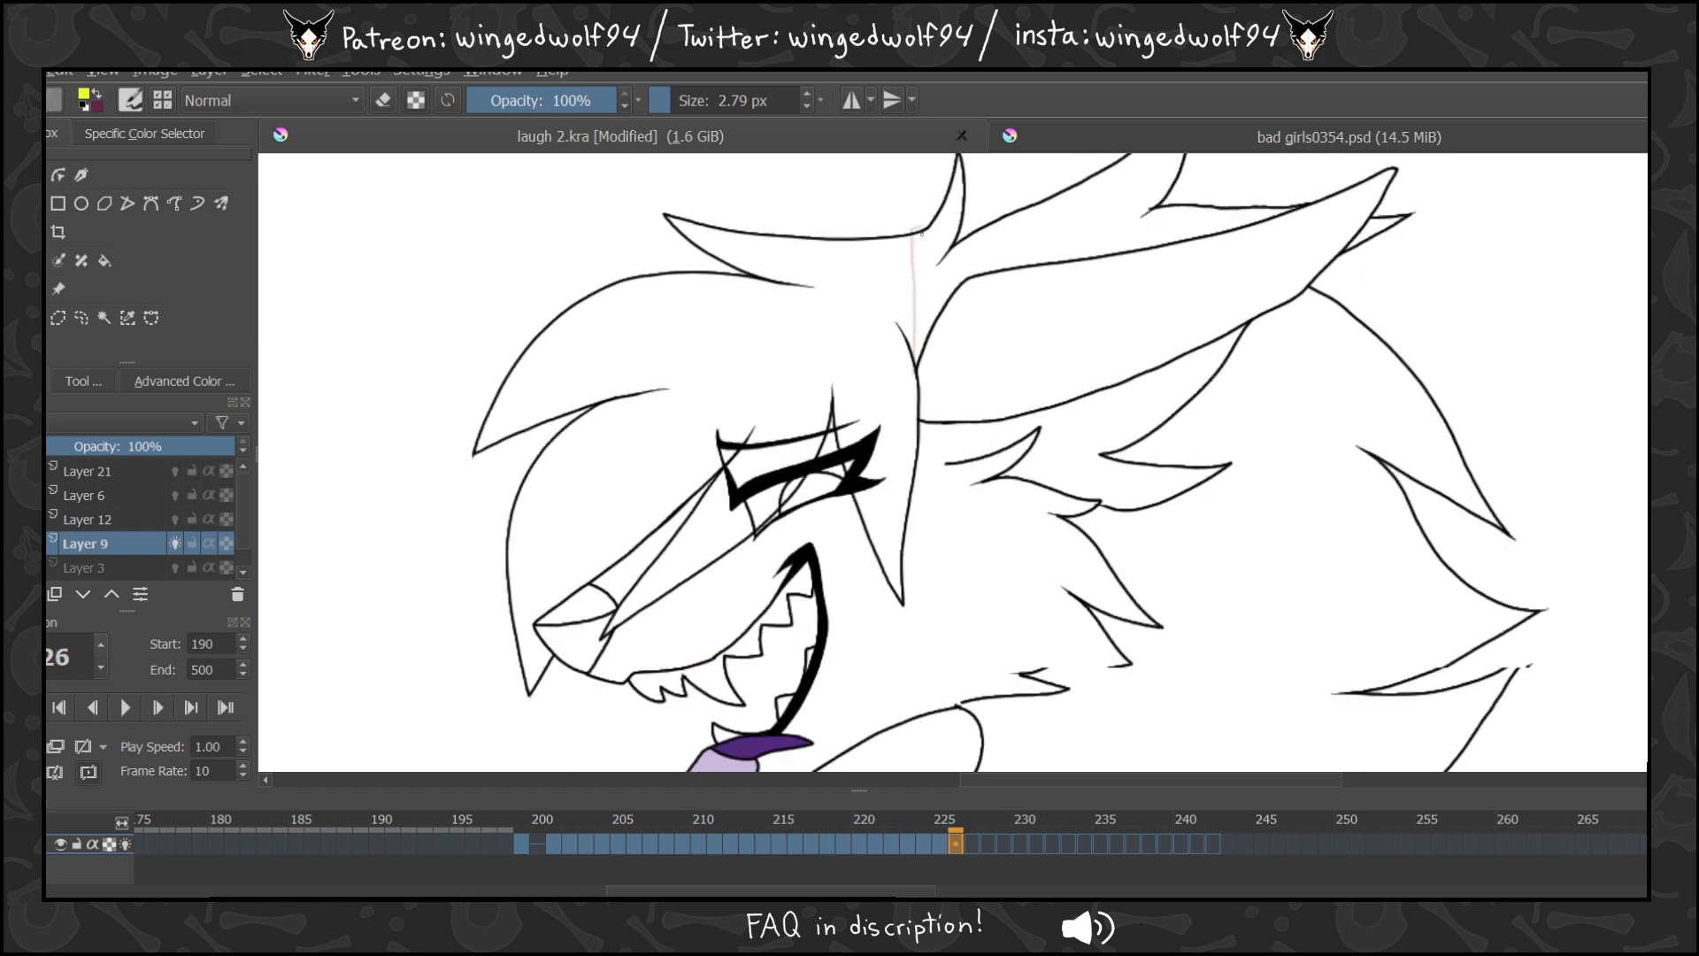
Draw yellow gap-closing lines from the top hair outline down to the ear base on frames 227 to 232.
key("period")
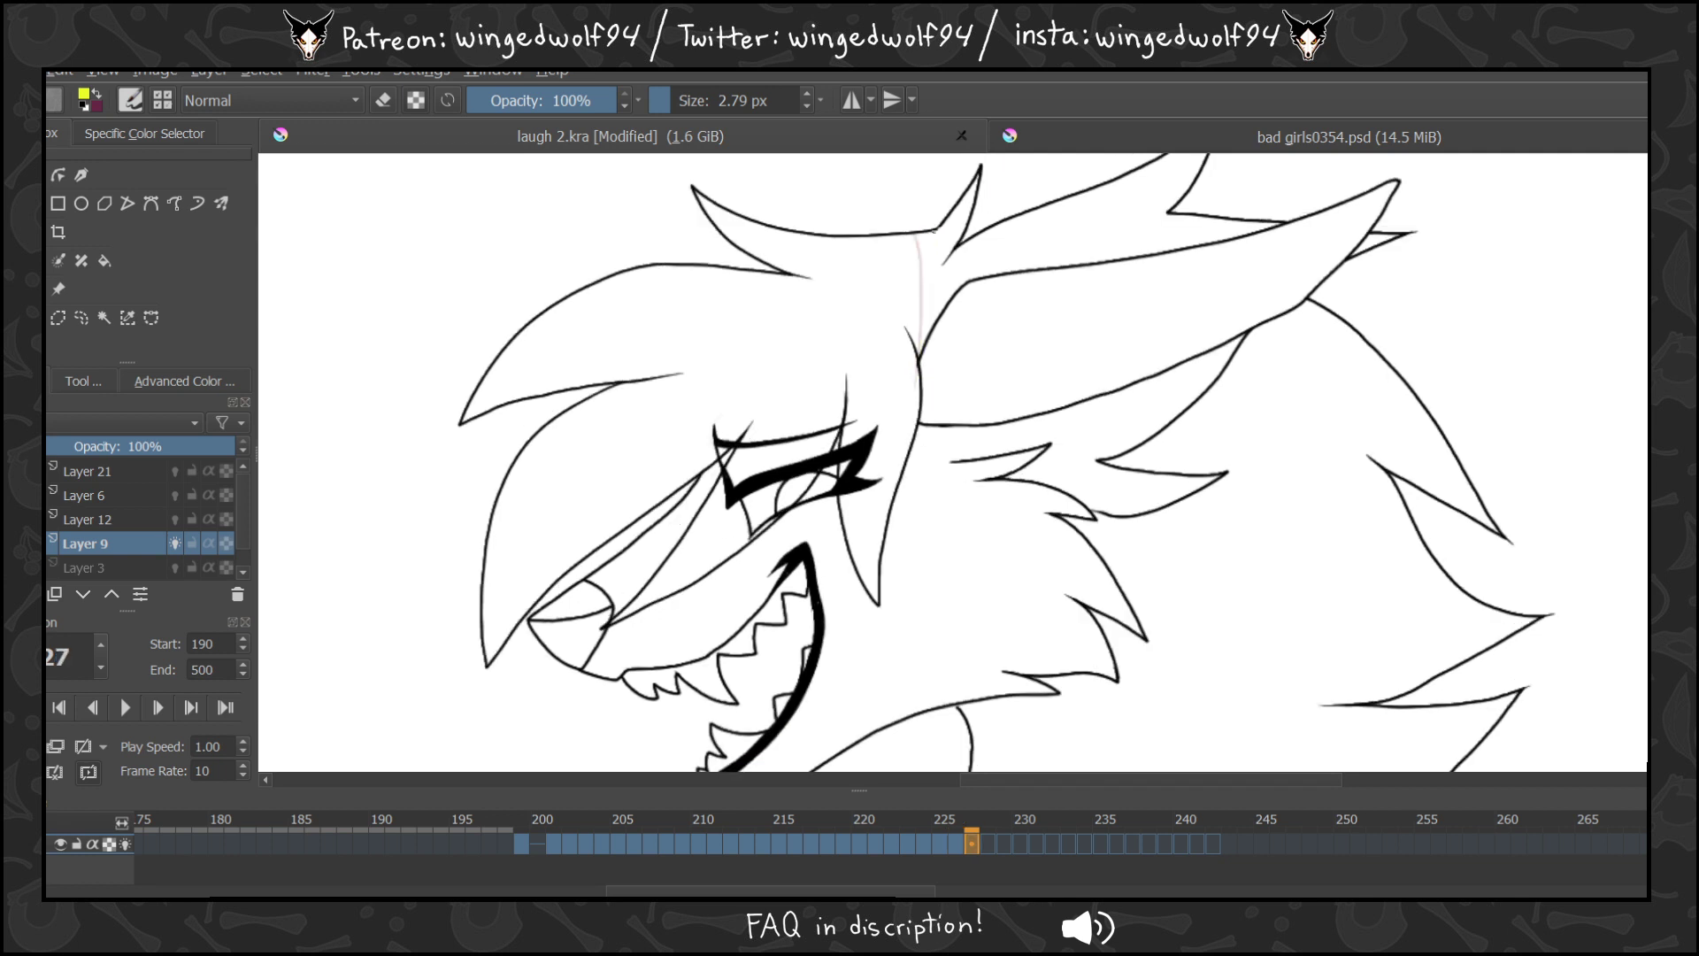
key("period")
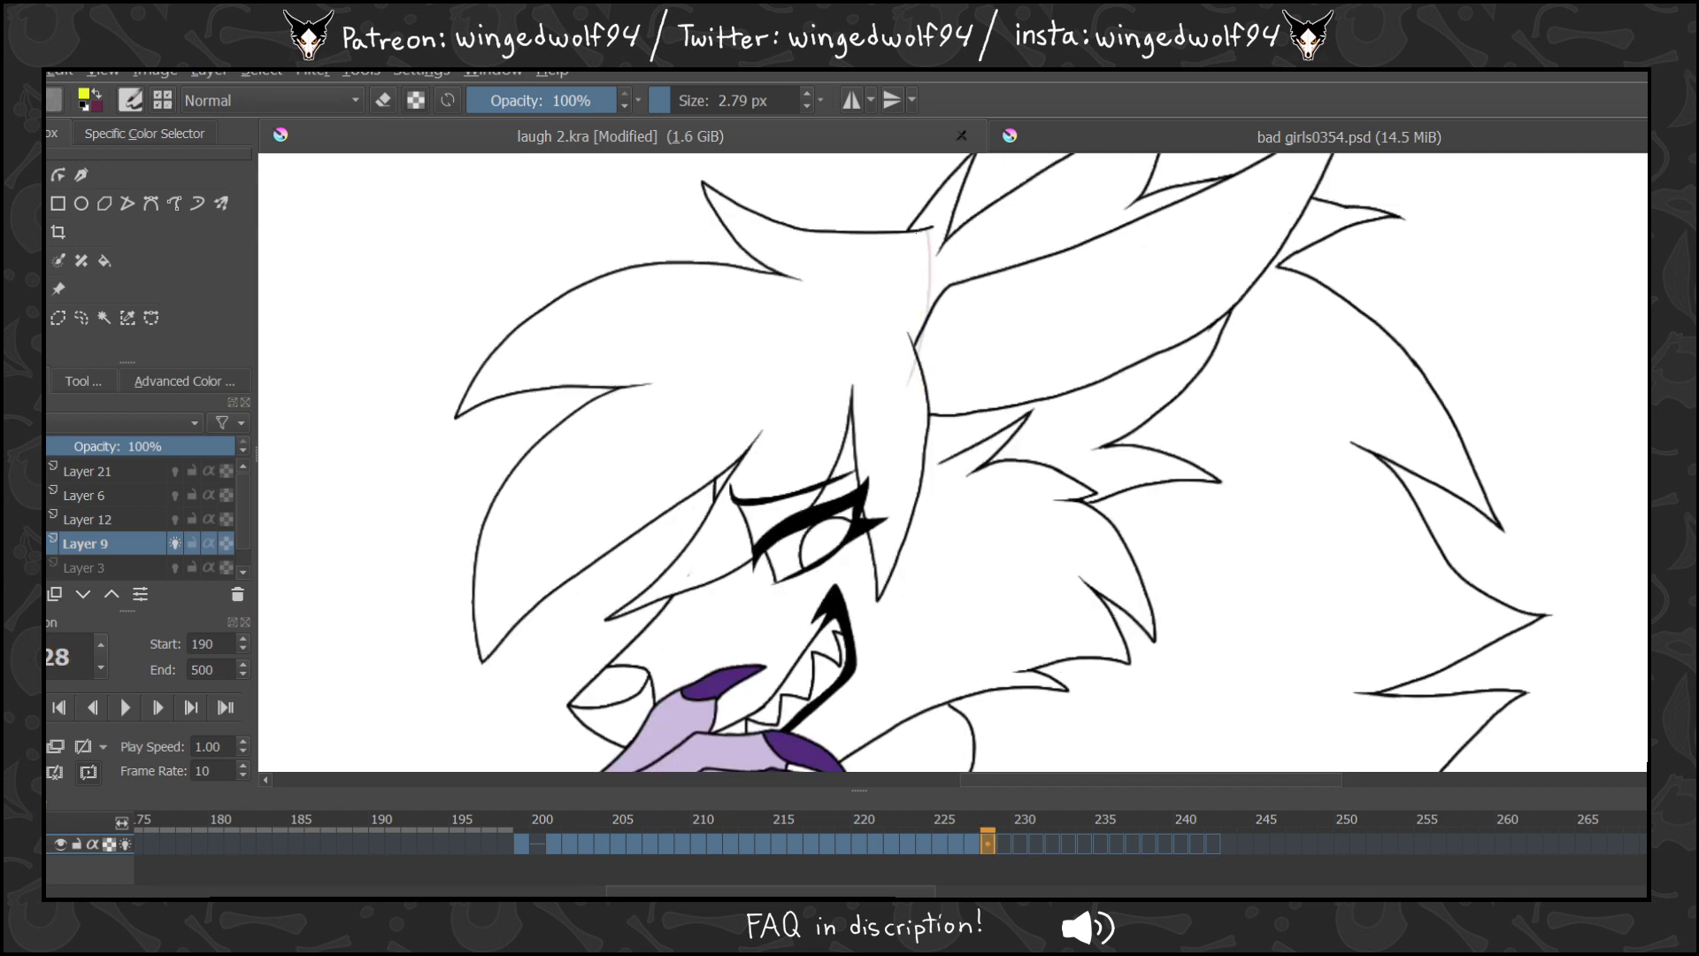
key("period")
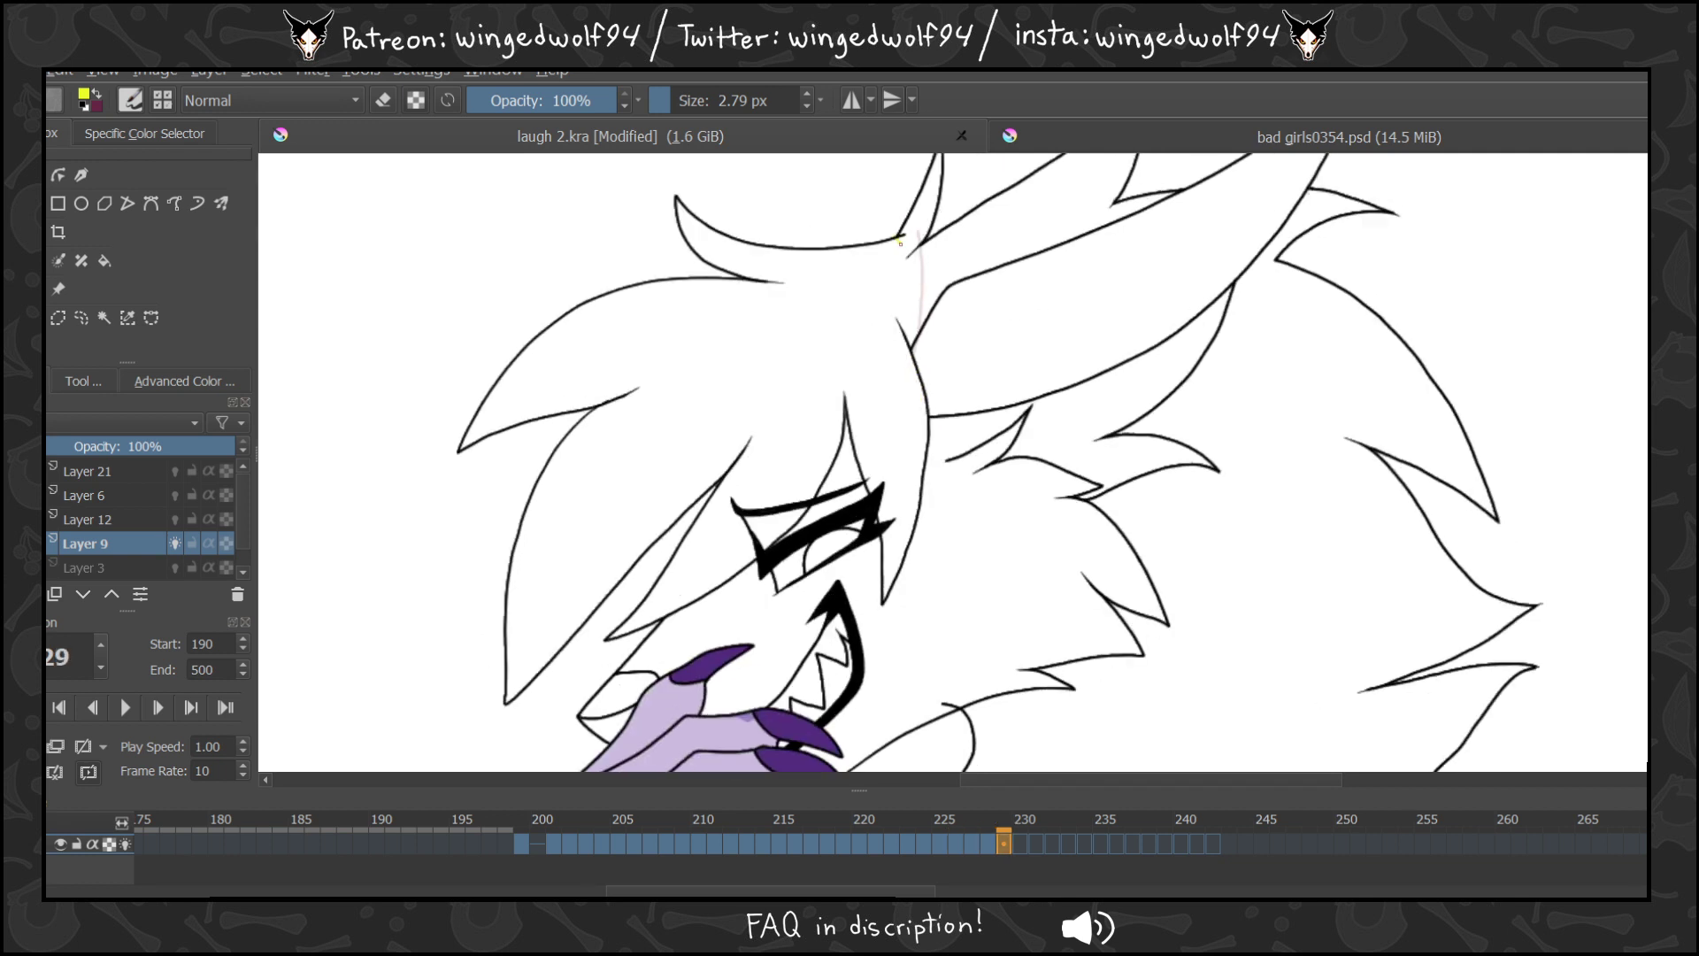
key("period")
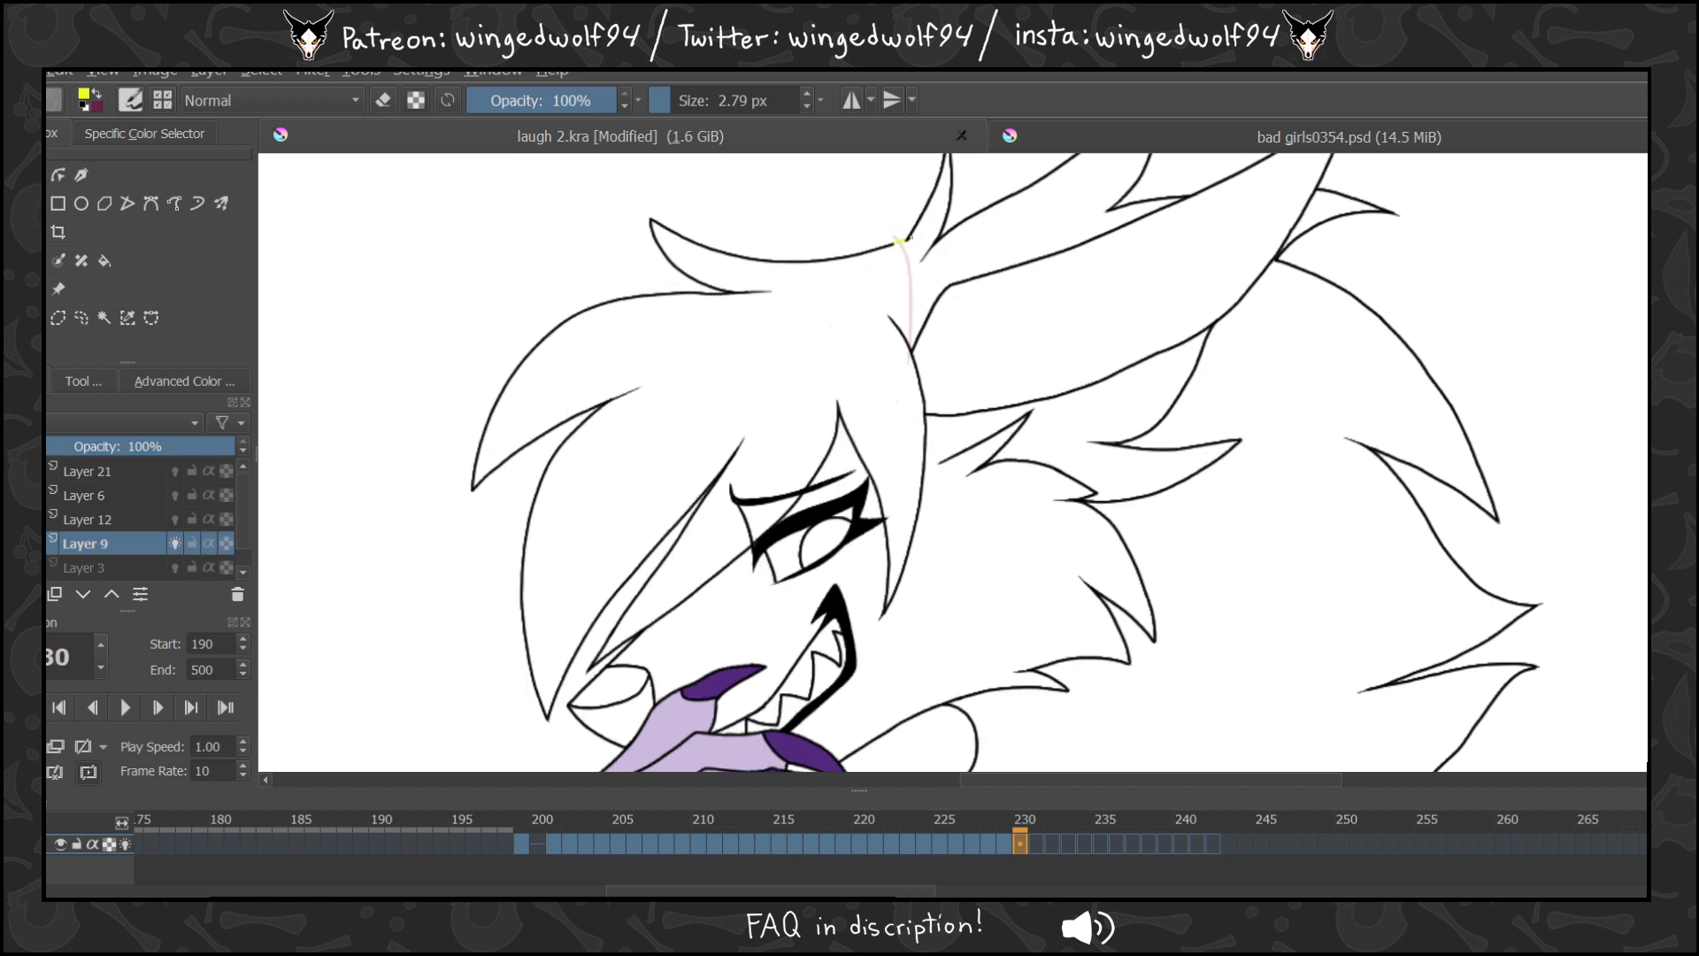
key("period")
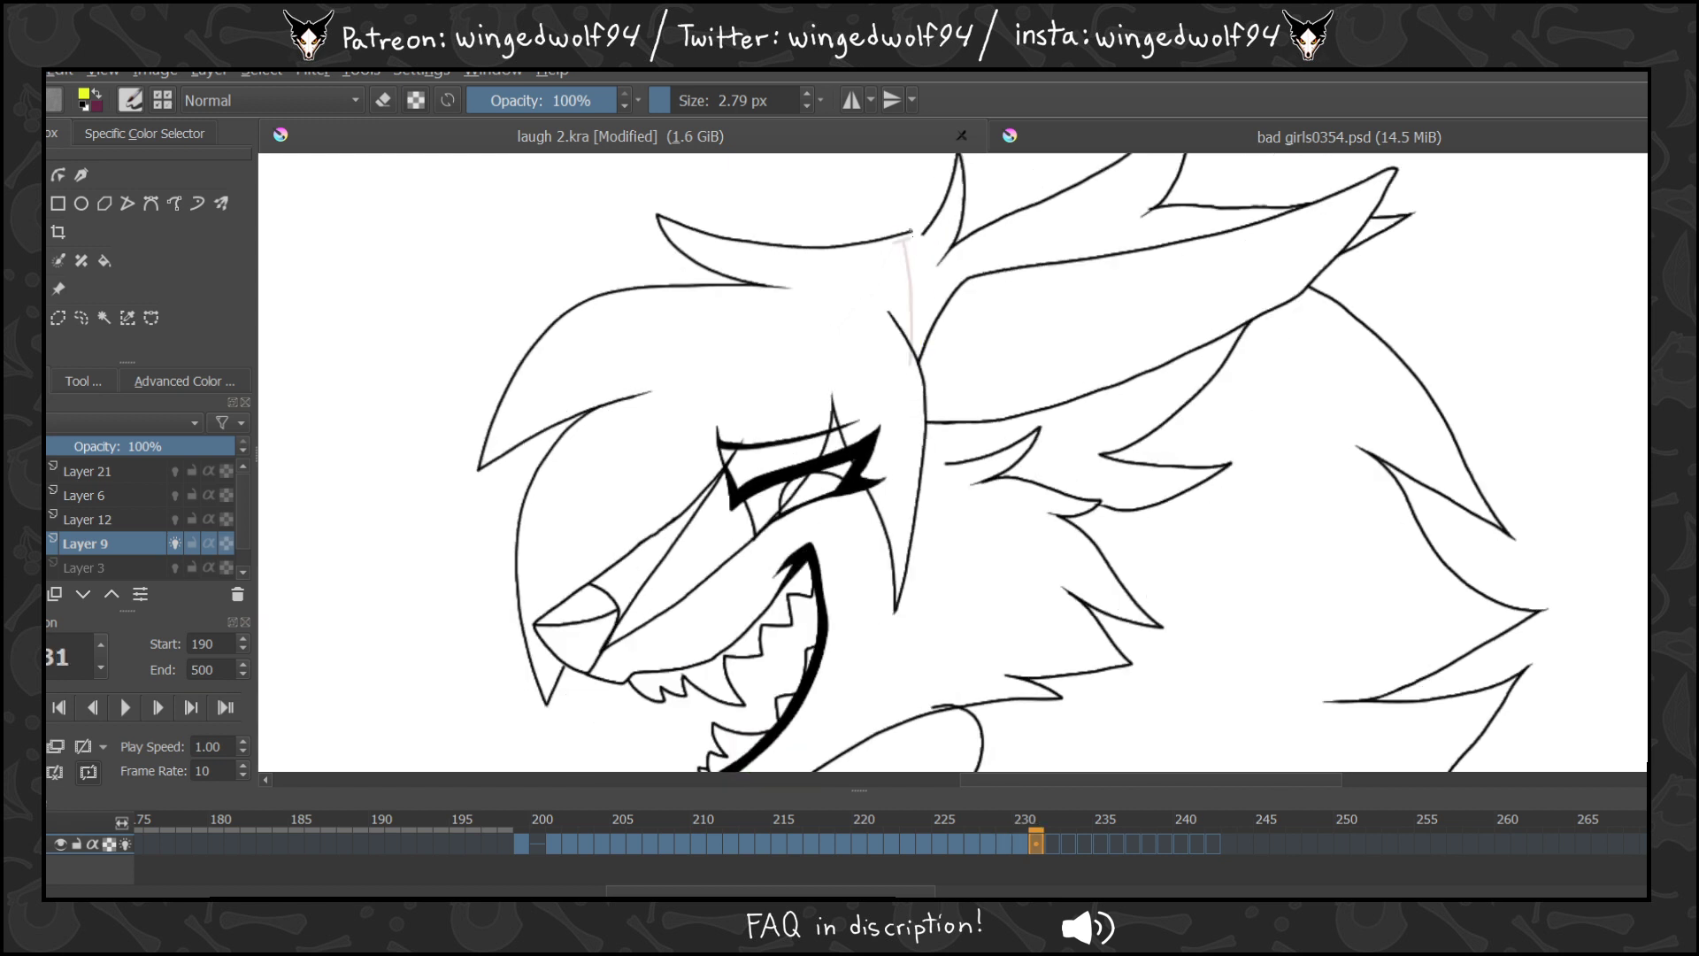
key("period")
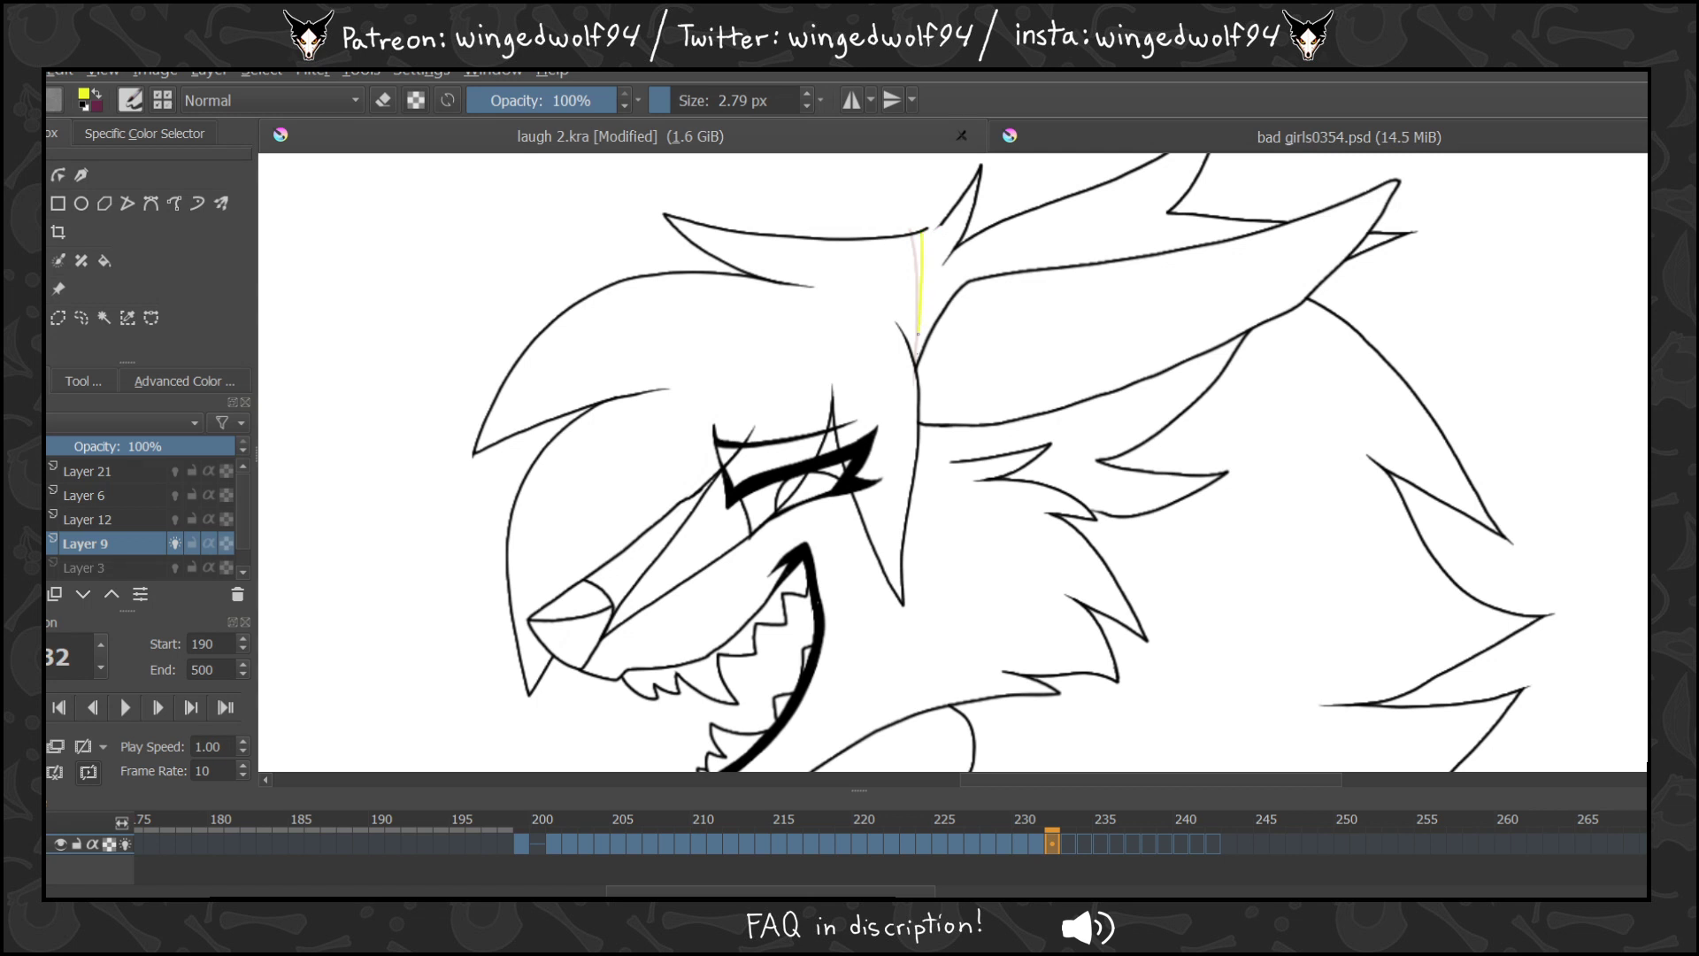
Draw yellow gap-closing lines from the top hair outline down to the ear base on frames 233 to 241.
key("period")
key("period")
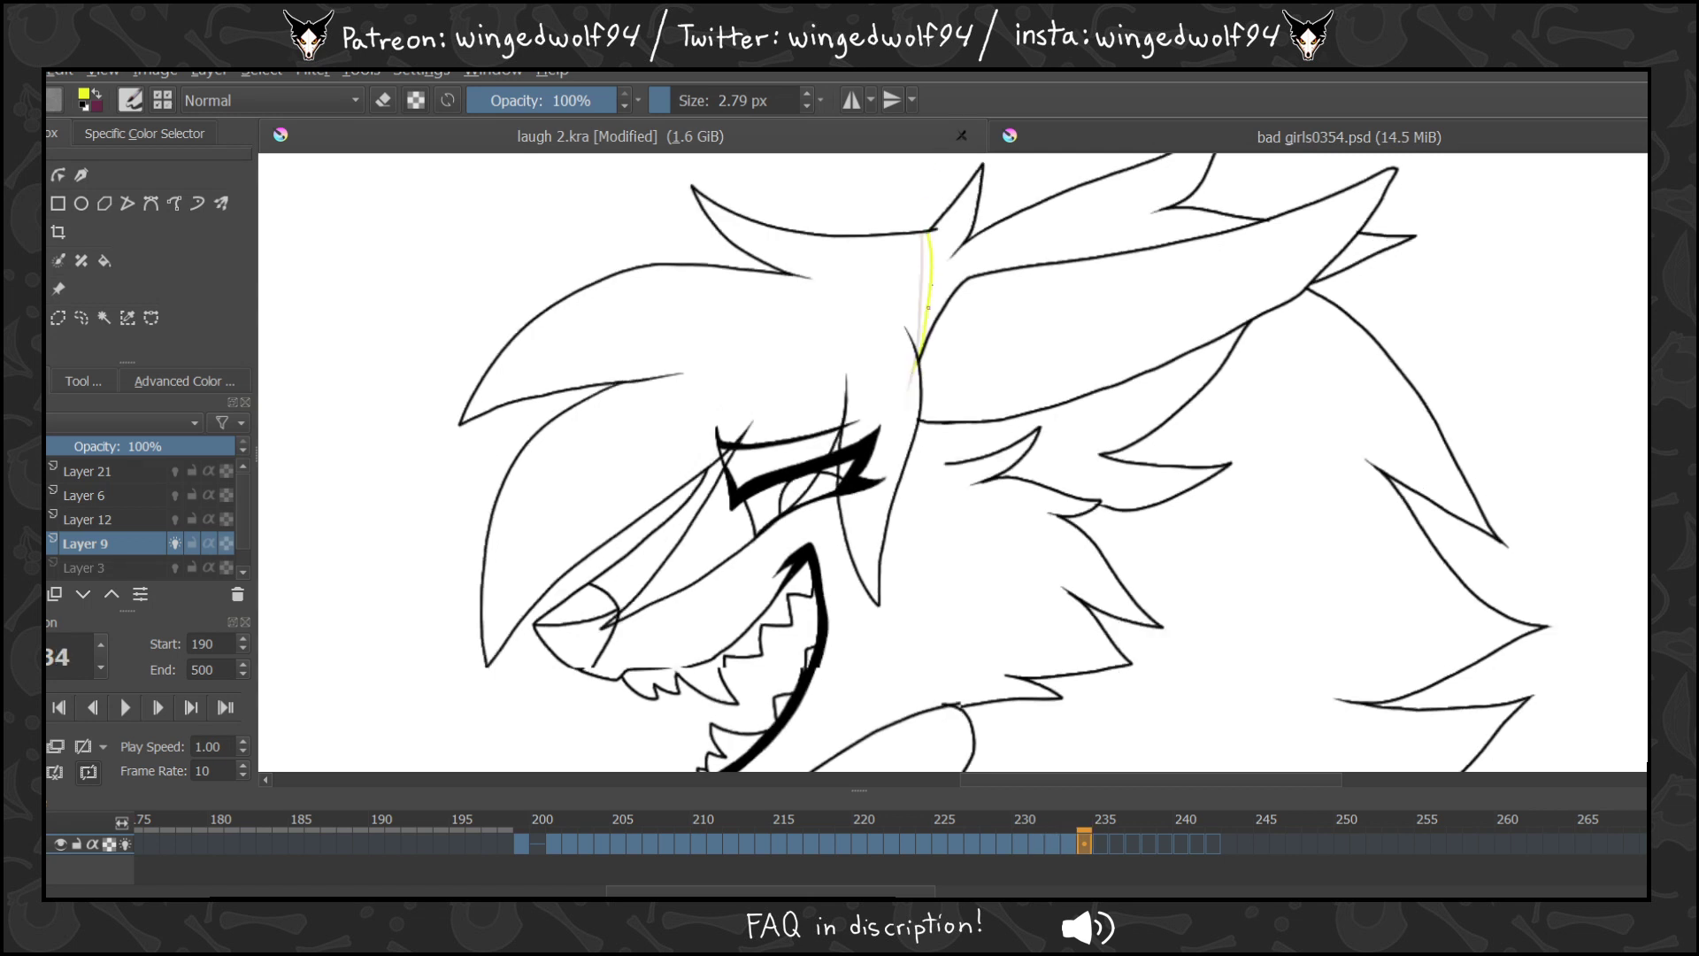
key("period")
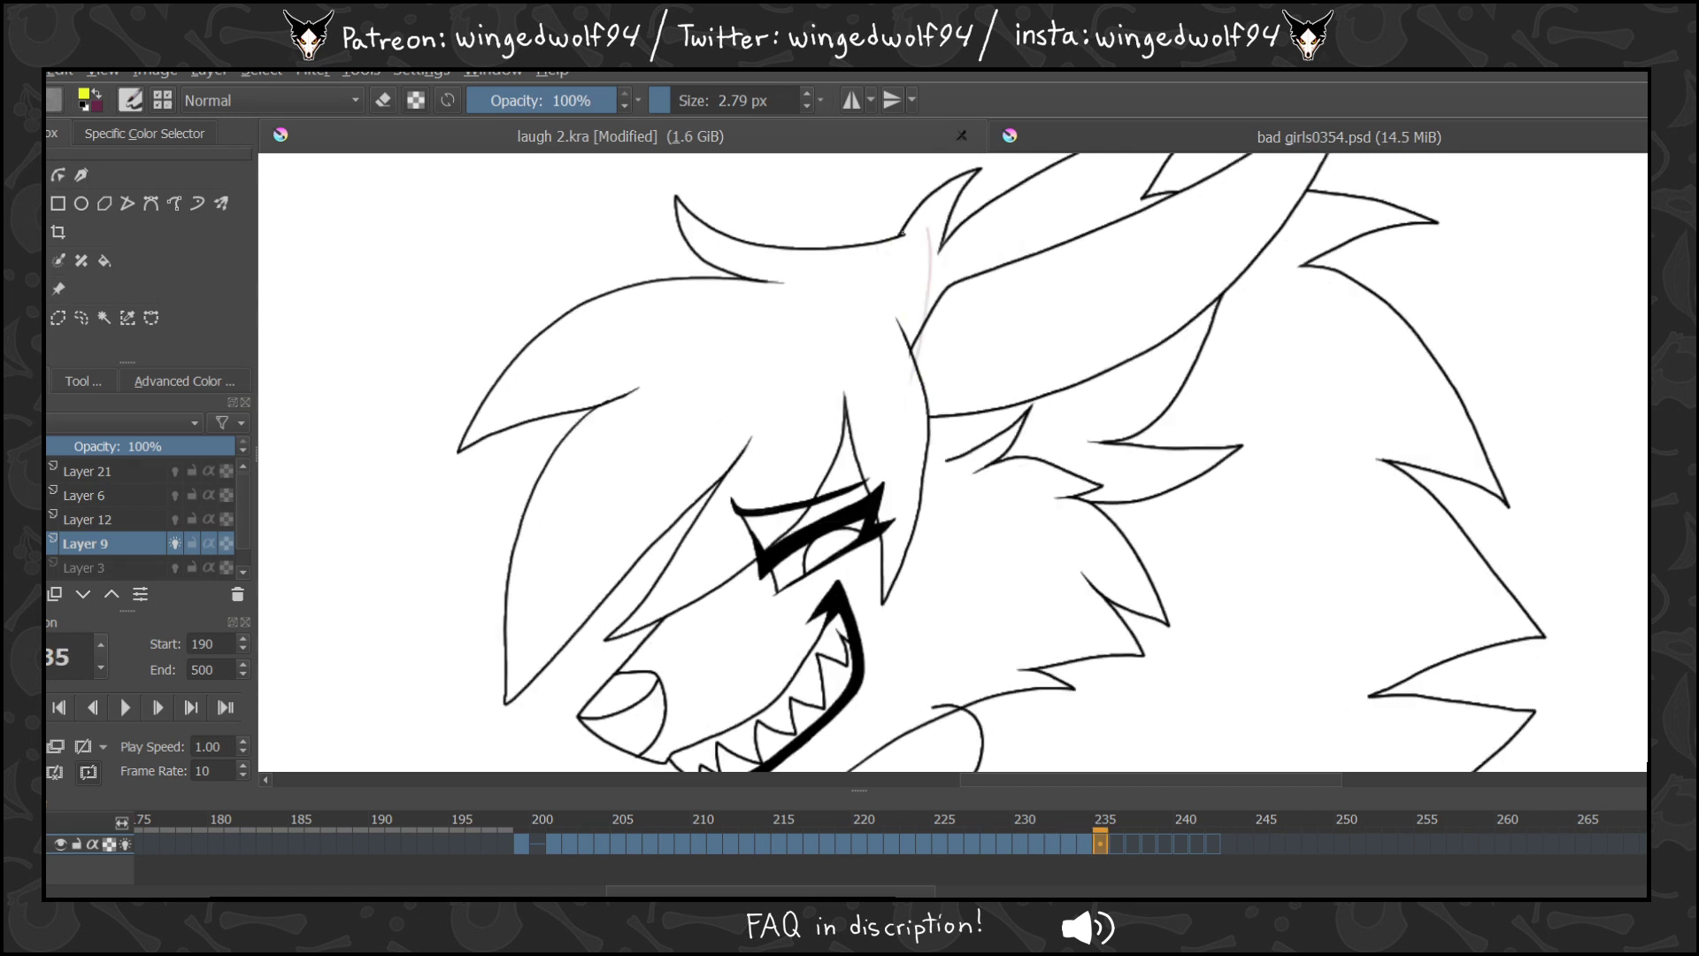
key("period")
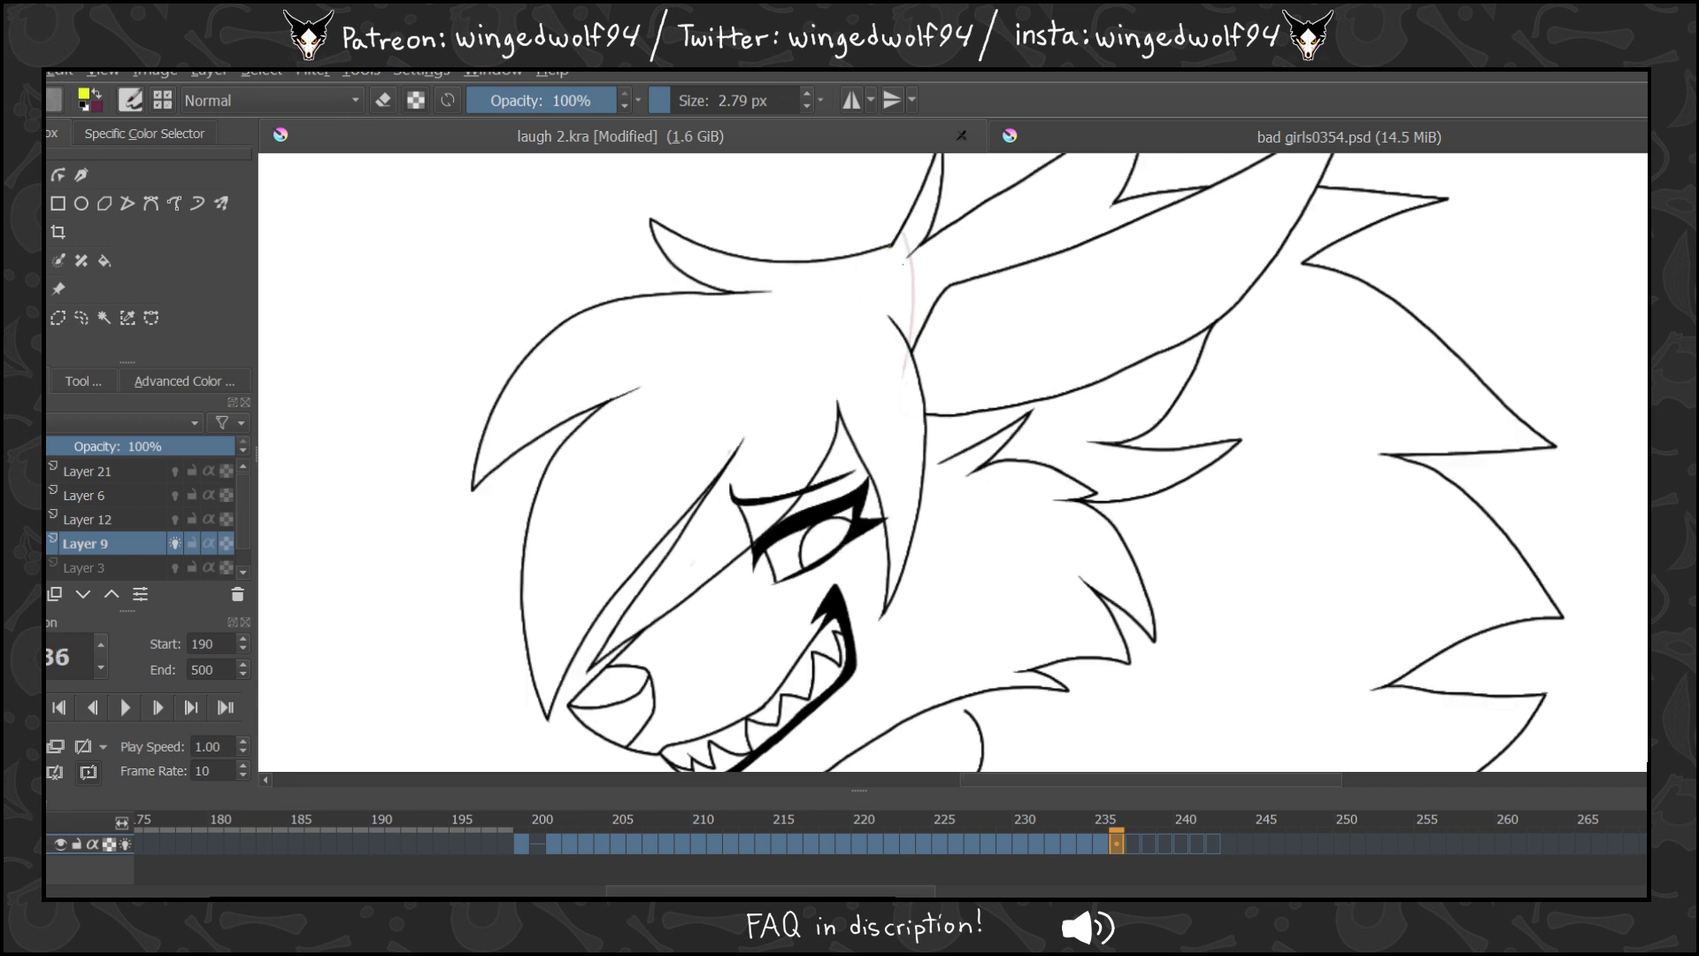
key("period")
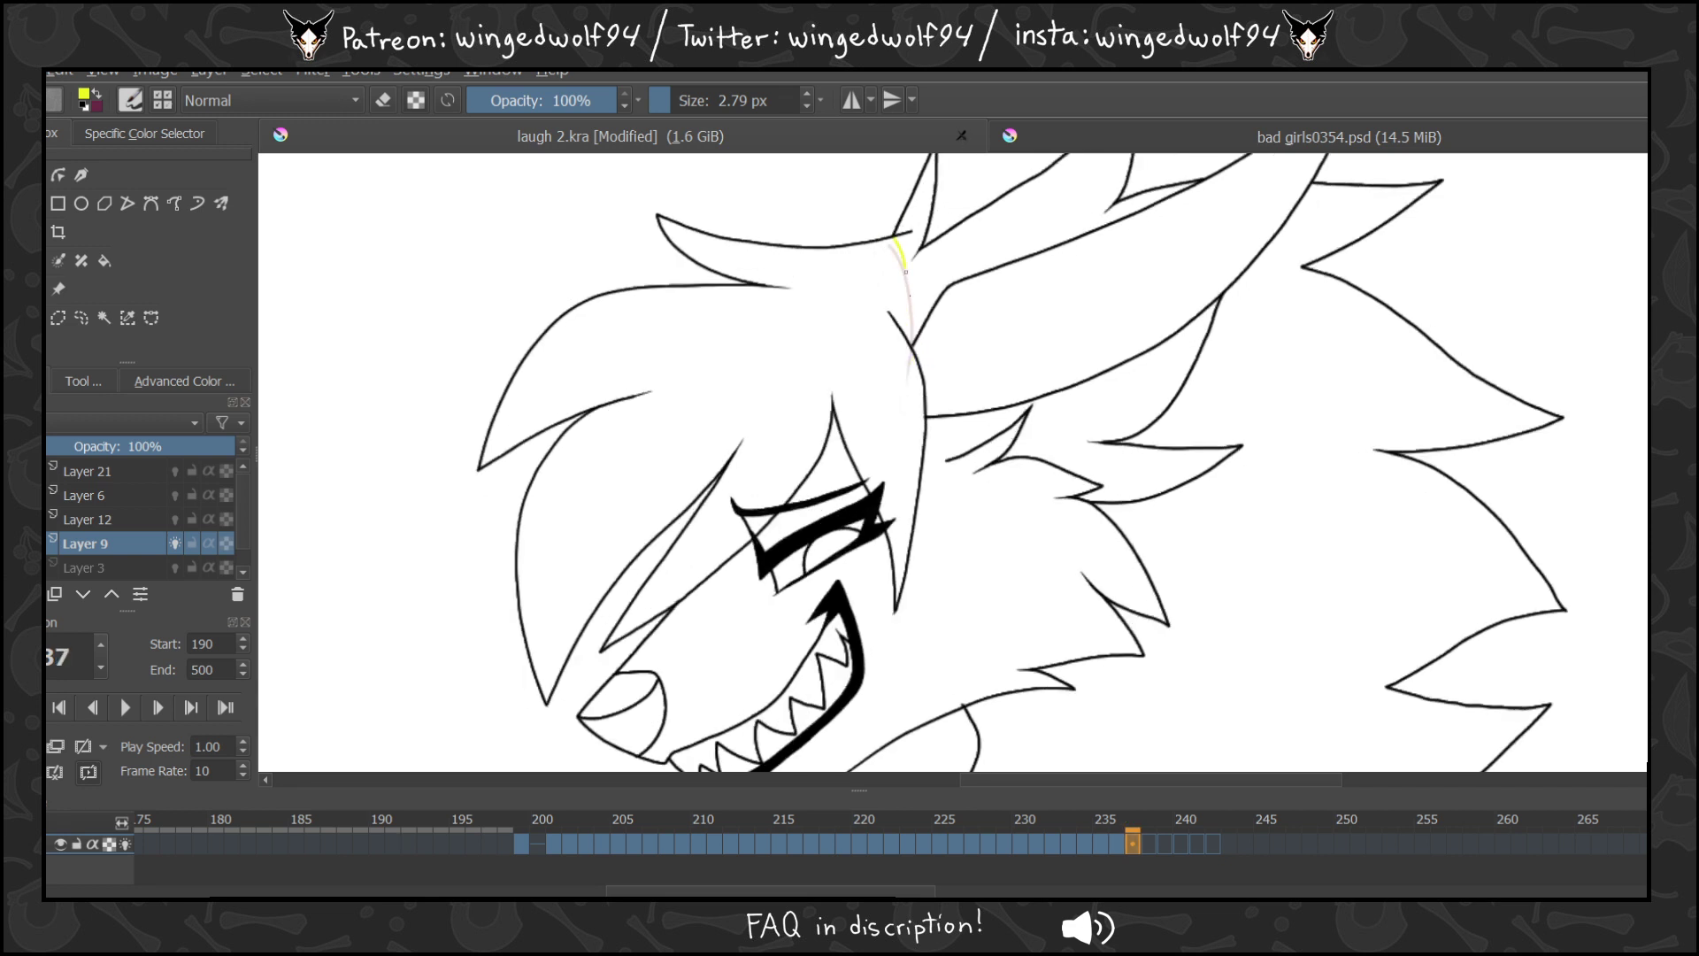
key("period")
key("period")
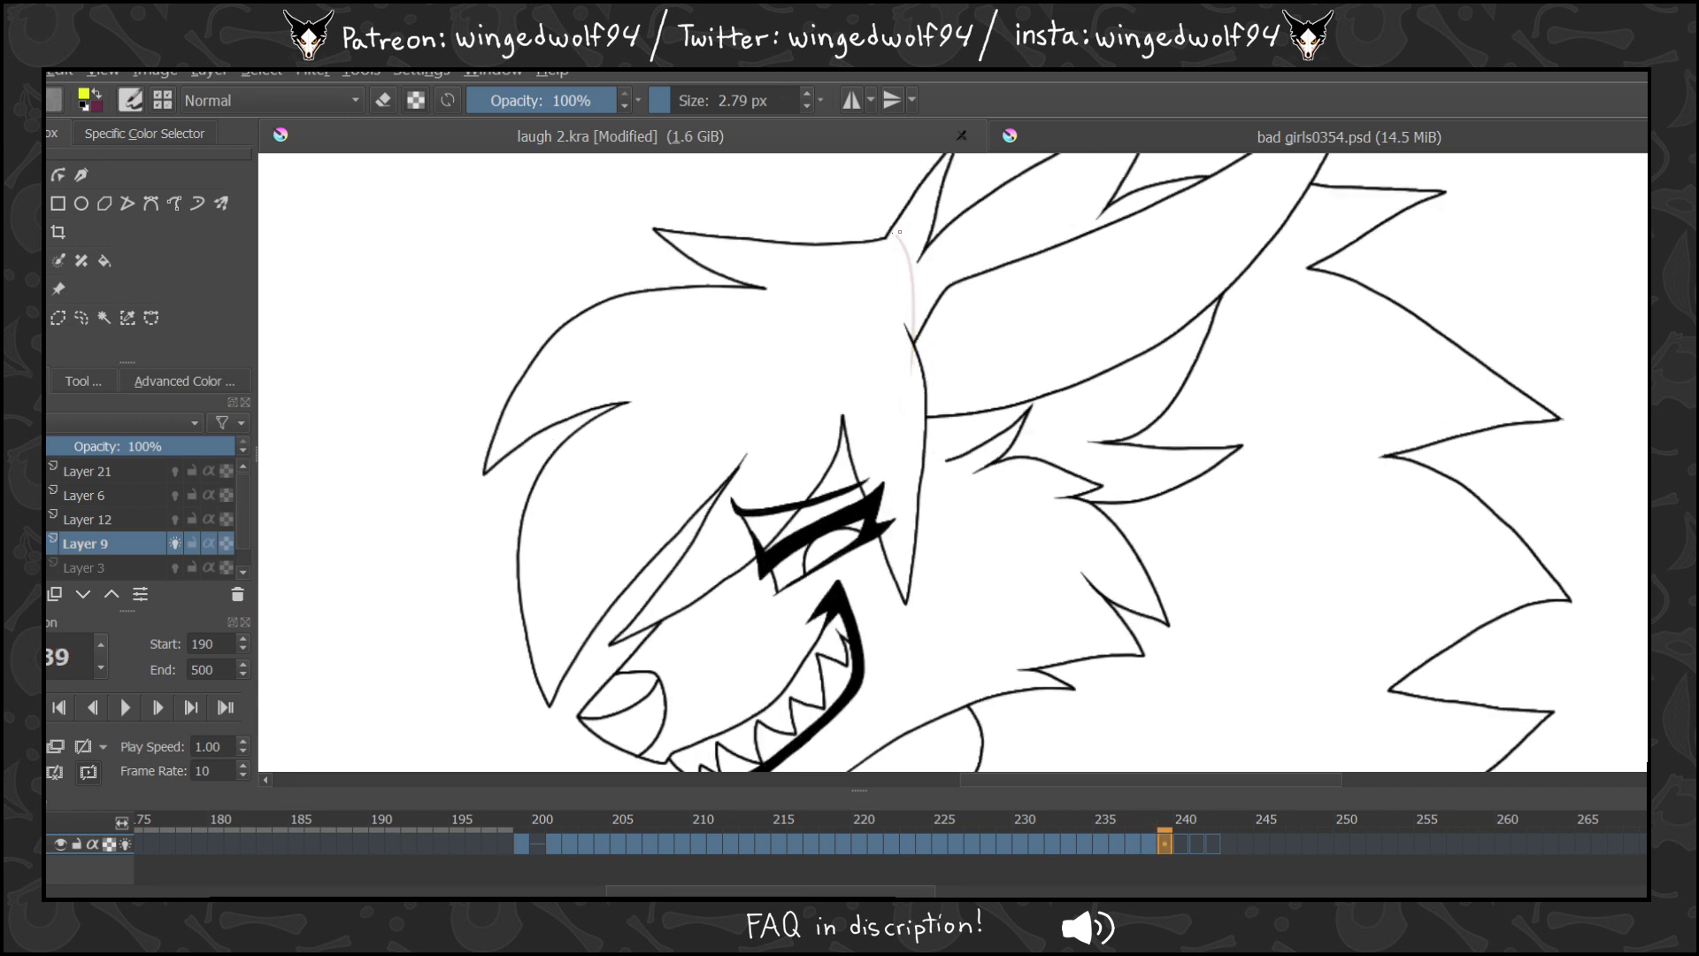
key("period")
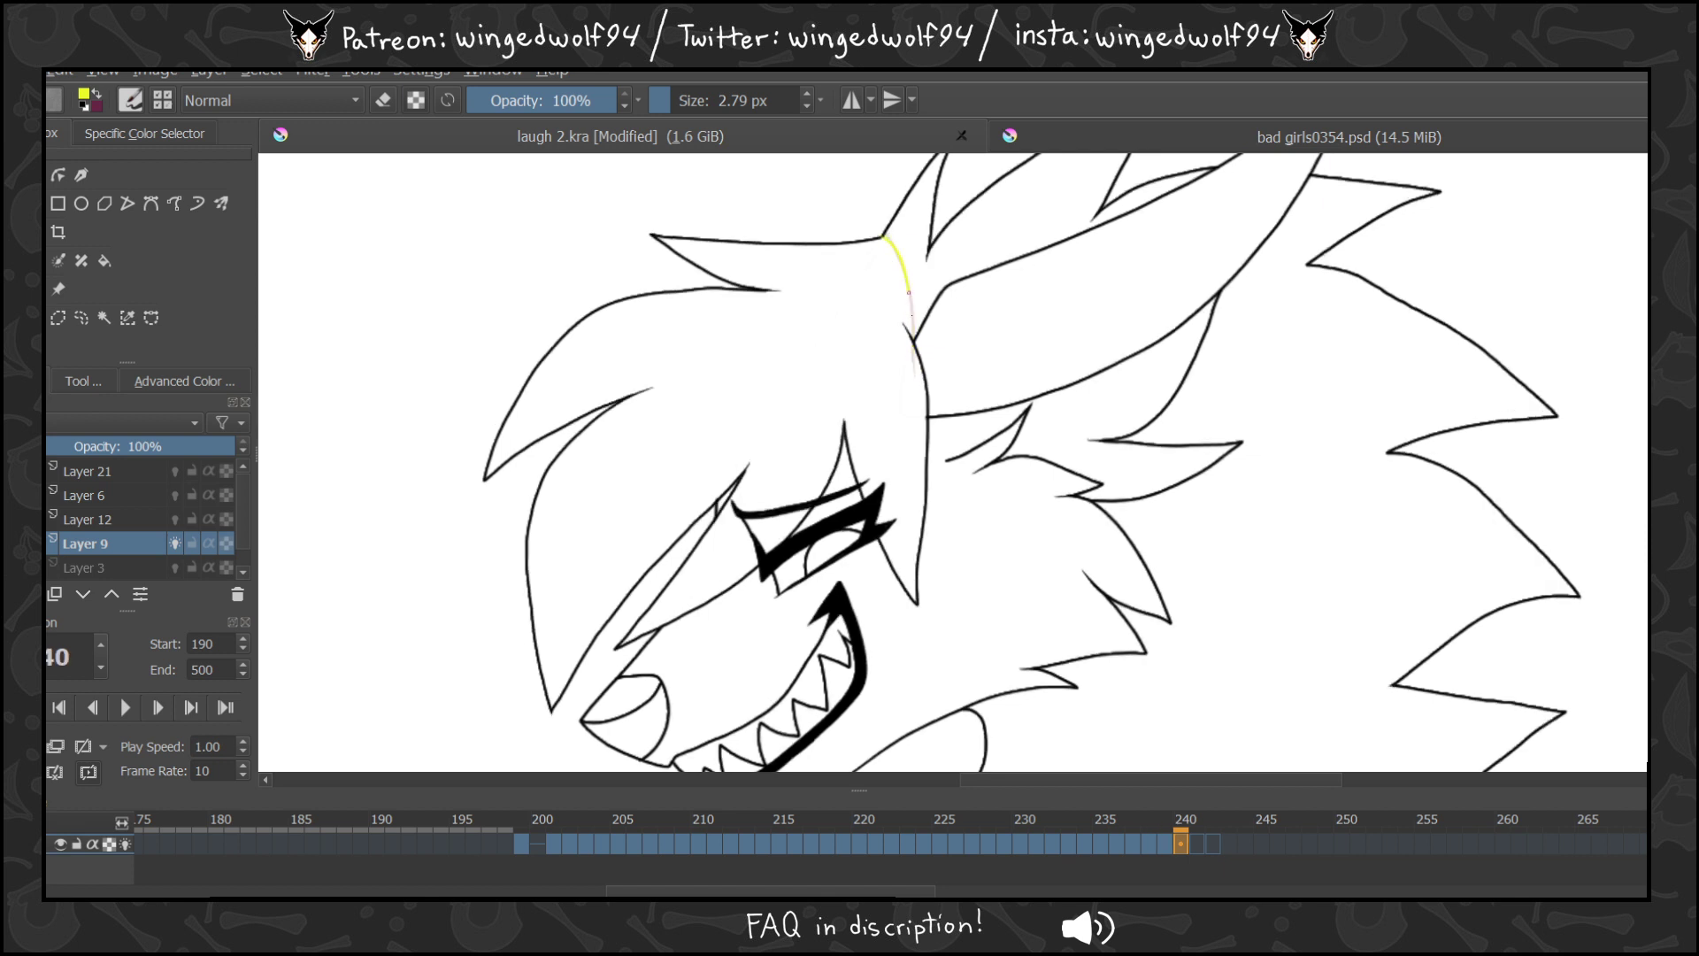
key("period")
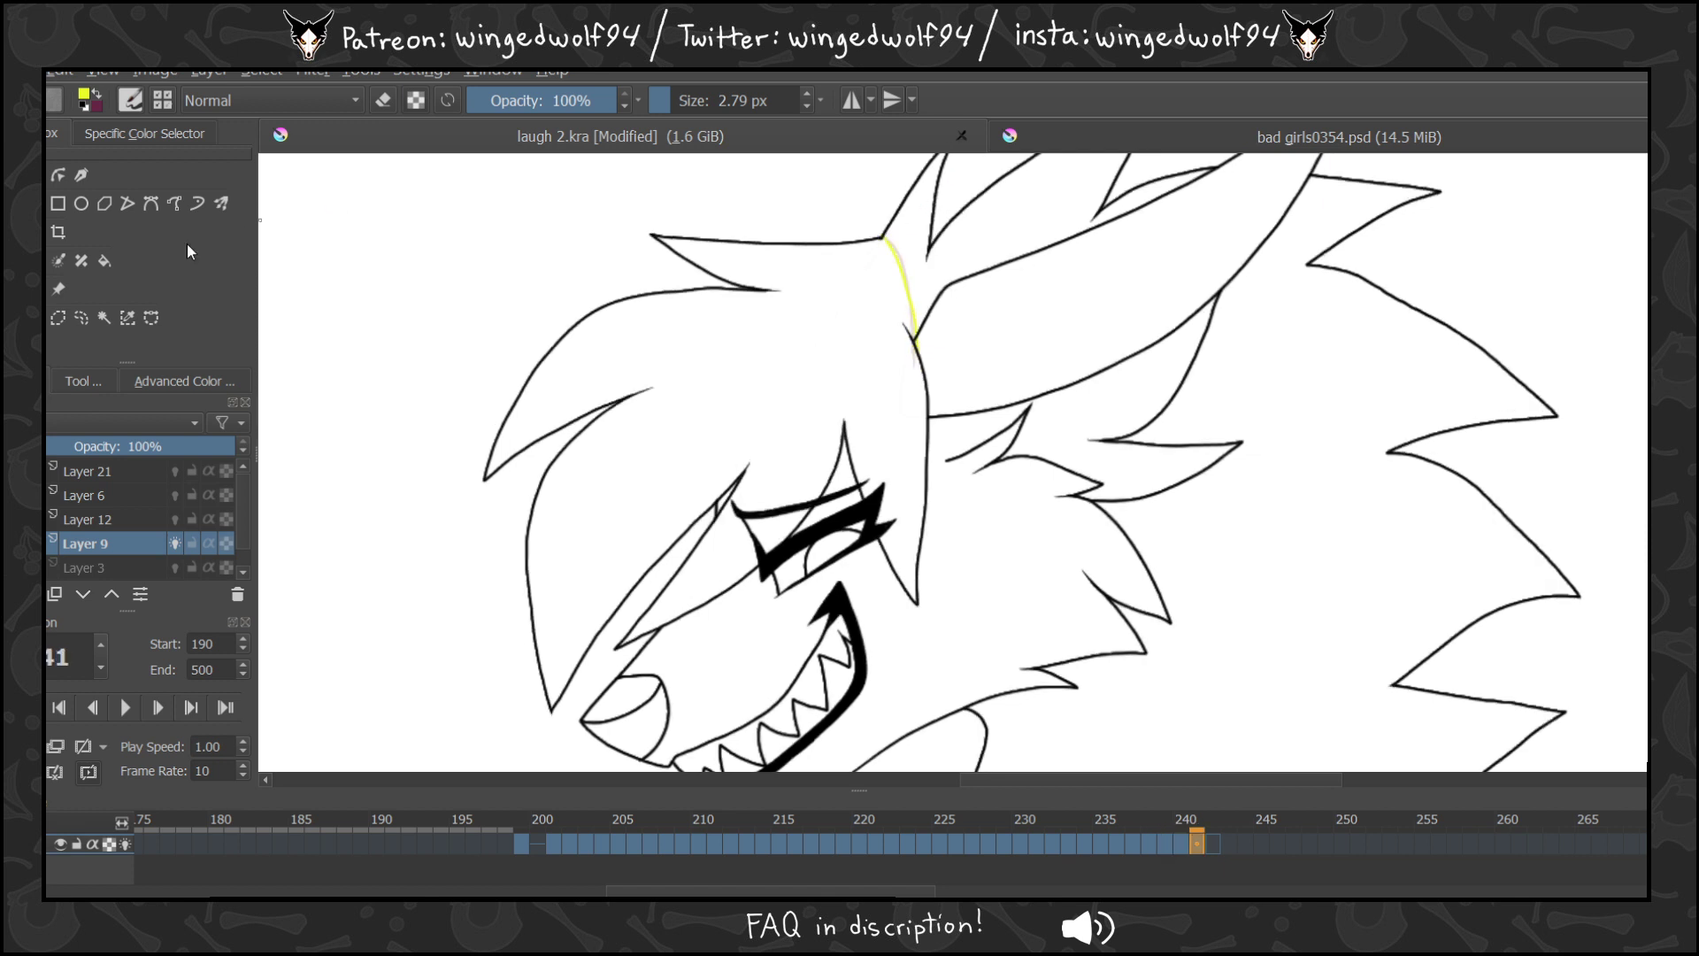
Working backwards from frame 241, fill the hair with yellow on frames 241, 240 and 239.
left_click(104, 260)
left_click(884, 406)
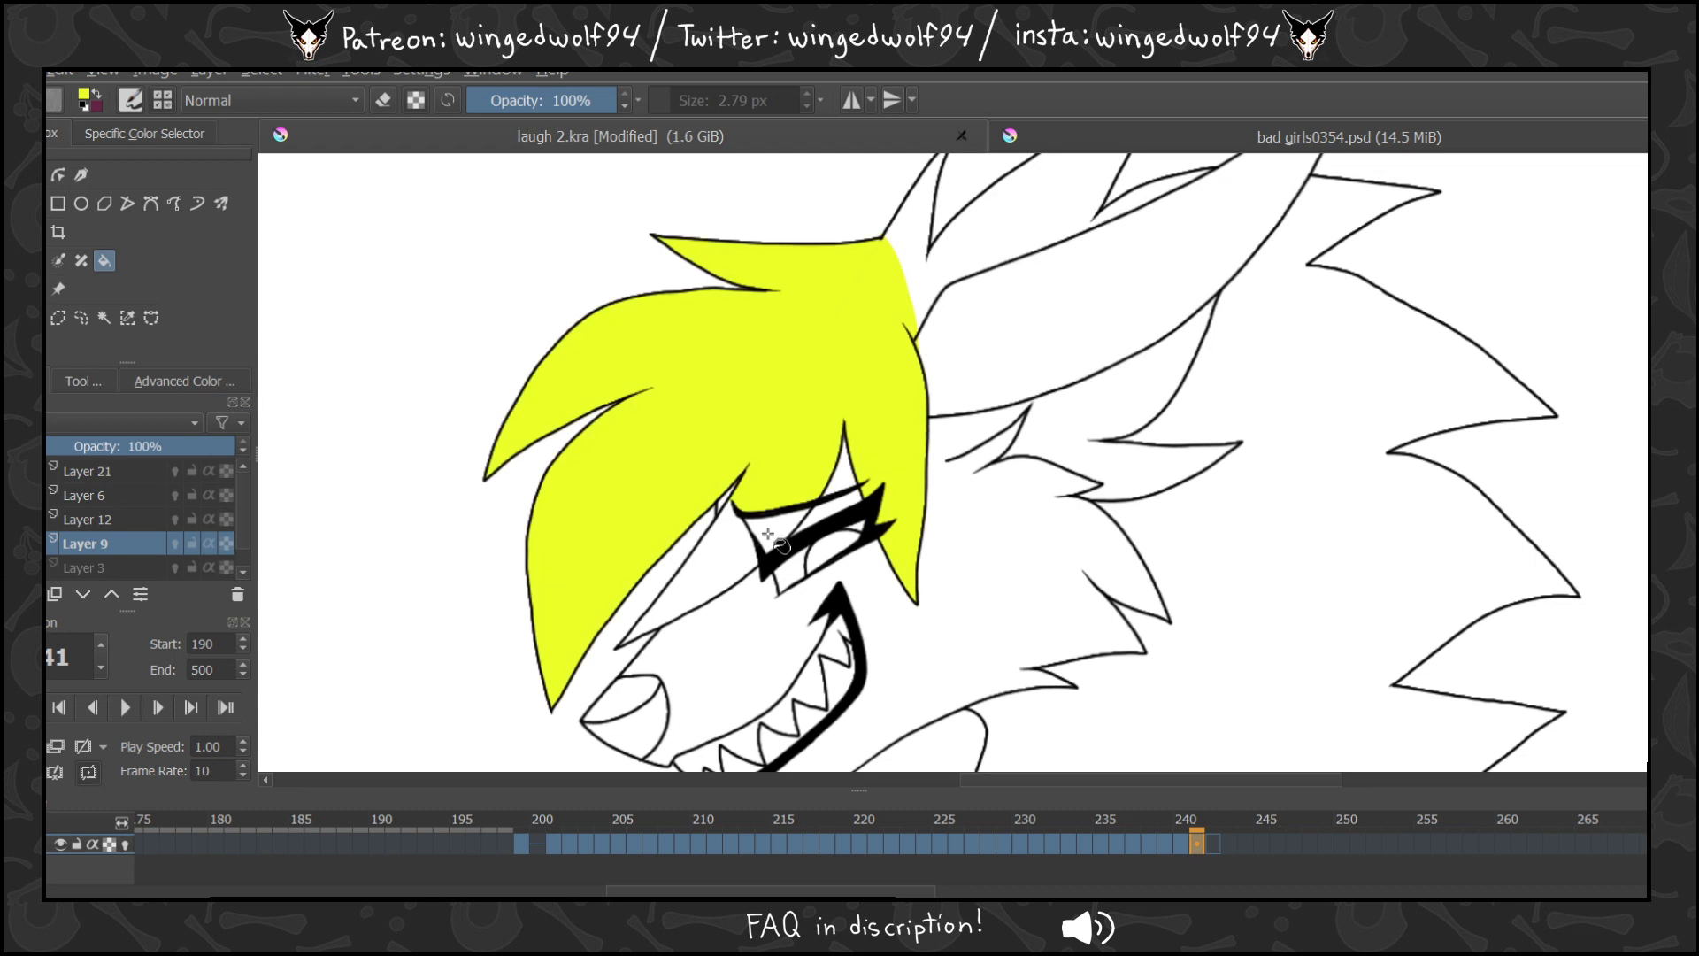
key("comma")
left_click(792, 460)
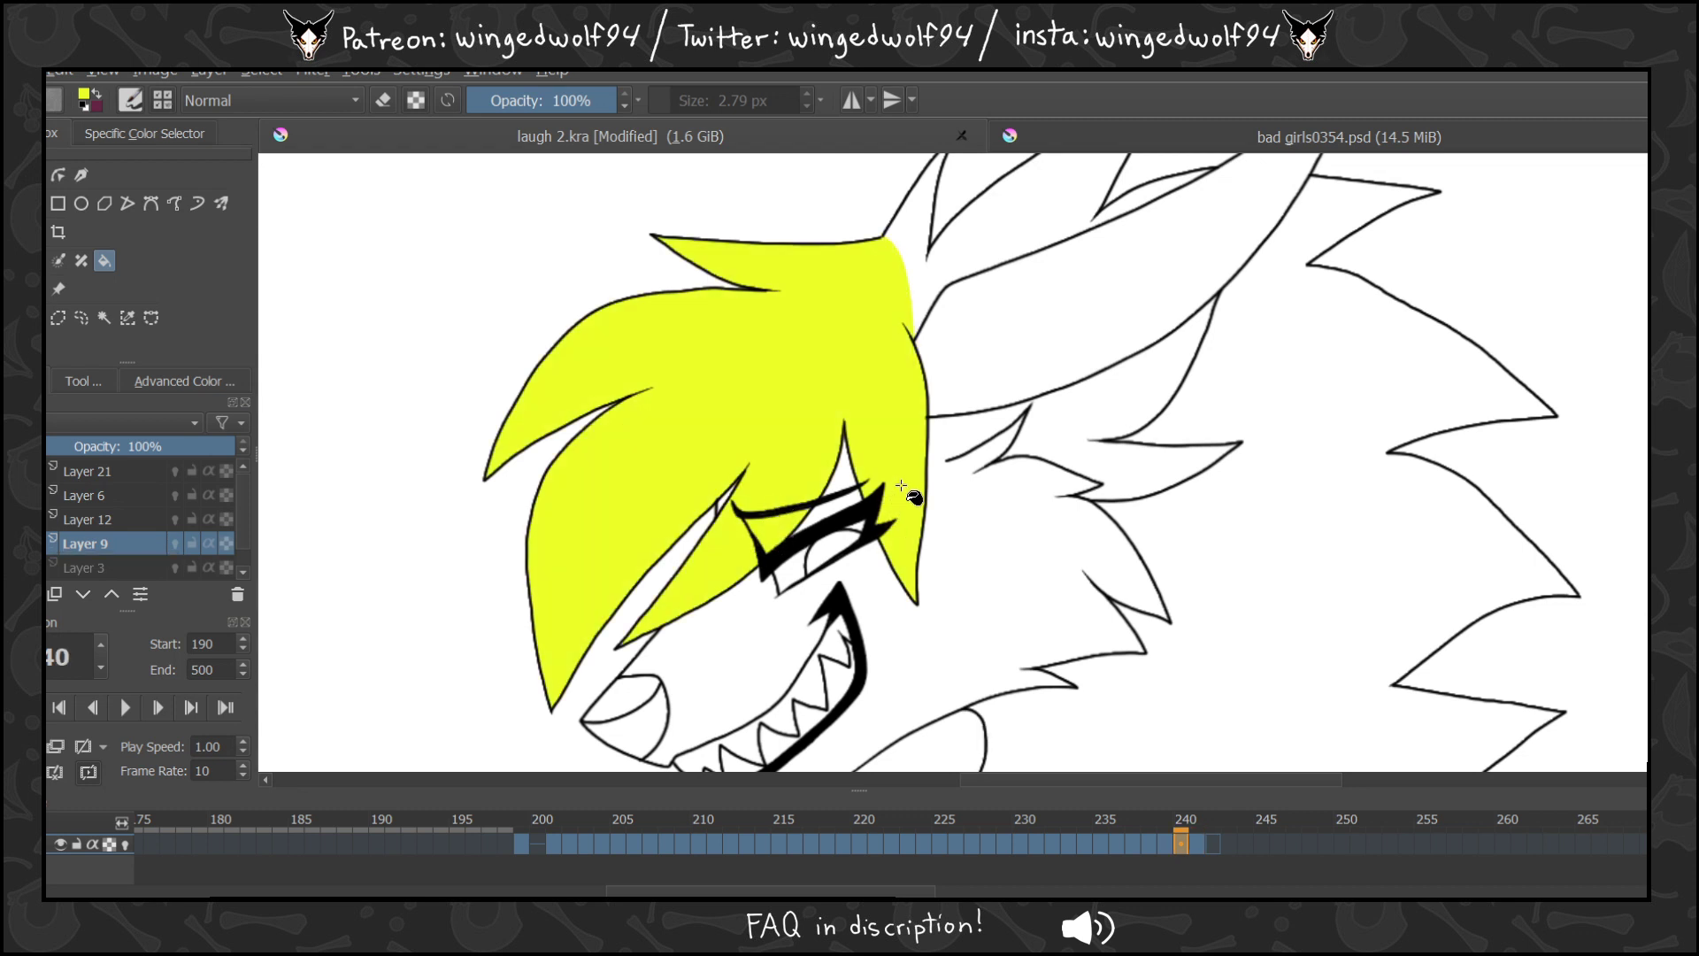
key("comma")
left_click(914, 496)
Fill the hair with yellow on frames 238, 237, 236 and 235.
key("comma")
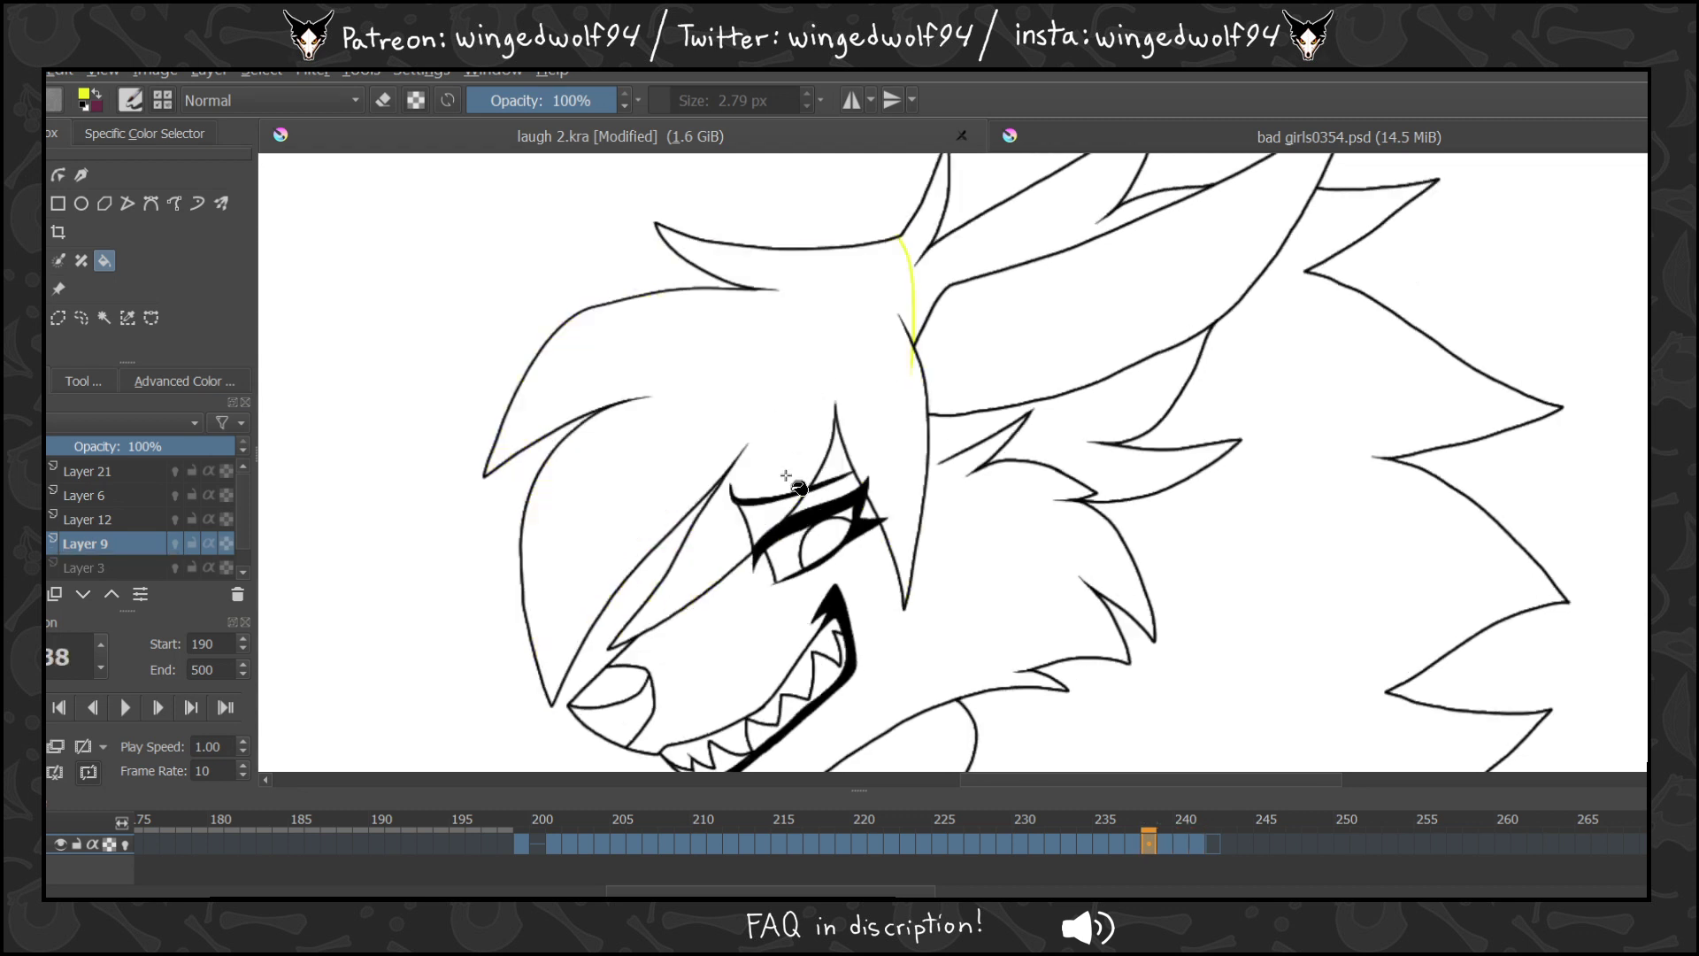
left_click(818, 398)
key("comma")
left_click(827, 383)
key("comma")
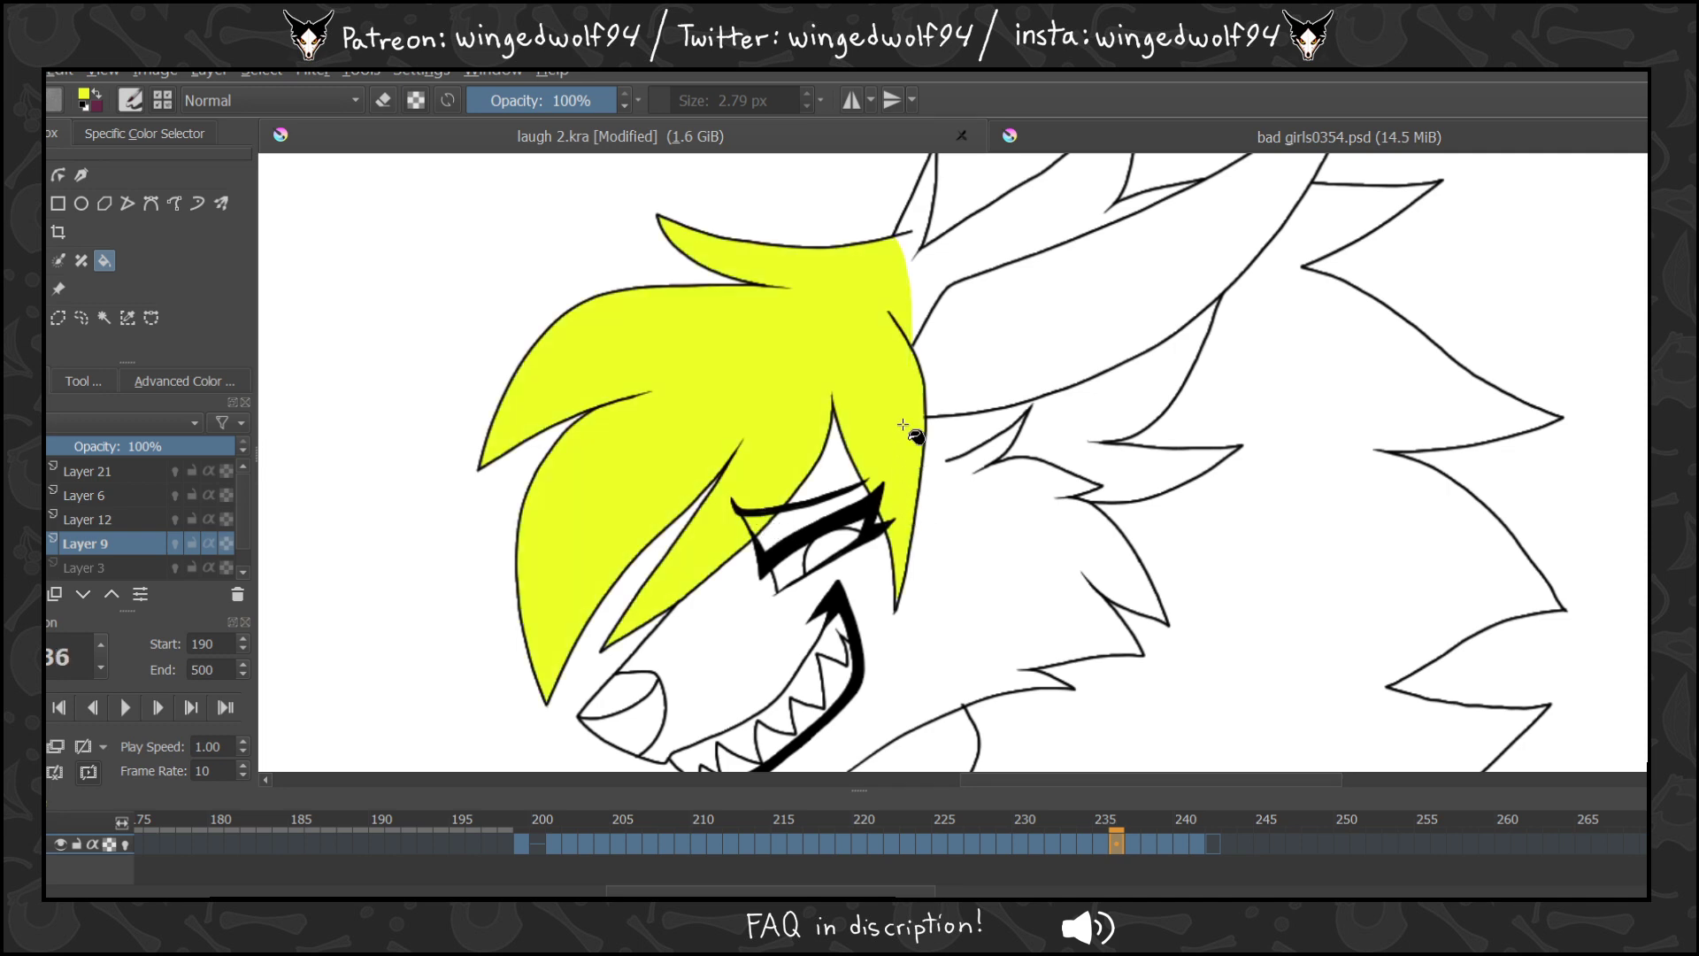
left_click(911, 432)
key("comma")
left_click(776, 489)
Fill the hair on frame 234 with yellow, including the strand sections crossing the eye.
key("comma")
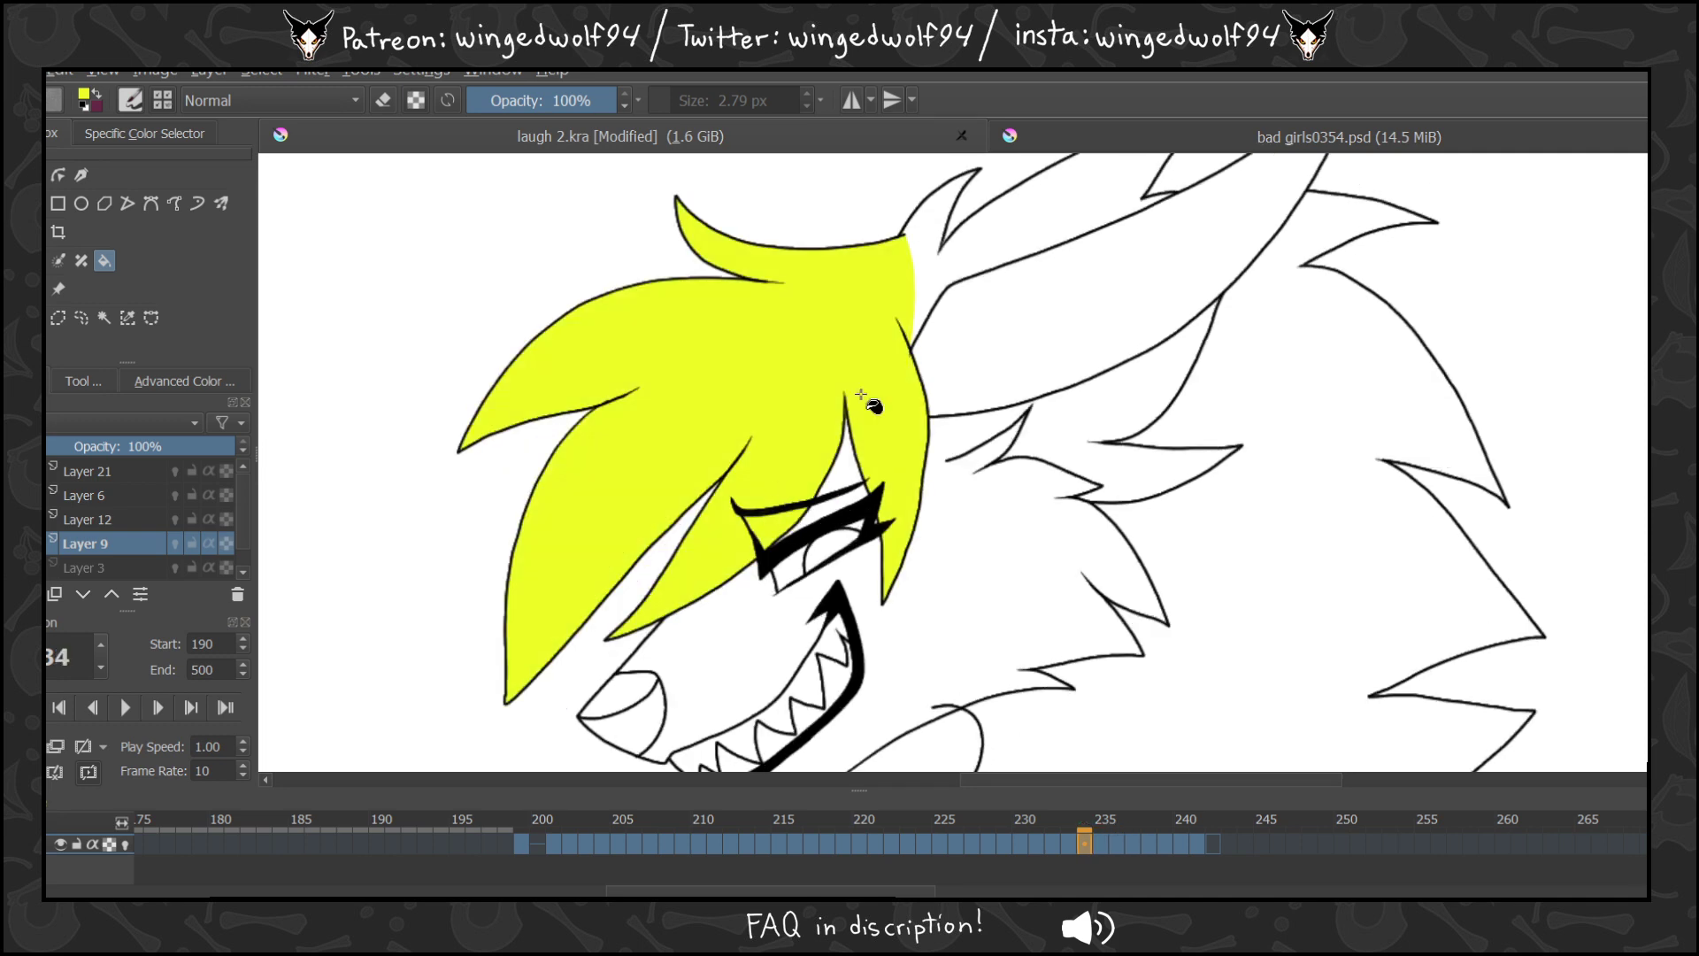
left_click(800, 412)
left_click(784, 450)
left_click(763, 543)
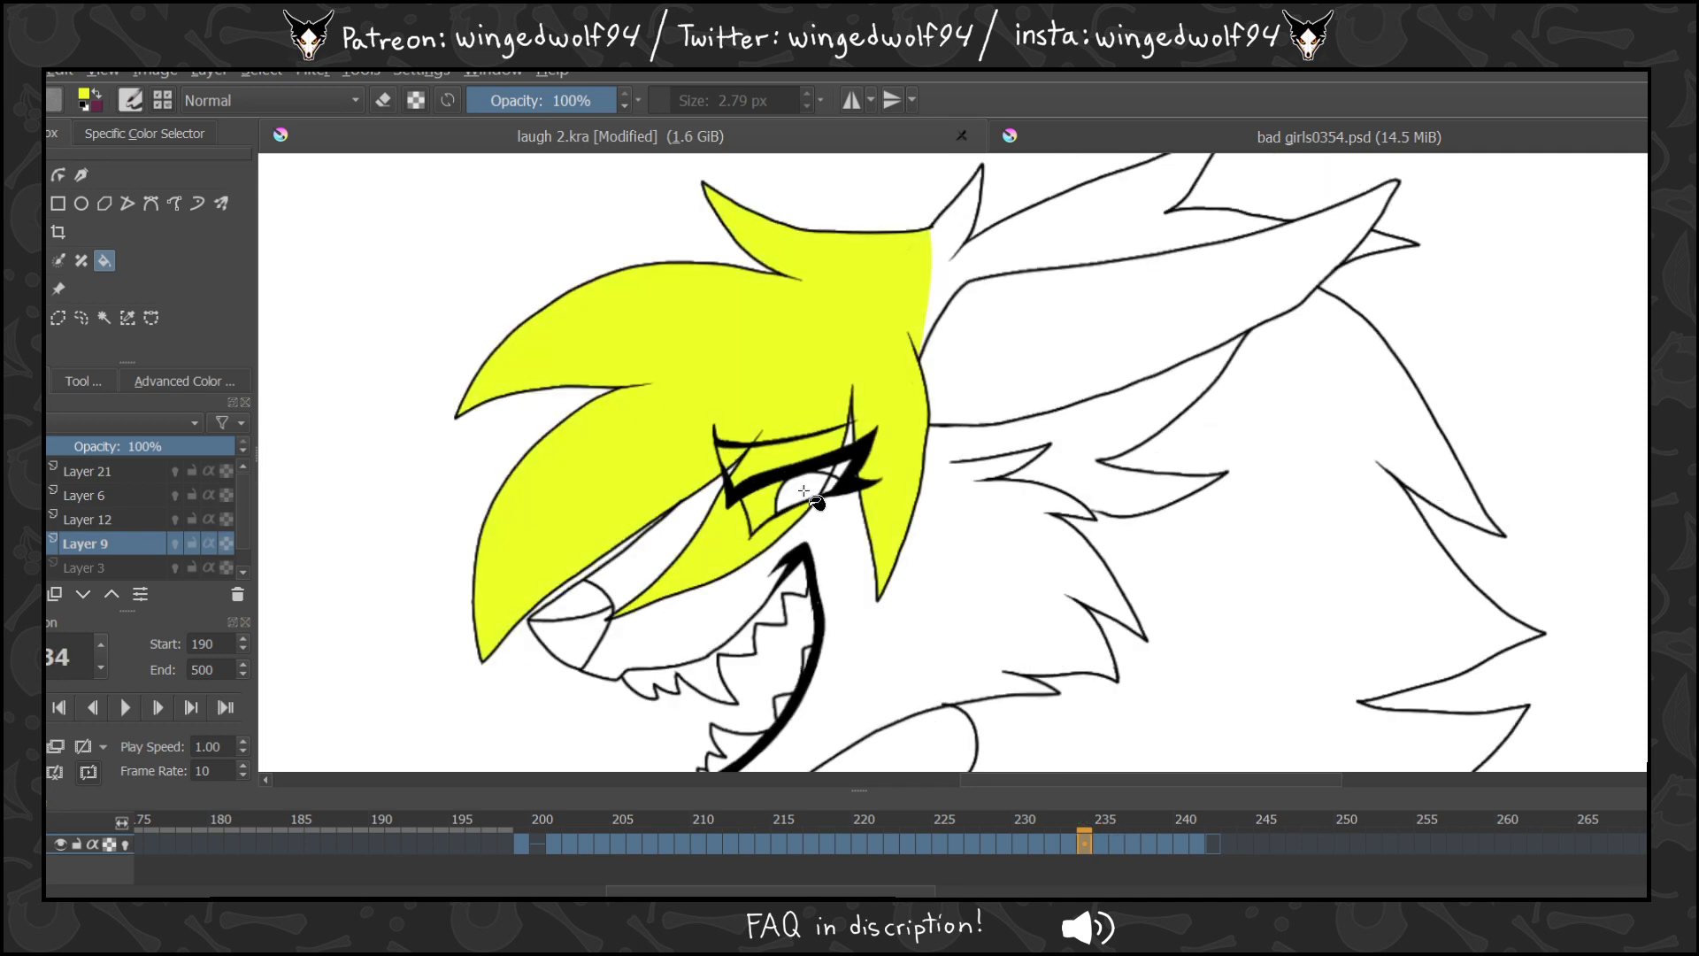
left_click(725, 460)
Go back to frame 233 and fill its main hair shape and the small strand sections around the eye yellow.
key("comma")
left_click(778, 337)
left_click(784, 449)
left_click(739, 540)
left_click(729, 449)
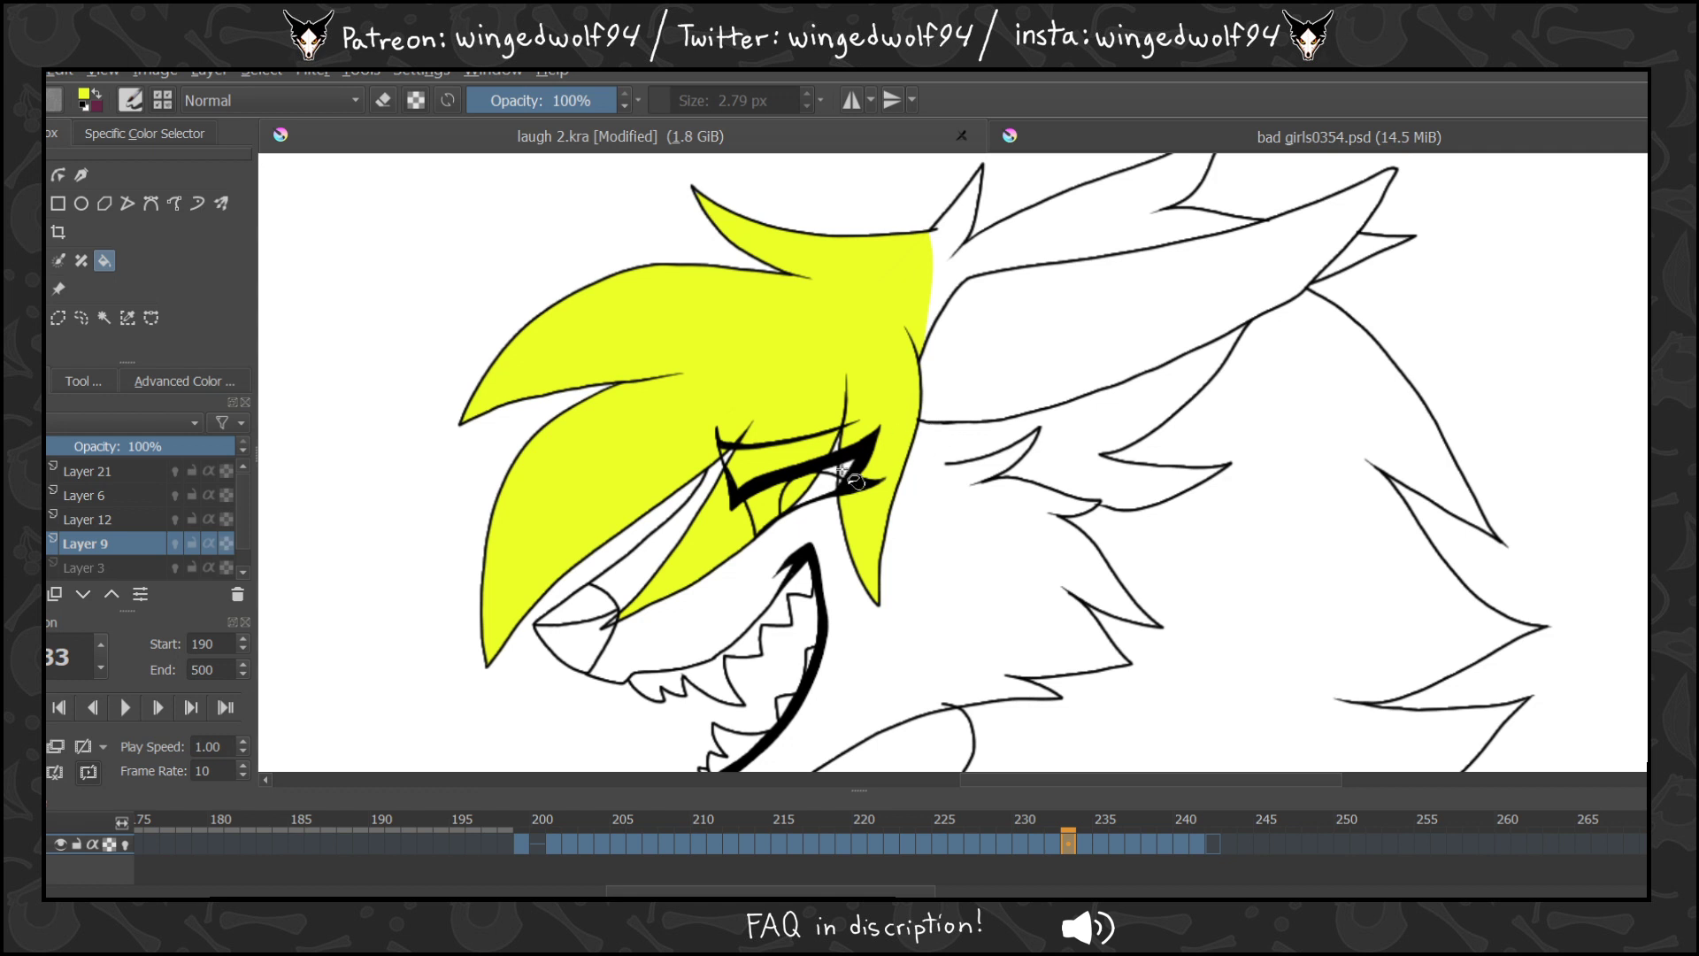
Fill frame 232's hair yellow, covering the main shape, the strand over the muzzle and the gaps near the brow.
key("Left")
left_click(848, 402)
left_click(792, 449)
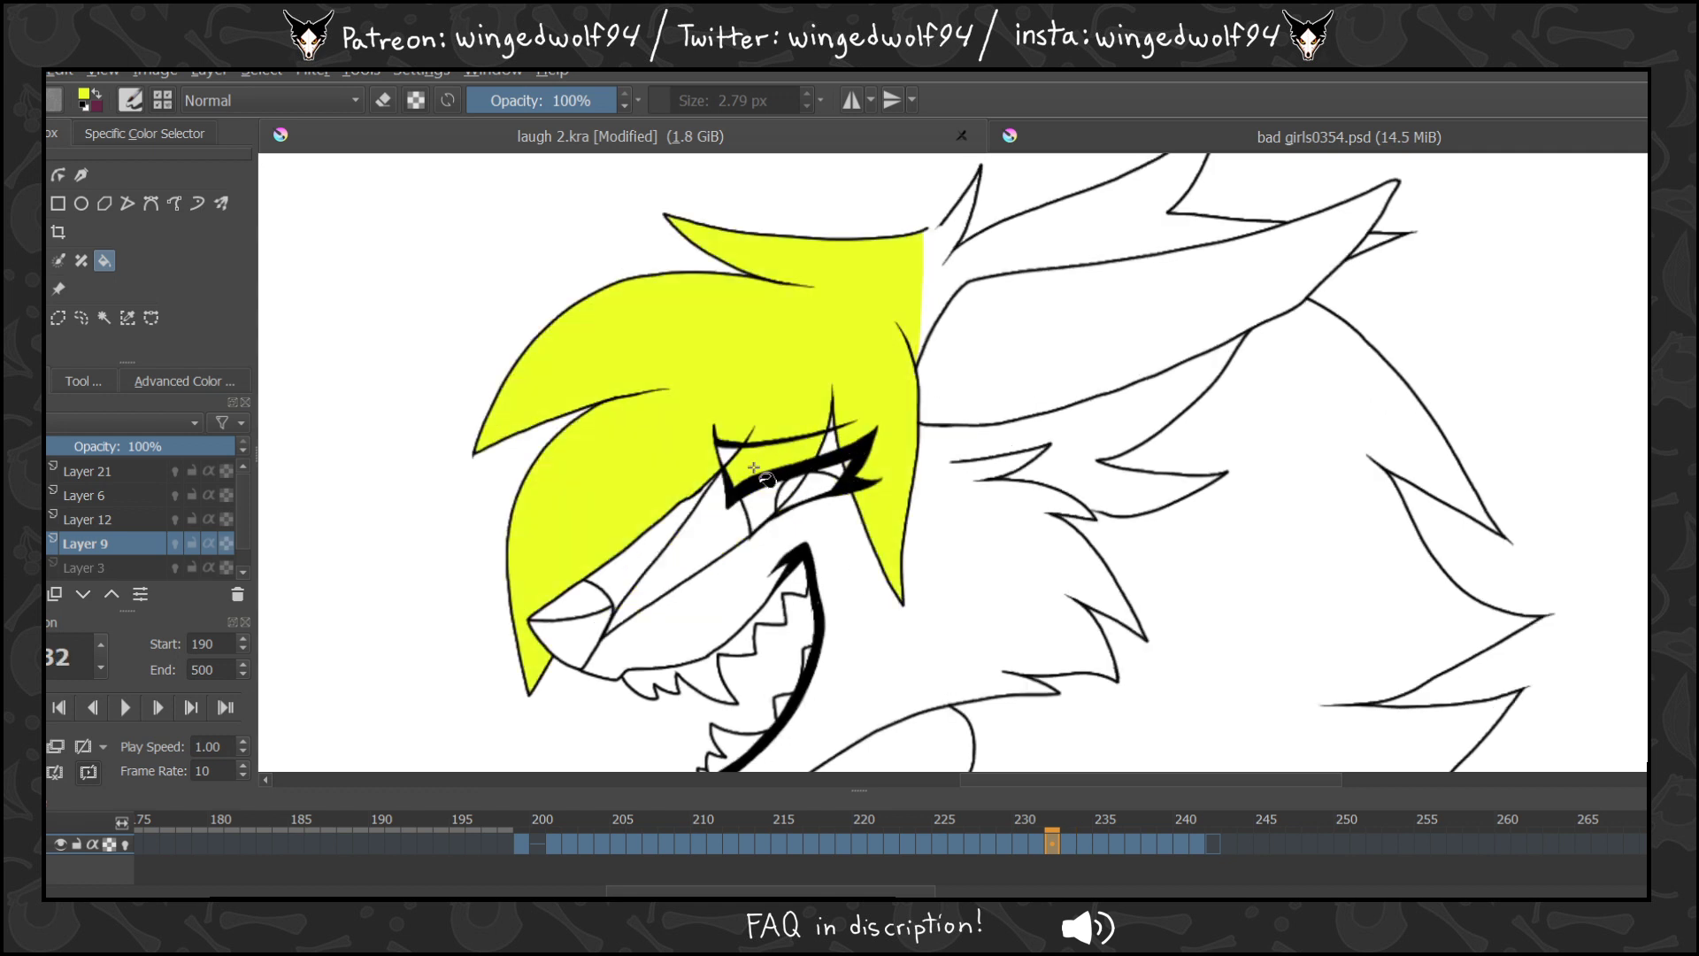
left_click(726, 453)
left_click(727, 508)
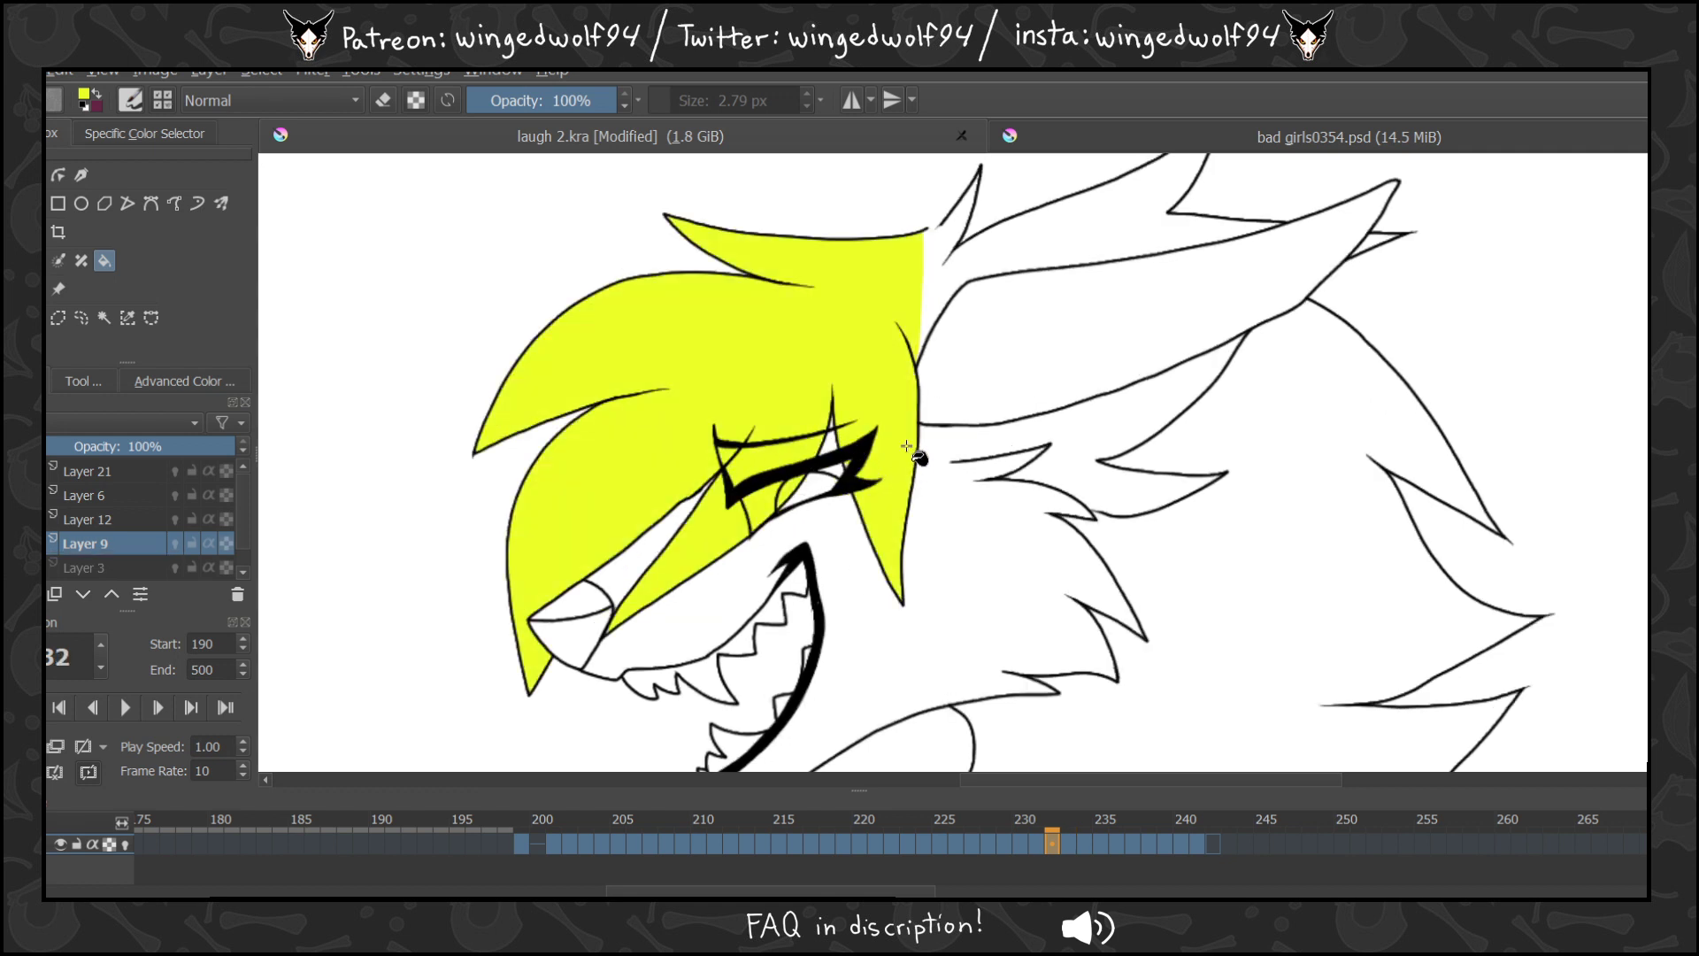
Fill the main hair and the strand over the muzzle with yellow on frames 231 and 230.
key("Left")
left_click(842, 354)
left_click(699, 531)
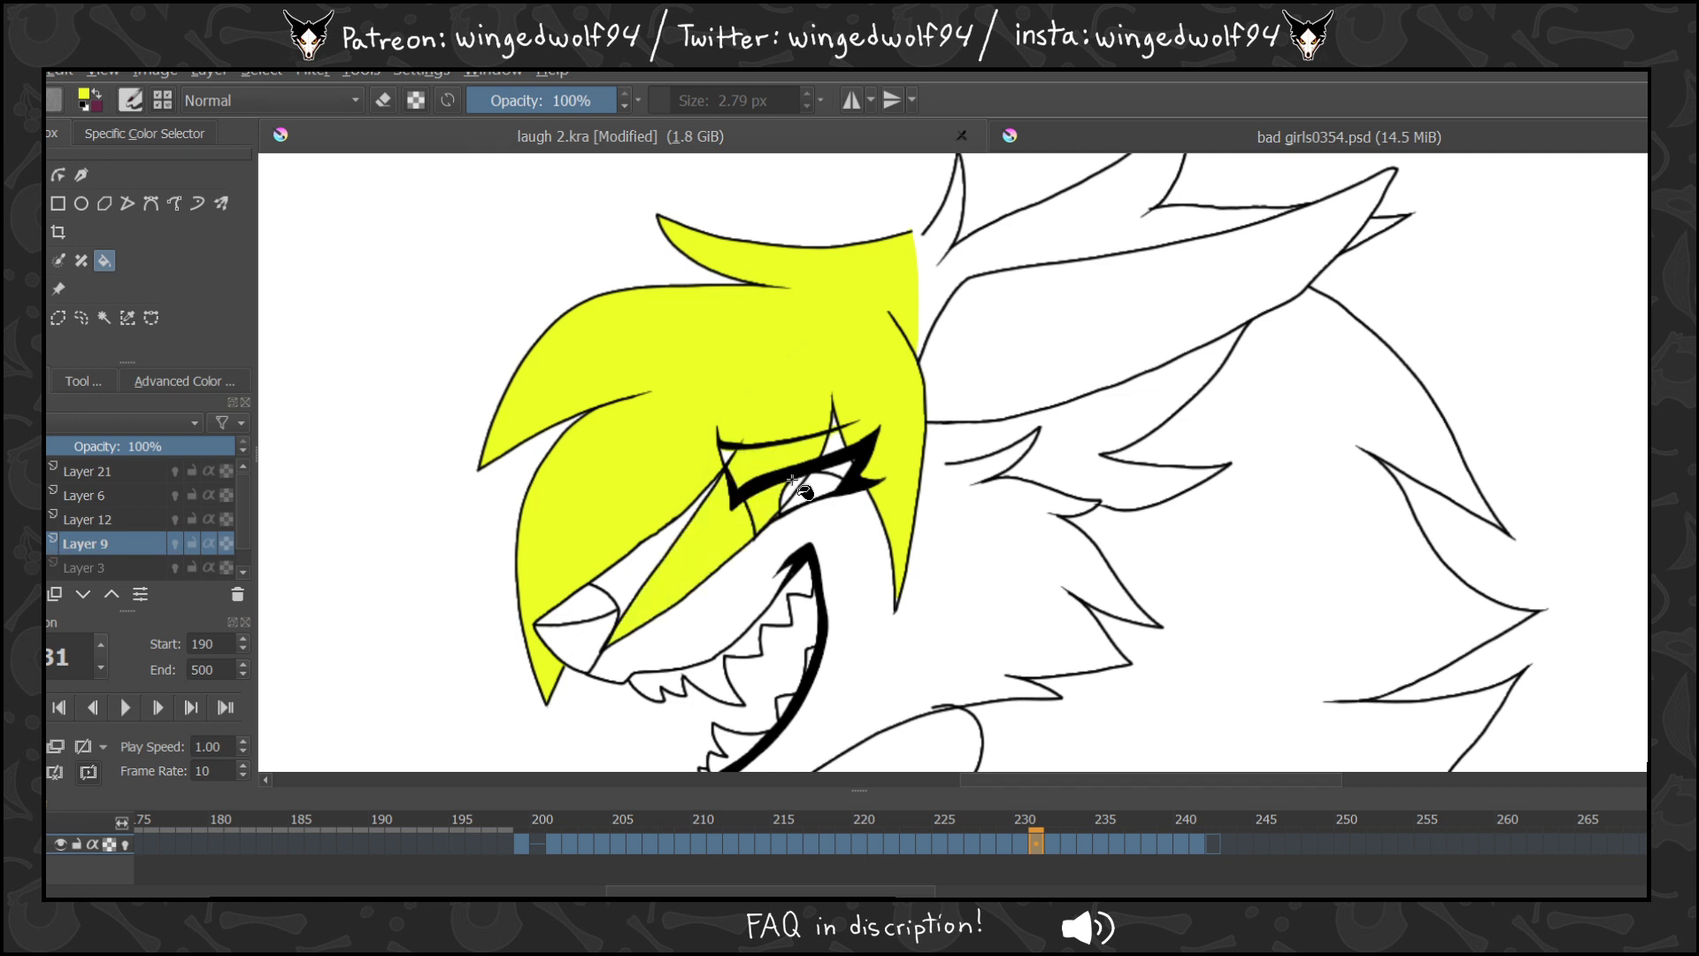
left_click(729, 446)
key("Left")
left_click(809, 378)
left_click(752, 499)
Fill the hair with yellow on frames 229, 228 and 227, including frame 227's strand sections around the eye.
key("Left")
left_click(782, 390)
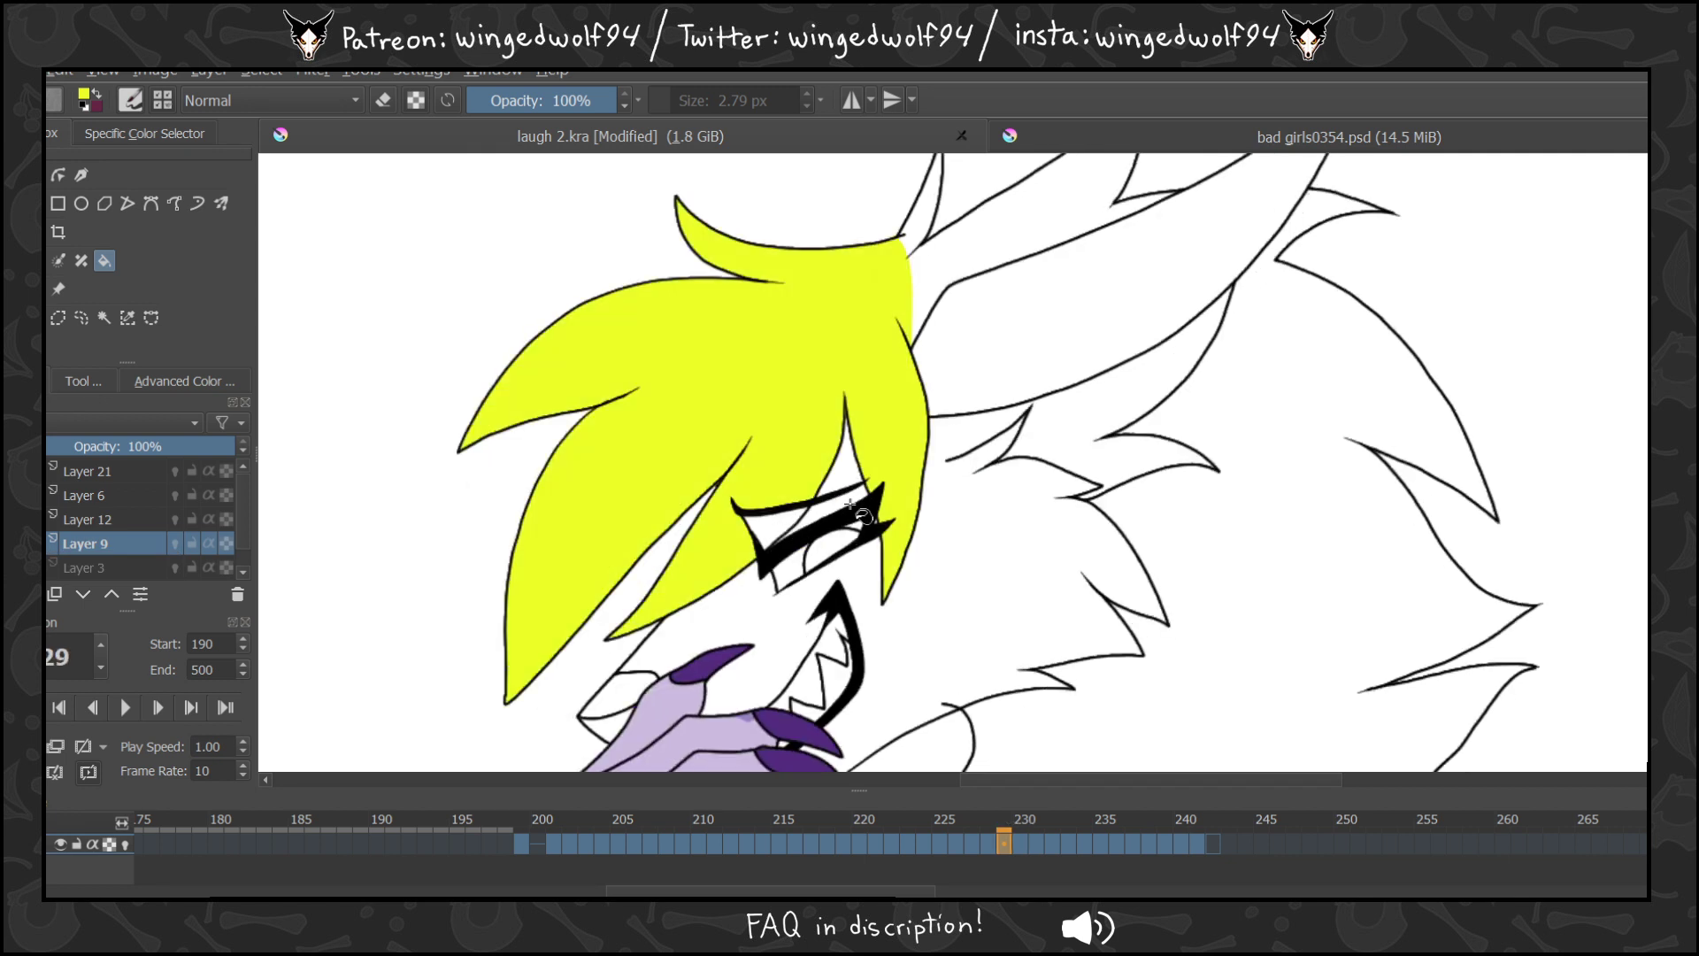
key("Left")
left_click(799, 445)
key("Left")
left_click(807, 416)
left_click(778, 449)
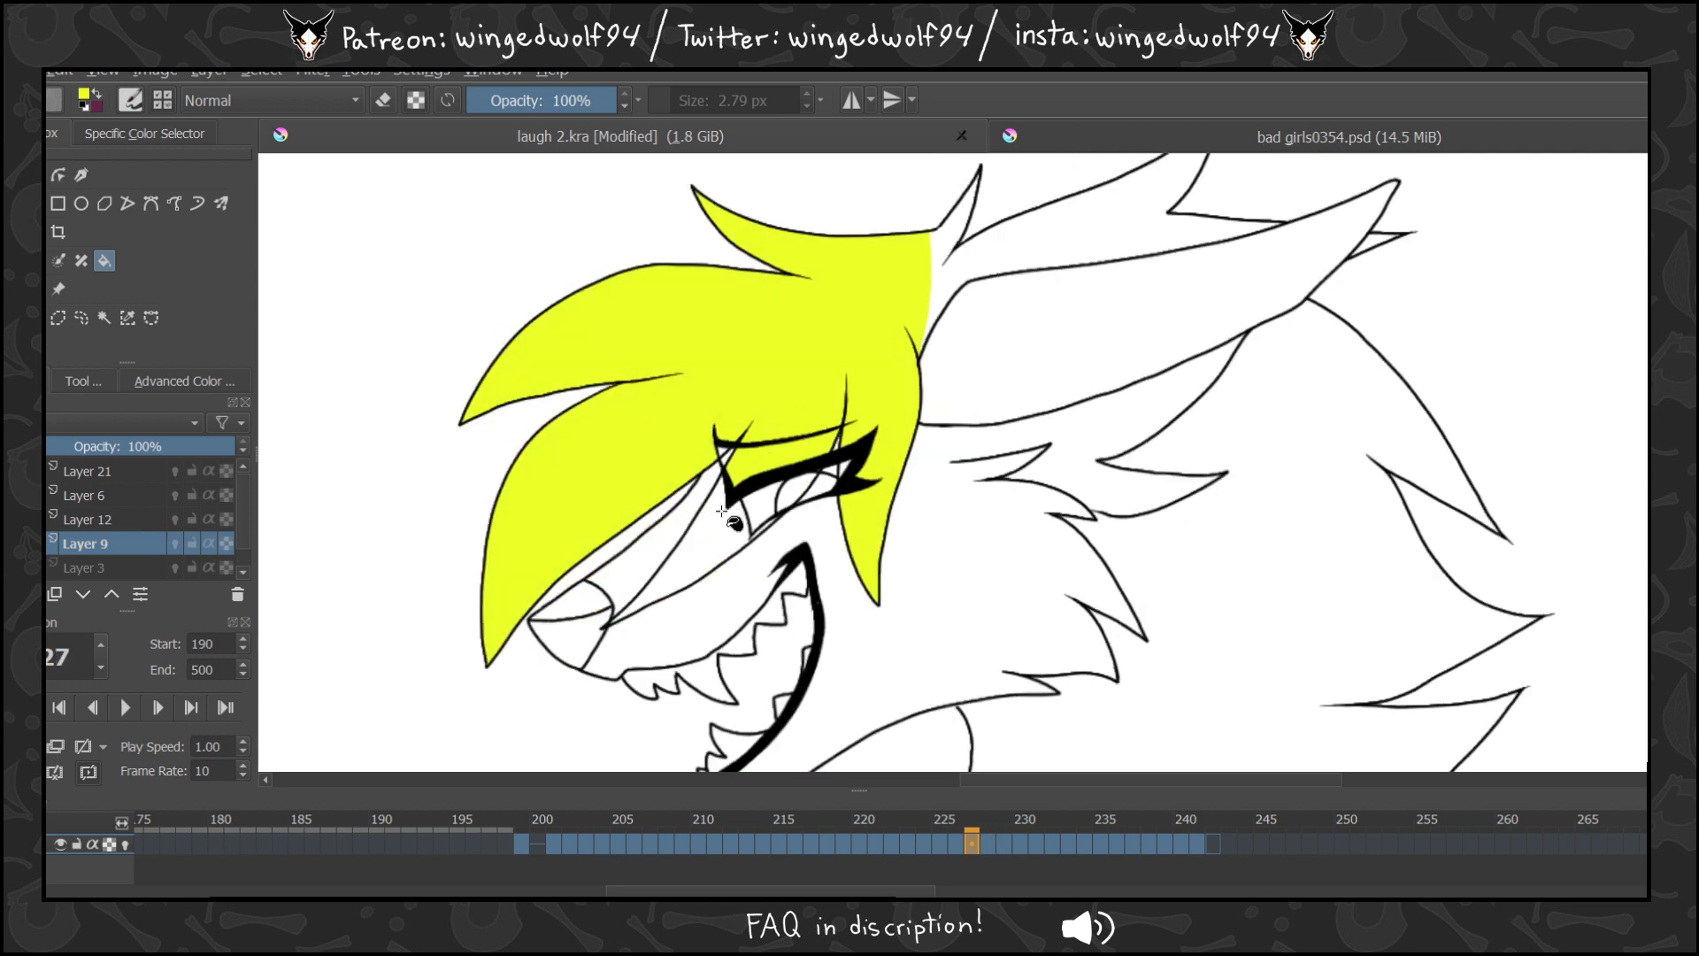
left_click(722, 512)
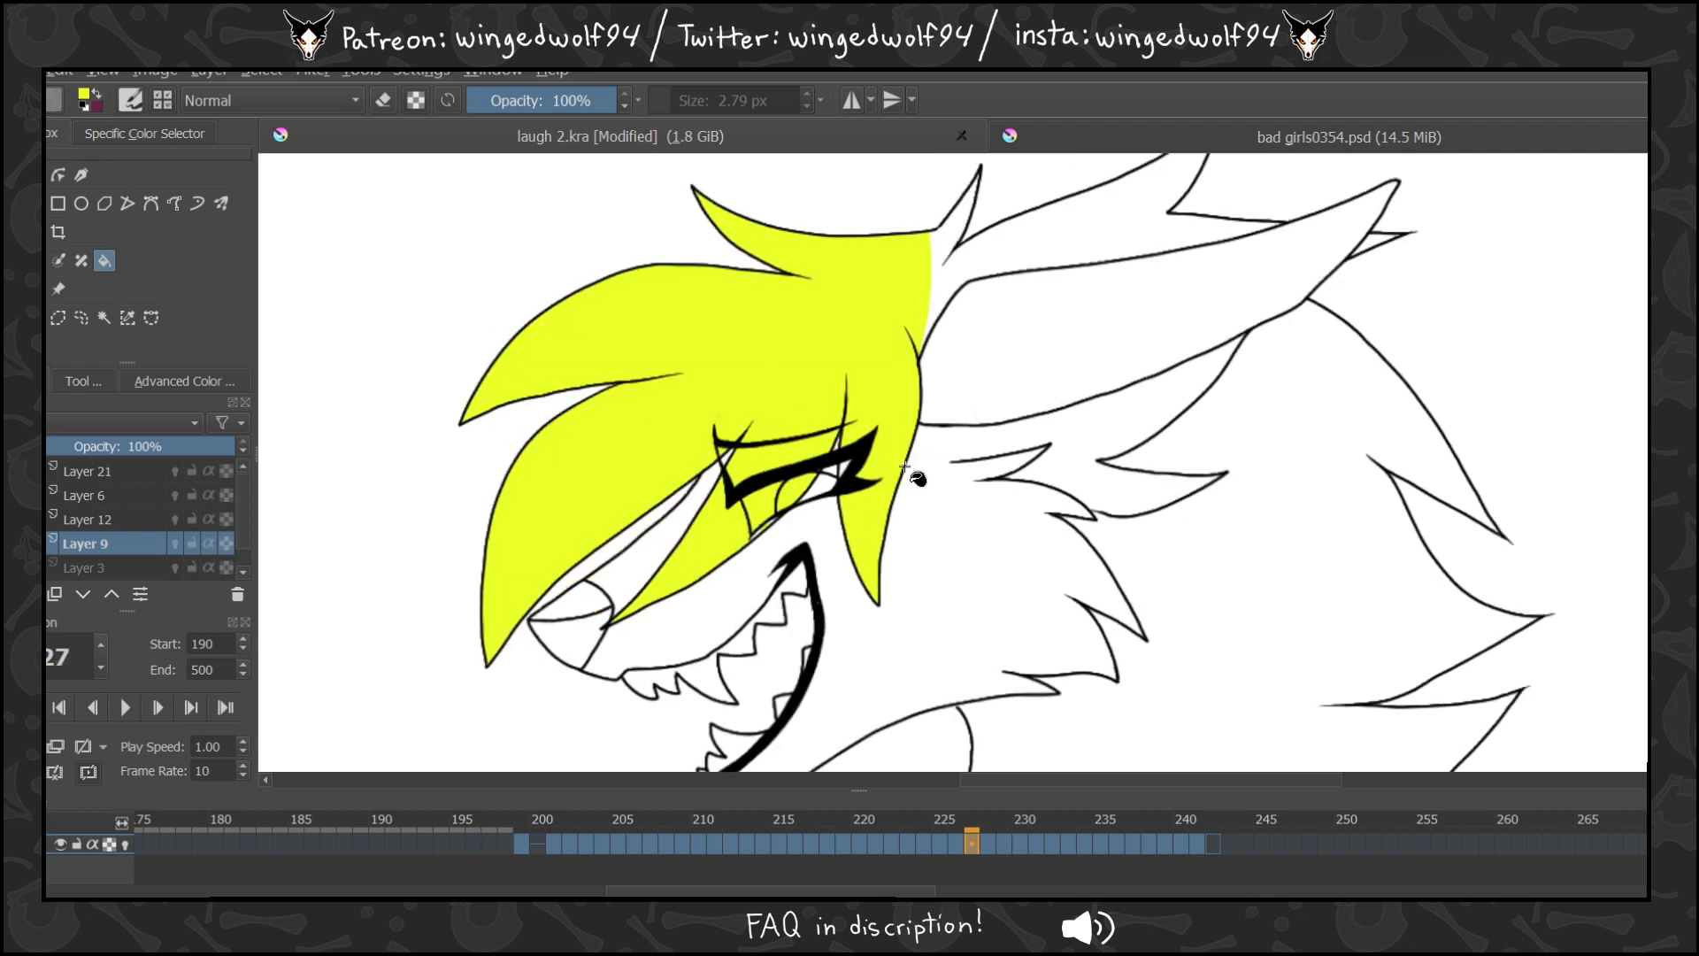
Fill the main hair and the separate strand below the brow with yellow on frames 226 and 225.
key("Left")
left_click(799, 406)
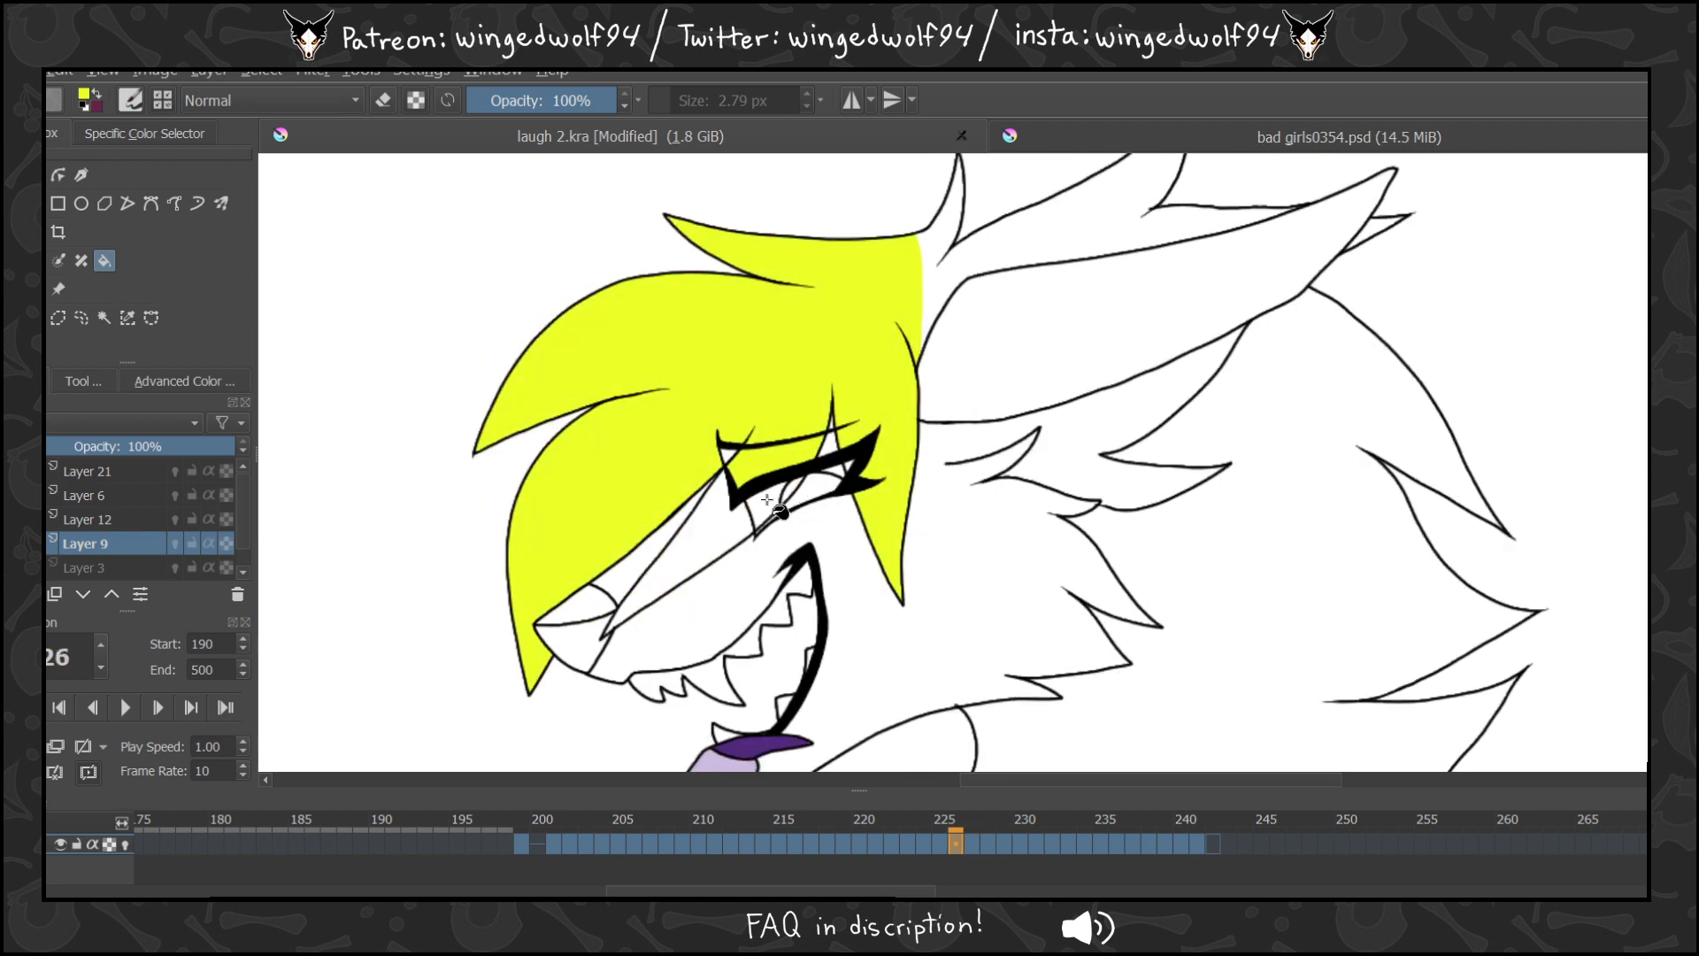
left_click(711, 526)
key("Left")
left_click(768, 447)
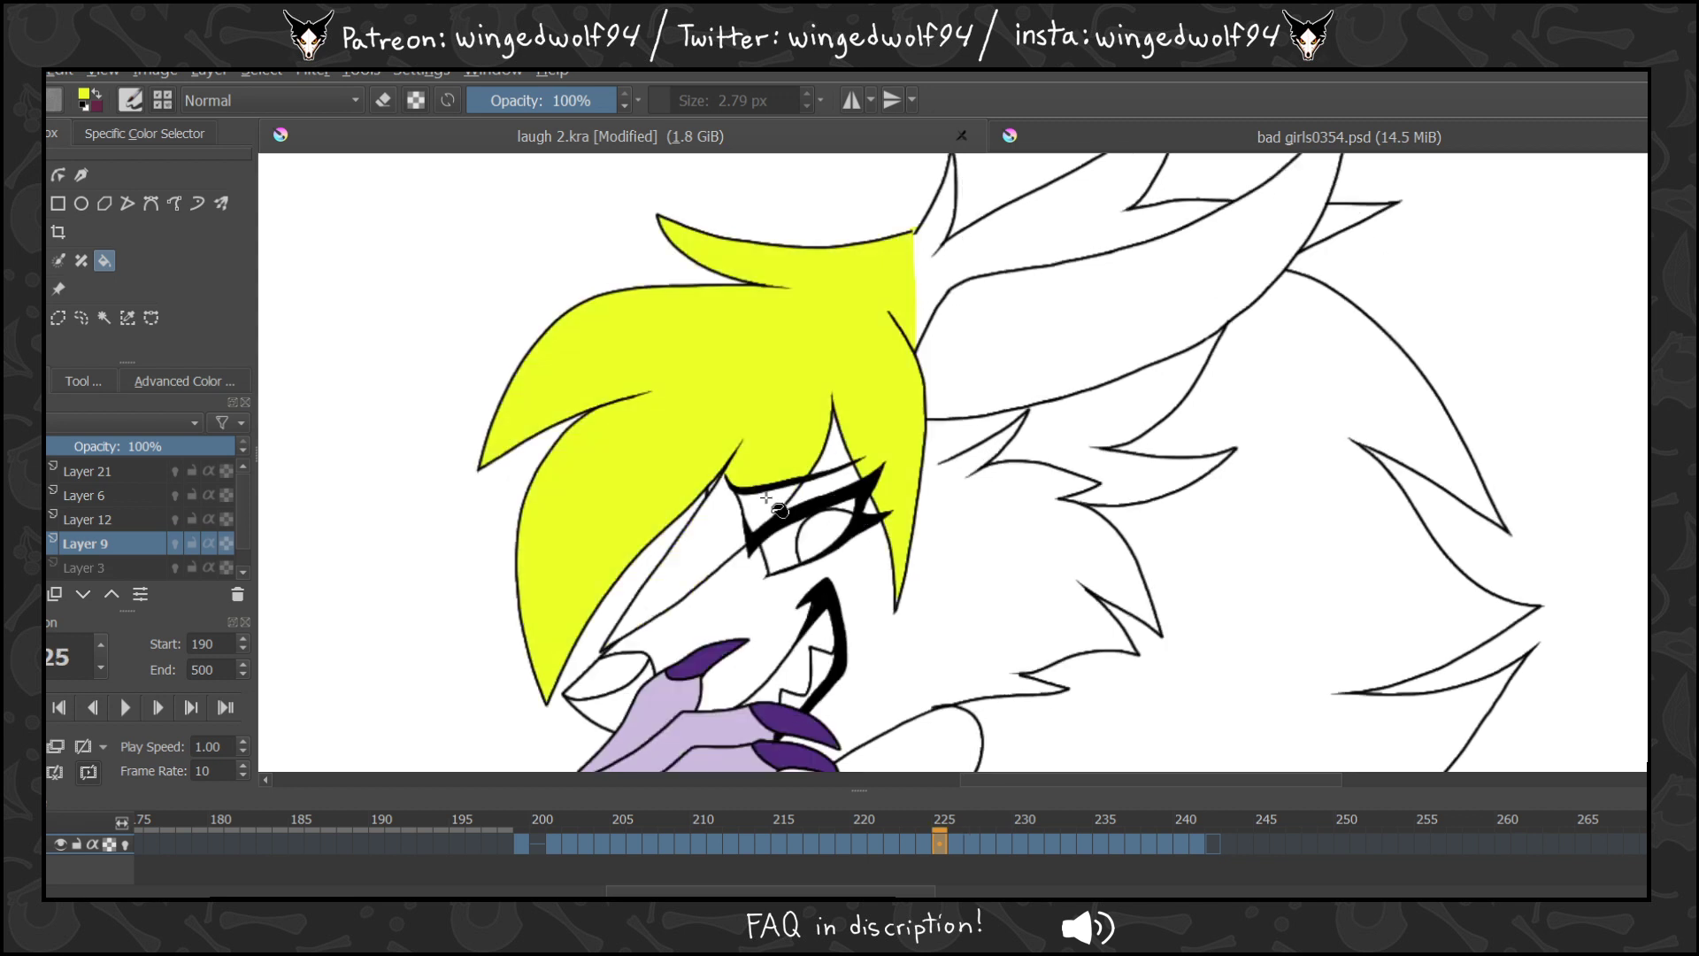
left_click(719, 522)
Fill the hair with yellow on frames 224, 223 and 222, including the strand in front of the eye.
key("Left")
left_click(784, 422)
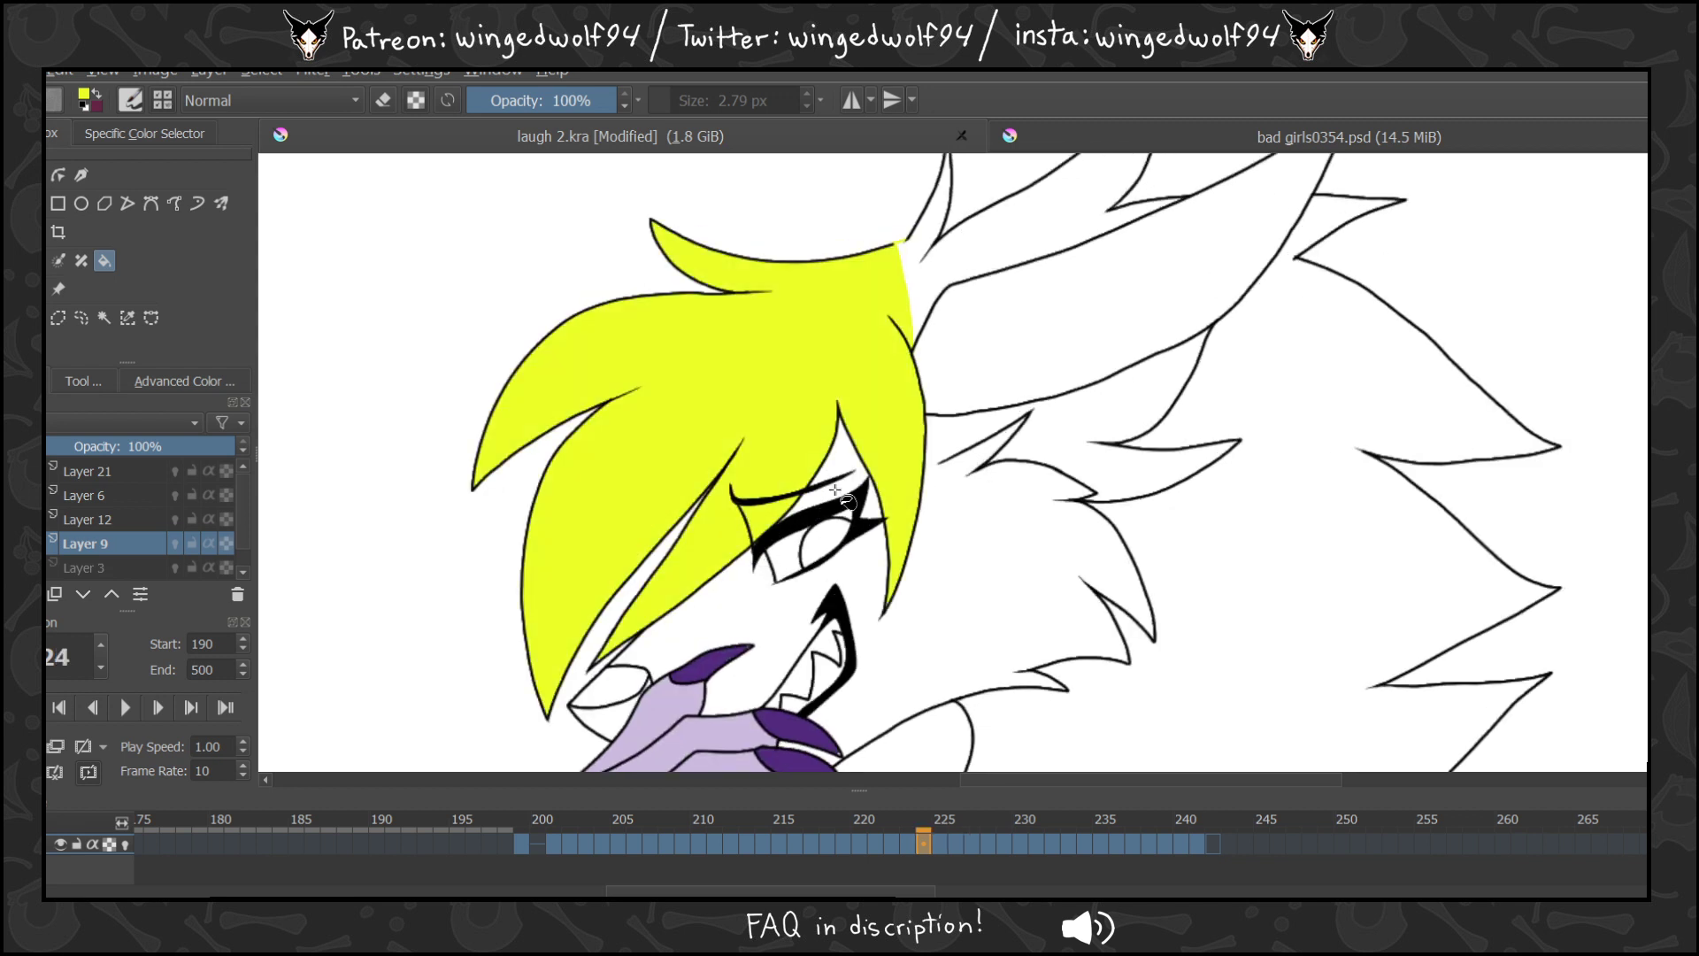
key("Left")
left_click(830, 364)
left_click(777, 522)
key("Left")
left_click(799, 431)
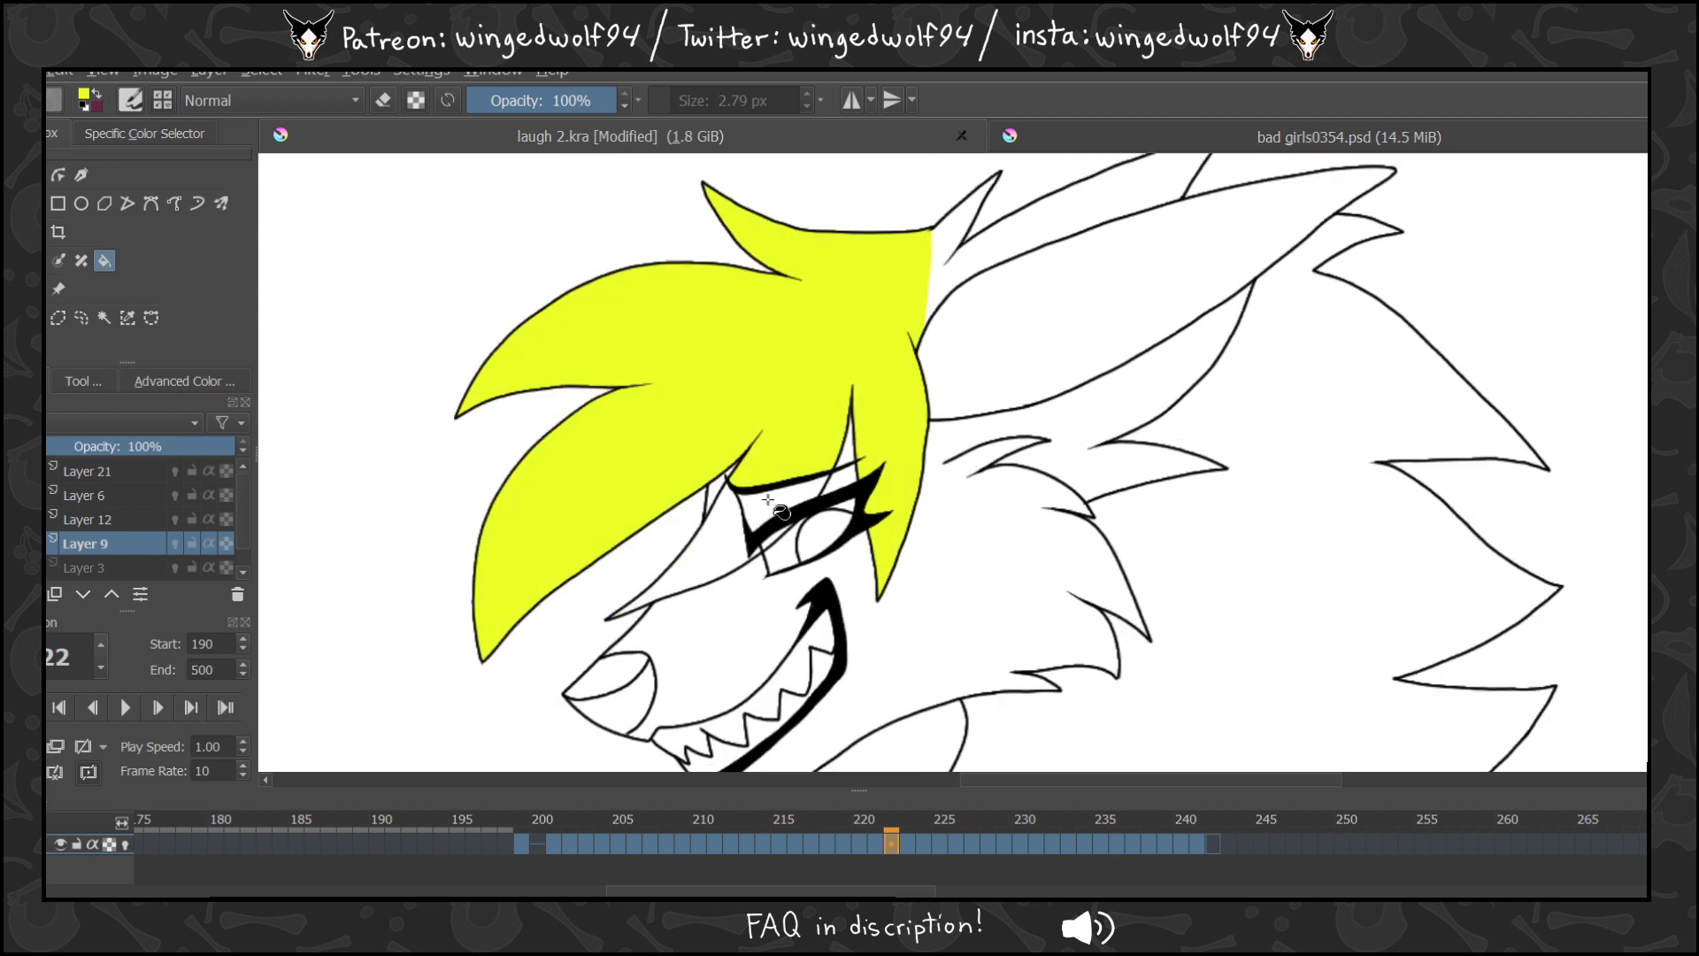
left_click(730, 562)
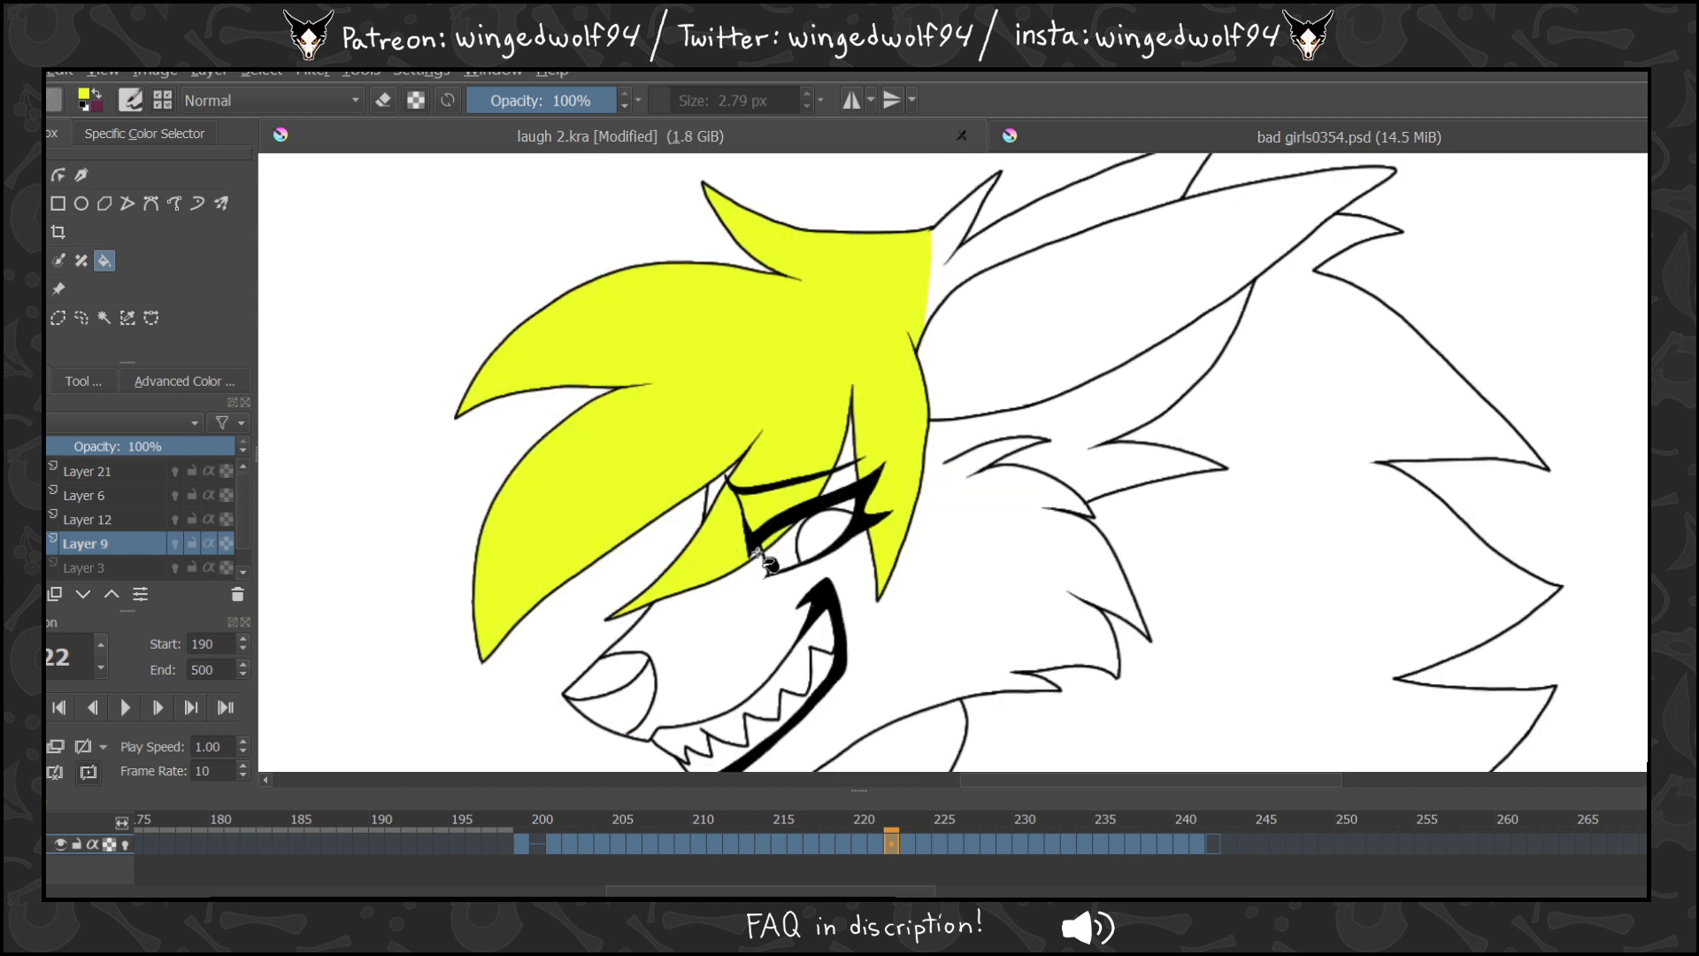
Fill the hair and the small strand sections around the eye with yellow on frames 221 and 220.
key("Left")
left_click(827, 367)
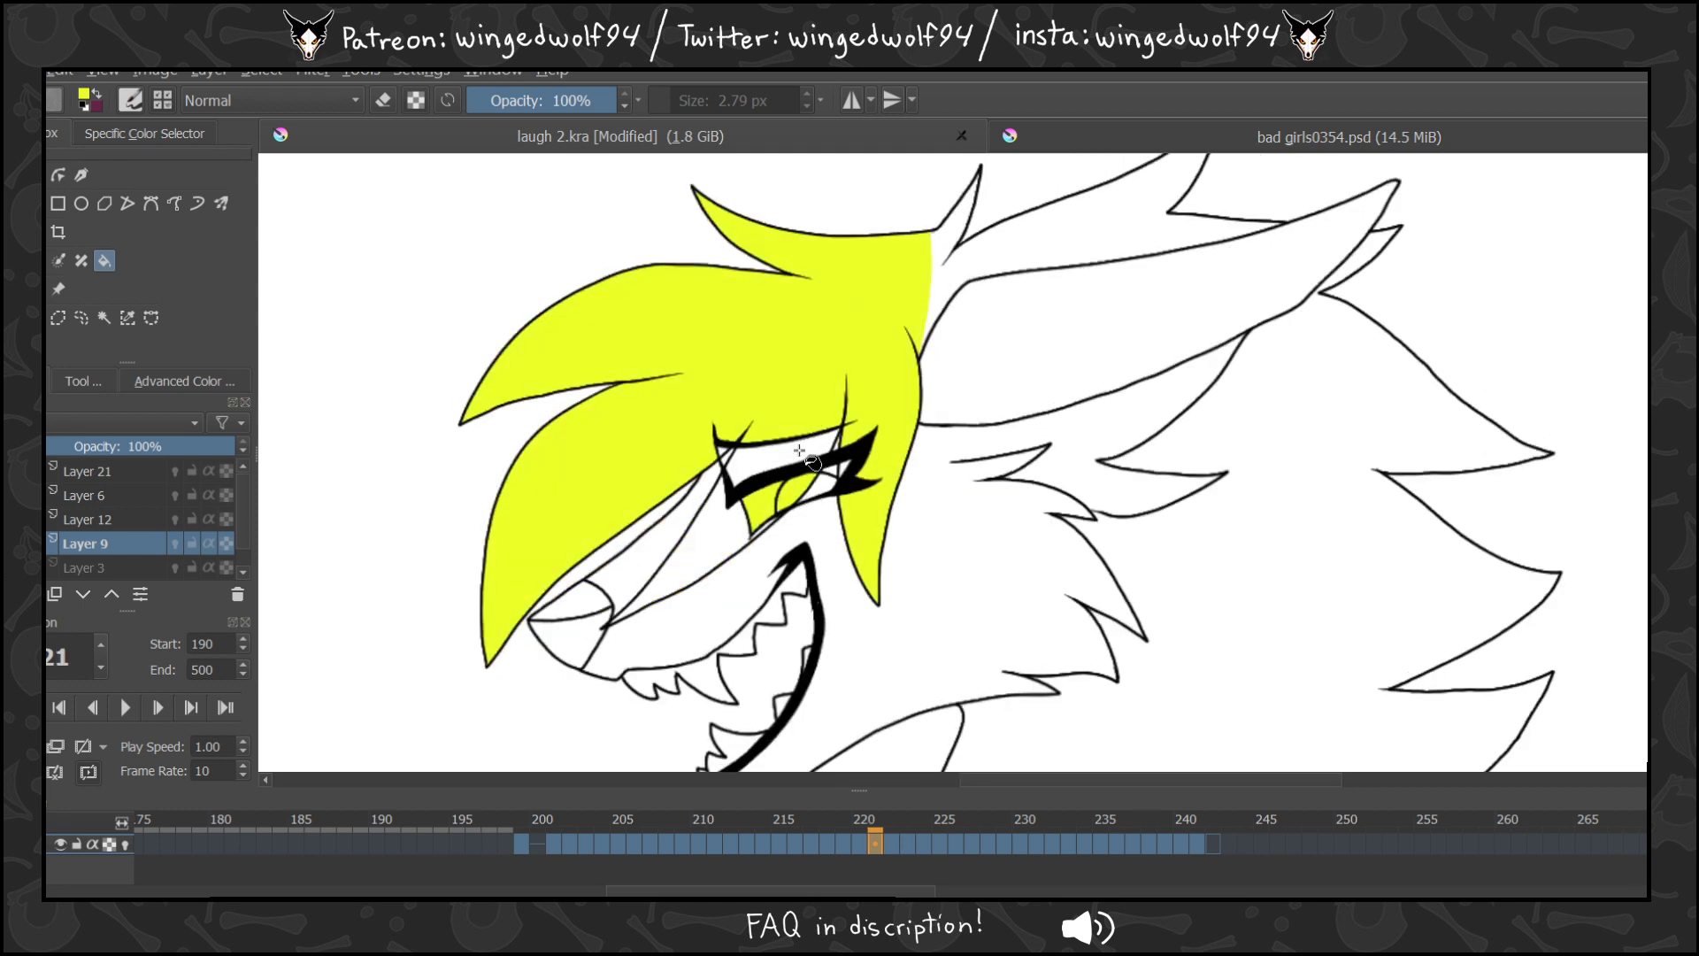
left_click(729, 448)
key("Left")
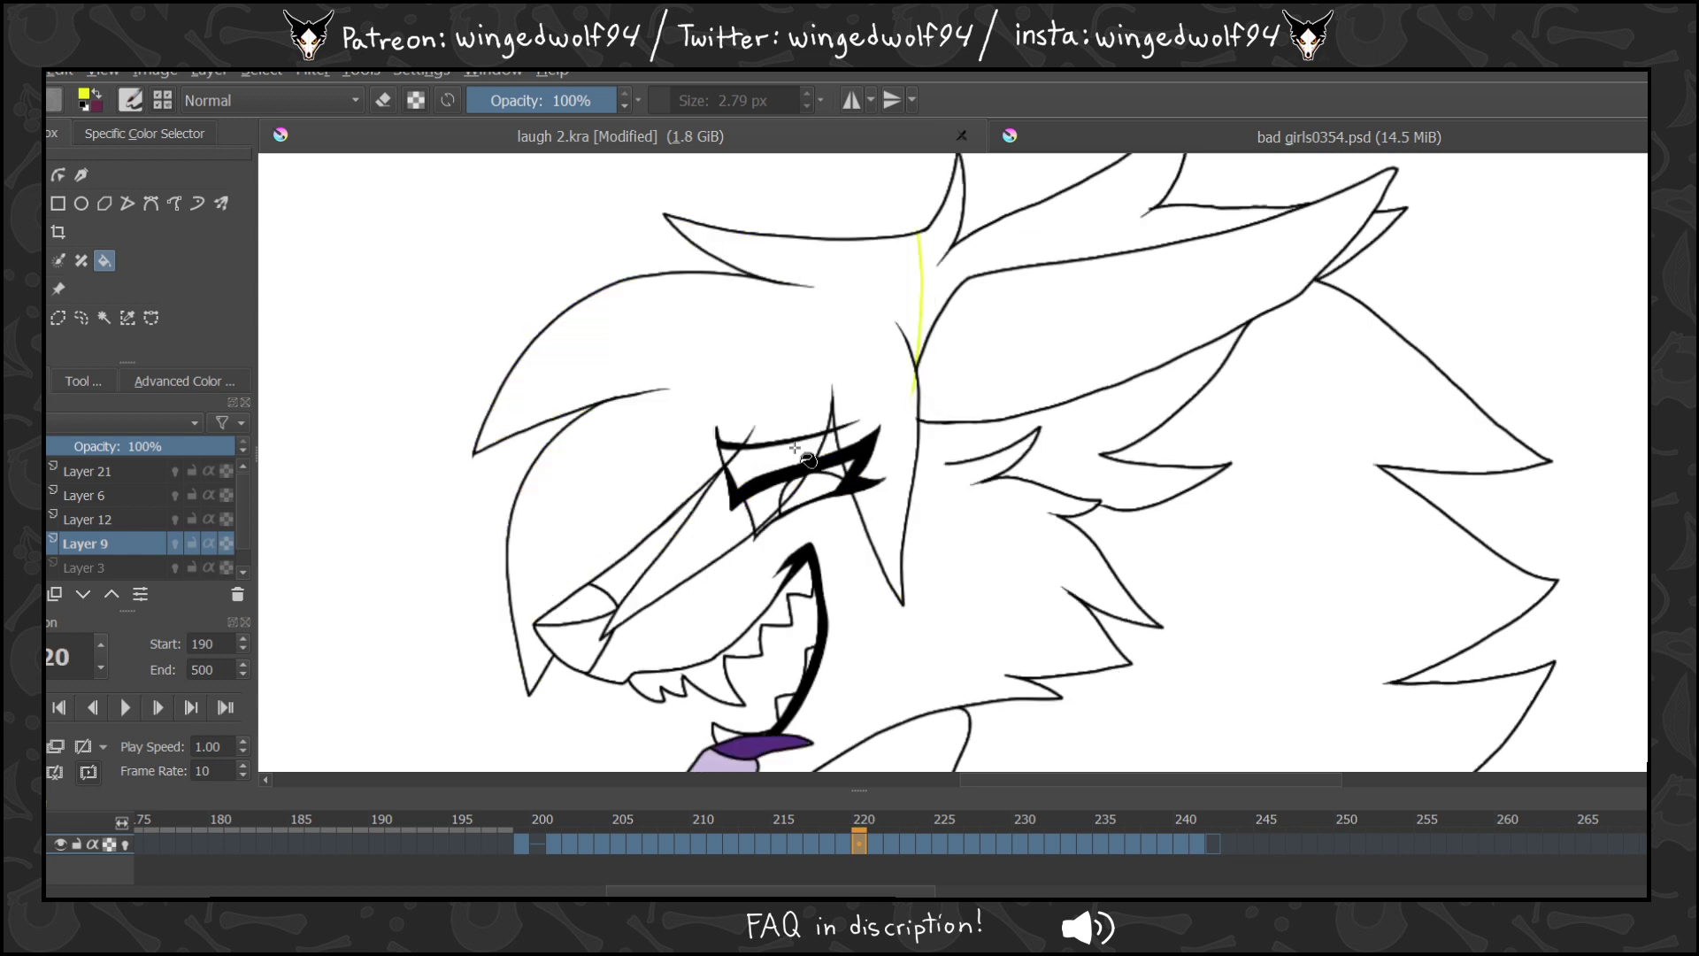
left_click(798, 453)
left_click(711, 519)
left_click(705, 460)
left_click(727, 454)
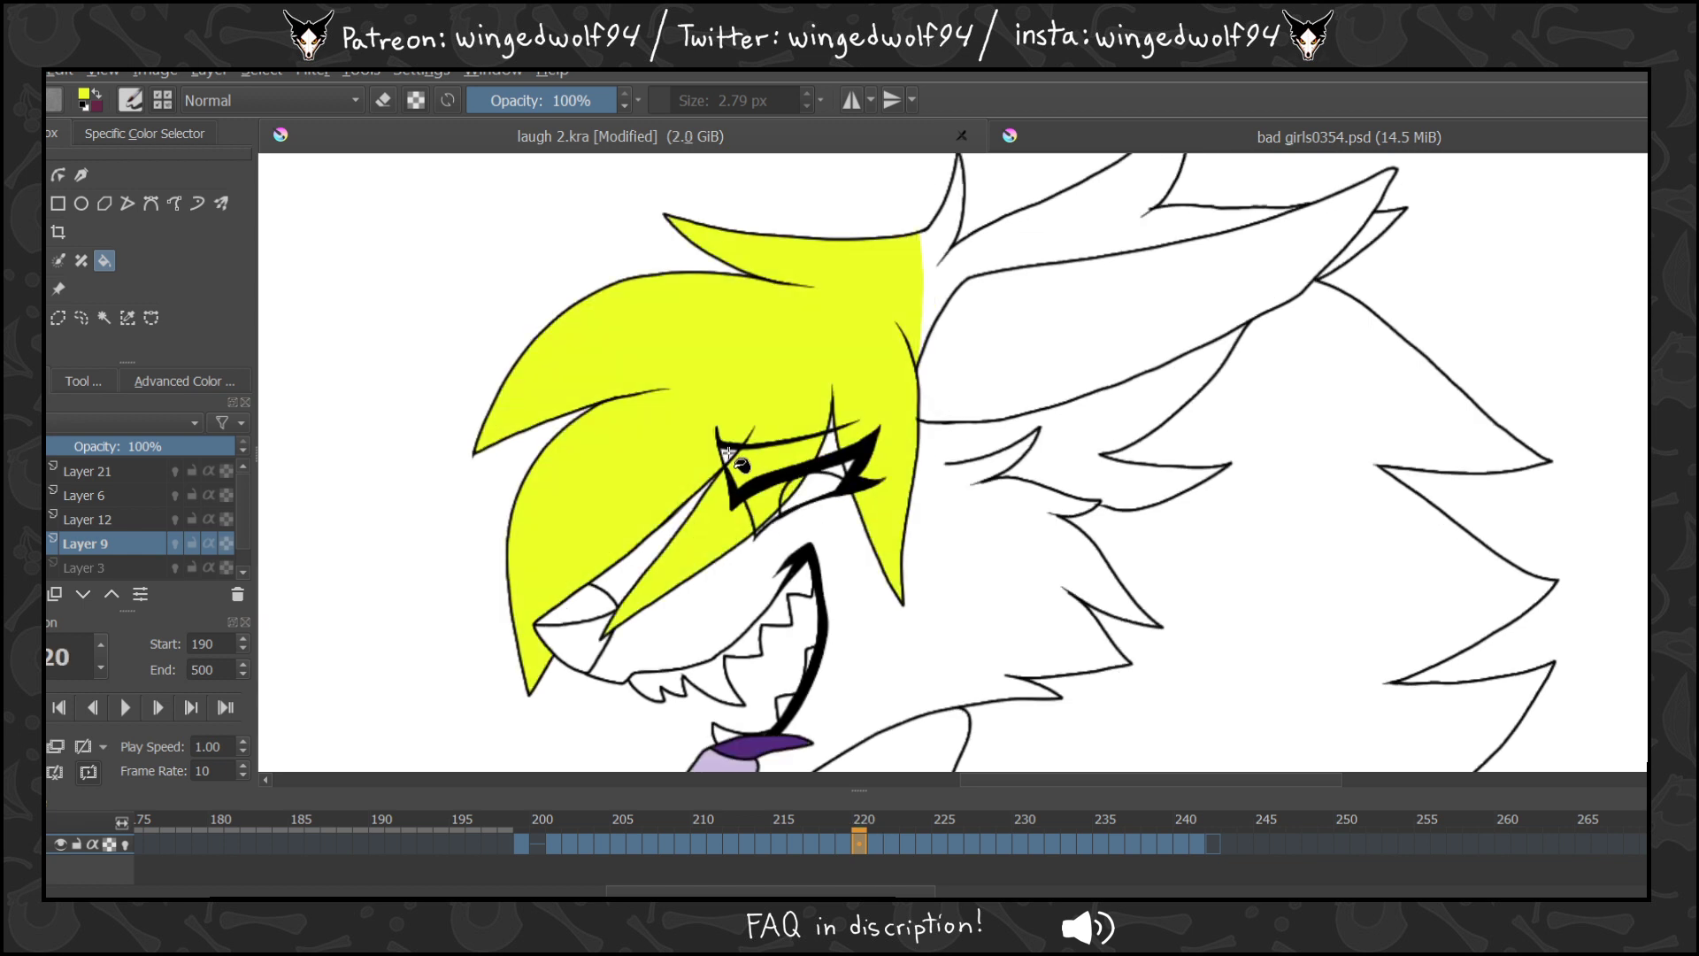
Fill the hair with yellow on frames 219 and 218, including frame 219's separate strand over the muzzle.
key("Left")
left_click(898, 443)
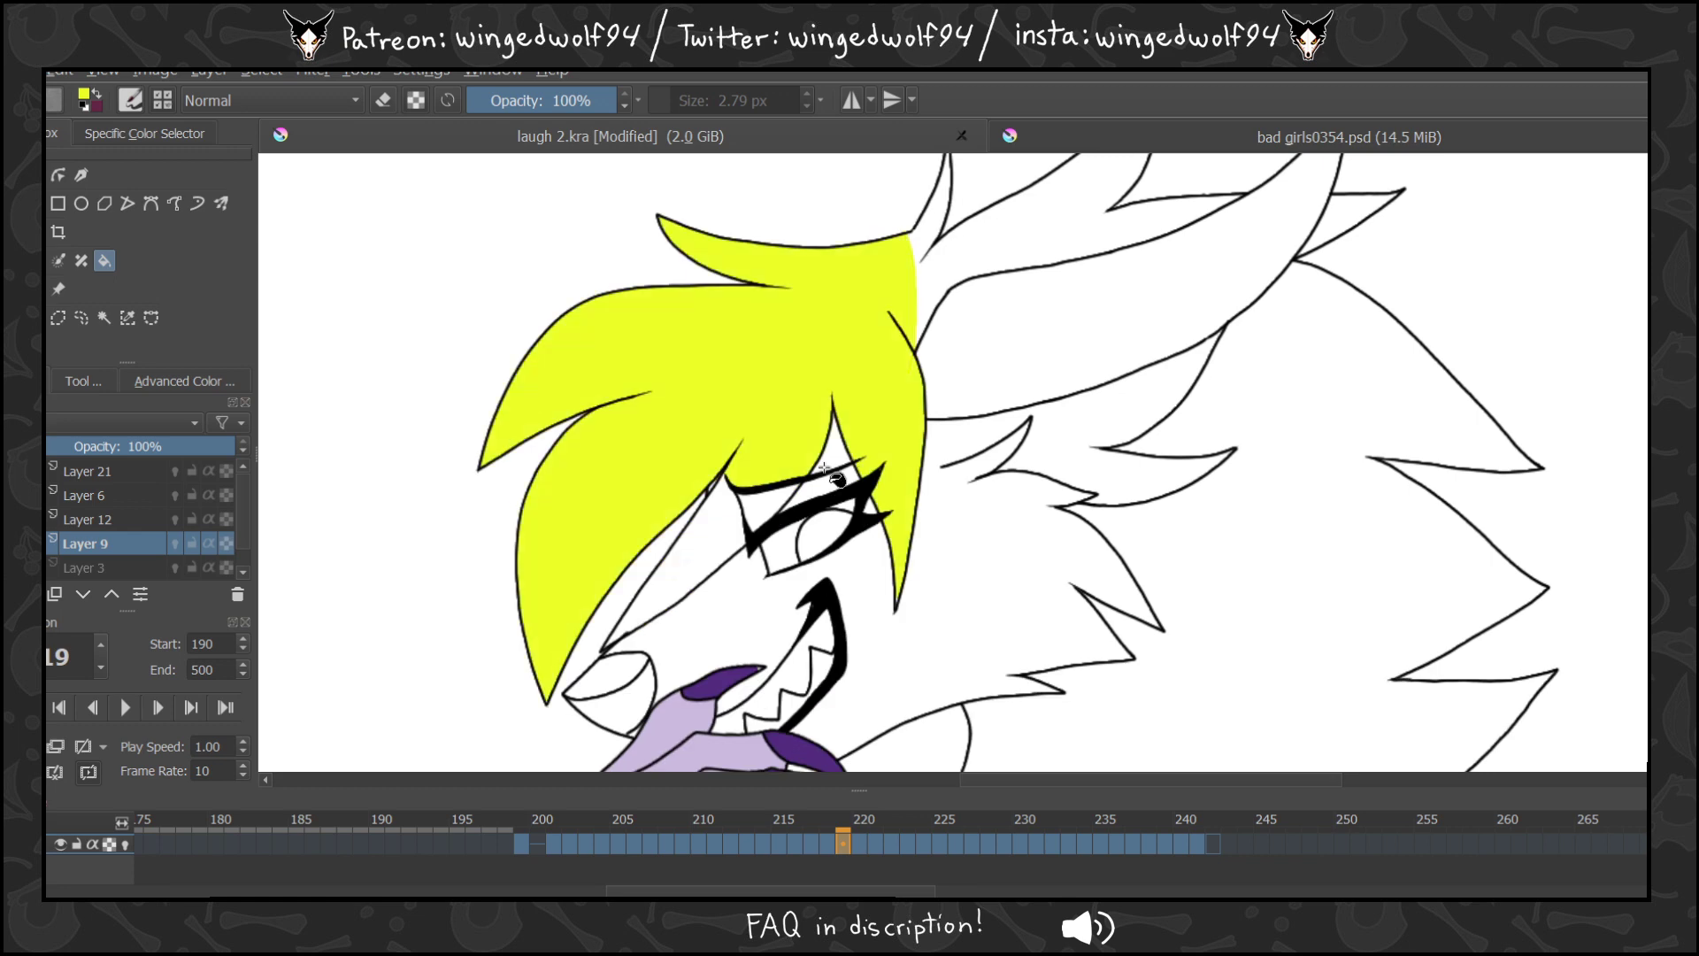
left_click(763, 508)
left_click(720, 529)
key("Left")
left_click(887, 407)
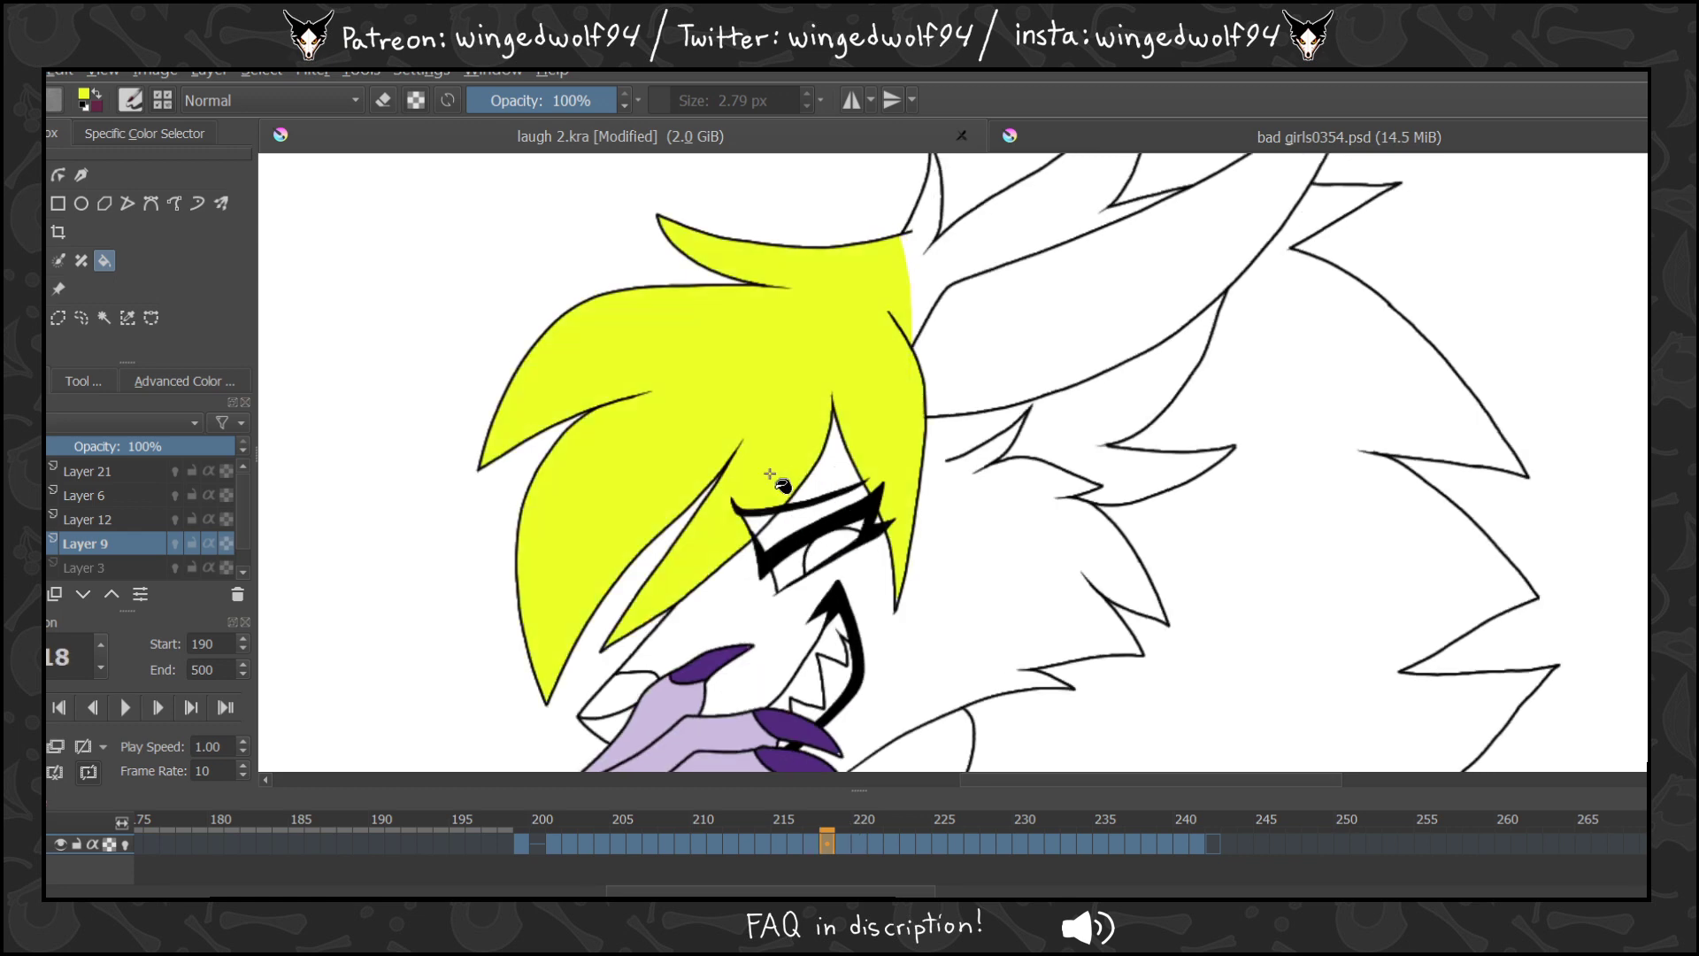
Fill the hair with yellow on frames 217, 216 and 215.
key("Left")
left_click(789, 428)
key("Left")
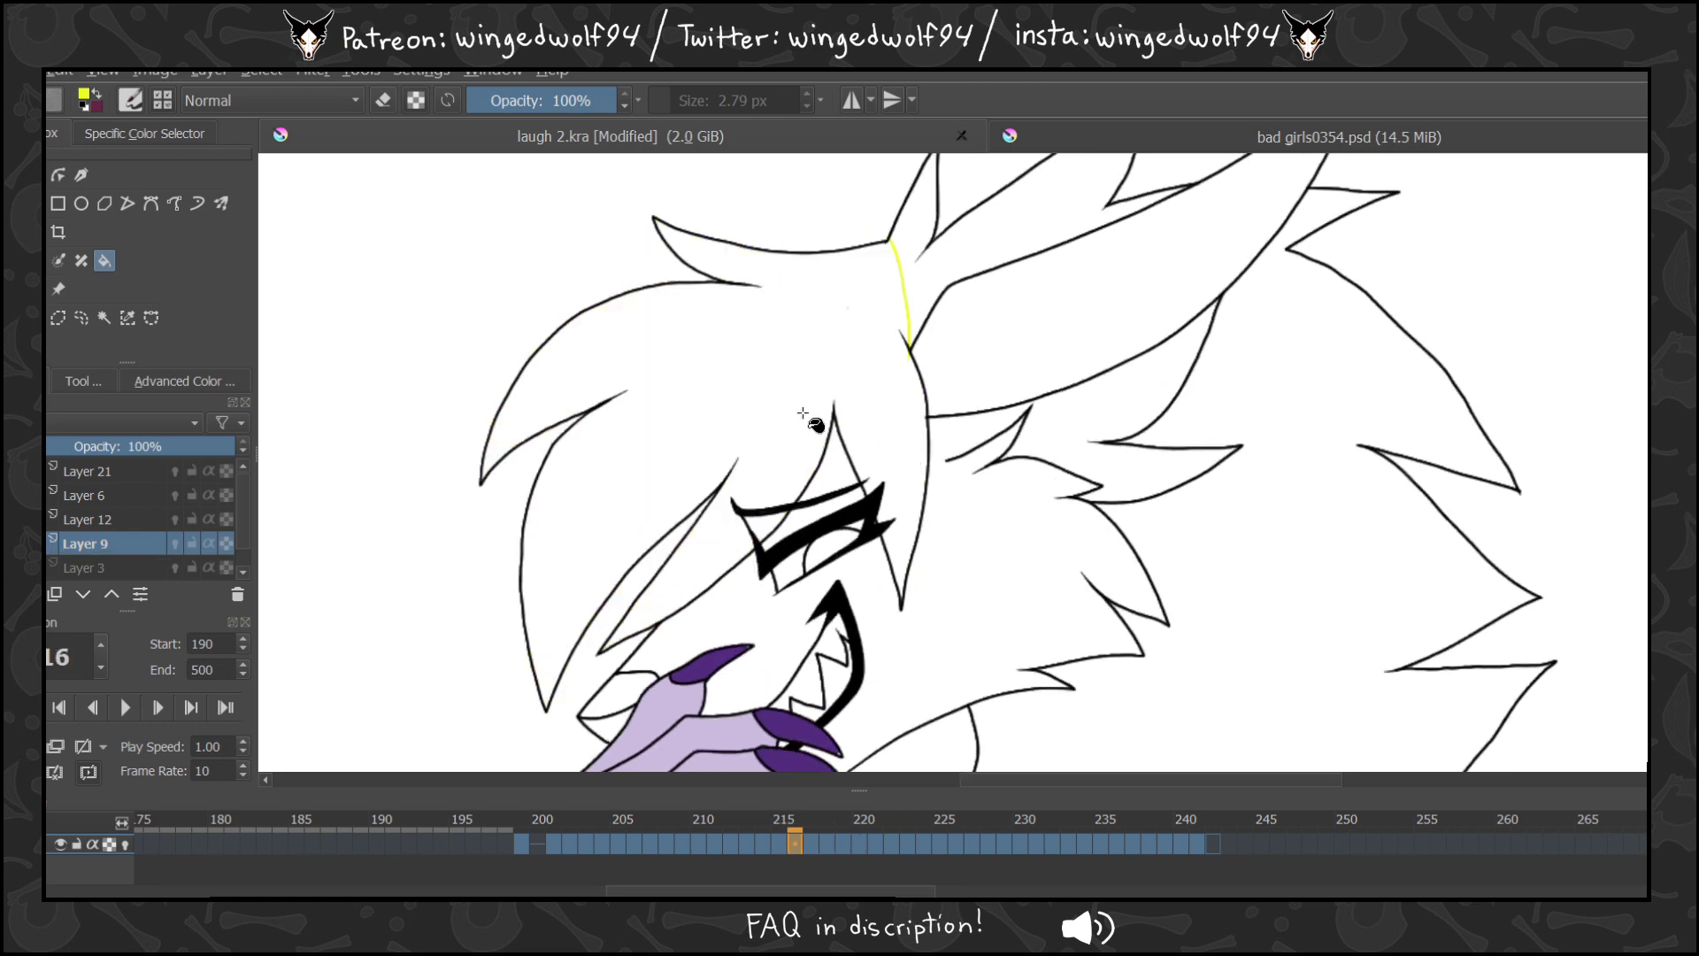
left_click(777, 494)
key("Left")
left_click(775, 414)
Fill the hair with yellow on frames 214, 213 and 212.
key("Left")
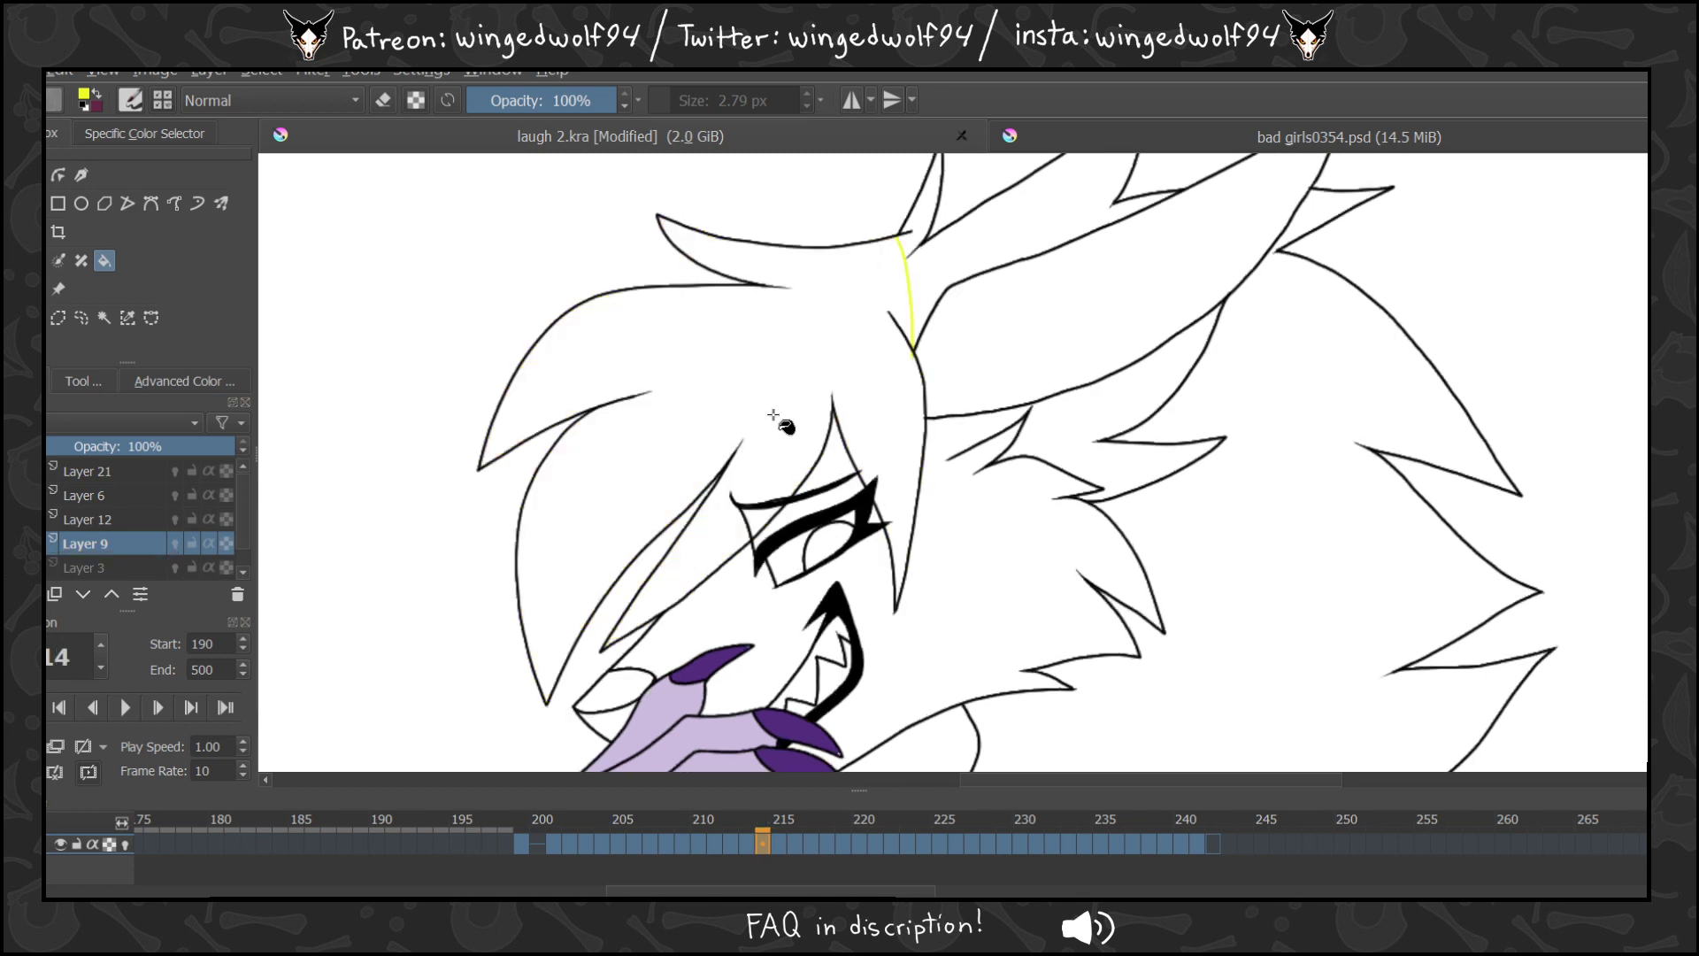
left_click(773, 413)
left_click(767, 514)
key("Left")
left_click(778, 421)
key("Left")
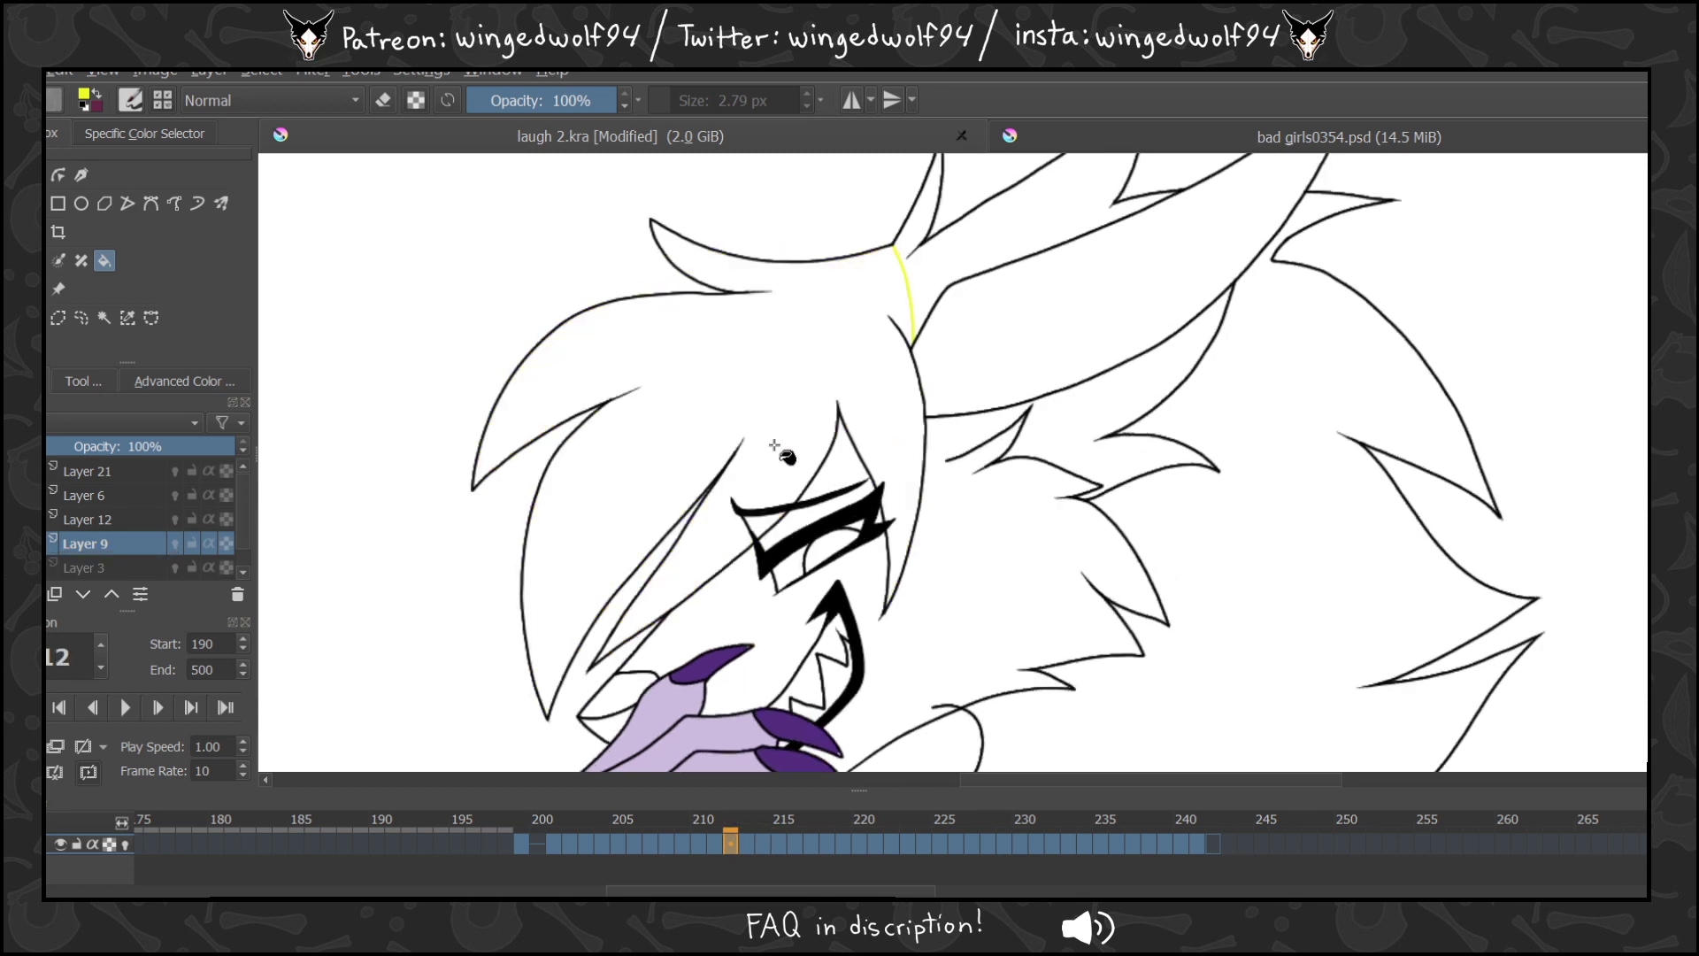
left_click(775, 535)
Fill the hair with yellow on frames 211 and 210.
key("Left")
left_click(905, 486)
key("Left")
left_click(797, 402)
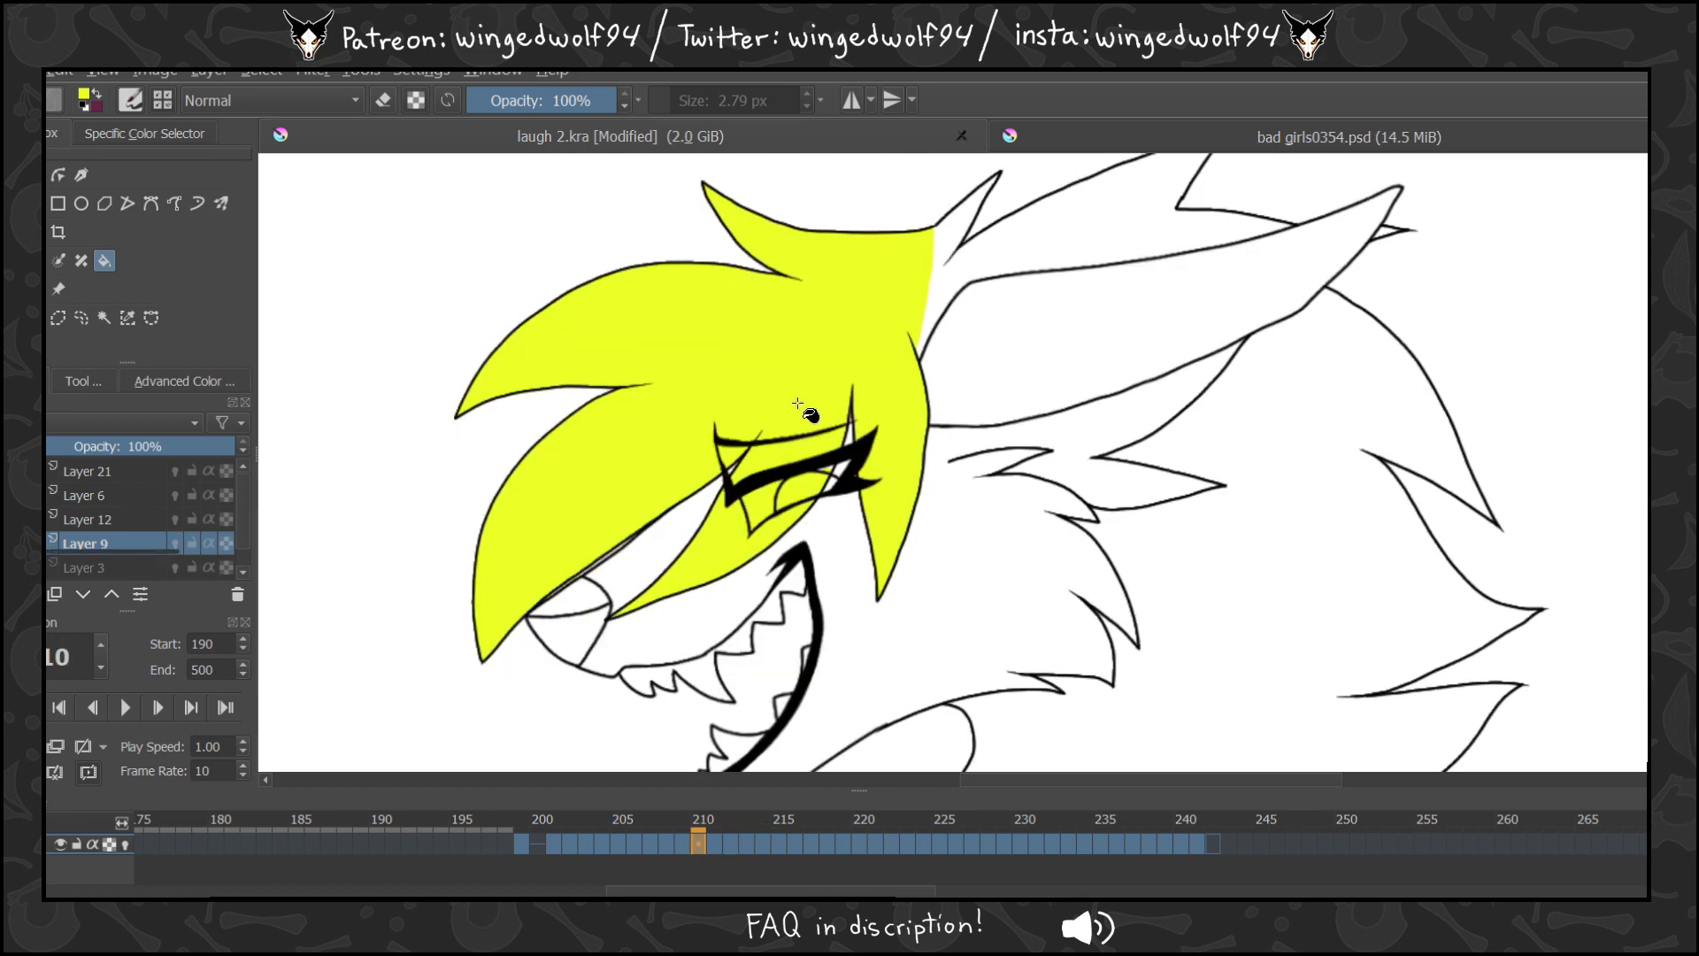
Step through the coloured frames and play the animation to check the yellow hair, then return to frame 199.
key("Right")
key("Right")
key("Right")
key("Right")
key("Right")
key("Right")
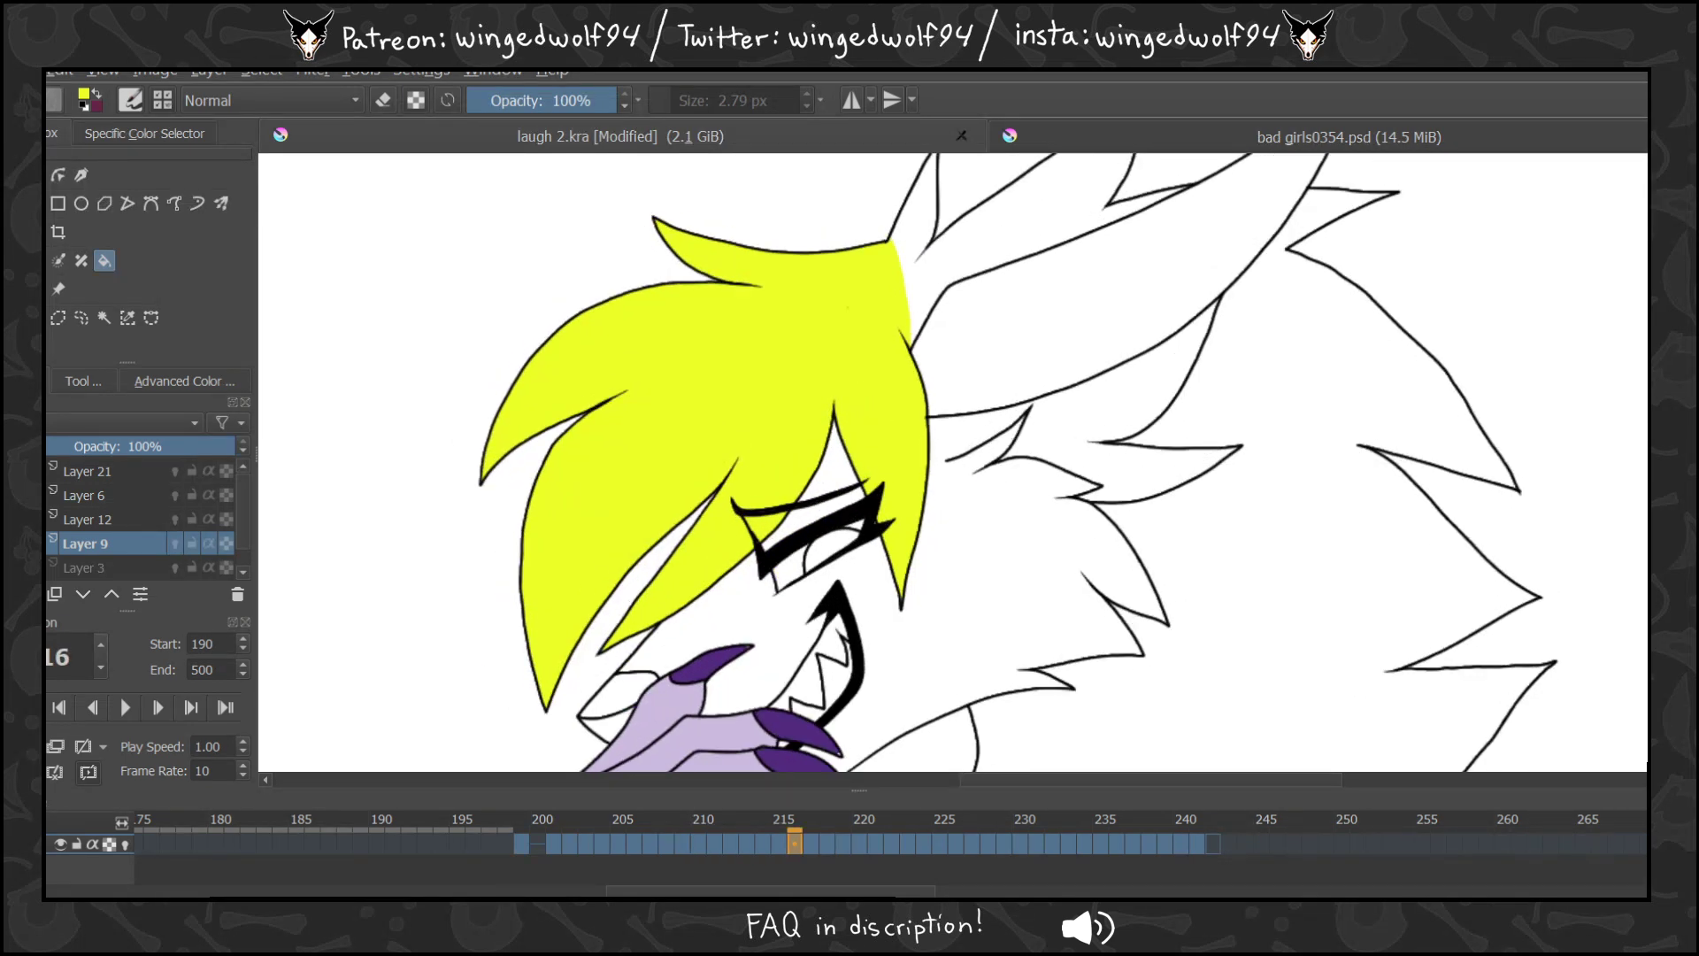
left_click(13, 346)
left_click(903, 473, "ctrl")
left_click(128, 705)
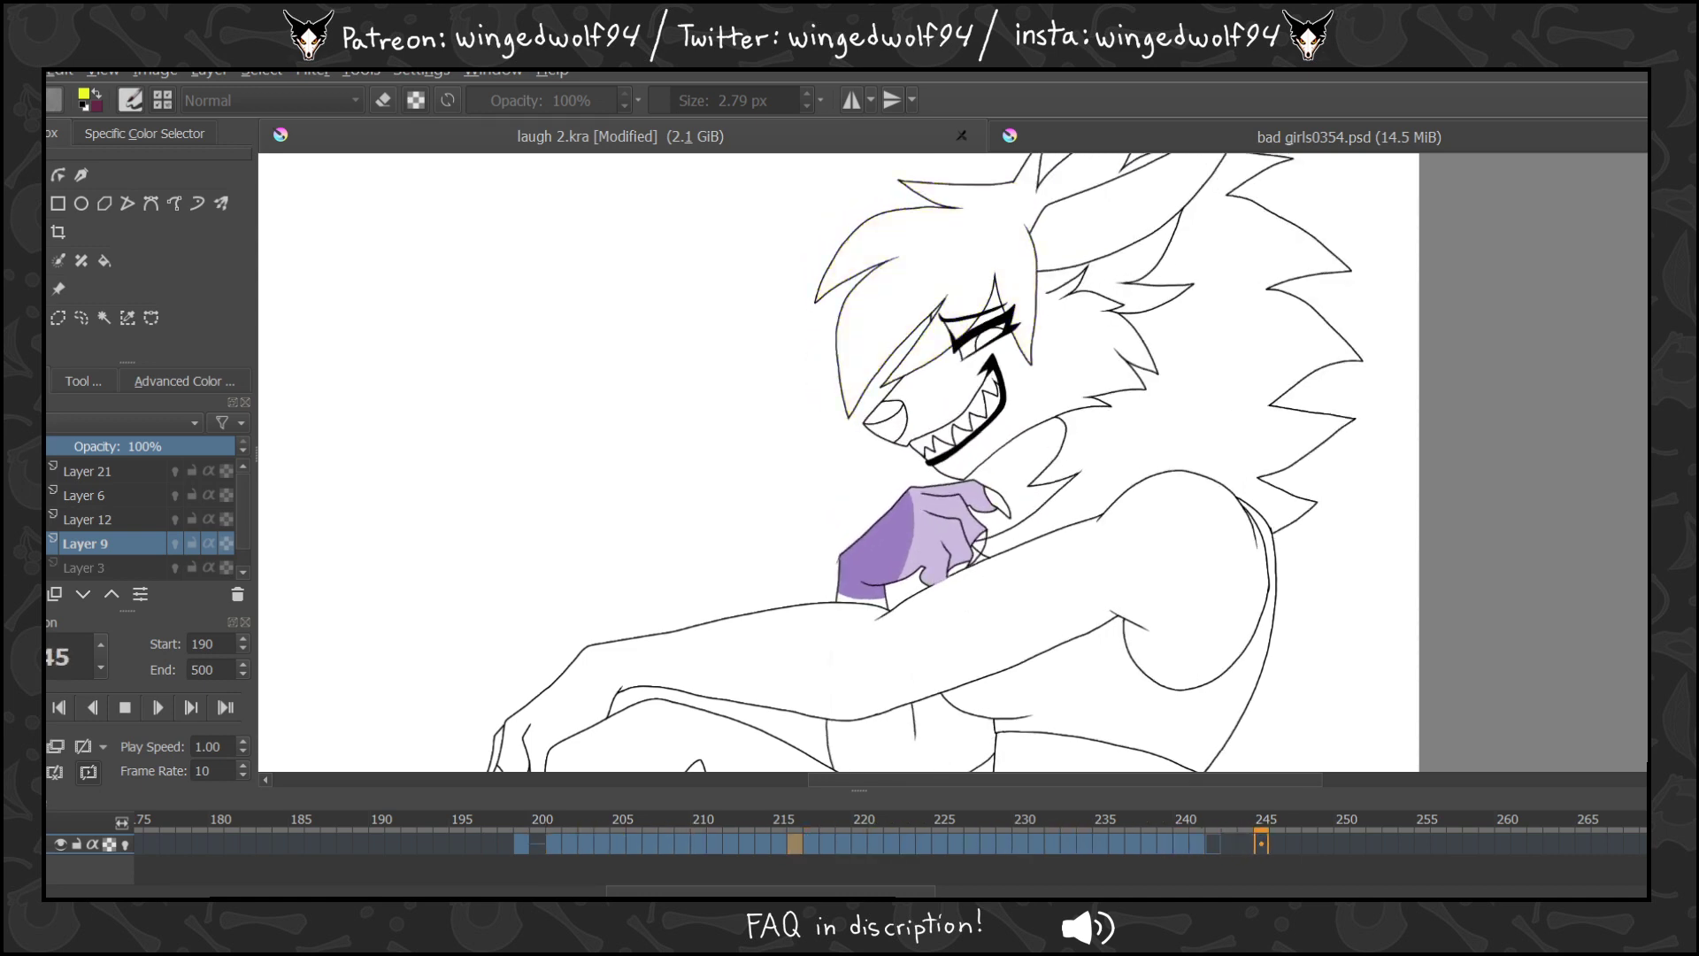
left_click(129, 707)
left_click(528, 845)
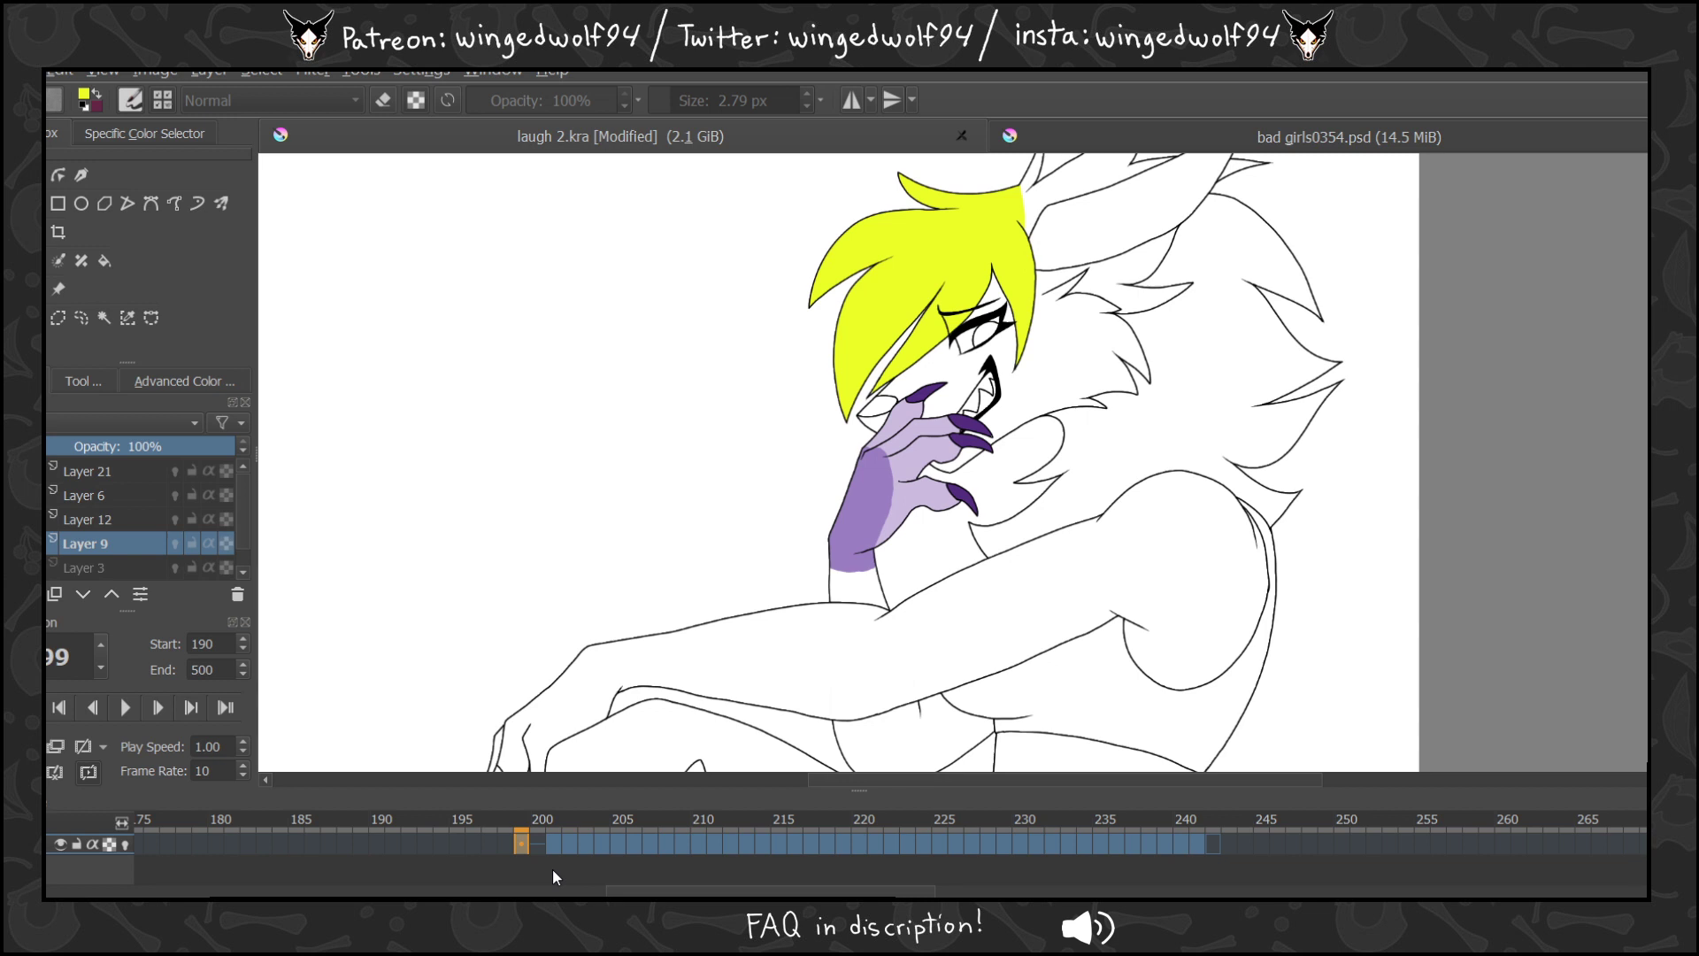
Sample the dark purple nose colour from the bad girls0354.psd reference and fill the nose with it on frame 199.
left_click(1095, 127)
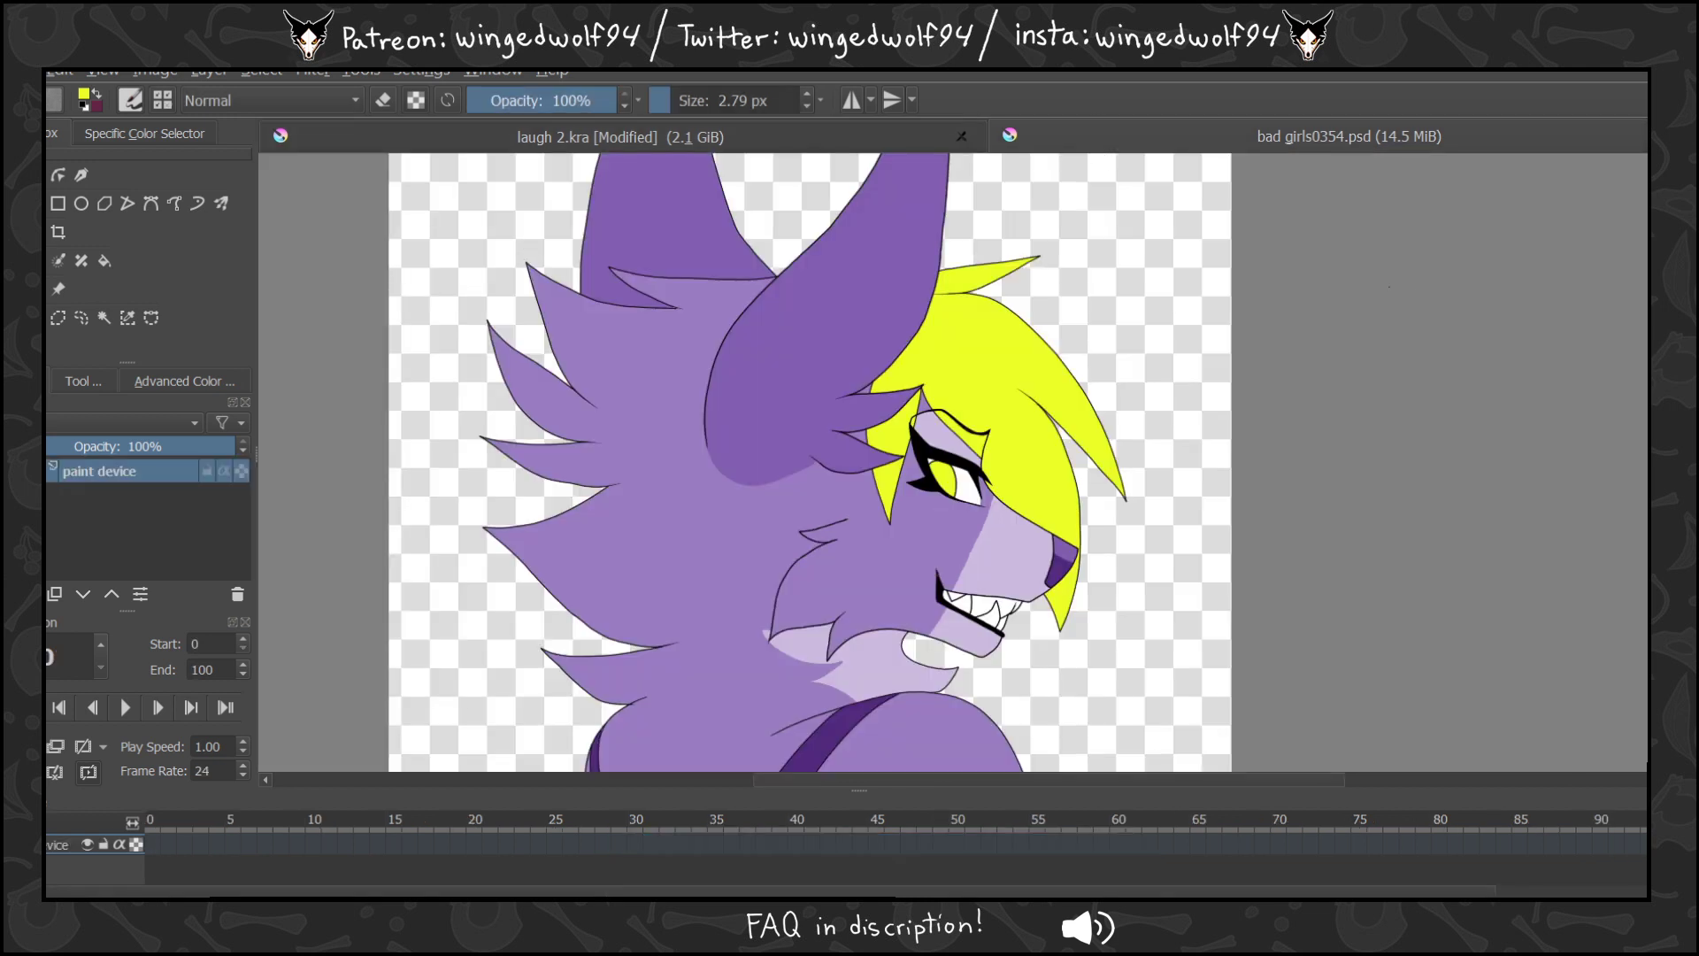
left_click(610, 140)
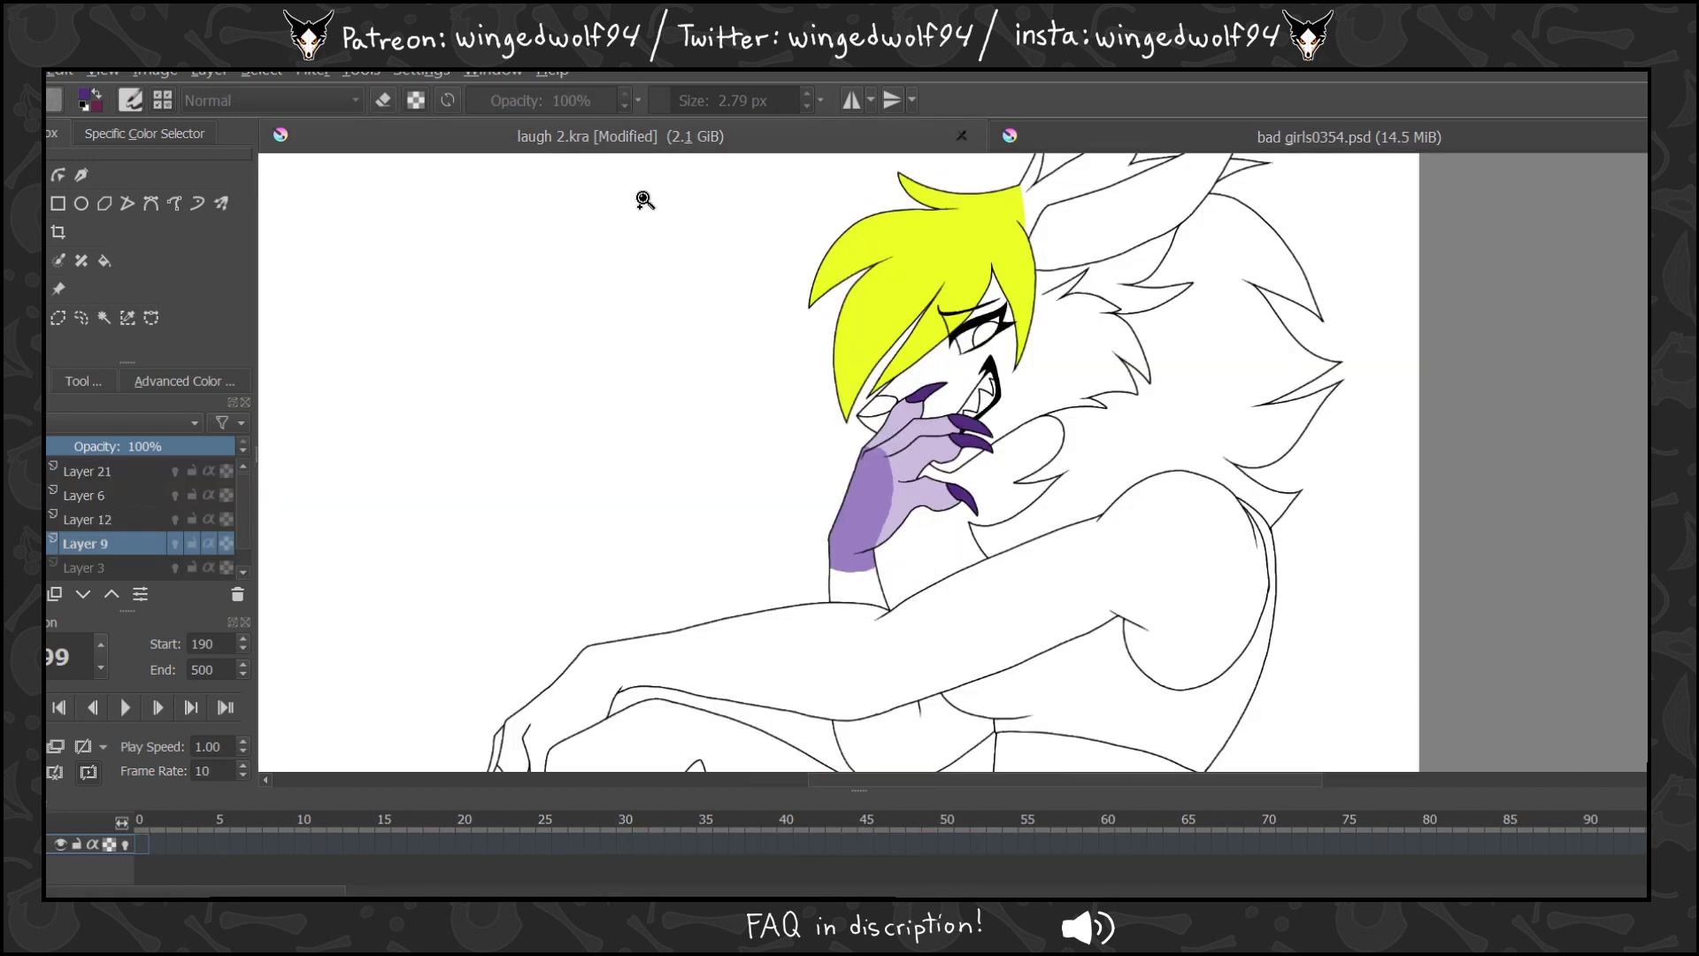
left_click_drag(333, 894, 936, 881)
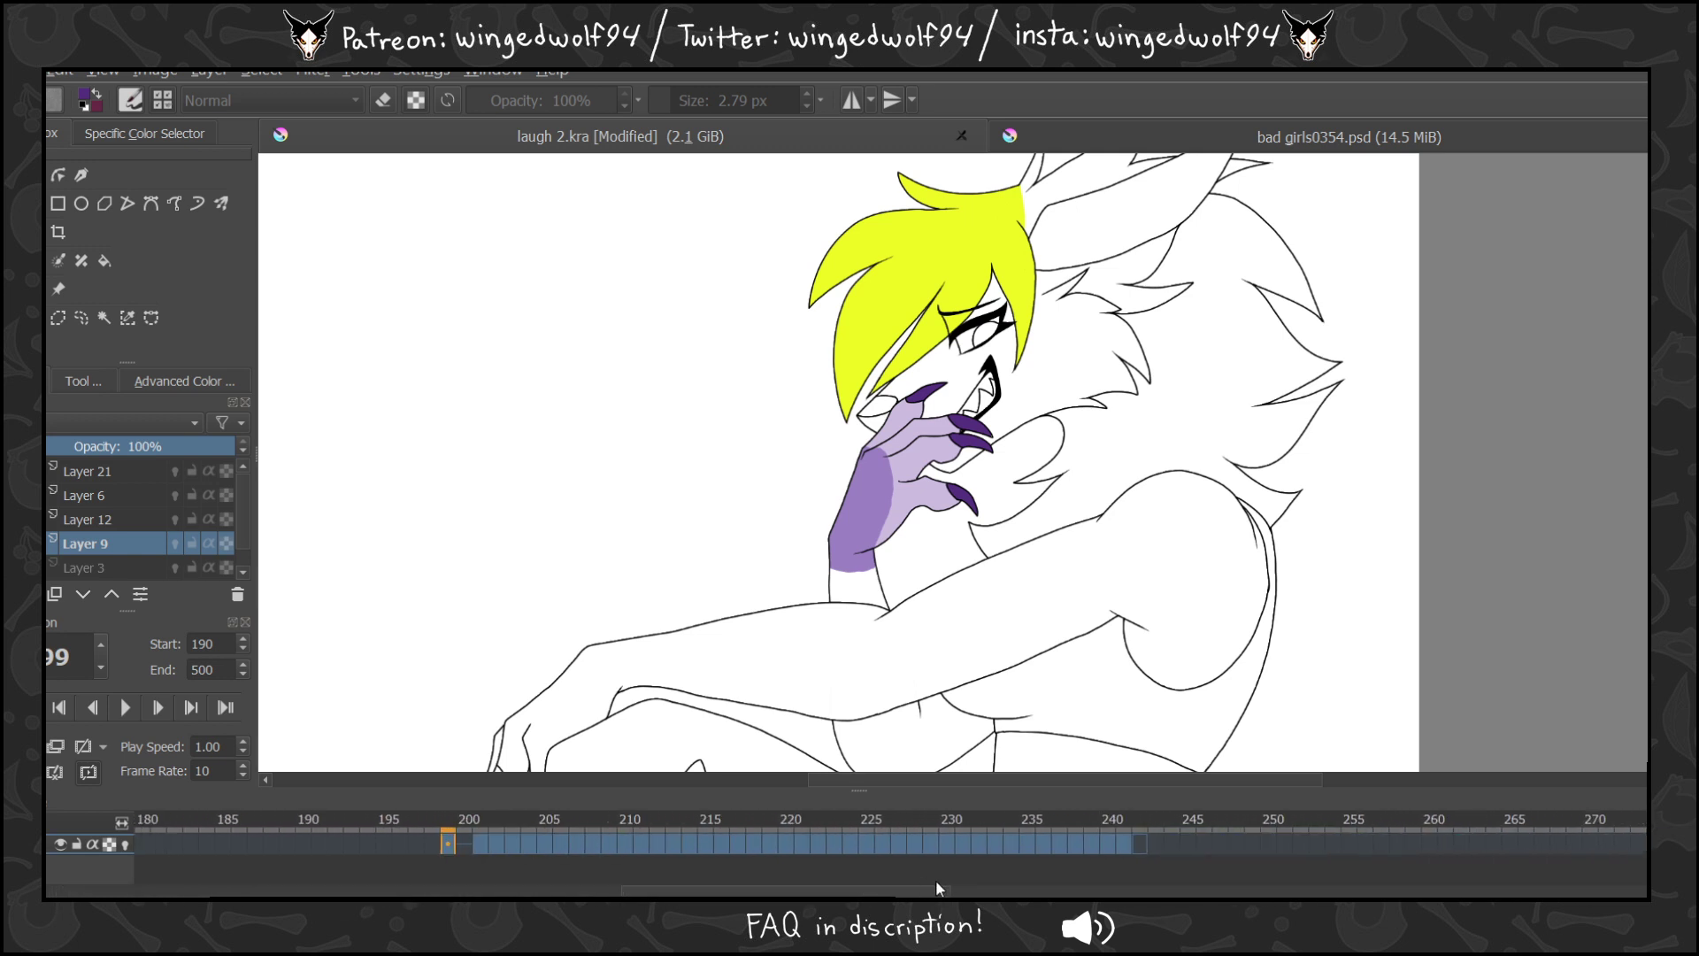
left_click_drag(826, 223, 1226, 569)
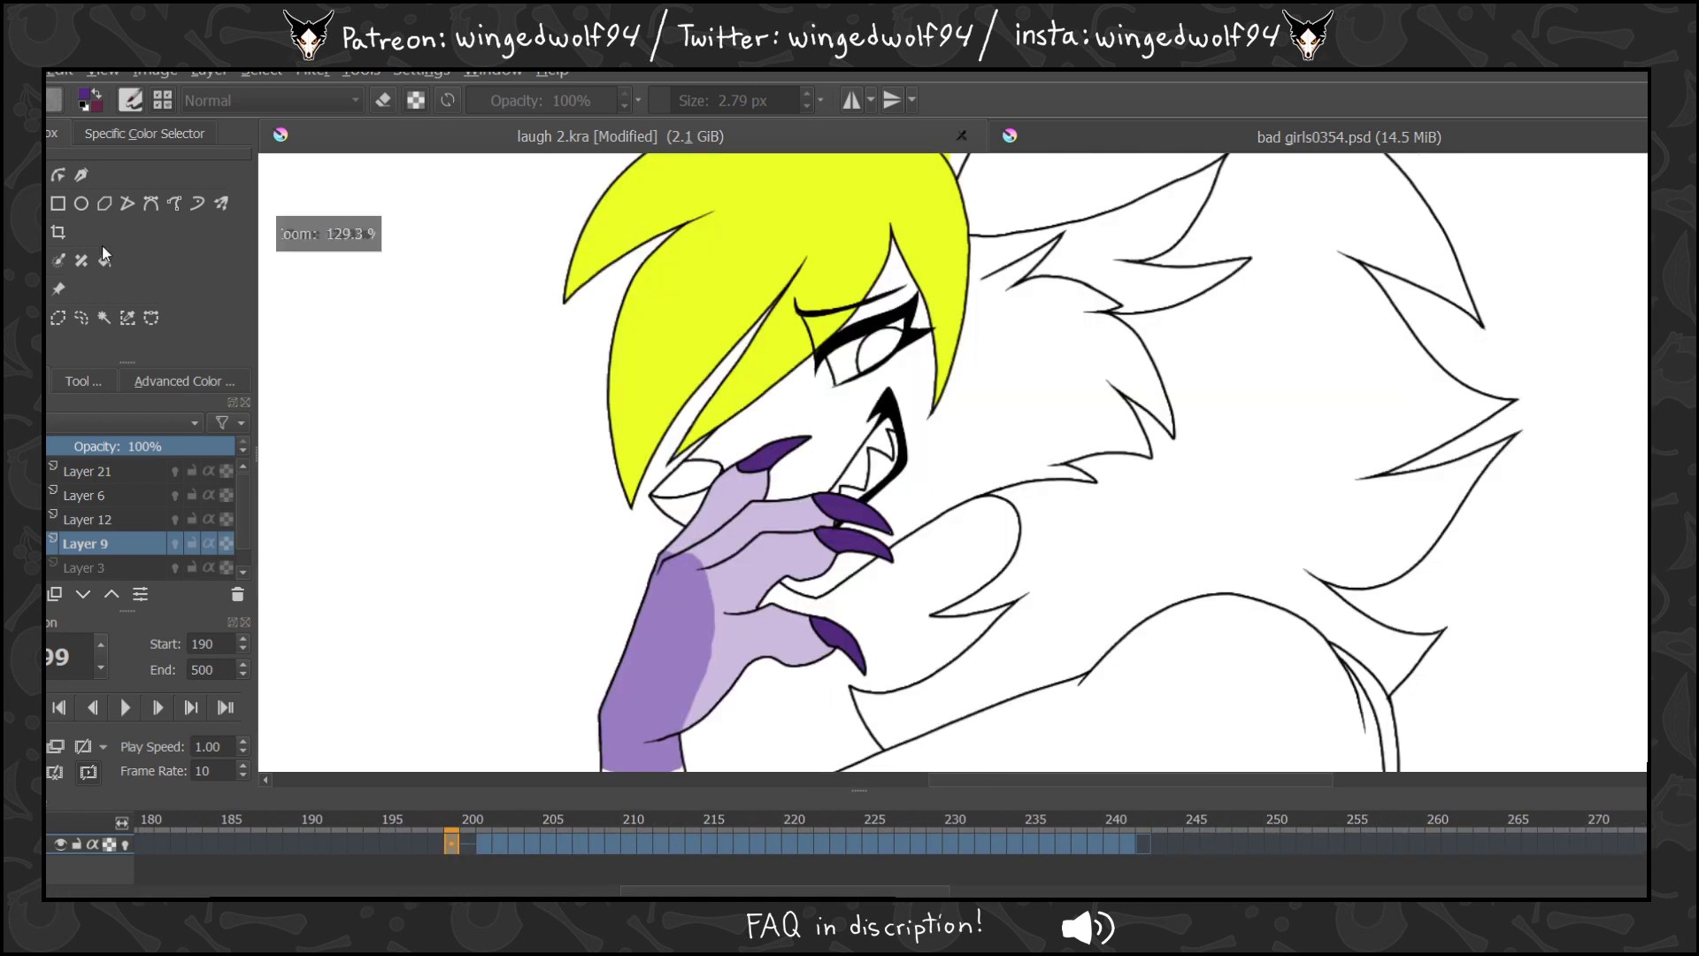
left_click(105, 260)
left_click(687, 505)
Undo the fill on frame 200 and fill its hair with the yellow sampled from frame 199.
key("period")
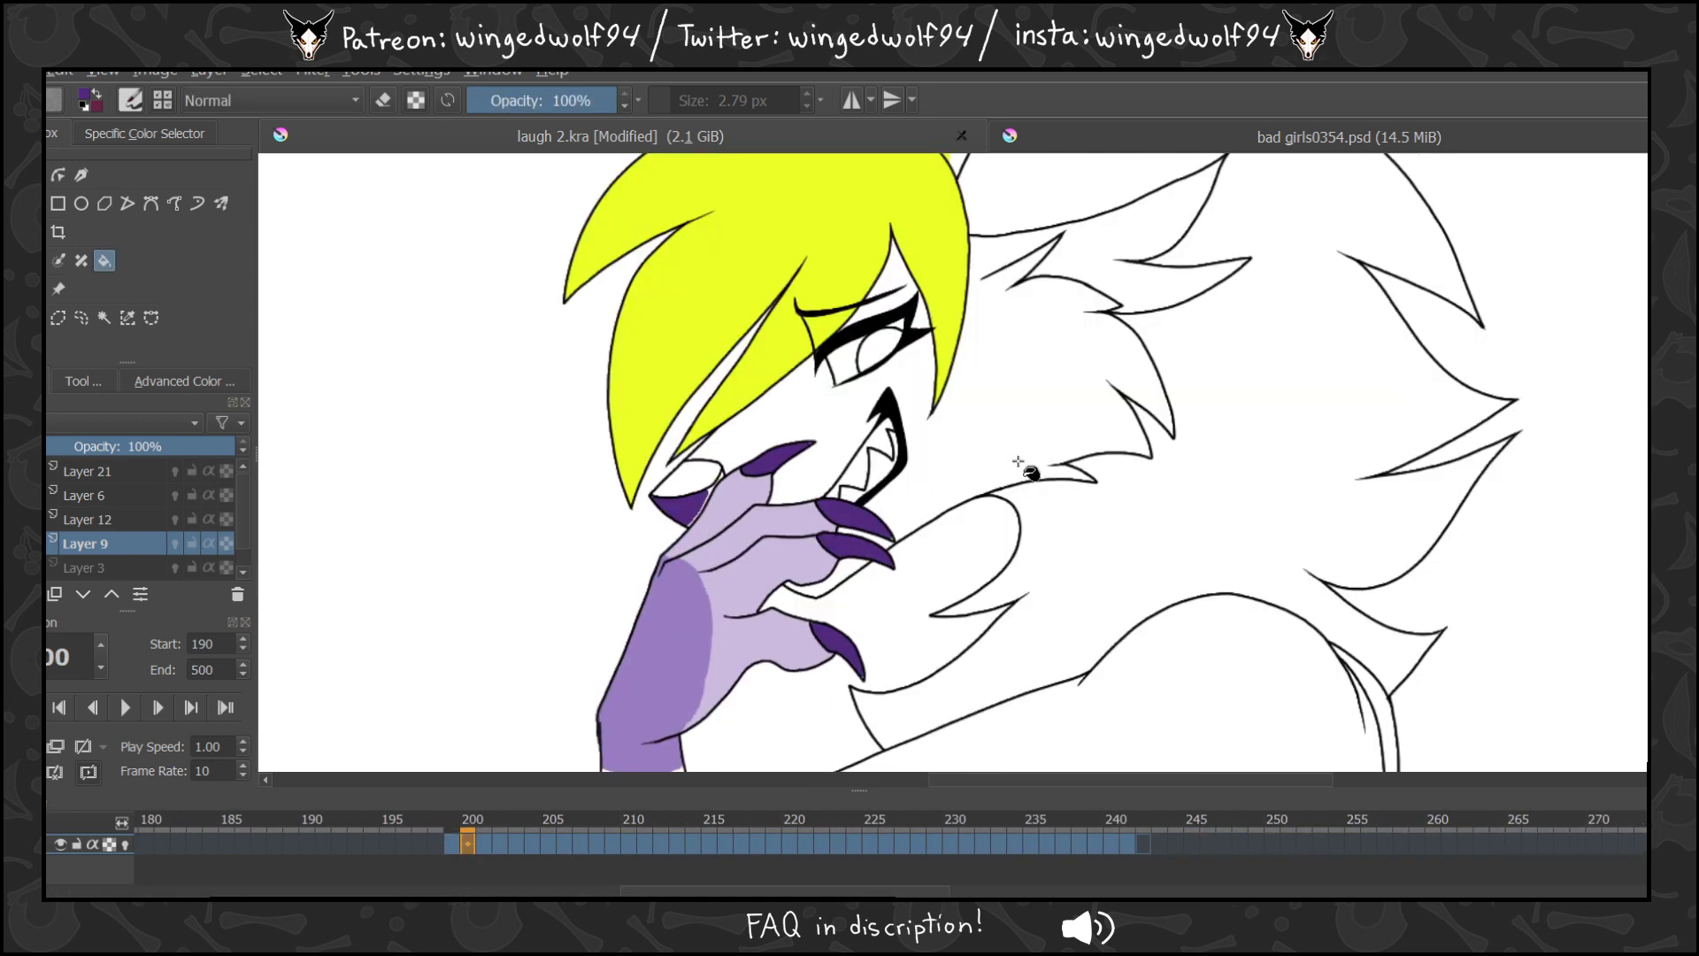
key("comma")
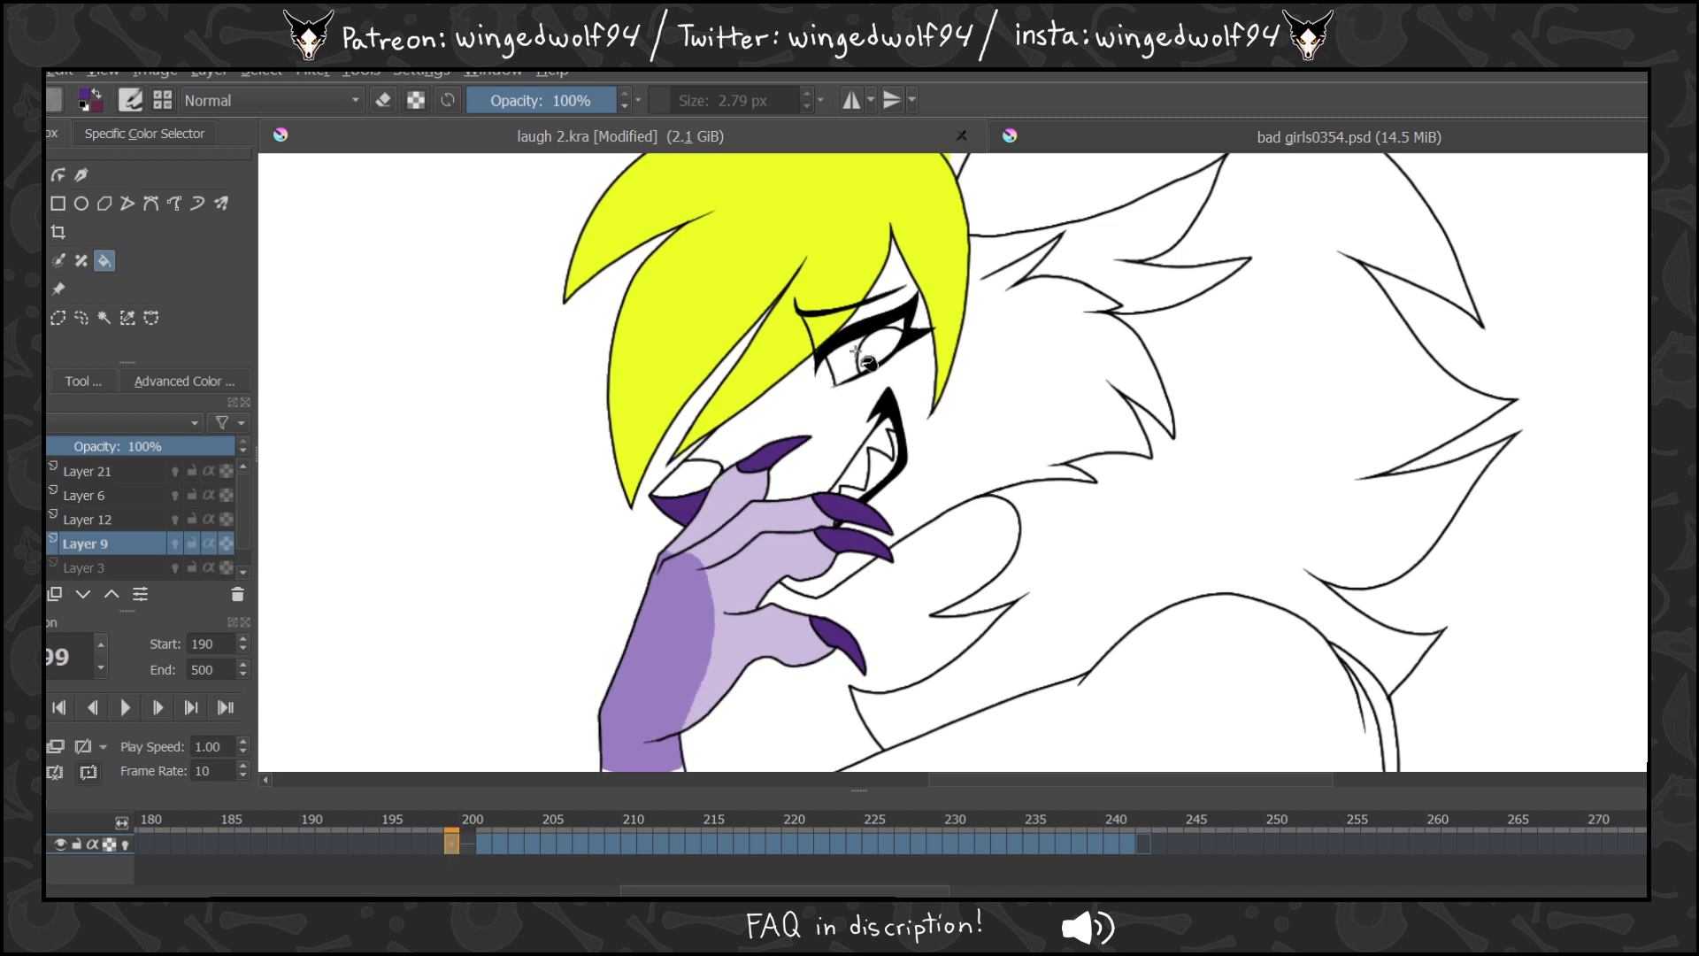
key("period")
key("ctrl+z")
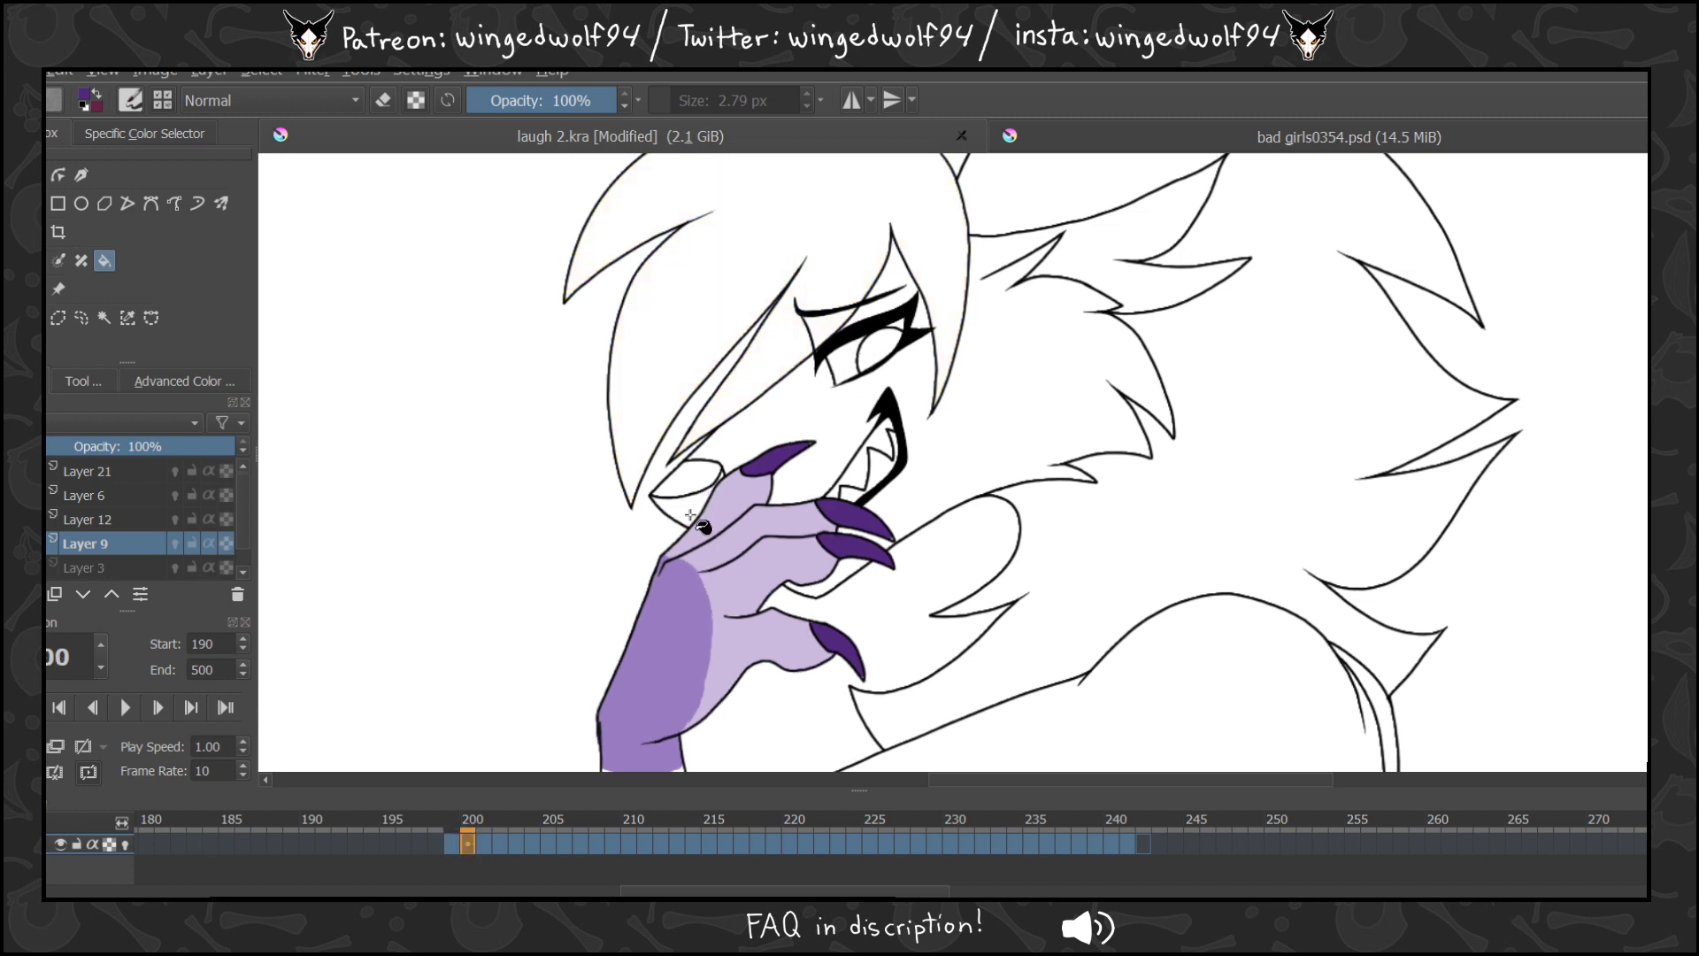
key("Left")
left_click(777, 356, "ctrl")
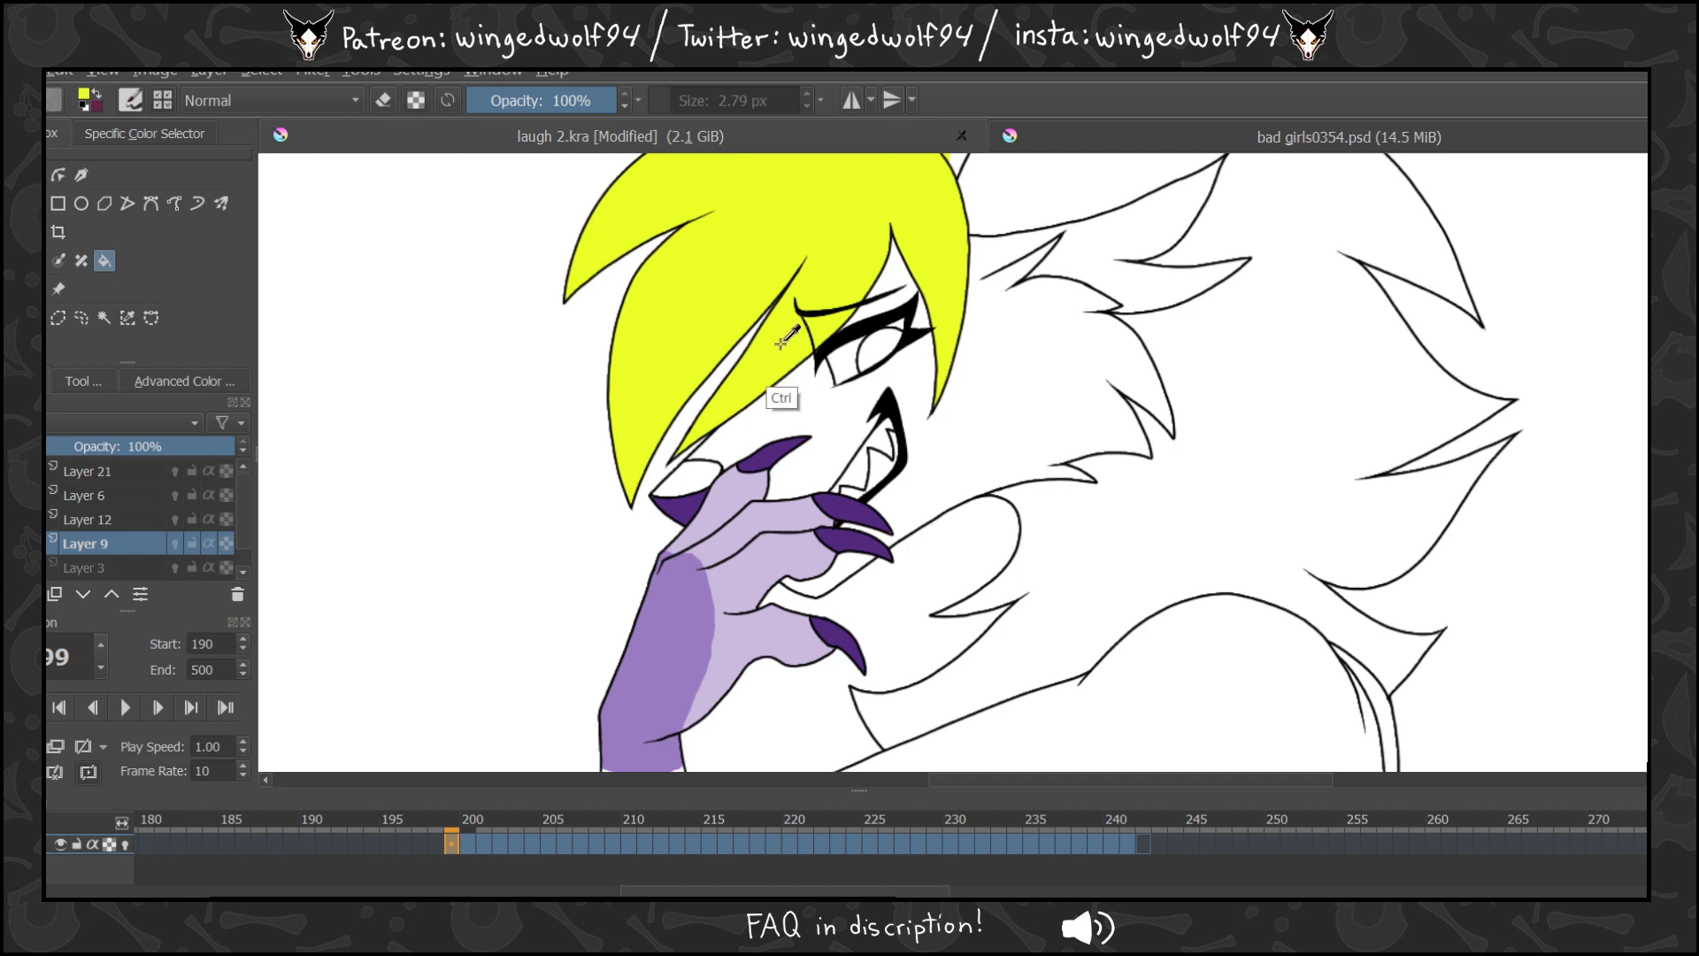
key("Right")
left_click(815, 308)
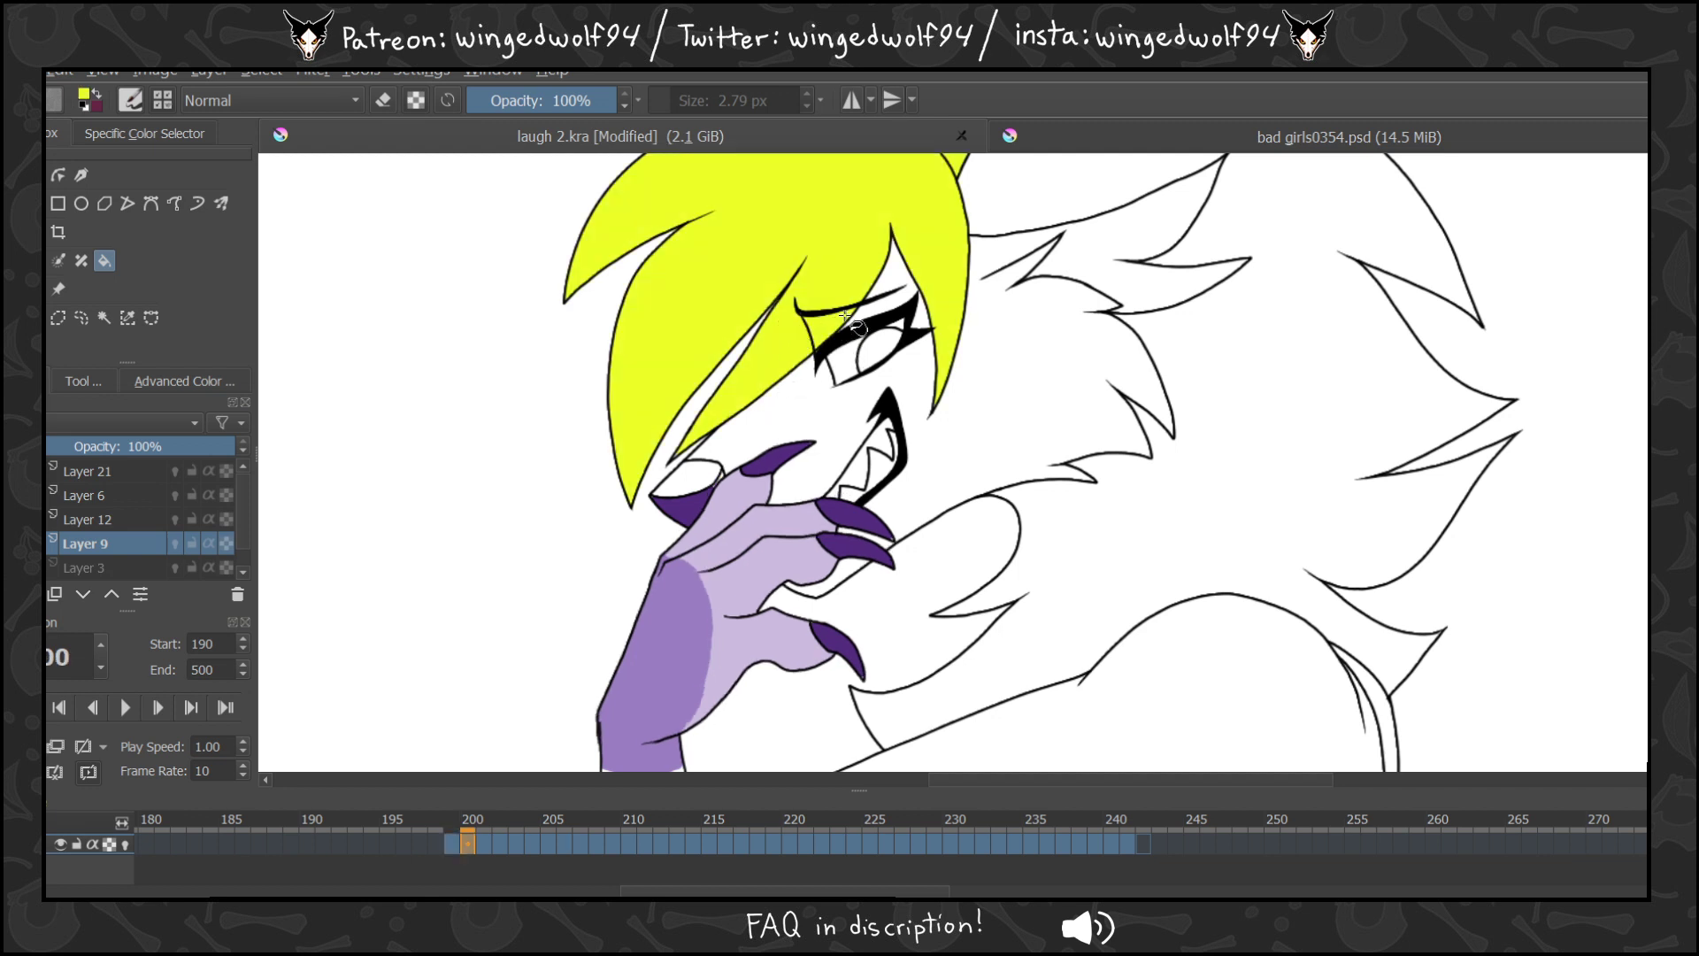
Fill the nose on frame 200 with the dark purple sampled from frame 199.
key("Left")
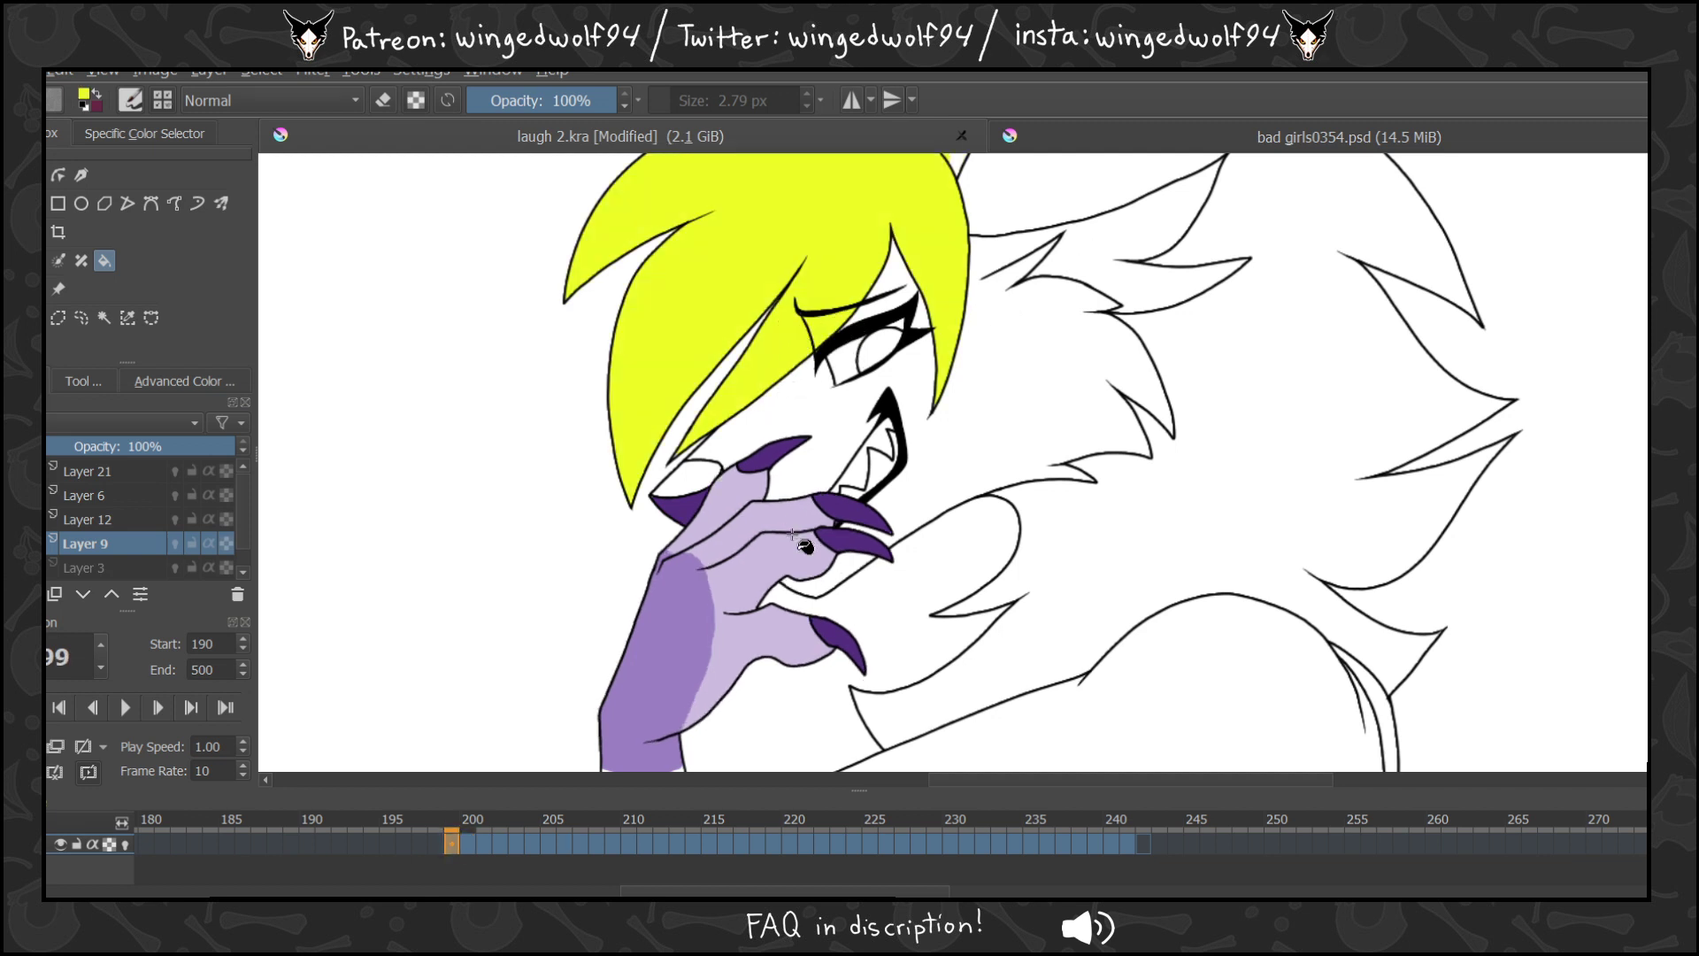
left_click(690, 506, "ctrl")
key("Right")
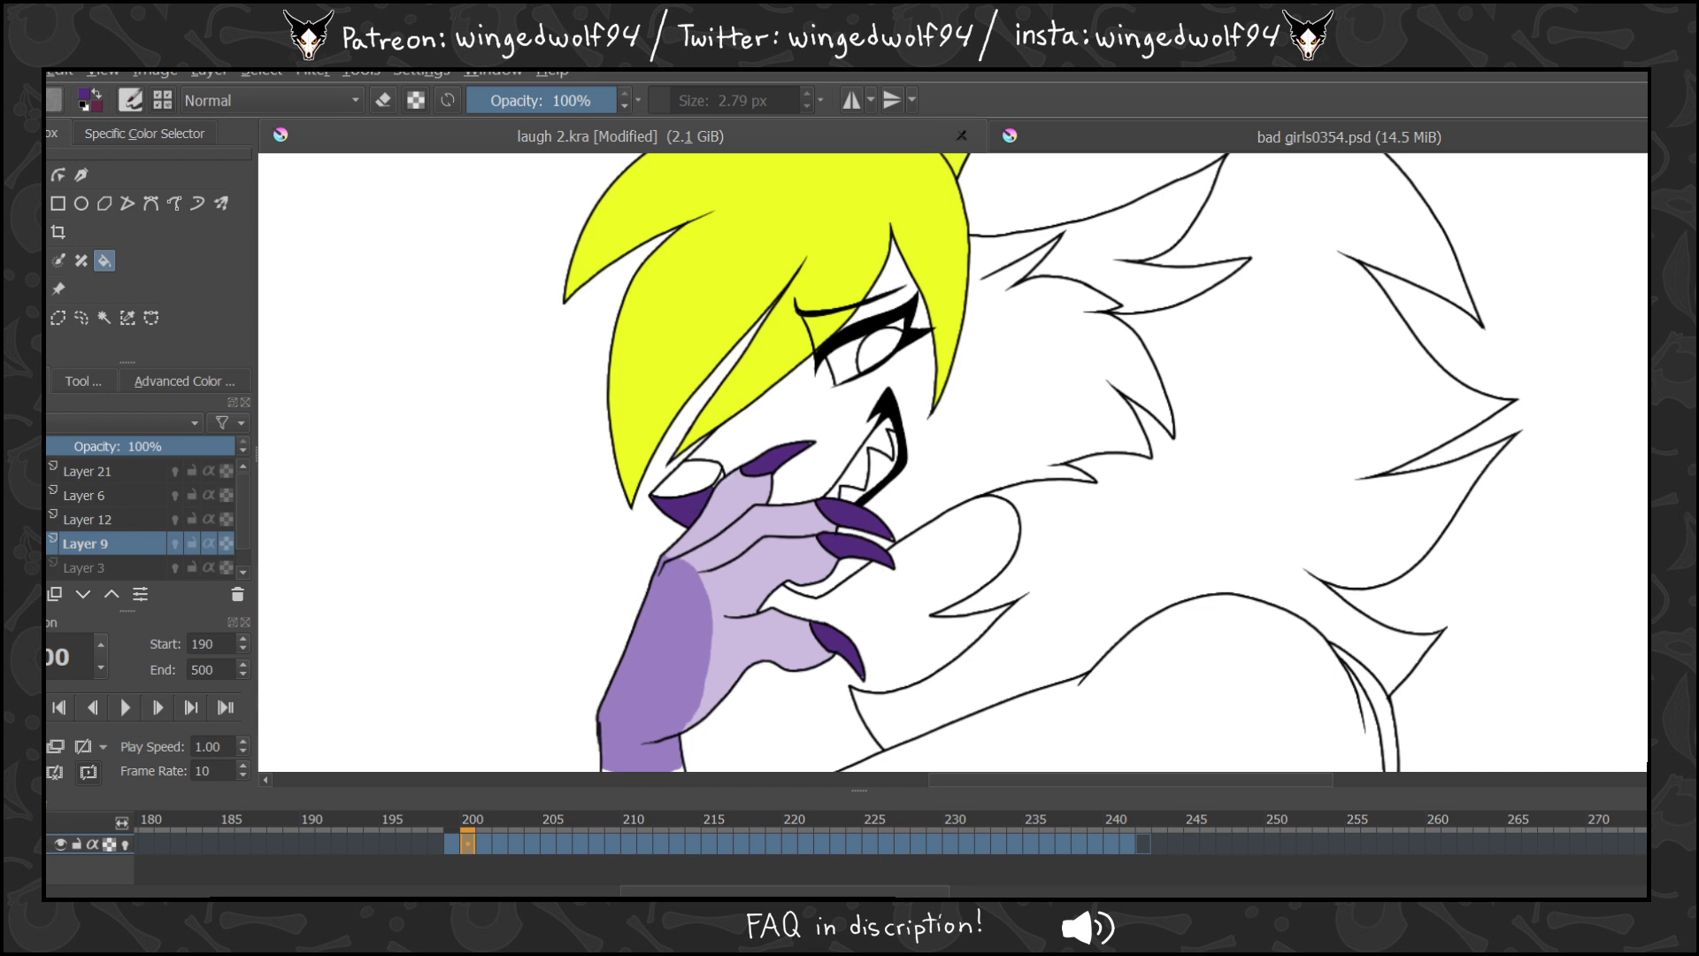
key("b")
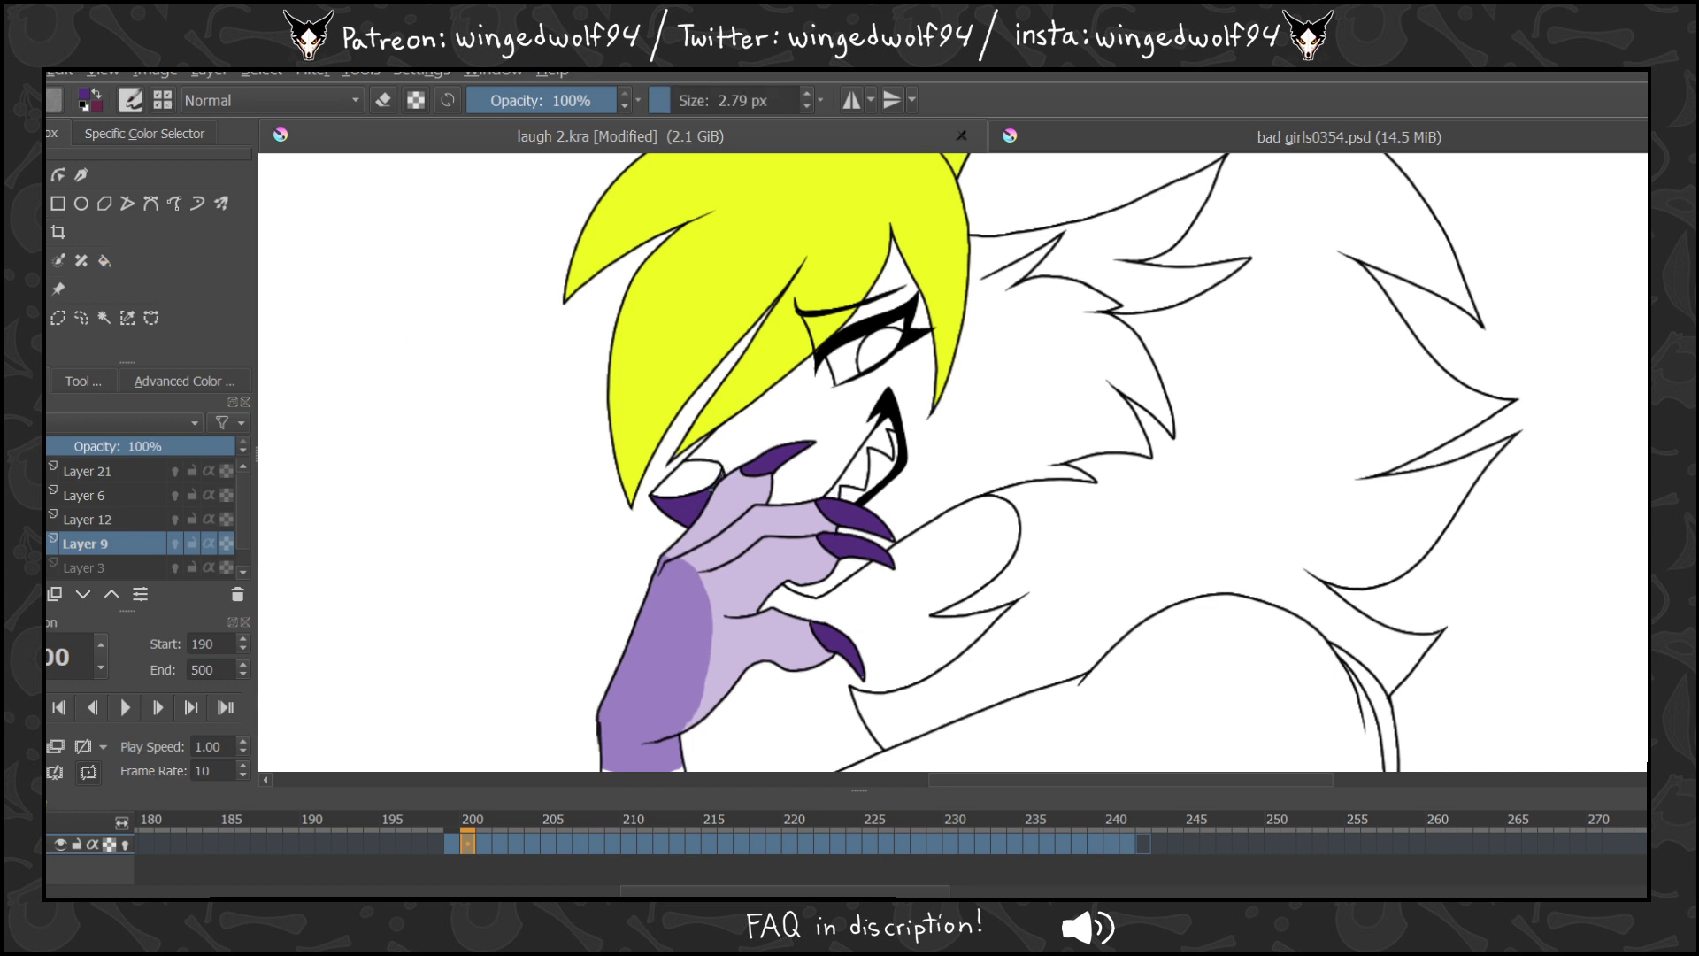
left_click(105, 260)
Fill the nose with dark purple on frames 201, 202 and 203.
left_click(487, 843)
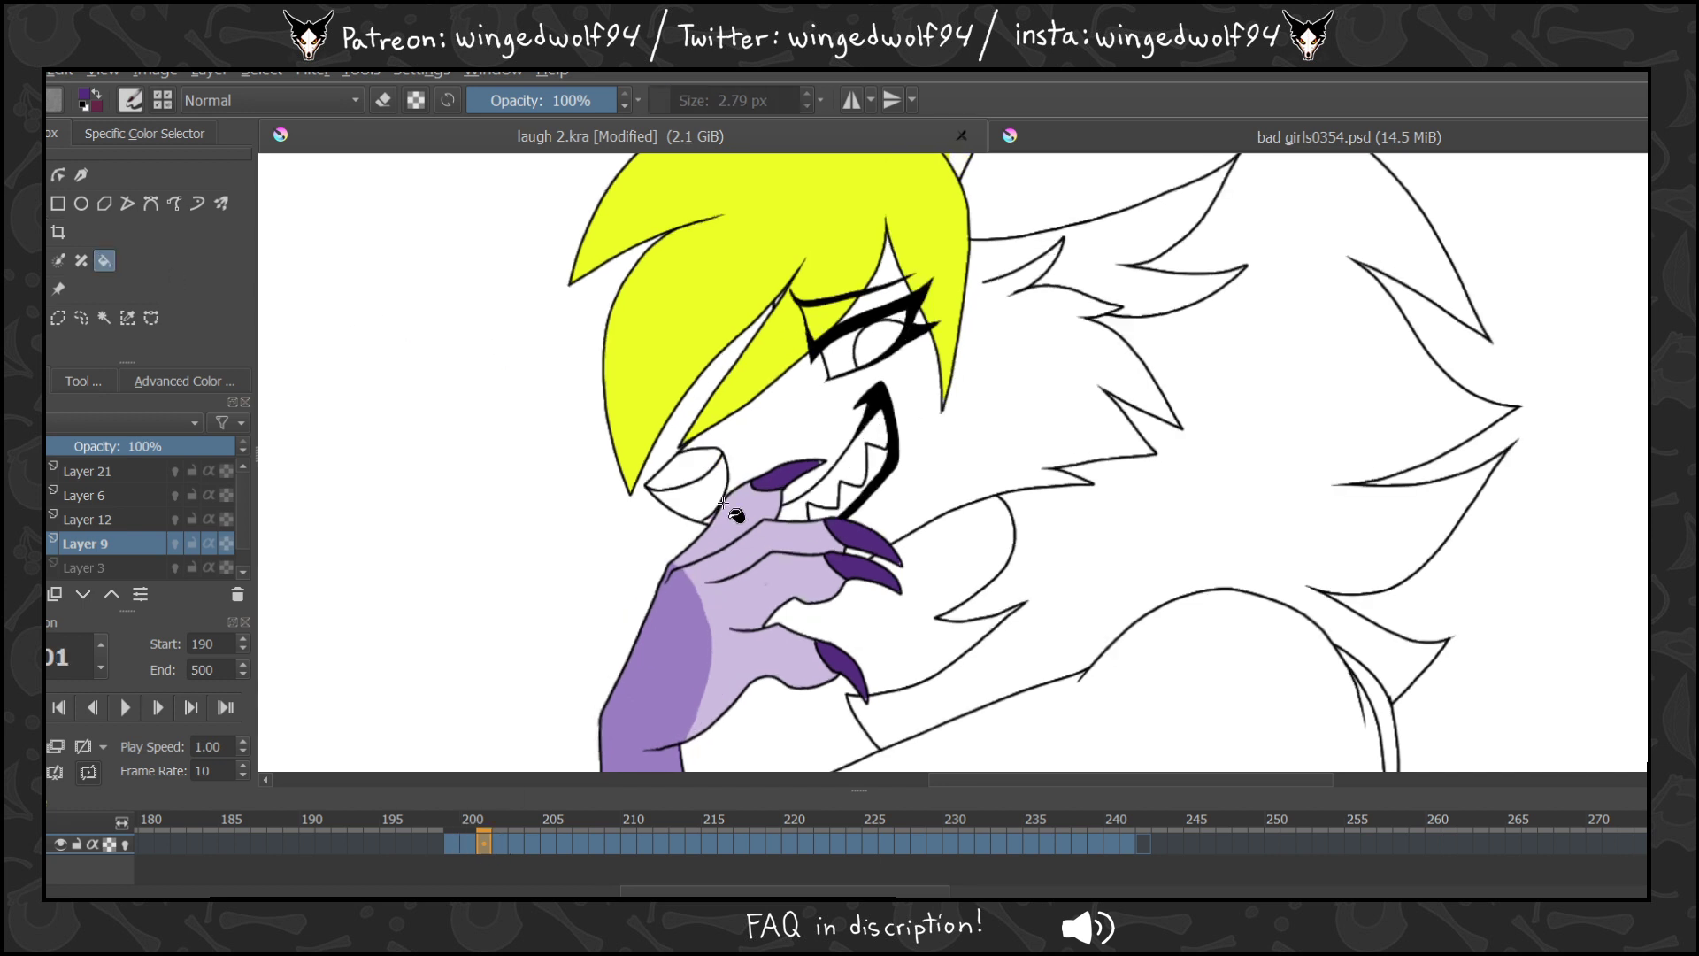
left_click(690, 498)
key("Right")
left_click(670, 446)
key("Right")
left_click(665, 429)
Fill the nose with dark purple on frames 204, 205 and 206.
key("Right")
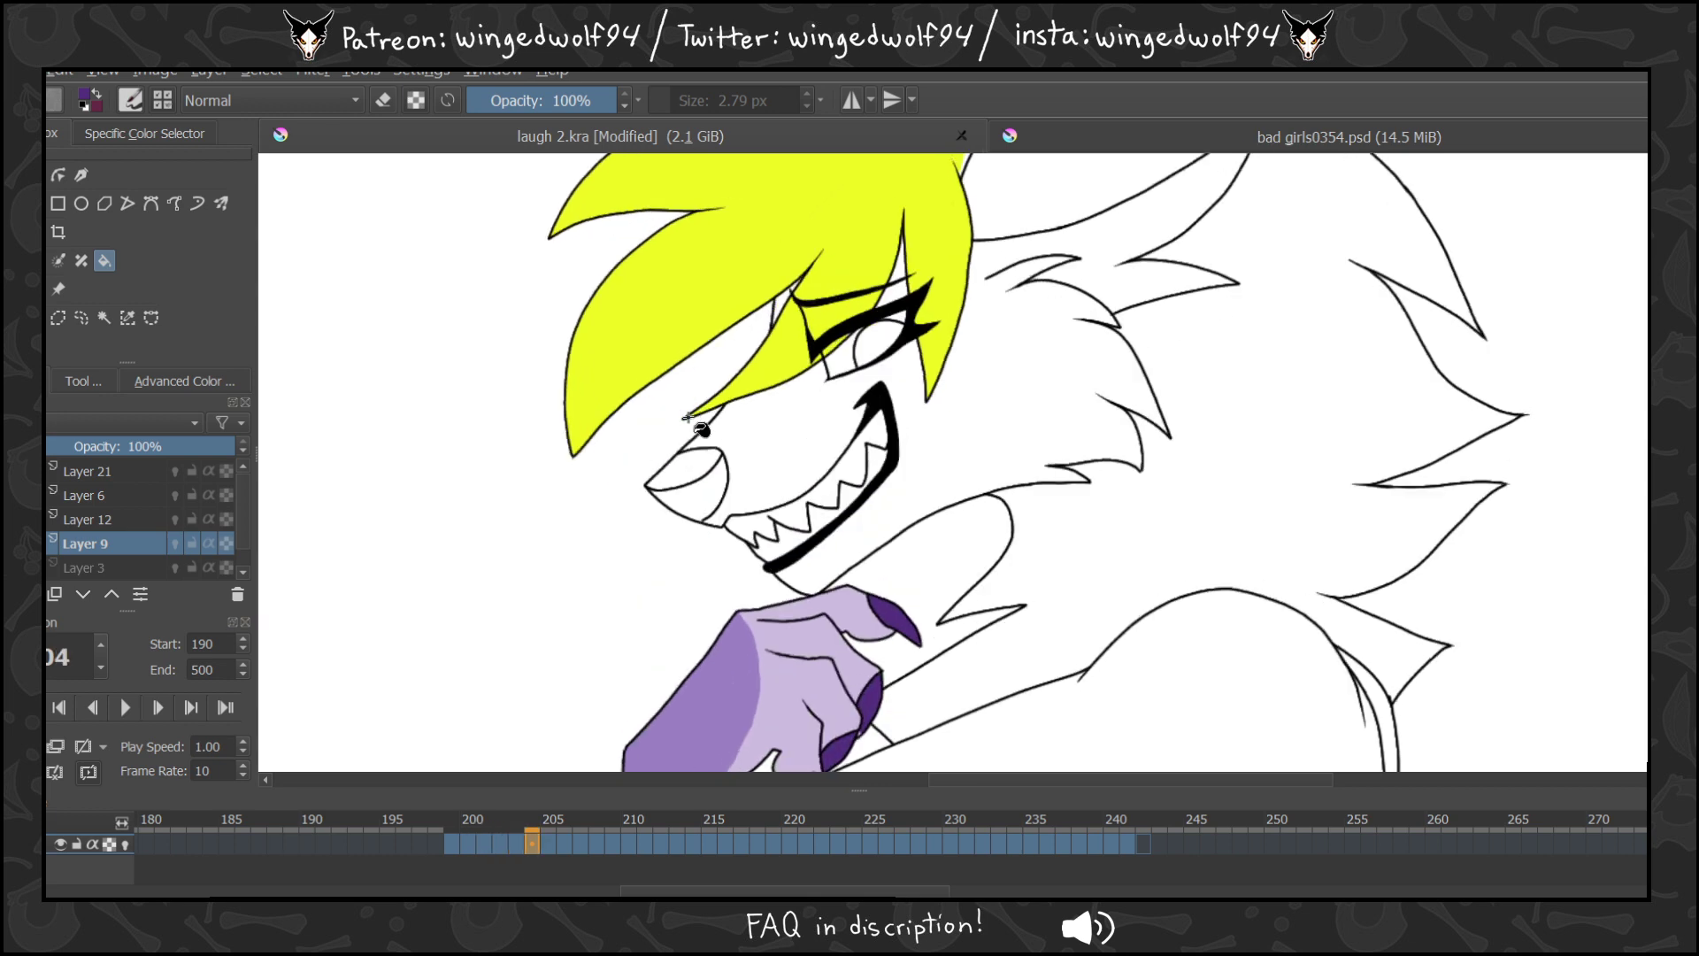
left_click(685, 503)
key("Right")
left_click(701, 500)
key("Right")
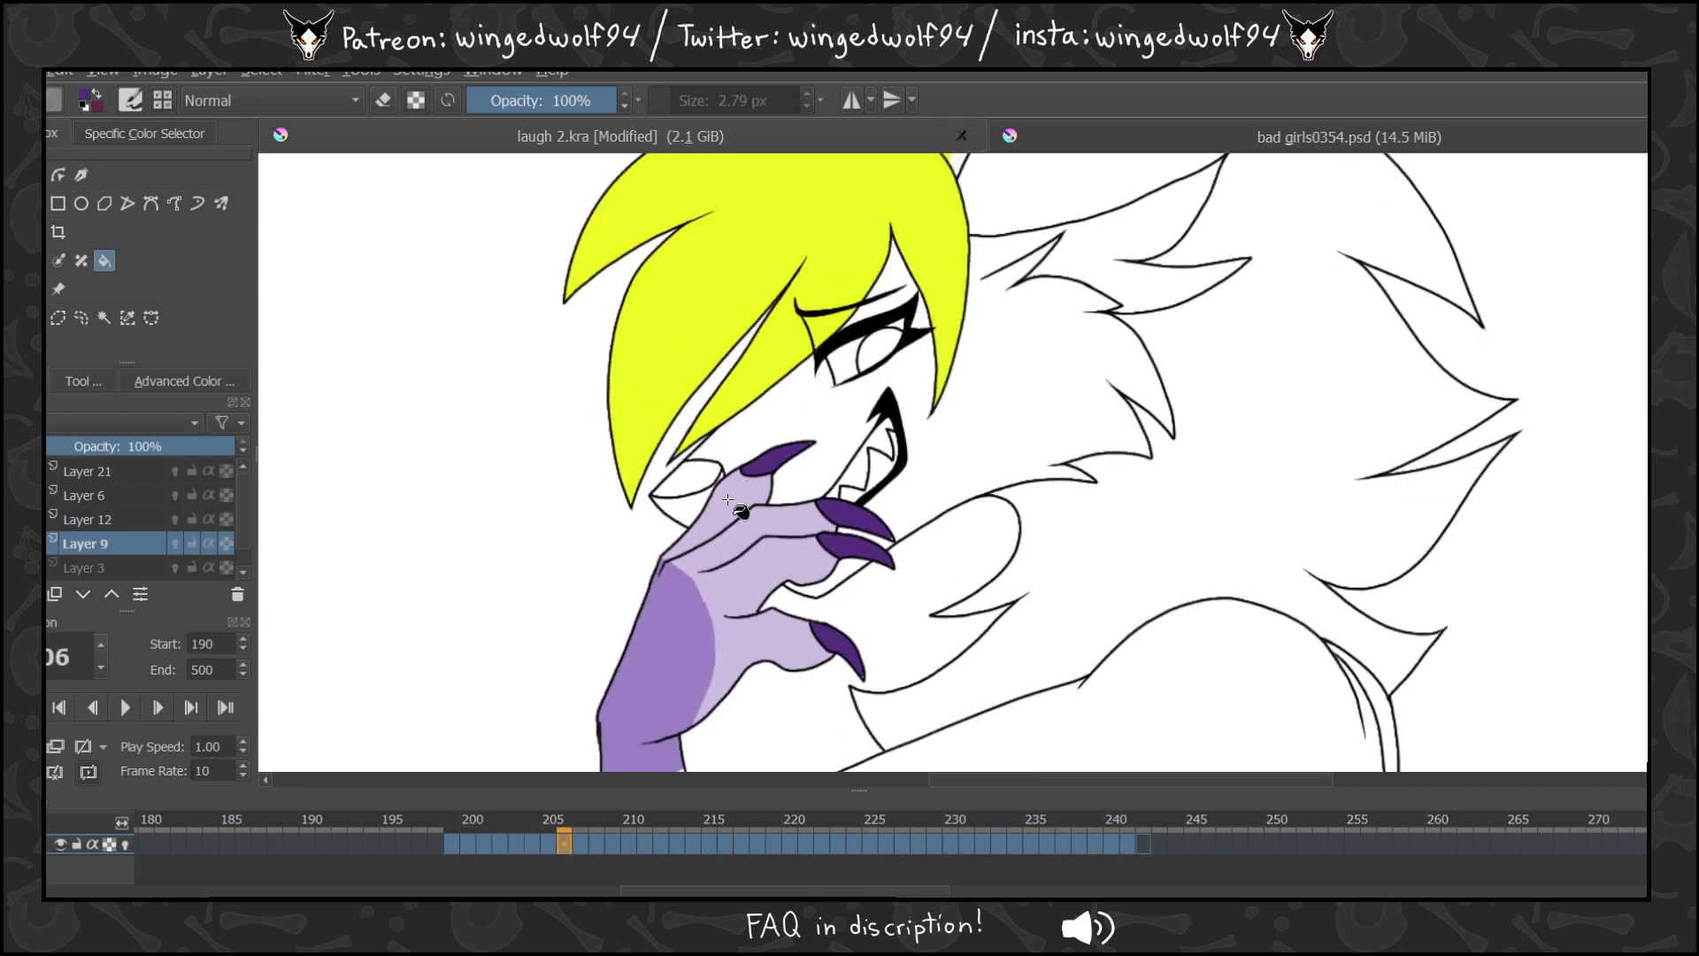
left_click(699, 508)
Fill the nose with dark purple on frames 207 to 210.
key("Right")
key("Right")
key("Right")
key("Right")
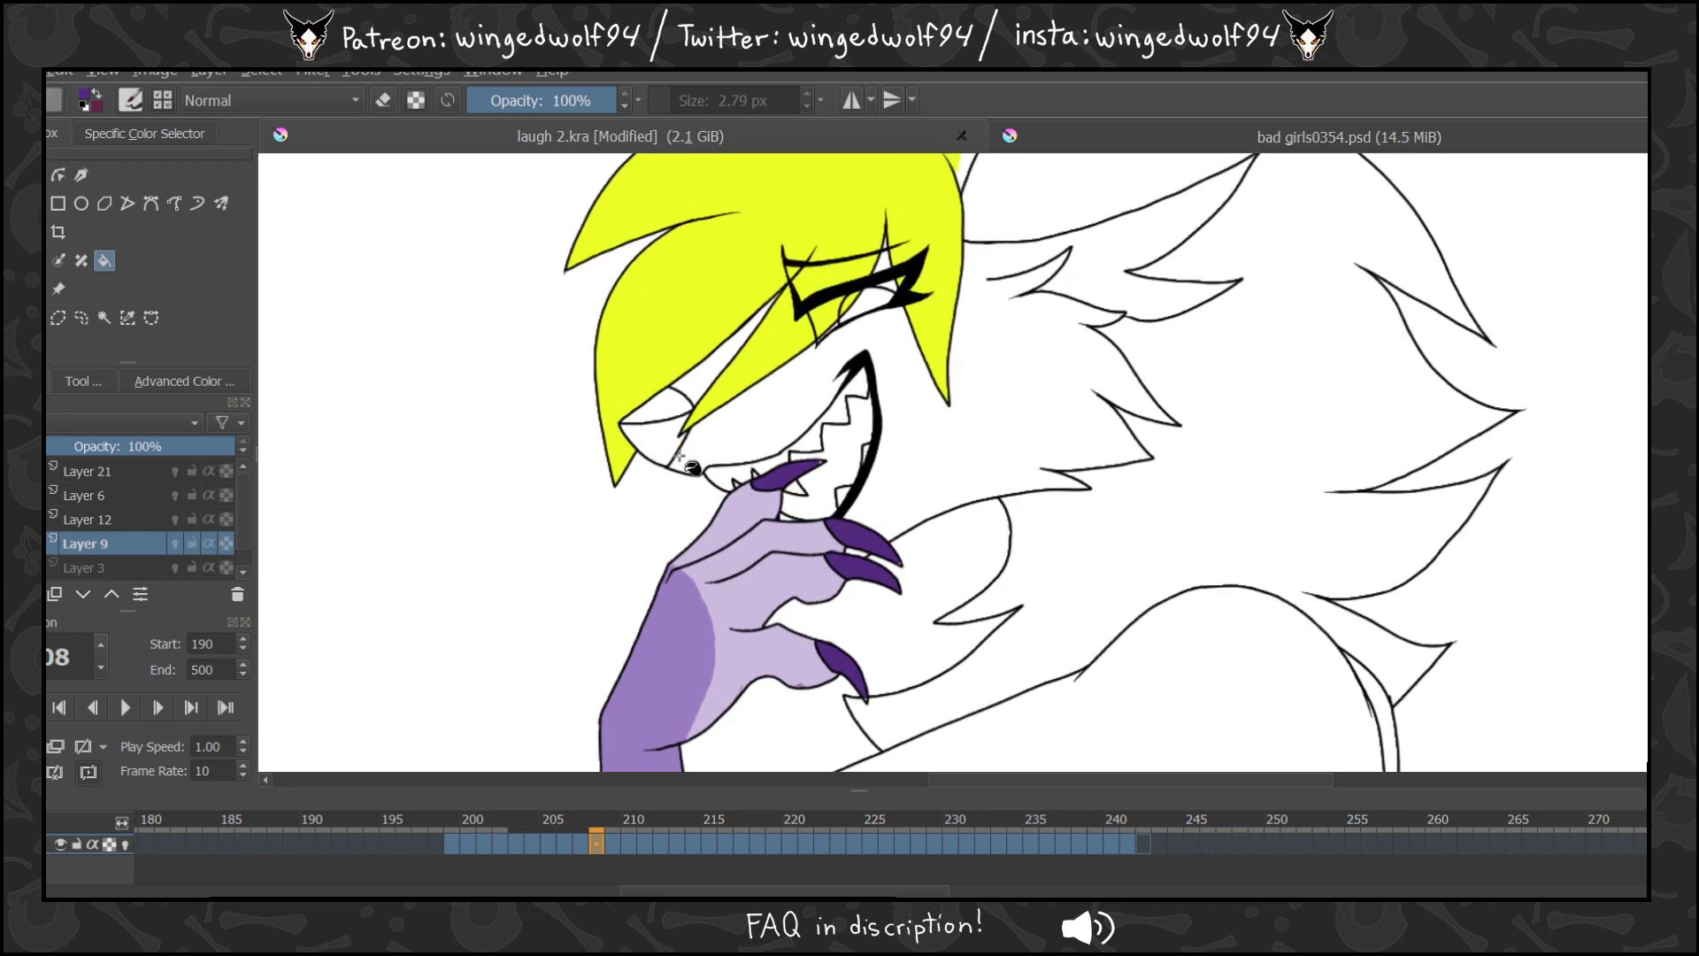
key("Right")
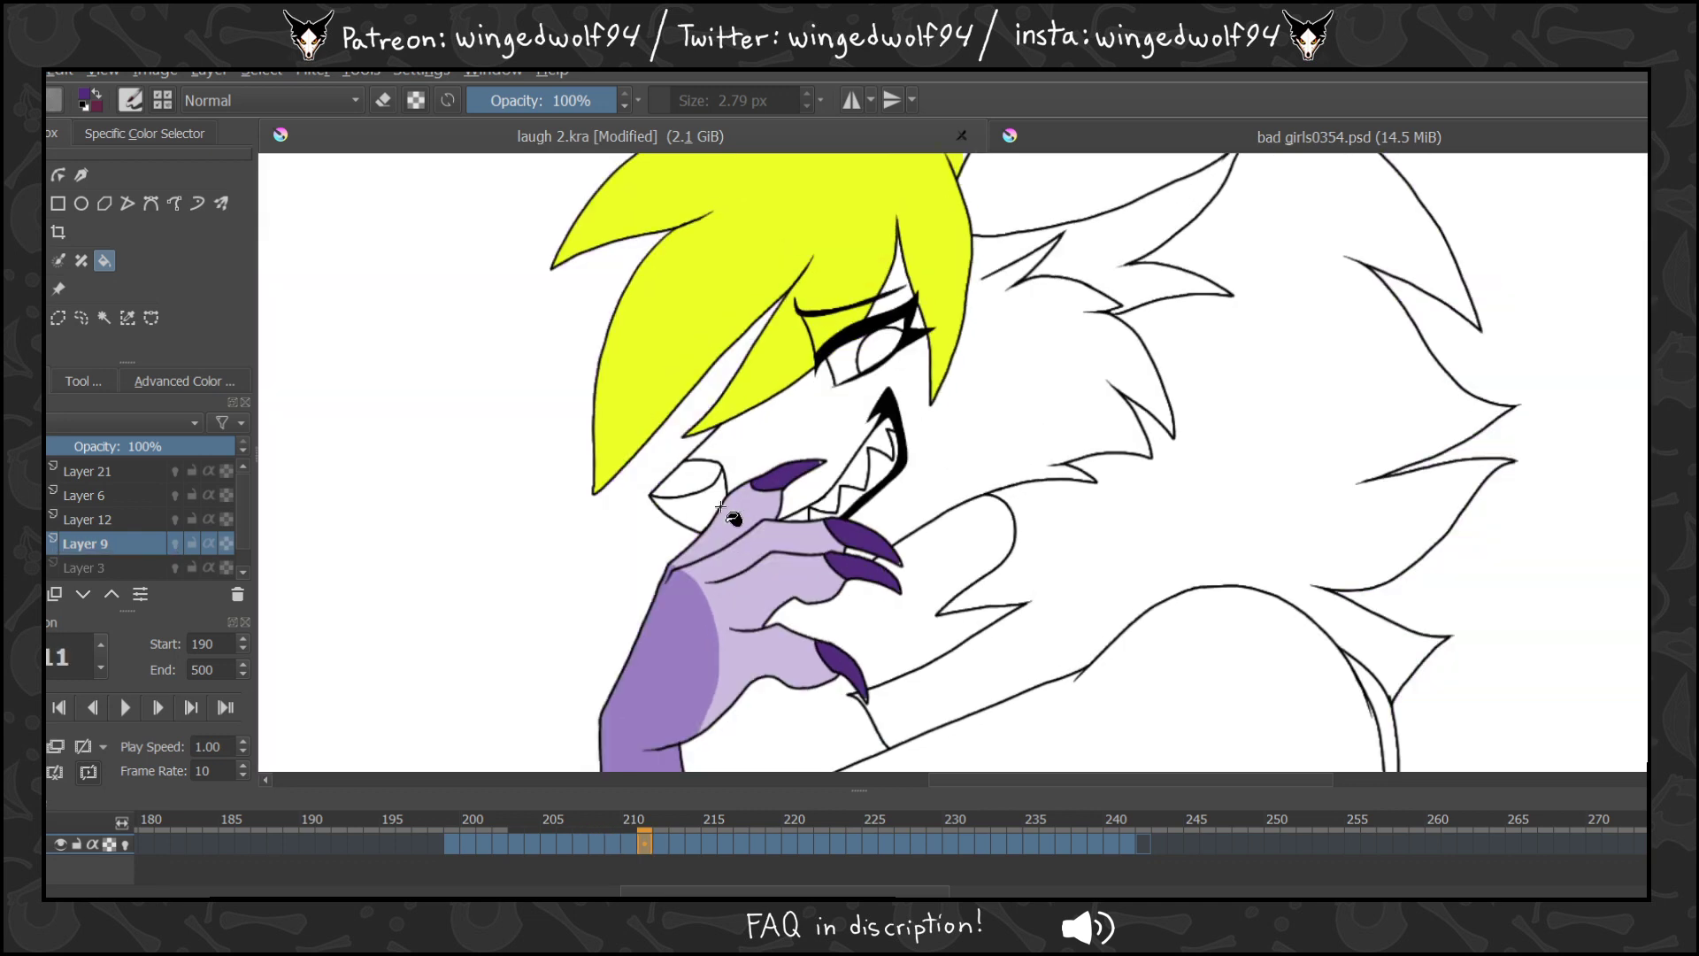
Fill the nose with dark purple on frames 211 to 216.
key("Right")
key("Right")
key("Right")
key("Right")
key("Right")
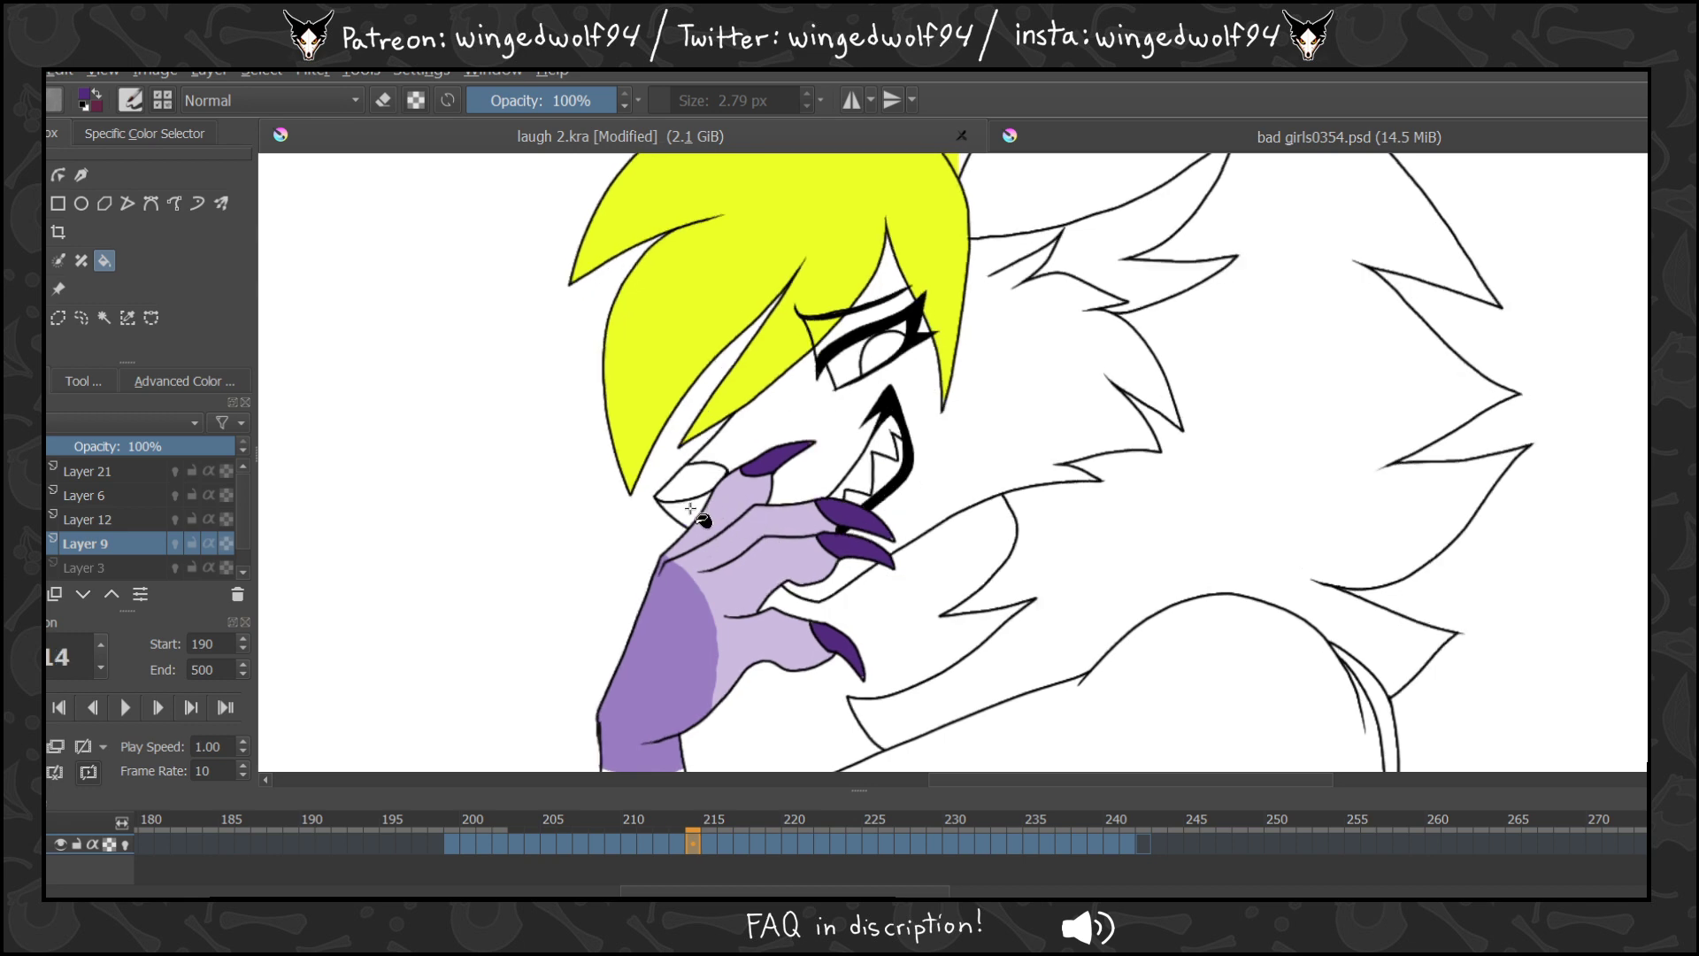
key("Right")
key("Right")
key("Right")
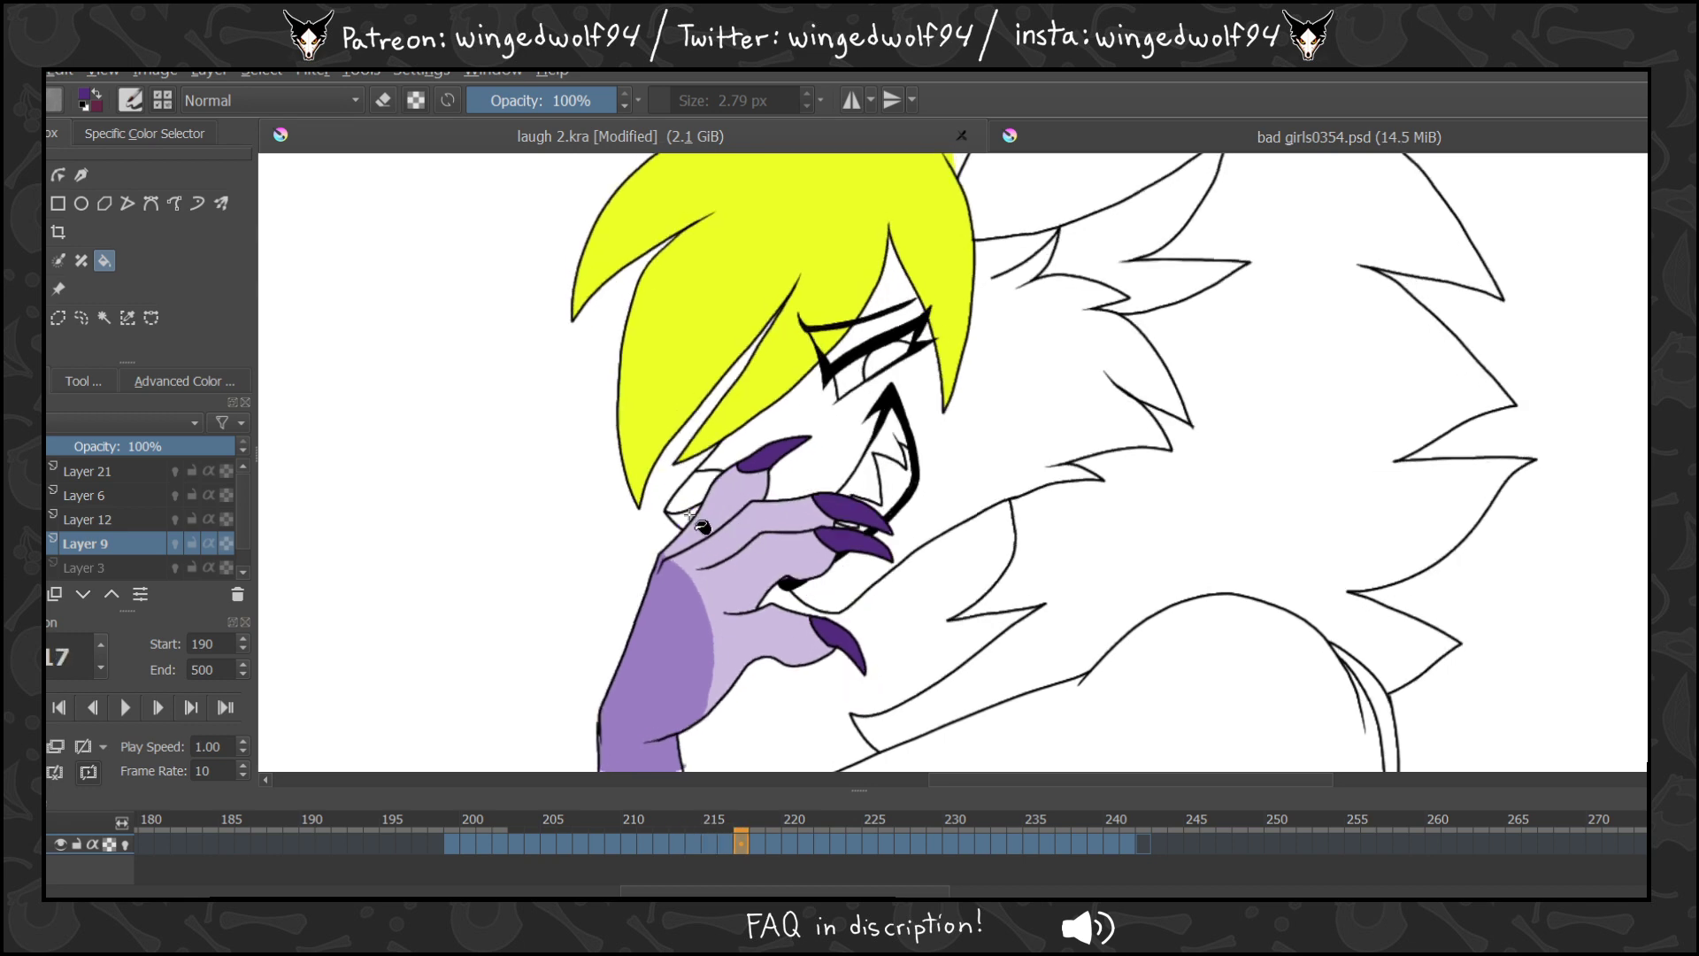
Fill the nose with dark purple on frames 217 to 220 and check the Fill tool's options.
key("Right")
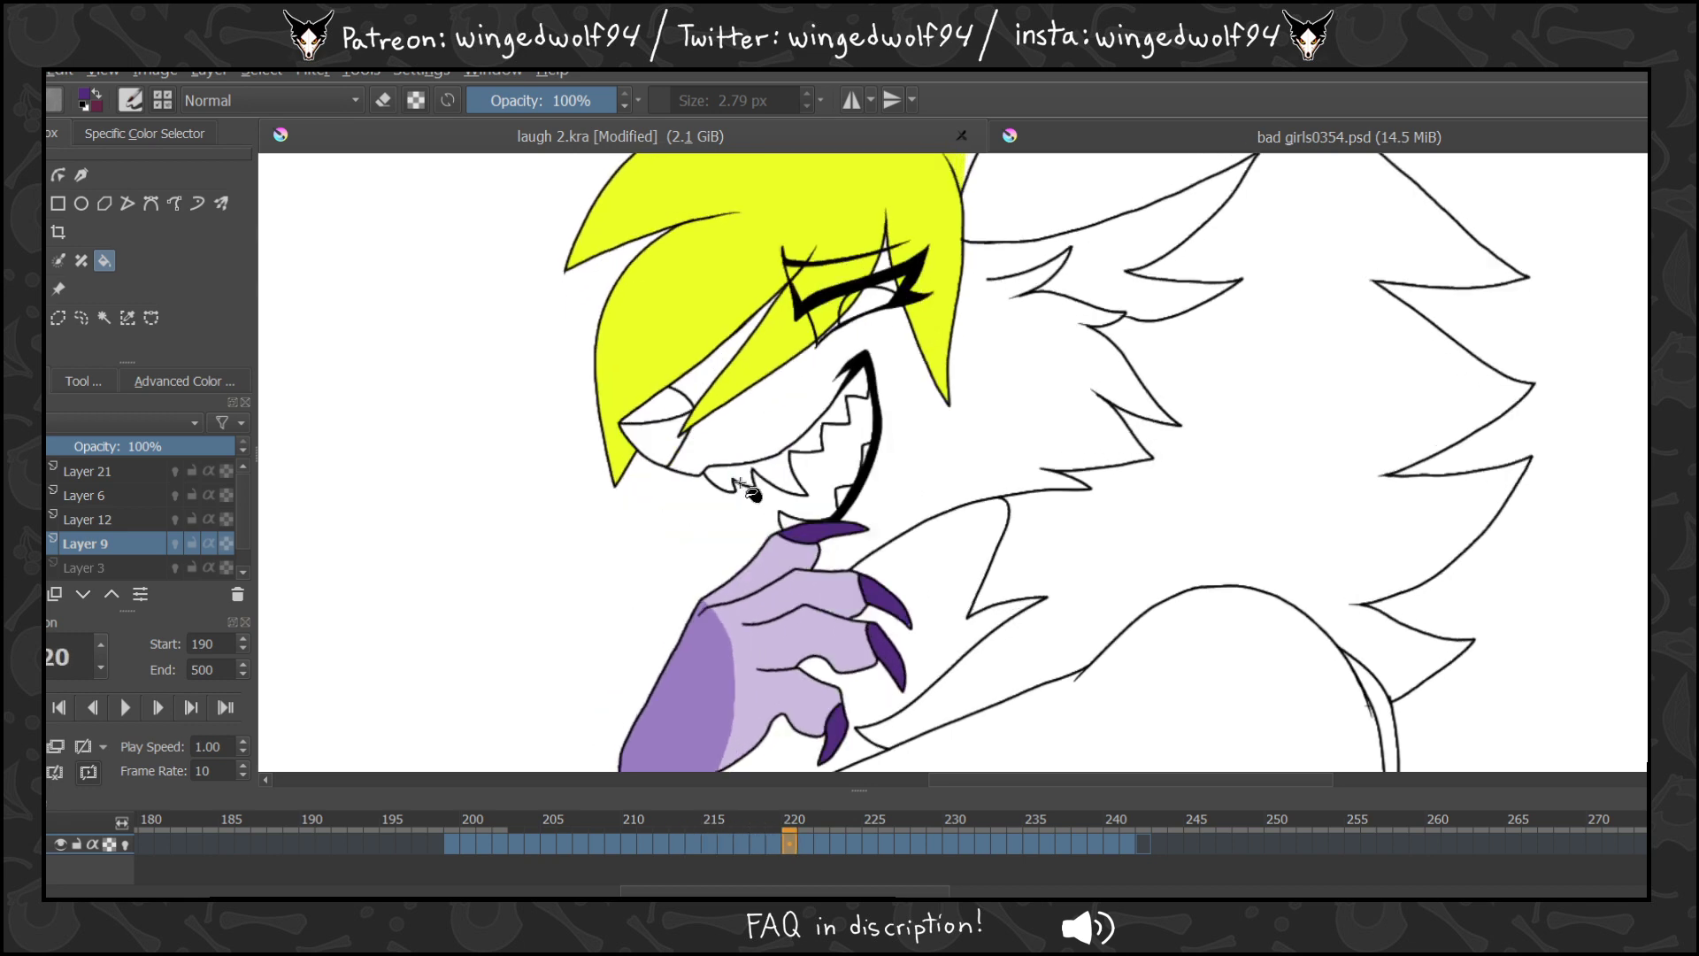
left_click(83, 381)
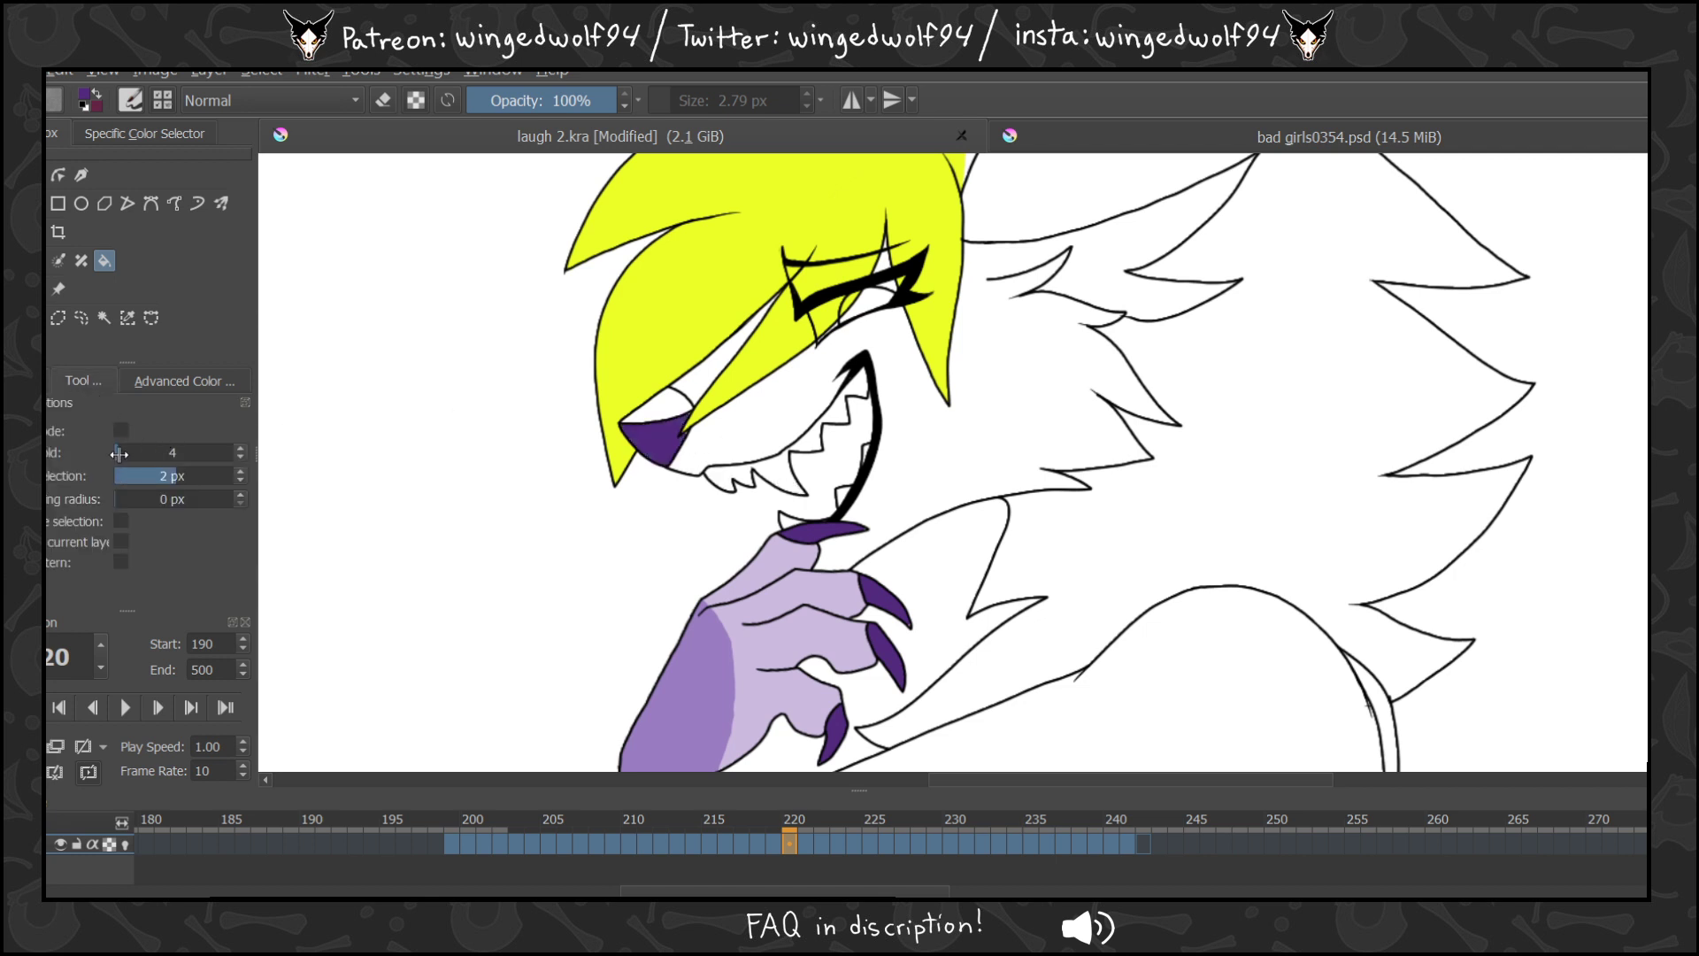
left_click(50, 380)
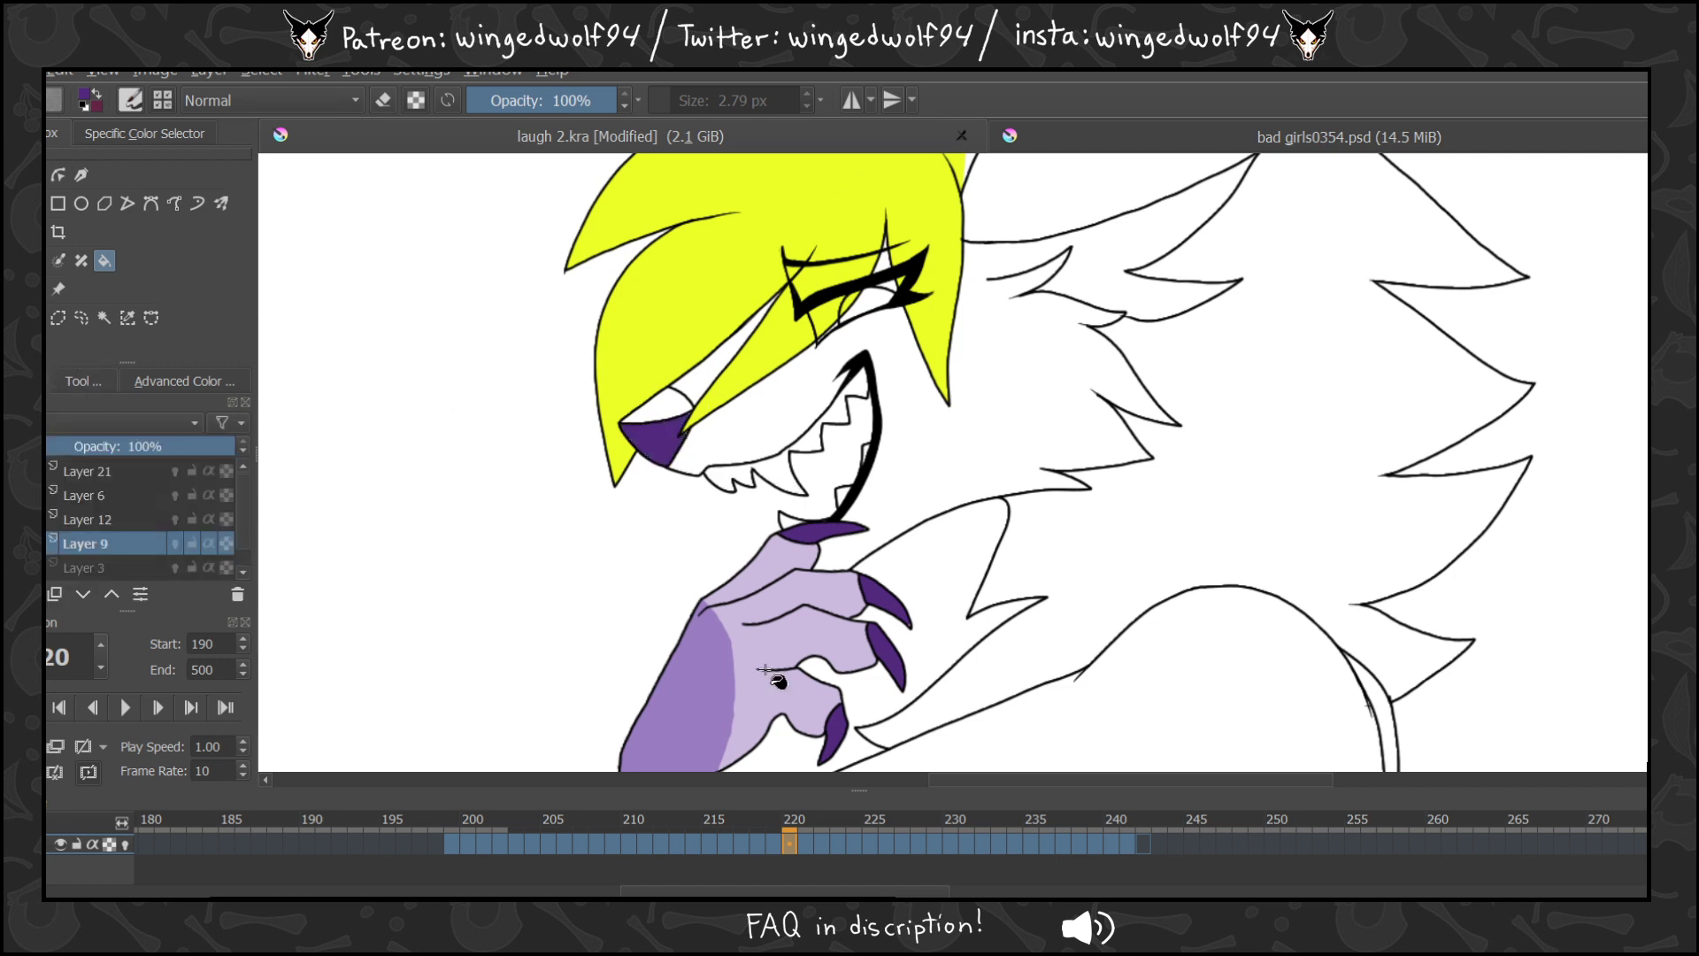
Fill the nose with dark purple on frames 221 to 224.
key("Right")
key("Right")
key("Right")
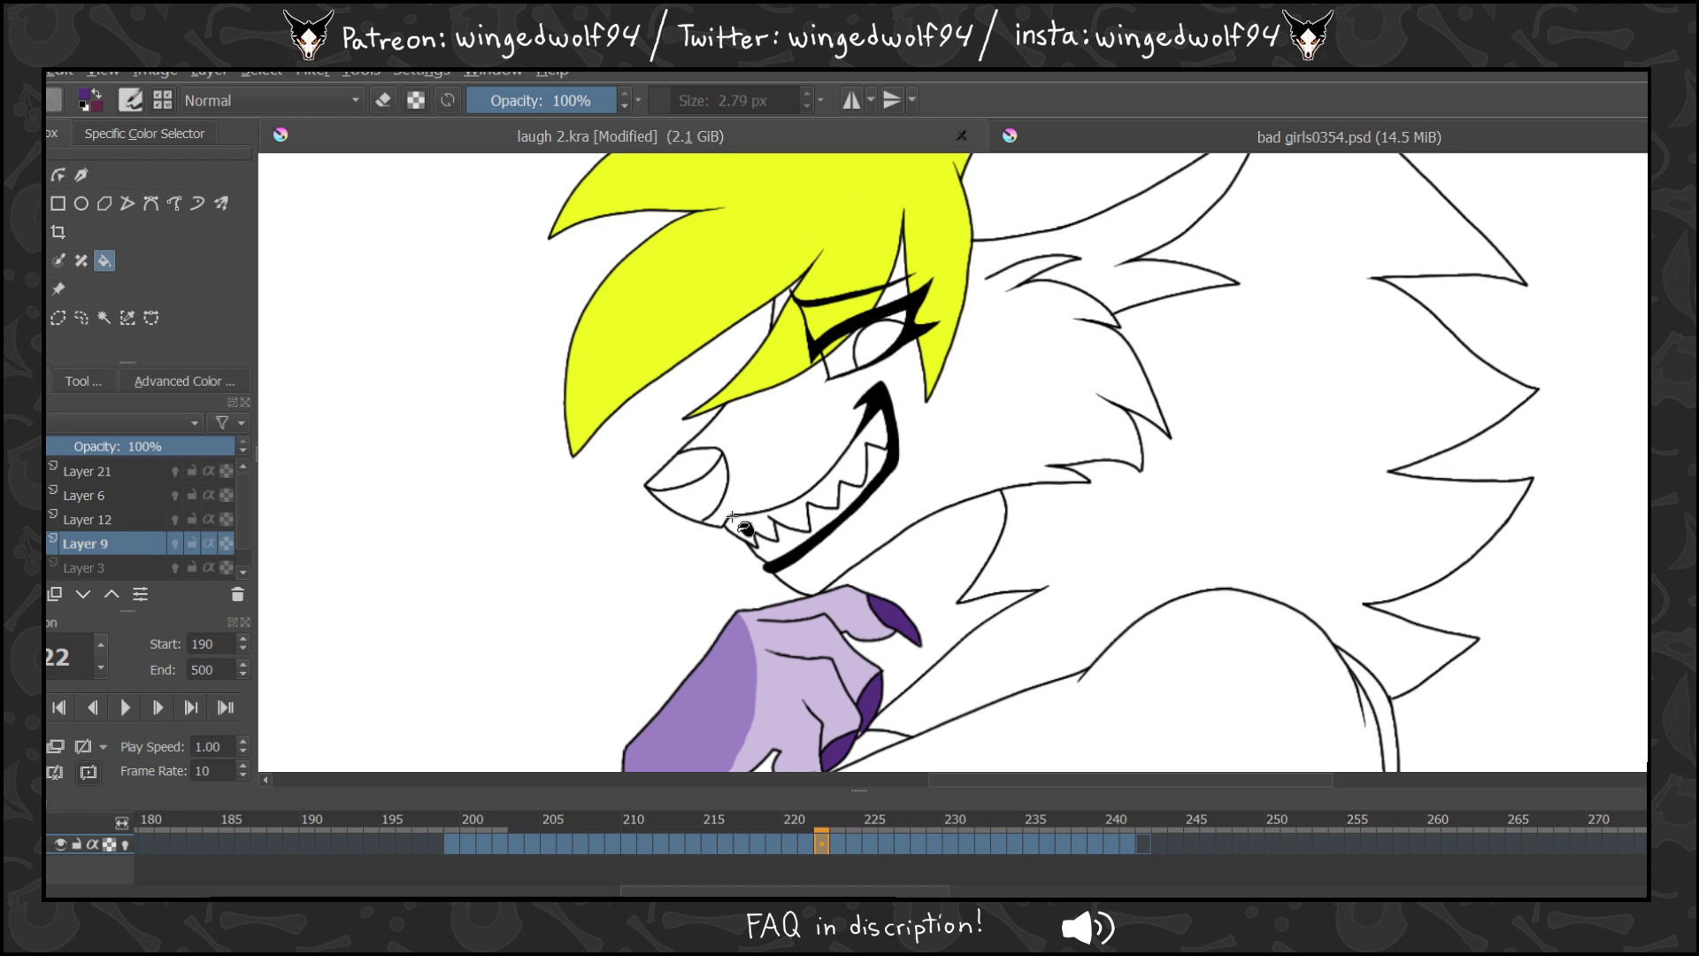
key("Right")
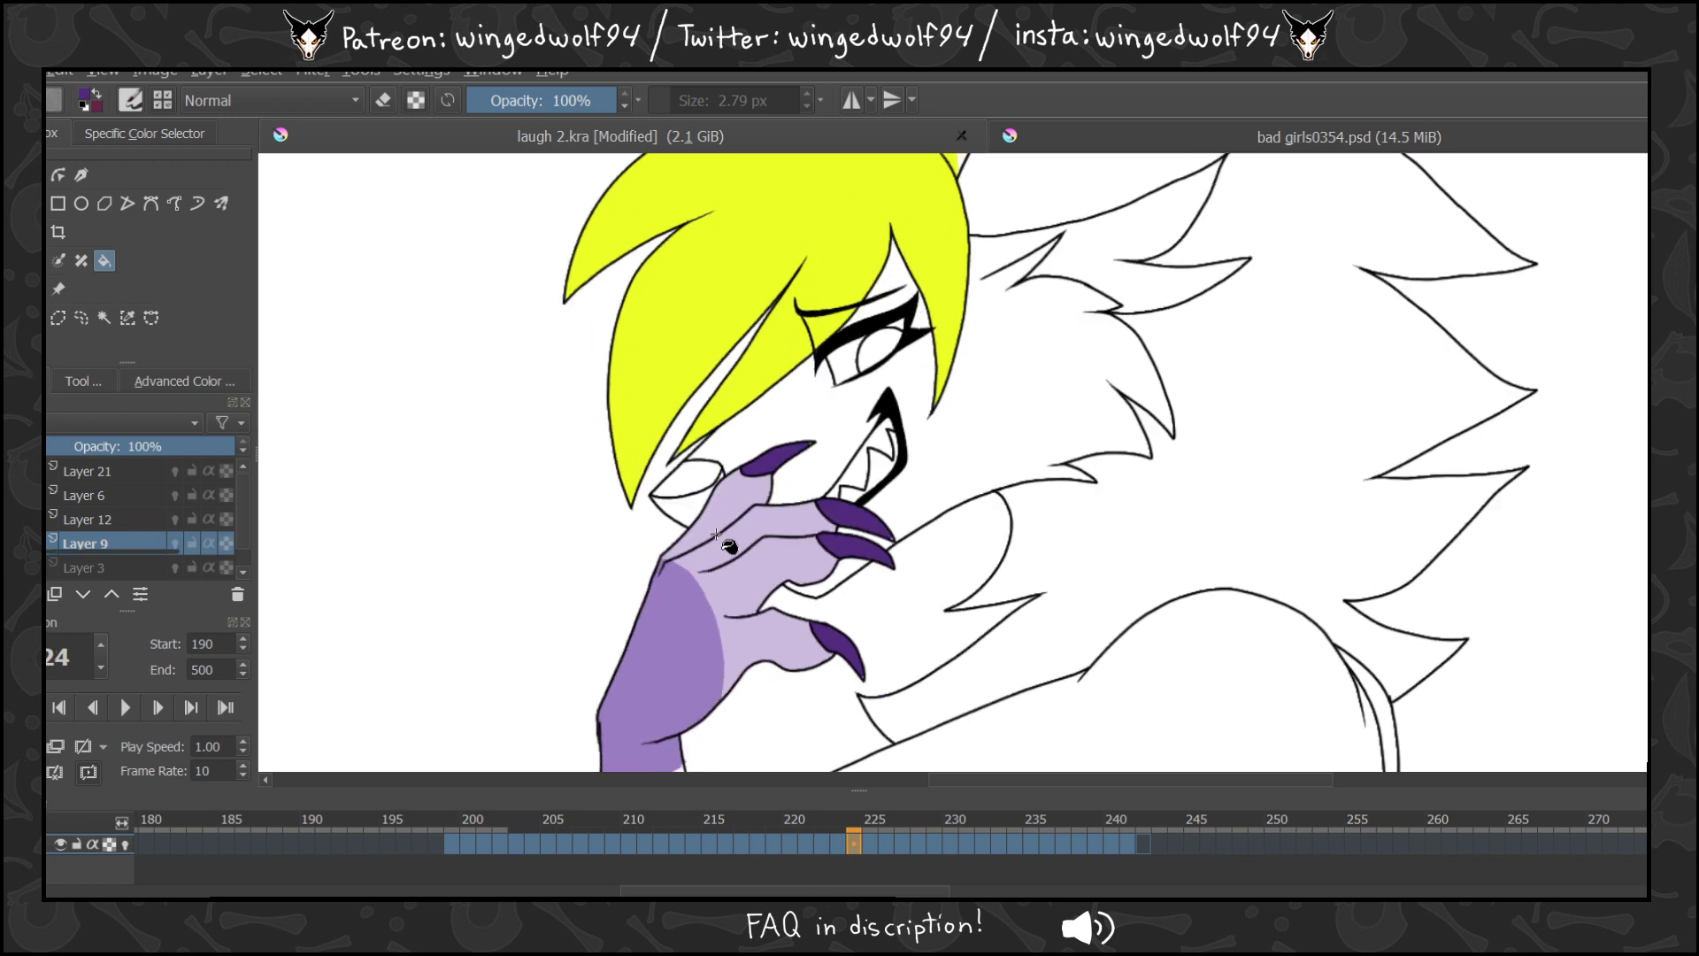
key("Right")
key("Left")
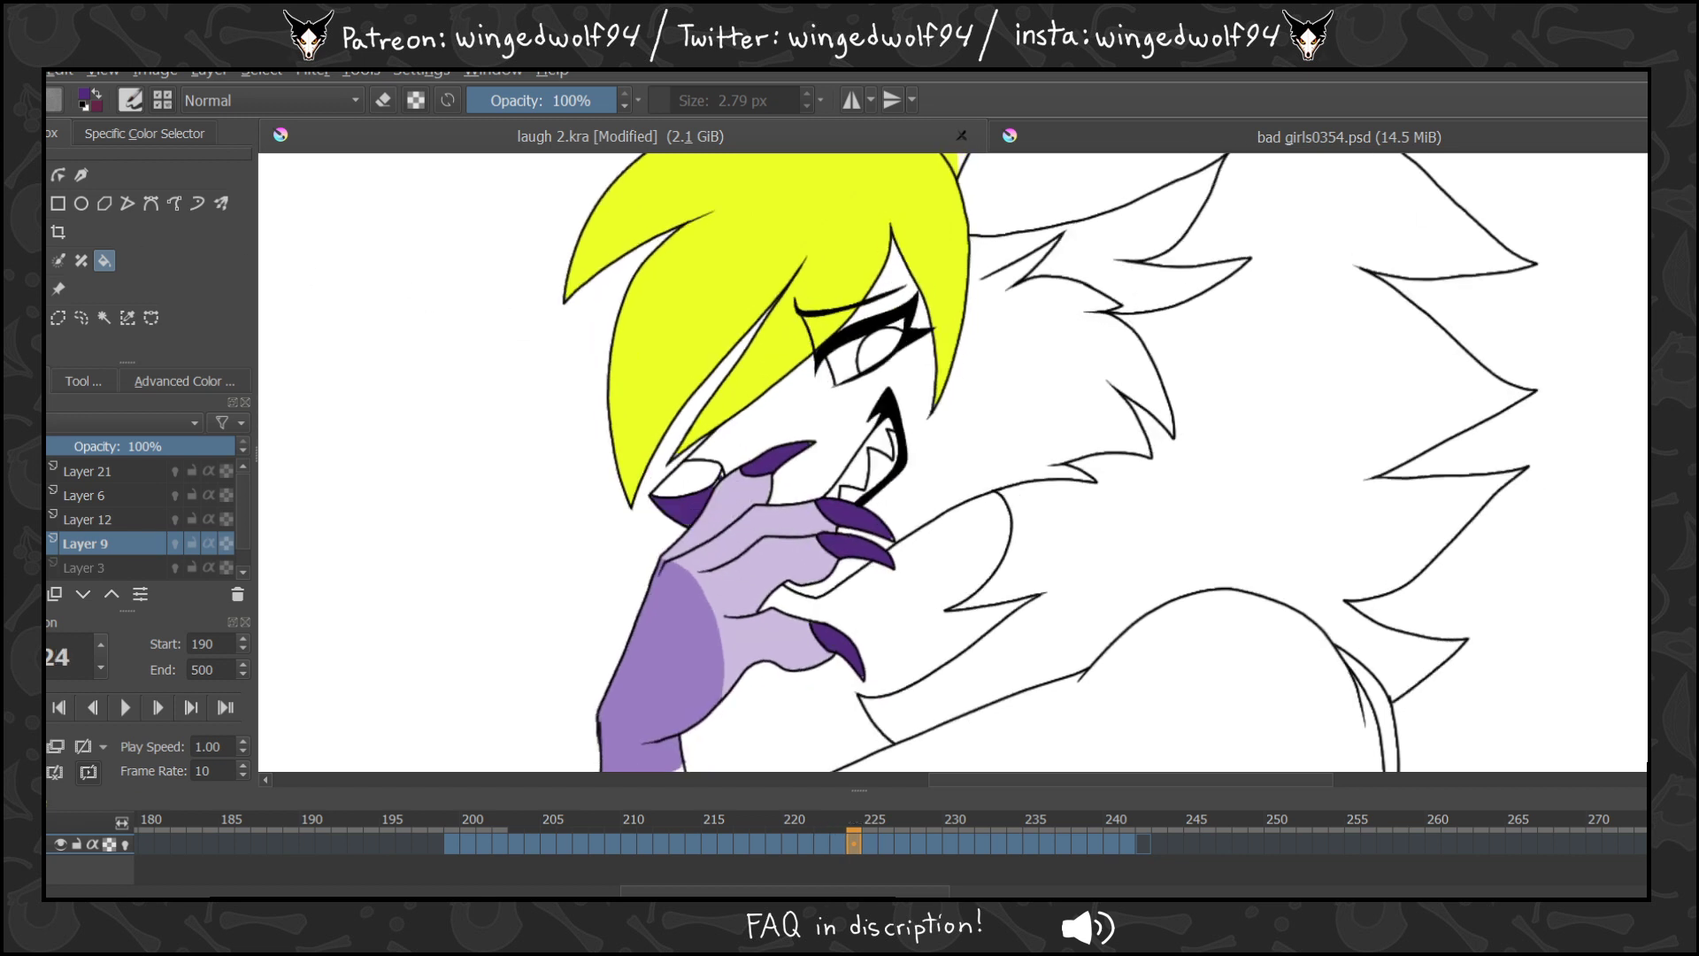
key("b")
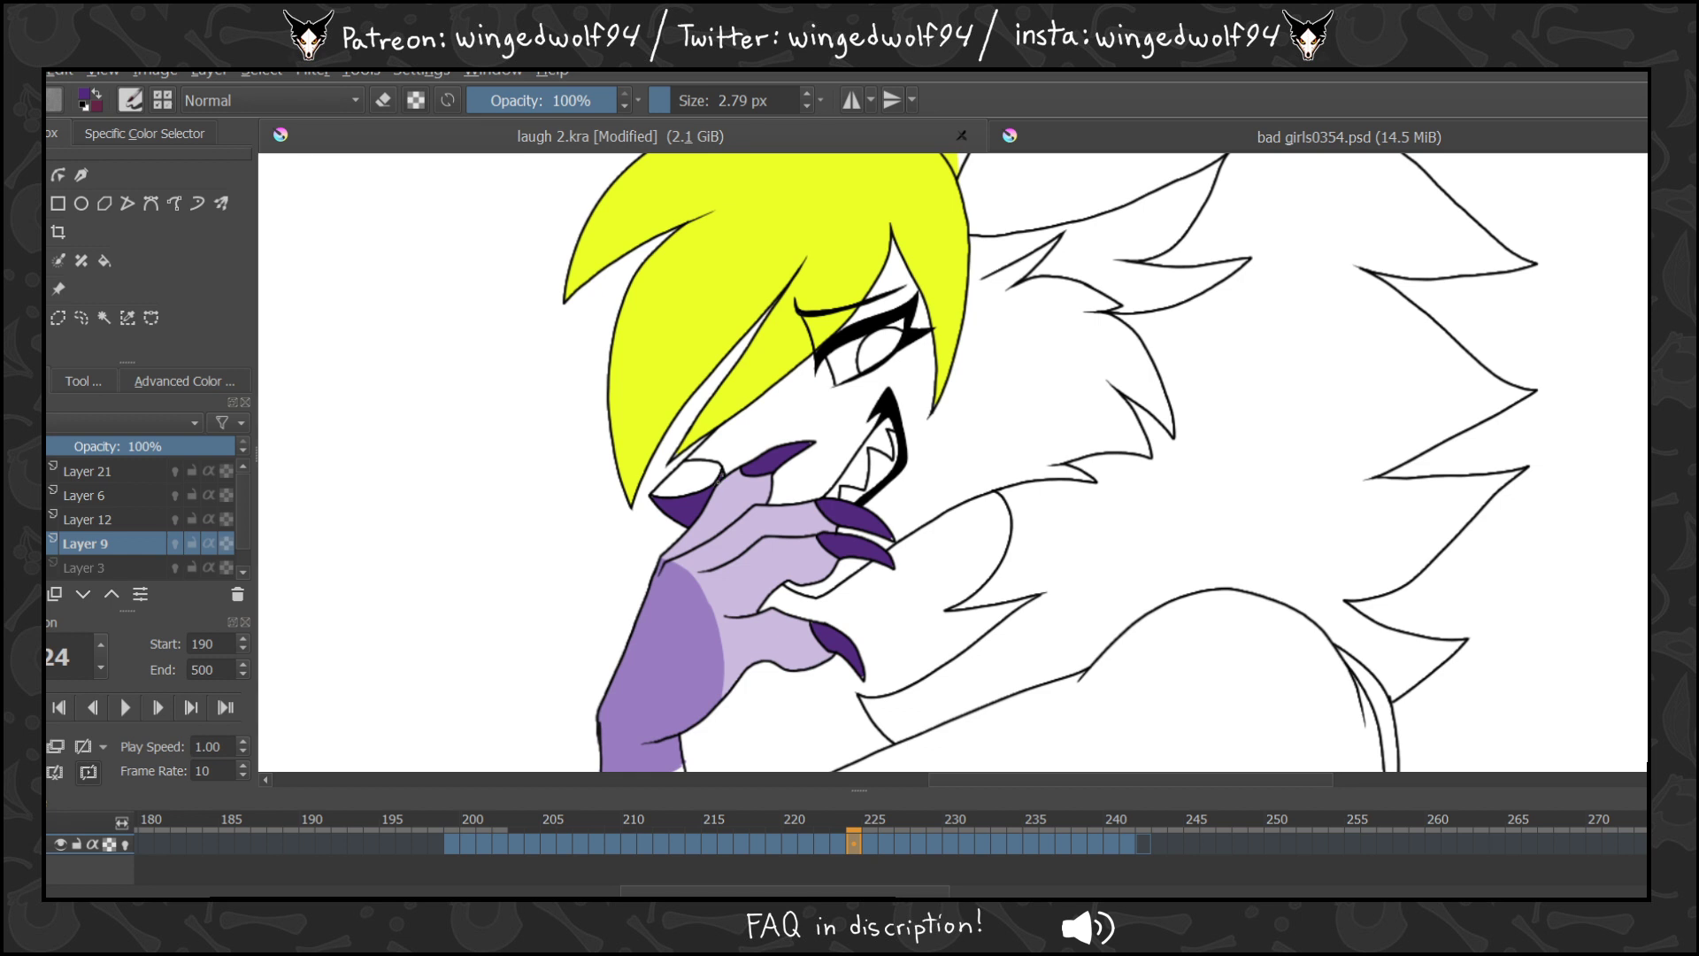
left_click(103, 260)
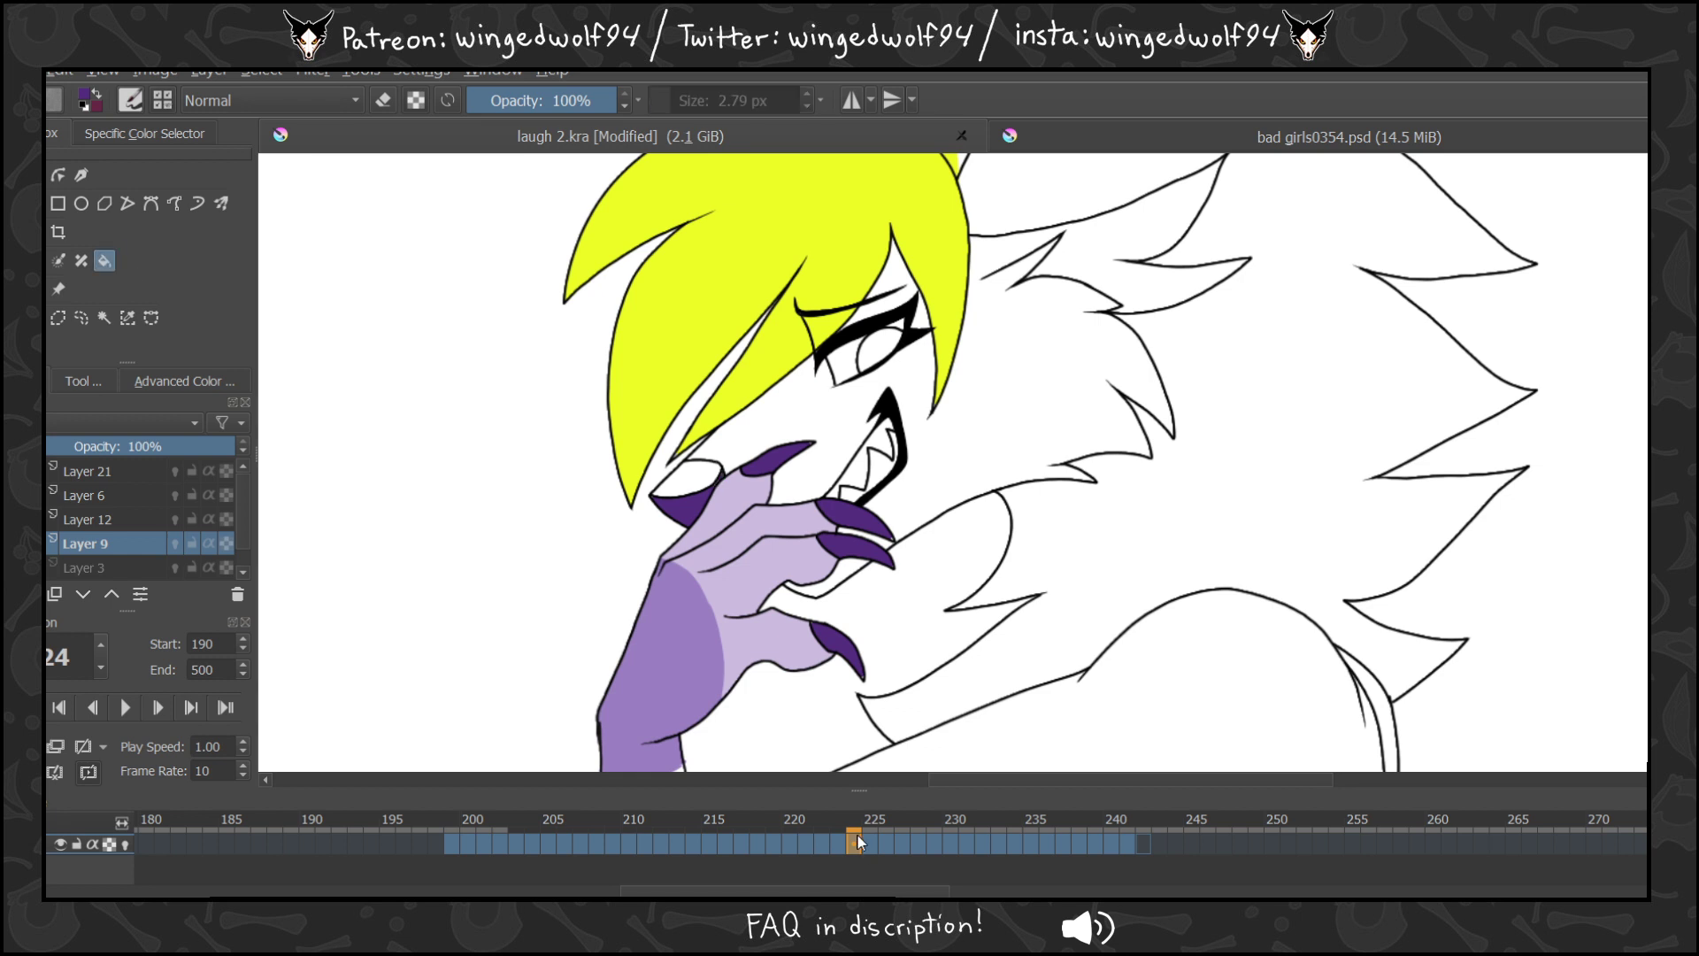
Fill the nose with dark purple on frames 225 to 229.
key("Right")
key("Right")
key("Right")
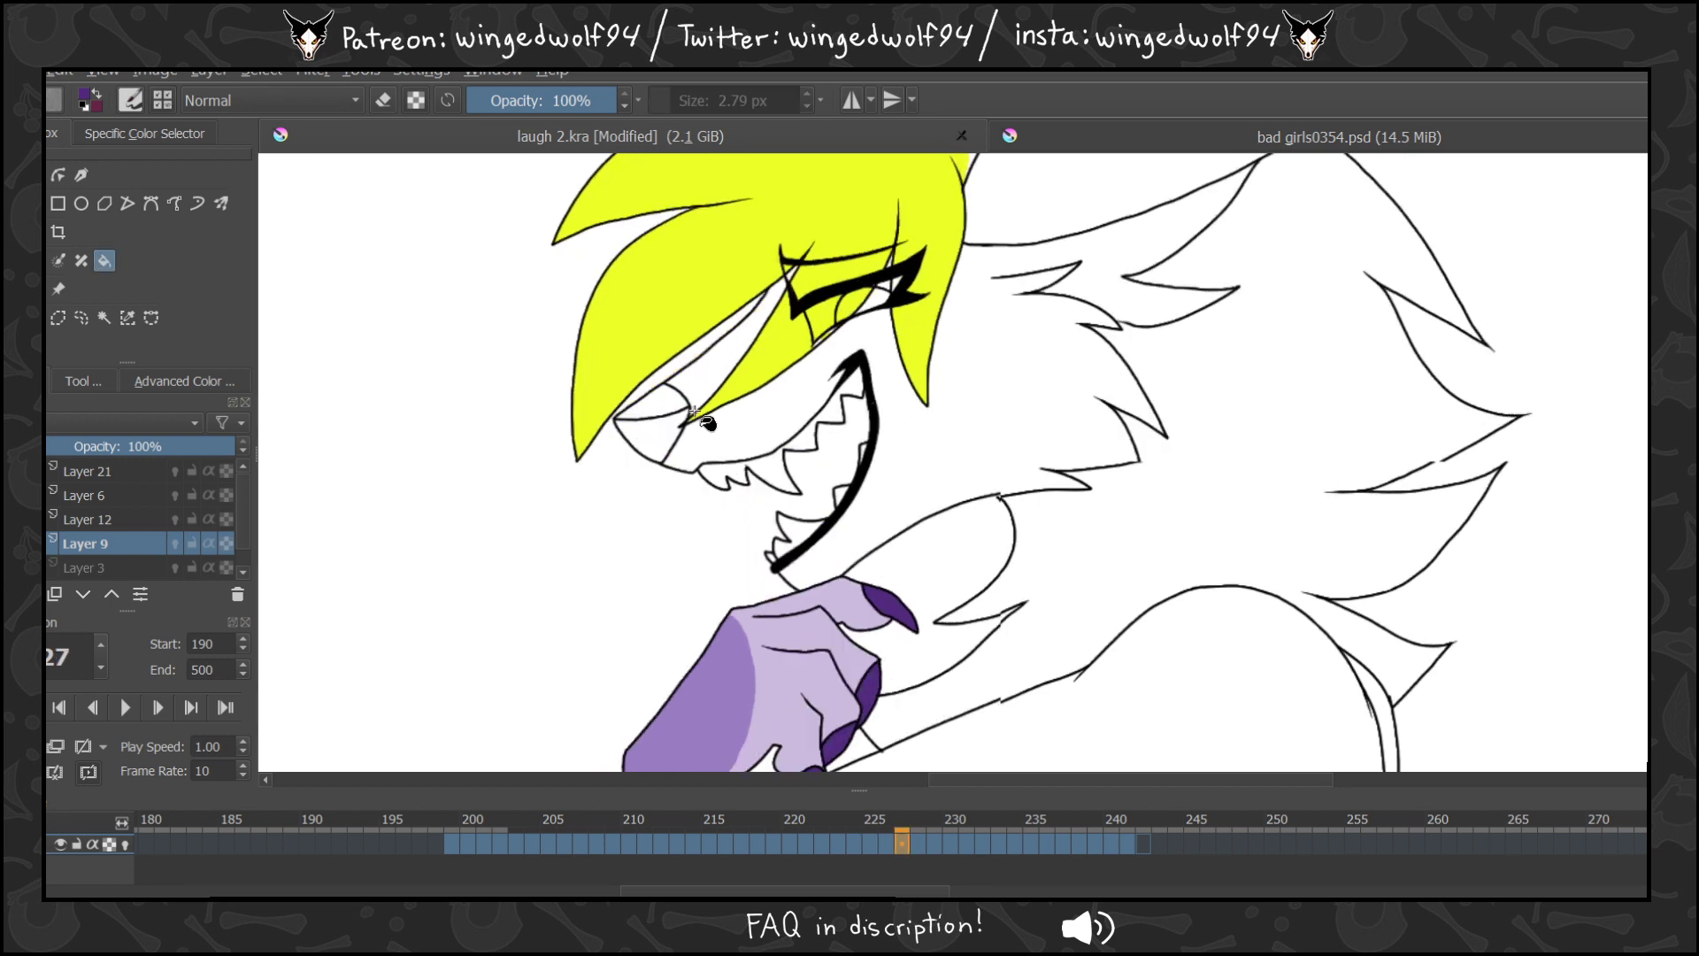
key("Right")
key("Right")
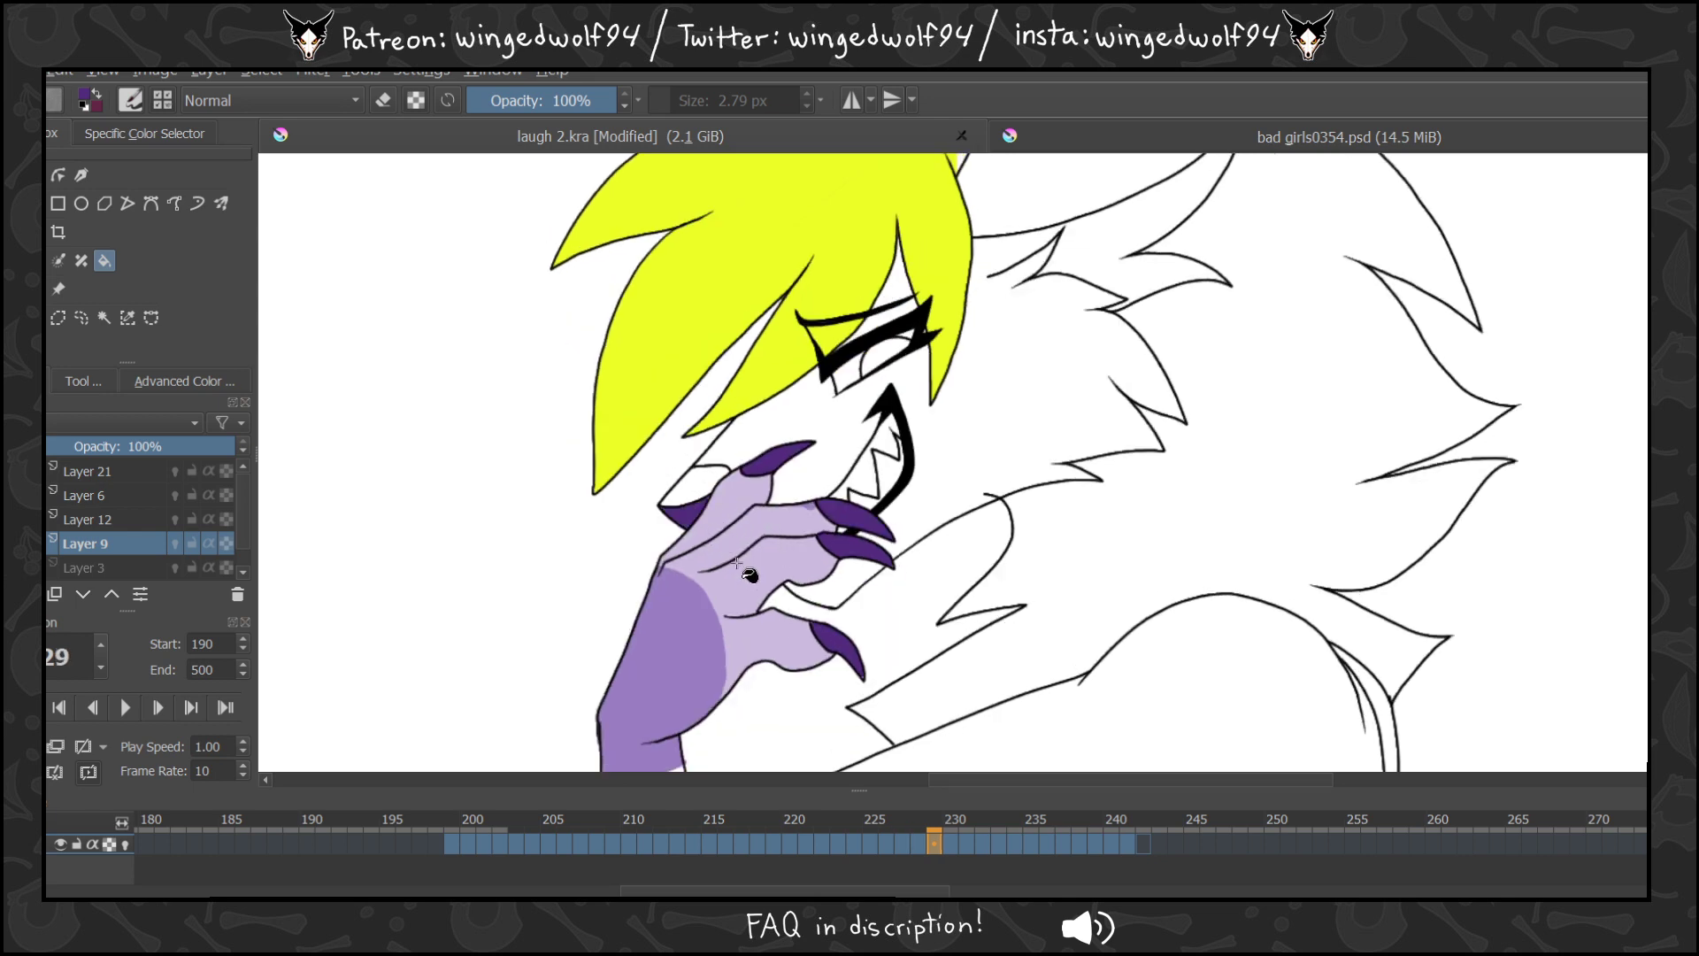
Fill the nose with dark purple on frames 230 to 234.
key("Right")
key("Right")
key("Right")
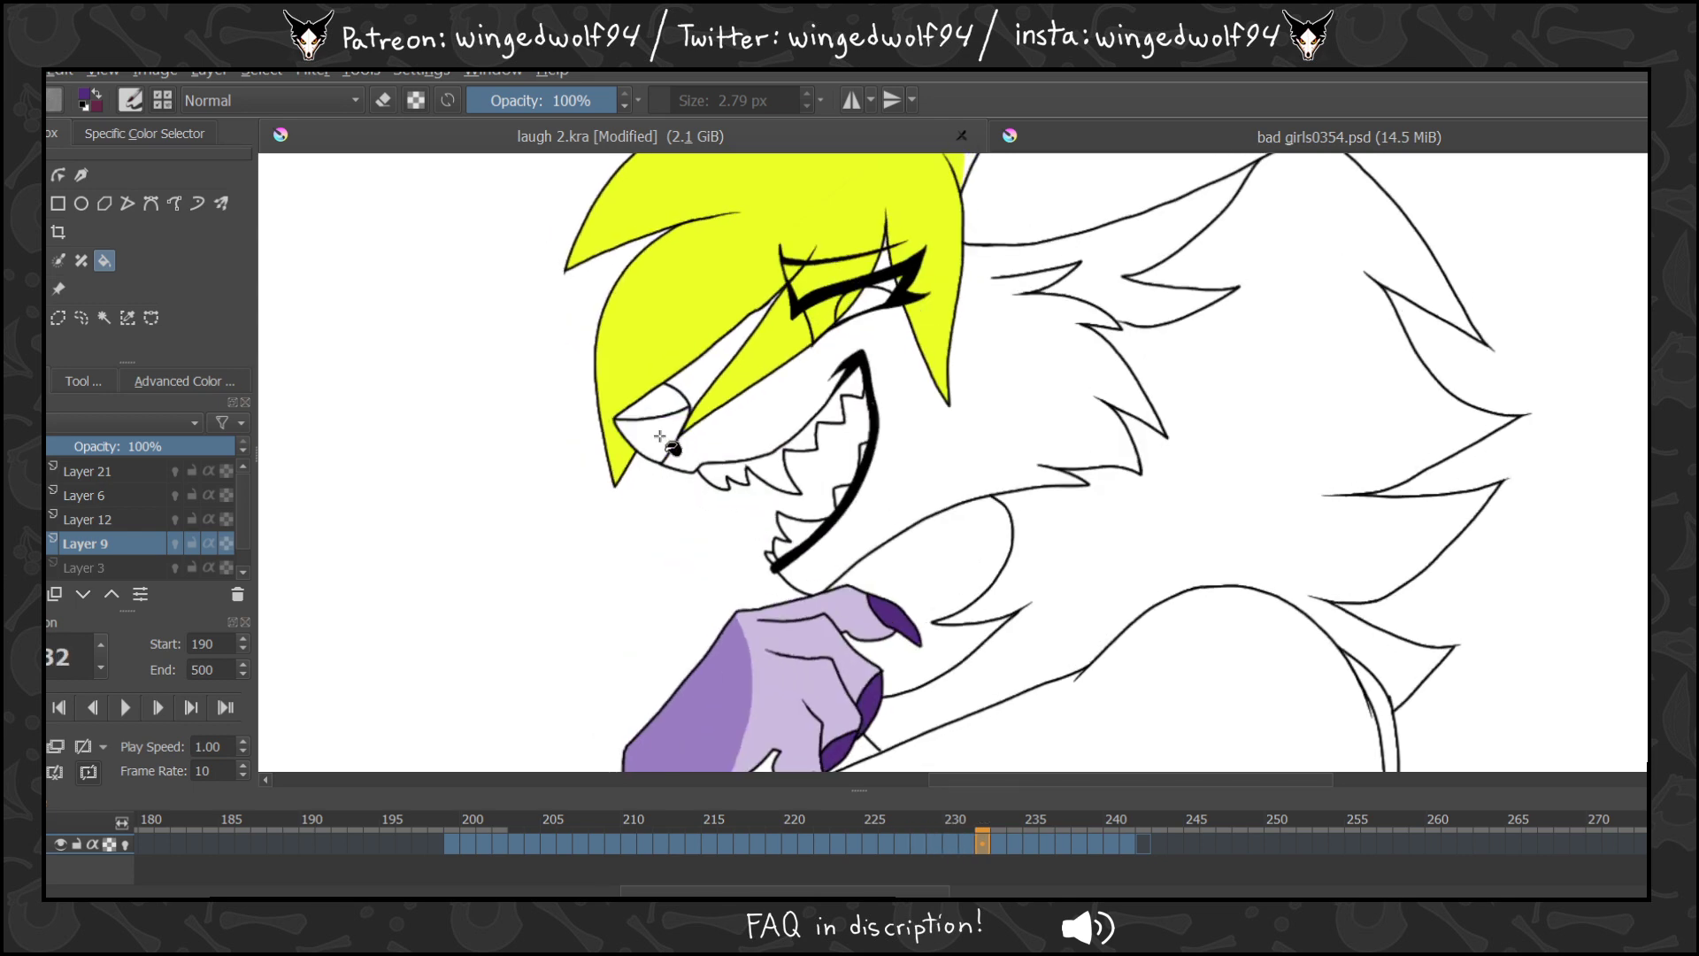
key("Right")
key("Right")
key("Right")
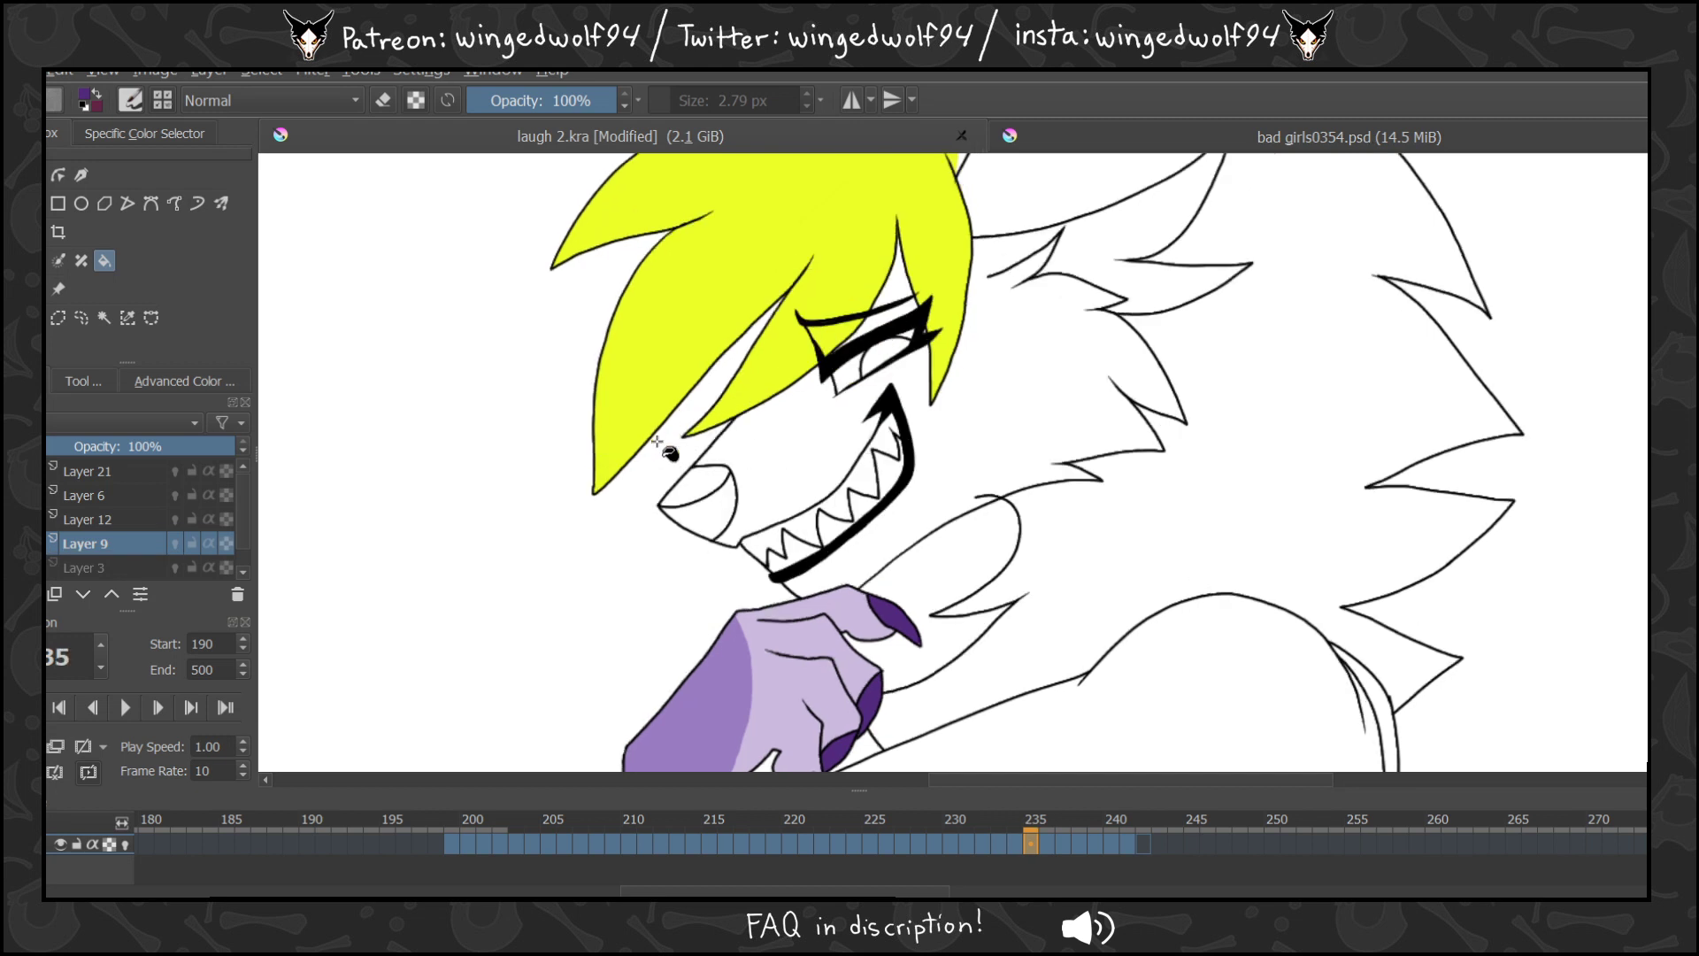
Fill the nose with dark purple on frames 235, 236 and 237.
left_click(699, 502)
key("Right")
left_click(699, 503)
key("Right")
left_click(703, 505)
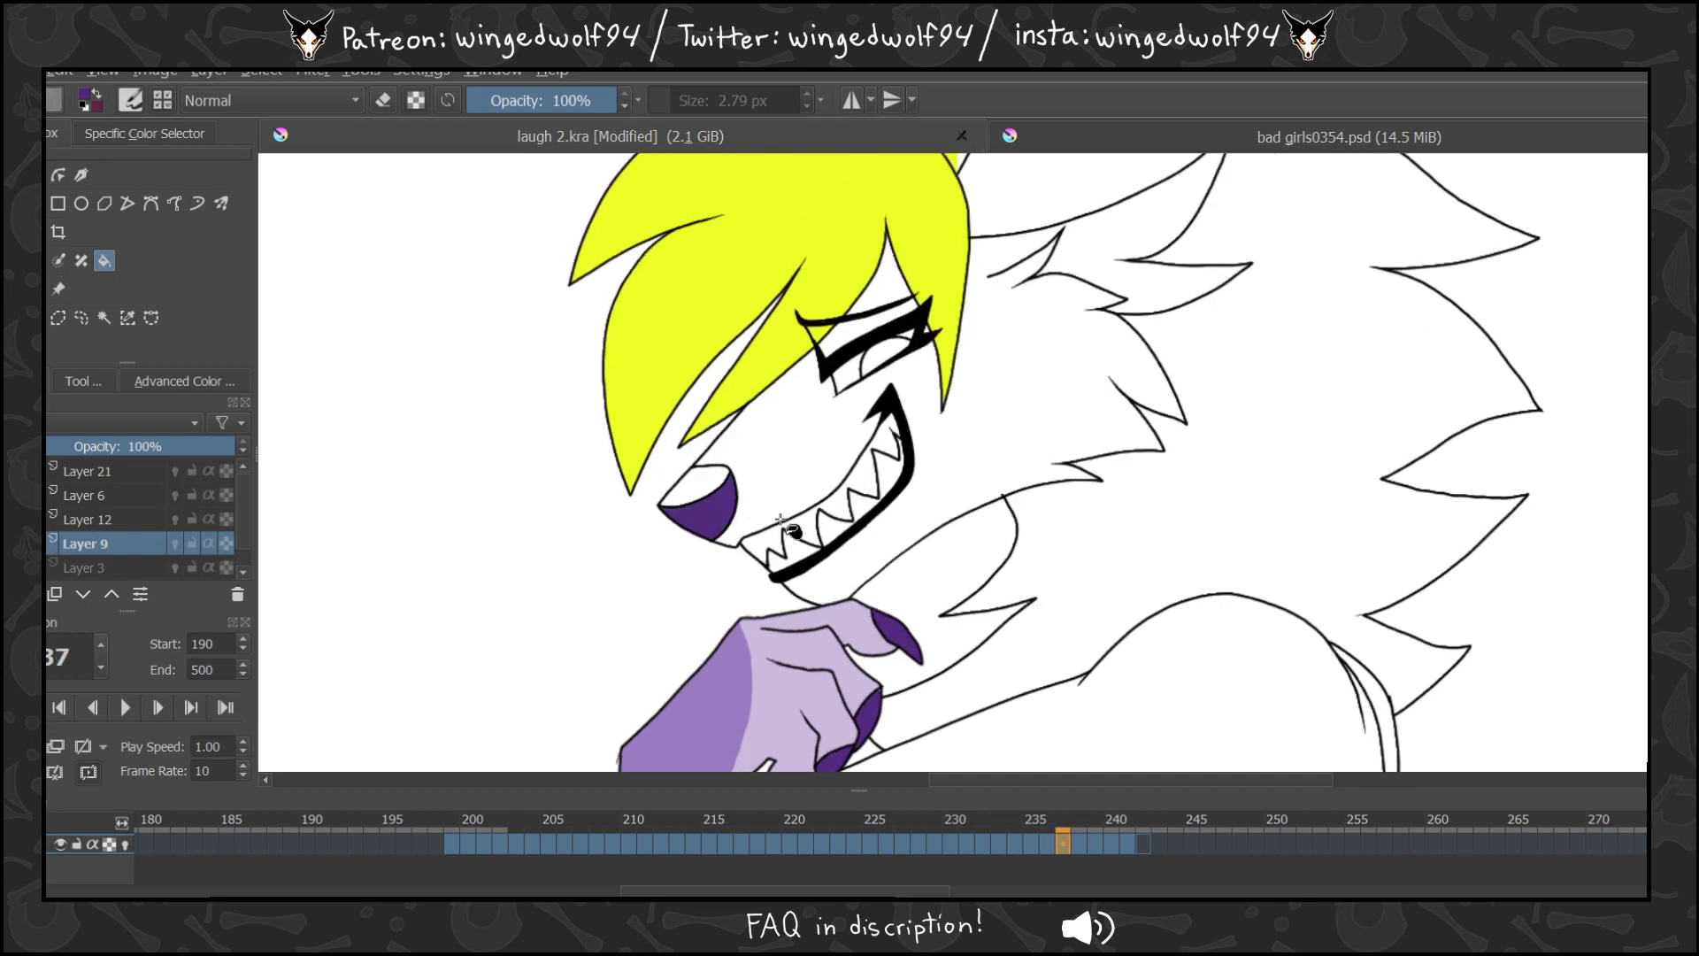
Fill the nose with dark purple on frames 238, 239 and 240.
key("Right")
left_click(715, 507)
key("Right")
left_click(708, 511)
key("Right")
left_click(725, 503)
Undo the first nose fill on frame 241 and fill the nose with dark purple again.
key("Right")
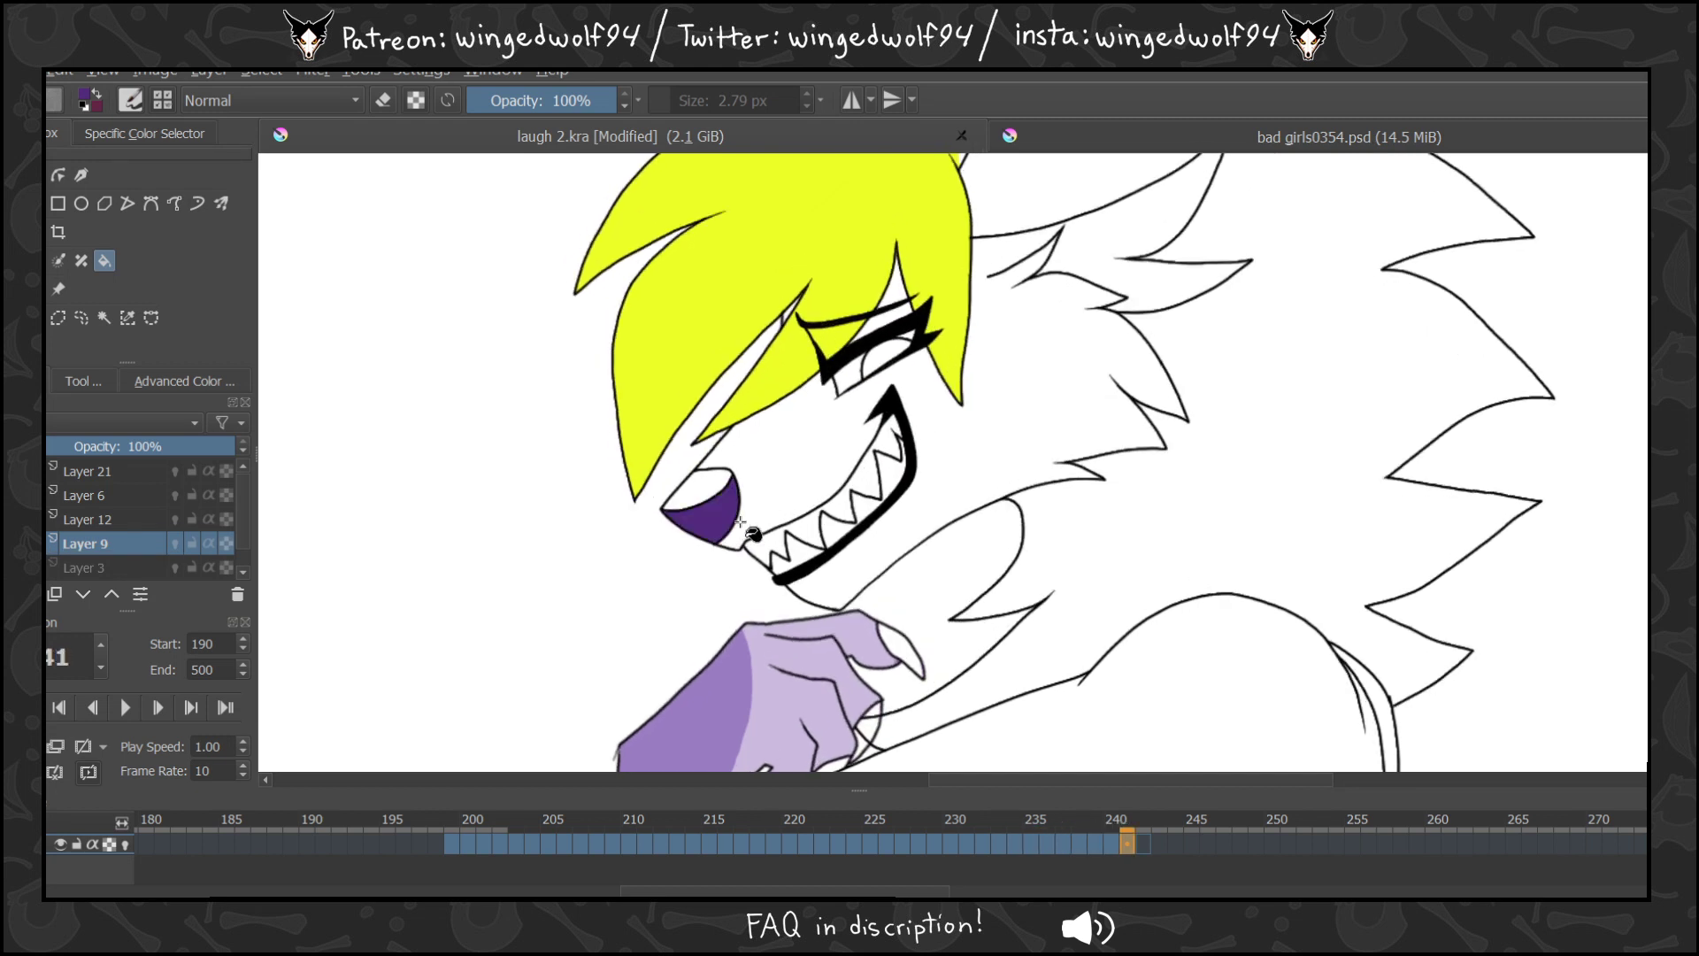
key("ctrl+z")
left_click(717, 526)
key("Right")
key("Left")
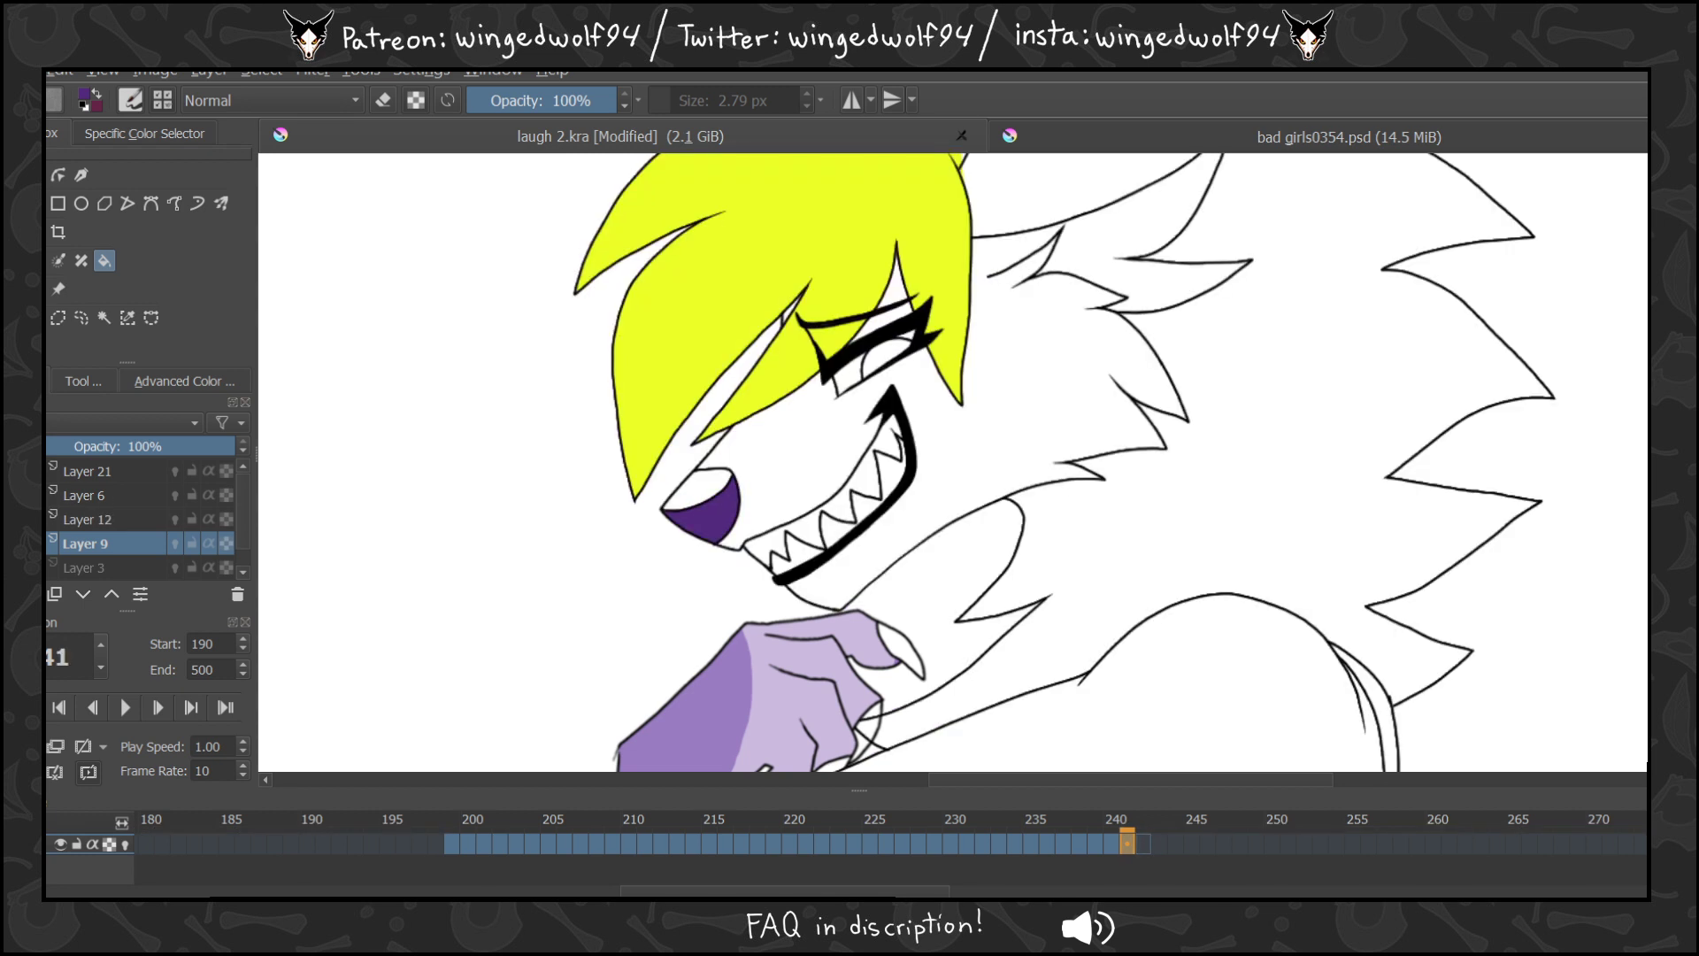
Select Layer 6 and hide the line art on Layer 12.
left_click(53, 497)
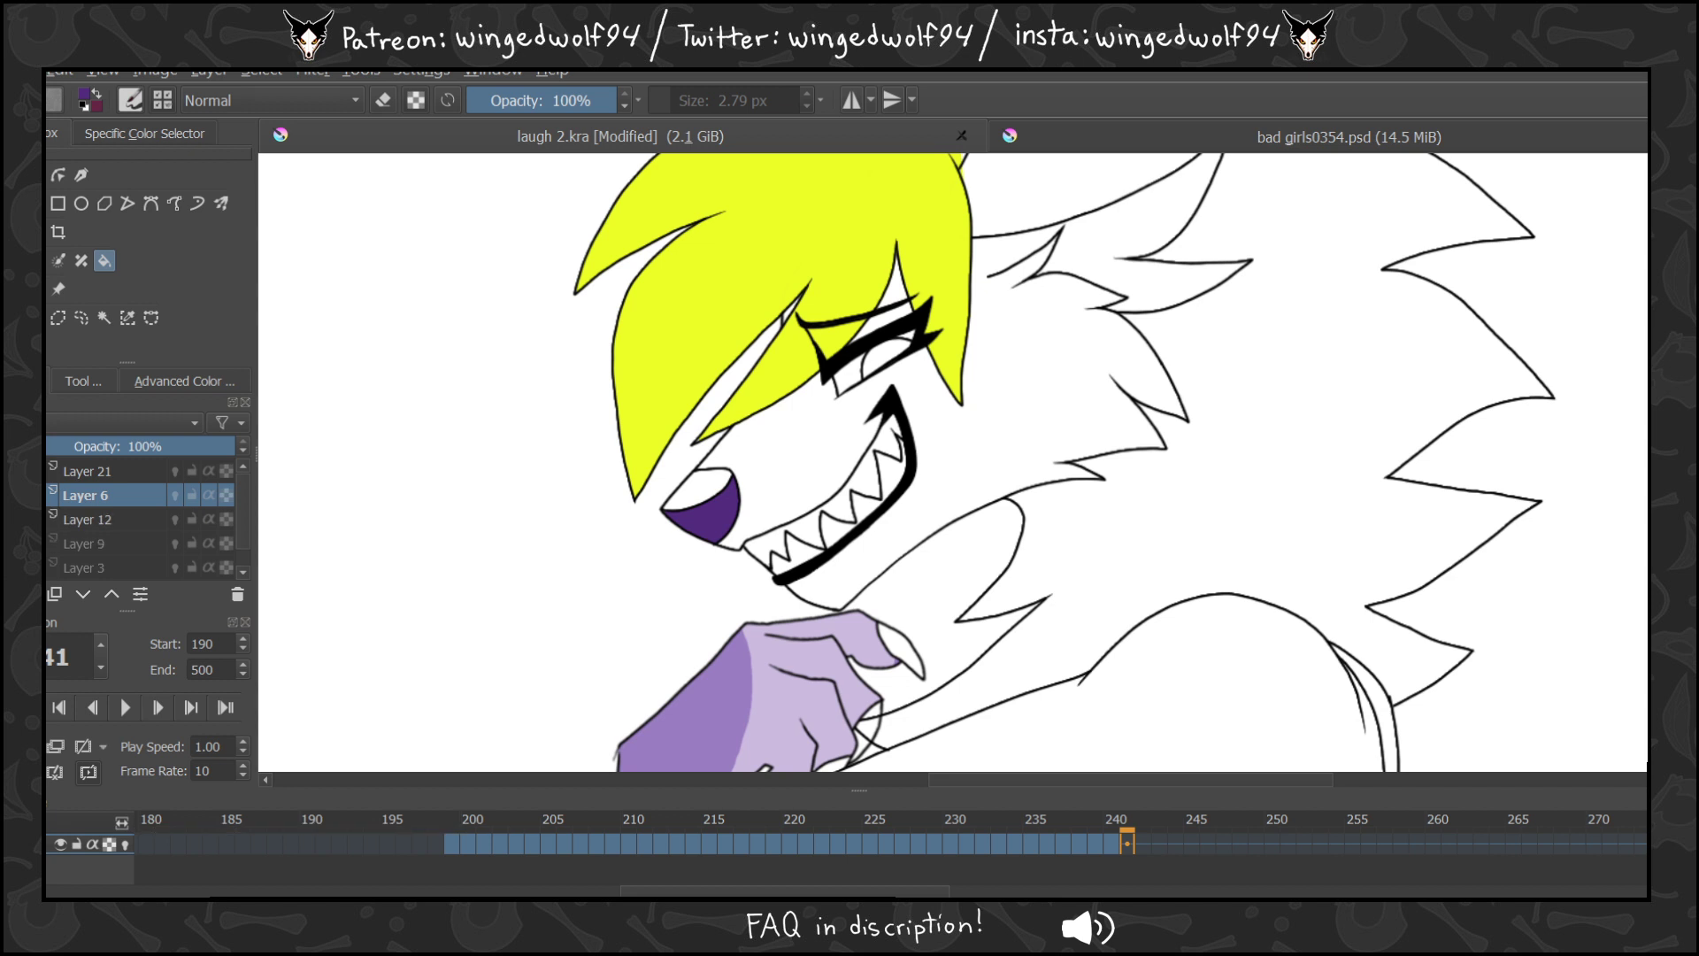
left_click(19, 543)
left_click(19, 519)
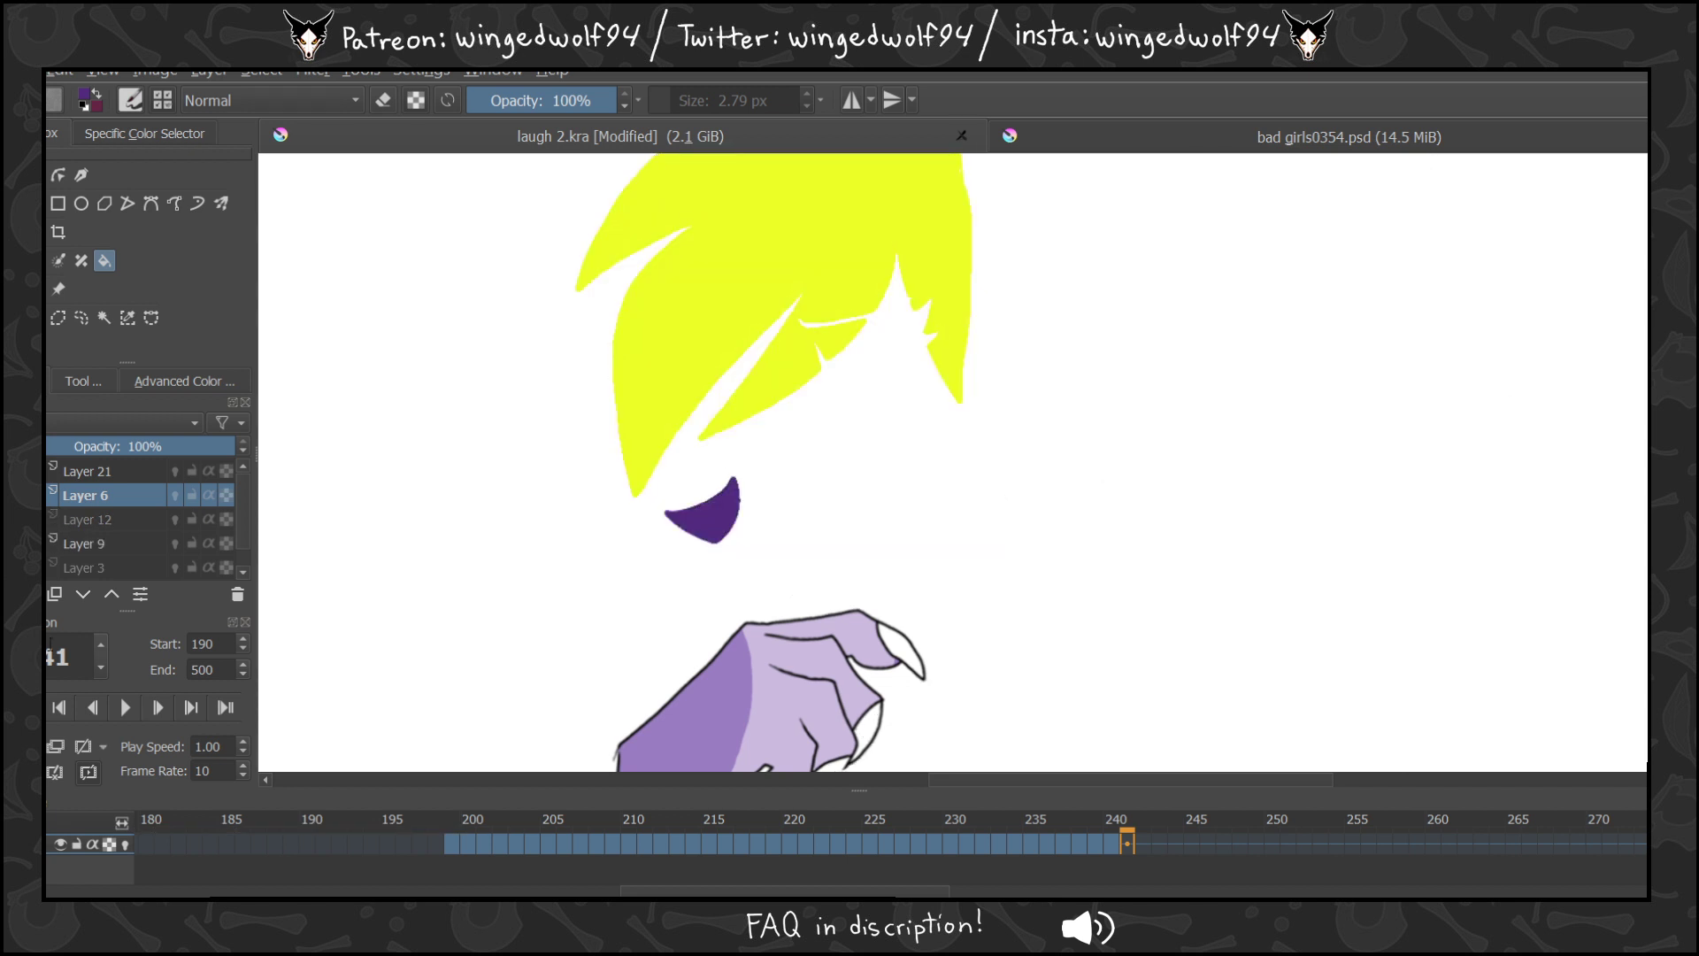
On frame 240 of Layer 6, fill the claws with dark purple and close the outline gap at the lowest claw.
key("Left")
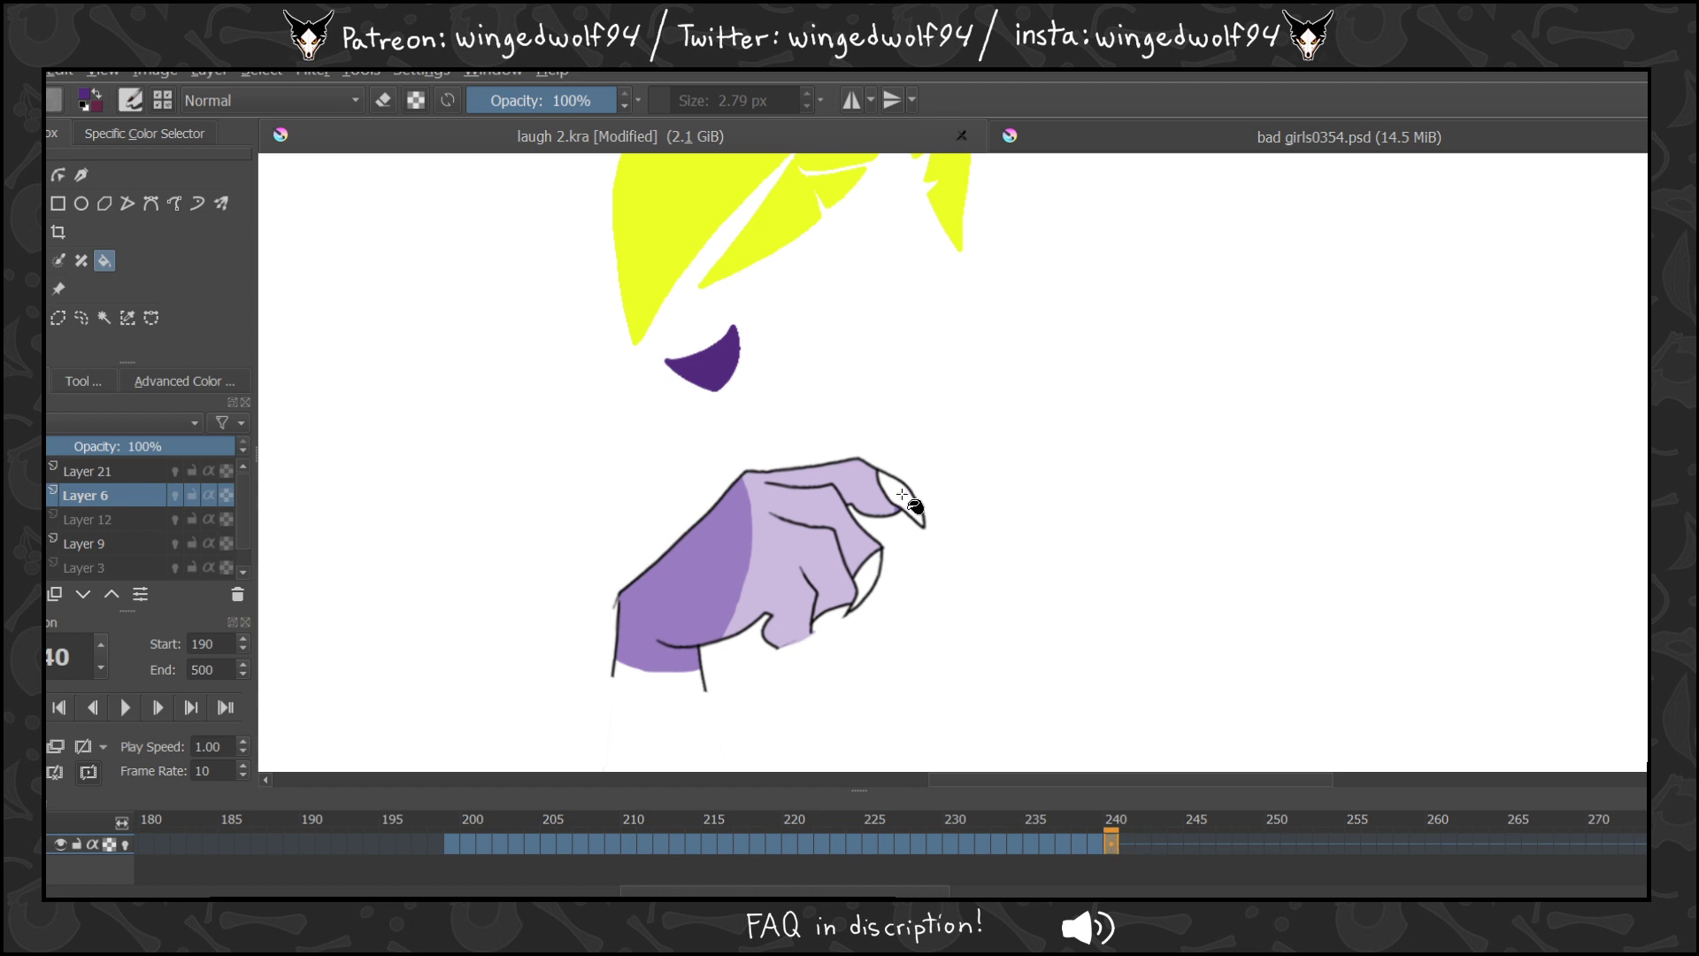
left_click(904, 500)
left_click(876, 576)
key("b")
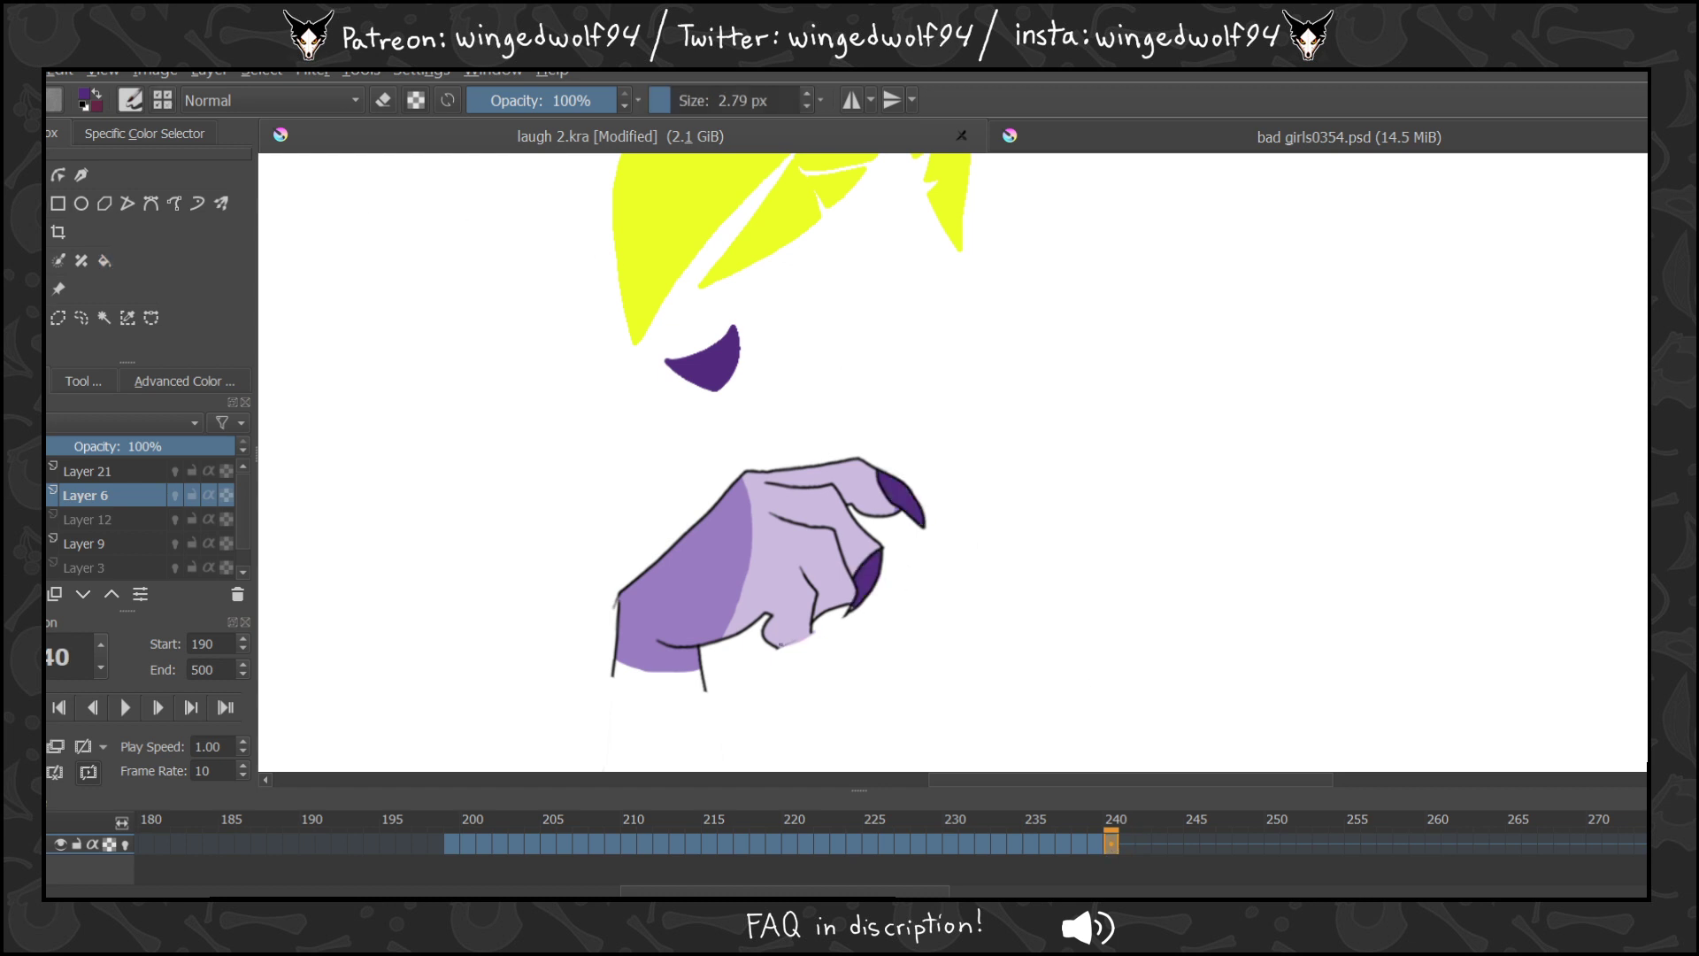
left_click(100, 261)
On frame 239, close the lowest claw's open outline and fill the claws with dark purple.
key("Left")
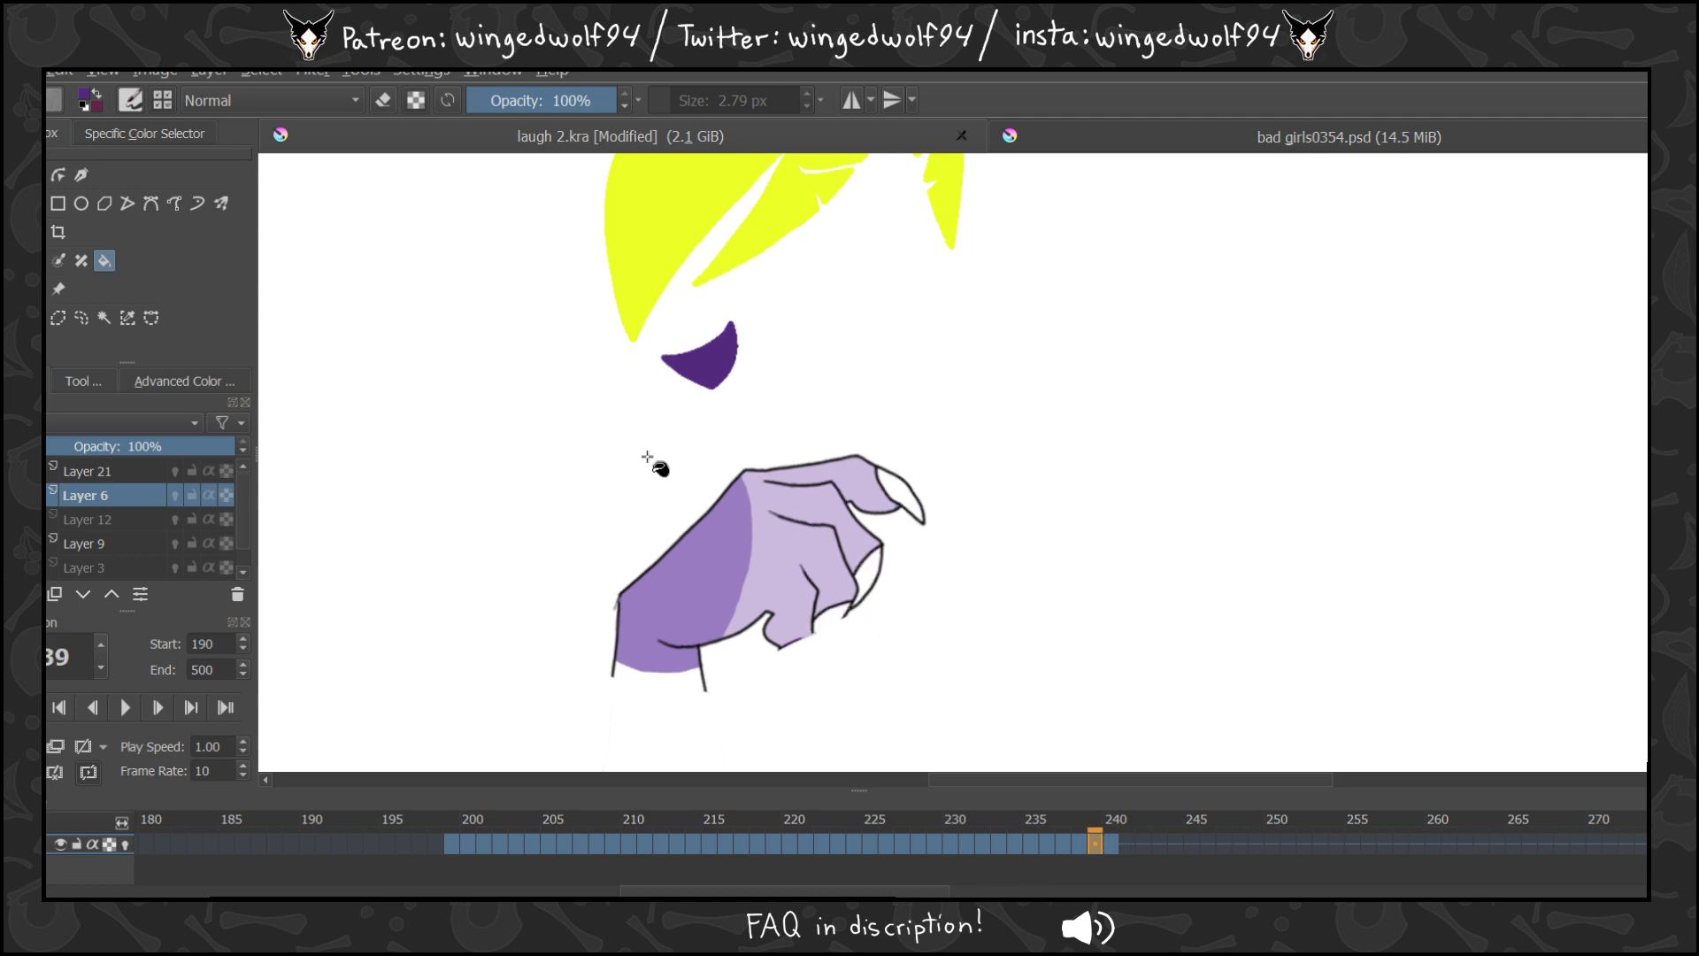
key("b")
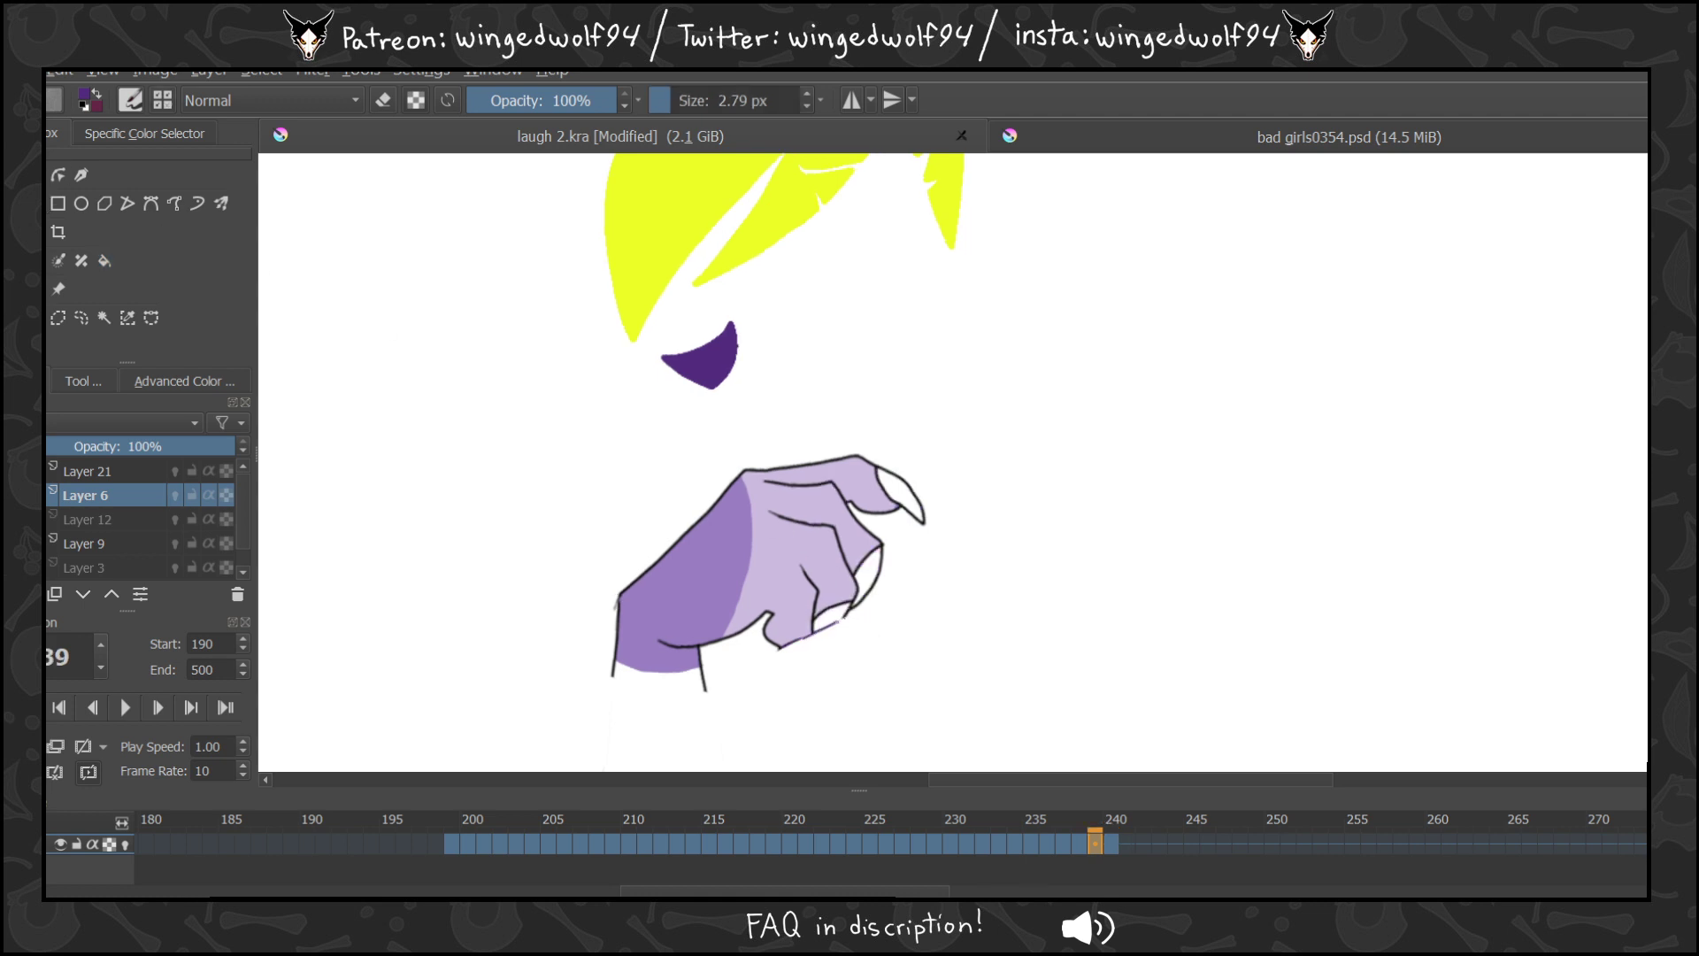
left_click(104, 261)
left_click(835, 611)
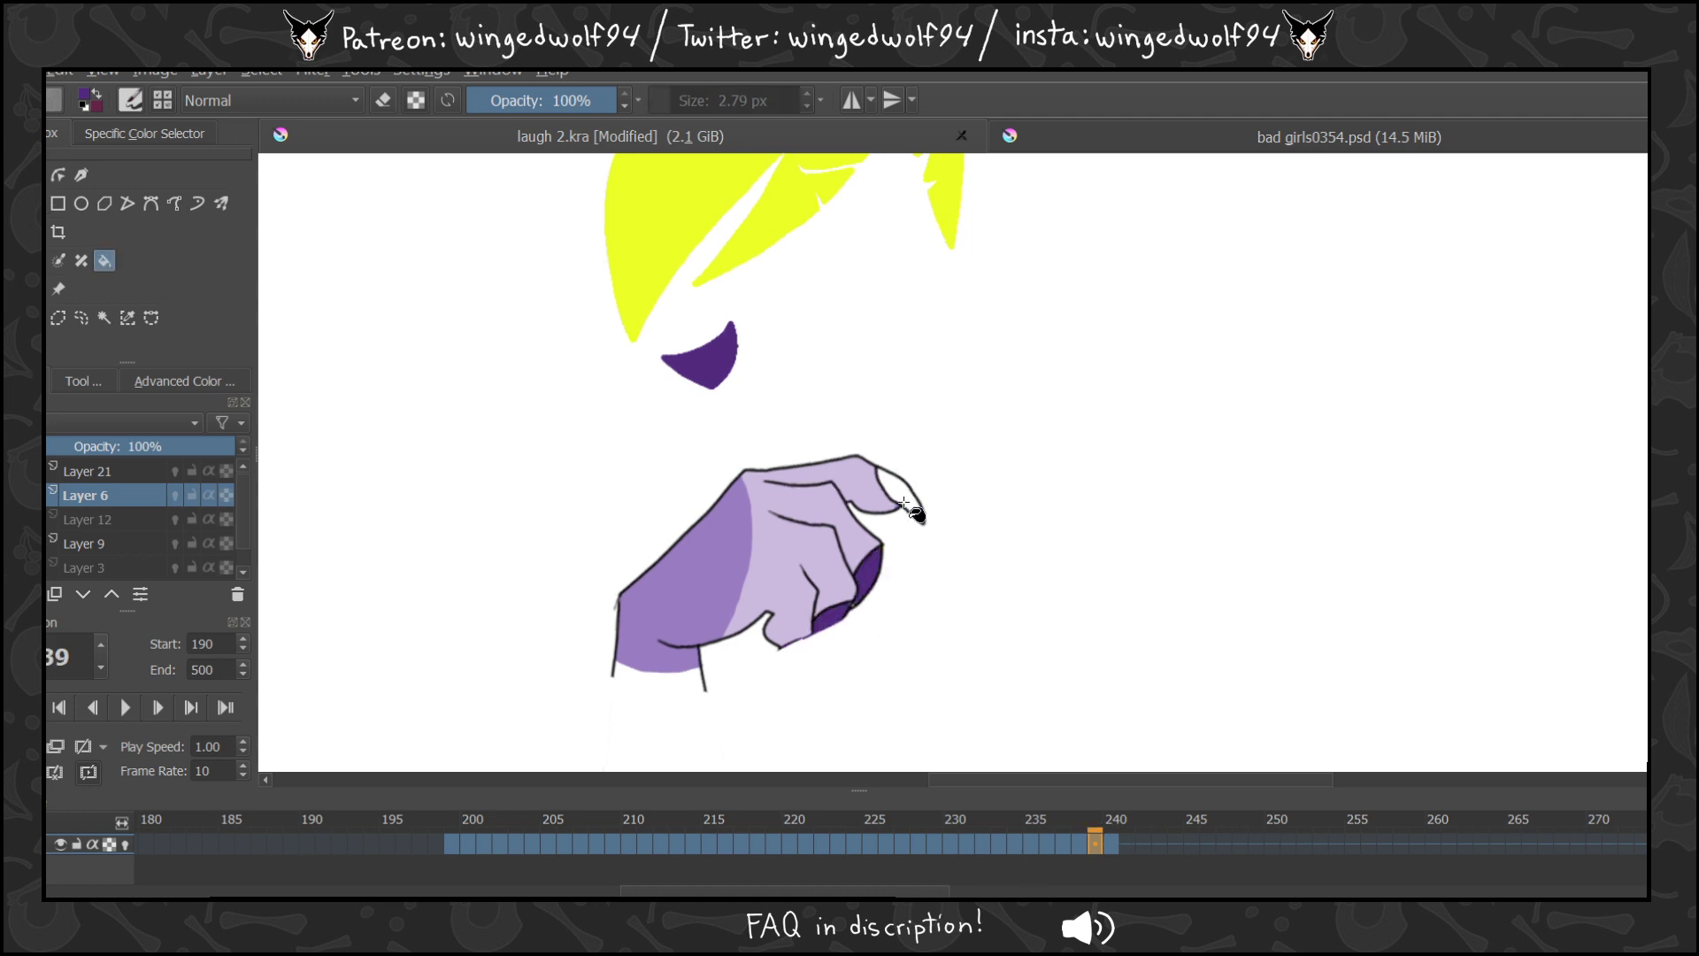
Fill the claws on frame 238 with dark purple, closing the lowest claw's outline gap with the brush.
key("Left")
left_click(867, 570)
left_click(899, 502)
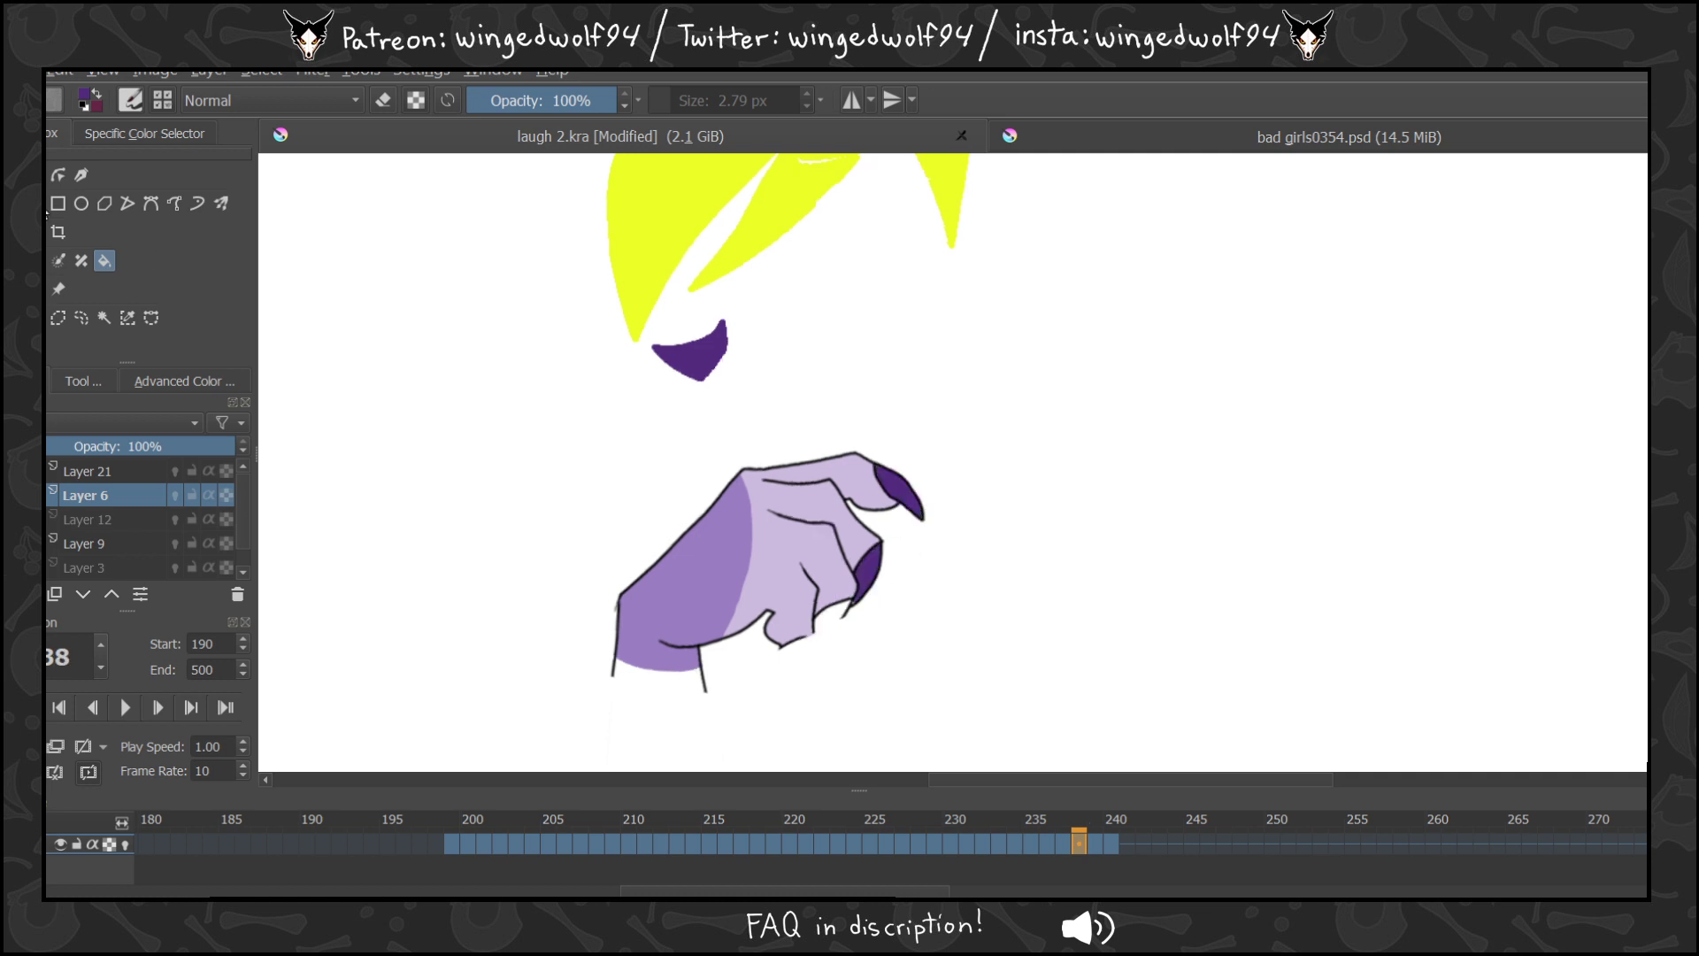
key("b")
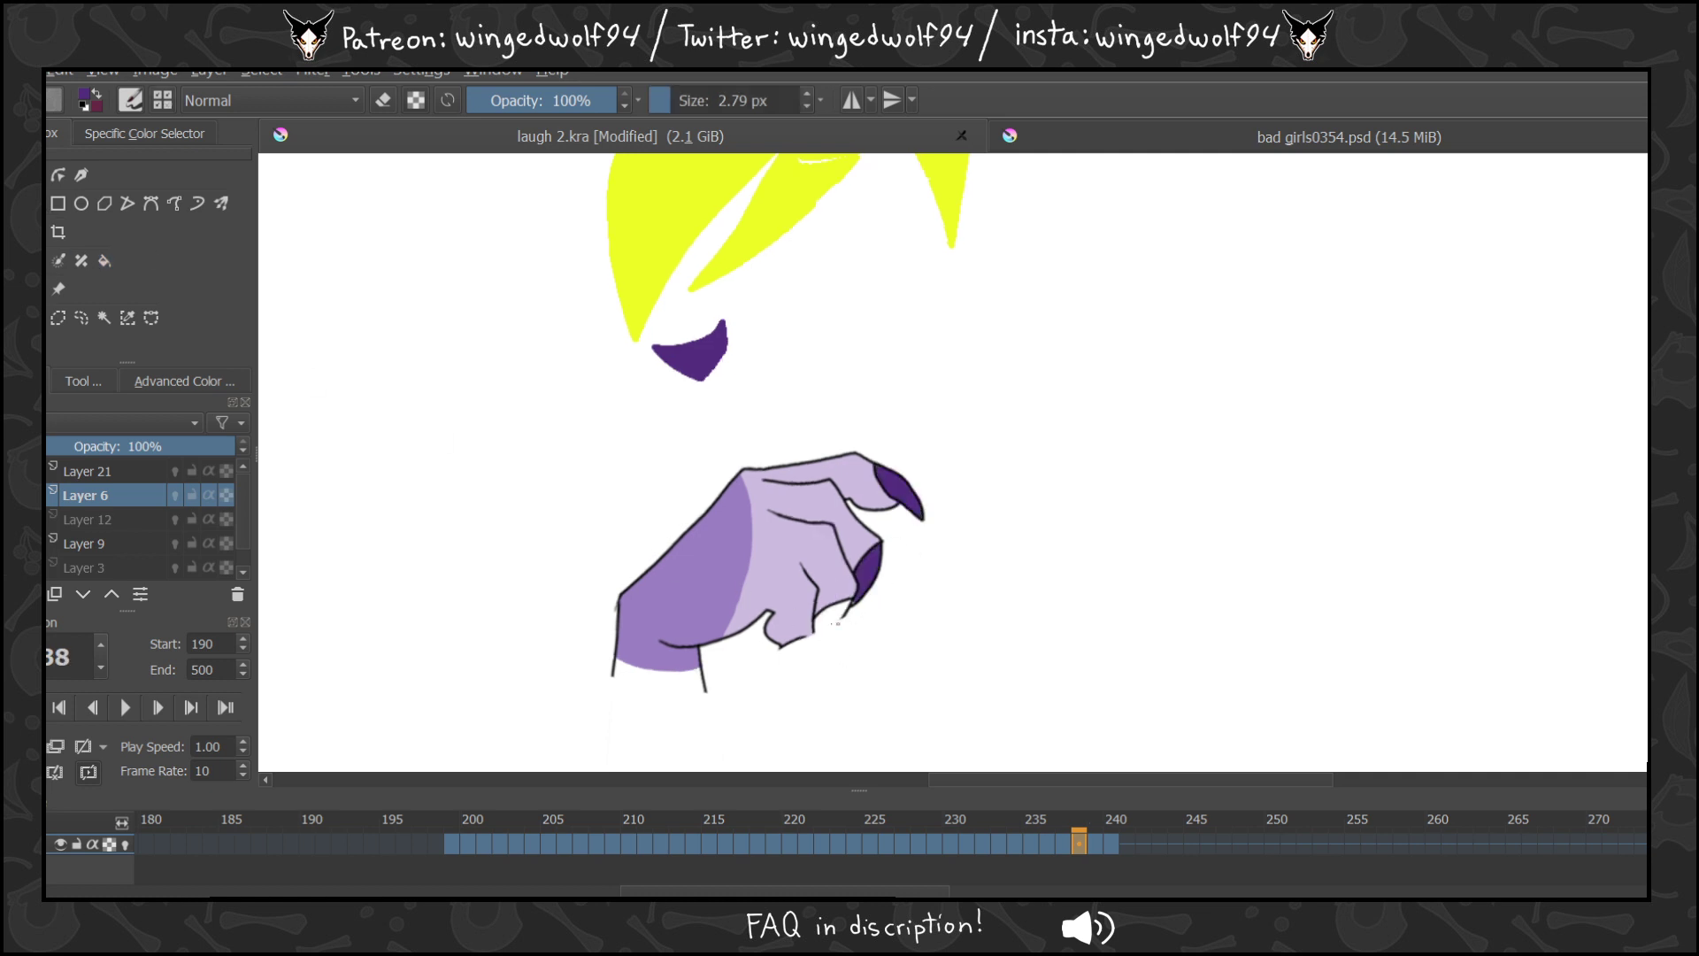
left_click(108, 259)
left_click(825, 618)
Go to frame 237, show the line art on Layer 12 and make Layer 9 the active layer.
key("Left")
key("Left")
key("Right")
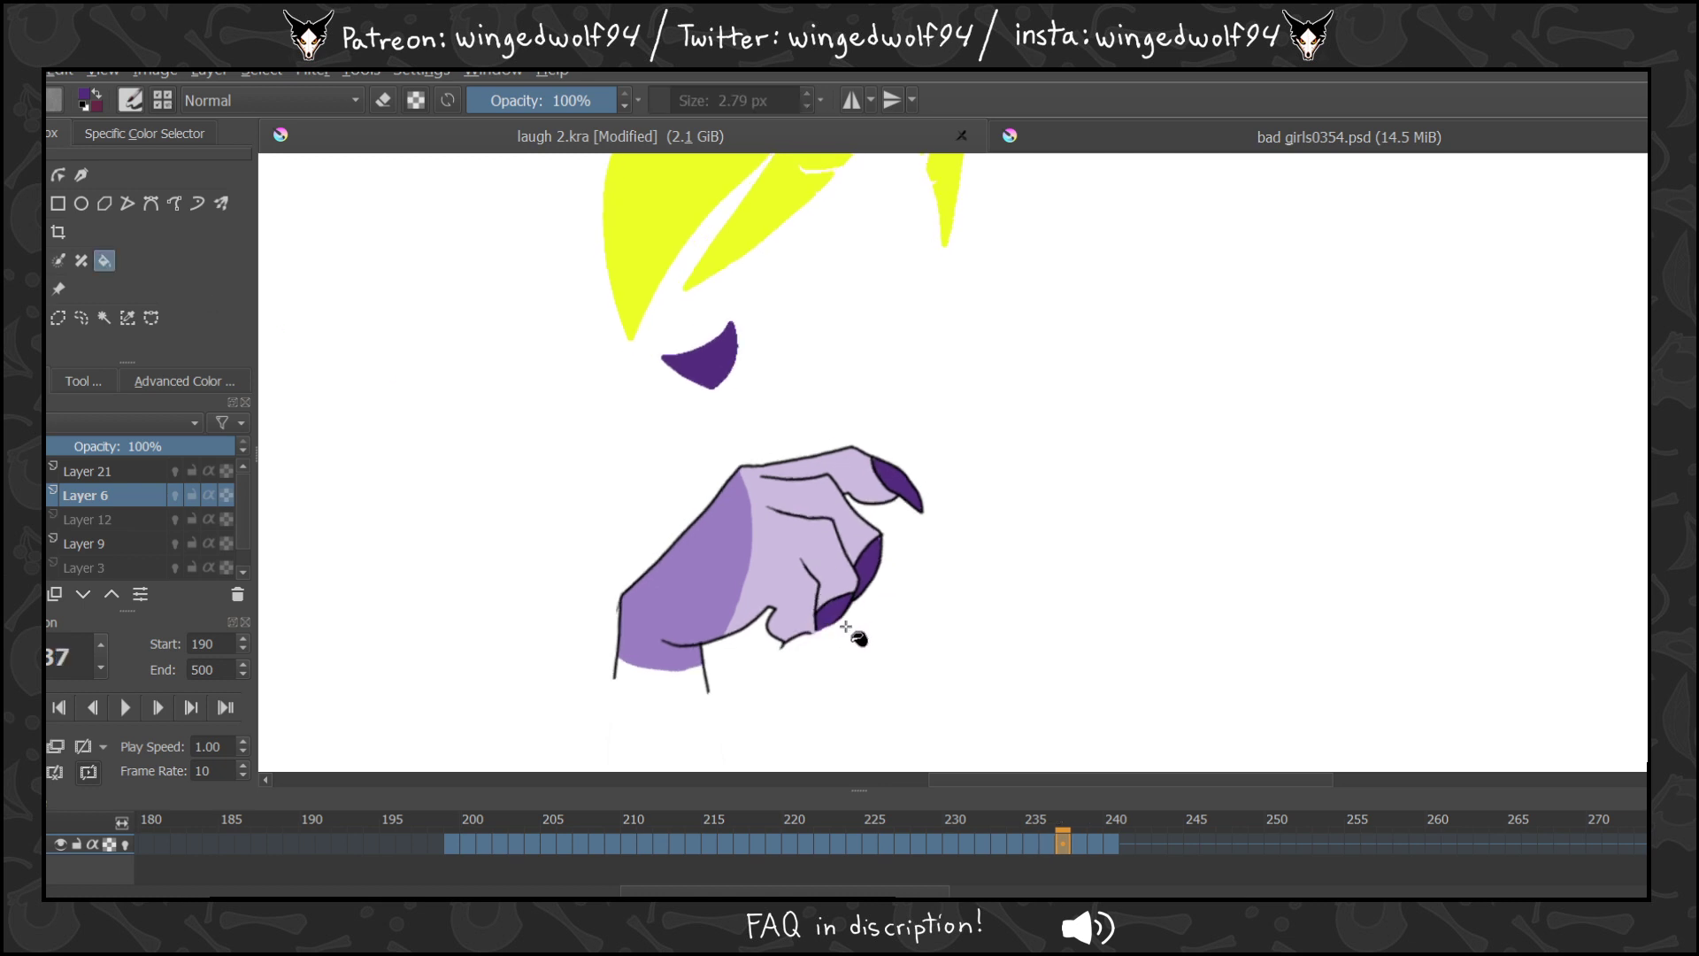
left_click(17, 519)
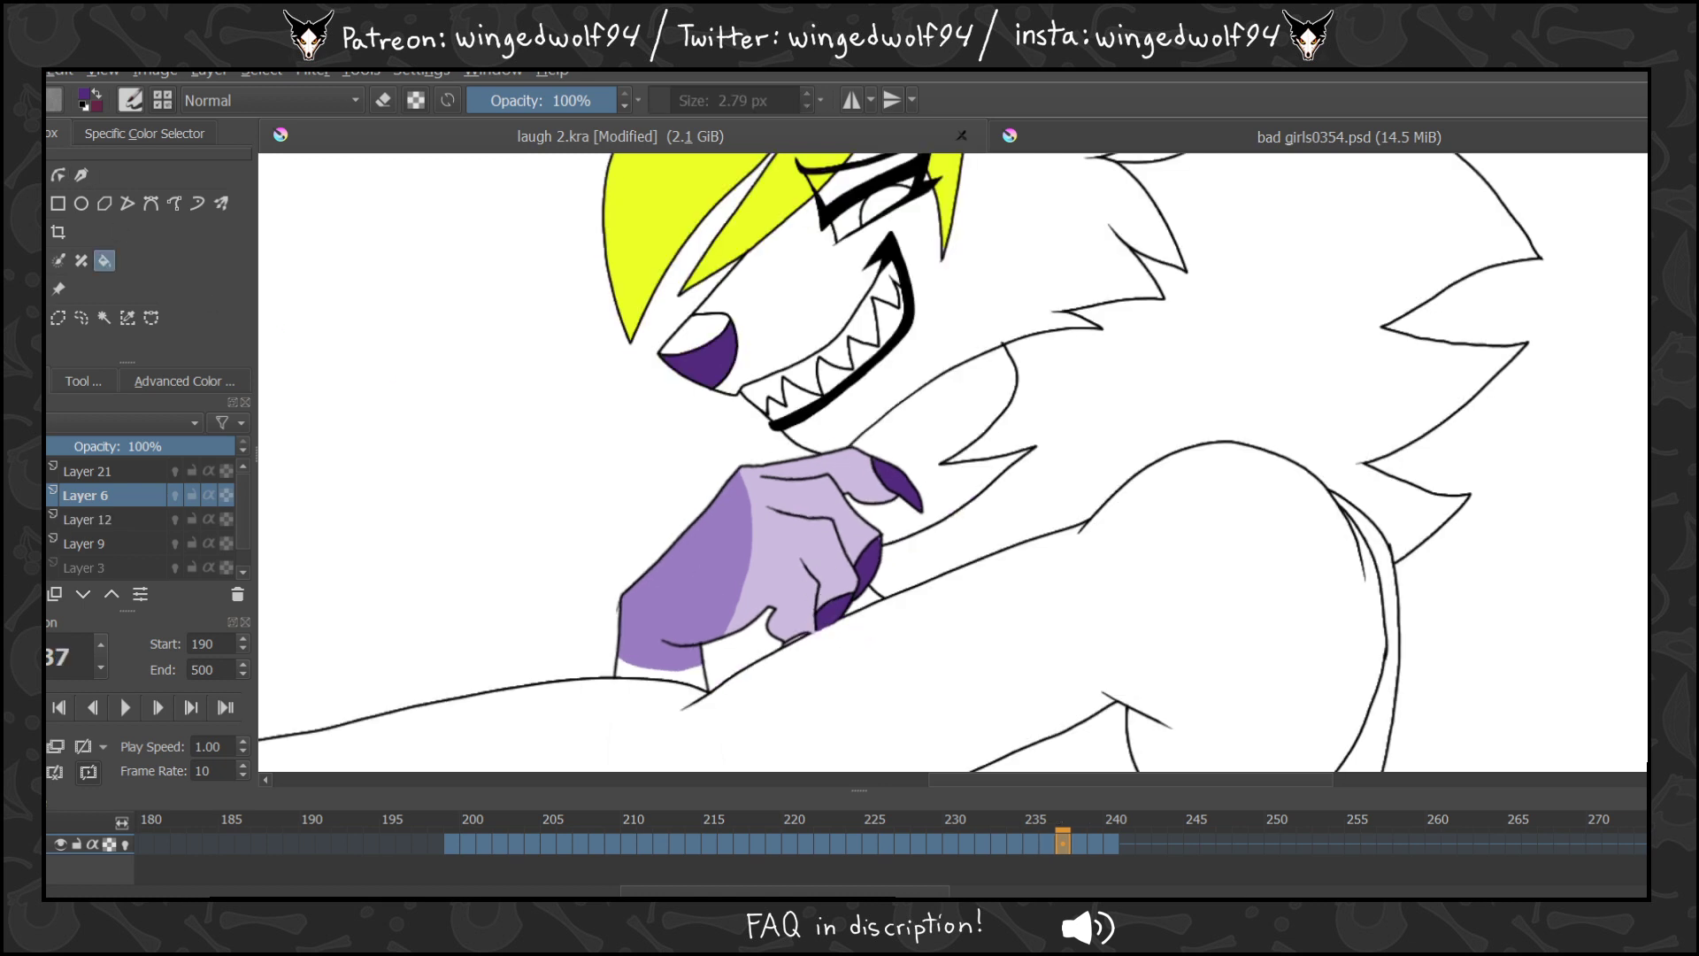
key("b")
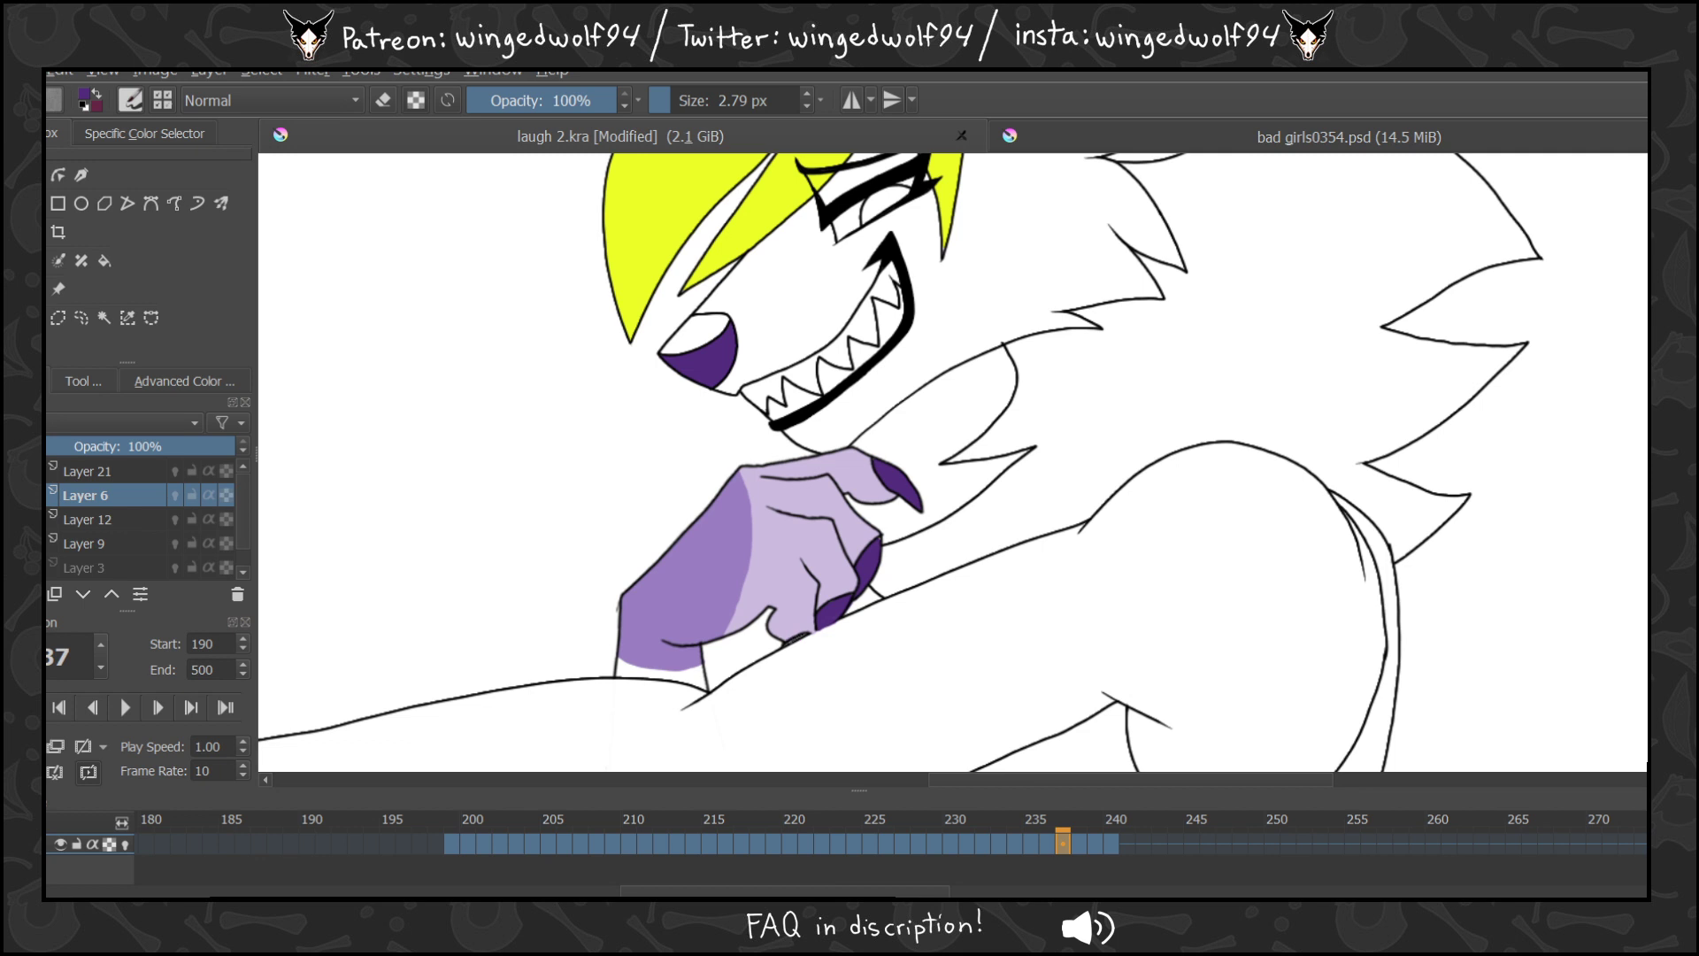
left_click(87, 538)
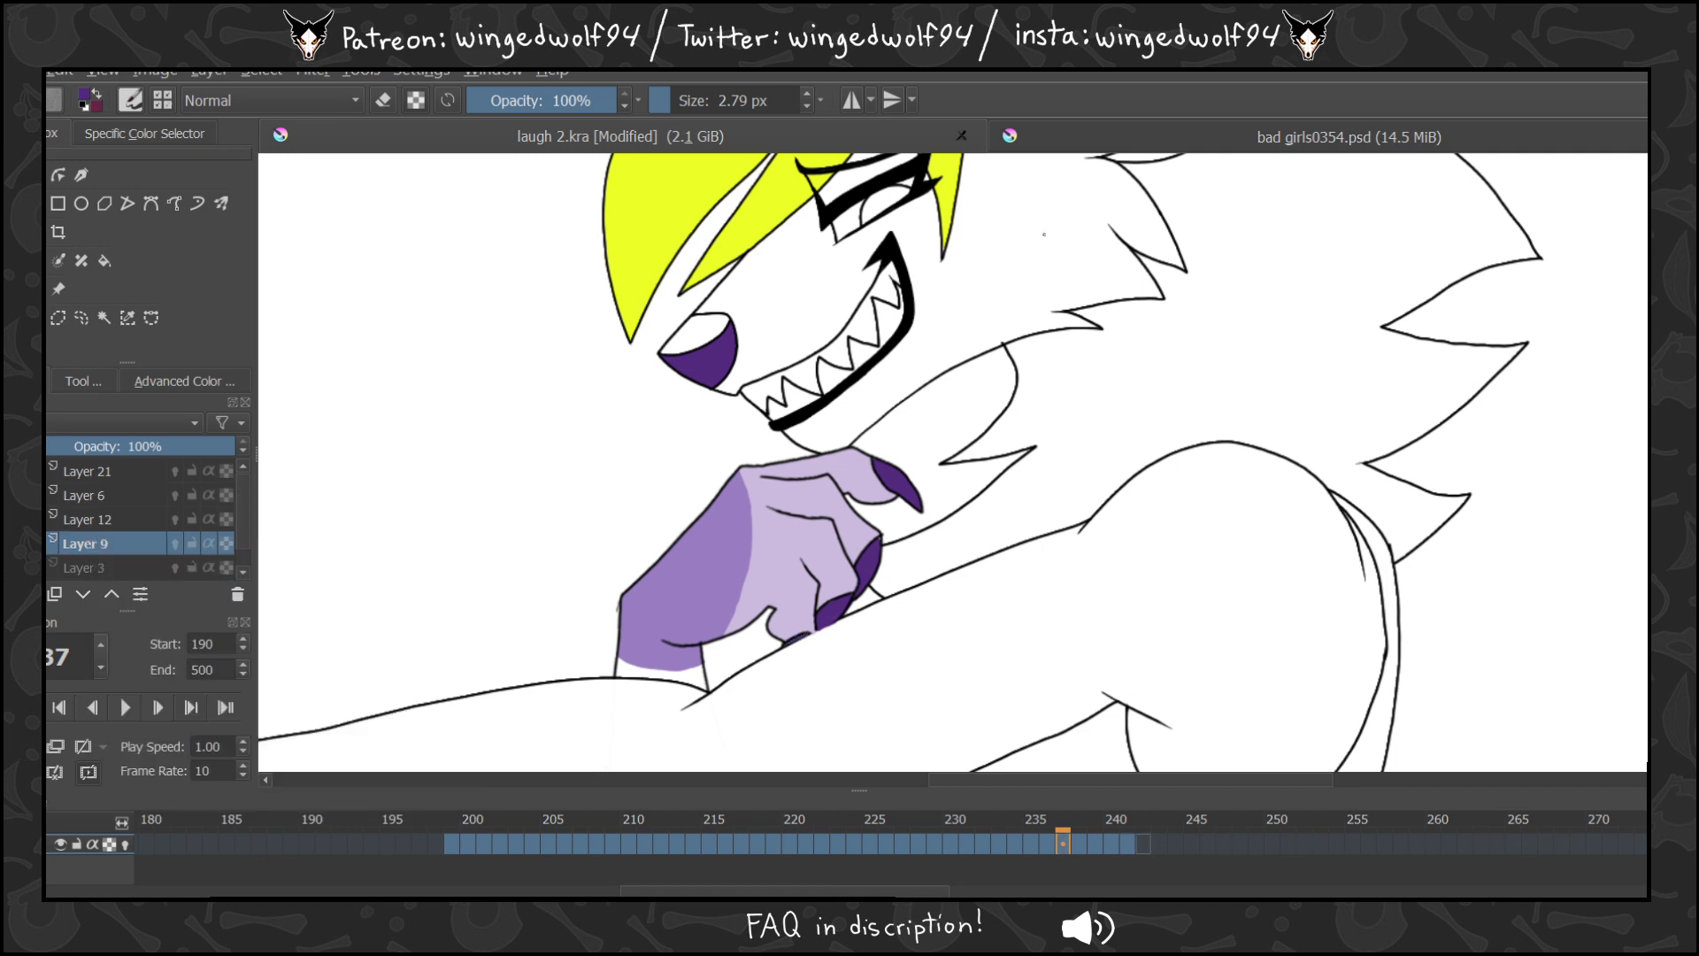
Sample the medium purple from bad girls0354.psd and fill the upper part of the nose on frame 199 of laugh 2.kra.
left_click(1162, 131)
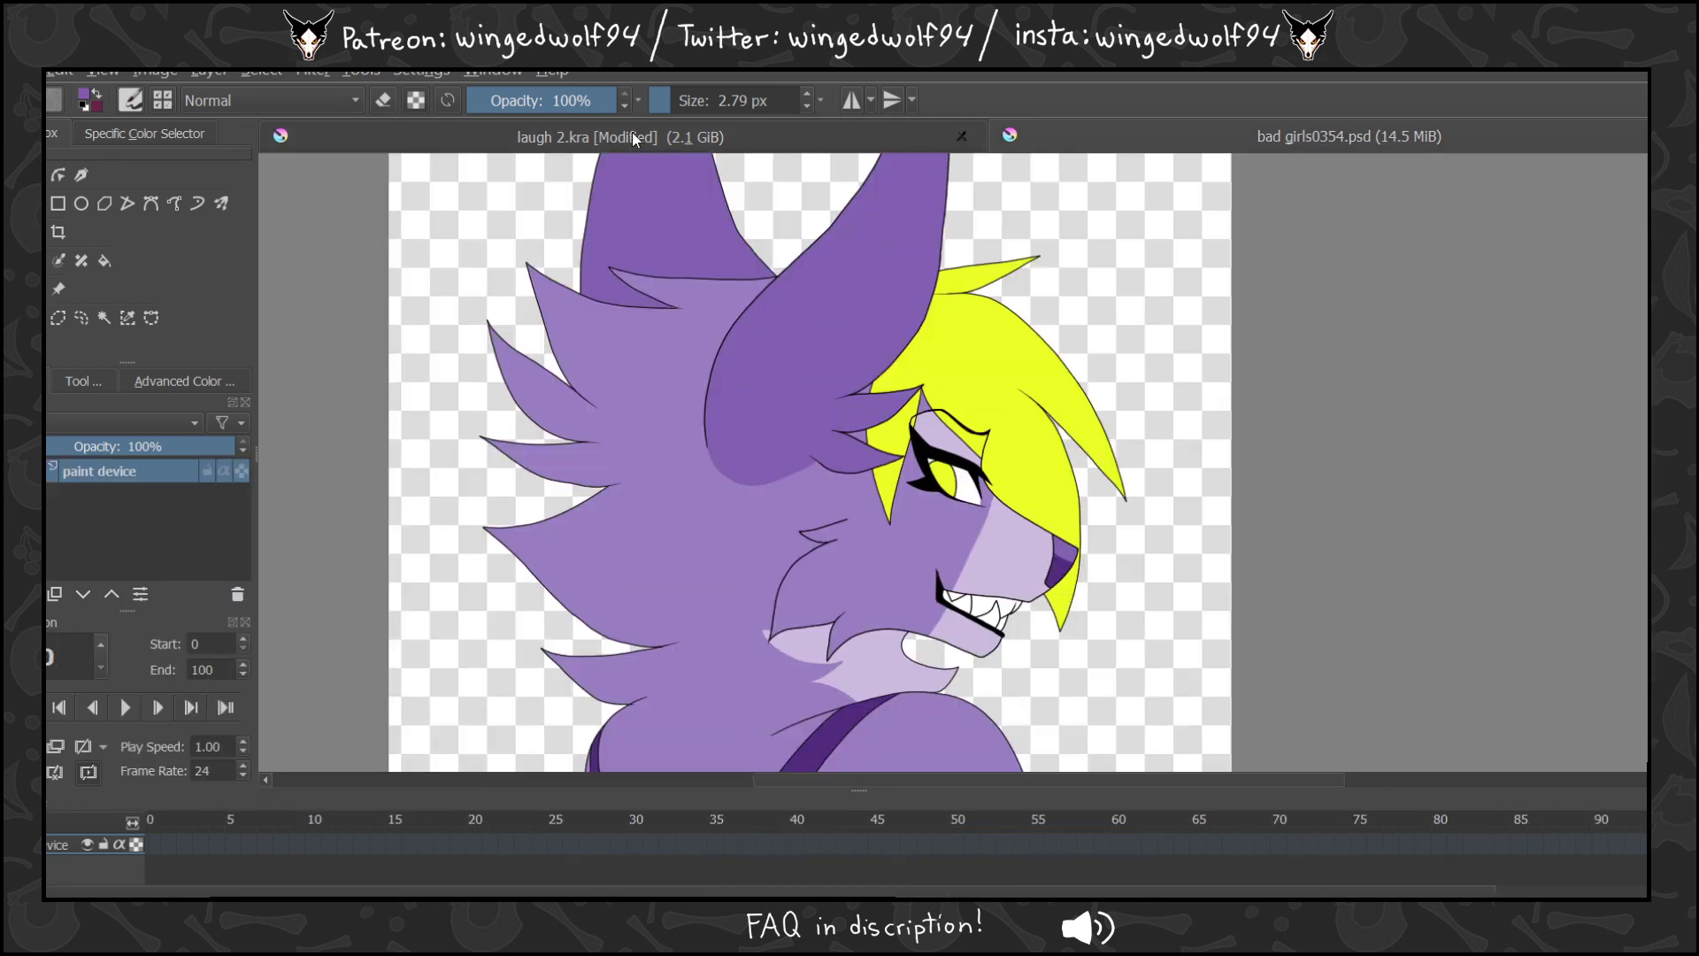
left_click(639, 138)
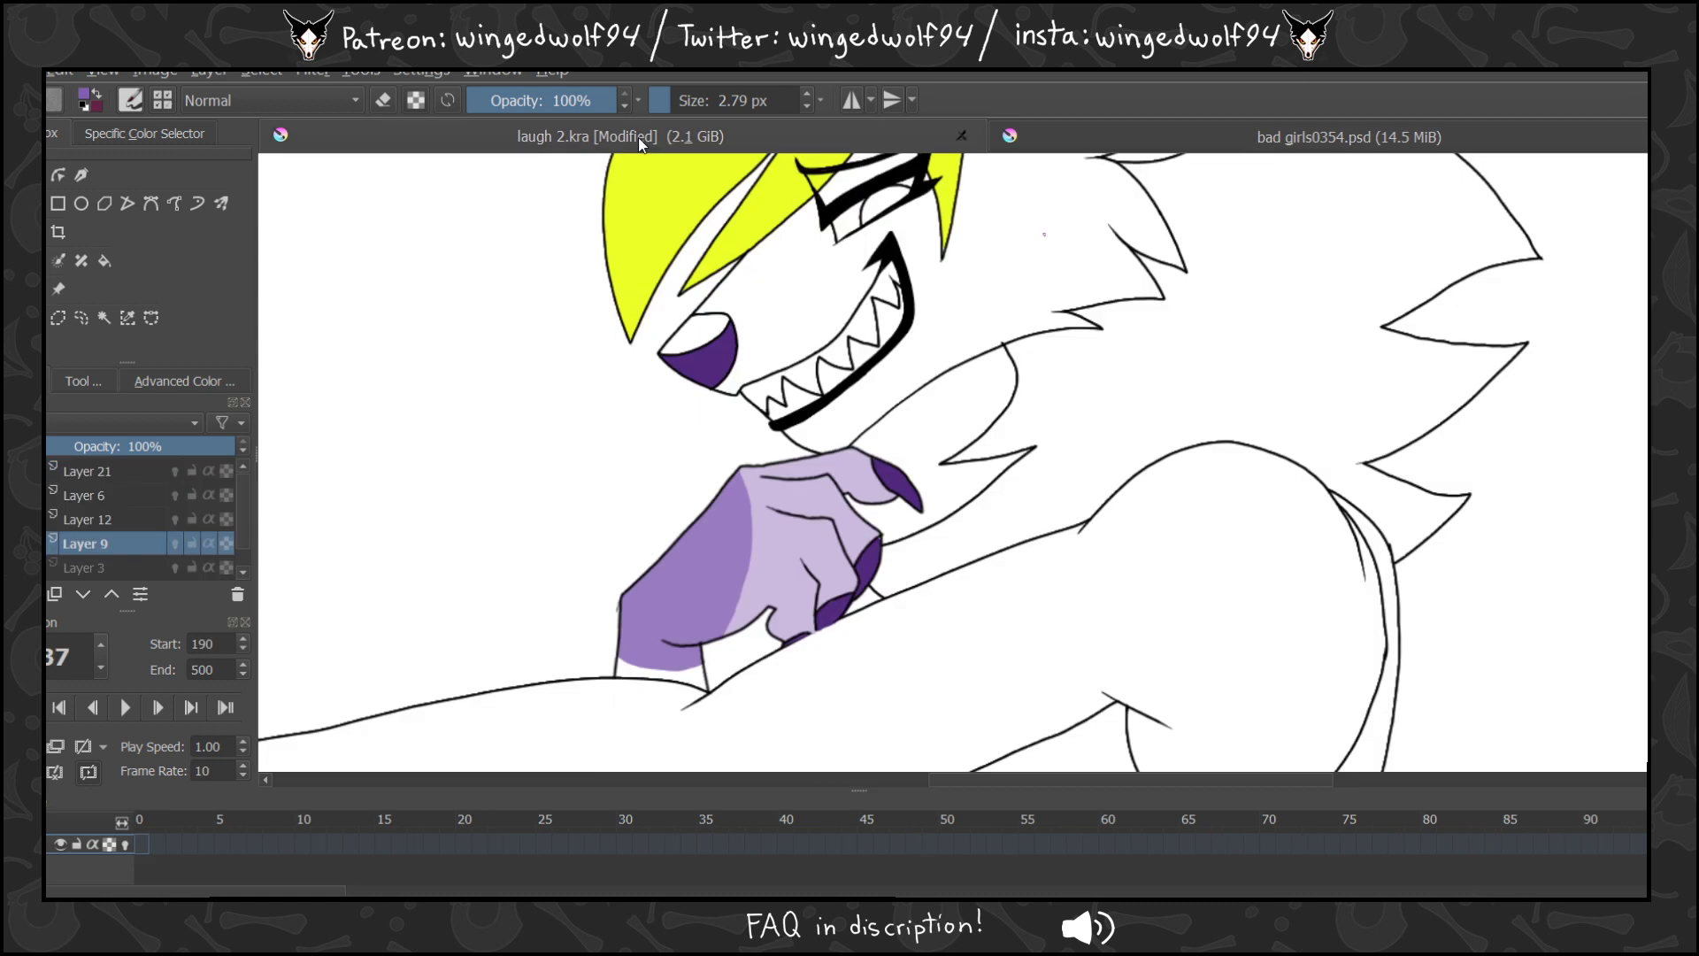
left_click(101, 262)
left_click_drag(345, 893, 897, 894)
left_click(707, 844)
left_click(696, 334)
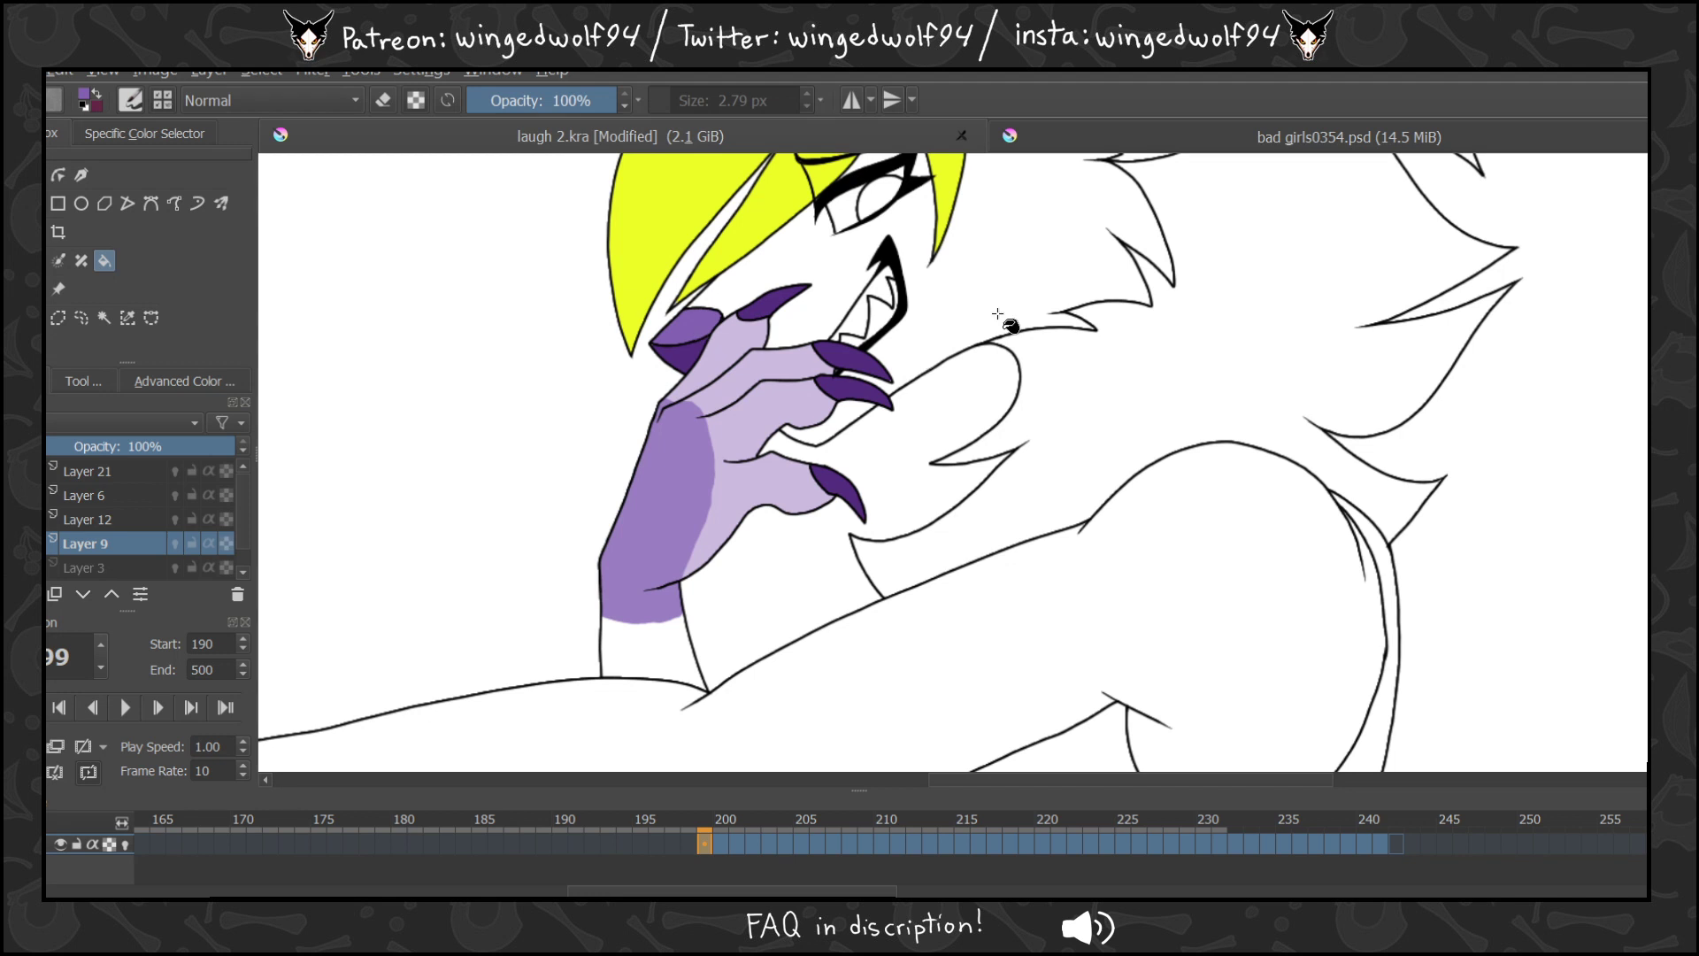
Fill the upper part of the nose with medium purple on frames 200 to 202.
key("Right")
left_click(713, 333)
key("Right")
left_click(694, 320)
key("Right")
left_click(675, 263)
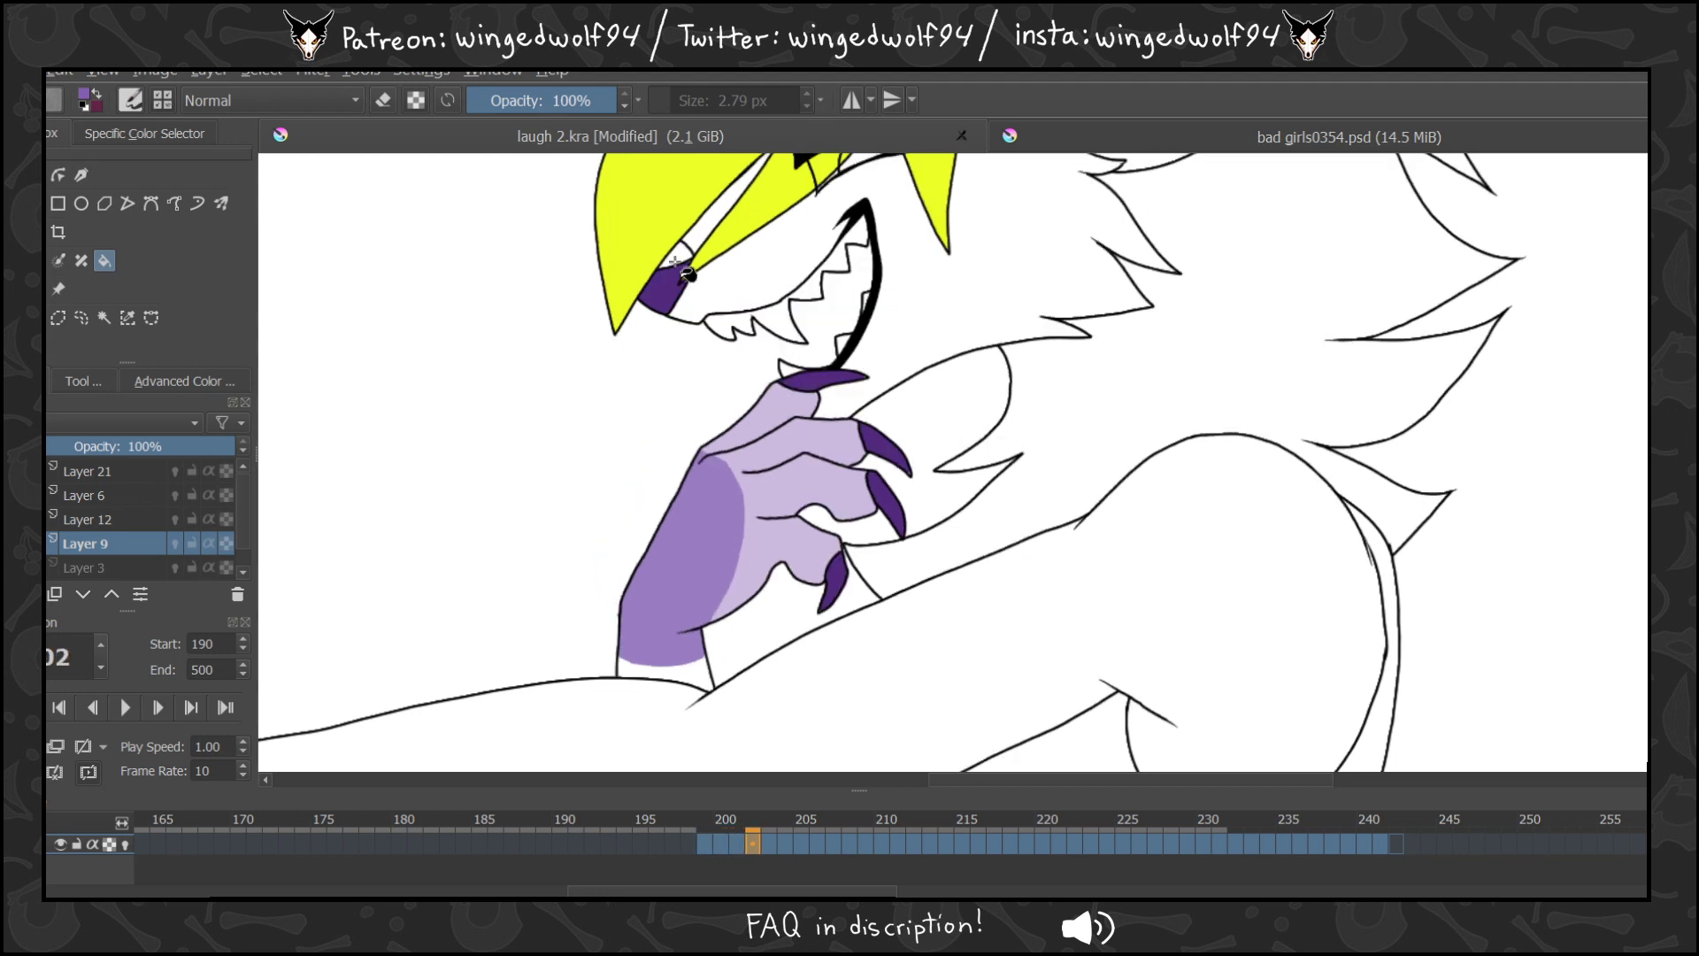
Fill the upper part of the nose with medium purple on frames 203 to 205.
key("Right")
left_click(682, 264)
key("Right")
left_click(690, 323)
key("Right")
left_click(711, 332)
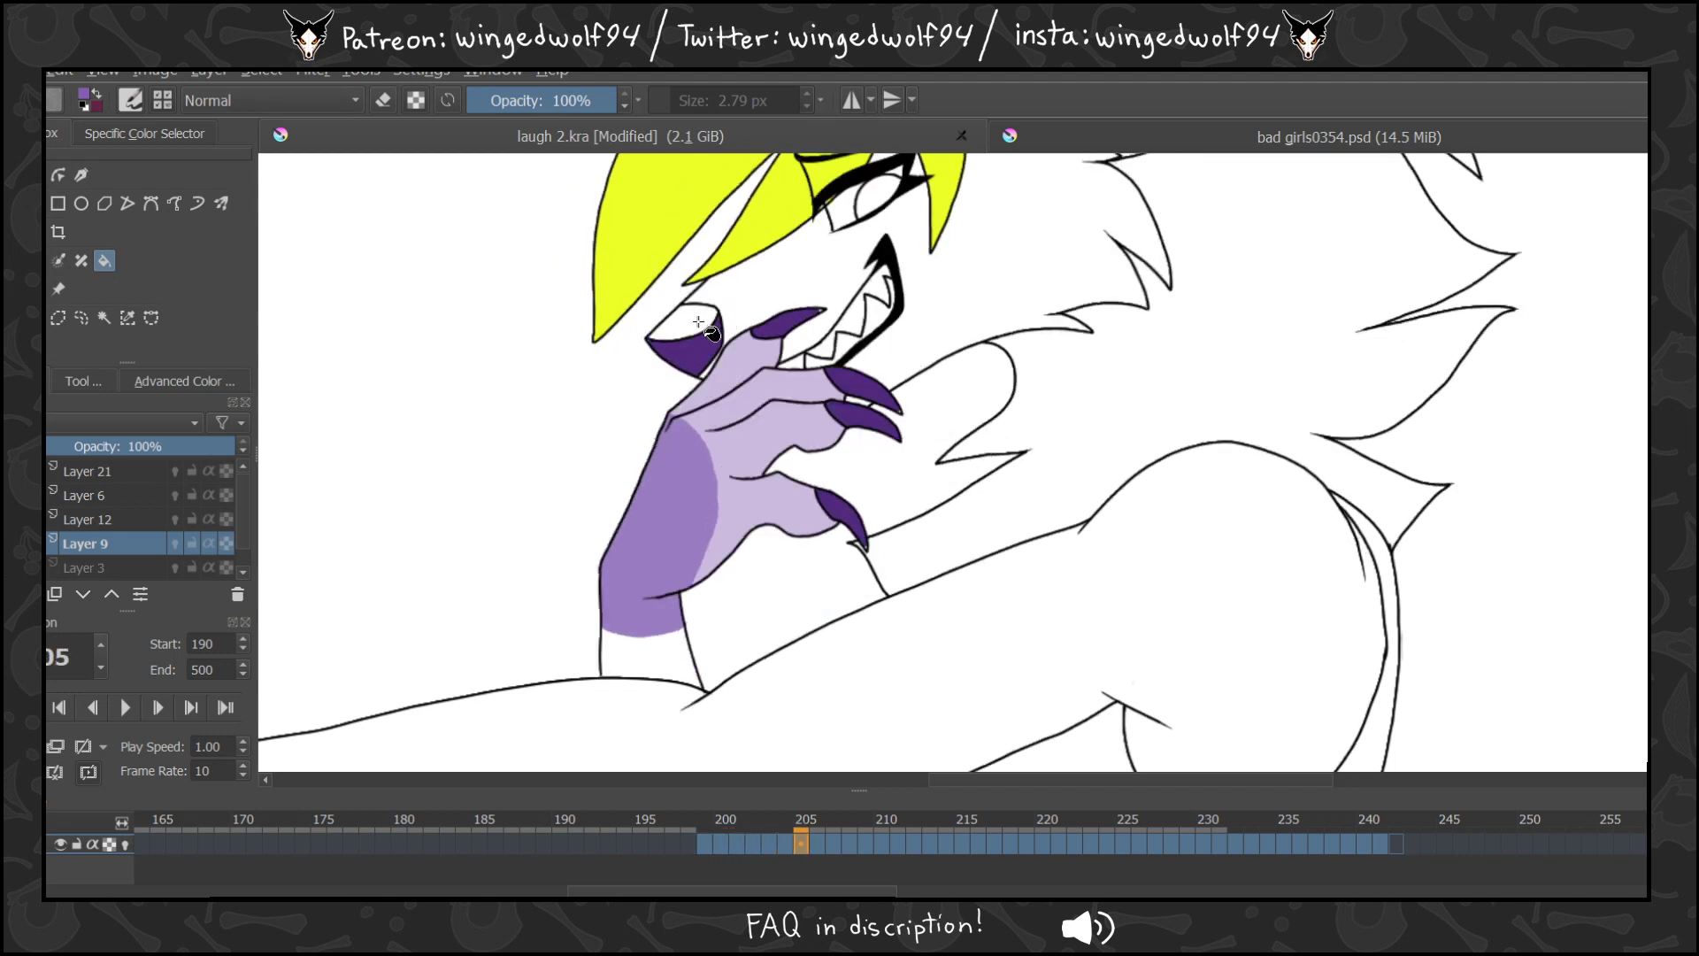
Fill the upper part of the nose with medium purple on frames 206 to 208.
key("Right")
left_click(729, 345)
key("Right")
left_click(710, 320)
key("Right")
left_click(700, 274)
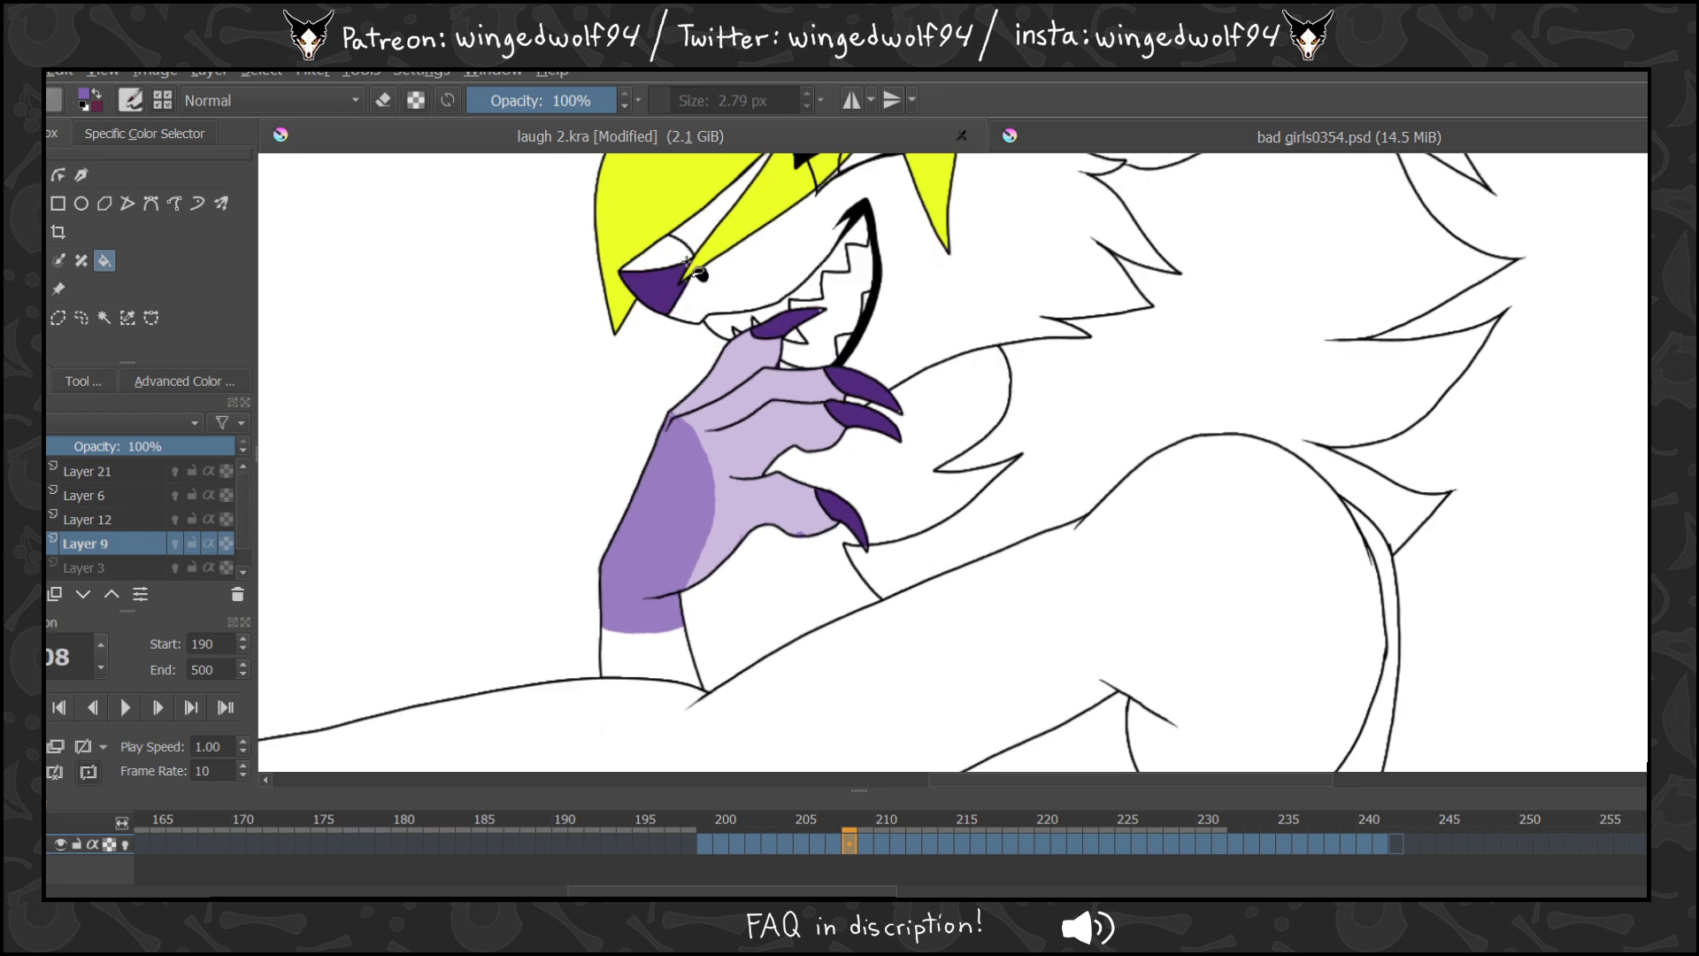
Fill the upper part of the nose with medium purple on frames 209 to 212.
key("Right")
left_click(687, 258)
key("Right")
left_click(681, 255)
key("Right")
left_click(672, 257)
key("Right")
left_click(743, 335)
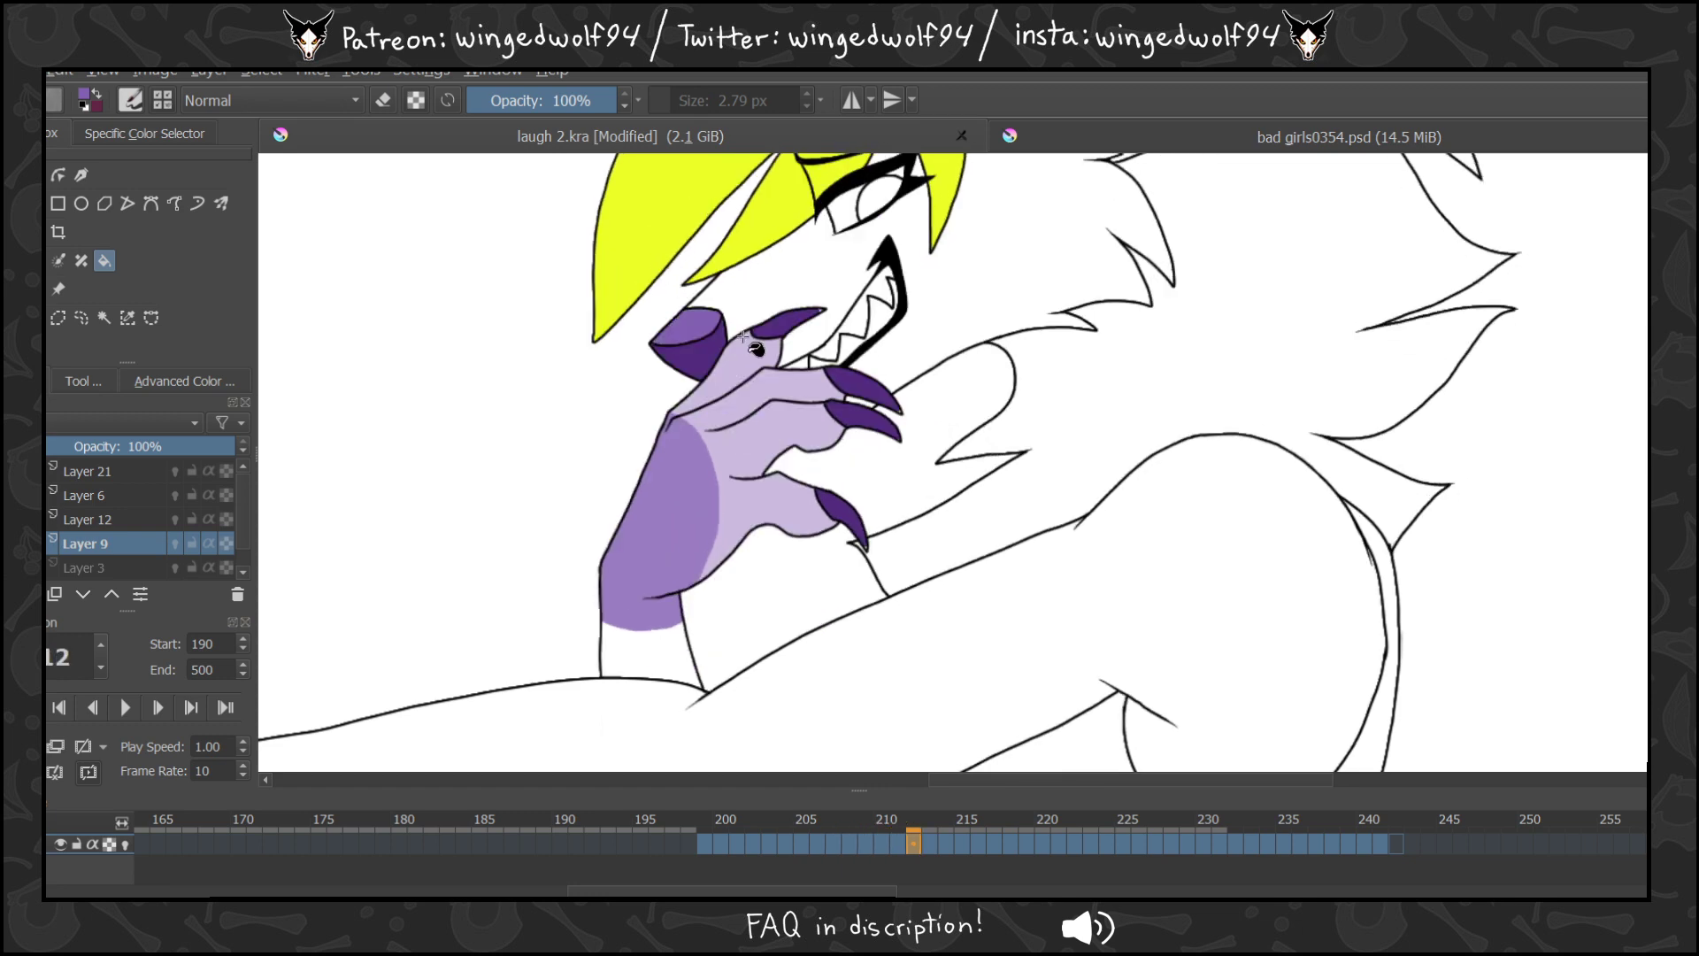
left_click(704, 327)
Fill the upper part of the nose with medium purple on frames 213 to 215.
key("Right")
left_click(706, 328)
key("Right")
left_click(688, 320)
key("Right")
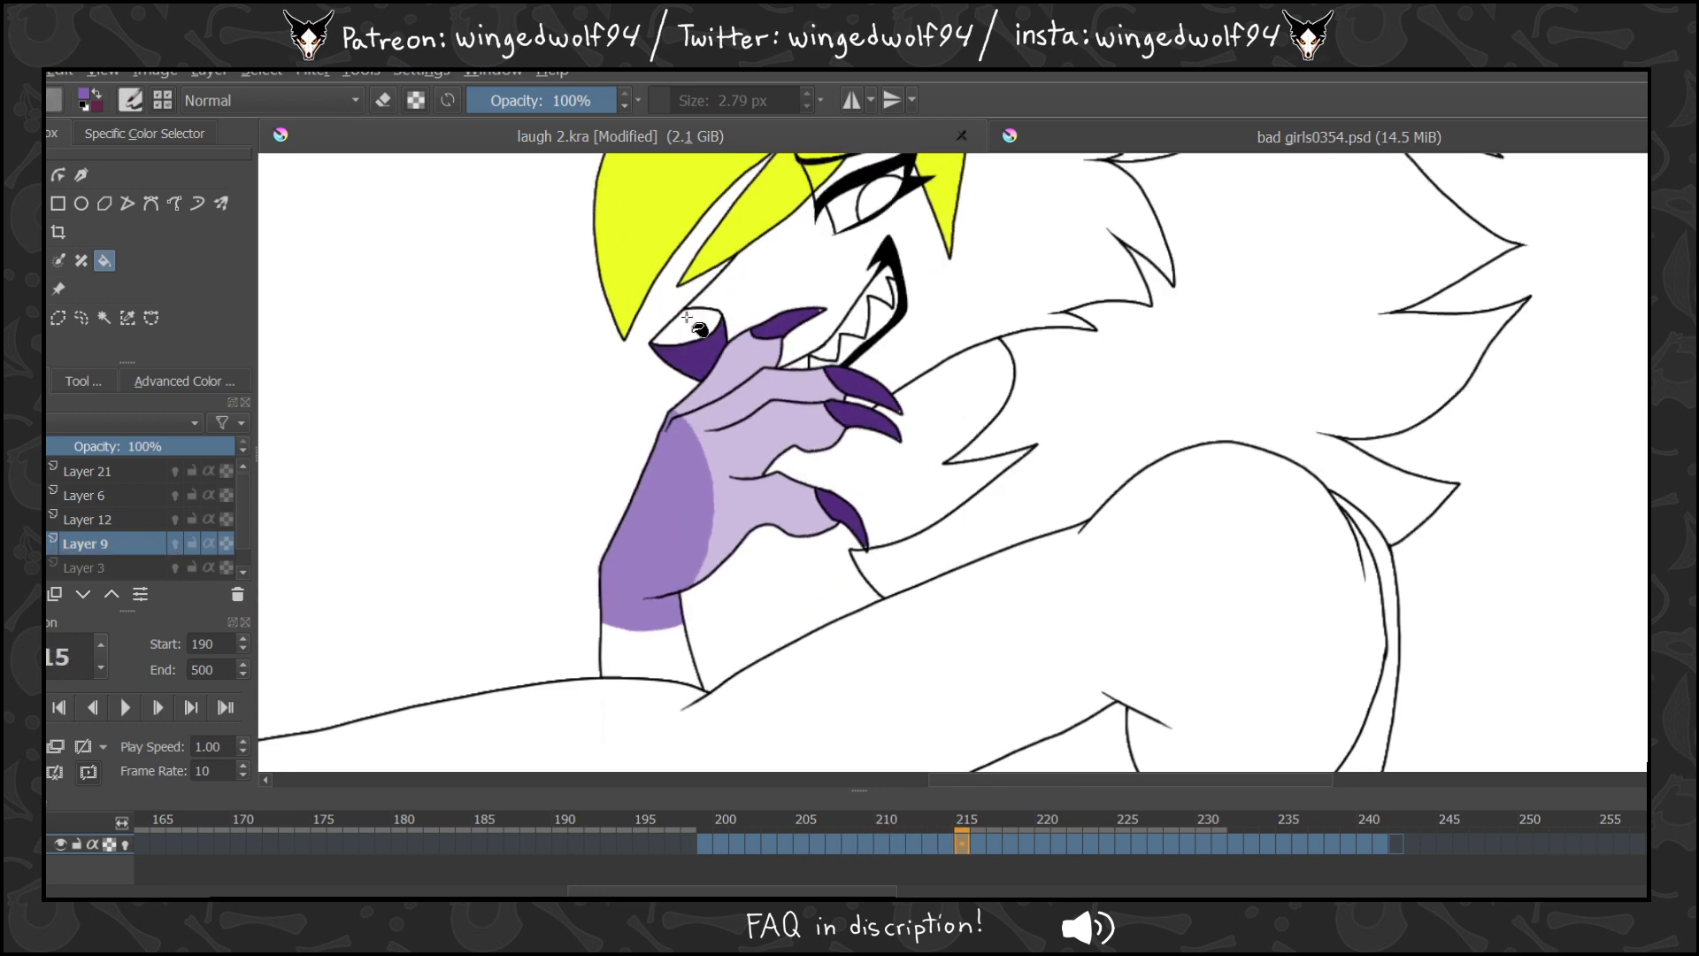
left_click(688, 317)
Fill the upper part of the nose with medium purple on frames 216 to 218.
key("Right")
left_click(708, 329)
key("Right")
left_click(712, 336)
key("Right")
left_click(733, 345)
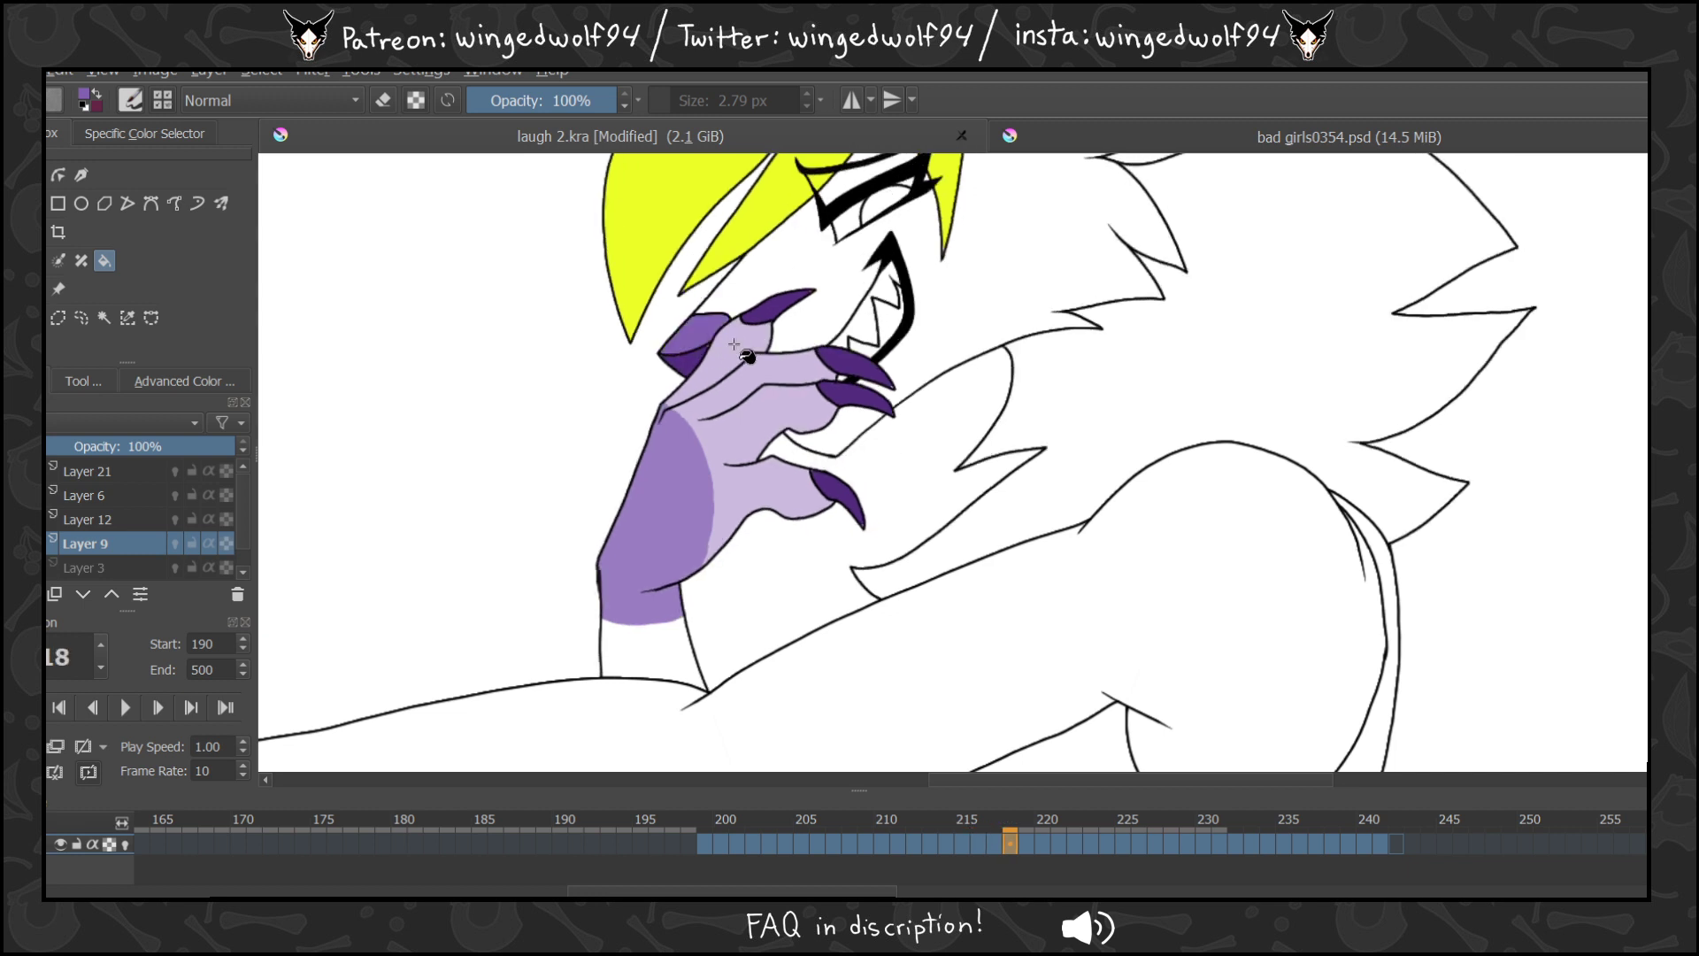
Fill the upper part of the nose with medium purple on frames 219 and 220.
key("Right")
left_click(715, 326)
key("Right")
left_click(677, 252)
Continue the medium purple nose fill through frames 221 and 222, undoing the misplaced fill on frame 222 and filling the upper nose instead.
key("Right")
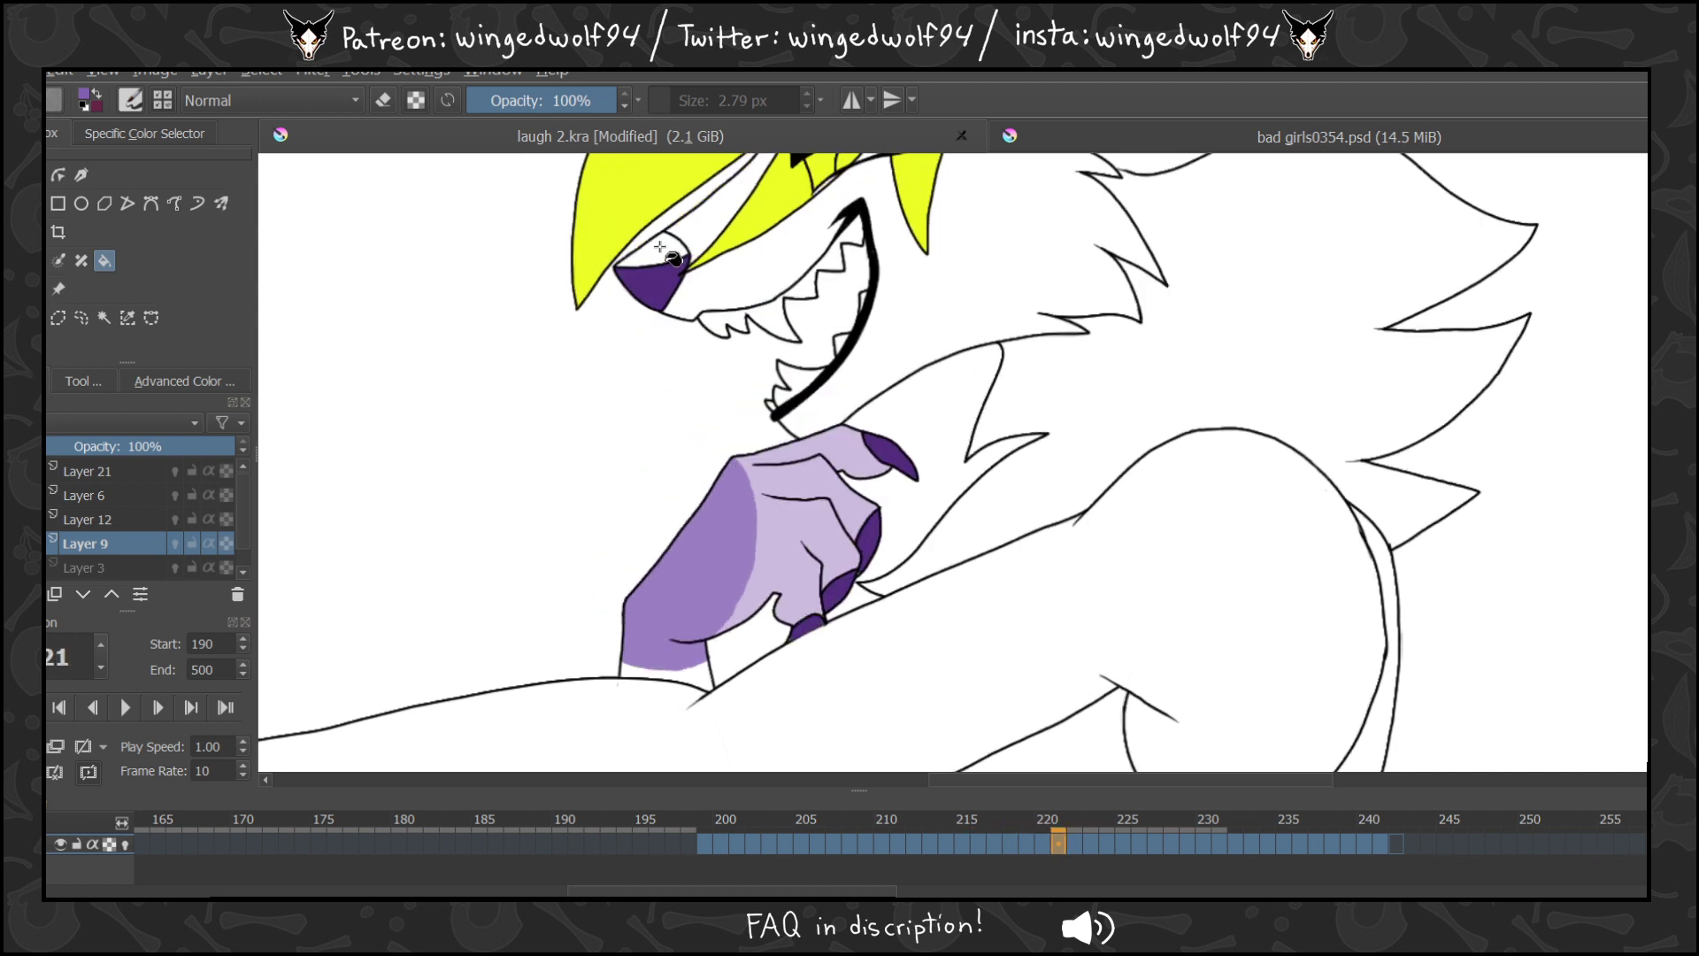
key("Right")
left_click(693, 263)
key("ctrl+z")
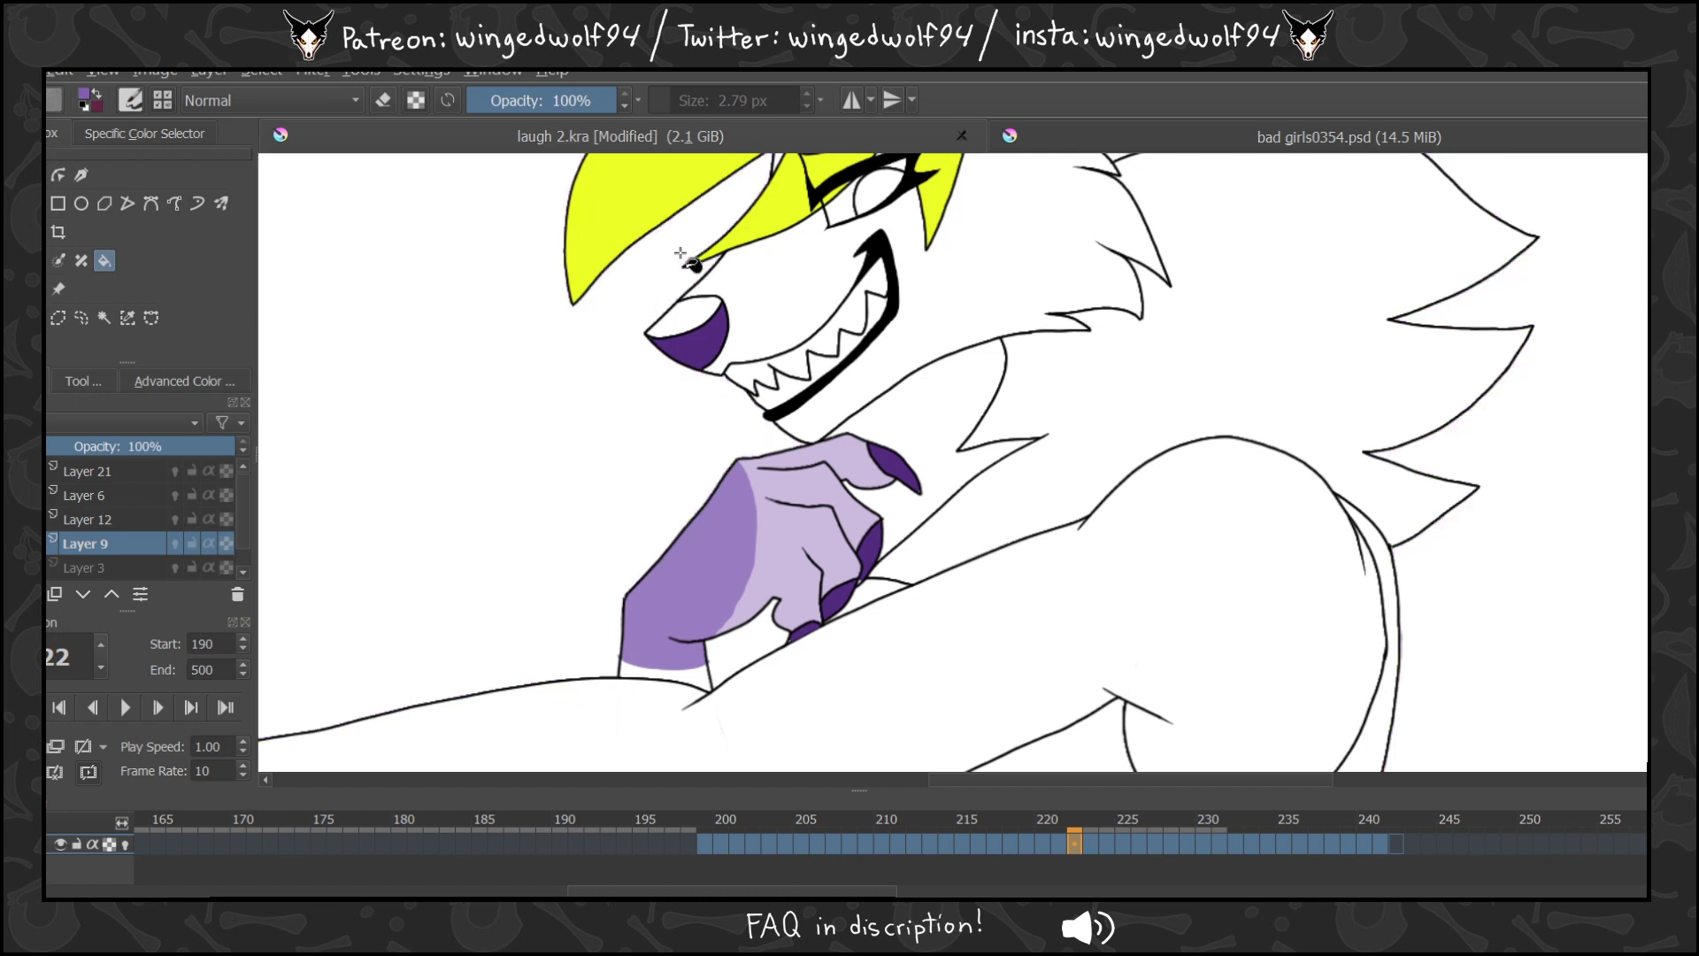
left_click(703, 316)
Fill the upper part of the nose with medium purple on frames 223 to 227.
key("Right")
key("Right")
key("Right")
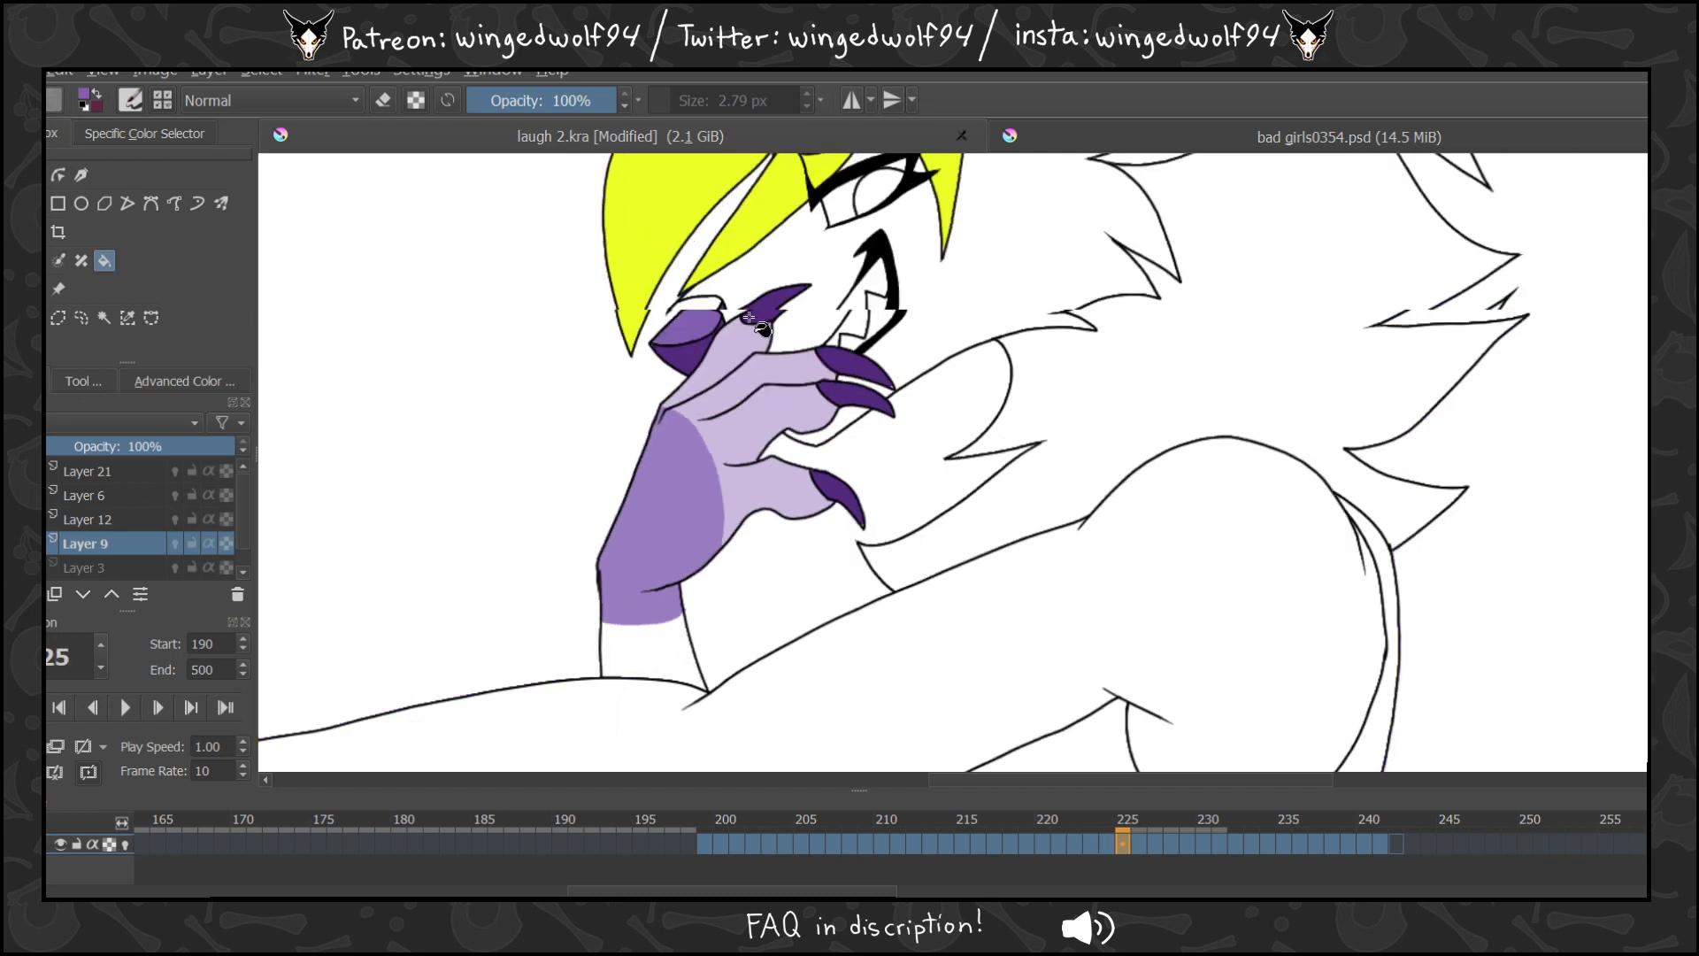
left_click(717, 318)
key("Right")
key("Right")
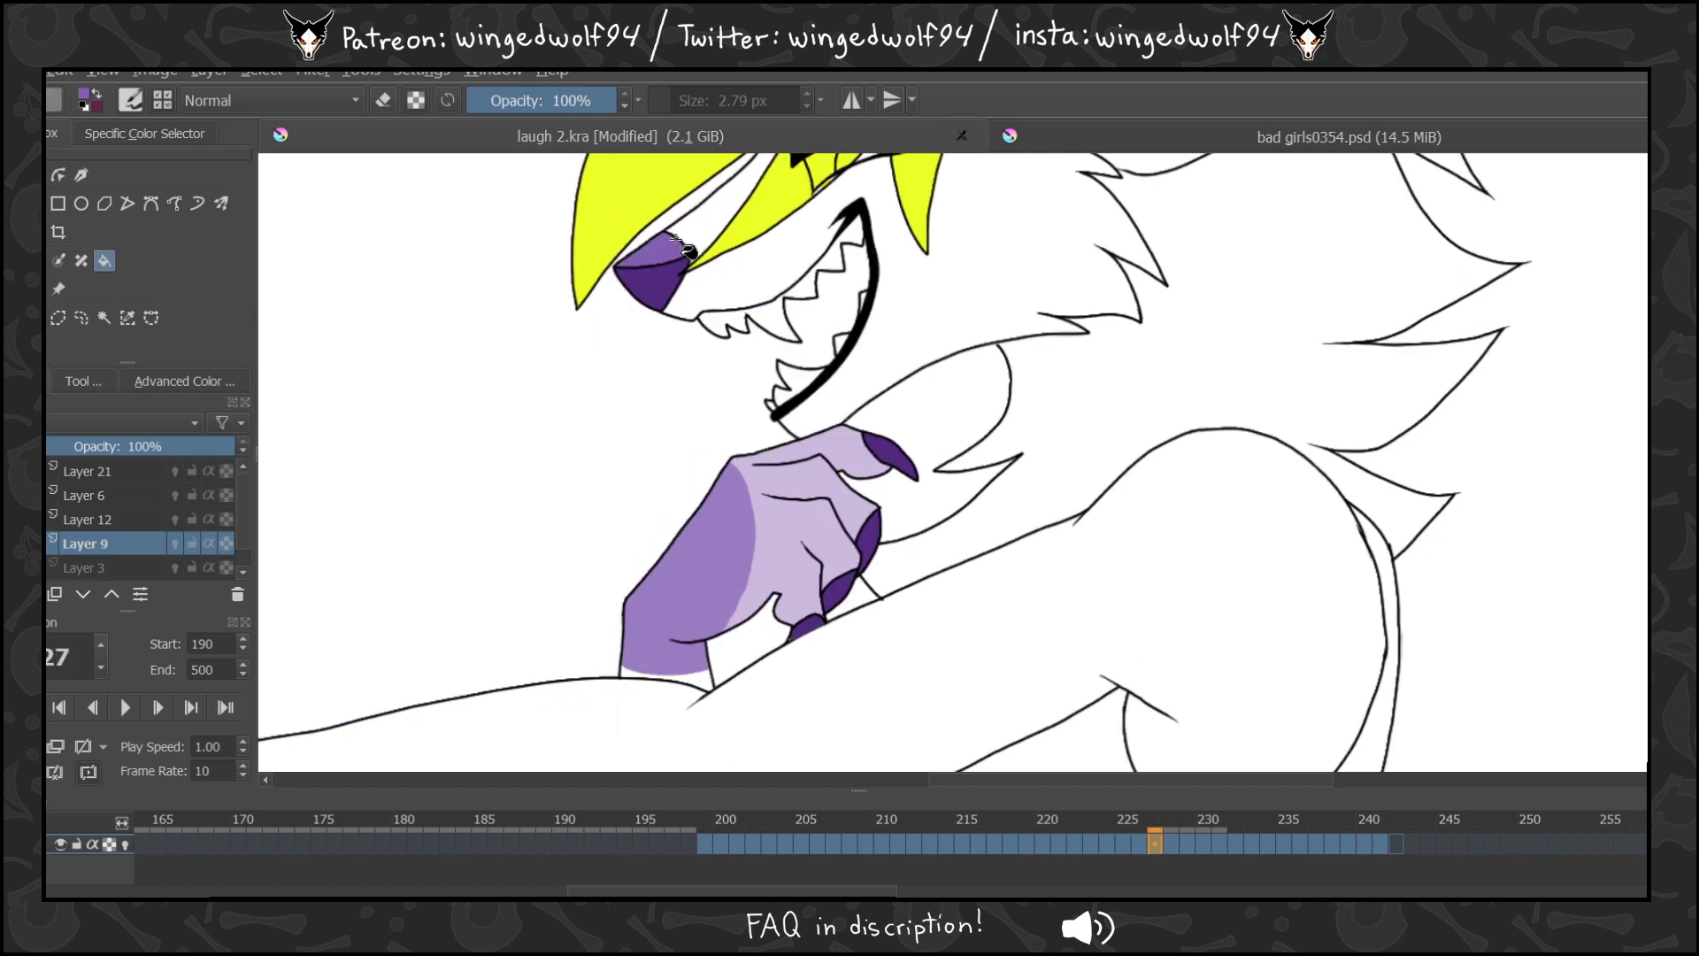
Fill the upper part of the nose with medium purple on frames 228 to 231, undoing the misplaced fill on frame 228.
key("Right")
left_click(703, 260)
key("ctrl+z")
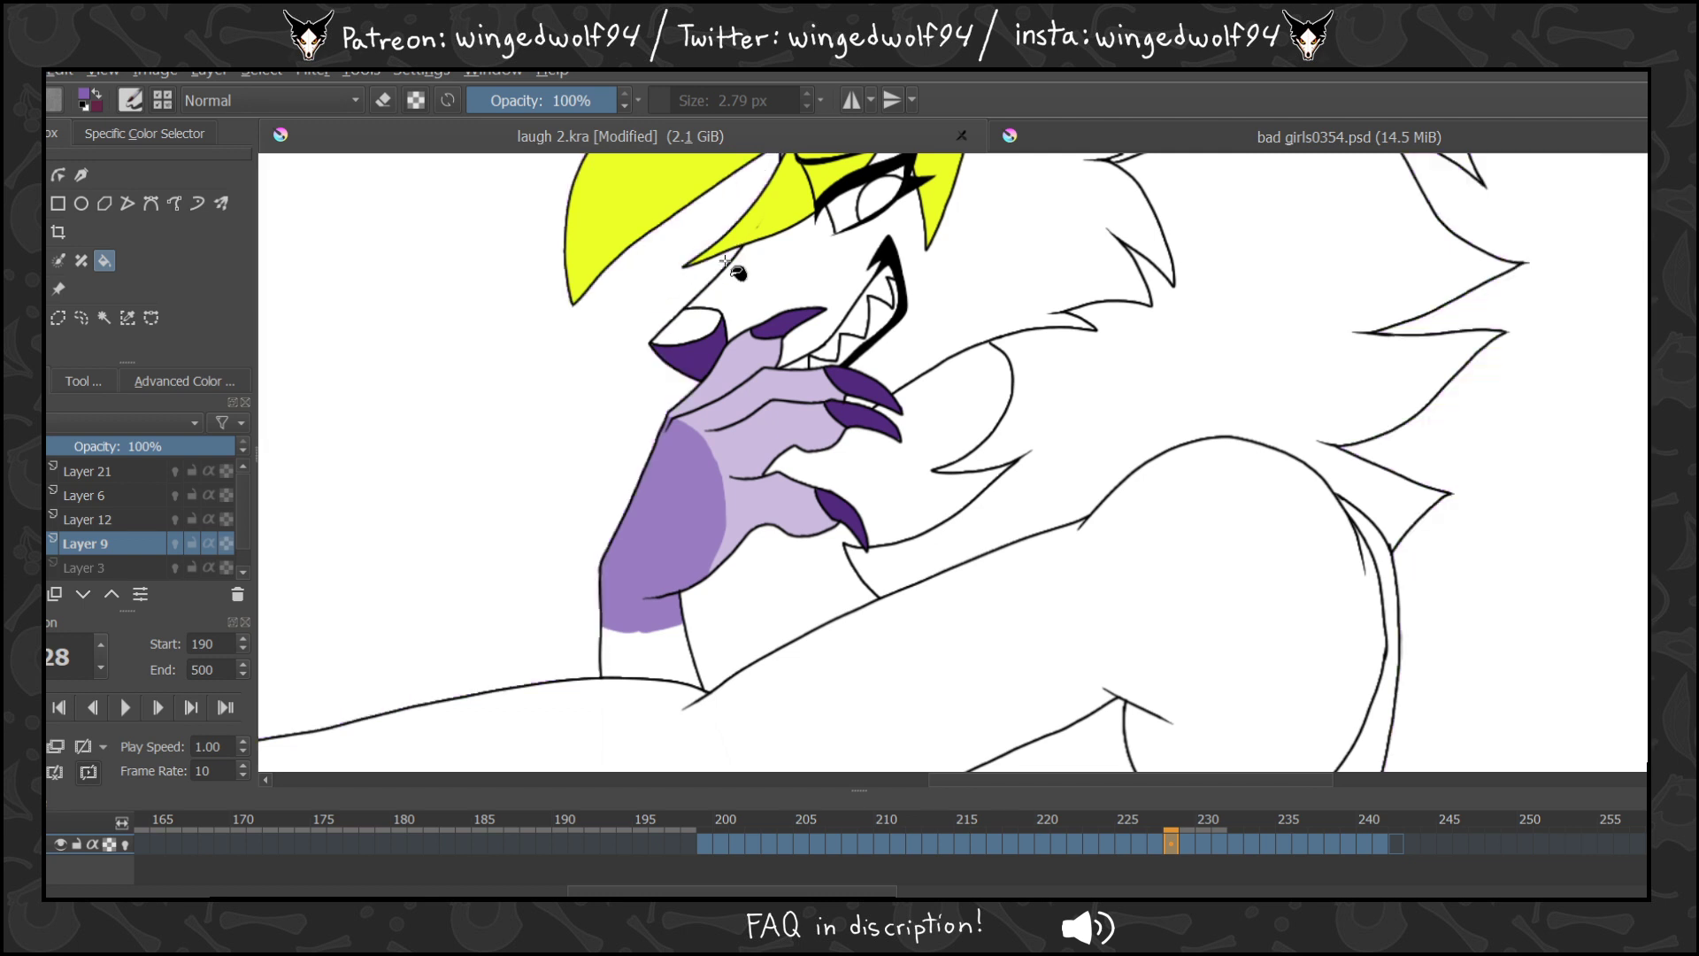
left_click(689, 321)
key("Right")
left_click(696, 324)
key("Right")
left_click(694, 321)
key("Right")
left_click(674, 262)
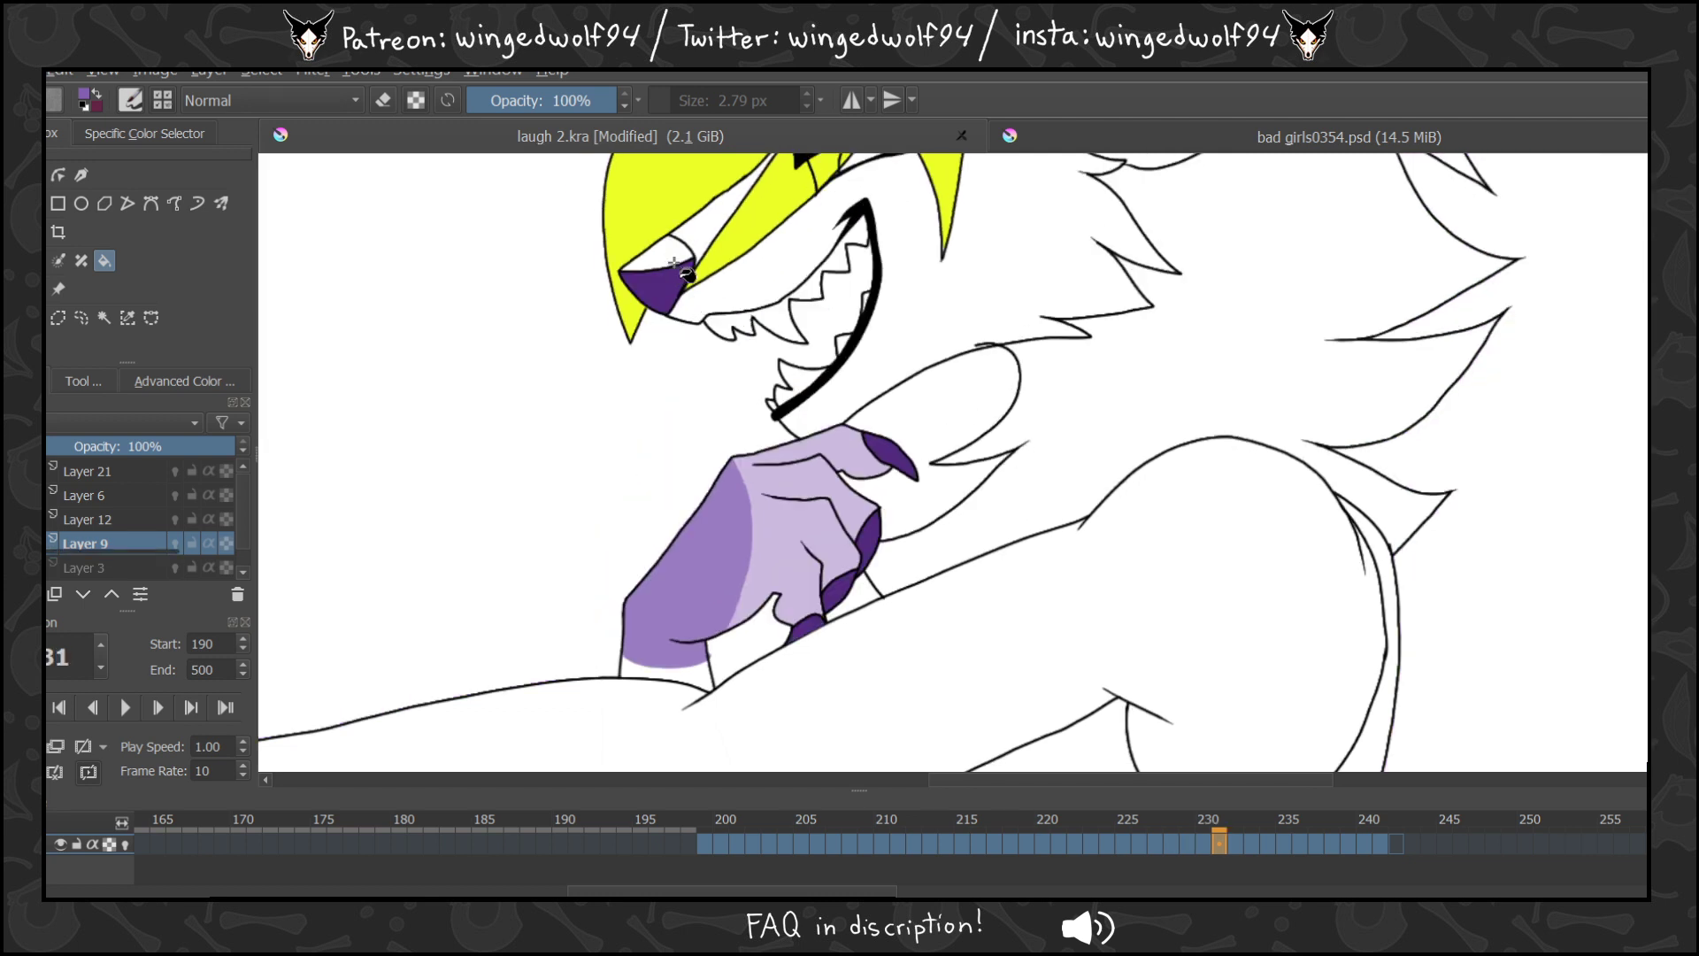
Fill the upper part of the nose with medium purple on frames 232 to 234.
key("Right")
left_click(671, 255)
key("Right")
left_click(669, 248)
key("Right")
left_click(666, 239)
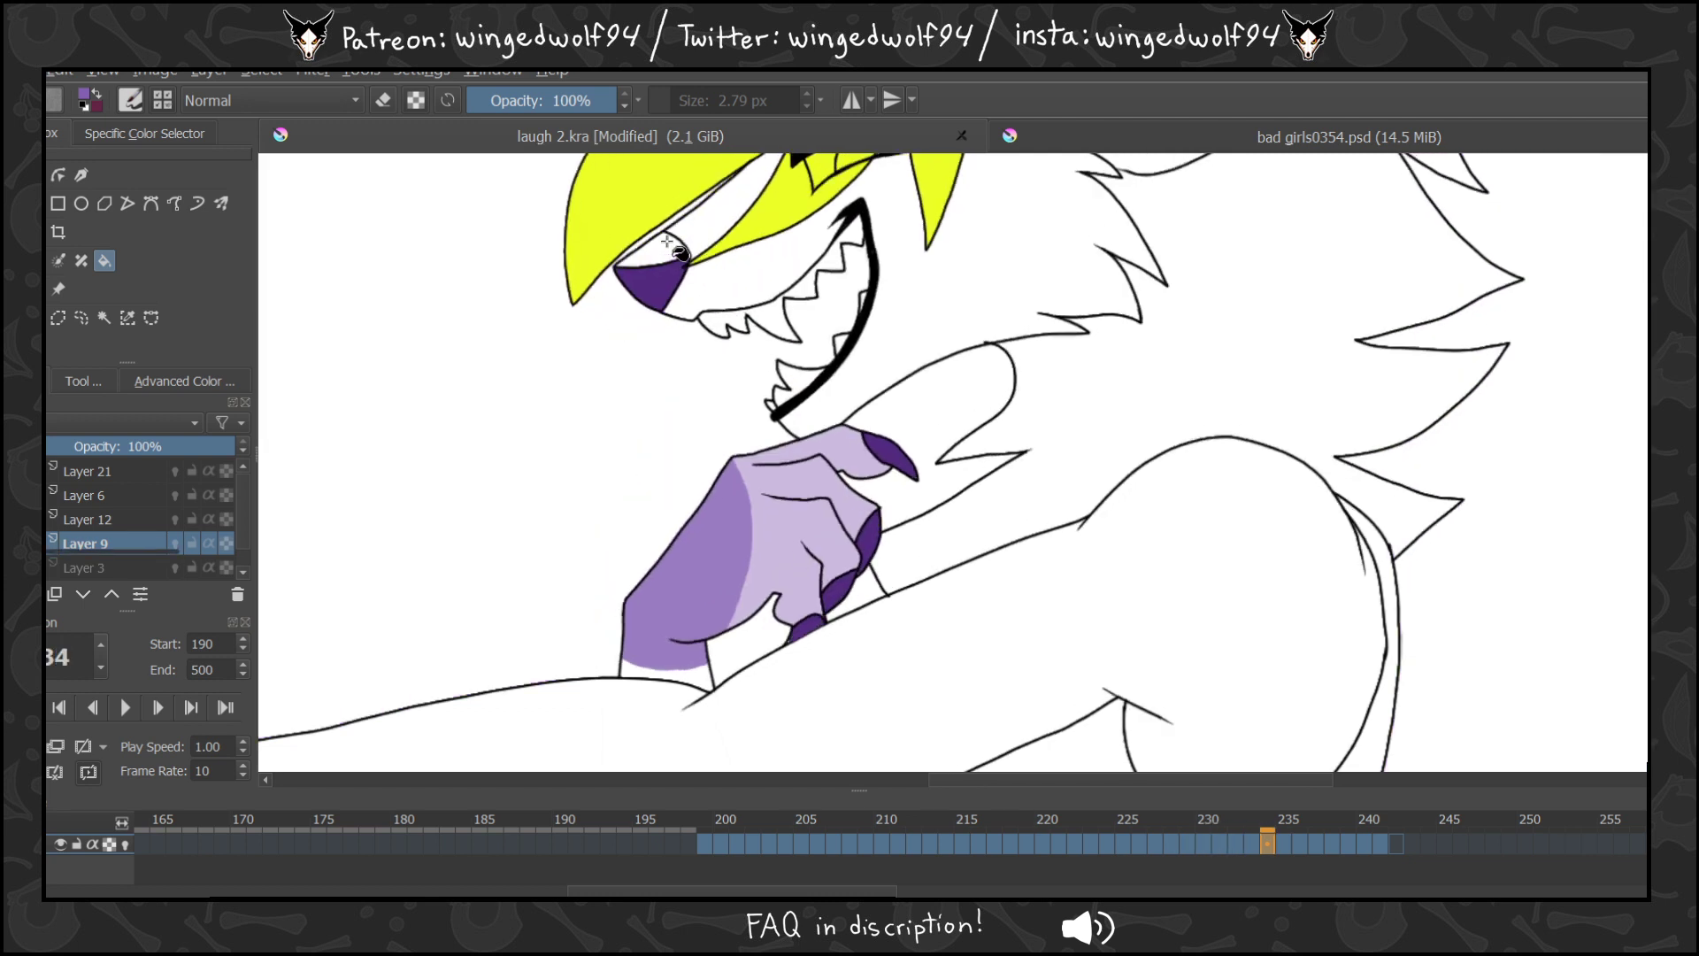
Fill the upper part of the nose with medium purple on frames 235 to 237.
key("Right")
left_click(711, 326)
key("Right")
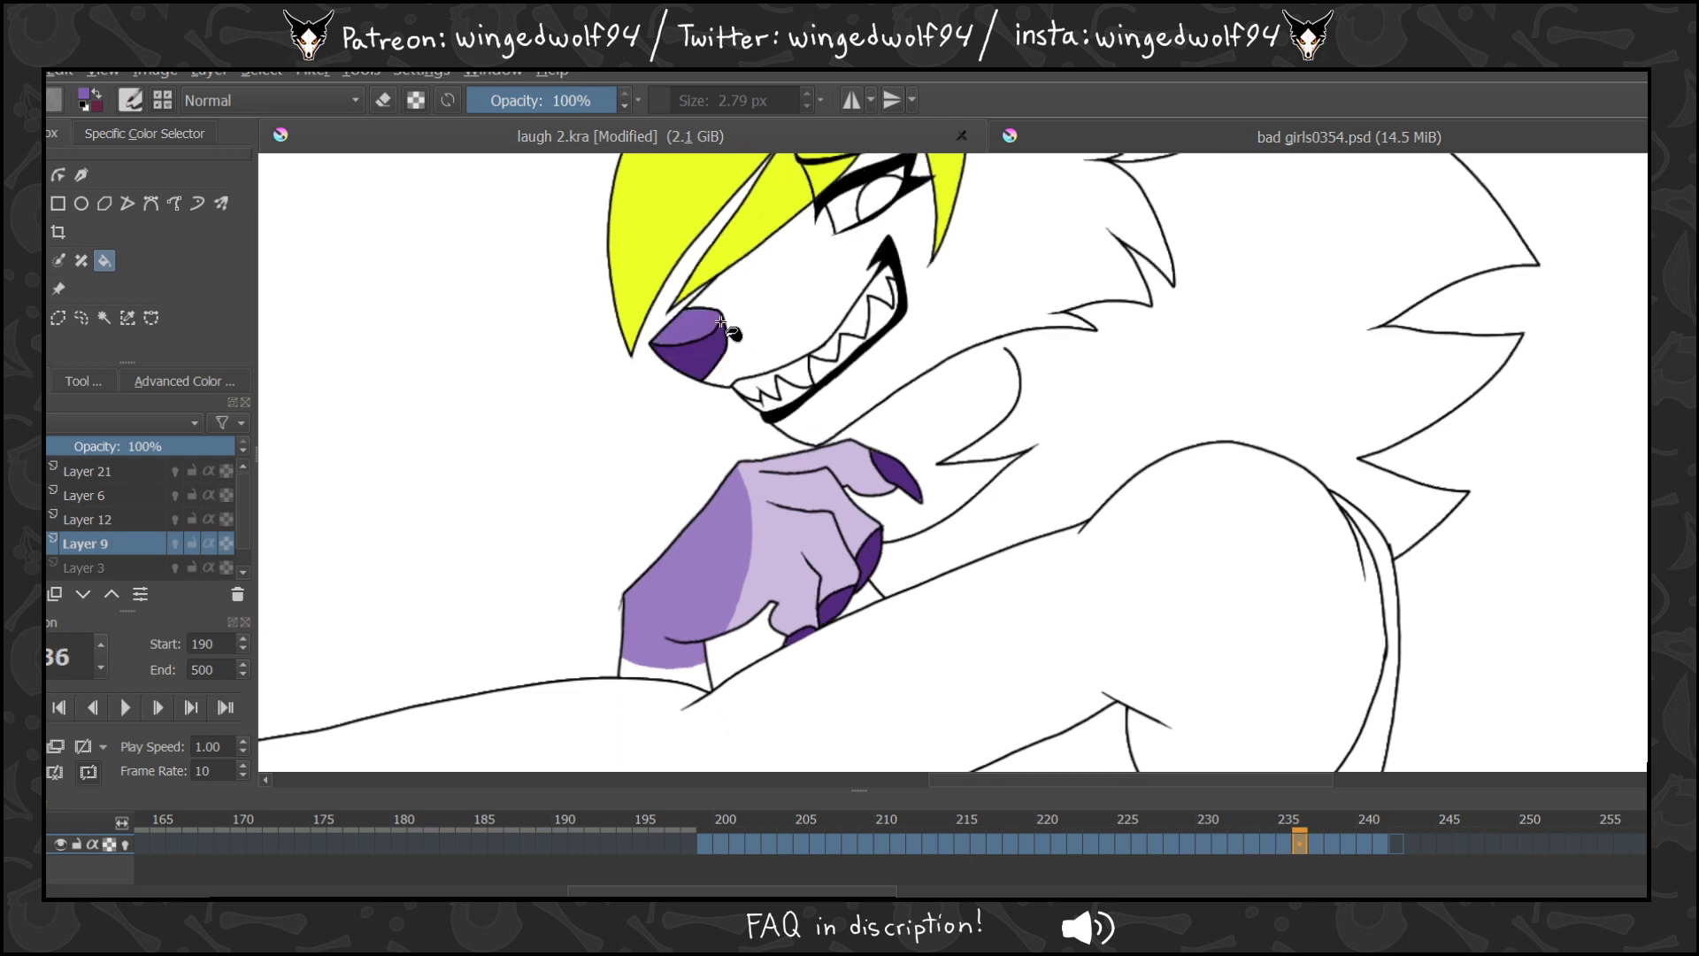
key("Right")
left_click(718, 326)
Fill the upper part of the nose with medium purple on frames 238 to 241.
key("Right")
left_click(716, 331)
key("Right")
left_click(713, 335)
key("Right")
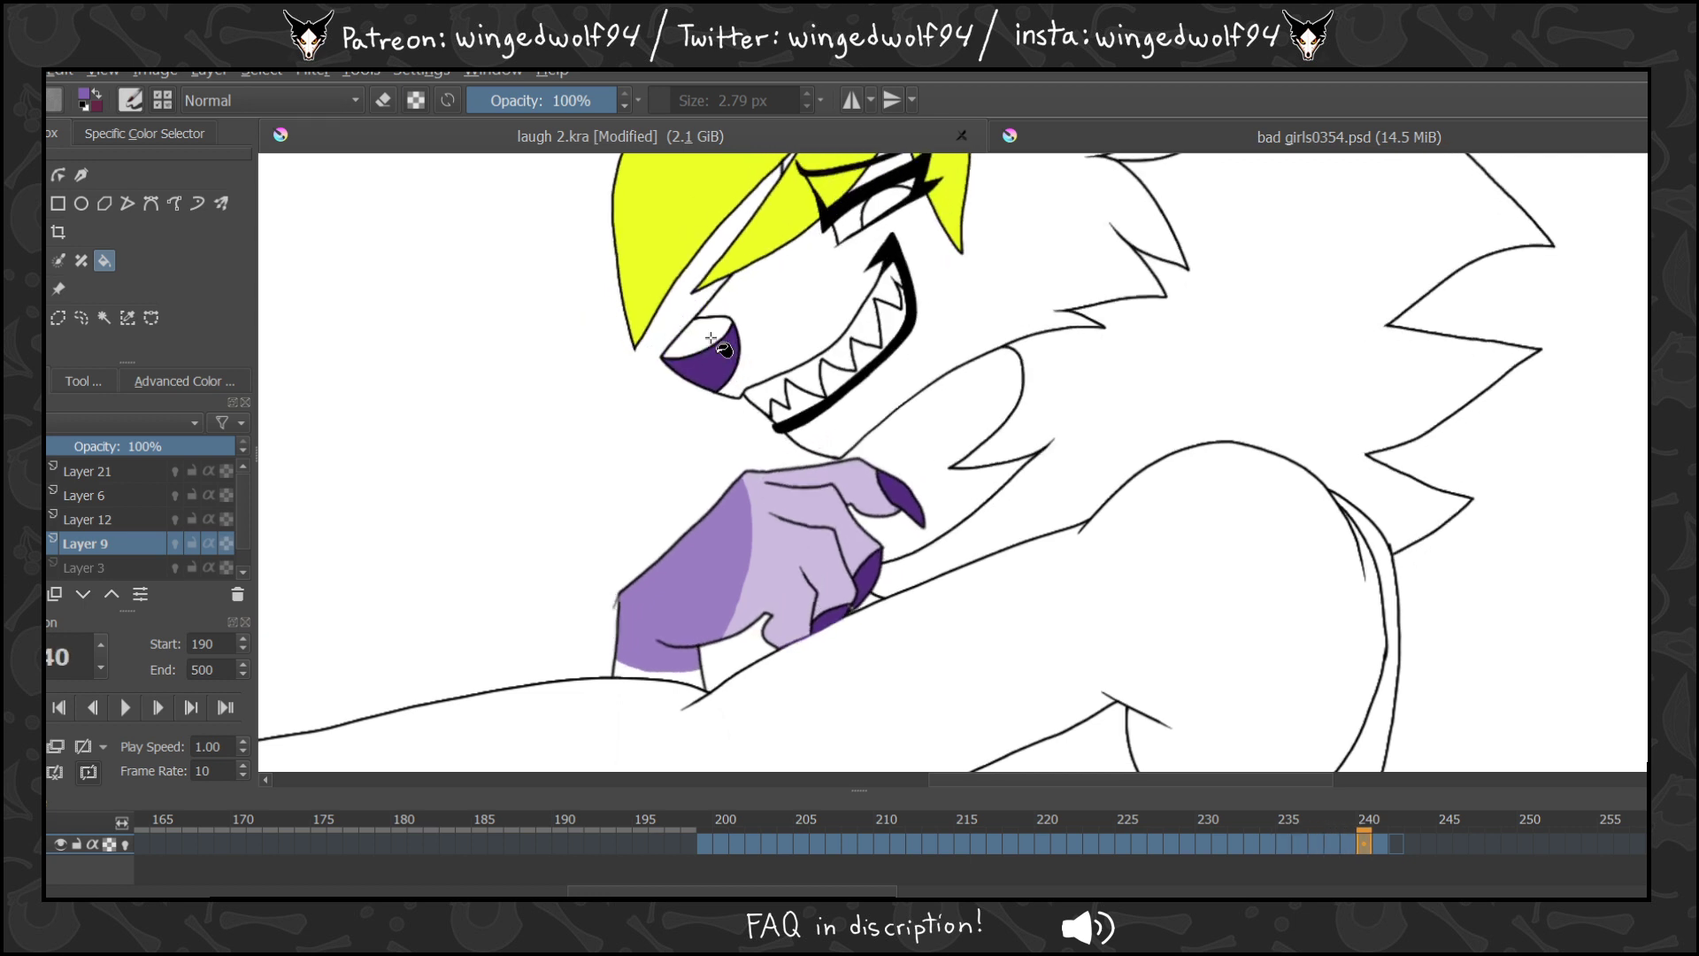
left_click(715, 329)
key("Right")
left_click(707, 336)
key("Right")
Step backward through the animation from frame 241 to frame 208 to check the nose fill on each frame.
key("Left")
key("Left")
key("Left")
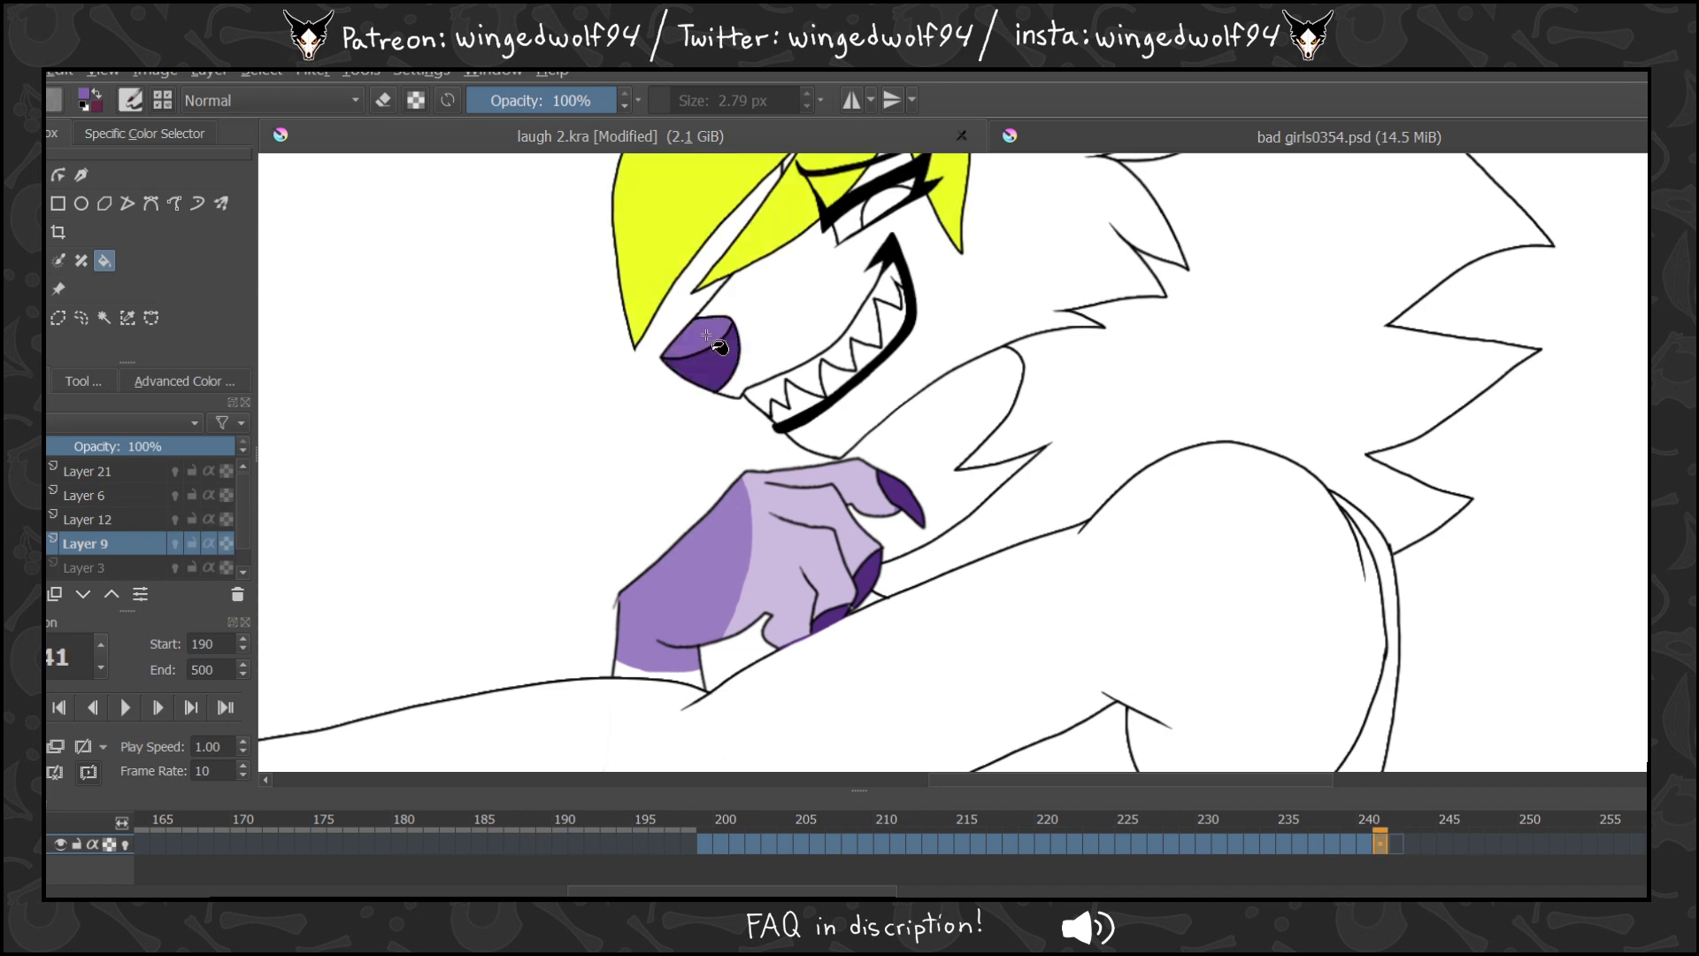
key("Left")
key("Left")
key("Left")
key("Left")
key("Left")
key("Left")
key("Left")
key("Left")
key("Left")
key("Left")
key("Left")
key("Left")
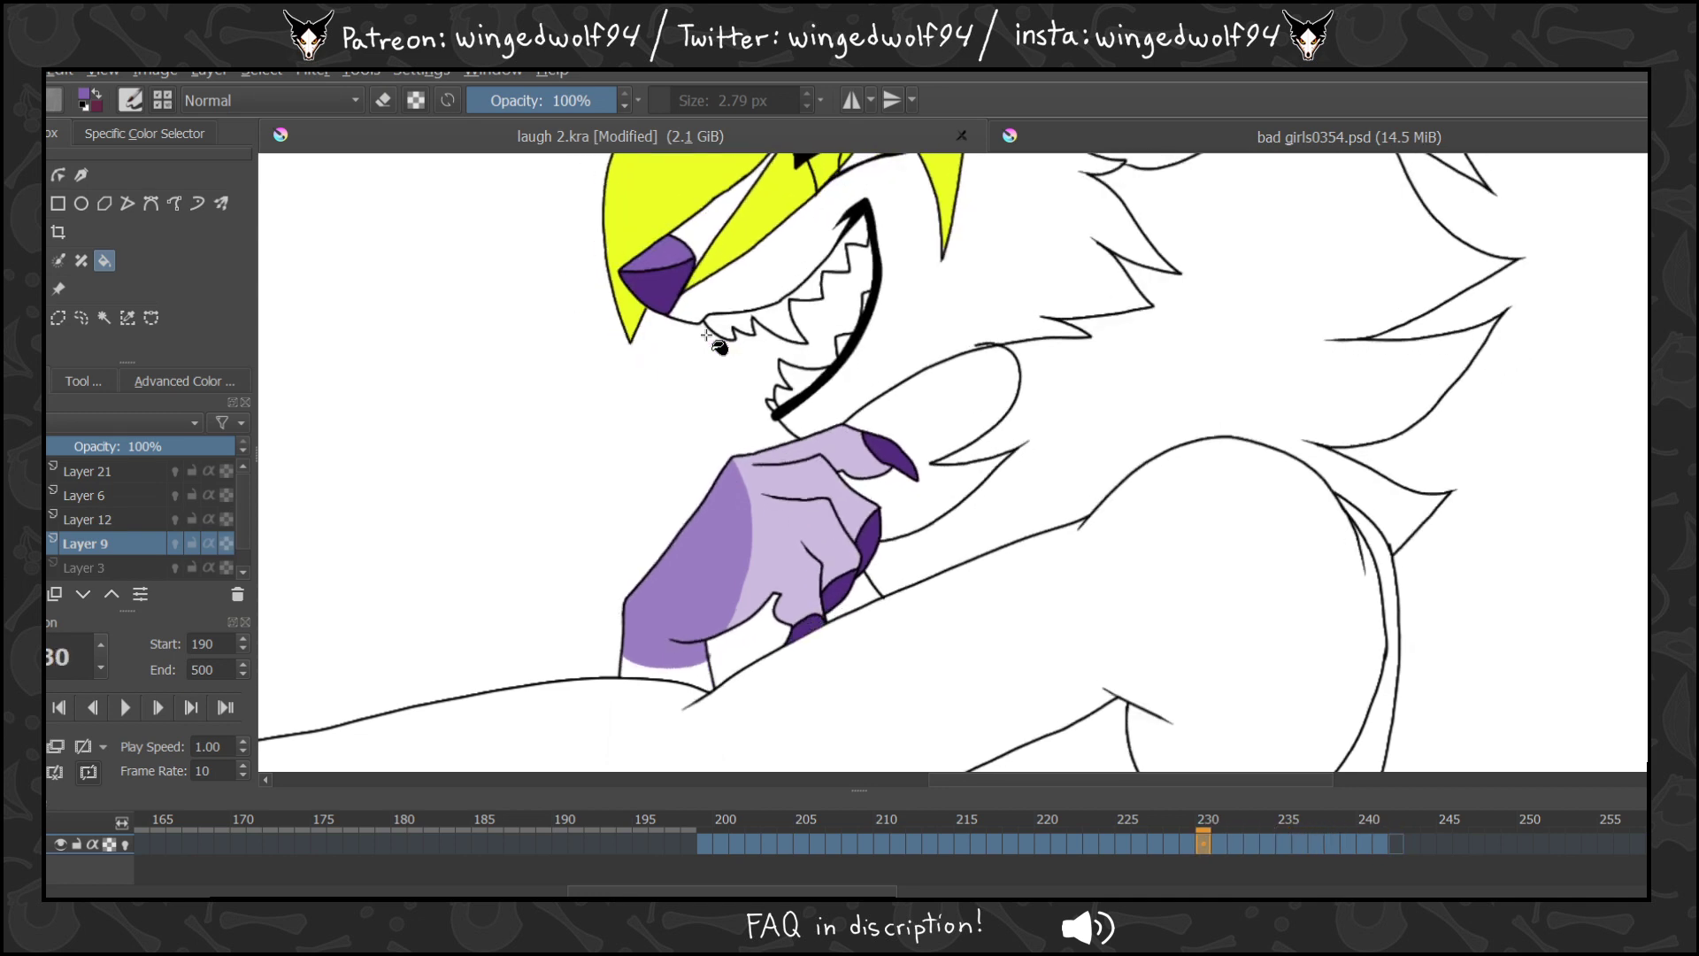
key("Left")
key("Left")
key("Left")
key("Left")
key("Left")
key("Left")
key("Left")
key("Left")
key("Left")
key("Left")
key("Left")
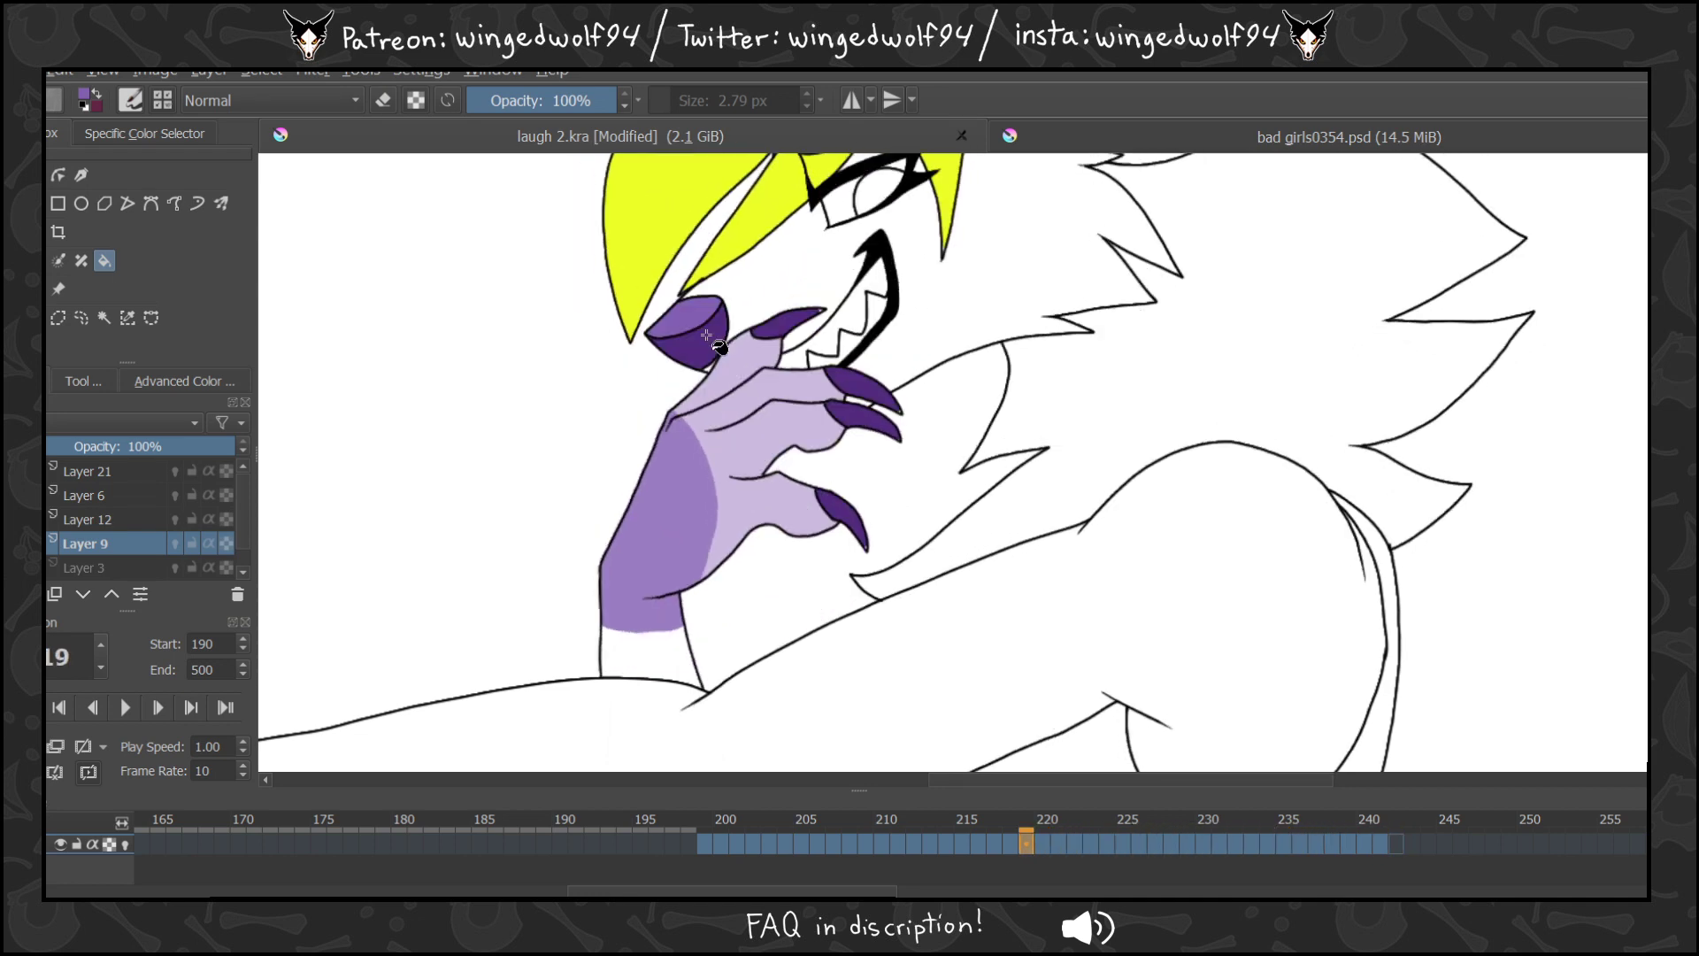
key("Left")
key("Left")
key("Left")
key("Left")
key("Left")
key("Left")
key("Left")
key("Left")
key("Left")
key("Left")
key("Left")
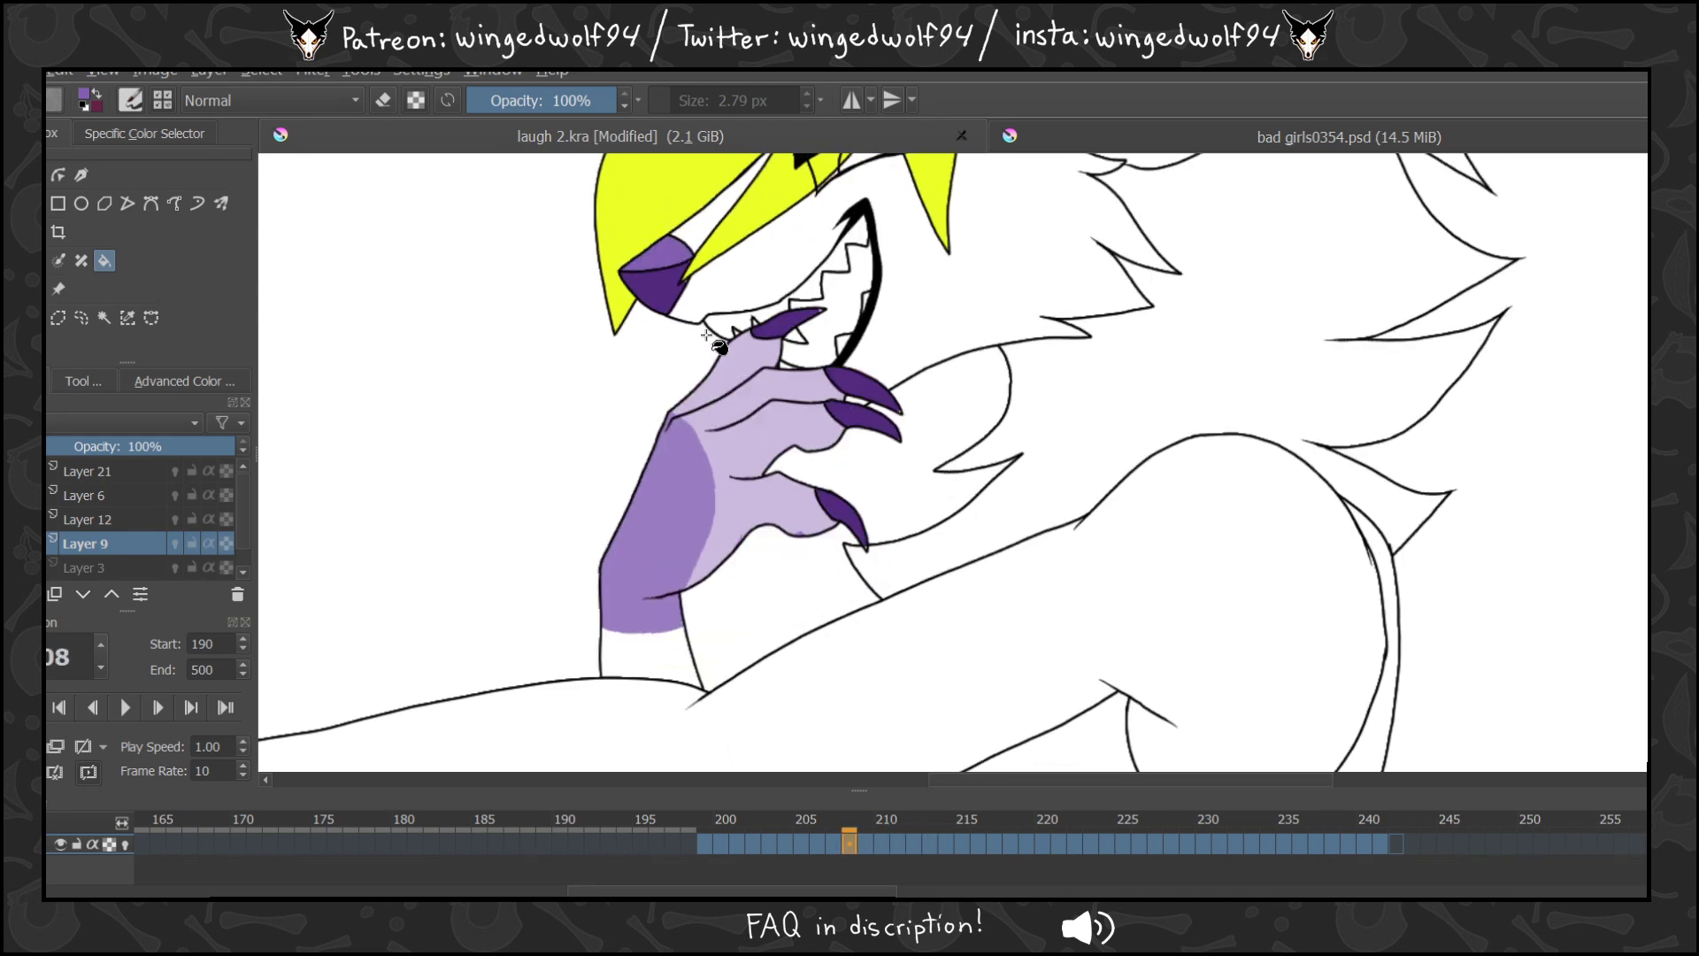
Sample the dark purple of the top from the reference artwork bad girls0354.psd and return to laugh 2.kra.
left_click(1352, 136)
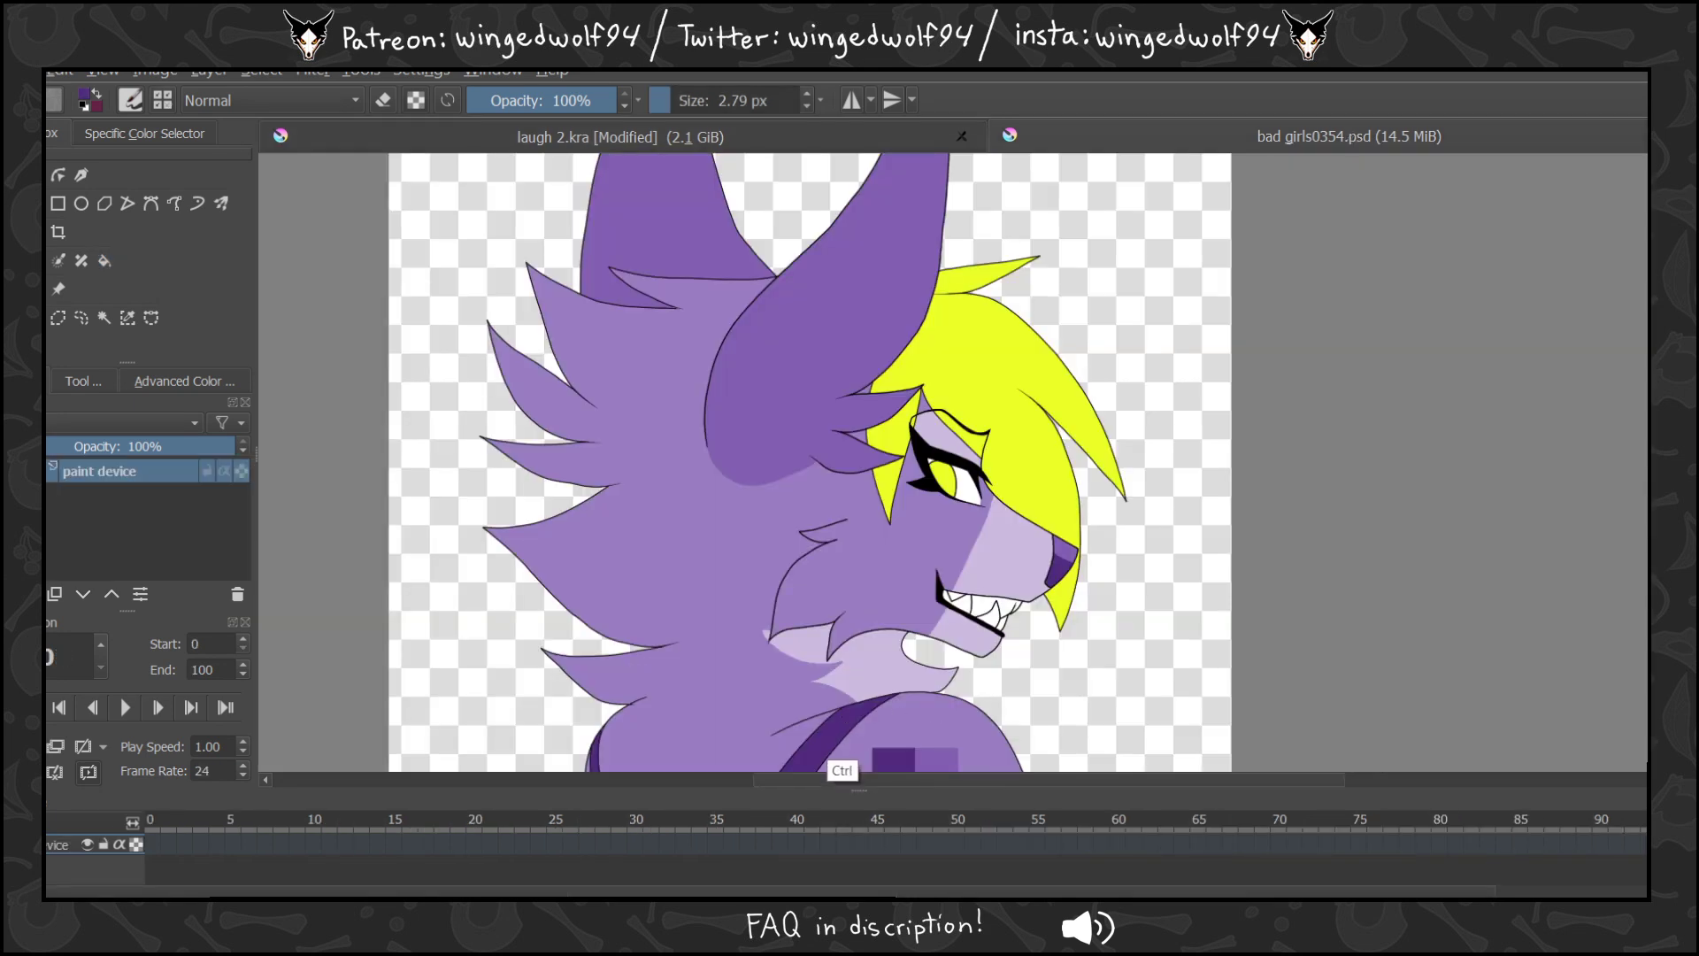
left_click(512, 133)
left_click(927, 396, "ctrl")
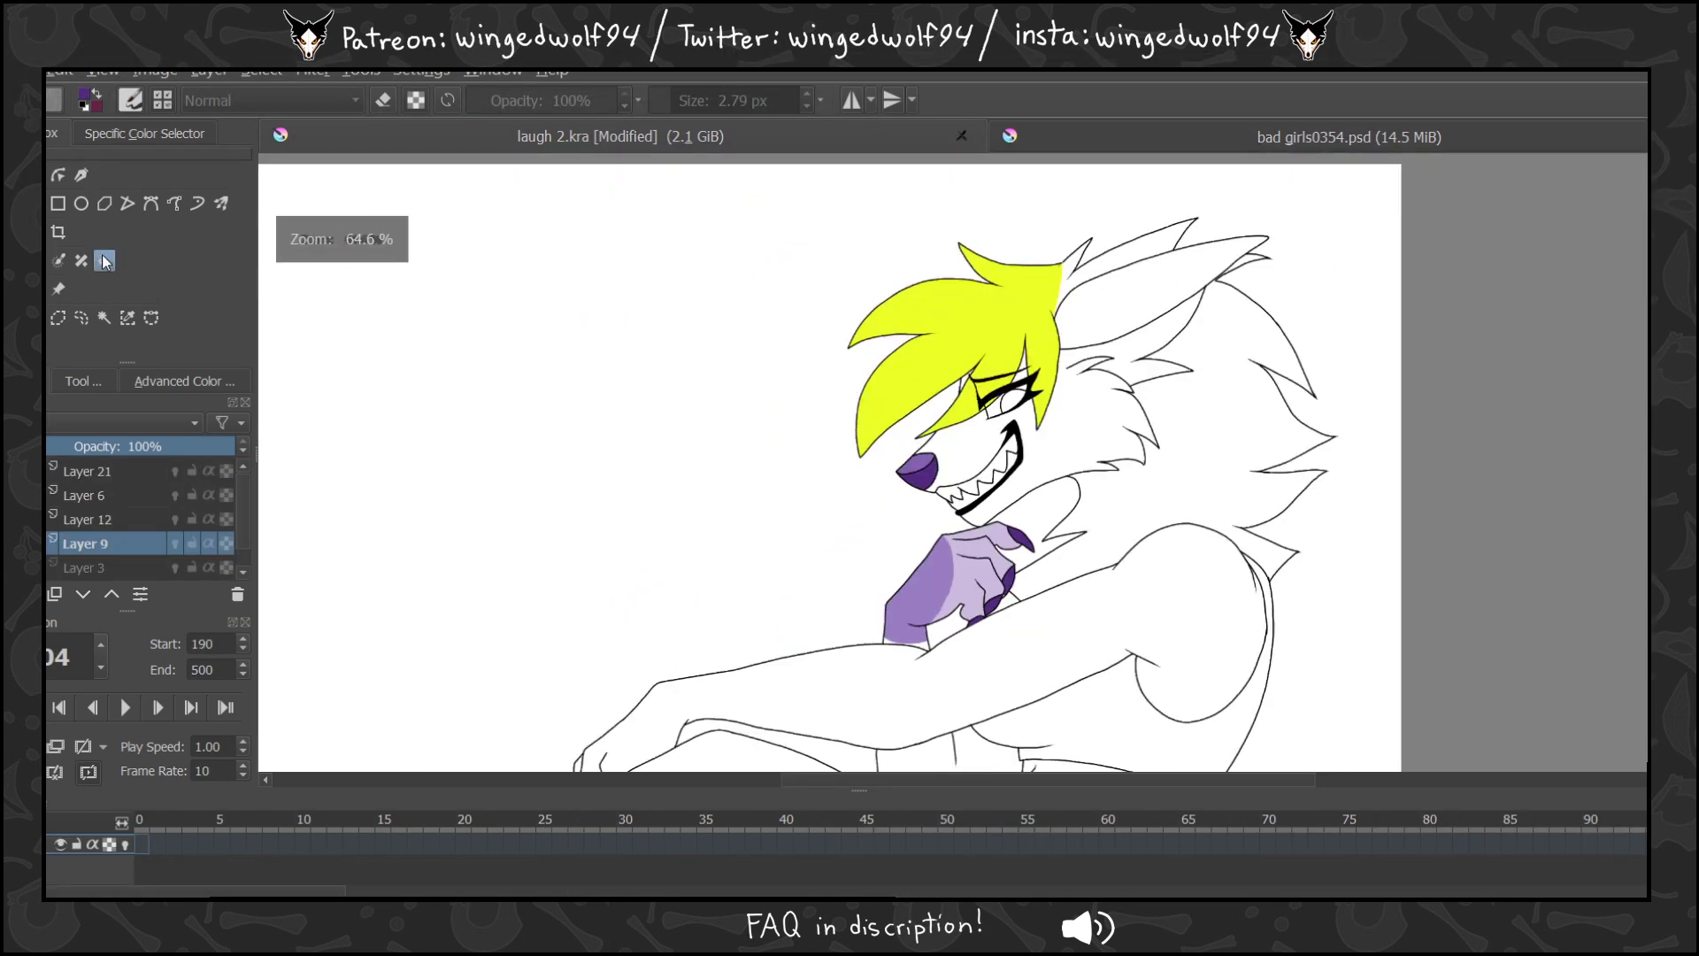
Fill the crop top with the sampled dark purple on frame 199 of Layer 9.
left_click(104, 261)
left_click_drag(354, 892, 549, 892)
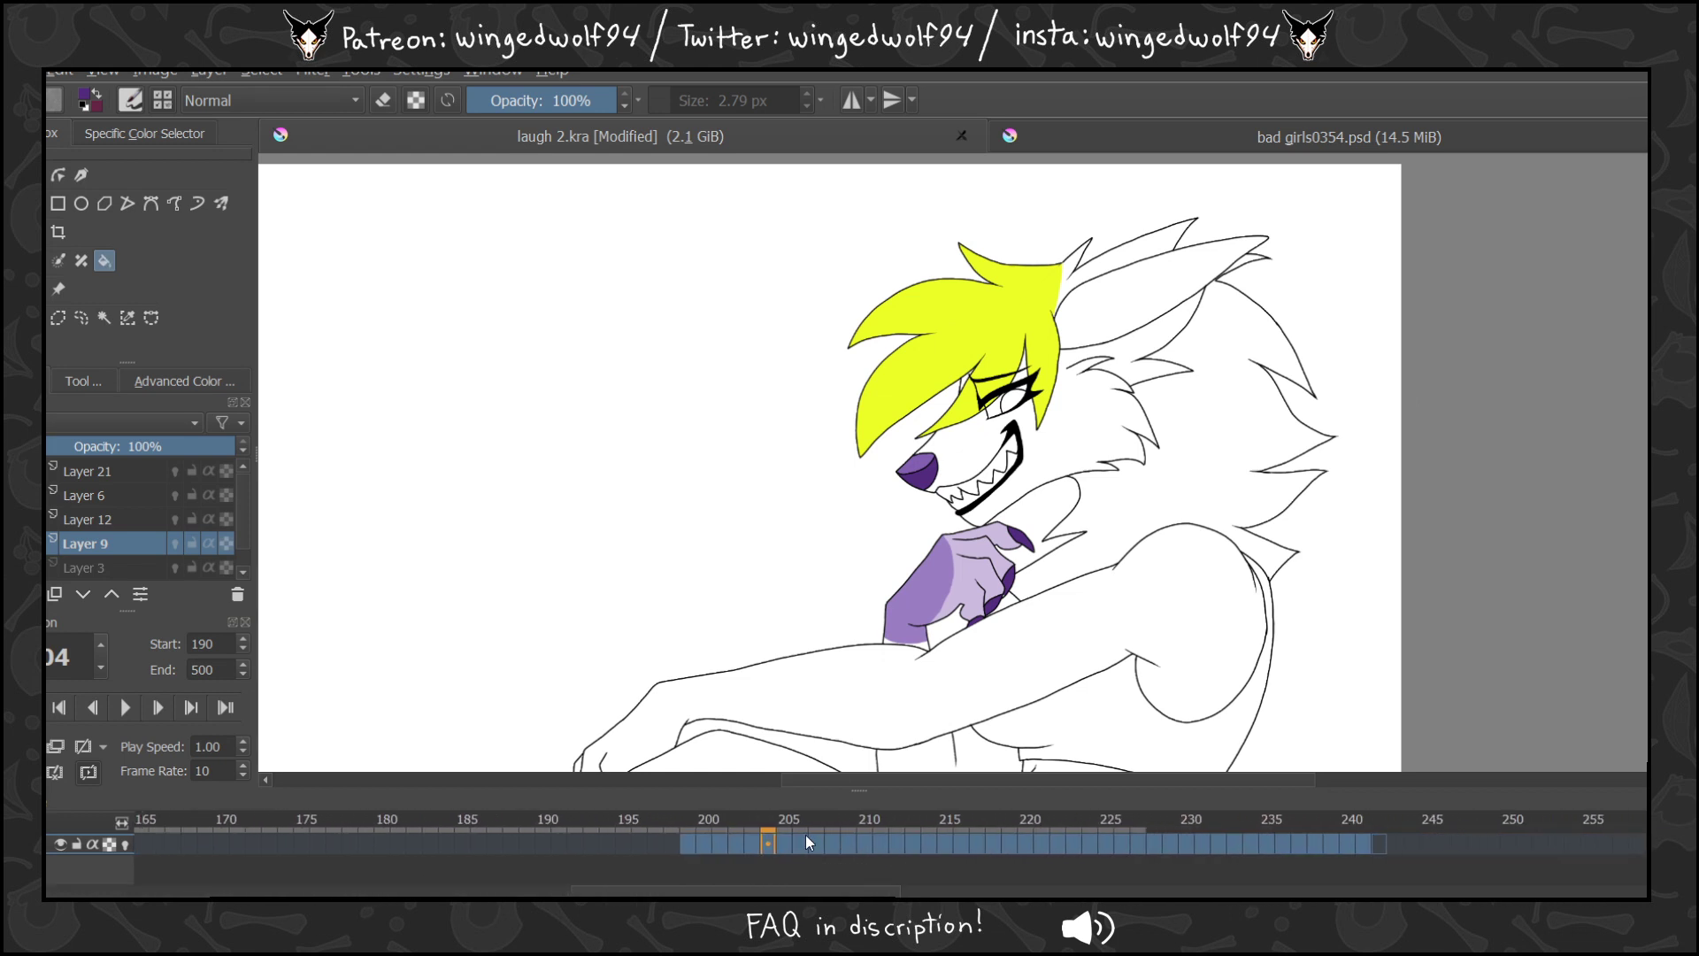
left_click(697, 843)
scroll(1203, 514, "down", 5)
left_click(1203, 513)
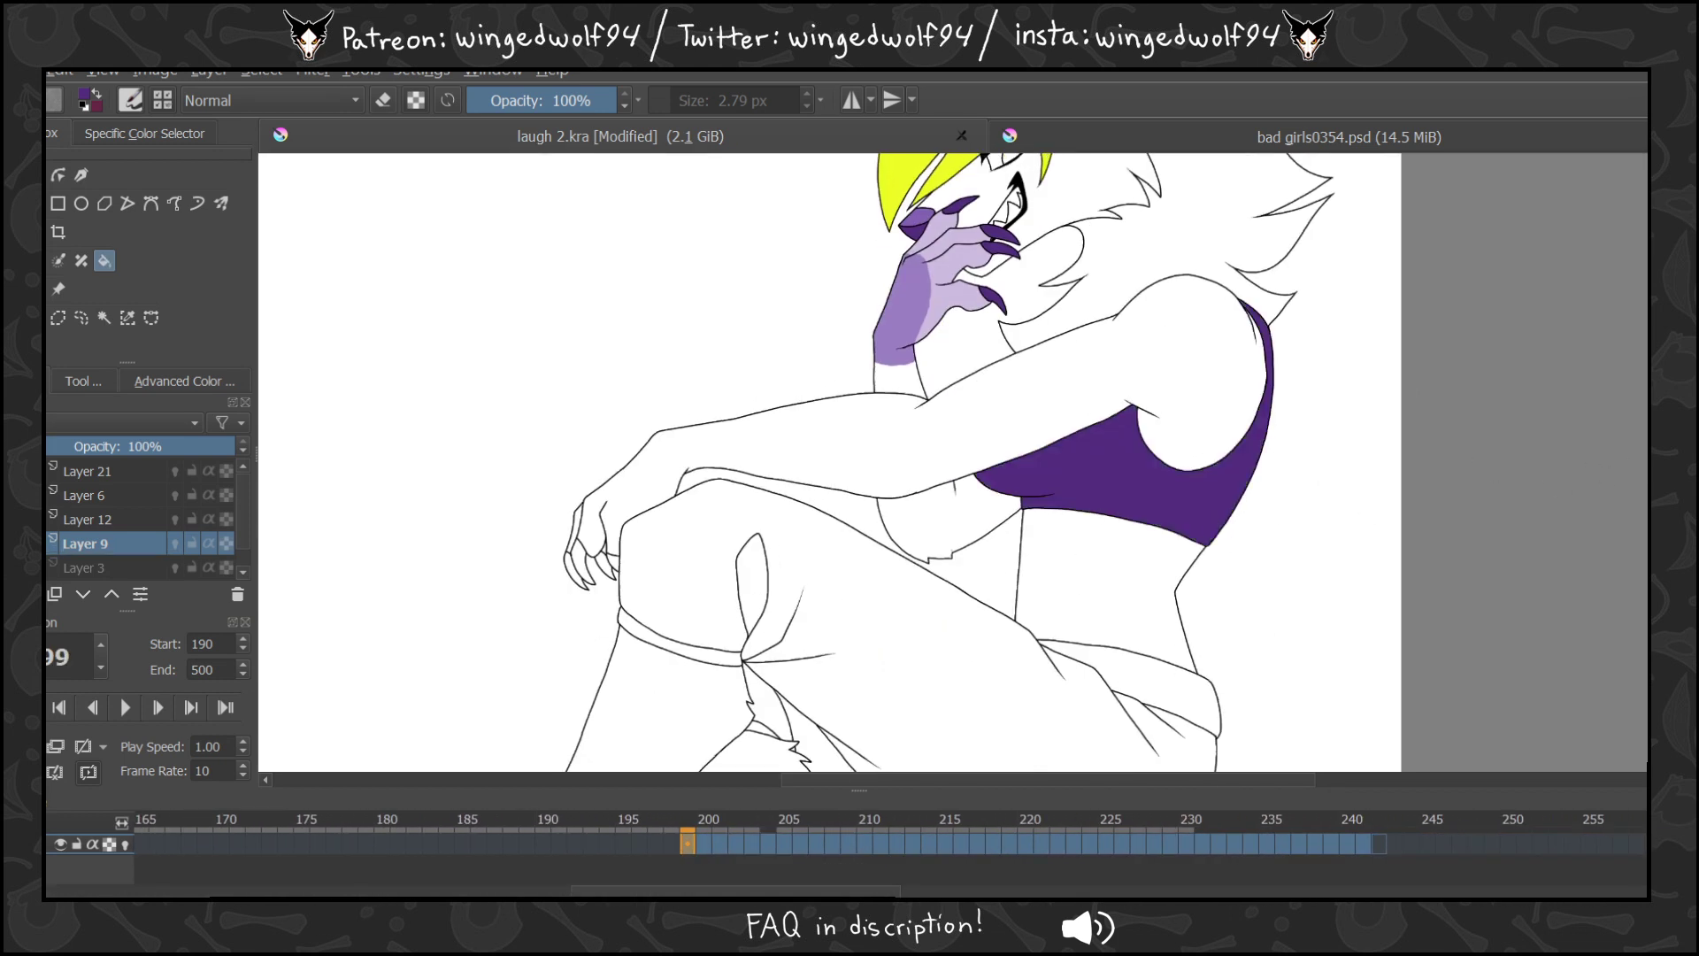
Fill the crop top with dark purple on frames 200 to 202.
scroll(1203, 513, "up", 3)
scroll(1204, 513, "down", 1)
key("Right")
key("Right")
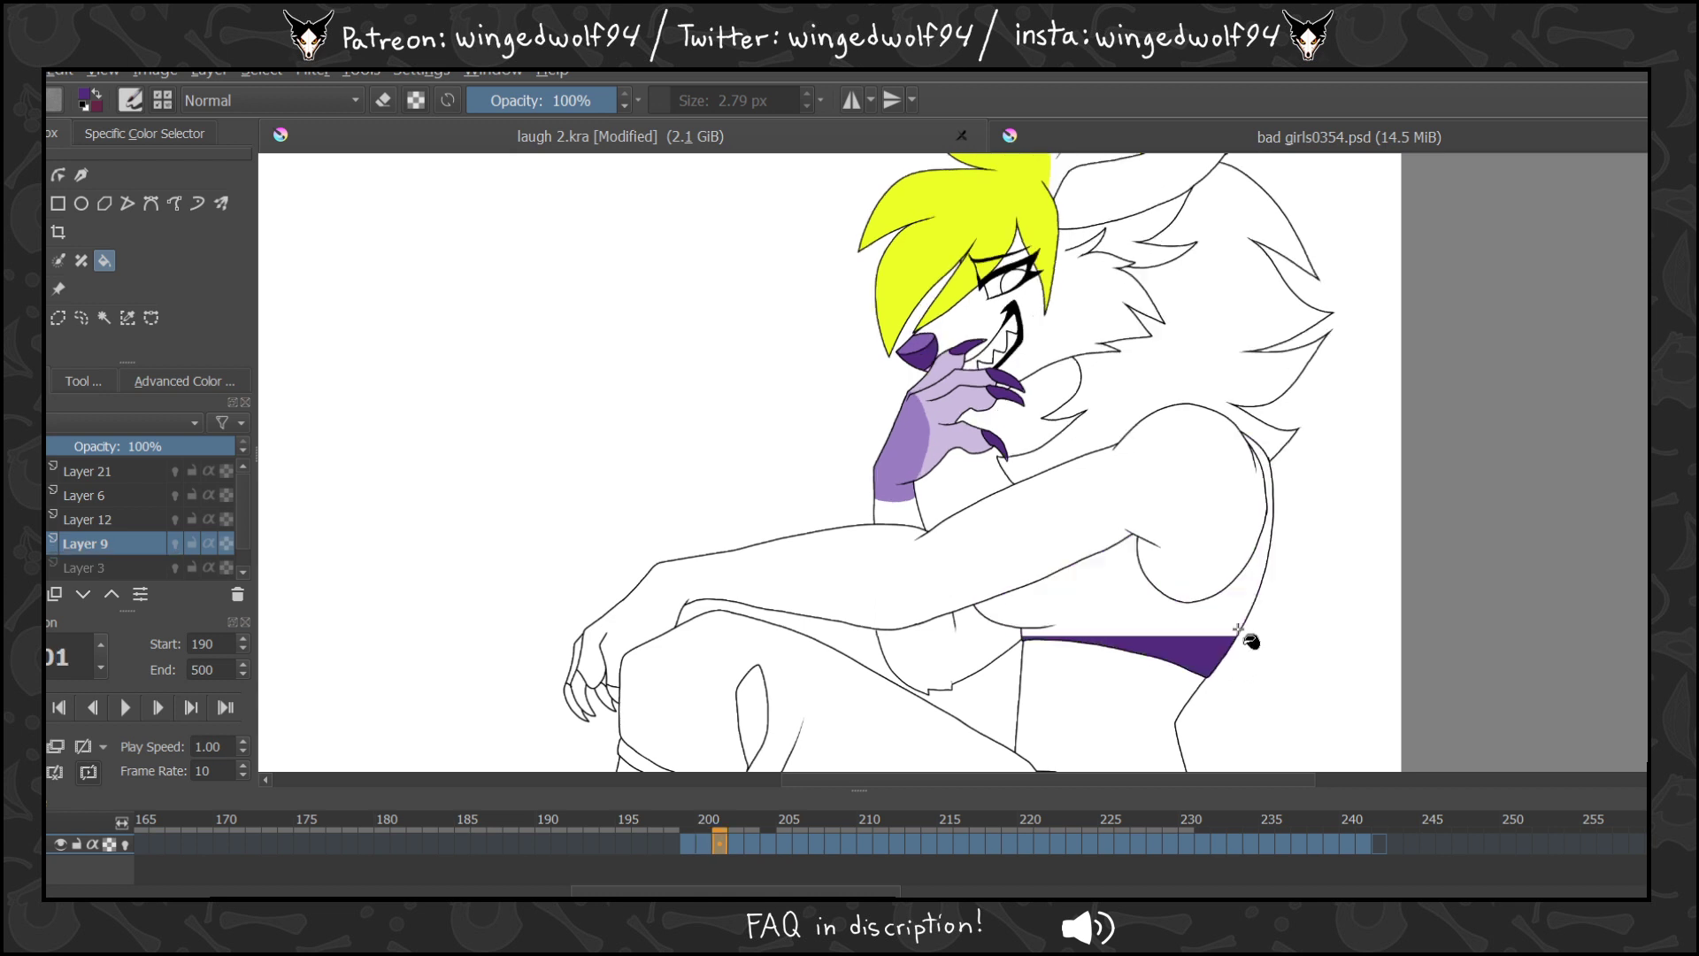
left_click(1234, 633)
key("Right")
left_click(1208, 637)
Fill the crop top with dark purple on frames 203 to 205.
key("Right")
left_click(1194, 630)
key("Right")
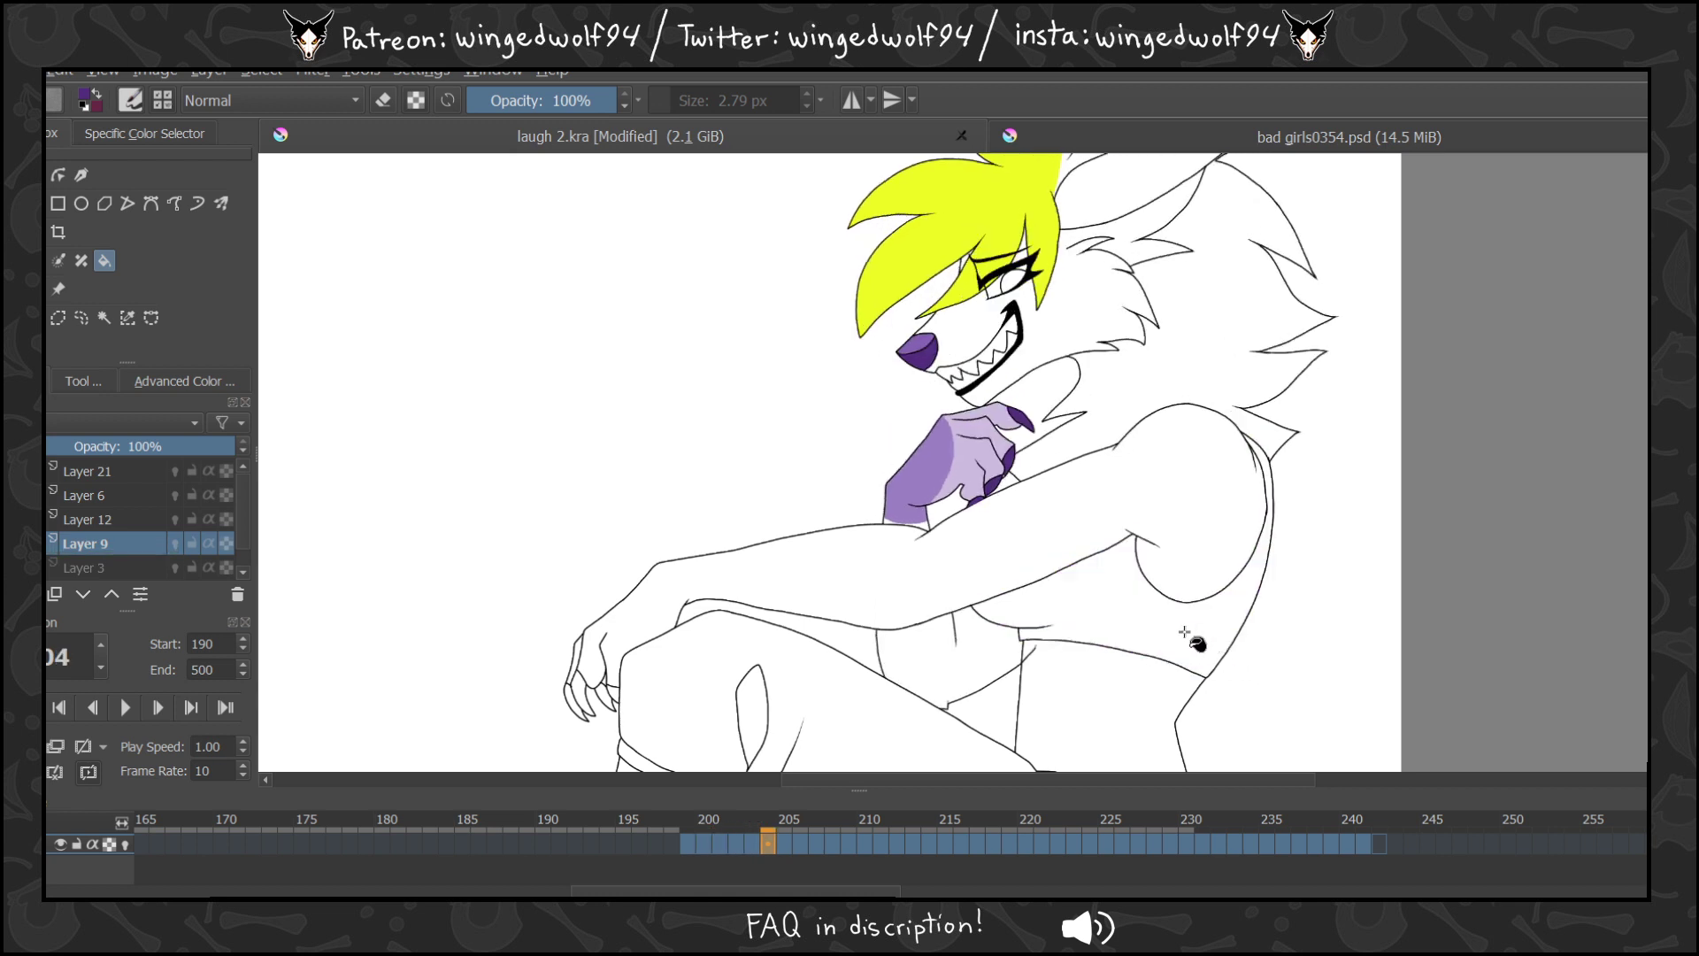
left_click(1191, 633)
key("Right")
left_click(1196, 635)
Fill the crop top with dark purple on frames 206 to 208.
key("Right")
left_click(1202, 638)
key("Right")
left_click(1202, 639)
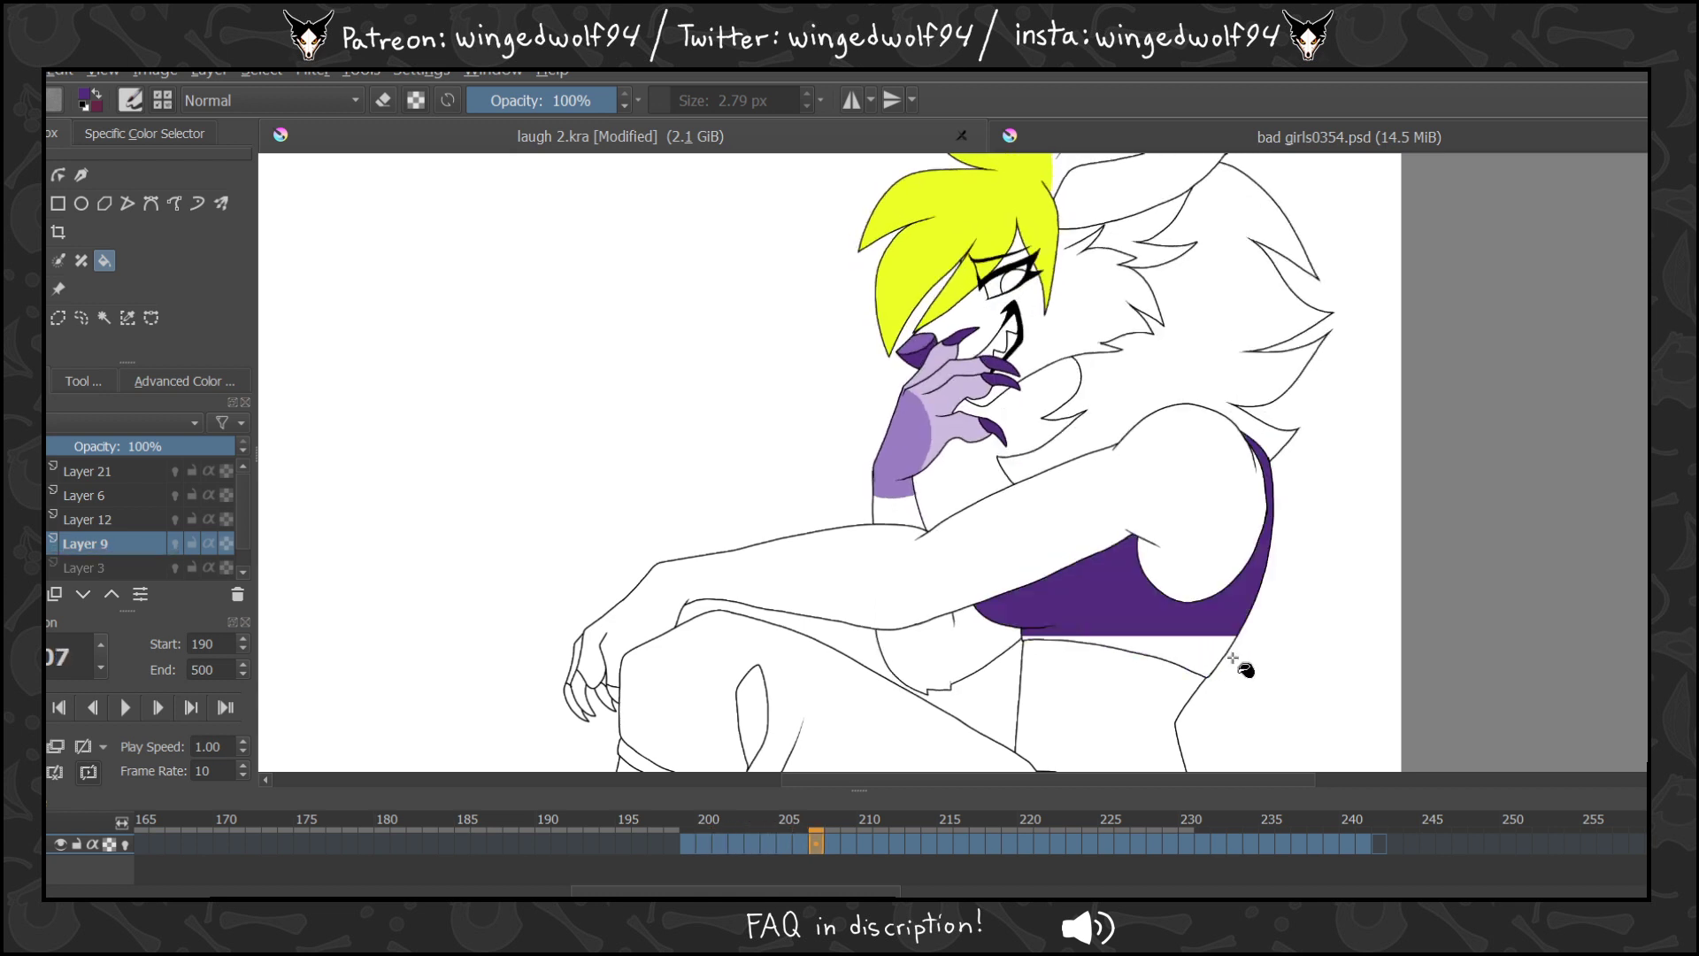
key("Right")
left_click(1203, 640)
Fill the crop top with dark purple on frames 209 to 211.
key("Right")
left_click(1205, 642)
key("Right")
left_click(1199, 637)
key("Right")
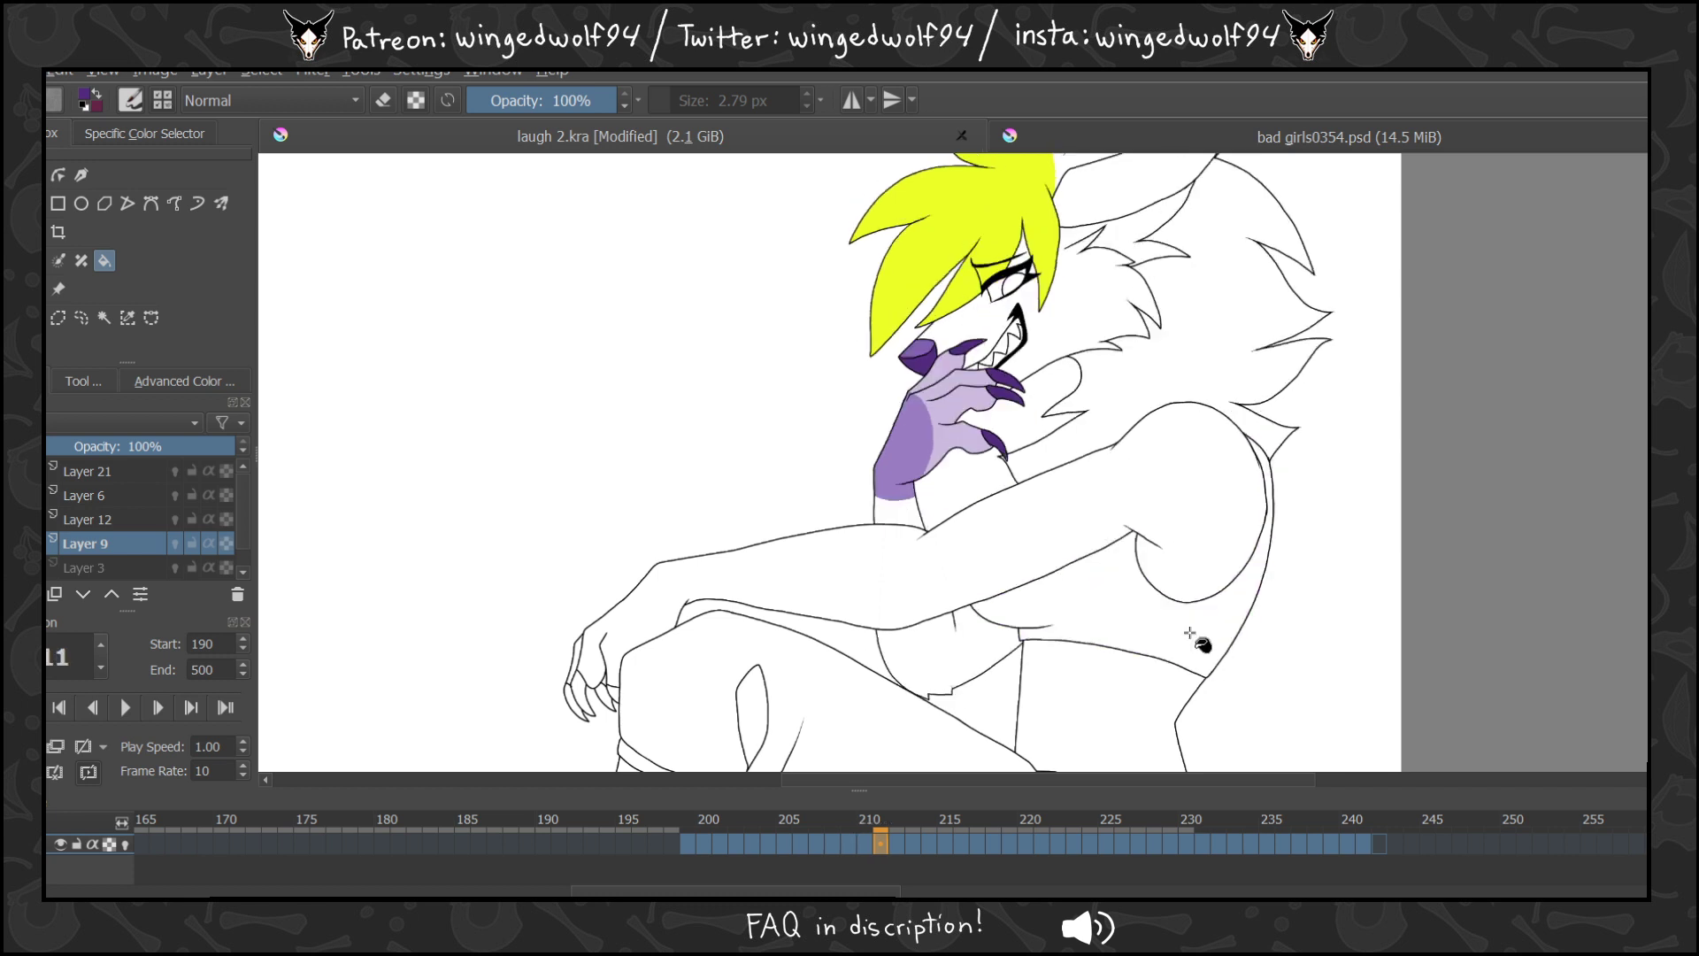
left_click(1193, 633)
Fill the crop top with dark purple on frames 212 to 215.
key("Right")
key("Right")
left_click(1228, 652)
key("Right")
left_click(1225, 651)
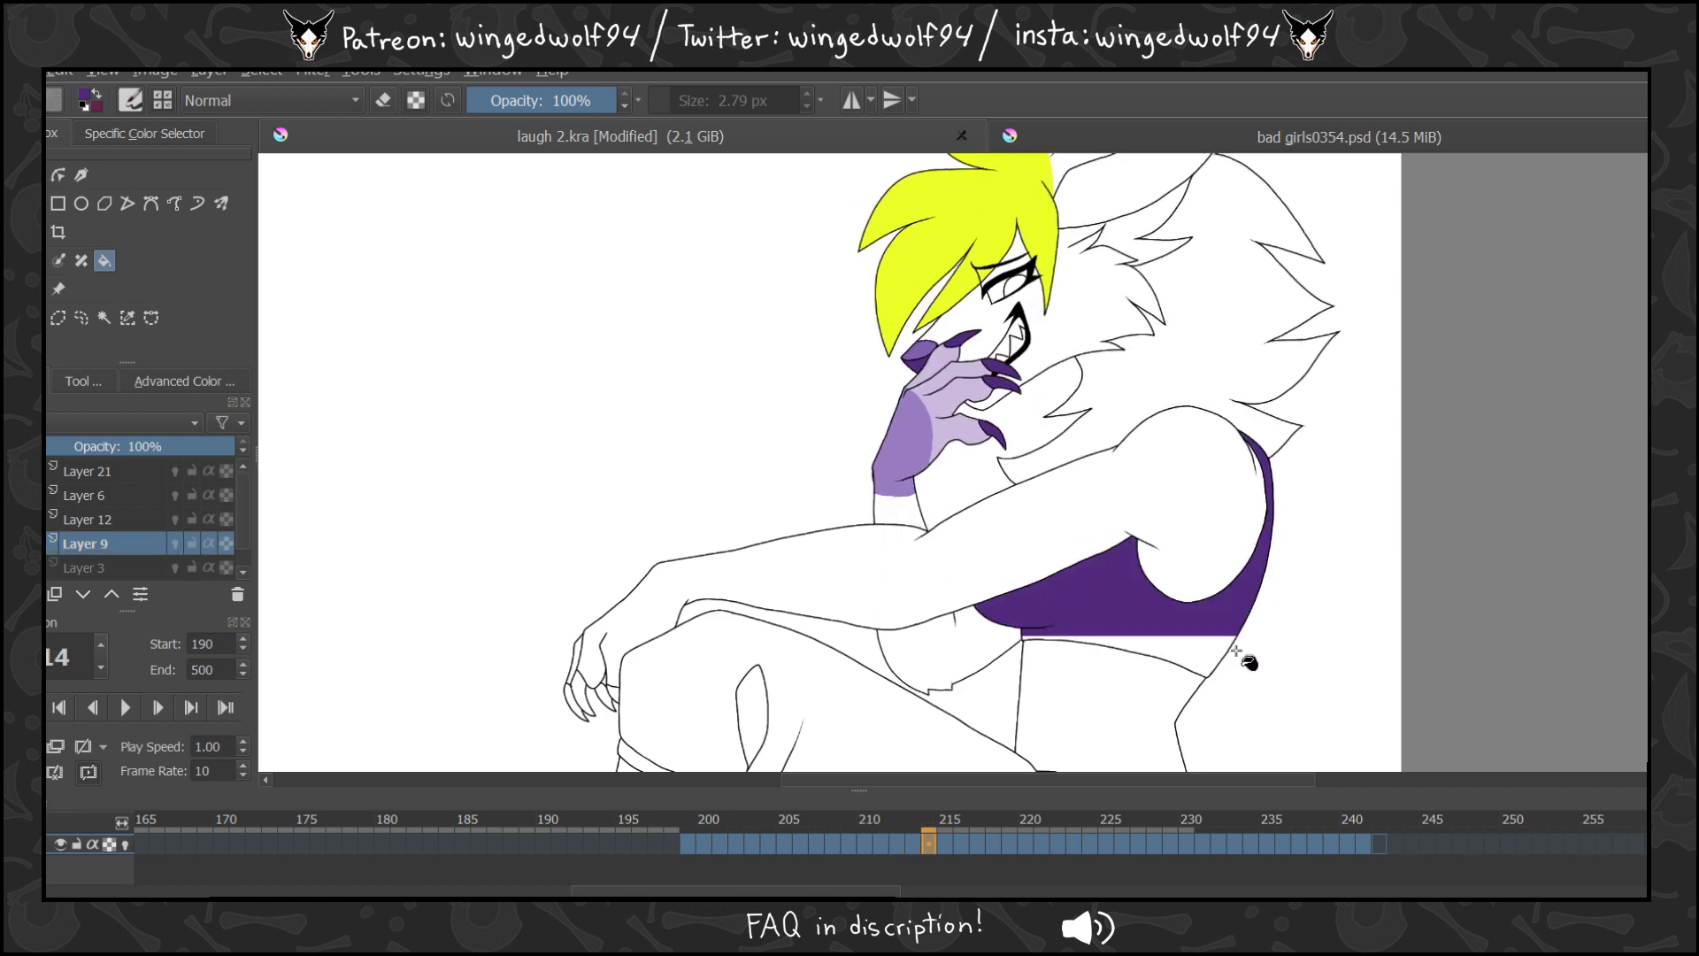
key("Right")
left_click(1221, 649)
Fill the crop top with dark purple on frames 216 to 218.
key("Right")
left_click(1213, 645)
key("Right")
left_click(1215, 647)
key("Right")
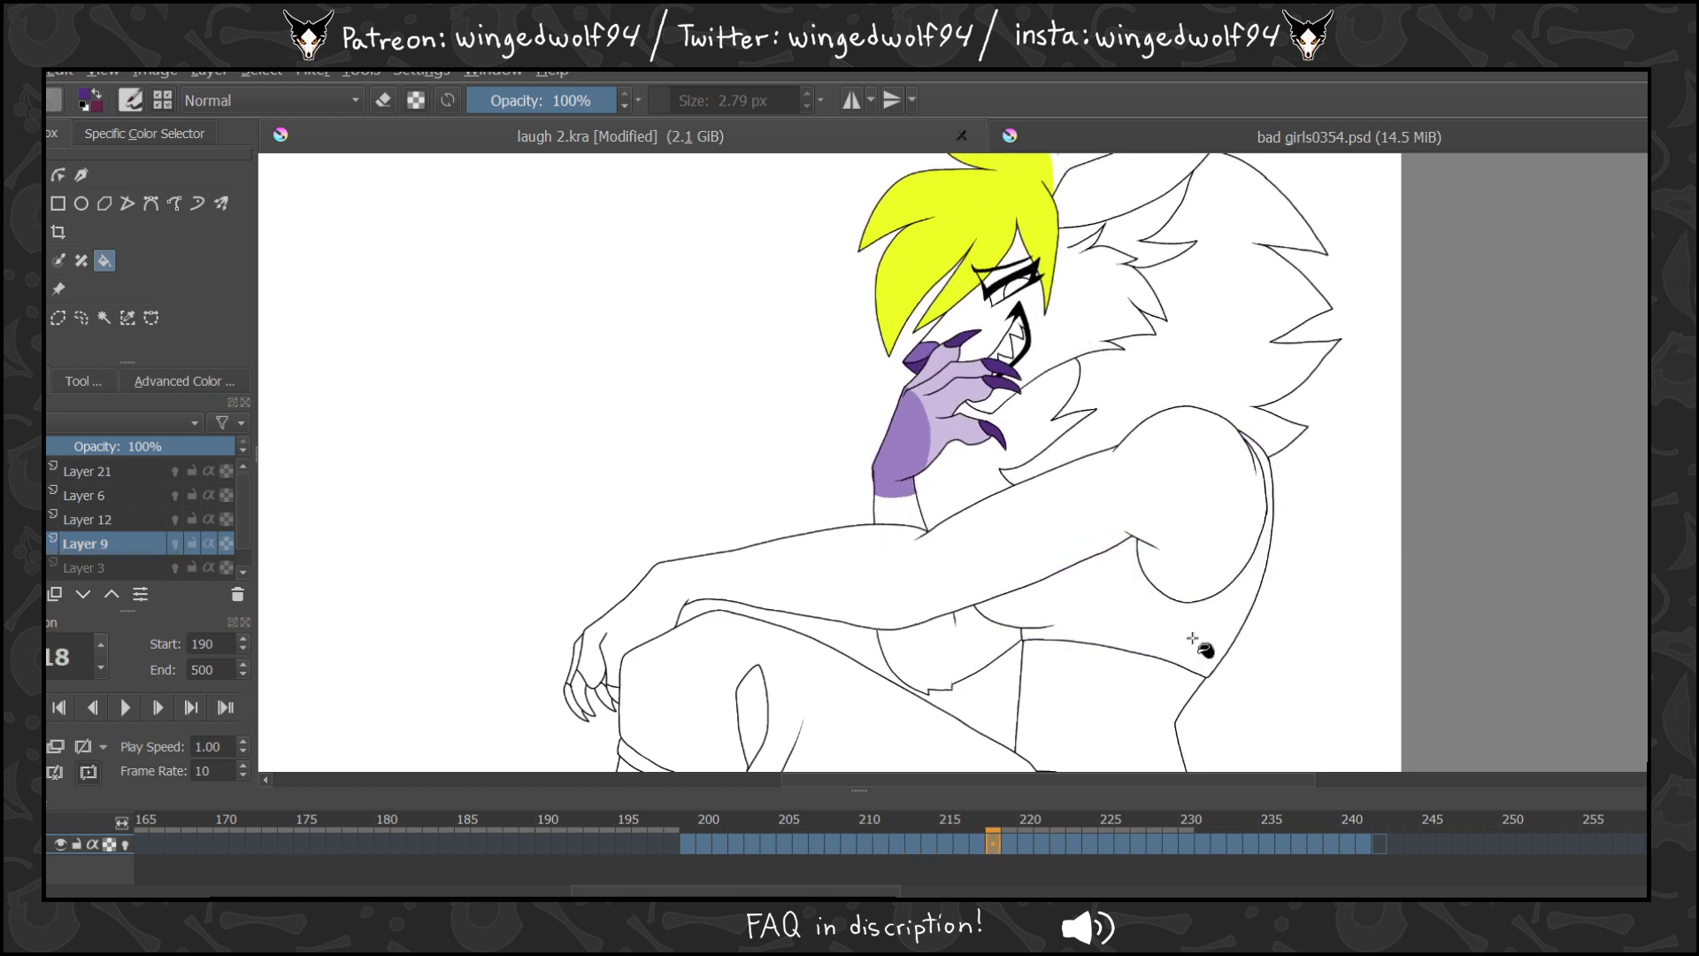
left_click(1218, 648)
Fill the crop top with dark purple on frames 219 to 221.
key("Right")
left_click(1219, 650)
key("Right")
left_click(1215, 651)
key("Right")
left_click(1198, 639)
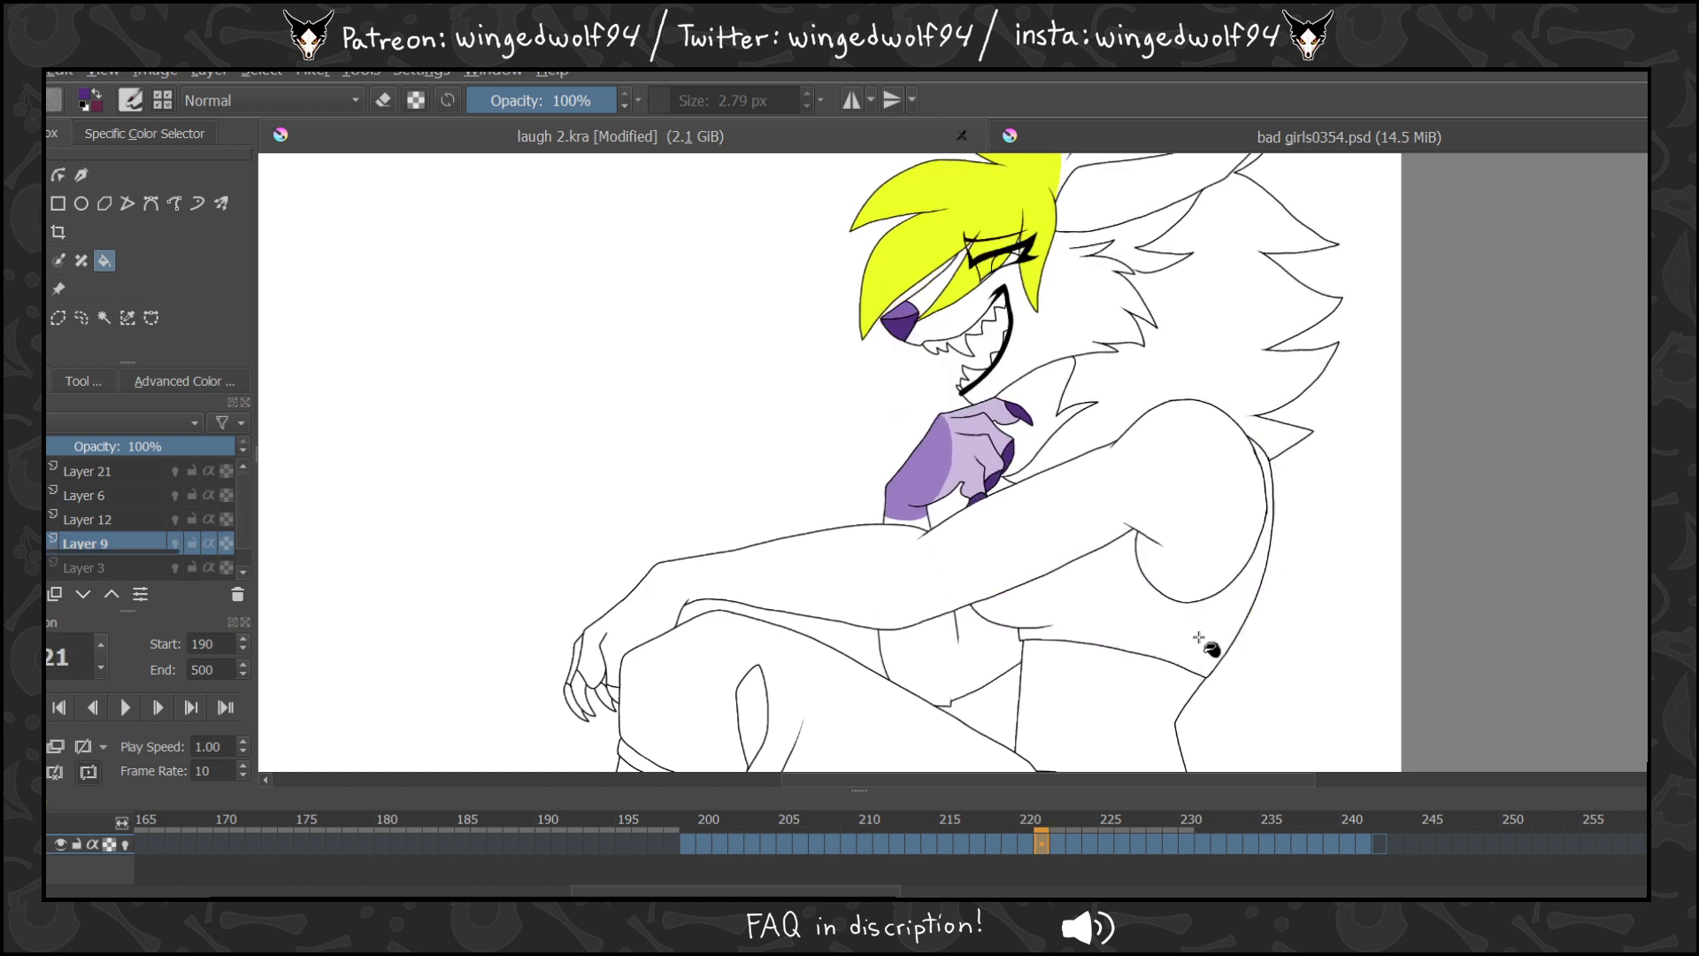
Fill the crop top with dark purple on frames 222 to 224.
key("Right")
left_click(1190, 636)
key("Right")
left_click(1187, 642)
key("Right")
left_click(1194, 639)
Fill the crop top with dark purple on frames 225 to 227.
key("Right")
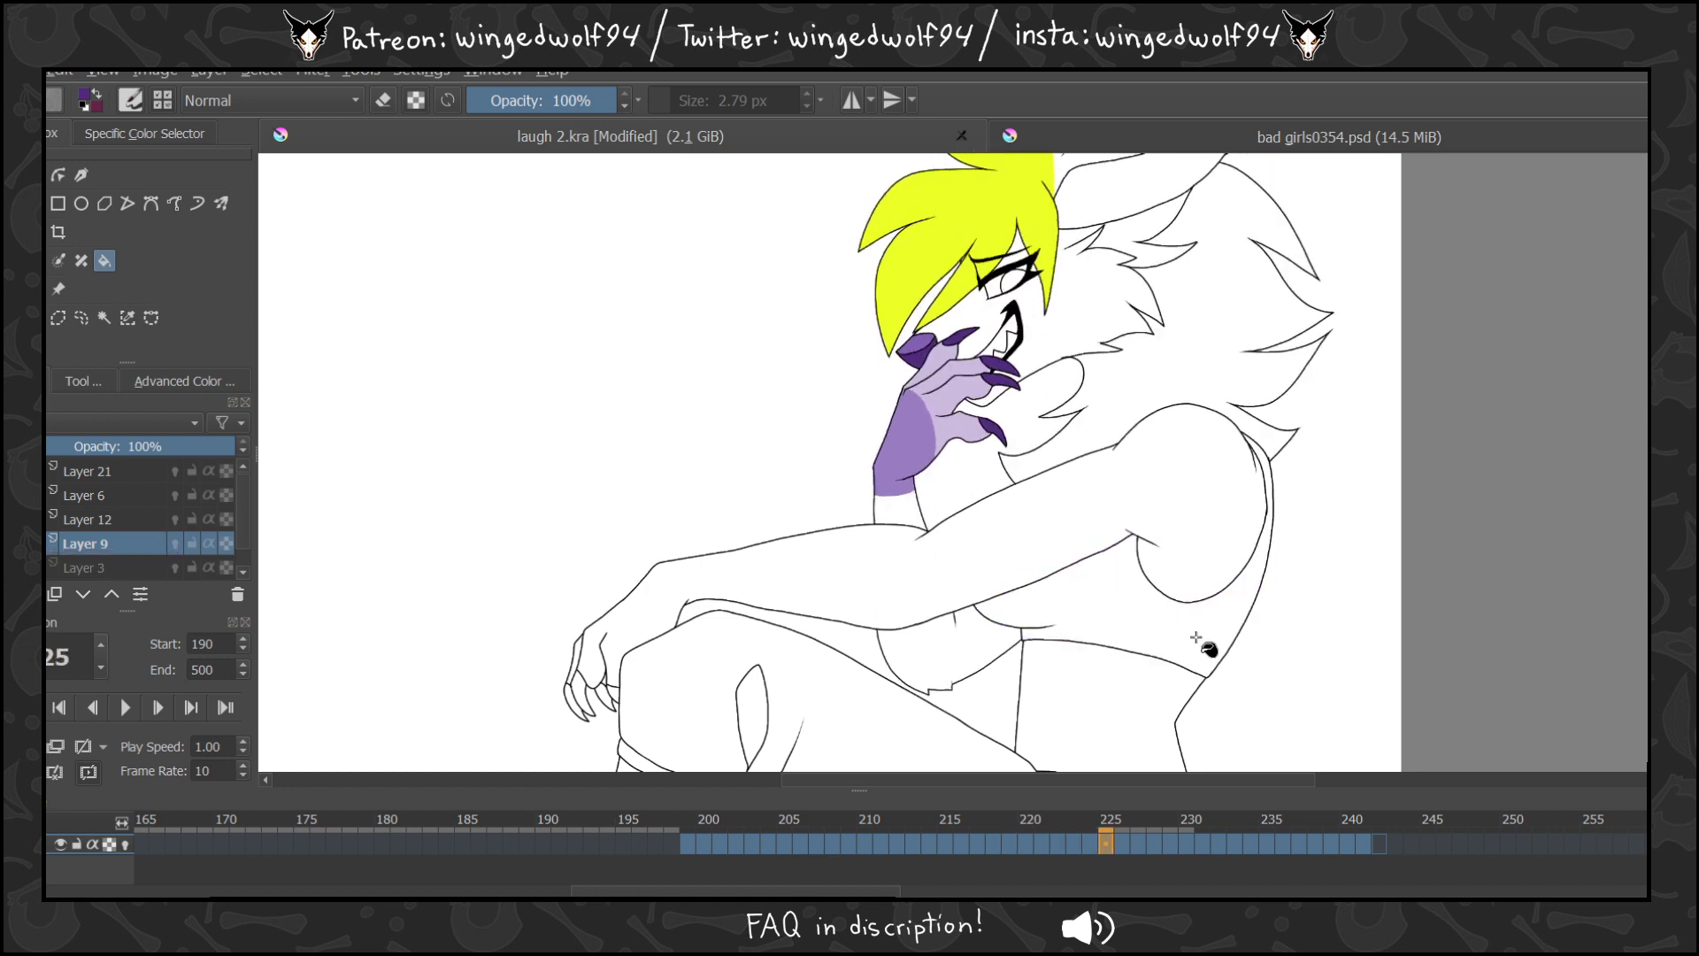
left_click(1198, 639)
key("Right")
left_click(1215, 644)
key("Right")
left_click(1217, 645)
Fill the crop top with dark purple on frames 228 to 230.
key("Right")
left_click(1212, 645)
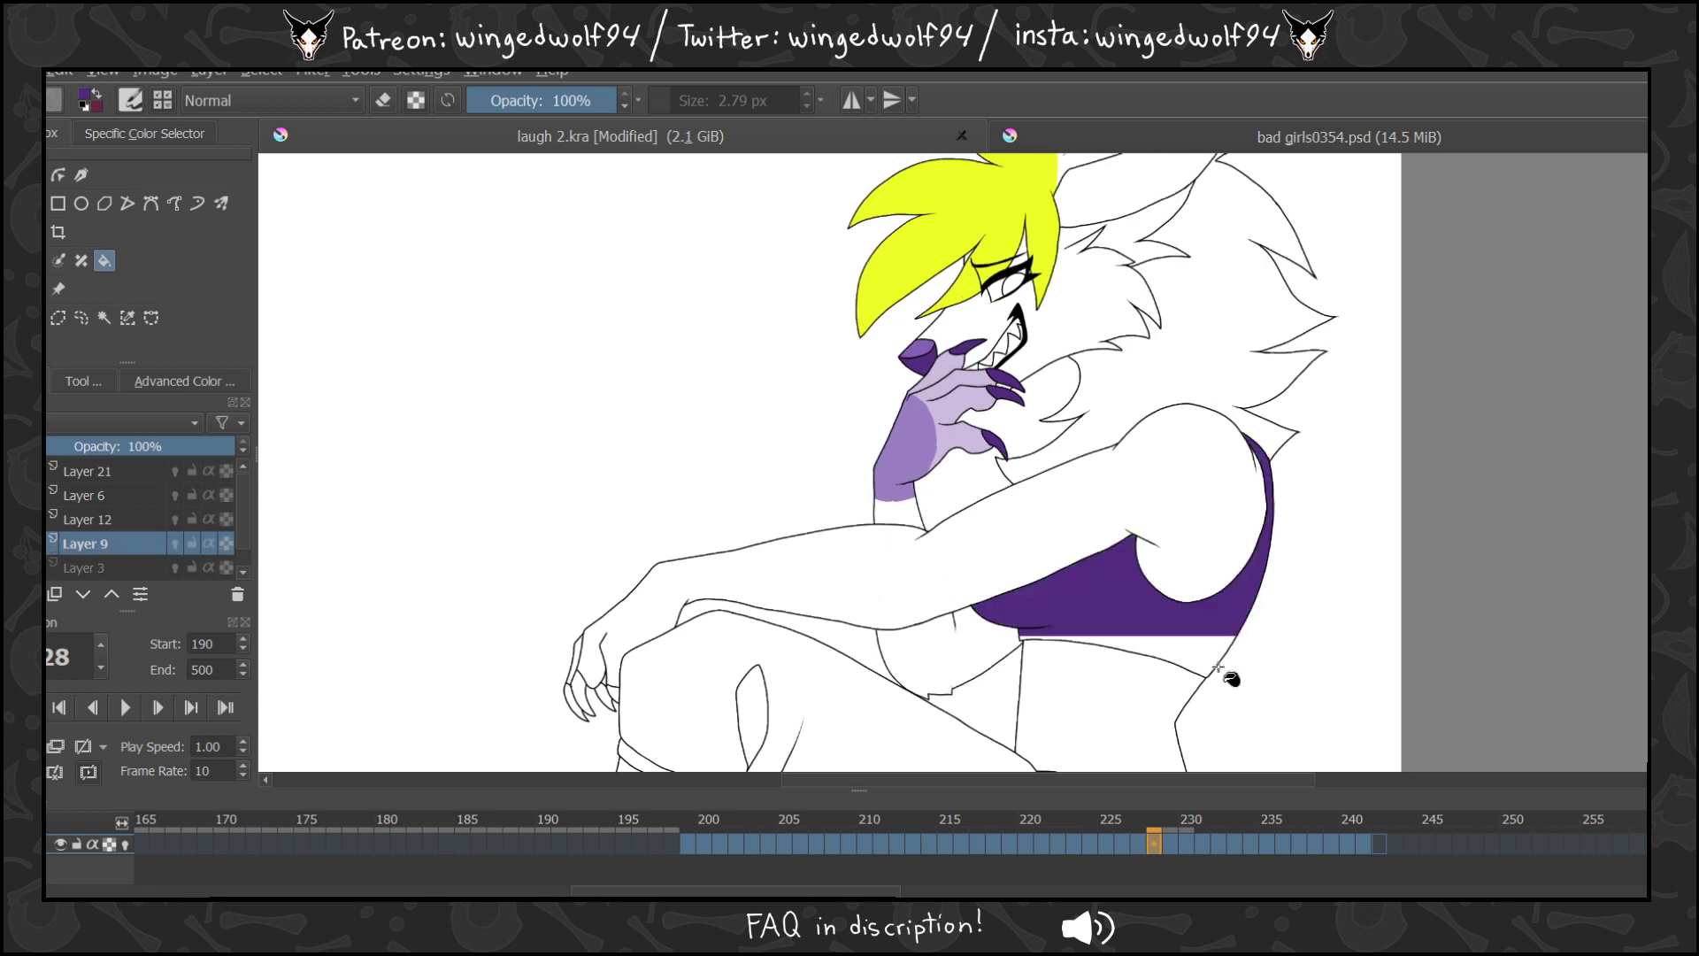
key("Right")
left_click(1208, 643)
key("Right")
left_click(1203, 641)
Fill the crop top with dark purple on frames 231 to 234.
key("Right")
left_click(1203, 641)
key("Right")
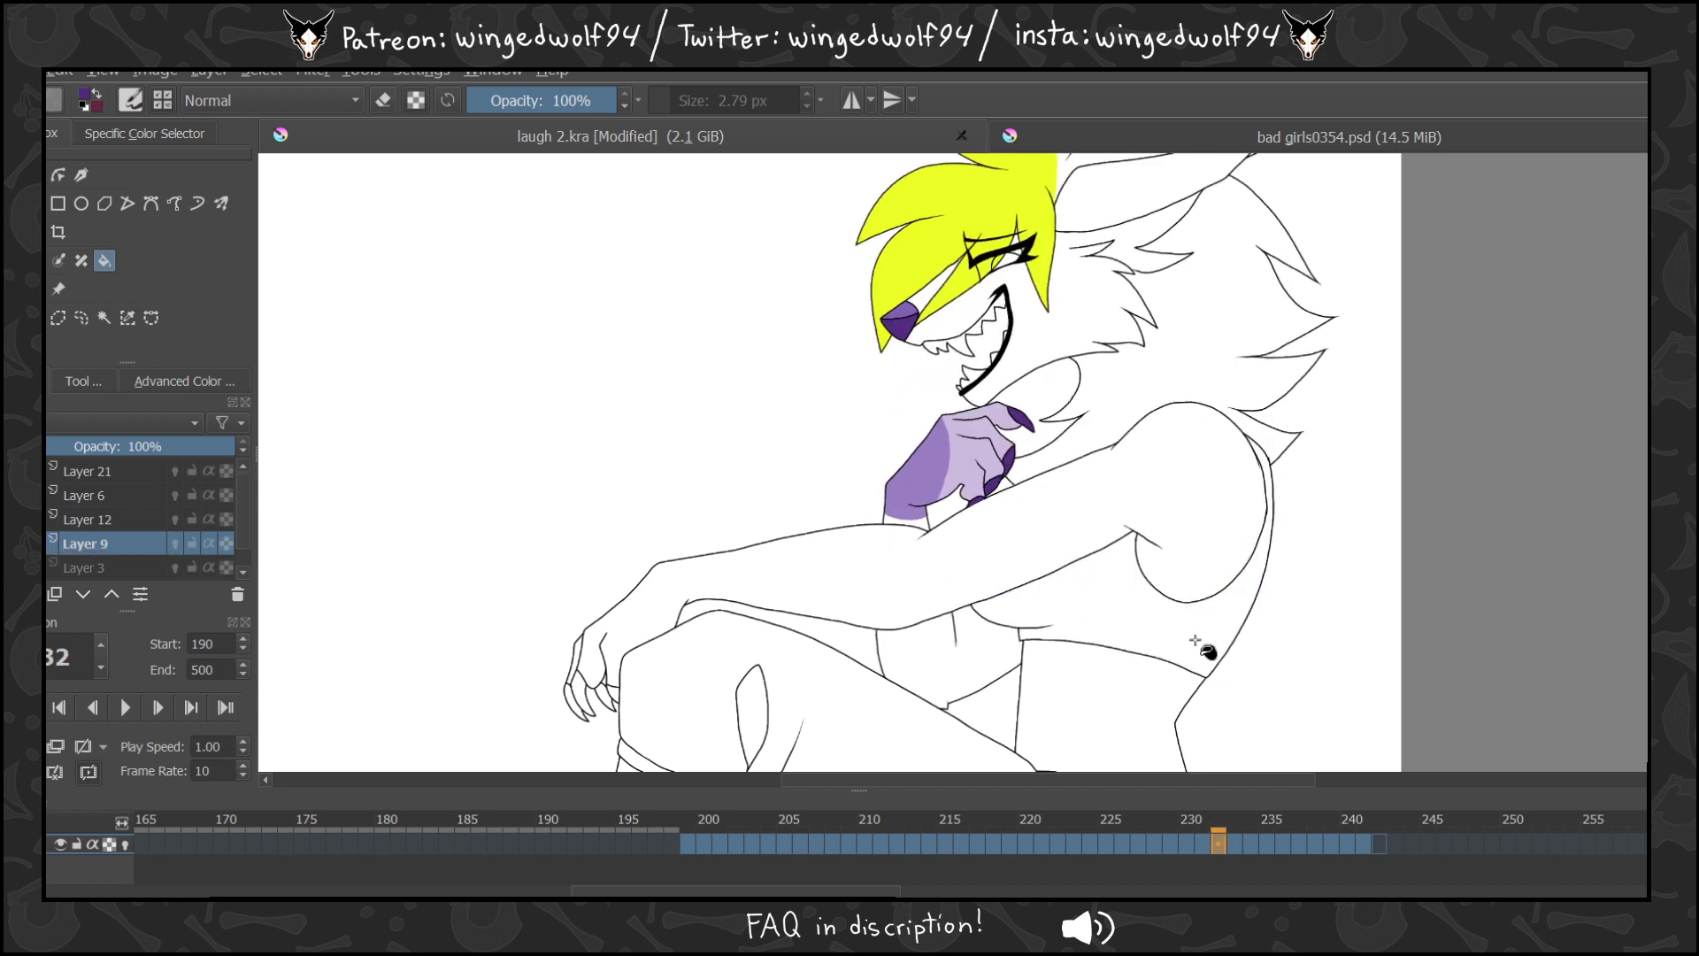
left_click(1202, 640)
key("Right")
key("Right")
left_click(1202, 640)
Fill the crop top with dark purple on frames 235 to 237.
key("Right")
left_click(1204, 651)
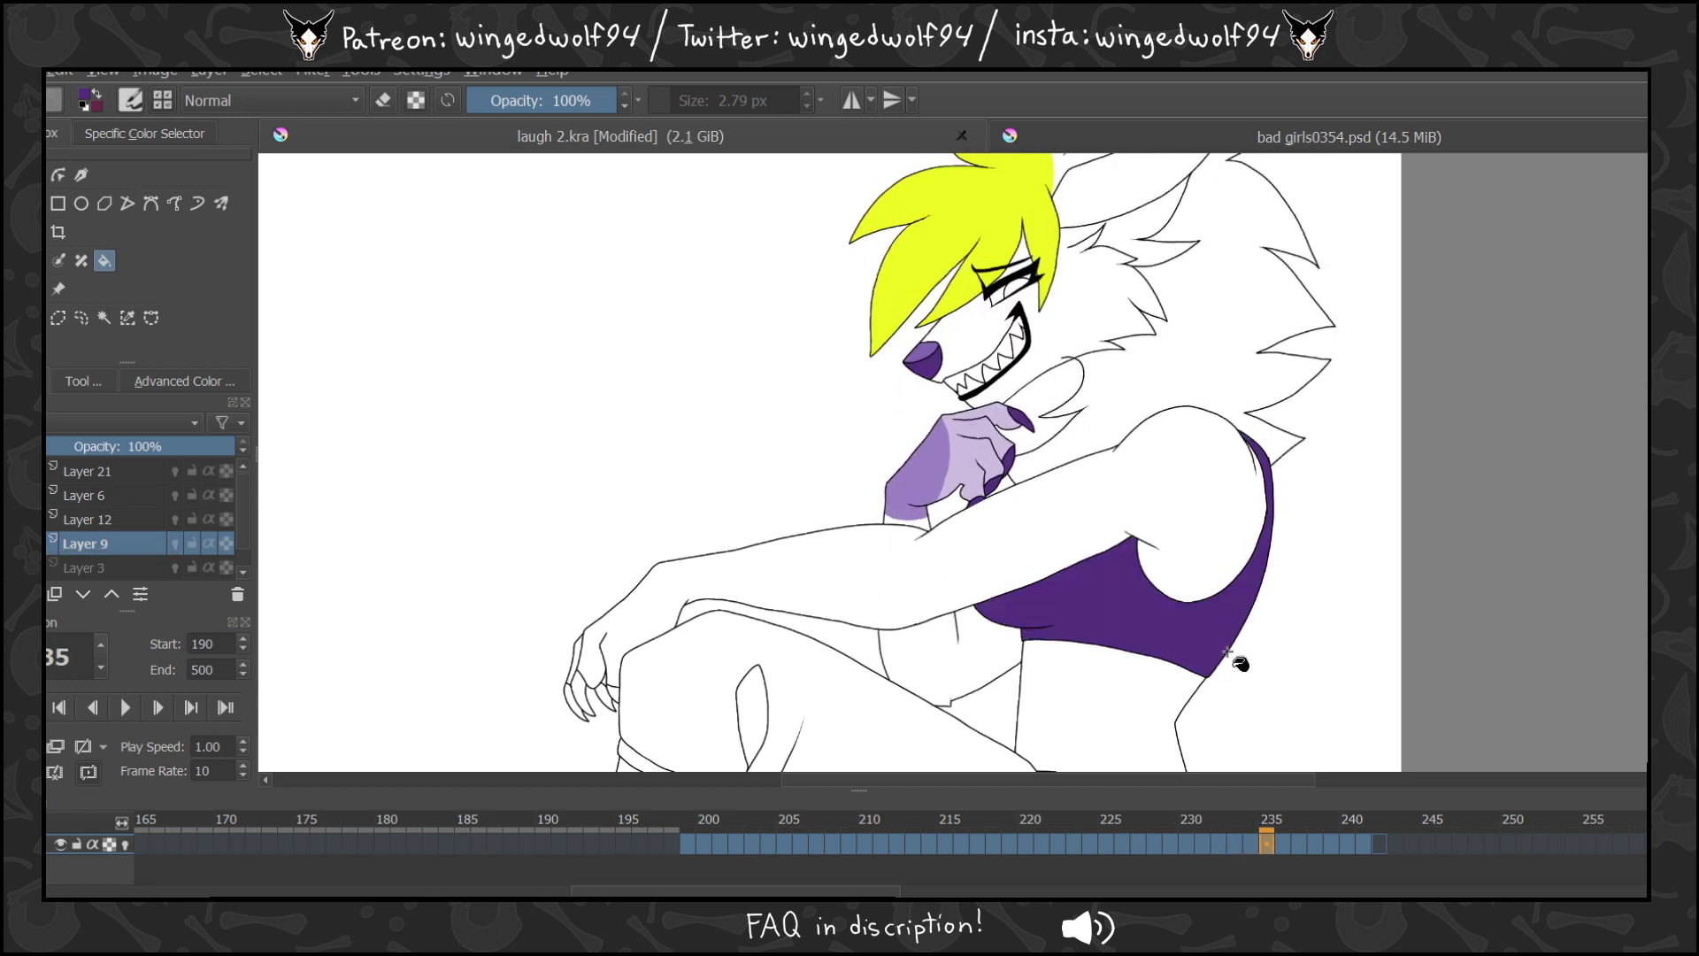
key("Right")
left_click(1226, 651)
key("Right")
left_click(1217, 642)
Fill the crop top with dark purple on frames 238 to 240, redoing the fill on the last of them.
key("Right")
left_click(1191, 636)
key("Right")
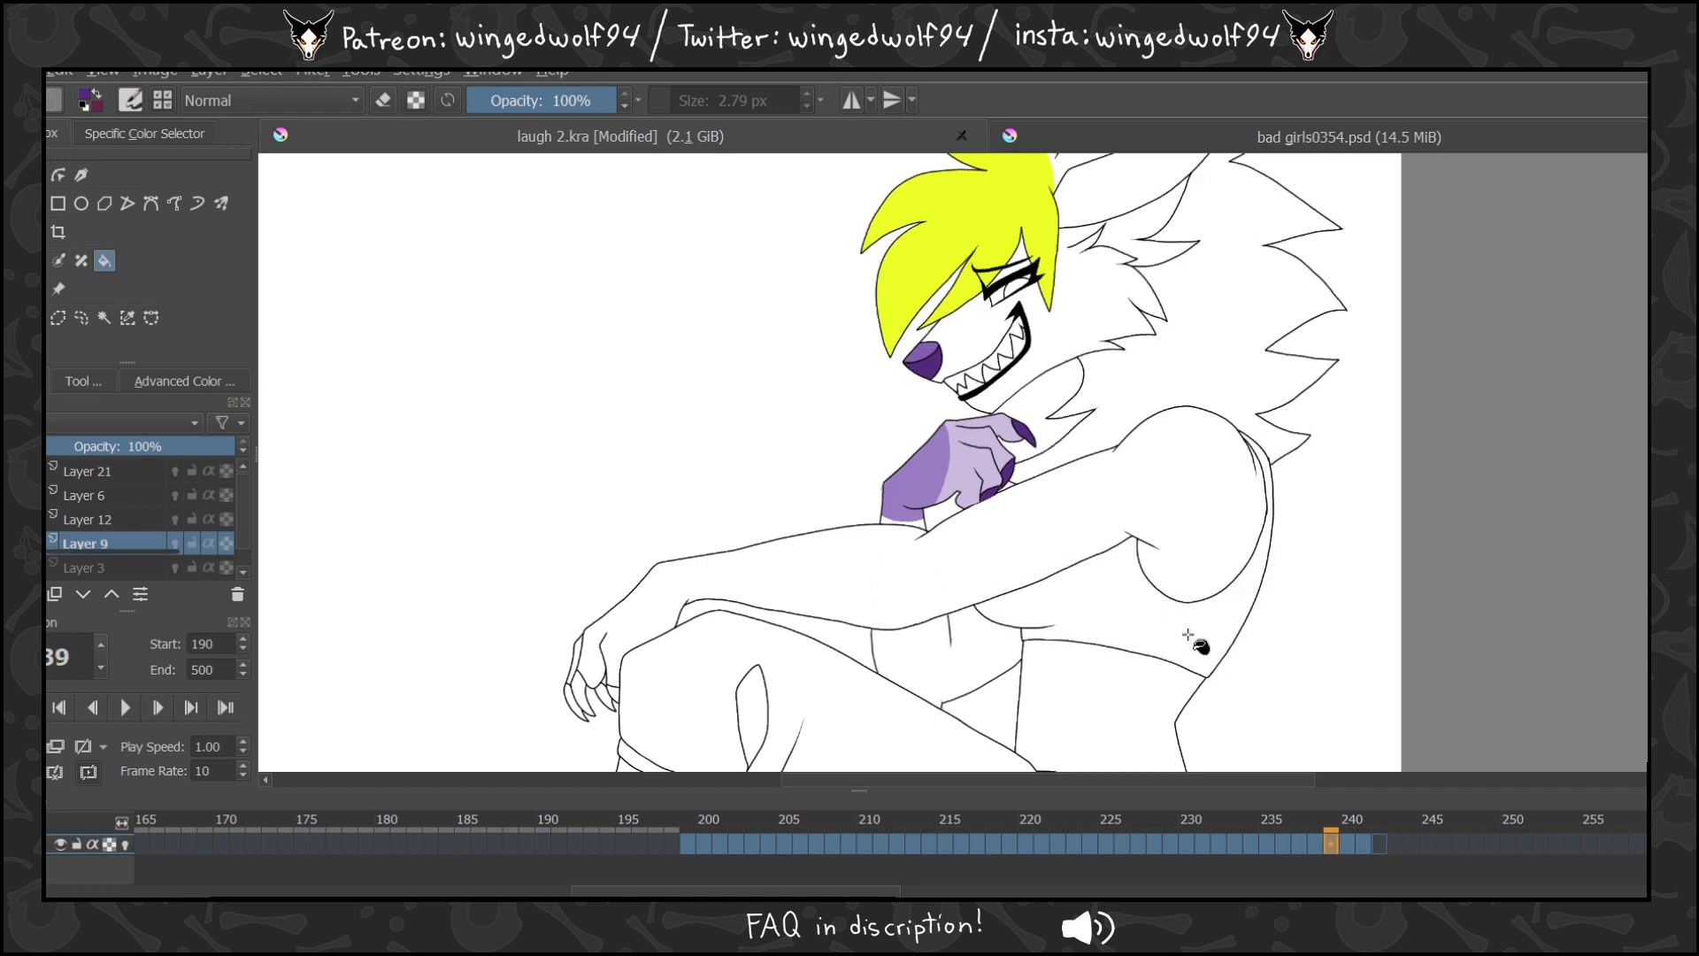
left_click(1188, 635)
key("Right")
left_click(1190, 633)
key("ctrl+z")
left_click(1191, 631)
Step backward through the animation from frame 240 to frame 223 to check the crop top fill on each frame.
key("Left")
key("Left")
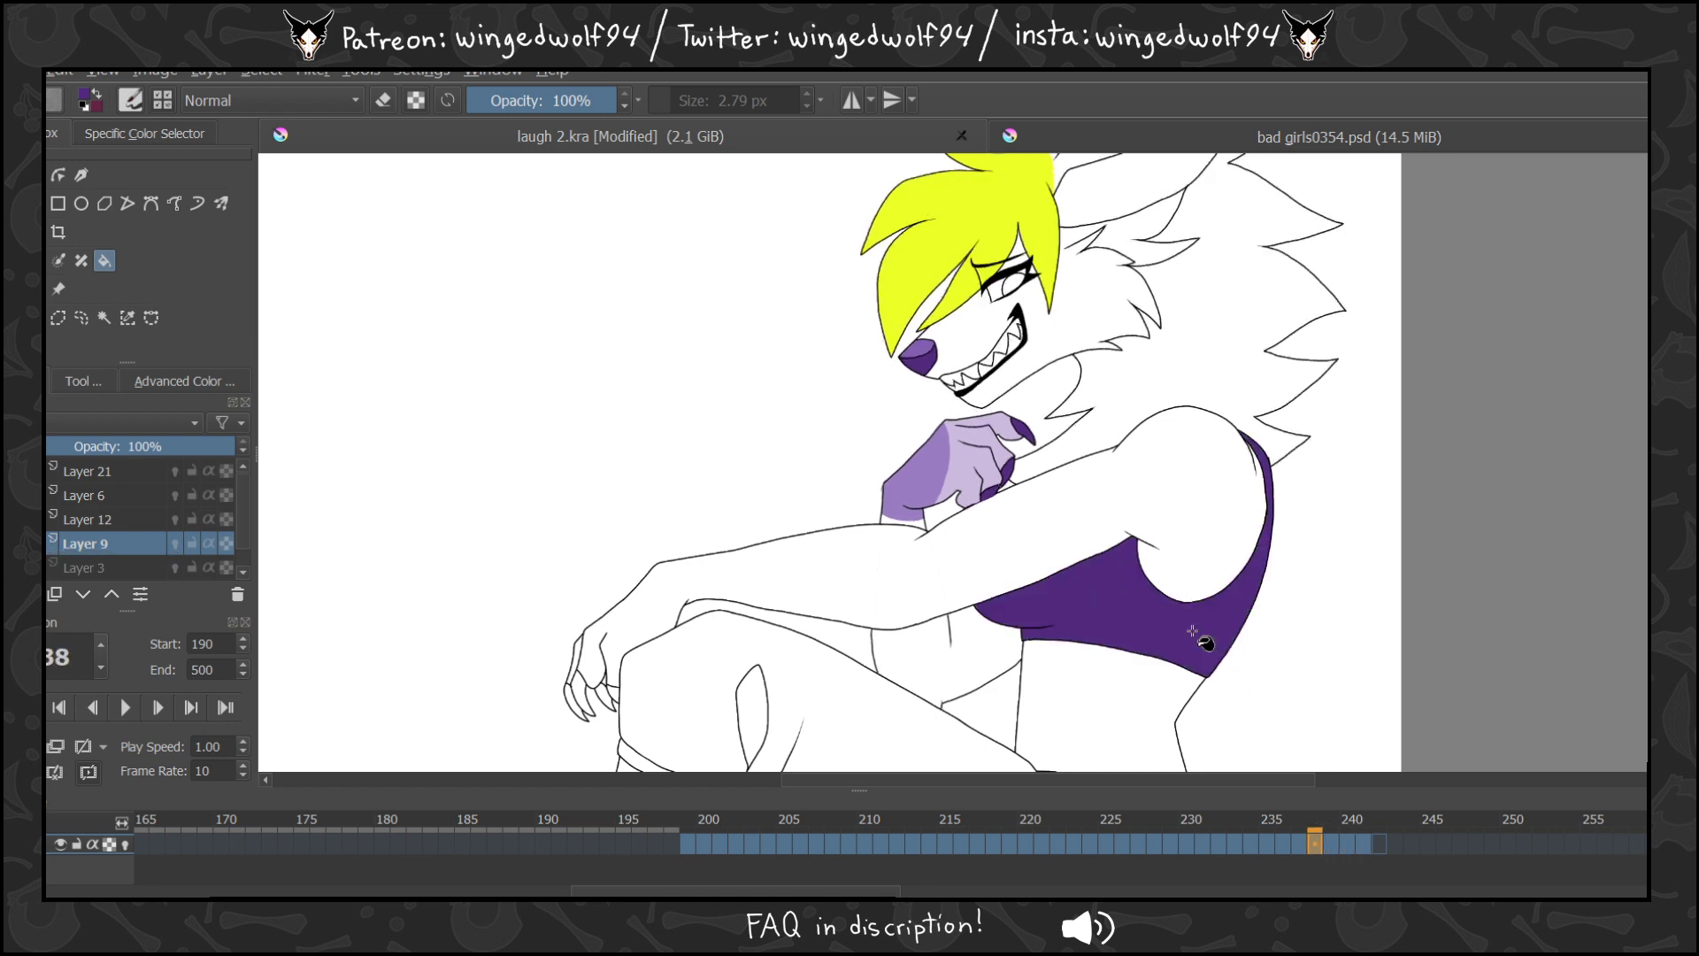
key("Left")
key("Left")
key("Left")
key("Left")
key("Left")
key("Left")
key("Left")
key("Left")
key("Left")
key("Left")
key("Left")
key("Left")
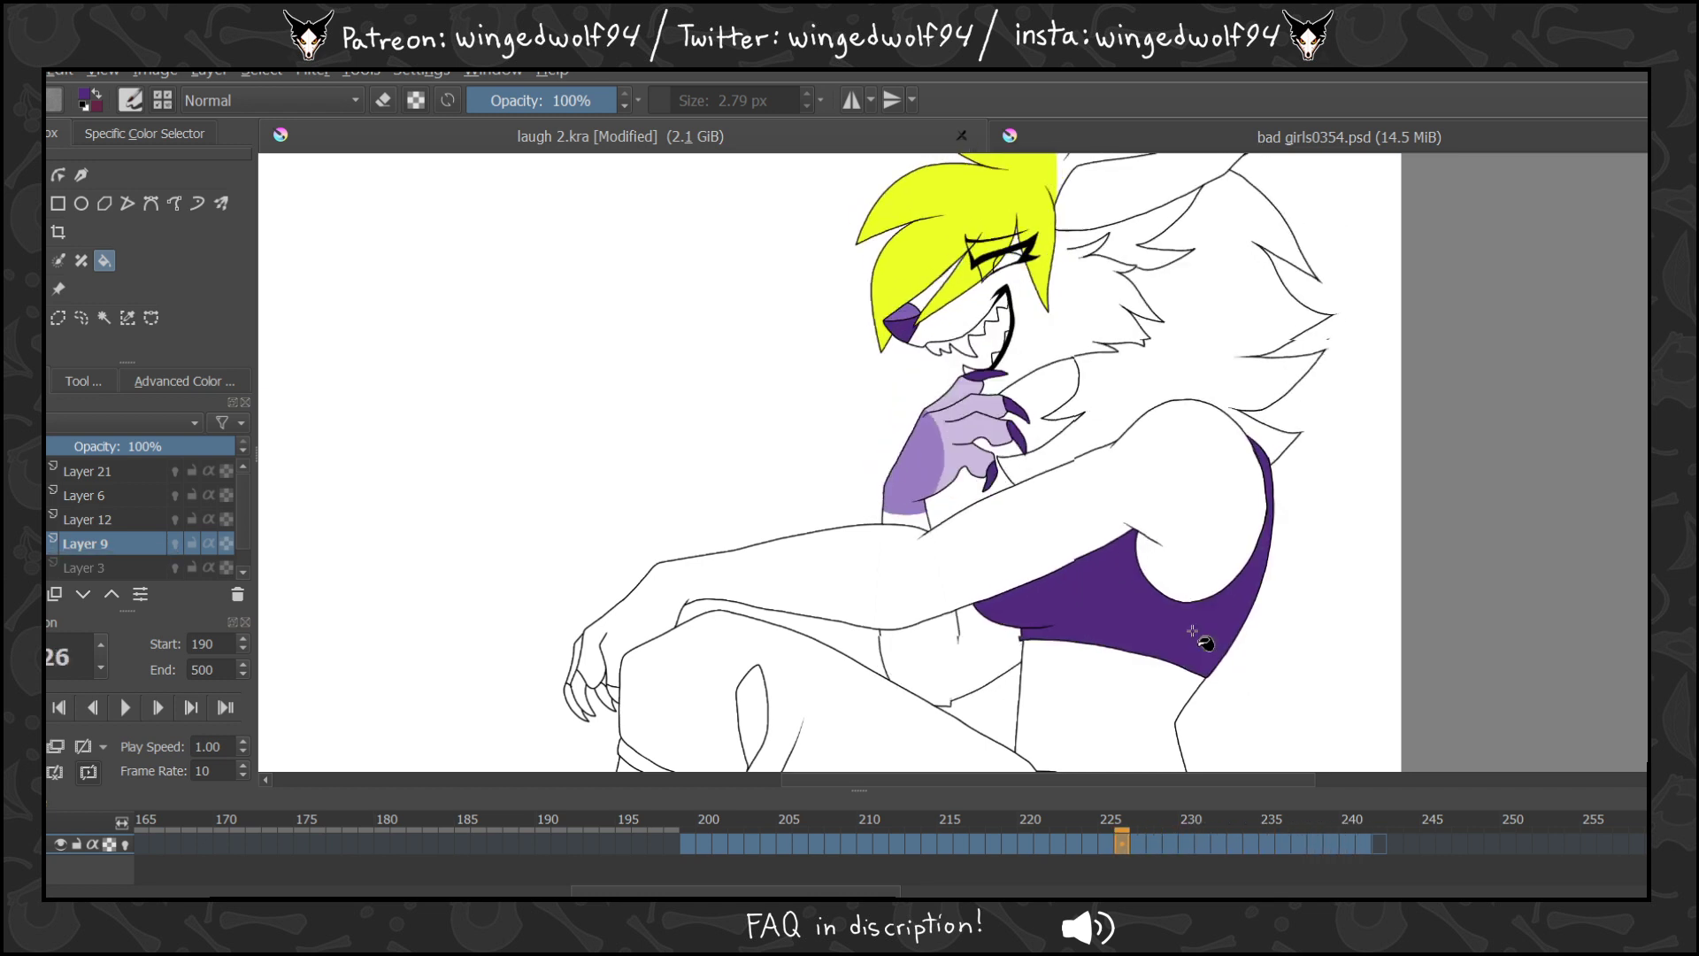
key("Left")
key("Left")
key("Left")
Fill the trousers with dark purple on frame 199, including the knee folds, leg cuff and waistband.
scroll(973, 663, "down", 3)
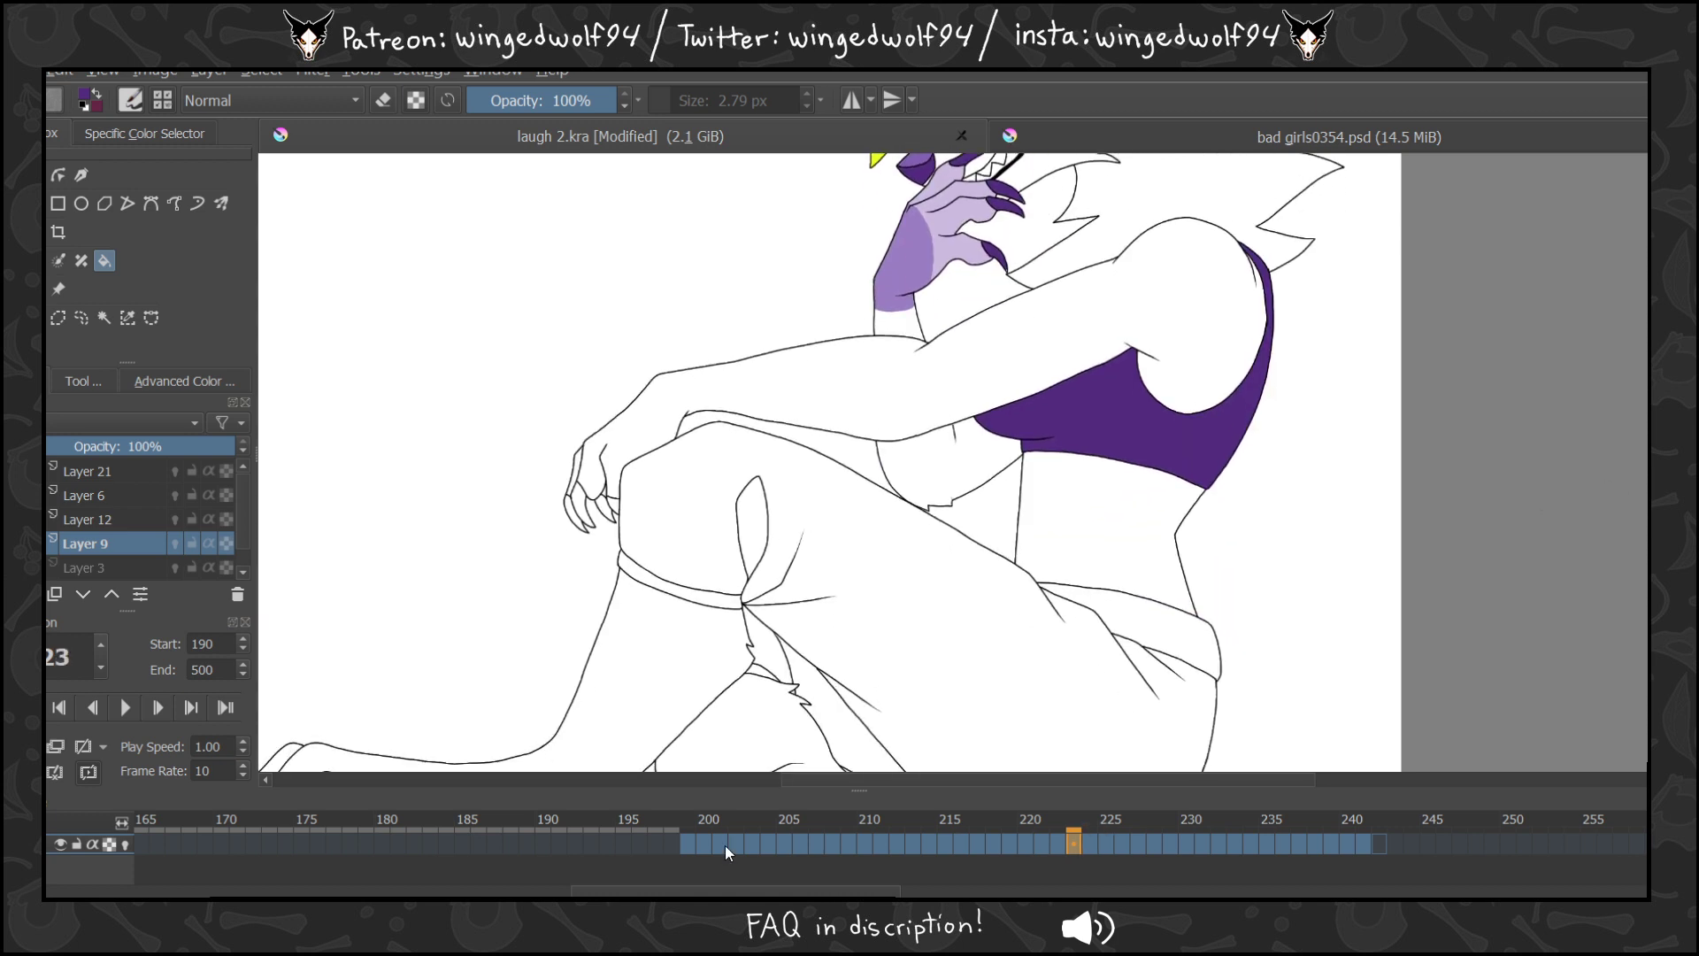
left_click(693, 843)
left_click(931, 637)
left_click(761, 551)
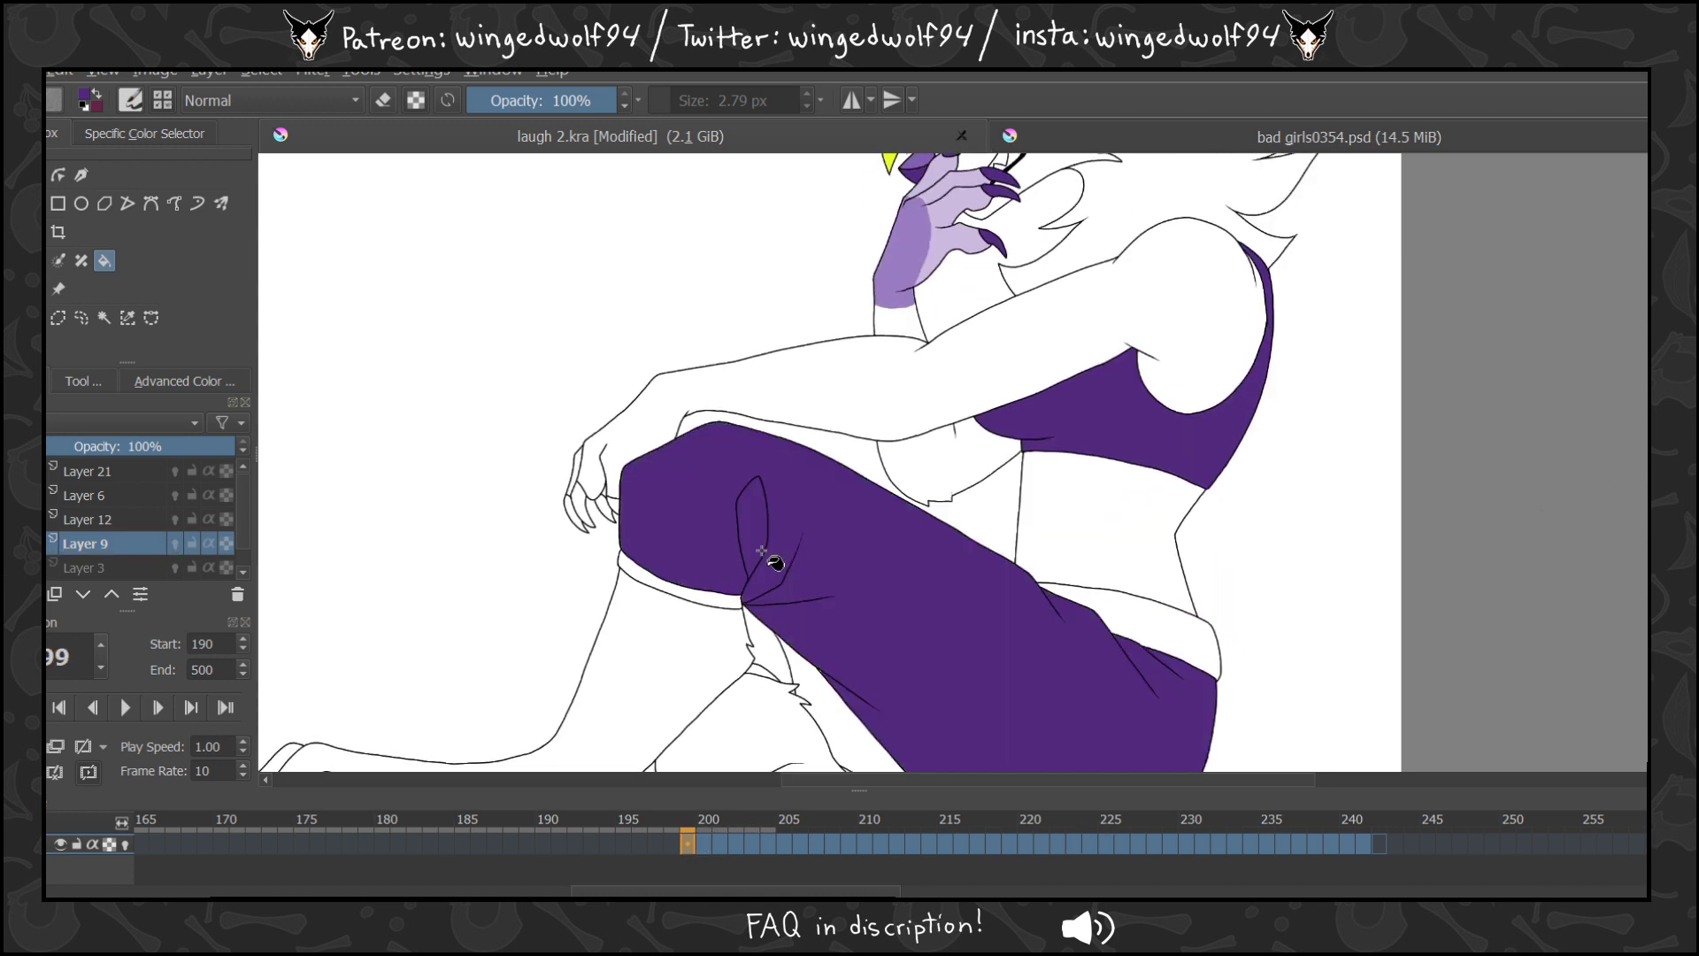
left_click(808, 666)
left_click(768, 659)
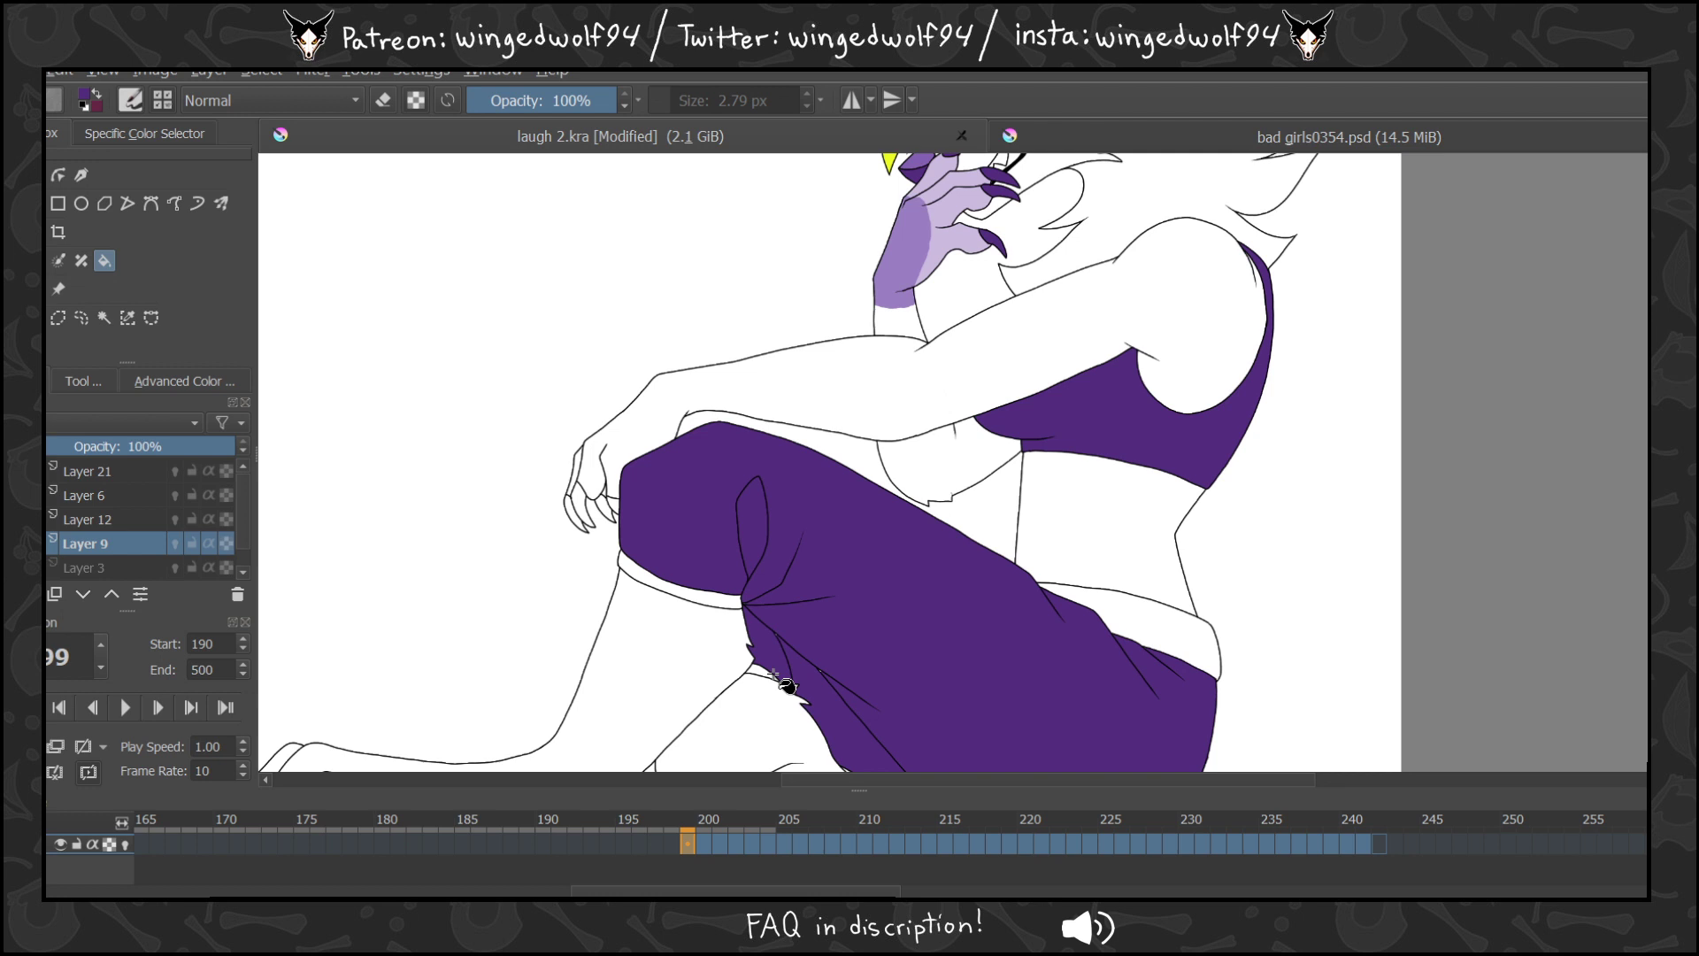
left_click(744, 602)
scroll(1281, 555, "down", 5)
scroll(1281, 554, "up", 4)
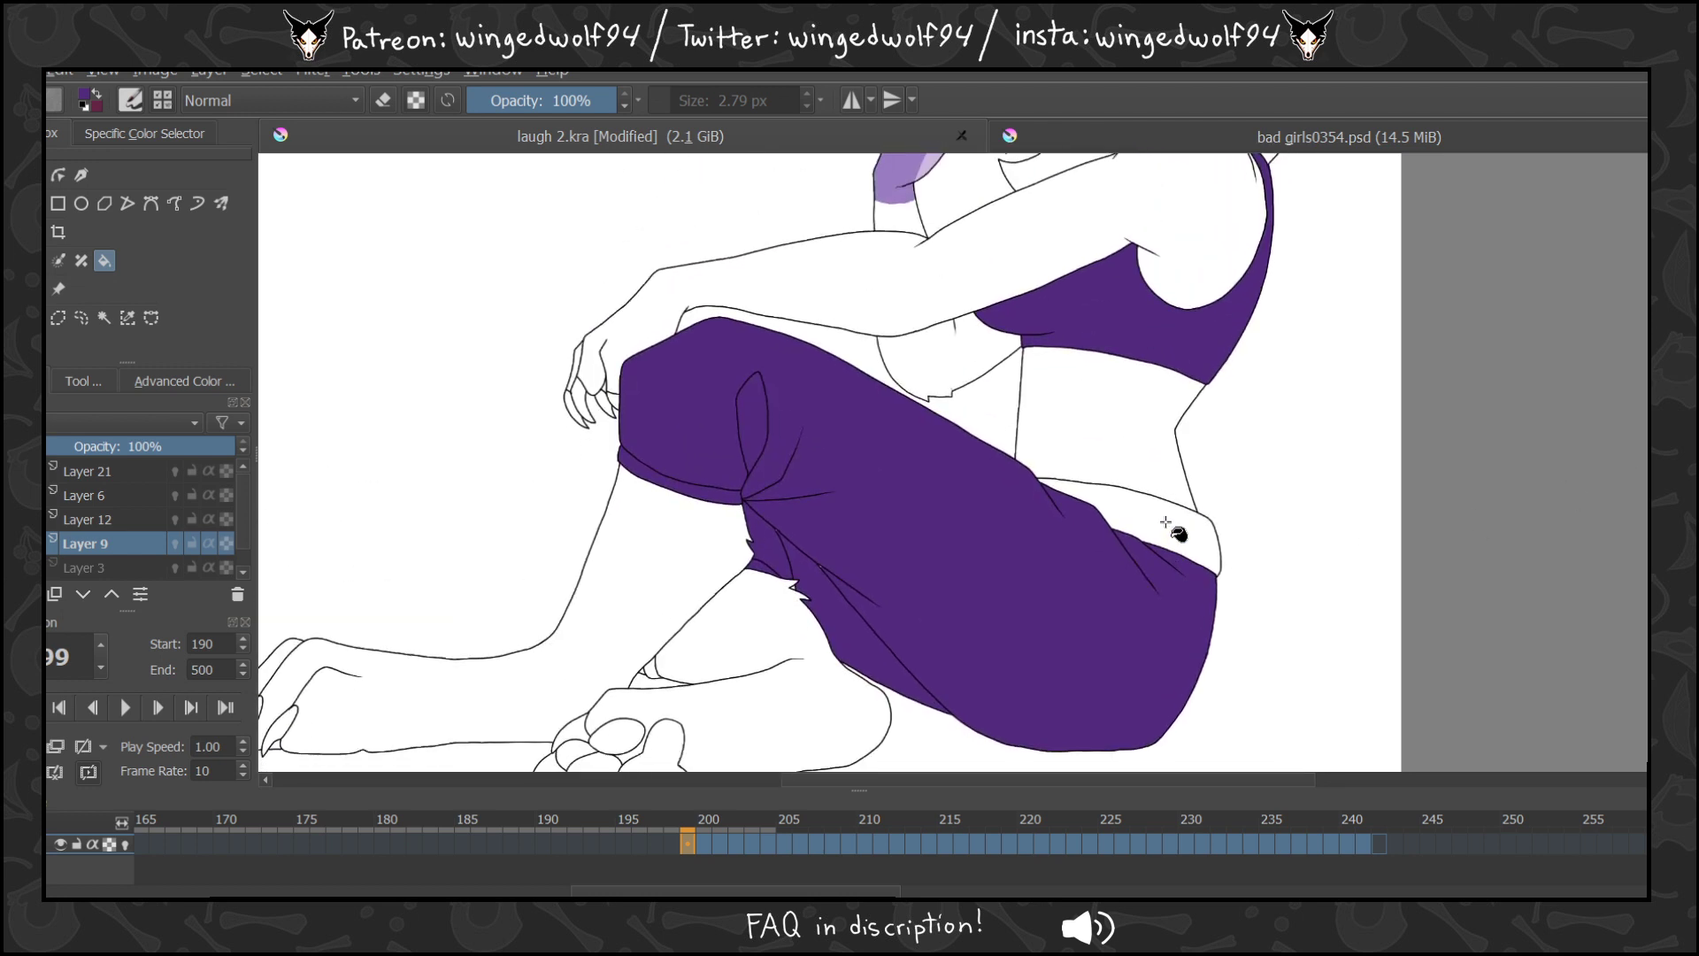
left_click(1199, 558)
Fill the trousers on frame 200 with dark purple, including the waistband, folds and leg cuff.
key("Right")
left_click(1151, 514)
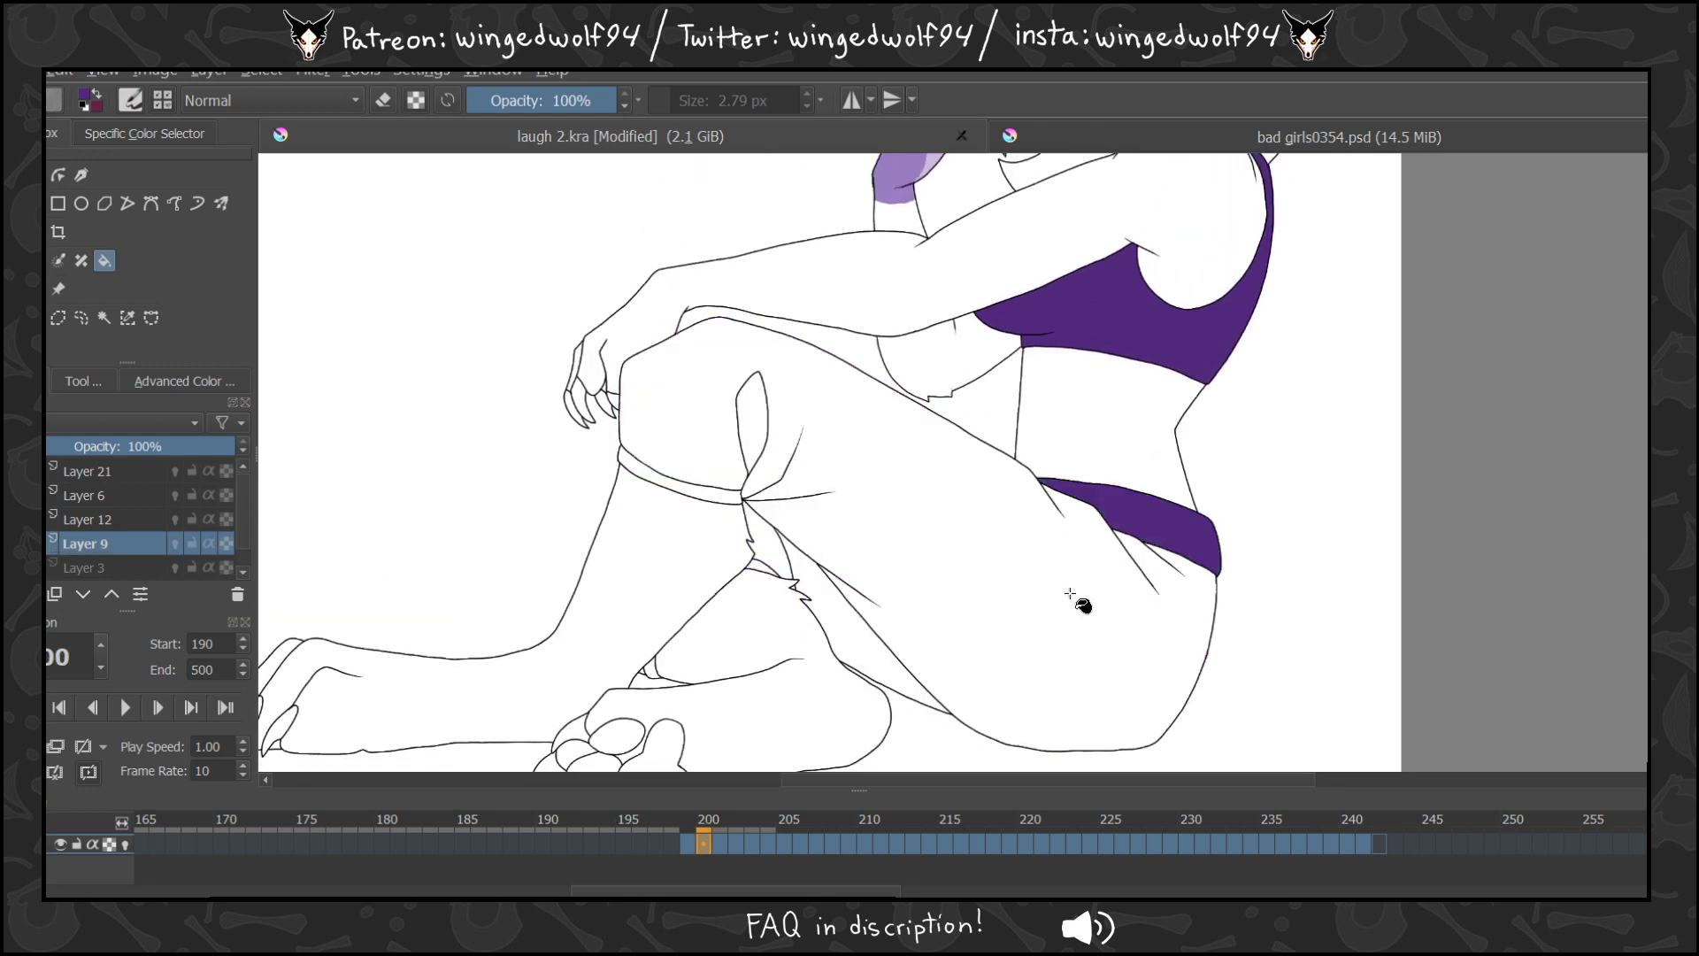
left_click(1068, 591)
left_click(832, 591)
left_click(768, 544)
left_click(752, 423)
left_click(731, 492)
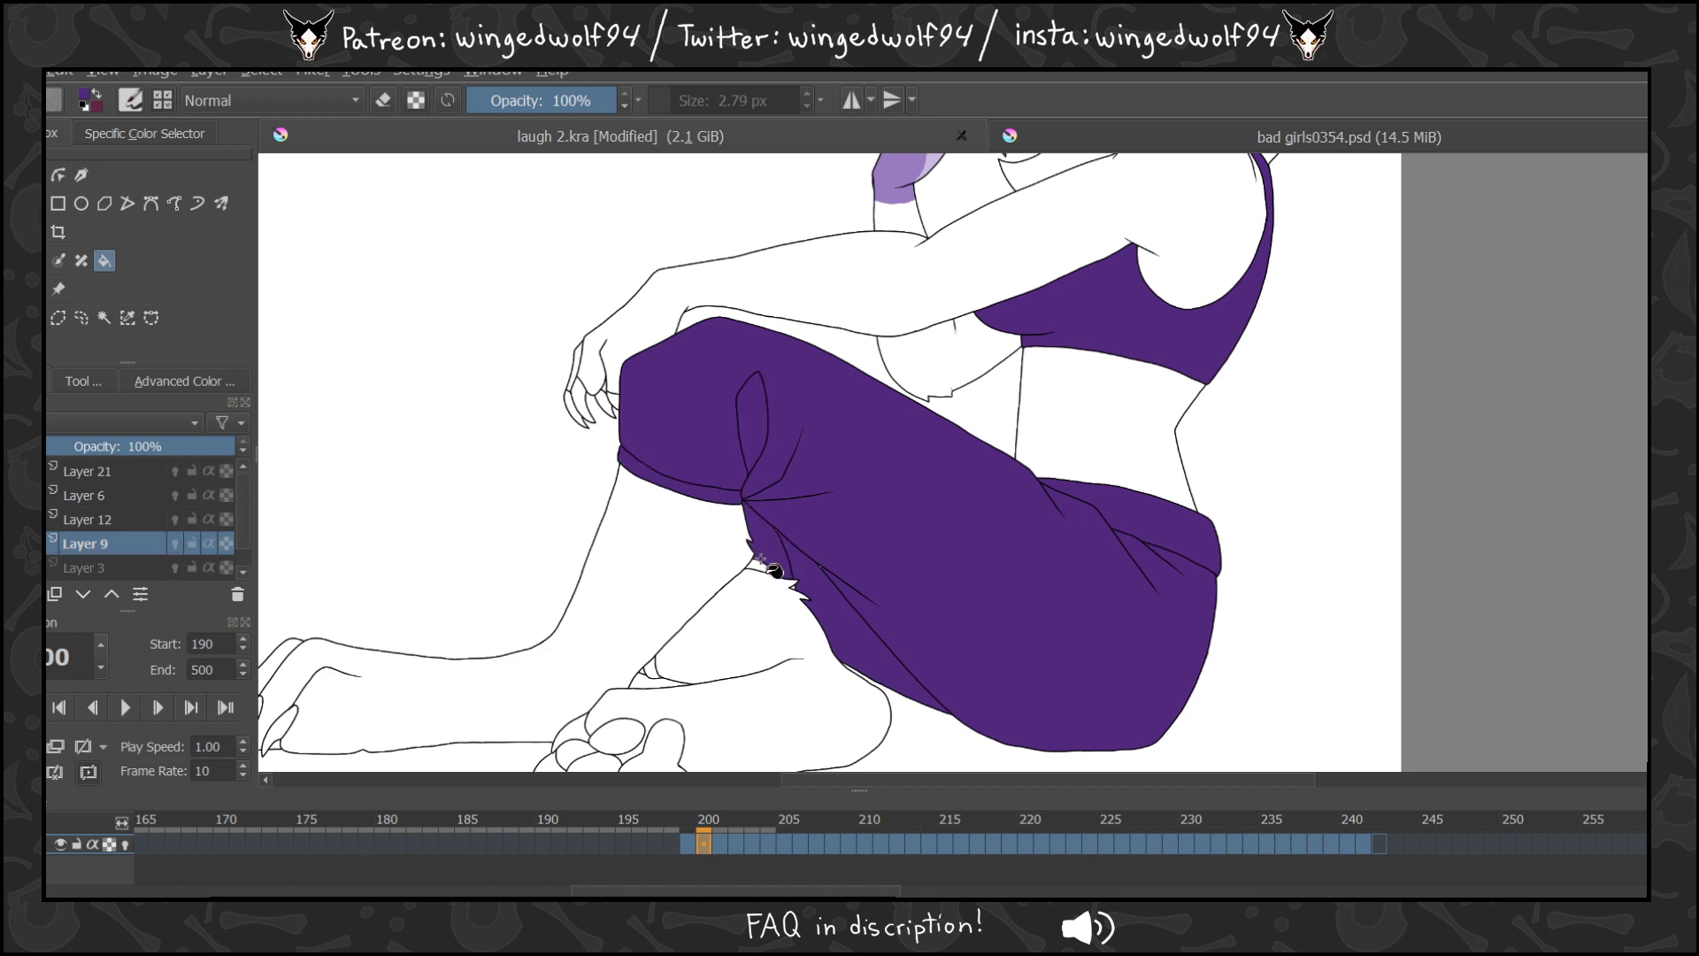
Fill the small trouser area between the shin and the folded foot with dark purple on frames 199 and 200.
key("Left")
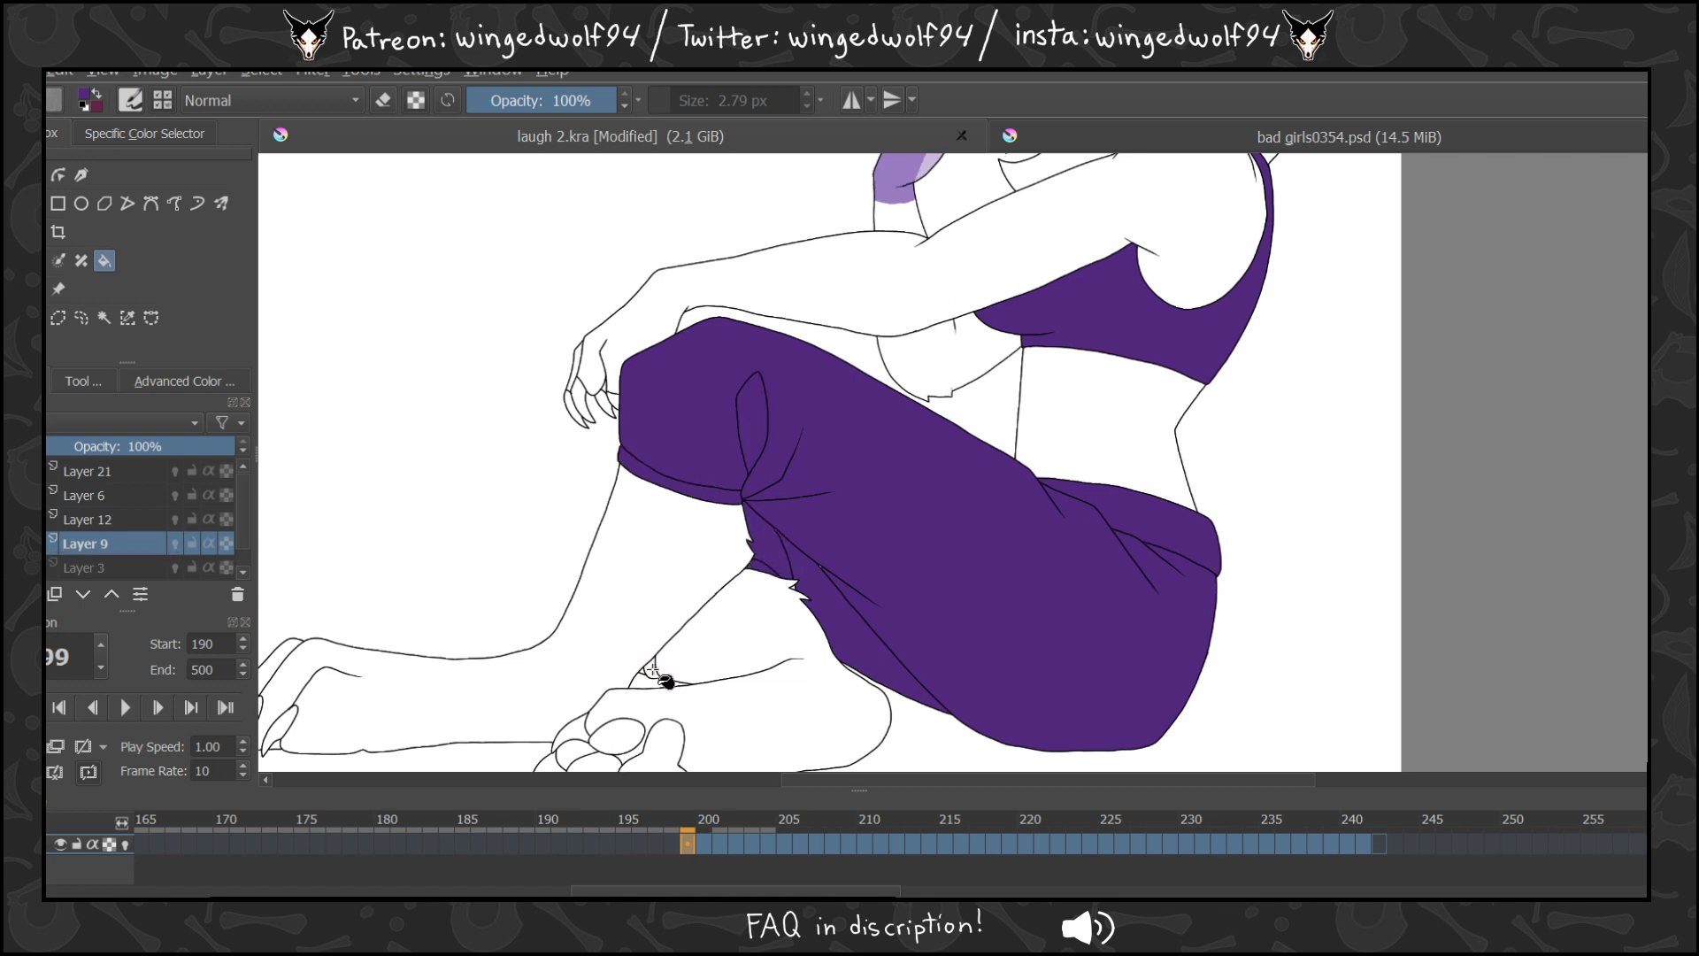
key("Right")
key("Right")
key("Left")
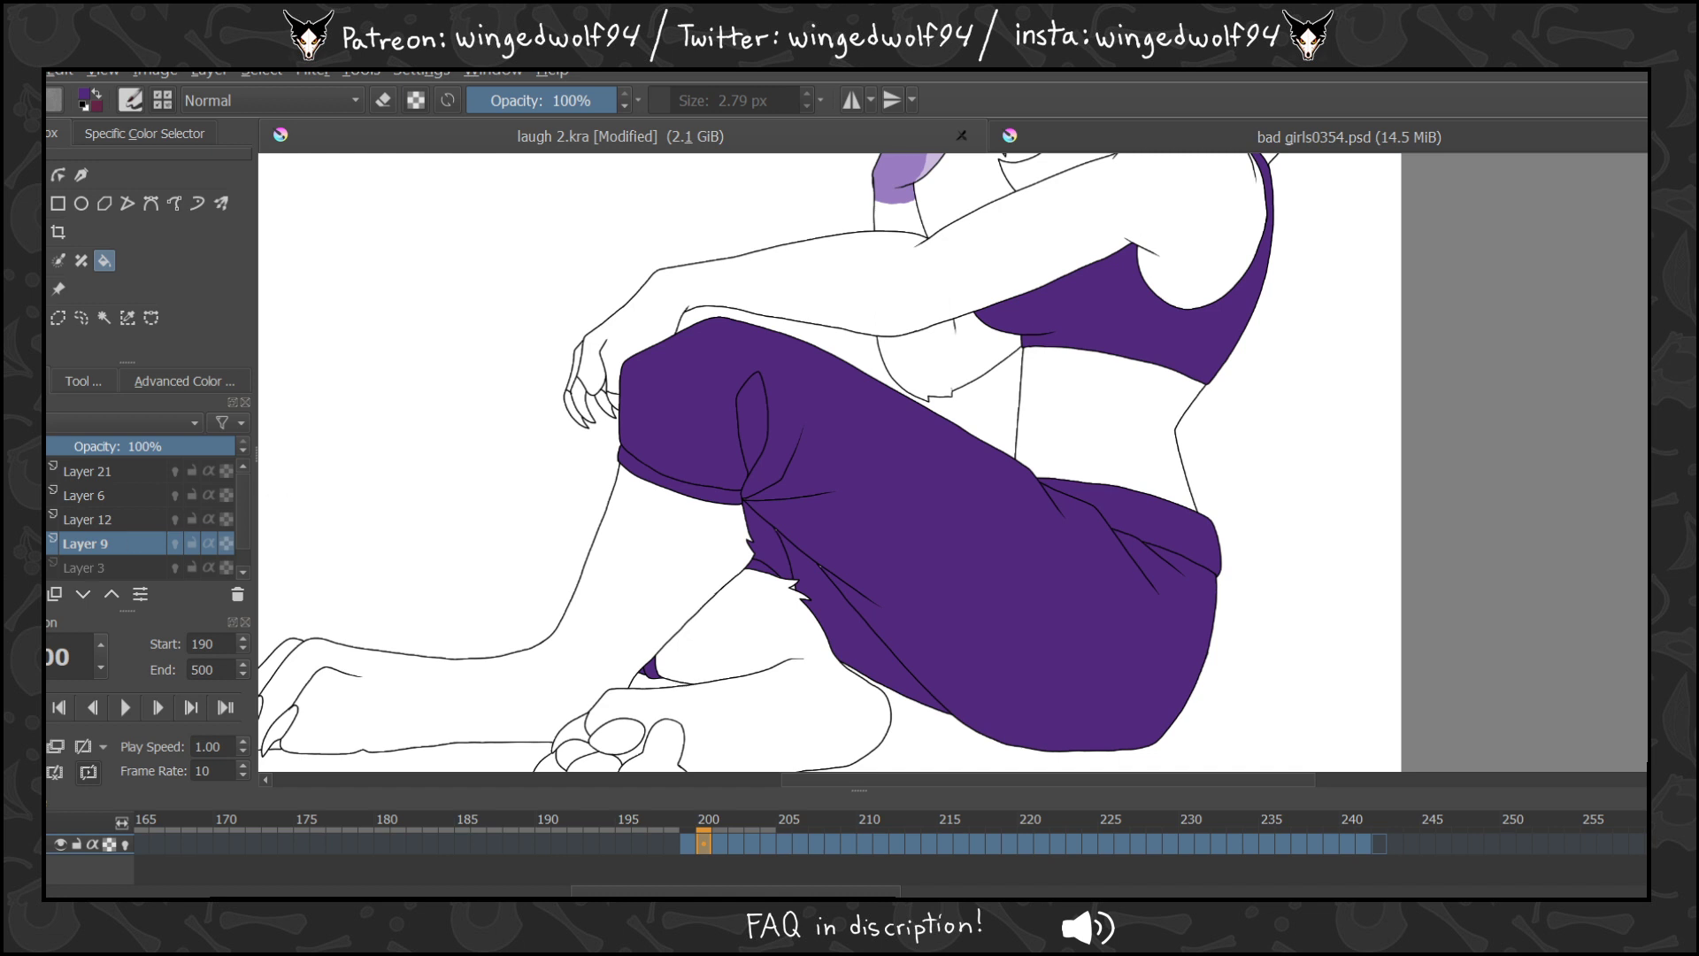
Add a new layer above Layer 9 and fill the whole trousers, including the waistband, with dark purple at frame 199.
key("Insert")
left_click(682, 842)
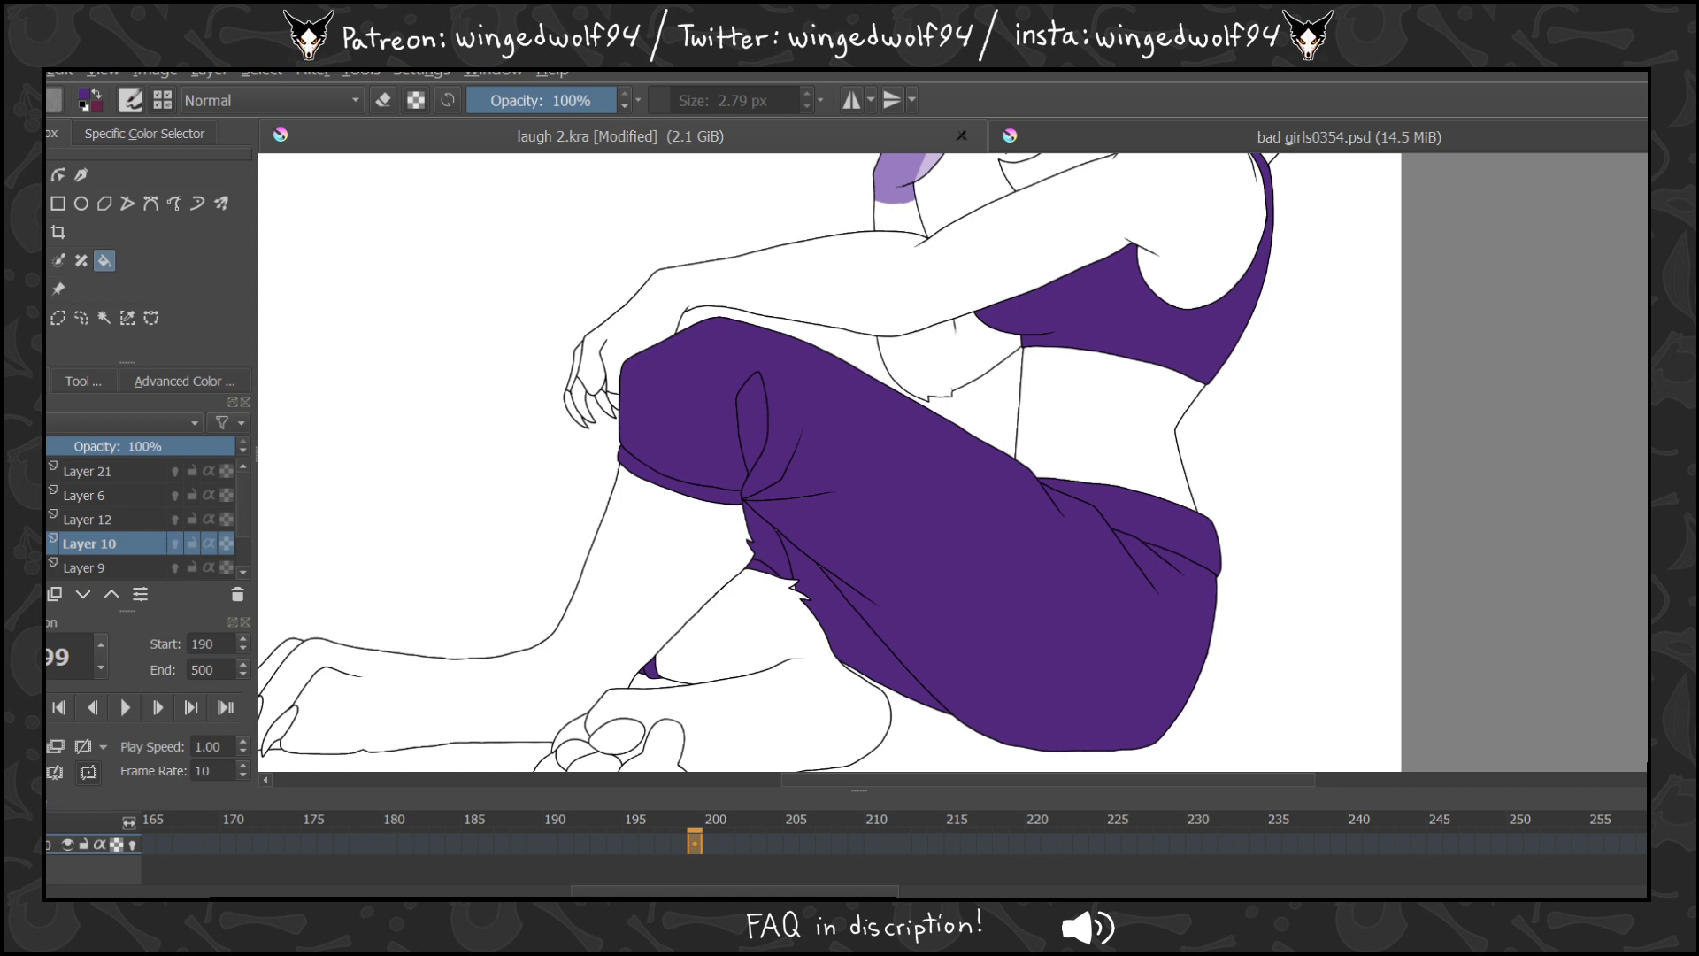
mouse_move(747, 376)
left_mouse_down()
mouse_move(743, 504)
mouse_move(815, 582)
mouse_move(771, 577)
left_mouse_up()
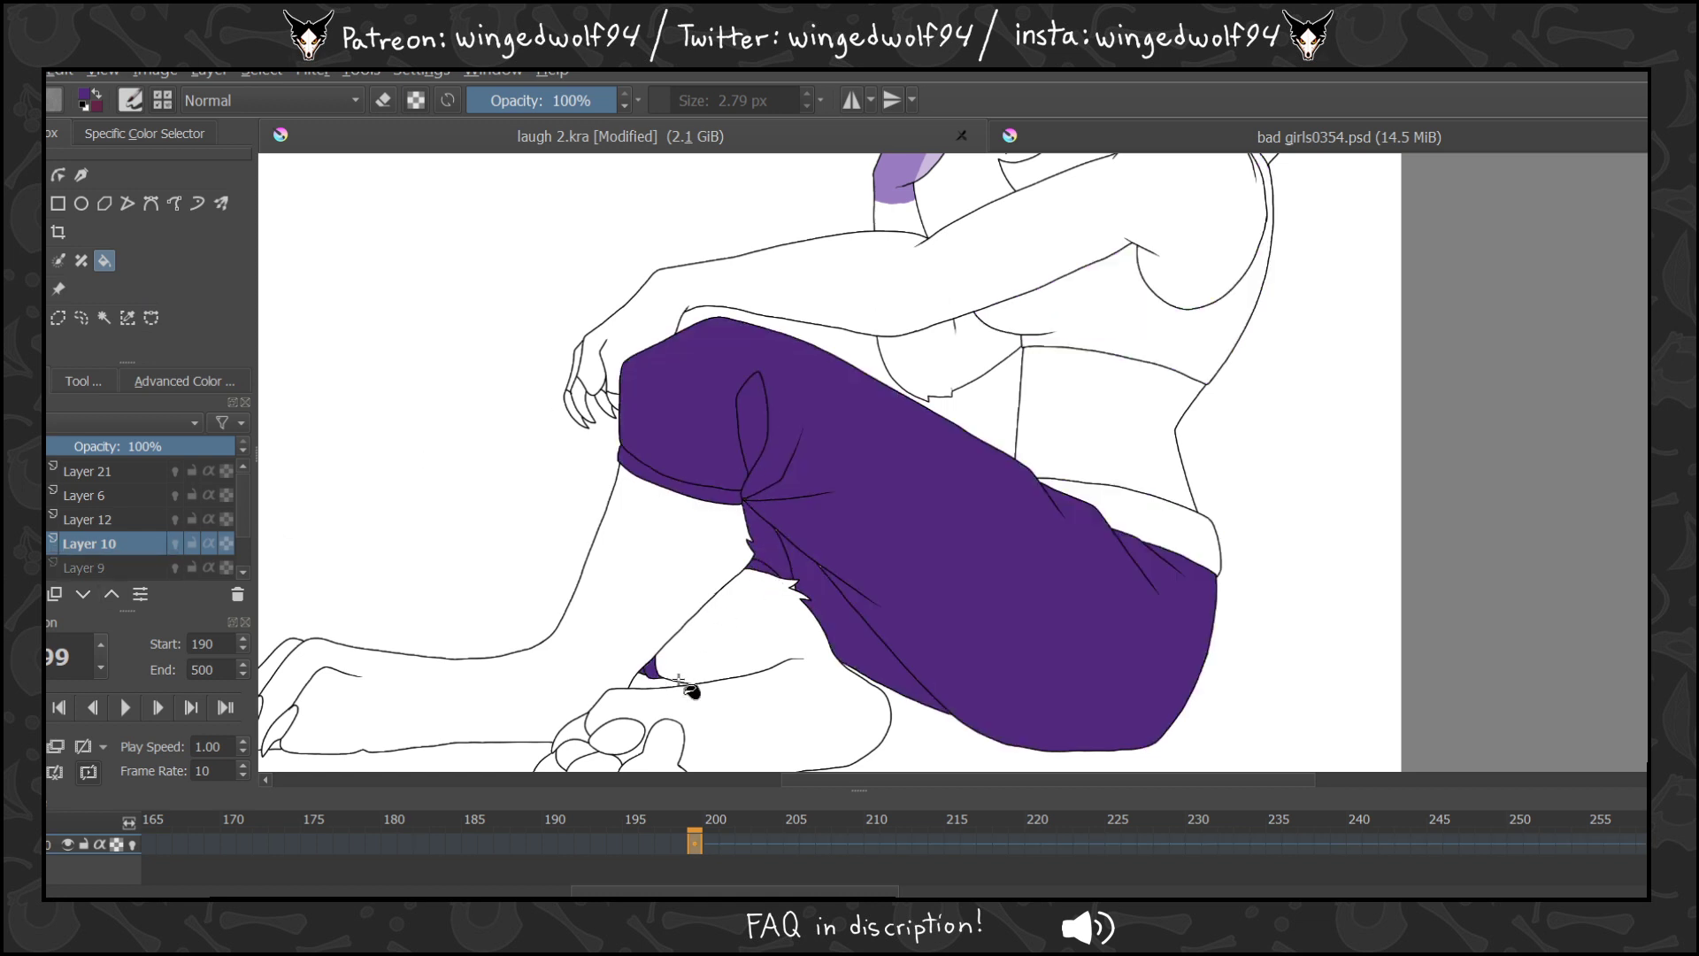
left_click(1150, 529)
Set the brush size to 3.77 px and make Layer 9 visible again.
key("plus")
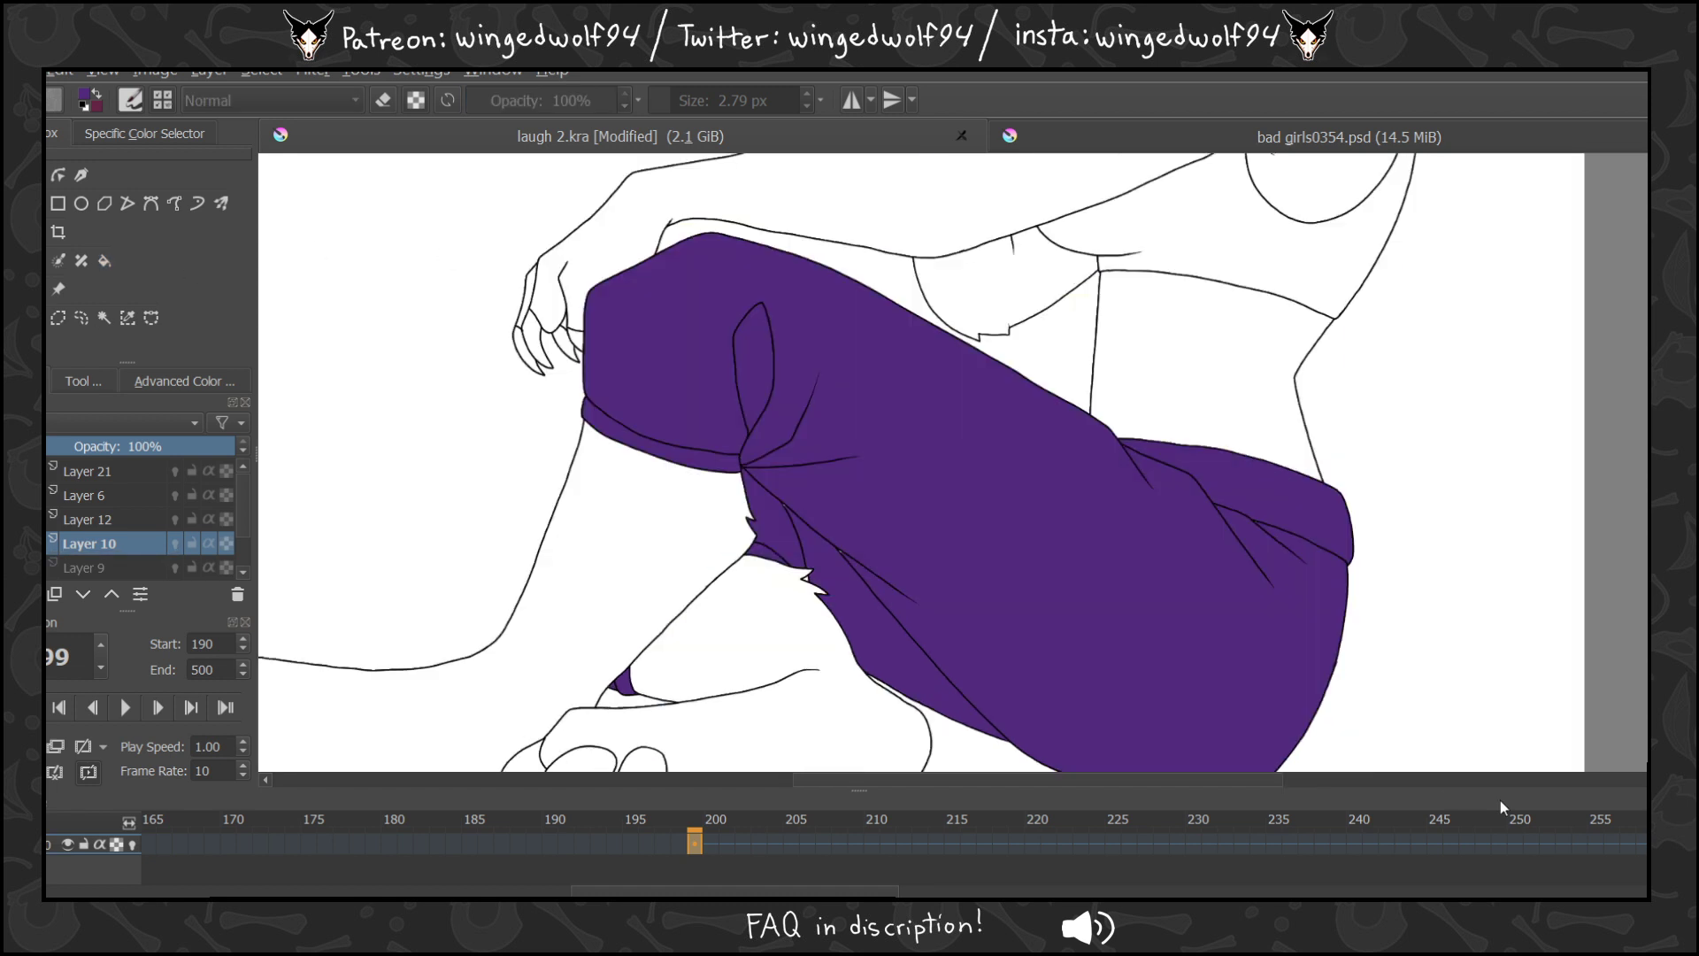
left_click_drag(674, 109, 692, 122)
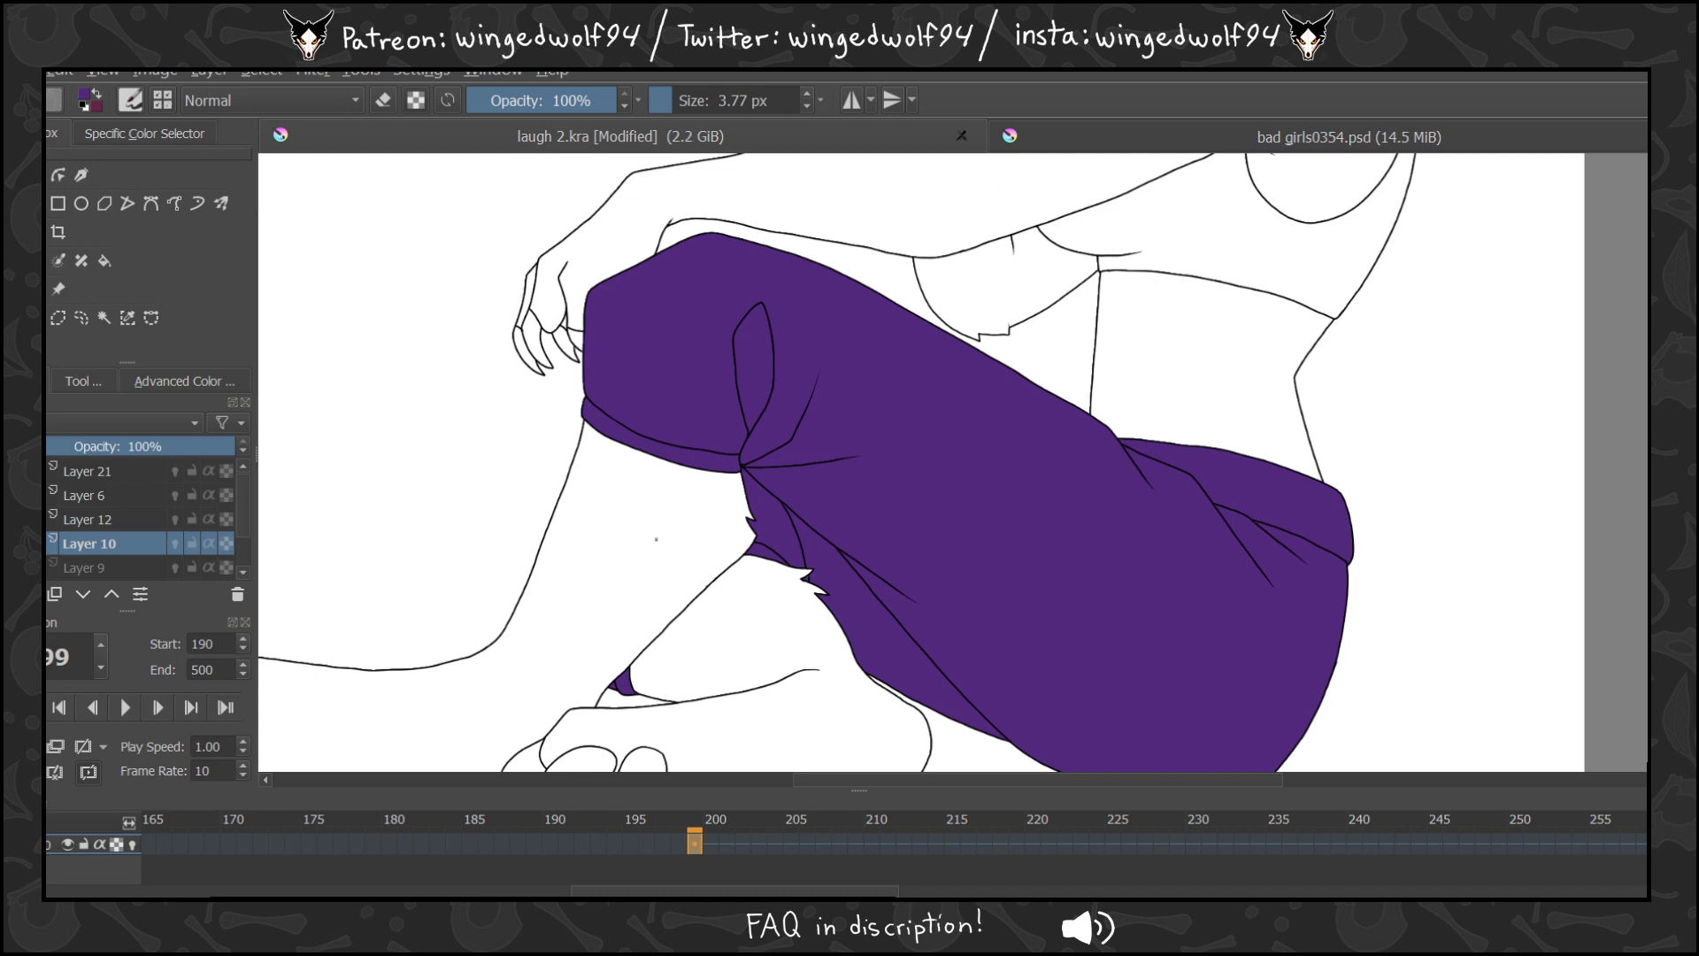
key("minus")
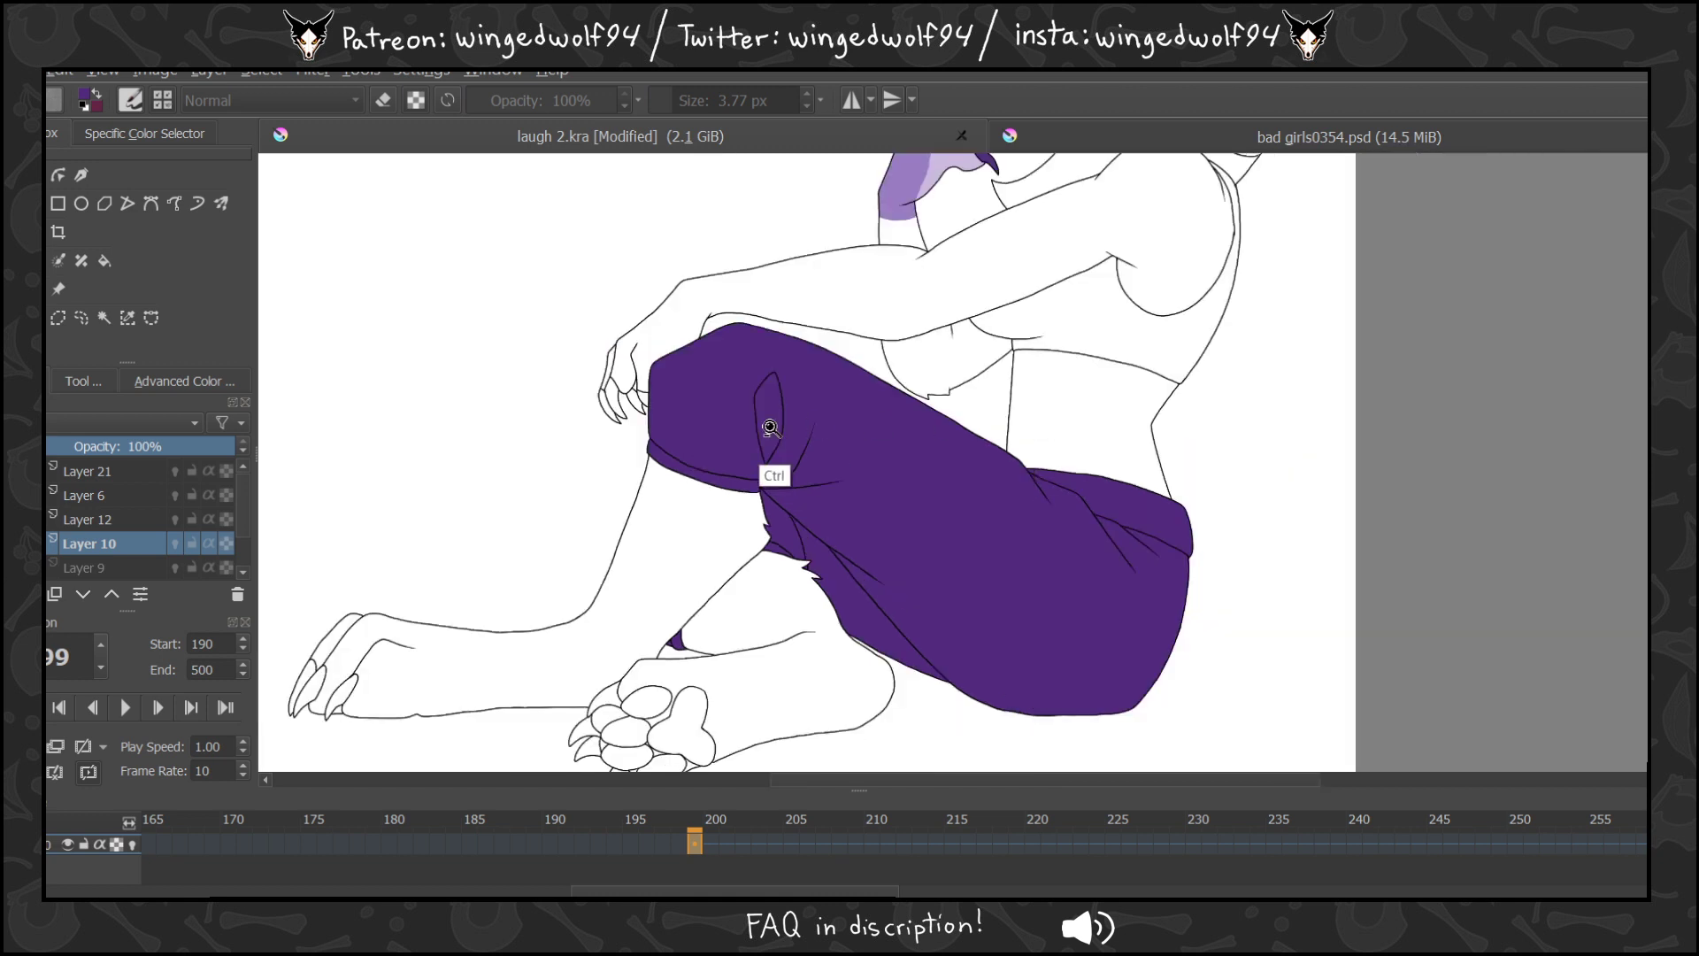
left_click(1106, 275)
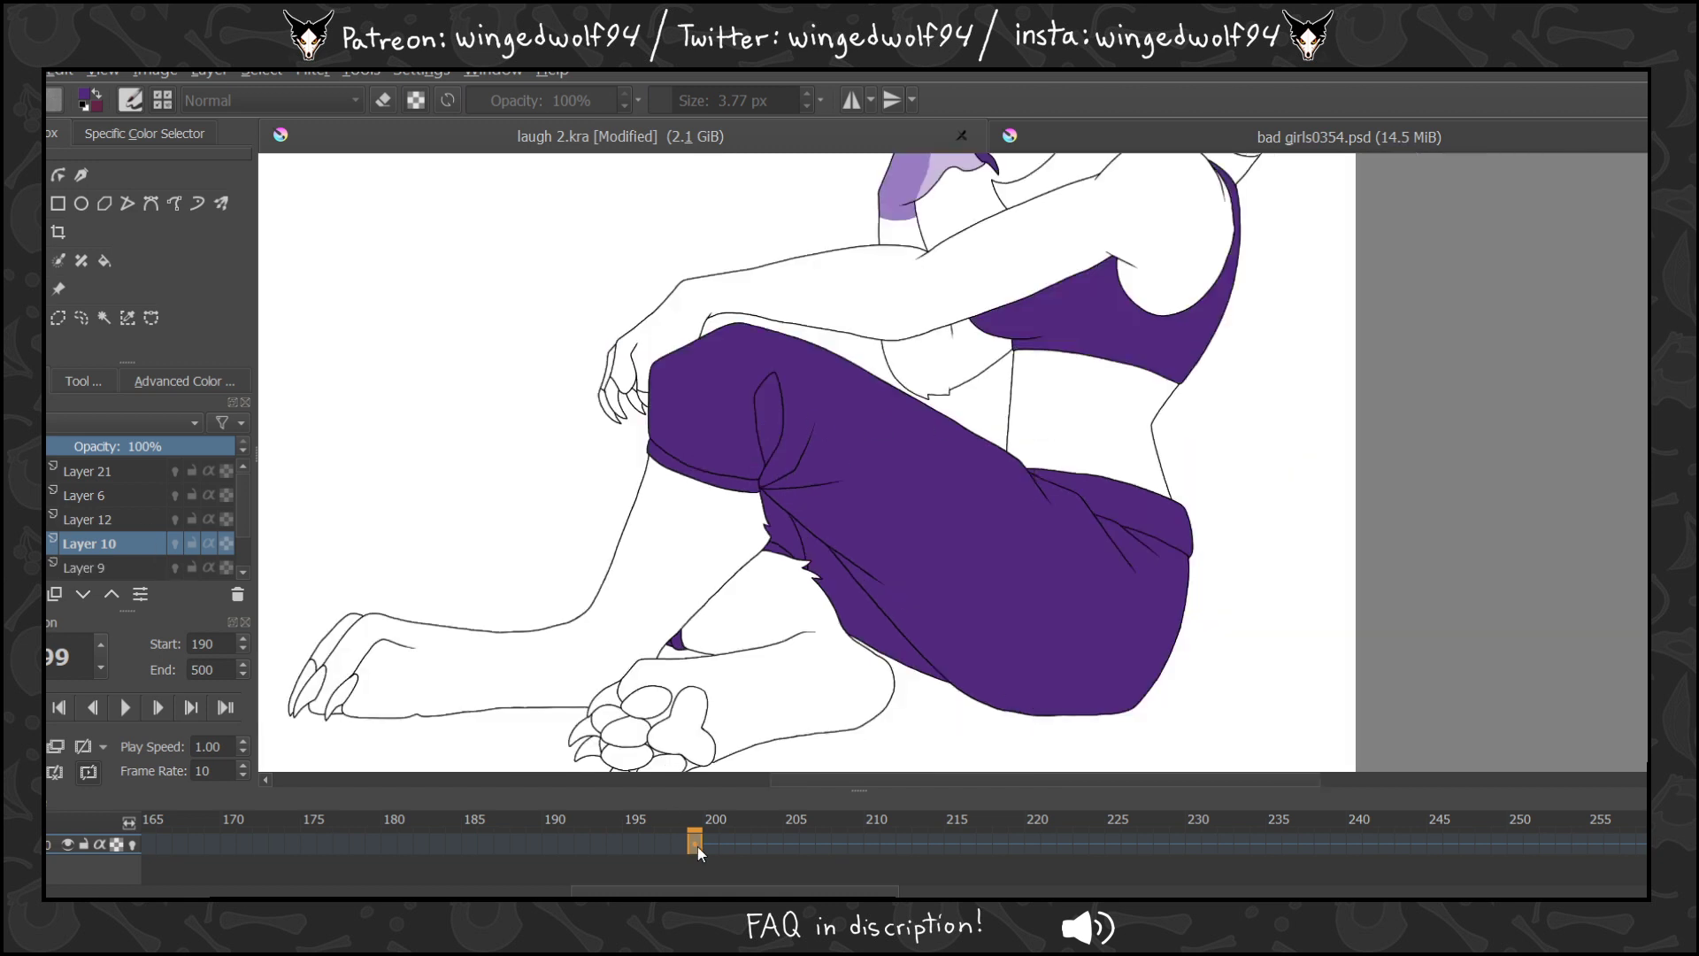
Merge Layer 10 with the trouser fill down into Layer 9 and save laugh 2.kra.
key("space")
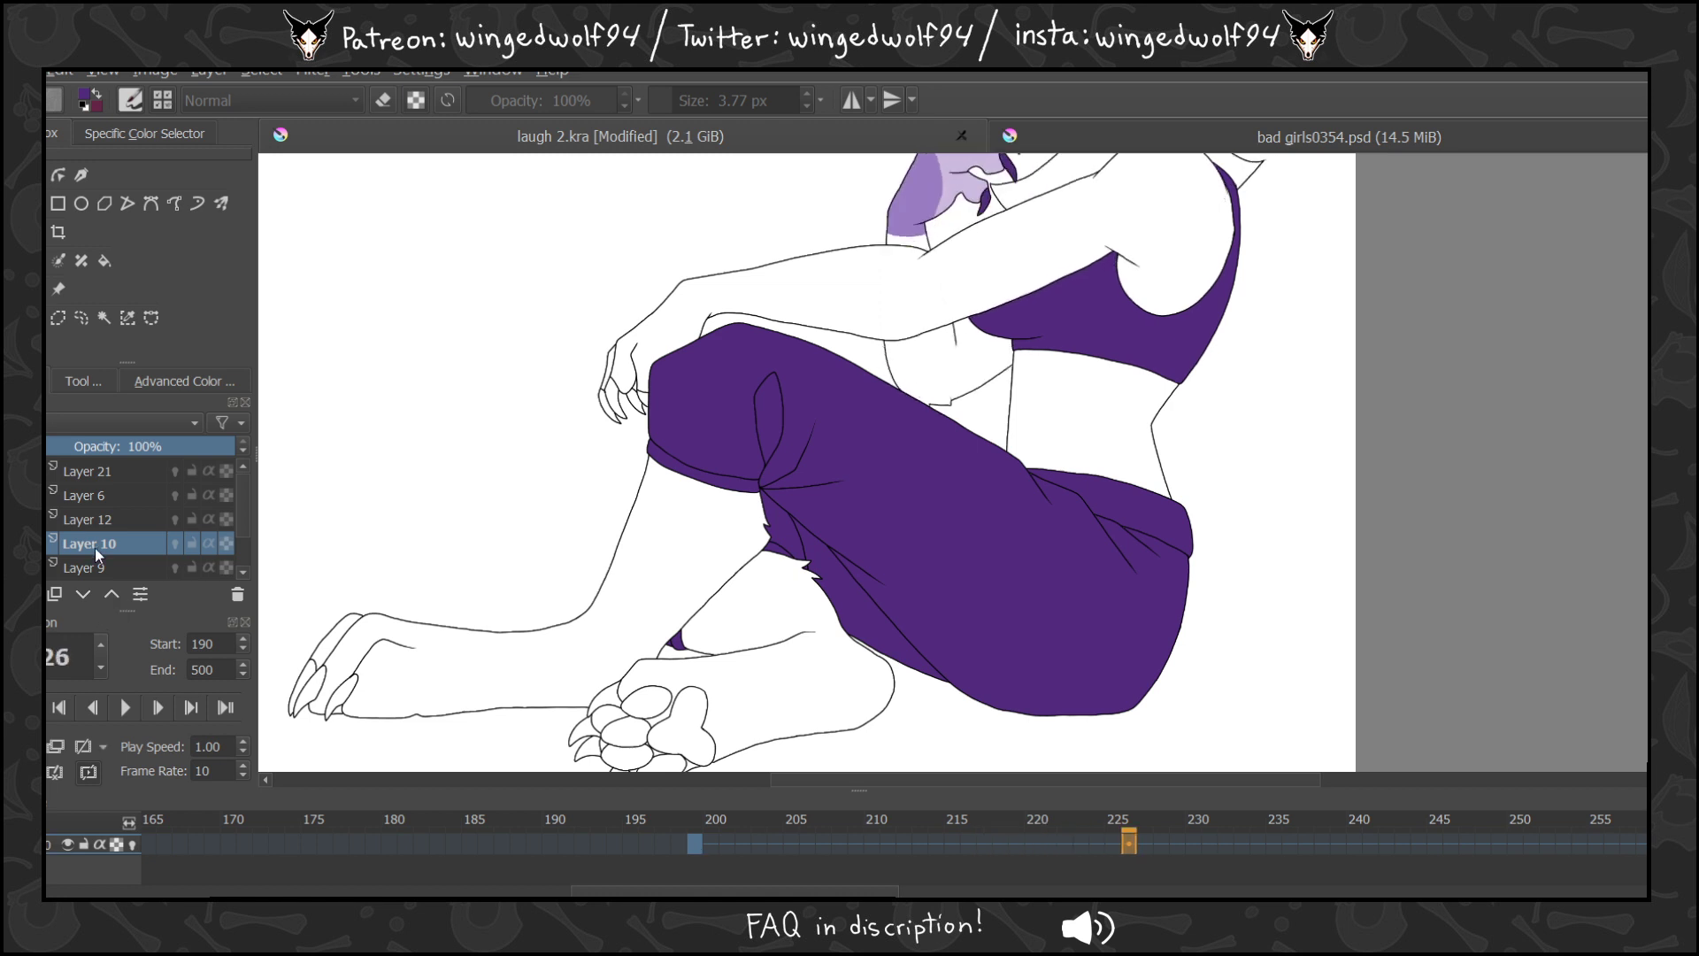
key("shift+Delete")
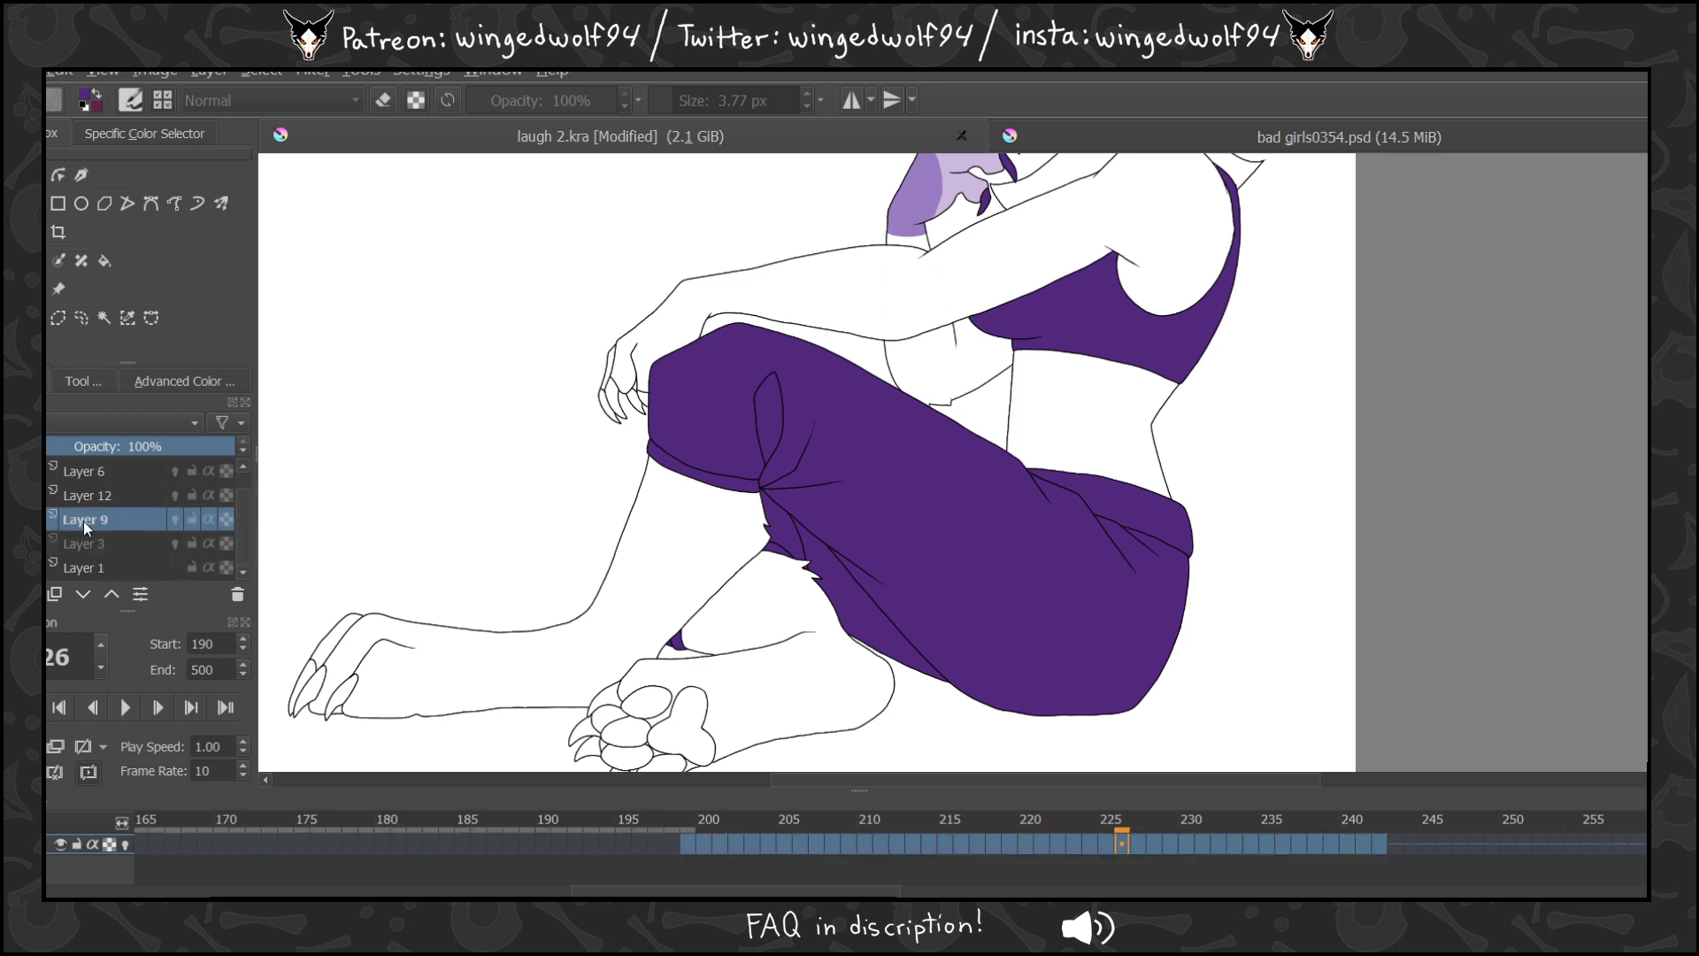
key("ctrl+s")
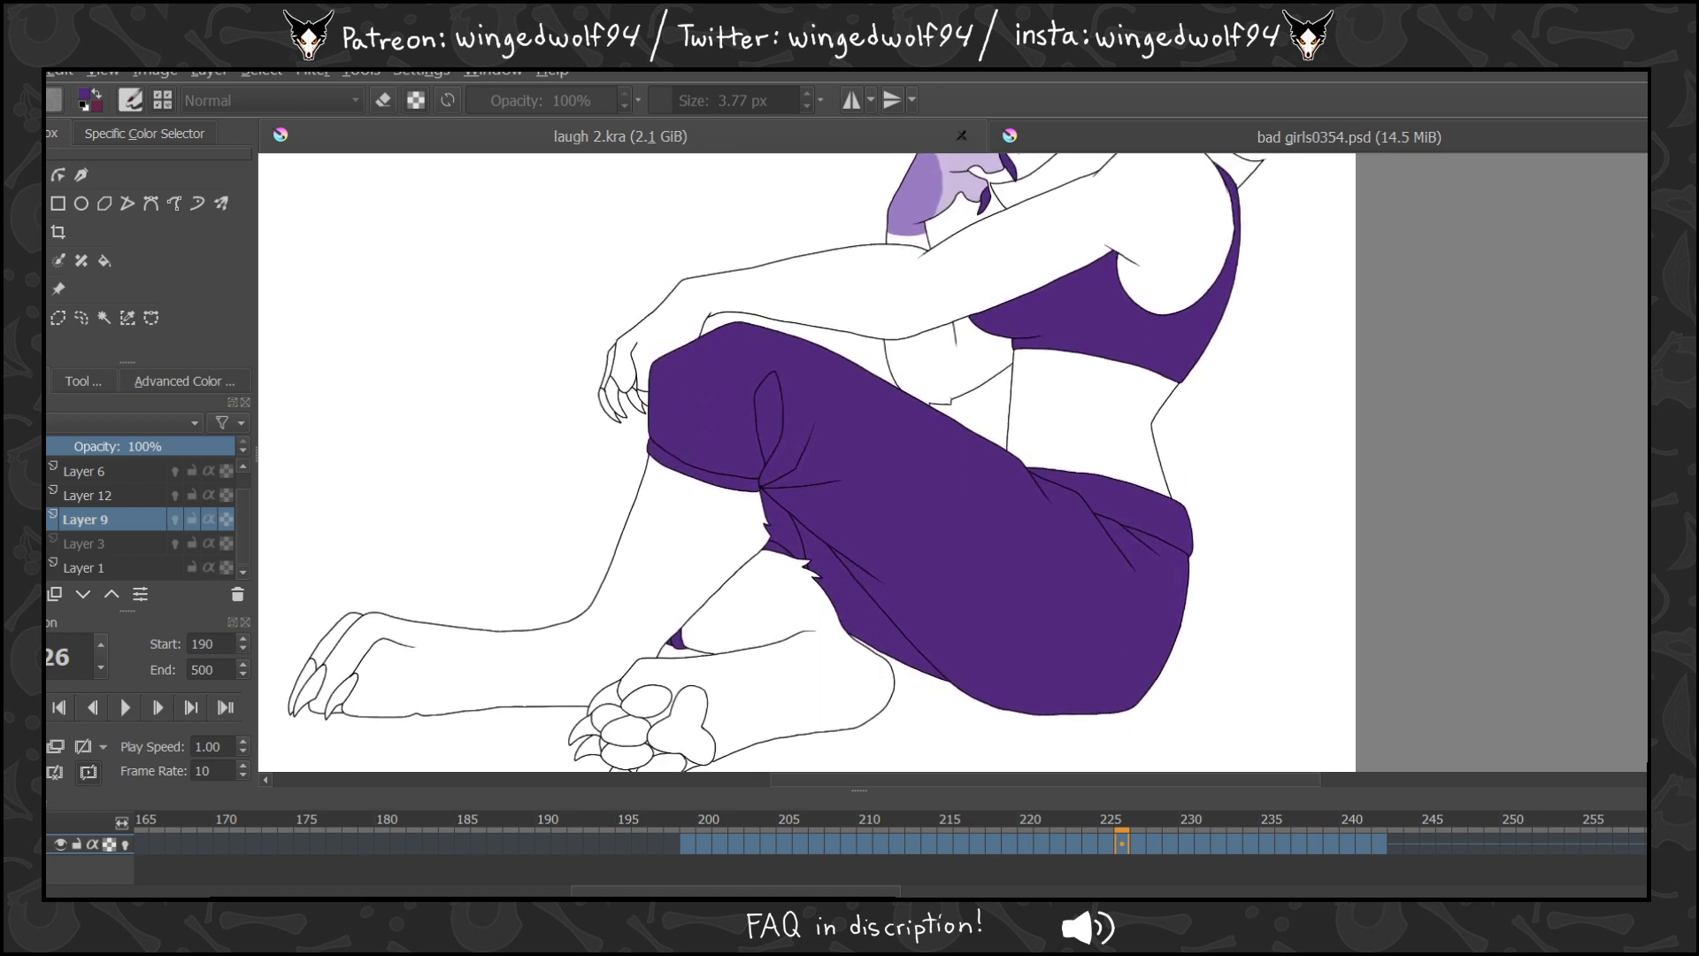
Add a new layer directly above Layer 3 and check the character's body colours in the reference artwork bad girls0354.psd.
left_click(133, 543)
left_click(23, 593)
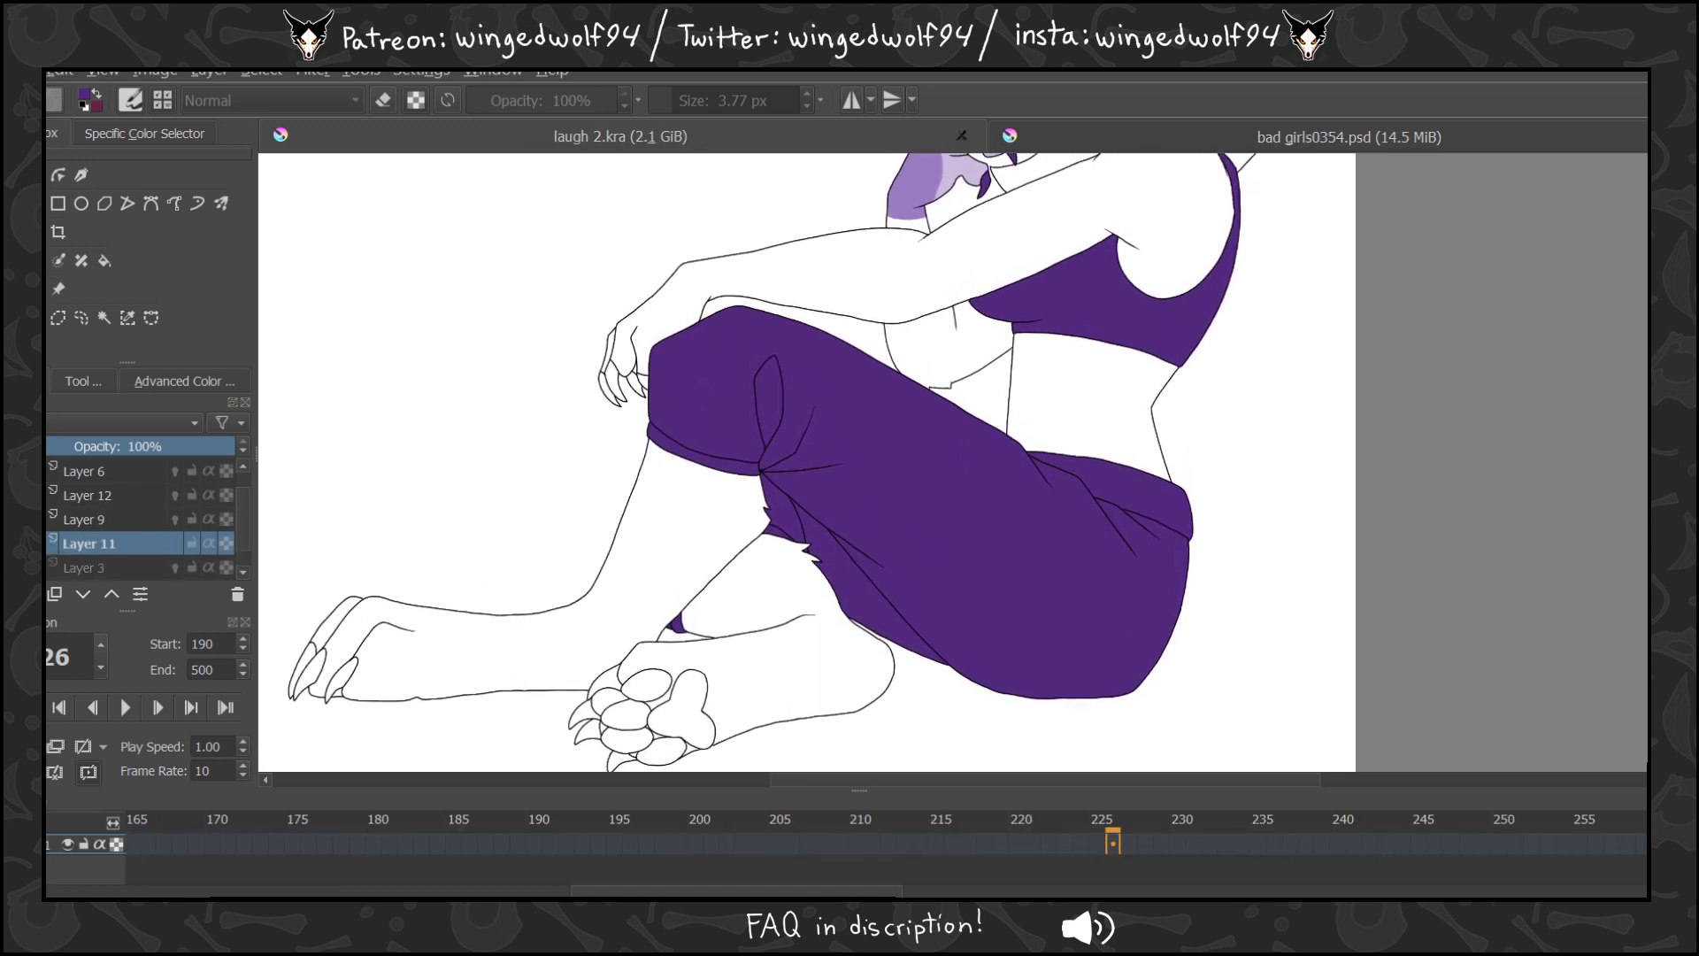
left_click(1232, 145)
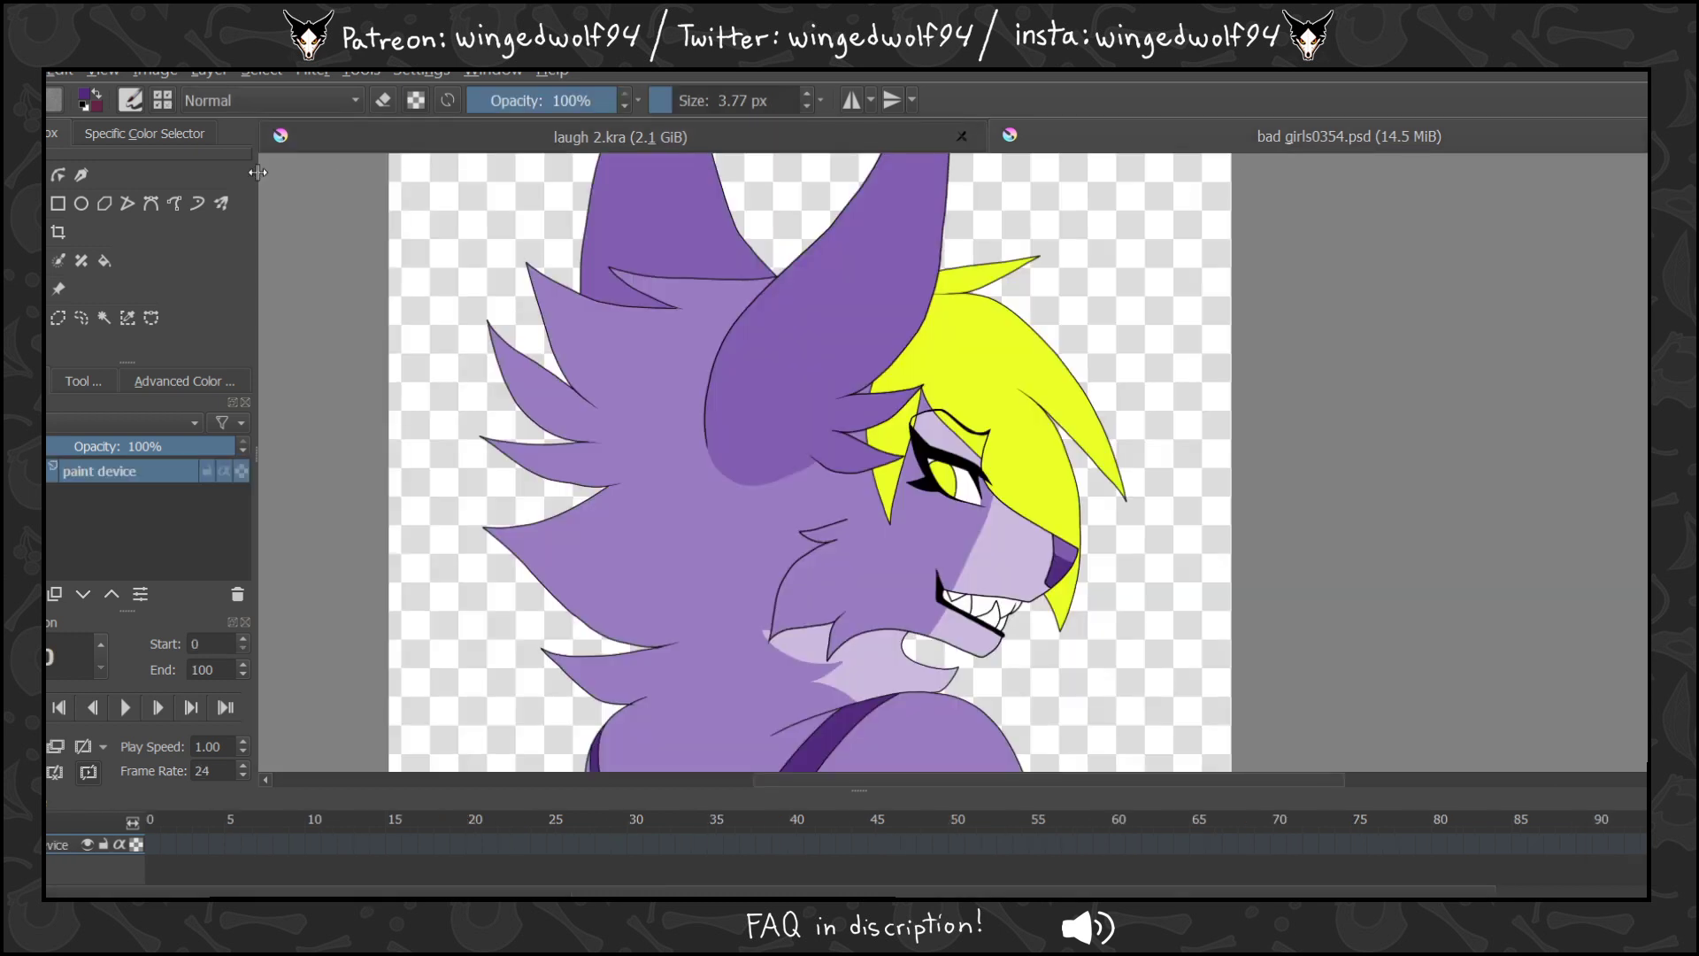
left_click(884, 135)
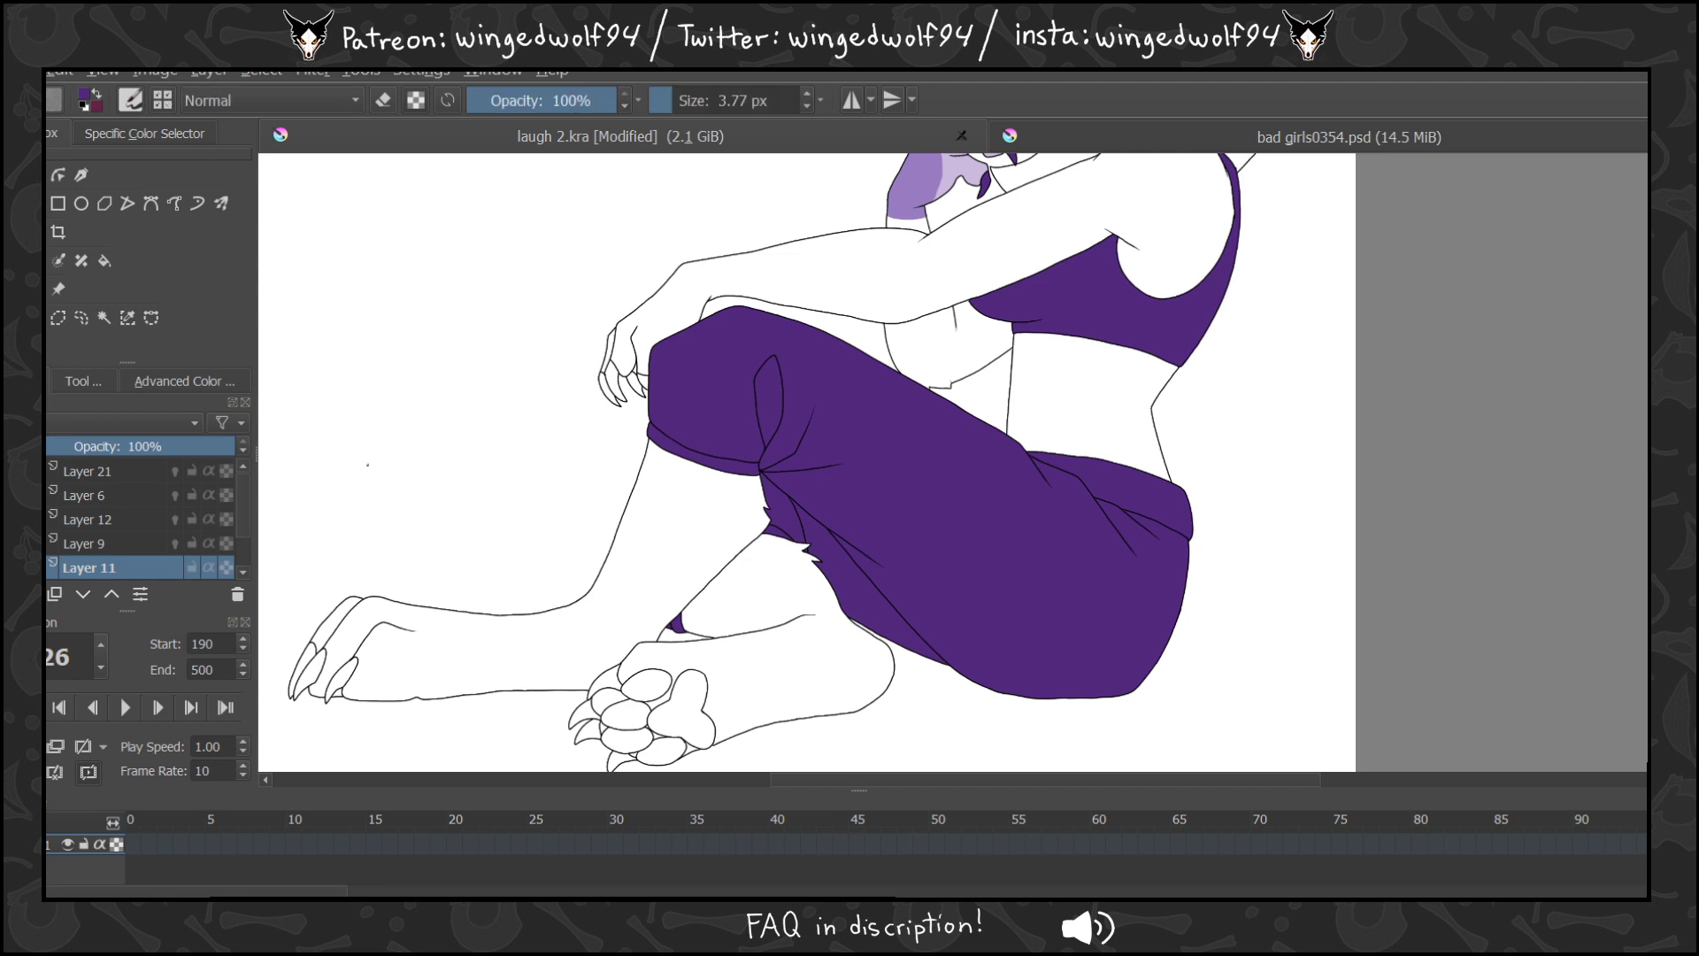
Pick the medium purple from the raised forearm and go back to frame 199 with the outstretched foot in view.
left_click(912, 182, "ctrl")
left_click(11, 346)
left_click_drag(310, 478, 787, 722)
left_click_drag(325, 888, 926, 860)
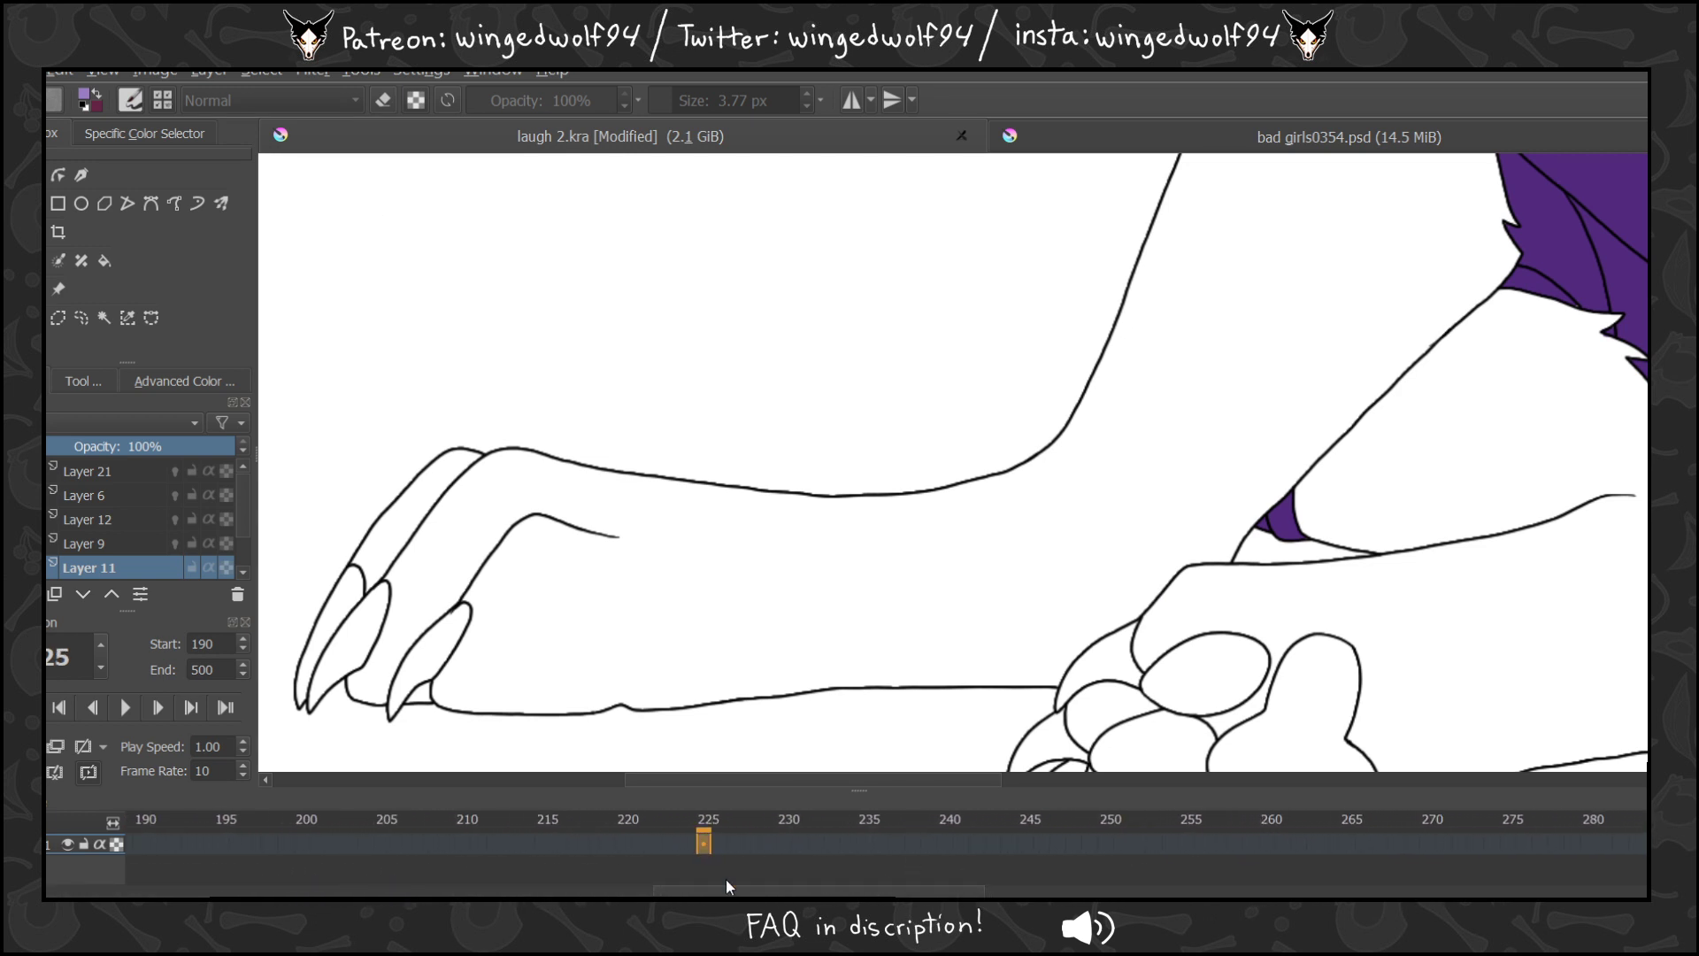
key("Left")
key("Left")
key("Left")
key("Left")
key("Left")
key("Left")
key("Left")
key("Left")
key("Left")
key("Left")
key("Left")
key("Left")
key("Left")
key("Left")
key("Left")
key("Left")
key("Left")
key("Left")
key("Left")
key("Right")
key("Left")
key("Right")
left_click(331, 847)
key("b")
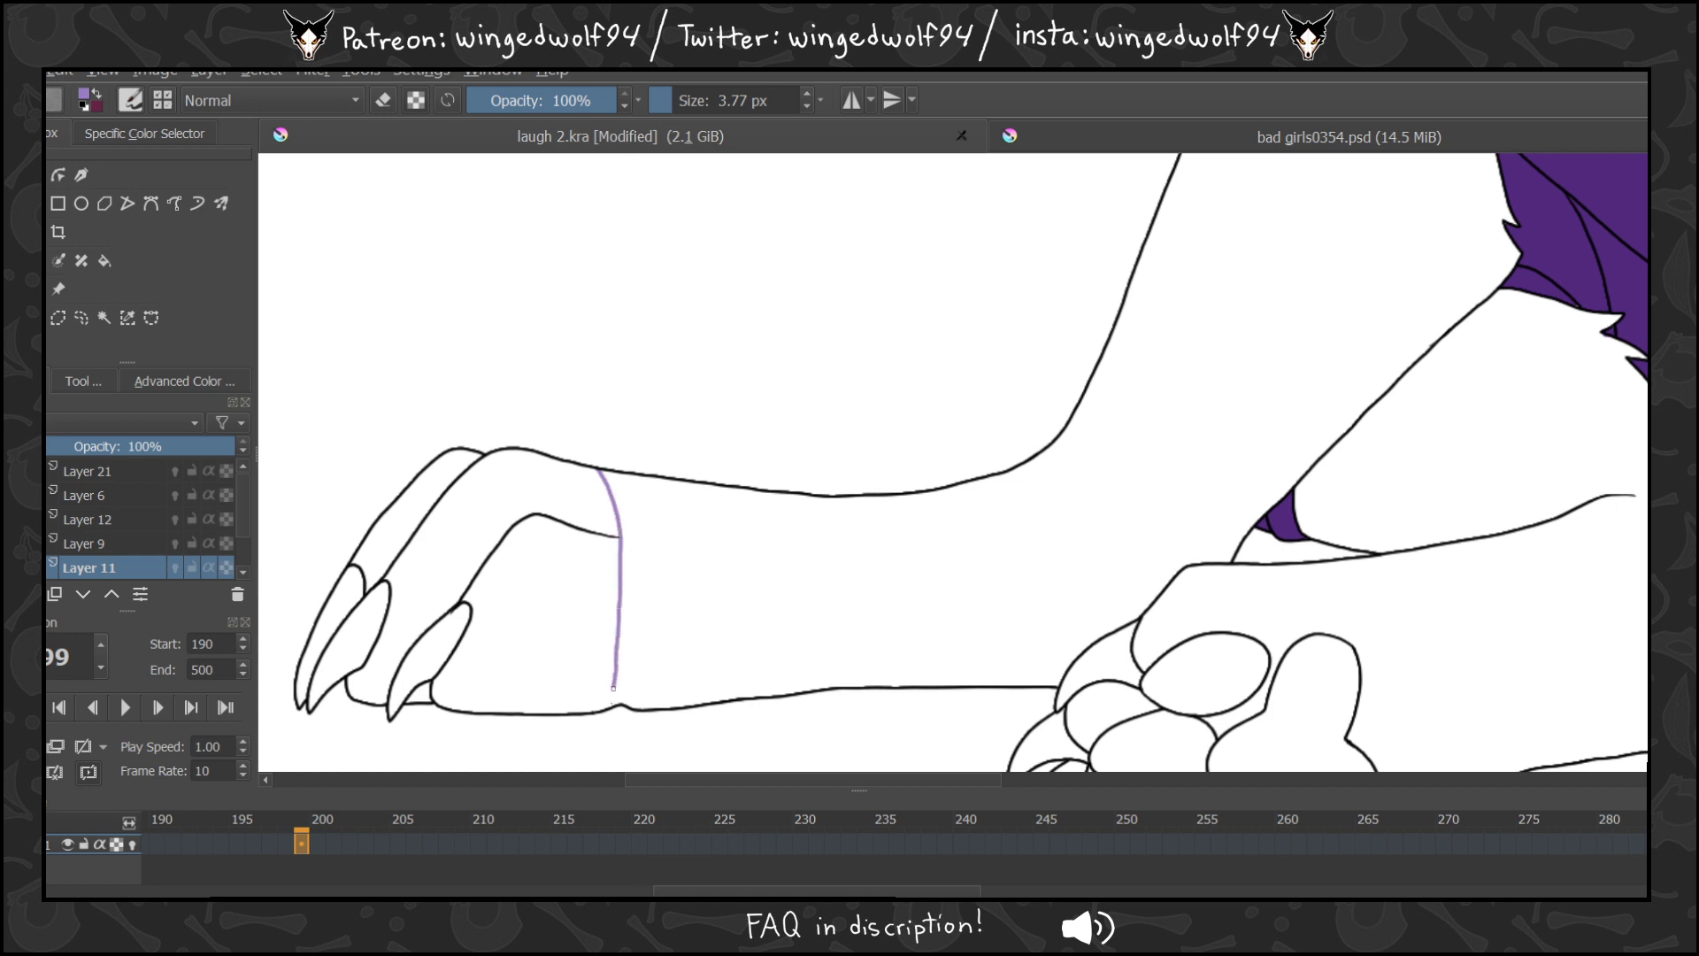
Redraw the first stripe boundary across the outstretched foot, add two more, and fill the band nearest the toes with medium purple.
key("ctrl+z")
left_click_drag(610, 506, 627, 646)
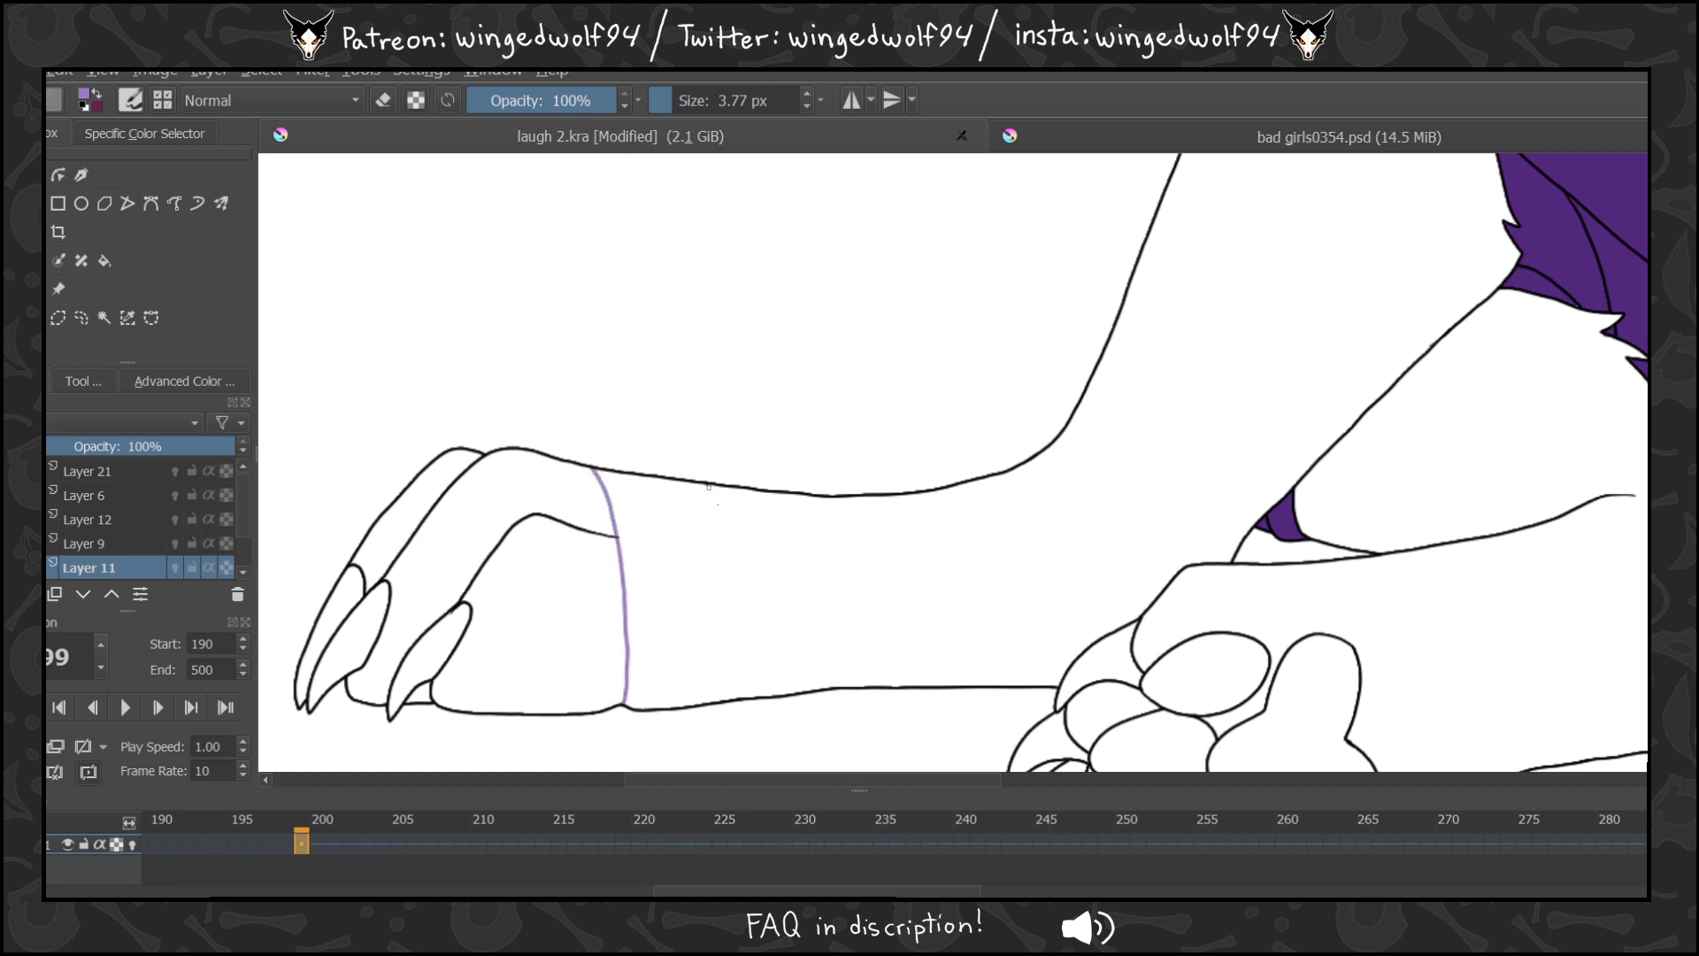
left_click_drag(709, 486, 744, 644)
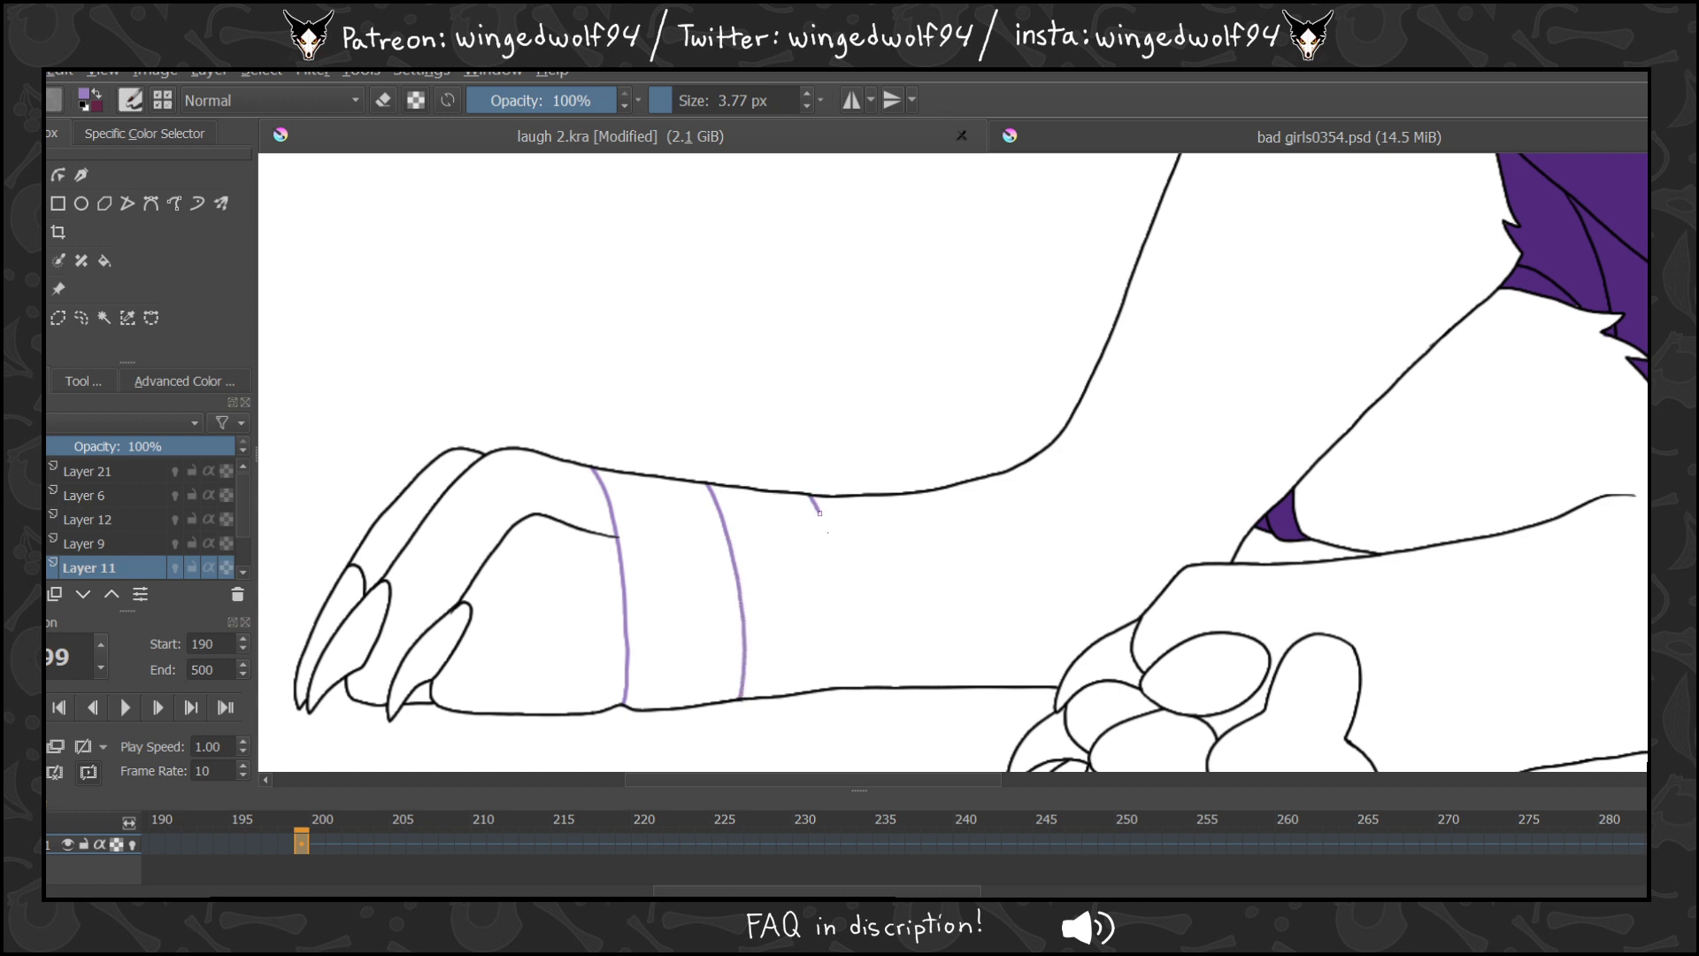
left_click_drag(819, 512, 850, 637)
left_click(104, 259)
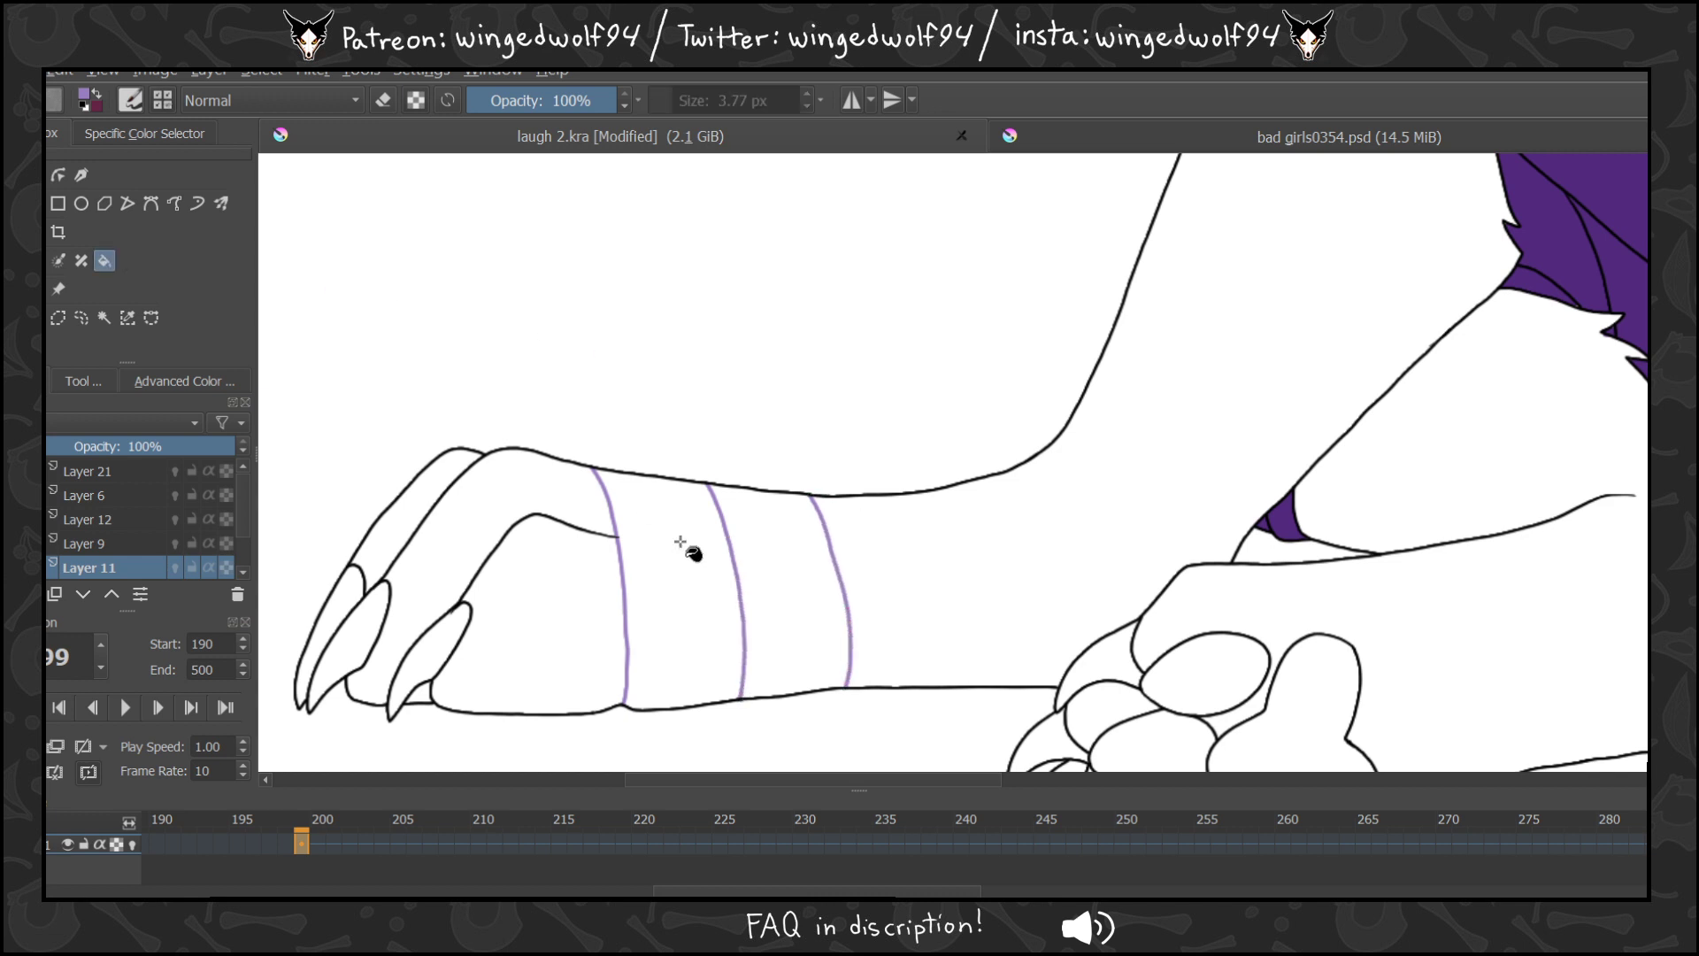
left_click(686, 553)
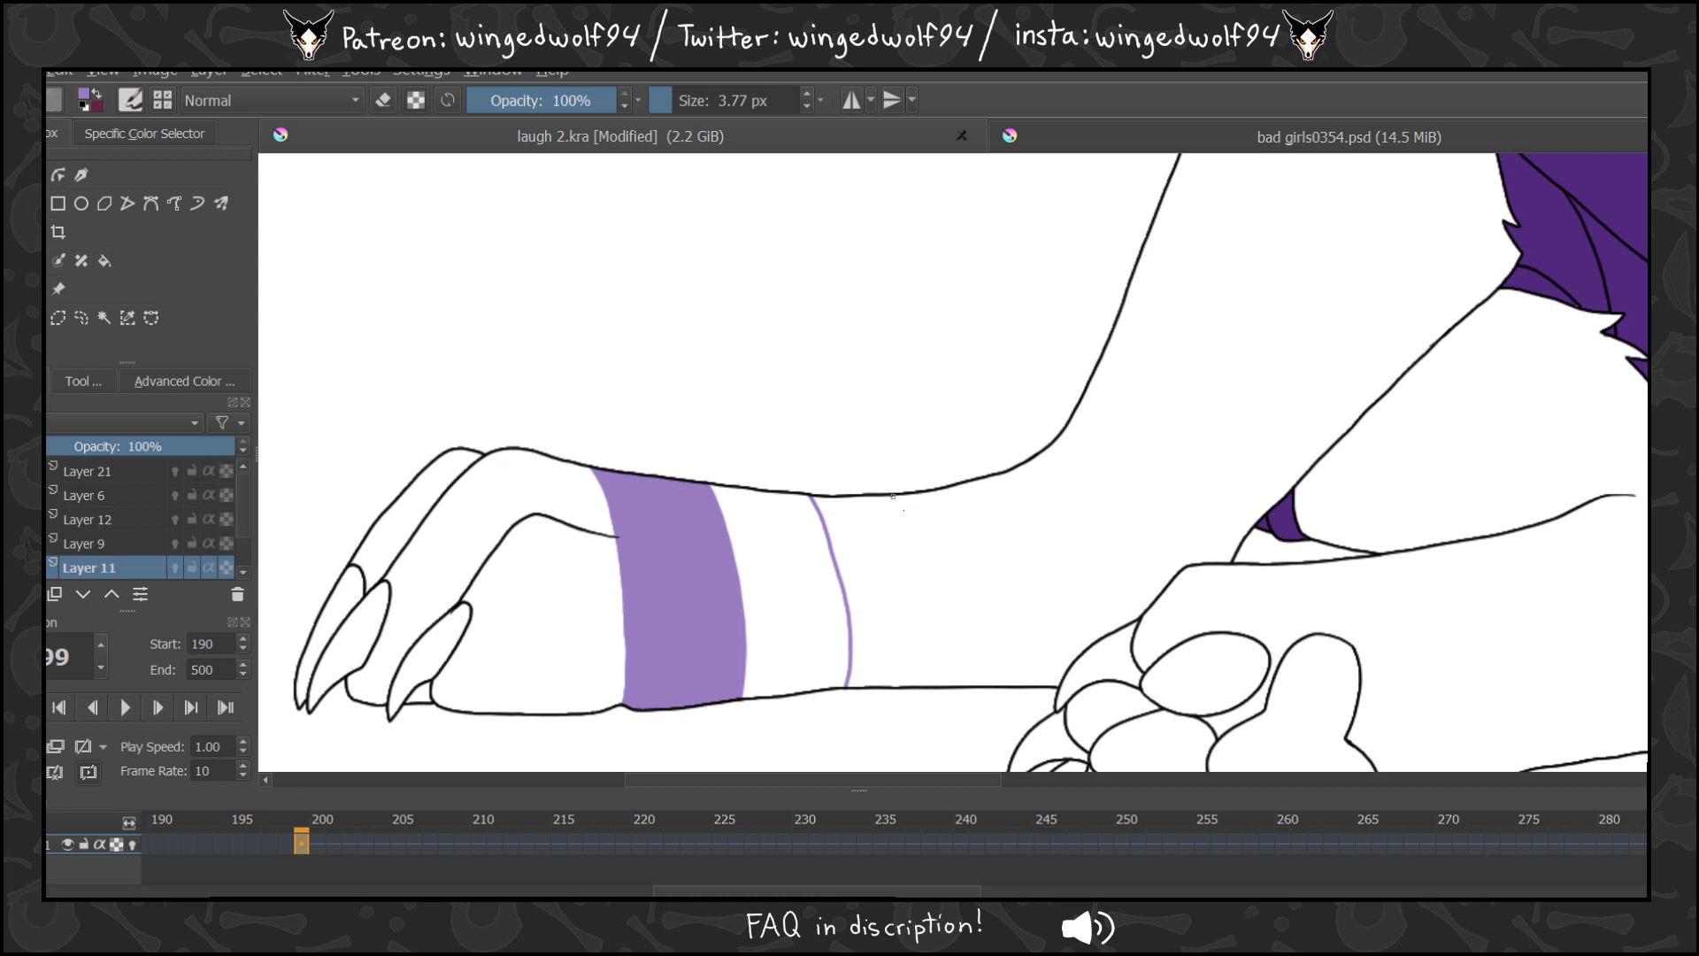
Draw two more stripe boundaries towards the ankle of the outstretched foot and fill the lower leg with medium purple.
left_click_drag(893, 496, 929, 612)
left_click_drag(977, 478, 1019, 678)
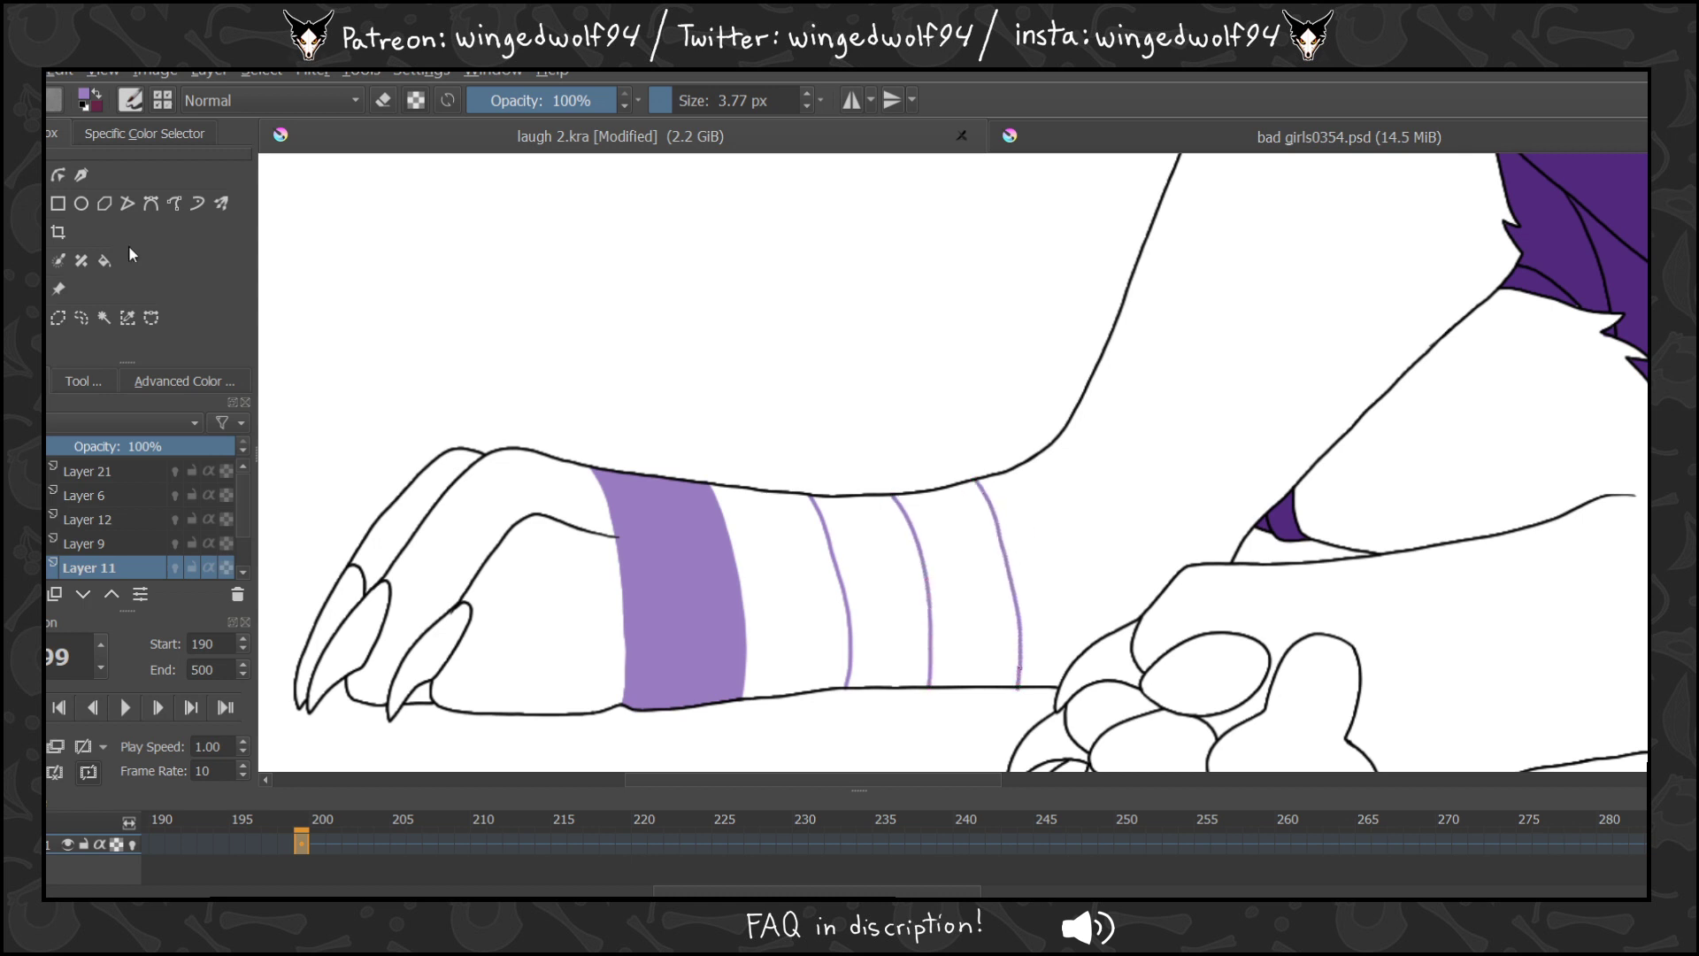
left_click(105, 259)
left_click(1265, 301)
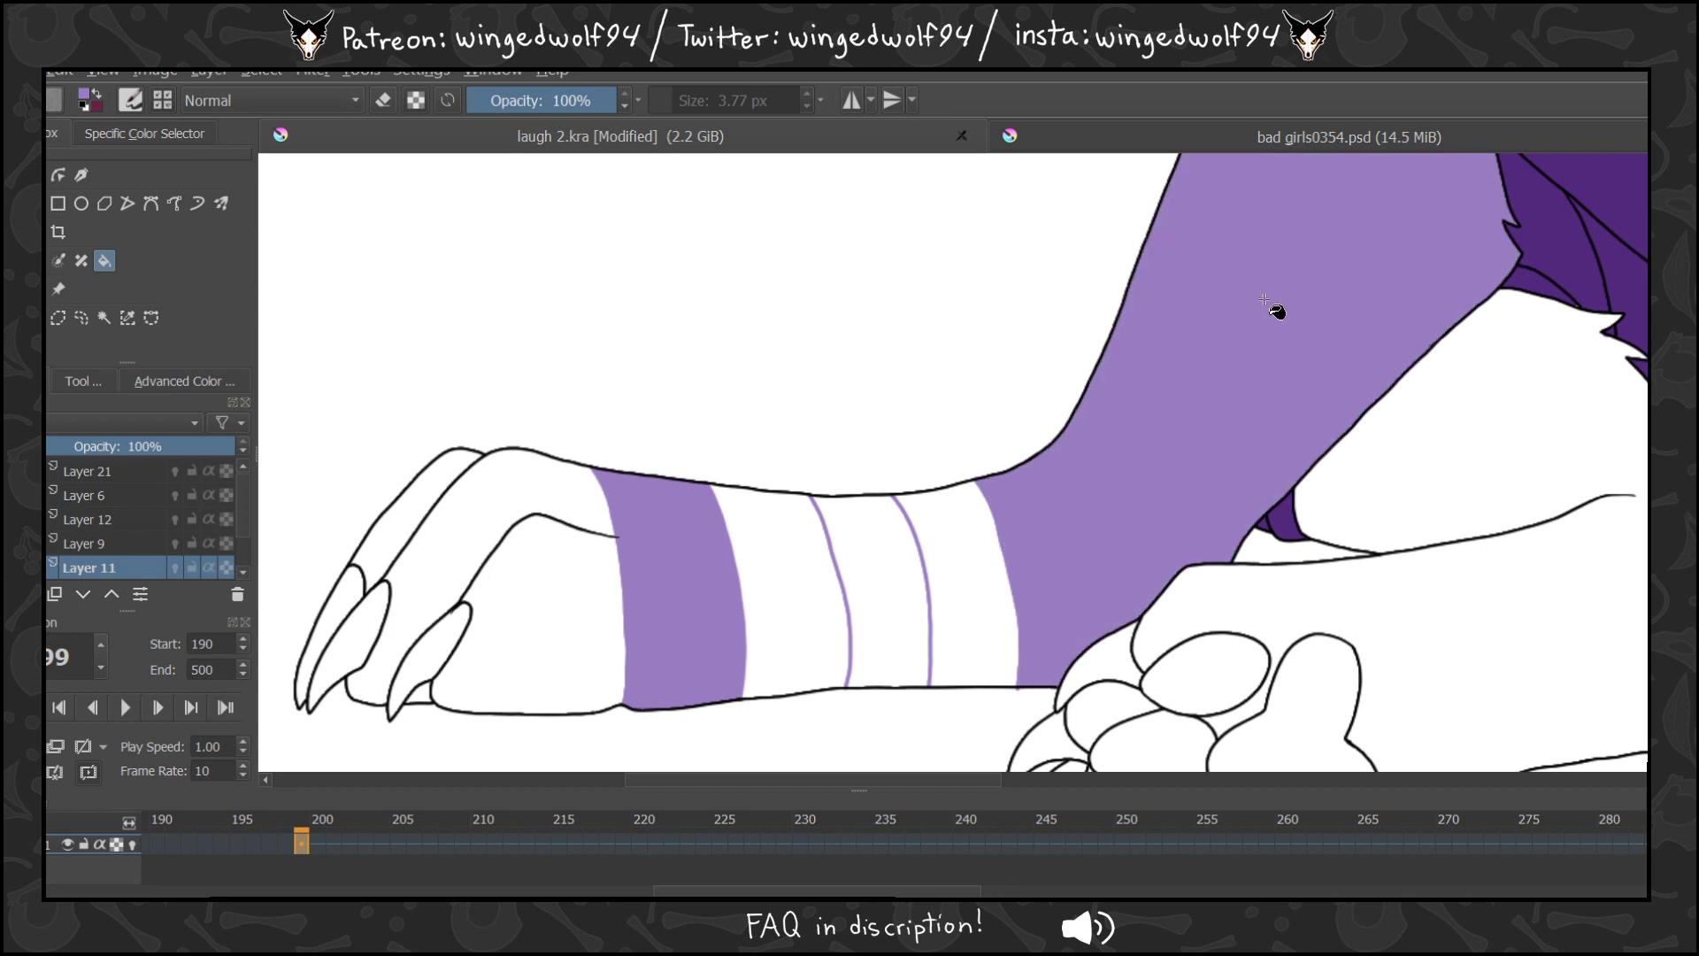
Fill the middle stripe of the outstretched foot with the darker ear purple from the reference artwork.
left_click(1292, 133)
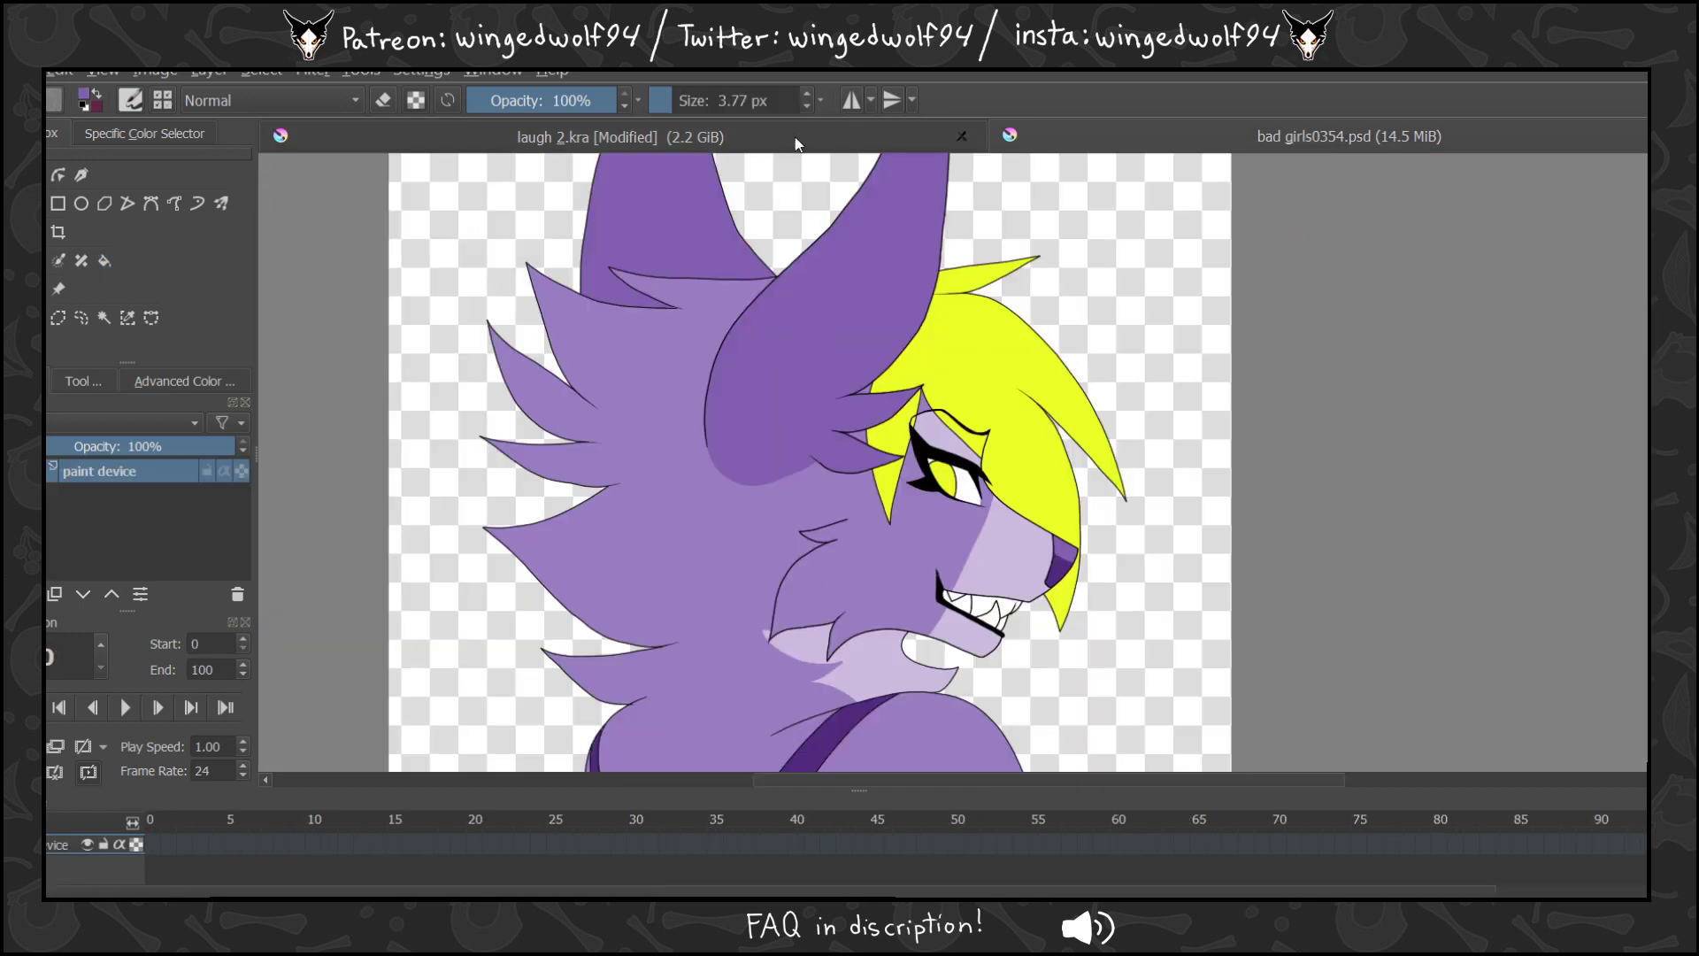
left_click(803, 142)
left_click(926, 596)
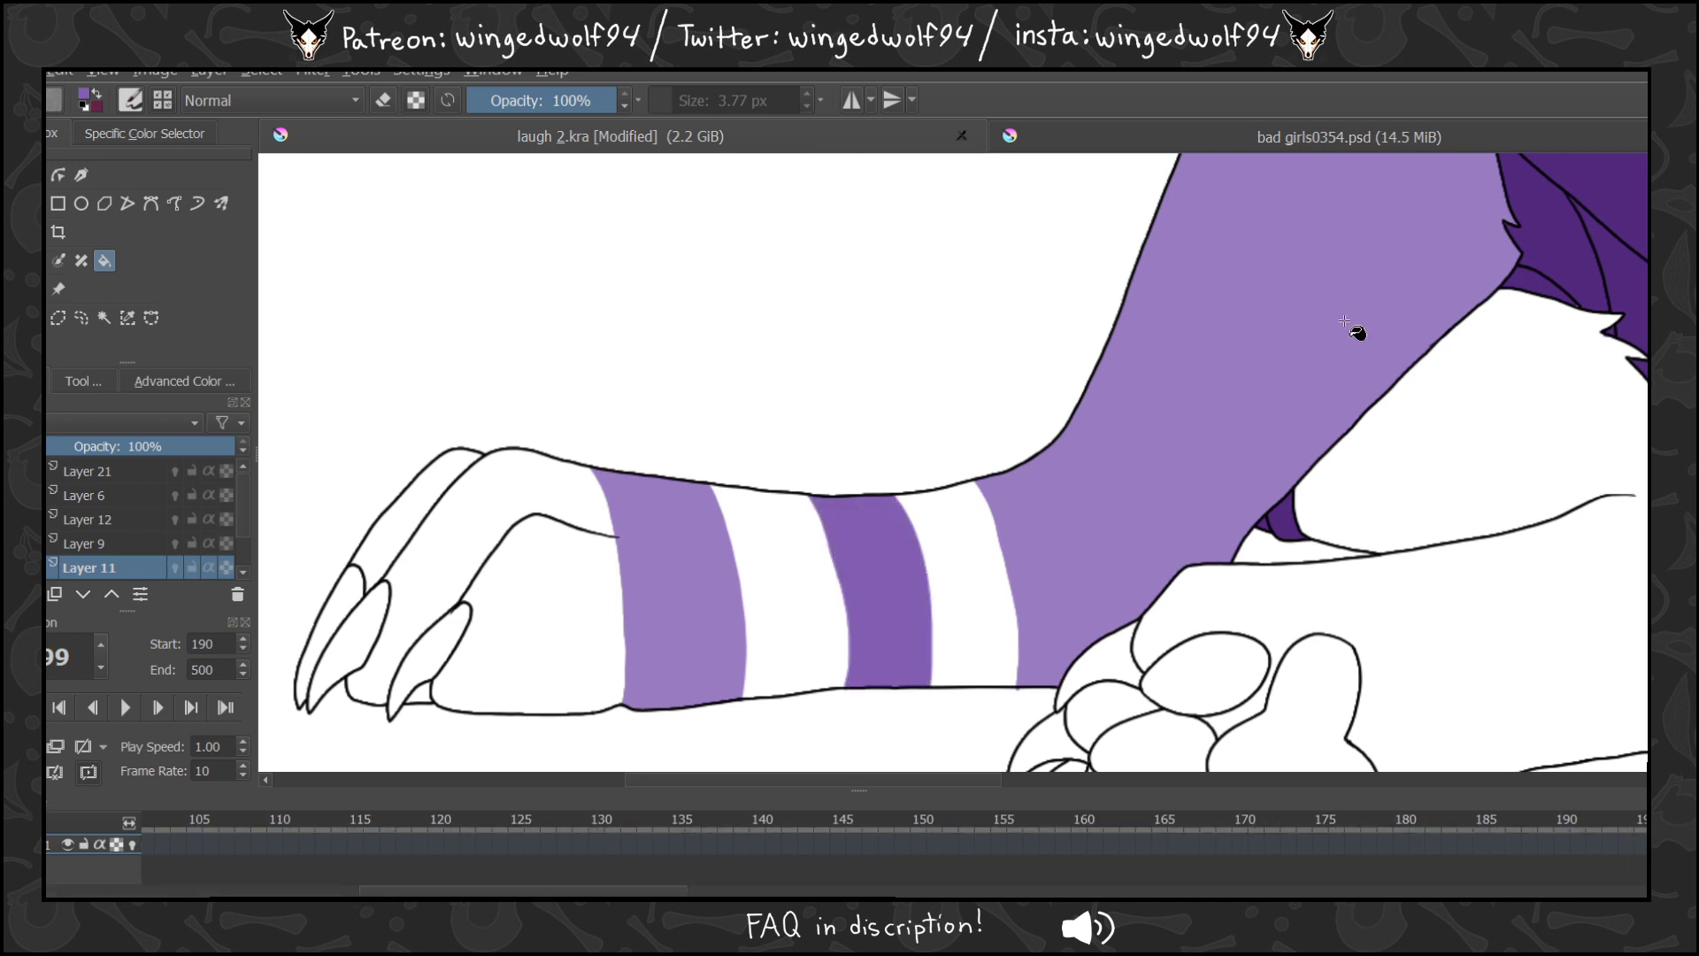
Add a layer between Layer 11 and Layer 3 and fill the outstretched foot's toes and two remaining stripes with the reference's light purple.
left_click(1323, 138)
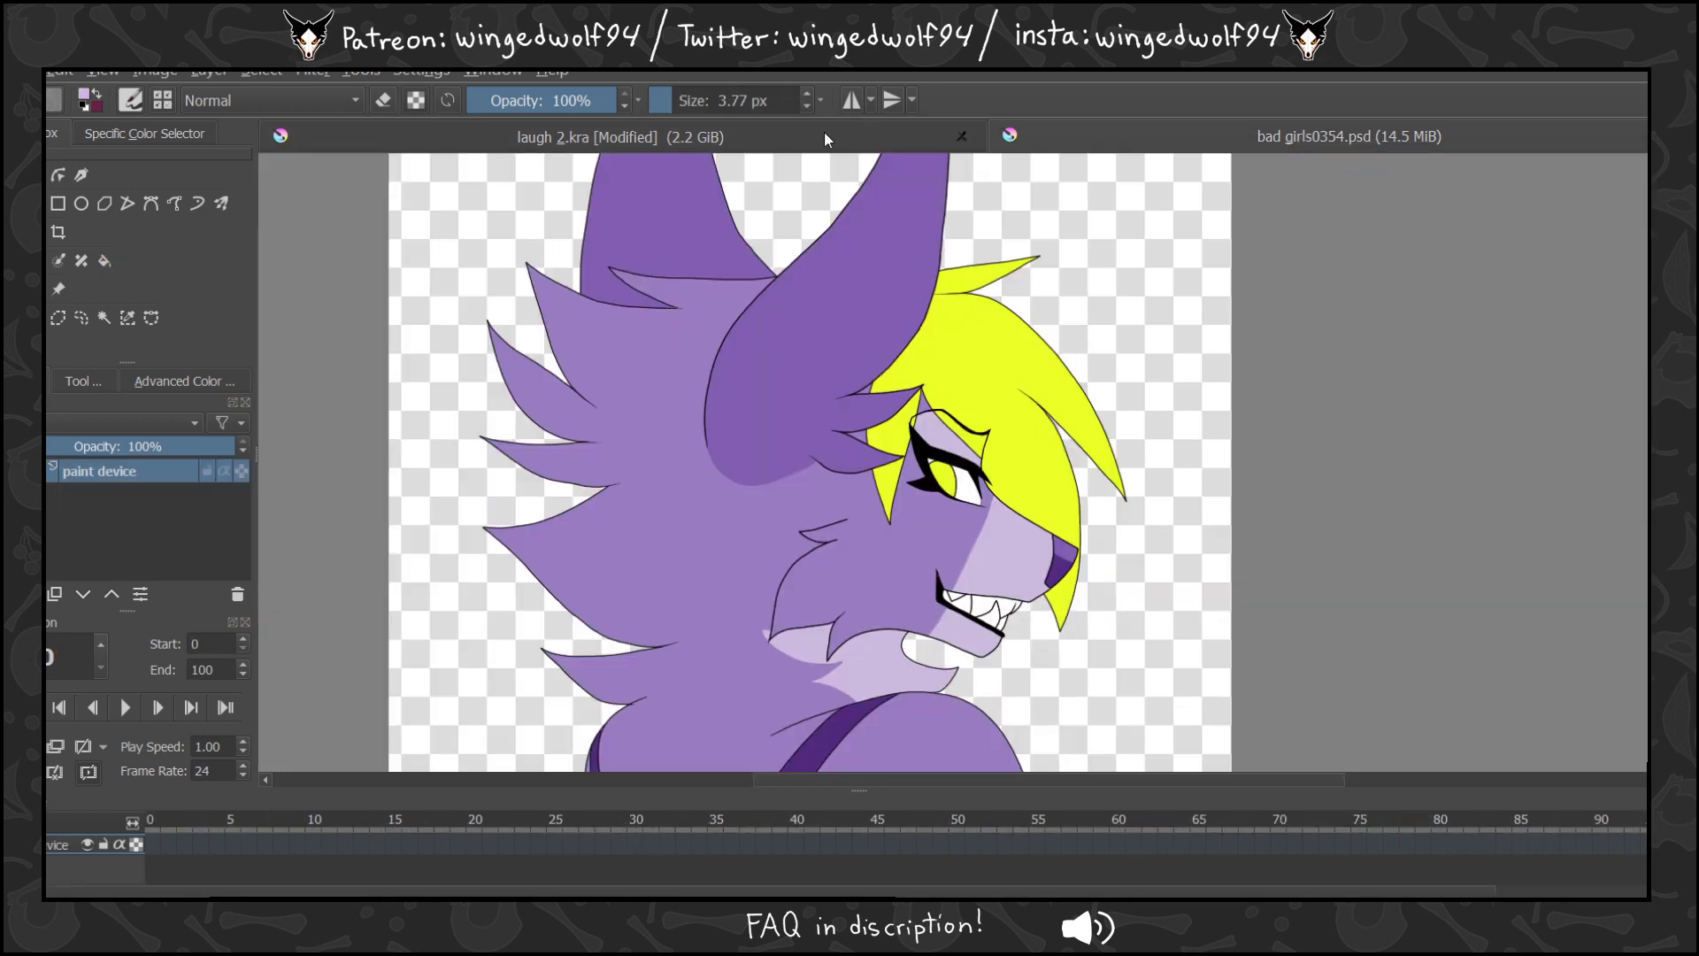
left_click(825, 133)
scroll(249, 542, "down", 1)
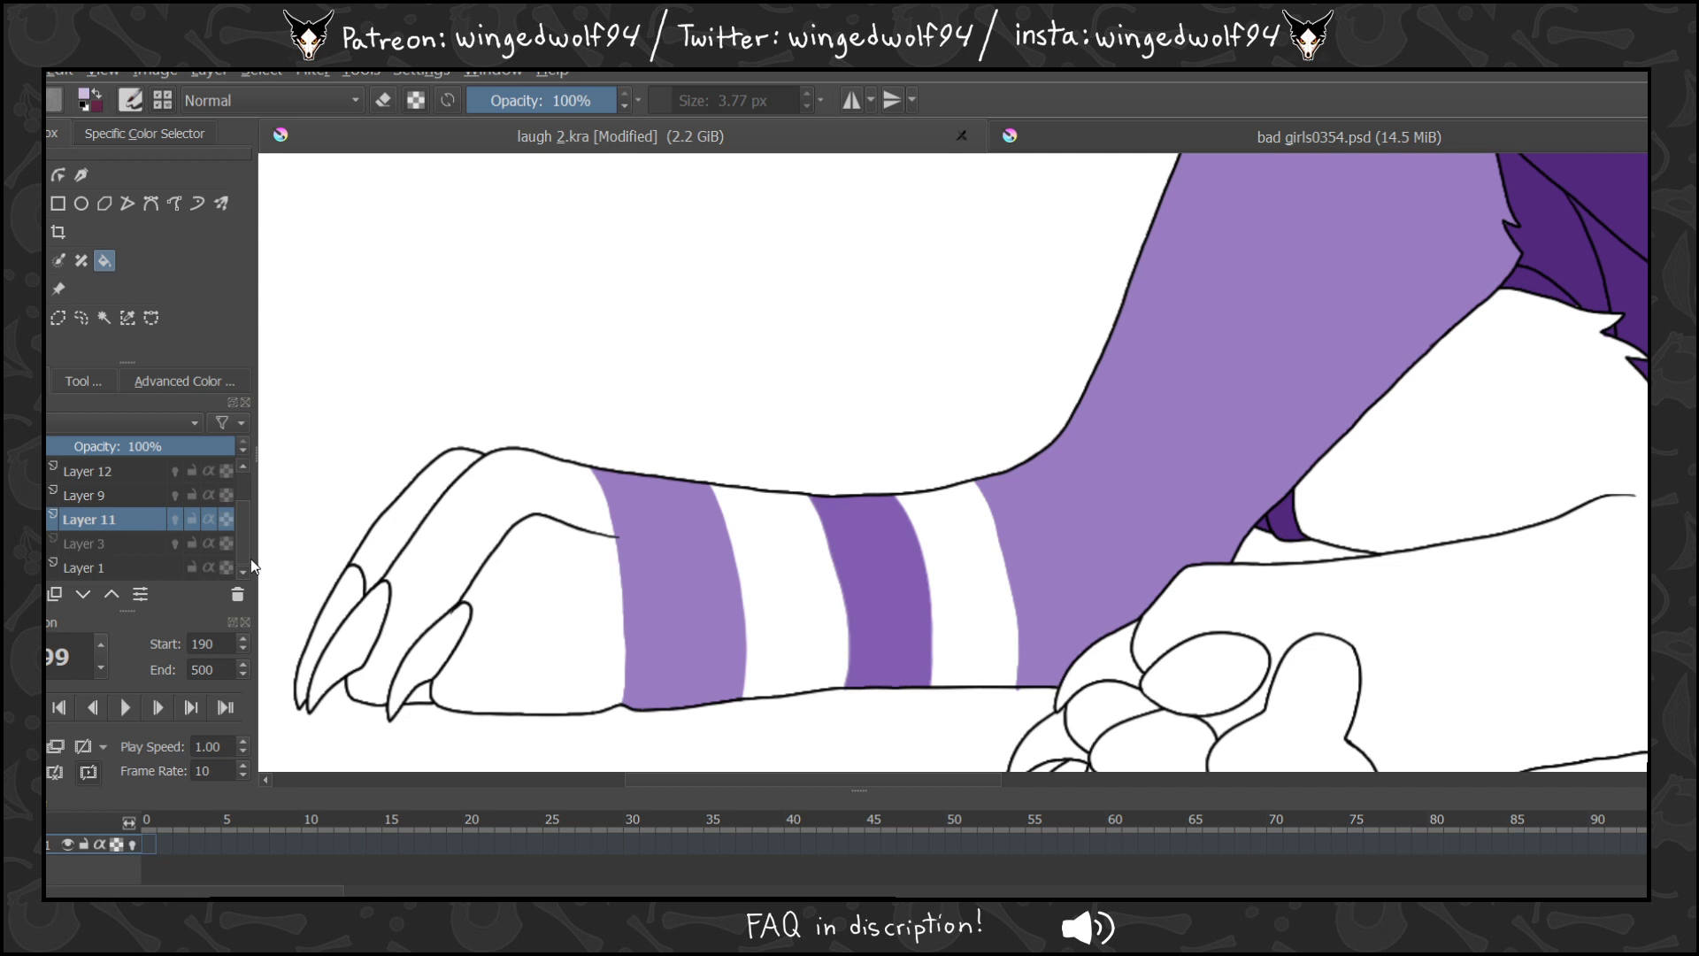
left_click(71, 548)
key("Insert")
left_click(602, 566)
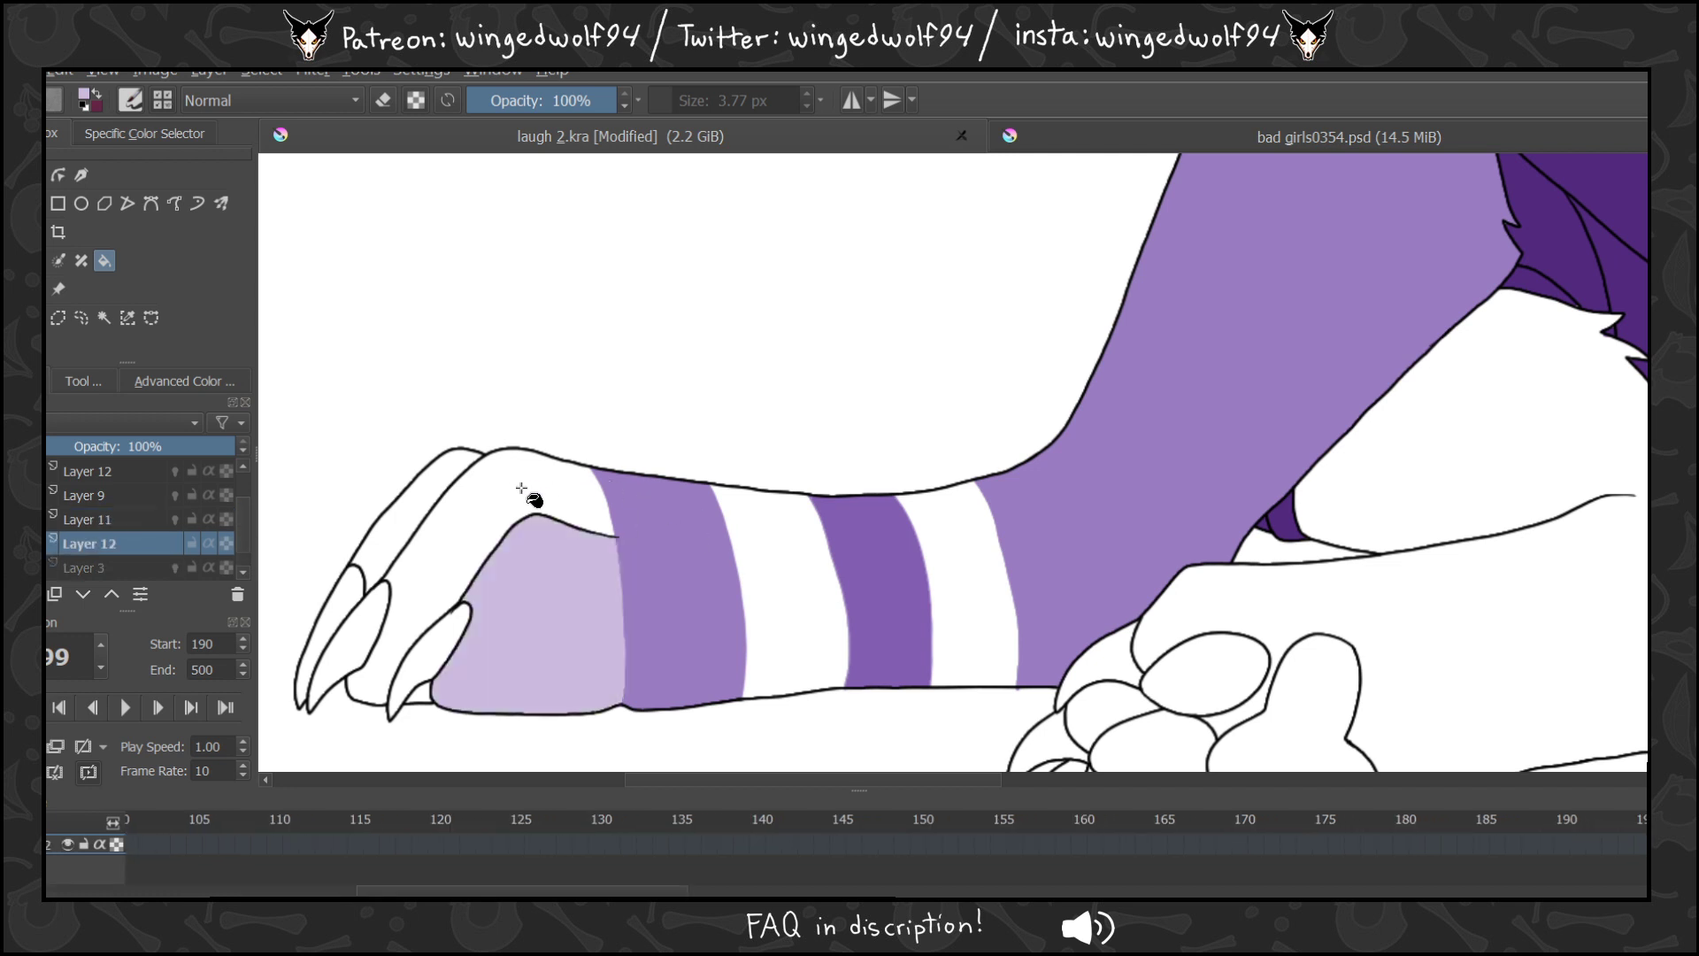
left_click(521, 487)
left_click(451, 504)
left_click(433, 698)
left_click(785, 571)
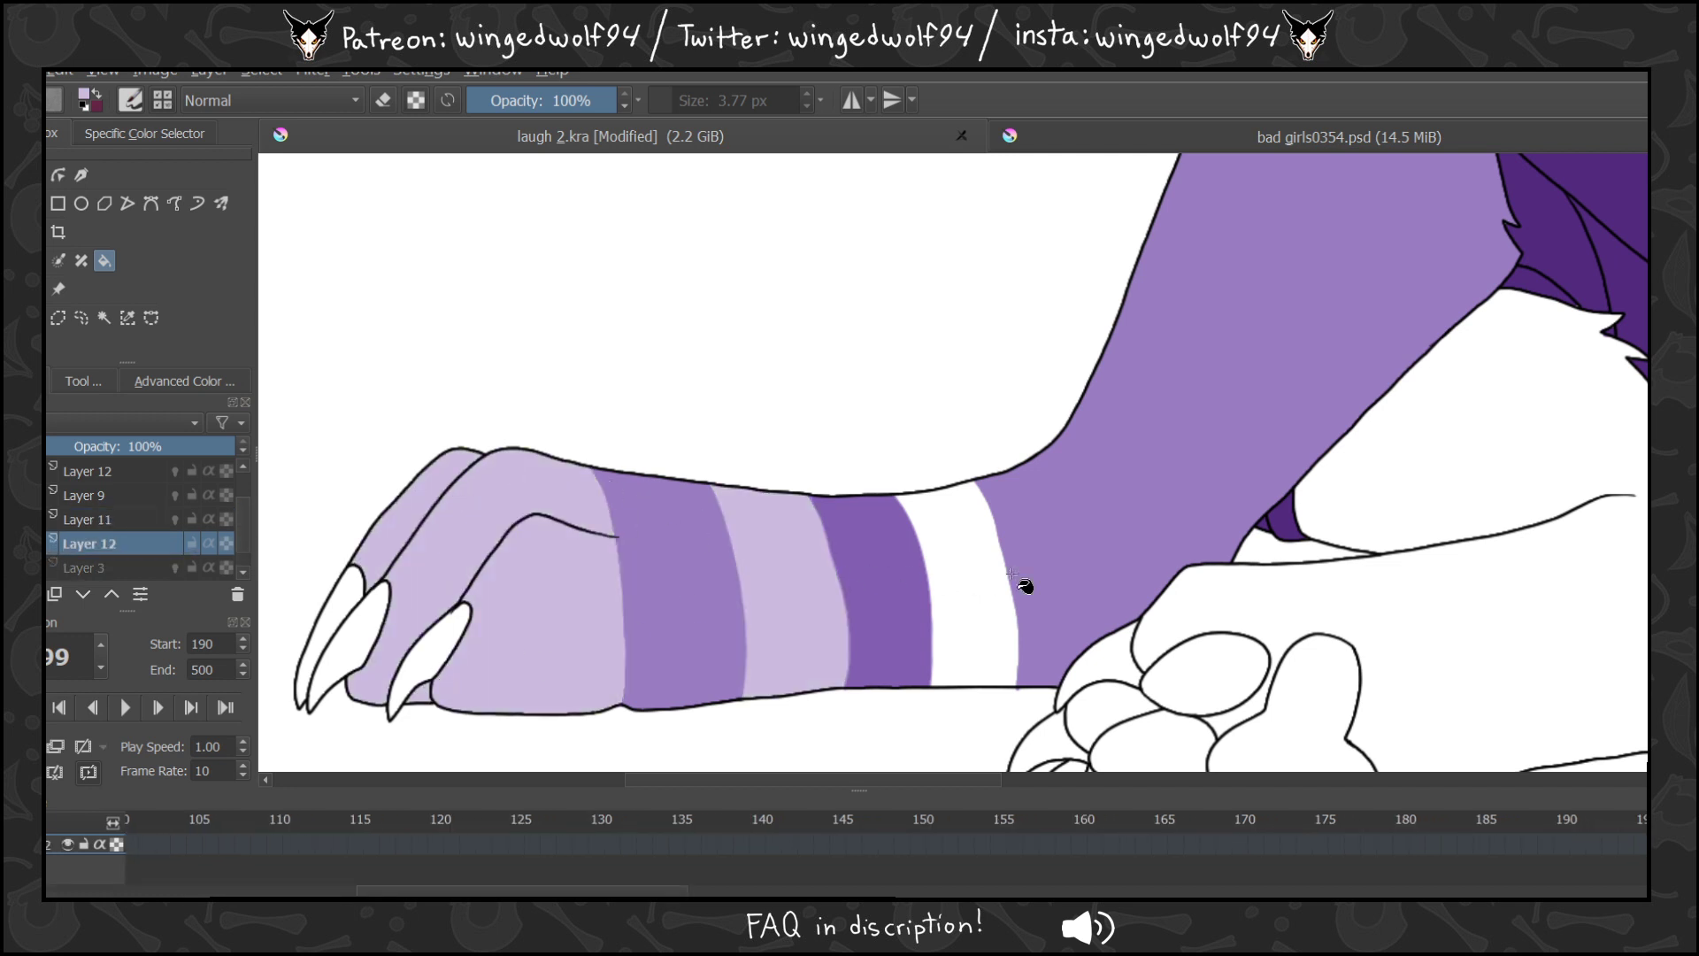
left_click(1011, 573)
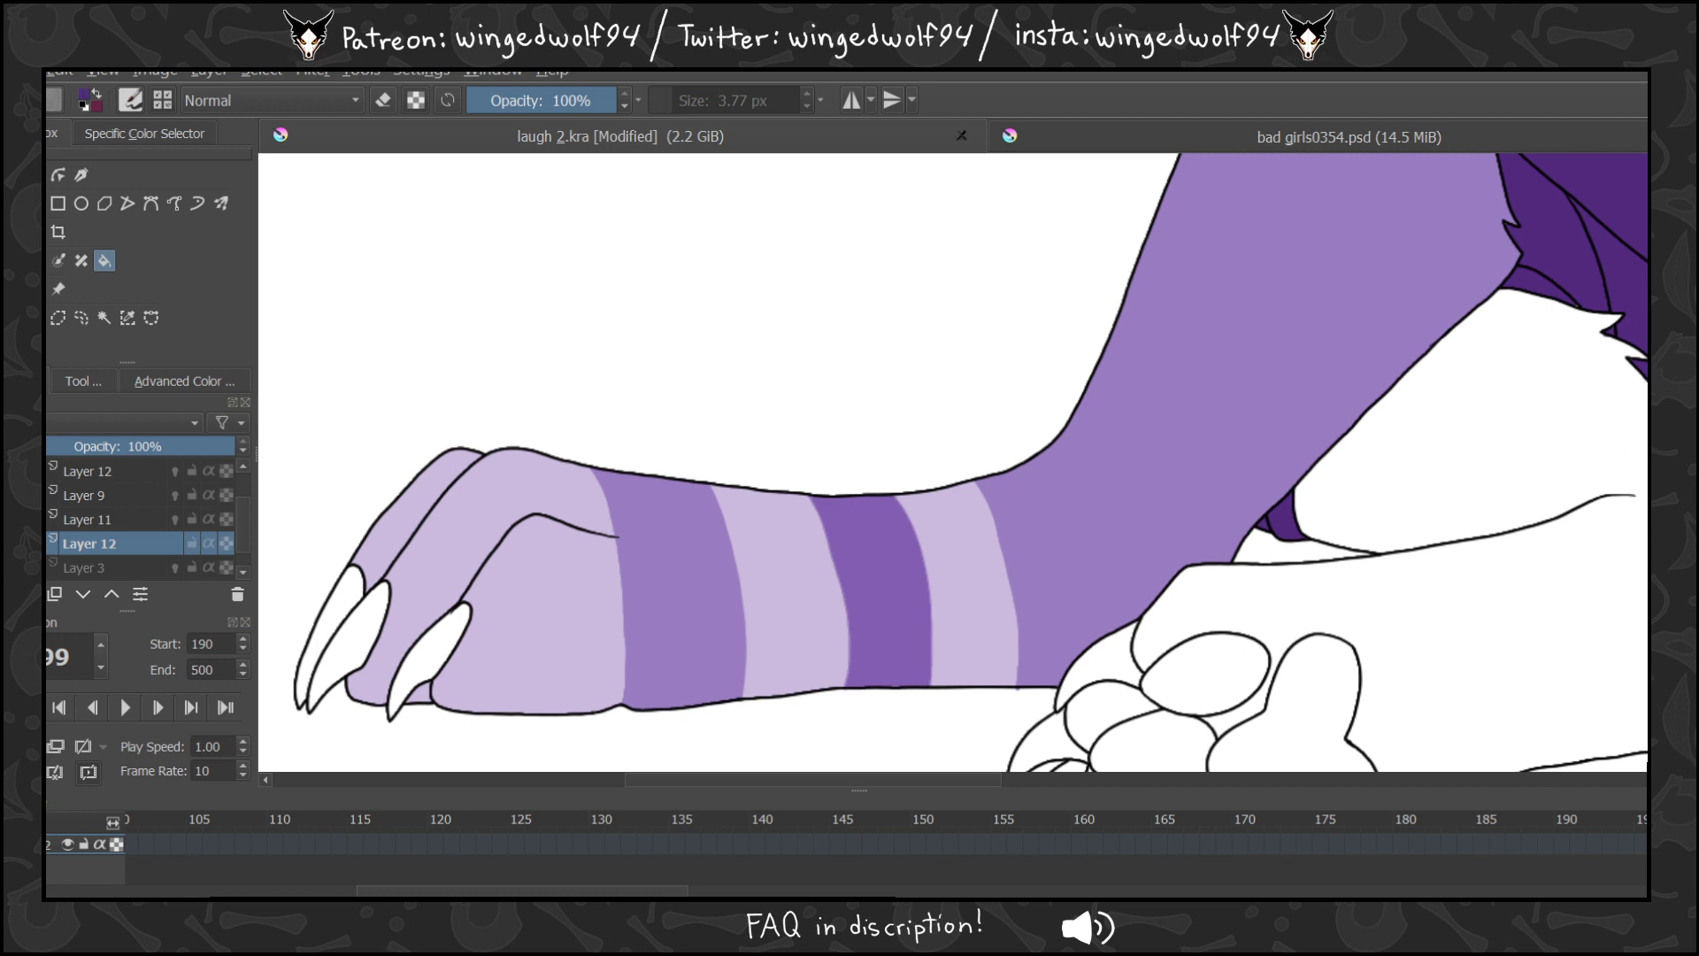
Fill the three claws of the outstretched foot with dark purple.
scroll(953, 462, "up", 10)
scroll(949, 779, "down", 10)
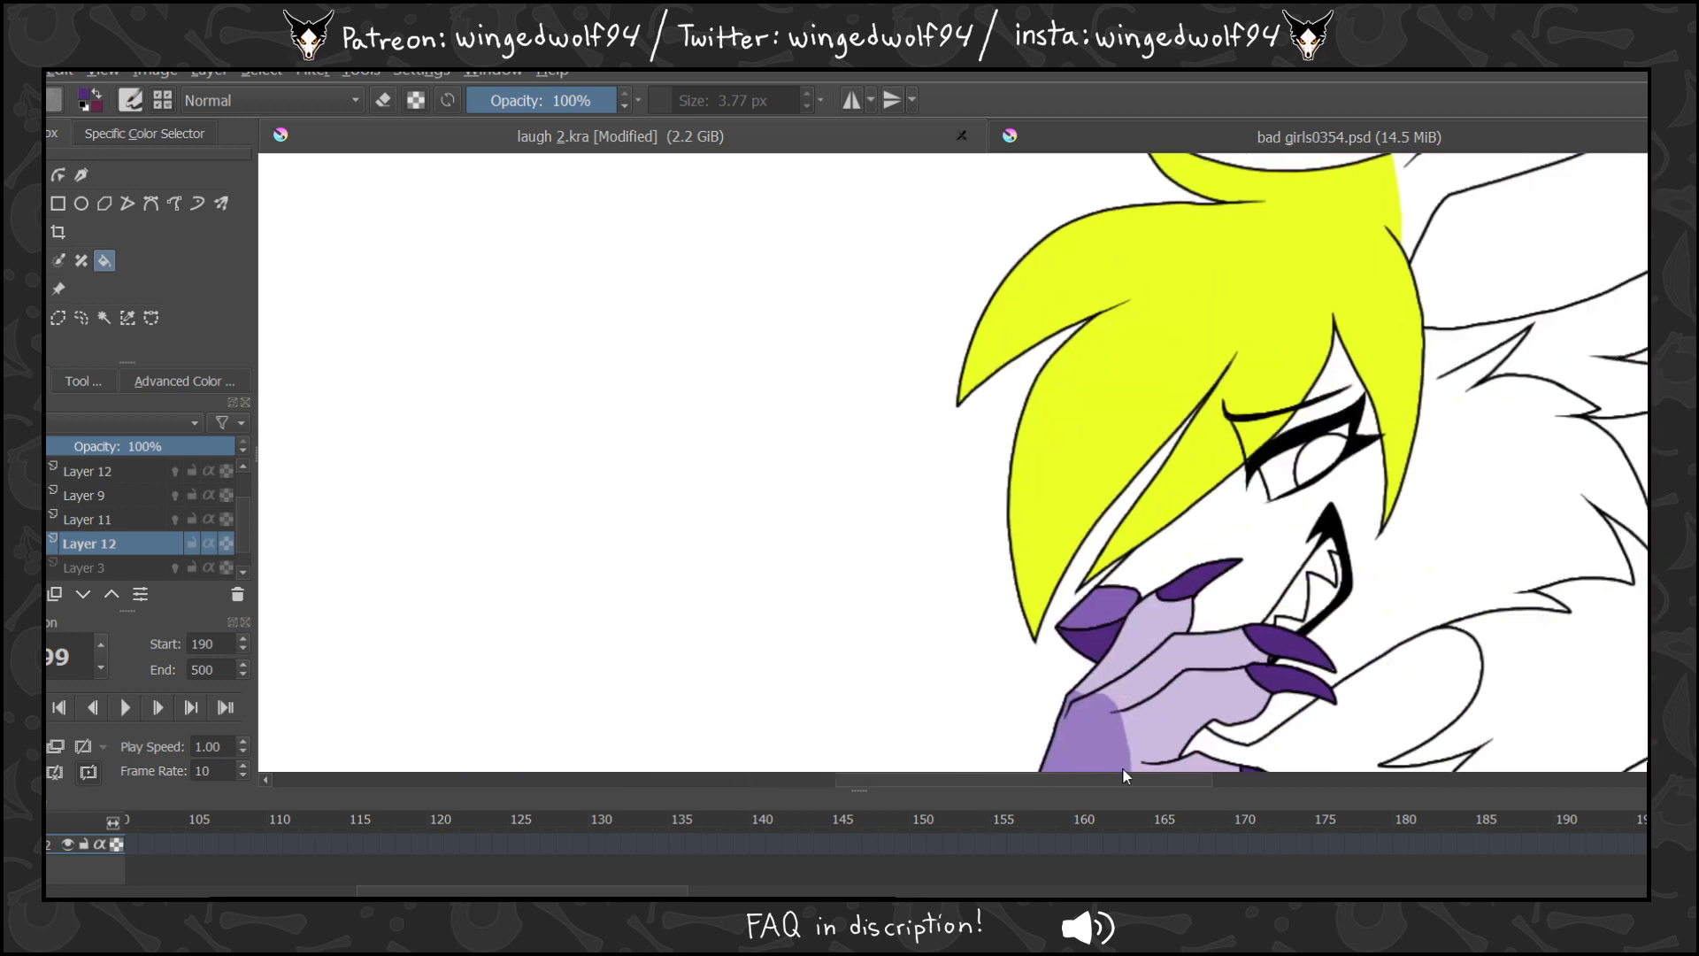
scroll(953, 461, "down", 10)
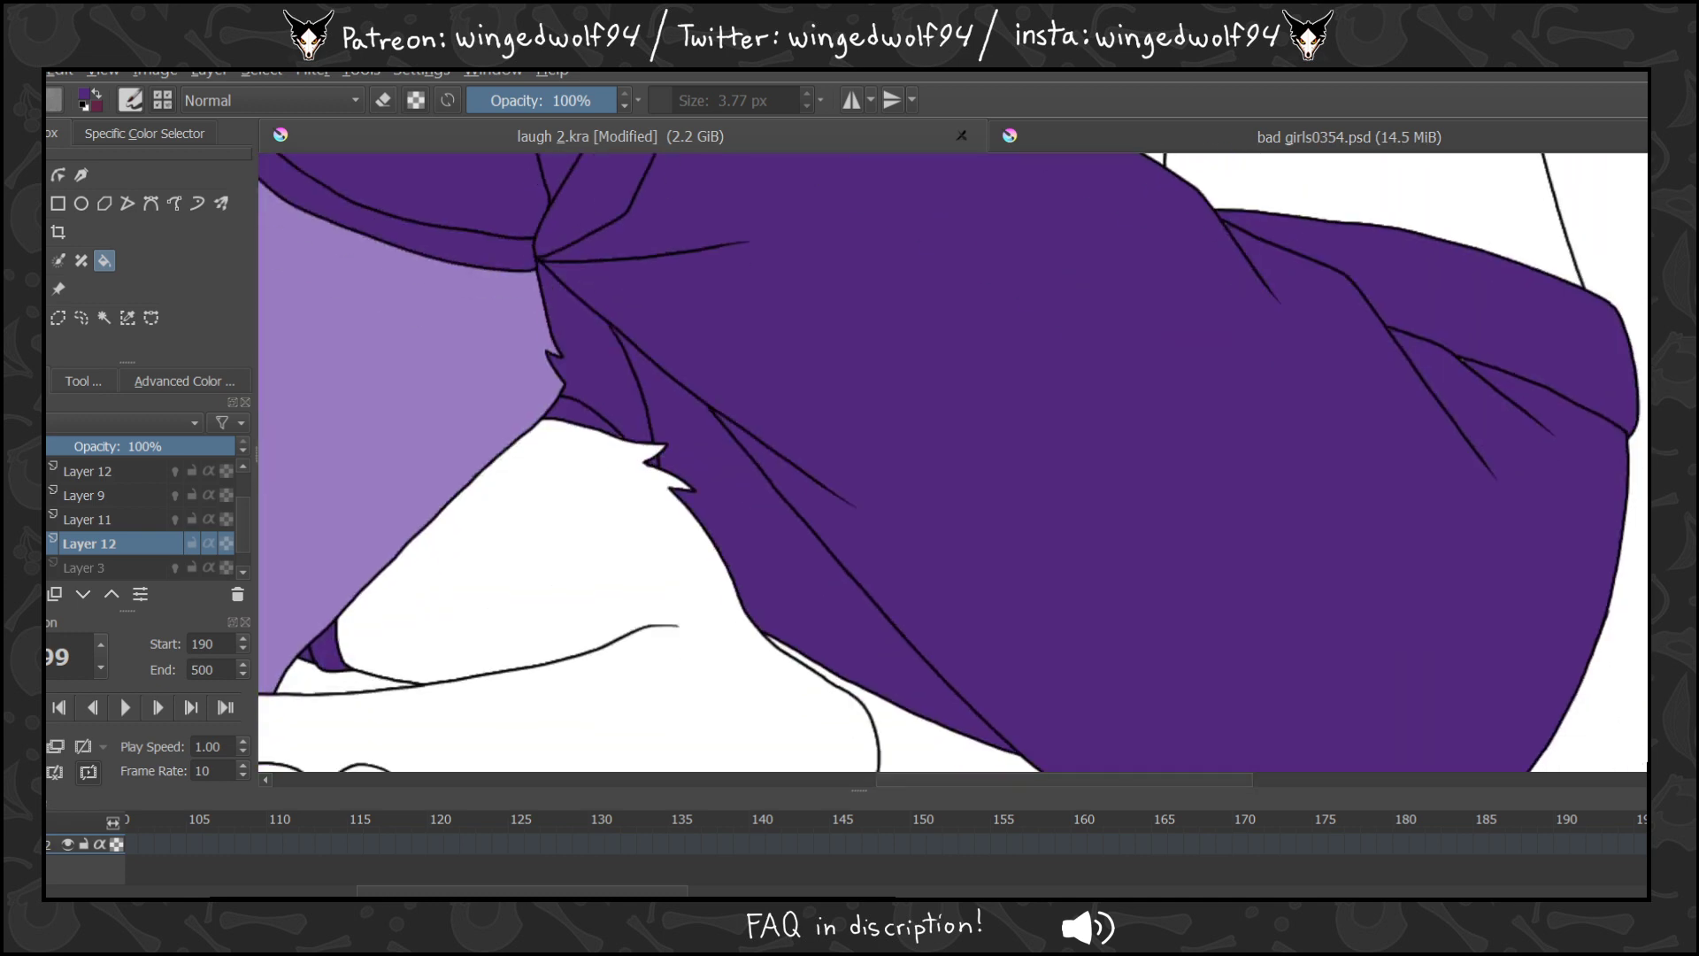
left_click_drag(1215, 779, 890, 773)
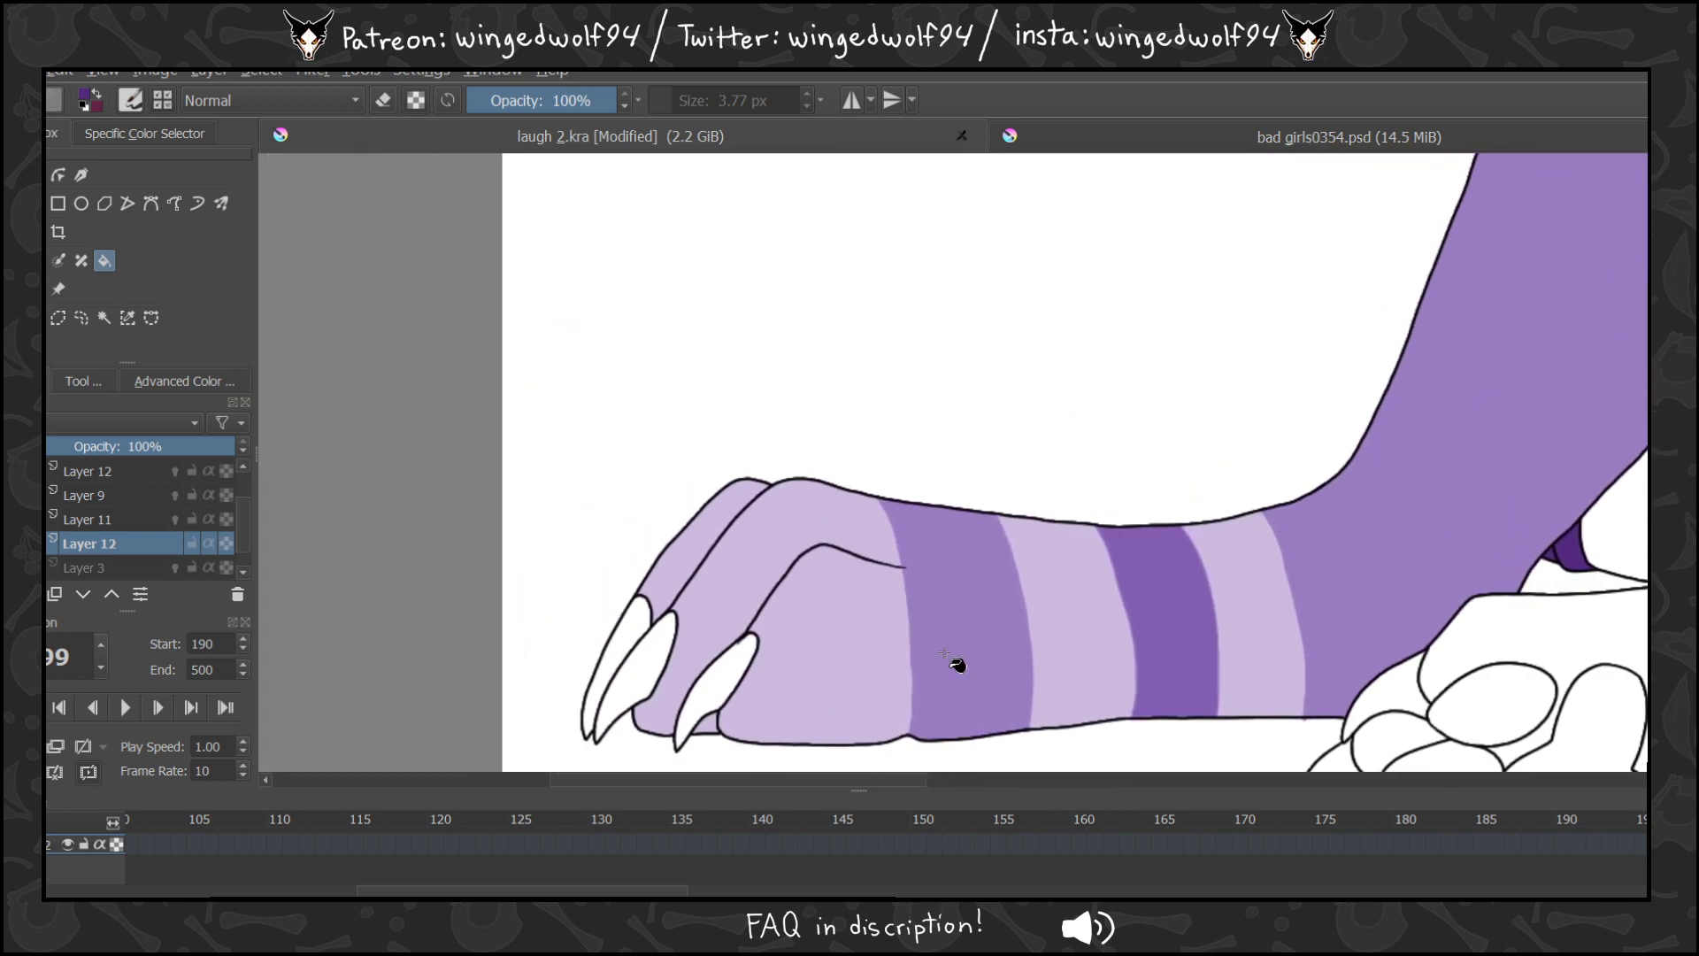
left_click(650, 651)
left_click(621, 659)
left_click(758, 718)
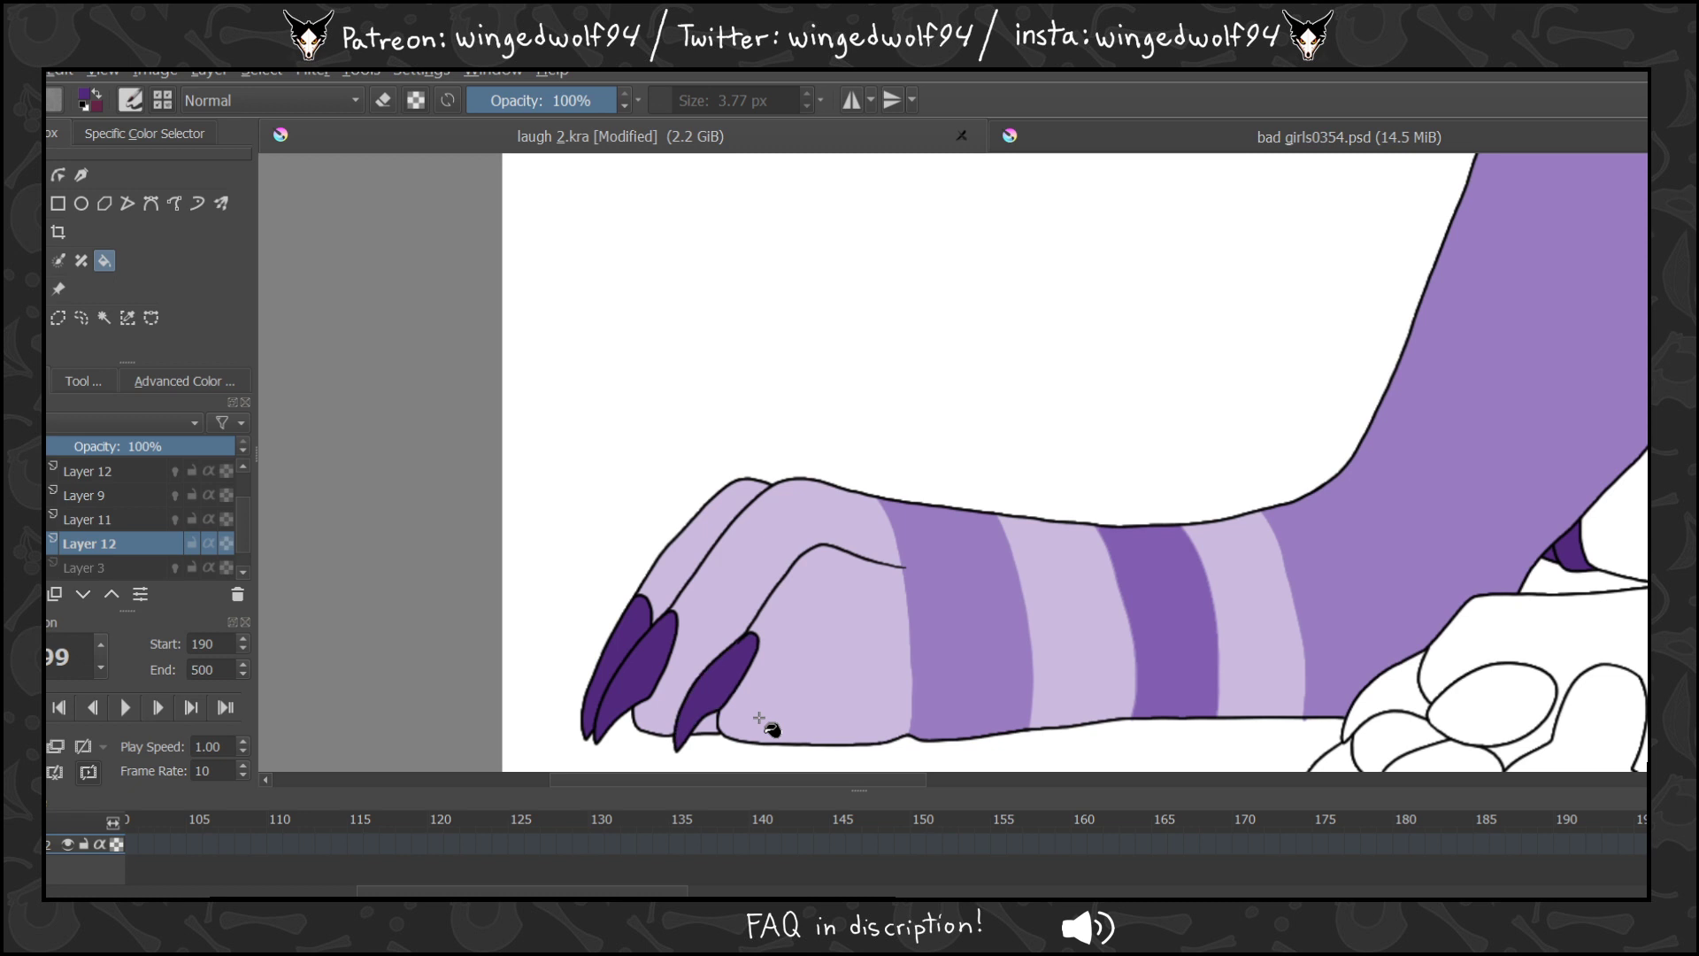
Fill the four claws of the folded foot with dark purple.
left_click_drag(873, 774, 1014, 777)
left_click(888, 690)
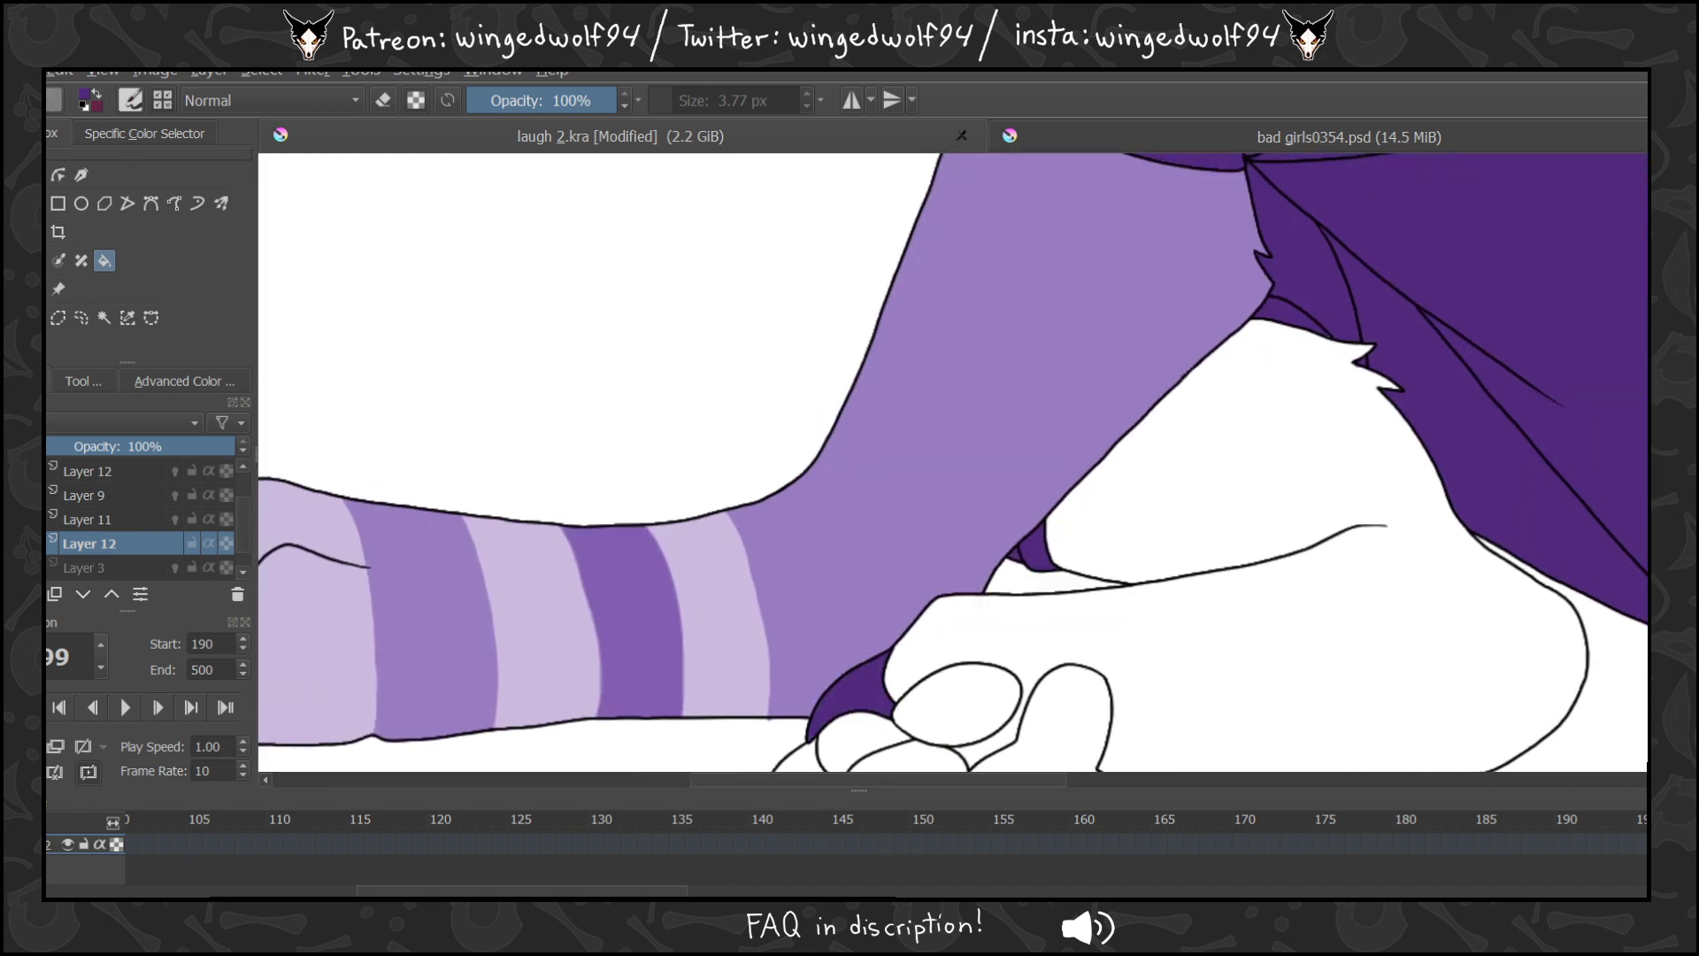
scroll(1297, 561, "down", 2)
left_click(824, 724)
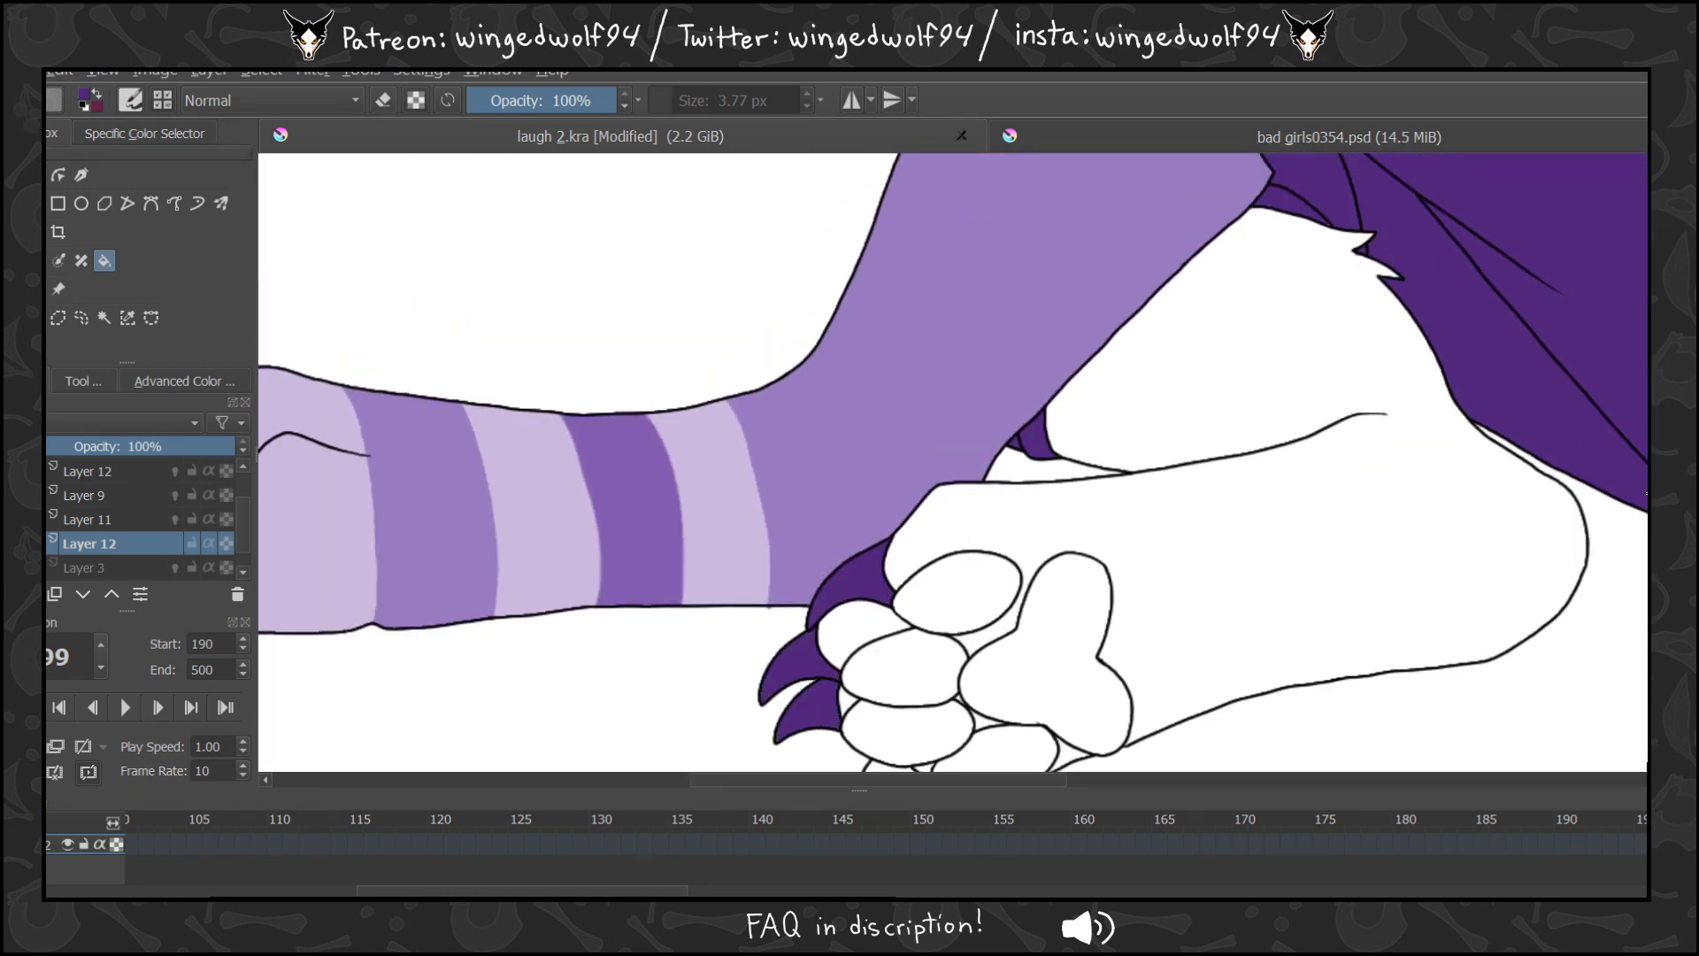
scroll(1368, 608, "down", 2)
left_click(900, 657)
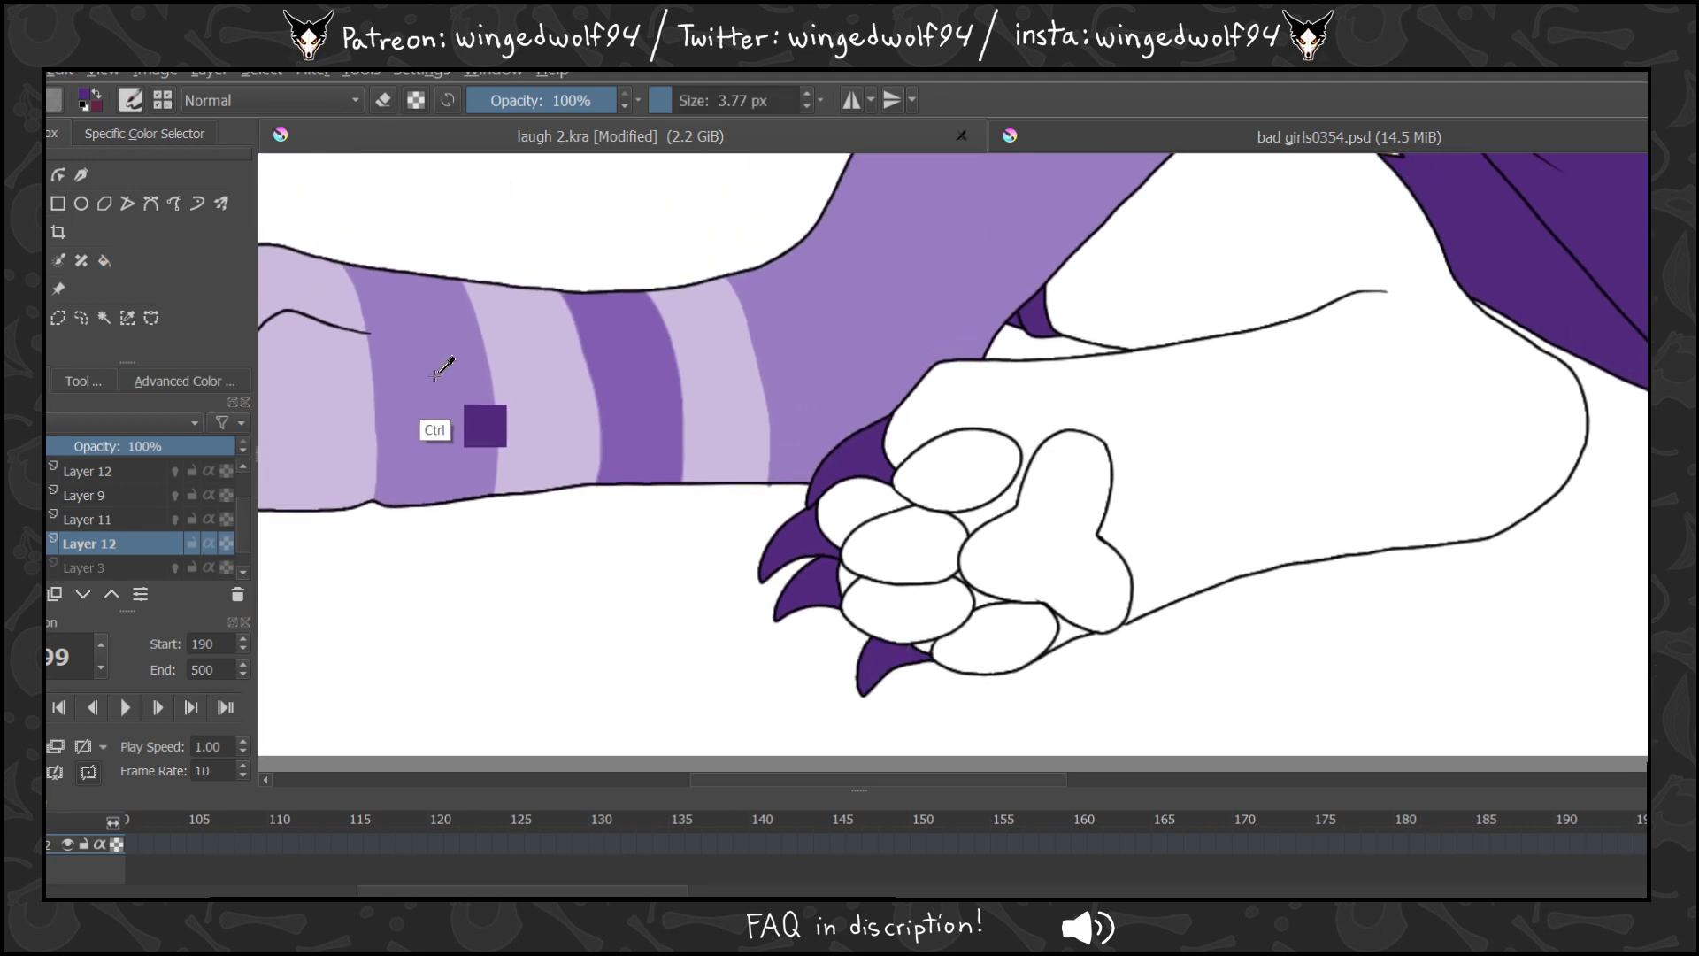
On Layer 11, draw four stripe boundaries across the folded foot and fill the band behind the toes with medium purple.
left_click(159, 518)
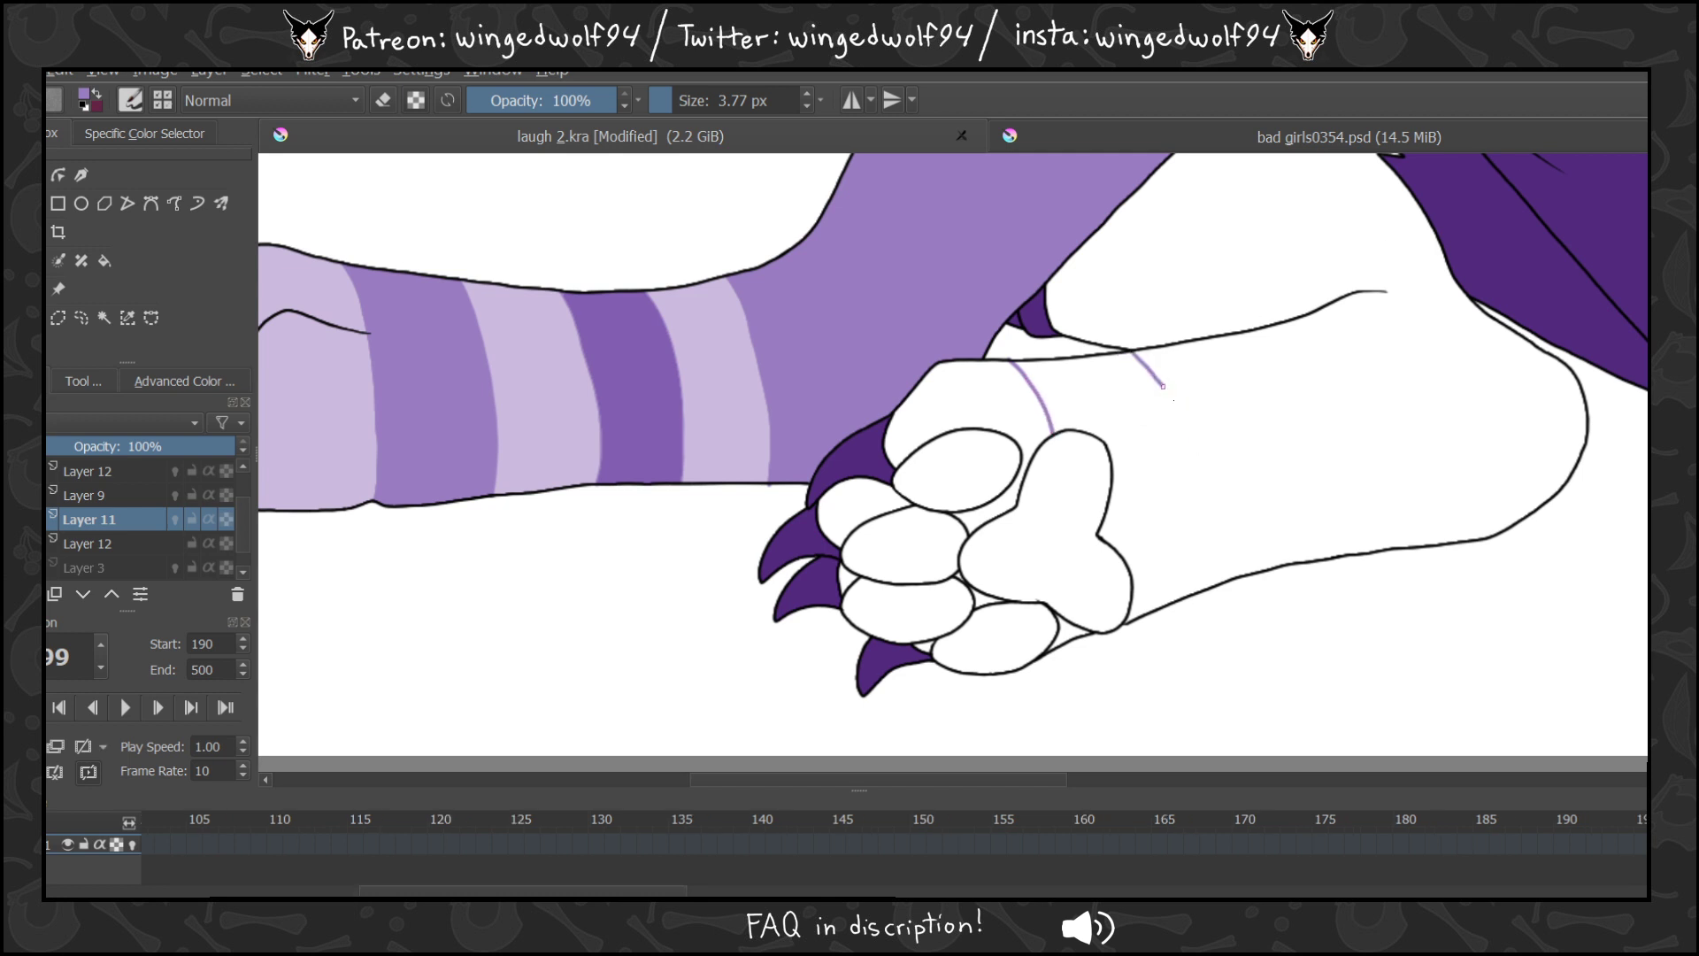
left_click_drag(1163, 386, 1200, 534)
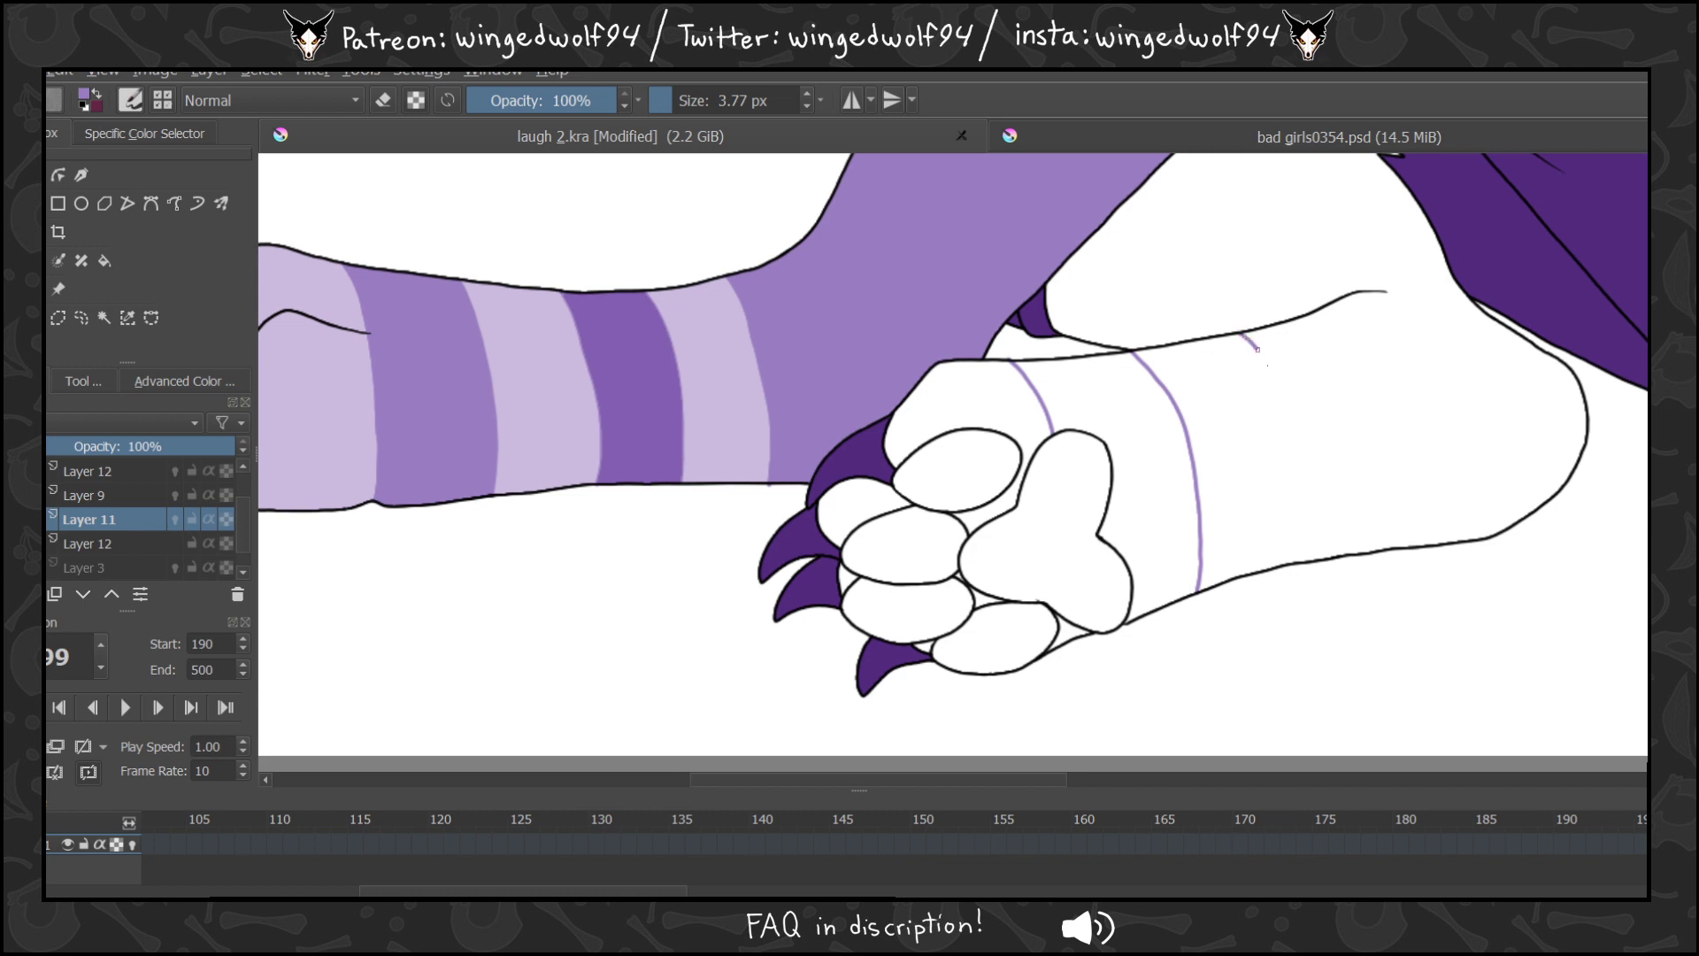
left_click_drag(1257, 350, 1293, 512)
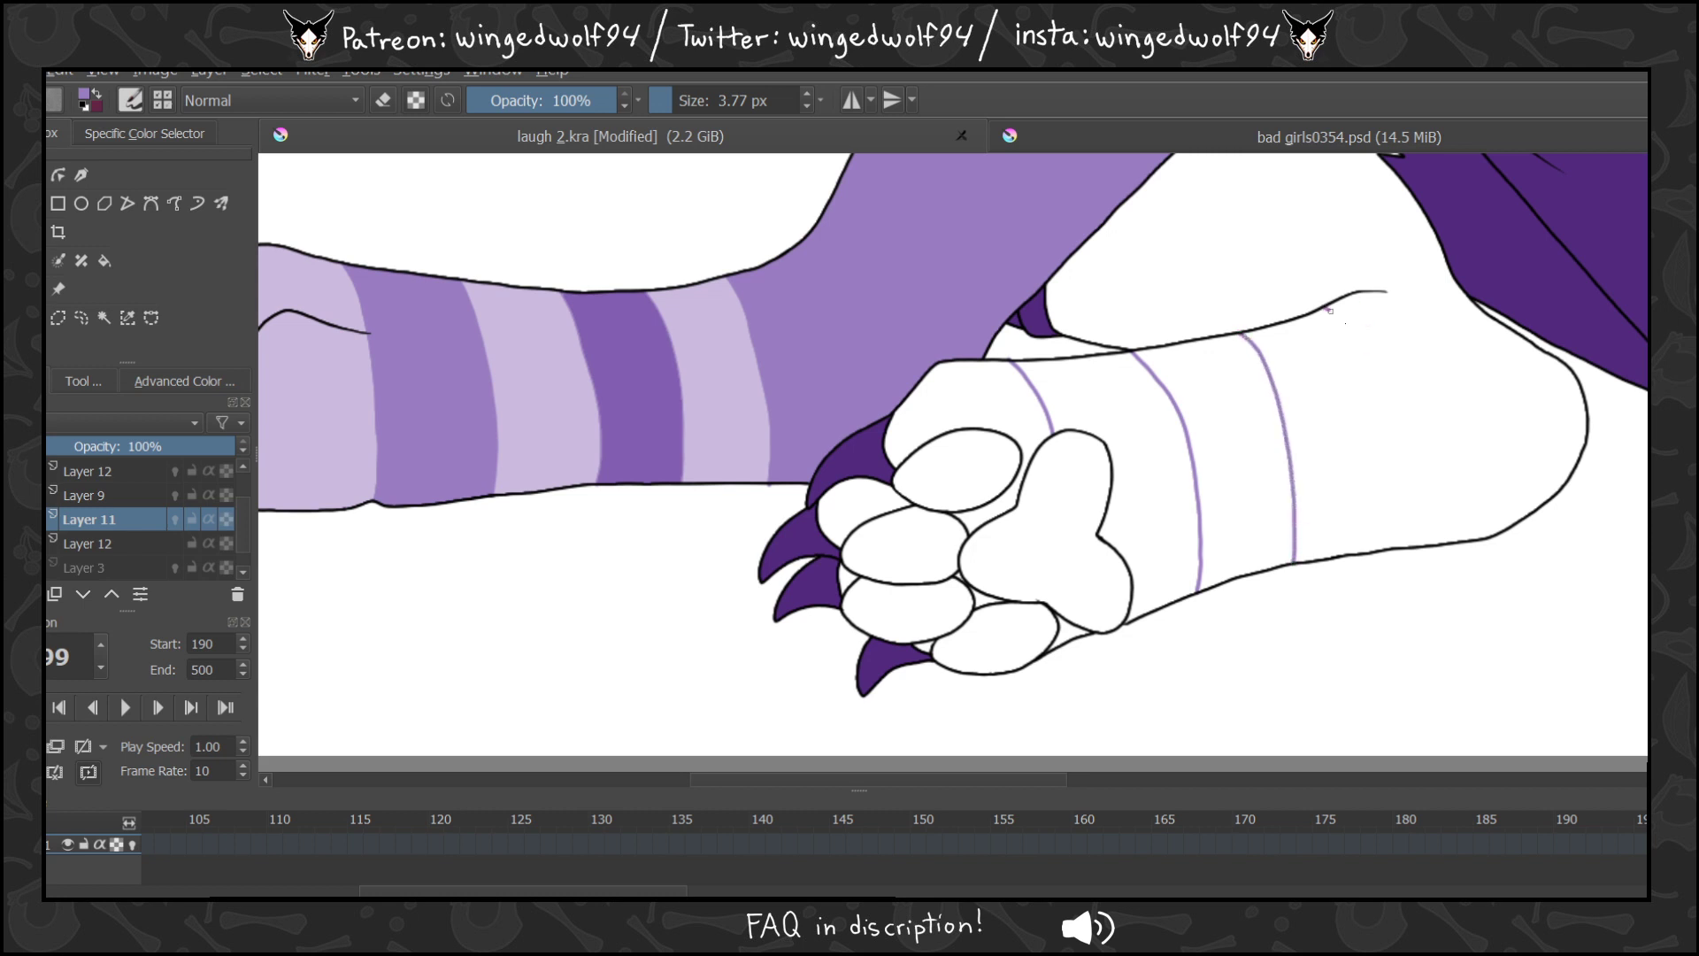
mouse_move(1330, 311)
left_mouse_down()
mouse_move(1378, 399)
mouse_move(1393, 536)
left_mouse_up()
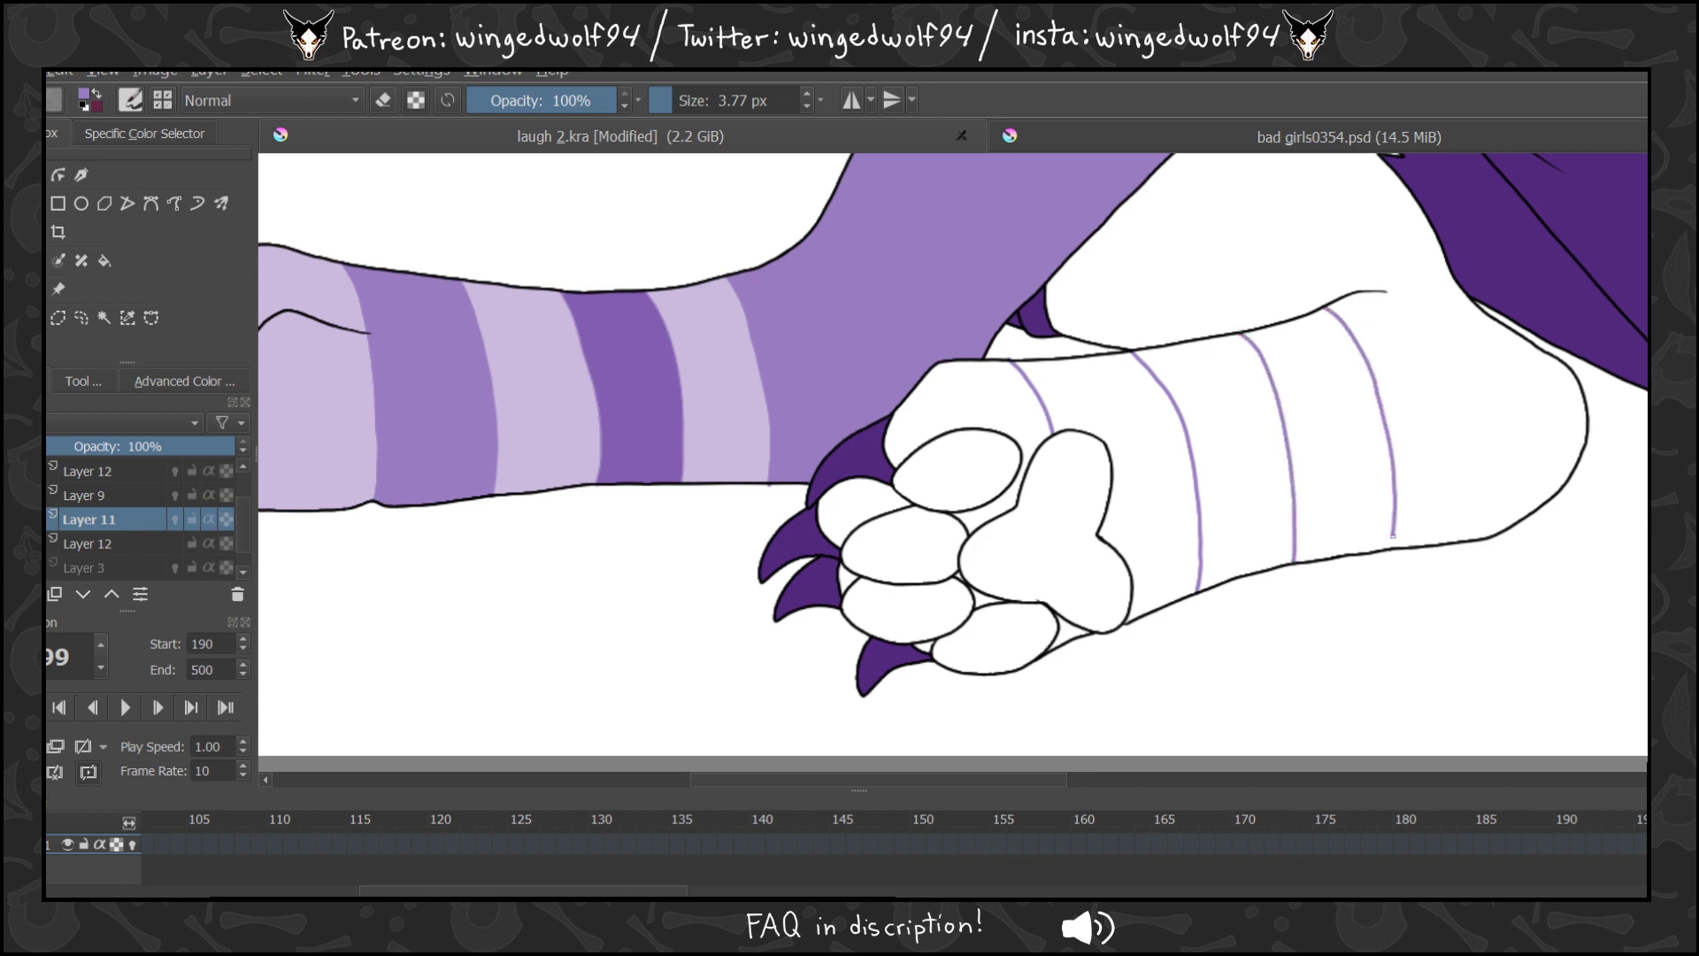
left_click(105, 260)
left_click(1135, 419)
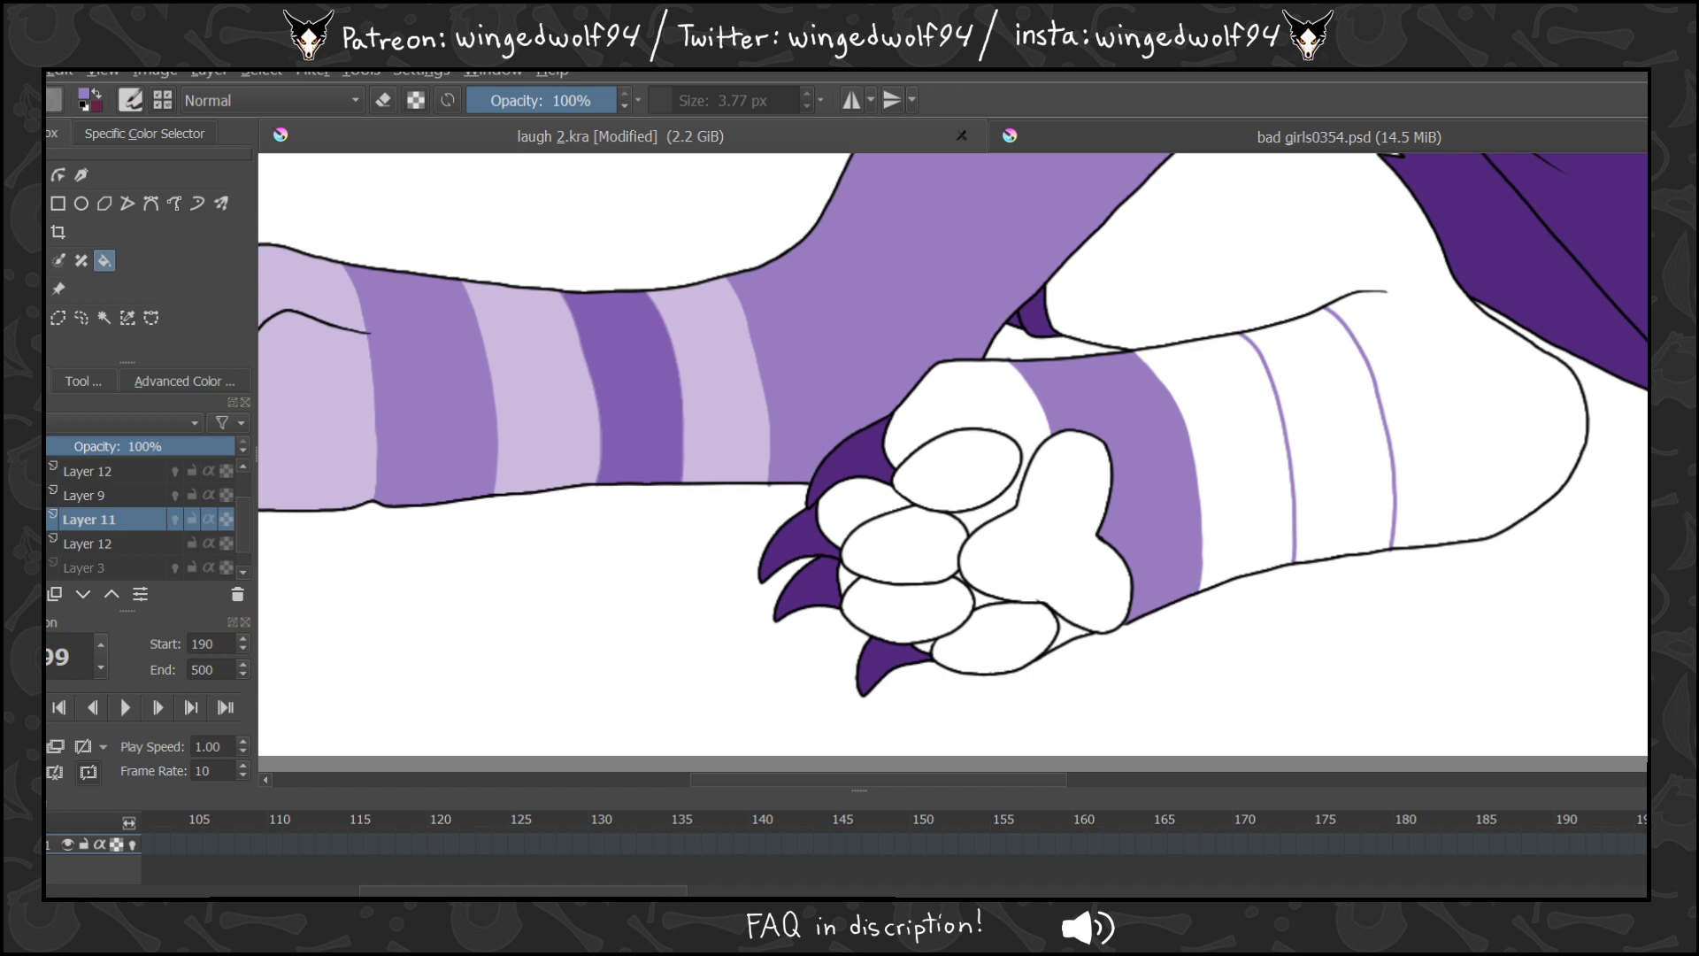
Draw the last boundary by the heel, fill the heel and folded leg medium purple, and fill the middle stripe darker purple.
key("b")
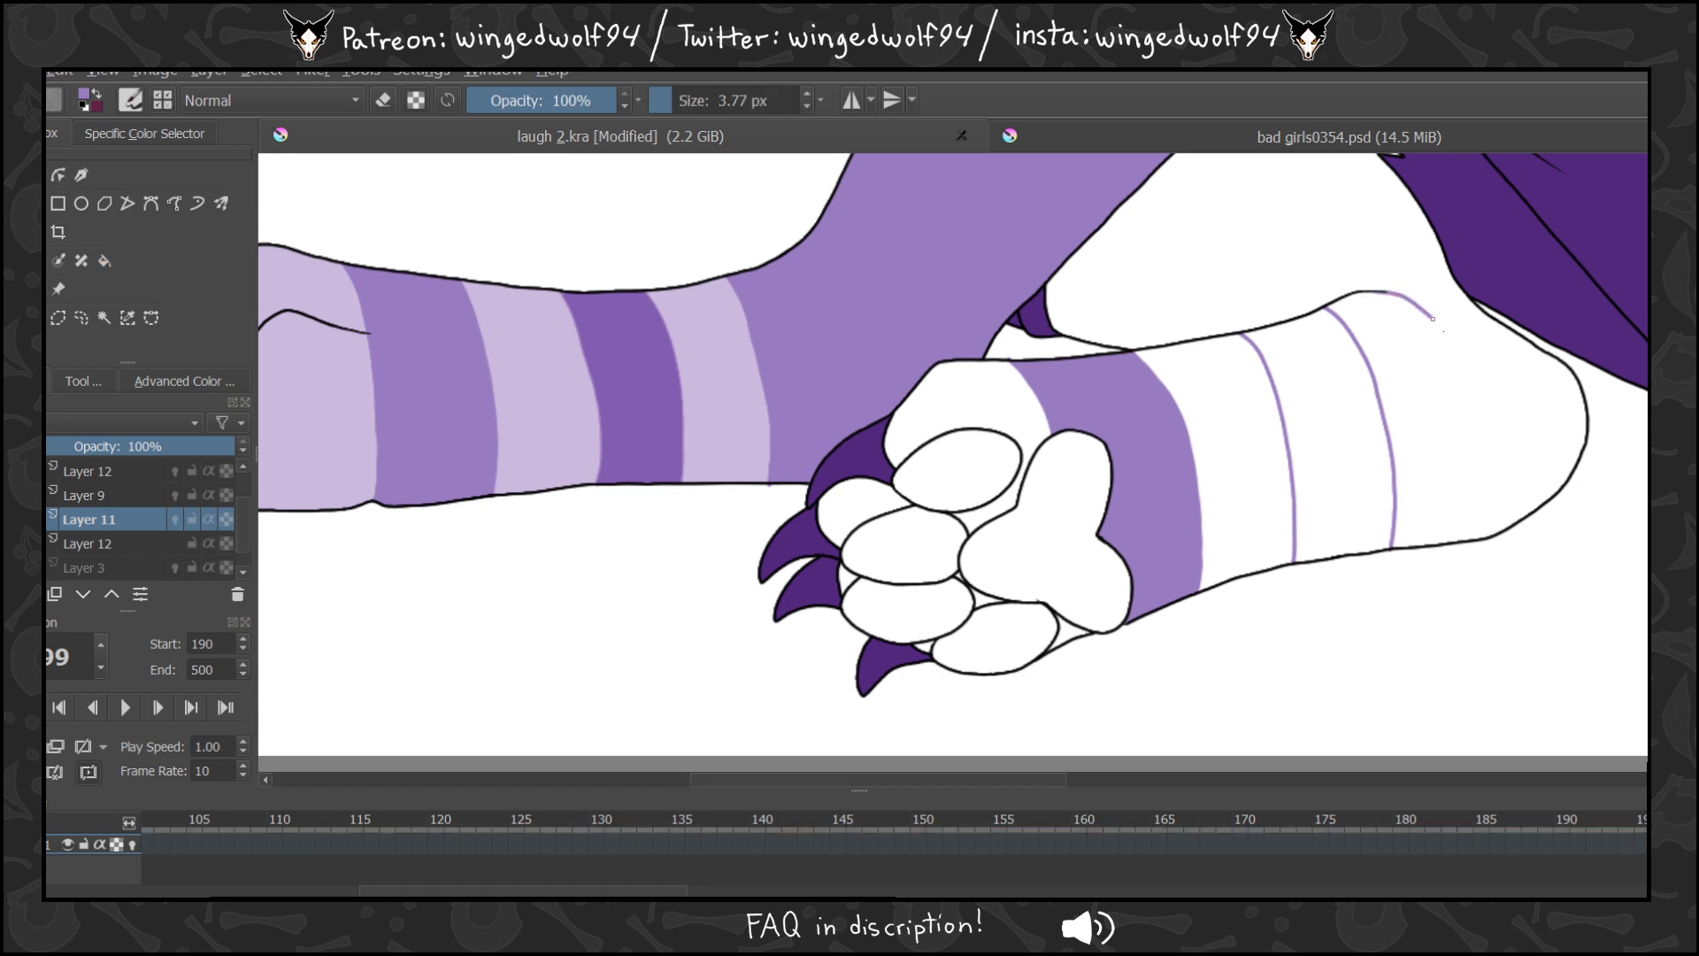
mouse_move(1433, 319)
left_mouse_down()
mouse_move(1485, 442)
mouse_move(1475, 539)
left_mouse_up()
key("f")
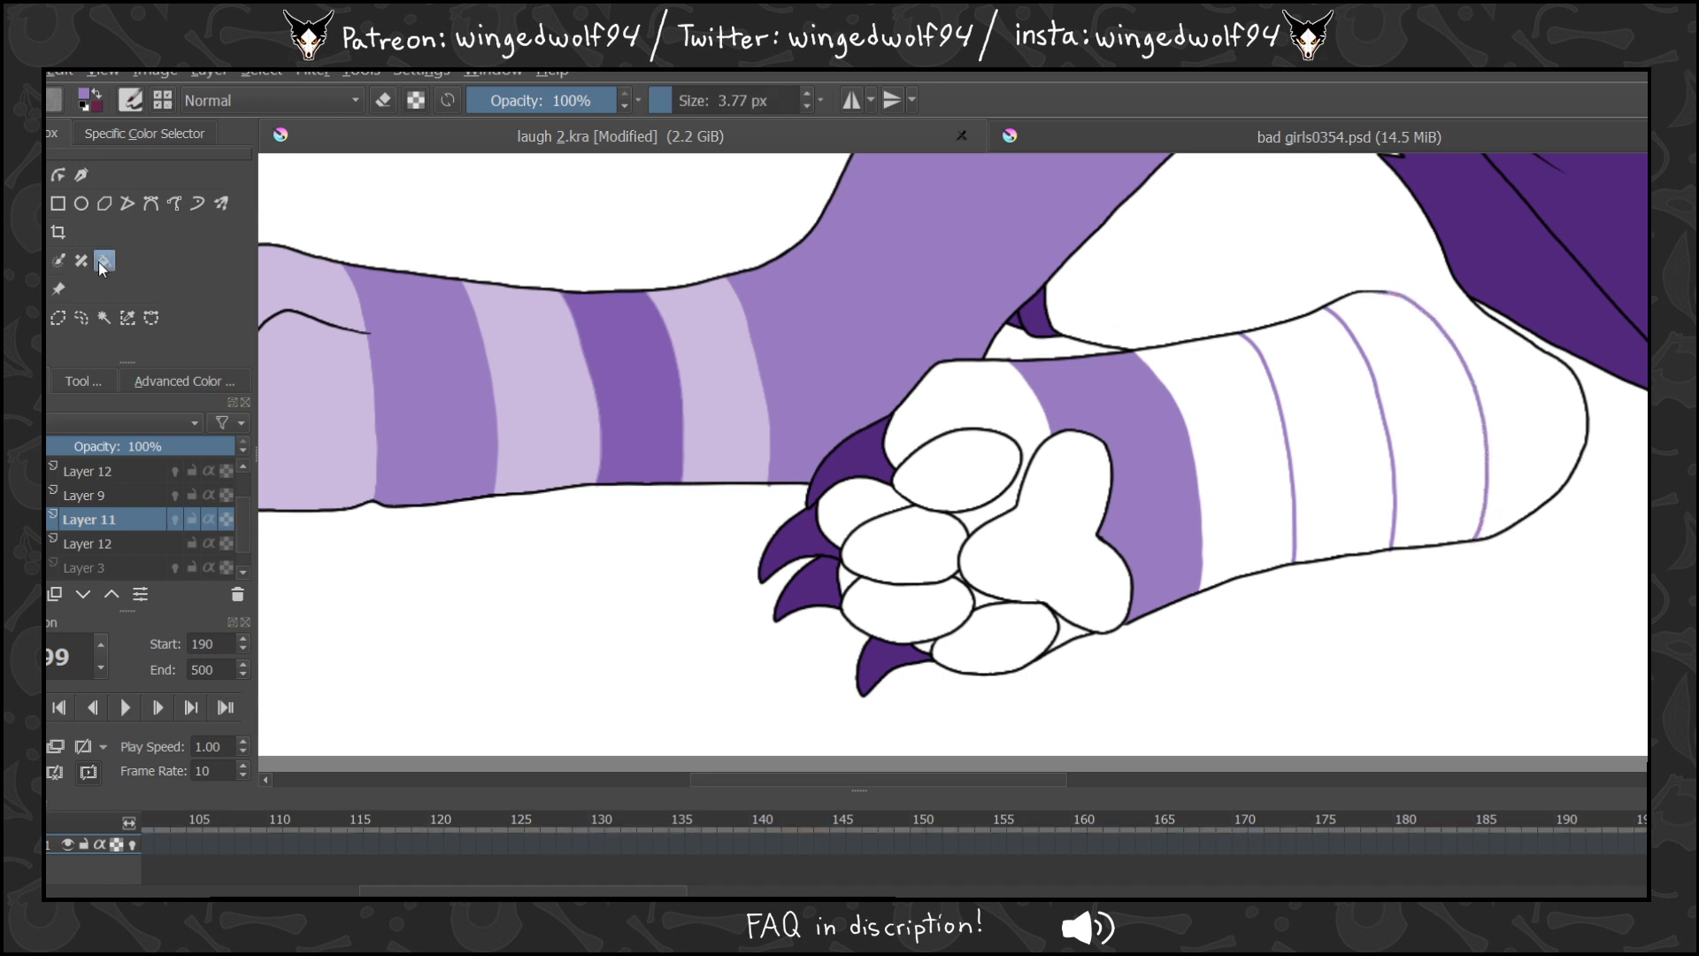
left_click(1265, 257)
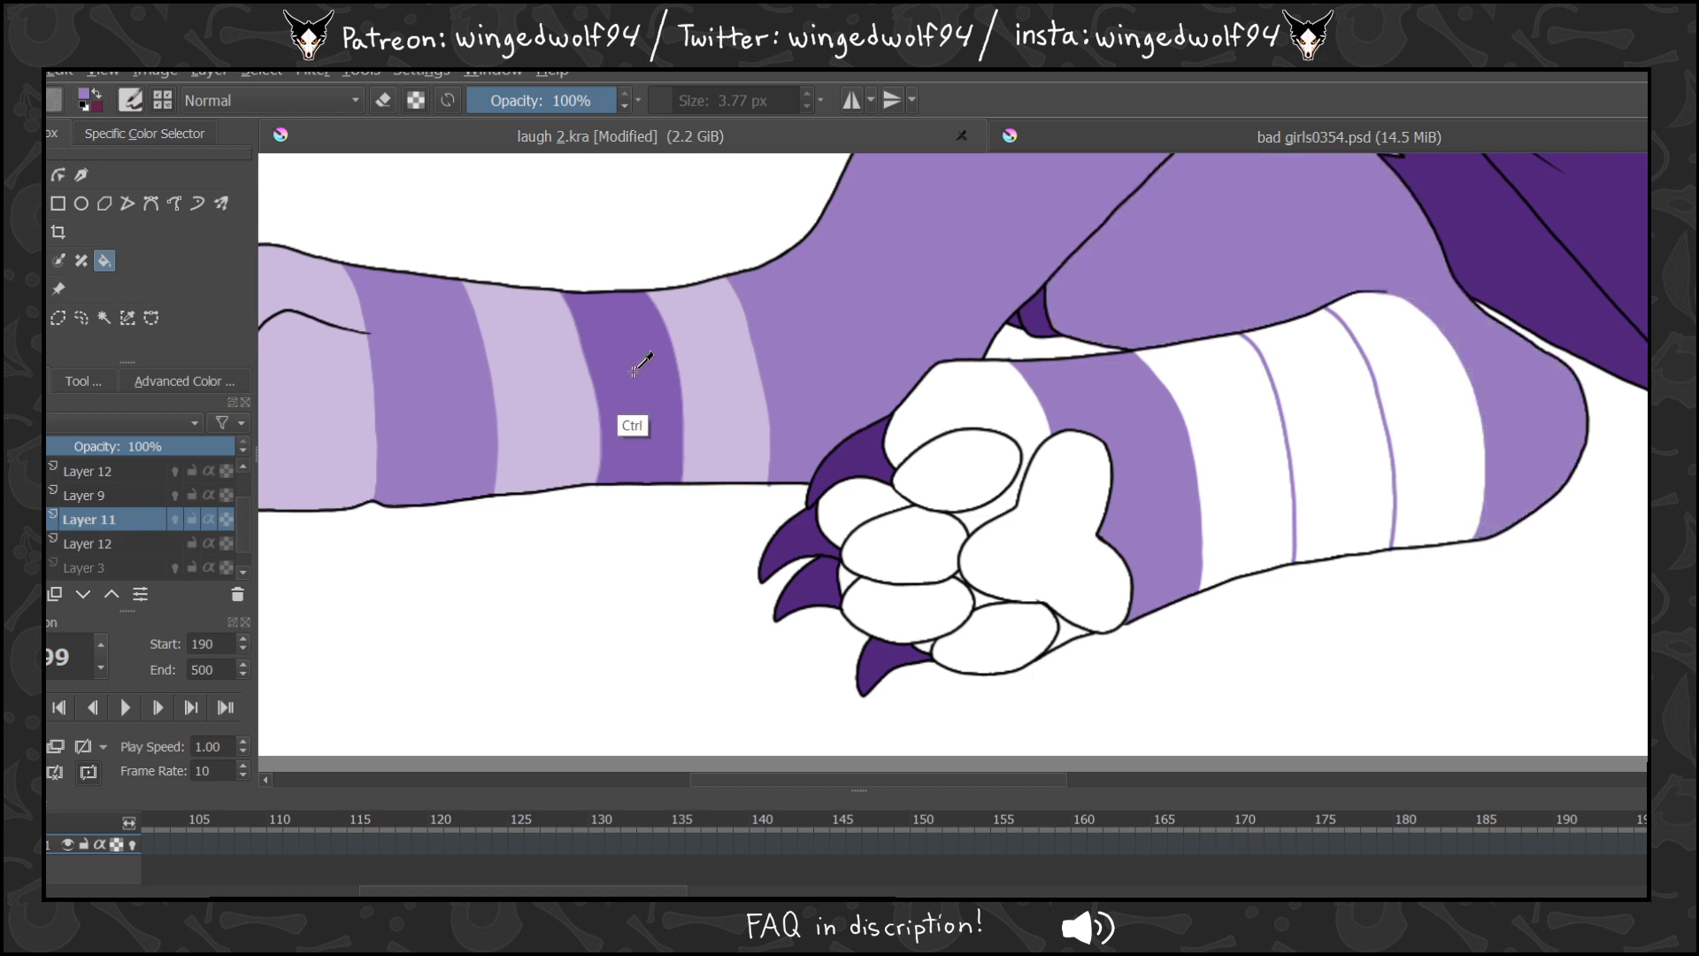
left_click(1374, 447)
Fill the folded foot's toes, the gaps around its pads and its two remaining white stripes with light purple on the lower Layer 12.
left_click(506, 398, "ctrl")
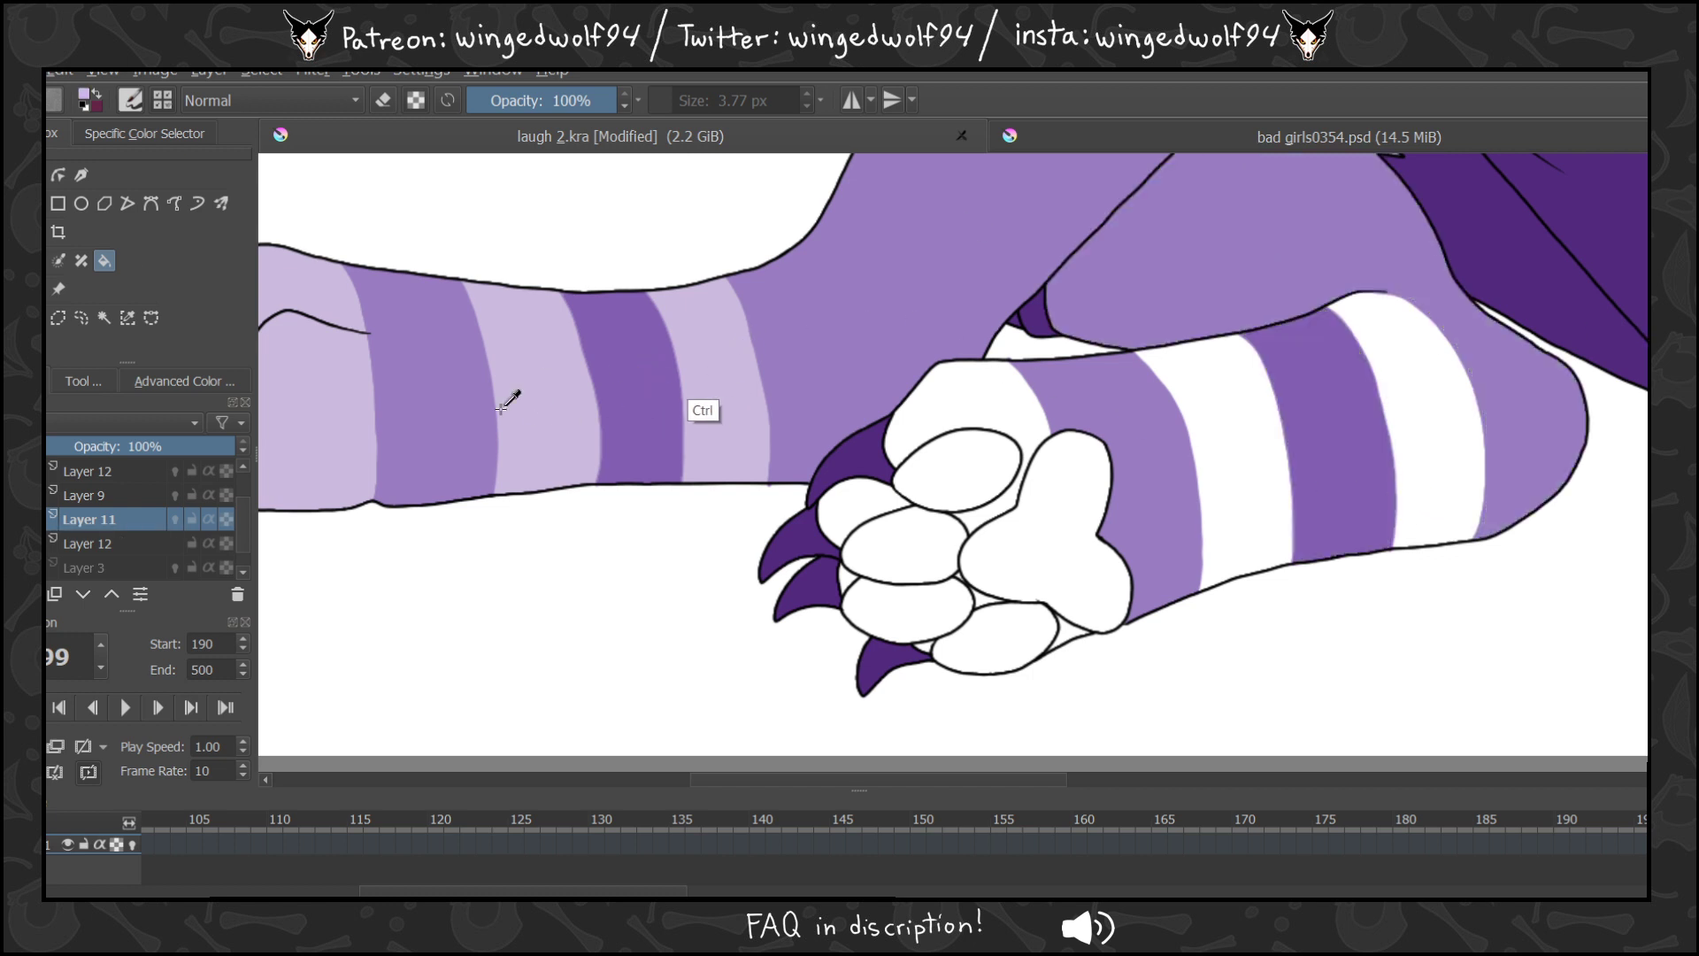
left_click(113, 546)
left_click(993, 509)
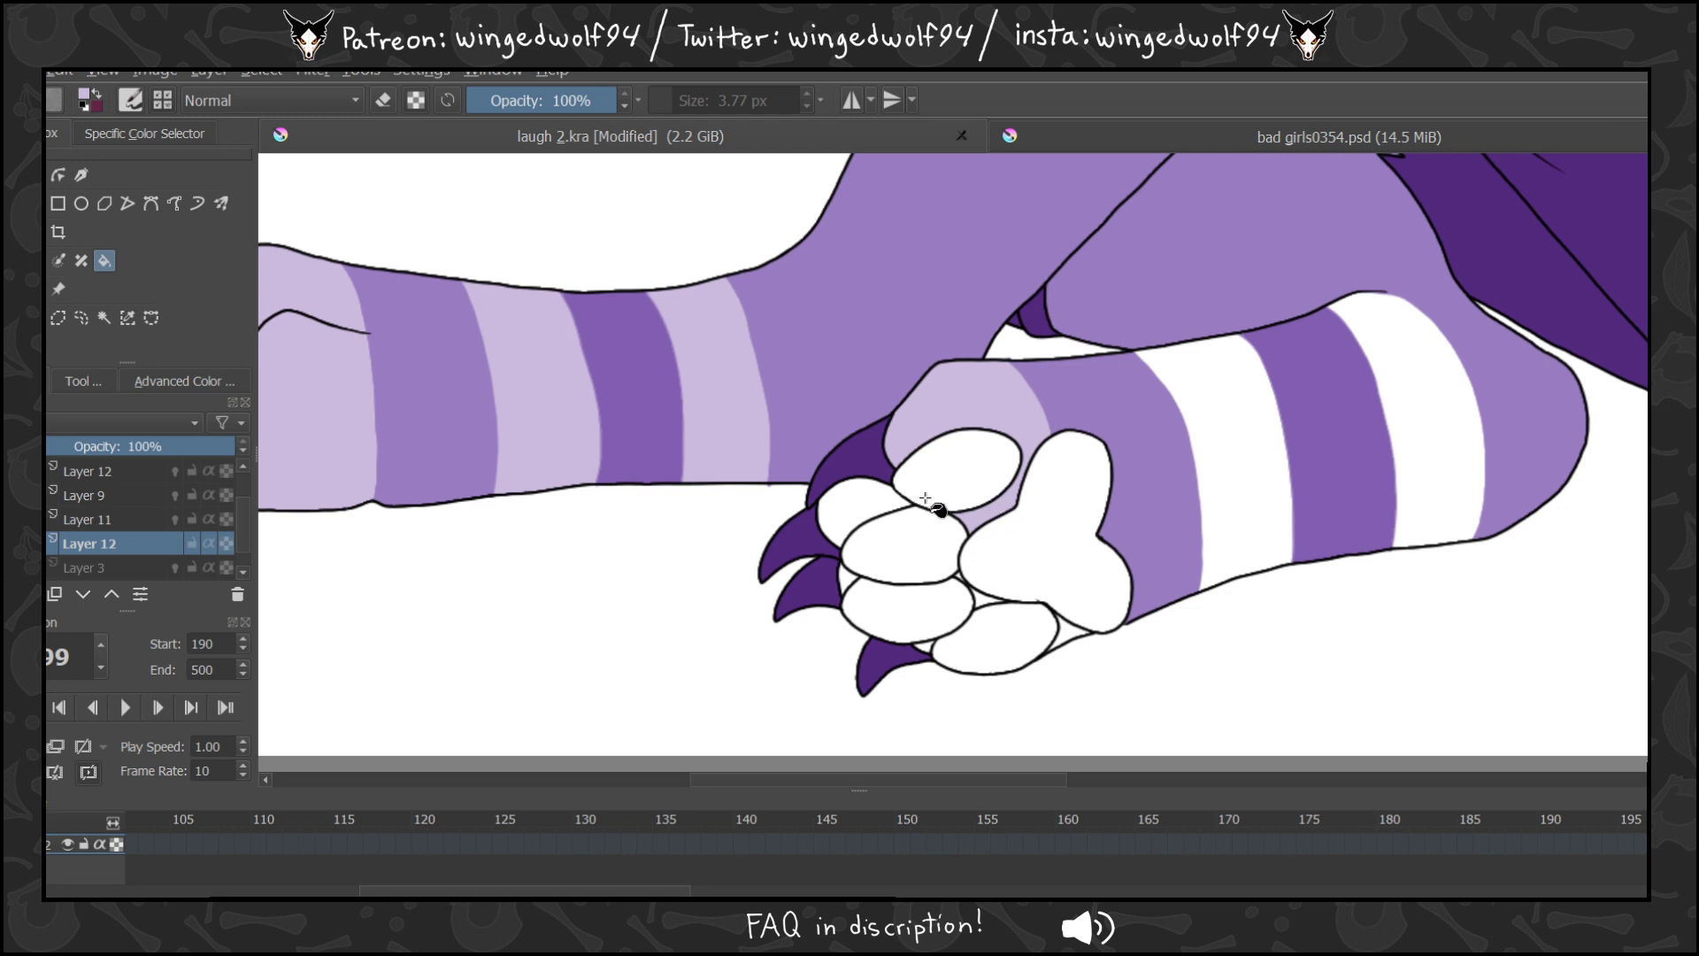
left_click(885, 505)
left_click(848, 576)
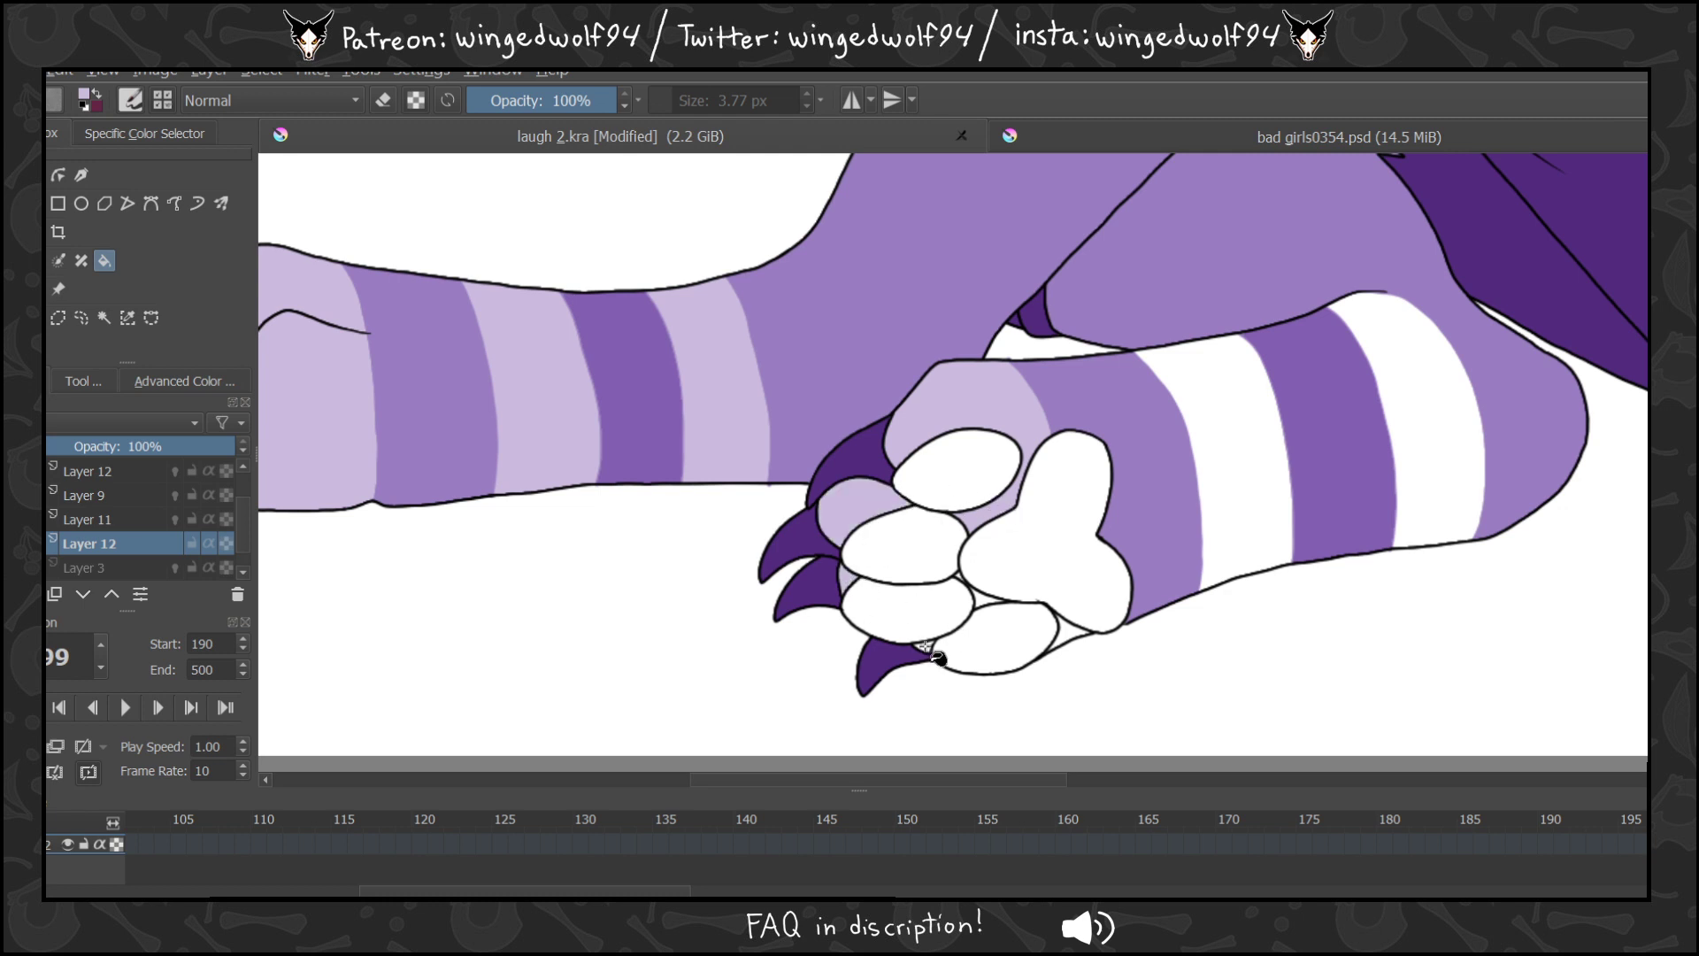
left_click(923, 648)
left_click(982, 596)
left_click(964, 581)
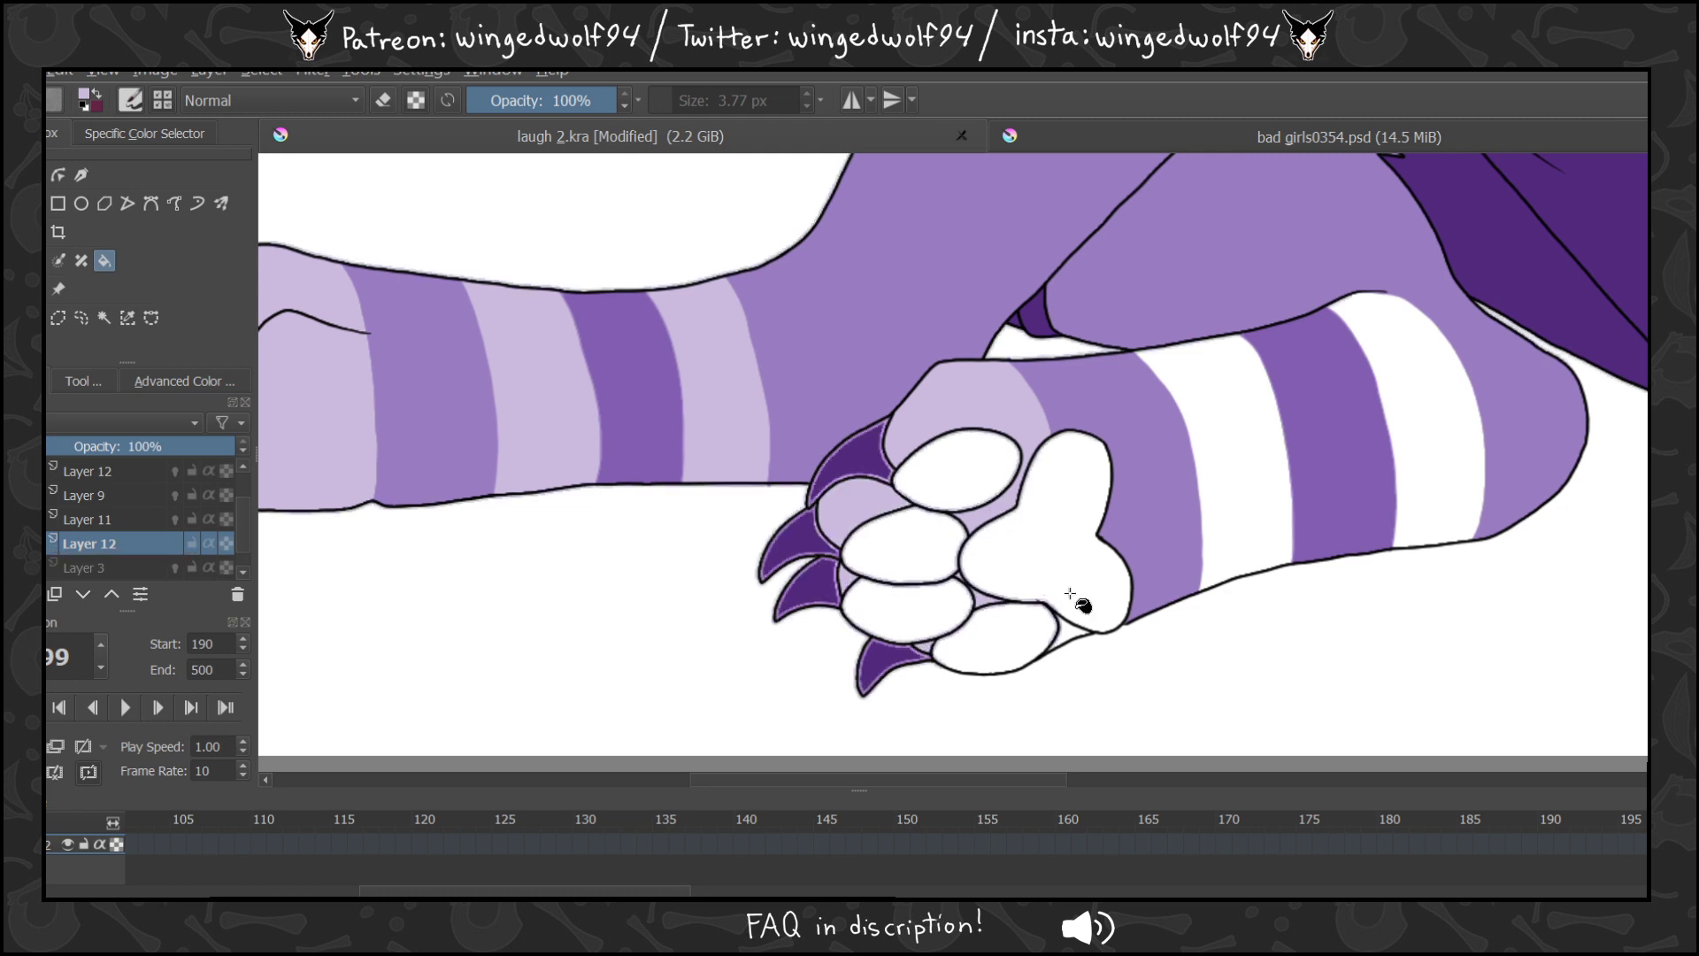
left_click(969, 585)
left_click(1077, 641)
left_click(1257, 467)
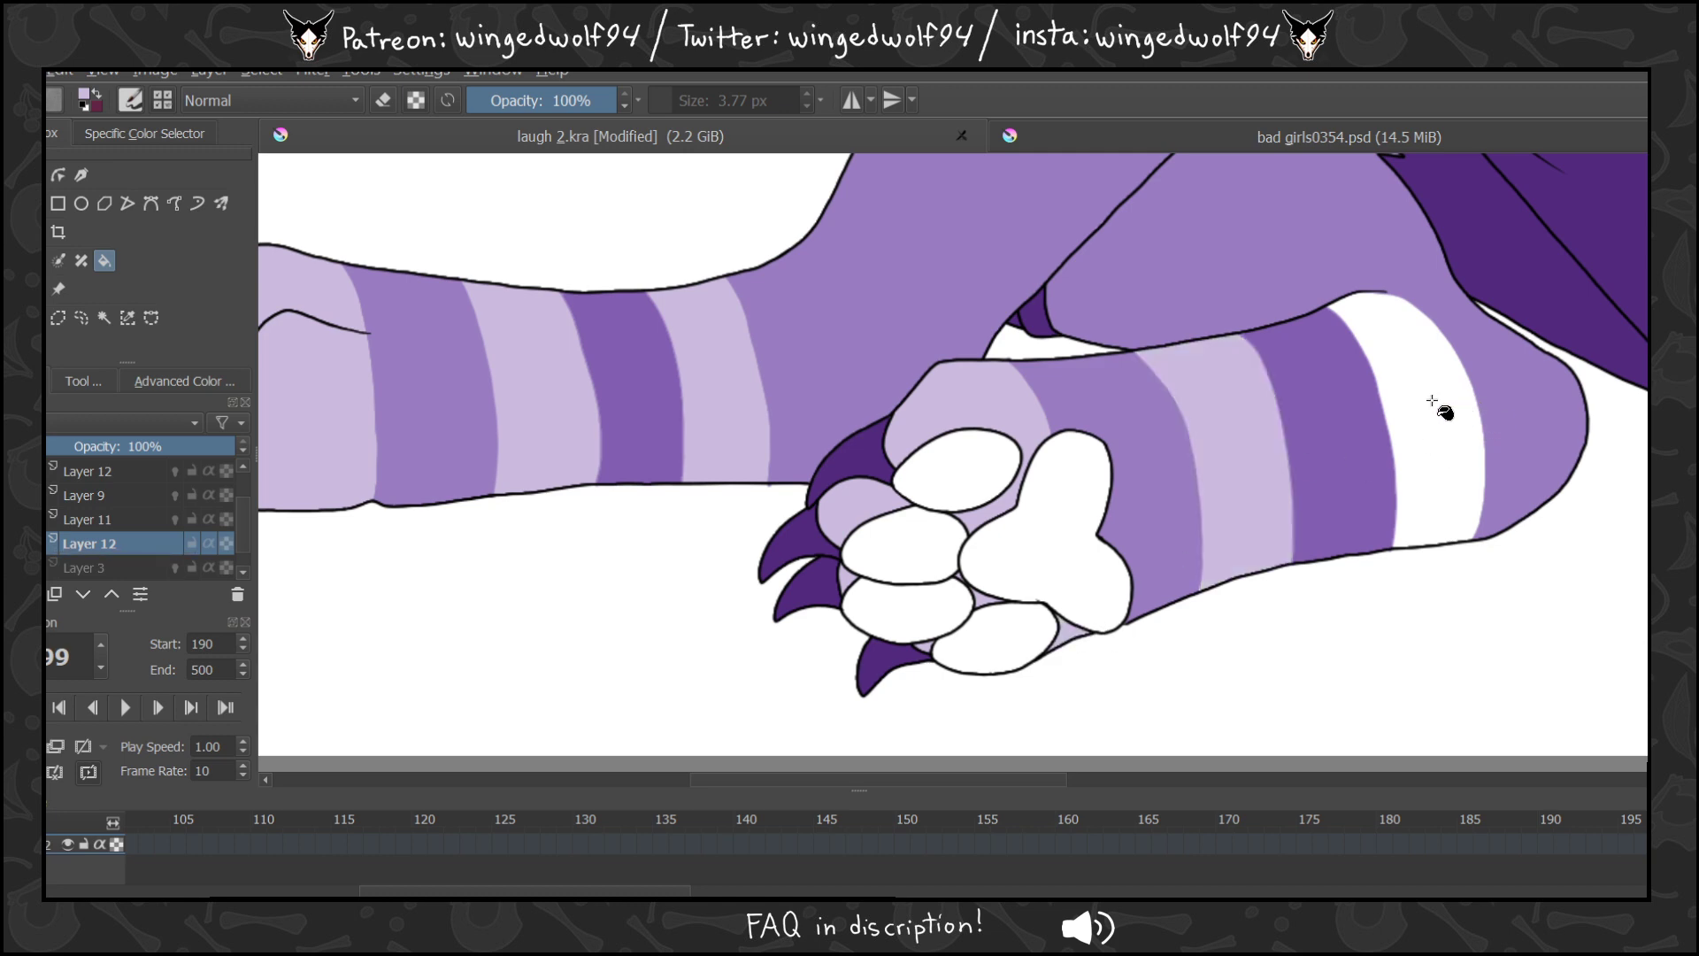
left_click(1462, 457)
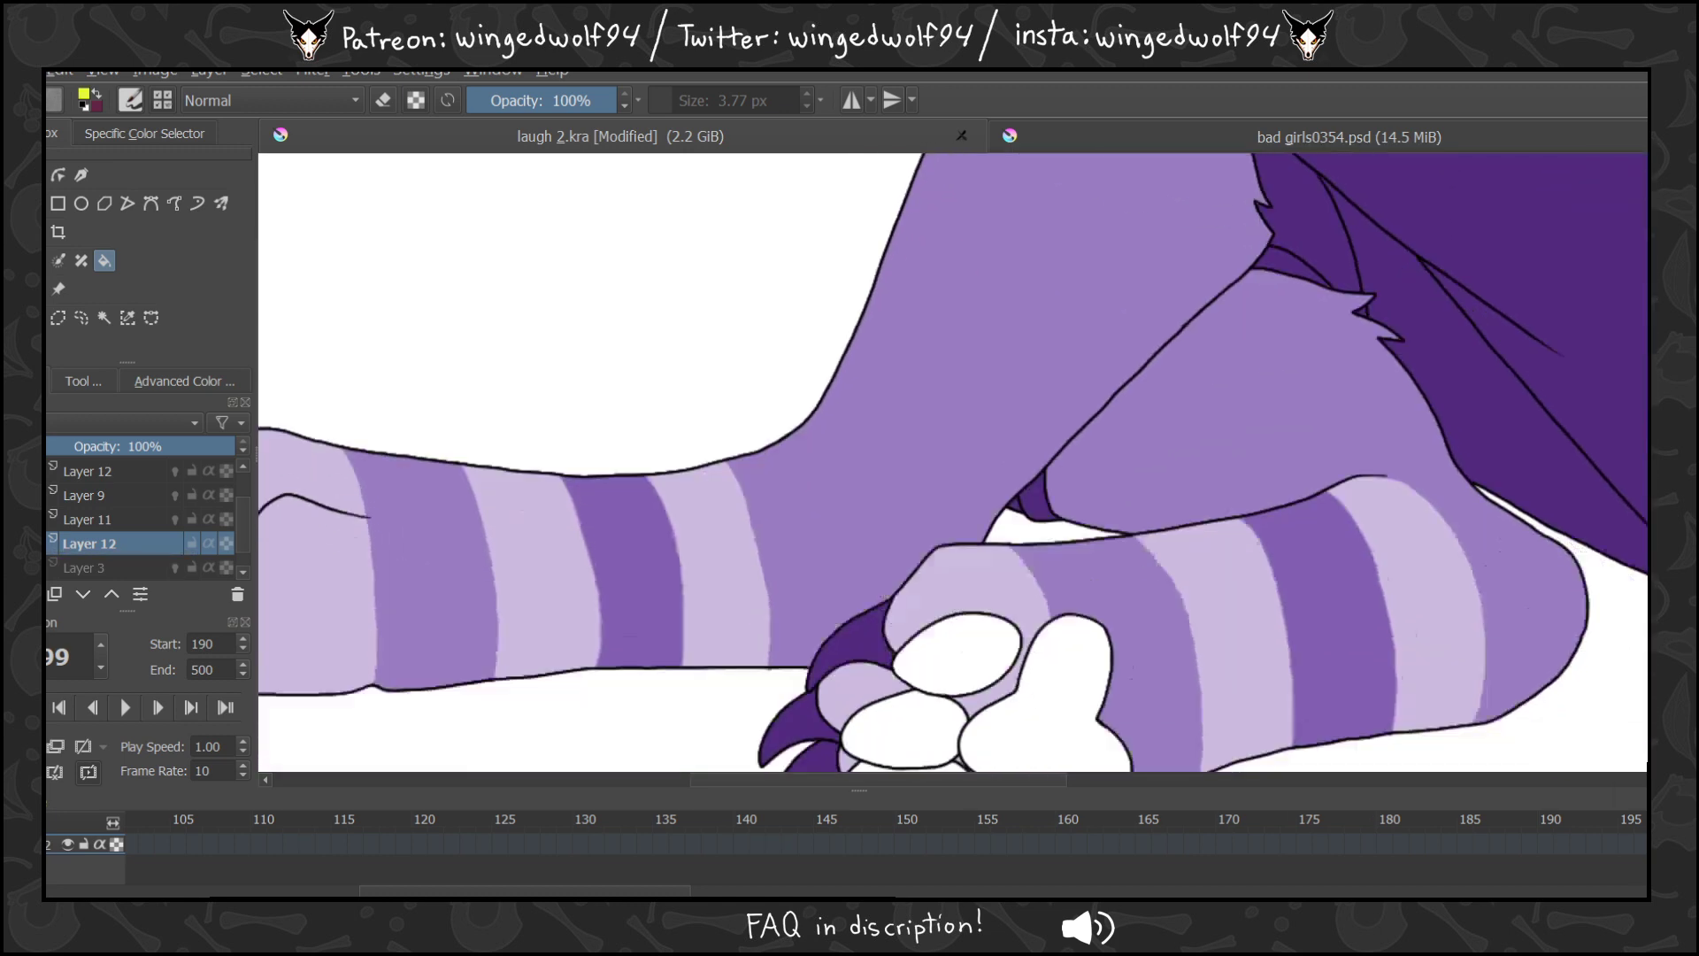
Fill the folded foot's large pad and four toe pads with bright yellow.
scroll(1123, 425, "down", 2)
left_click(1053, 485)
left_click(973, 416)
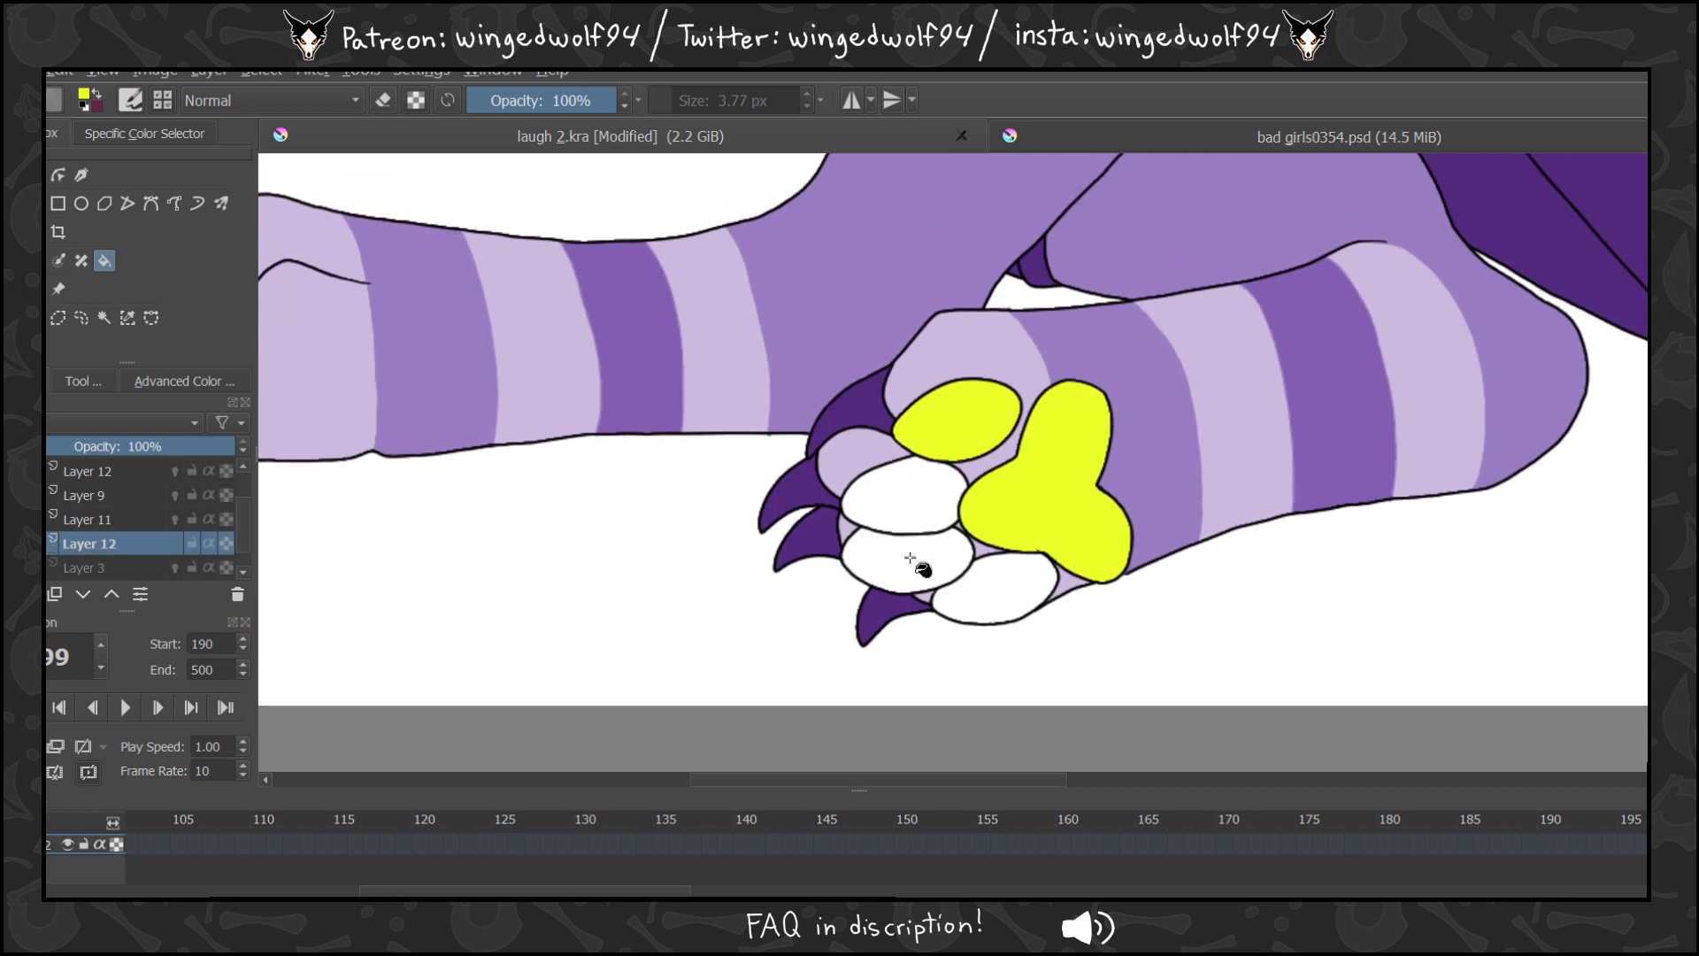
left_click(902, 497)
left_click(907, 558)
left_click(1010, 586)
scroll(1156, 368, "down", 6)
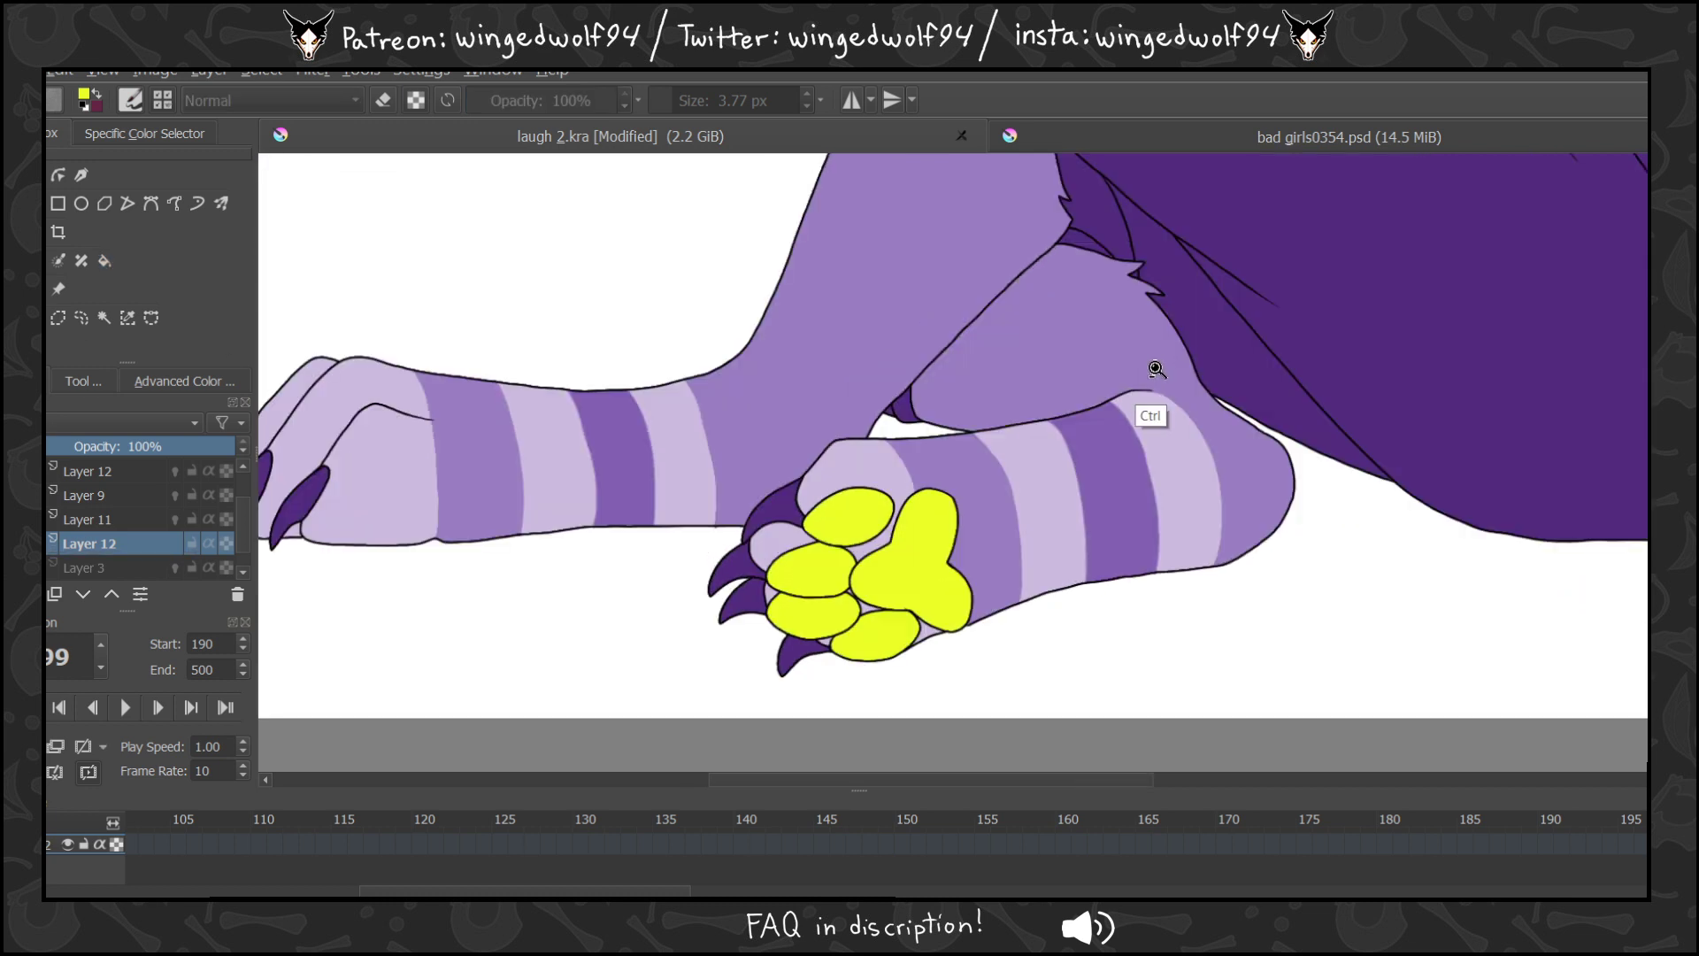
Merge Layer 11 into the Layer 12 below it and play the animation to check the coloured legs.
scroll(1035, 351, "down", 2)
left_click(114, 522)
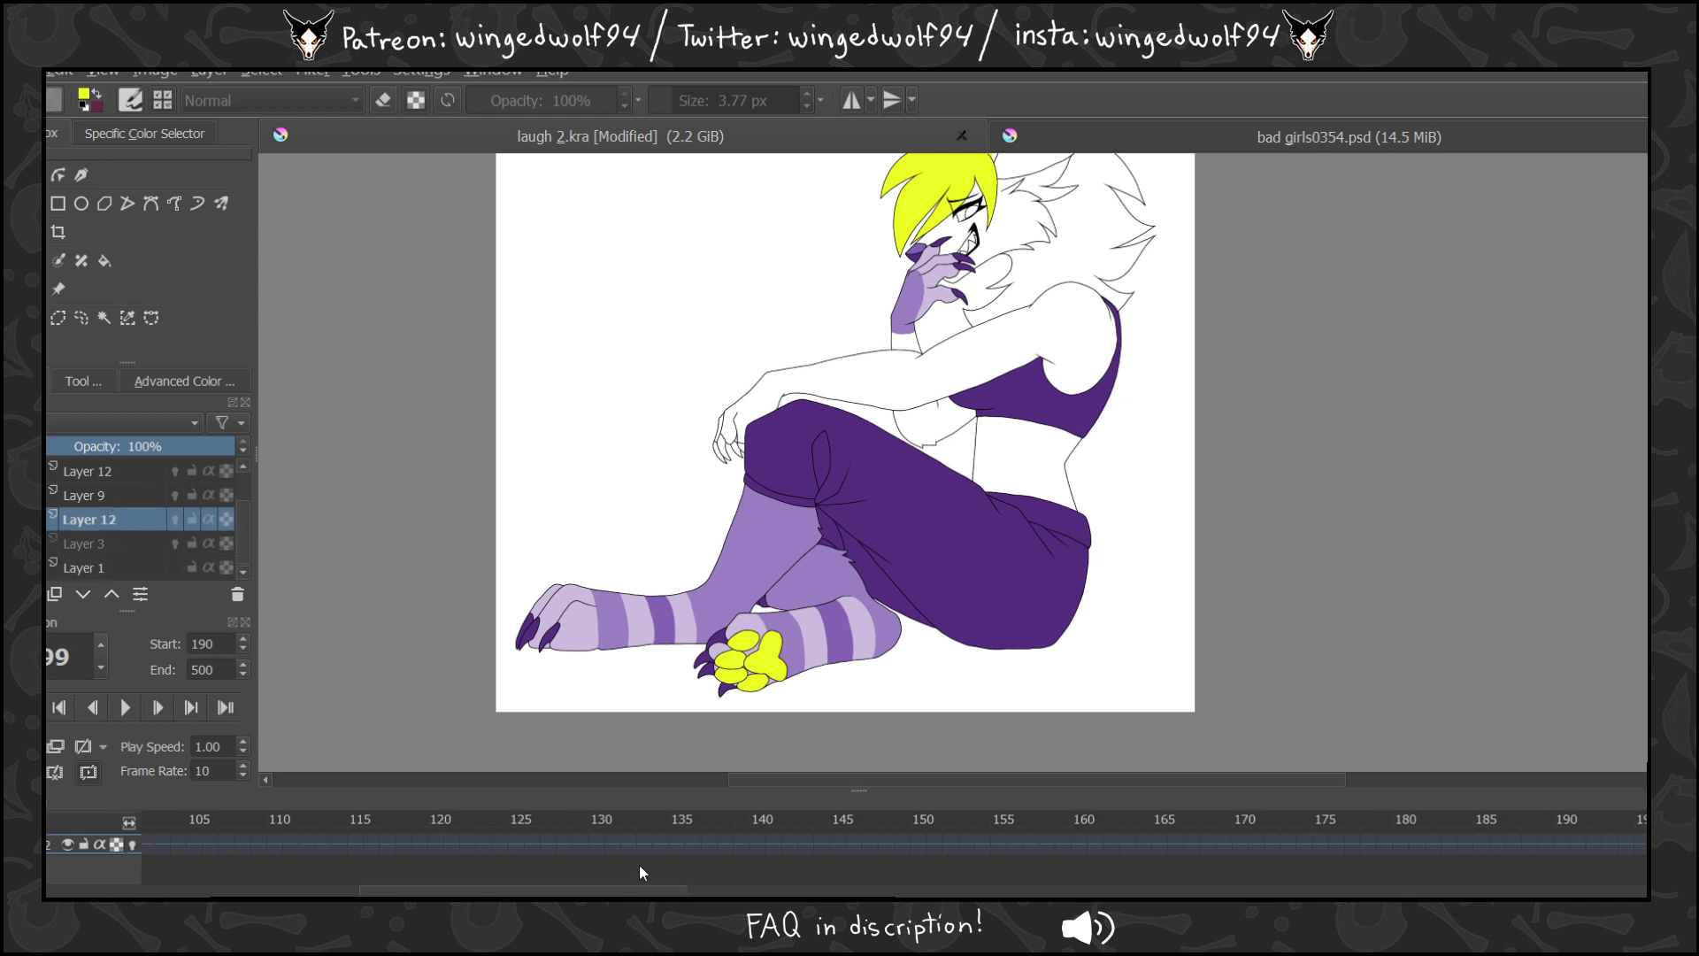
left_click_drag(670, 888, 889, 869)
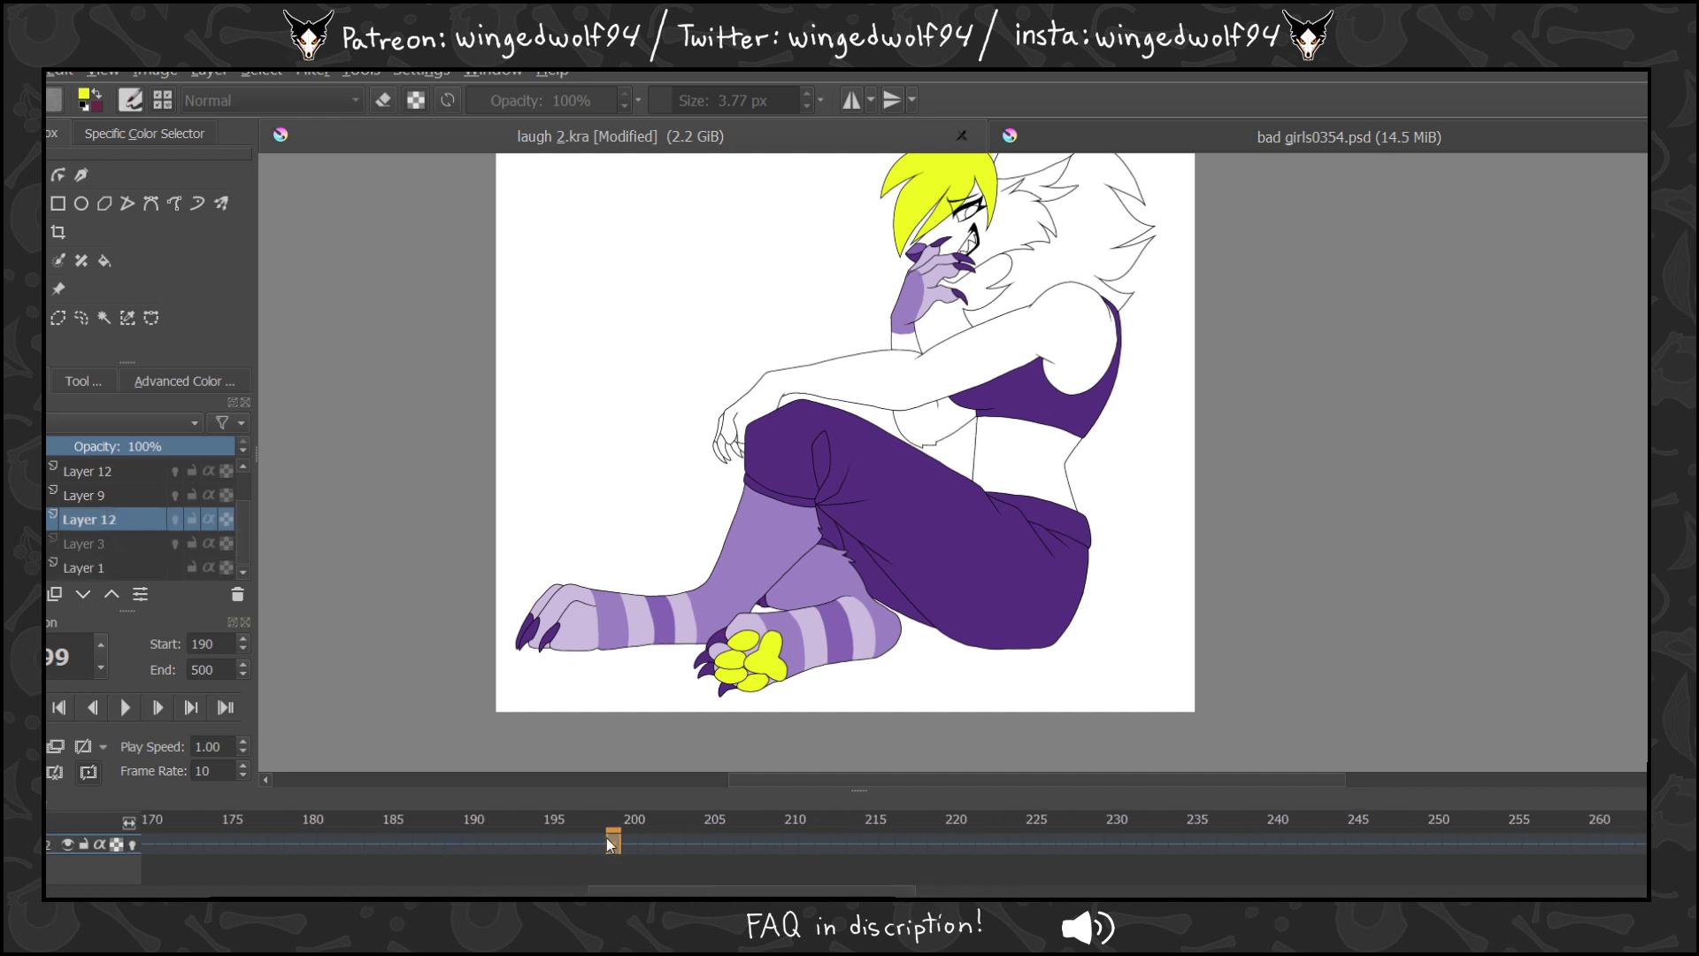
left_click(600, 843)
key("space")
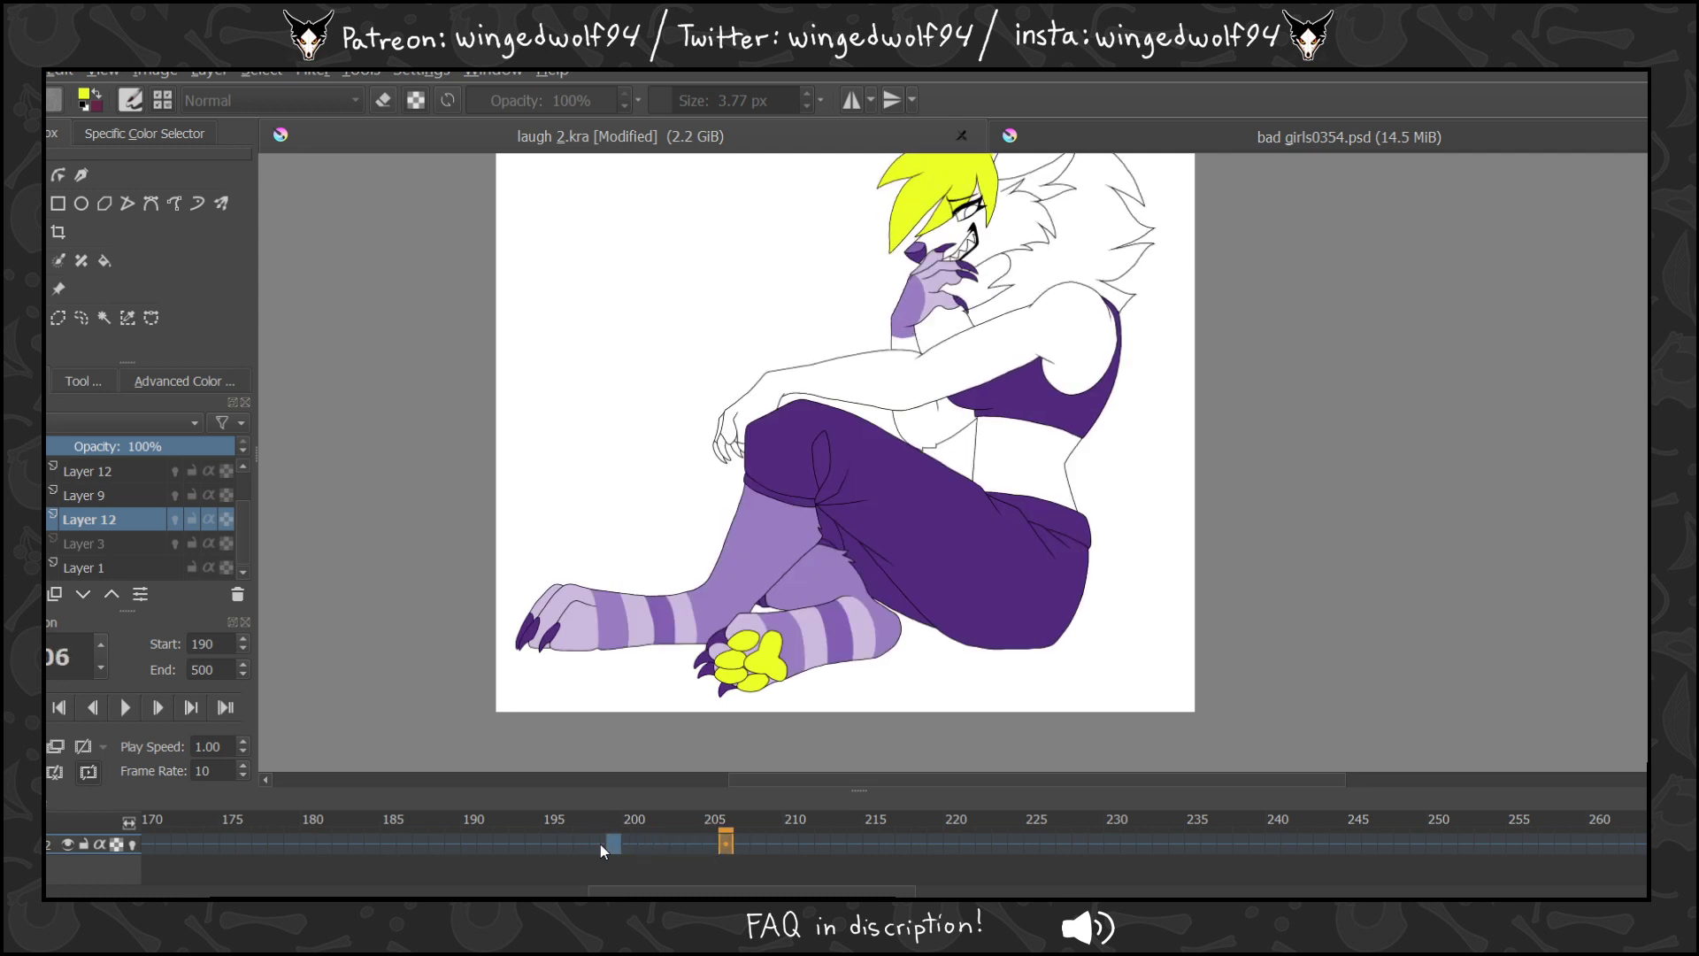
key("Right")
Merge Layer 9 into the Layer 12 directly beneath it.
left_click(68, 496)
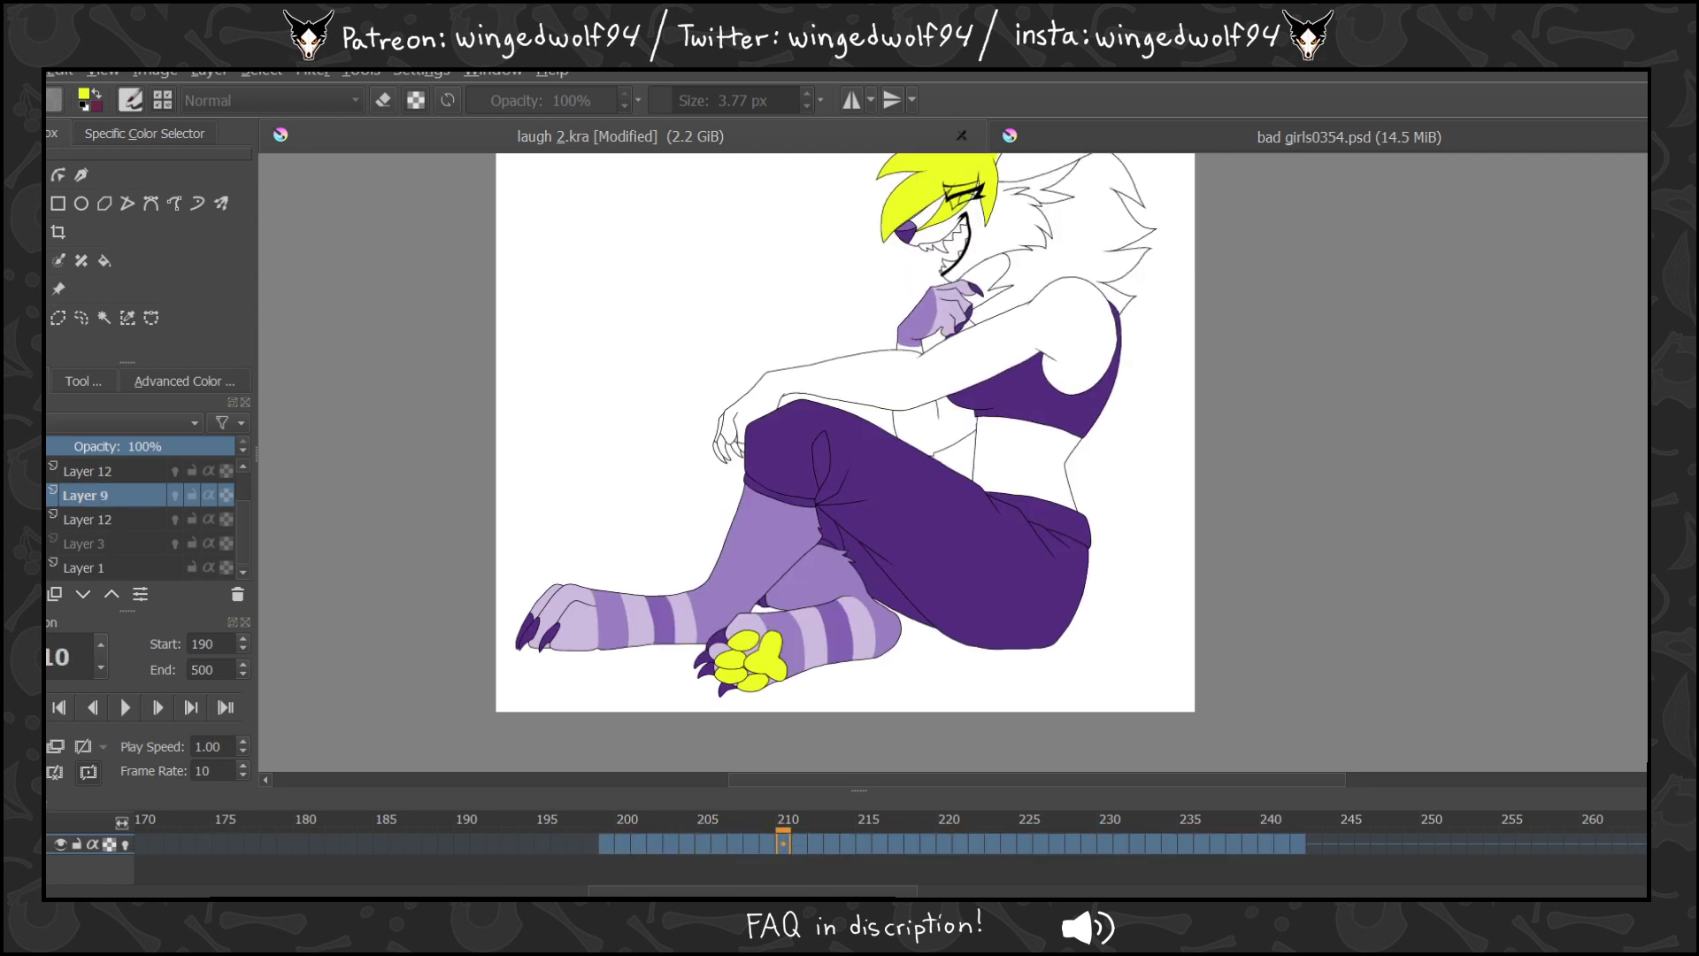
left_click(10, 495)
left_click(11, 495)
key("ctrl+e")
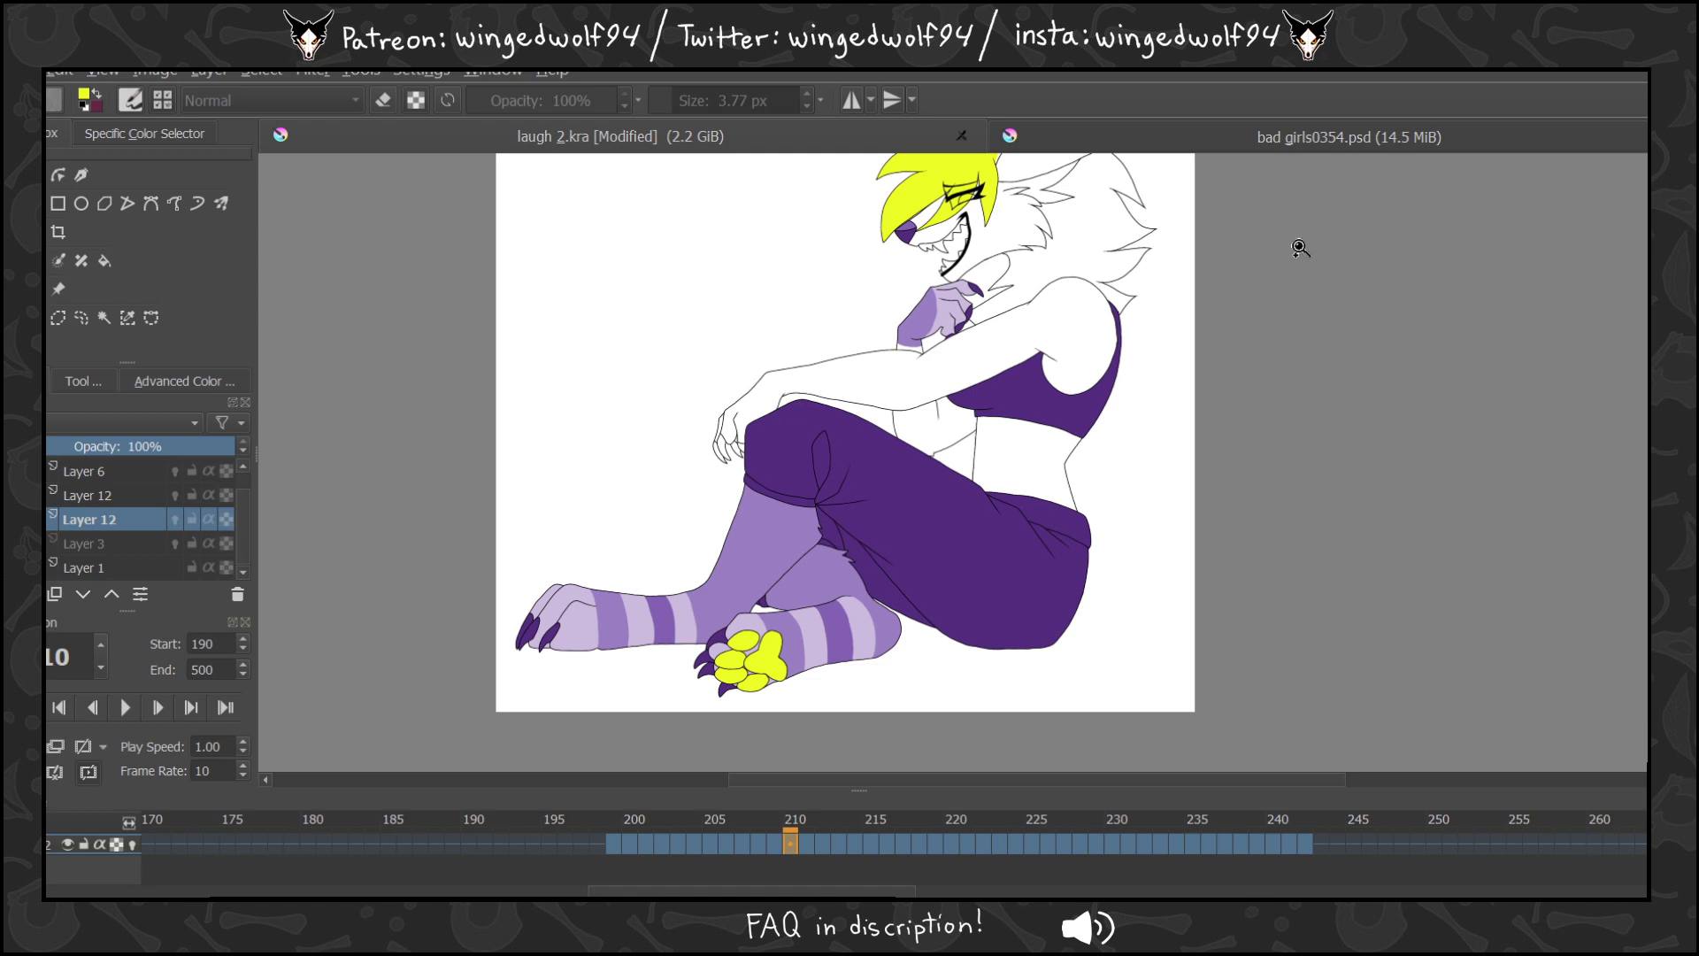
On a new layer, draw a dividing line down the bare waist and fill the back side with medium purple.
left_click(68, 547)
left_click(22, 593)
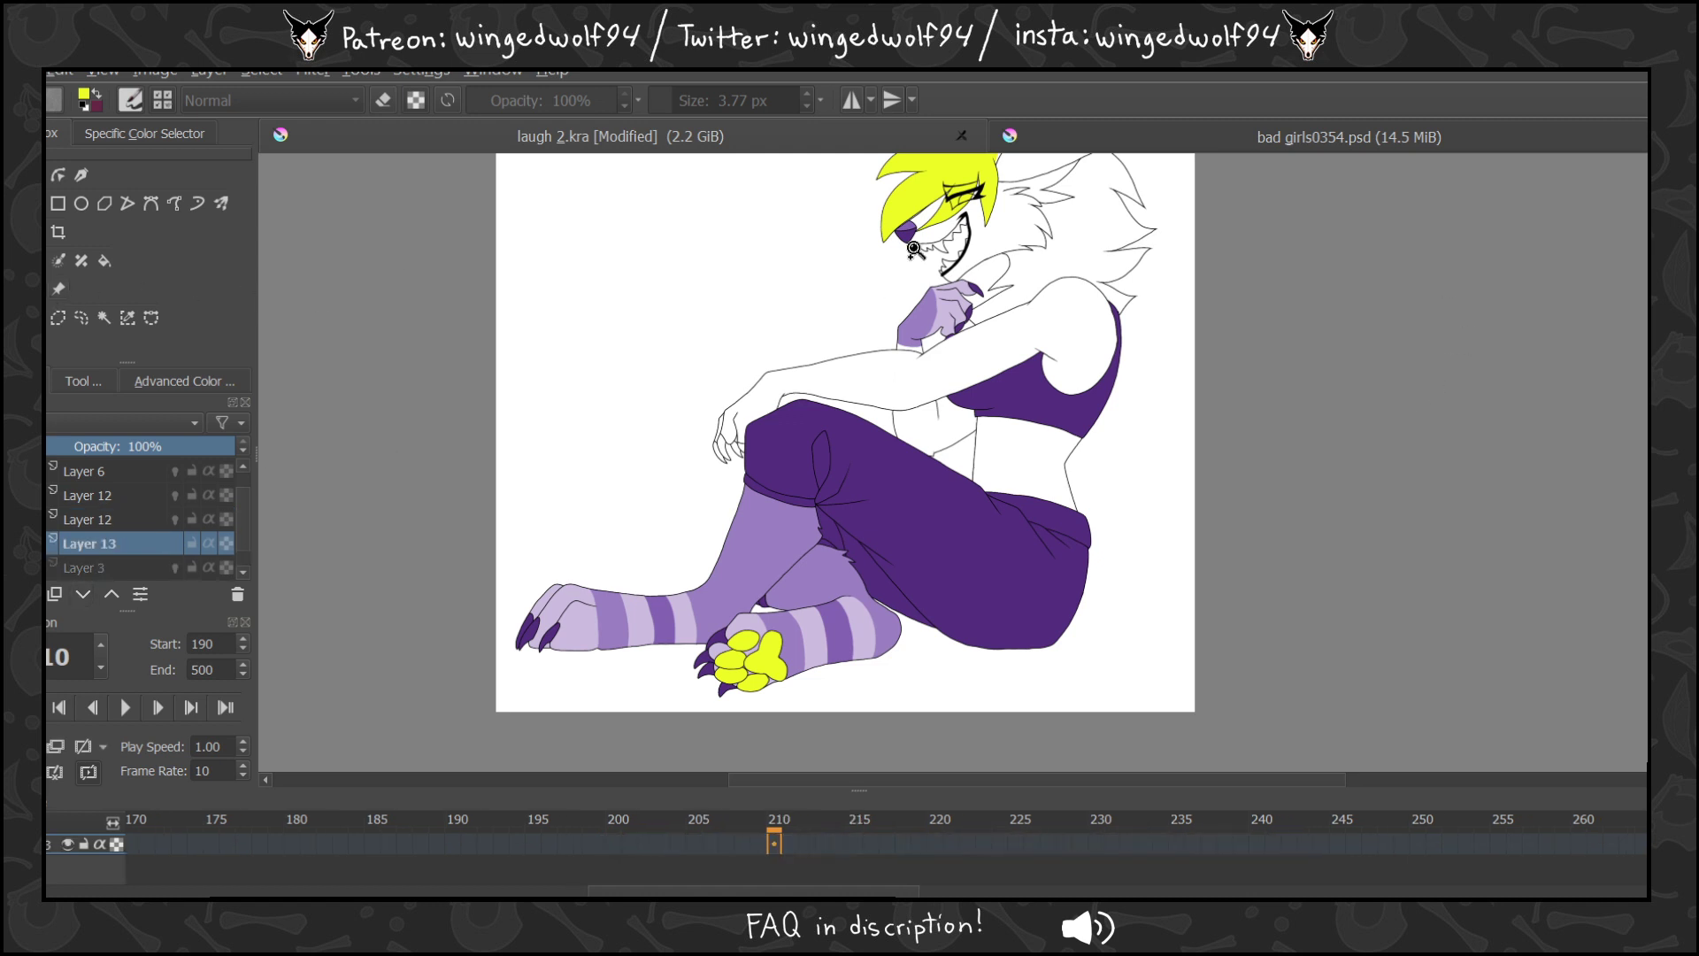
left_click_drag(894, 262, 1270, 626)
left_click(12, 203)
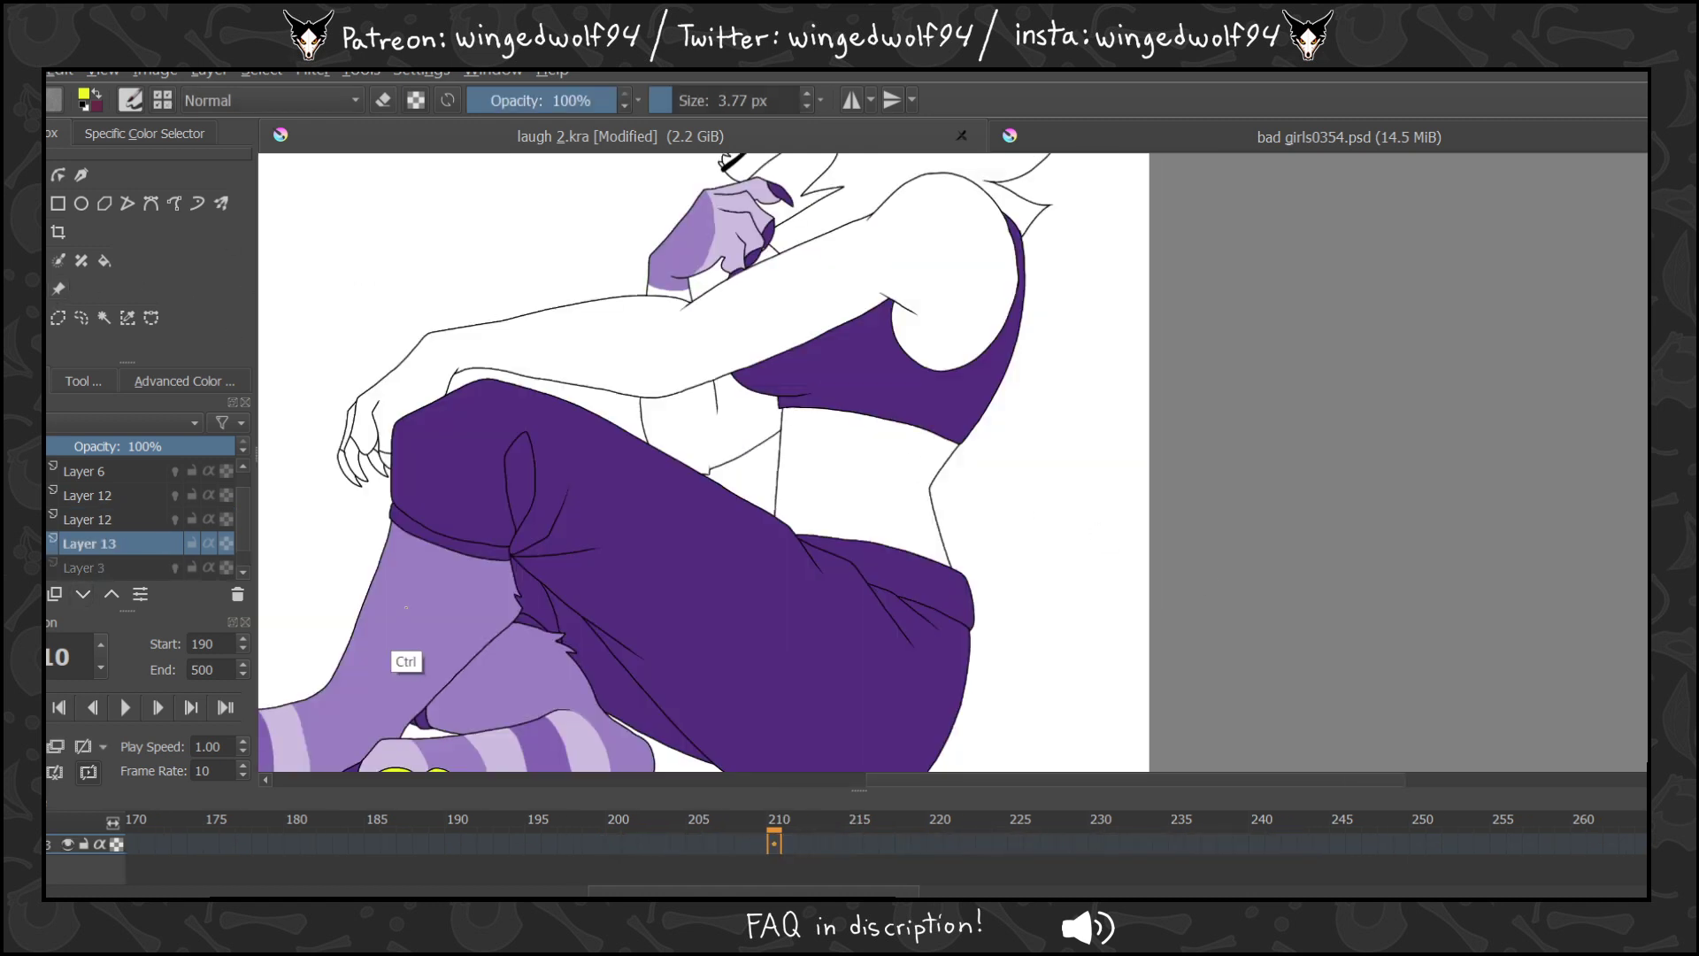
key("z")
left_click_drag(642, 291, 1106, 596)
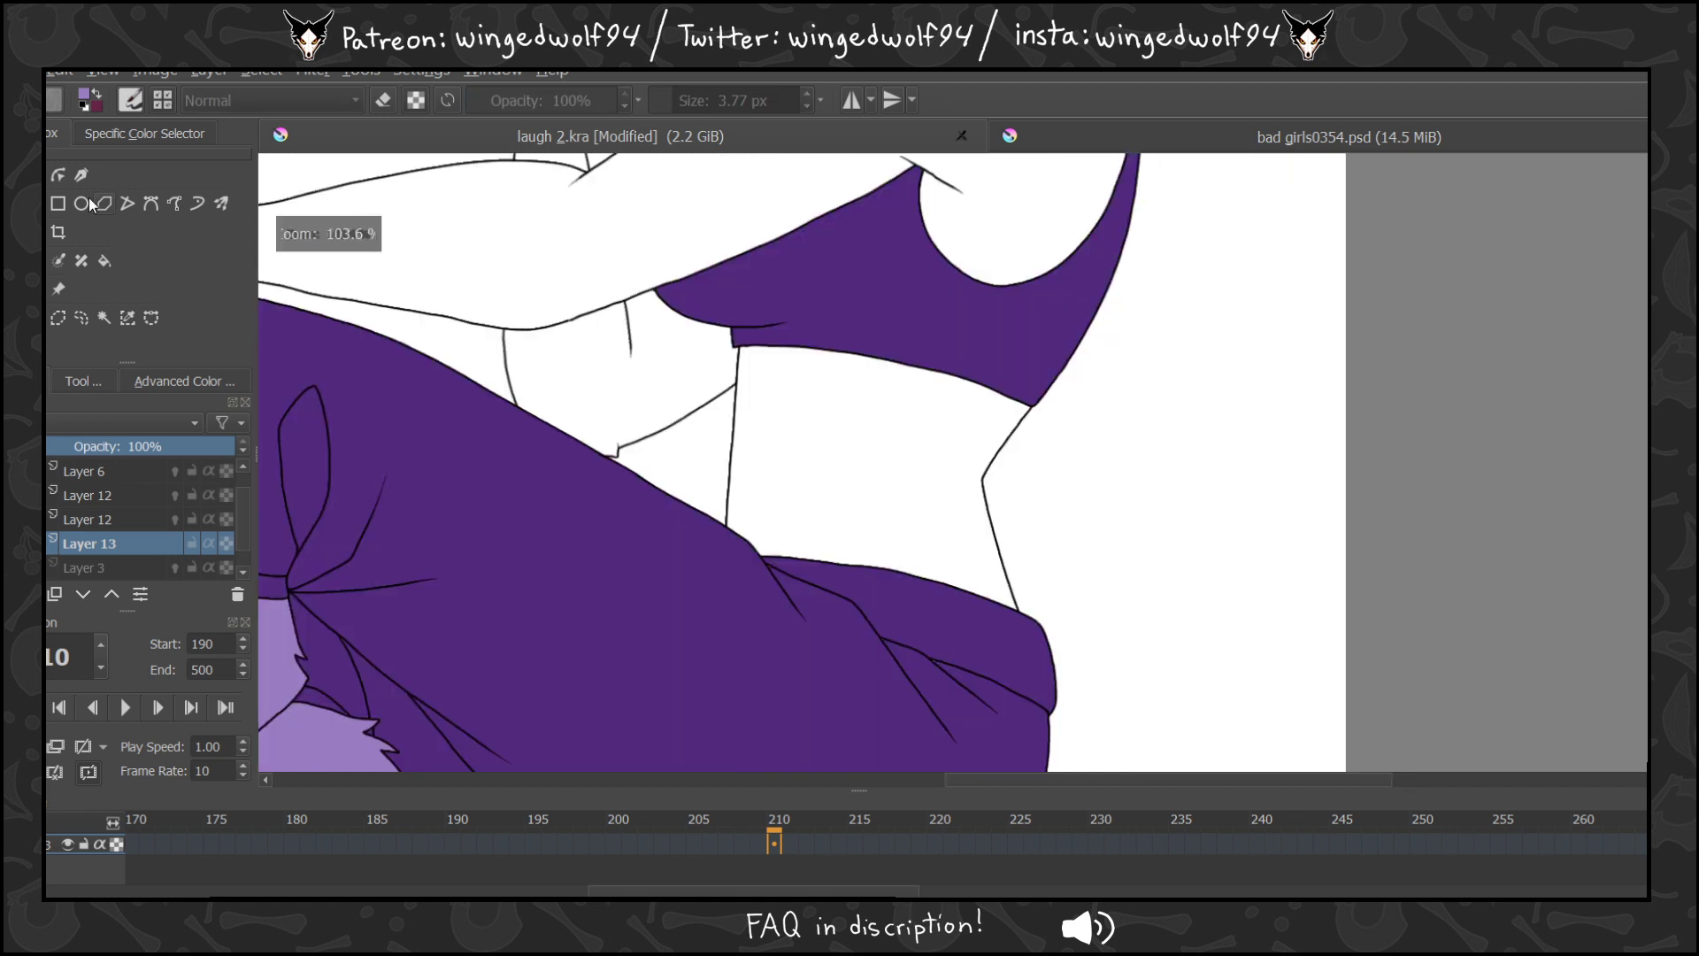
key("b")
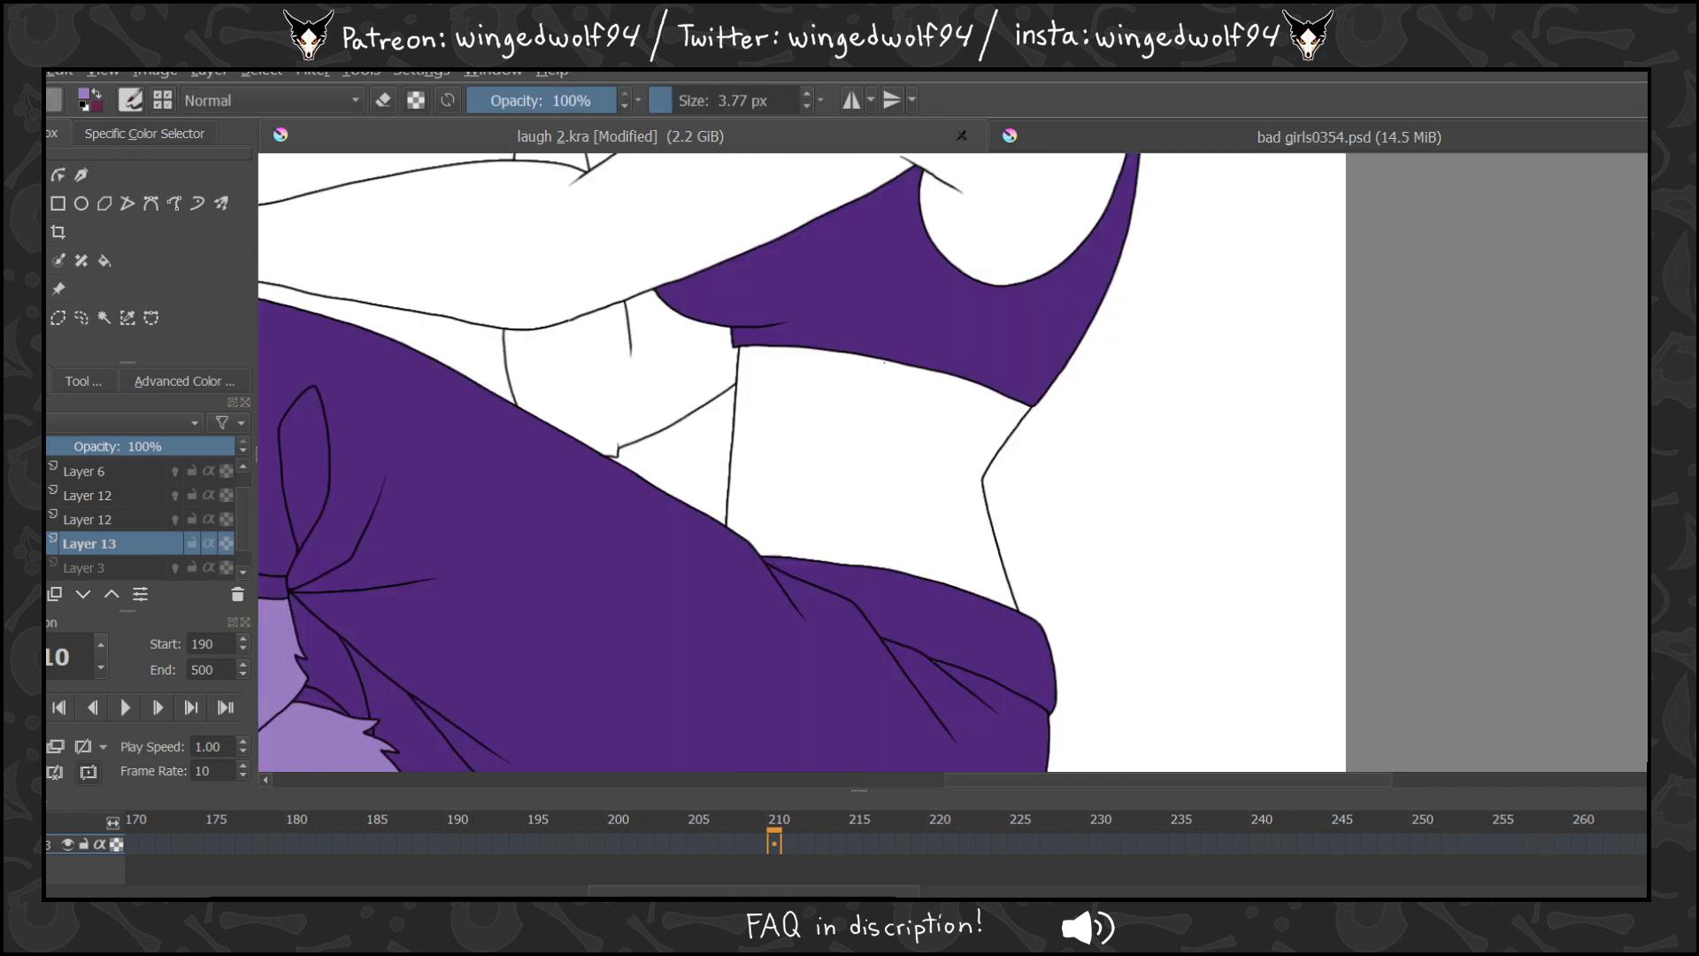
key("ctrl+z")
left_click(103, 260)
left_click(929, 476)
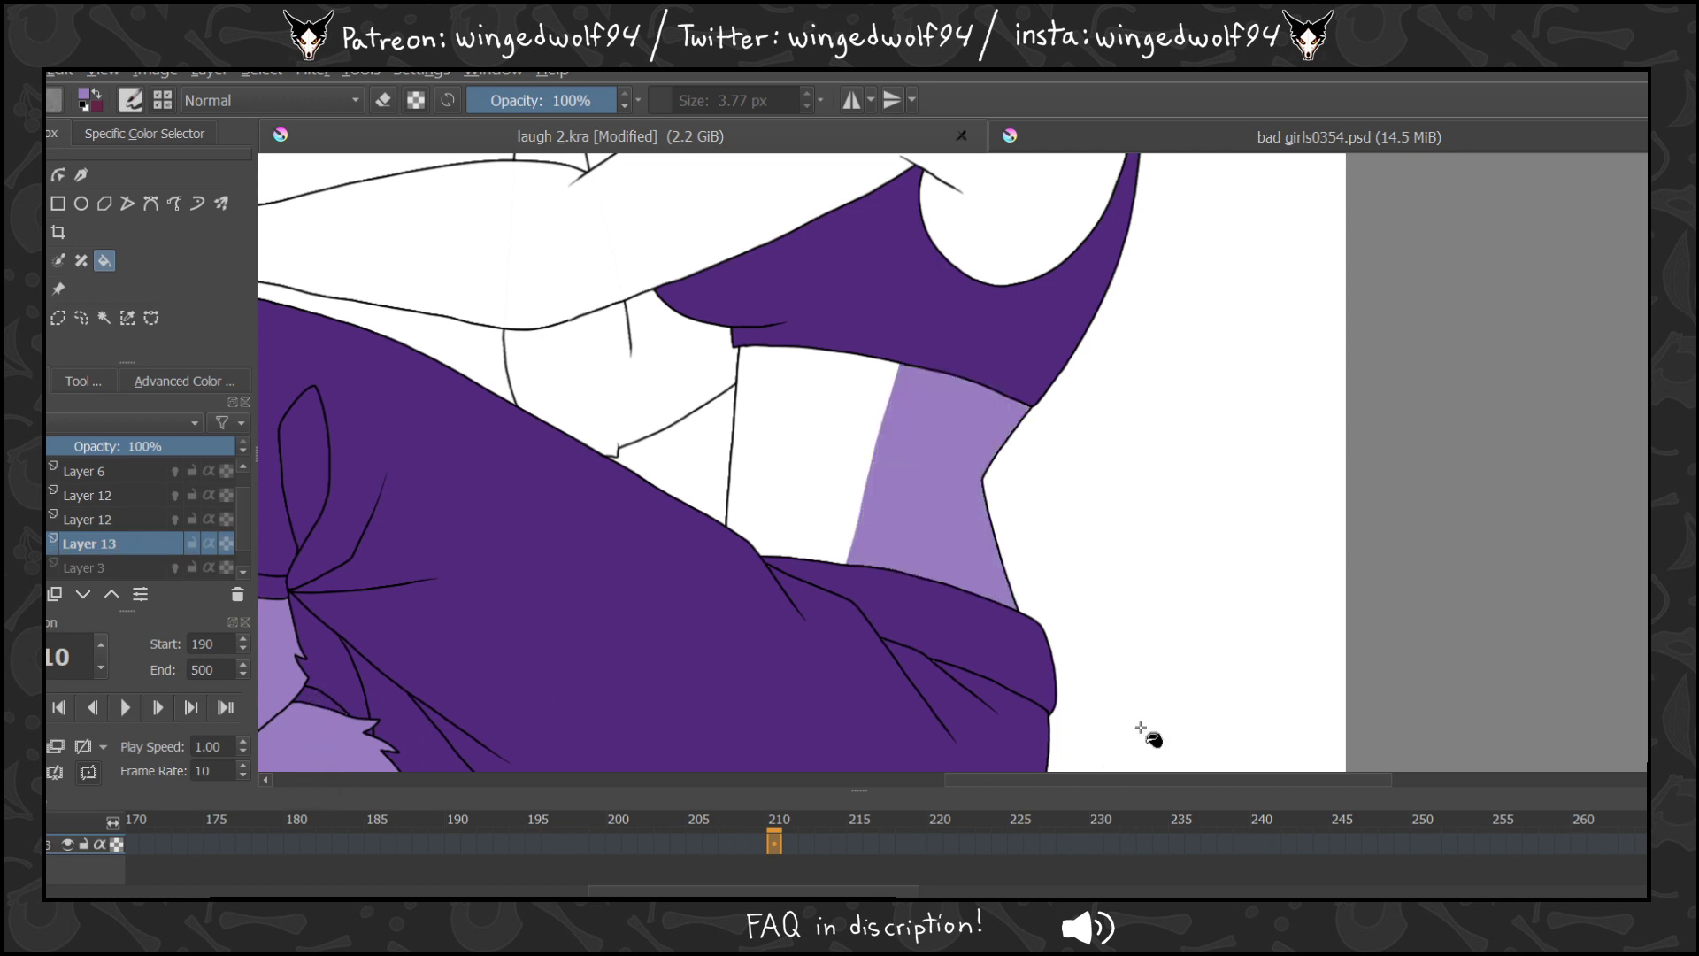
Pick the light purple and fill the front of the bare waist with it on another new layer.
left_click_drag(1081, 780, 964, 786)
mouse_move(1647, 399)
left_mouse_down()
mouse_move(1647, 516)
mouse_move(1646, 418)
left_mouse_up()
left_click(777, 578, "ctrl")
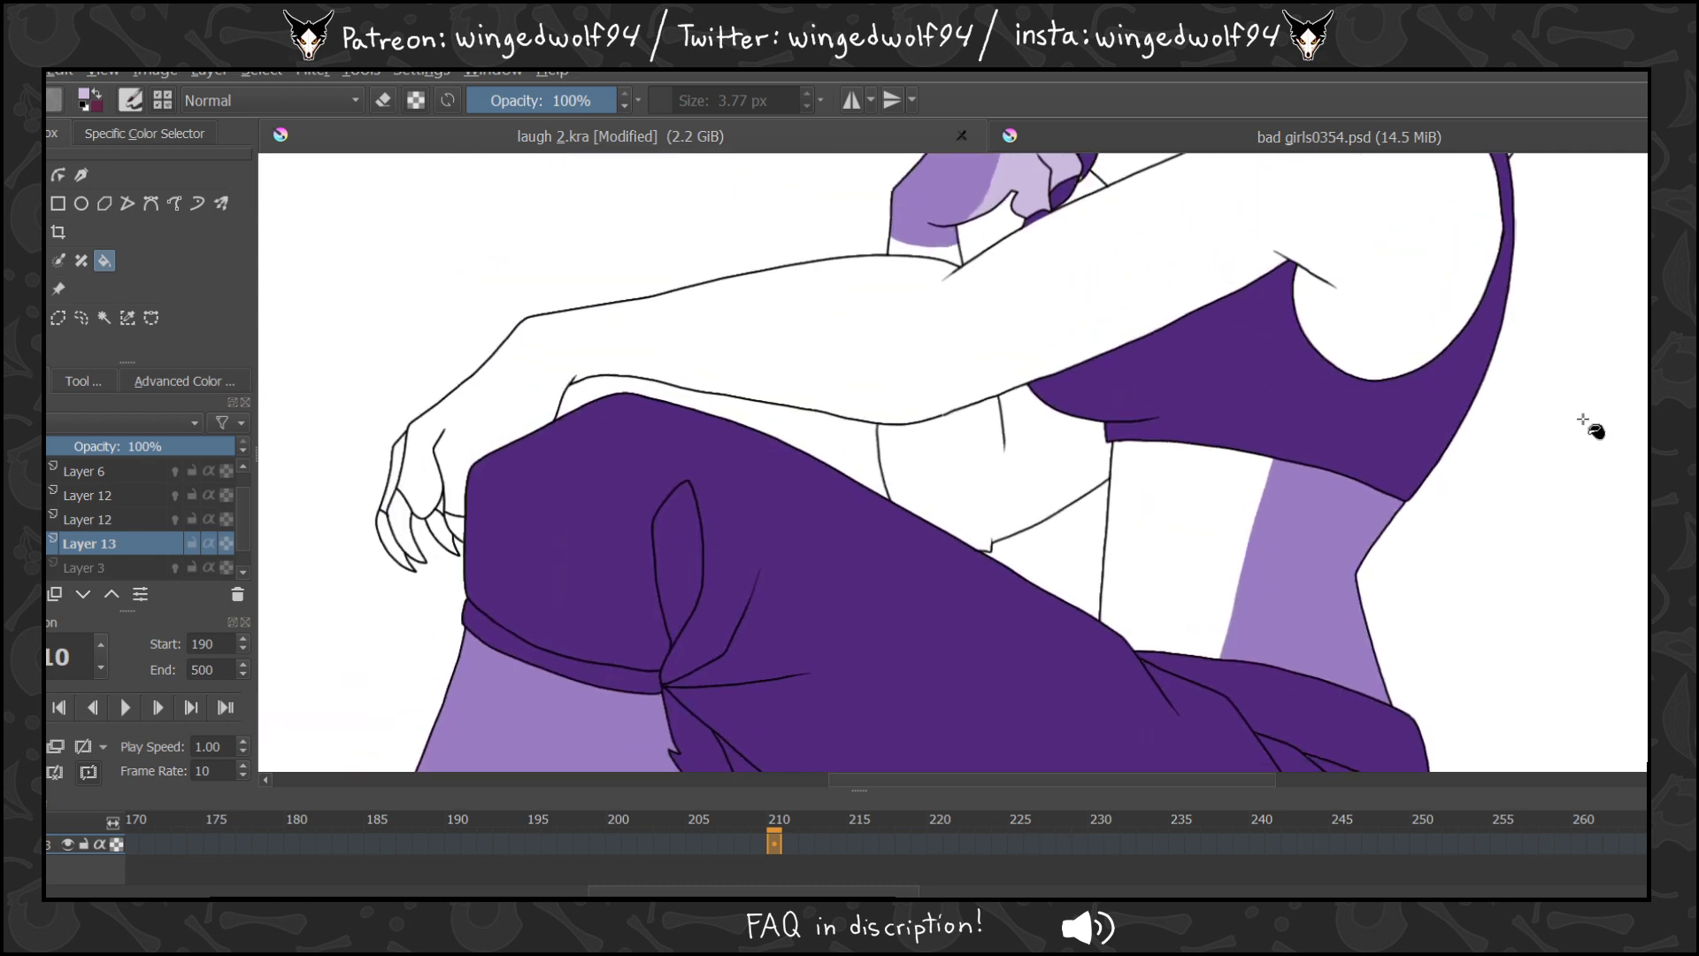
left_click(50, 574)
left_click(29, 594)
left_click(1182, 524)
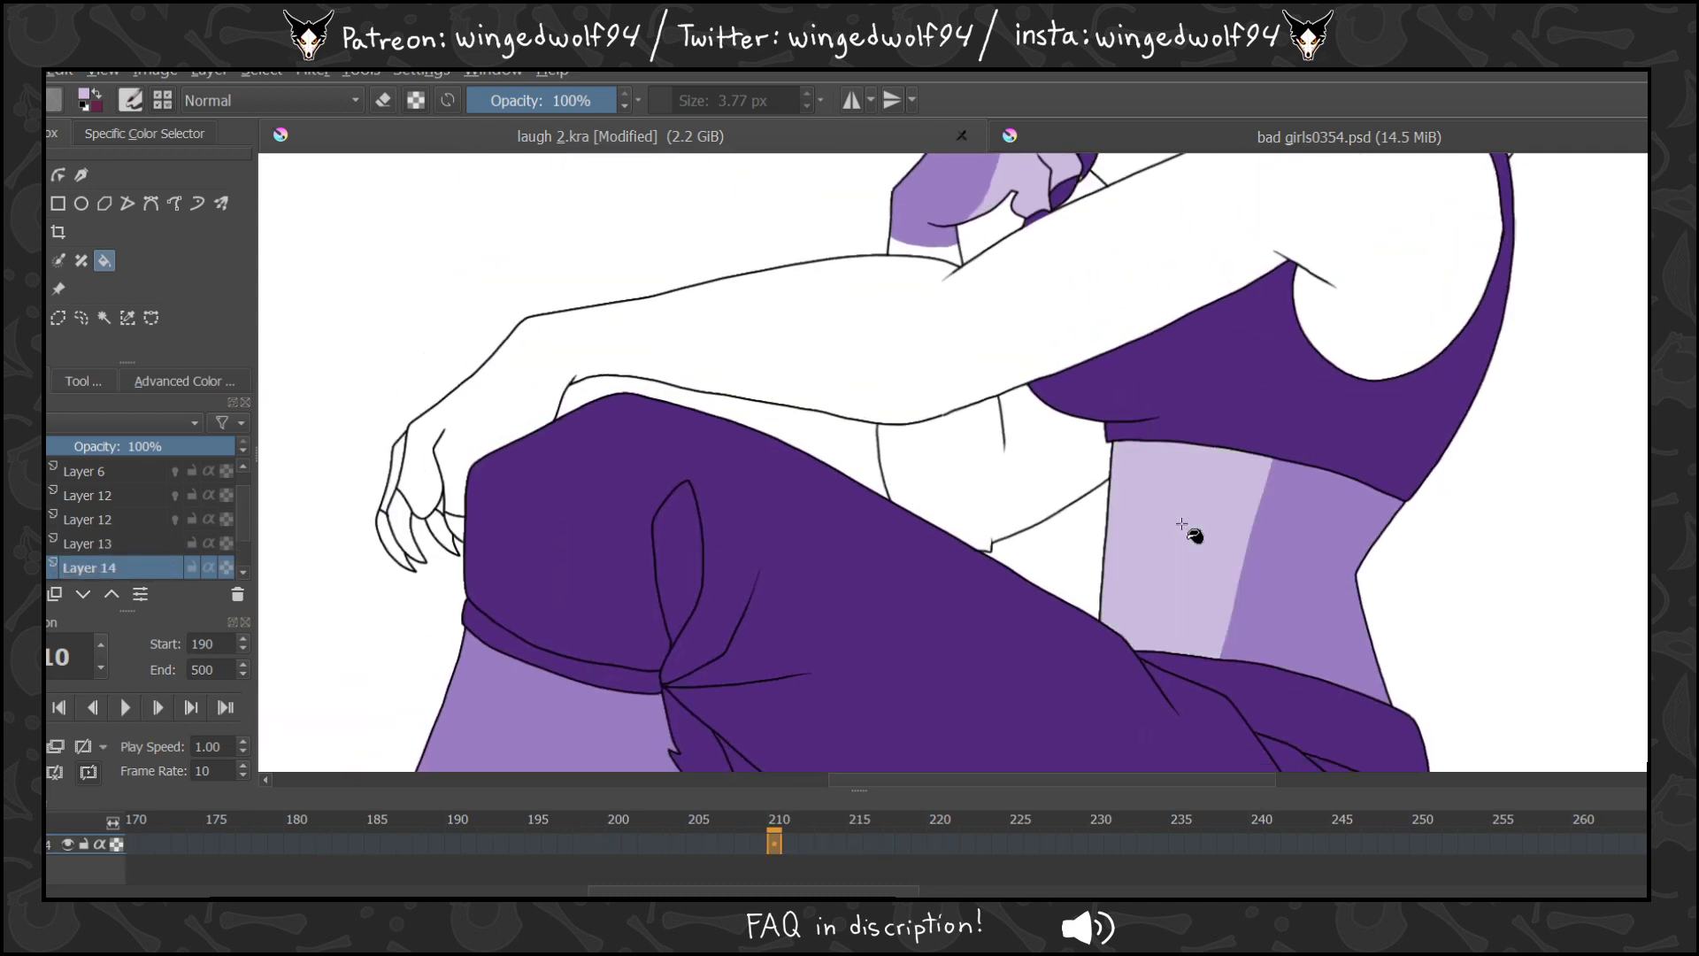
Set the brush size to 28.48 px and touch up the waist colour edges on Layer 14 and Layer 13.
left_click(12, 346)
left_click_drag(605, 213, 1647, 732)
left_click(12, 204)
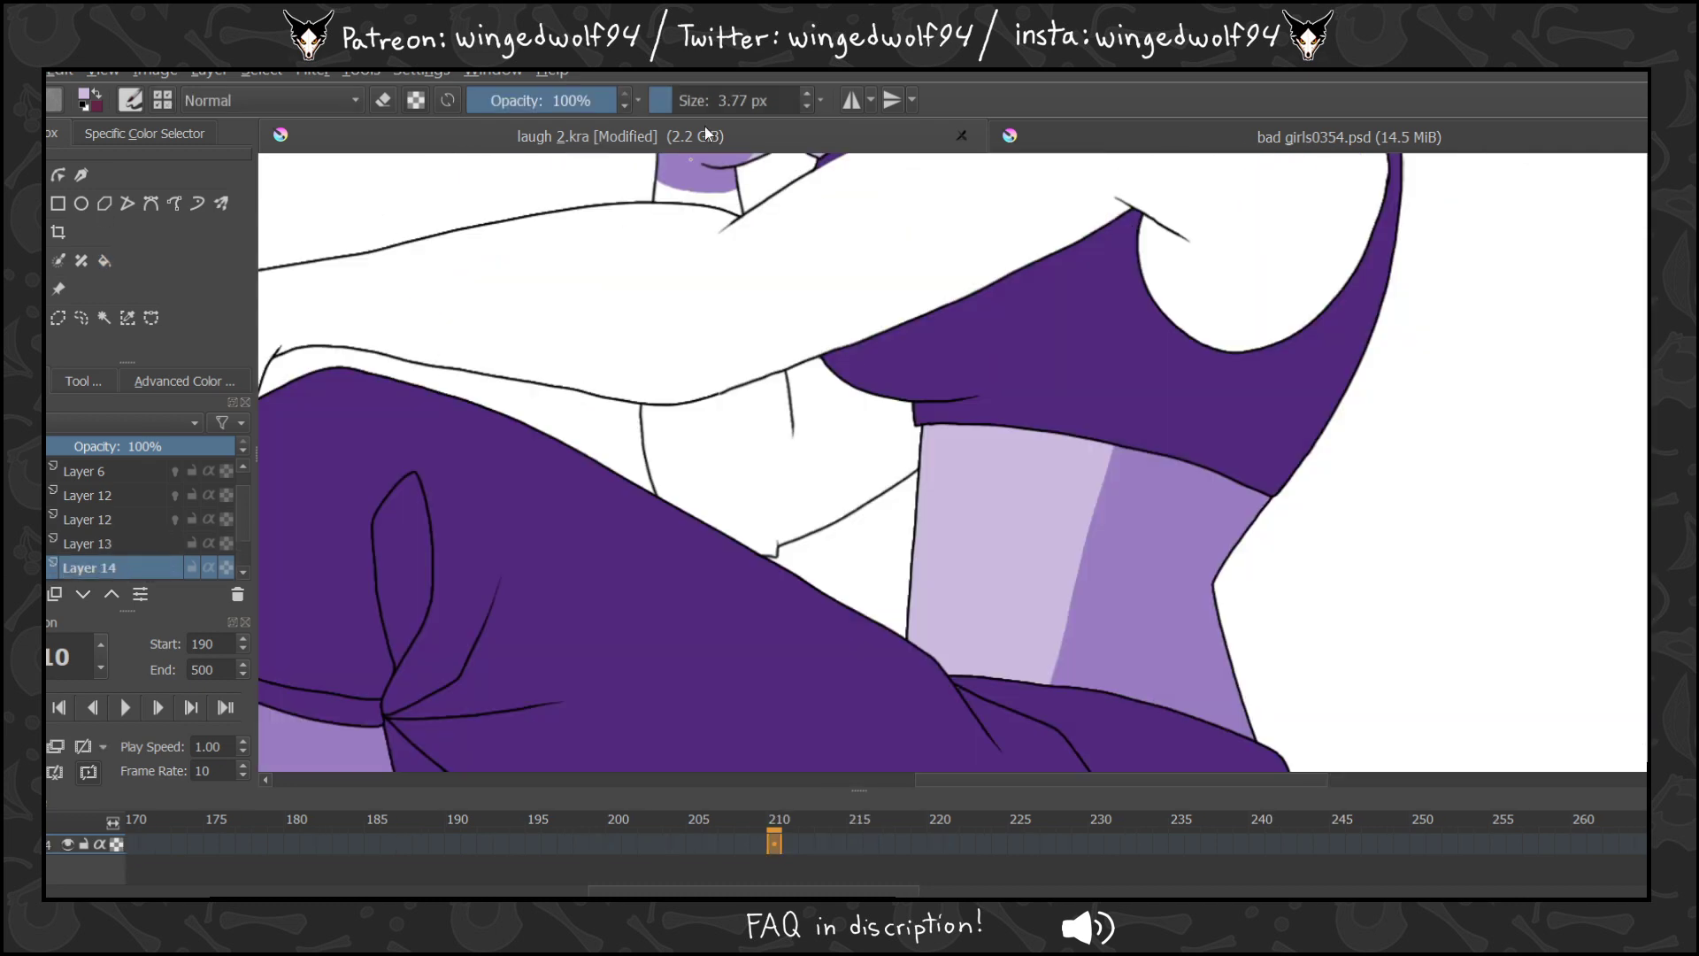
left_click(695, 100)
mouse_move(968, 429)
left_mouse_down()
mouse_move(1003, 395)
mouse_move(1024, 441)
mouse_move(1055, 421)
mouse_move(1106, 448)
left_mouse_up()
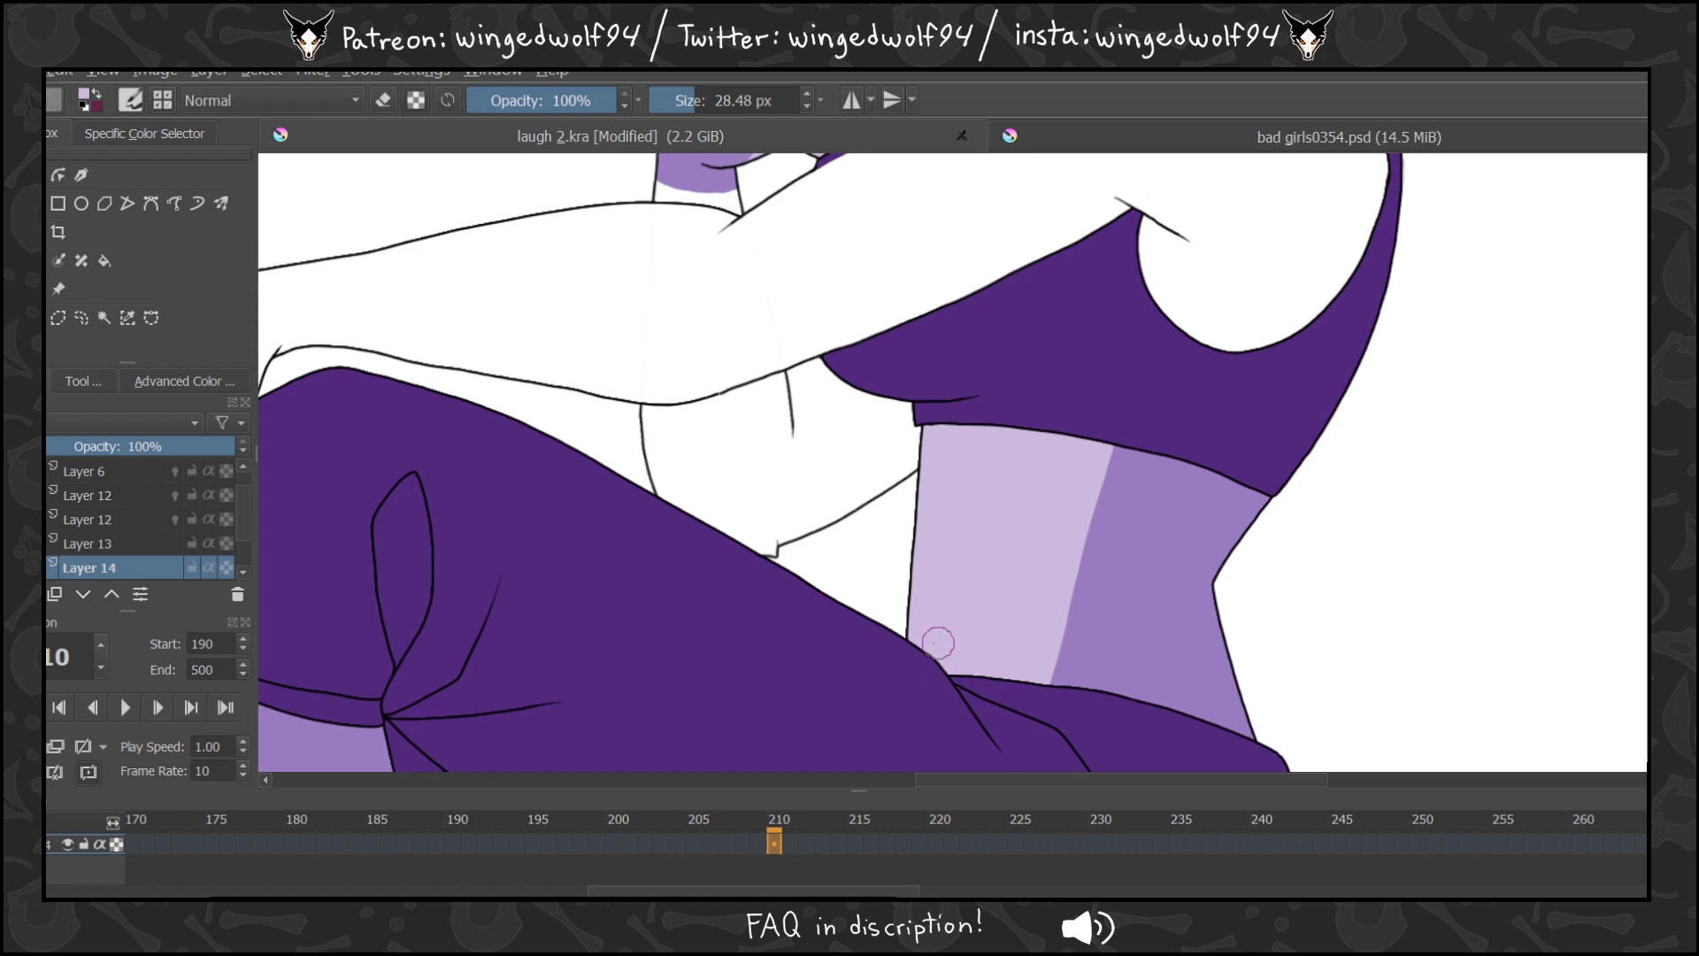
left_click(92, 542)
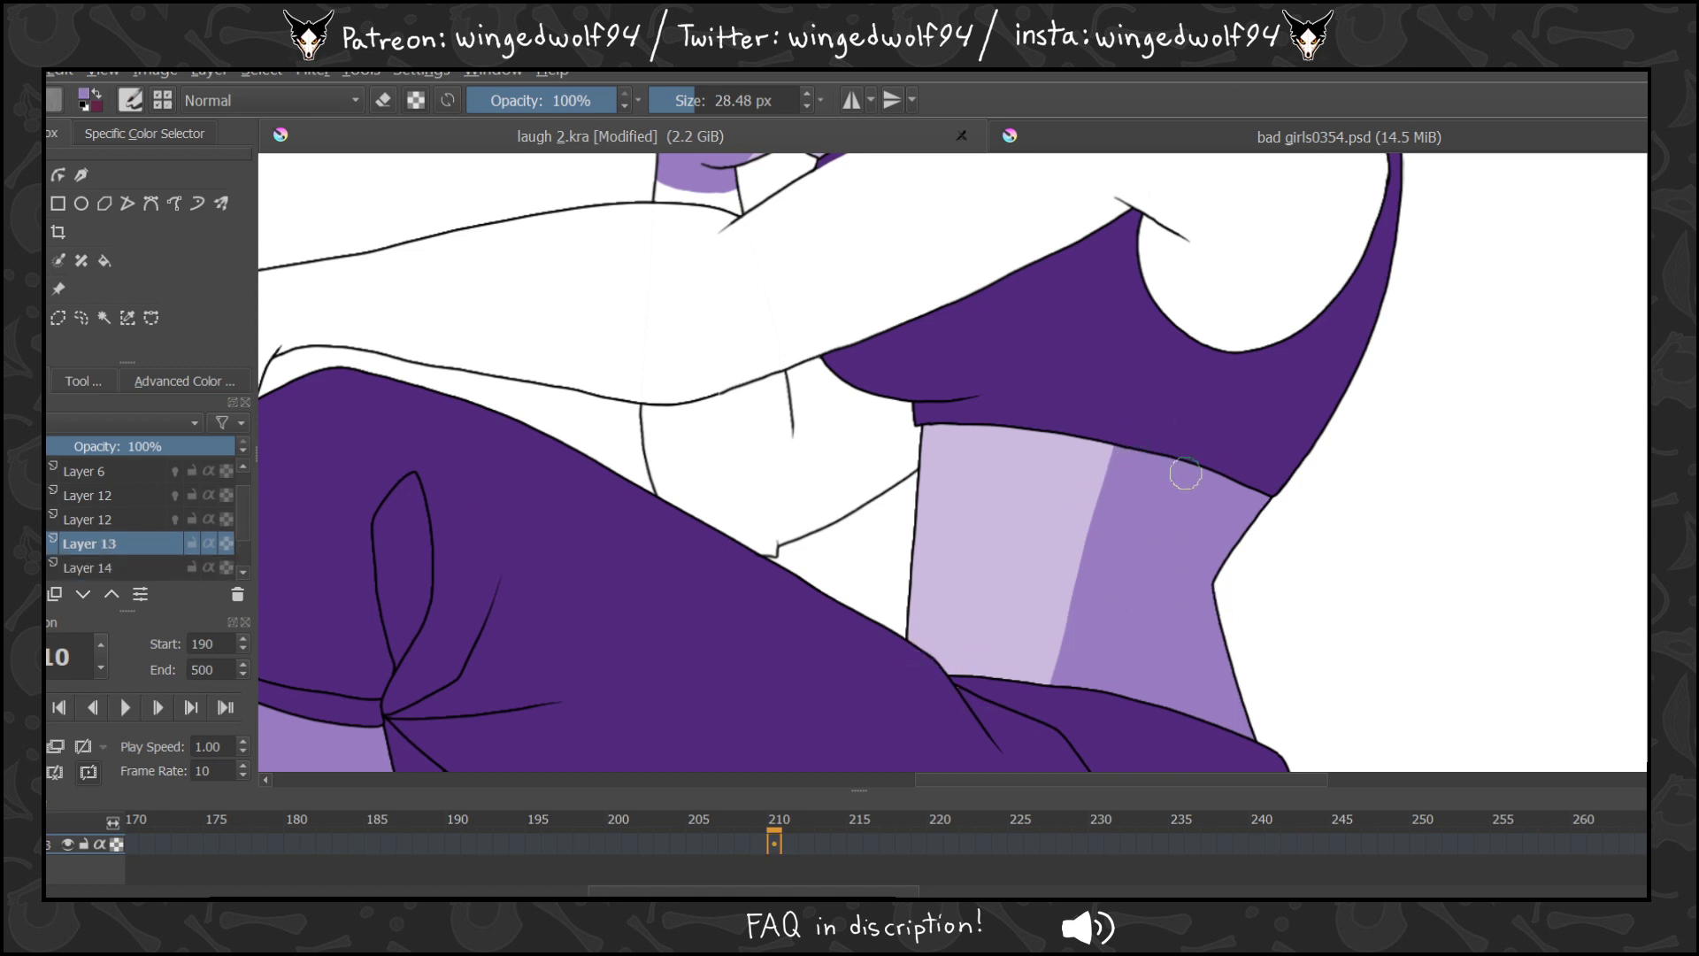
left_click_drag(1259, 486, 1240, 487)
Merge Layer 13 into Layer 14 so both waist colours share one layer.
key("shift+Delete")
key("z")
left_click(1081, 447, "ctrl")
left_click(1080, 446, "ctrl")
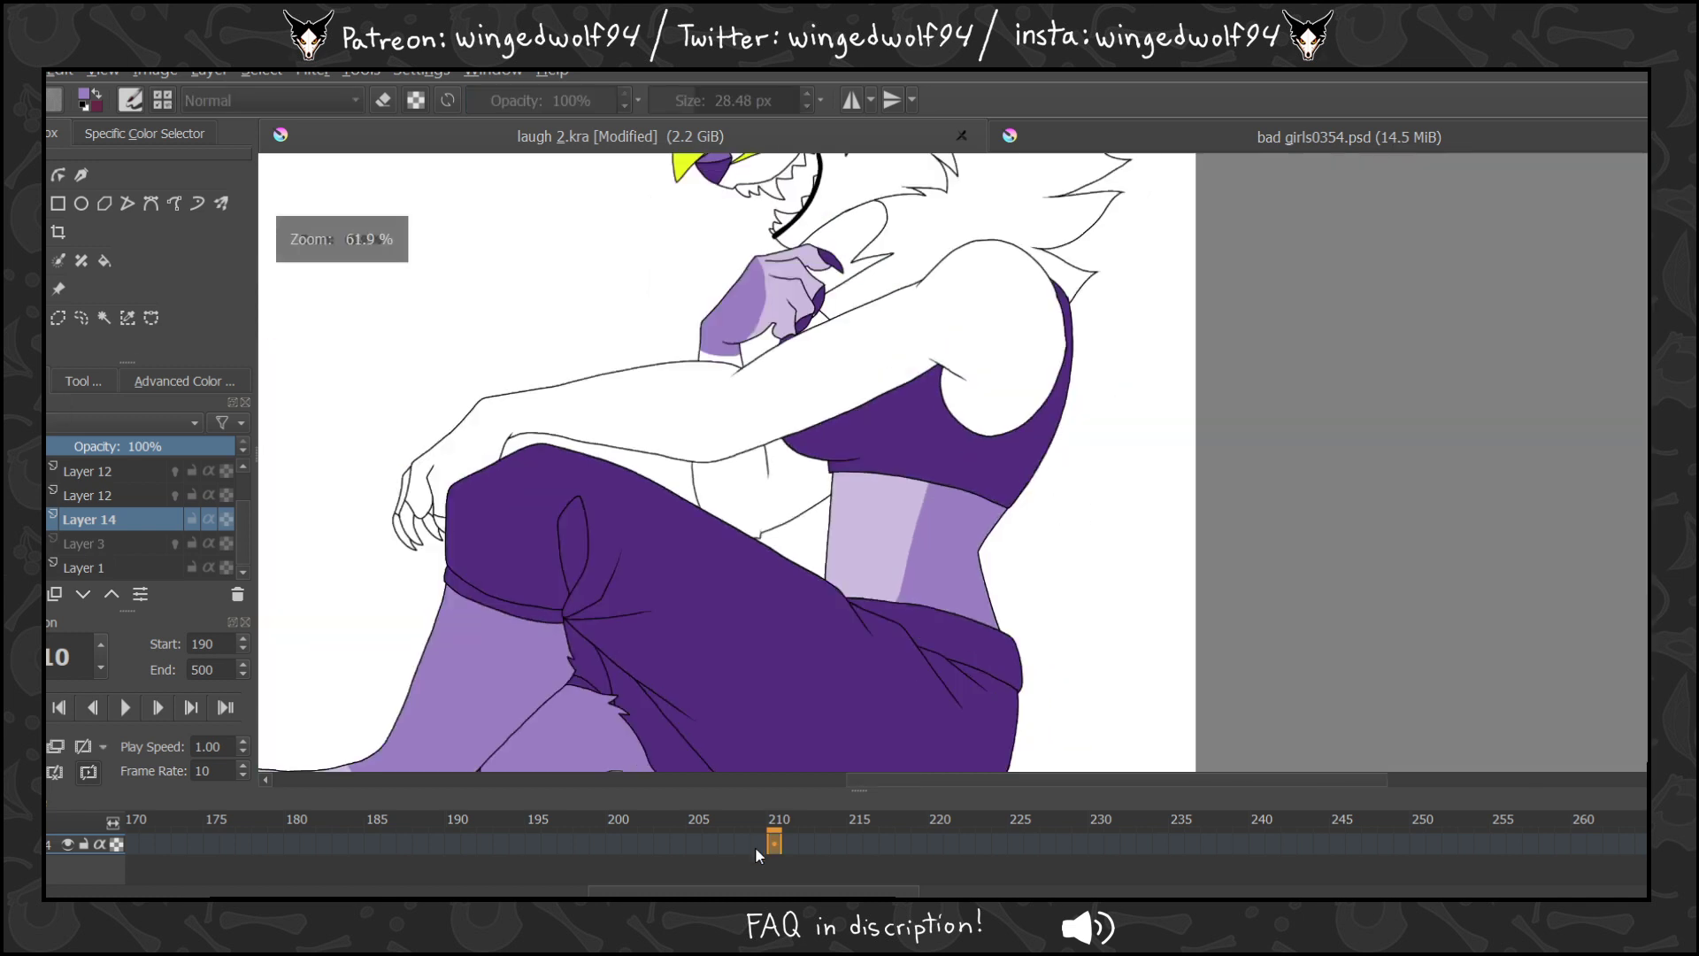
Examine the frames from 210 to 232 to check the waist colours against the moving line art.
left_click(759, 844)
key("Right")
key("Right")
key("space")
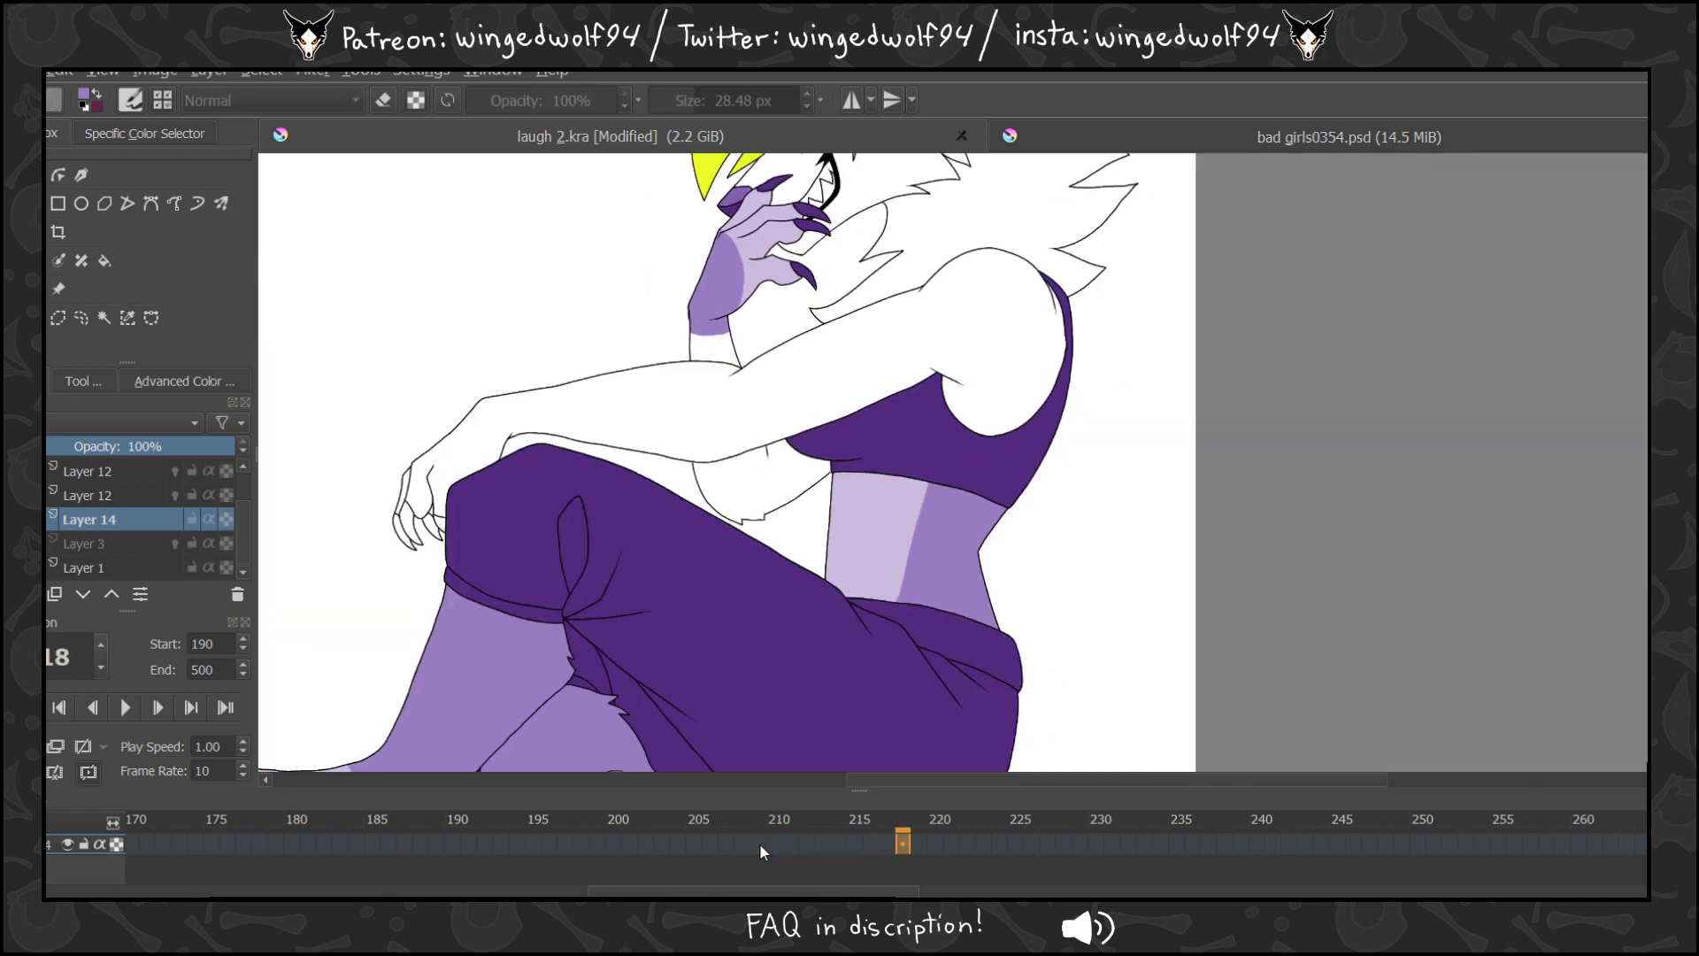
key("period")
key("period")
key("period")
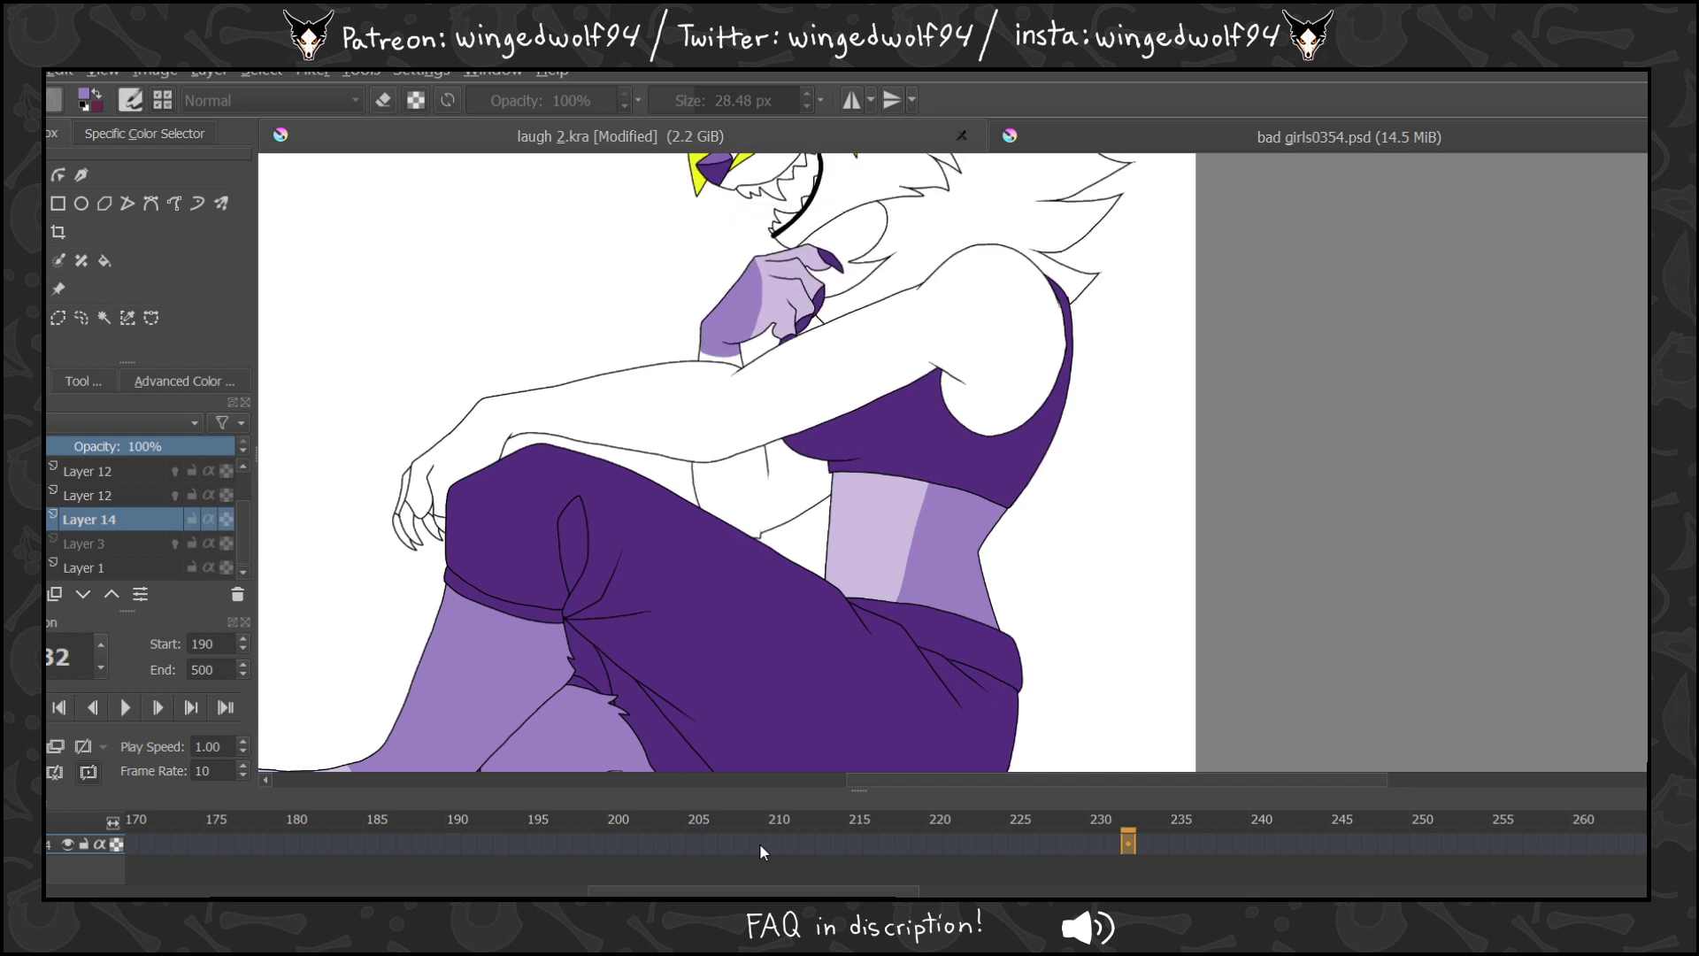
Merge the Layer 12 directly above Layer 14 into it and play the animation to check the combined colours.
left_click(87, 501)
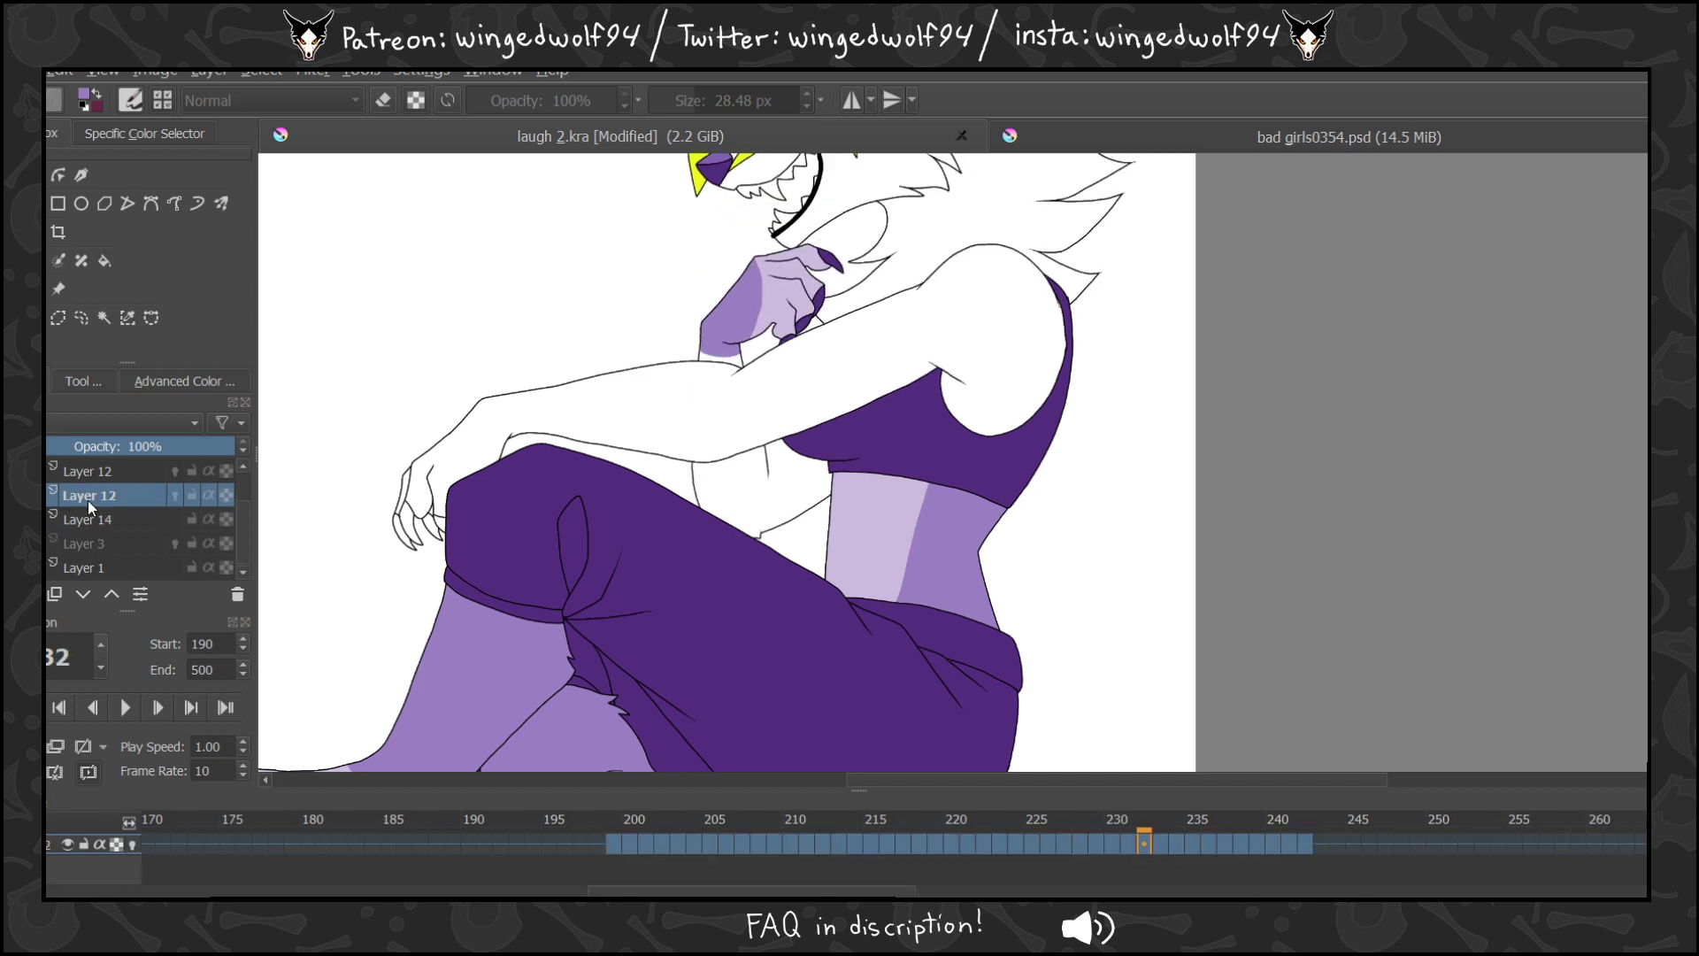
key("Page_Down")
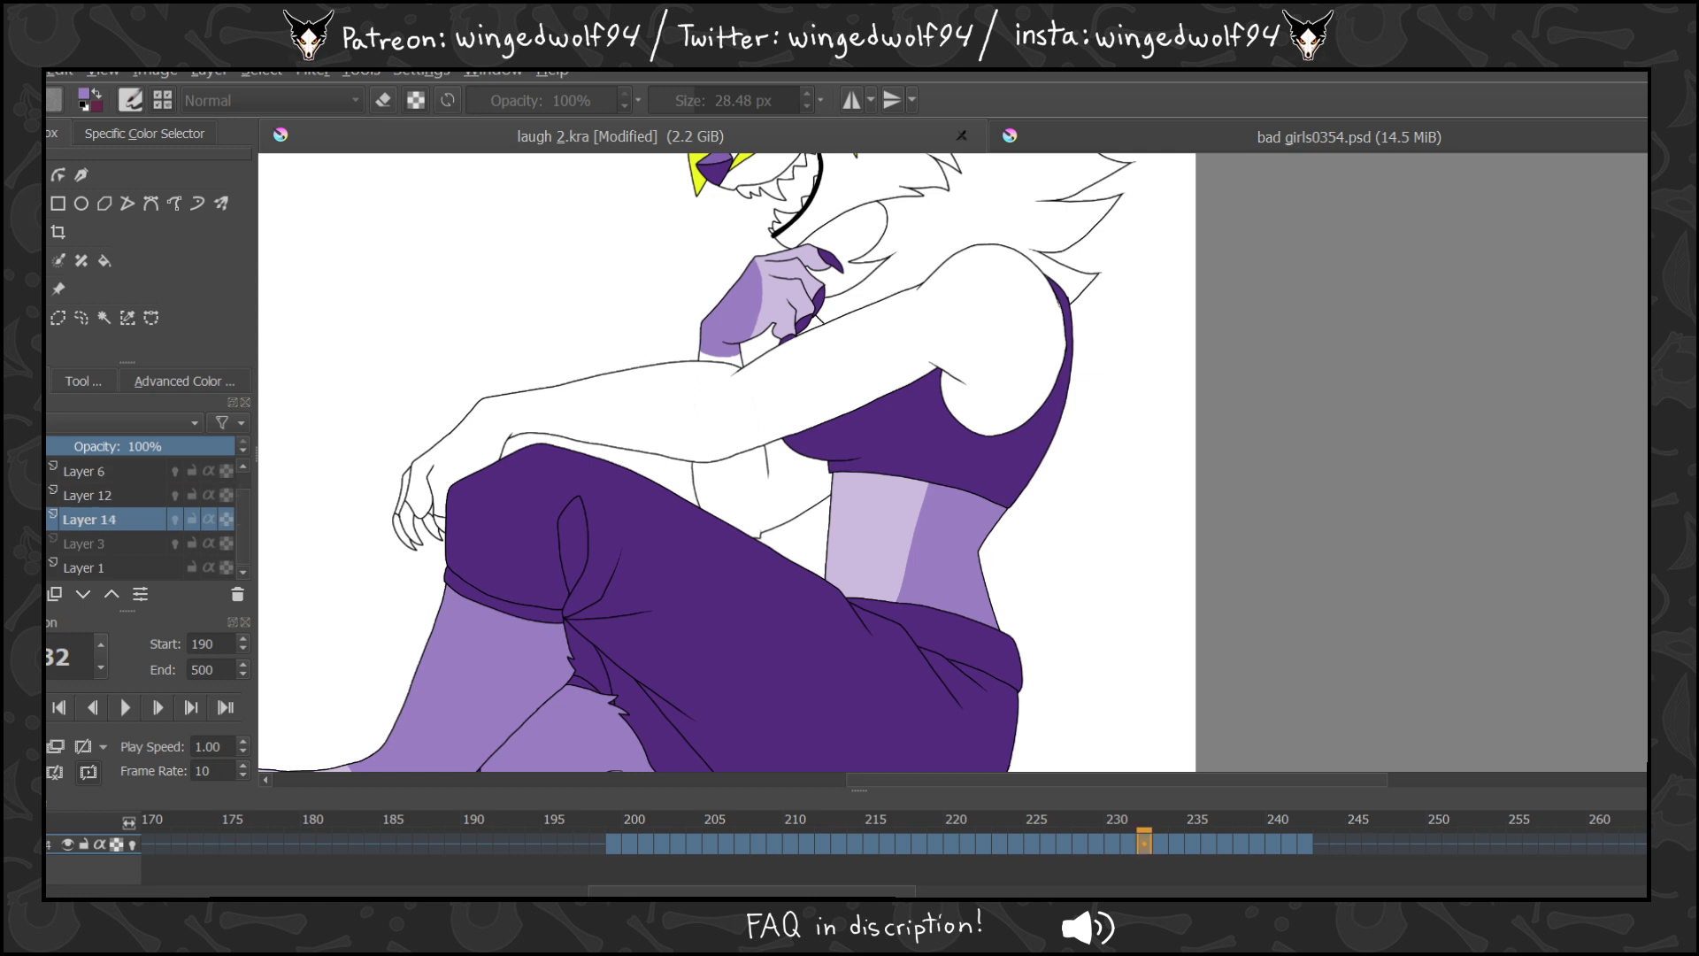
scroll(952, 462, "up", 3)
scroll(952, 461, "down", 6)
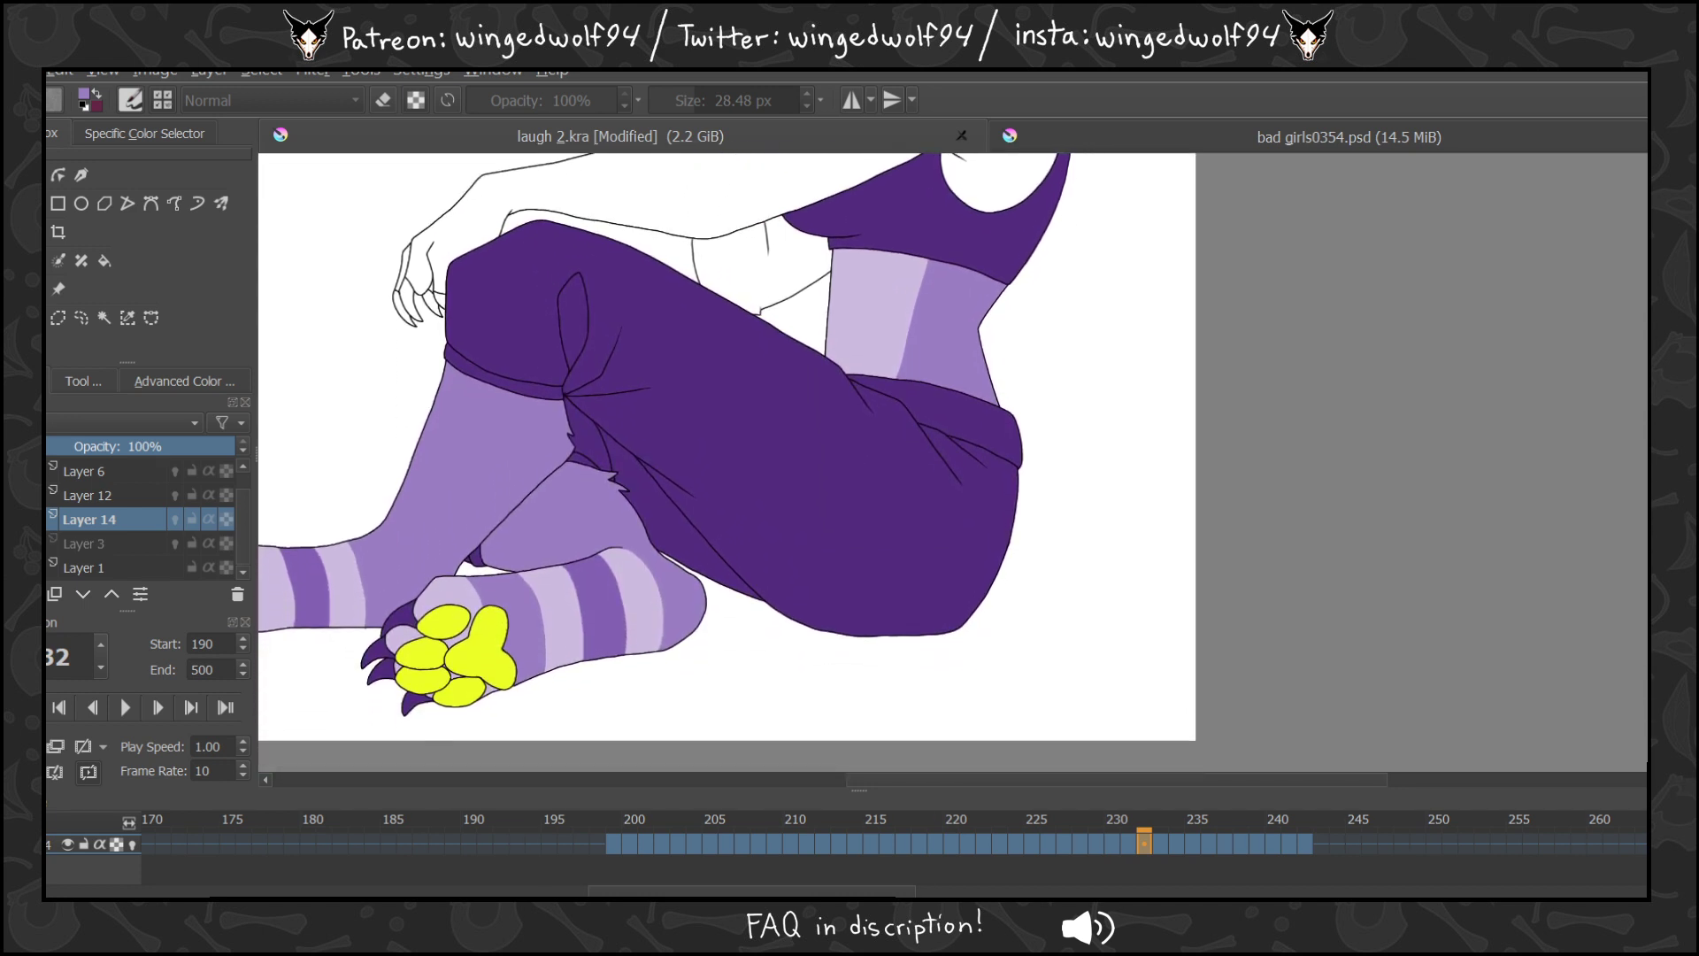
scroll(952, 462, "up", 5)
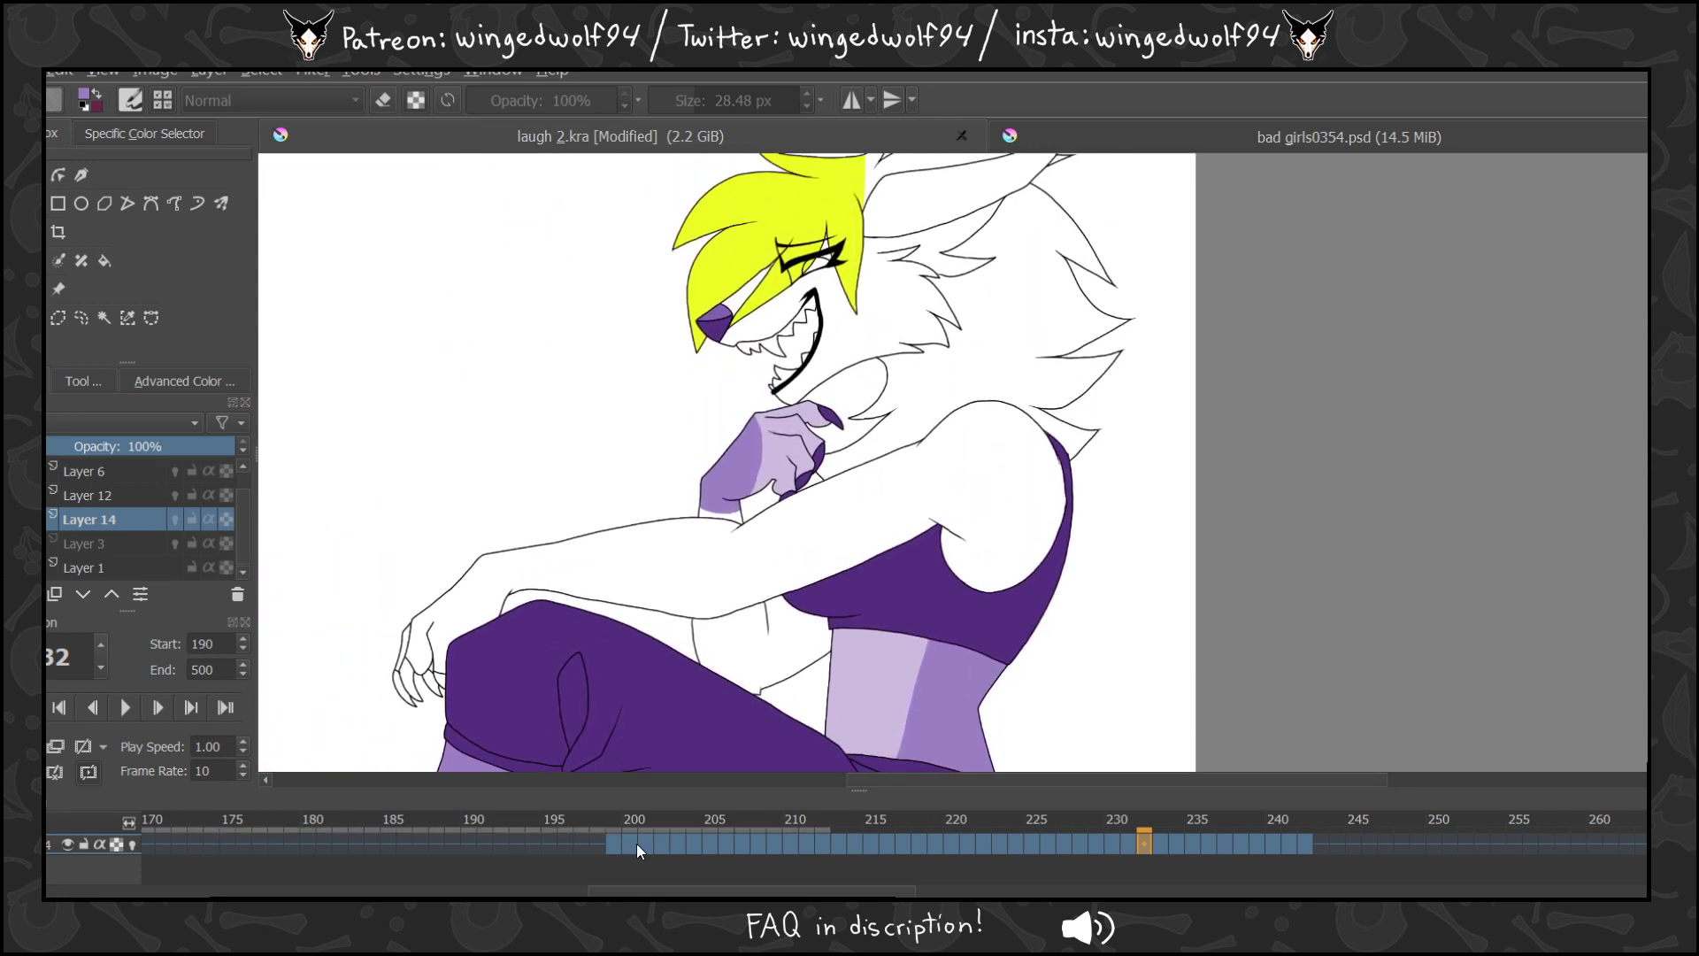
left_click(635, 843)
key("space")
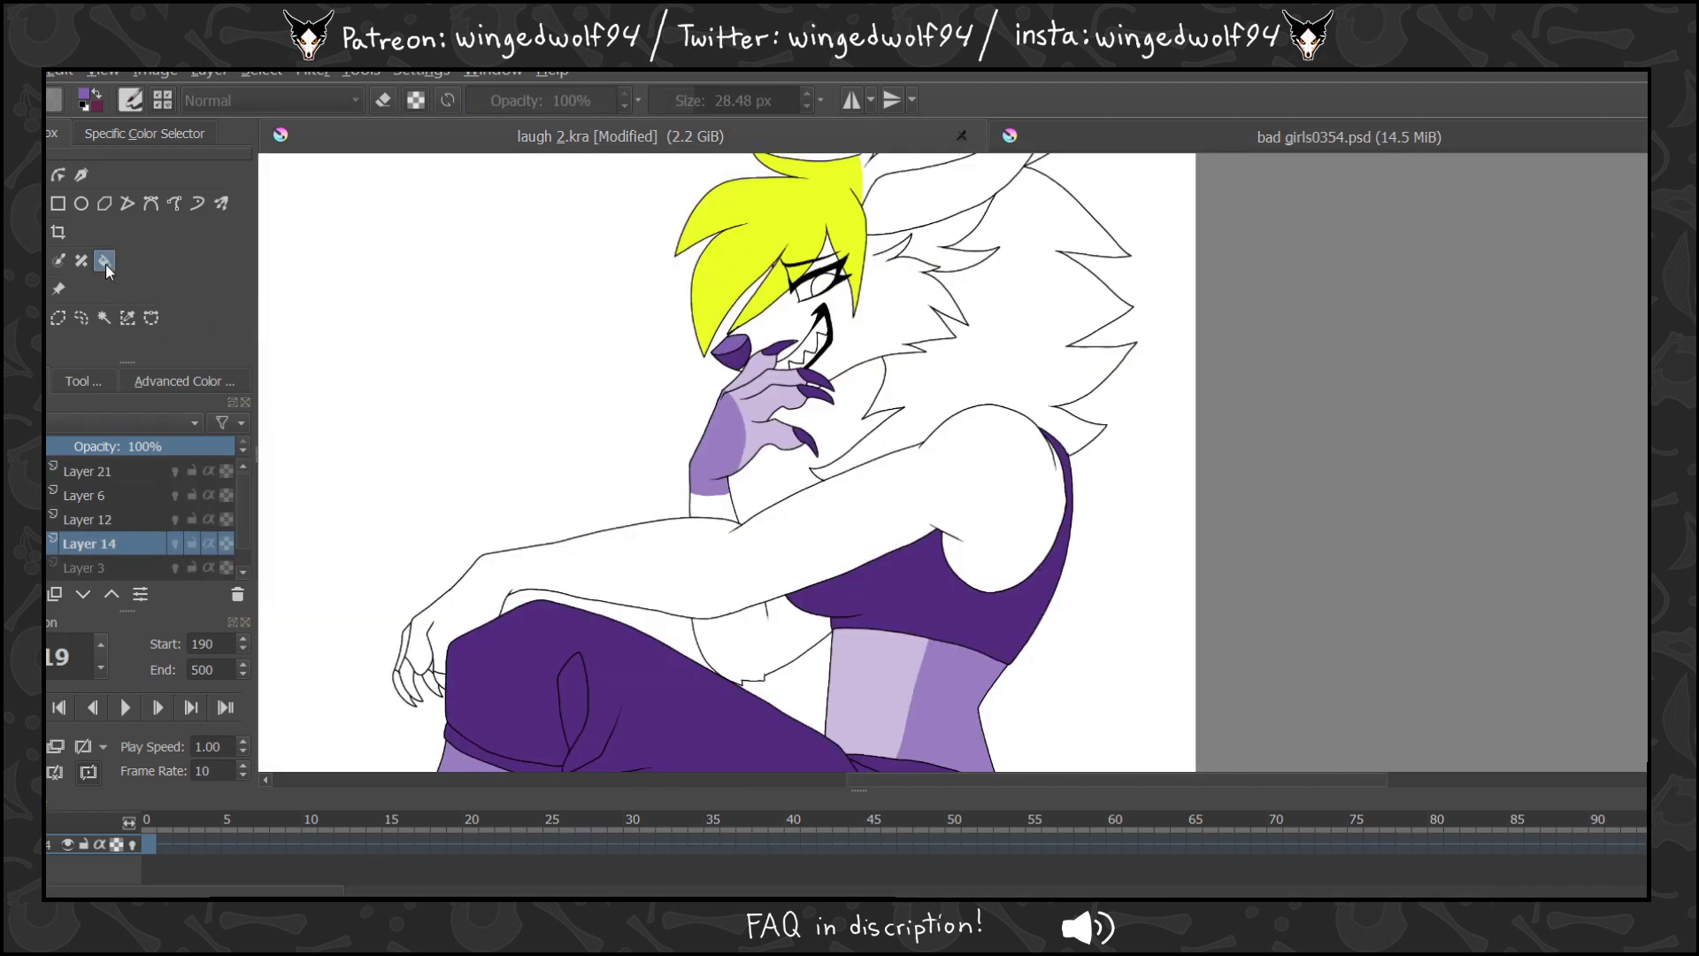
Fill the ear's interior with purple on Layer 14 frame by frame from frame 199 to 242.
scroll(1628, 445, "up", 2)
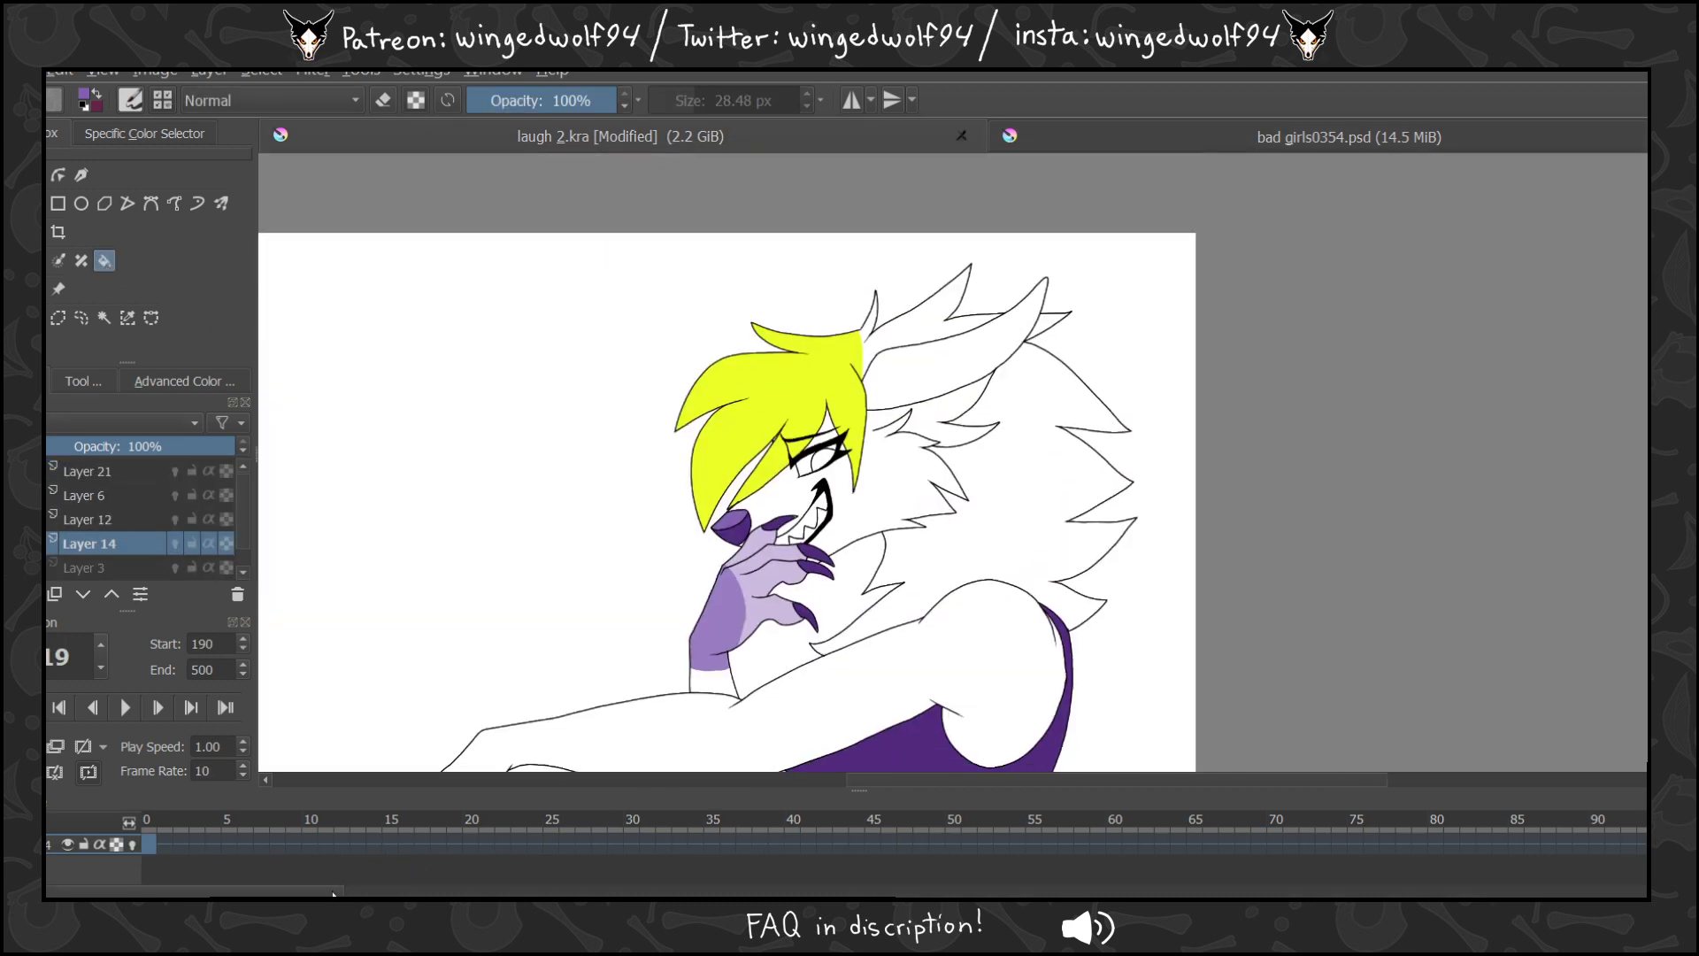
left_click_drag(333, 895, 860, 895)
left_click(679, 841)
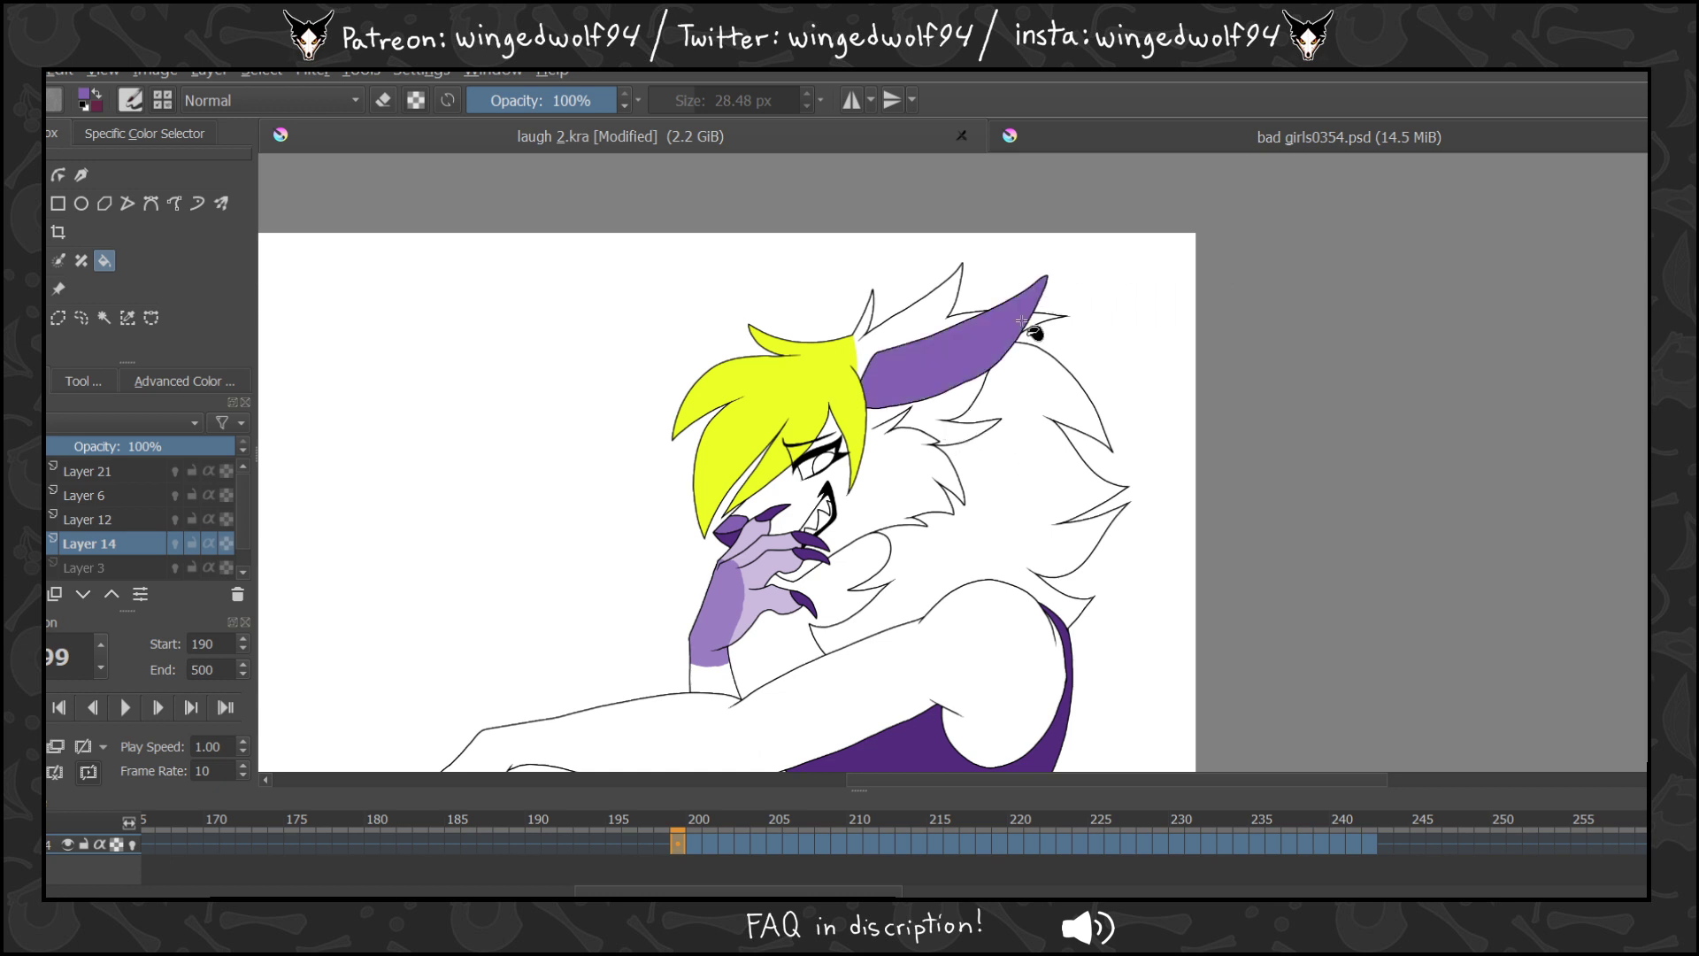
key("Right")
key("Right")
key("Right")
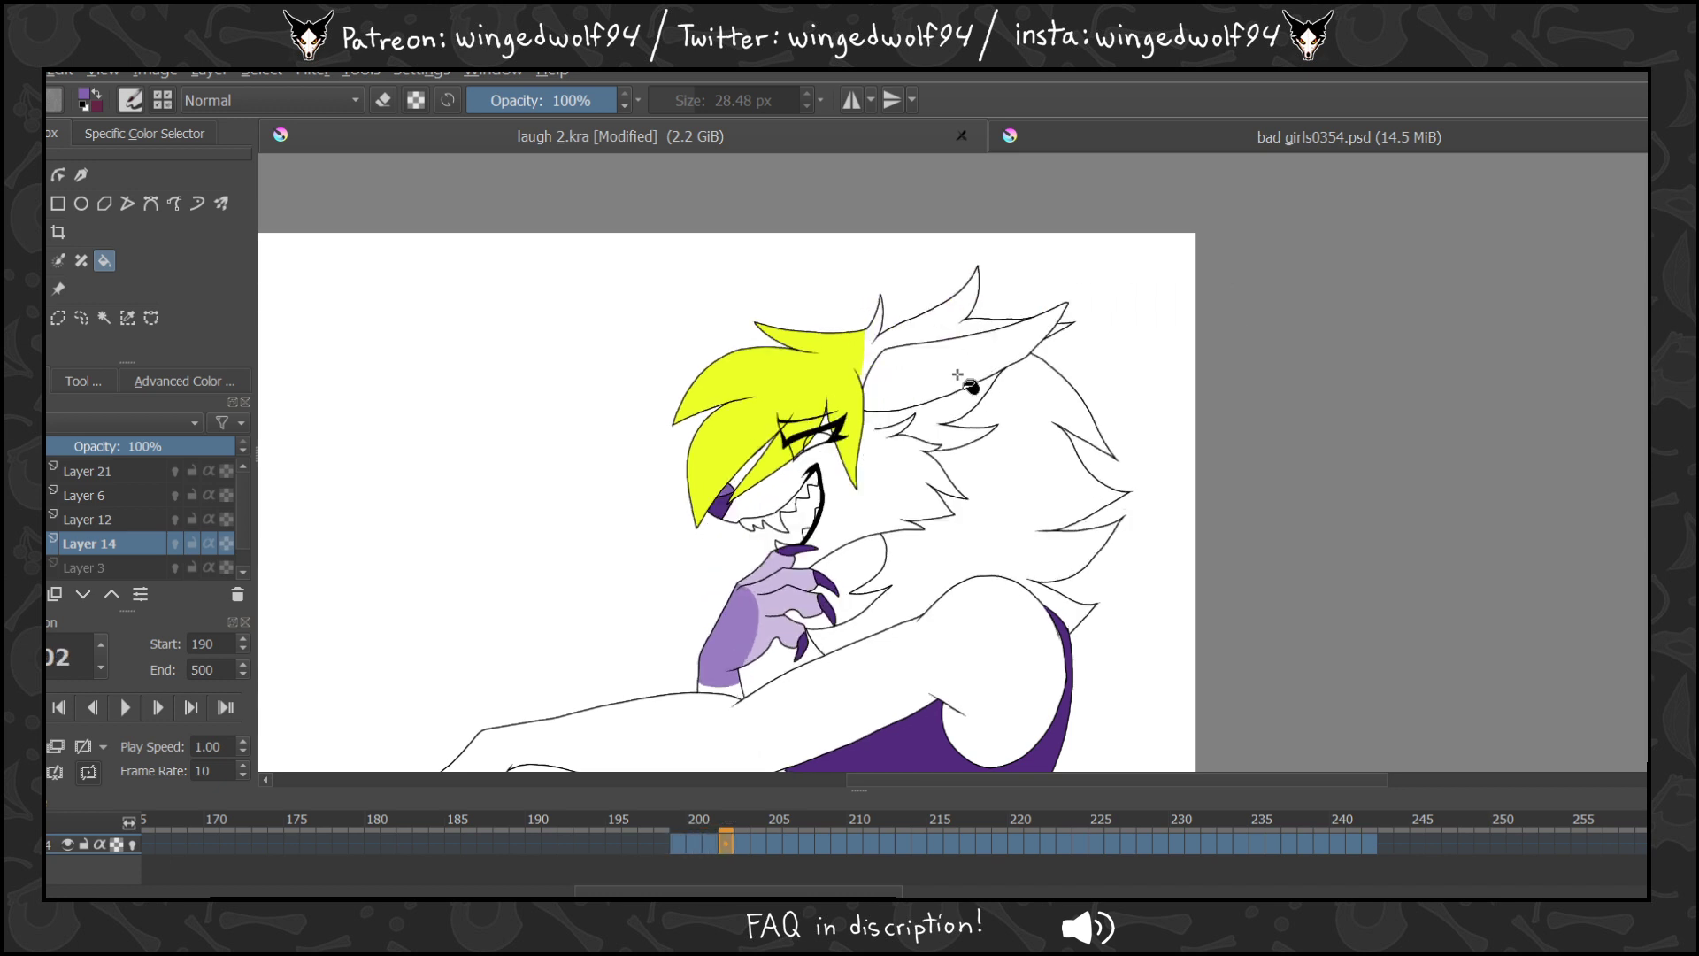
key("Right")
key("Right")
key("Right")
key("Right")
key("Right")
key("Right")
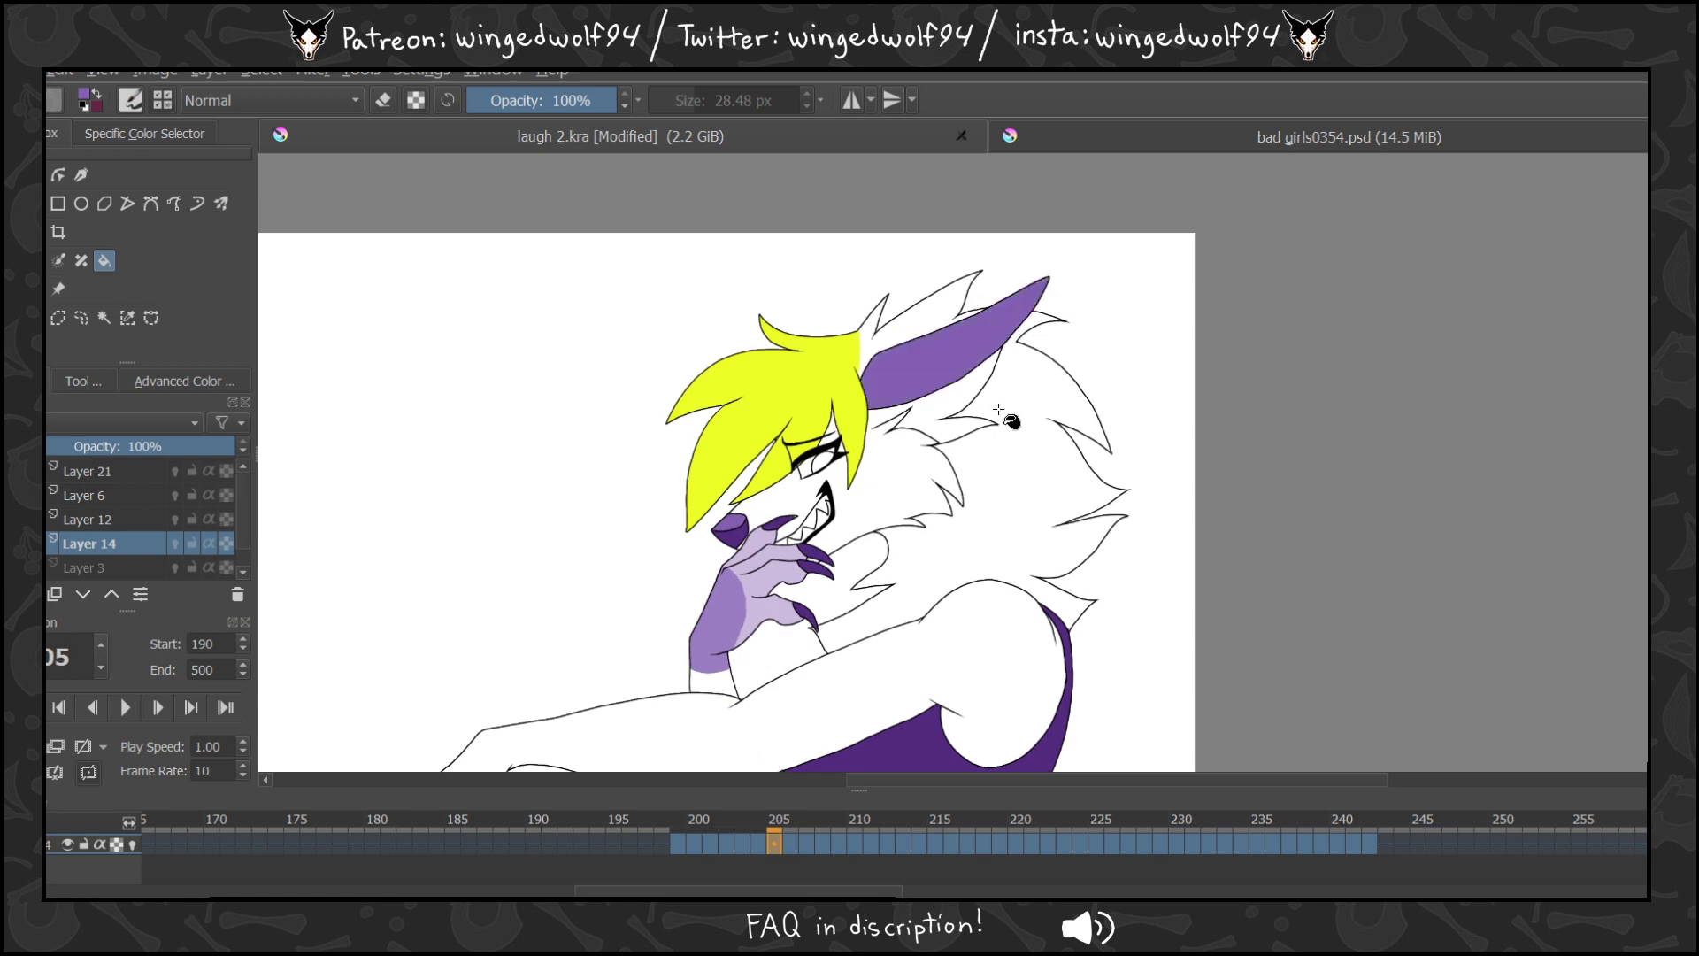
key("Right")
key("Right")
key("Right")
key("Right")
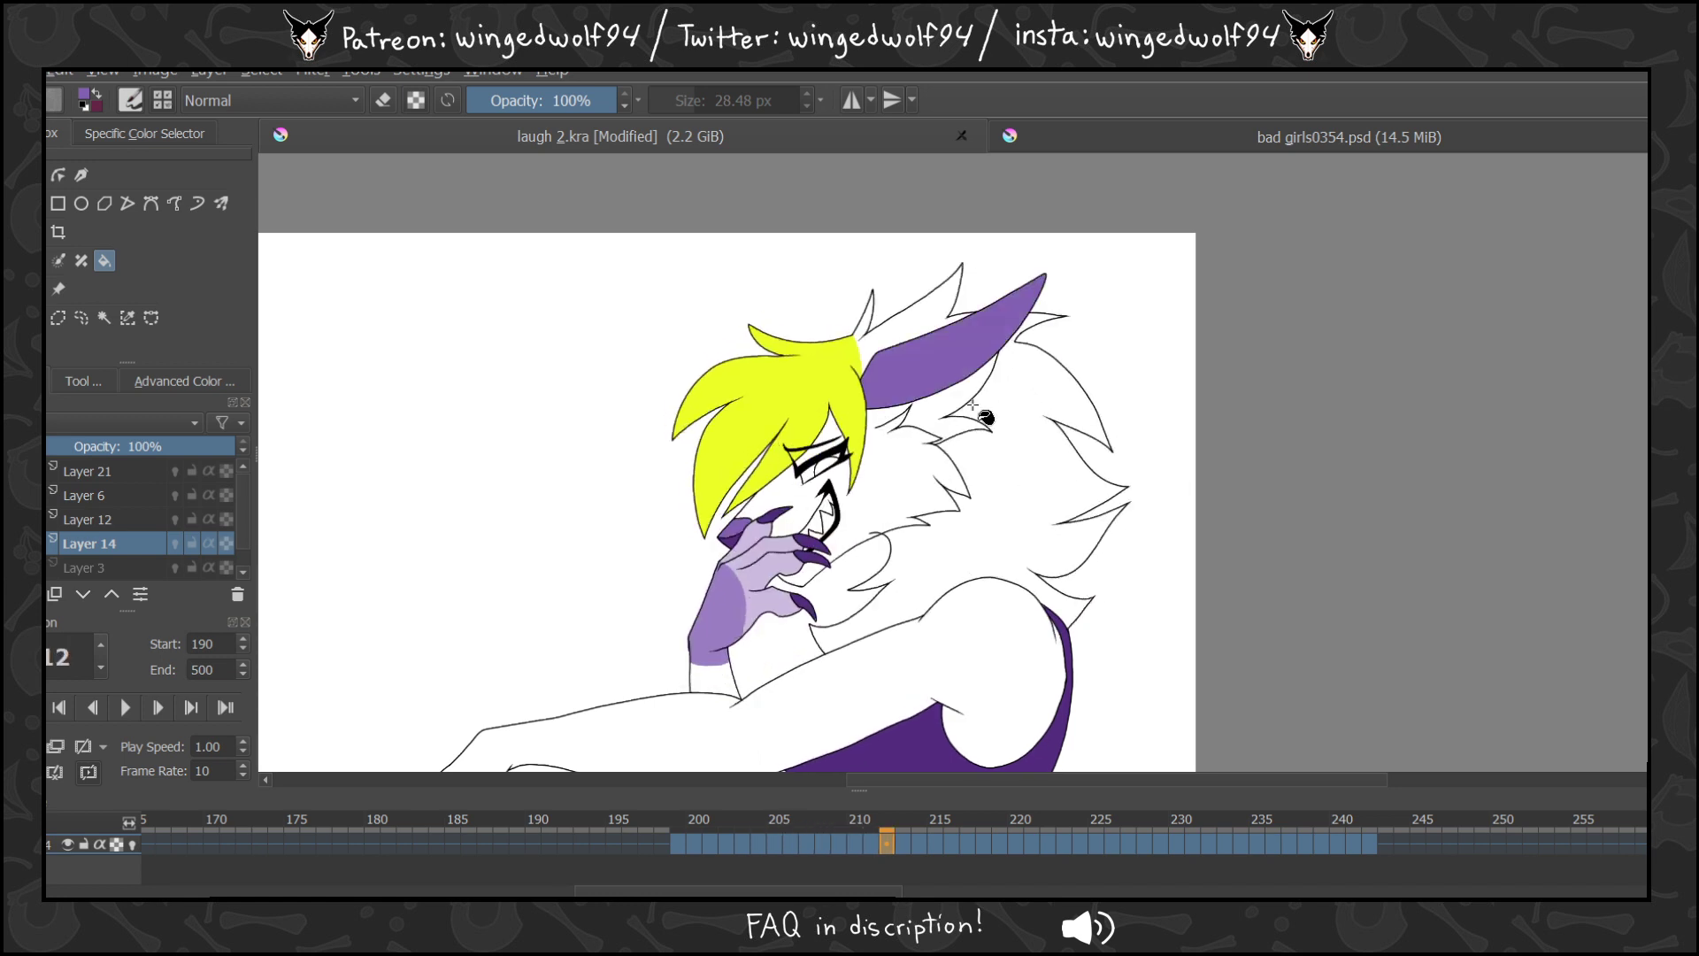
key("Right")
key("Right")
key("Right")
key("Right")
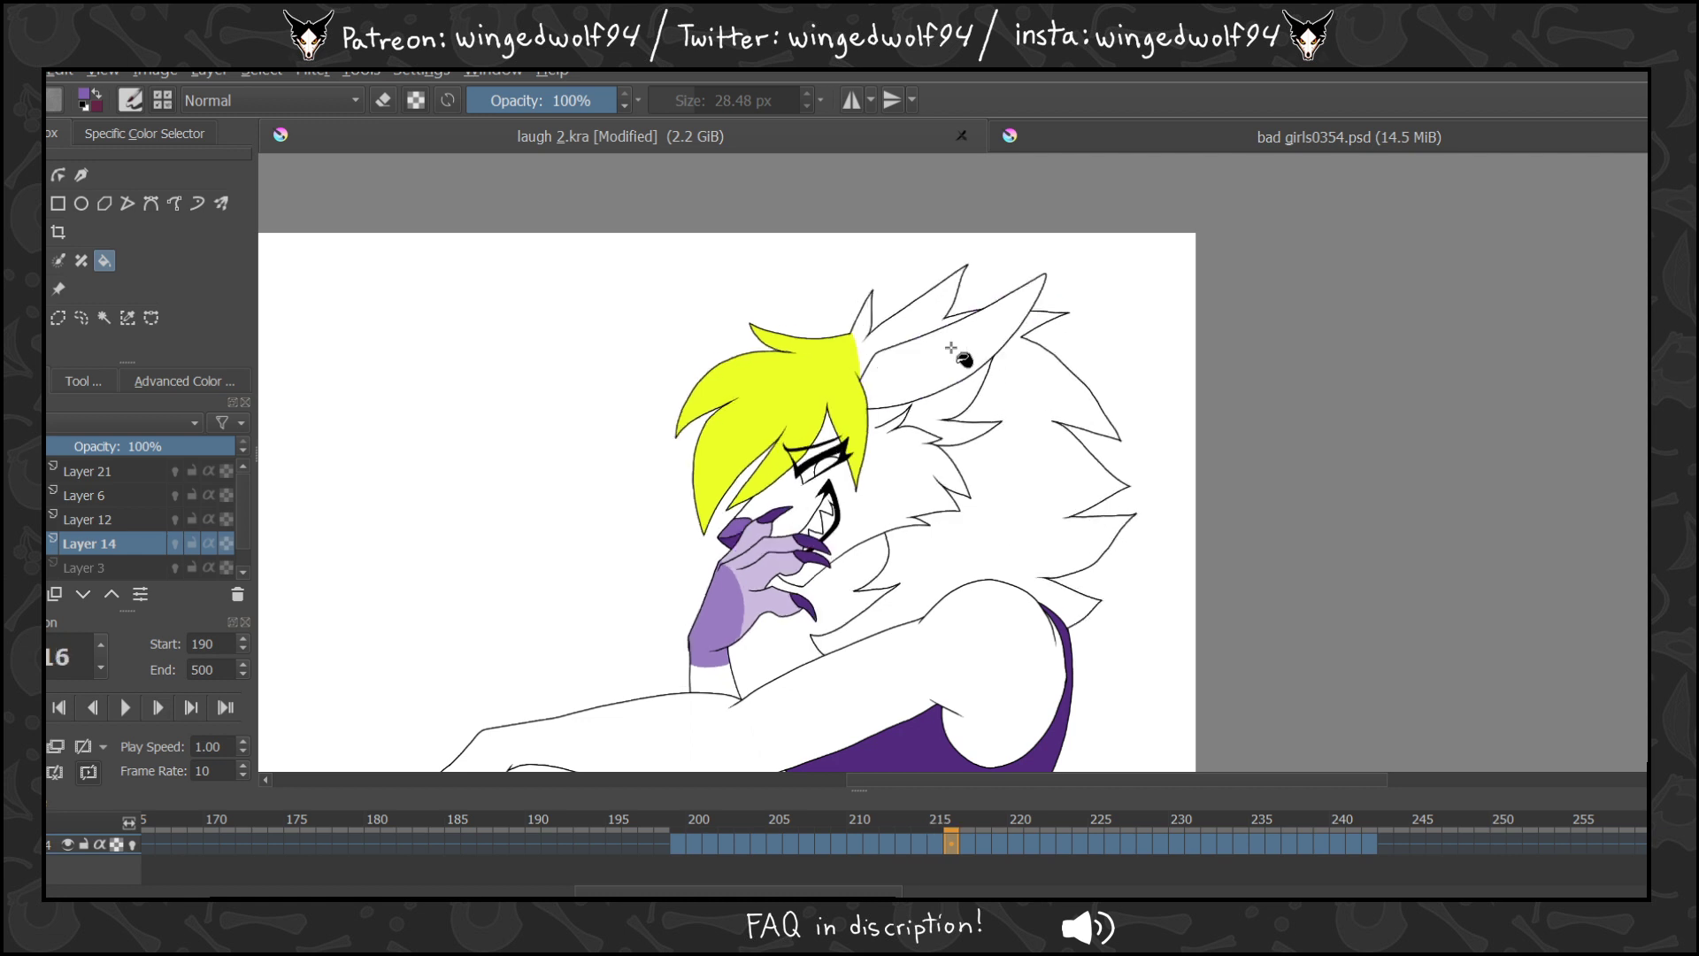
key("Right")
key("Right")
key("Right")
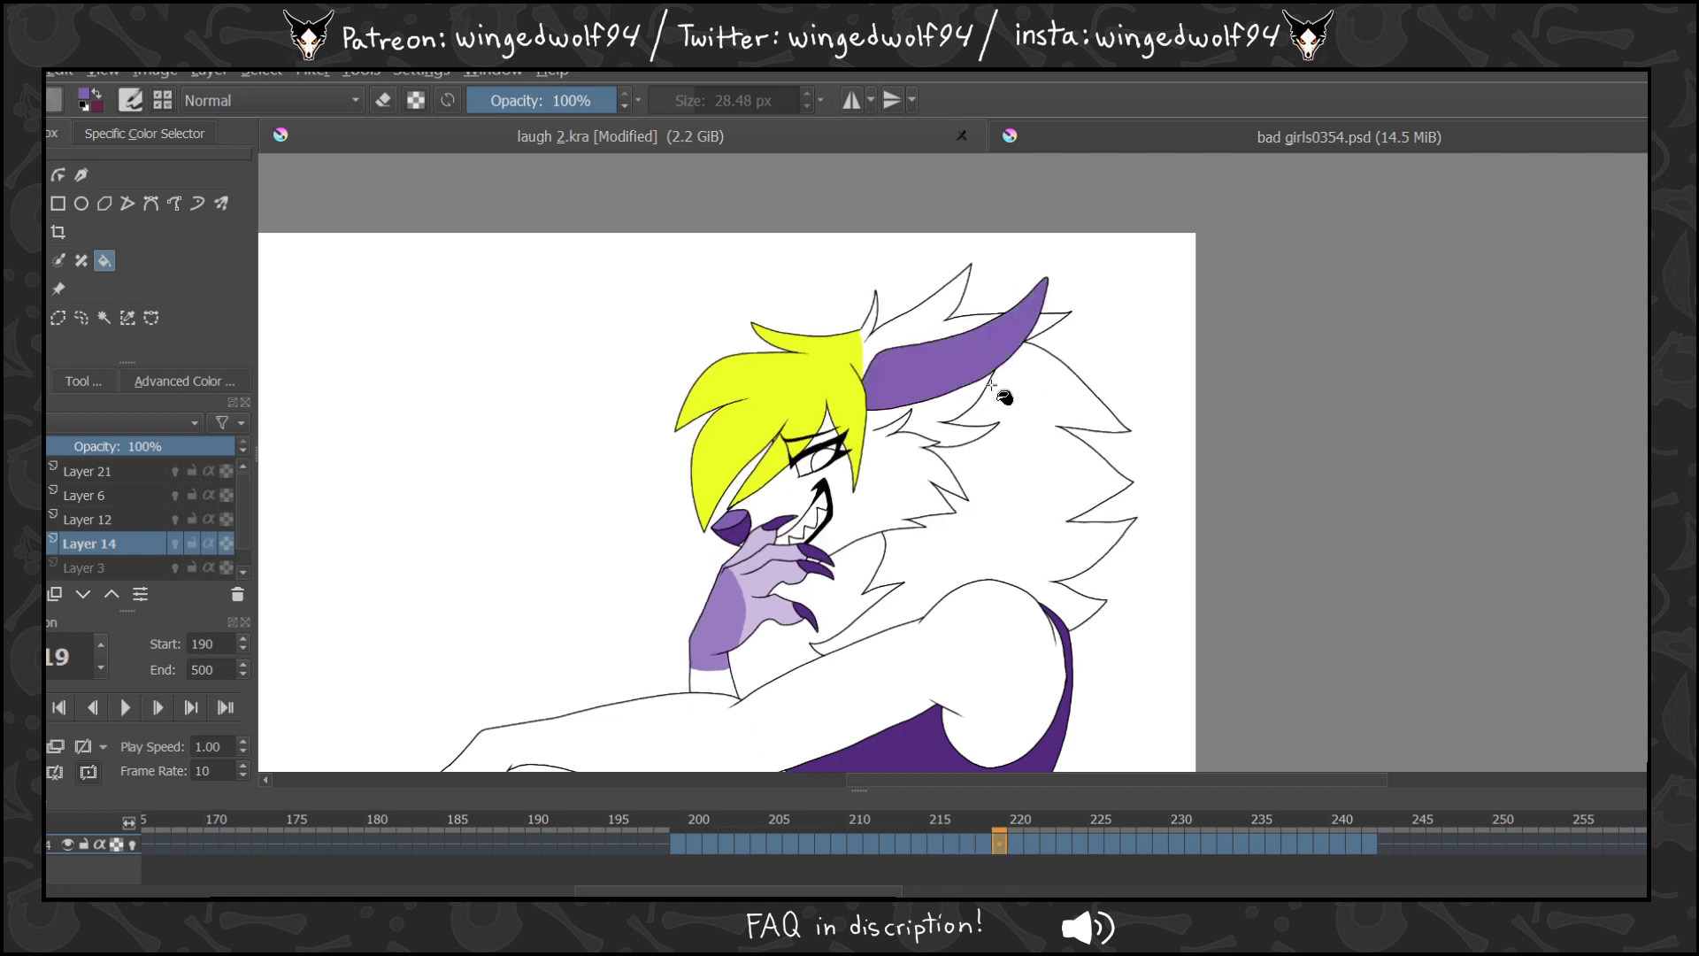
key("Right")
key("Right")
key("Right")
key("Right")
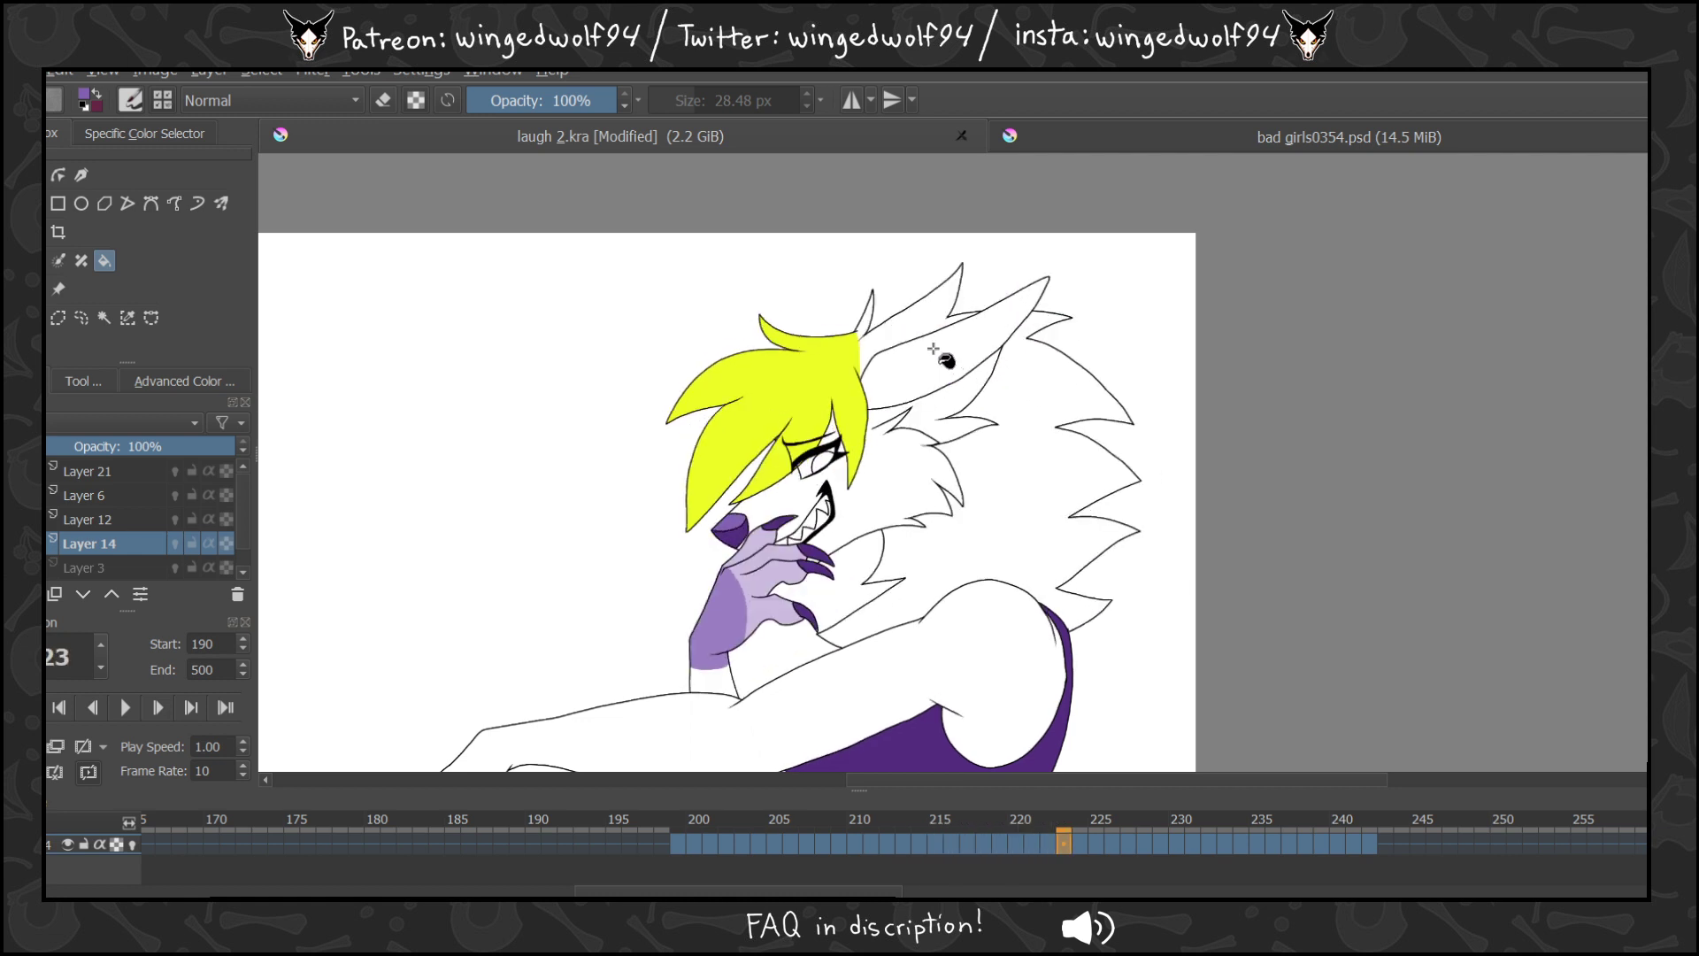
key("Right")
key("Right")
key("Right")
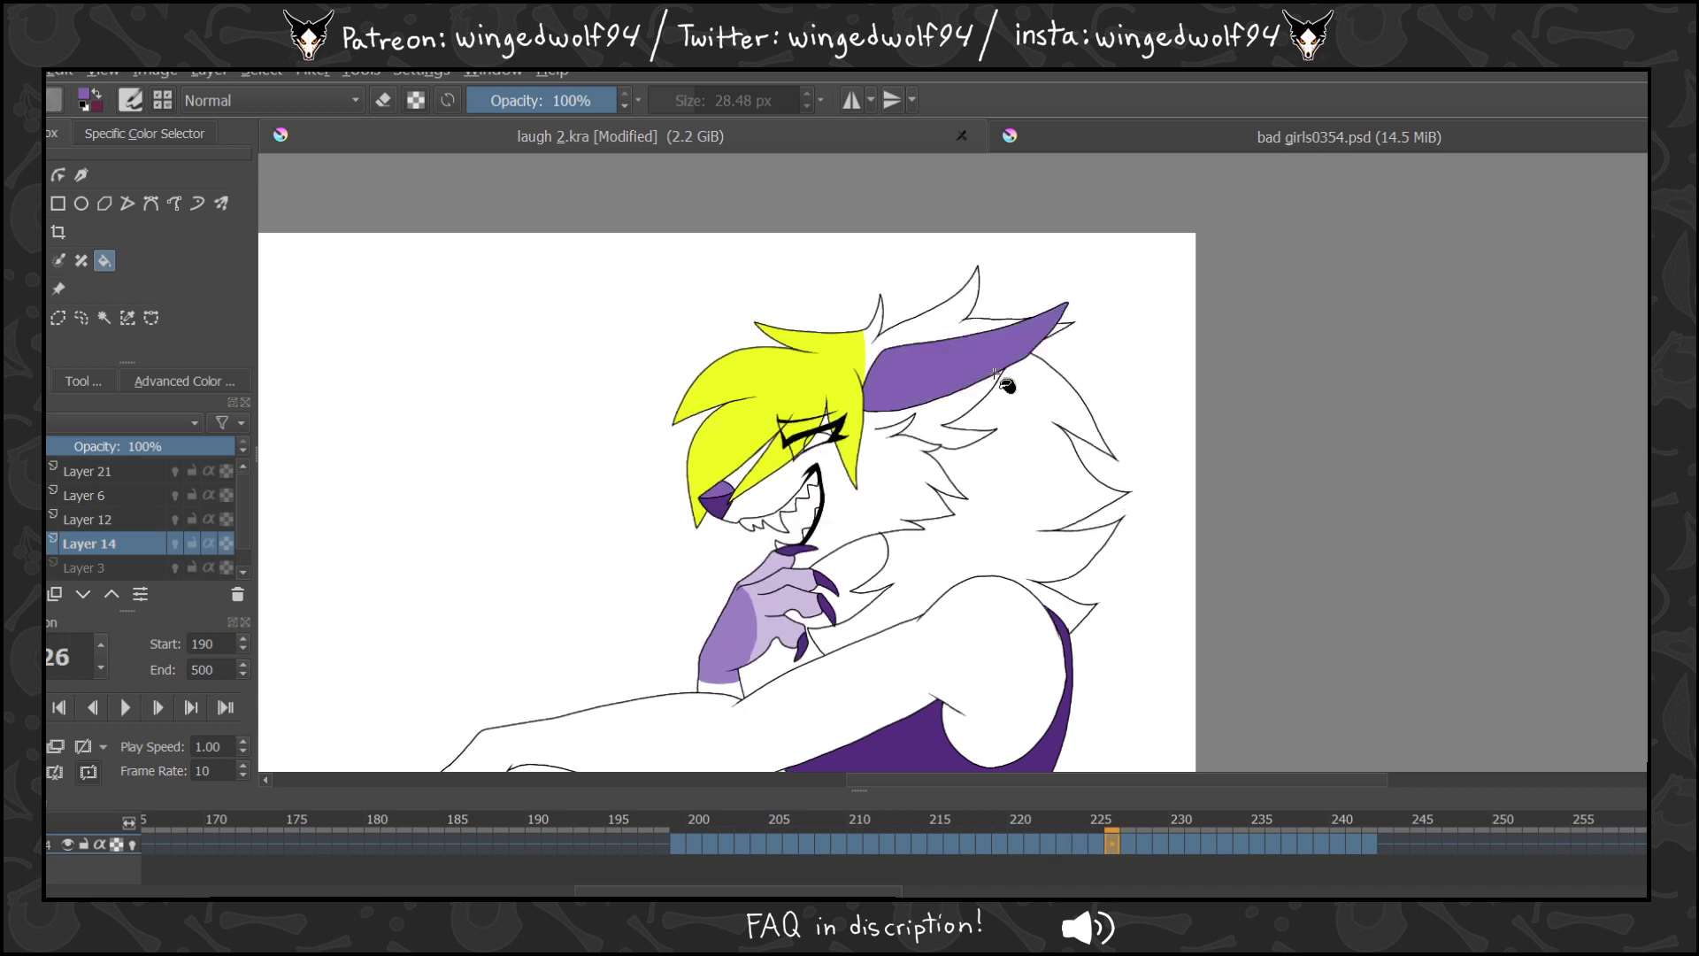
key("Right")
key("Right")
key("Right")
key("Right")
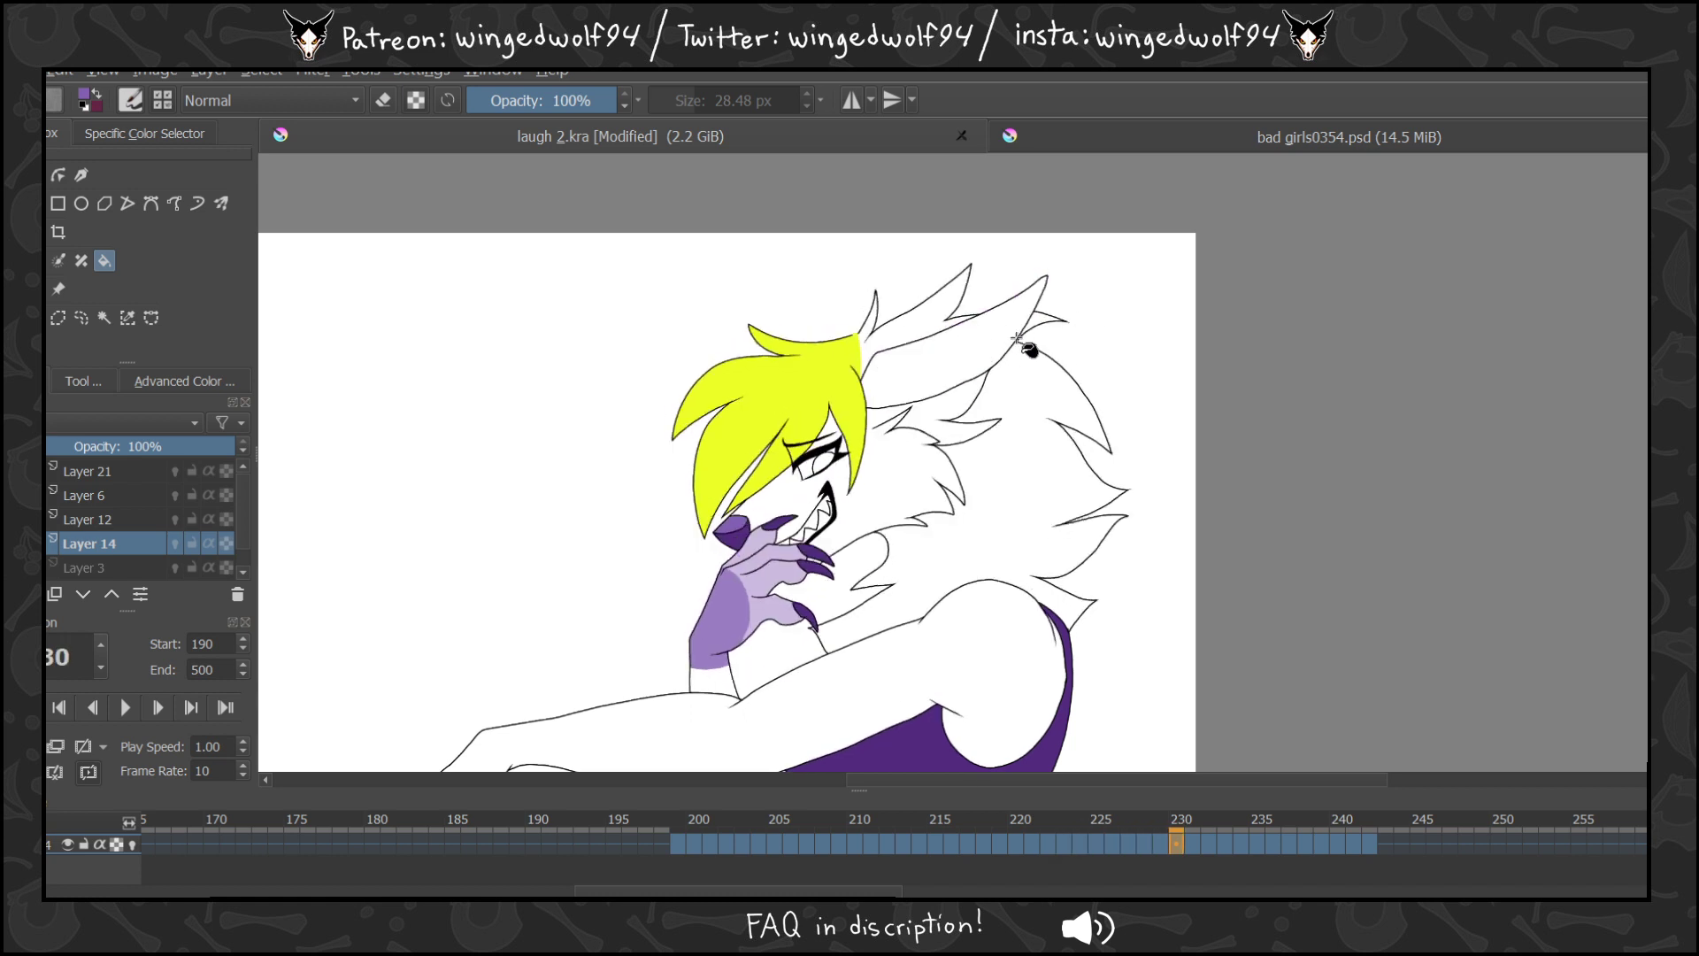
key("Right")
key("Right")
key("Right")
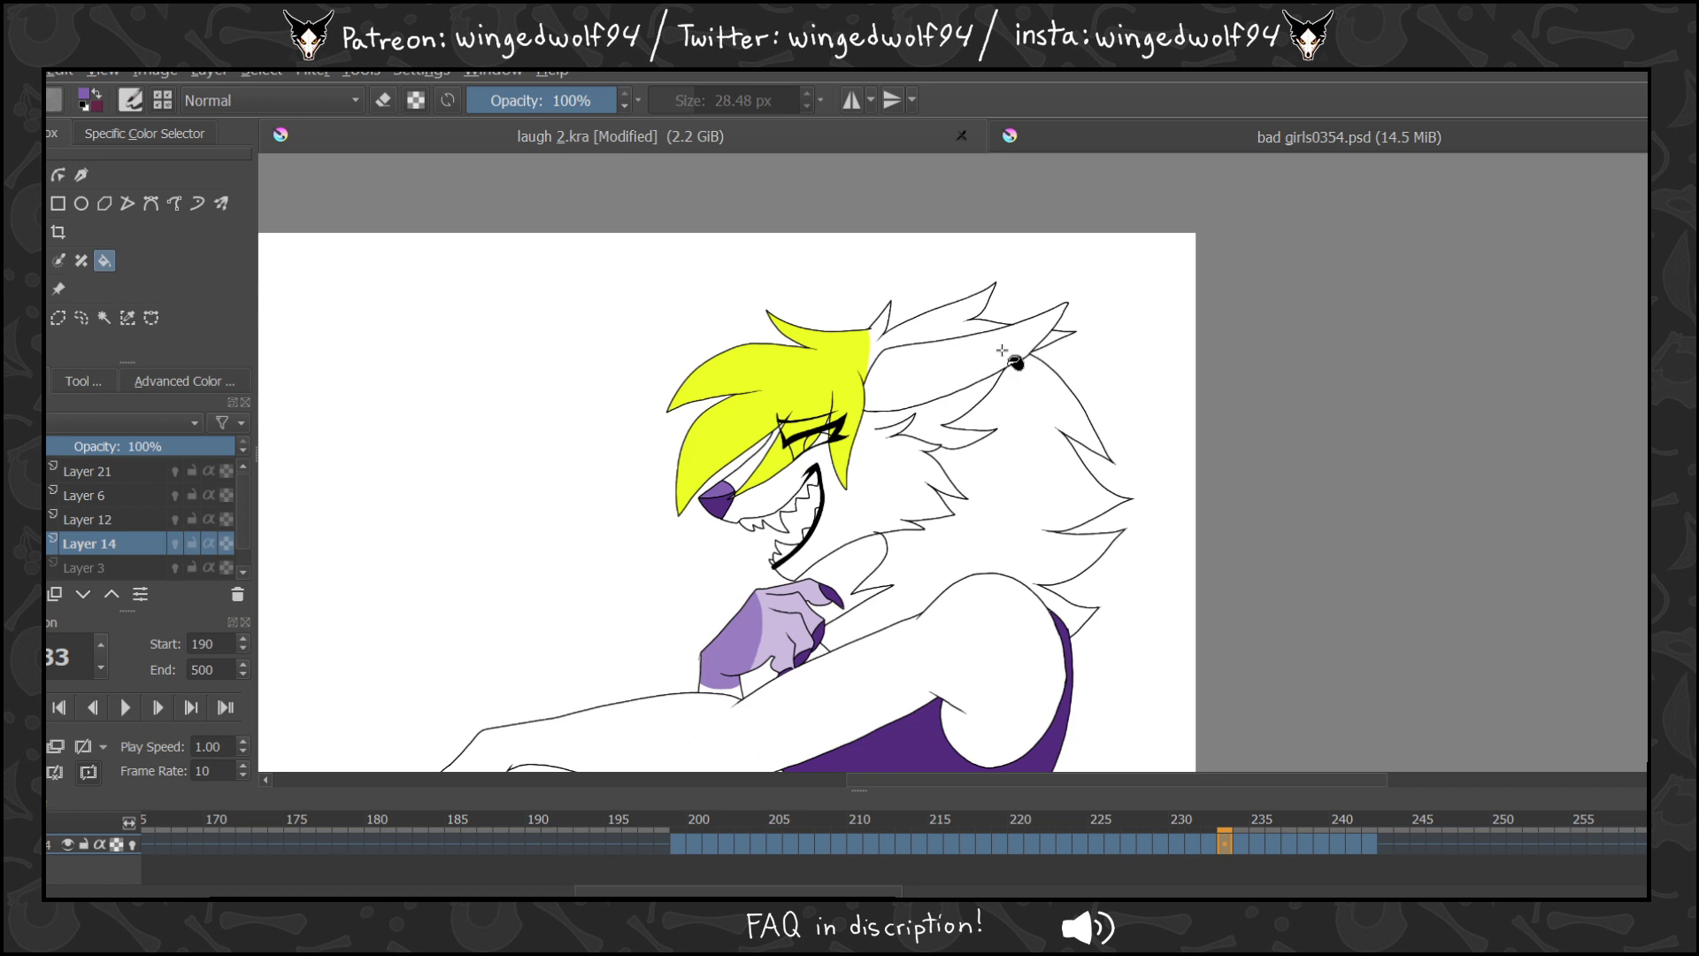
key("Right")
key("Right")
key("Right")
key("Right")
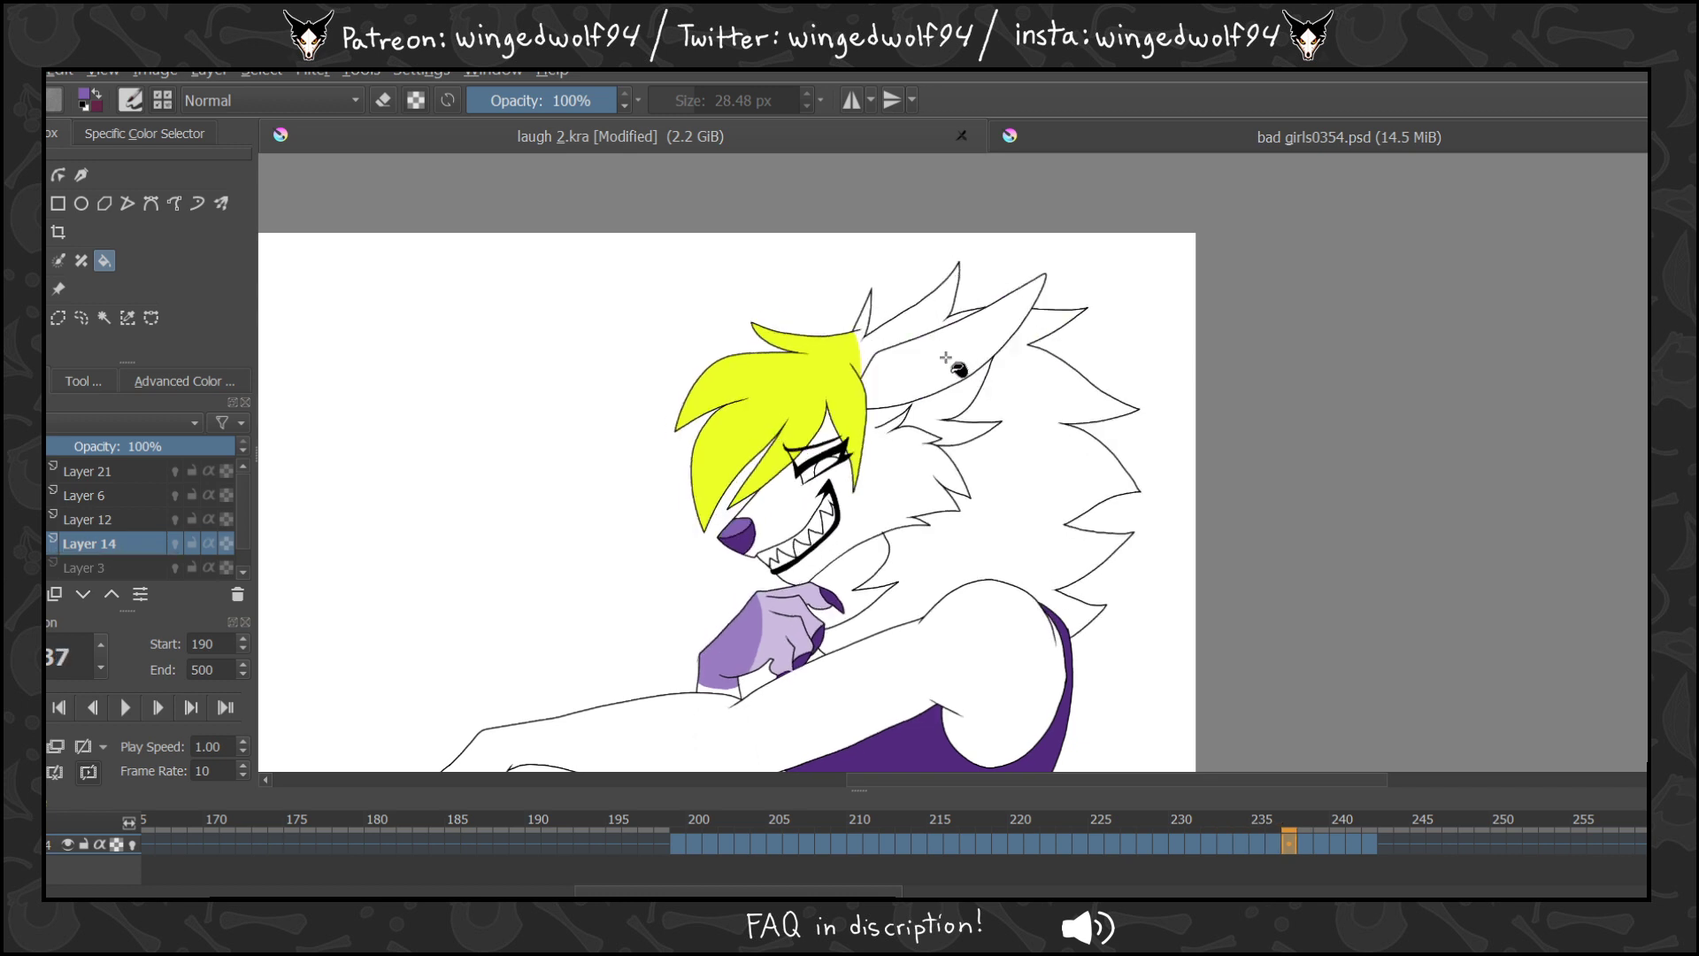
key("Right")
key("Right")
key("Right")
key("Right")
key("Right")
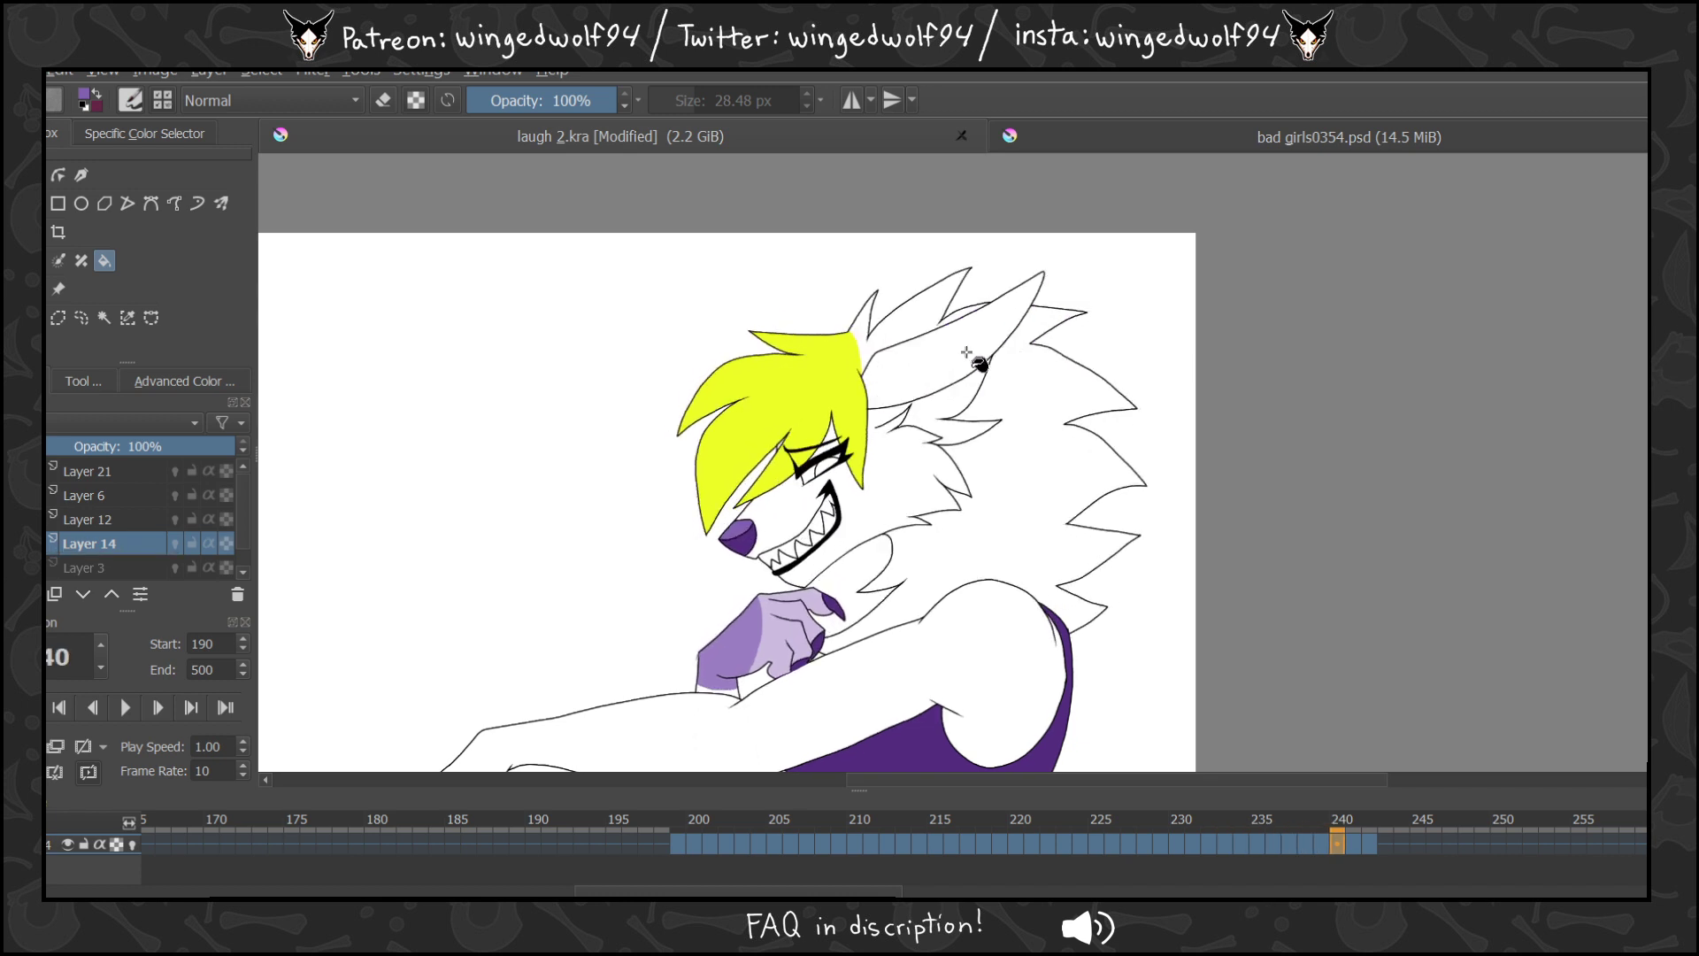
left_click(989, 351)
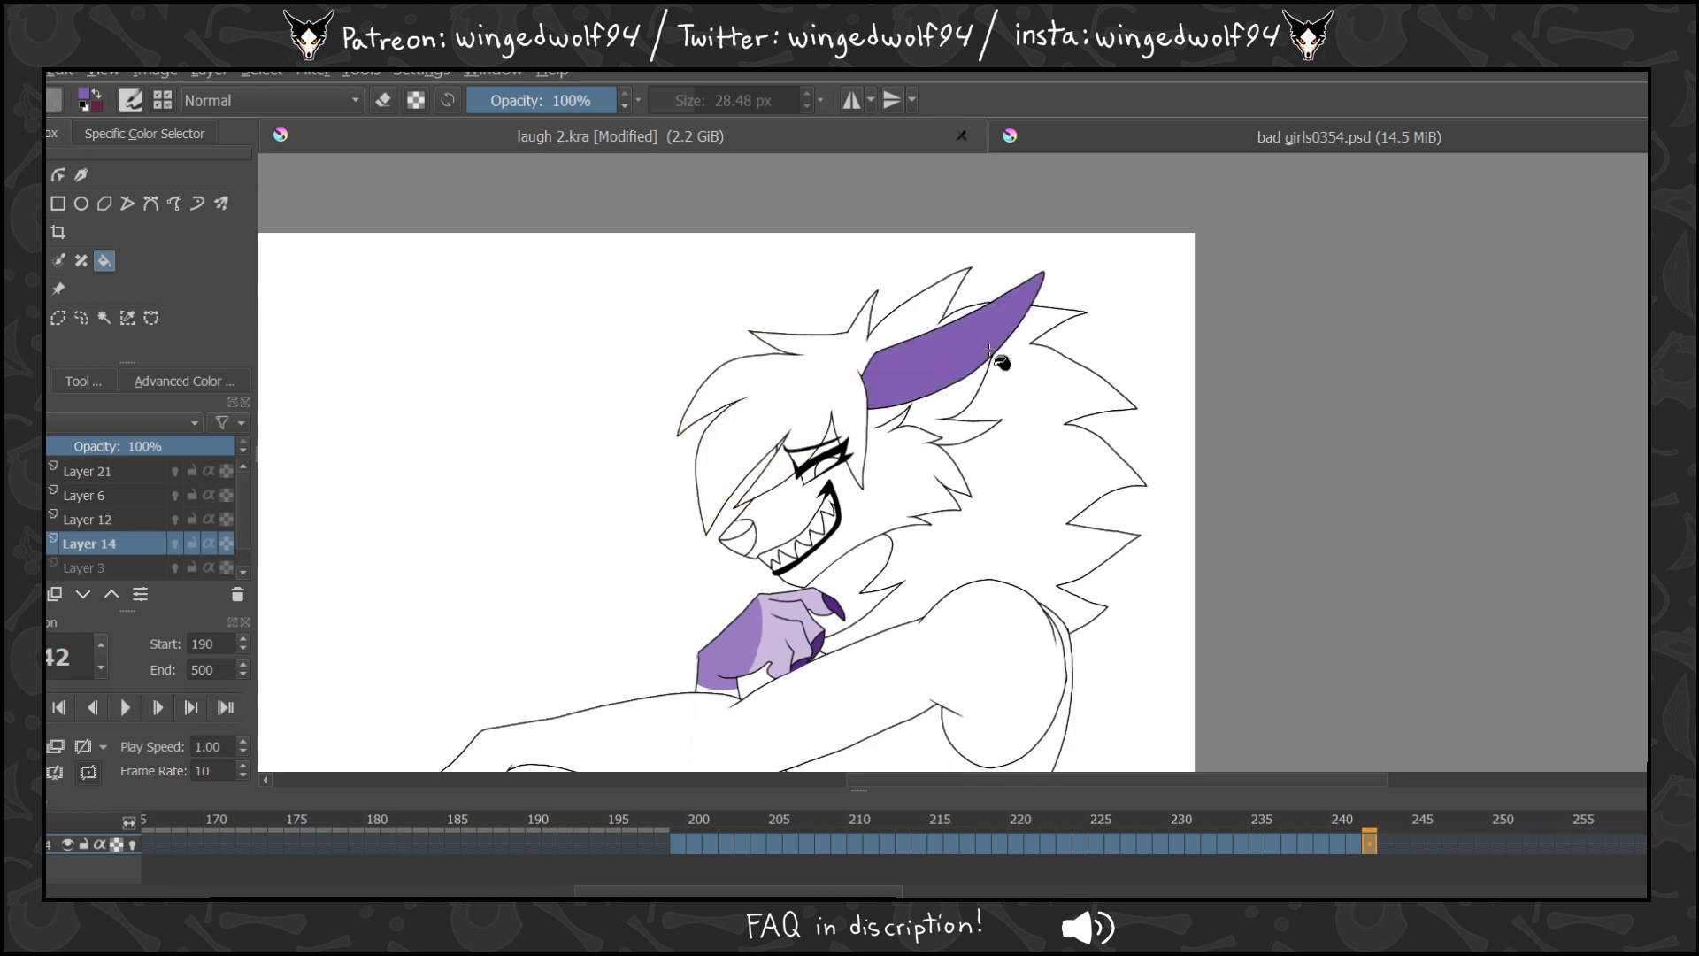
Examine the frames backward from 242 to 199 to check the purple ear fill.
key("Left")
key("Left")
key("Left")
key("Left")
key("Left")
key("Left")
key("Left")
key("Left")
key("Left")
key("Left")
key("Left")
key("Left")
key("Left")
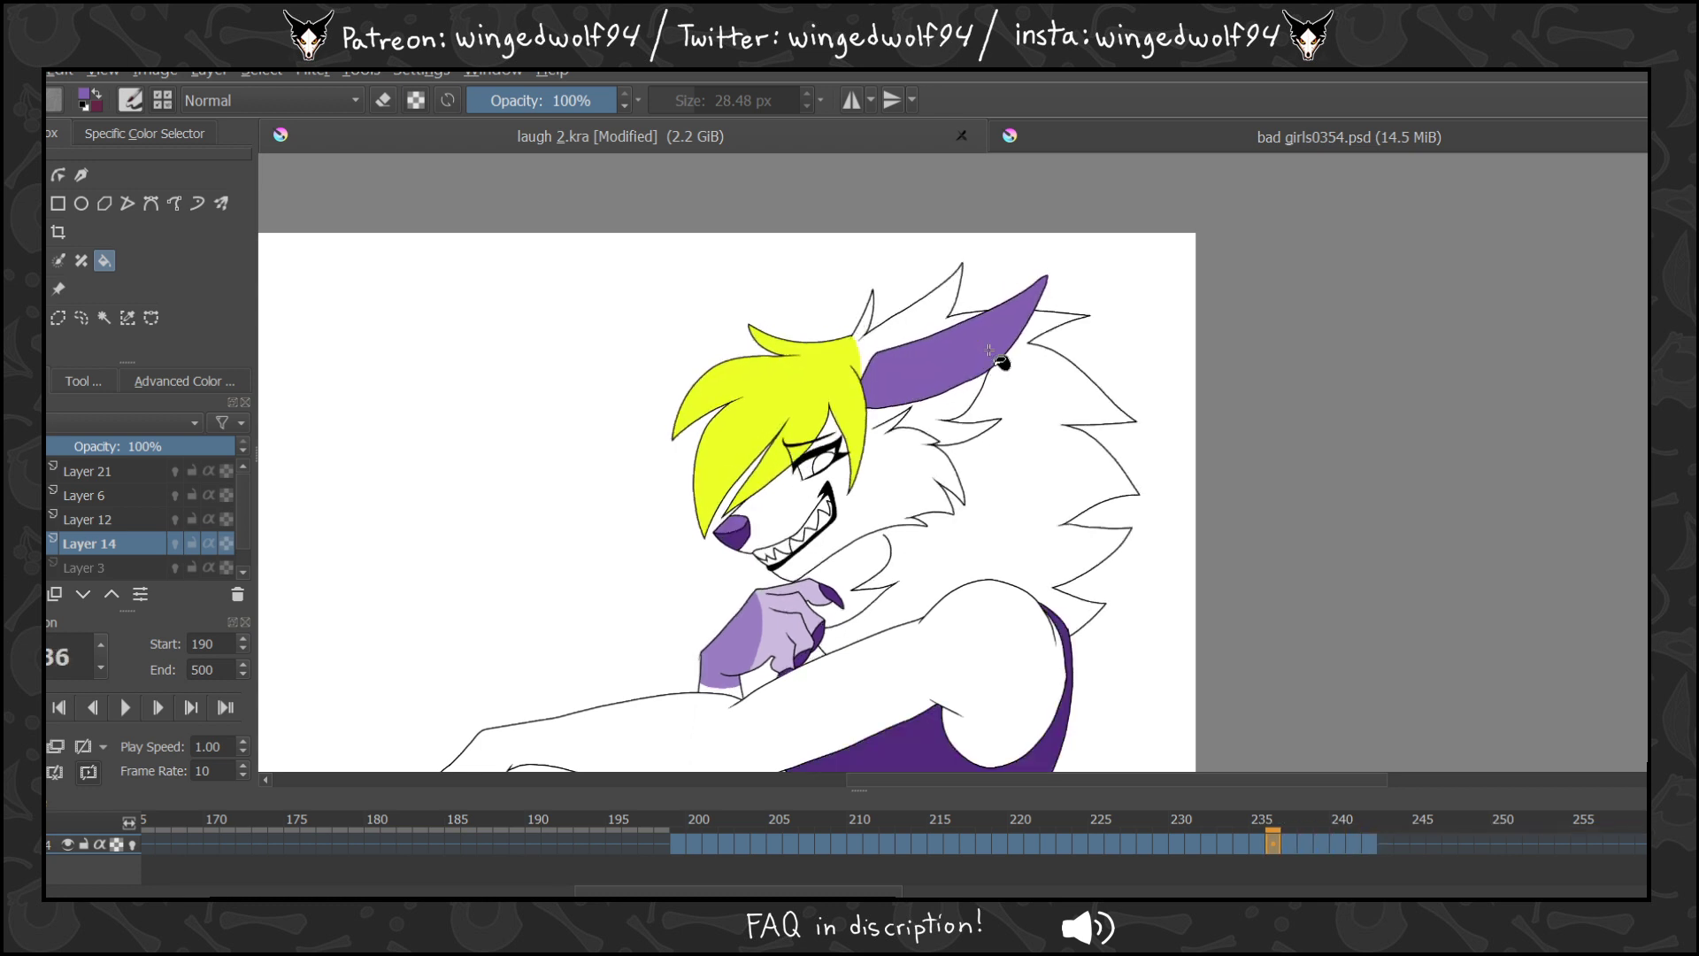
key("Left")
key("Left")
key("Left")
key("Left")
key("Left")
key("Left")
key("Left")
key("Left")
key("Left")
key("Left")
key("Left")
key("Left")
key("Left")
key("Left")
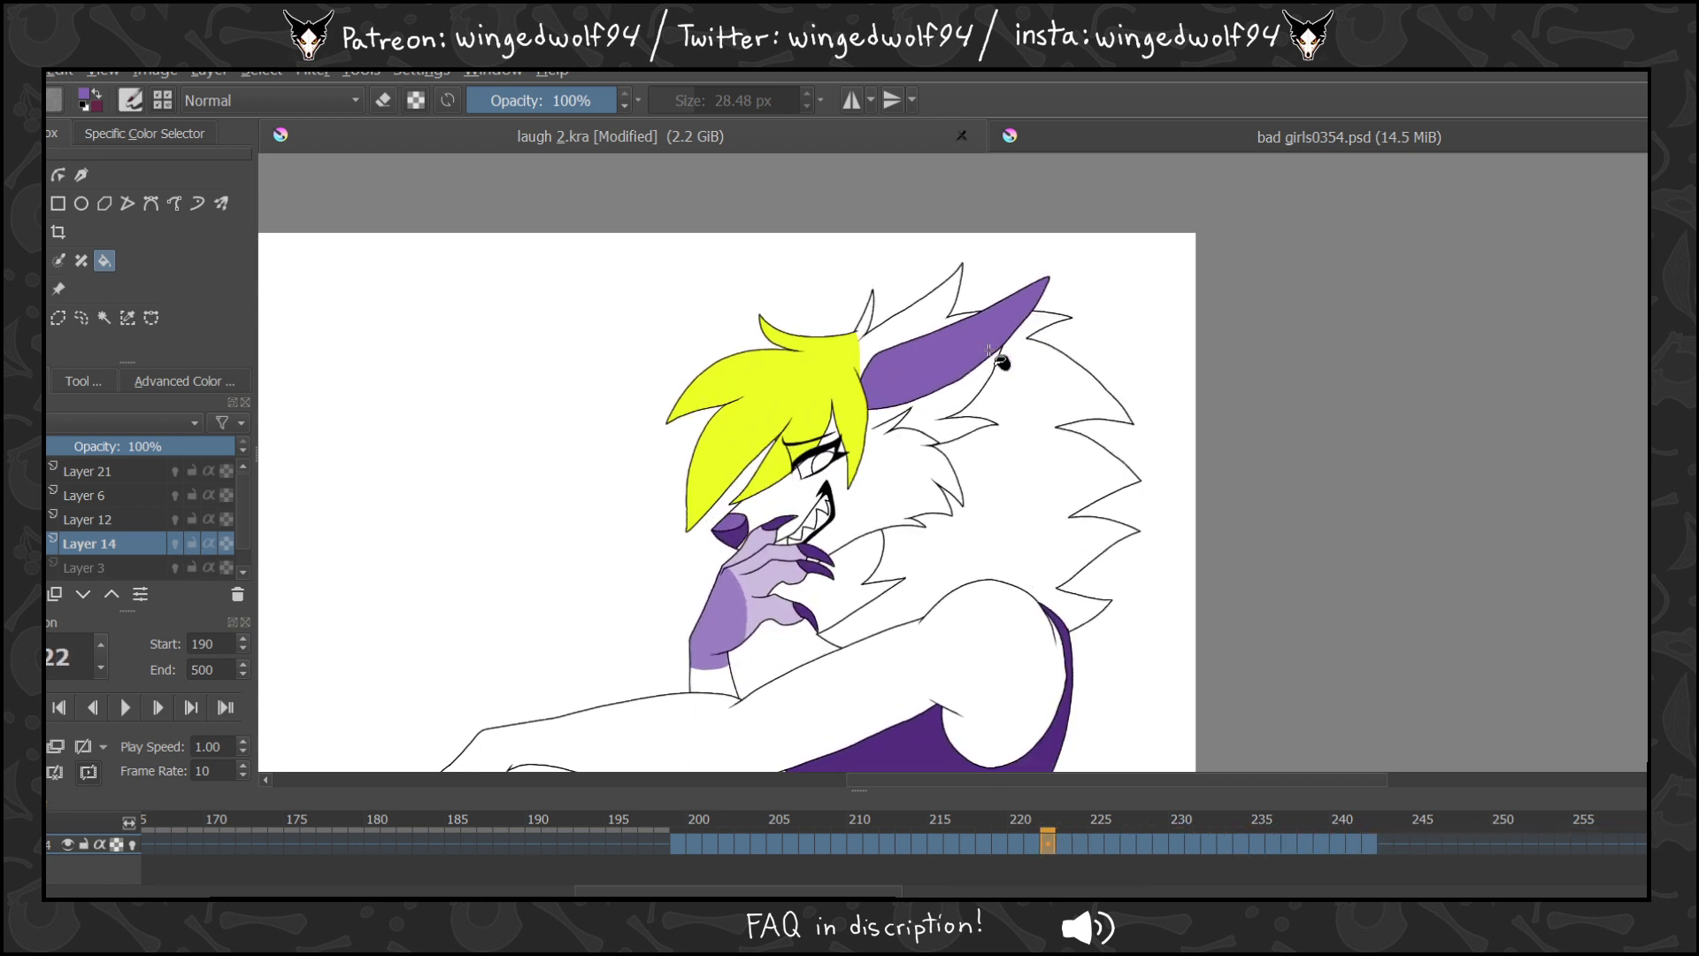
key("Left")
key("Left")
key("Left")
key("Left")
key("Left")
key("Left")
key("Left")
key("Left")
key("Left")
key("Left")
key("Left")
key("Left")
key("Left")
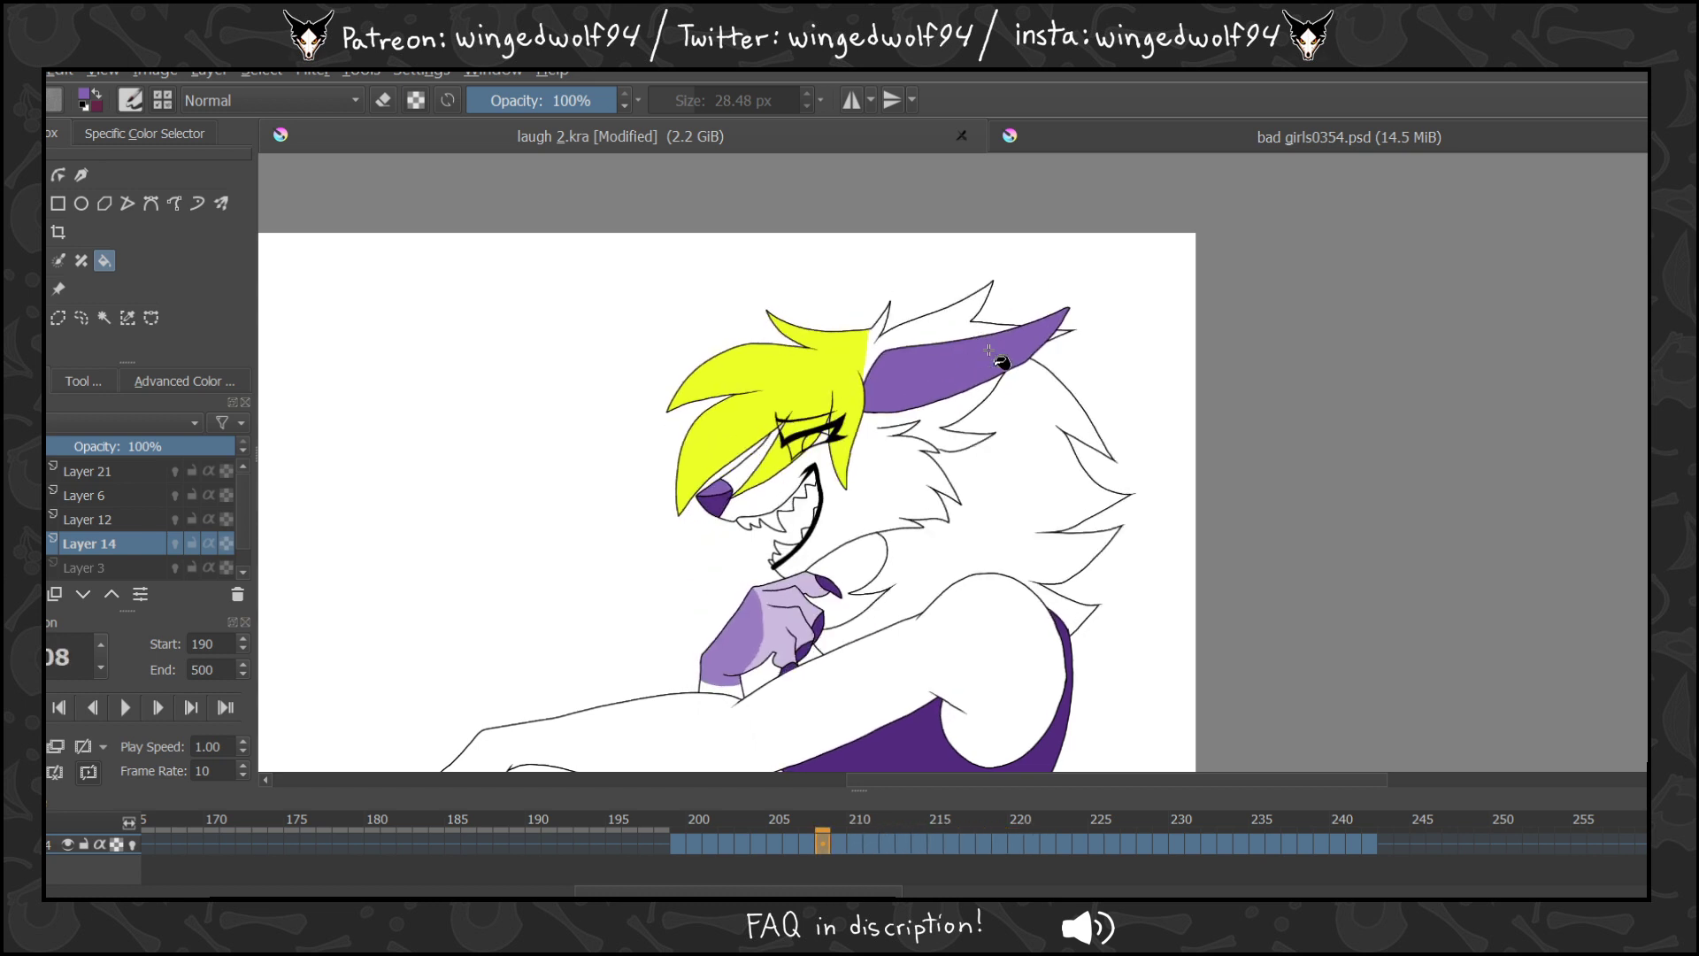
key("Left")
key("Left")
key("Left")
key("Right")
key("Right")
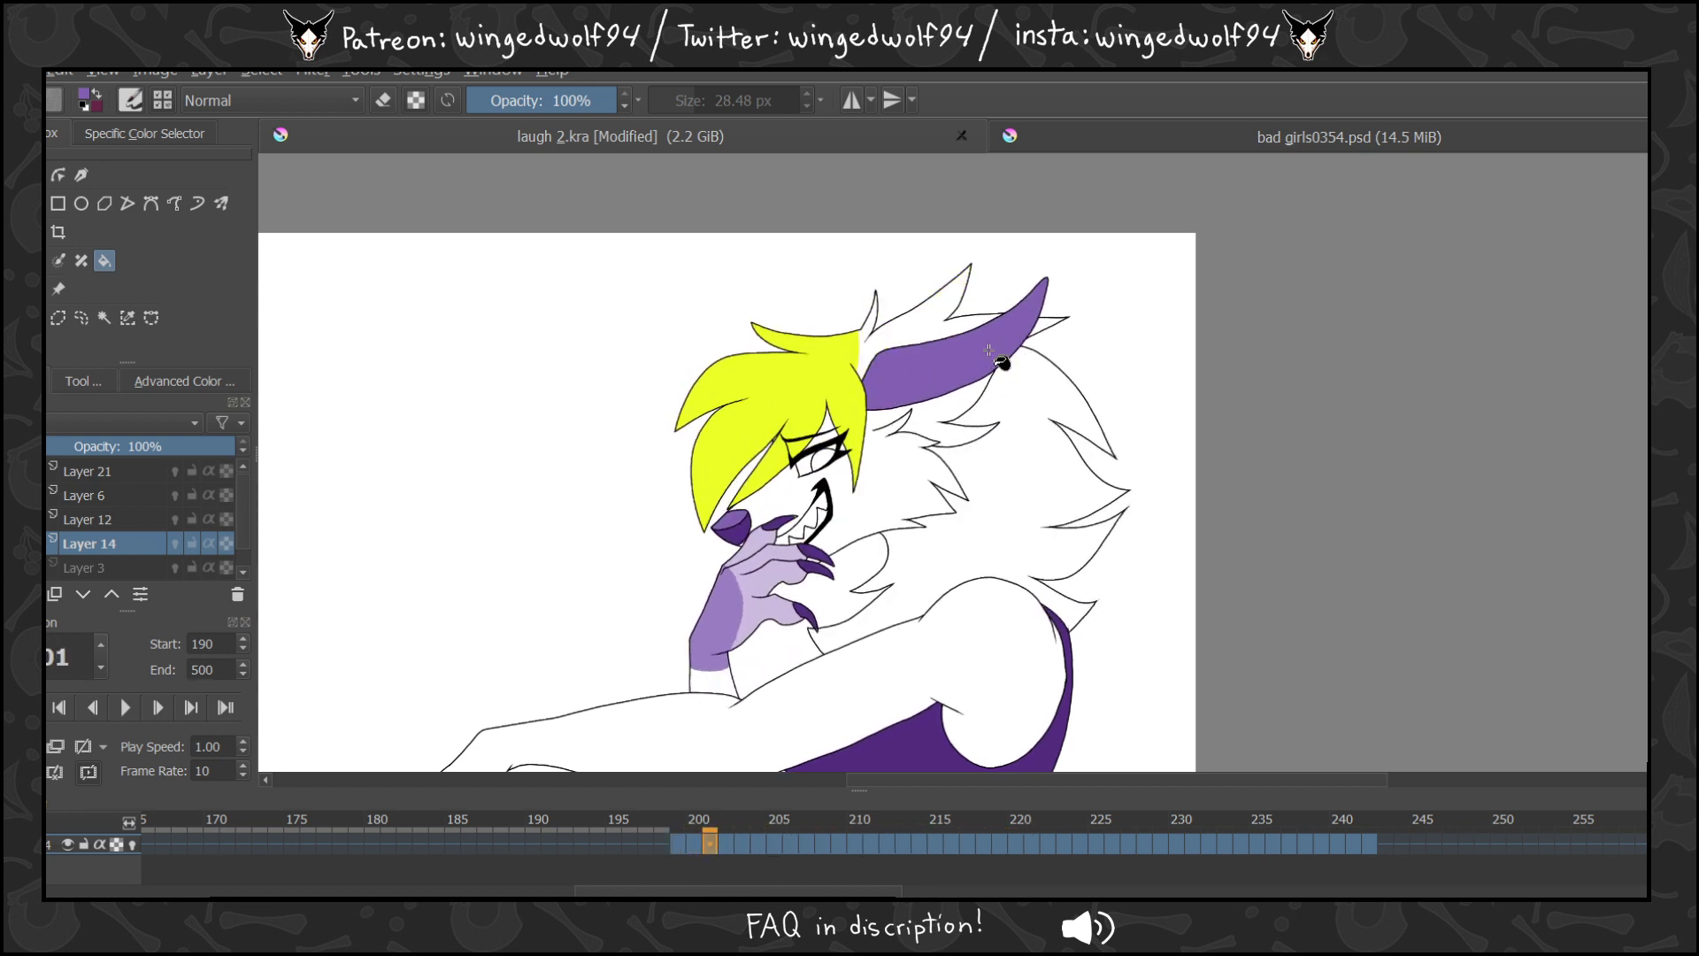
key("Left")
key("Left")
key("Right")
key("Left")
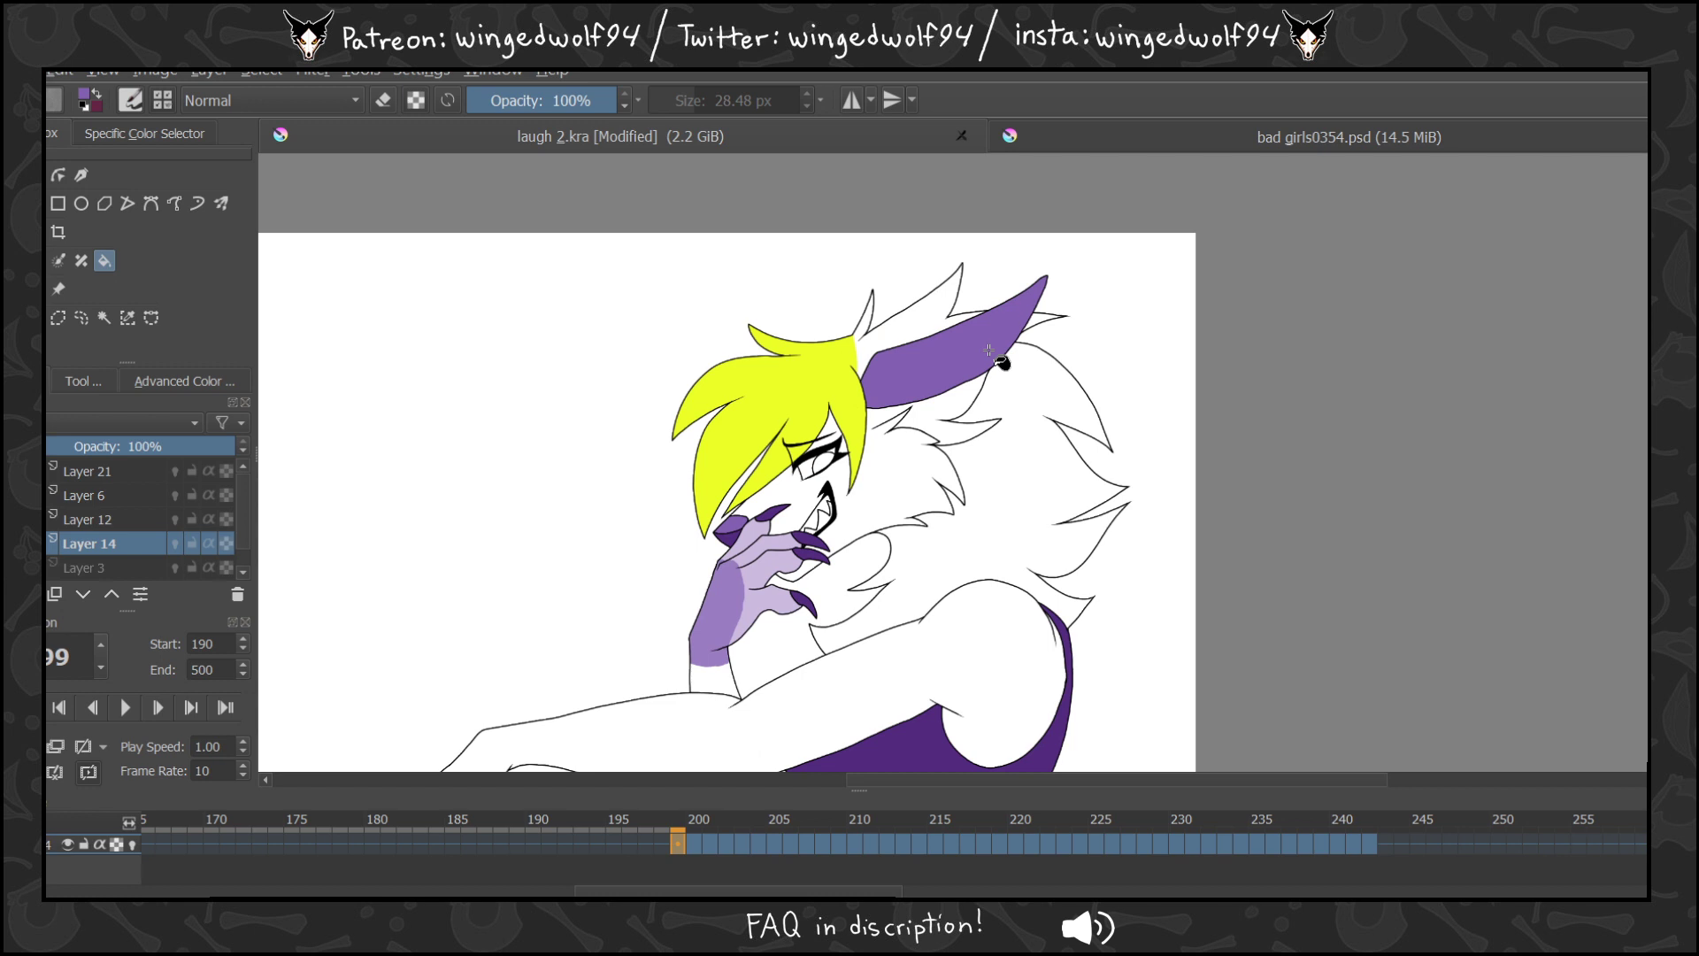
In frame 200, separate the hair from the ear fur with a 9.20 px eraser and clear the spilled yellow from the fur.
left_click(12, 346)
left_click_drag(796, 221, 1161, 493)
left_click(695, 843)
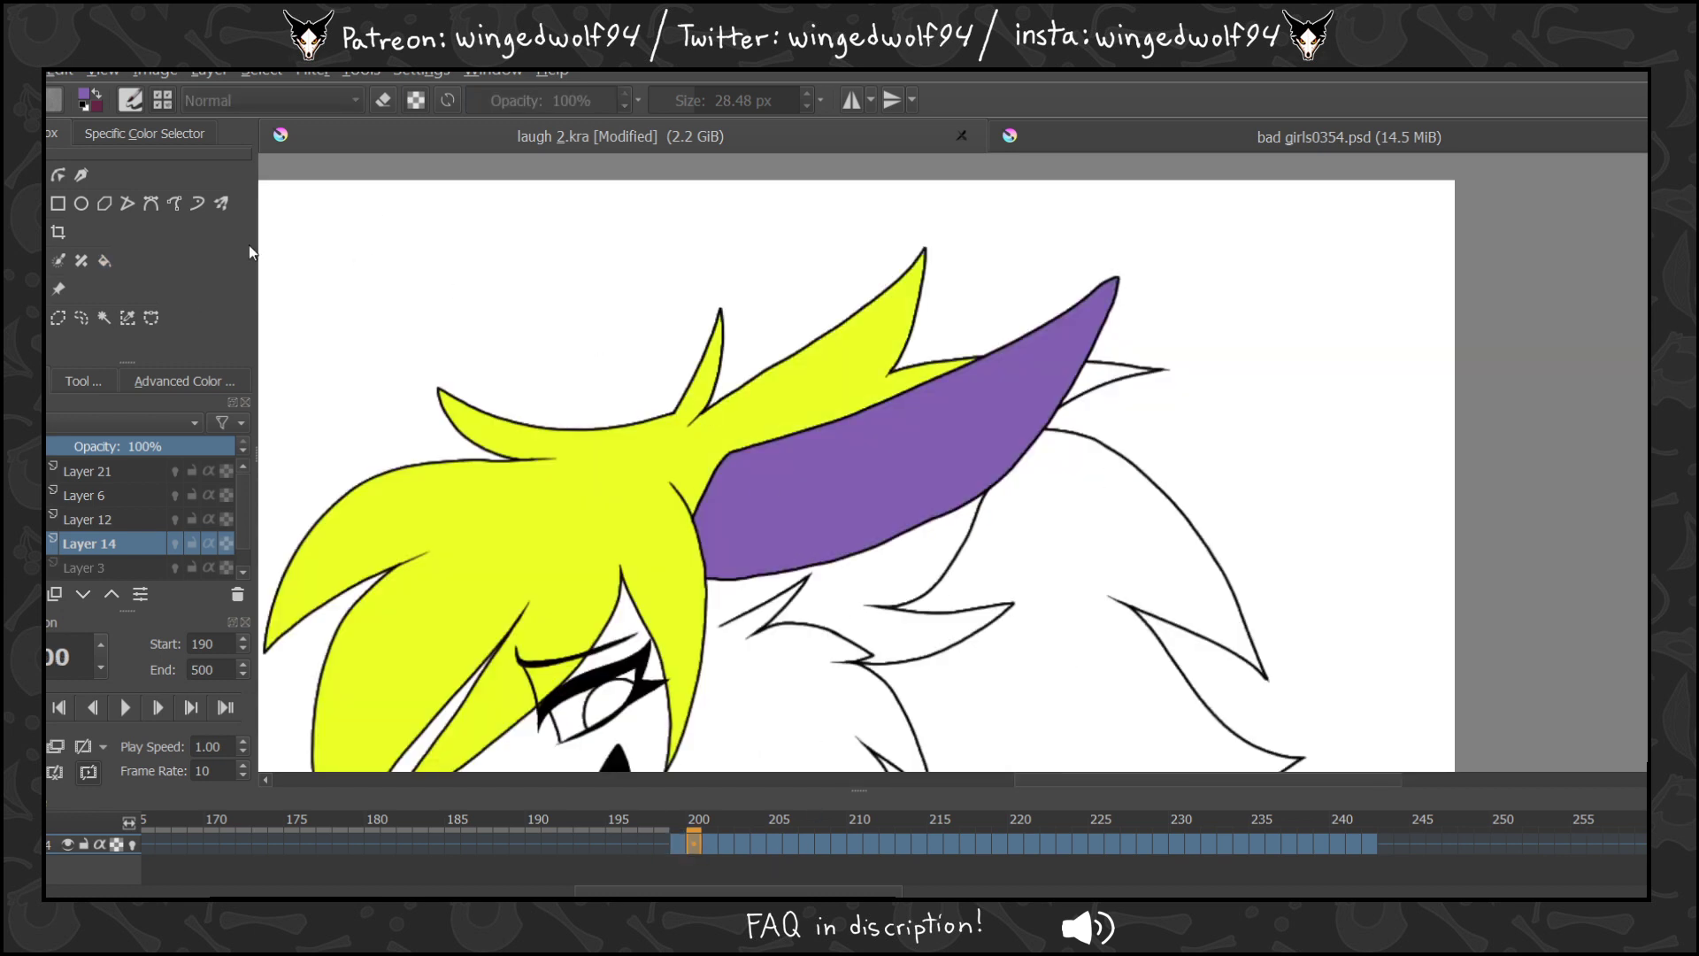
left_click(13, 204)
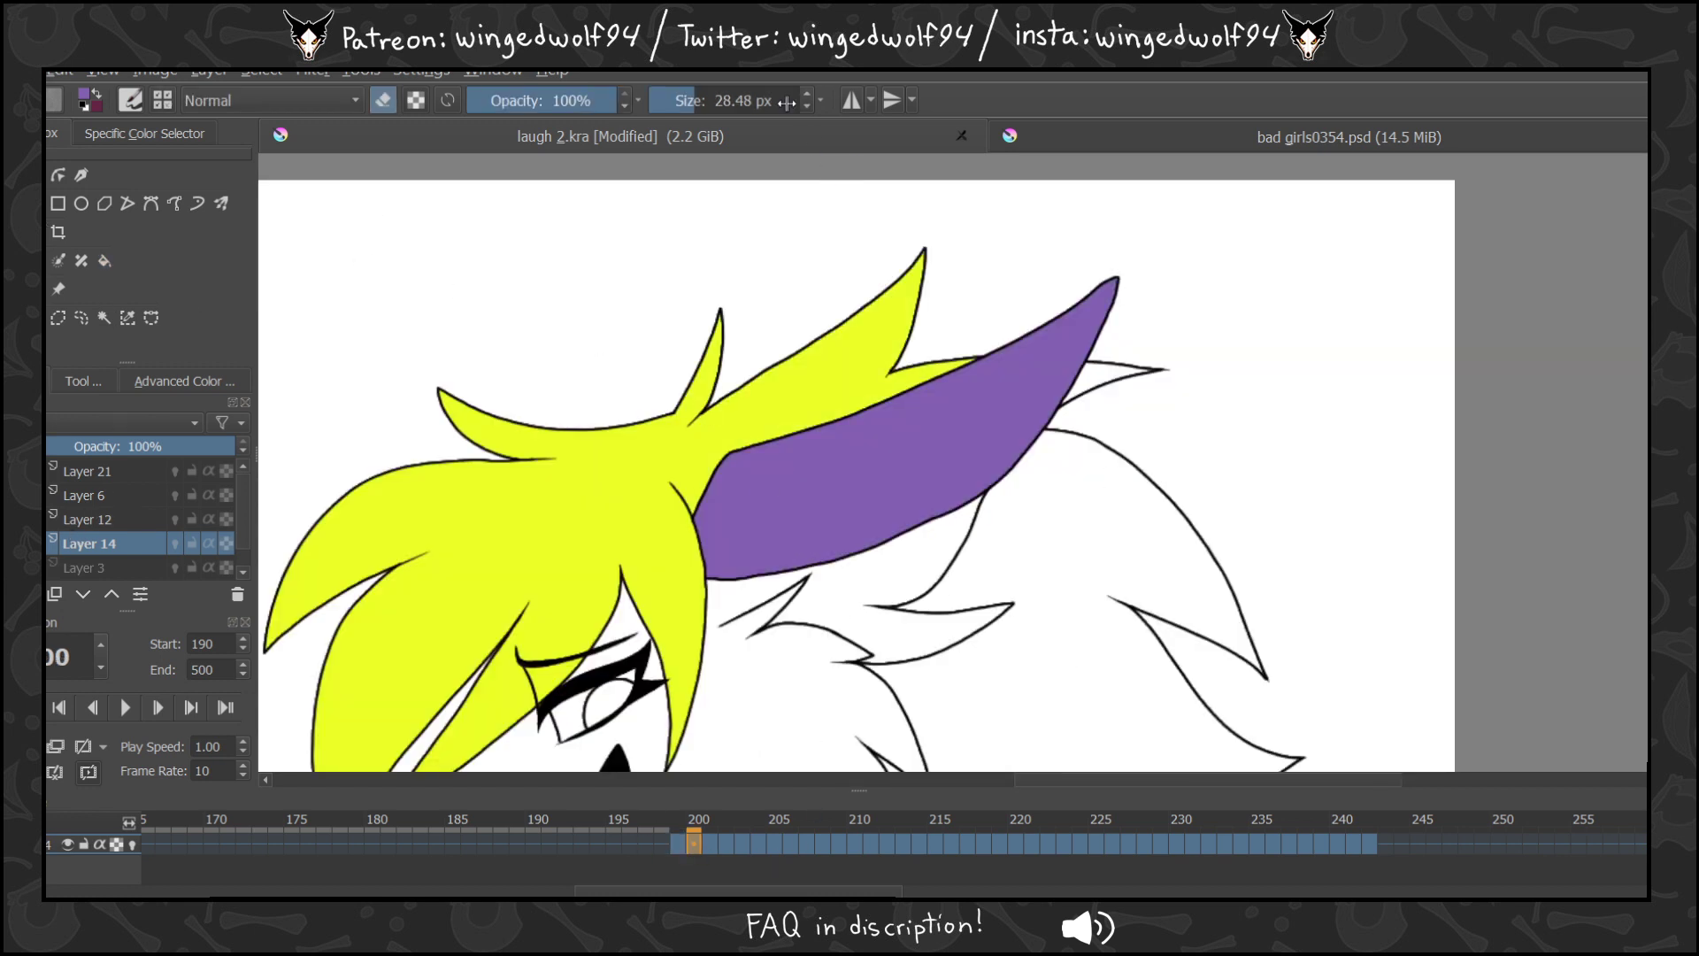
left_click_drag(786, 102, 687, 100)
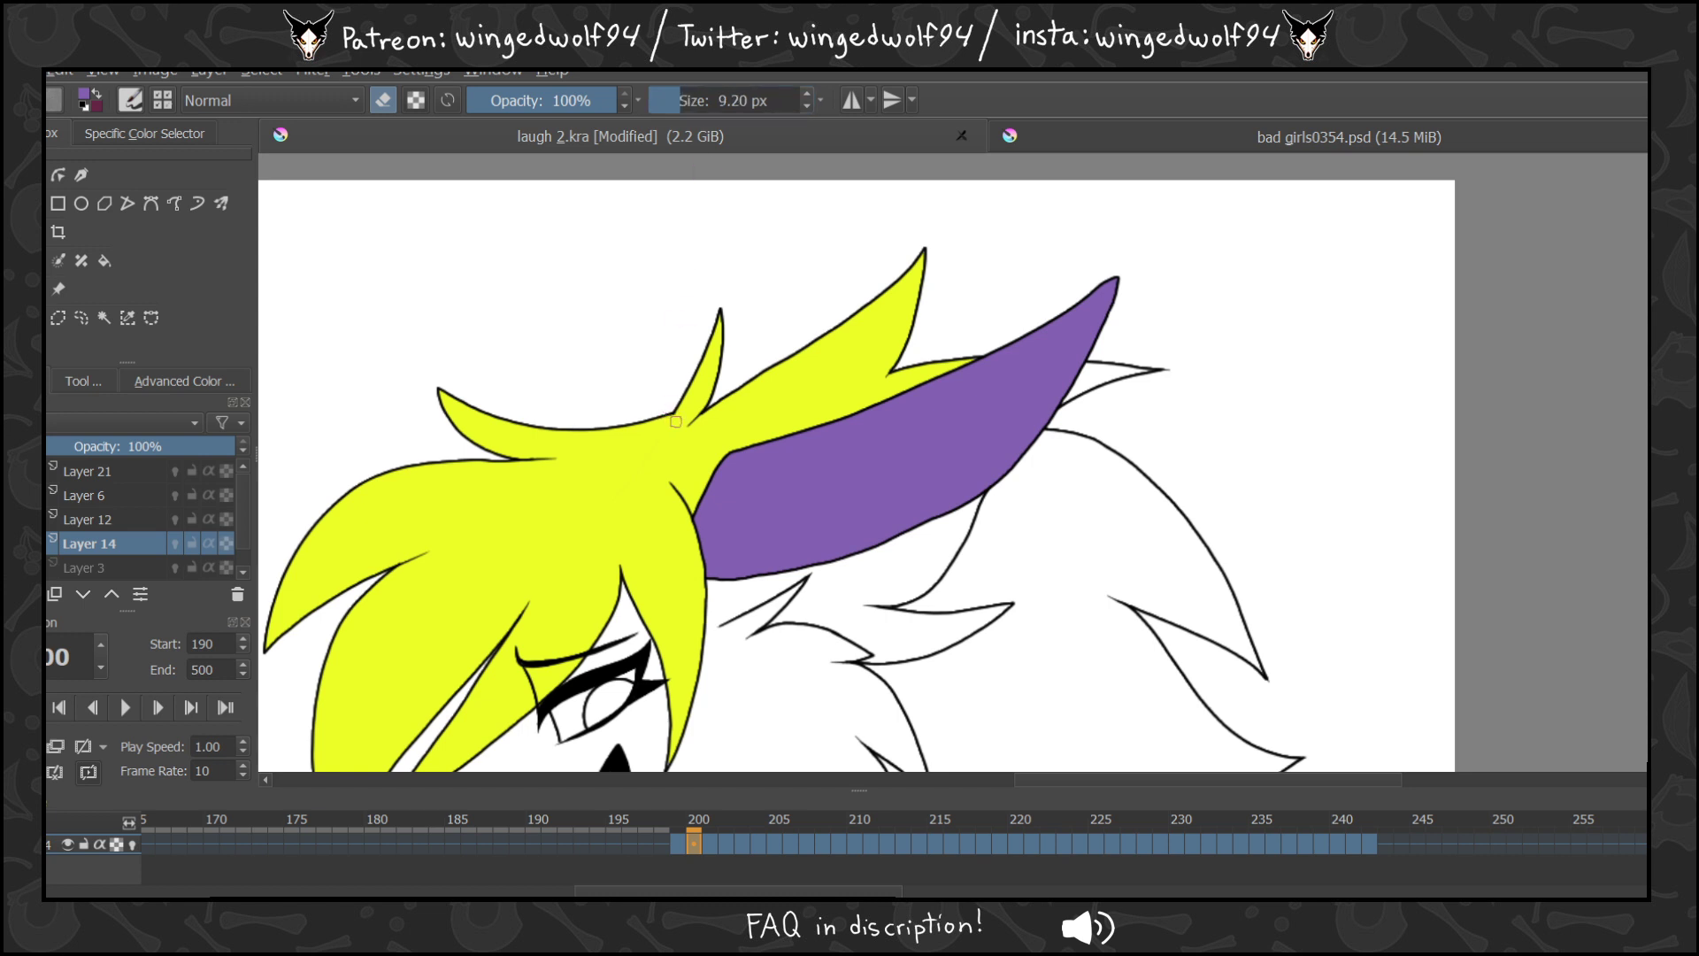
left_click_drag(675, 422, 688, 453)
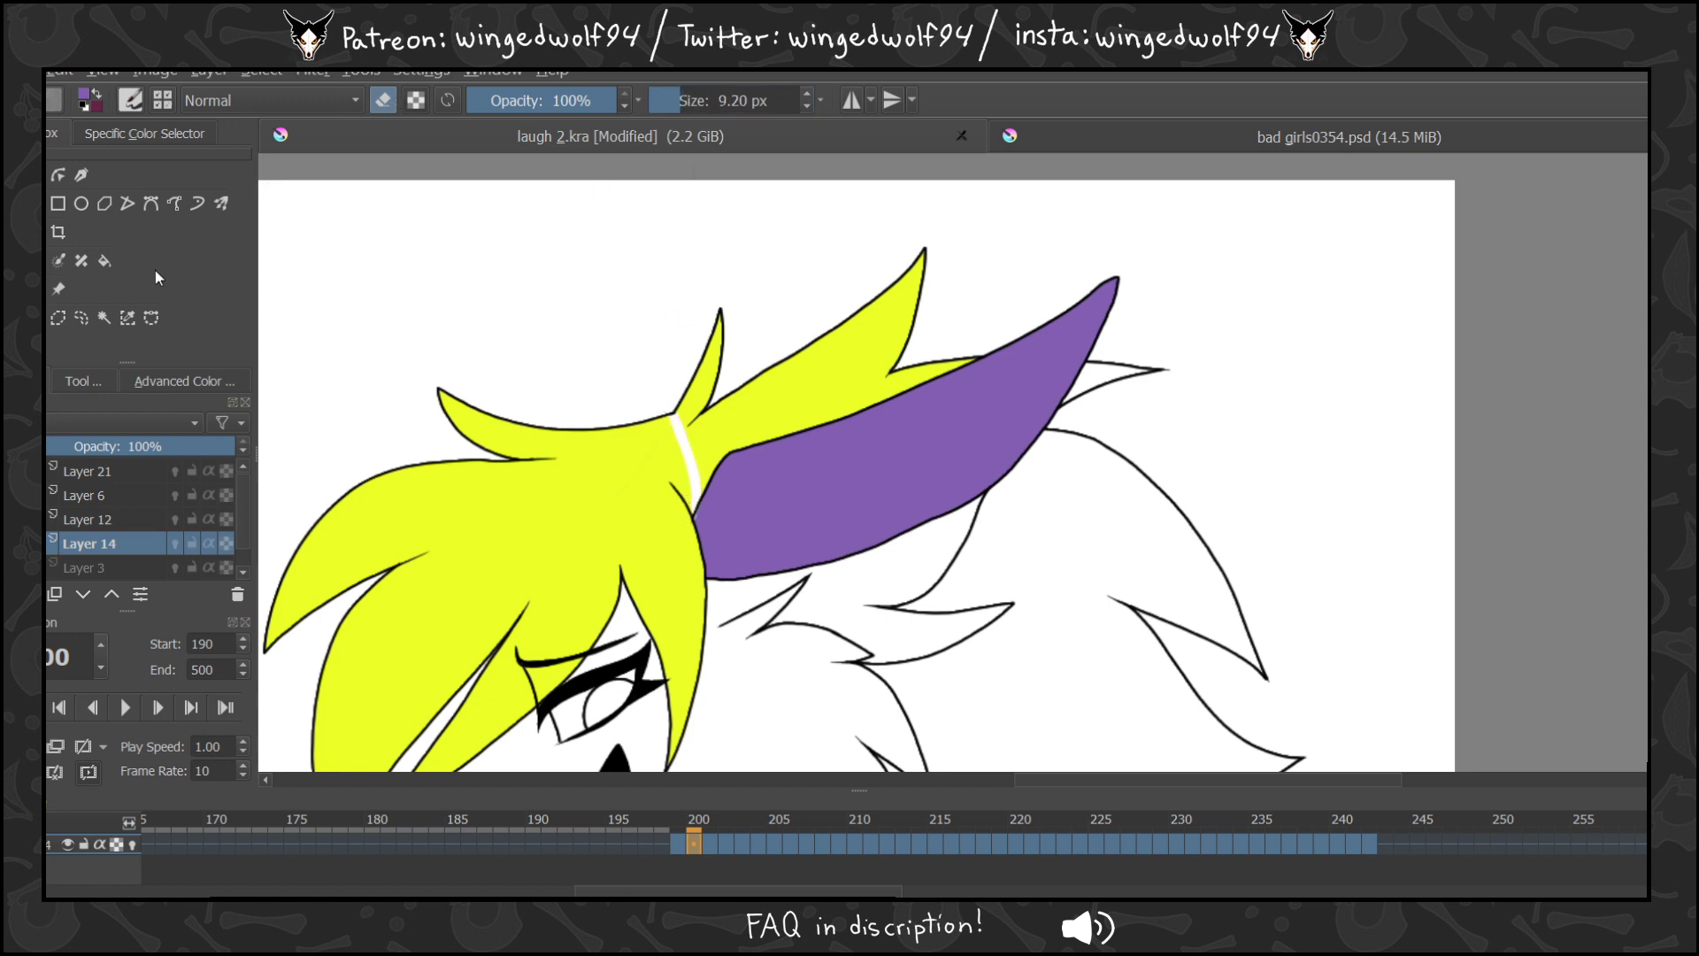
left_click(105, 261)
left_click(812, 423)
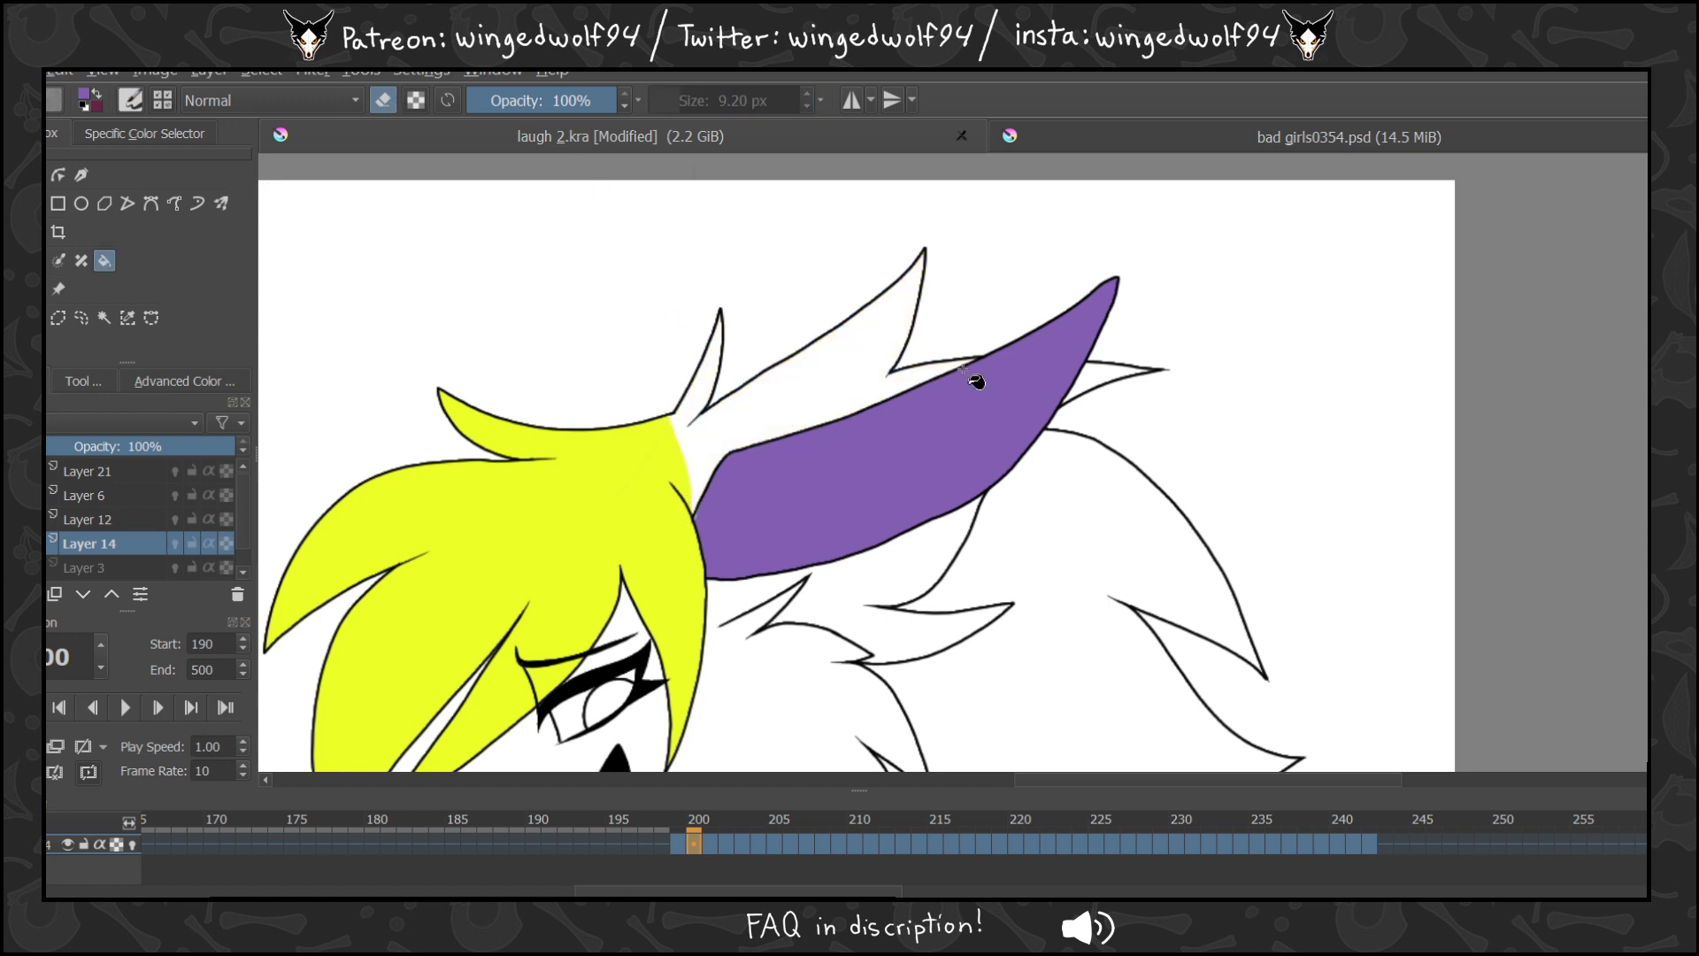
key("b")
key("e")
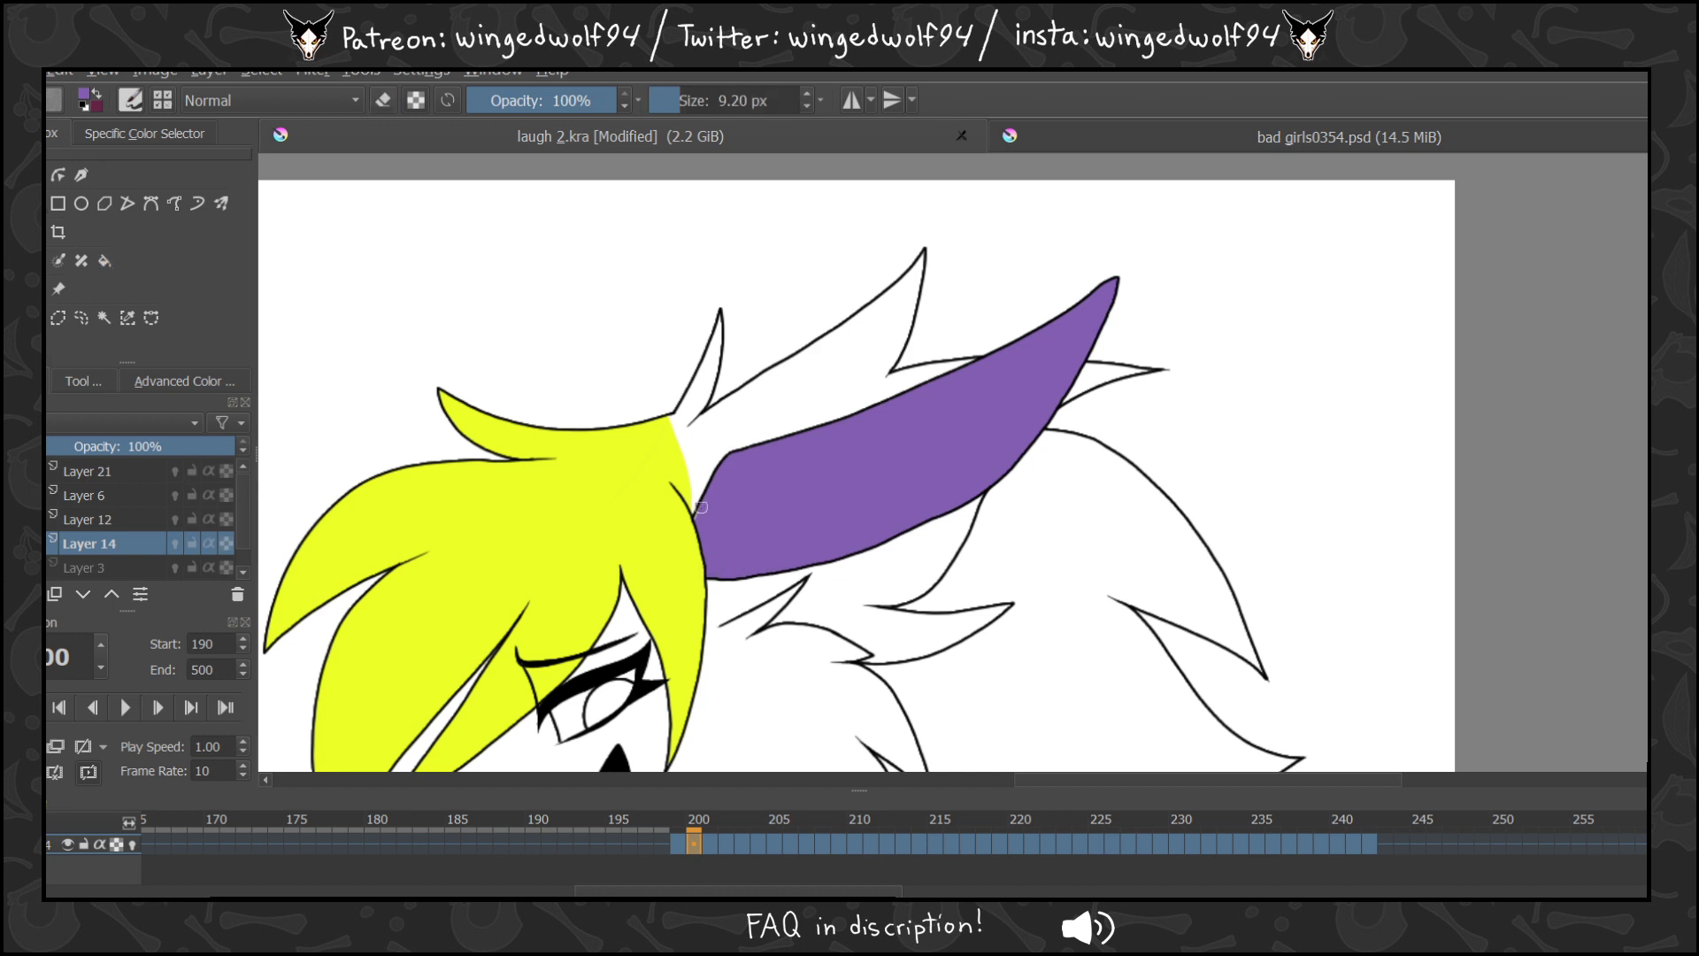
Fill the iris of the eye with the hair's yellow on Layer 14 frame by frame from frame 199 to 242.
left_click(104, 260)
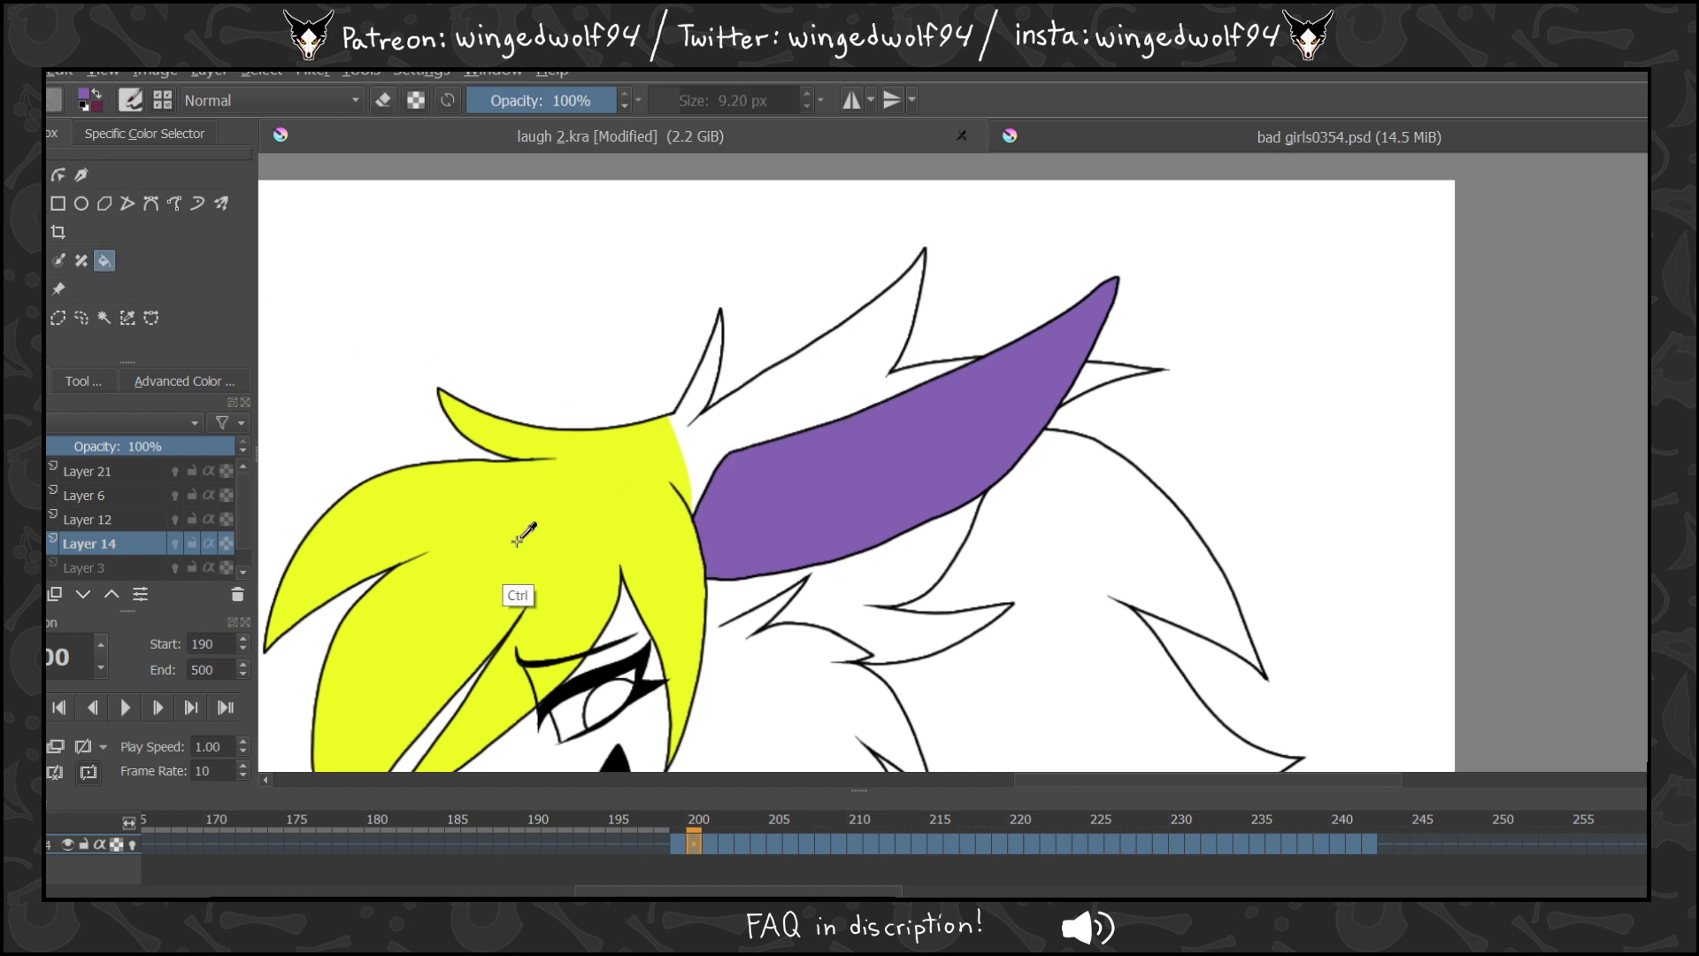
left_click(514, 536, "ctrl")
left_click(677, 843)
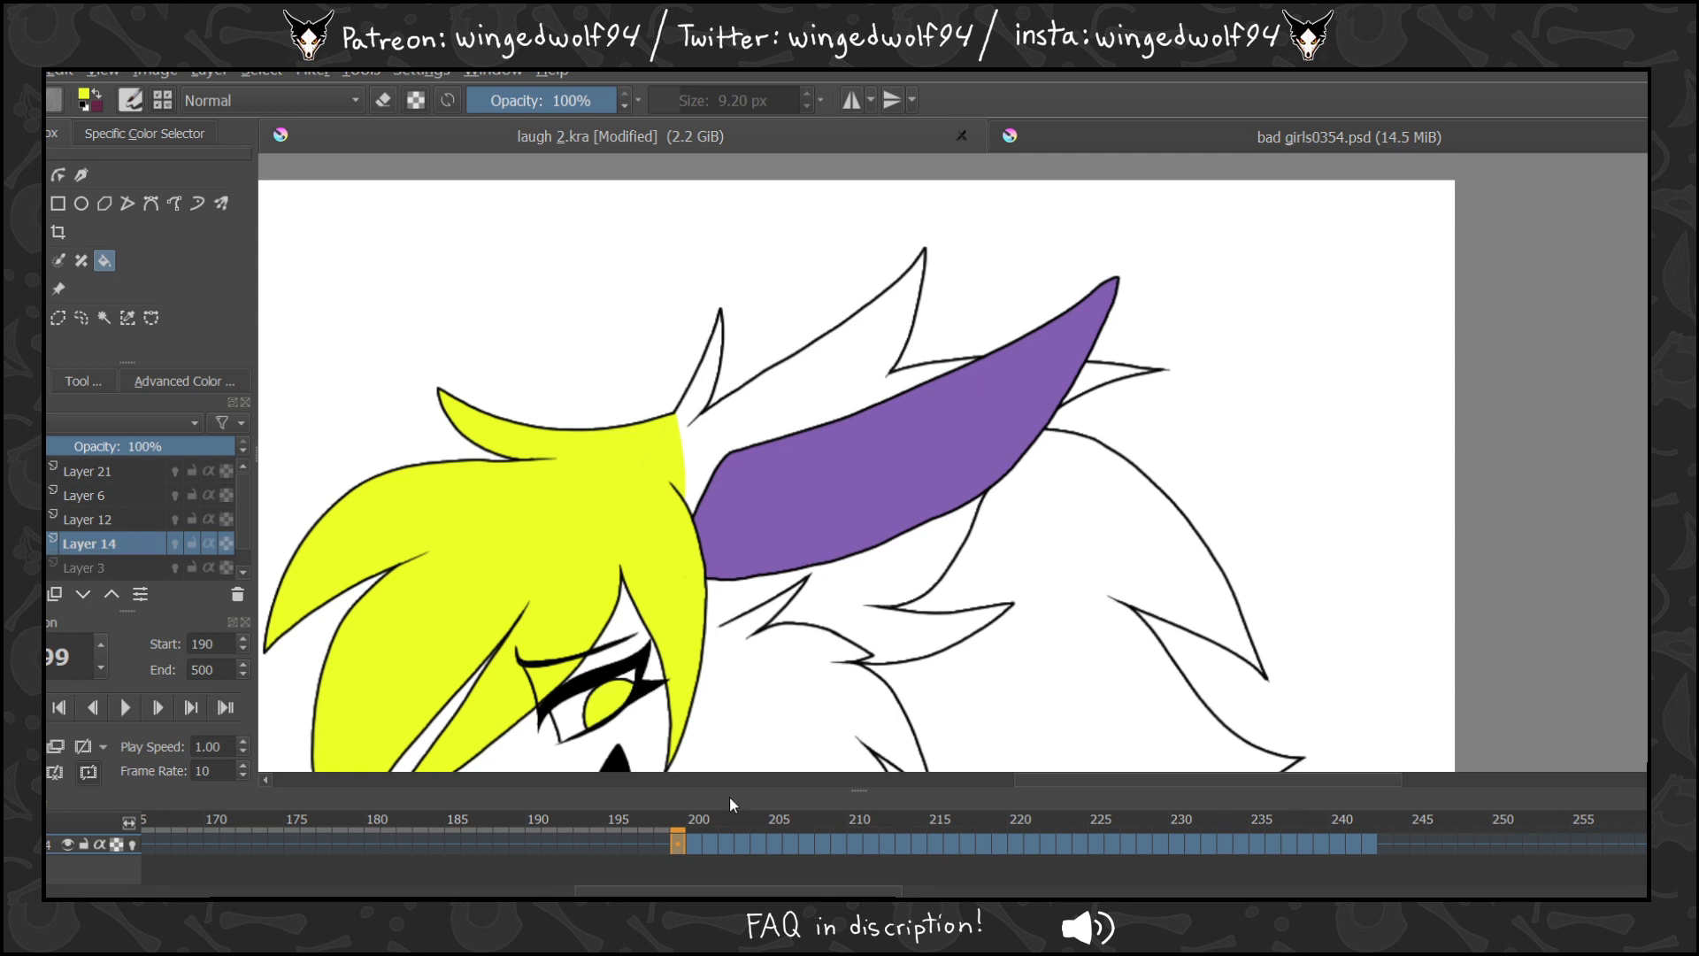
key("period")
key("period")
key("period")
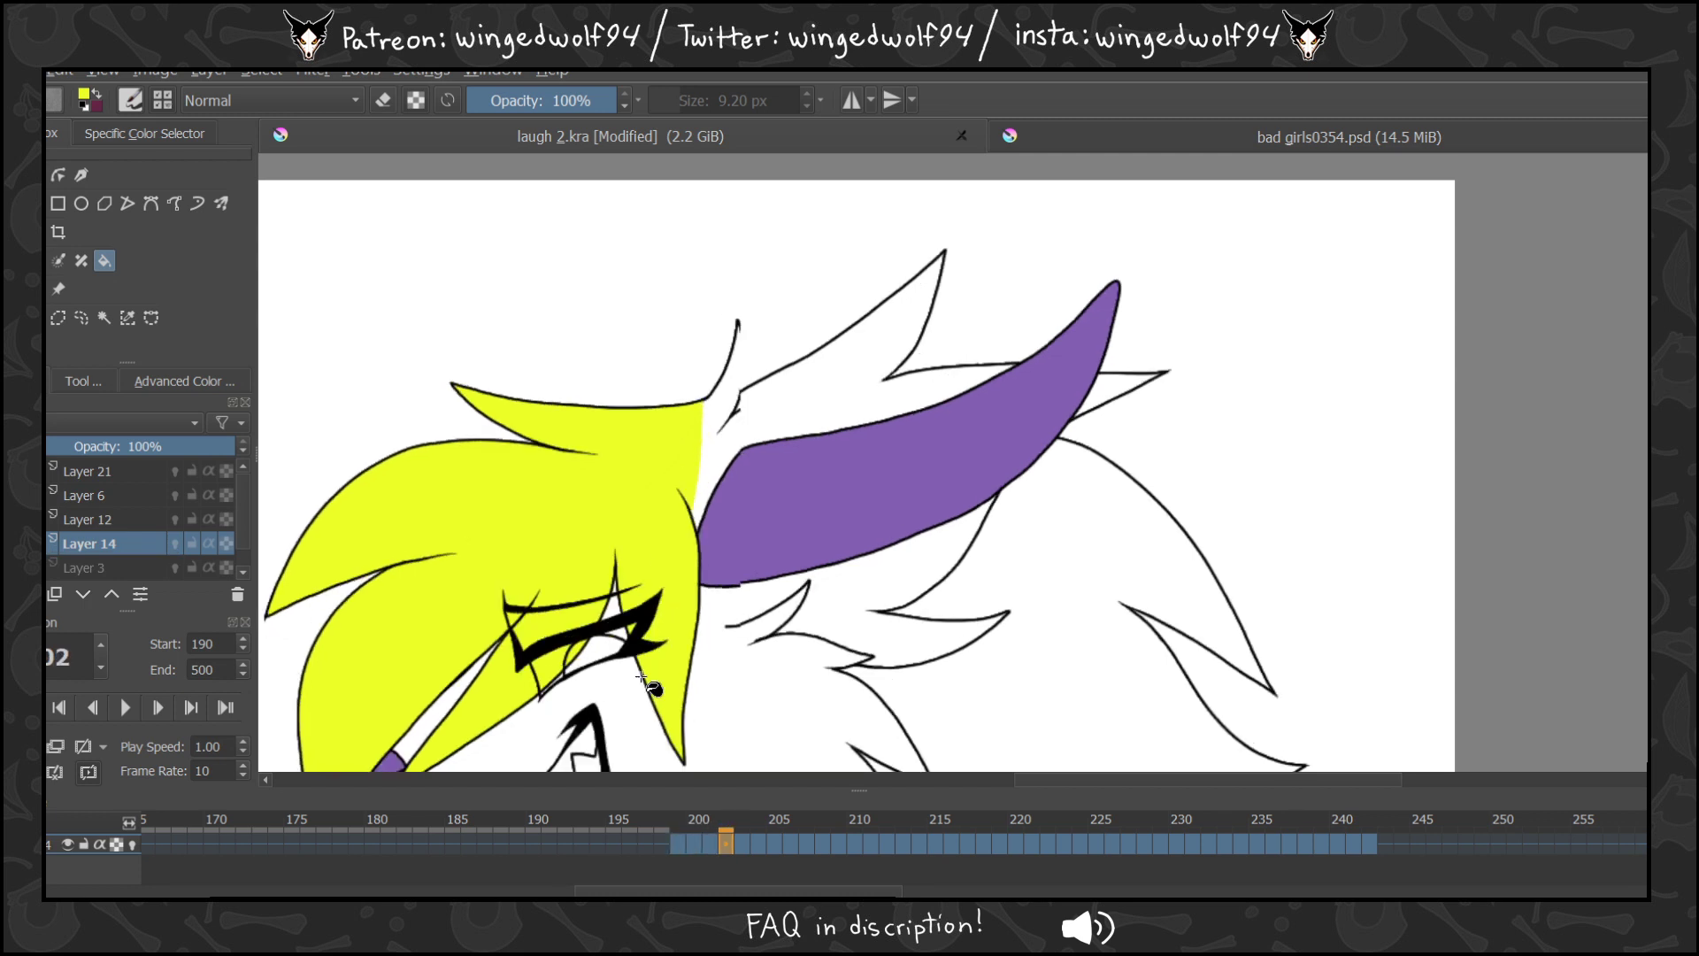
left_click(635, 685)
key("ctrl+z")
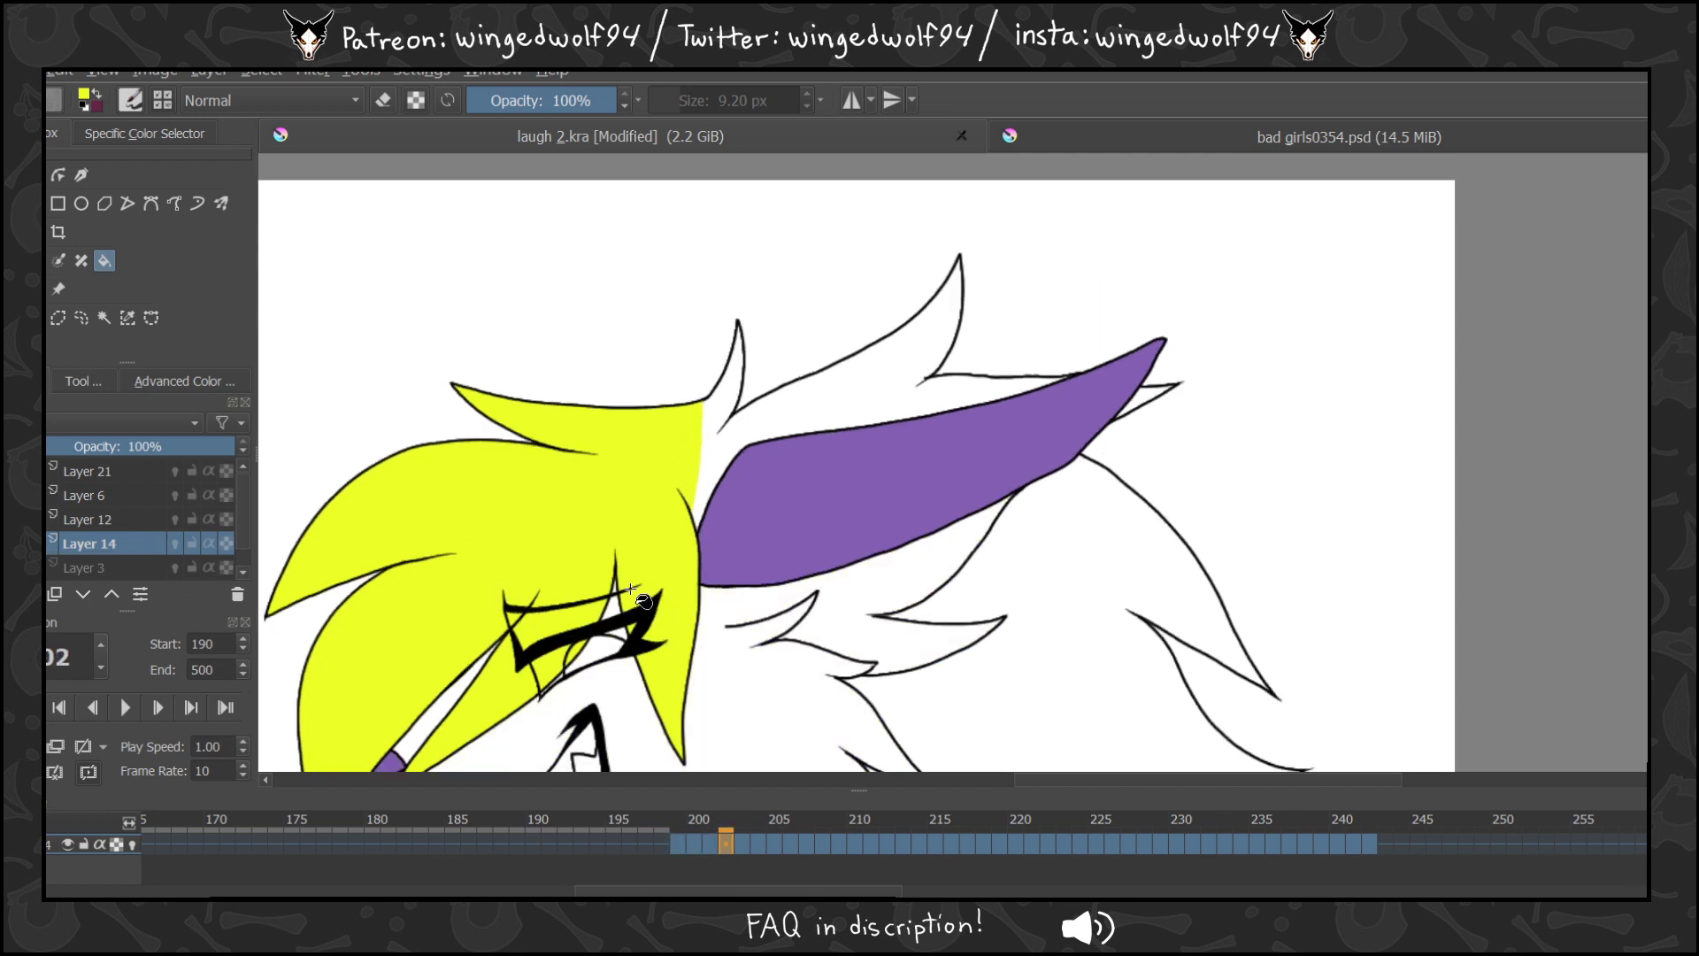
key("period")
key("period")
key("period")
key("period")
key("period")
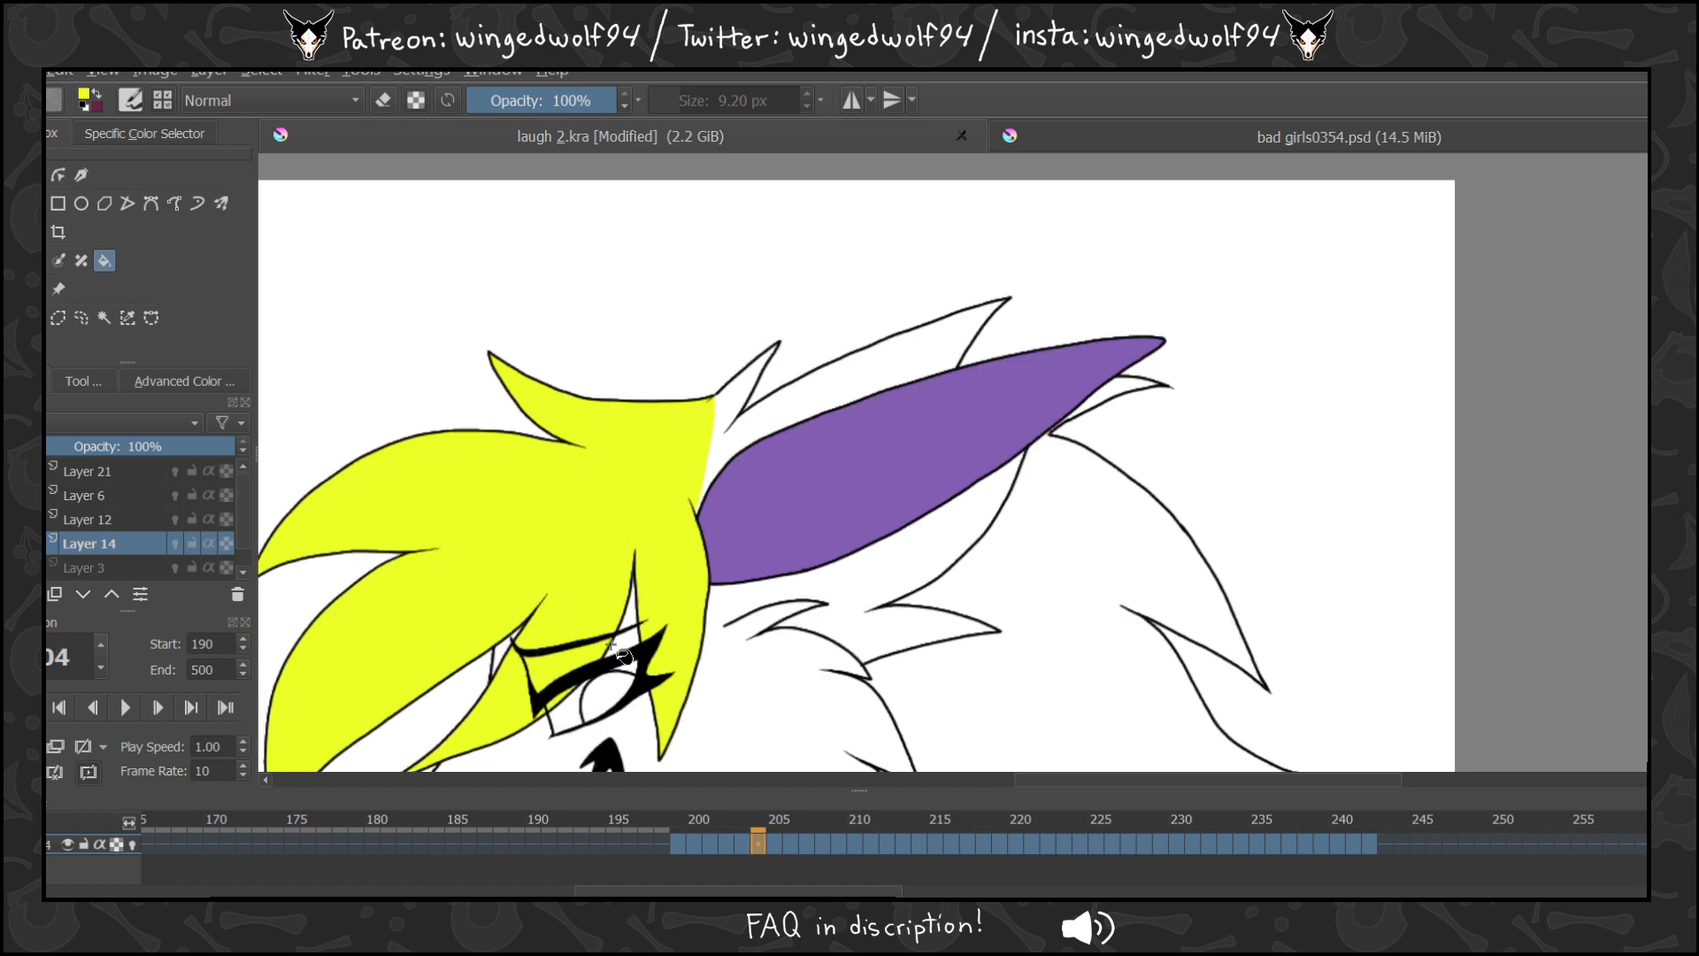
key("period")
key("period")
key("period")
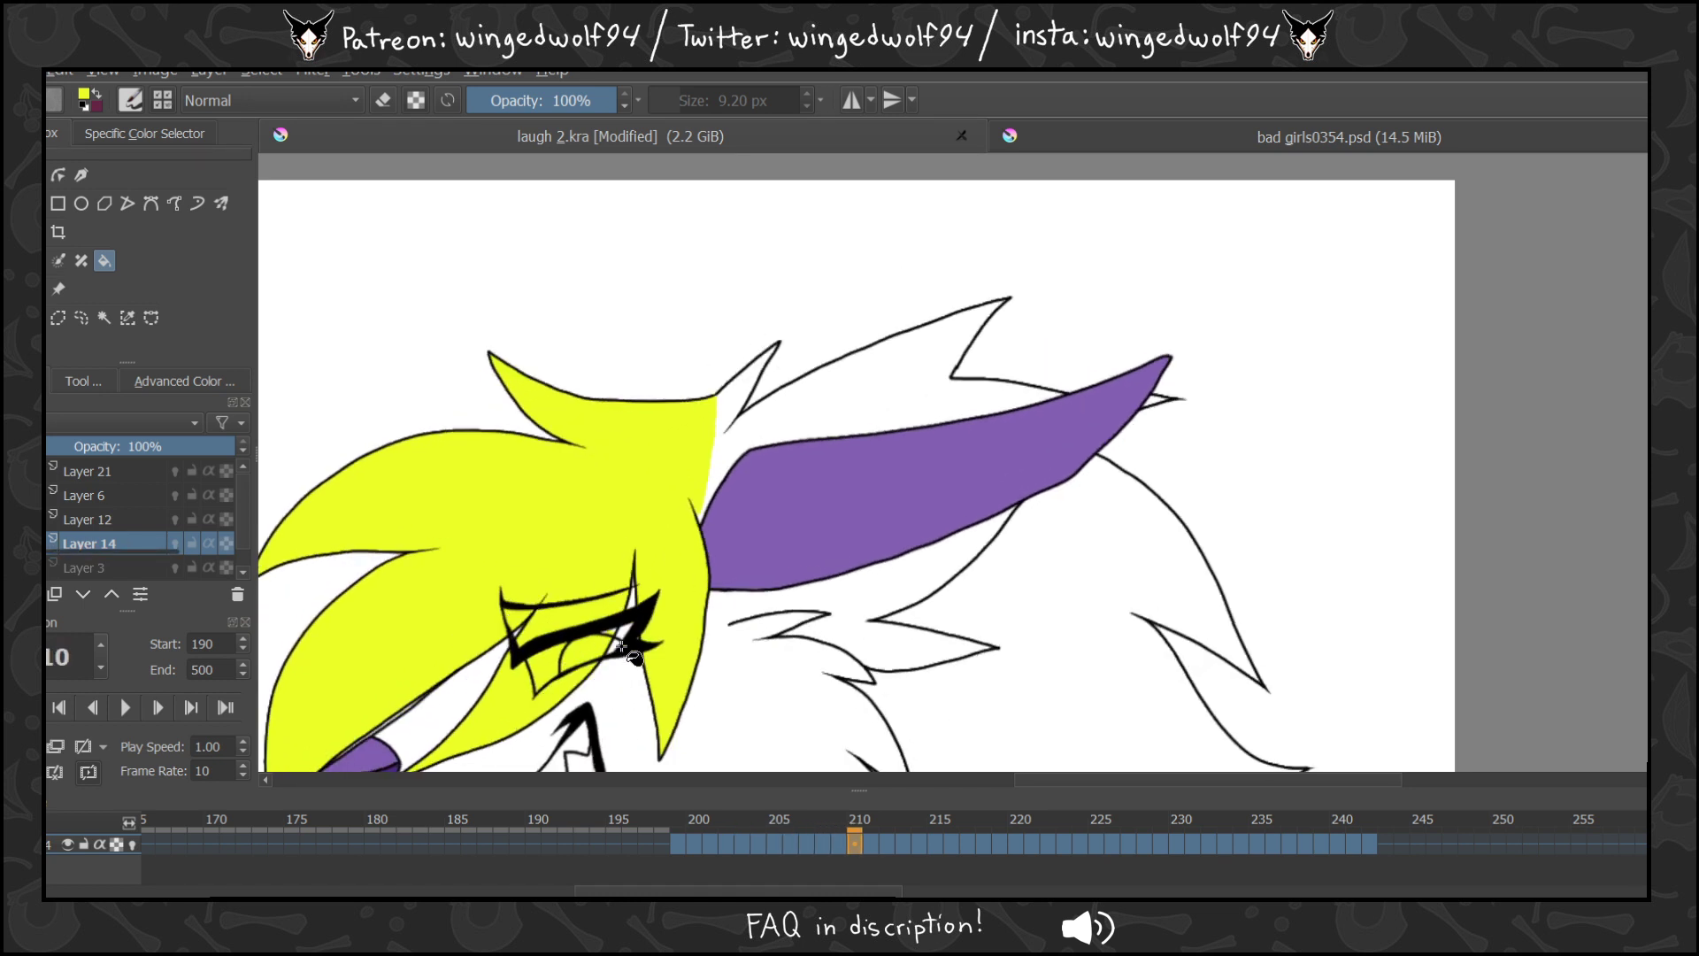
key("period")
key("period")
key("period")
key("period")
key("period")
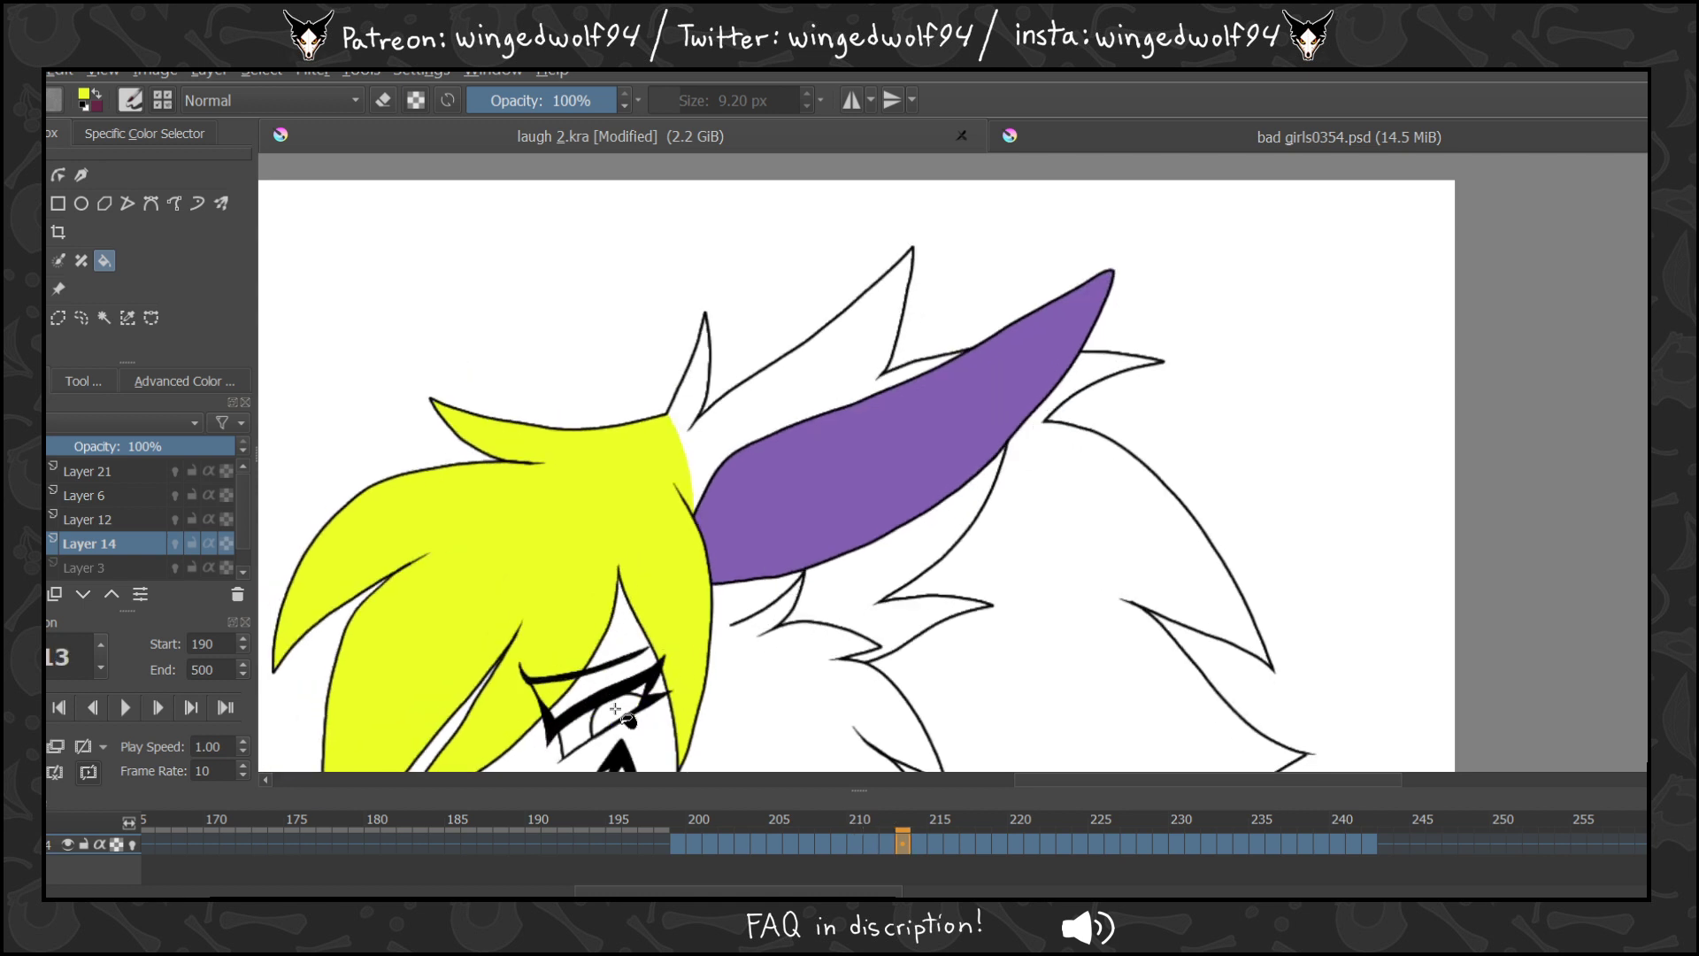
key("period")
key("period")
key("period")
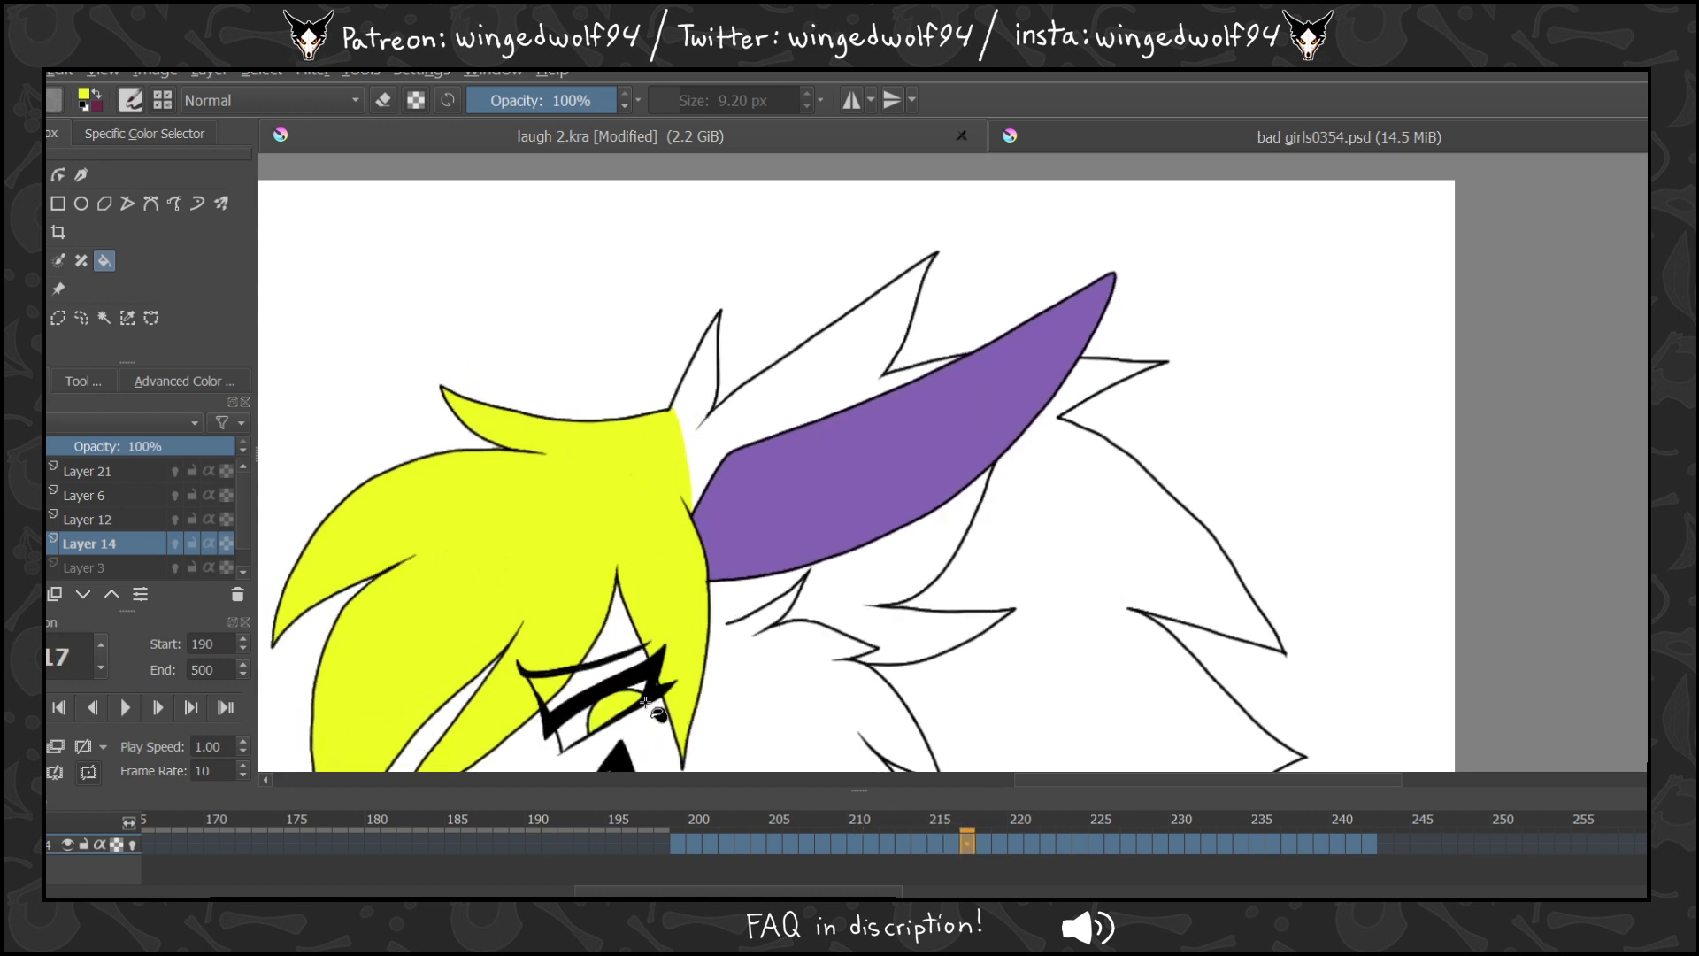
key("period")
key("period")
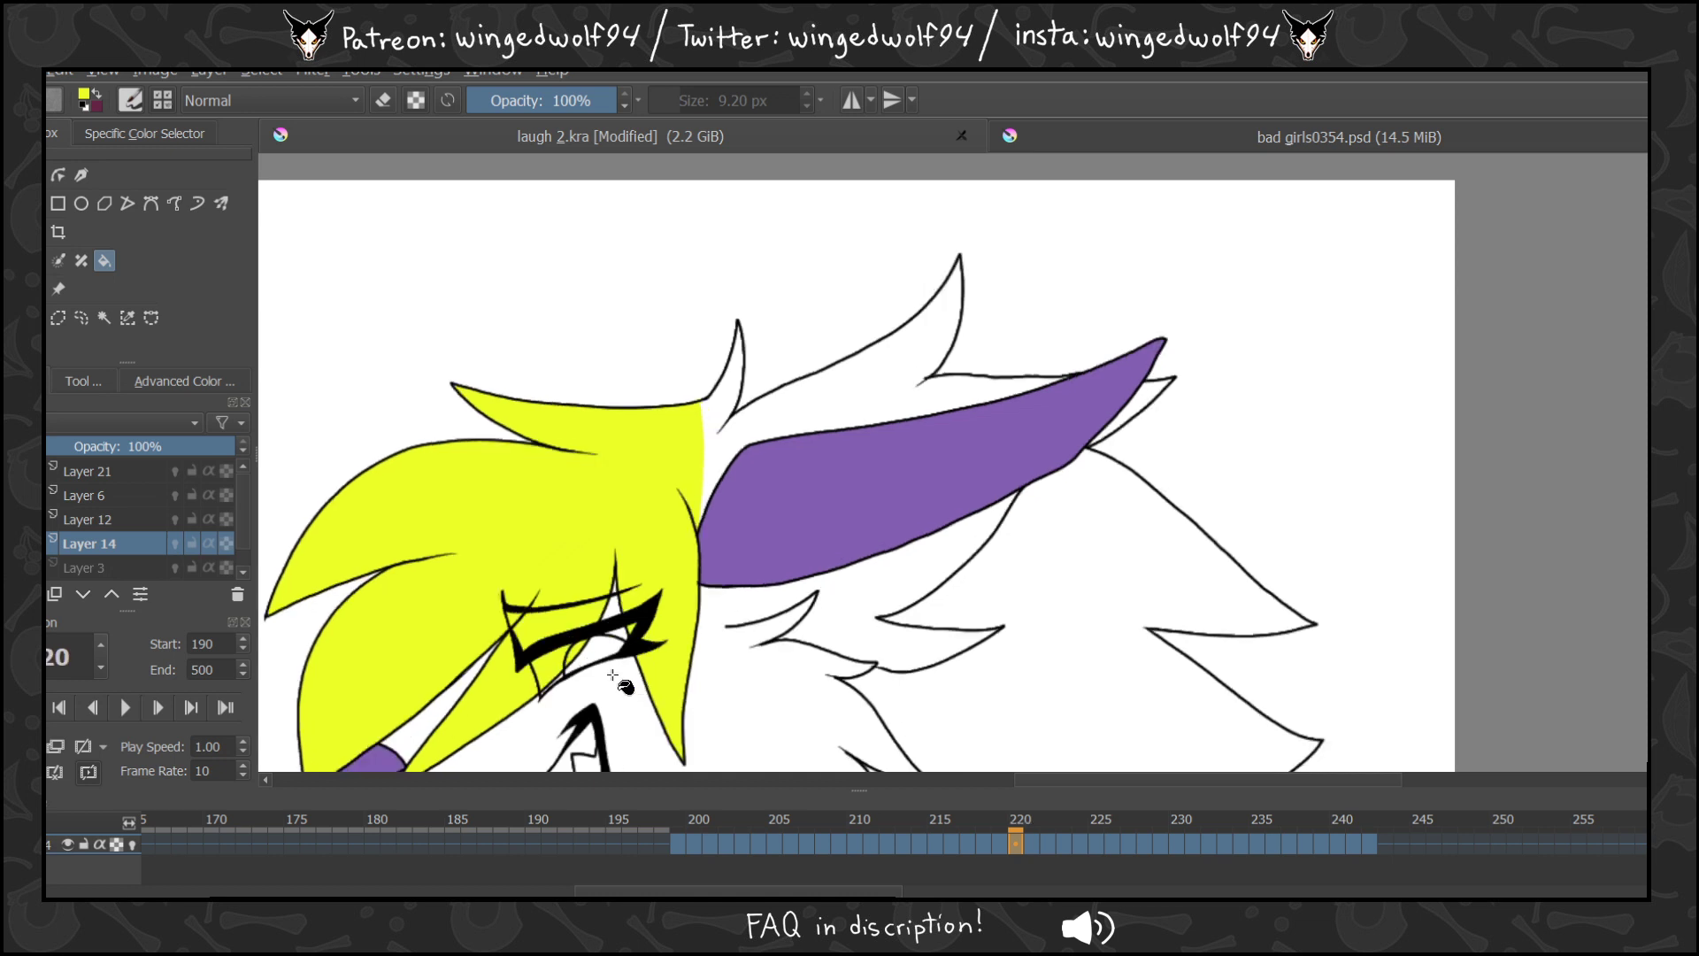
key("period")
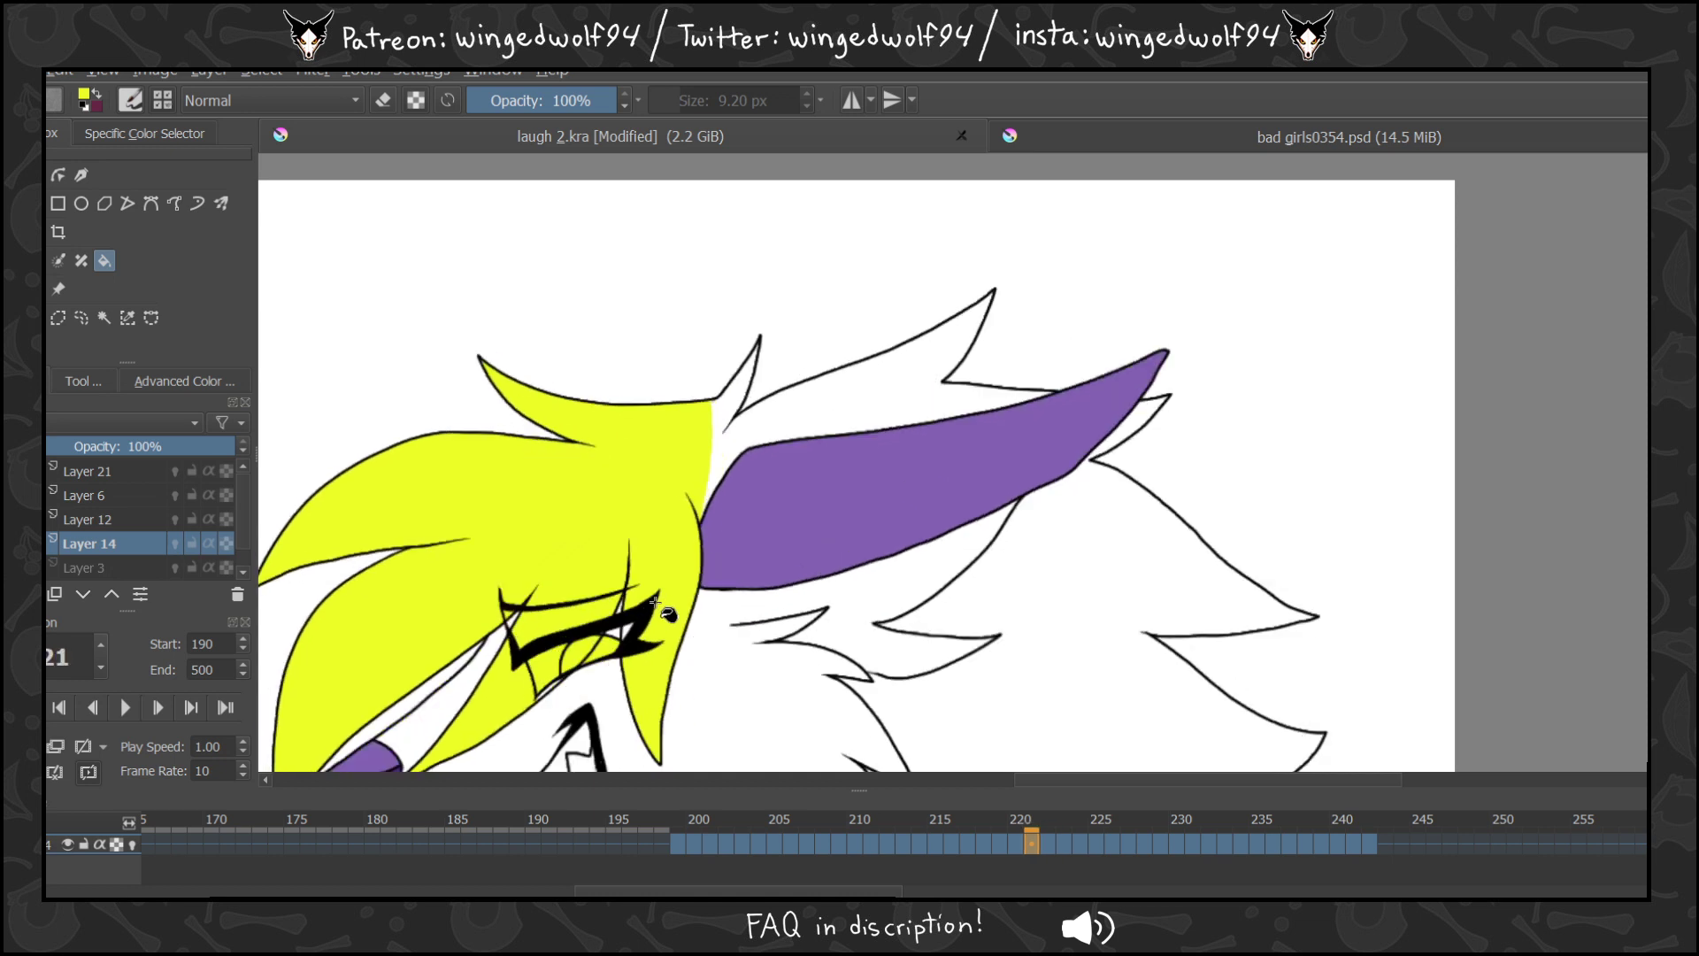
key("period")
key("period")
key("period")
key("period")
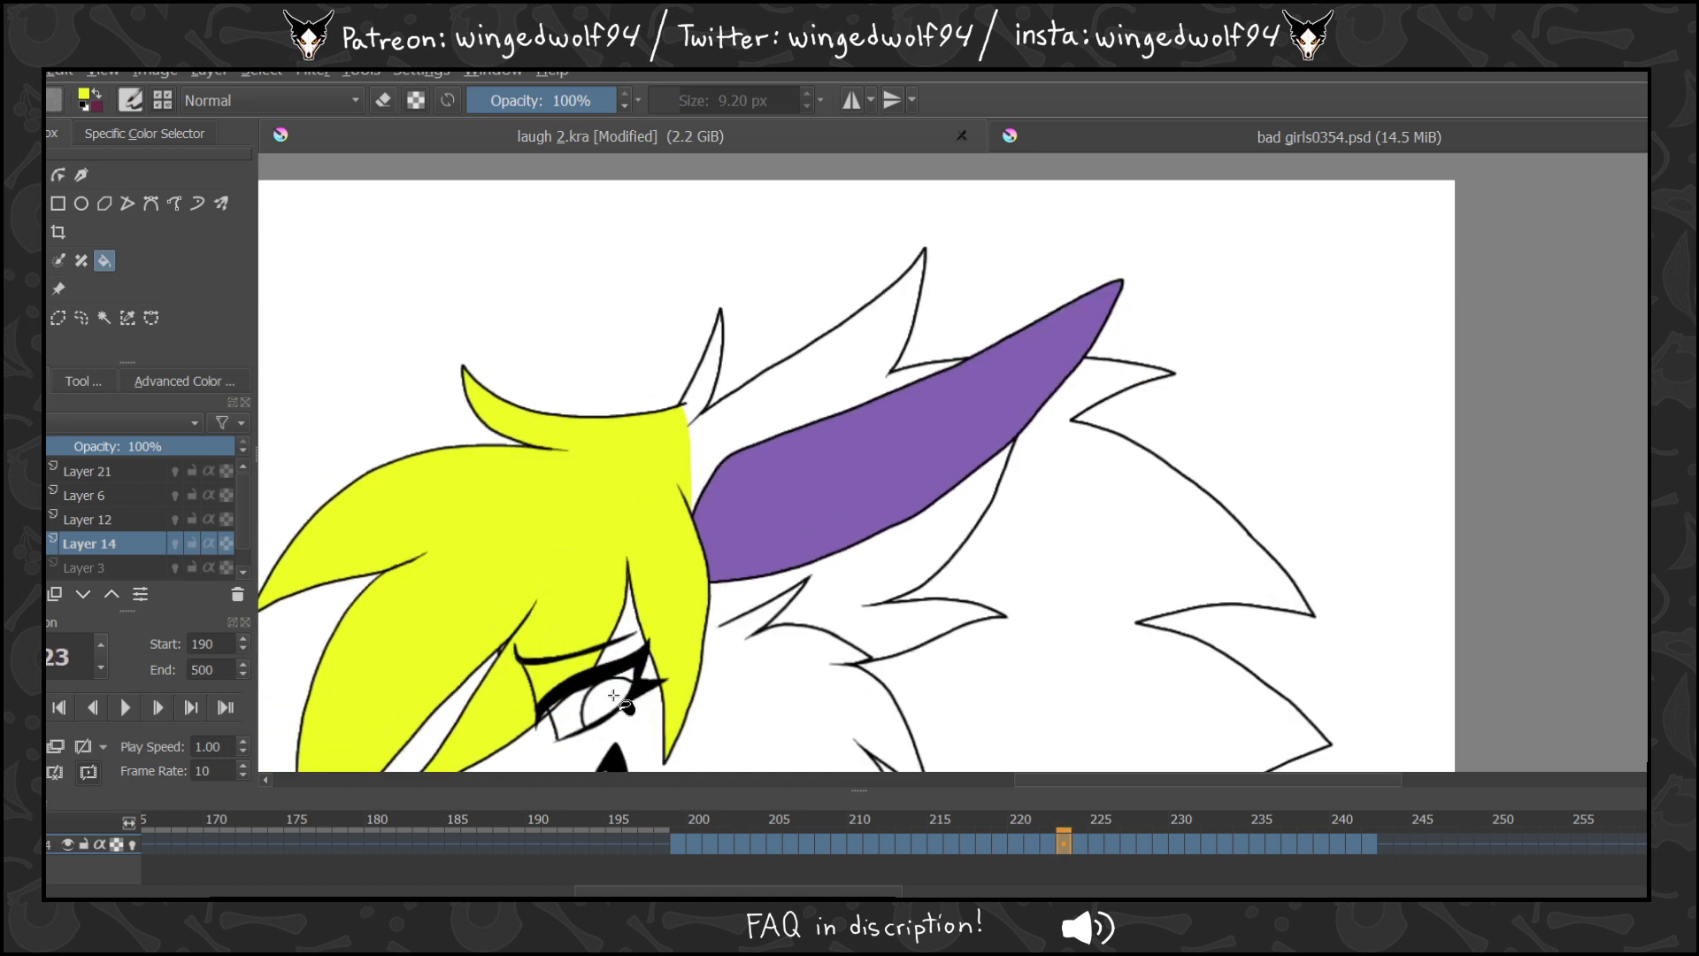
key("period")
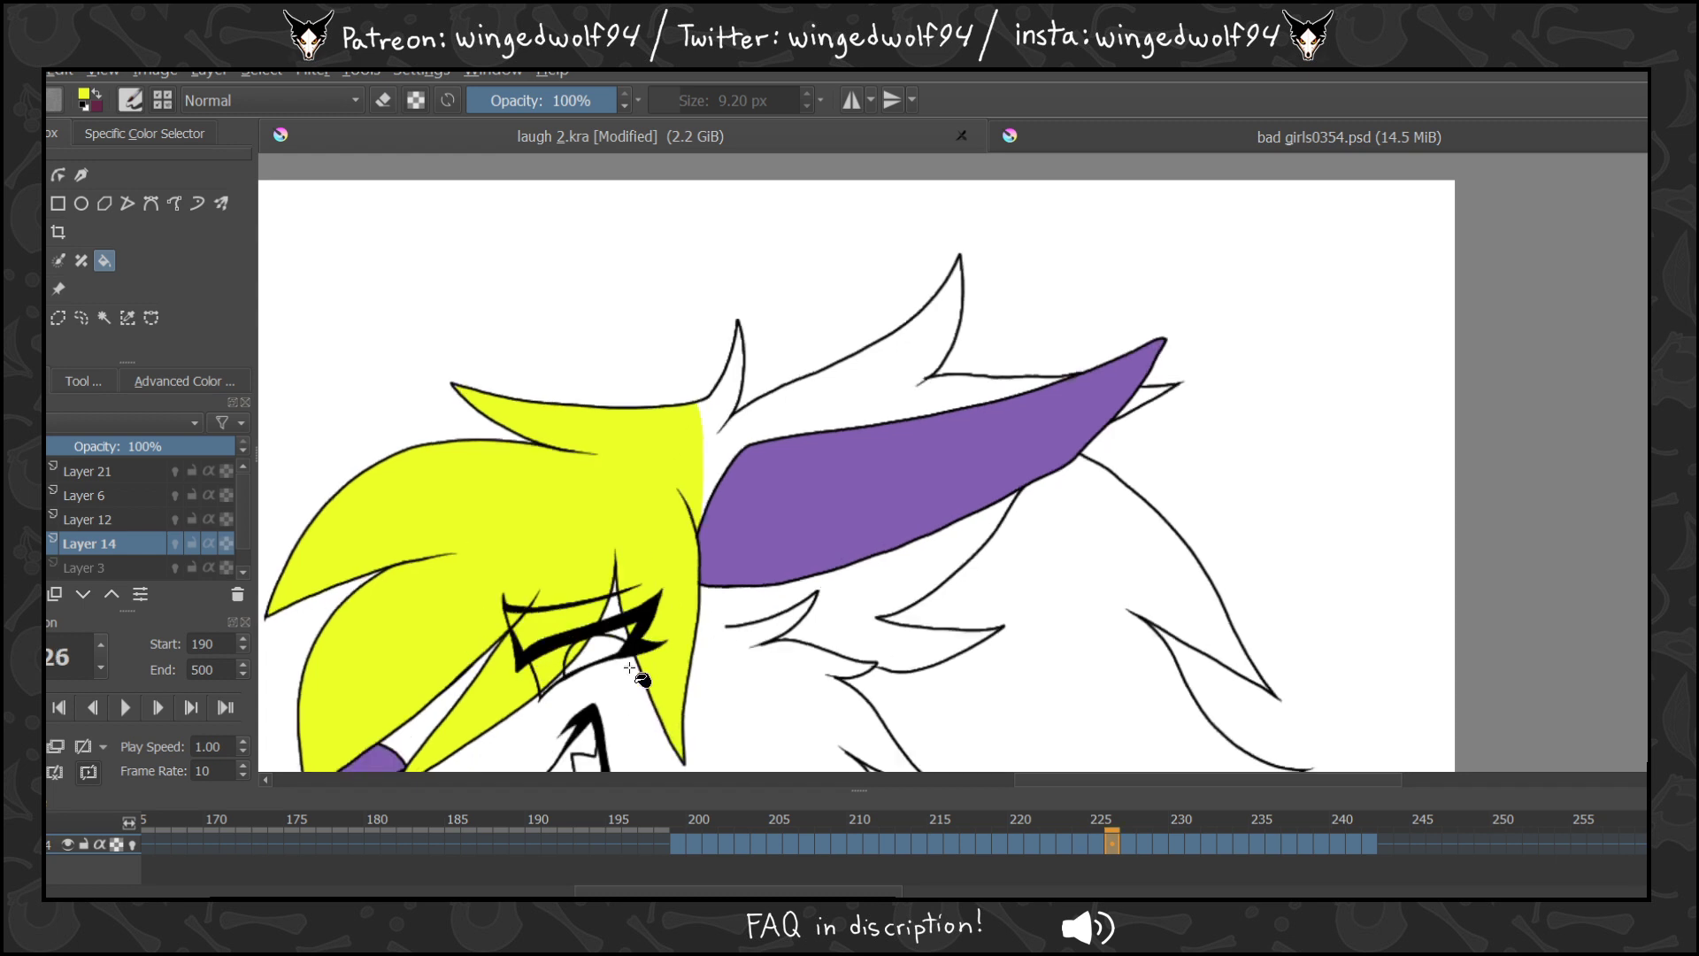
key("period")
key("period")
key("comma")
key("comma")
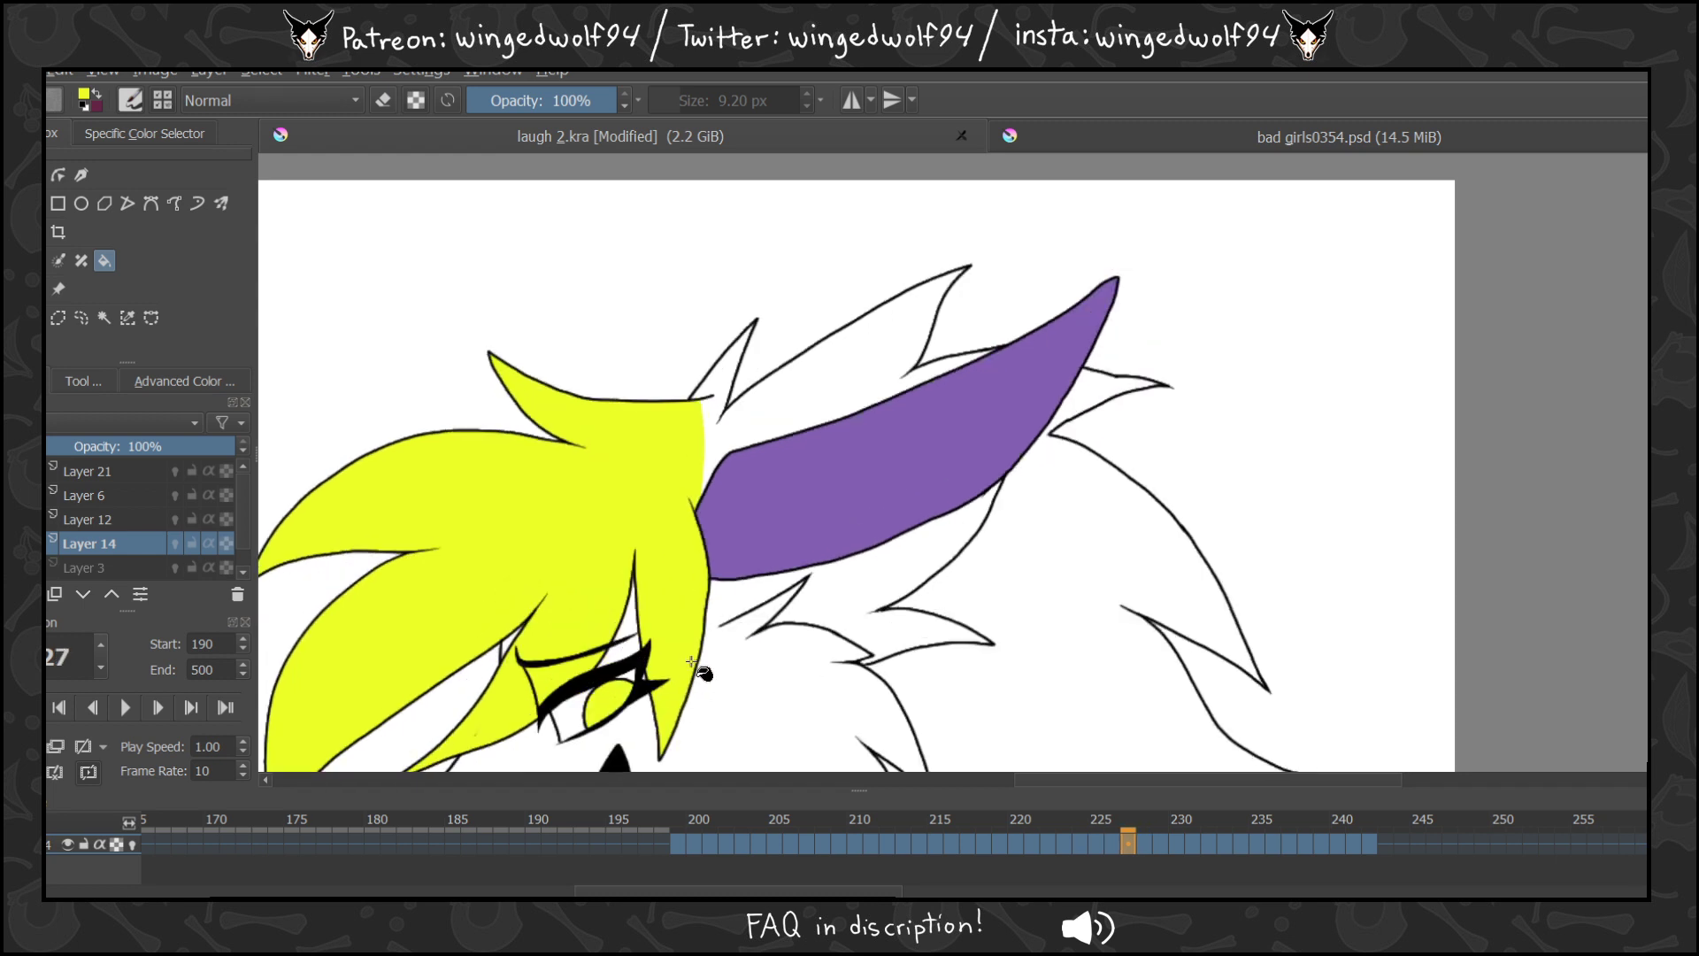
key("period")
key("period")
key("comma")
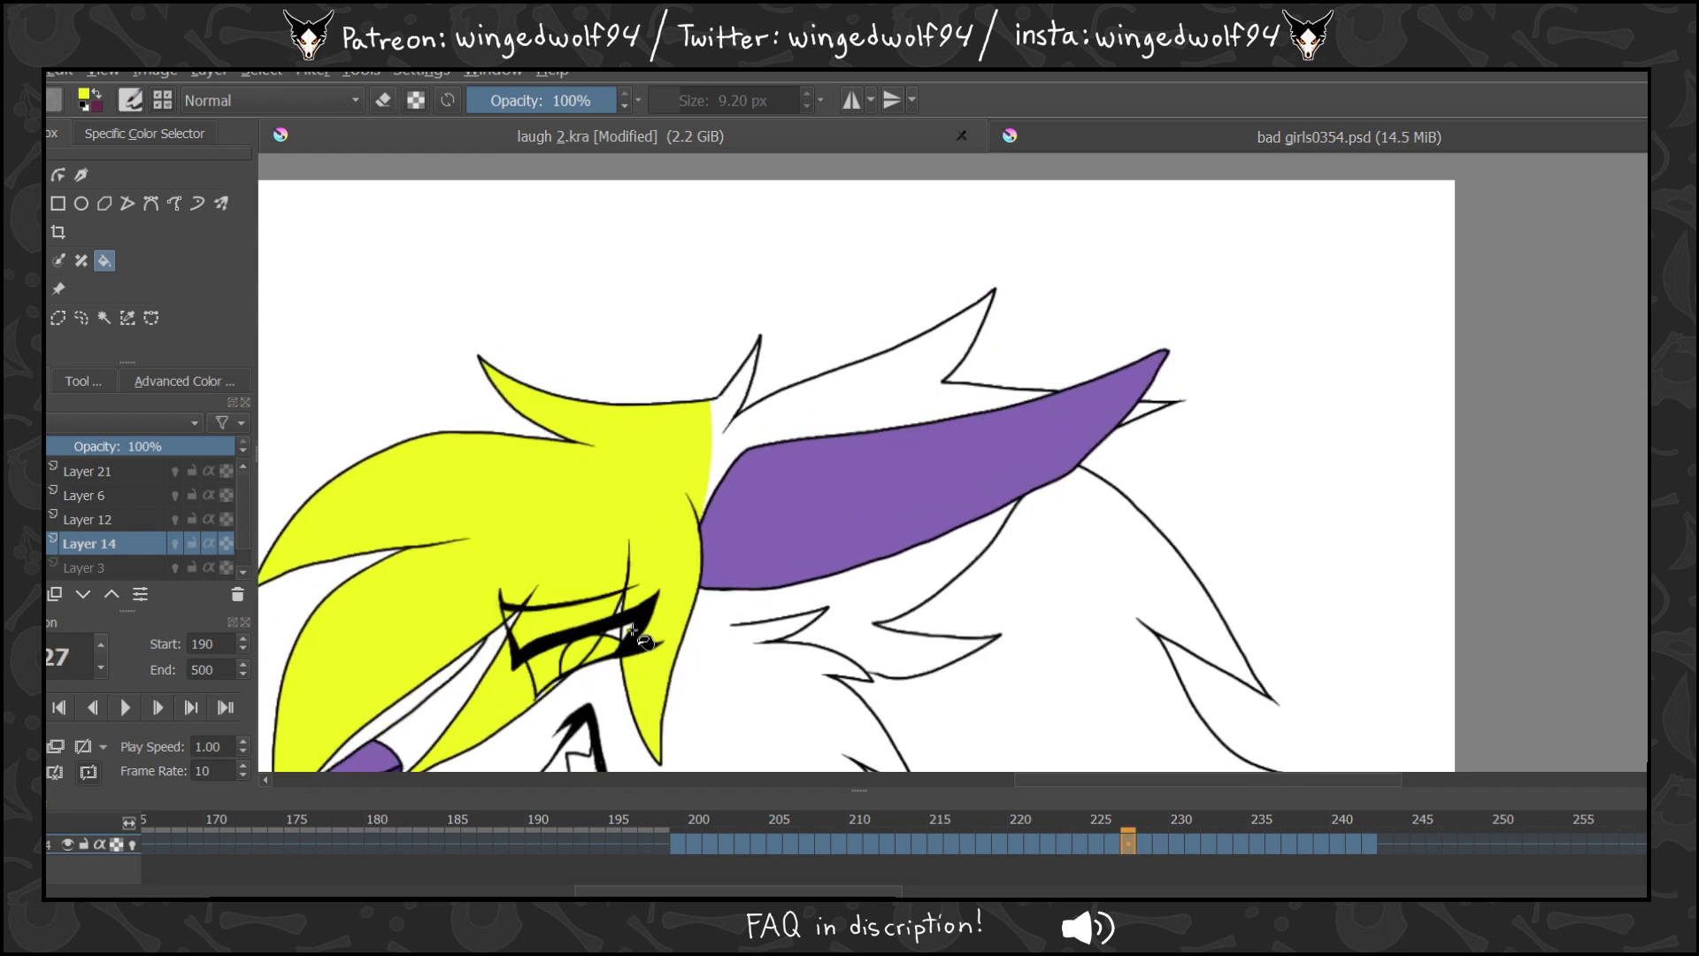
key("period")
key("period")
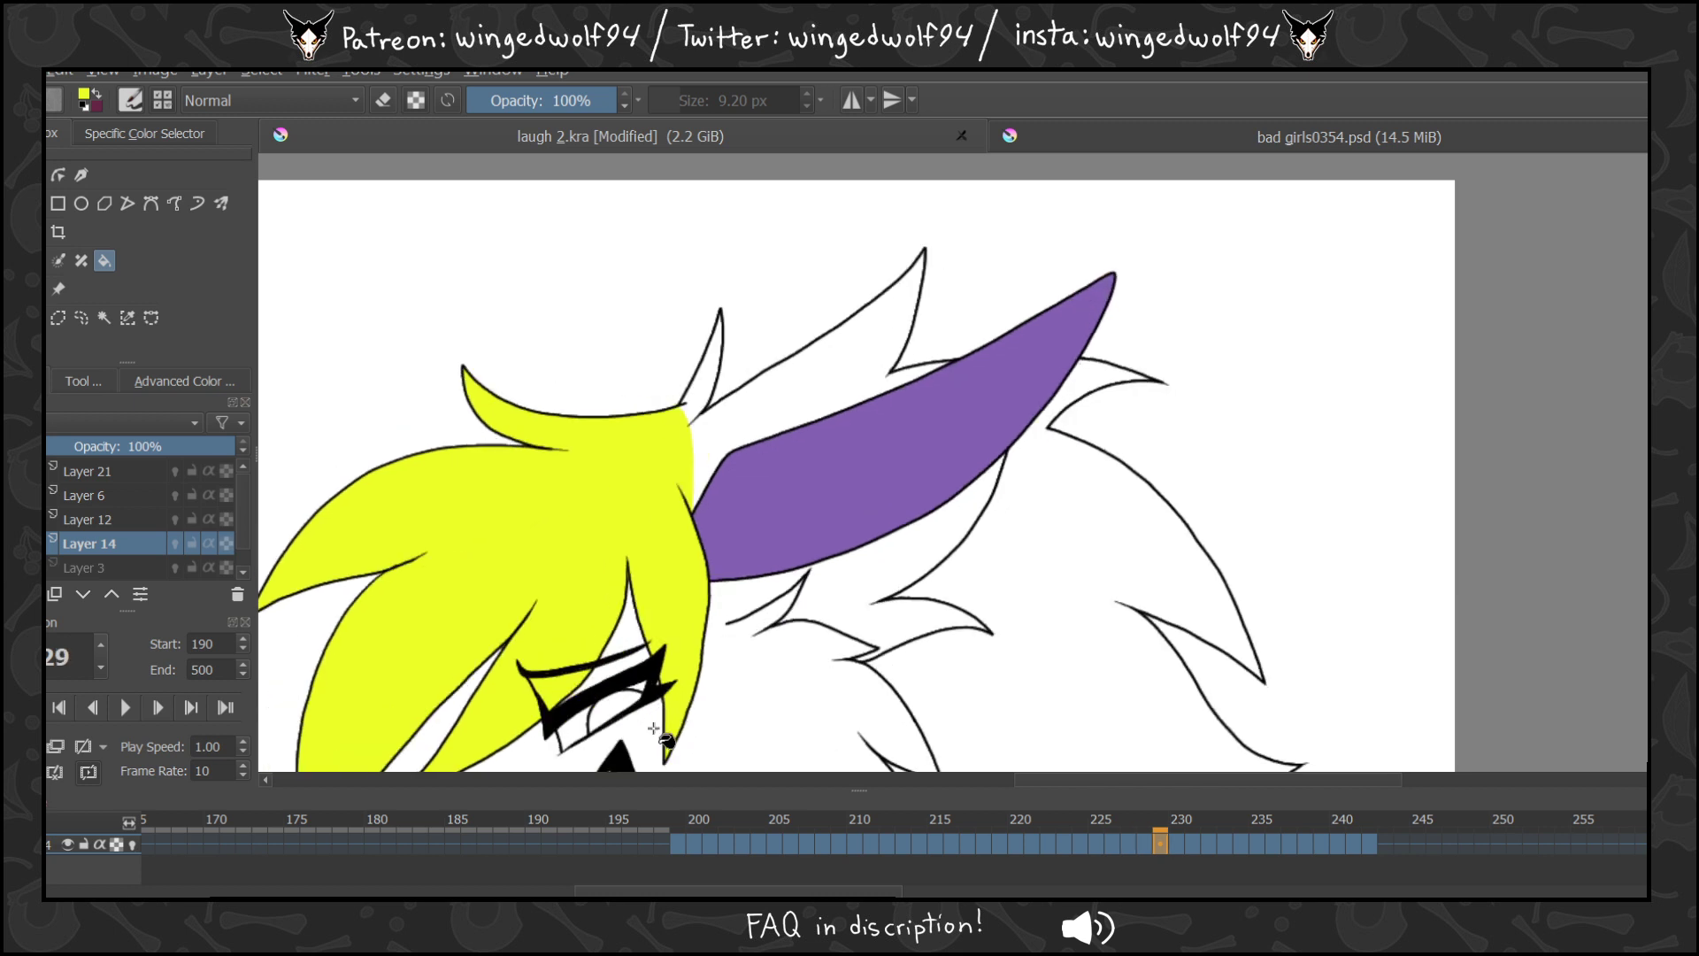
key("period")
key("period")
key("period")
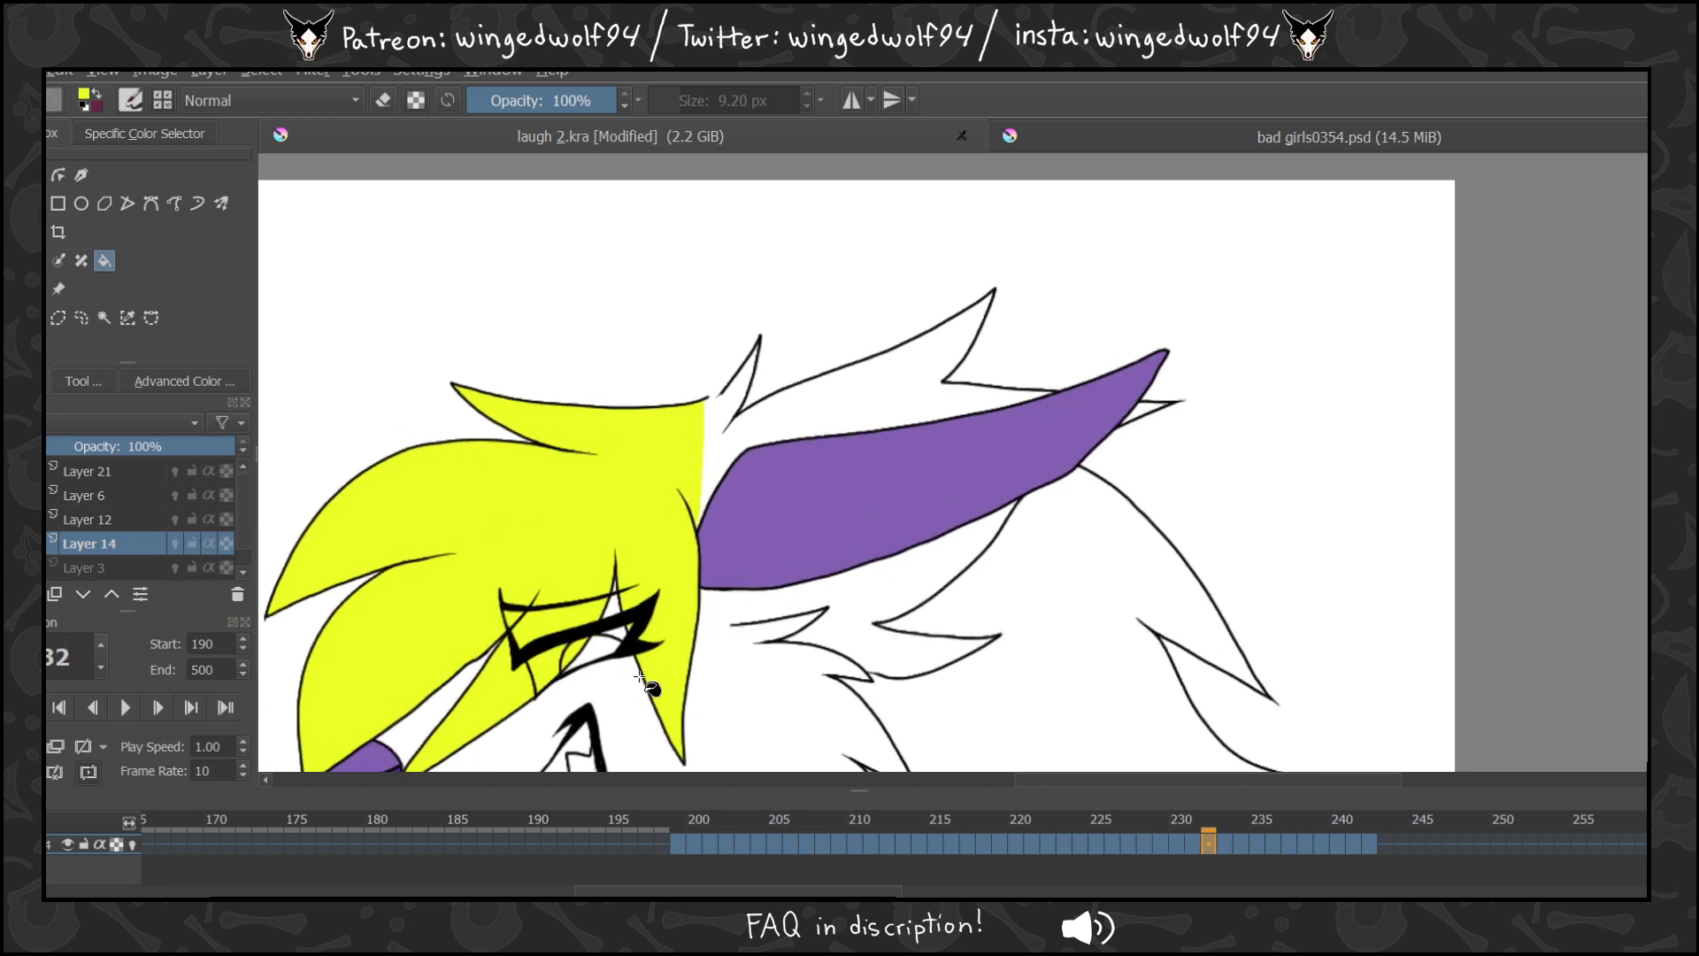
key("period")
key("period")
key("period")
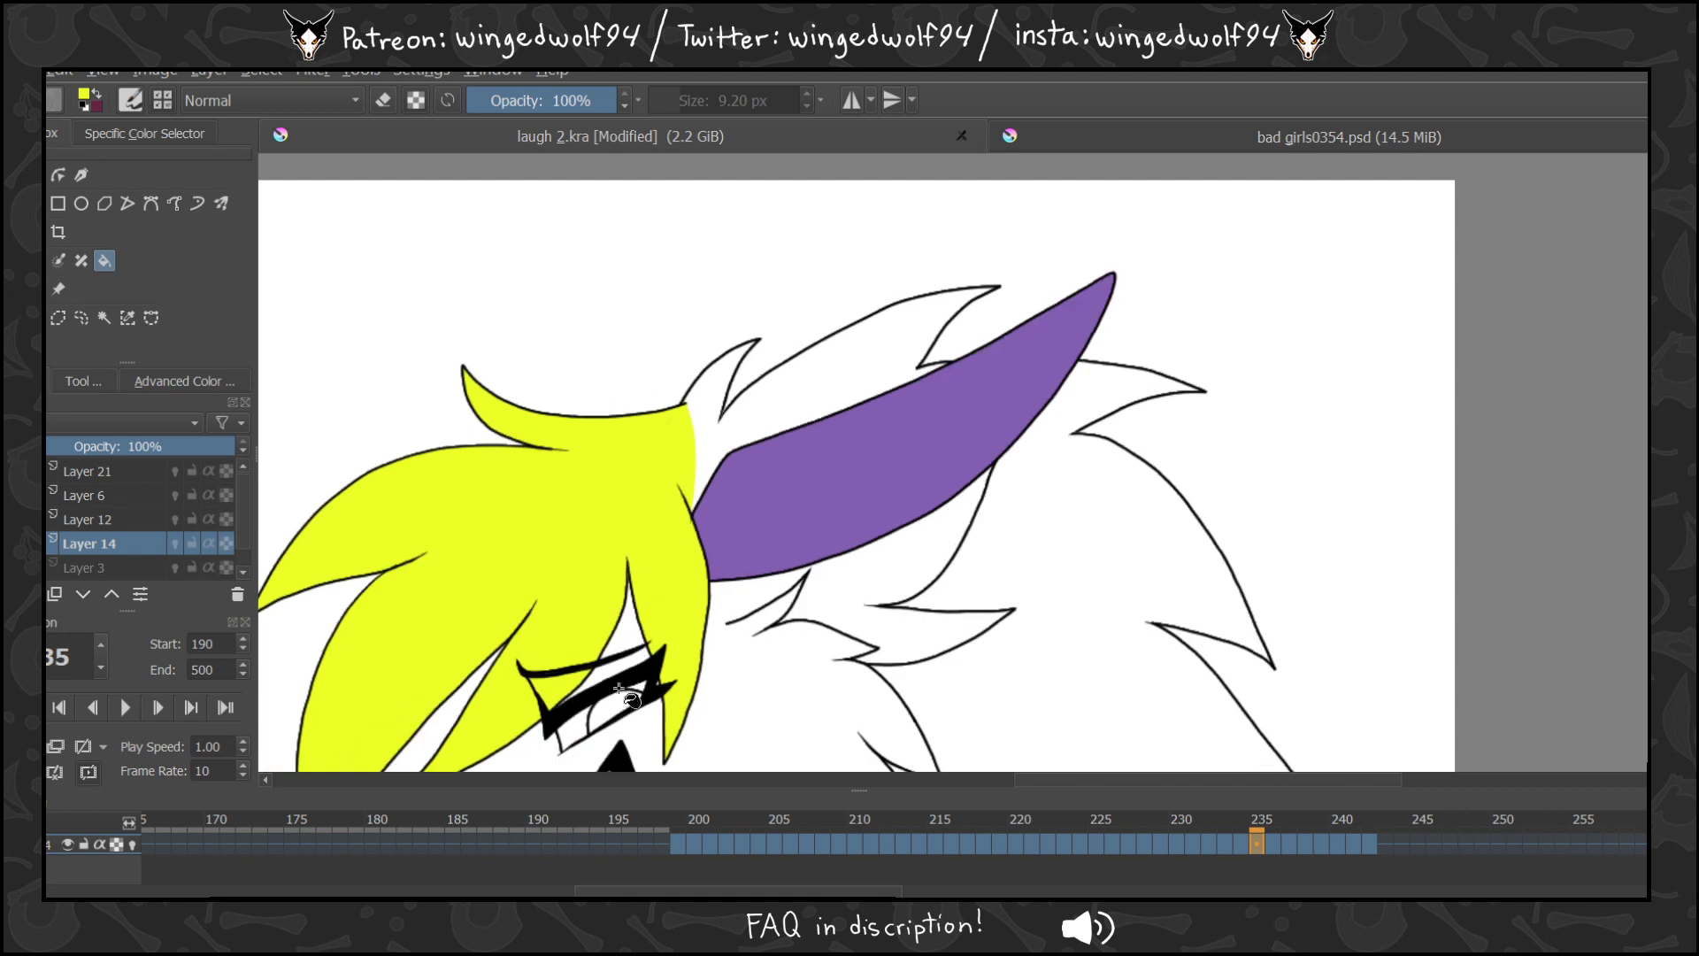
key("period")
key("period")
key("period")
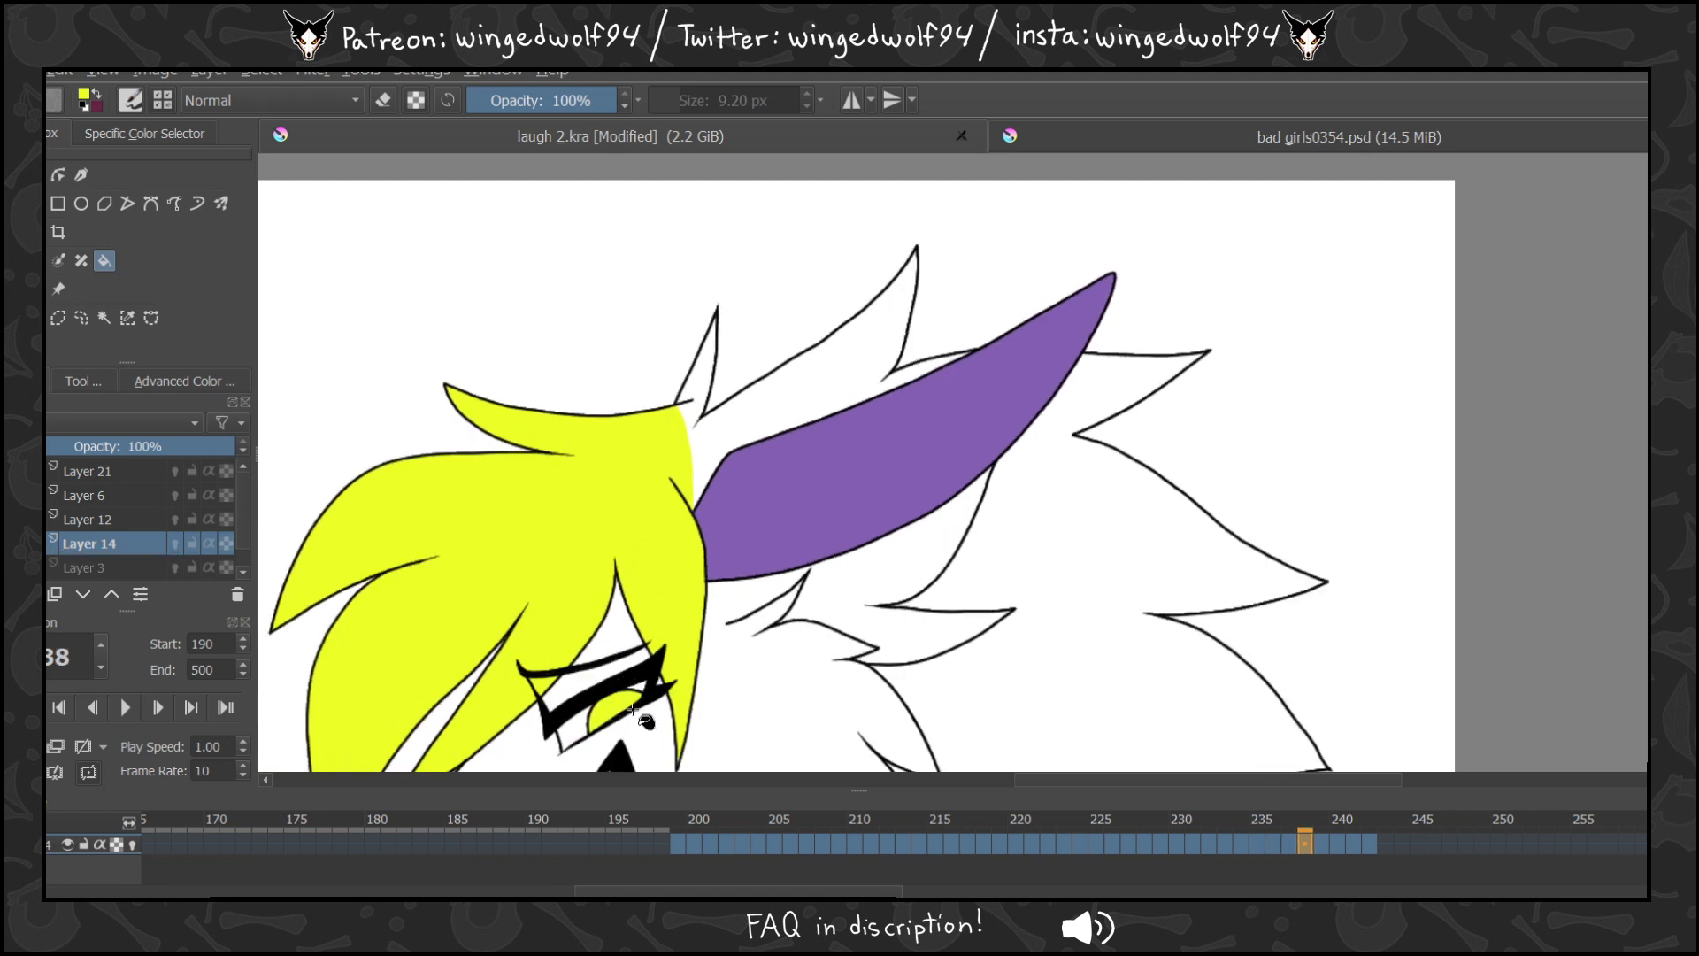
key("period")
key("period")
key("period")
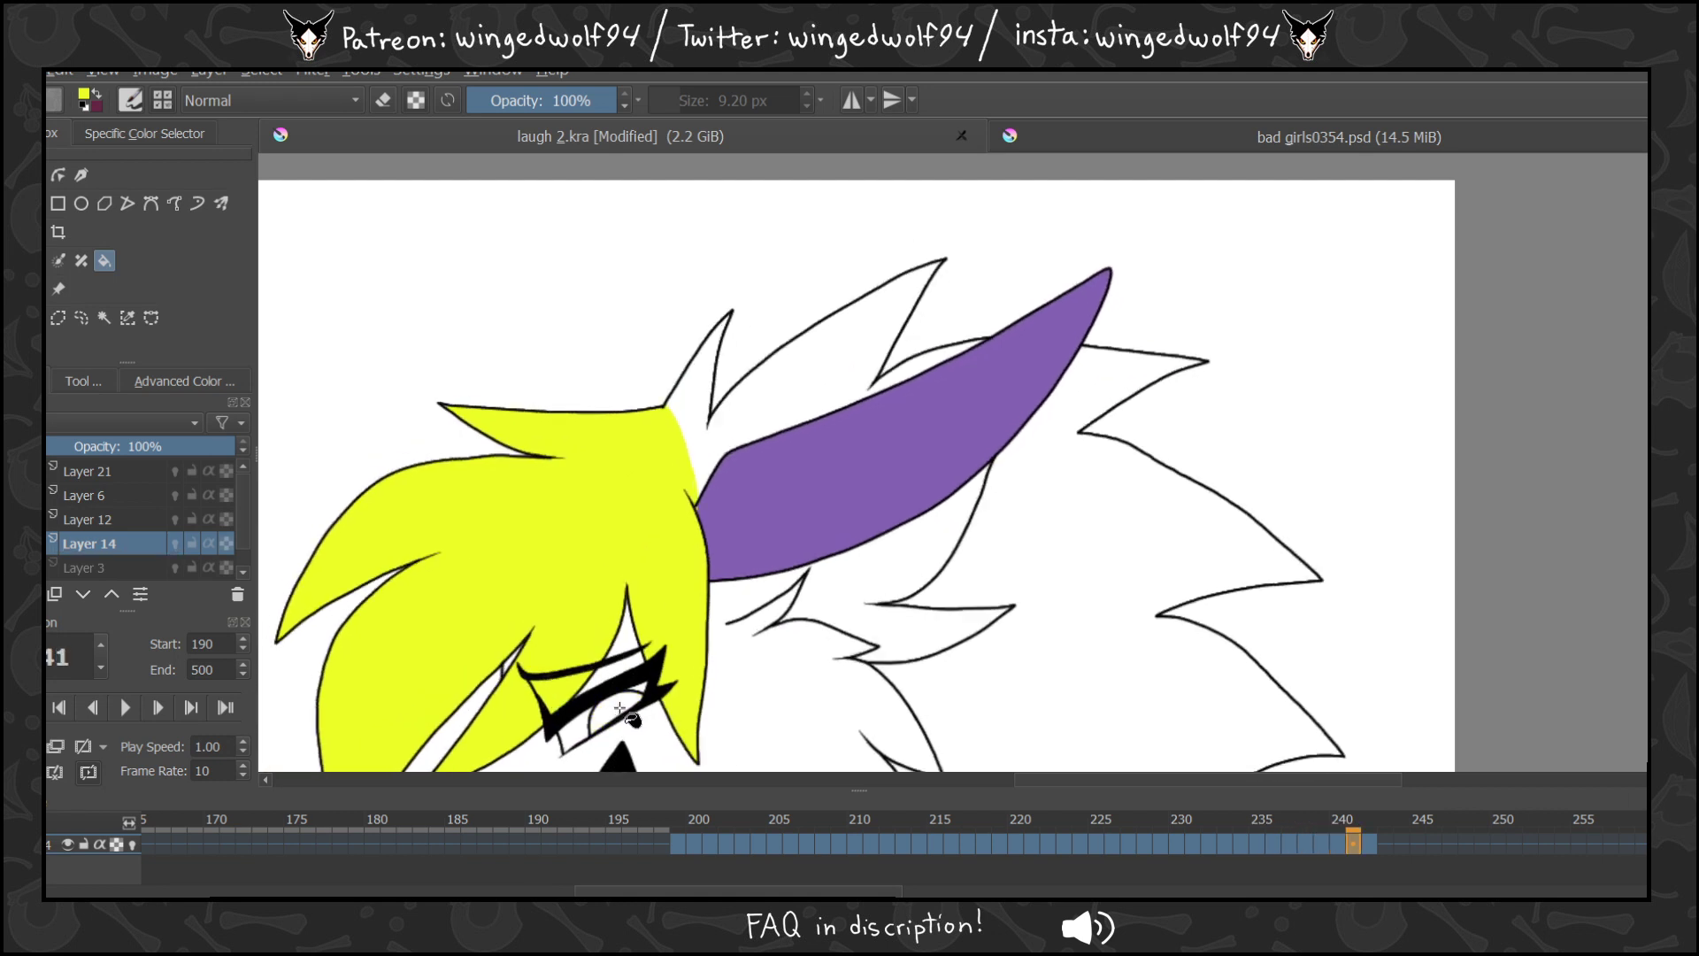
key("period")
Examine the frames between 242 and 237 to check the yellow eye fill.
key("comma")
key("comma")
key("comma")
key("comma")
key("comma")
key("comma")
key("comma")
key("comma")
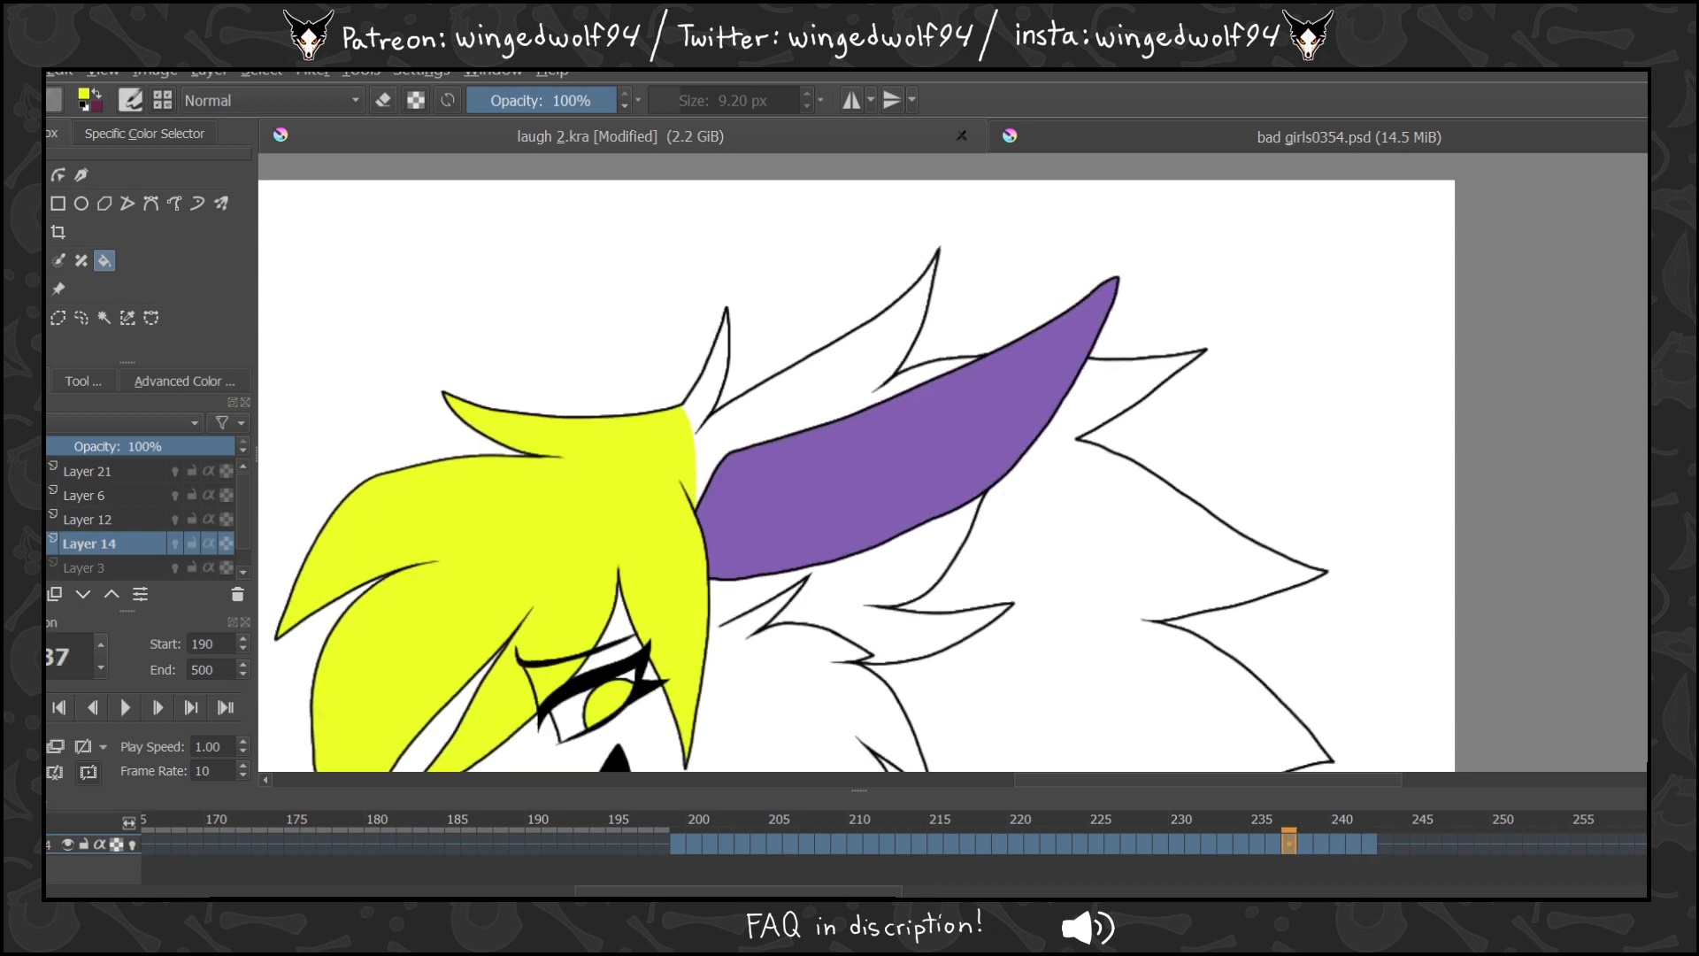
key("period")
key("period")
key("period")
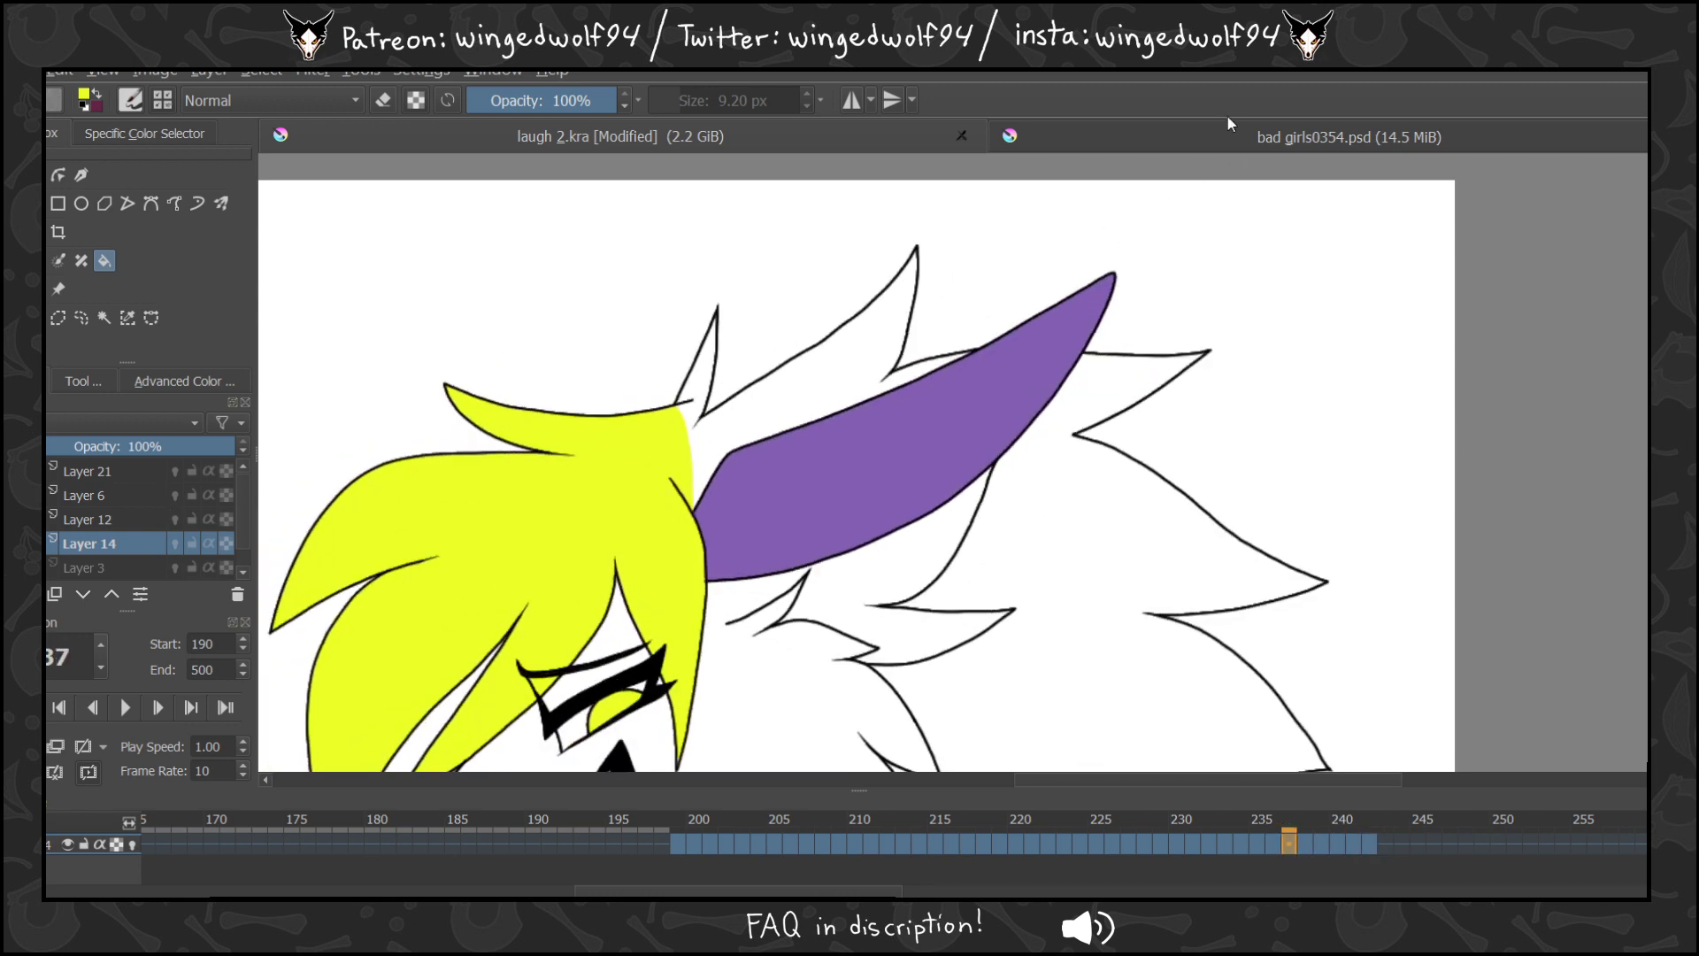
Sample the lighter purple of the fur from bad girls0354.psd and return to frame 199 of laugh 2.kra.
left_click(1236, 142)
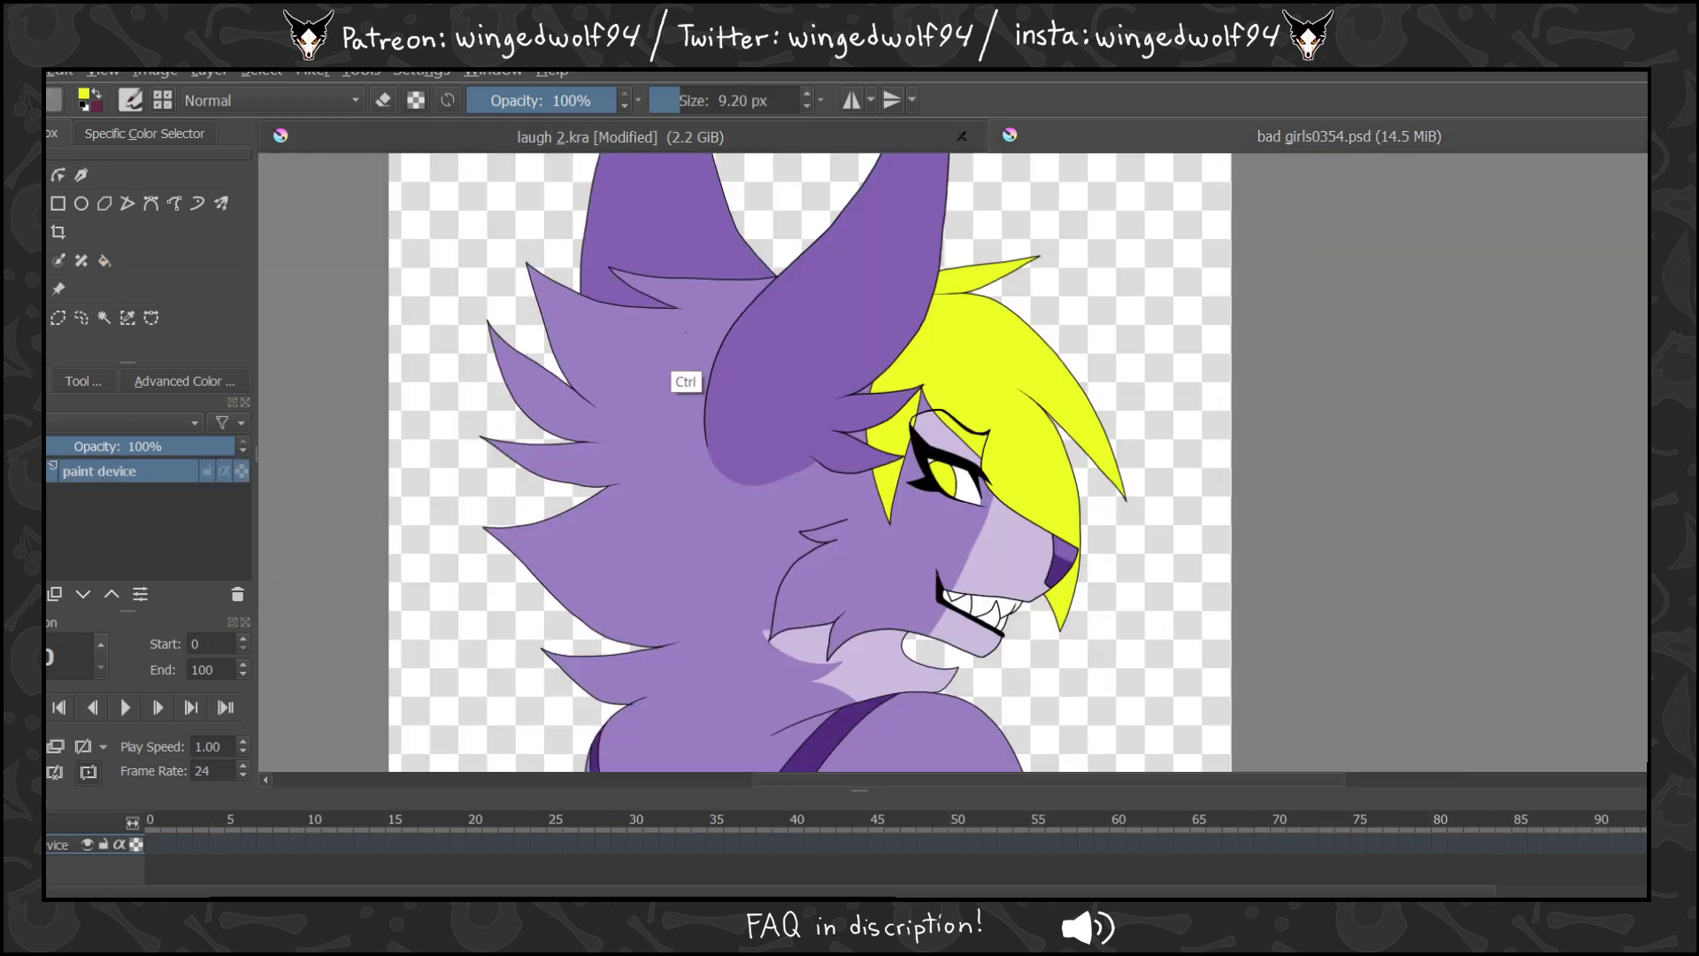
key("ctrl+Tab")
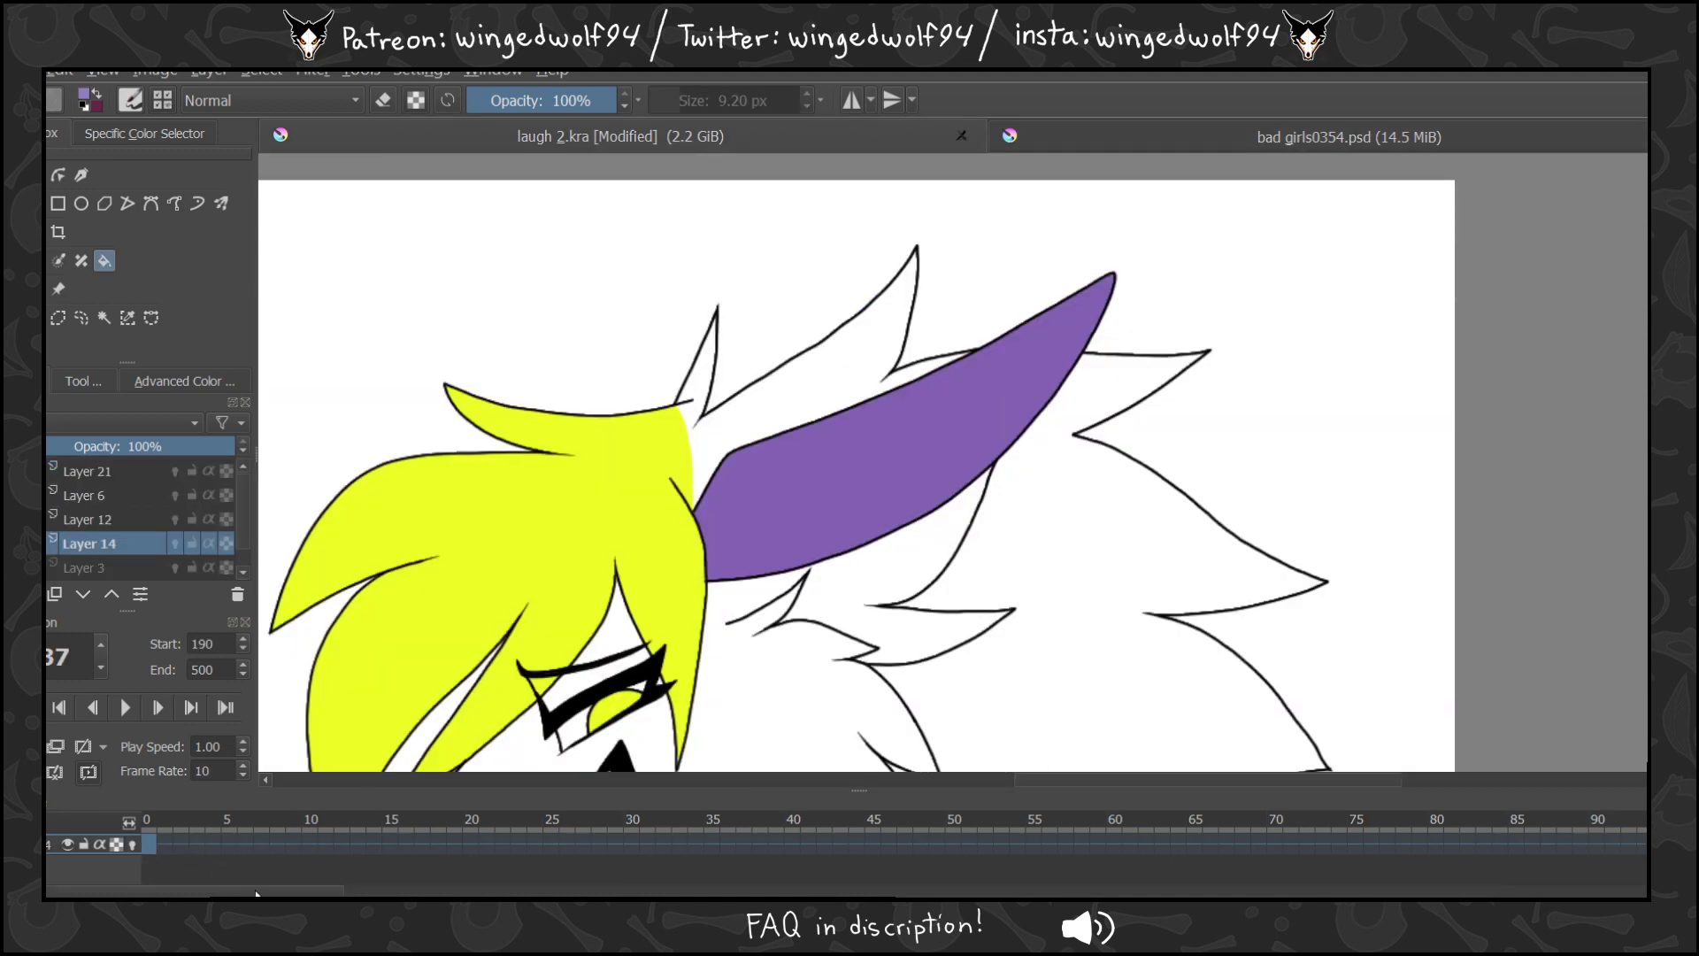
left_click_drag(255, 893, 759, 891)
left_click(942, 844)
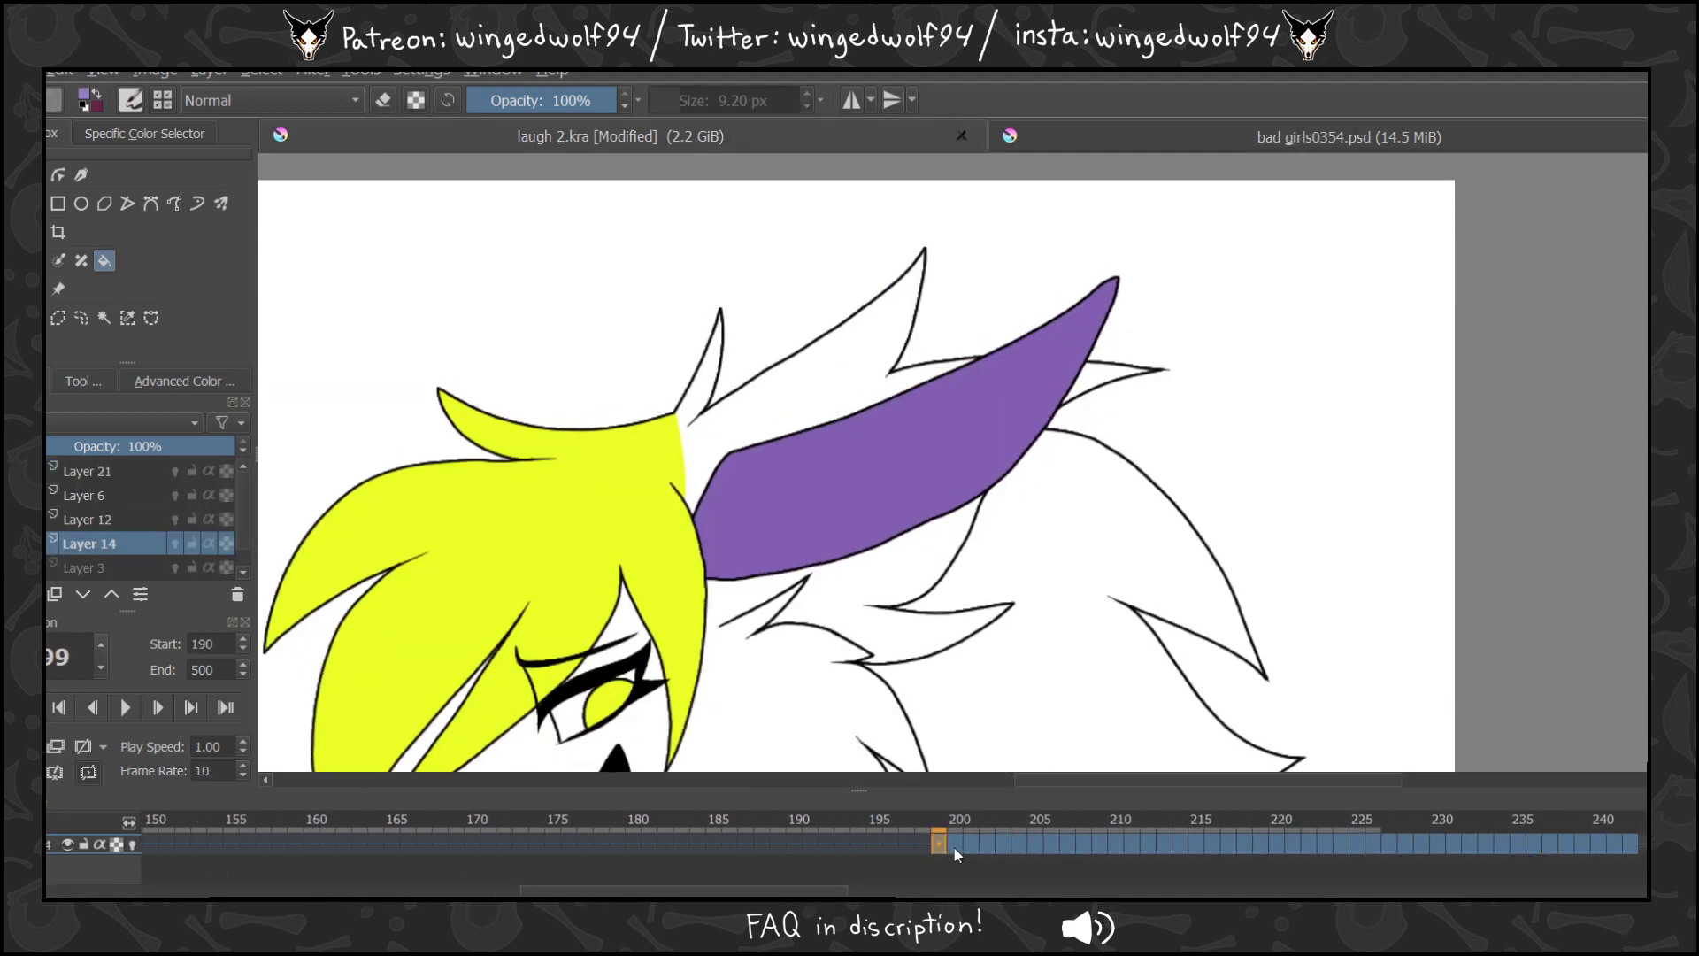
Fill the fur around the ear with the lighter purple on Layer 14 in frames 199 to 202.
scroll(952, 461, "down", 3)
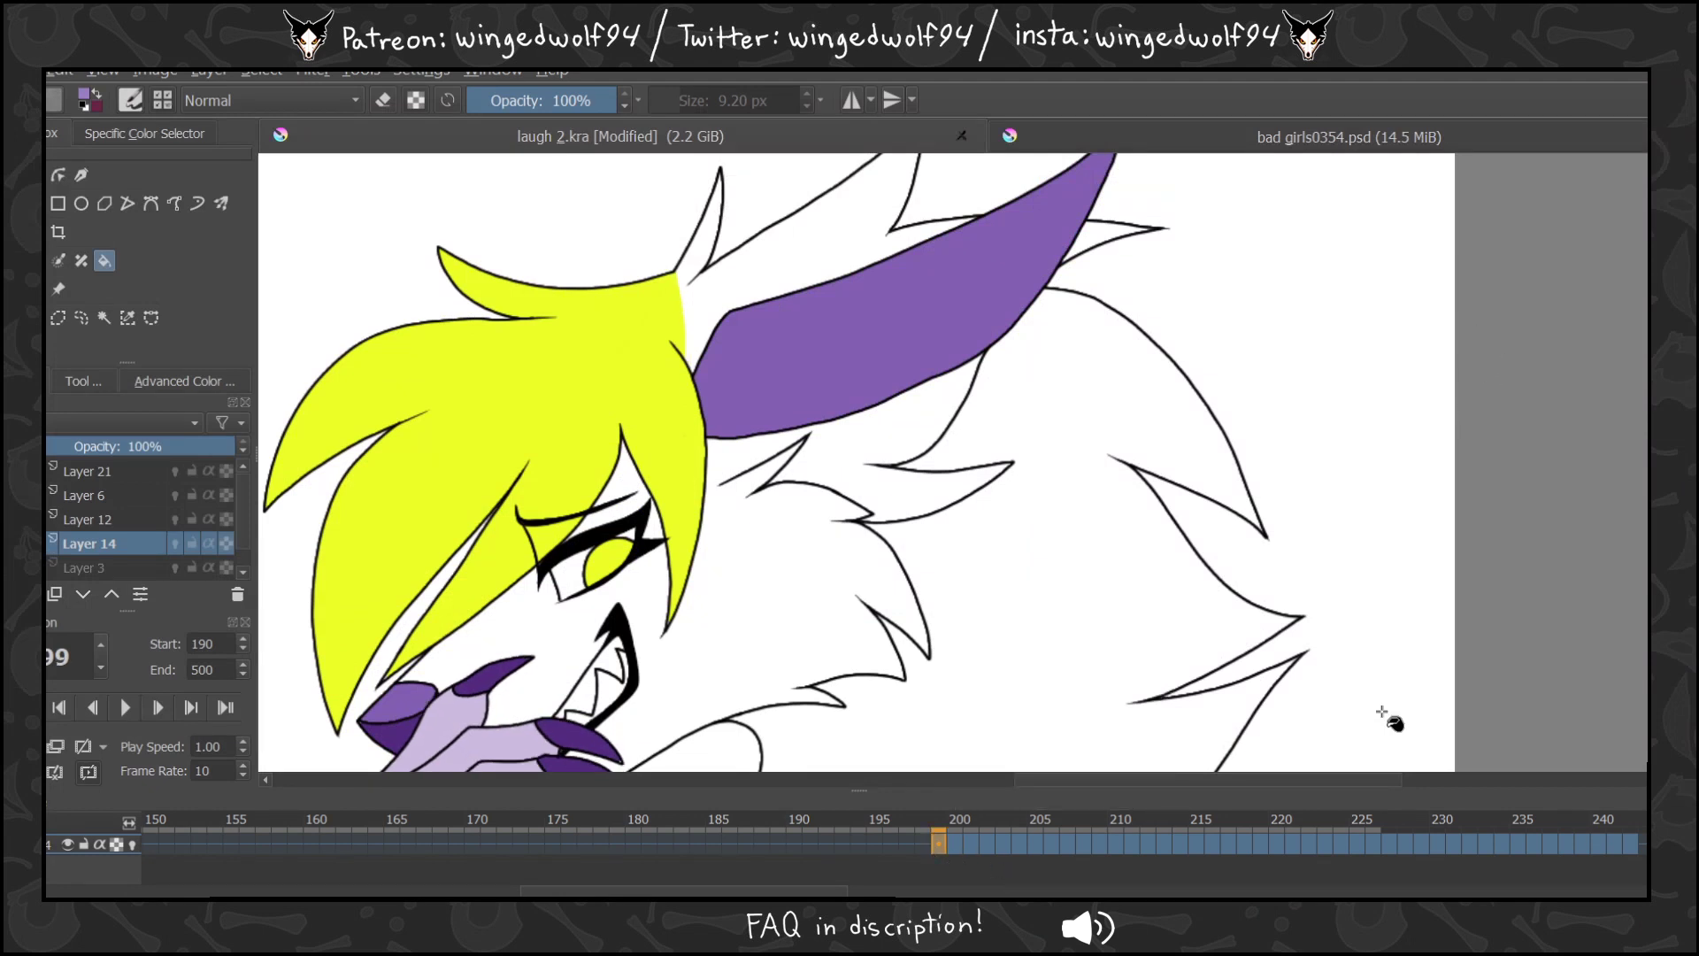
left_click(910, 251)
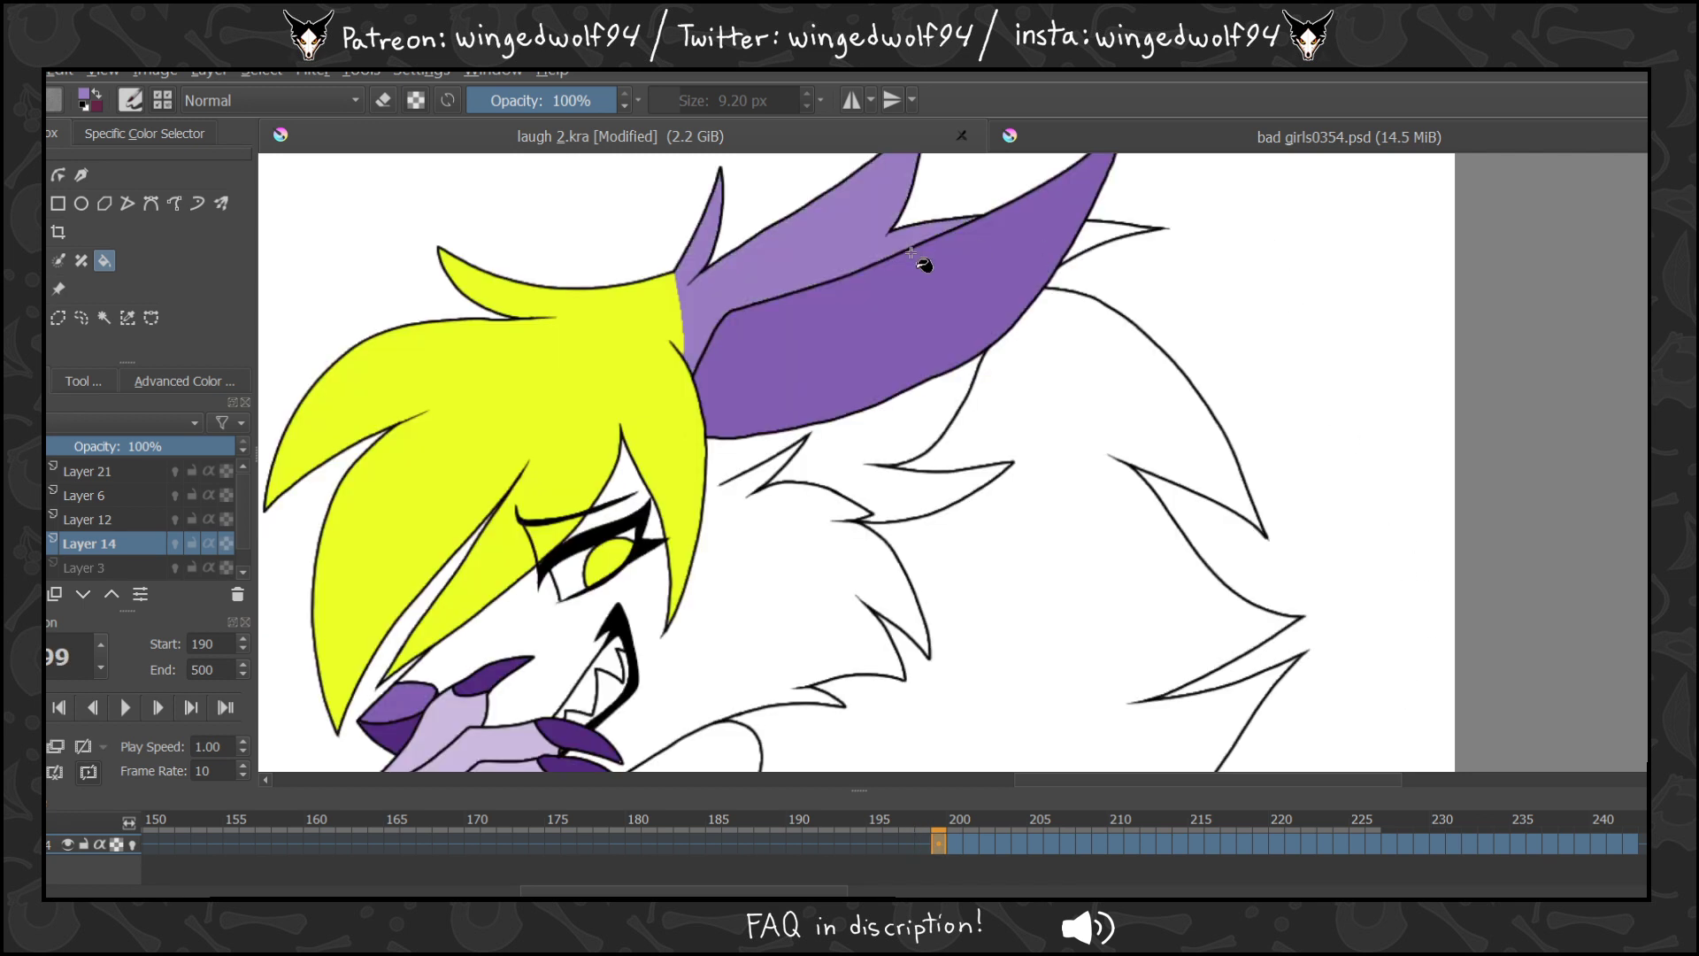
left_click(1100, 230)
key("Right")
left_click(1103, 233)
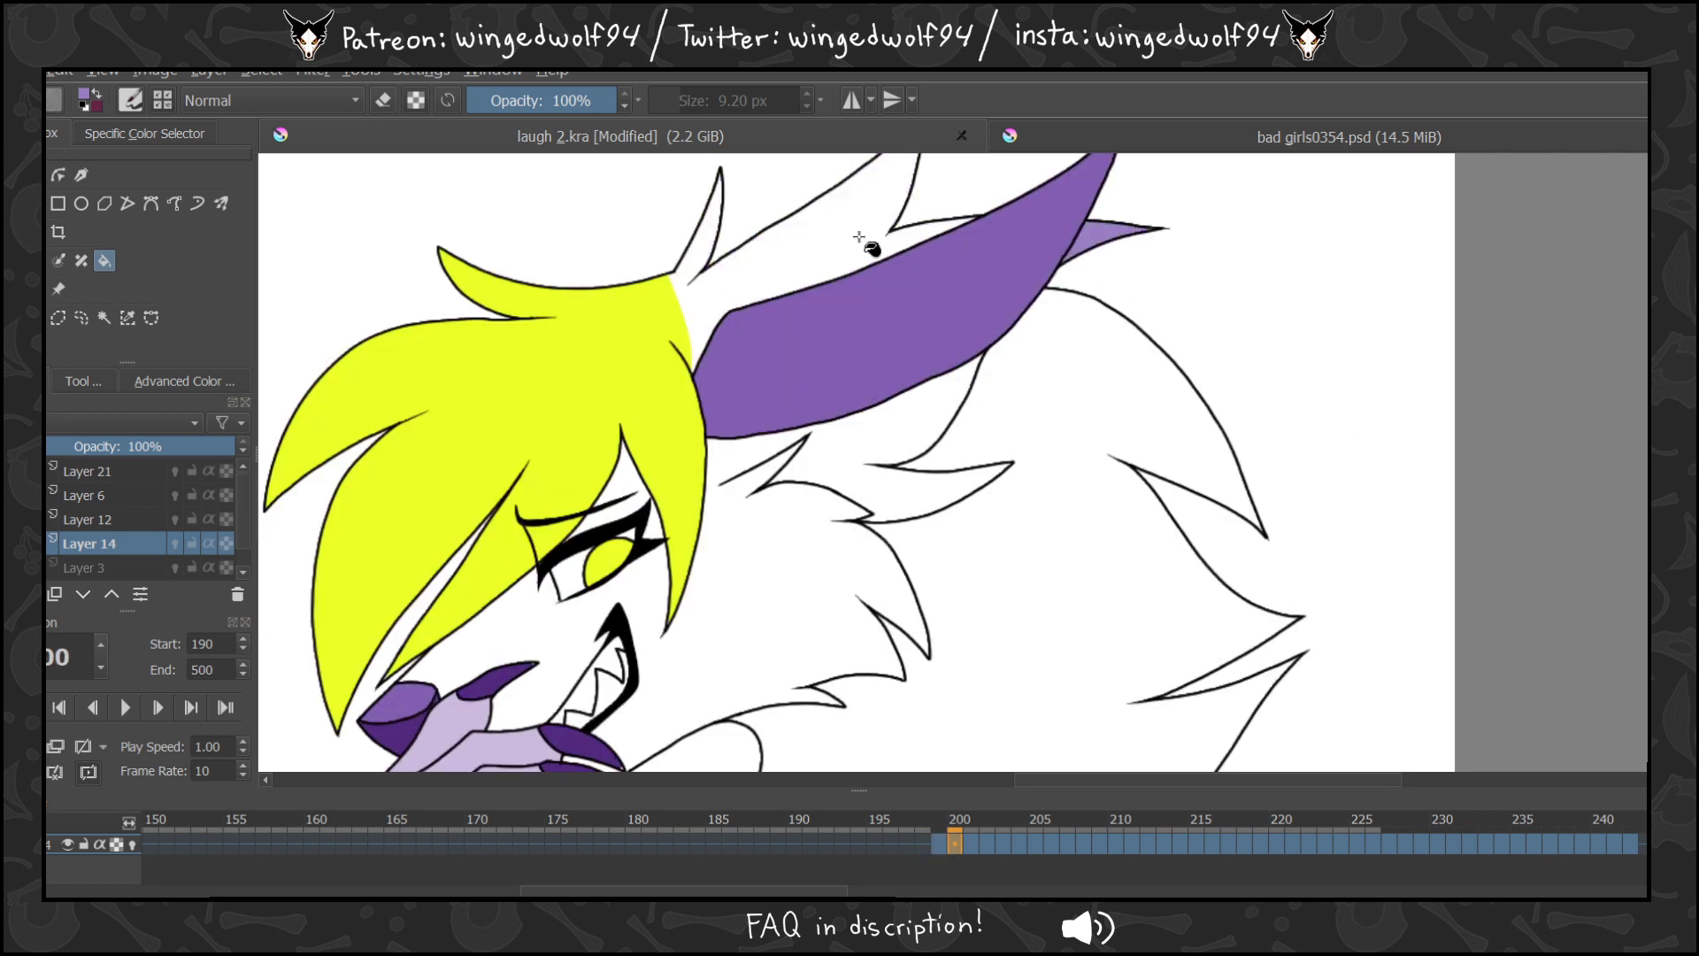
left_click(857, 235)
key("Right")
left_click(1117, 250)
left_click(929, 250)
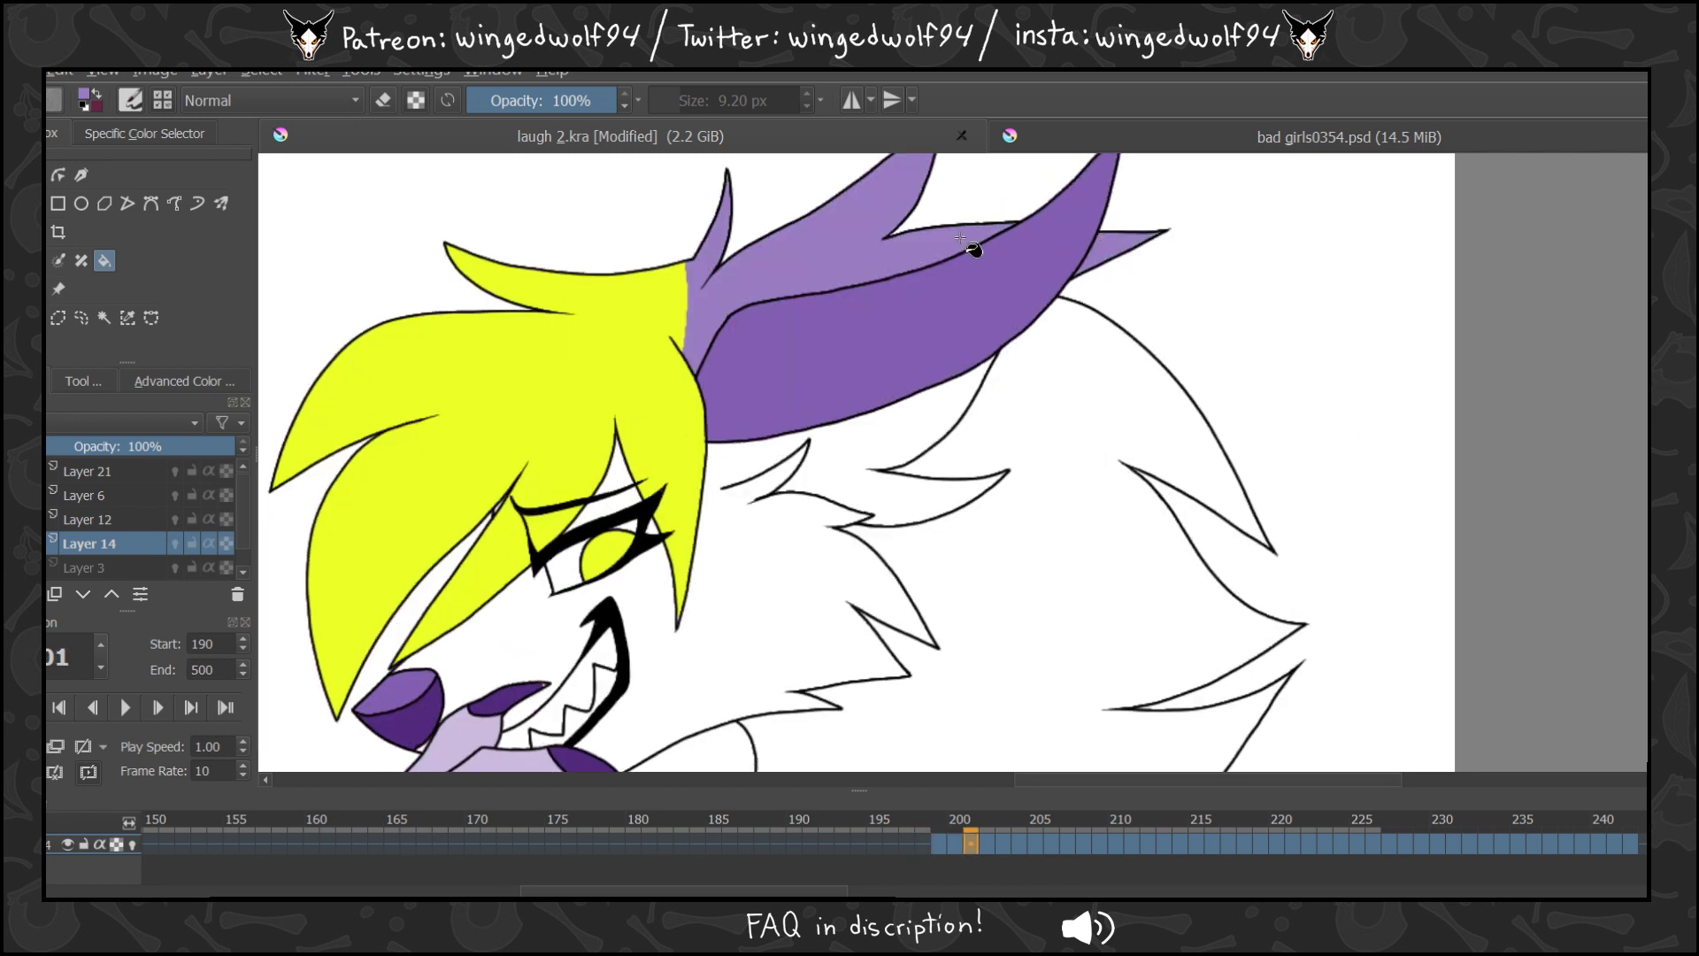
key("Right")
left_click(851, 247)
left_click(1153, 277)
key("Right")
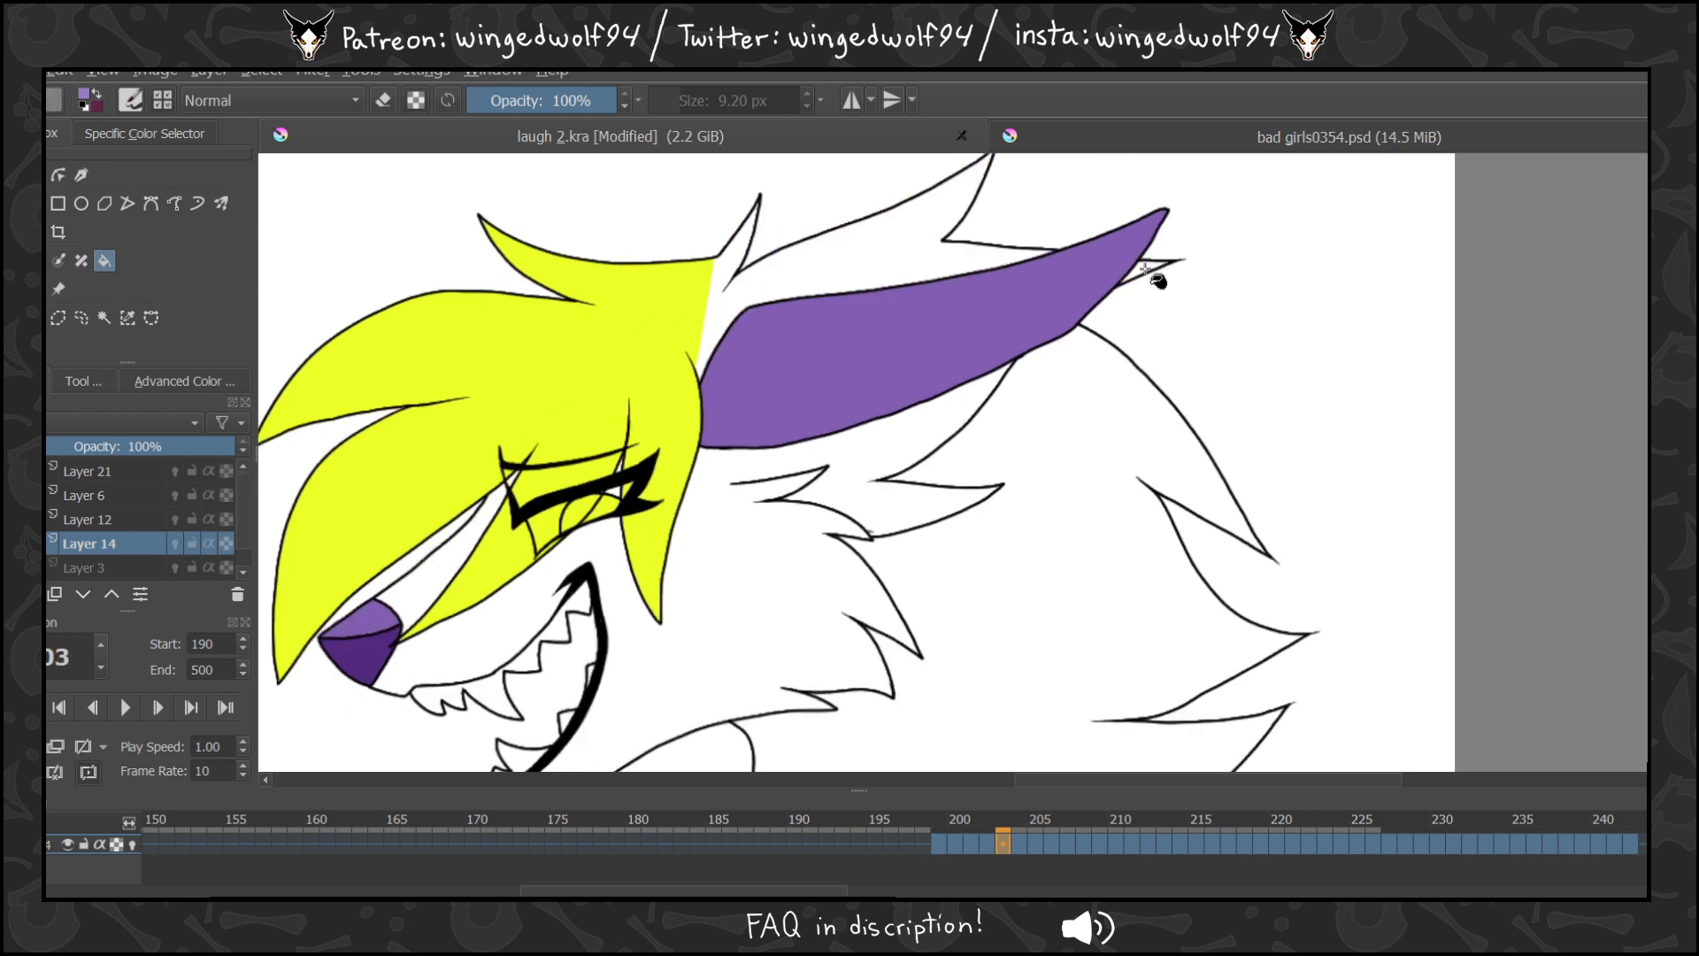
left_click(938, 265)
key("Left")
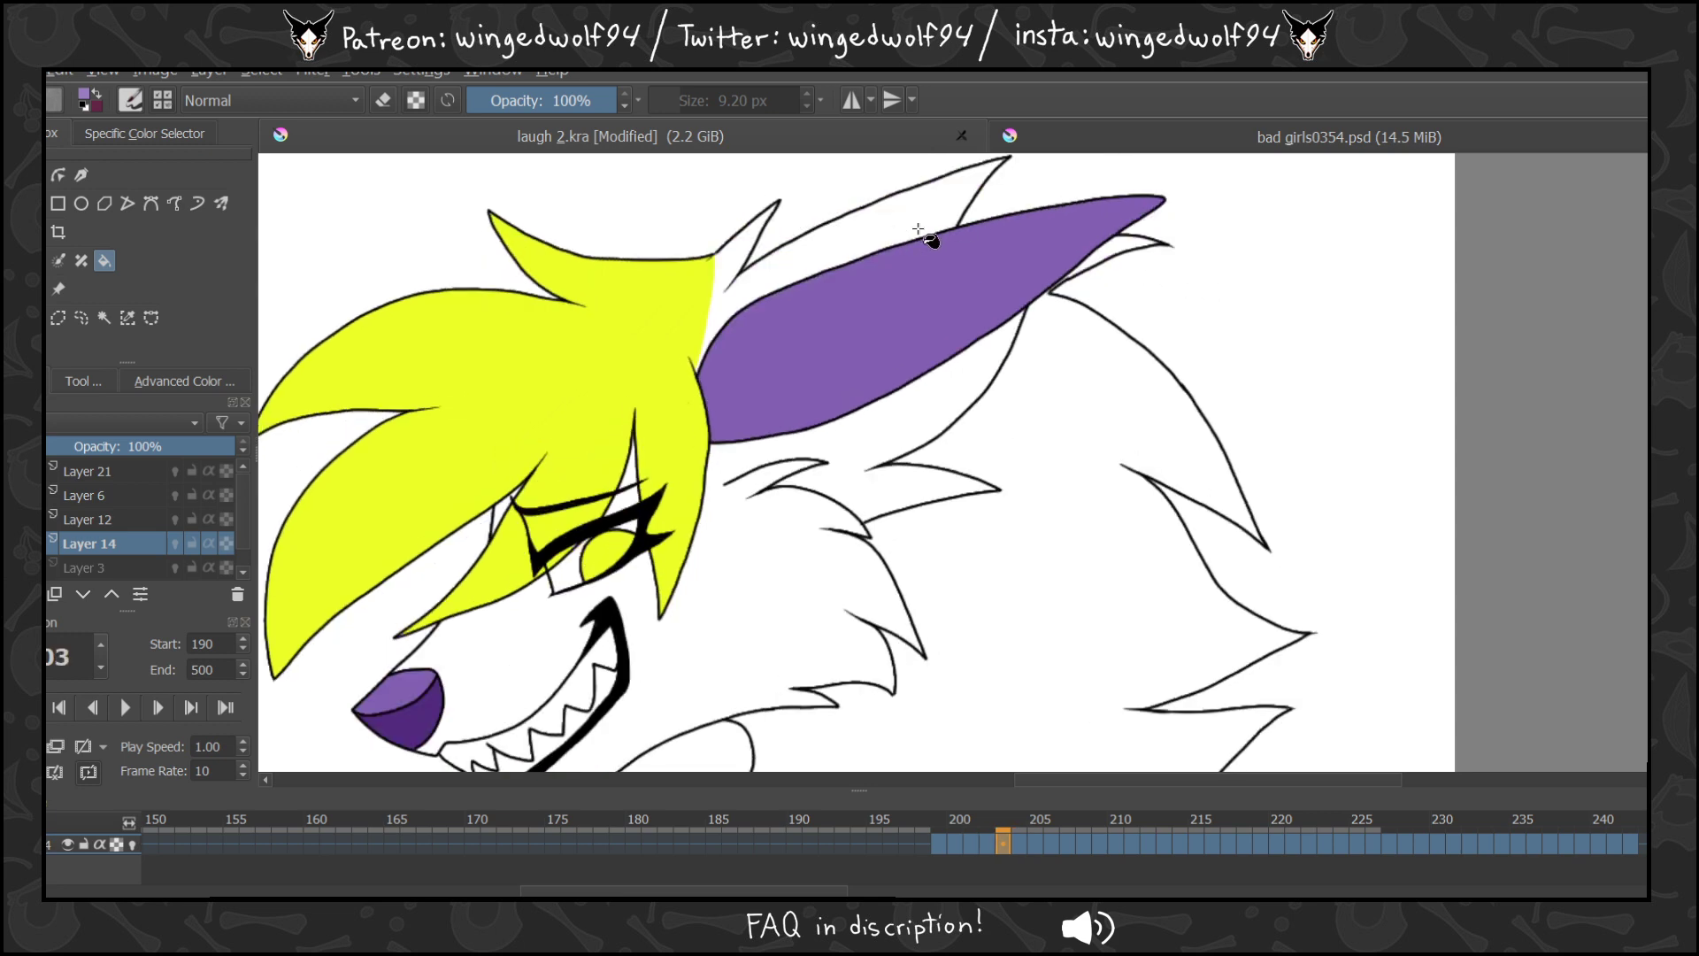
left_click(918, 230)
key("Left")
key("Left")
key("Right")
key("Right")
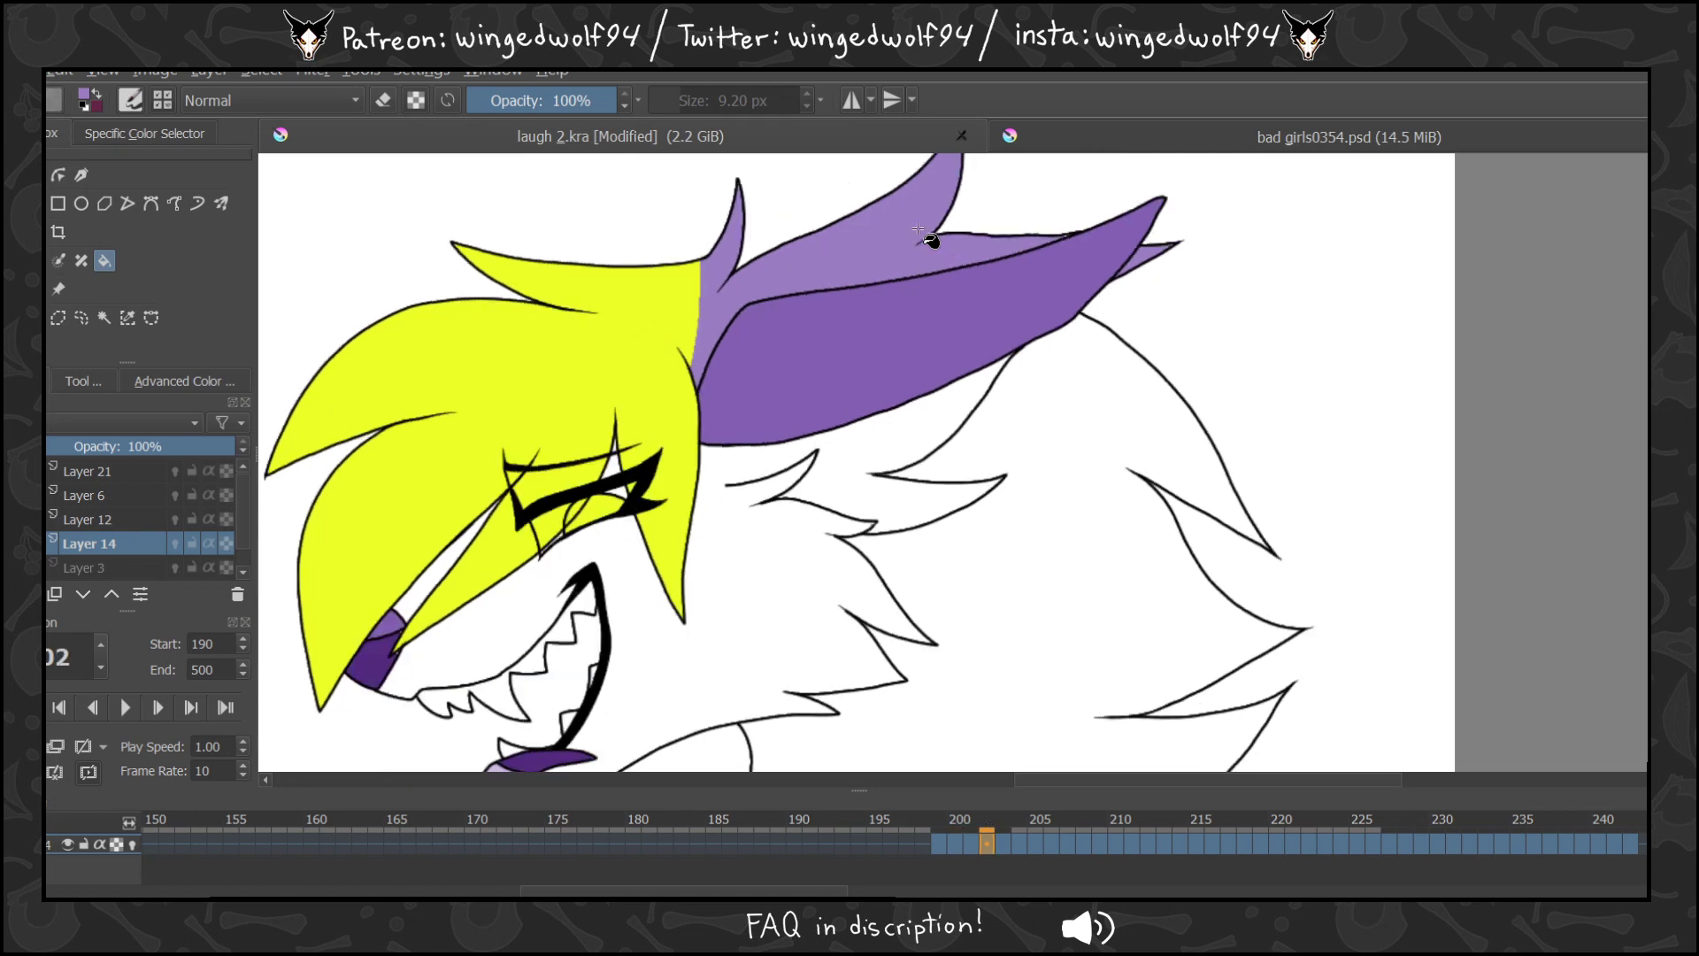
Select Layer 15 and add a run of blank frames to it from frame 204 to past frame 240.
left_click(71, 564)
left_click(984, 845)
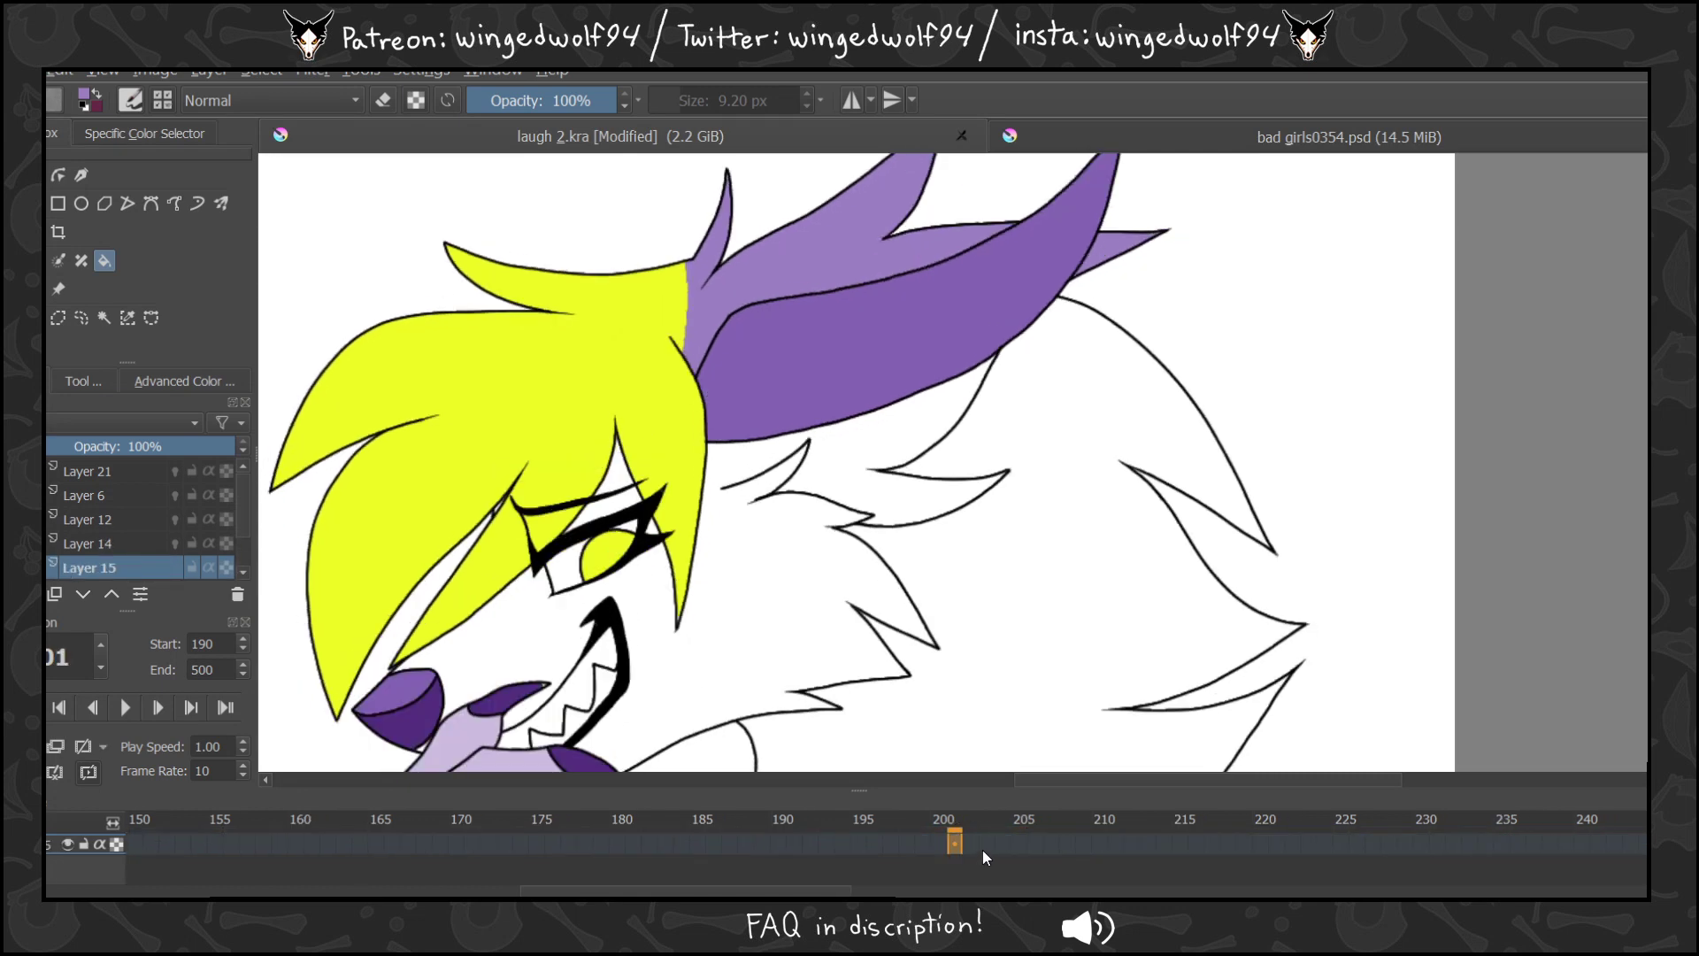
key("Right")
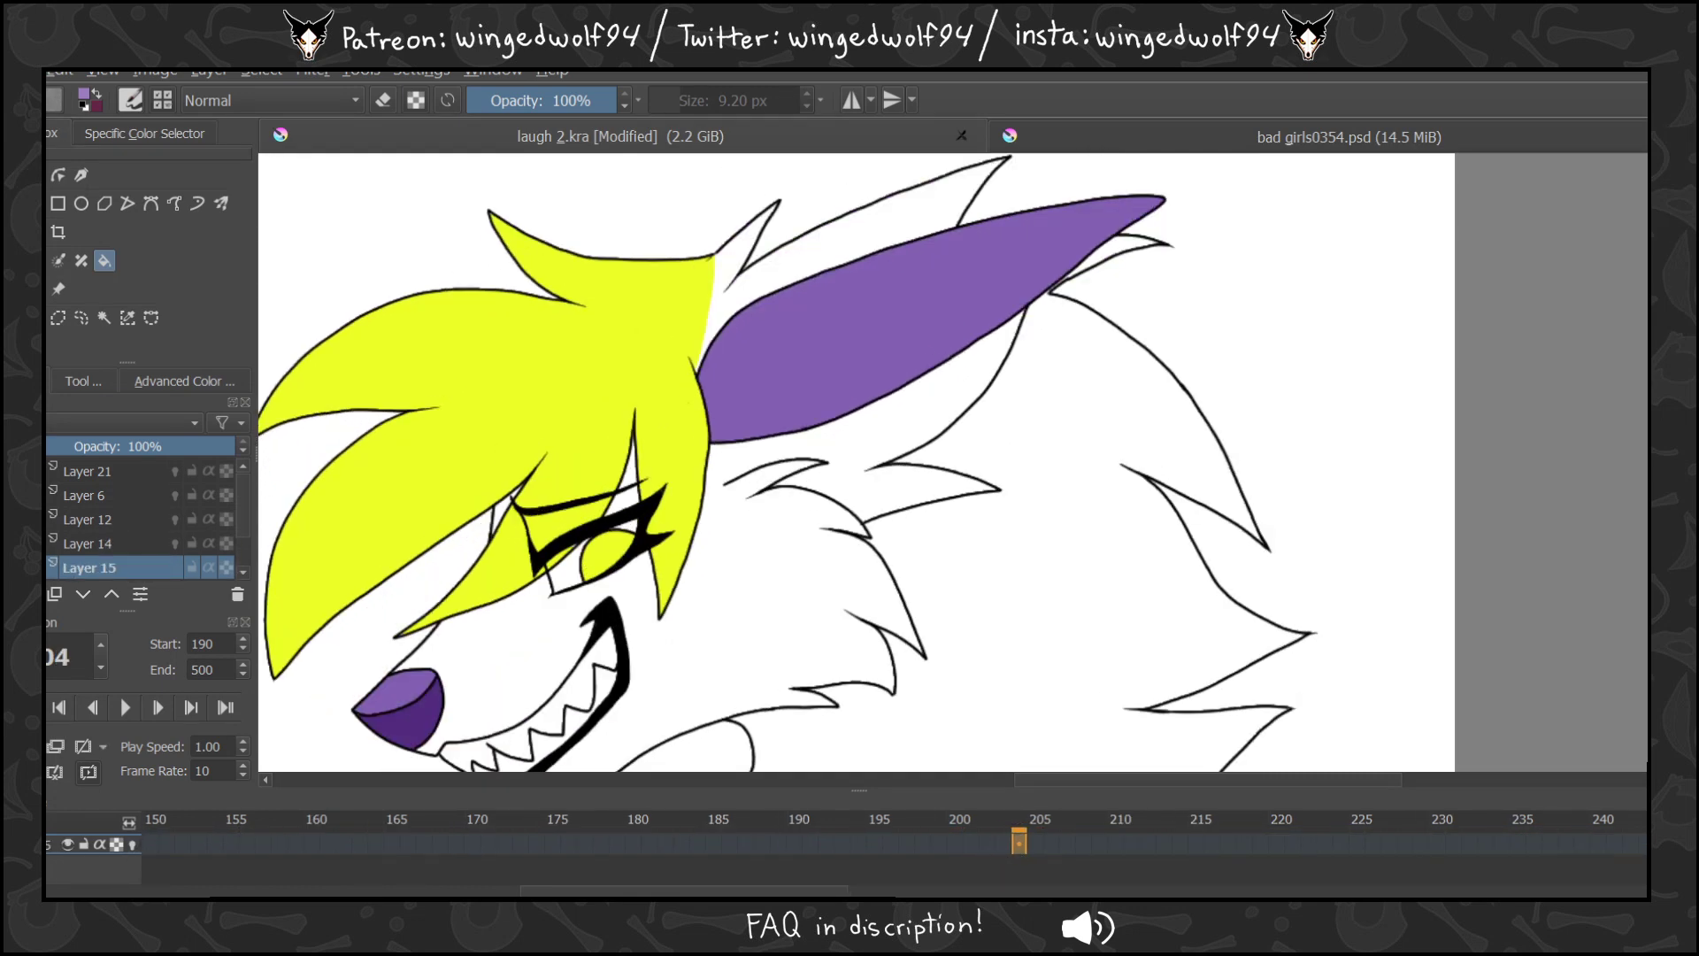
key("Right")
key("Right")
key("Right")
key("Right")
key("Right")
key("Right")
key("Right")
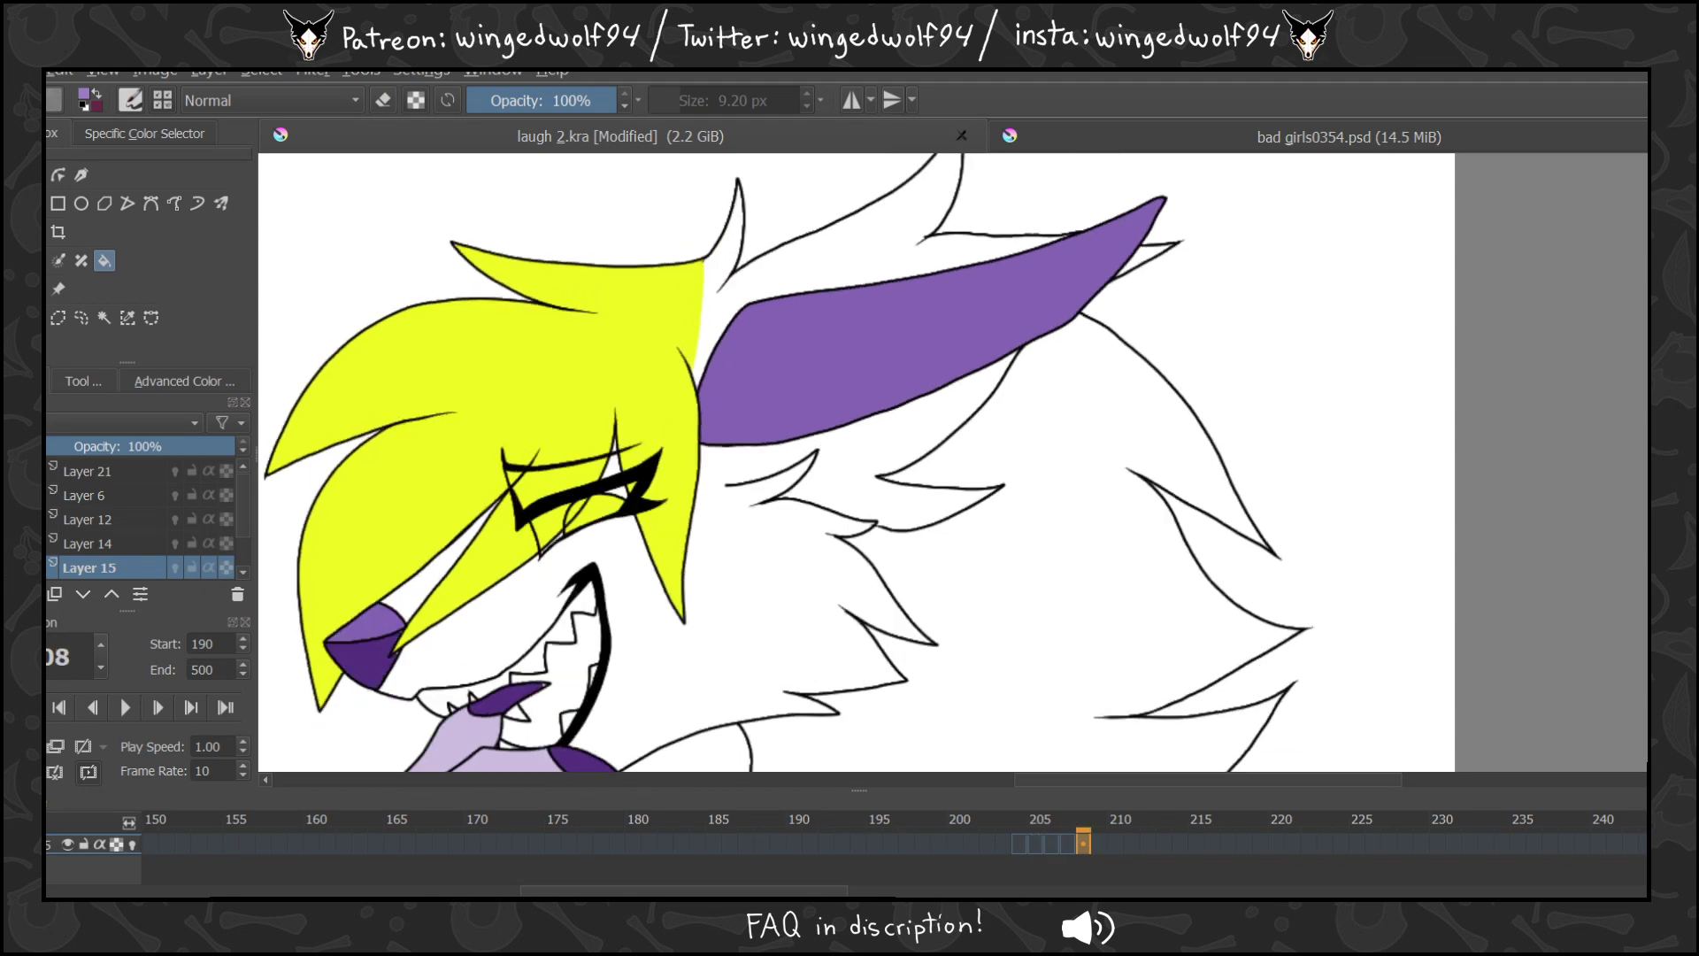
key("Right")
key("Right")
key("Right")
key("Right")
key("Right")
key("Right")
key("Right")
key("Right")
key("Right")
key("Right")
key("Right")
key("Right")
key("Right")
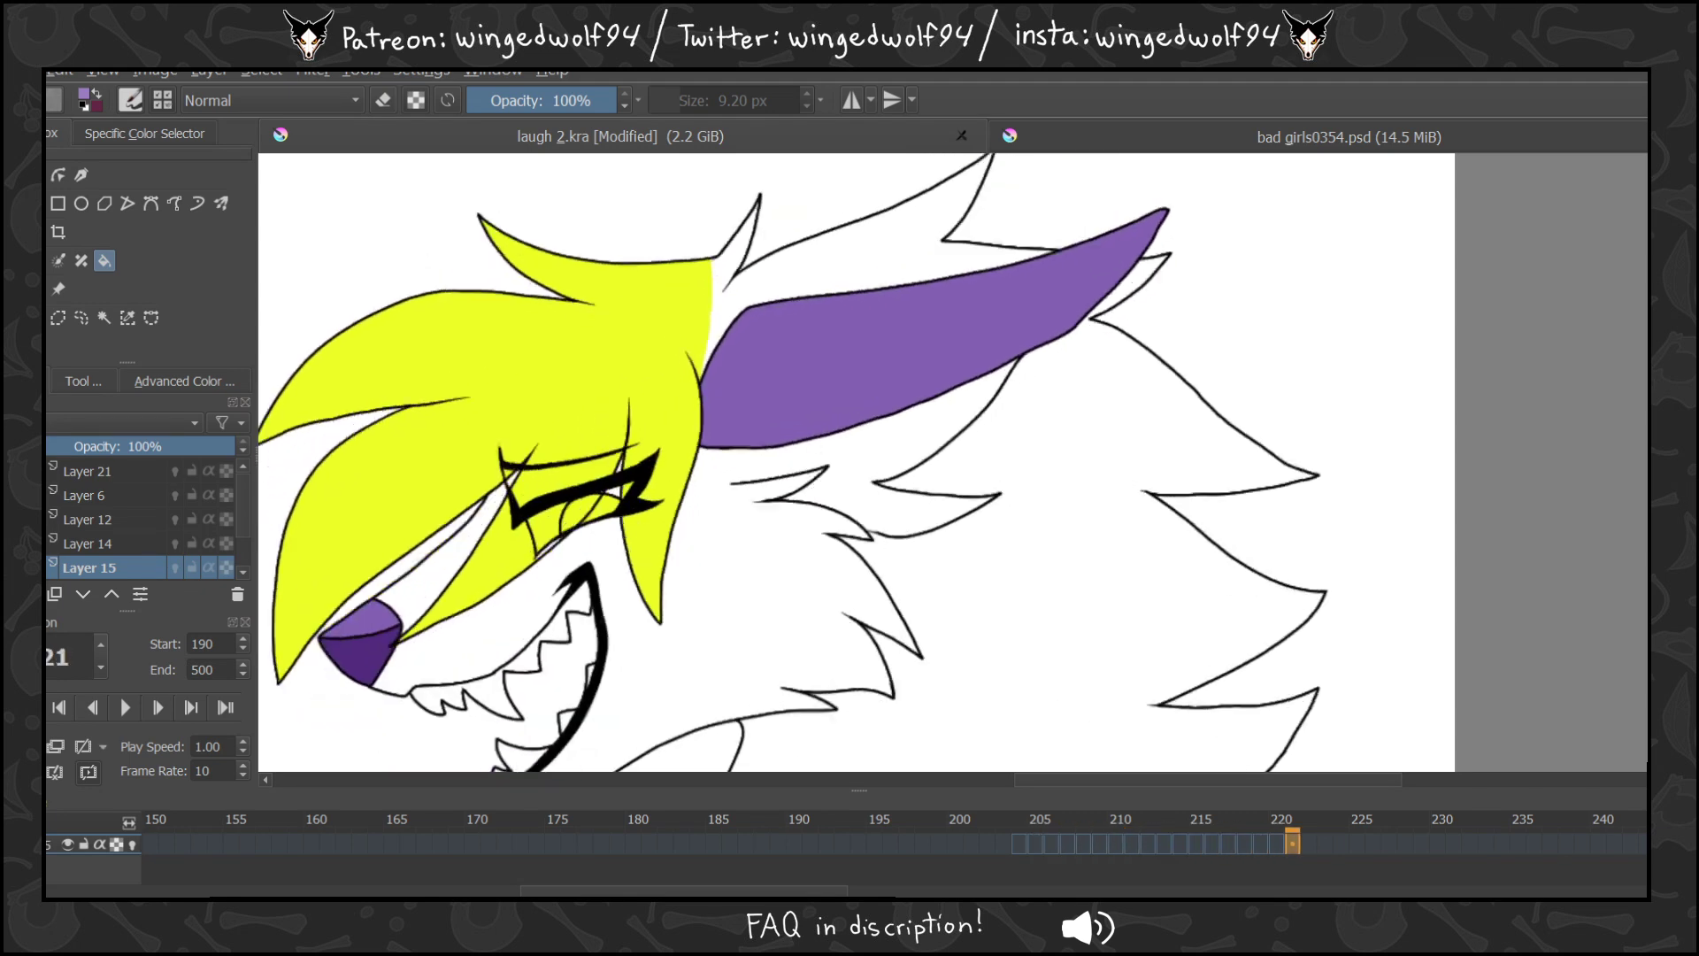
key("Right")
key("Right")
key("Right")
key("Right")
key("Right")
key("Right")
key("Right")
key("Right")
key("Right")
key("Right")
key("Right")
key("Right")
key("Right")
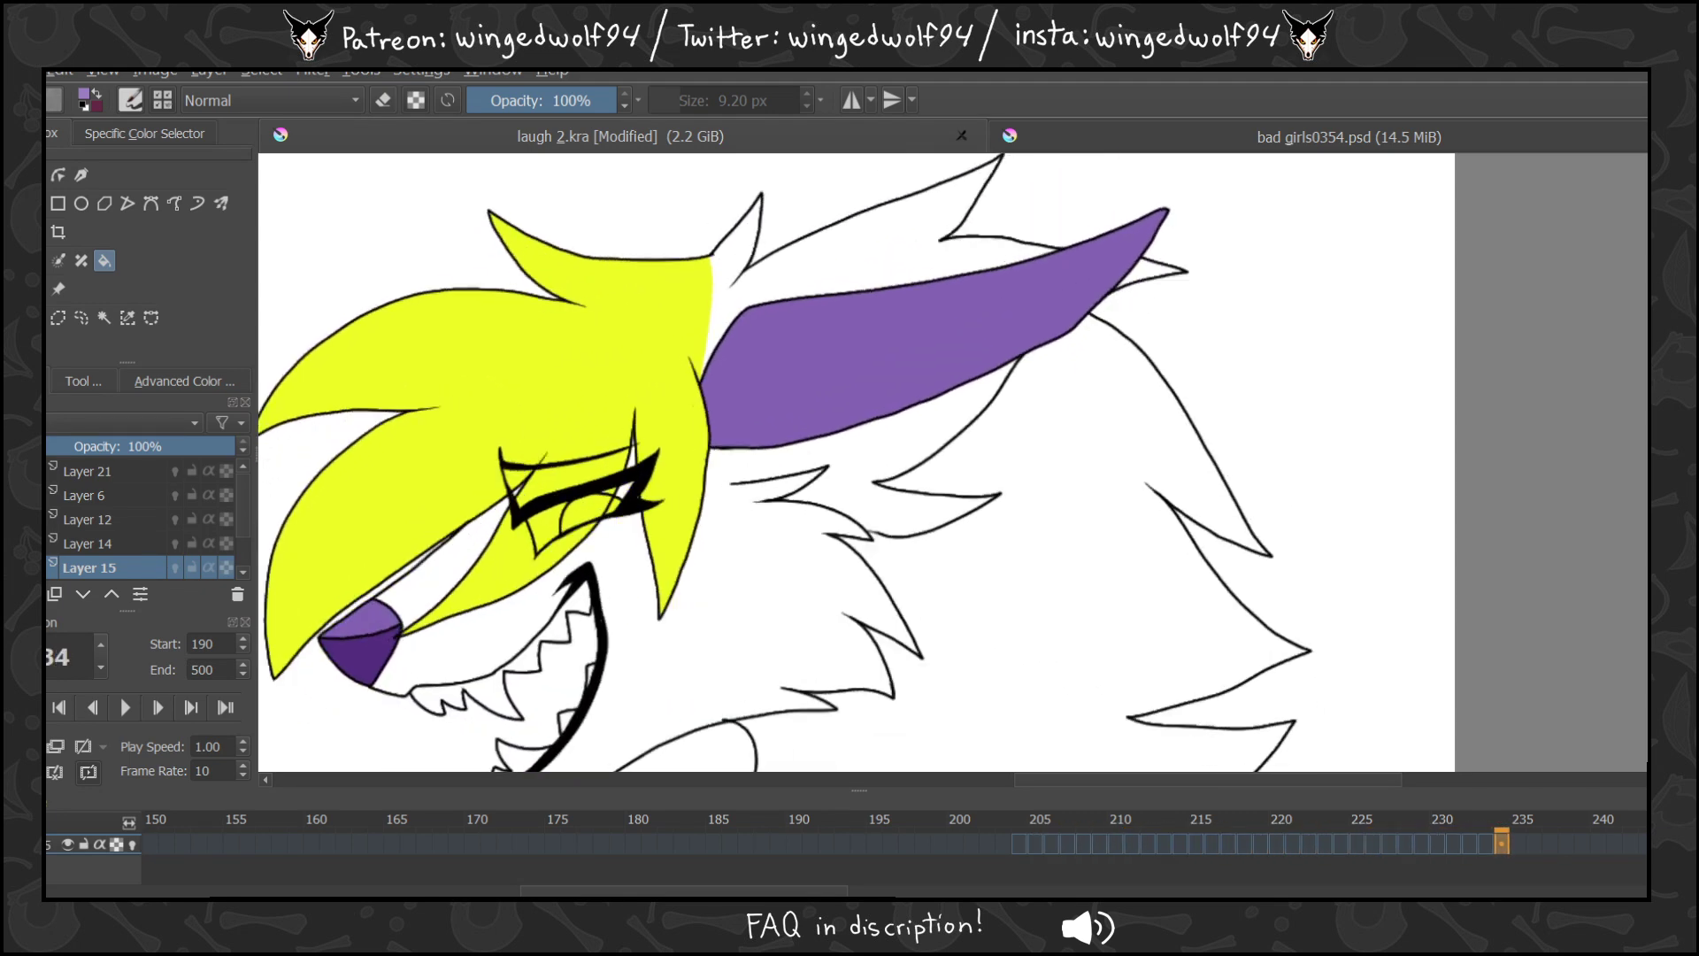
key("Right")
key("Right")
key("Right")
key("Right")
key("Right")
key("Right")
key("Right")
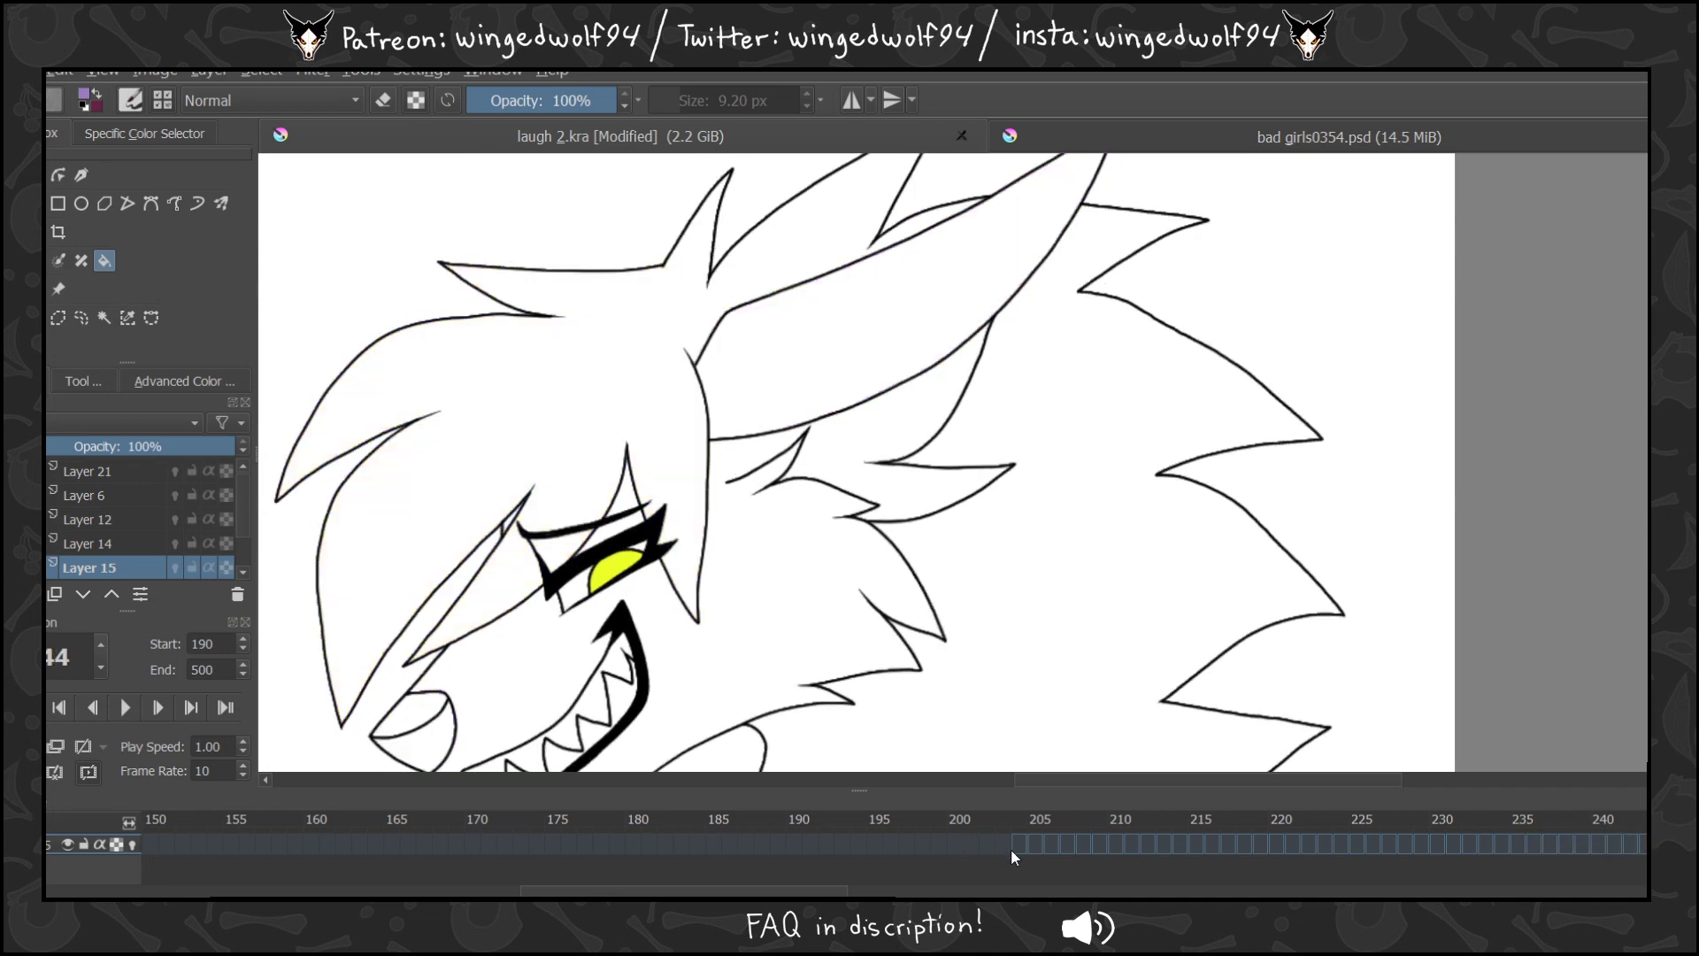
Fill the fur around the ear with the lighter purple on Layer 15 in frames 204 to 209.
left_click(1015, 845)
key("Right")
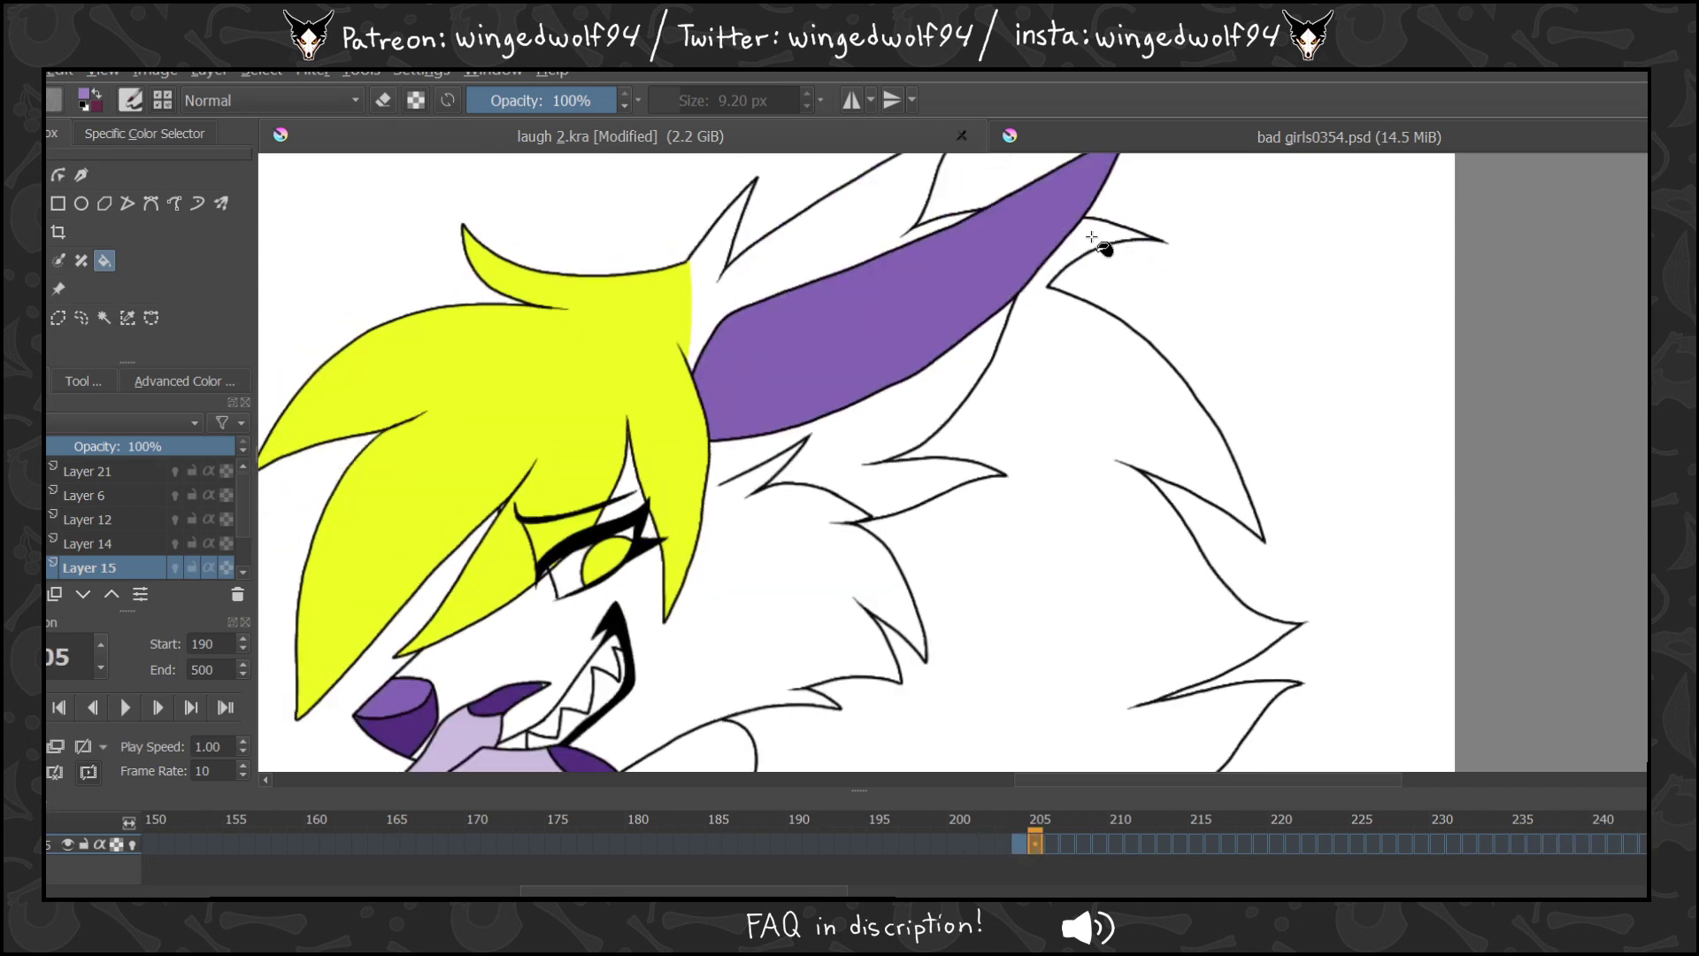
left_click(1098, 248)
key("ctrl+z")
key("Right")
key("Right")
key("Right")
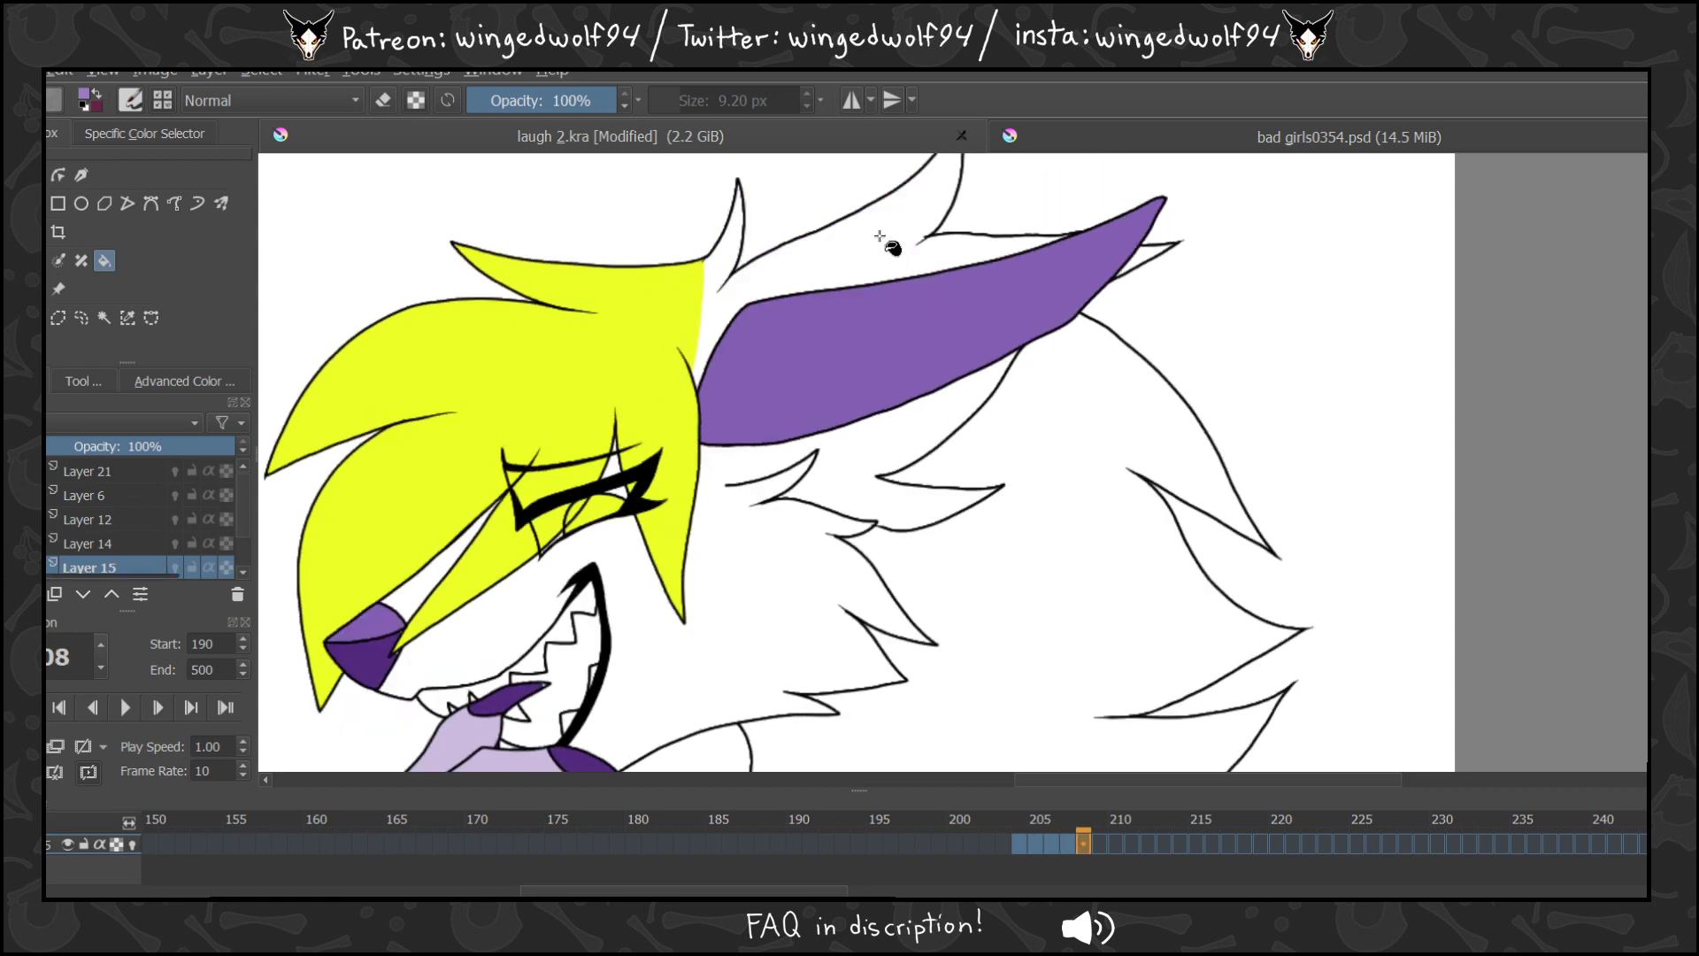
left_click(888, 244)
key("Right")
left_click(891, 257)
Fill the small fur tuft behind the ear with the lighter purple, working back from frame 209 to 204.
key("Left")
key("Left")
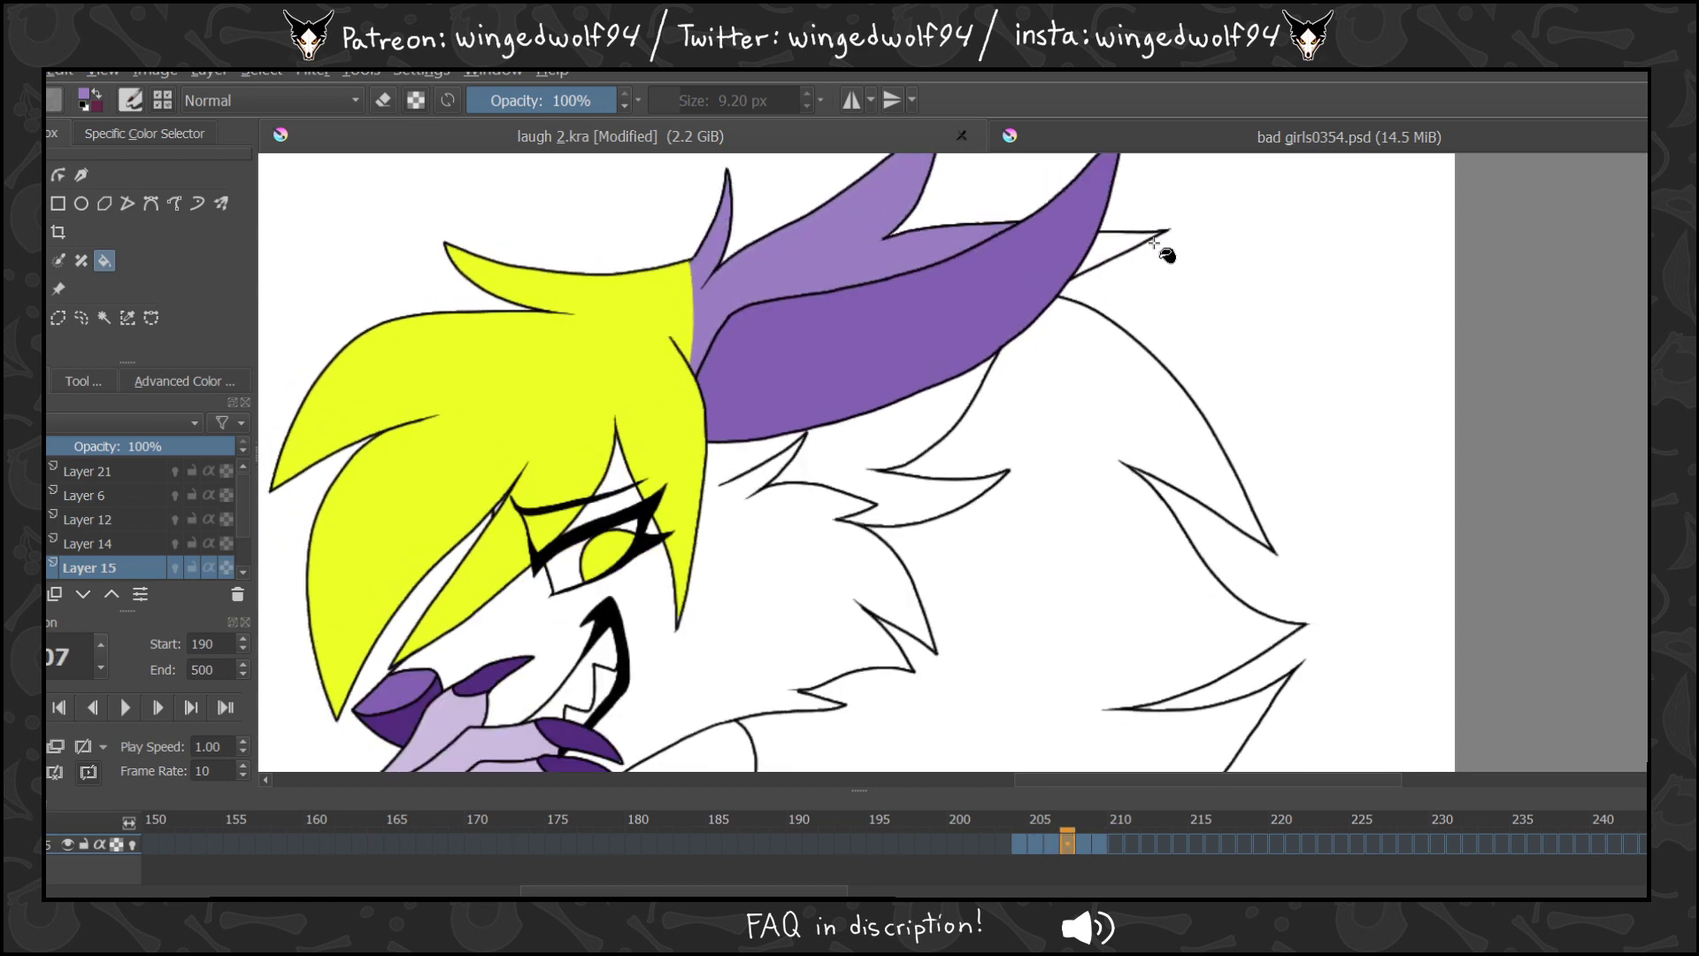
key("Left")
key("Left")
key("Left")
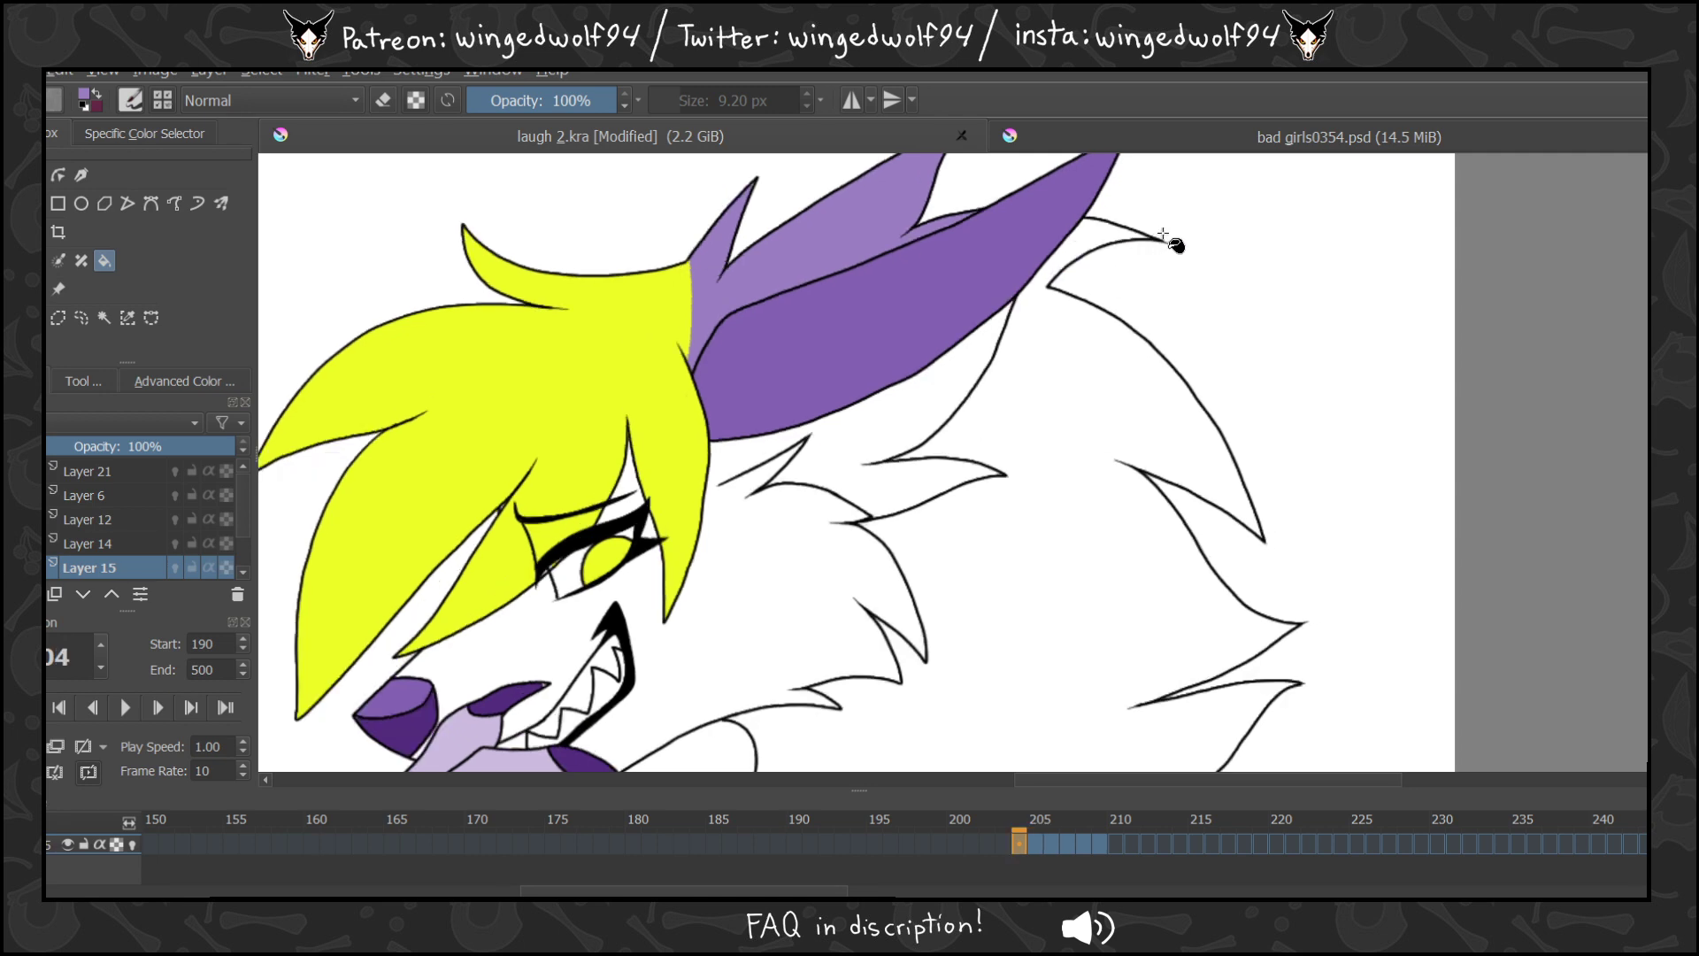
key("Right")
key("Right")
key("Right")
key("Right")
key("Right")
key("Right")
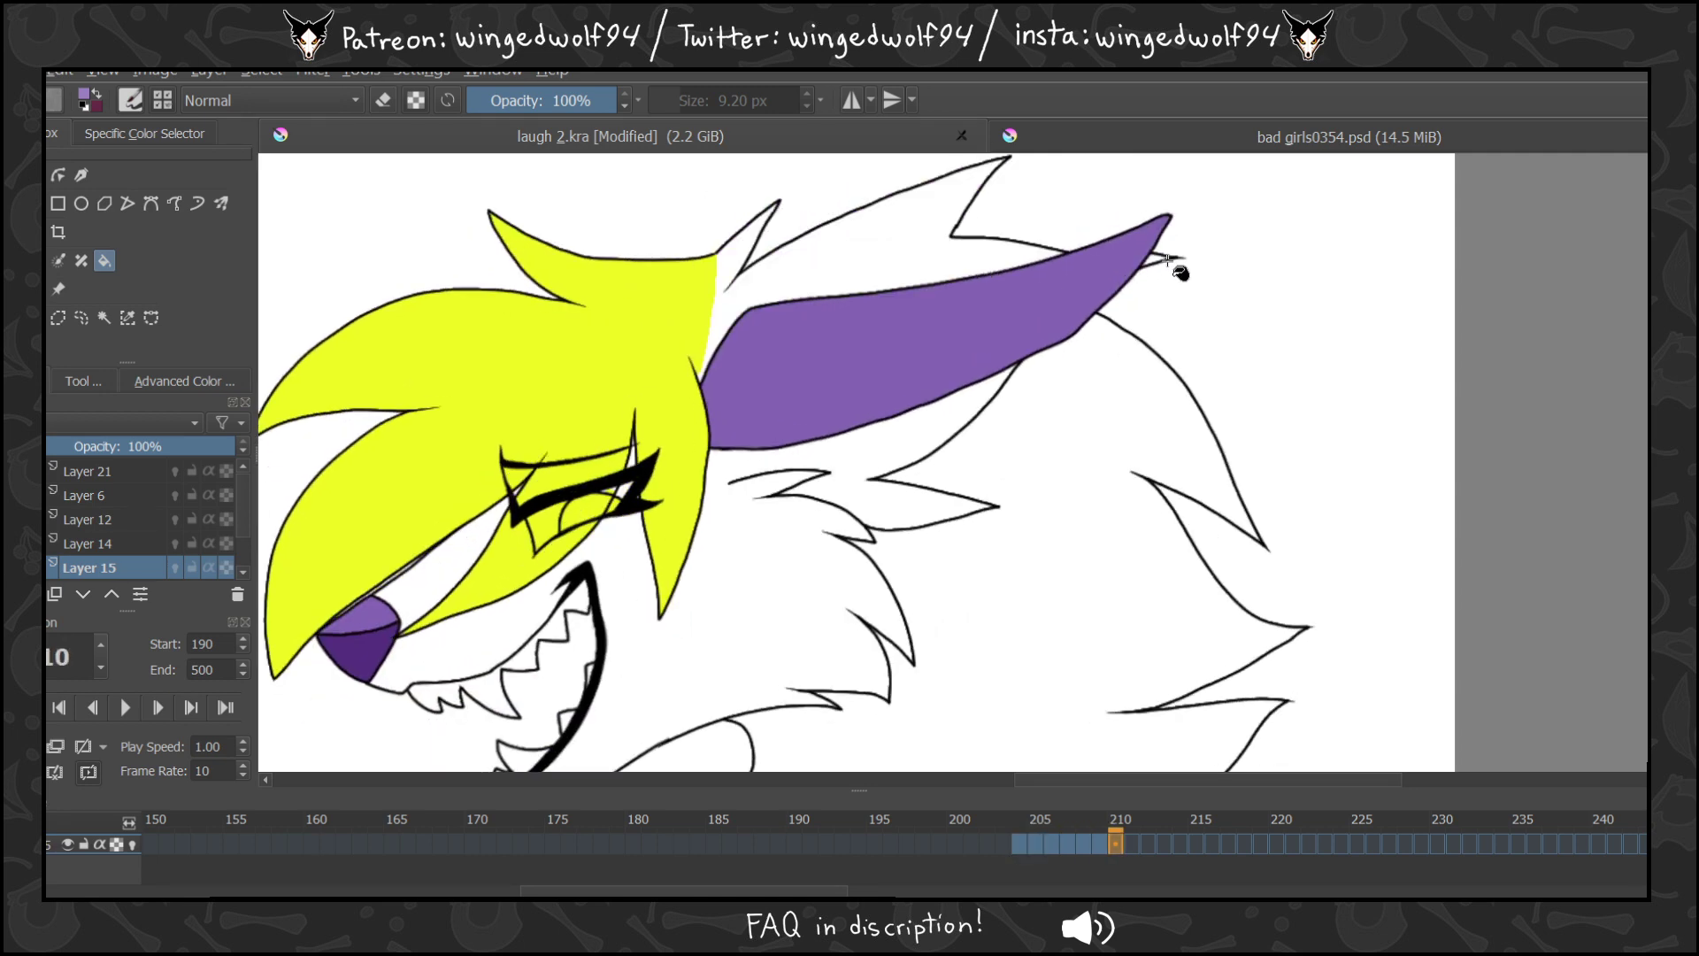
Fill the fur around the ear with the lighter purple on Layer 15 in frames 210 to 214.
left_click(978, 265)
key("Right")
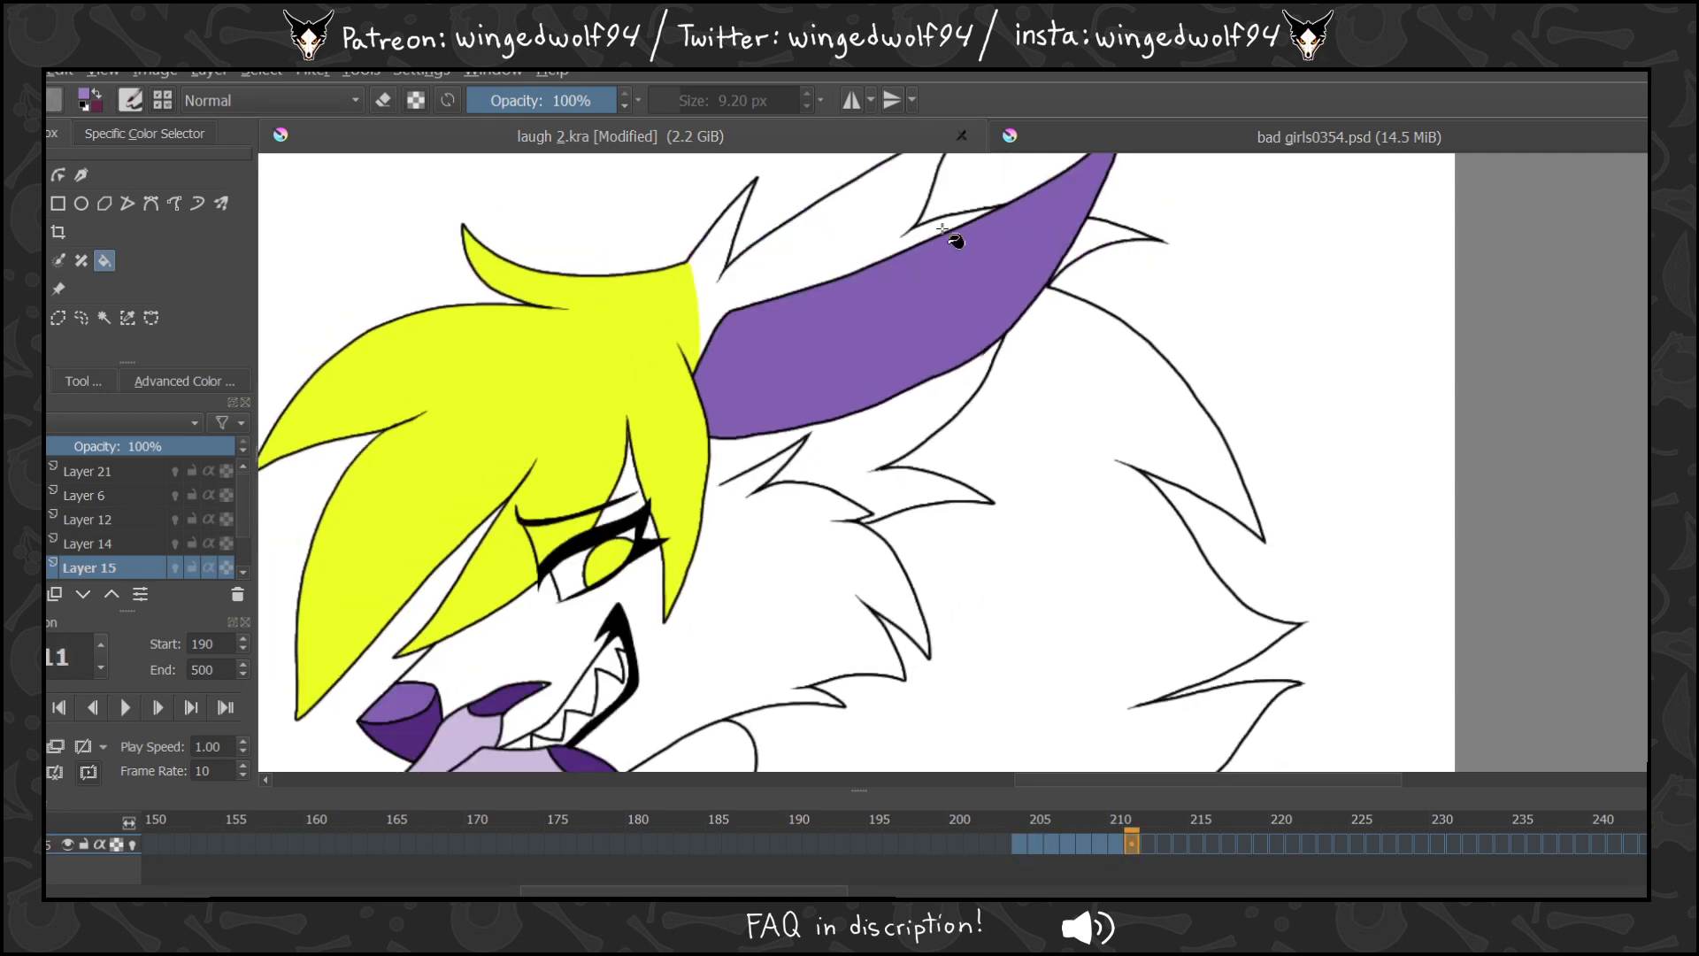
key("Left")
key("Right")
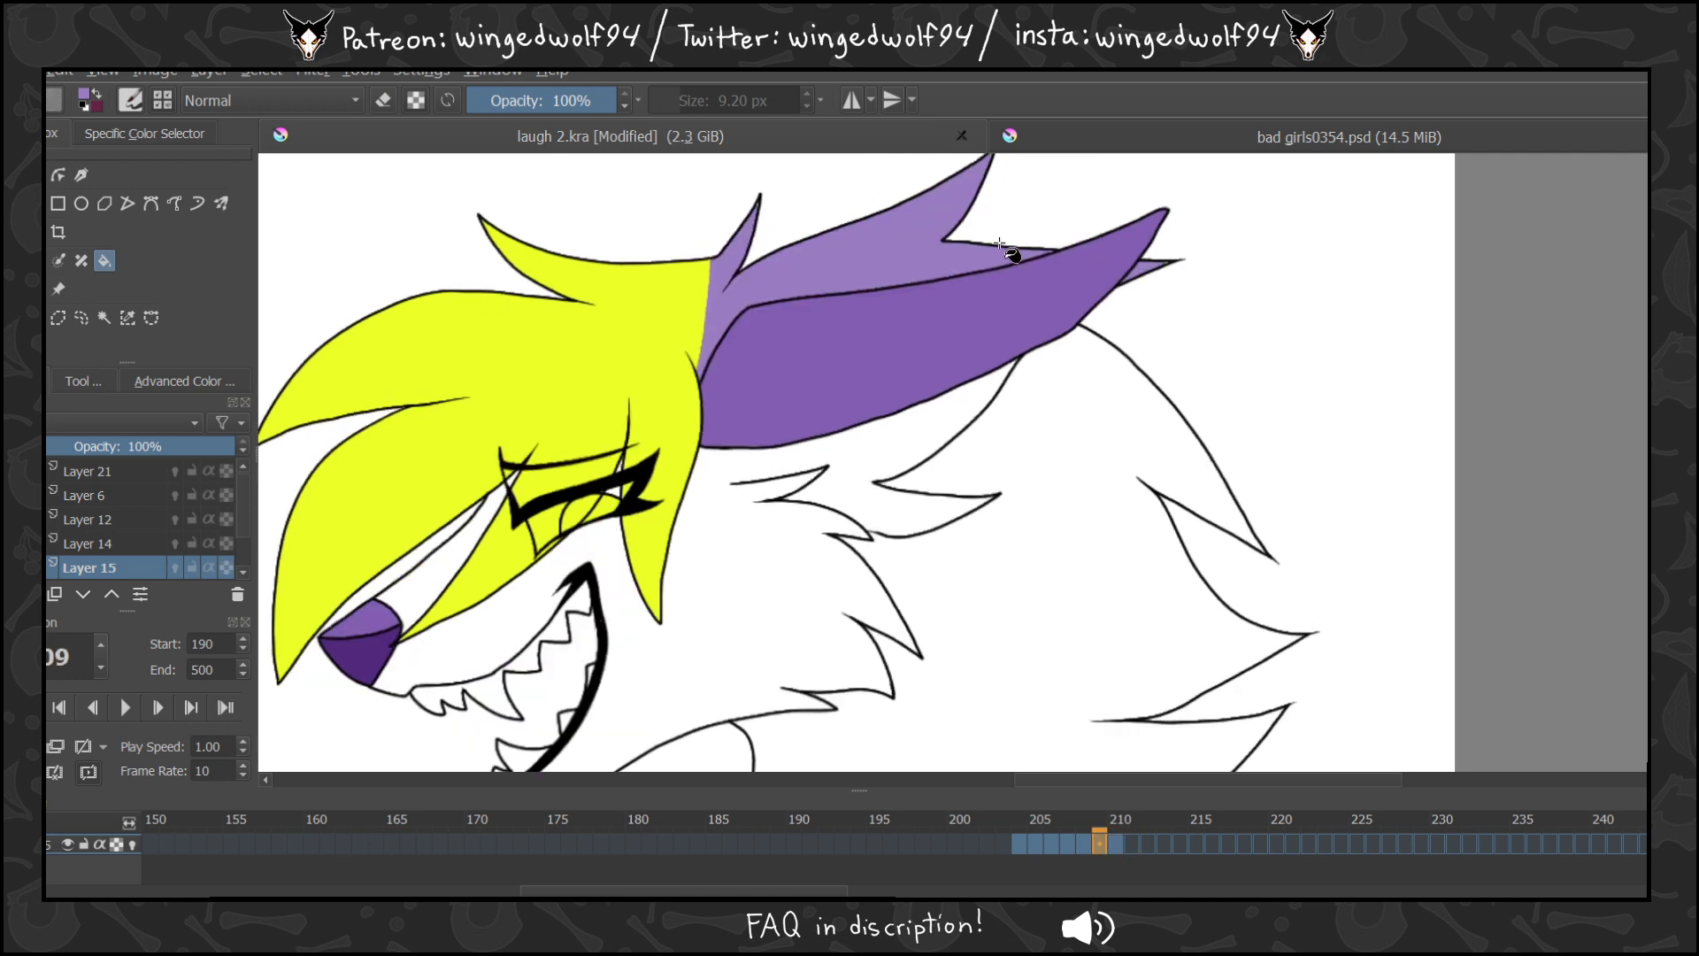
left_click(889, 237)
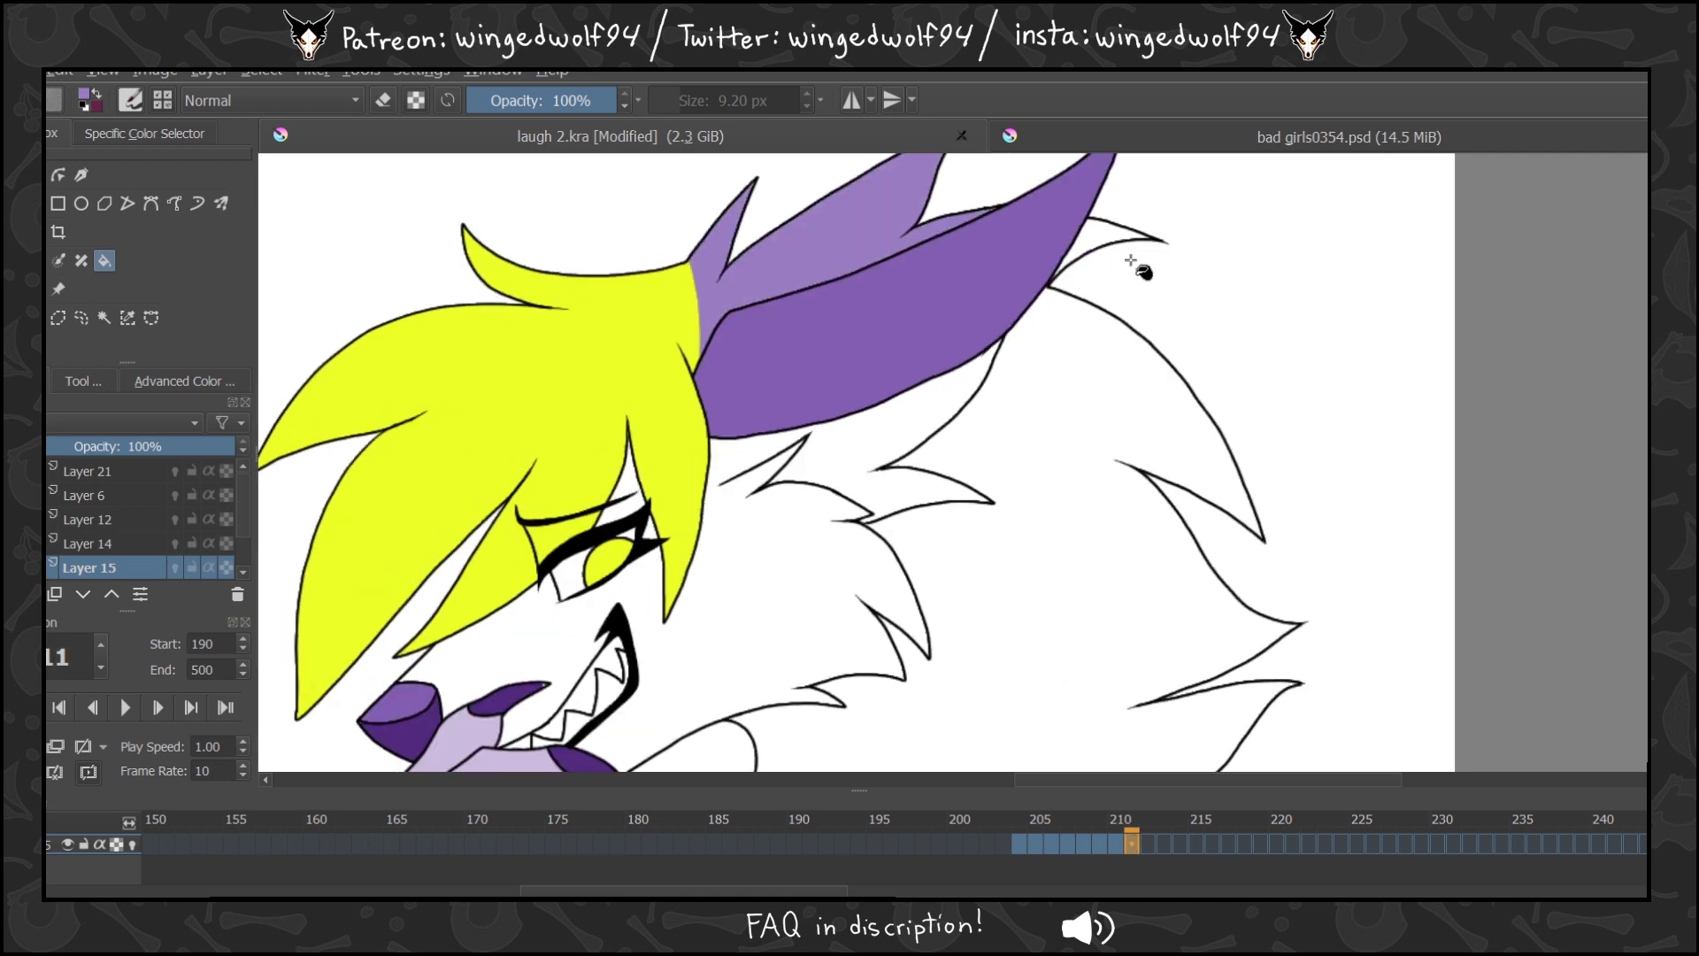
key("Right")
left_click(828, 240)
key("Right")
left_click(818, 244)
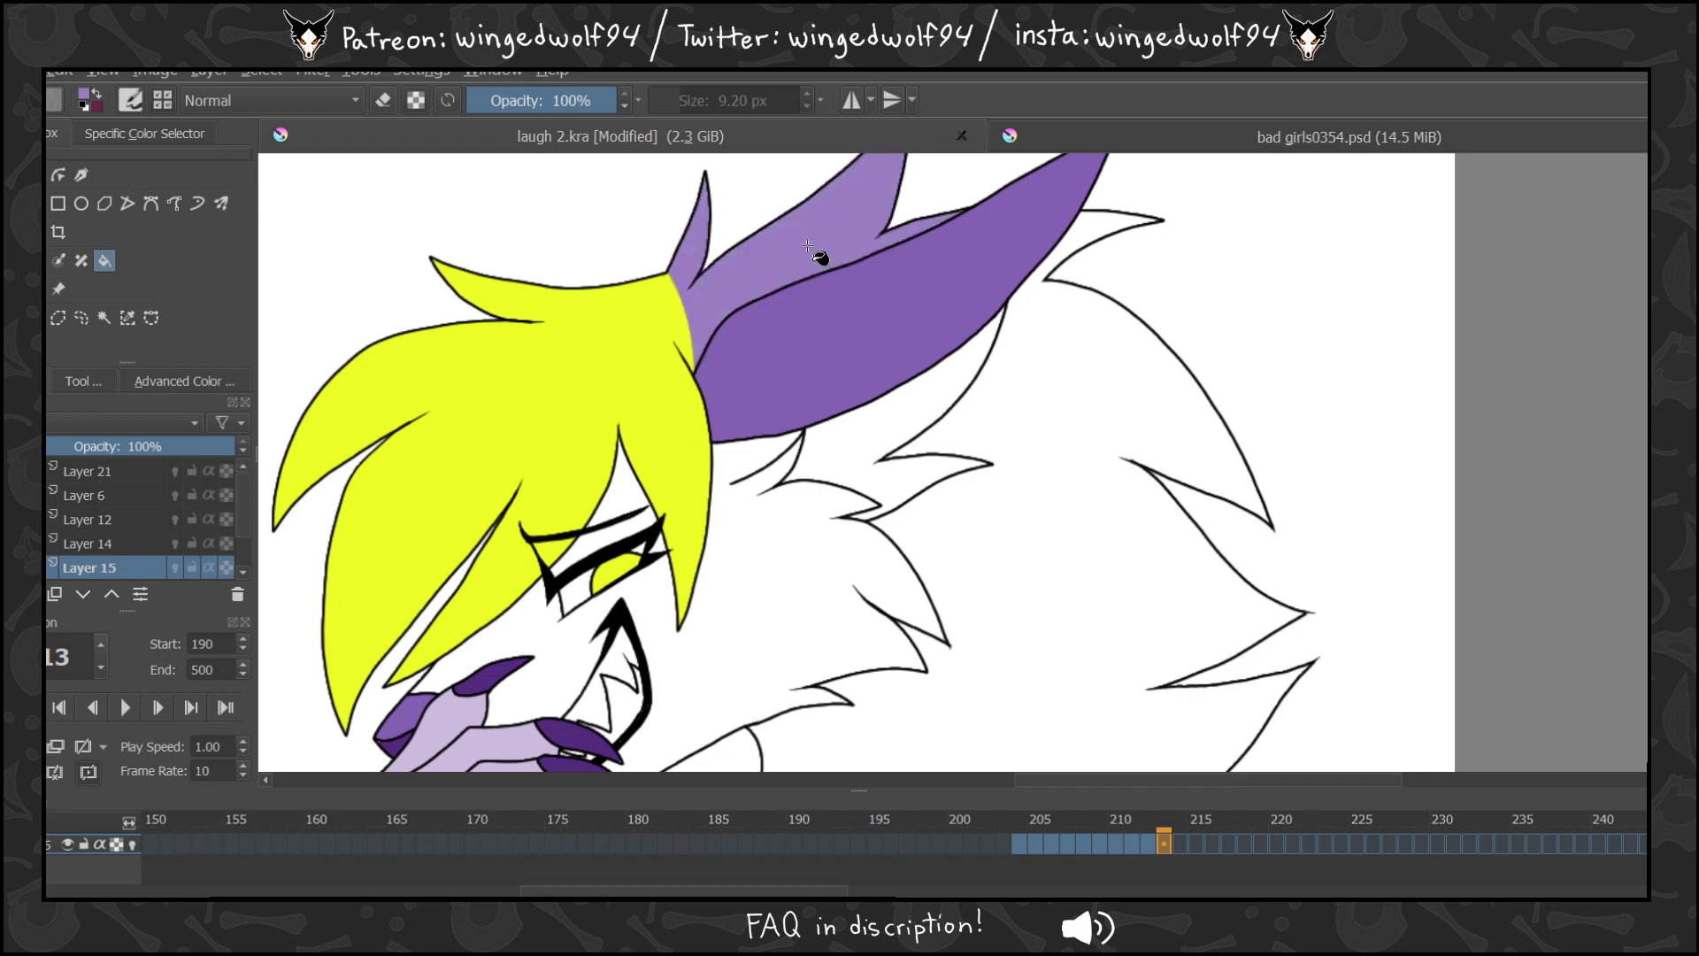
key("Right")
left_click(899, 239)
left_click(708, 243)
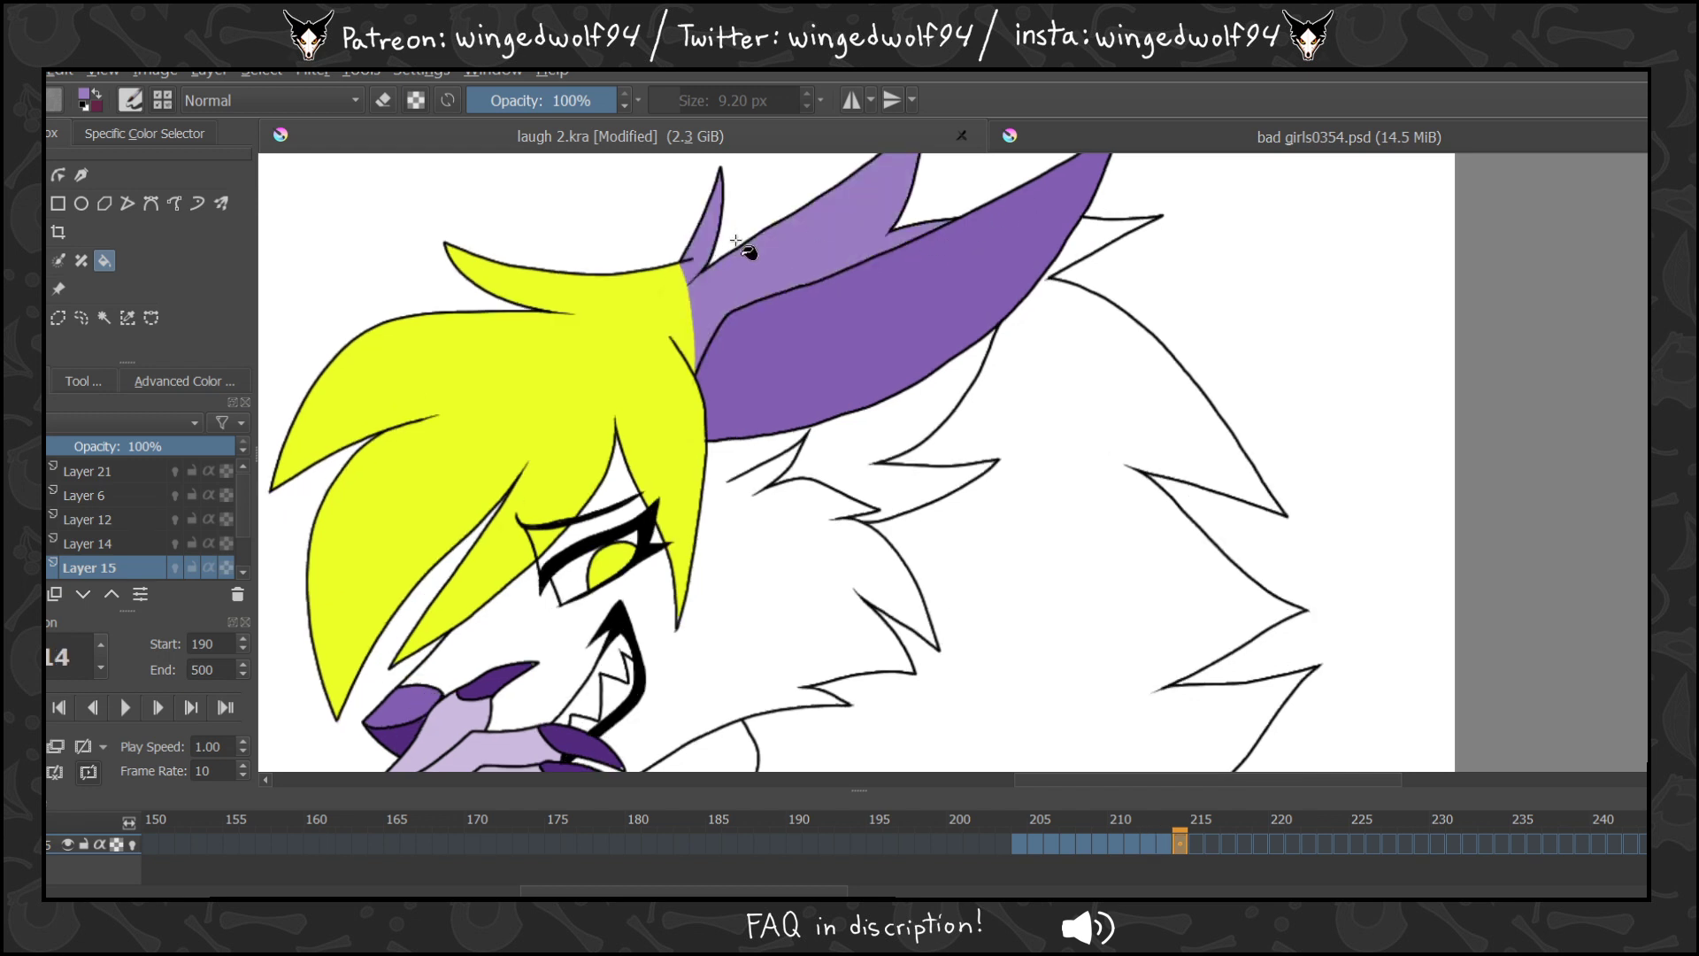
Fill the fur around the ear with the lighter purple on Layer 15 in frames 215 to 220.
key("Right")
left_click(739, 231)
key("Right")
left_click(899, 237)
key("Right")
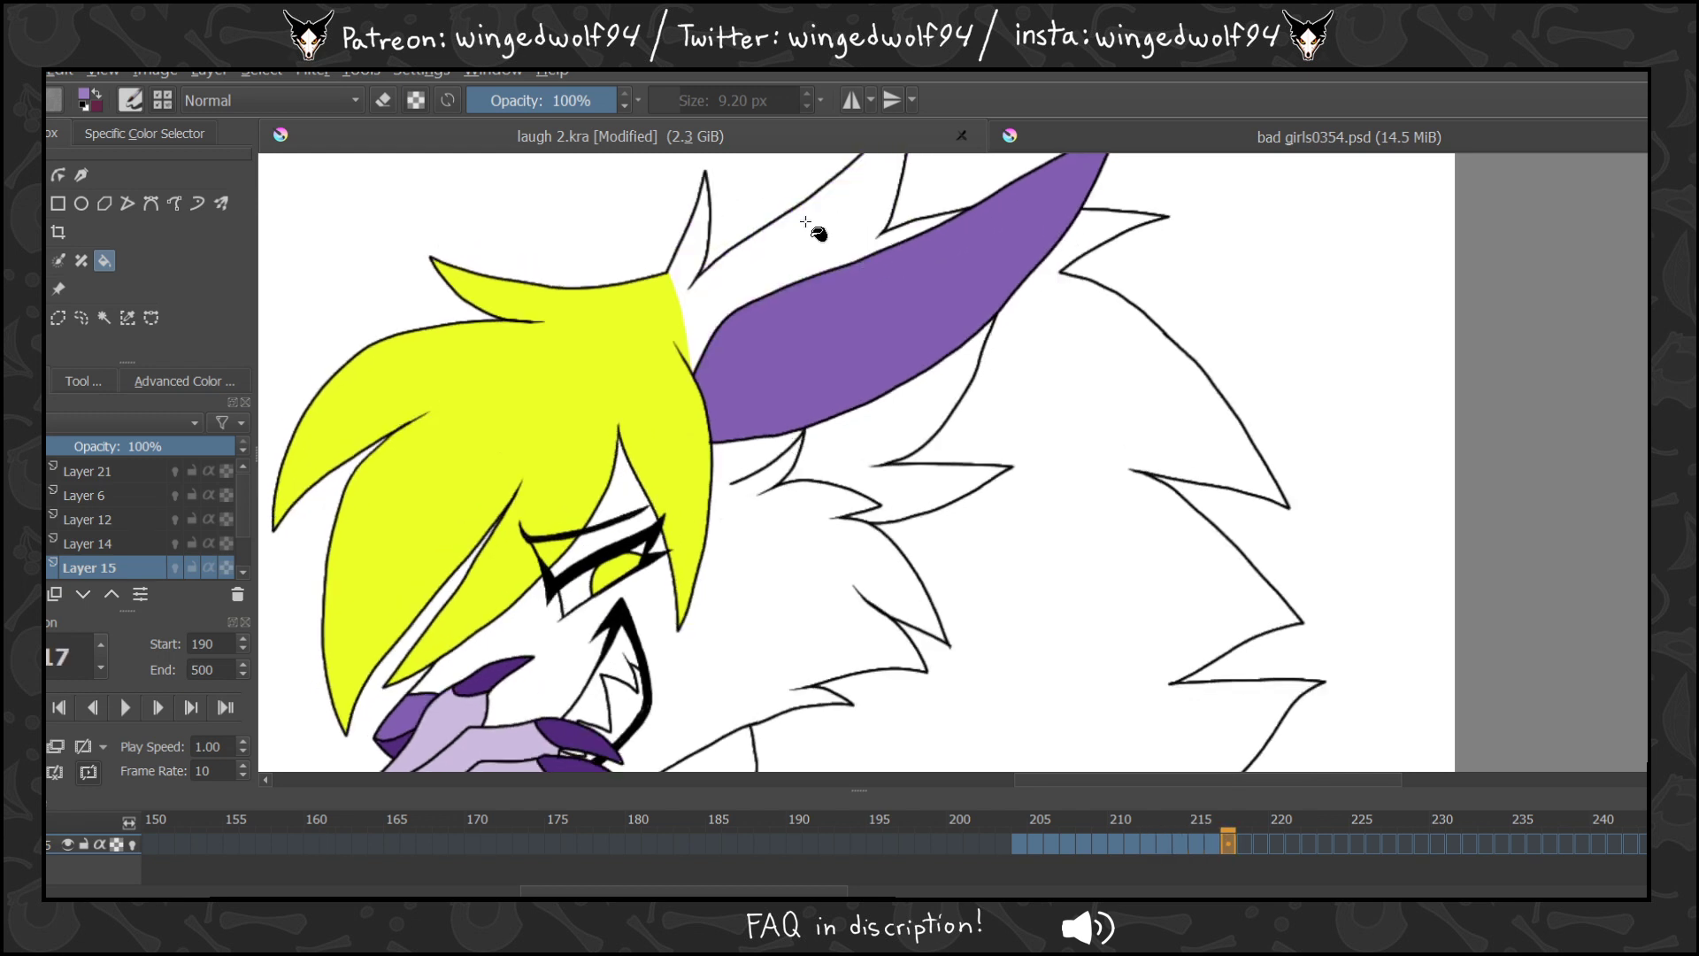
left_click(816, 237)
key("Right")
left_click(872, 235)
key("Right")
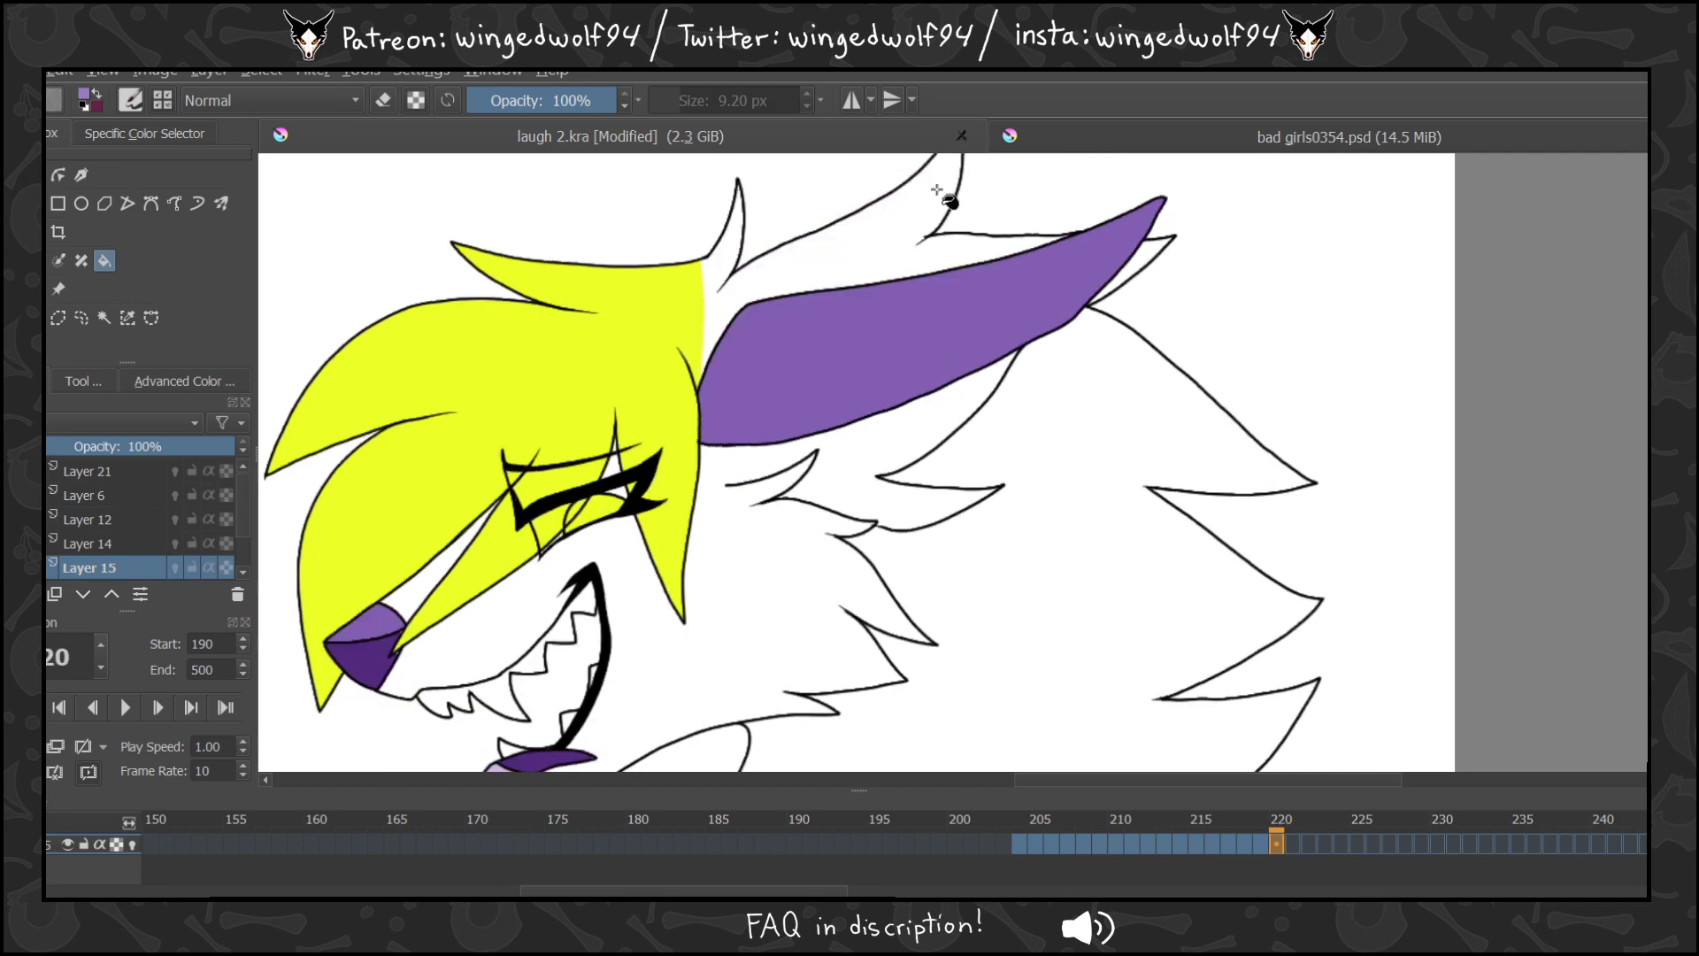
left_click(948, 197)
Fill the small fur tuft behind the ear with the lighter purple, working back from frame 220 to 218.
left_click(1124, 237)
key("Left")
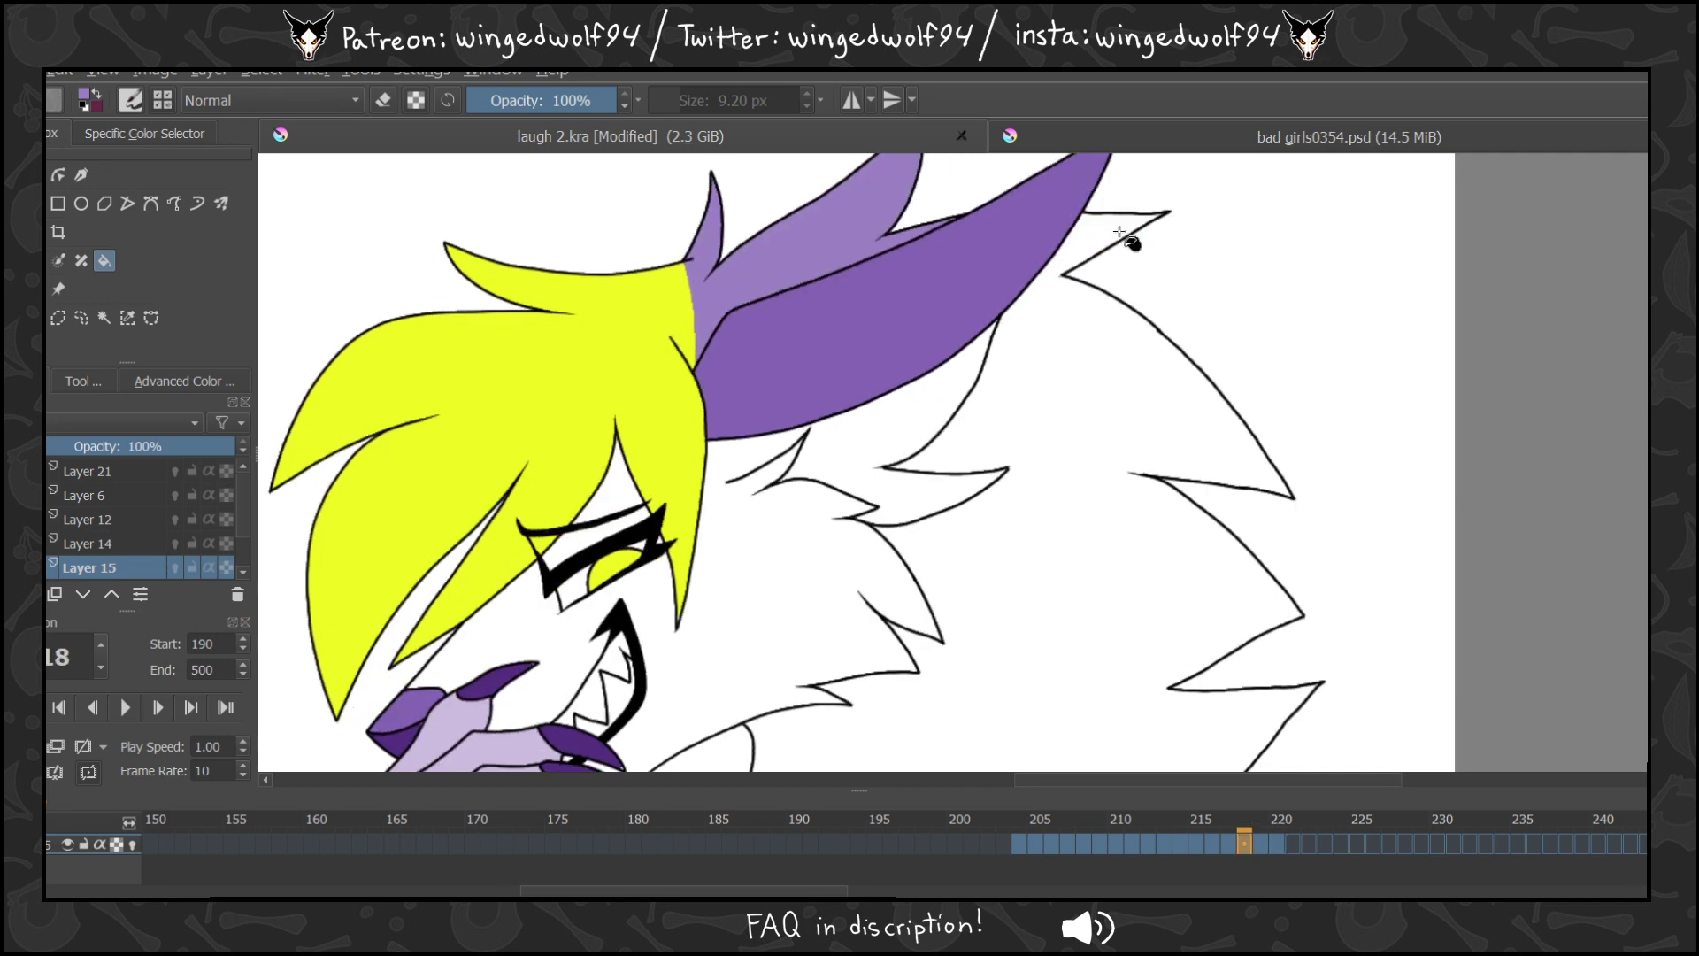
left_click(1117, 230)
Fill the fur around the ear with the lighter purple on Layer 15 in frames 221 to 223.
key("Right")
key("Right")
key("Right")
left_click(917, 228)
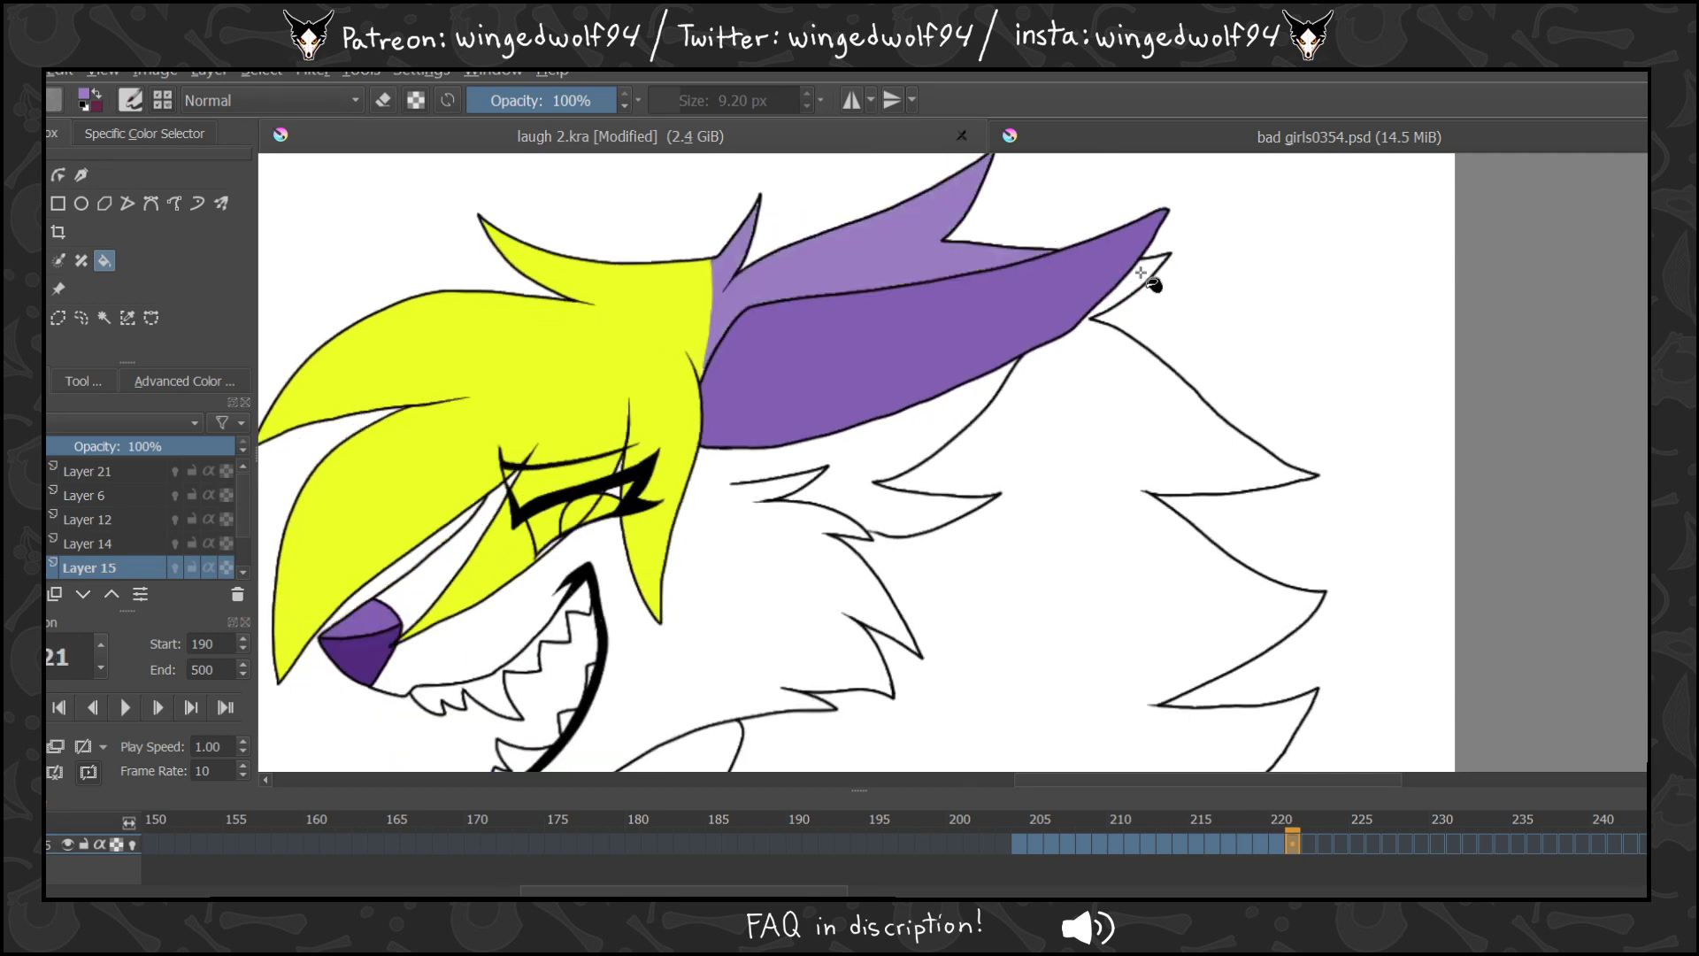
key("Right")
left_click(918, 217)
key("Right")
left_click(917, 214)
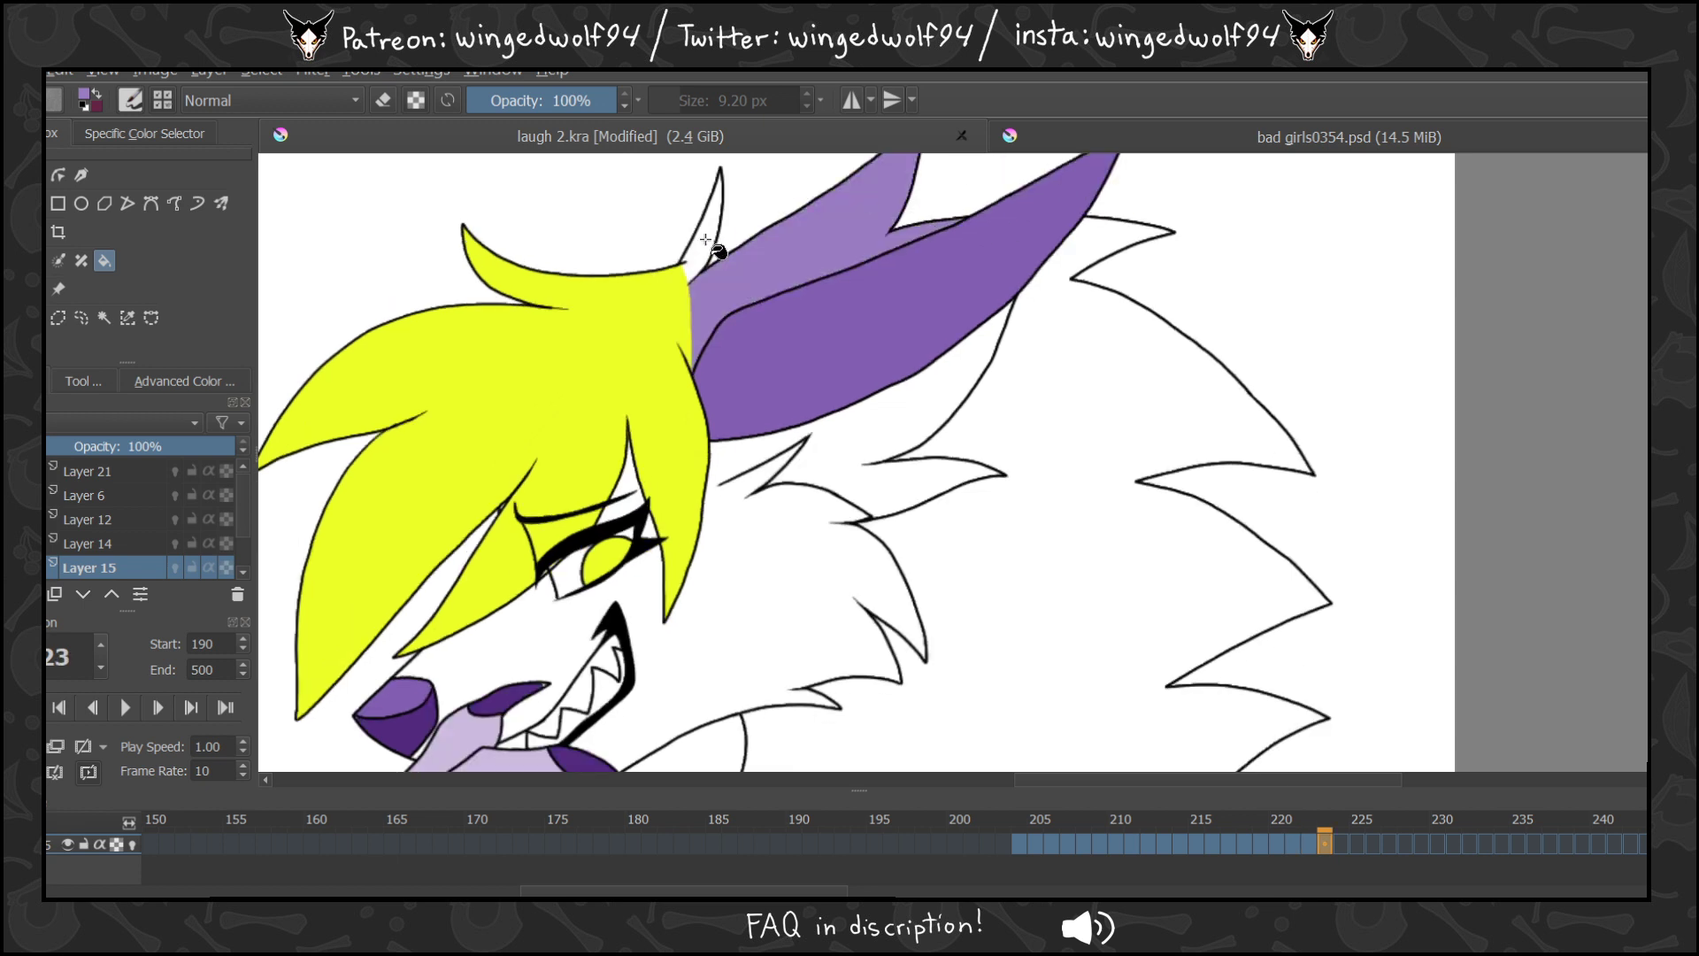
Fill the fur around the ear with the lighter purple on Layer 15 in frames 224 to 228.
key("Right")
left_click(851, 254)
key("Right")
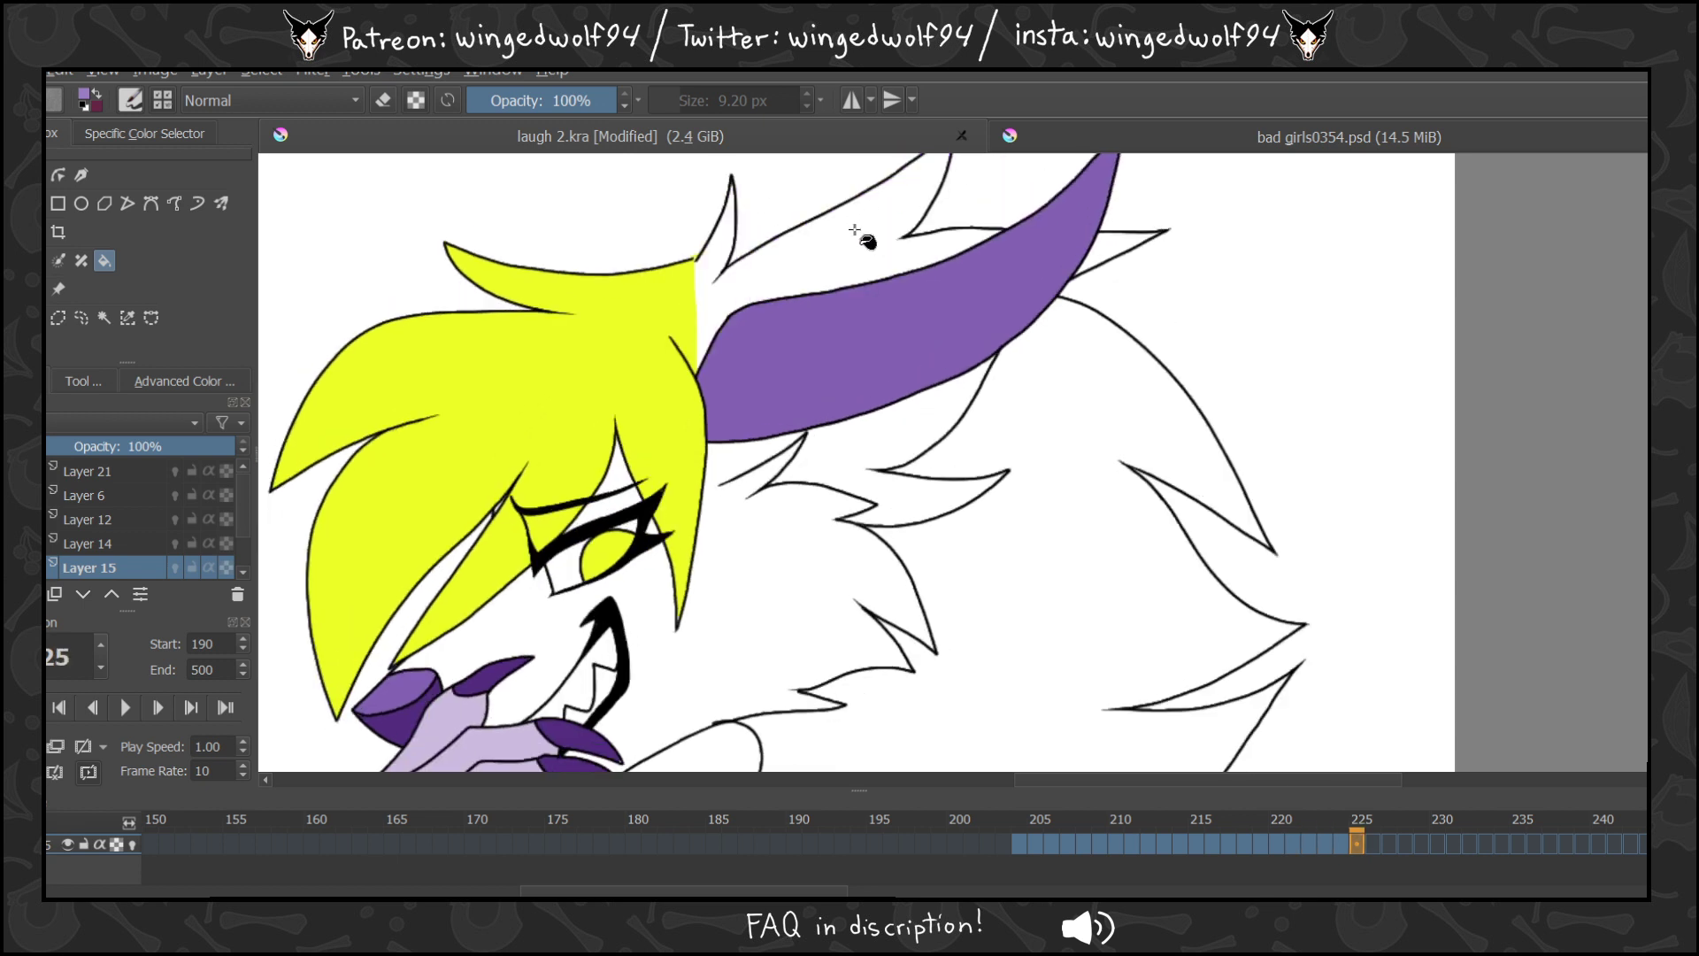
key("Right")
left_click(909, 228)
key("Right")
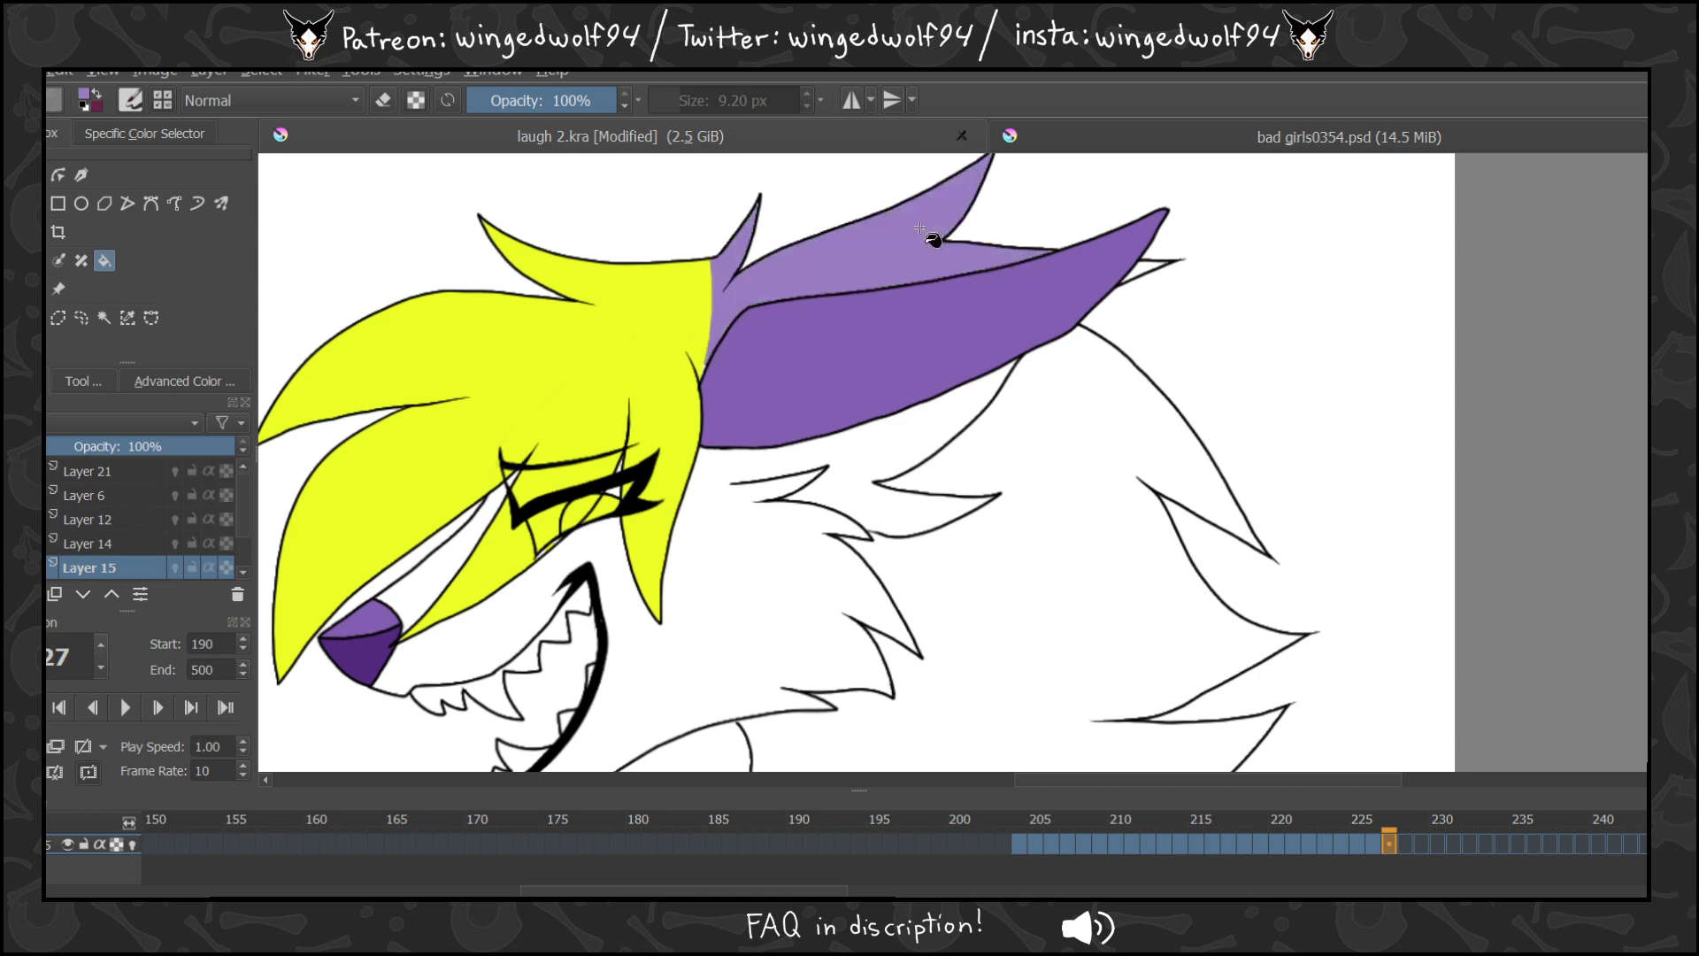
key("Right")
Fill the tuft behind the ear back from frame 228 to 224, and the ear fur in frames 229 and 230, with the lighter purple.
key("Left")
key("Left")
key("Left")
key("Right")
key("Right")
key("Right")
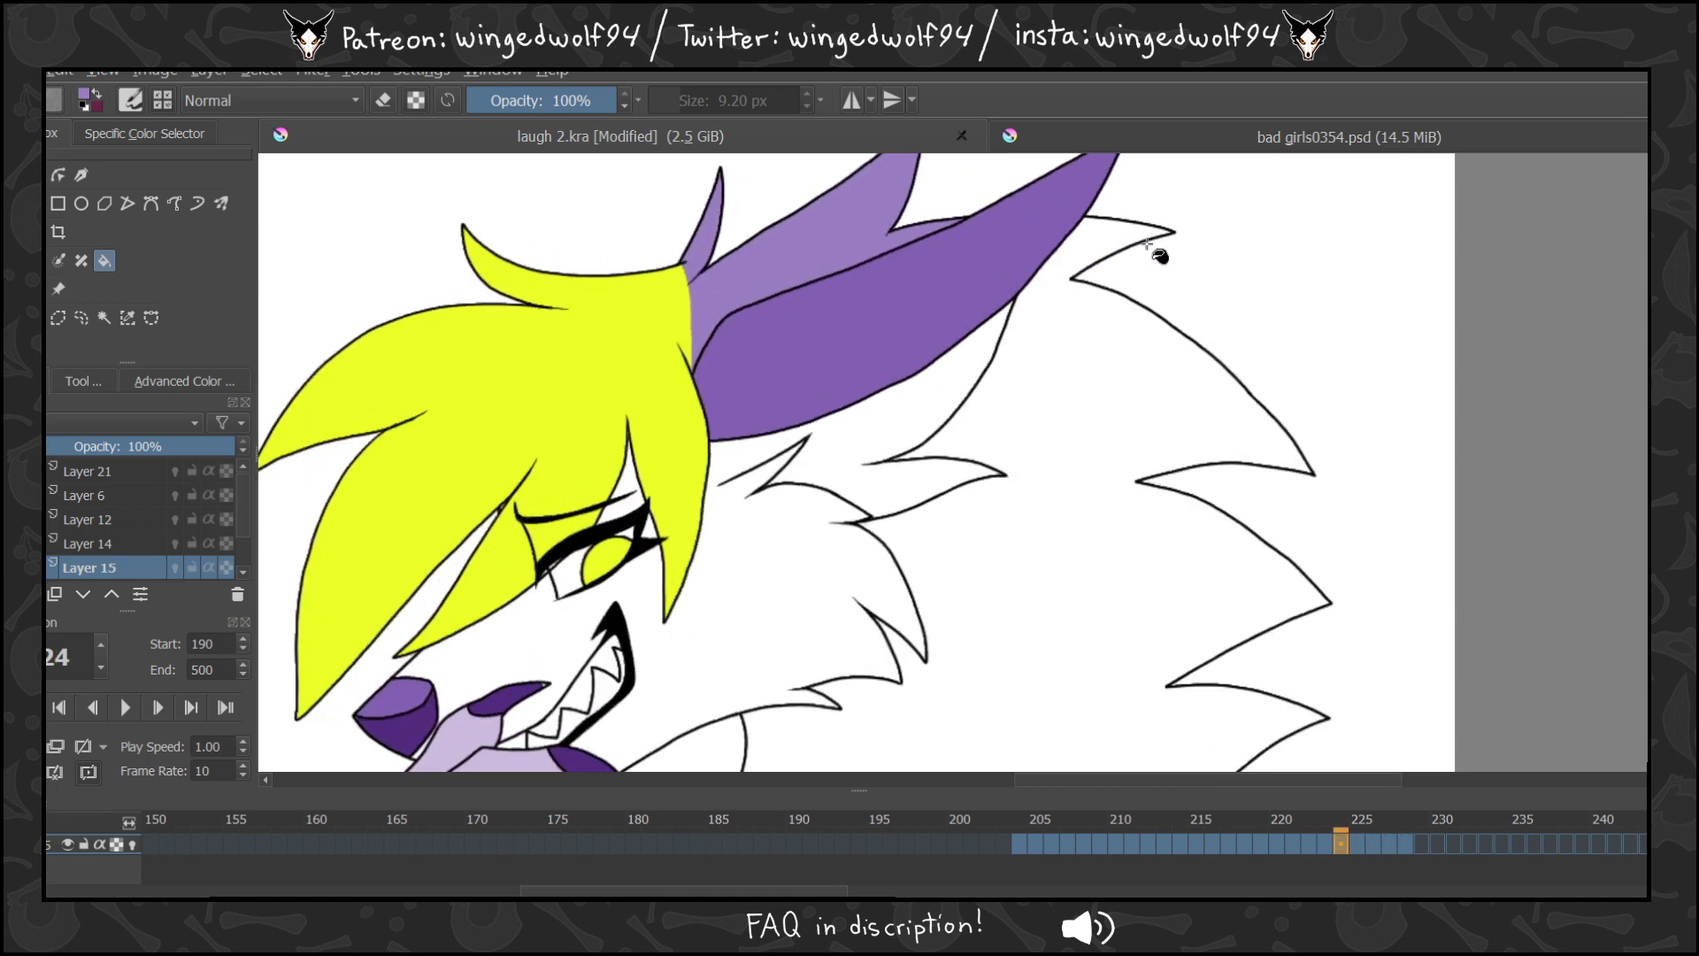
key("Right")
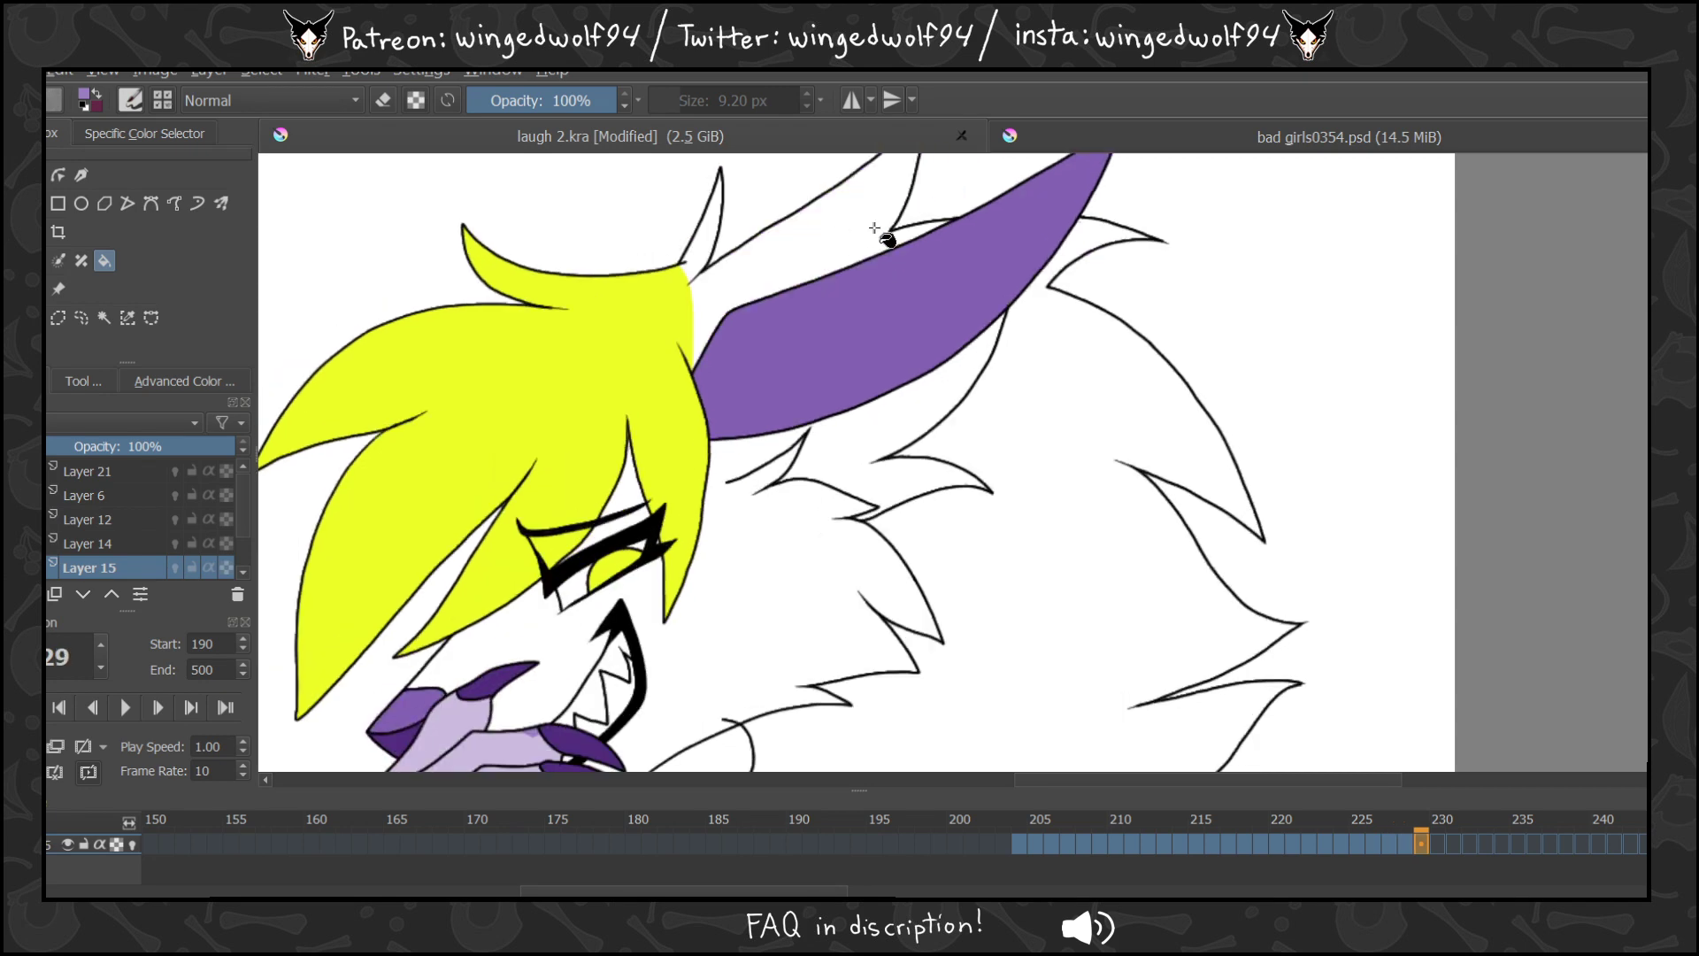
key("Right")
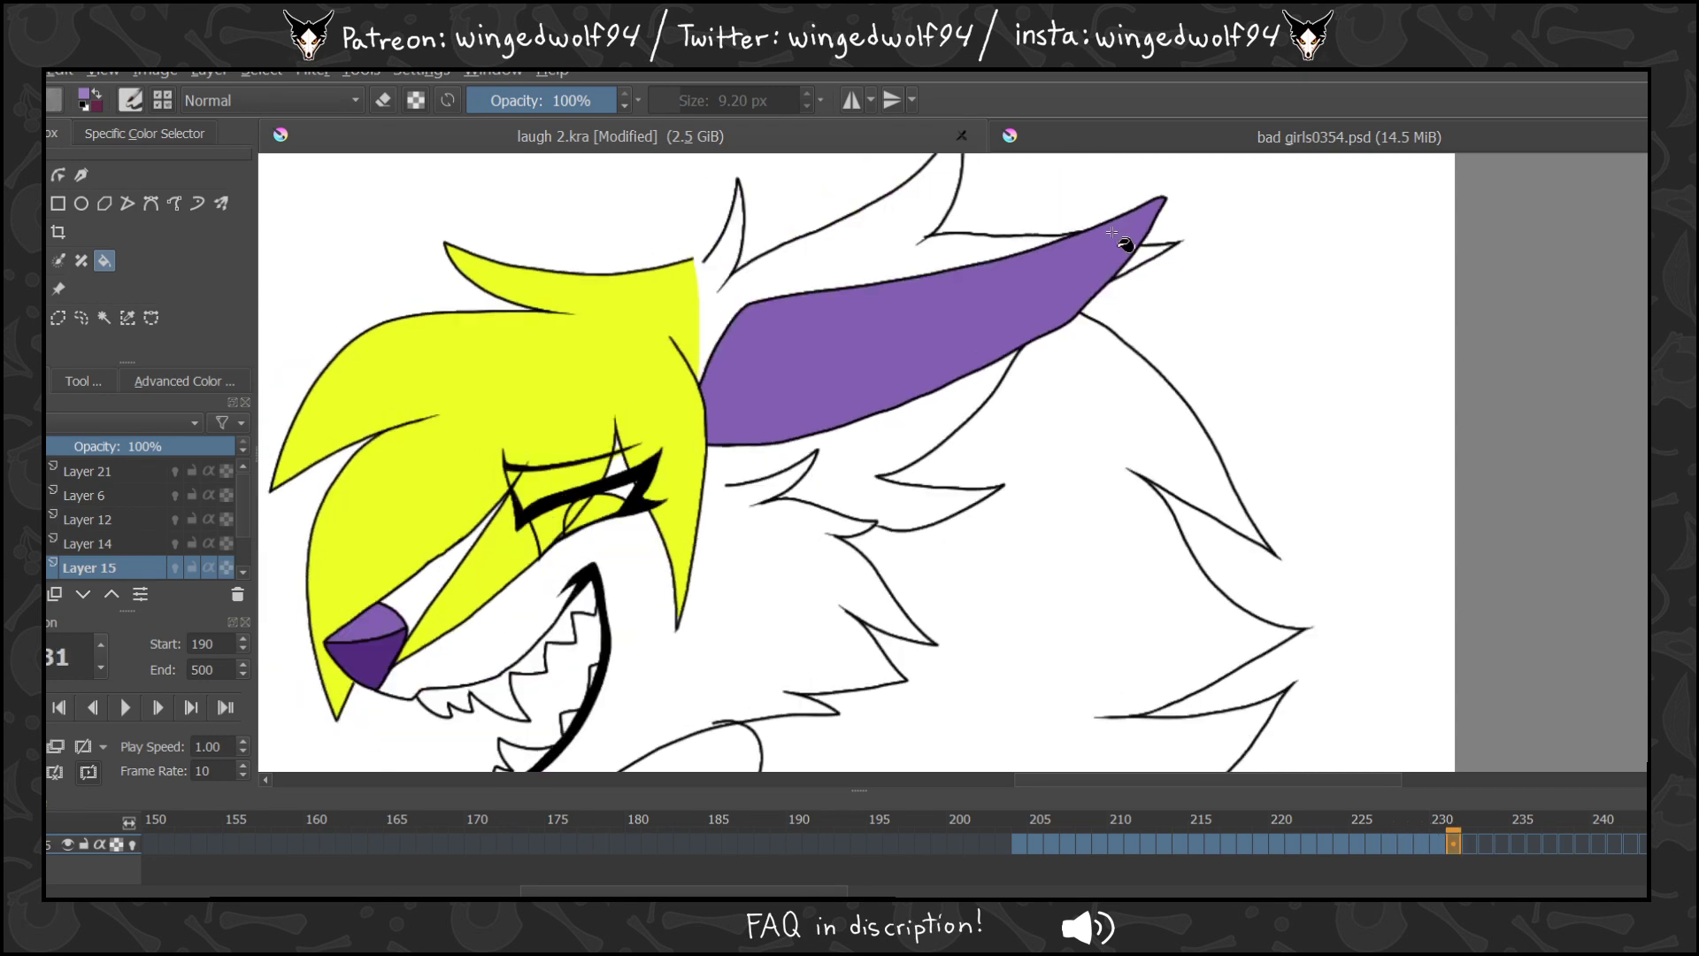
In frame 231, undo the spilled fill, close the outline gap between hair and ear tuft with the brush, and refill the ear fur lighter purple.
key("period")
left_click(912, 252)
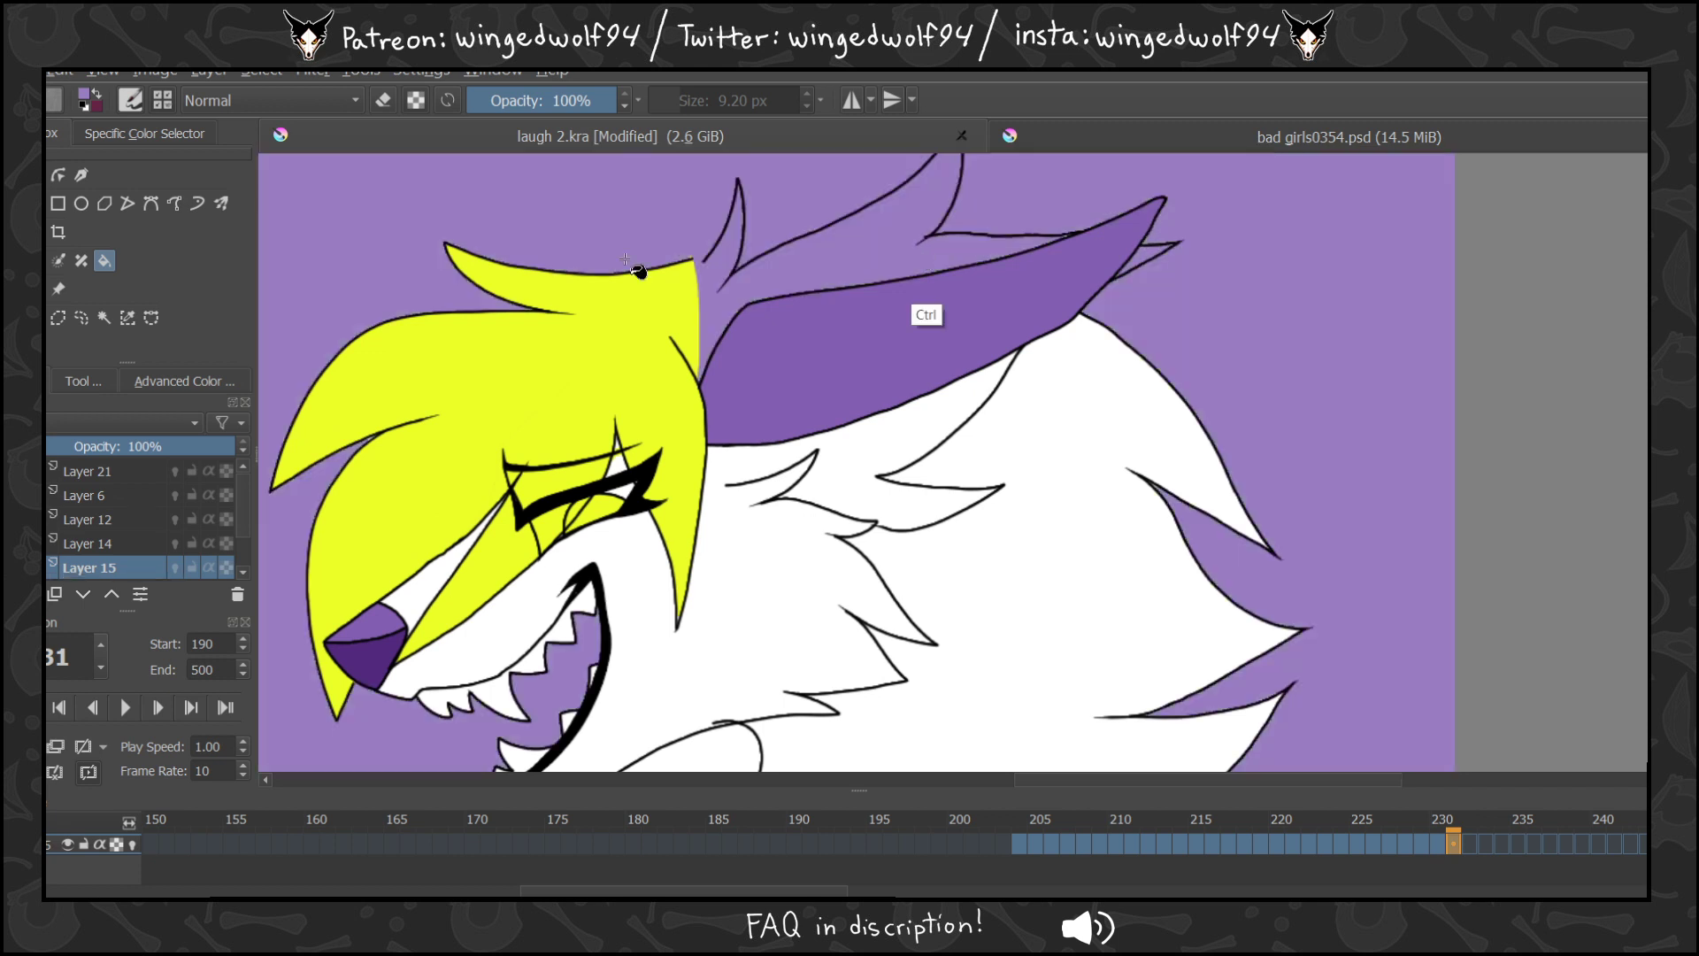
key("ctrl+z")
key("b")
left_click_drag(695, 258, 713, 250)
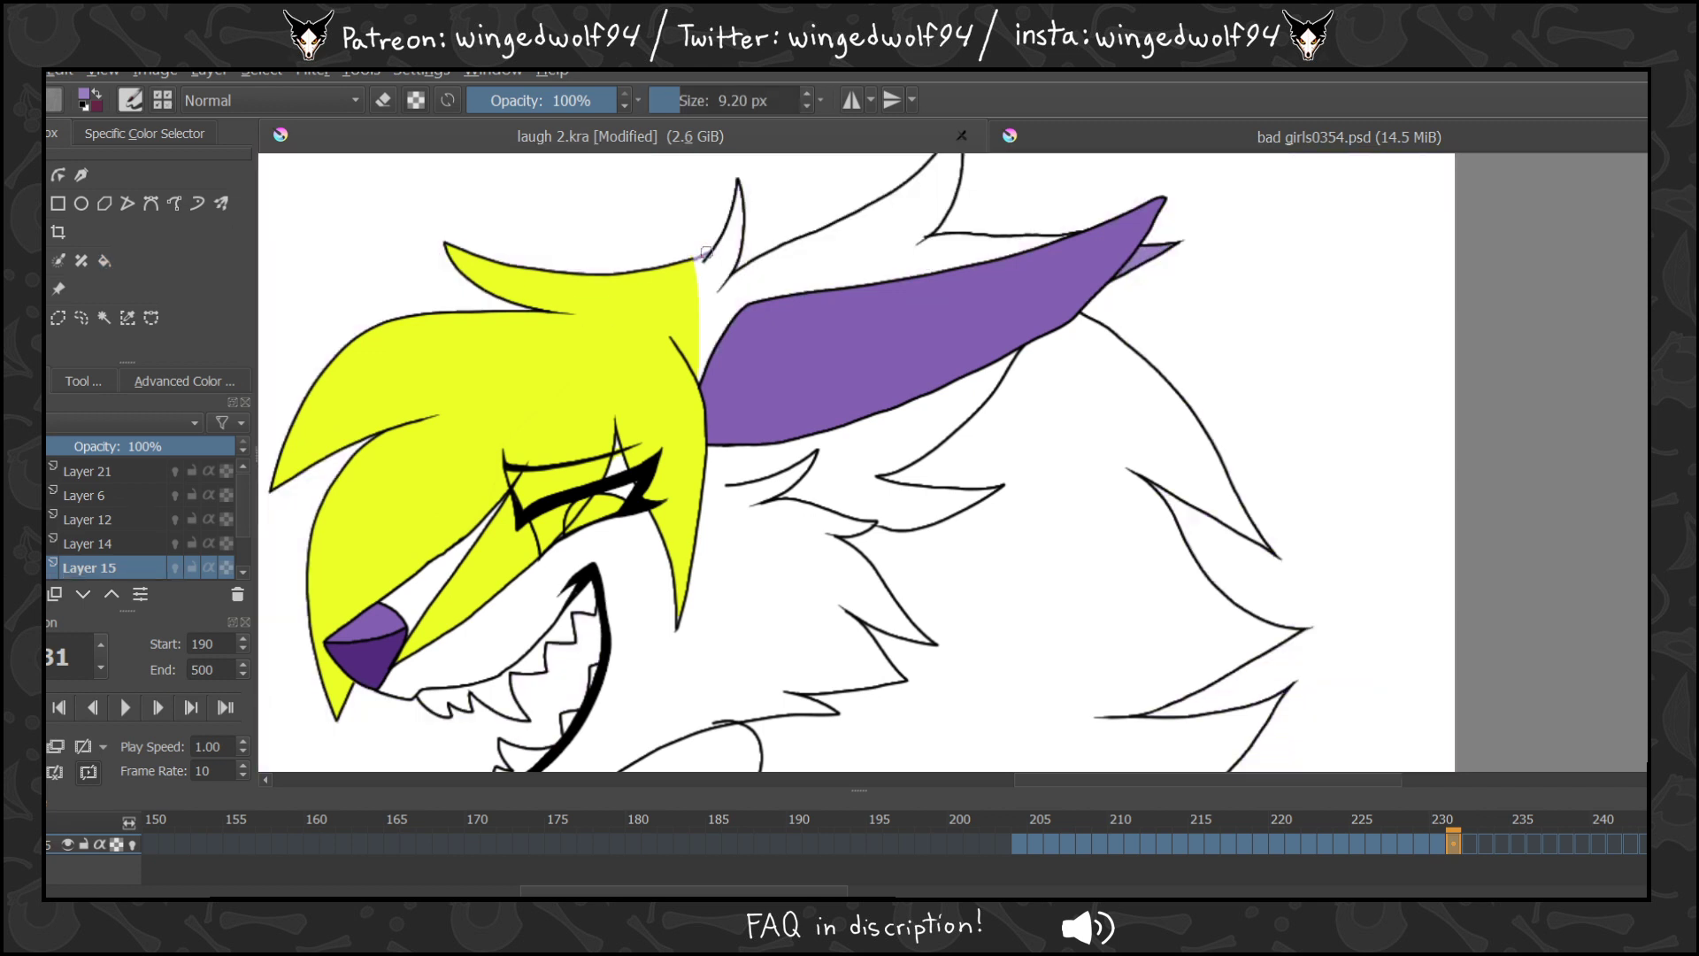
left_click(103, 260)
left_click(754, 283)
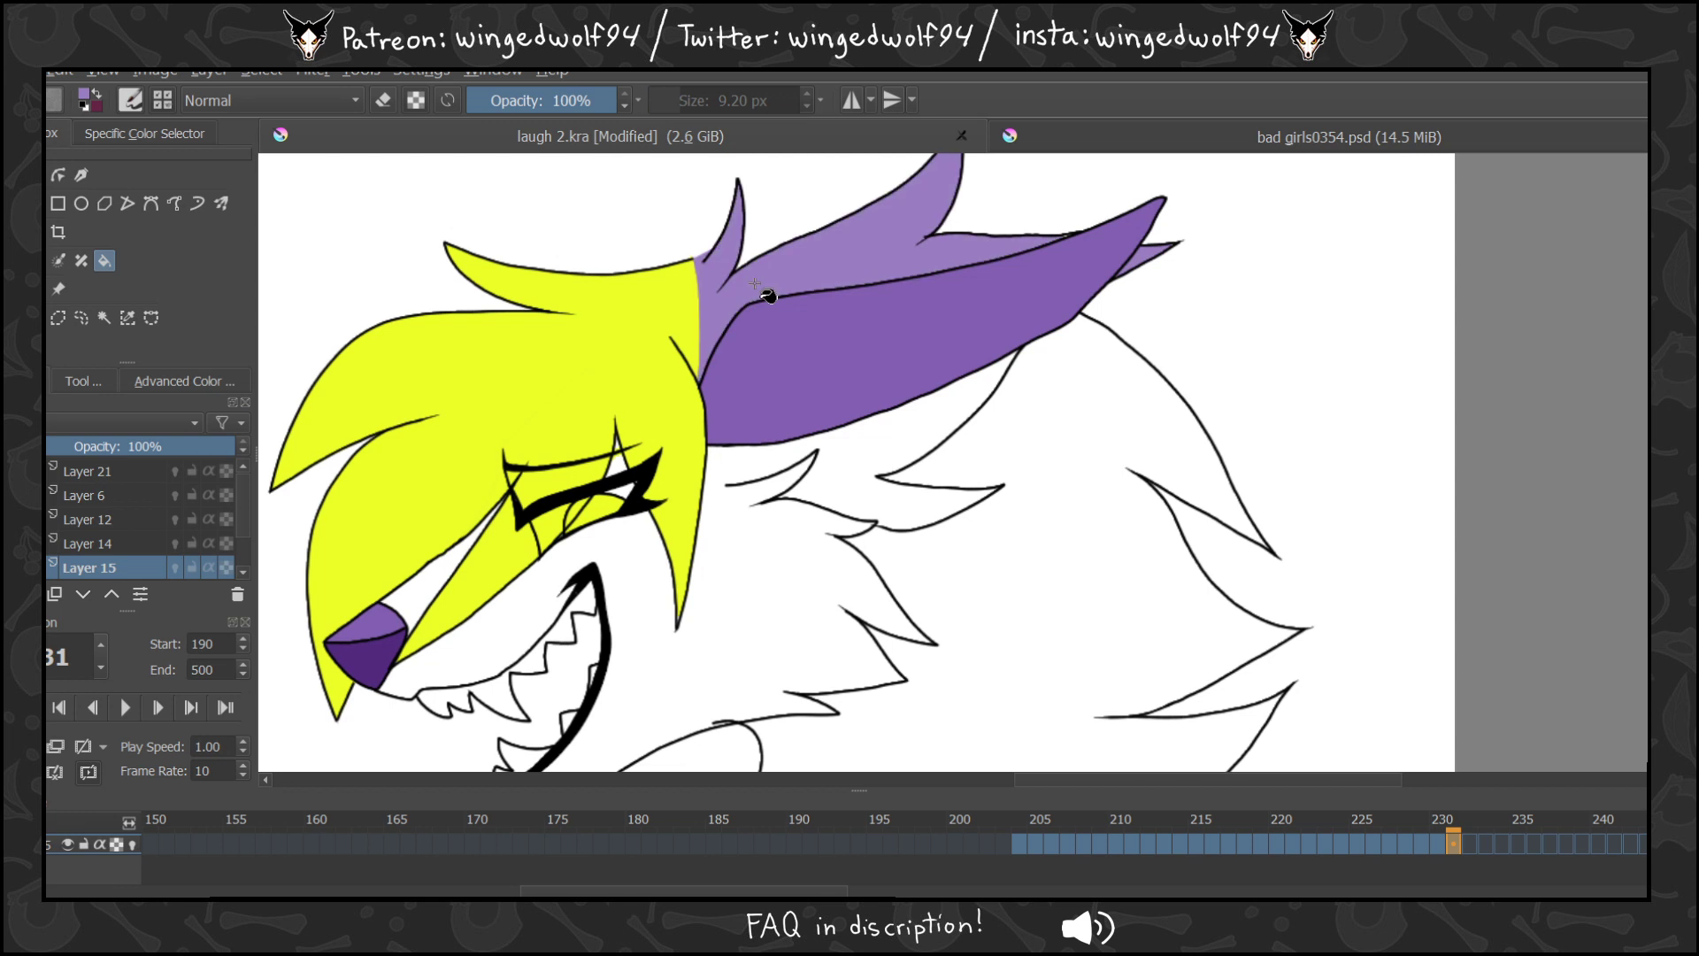
In frame 232, undo the spilled fill, brush over the gap between hair and ear tuft, and refill the ear fur lighter purple.
key("period")
left_click(892, 255)
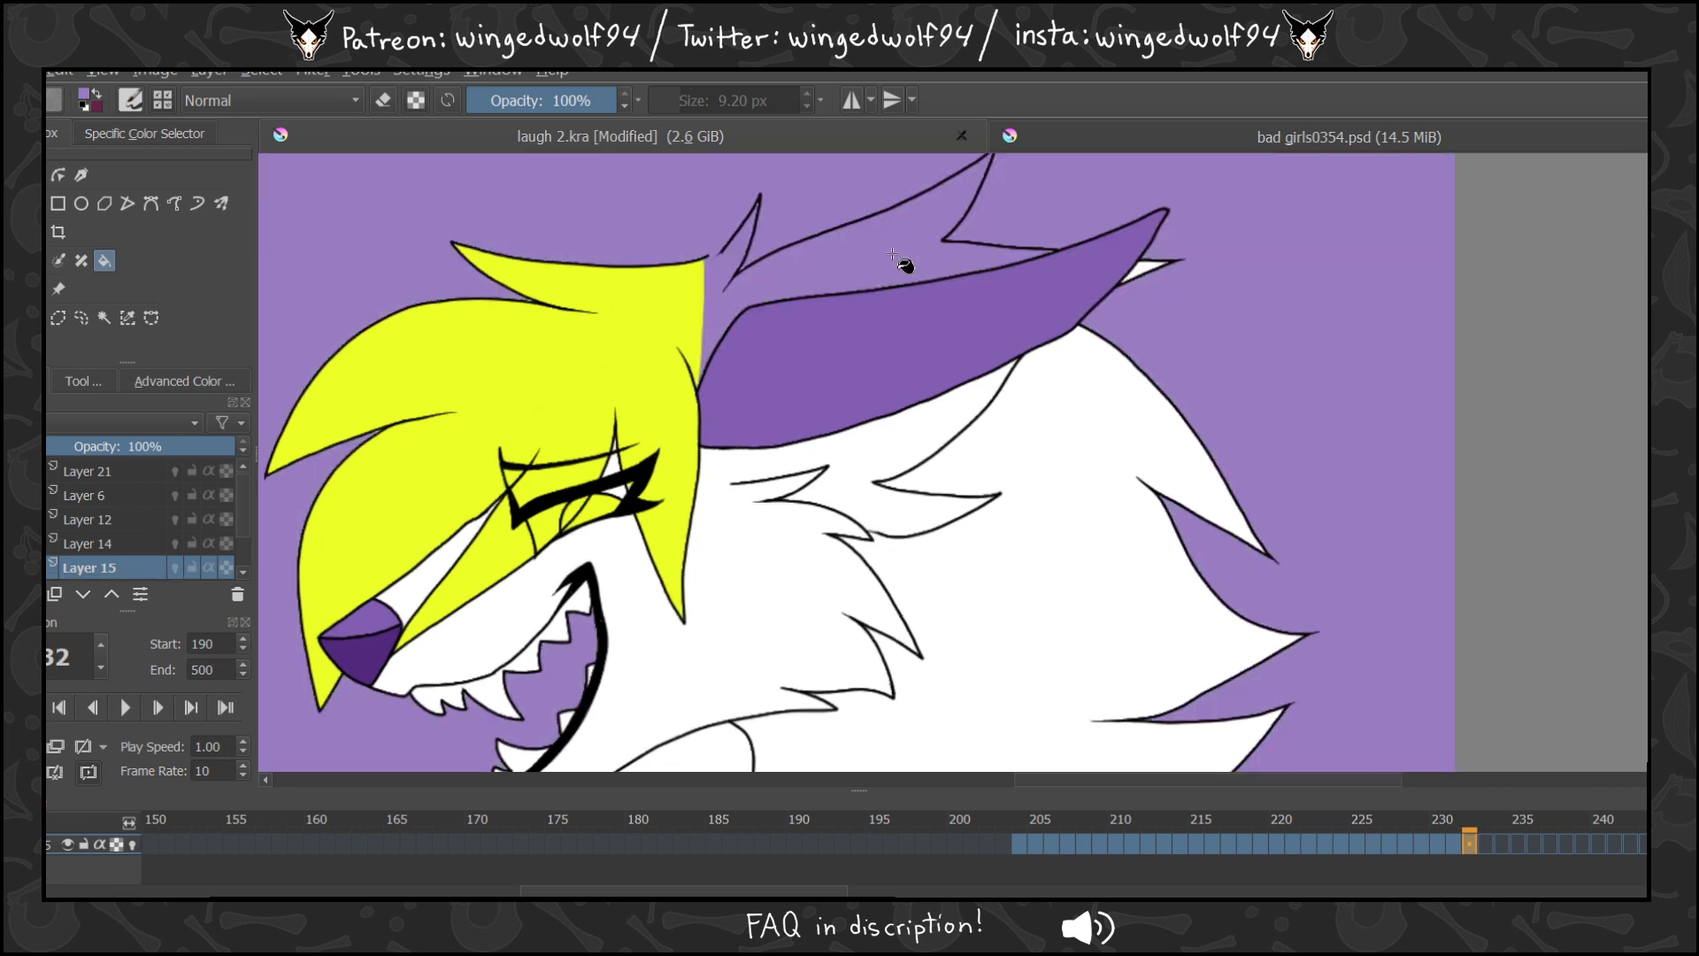
key("ctrl+z")
key("b")
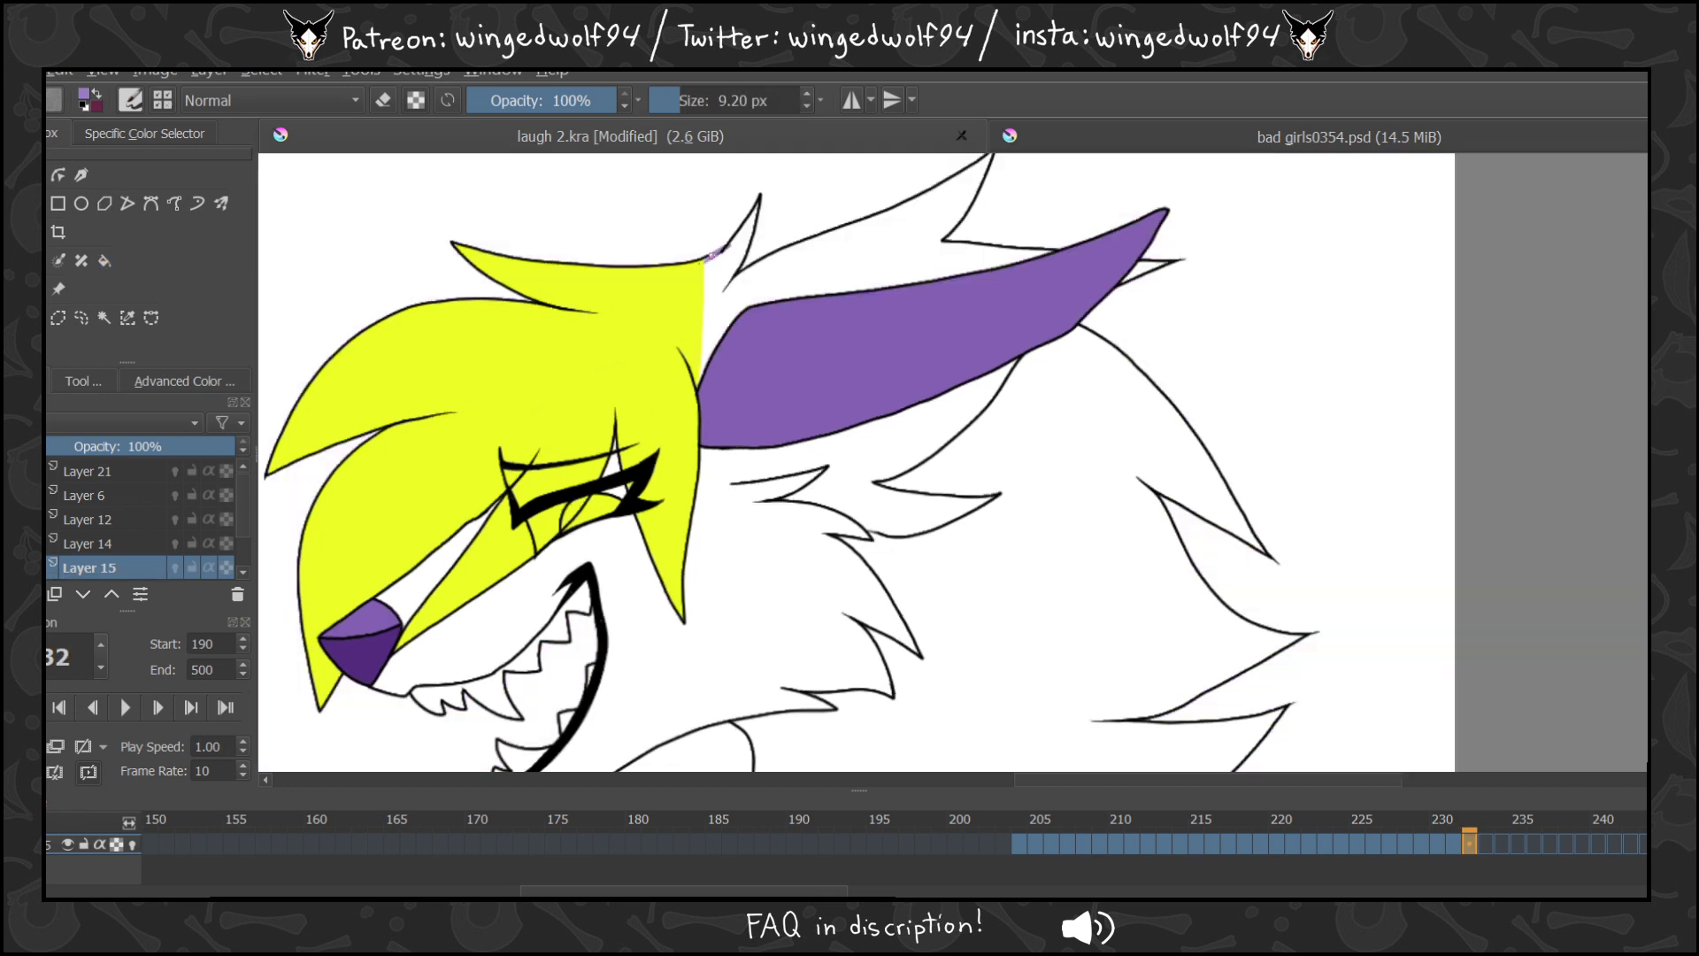
left_click(103, 260)
left_click(793, 284)
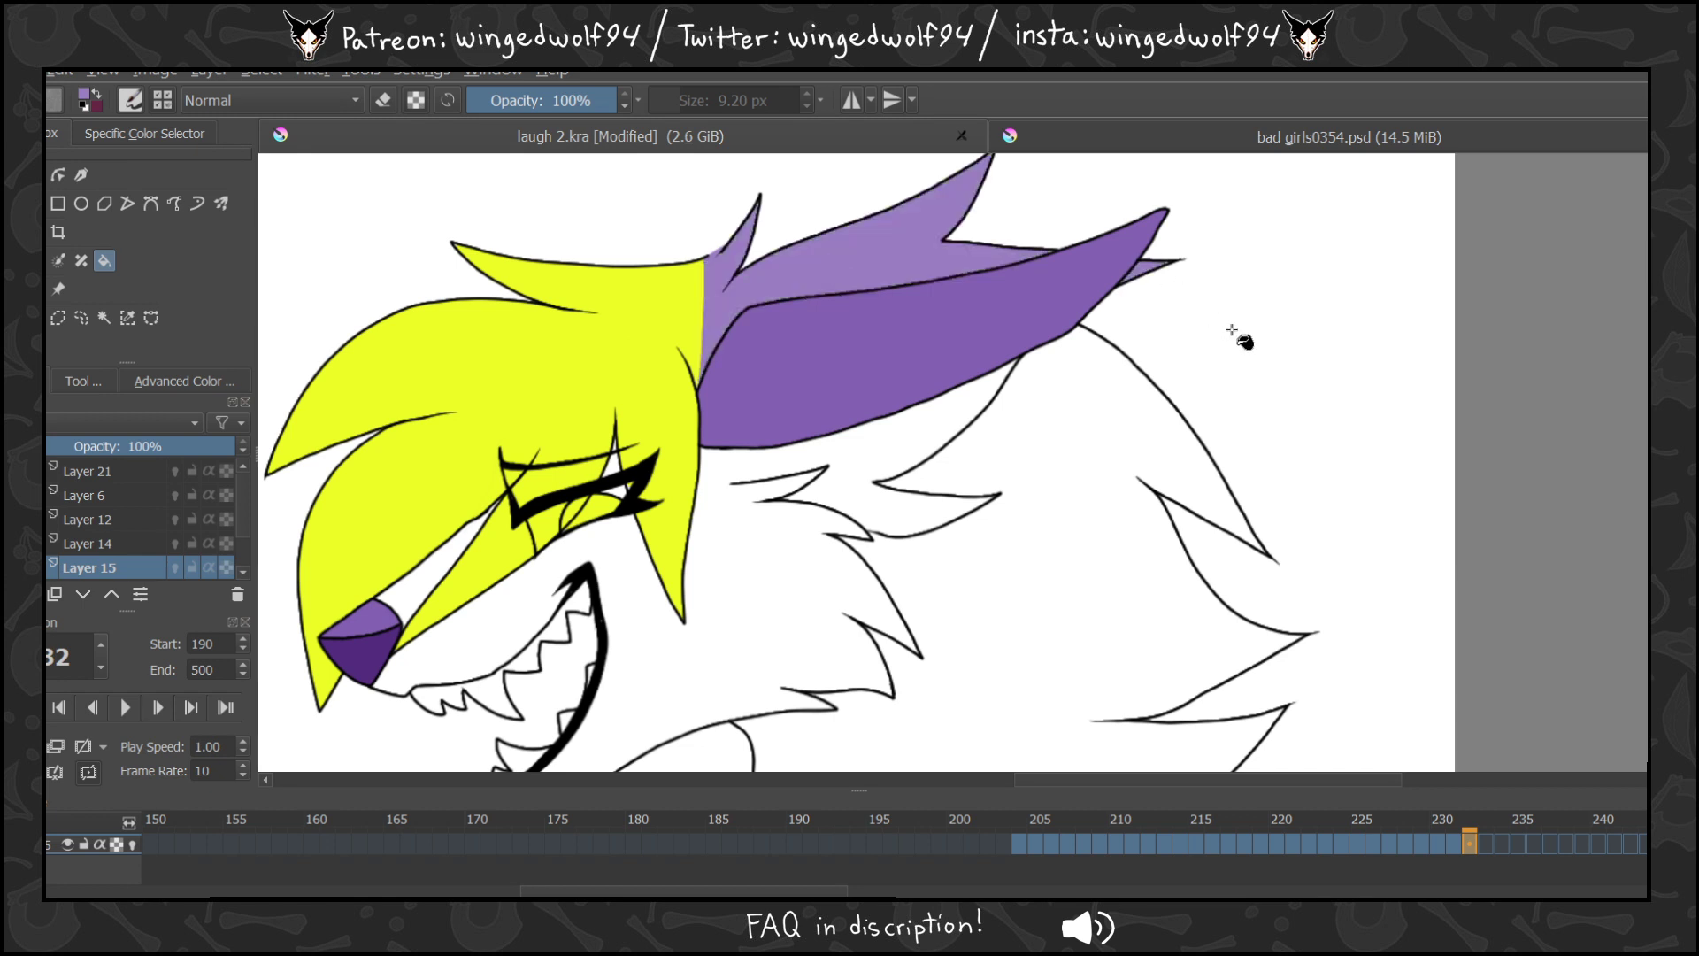
Fill the fur around the ear with the lighter purple on Layer 15 in frames 233 to 237.
key("comma")
key("period")
key("period")
left_click(854, 241)
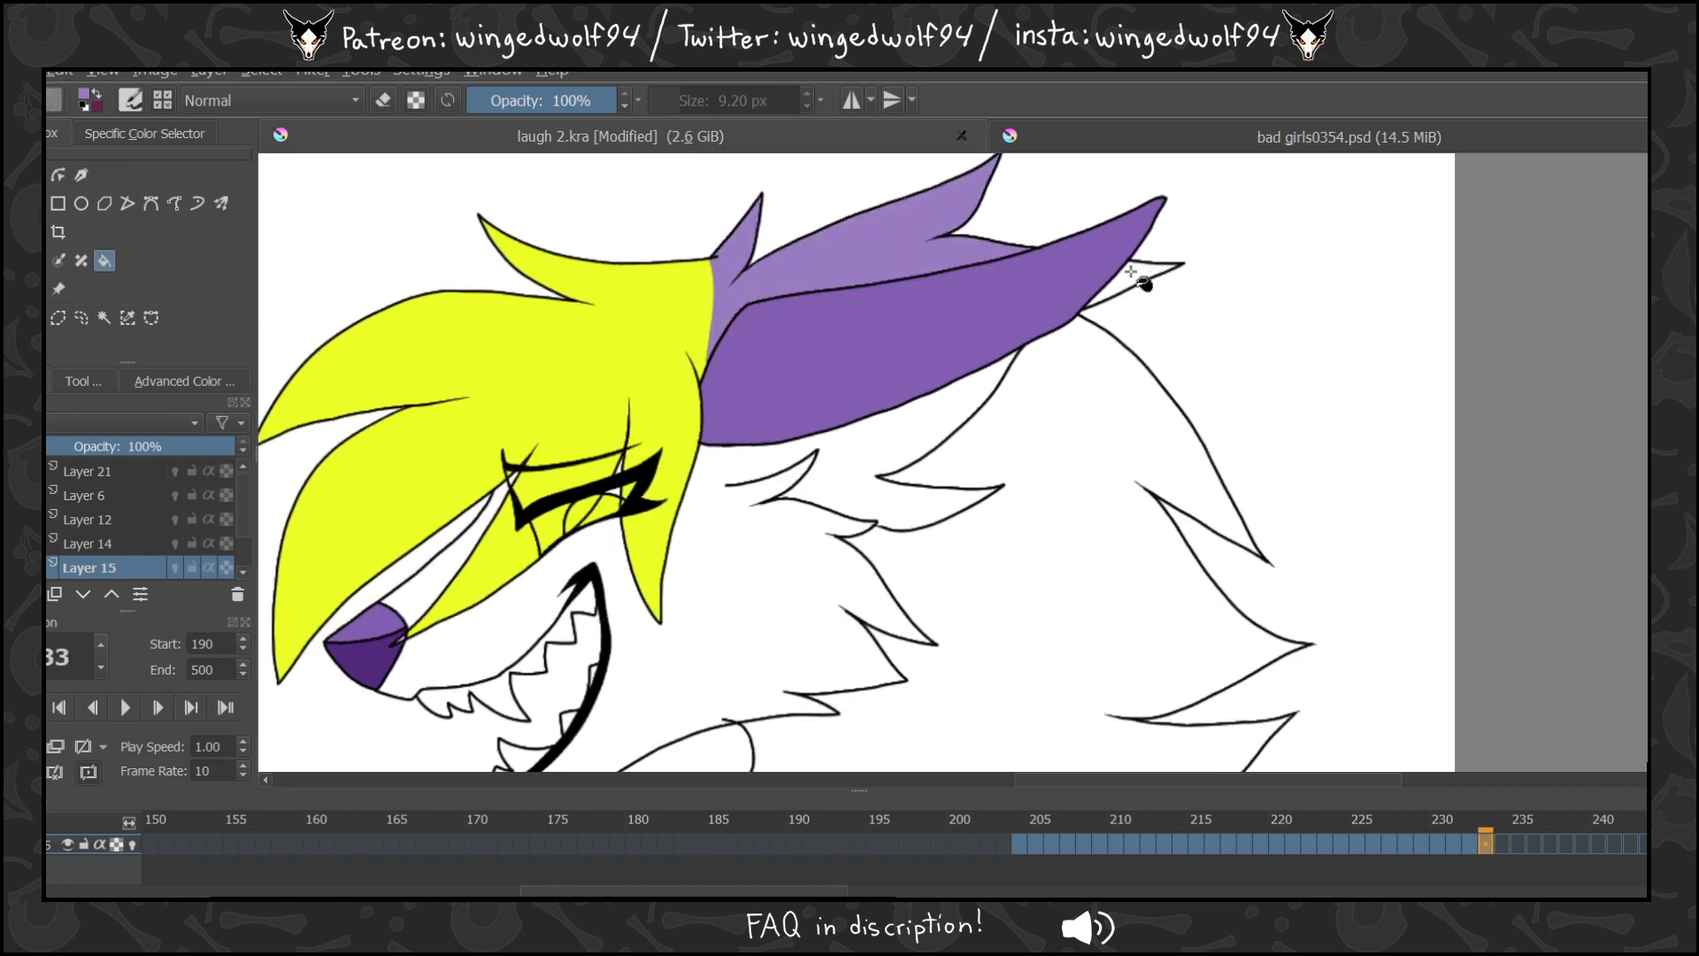
key("period")
left_click(1006, 271)
key("period")
left_click(860, 253)
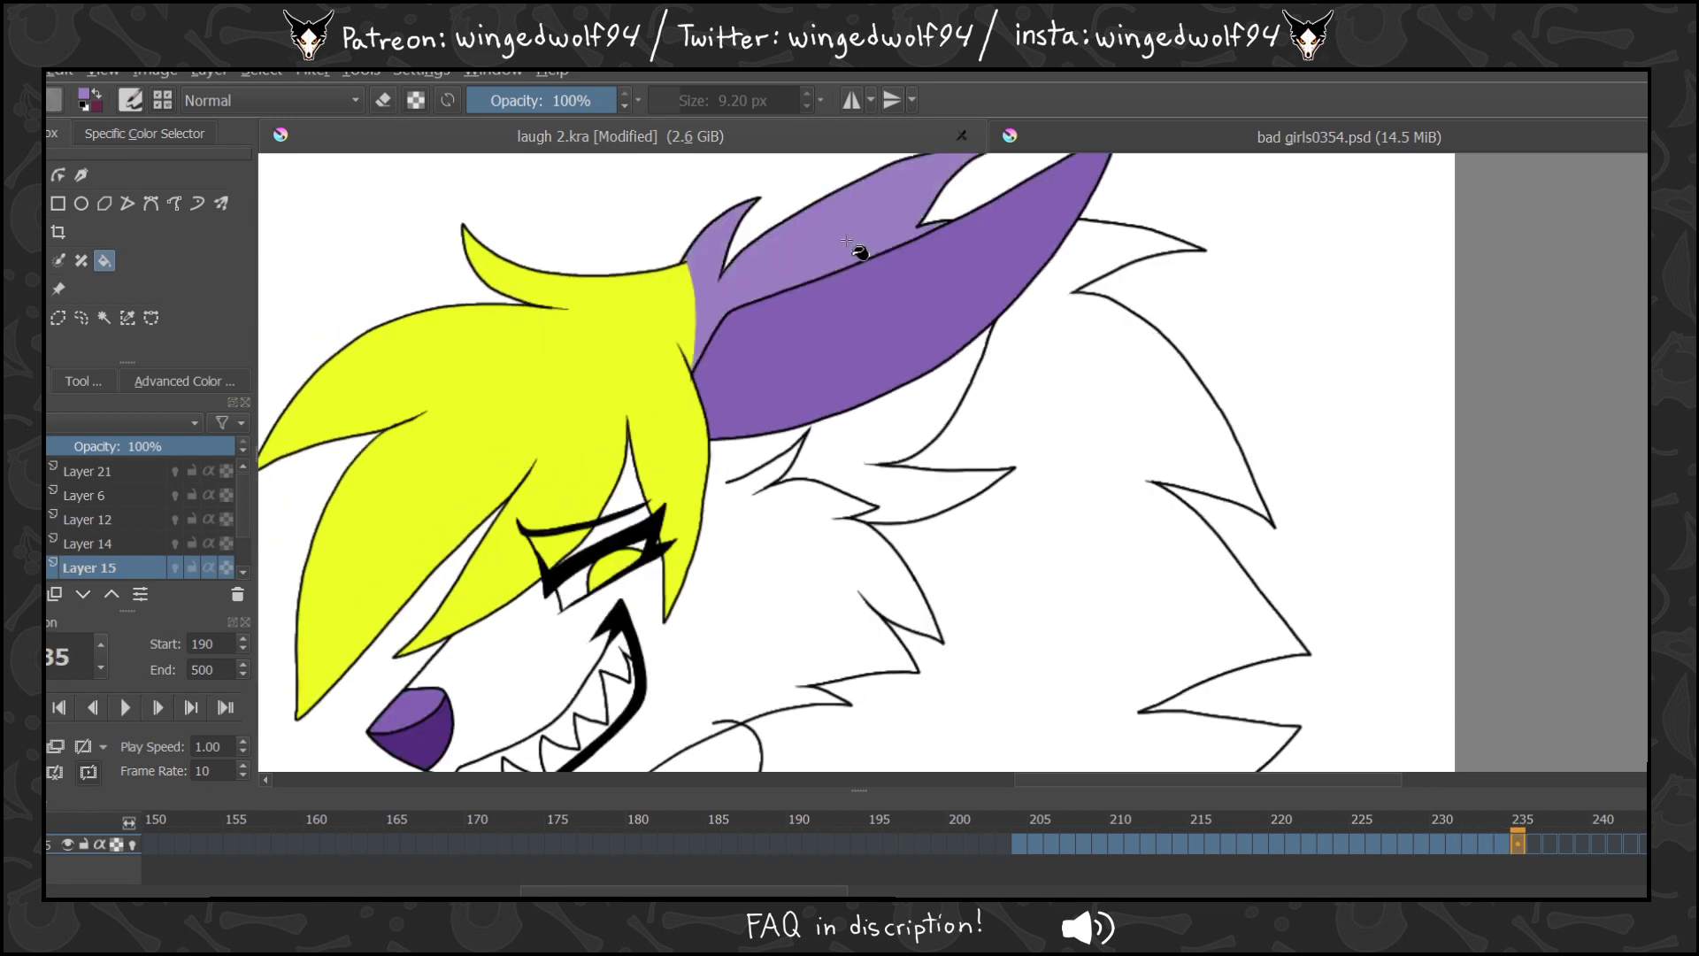
key("period")
left_click(853, 234)
key("period")
left_click(852, 228)
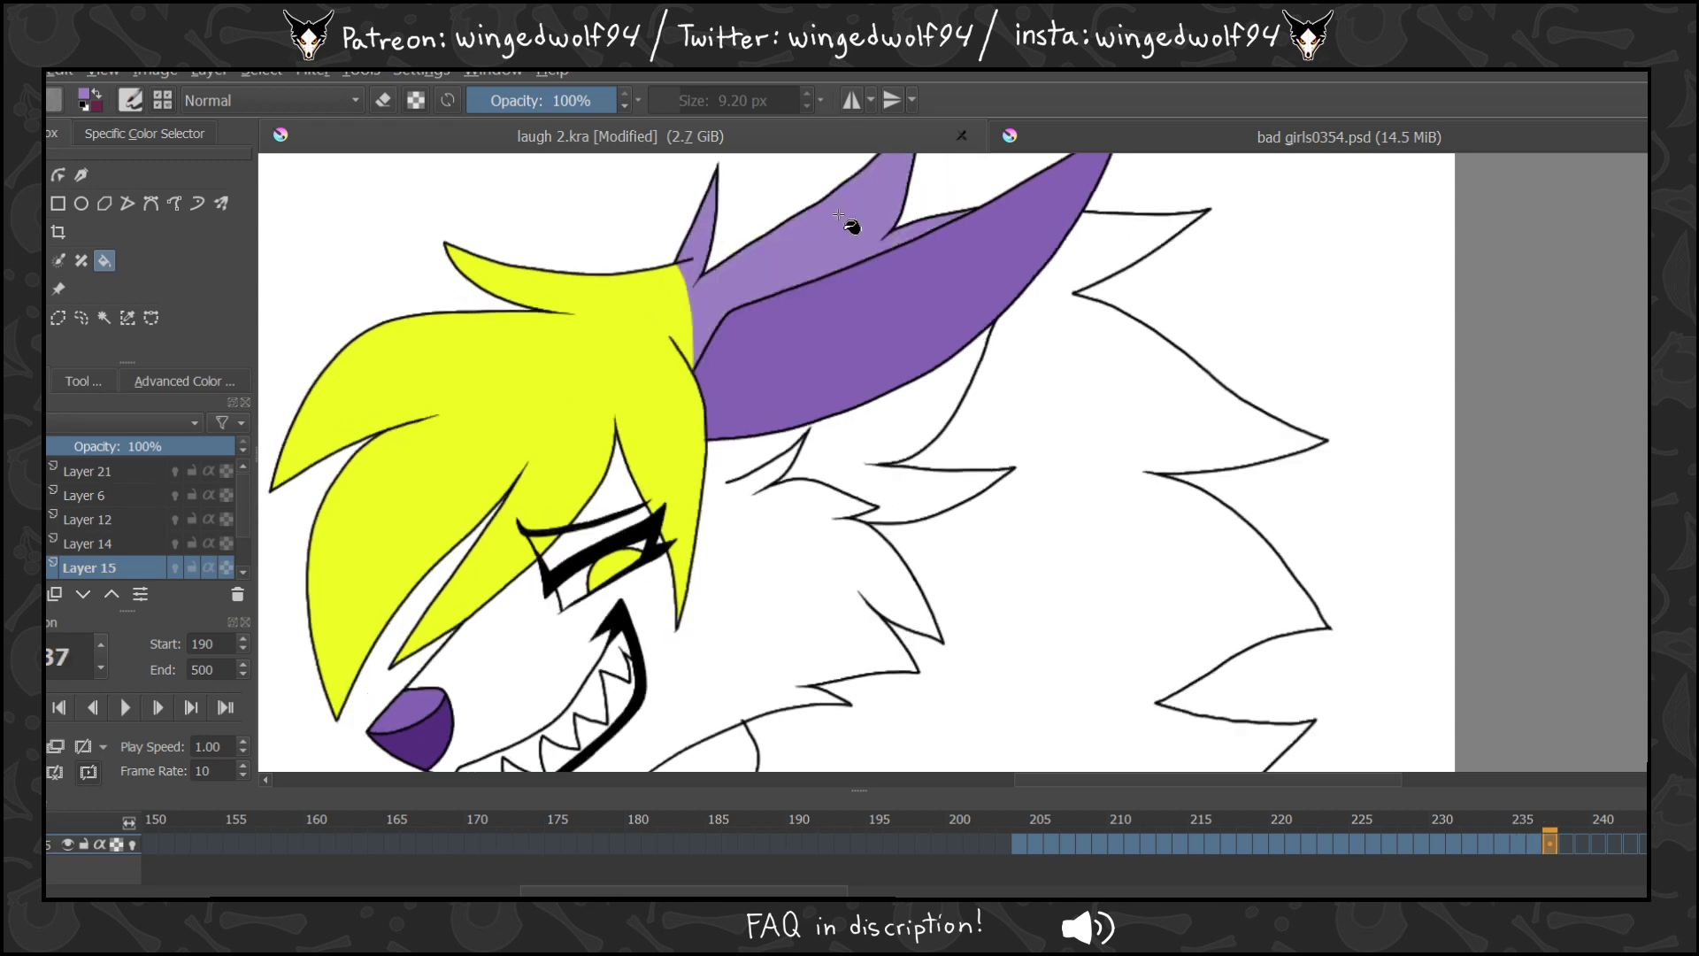
Fill the fur around the ear with the lighter purple on Layer 15 in frames 238 to 241.
key("period")
left_click(863, 232)
key("period")
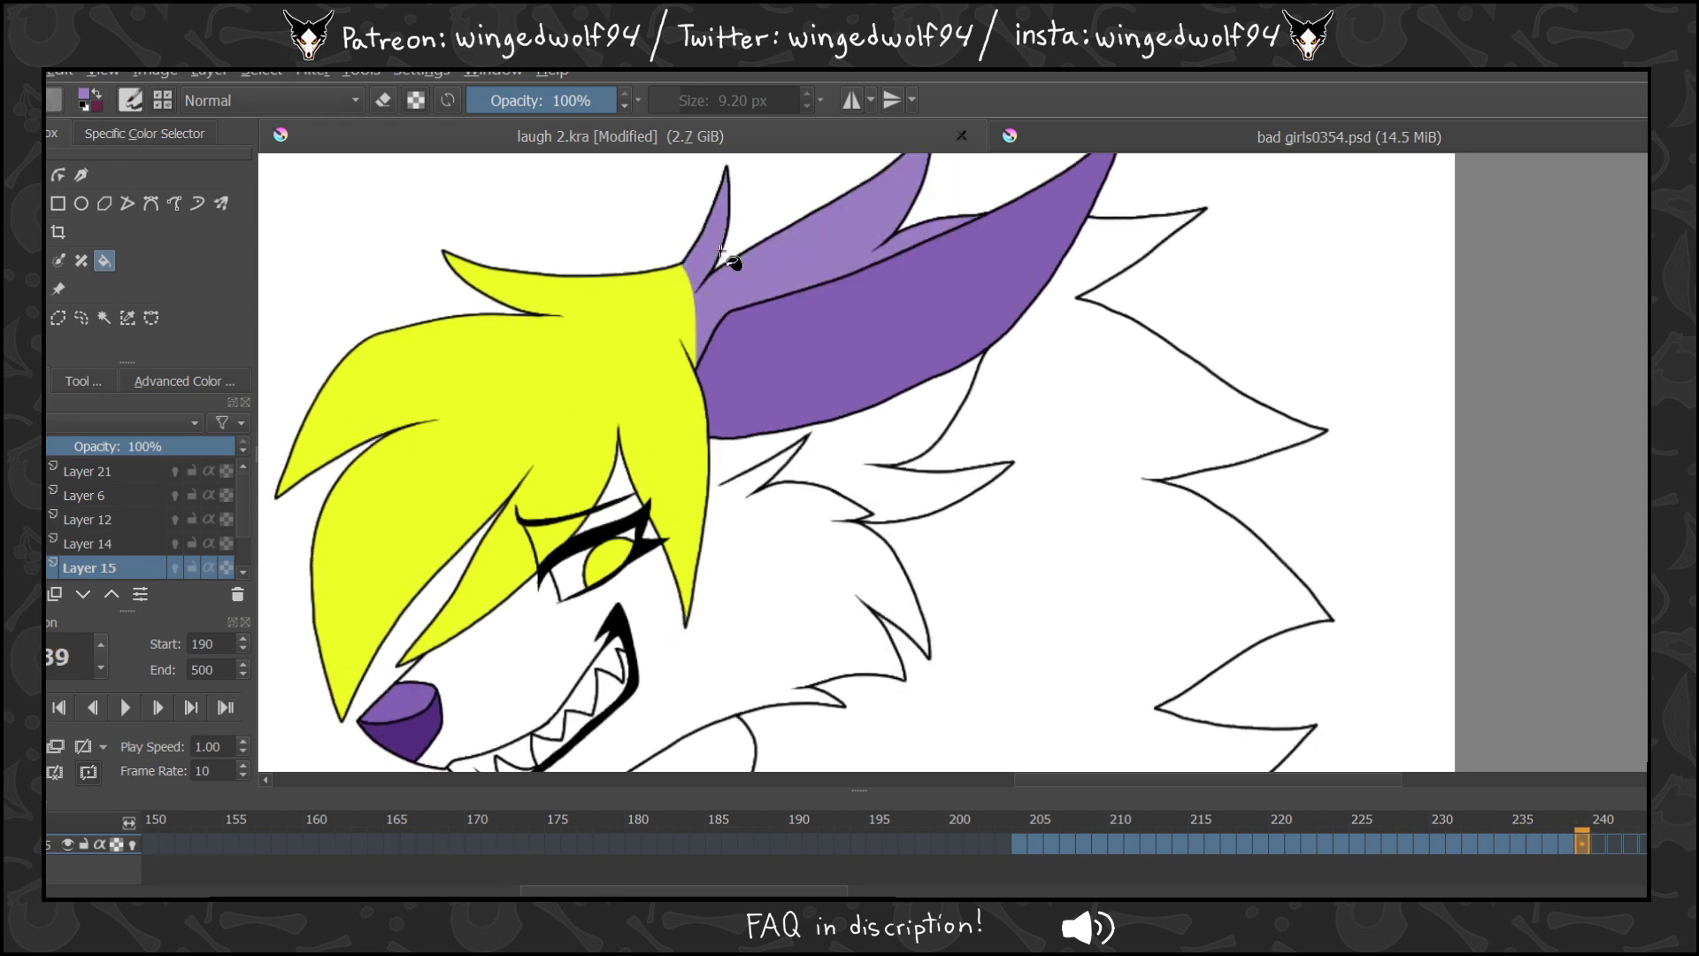
left_click(769, 248)
key("period")
left_click(836, 239)
key("period")
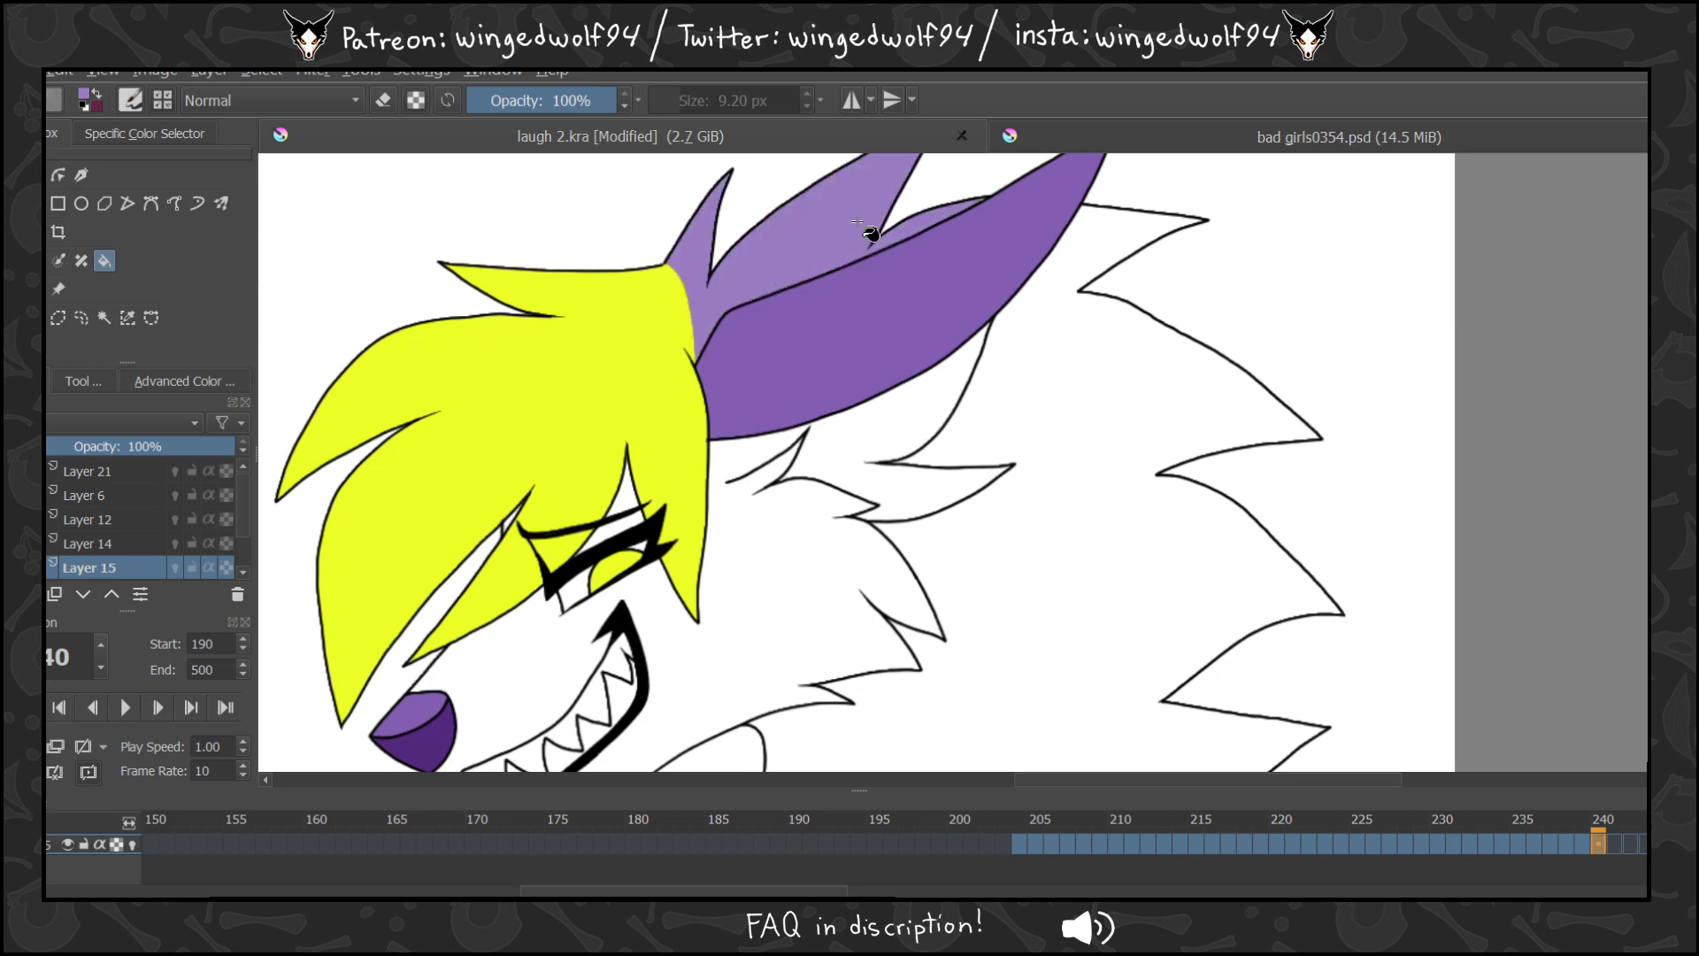
left_click(863, 232)
key("period")
left_click(883, 219)
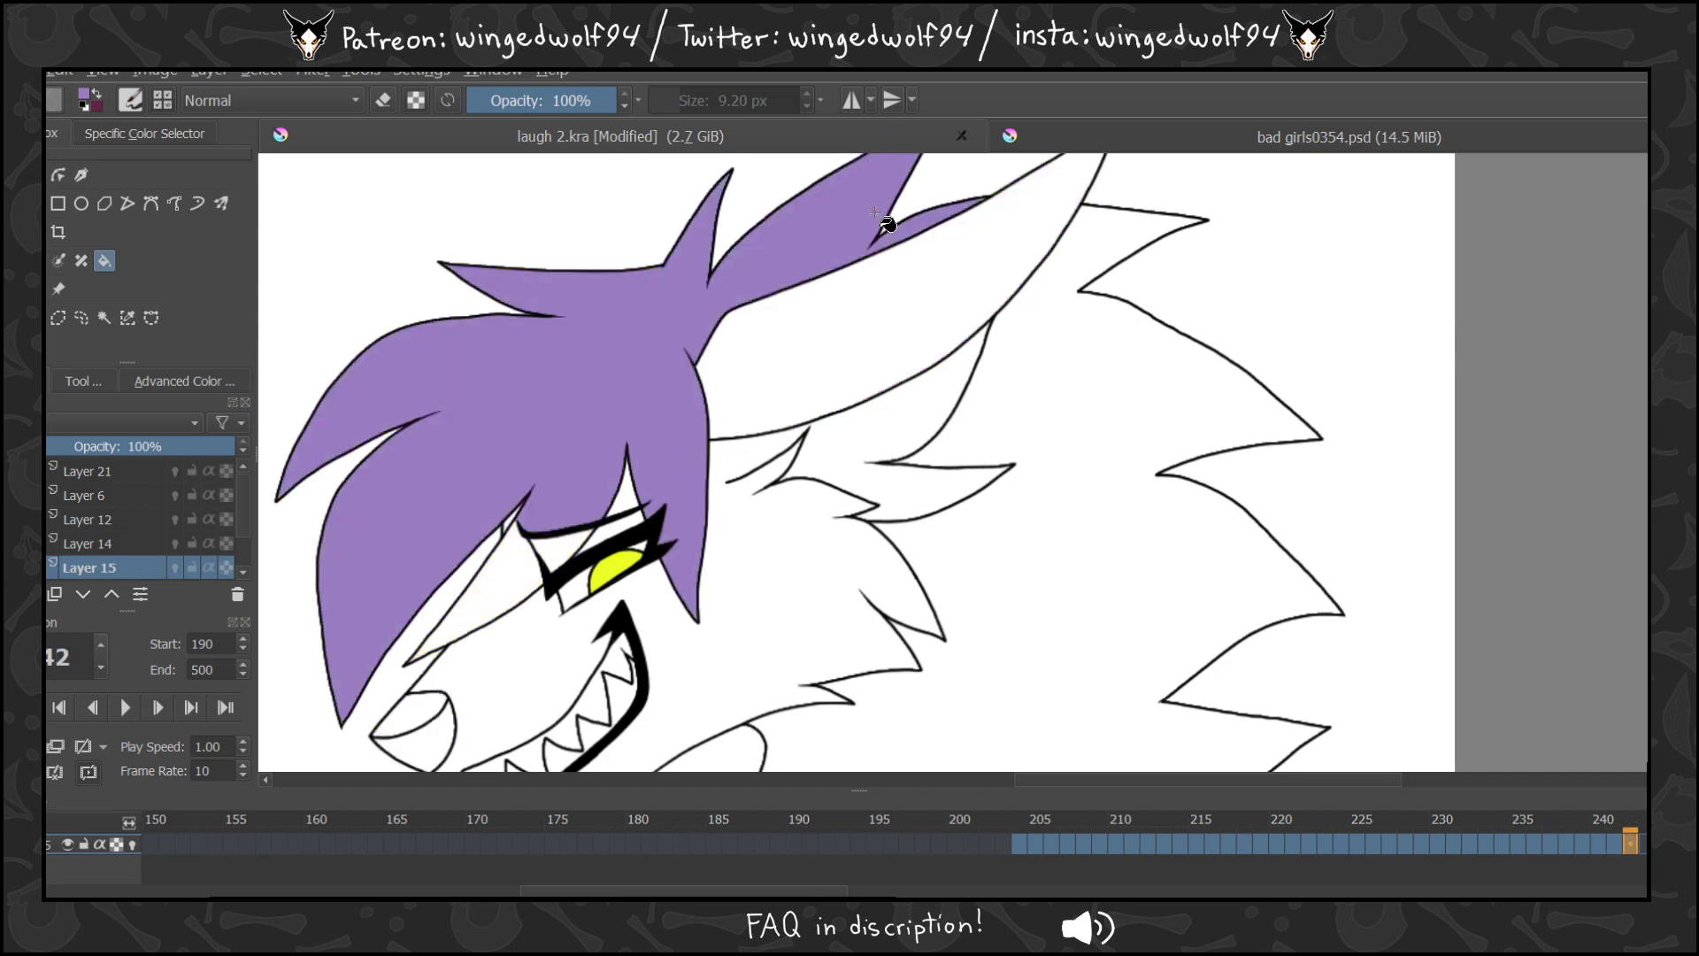
Play the animation back from frame 204 to check the ear fur colouring.
key("period")
key("minus")
left_click(1020, 842)
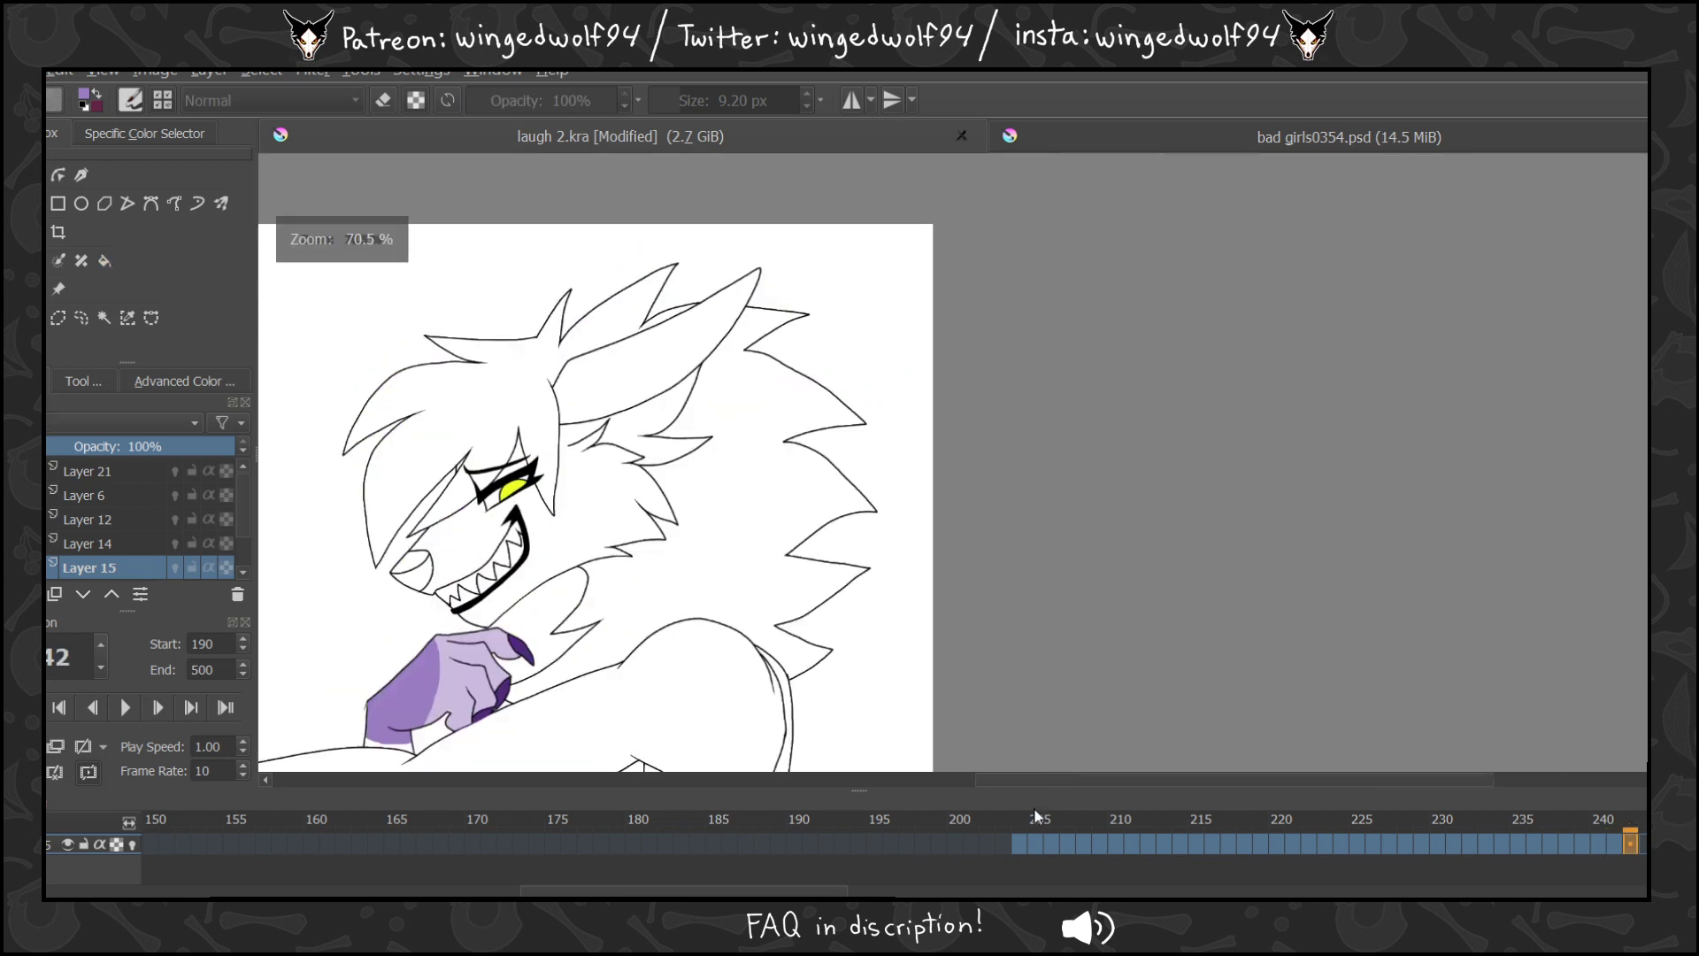
key("space")
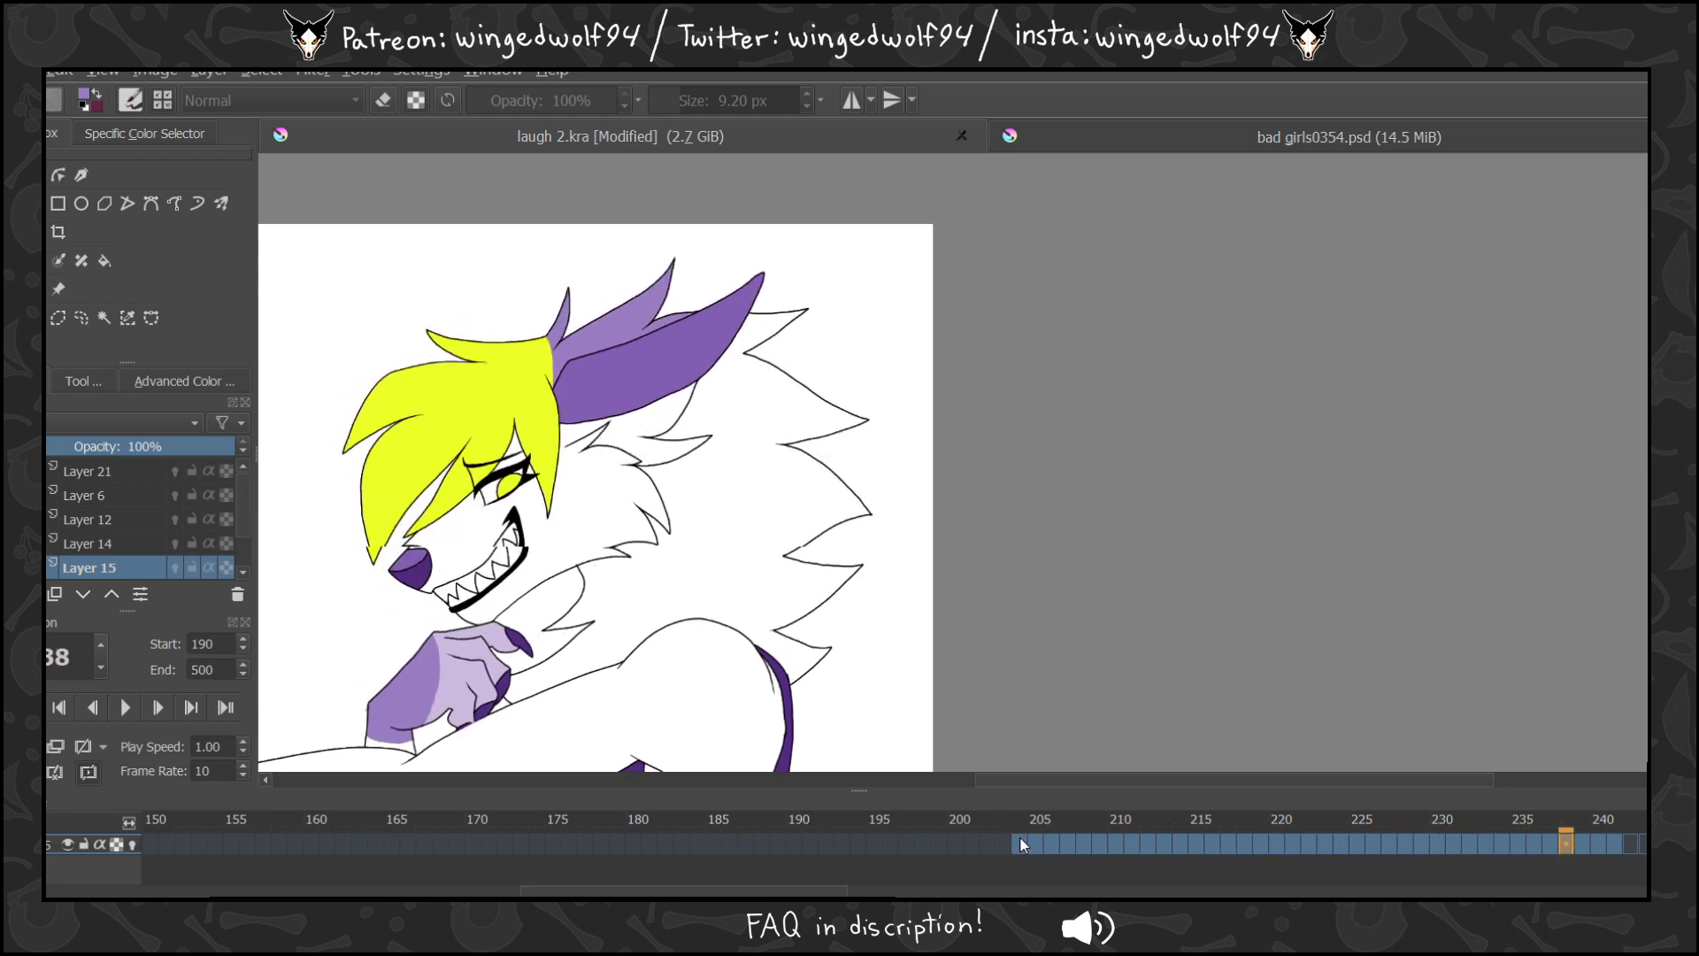
key("space")
In frame 204, draw a curved lighter purple boundary line across the muzzle and behind the mouth with a 4.22 px brush.
left_click_drag(403, 559, 1004, 603)
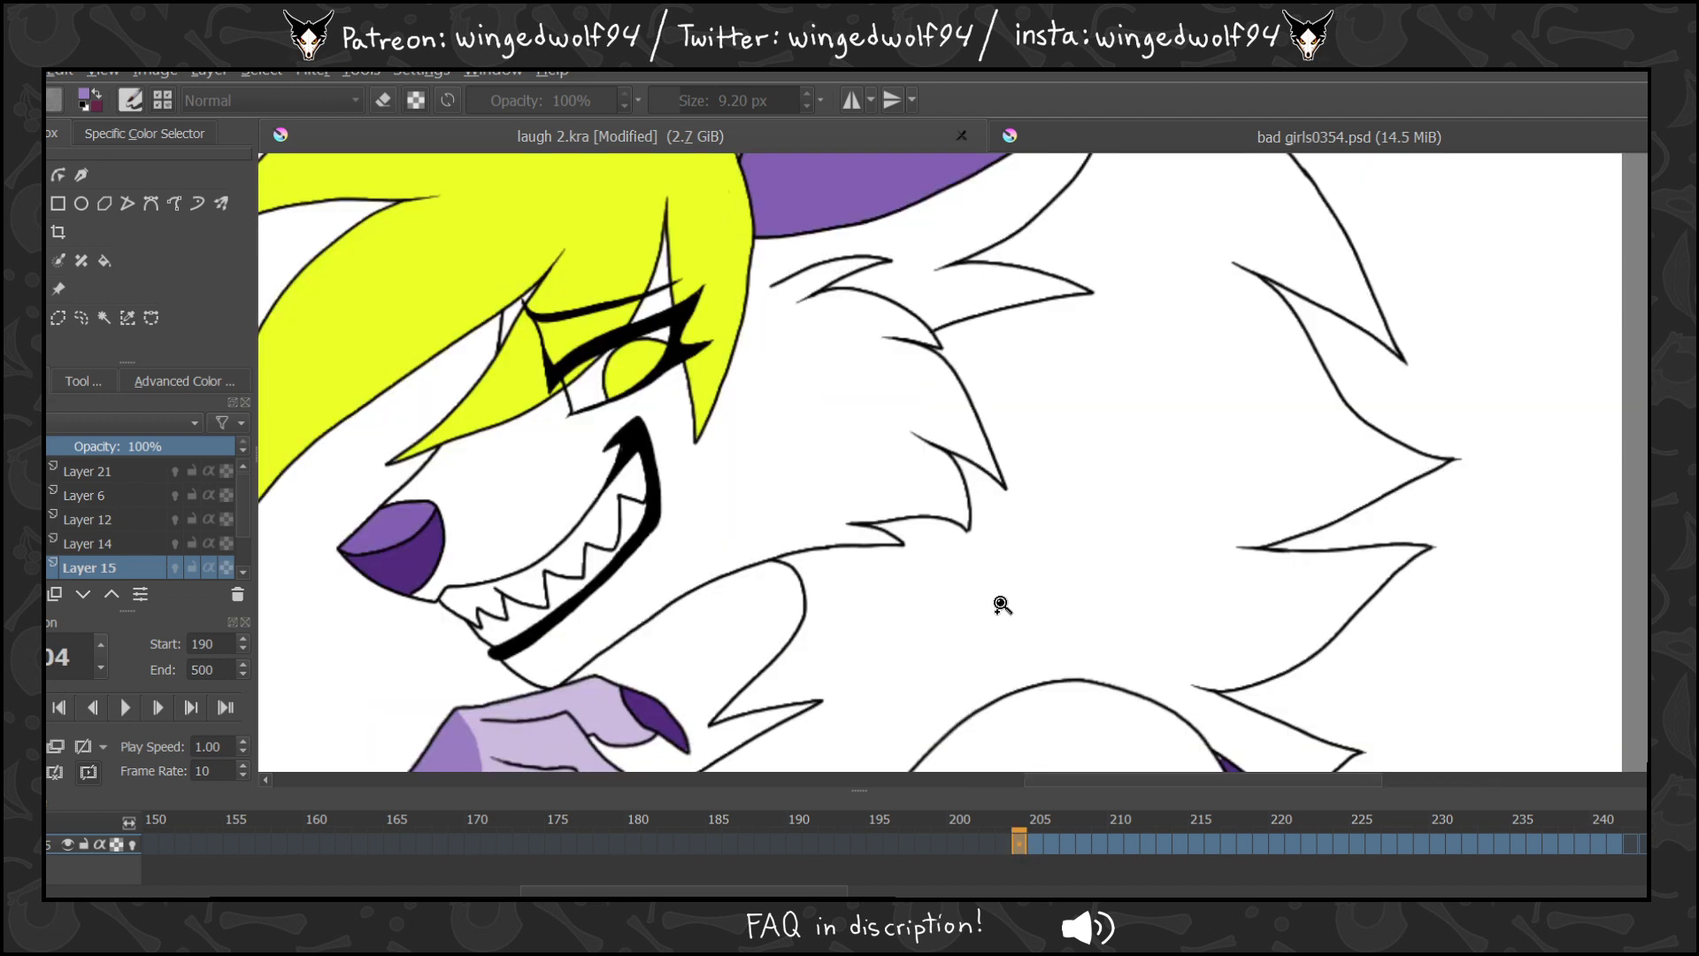
key("b")
left_click(673, 99)
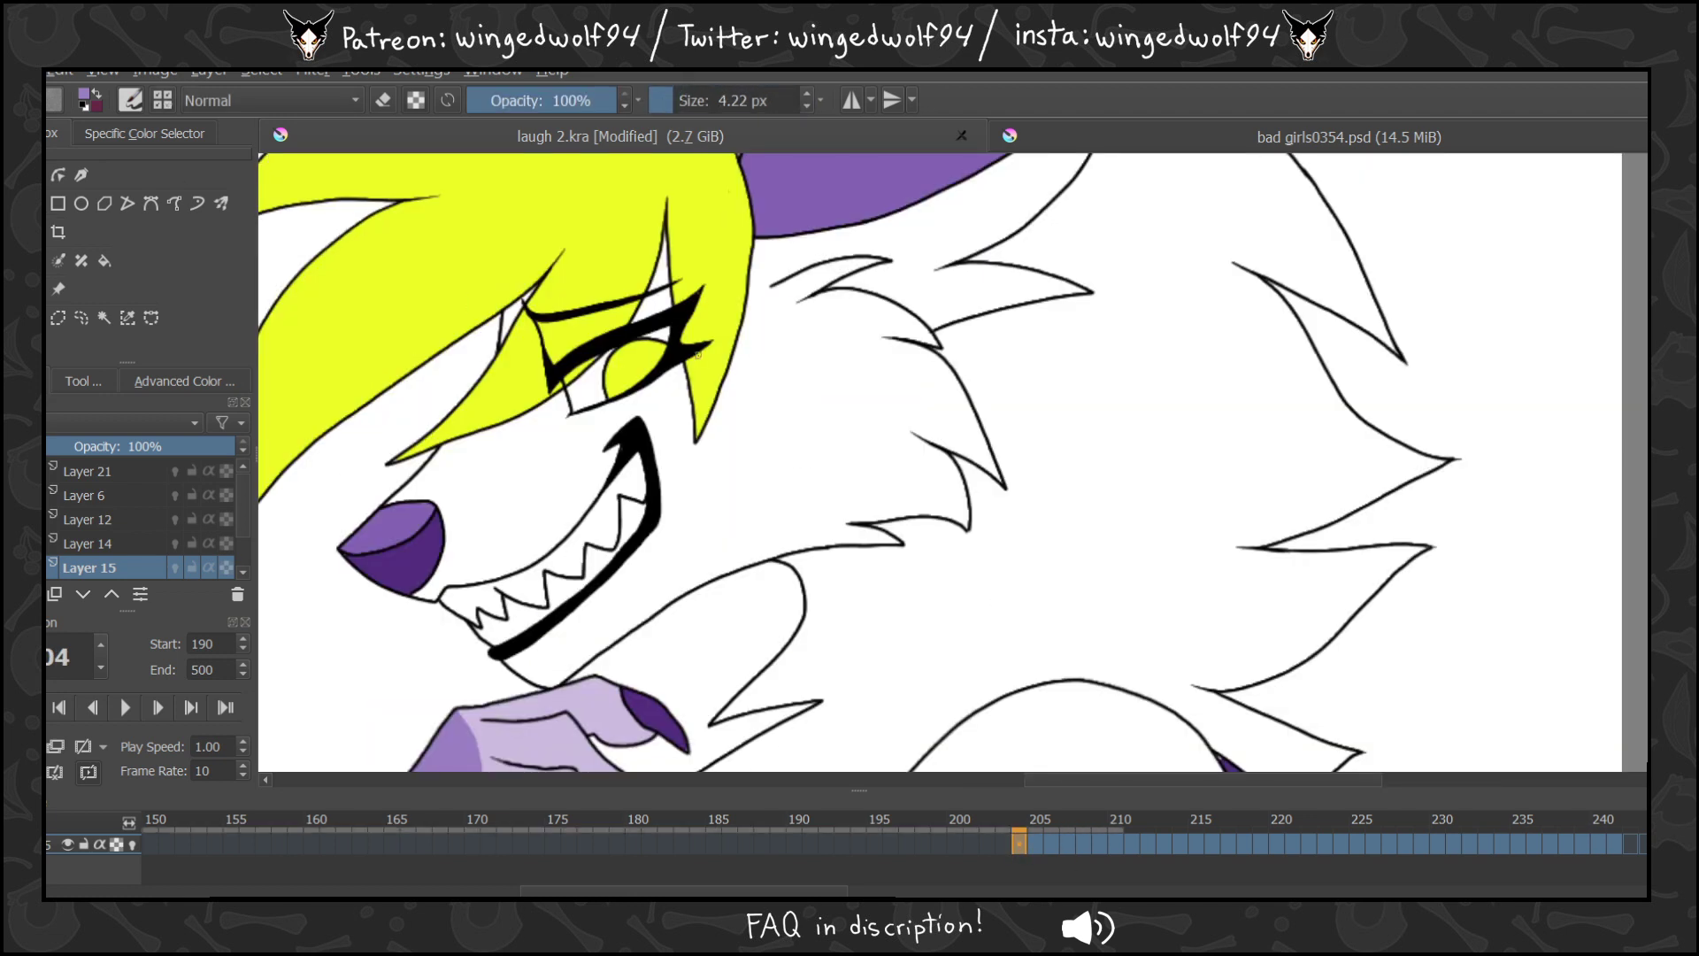
key("Left")
key("Right")
left_click_drag(512, 418, 601, 469)
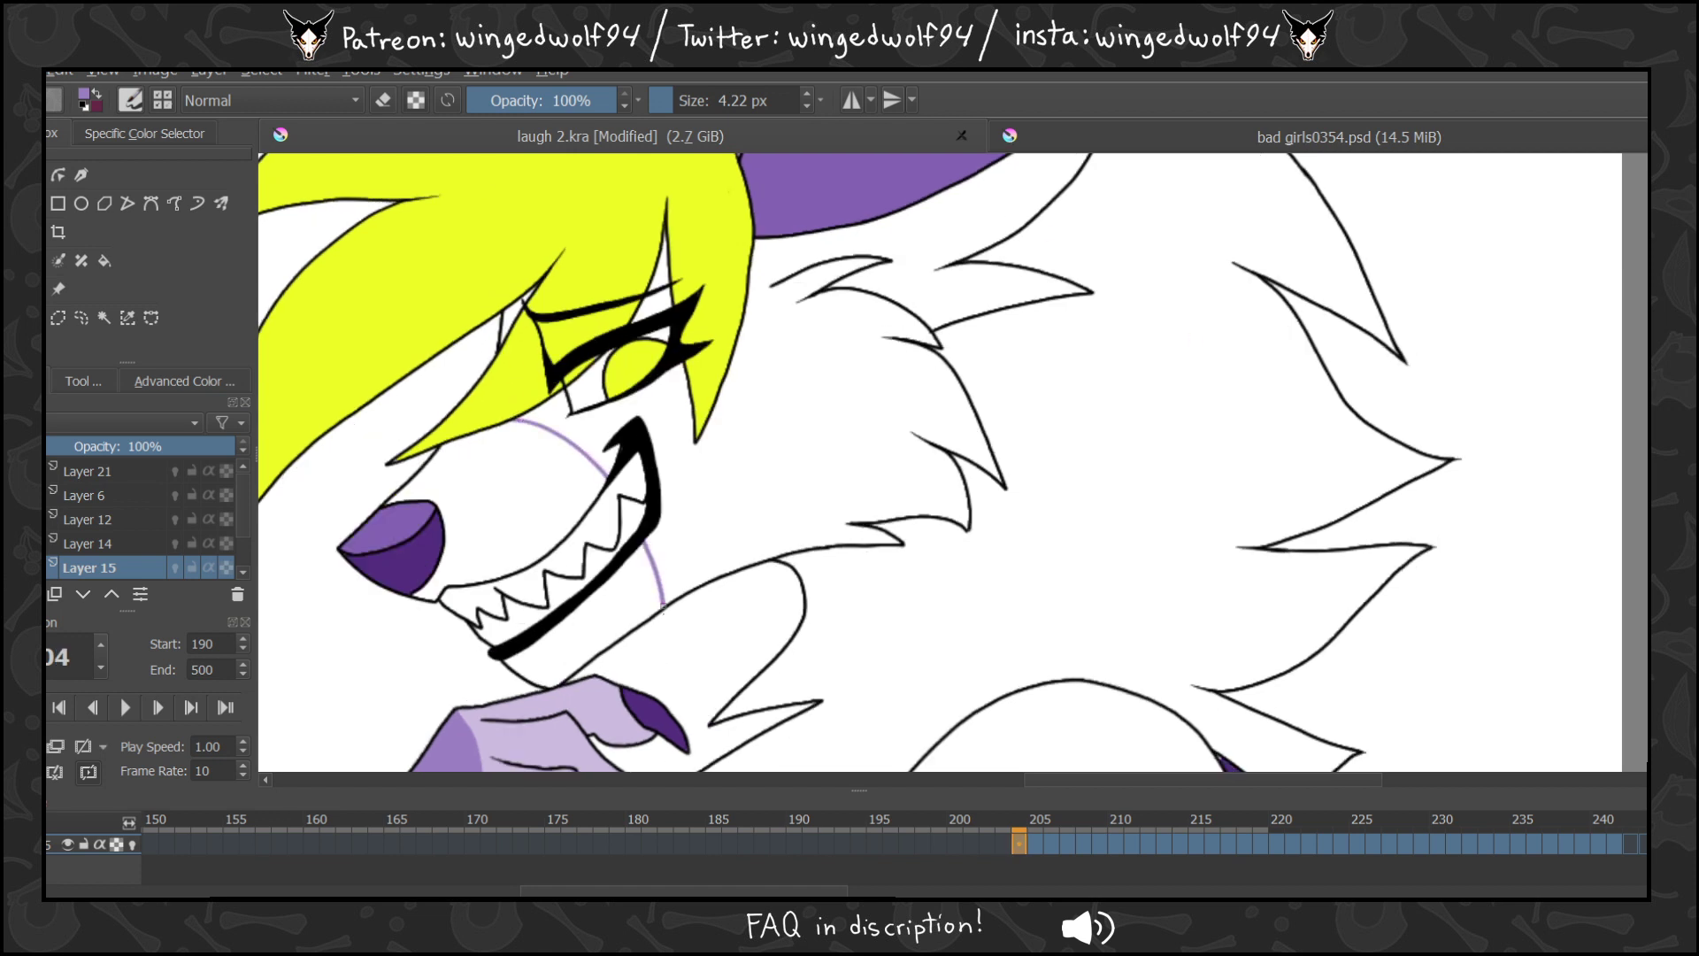
Turn on onion skins for Layer 15 and draw the curved muzzle boundary line, in front of and behind the mouth, in frame 205.
key("Right")
left_click(134, 844)
key("Left")
key("Right")
left_click_drag(522, 425, 610, 484)
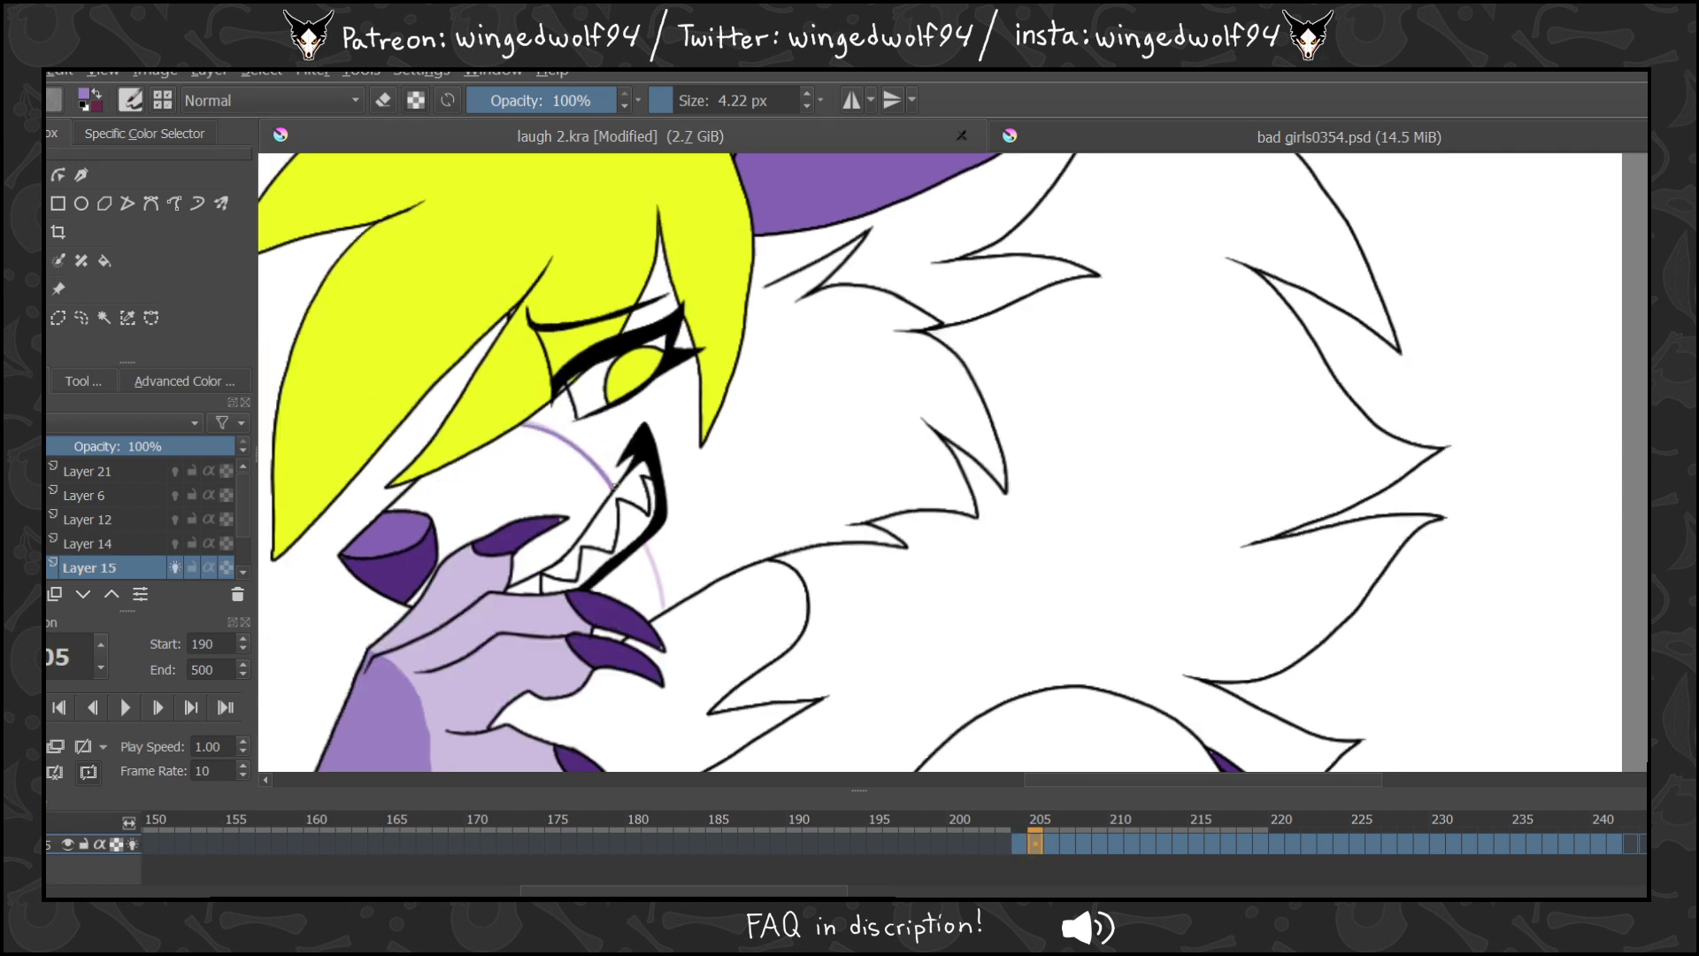
key("Left")
key("Right")
left_click_drag(646, 543, 665, 610)
Draw the lighter purple boundary line across the muzzle and behind the mouth corner in frames 206 and 207.
key("Right")
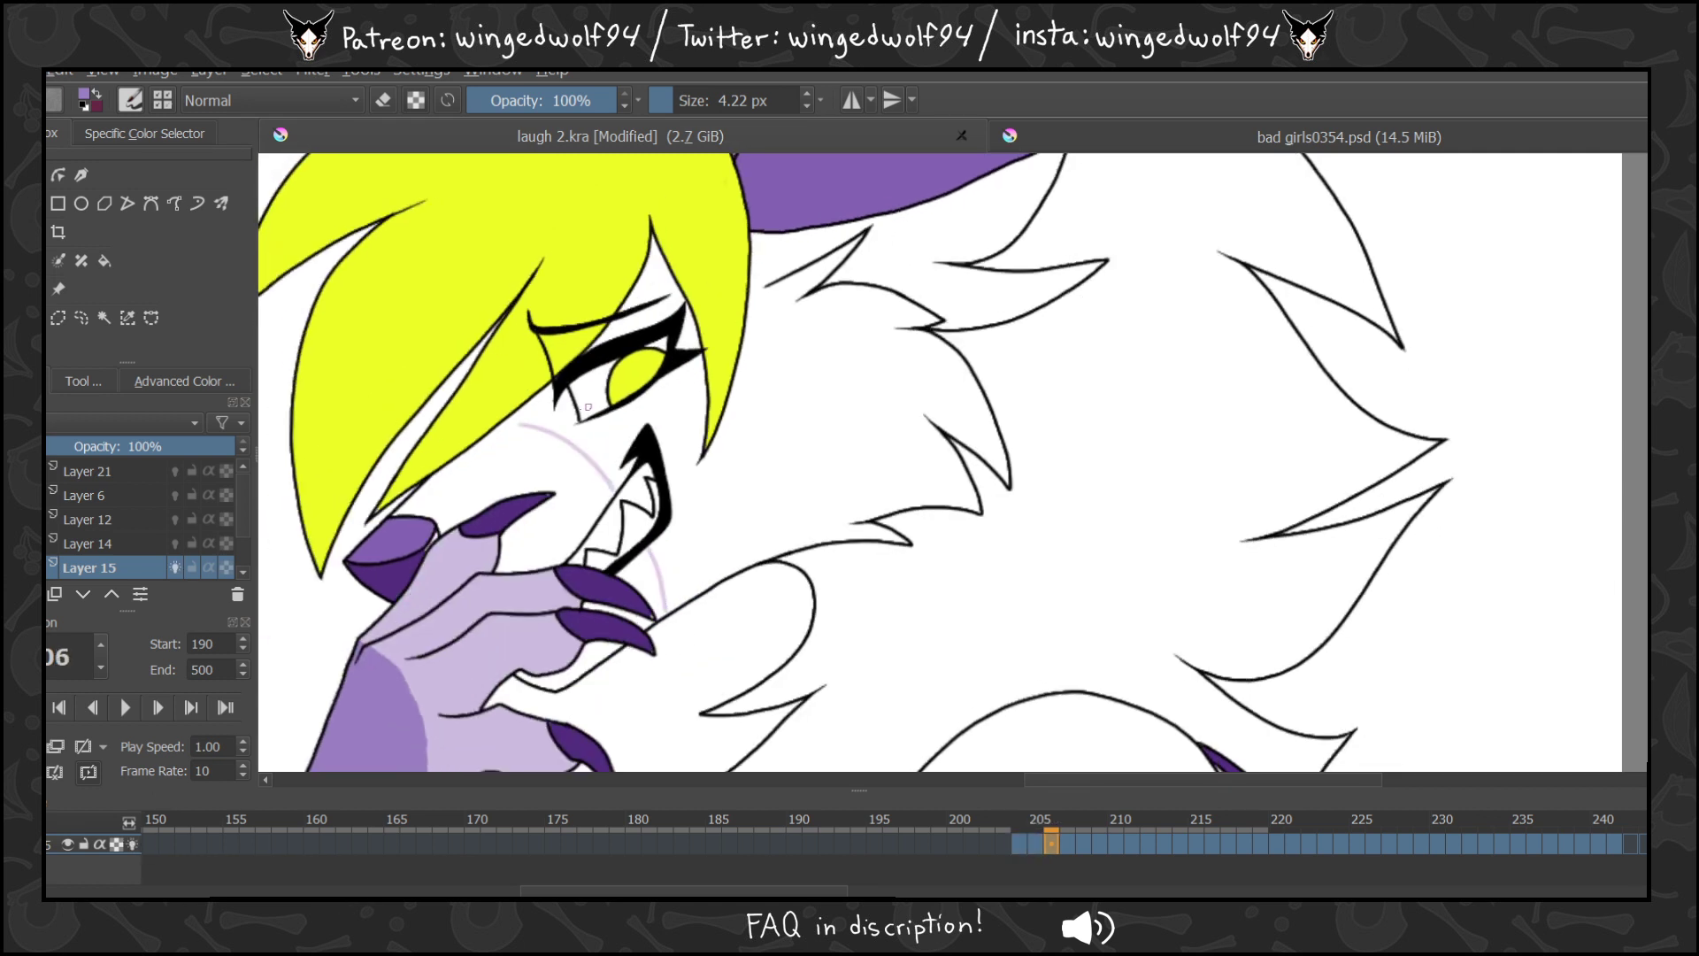
left_click_drag(520, 424, 609, 478)
left_click_drag(647, 543, 666, 600)
key("Right")
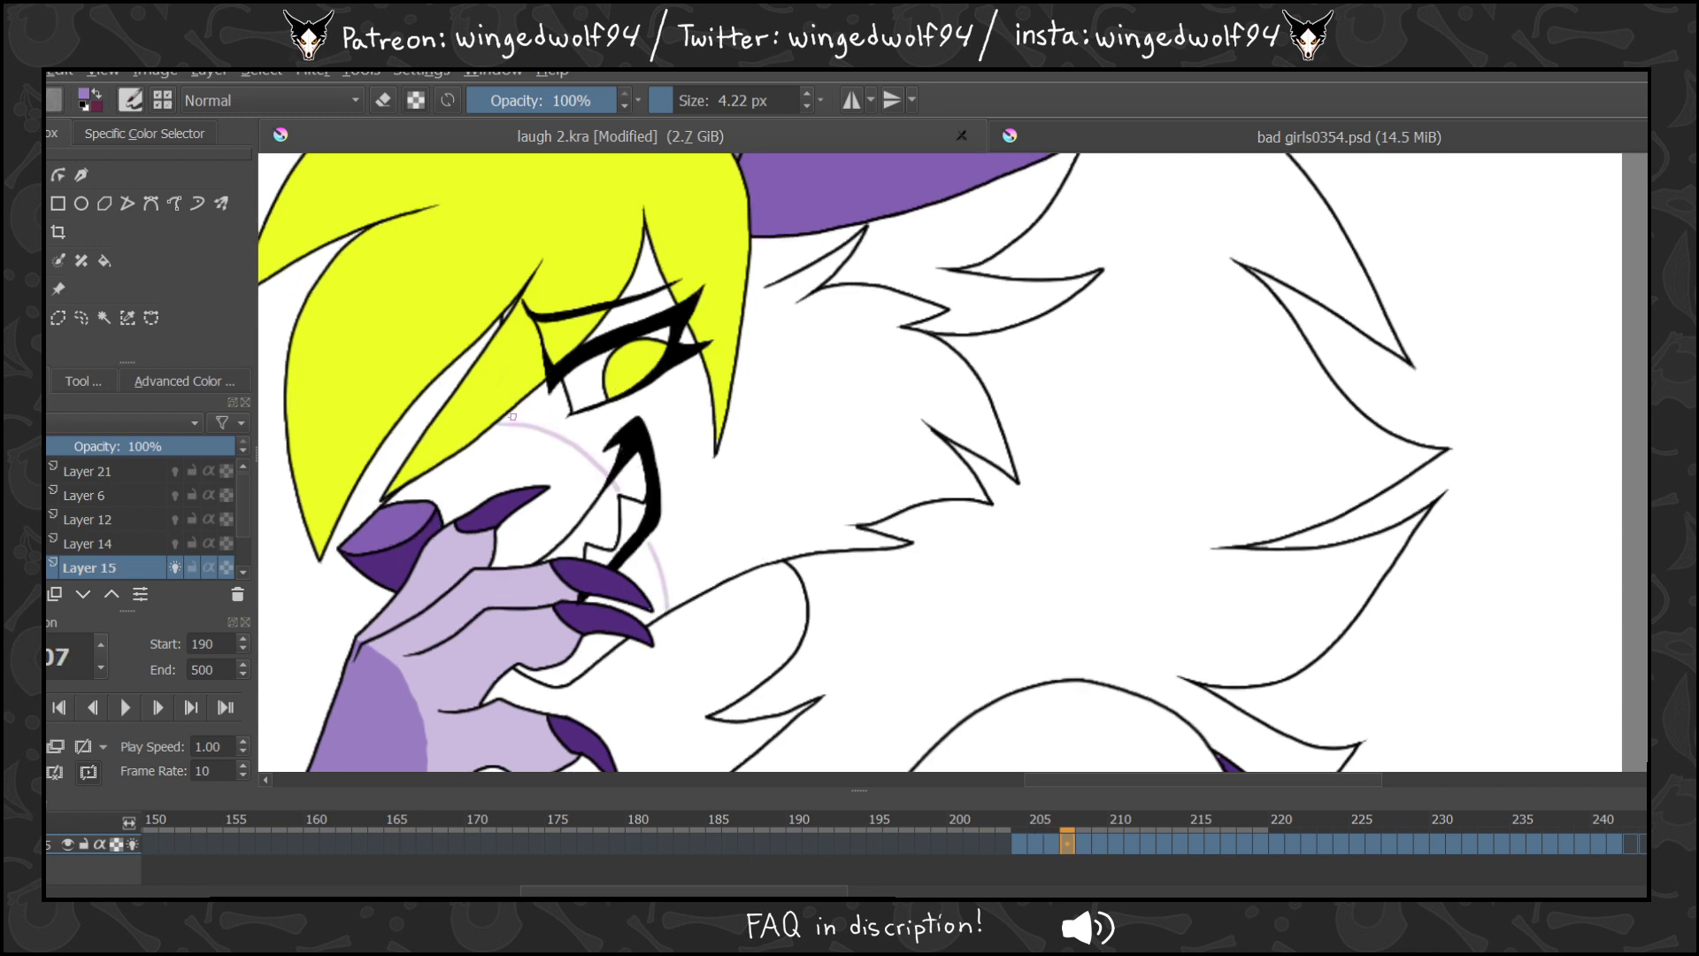
left_click_drag(496, 426, 608, 476)
left_click_drag(646, 537, 664, 591)
Draw the muzzle boundary line for the raised, open-mouthed head in frames 208 and 209, including the segment in the hair gap in frame 209.
key("Right")
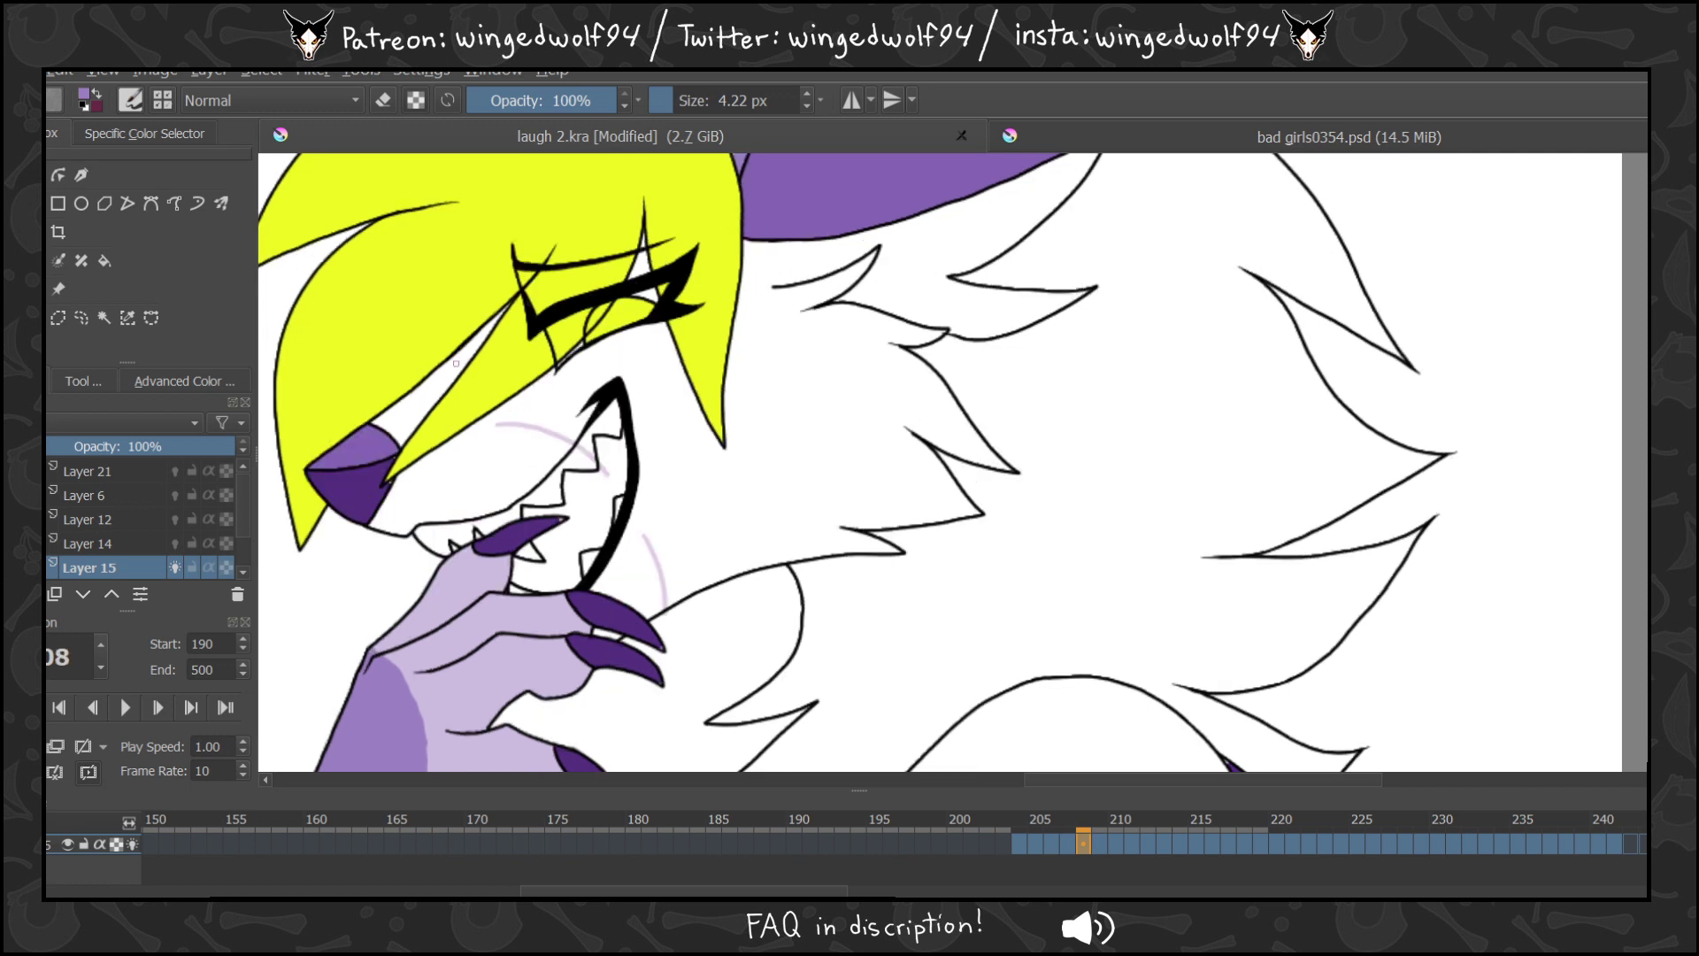
left_click_drag(524, 386, 579, 438)
left_click_drag(625, 513, 668, 607)
key("Right")
left_click_drag(627, 515, 671, 604)
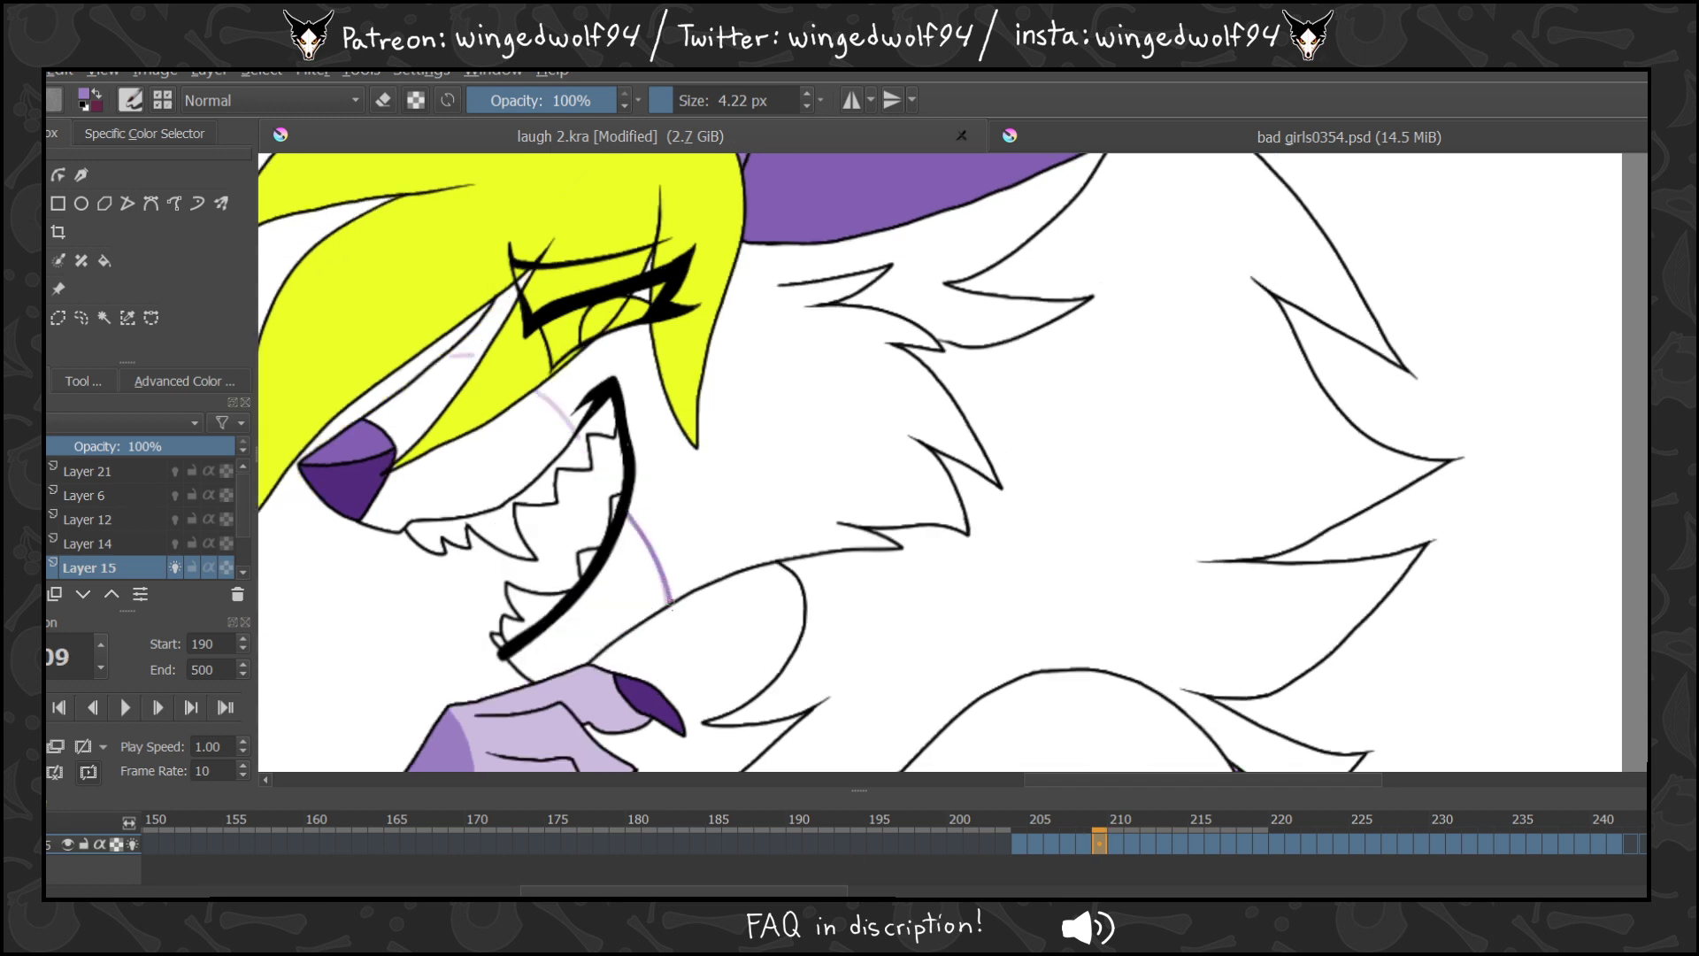
left_click_drag(445, 355, 473, 353)
left_click_drag(549, 393, 577, 434)
Continue the lighter purple boundary line from the muzzle to the cheek in frames 210 and 211.
key("Right")
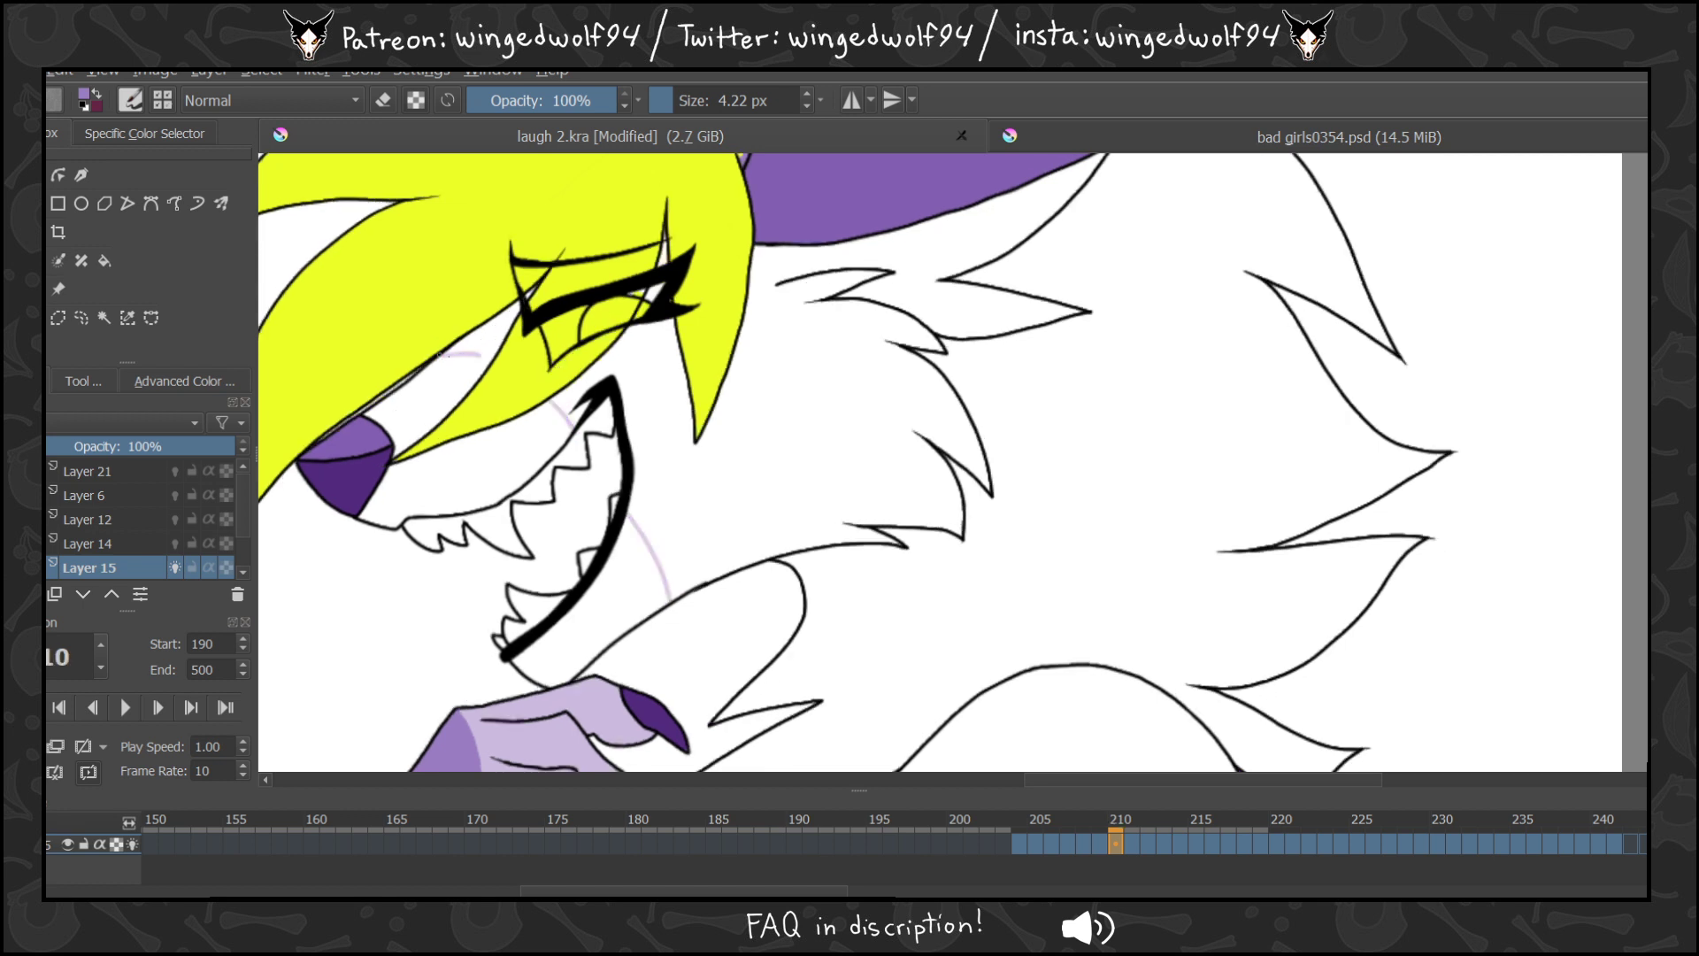
mouse_move(443, 354)
left_mouse_down()
mouse_move(492, 361)
mouse_move(579, 435)
left_mouse_up()
left_click_drag(630, 520, 669, 605)
key("Right")
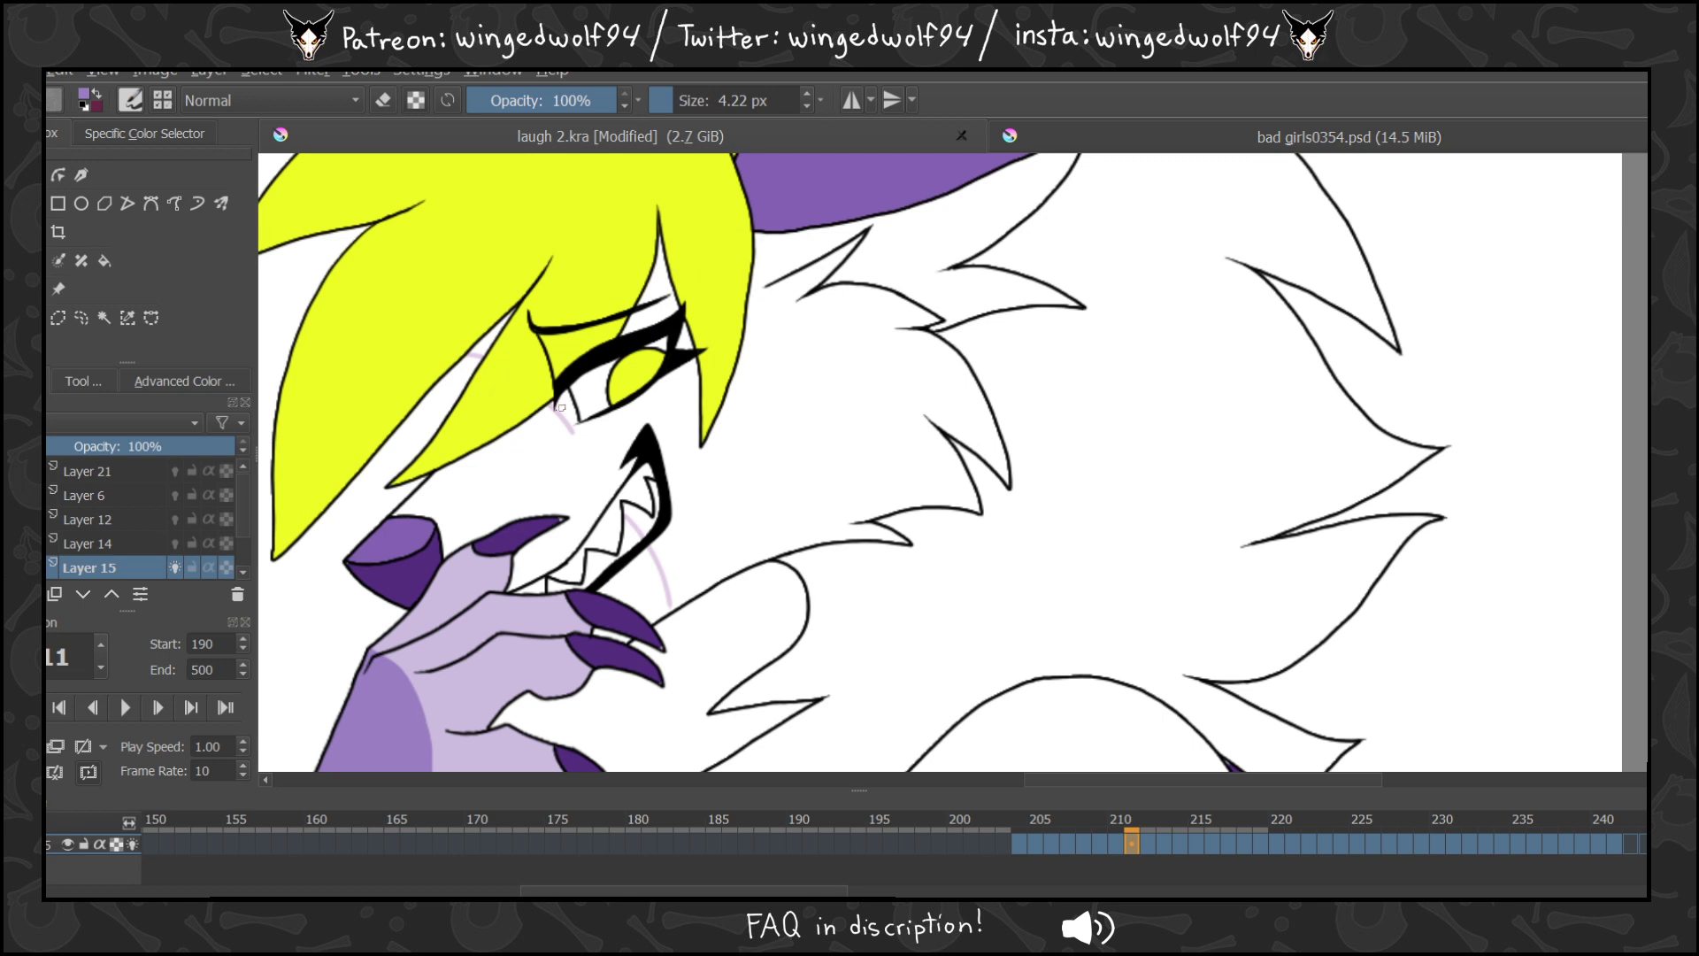
mouse_move(514, 427)
left_mouse_down()
mouse_move(569, 443)
mouse_move(649, 522)
mouse_move(676, 620)
left_mouse_up()
Draw the curved muzzle and cheek boundary line around the mouth in frames 212 and 213.
key("Right")
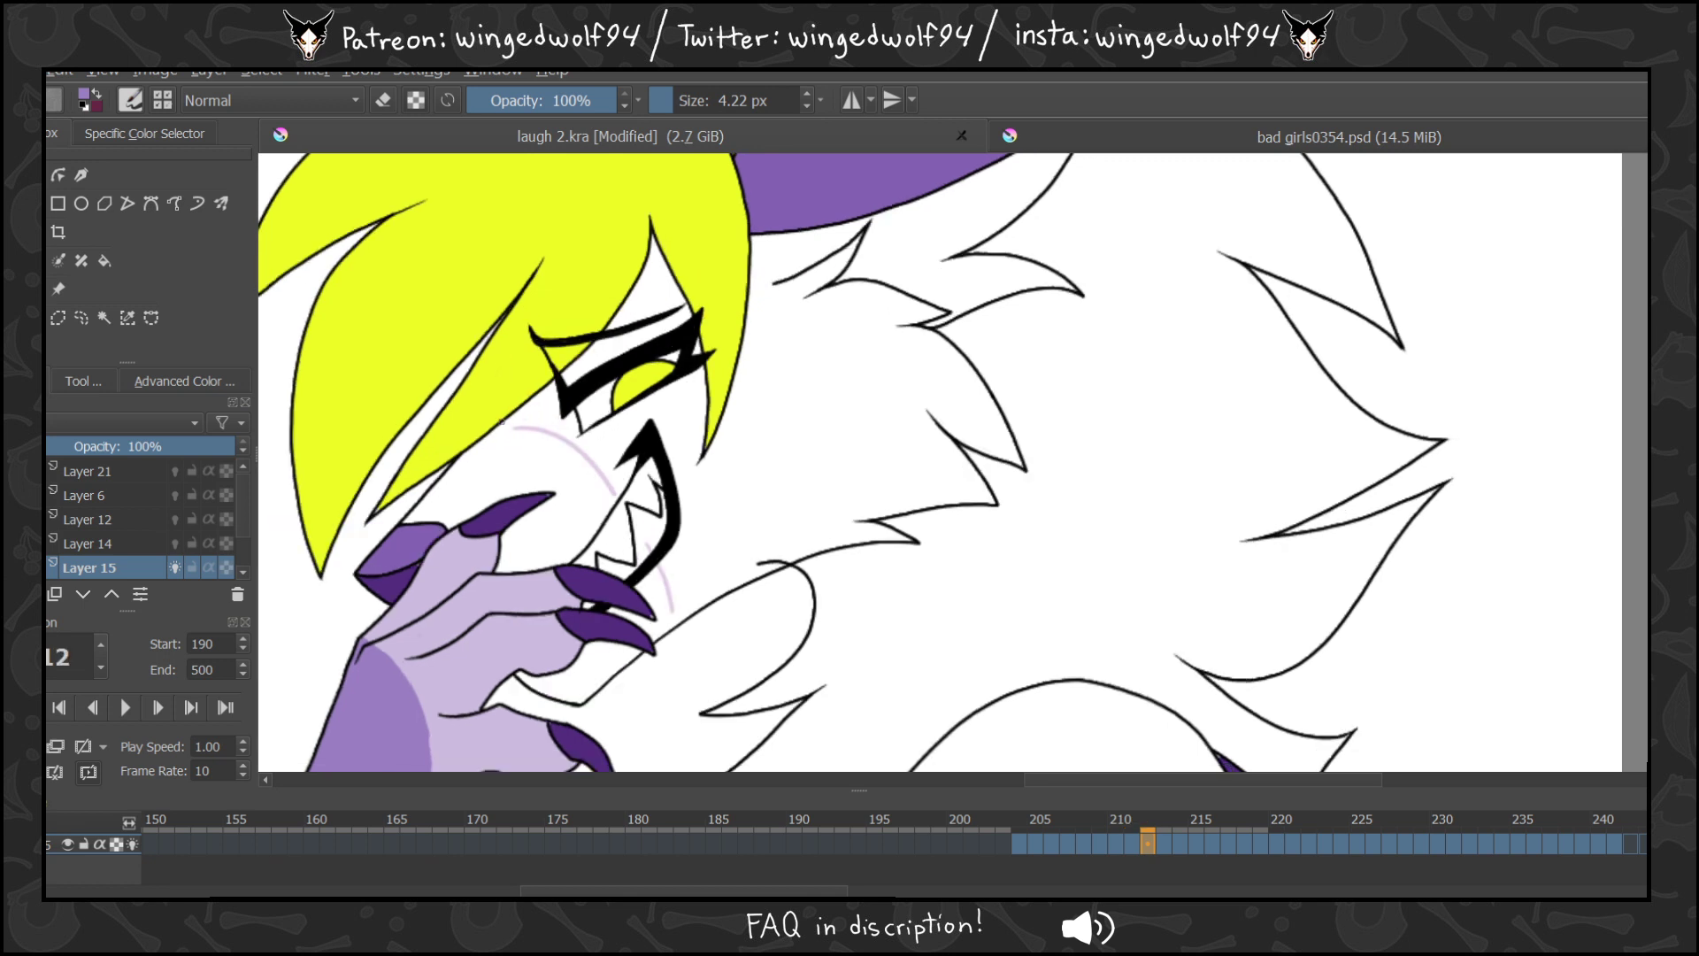
mouse_move(481, 435)
left_mouse_down()
mouse_move(572, 447)
mouse_move(623, 489)
left_mouse_up()
left_click_drag(654, 563, 677, 626)
key("Right")
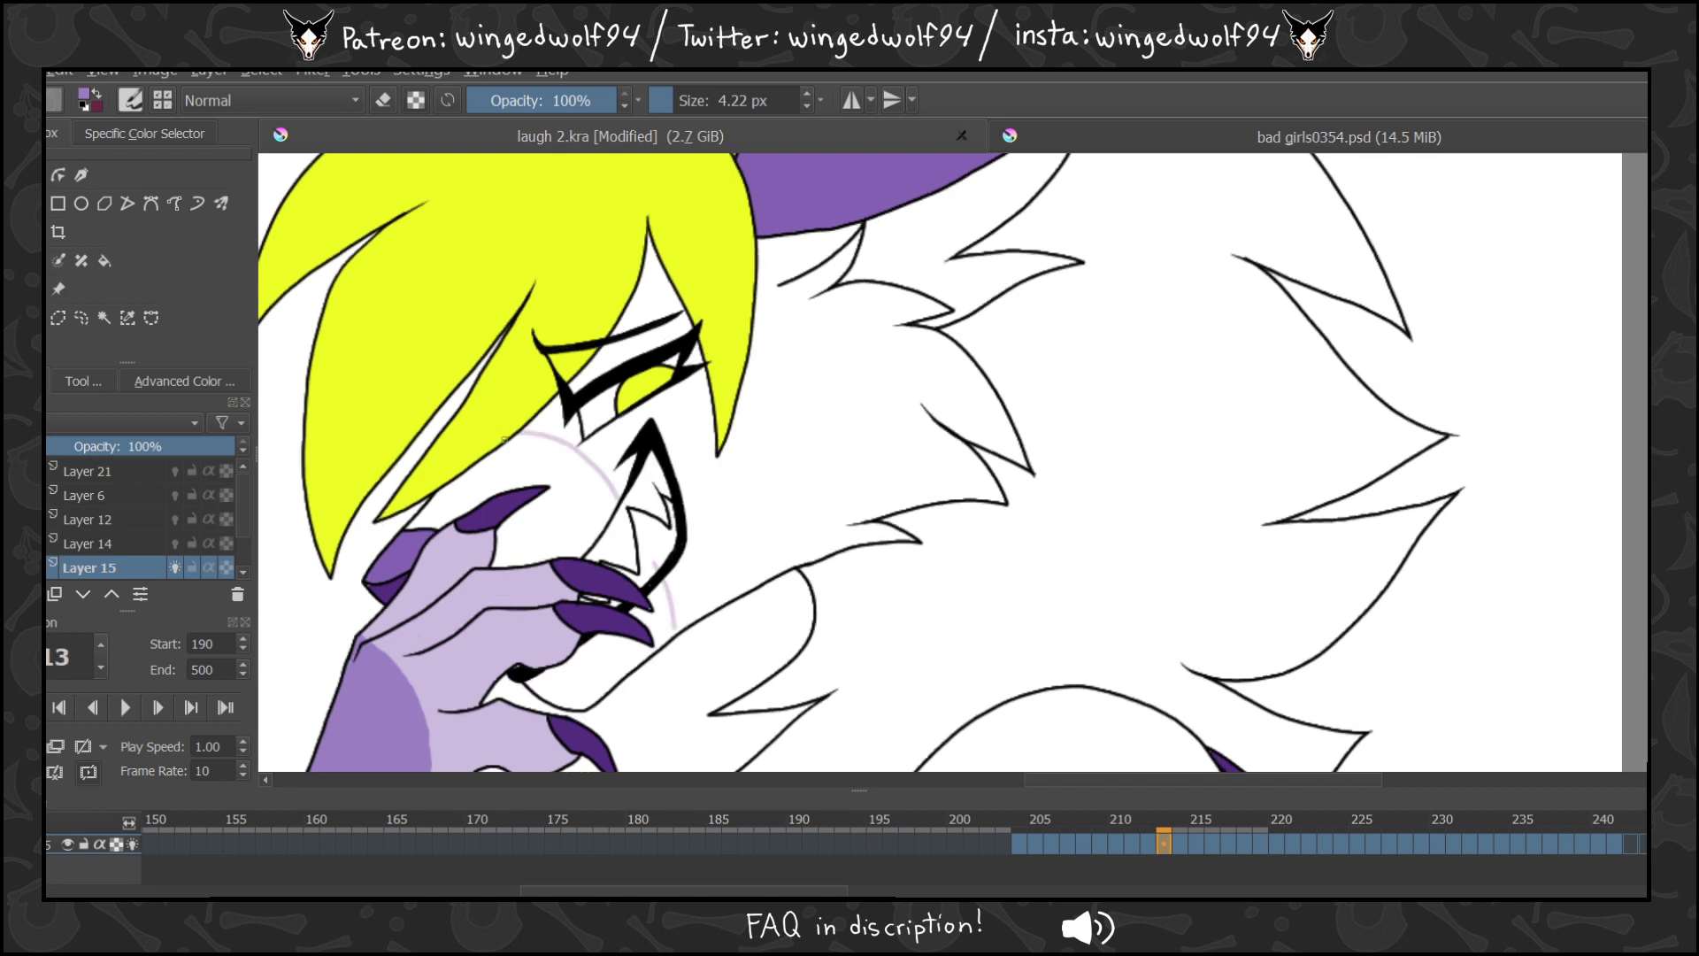
mouse_move(504, 439)
left_mouse_down()
mouse_move(549, 443)
mouse_move(609, 485)
left_mouse_up()
left_click_drag(661, 581, 672, 623)
Draw the lighter purple arc from the hair across the muzzle and behind the mouth in frames 214 and 215.
key("Right")
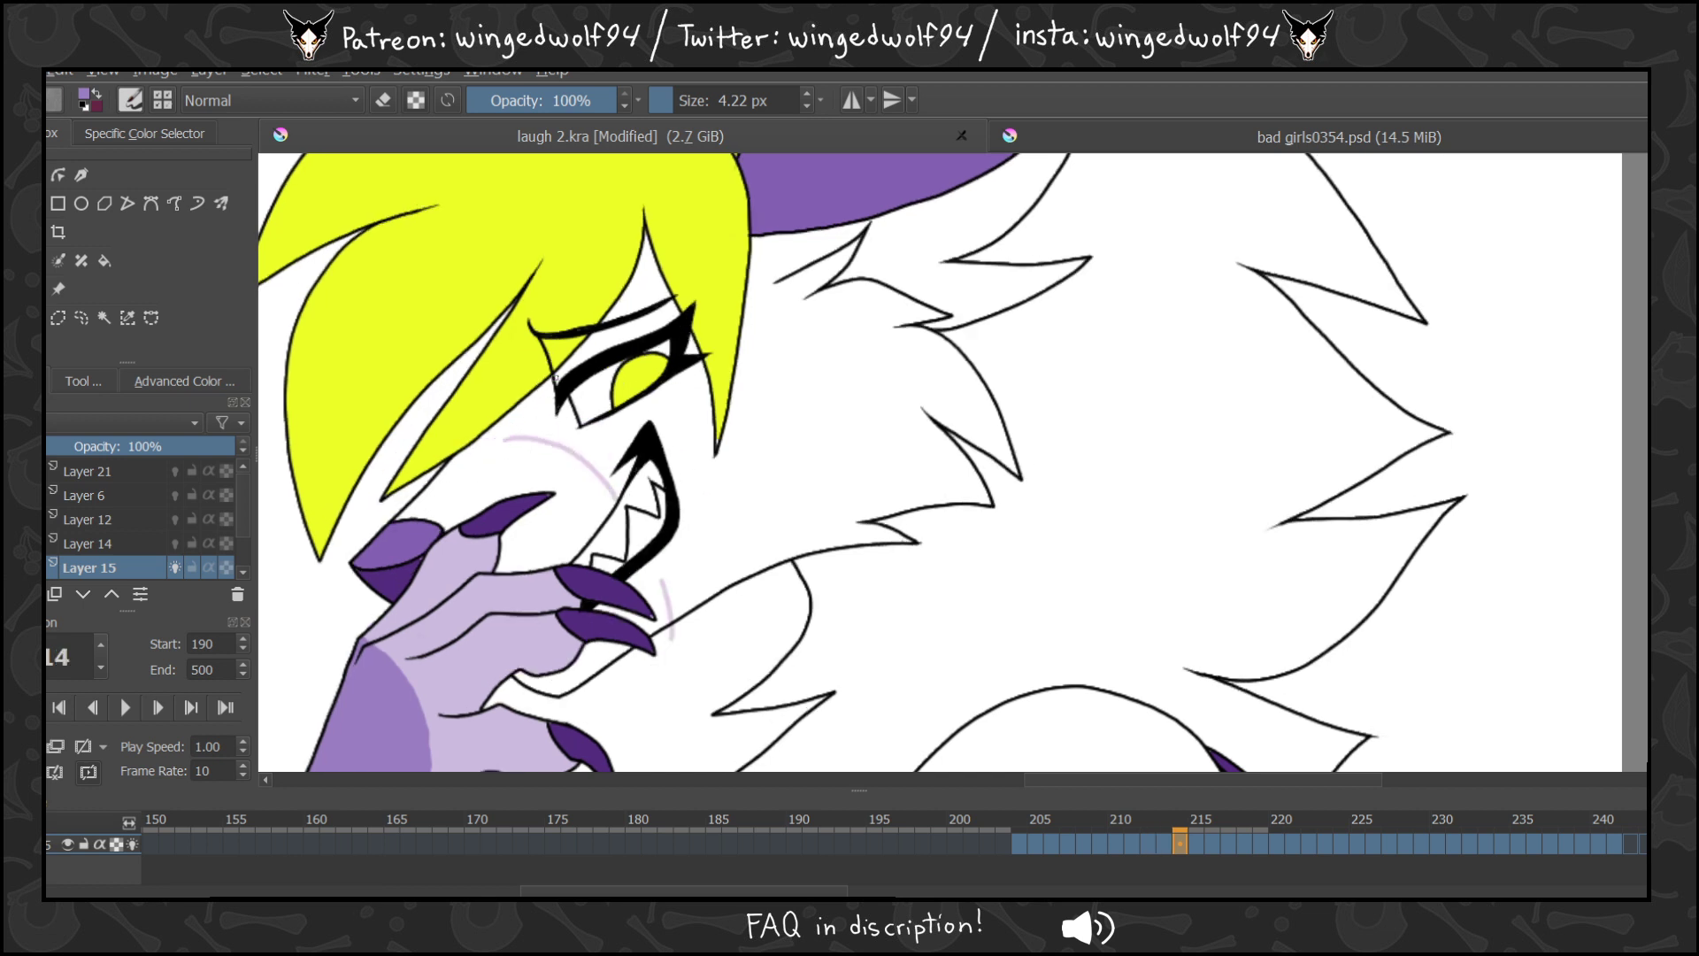
key("Left")
key("Right")
mouse_move(478, 438)
left_mouse_down()
mouse_move(579, 455)
mouse_move(615, 494)
left_mouse_up()
left_click_drag(653, 549, 673, 629)
key("Right")
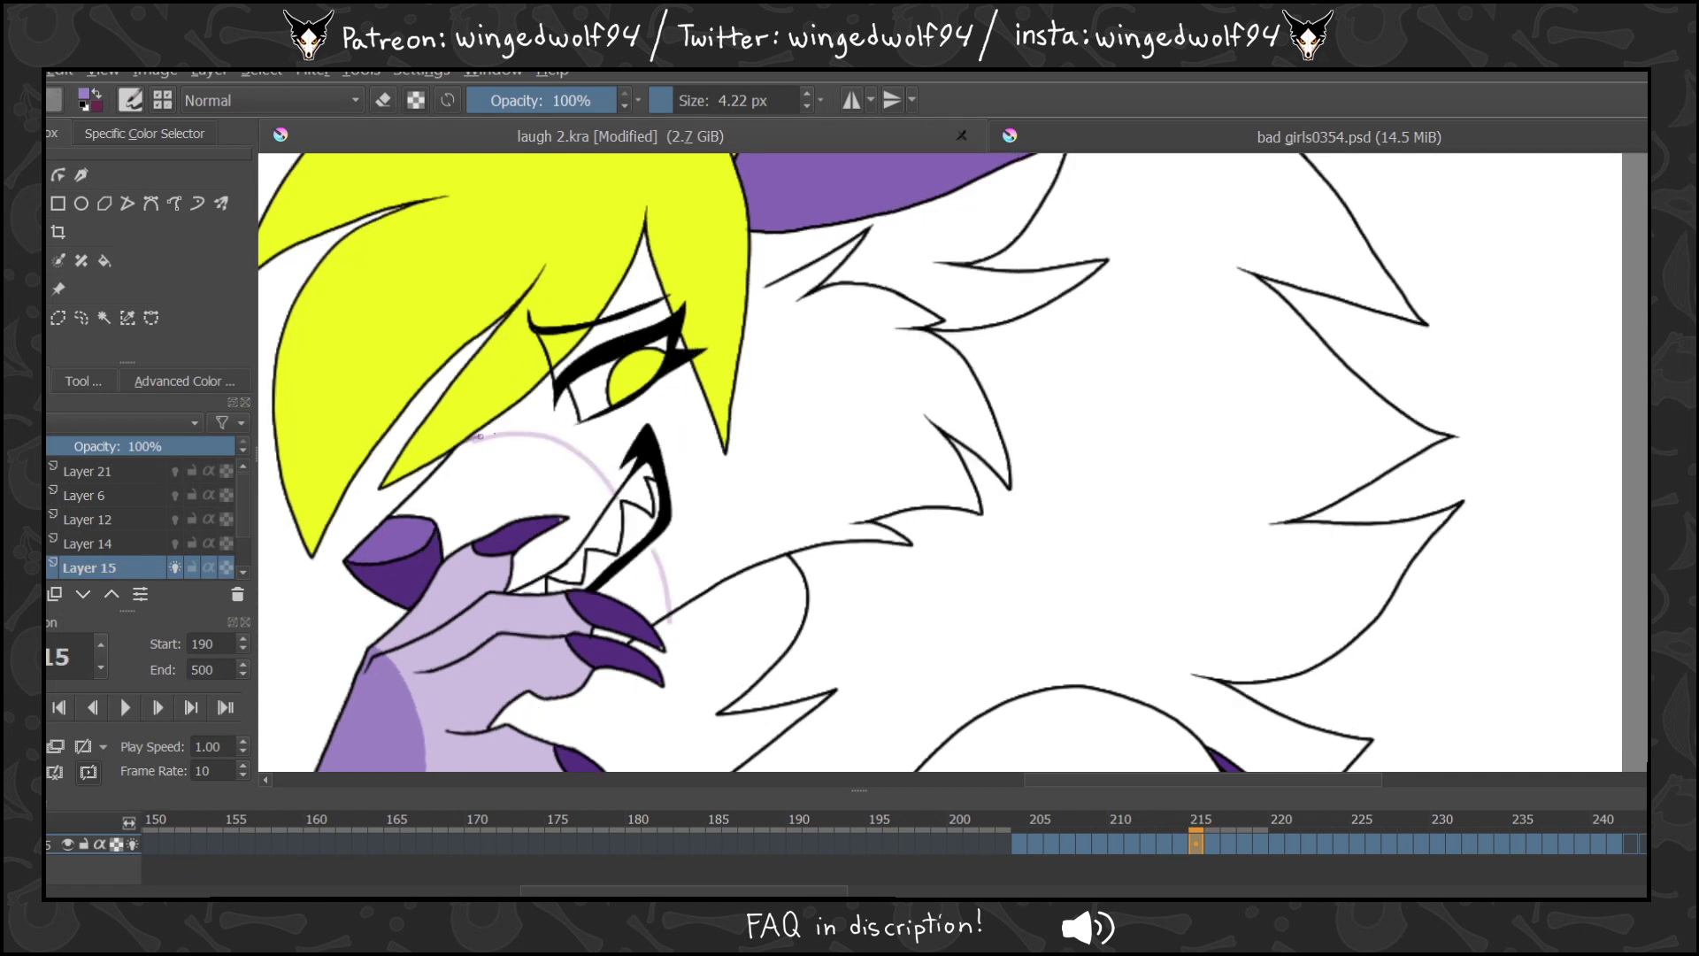
mouse_move(479, 436)
left_mouse_down()
mouse_move(553, 438)
mouse_move(610, 487)
left_mouse_up()
left_click_drag(654, 553, 674, 619)
Draw the muzzle arc and the short cheek segment behind the mouth in frames 216 and 217.
key("Right")
mouse_move(485, 433)
left_mouse_down()
mouse_move(555, 444)
mouse_move(615, 501)
left_mouse_up()
left_click_drag(657, 562, 674, 628)
key("Right")
mouse_move(503, 440)
left_mouse_down()
mouse_move(584, 462)
mouse_move(613, 497)
left_mouse_up()
left_click_drag(660, 568, 673, 646)
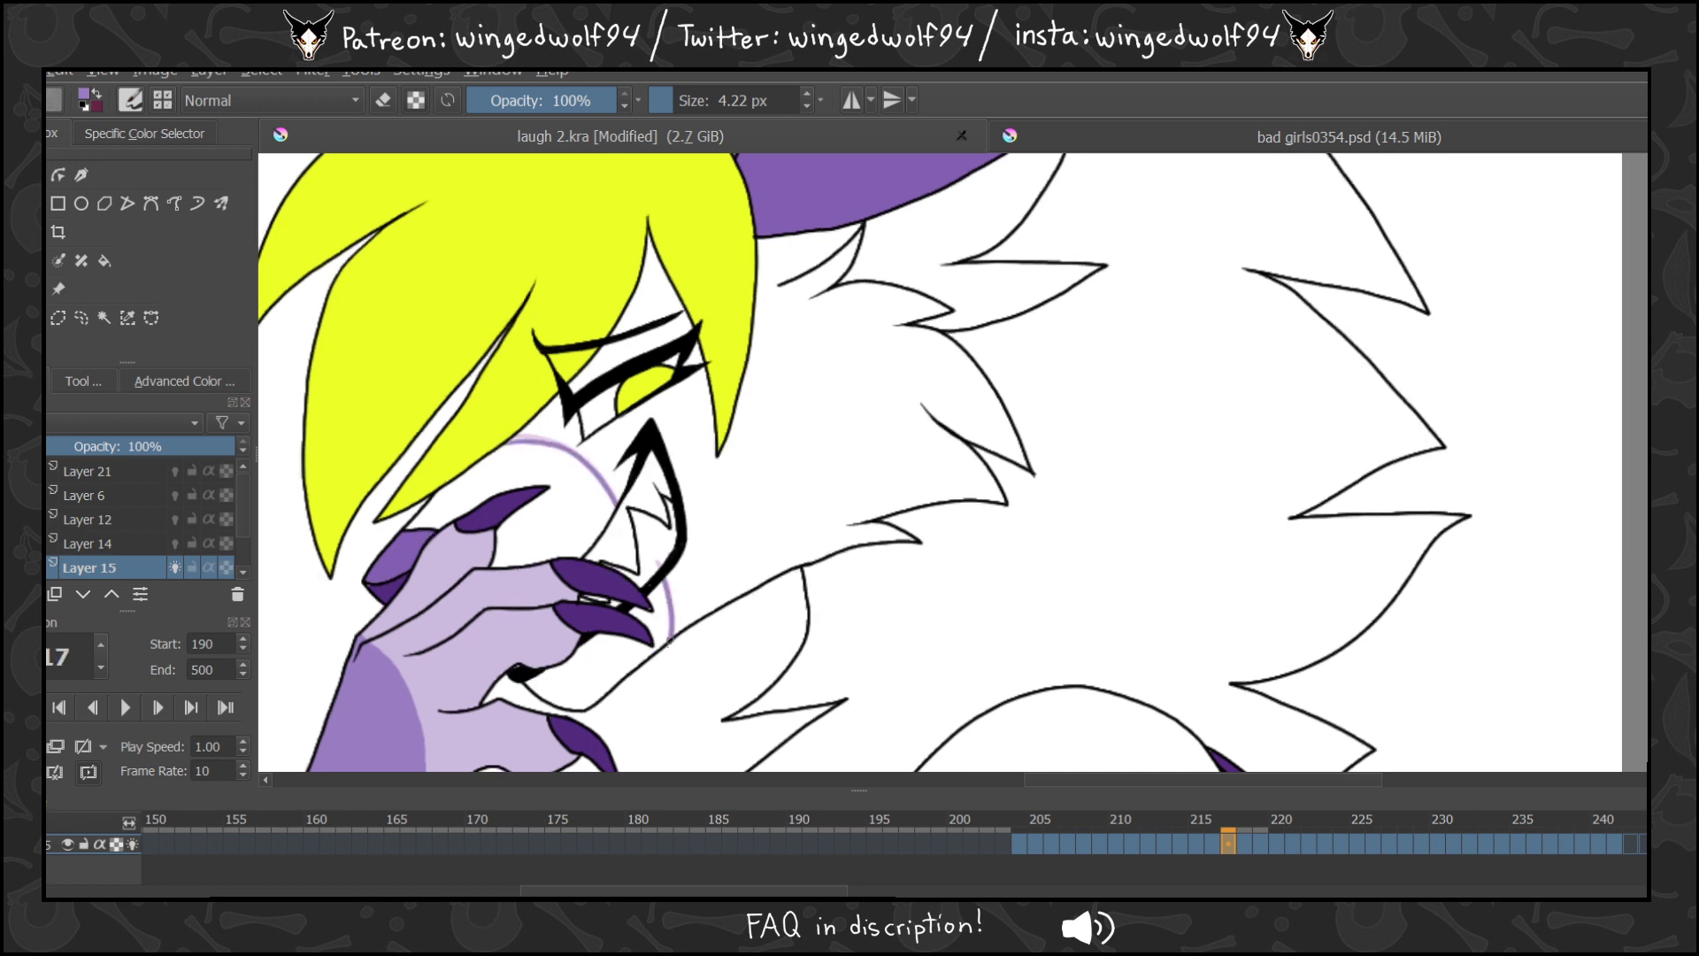
Draw the muzzle arc and the cheek segment behind the mouth in frames 218 and 219.
key("Right")
mouse_move(482, 438)
left_mouse_down()
mouse_move(557, 442)
mouse_move(614, 496)
left_mouse_up()
left_click_drag(658, 577, 673, 637)
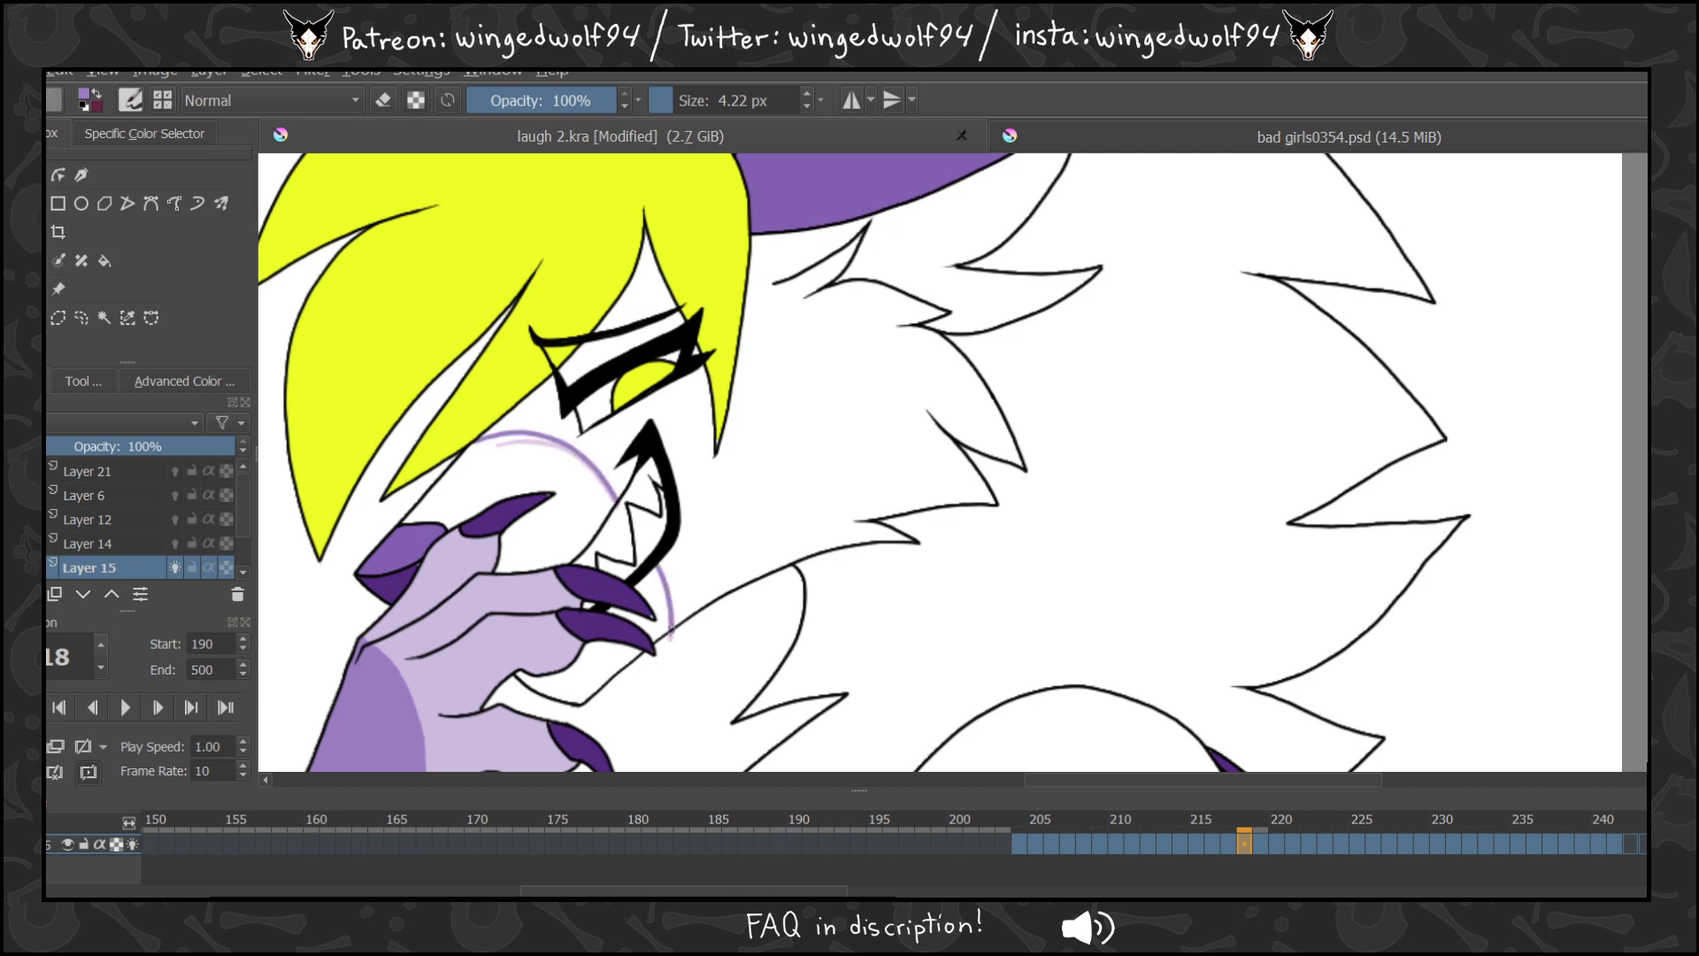
key("Right")
mouse_move(488, 428)
left_mouse_down()
mouse_move(521, 425)
mouse_move(610, 482)
left_mouse_up()
left_click_drag(642, 540, 672, 618)
Draw the boundary line on the raised muzzle and behind the open mouth in frames 220 and 221.
key("Right")
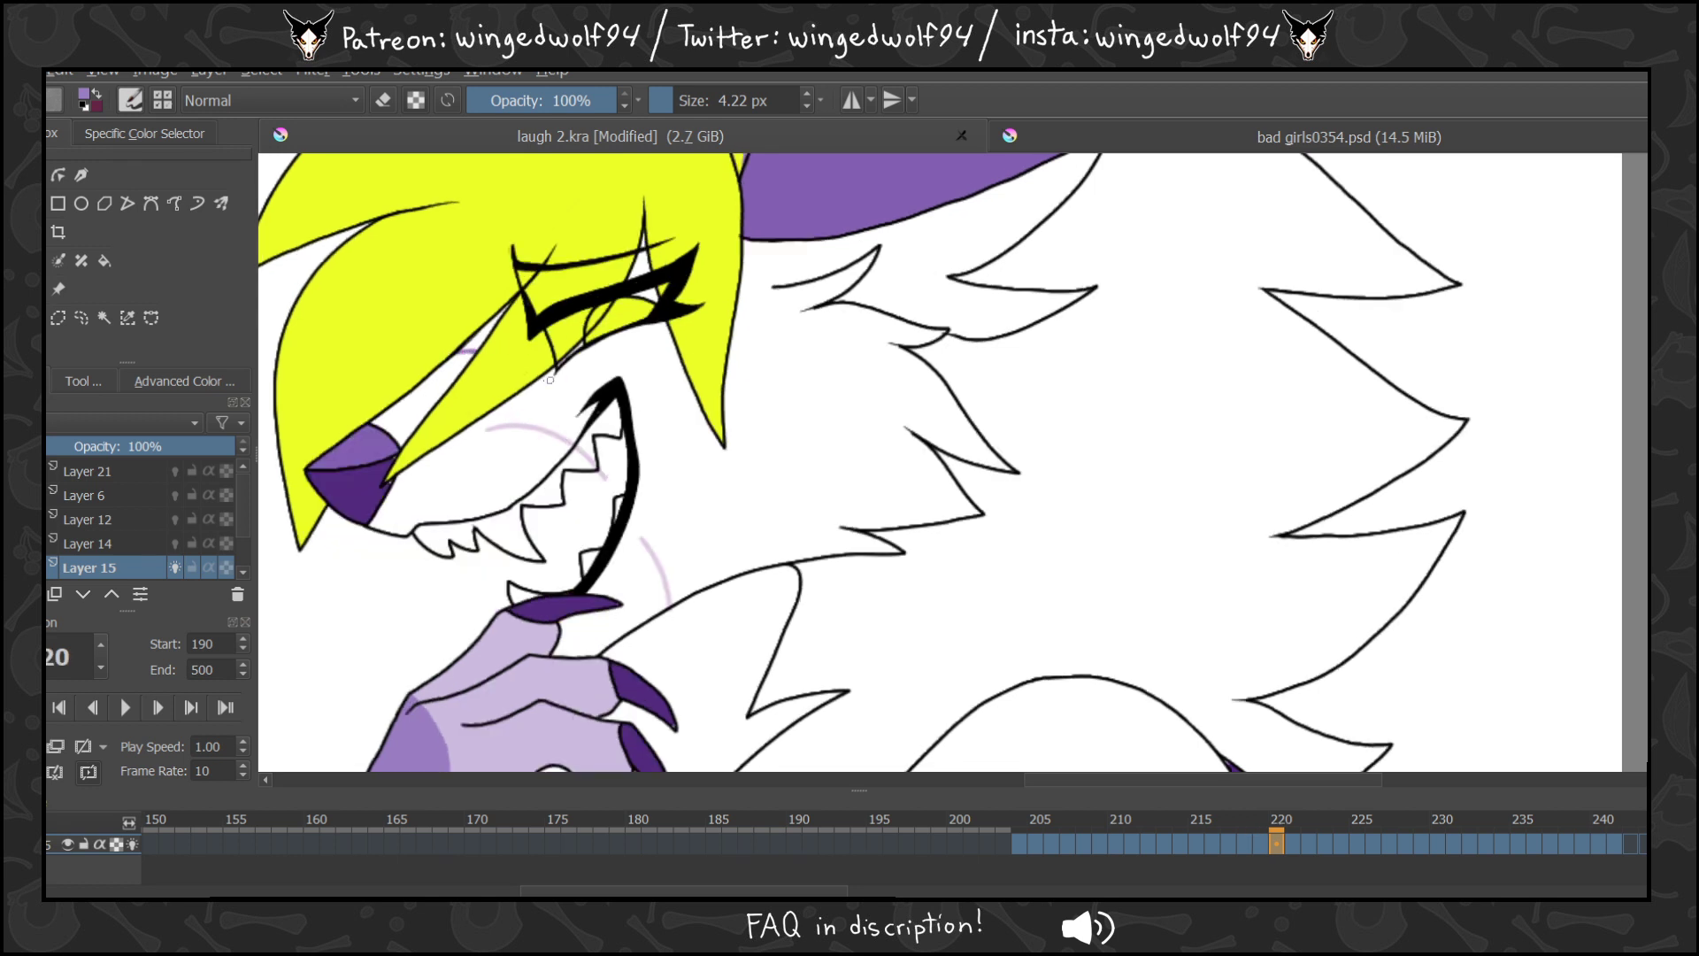
left_click_drag(524, 386, 588, 437)
left_click_drag(625, 520, 675, 611)
key("Right")
mouse_move(442, 352)
left_mouse_down()
mouse_move(553, 390)
mouse_move(531, 389)
mouse_move(577, 433)
left_mouse_up()
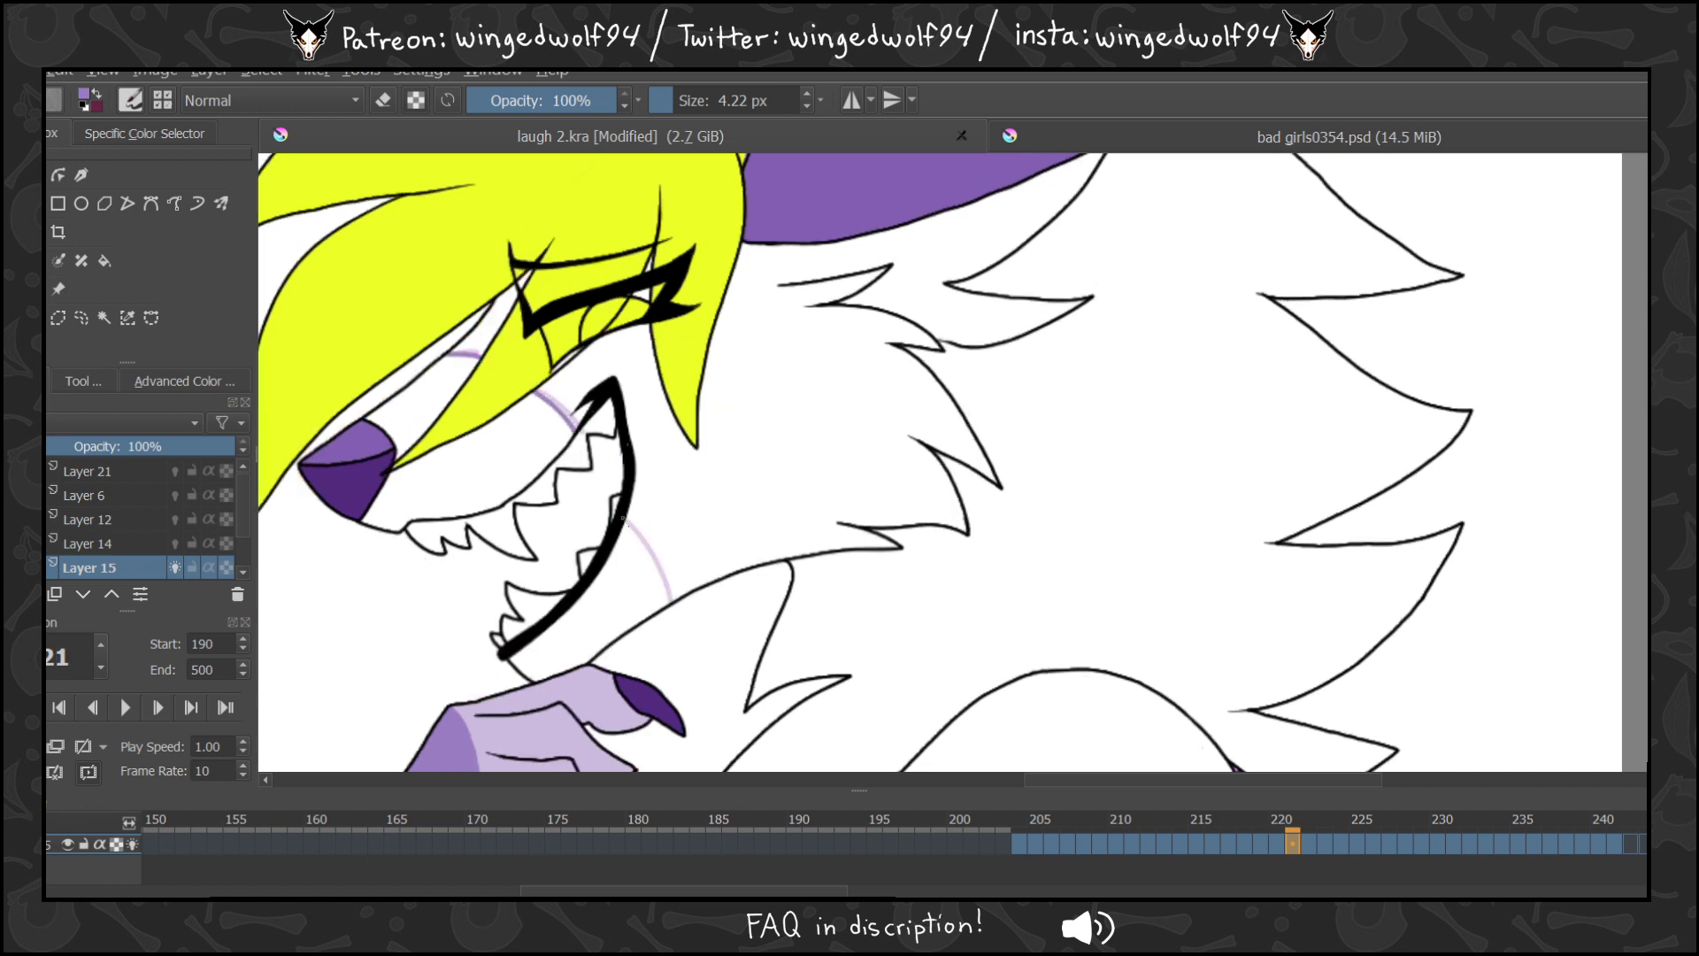
left_click_drag(623, 519, 669, 615)
Draw the lighter purple boundary line across the muzzle and cheek in frames 222, 223 and 224.
key("Right")
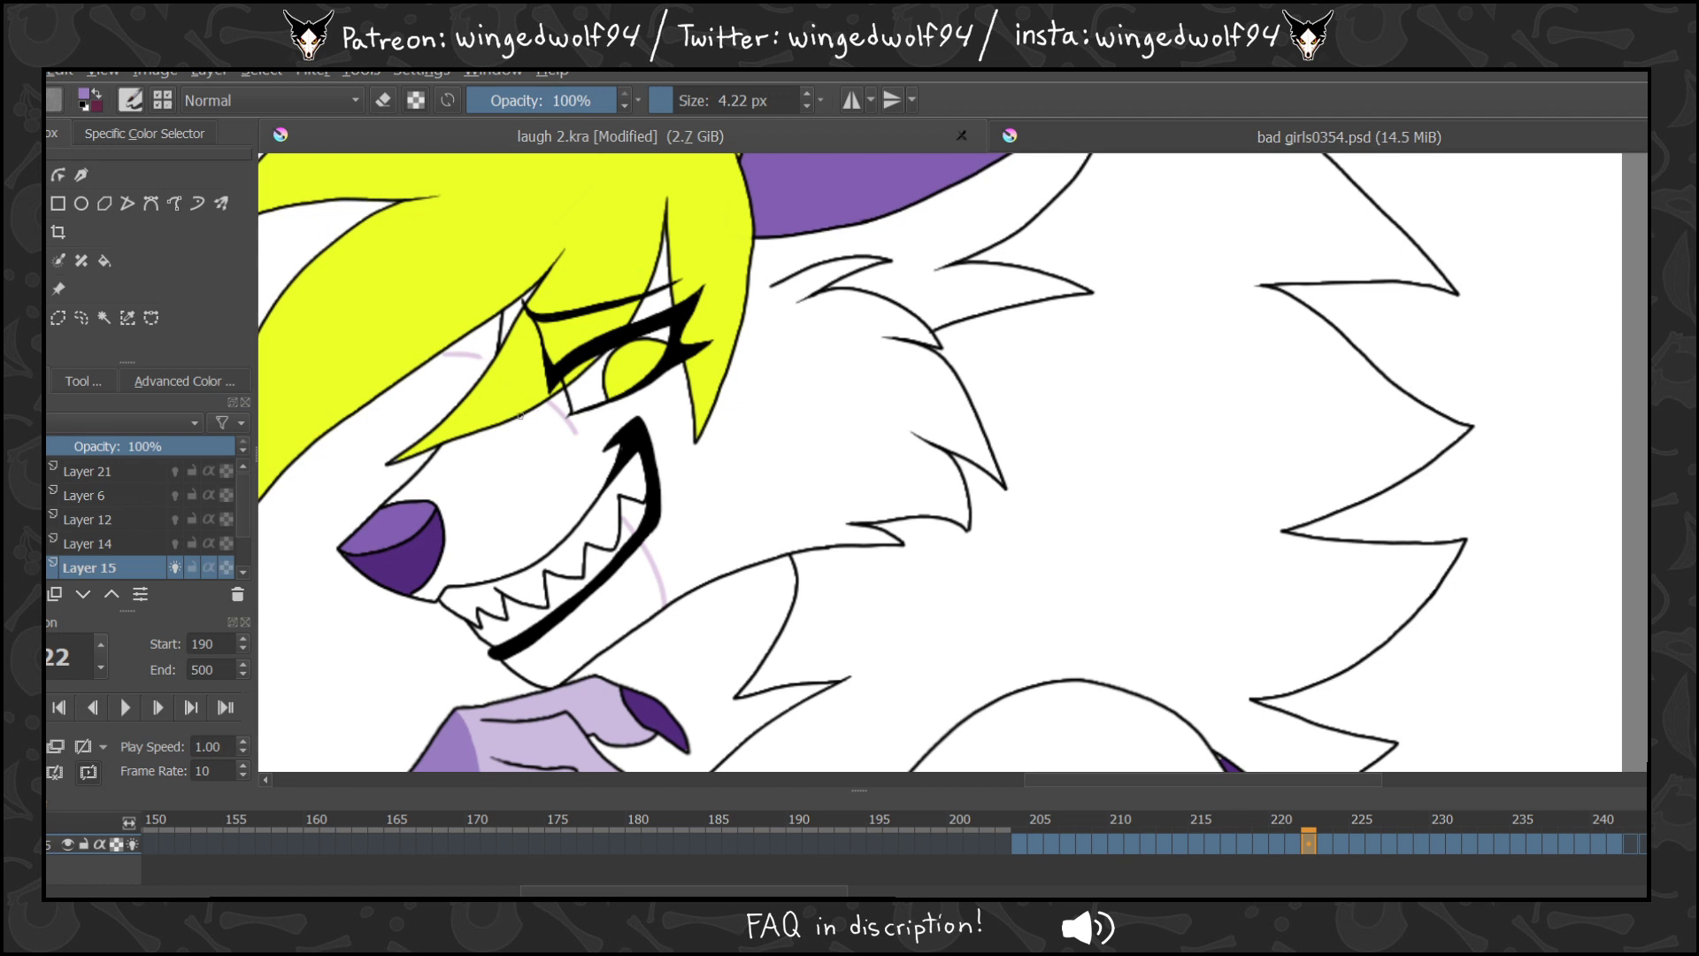
left_click_drag(521, 416, 603, 483)
left_click_drag(639, 540, 664, 595)
key("Right")
mouse_move(520, 424)
left_mouse_down()
mouse_move(597, 475)
mouse_move(654, 548)
mouse_move(666, 613)
left_mouse_up()
key("Right")
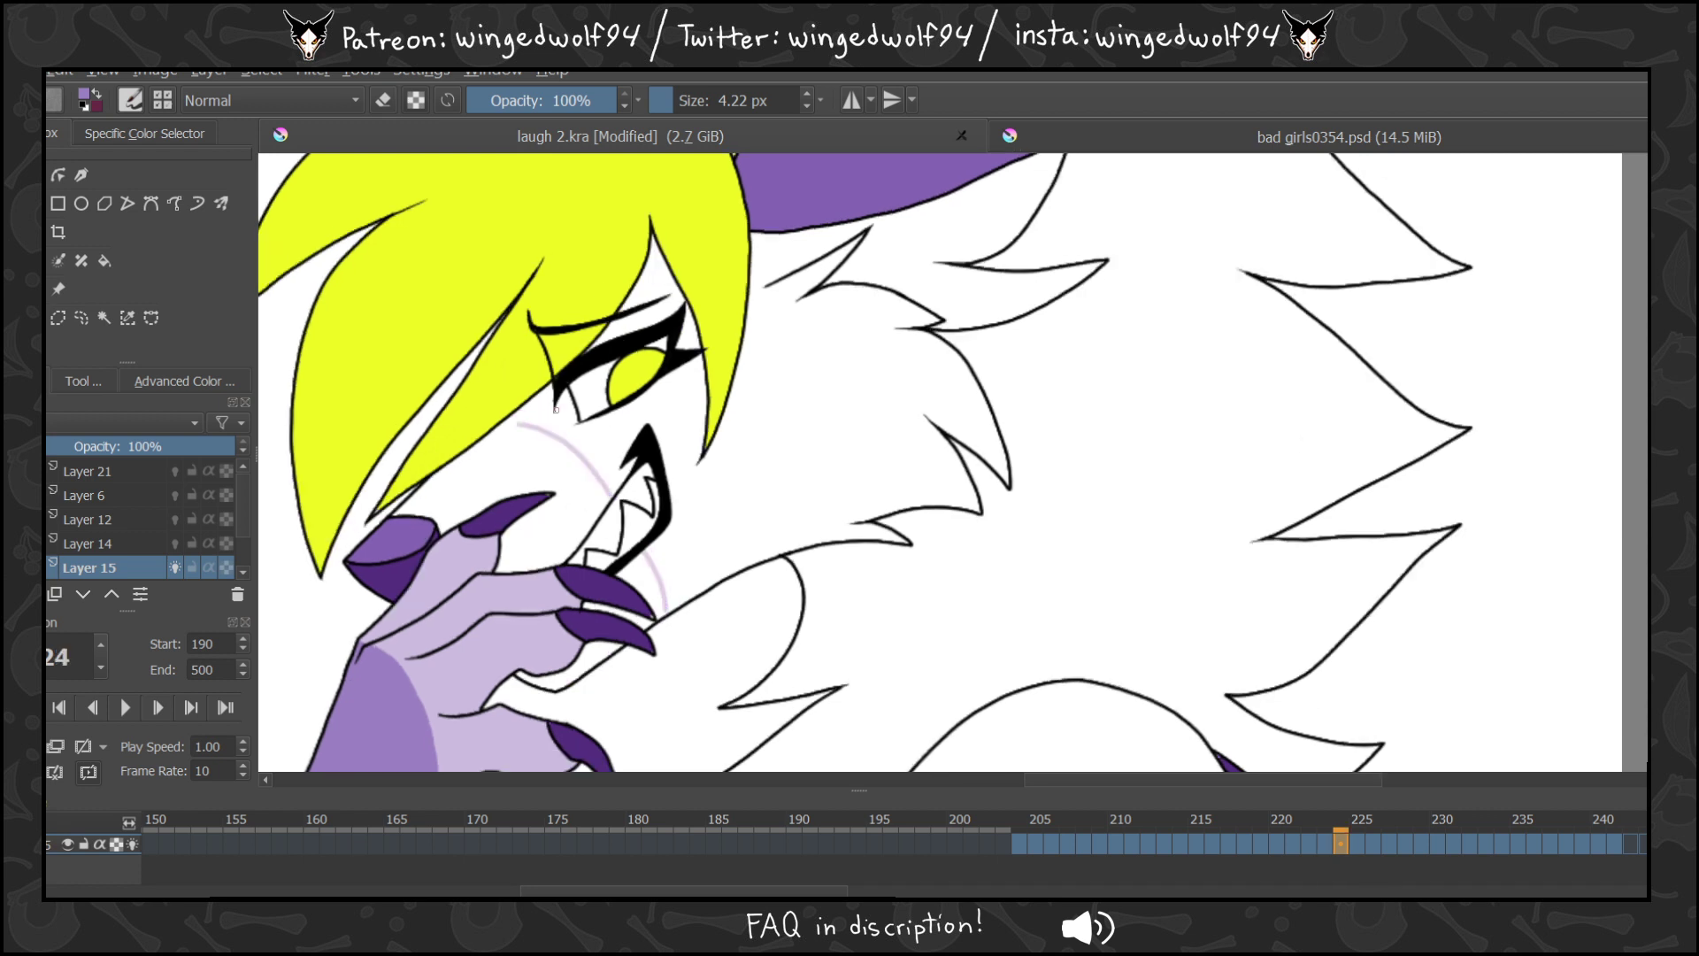
mouse_move(489, 430)
left_mouse_down()
mouse_move(577, 451)
mouse_move(608, 489)
left_mouse_up()
left_click_drag(656, 556, 669, 614)
Flip back through the frames to 205 and forward again to check the muzzle boundary line from frame to frame.
key("Left")
key("Left")
key("Left")
key("Left")
key("Left")
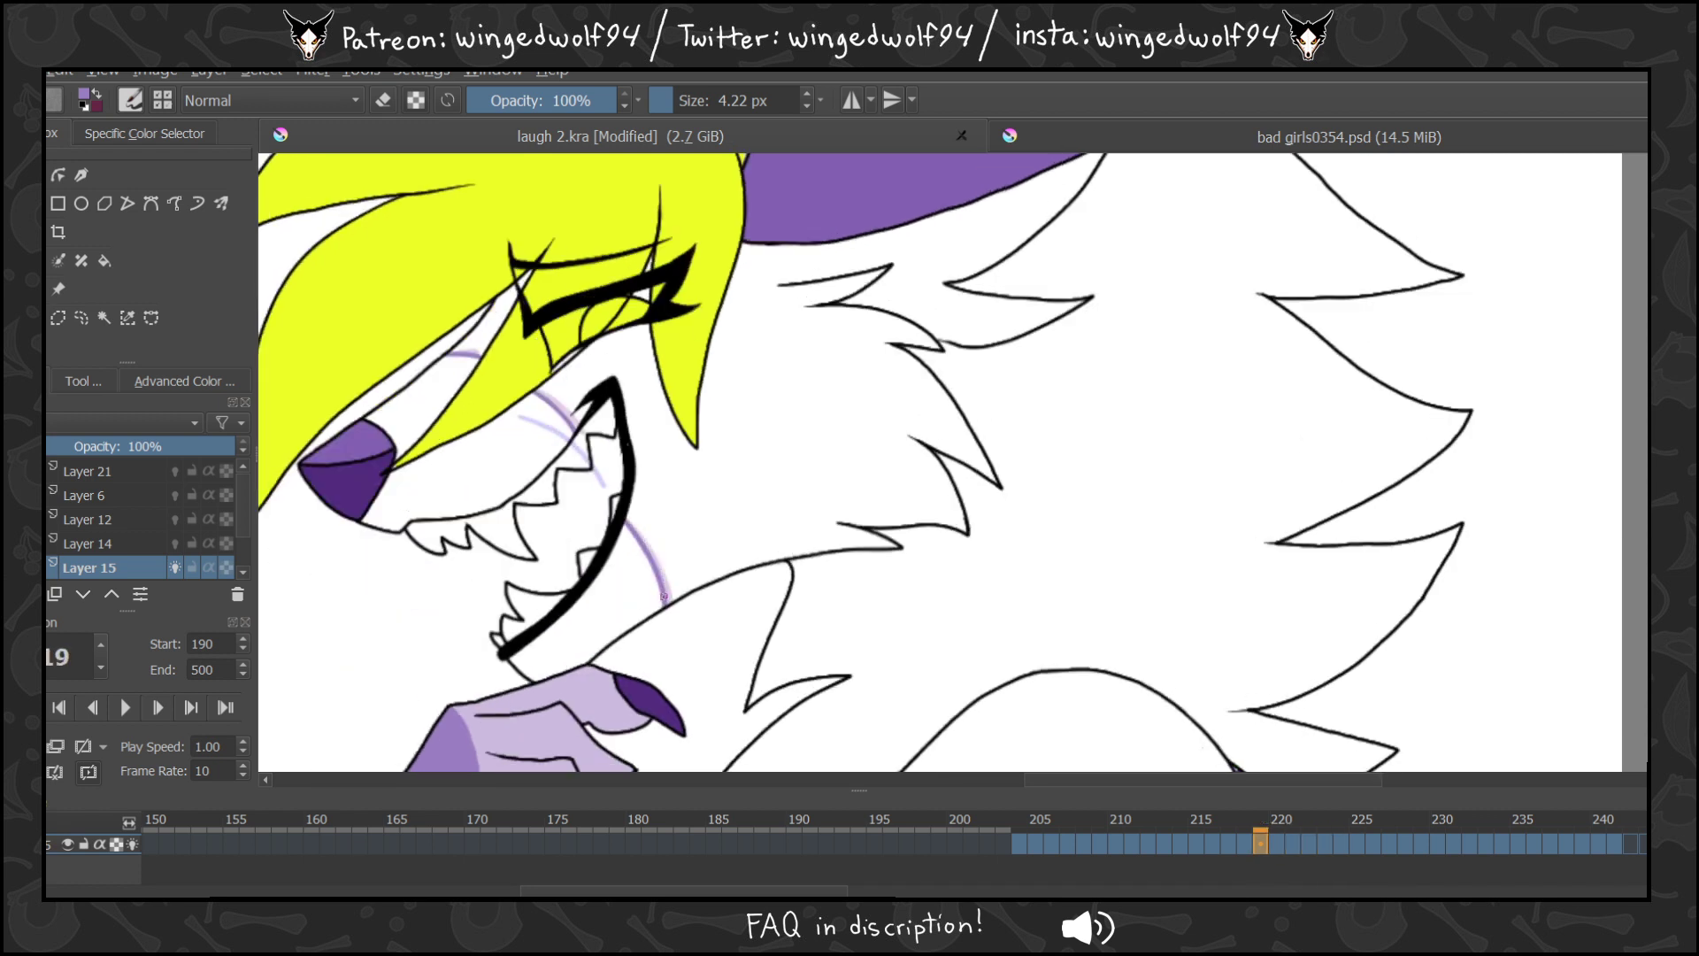
key("Left")
key("Left")
key("Left")
key("Left")
key("Left")
key("Left")
key("Left")
key("Left")
key("Left")
key("Left")
key("Left")
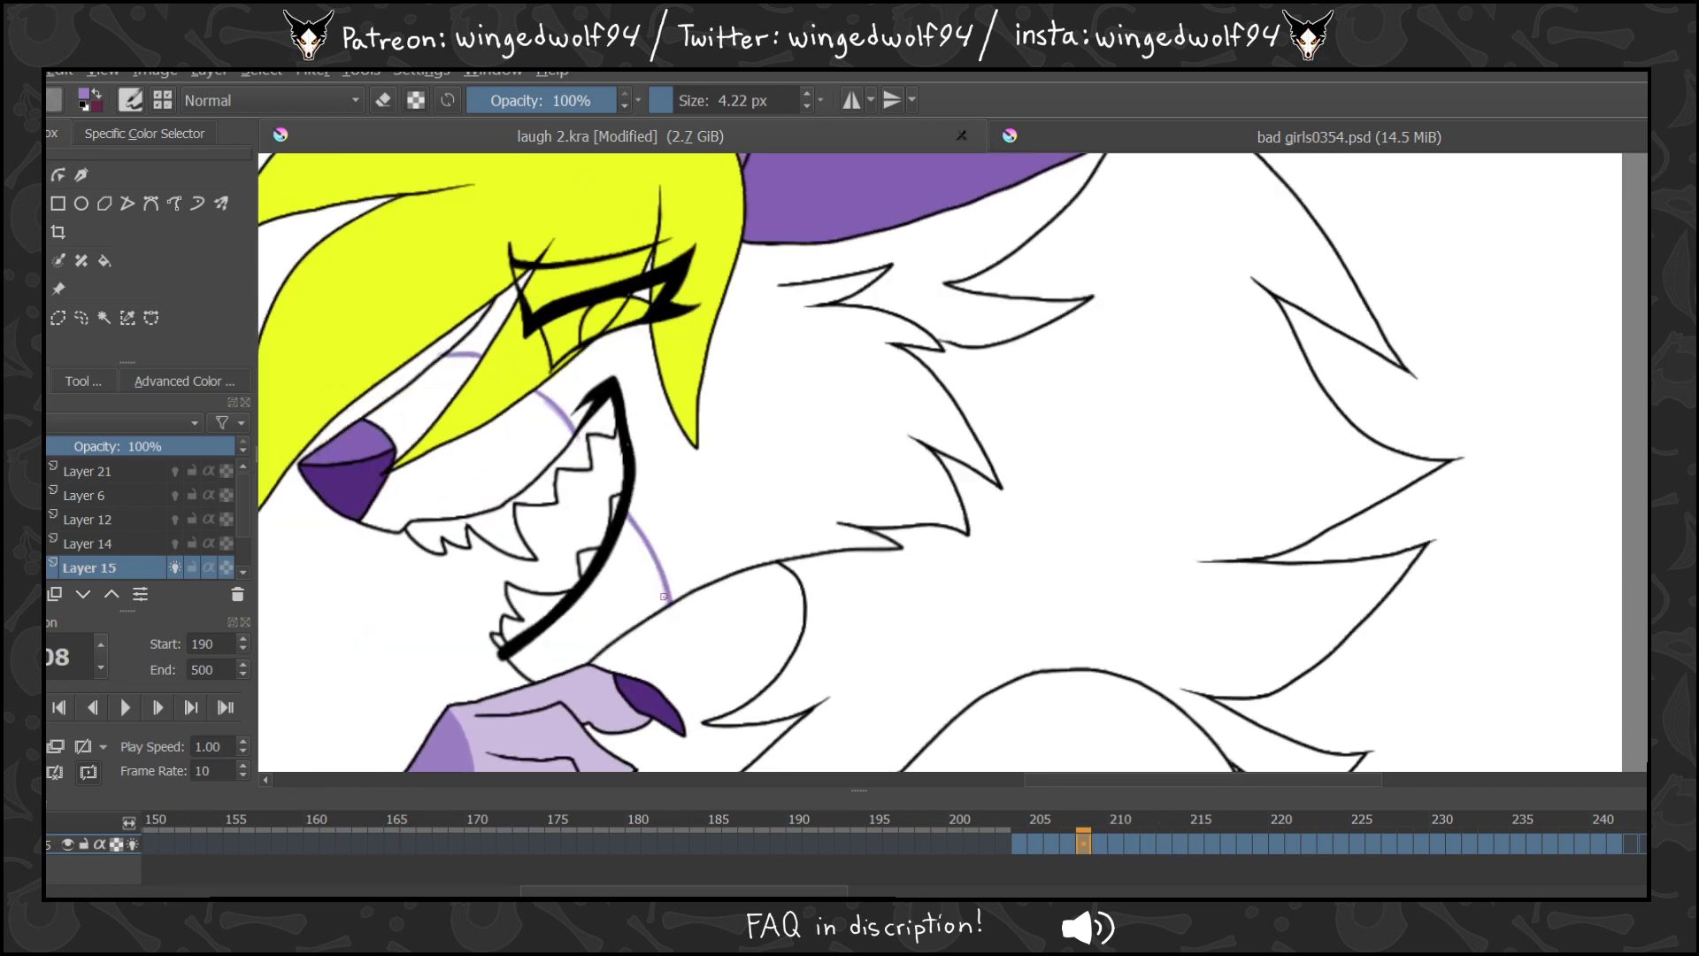
key("Left")
key("Left")
key("Left")
key("Right")
key("Right")
key("Right")
key("Right")
key("Right")
key("Right")
key("Right")
key("Right")
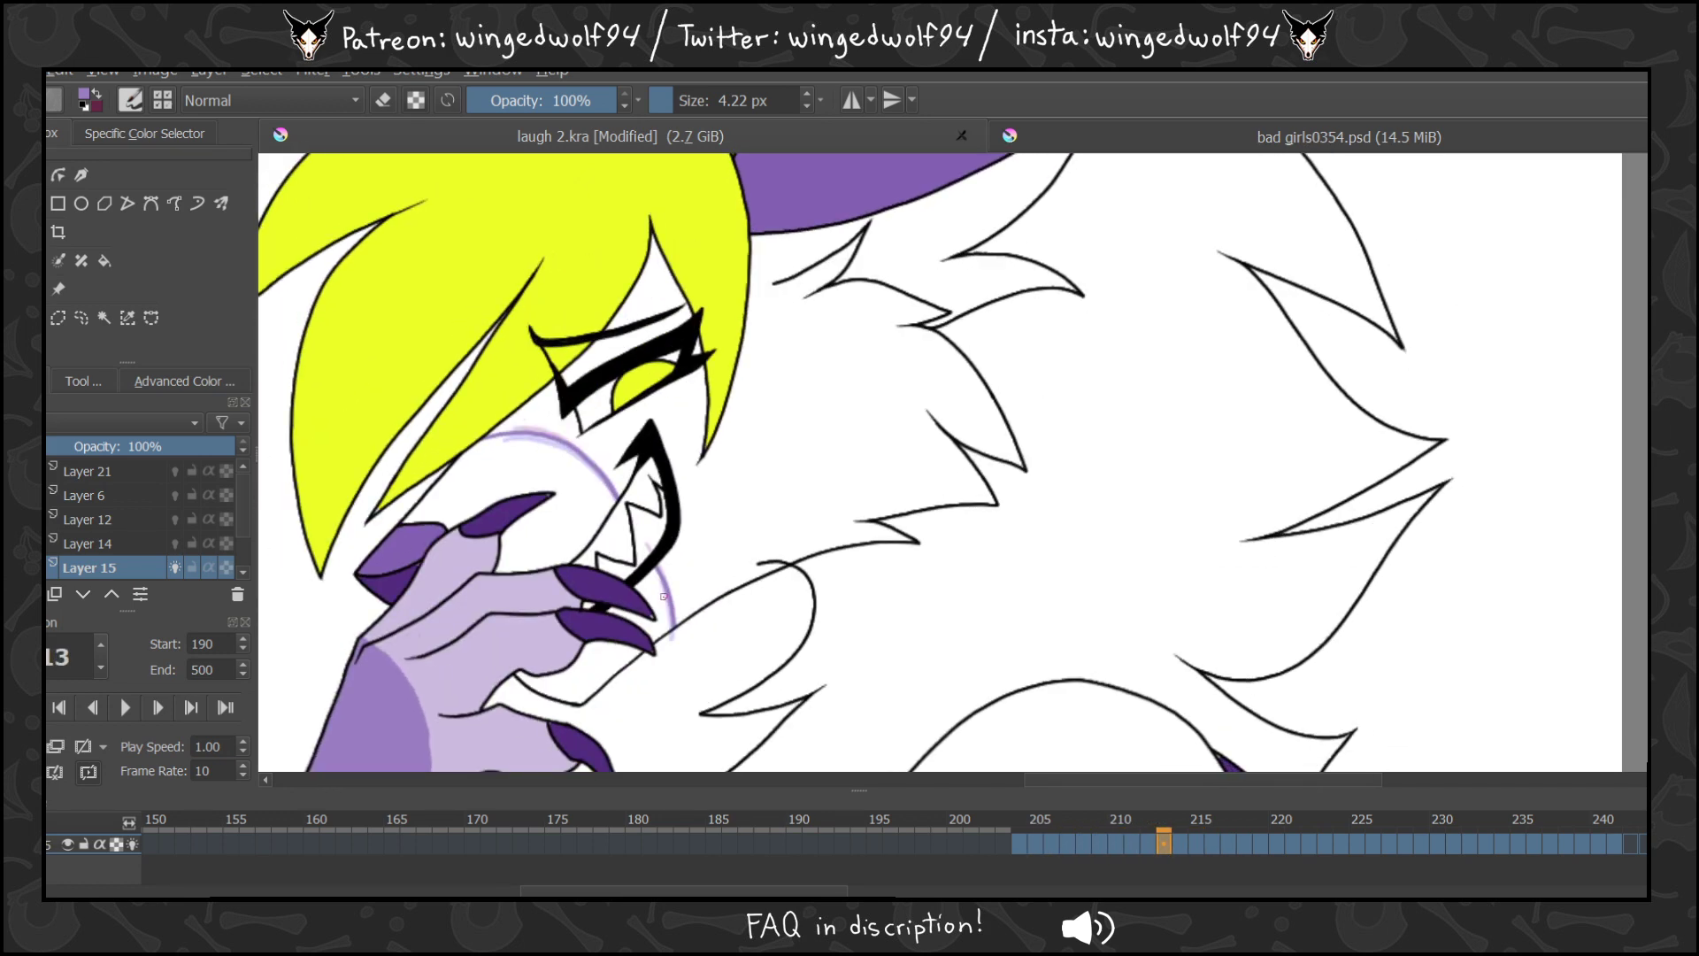
key("Right")
key("Right")
key("Right")
key("Right")
key("Right")
key("Right")
key("Right")
key("Right")
key("Right")
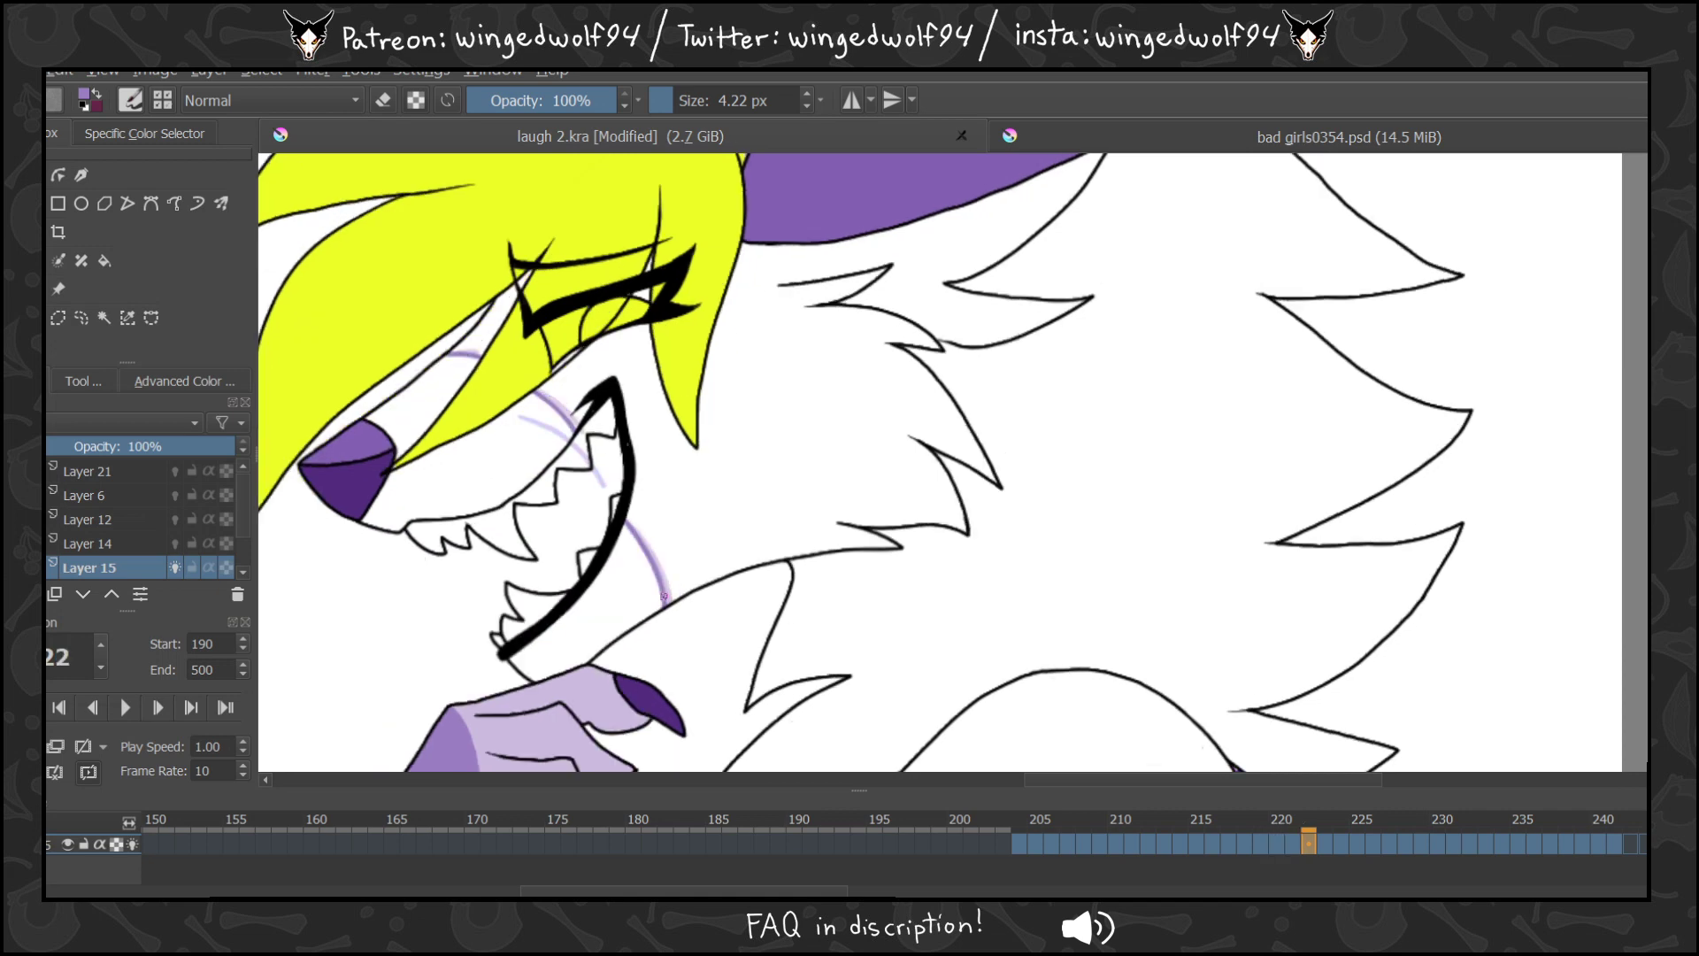
key("Right")
key("Right")
key("Right")
key("Left")
key("Left")
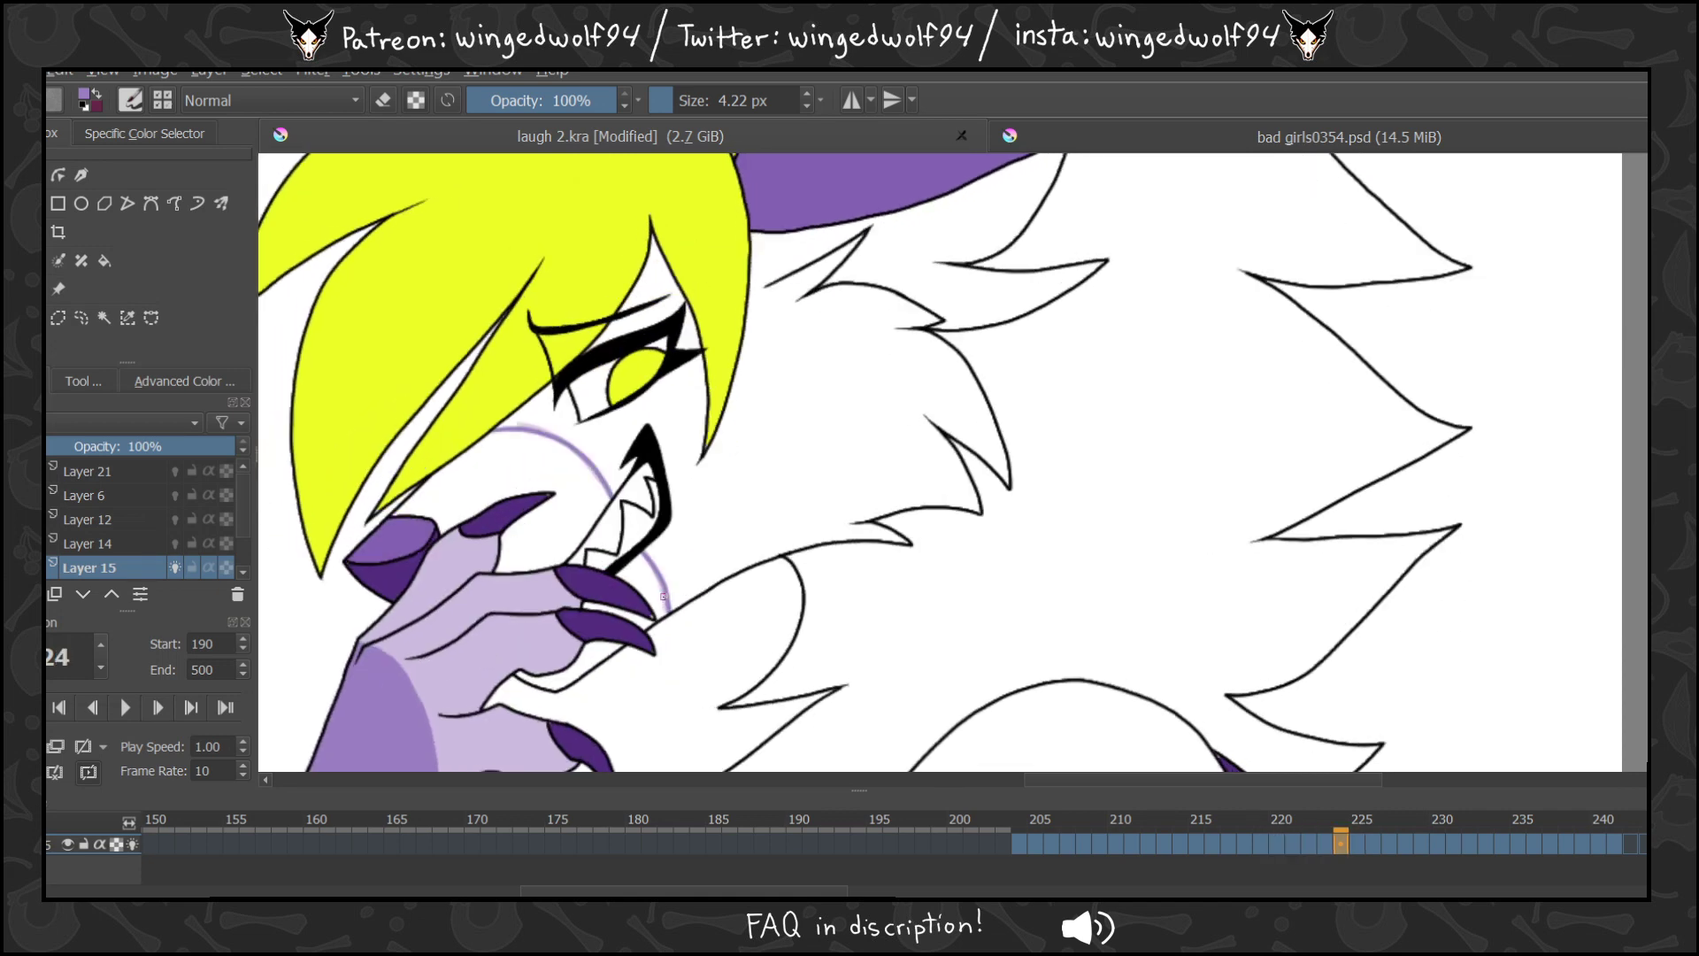
Draw the muzzle arc and the cheek segment behind the mouth in frames 225 and 226.
key("Right")
left_click_drag(487, 428, 605, 480)
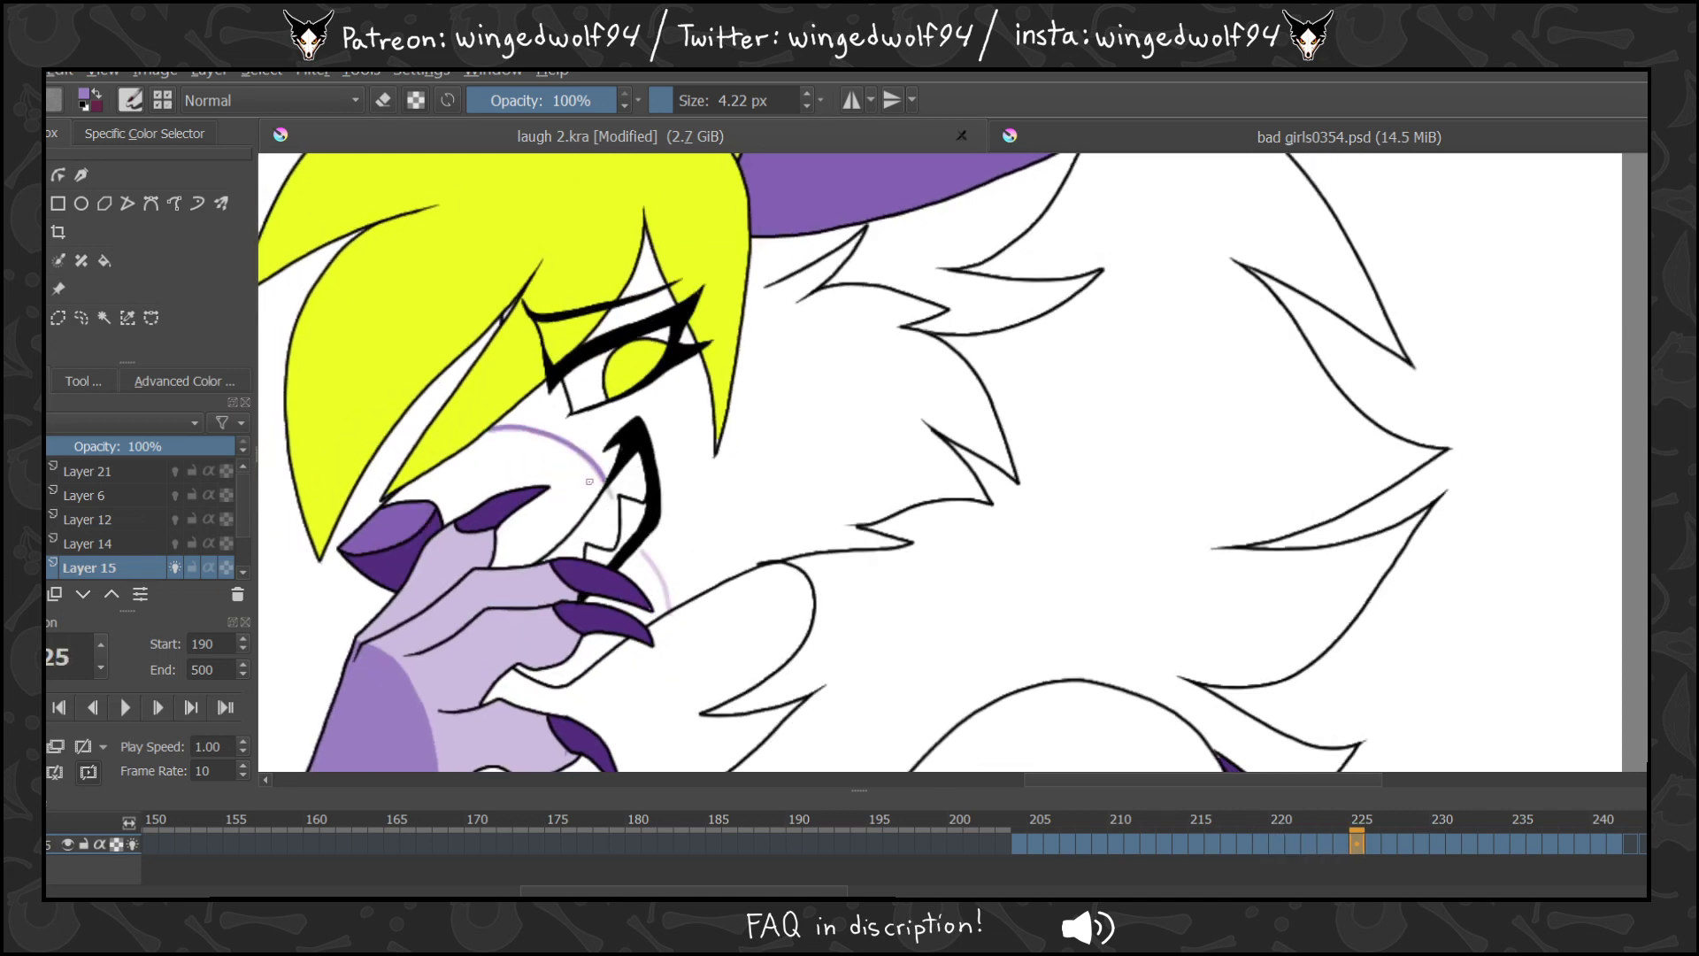
left_click_drag(637, 543, 673, 611)
key("Right")
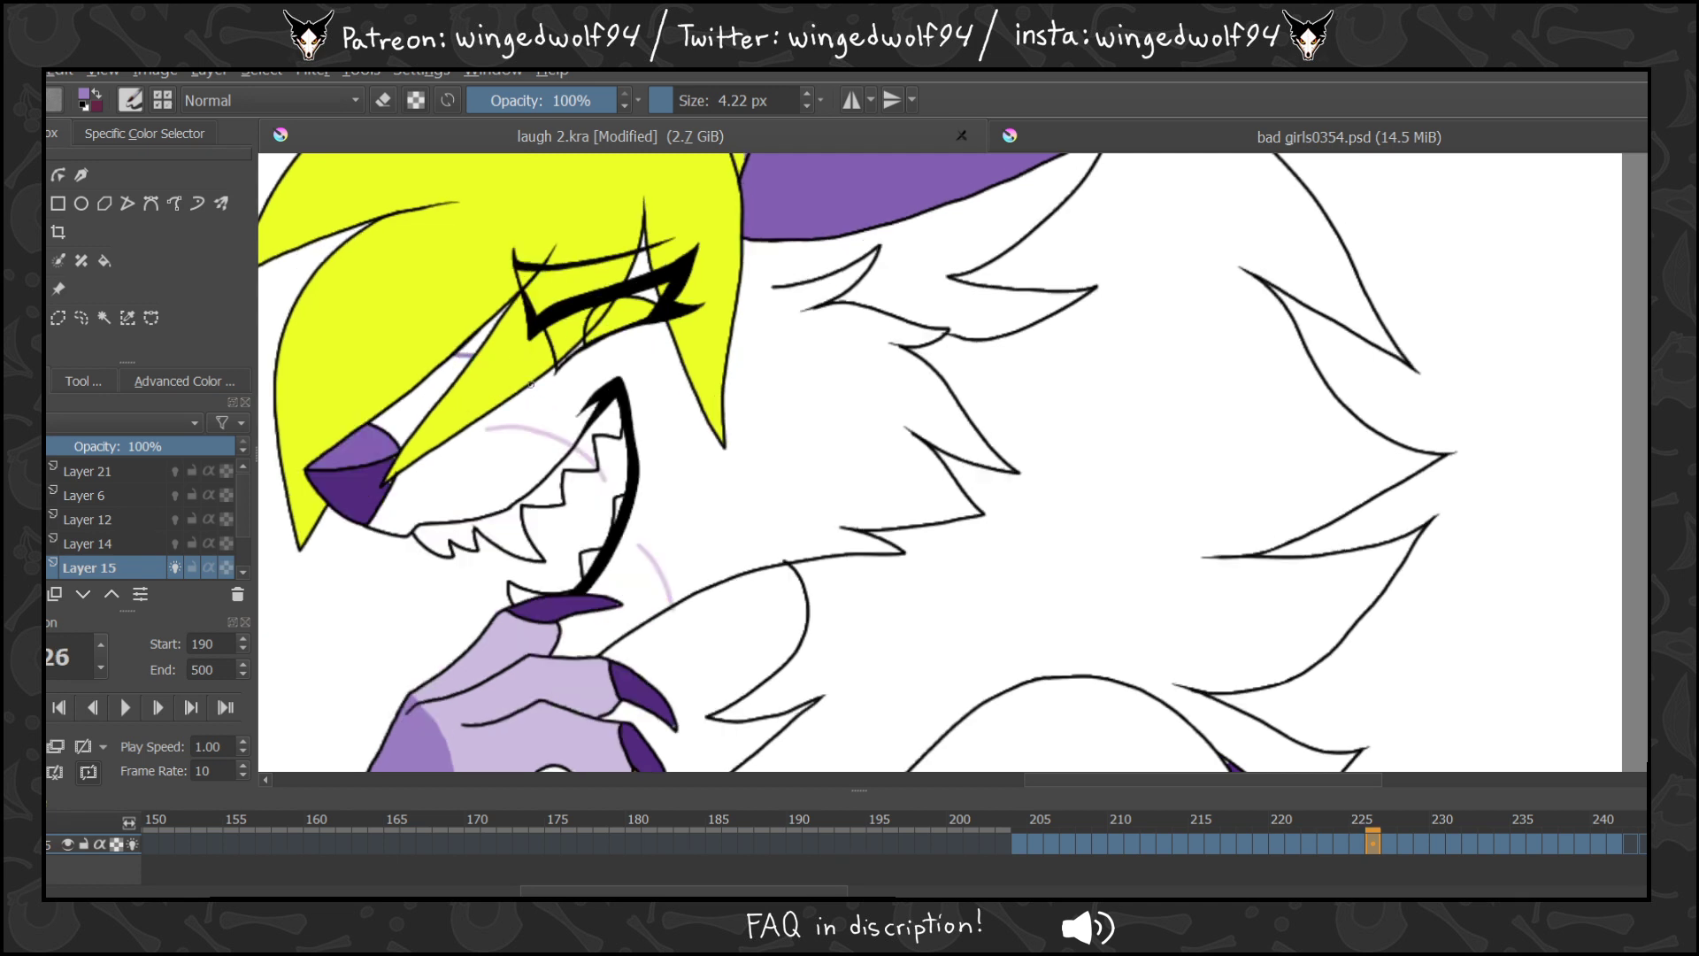
left_click_drag(530, 385, 580, 444)
left_click_drag(624, 519, 673, 612)
Draw the lighter purple boundary line from the muzzle to the cheek in frames 227 and 228.
key("Right")
mouse_move(438, 357)
left_mouse_down()
mouse_move(477, 355)
mouse_move(578, 436)
left_mouse_up()
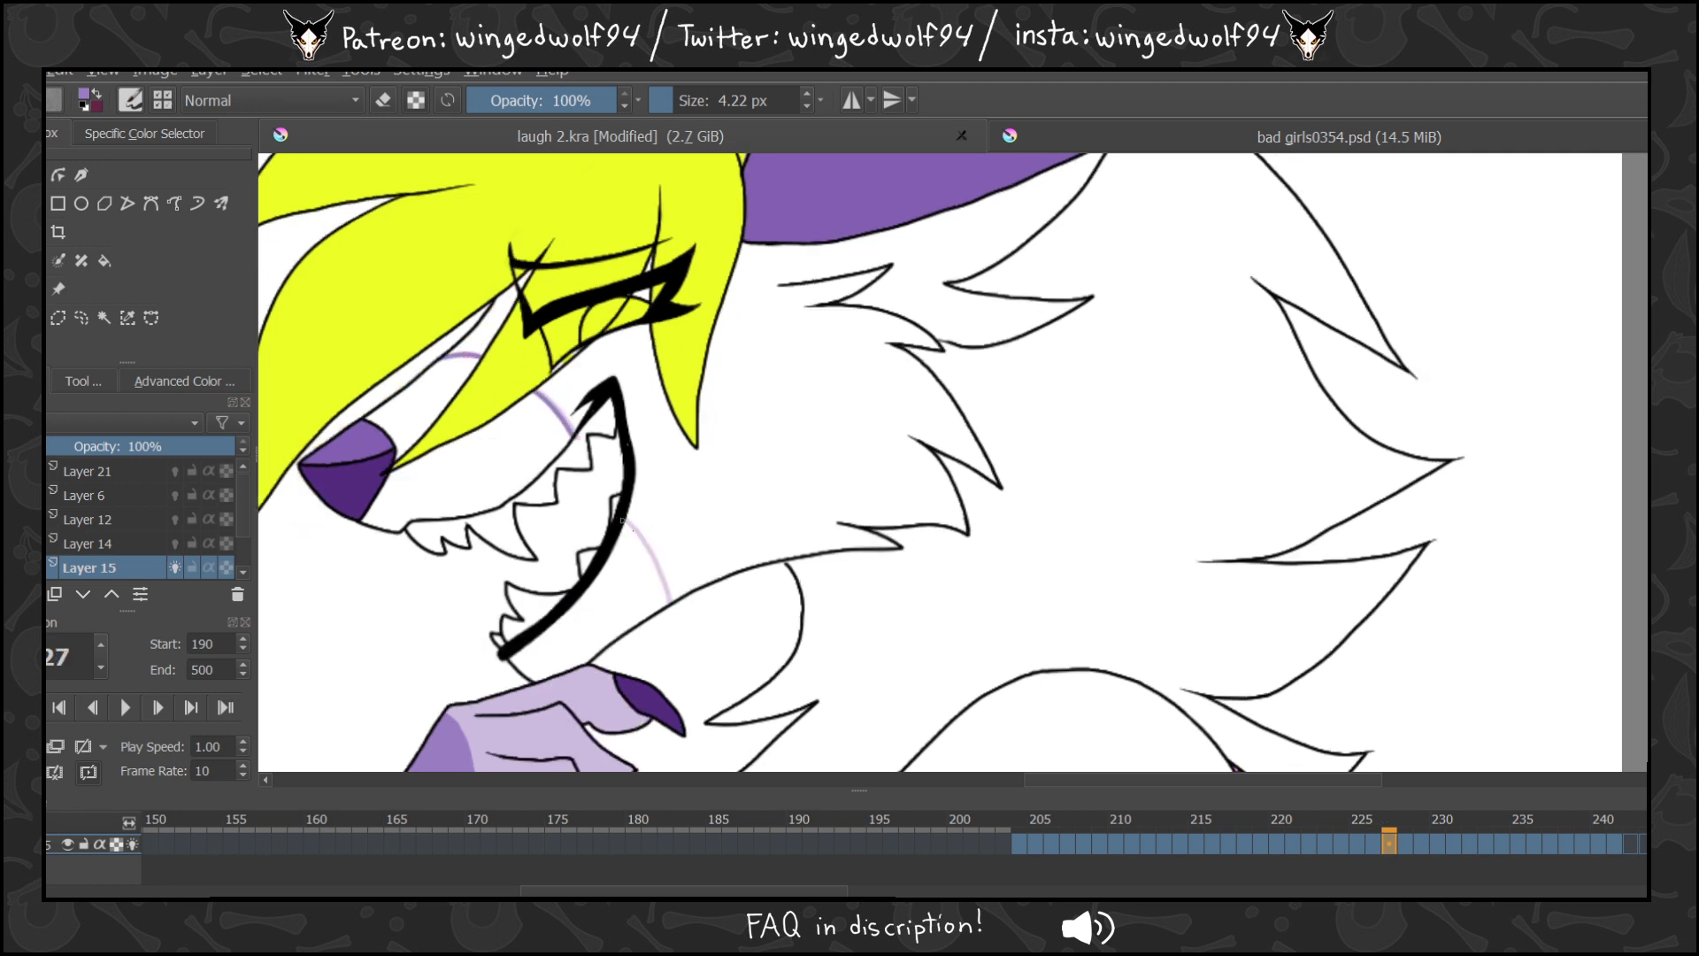
left_click_drag(621, 521, 672, 602)
key("Right")
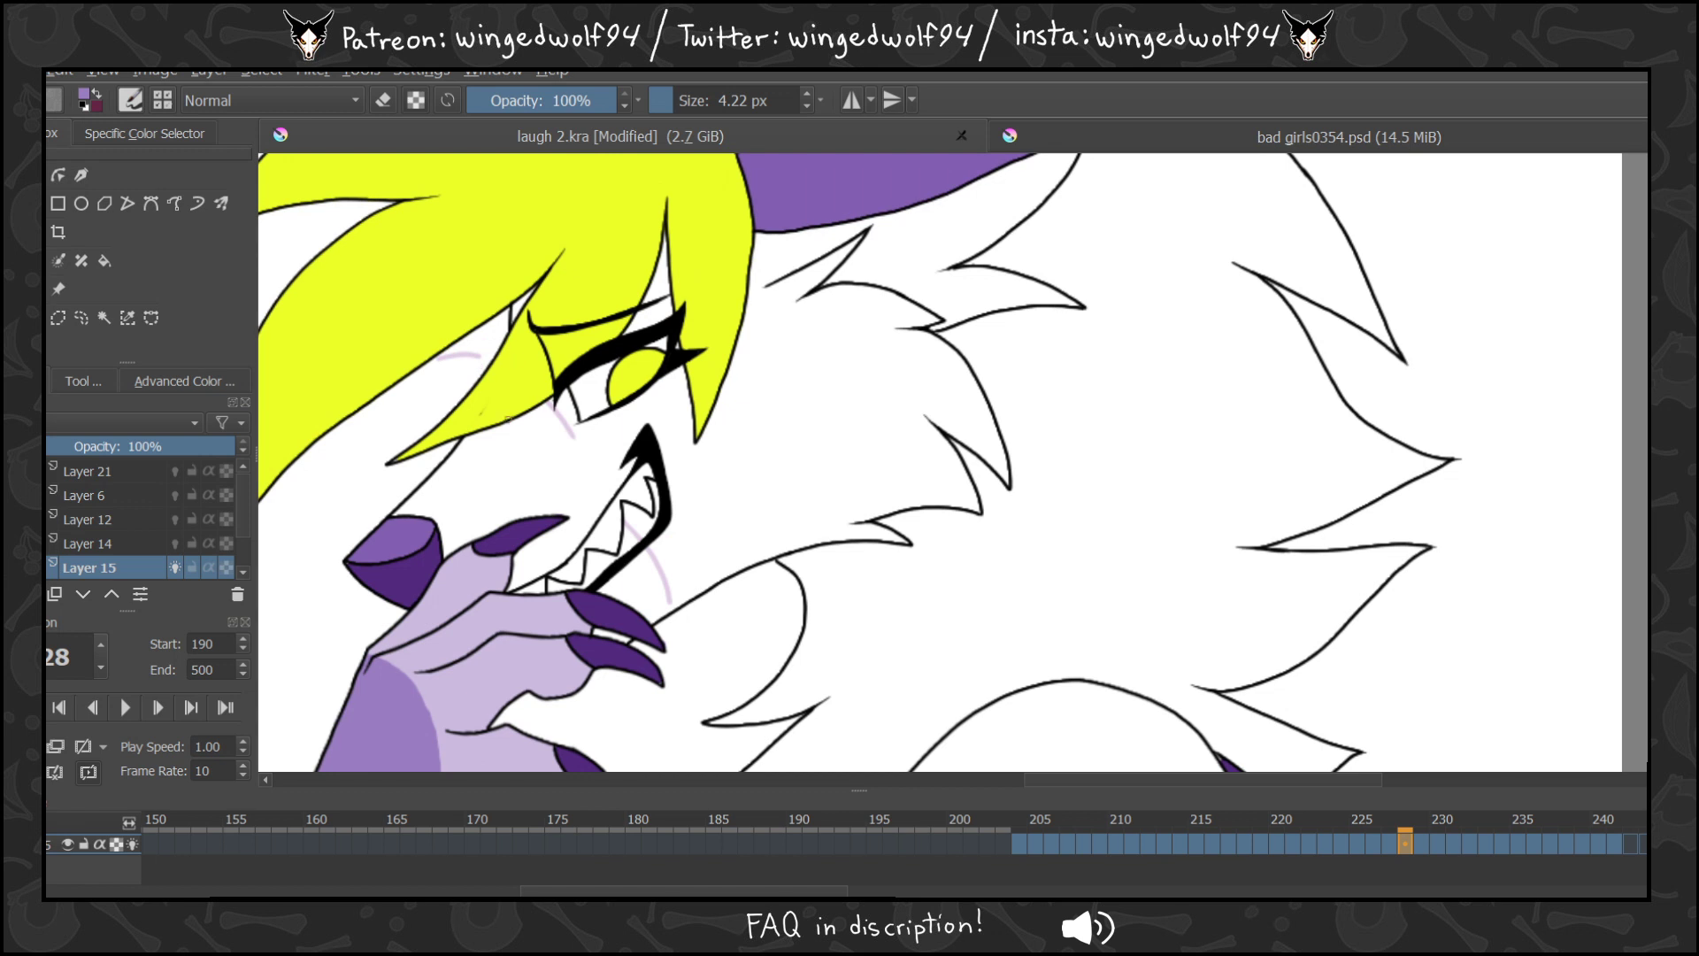
mouse_move(491, 427)
left_mouse_down()
mouse_move(574, 451)
mouse_move(642, 519)
mouse_move(672, 611)
left_mouse_up()
key("Right")
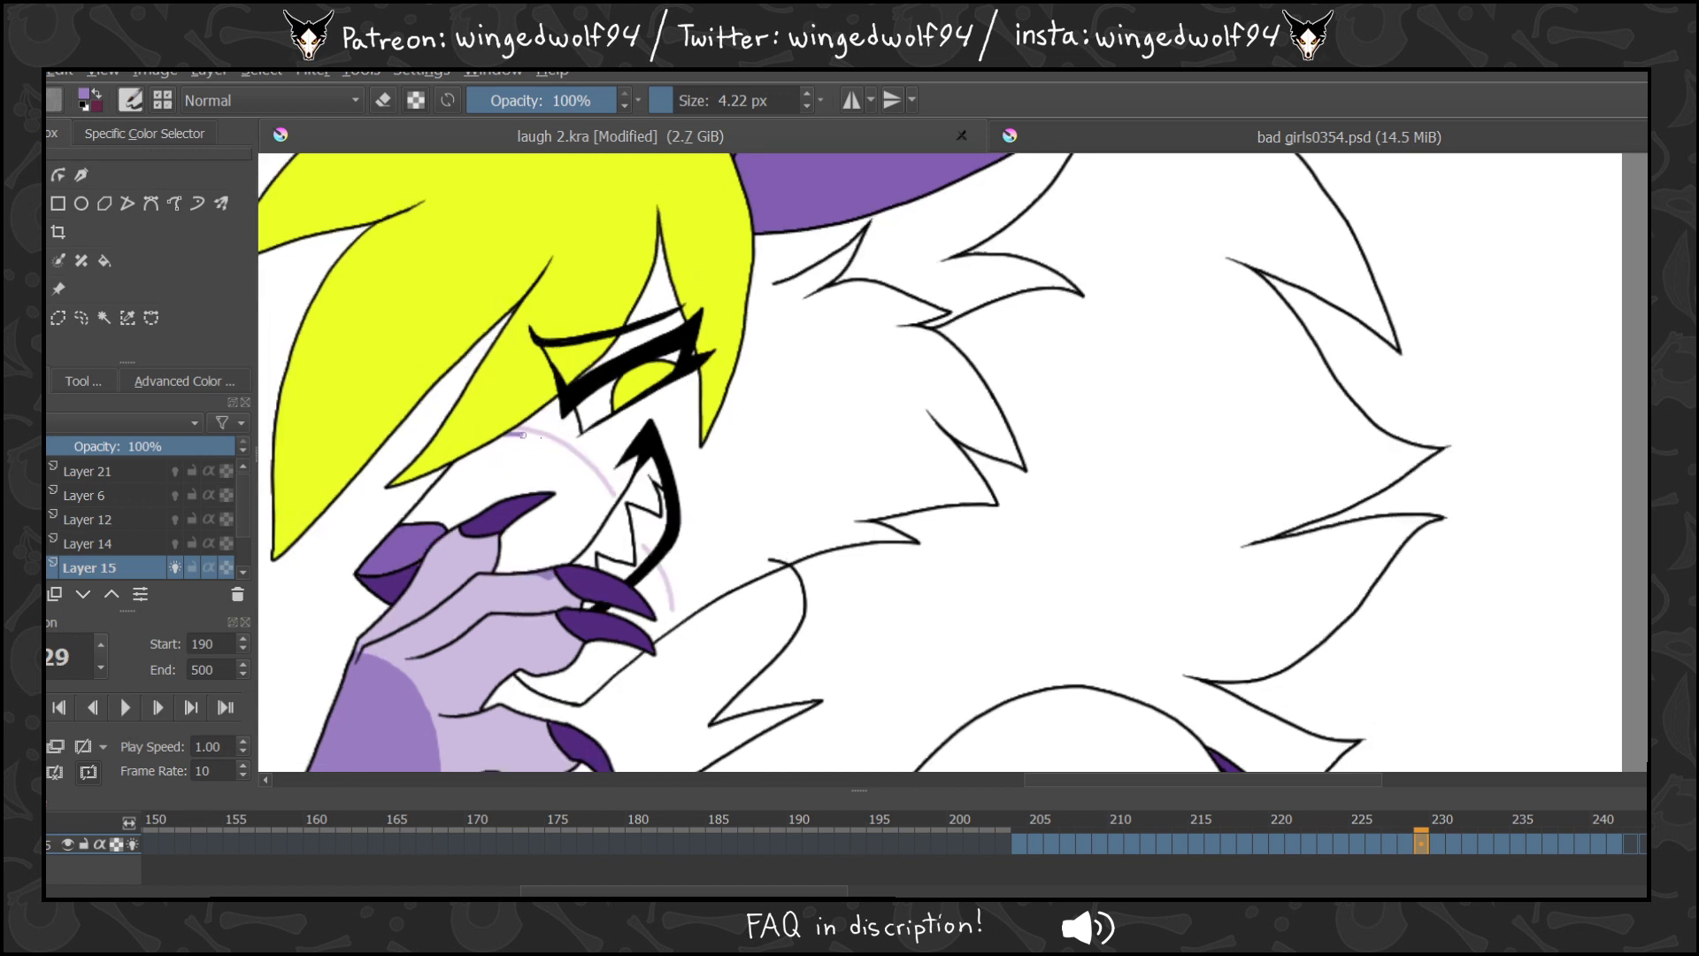
Draw the muzzle arc and the cheek segment of the purple boundary line in frames 229 and 230.
left_click_drag(522, 435, 609, 490)
left_click_drag(656, 557, 680, 630)
key("Right")
left_click_drag(490, 431, 606, 483)
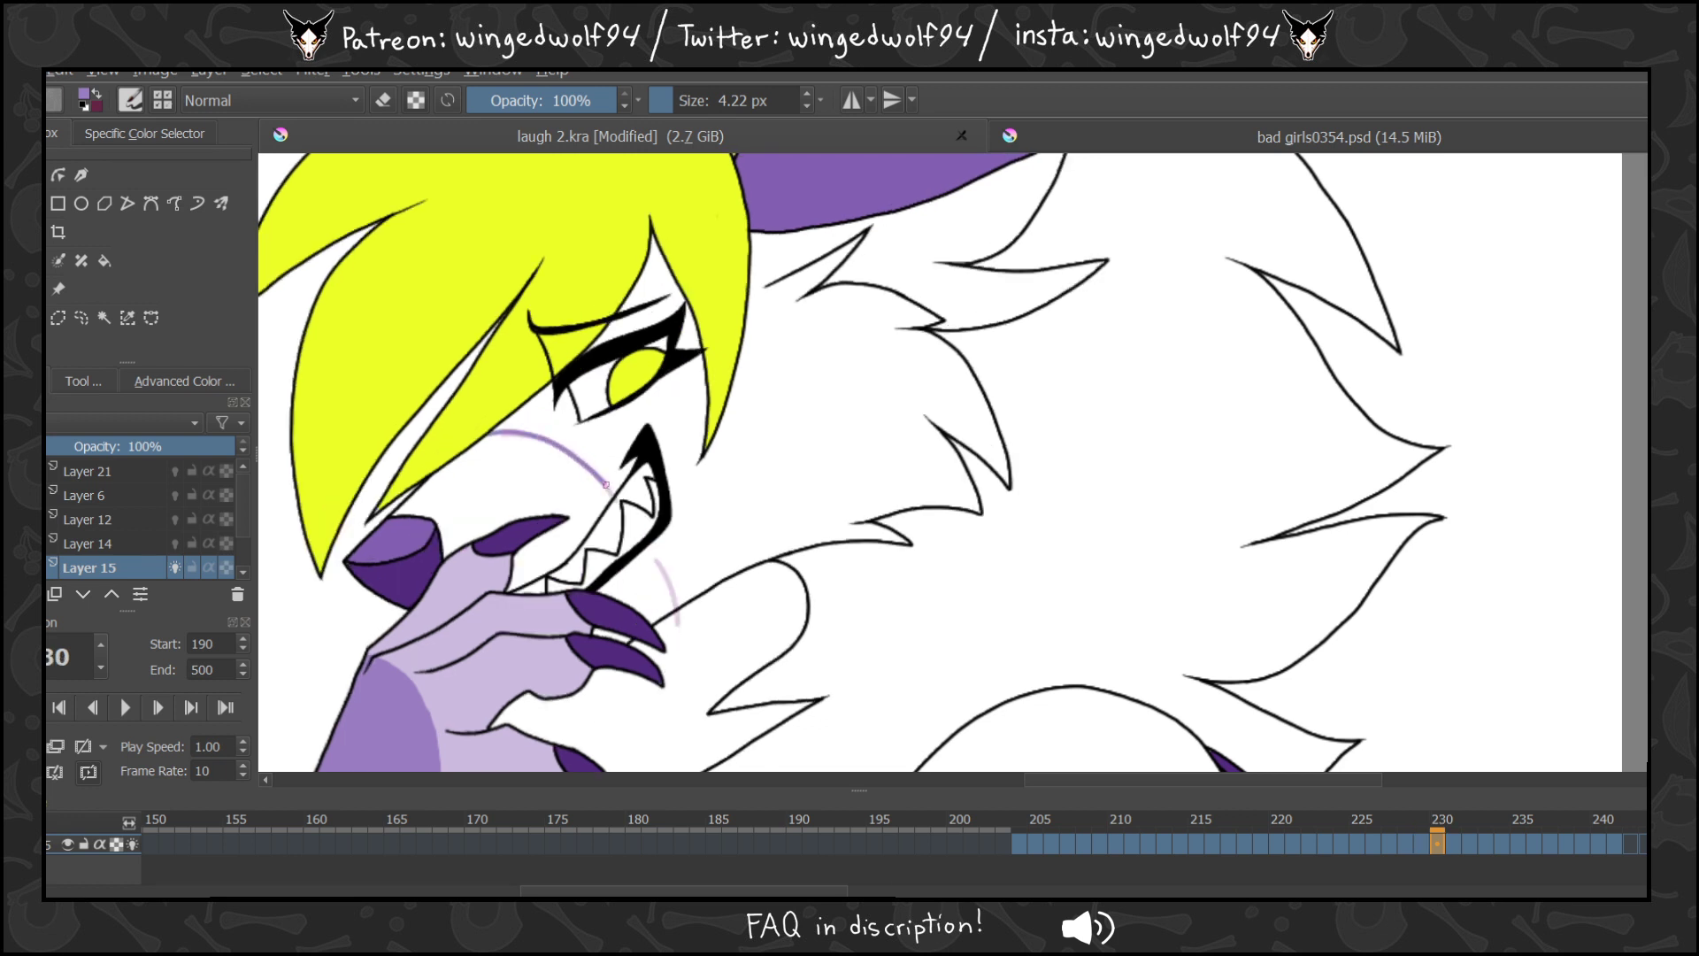
left_click_drag(644, 539, 678, 614)
Draw the purple boundary line across the muzzle and behind the open mouth in frames 231 and 232.
key("Right")
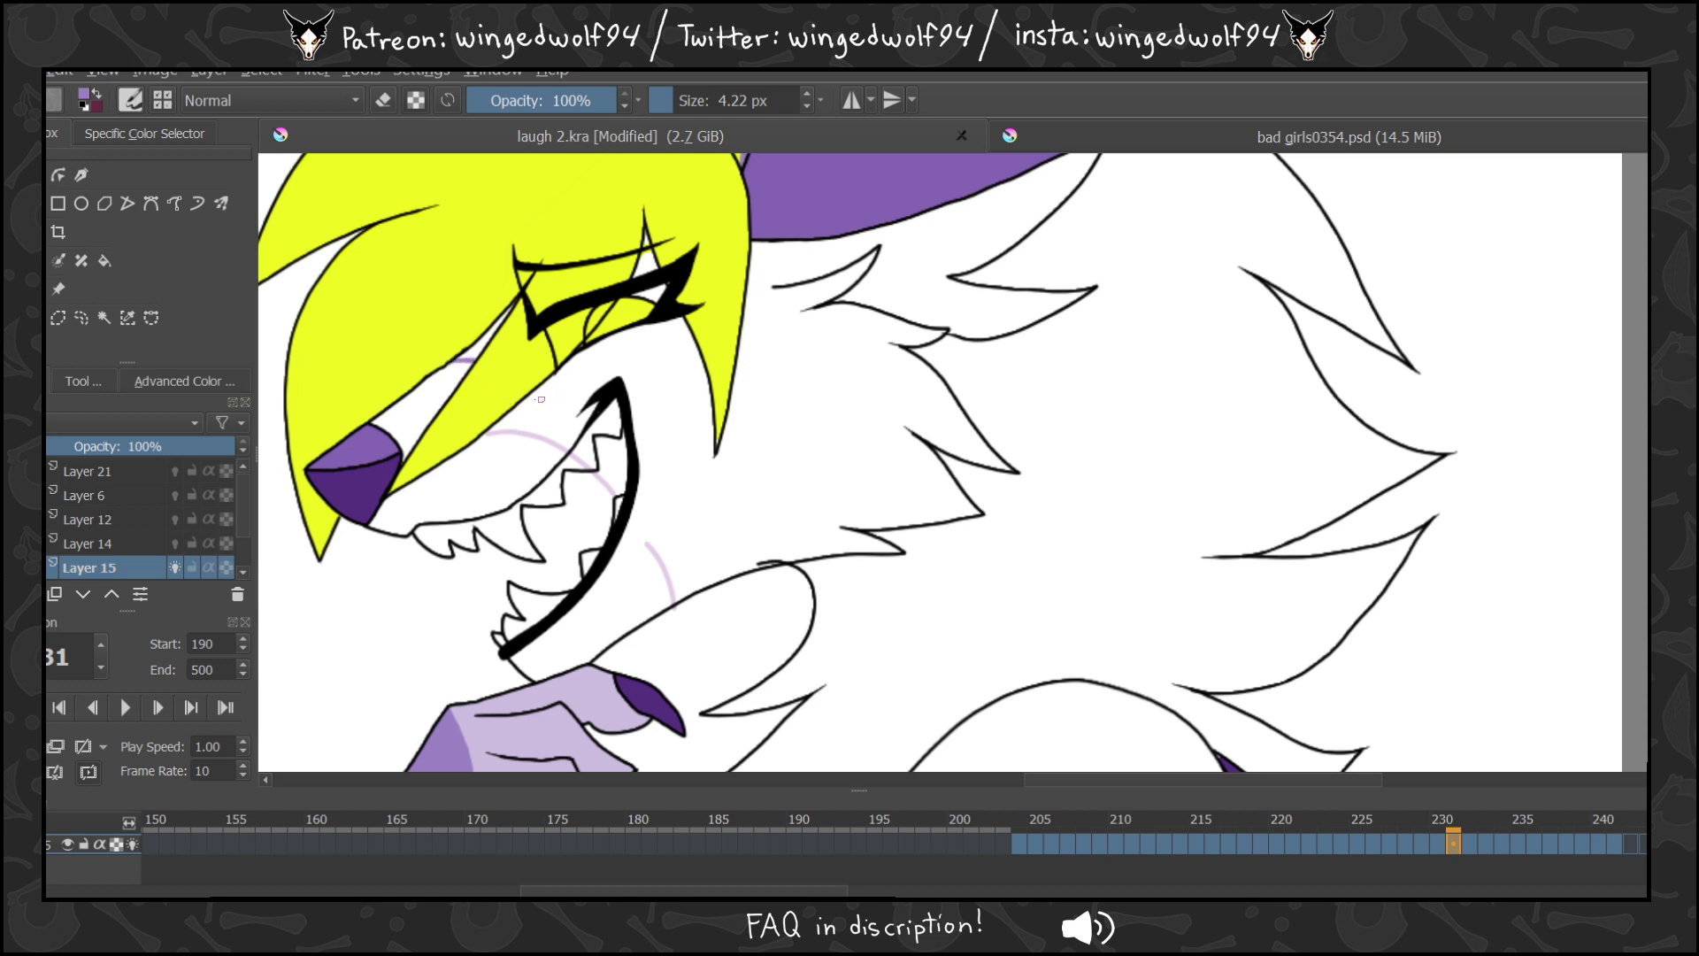
left_click_drag(528, 396, 577, 447)
left_click_drag(627, 516, 670, 609)
key("Right")
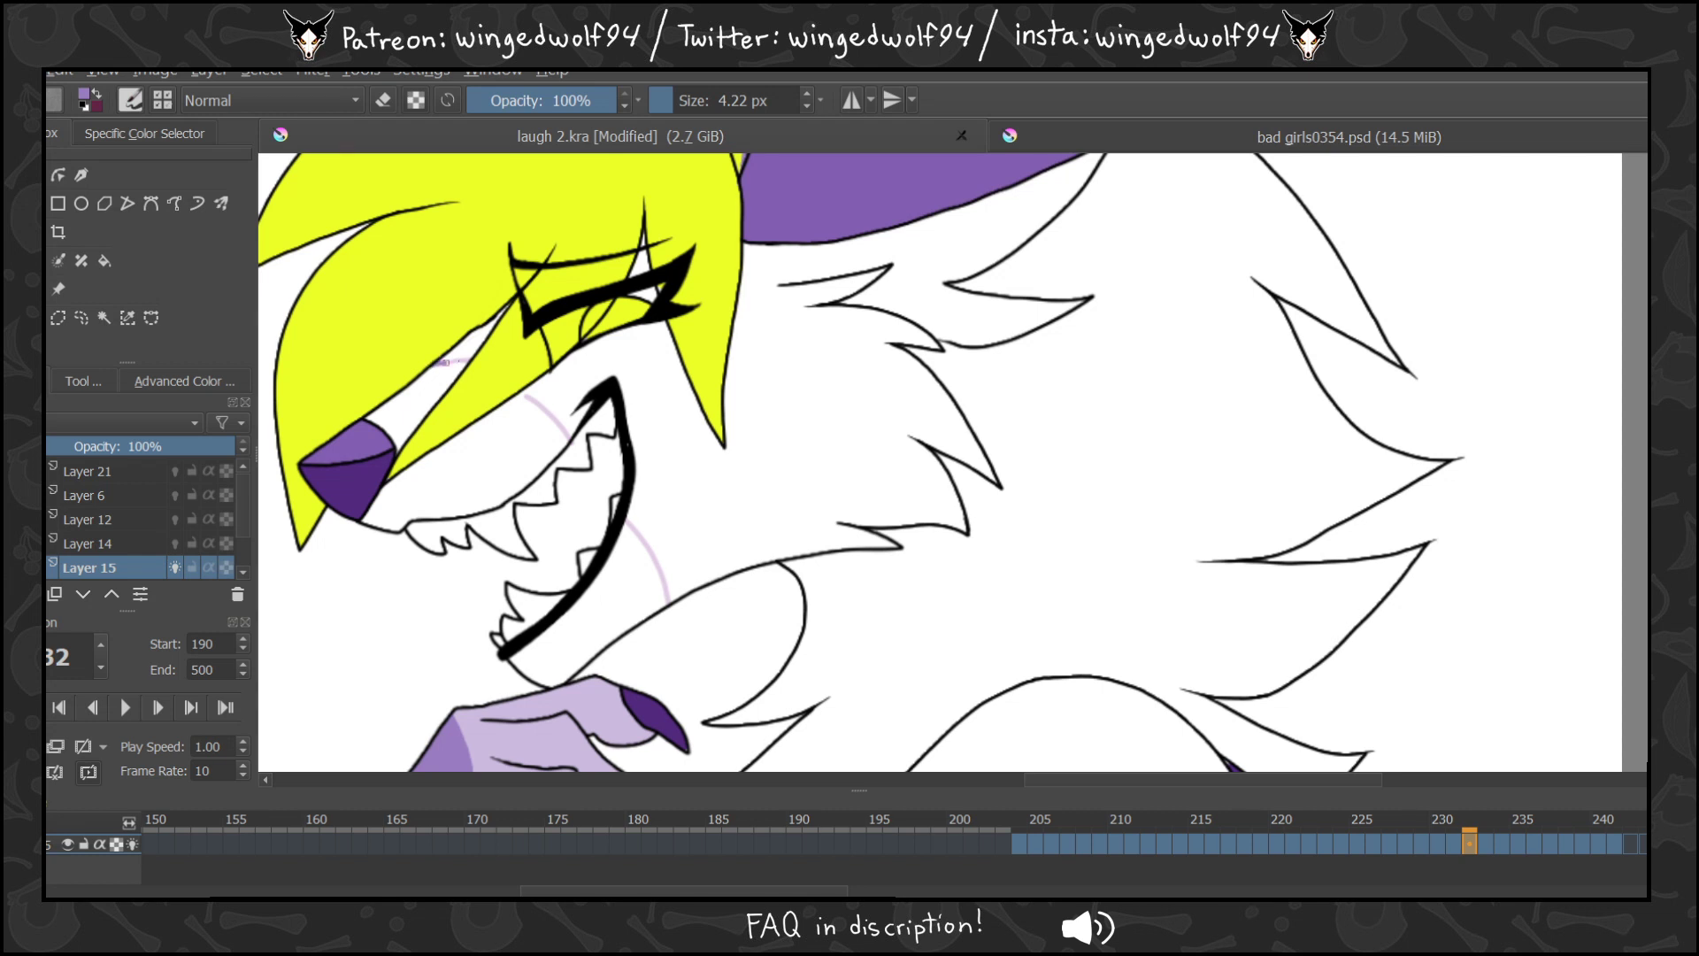
left_click_drag(520, 393, 575, 450)
left_click_drag(624, 516, 667, 601)
Draw the purple boundary across the muzzle, including the part between the hair strands, and down the cheek in frames 233 and 234.
key("Right")
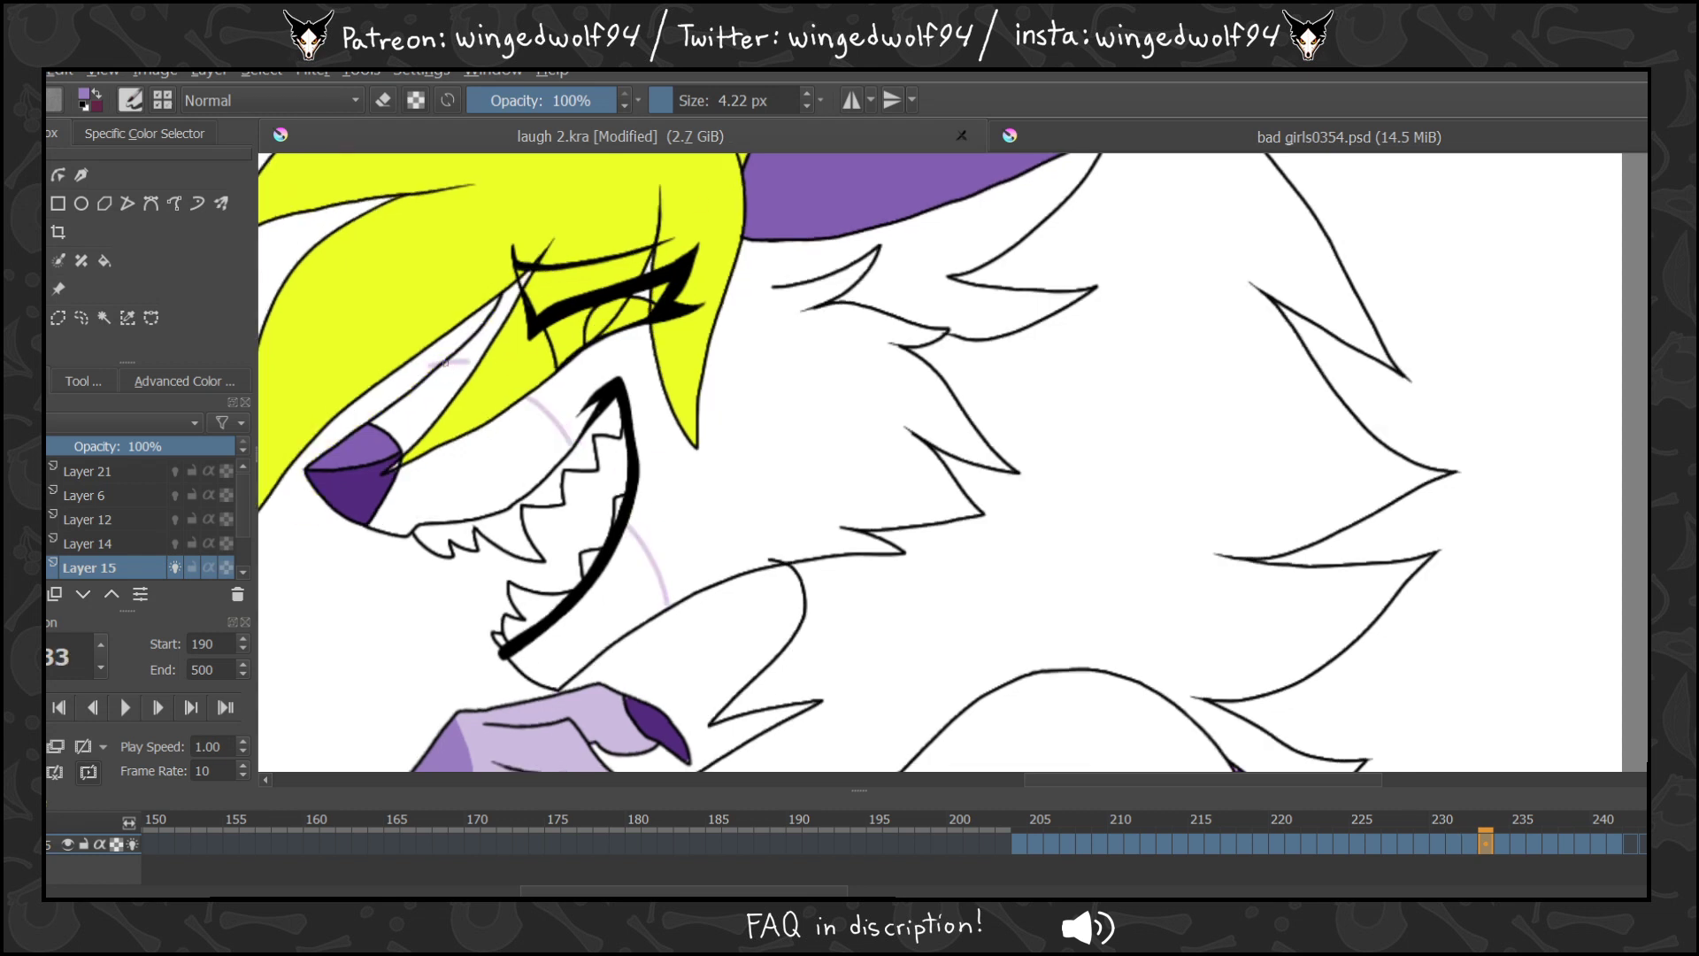
mouse_move(452, 362)
left_mouse_down()
mouse_move(480, 363)
mouse_move(574, 451)
left_mouse_up()
left_click_drag(625, 522, 668, 610)
key("Right")
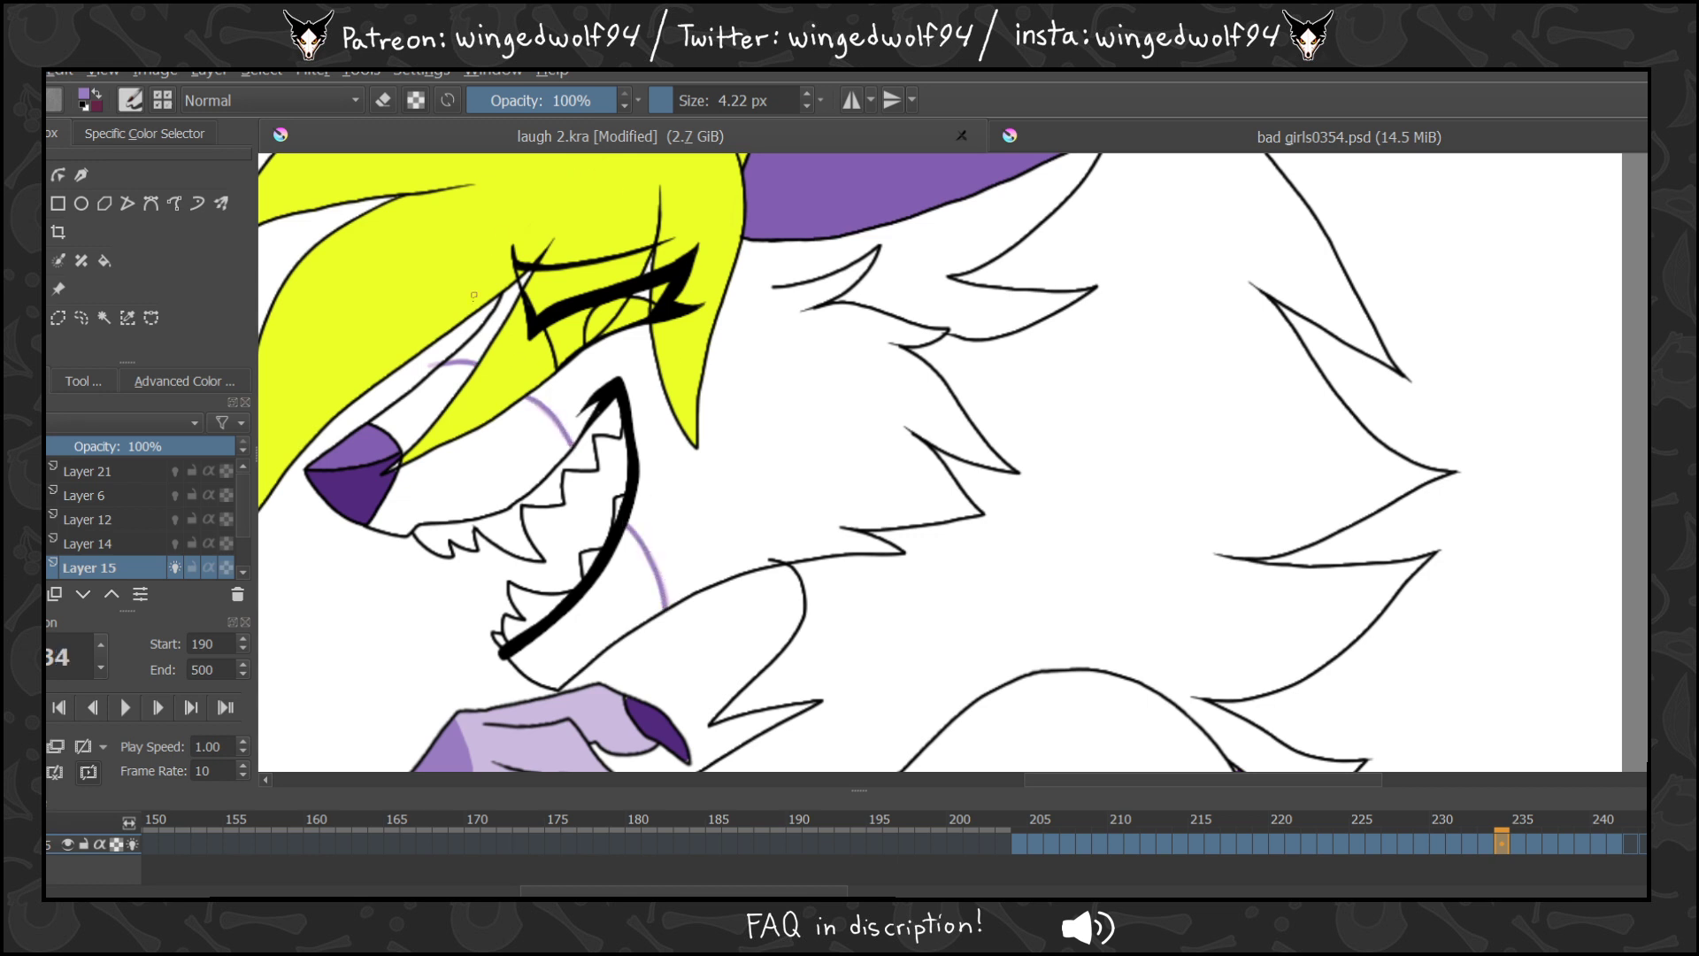
mouse_move(428, 365)
left_mouse_down()
mouse_move(475, 364)
mouse_move(569, 440)
left_mouse_up()
left_click_drag(624, 522, 663, 606)
Draw the purple muzzle arc and cheek segment behind the grin in frames 235 and 236.
key("period")
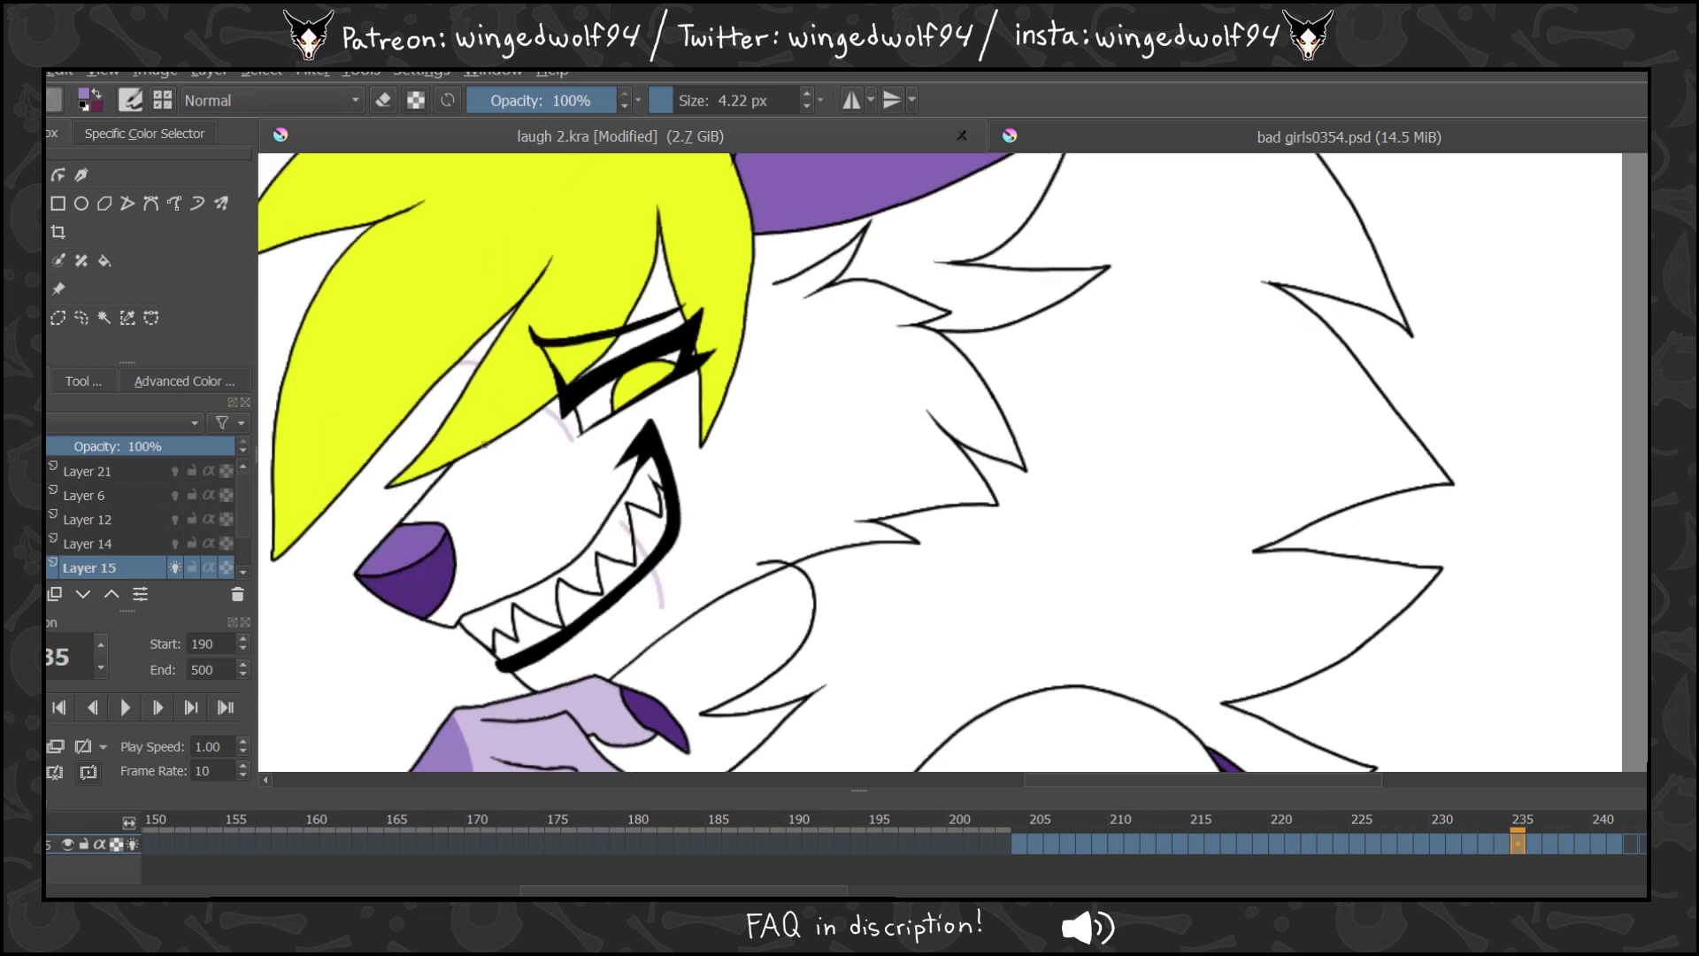
mouse_move(482, 445)
left_mouse_down()
mouse_move(525, 436)
mouse_move(619, 494)
left_mouse_up()
left_click_drag(658, 561, 681, 625)
key("period")
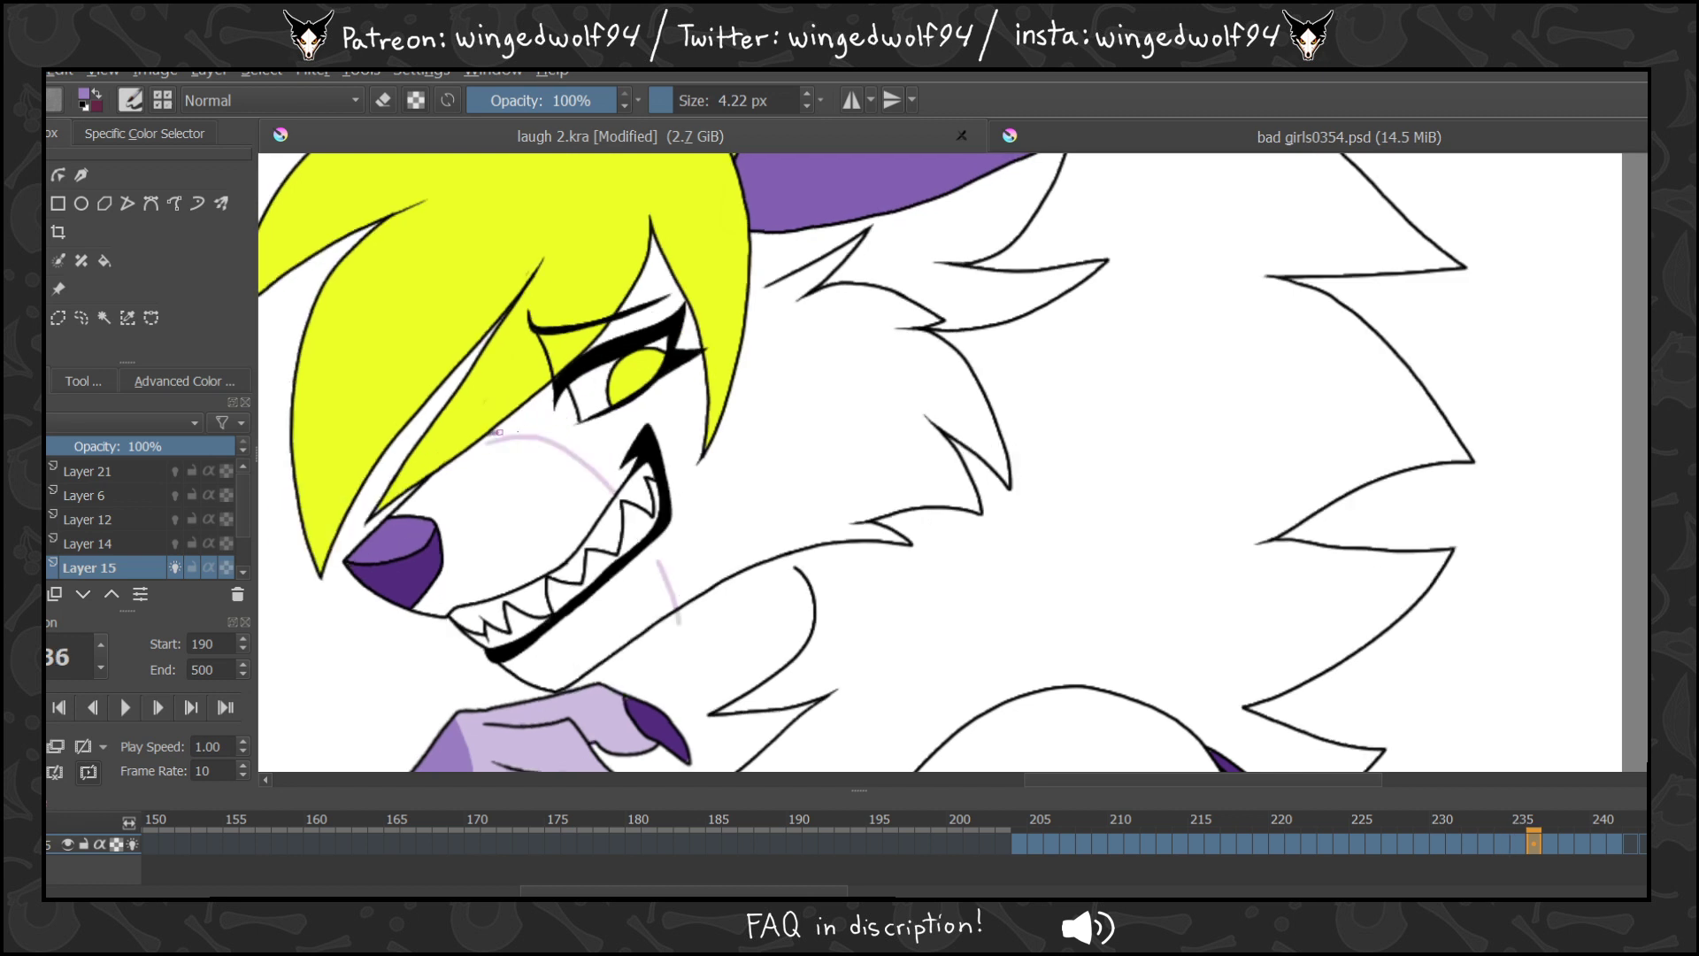
left_click_drag(489, 438, 619, 489)
left_click_drag(643, 549, 674, 617)
Draw the purple boundary line from the muzzle to the jaw in frames 237 and 238.
key("period")
mouse_move(474, 439)
left_mouse_down()
mouse_move(563, 451)
mouse_move(610, 501)
left_mouse_up()
left_click_drag(652, 569, 670, 633)
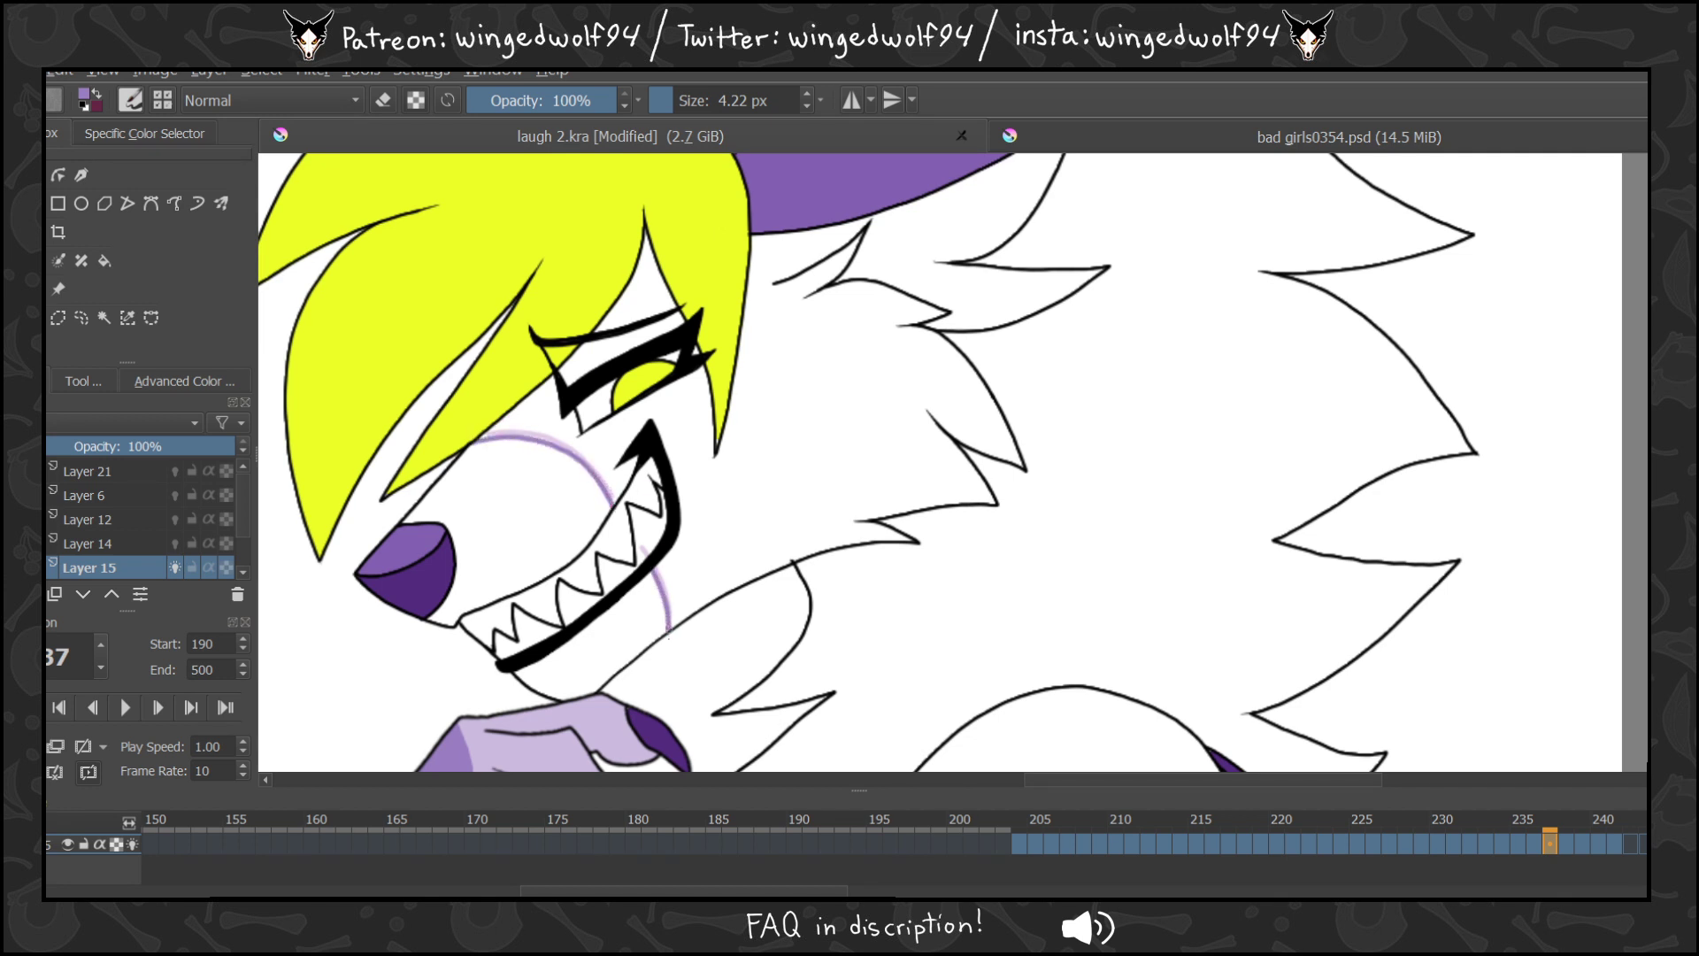
key("period")
mouse_move(484, 440)
left_mouse_down()
mouse_move(598, 483)
mouse_move(666, 615)
left_mouse_up()
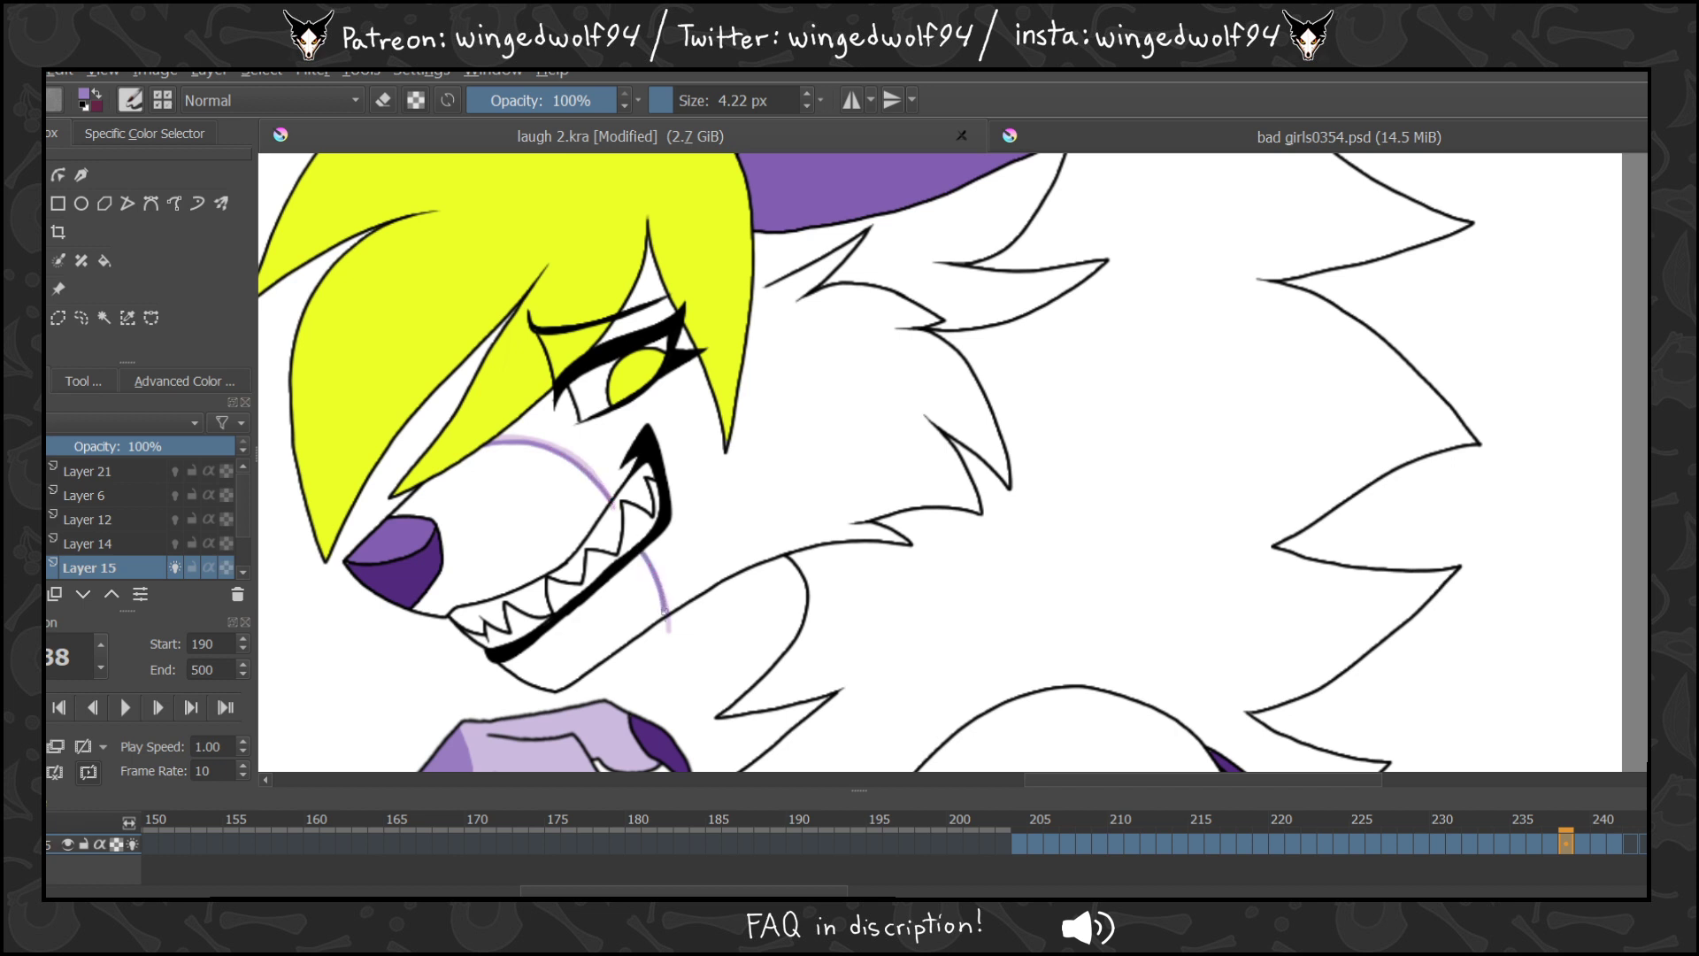
Draw the purple muzzle and cheek boundary in frames 239, 240 and 241, comparing it with the neighbouring frames.
key("period")
left_click_drag(488, 442, 610, 502)
key("Left")
key("Right")
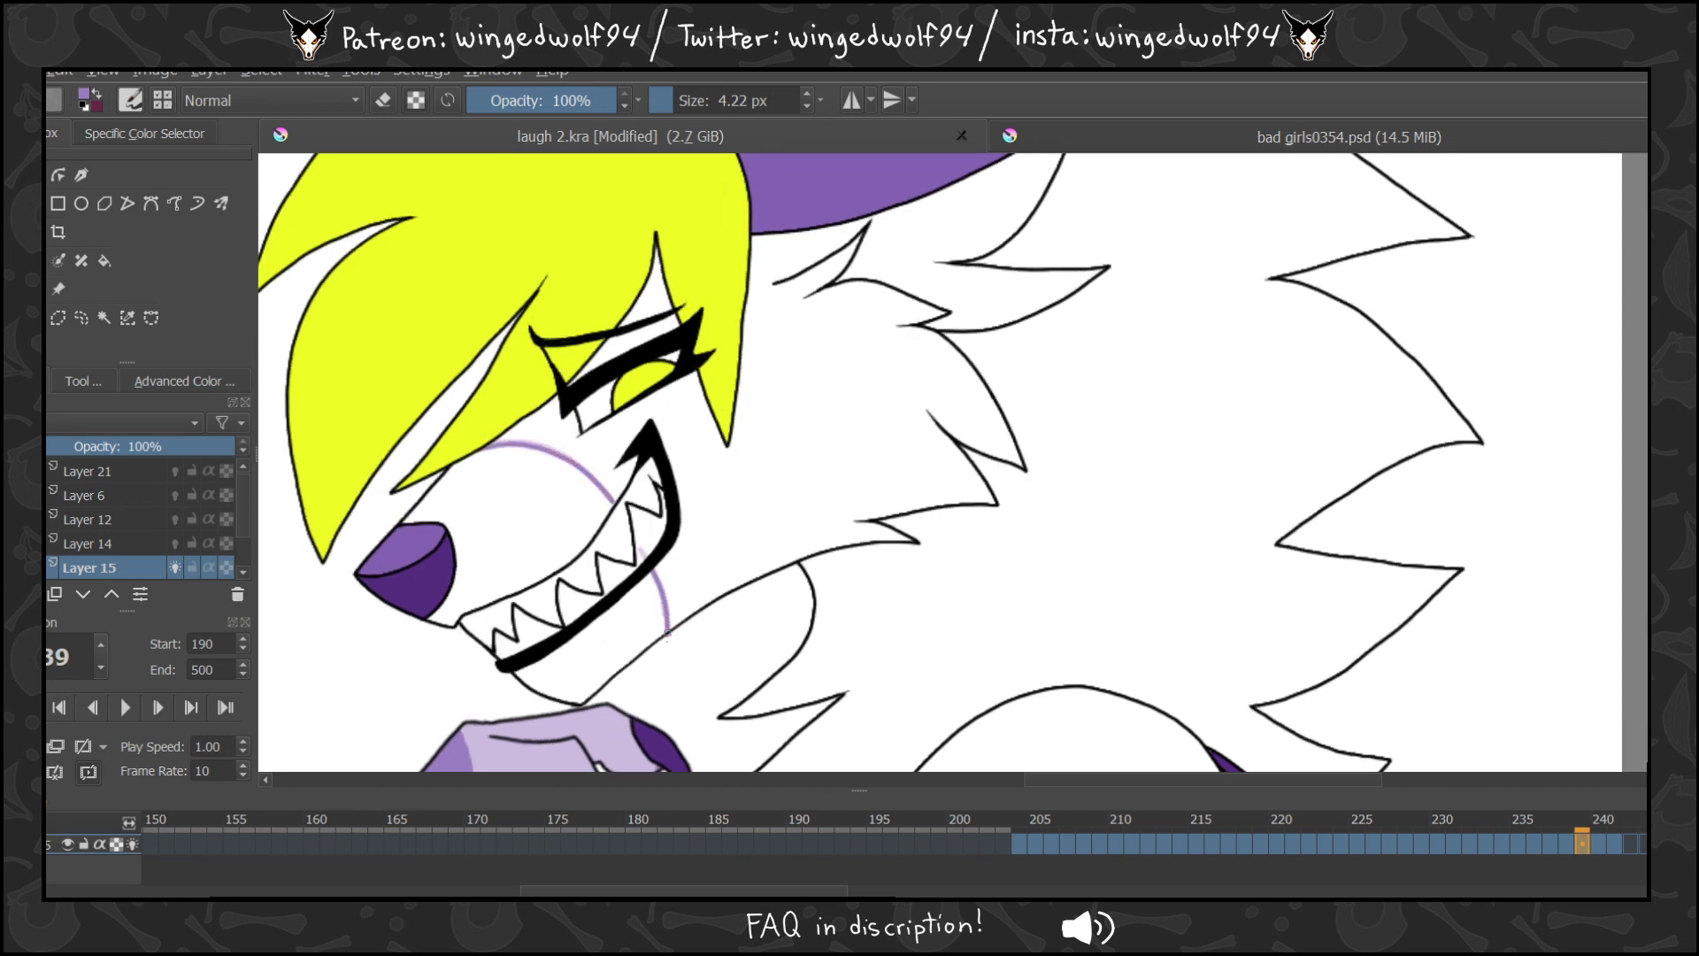
key("Right")
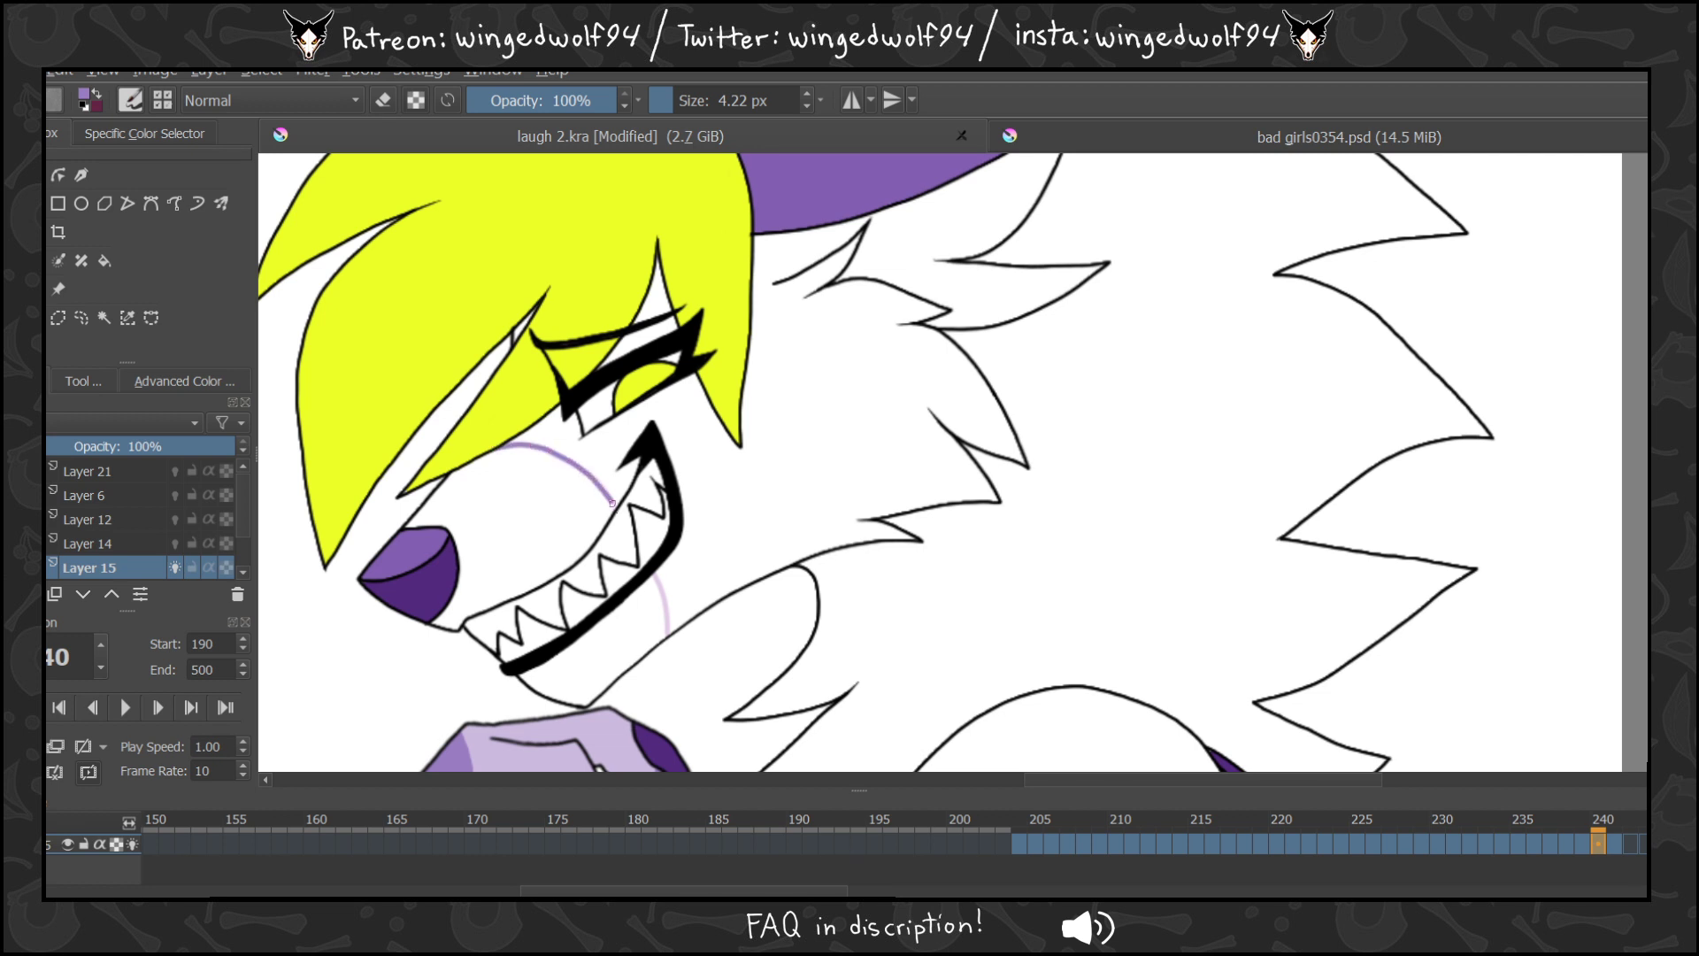
key("Right")
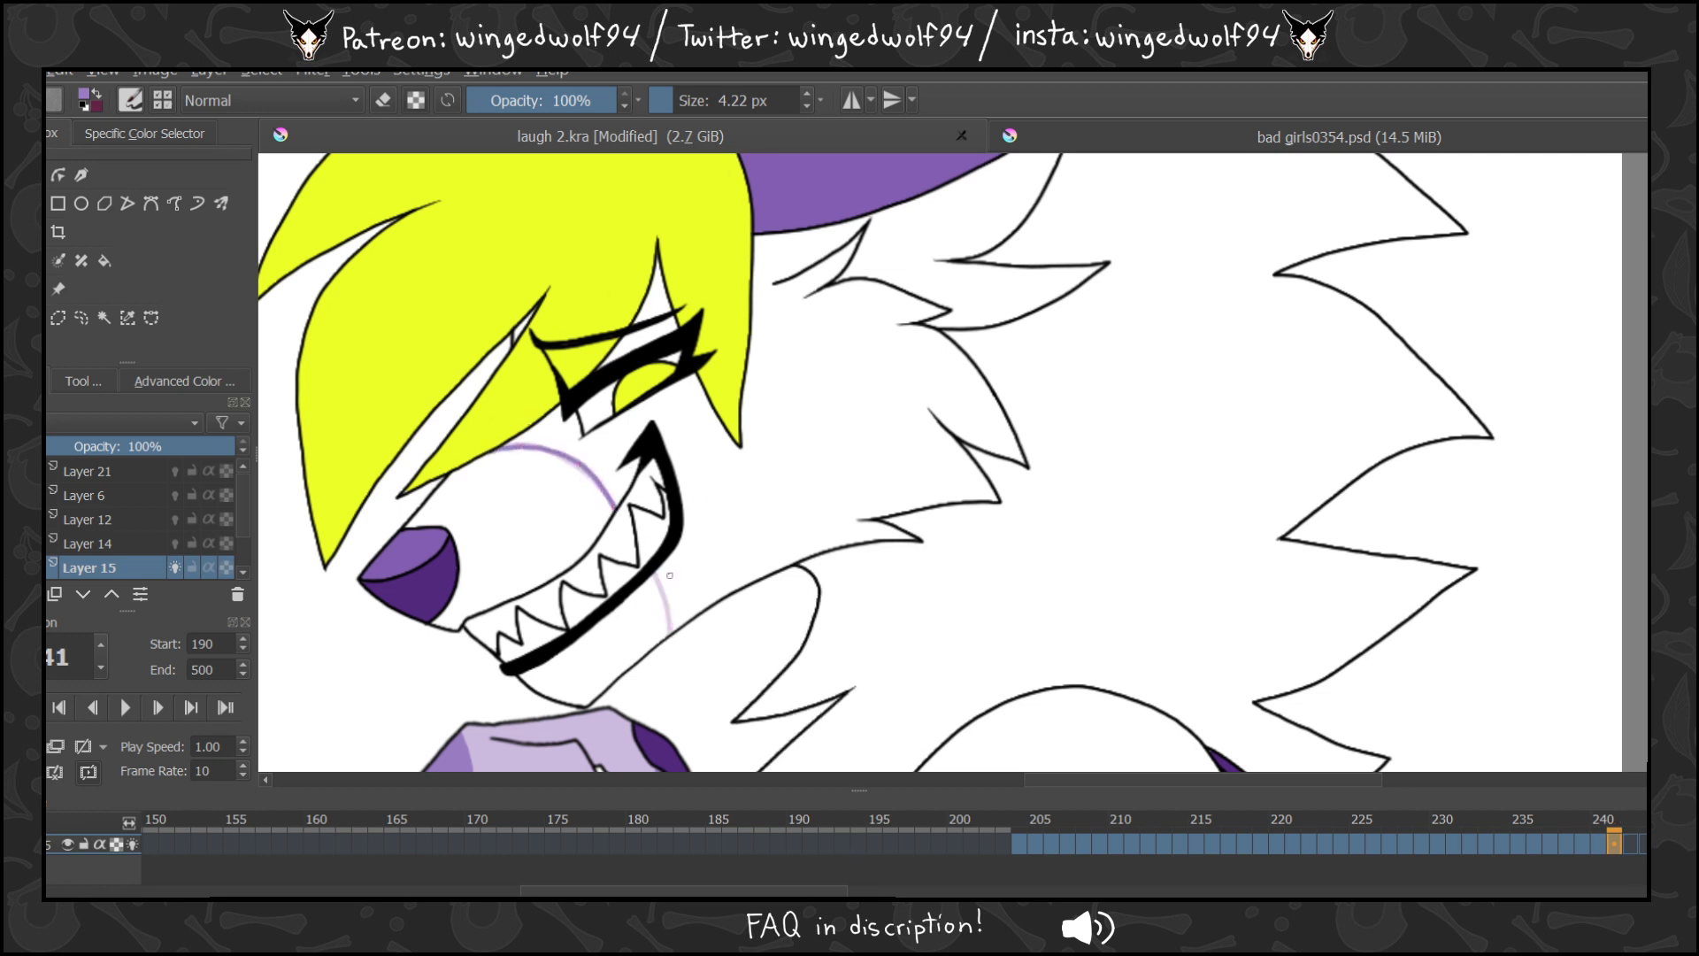
key("Left")
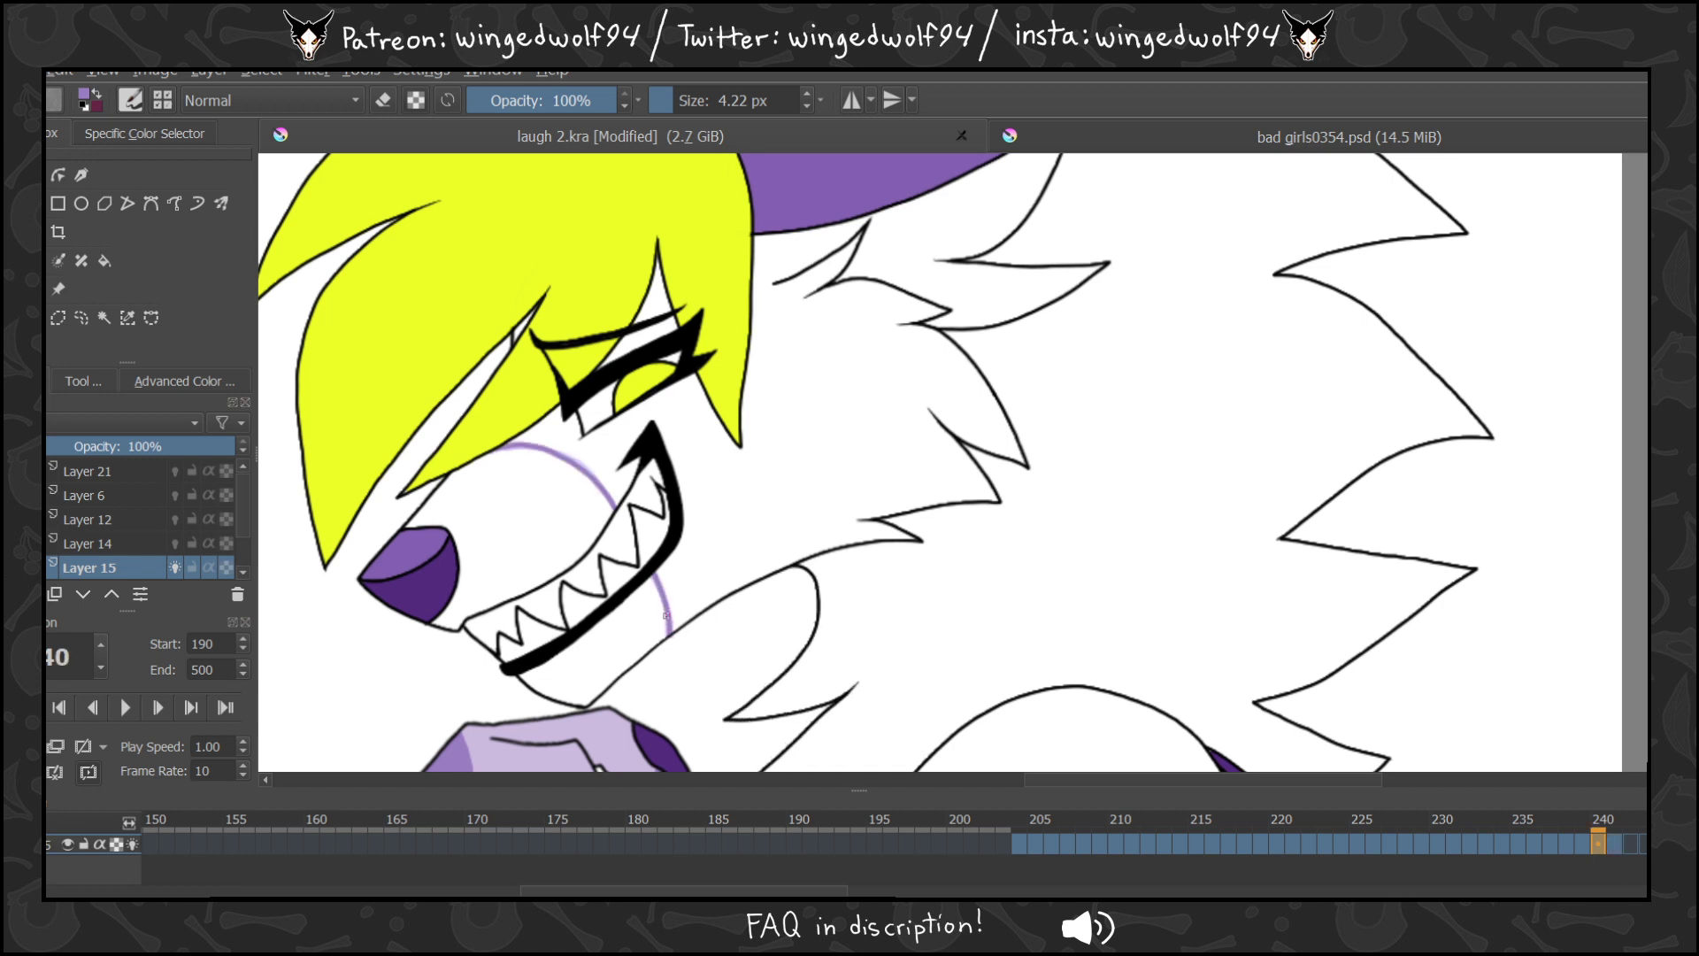
key("Right")
key("Right")
key("Left")
Return to frame 204 and draw a short purple line between the hair and the fur tuft below the ear through frame 210.
left_click(1026, 831)
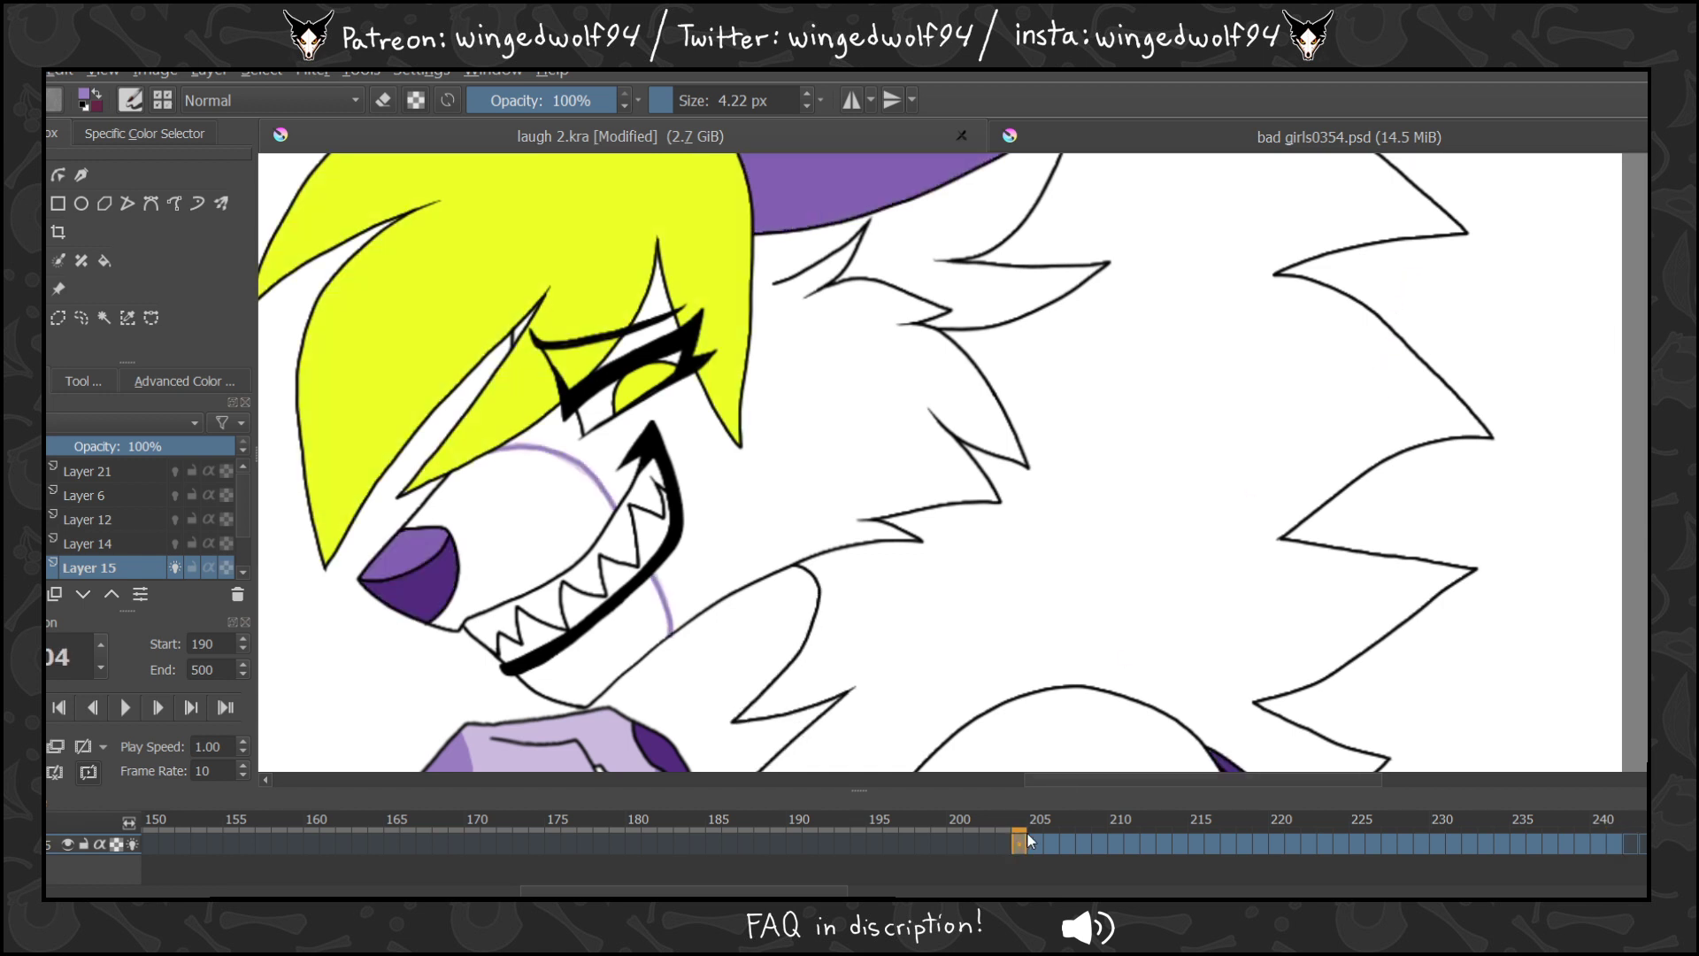
key("Right")
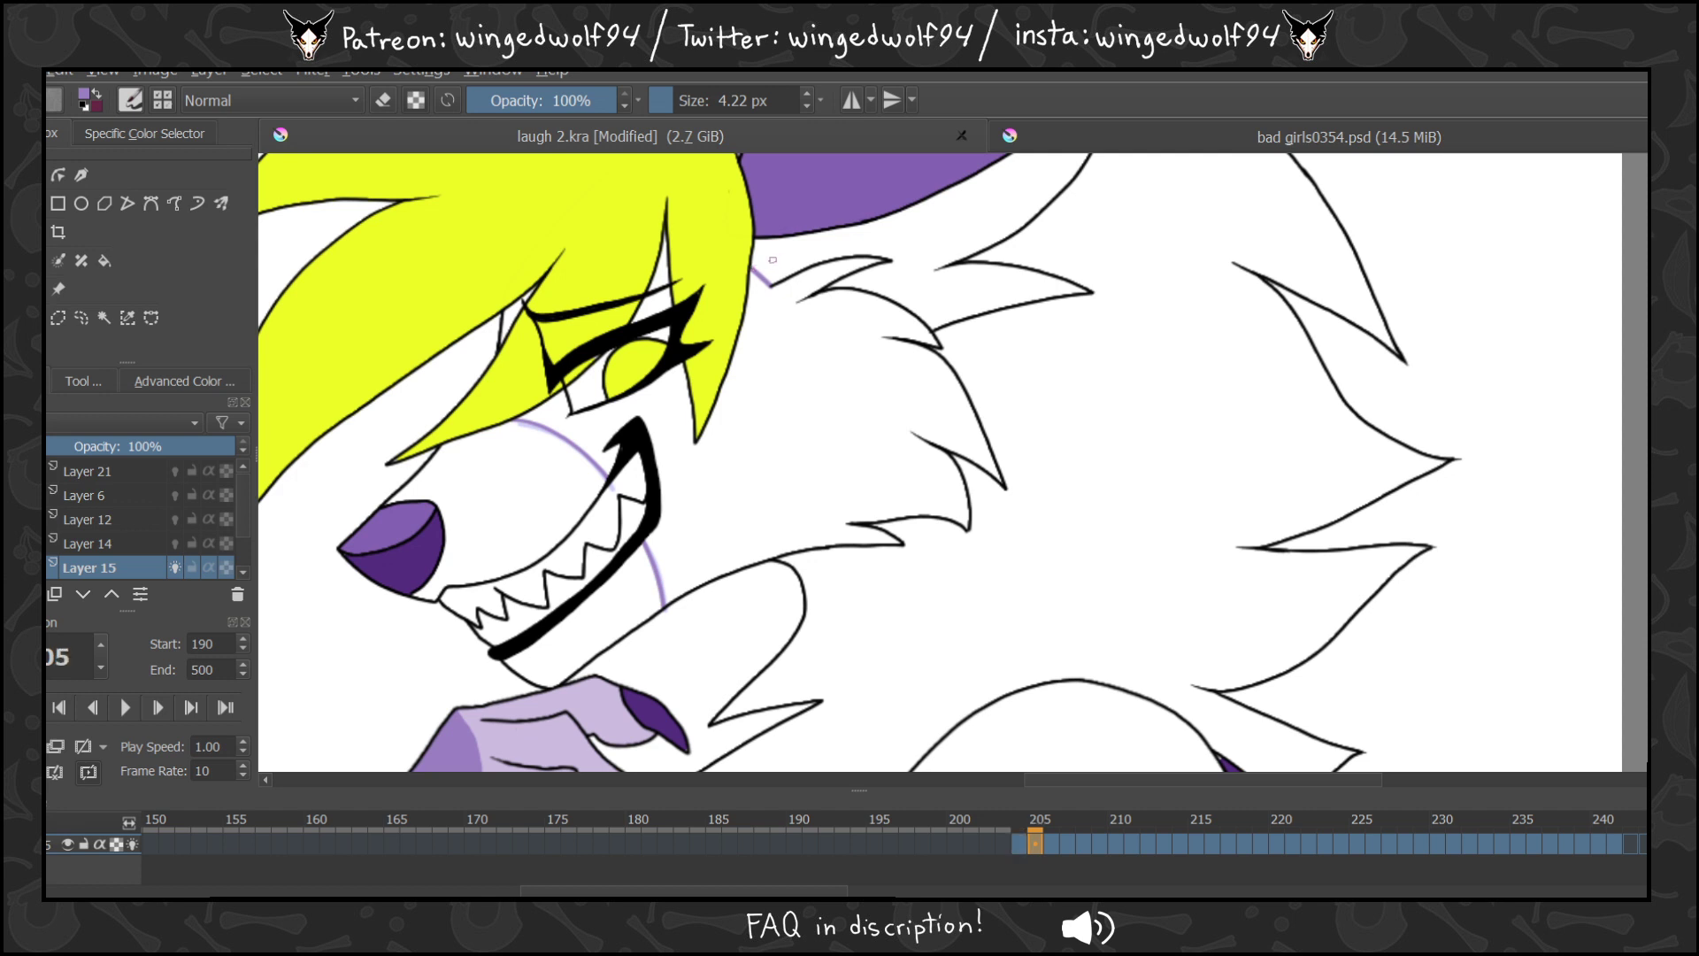
key("Right")
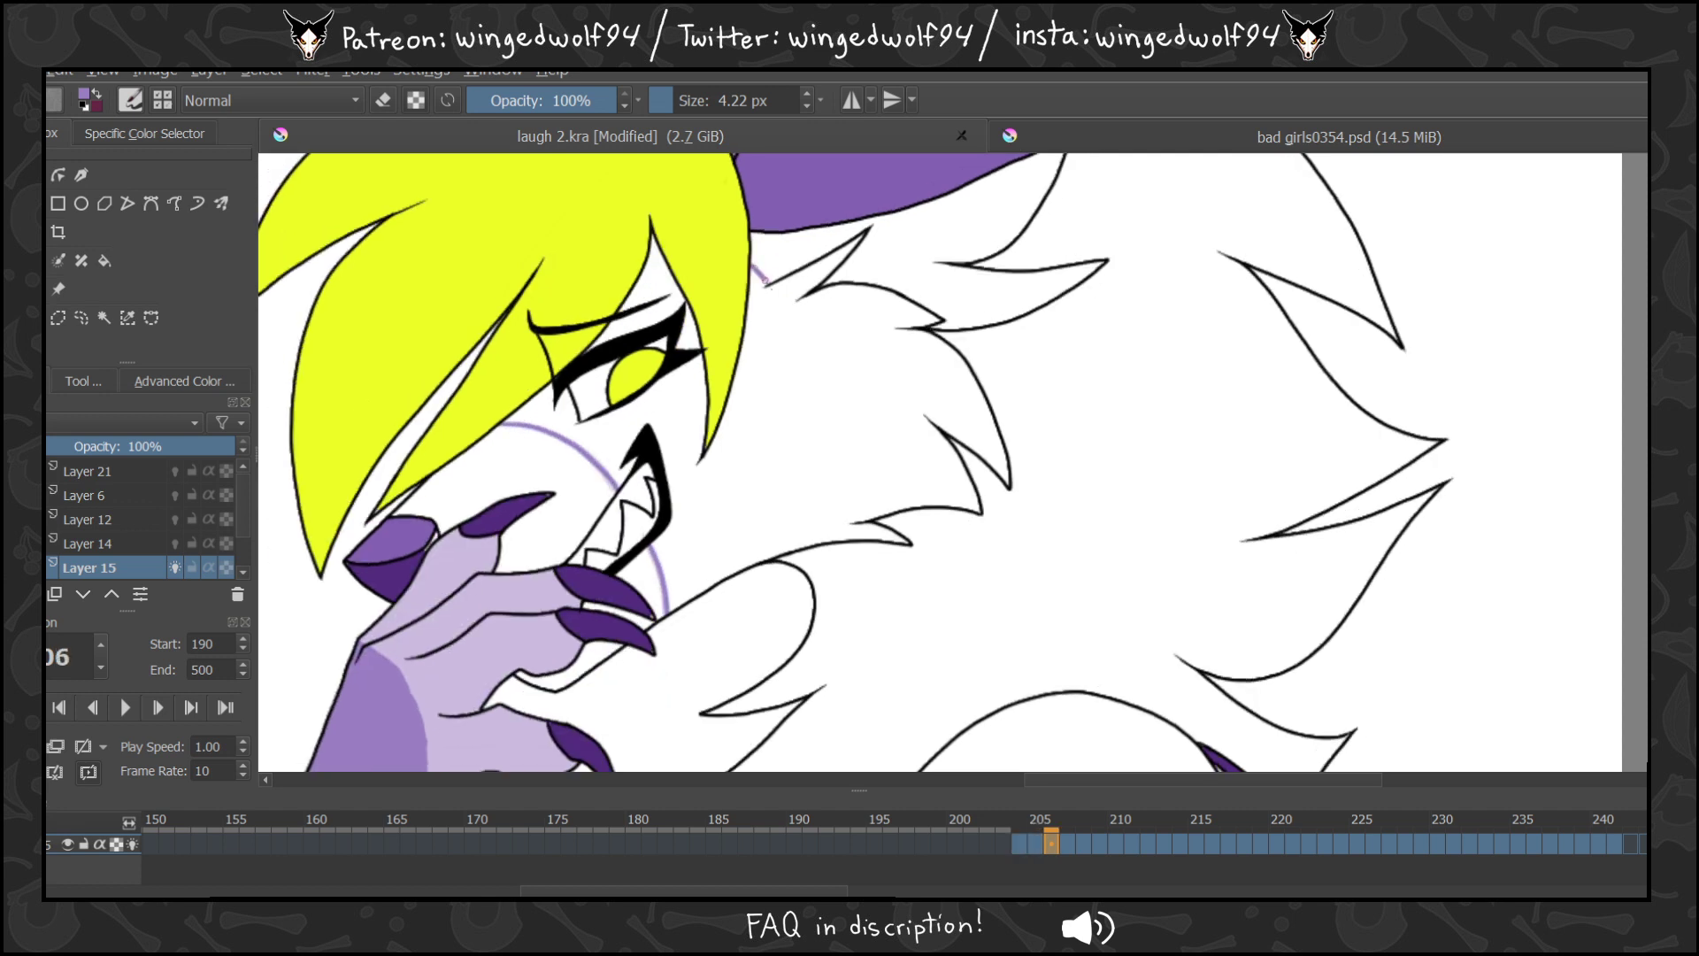
key("Right")
key("Right")
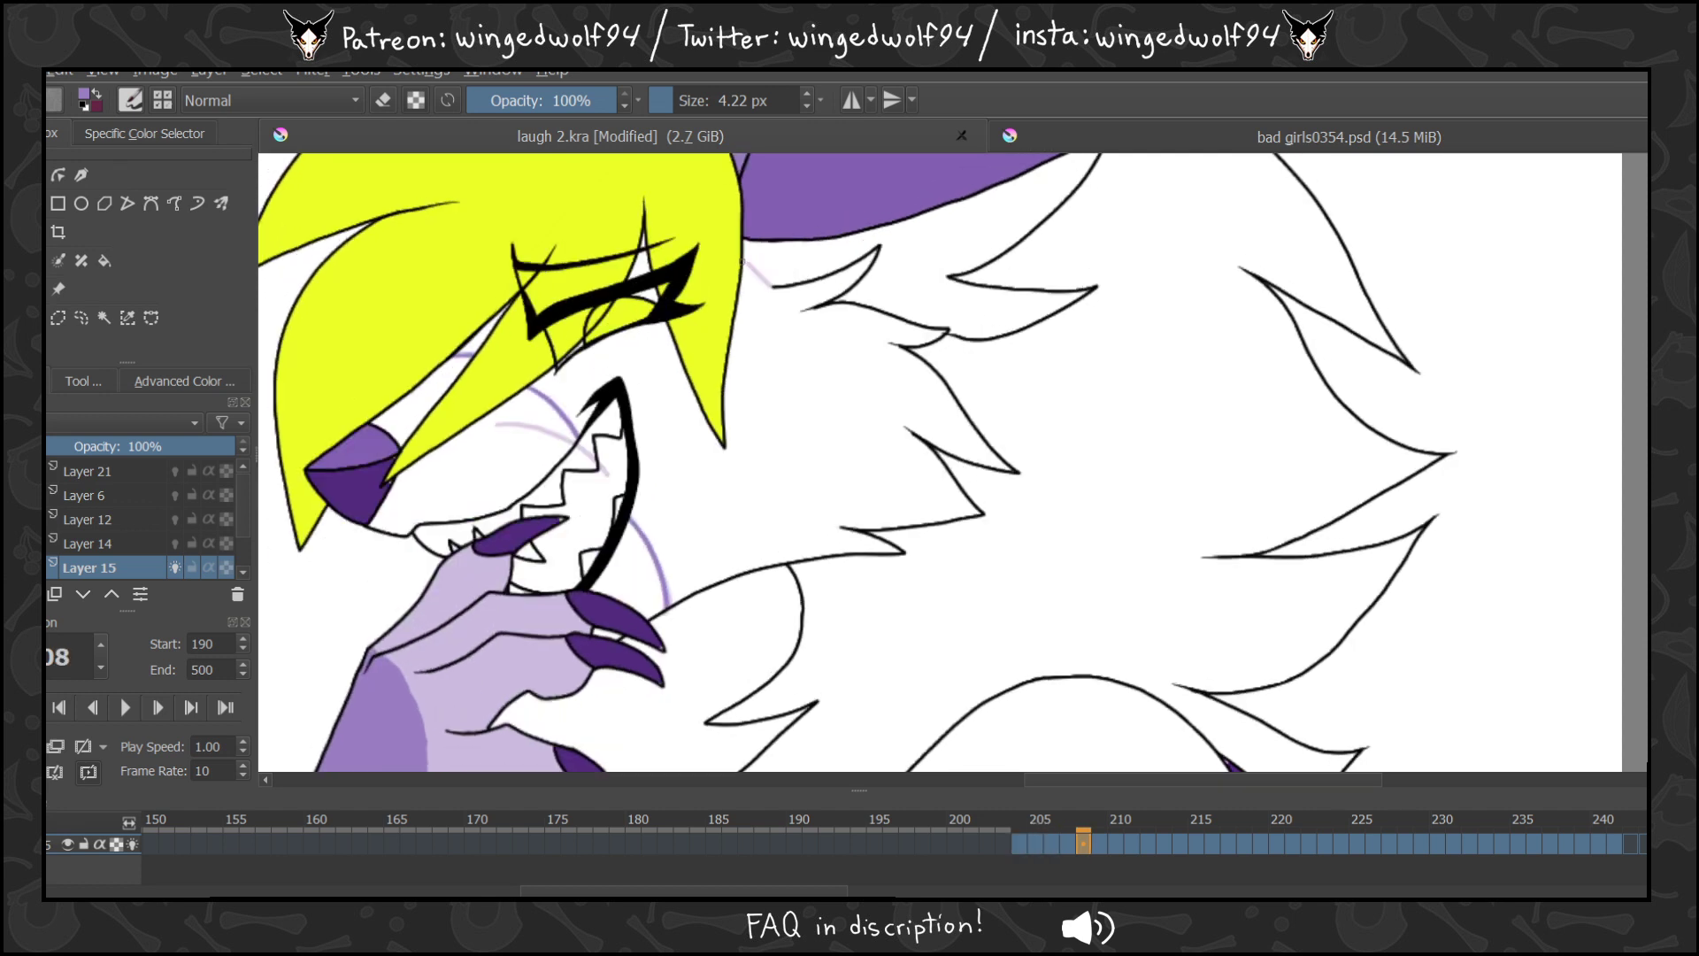
key("Right")
key("Right")
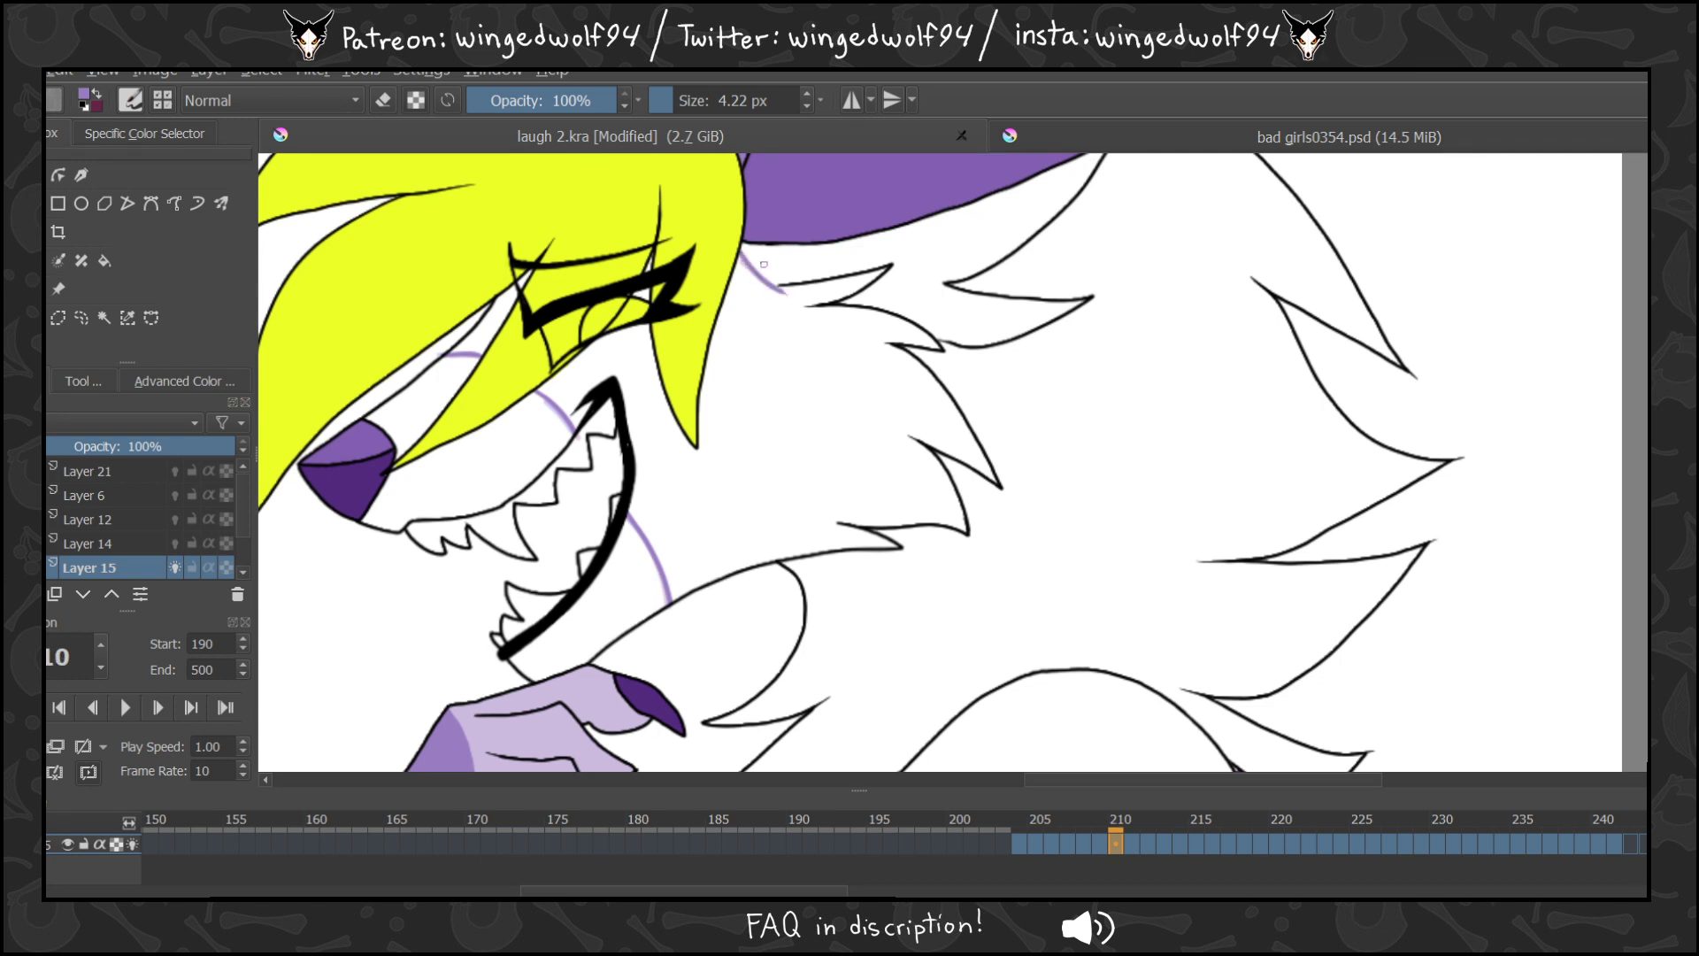
Draw the short purple line joining the hair edge to the fur tuft below the ear in frames 211 to 219.
key("Right")
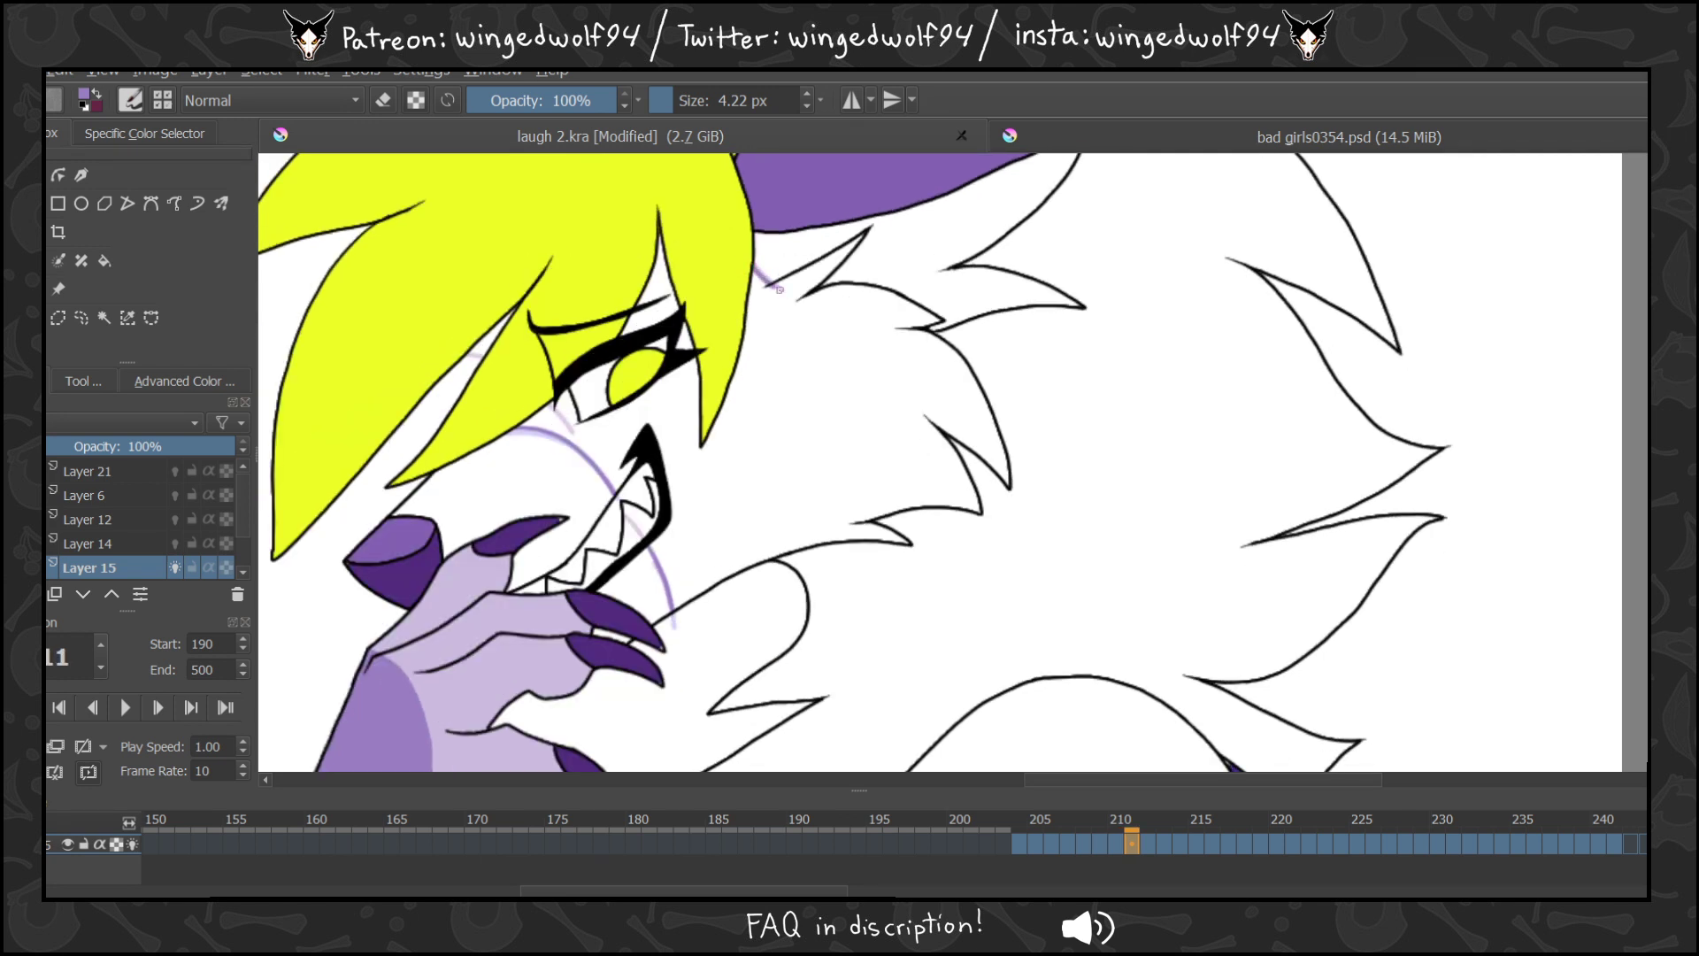
key("Right")
key("Right")
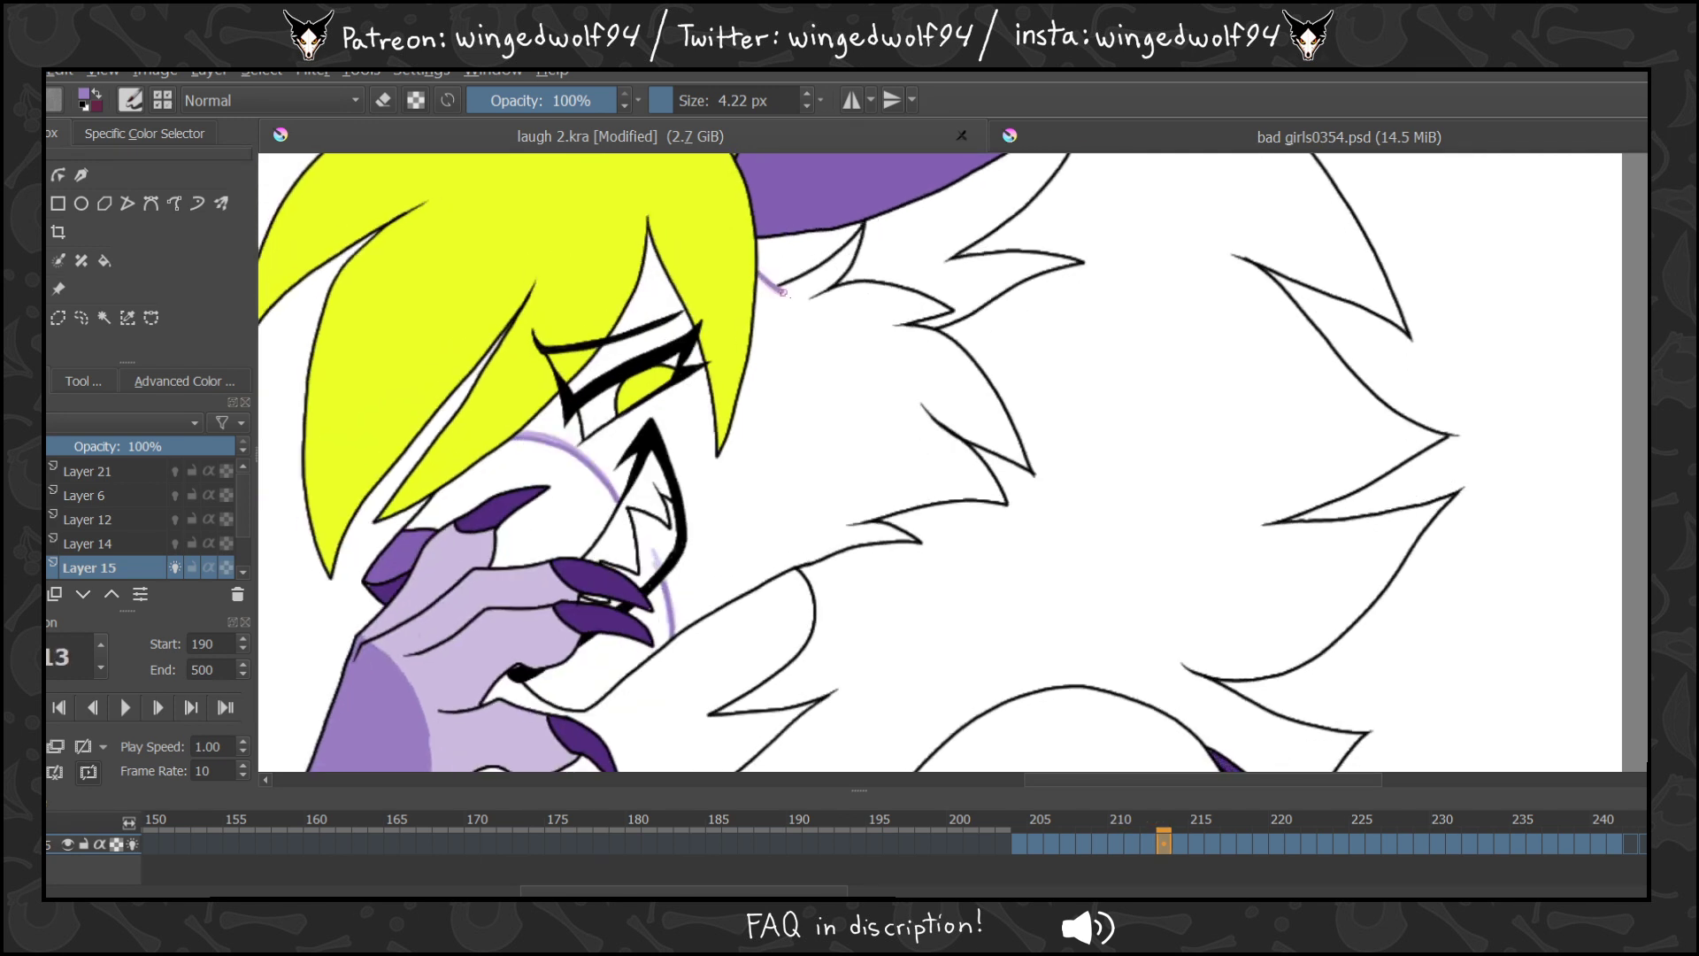
key("Right")
key("Right")
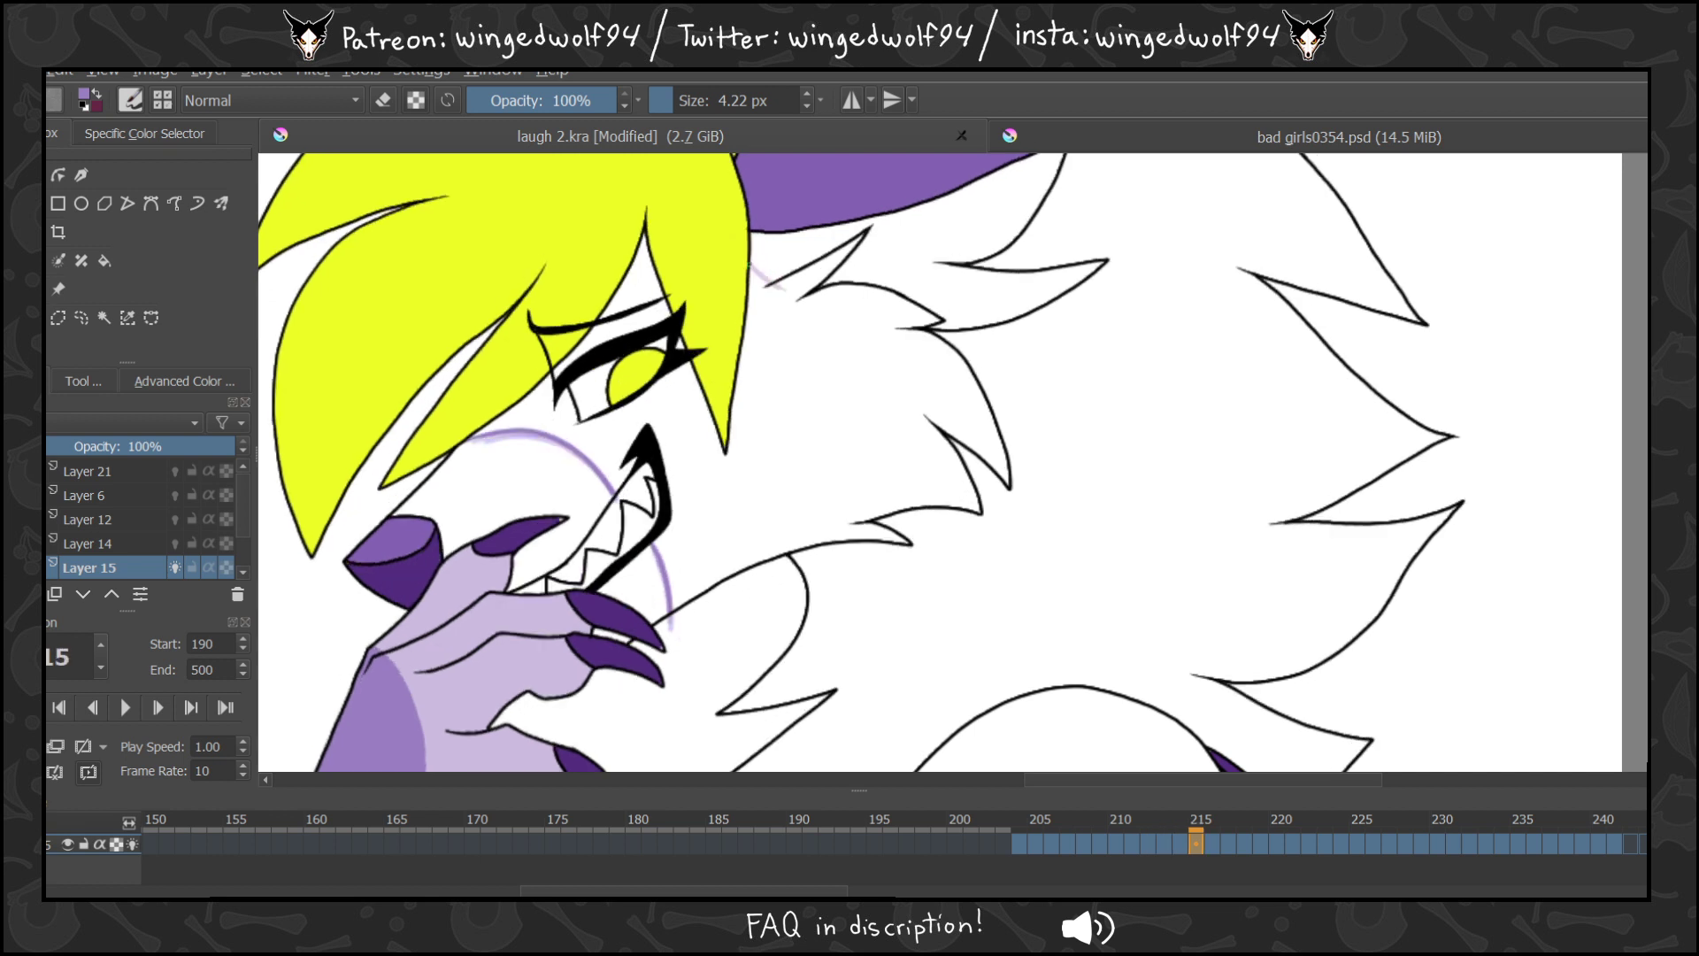
key("Right")
key("Right")
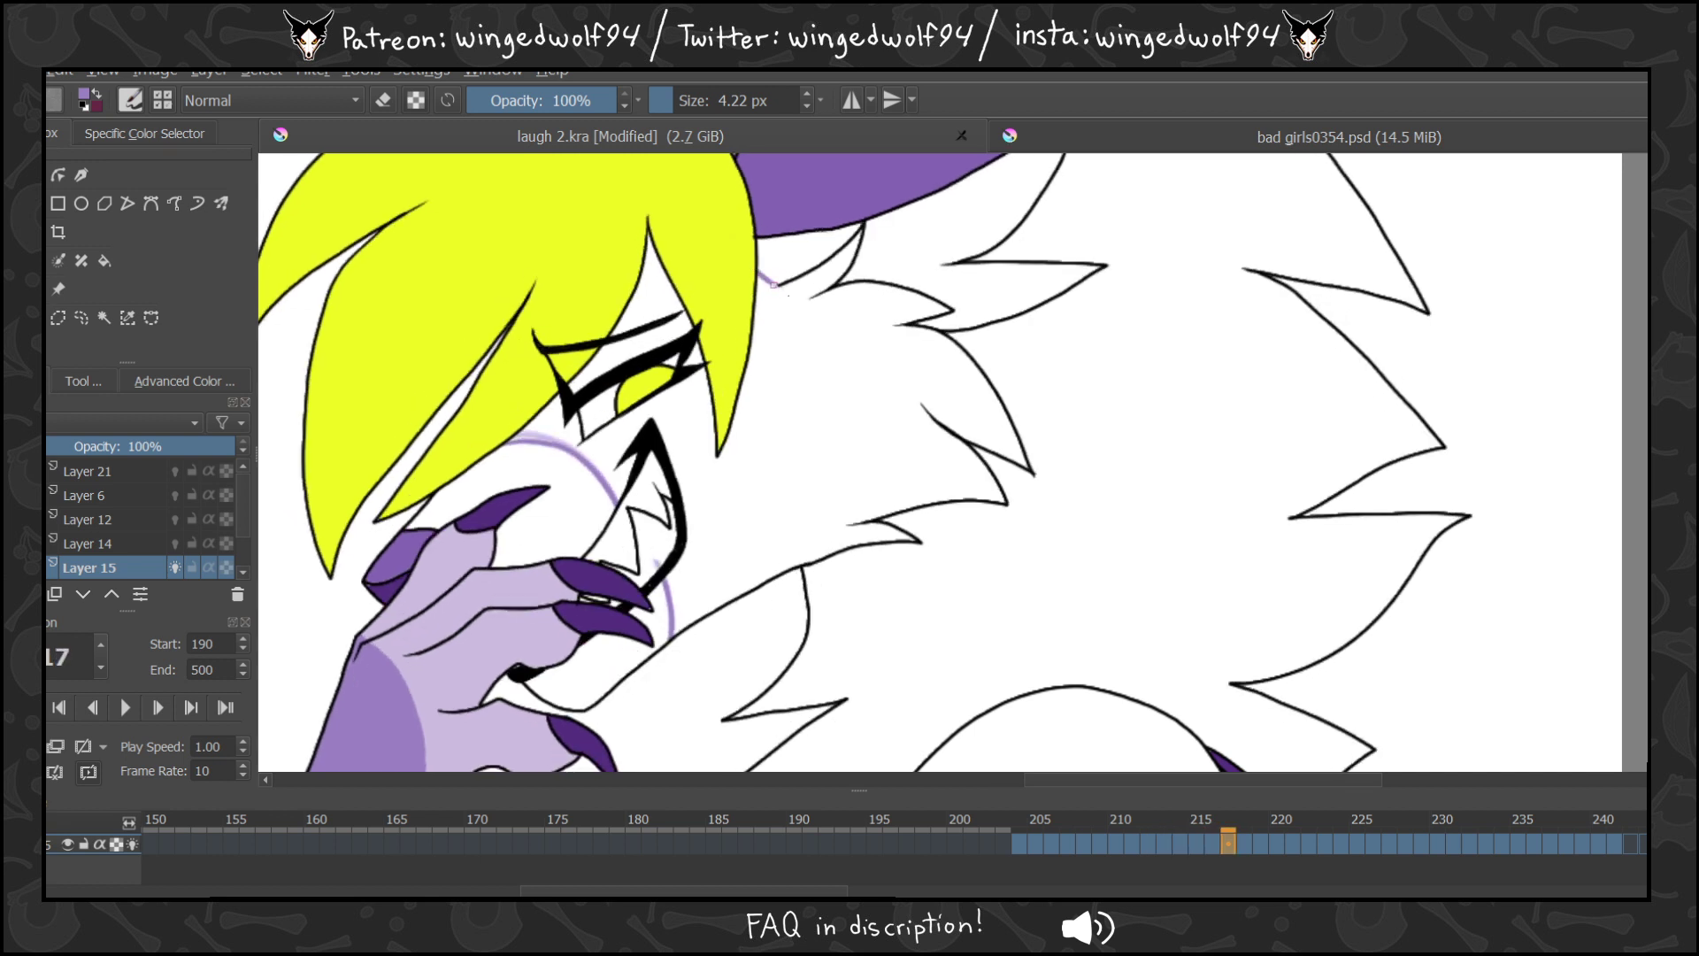
key("Right")
key("Right")
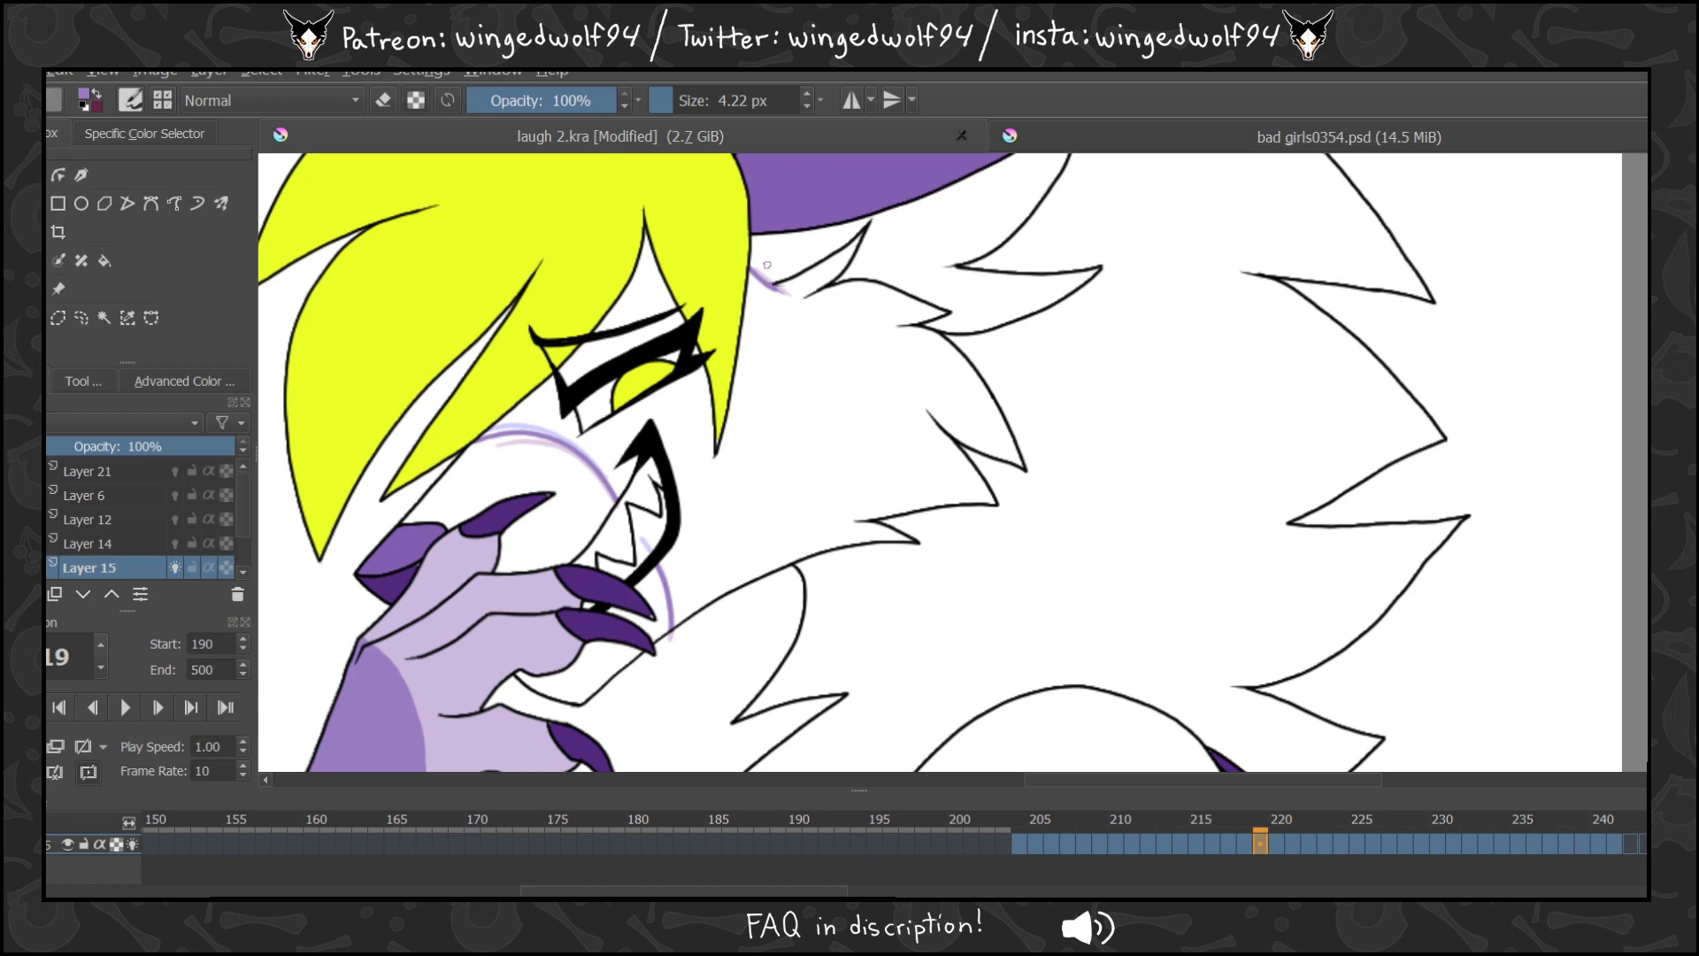
Add the short purple boundary line between the hair and the upper cheek tuft in frames 220 to 230.
key("Right")
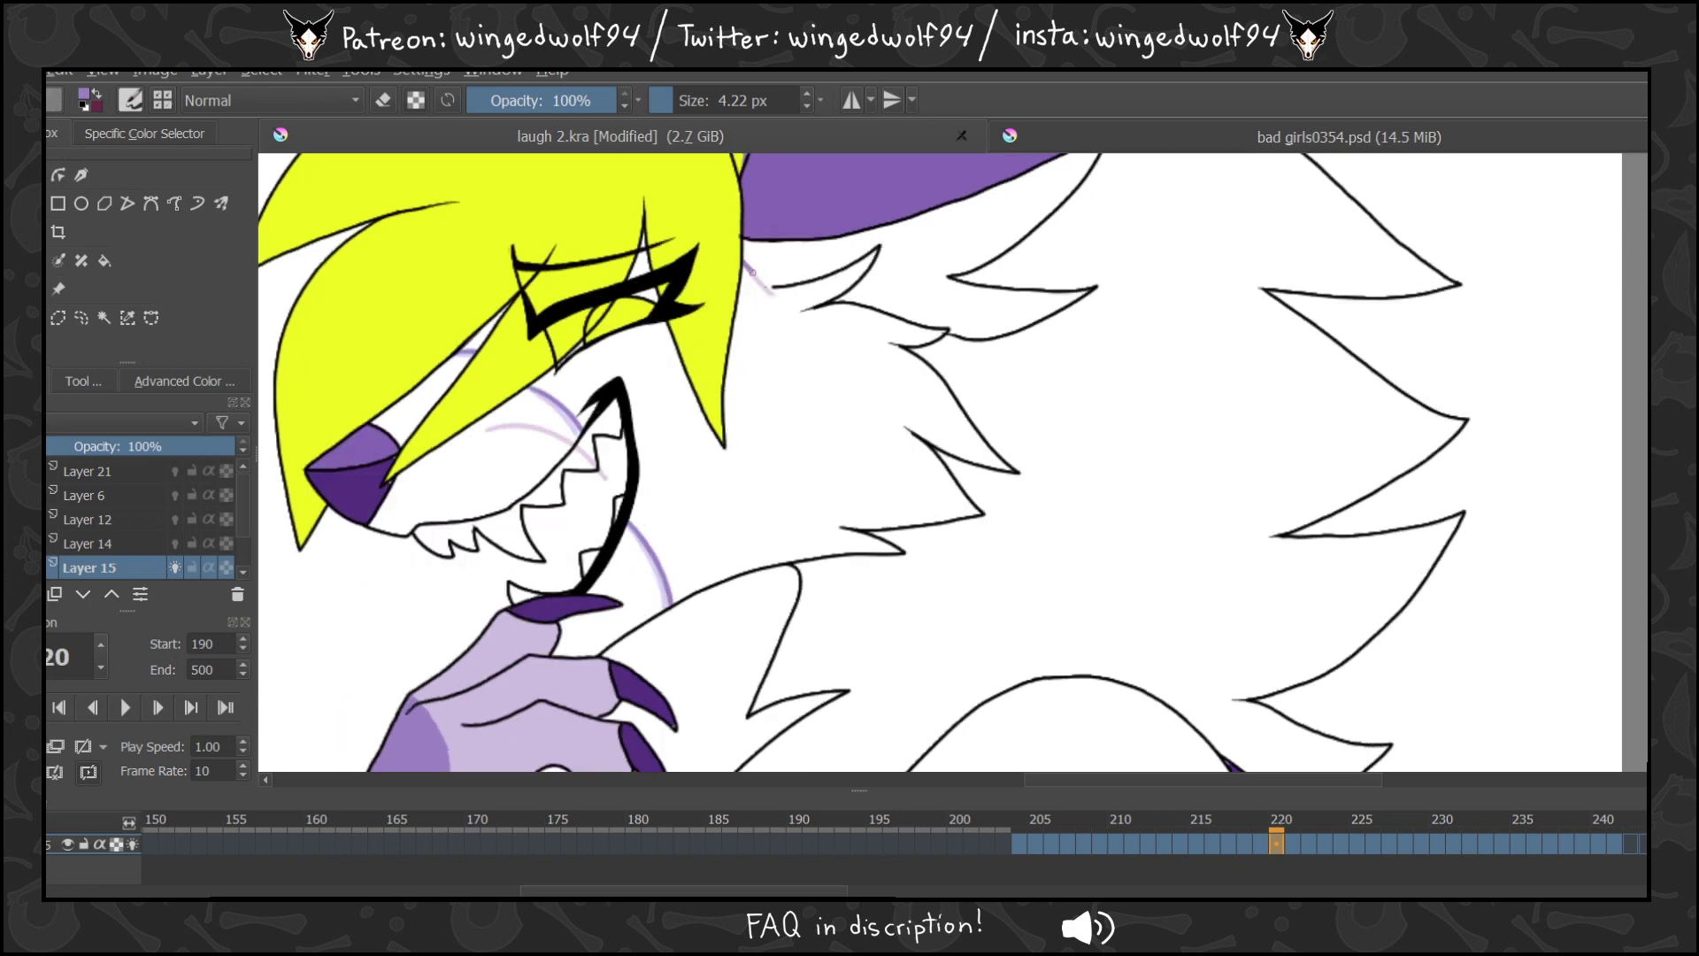
key("Right")
key("Right")
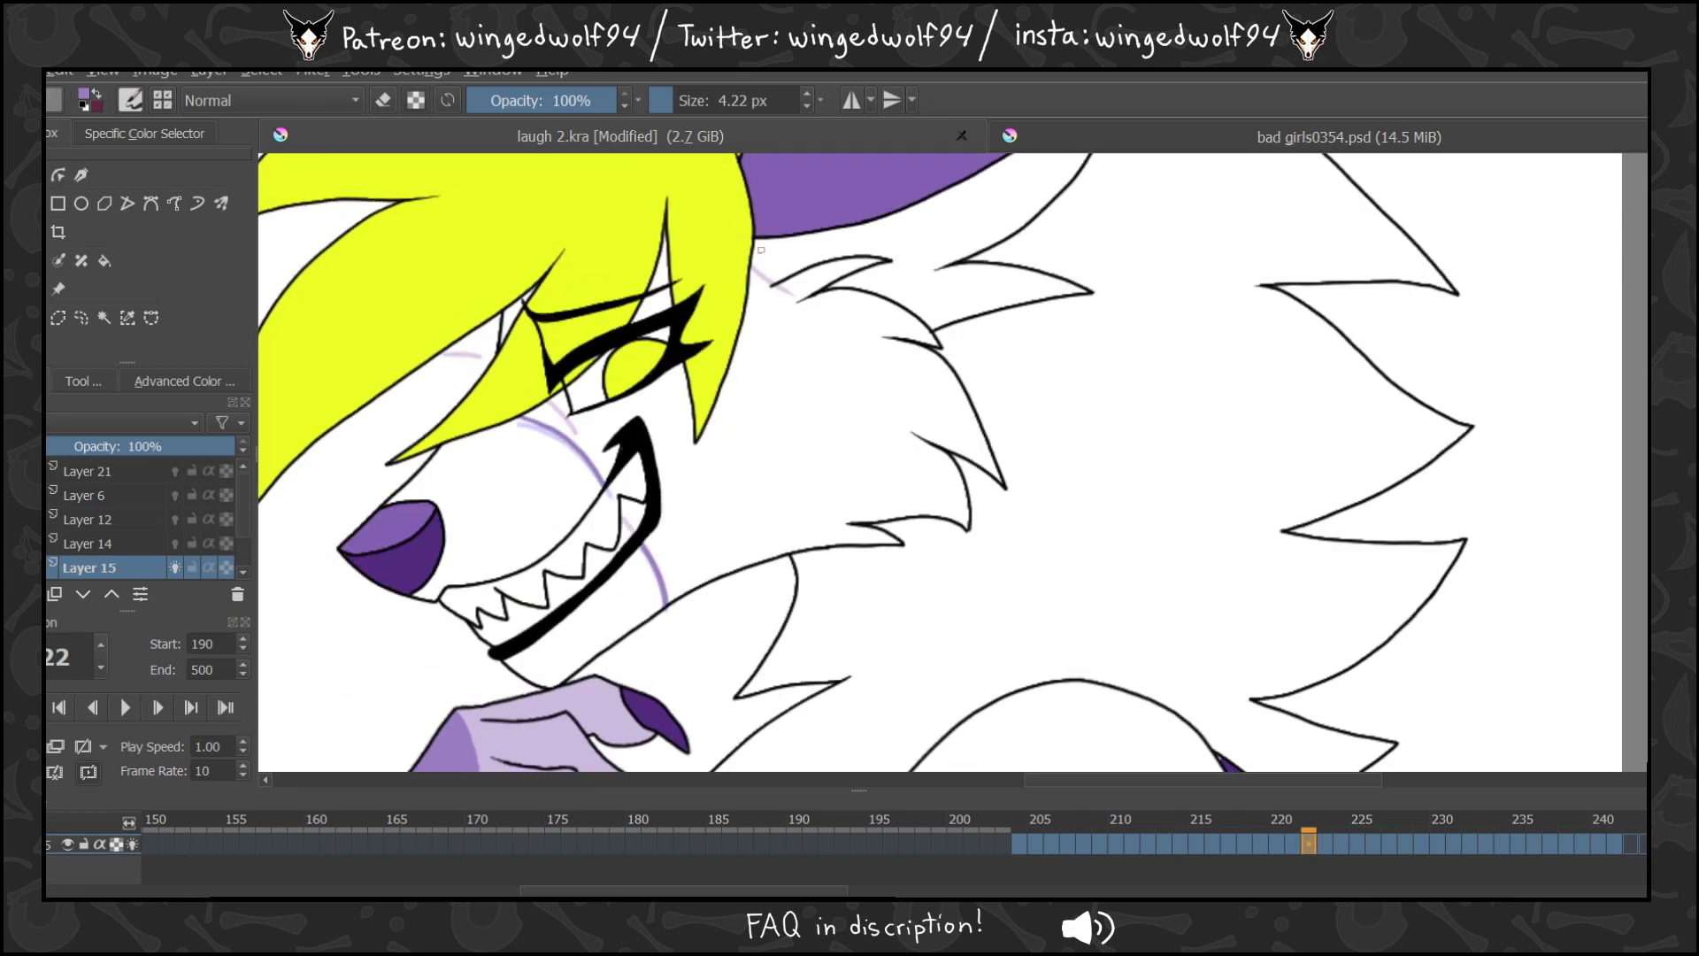
key("Right")
key("Right")
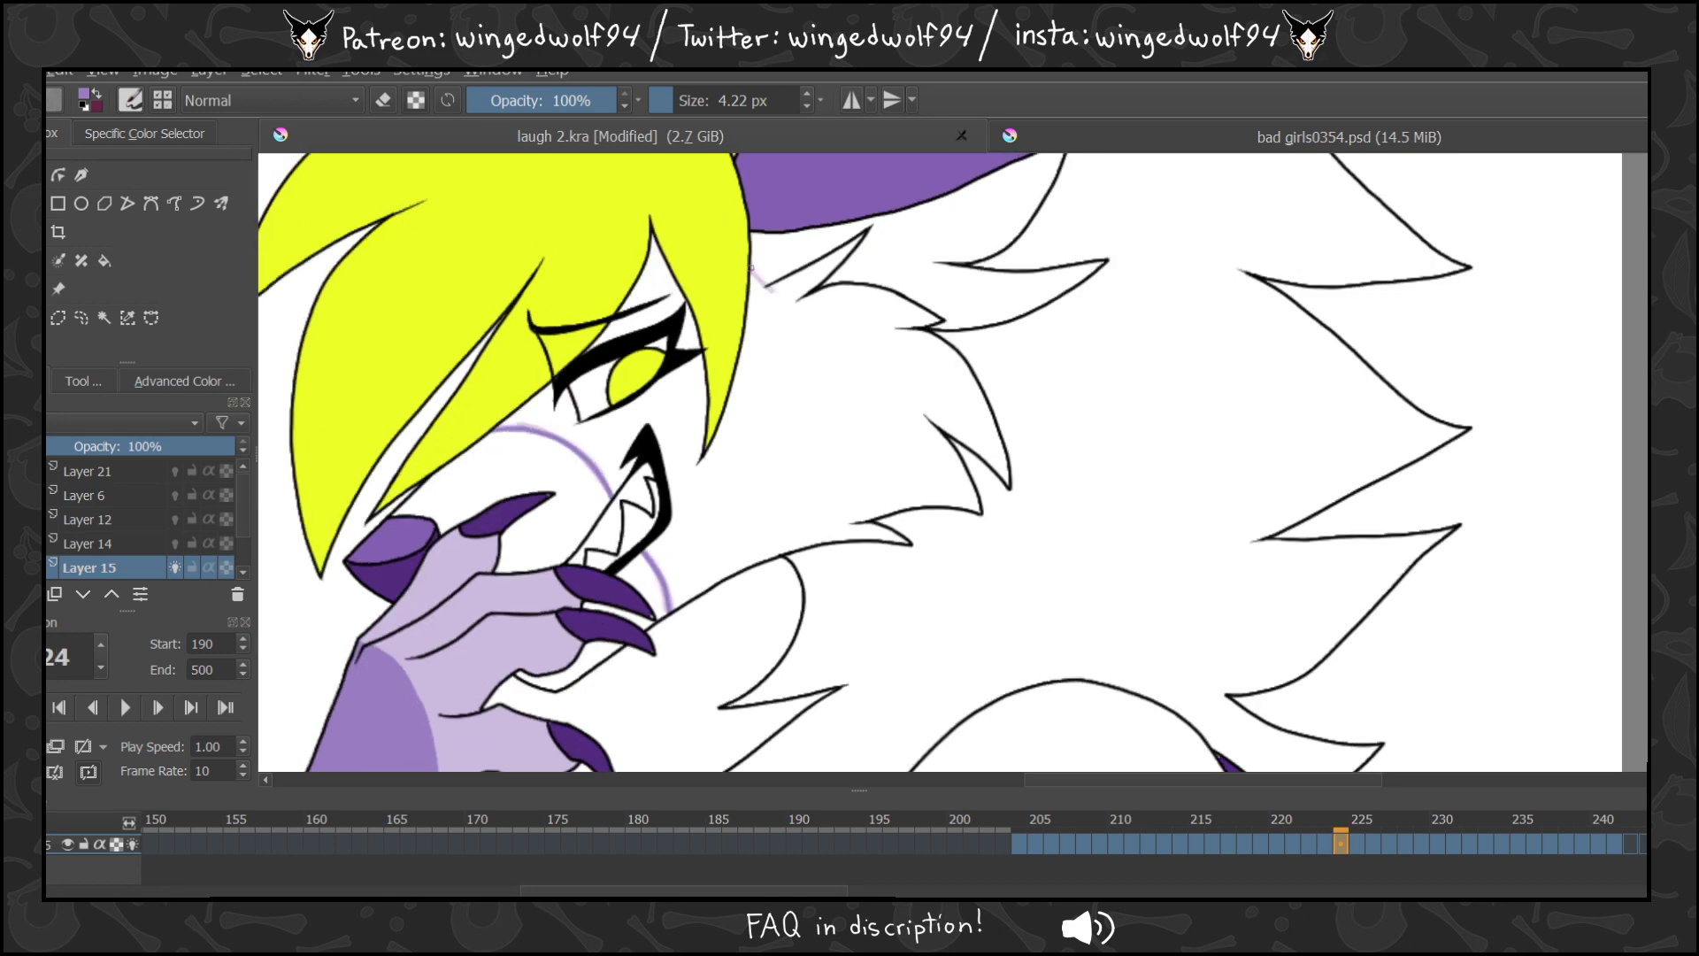
key("Right")
key("Right")
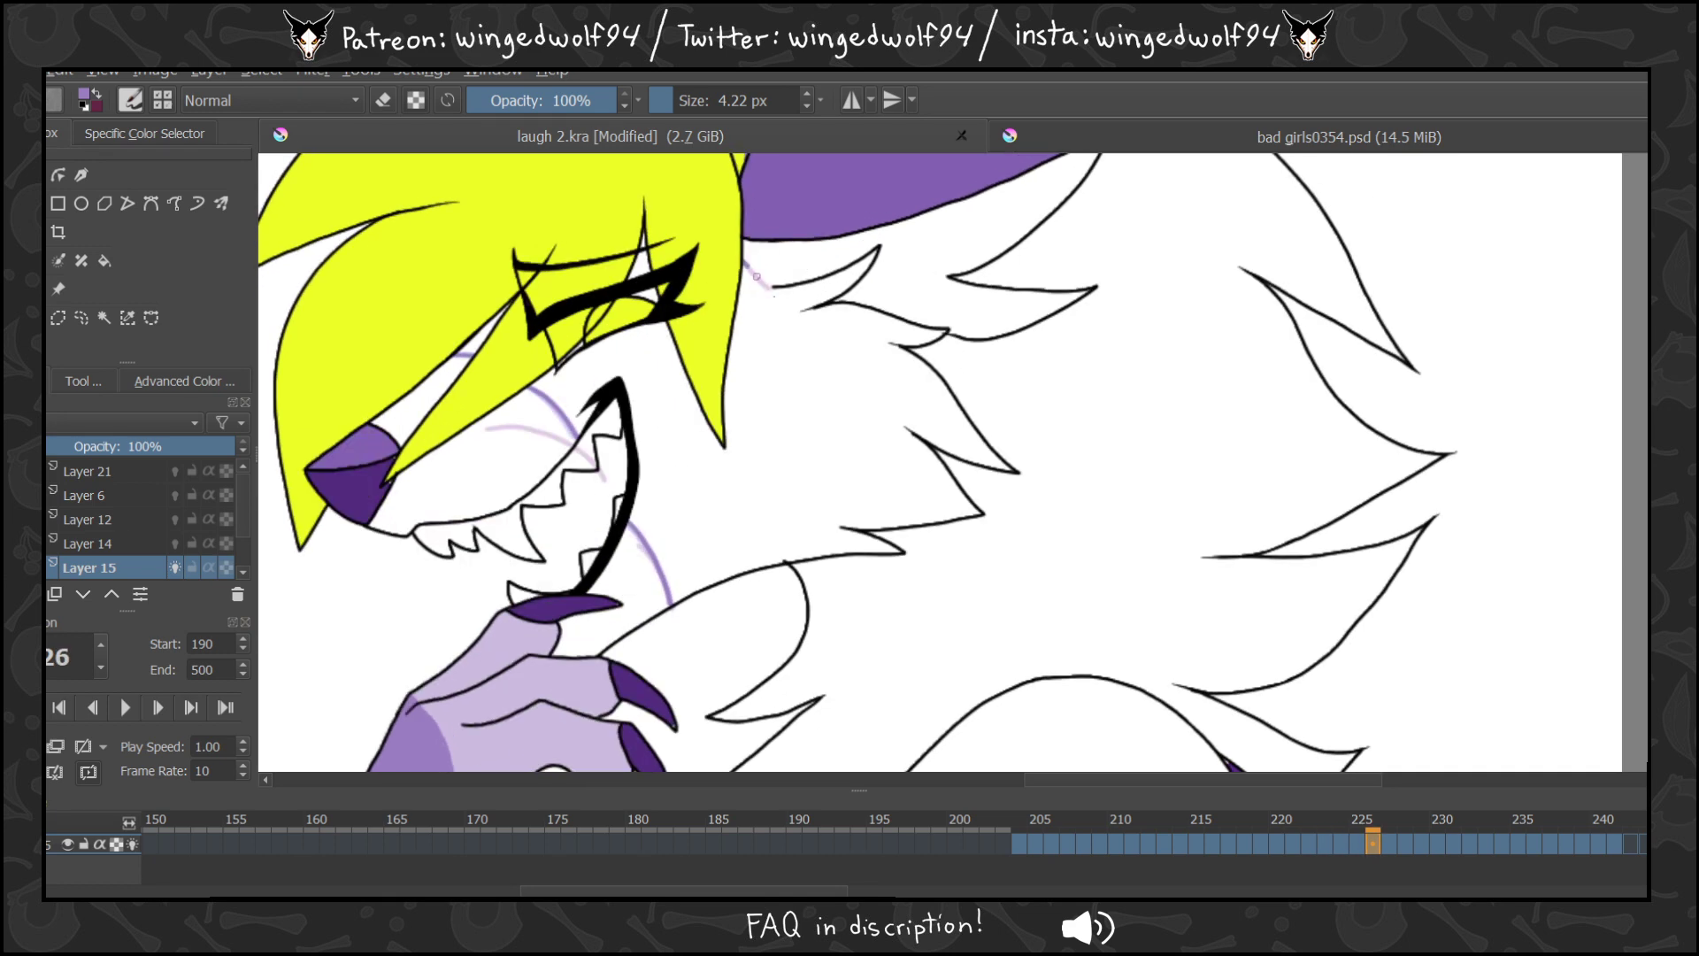
key("Right")
key("Right")
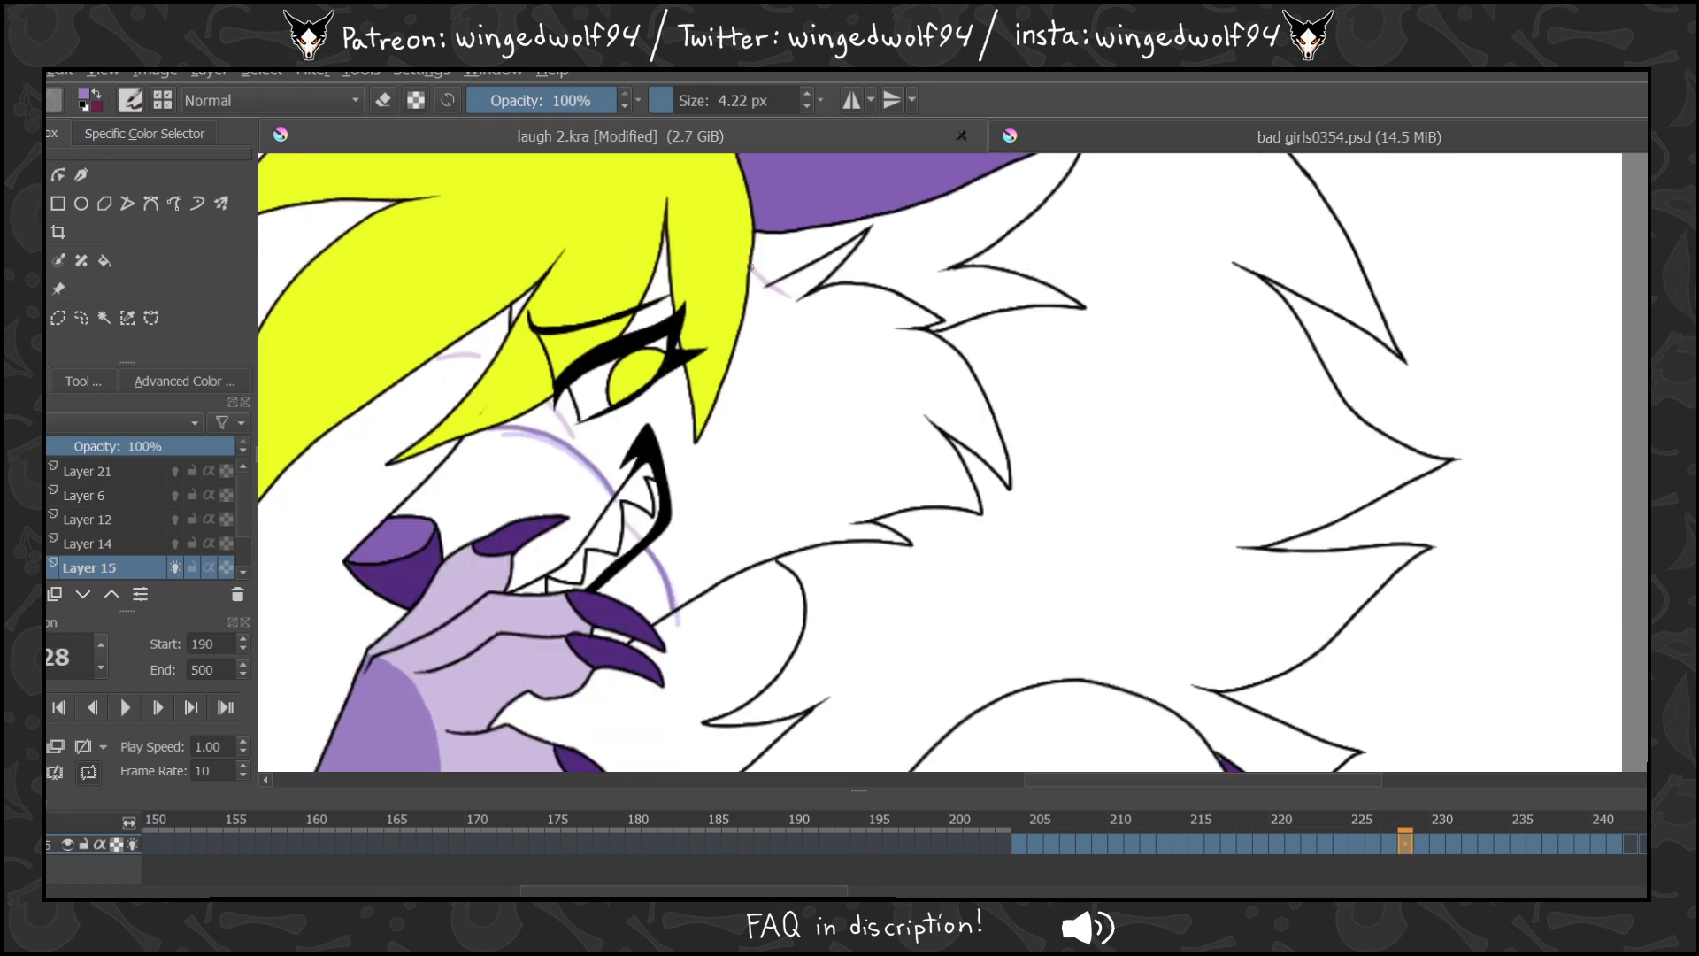
key("Right")
key("Right")
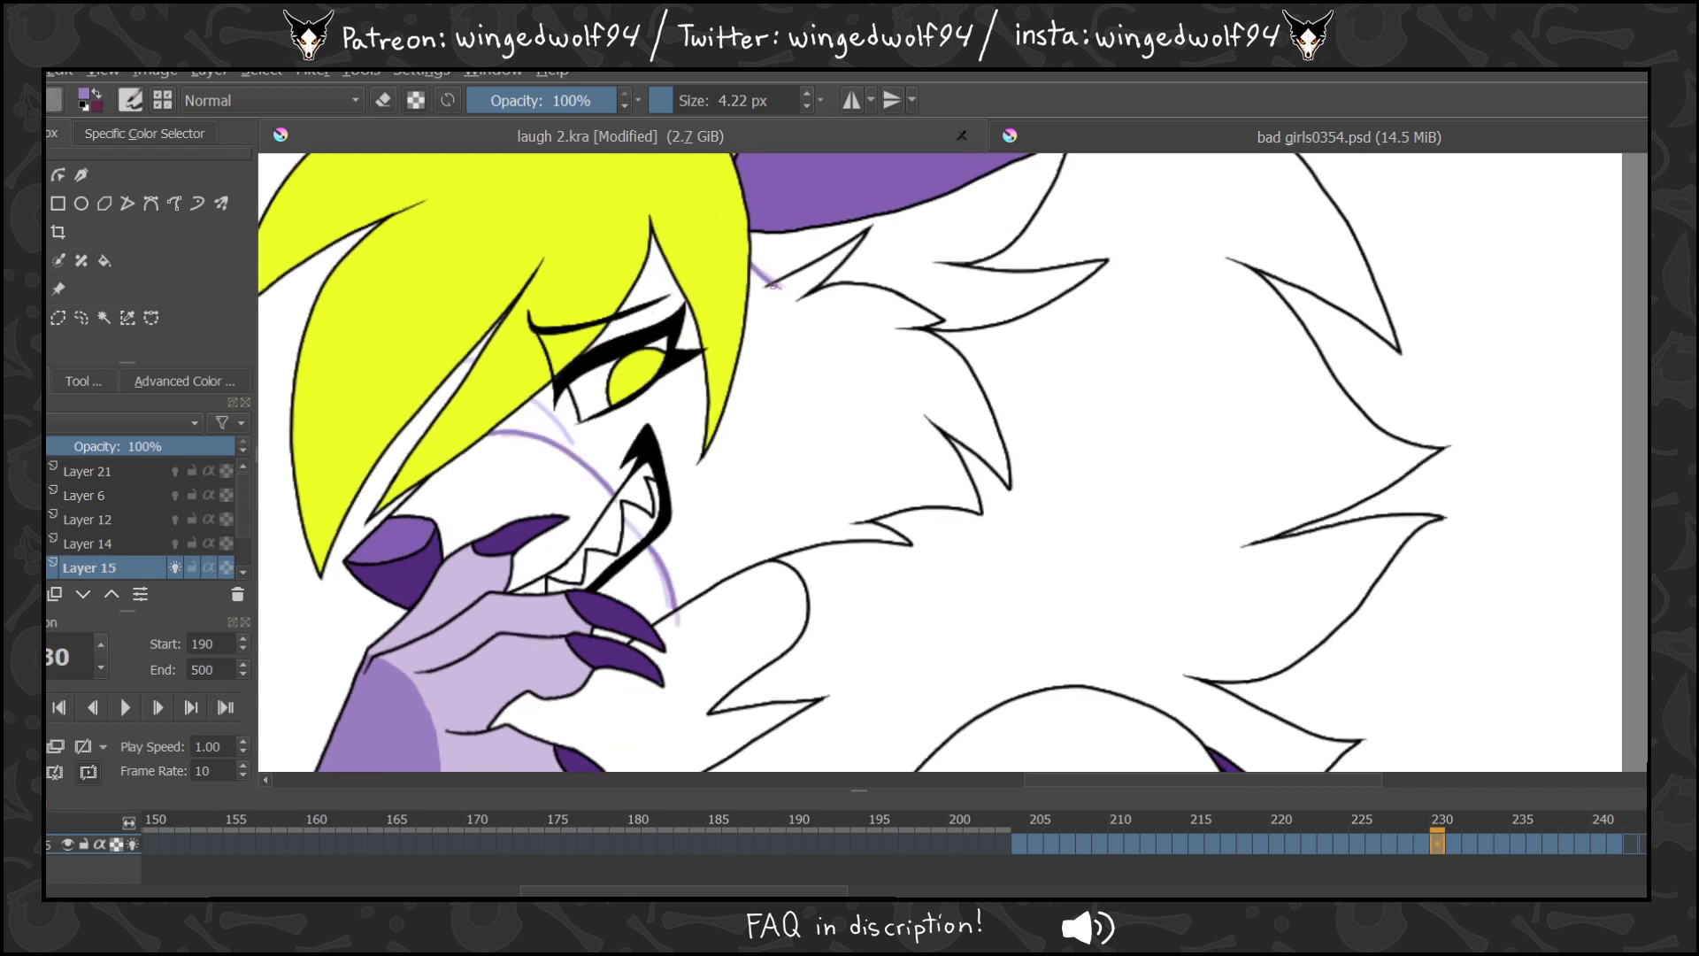
Add the short purple boundary line from the hair edge to the upper cheek tuft in frames 231 to 241.
key("Right")
key("Right")
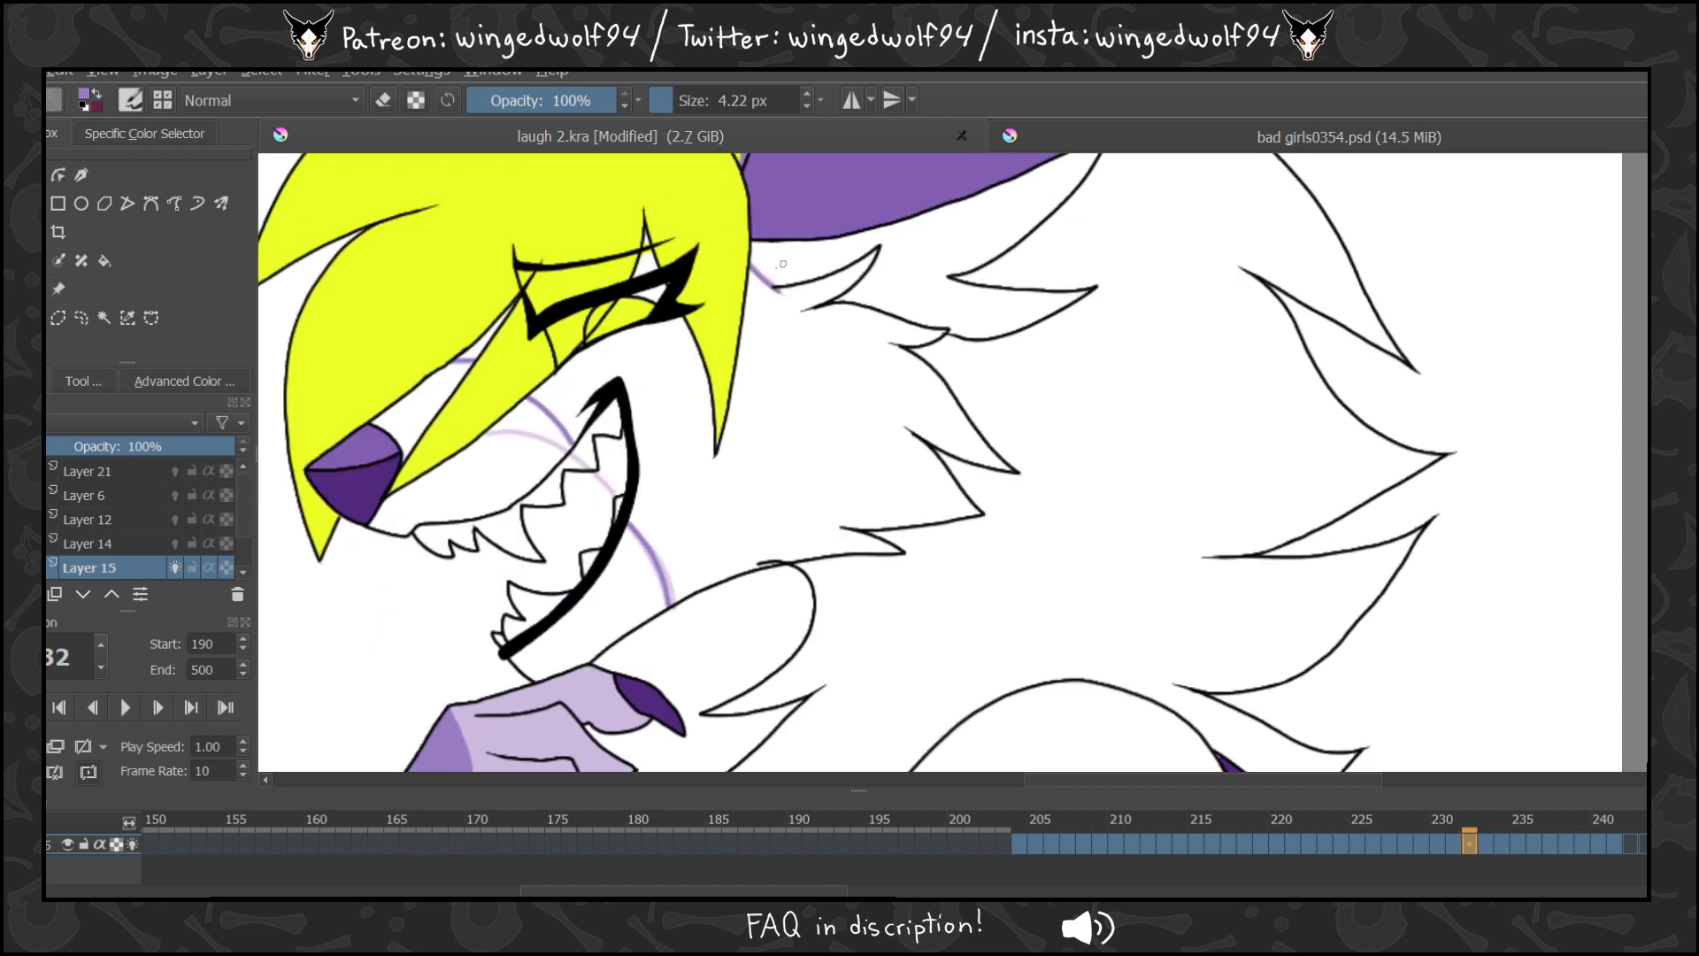
key("Right")
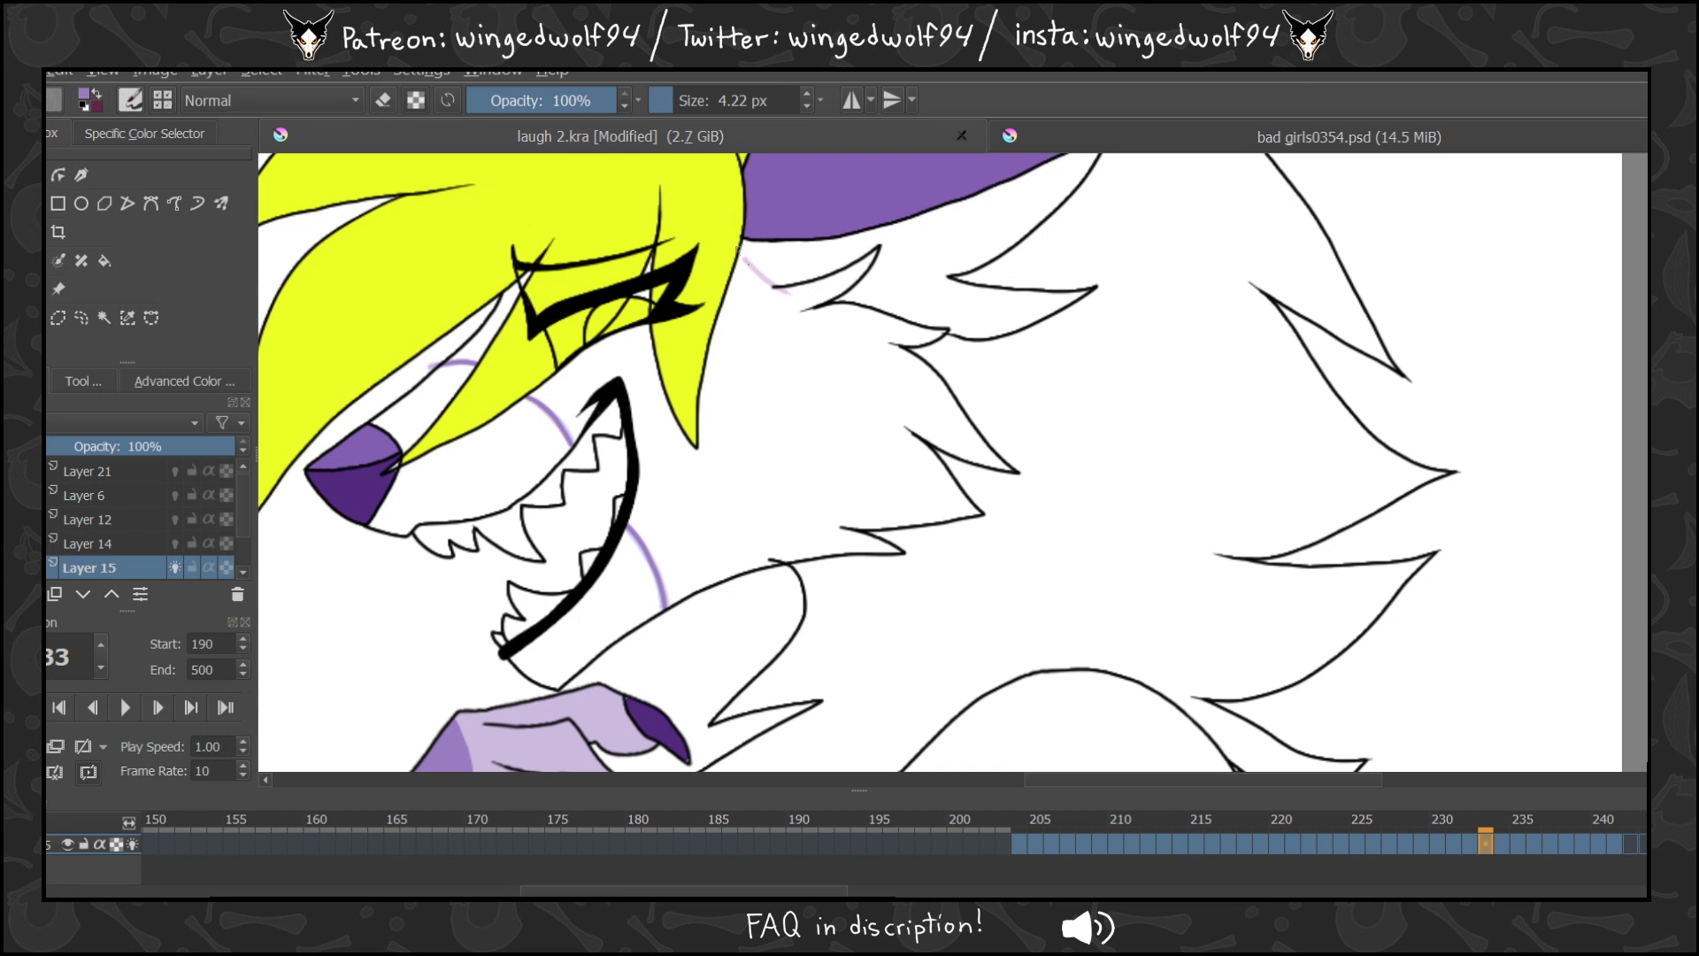
key("Right")
key("Right")
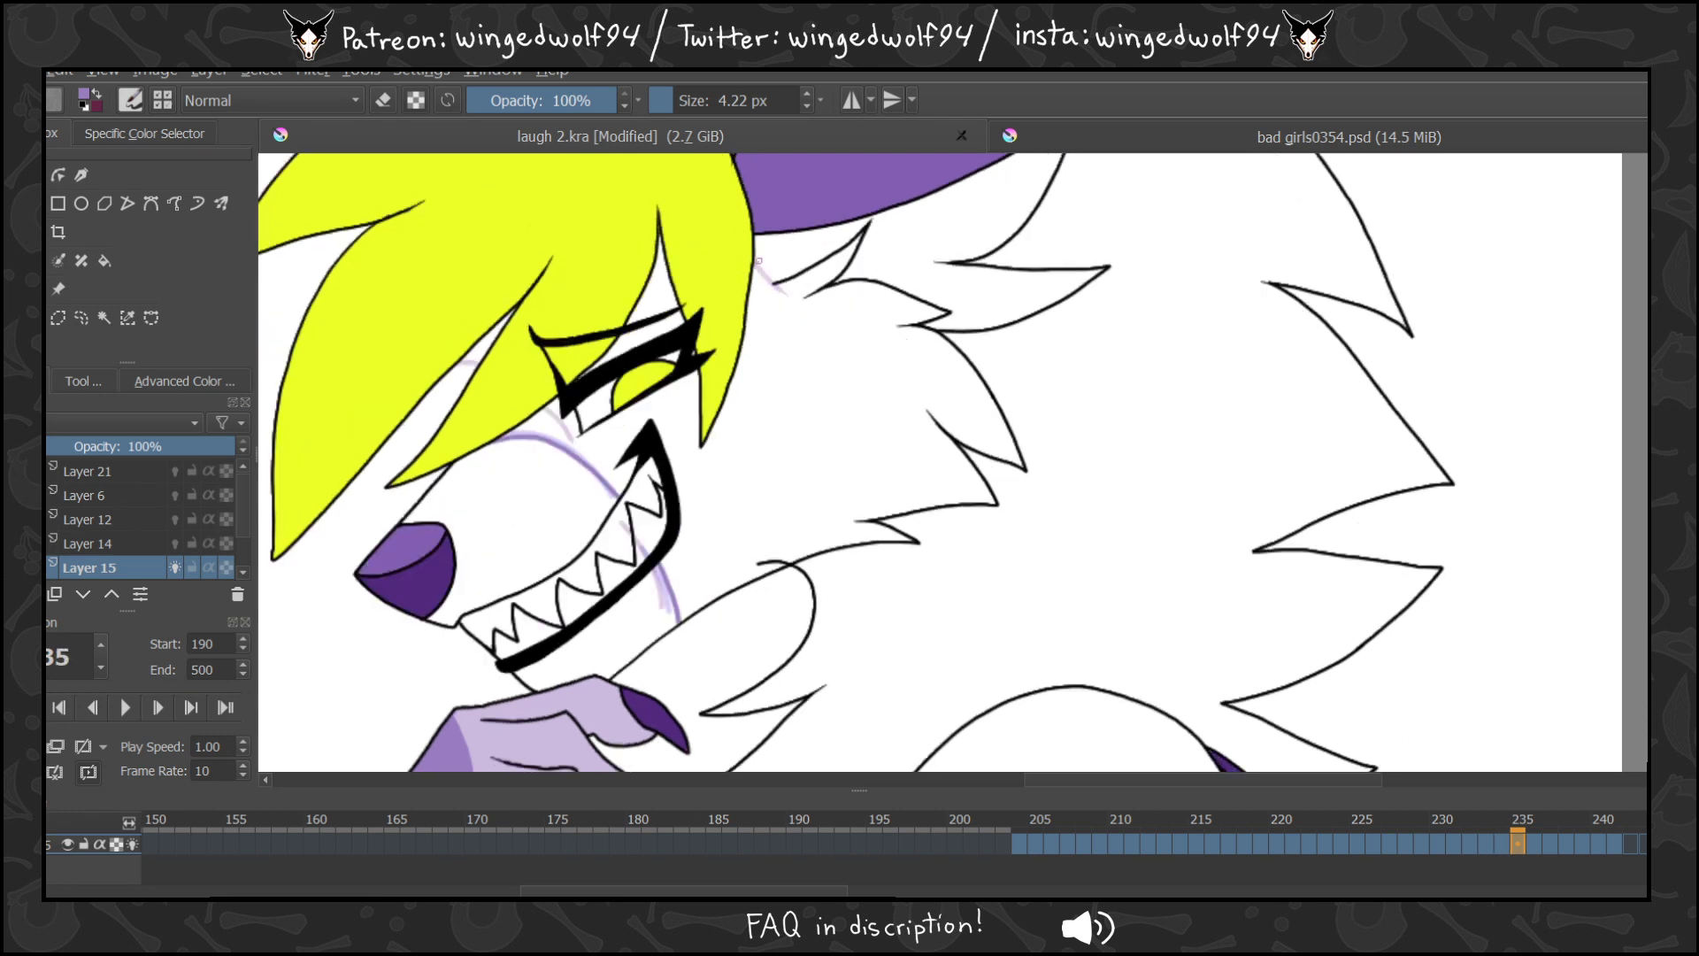
key("Right")
key("Right")
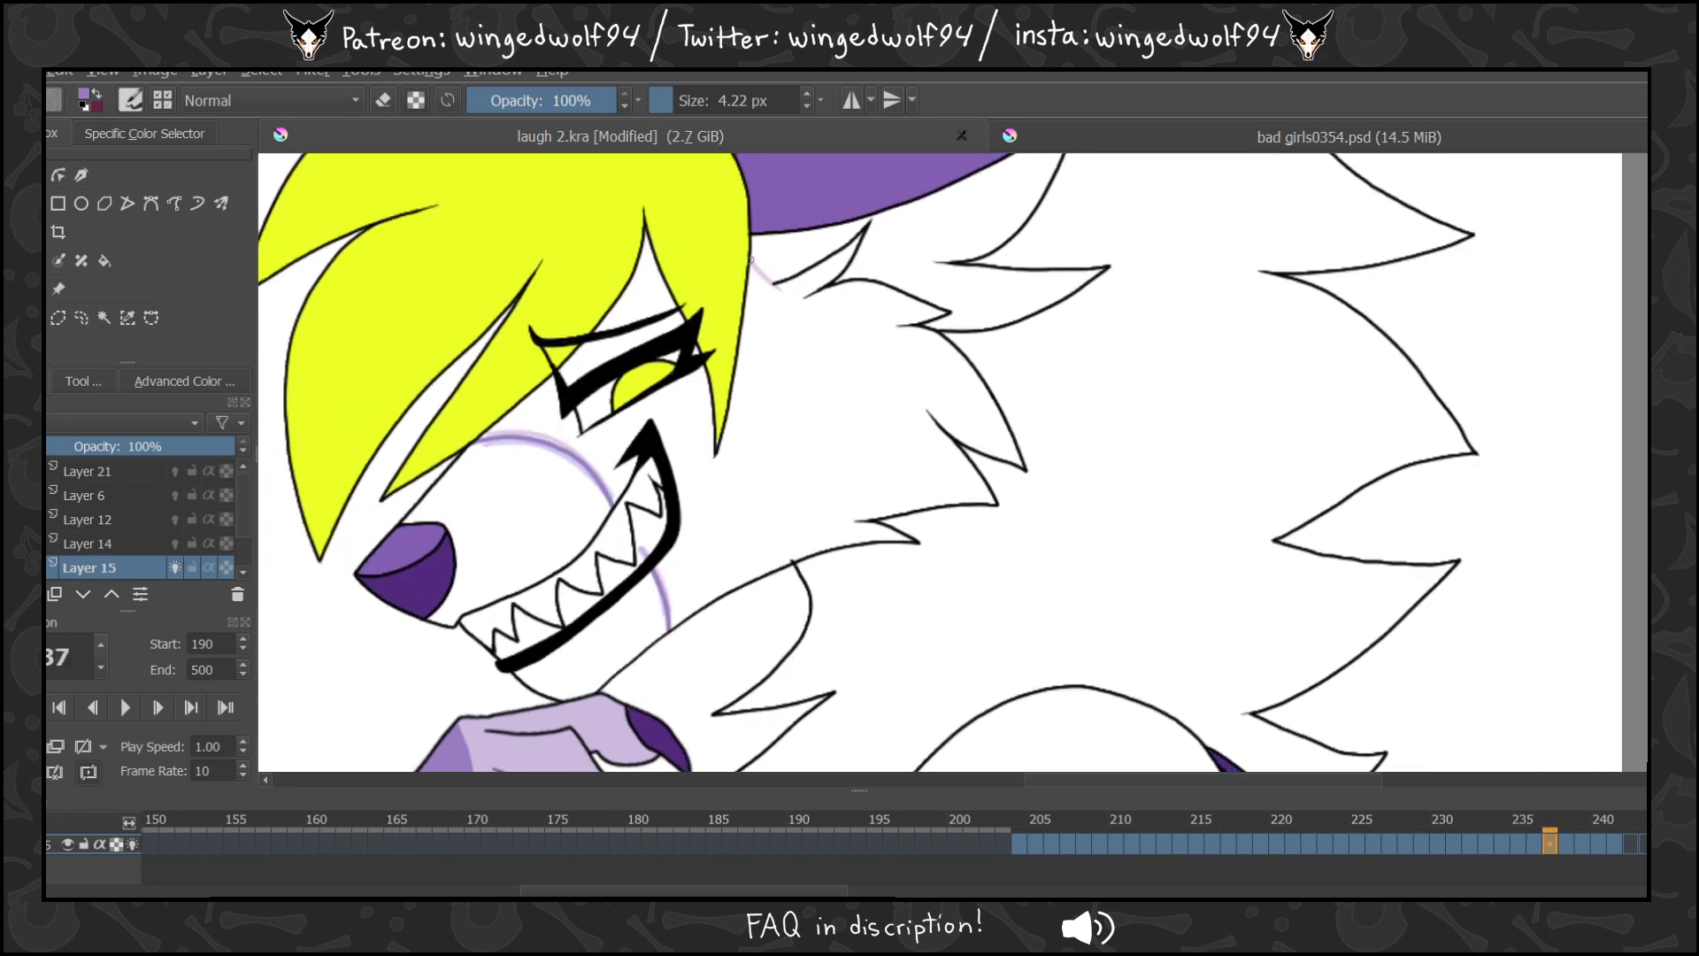
key("Right")
key("Right")
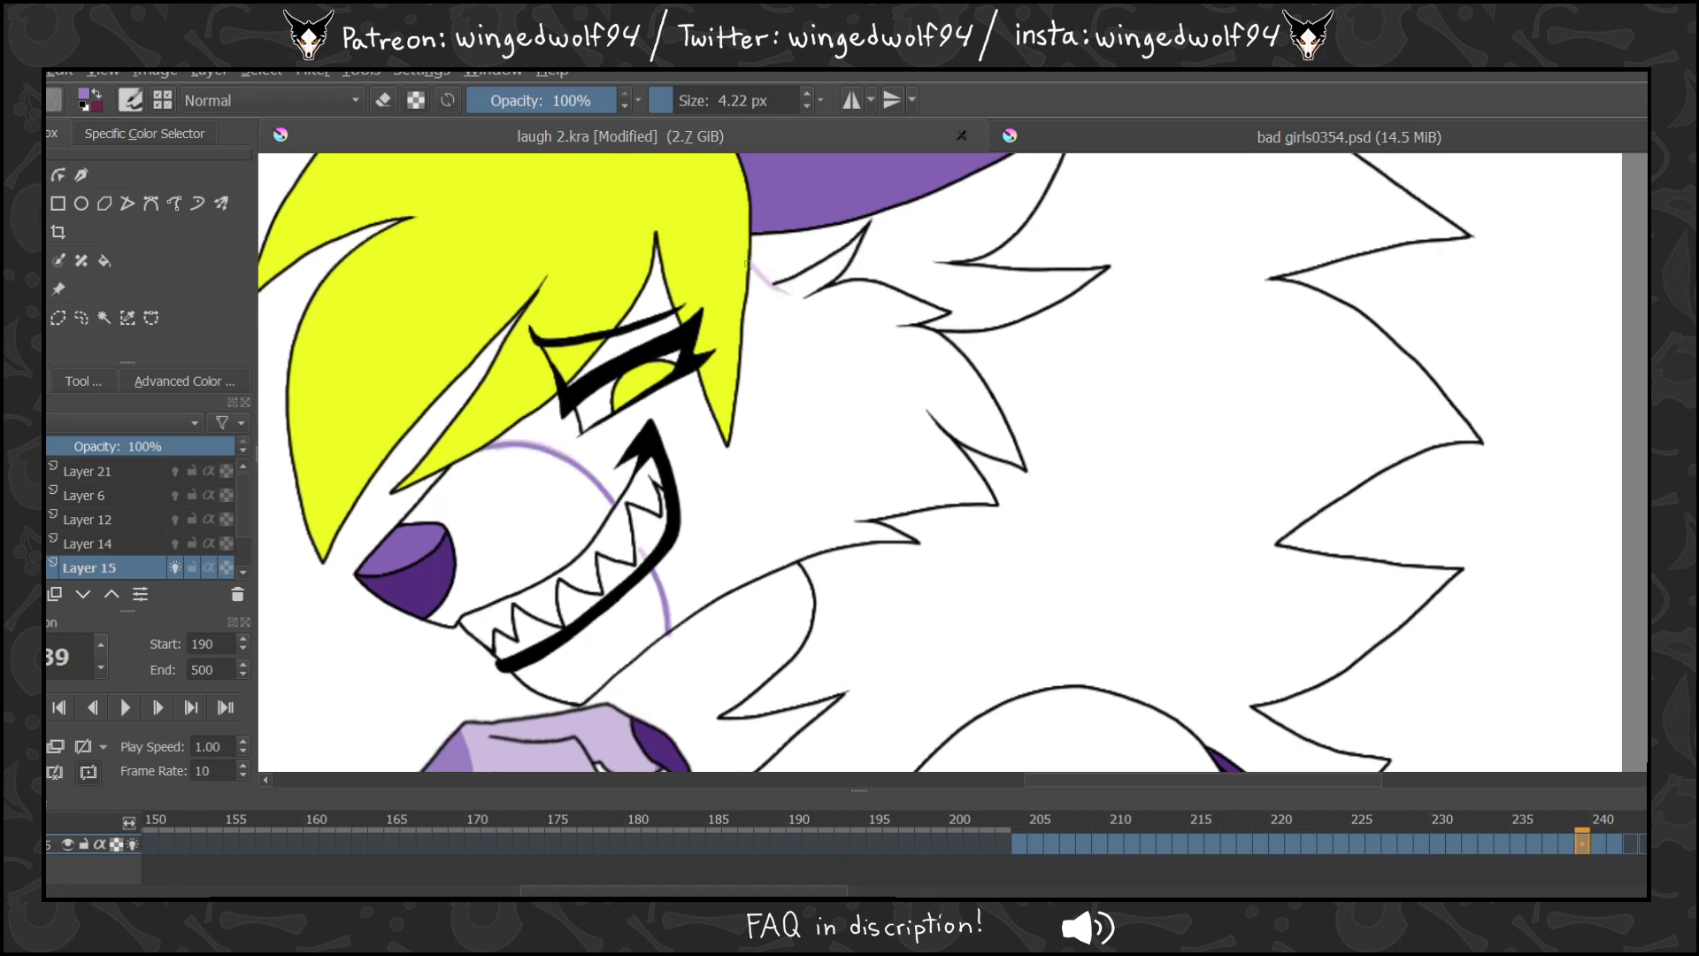
key("Right")
key("Right")
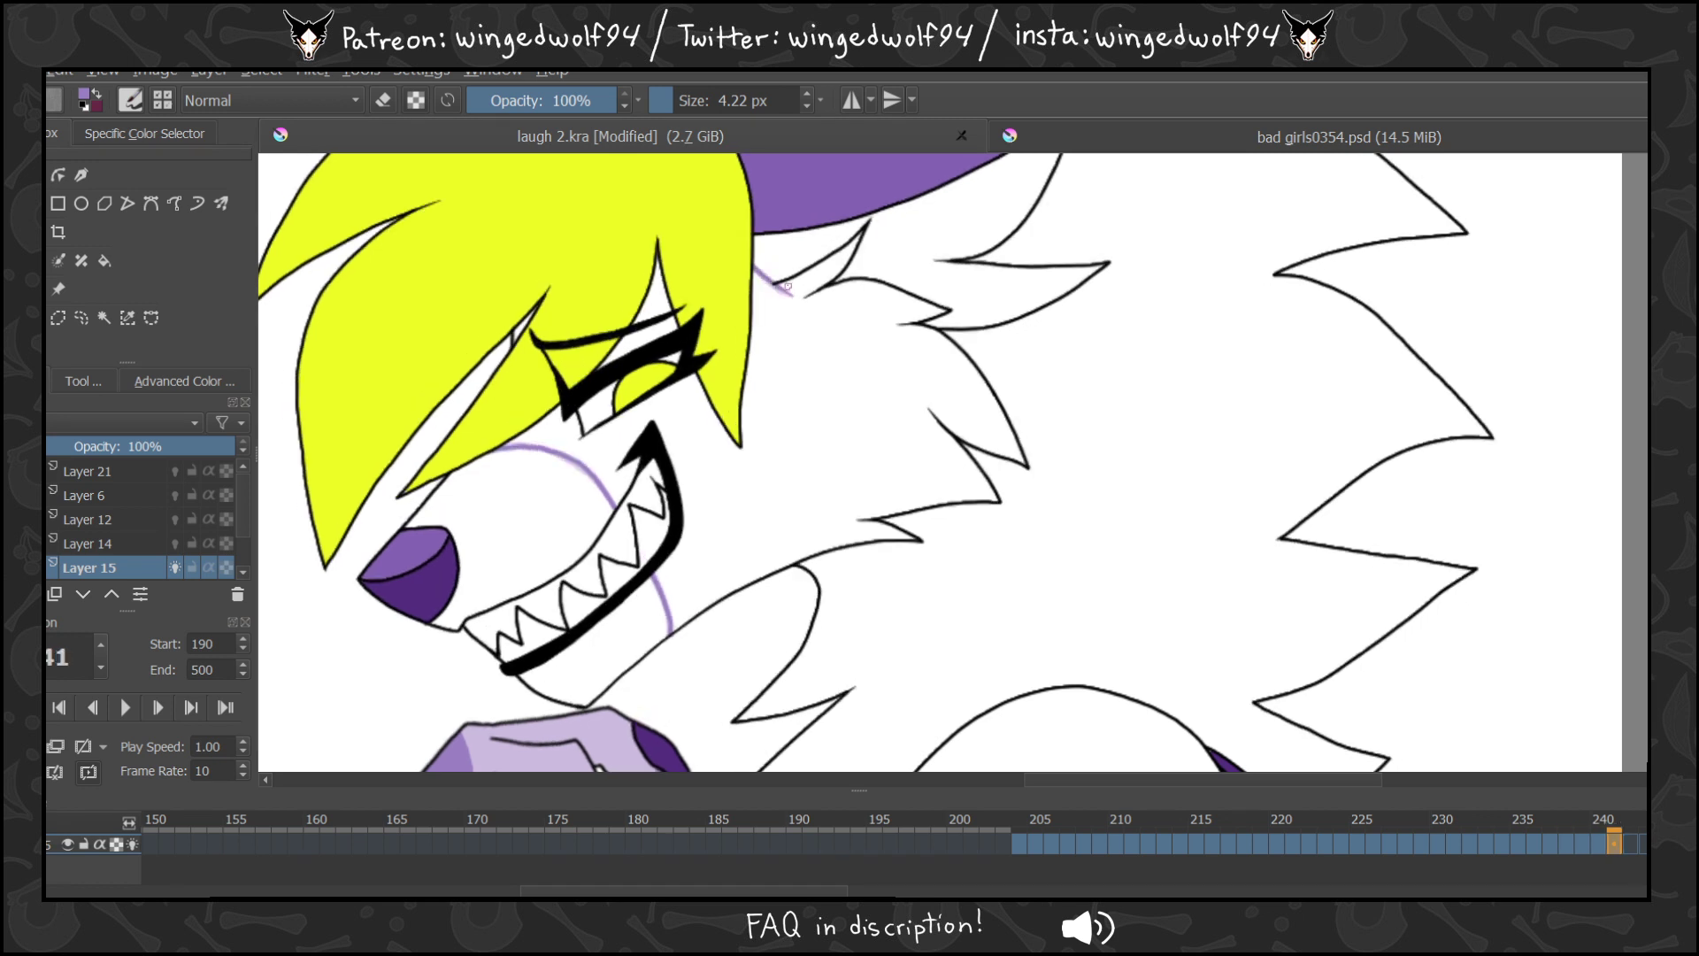
Return to frame 204 on Layer 15 and fill the wolf's face and cheek fur with purple.
key("Right")
key("Left")
left_click(104, 261)
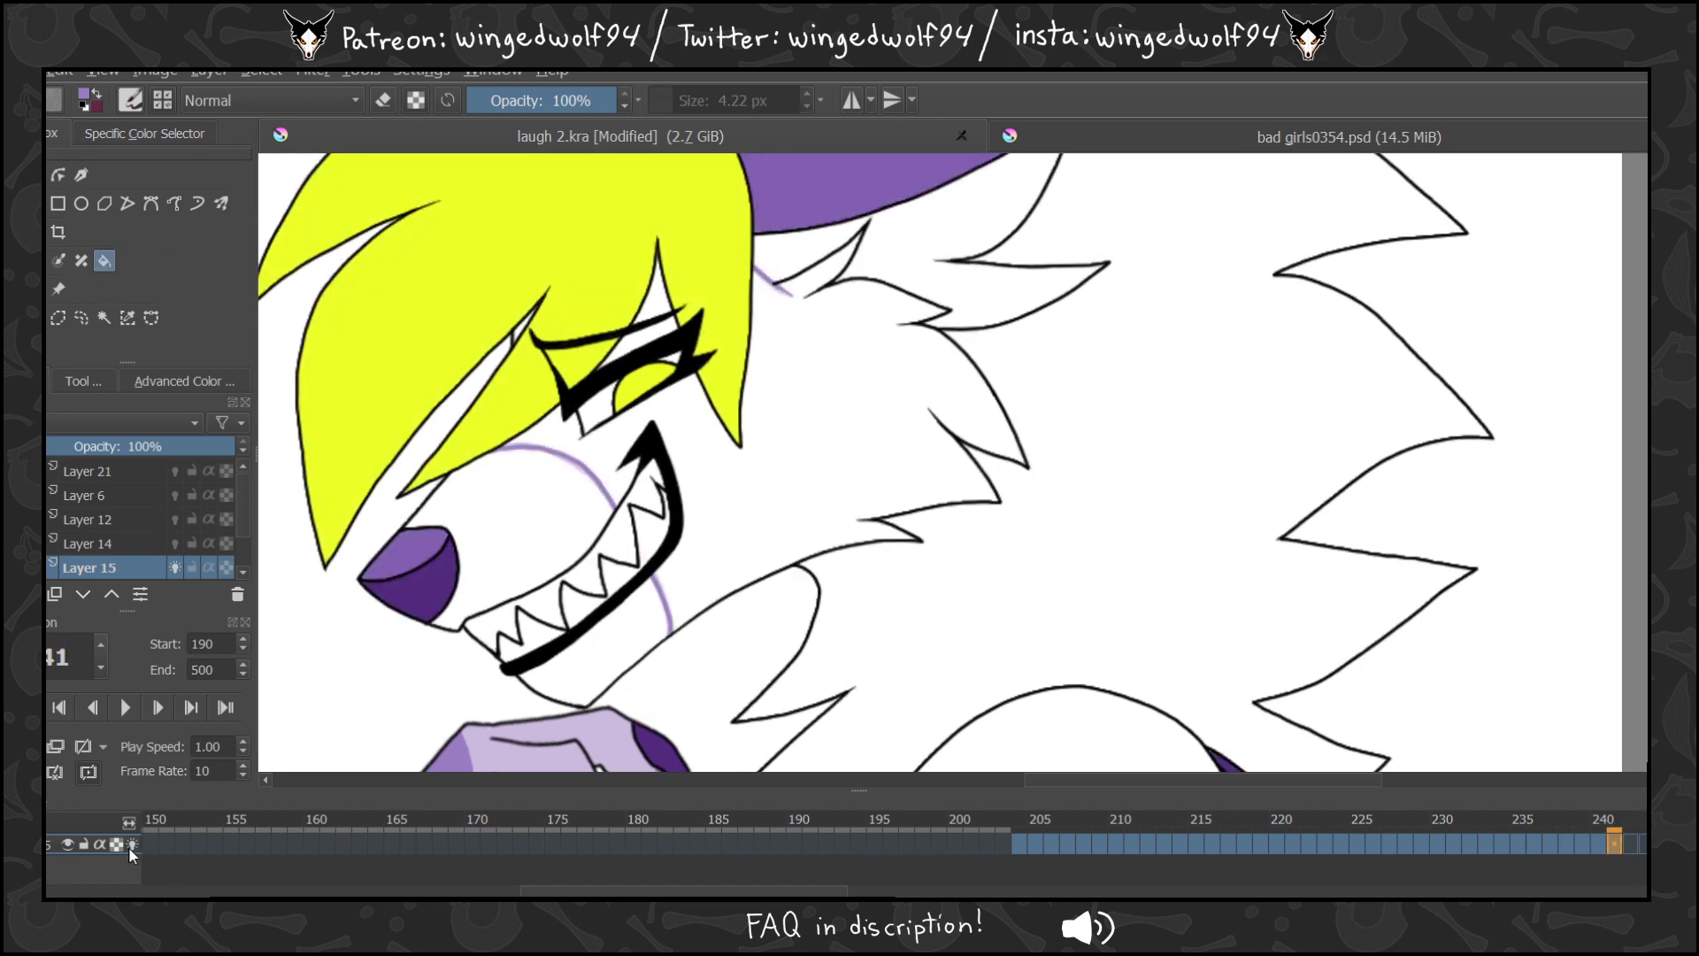
left_click(1020, 845)
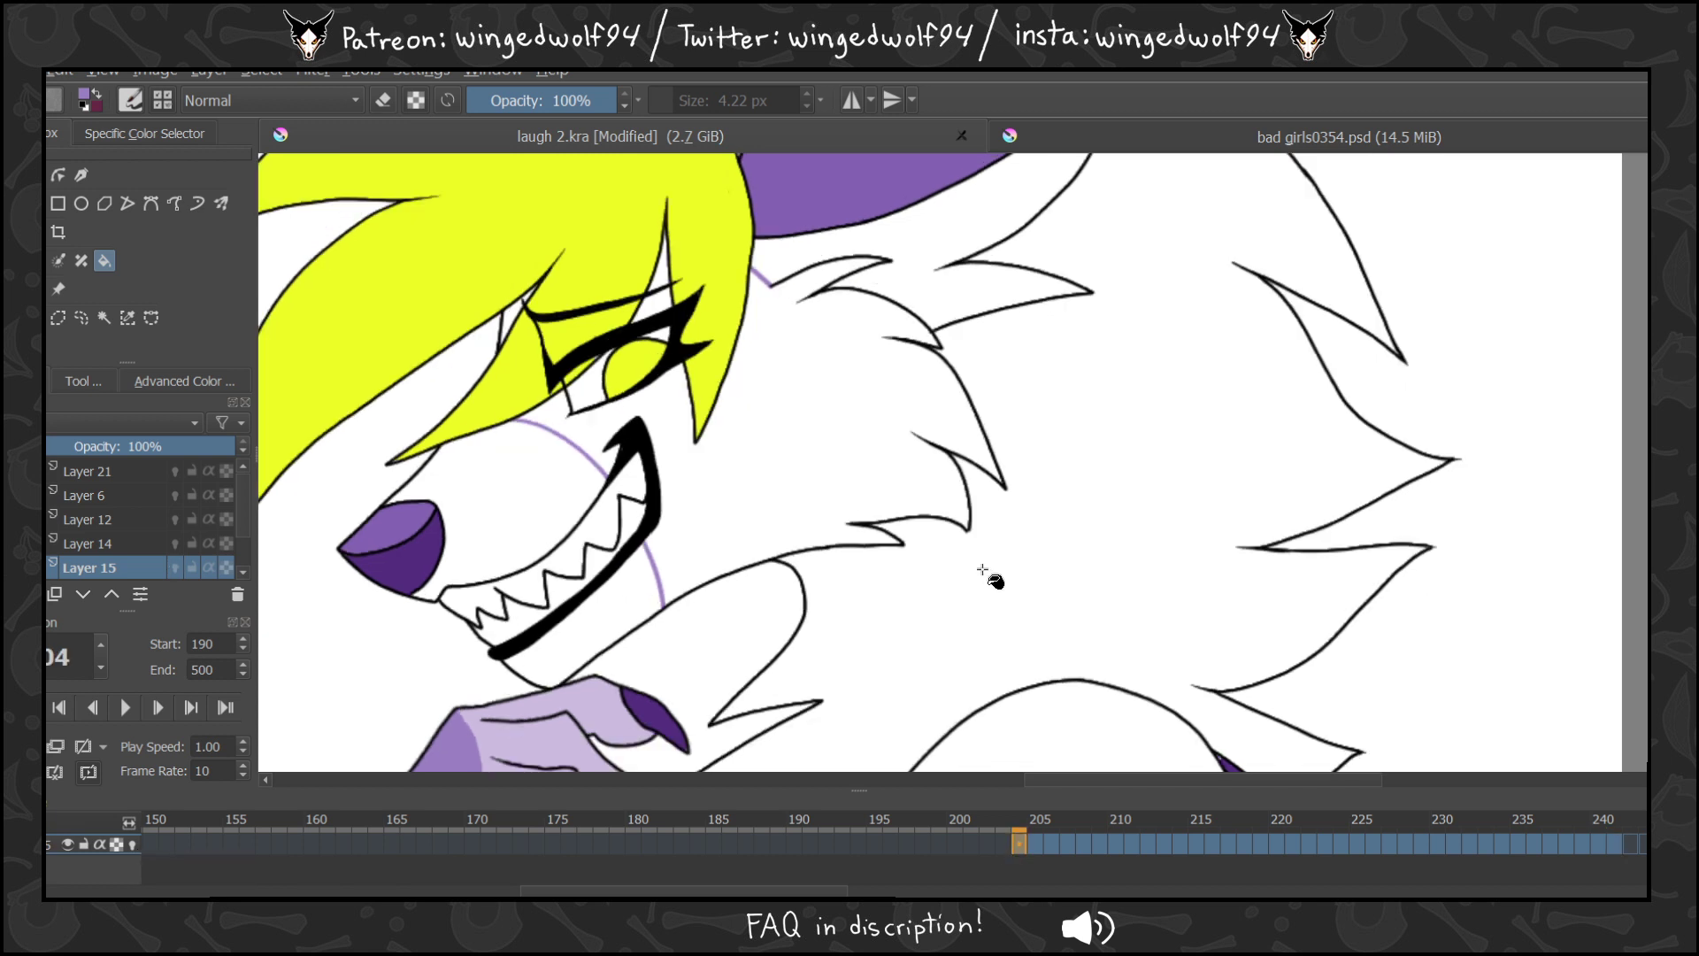
left_click(831, 431)
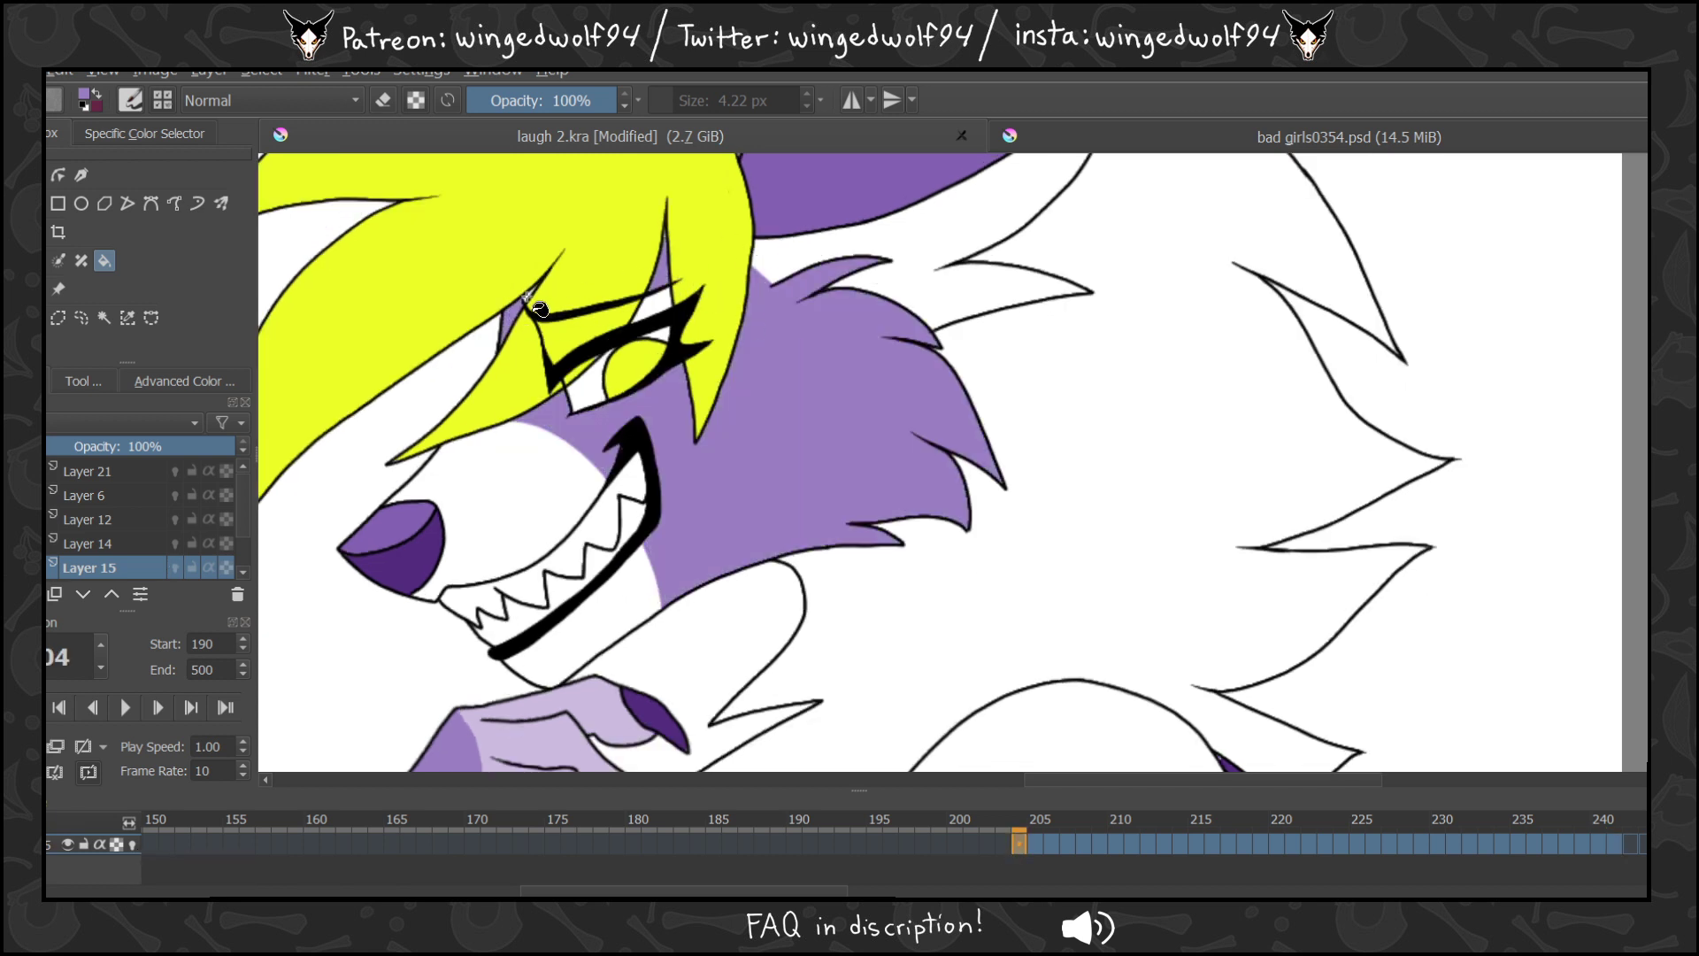
Fill the face fur purple in frame 205, undoing the stray fill in the gap between the hair strands above the eye.
key("Right")
left_click(652, 276)
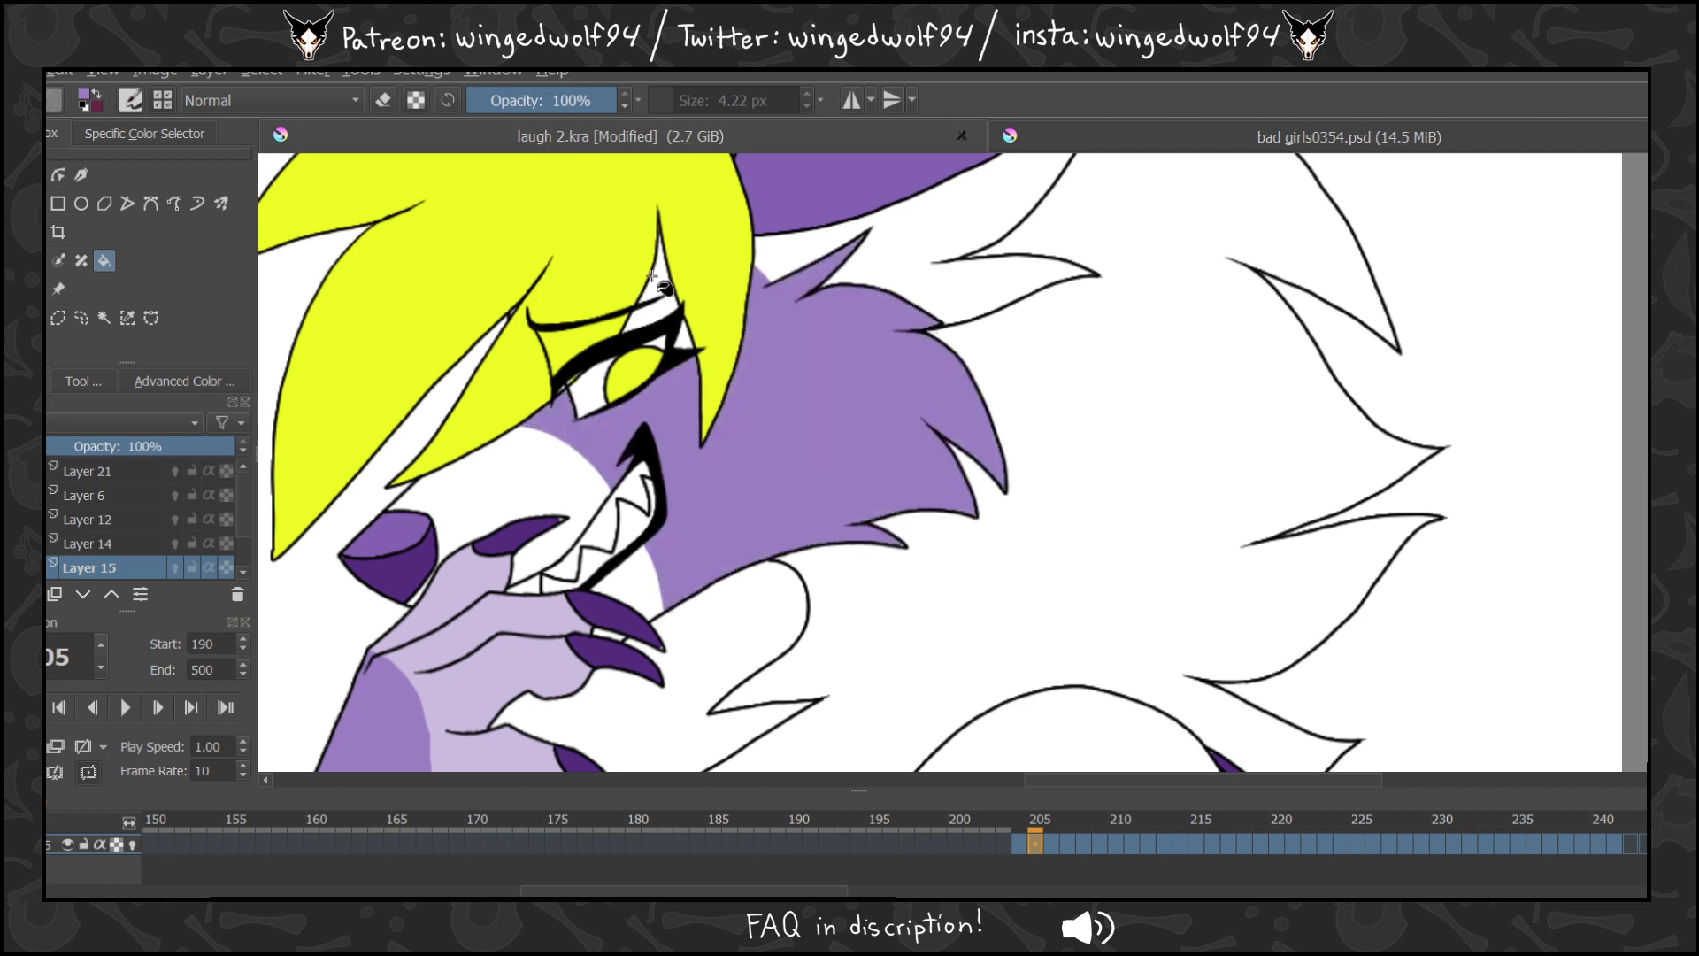
left_click(664, 276)
key("ctrl+z")
left_click(12, 203)
left_click(106, 259)
In frame 206, close the gap beside the eyebrow with a short purple line and fill the face fur purple.
key("period")
left_click(679, 276)
key("ctrl+z")
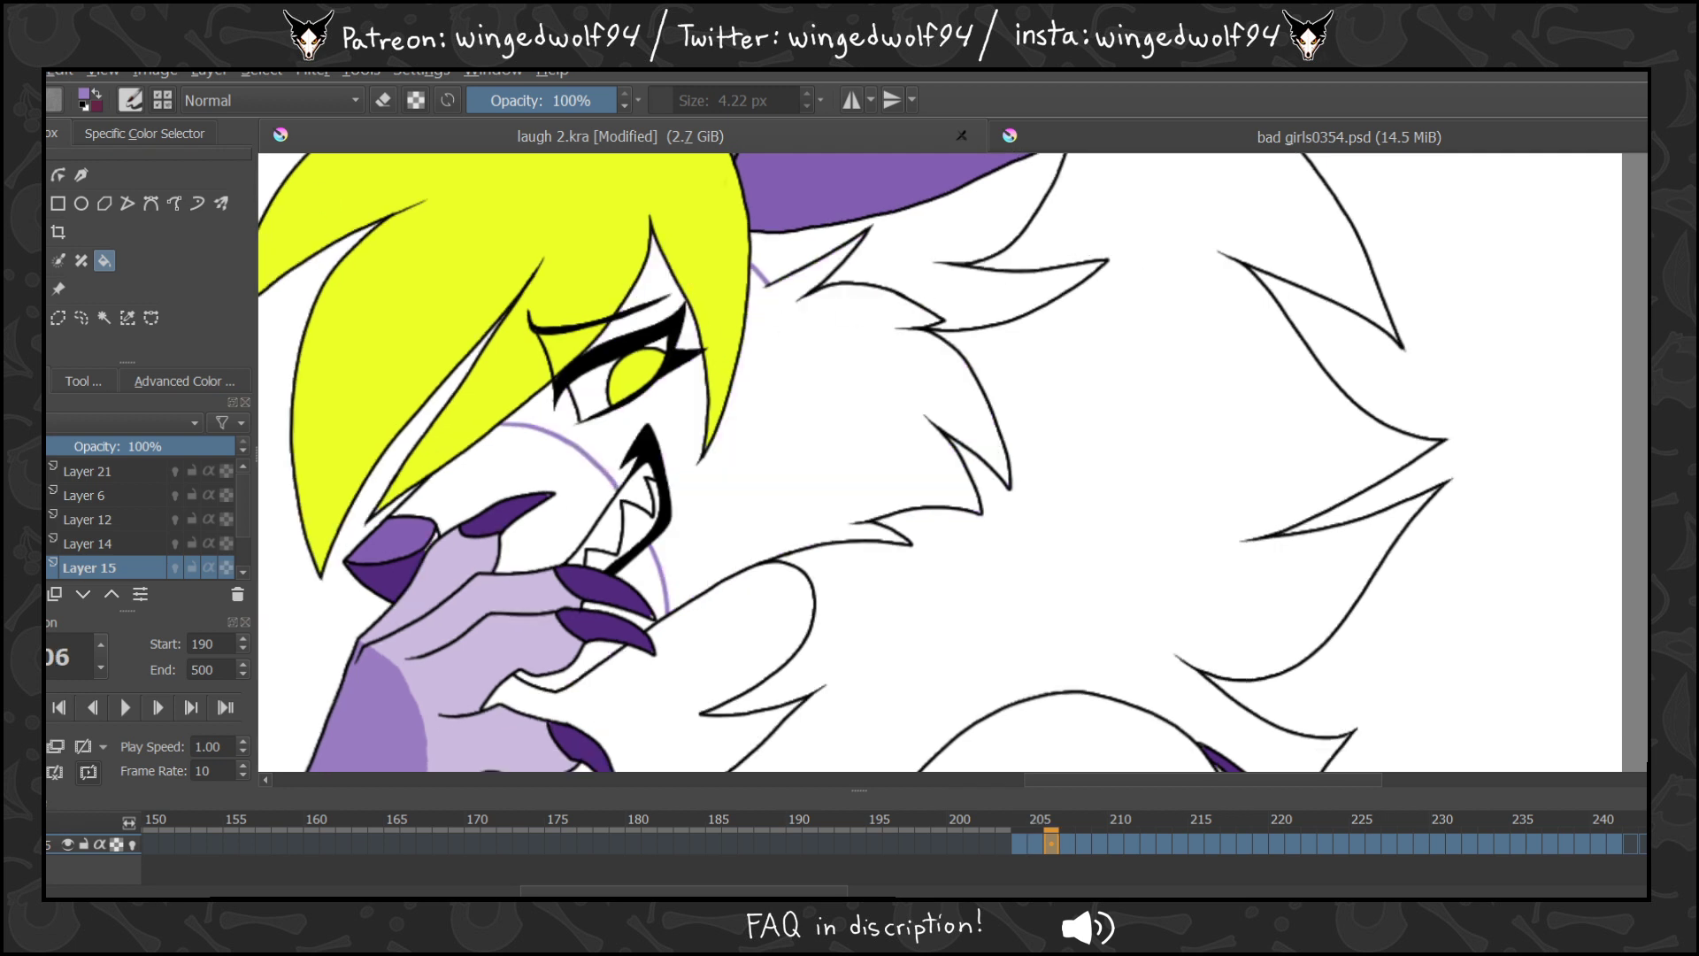
key("b")
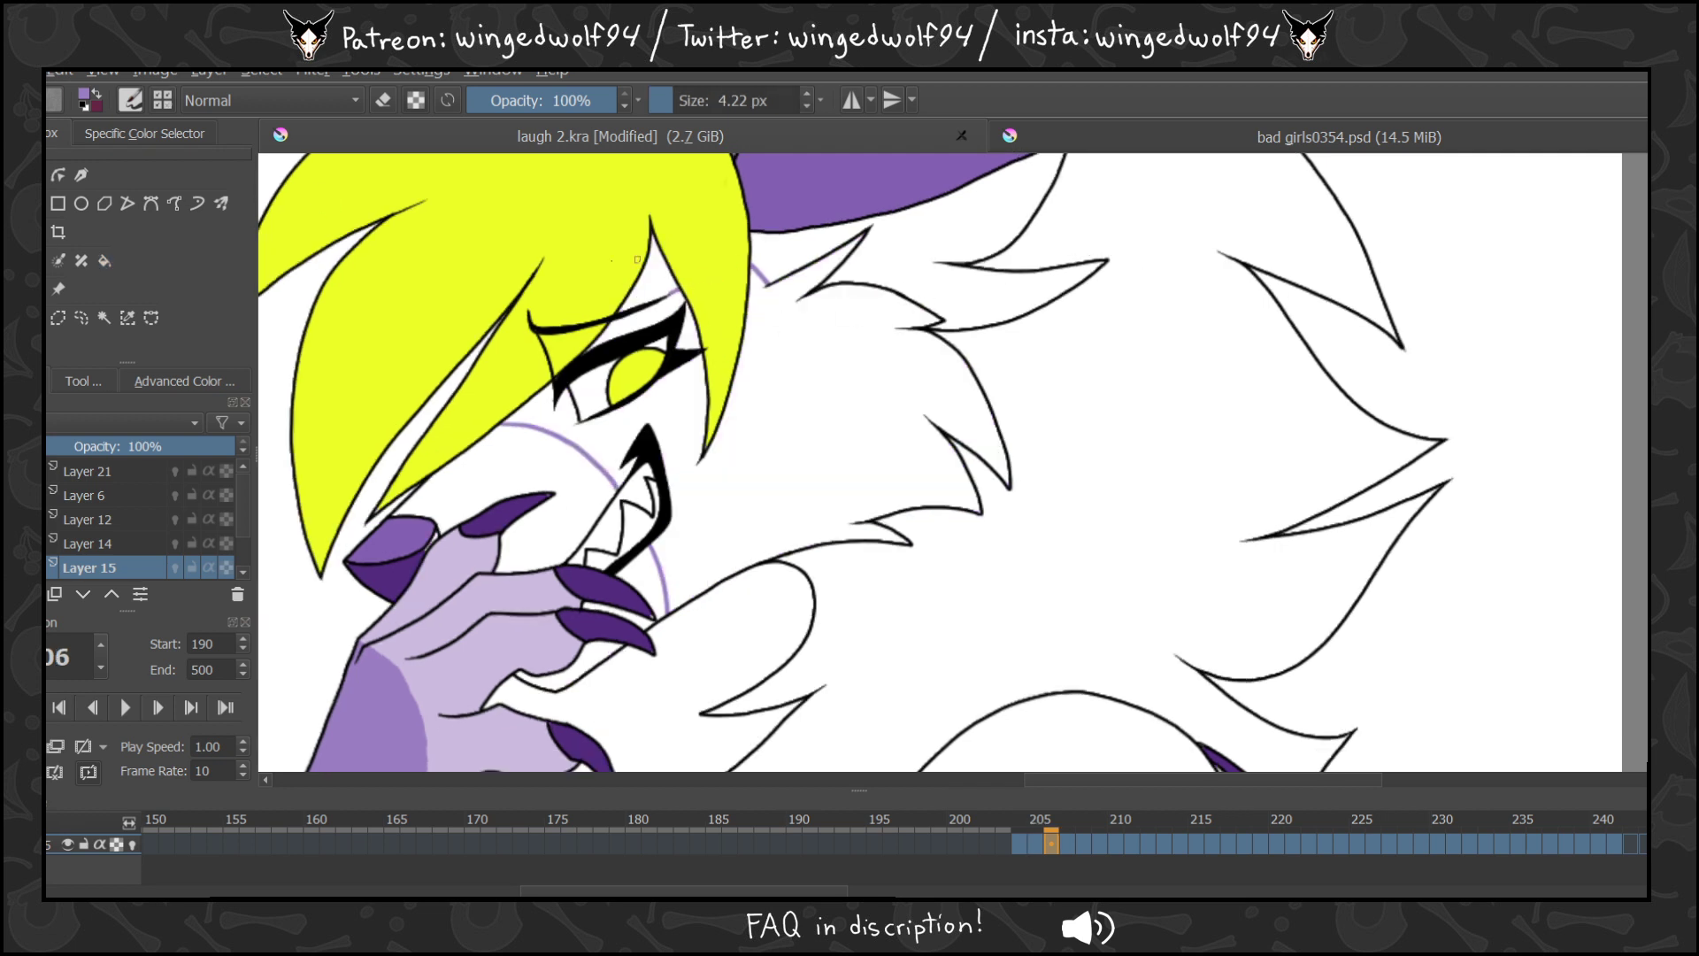
key("f")
left_click(708, 309)
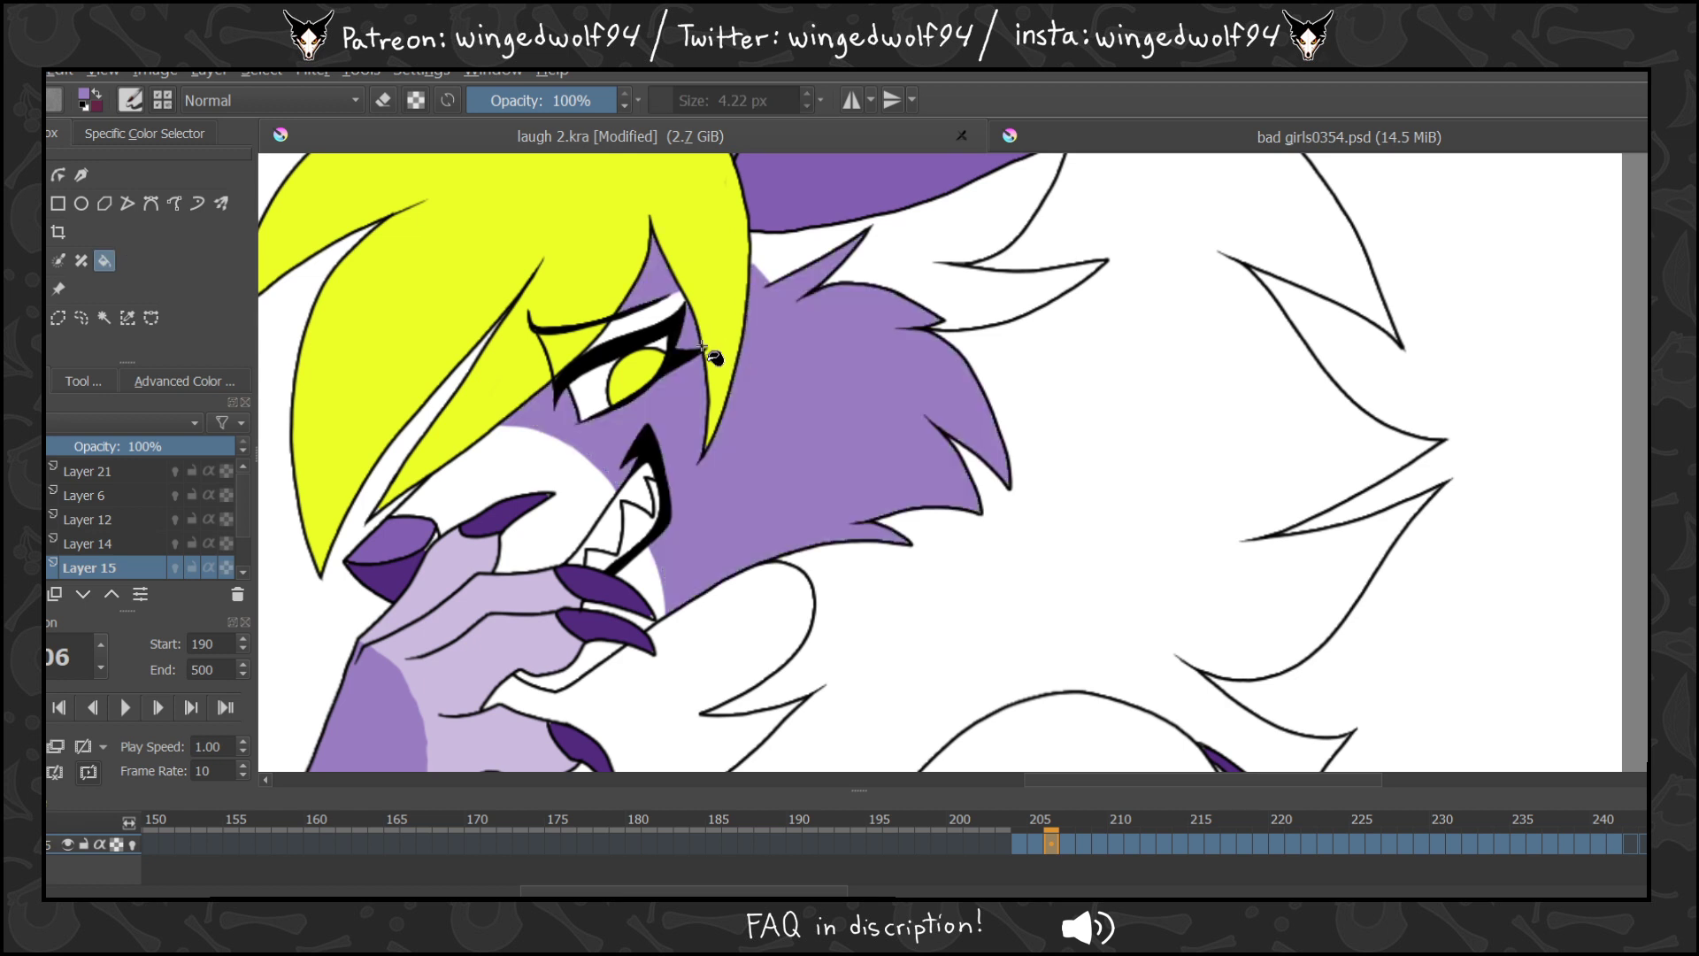
Fill the face and cheek fur with purple in frames 207, 208 and 209.
key("period")
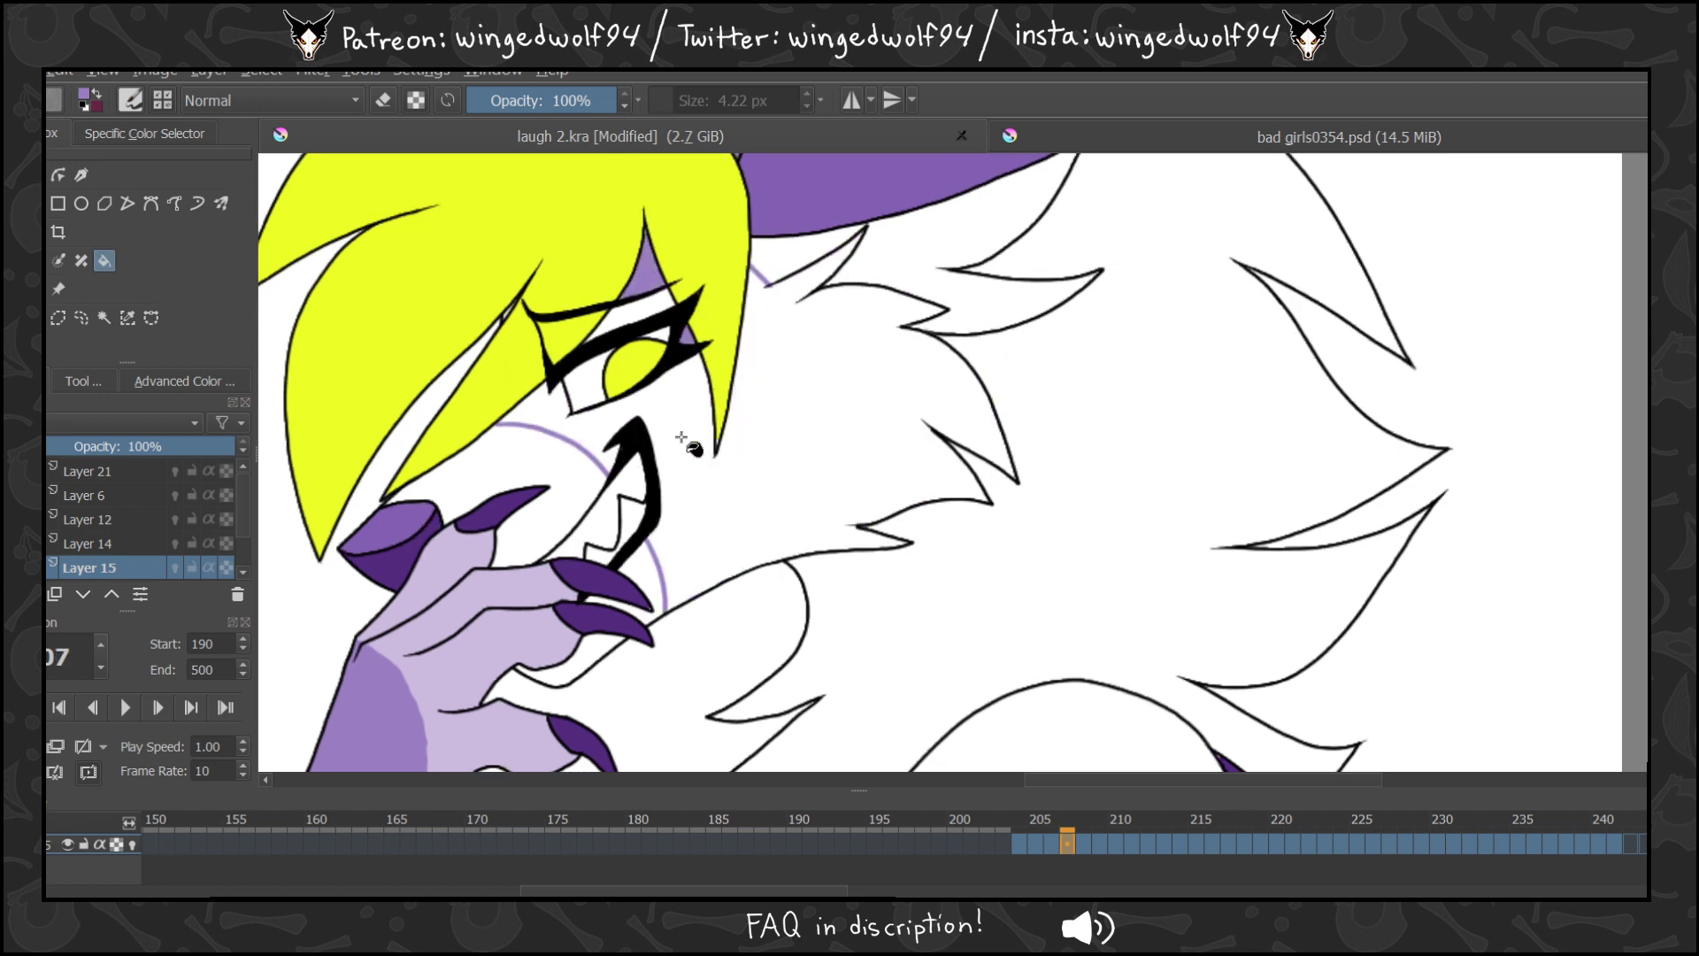
left_click(681, 437)
key("period")
left_click(786, 404)
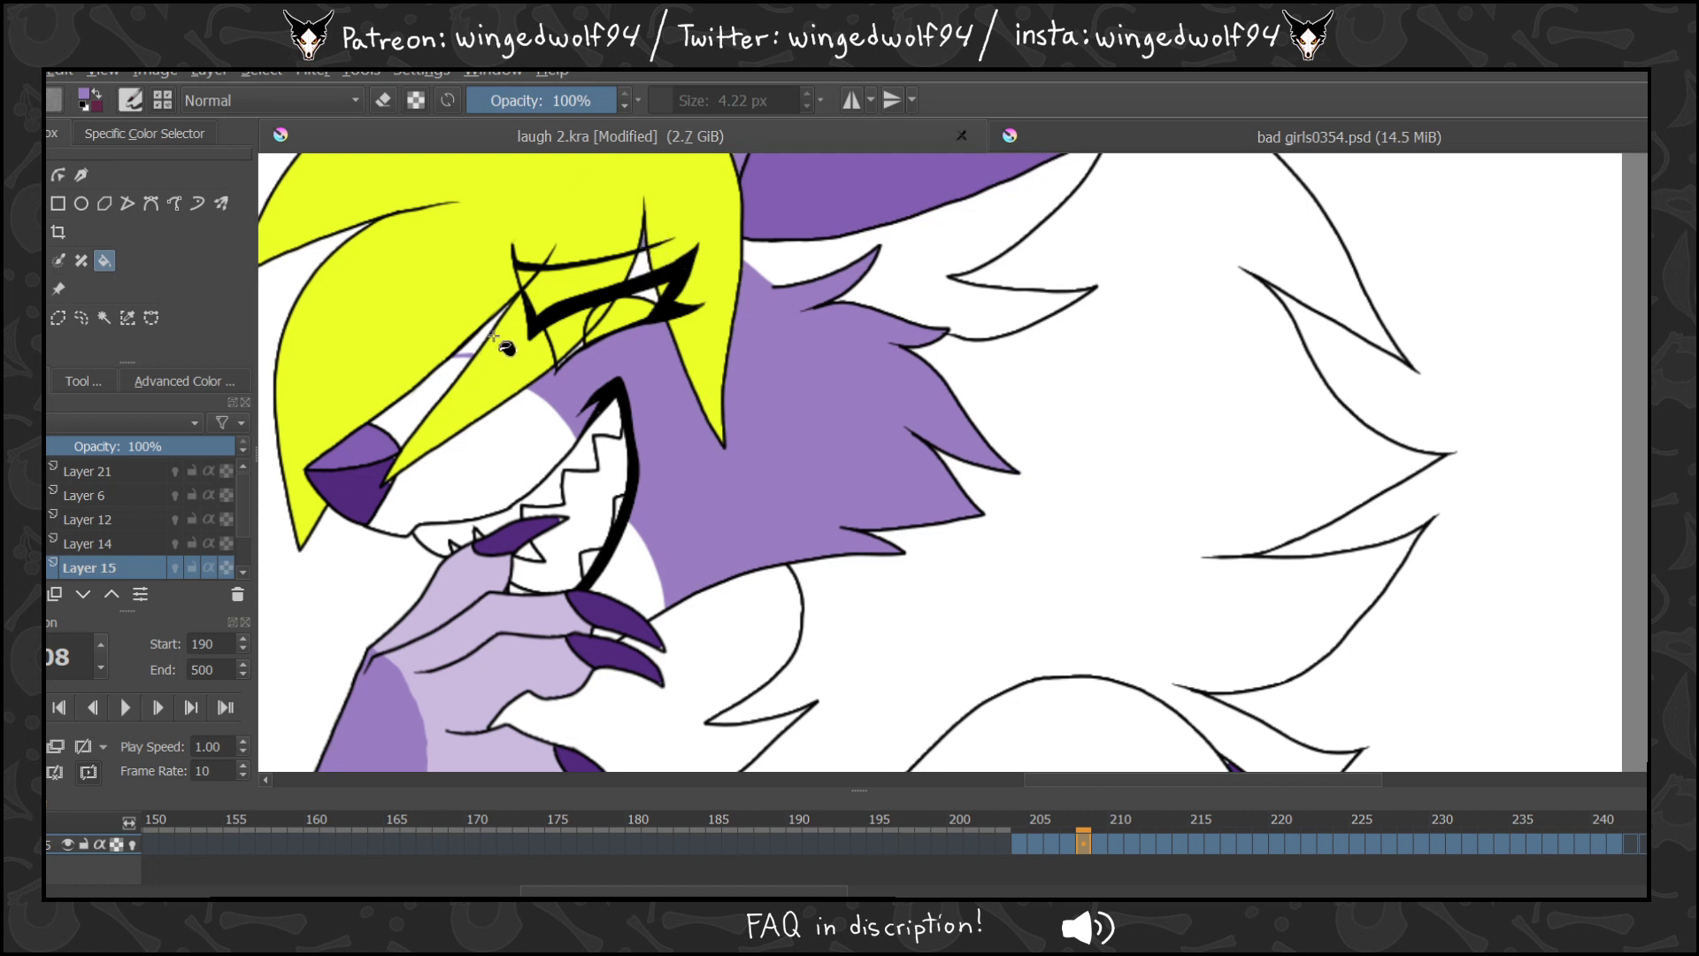
key("period")
left_click(629, 343)
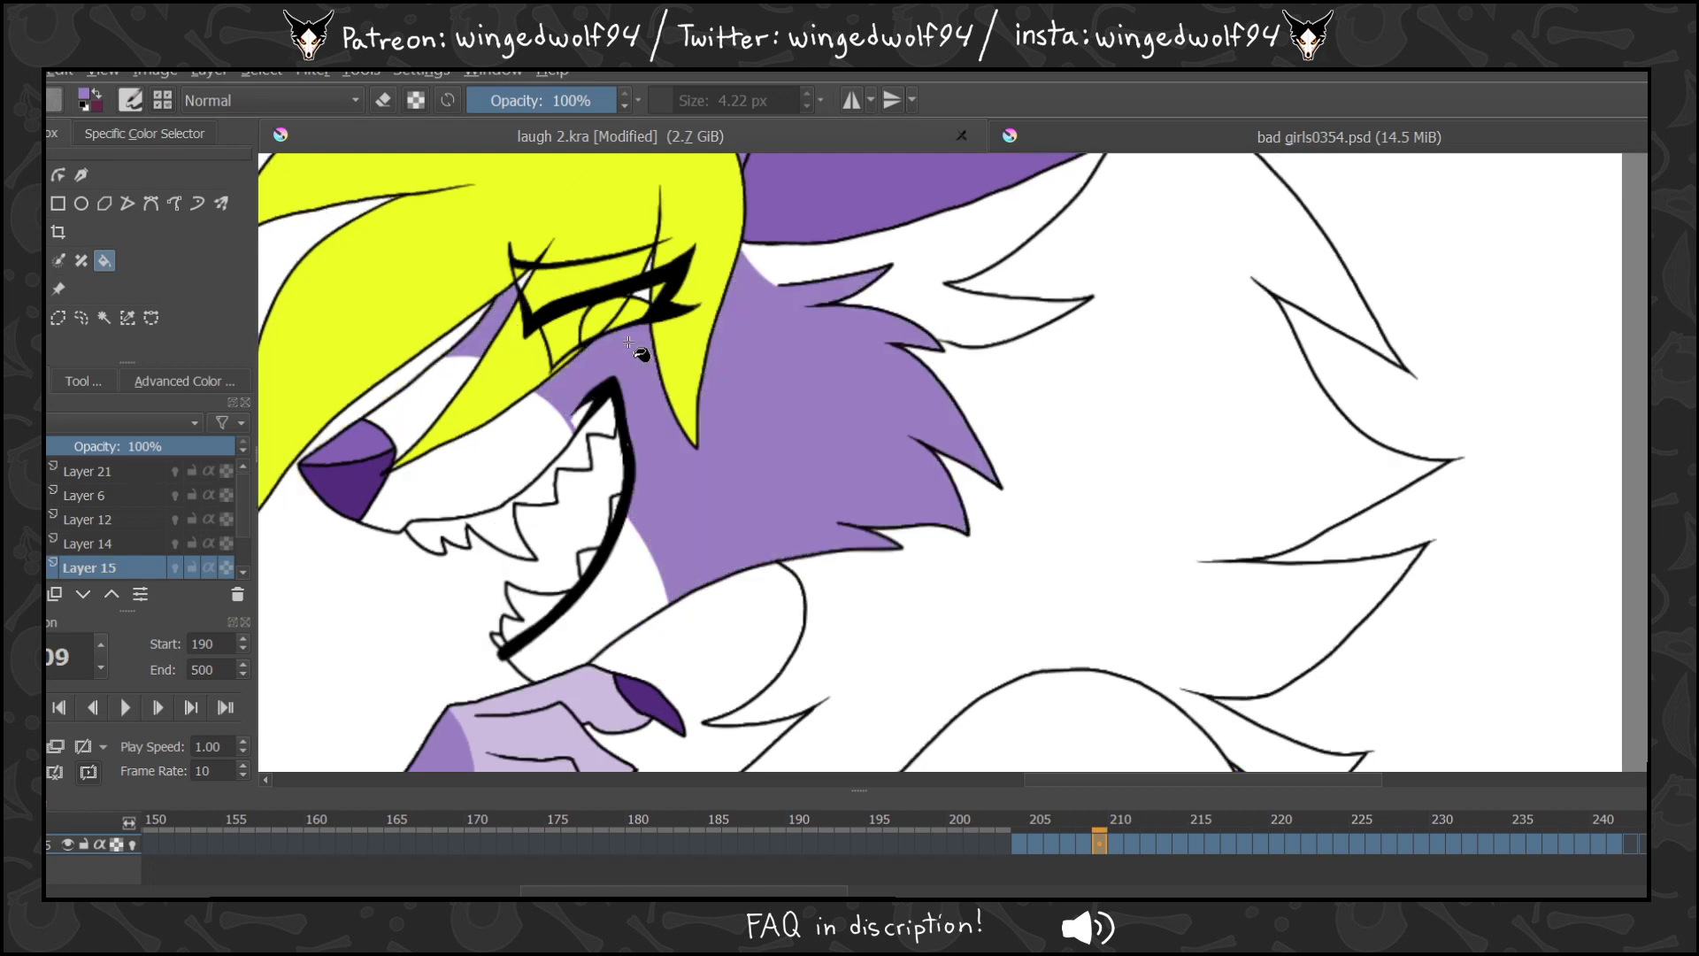
Fill the face fur purple in frames 210 and 211, closing and filling the hair gap above the eye in frame 211.
key("period")
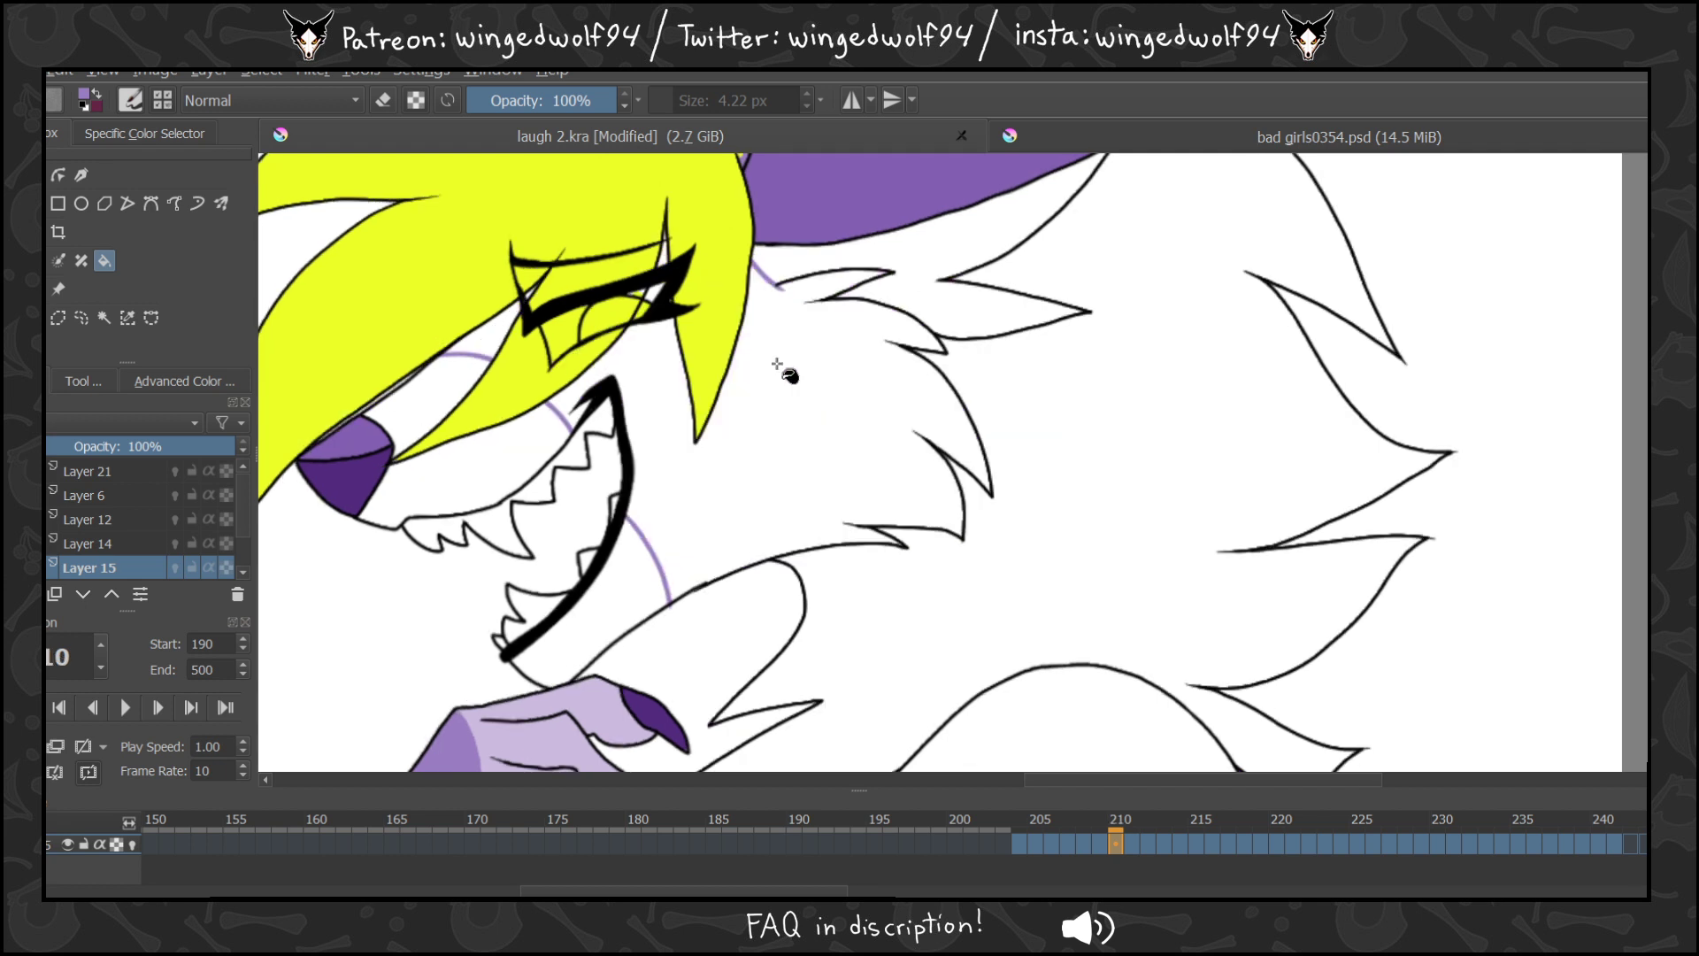
left_click(777, 364)
key("period")
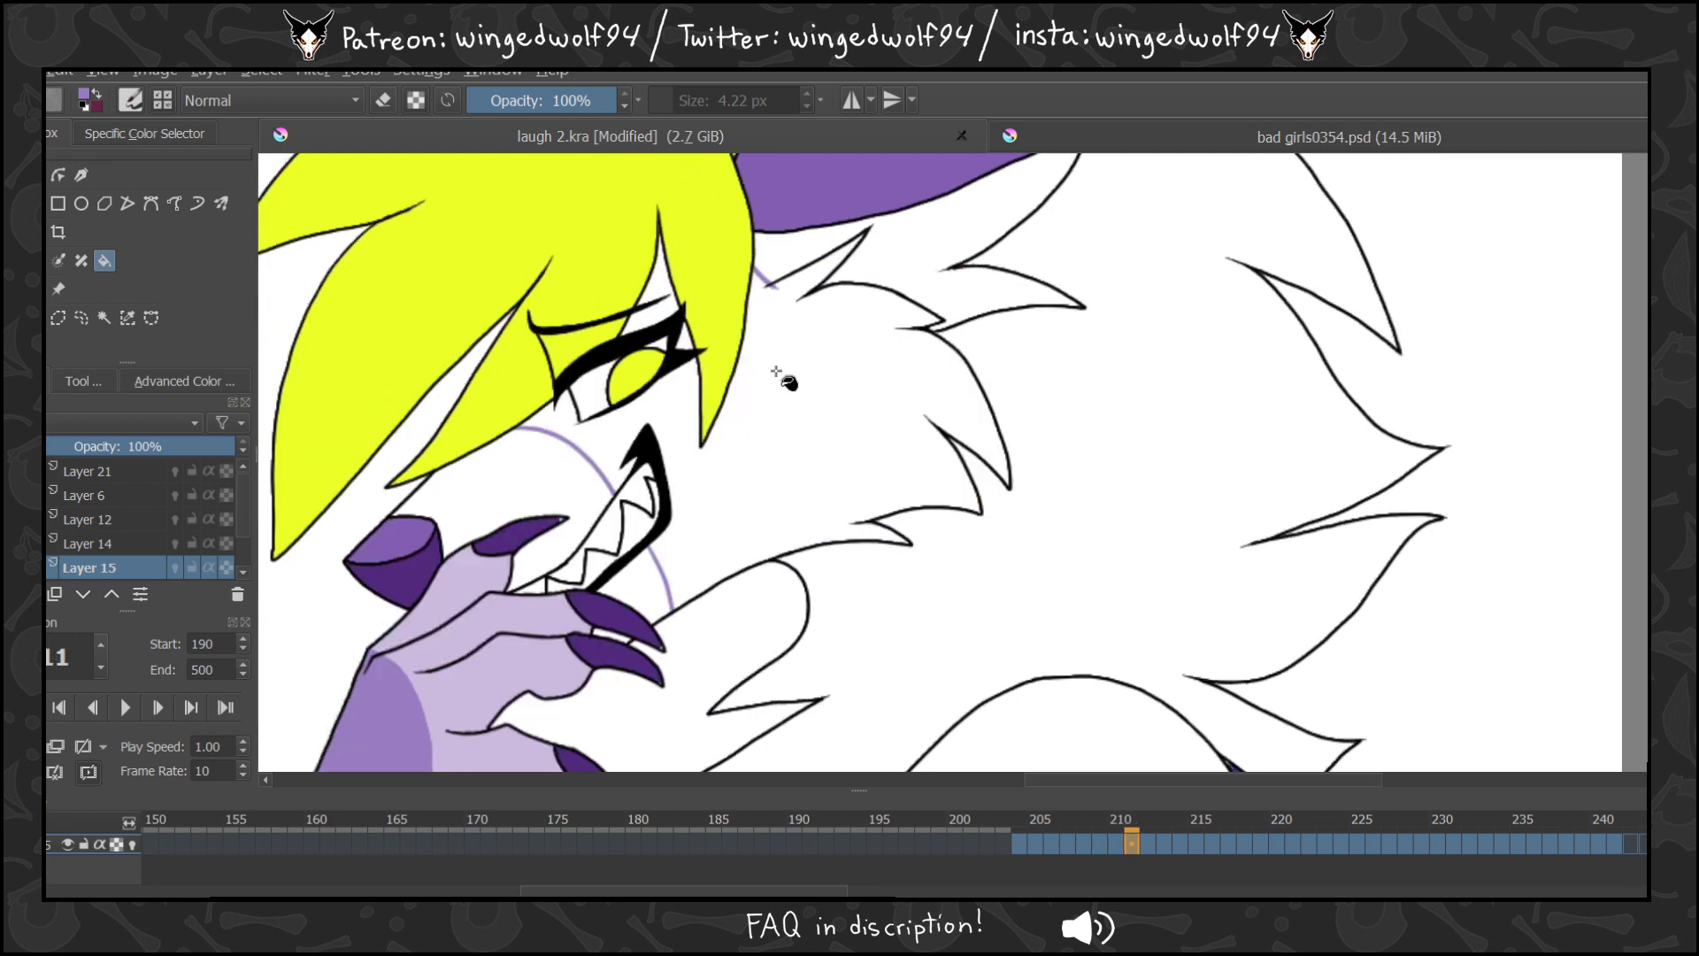
left_click(835, 404)
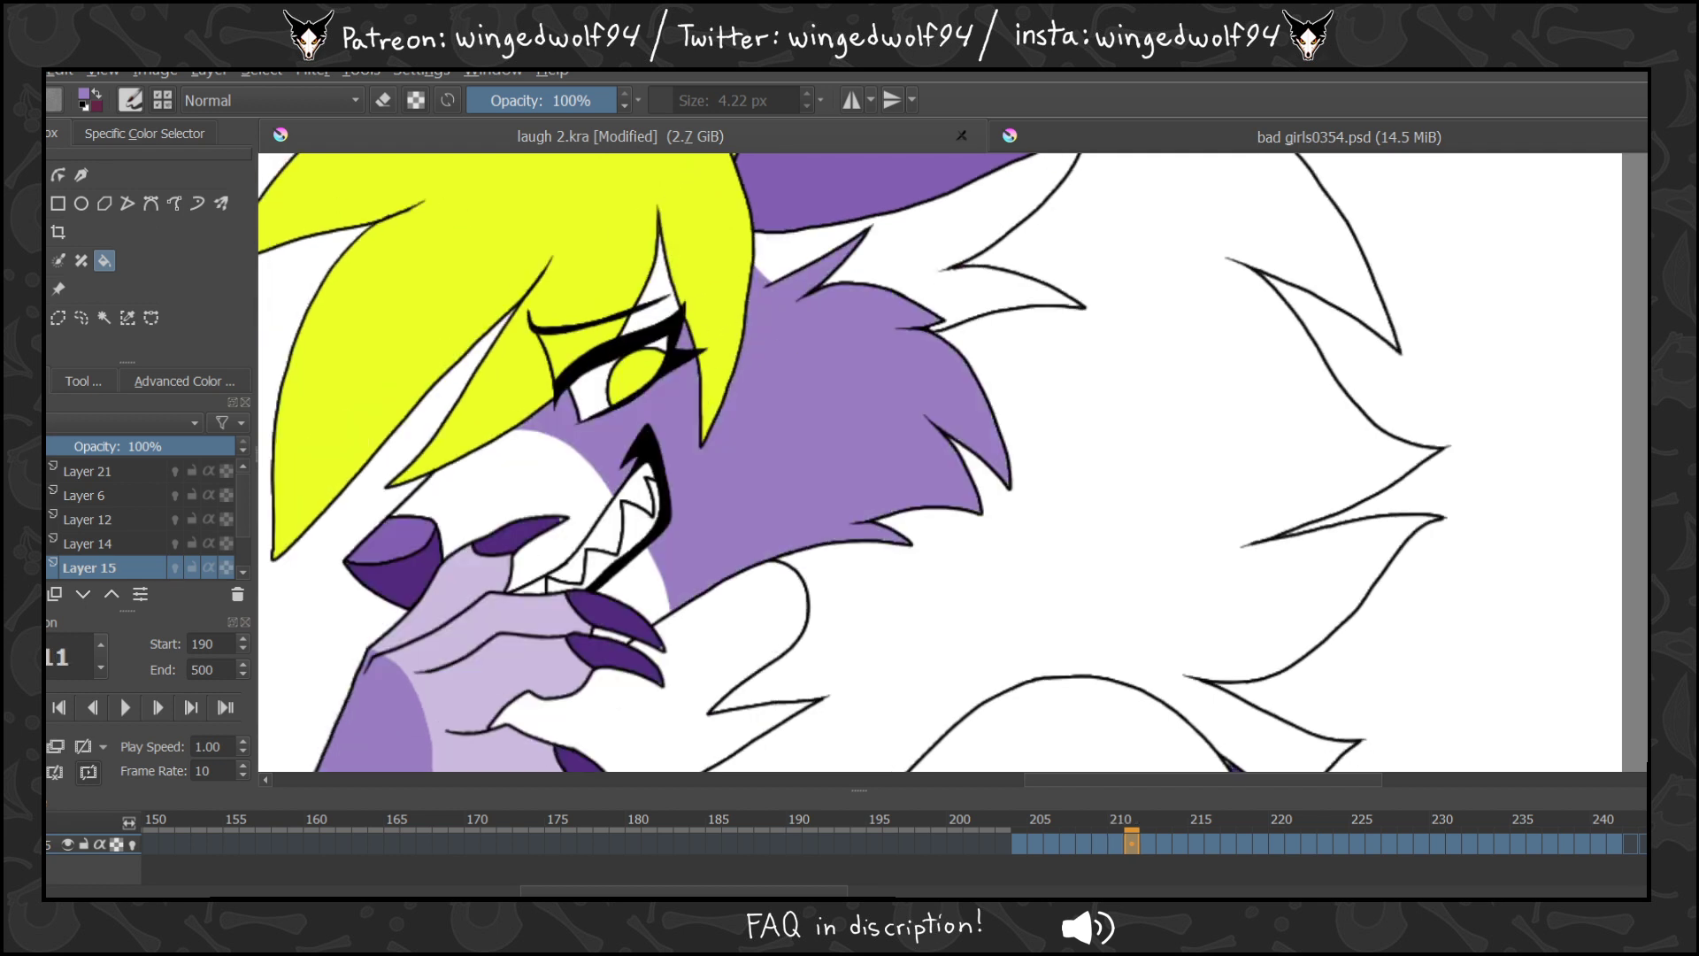
key("b")
left_click(113, 260)
Fill the cheek fur and the remaining face areas with purple in frames 212 and 213.
key("period")
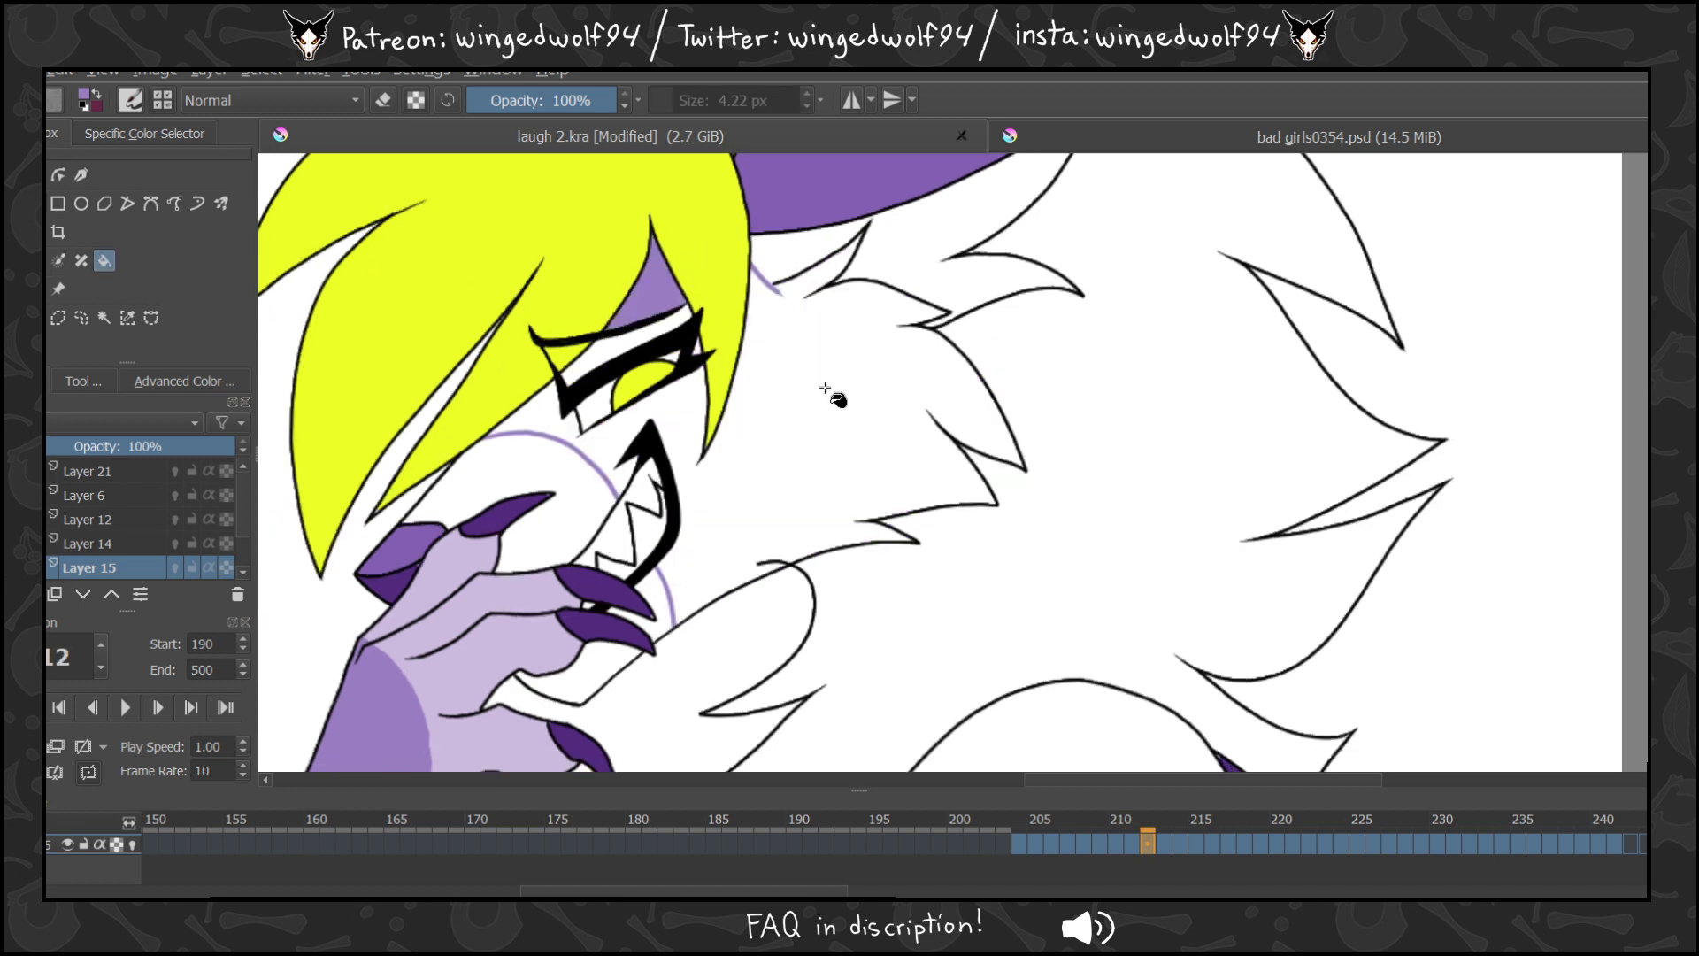
left_click(832, 394)
key("period")
left_click(823, 381)
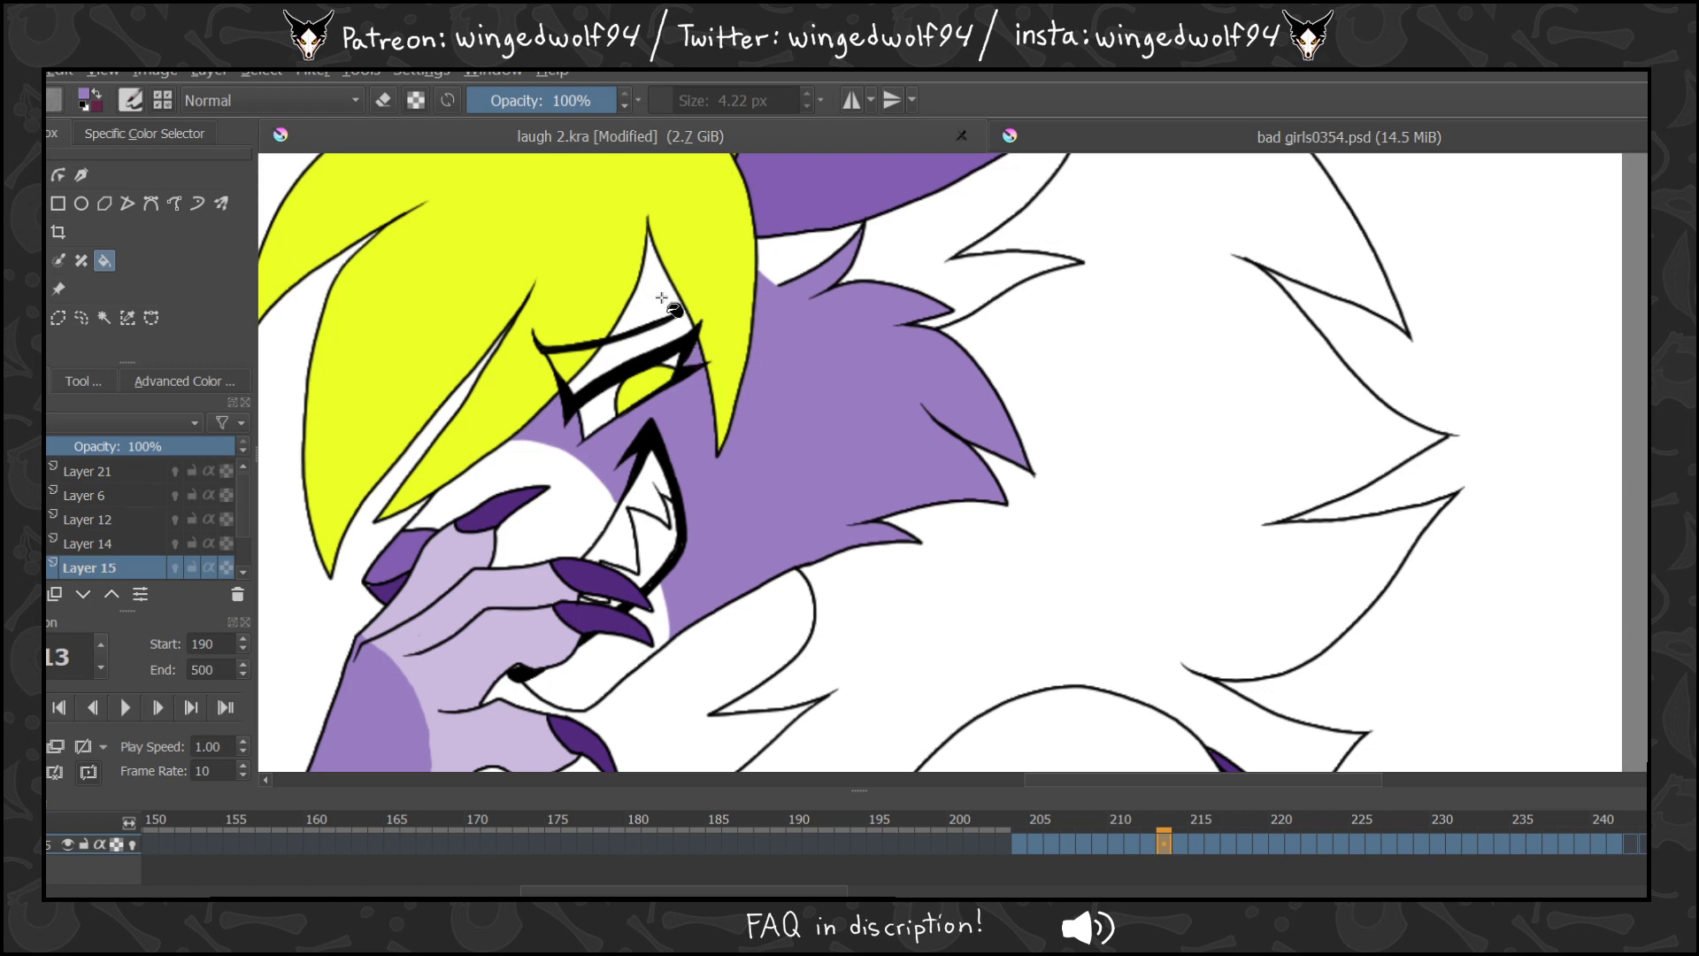
Step back and forth through the frames around 210 to 213 to check the purple face fill.
key("comma")
key("comma")
key("period")
key("Left")
key("Left")
key("Left")
key("Left")
key("Left")
key("Left")
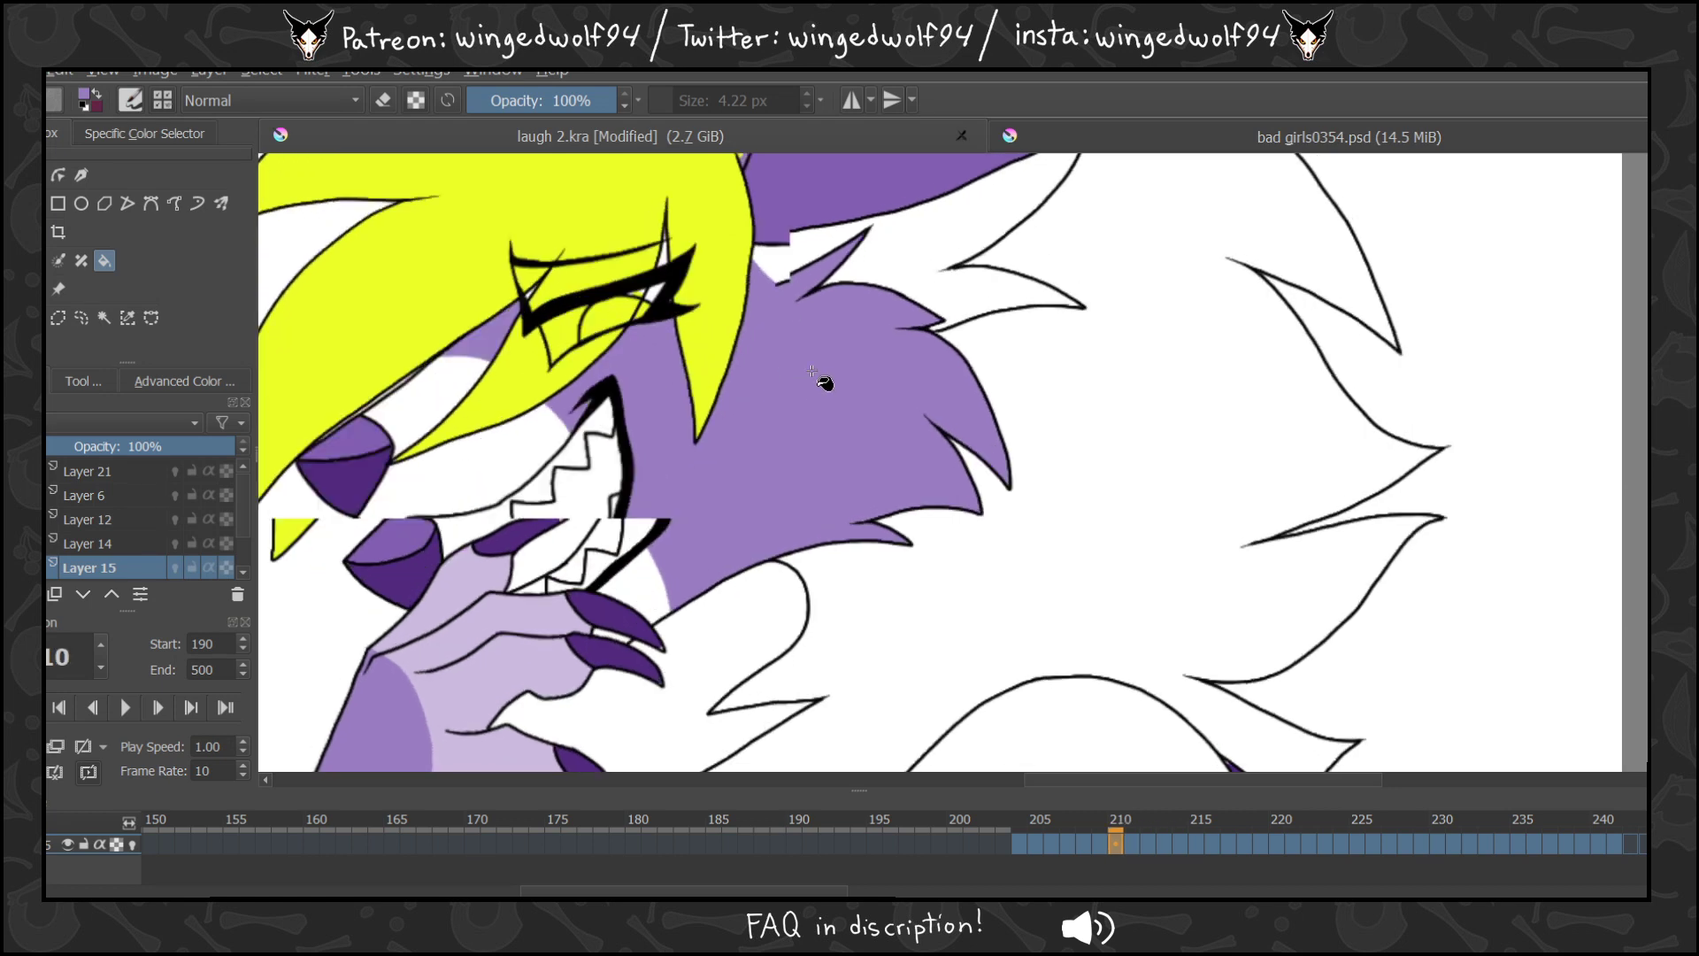
key("Right")
key("Right")
key("Right")
key("Right")
key("Right")
key("Right")
key("Right")
key("Right")
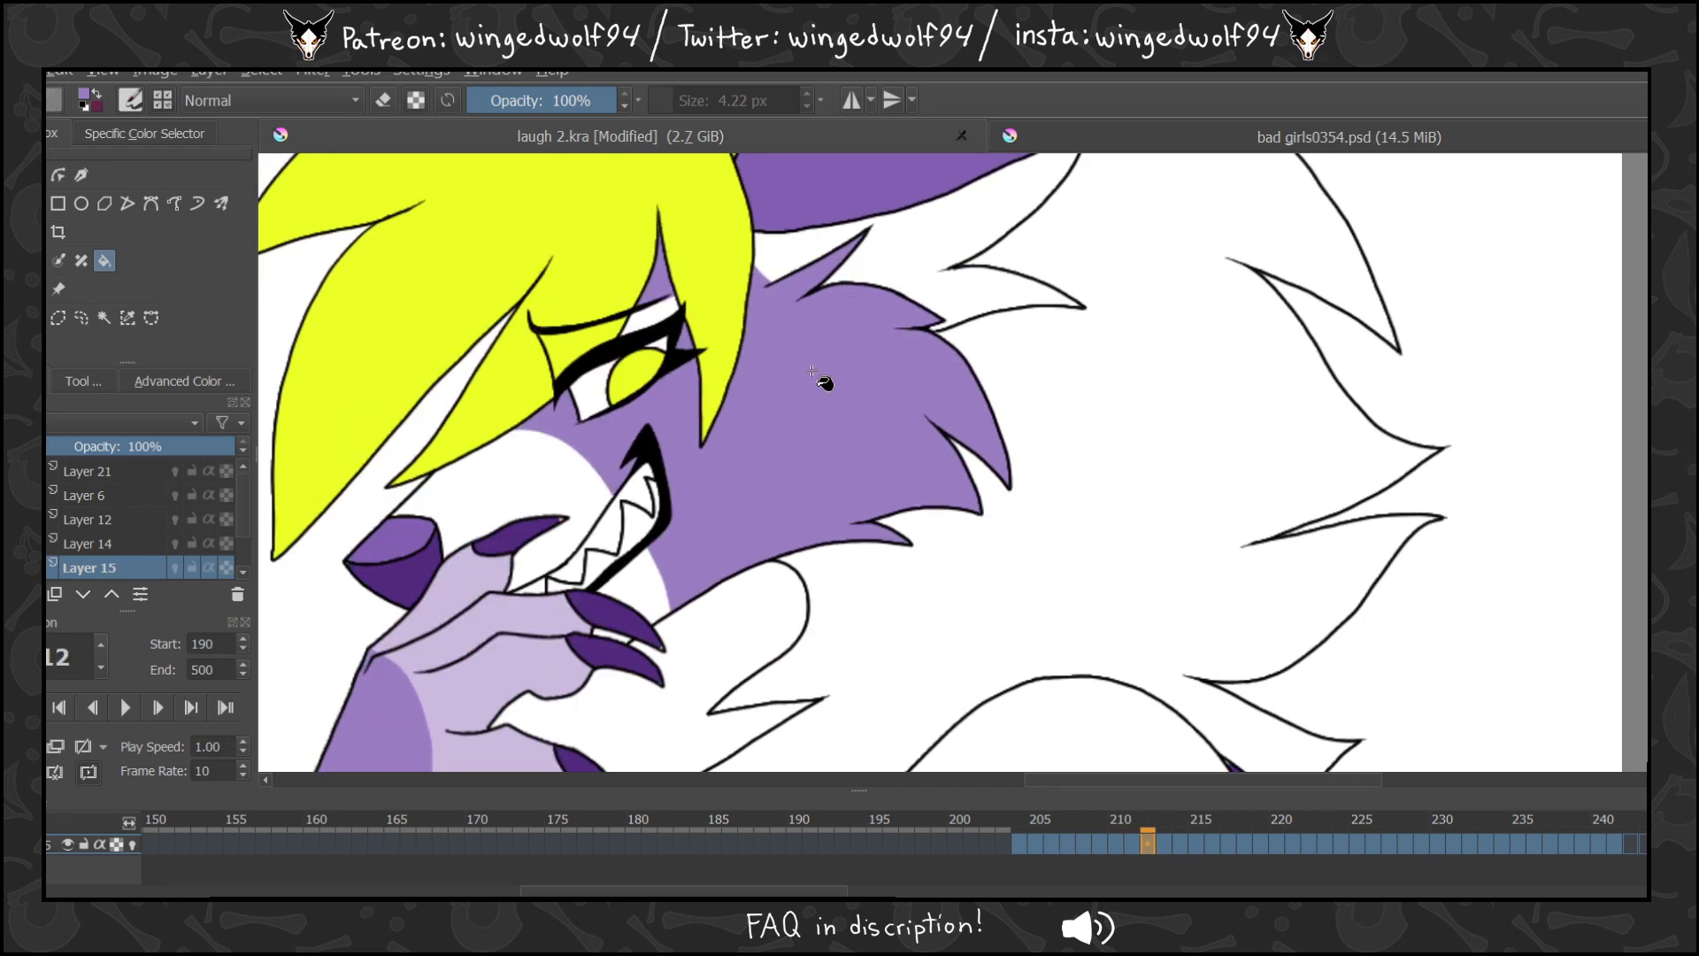
Fill the cheek fur and the hair gap above the eye with purple in frames 214 and 215.
left_click(865, 396)
left_click(667, 292)
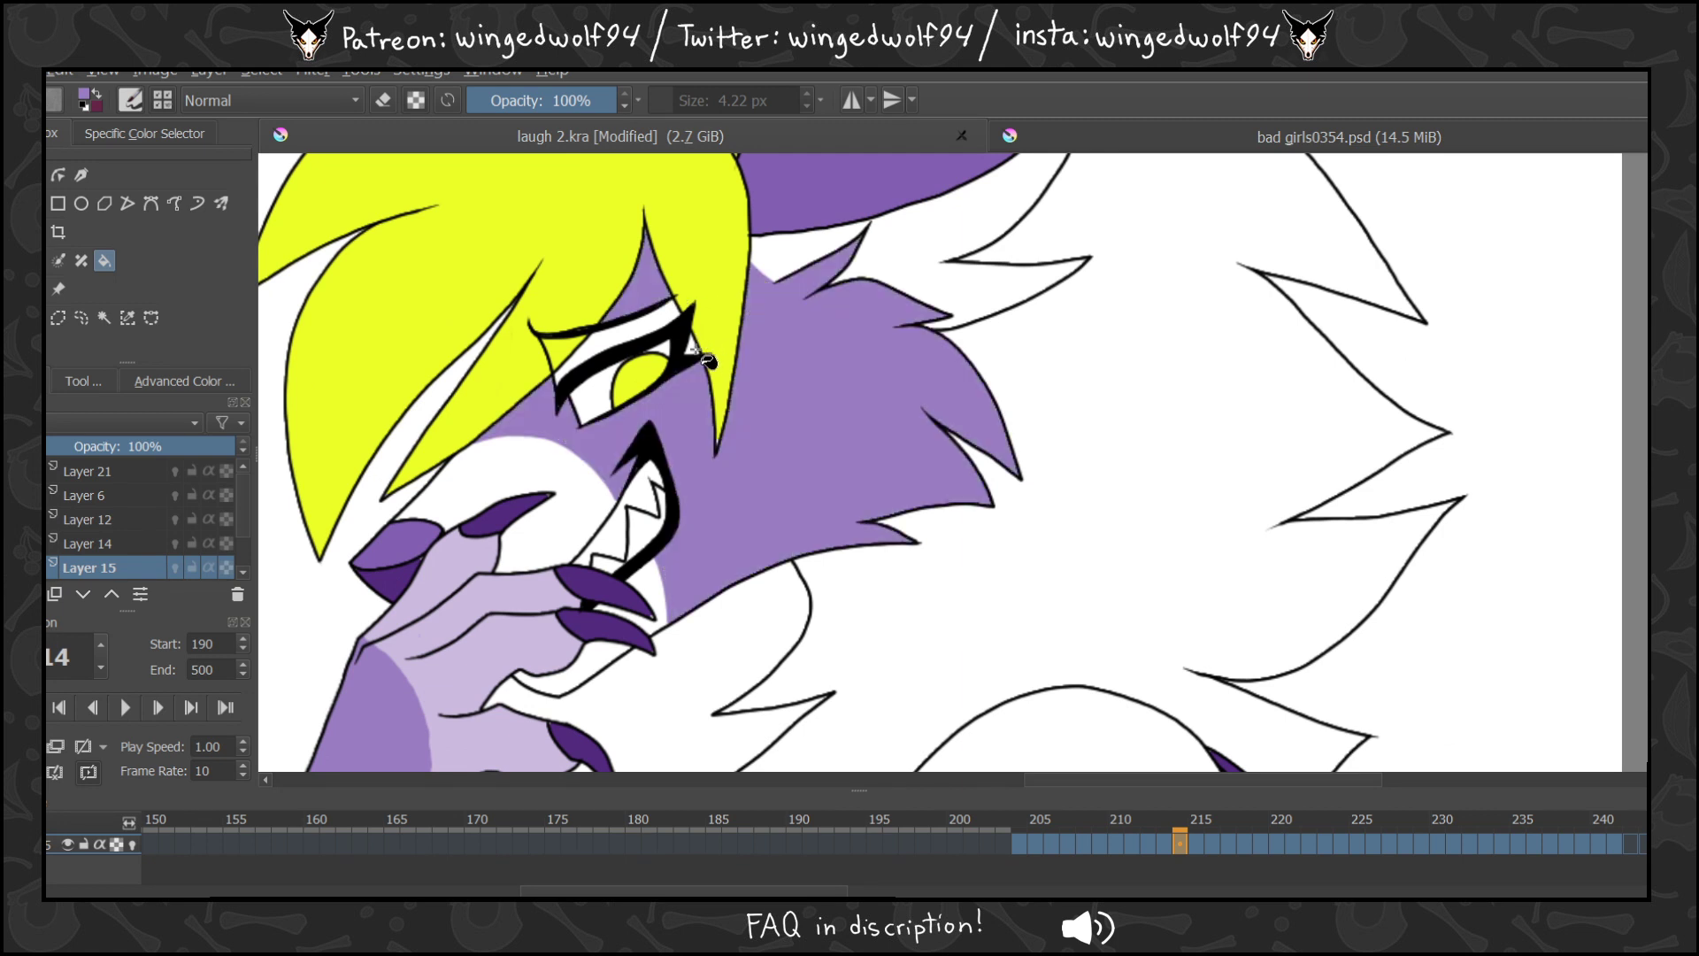
key("Right")
left_click(765, 338)
left_click(652, 293)
Fill the cheek fur and the gap above the eyebrow with purple in frames 216 and 217.
key("Right")
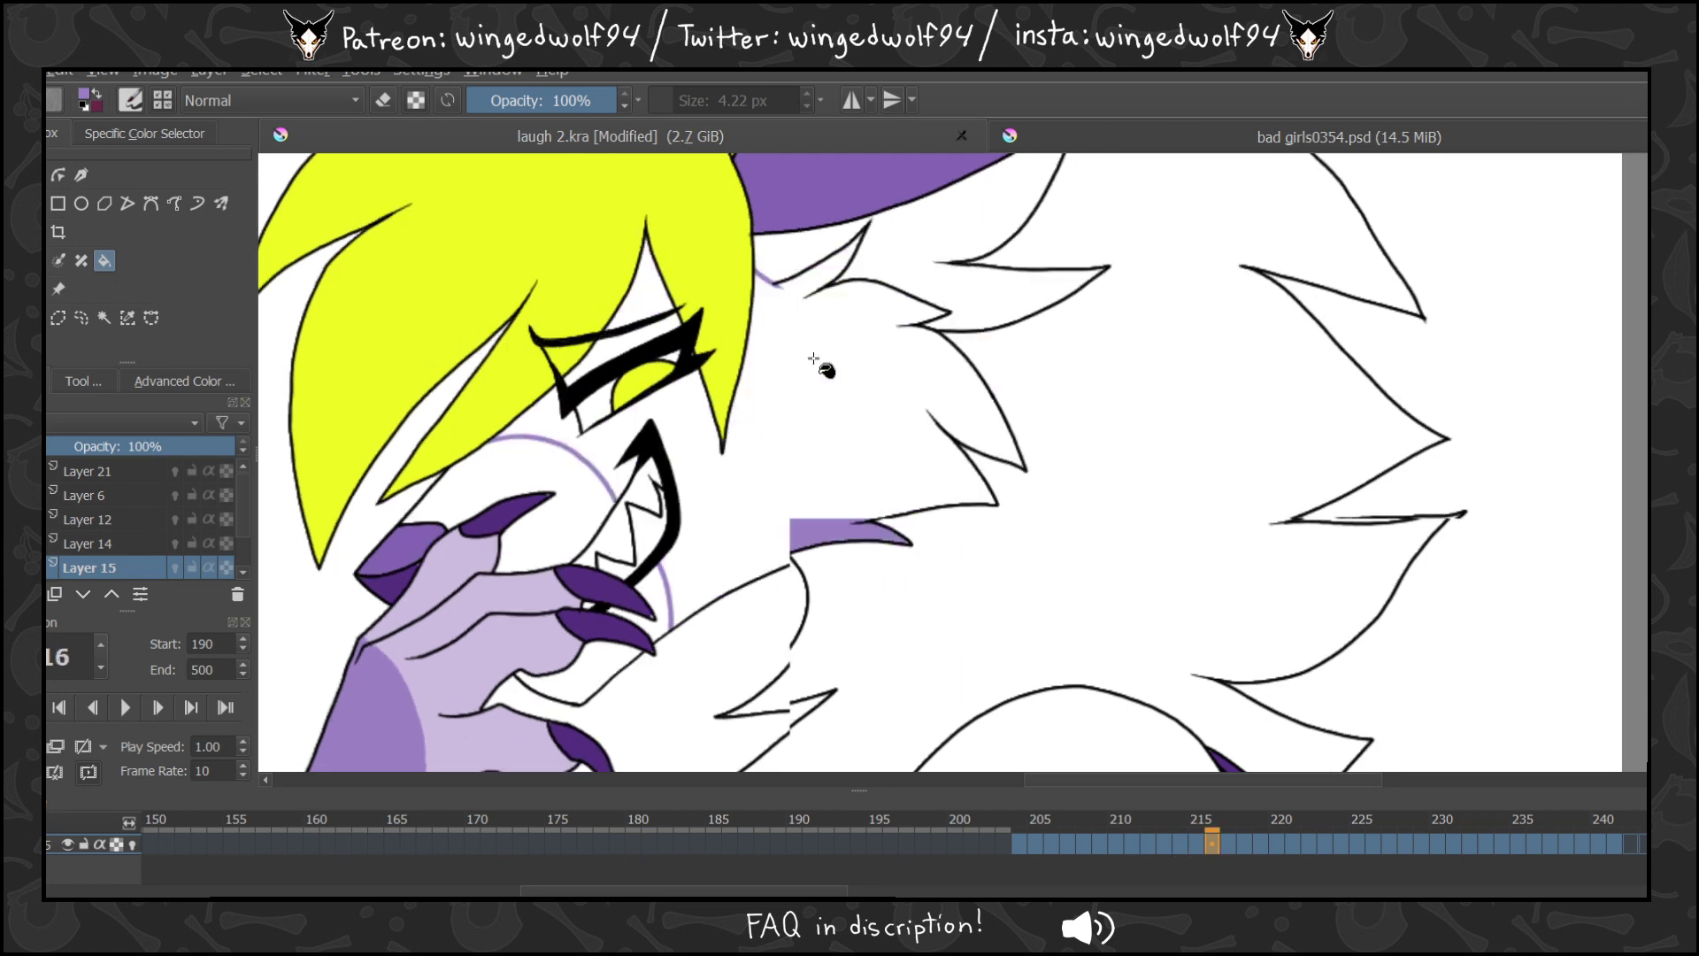
left_click(821, 356)
left_click(662, 295)
key("Right")
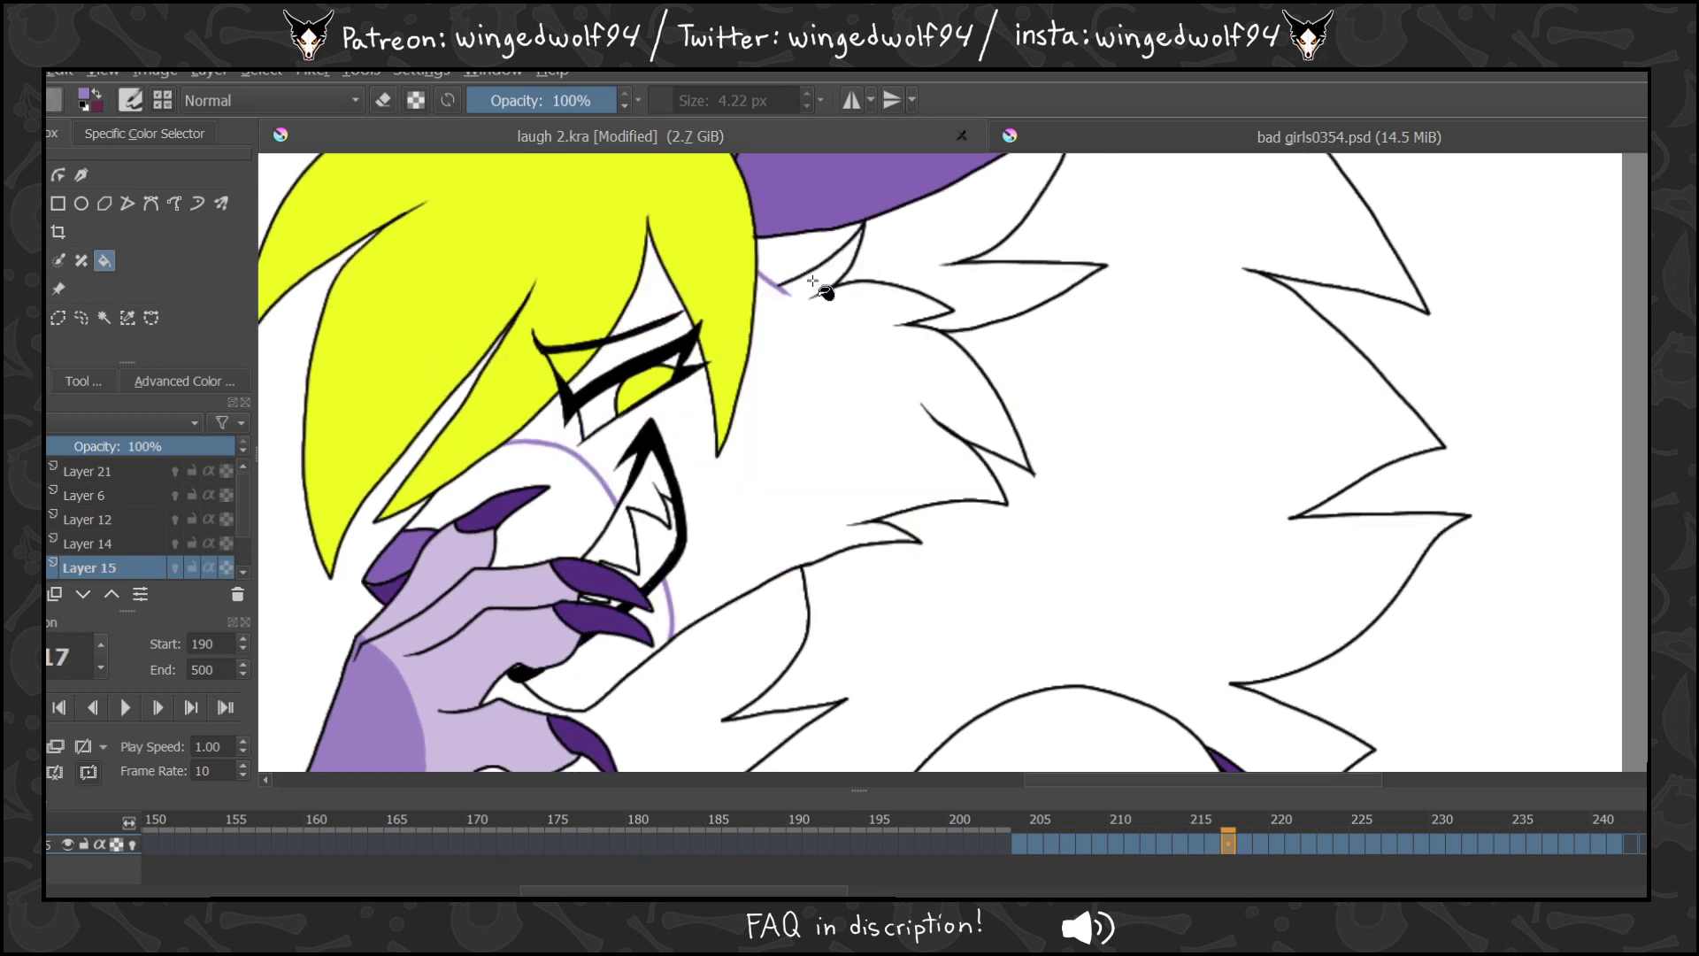
left_click(815, 412)
left_click(671, 295)
Fill the fur above the eyebrow and across the cheek with purple in frames 218 and 219.
key("Right")
left_click(668, 296)
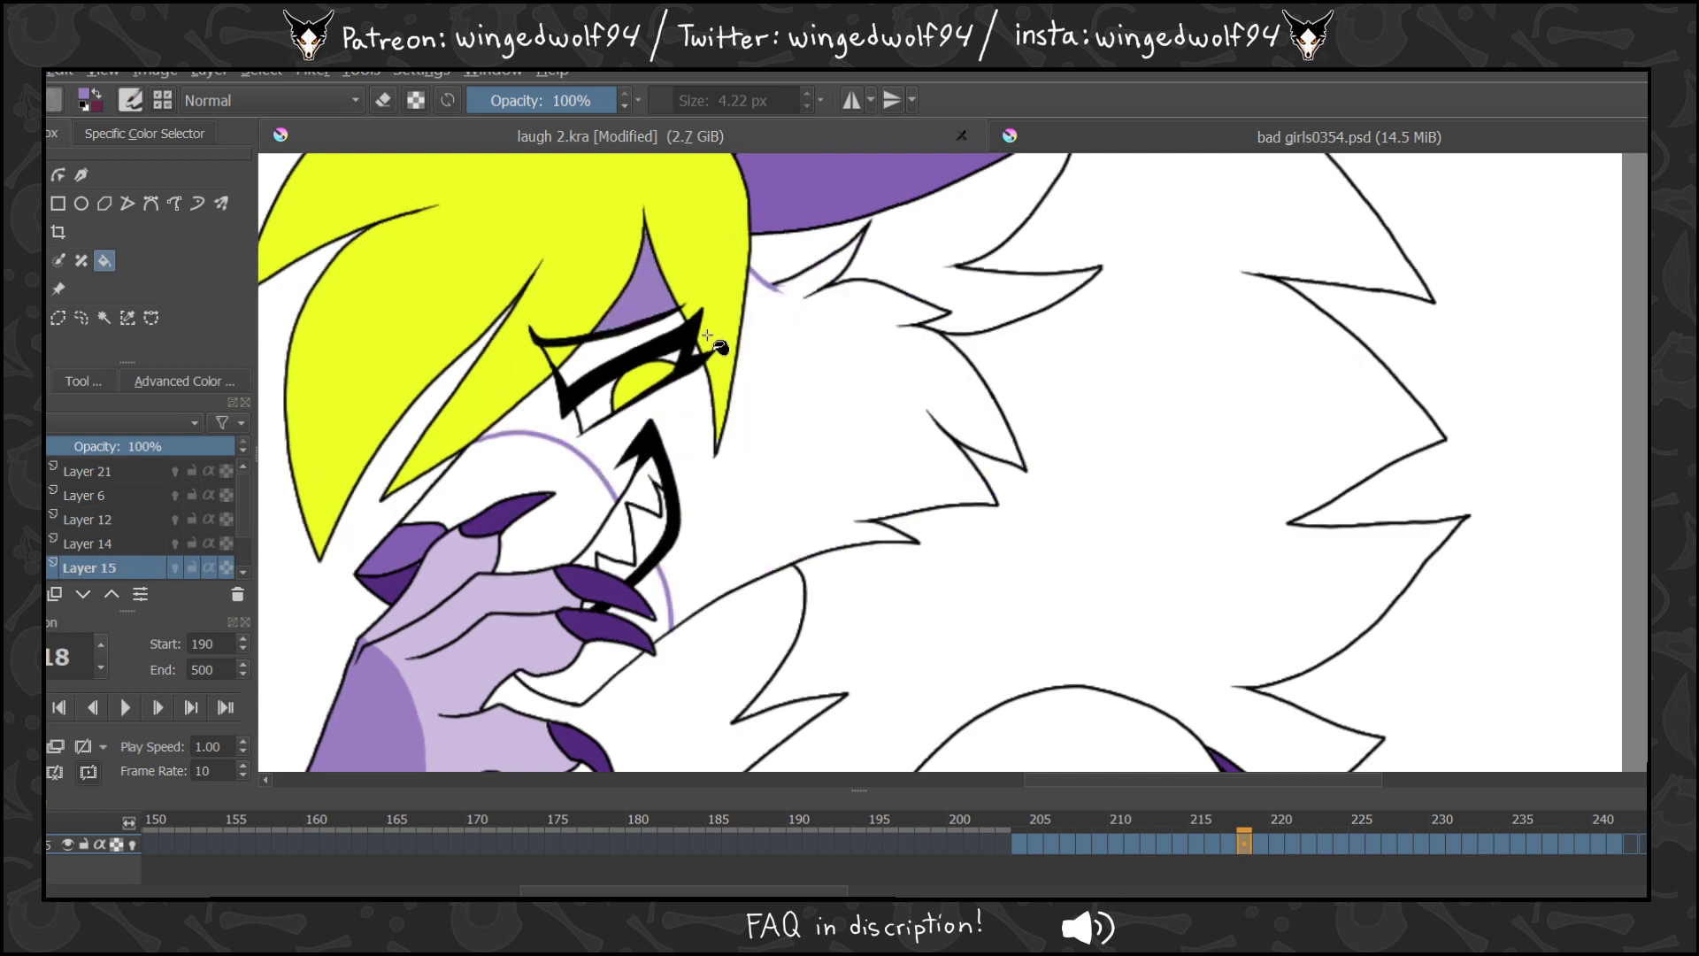
left_click(824, 390)
key("Right")
left_click(829, 394)
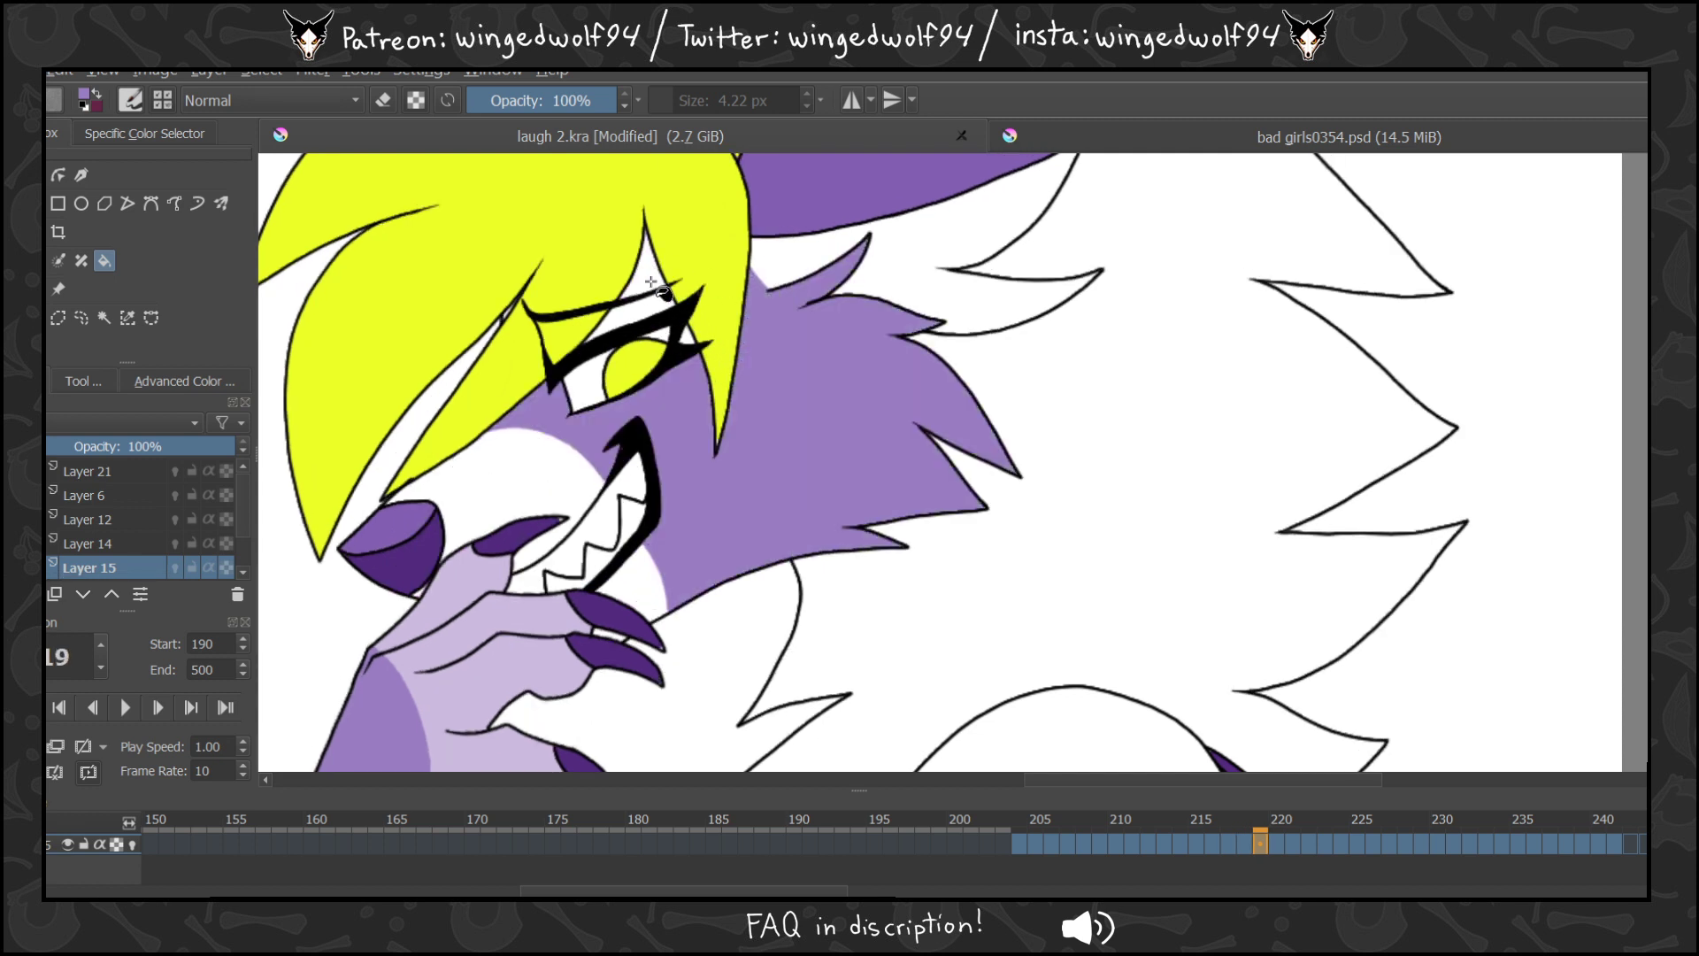
left_click(660, 289)
Fill the face fur purple in frames 220 and 221, including the small area between the hair strands above the muzzle.
key("Right")
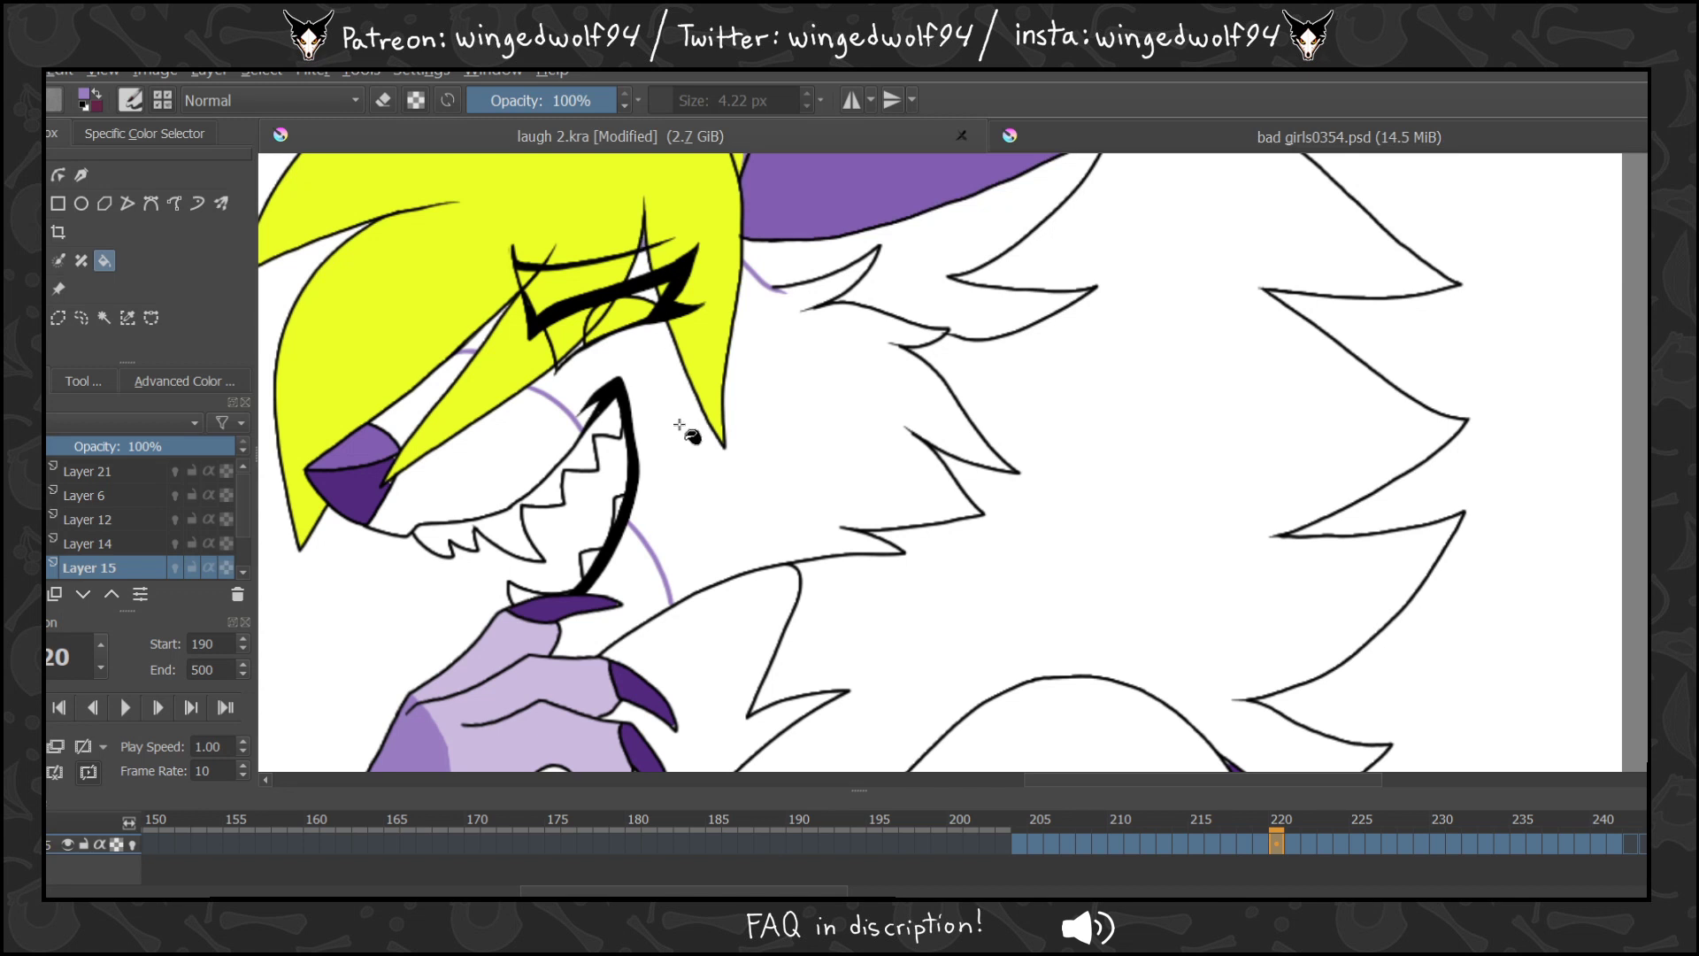
left_click(688, 432)
key("Right")
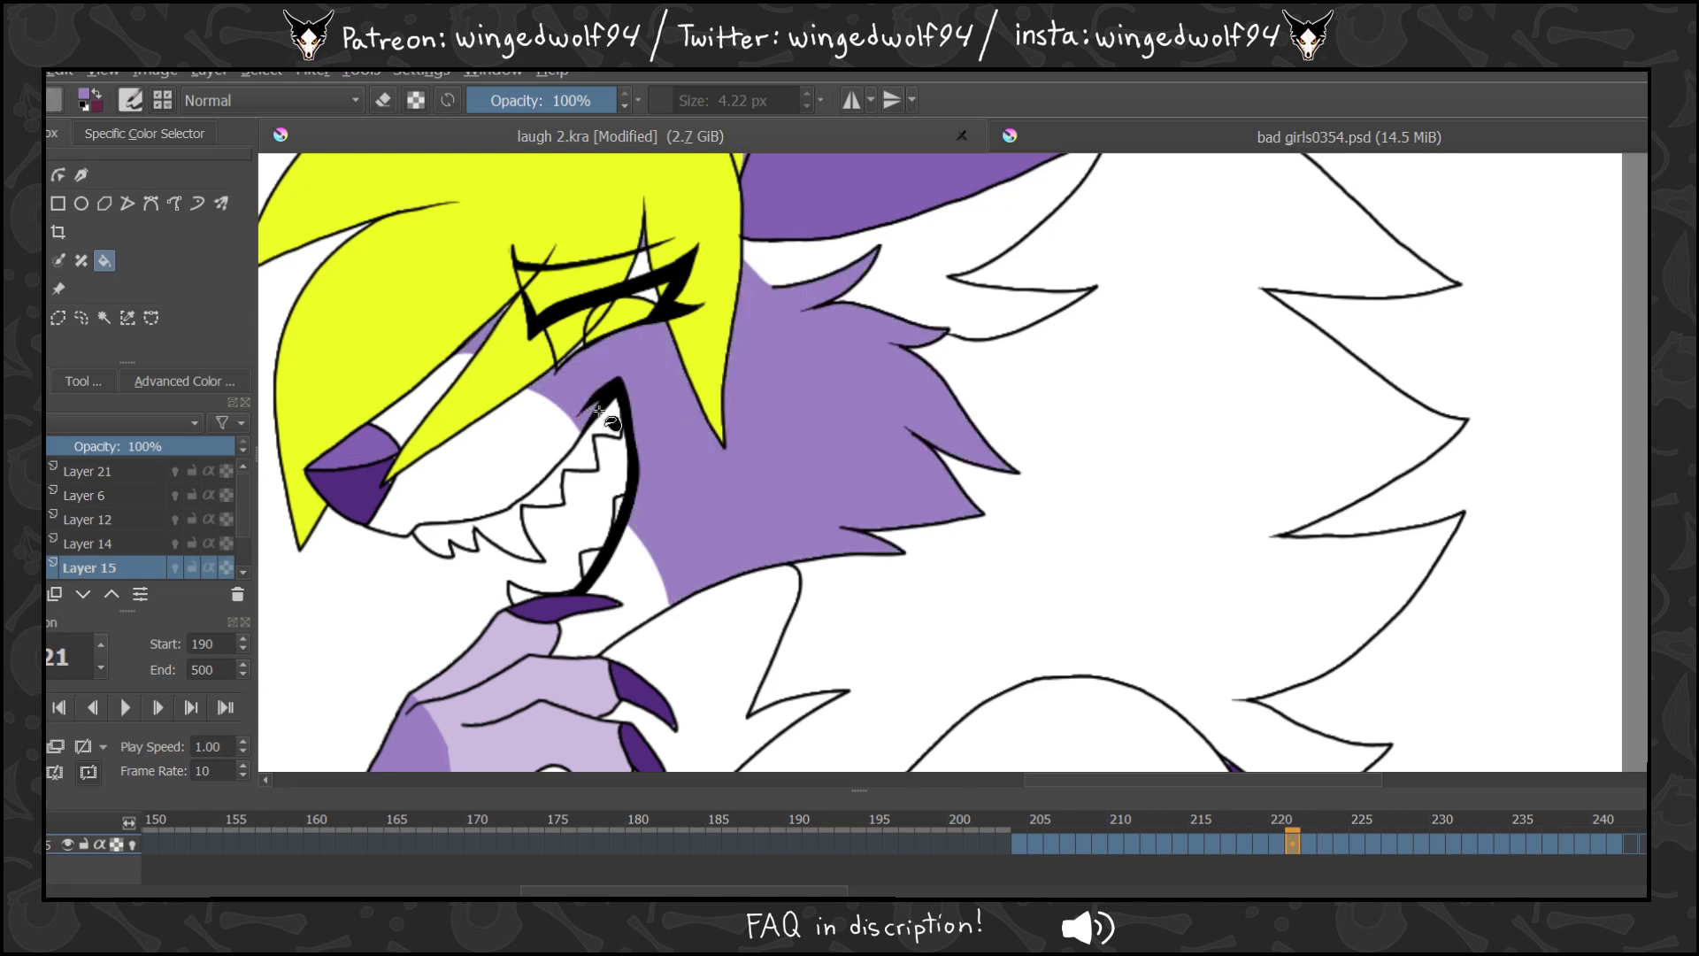
left_click(821, 382)
left_click(476, 331)
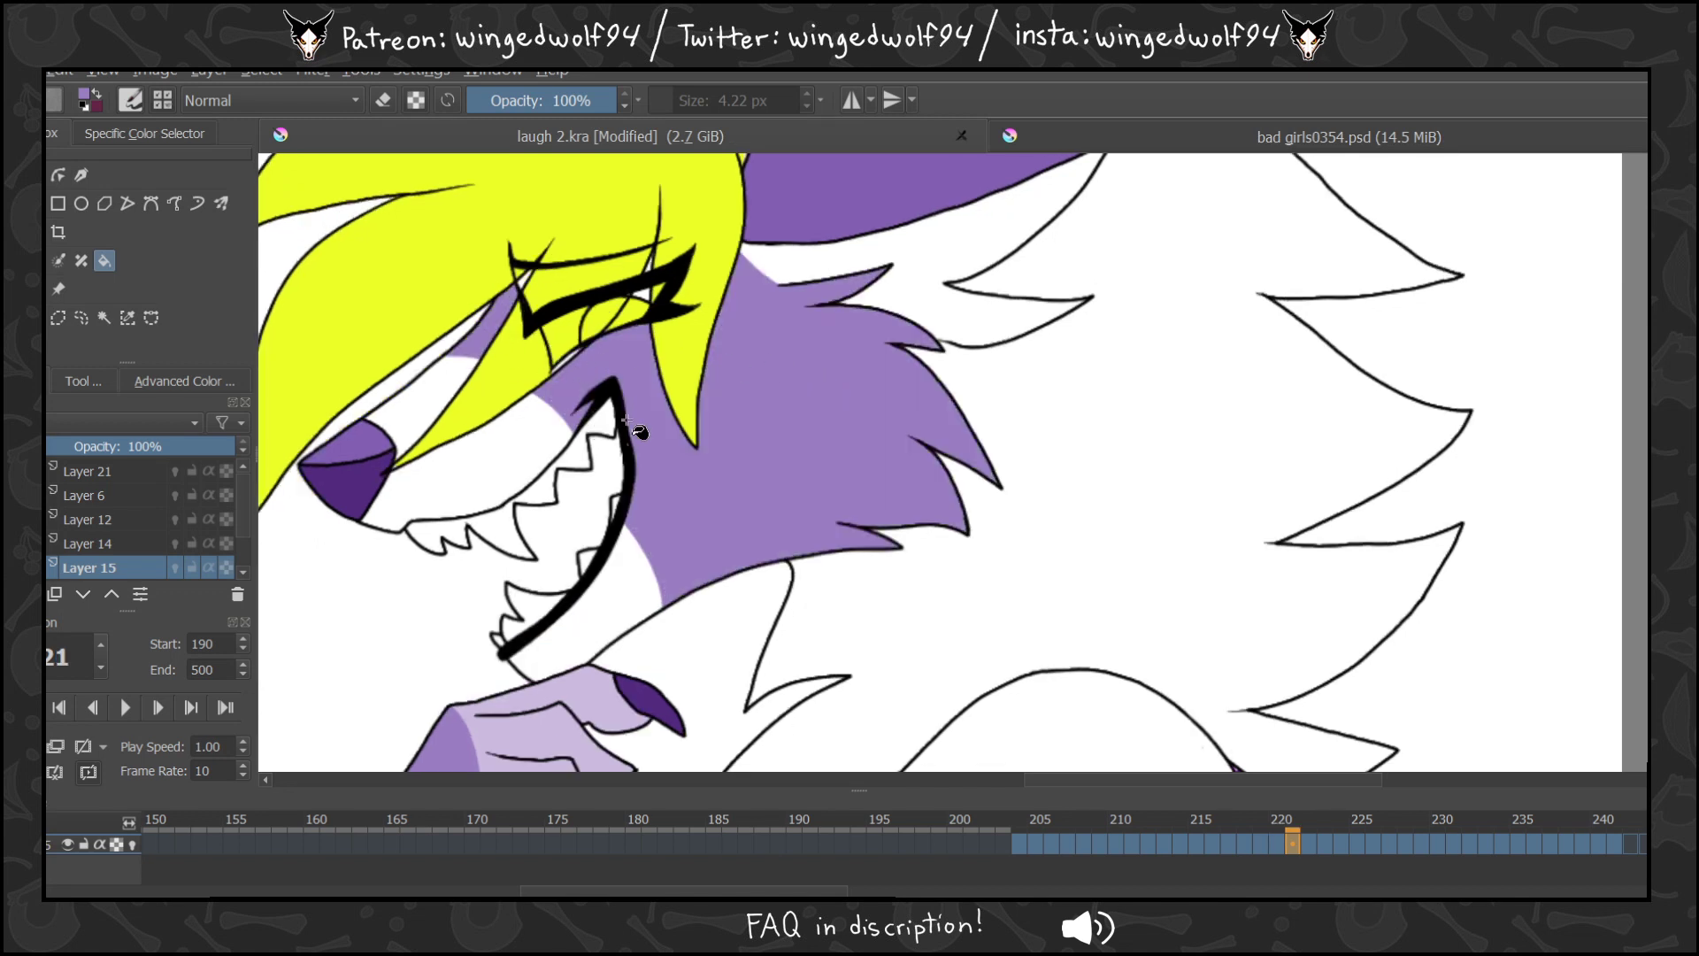
Fill the cheek fur and both small gaps between the hair strands around the eyebrow with purple in frame 222.
key("Right")
left_click(680, 414)
left_click(662, 267)
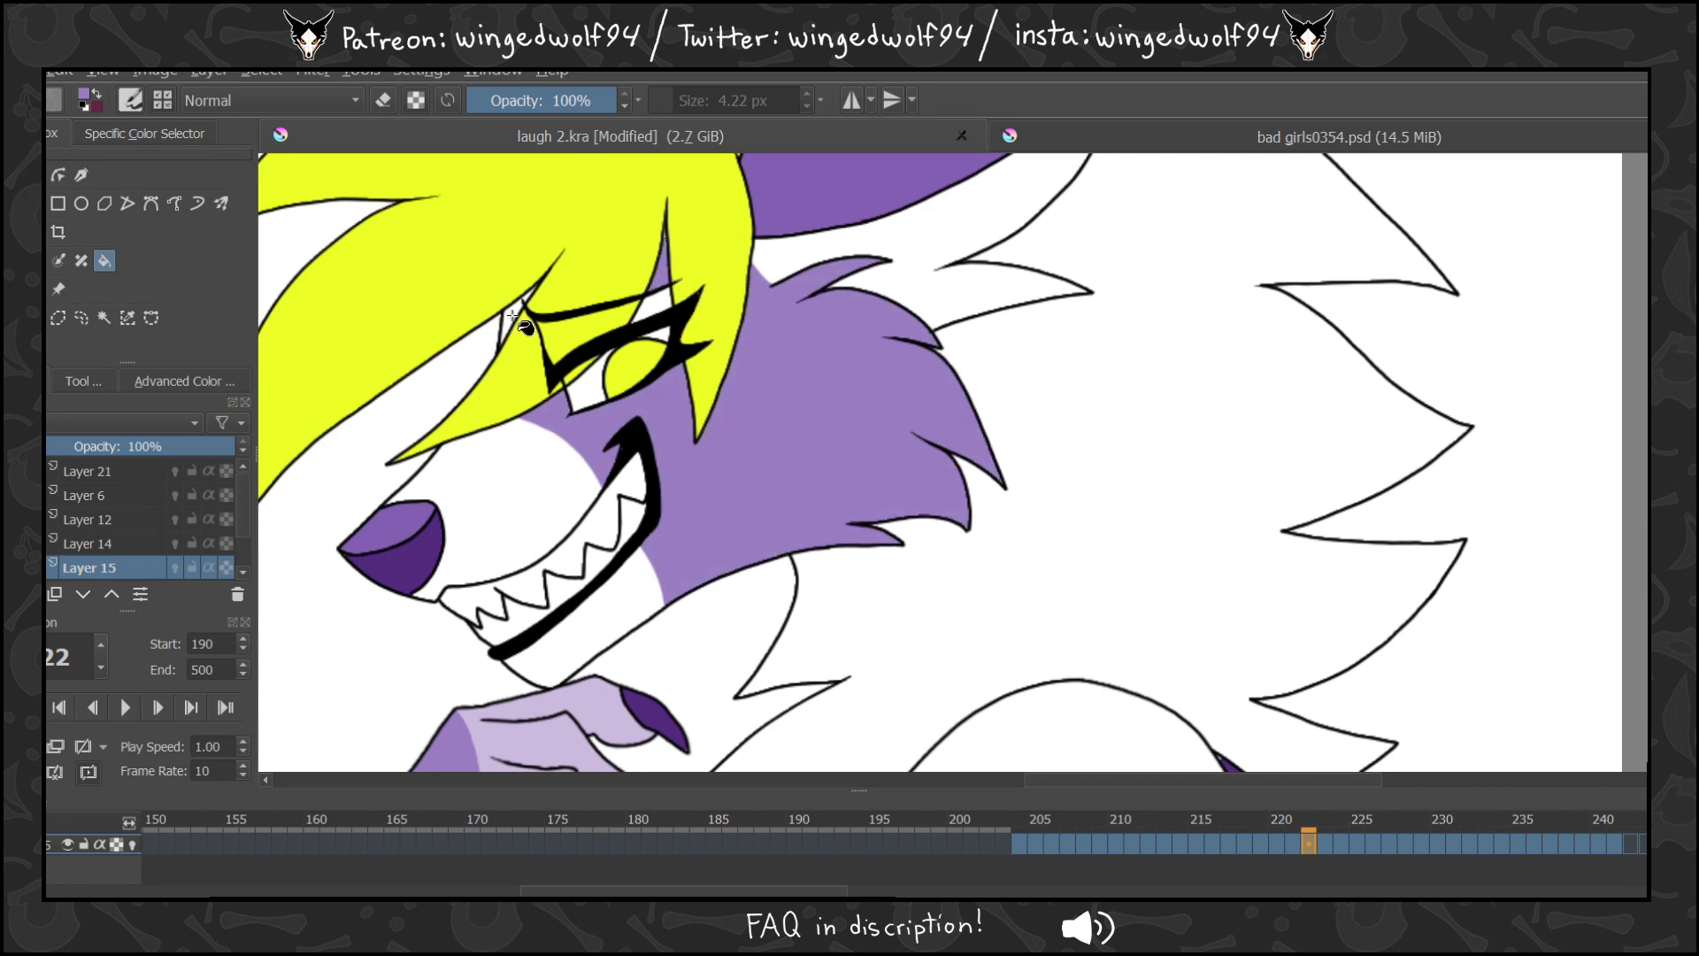
left_click(522, 309)
key("b")
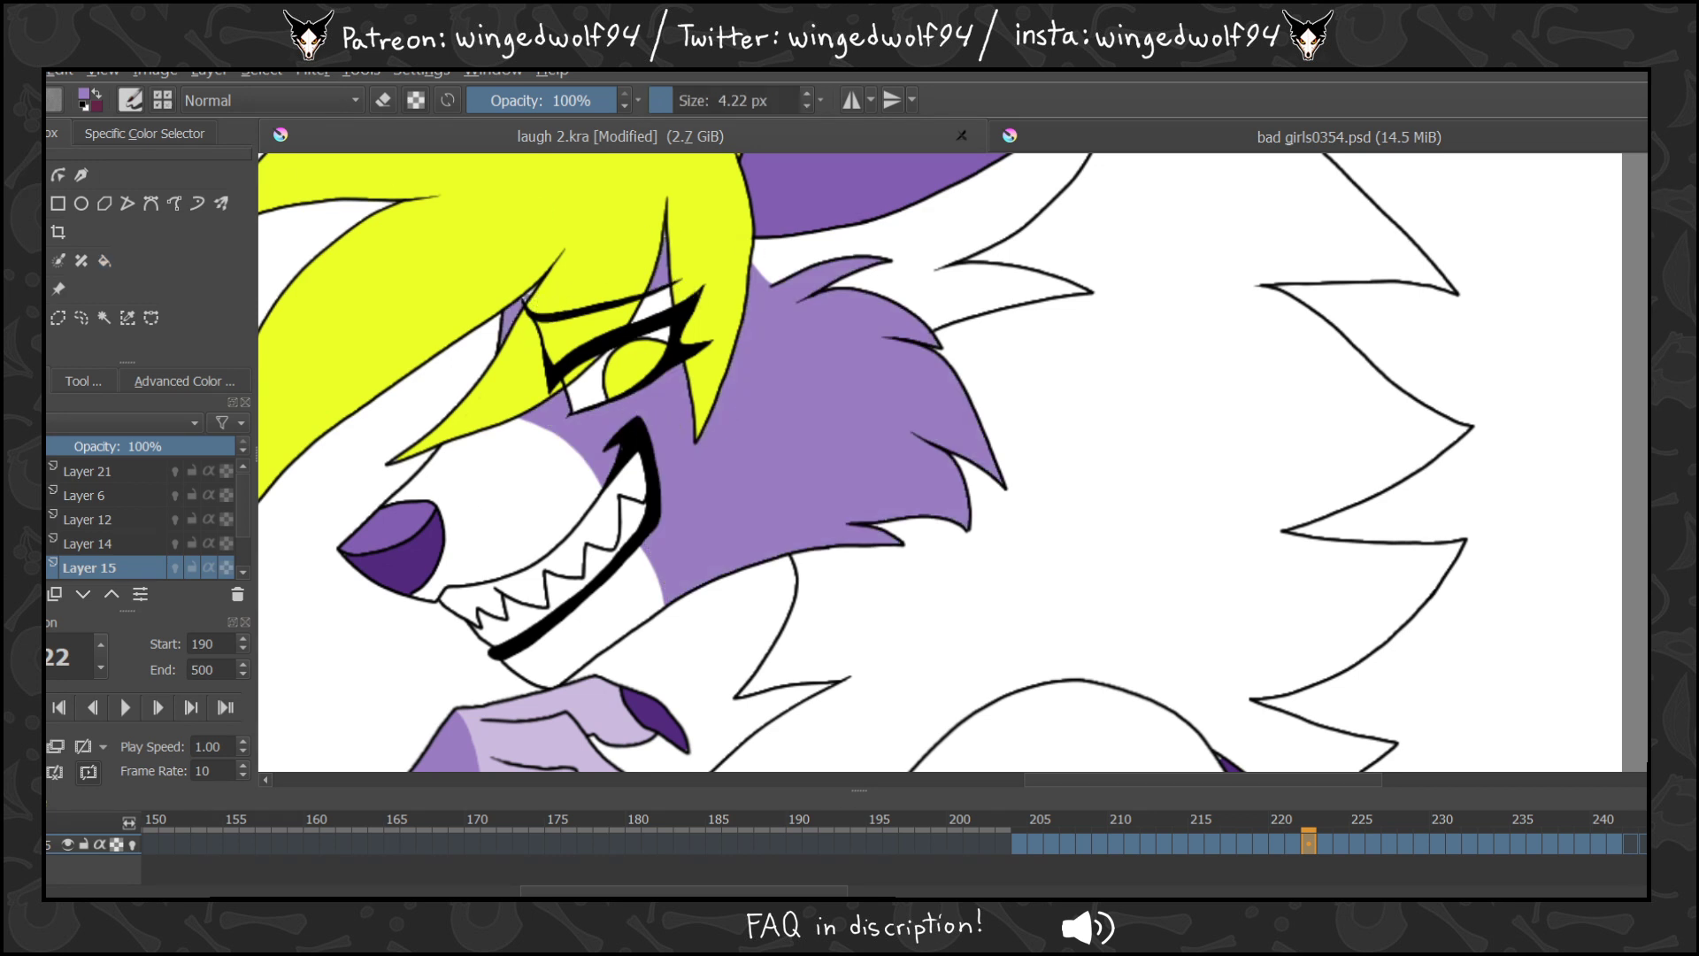
left_click(104, 260)
Fill the face fur and the hair gap above the eye with purple in frame 223.
left_click(1323, 844)
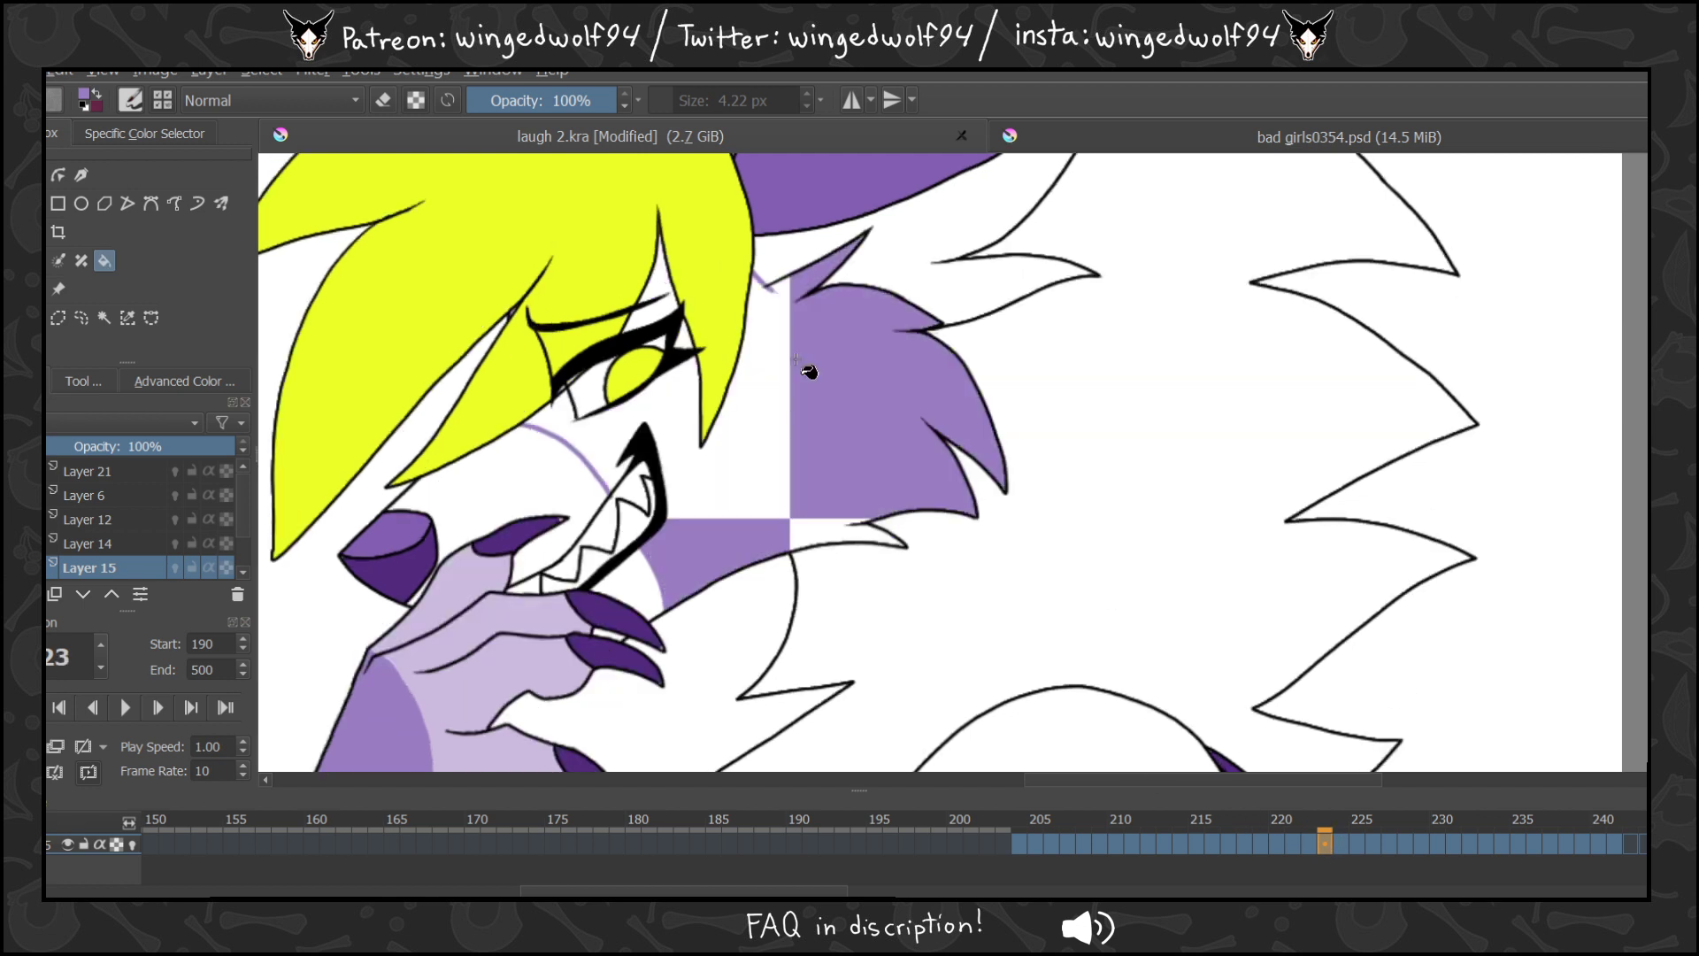
left_click(669, 288)
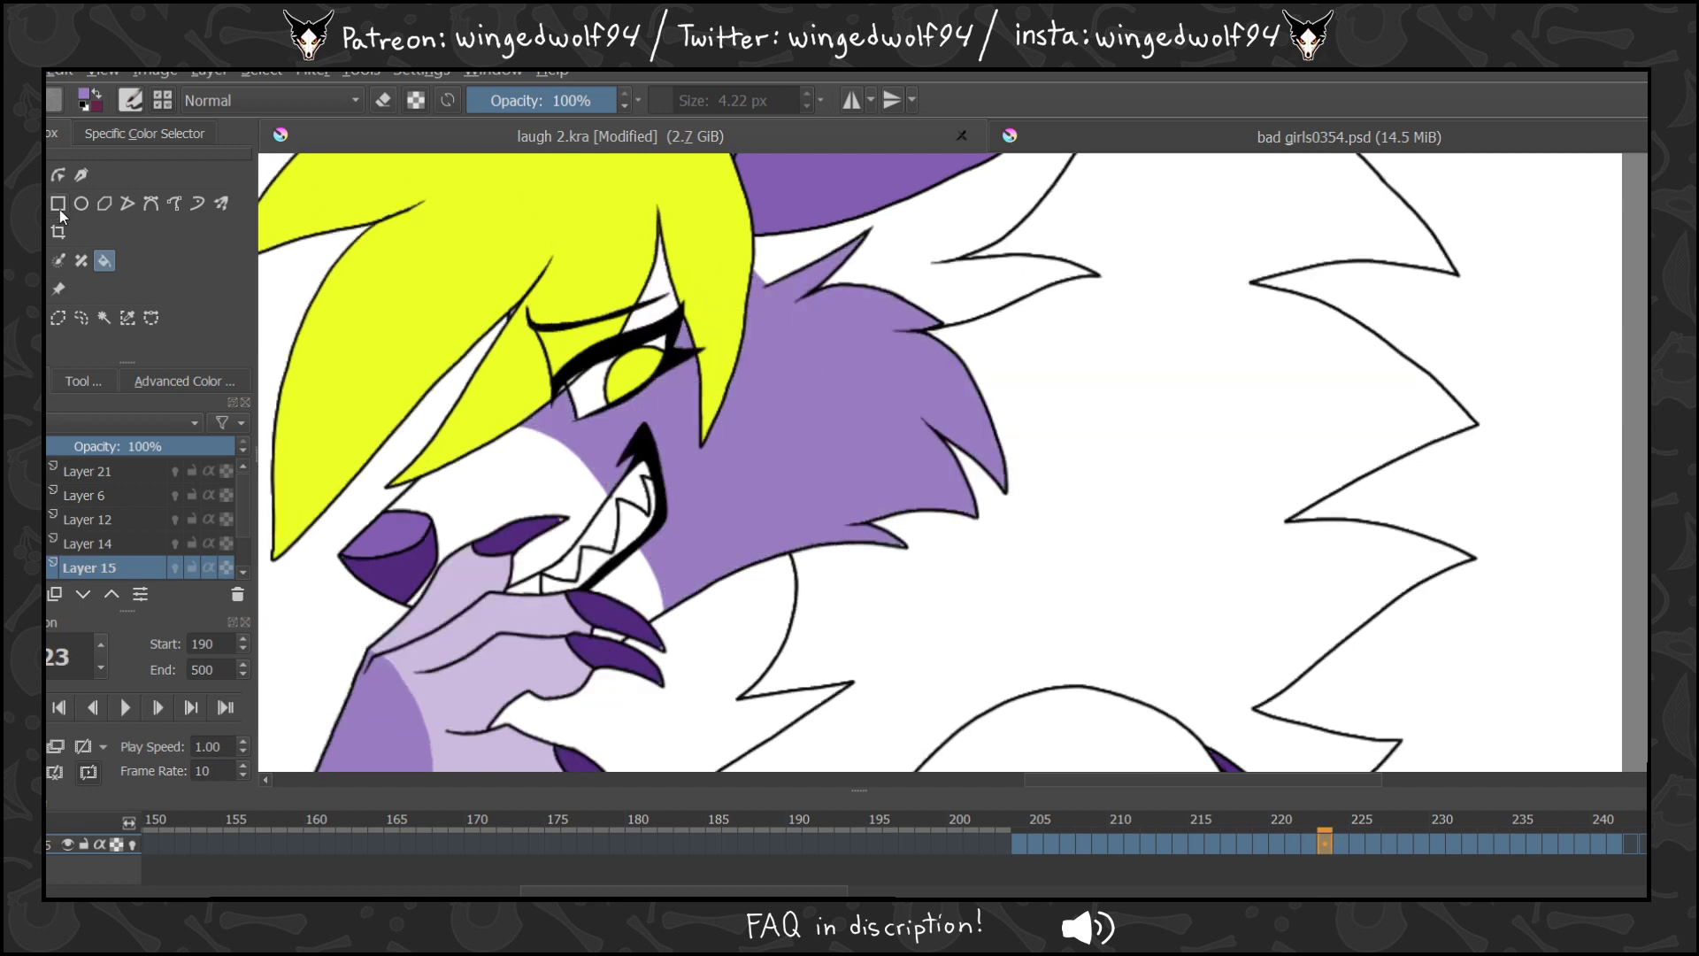
key("b")
key("f")
left_click(678, 282)
Fill the face and cheek fur with purple in frame 224.
key("period")
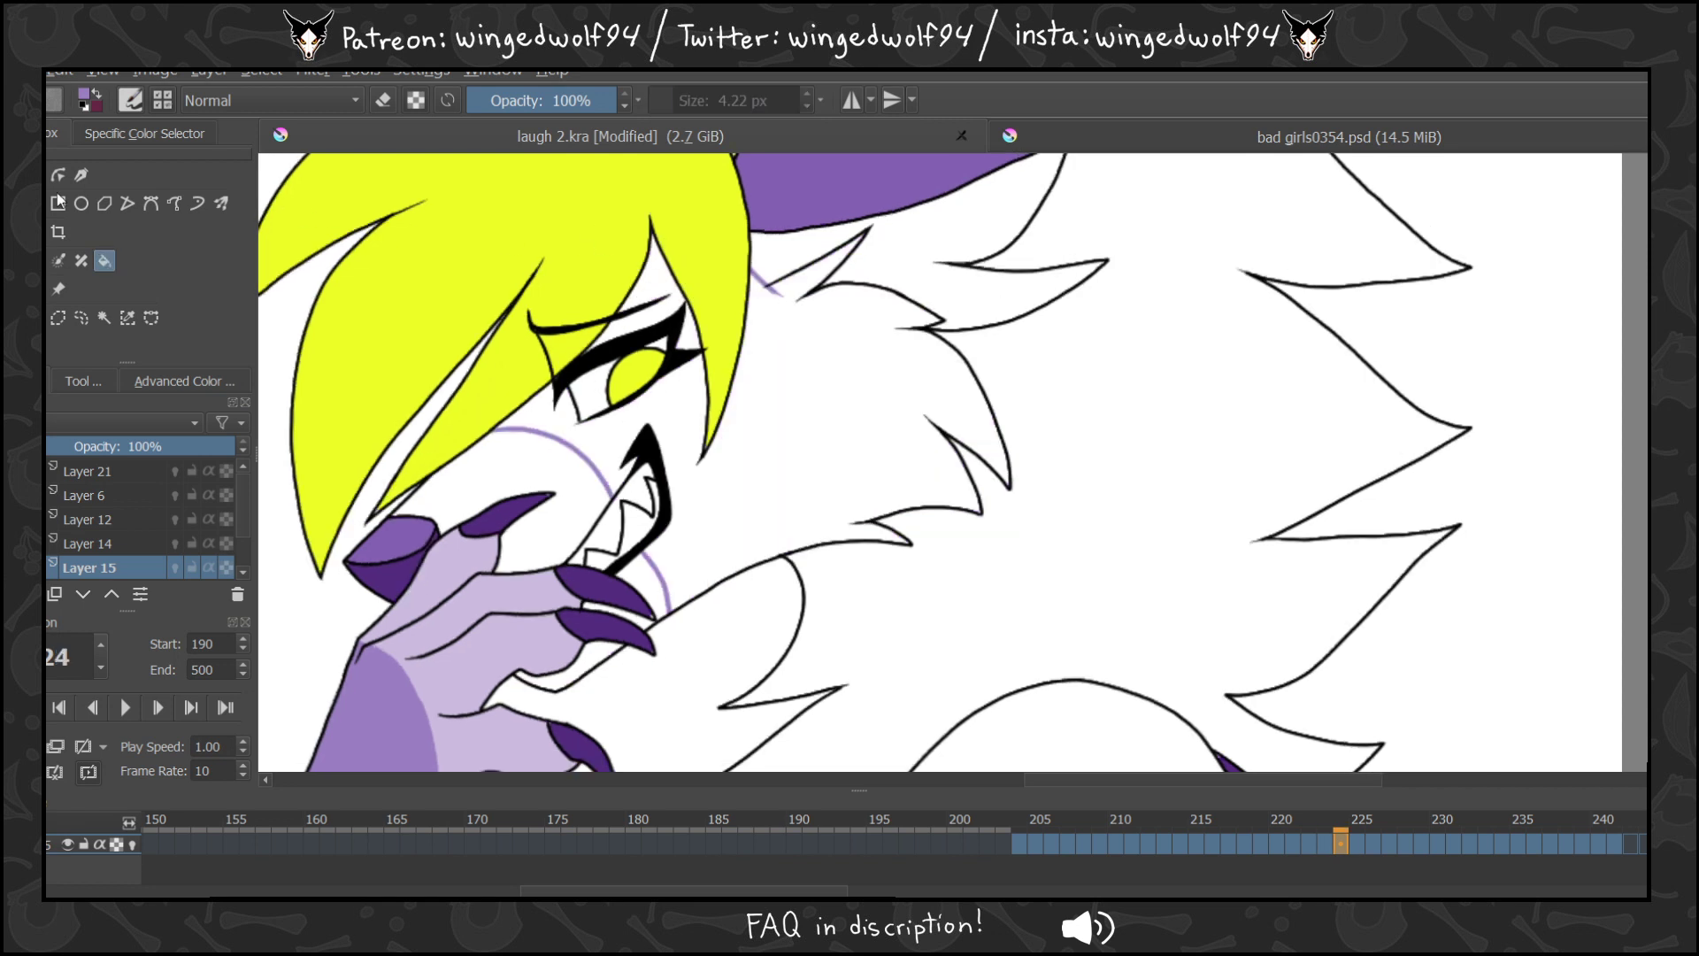
key("b")
key("period")
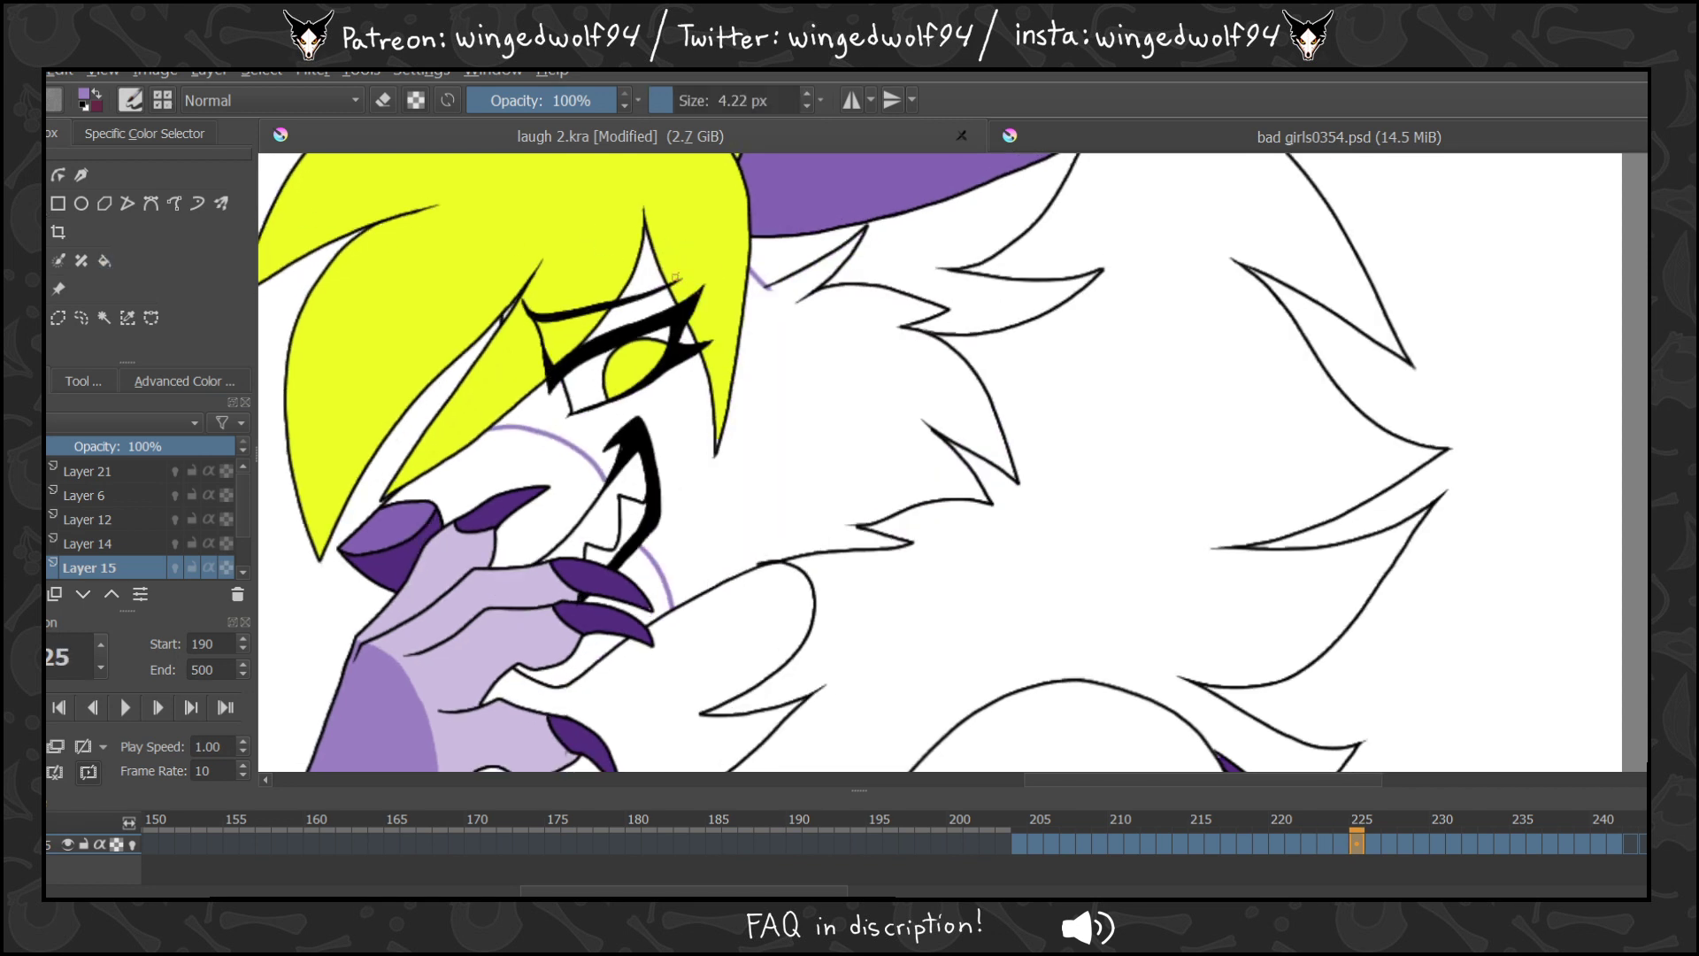
left_click(103, 259)
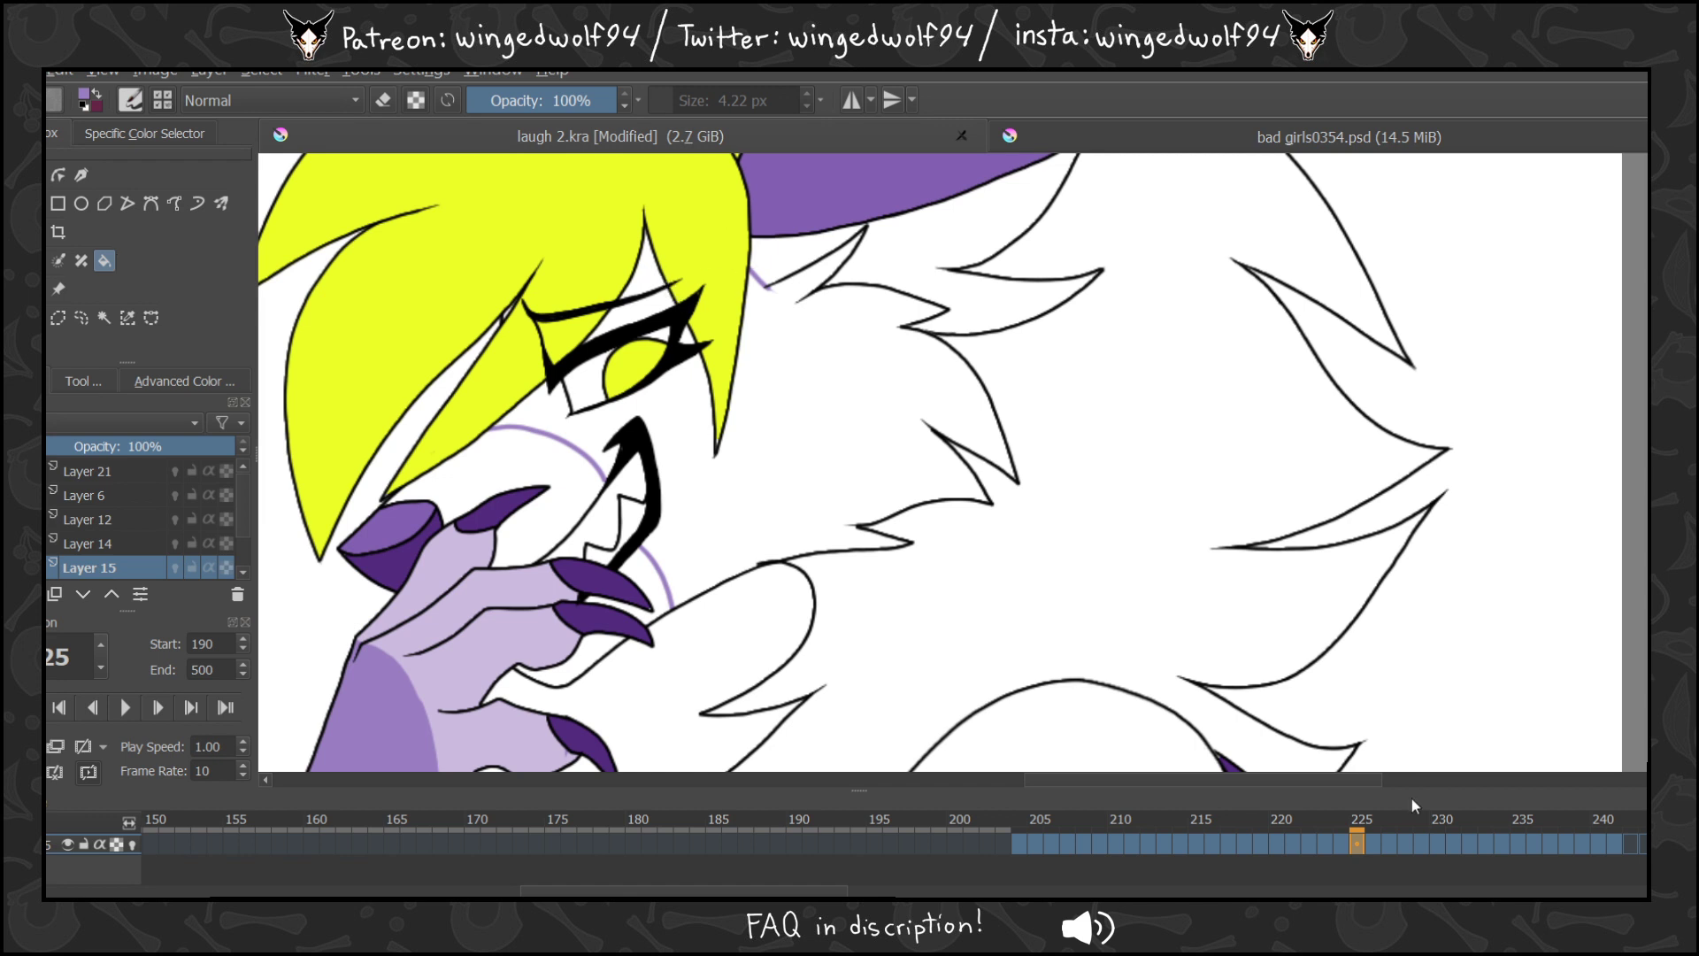
left_click(1339, 843)
left_click(686, 415)
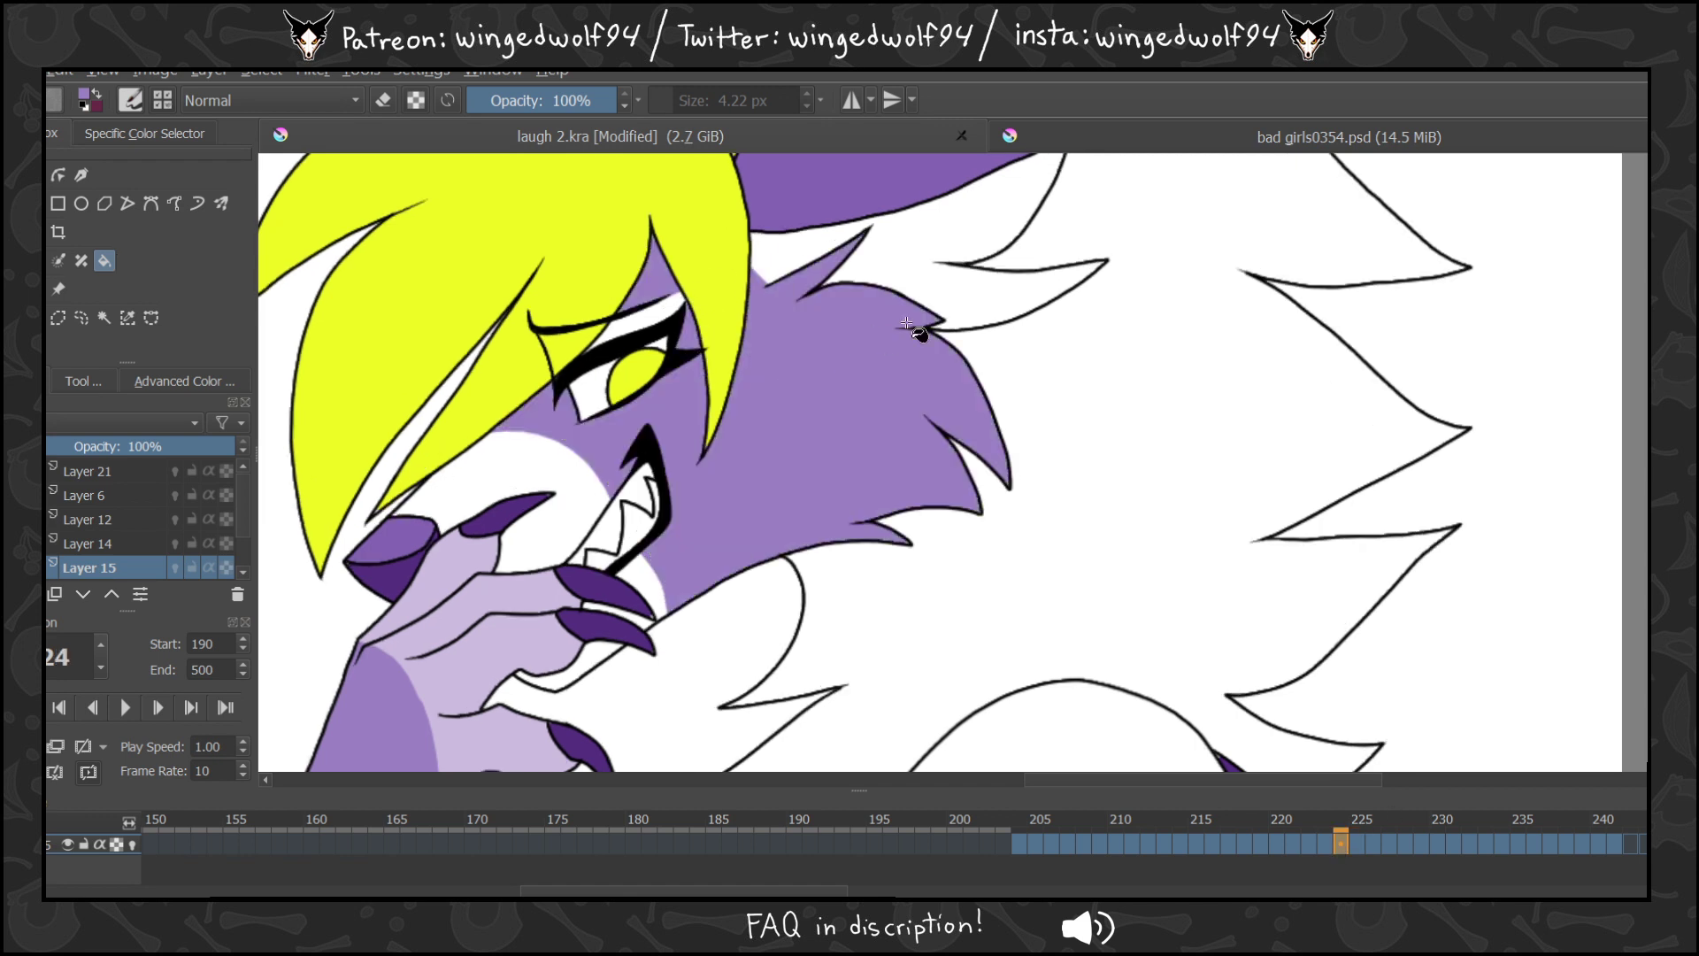
Fill the face fur purple in frames 225 and 226, and go back to frame 225.
key("period")
key("period")
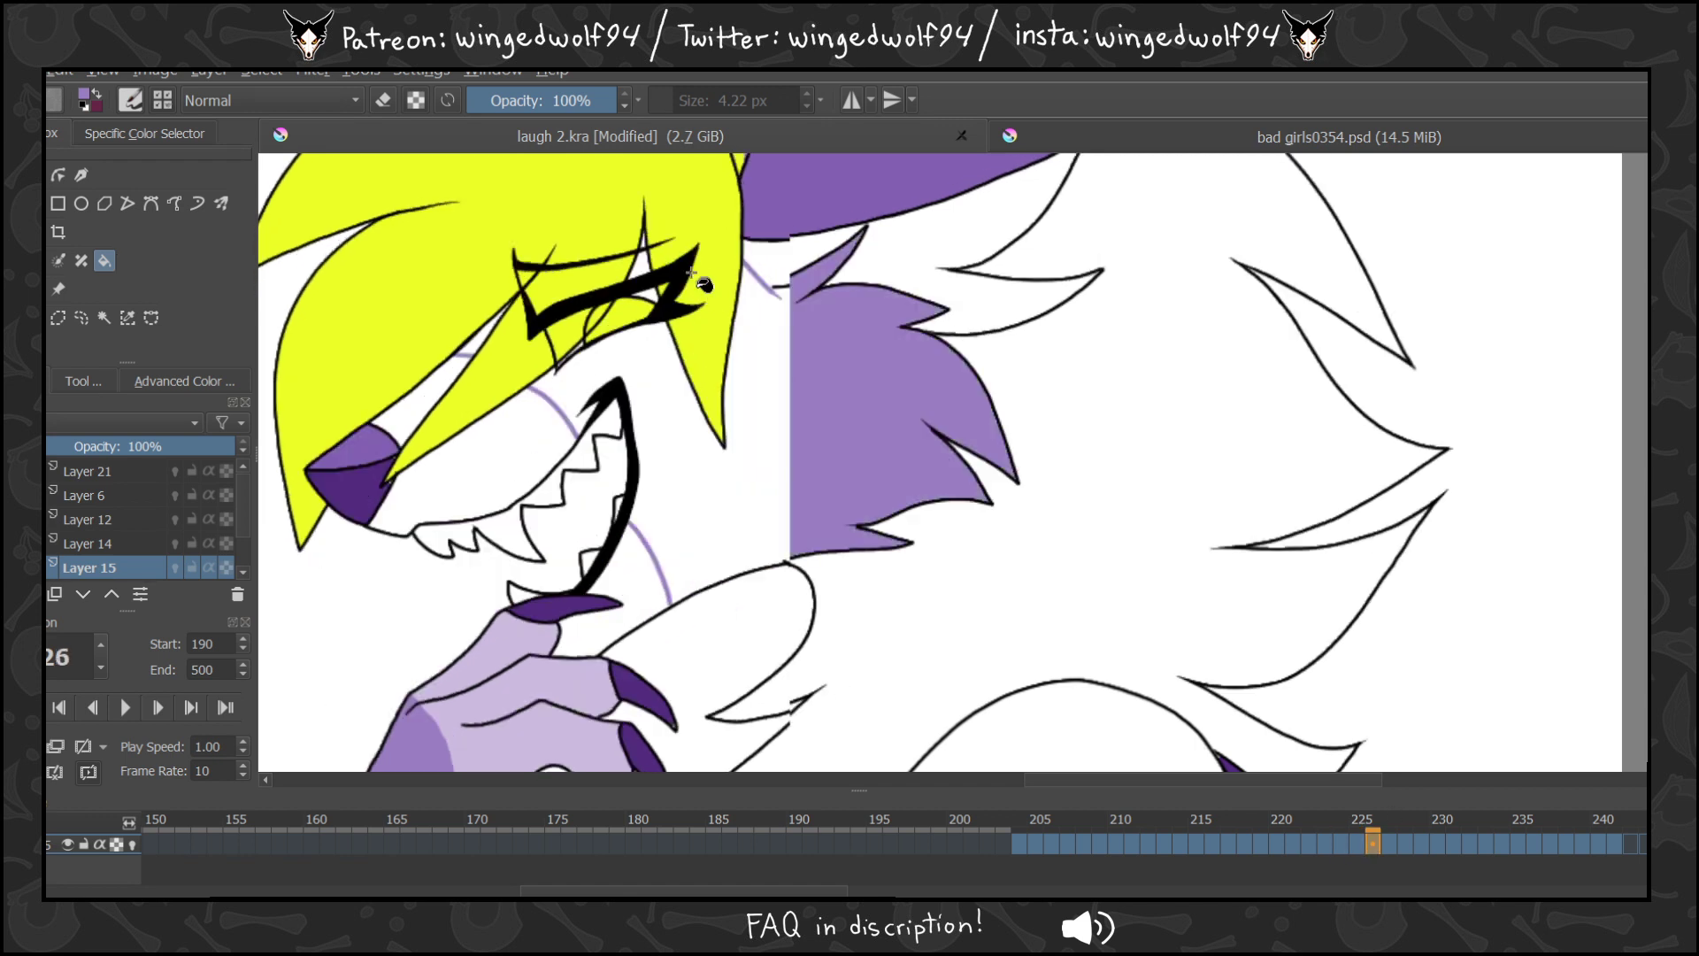
left_click(654, 465)
key("comma")
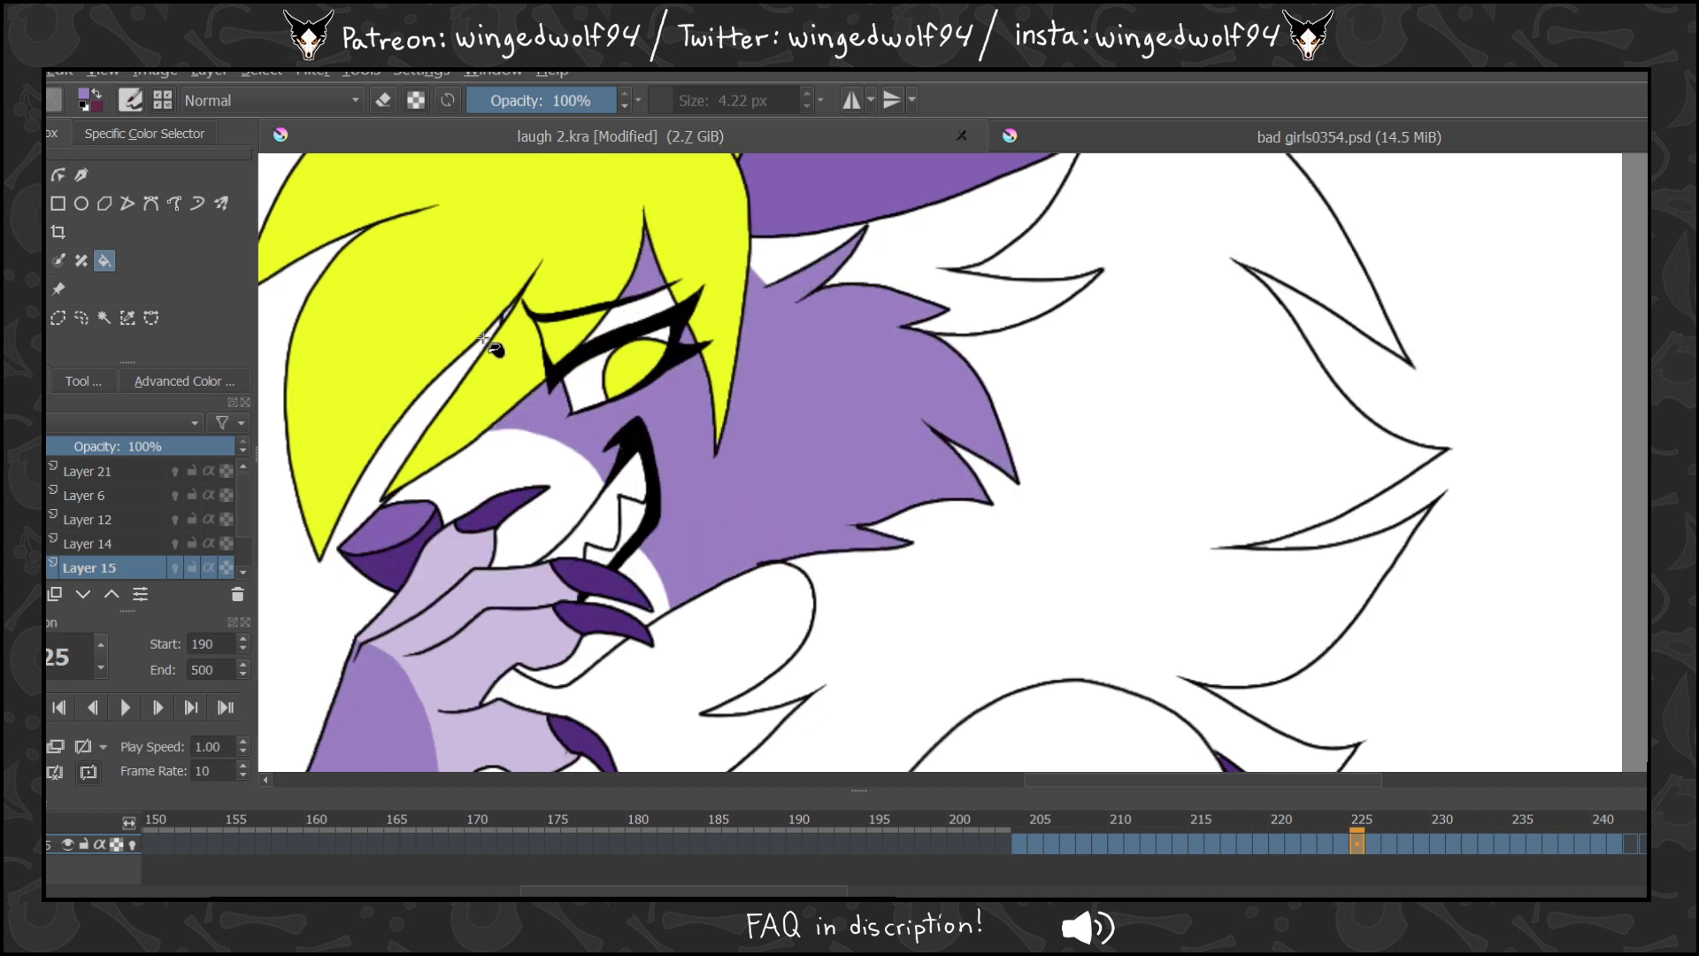
Step back and forth through frames 224 to 226 to check the purple face fur fills.
key("period")
left_click(56, 203)
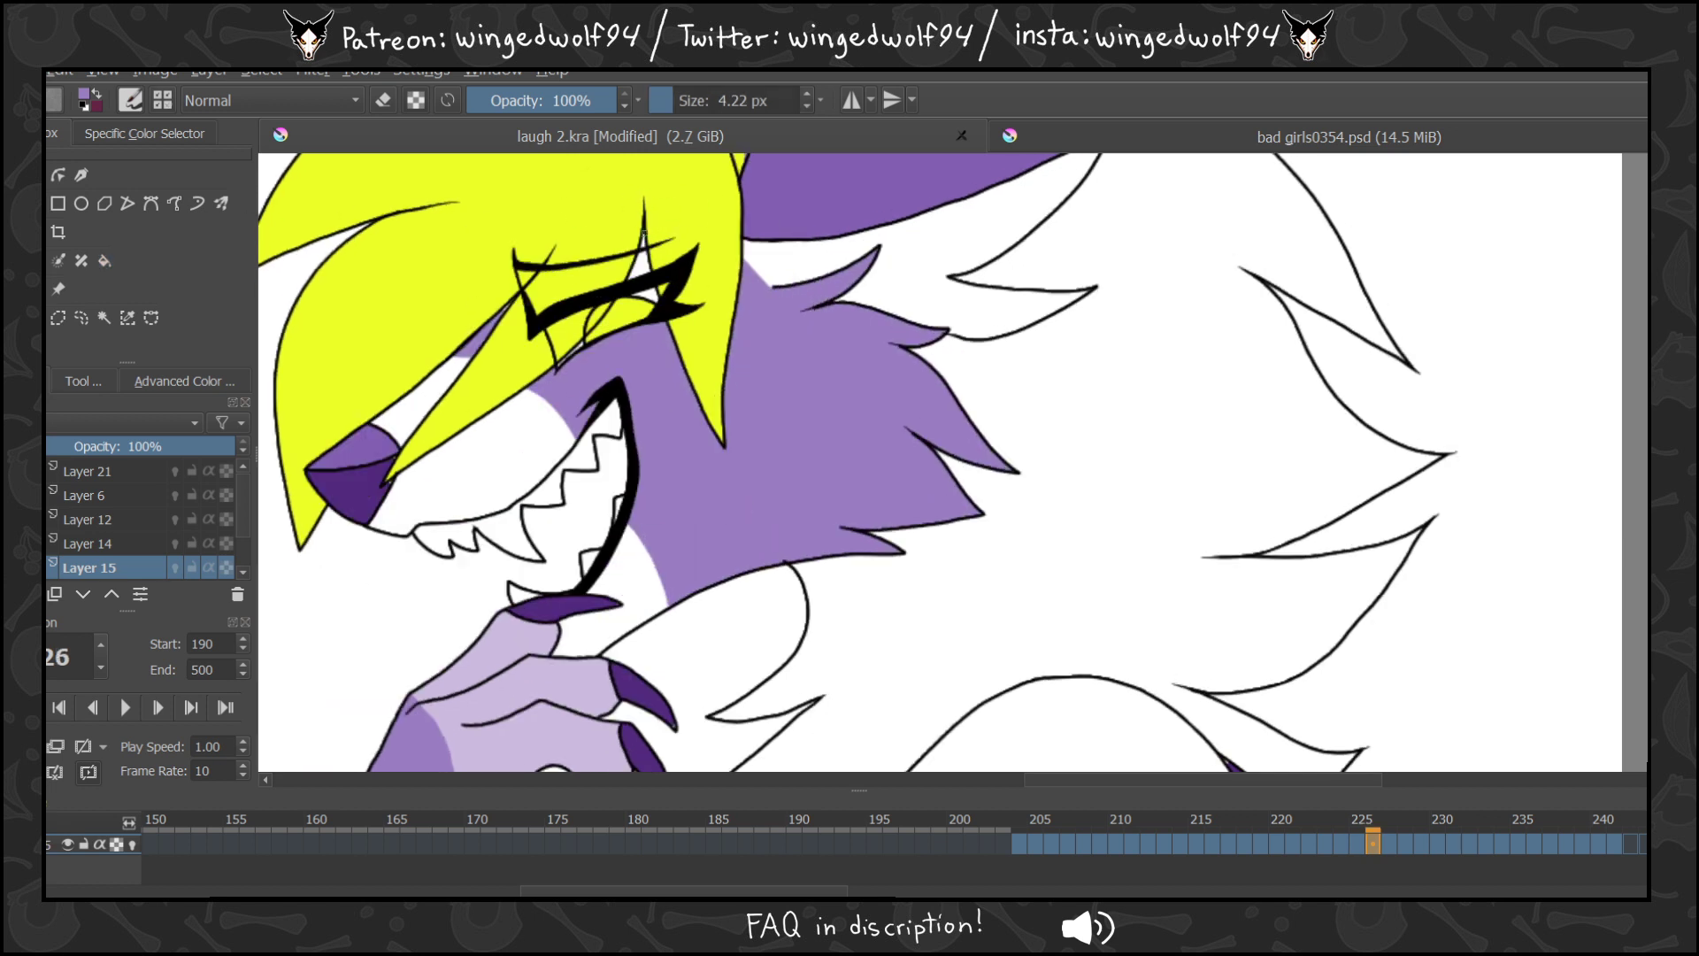
key("comma")
key("comma")
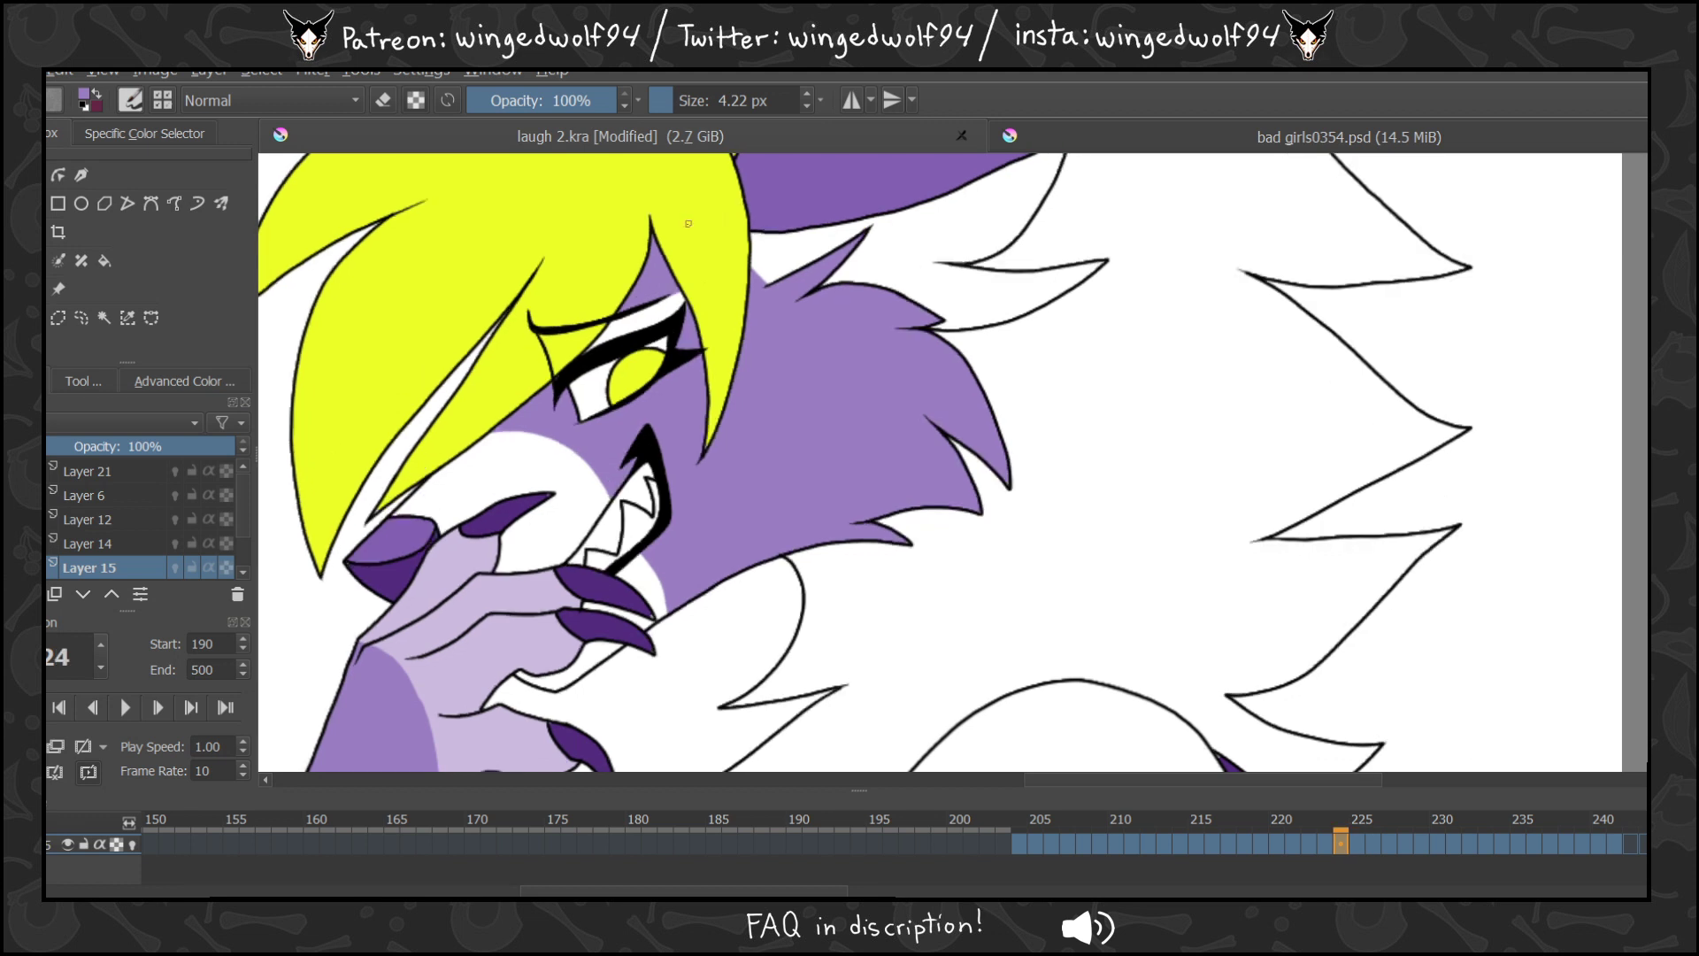
key("period")
key("comma")
left_click(106, 260)
key("period")
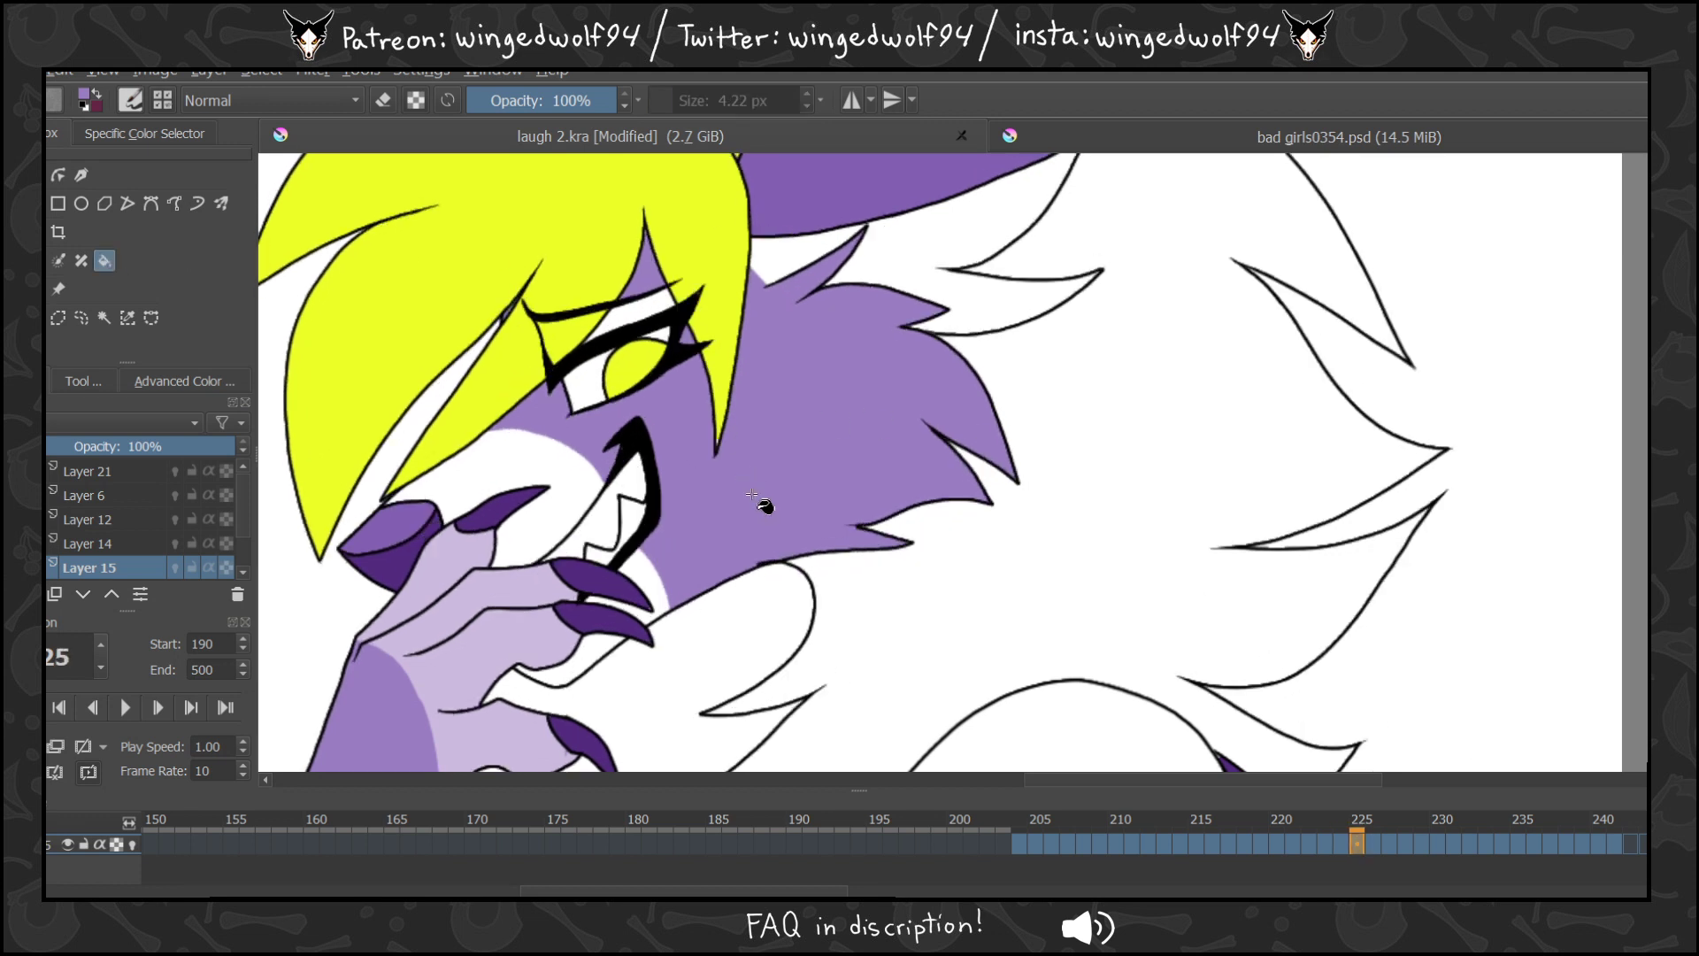
key("period")
key("period")
key("comma")
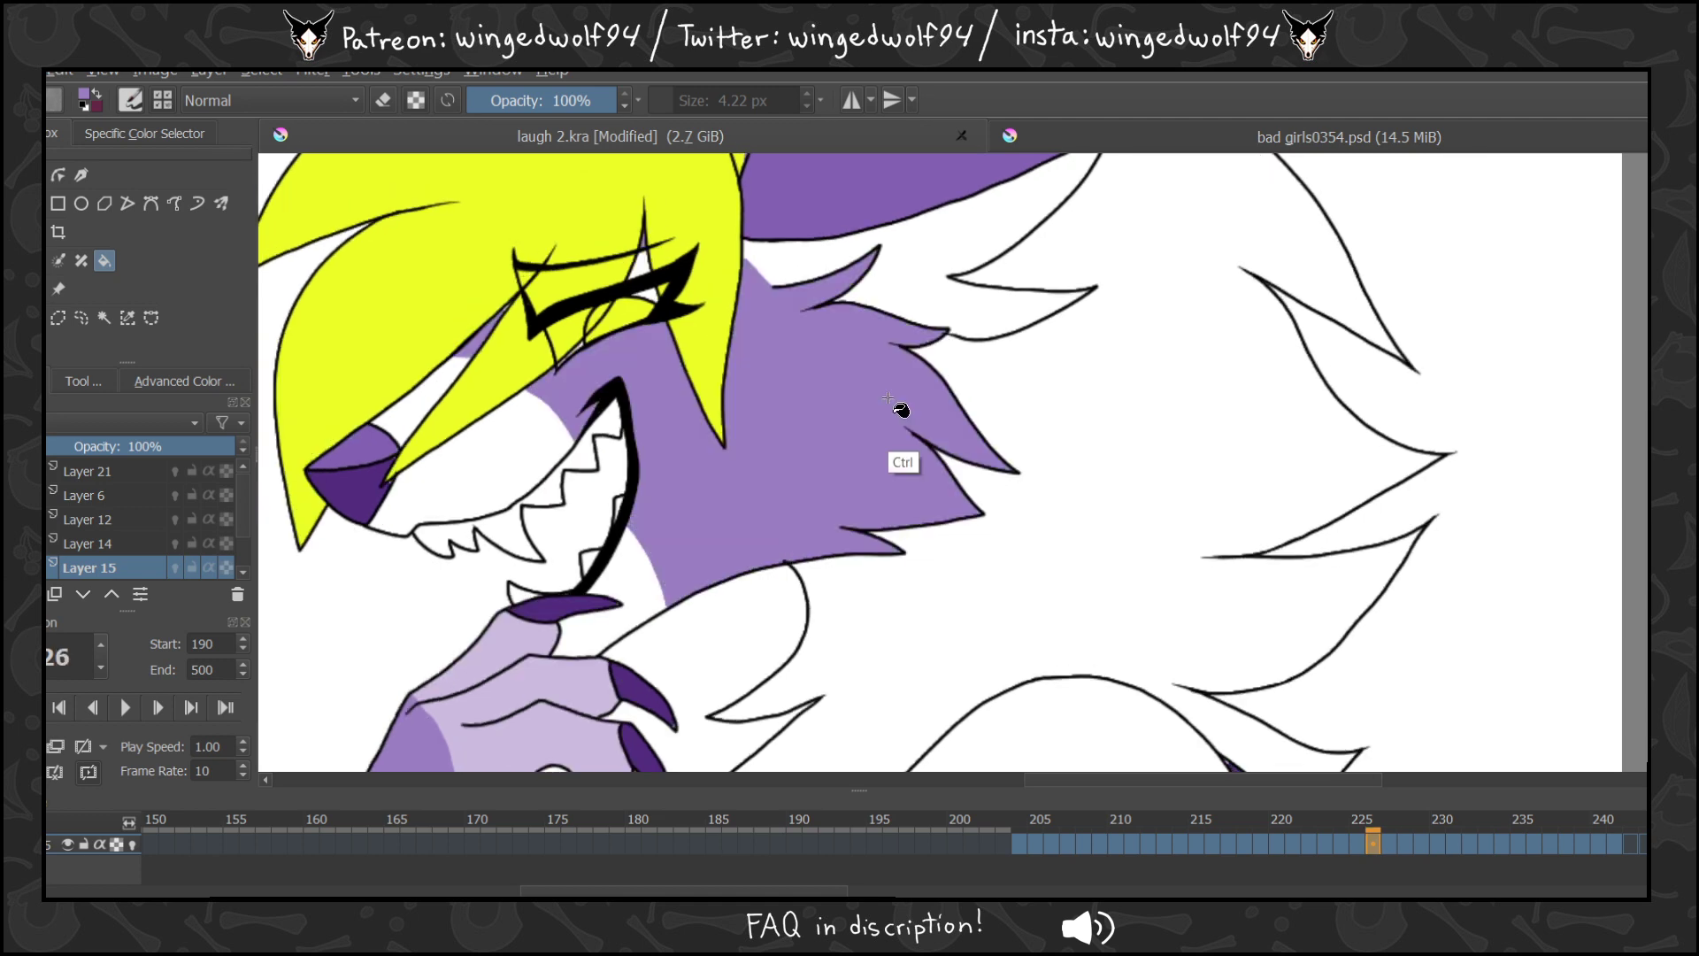
Fill the face fur with purple in frames 227 and 228, including the hair gaps around the eyebrow in frame 228.
key("period")
left_click(808, 449)
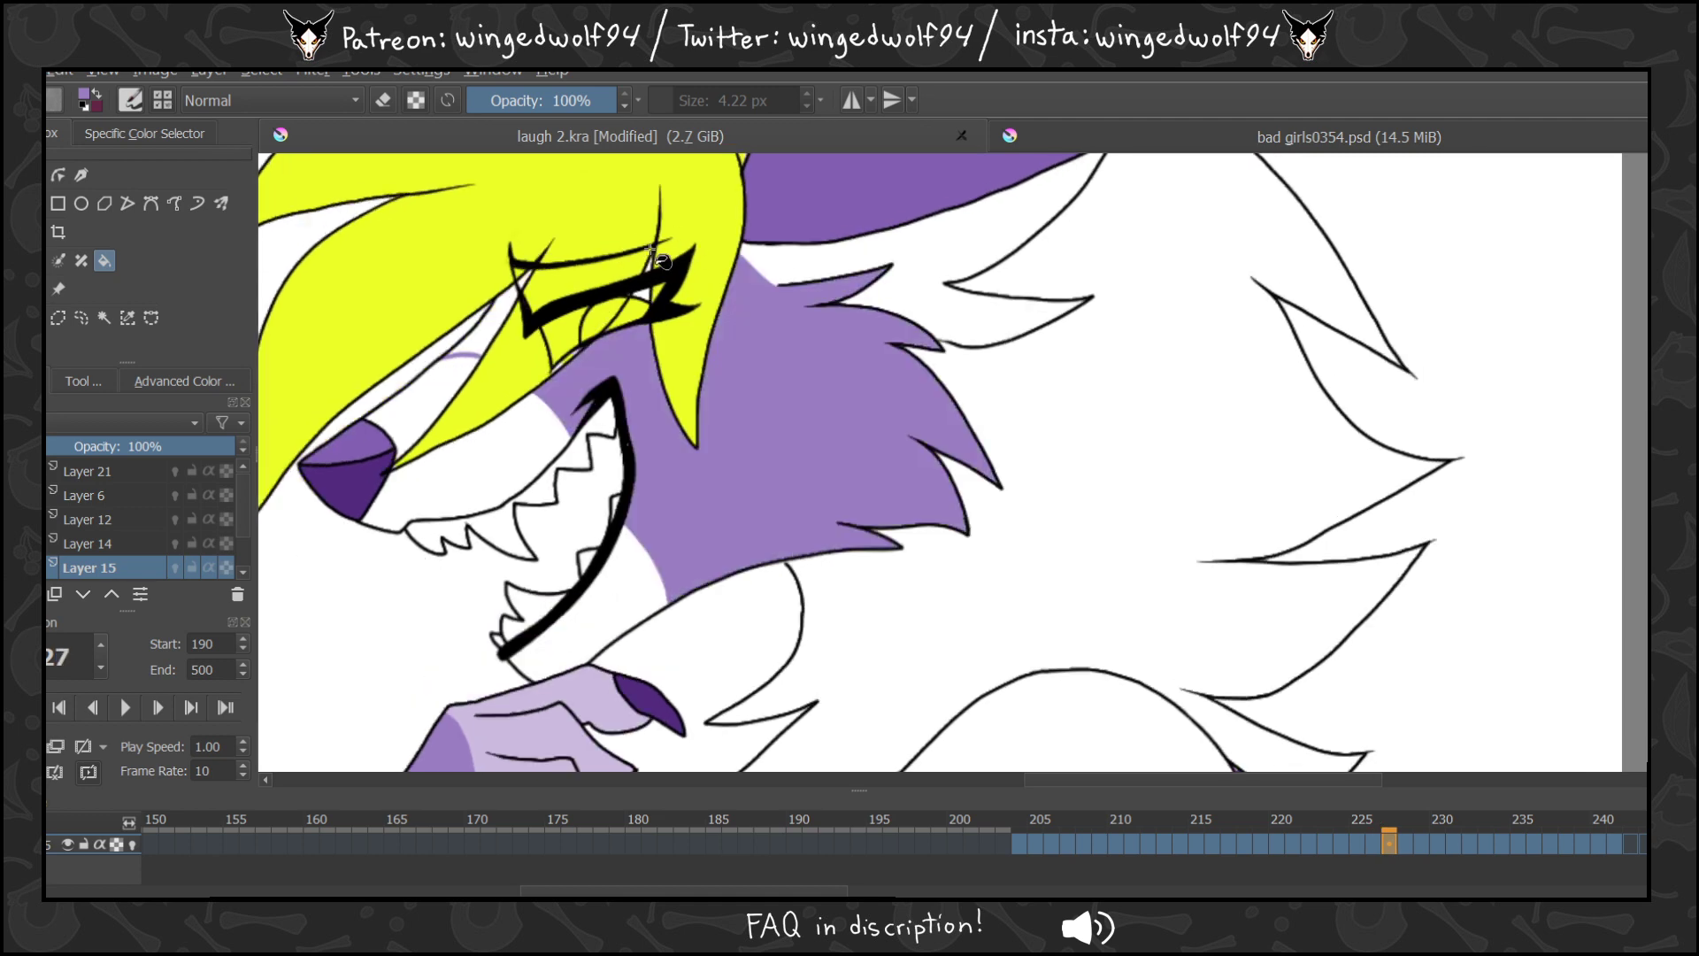
key("period")
left_click(785, 398)
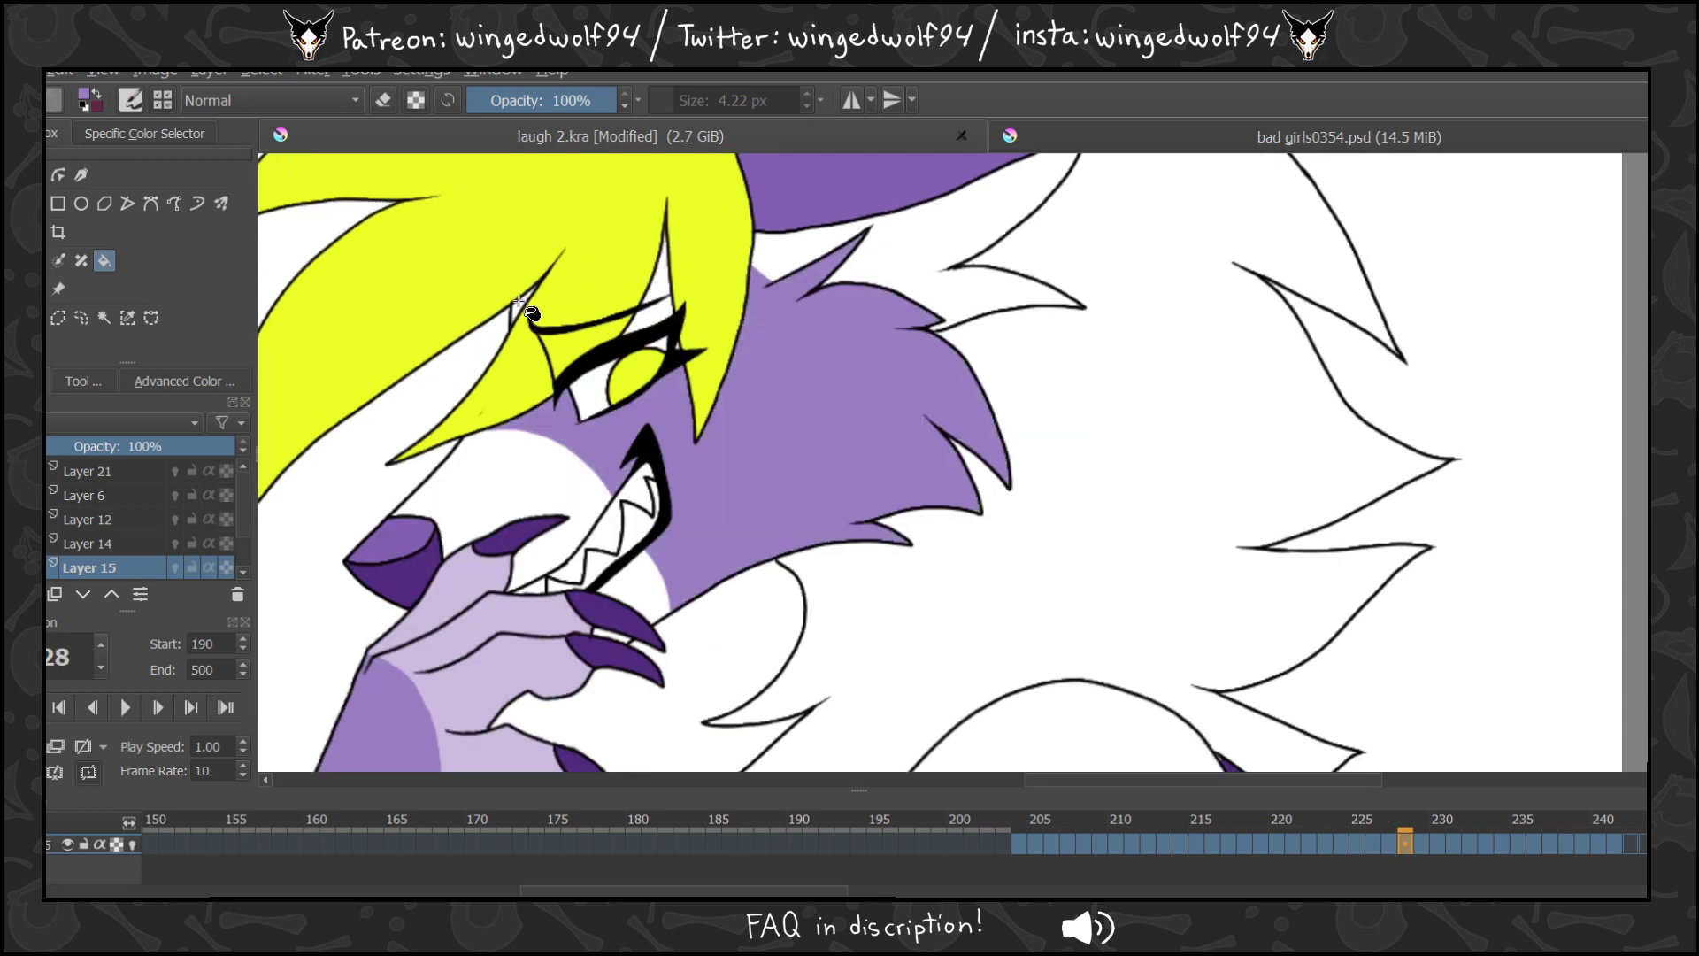
key("Right")
key("Left")
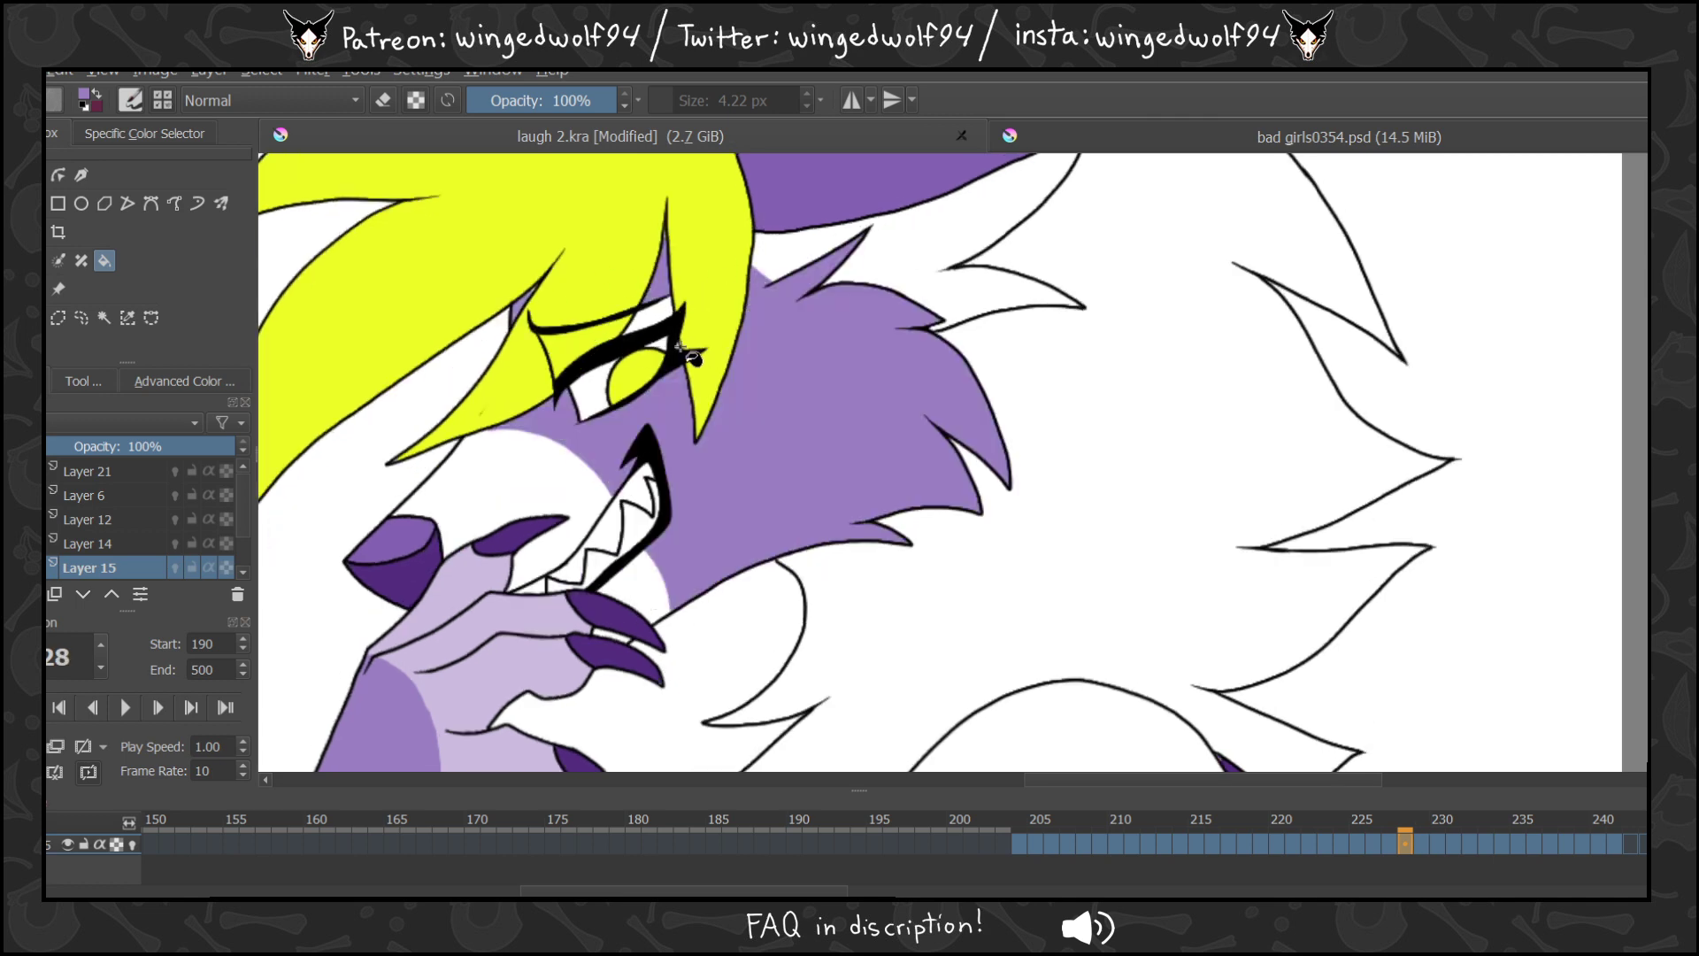
Fill the face fur and the hair gap above the eye with purple in frame 229.
key("Left")
key("Right")
key("Right")
left_click(774, 381)
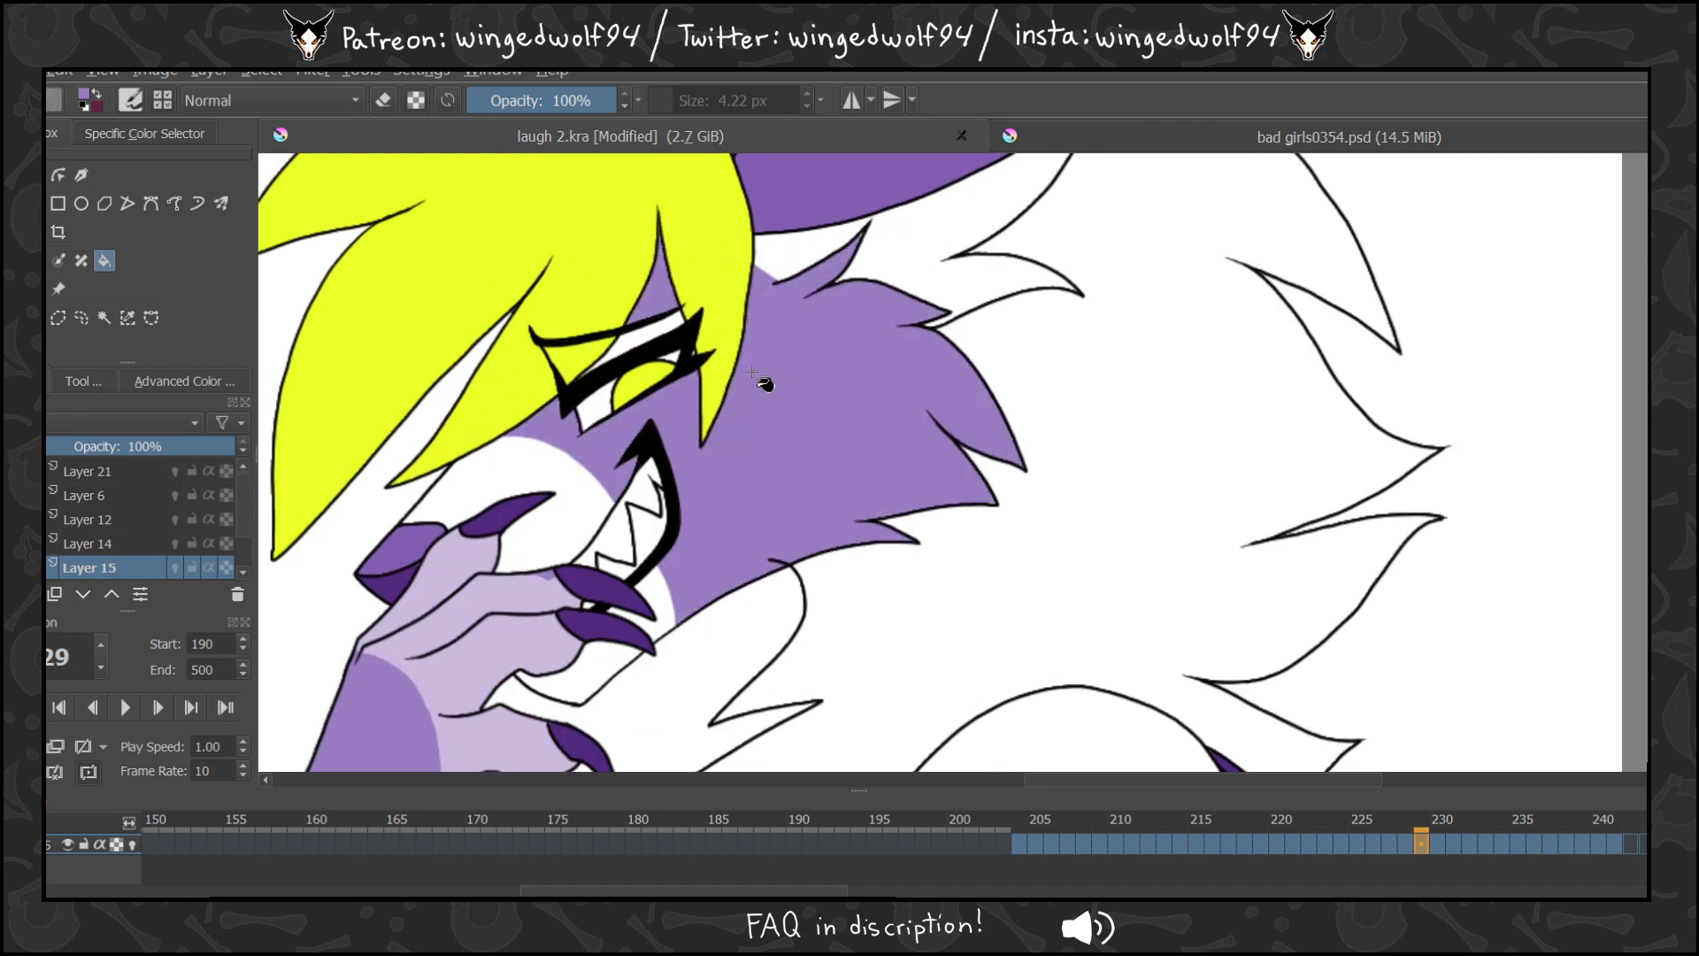
Step back from frame 229 to frame 209 and forward again to review the purple face fur fills.
key("Left")
key("Left")
key("Left")
key("Left")
key("Left")
key("Left")
key("Left")
key("Left")
key("Left")
key("Left")
key("Left")
key("Left")
key("Left")
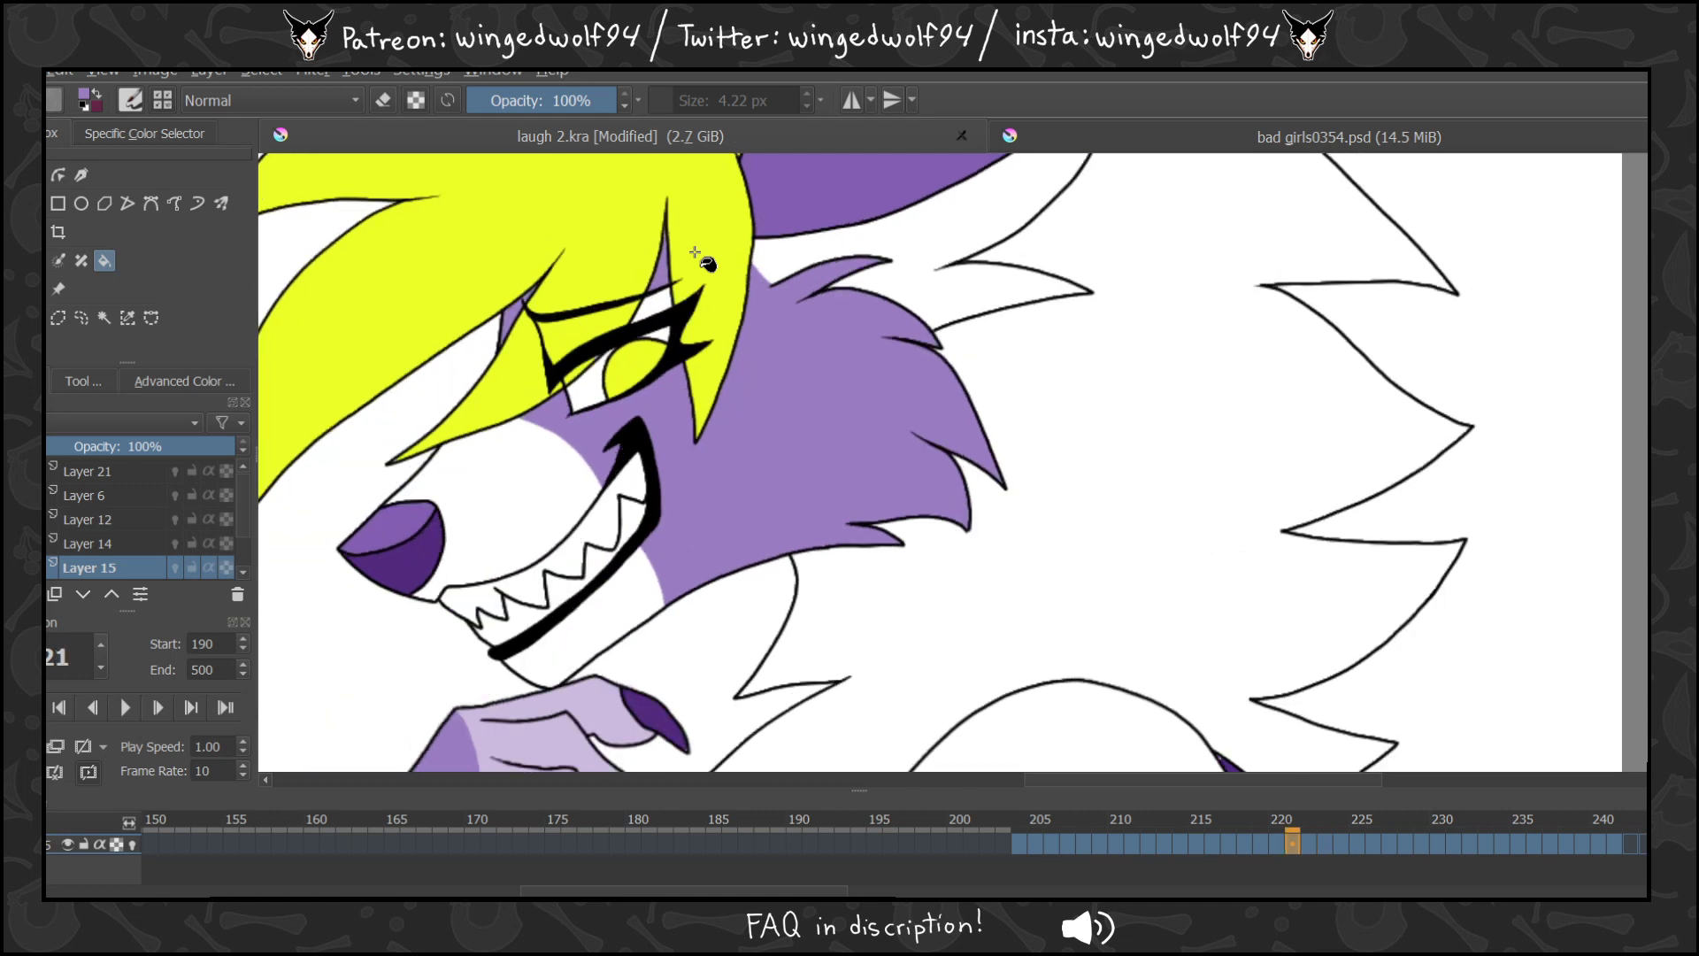
key("Left")
key("Left")
key("Left")
key("Left")
key("Left")
key("Left")
key("Left")
key("Left")
key("Left")
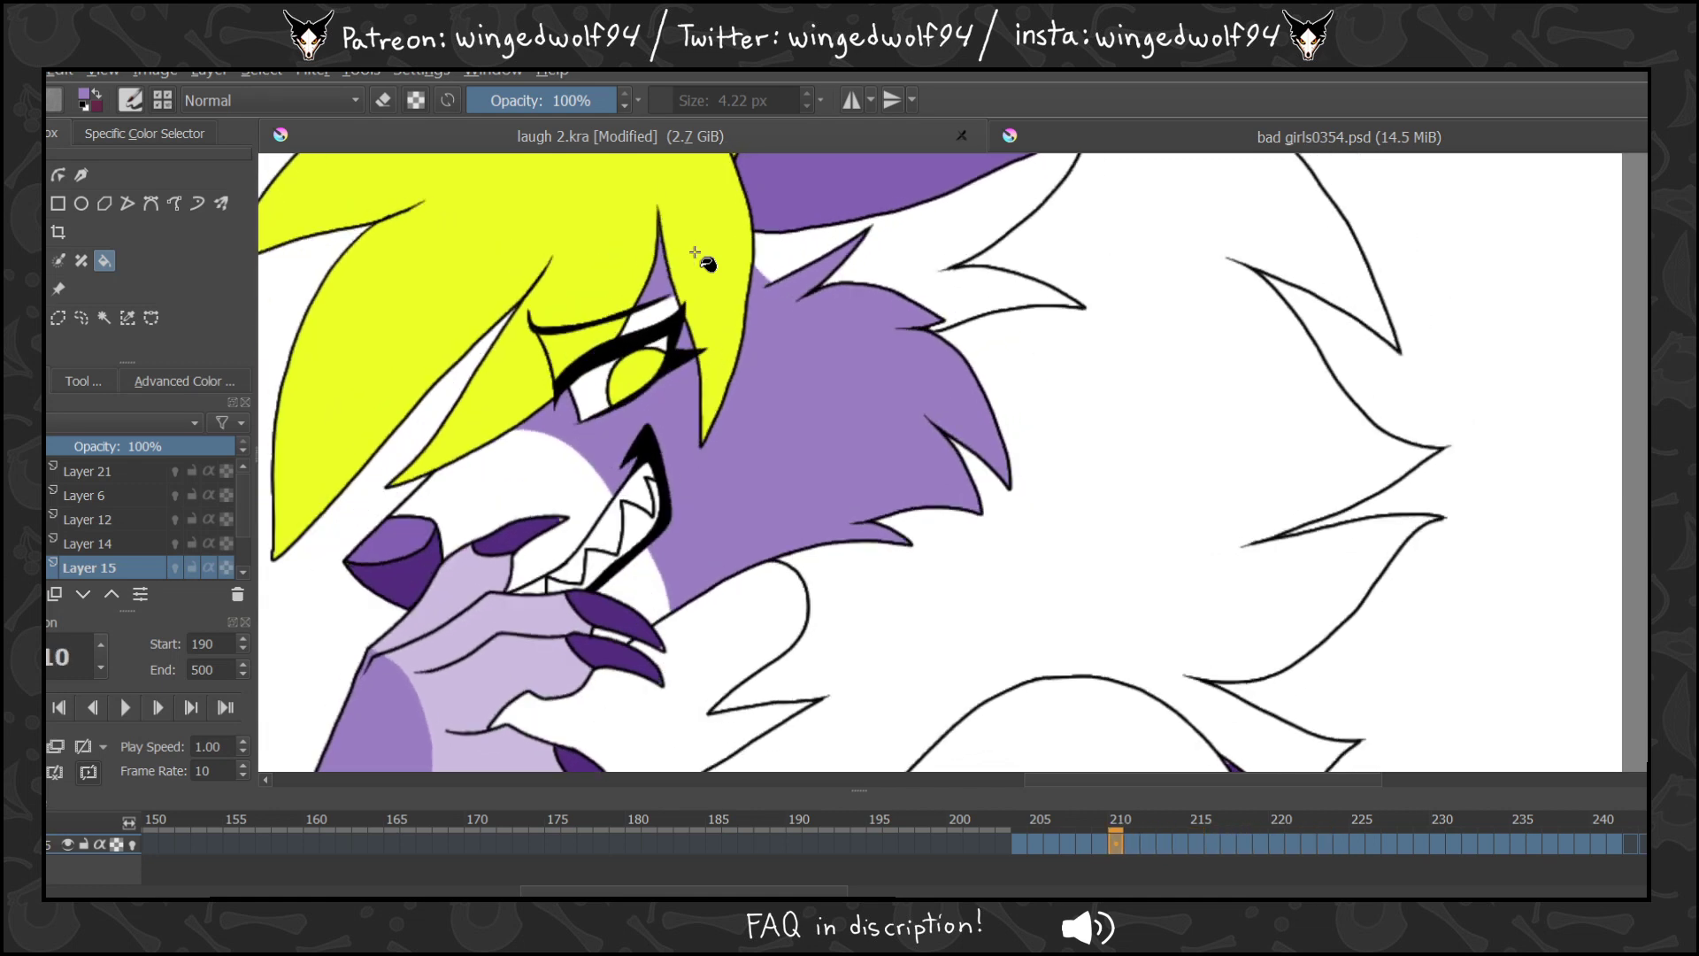
key("Left")
key("Left")
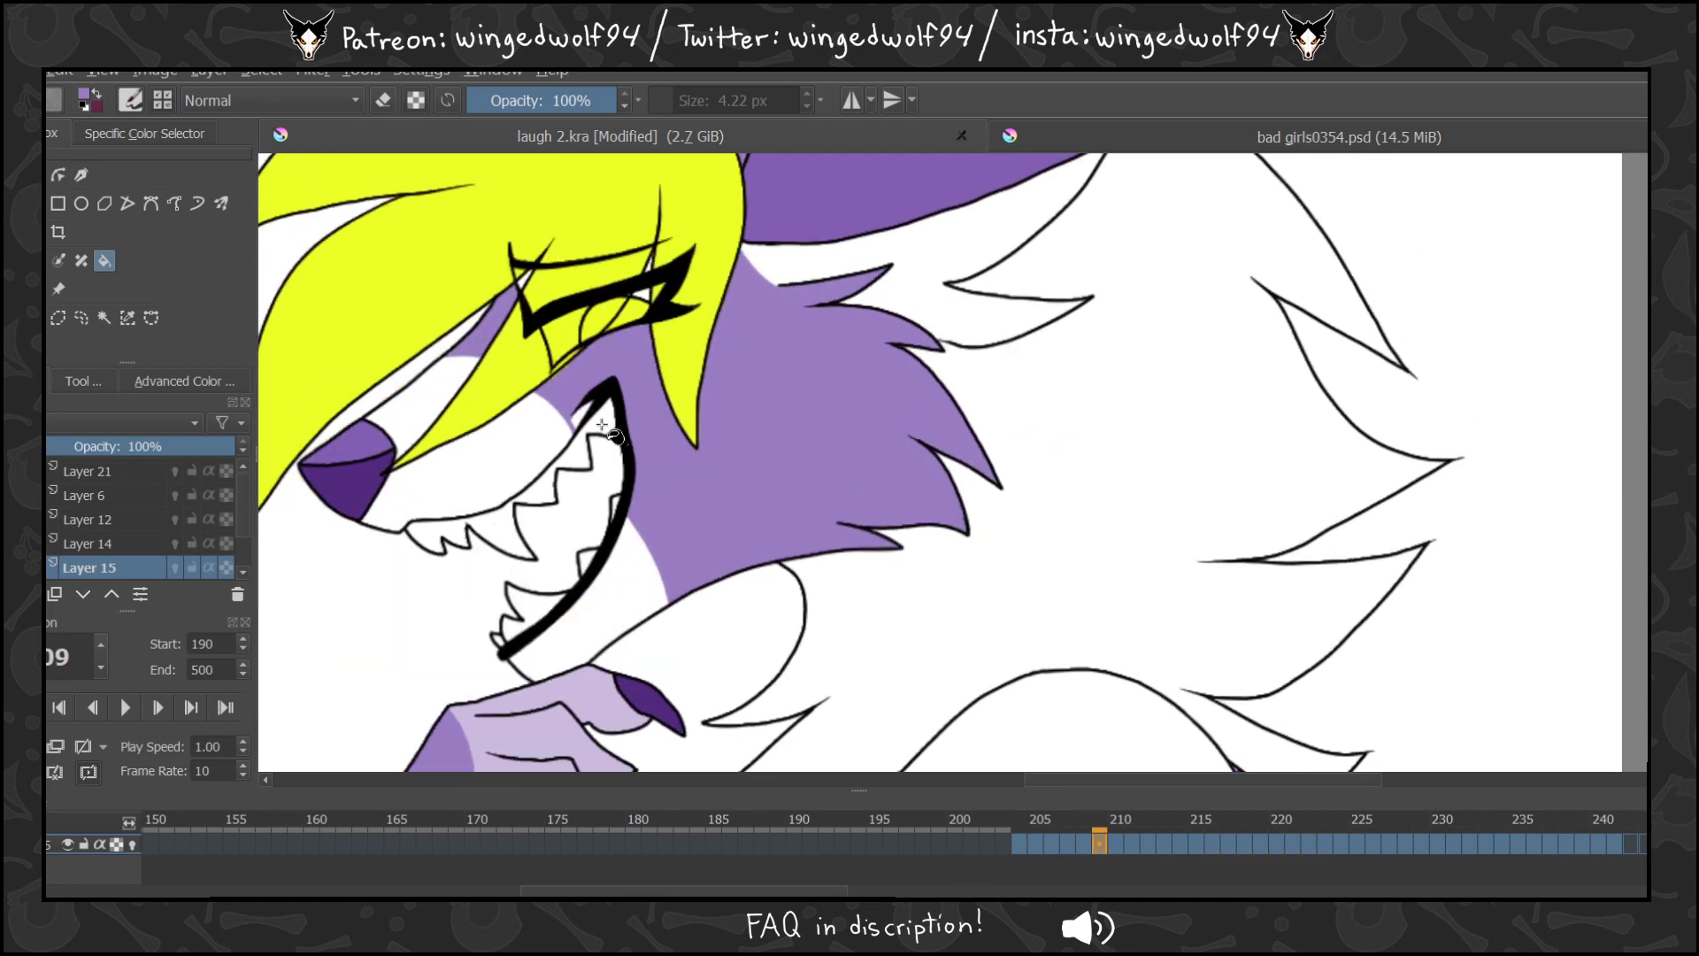
key("Right")
key("Right")
key("Right")
key("Right")
key("Right")
key("Right")
key("Right")
key("Right")
key("Right")
key("Right")
key("Right")
key("Right")
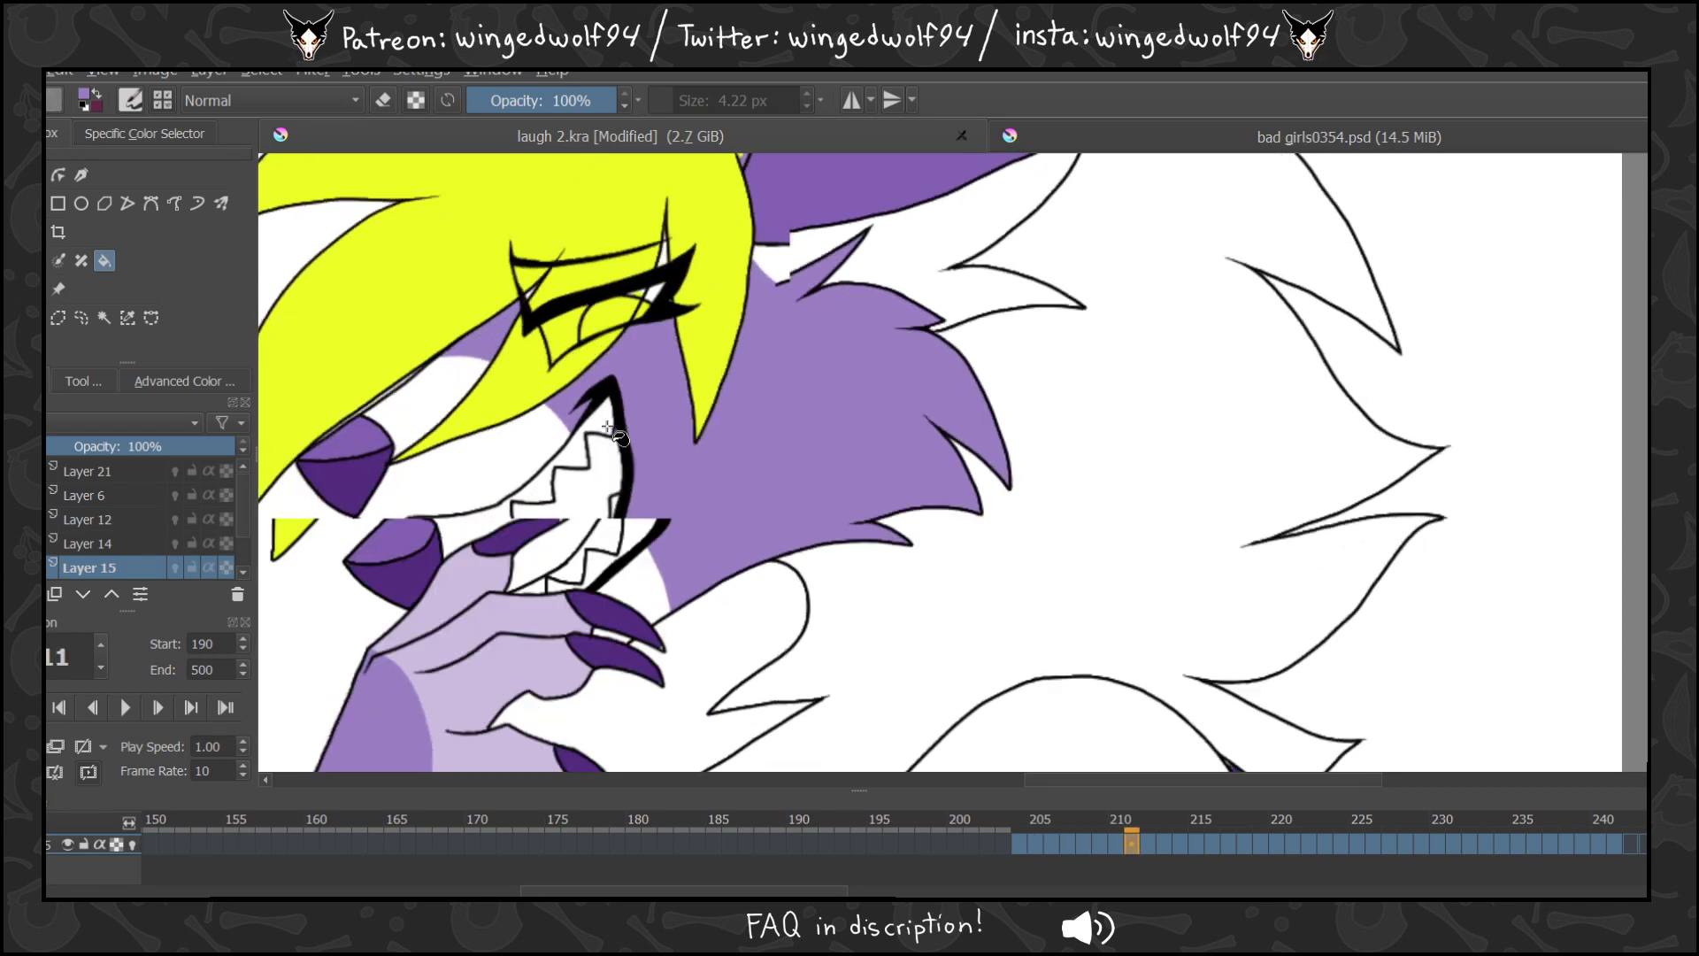
key("Right")
key("Right")
key("Right")
key("Right")
key("Right")
key("Right")
key("Right")
key("Right")
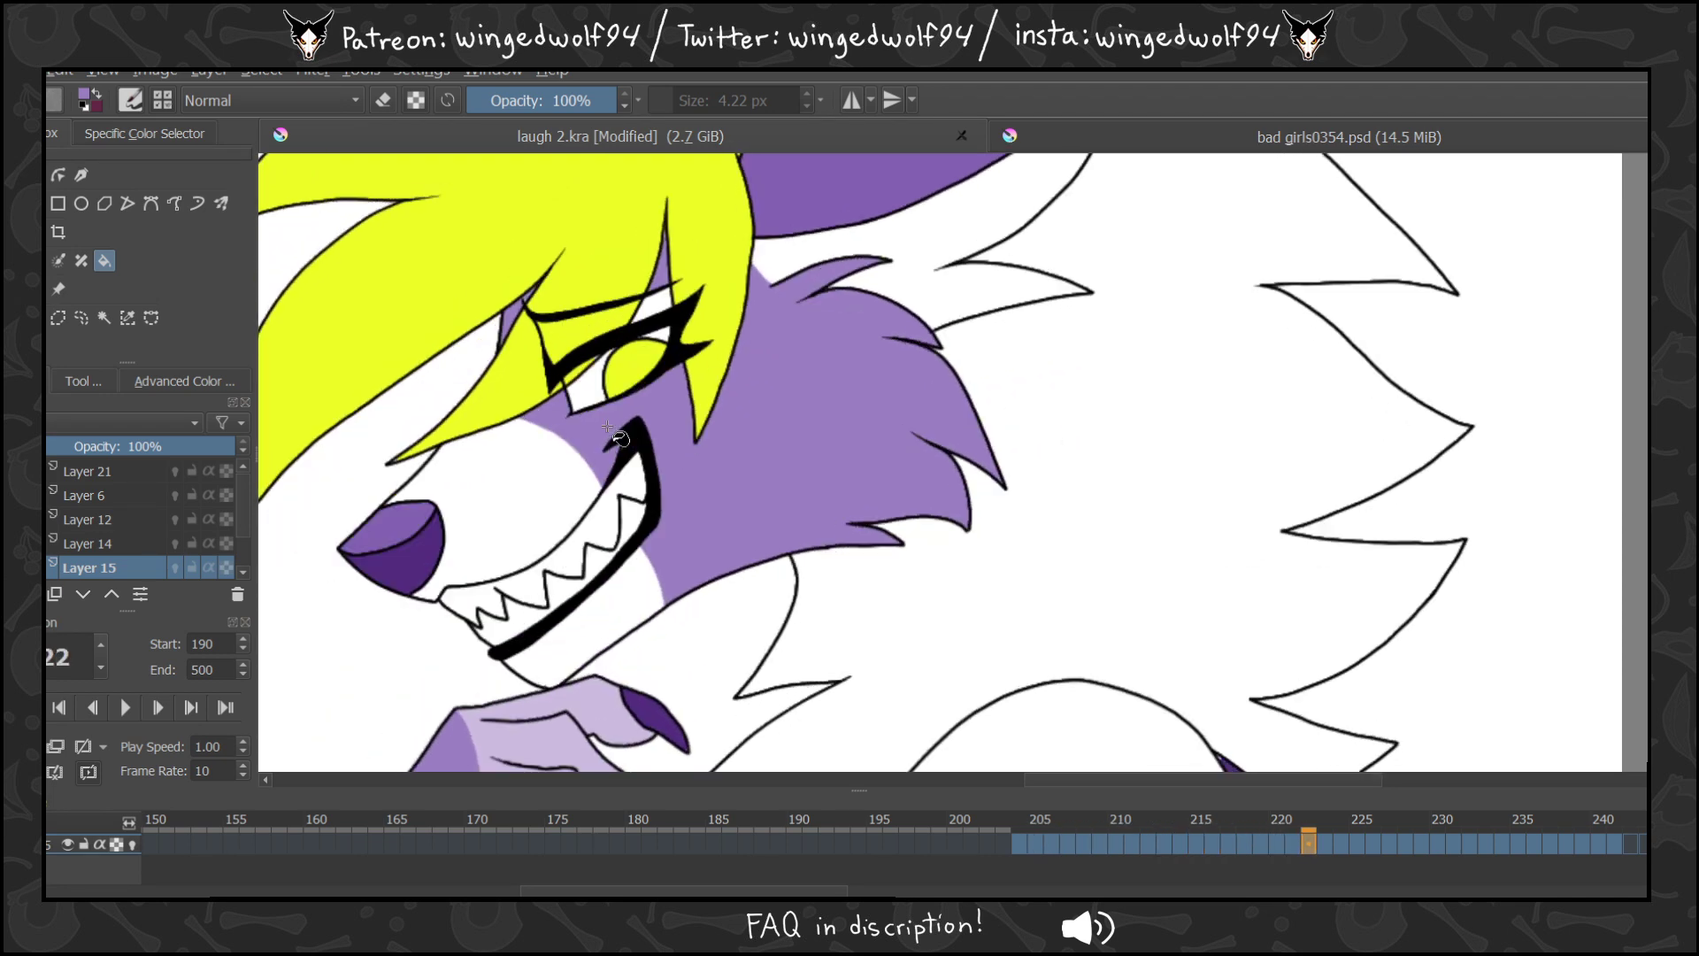
Fill the face fur with purple in frame 230 and brush purple along the eyebrow's outer end at the hair gap.
key("Right")
key("Right")
key("Right")
key("Right")
key("Right")
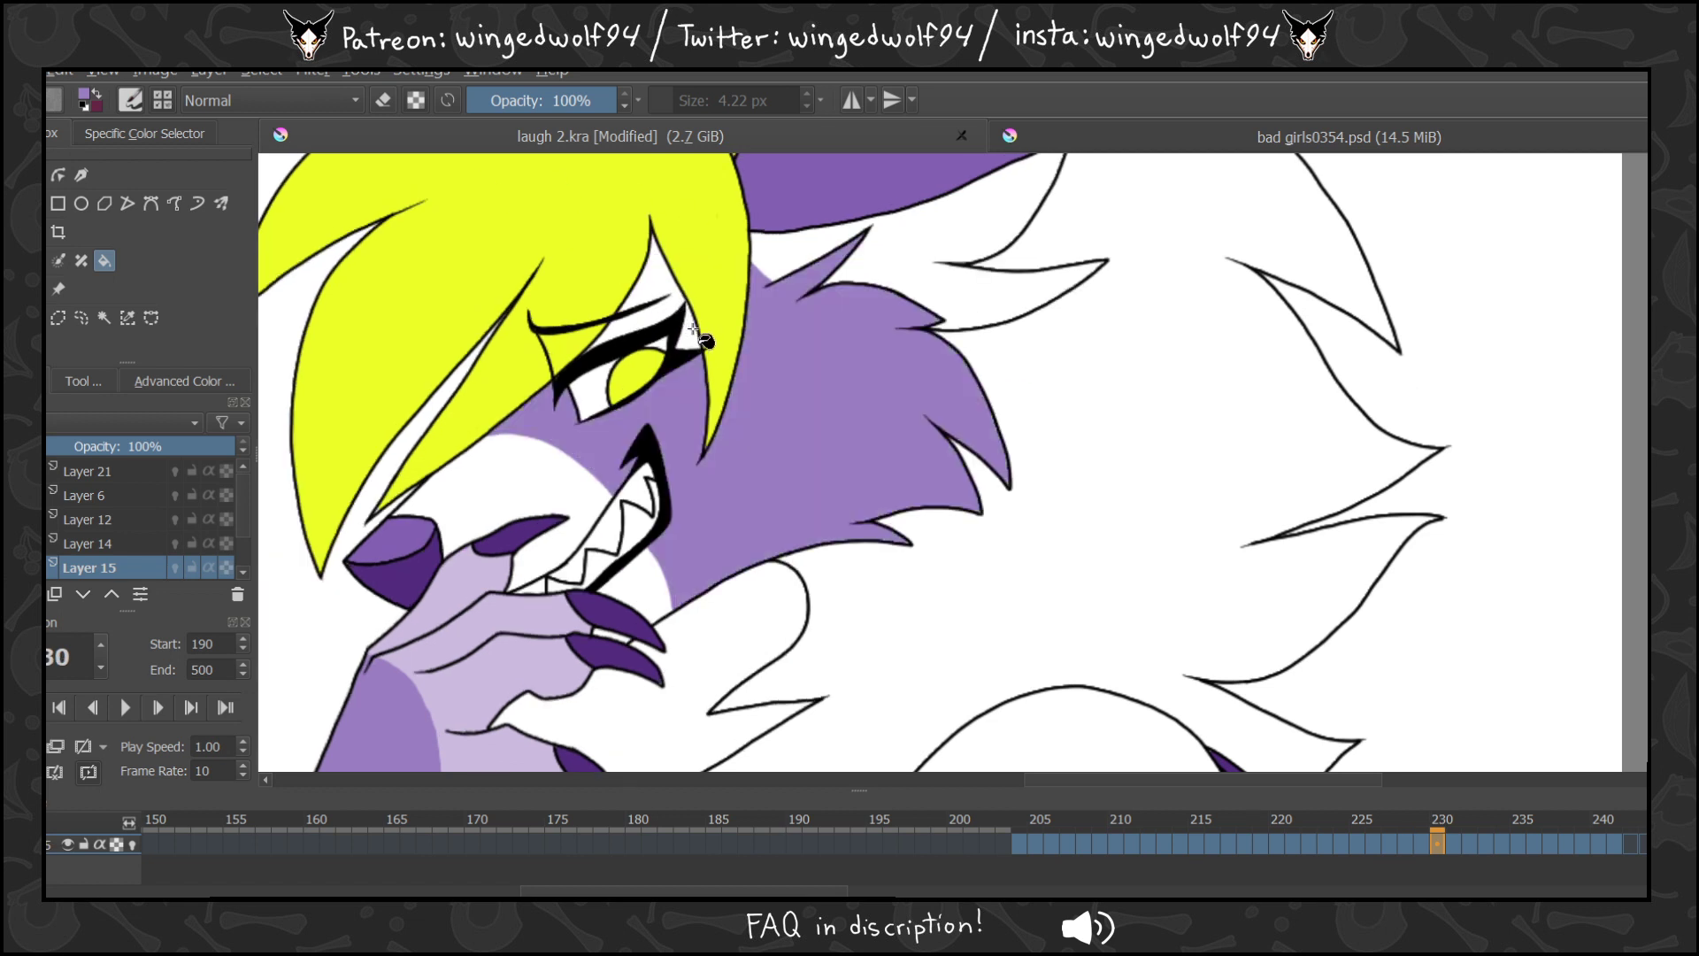
key("b")
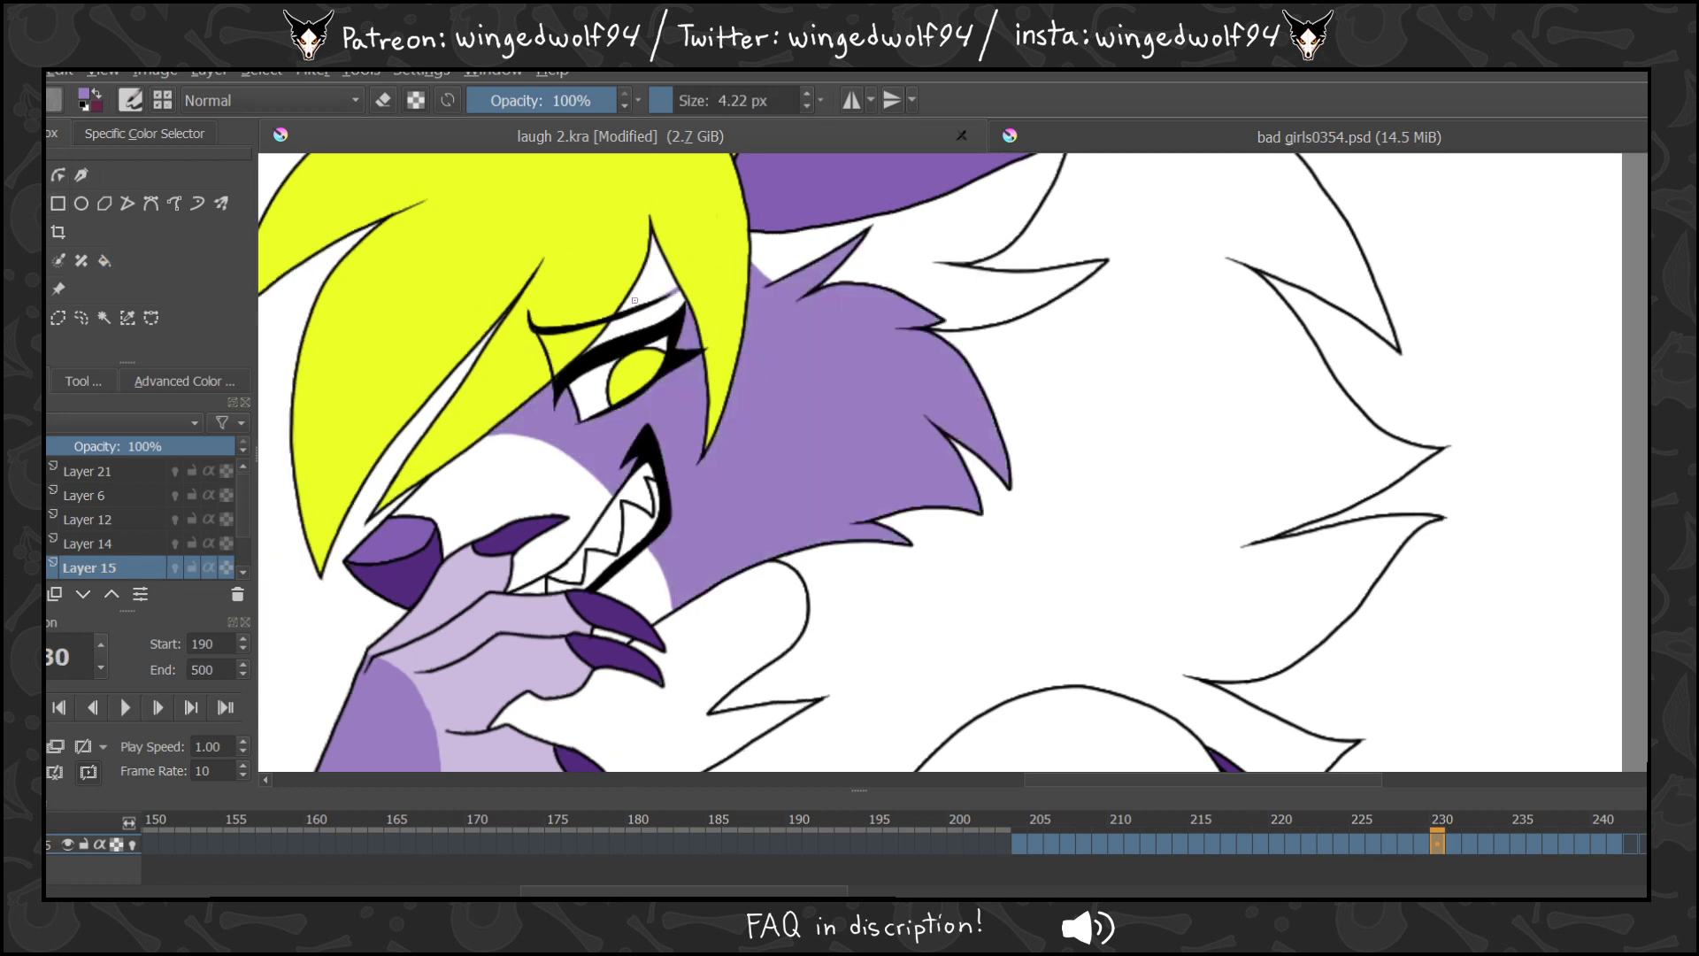
left_click(104, 260)
Fill the face fur and the hair gap beside the eye with purple in frames 231 and 232.
key("Right")
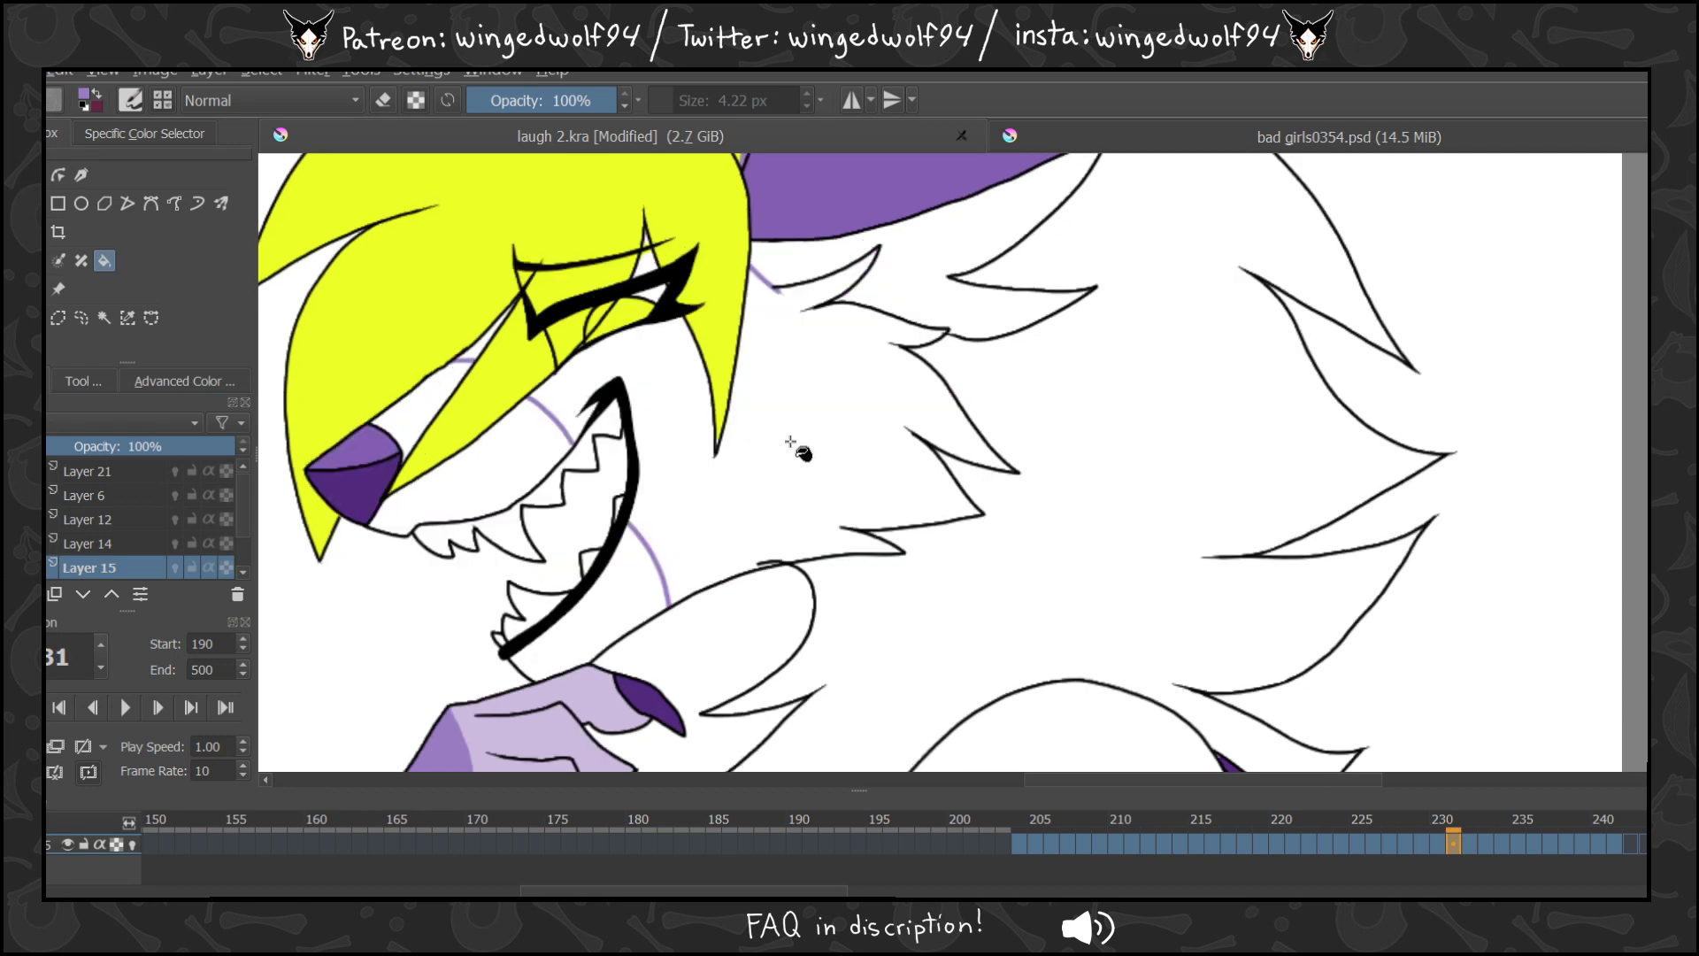
left_click(902, 447)
left_click(492, 337)
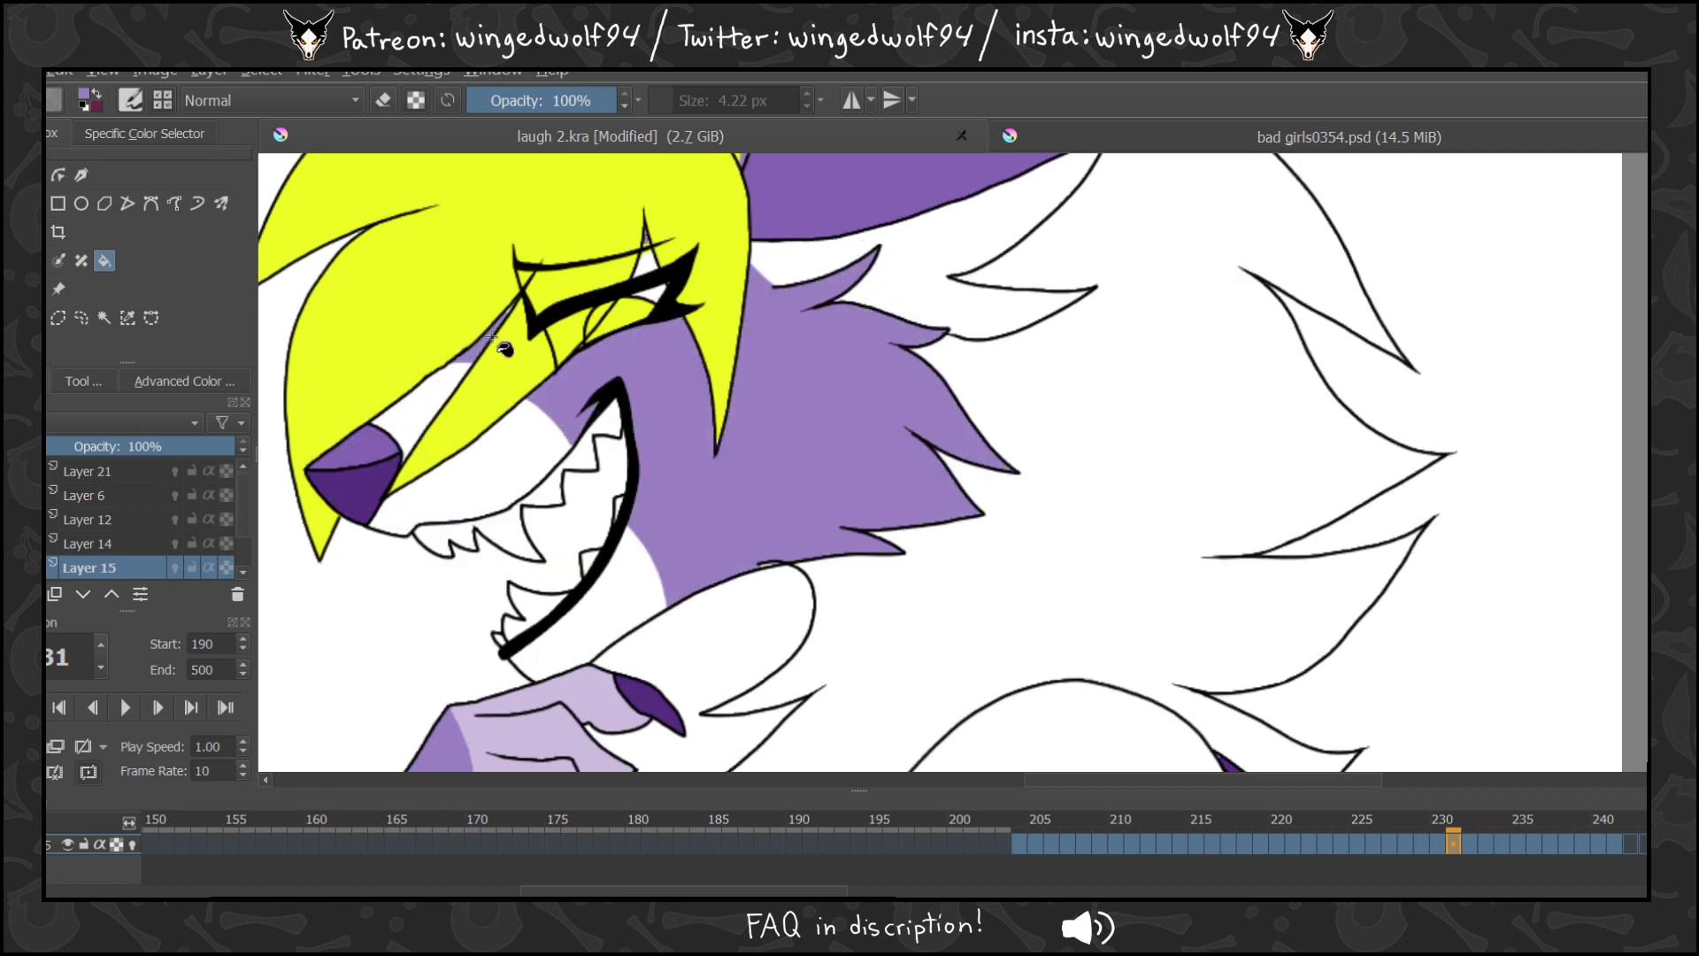
key("b")
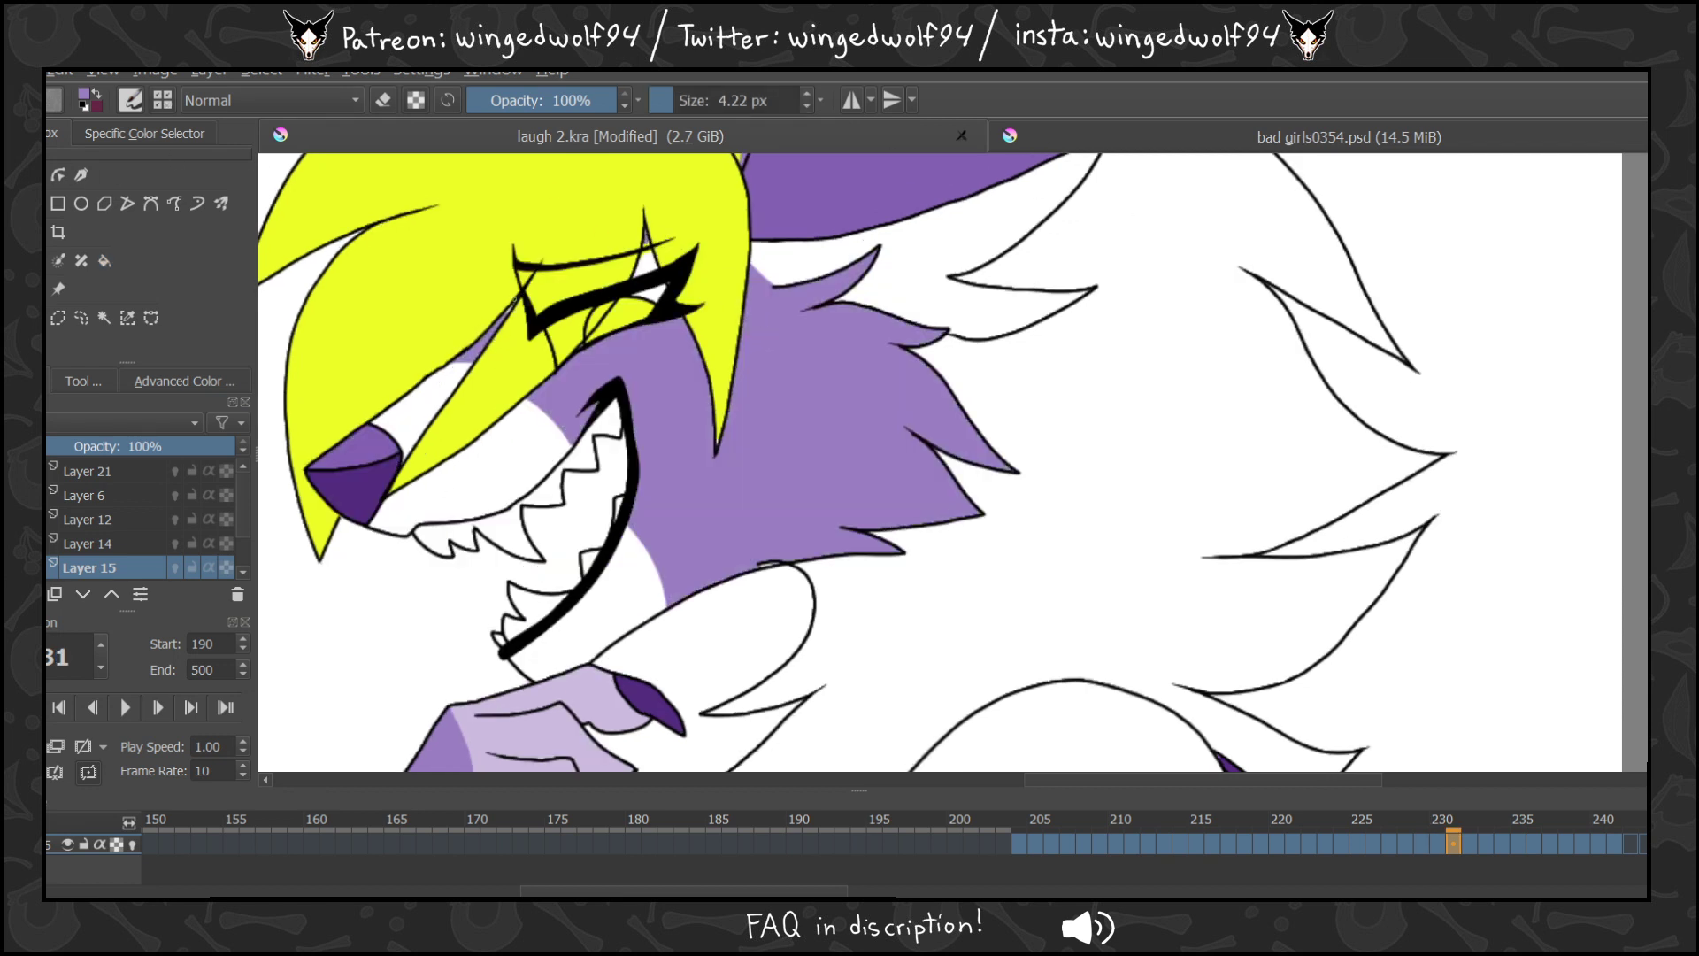
key("Right")
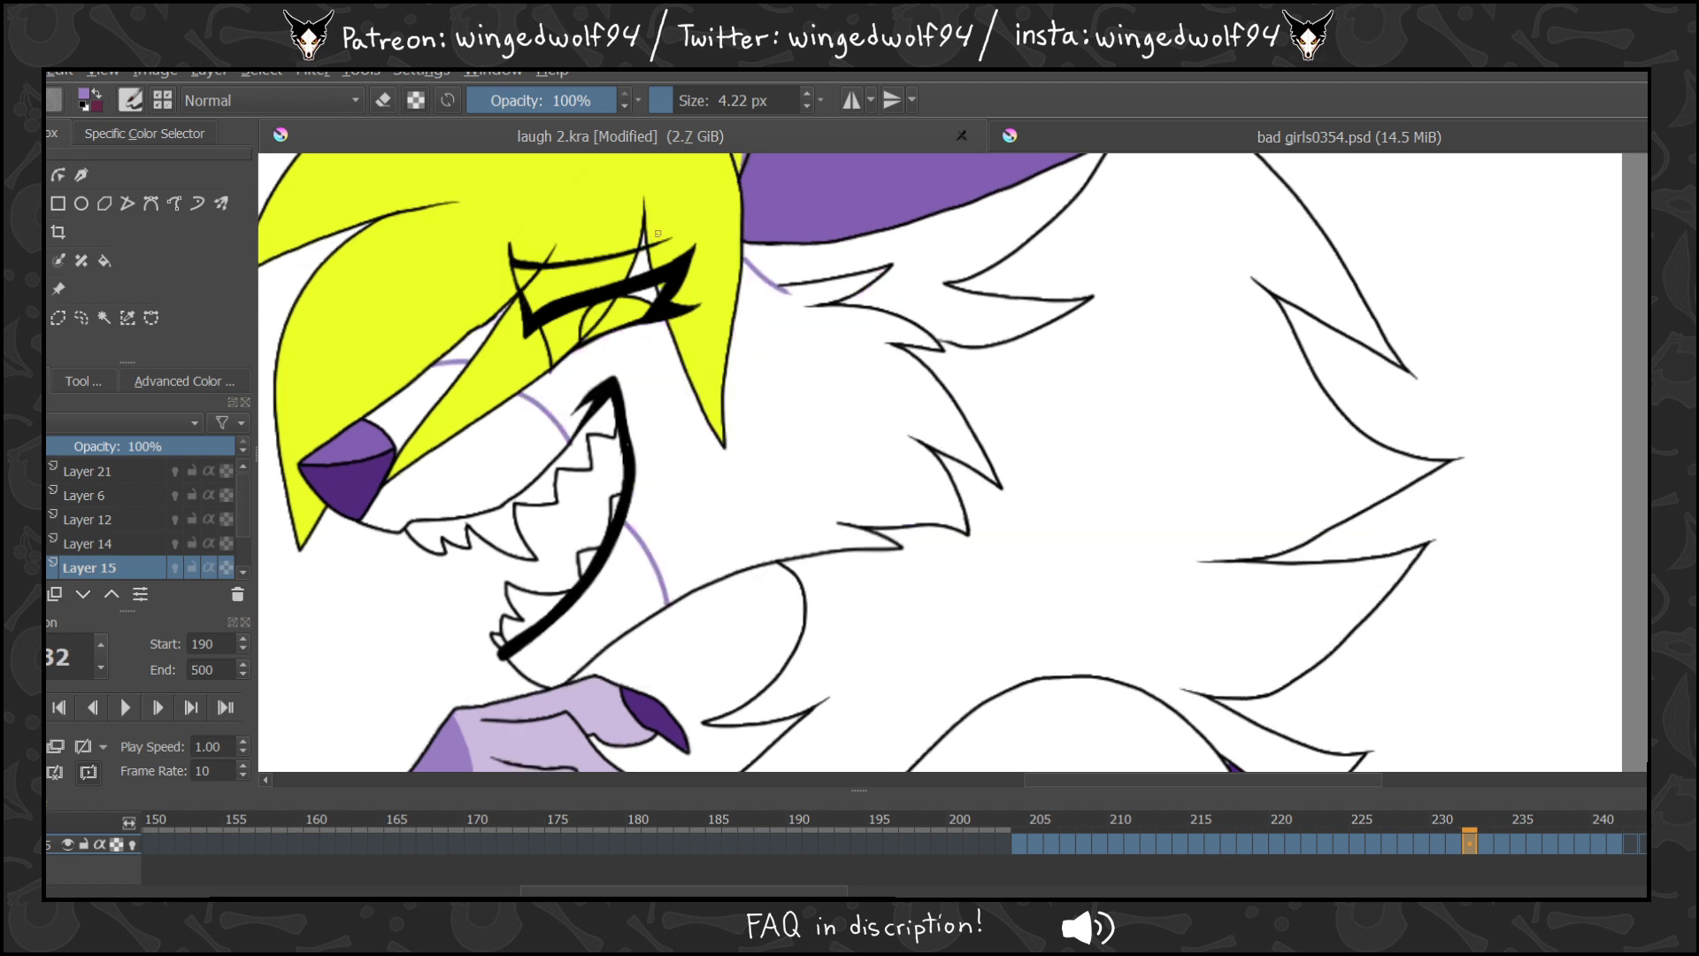
key("f")
left_click(562, 385)
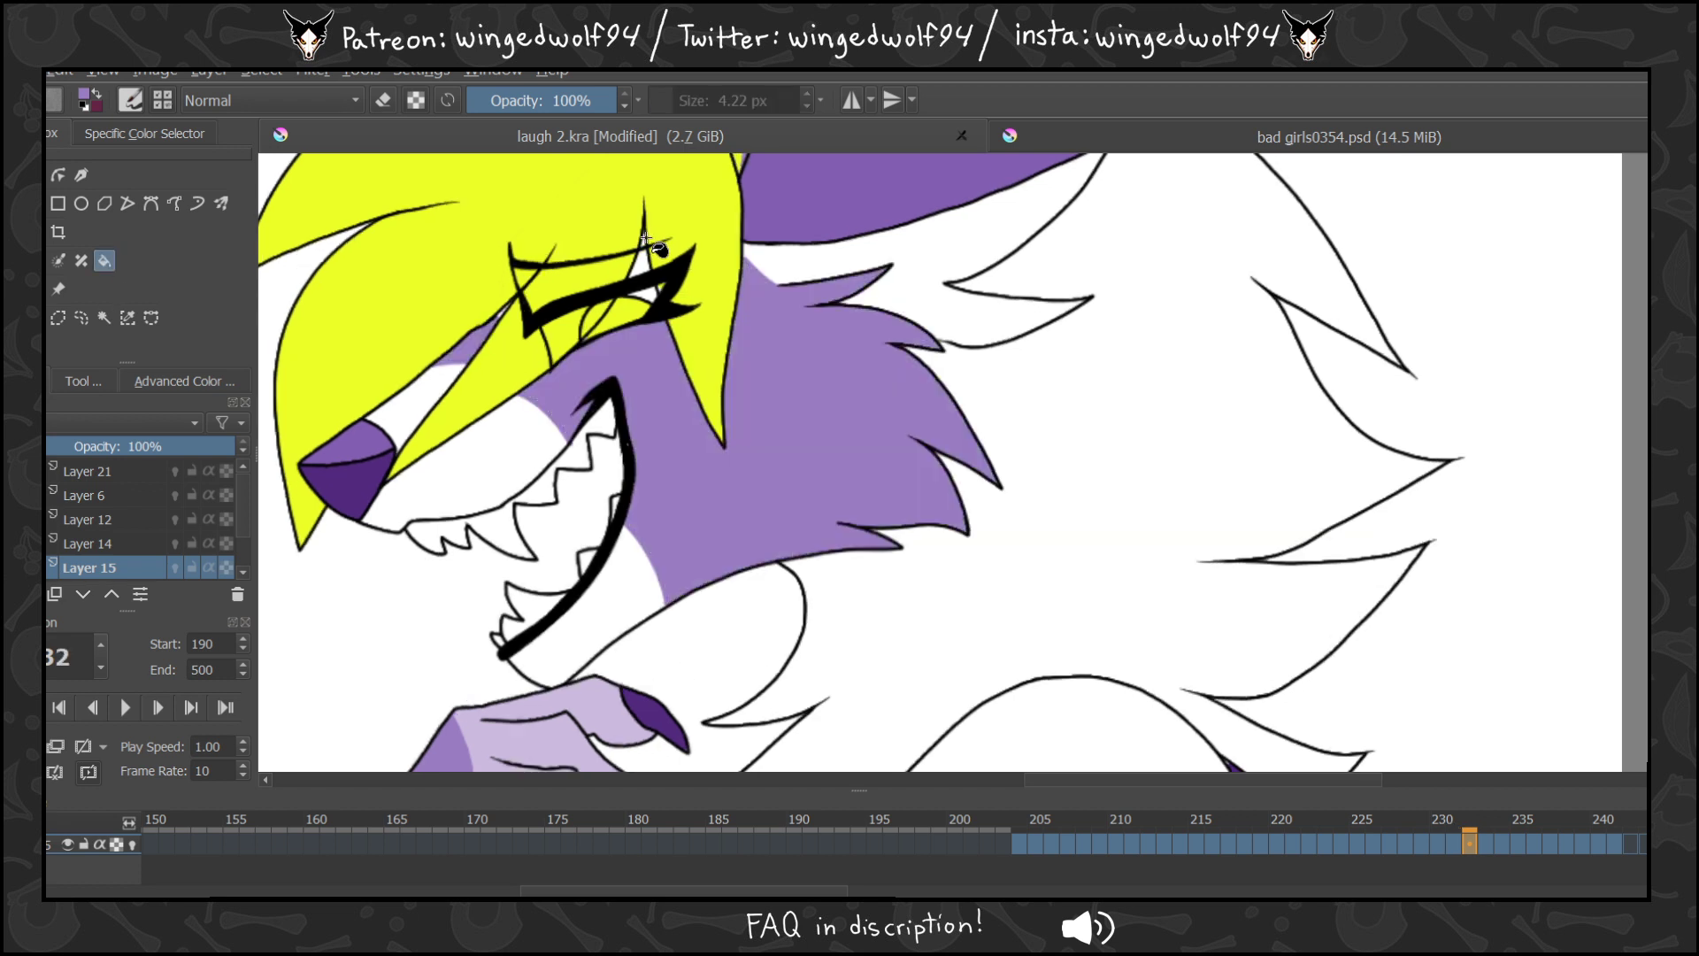
key("b")
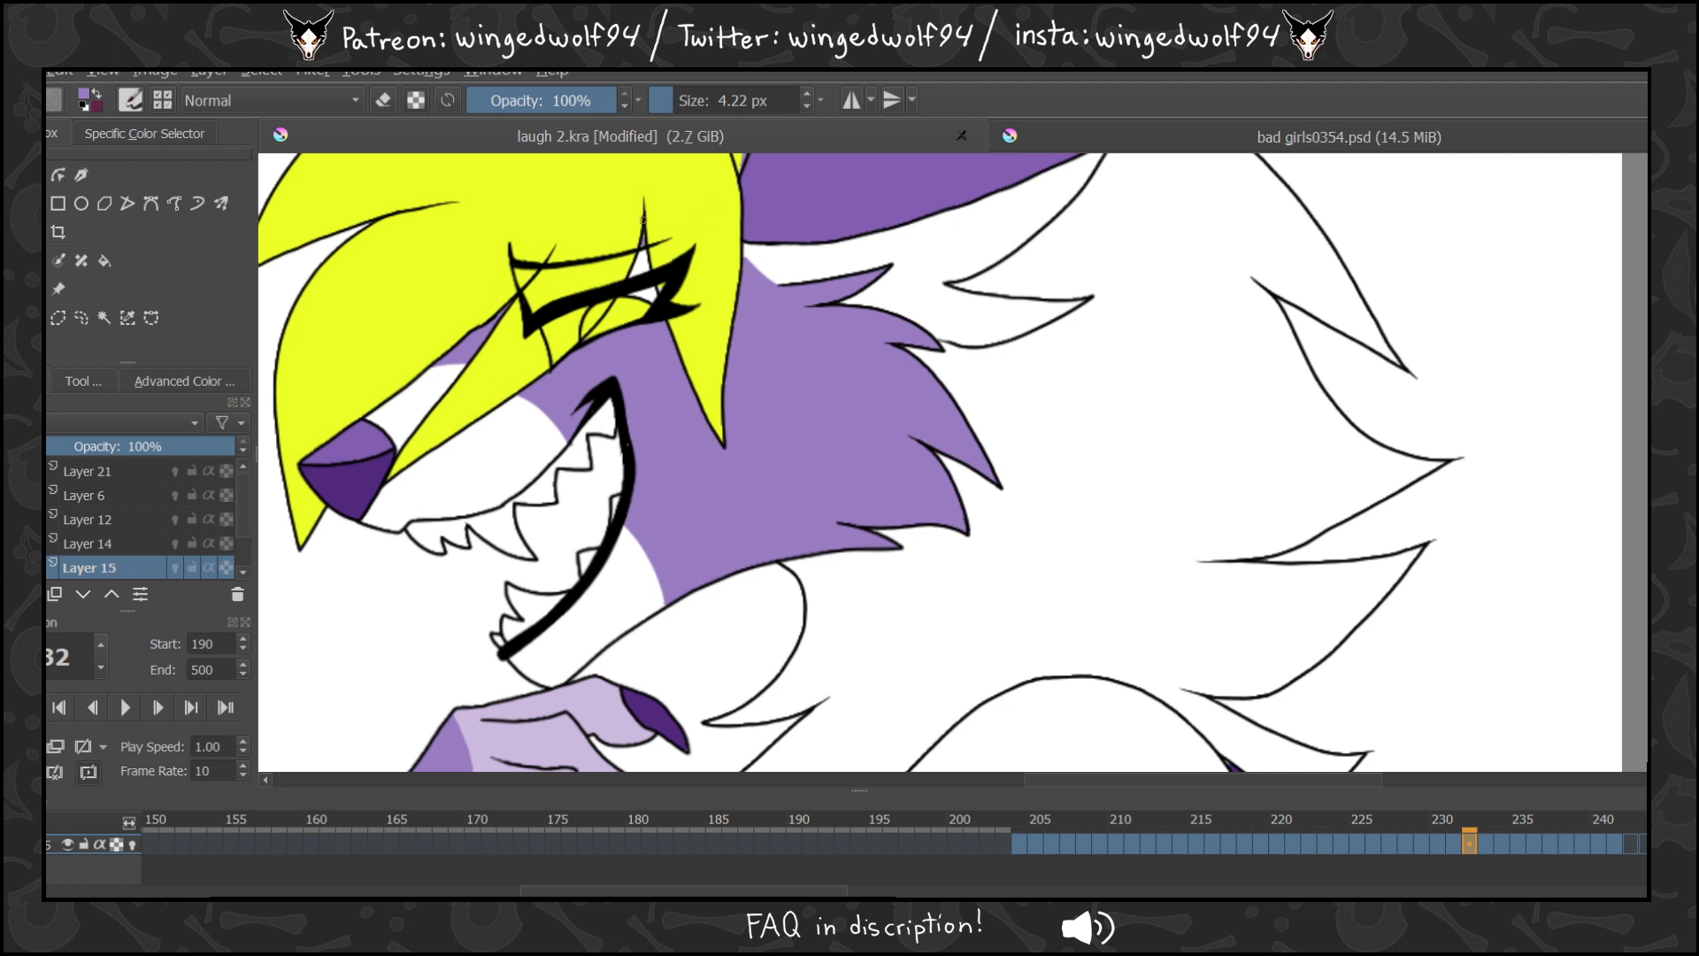
Fill the face and cheek fur with purple in frames 233 and 234.
key("Right")
left_click(102, 260)
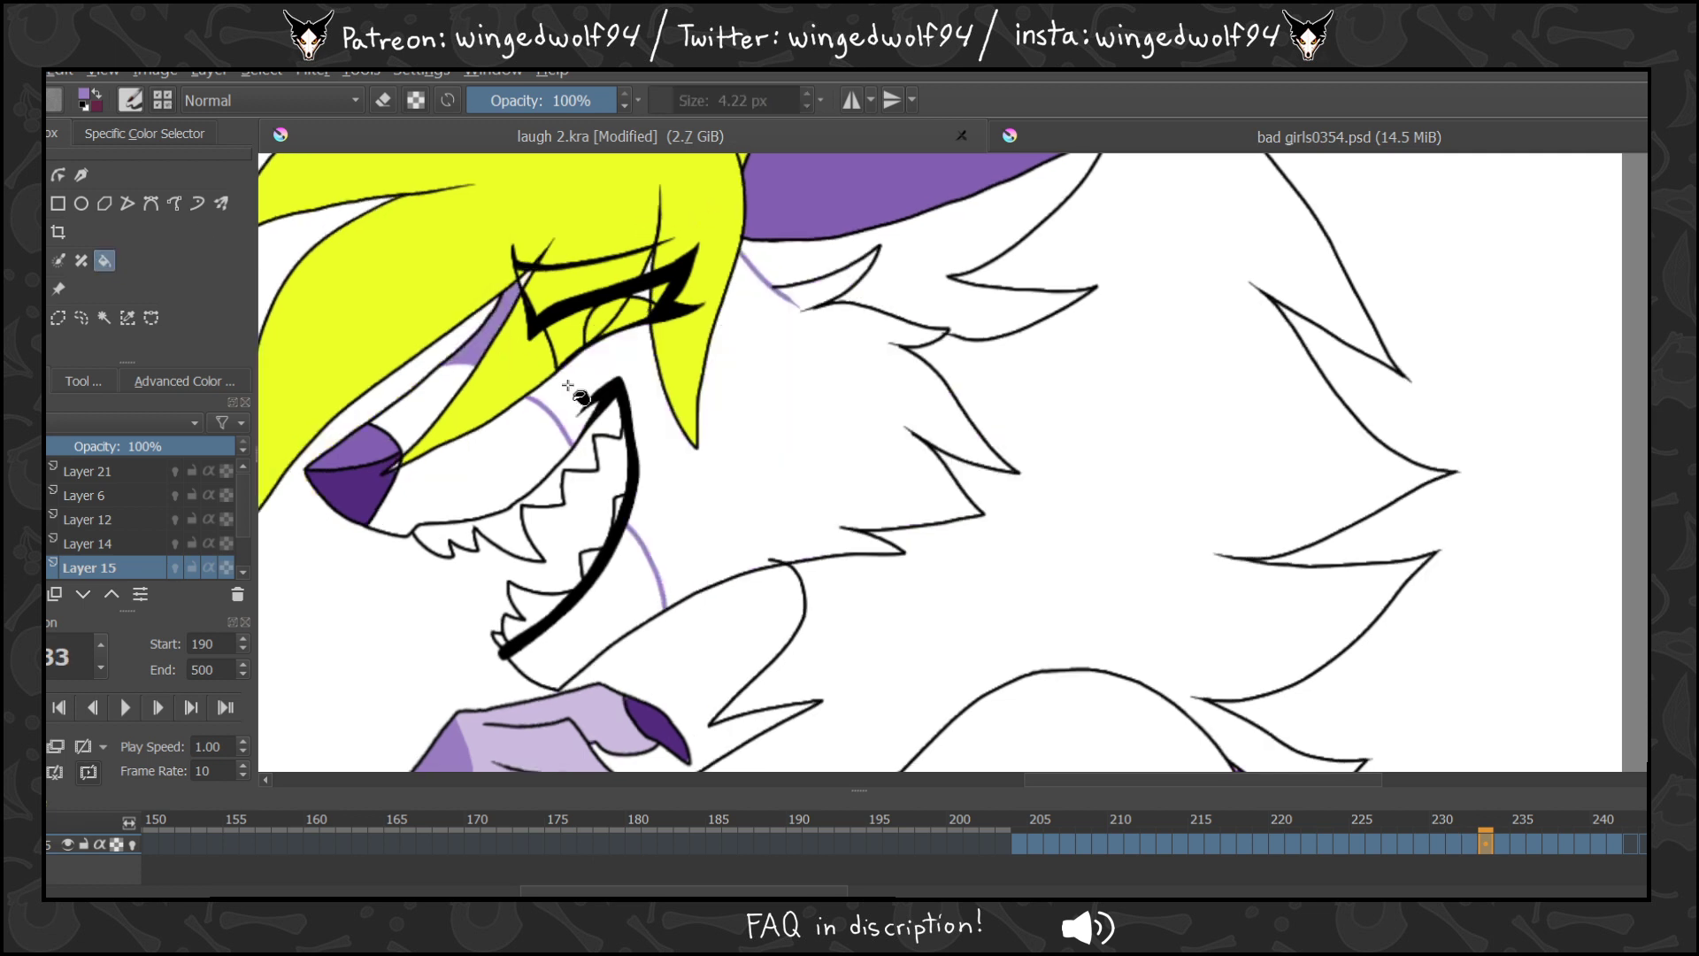
left_click(792, 243)
key("b")
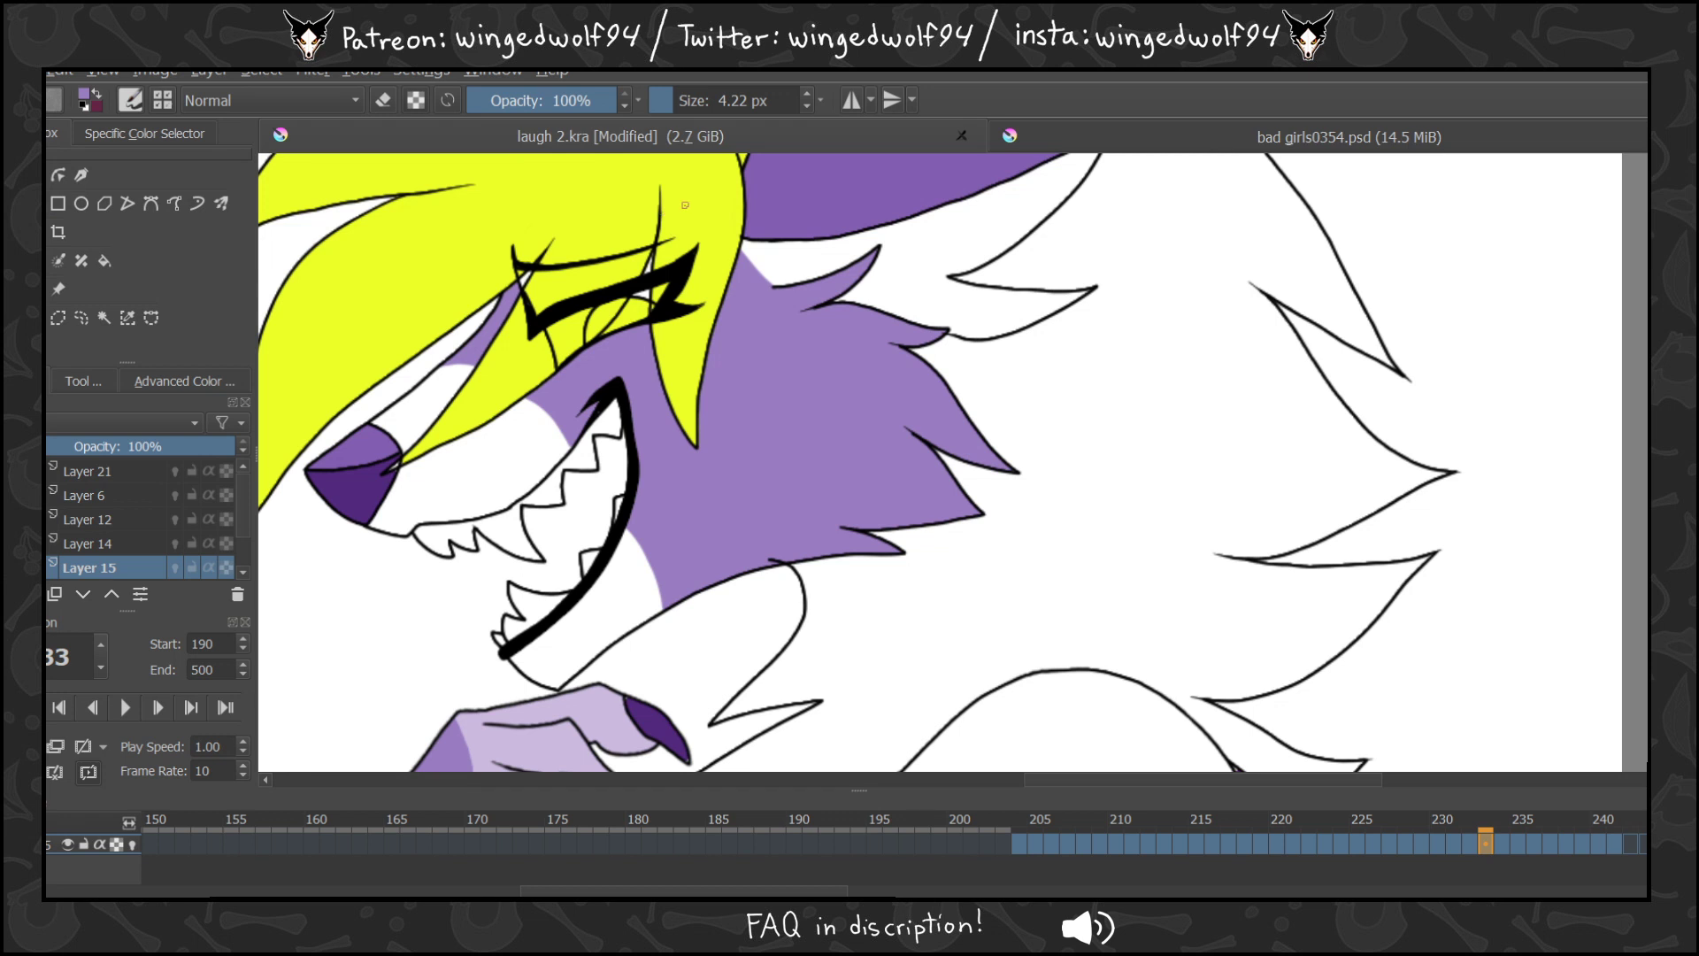
key("Right")
left_click(104, 260)
left_click(807, 295)
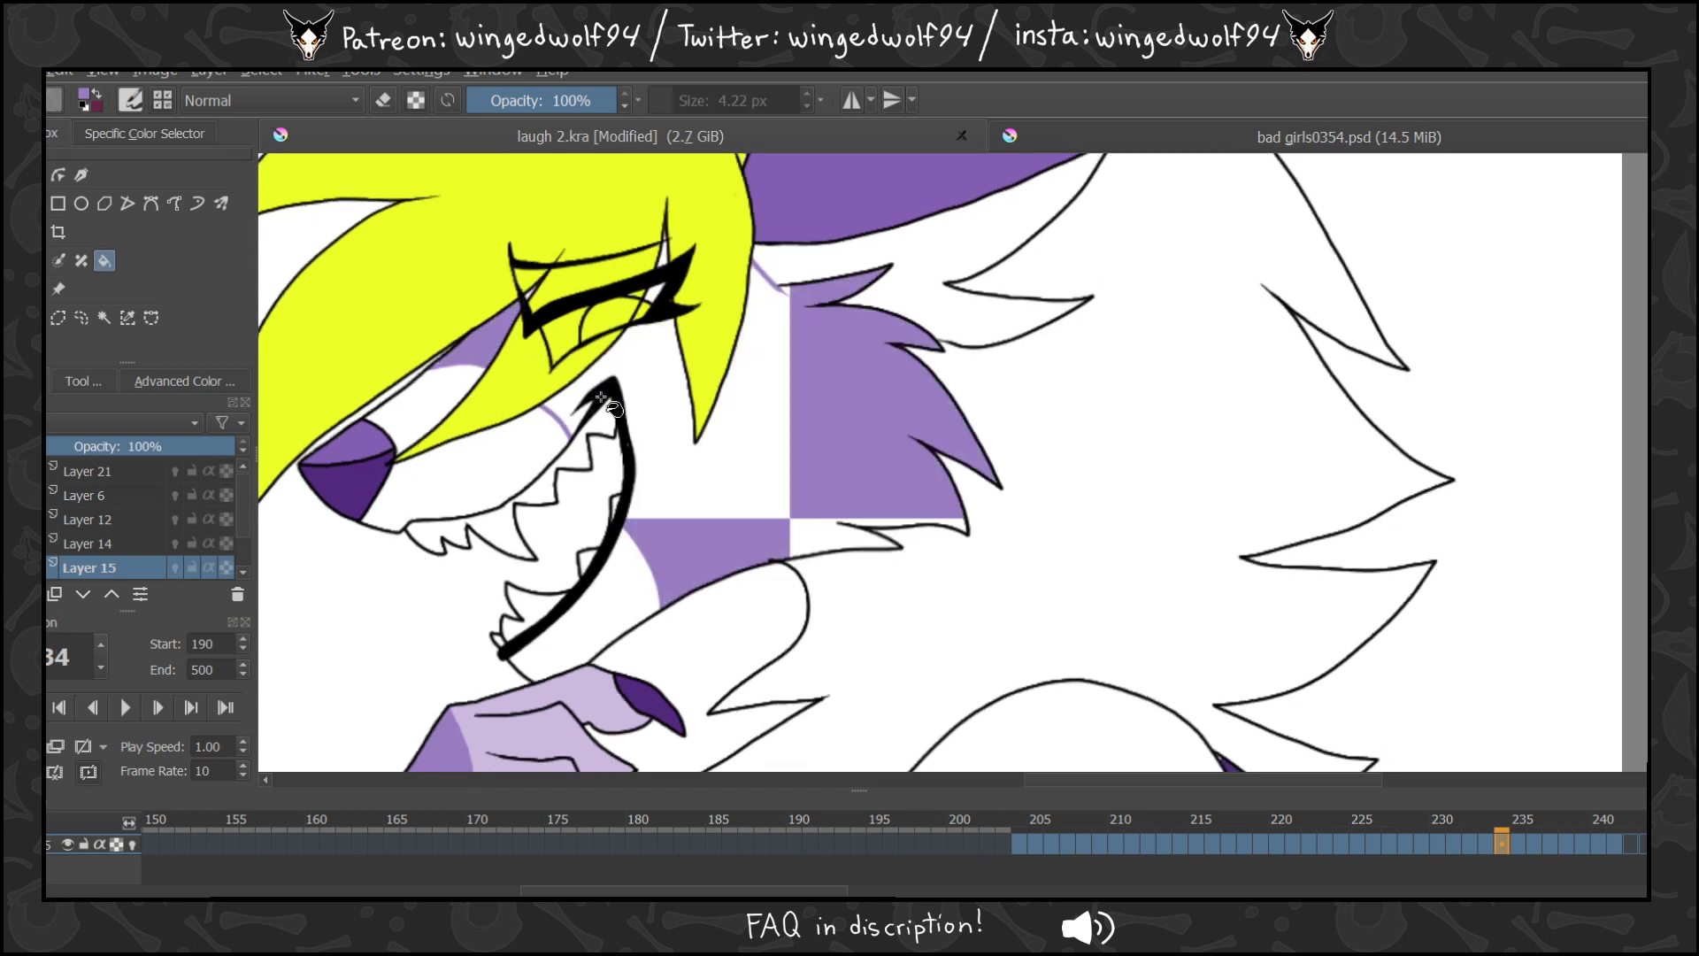
Fill the face fur with purple in frames 235 and 236, including the hair gap above the eye in frame 235.
key("Right")
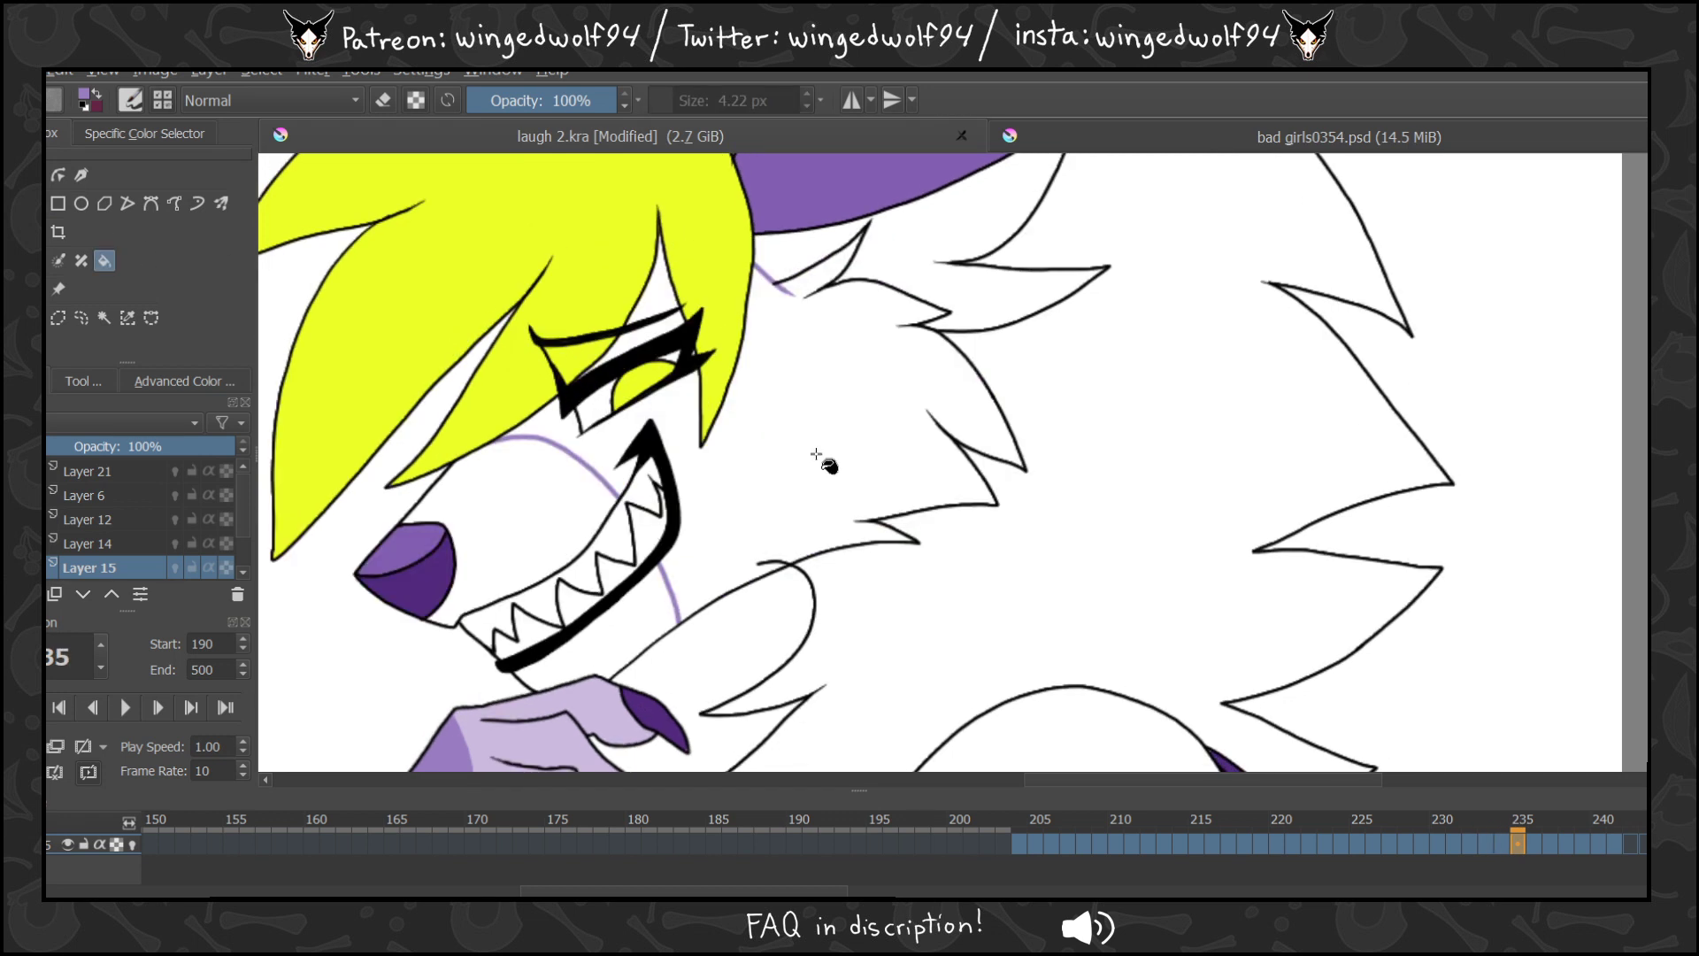
left_click(823, 456)
left_click(683, 288)
key("Right")
left_click(653, 294)
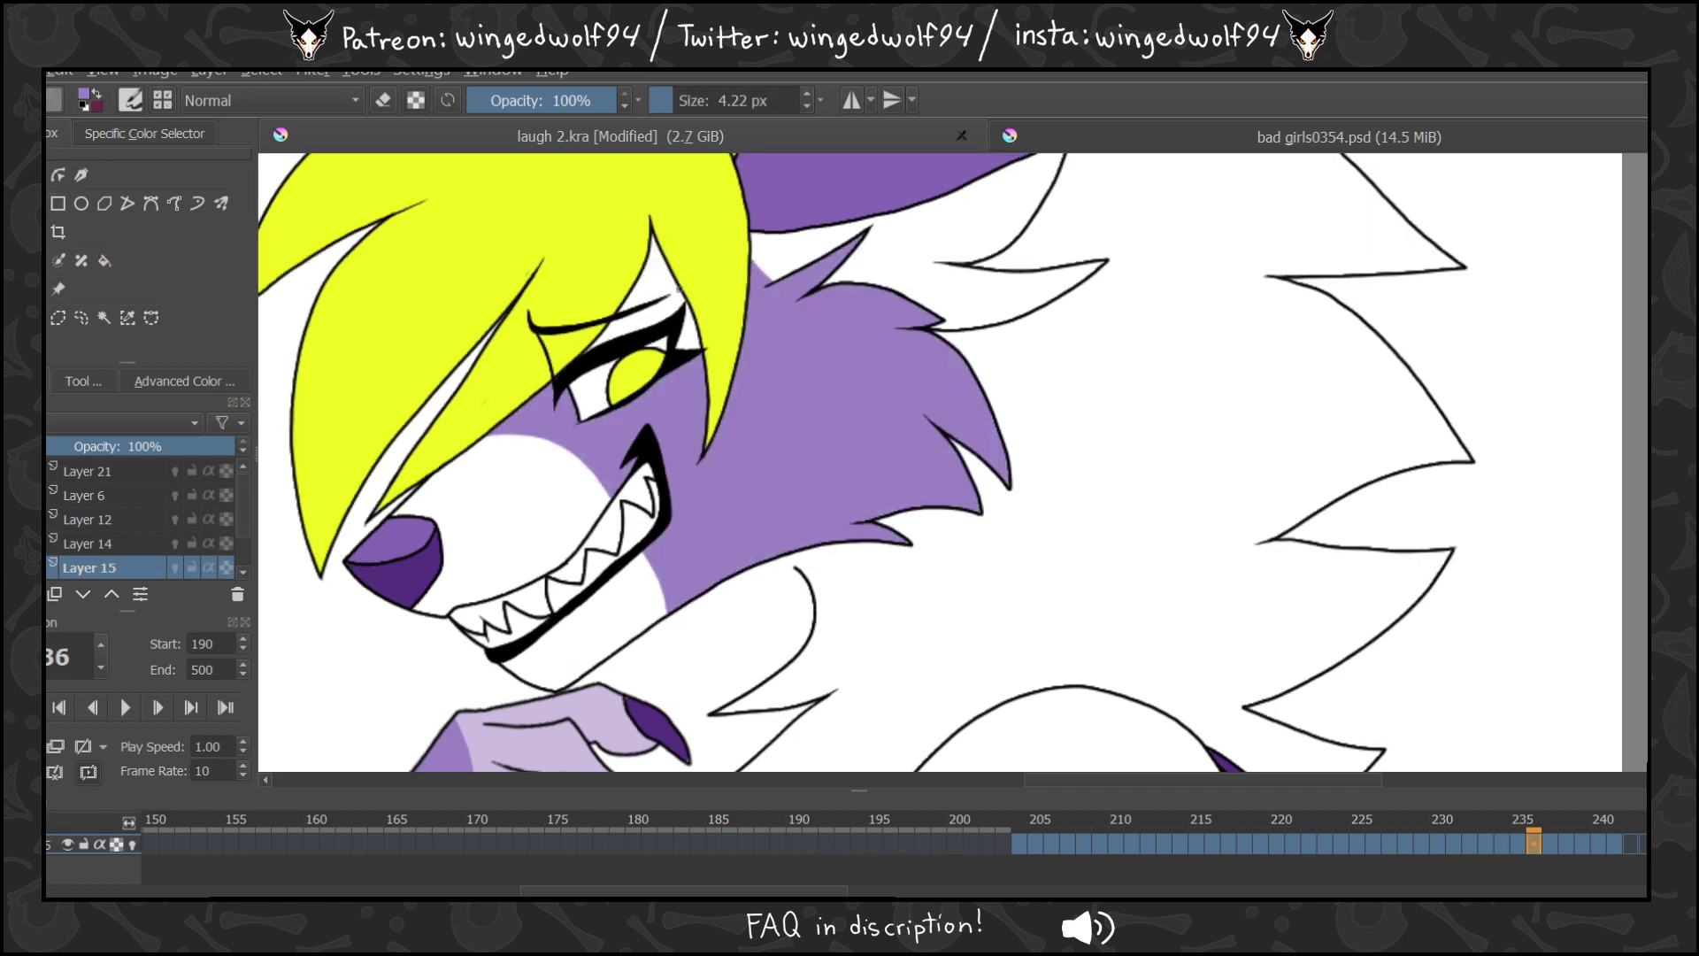
left_click(104, 260)
Recheck frame 235 and fill the face fur with purple in frame 237.
key("Left")
key("Left")
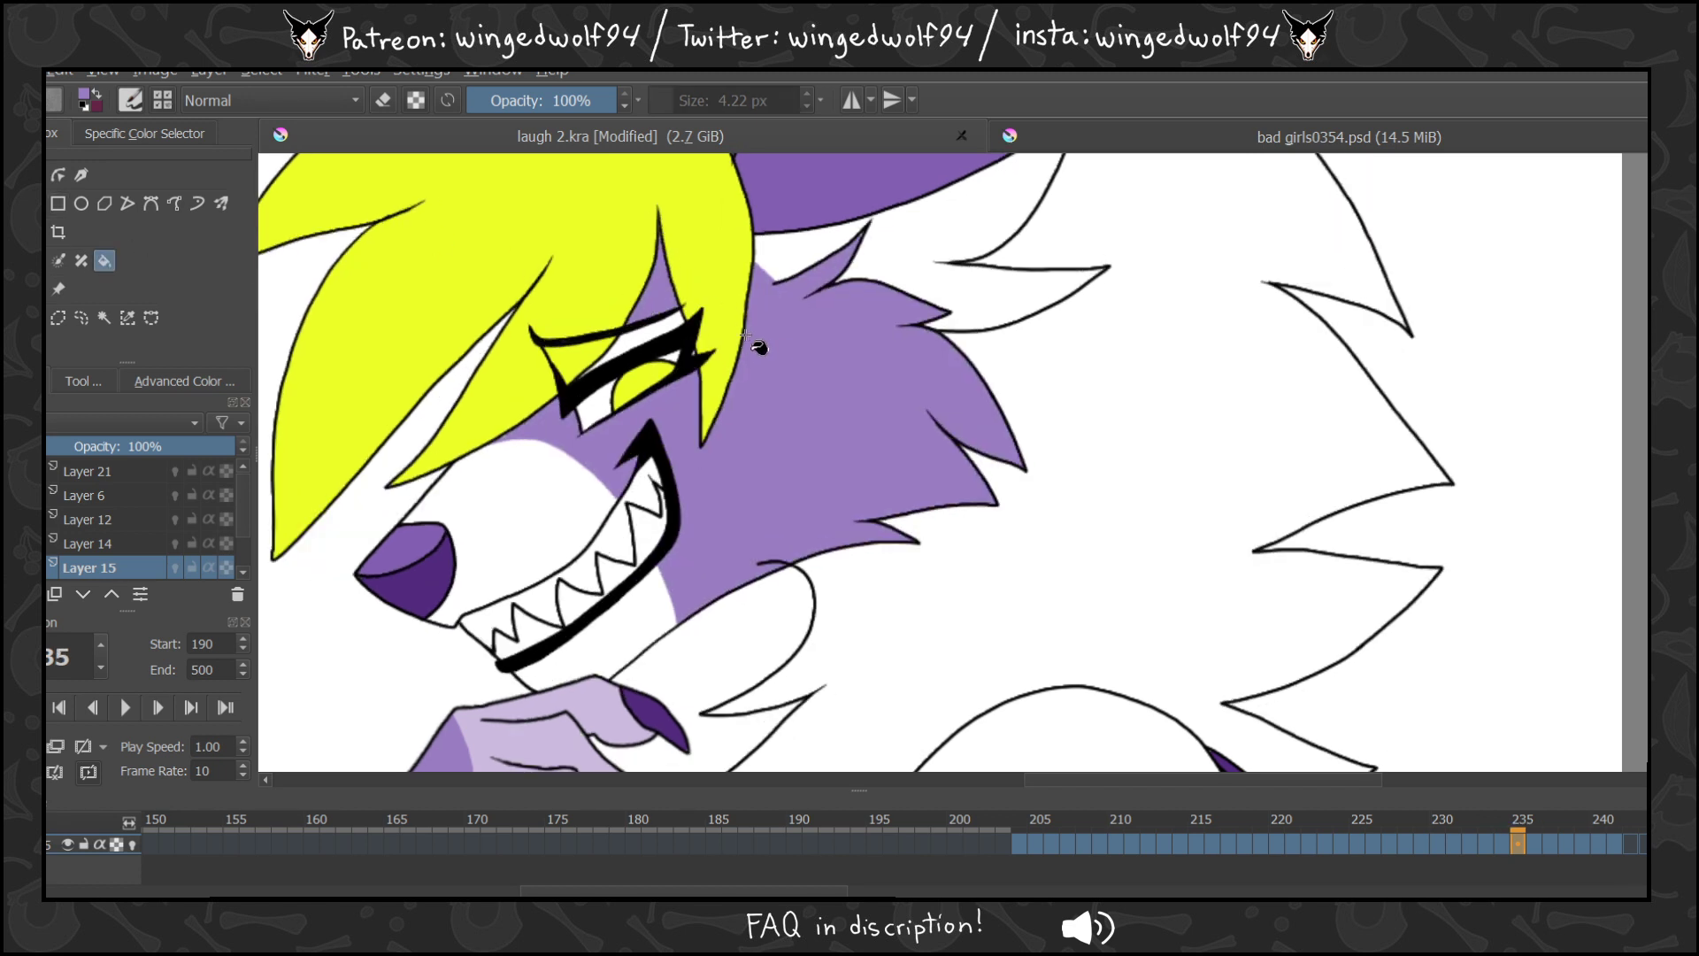
key("Right")
left_click(80, 204)
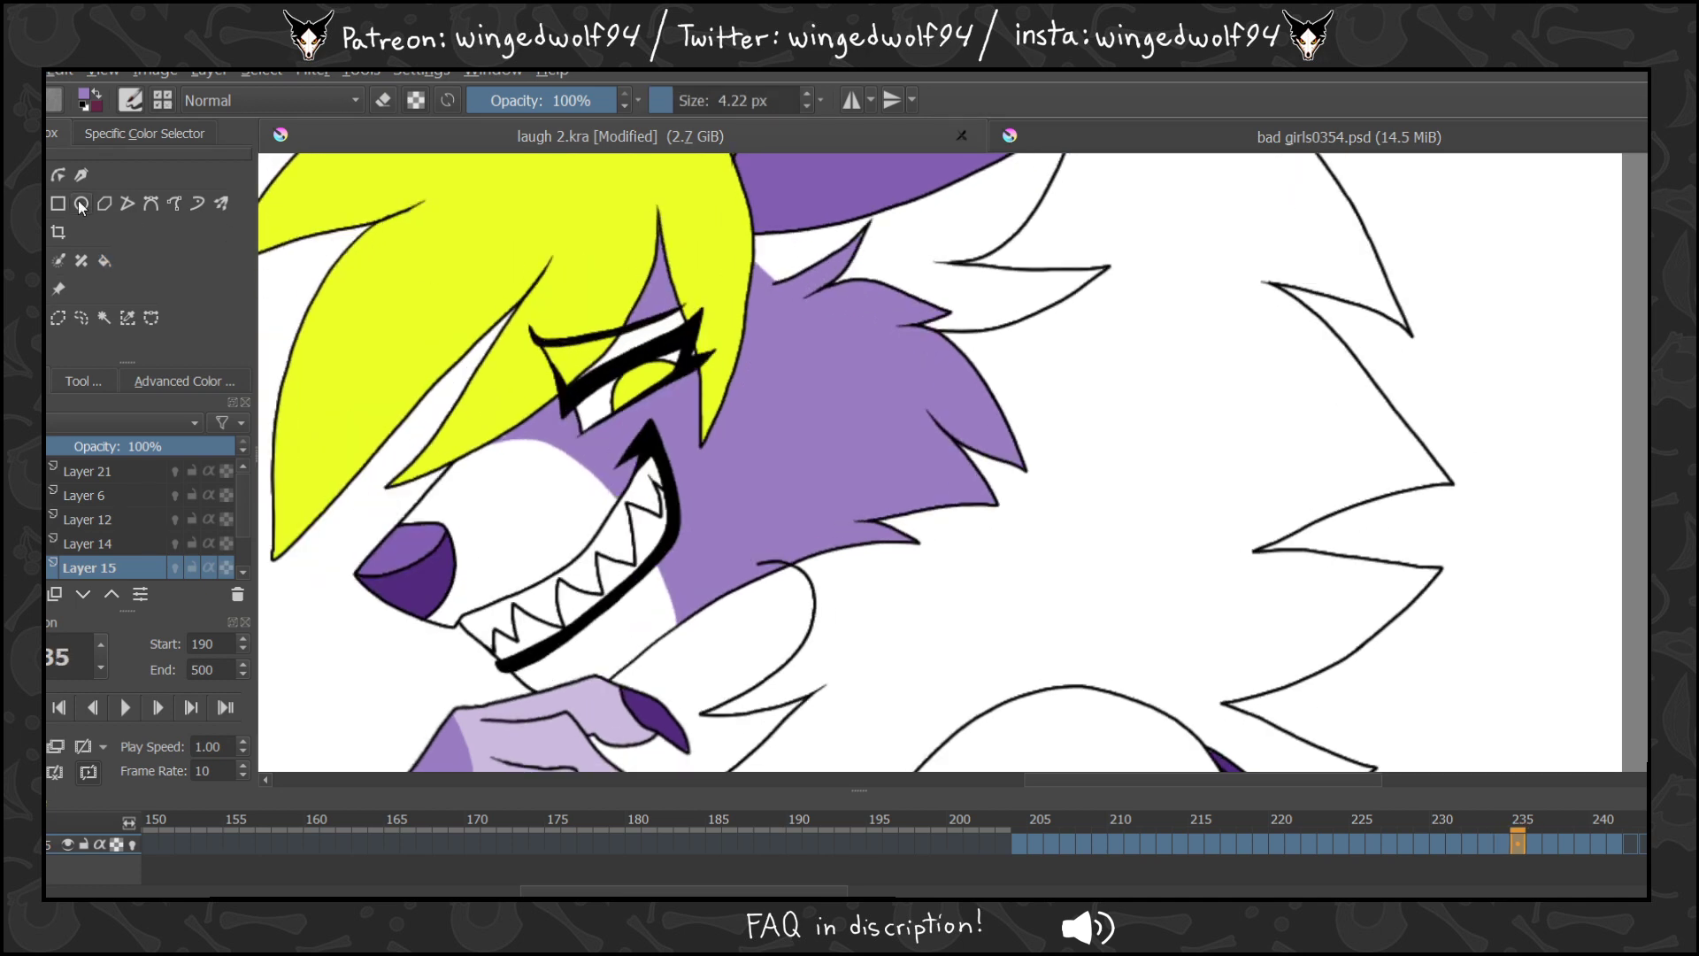
left_click(104, 261)
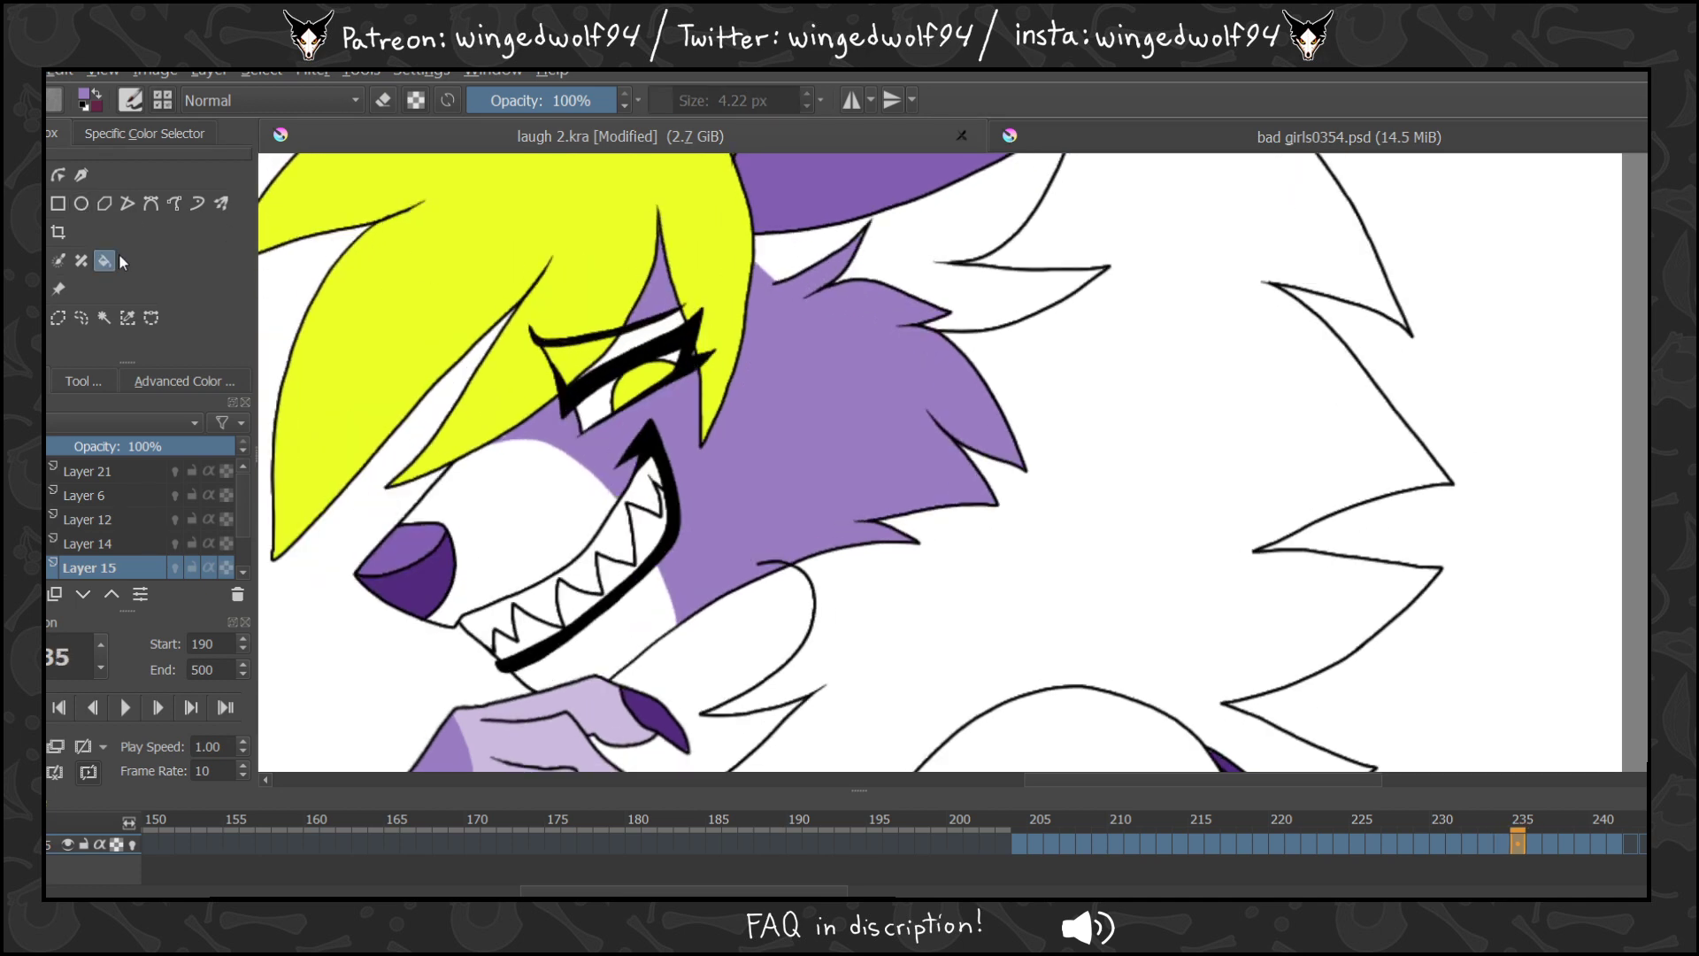
key("Right")
key("Right")
left_click(757, 354)
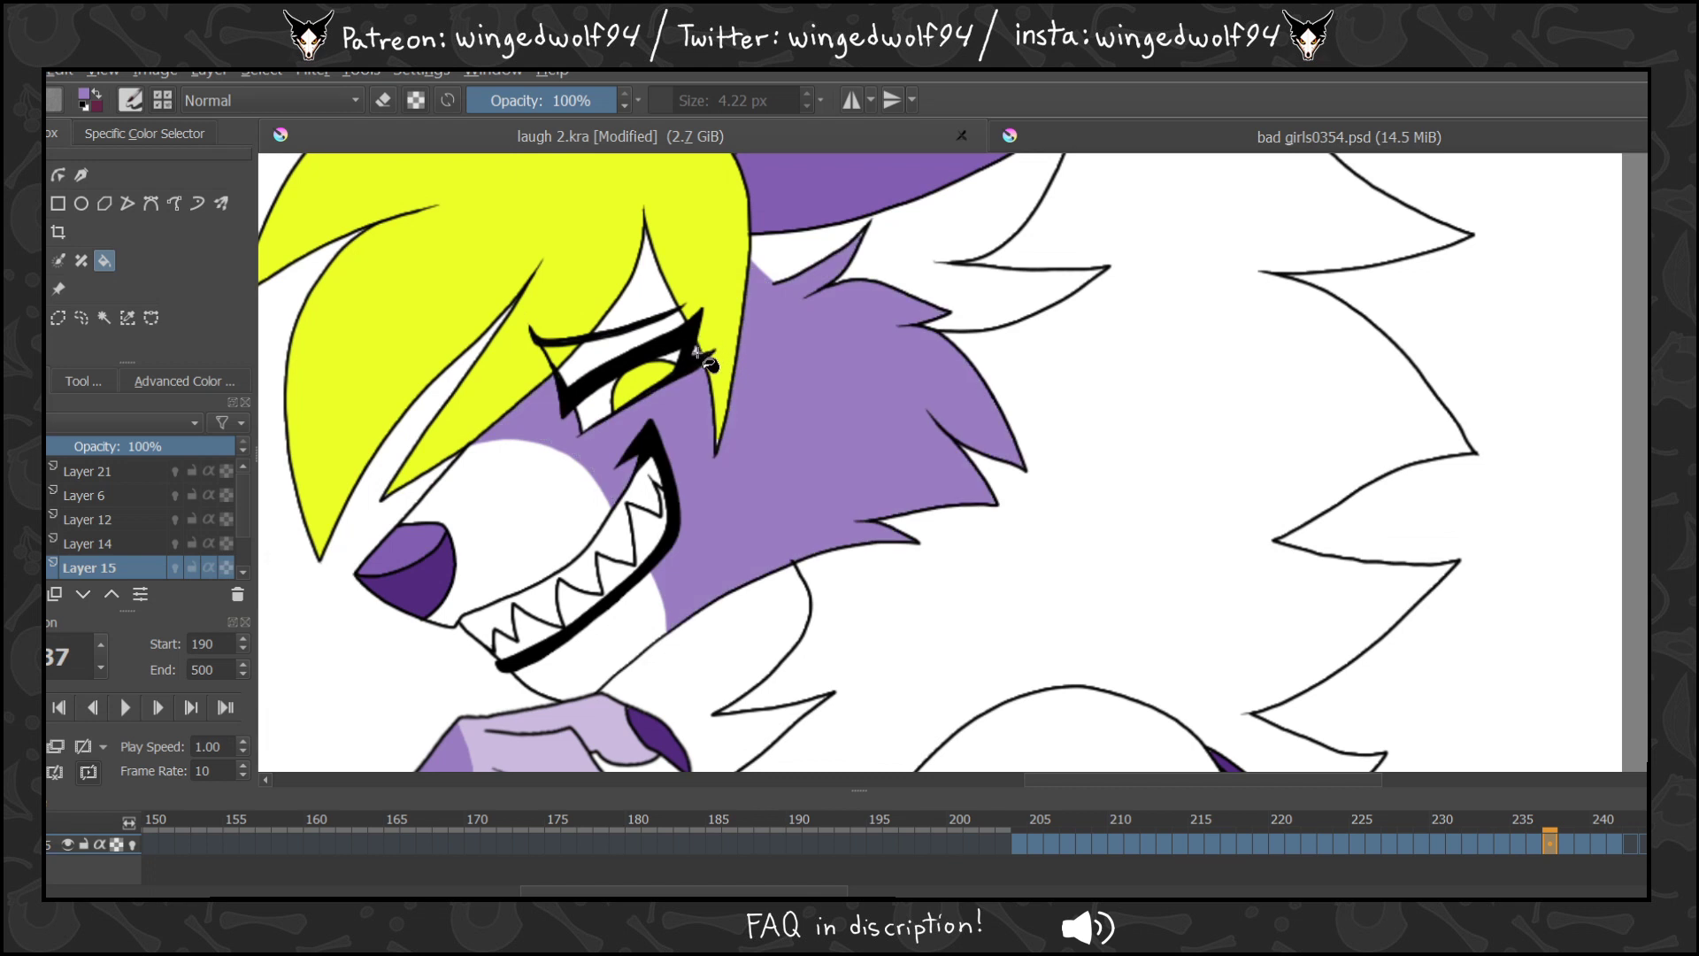
Fill the face fur and the hair gap above the eye with purple in frames 238 and 239.
key("Right")
left_click(750, 312)
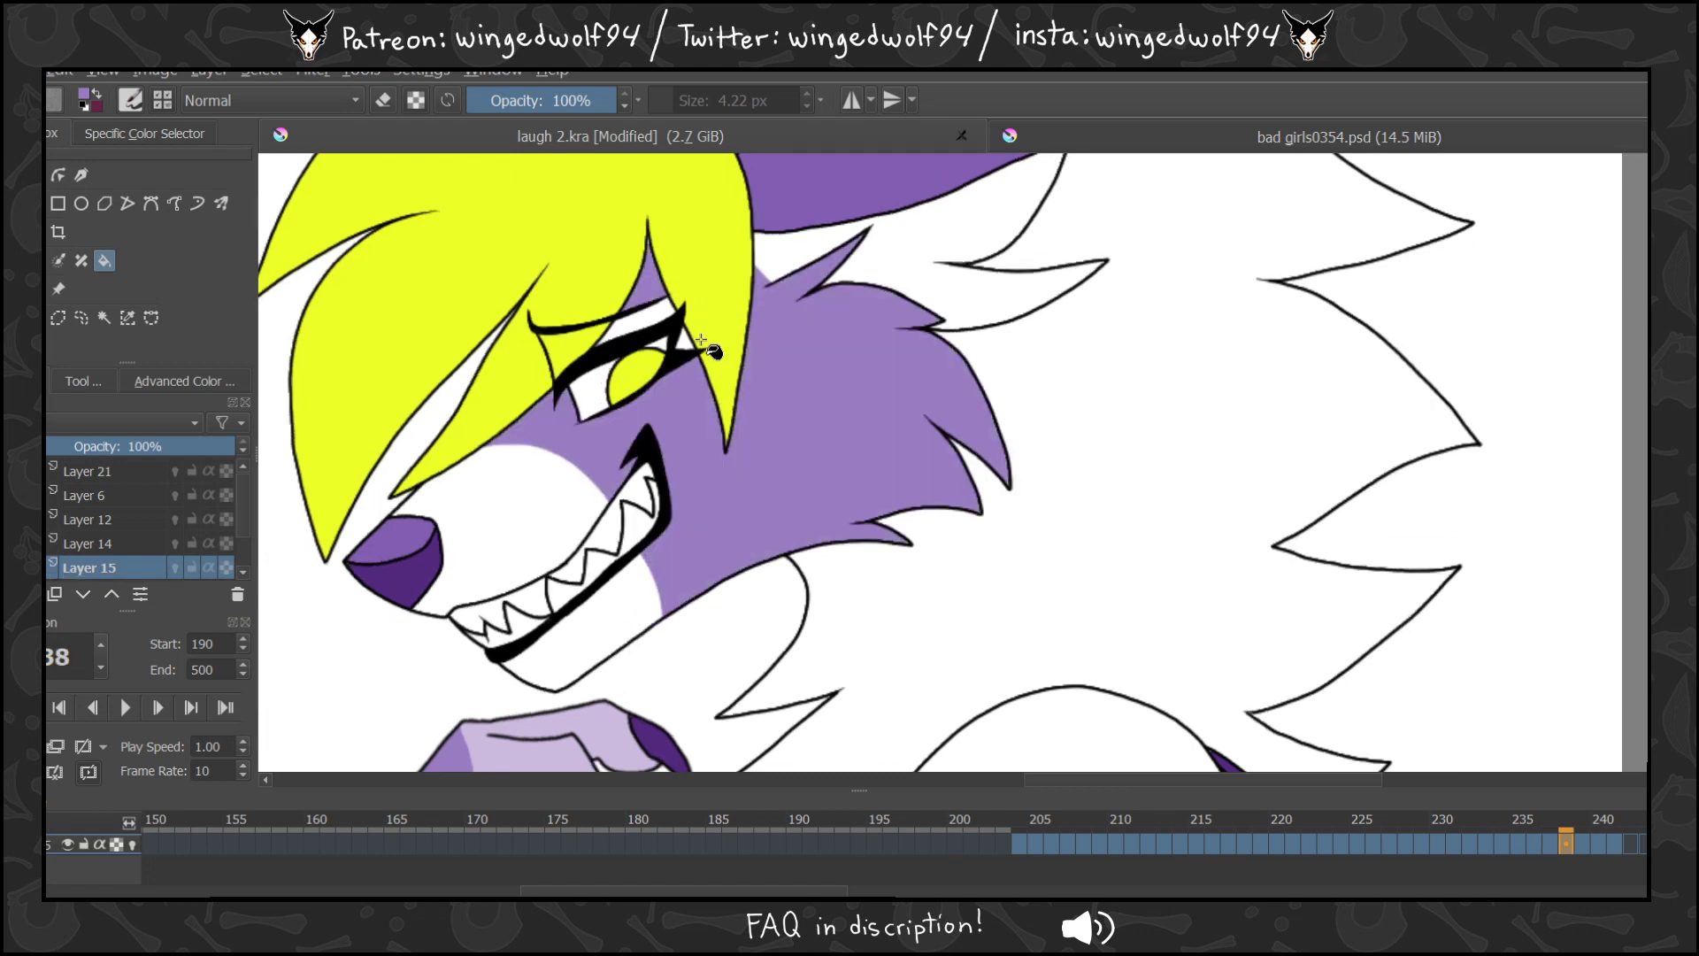
key("Right")
left_click(671, 299)
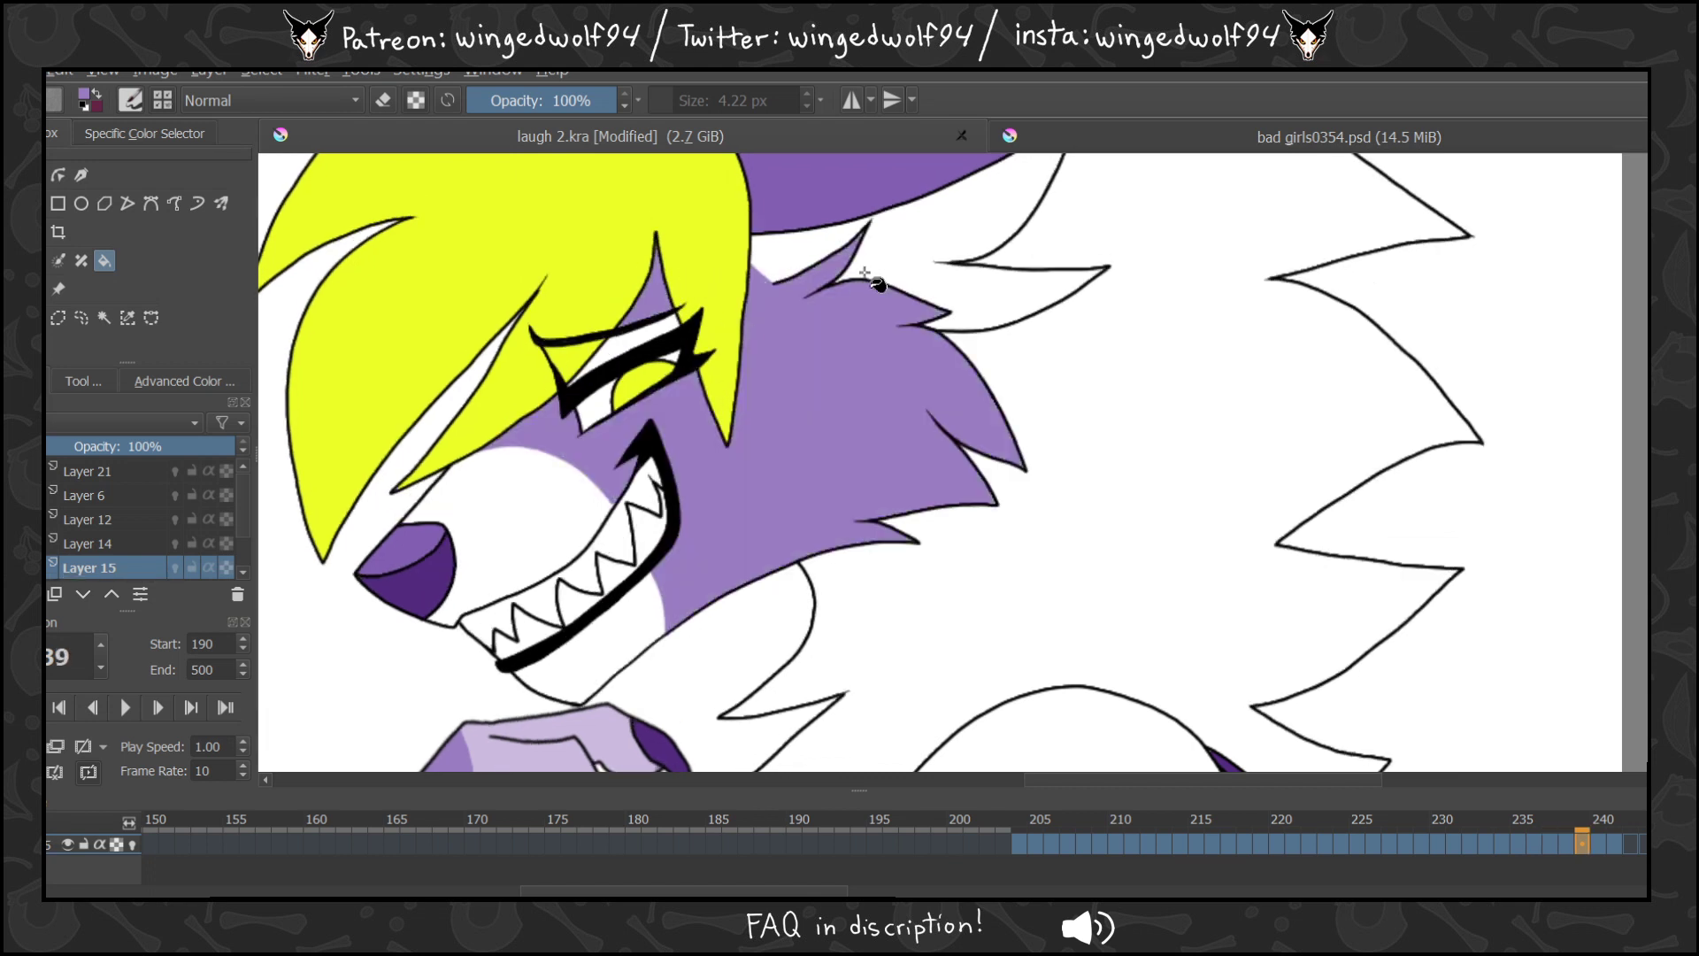
Fill the face fur and the small hair gaps around the eyebrow with purple in frame 240.
key("Right")
left_click(832, 400)
left_click(517, 330)
key("Left")
key("Right")
left_click(39, 206)
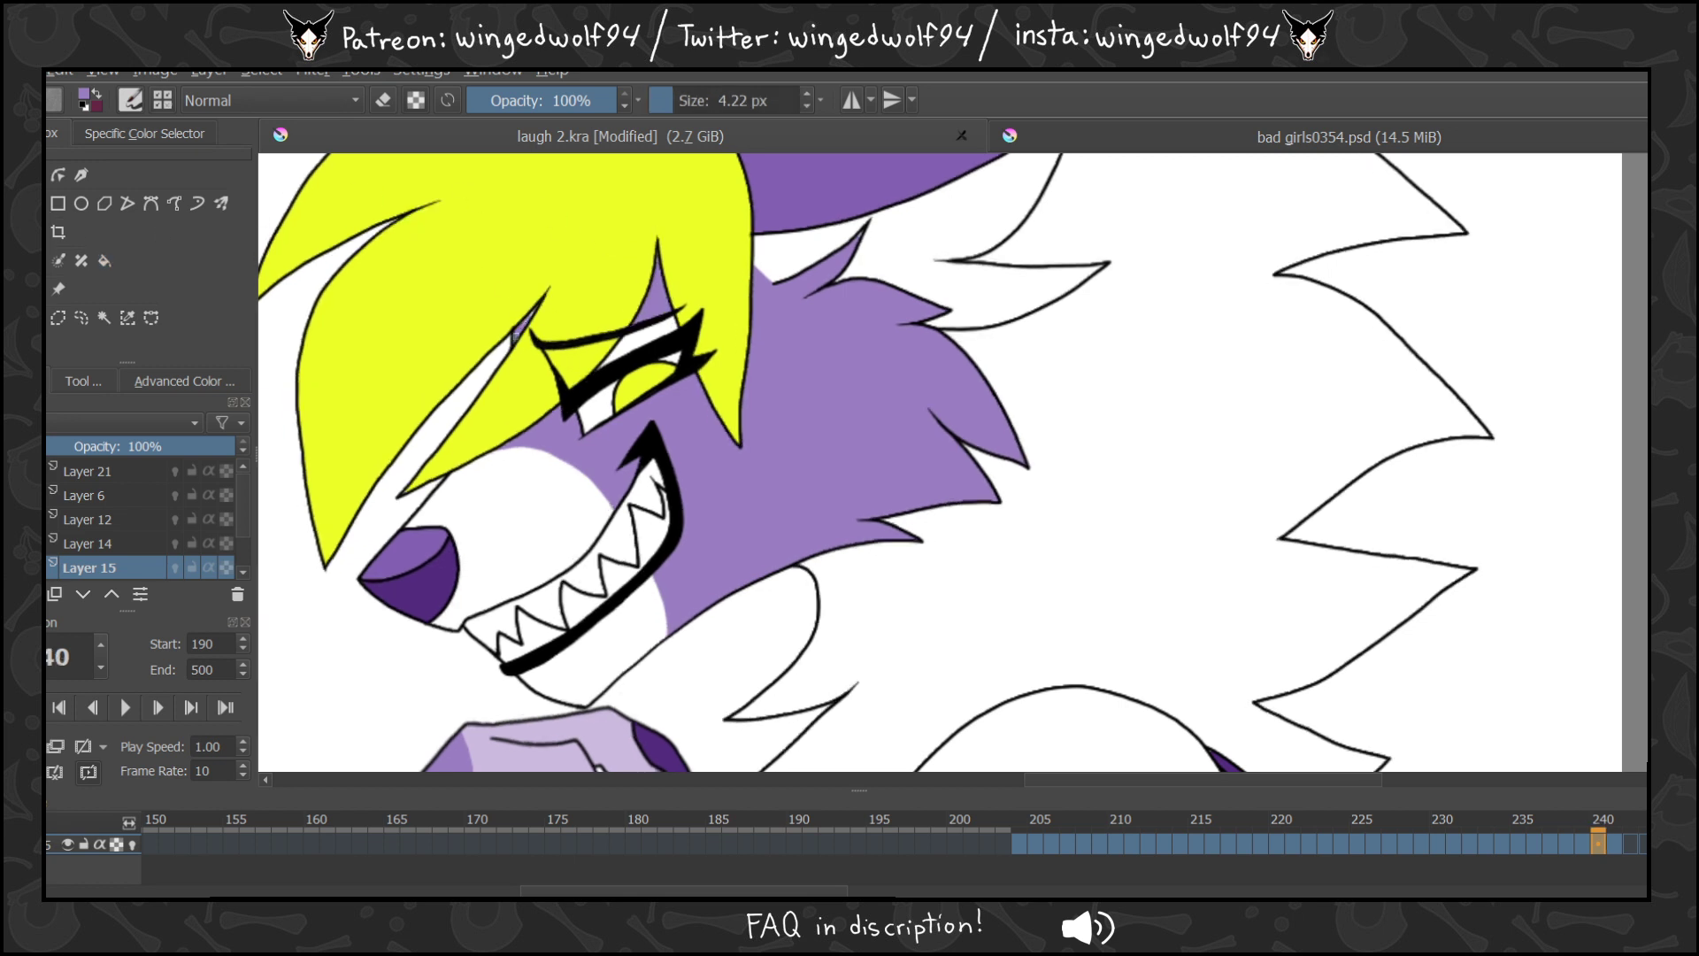
Fill the face fur and the hair gaps around the eyebrow with purple in frame 241.
left_click(106, 260)
left_click(1612, 848)
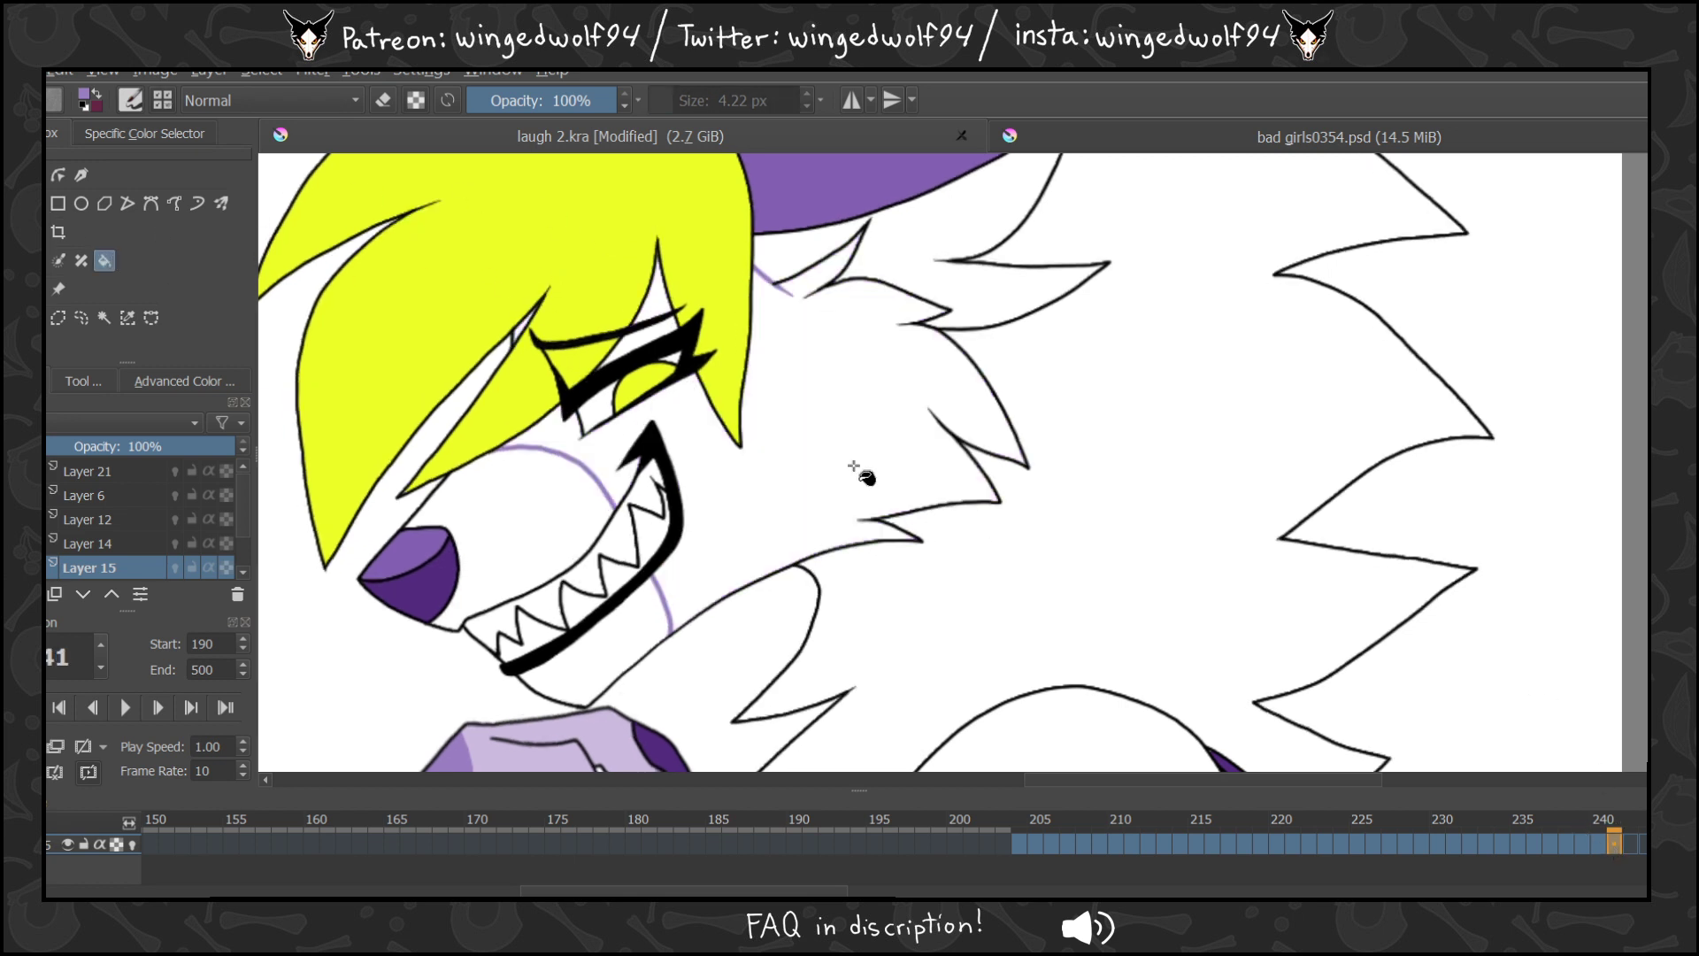
left_click(794, 418)
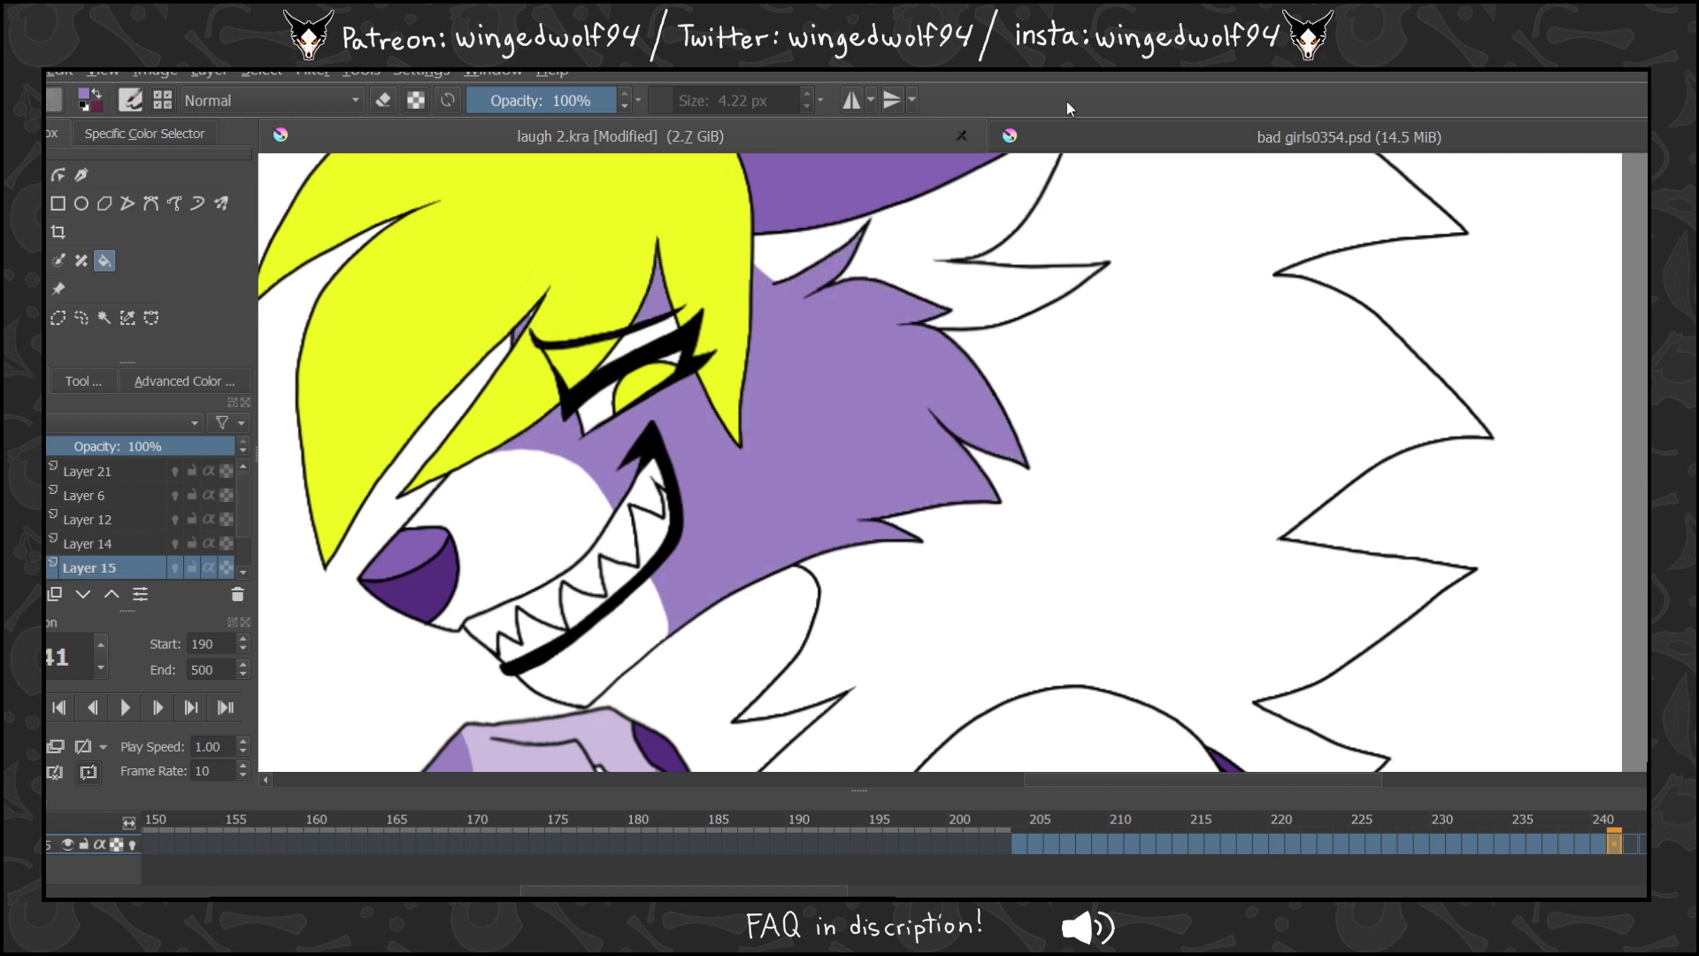
Check the purple face fur frame by frame, going back from frame 241 to frame 204.
key("b")
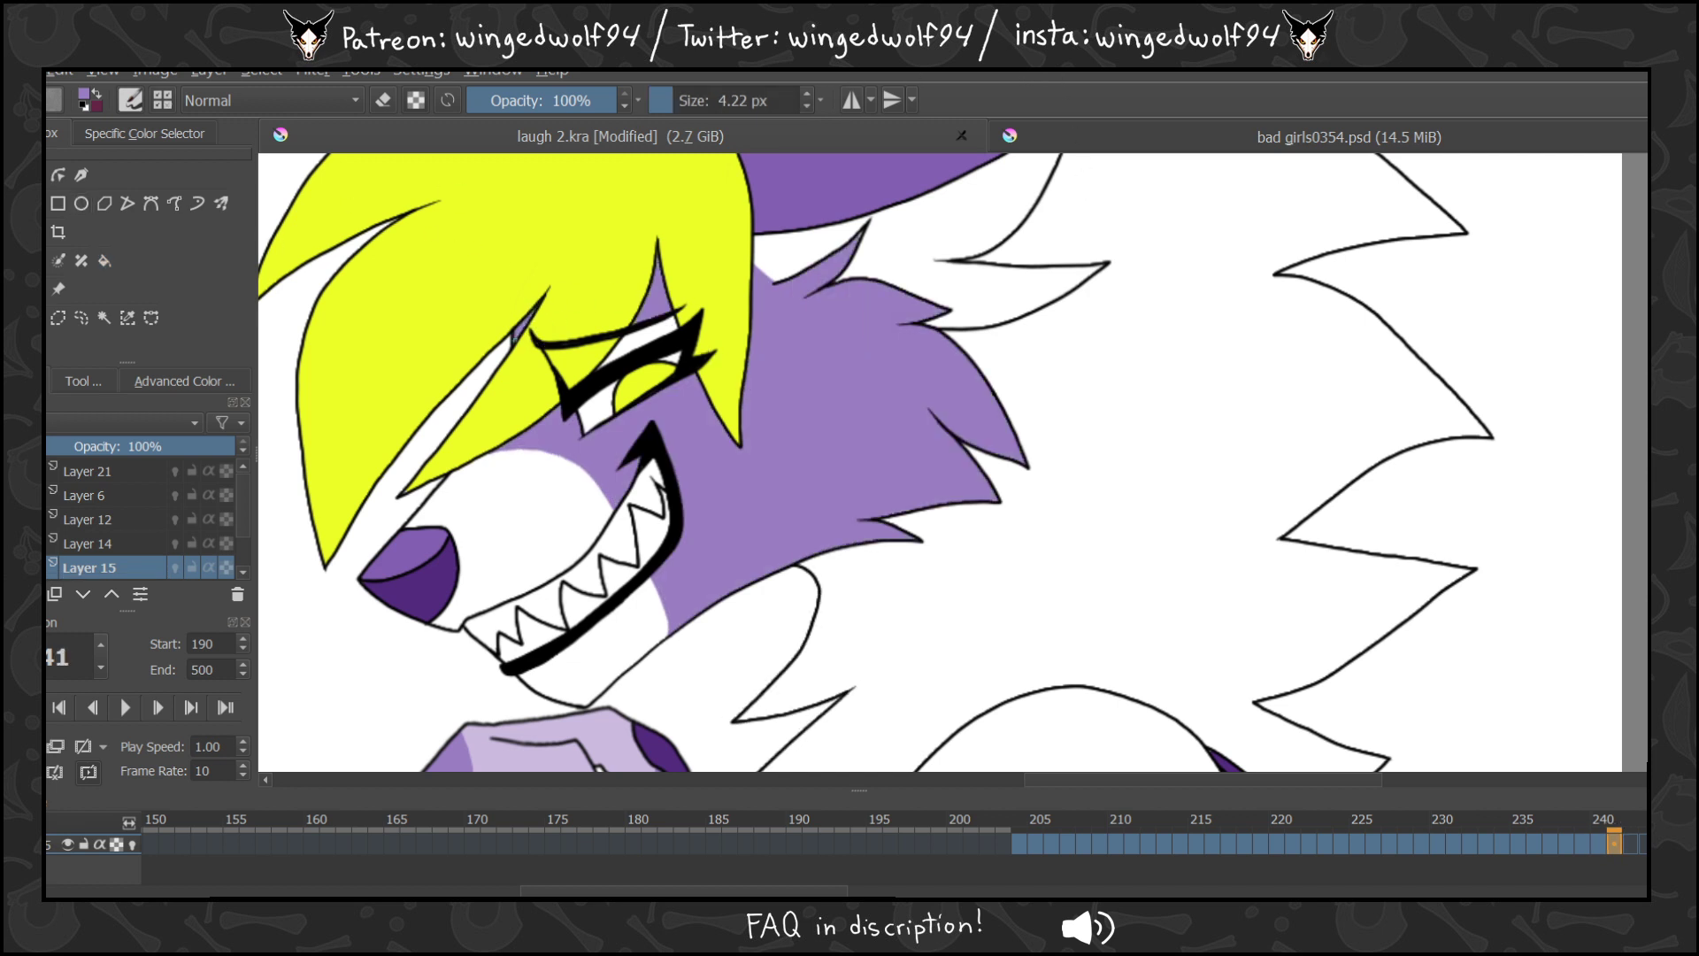
key("Left")
key("Left")
key("Left")
key("Left")
key("Left")
key("Left")
key("Left")
key("Left")
key("Left")
key("Left")
key("Left")
key("Left")
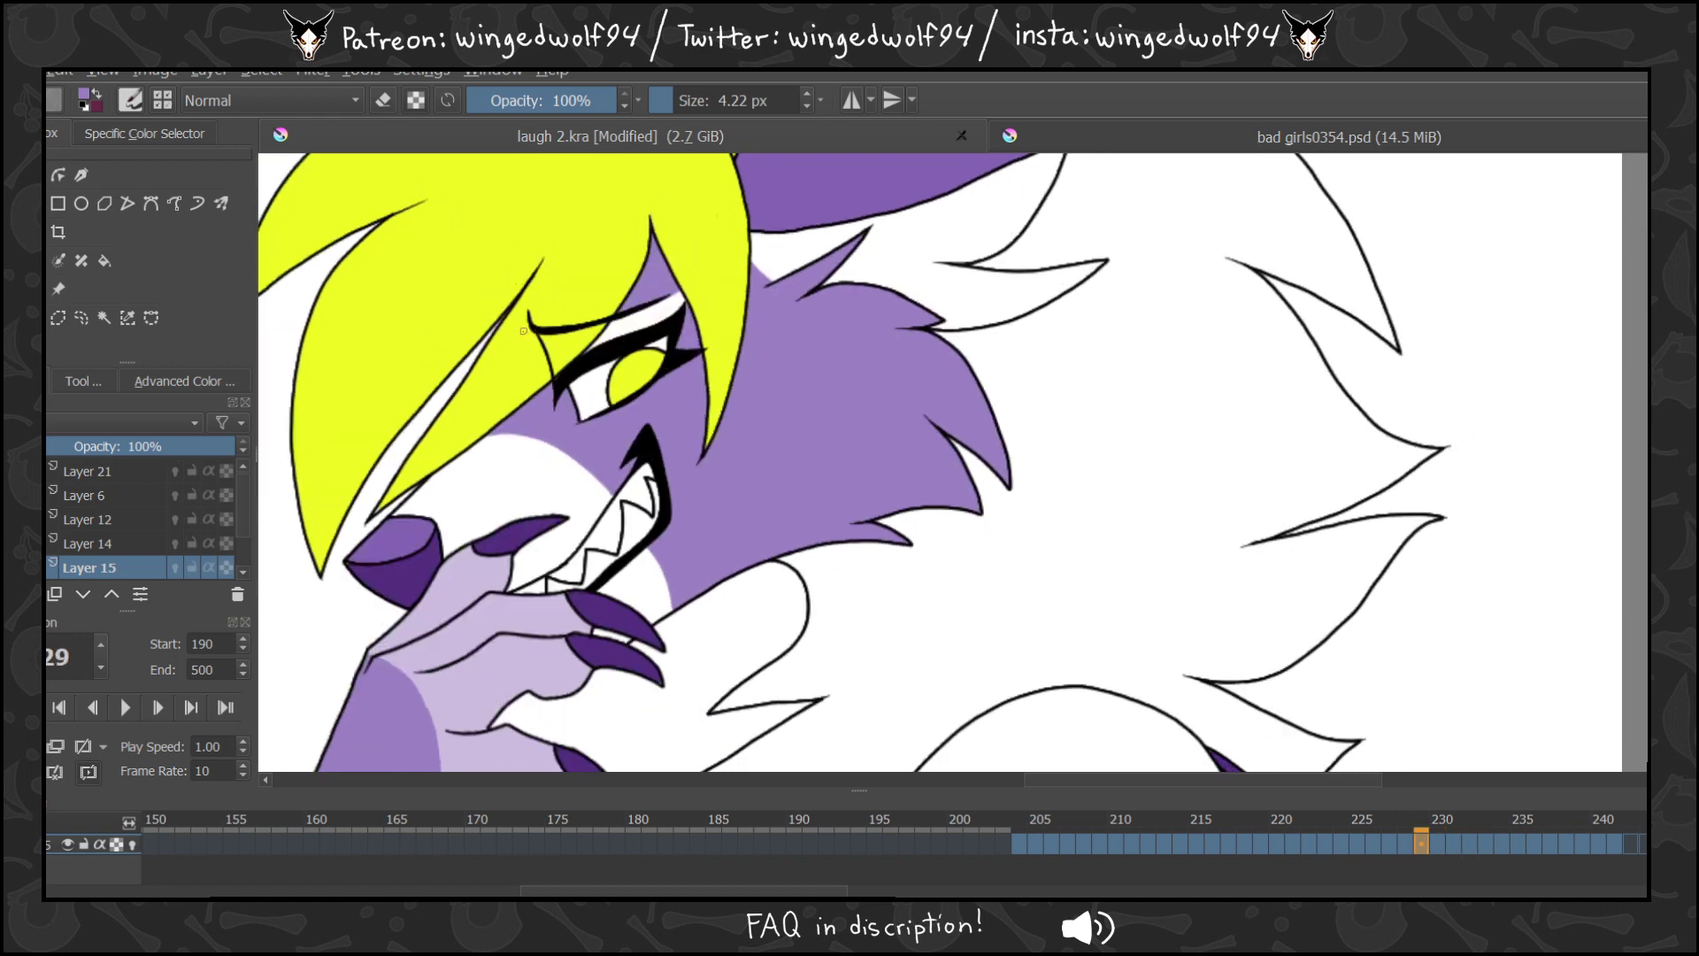
key("Left")
key("Left")
key("Left")
key("Left")
key("Left")
key("Left")
key("Left")
key("Left")
key("Left")
key("Left")
key("Left")
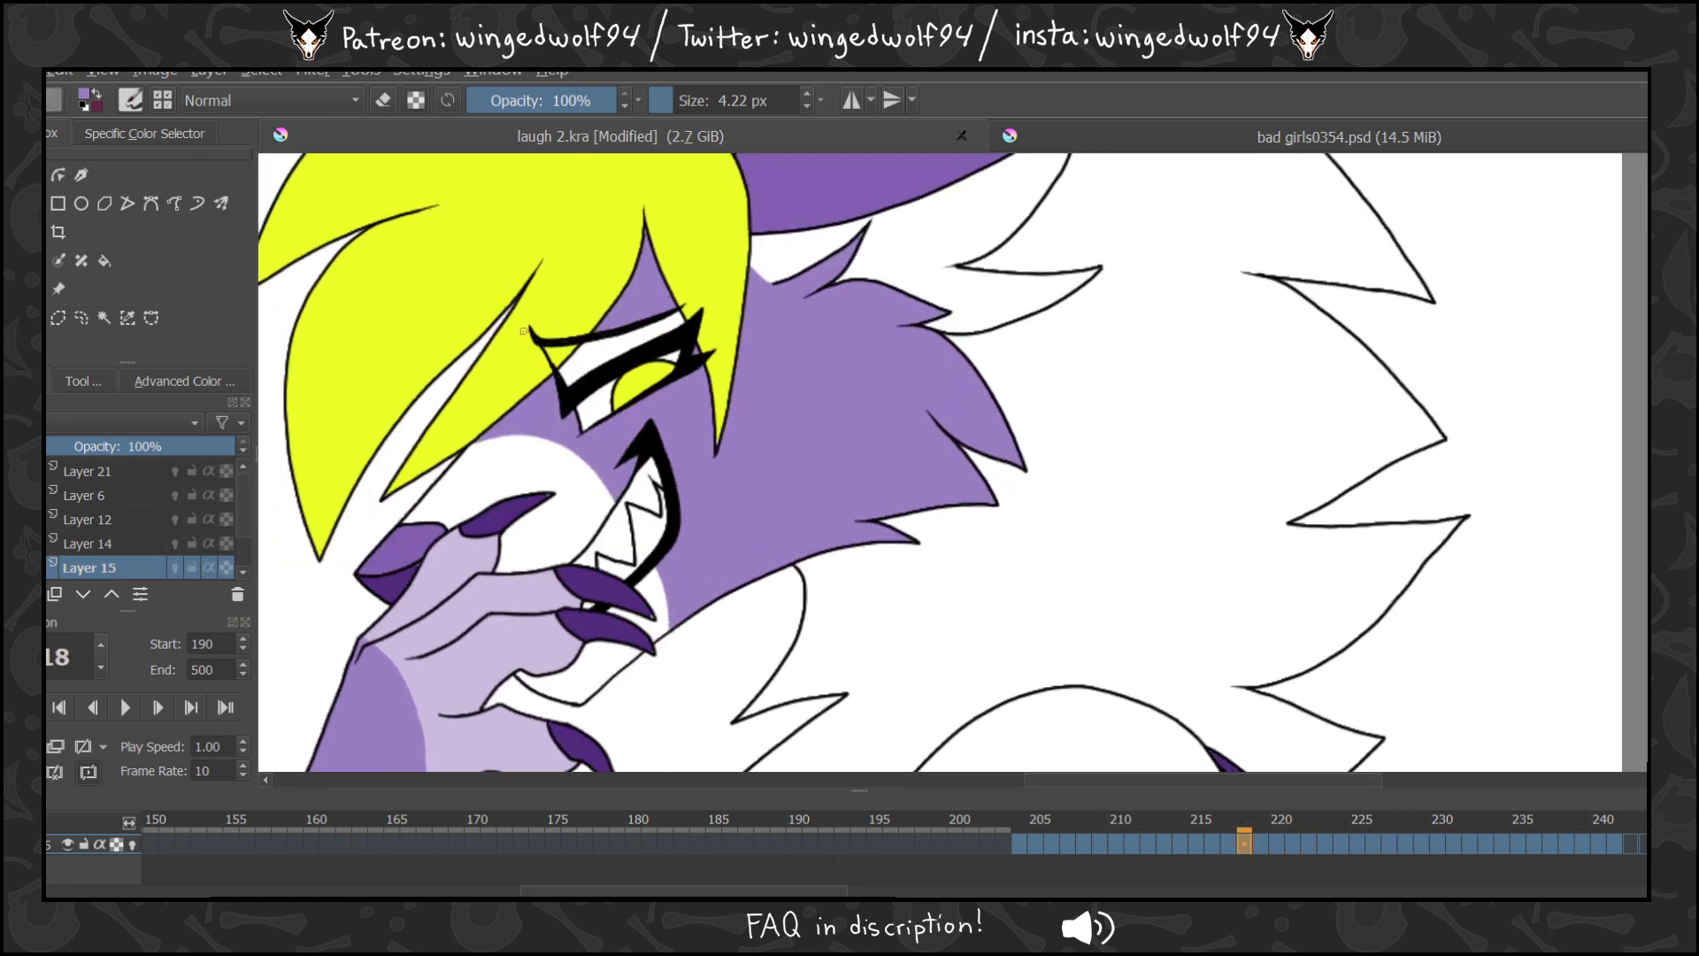
key("Left")
key("Left")
key("Left")
key("Left")
key("Left")
key("Left")
key("Left")
key("Left")
key("Left")
key("Left")
key("Left")
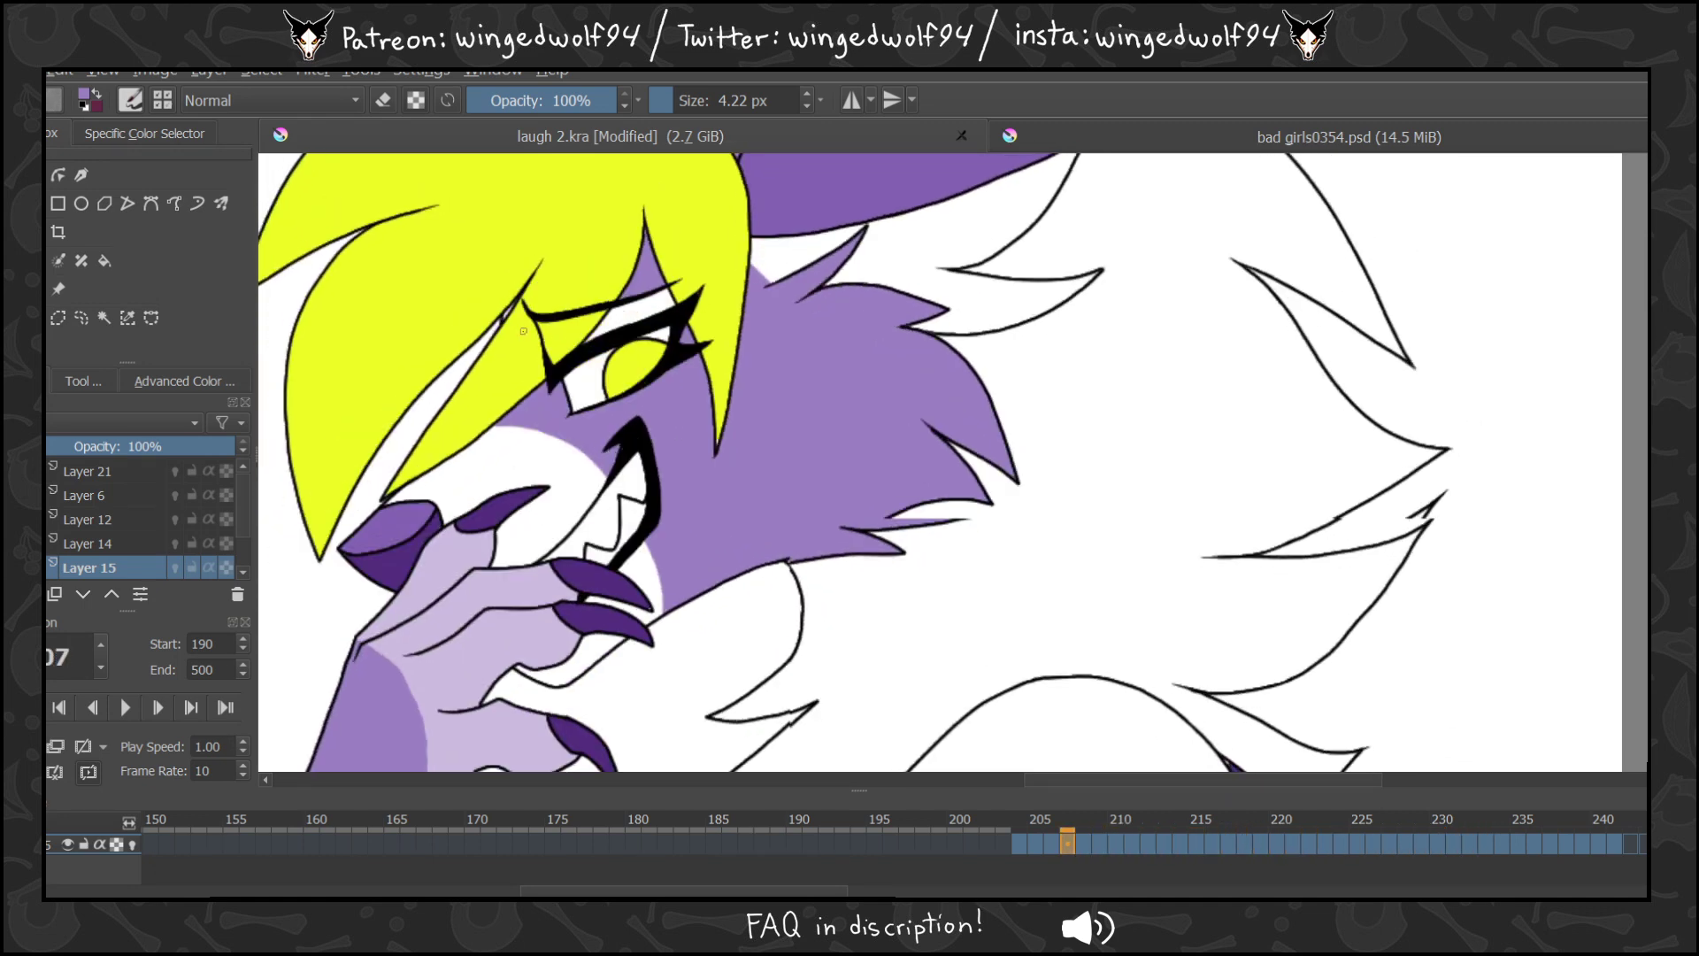
key("Left")
key("Left")
key("Left")
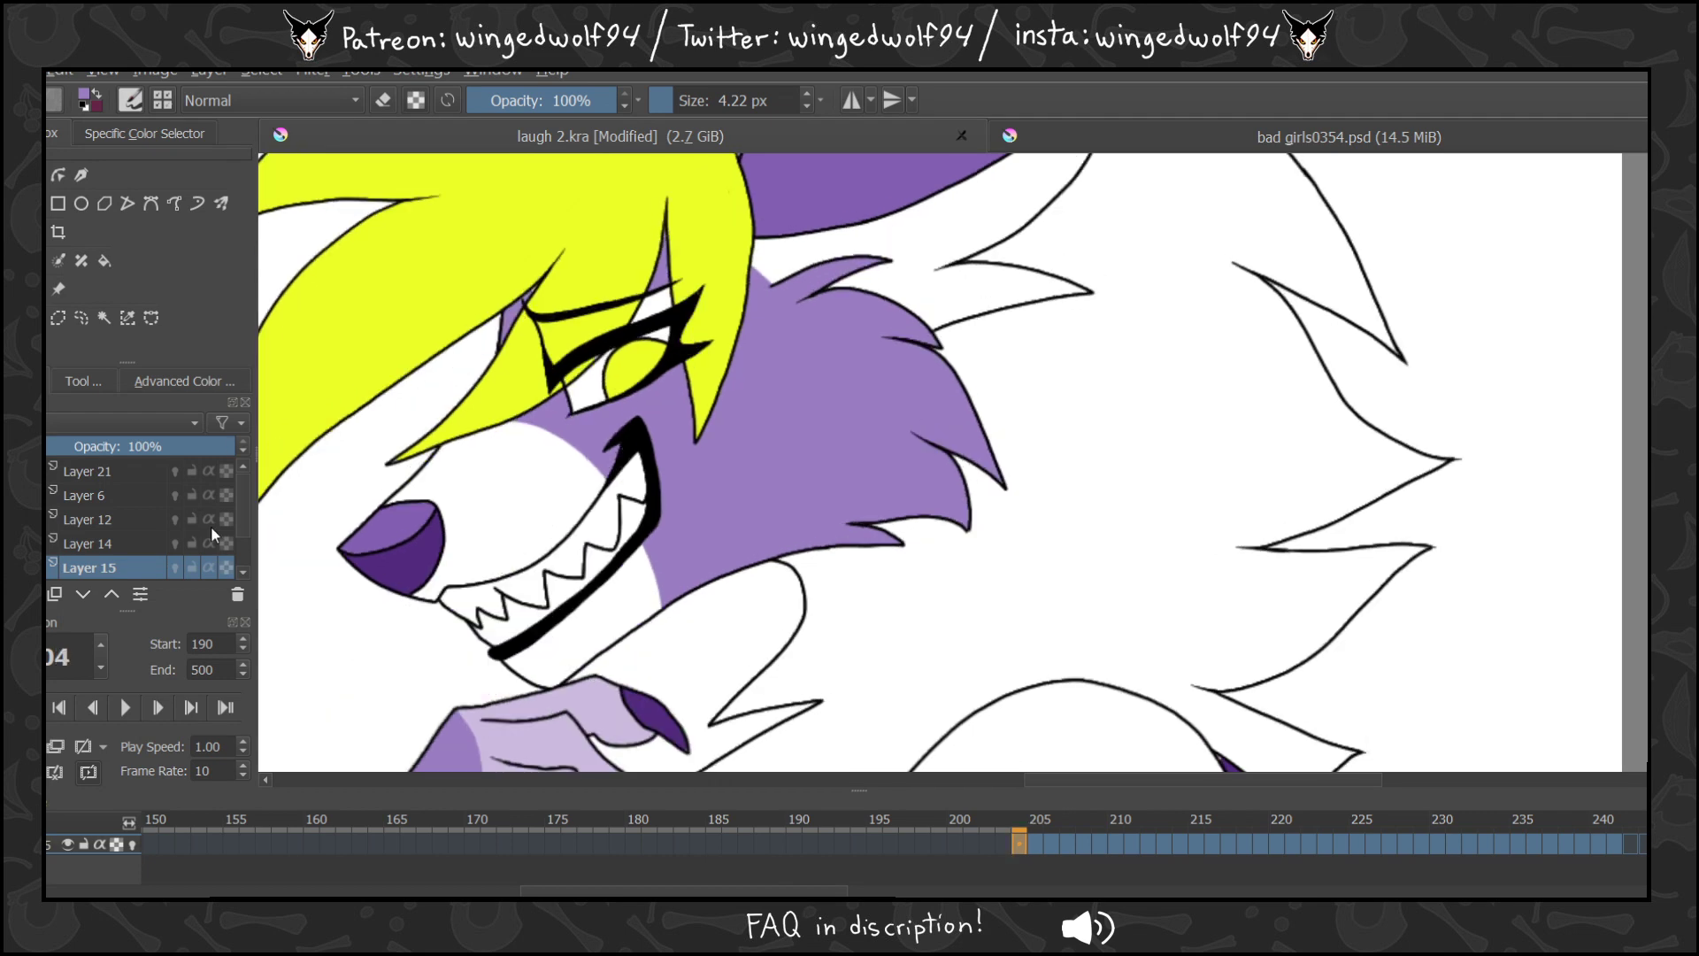
Switch to Layer 14 and play back the animation with the whole head in view.
left_click(77, 542)
scroll(1032, 428, "down", 5)
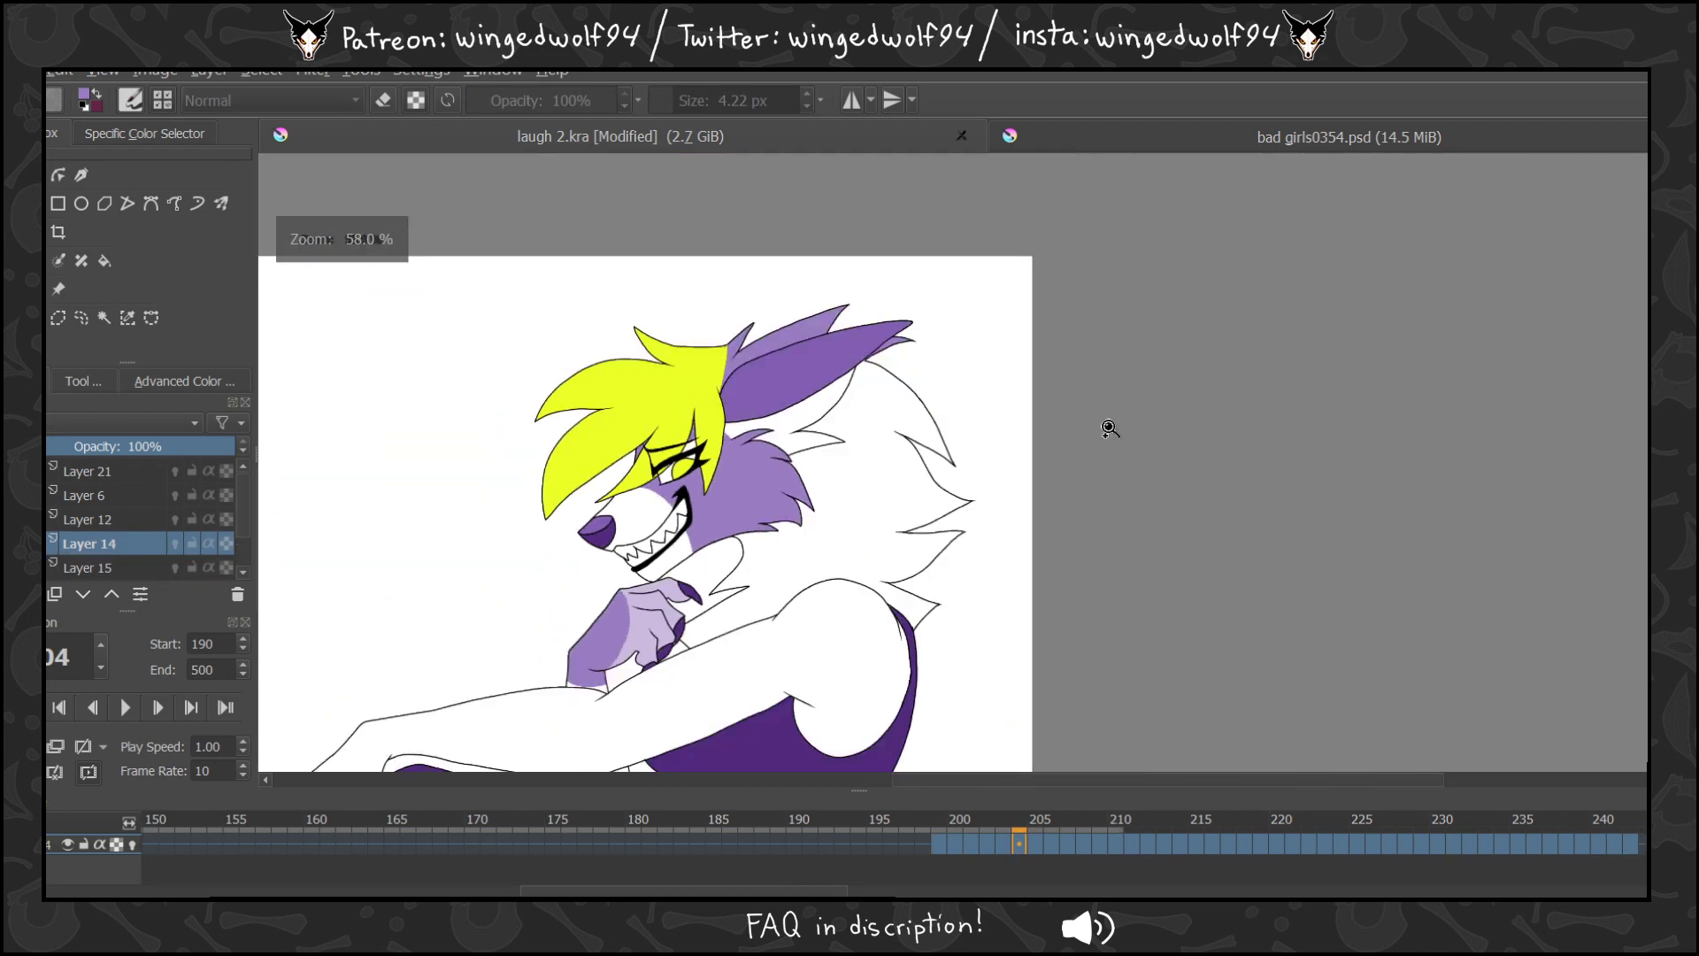
key("space")
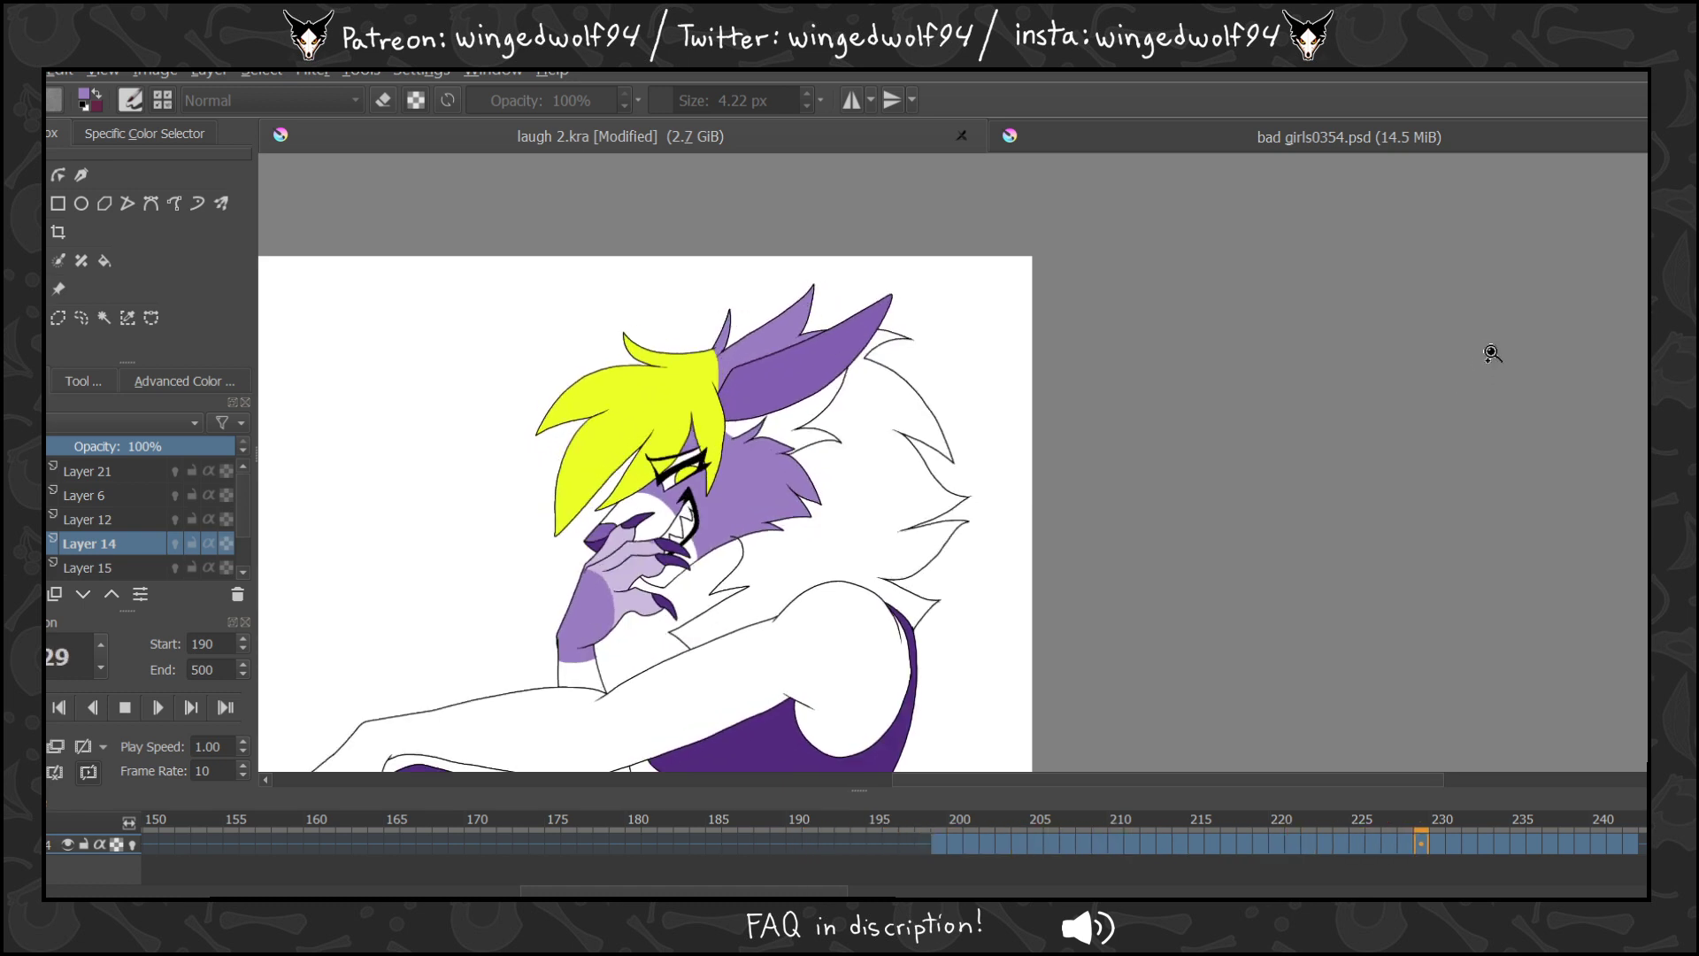
key("space")
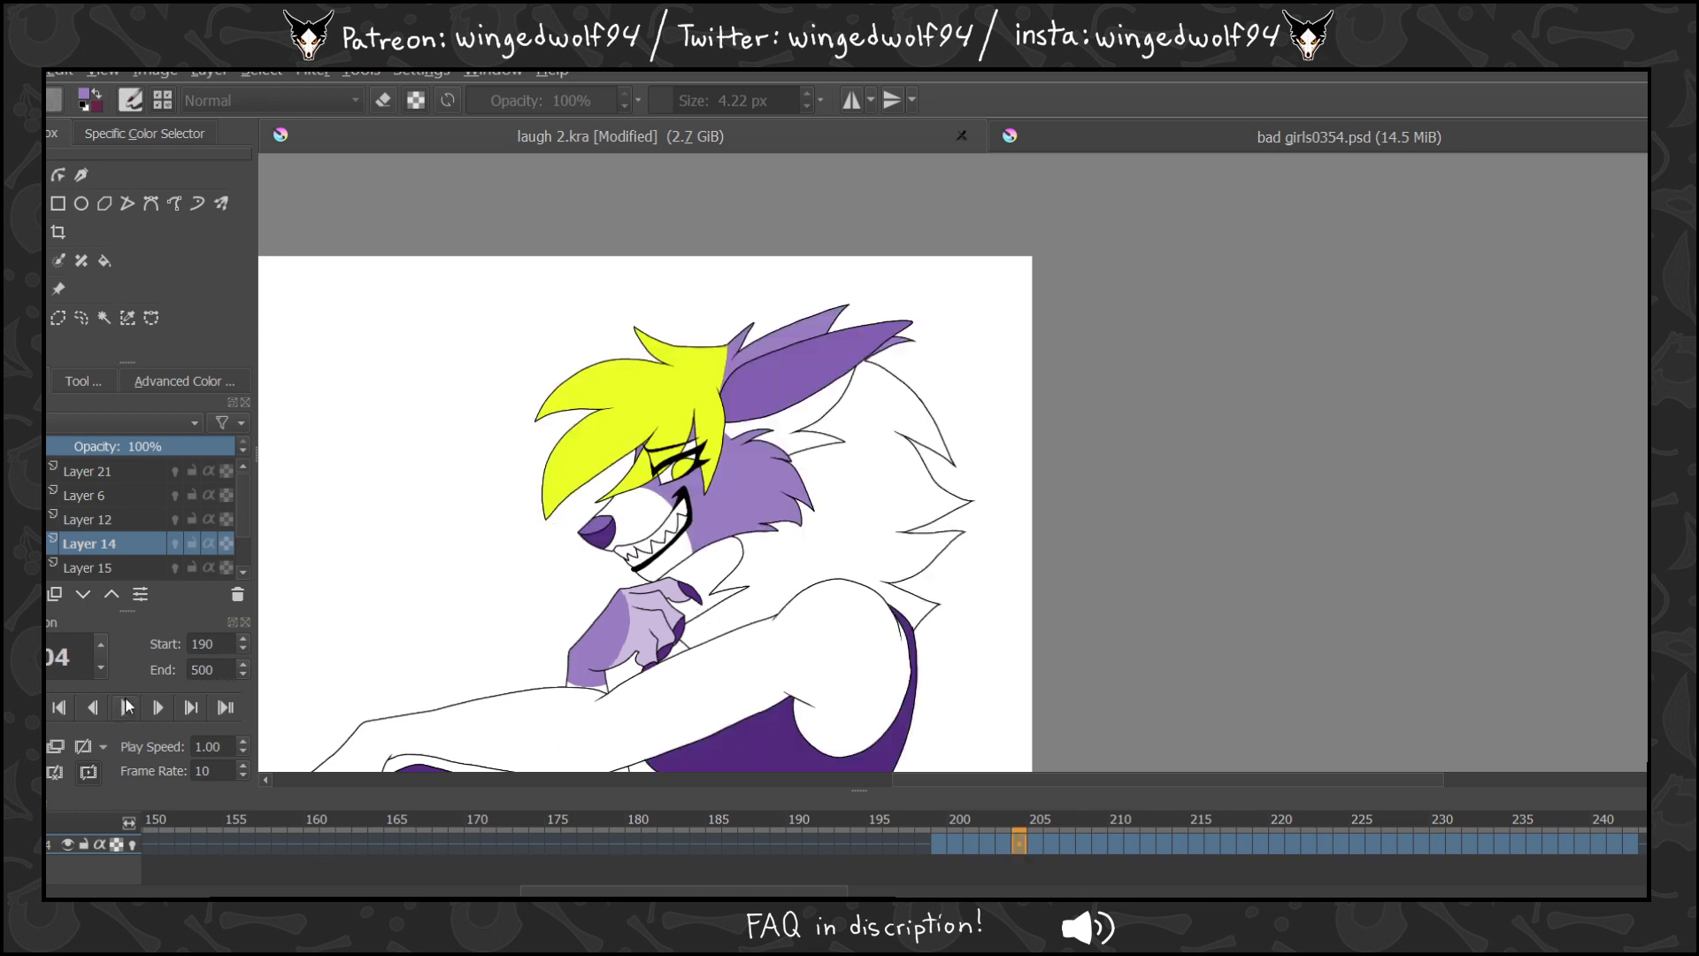
Show onion skins on Layer 14 and draw the purple muzzle boundary lines around the mouth in frame 203, using frame 204 as reference.
left_click(939, 843)
left_click_drag(566, 416, 967, 614)
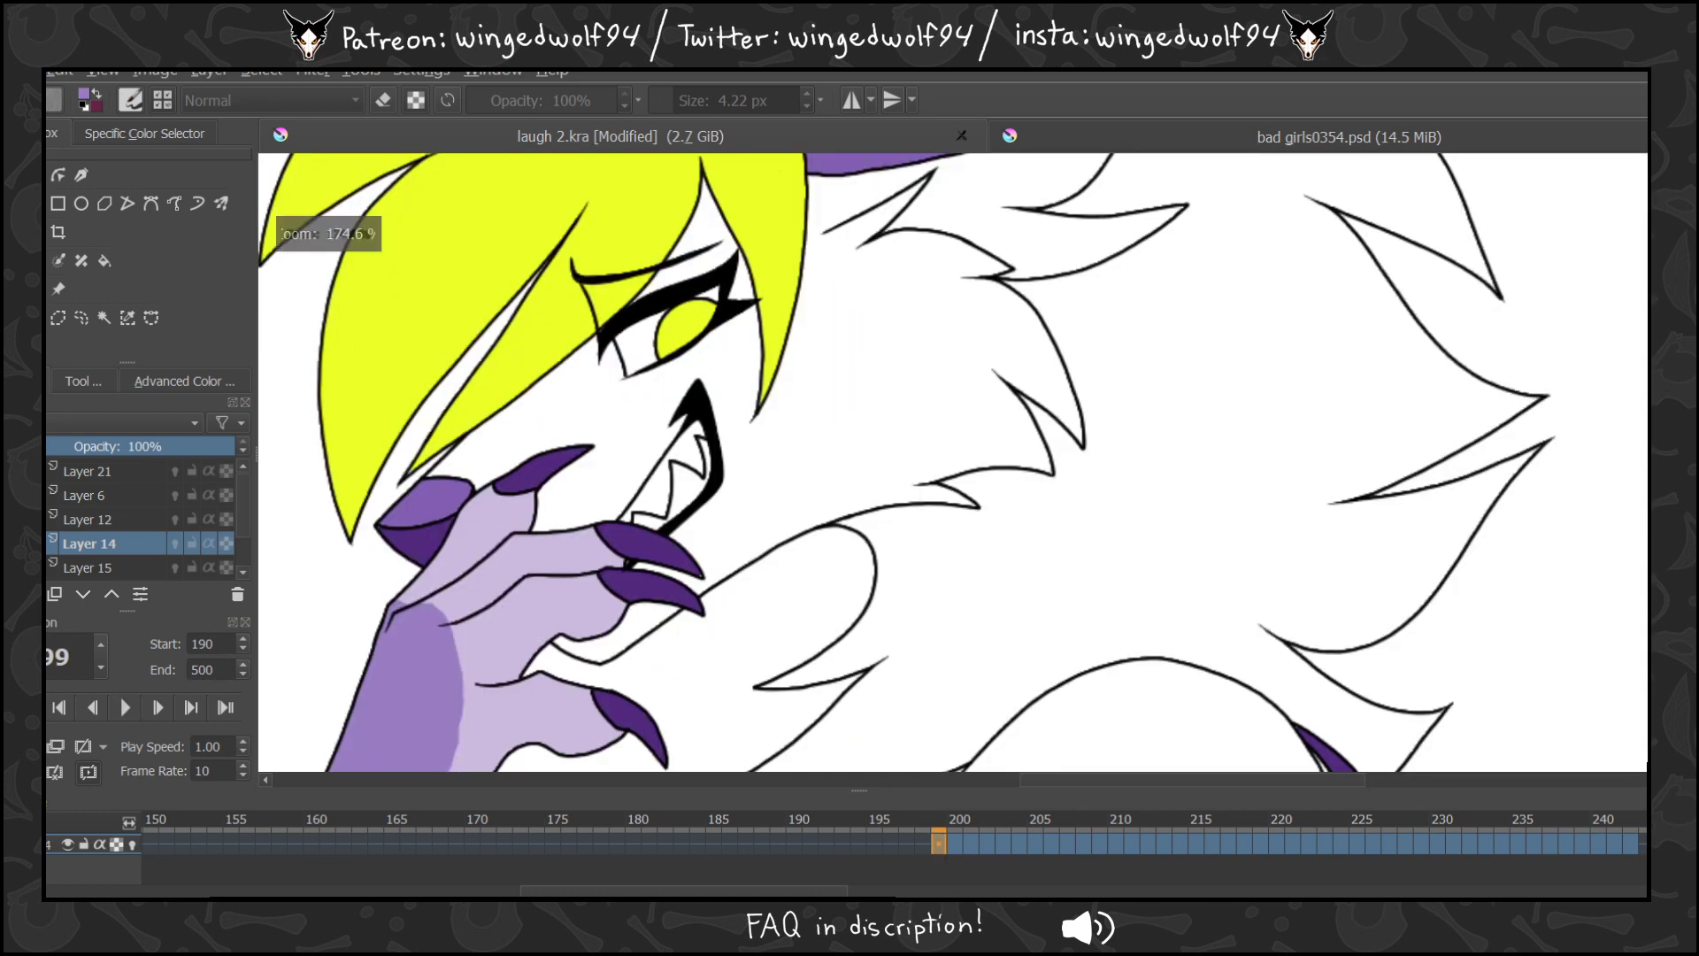
left_click(954, 846)
key("Right")
key("Right")
key("Right")
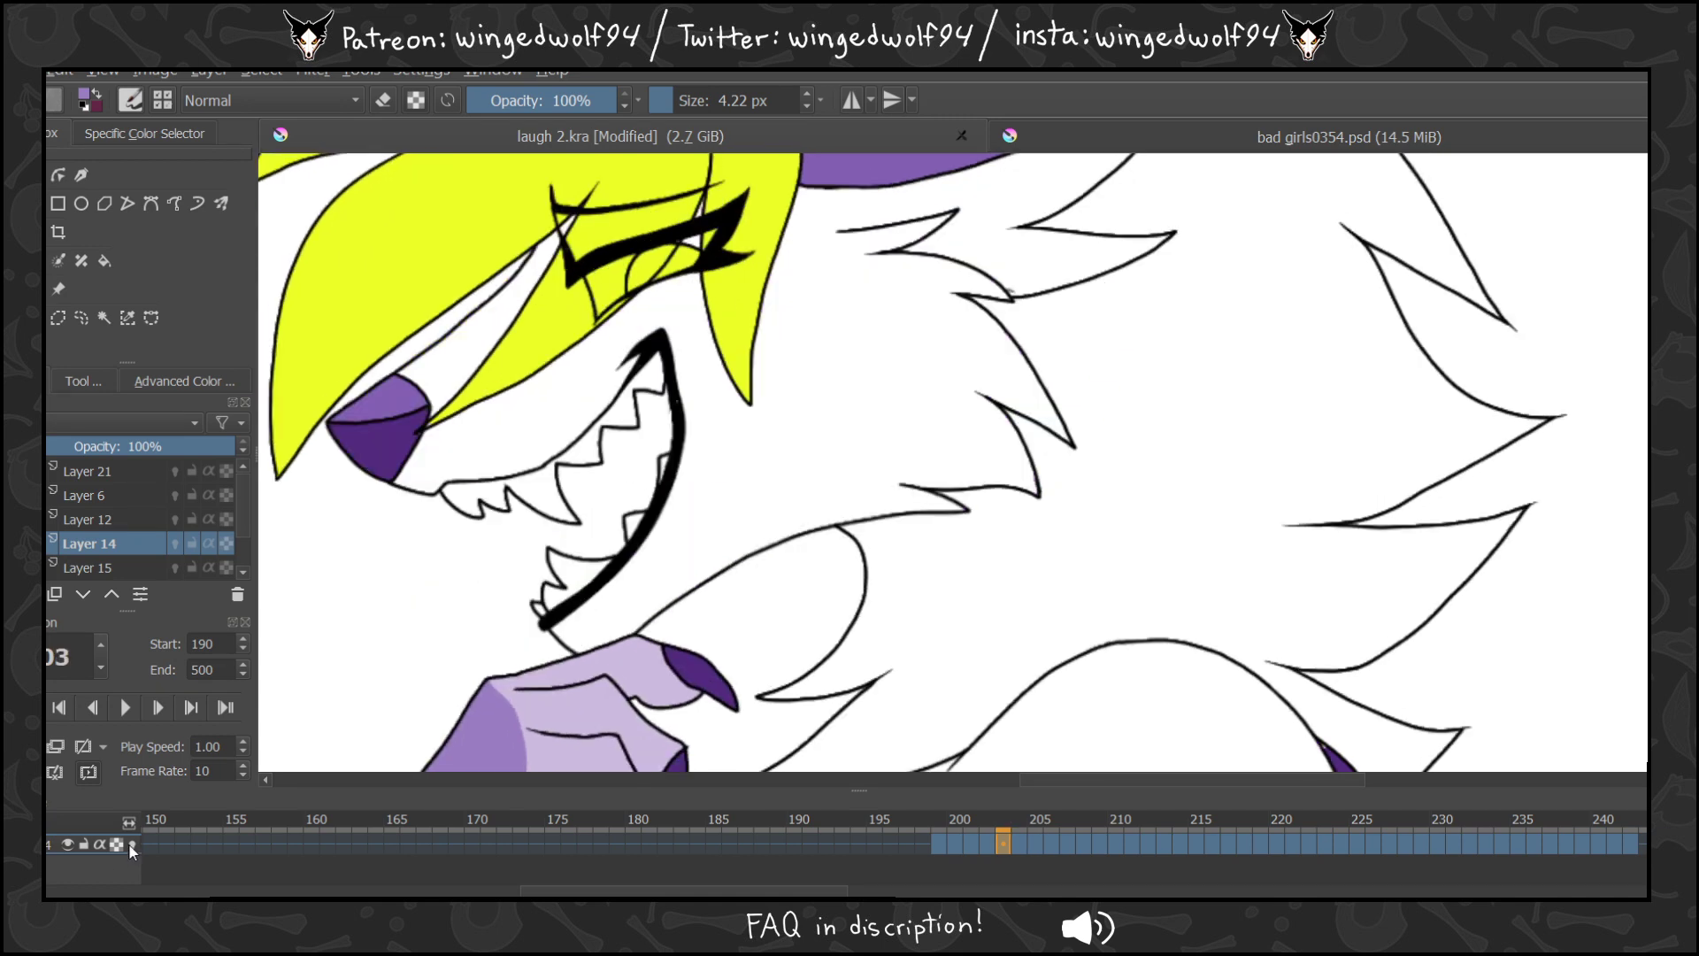
left_click(133, 844)
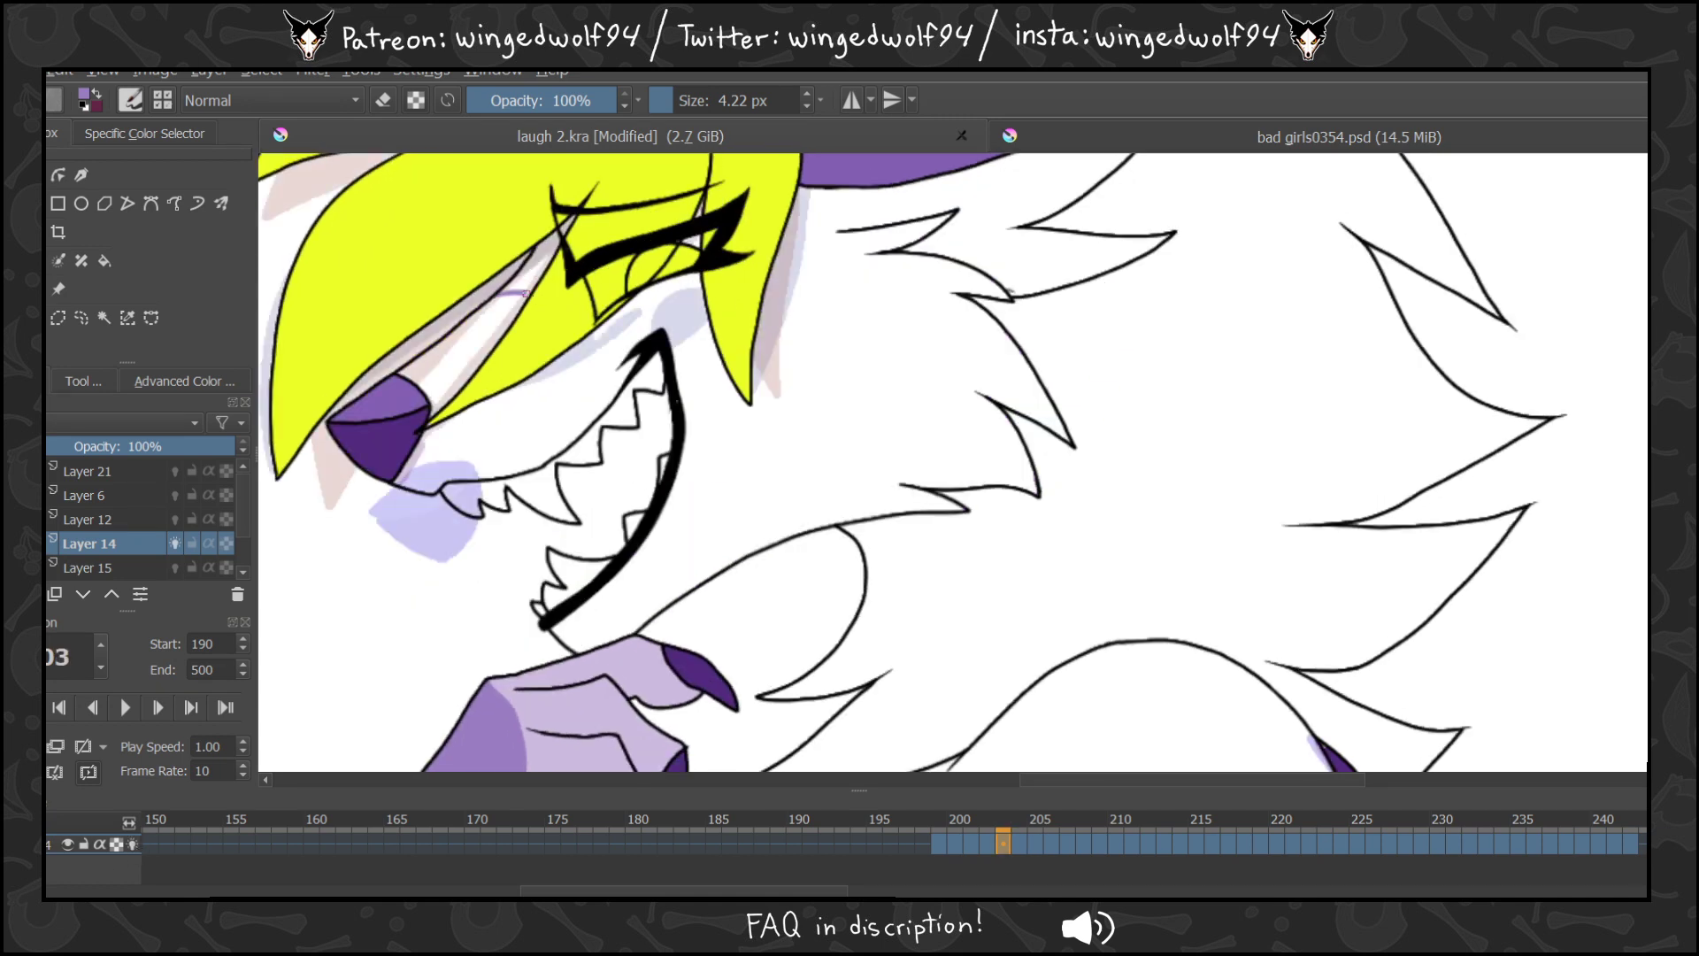
key("Right")
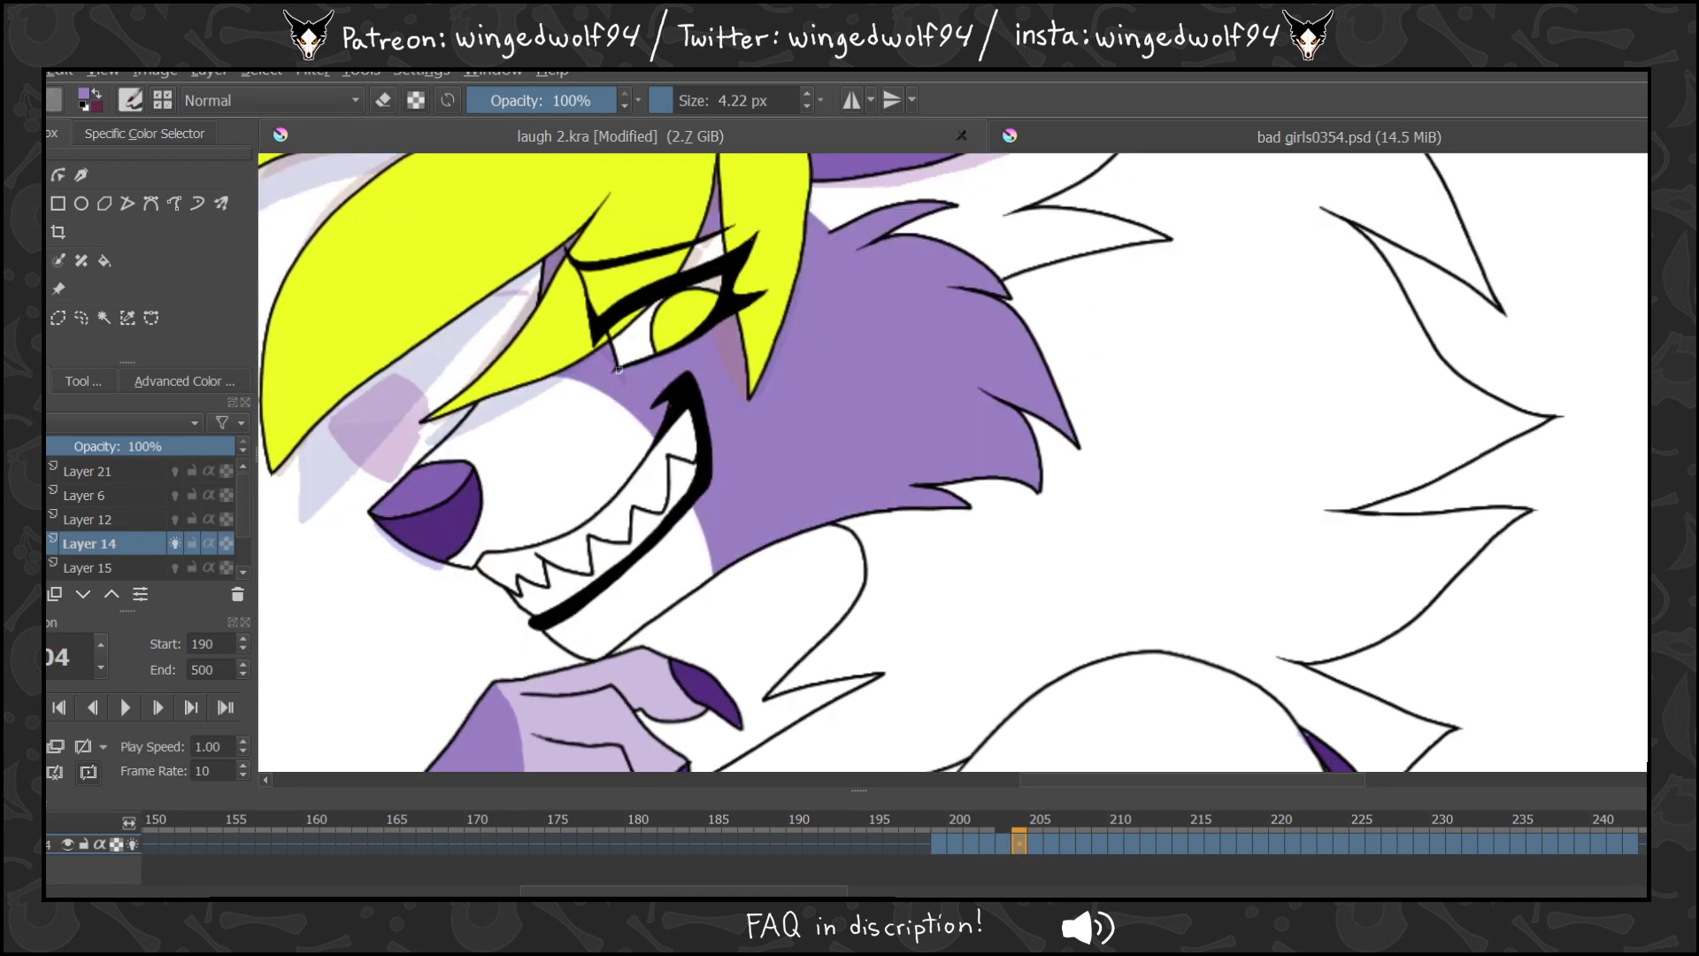
key("Left")
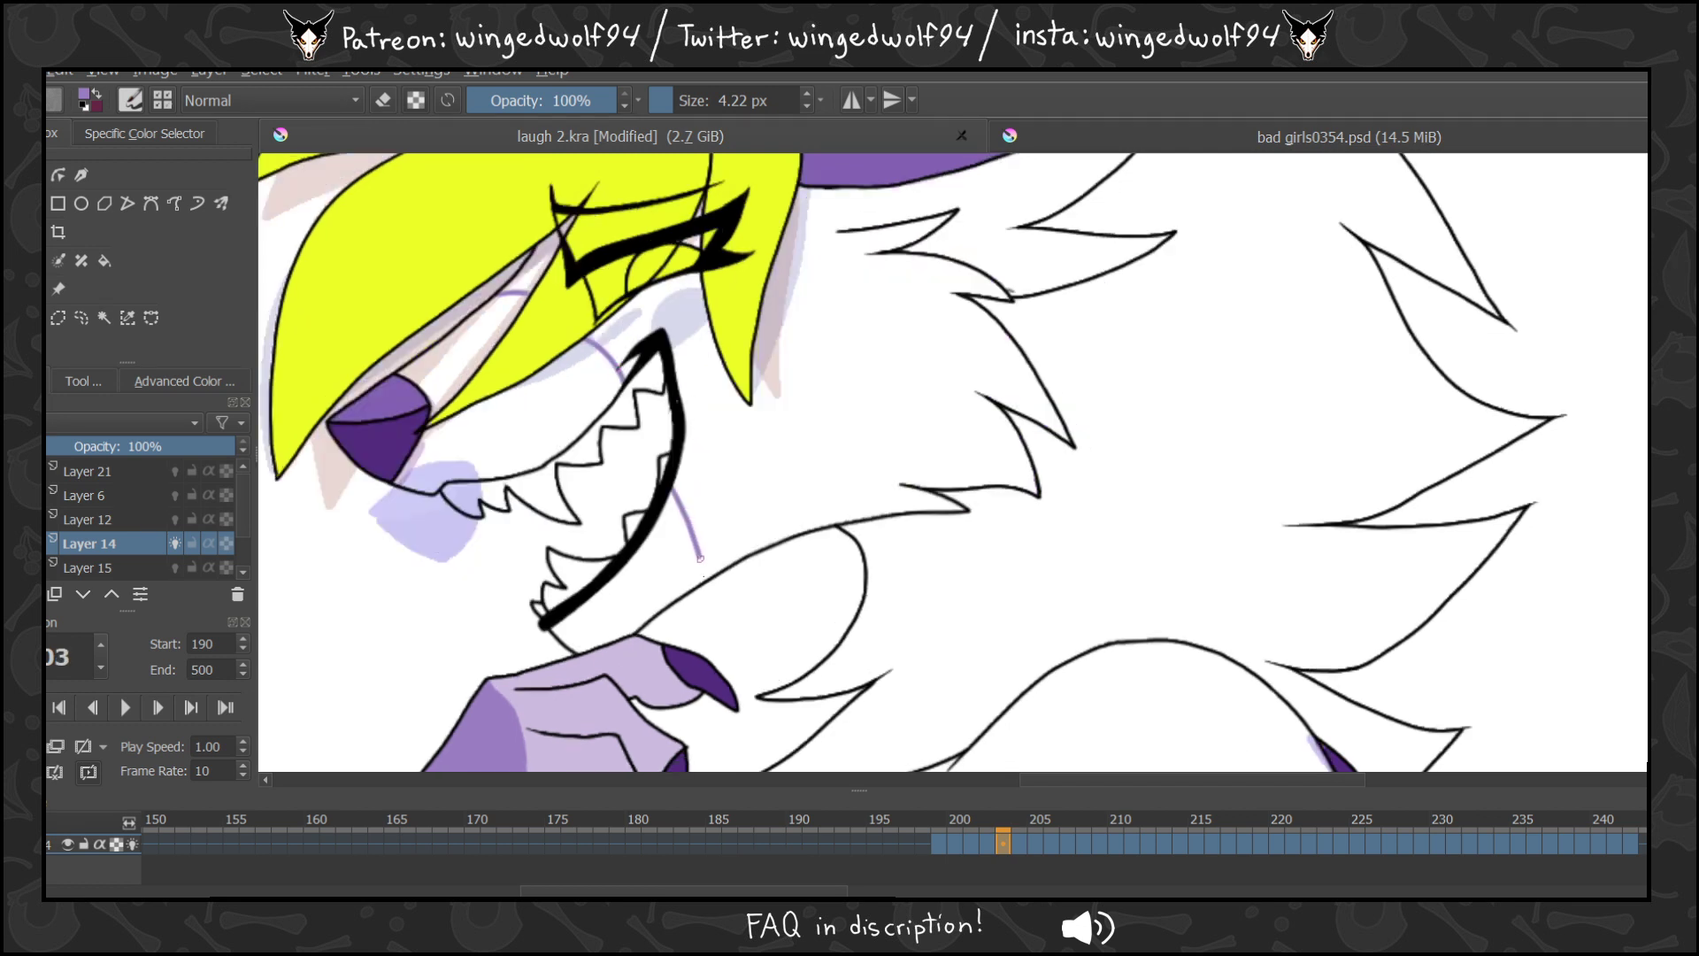
Draw the purple muzzle boundary lines above and below the mouth in frames 202 and 201.
key("Left")
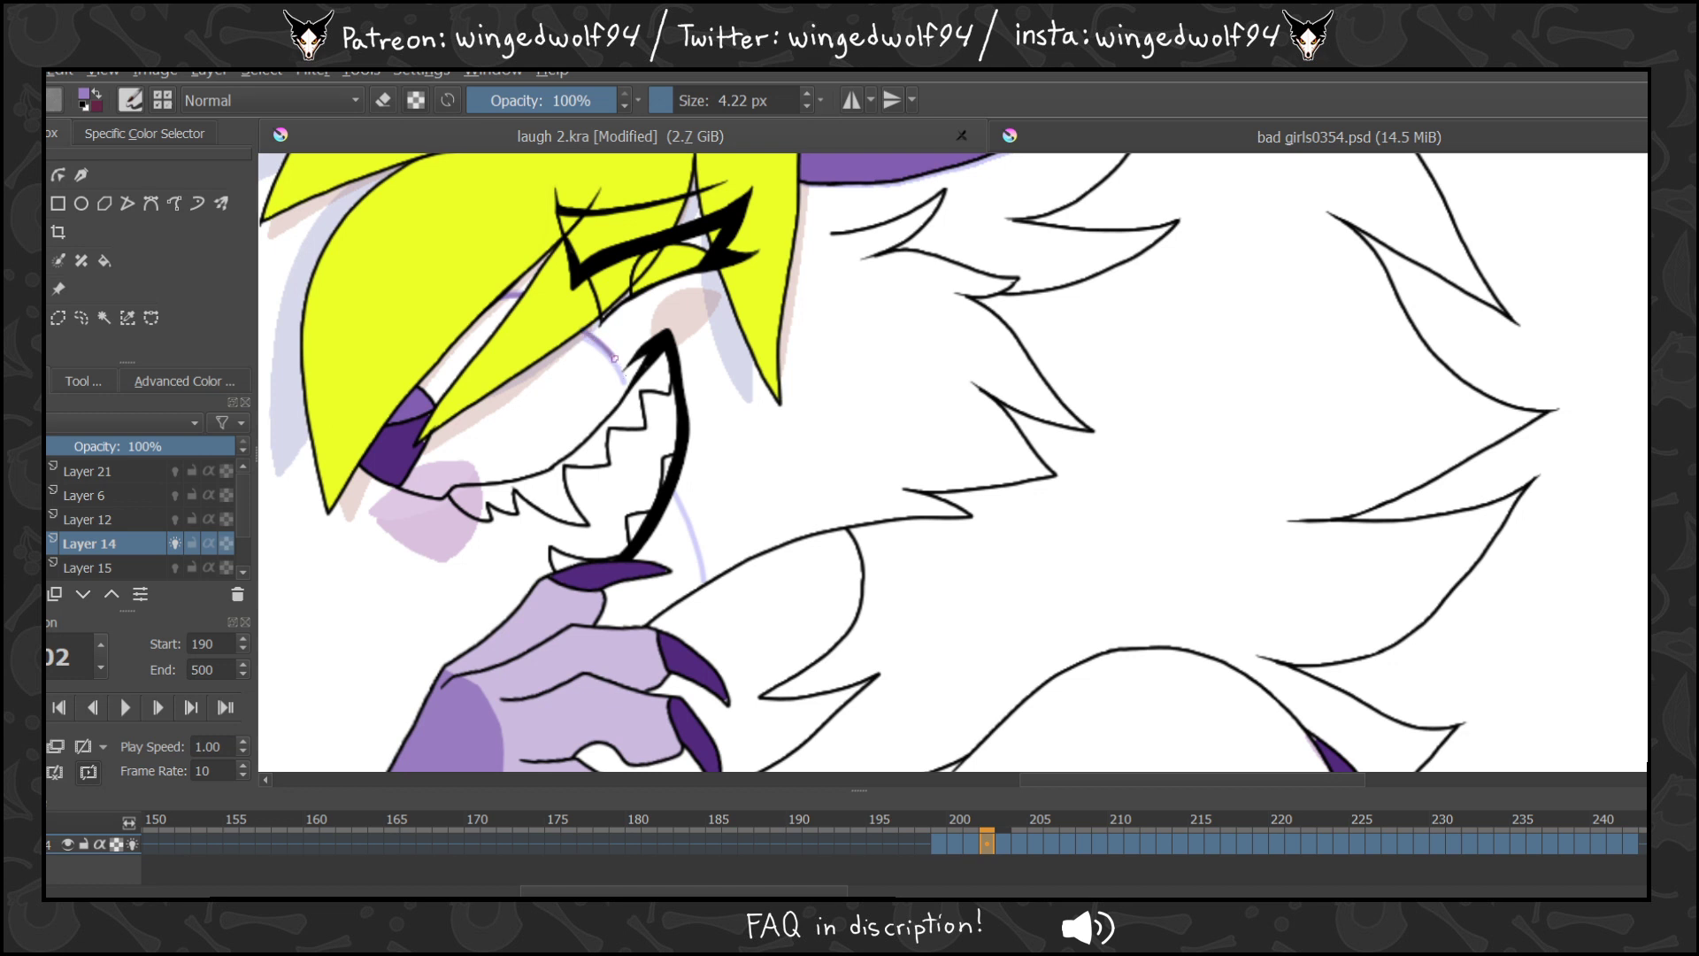
key("Left")
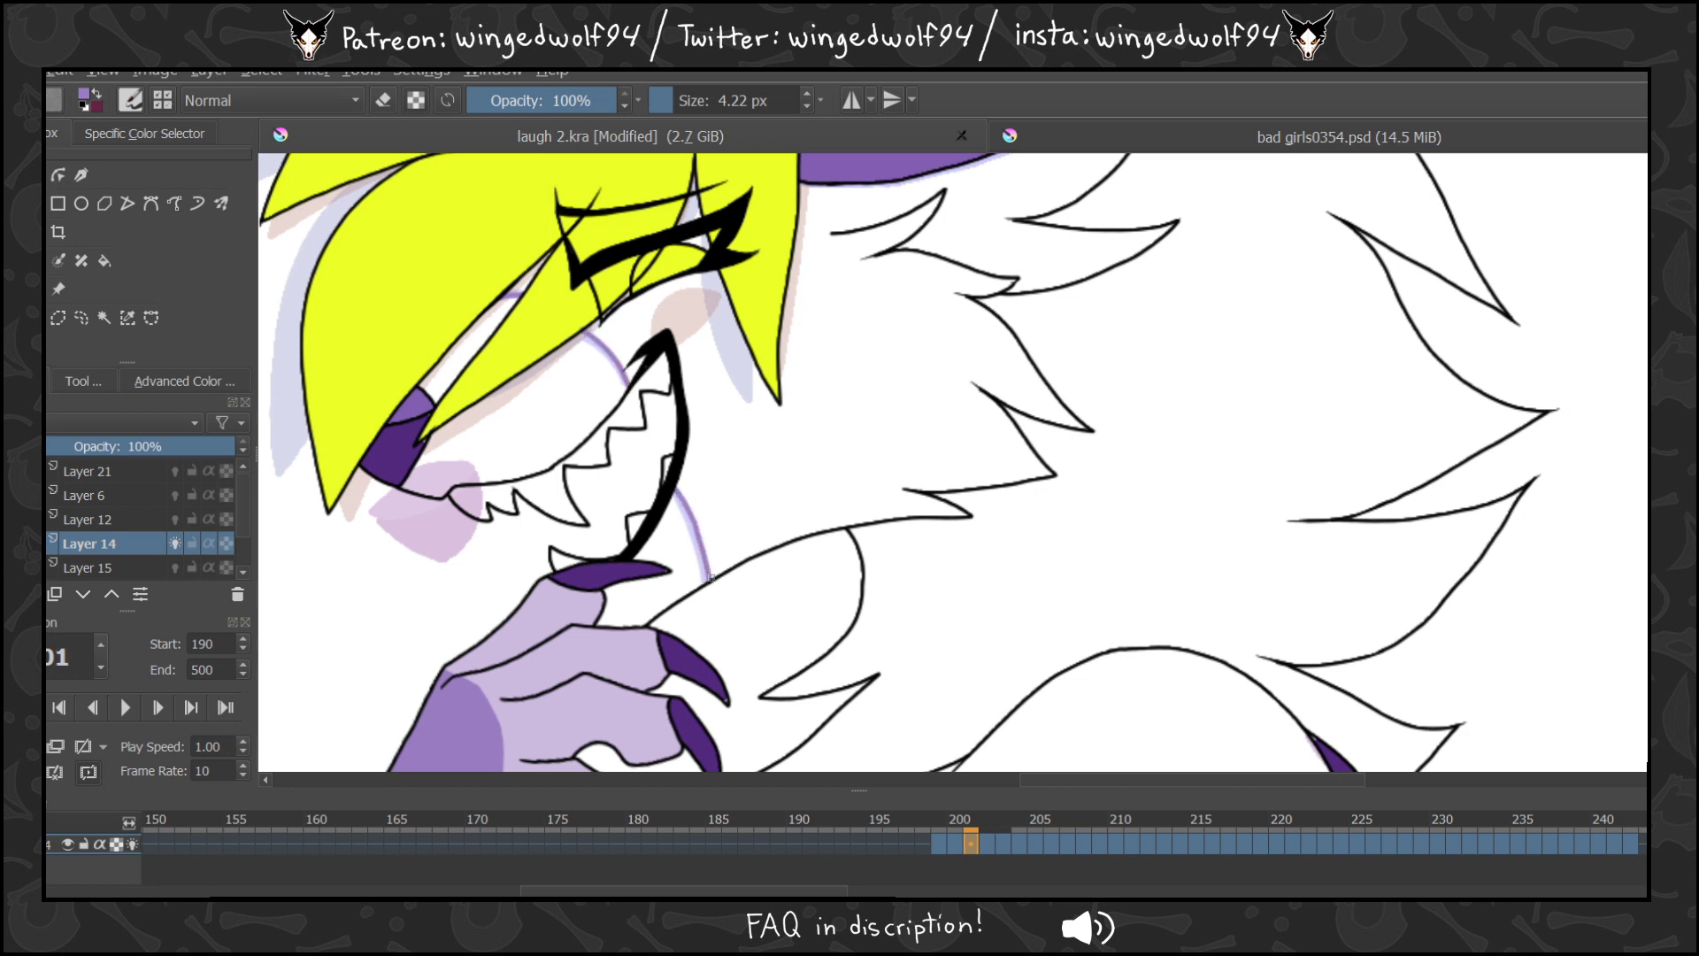
left_click_drag(561, 356, 629, 403)
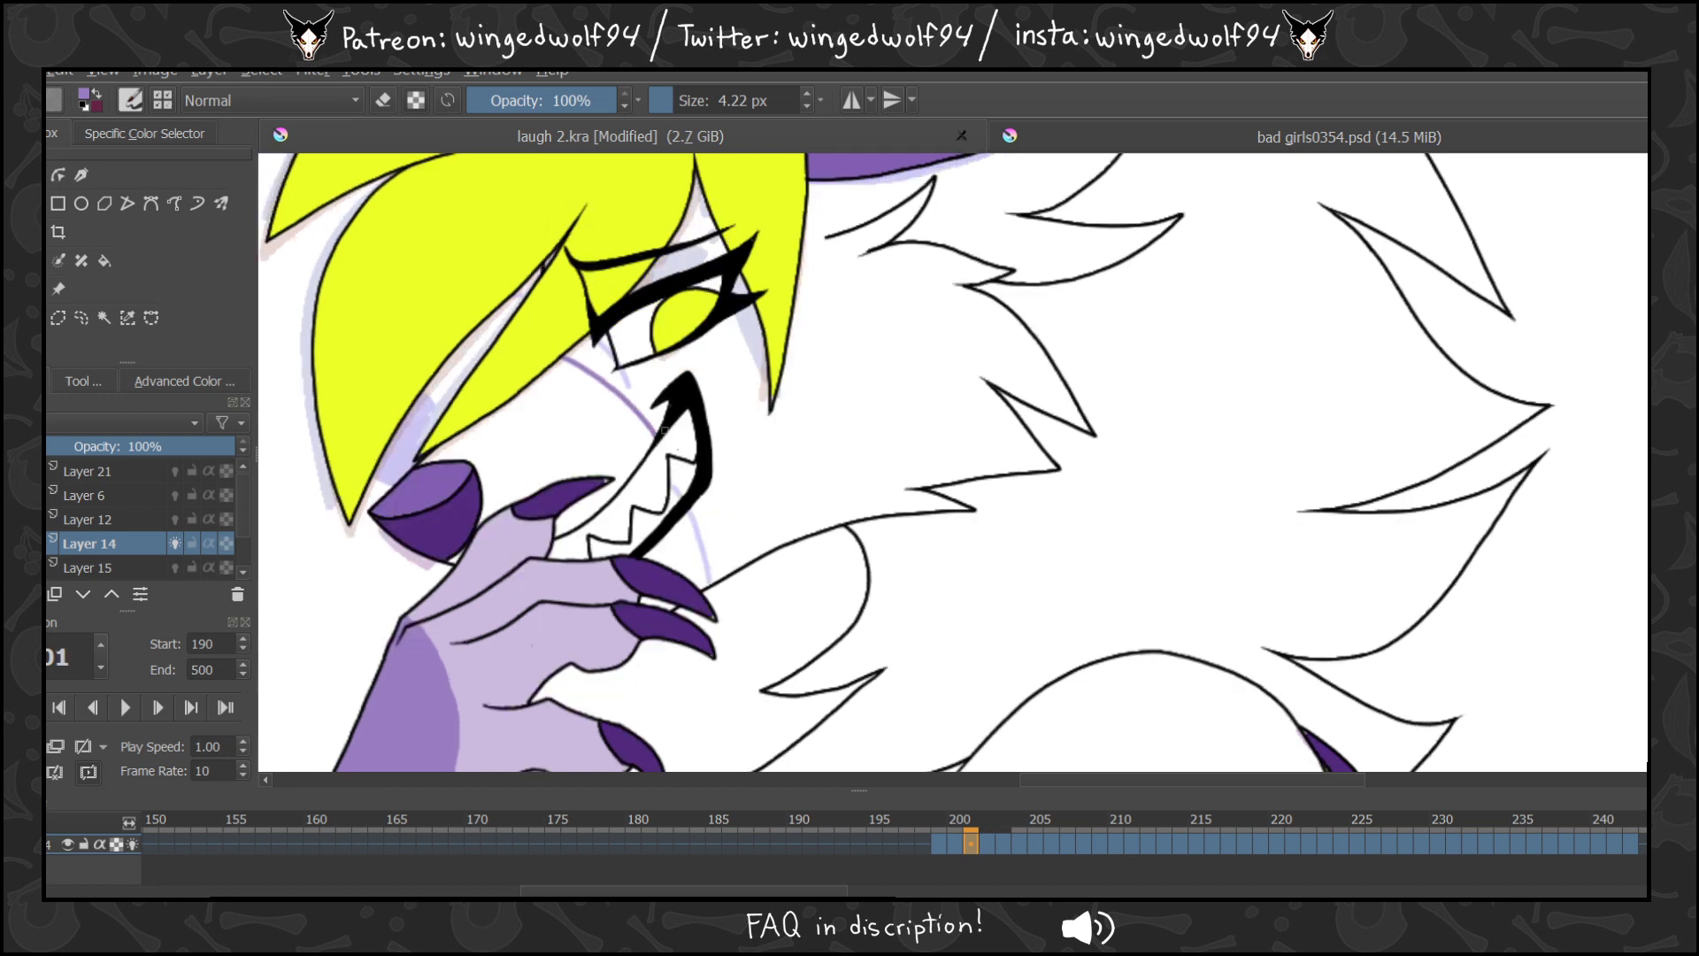
Draw the purple muzzle boundary lines above and below the mouth in frames 200 and 199.
key("Left")
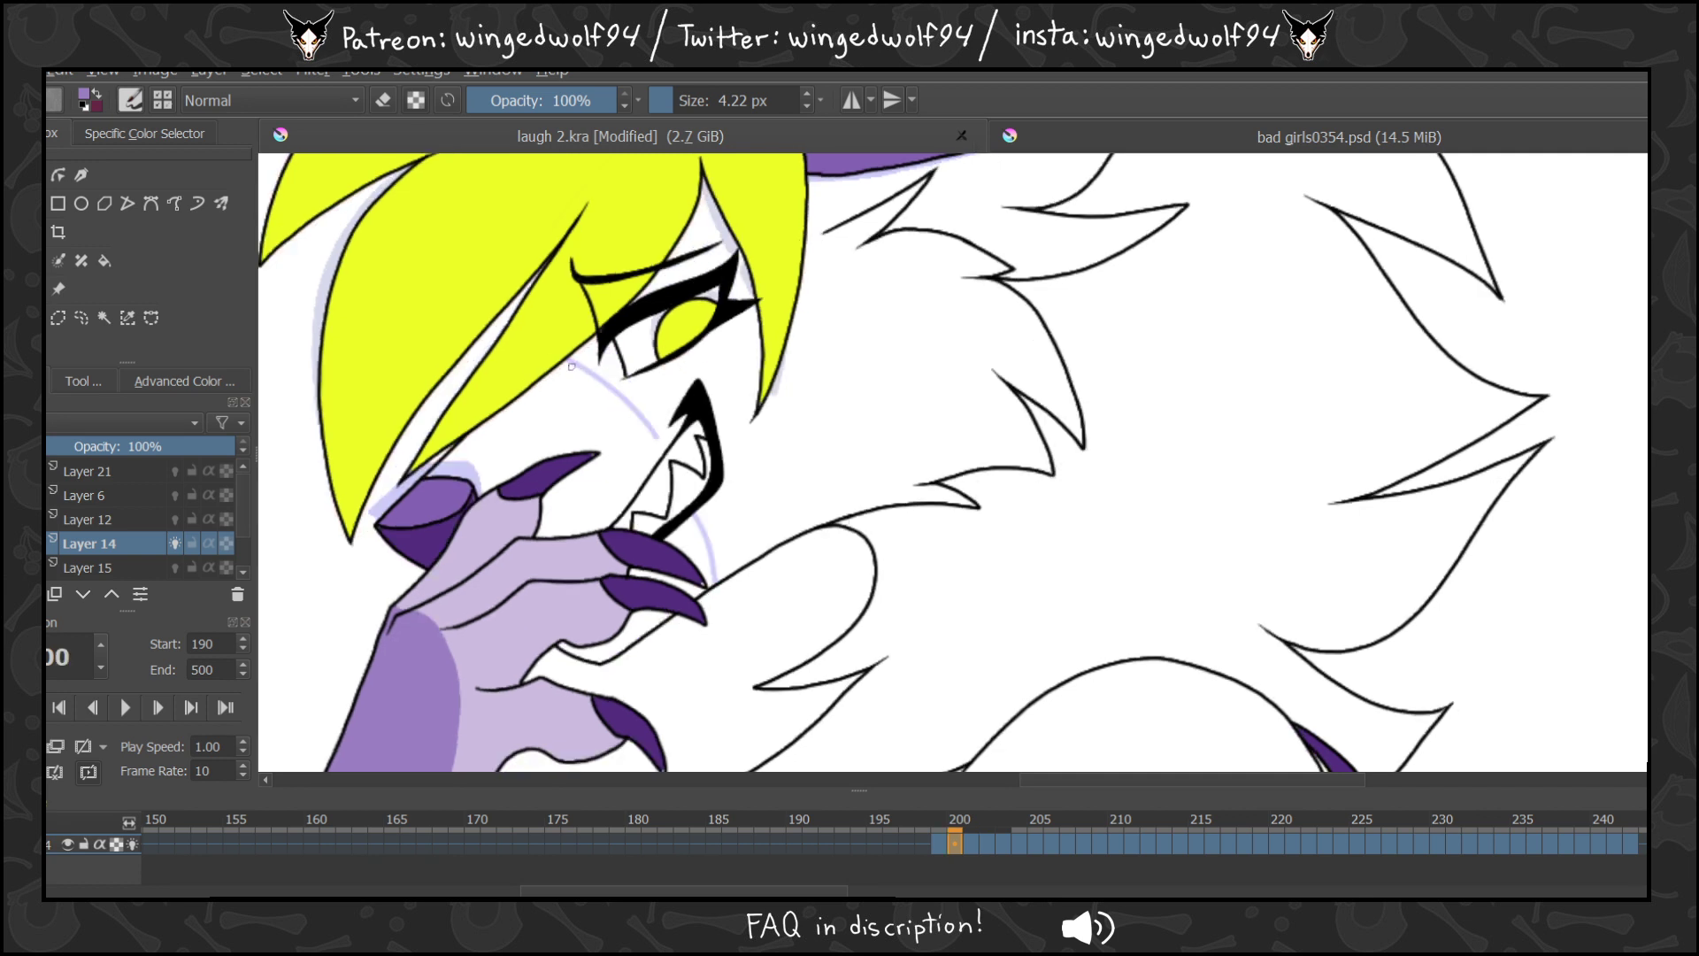
left_click_drag(559, 365, 648, 428)
key("Left")
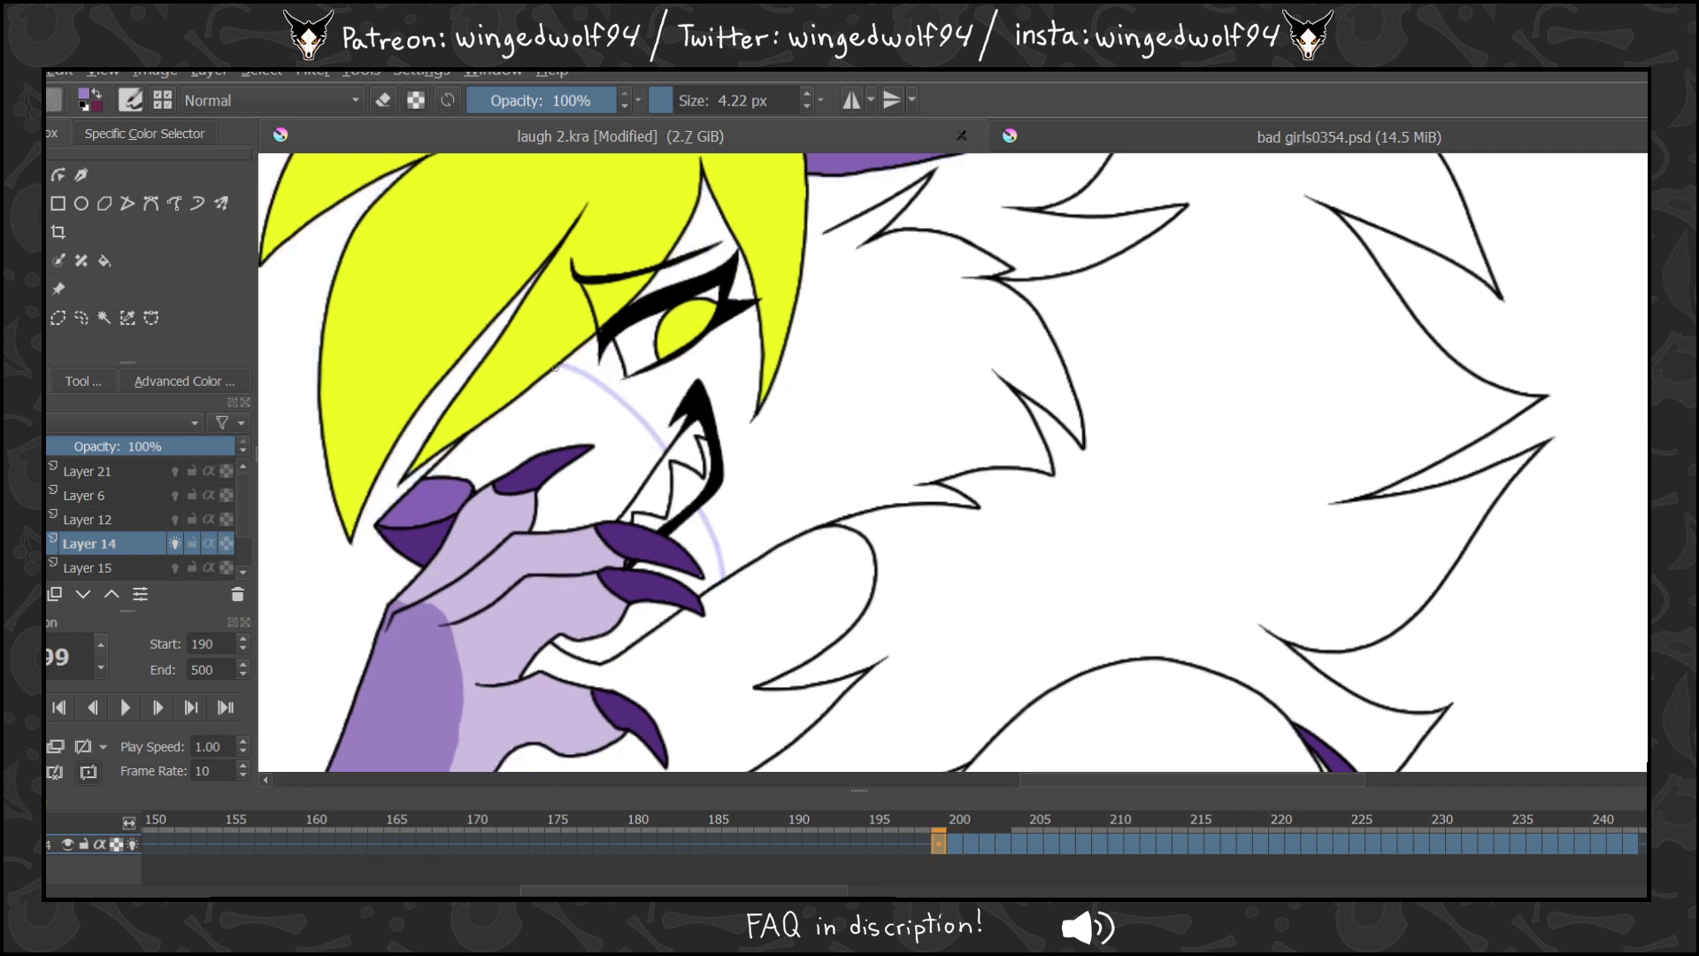
left_click_drag(555, 367, 635, 414)
left_click_drag(698, 511, 726, 571)
Hide the onion skins and close the fur gap between the ear and cheek tuft with a short purple line, frame by frame from frame 199.
left_click(108, 260)
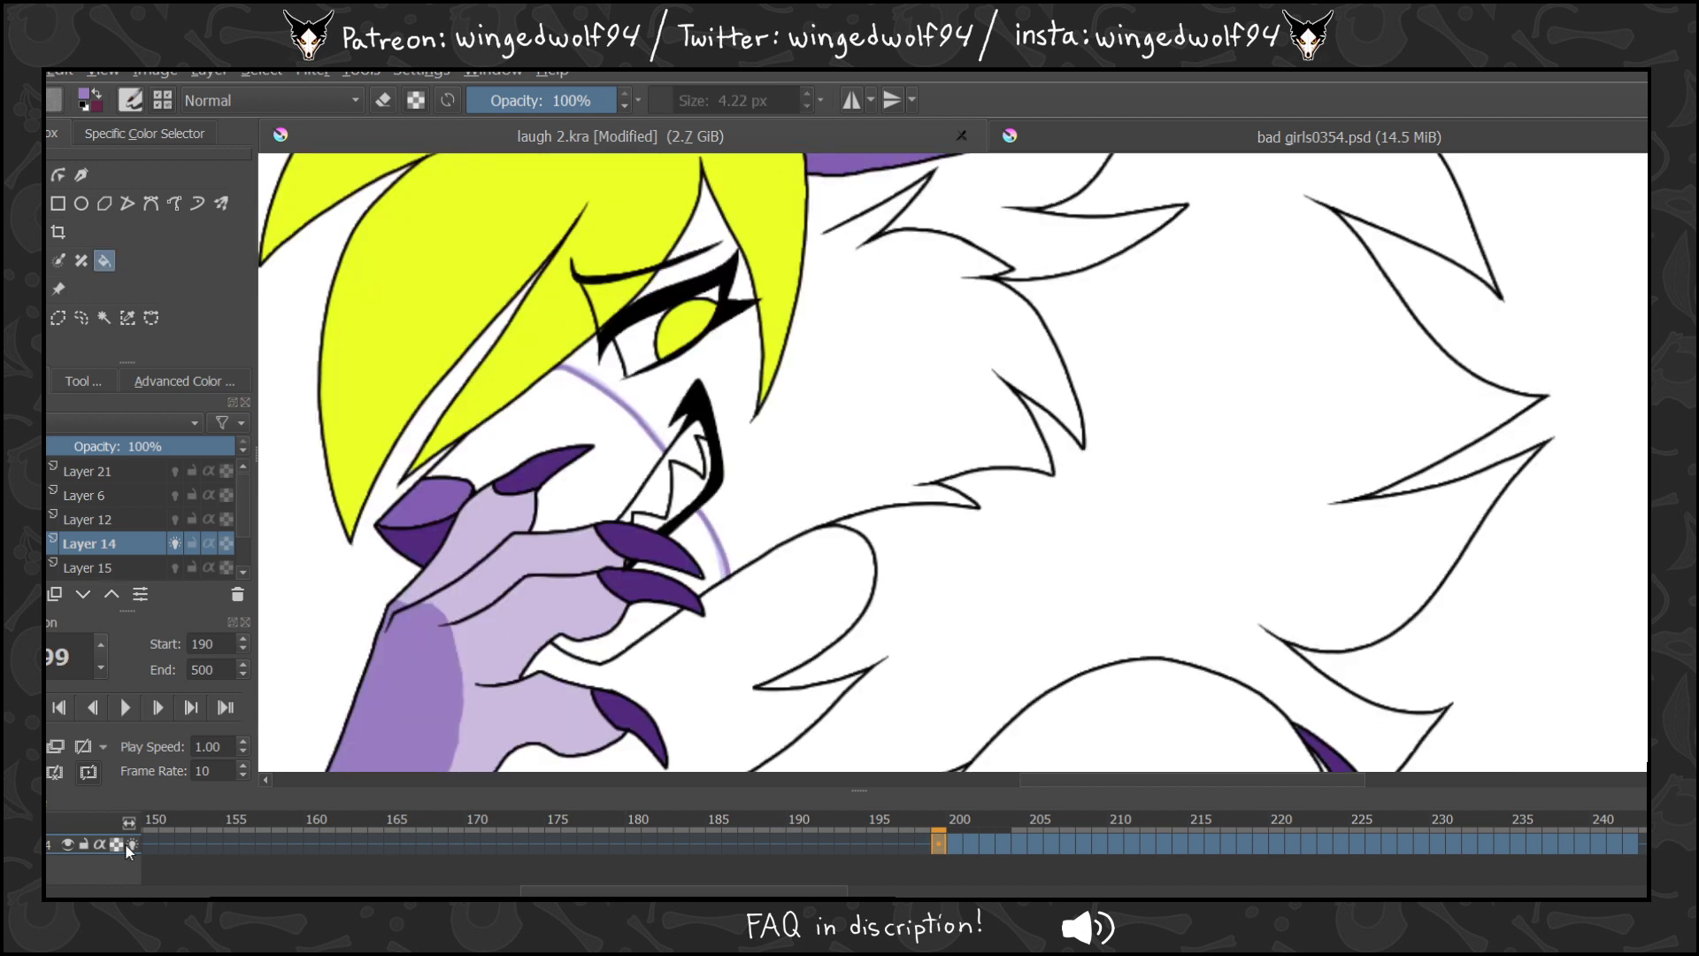
key("b")
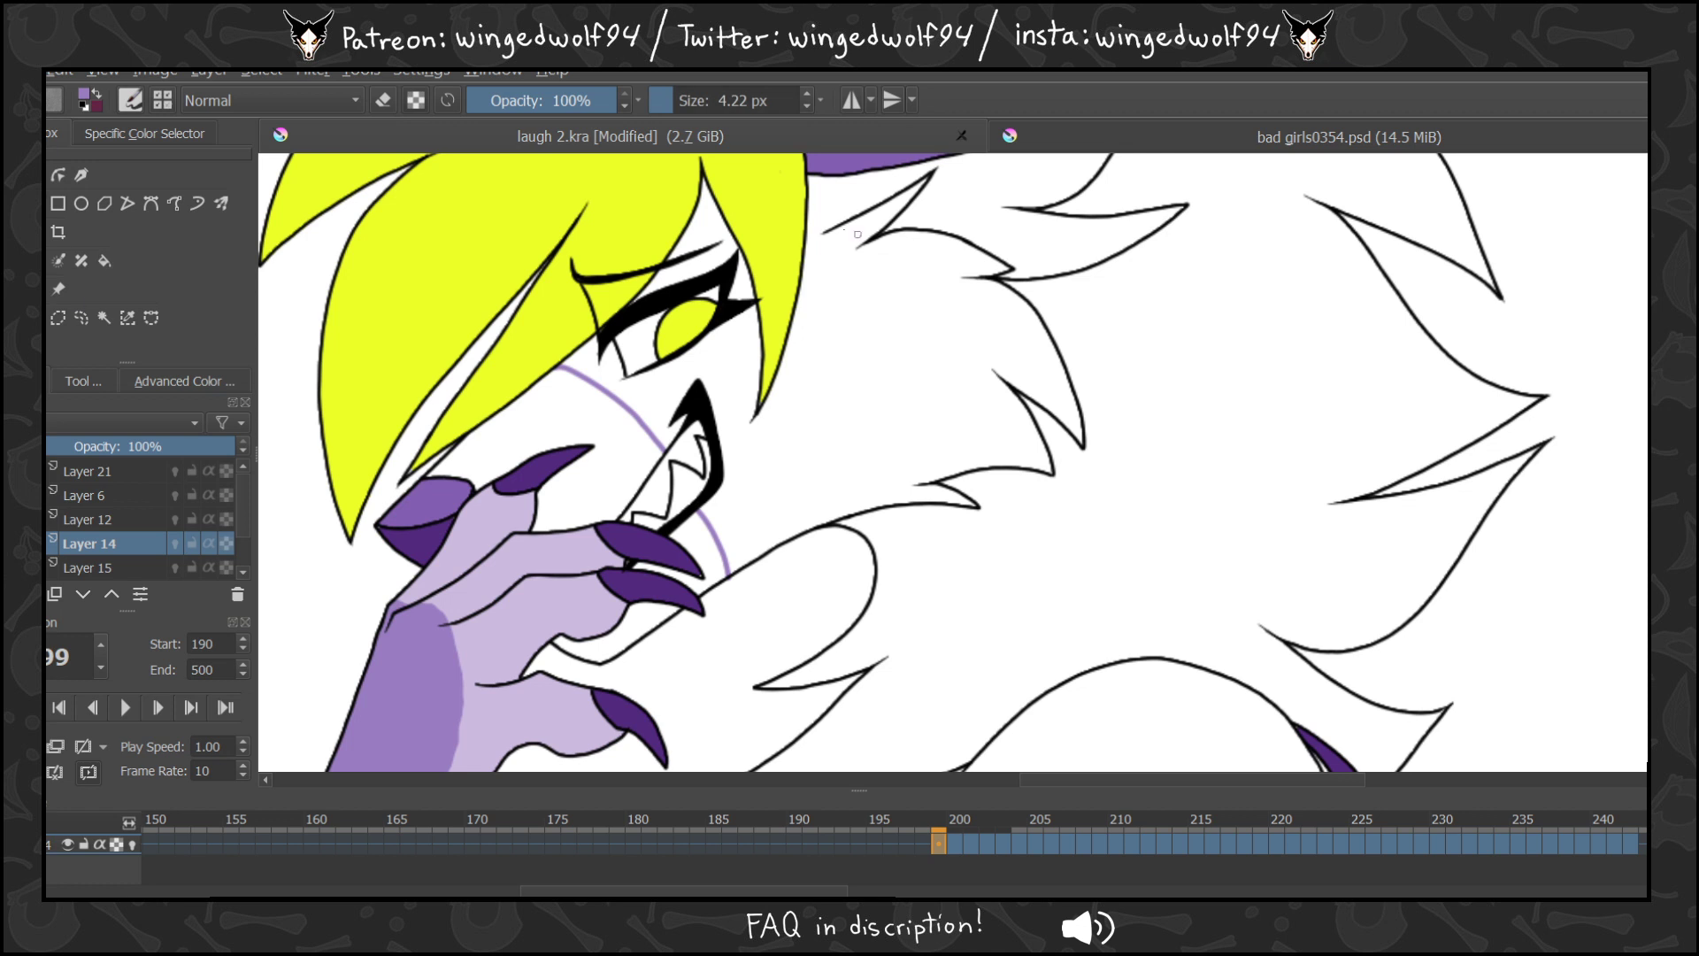
key("period")
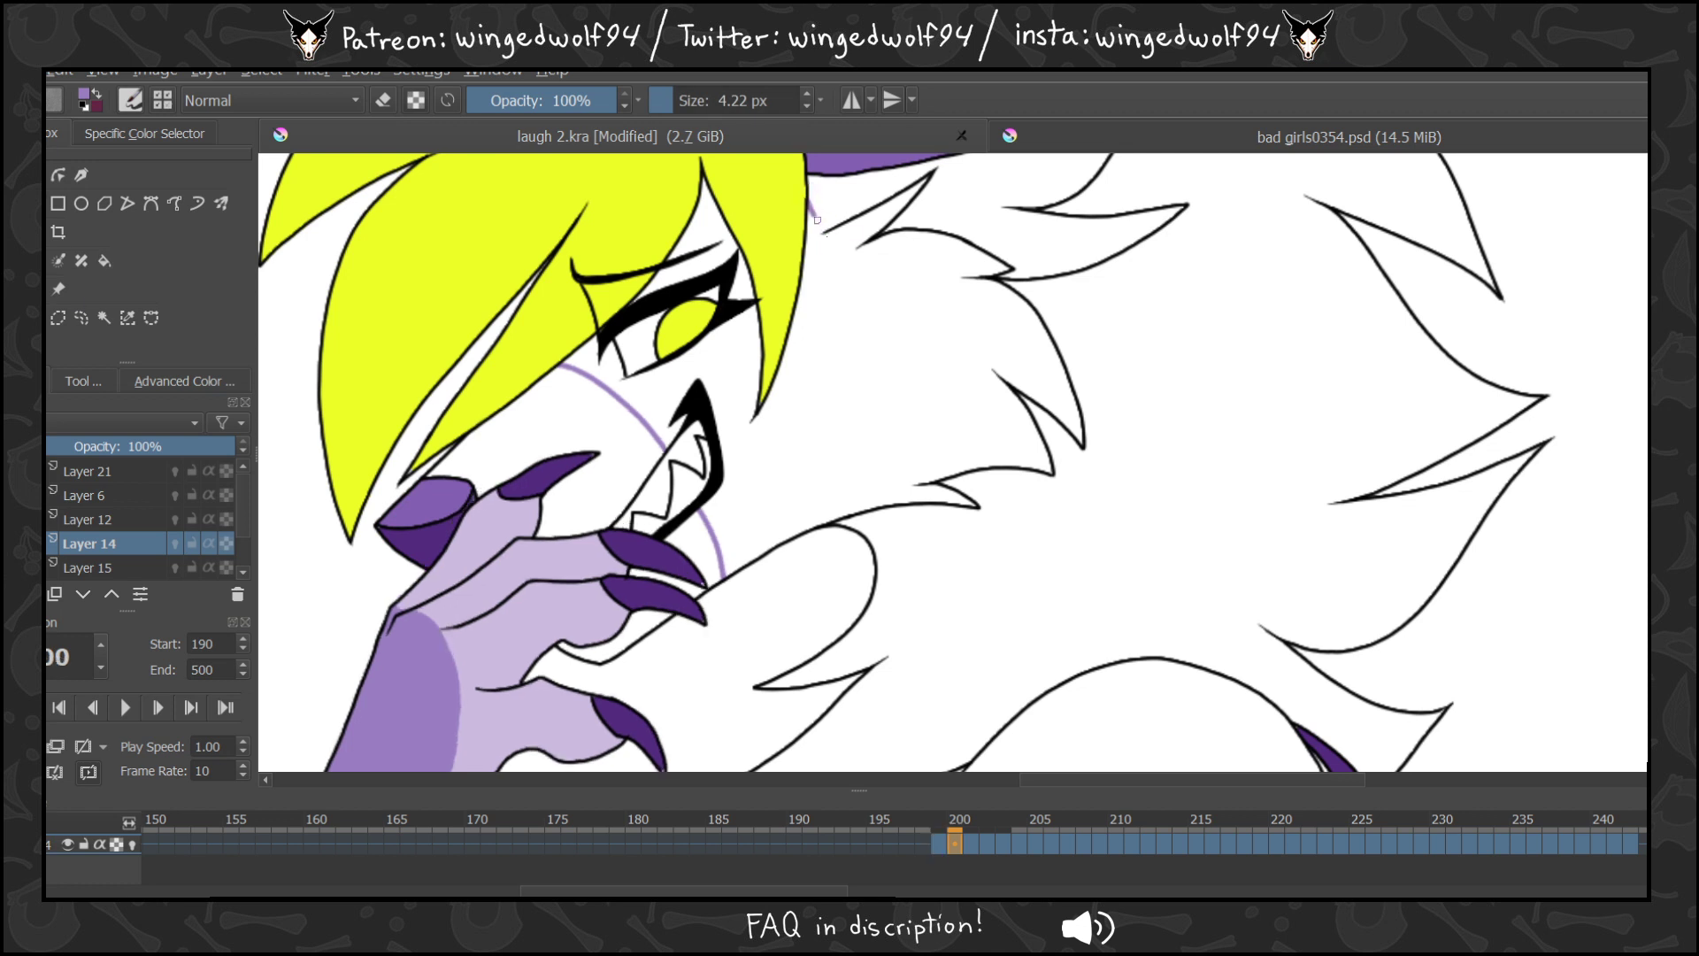
key("period")
key("period")
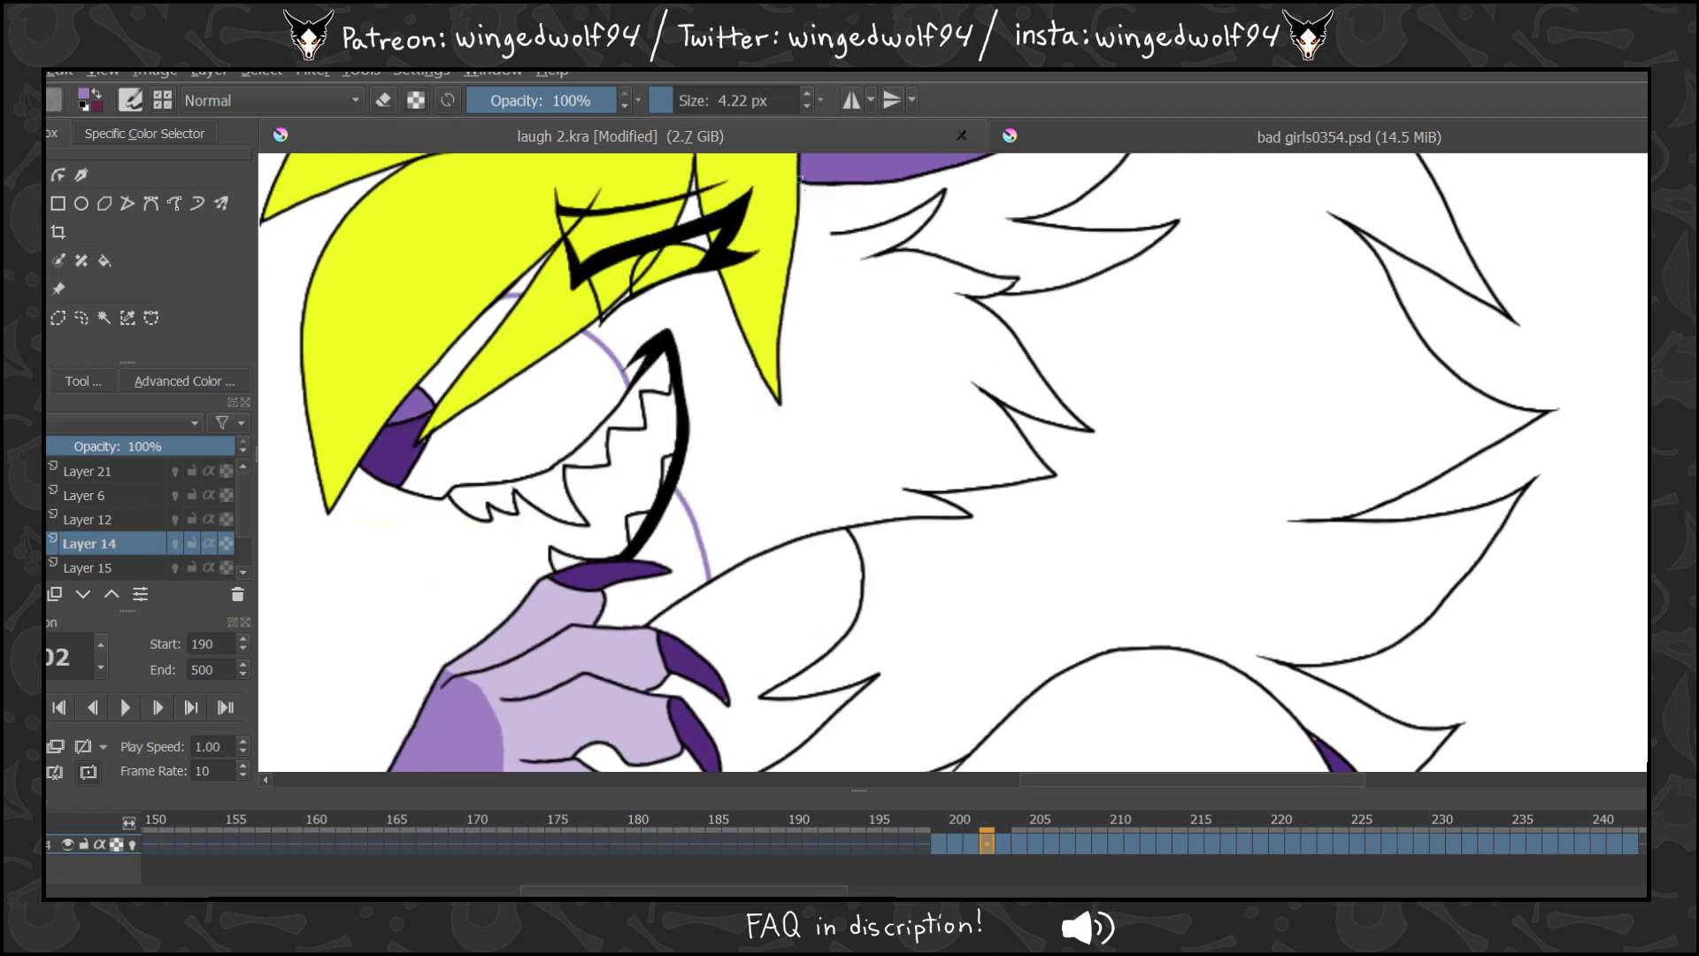
Fill the cheek and head fur with medium purple on frames 203 and 202 of Layer 14.
key("period")
key("period")
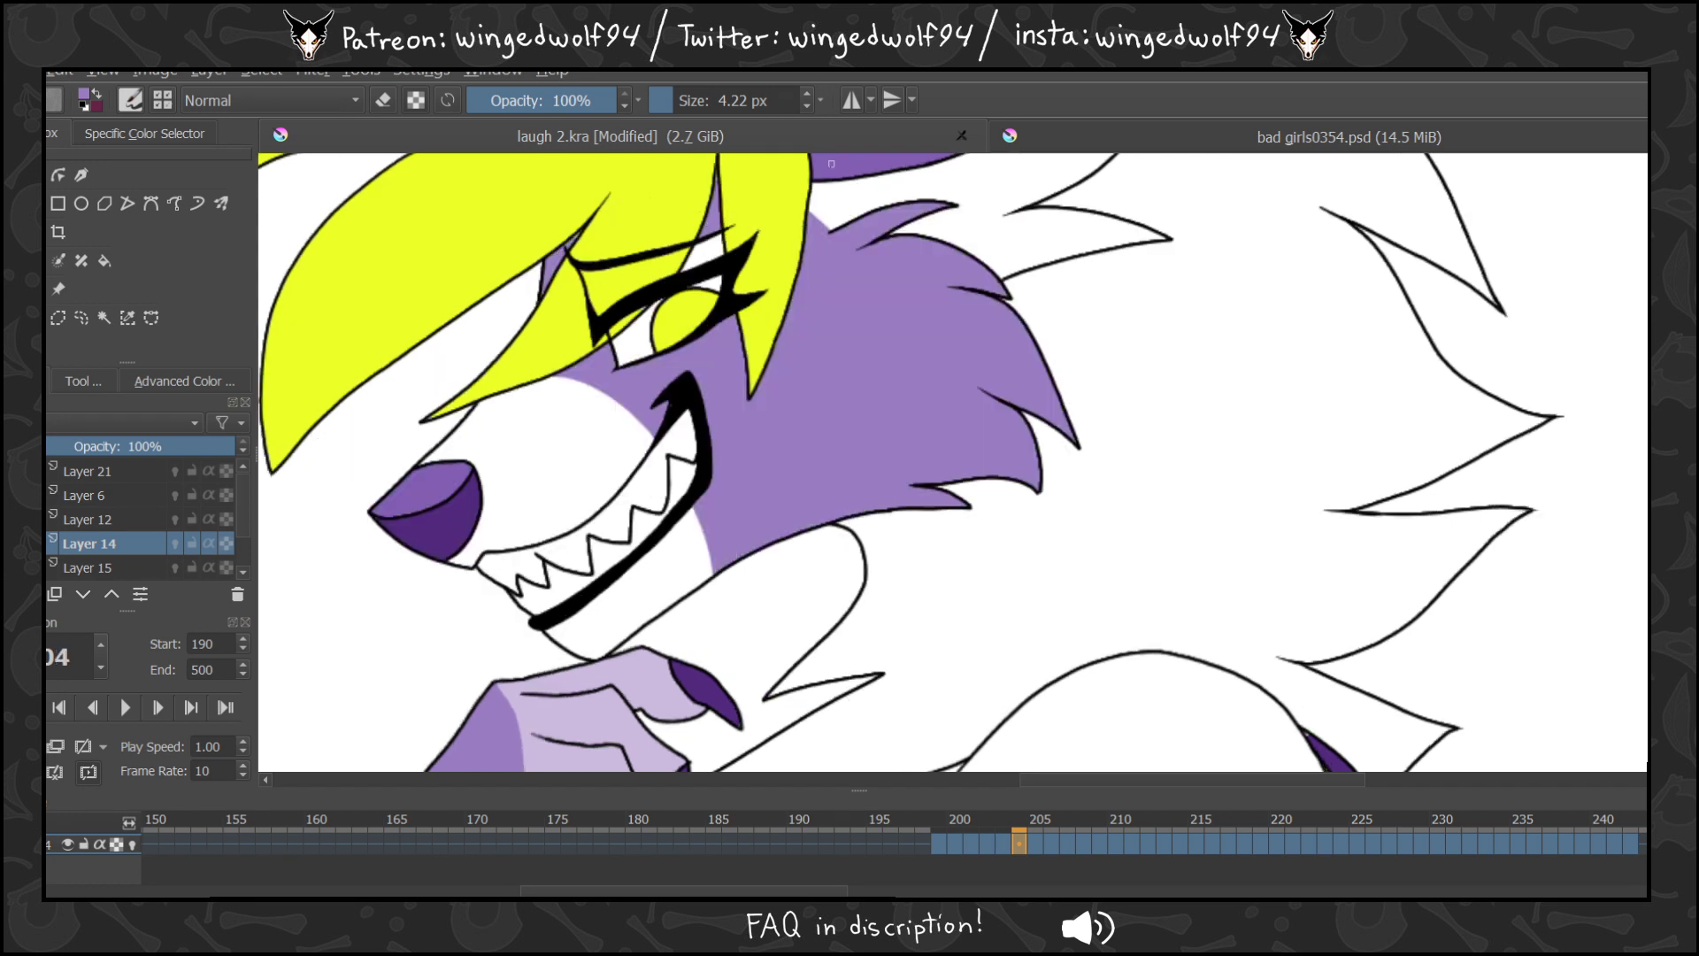
left_click(105, 263)
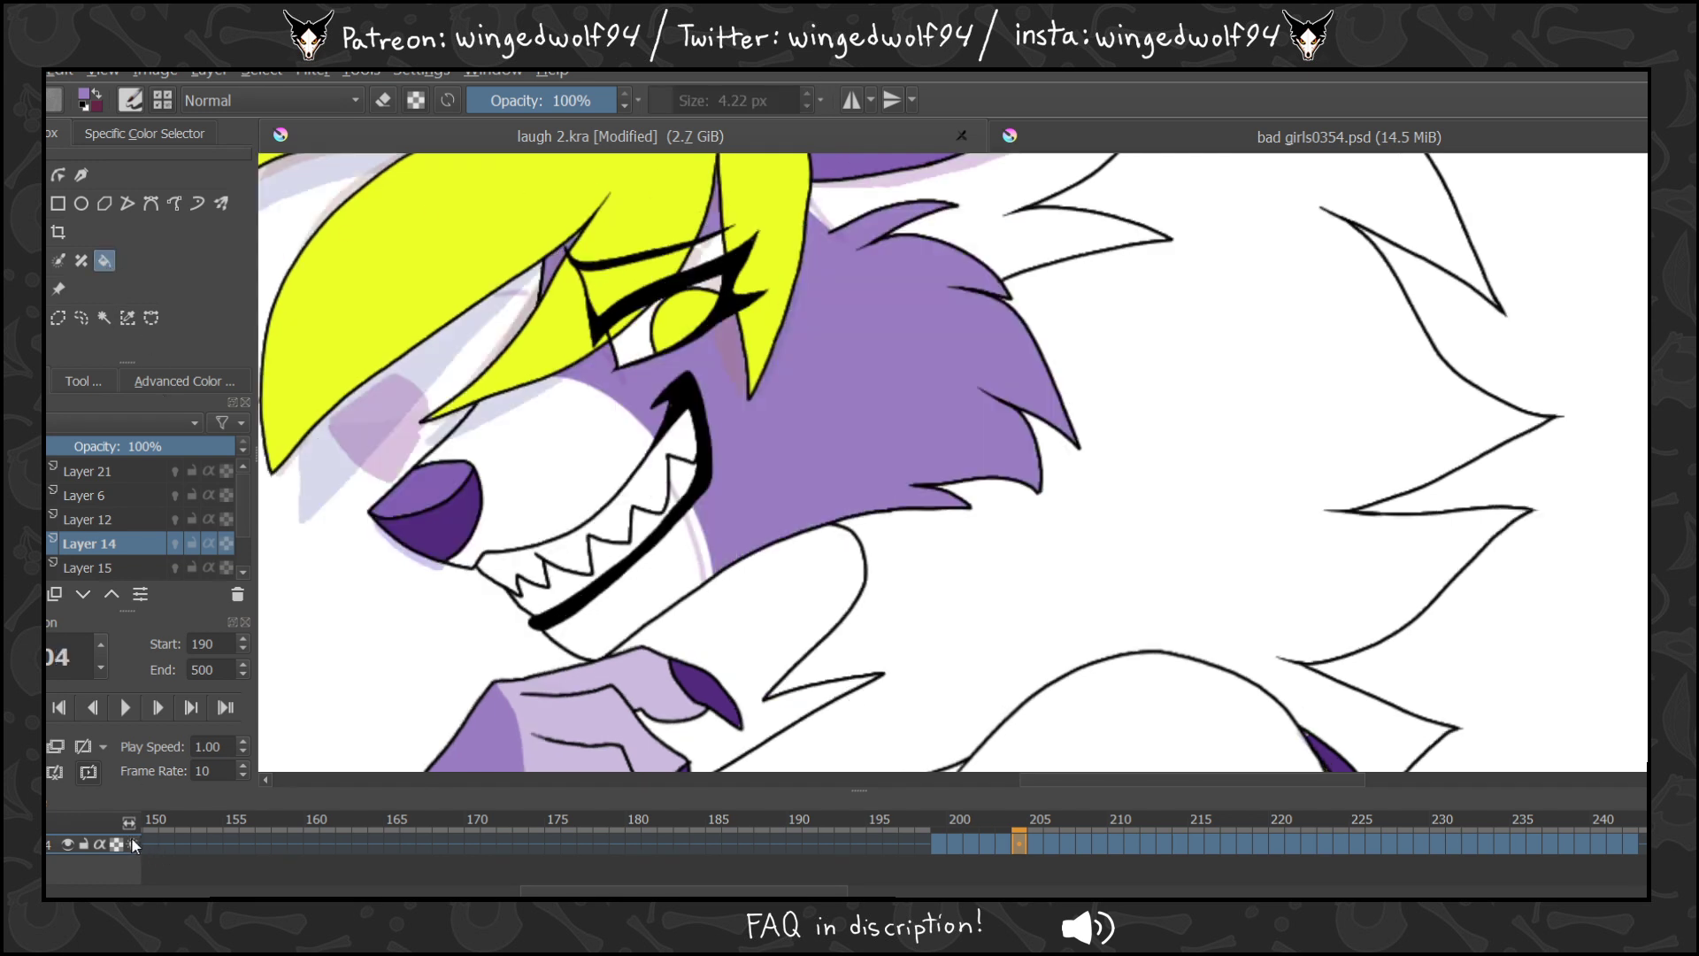
key("comma")
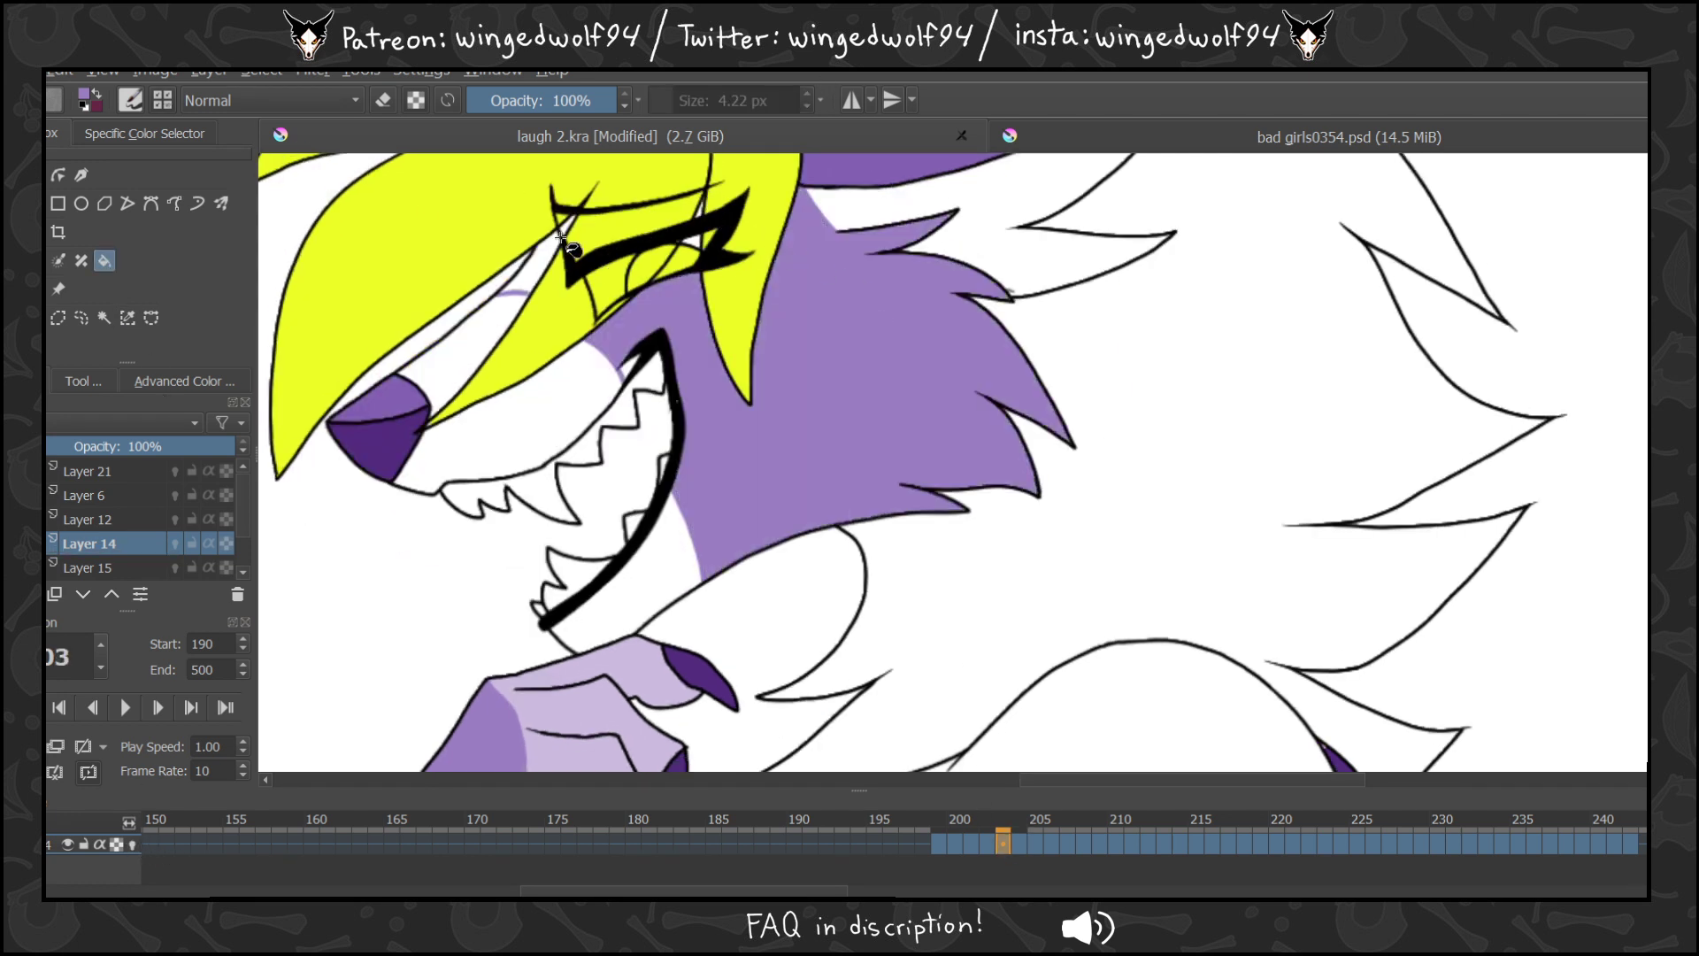
key("comma")
left_click(851, 422)
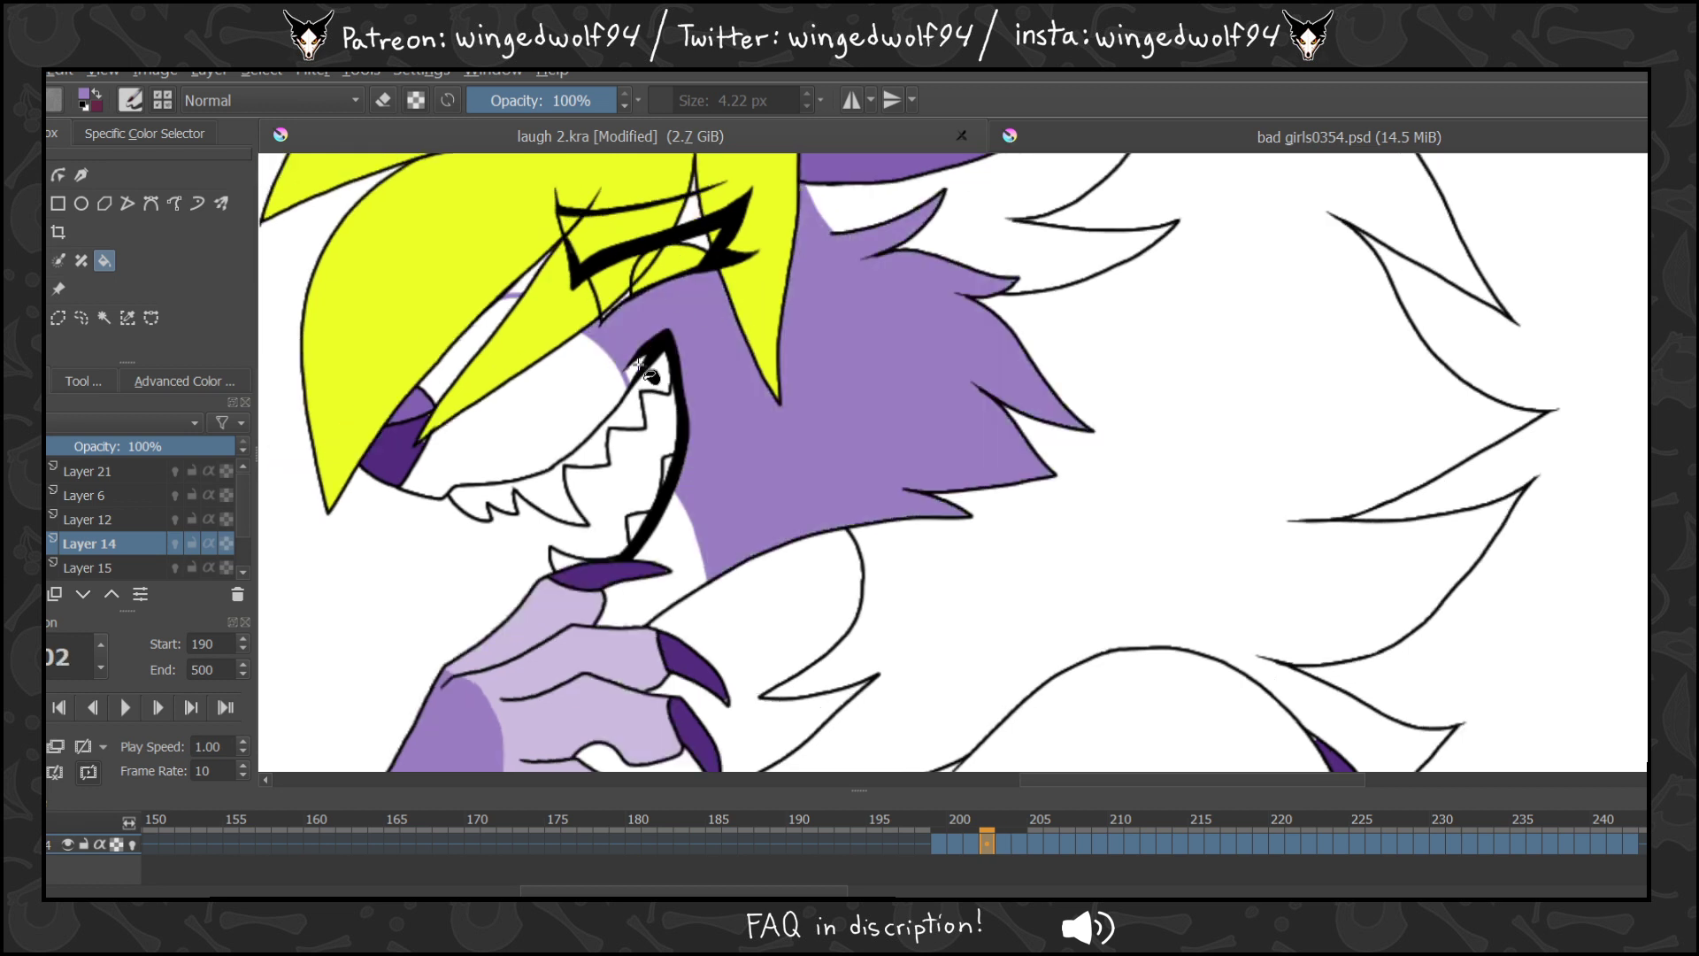
Fill the small fur gaps above the snout and between the hair strands on frame 202 with medium purple.
left_click(528, 280)
left_click(694, 187)
key("Left")
key("Right")
left_click(47, 211)
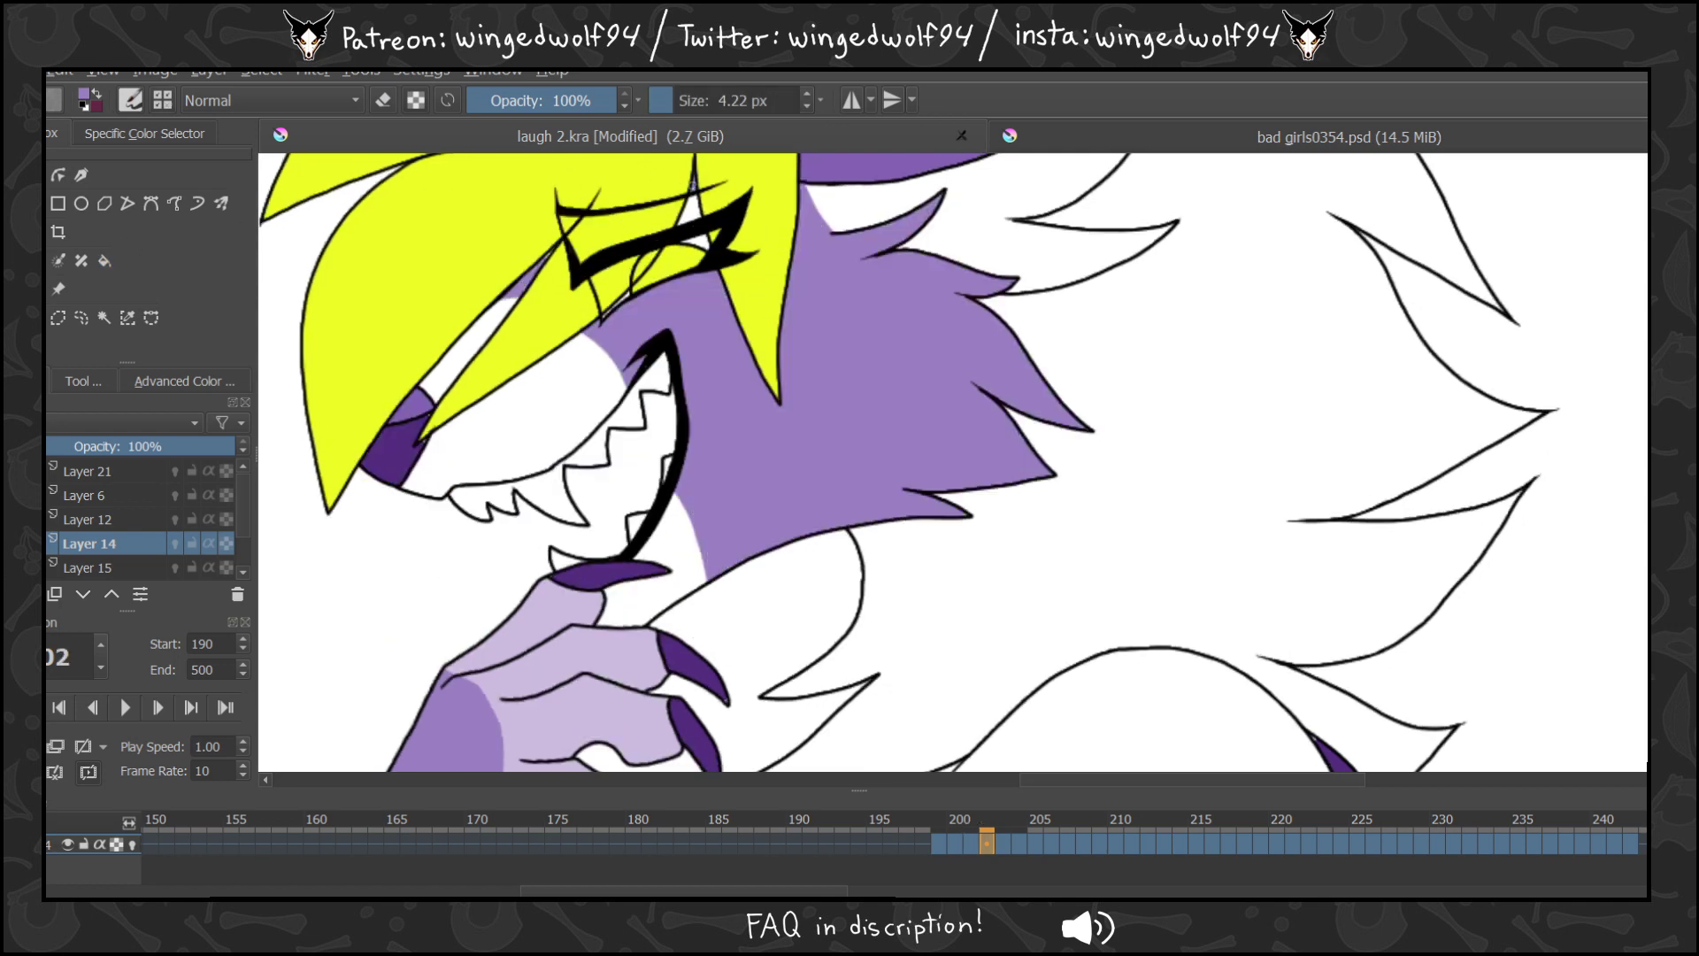
Fill the face fur and the forehead gap on frame 201 with medium purple.
left_click(101, 260)
key("comma")
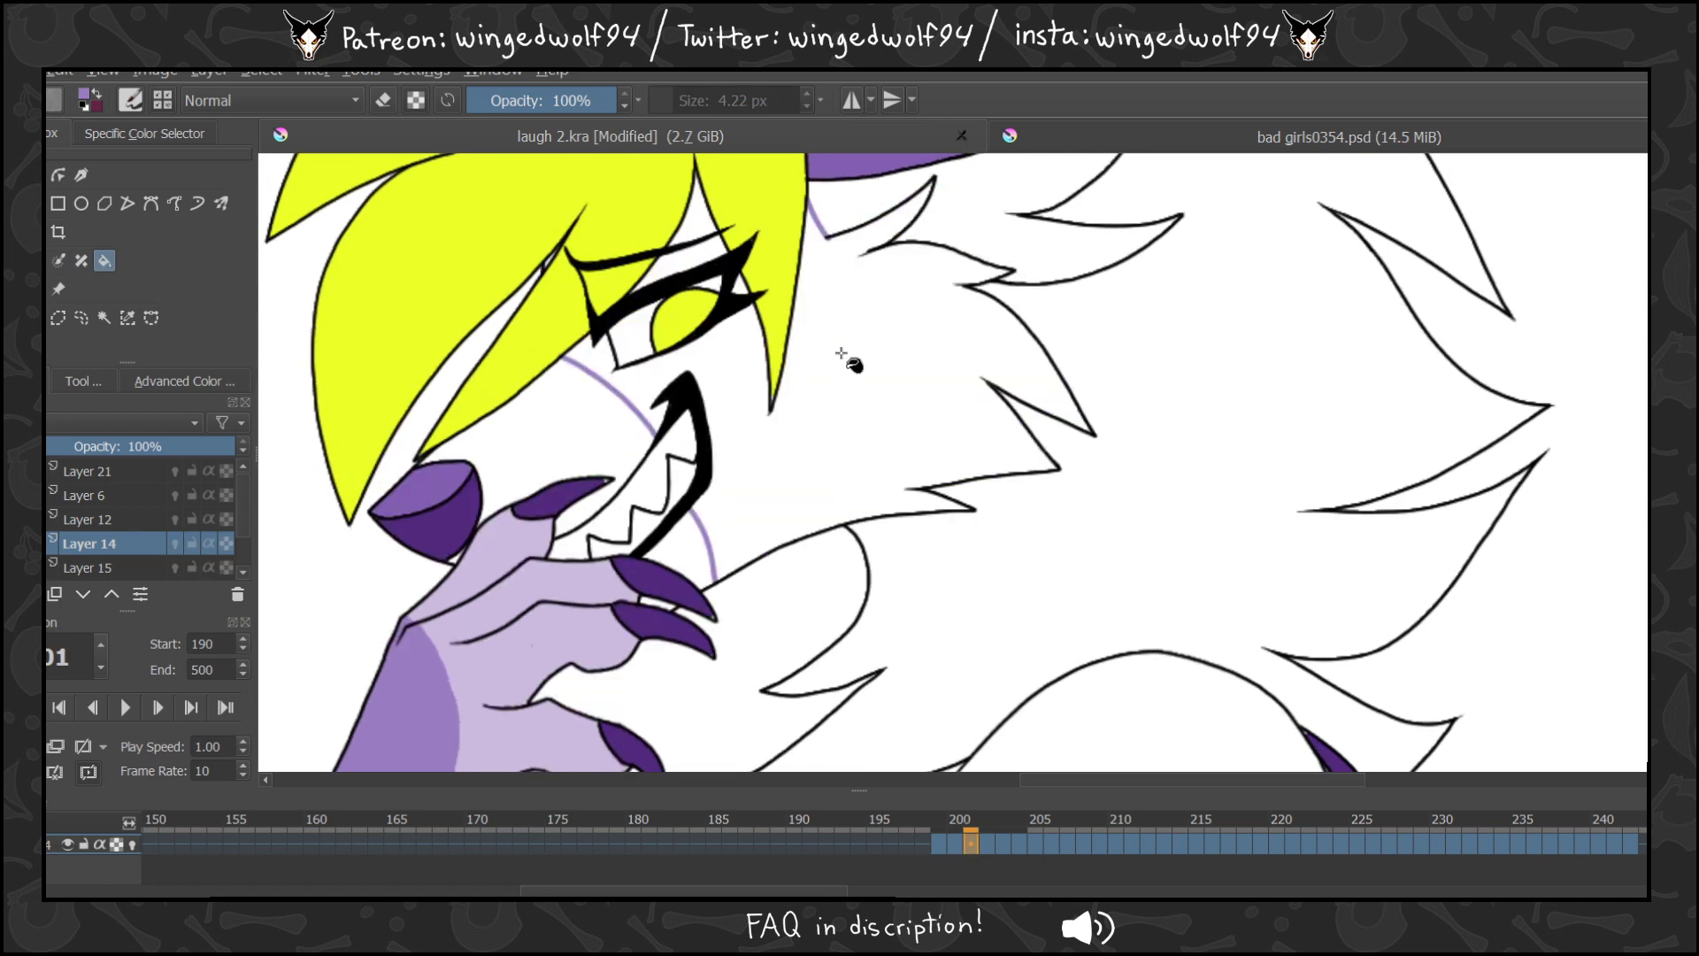
left_click(744, 276)
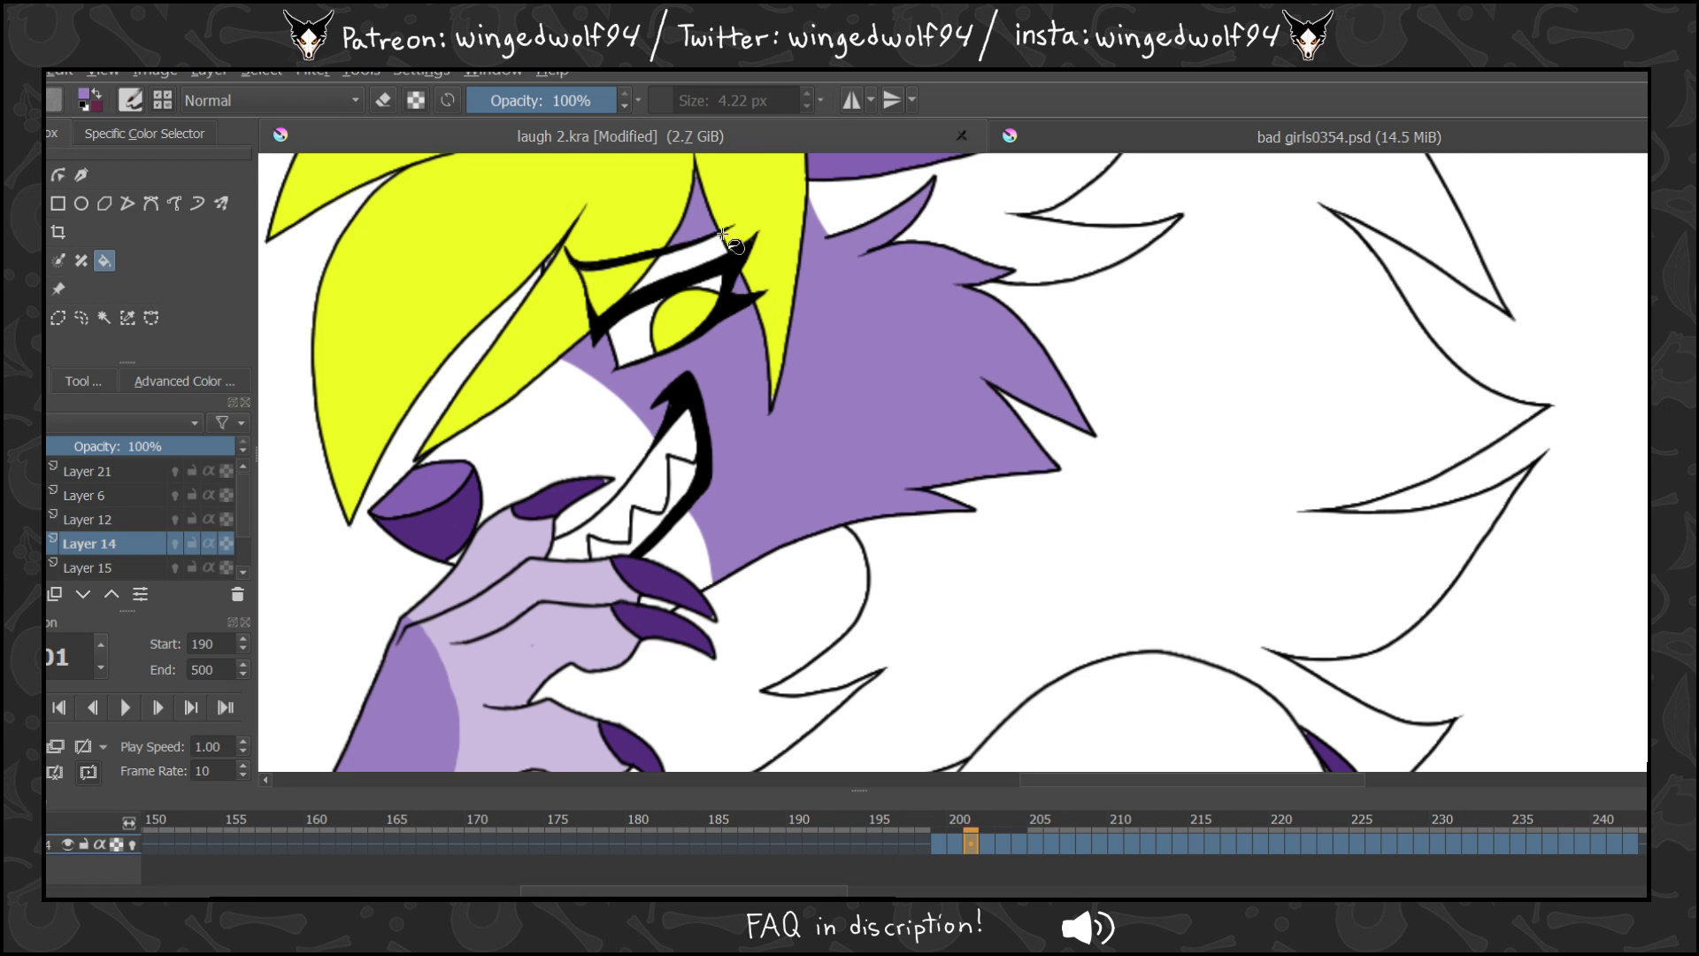
key("b")
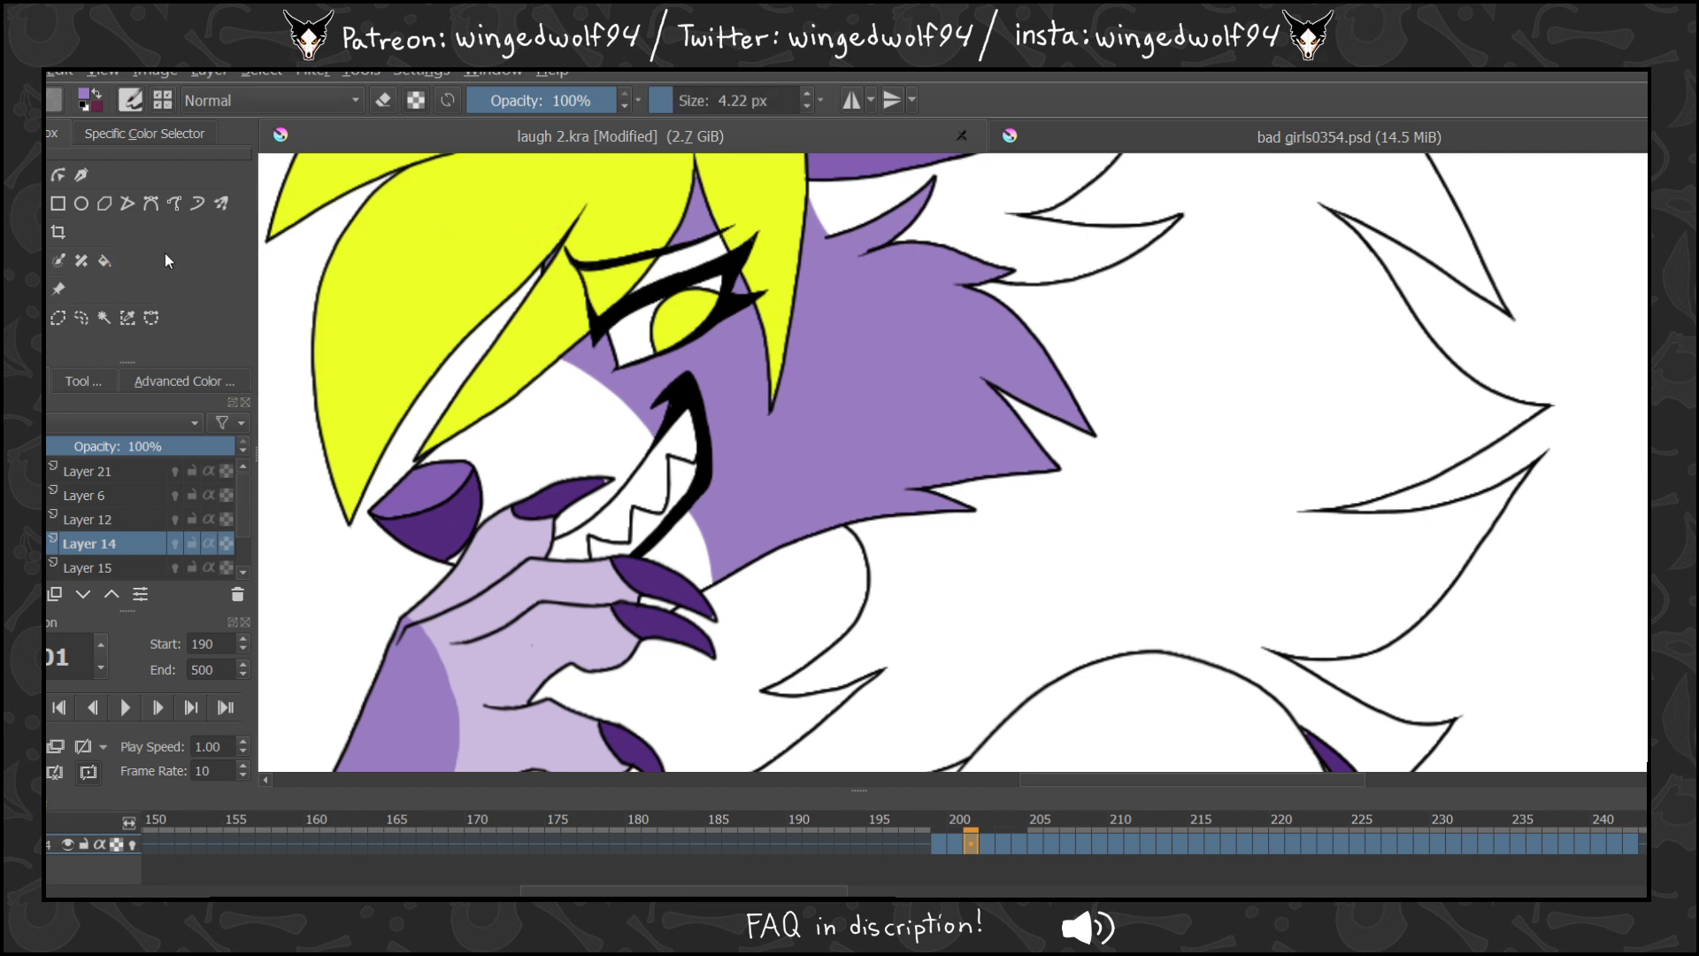
Fill the face fur on frame 200 with medium purple, including the gap above the eyebrow.
left_click(104, 260)
left_click(956, 847)
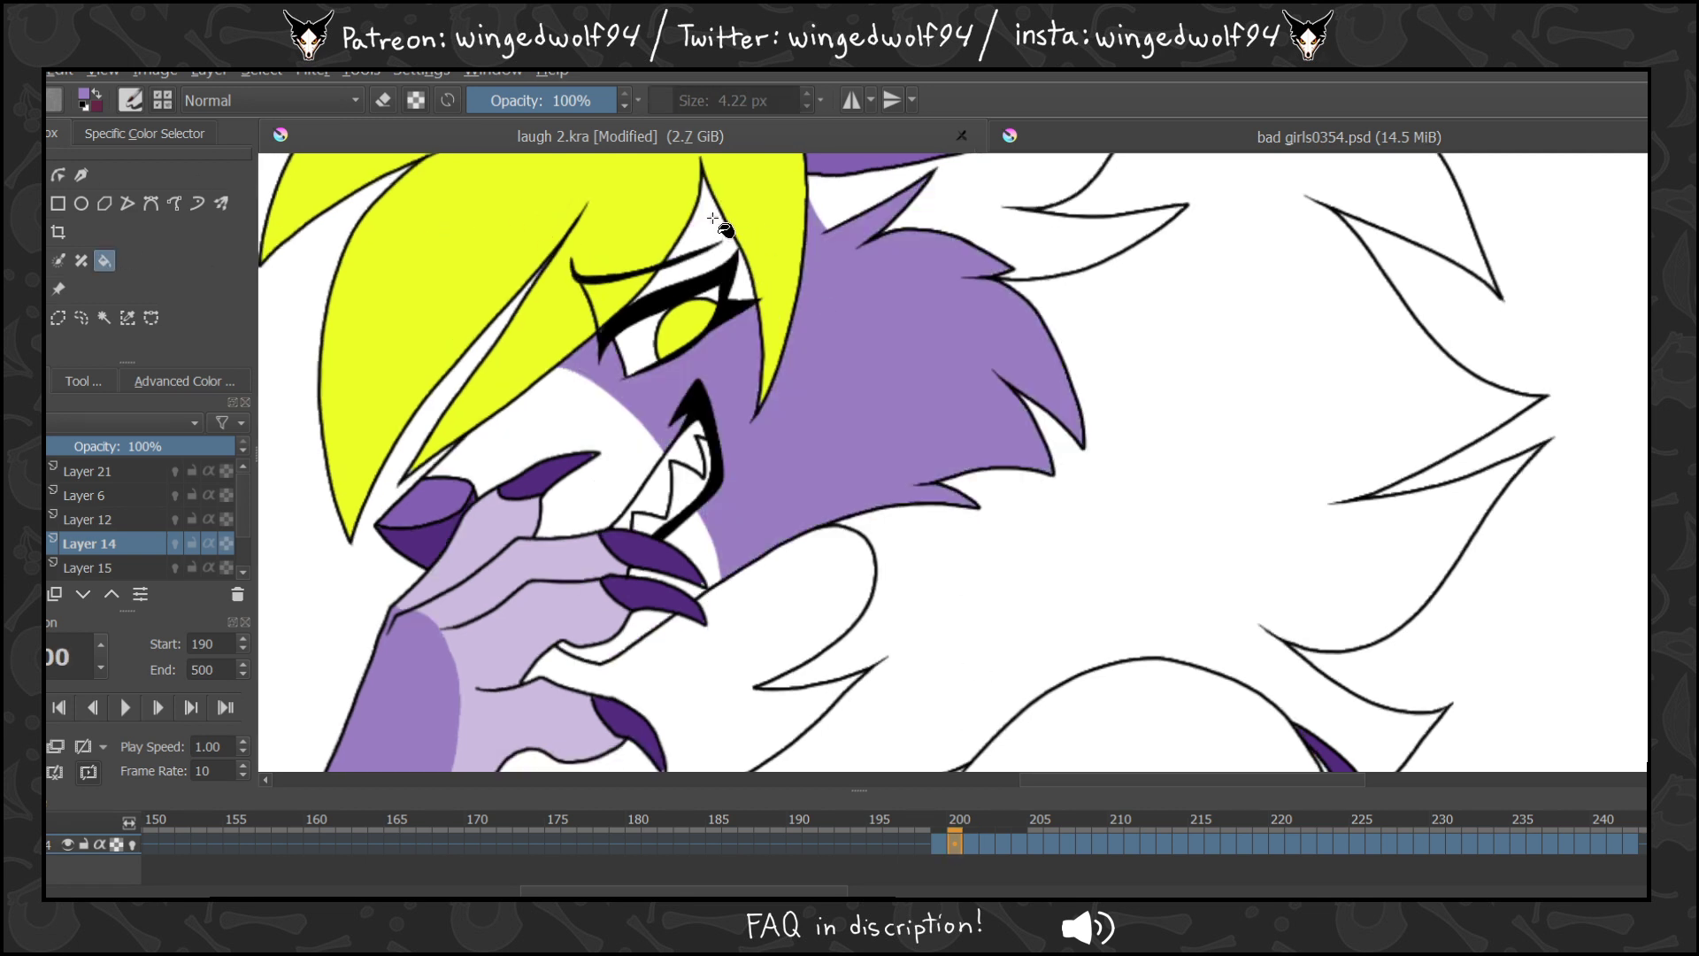
key("b")
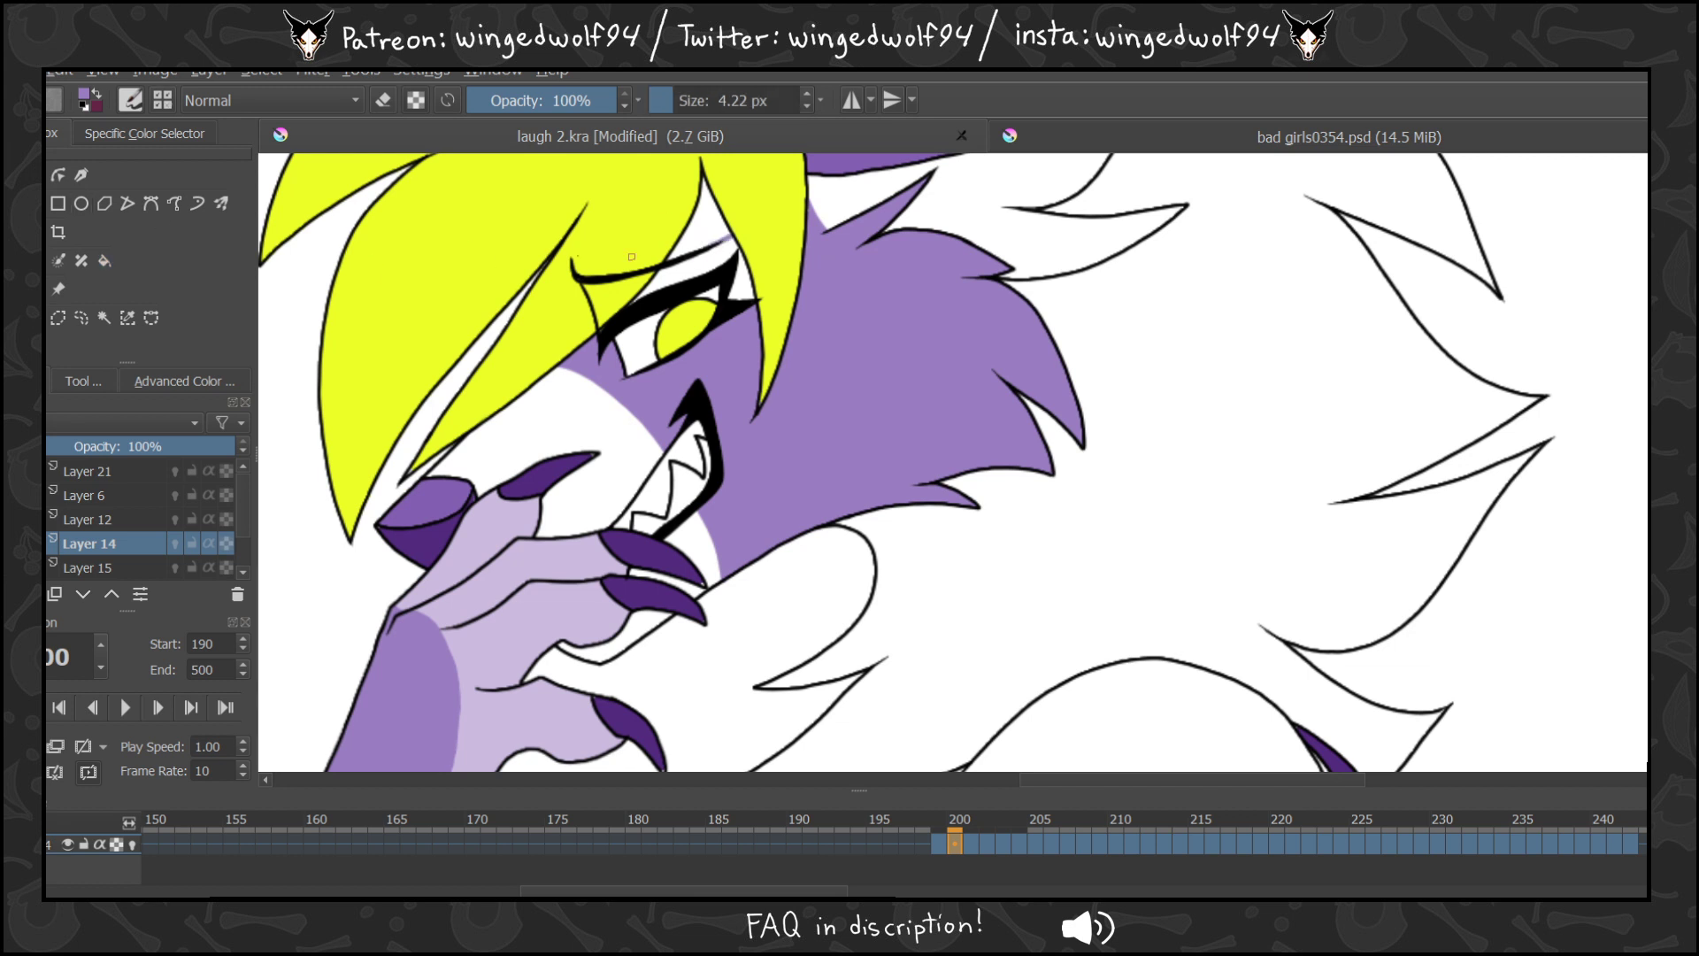
Fill the face fur on frame 199 with medium purple.
key("f")
key("Left")
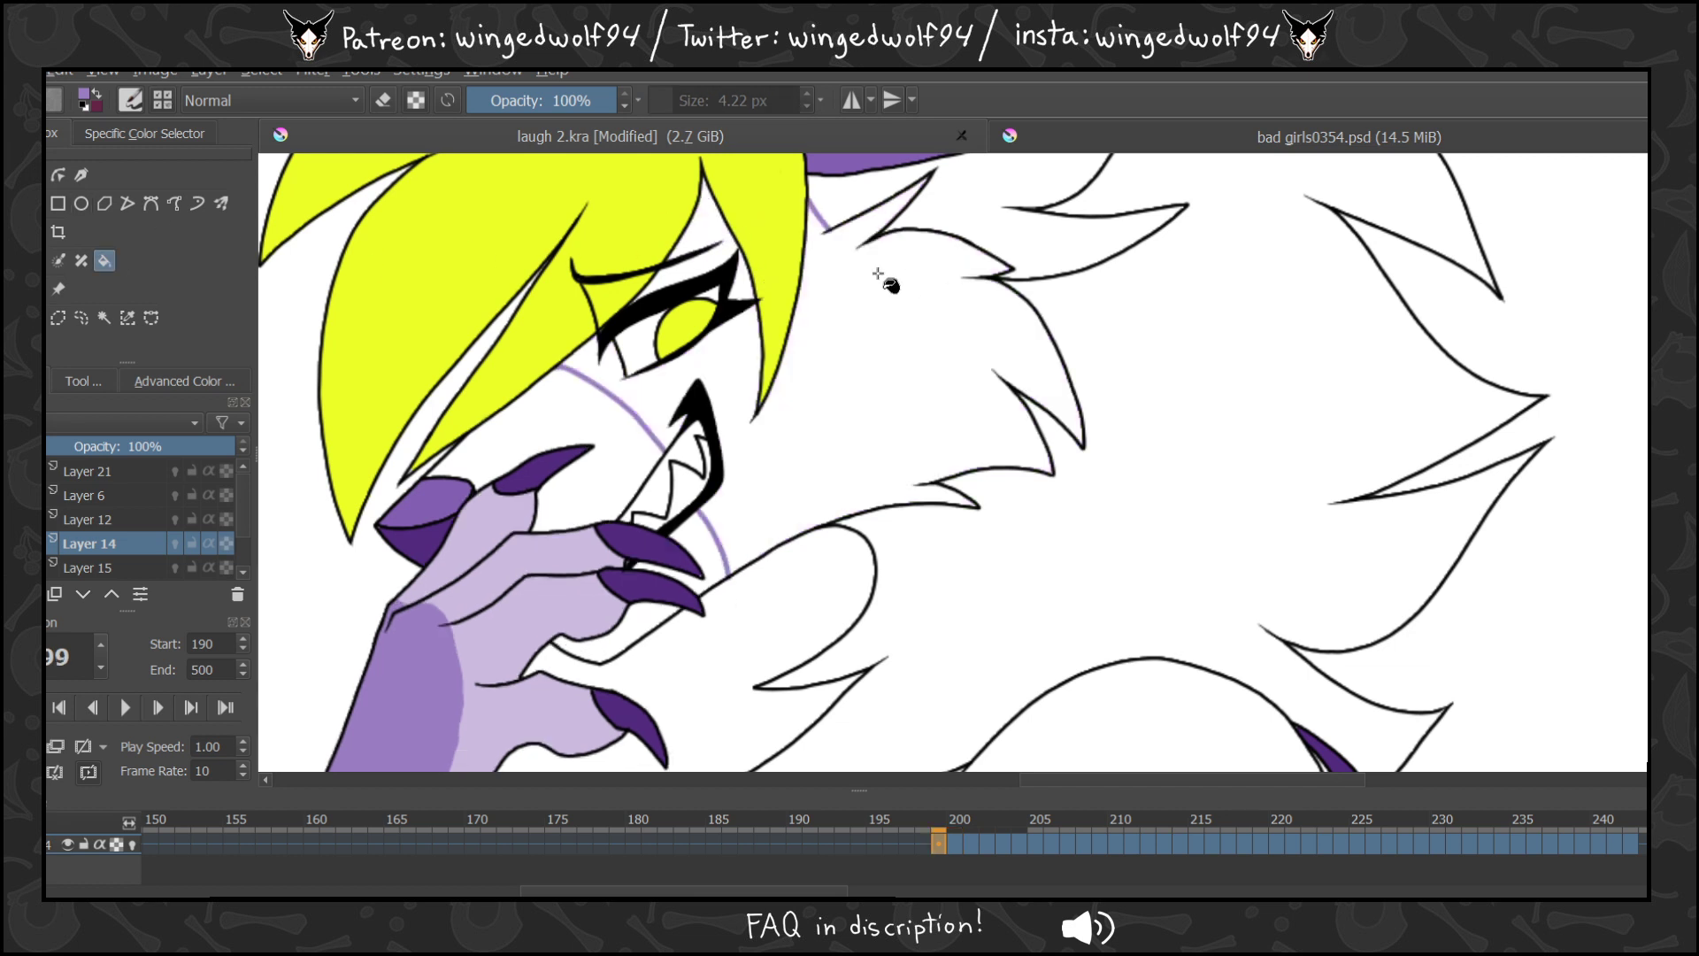
left_click(878, 275)
key("b")
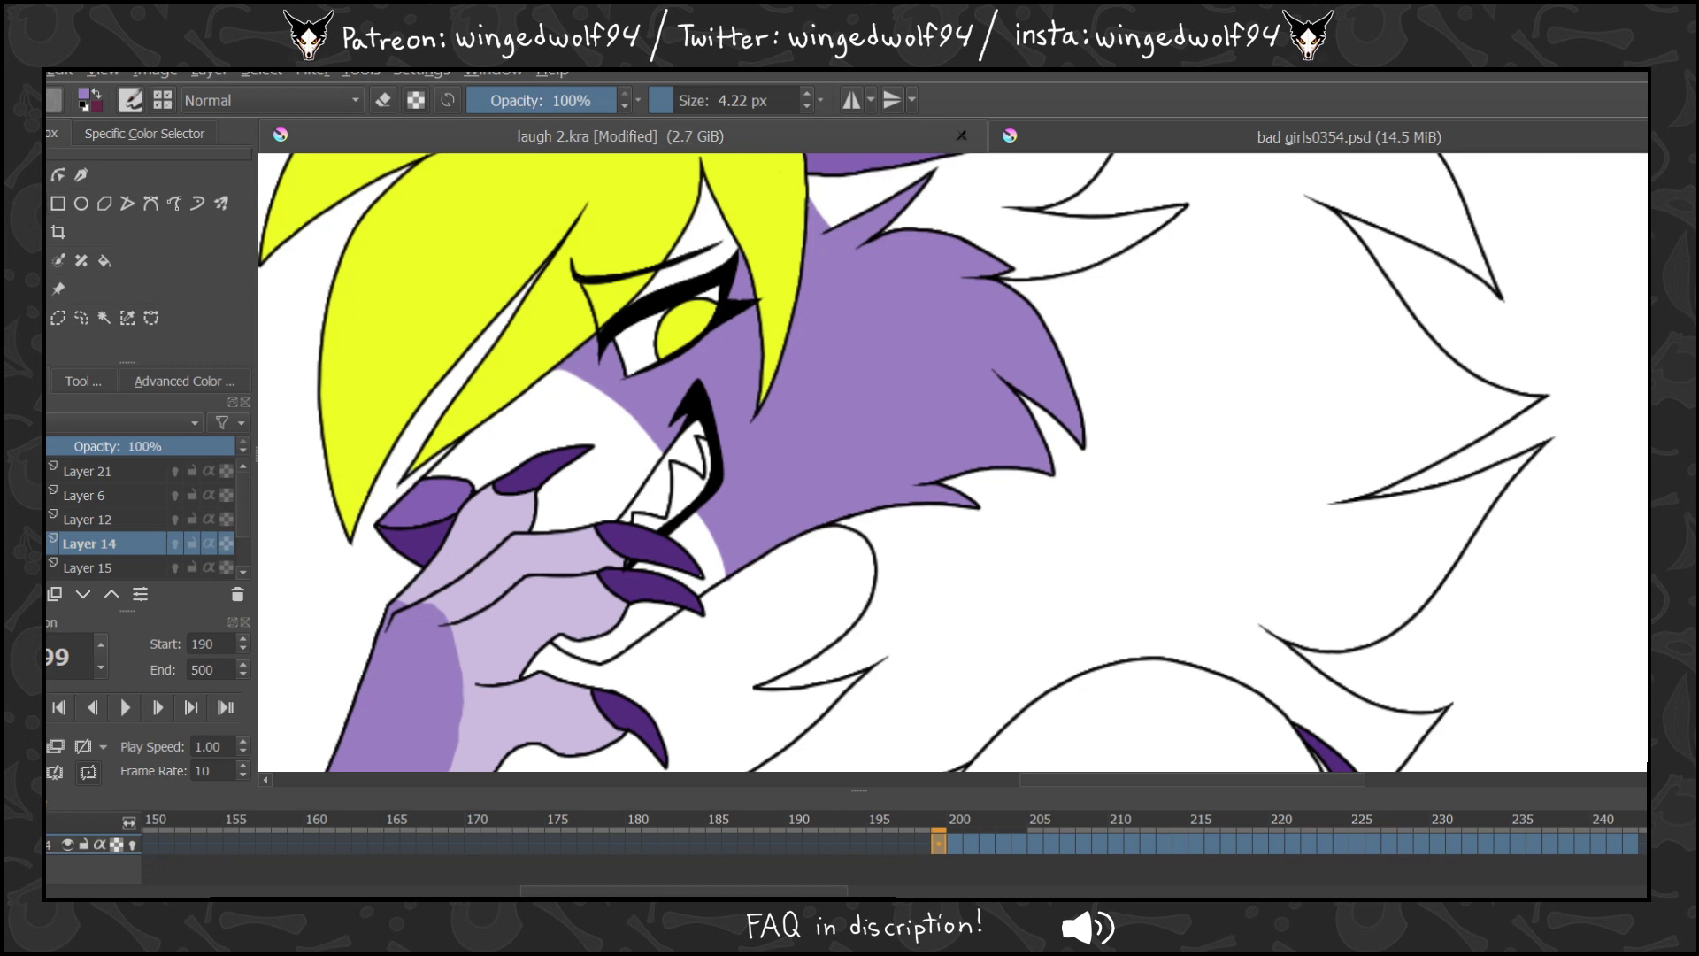
Try to fill the muzzle on frame 204 with light purple on Layer 15.
key("f")
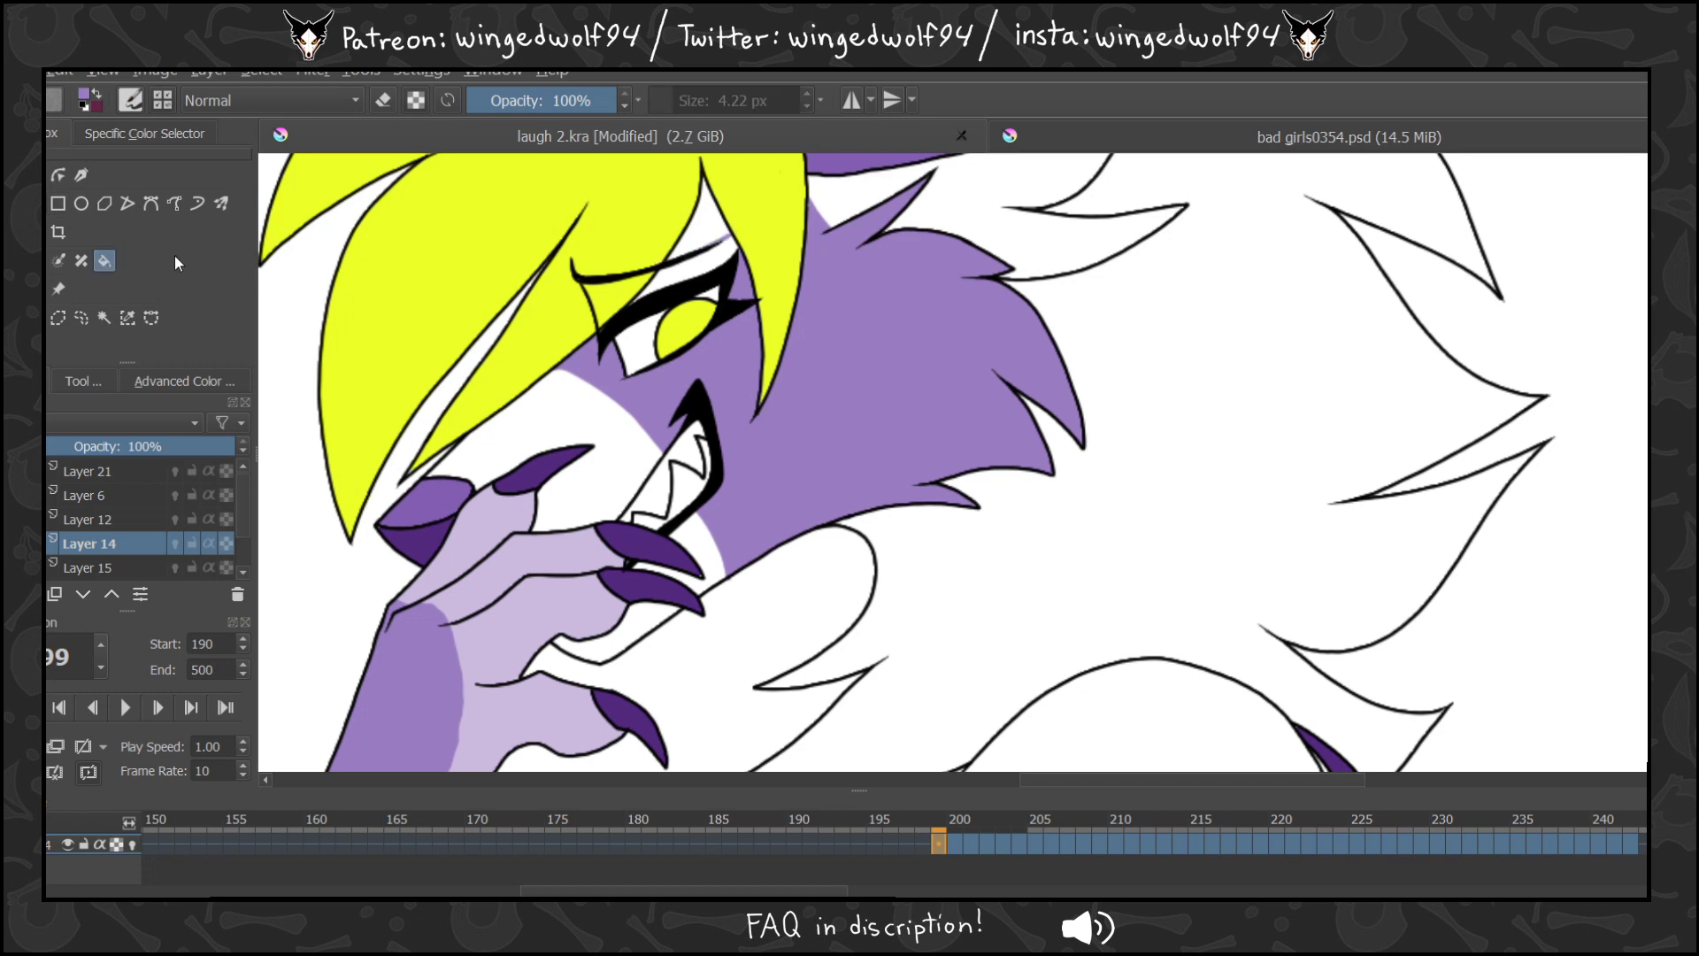
key("Right")
key("Right")
key("Right")
key("Right")
key("Right")
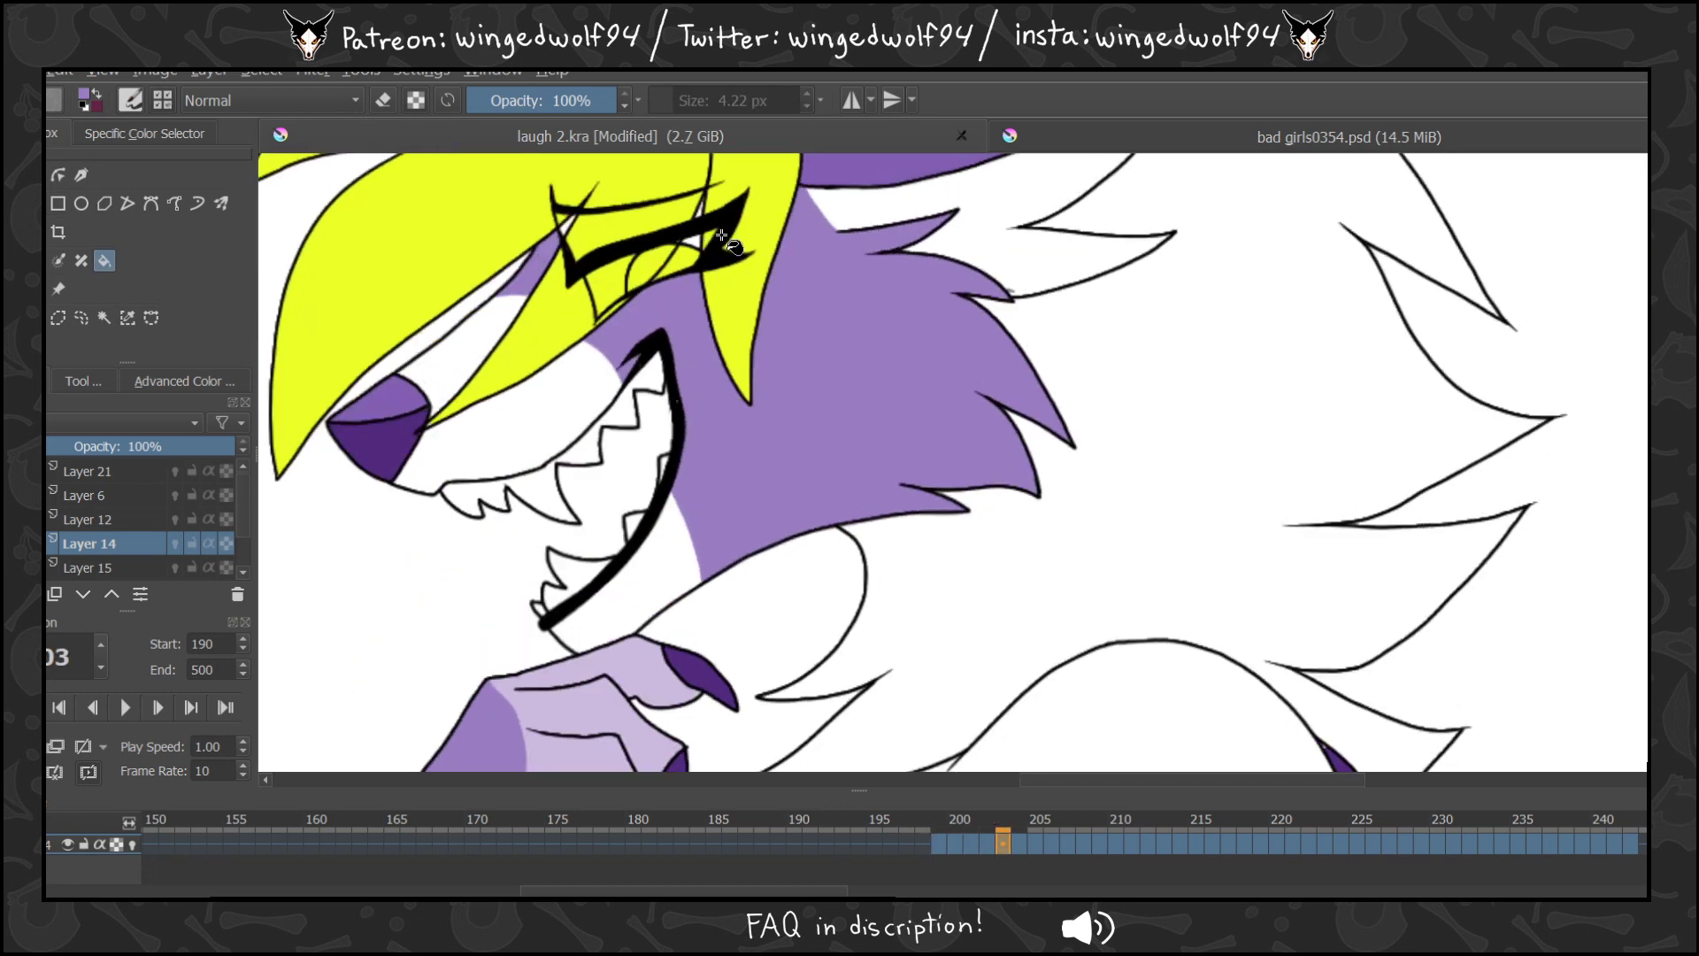
left_click(92, 569)
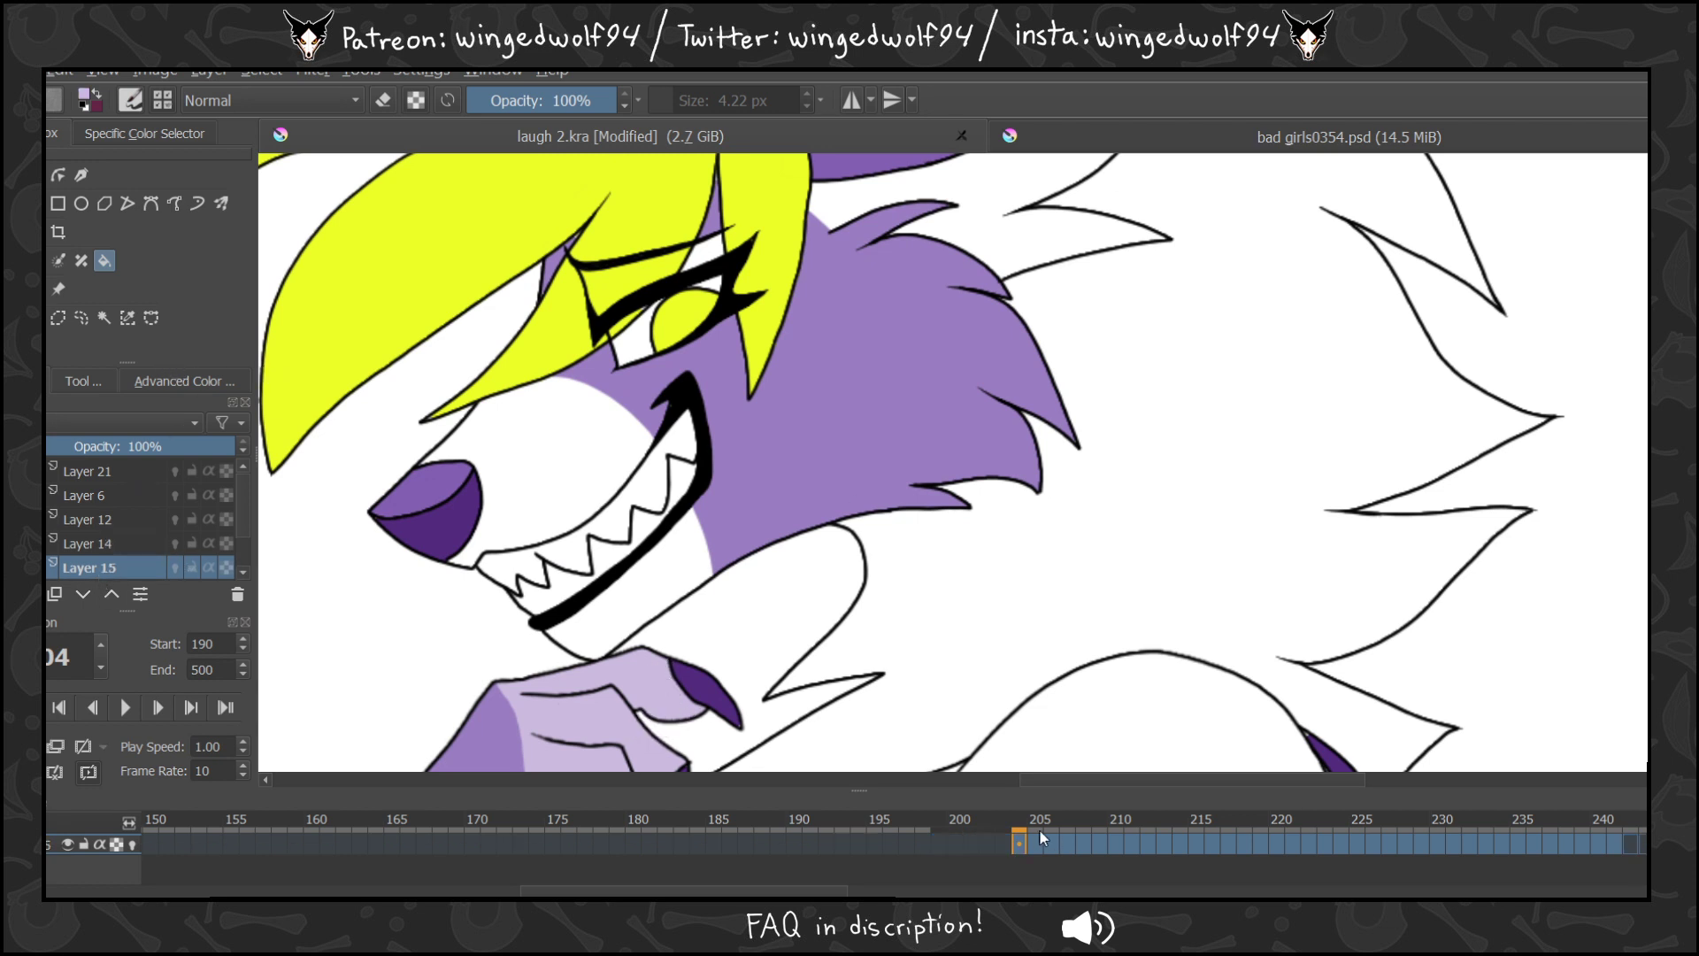
left_click(556, 431)
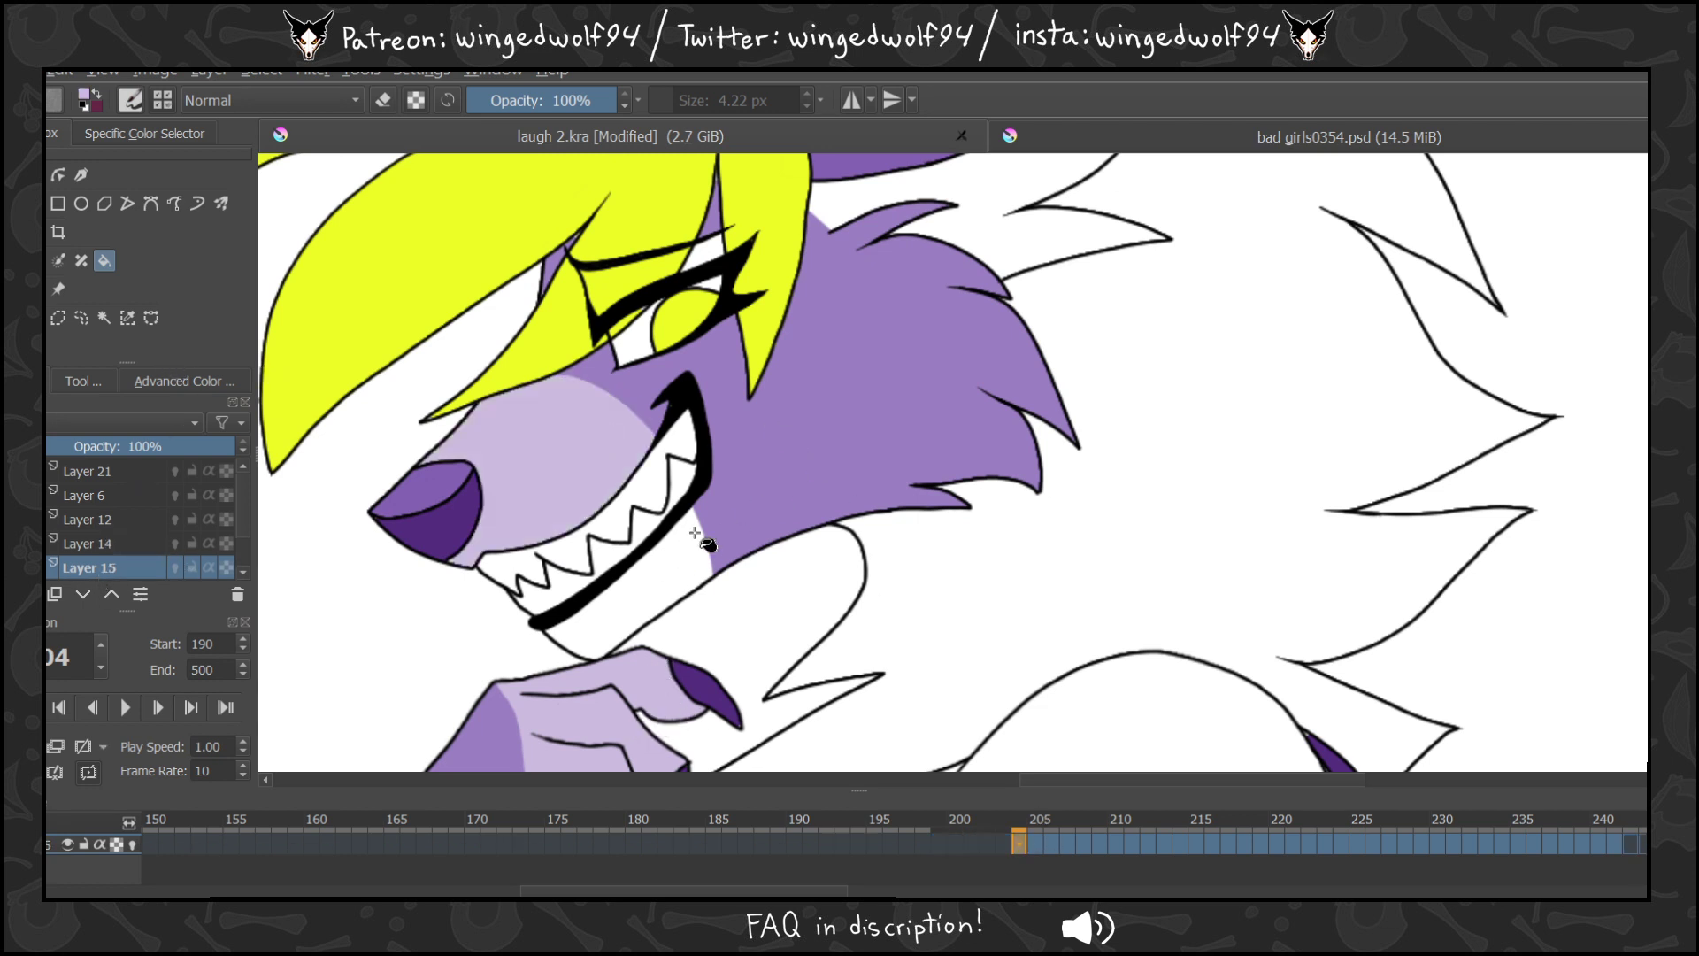
key("ctrl+z")
Merge Layer 14 down into Layer 15 and add a new paint layer directly above Layer 3.
left_click(72, 542)
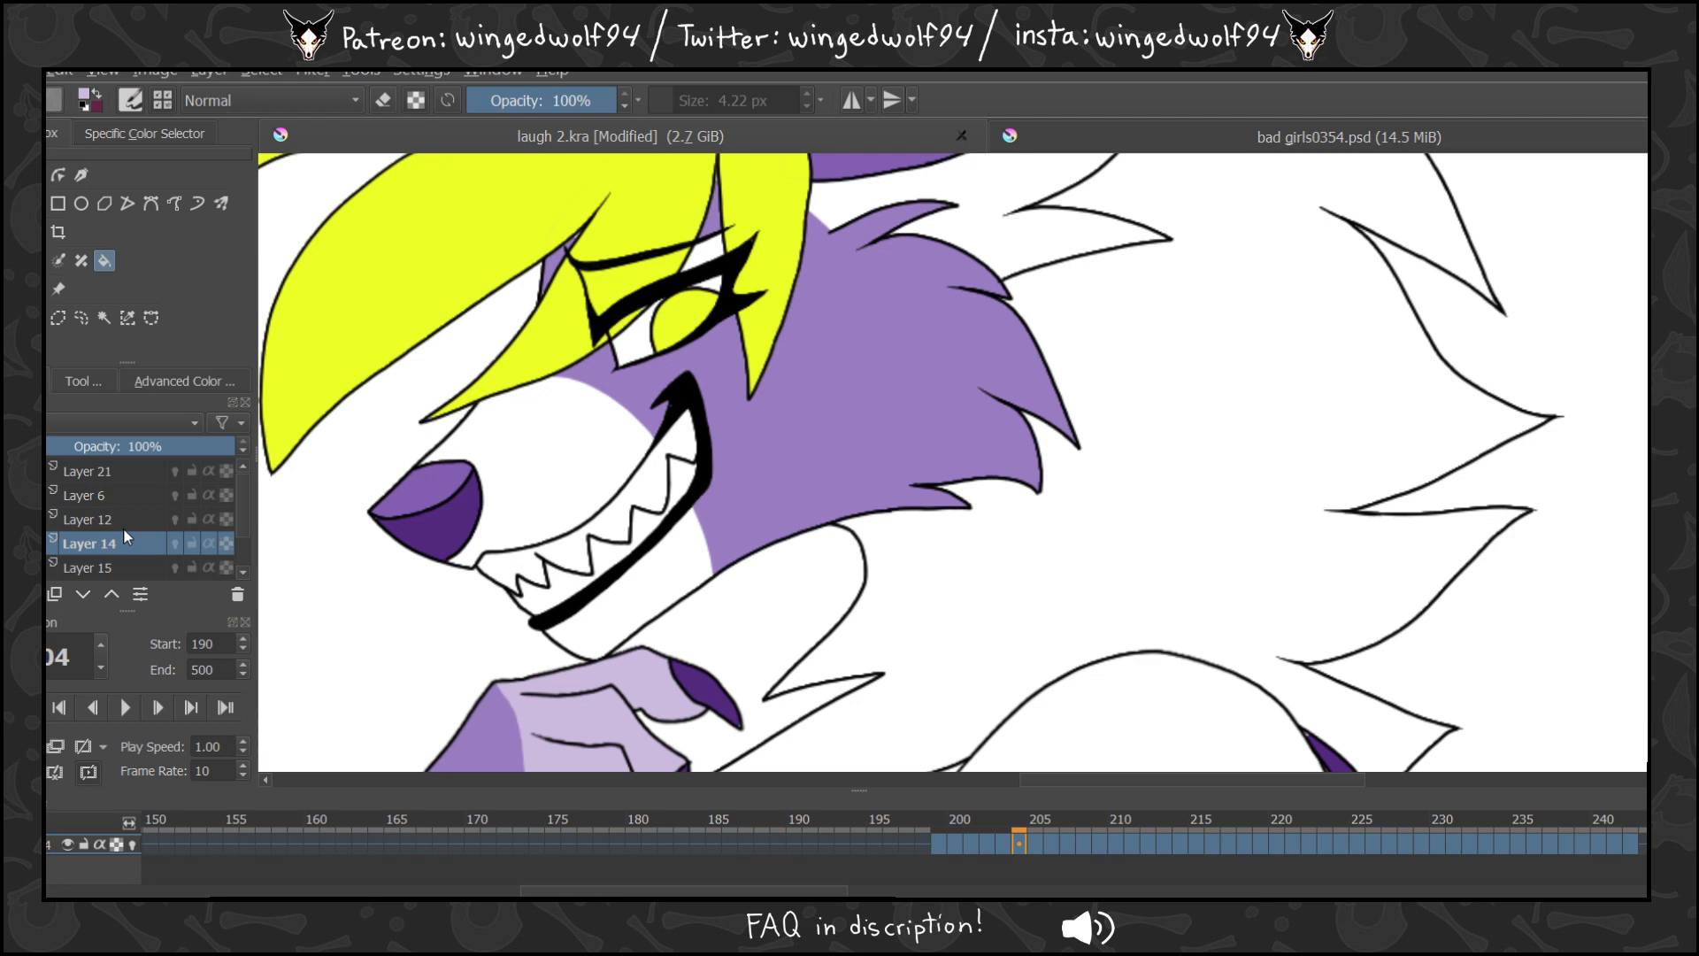
key("ctrl+e")
left_click(59, 548)
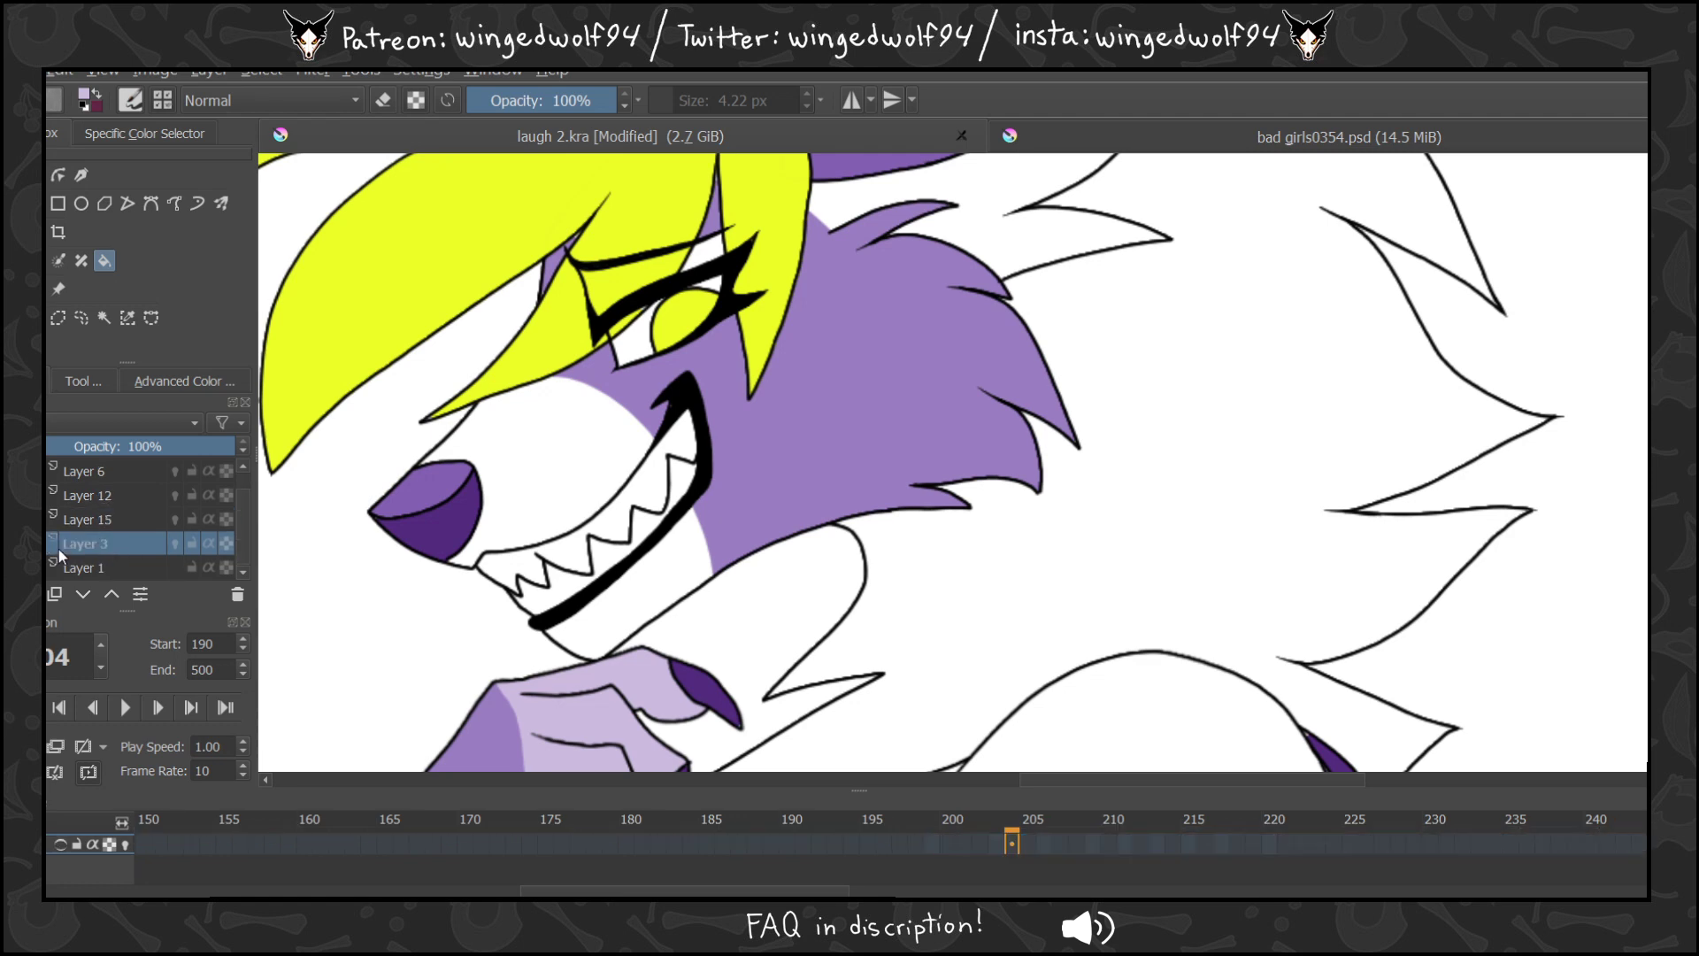
key("Insert")
Fill the muzzle, chin and upper eyelid on frame 199 of Layer 16 with light purple.
left_click_drag(1002, 832, 959, 853)
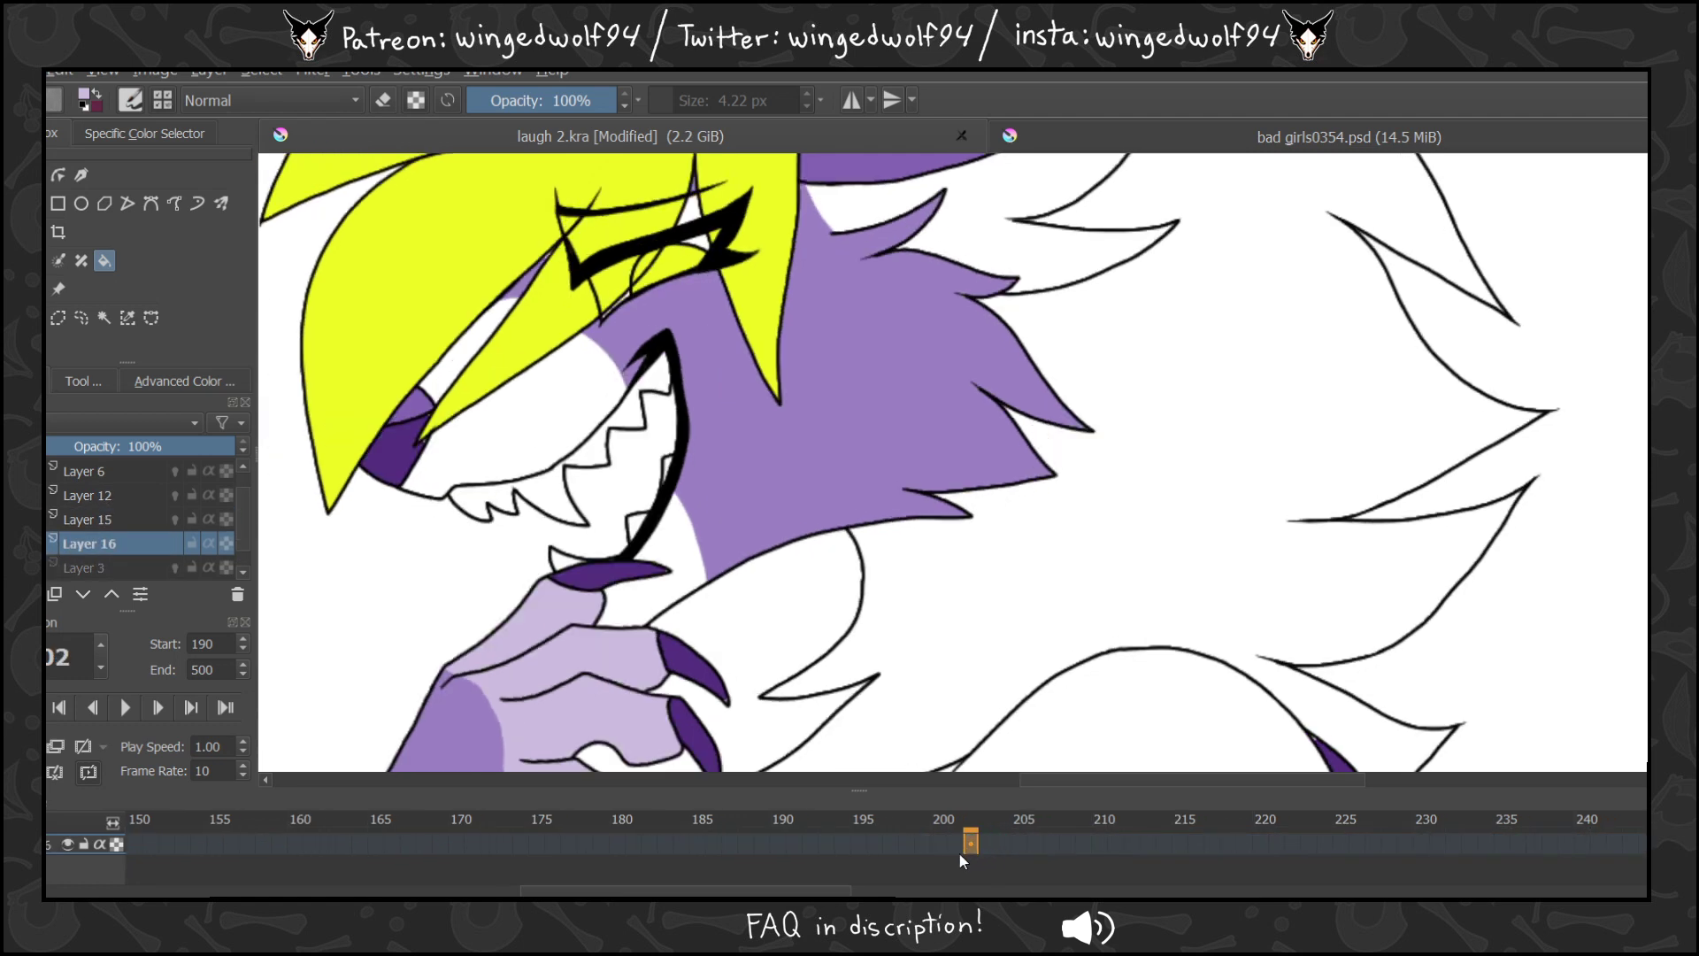
key("Left")
key("Left")
key("Left")
key("Left")
key("Right")
key("Right")
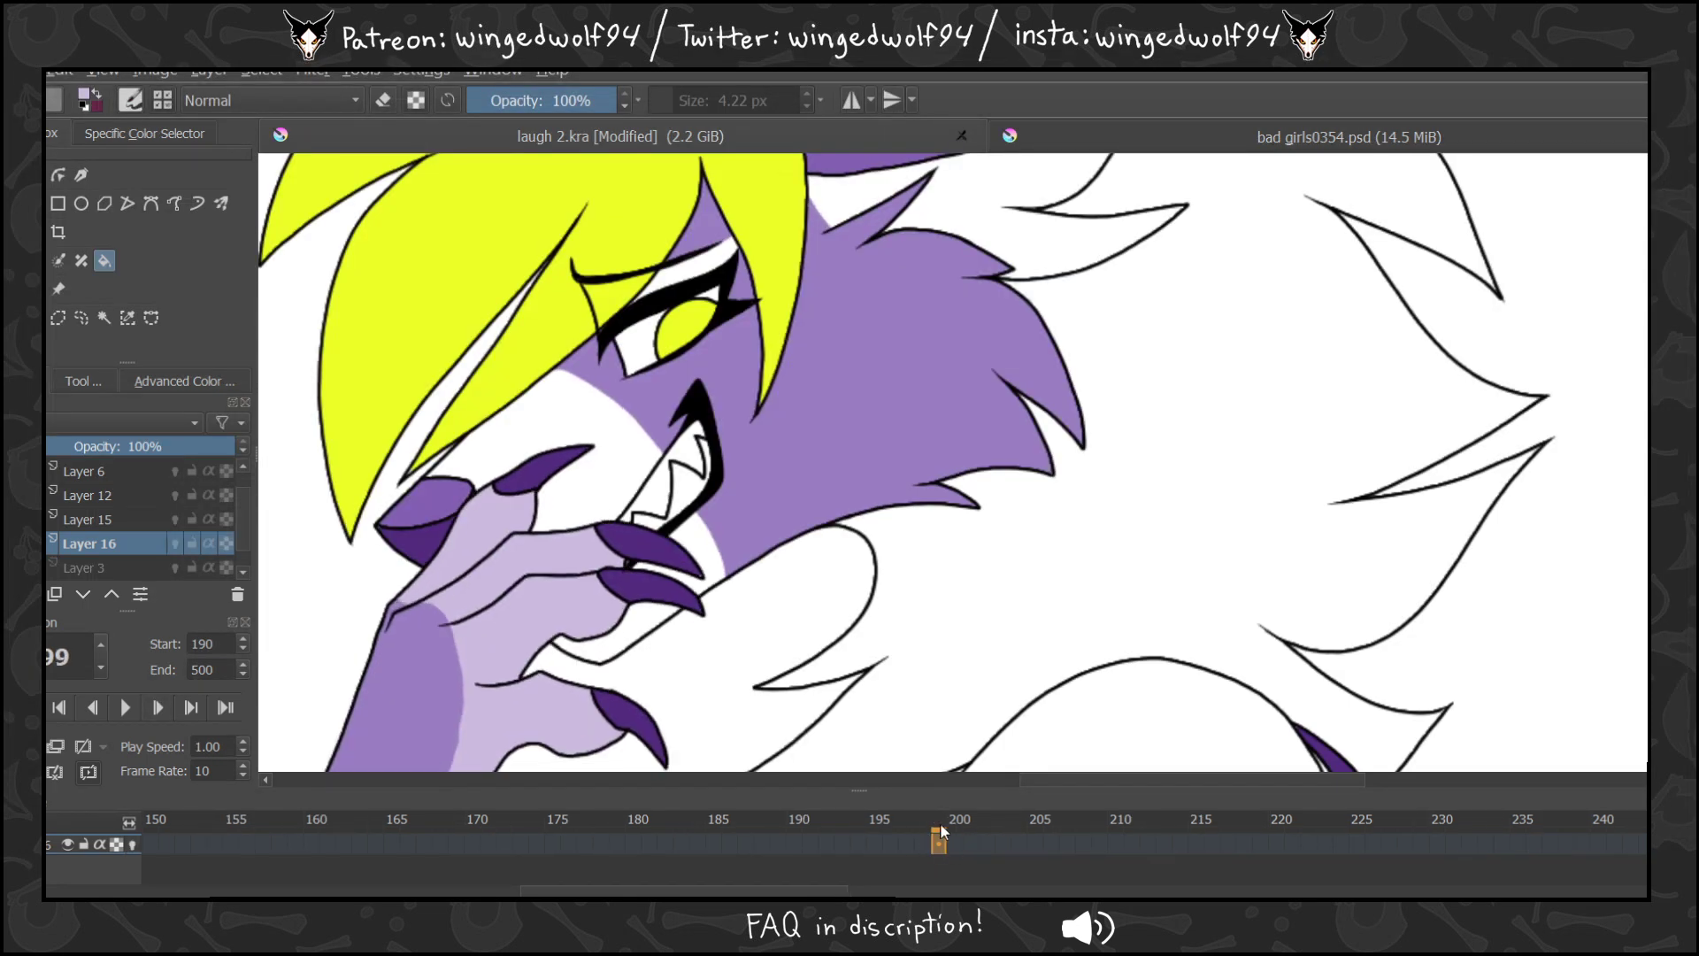
left_click(583, 436)
left_click(621, 639)
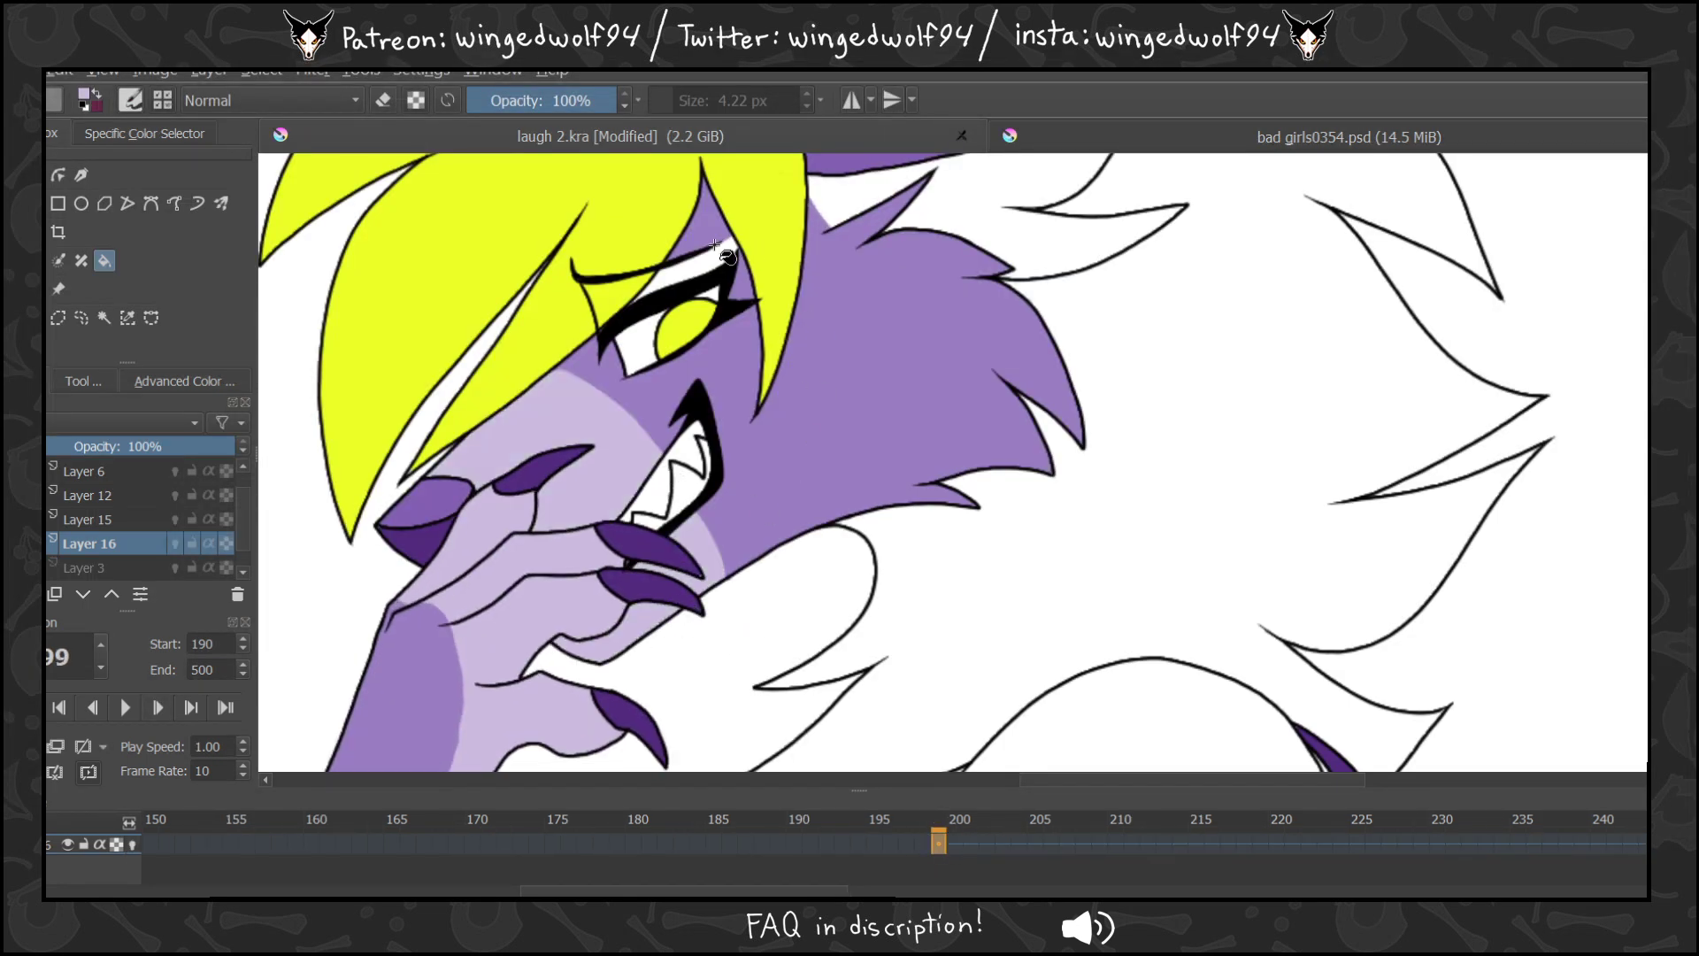
left_click(726, 258)
Fill the muzzle, the chin gaps between the claws and the upper eyelid on frame 200 with light purple.
key("Right")
key("Left")
key("Right")
key("Right")
key("Left")
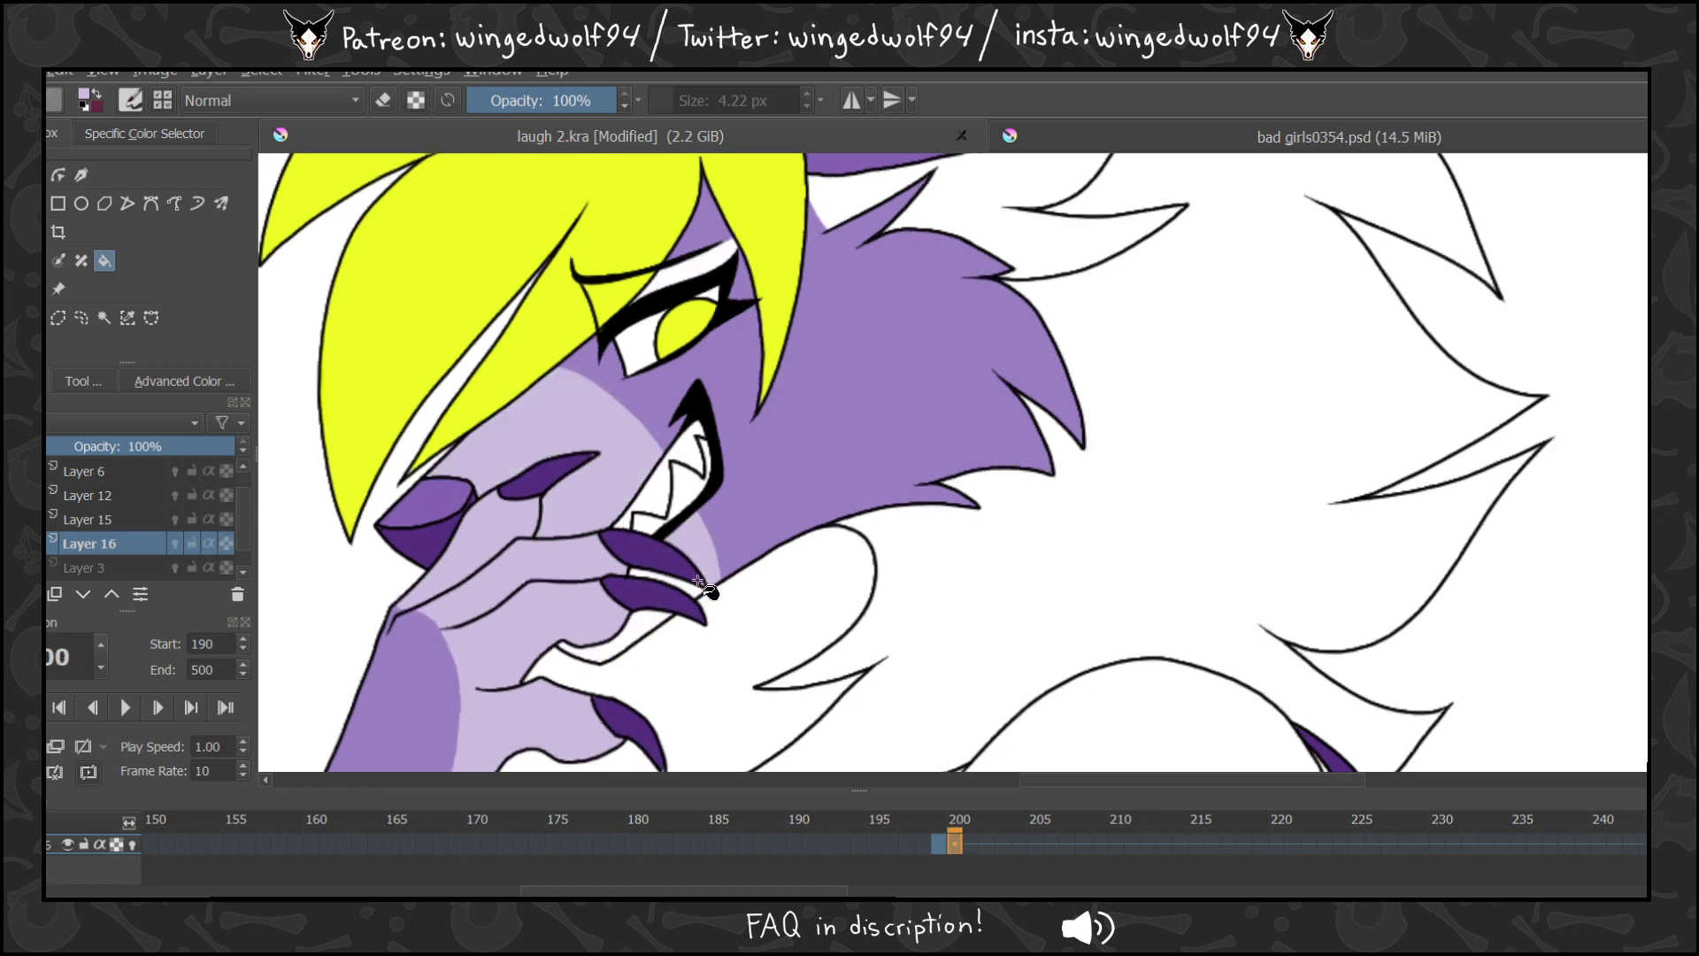
left_click(695, 586)
left_click(643, 623)
left_click(691, 263)
Fill the muzzle, chin and upper eyelid on frame 201 with light purple, comparing against frame 200.
key("Right")
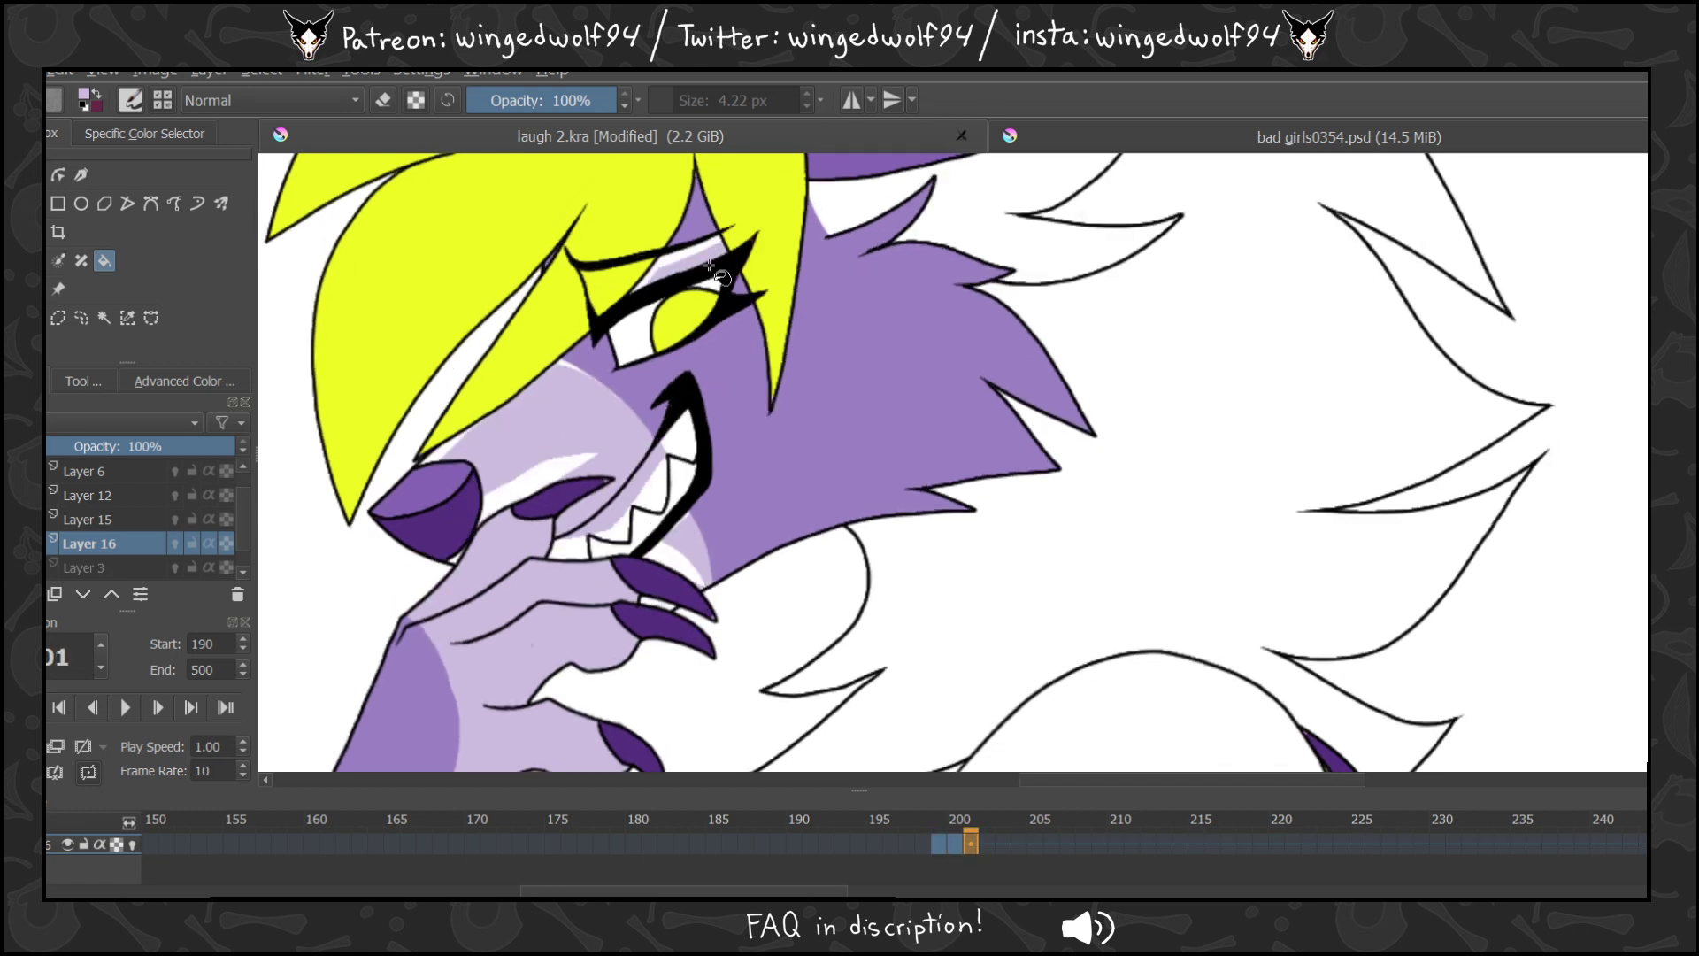
key("Left")
key("Right")
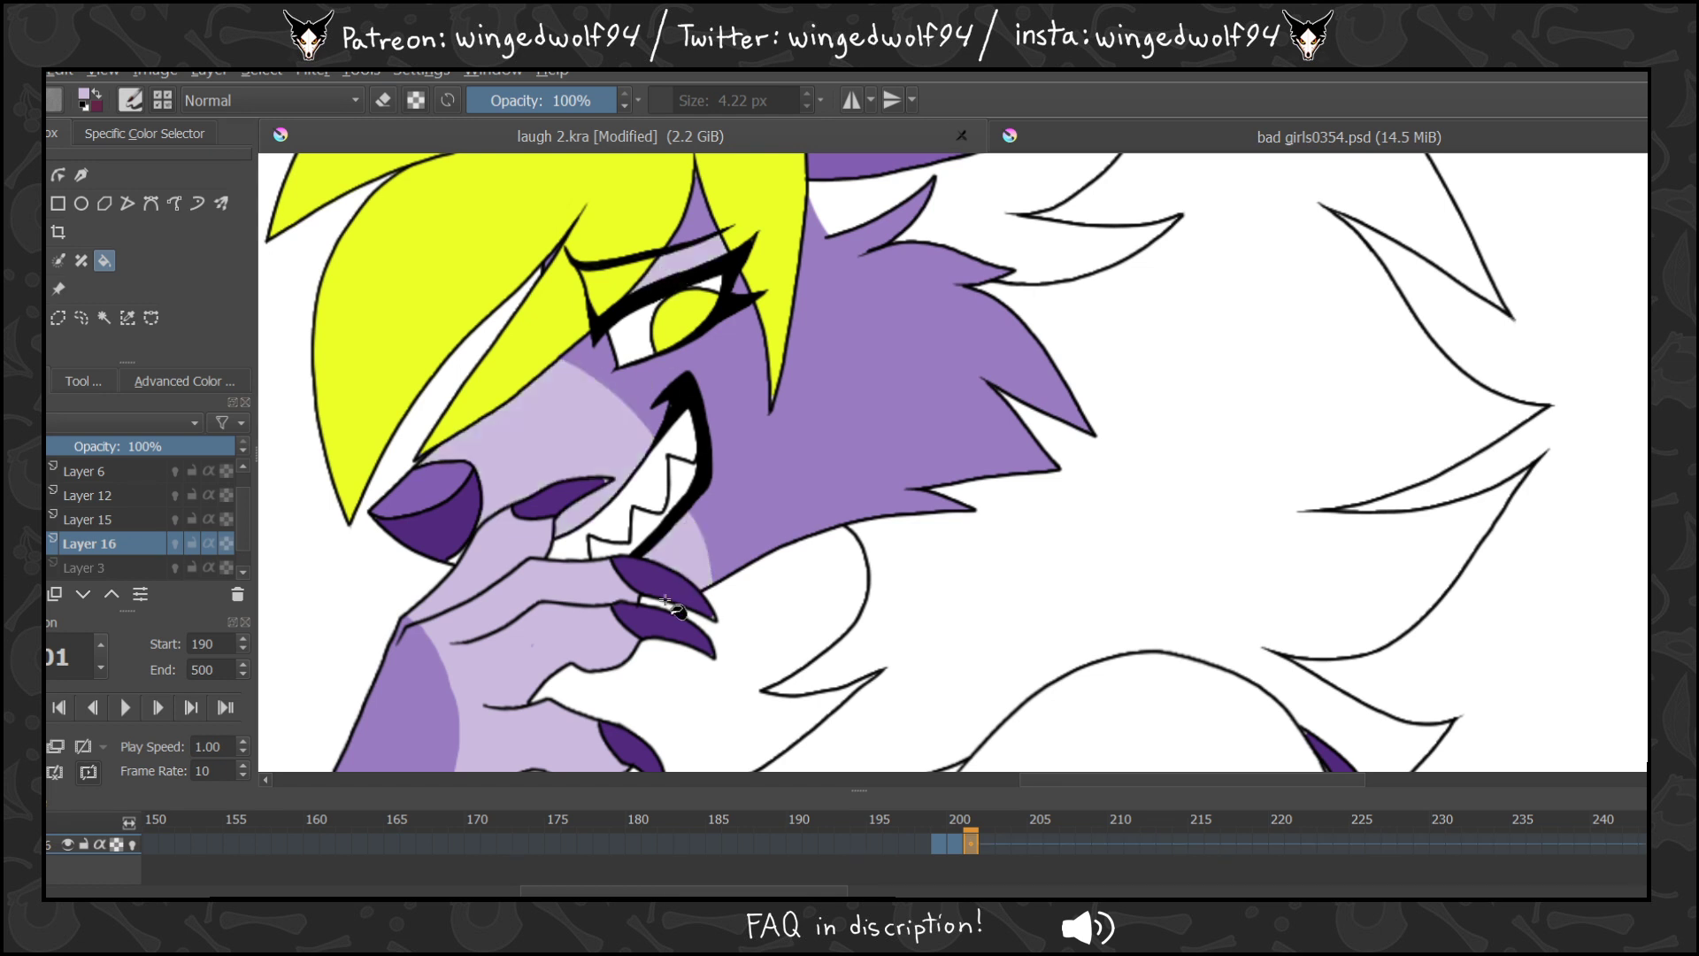
key("Left")
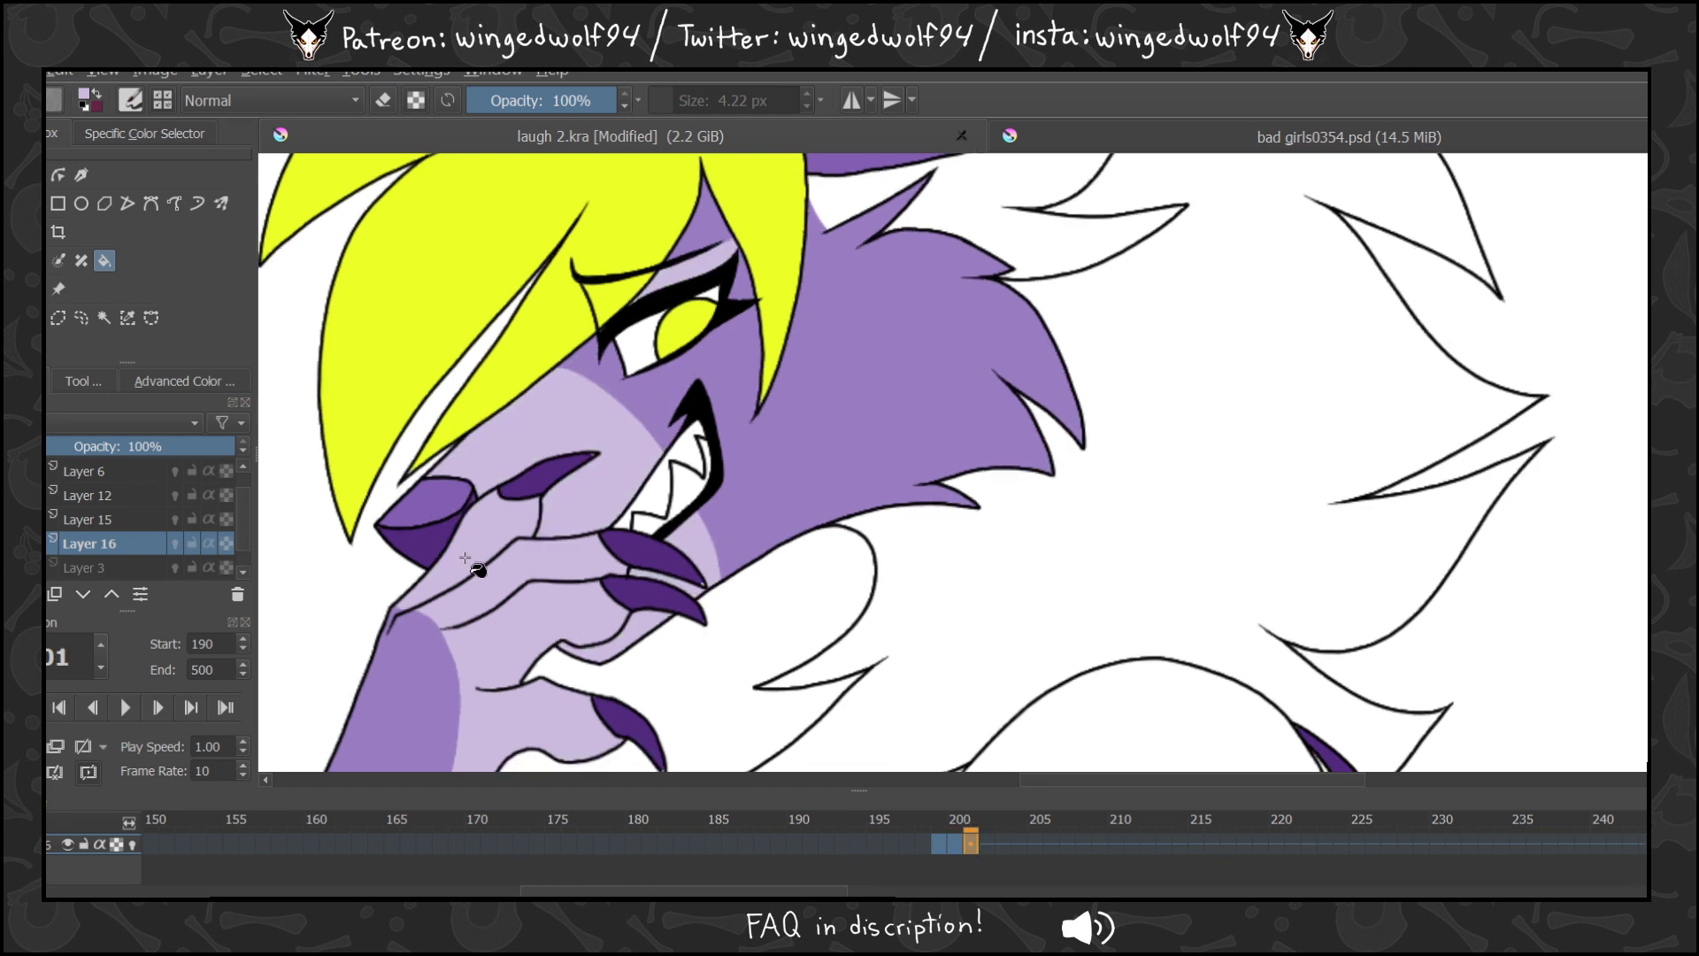
key("Right")
Fill the muzzle, the snout bridge between the hair strands and the chin on frame 202 with light purple.
key("Right")
left_click(554, 379)
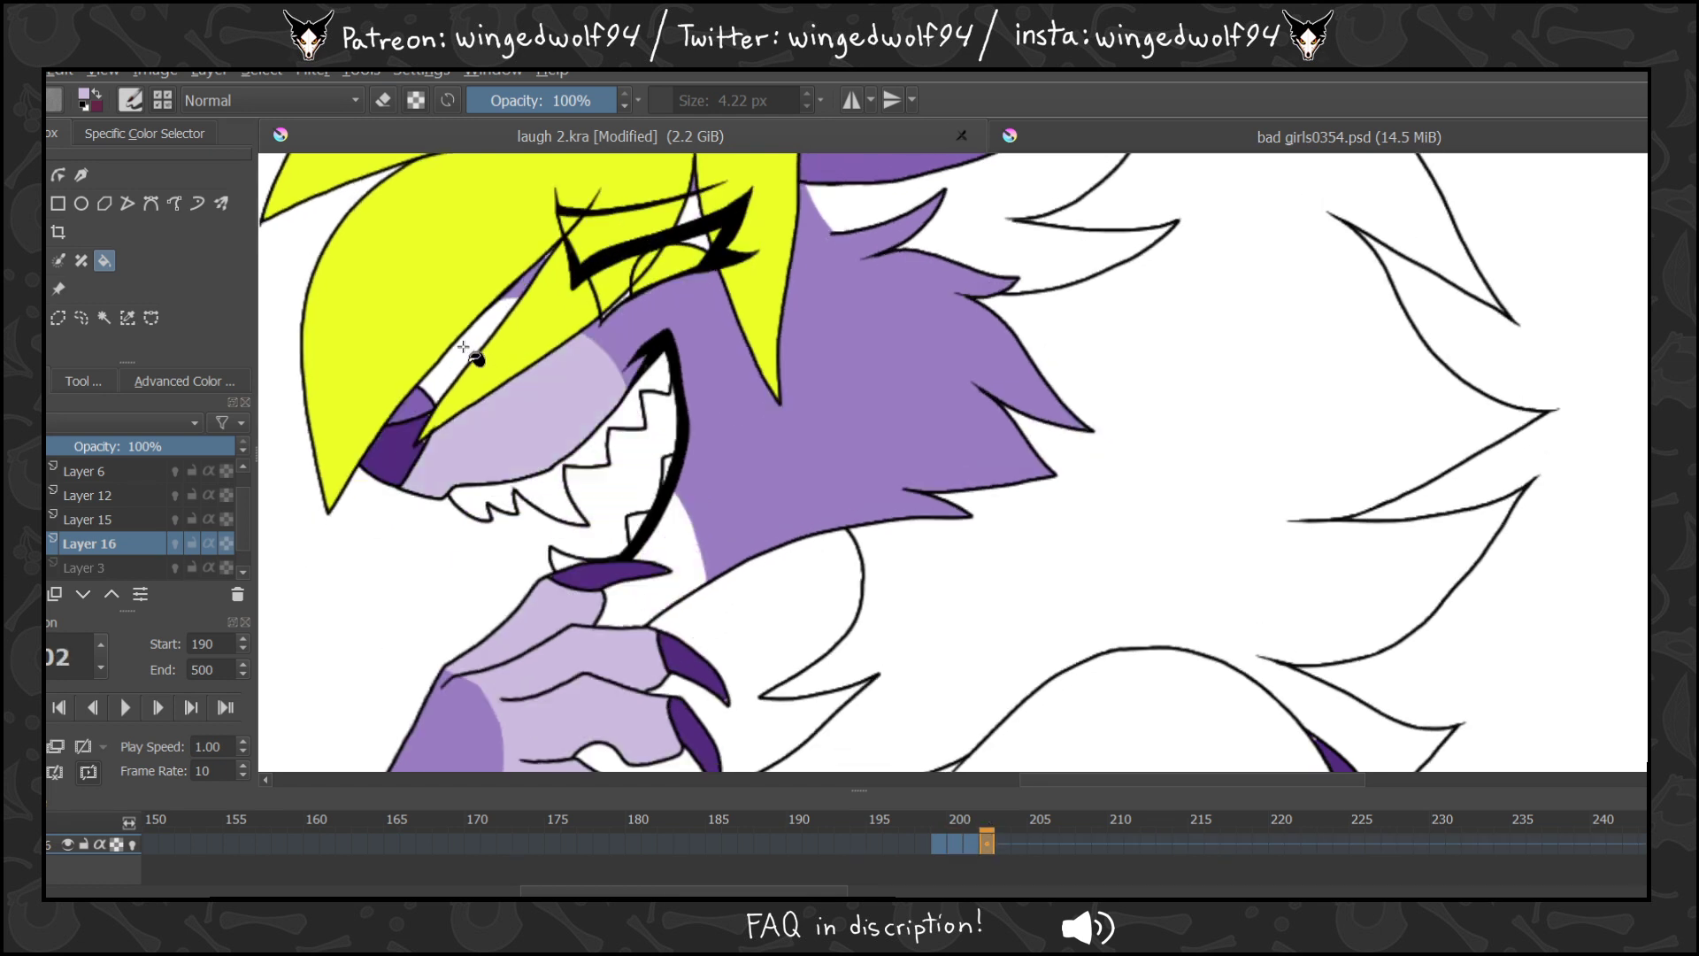
left_click(467, 347)
left_click(674, 563)
Clear the carried-over fill on frame 203 and fill its snout bridge, muzzle and chin with light purple.
key("Left")
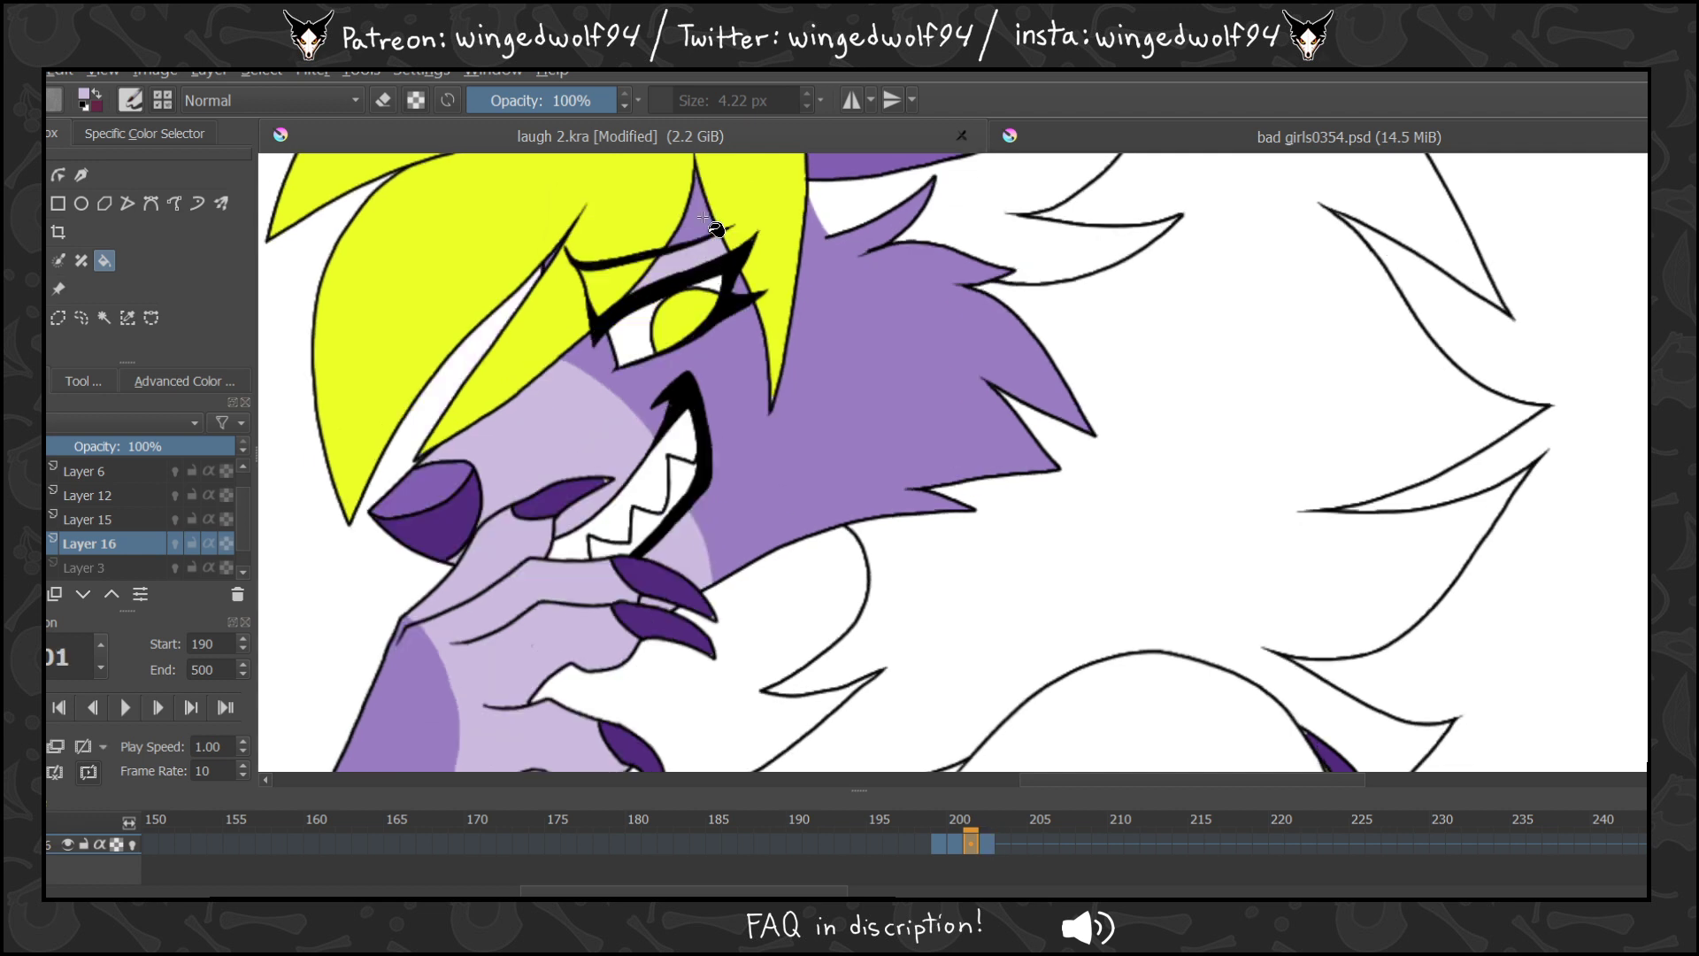
key("Right")
key("Right")
key("Delete")
left_click(464, 373)
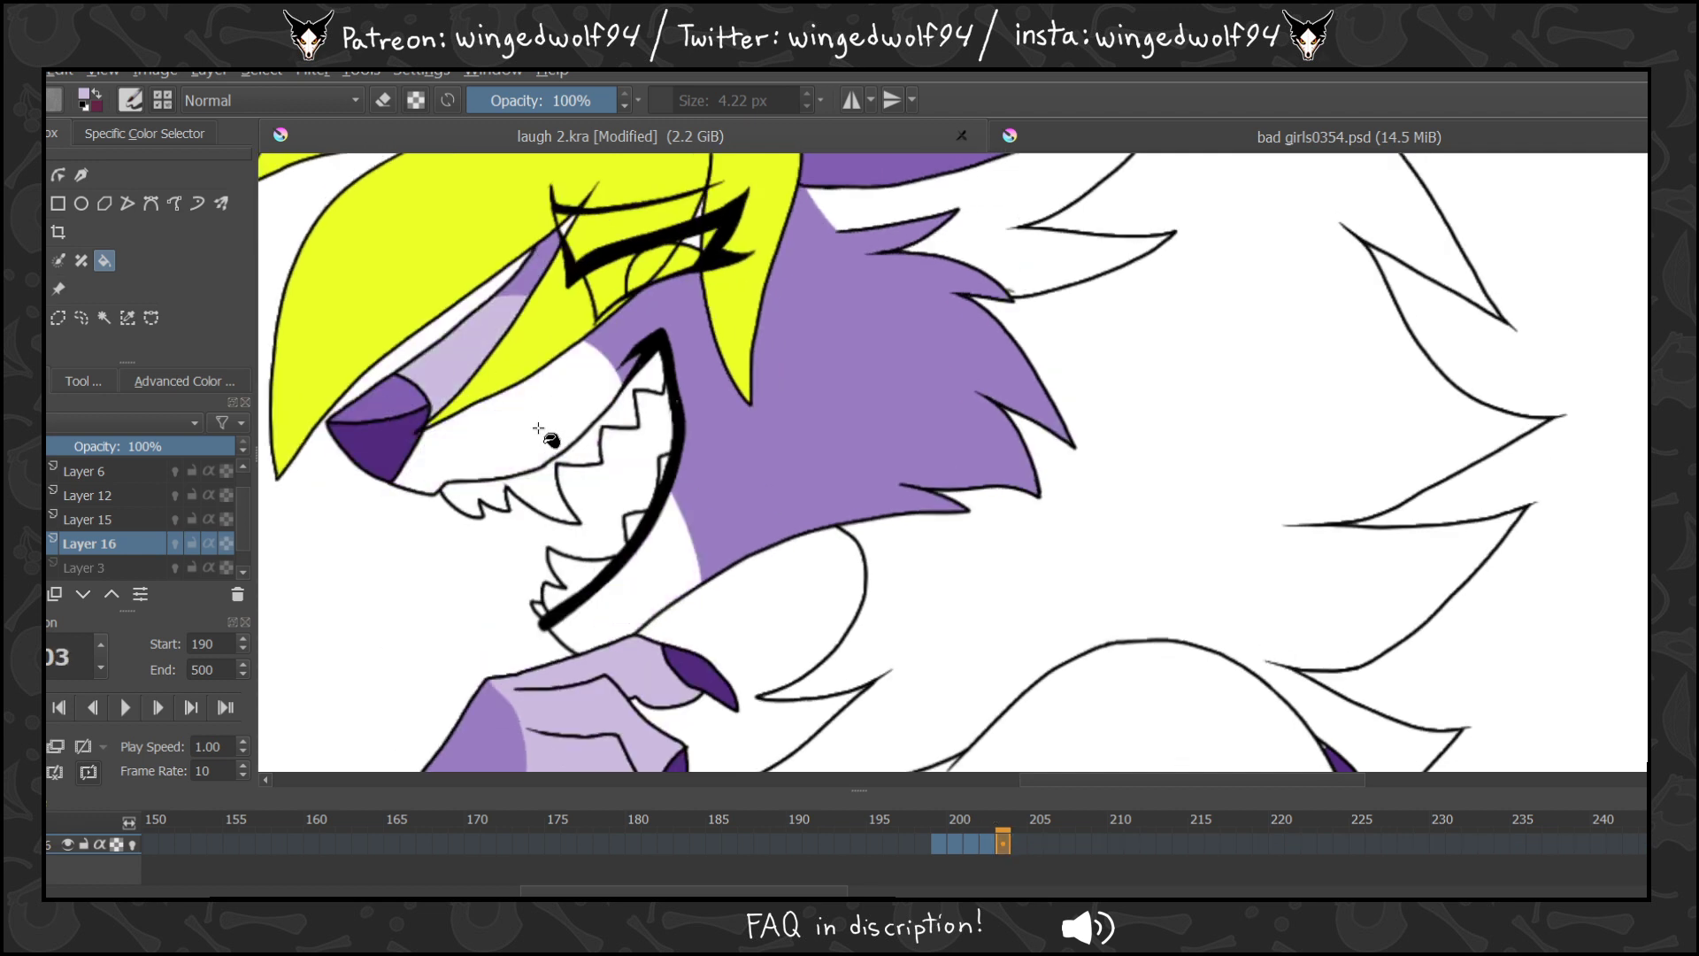
left_click(538, 430)
left_click(678, 567)
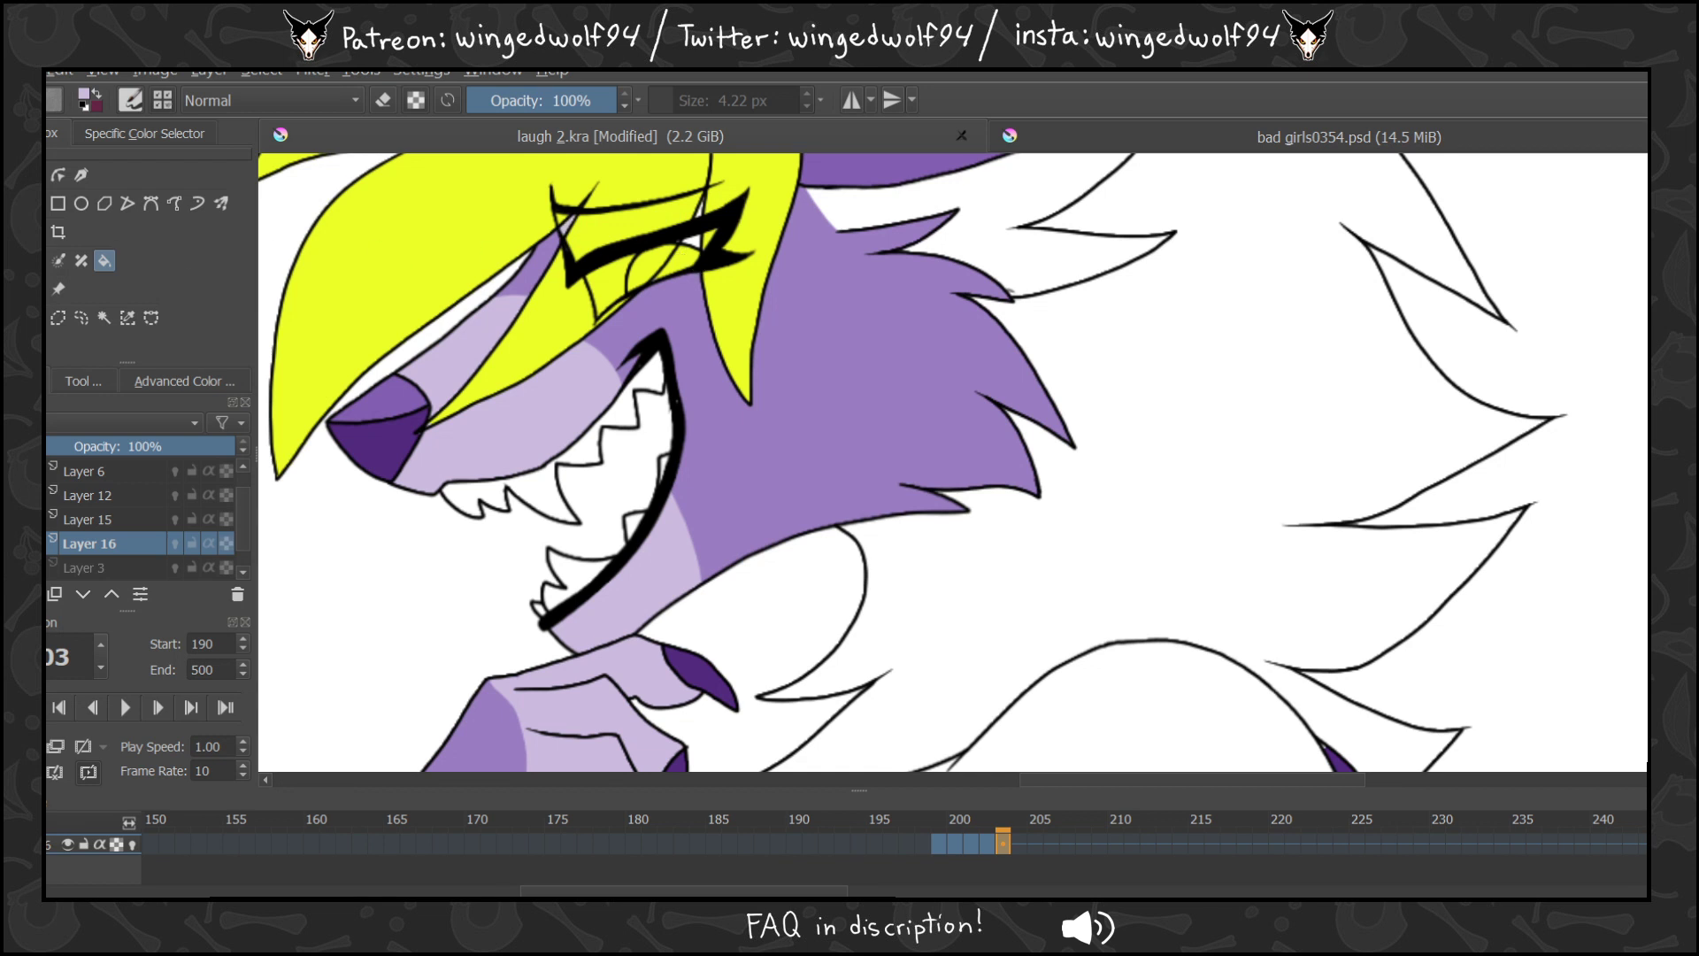
key("b")
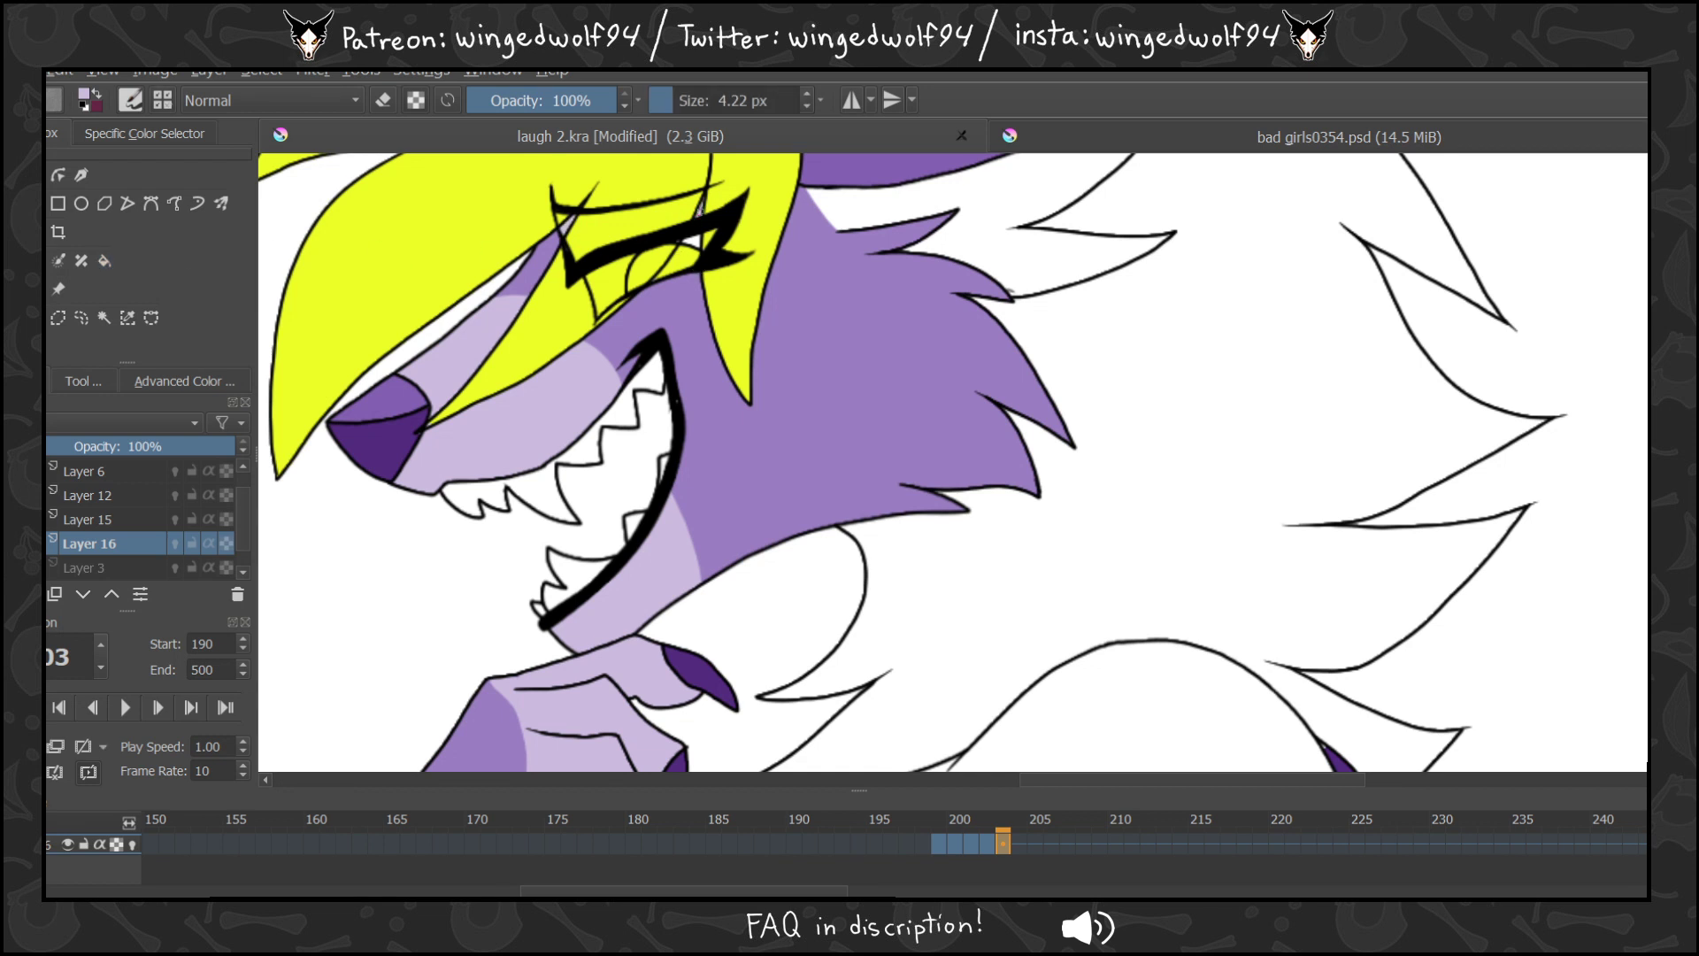
left_click(107, 263)
Add blank keyframes to Layer 16 frame by frame from frame 204 to frame 234, skipping frames 231 and 232.
key("Right")
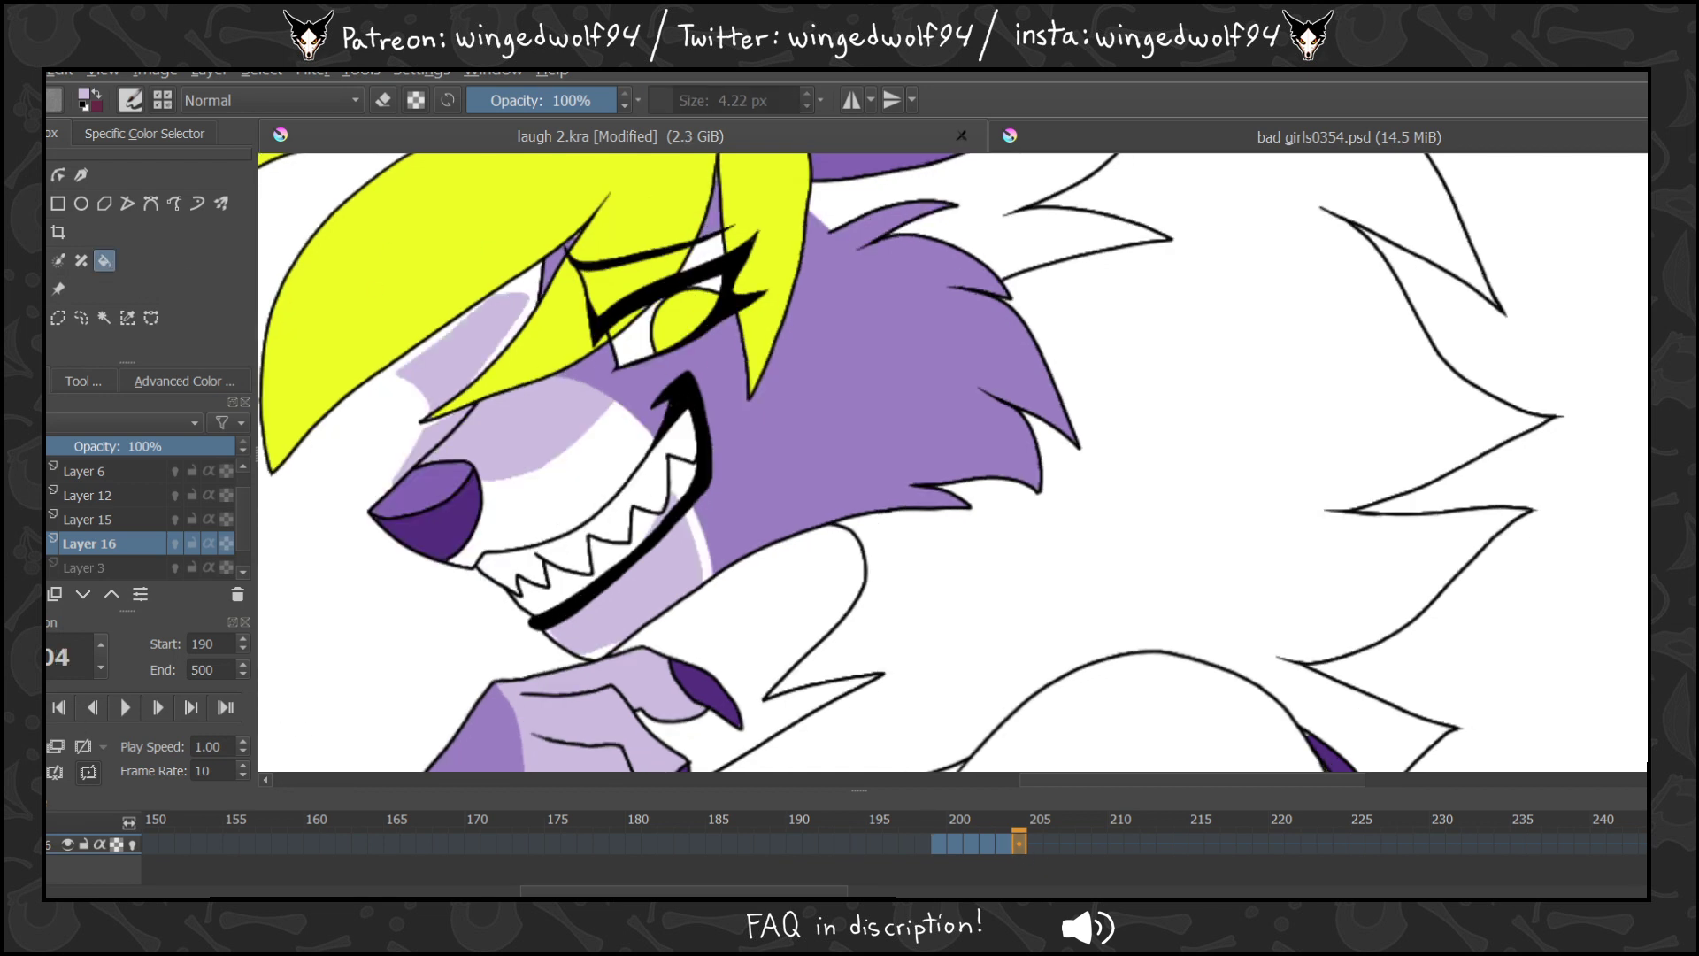
key("Right")
key("Right")
key("Right")
key("Right")
key("Right")
key("Right")
key("Right")
key("Right")
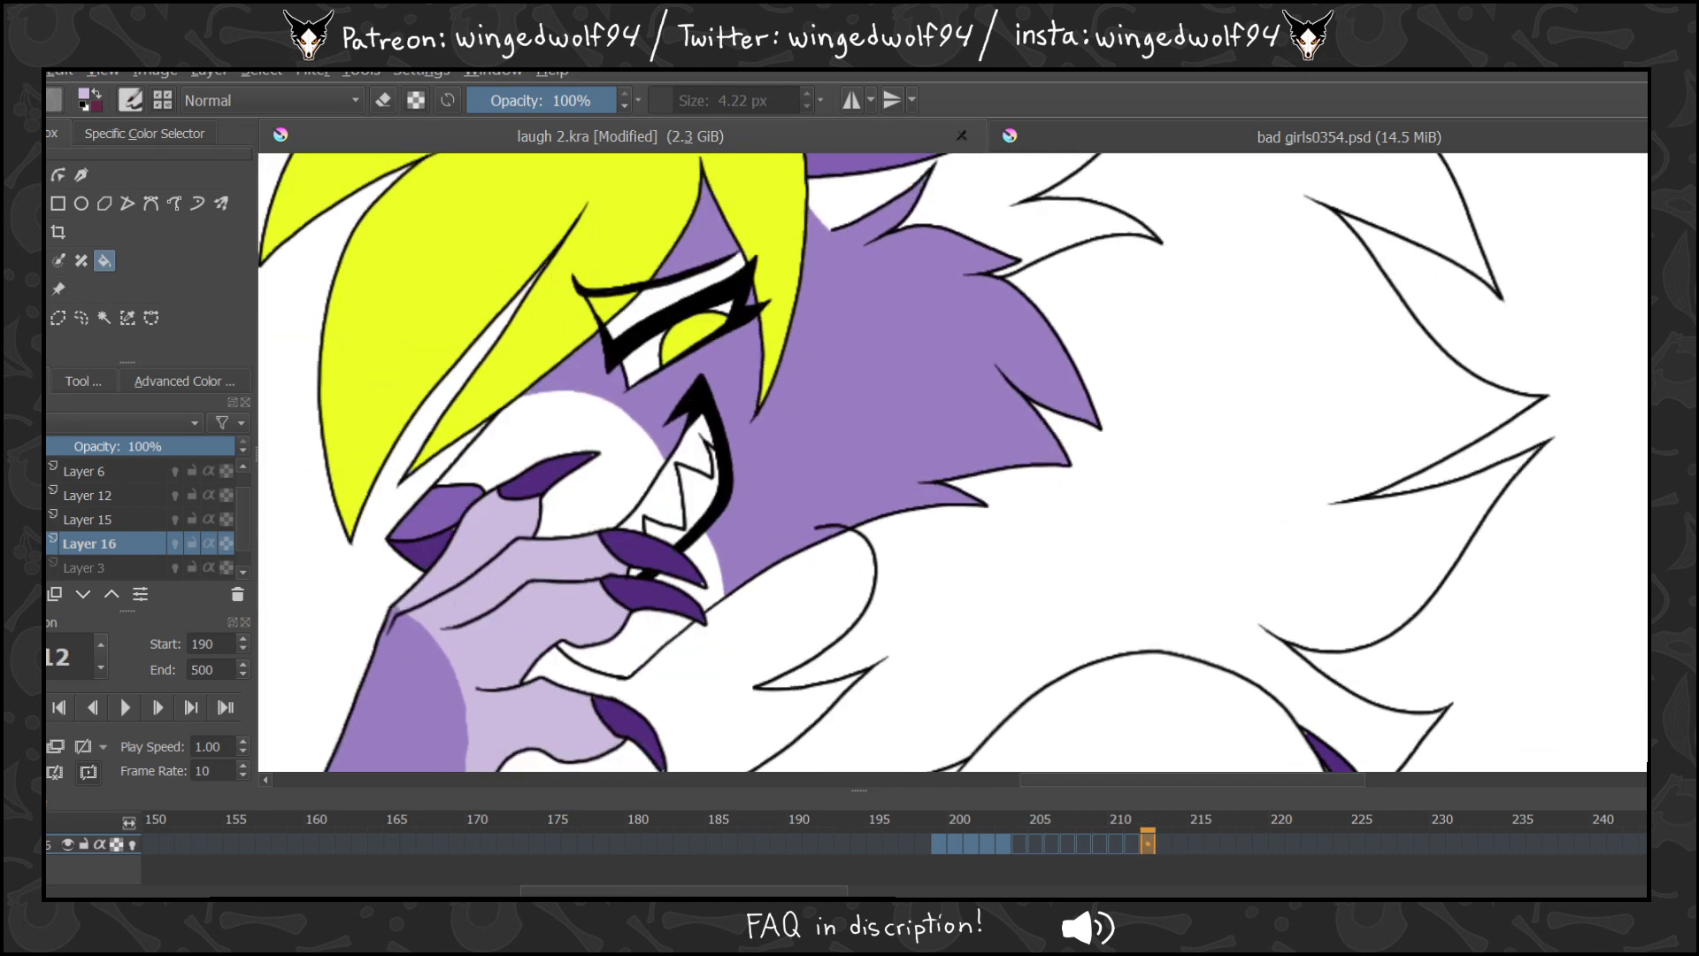
key("Right")
key("Right")
key("Right")
key("Right")
key("Right")
key("Right")
key("Right")
key("Right")
key("Right")
key("Right")
key("Right")
key("Right")
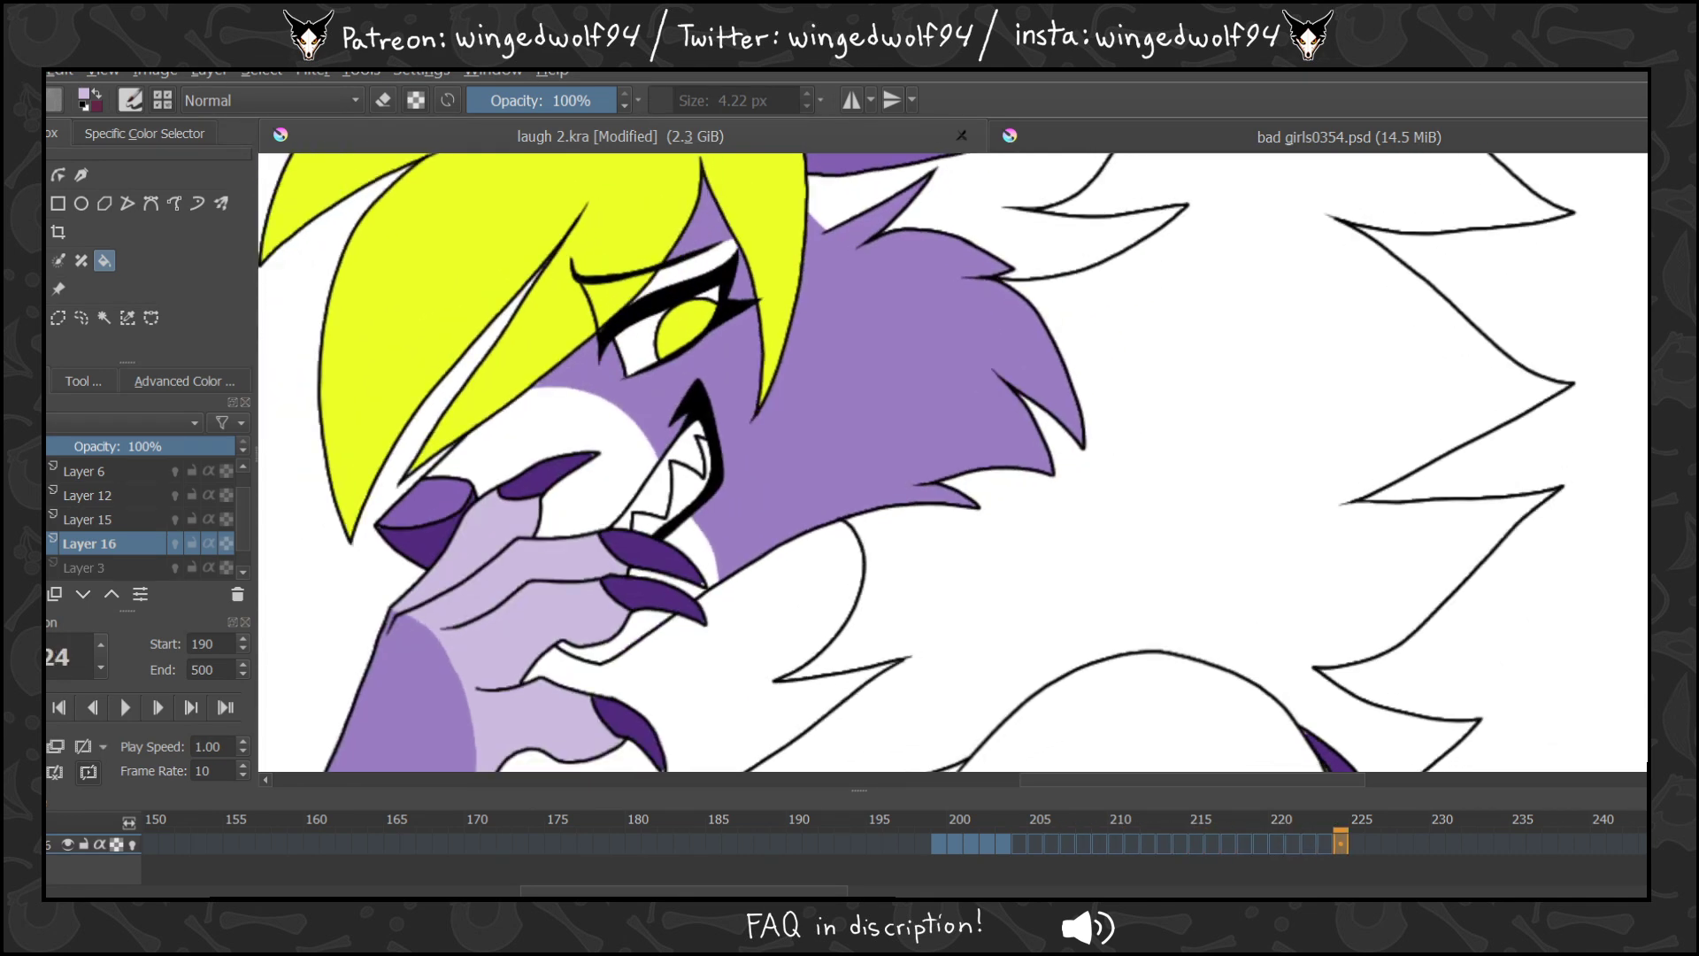
key("Right")
key("Right")
key("Right")
key("Right")
key("Right")
key("Right")
key("Right")
key("Right")
key("Right")
key("Right")
key("Right")
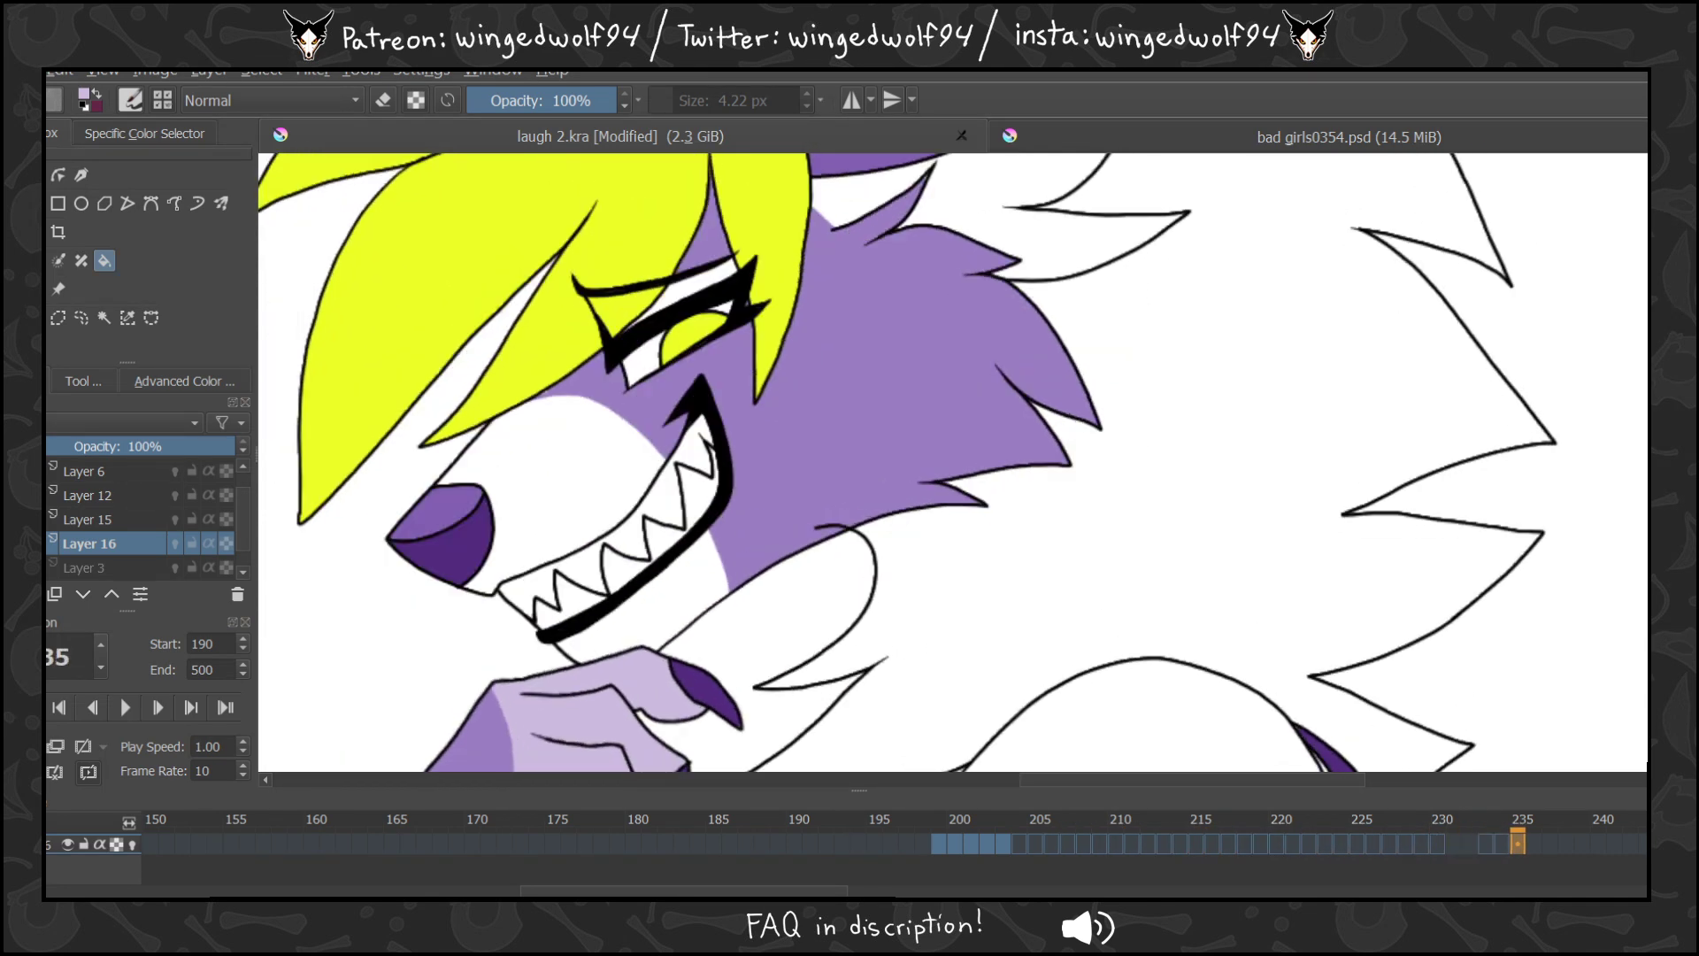
Add blank keyframes to Layer 16 on the skipped frames 231 and 232 and onward through frame 239.
key("Left")
key("Left")
key("Left")
key("Left")
key("Right")
key("Right")
key("Right")
key("Right")
key("Right")
key("Right")
key("Left")
key("Right")
key("Right")
key("Right")
key("Right")
key("Right")
key("Right")
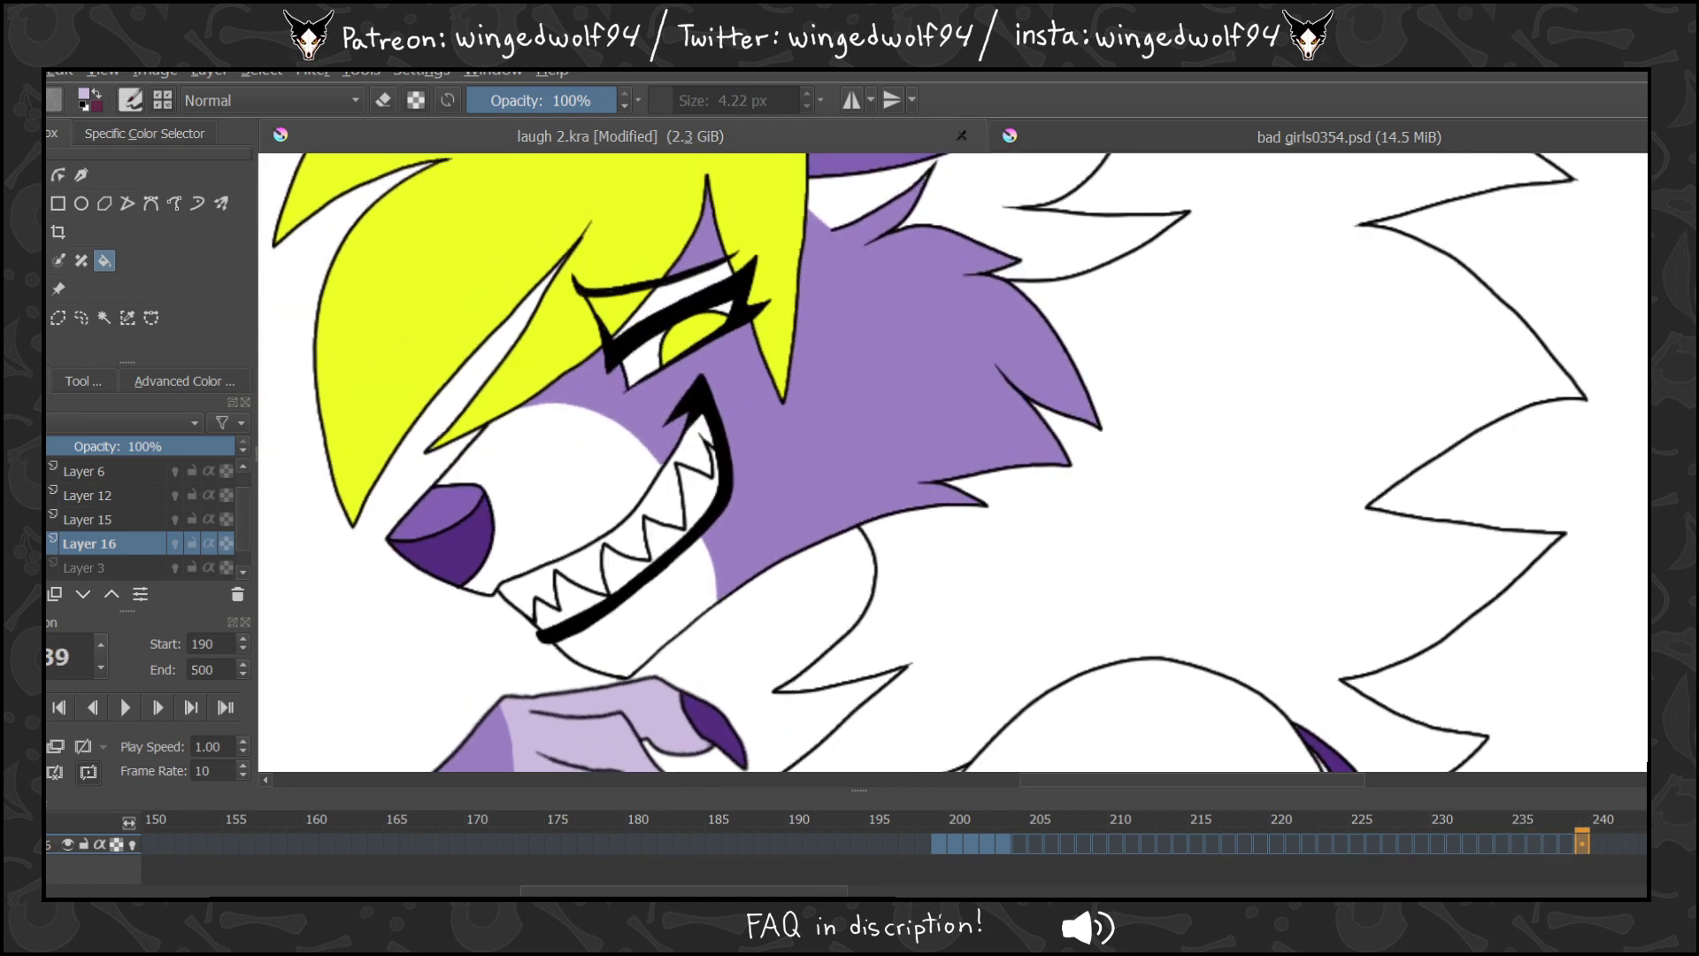
Return to the unfilled frames and fill the muzzle and chin on frame 204 with light purple.
left_click(940, 843)
key("Right")
key("Right")
key("Right")
key("Right")
key("Right")
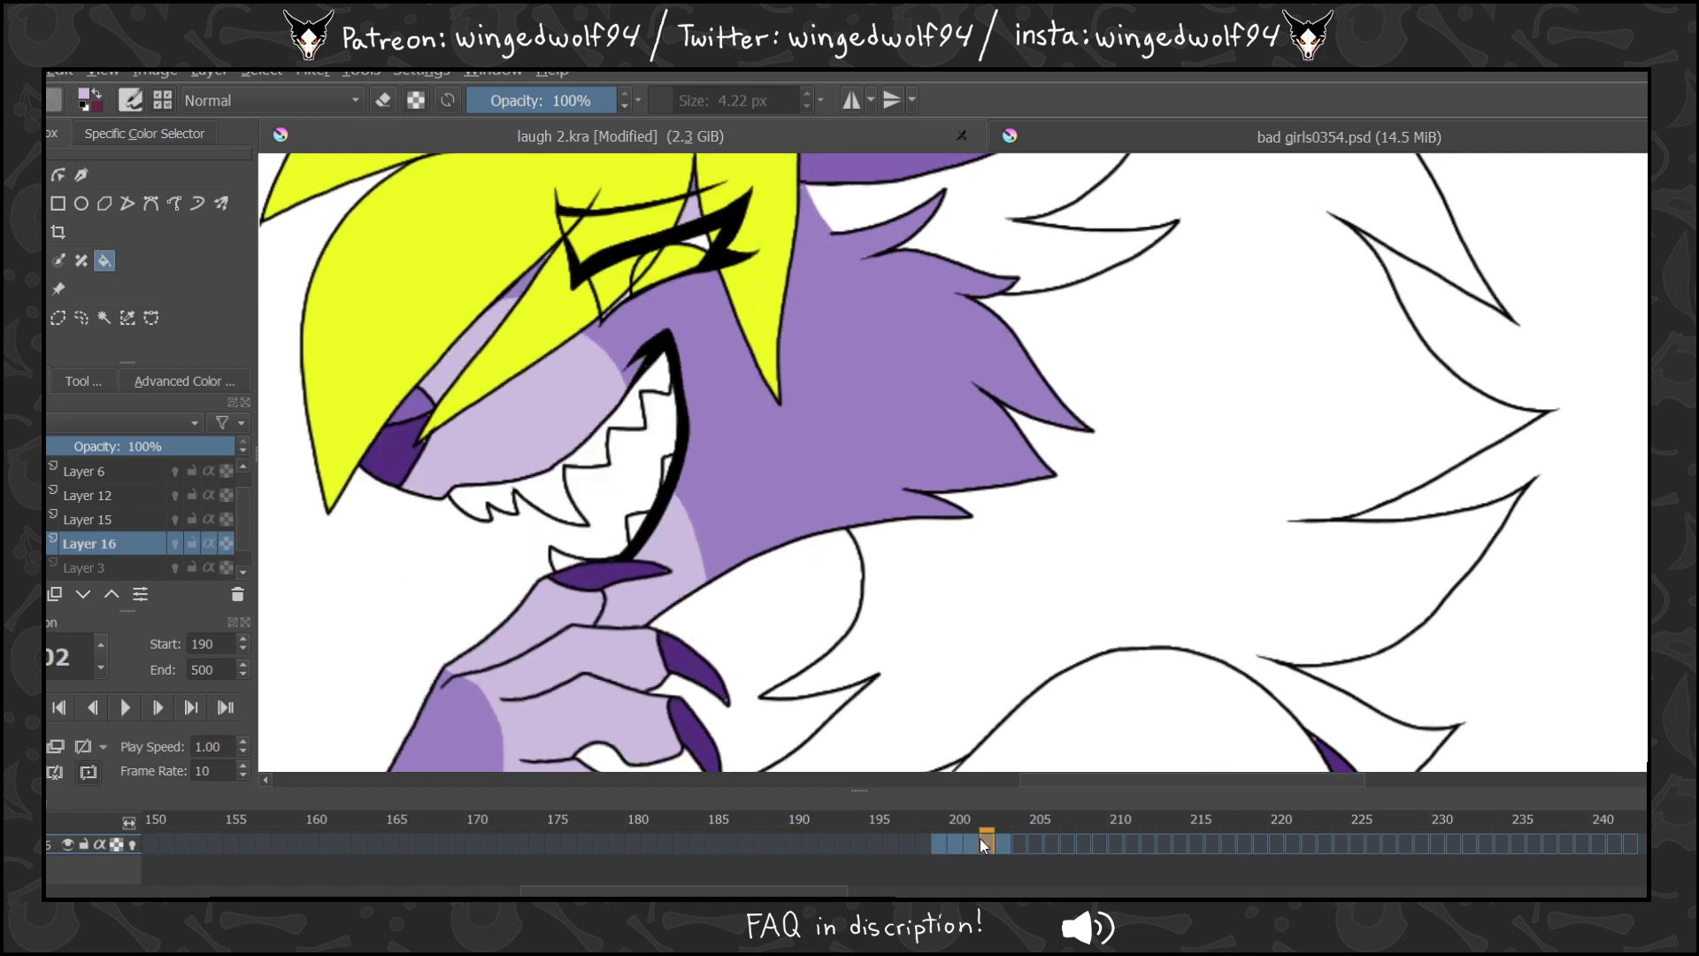
left_click(576, 437)
left_click(661, 562)
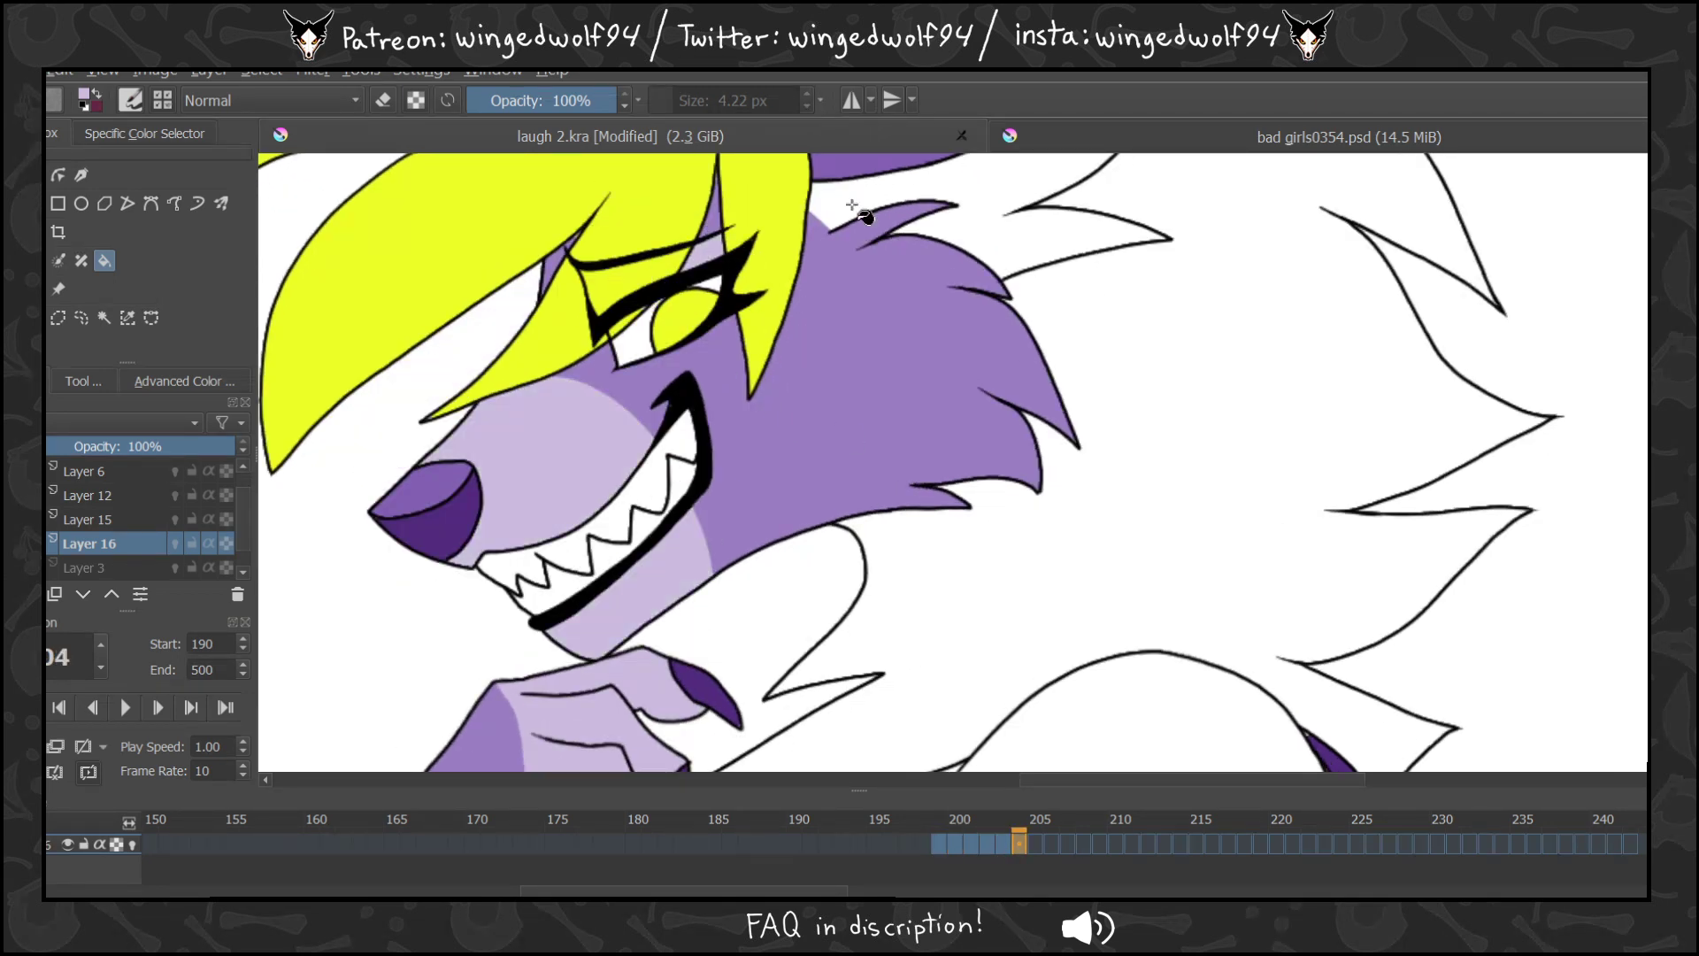
Fill the muzzle and the jaw behind the mouth on frame 205 with light purple.
key("Right")
left_click(609, 436)
left_click(690, 532)
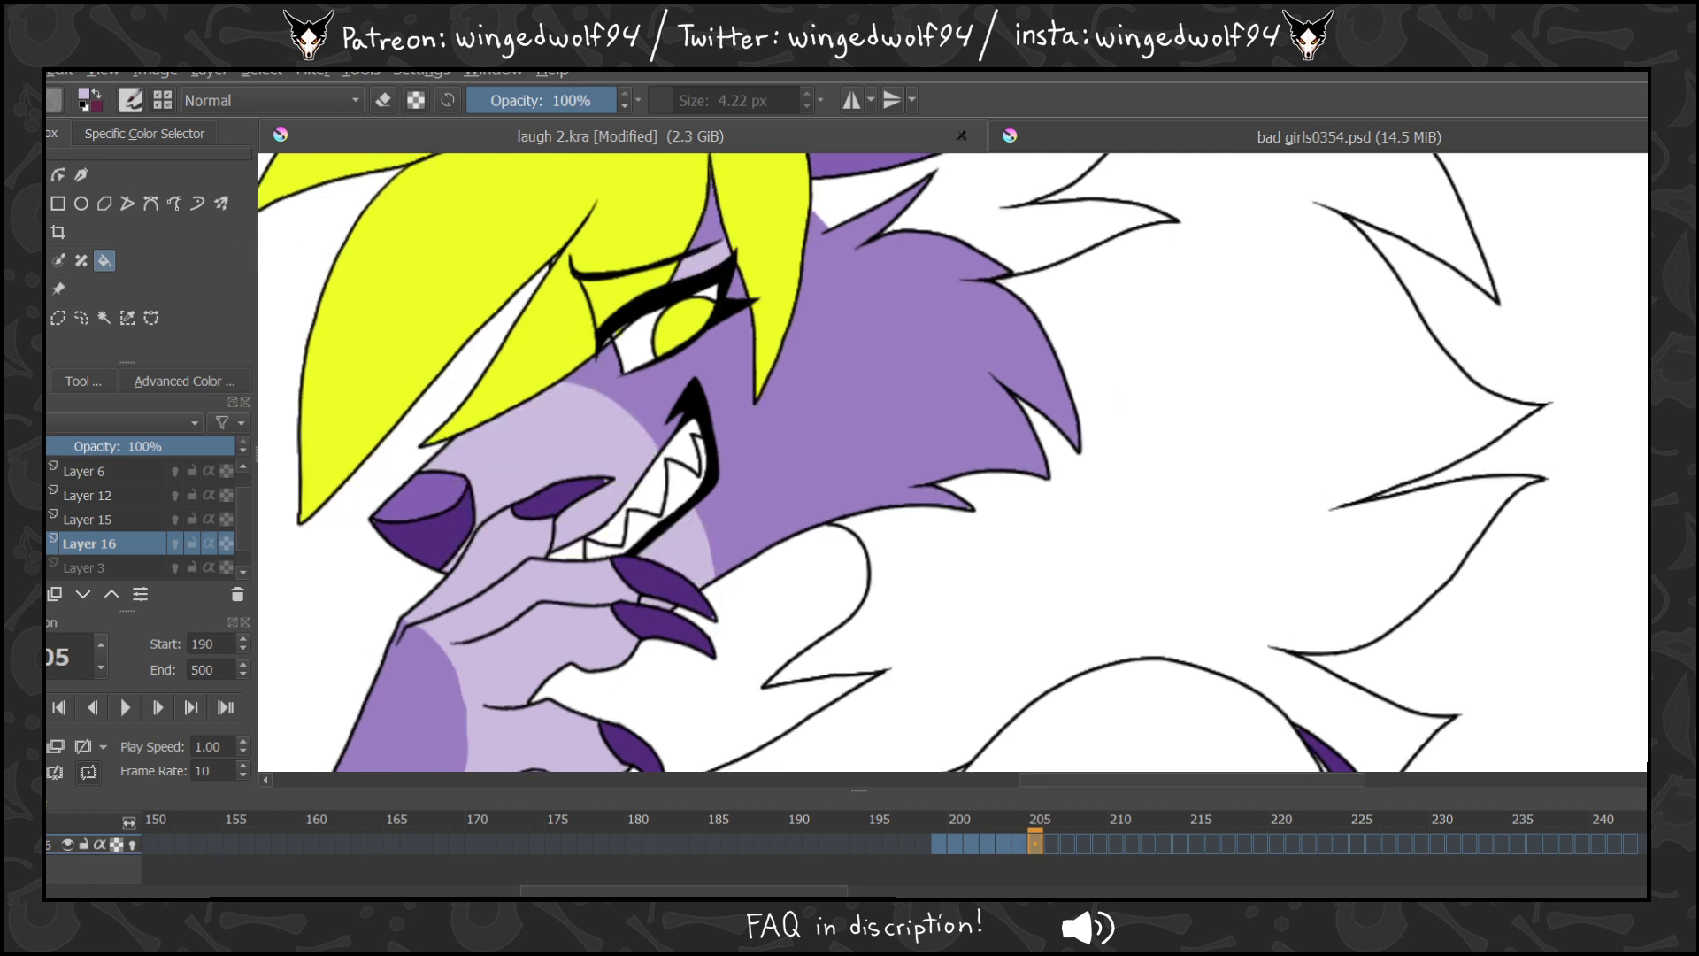
key("b")
Fill the muzzle, jaw, chin and upper eyelid on frame 206 with light purple.
key("Right")
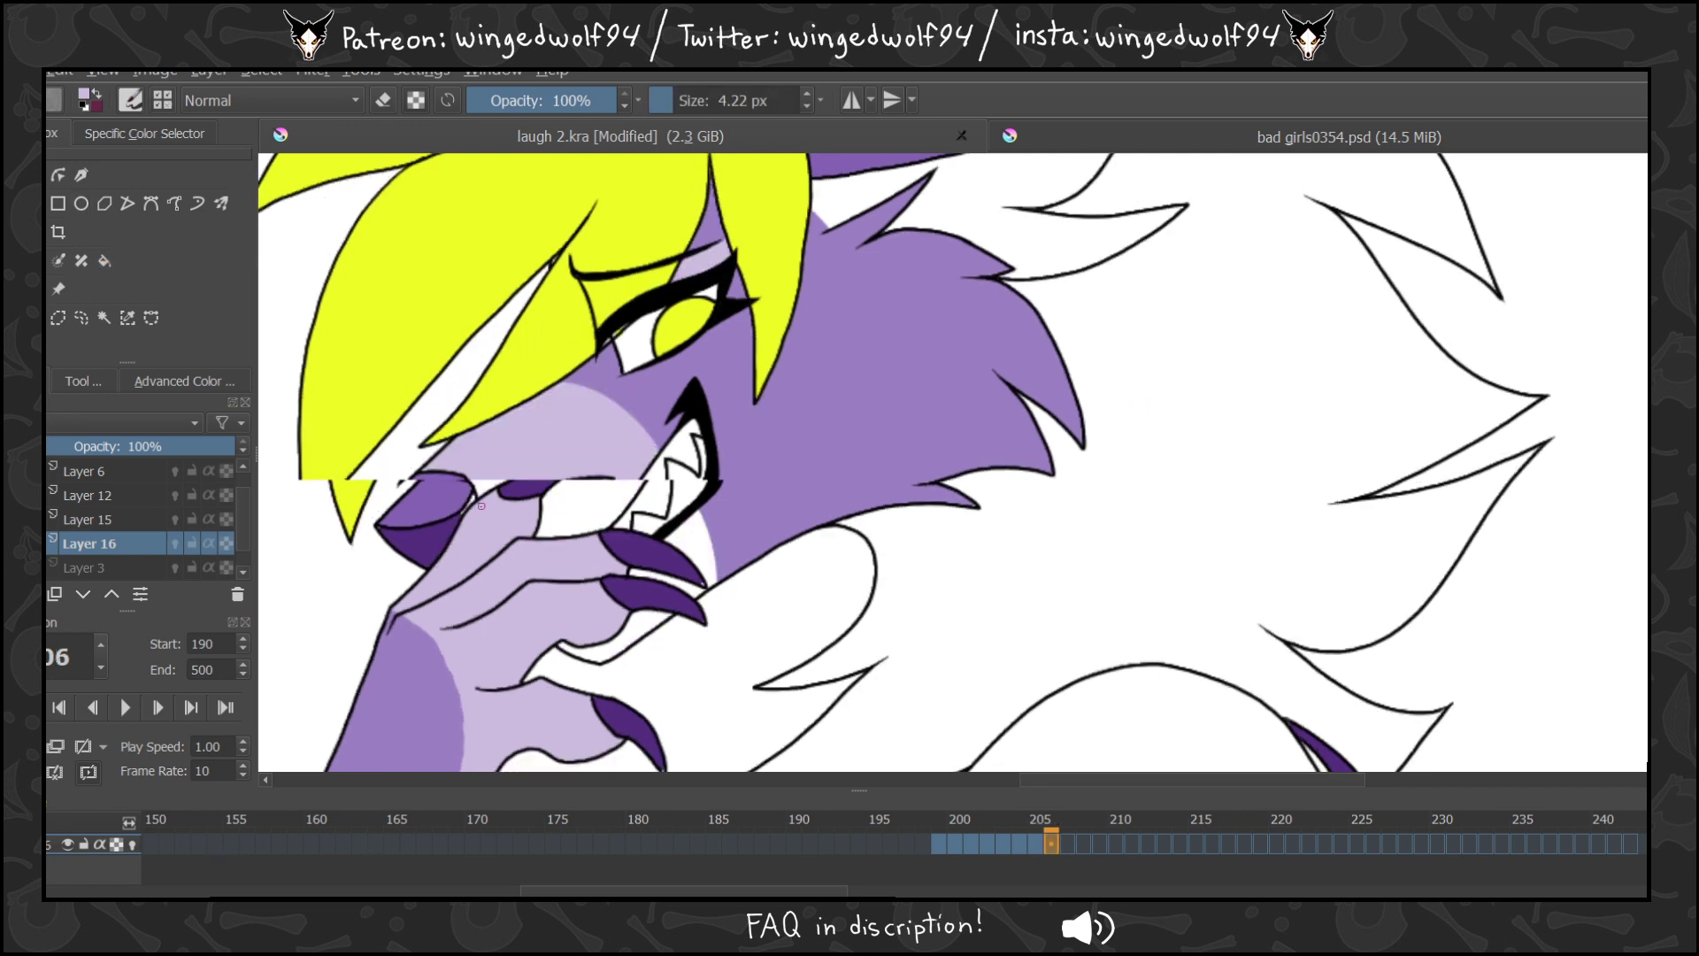
left_click(104, 260)
left_click(552, 488)
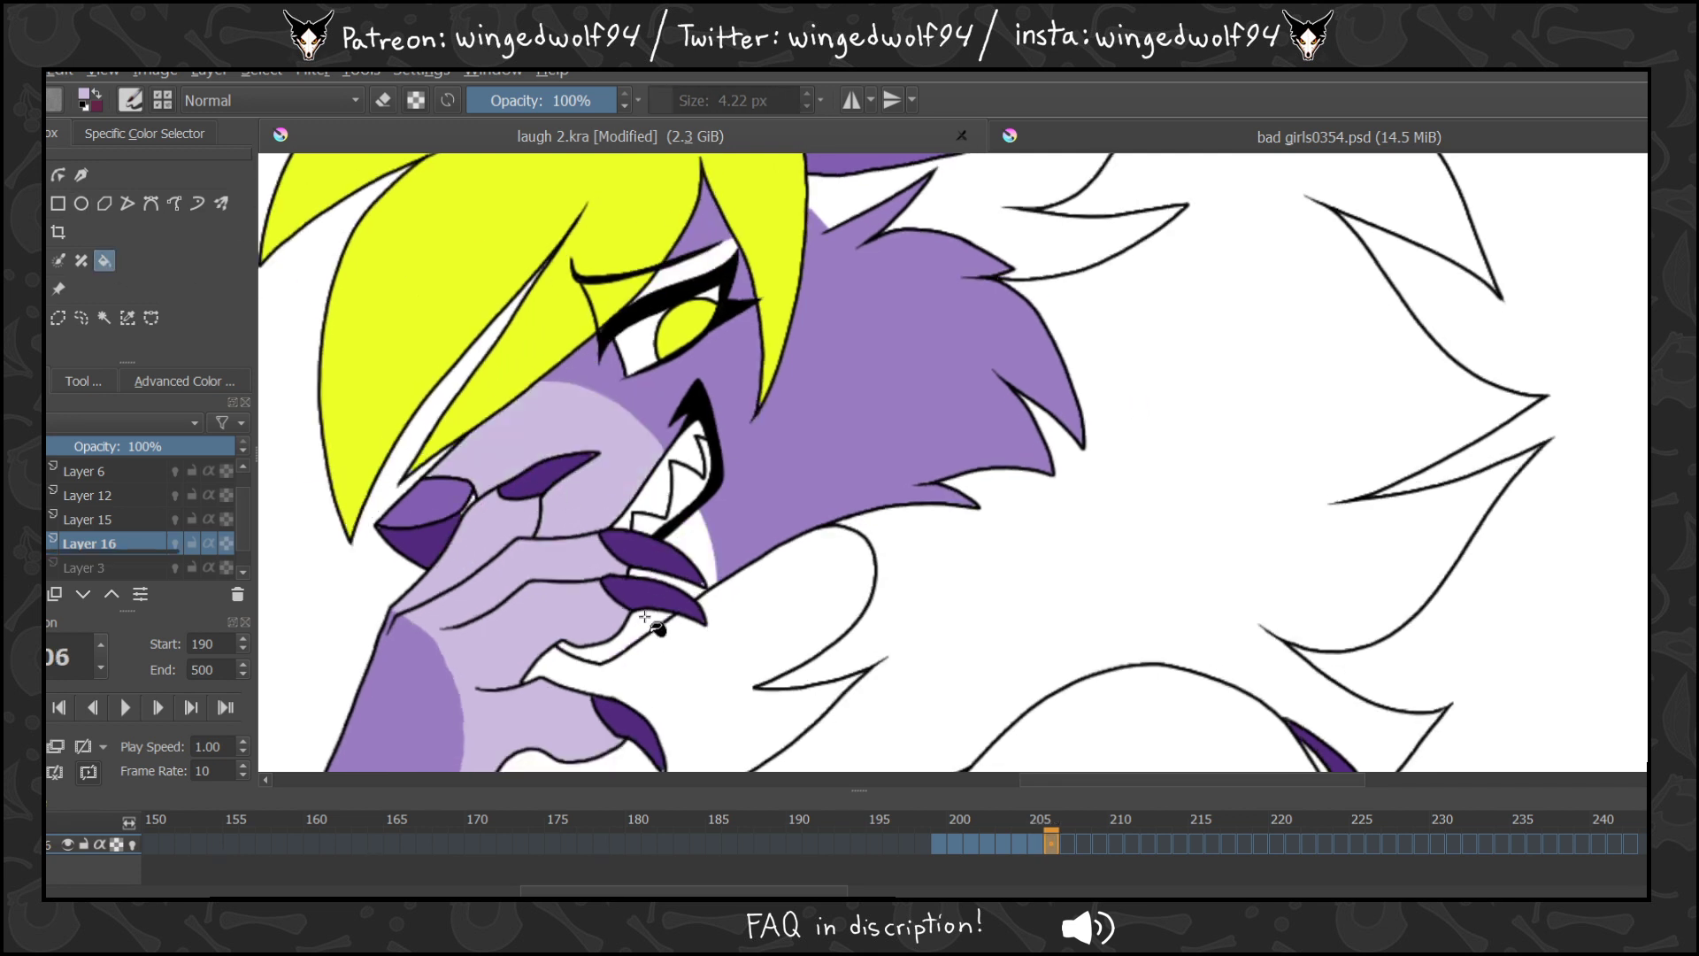
key("b")
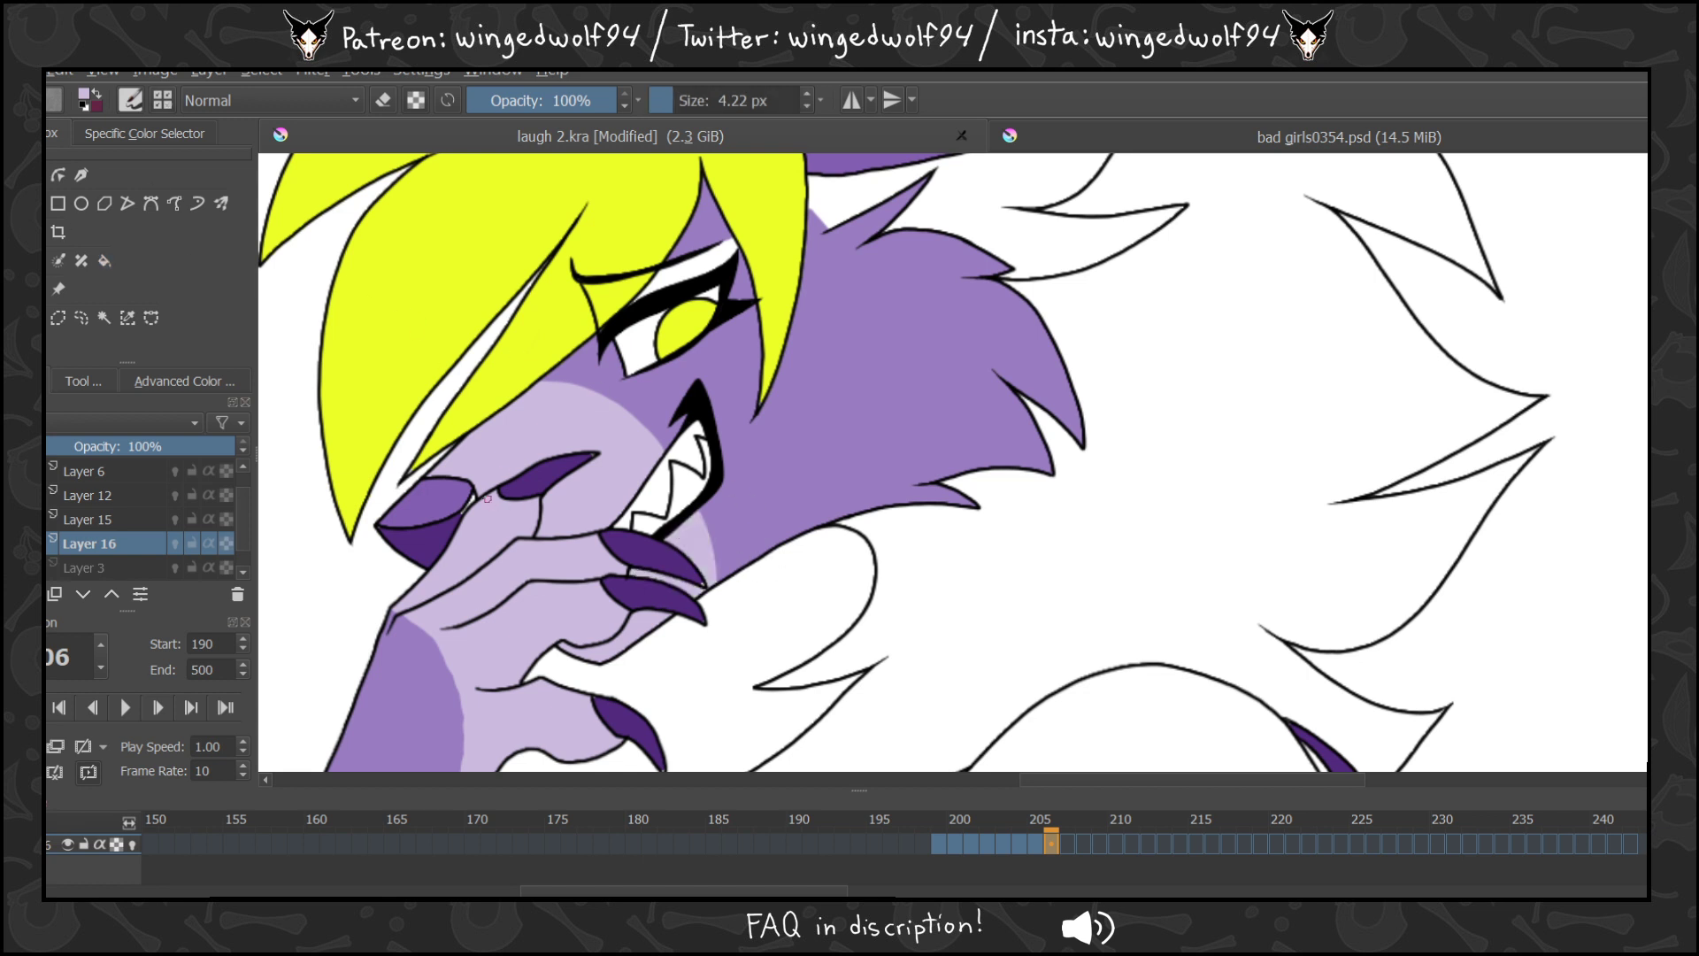
left_click(413, 537, "ctrl")
left_click(561, 474, "ctrl")
key("f")
left_click(675, 267)
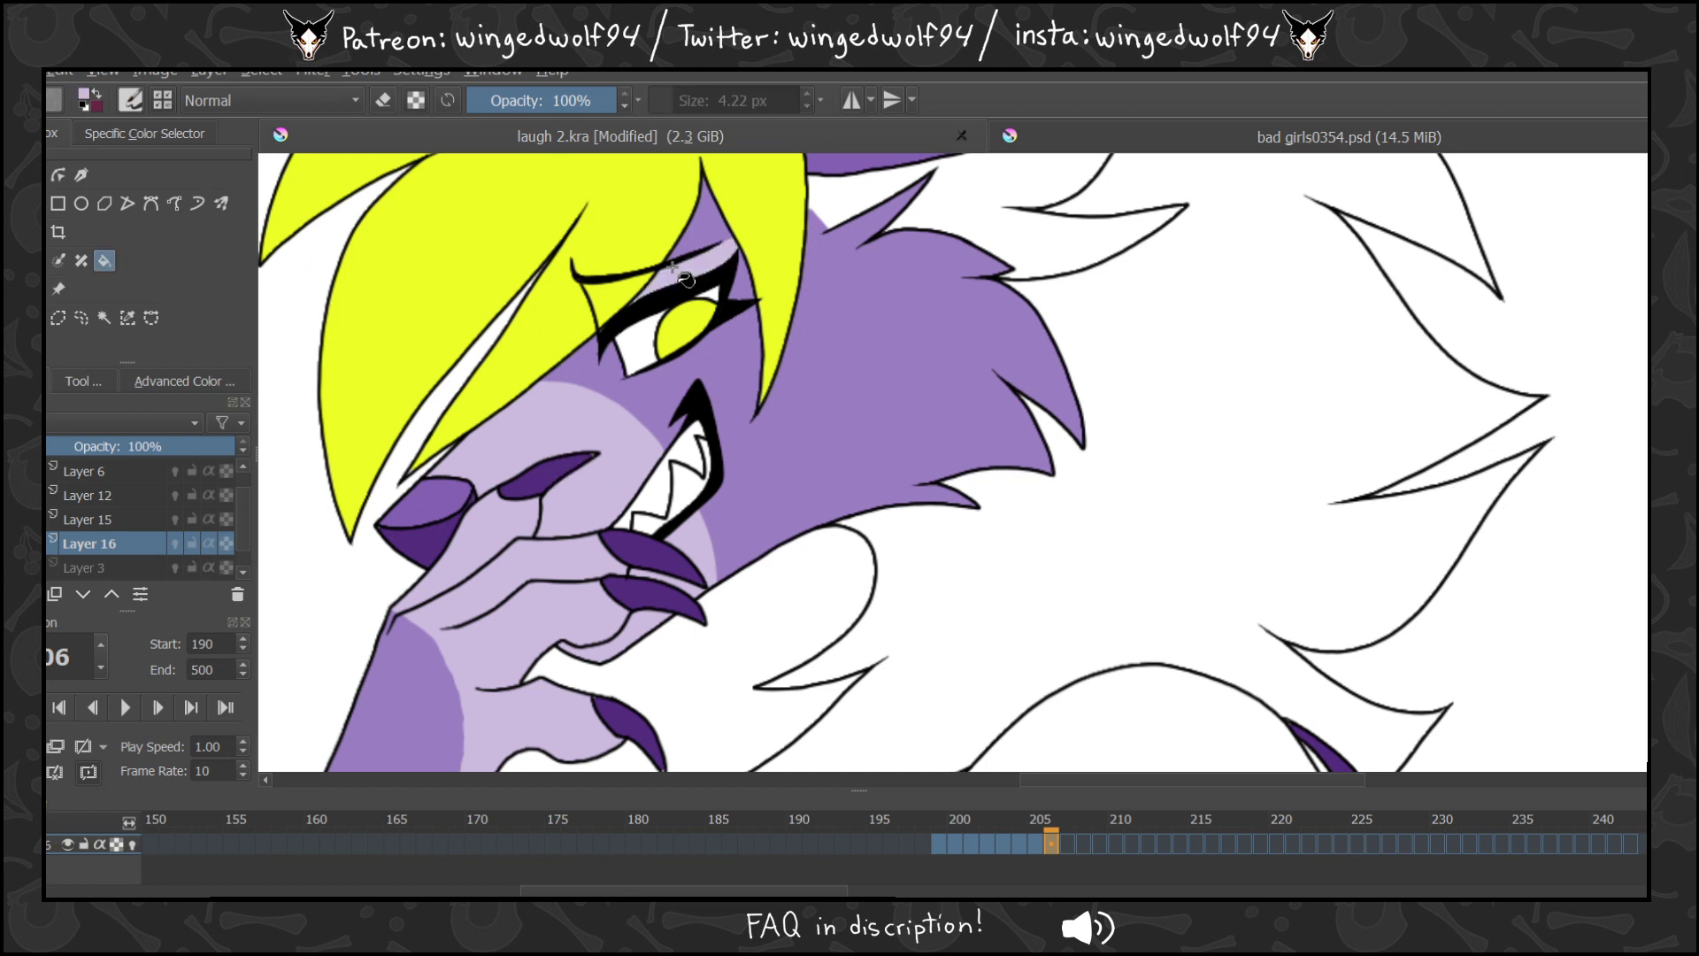
Fill the upper eyelid, jaw, muzzle and chin on frame 207 with light purple.
key("period")
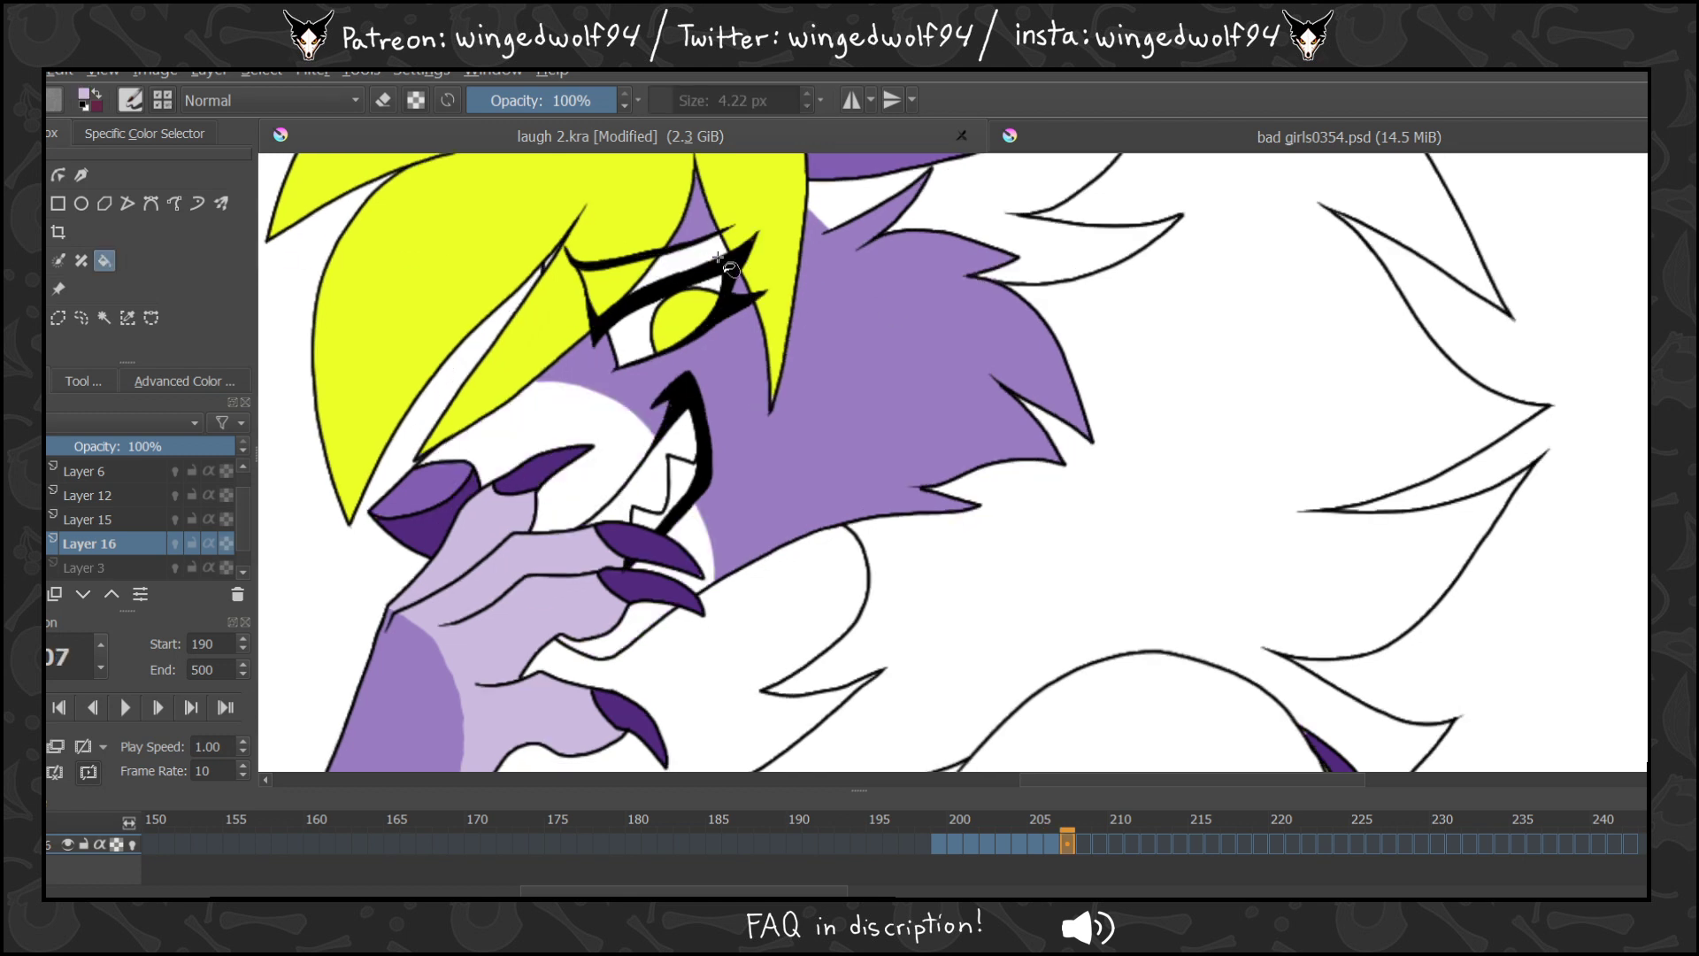
left_click(677, 258)
left_click(718, 561)
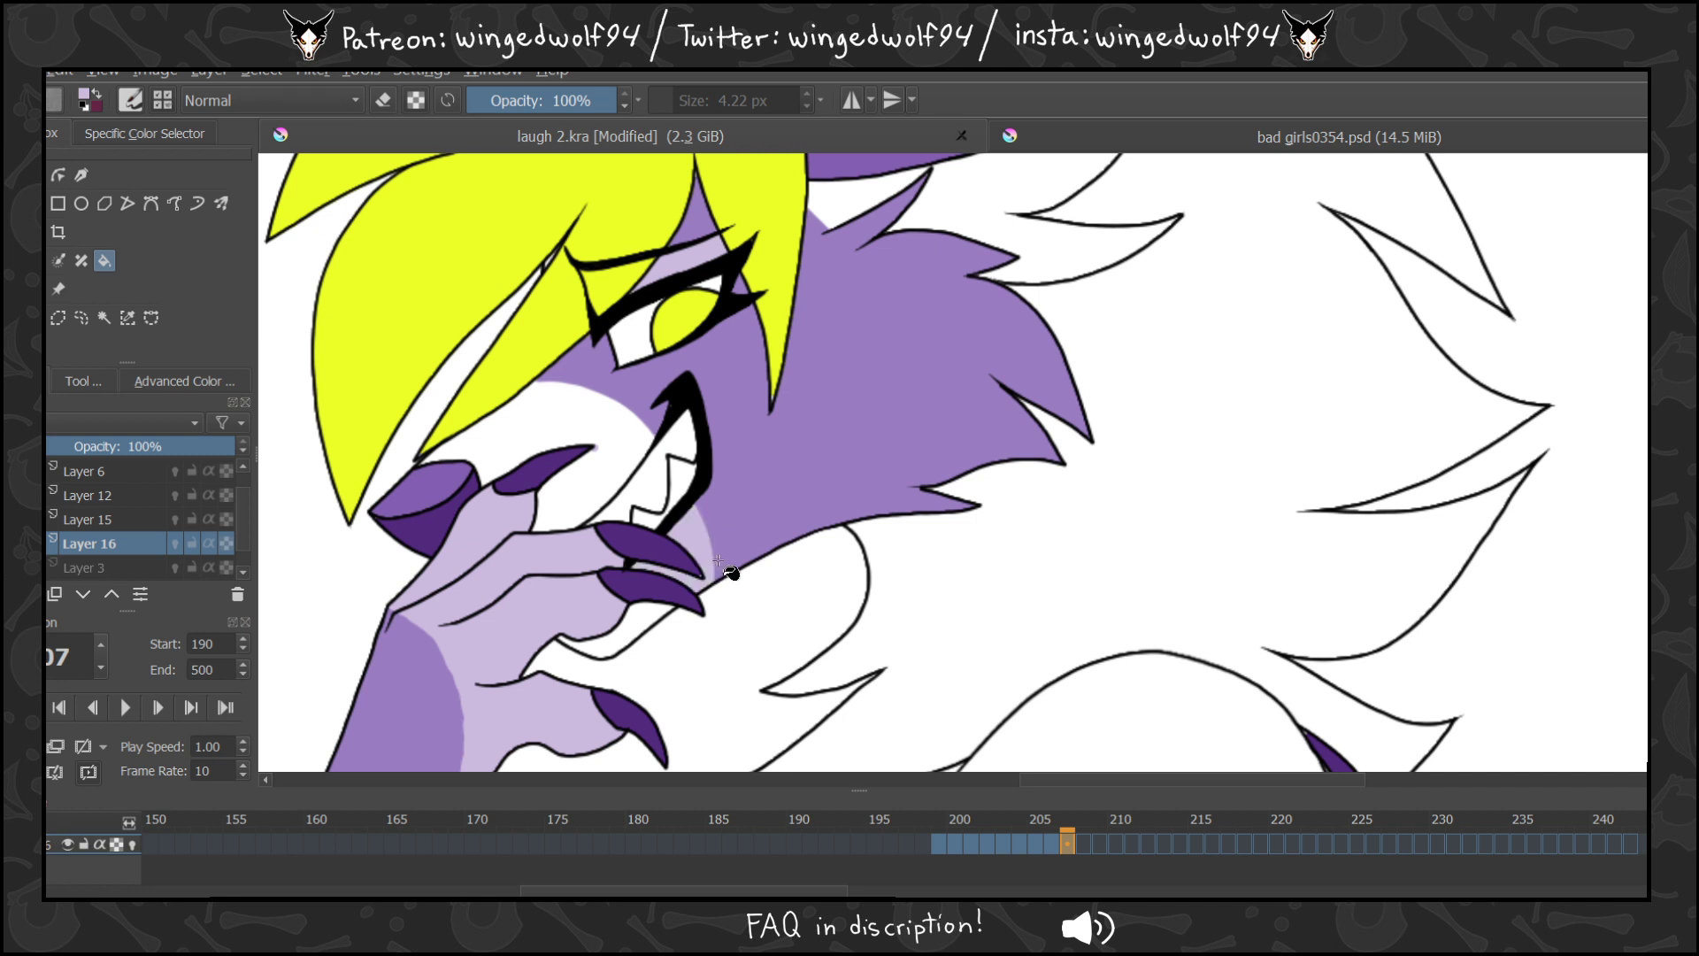
left_click(630, 433)
left_click(641, 630)
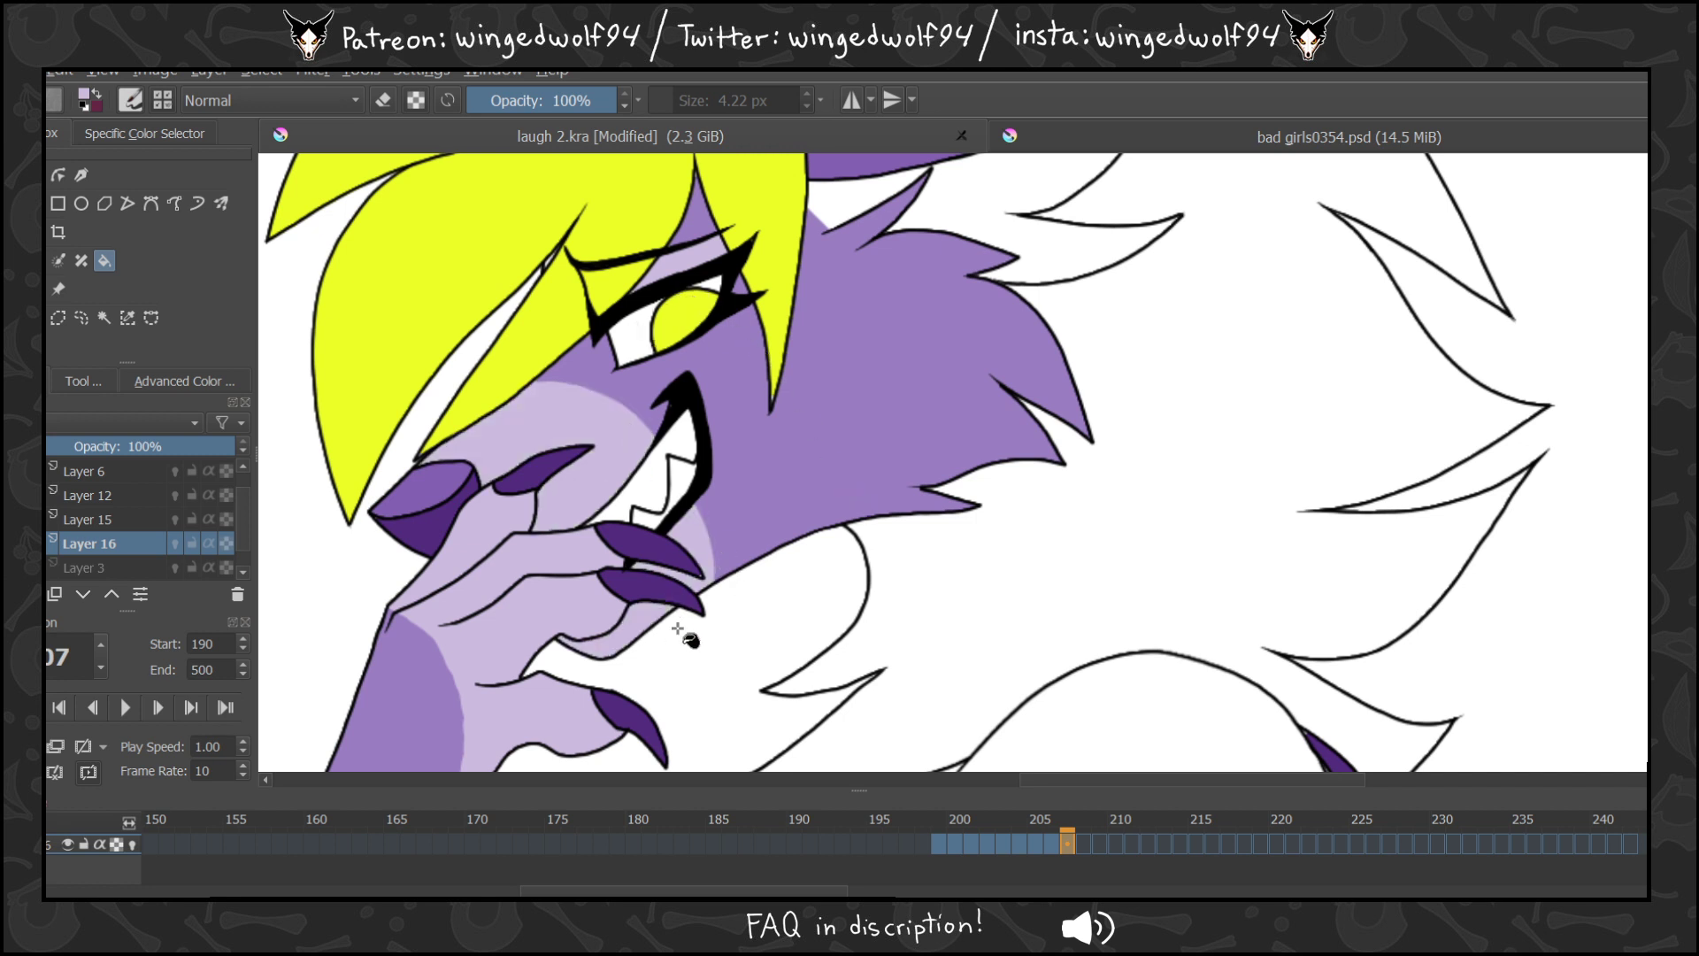
Fill the muzzle, the jaw and the small gap between the hair strands on frame 208 with light purple.
key("period")
left_click(574, 394)
left_click(698, 532)
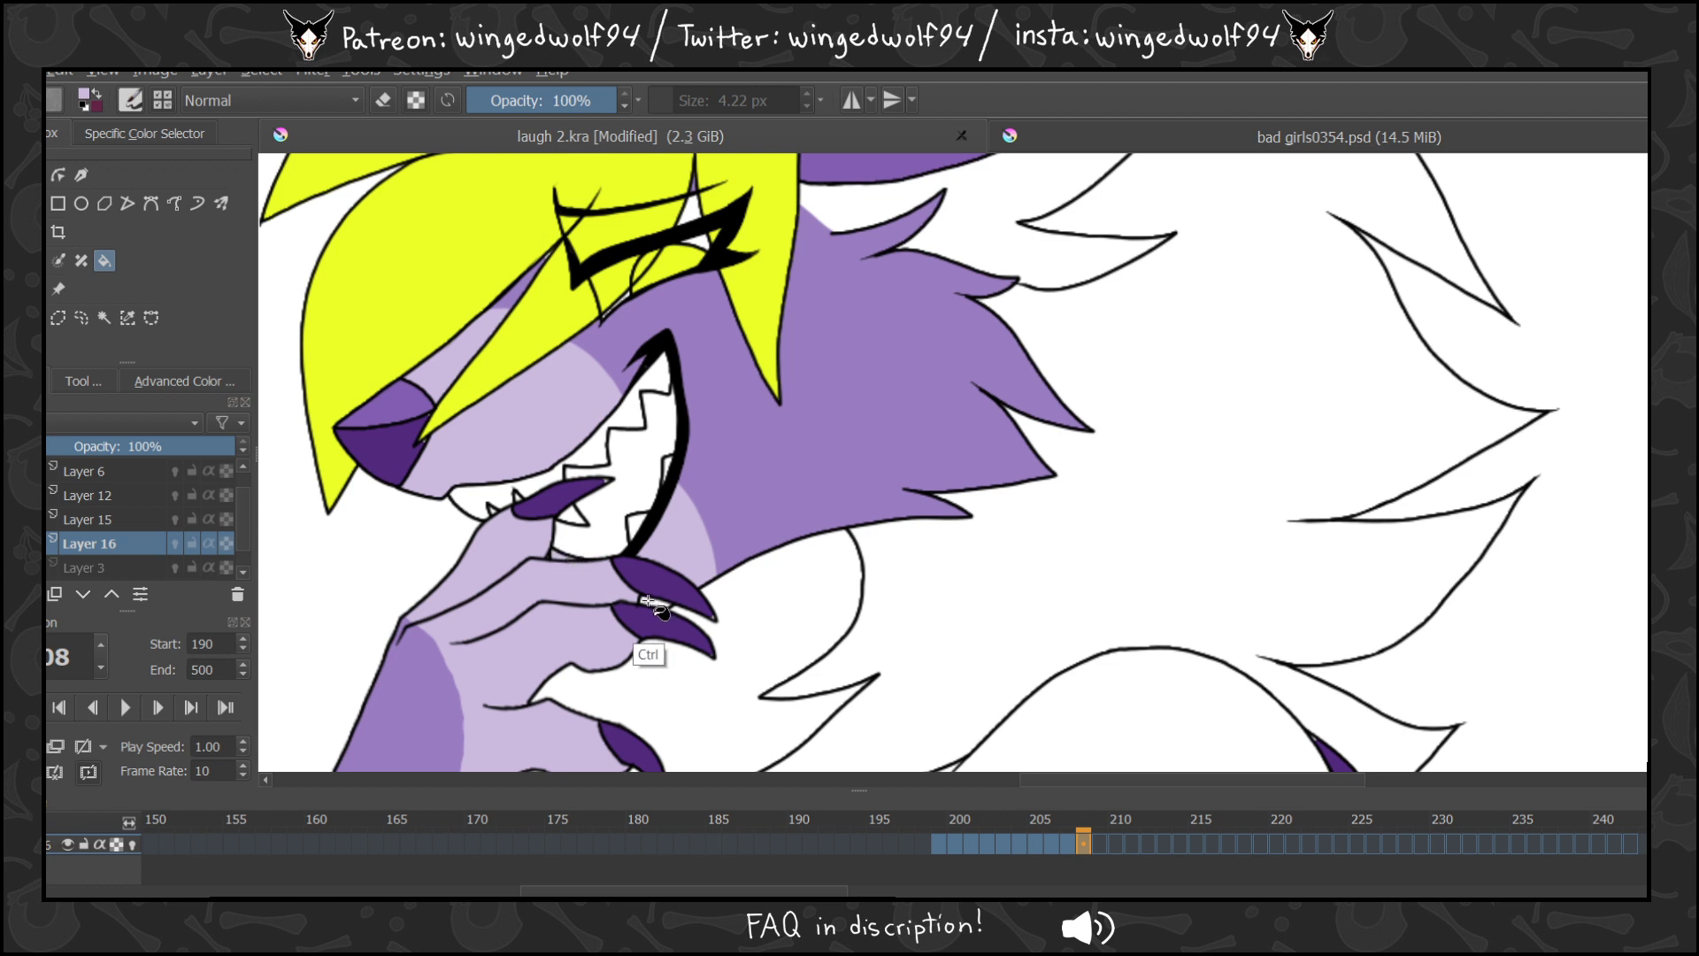
left_click(691, 218)
Fill the muzzle, snout bridge and chin on frame 209 with light purple.
key("Right")
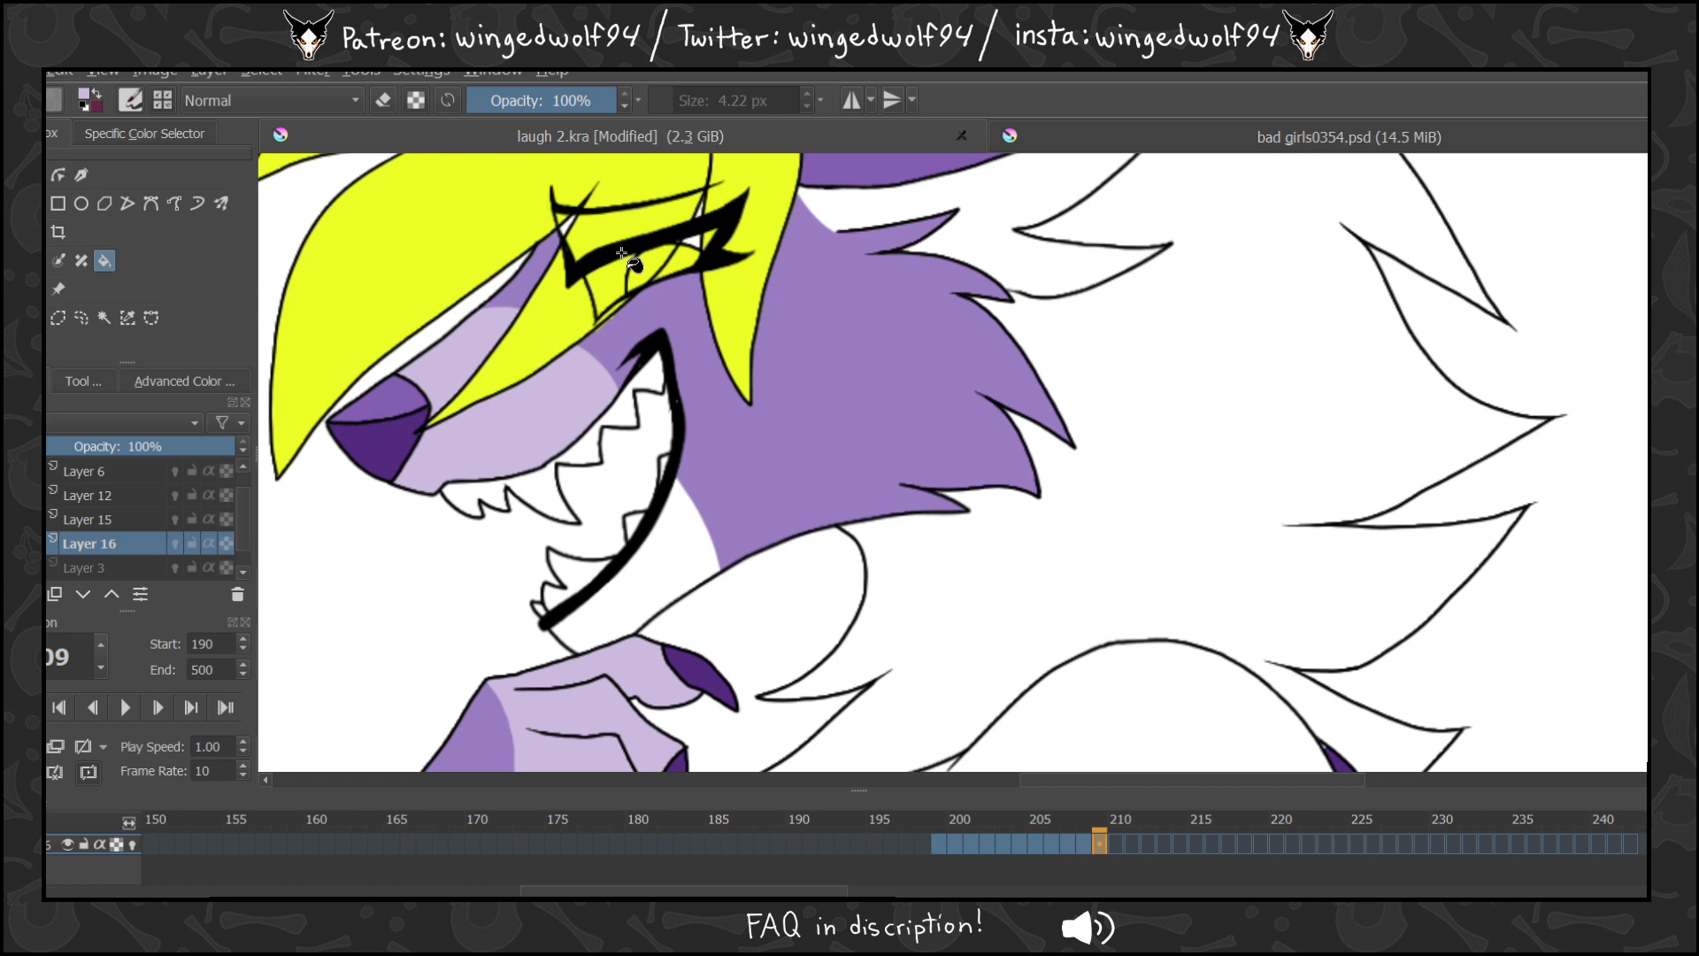
left_click(687, 549)
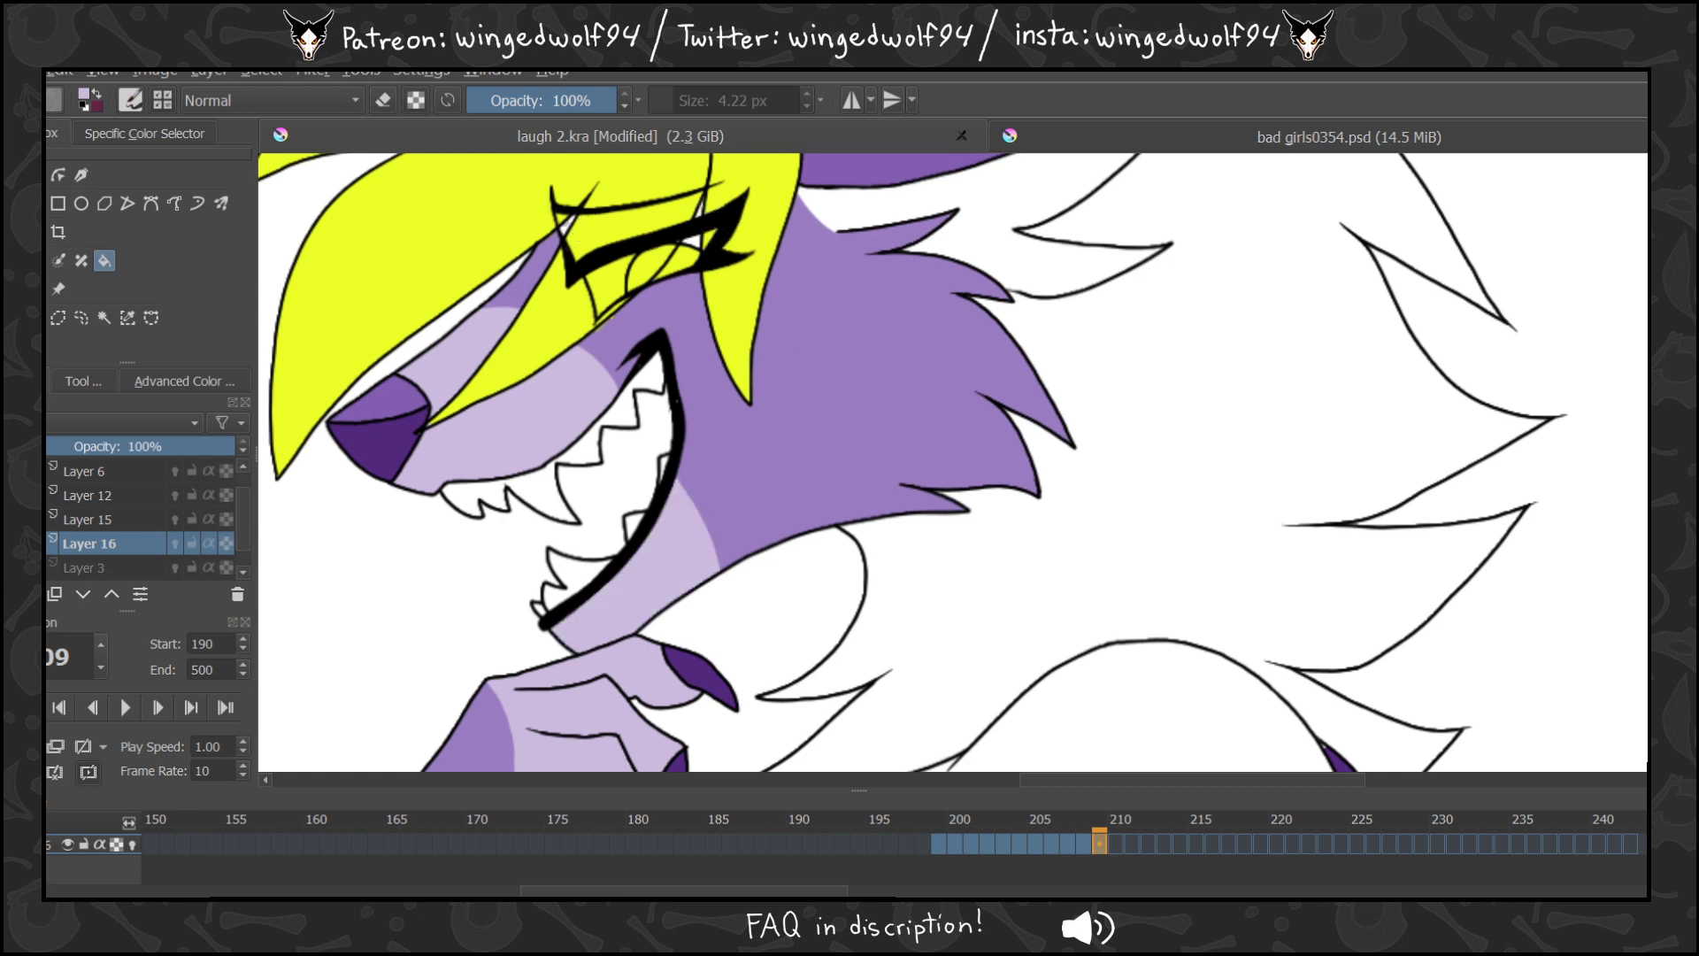
key("b")
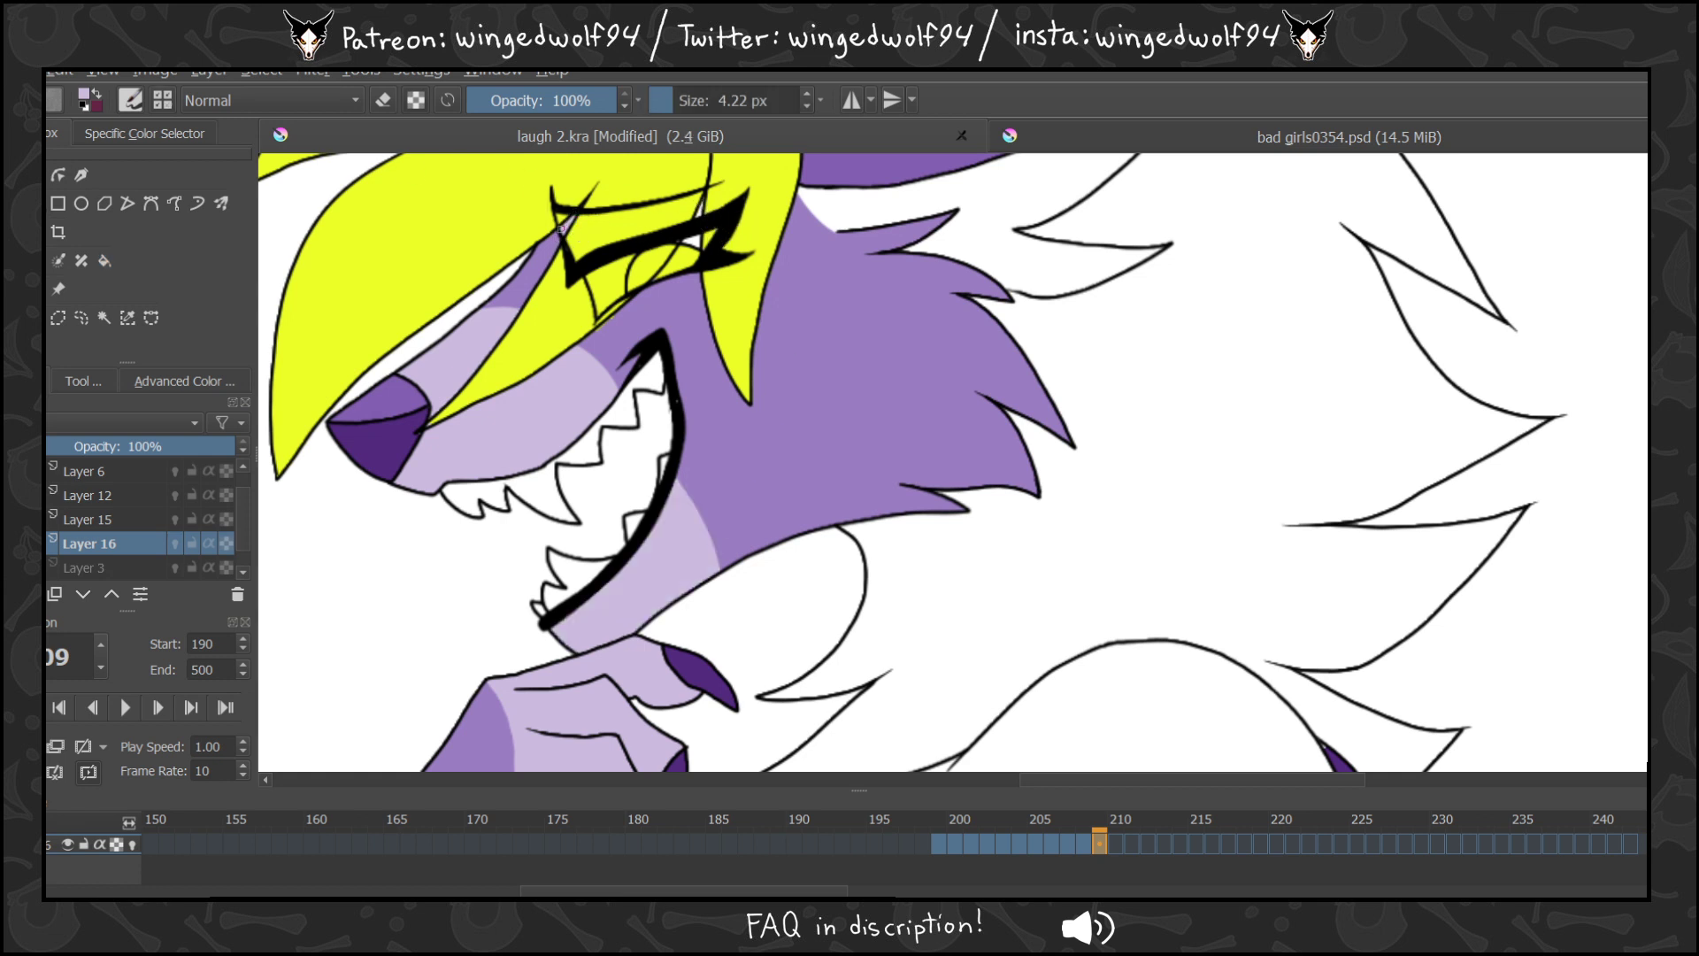
left_click(105, 260)
Fill the snout bridge, muzzle and chin on frame 210 with light purple, comparing against frame 209.
left_click(1114, 844)
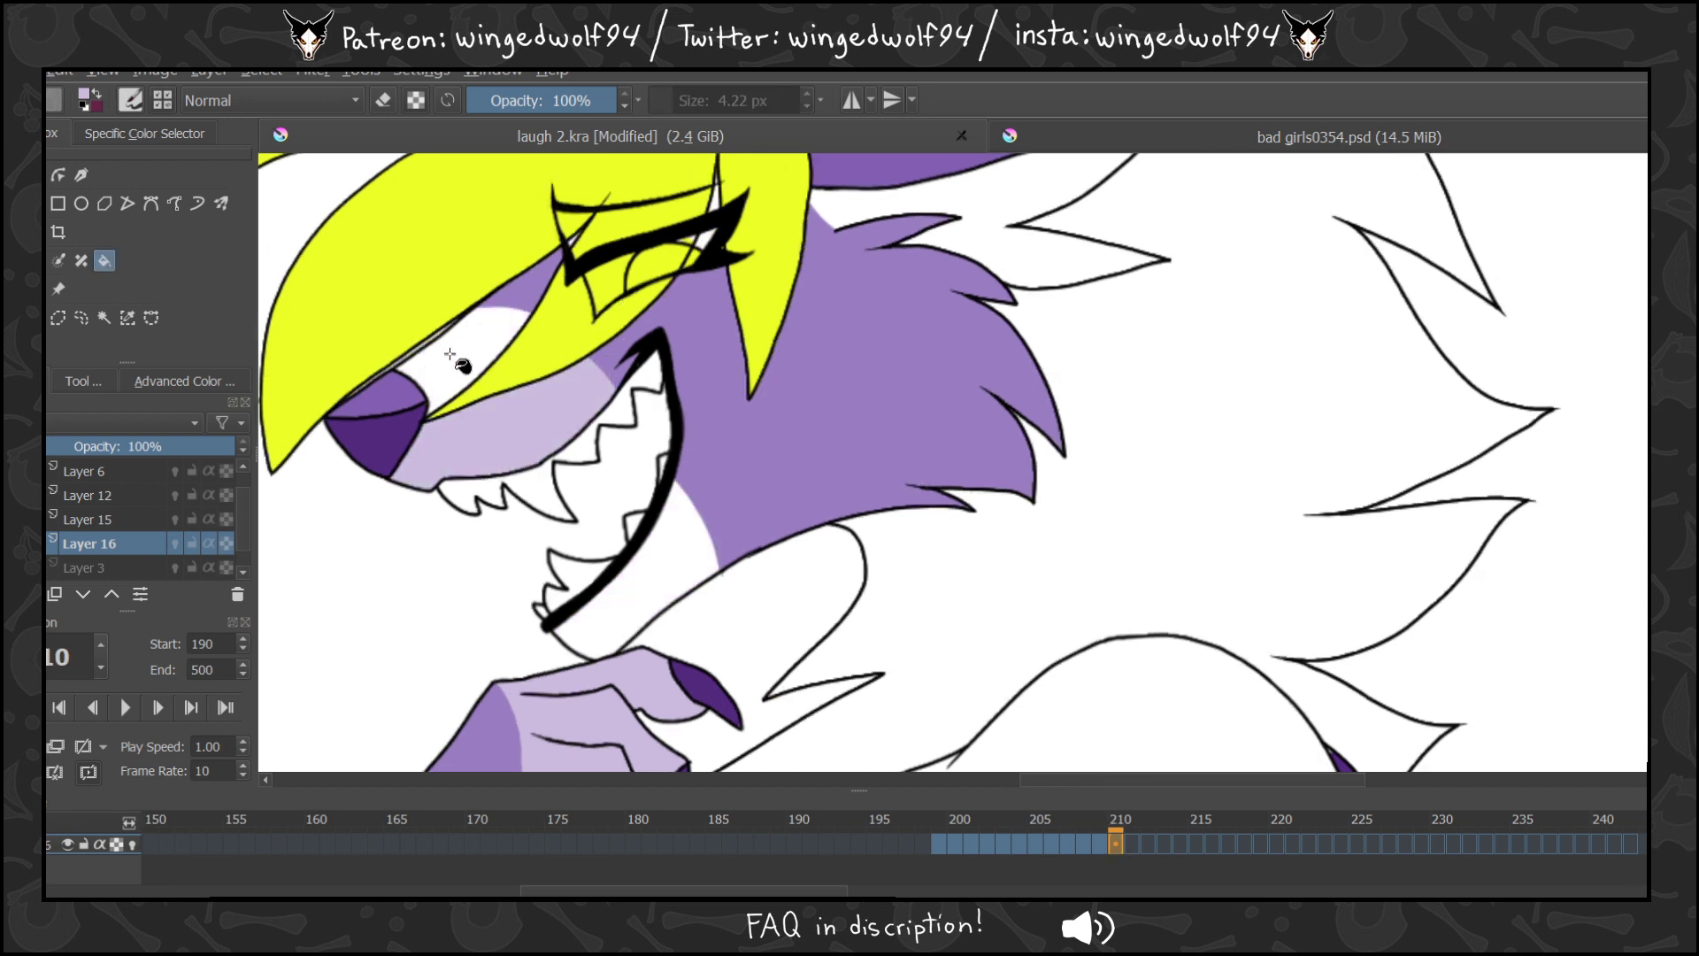
left_click(449, 354)
key("b")
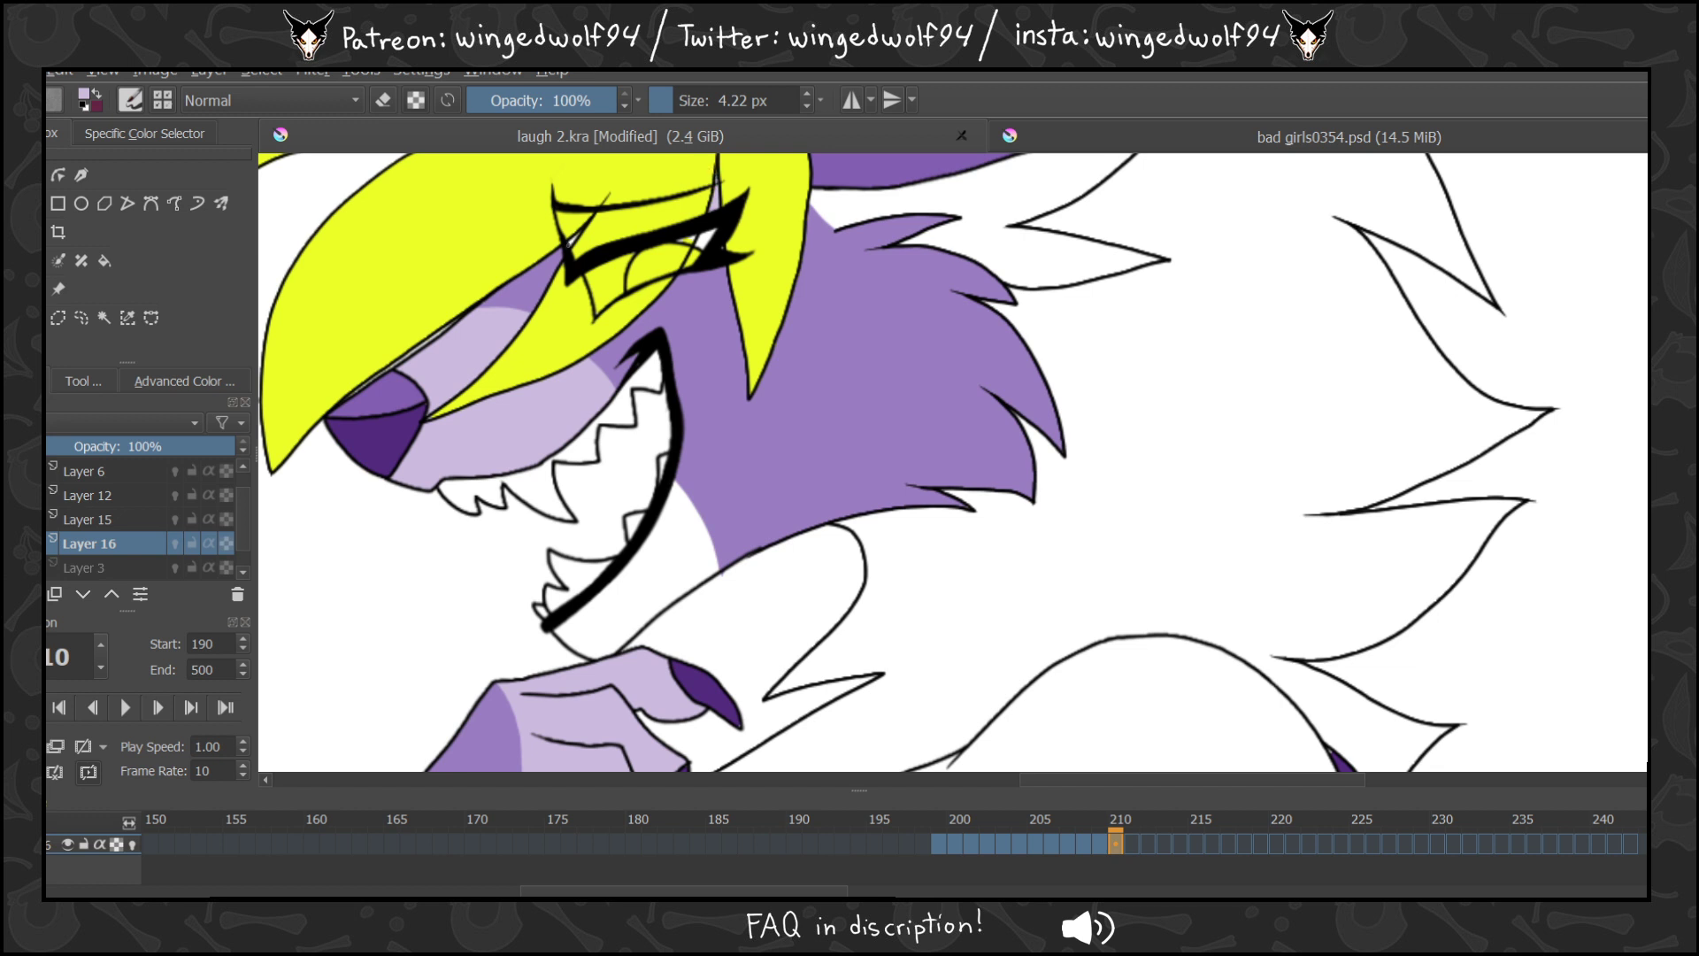
left_click(106, 260)
left_click(689, 561)
key("Left")
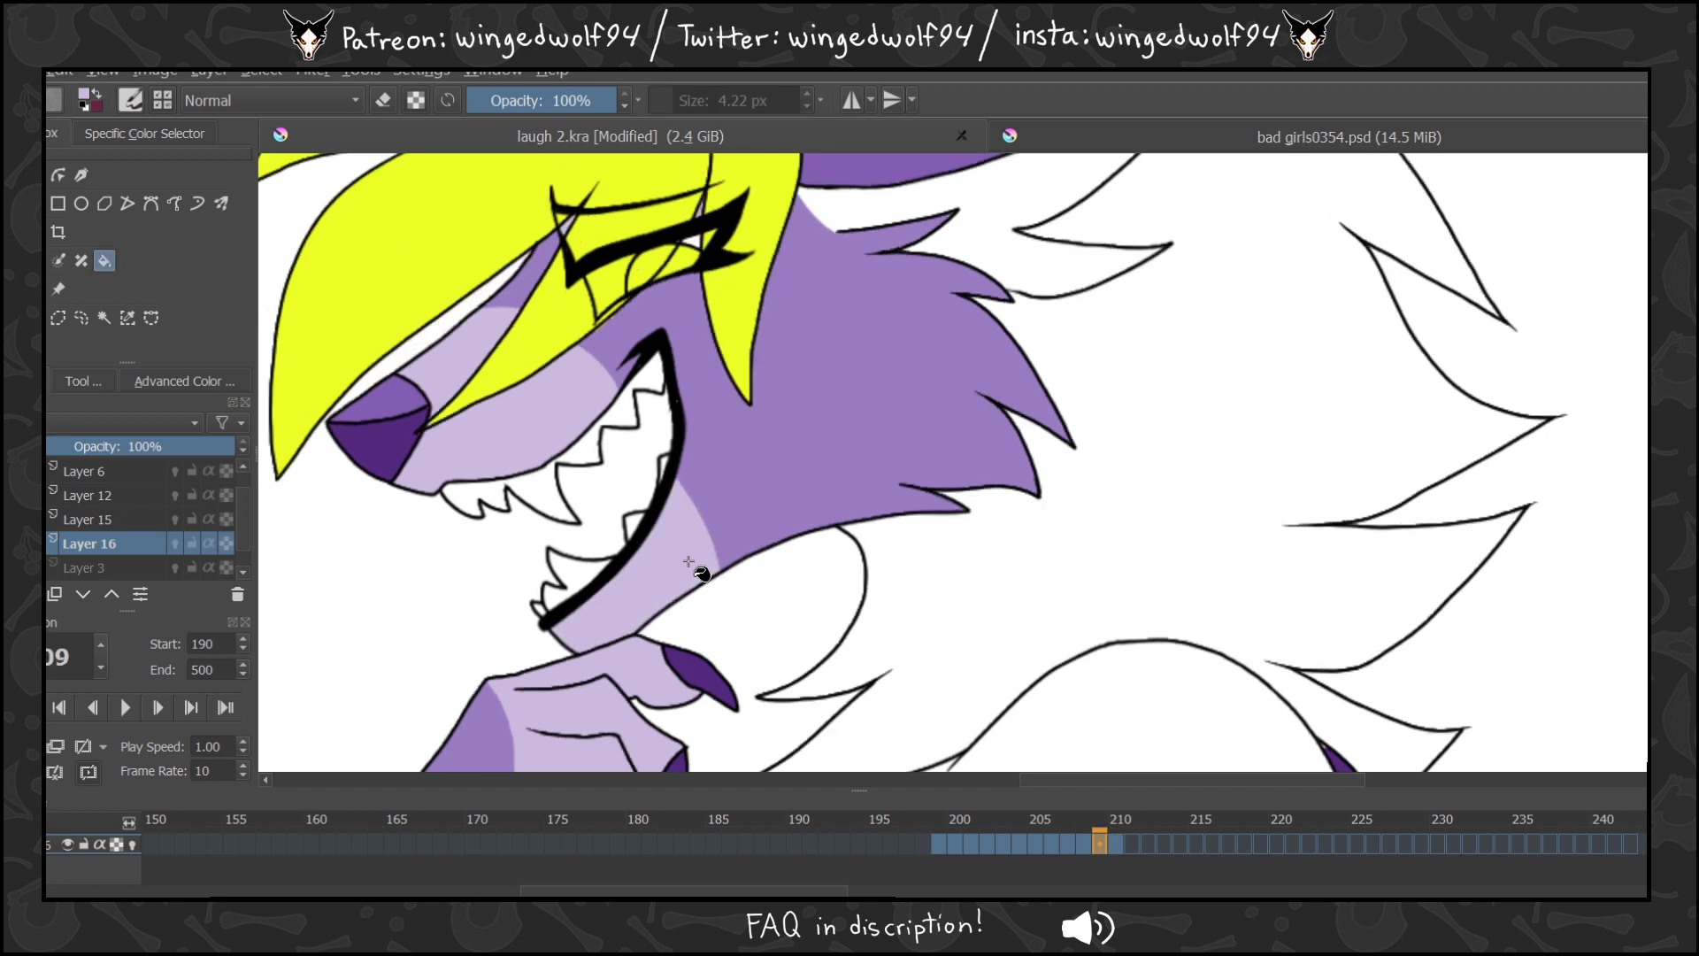
key("Right")
Fill the muzzle and jaw on frame 211 with light purple.
key("Right")
left_click(603, 473)
left_click(696, 558)
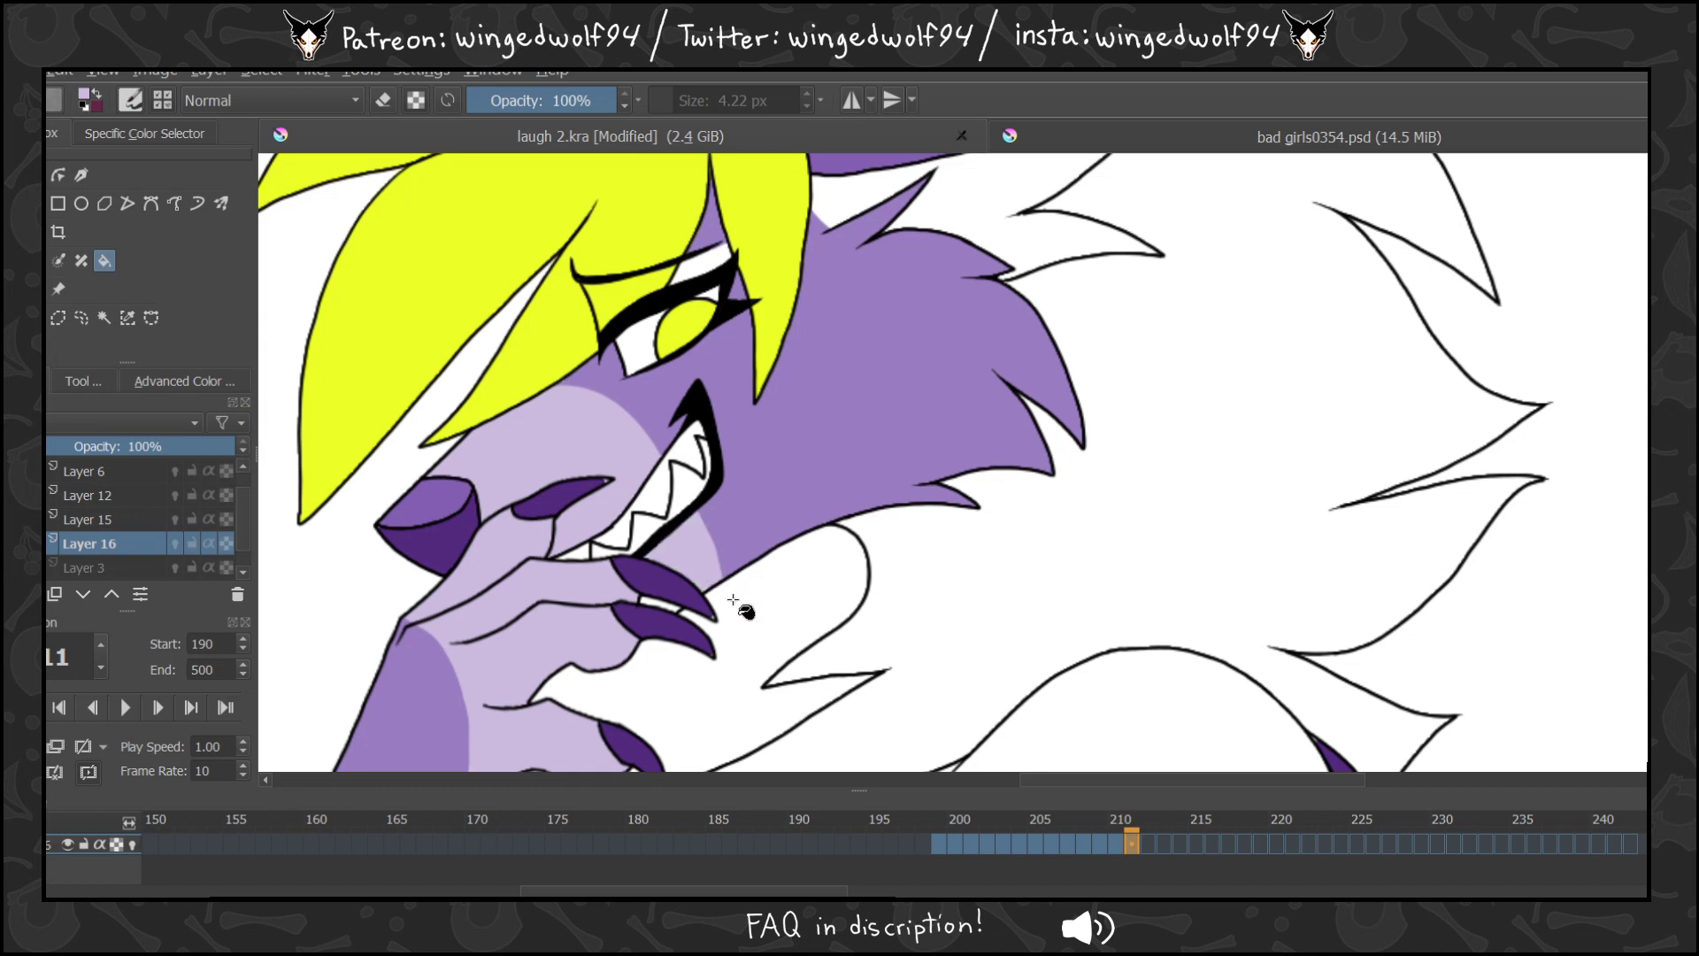
Fill the muzzle, jaw, chin and upper eyelid on frame 212 with light purple.
key("Right")
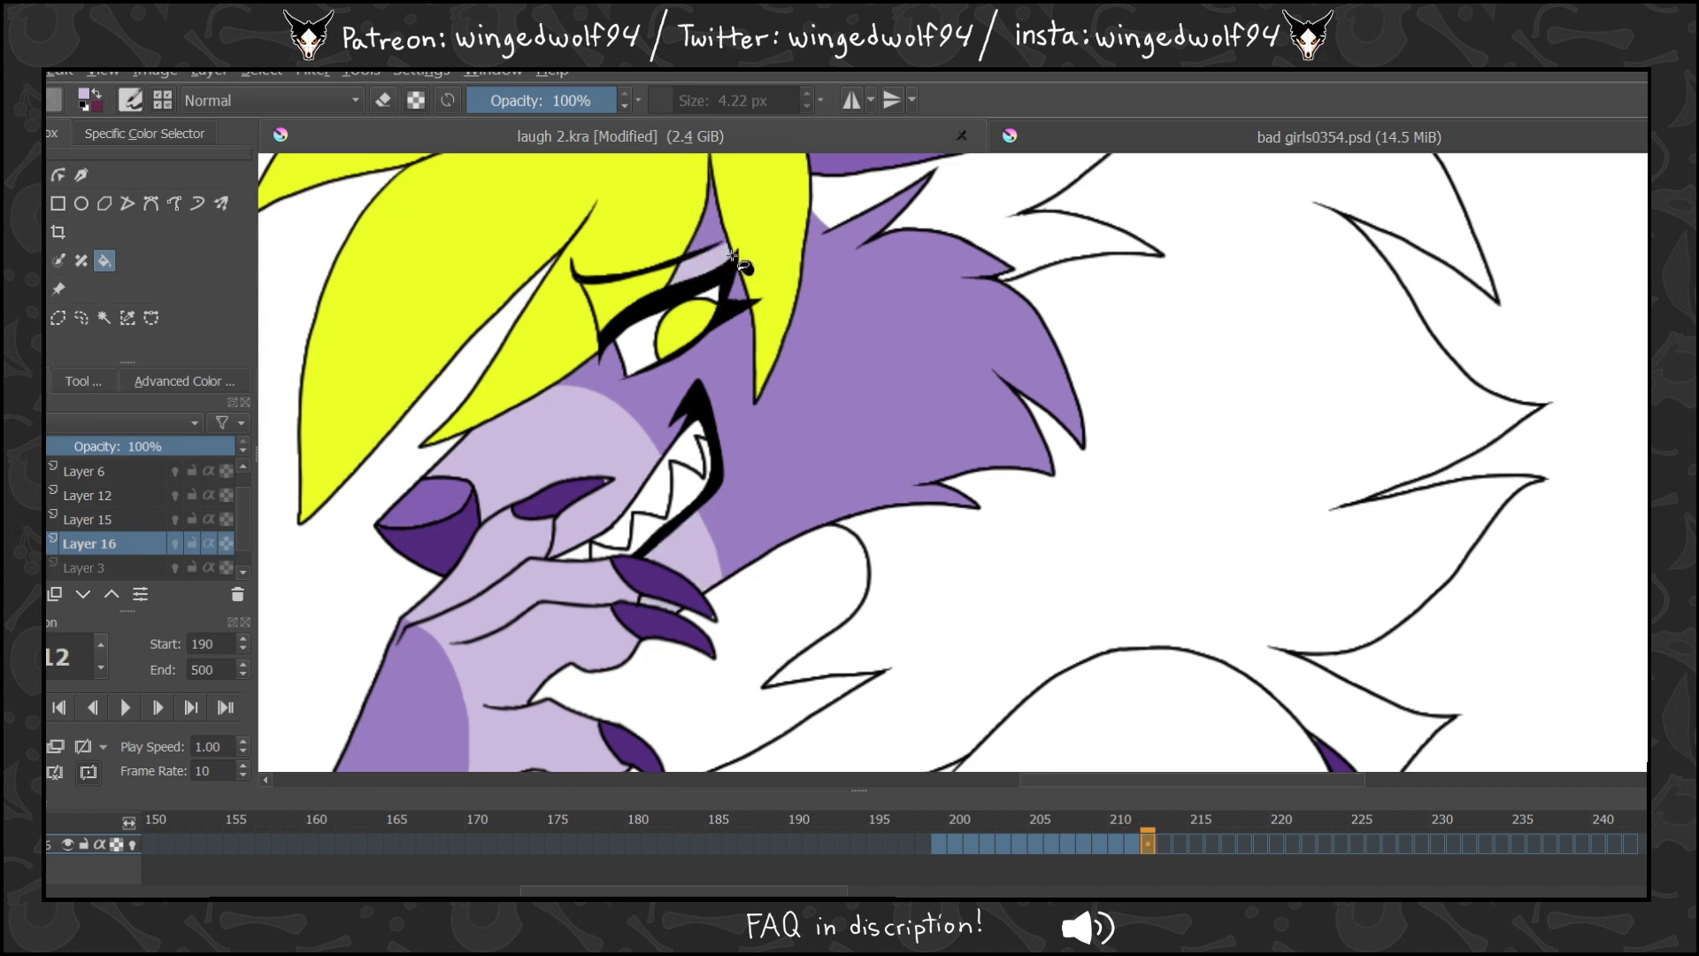
left_click(635, 482)
left_click(710, 570)
left_click(656, 629)
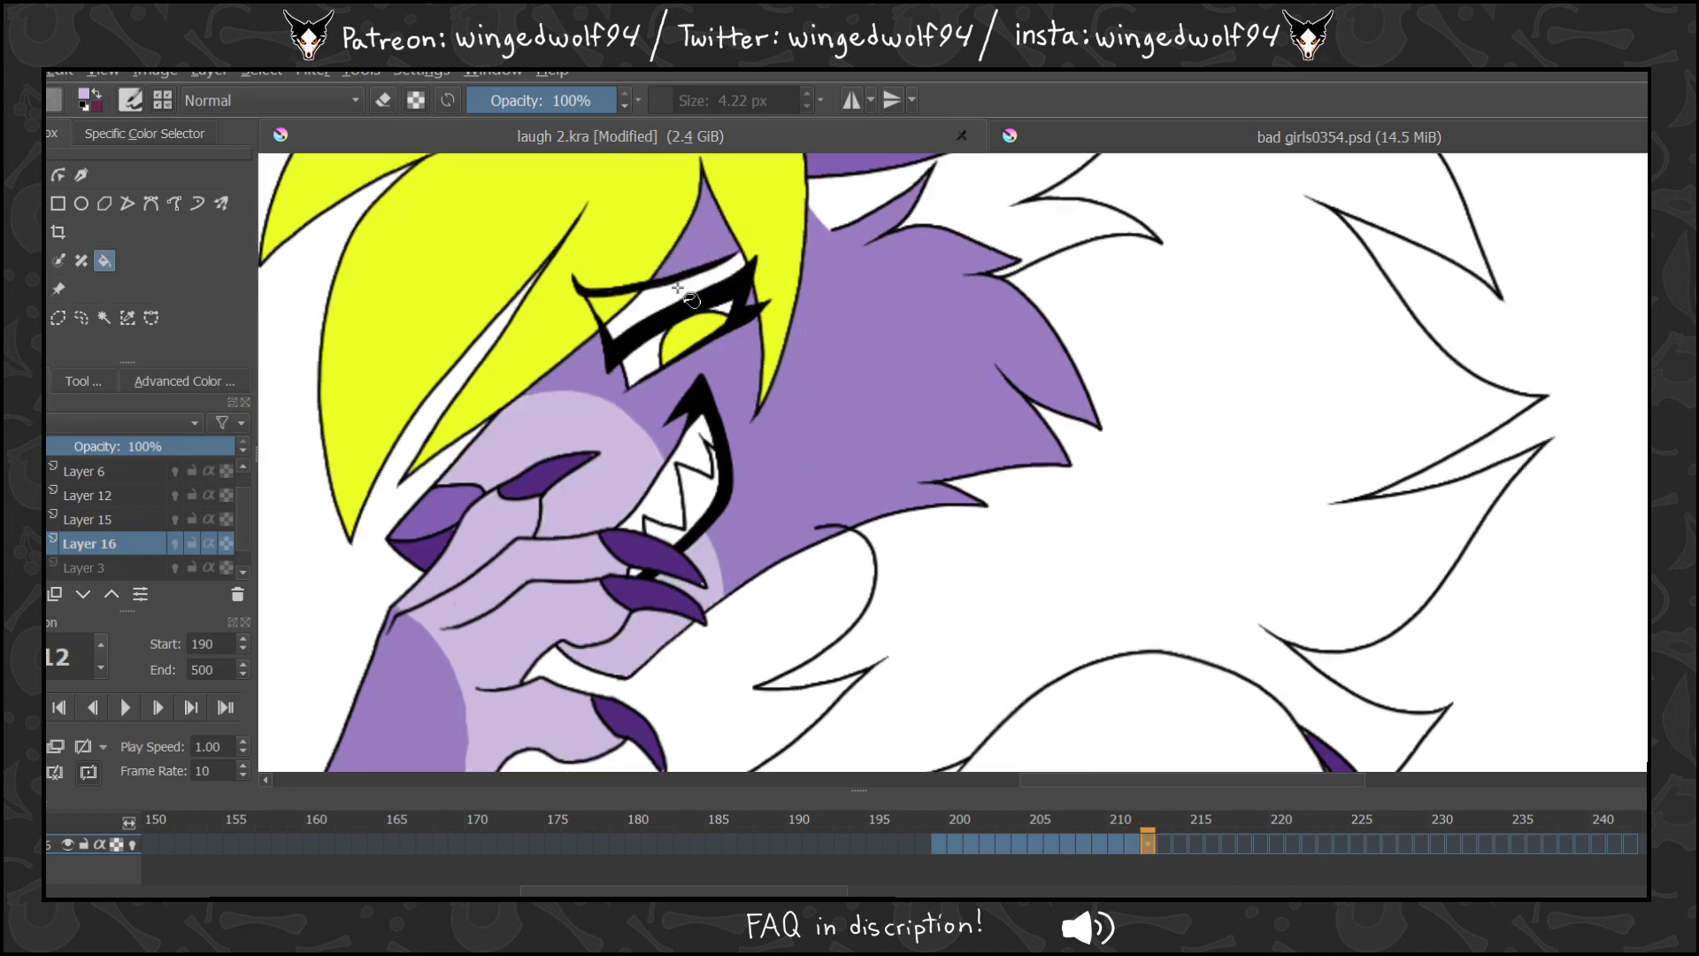
left_click(690, 287)
Fill the muzzle, chin and upper eyelid on frame 213 with light purple.
key("Right")
left_click(643, 478)
left_click(670, 635)
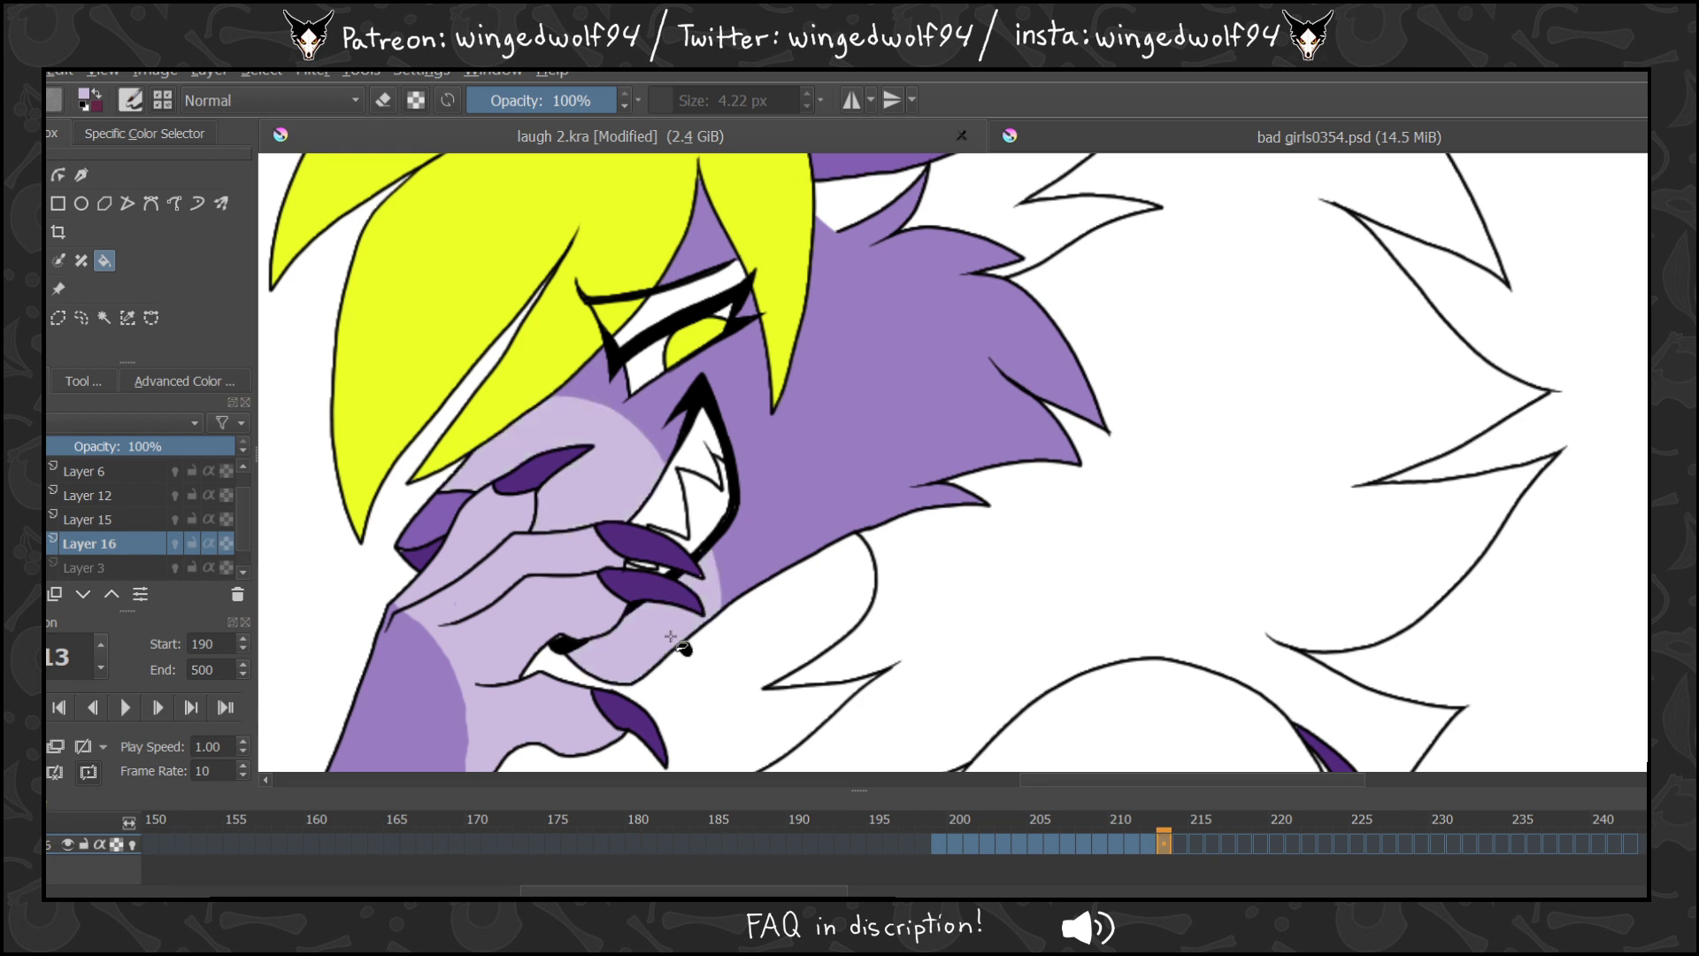
left_click(665, 301)
Fill the upper eyelid, muzzle, jaw and chin on frame 214 with light purple.
key("Right")
left_click(639, 285)
left_click(637, 482)
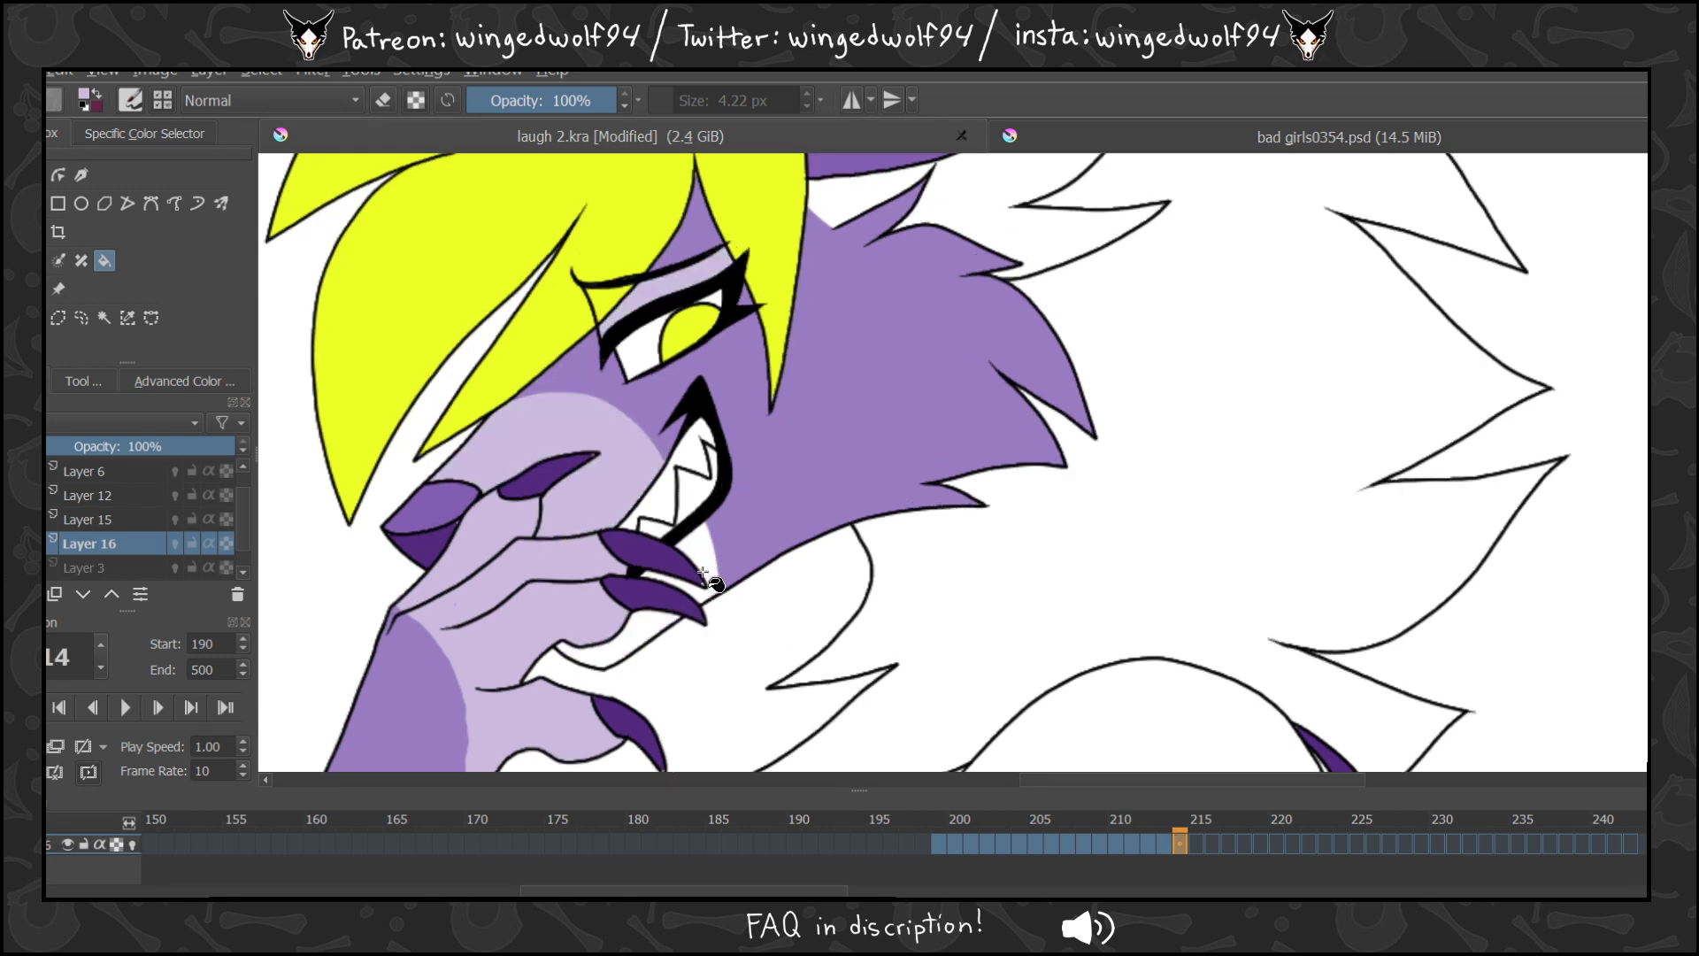
left_click(702, 571)
left_click(650, 633)
Fill the upper eyelid, muzzle, jaw and the gap between the claws on frame 215 with light purple.
key("Right")
left_click(695, 263)
left_click(590, 452)
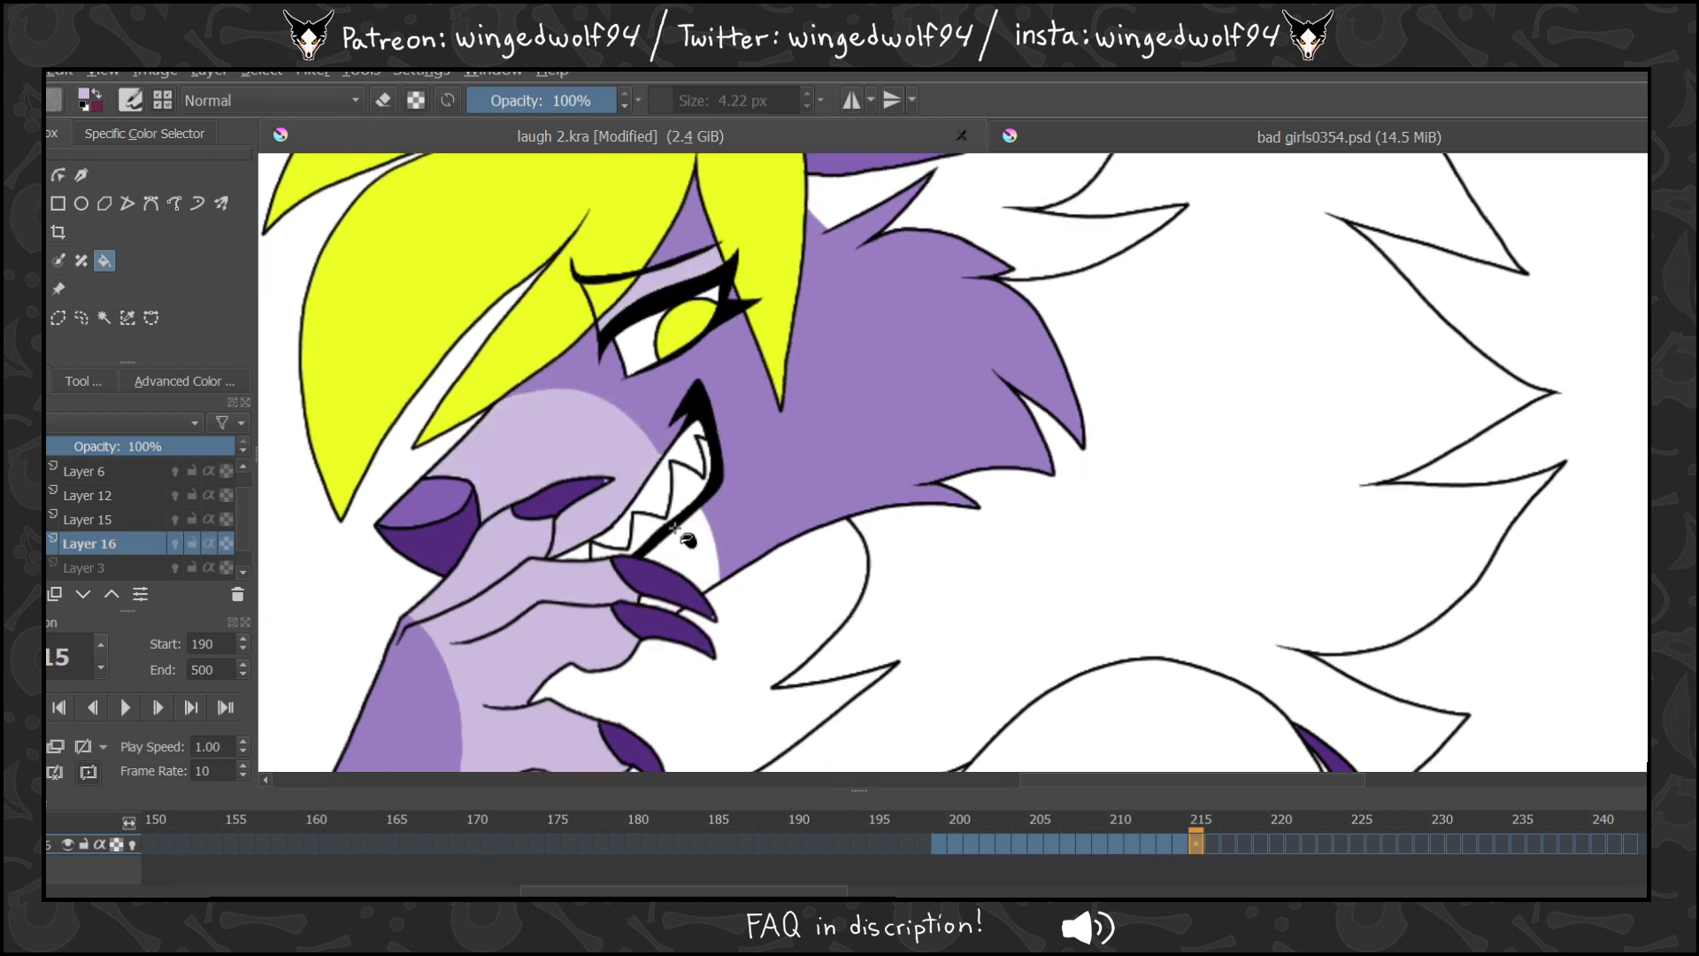
left_click(688, 542)
left_click(664, 610)
Fill the muzzle, jaw, chin and upper eyelid on frame 216 with light purple.
key("Right")
left_click(654, 473)
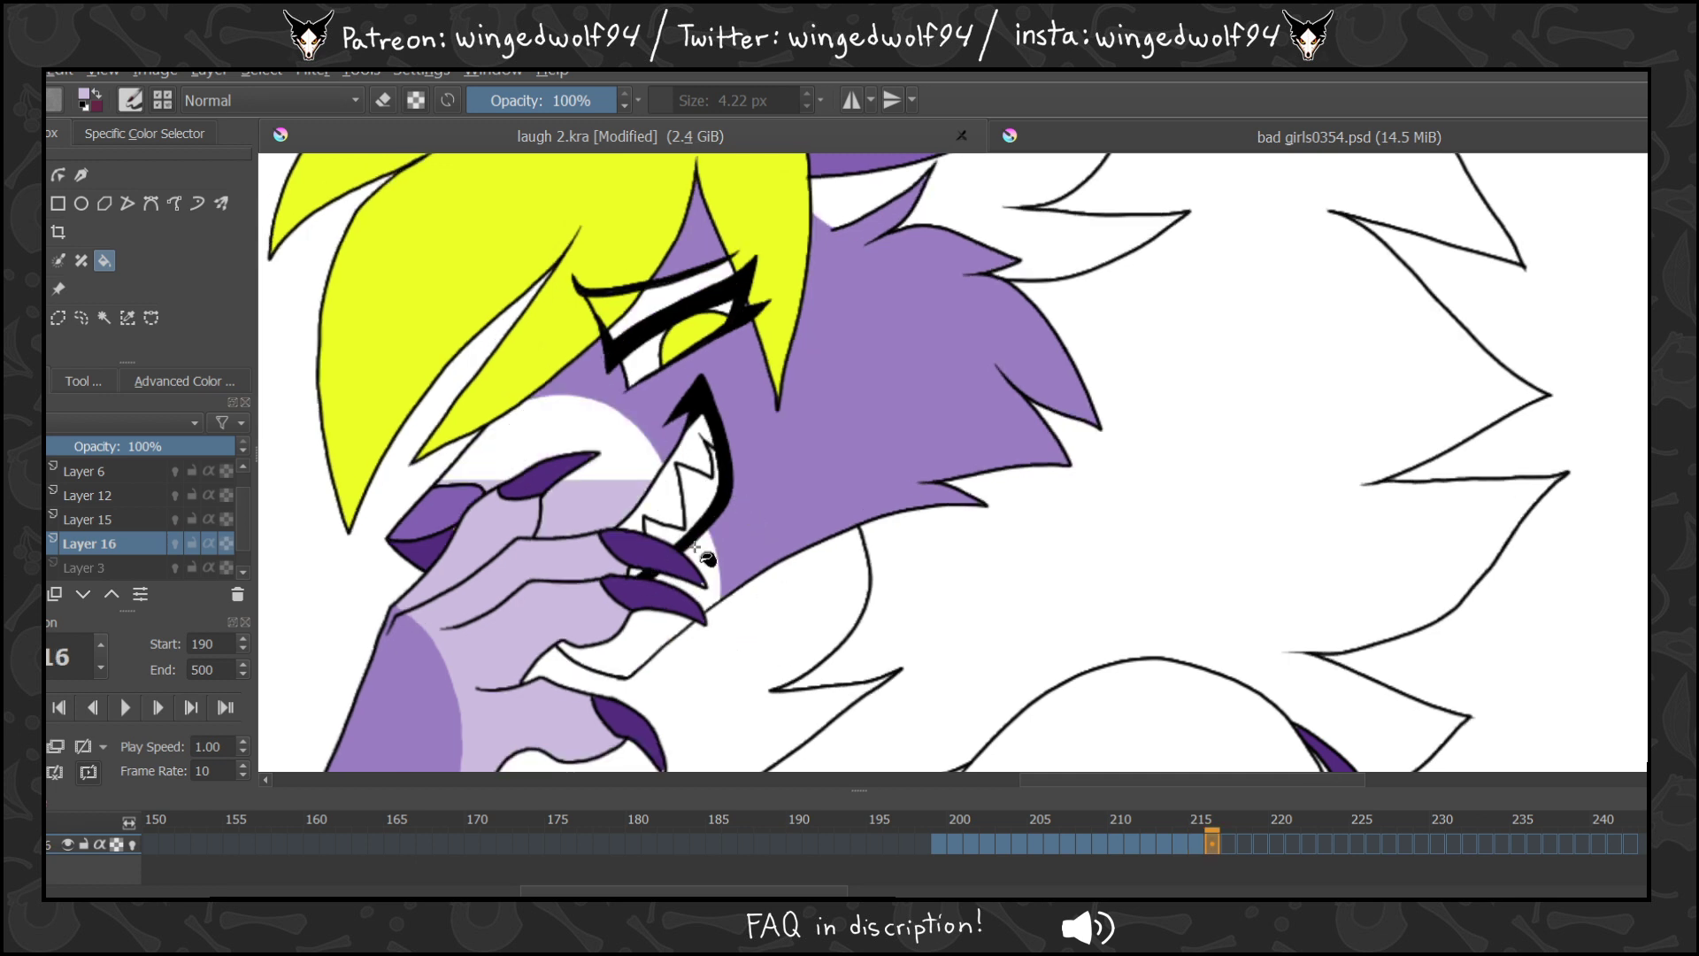
left_click(703, 562)
left_click(681, 652)
left_click(699, 301)
Fill the upper eyelid, muzzle and chin on frame 217 with light purple.
key("Right")
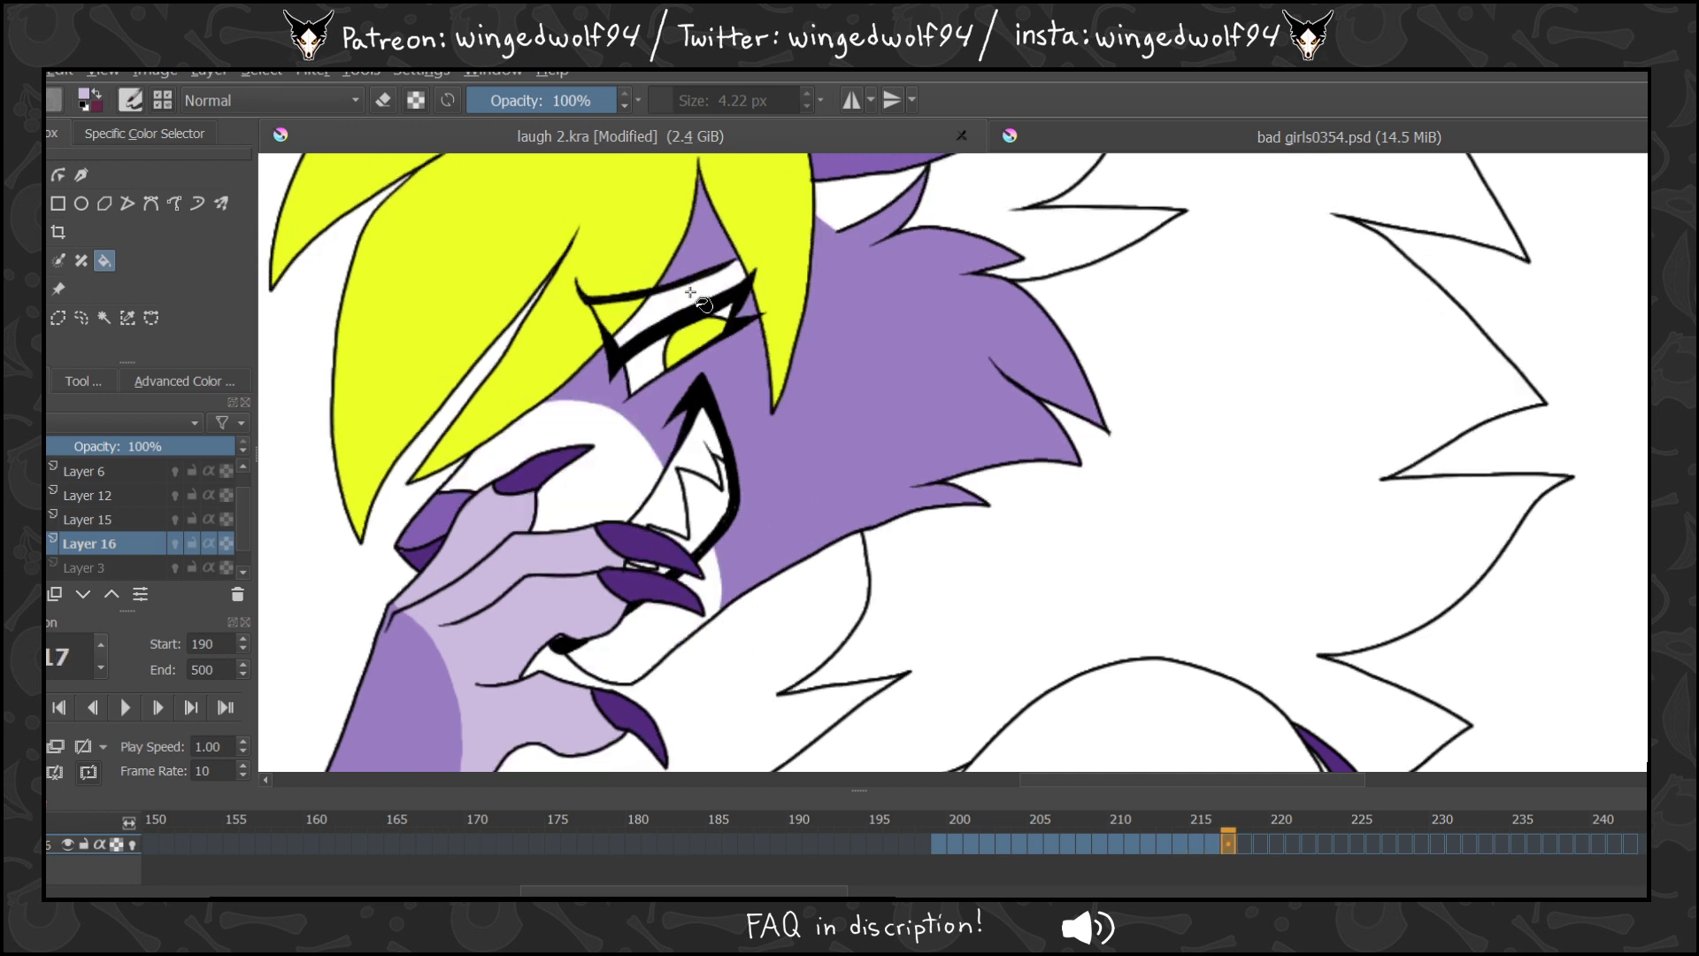
left_click(699, 300)
left_click(635, 447)
left_click(663, 640)
Fill the upper eyelid, muzzle, jaw and chin on frame 218 with light purple.
key("Right")
left_click(650, 301)
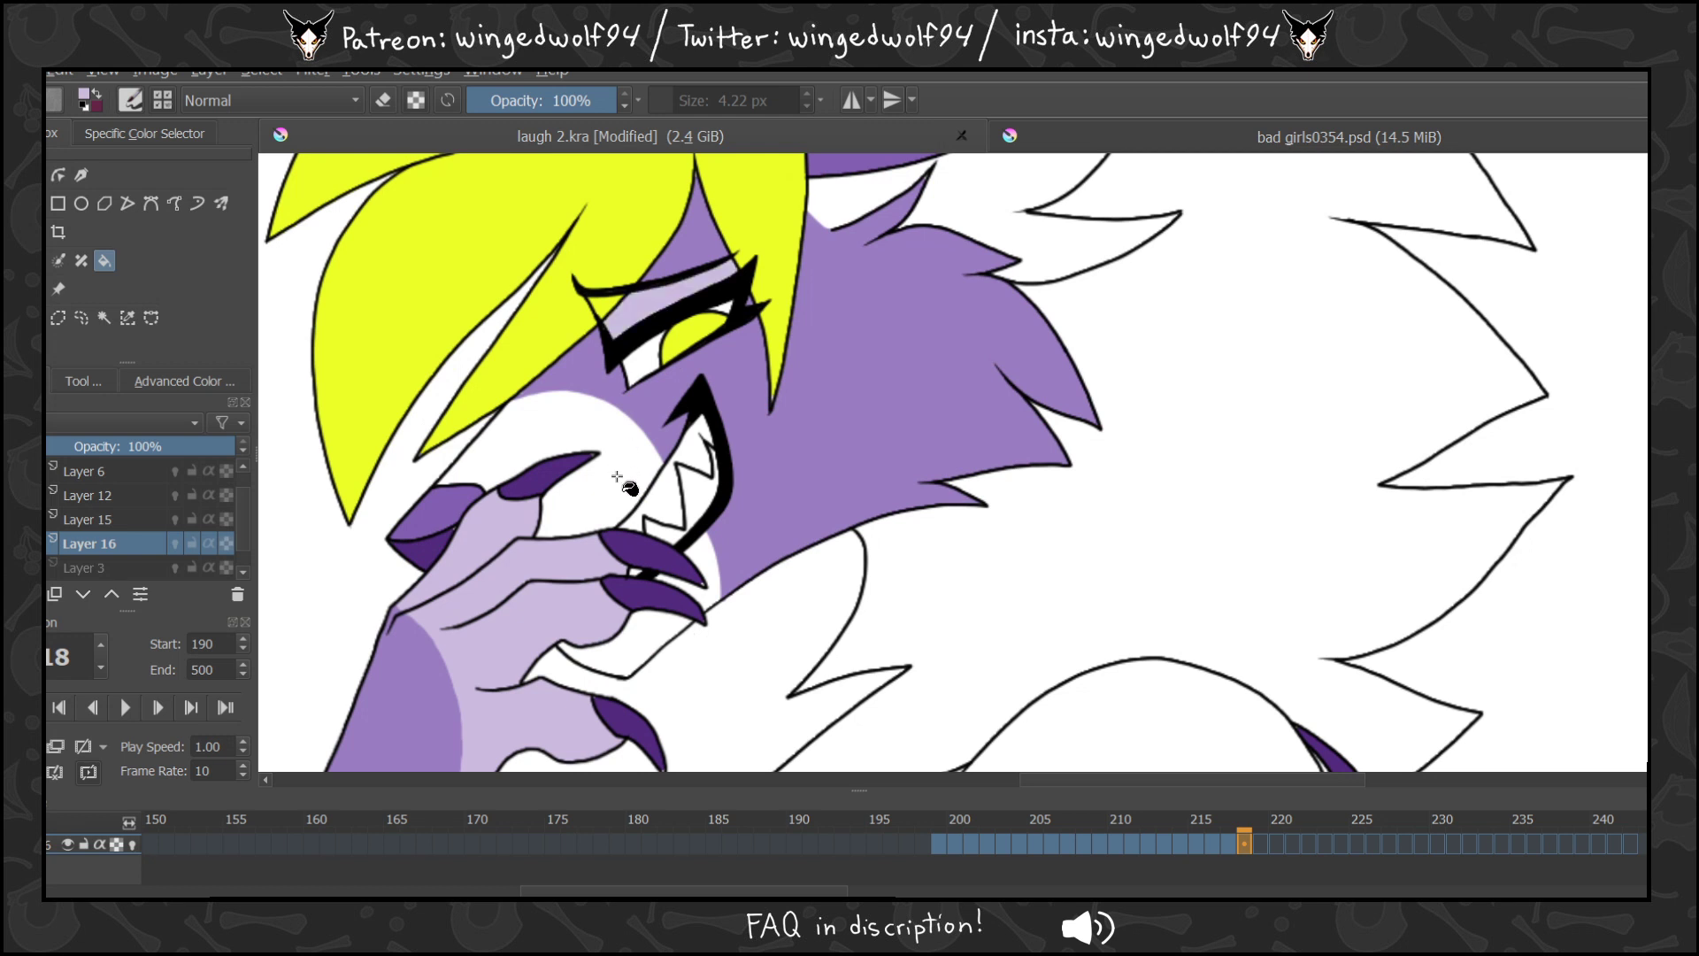
left_click(628, 485)
left_click(711, 570)
left_click(674, 647)
Fill the upper eyelid, muzzle, jaw and the gap between the claws on frame 219 with light purple.
key("Right")
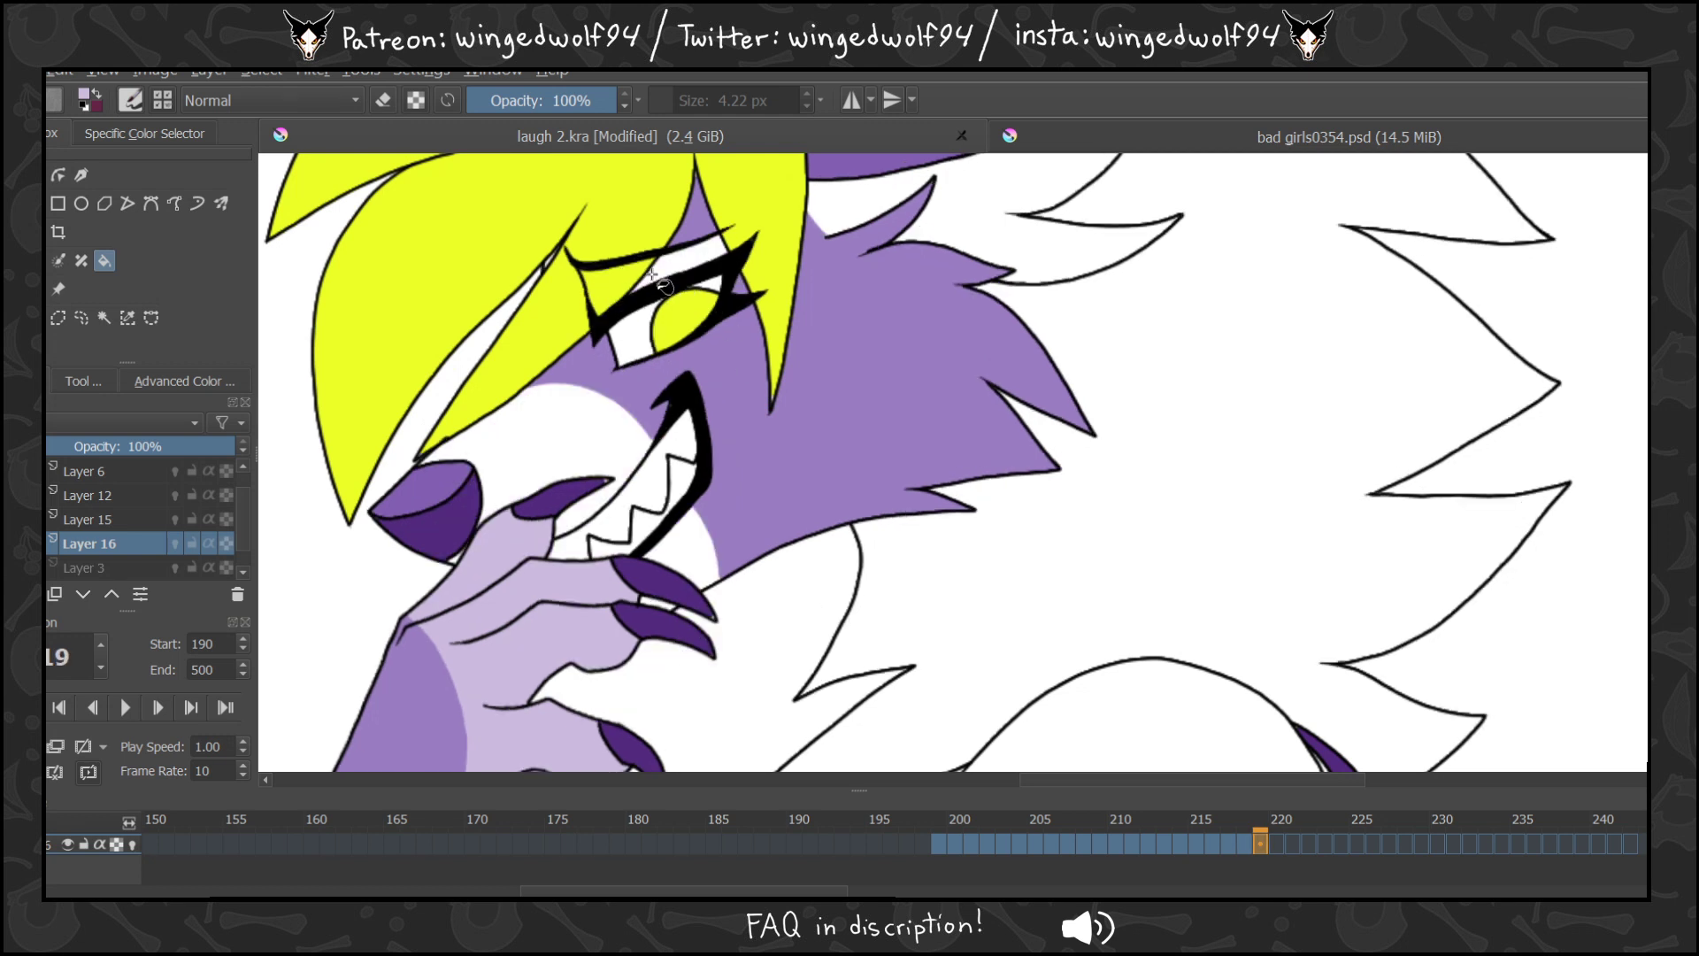
left_click(665, 285)
left_click(624, 442)
left_click(690, 577)
left_click(661, 604)
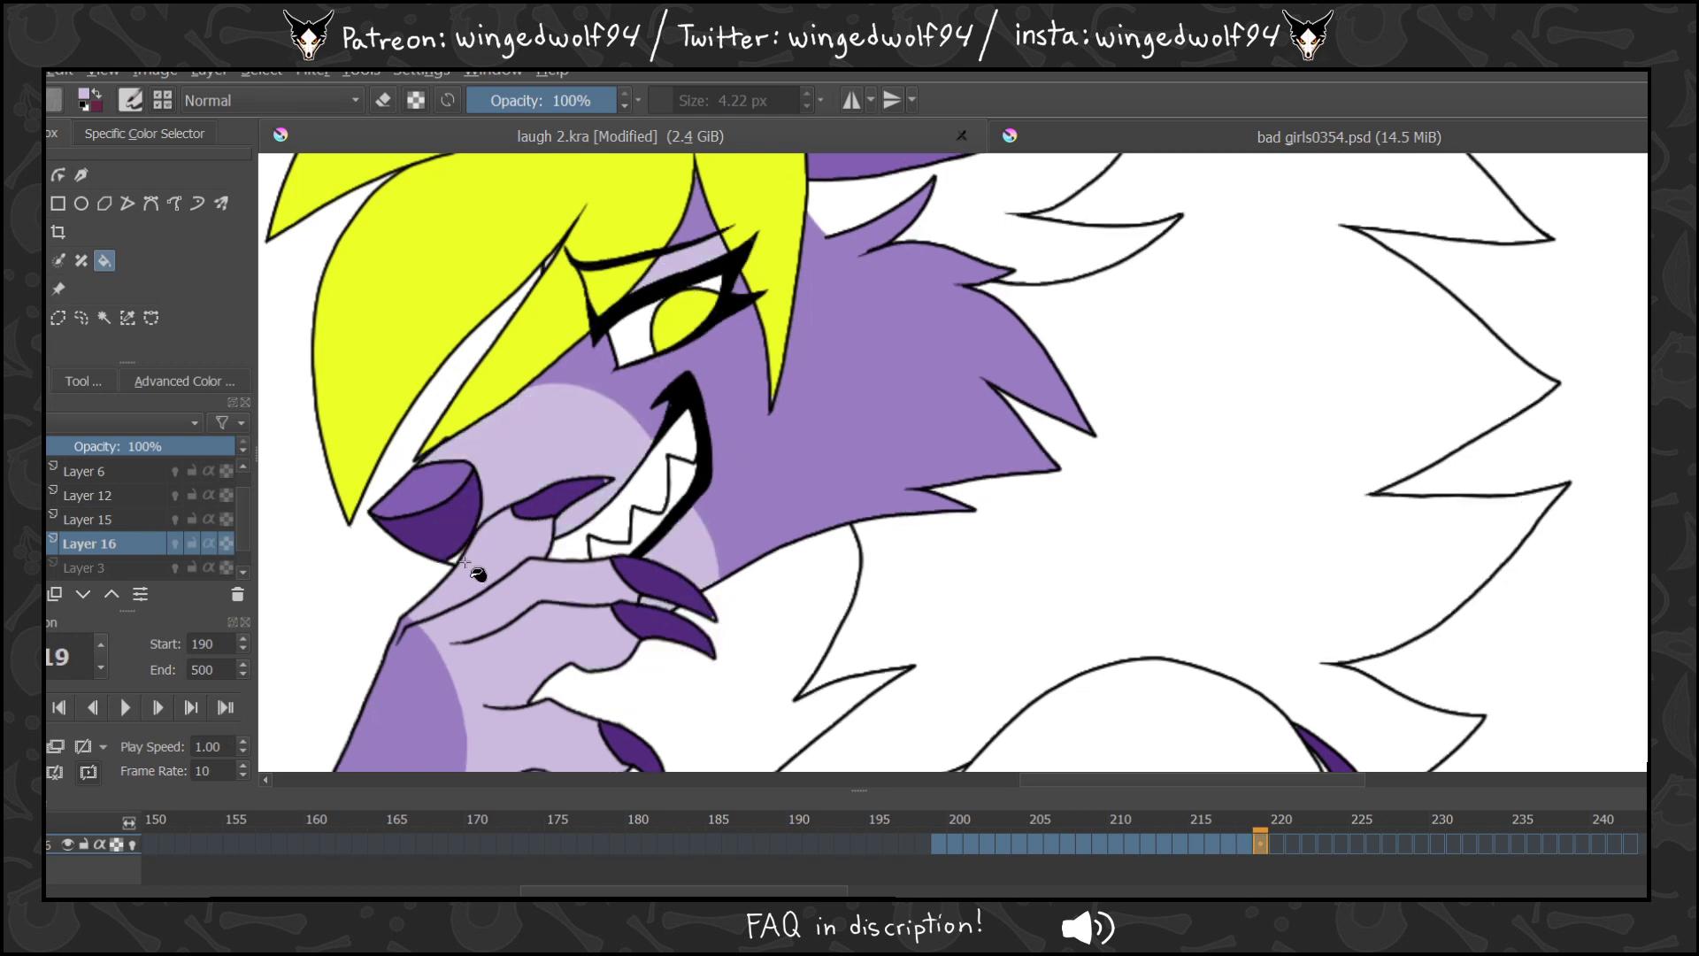
Fill the muzzle, the snout bridge between the hair strands and the chin on frame 220 with light purple.
key("Right")
left_click(513, 416)
left_click(453, 372)
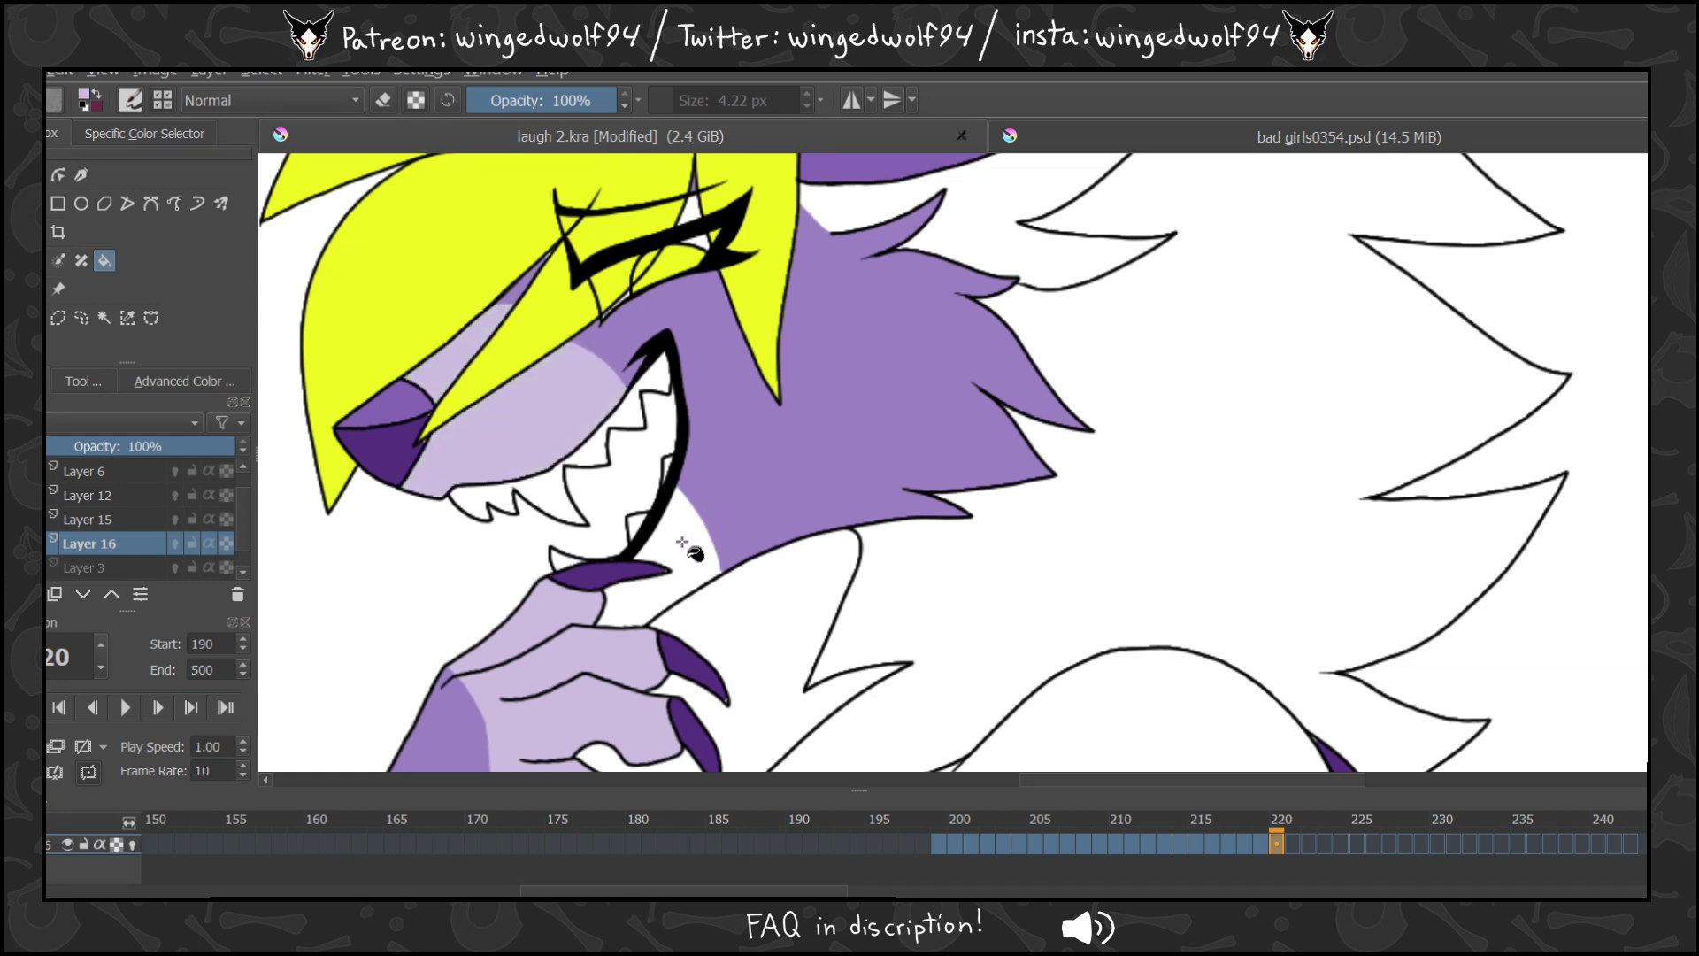
left_click(680, 538)
Fill the muzzle and chin on frame 221 with light purple.
key("Right")
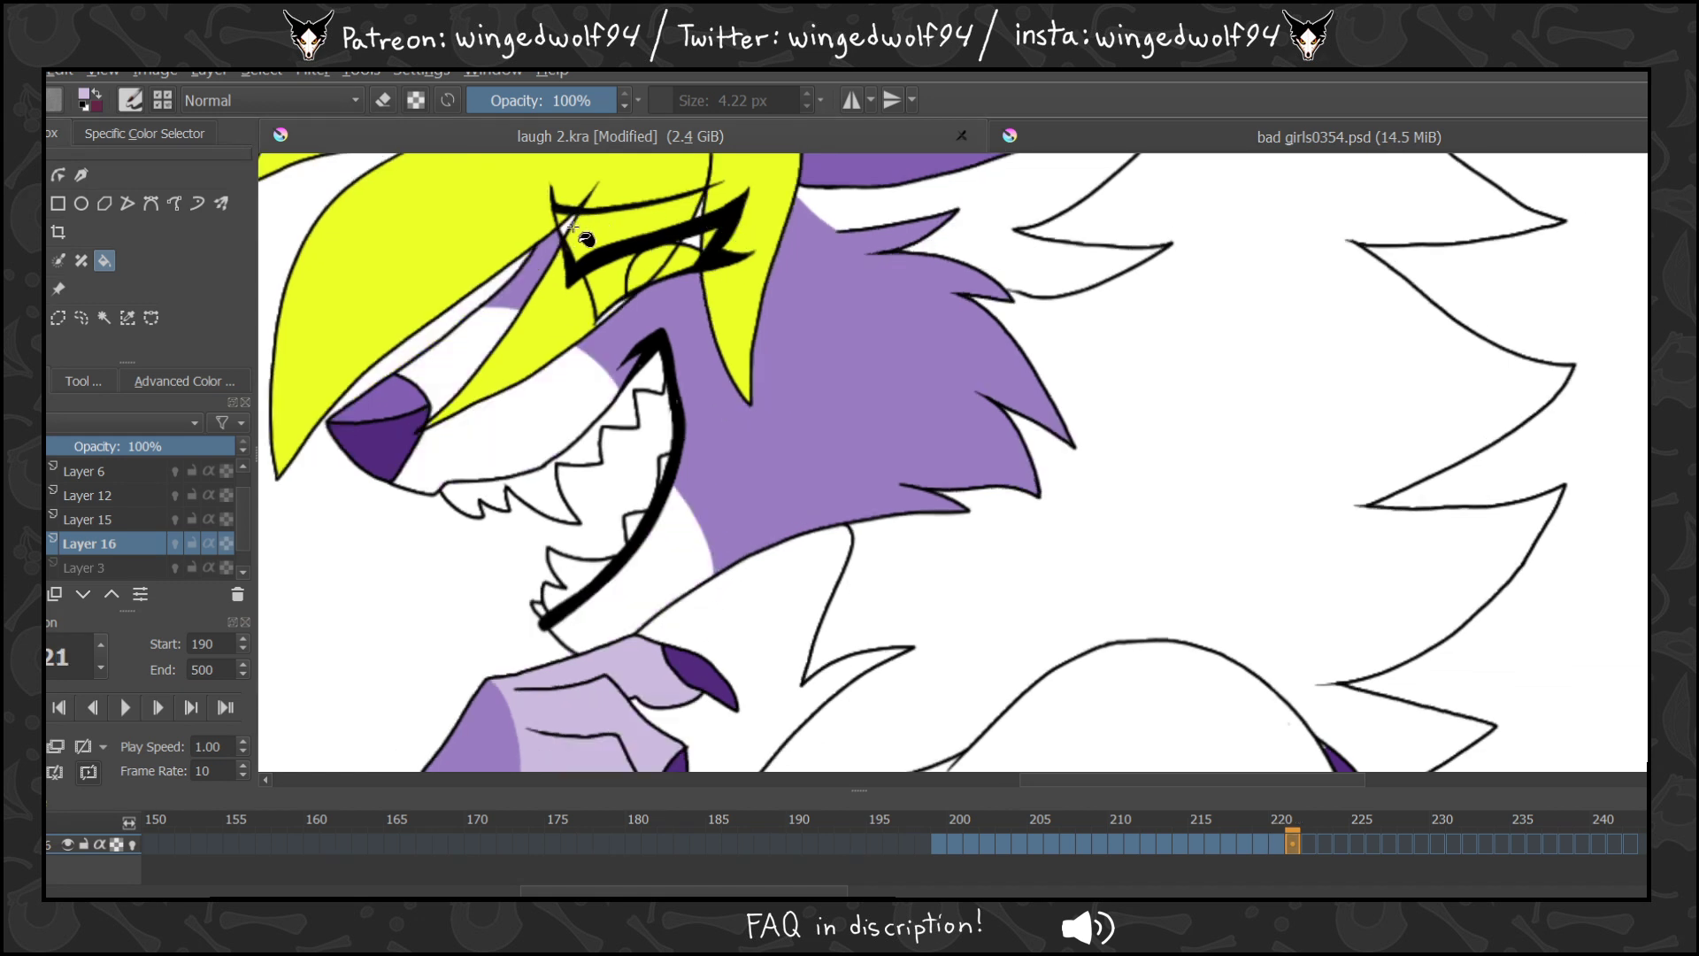
left_click(556, 412)
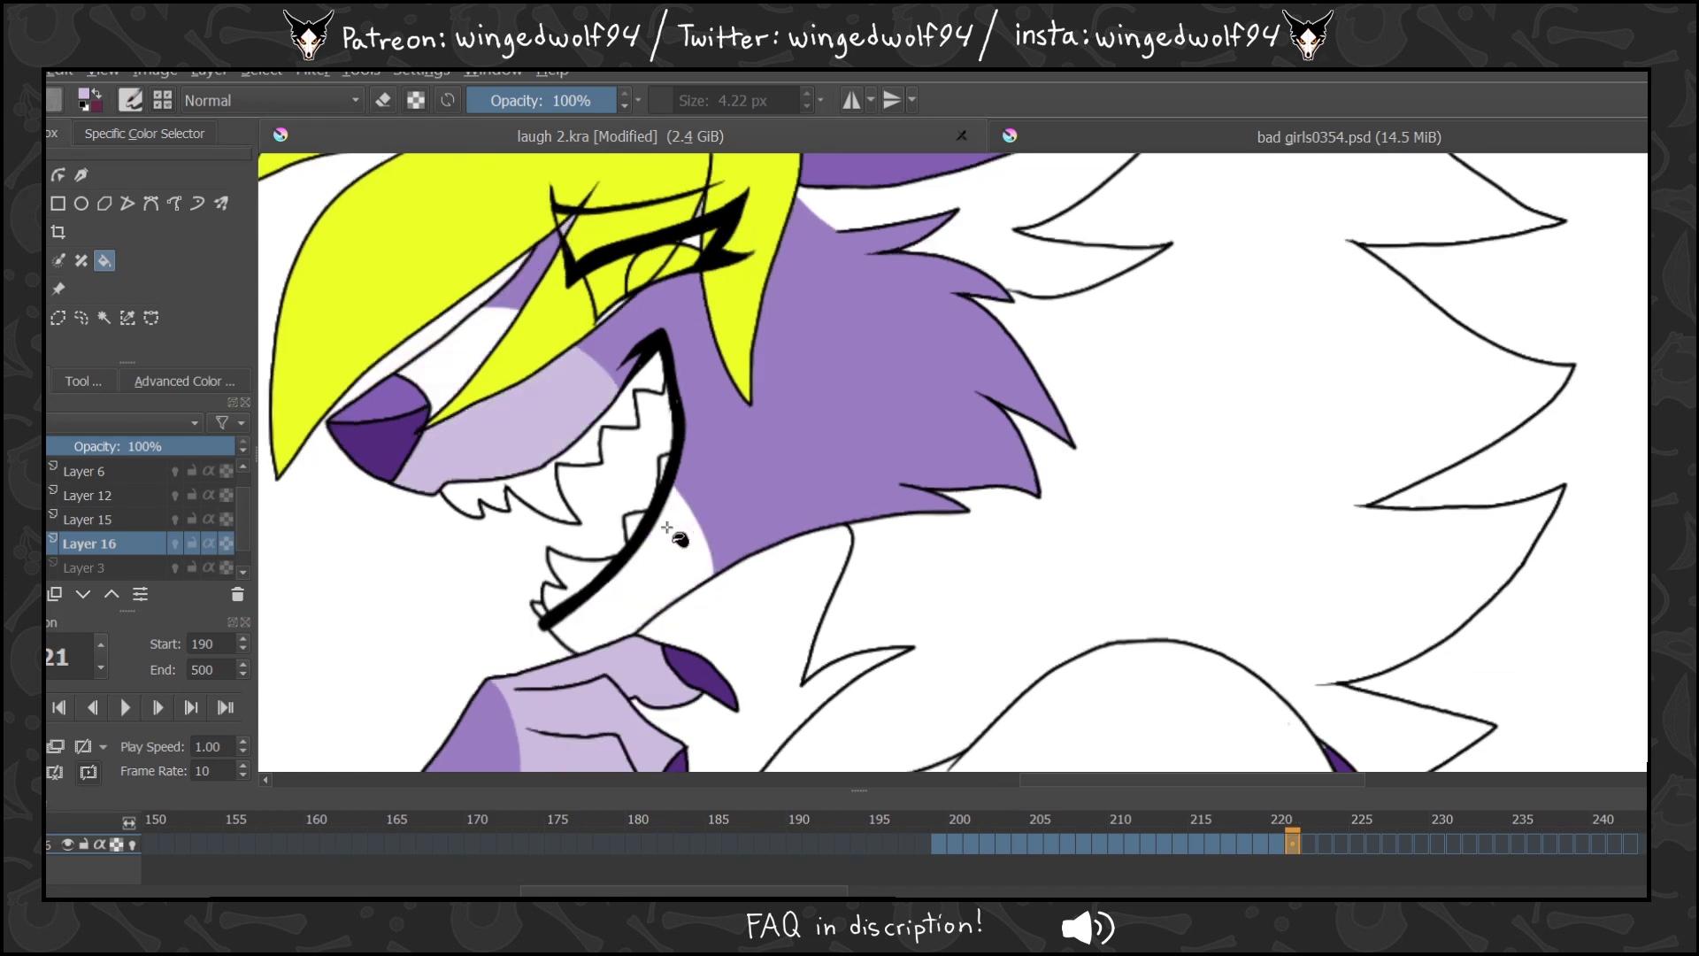
left_click(670, 532)
Fill the chin and muzzle on frame 222 and the missed snout bridge on frame 221 with light purple.
key("Right")
left_click(654, 584)
left_click(568, 453)
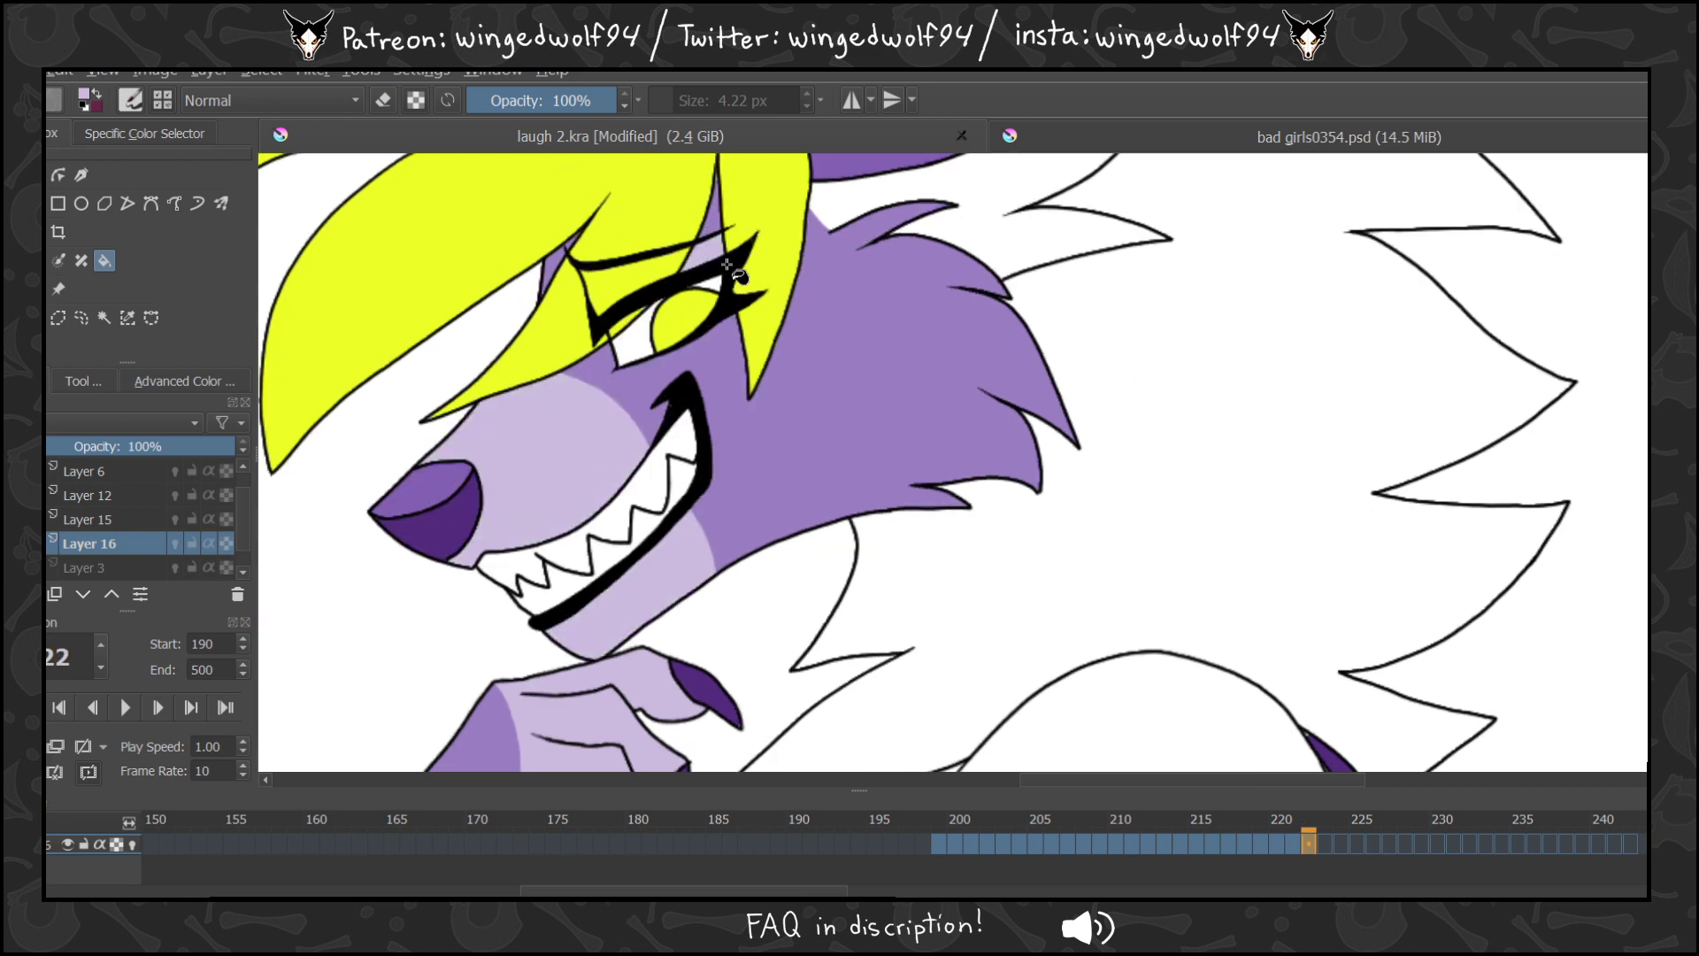
key("Left")
left_click(482, 349)
Step back and forth through the frames around 221 to check the light purple muzzle fills for missed areas.
key("Left")
key("Left")
key("Left")
key("Left")
key("Left")
key("Left")
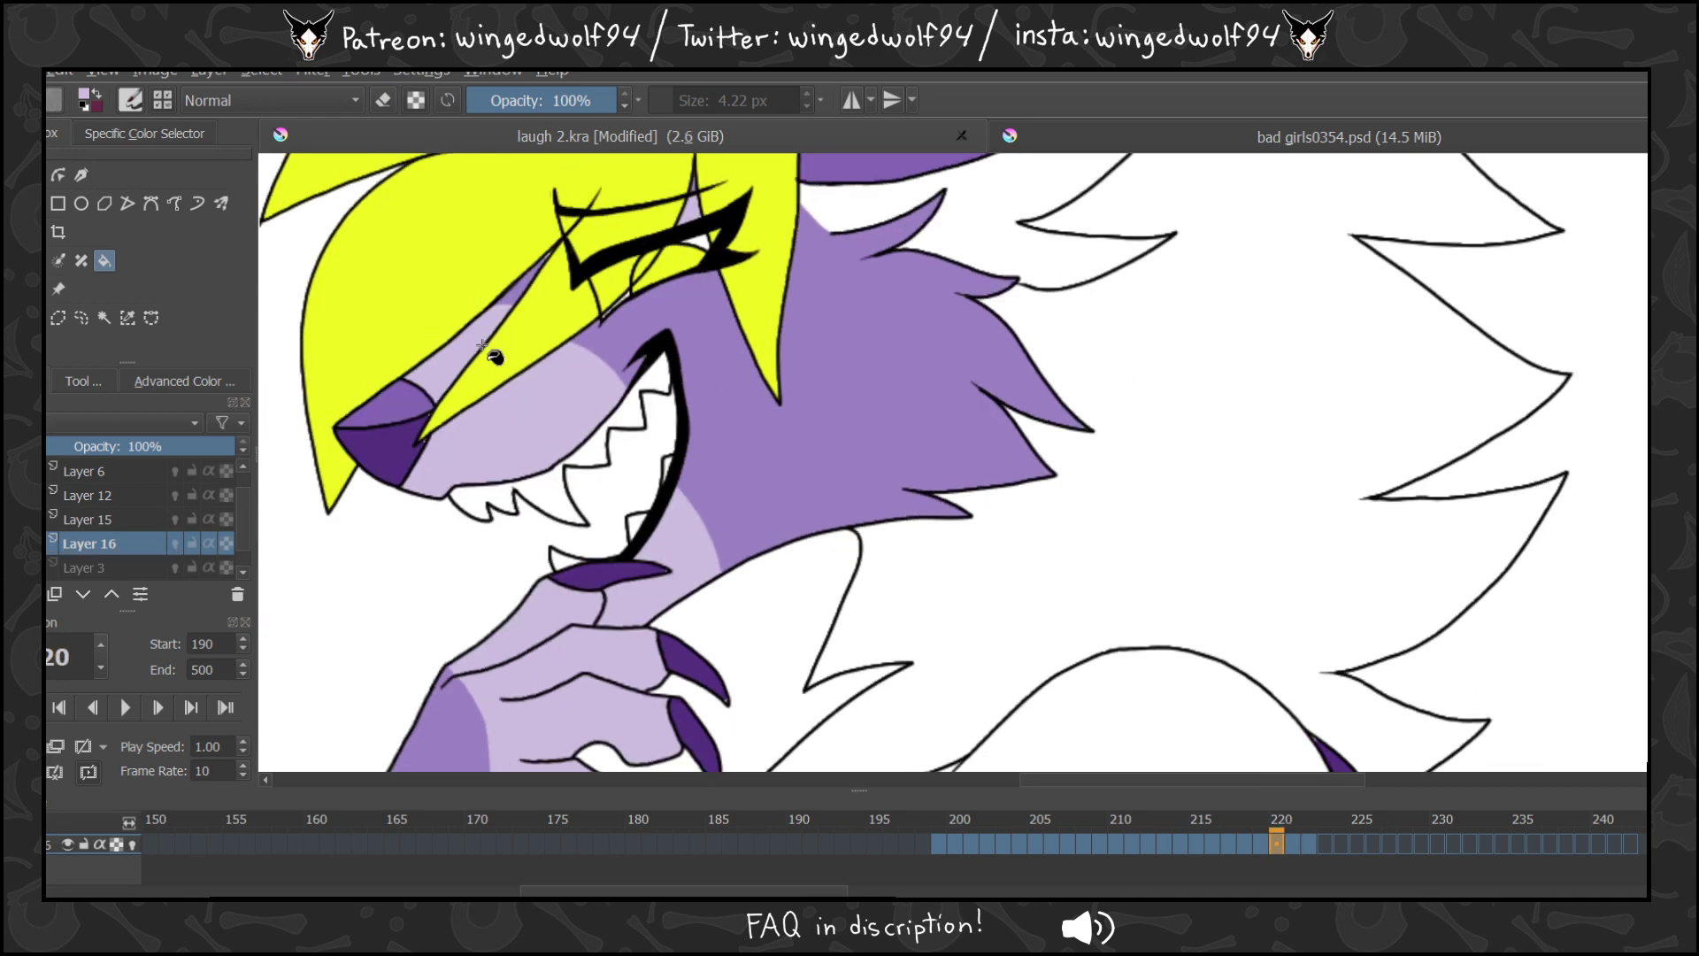
key("Right")
key("Right")
key("Right")
key("Right")
key("Right")
key("Right")
key("Right")
key("Right")
key("Right")
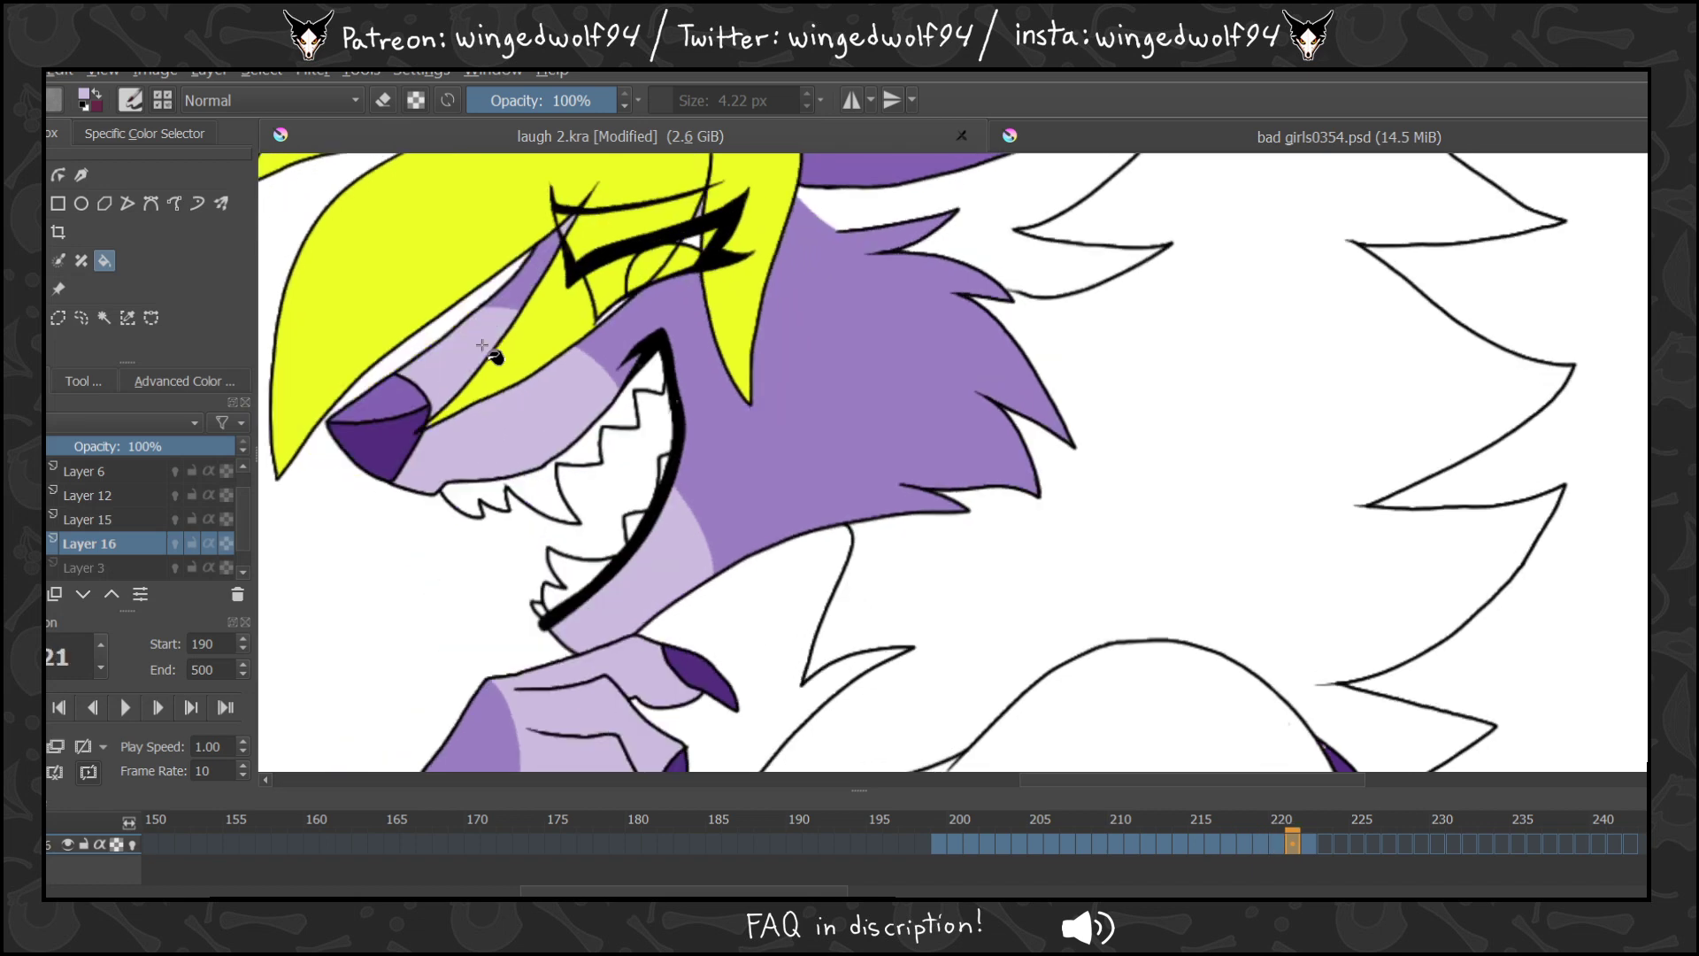
Fill the muzzle and the chin areas around the claws on frame 223 with light purple.
key("Left")
left_click(594, 456)
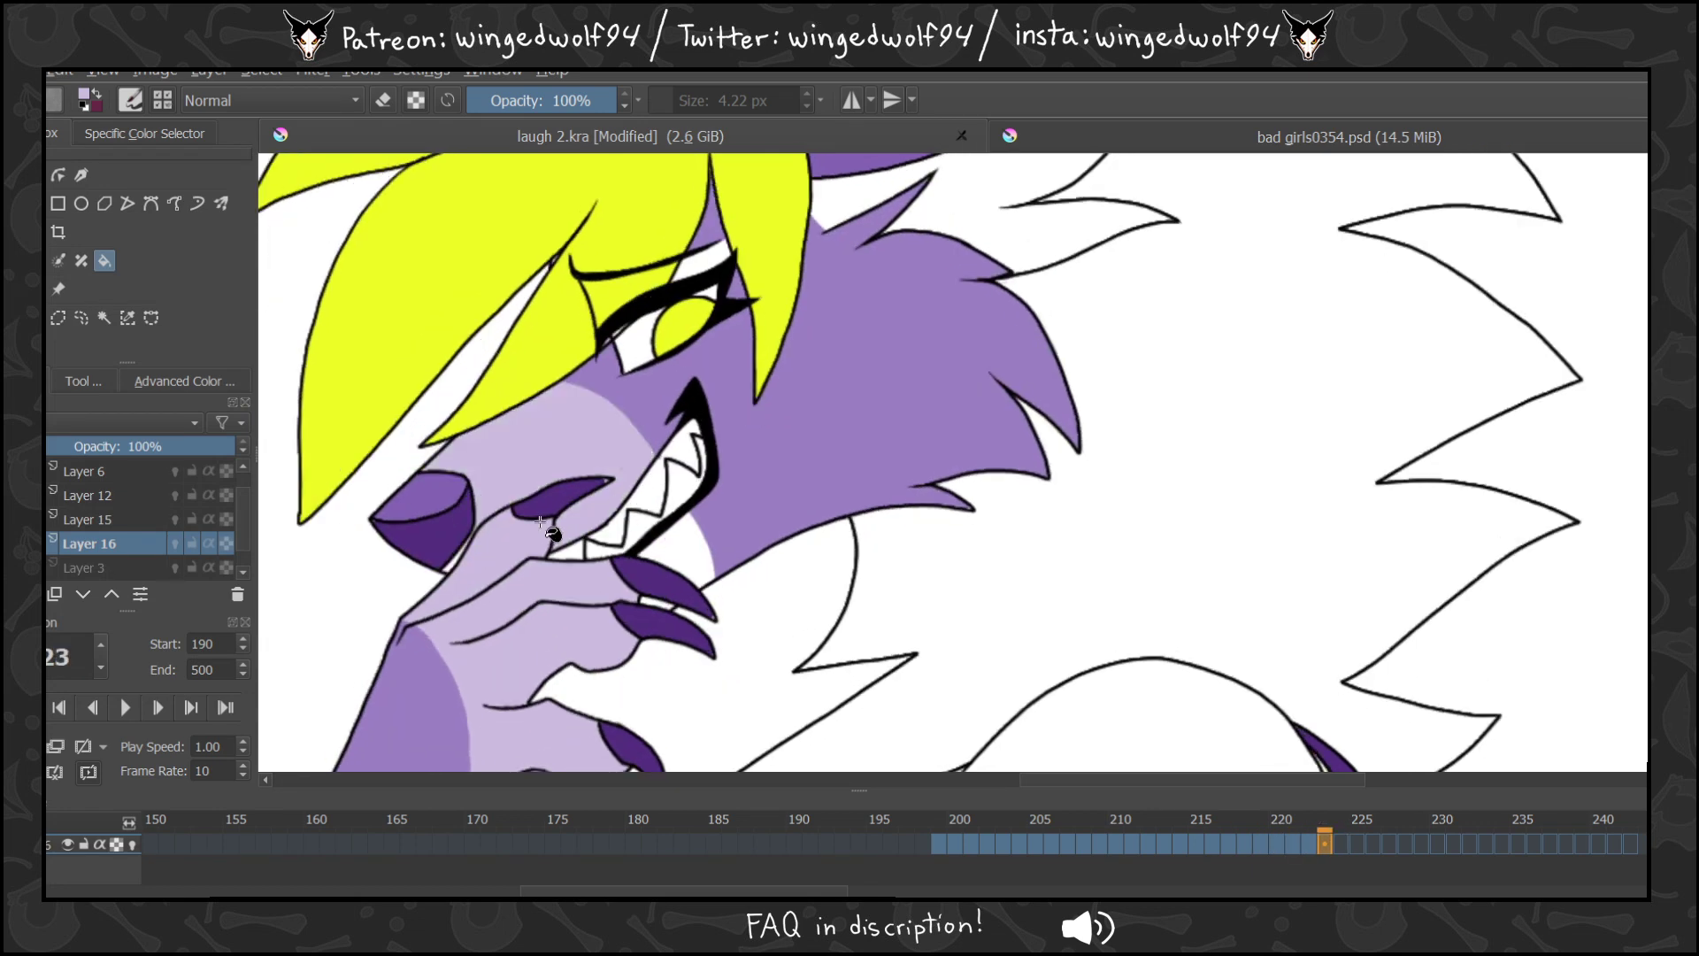
left_click(671, 538)
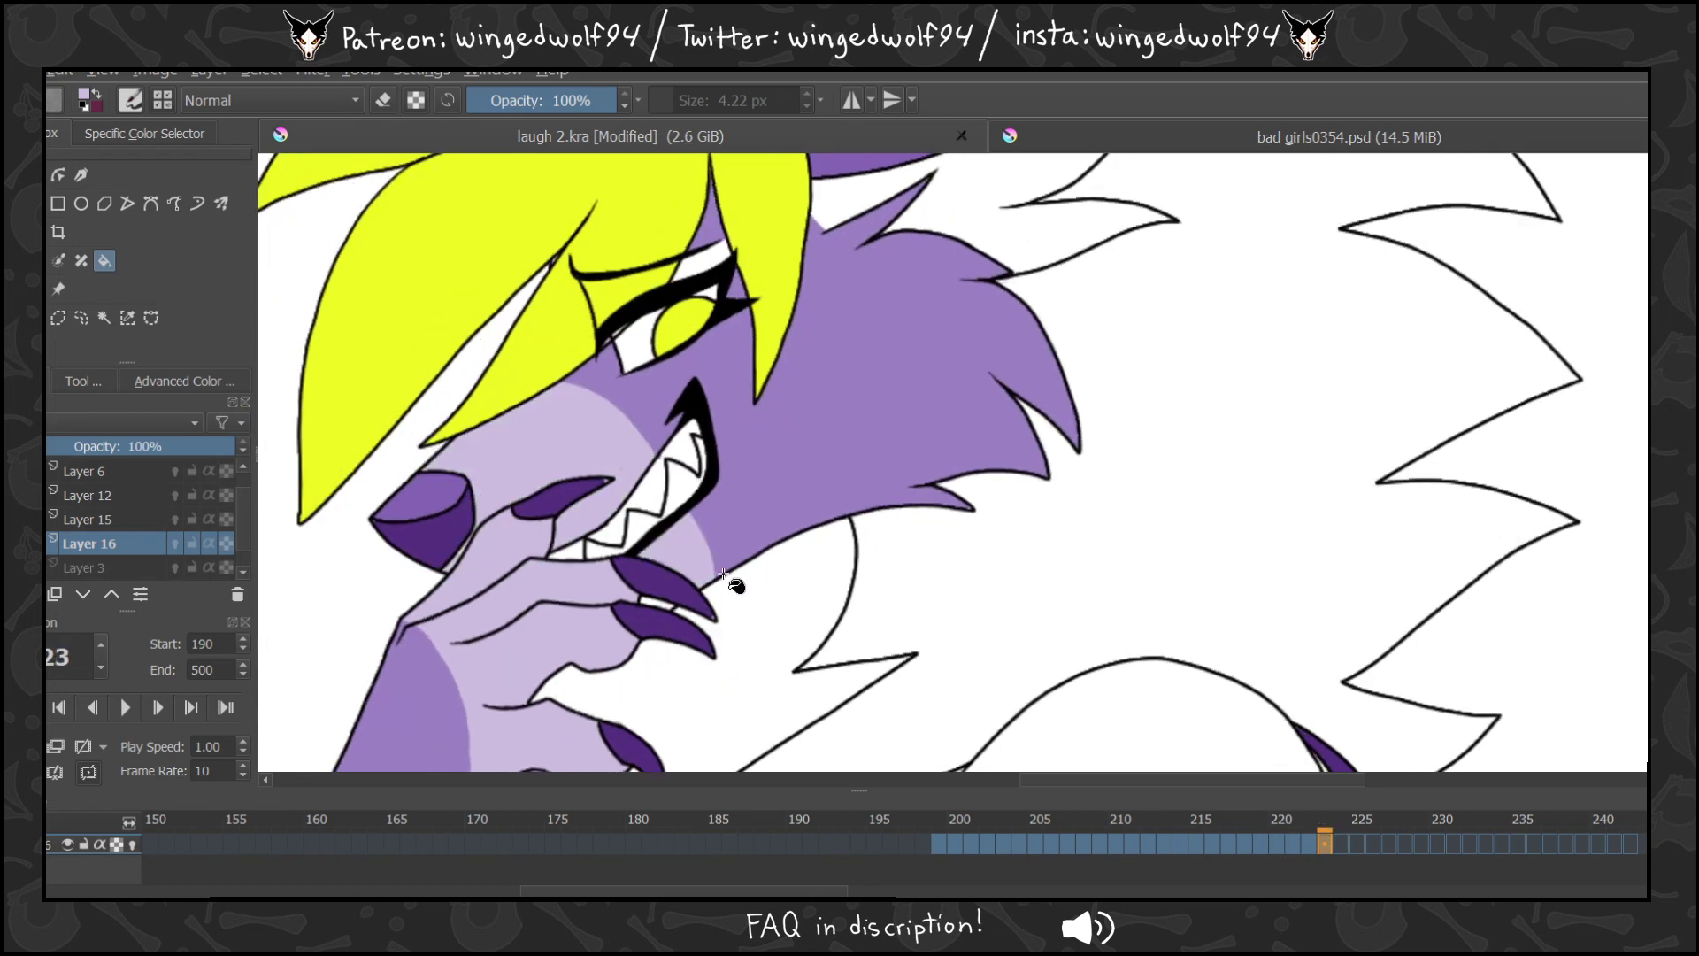
left_click(648, 601)
left_click(35, 204)
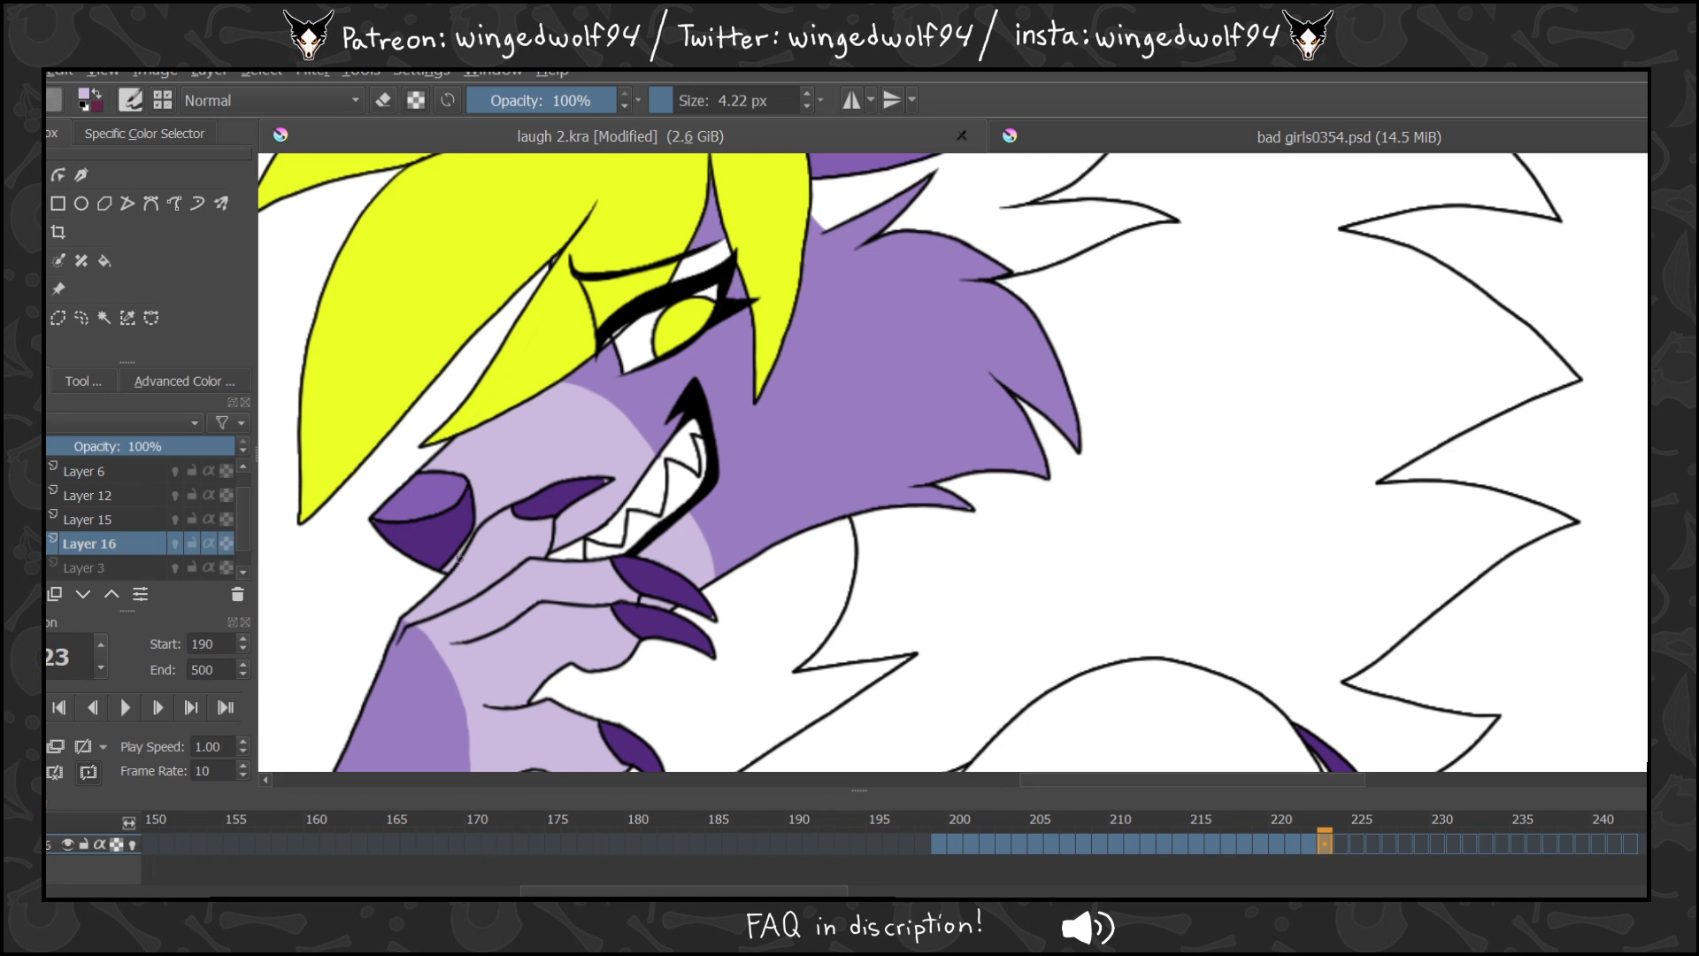
left_click(104, 260)
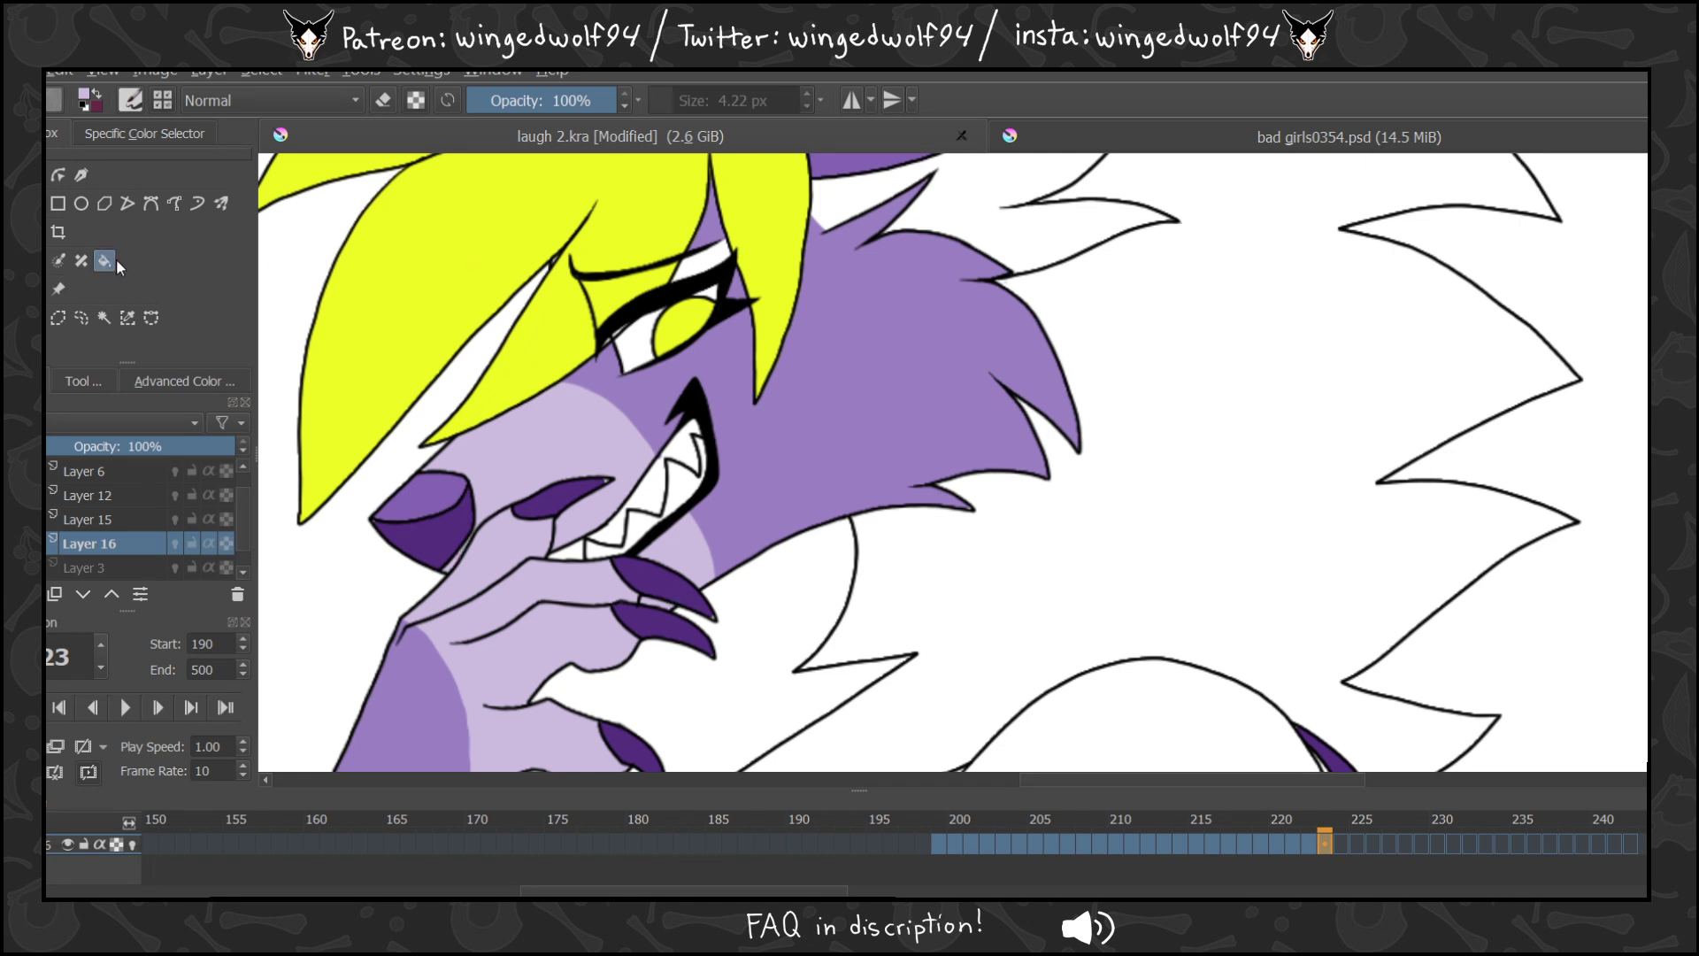
Fill the muzzle, the chin areas around the claws and the eyelid on frame 224 with light purple.
key("Right")
left_click(628, 425)
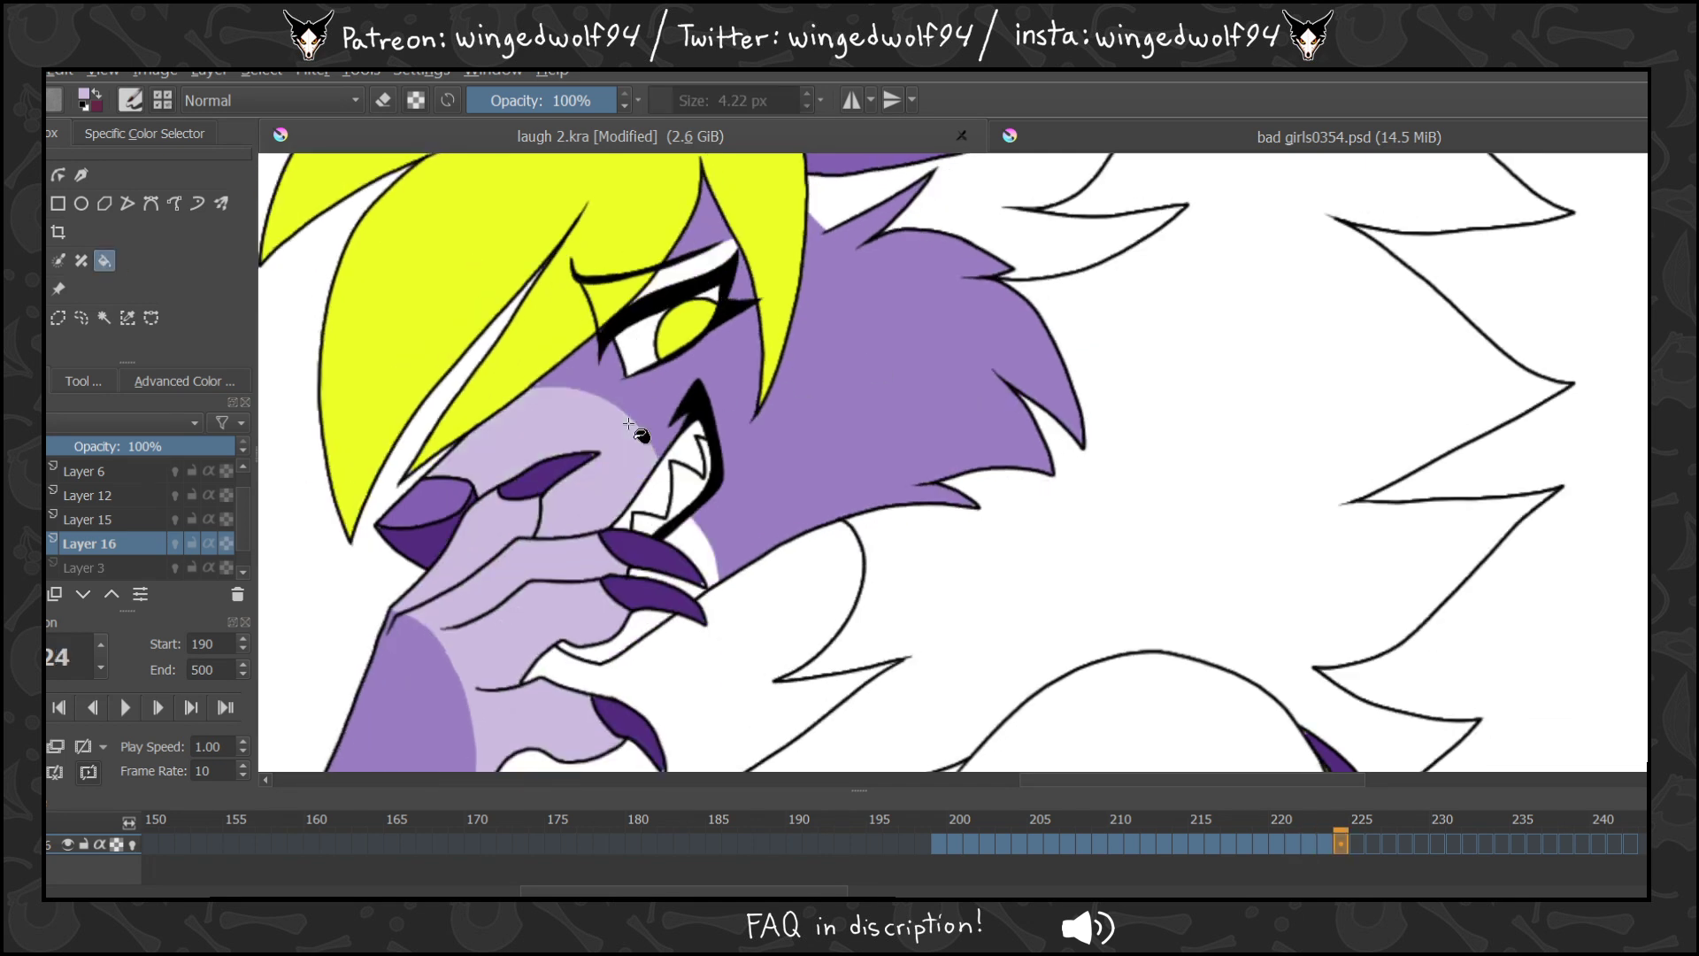
left_click(695, 538)
left_click(639, 576)
left_click(651, 618)
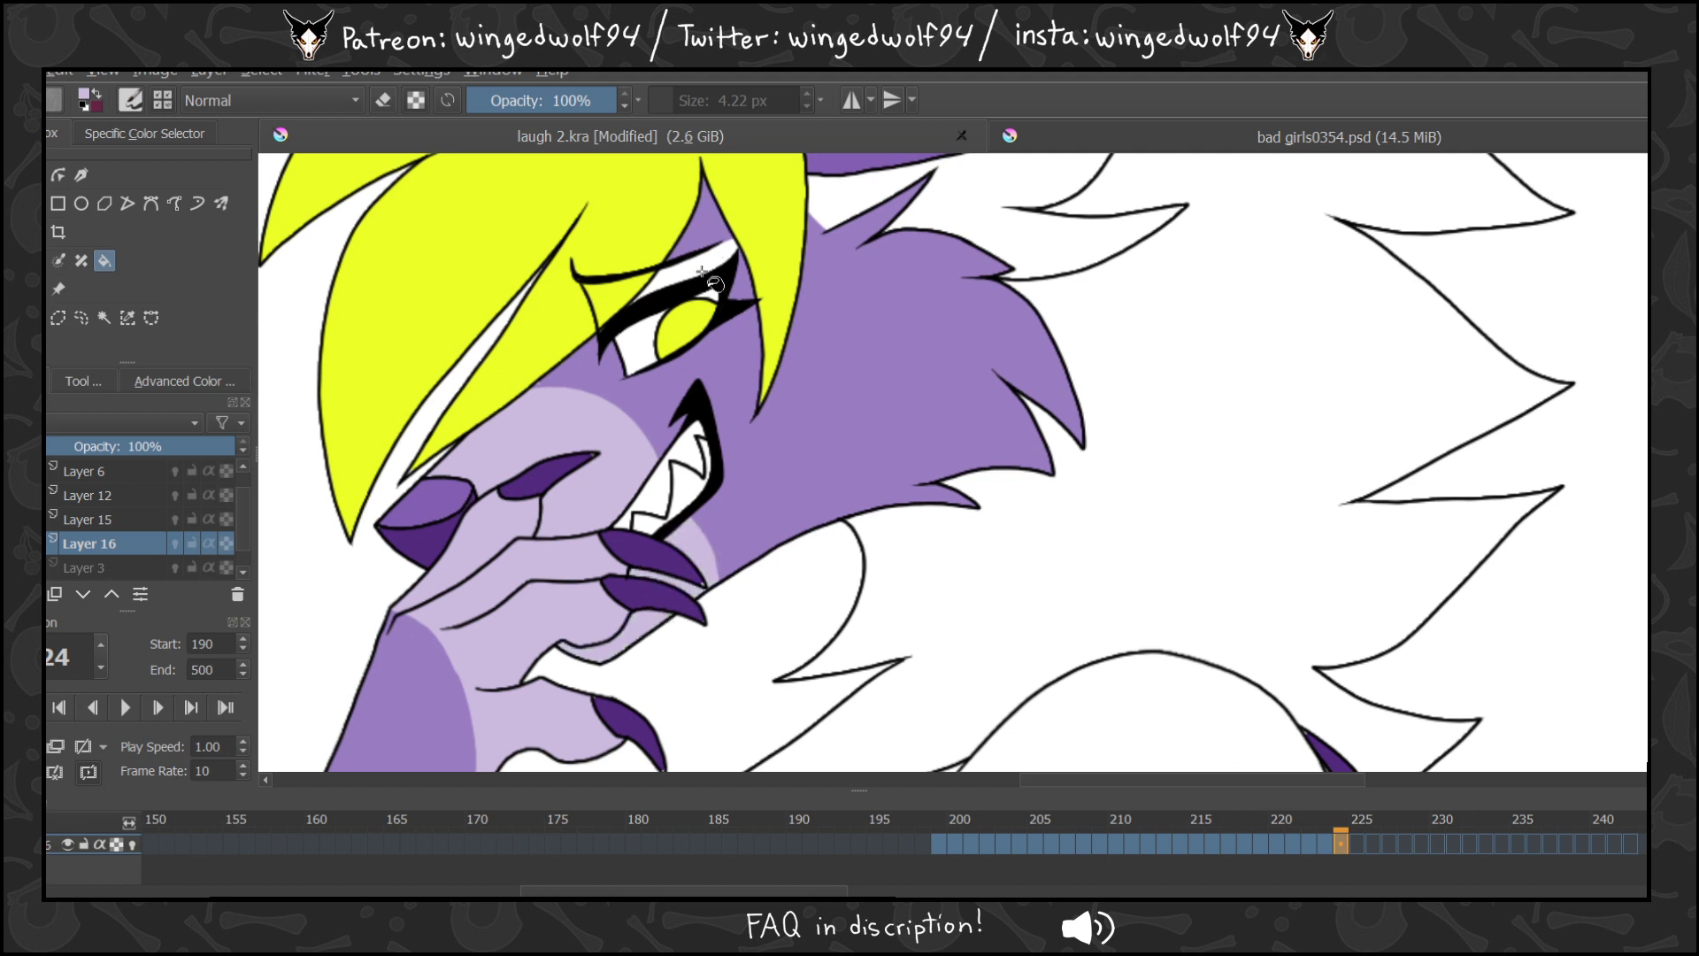
left_click(688, 263)
Fill the eyelid, muzzle and chin areas around the claws on frame 225 with light purple.
key("Right")
left_click(690, 264)
left_click(626, 476)
left_click(704, 539)
left_click(650, 611)
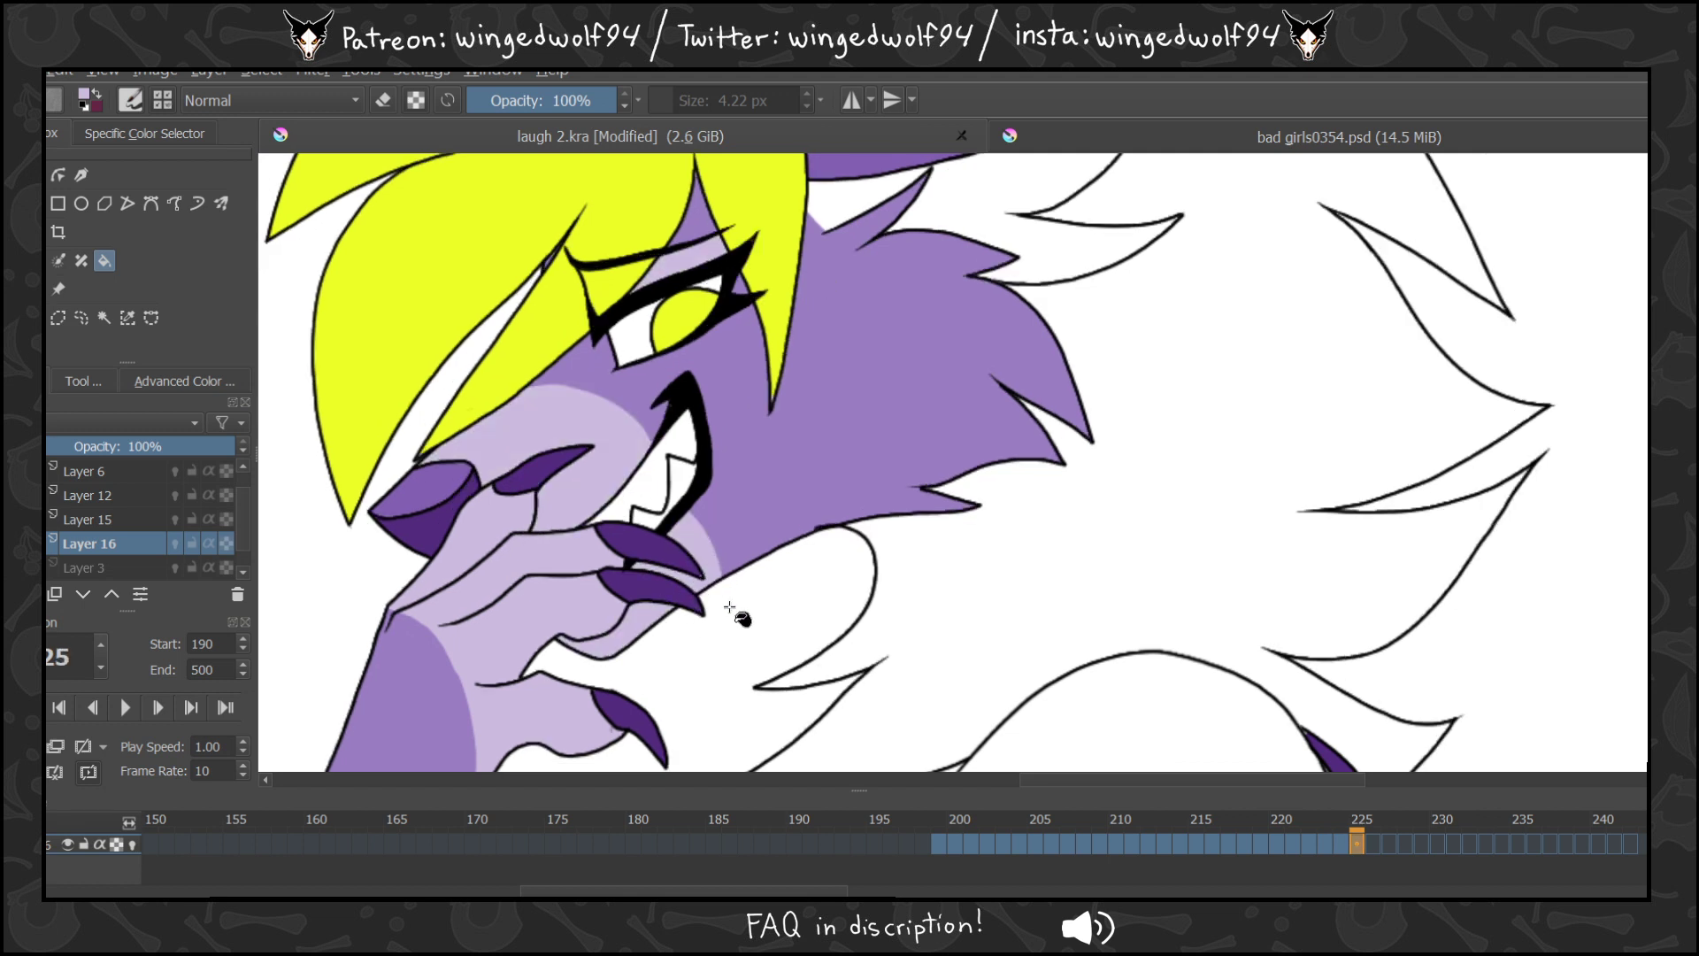
Fill the chin, muzzle, snout bridge between the hair strands and eyelid on frame 226 with light purple.
key("Right")
left_click(651, 593)
left_click(549, 396)
left_click(482, 352)
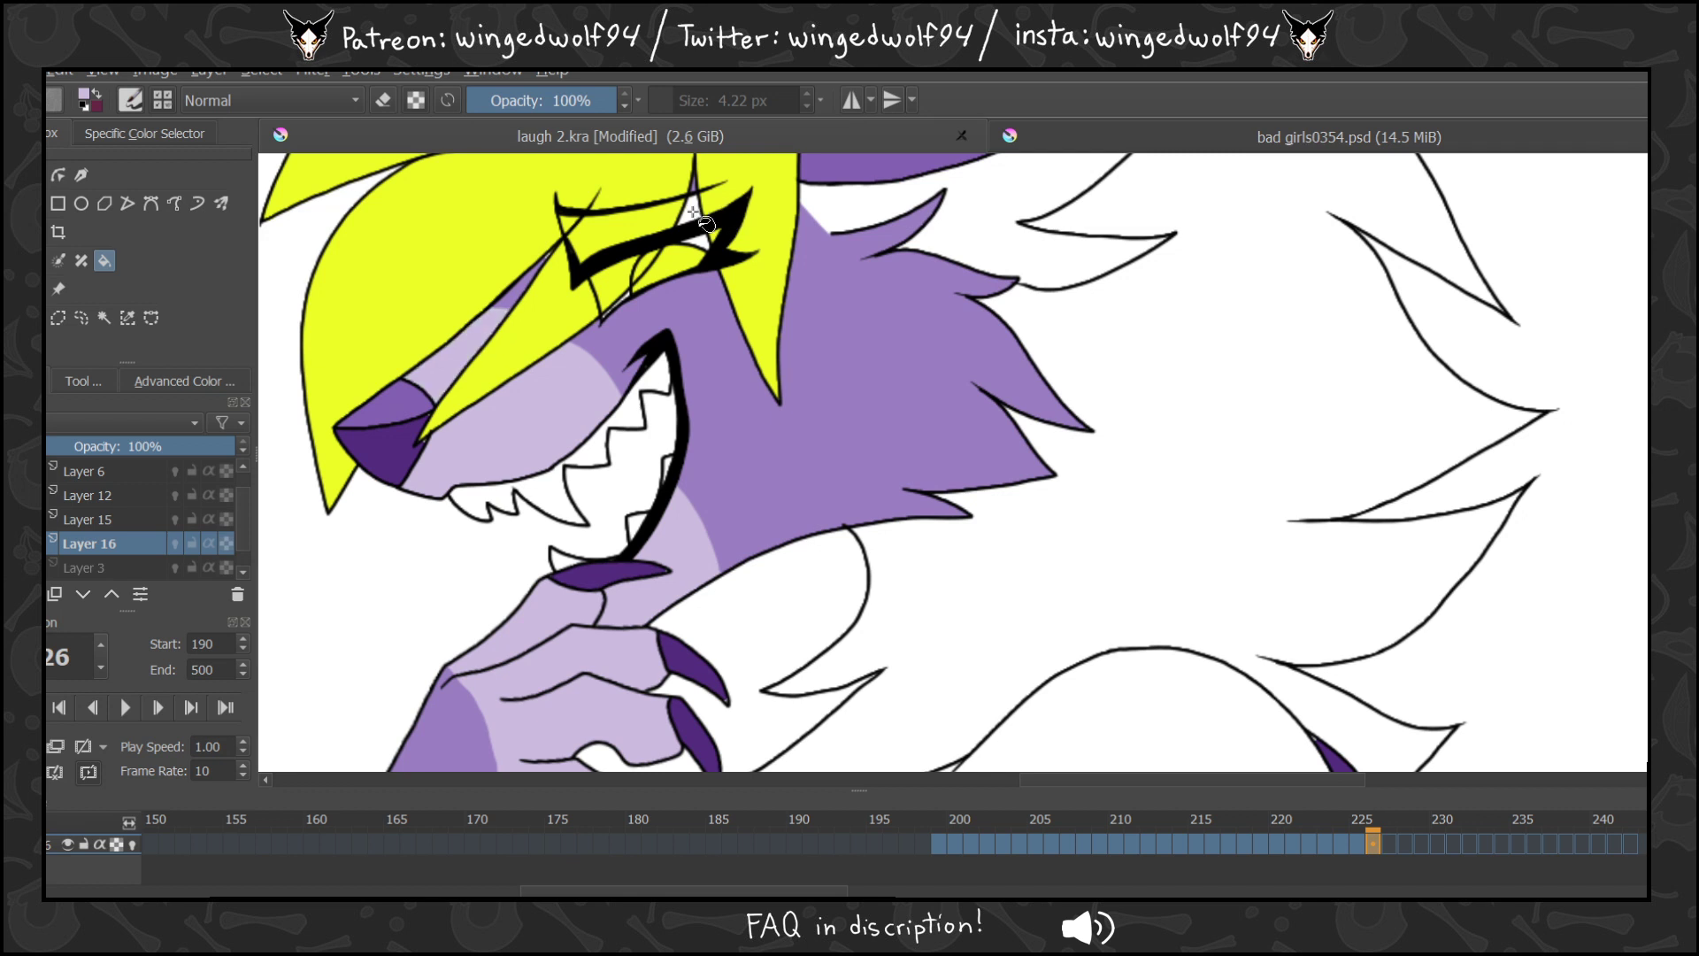
left_click(699, 216)
Fill the snout bridge, muzzle and chin on frame 227 with light purple.
key("Right")
left_click(526, 293)
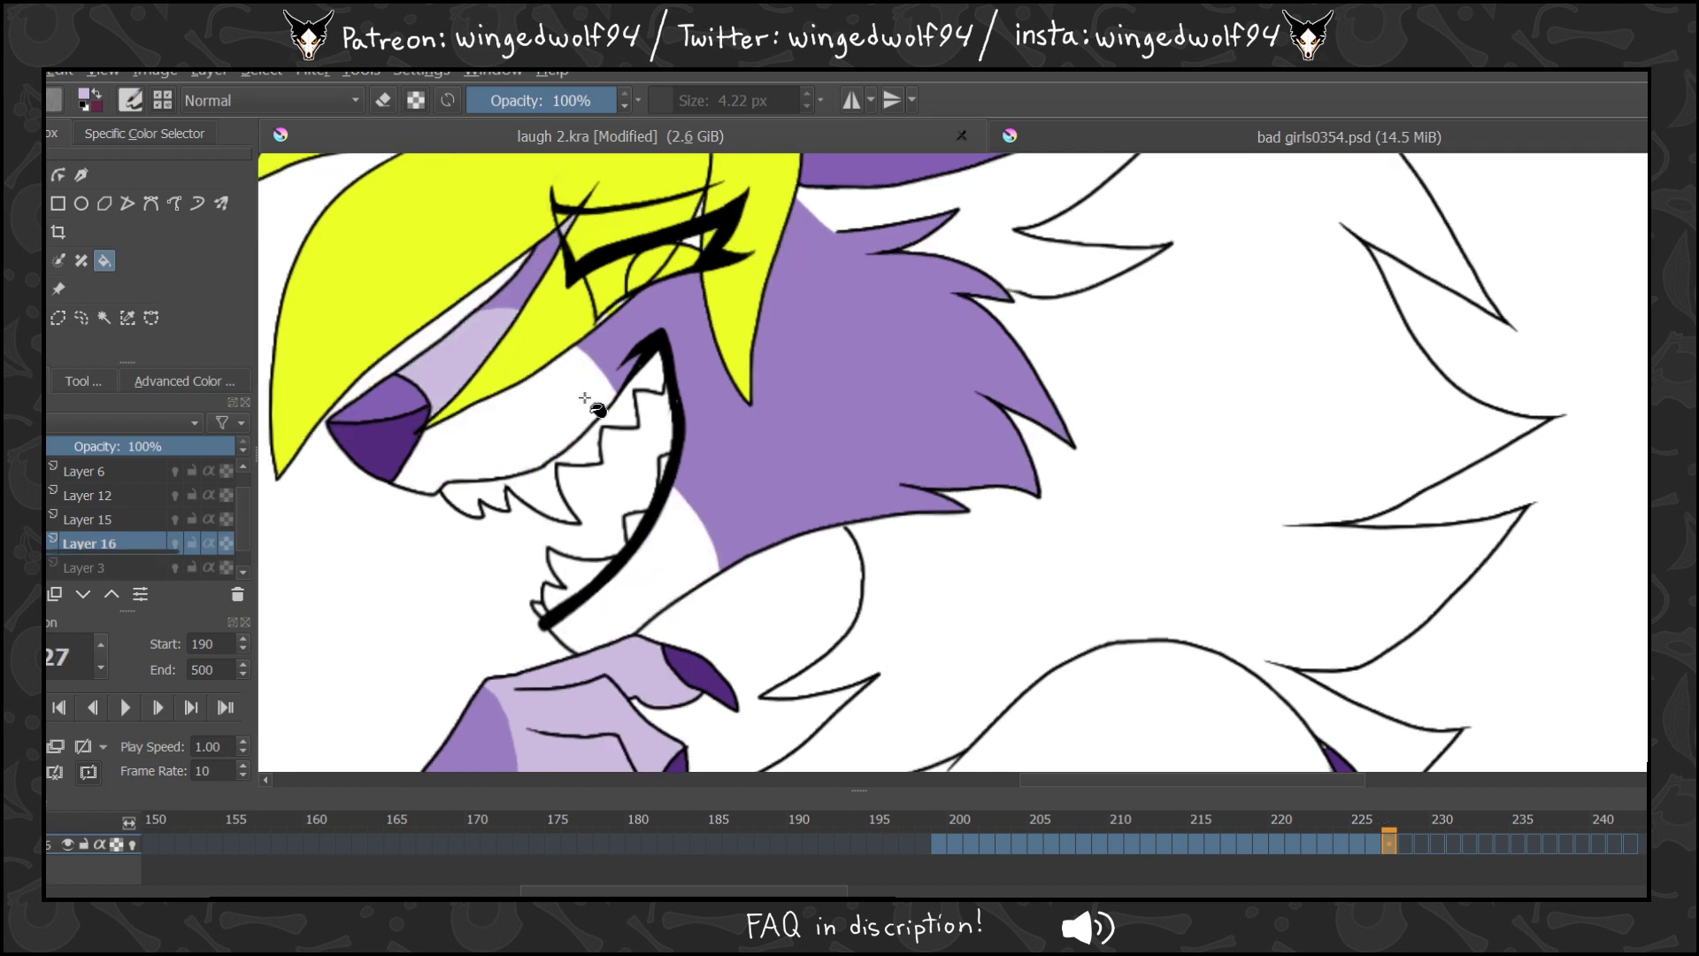
left_click(548, 407)
left_click(686, 541)
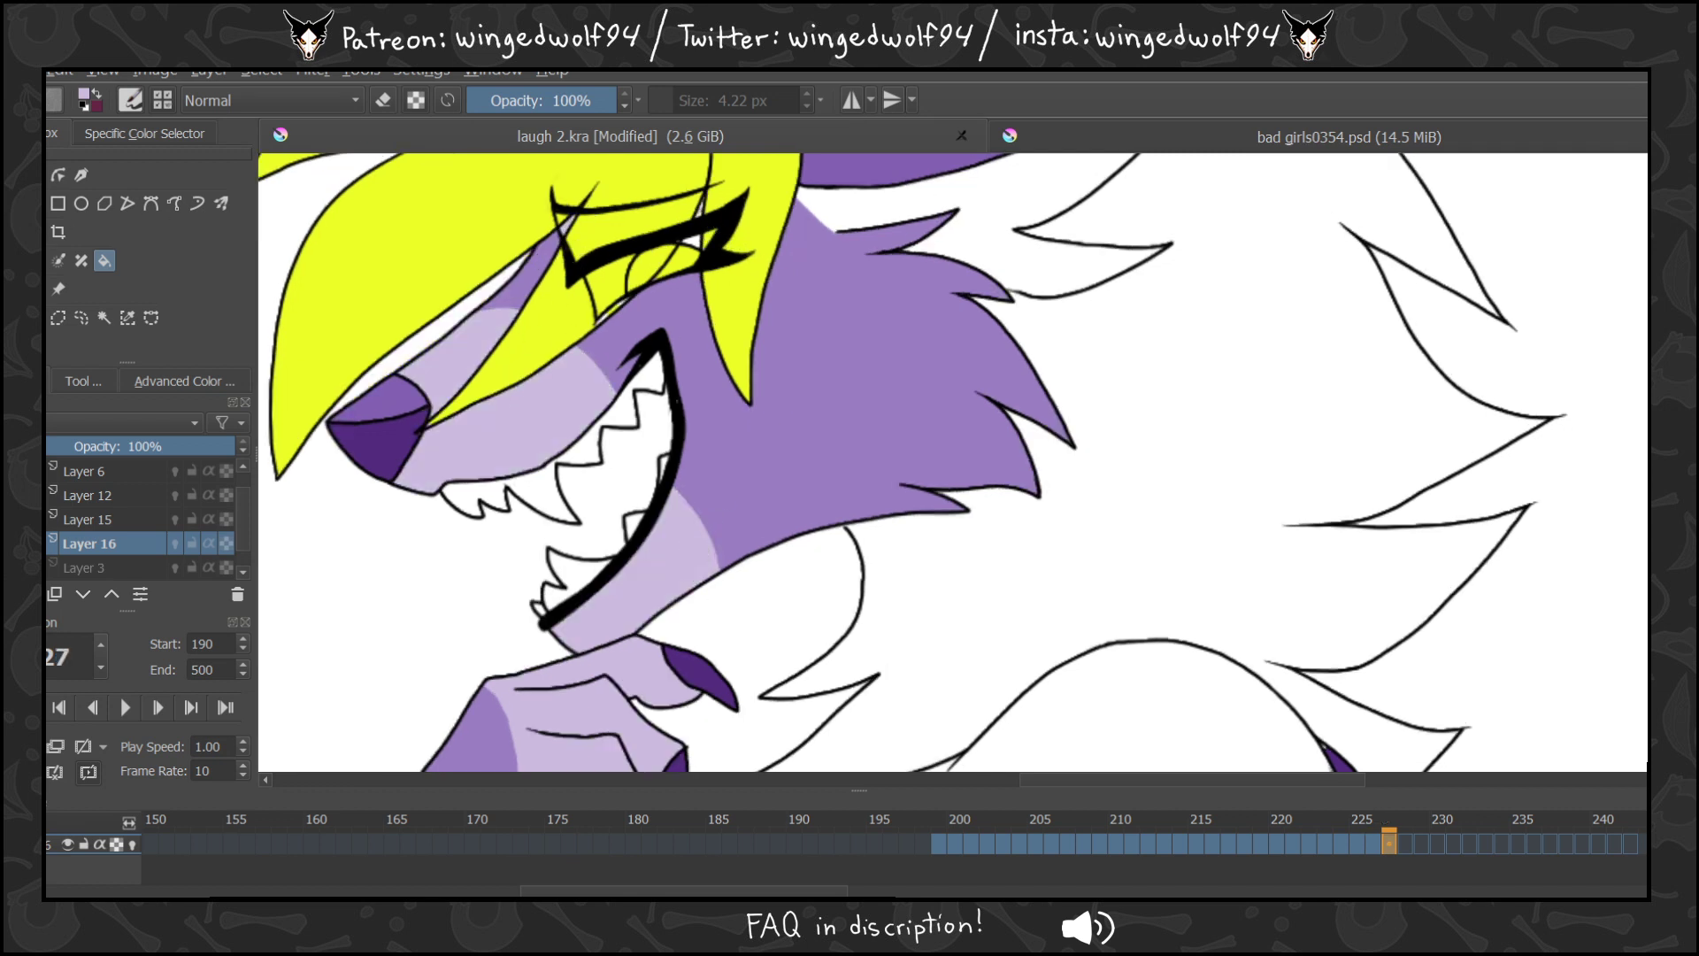
key("b")
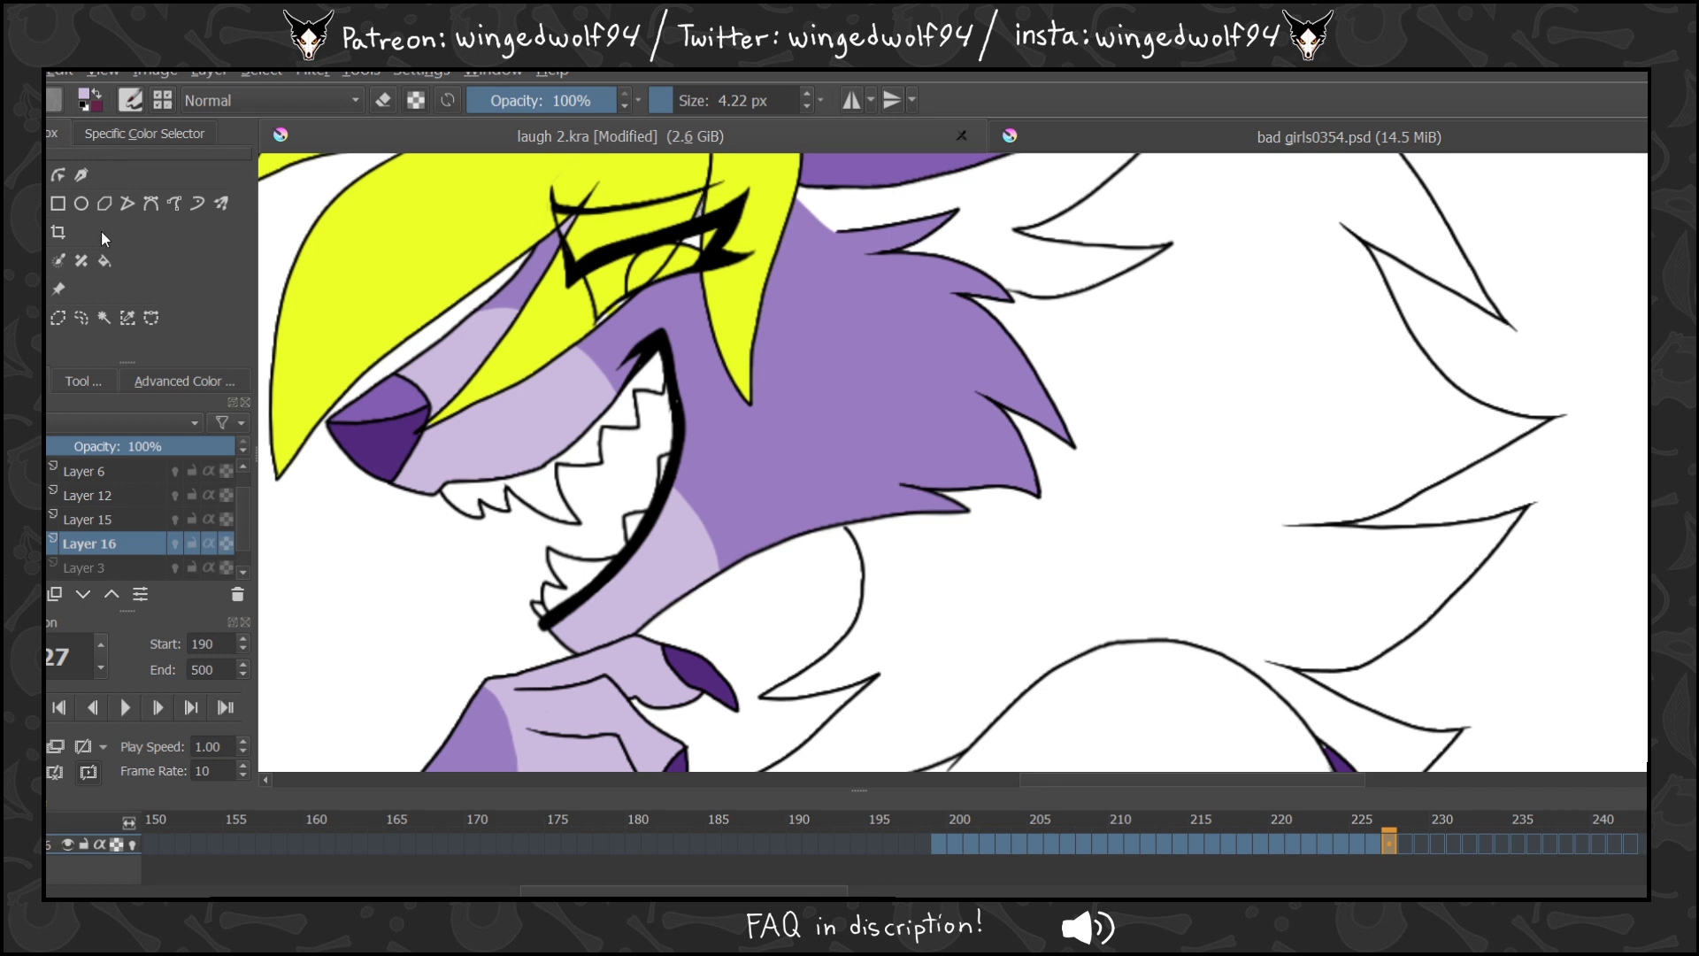
left_click(105, 261)
Fill the muzzle, chin and eyelid on frames 228 and 229 with light purple.
left_click(1404, 836)
left_click(633, 447)
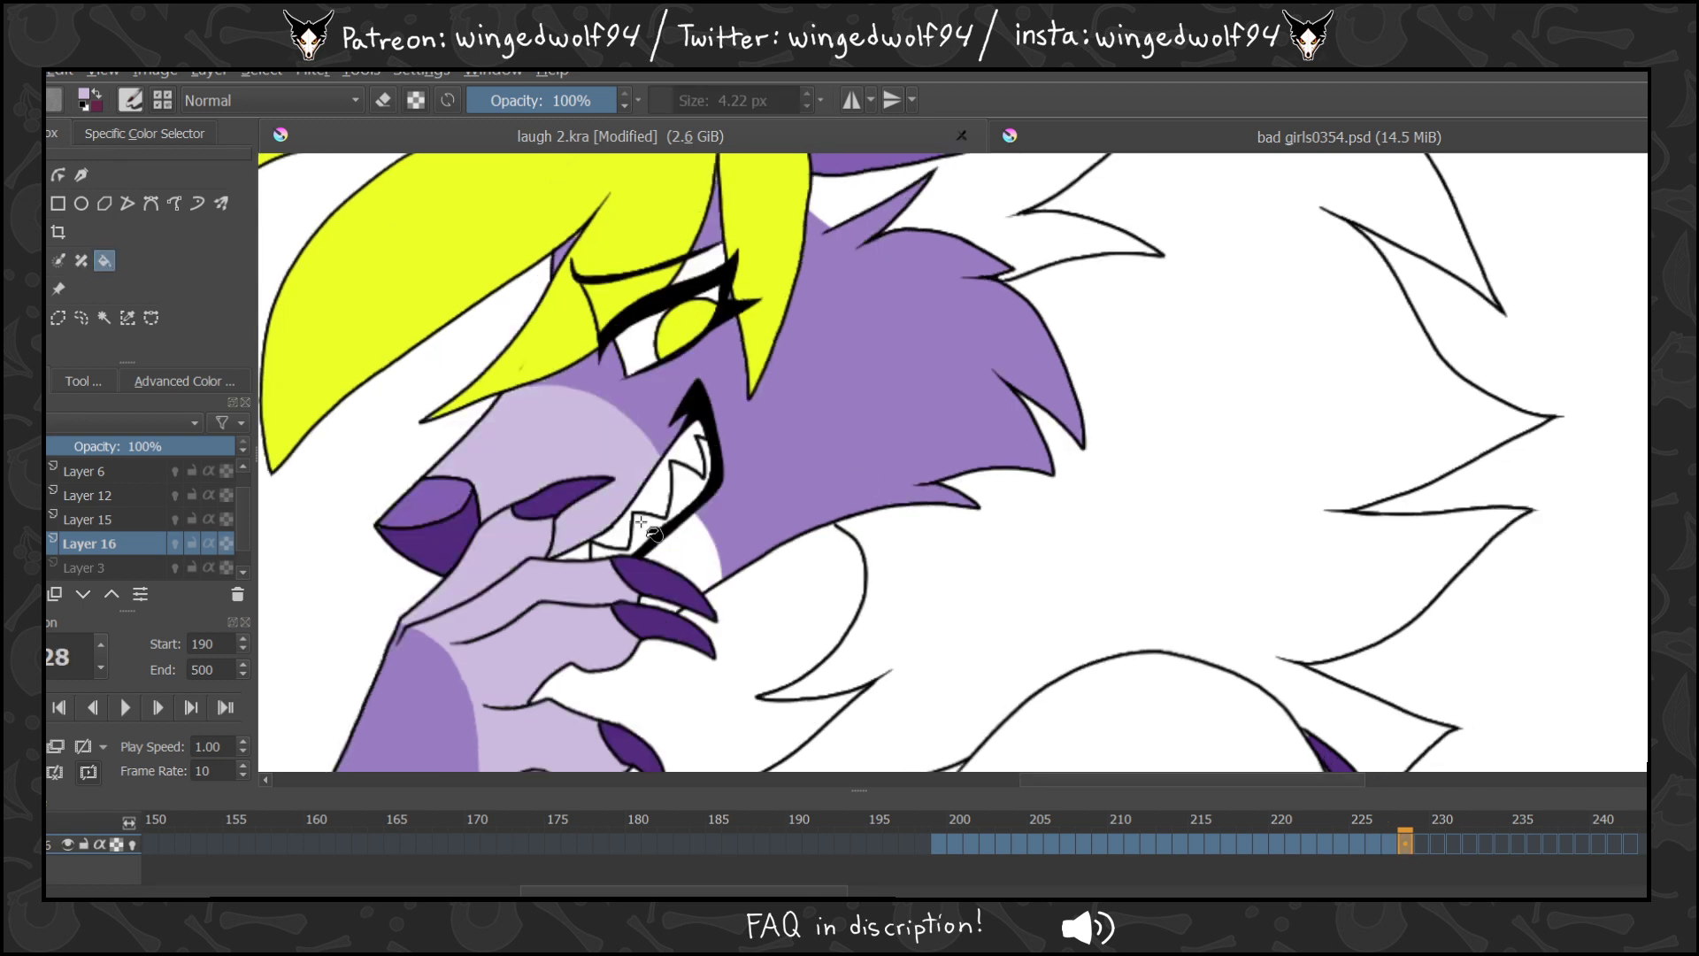
left_click(688, 537)
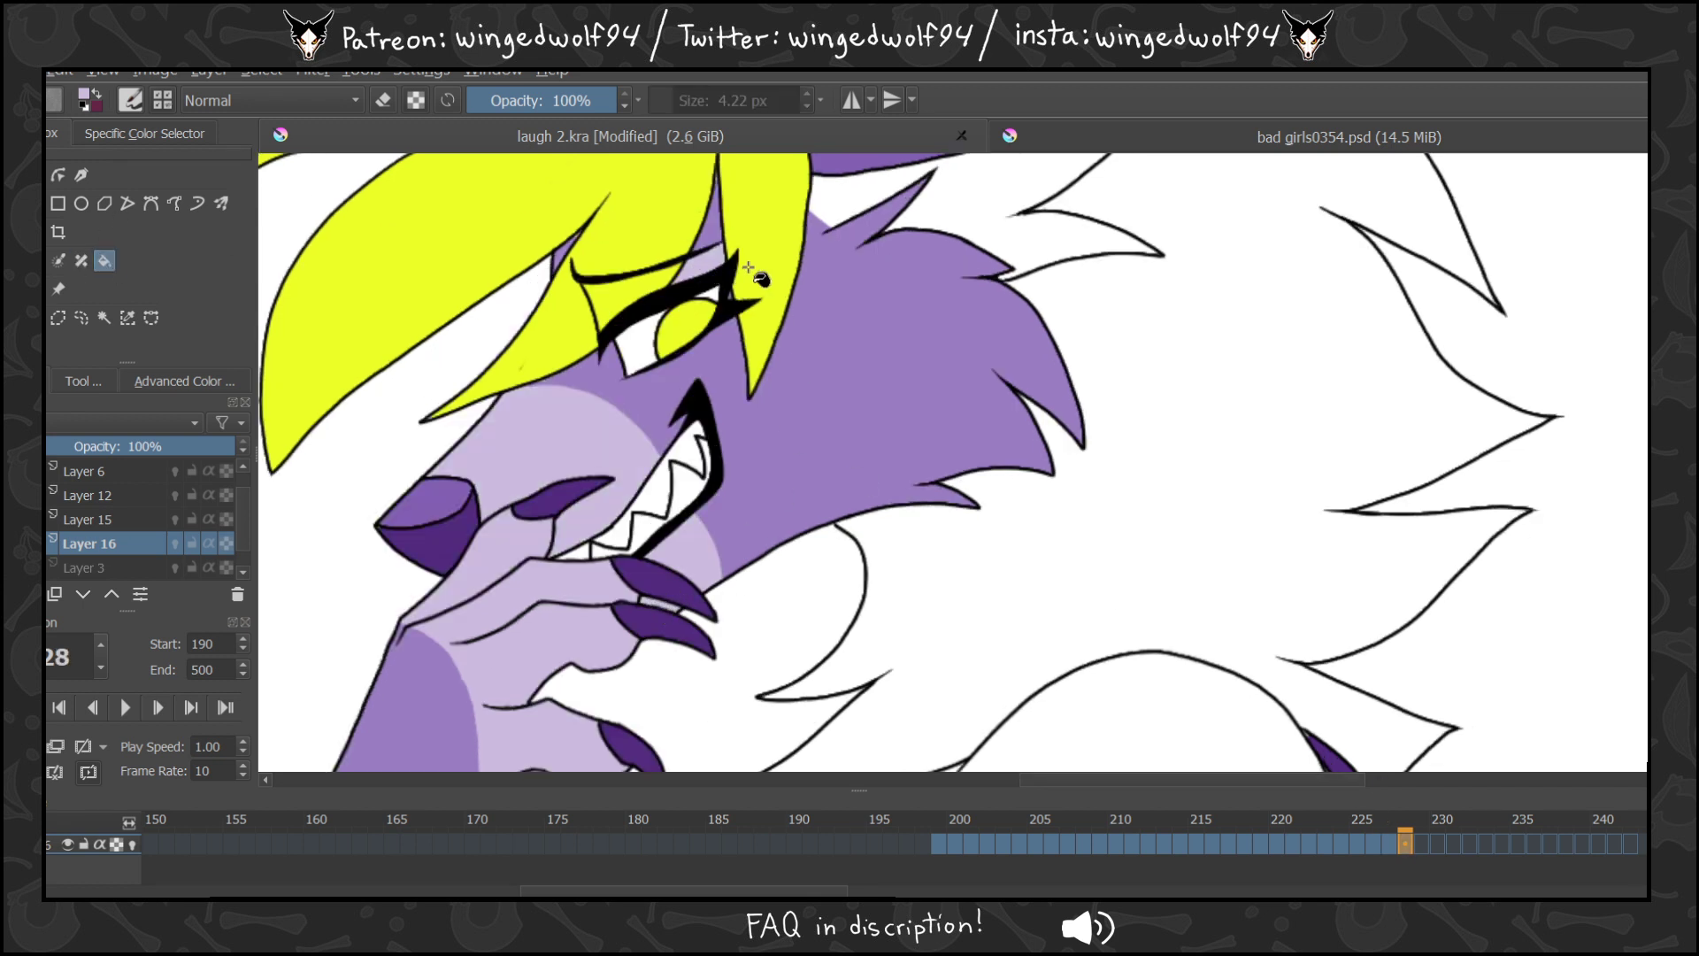
key("Right")
left_click(713, 281)
left_click(631, 478)
left_click(718, 574)
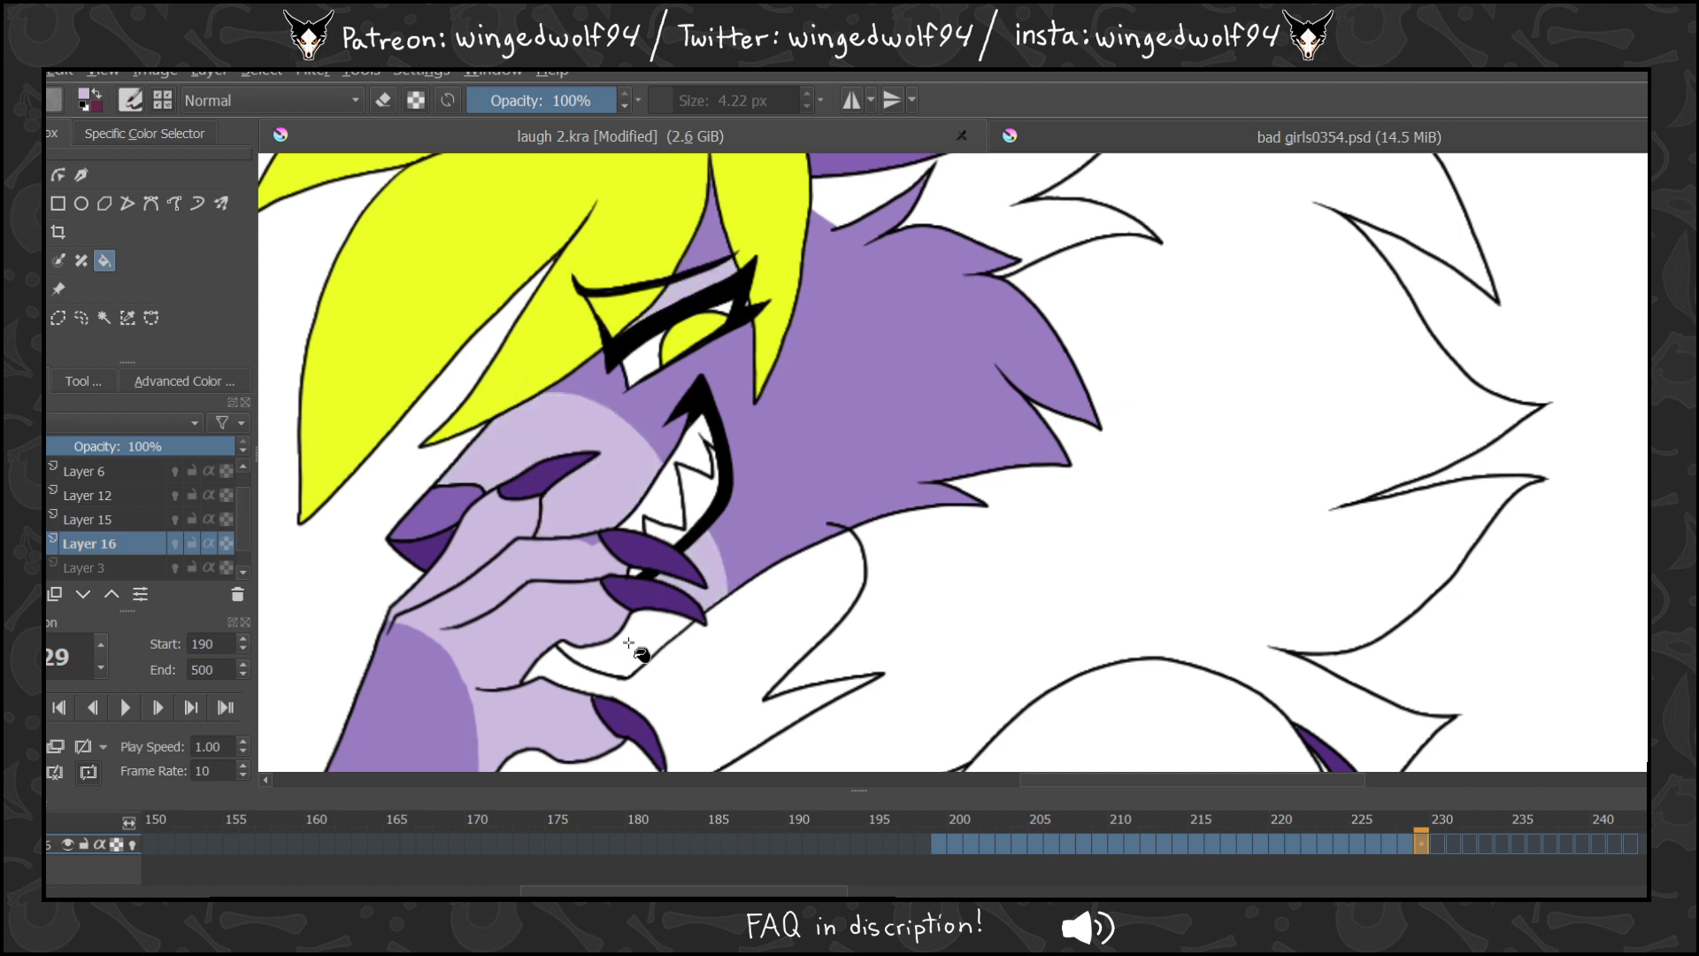
left_click(629, 643)
Fill the muzzle, the chin and the small gap between the claws on frame 230 with light purple.
key("Right")
left_click(597, 440)
left_click(692, 564)
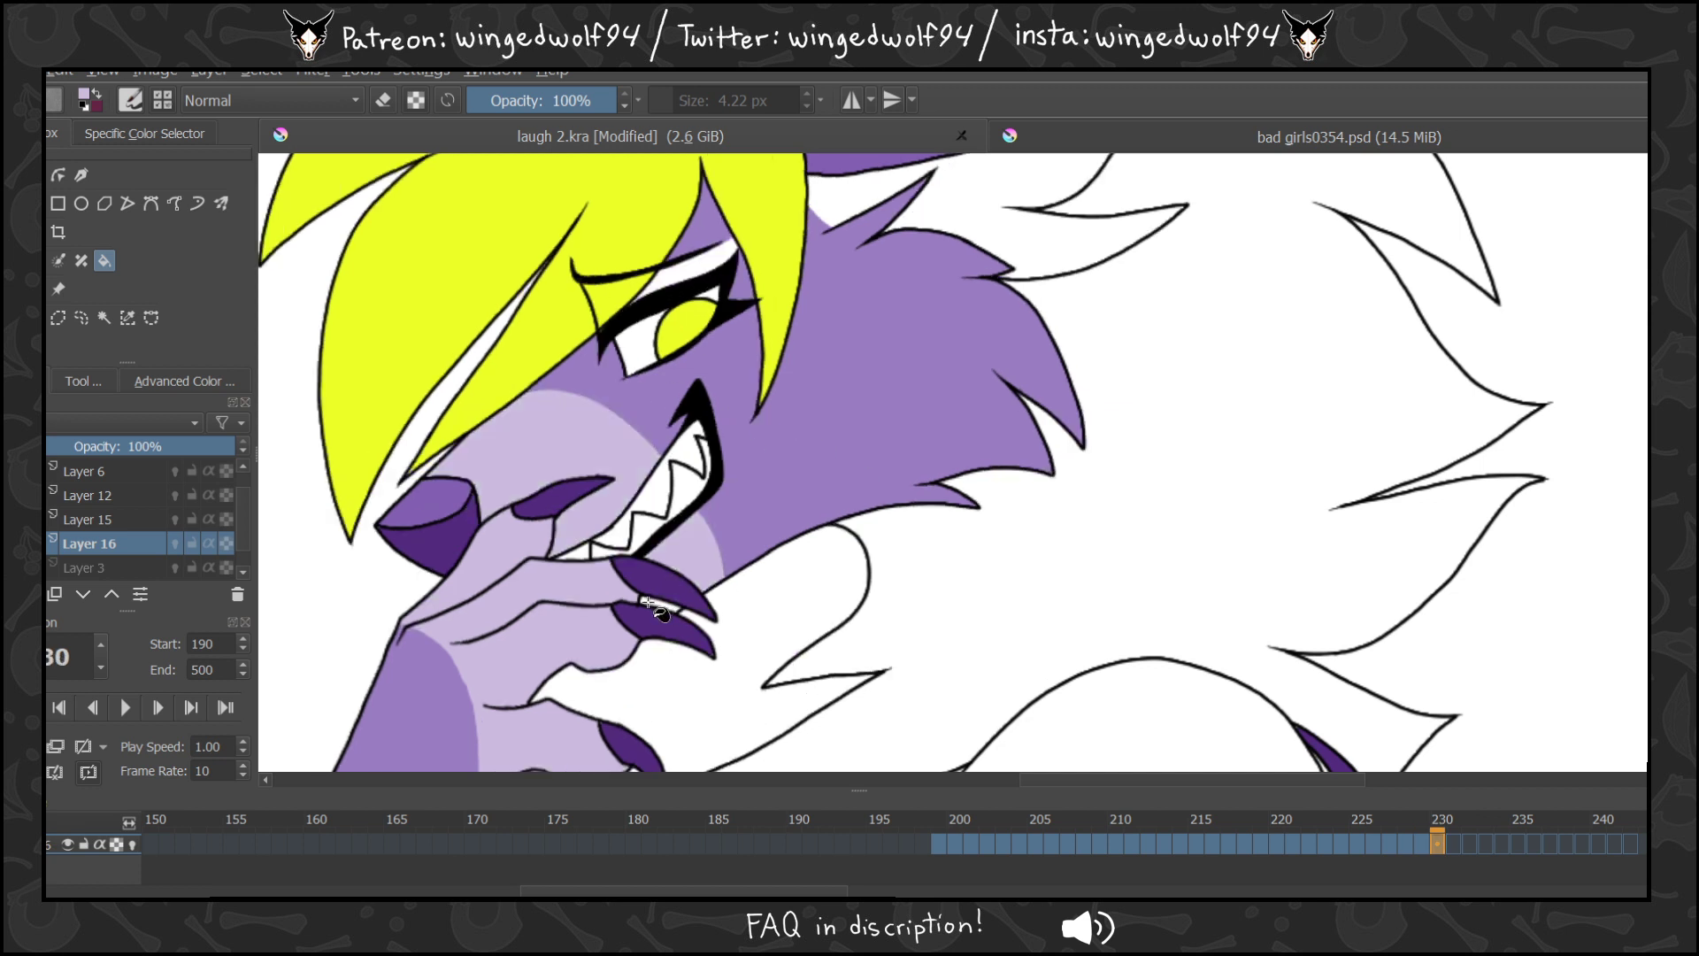
left_click(659, 608)
Fill the muzzle and chin on frames 231 and 232 with light purple.
key("Right")
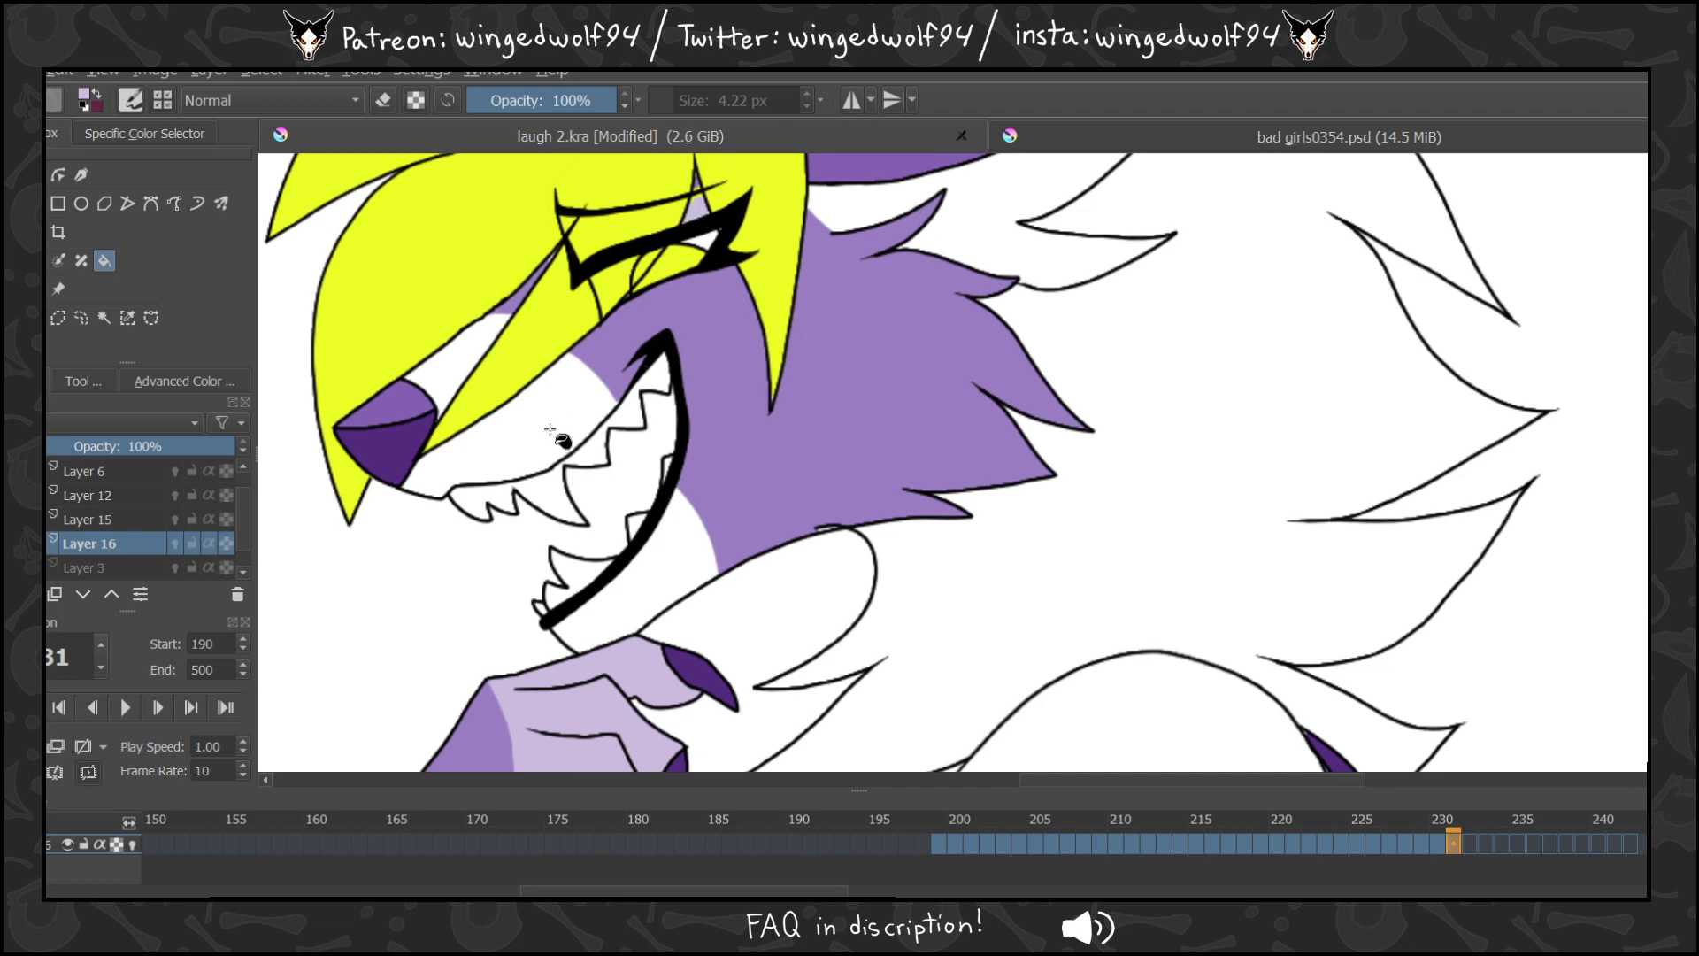
left_click(563, 441)
left_click(689, 567)
key("Right")
left_click(687, 561)
left_click(537, 416)
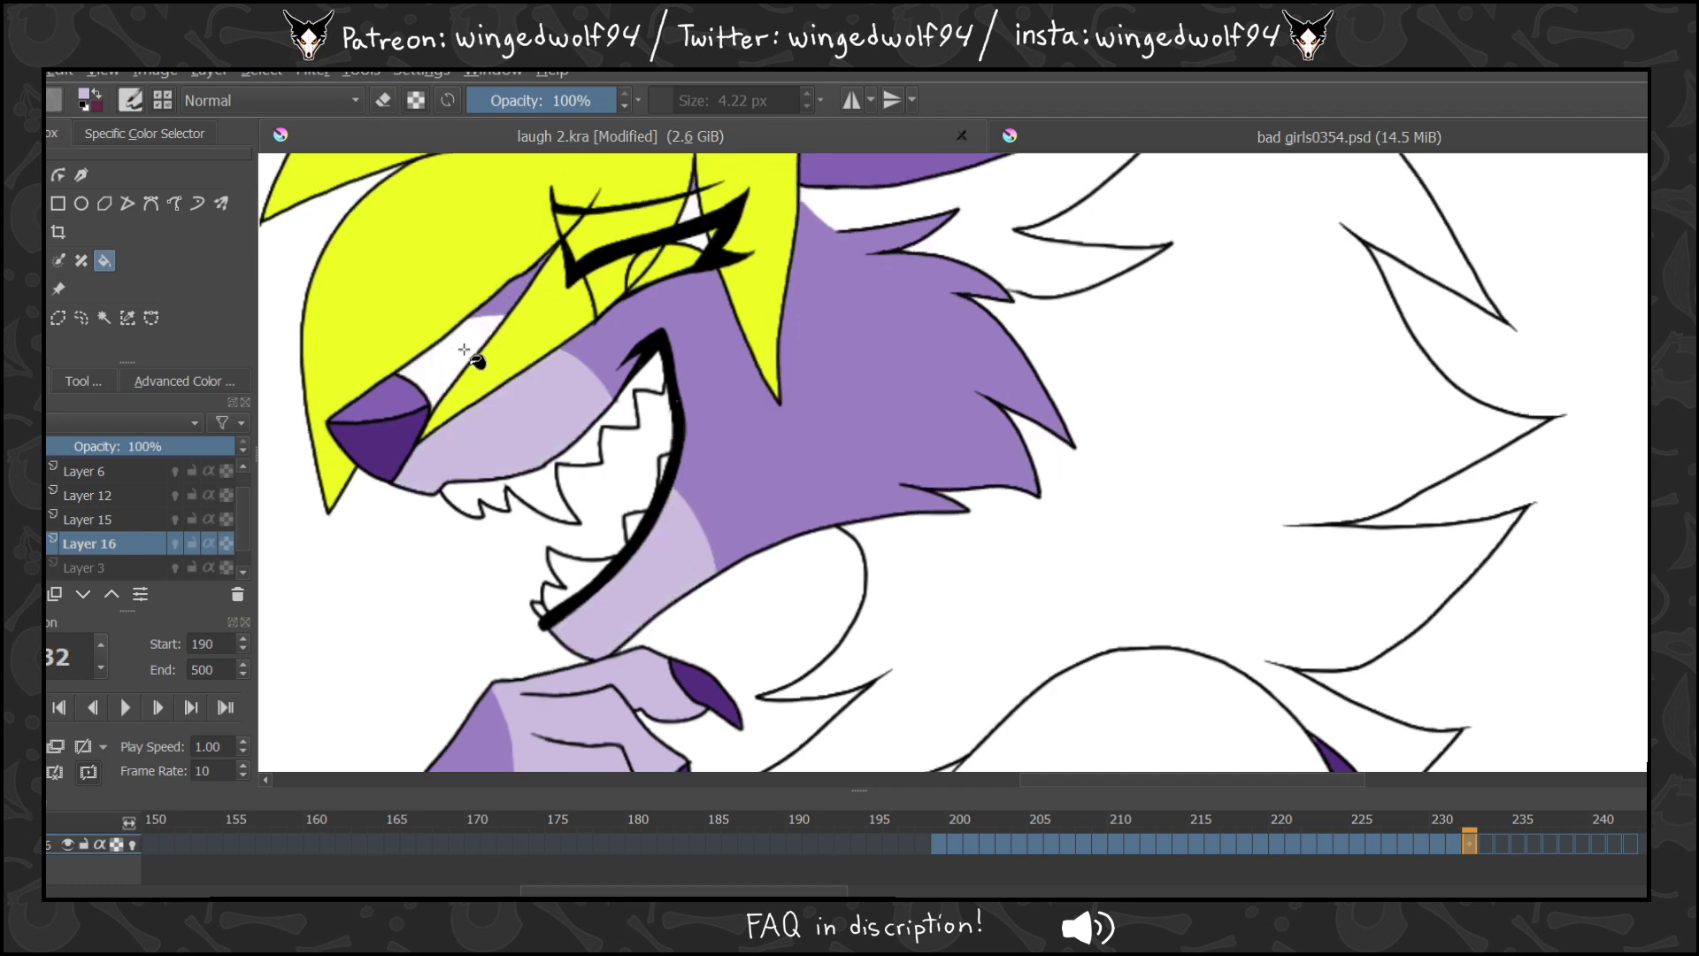
Fill the snout bridge on frame 233 with light purple, check the neighbouring frames and touch up its eyelid with the brush.
key("Right")
left_click(465, 365)
key("Right")
key("Left")
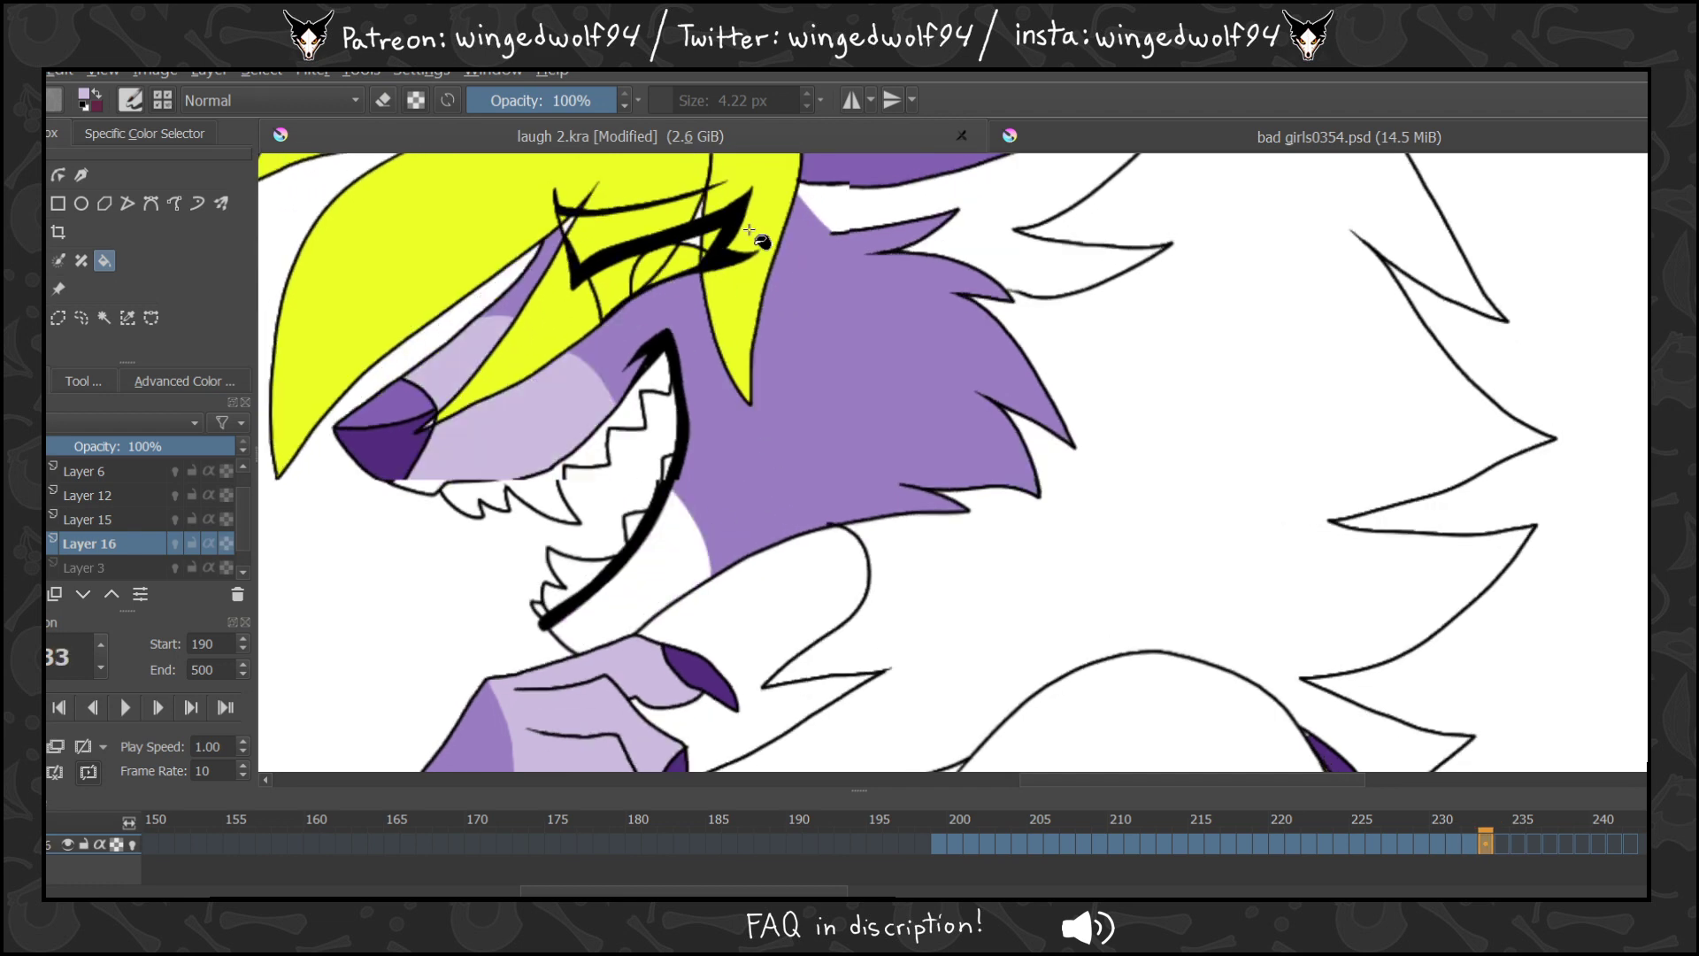
key("Left")
key("Left")
key("Right")
key("Right")
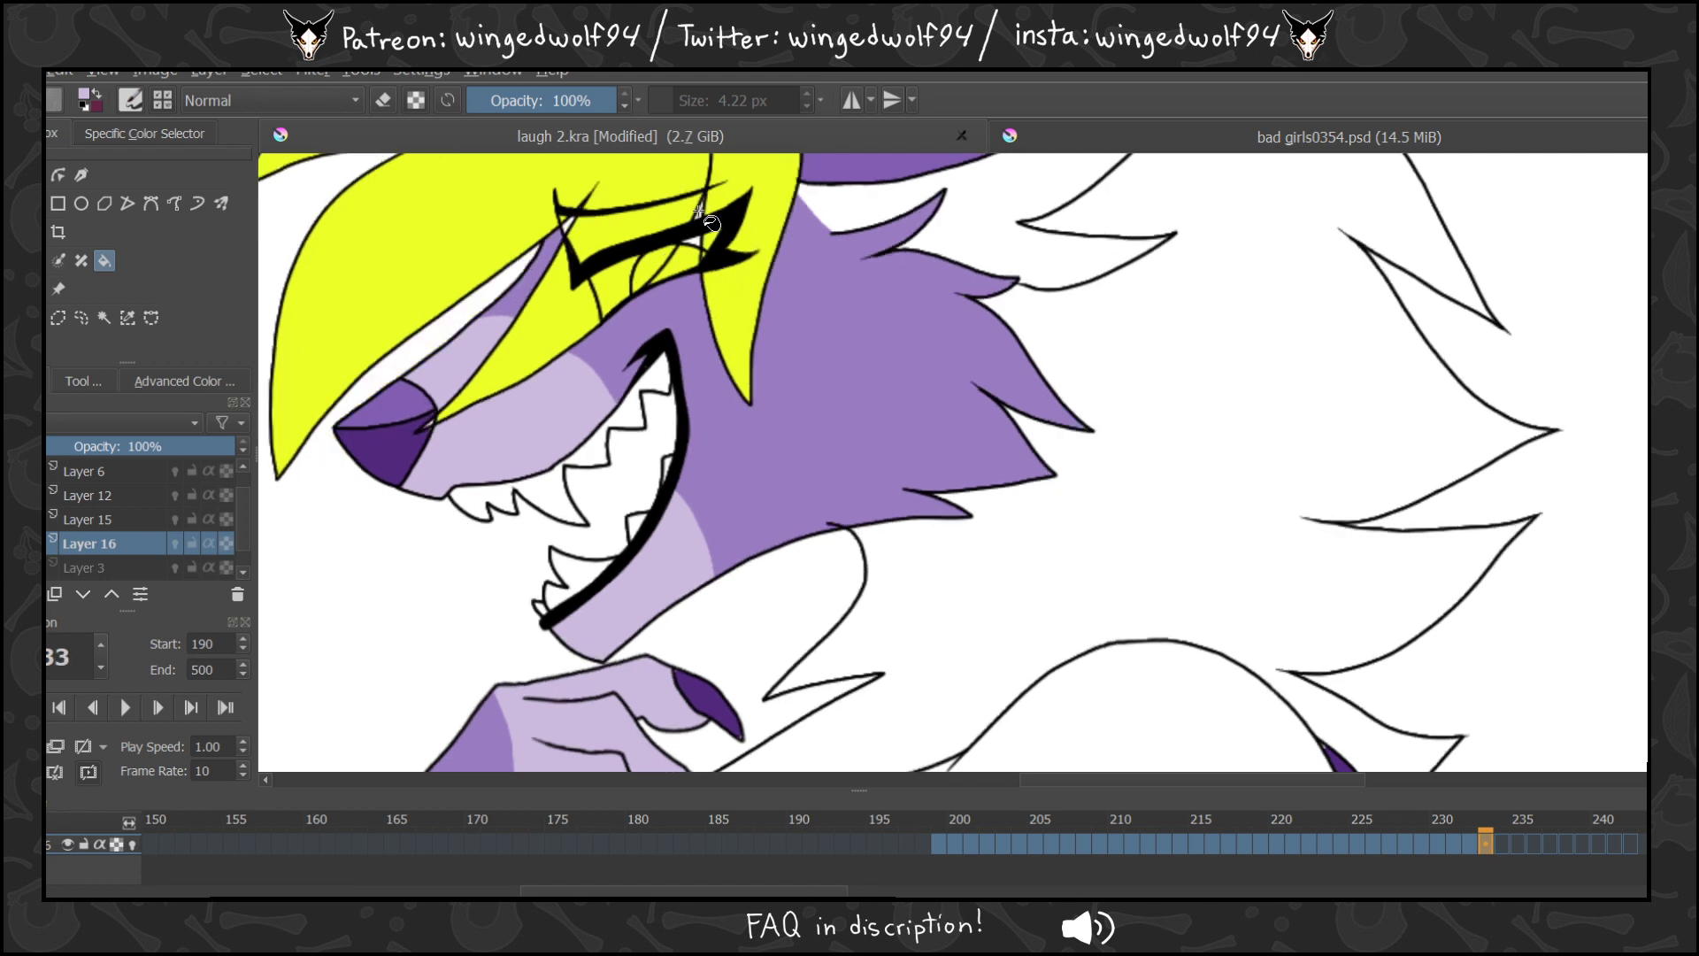
key("b")
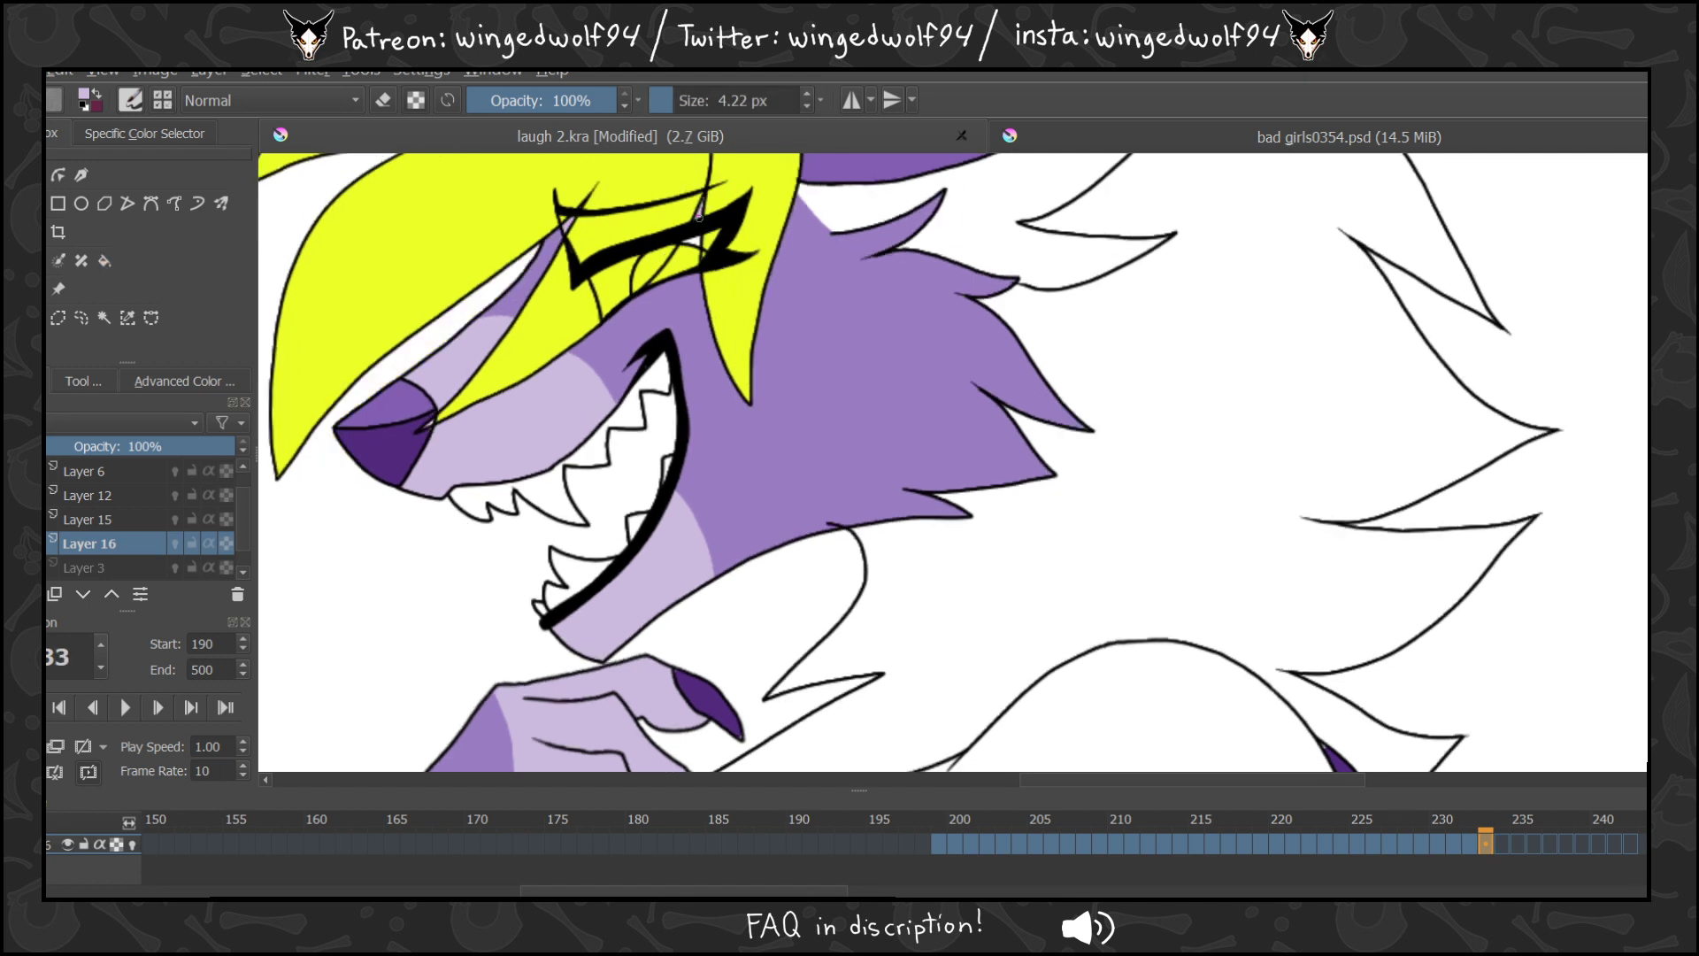
Fill the muzzle and chin on frame 234 with light purple and touch up the eyelid gap with the brush.
key("Right")
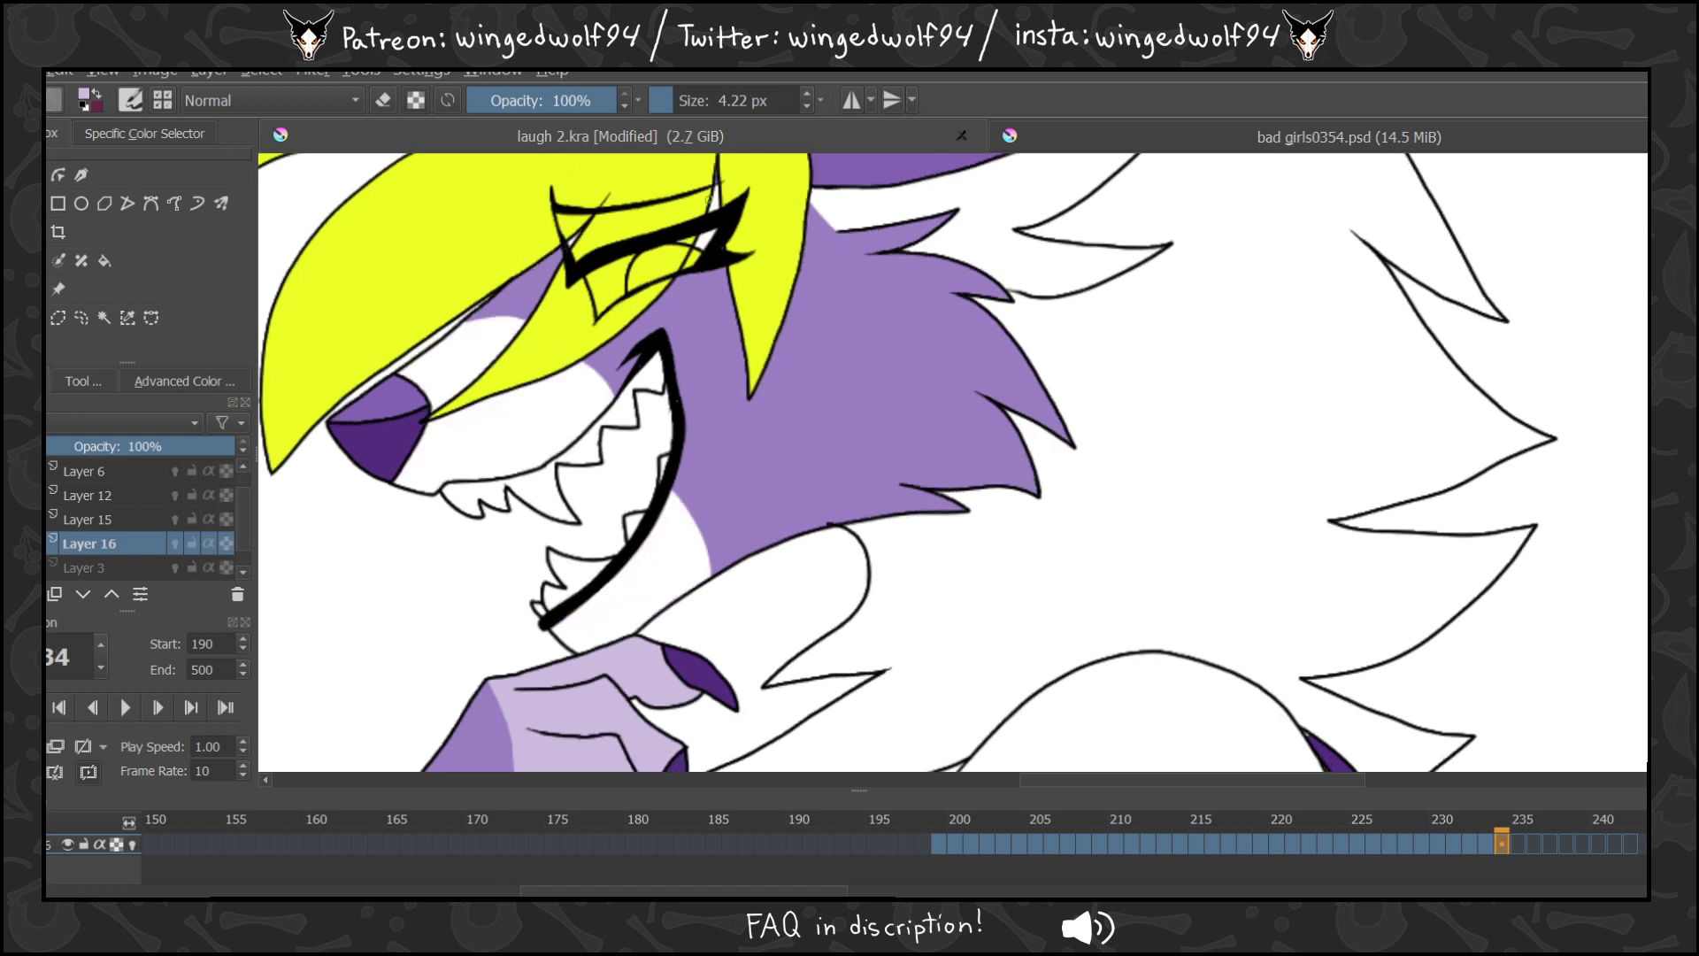
left_click(102, 256)
left_click(518, 402)
left_click(687, 562)
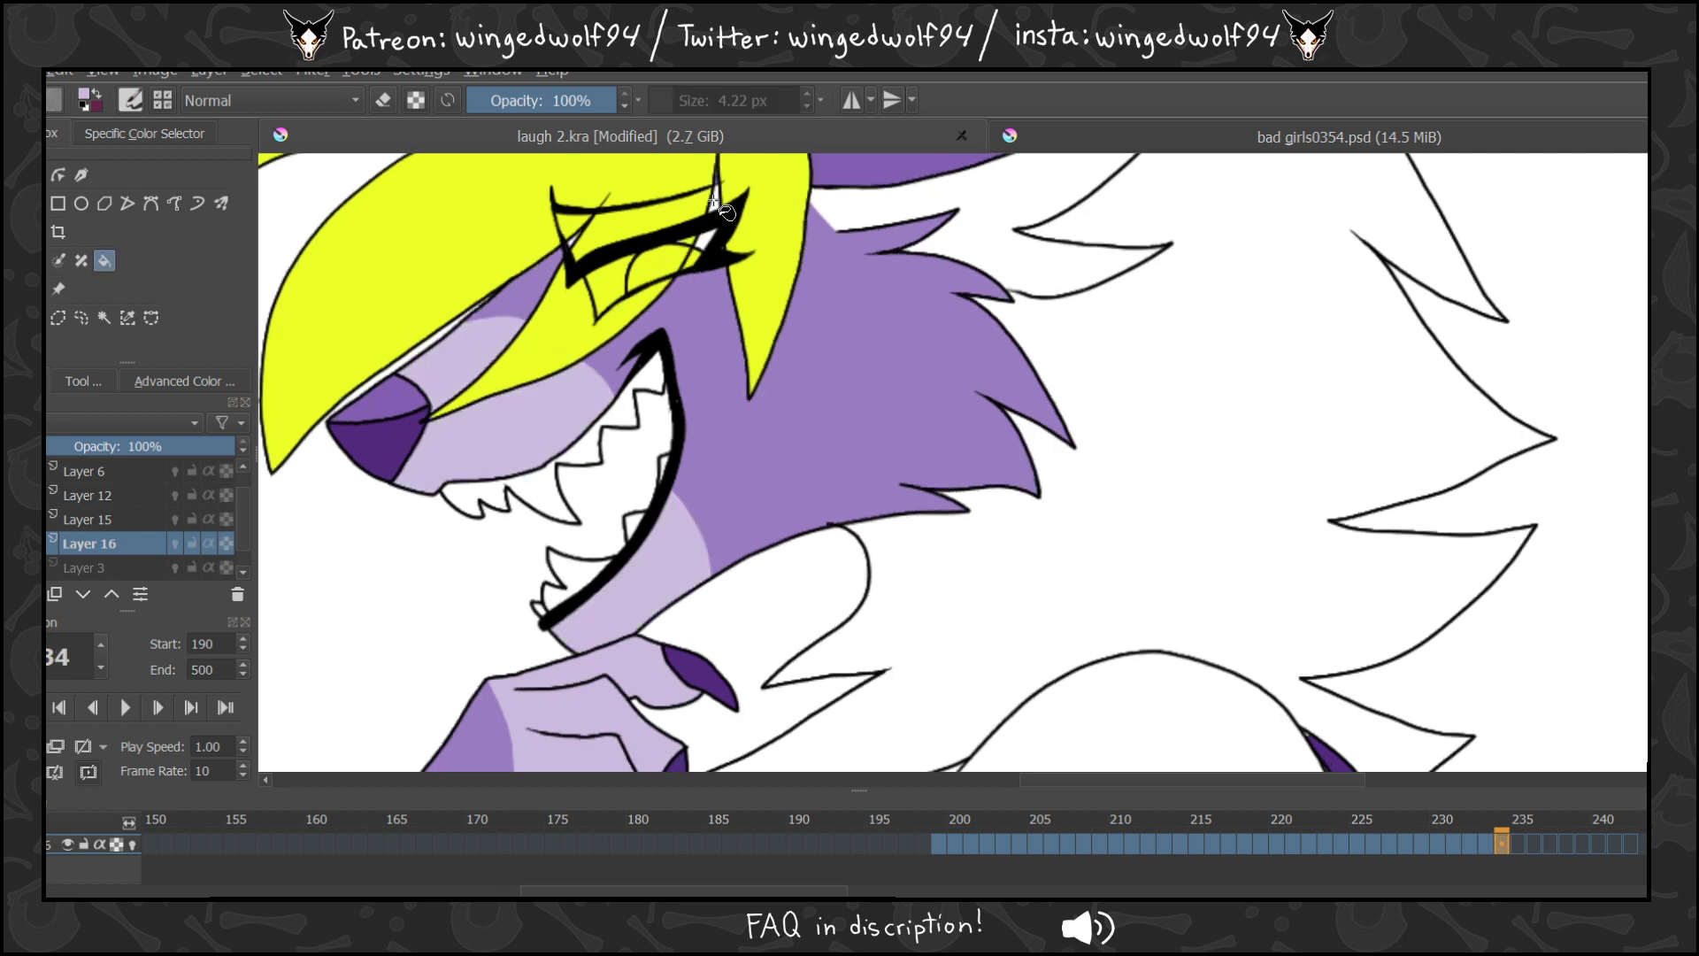
key("b")
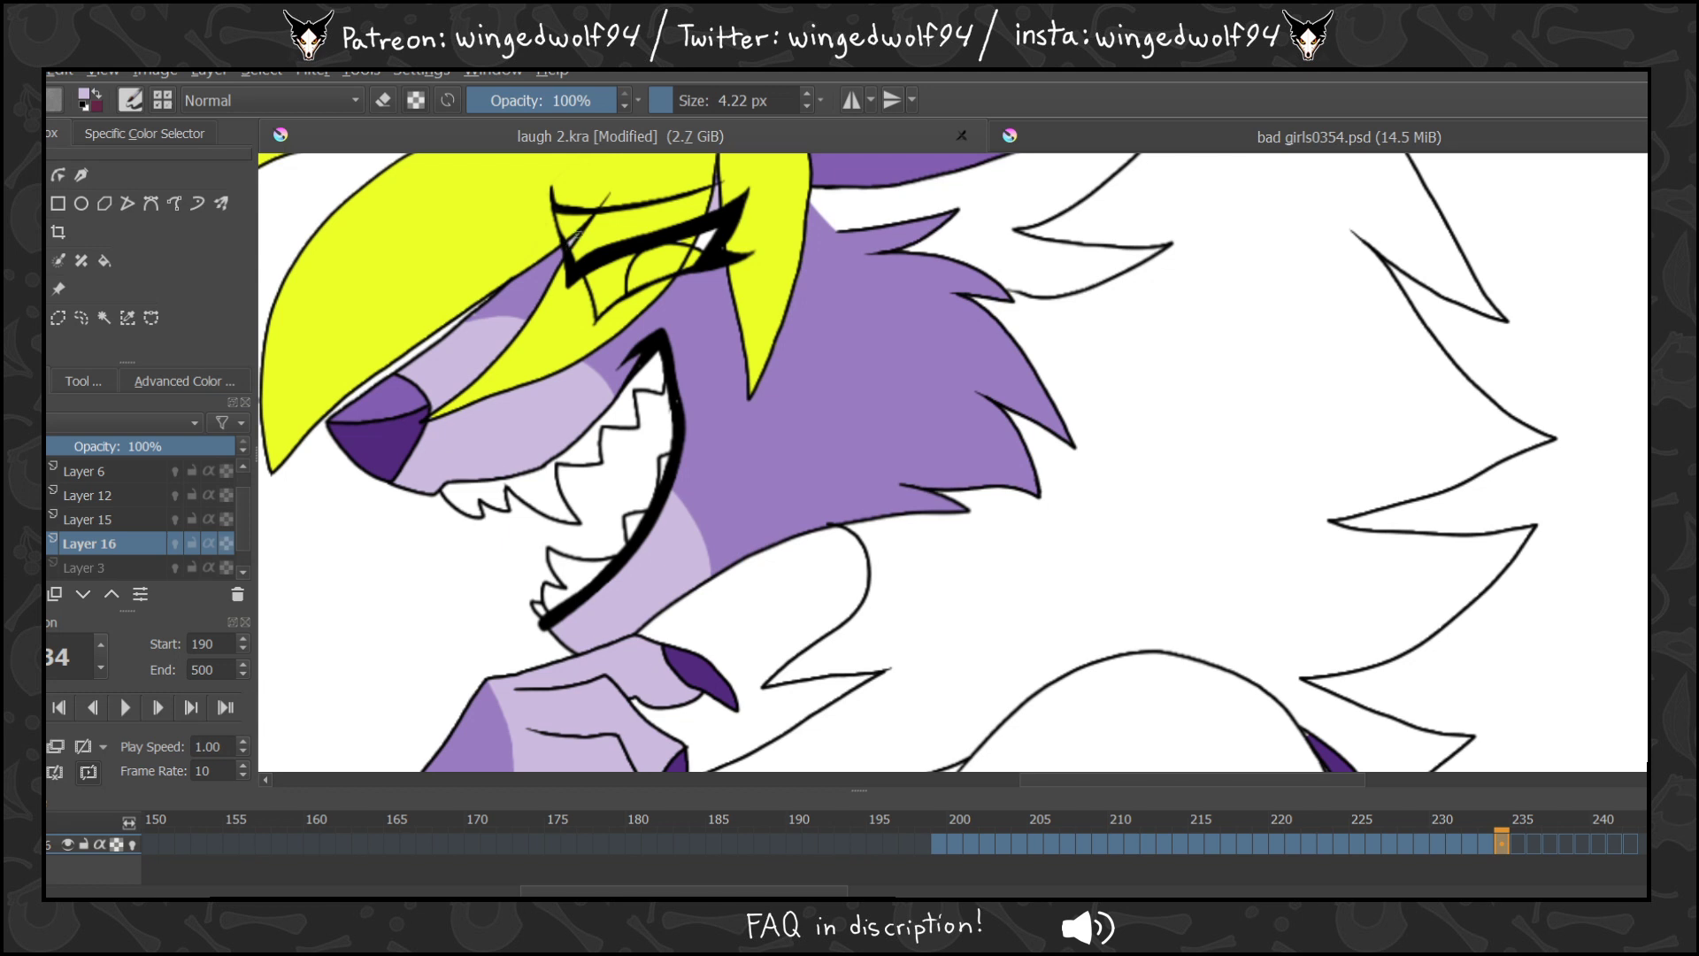
Fill the muzzle and chin on frames 235 and 236 with light purple.
key("Right")
left_click(103, 260)
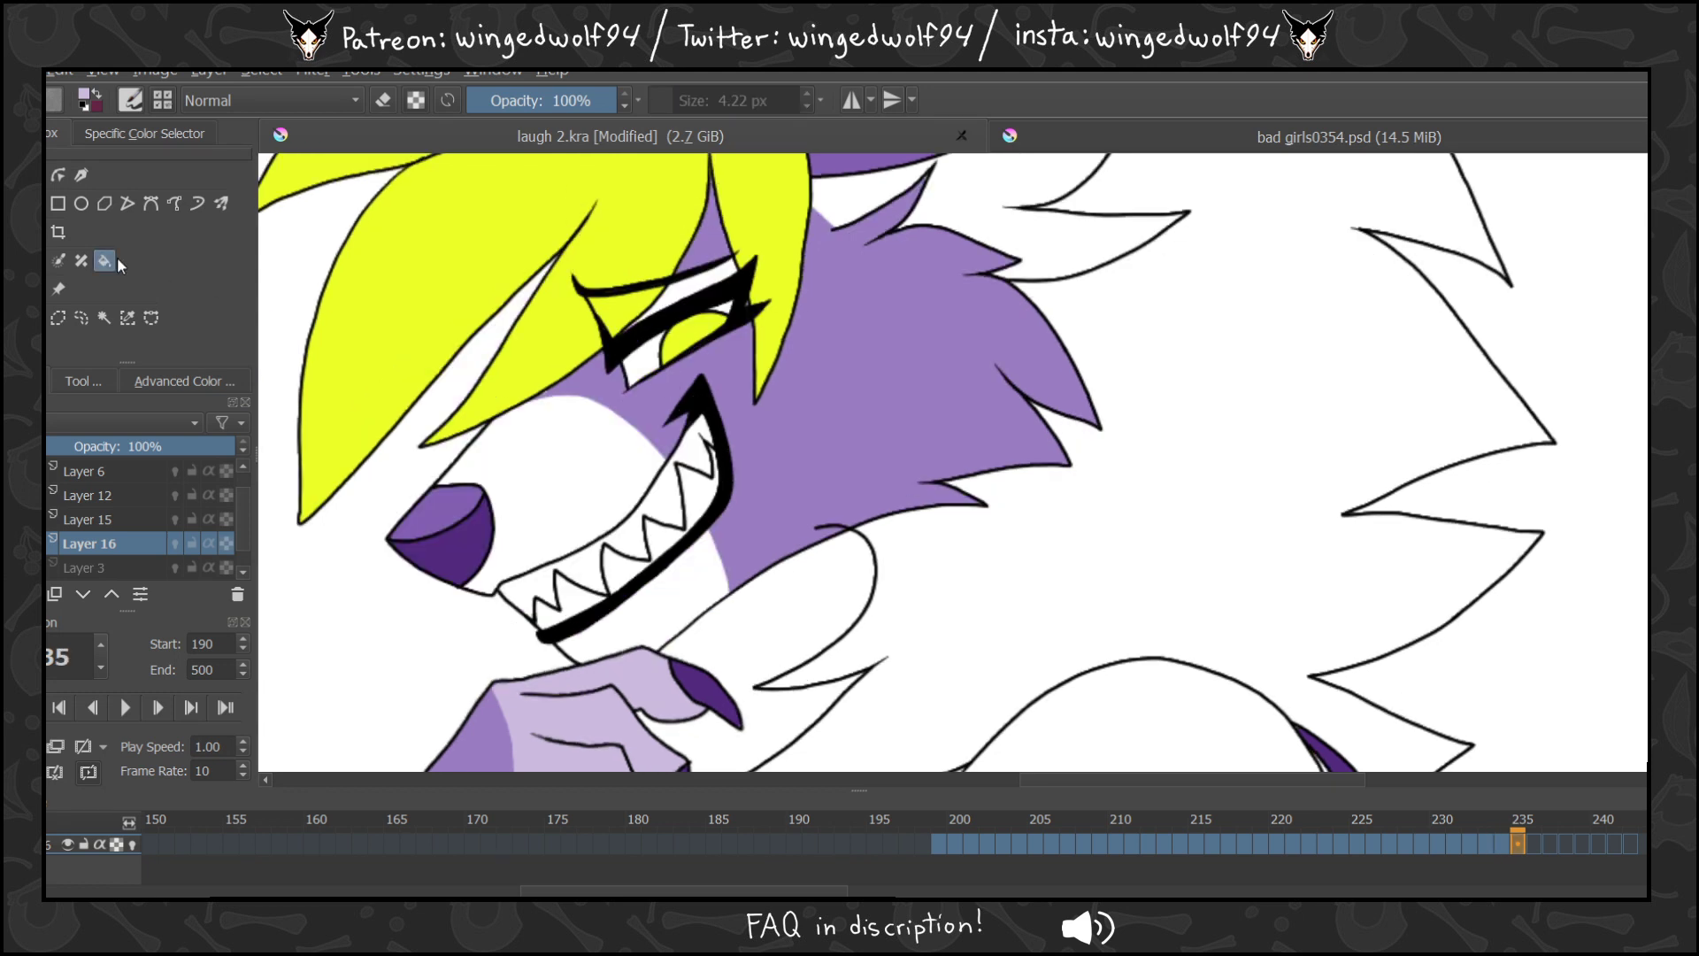
left_click(549, 434)
left_click(696, 591)
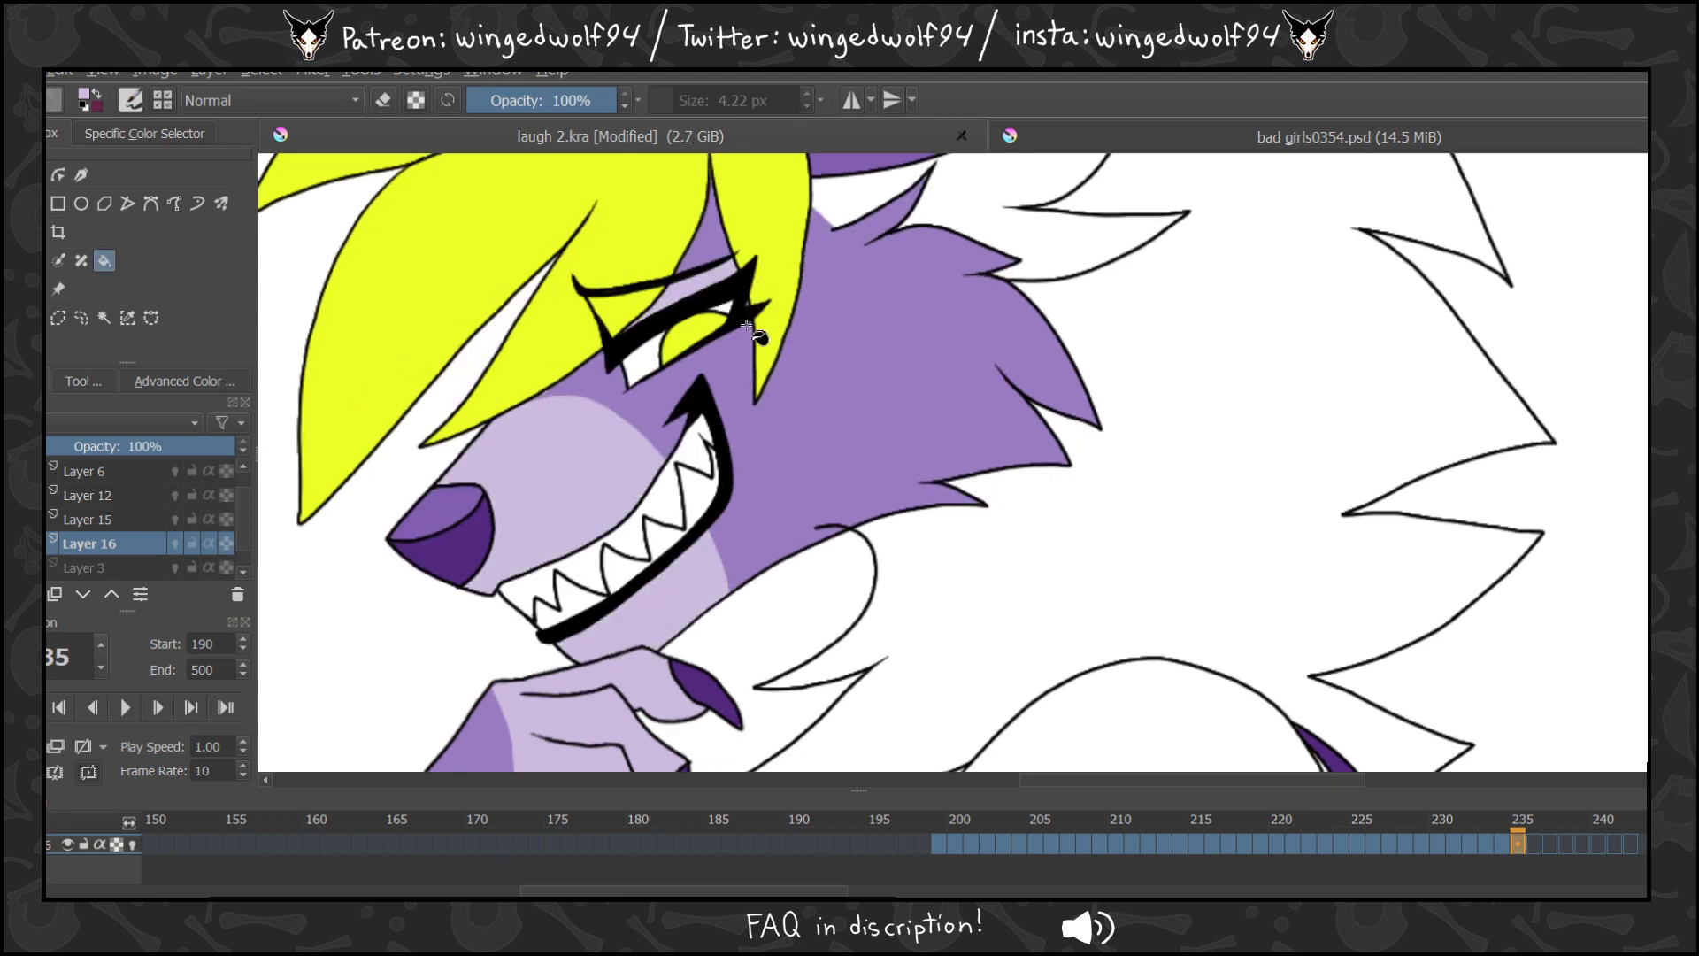
key("Right")
left_click(579, 462)
left_click(686, 595)
Fill the muzzle and chin on frames 237 and 238 with light purple.
key("Right")
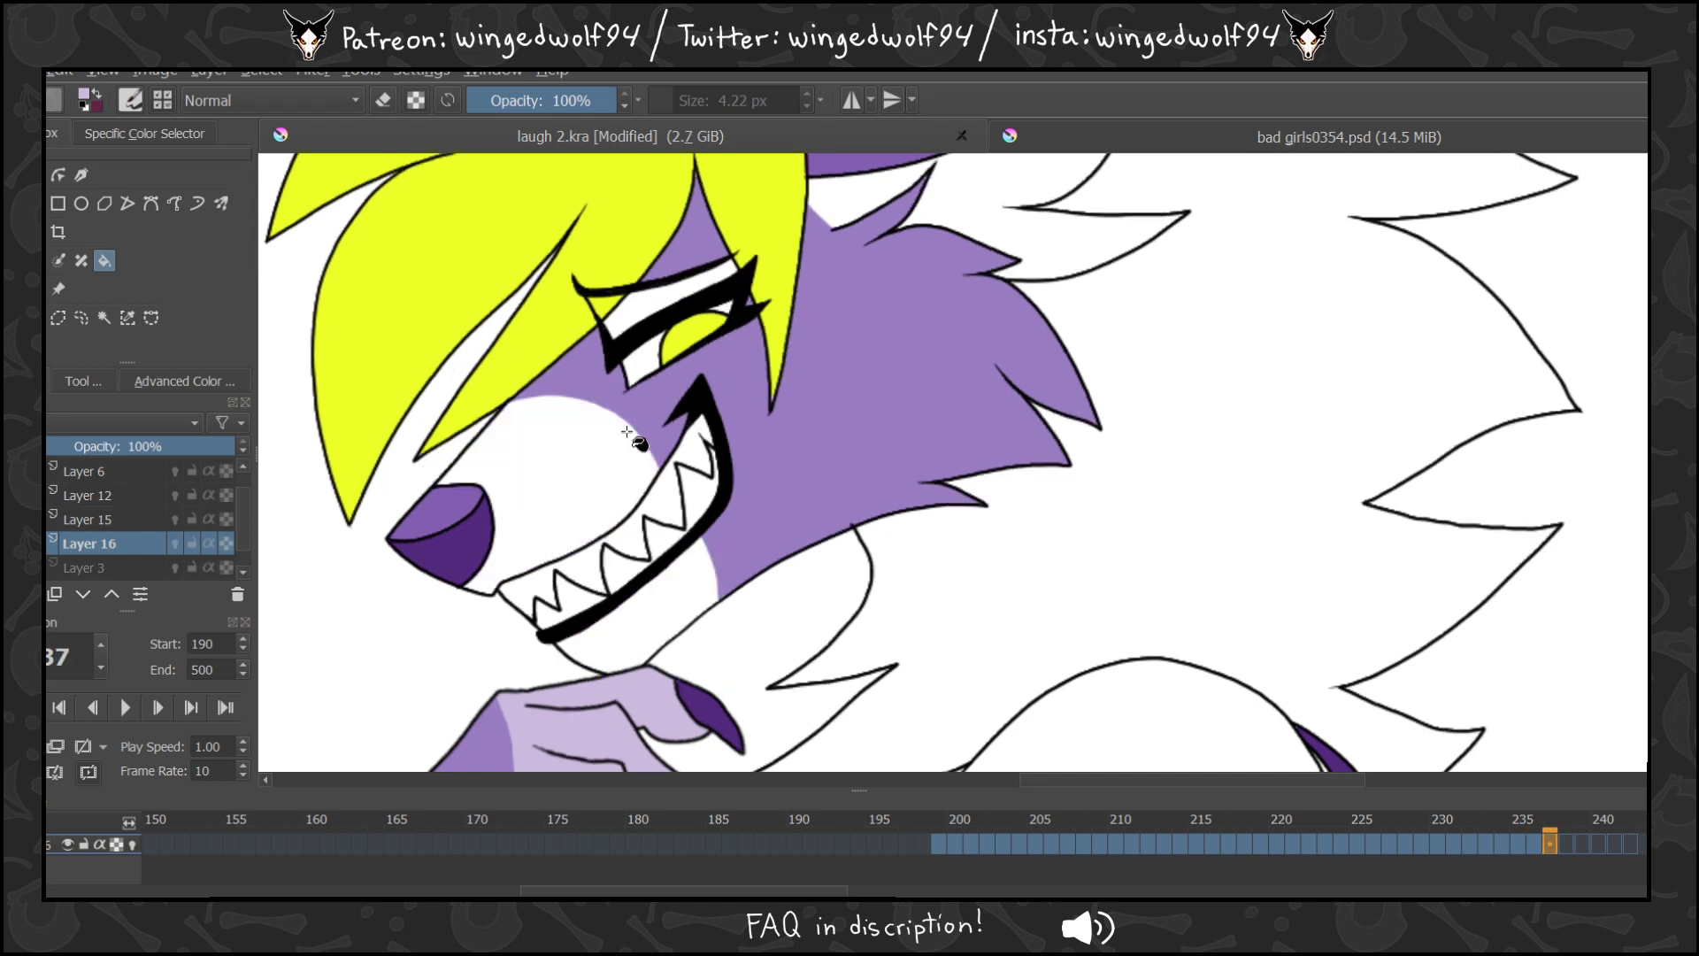
left_click(611, 453)
left_click(685, 562)
key("Right")
left_click(571, 469)
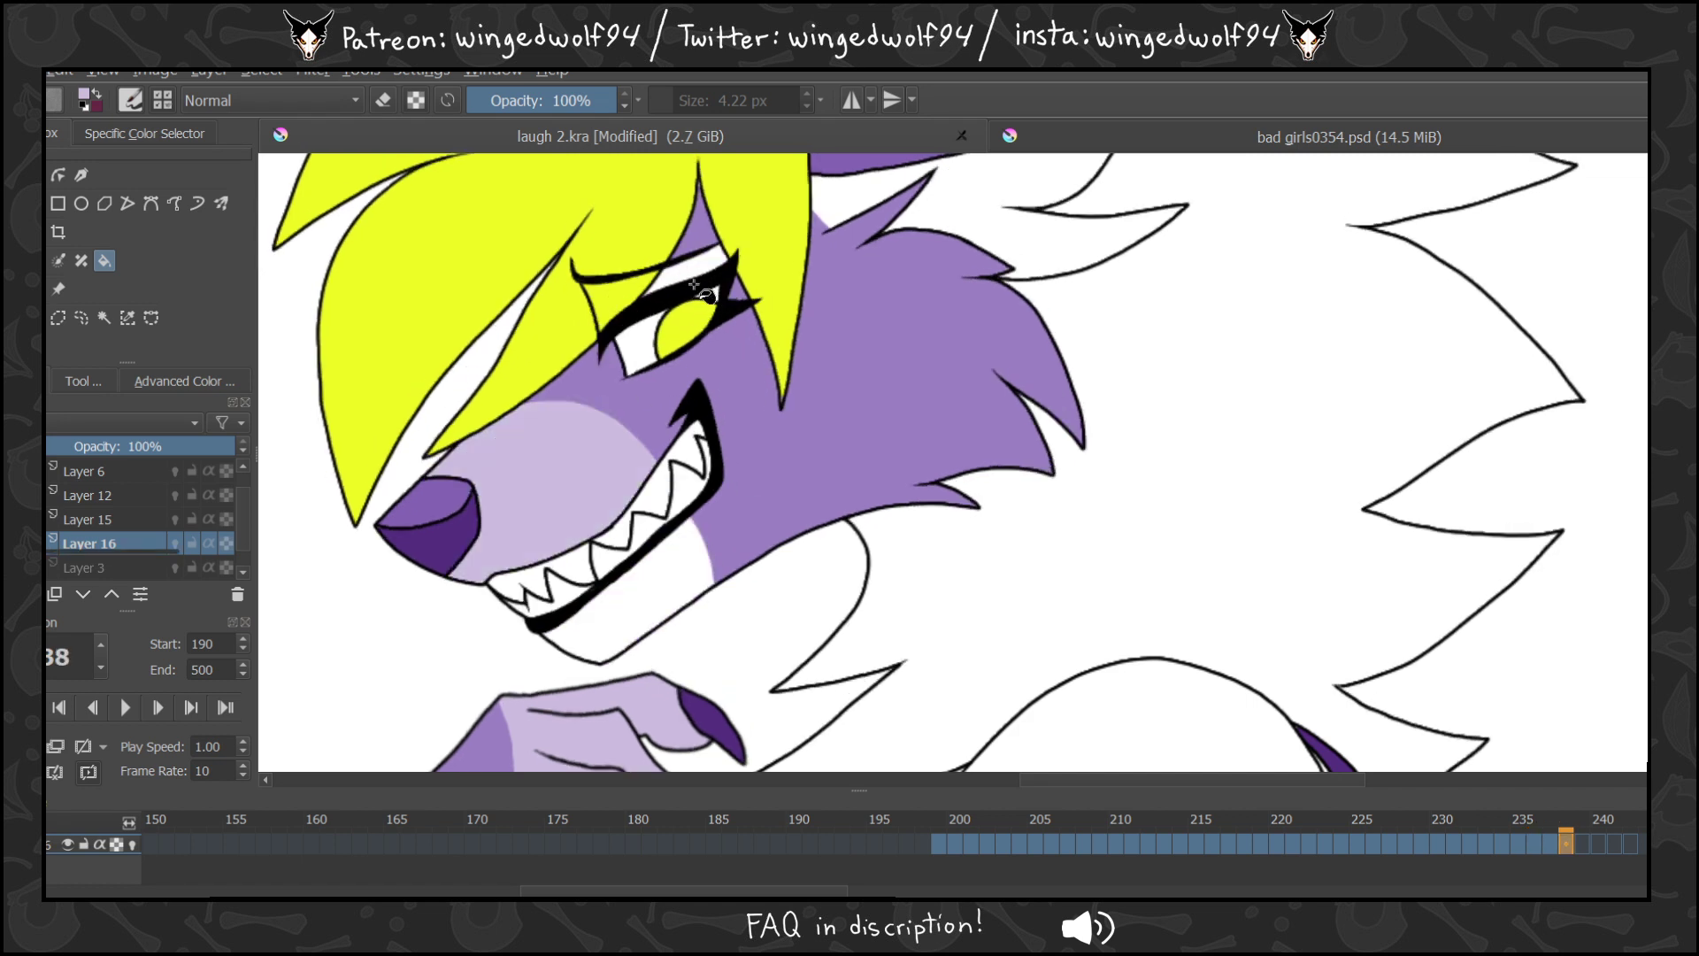
Fill the muzzle and chin on frames 239 and 240 with light purple.
key("Right")
left_click(626, 506)
left_click(672, 611)
key("Right")
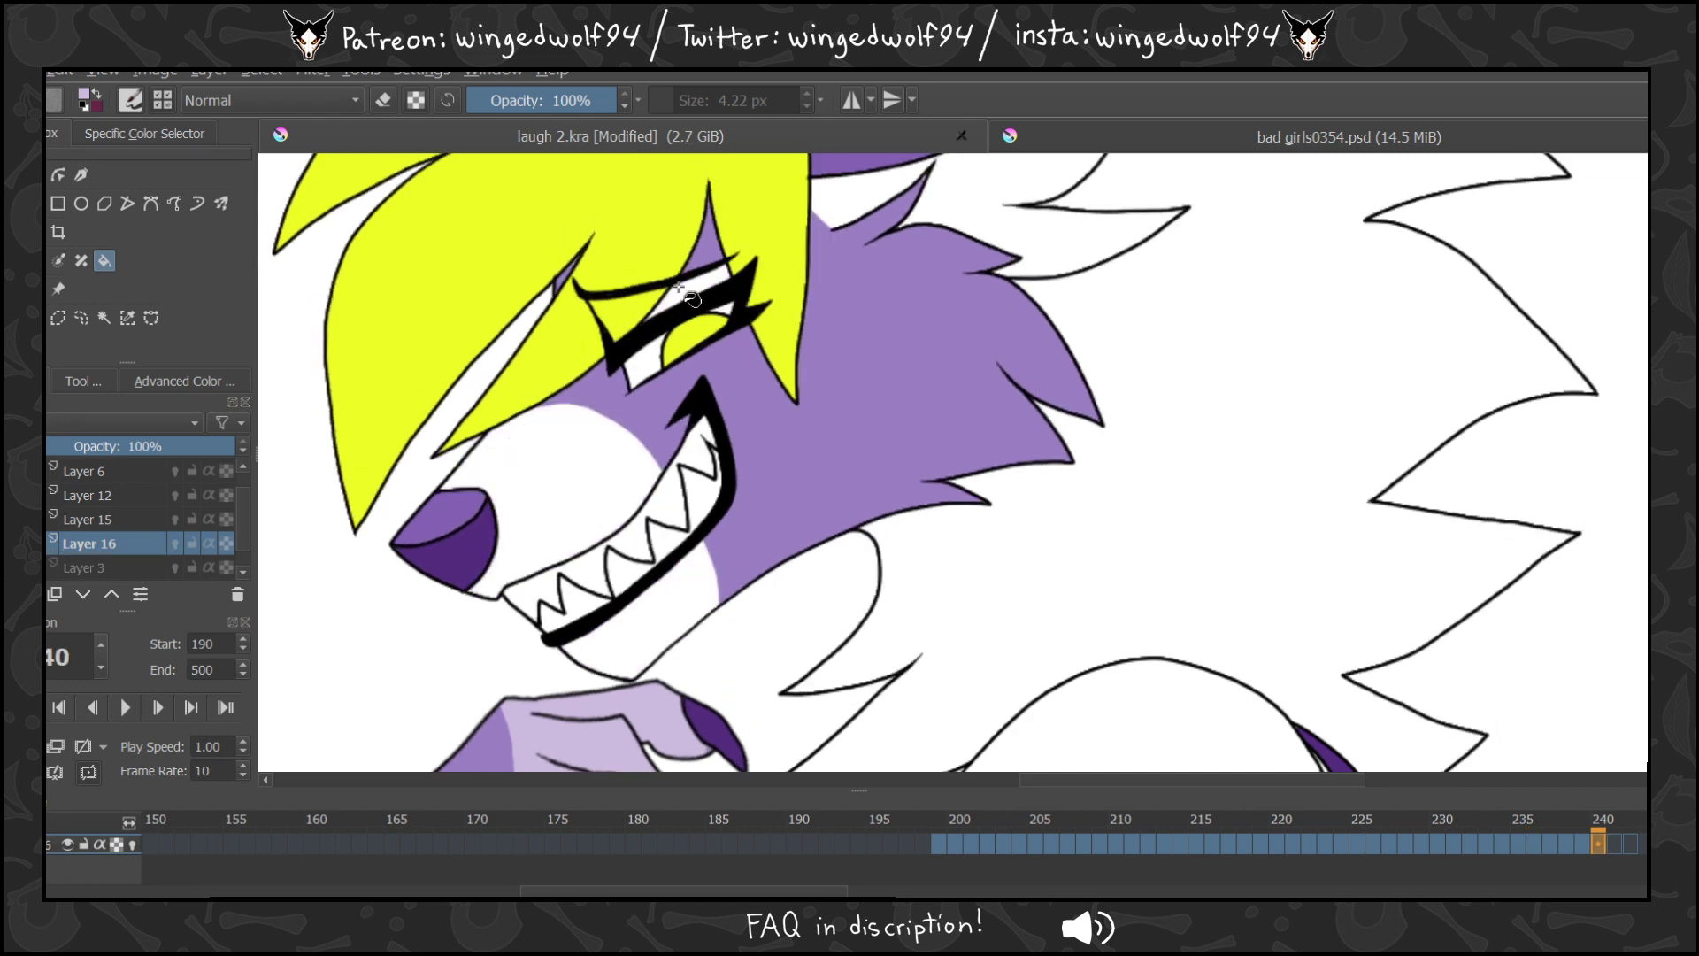
left_click(567, 478)
left_click(690, 619)
Fill the eyelid, muzzle and chin on frame 241 with light purple.
key("Right")
left_click(696, 290)
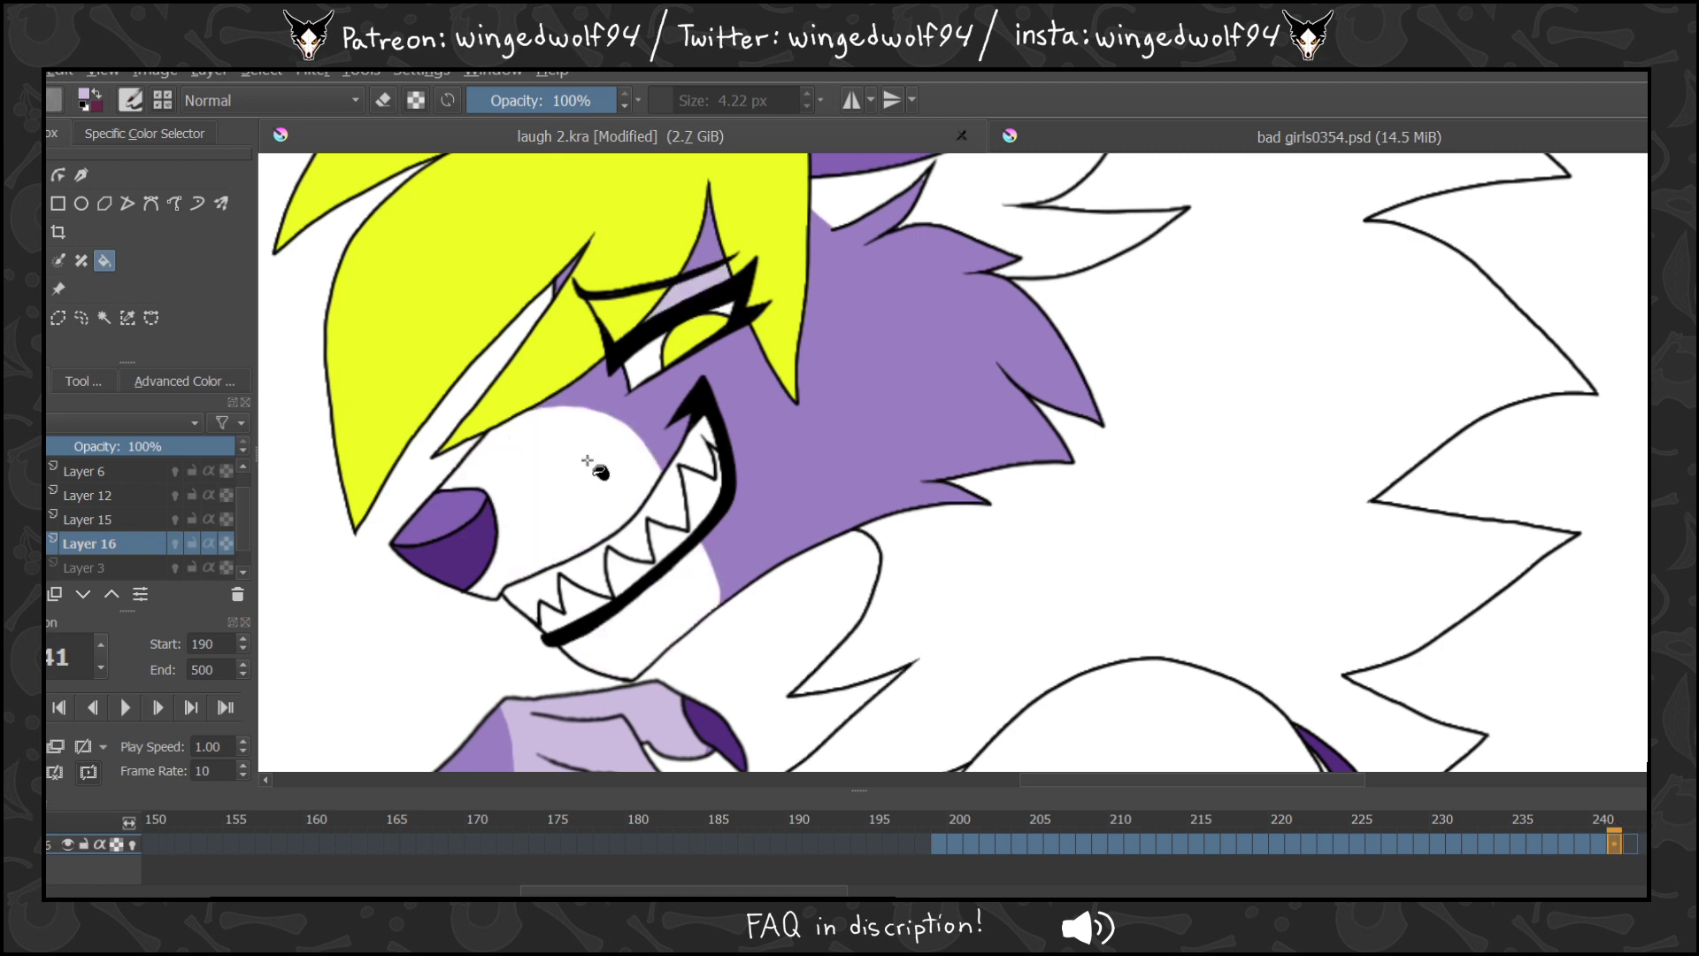
left_click(587, 460)
left_click(661, 585)
Step back and forth through the frames before 241 to check the light purple face fills for missed areas.
key("Right")
key("Left")
key("Left")
key("Left")
key("Left")
key("Left")
key("Left")
key("Left")
key("Left")
key("Left")
key("Left")
key("Left")
key("Left")
key("Left")
key("Left")
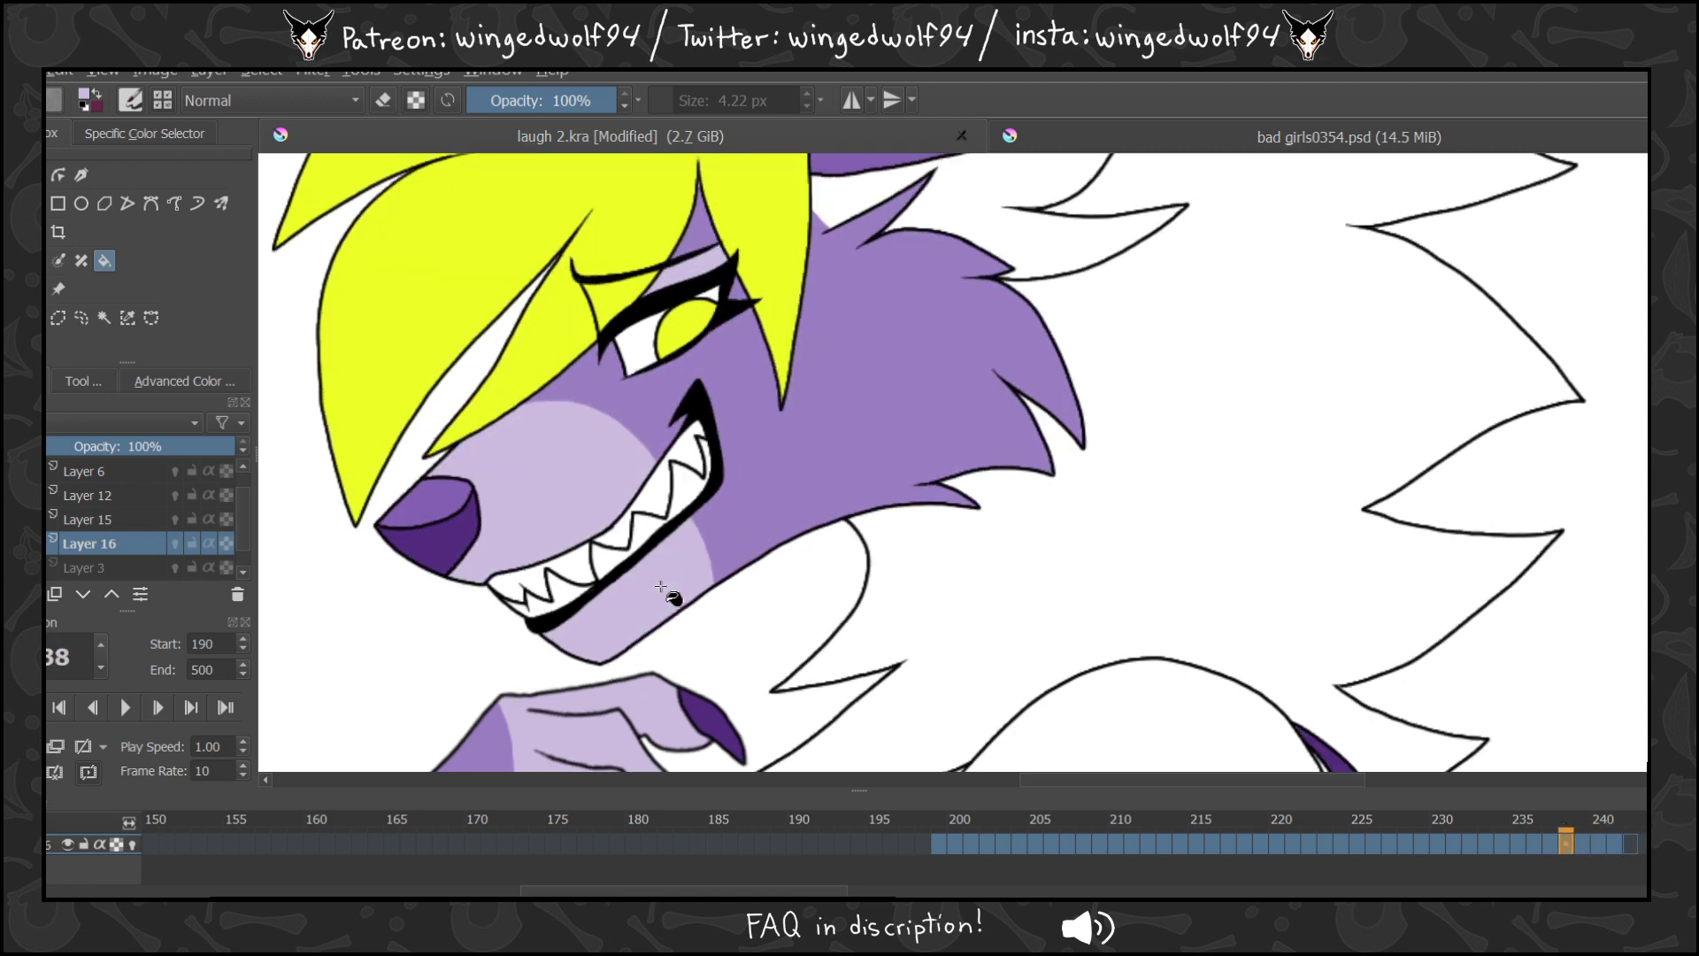
key("Left")
key("Left")
key("Left")
key("Left")
key("Left")
key("Left")
key("Left")
key("Left")
key("Left")
key("Left")
key("Left")
key("Left")
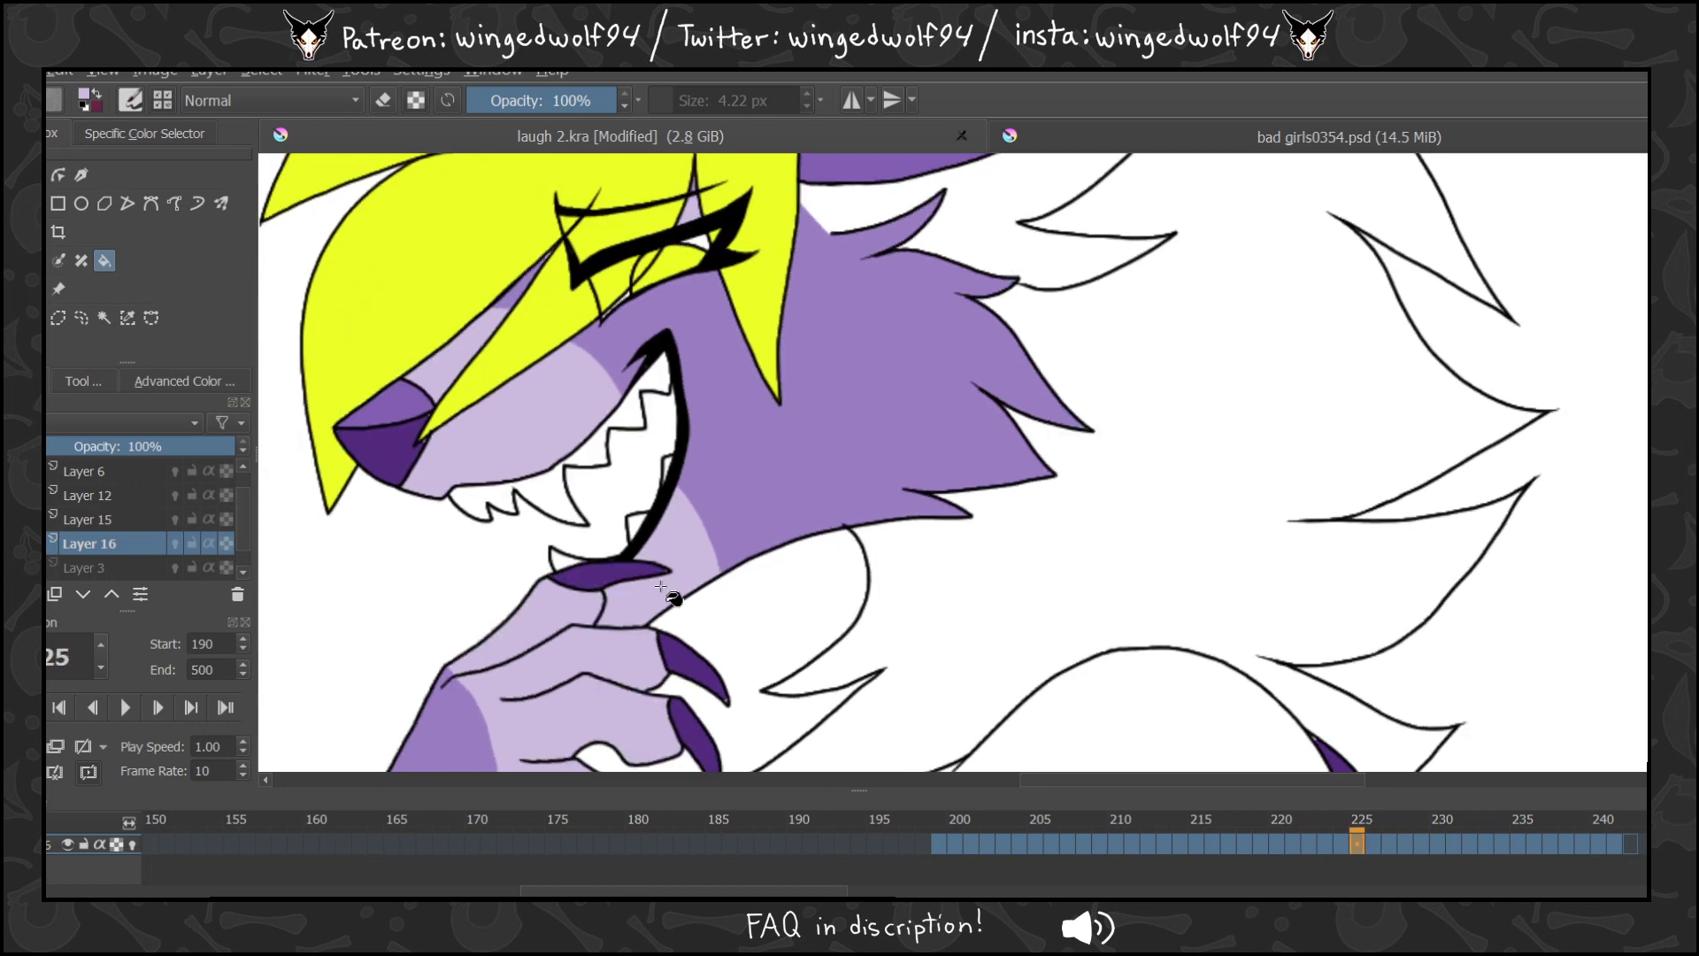
key("Right")
key("Right")
key("Right")
key("Right")
key("Right")
key("Right")
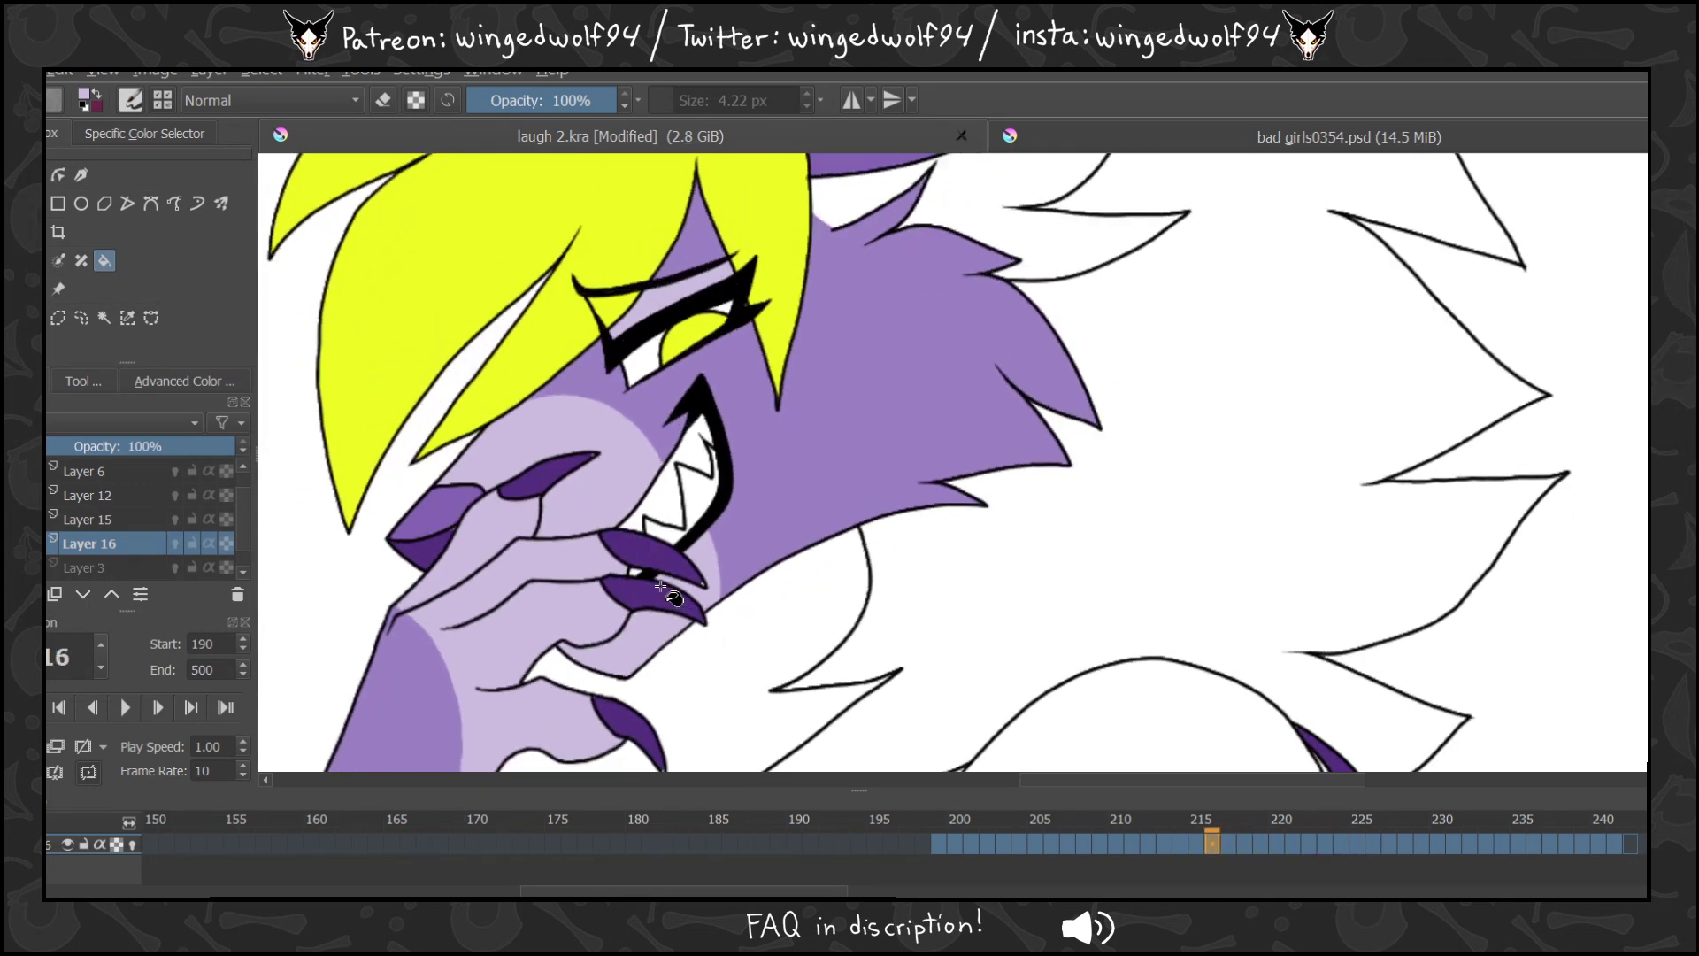
Fill the fur tufts below the ear on frame 199 with light purple.
left_click(938, 845)
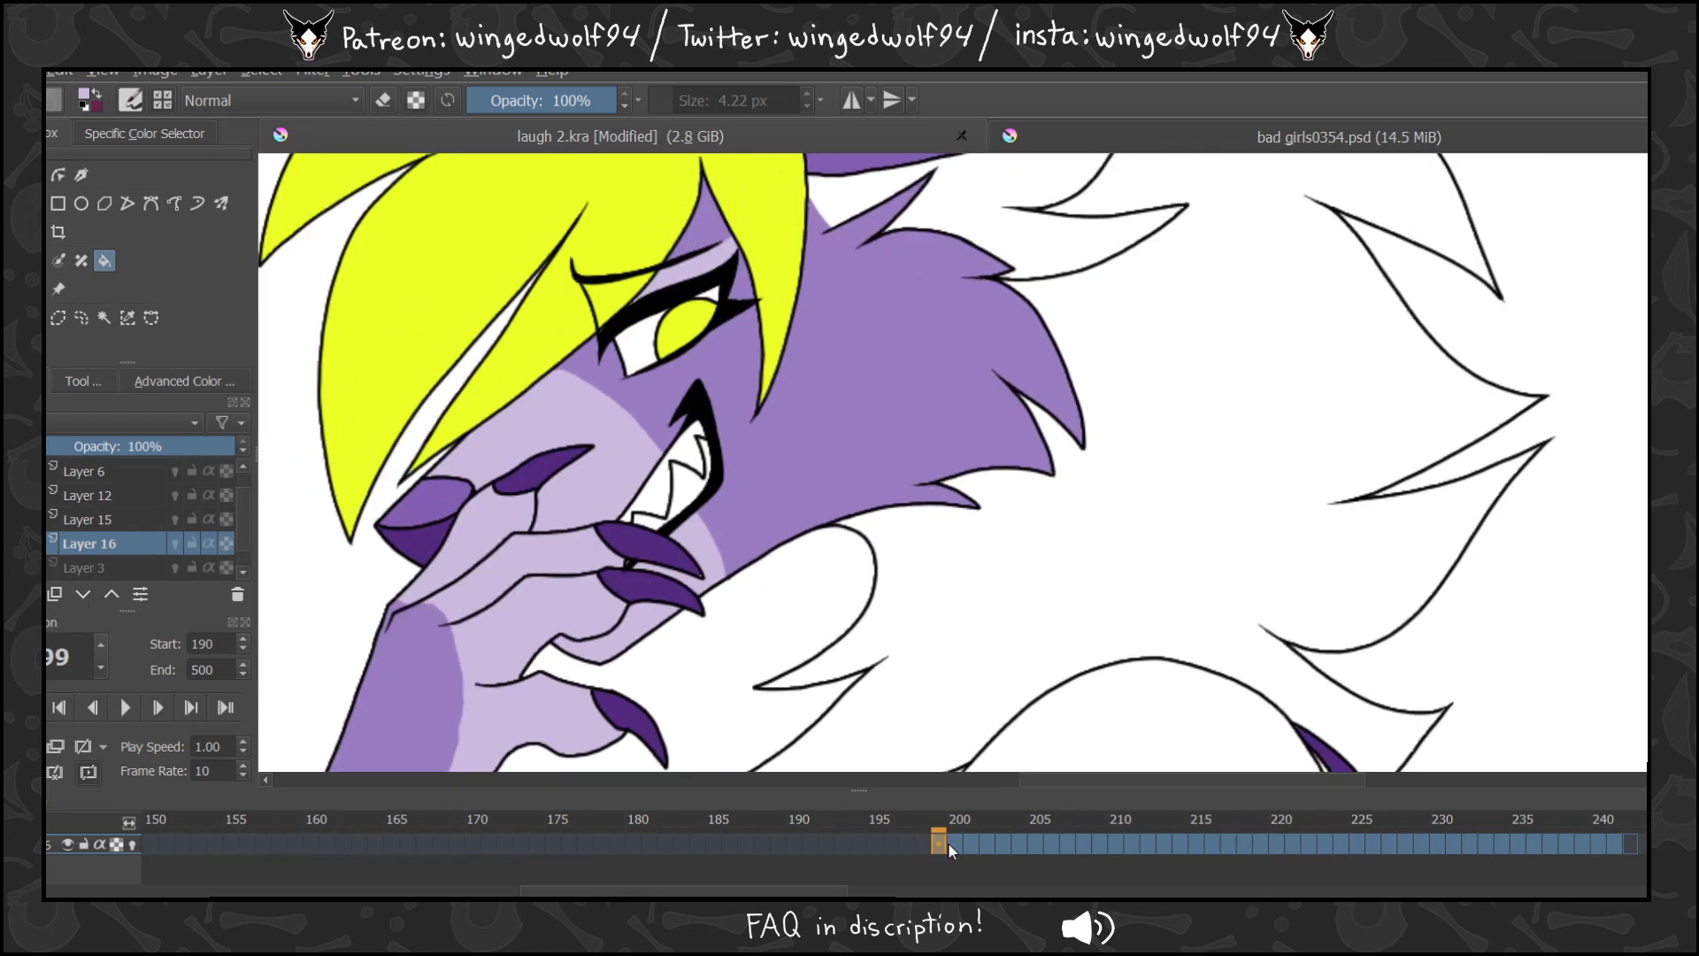
left_click(984, 195)
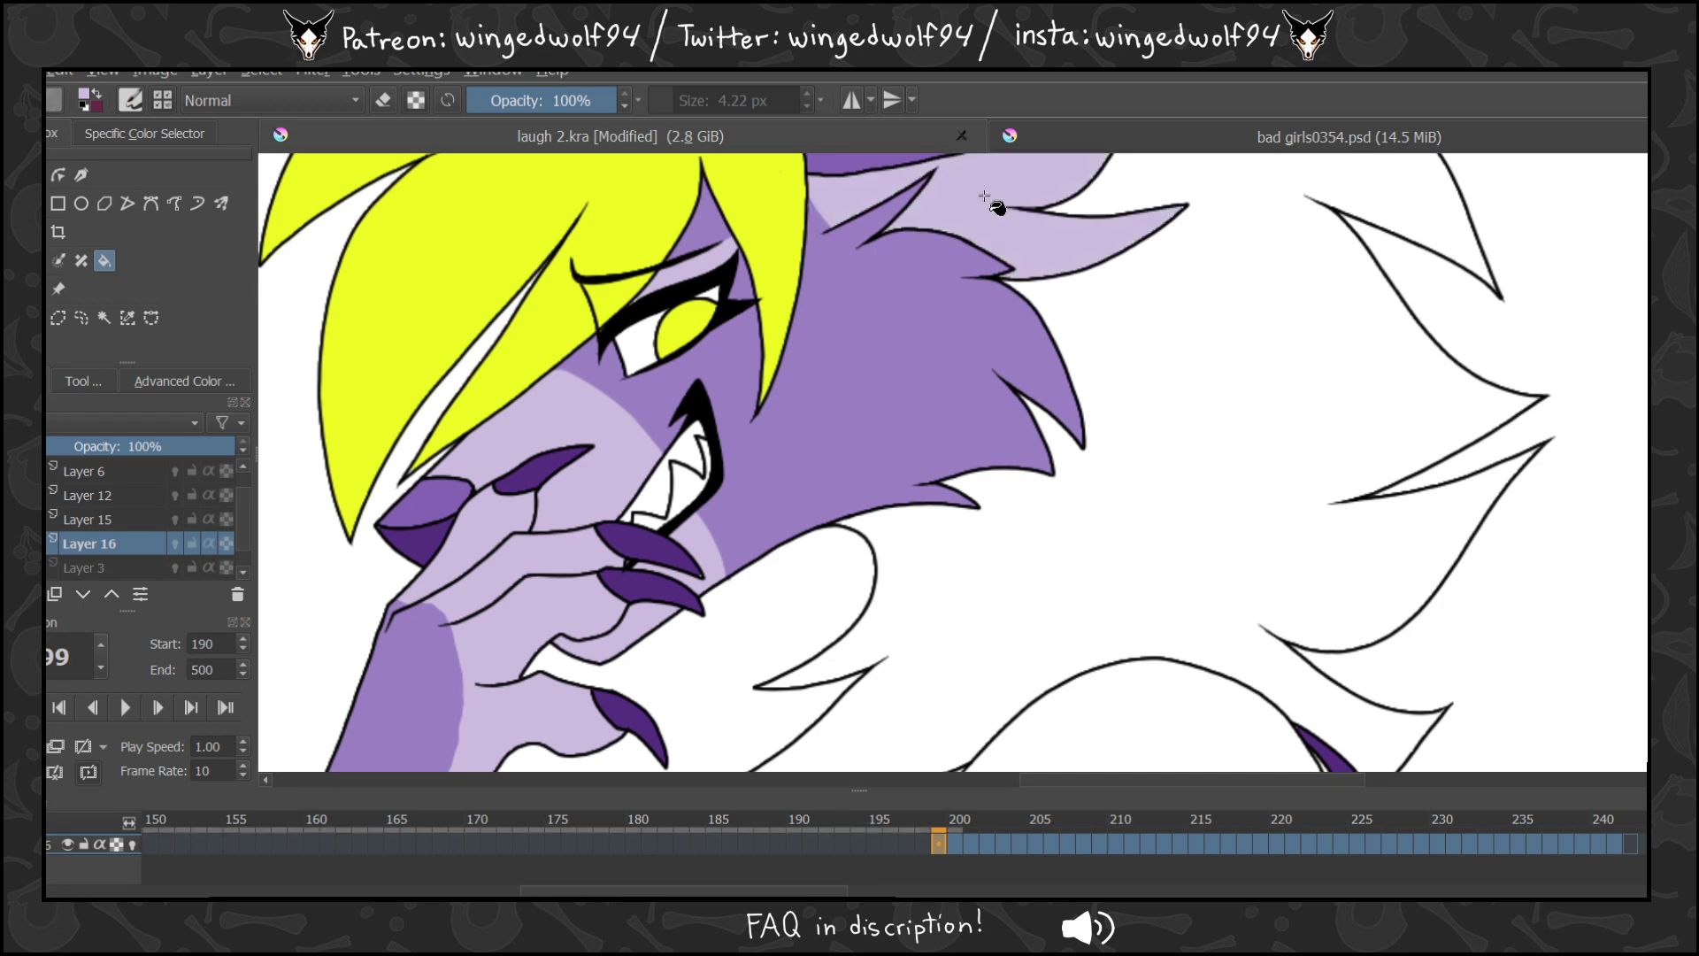
scroll(952, 462, "down", 5)
scroll(953, 462, "up", 5)
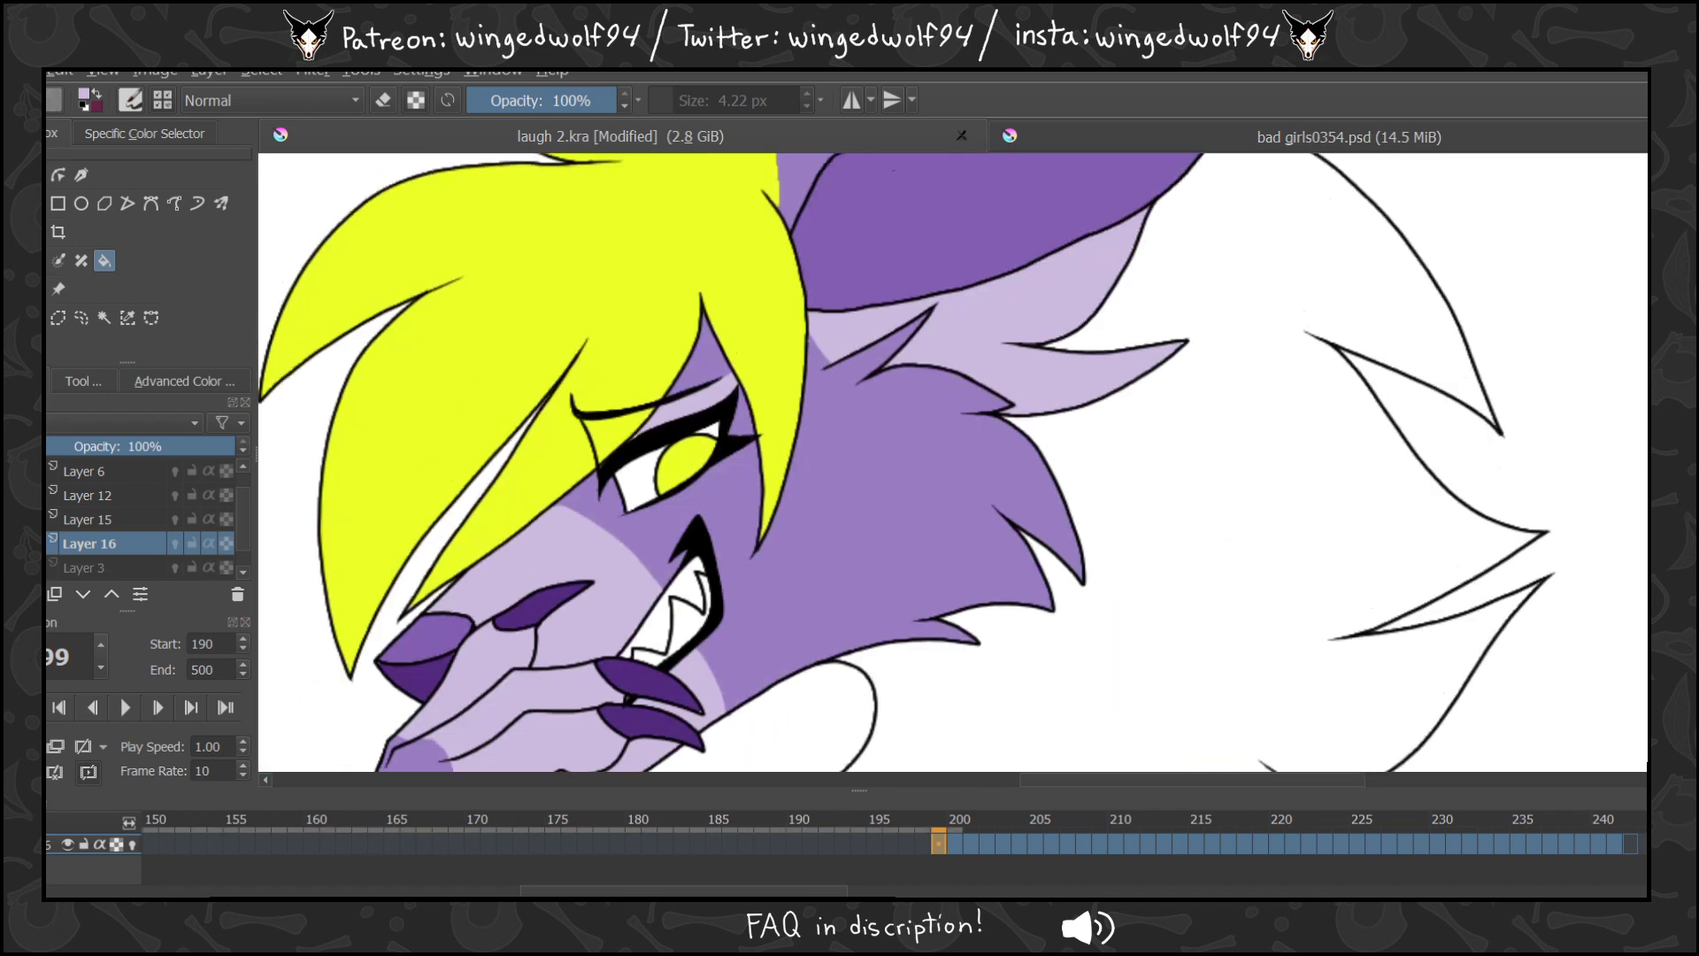
Fill the fur tufts below the ear on frames 200 to 204 with light purple.
key("Right")
key("Right")
left_click(1107, 285)
key("Right")
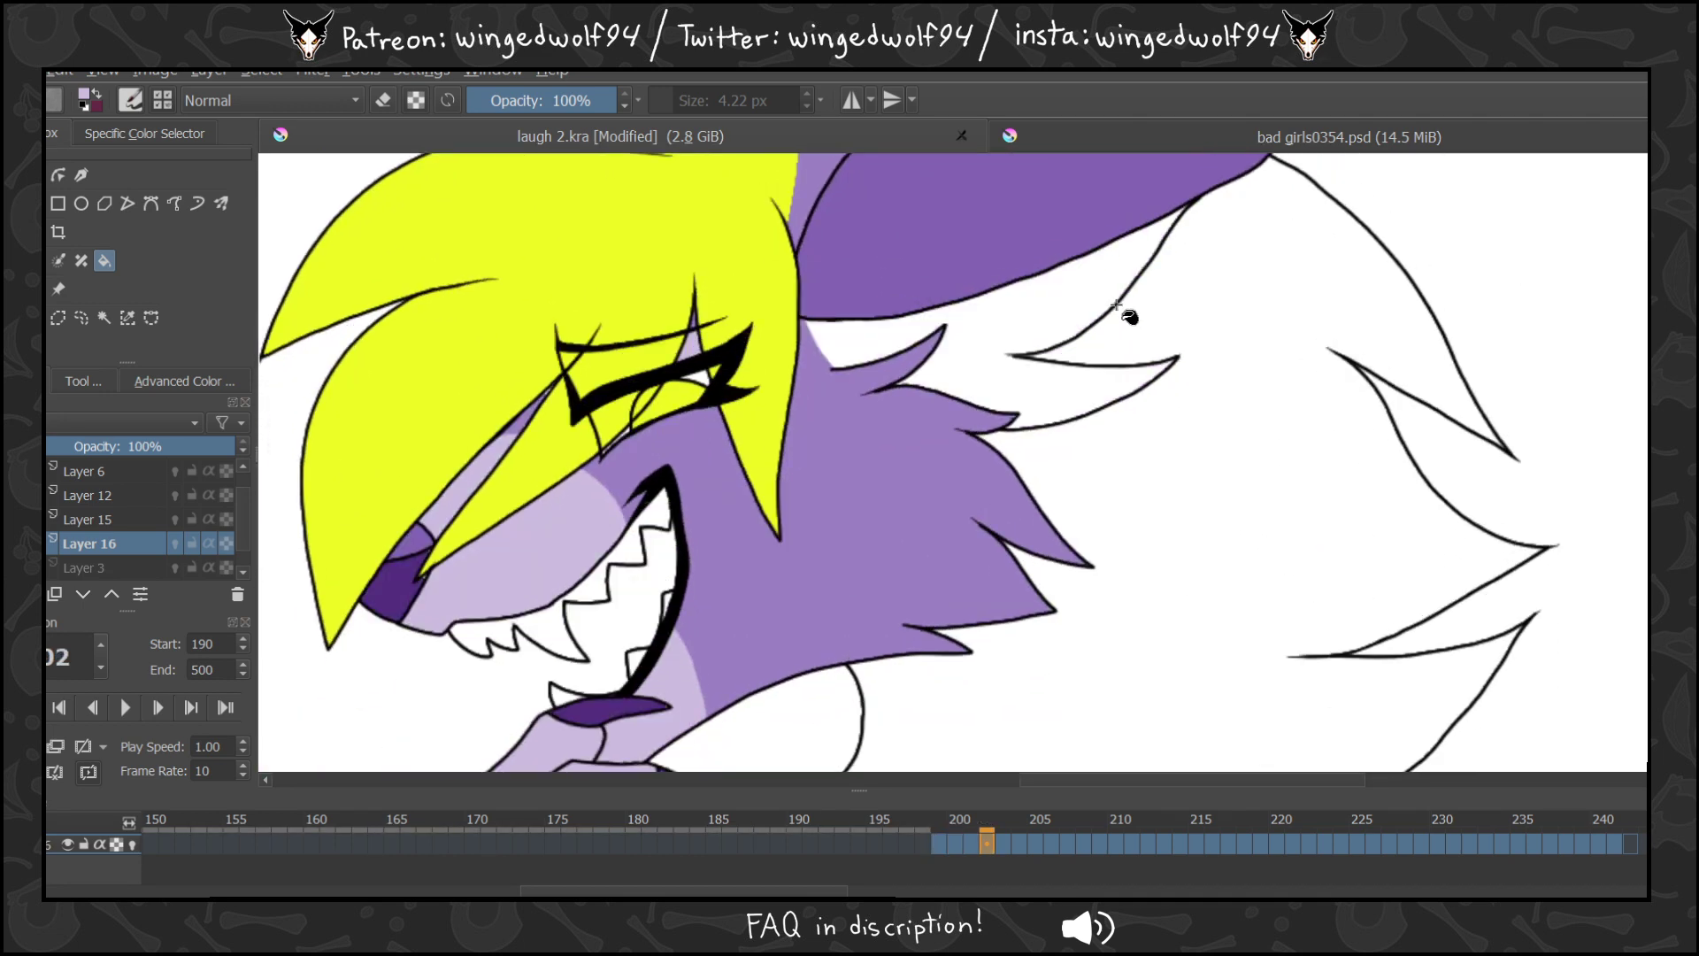
left_click(1114, 304)
key("Right")
left_click(1099, 316)
key("Right")
left_click(1090, 308)
key("Right")
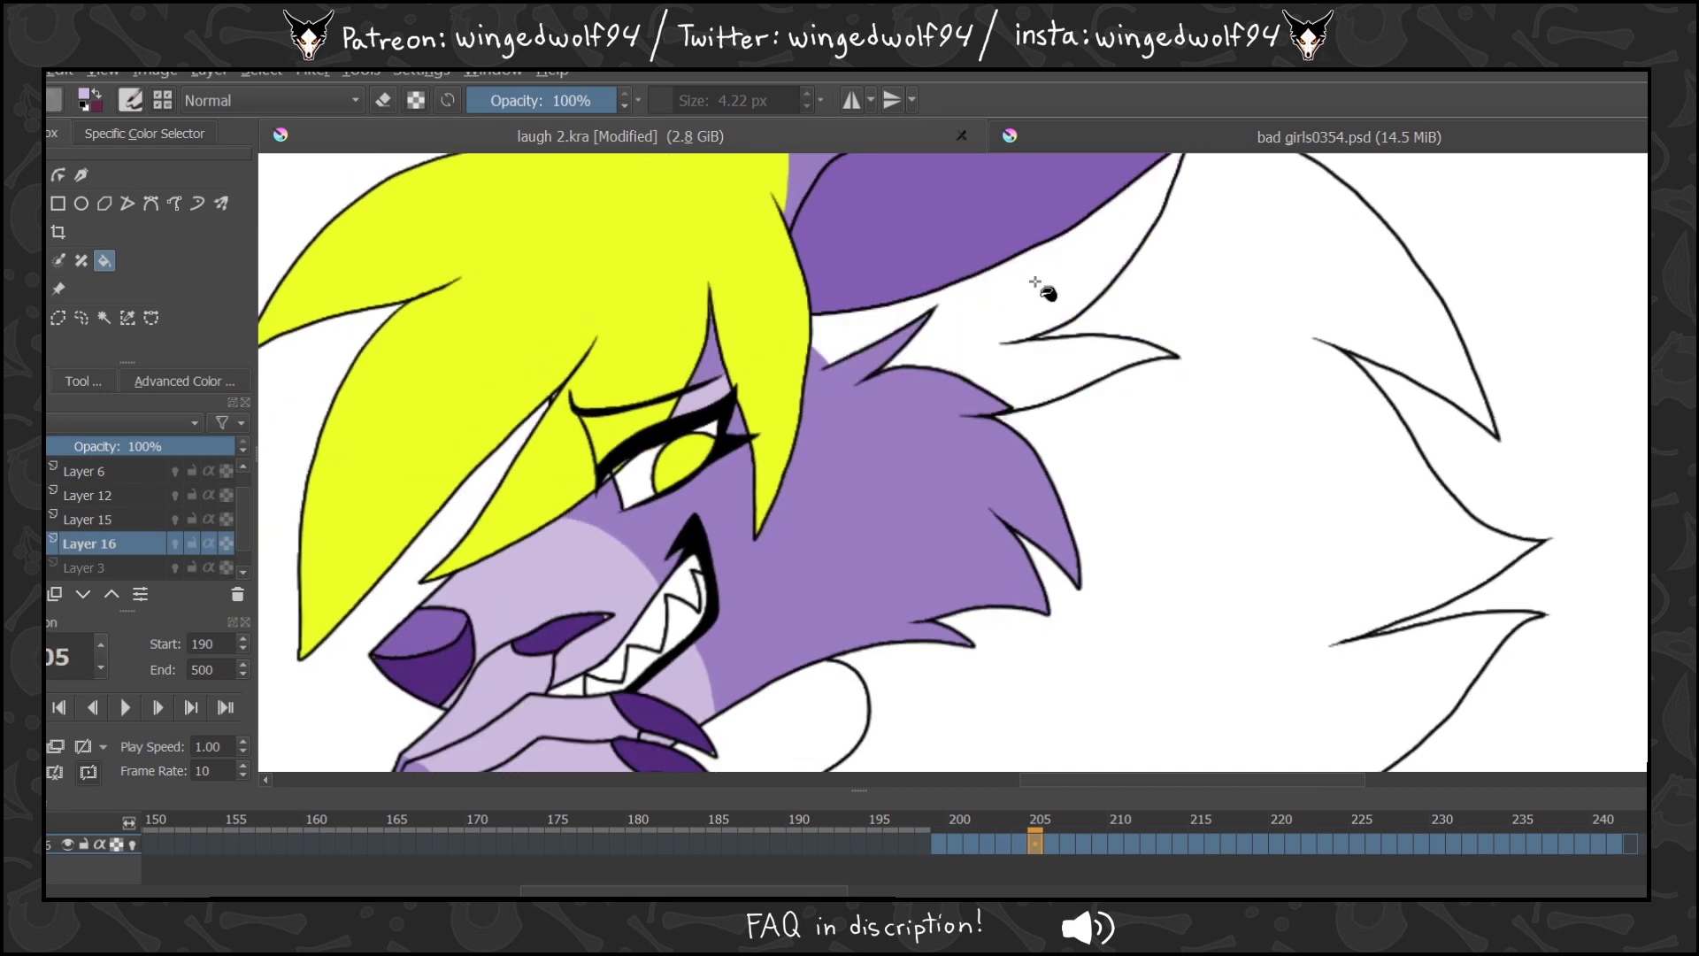
Fill the tufts below the ear on frames 205 to 209 with light purple, including the small gap beside the hair on 207.
left_click(1035, 277)
key("Right")
left_click(1062, 289)
key("Right")
left_click(1058, 278)
key("Right")
key("Left")
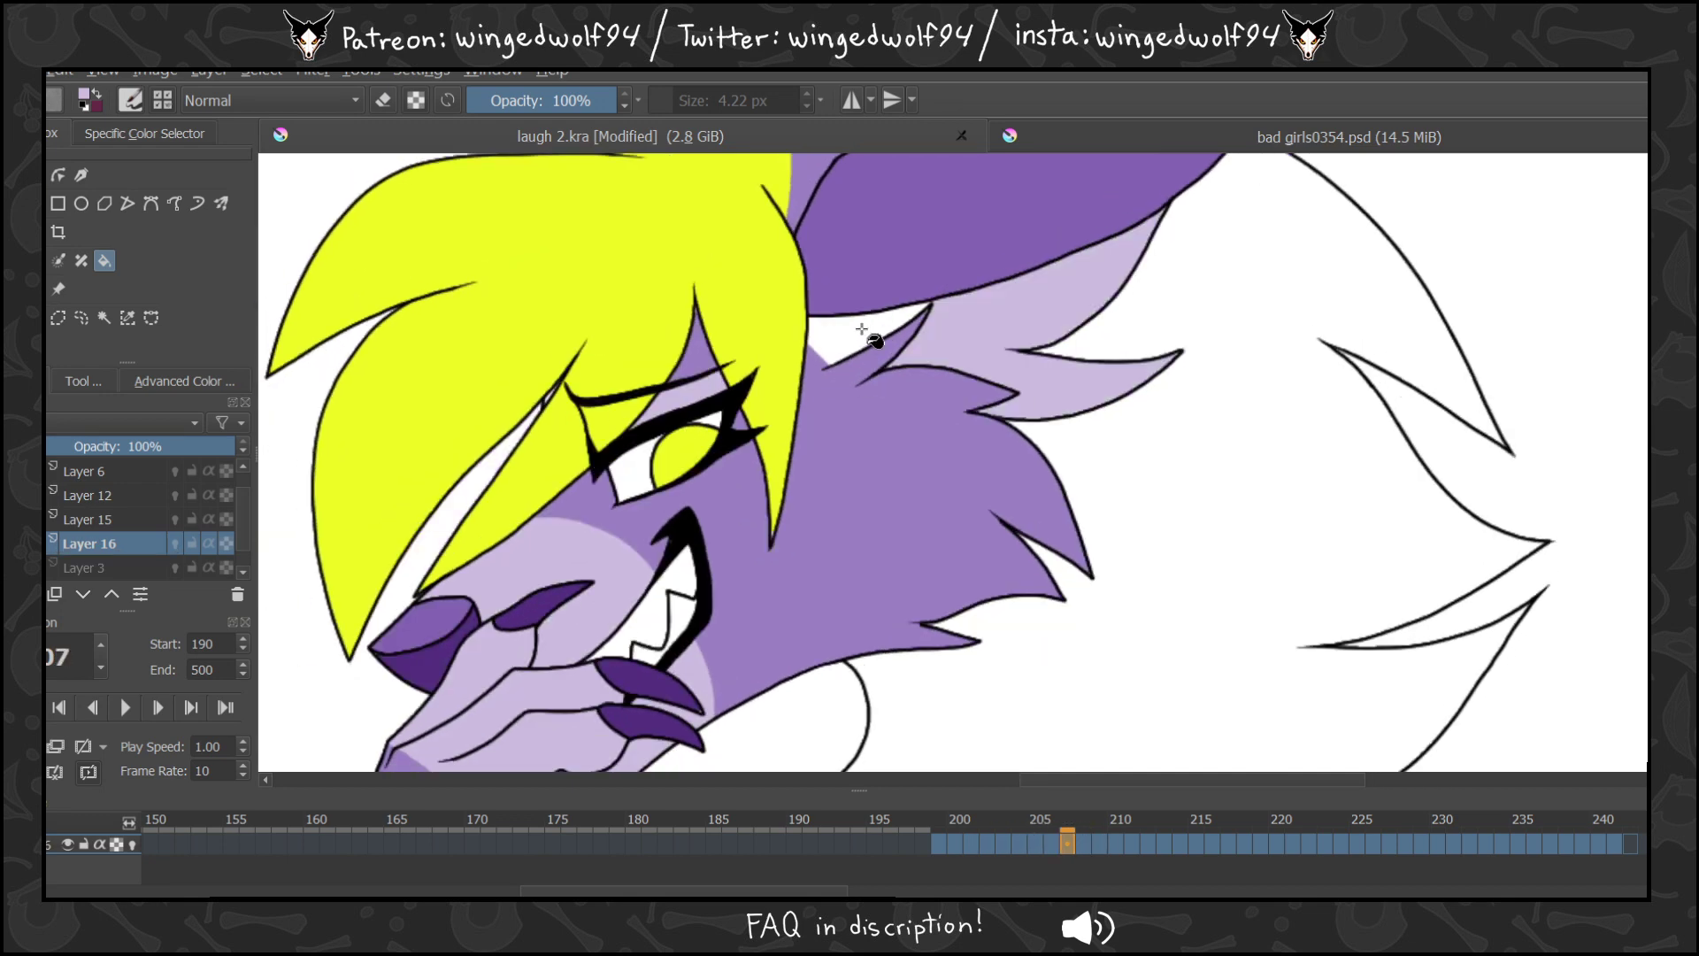
key("Right")
key("Right")
left_click(1084, 309)
key("Right")
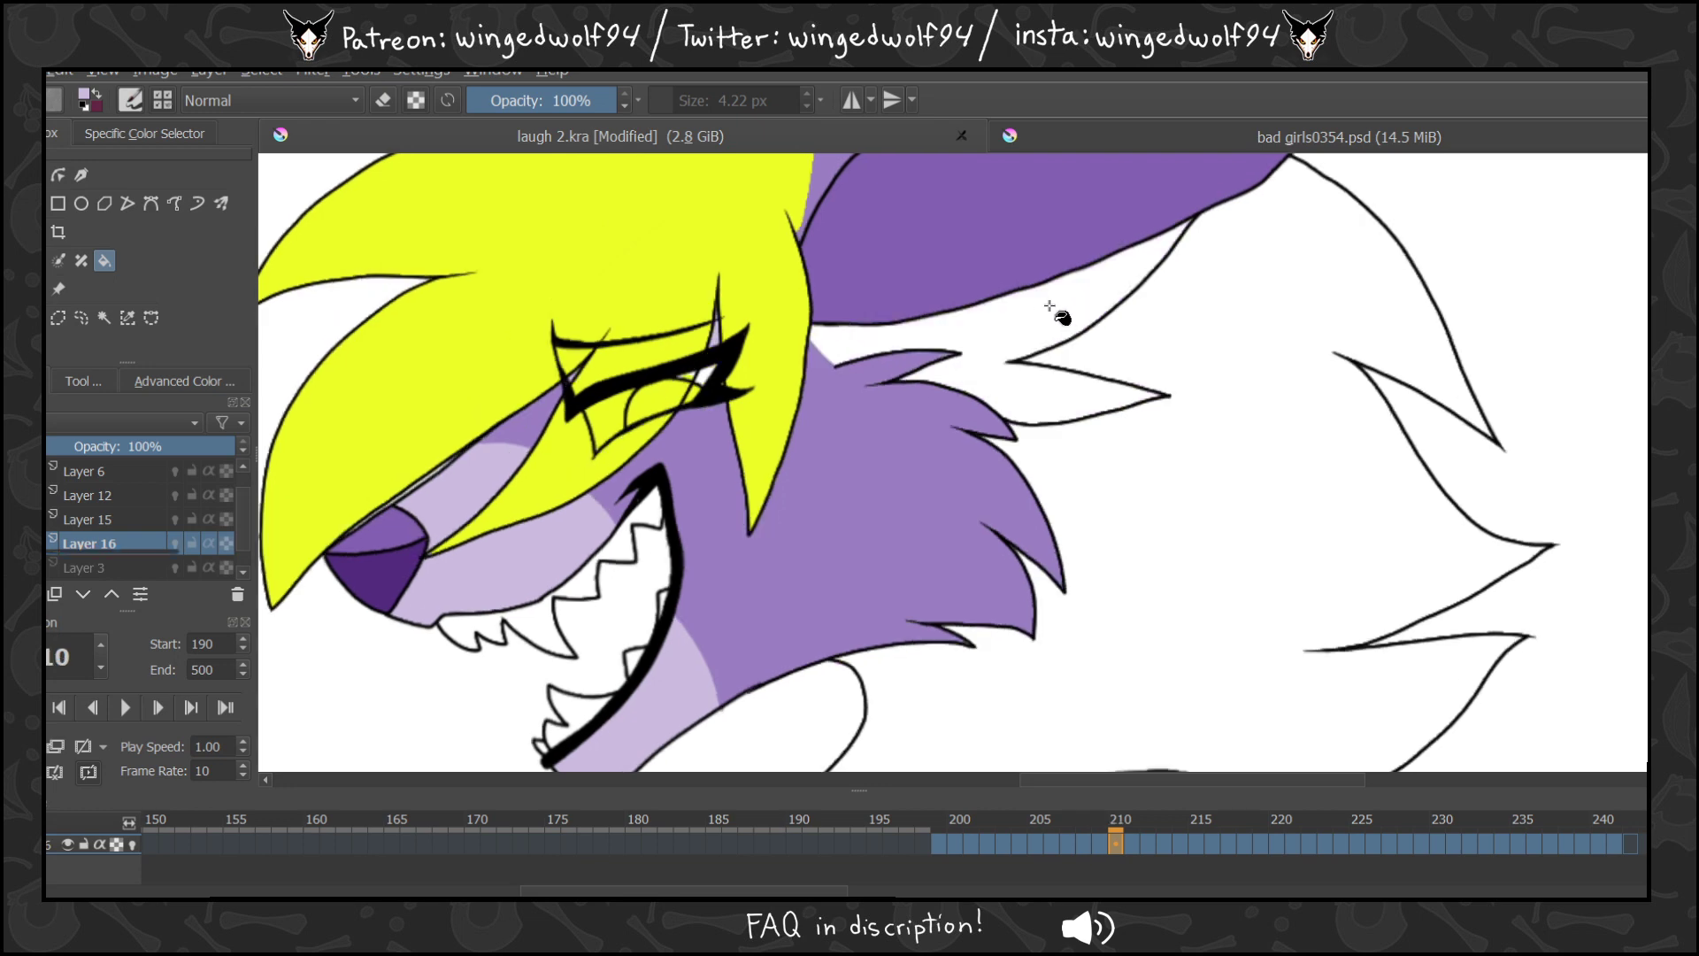
Fill both sections of the fur below the ear with light purple on frames 210 to 215.
key("Right")
key("Right")
key("Right")
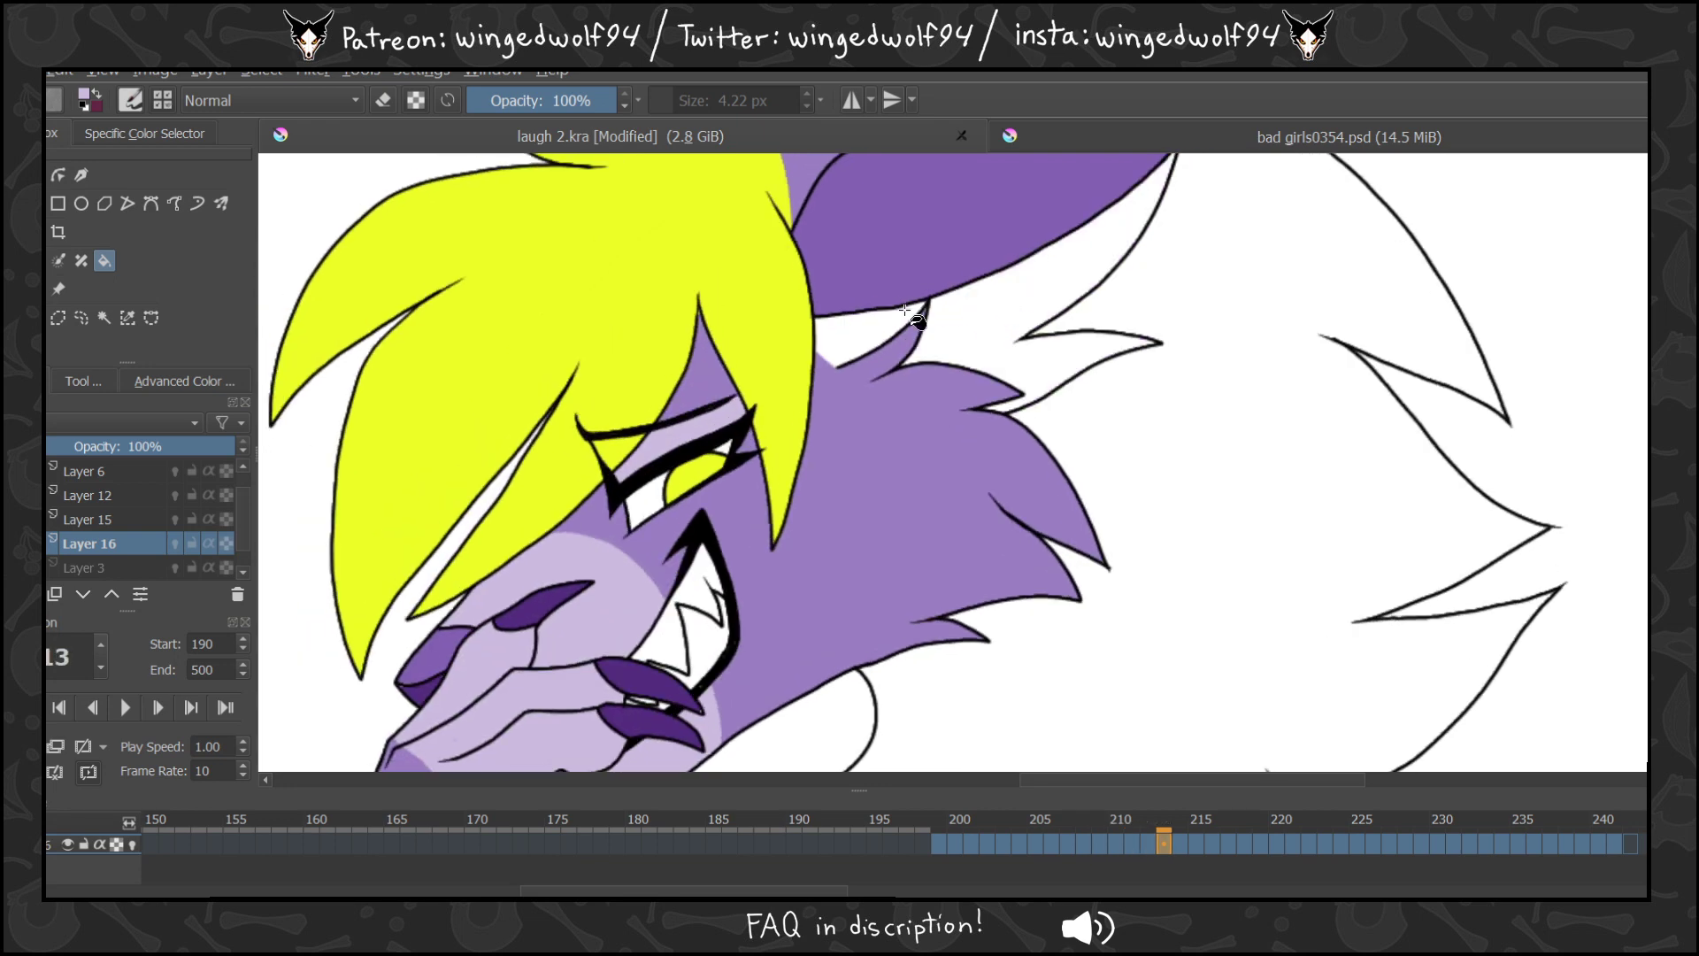
key("Left")
key("Right")
key("Right")
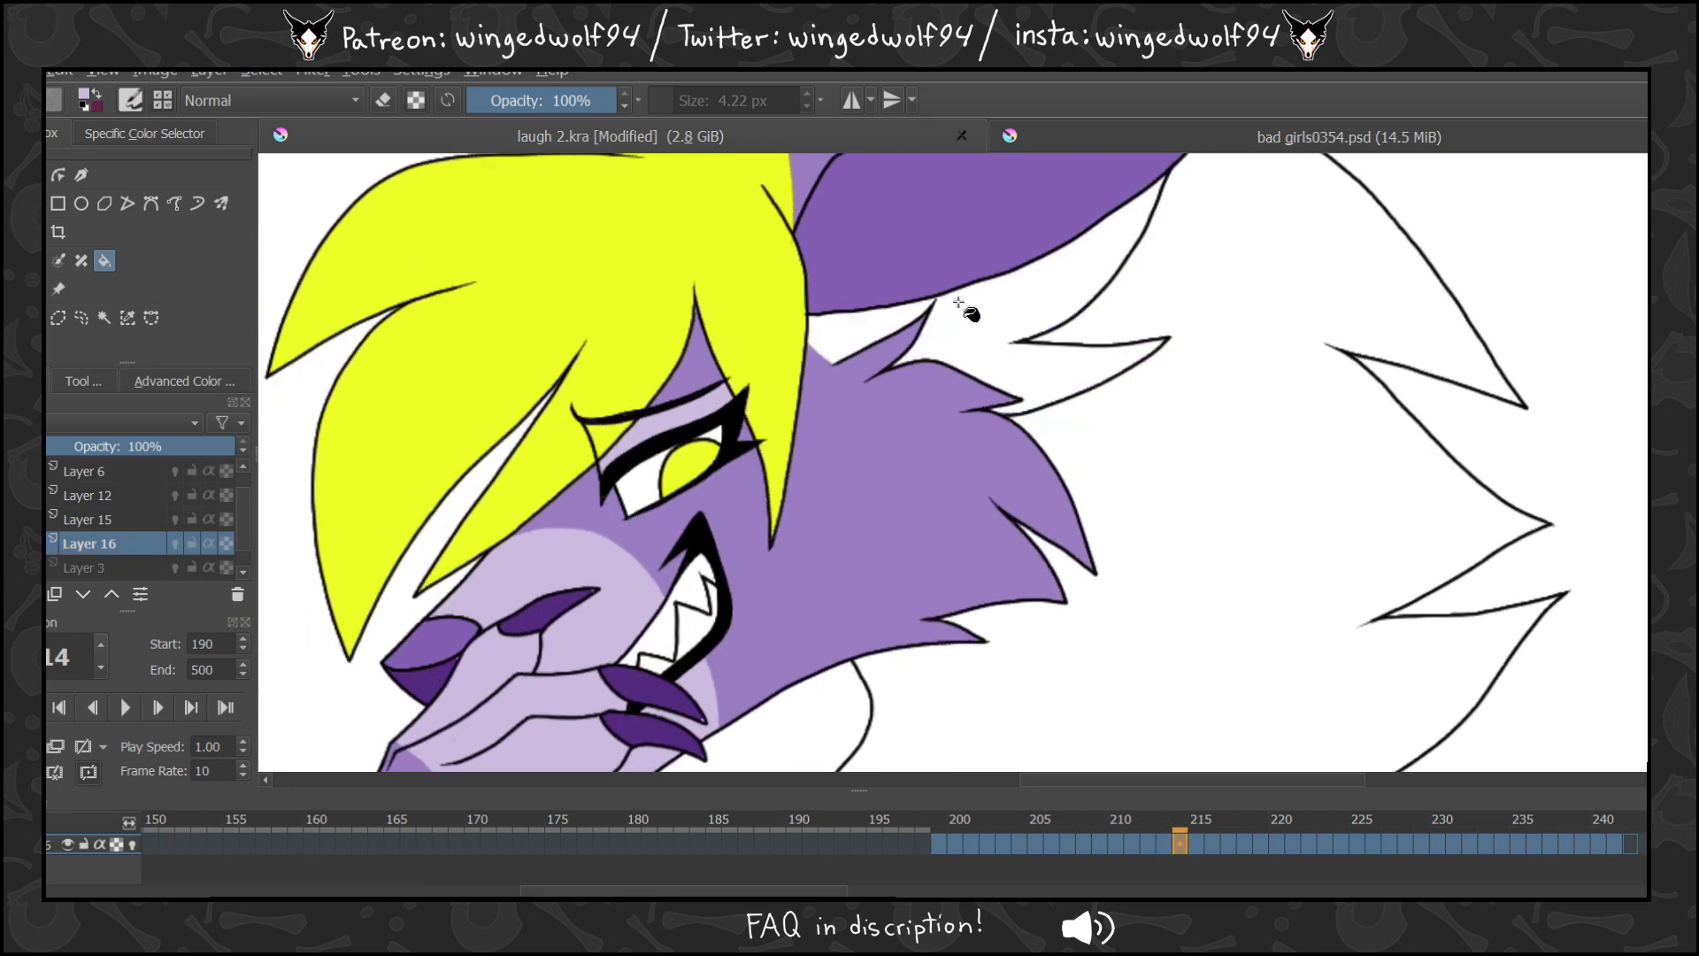
key("Right")
key("Right")
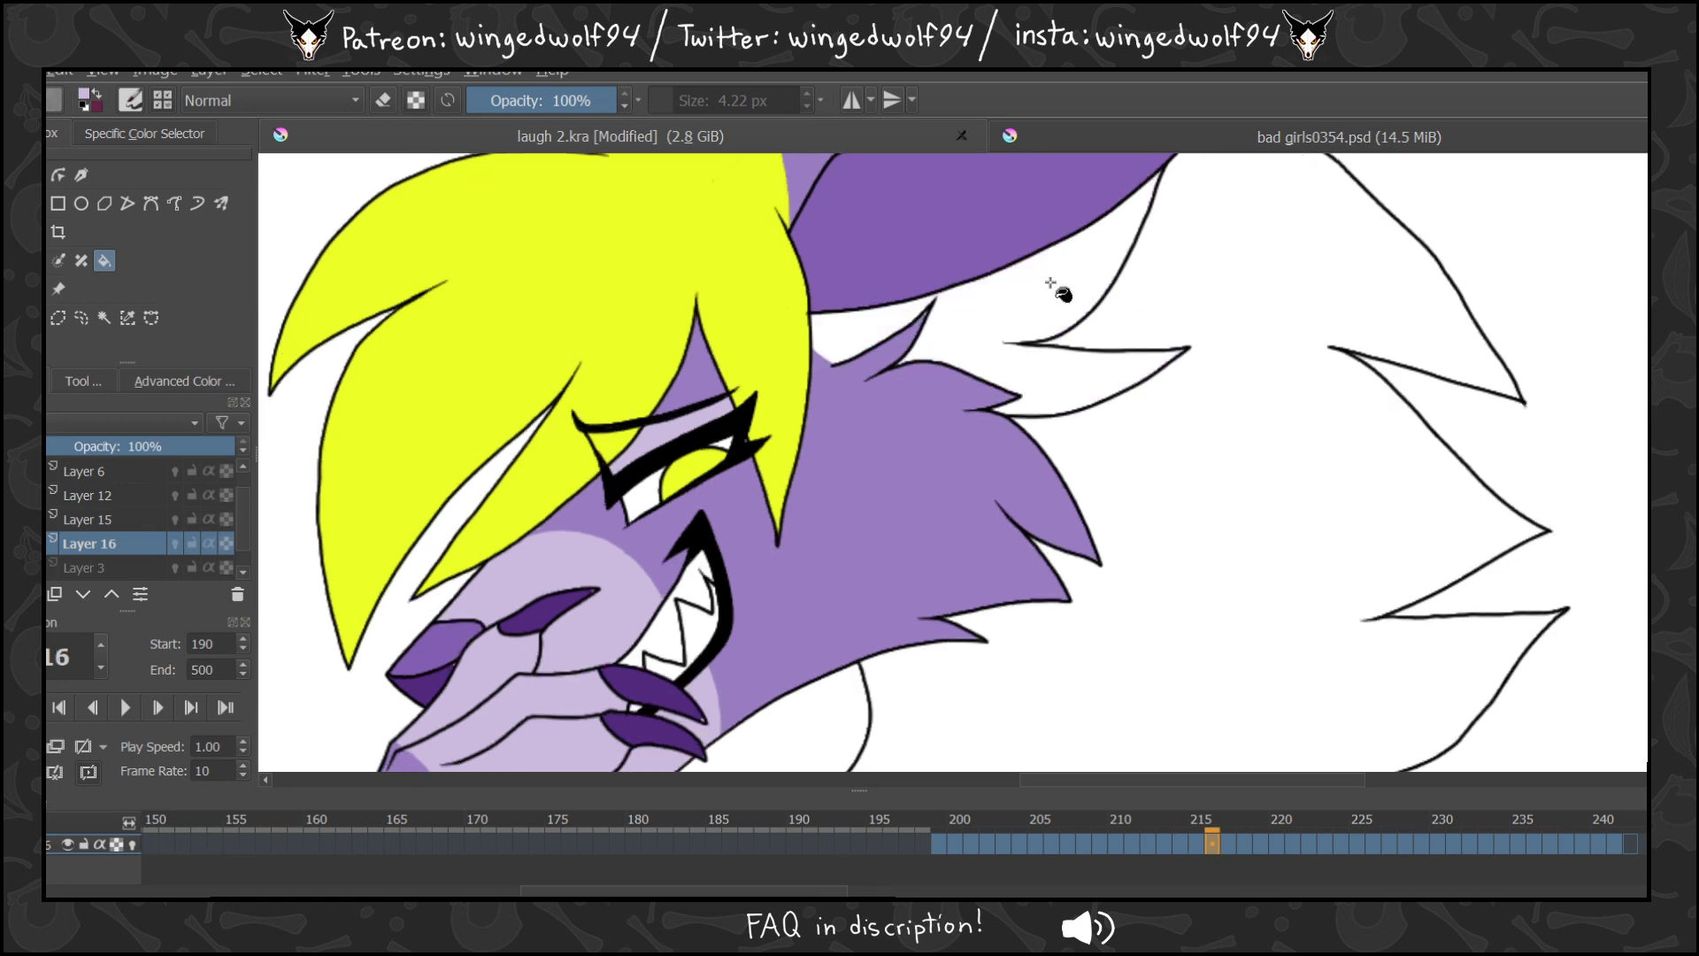
Fill the ear tuft fur on frames 216 to 222 with light purple.
key("Right")
key("Right")
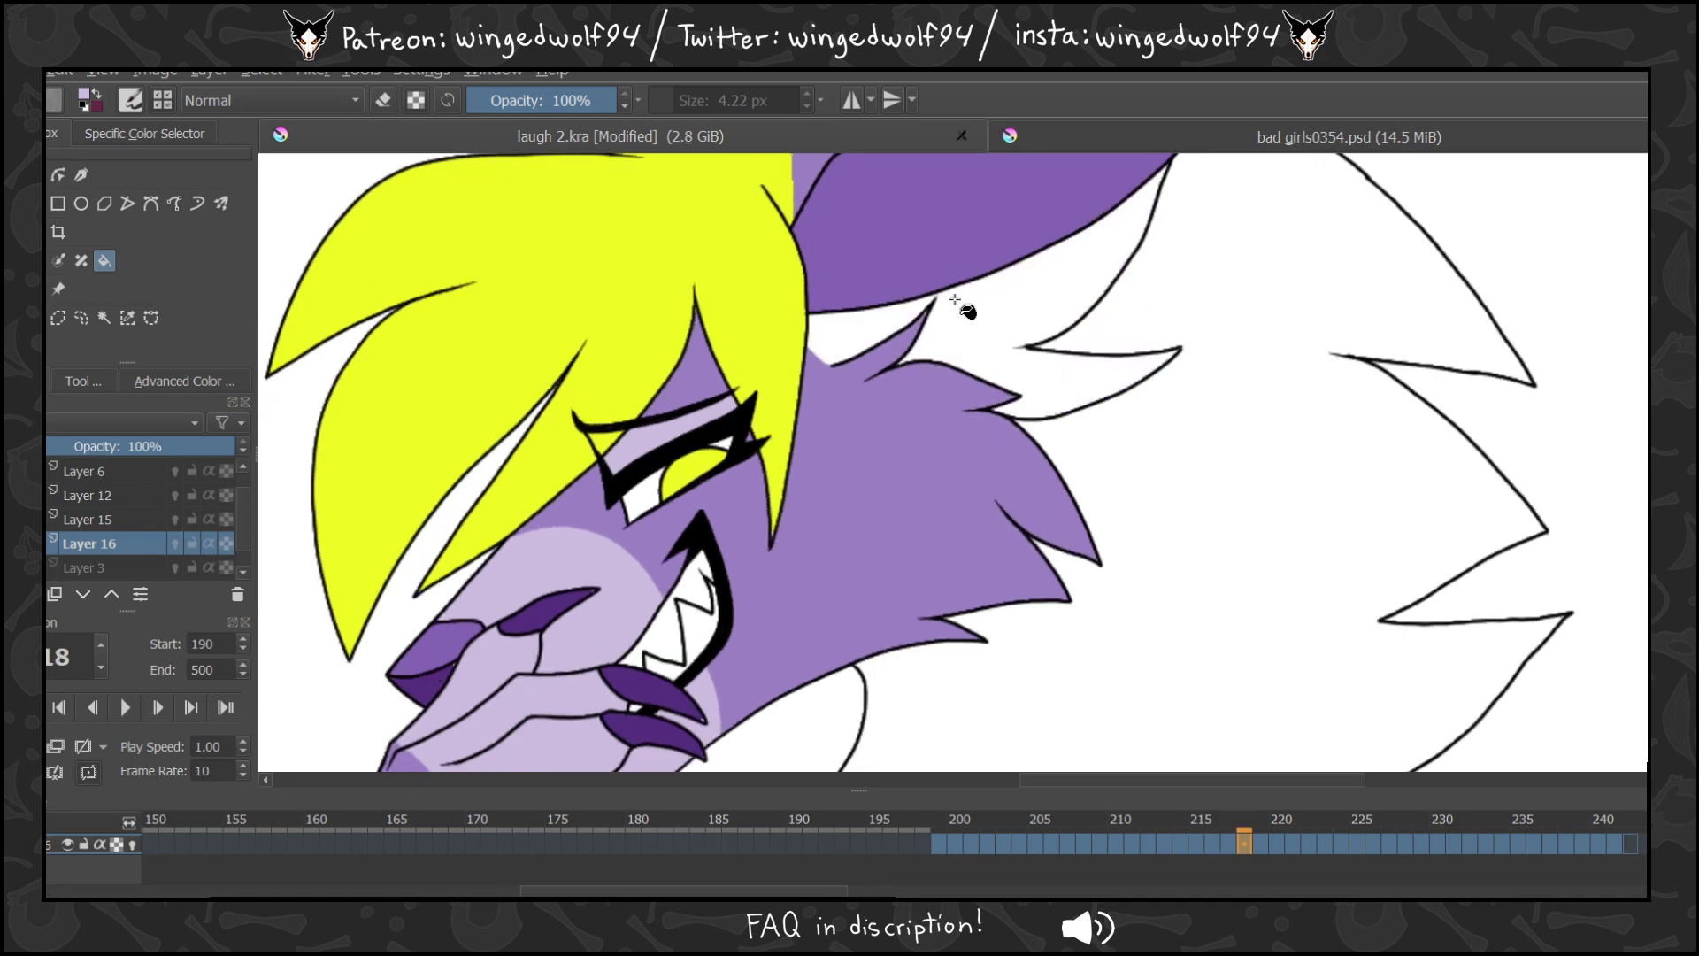
key("Right")
key("Right")
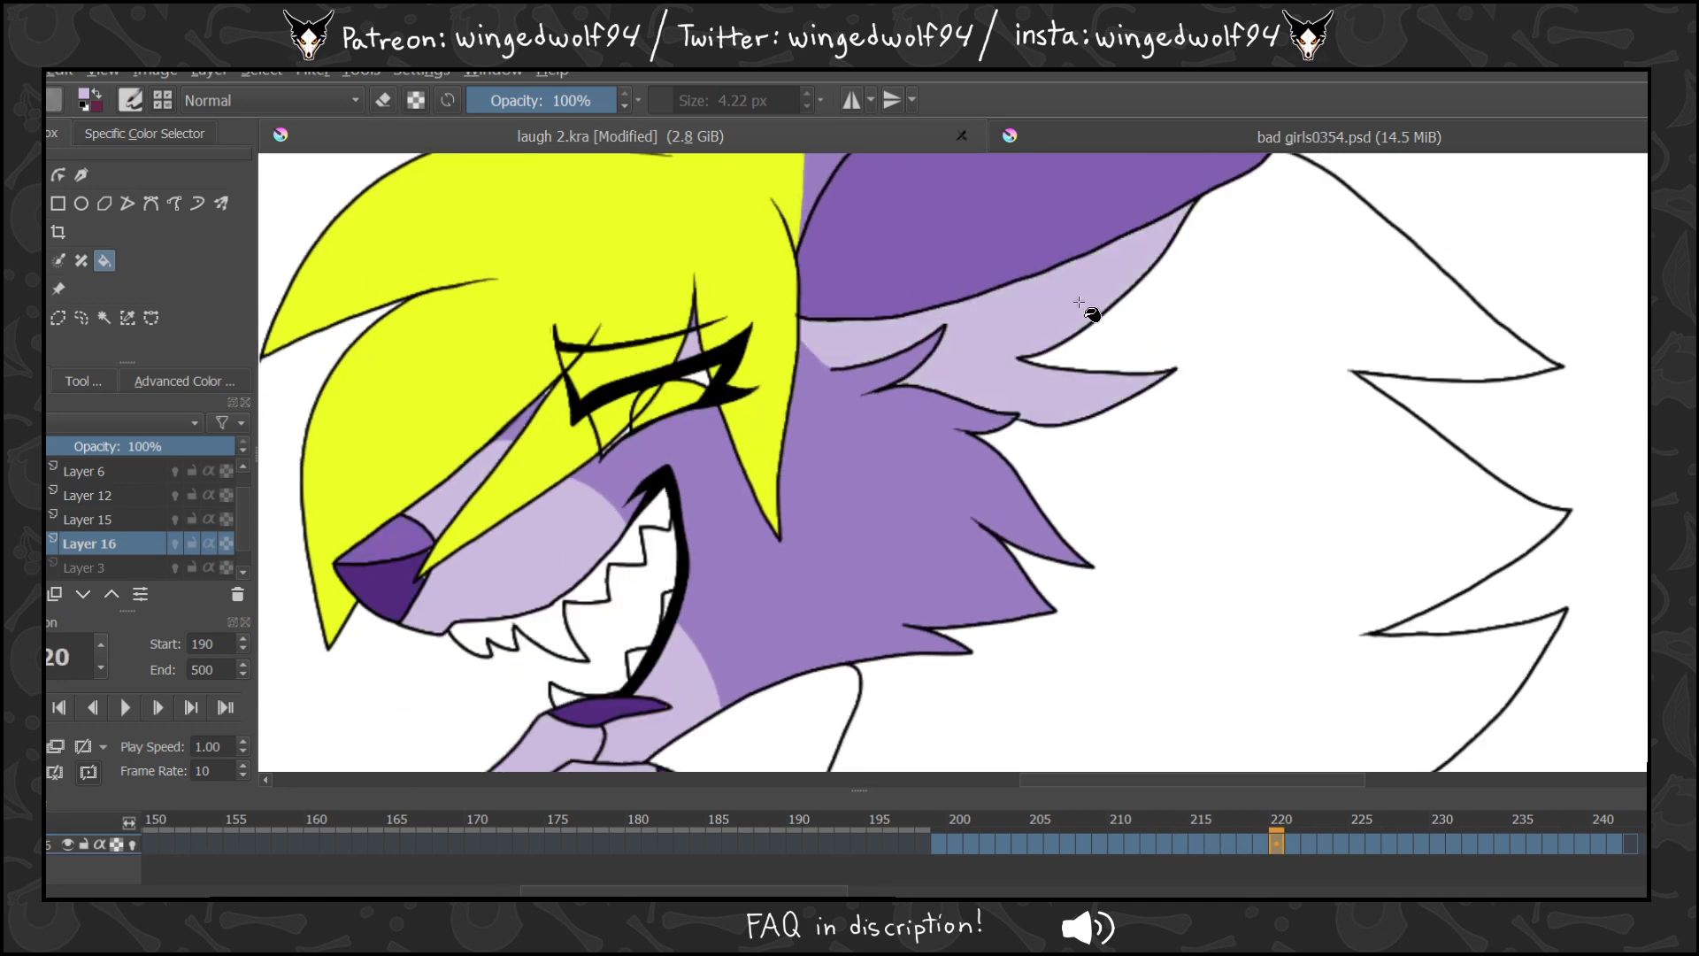
key("Right")
key("Right")
key("Right")
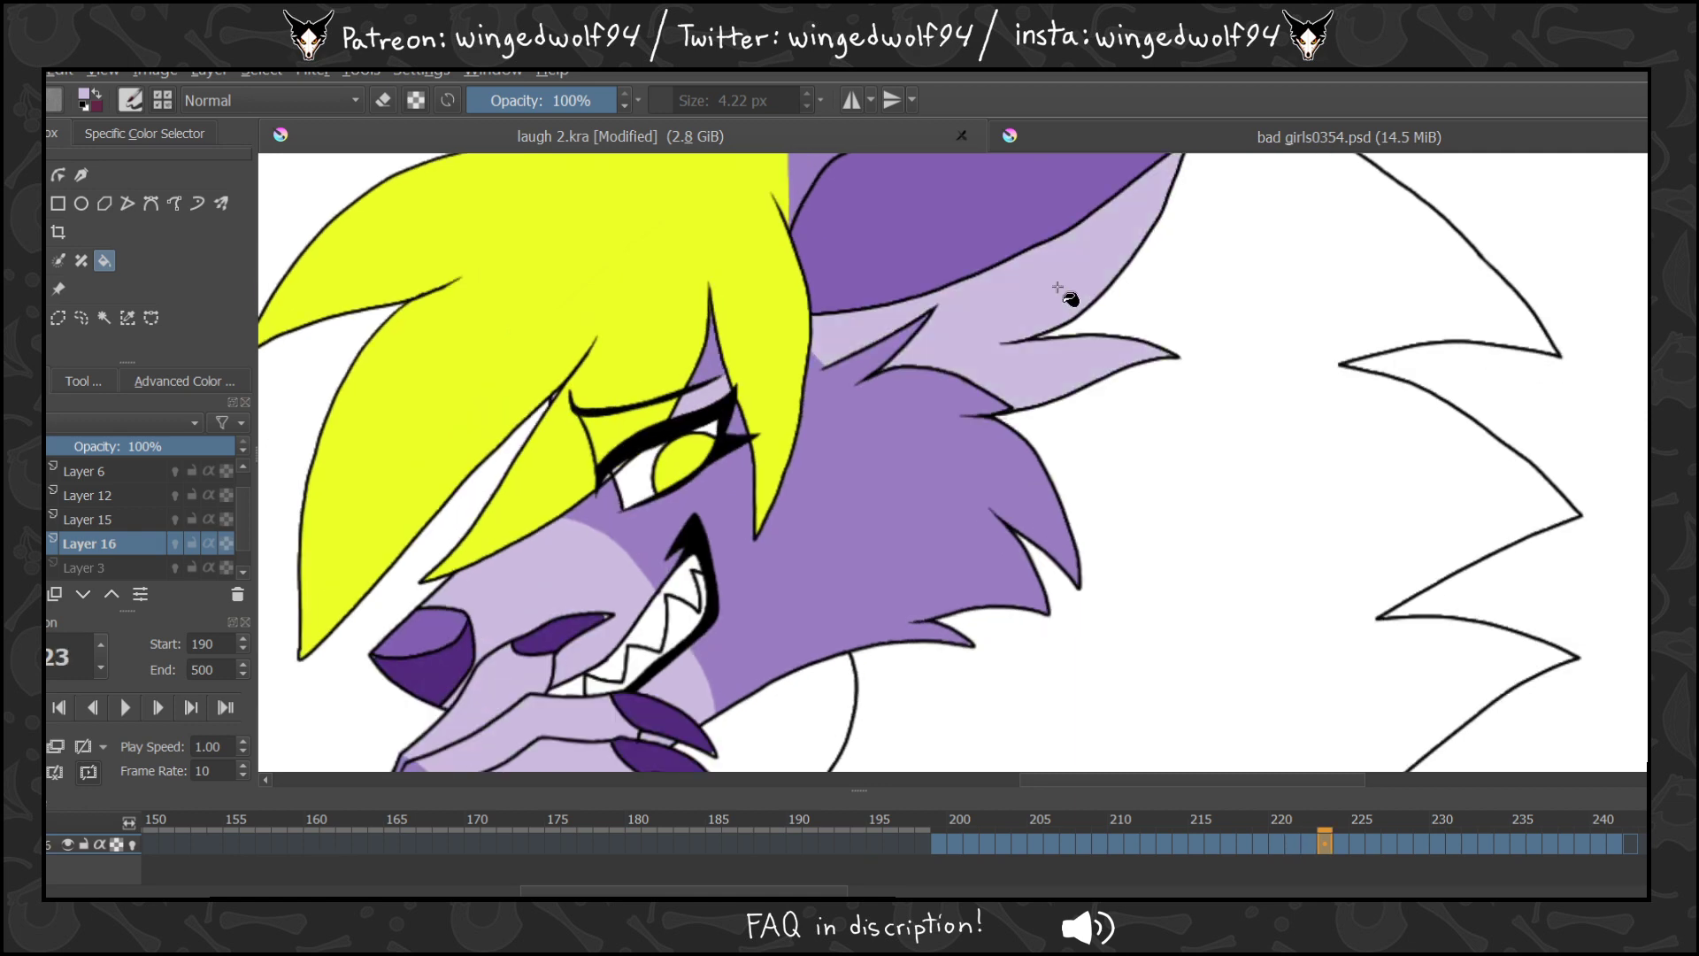
Fill the ear tuft fur and the small gap beside the hair on frames 223 to 230 with light purple.
key("Right")
key("Right")
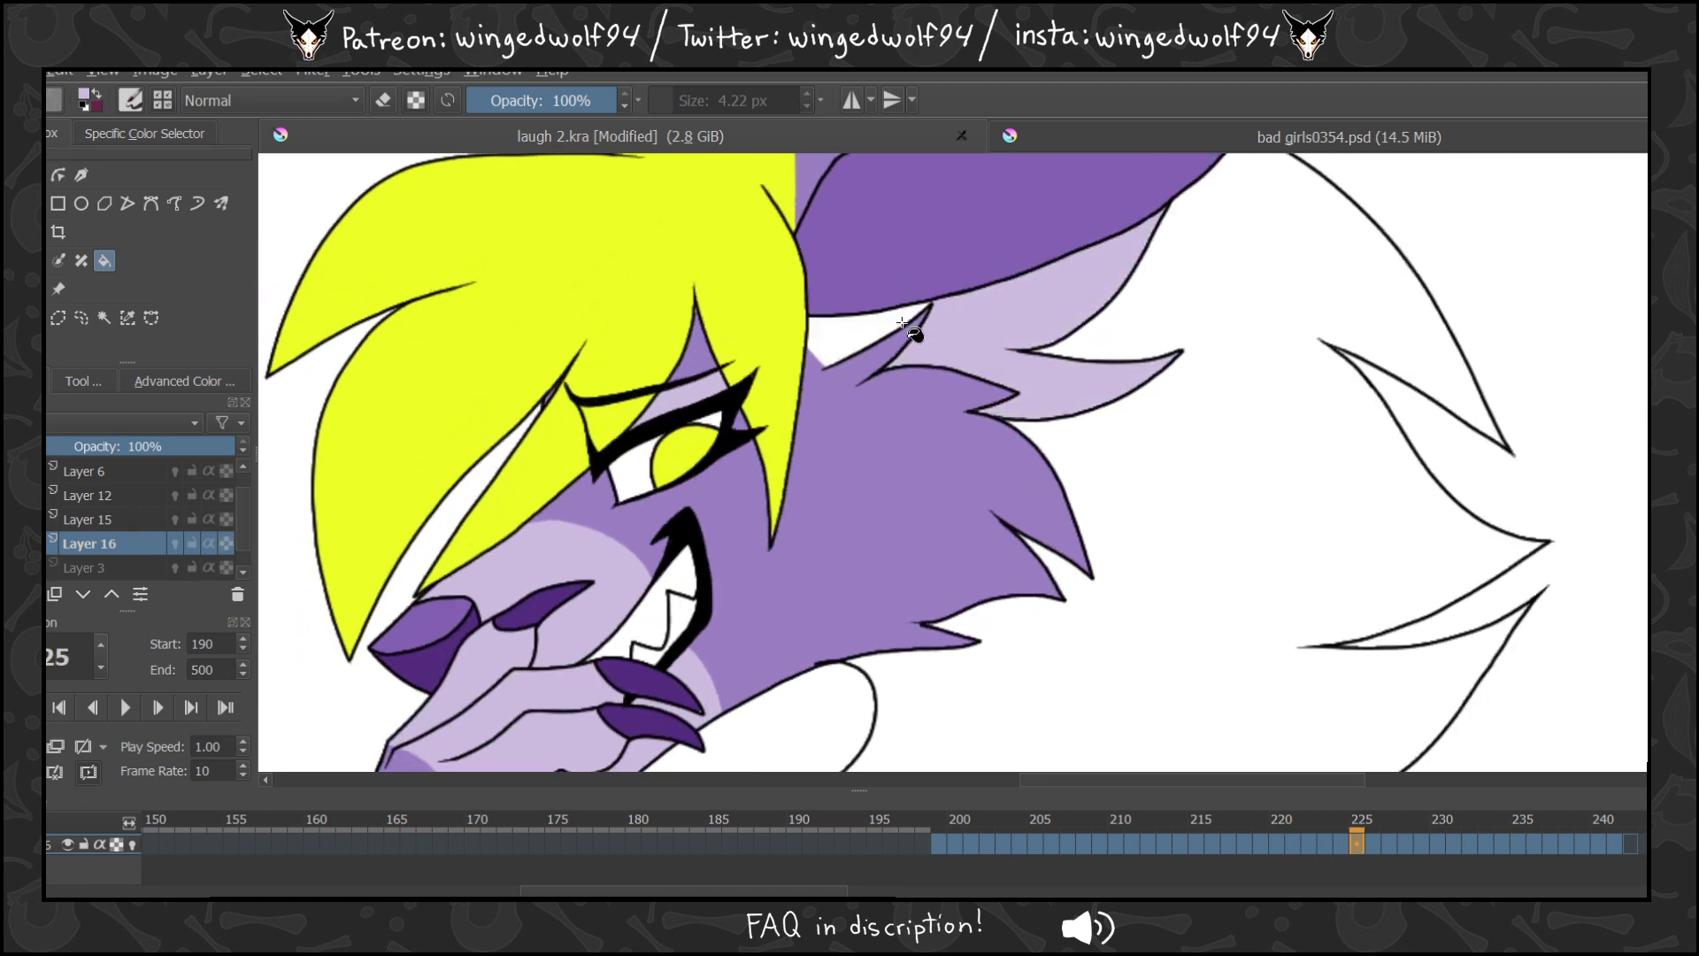
key("Right")
key("Right")
key("Right")
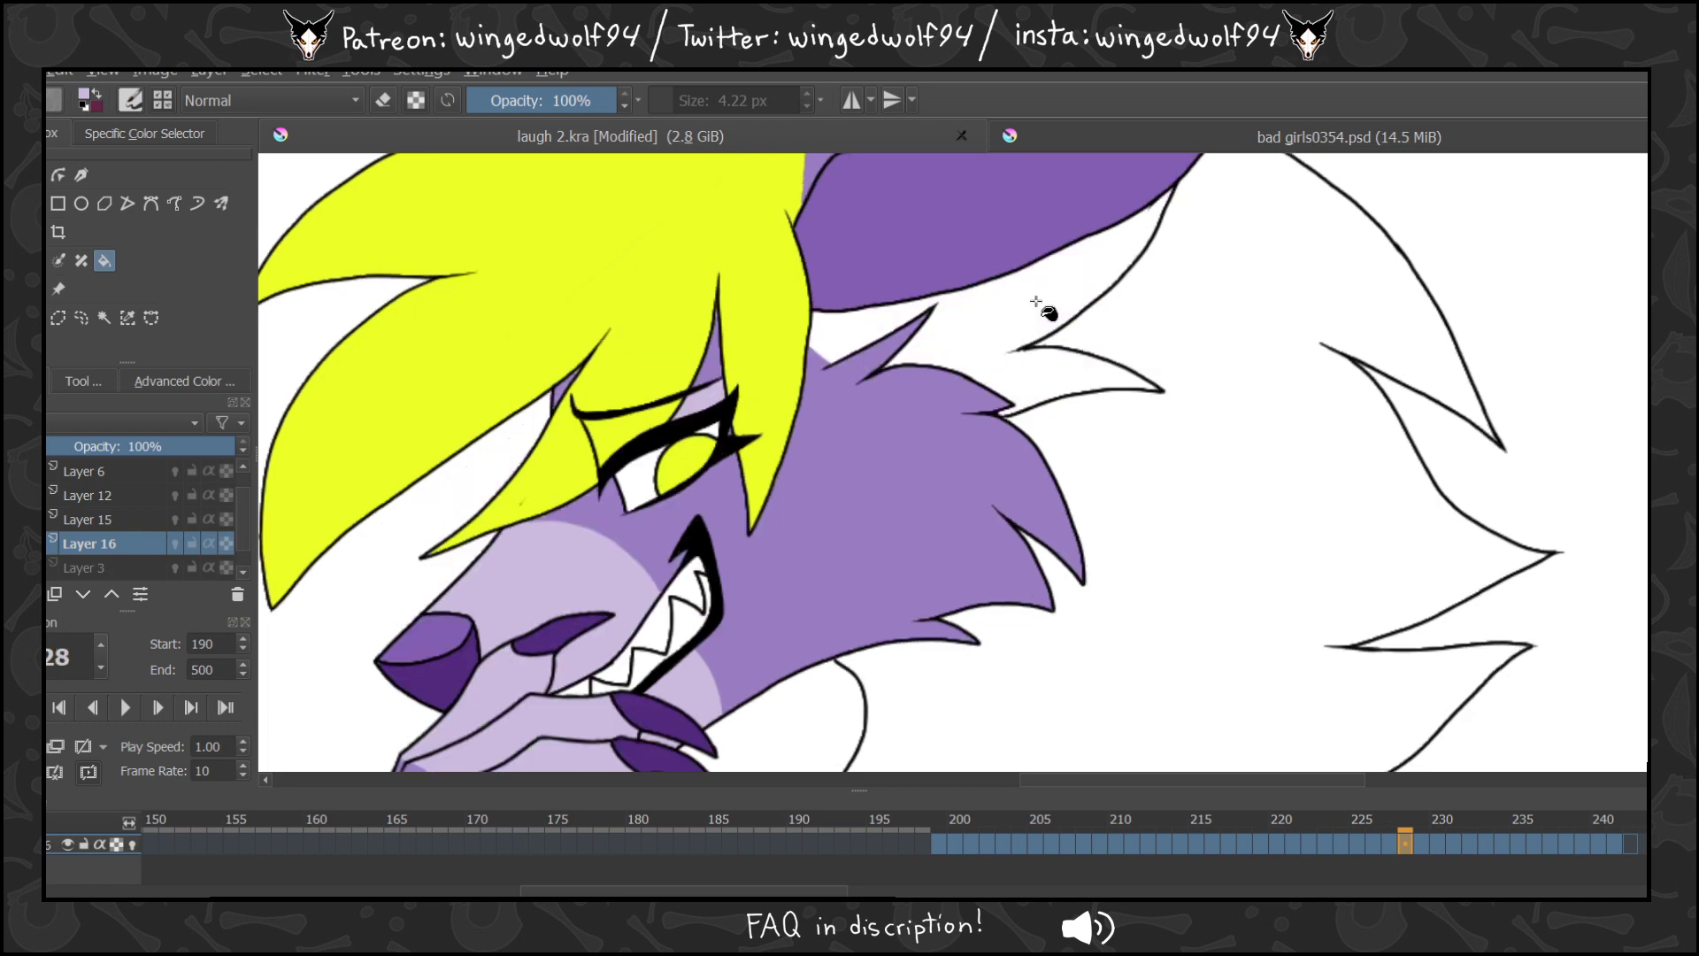
key("Right")
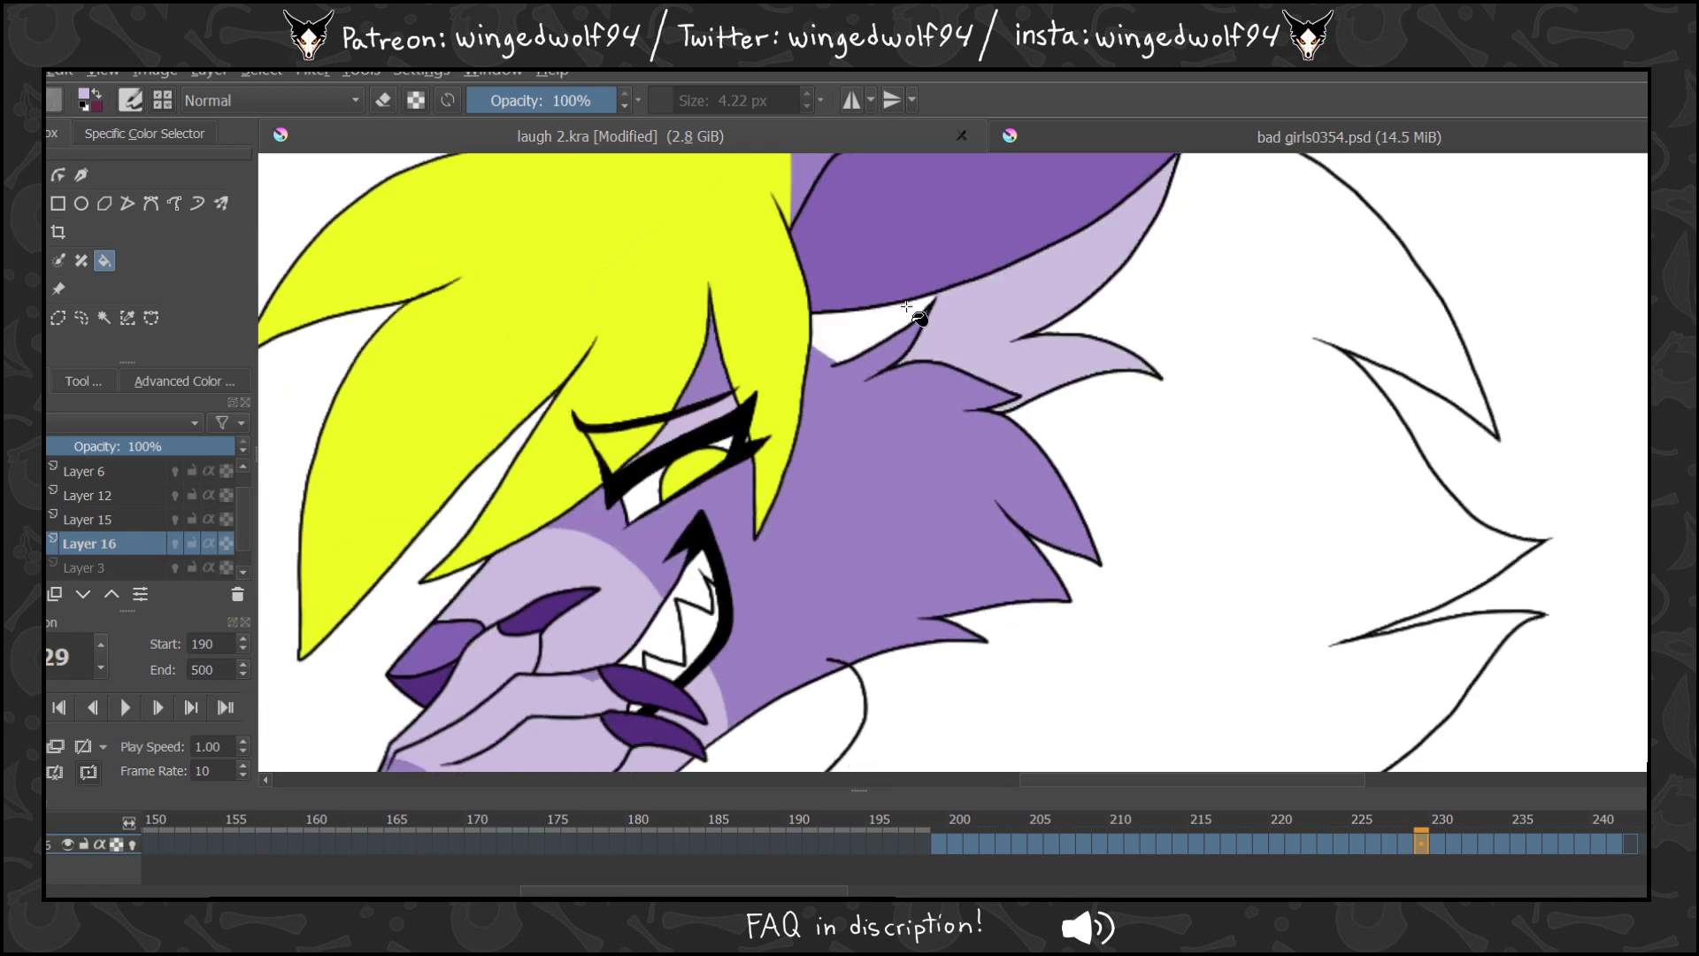
key("Right")
key("Right")
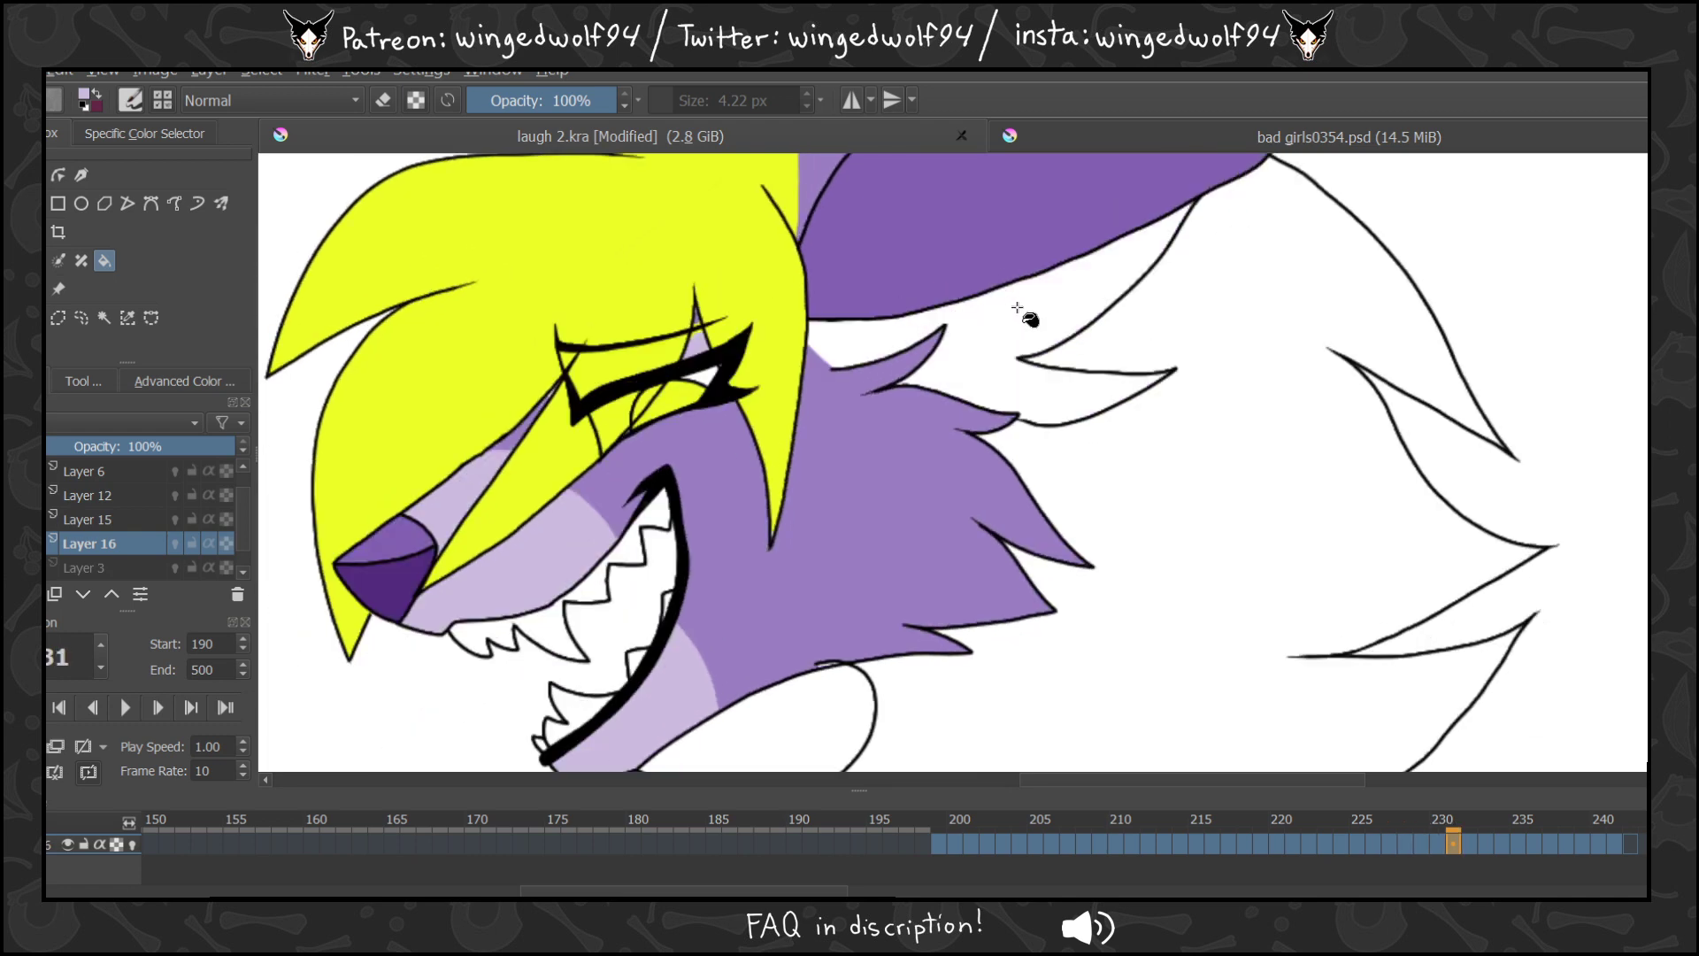
Fill the fur tufts below the ear on frames 231 to 234 with light purple.
key("Right")
key("Right")
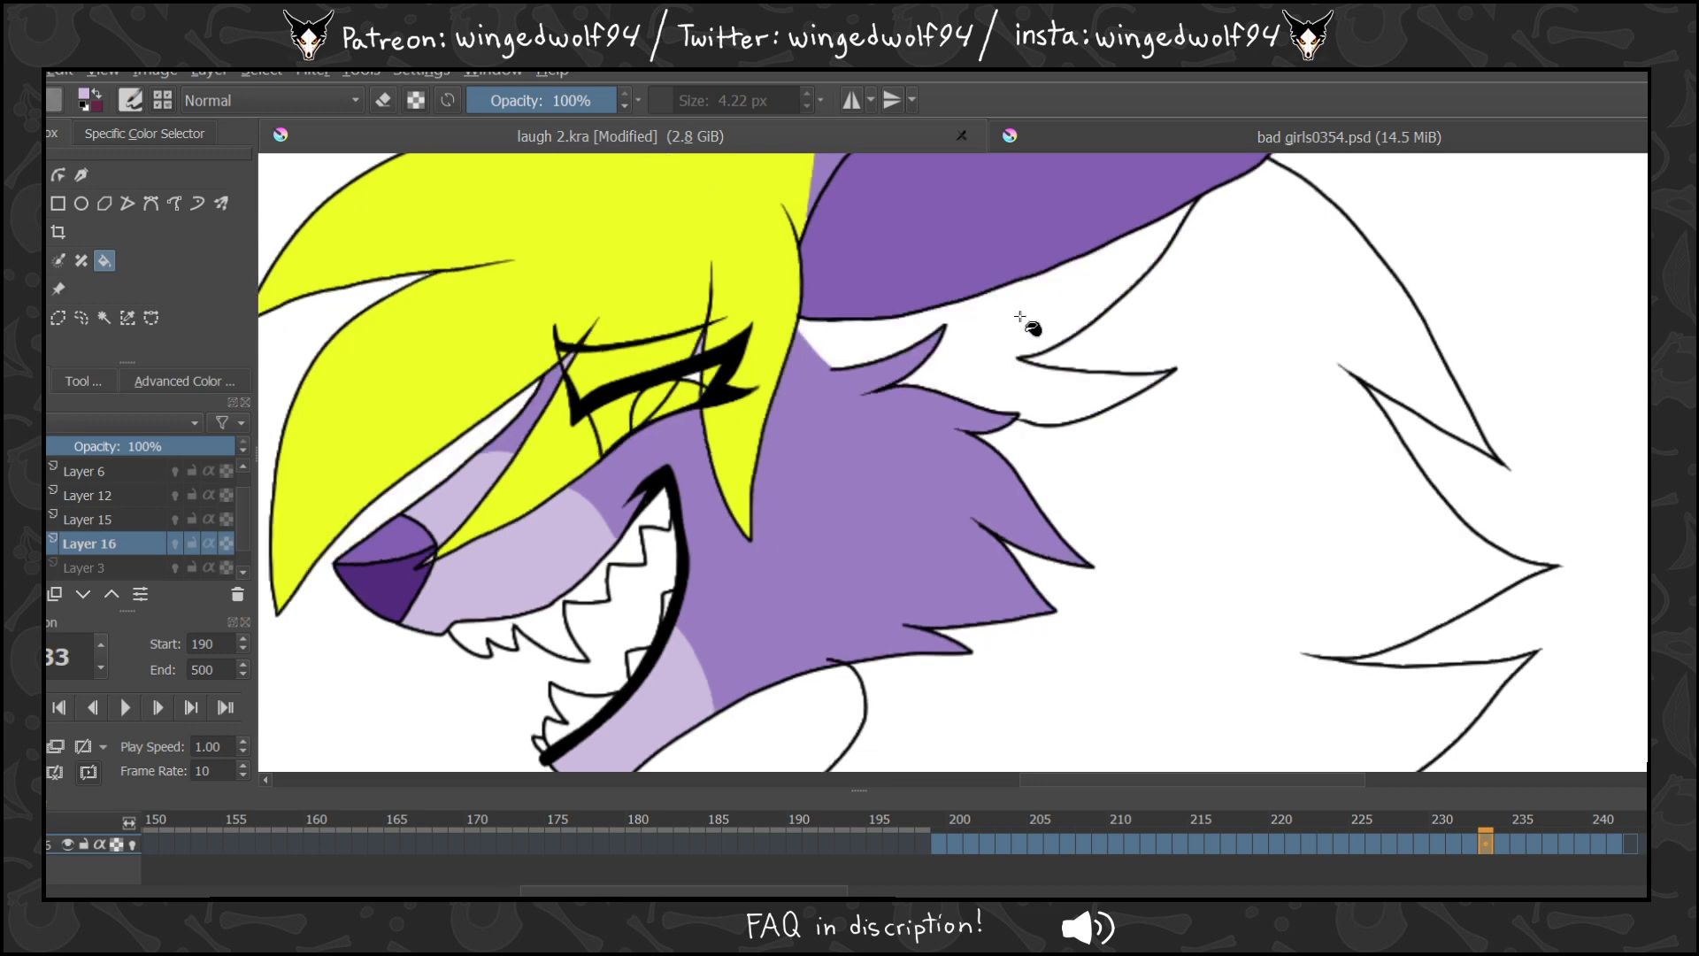
left_click(1027, 322)
key("Right")
left_click(1062, 306)
key("Right")
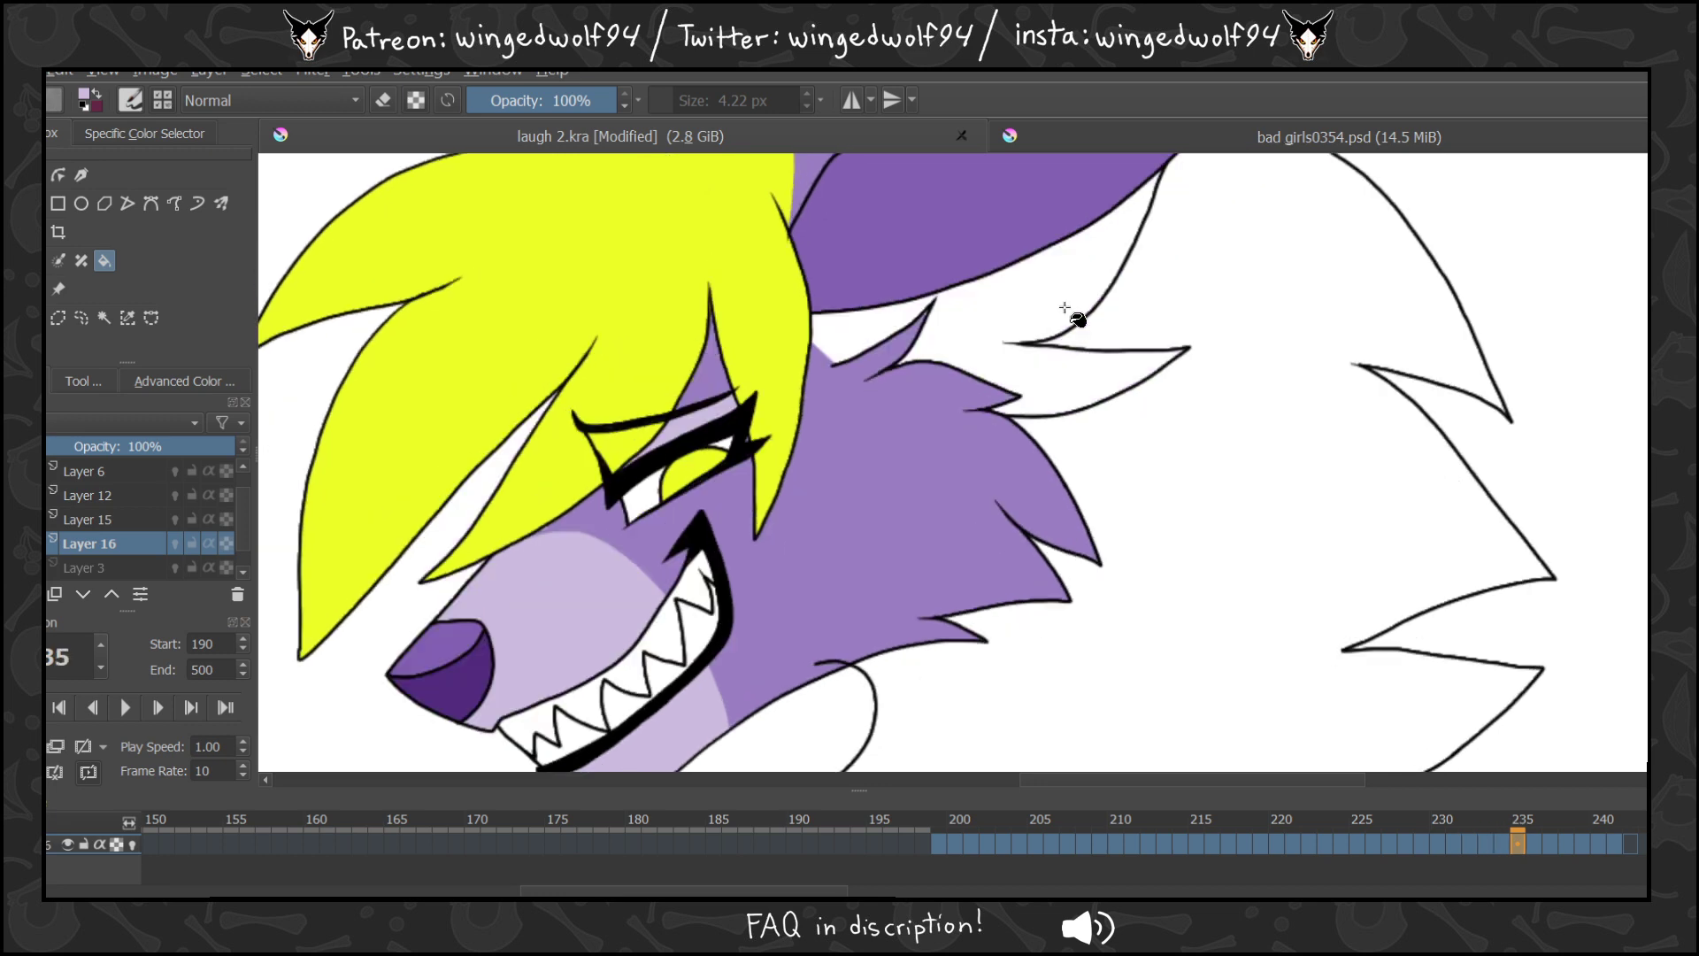
Fill the remaining ear tufts on frames 235 to 241 with light purple.
left_click(1036, 301)
key("Right")
key("Right")
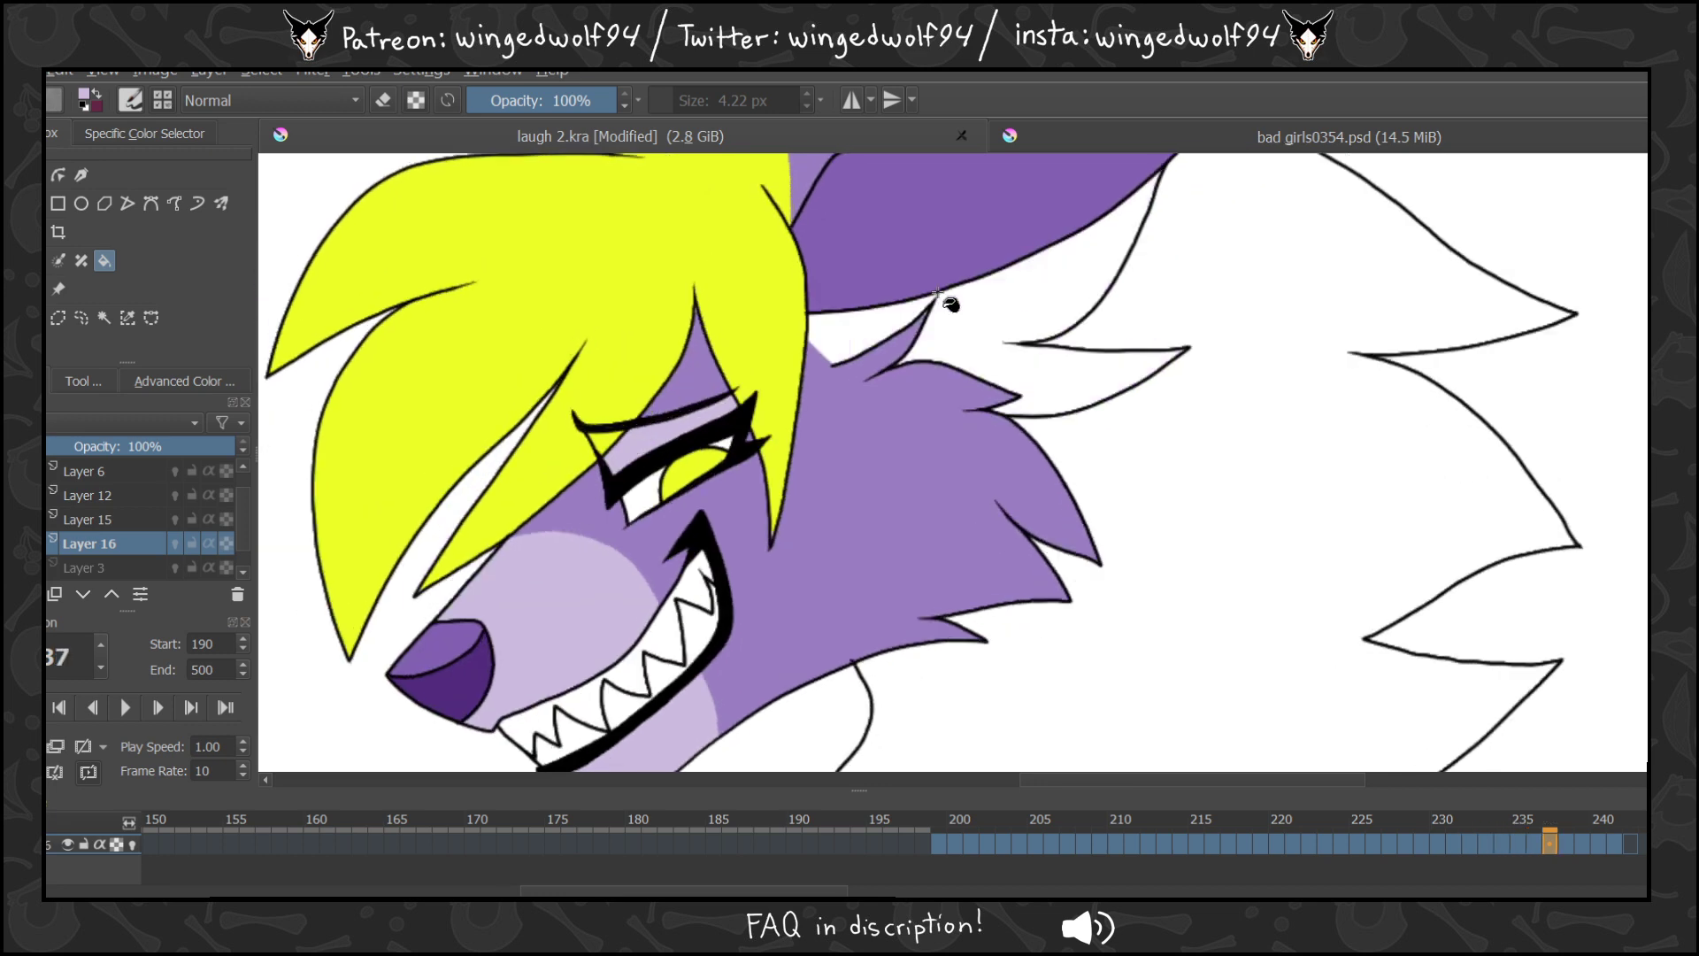
key("Right")
key("Right")
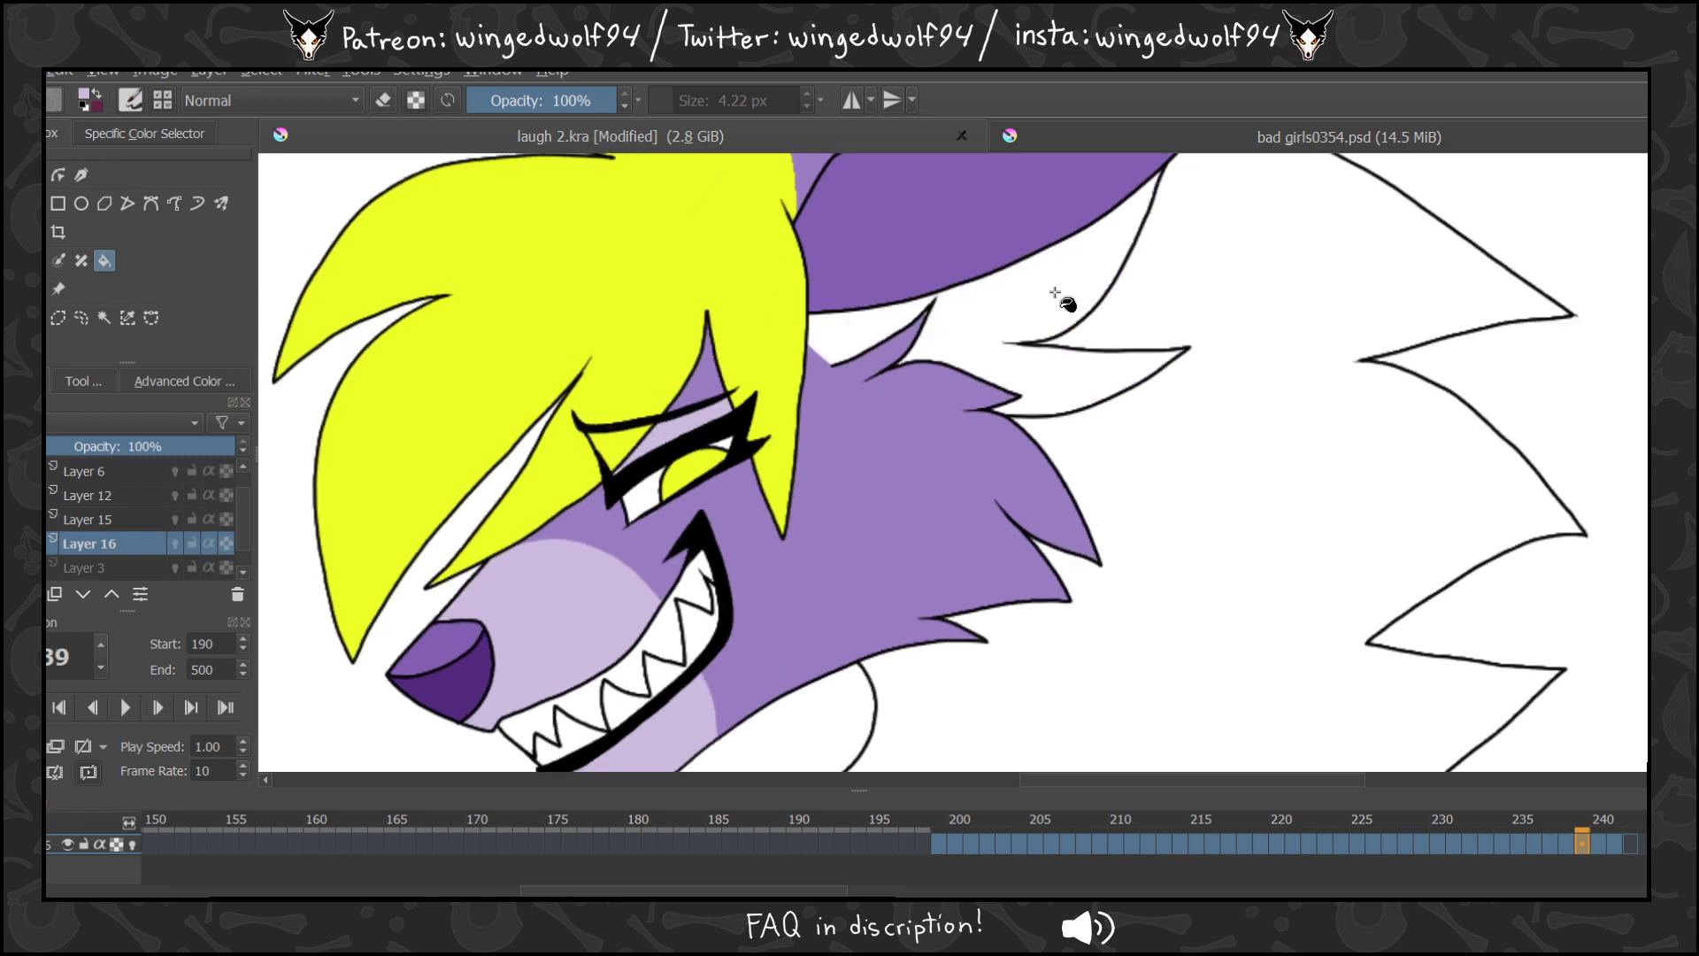
key("Right")
key("Right")
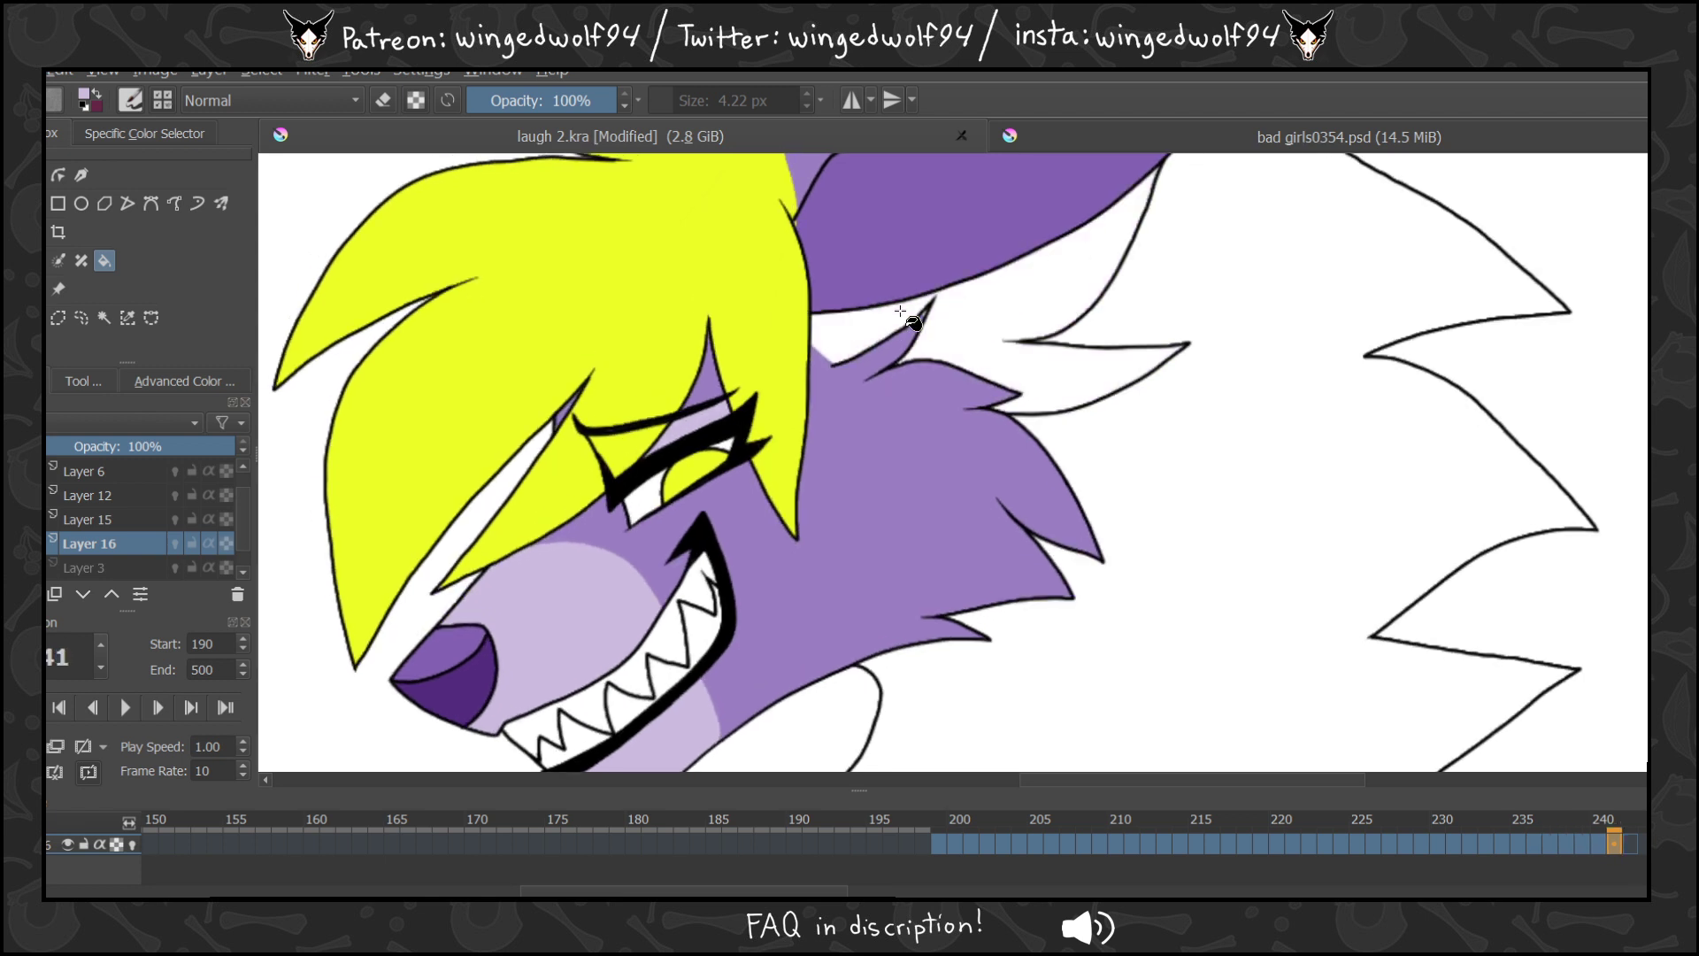
Step back through the frames from 241 to check the light purple ear tuft fills for missed areas.
key("Left")
key("Left")
key("Left")
key("Left")
key("Left")
key("Left")
key("Left")
key("Left")
key("Left")
key("Left")
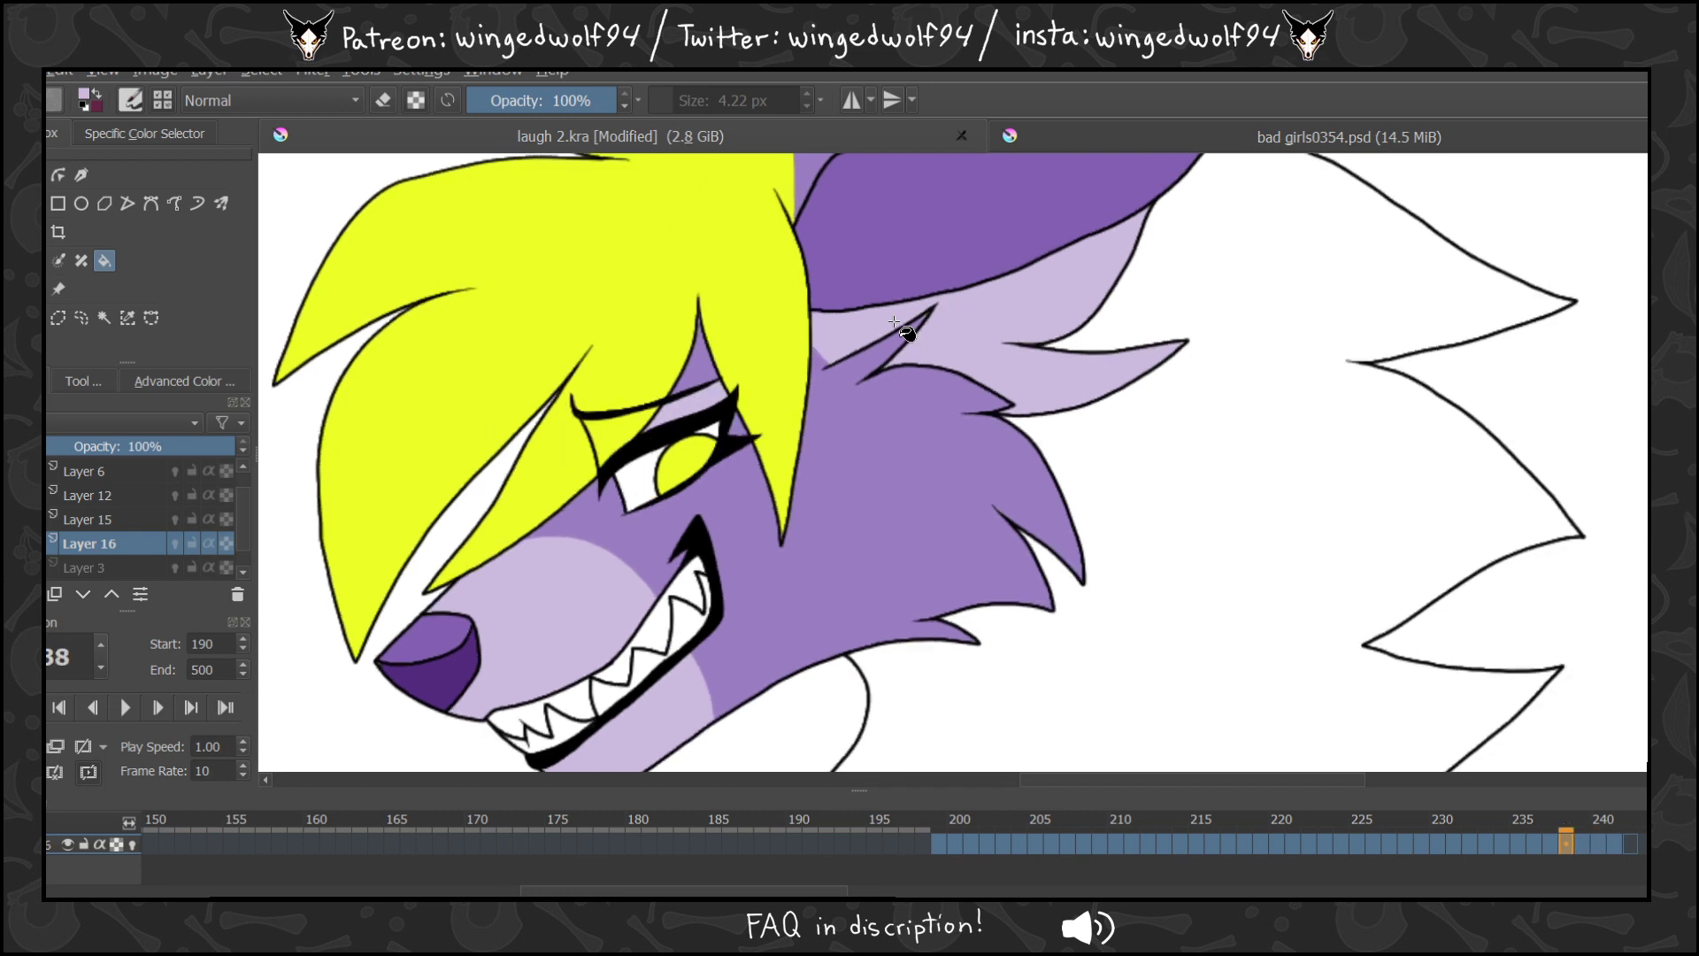
key("Left")
key("Left")
key("Left")
key("Left")
key("Left")
key("Left")
key("Left")
key("Left")
key("Left")
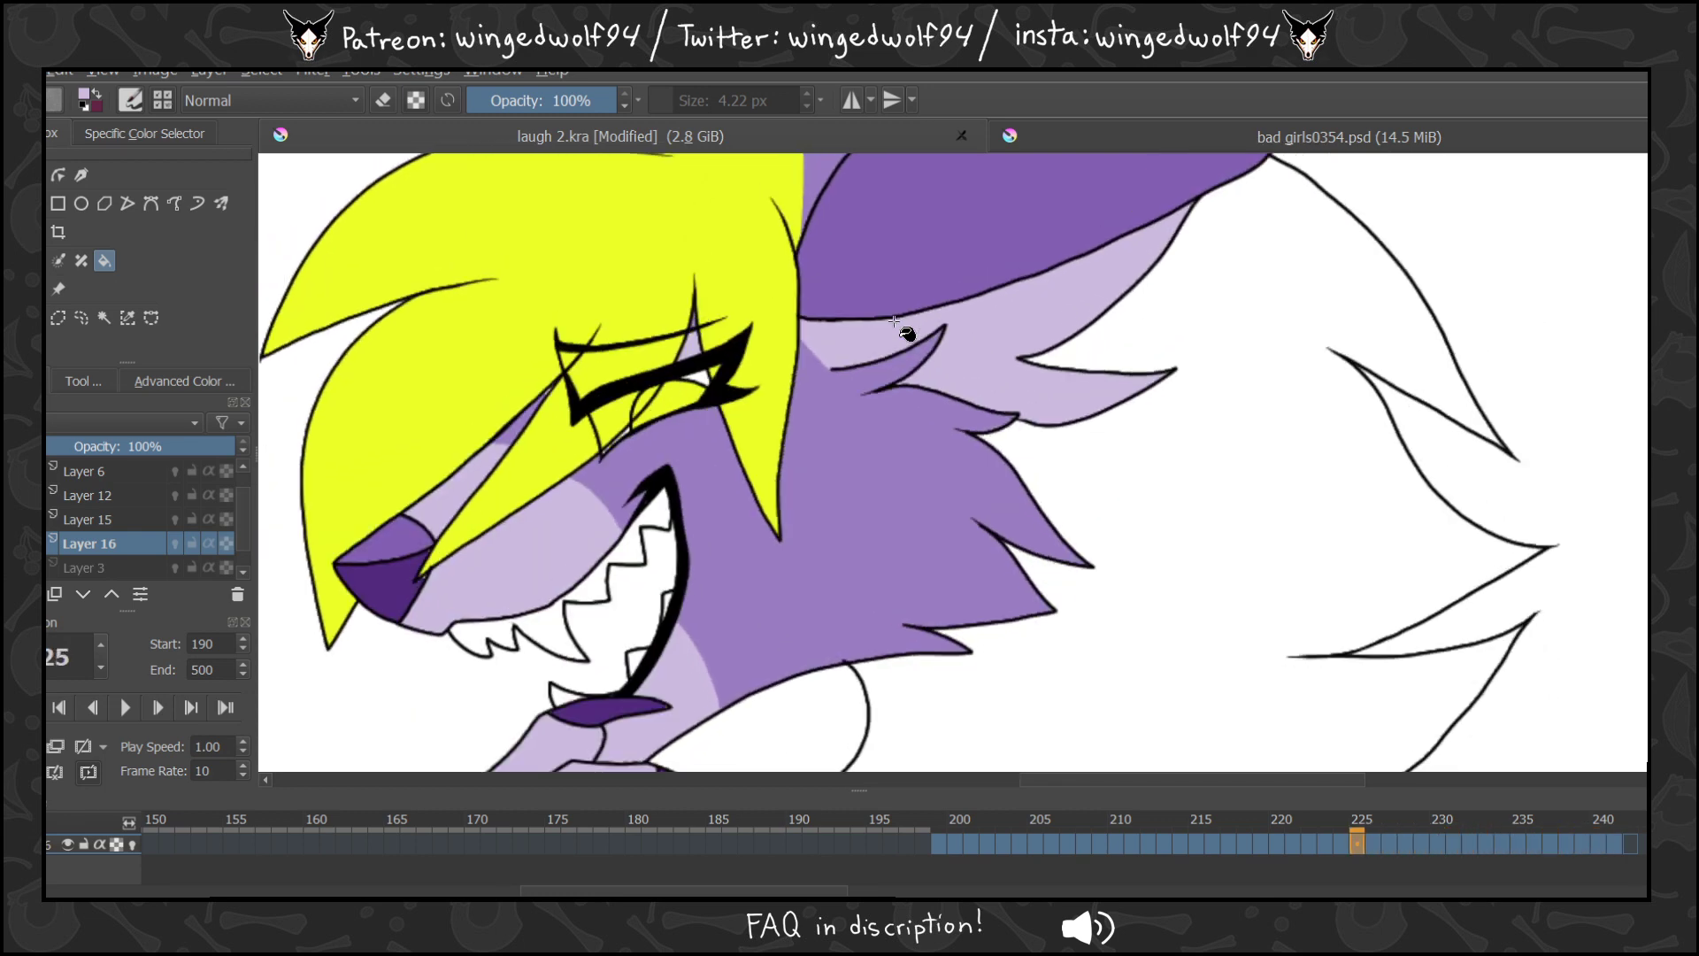
Play the animation with the whole head in view to check the face coloring, and stop playback.
key("z")
left_click(1017, 453, "ctrl")
left_click(1083, 465, "ctrl")
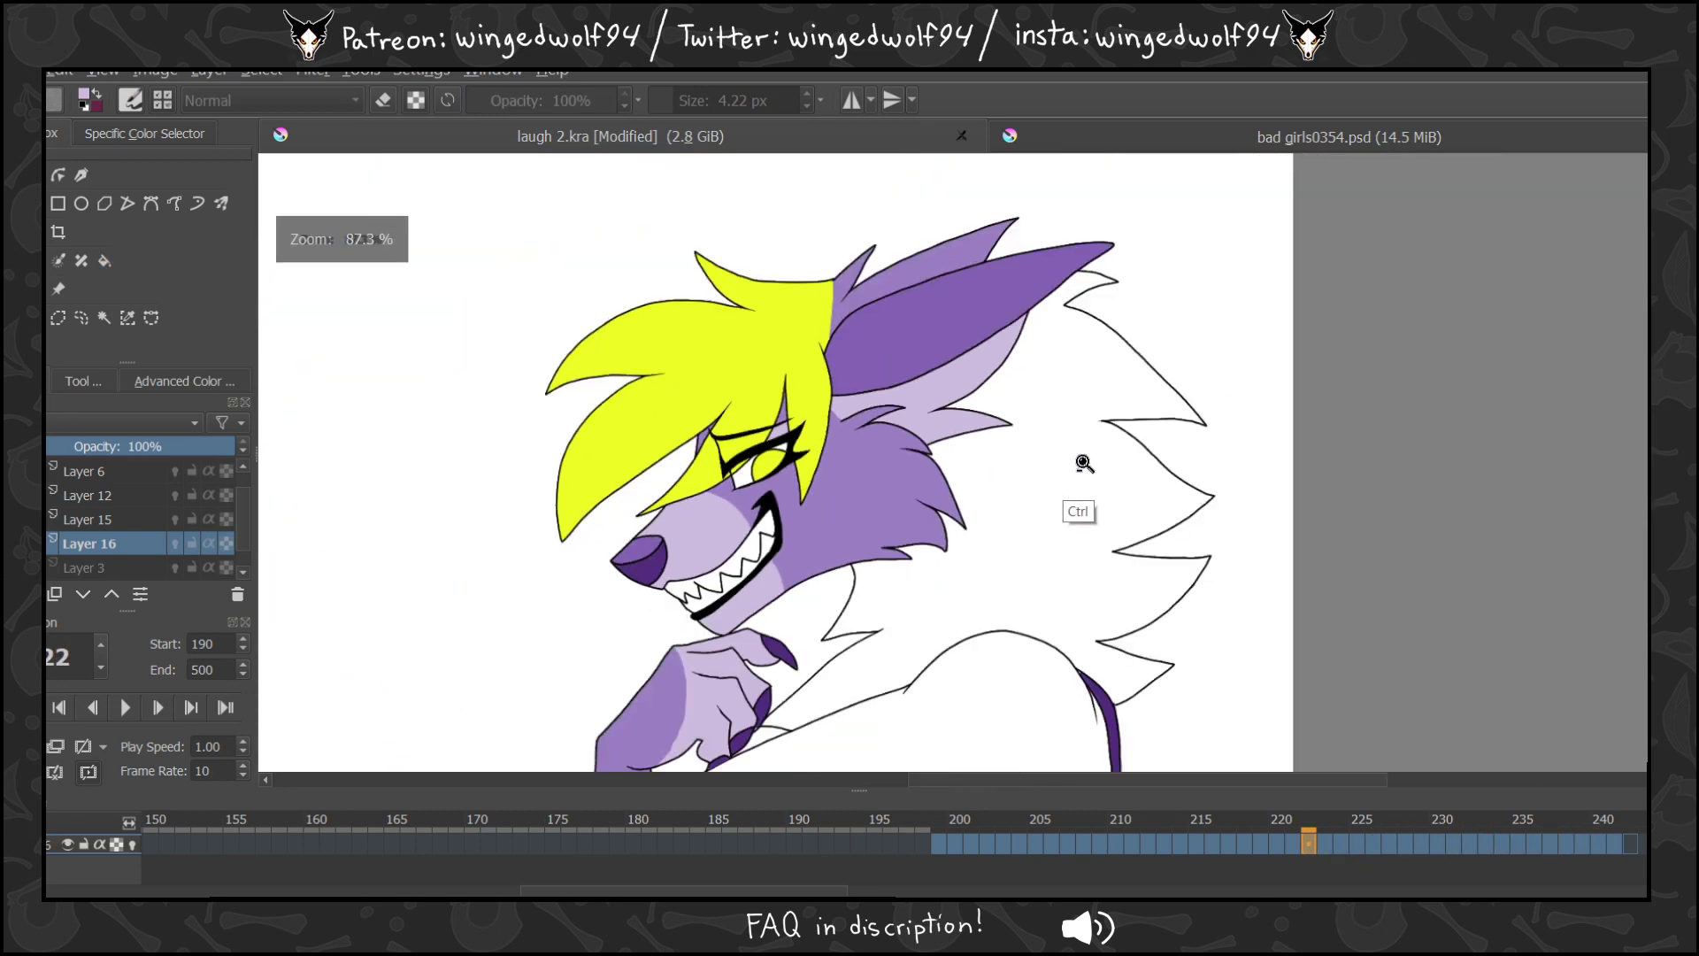
left_click(152, 708)
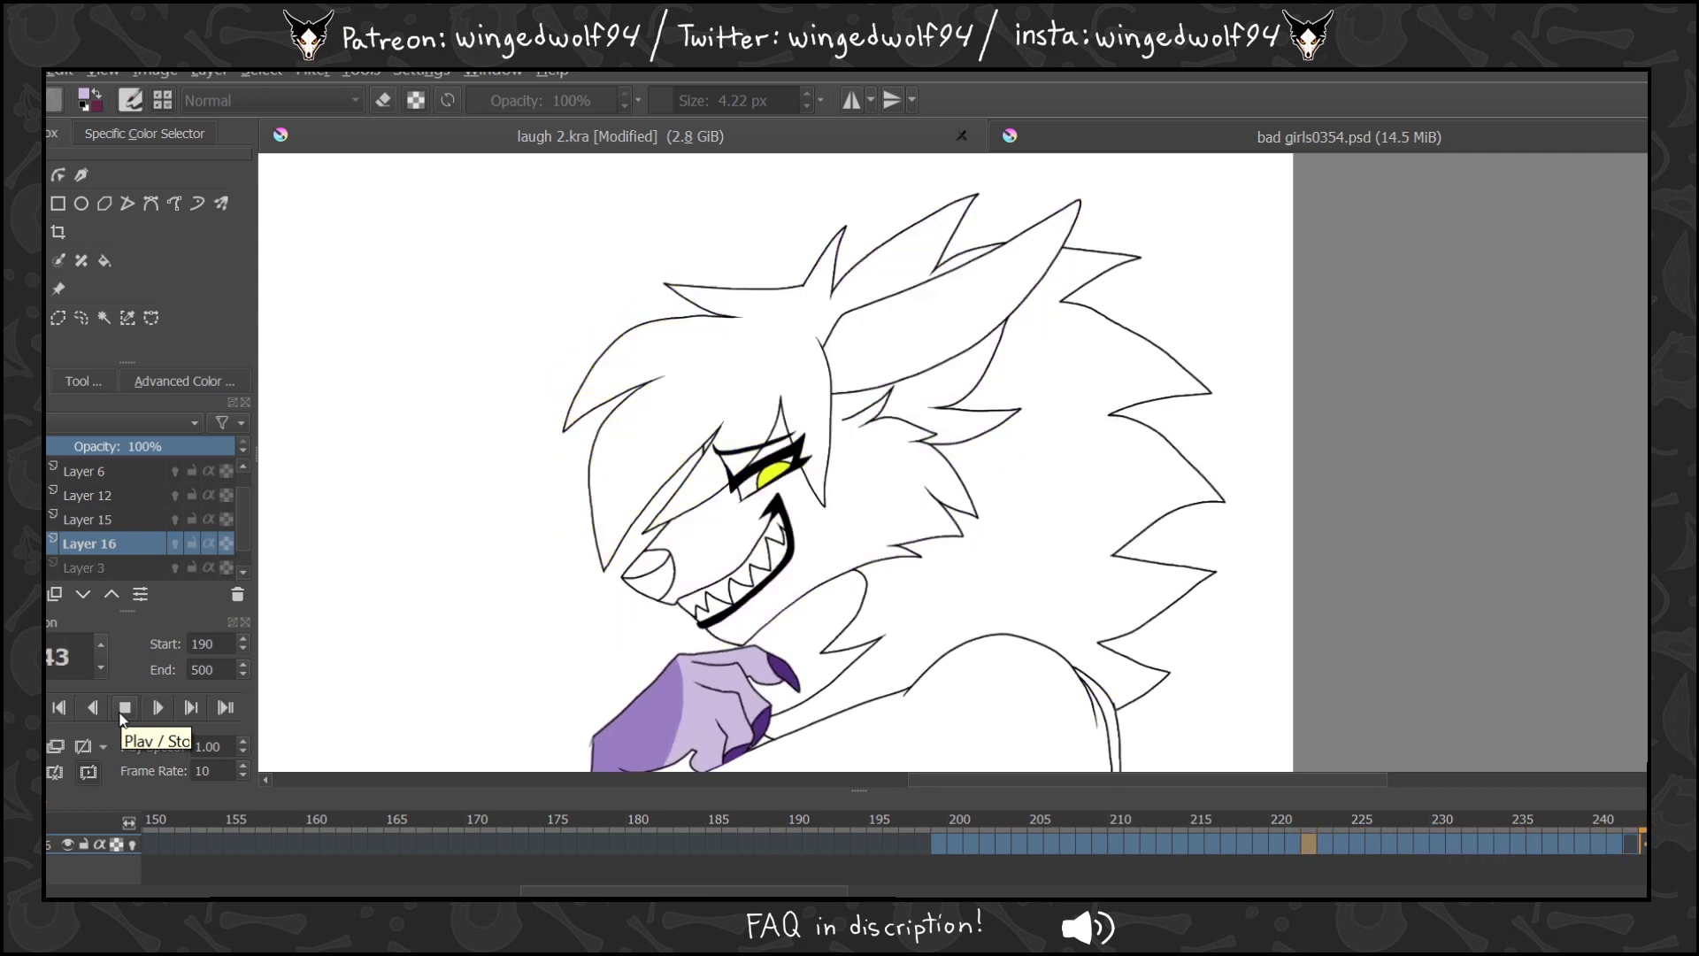
left_click(120, 709)
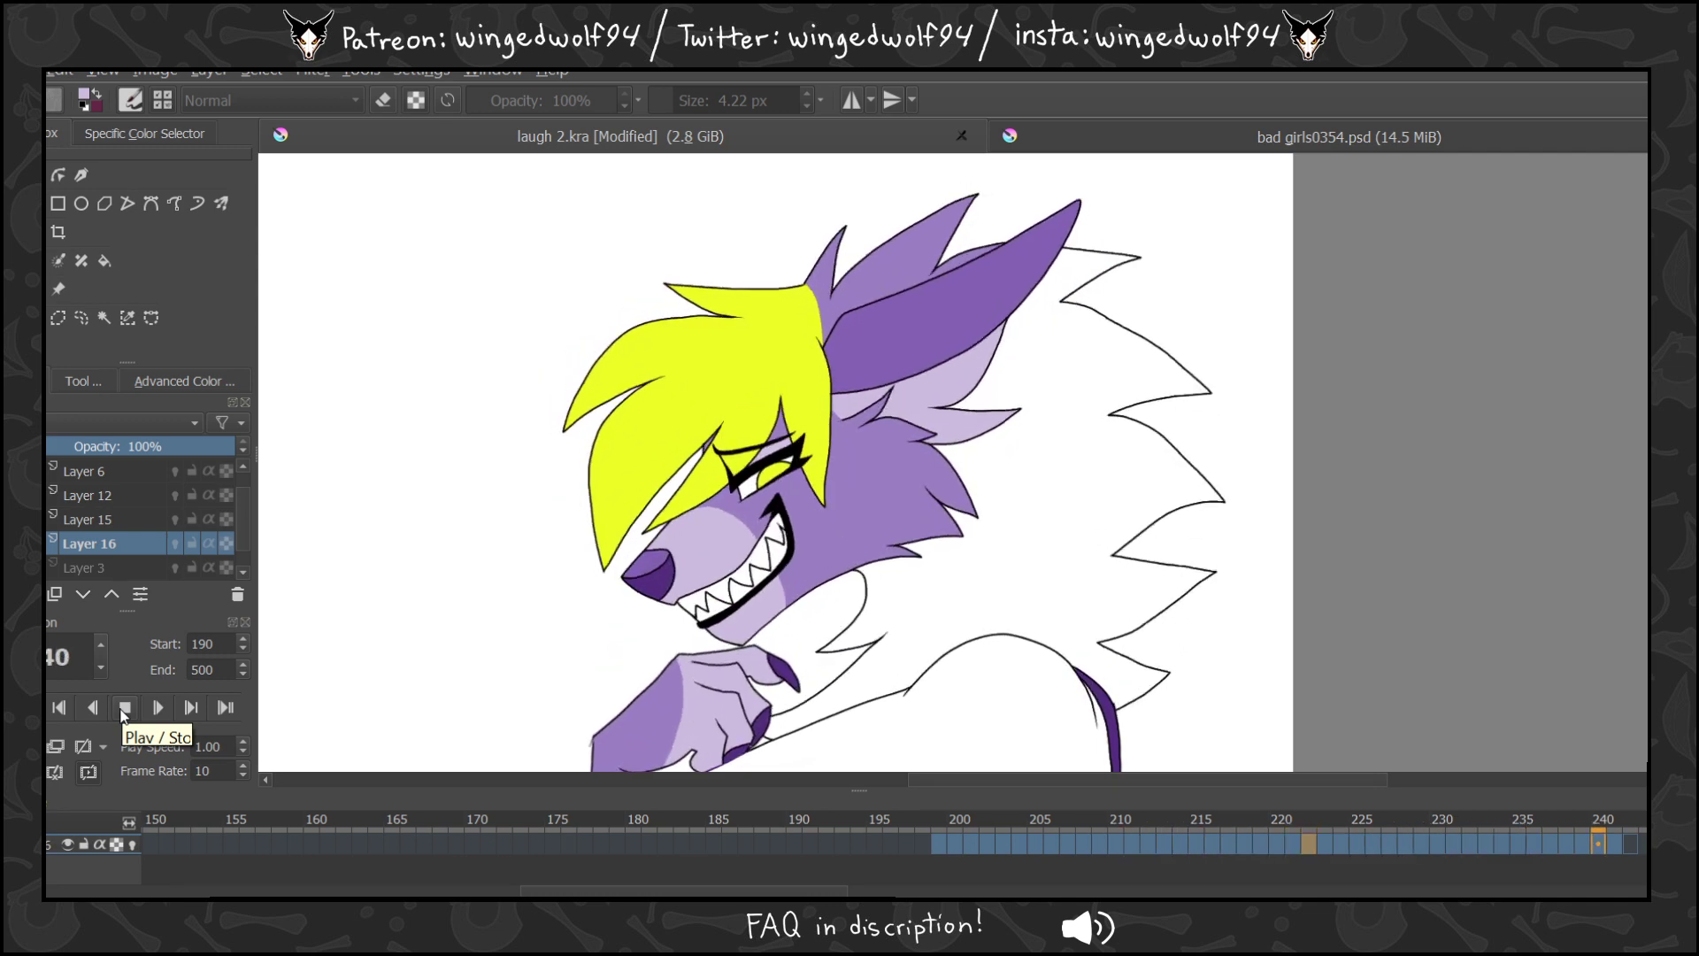
left_click(123, 708)
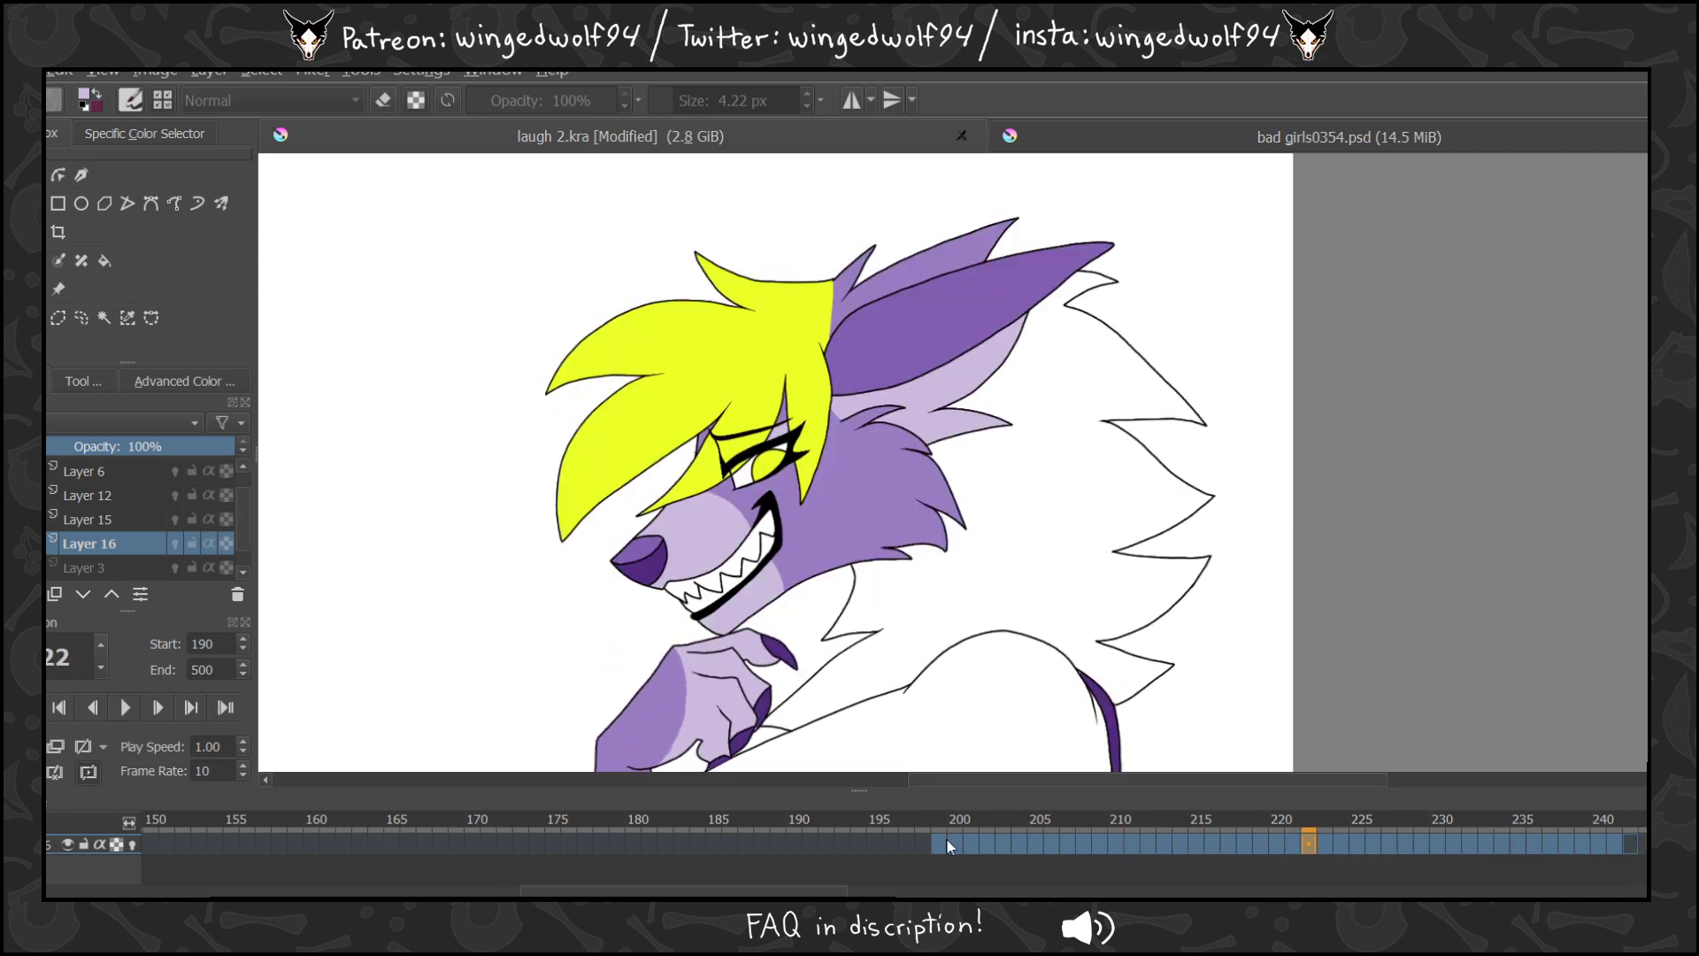
Go to frame 199 and merge Layer 15 down into Layer 16.
left_click(942, 841)
scroll(775, 461, "down", 5)
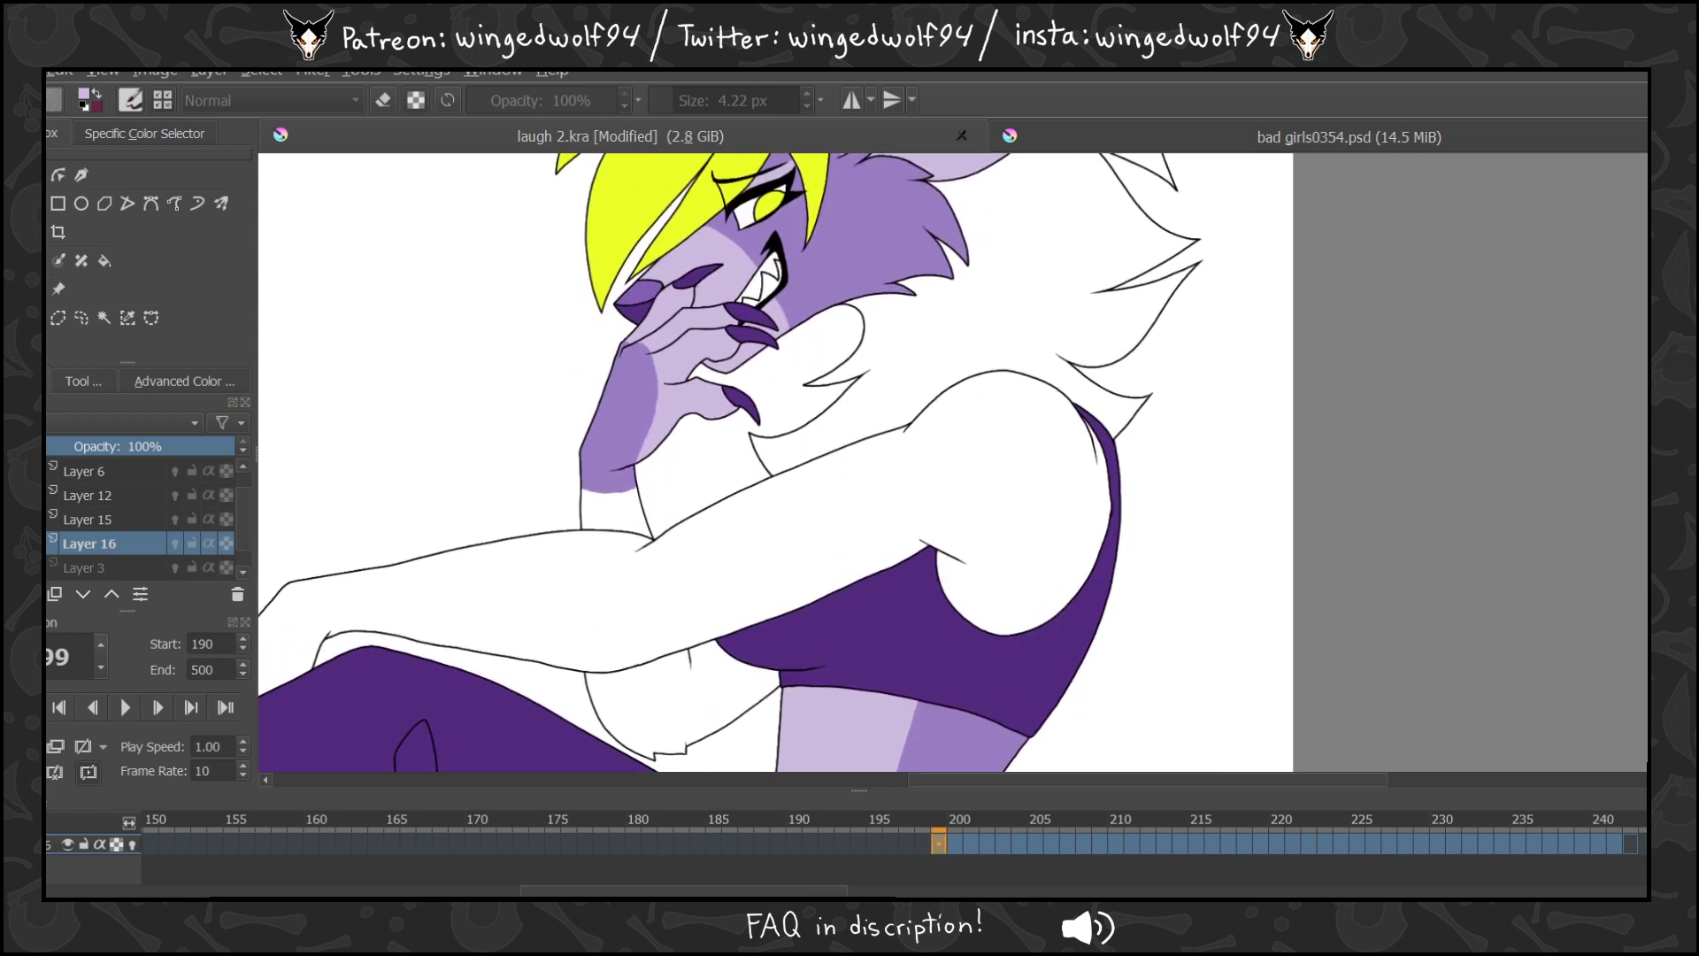
scroll(775, 460, "down", 3)
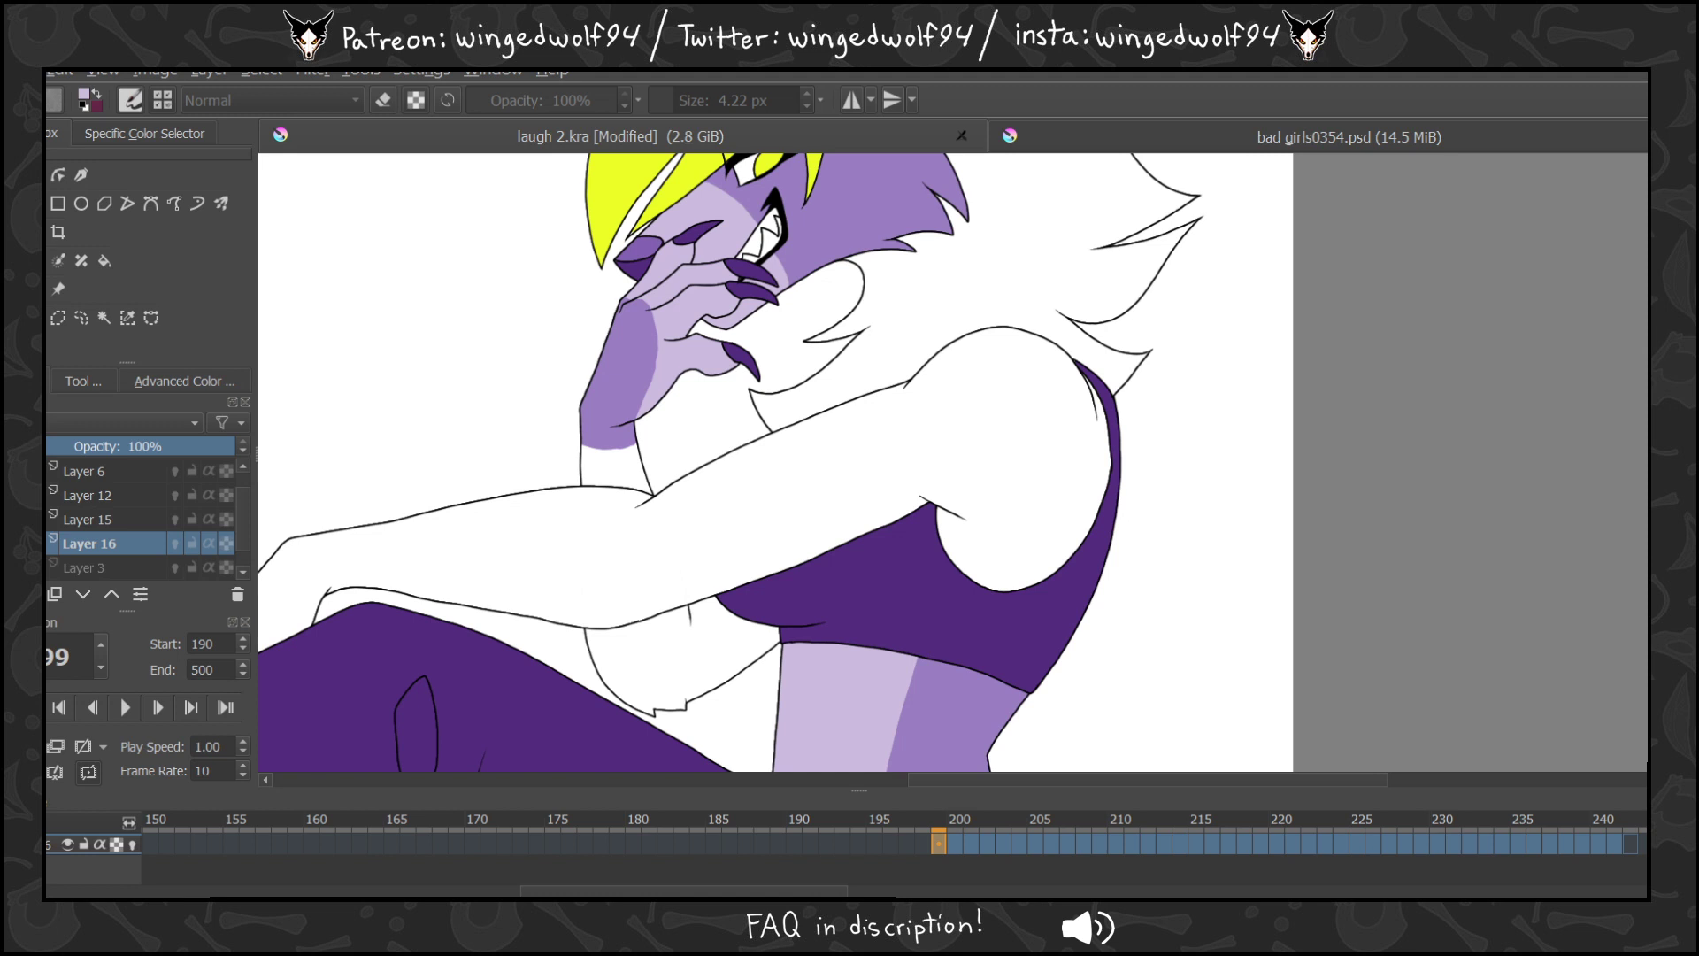
left_click(105, 516)
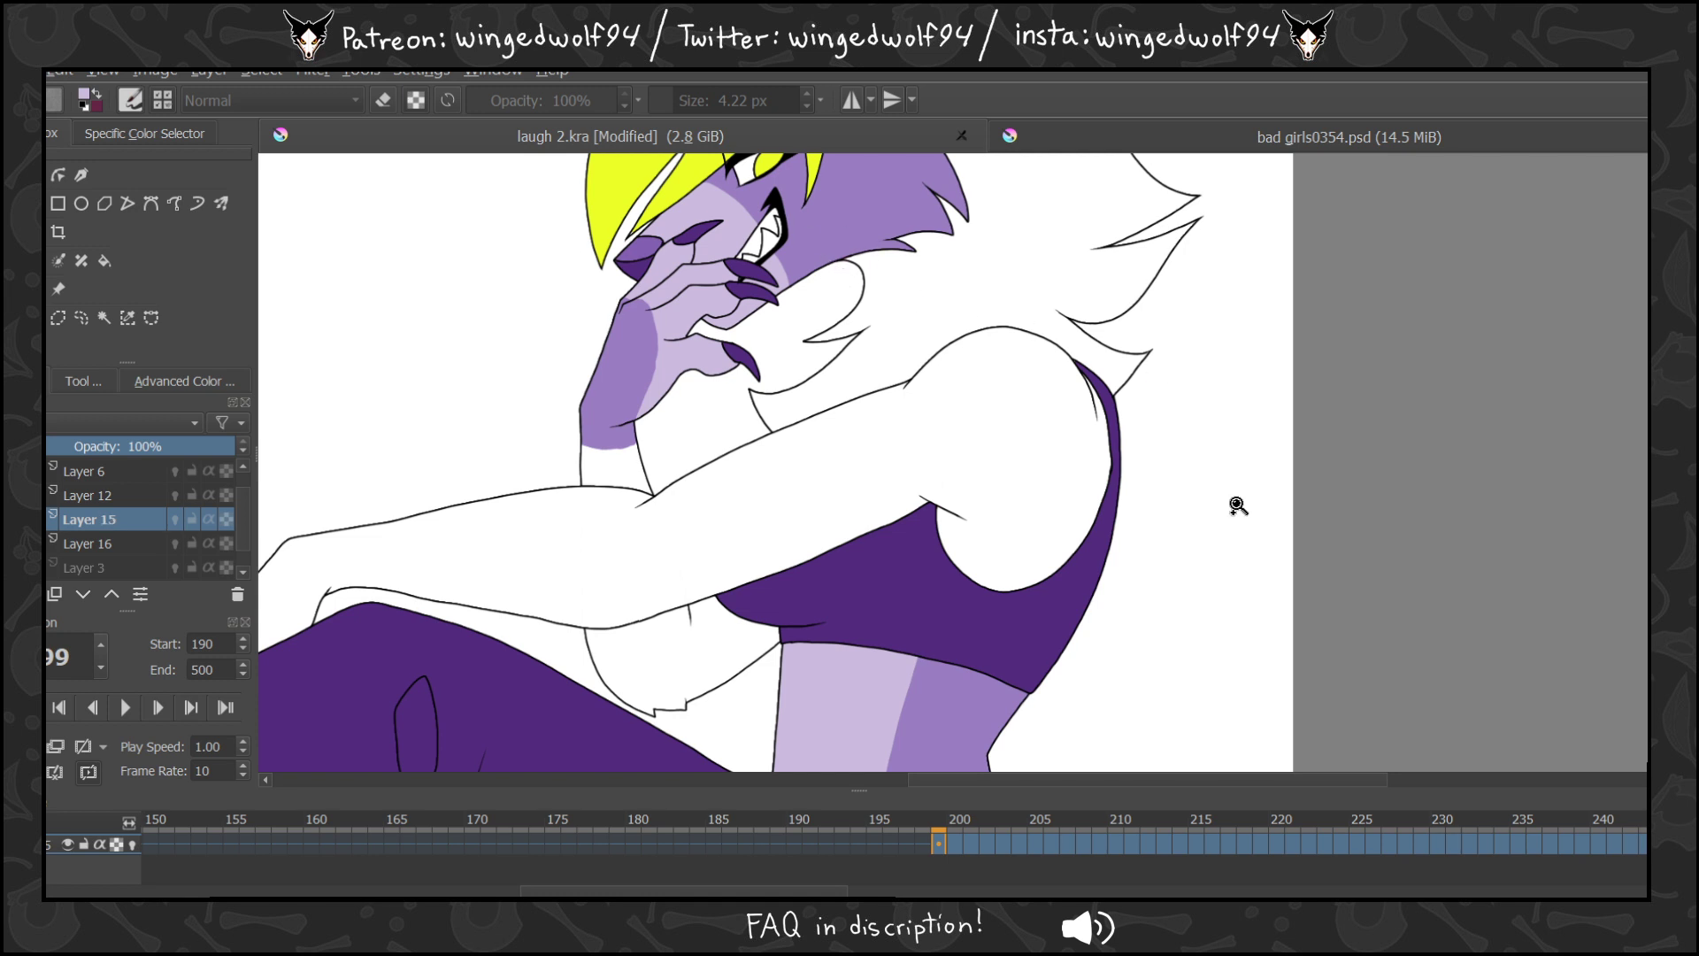
key("ctrl+e")
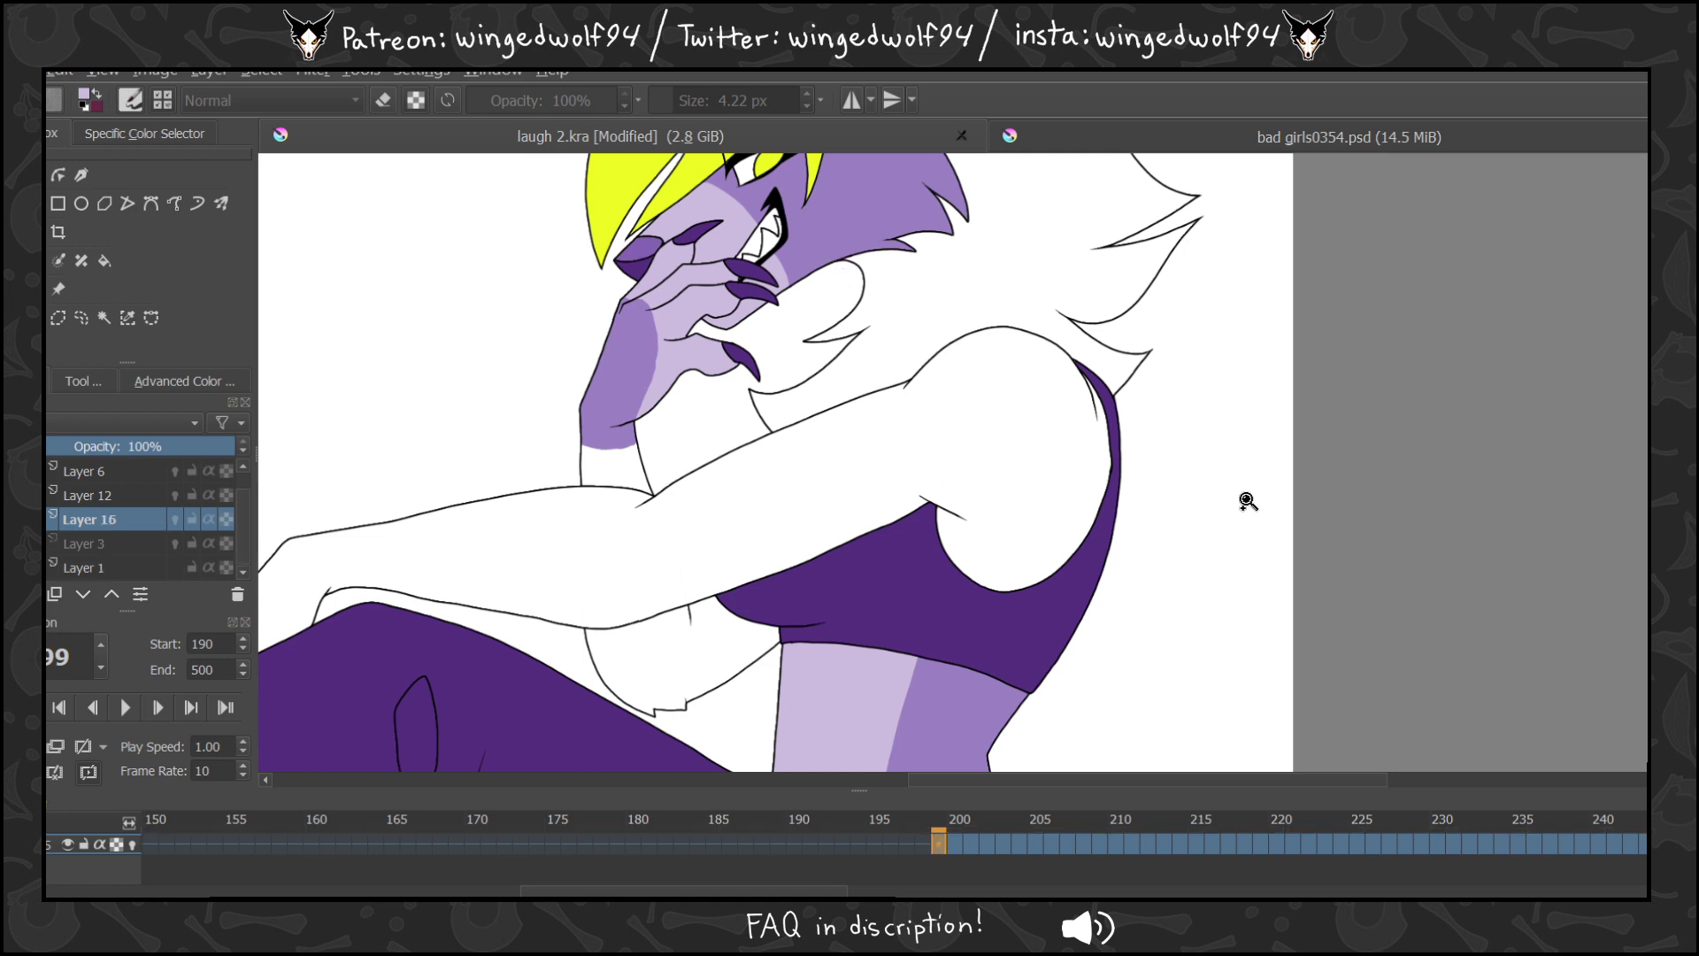
Draw a curved color boundary line across the elbow on frame 199 and turn on onion skins for Layer 16.
mouse_move(539, 221)
left_mouse_down()
mouse_move(694, 375)
mouse_move(1100, 714)
left_mouse_up()
key("b")
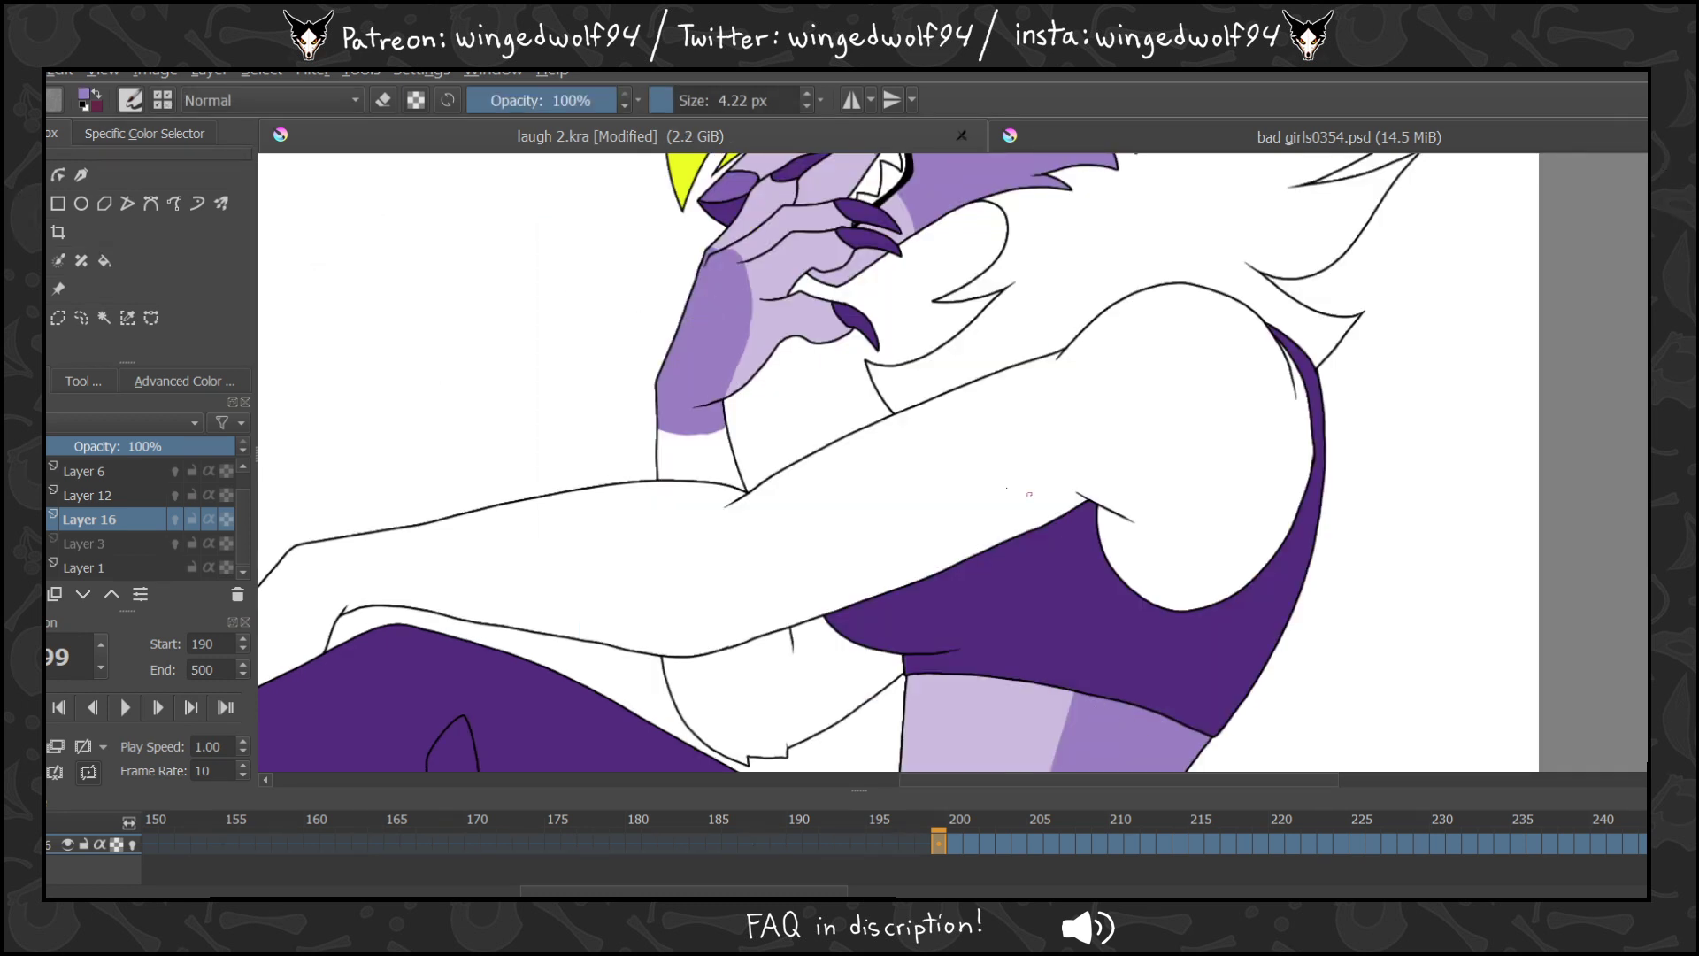
mouse_move(730, 502)
left_mouse_down()
mouse_move(694, 545)
mouse_move(696, 617)
left_mouse_up()
left_click(133, 842)
key("Right")
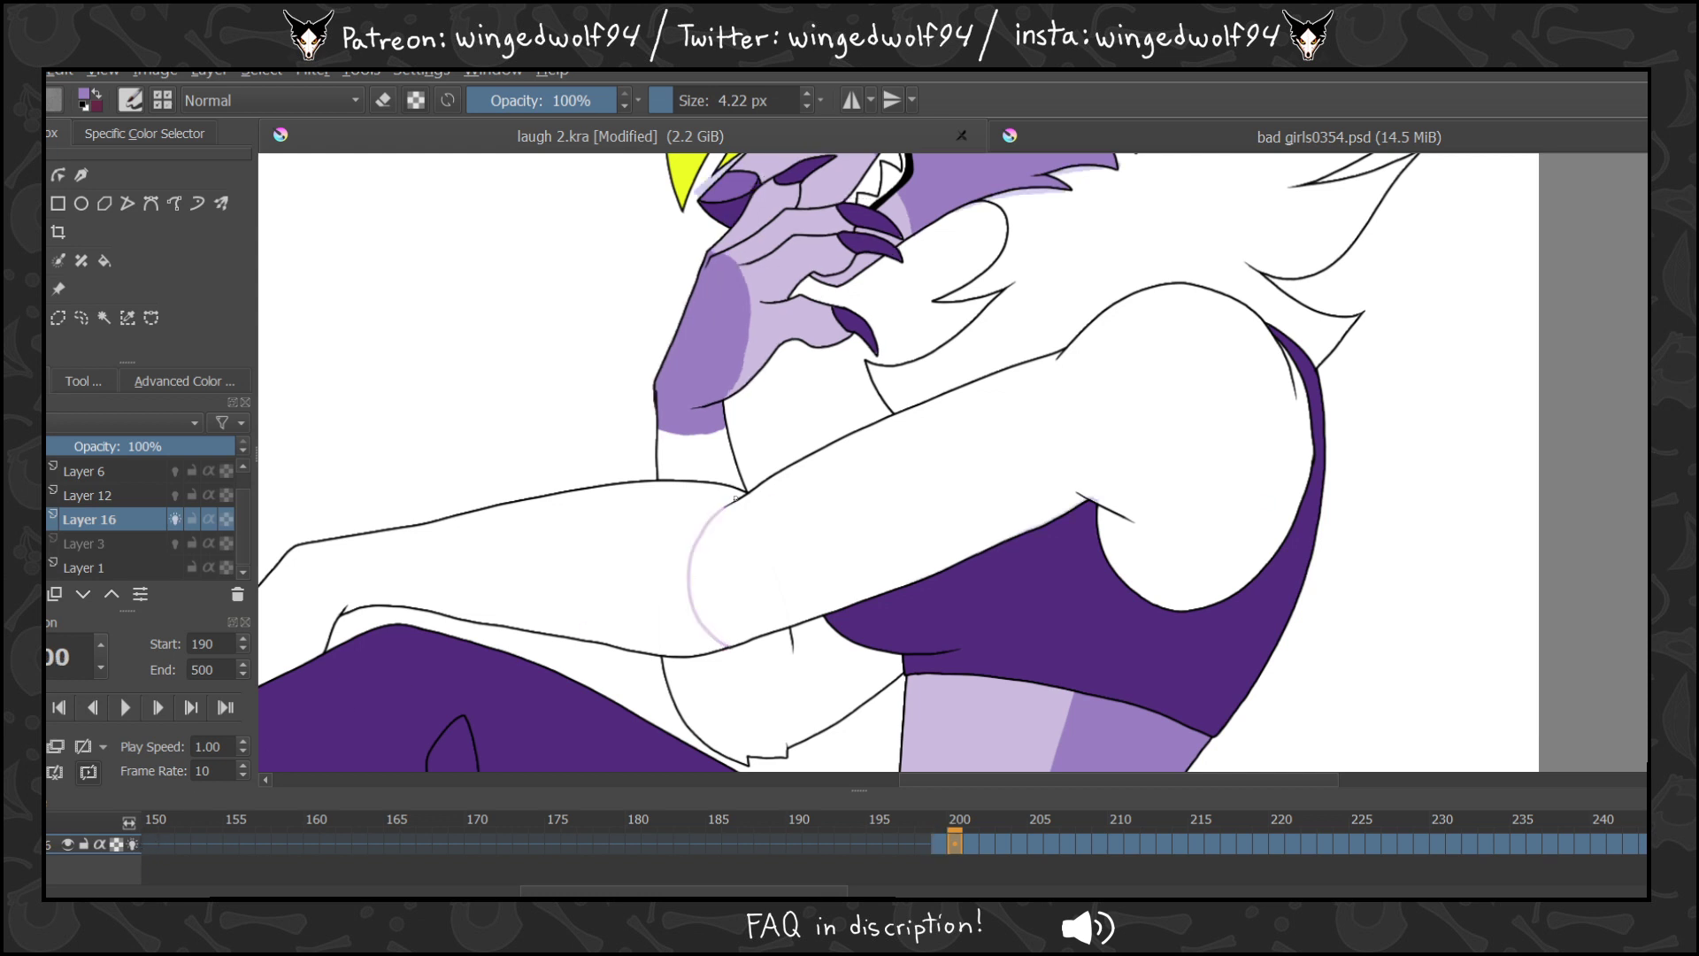
Step back and forth through the frames from 200 to compare the arm position with the onion-skinned elbow line.
key("Right")
key("Right")
key("Right")
key("Right")
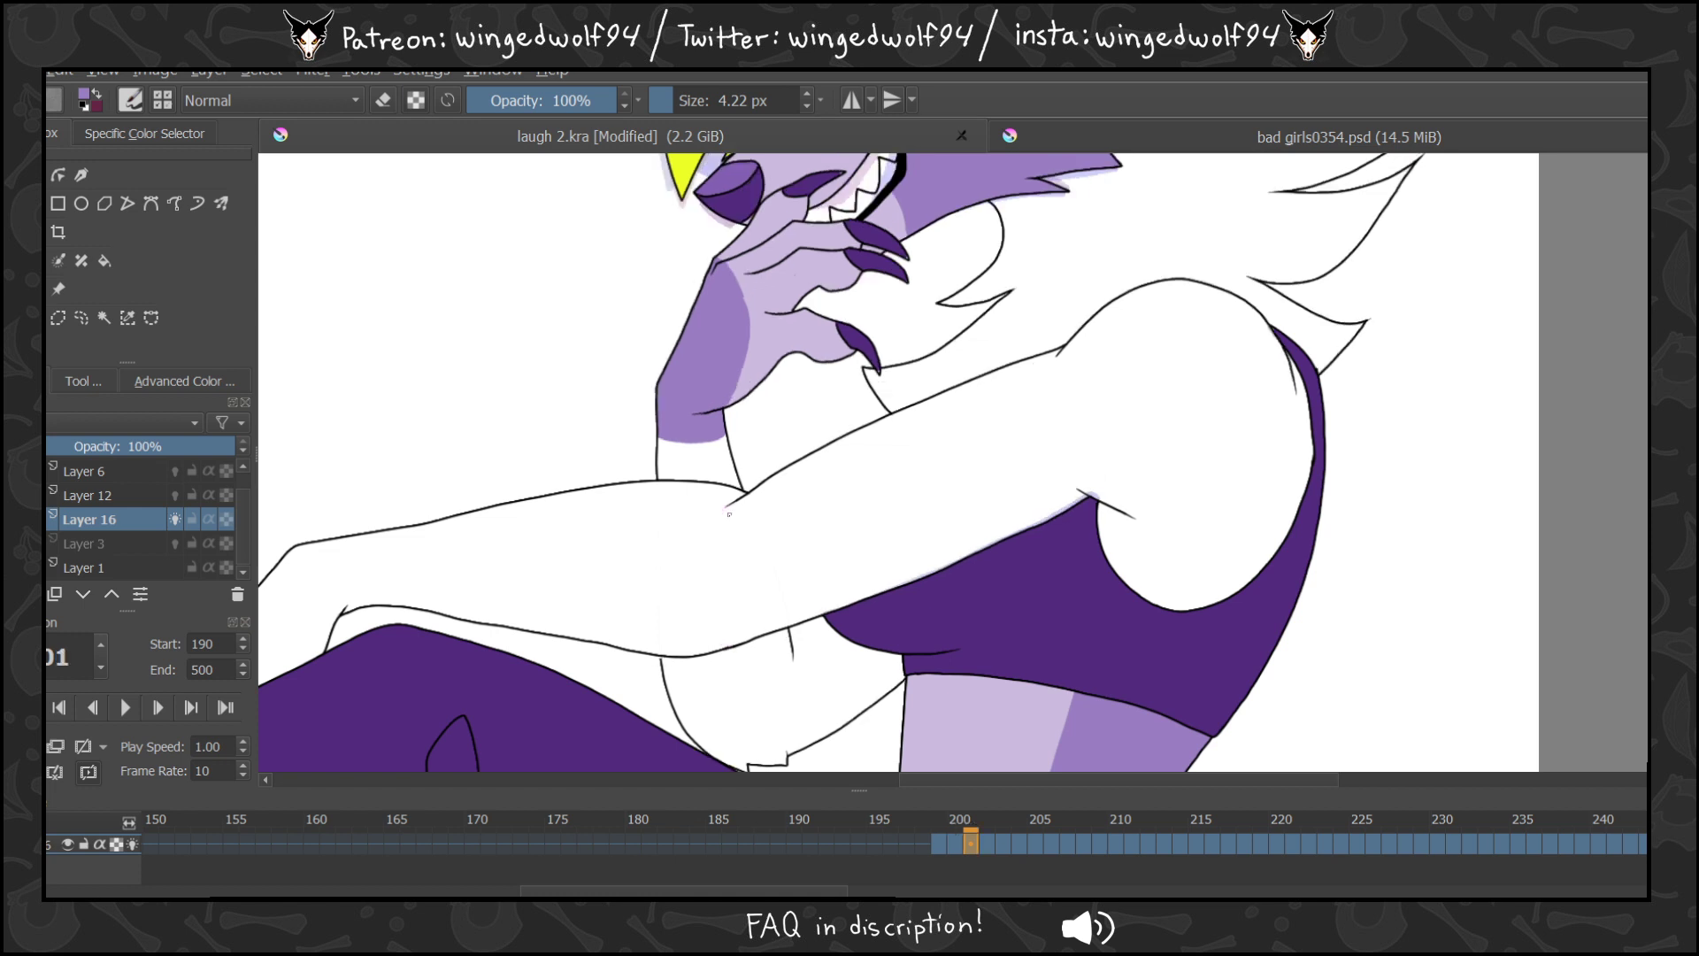
key("Left")
key("Left")
key("Left")
key("Left")
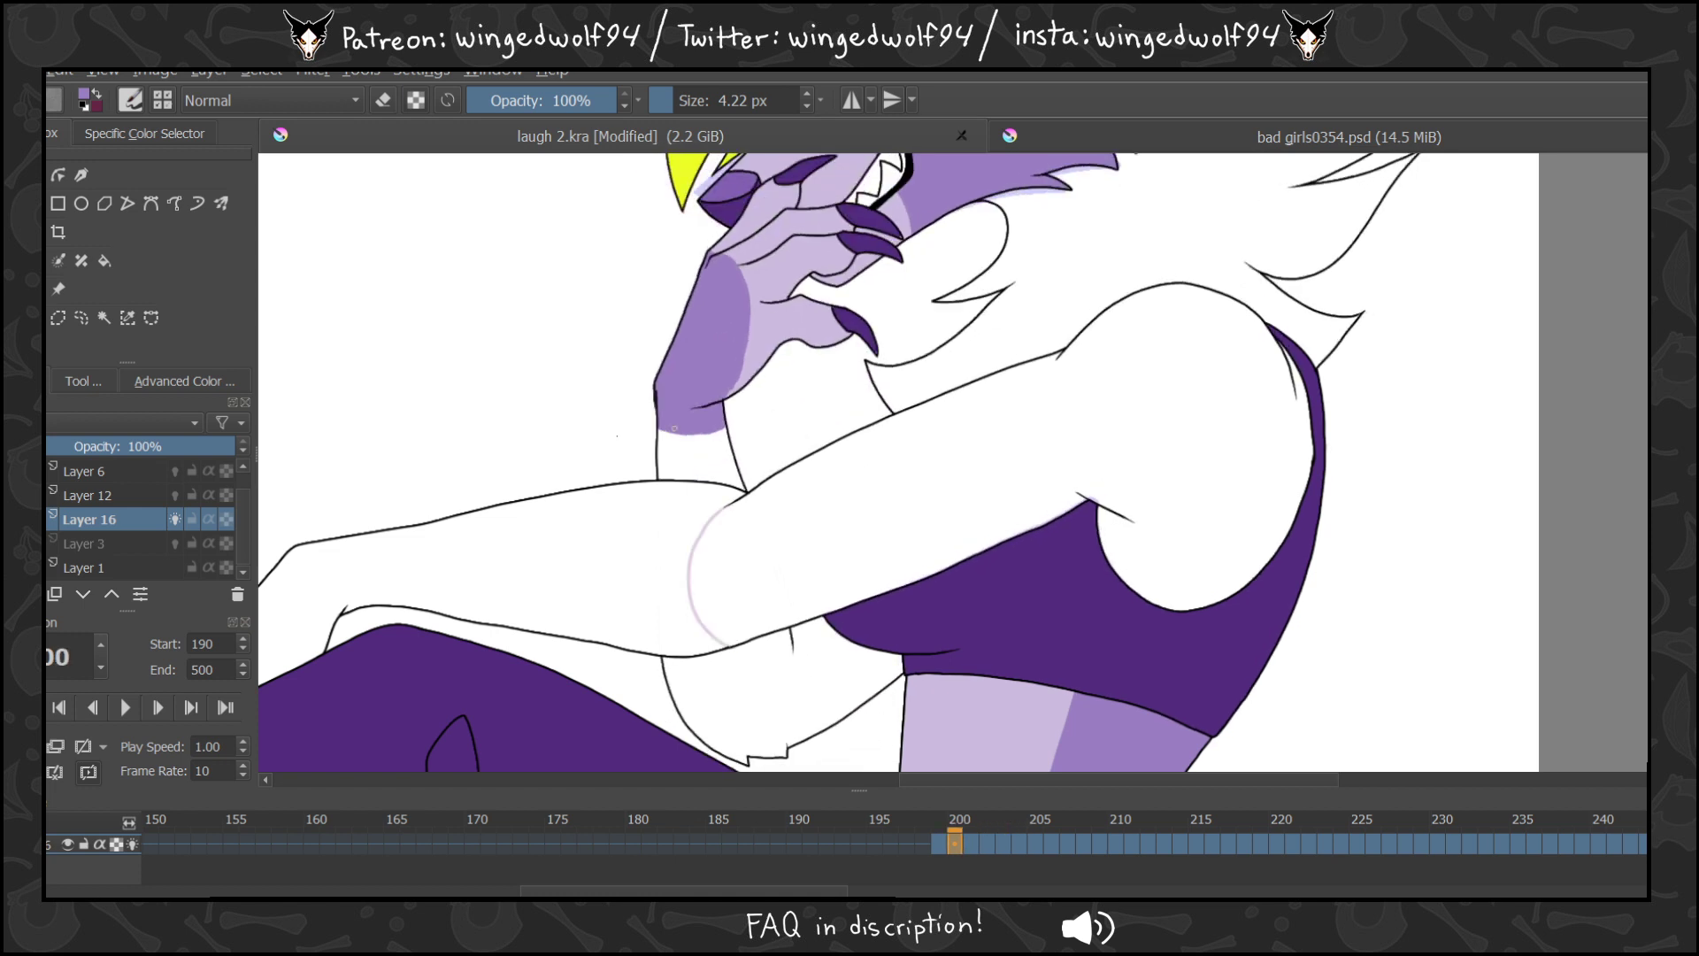
Add a new layer directly below Layer 16 and go back to frame 197.
key("Insert")
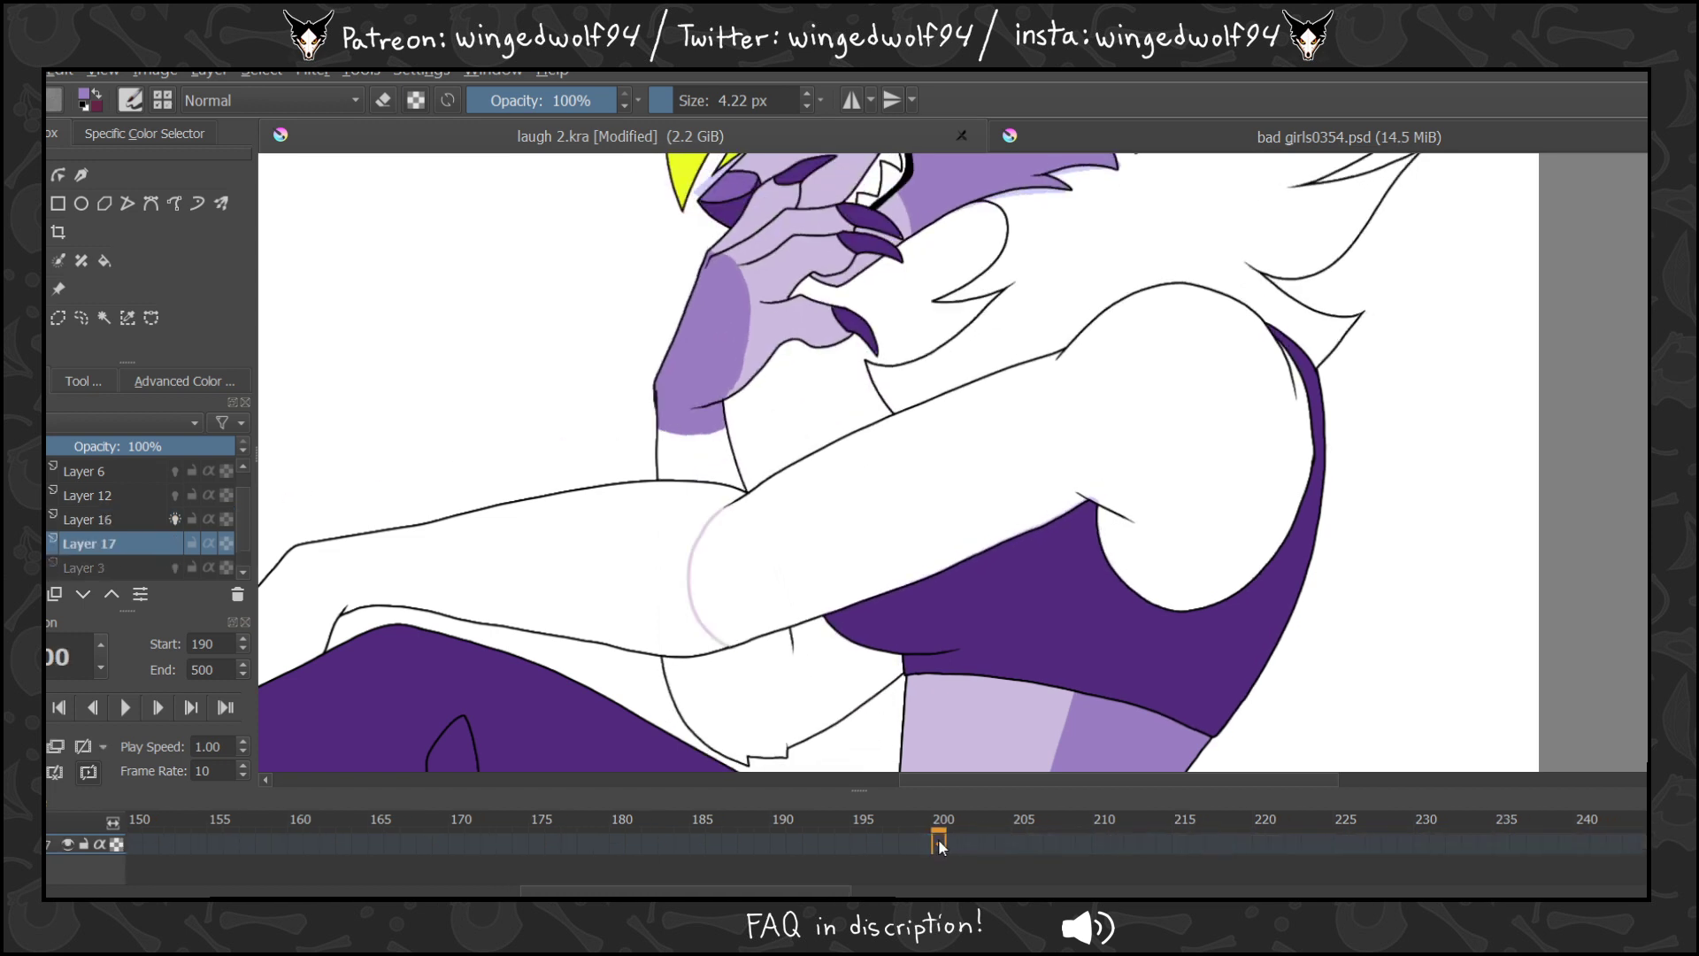
key("Left")
key("Left")
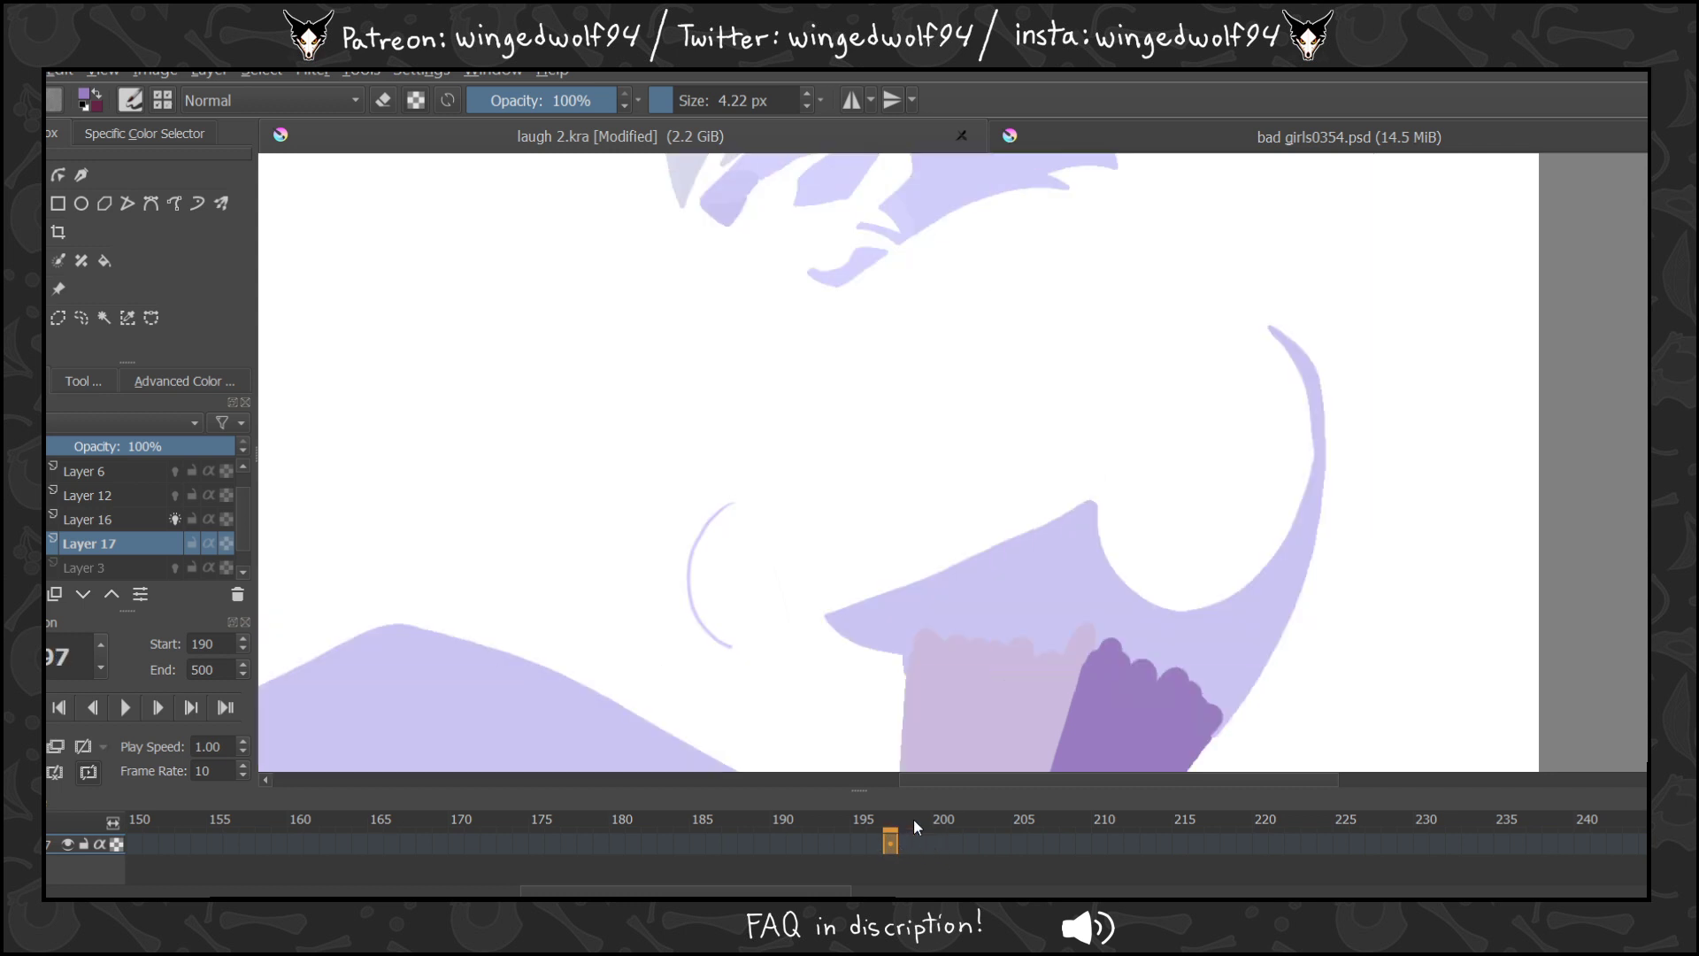
Merge Layer 16 down into Layer 17 and go to frame 199.
key("Right")
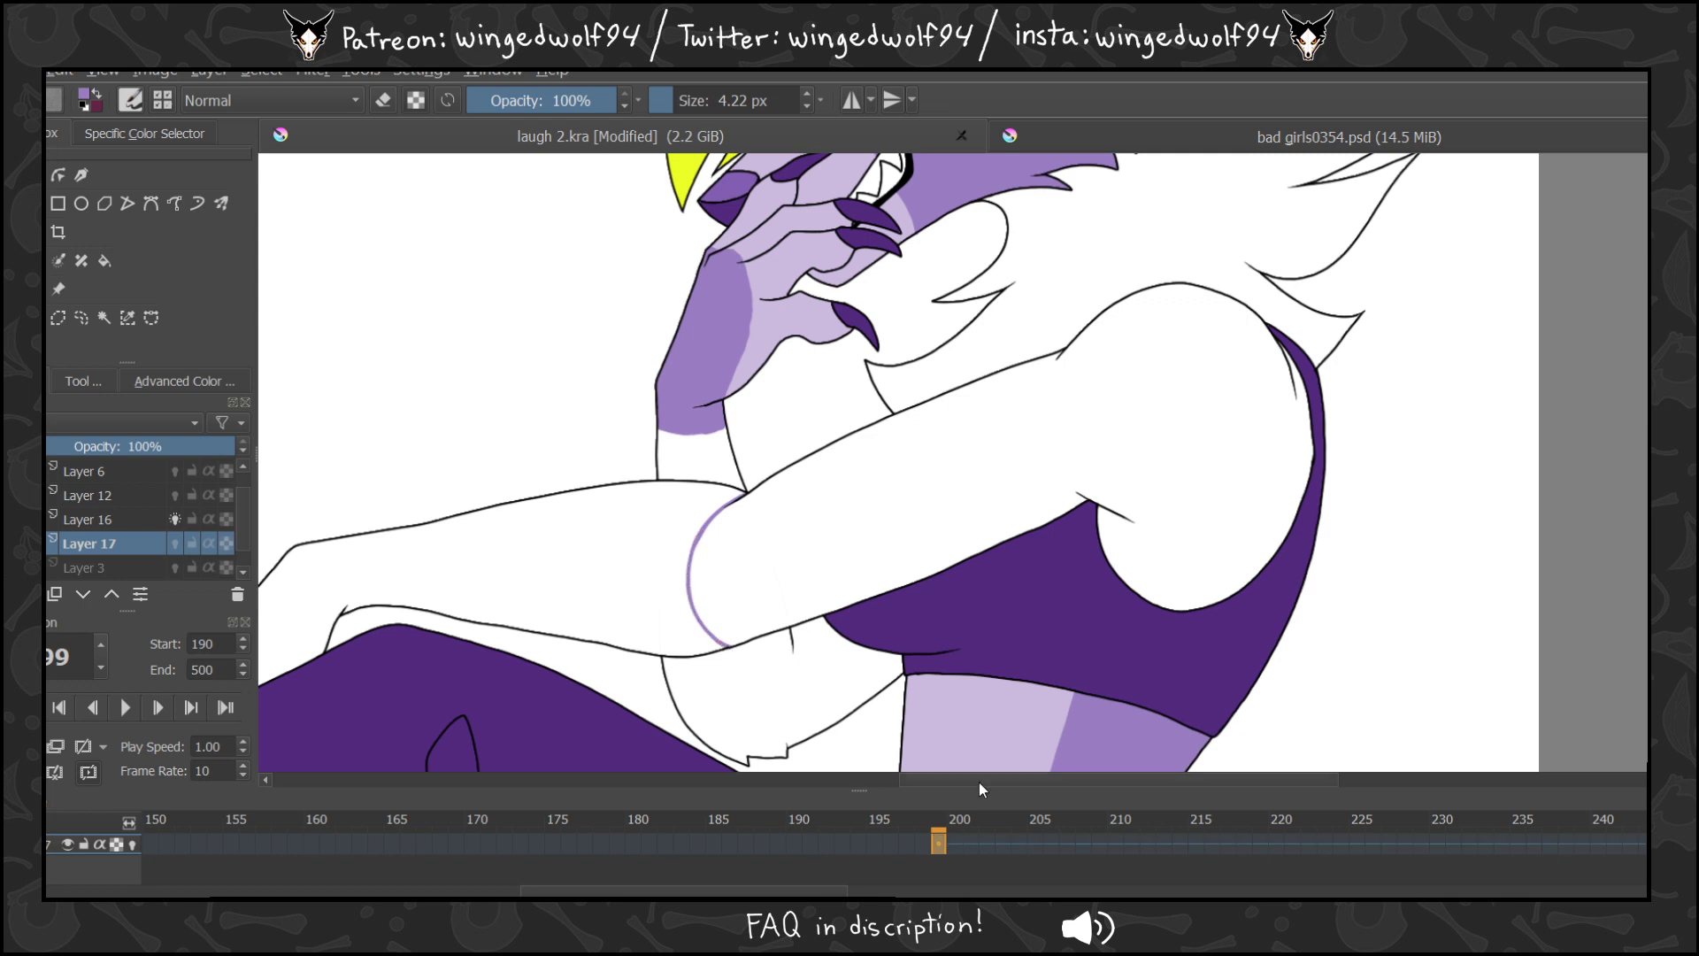
left_click_drag(979, 780, 920, 779)
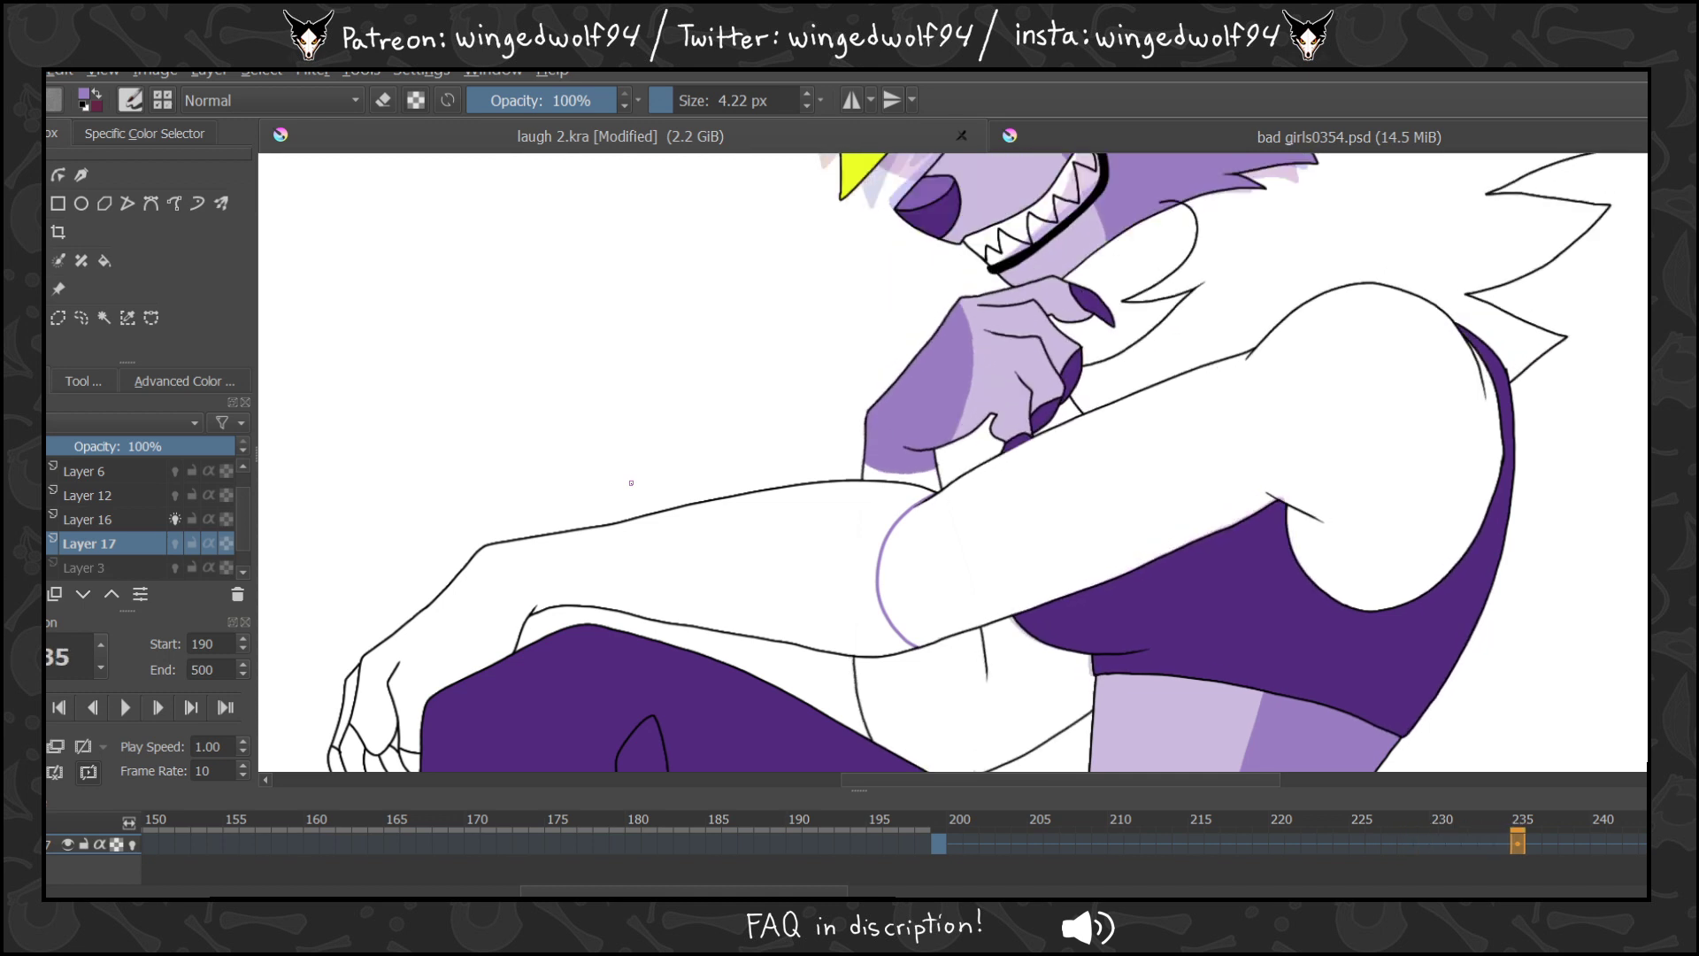
left_click(110, 522)
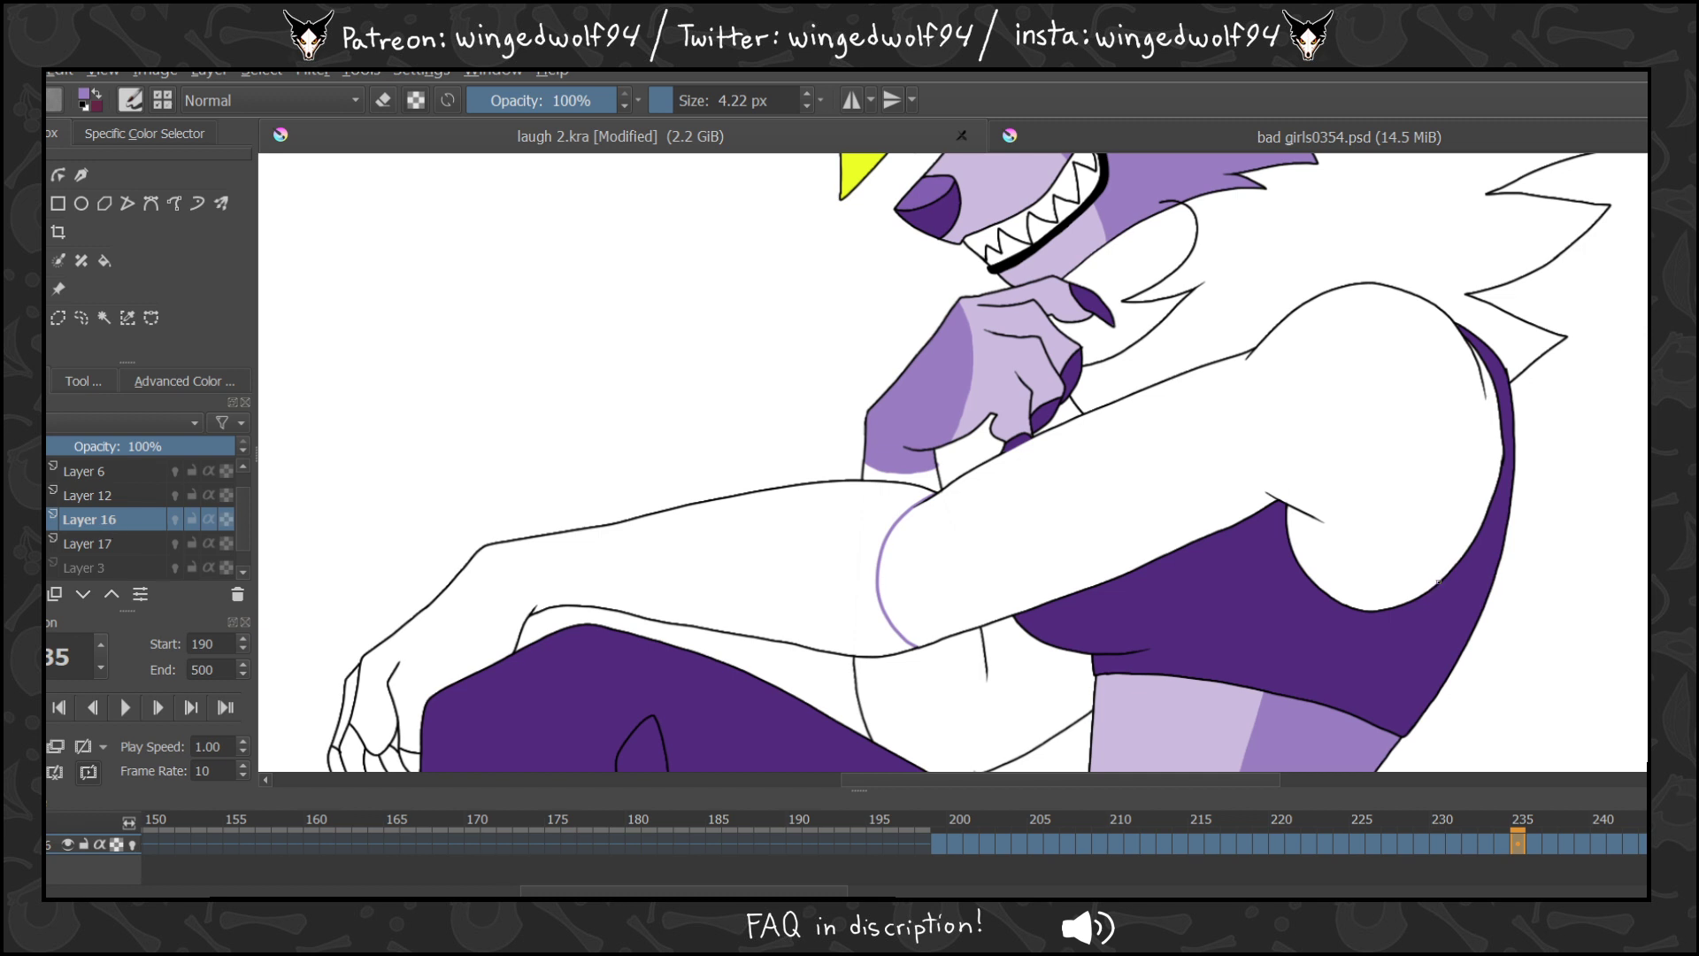
key("Page_Down")
left_click(937, 840)
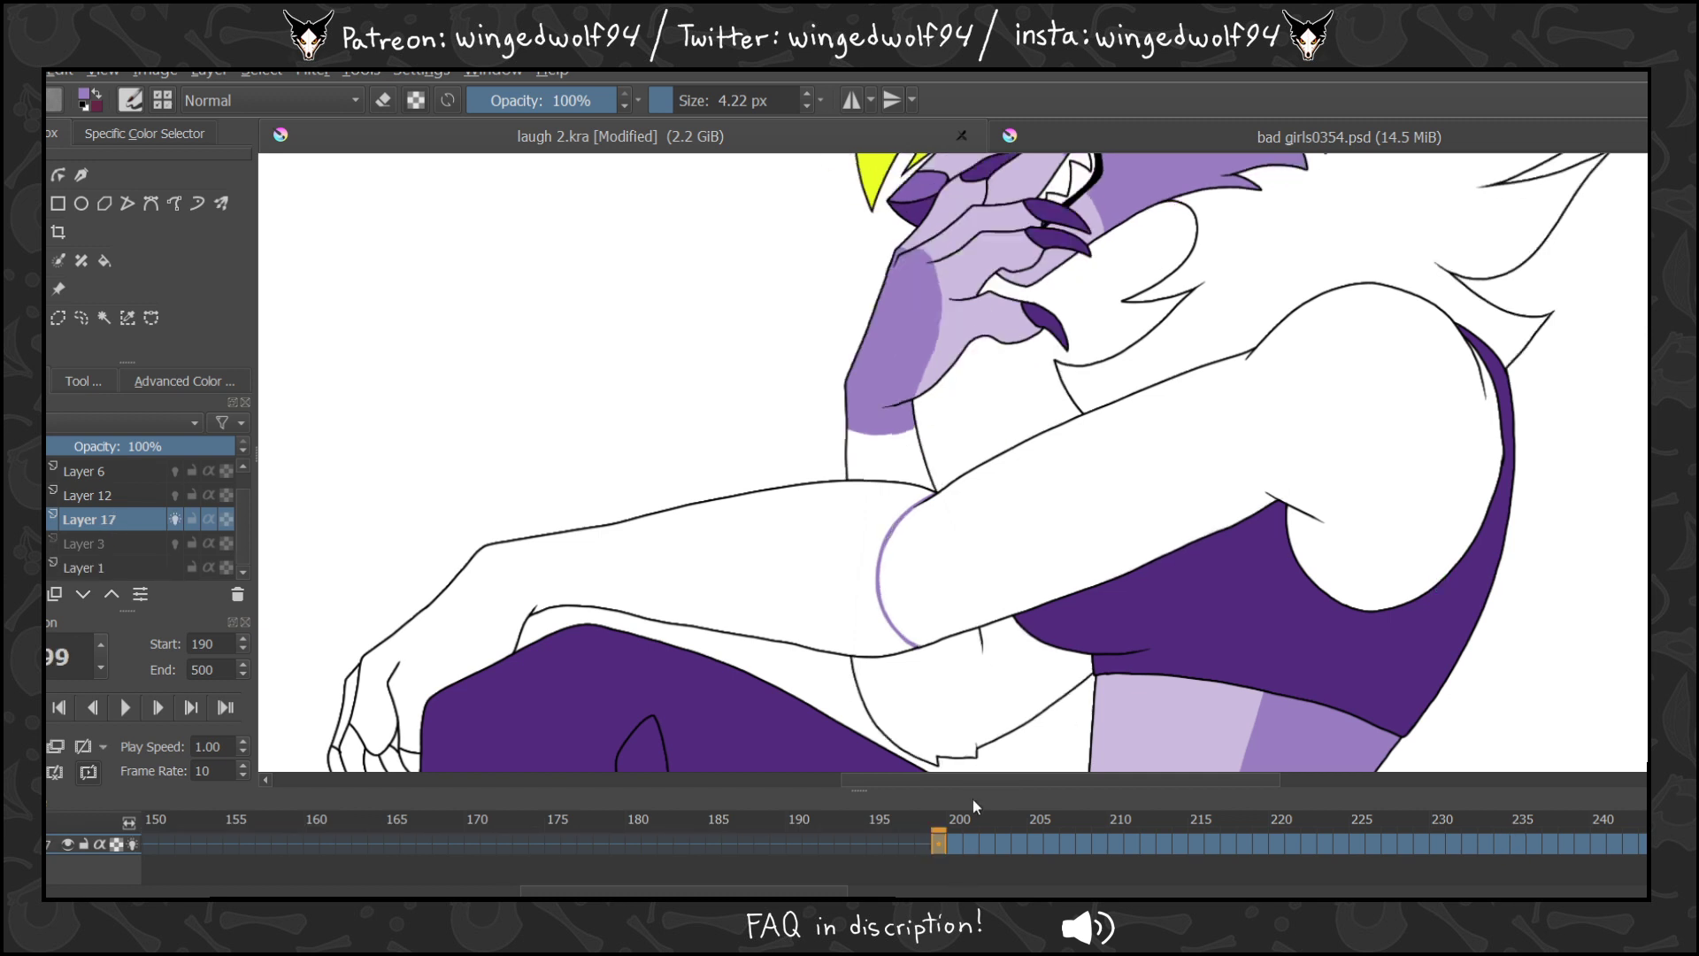
Add a new layer directly below Layer 17 and fill the upper arm down to the elbow line with medium purple on frame 199.
left_click(50, 544)
left_click(20, 594)
left_click(108, 259)
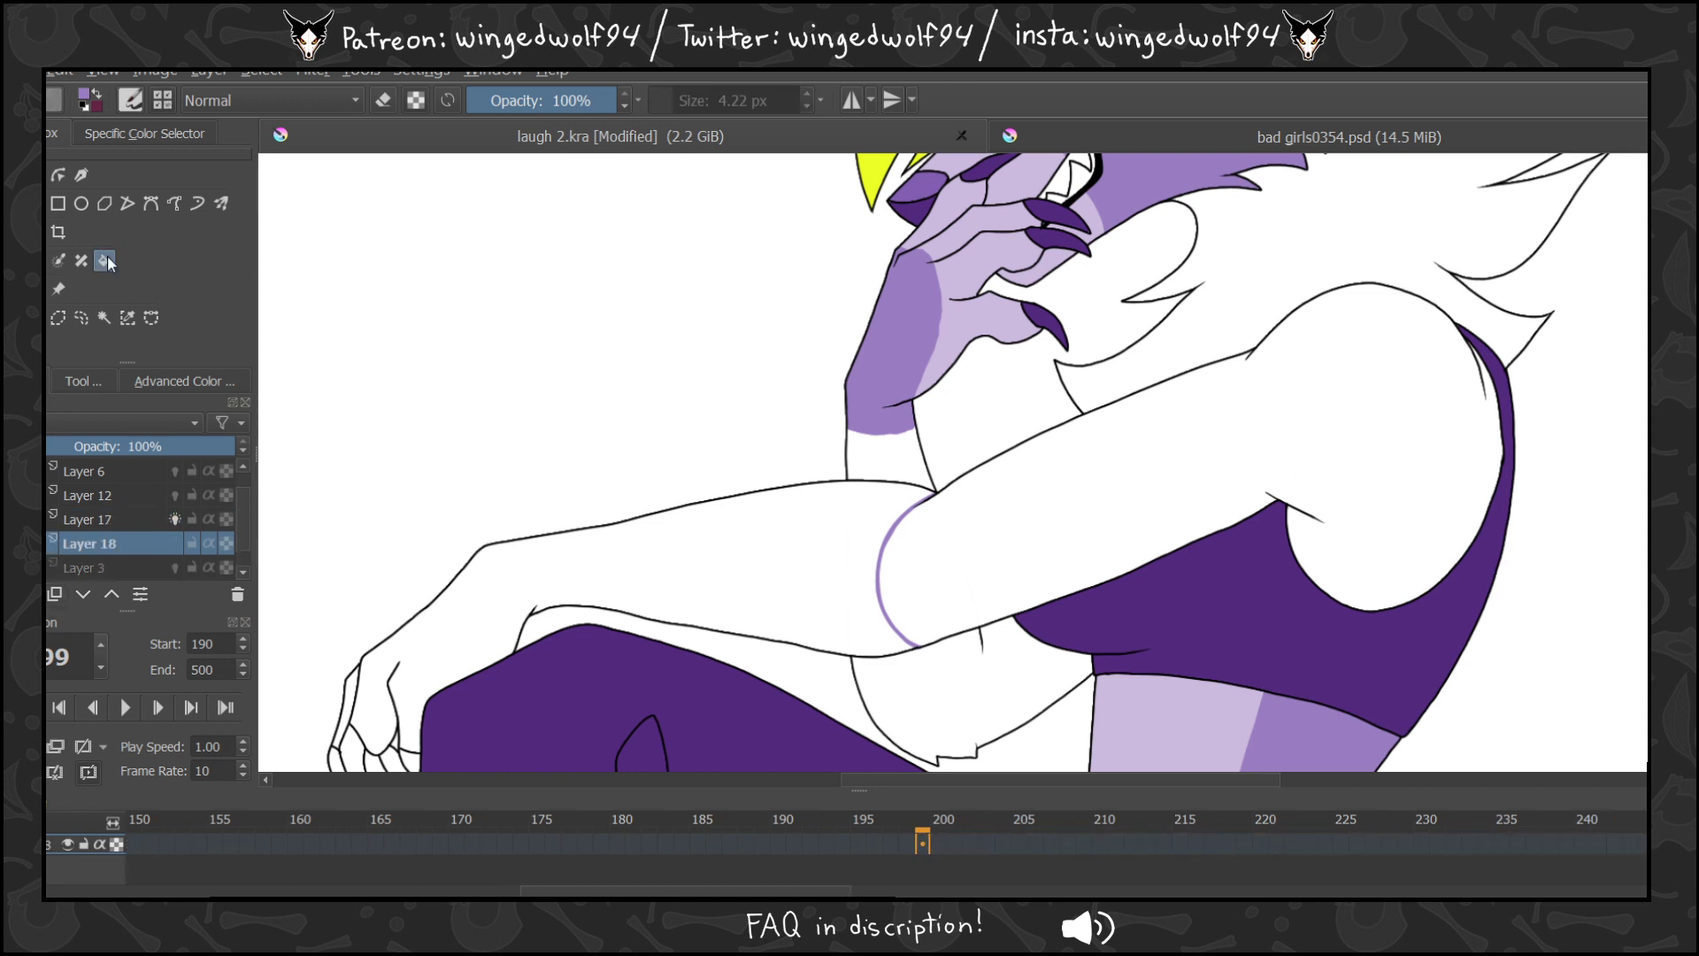
right_click(920, 847)
left_click(948, 868)
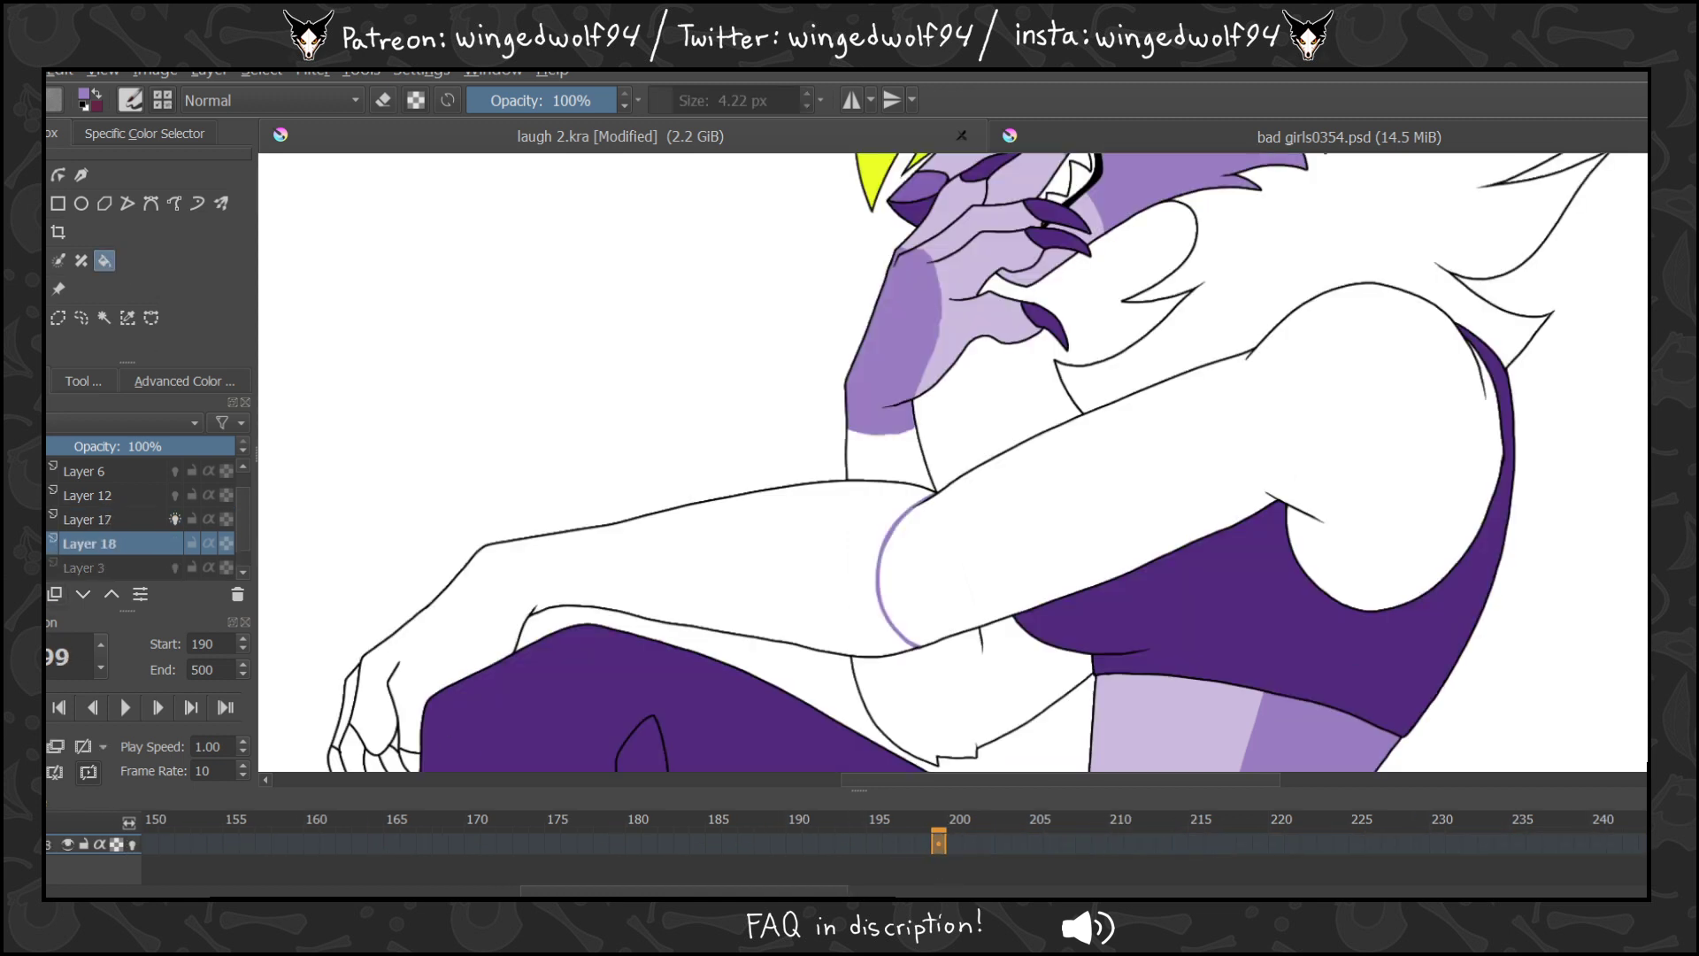
left_click(1066, 479)
Create blank keyframes on Layer 18 frame by frame from frame 200 to about frame 235.
key("period")
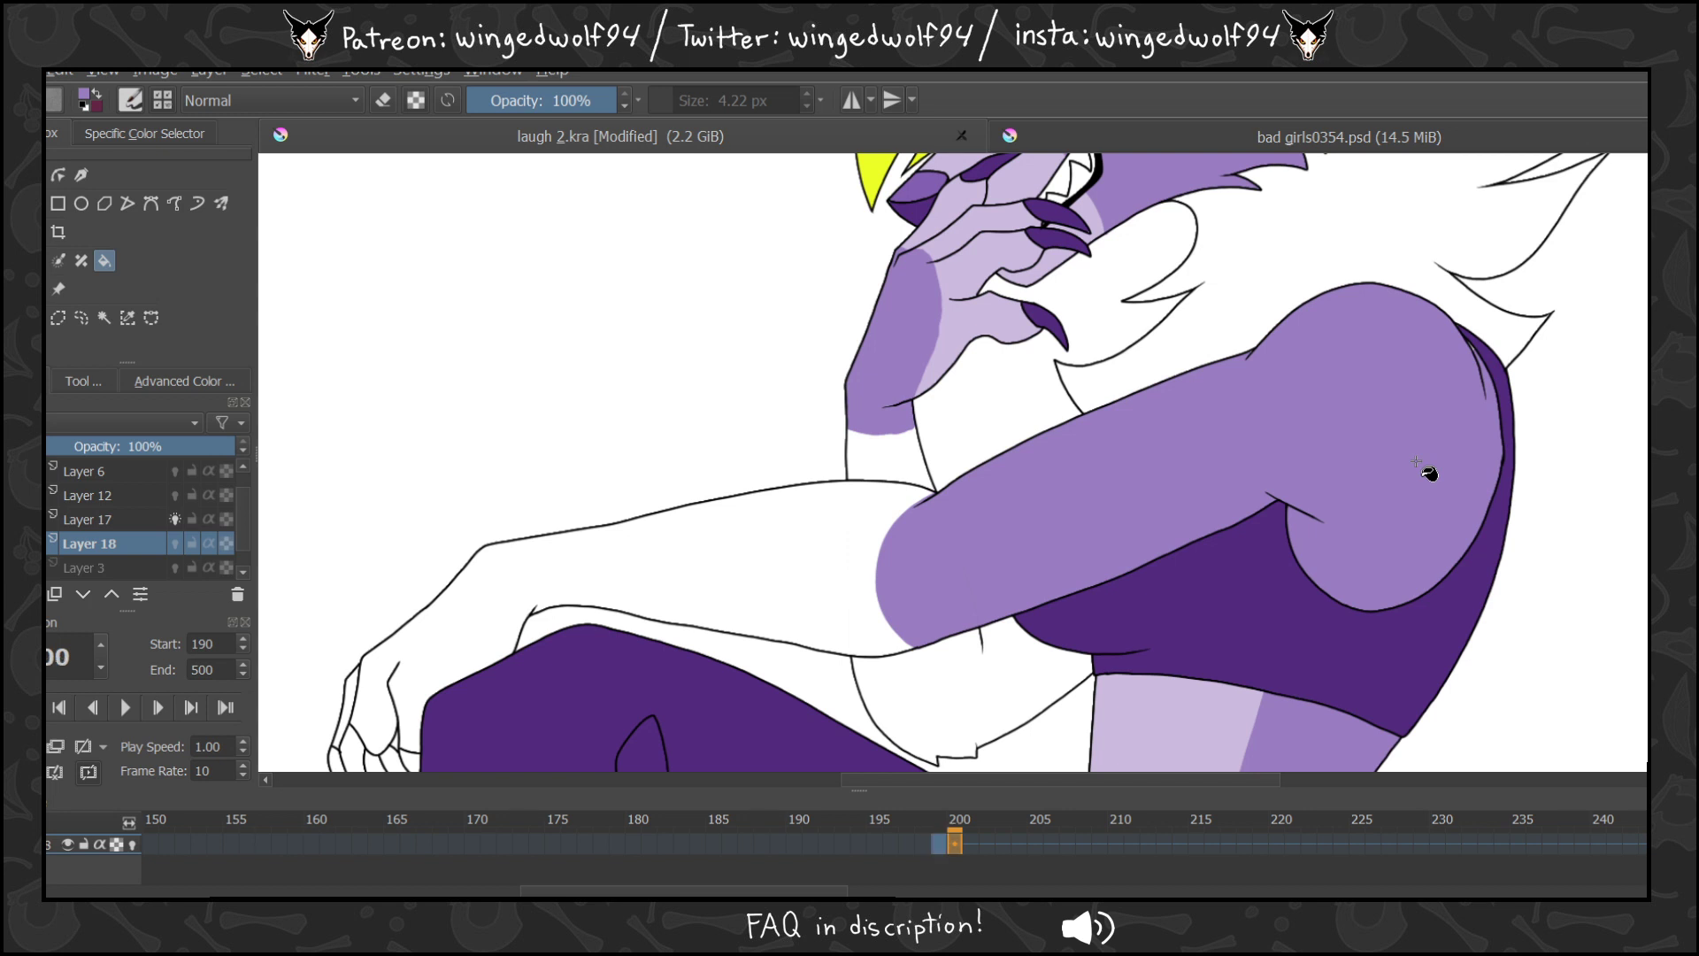
key("period")
key("period")
key("period")
key("period")
key("period")
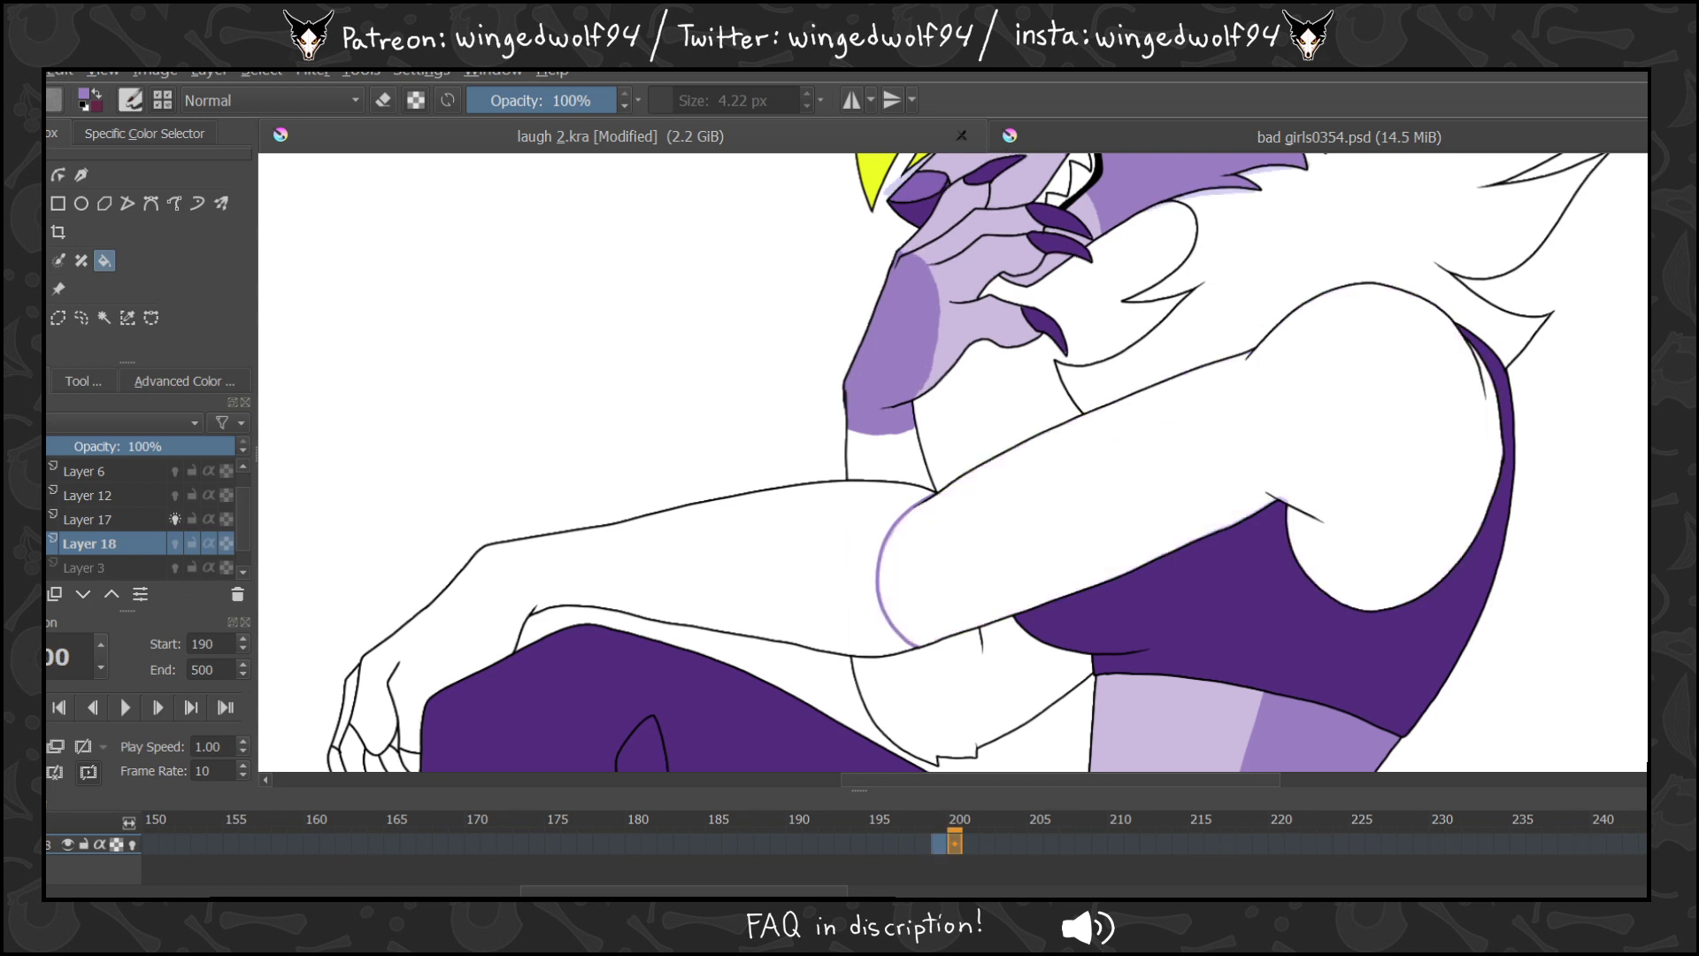
key("period")
key("period")
key("period")
key("period")
key("period")
key("period")
key("period")
key("period")
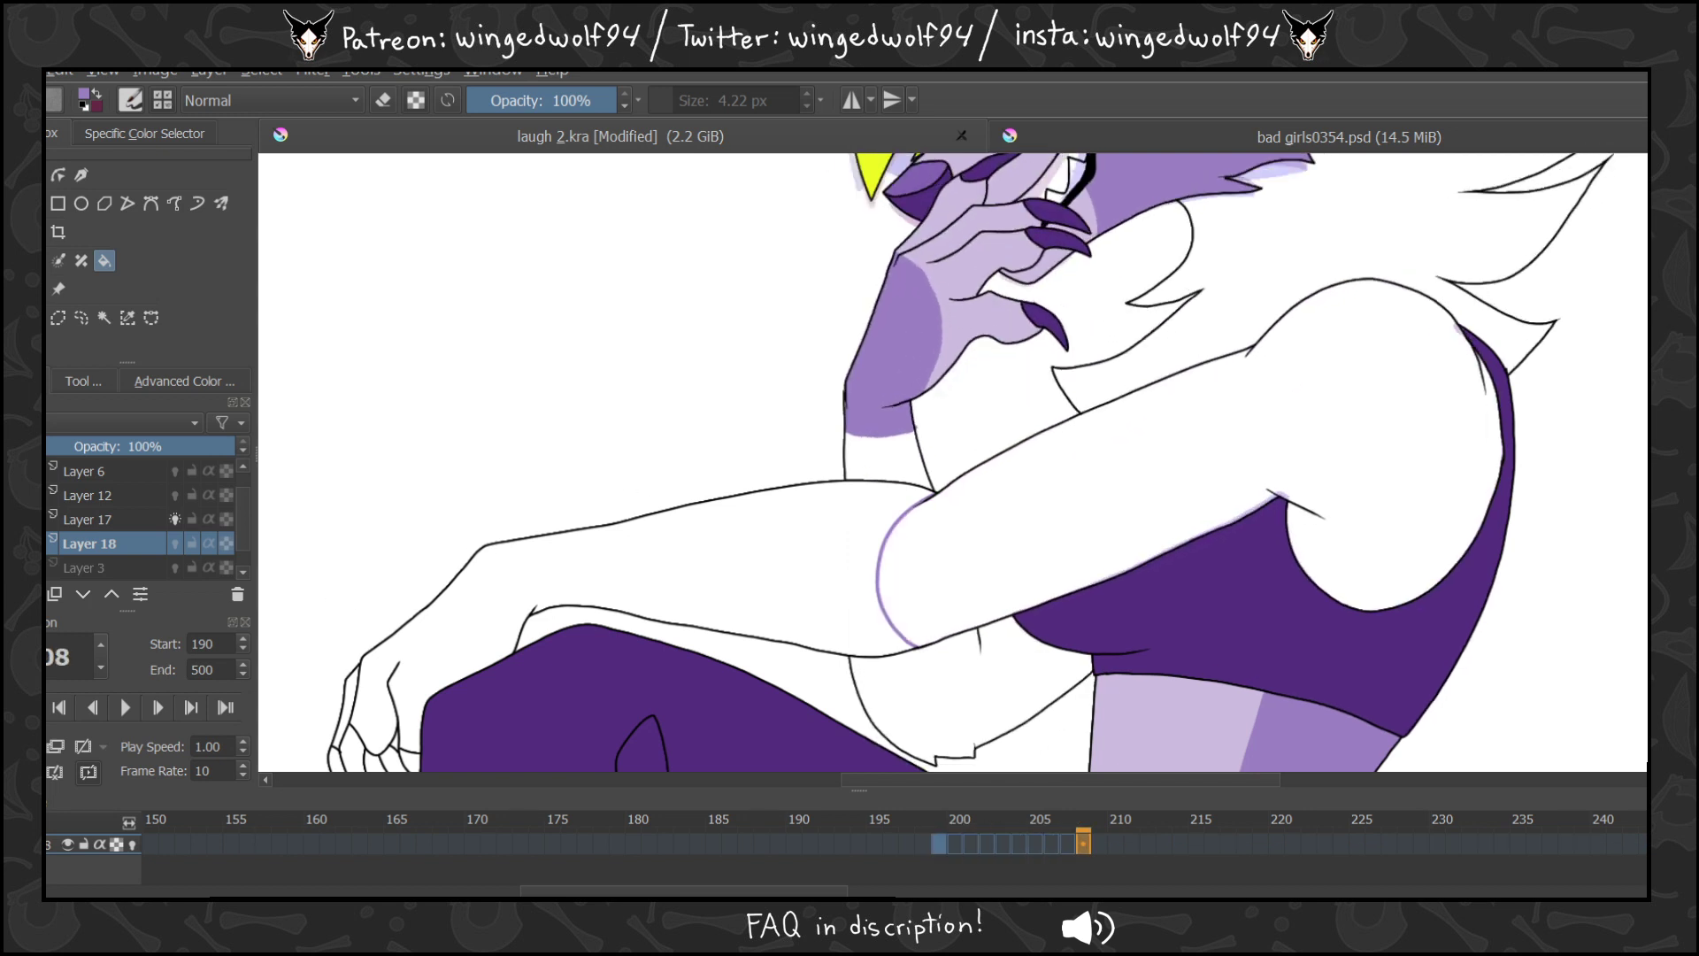
key("comma")
key("comma")
key("comma")
key("comma")
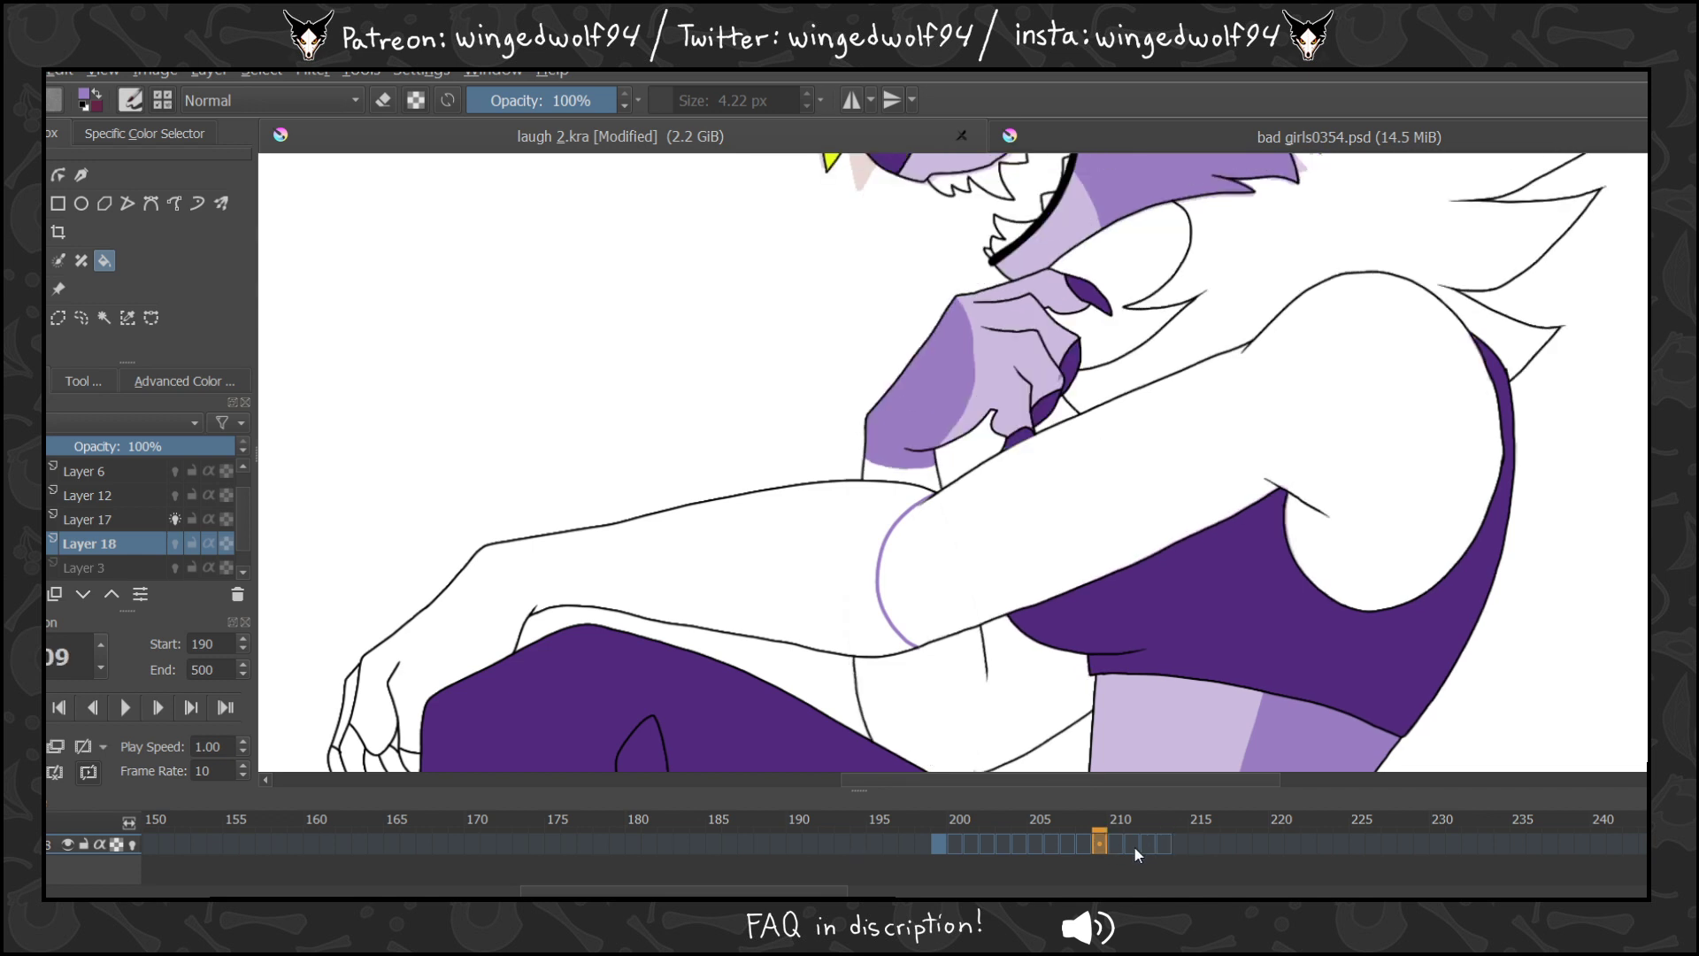
key("period")
key("period")
key("period")
key("period")
key("period")
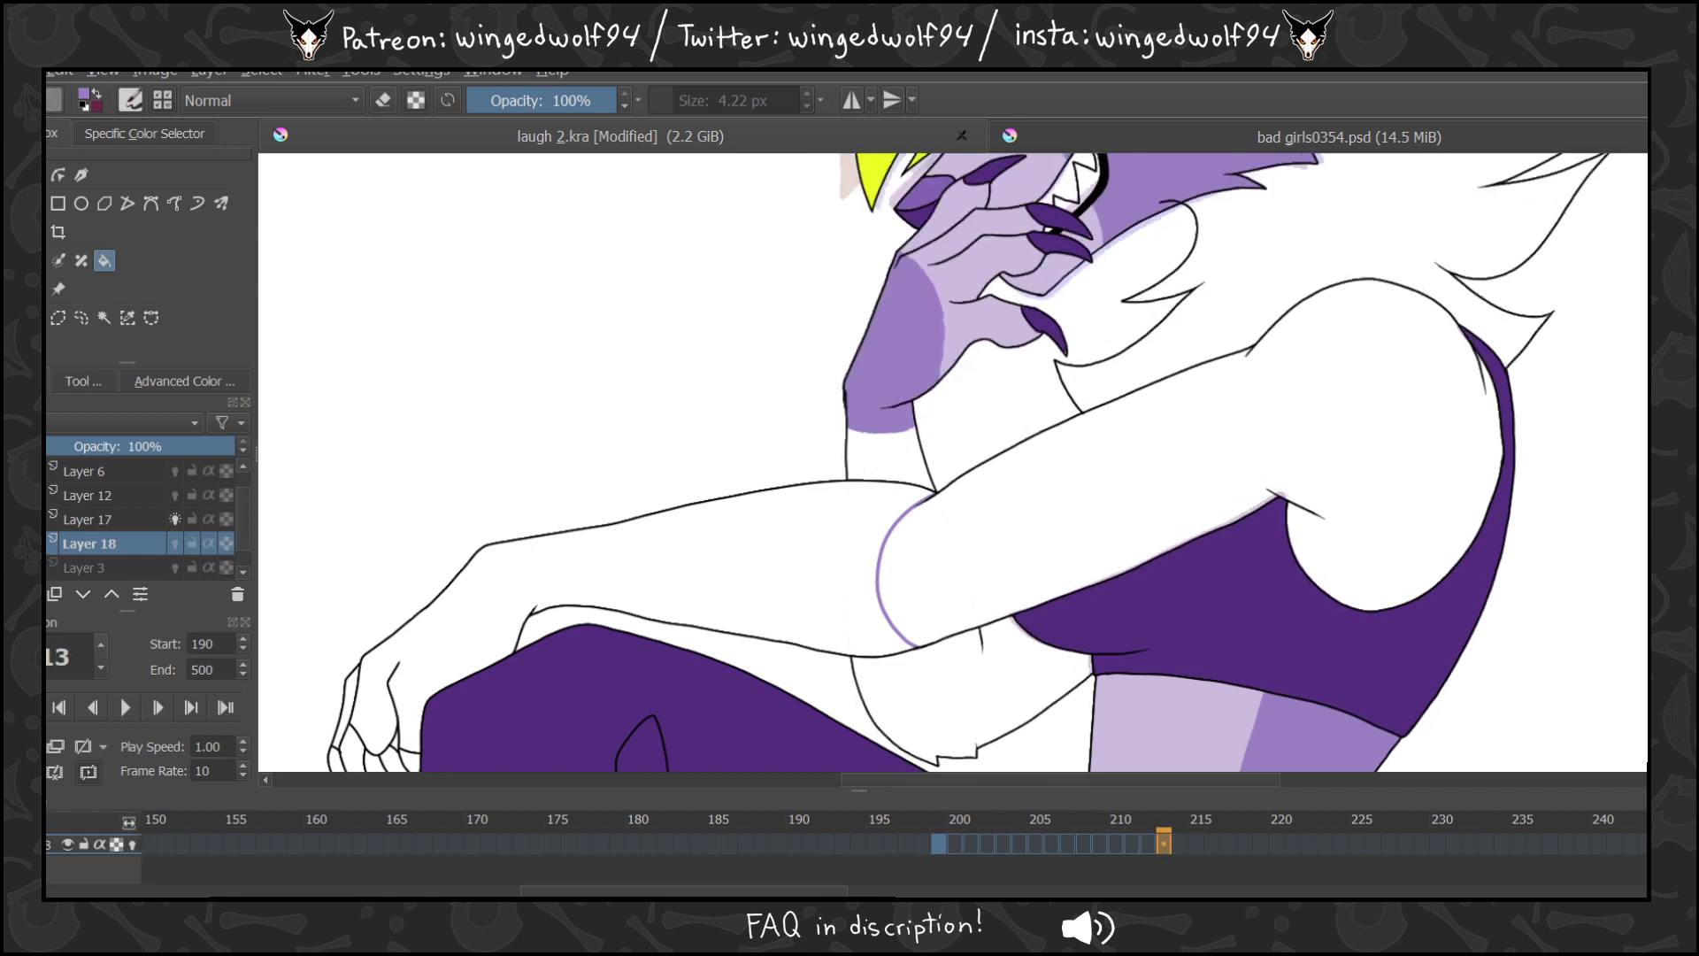
key("period")
key("period")
key("period")
key("period")
key("period")
key("period")
key("period")
key("period")
key("period")
key("period")
key("period")
key("period")
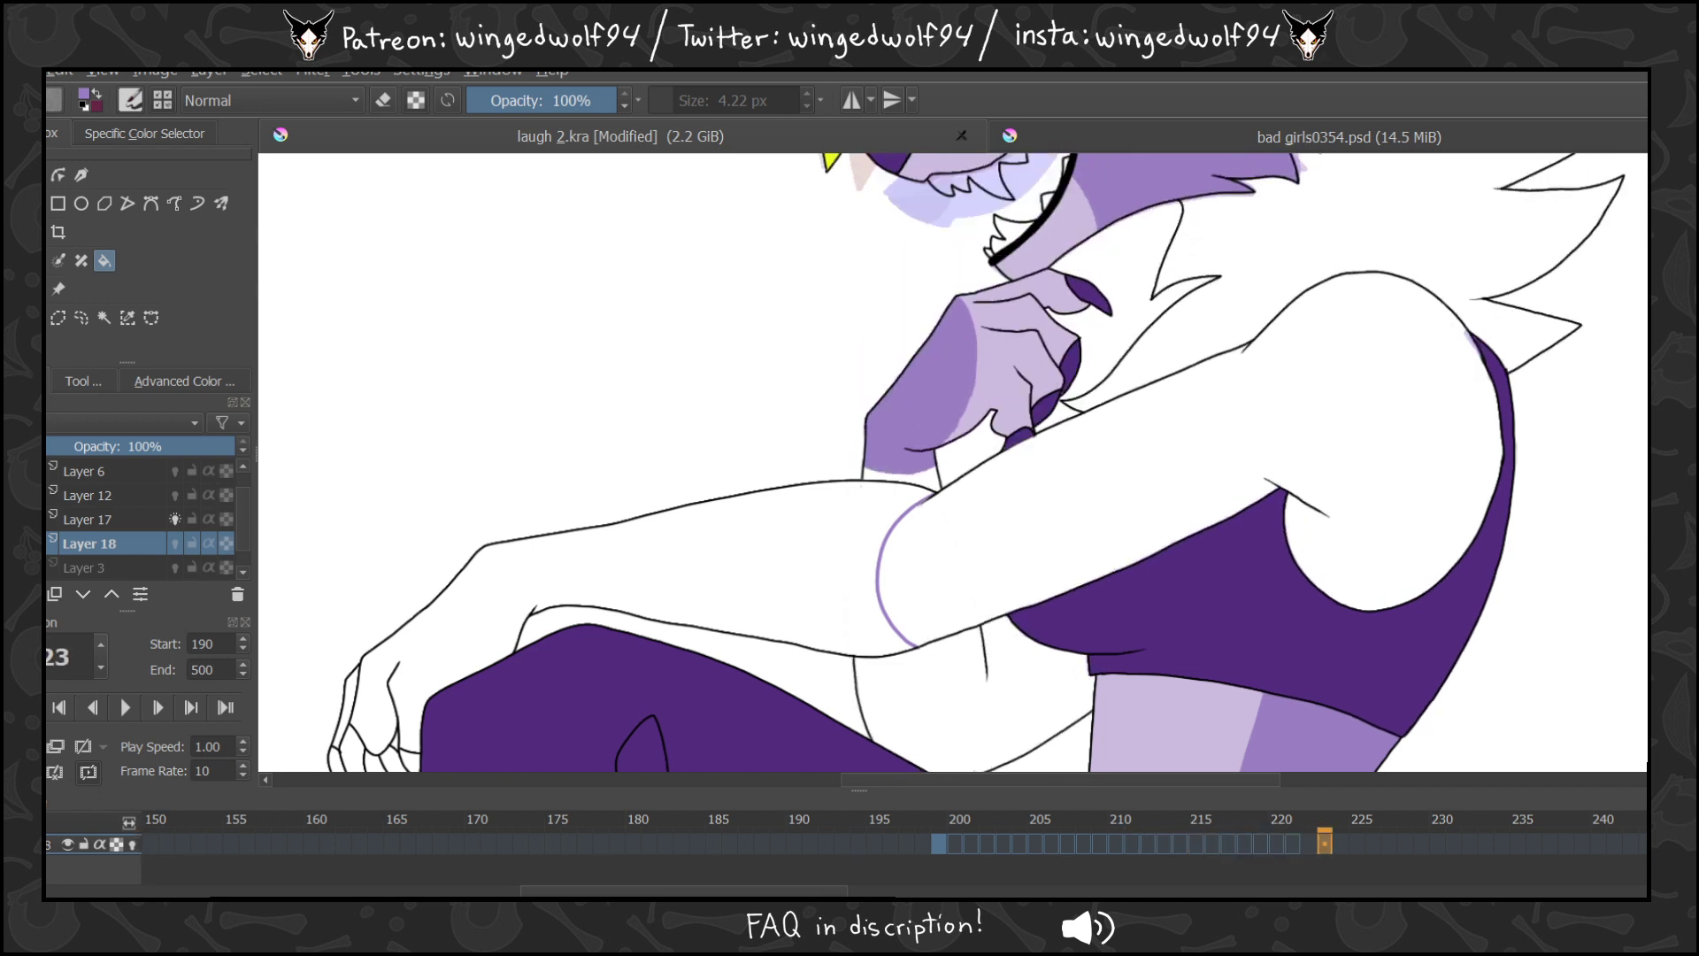
key("period")
key("period")
key("period")
key("period")
key("period")
key("period")
key("period")
key("period")
key("period")
key("period")
key("period")
key("period")
key("period")
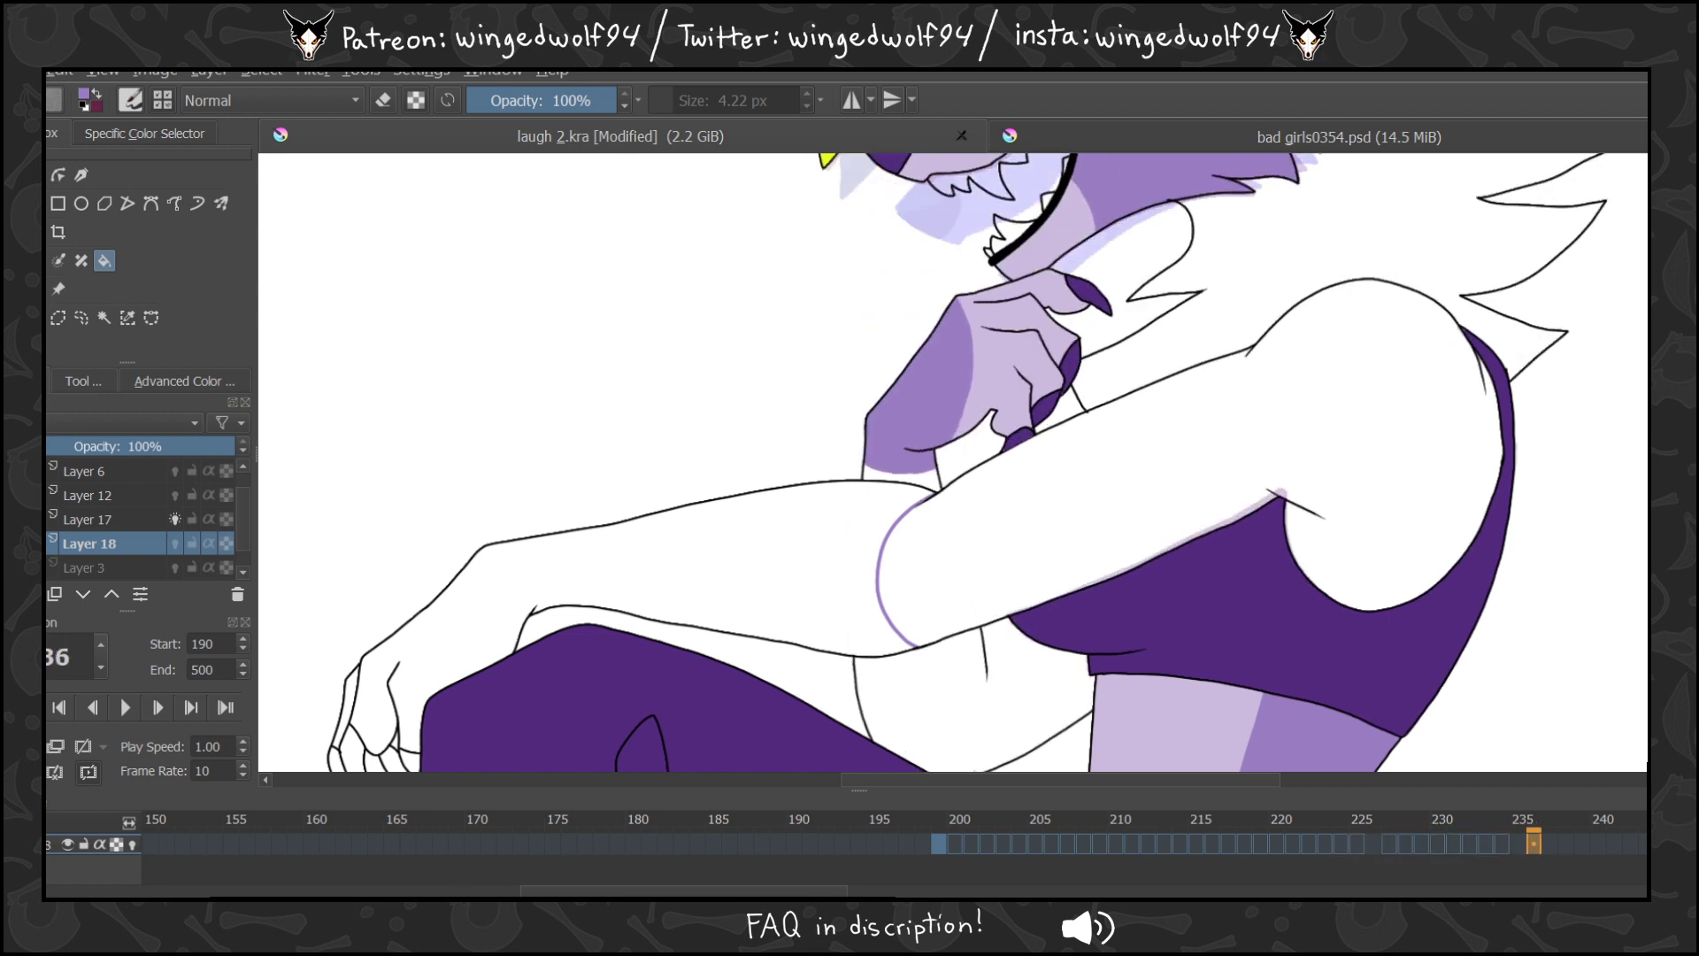
Add the missing blank keyframe at frame 226 on Layer 18 and extend the blank keyframes through frame 242.
key("comma")
key("comma")
key("comma")
key("comma")
key("comma")
key("comma")
key("comma")
key("comma")
key("comma")
key("comma")
key("comma")
key("comma")
key("comma")
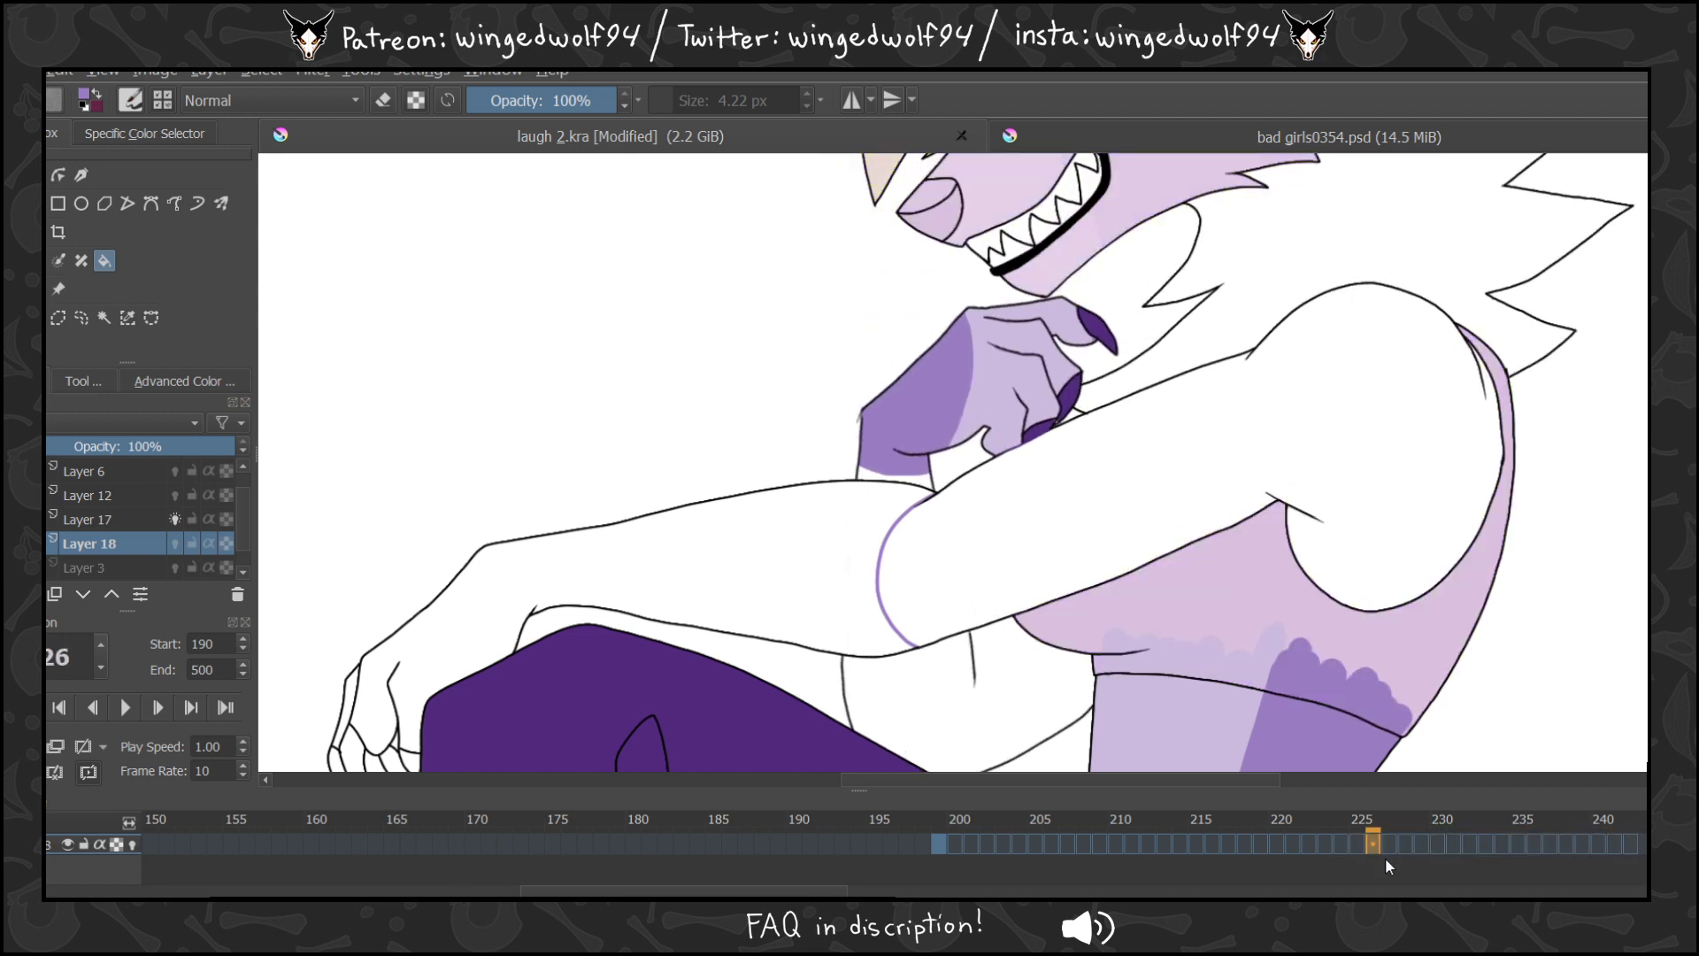
key("period")
key("period")
key("period")
key("period")
key("period")
key("period")
key("period")
key("period")
key("period")
key("period")
key("period")
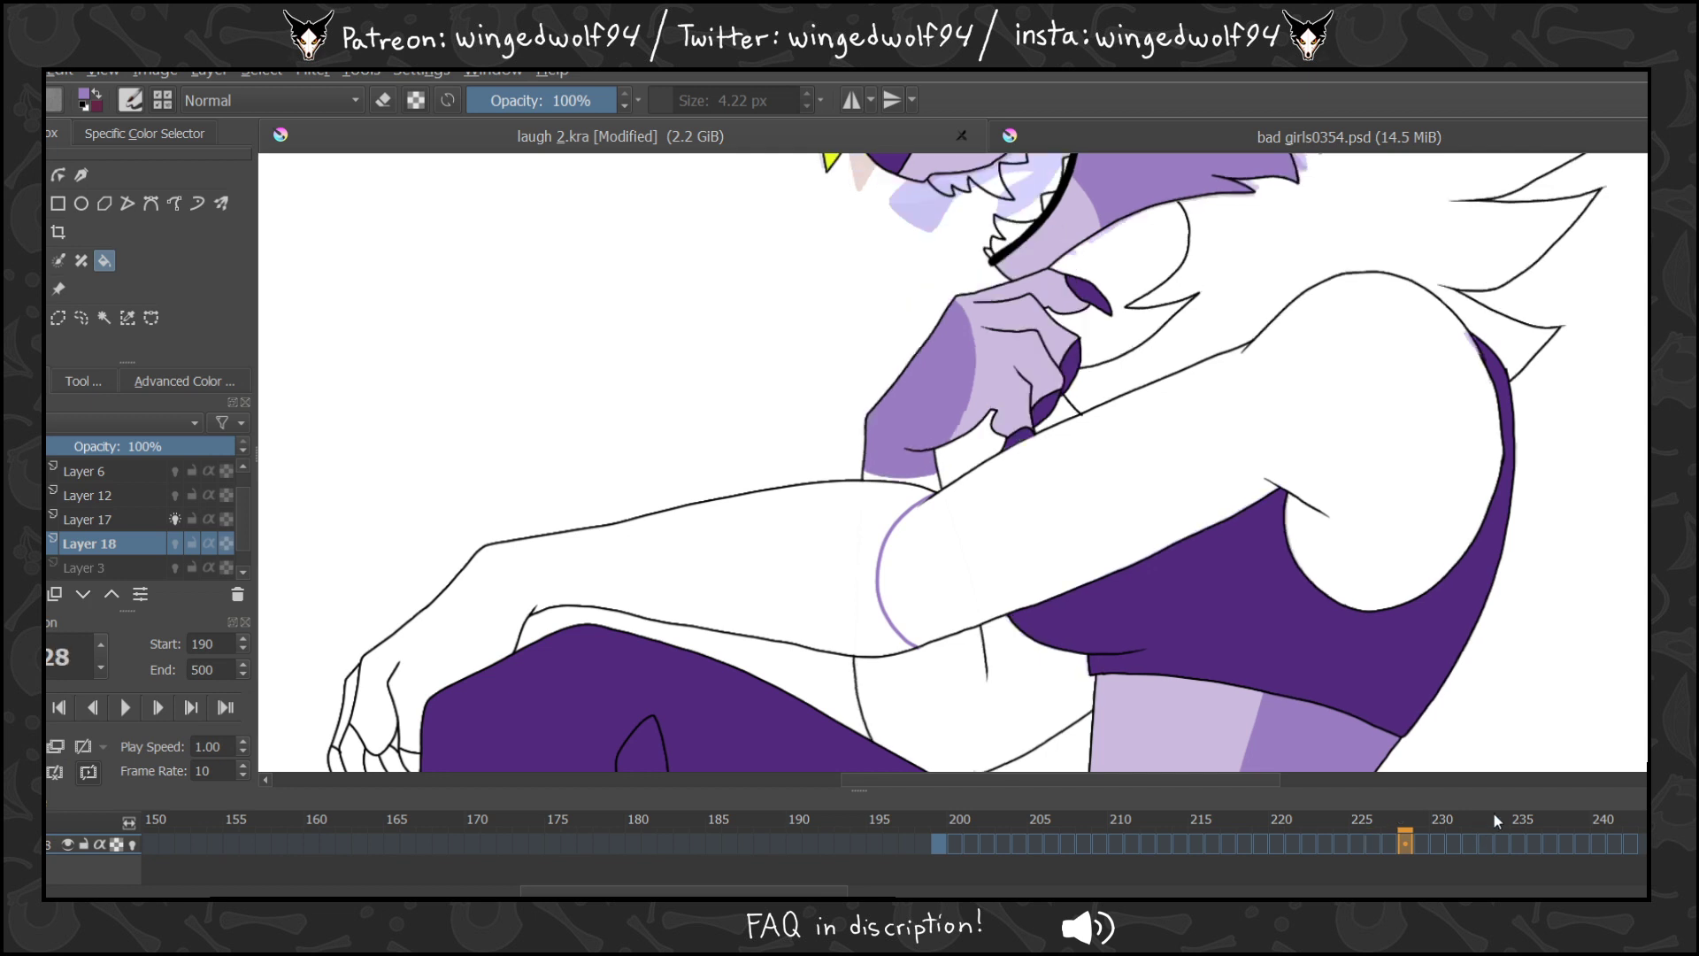
key("period")
key("period")
key("period")
key("period")
key("period")
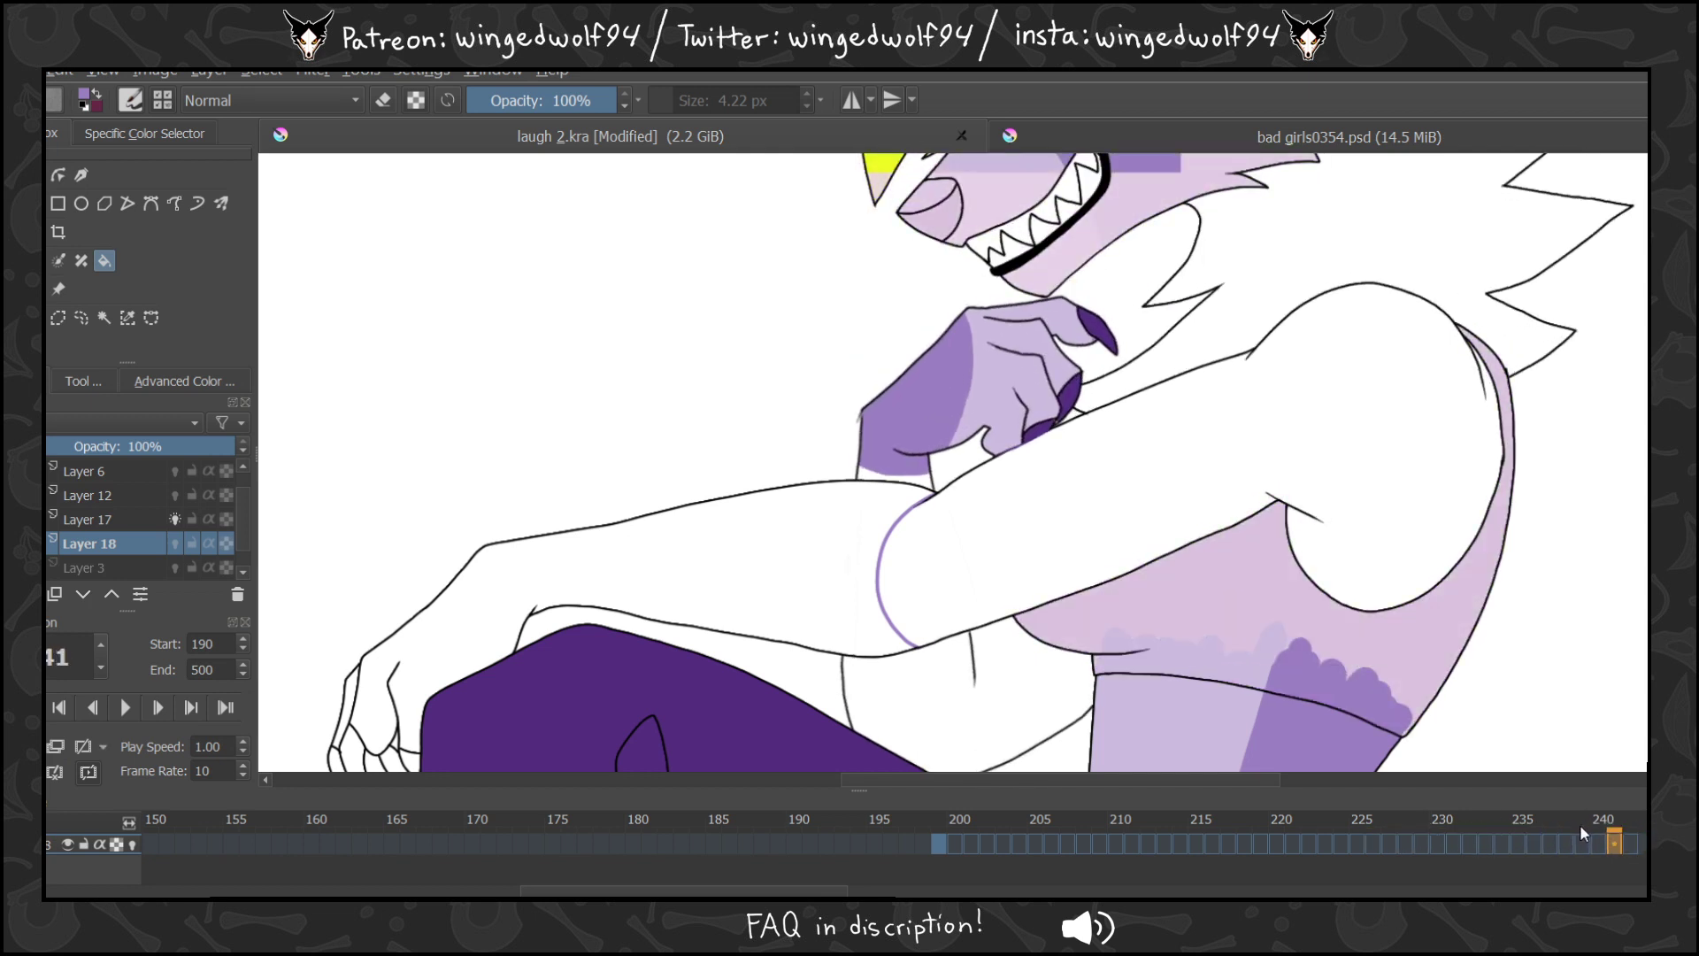
Turn off onion skins for Layer 17 and fill the upper arm with medium purple on frames 200 to 205.
left_click(175, 518)
left_click(940, 842)
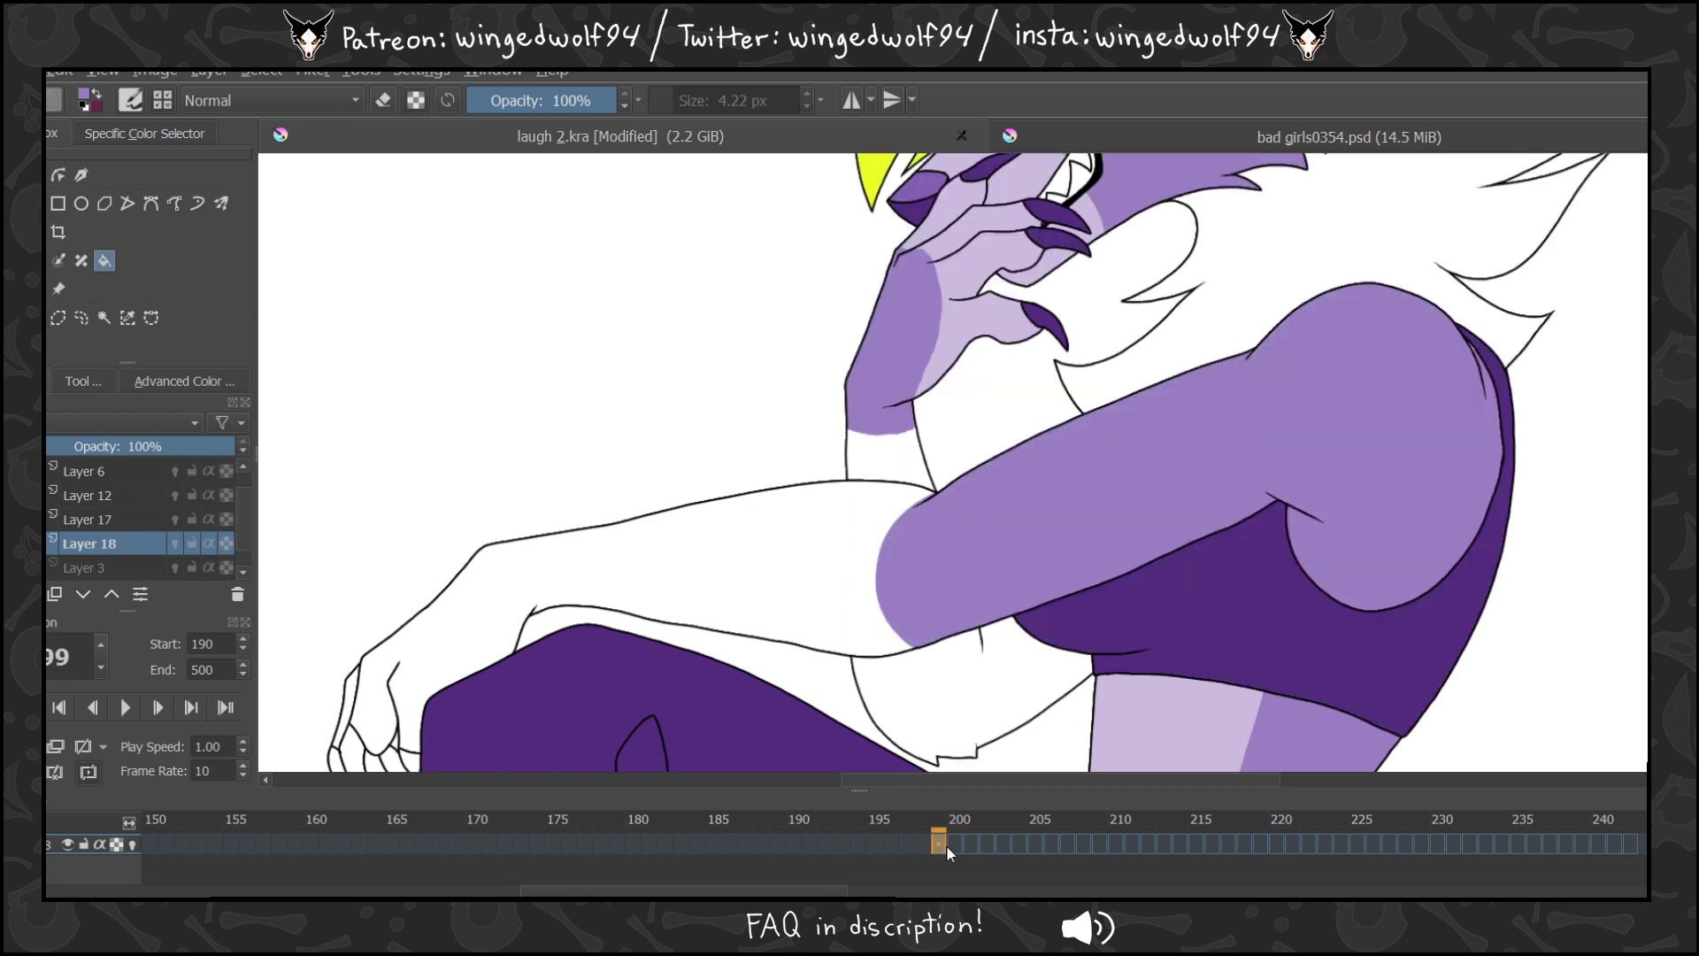
key("period")
key("period")
key("period")
key("period")
key("period")
key("period")
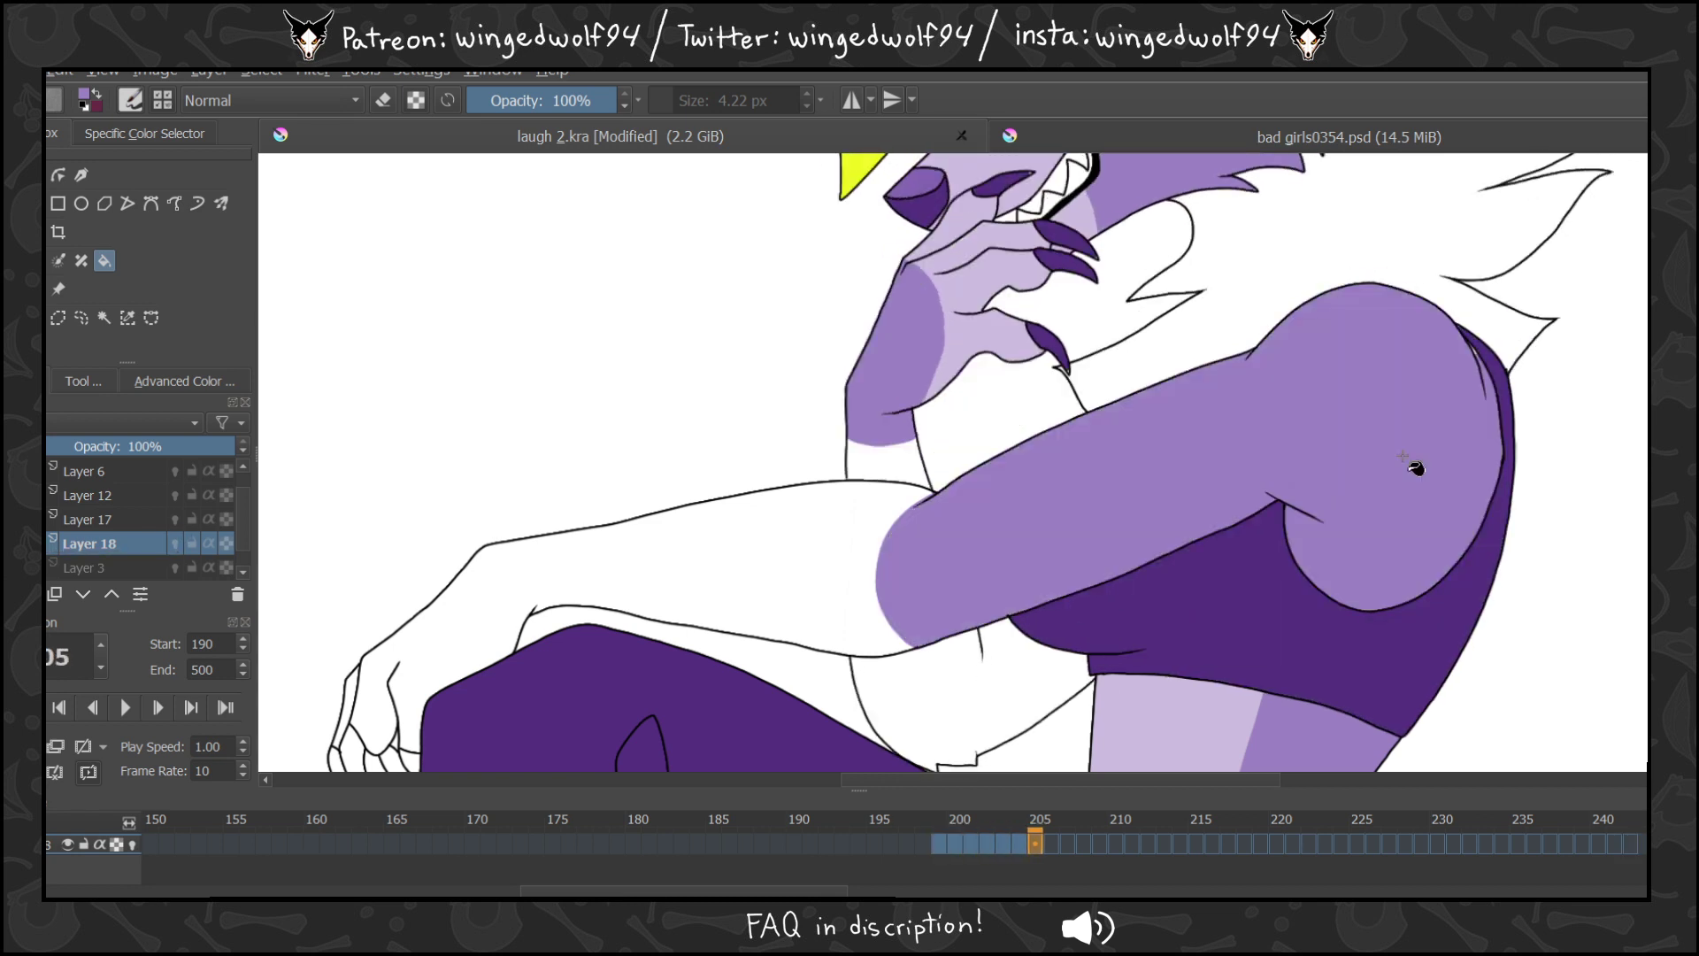
Fill the upper arm with the same medium purple on each frame from 206 to 228.
key("period")
key("period")
key("period")
key("period")
key("period")
key("period")
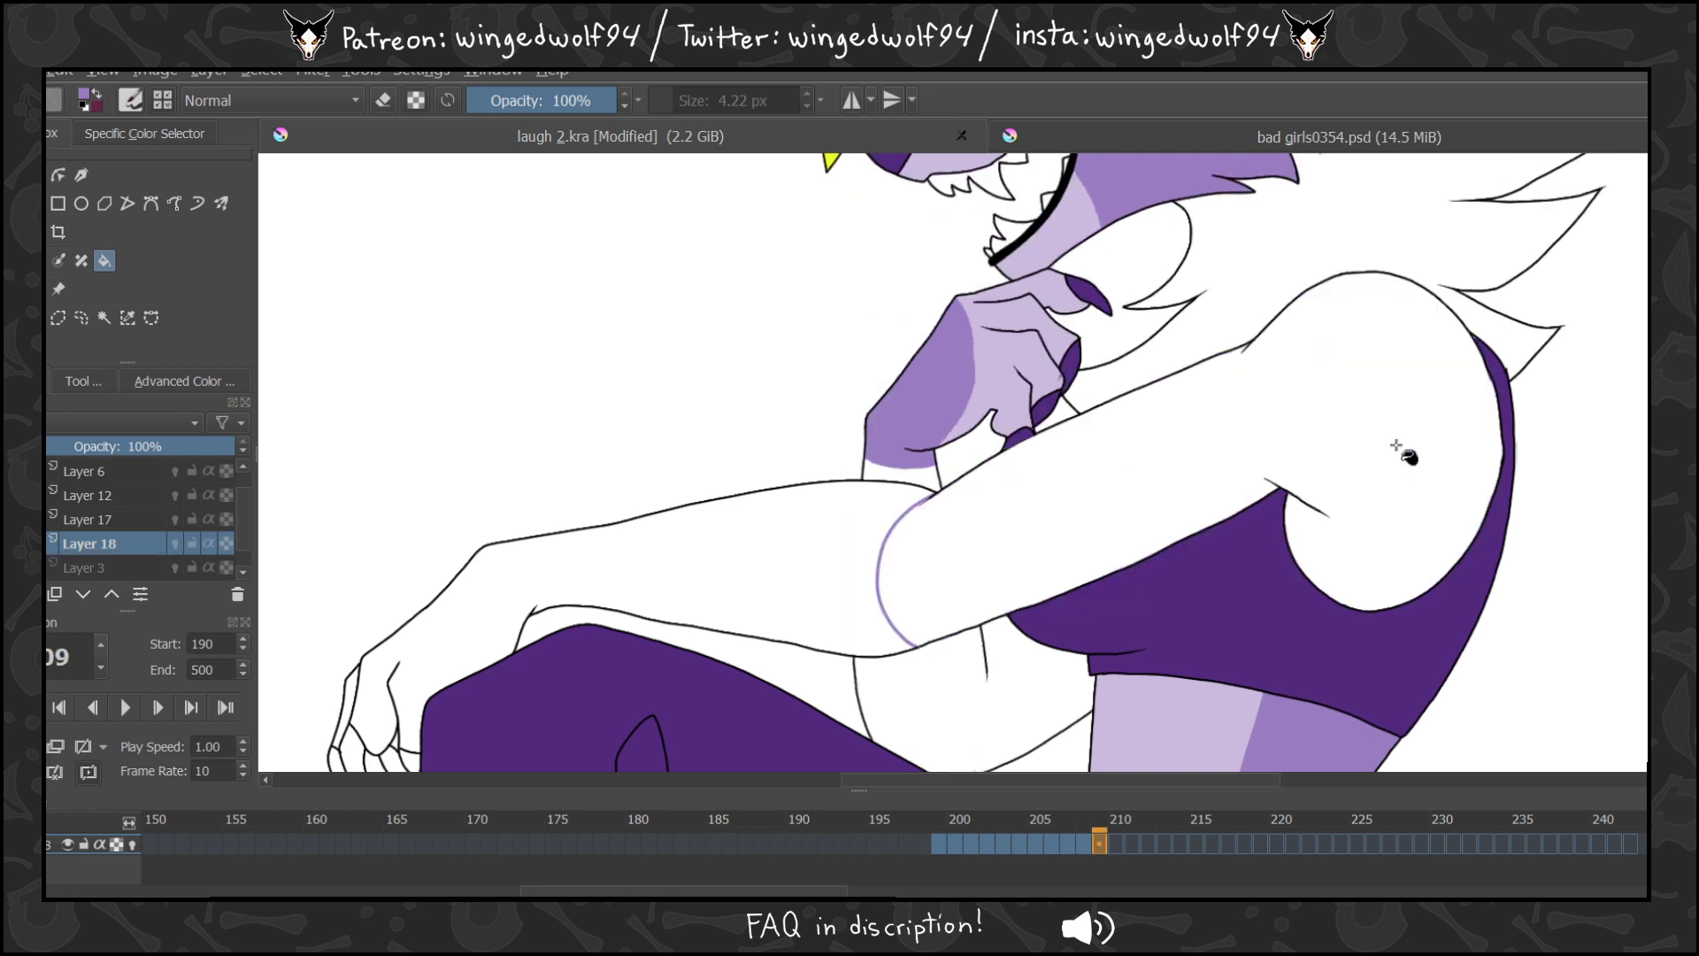
key("period")
key("period")
key("period")
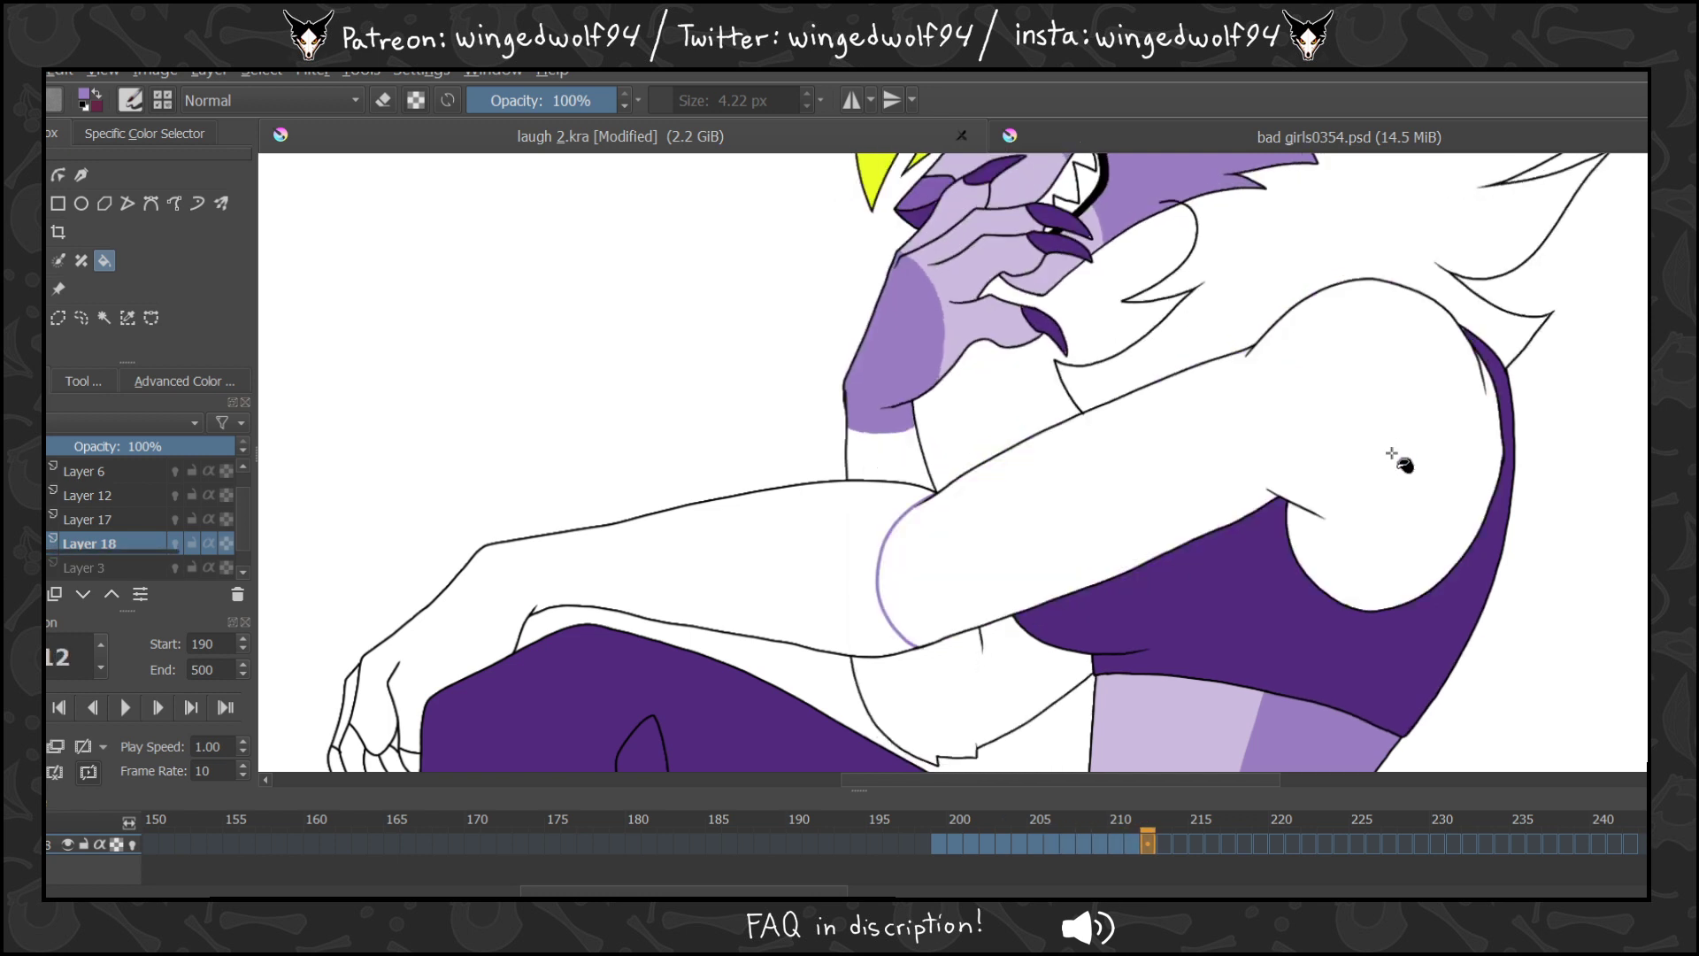
key("period")
key("period")
key("period")
key("period")
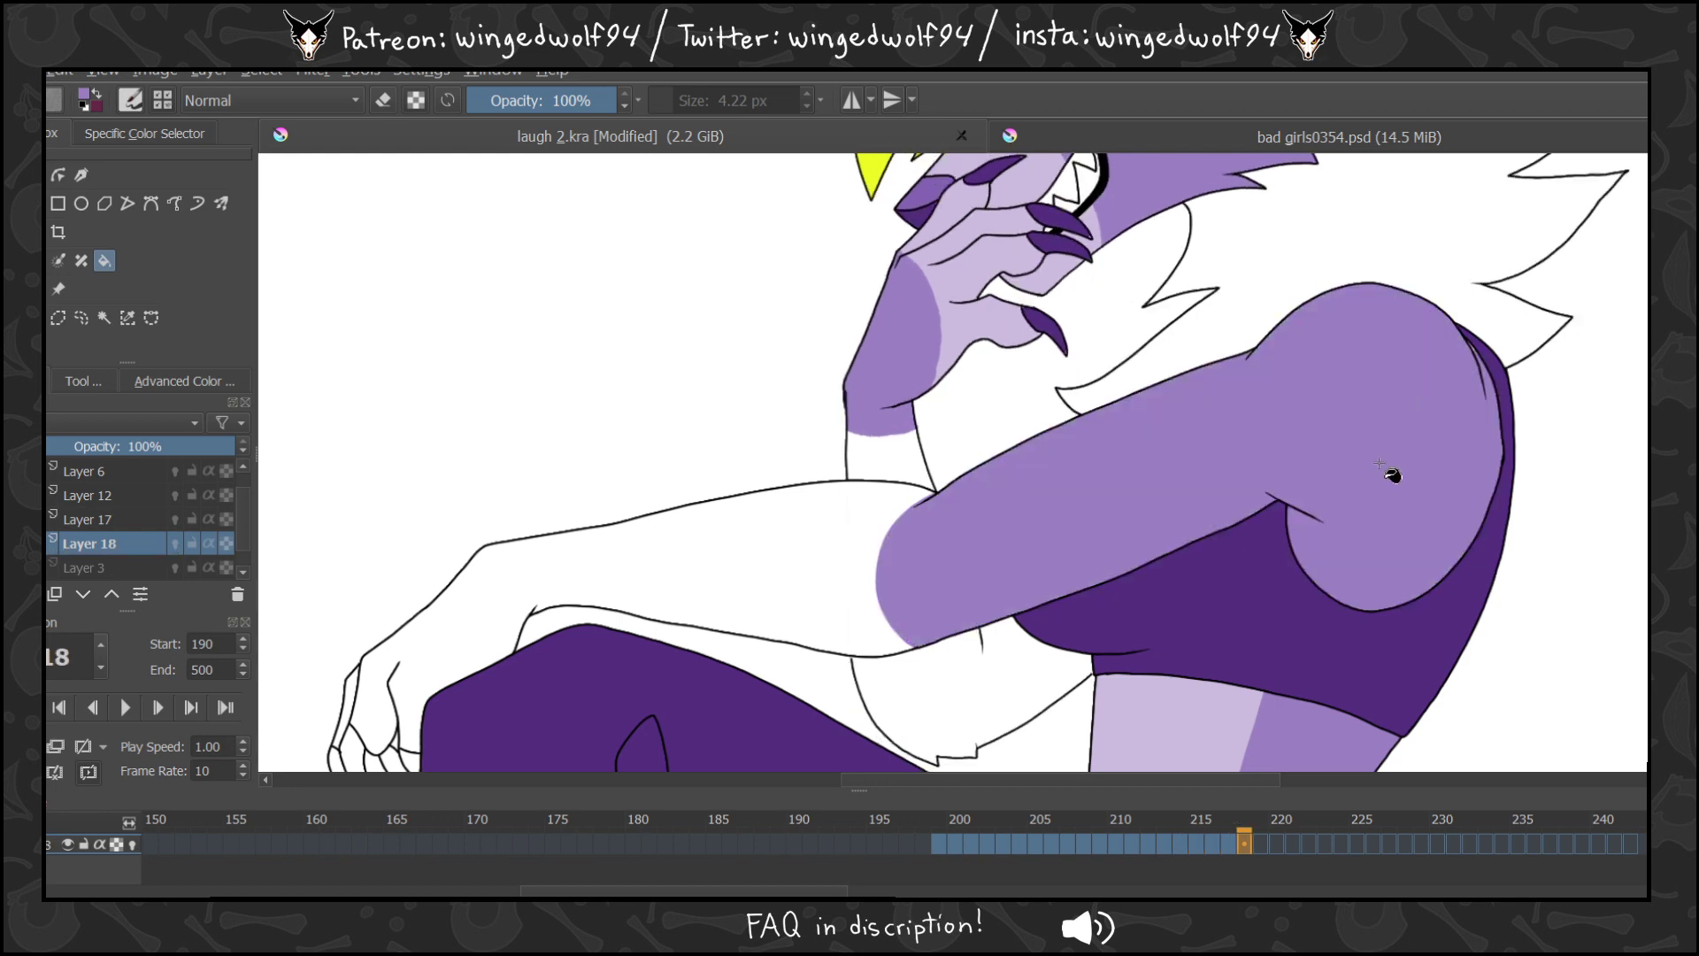
key("period")
key("period")
key("period")
key("period")
key("period")
key("period")
key("period")
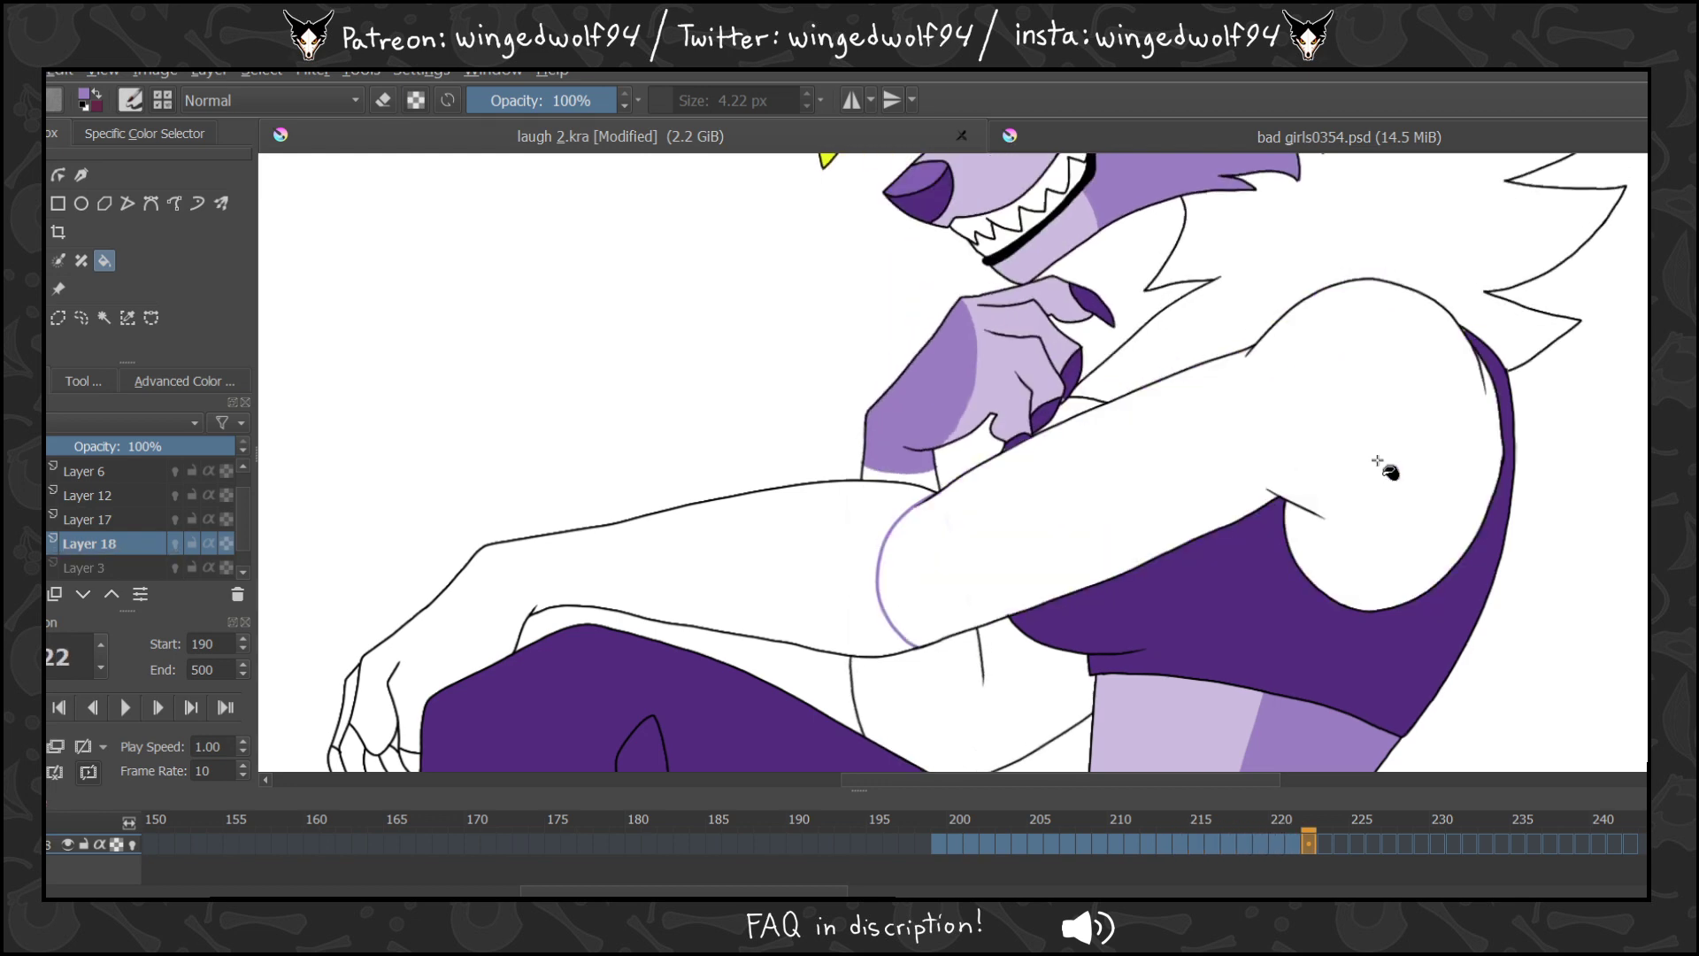
key("period")
key("period")
key("period")
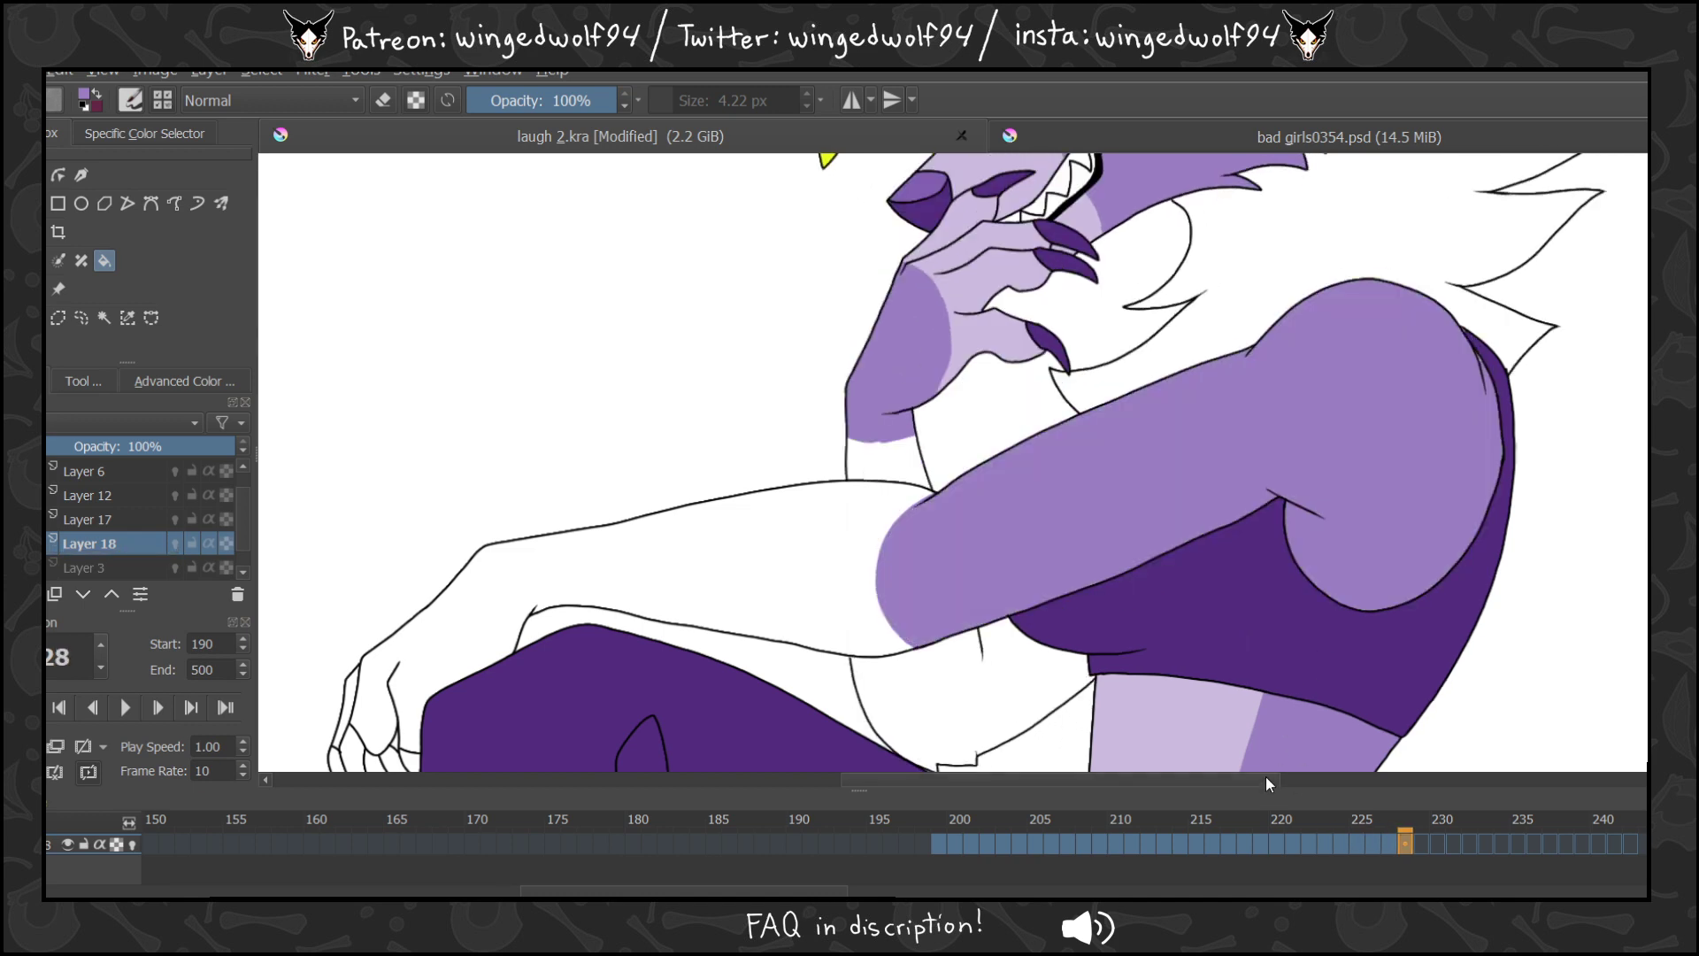
Fill the upper arm with medium purple on the remaining frames from 229 to 241.
scroll(1367, 467, "right", 3)
key("period")
key("period")
key("period")
key("period")
key("period")
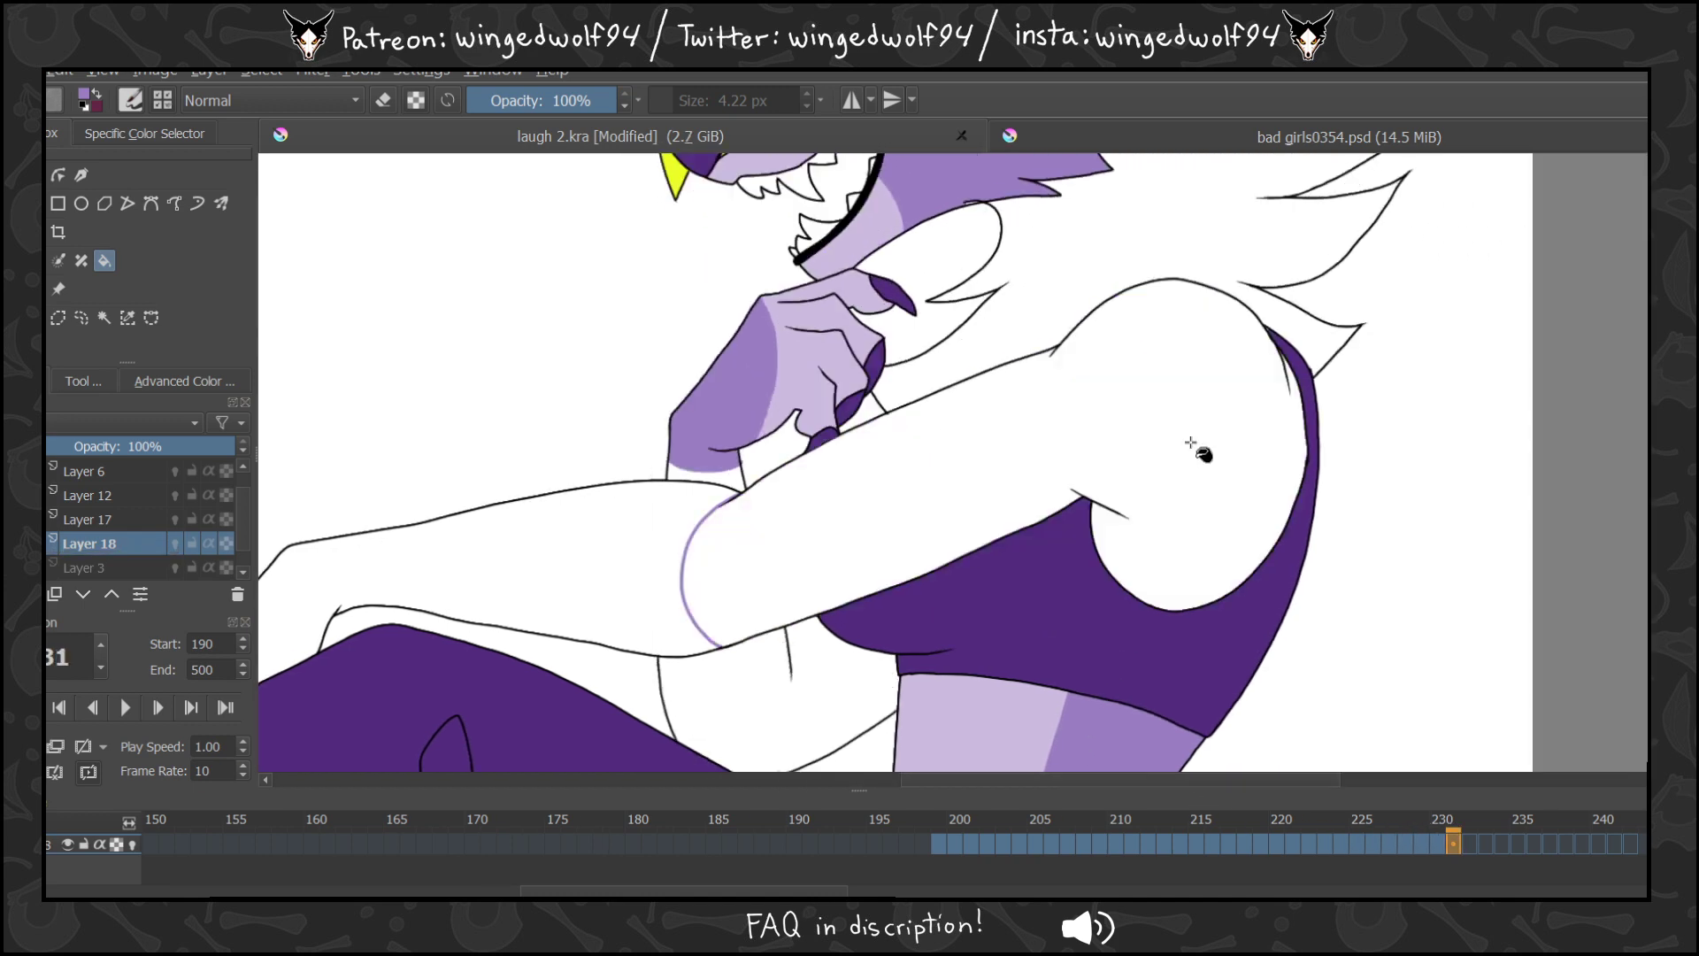
key("period")
key("period")
key("period")
key("period")
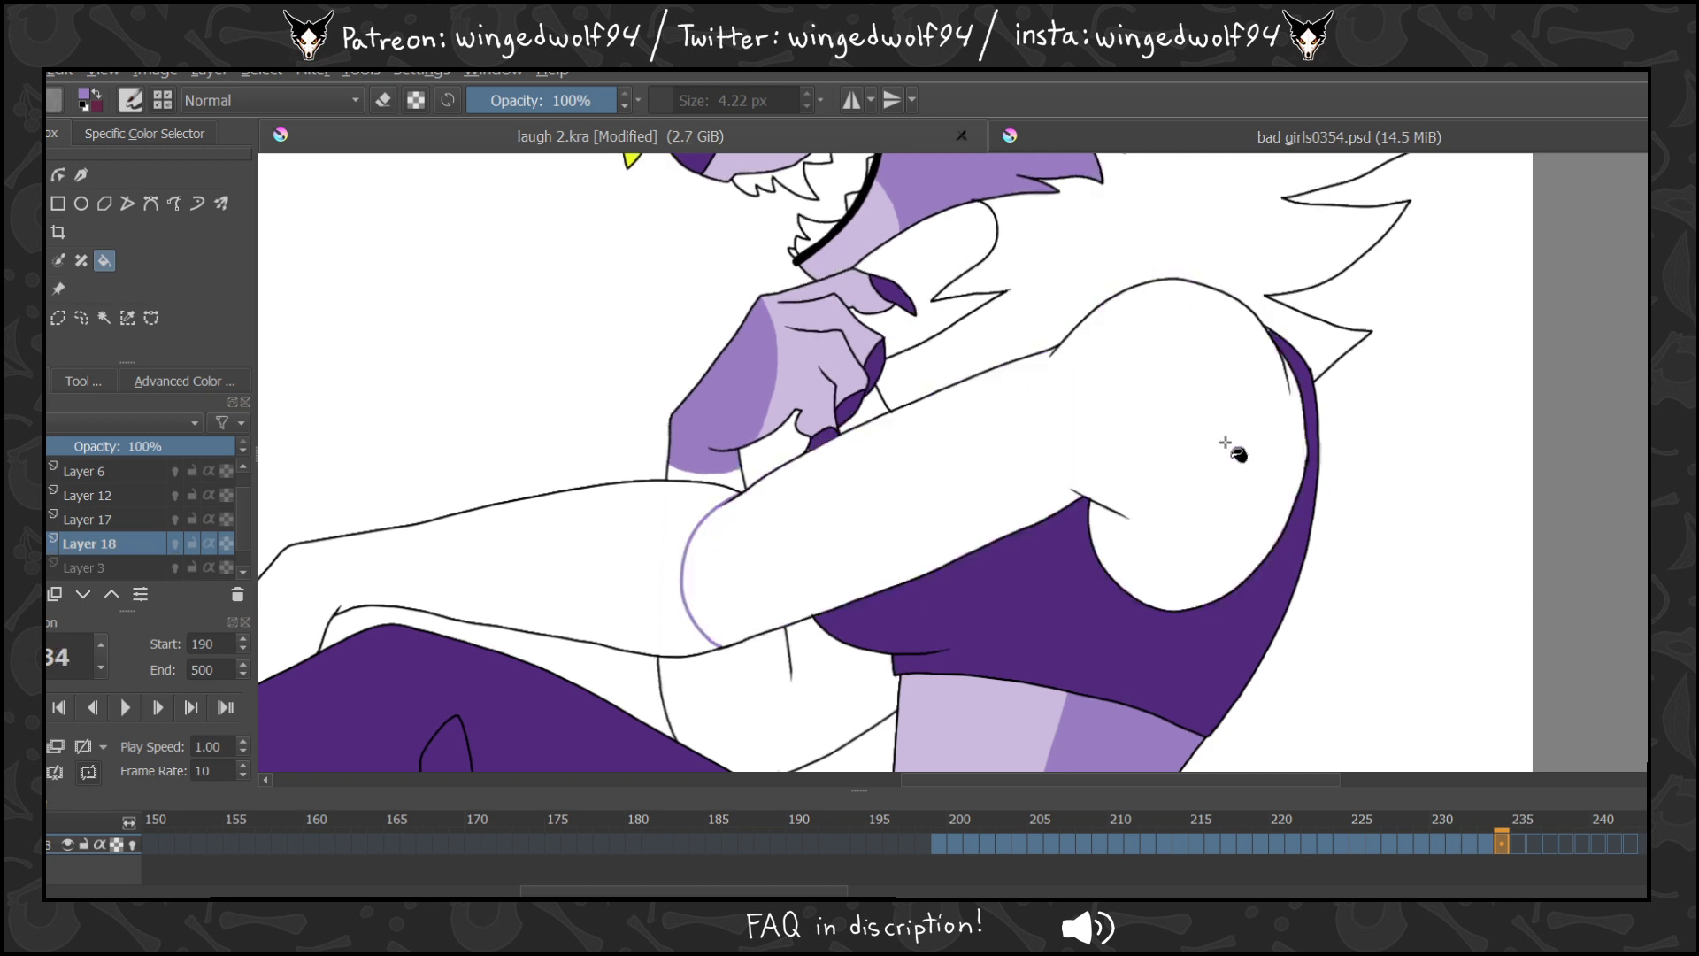
key("period")
key("period")
key("period")
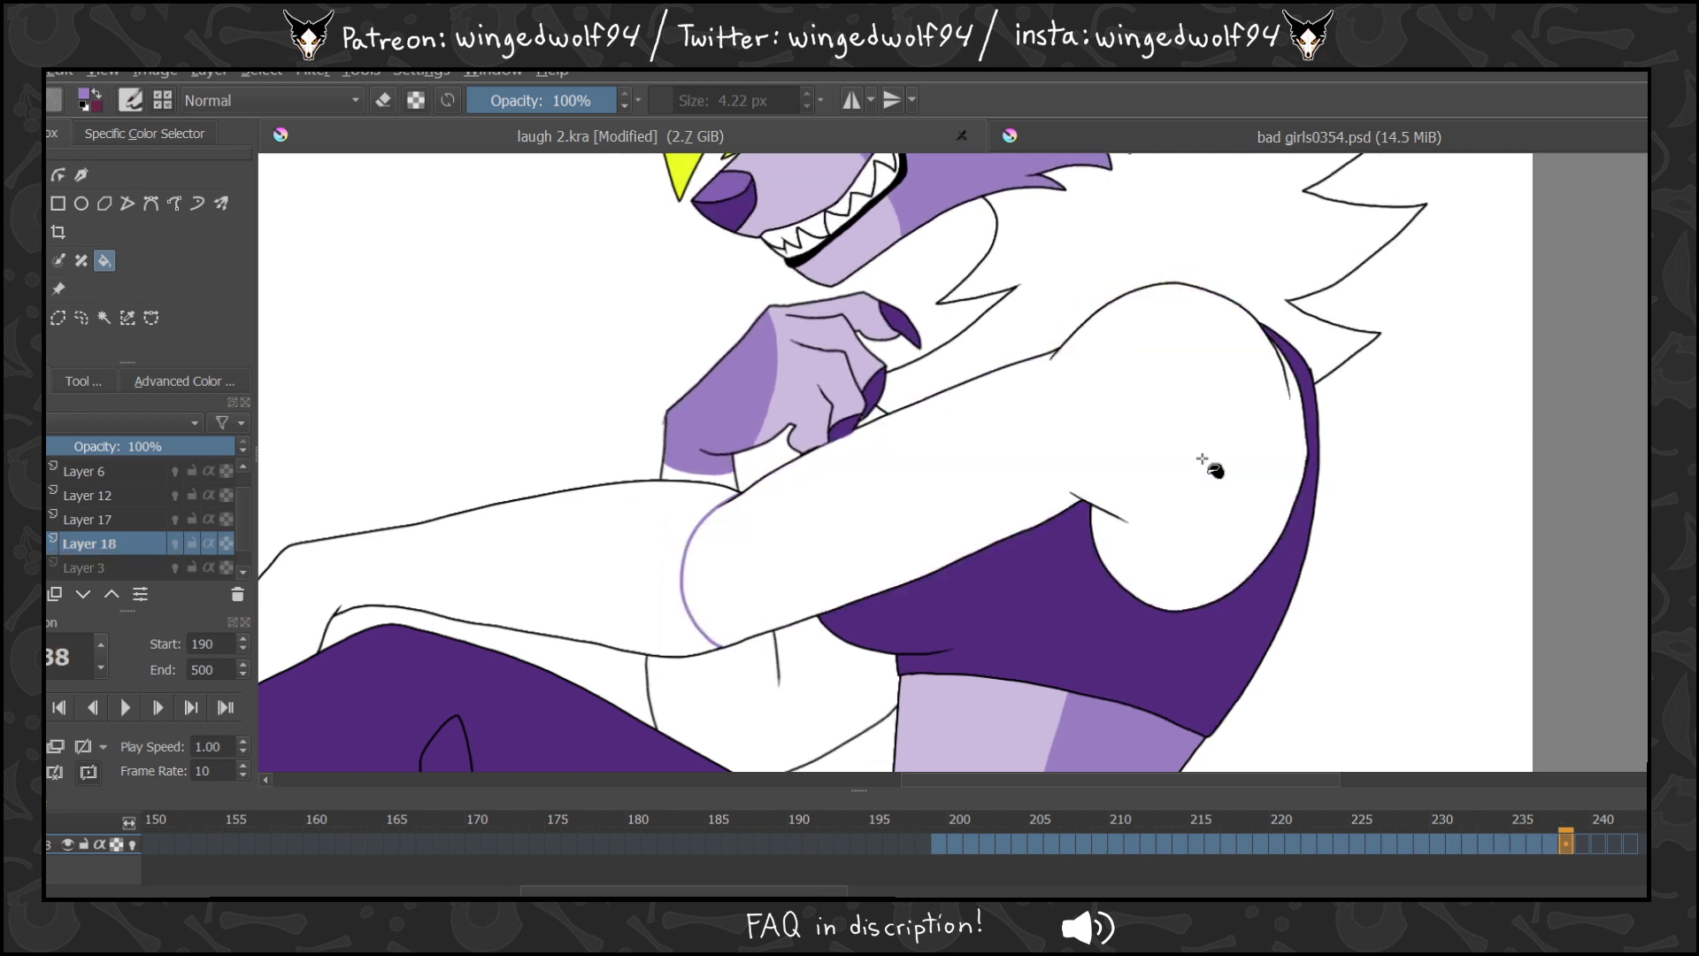
left_click(1219, 456)
key("period")
left_click(1220, 457)
key("period")
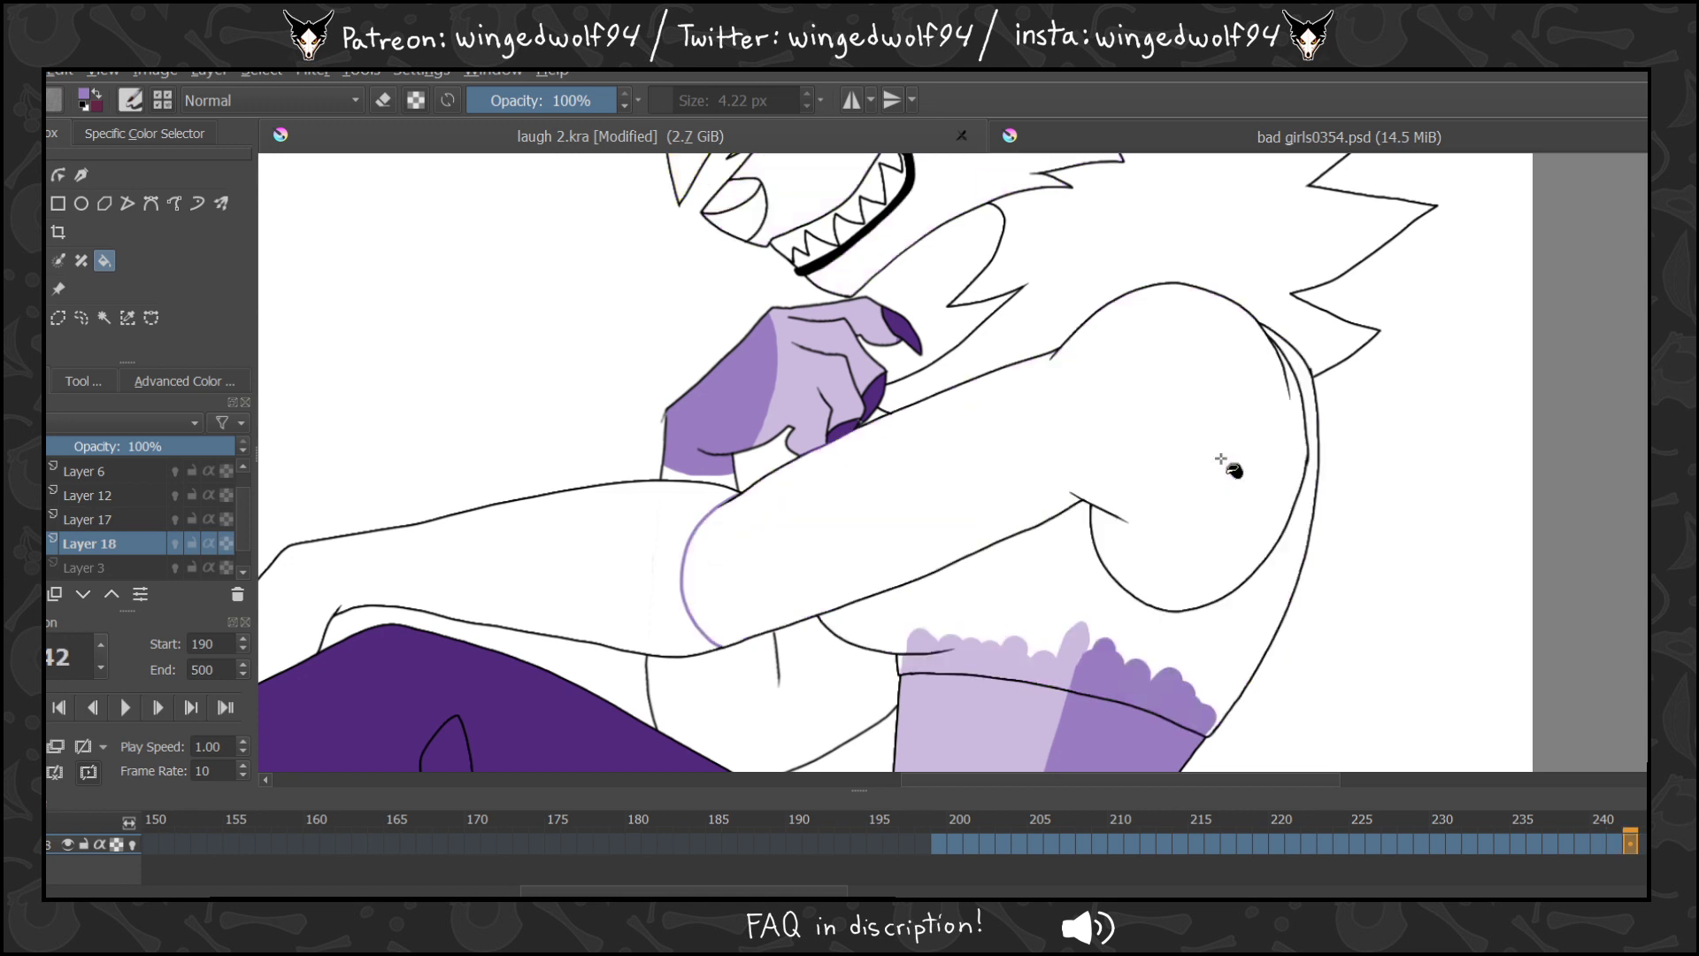
Set the brush size to 13.74 px and paint the missed areas around the shoulder fold purple, working back from frame 241 to 237.
key("comma")
key("b")
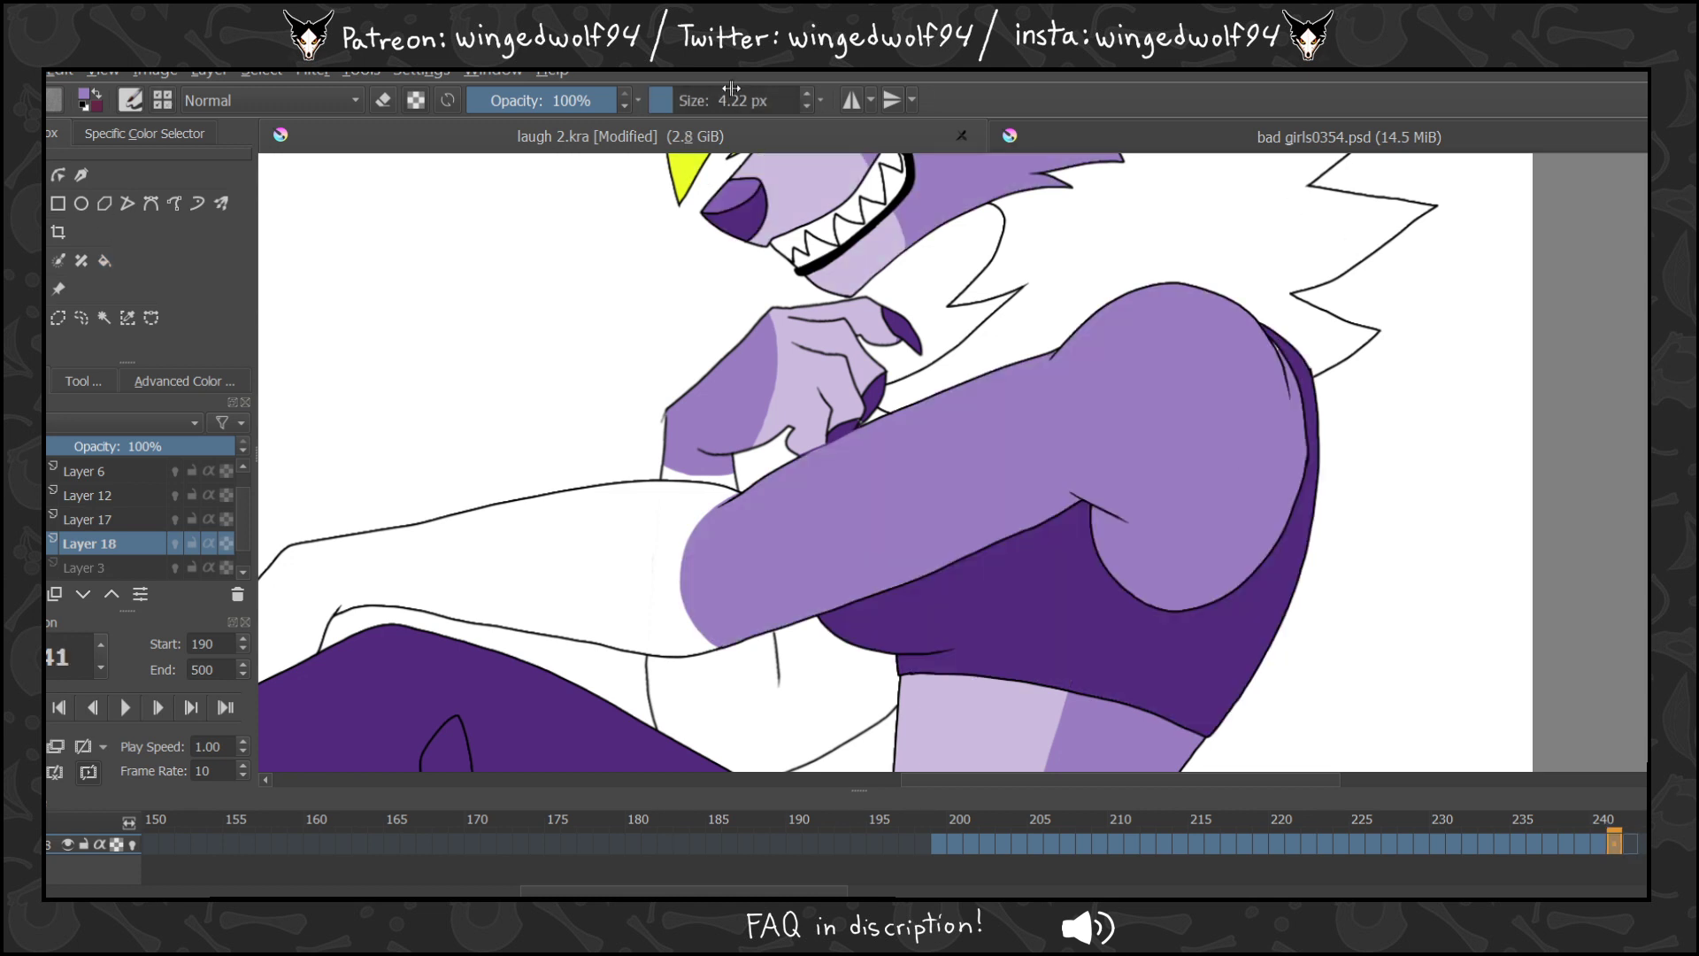
left_click(692, 100)
key("comma")
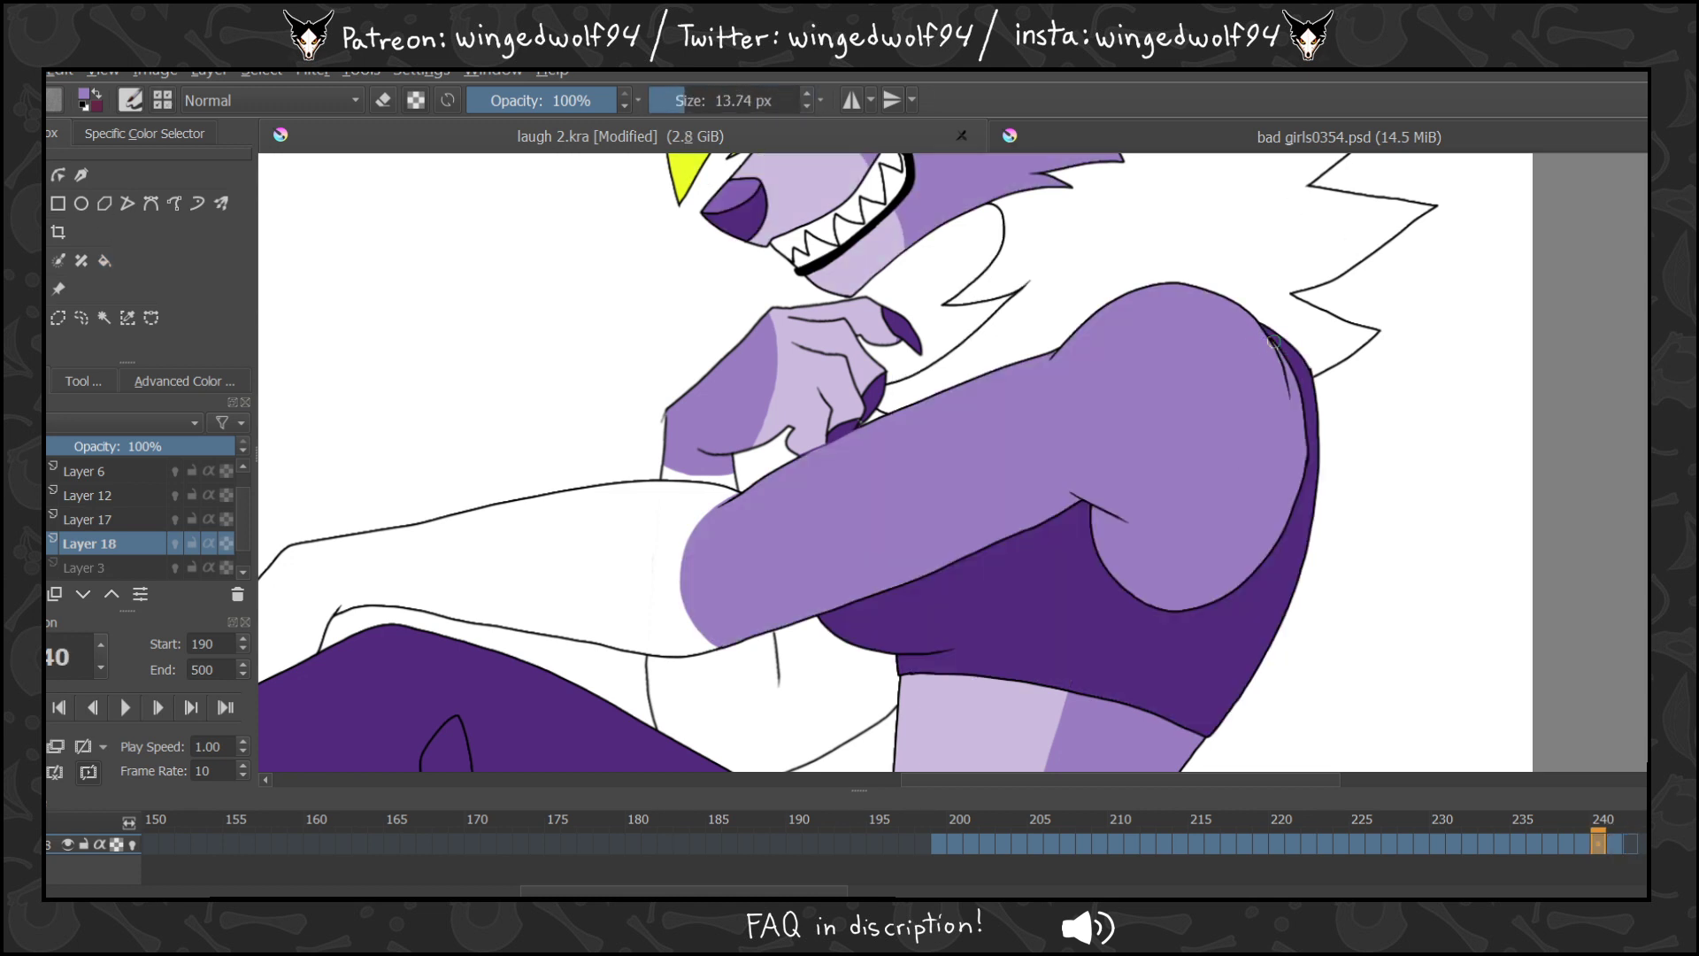
key("comma")
key("comma")
key("comma")
key("comma")
key("comma")
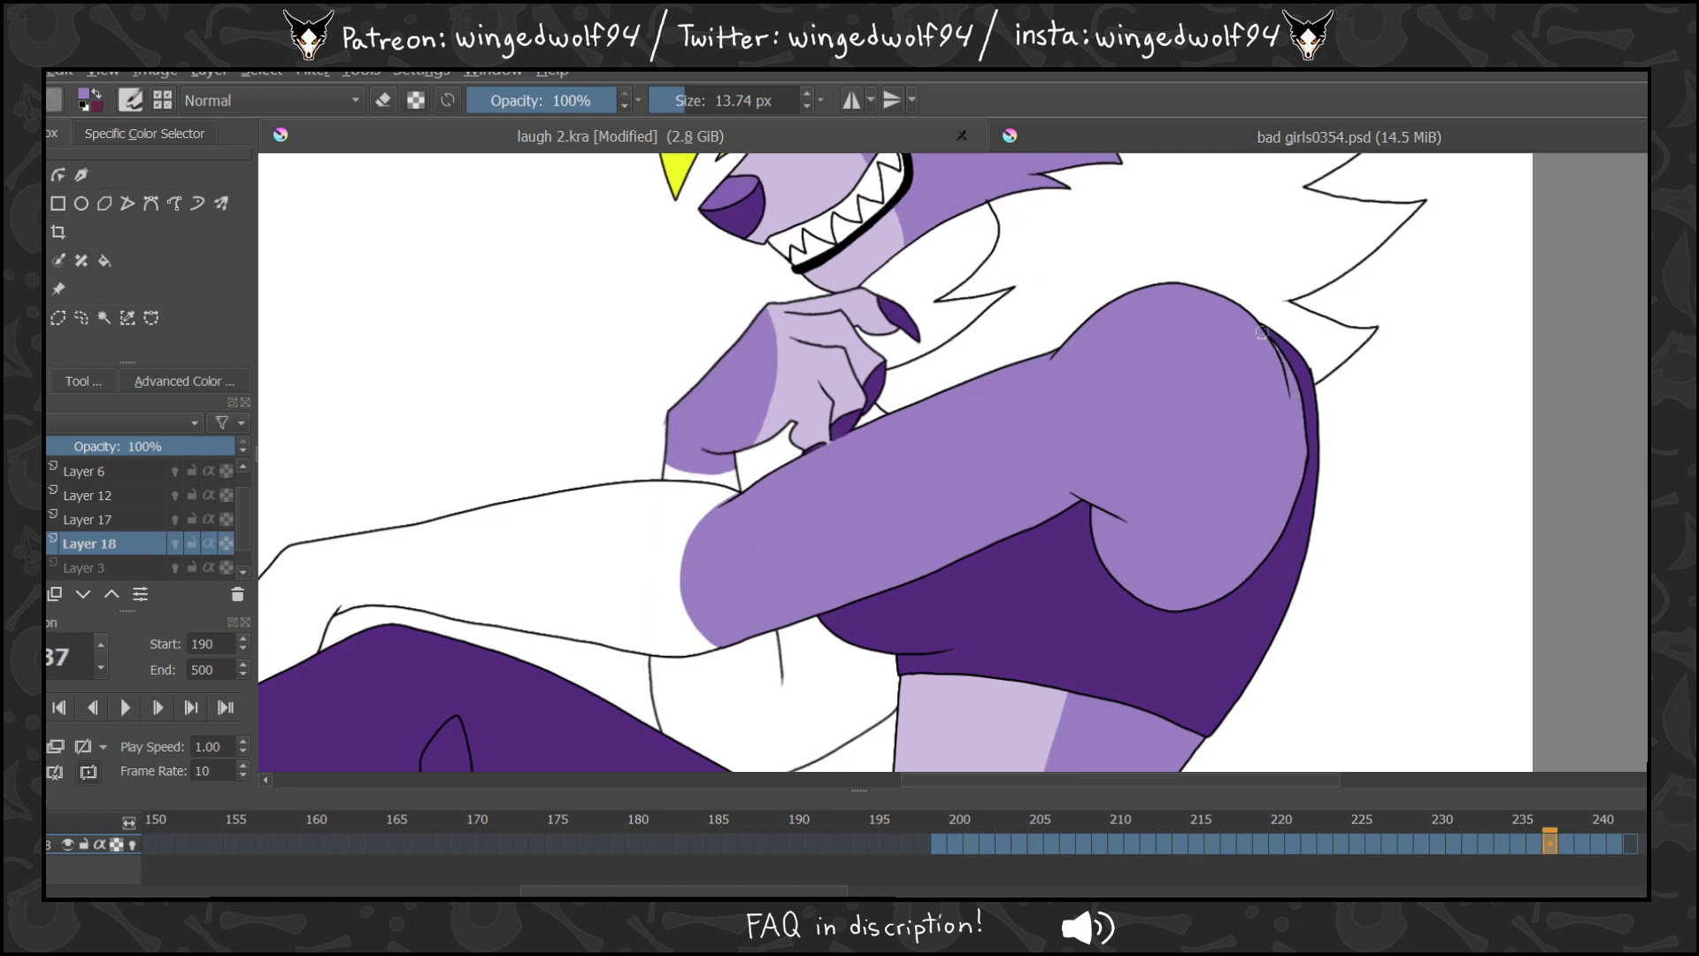
Paint the missed areas along the shoulder fold purple on each frame, working back from frame 236 to 220.
key("comma")
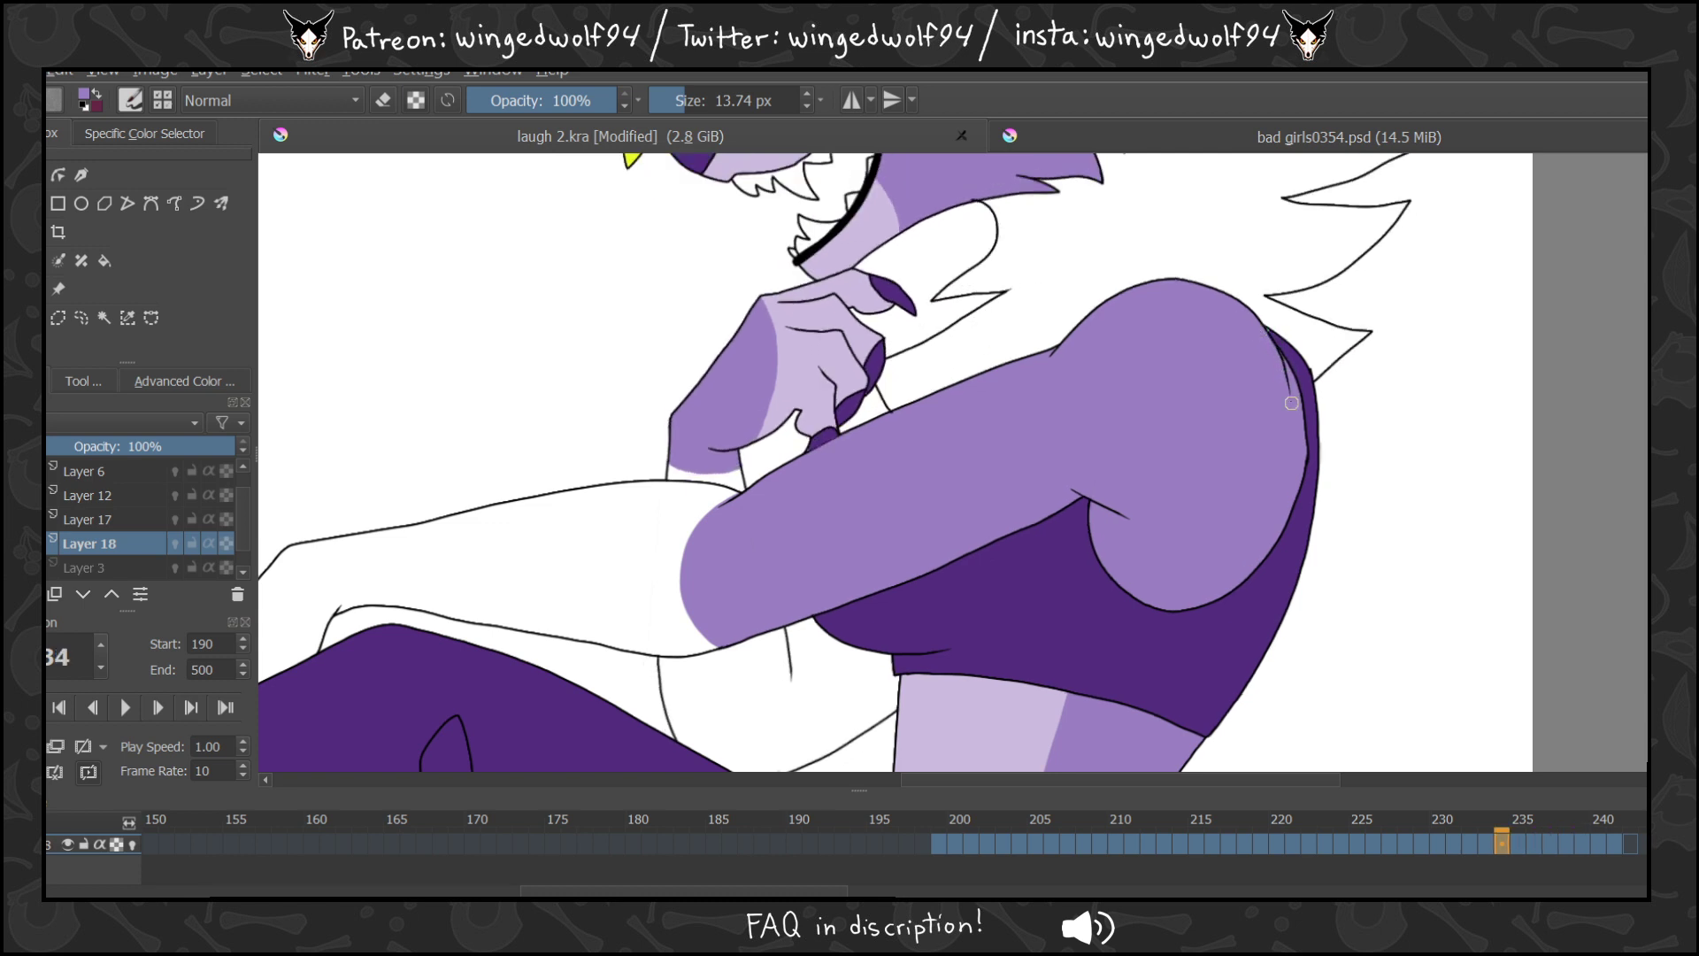
key("comma")
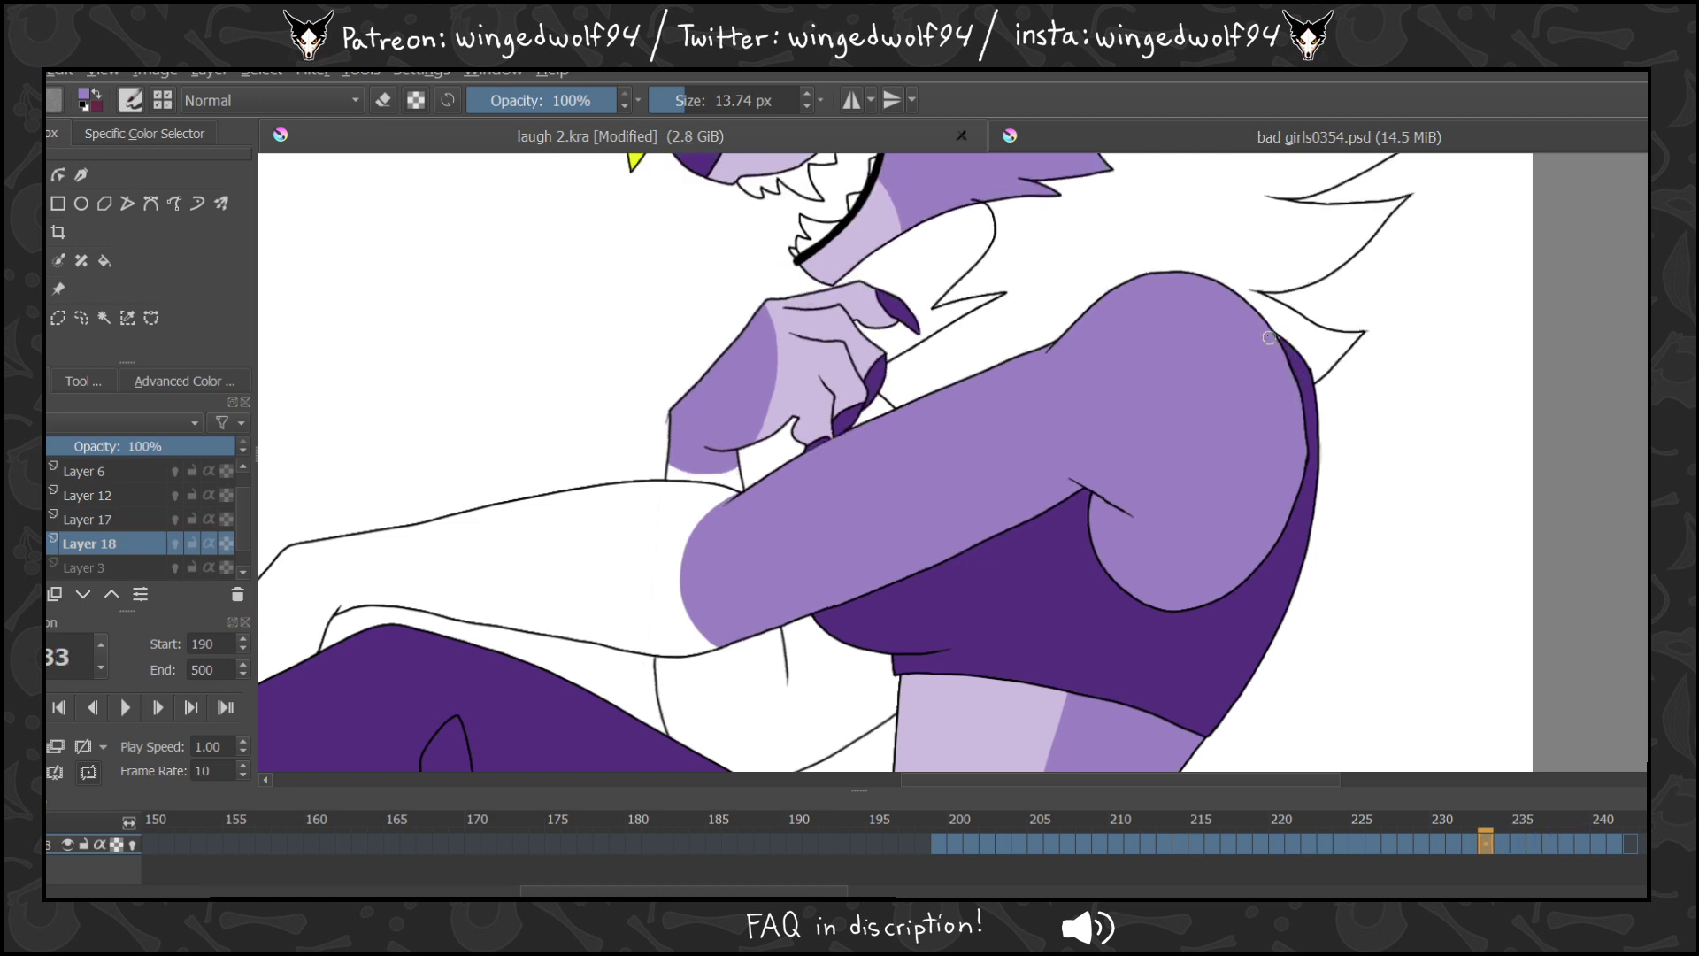
key("comma")
key("comma")
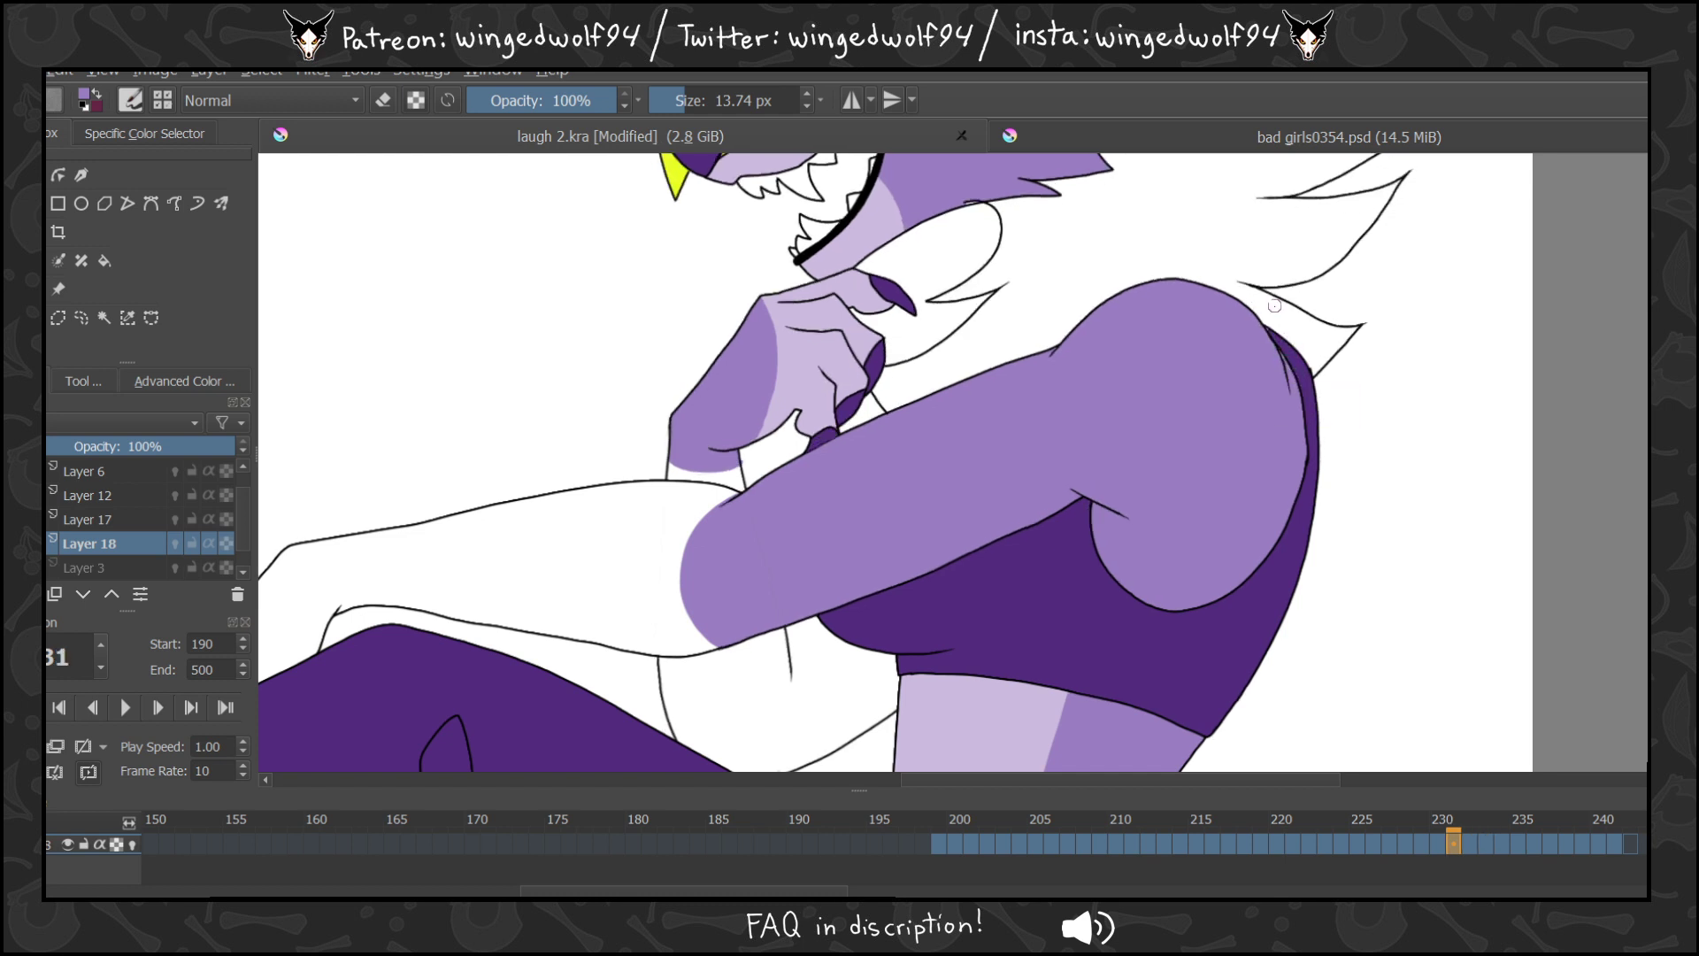
key("comma")
key("comma")
key("comma")
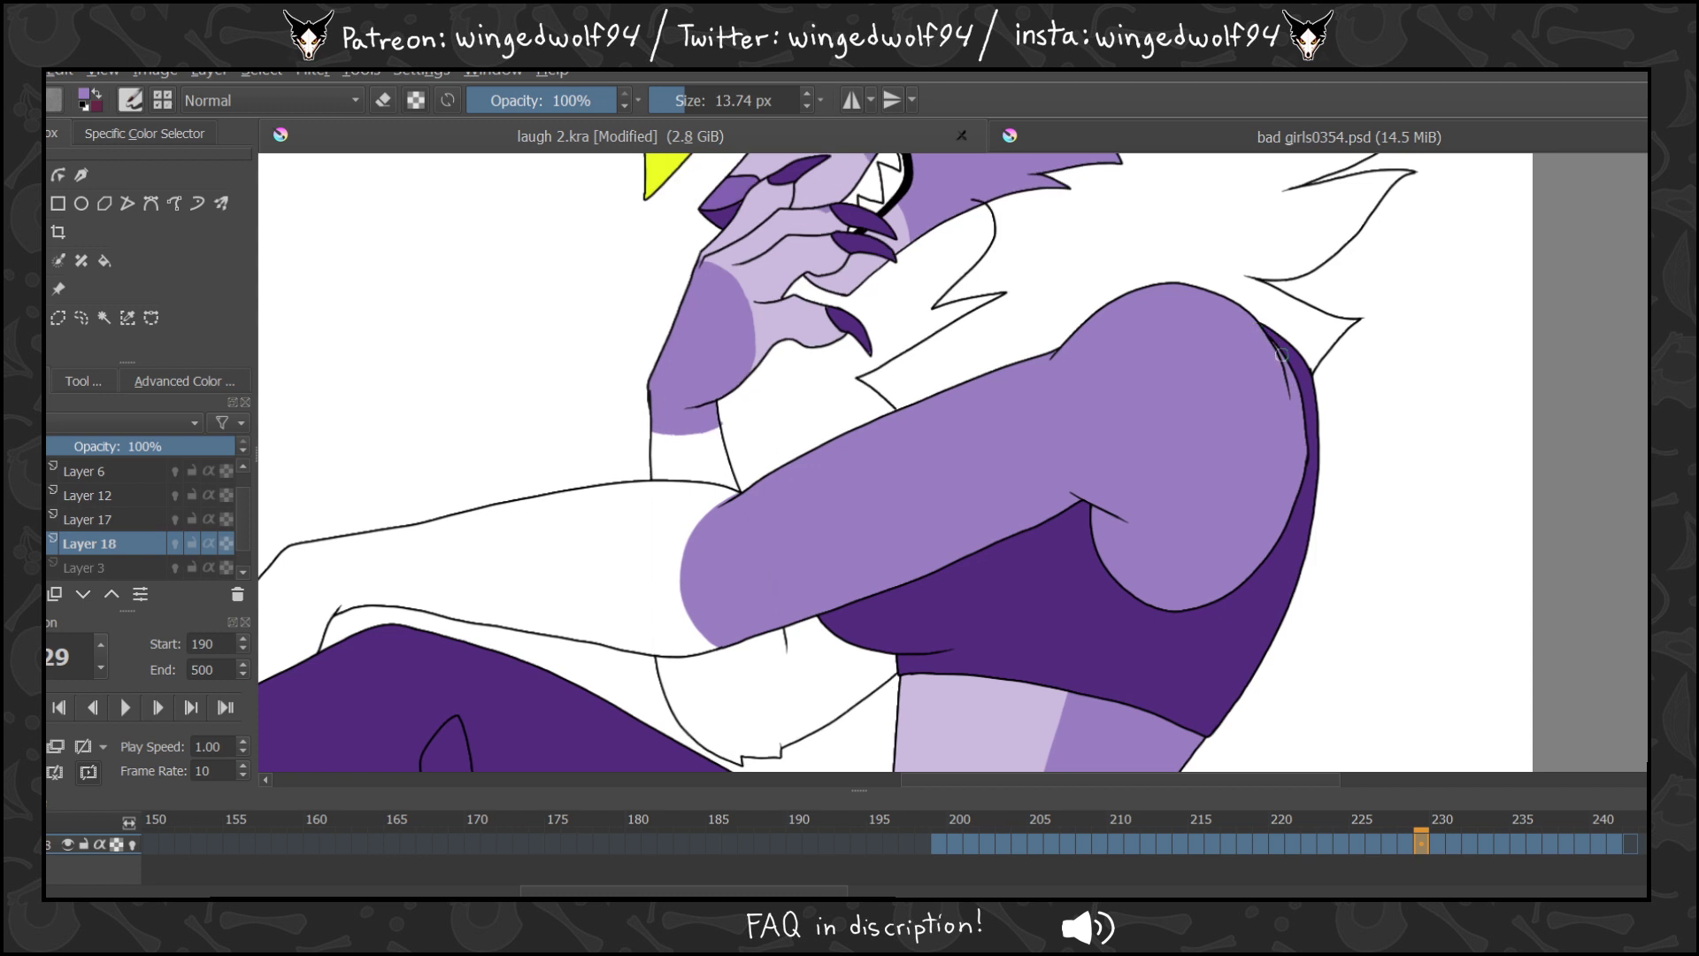
key("comma")
key("comma")
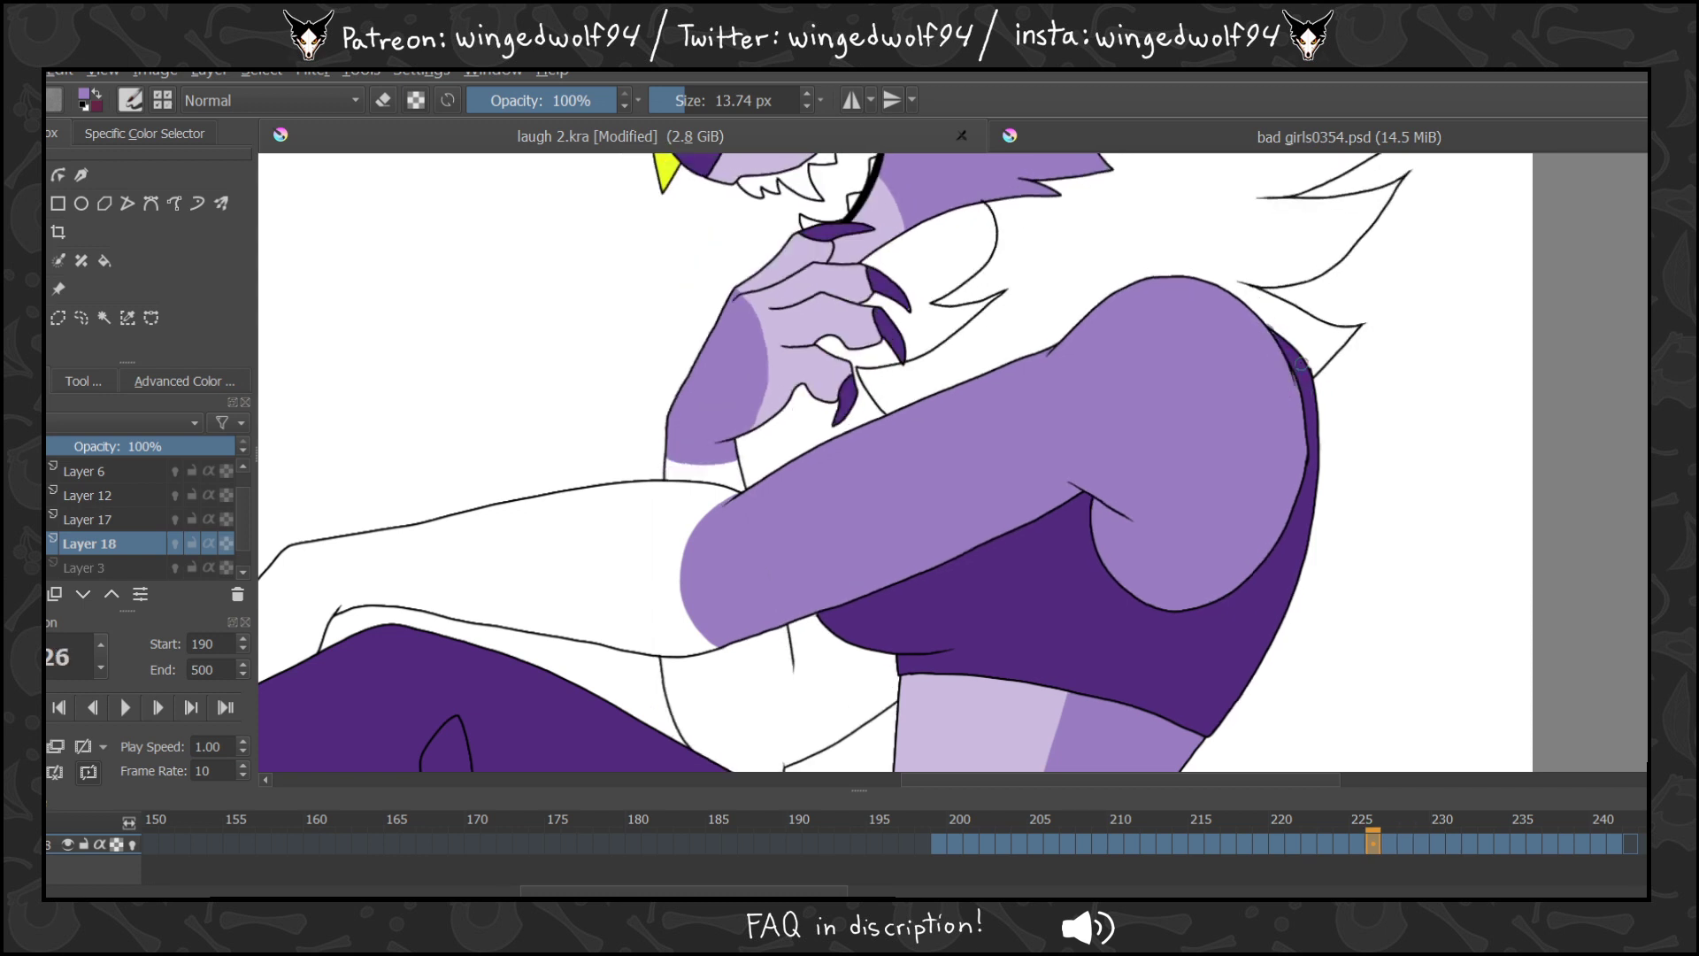
key("comma")
key("comma")
key("comma")
key("comma")
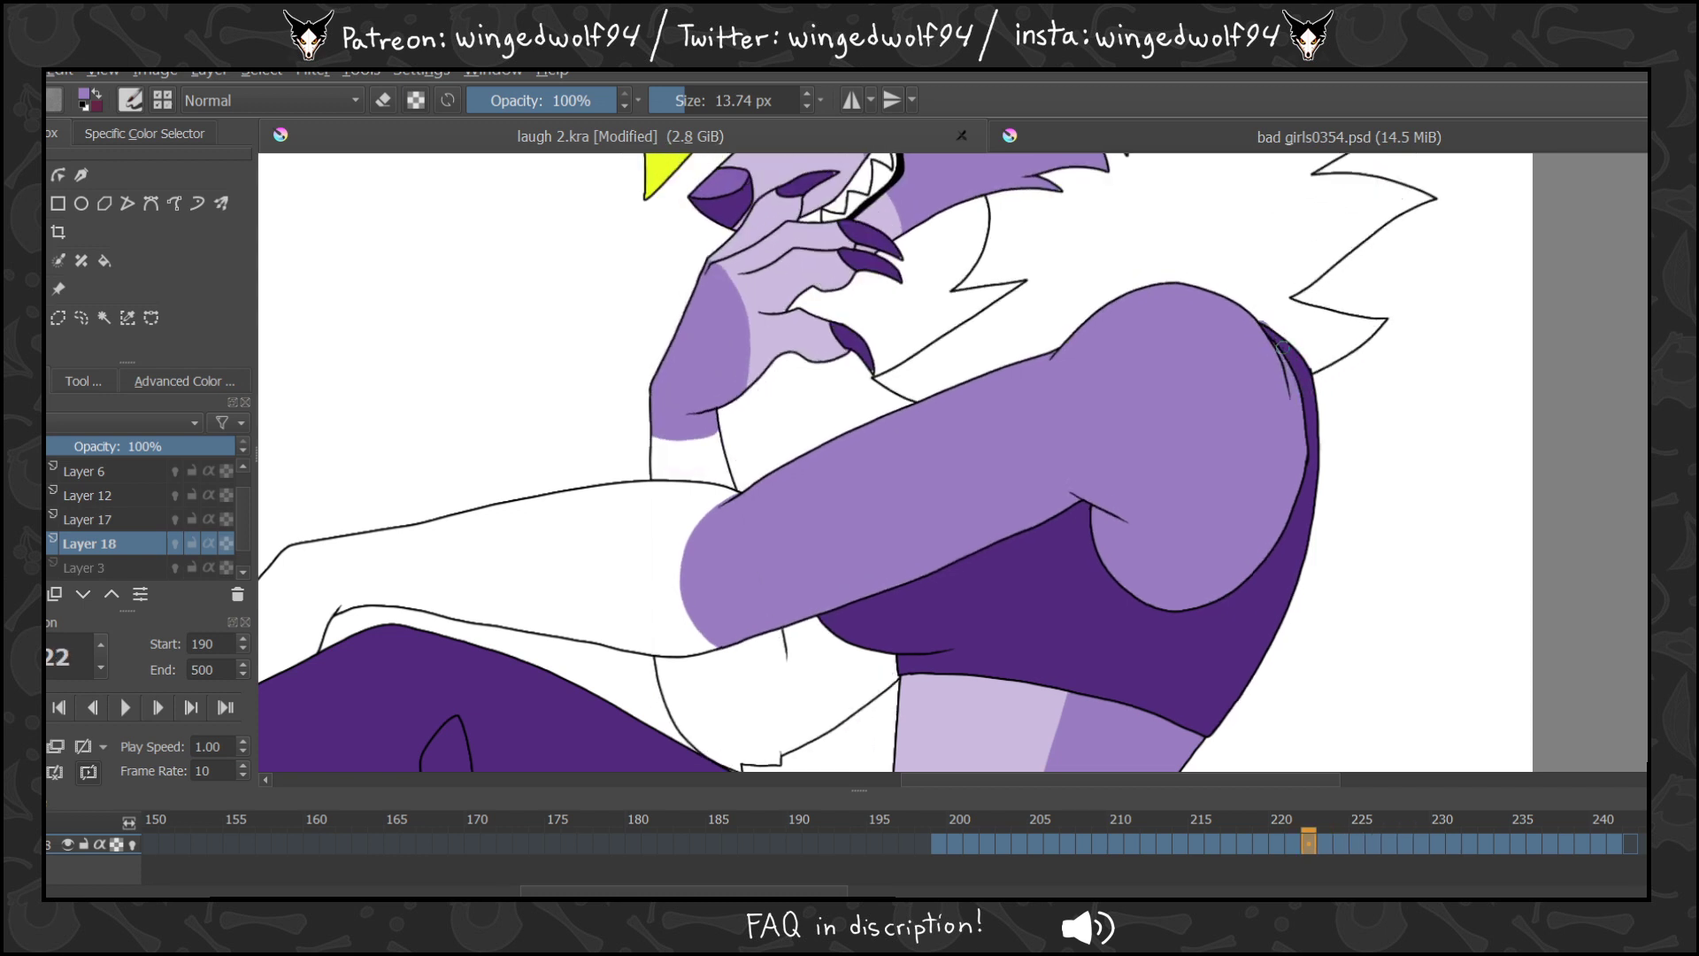
key("comma")
key("comma")
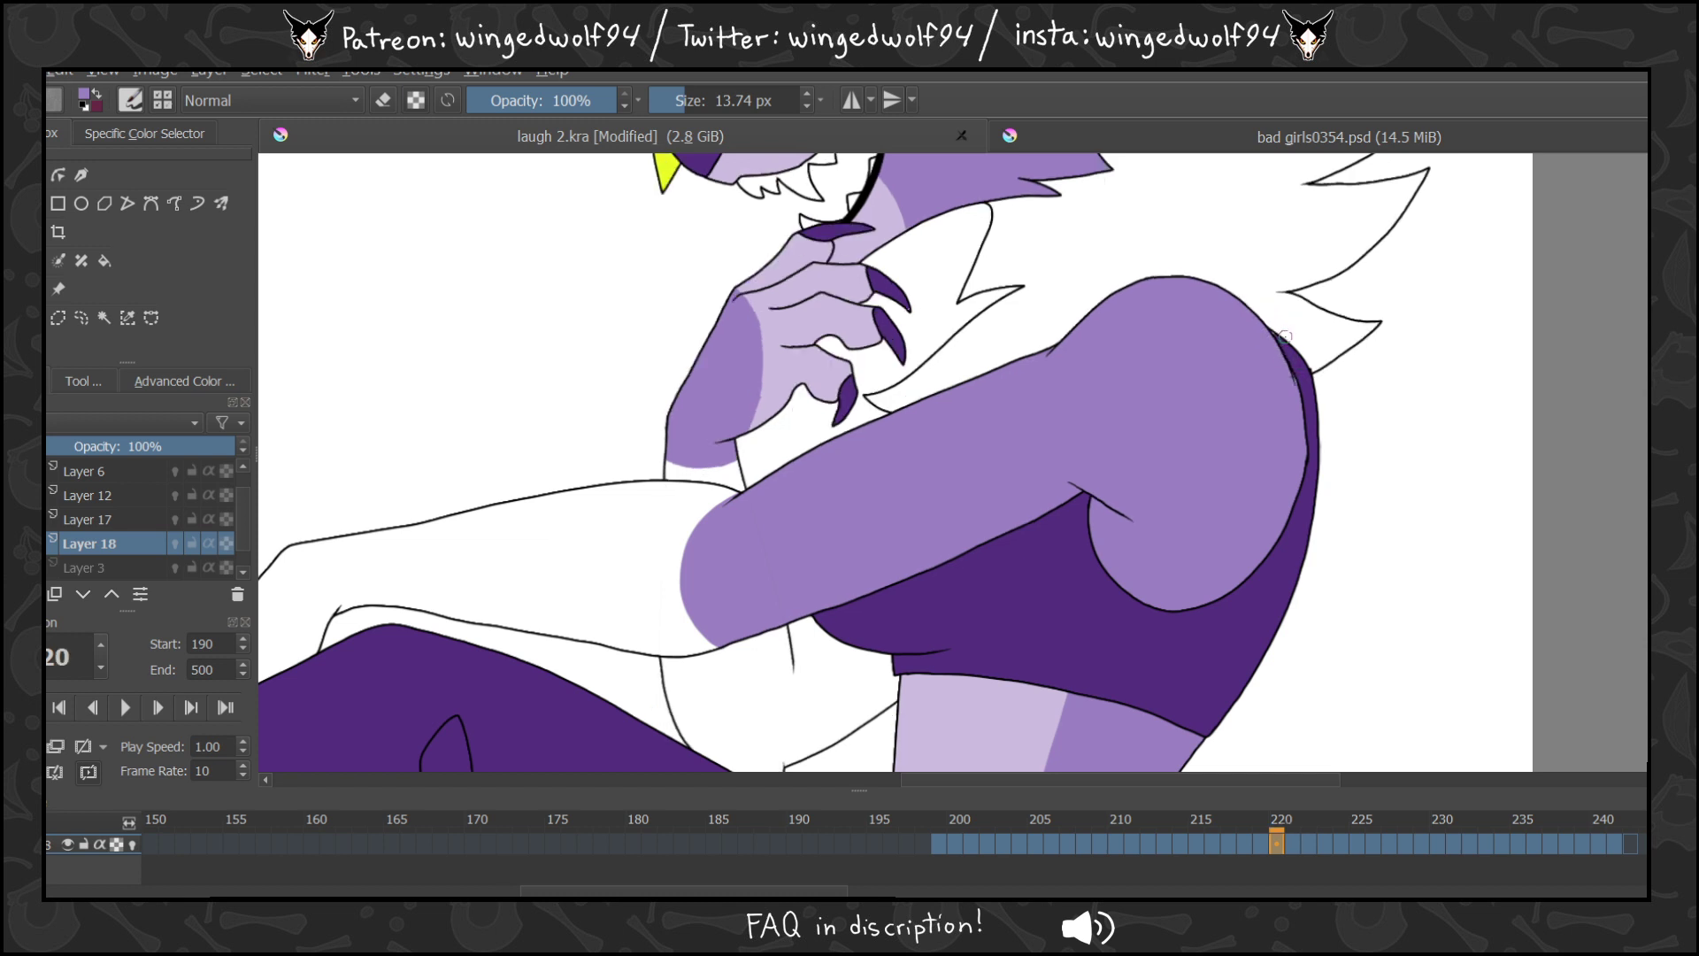
Fill the remaining gaps at the shoulder fold with purple on frames 219 back to 199.
key("comma")
key("comma")
key("comma")
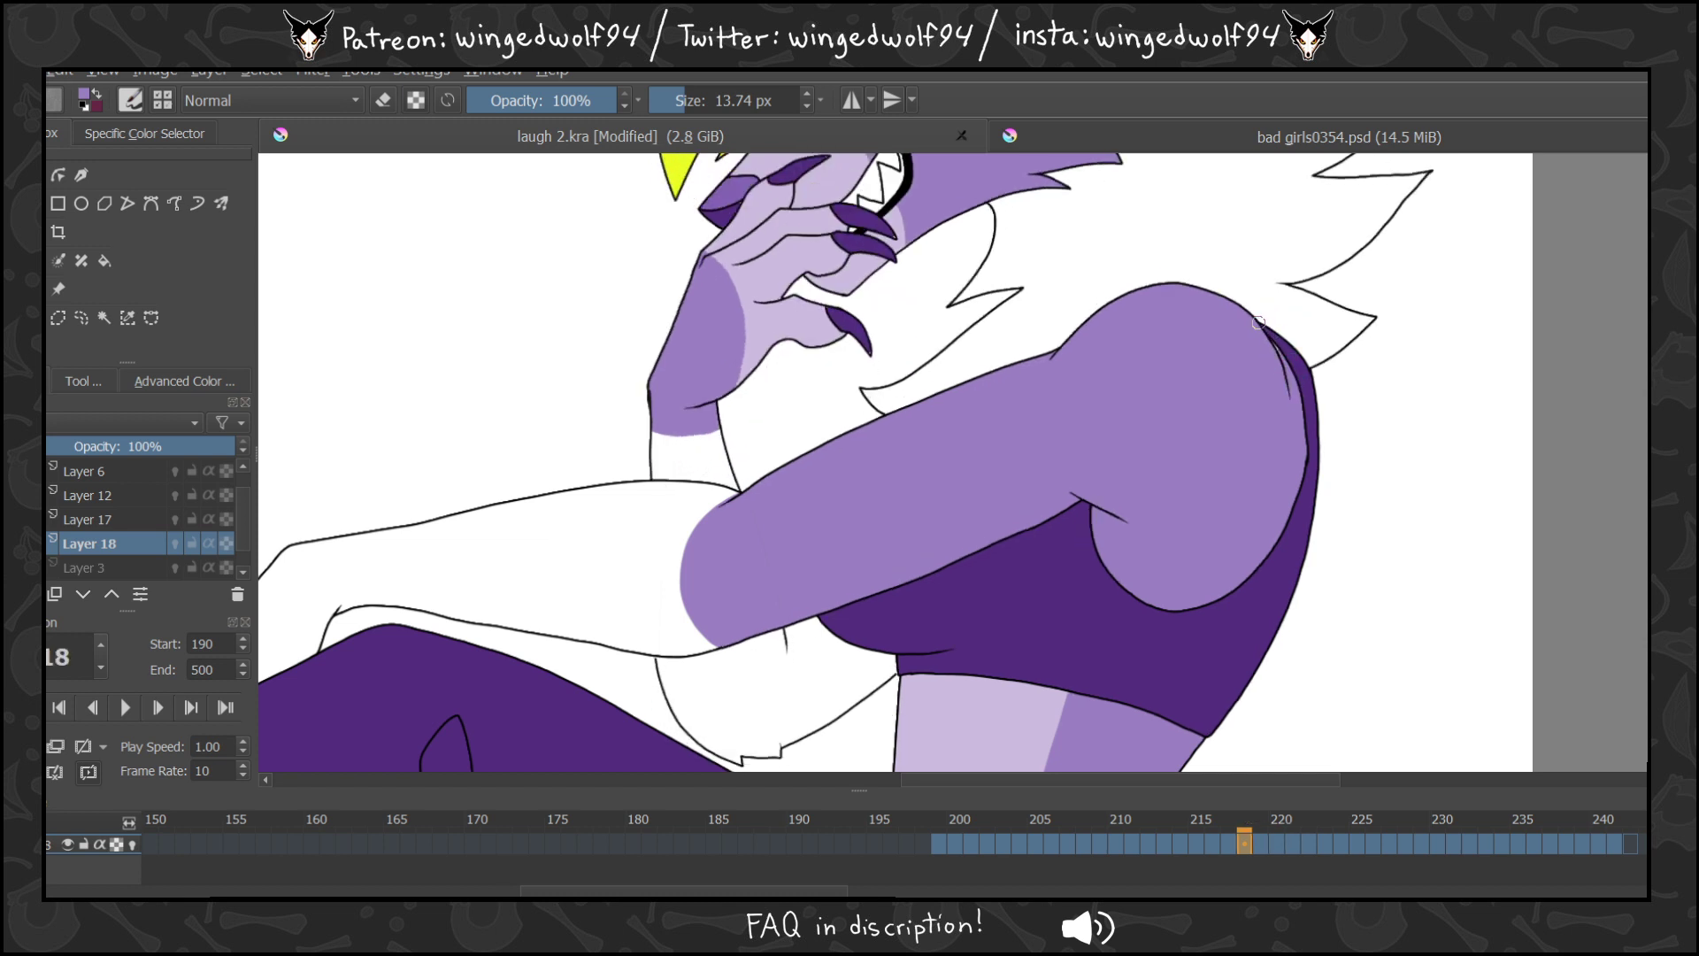
key("comma")
key("comma")
key("comma")
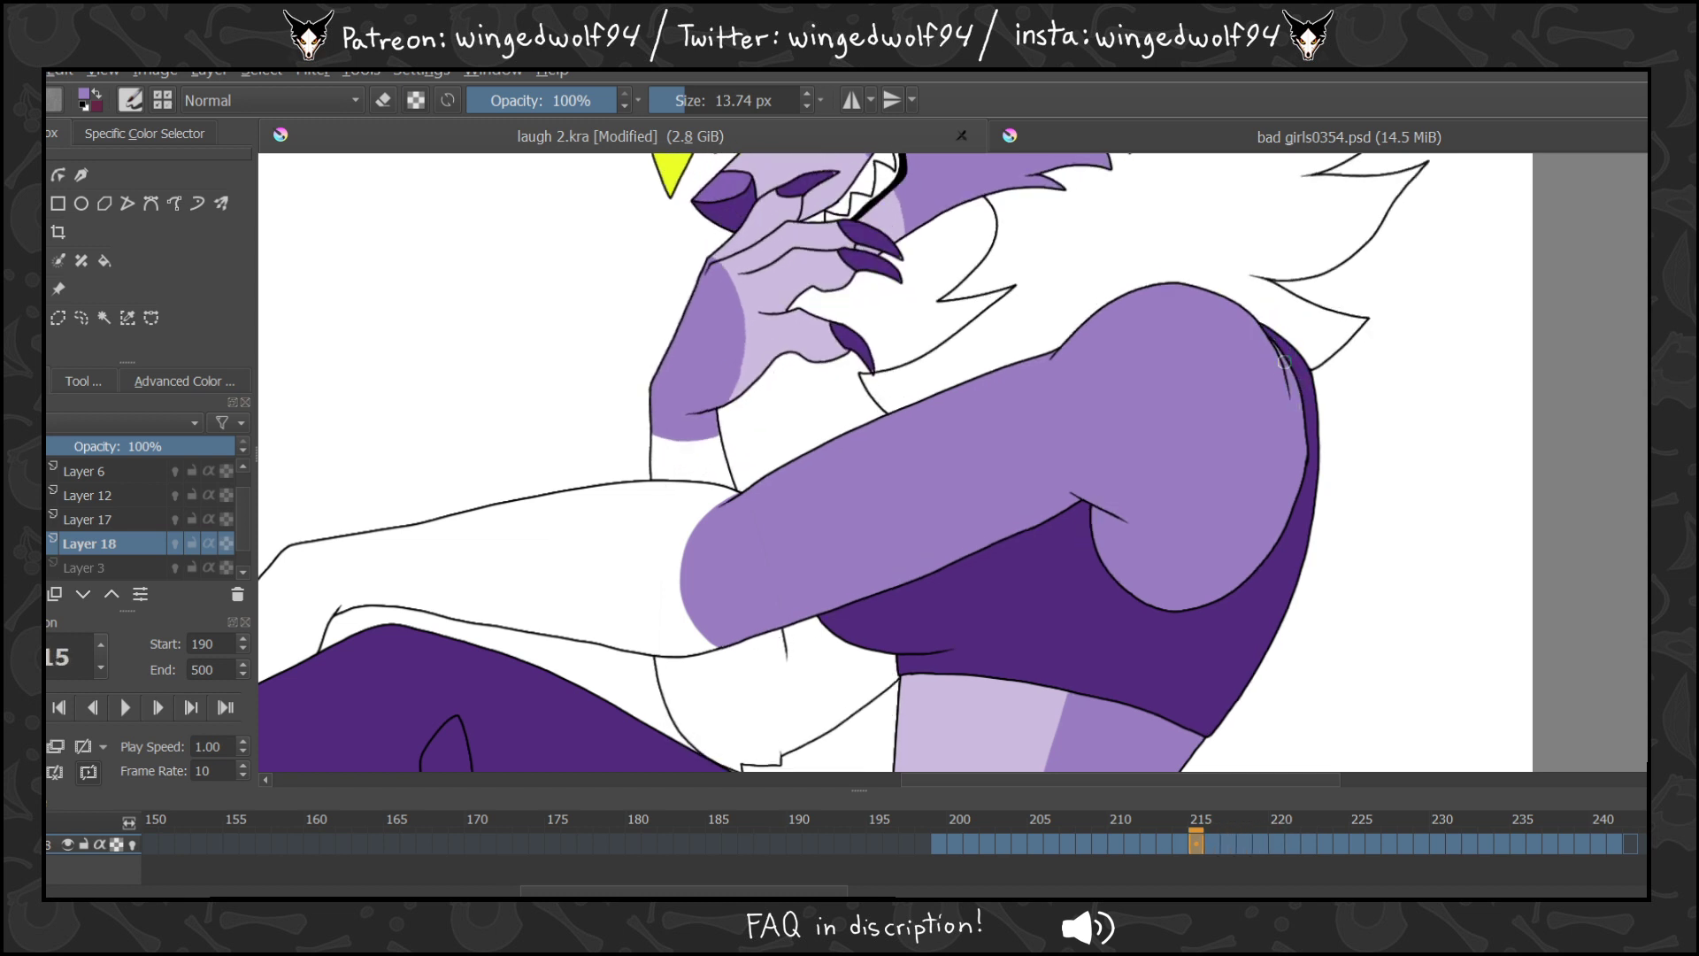
key("comma")
key("comma")
key("comma")
key("comma")
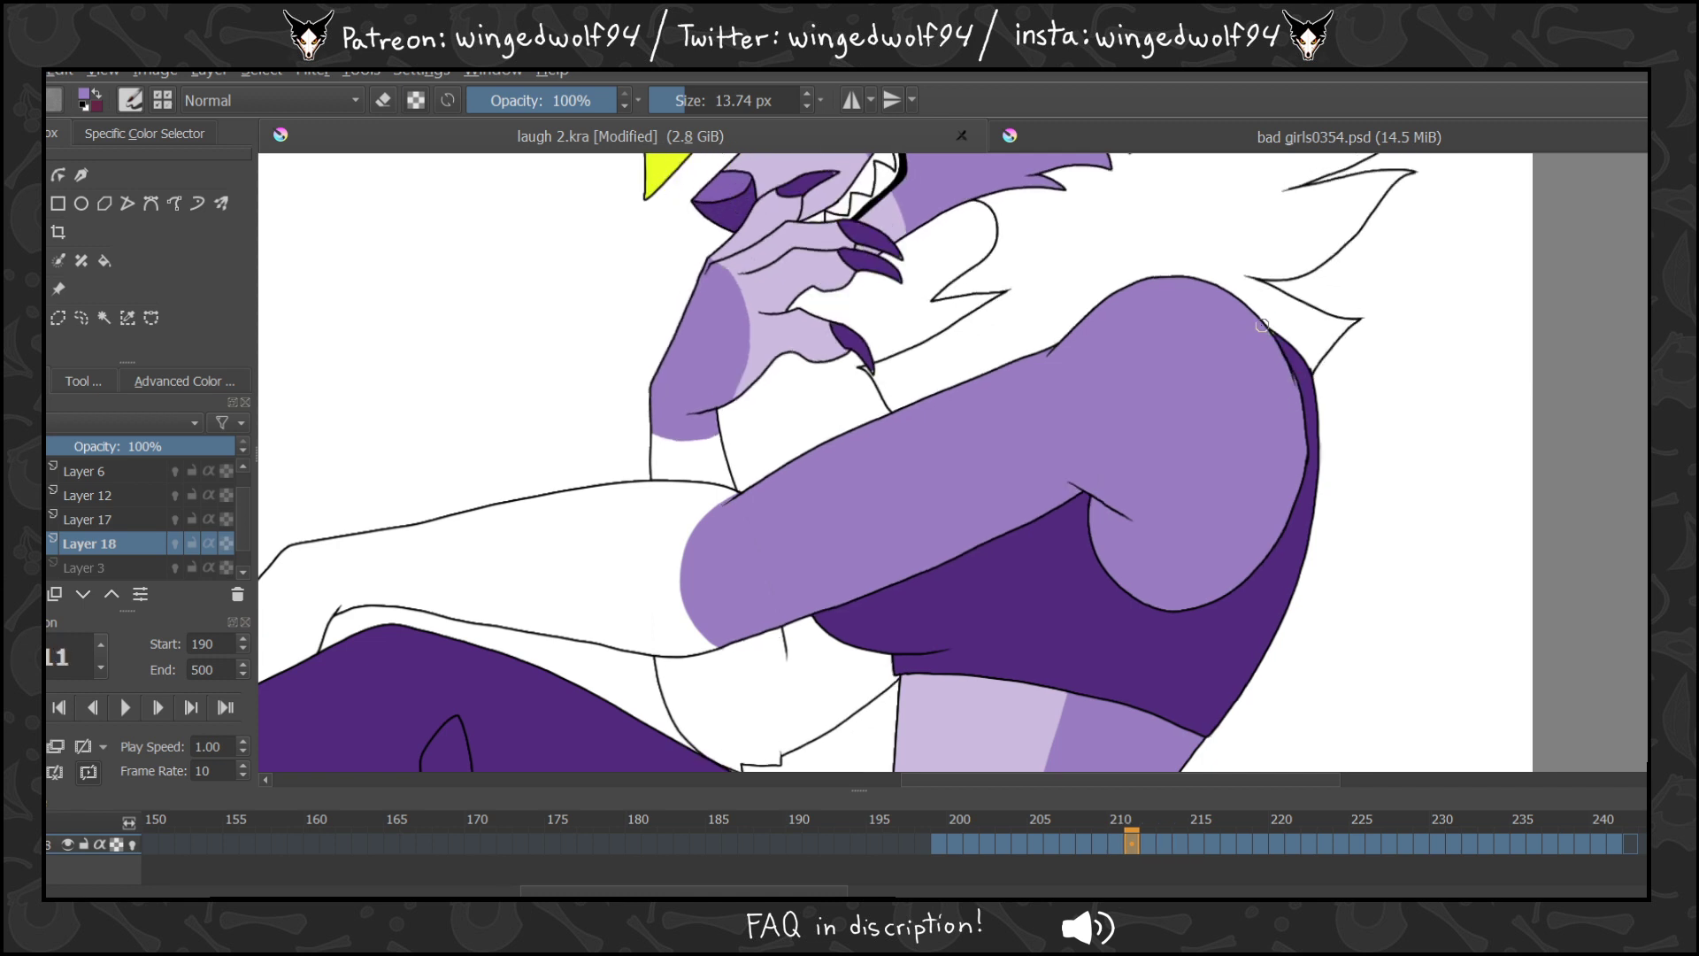
key("comma")
key("comma")
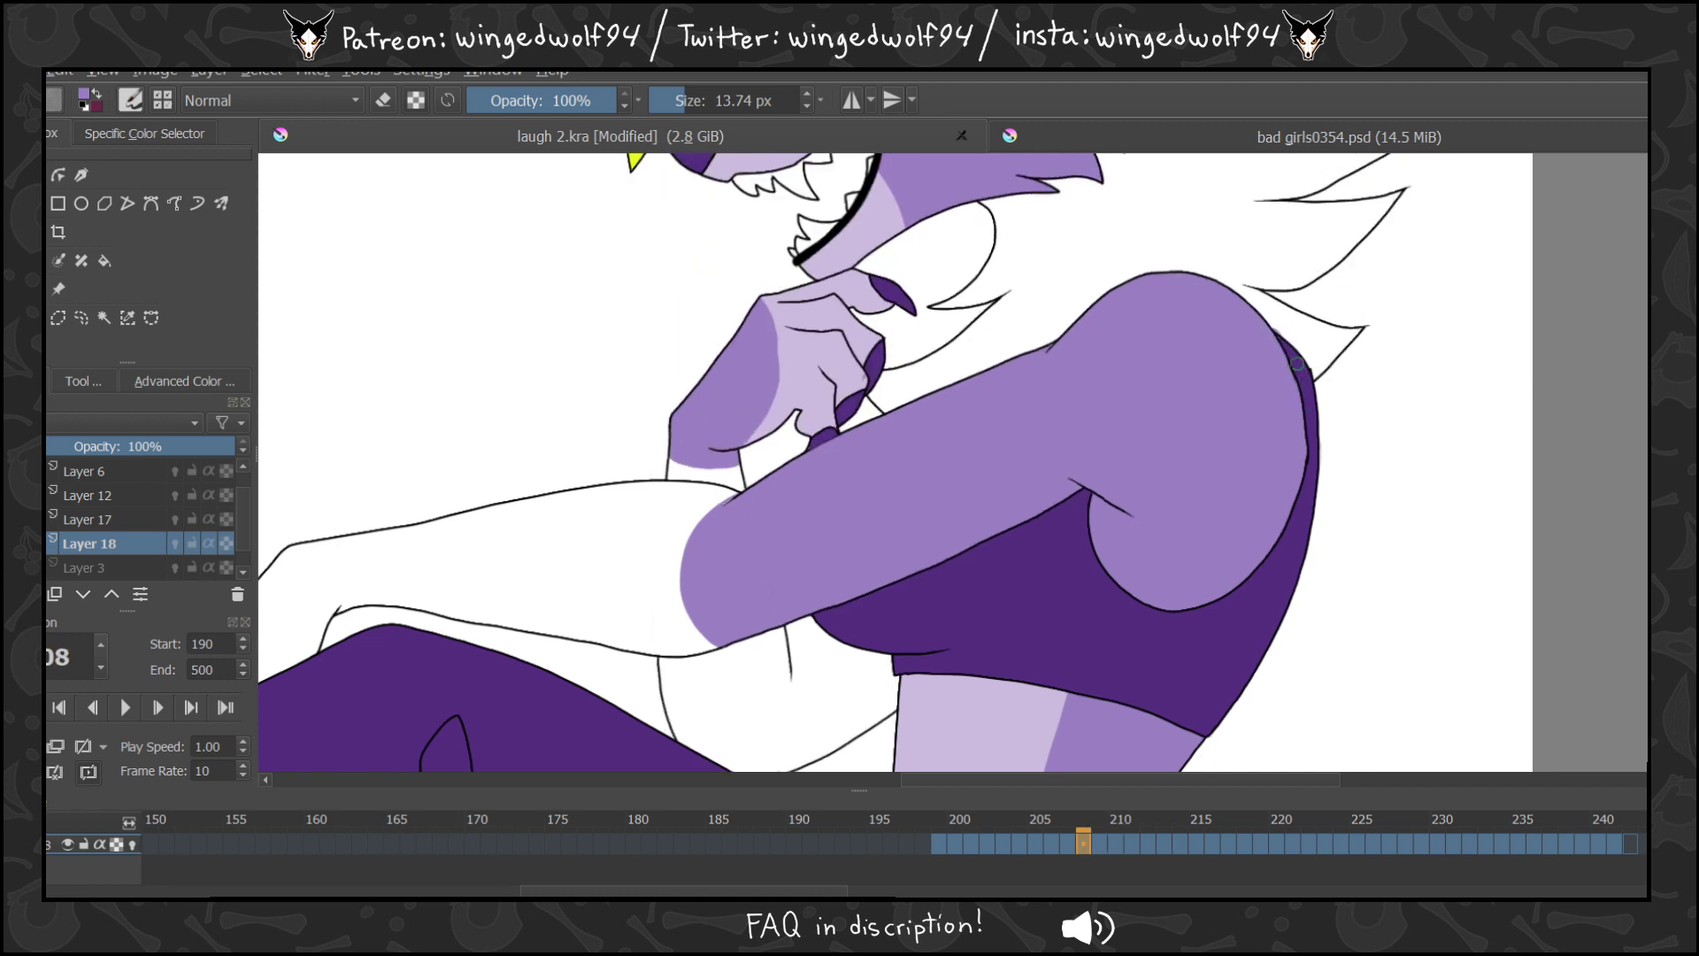
key("comma")
key("comma")
key("comma")
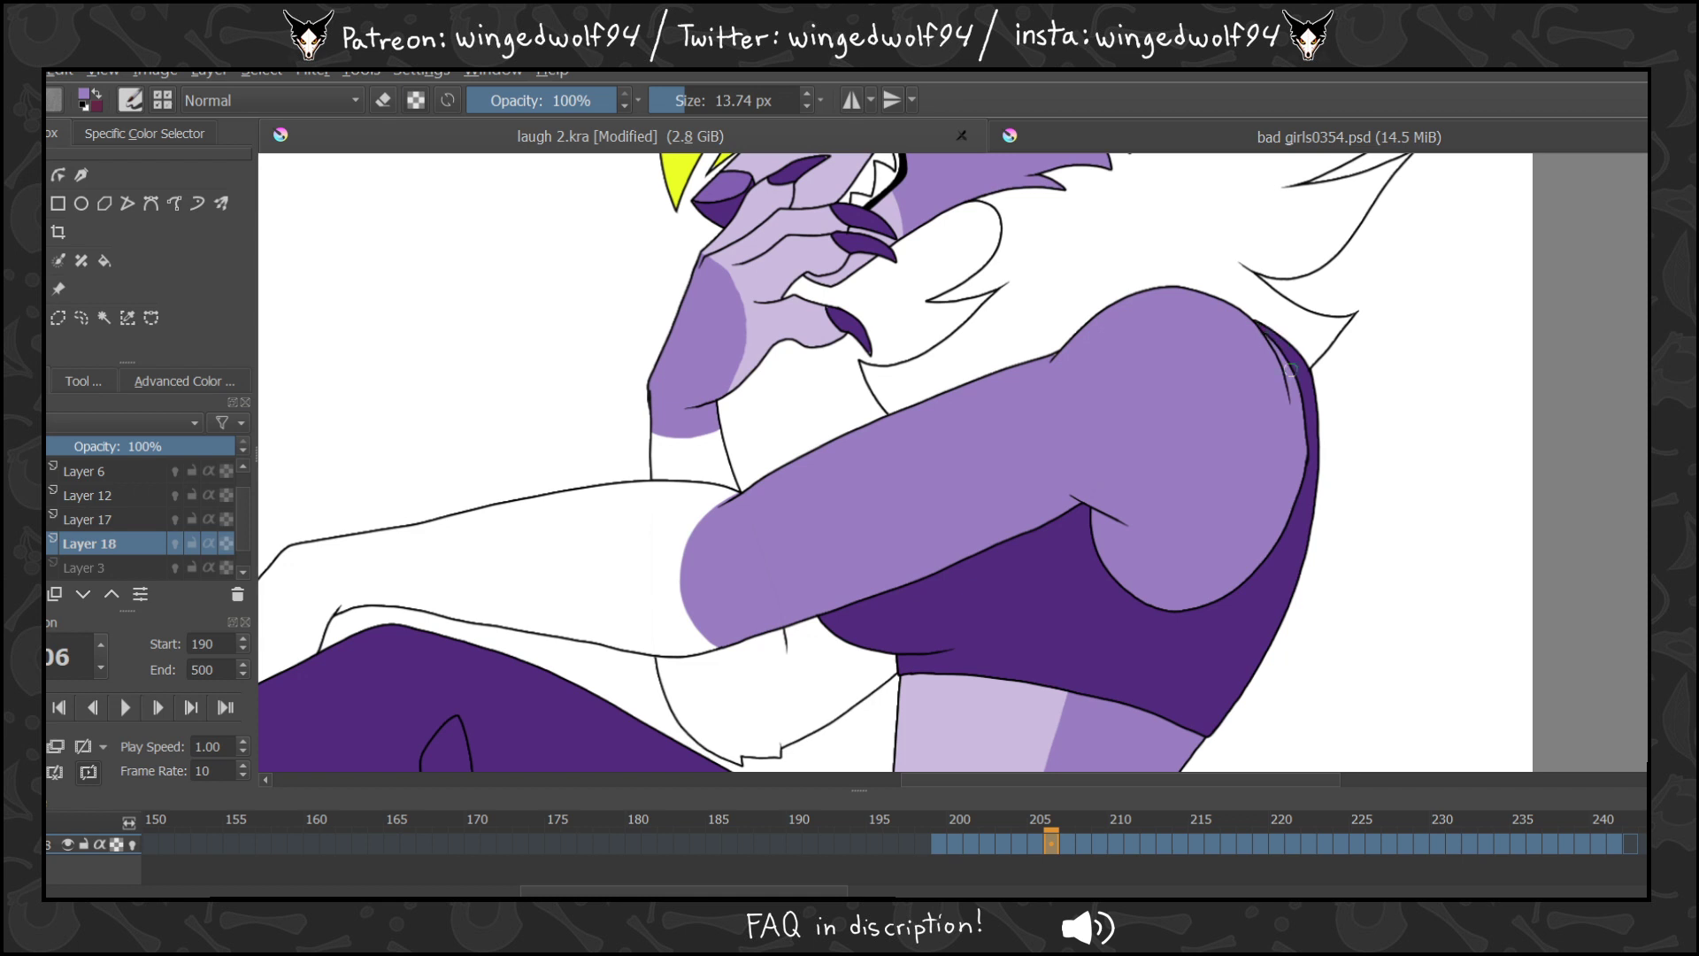
key("comma")
key("comma")
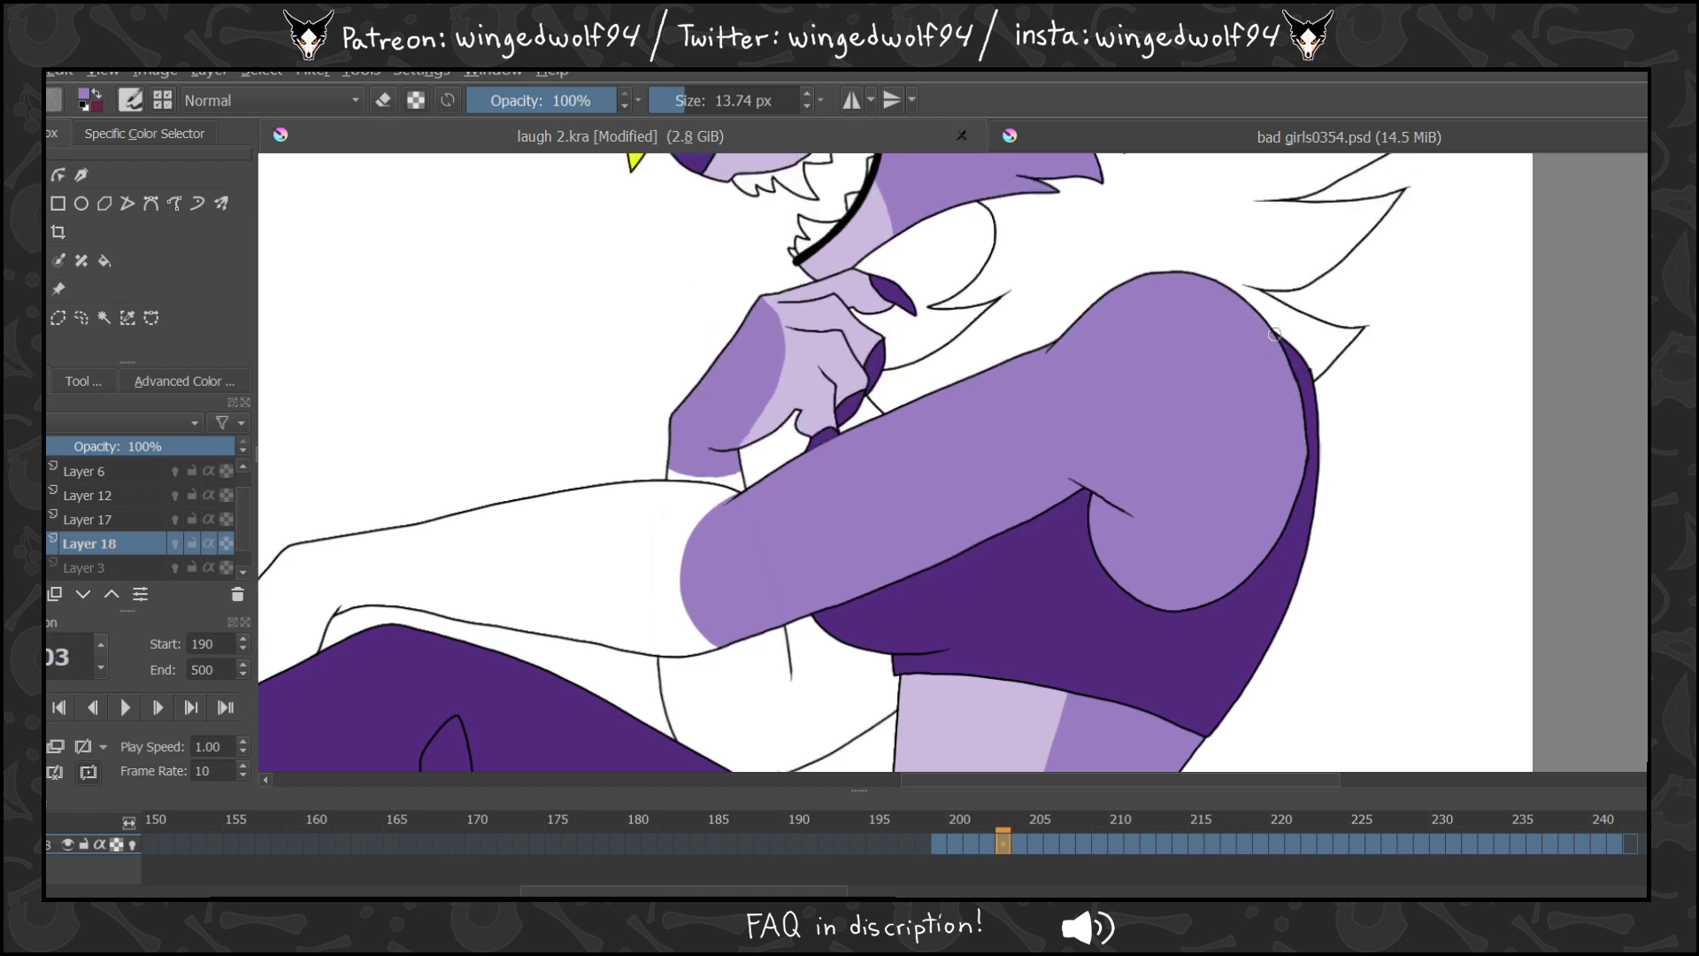
key("comma")
key("comma")
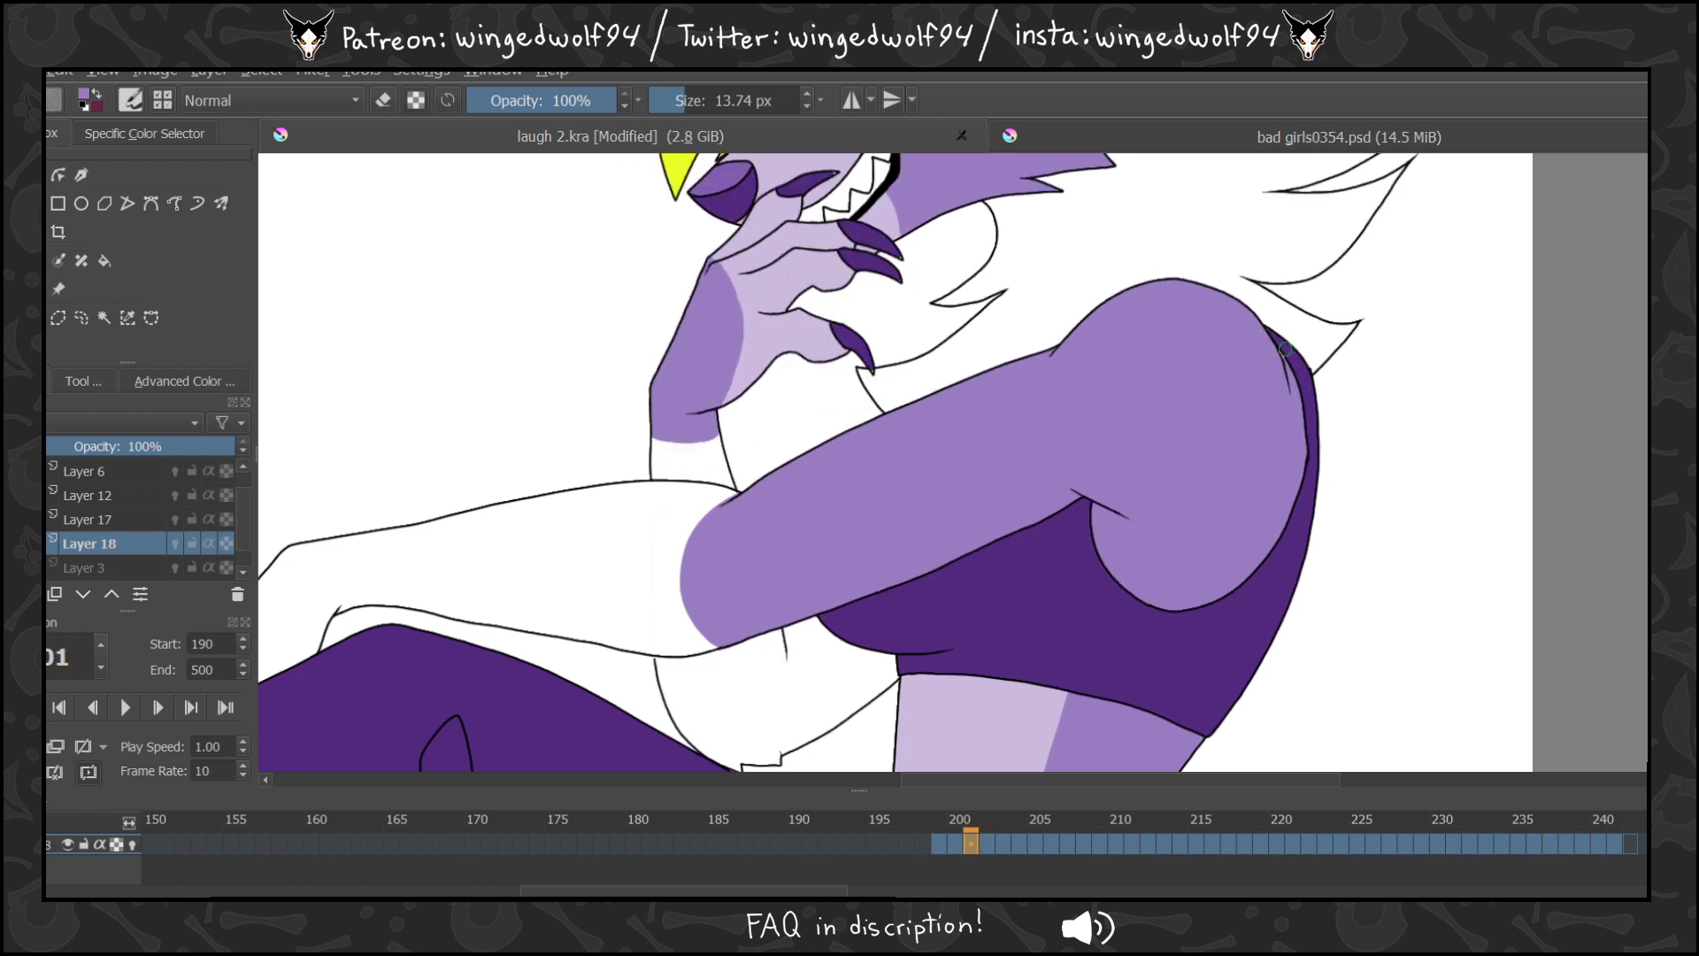
key("comma")
key("comma")
key("comma")
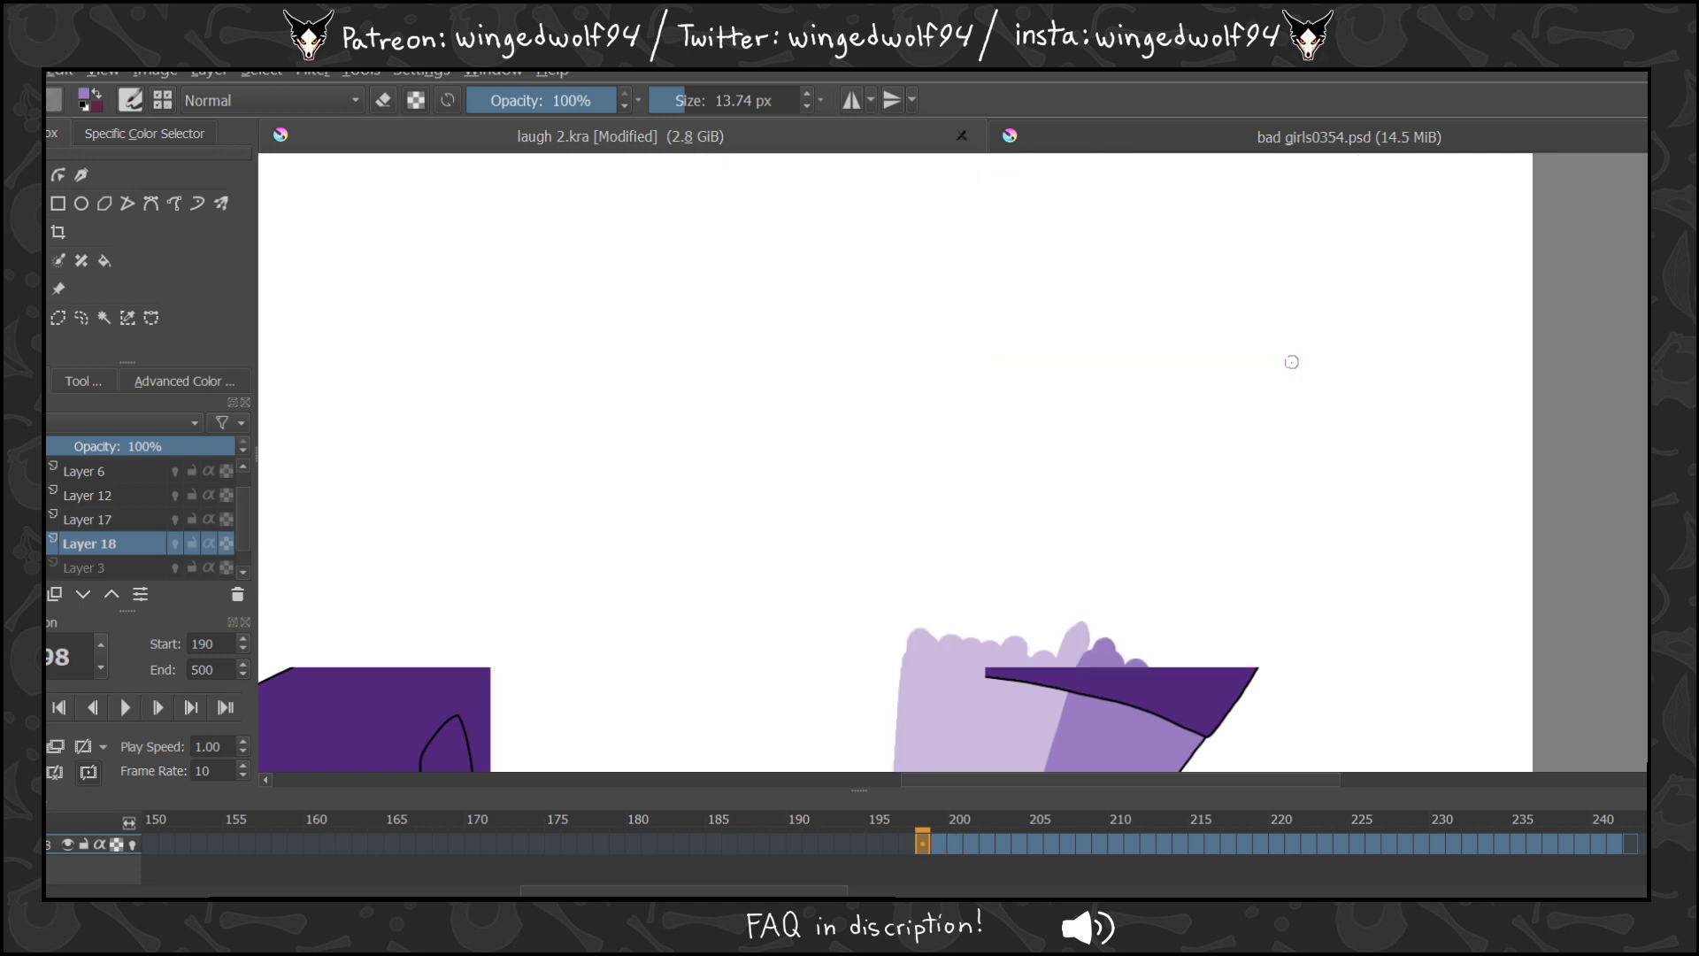
Step forward through the frames from 199 to 238 to check the arm and shoulder coloring.
key("period")
key("period")
key("Right")
key("Right")
key("Right")
key("Right")
key("Right")
key("Right")
key("Right")
key("Right")
key("Right")
key("Right")
key("Right")
key("Right")
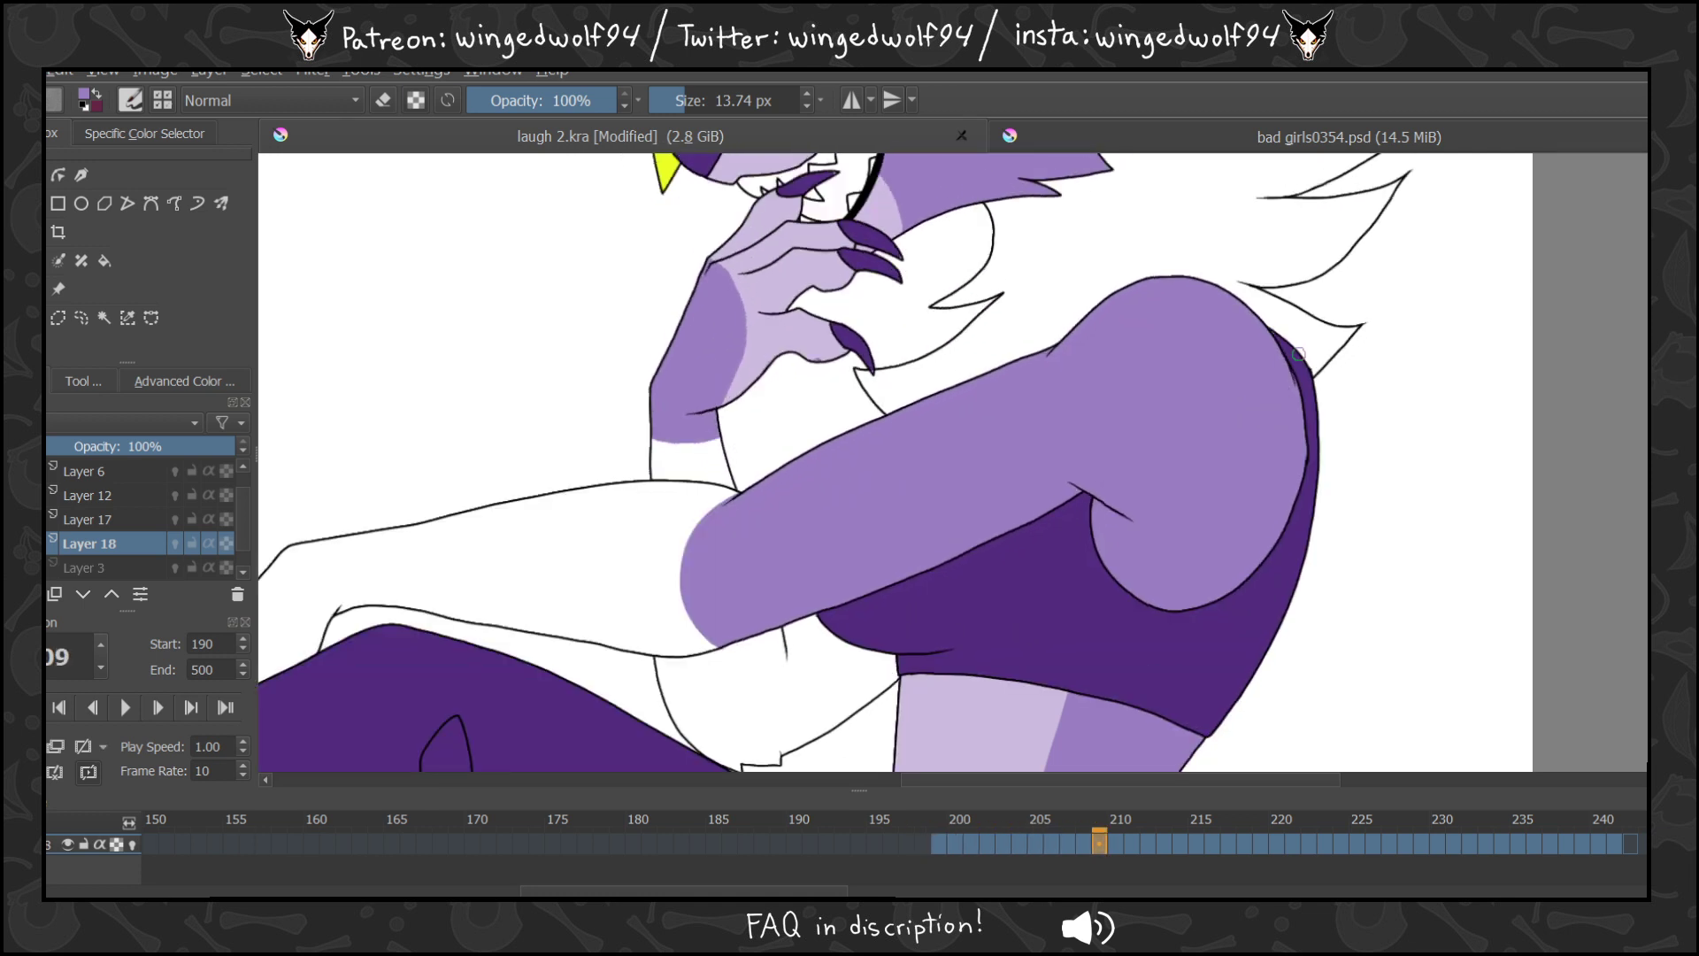
key("Right")
key("Right")
key("Right")
key("Right")
key("Right")
key("Right")
key("Right")
key("Right")
key("Right")
key("Right")
key("Right")
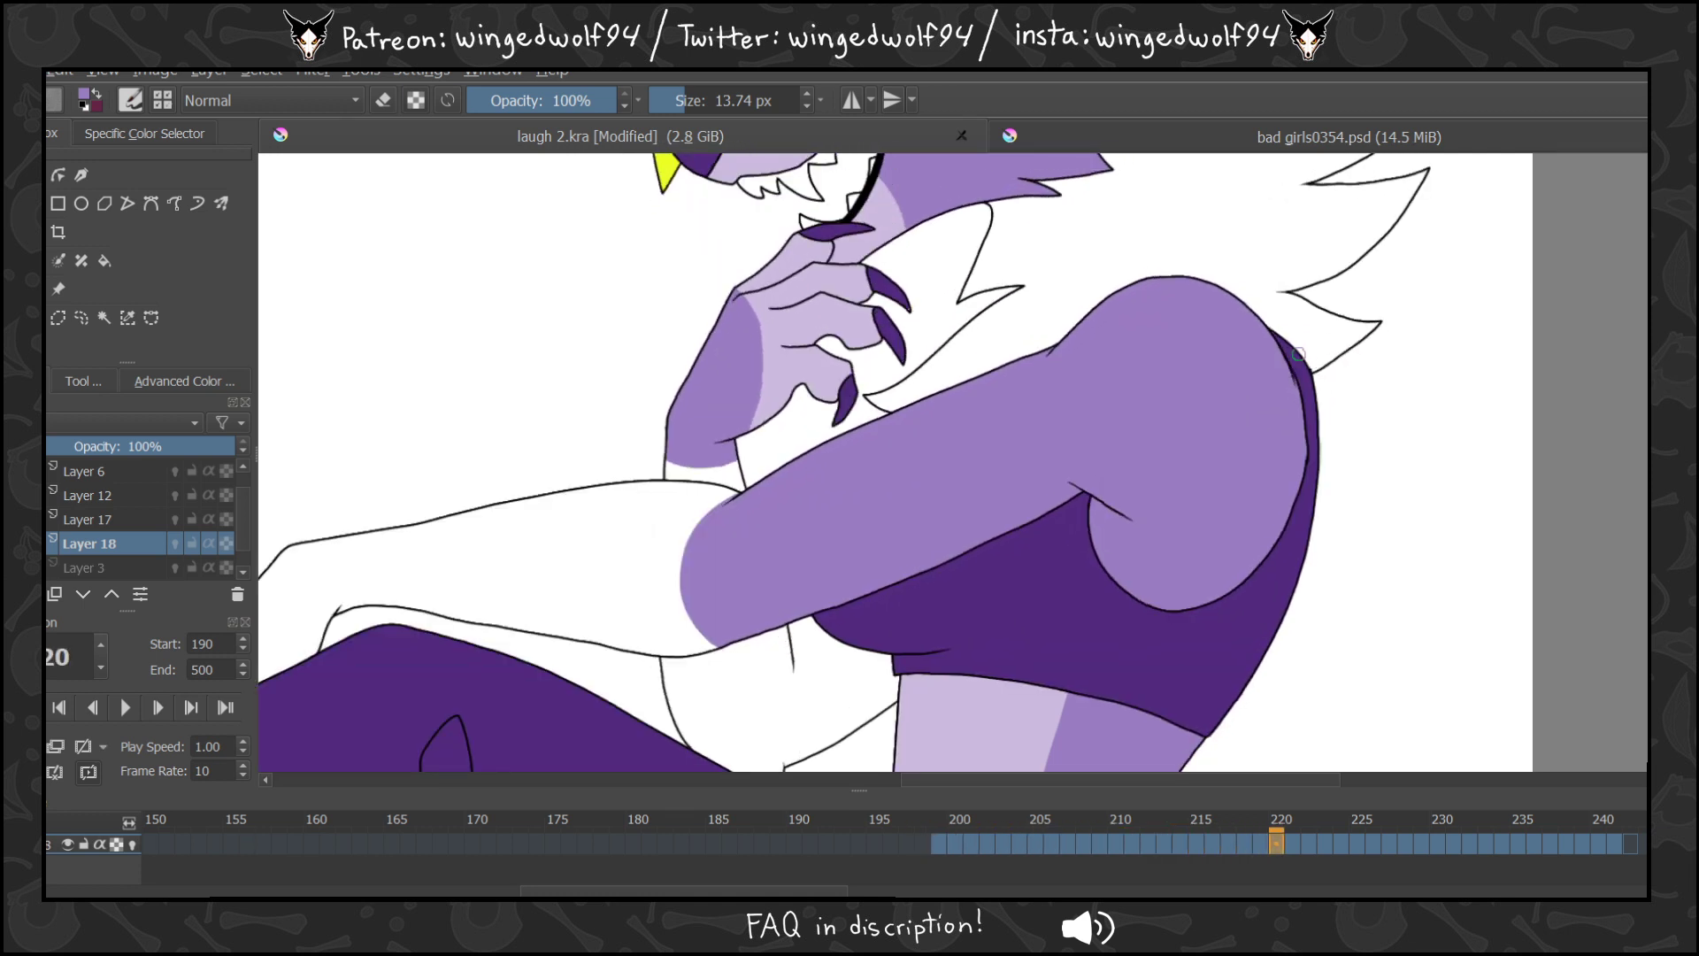
key("Right")
key("Right")
key("Right")
key("Right")
key("Right")
key("Right")
key("Right")
key("Right")
key("Right")
key("Right")
key("Right")
key("Right")
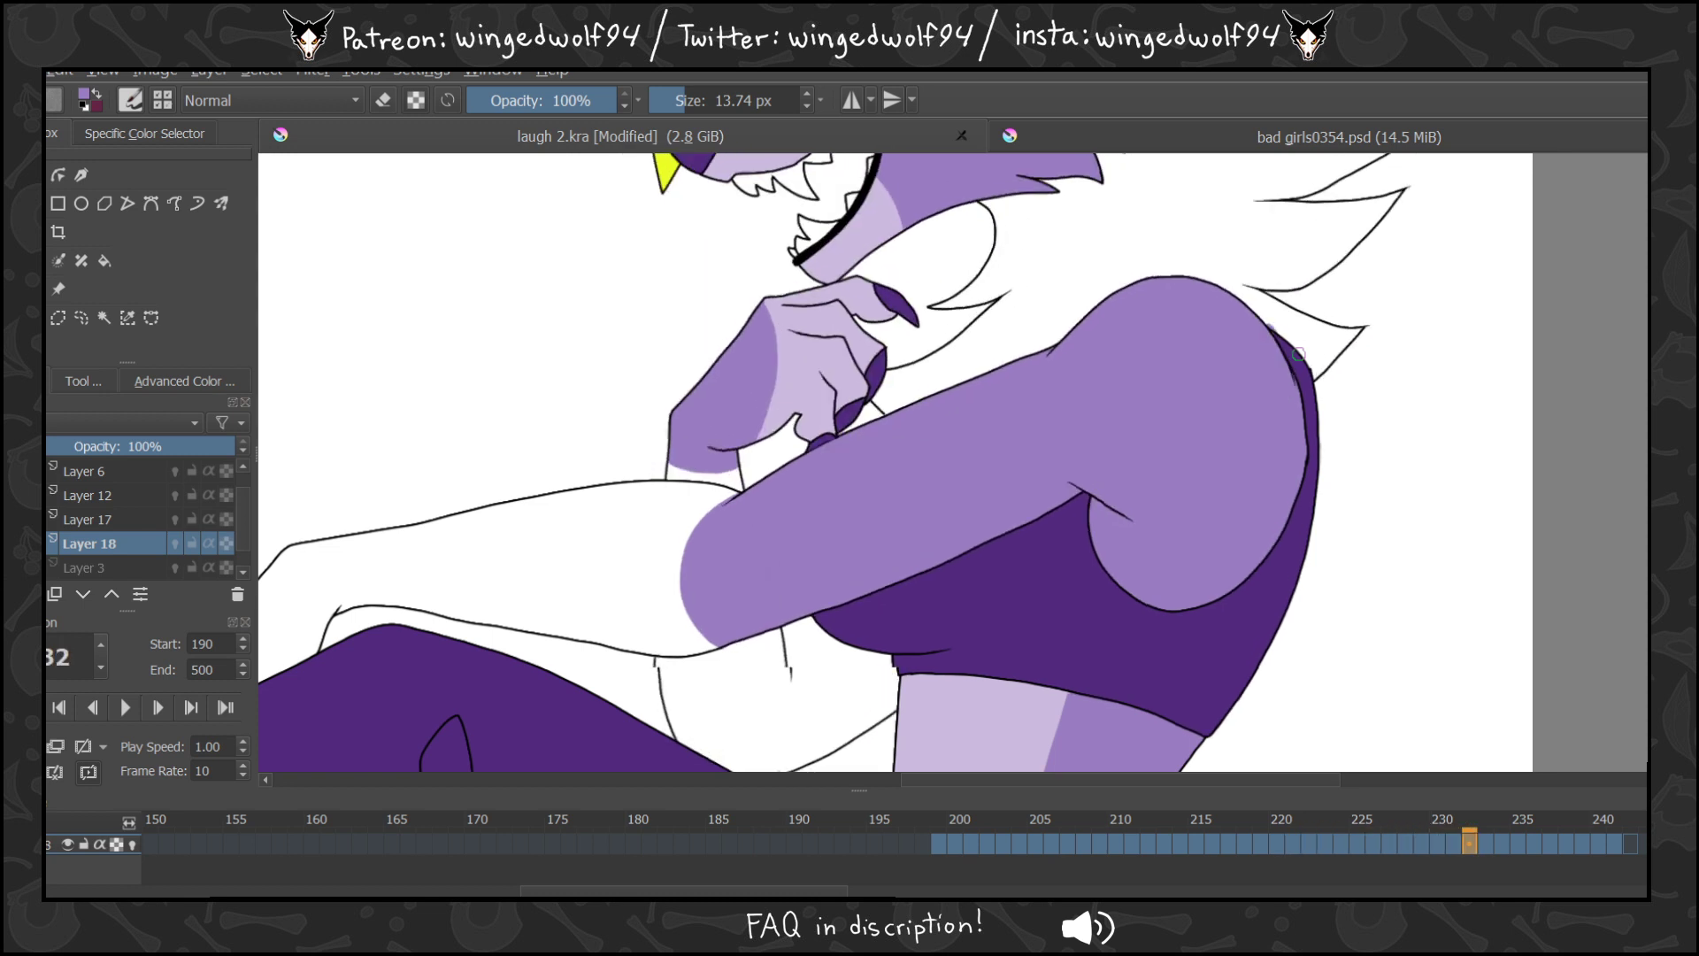
key("Right")
key("Right")
key("Right")
Save the file, and merge Layer 17 down into Layer 18.
left_click(93, 521)
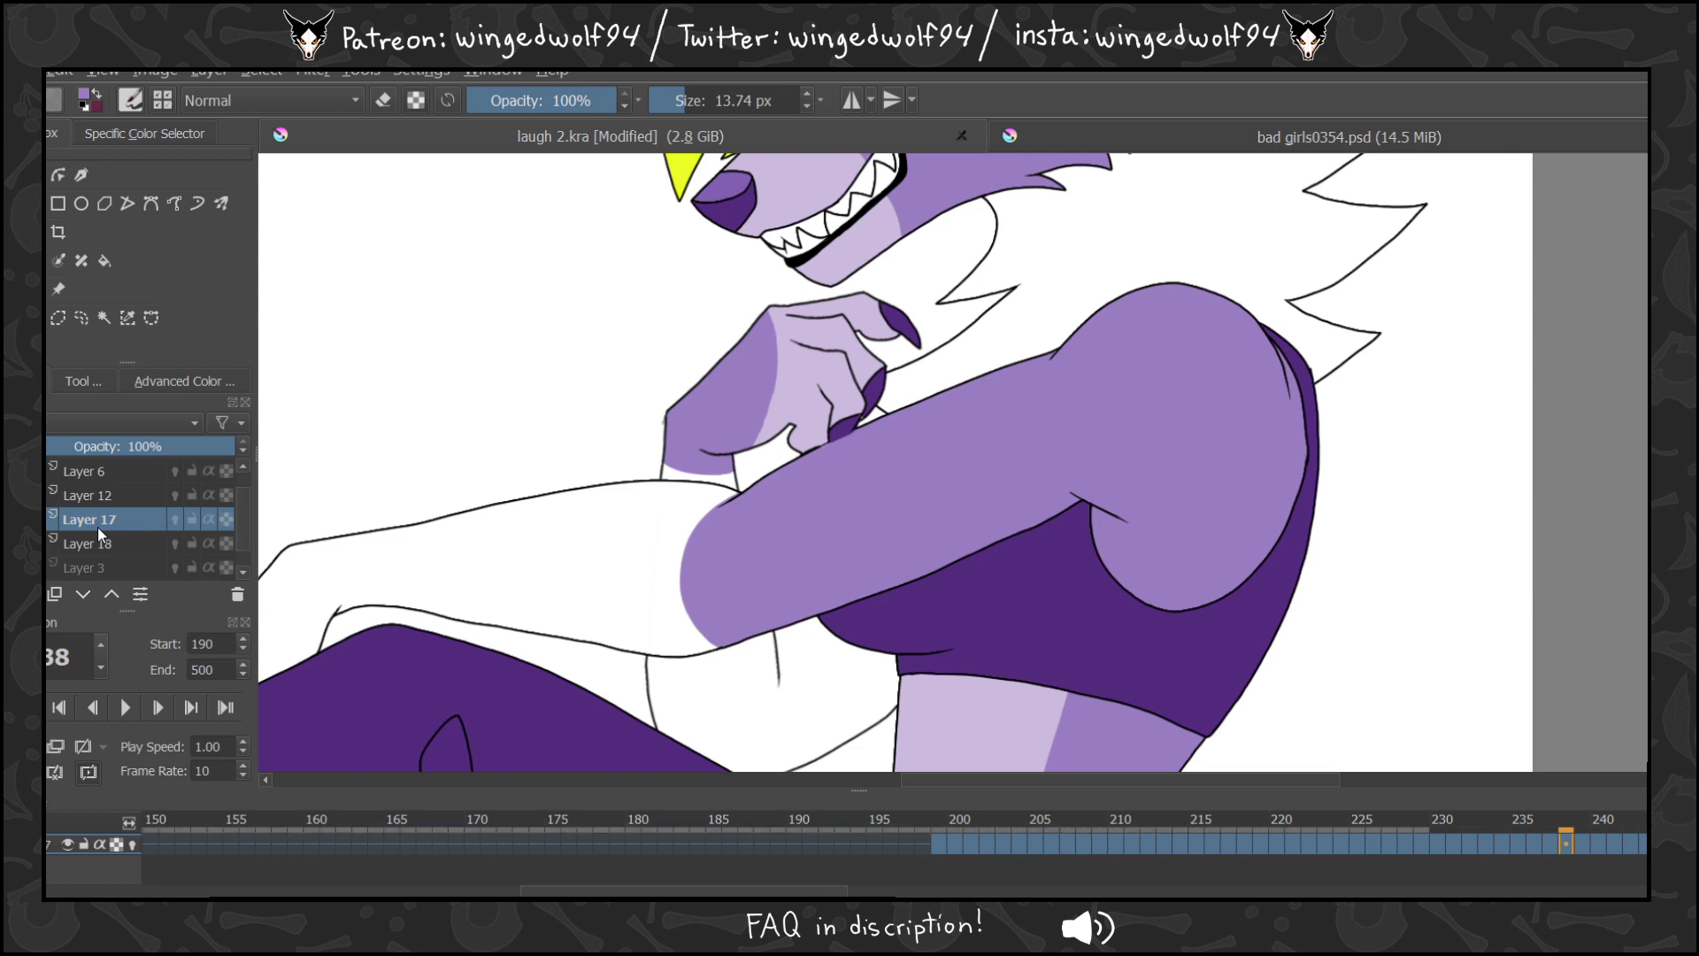
key("ctrl+s")
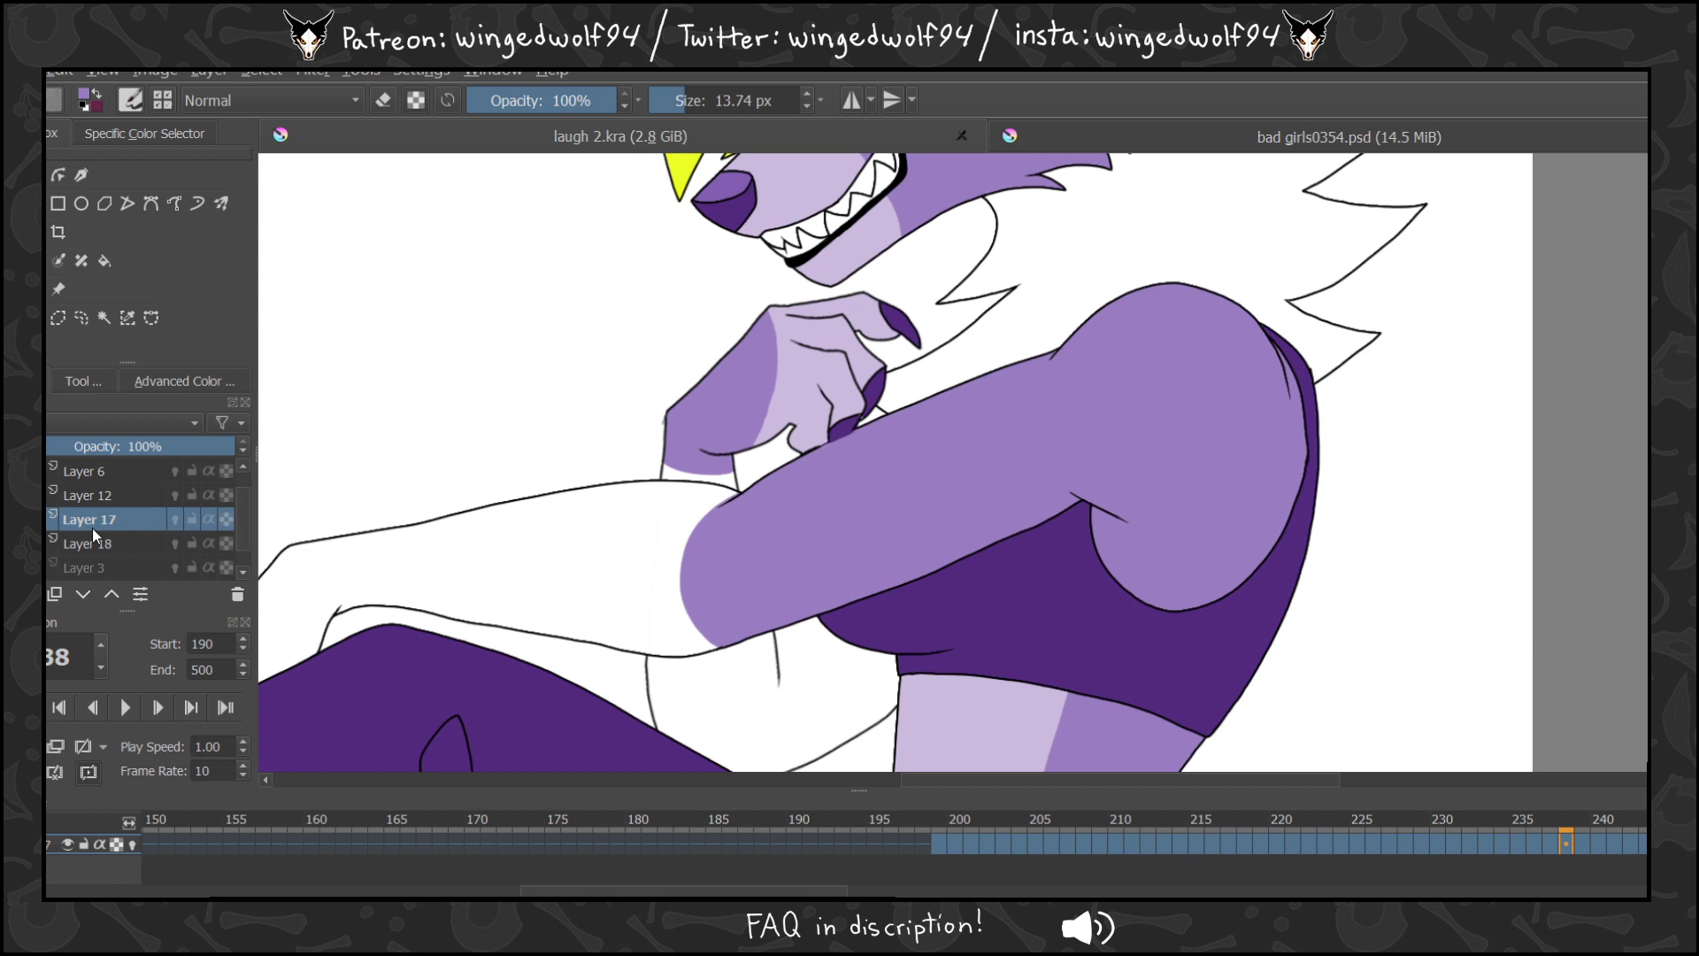
key("shift+Delete")
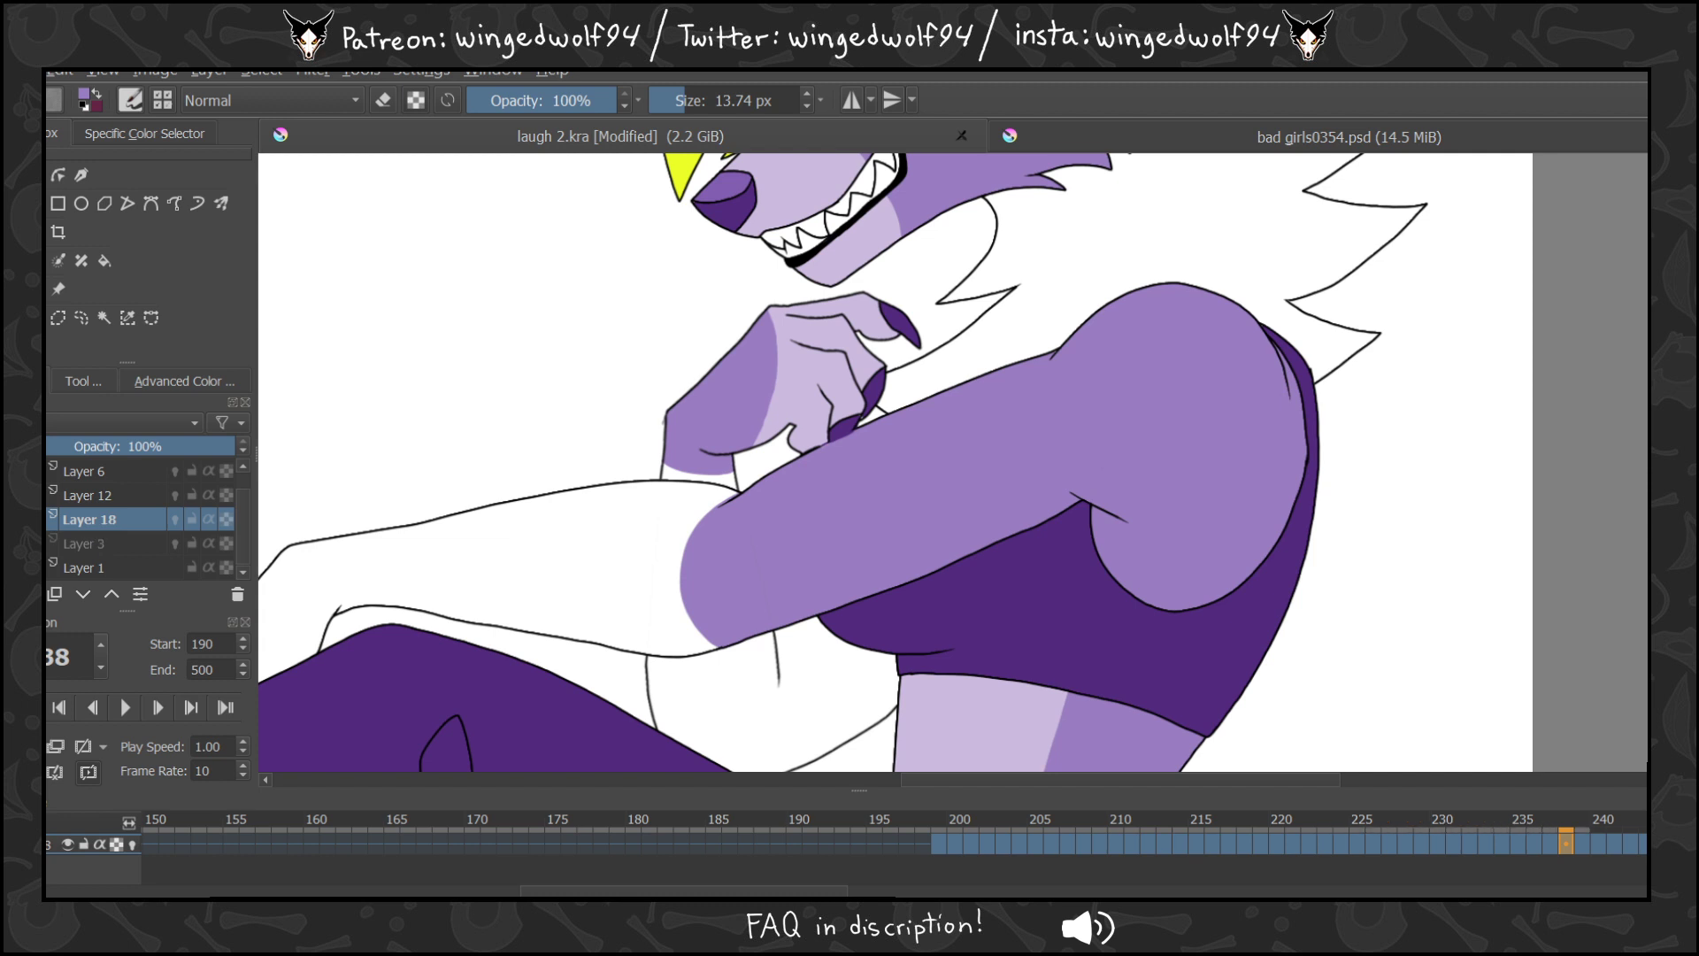
Add a new empty layer directly below Layer 18 and set the brush size to 7.71 px.
scroll(952, 461, "up", 3)
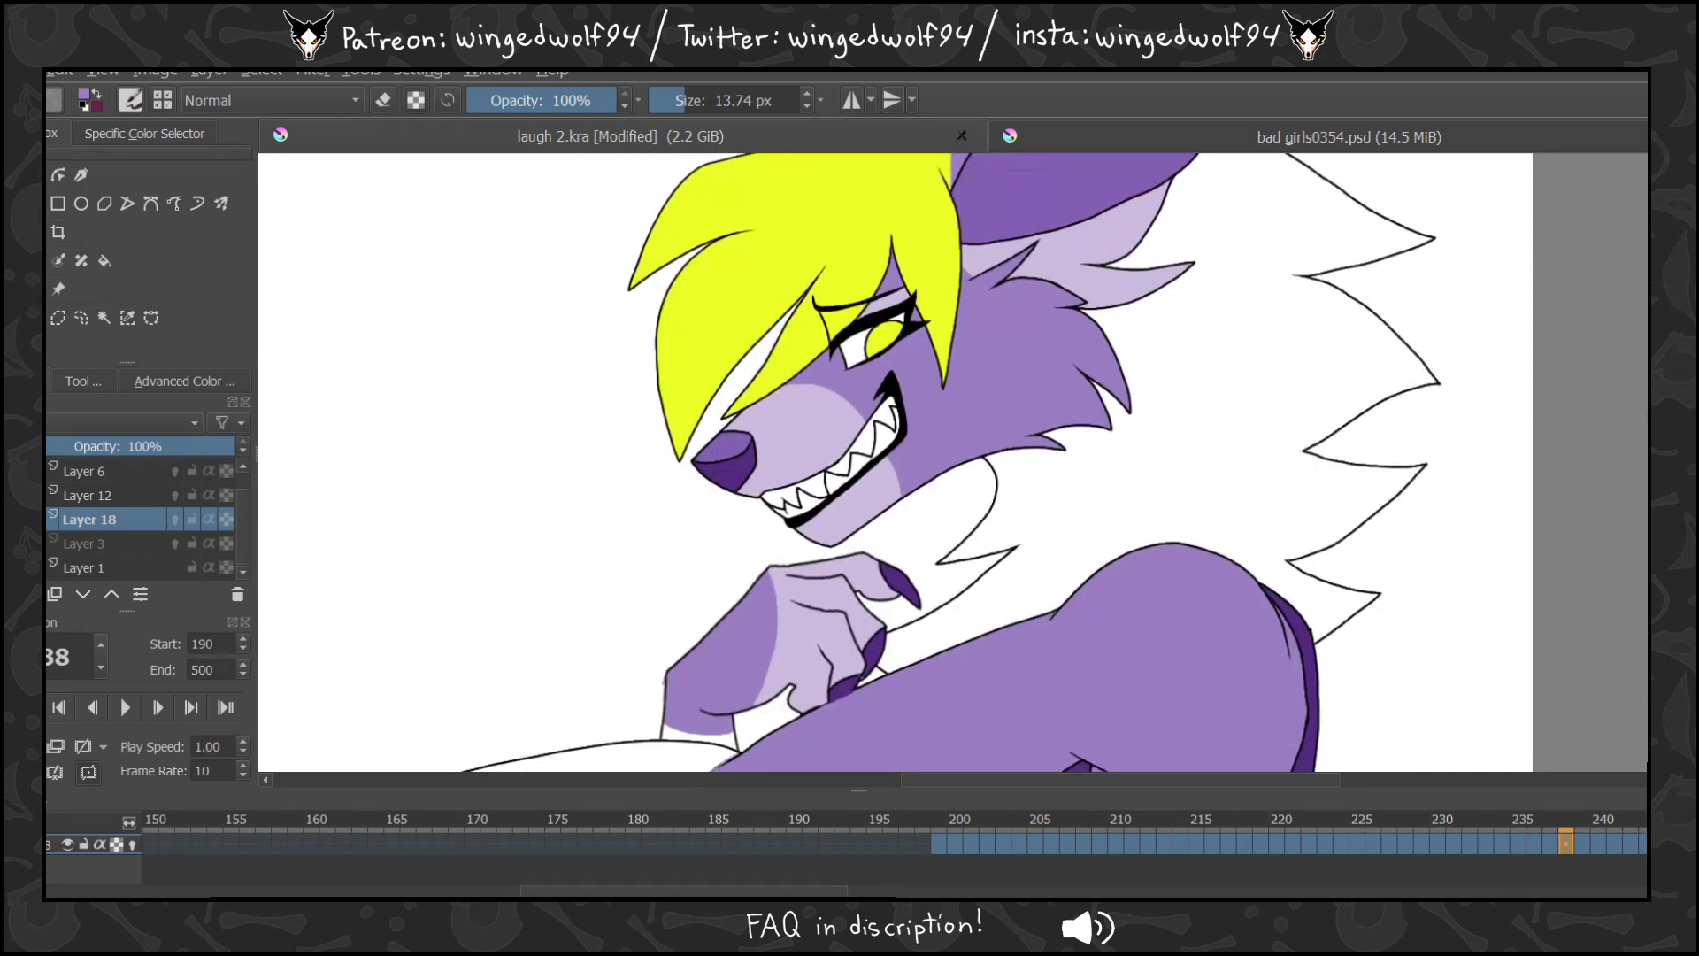
left_click(51, 543)
key("Insert")
left_click(695, 104)
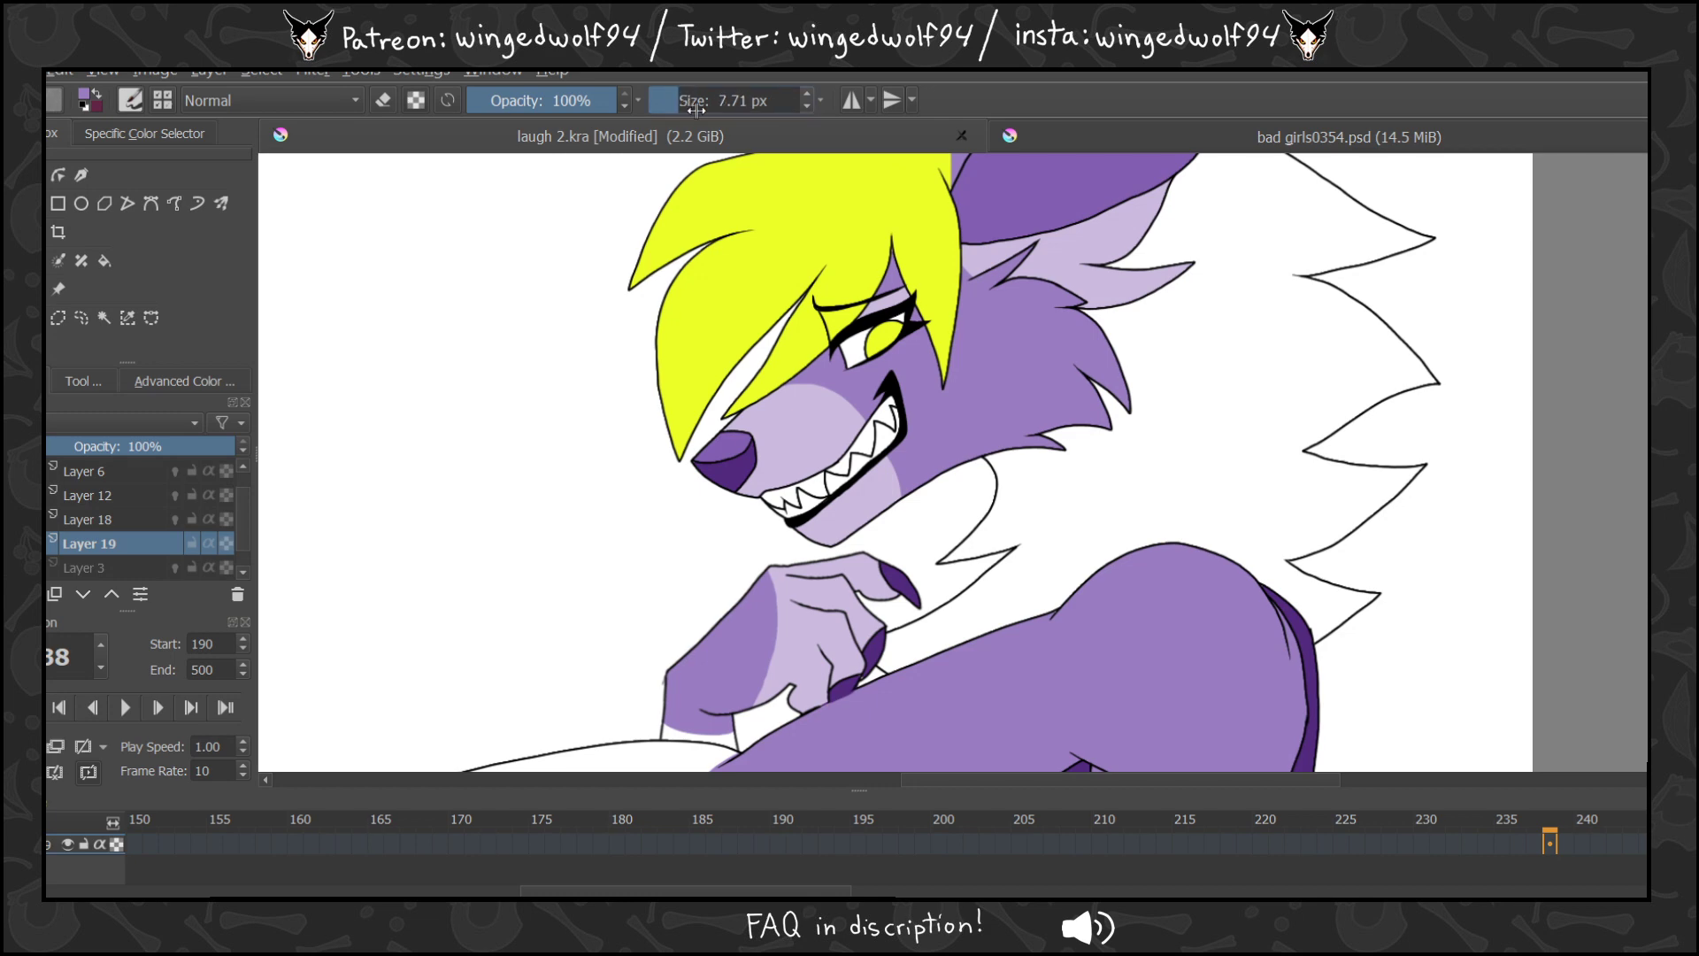
Go back to frame 199 and create a blank animation frame there on the new layer.
left_click(1059, 817)
key("Left")
key("Left")
key("Left")
key("Left")
key("Left")
key("Left")
key("Left")
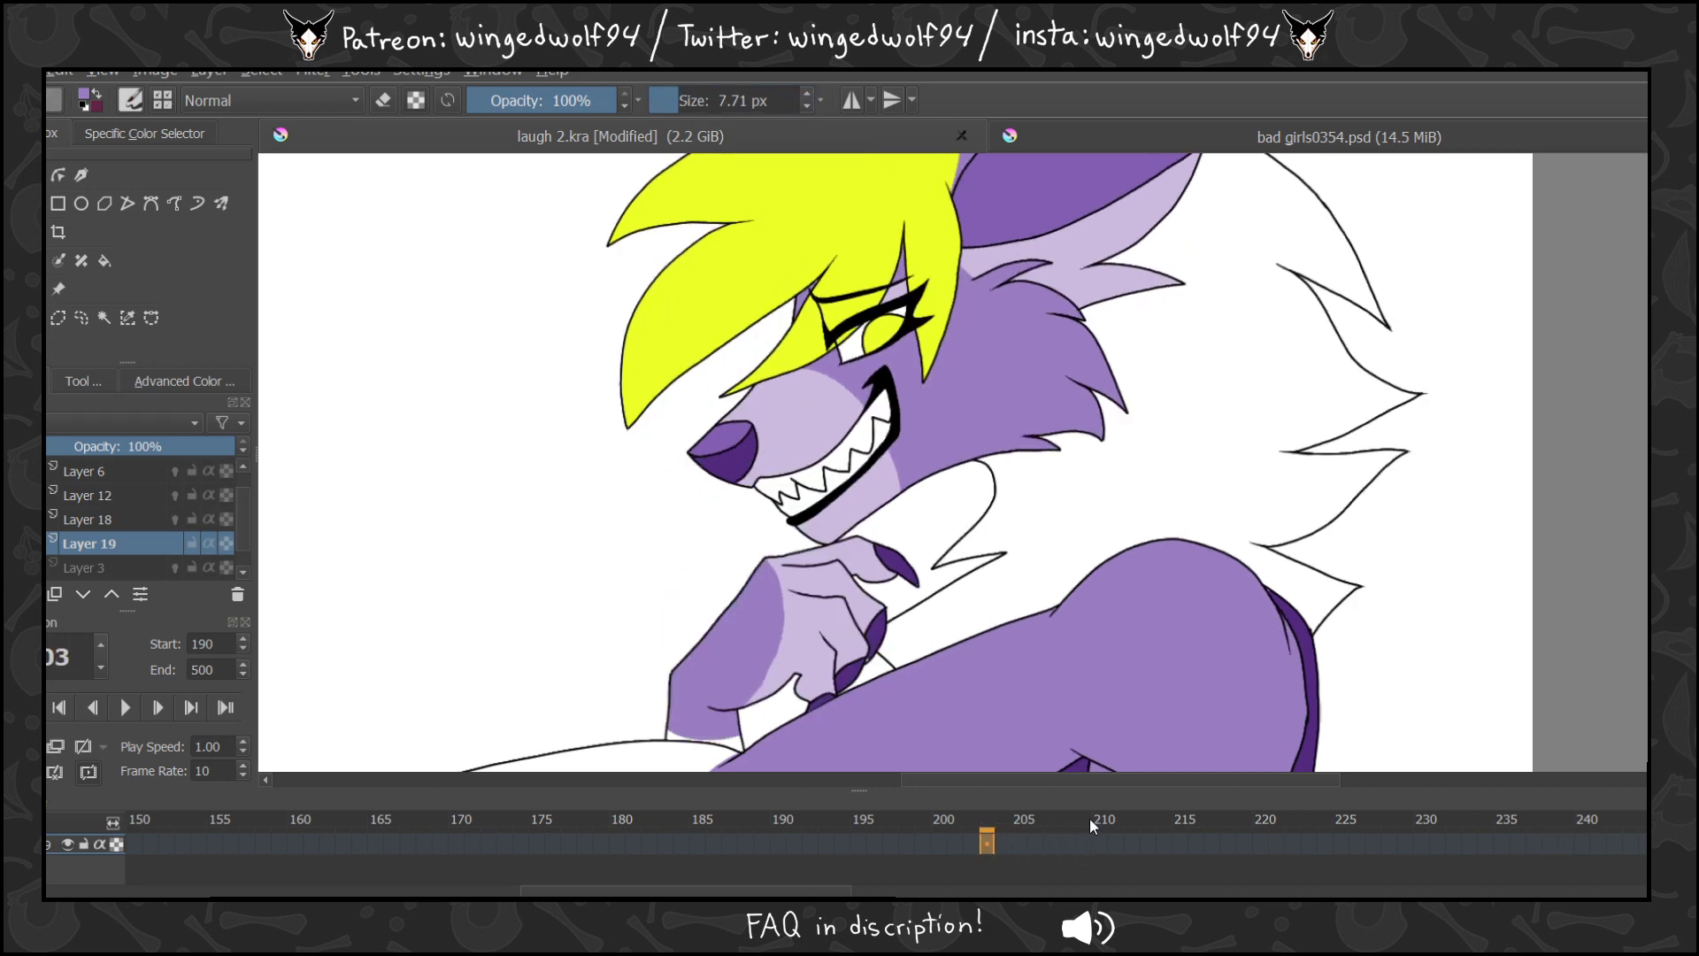
key("Left")
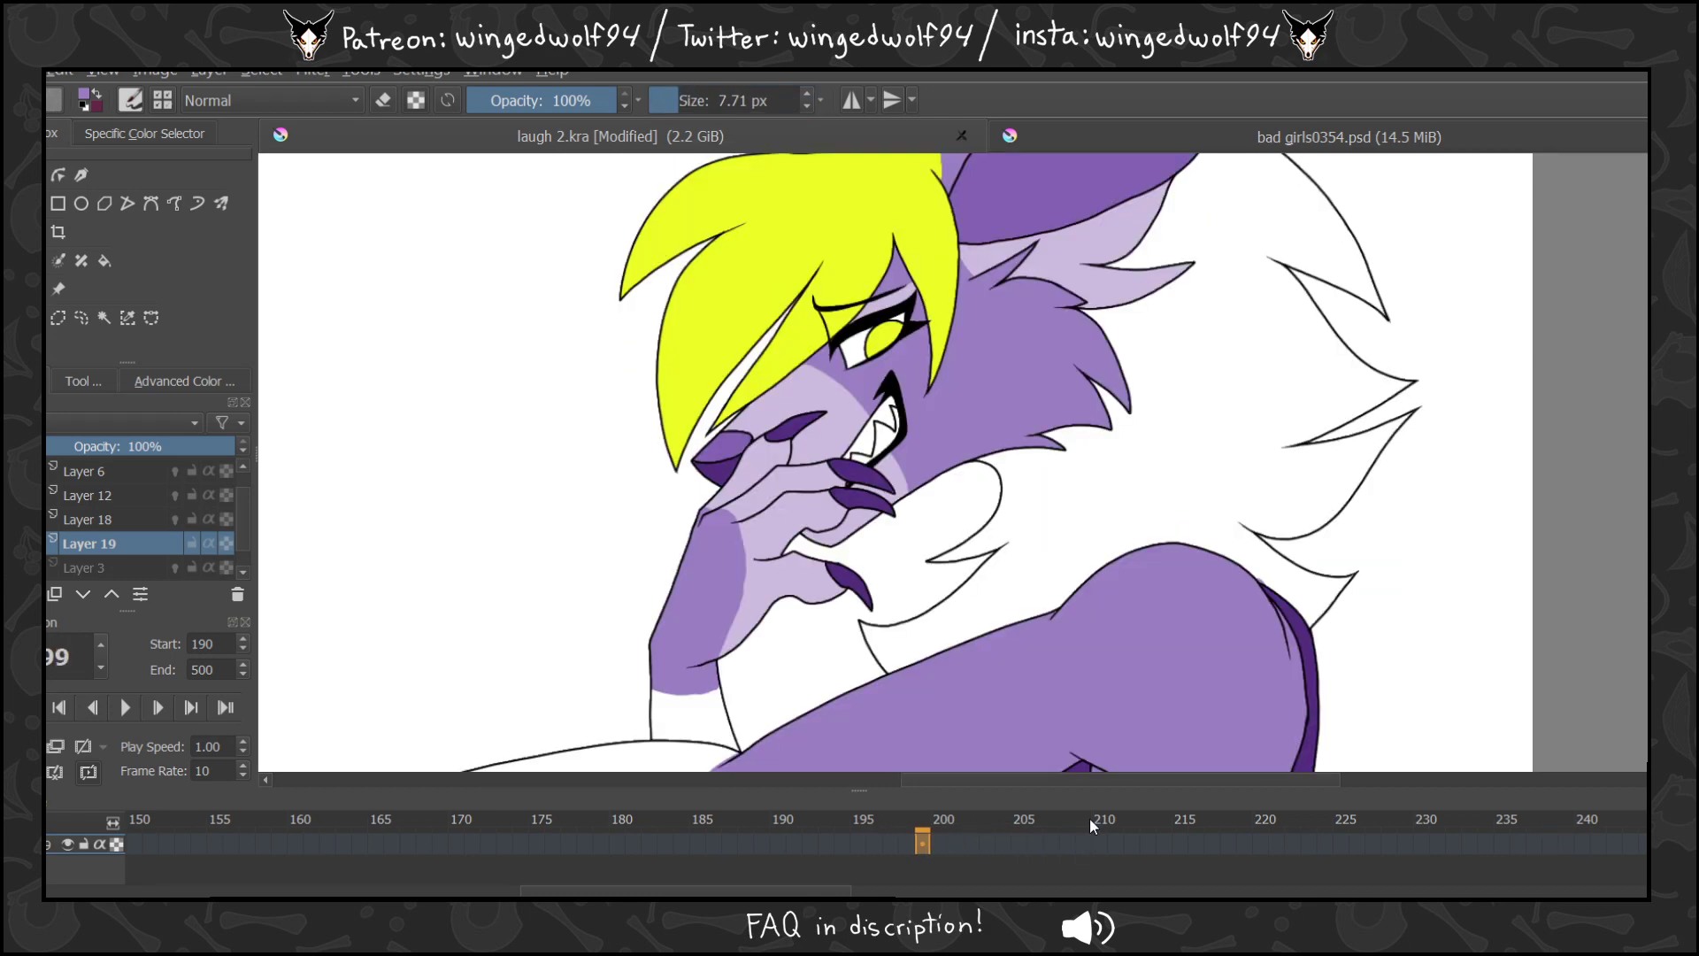
left_click(26, 746)
left_click(954, 839)
key("Left")
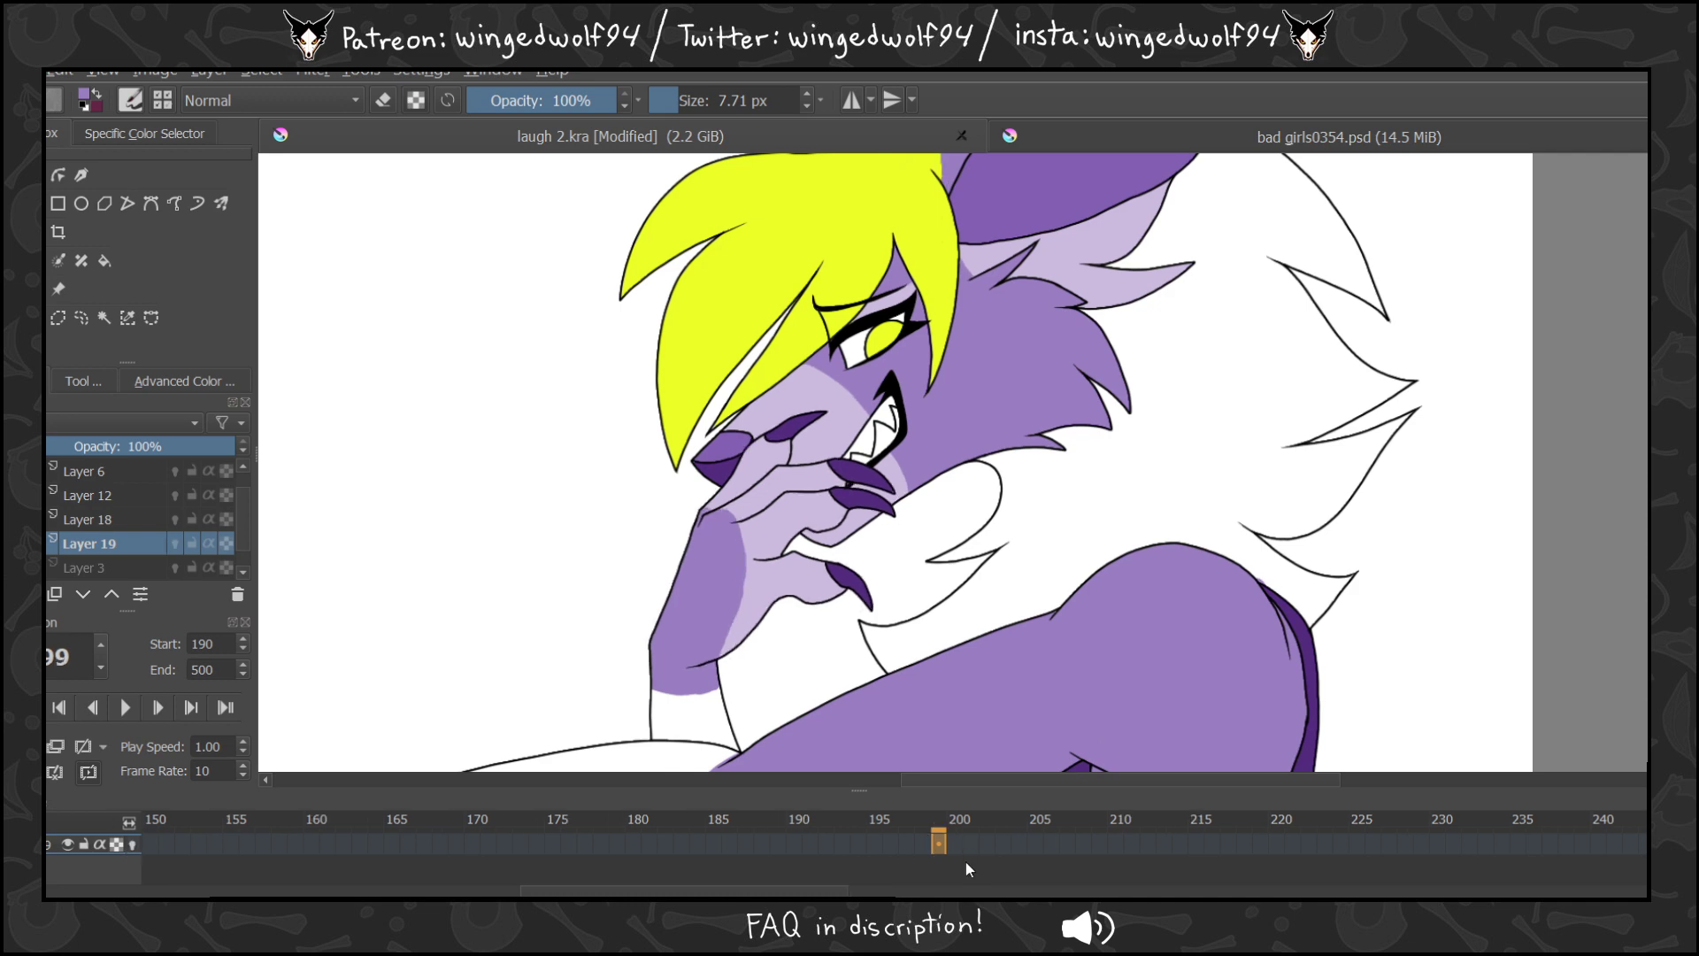
Set the brush size to 3.71 px and draw a purple zigzag fur line from the cheek down to the shoulder on frame 199.
left_click(12, 346)
left_click_drag(804, 245, 1419, 724)
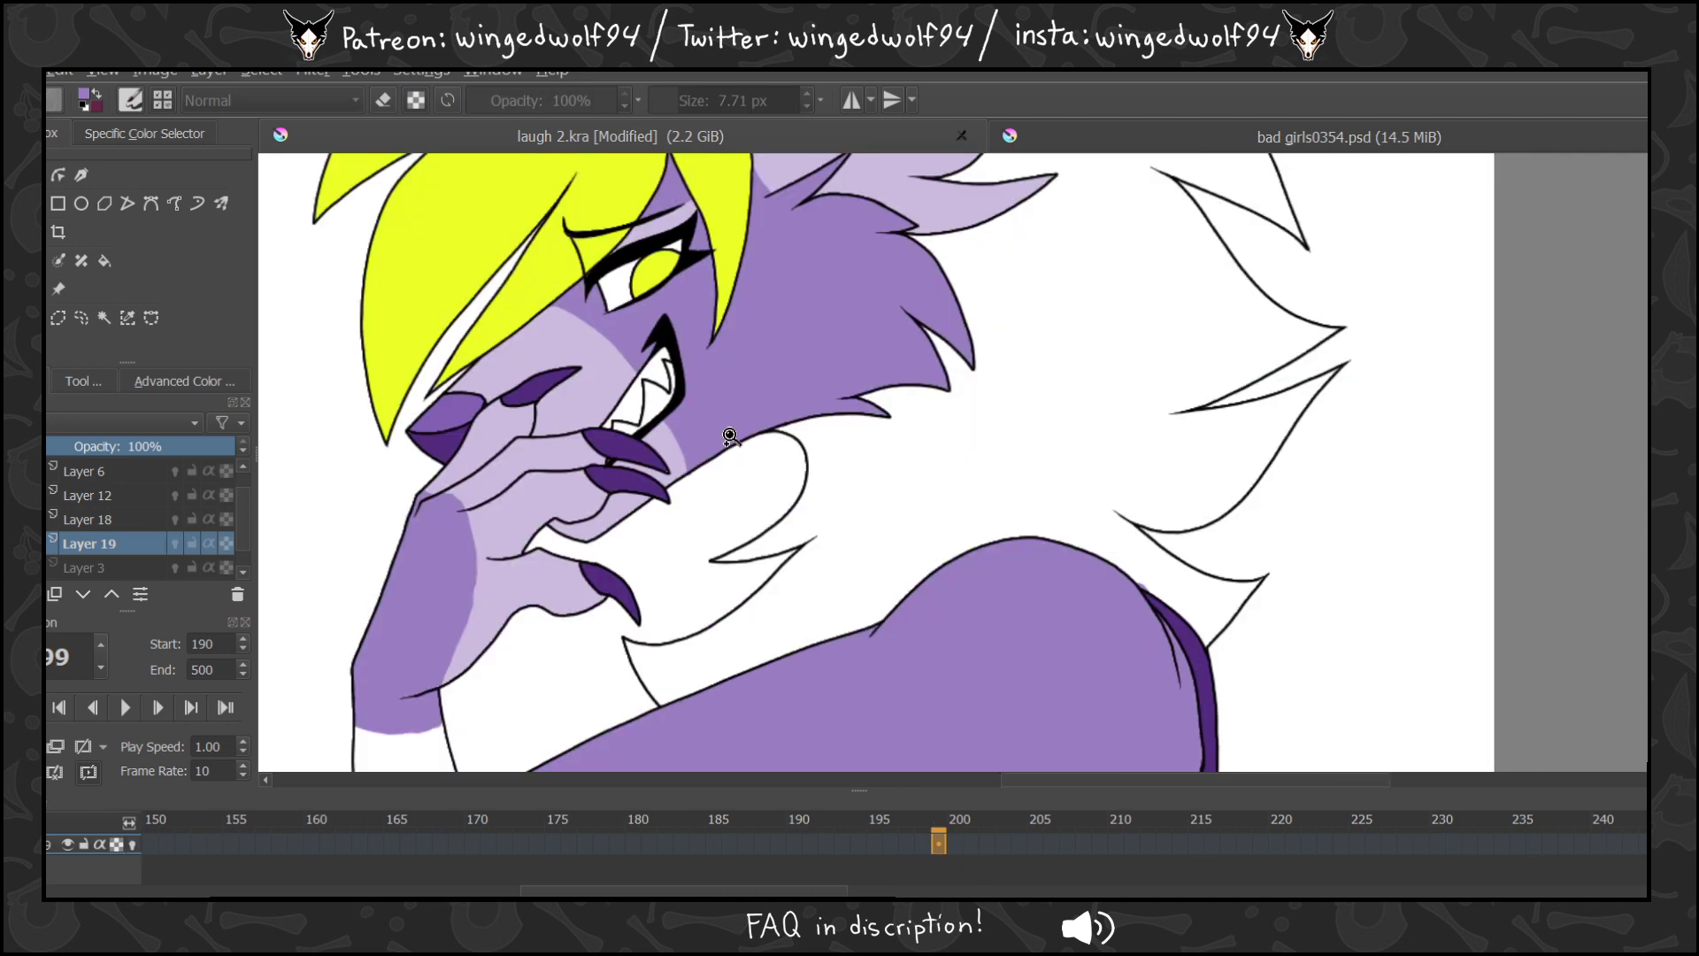
left_click(11, 204)
key("Left")
key("Right")
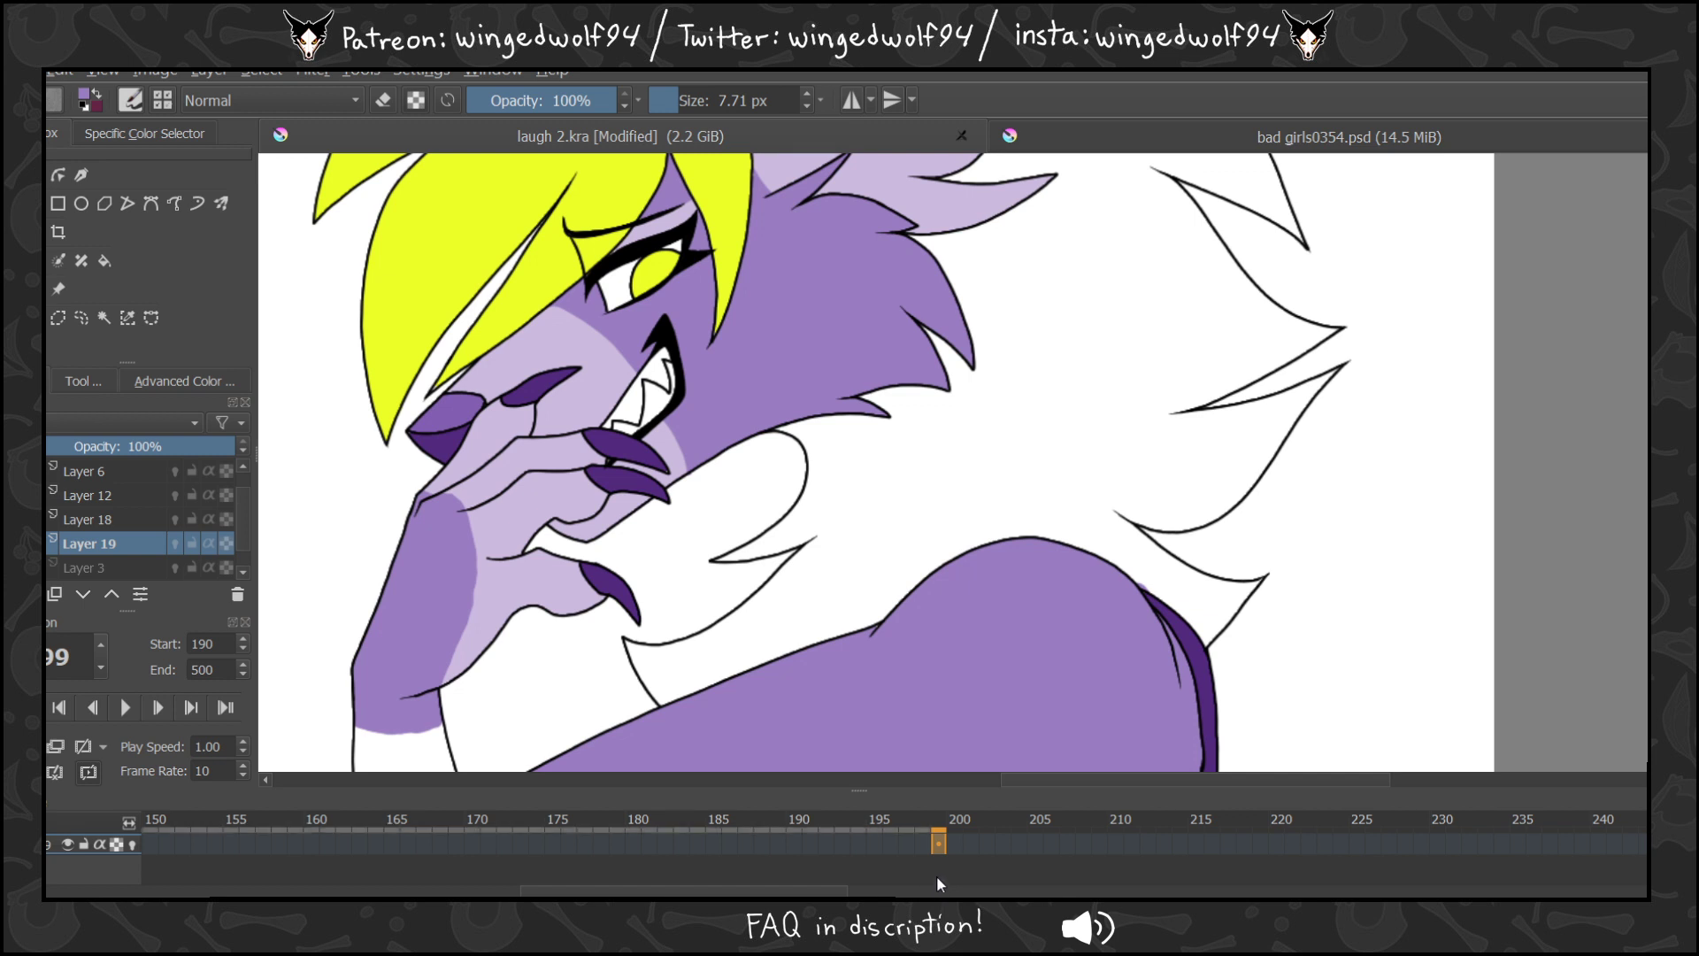
key("Left")
key("Right")
key("bracketleft")
key("bracketleft")
key("bracketleft")
key("bracketleft")
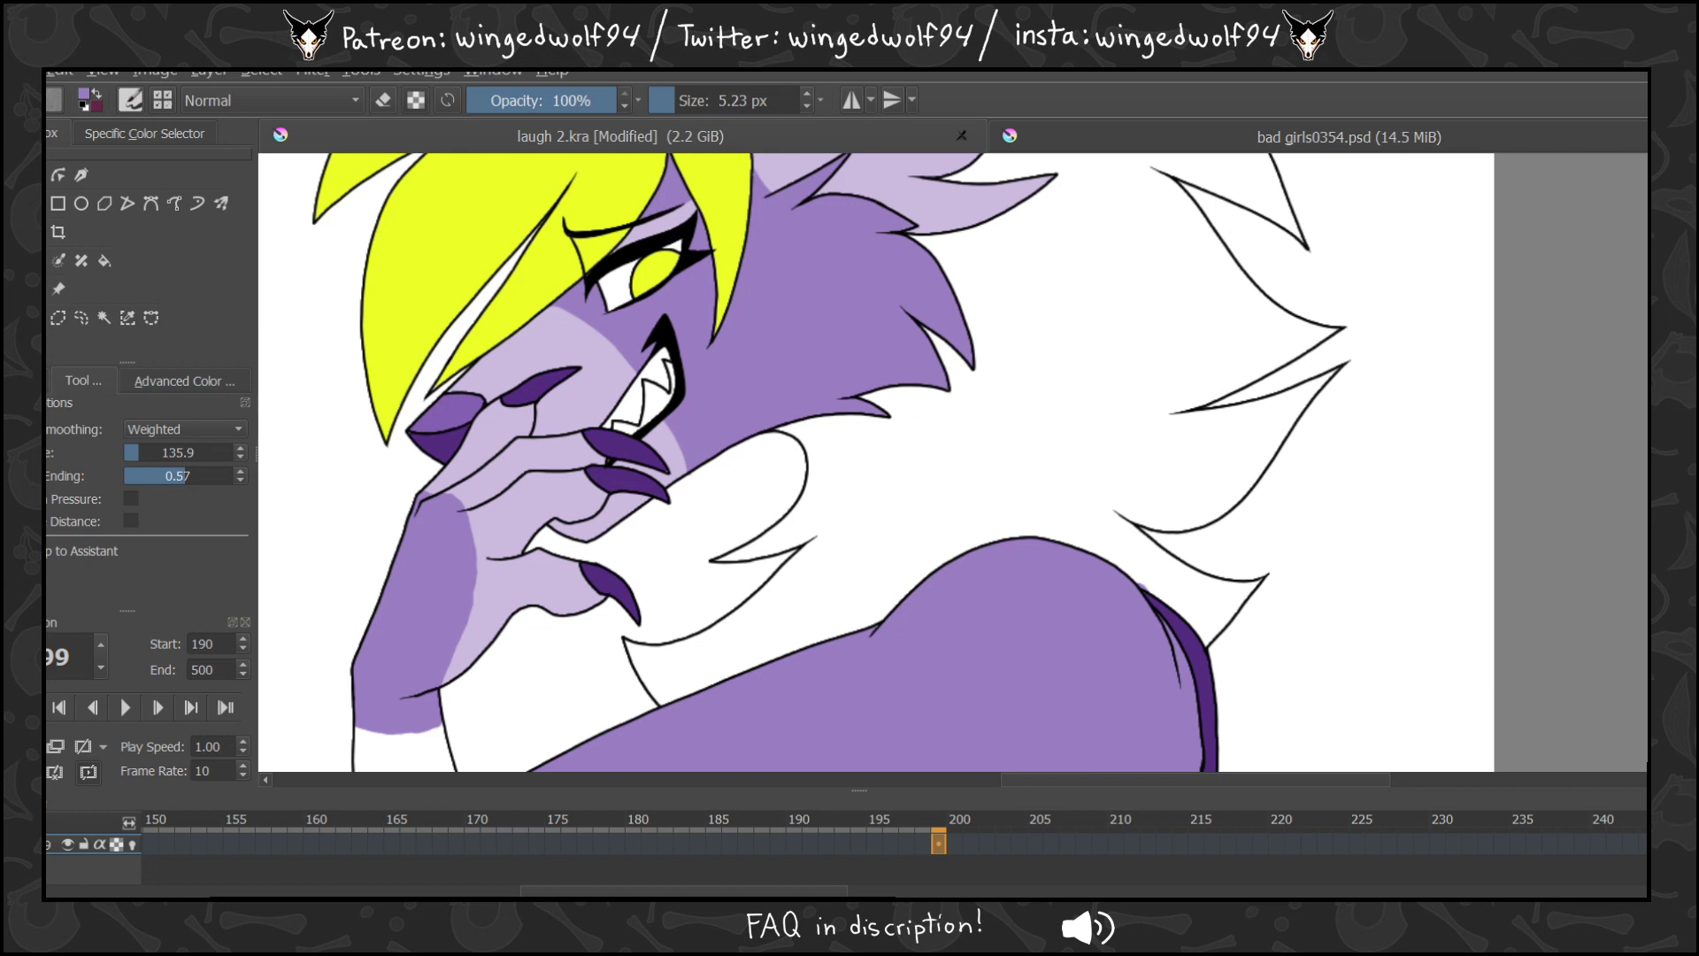
left_click(46, 381)
left_click(674, 105)
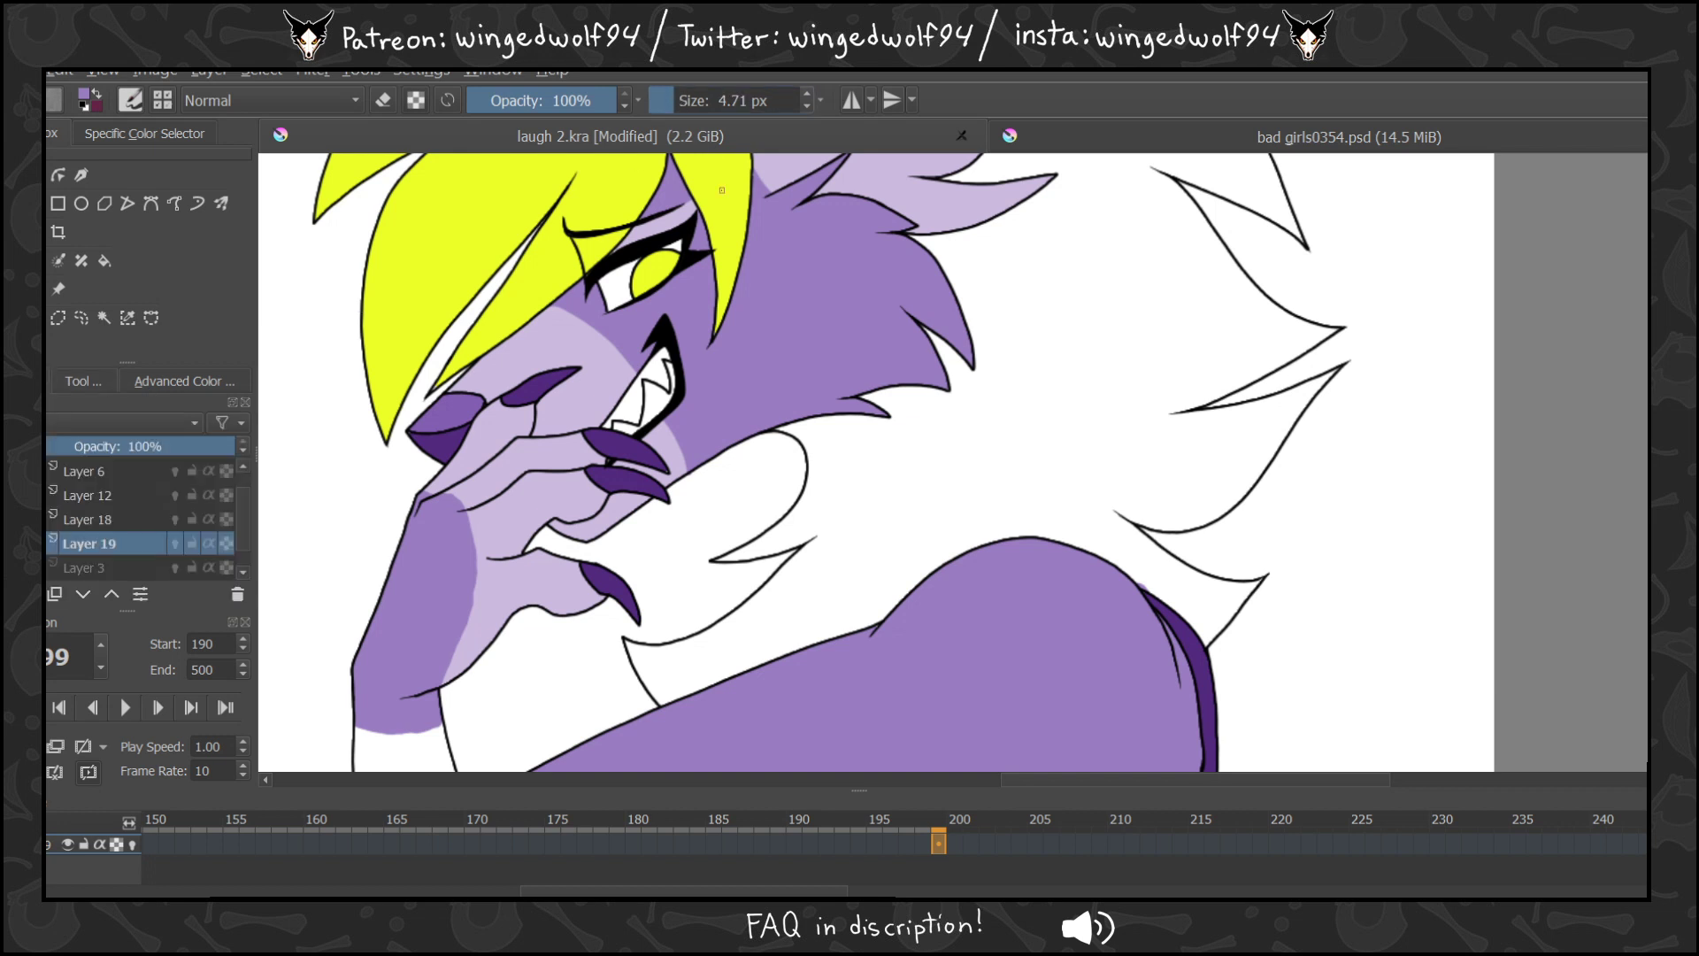
key("bracketleft")
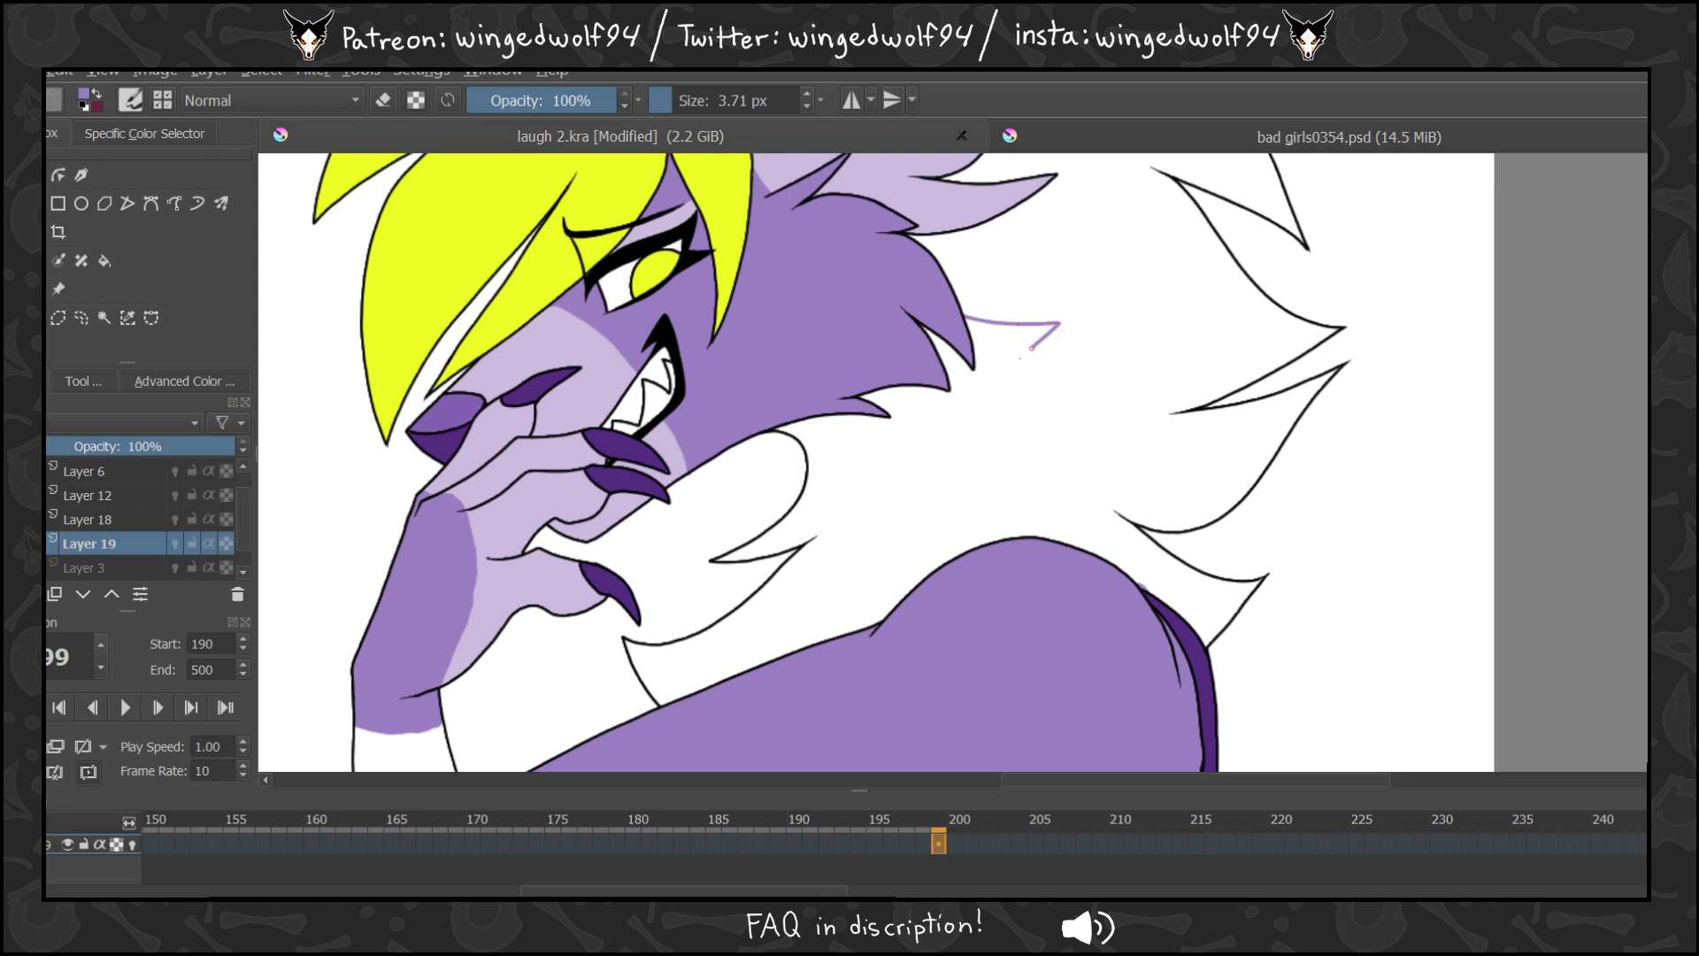
mouse_move(1031, 348)
left_mouse_down()
mouse_move(971, 389)
mouse_move(1035, 430)
mouse_move(1072, 497)
mouse_move(1002, 444)
mouse_move(1013, 501)
mouse_move(989, 542)
left_mouse_up()
Turn on onion skins, redraw the zigzag neck fur line on a new blank frame at 201, and advance to frame 202.
key("period")
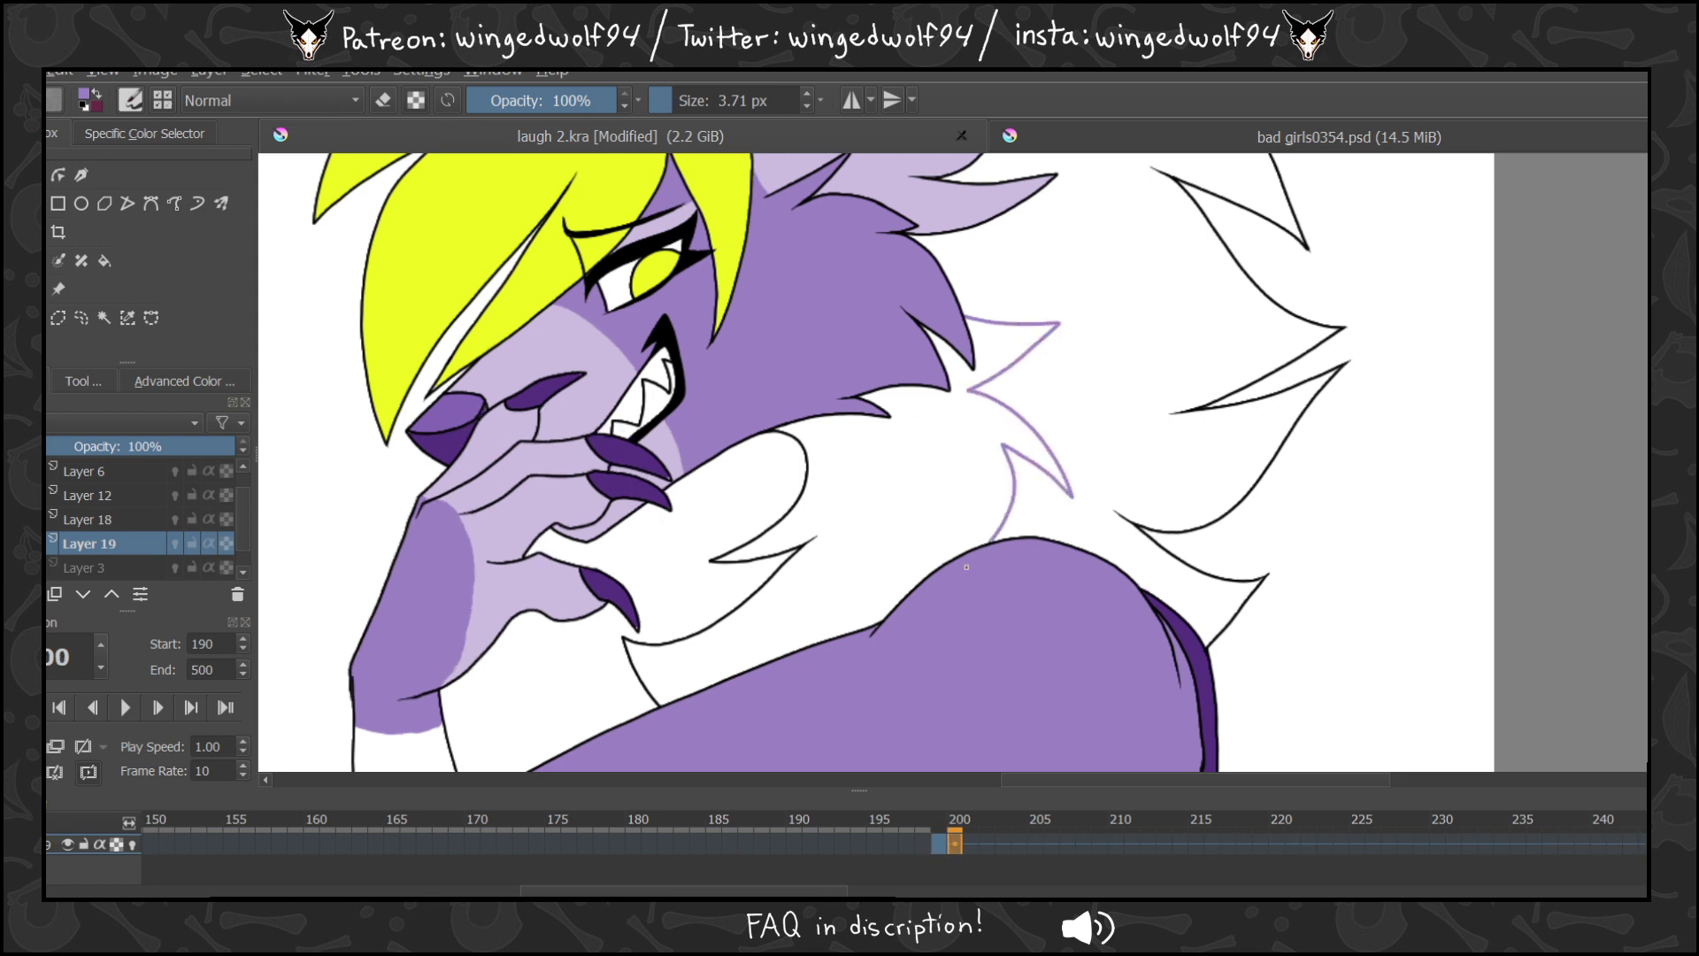
key("period")
left_click(28, 746)
left_click(132, 844)
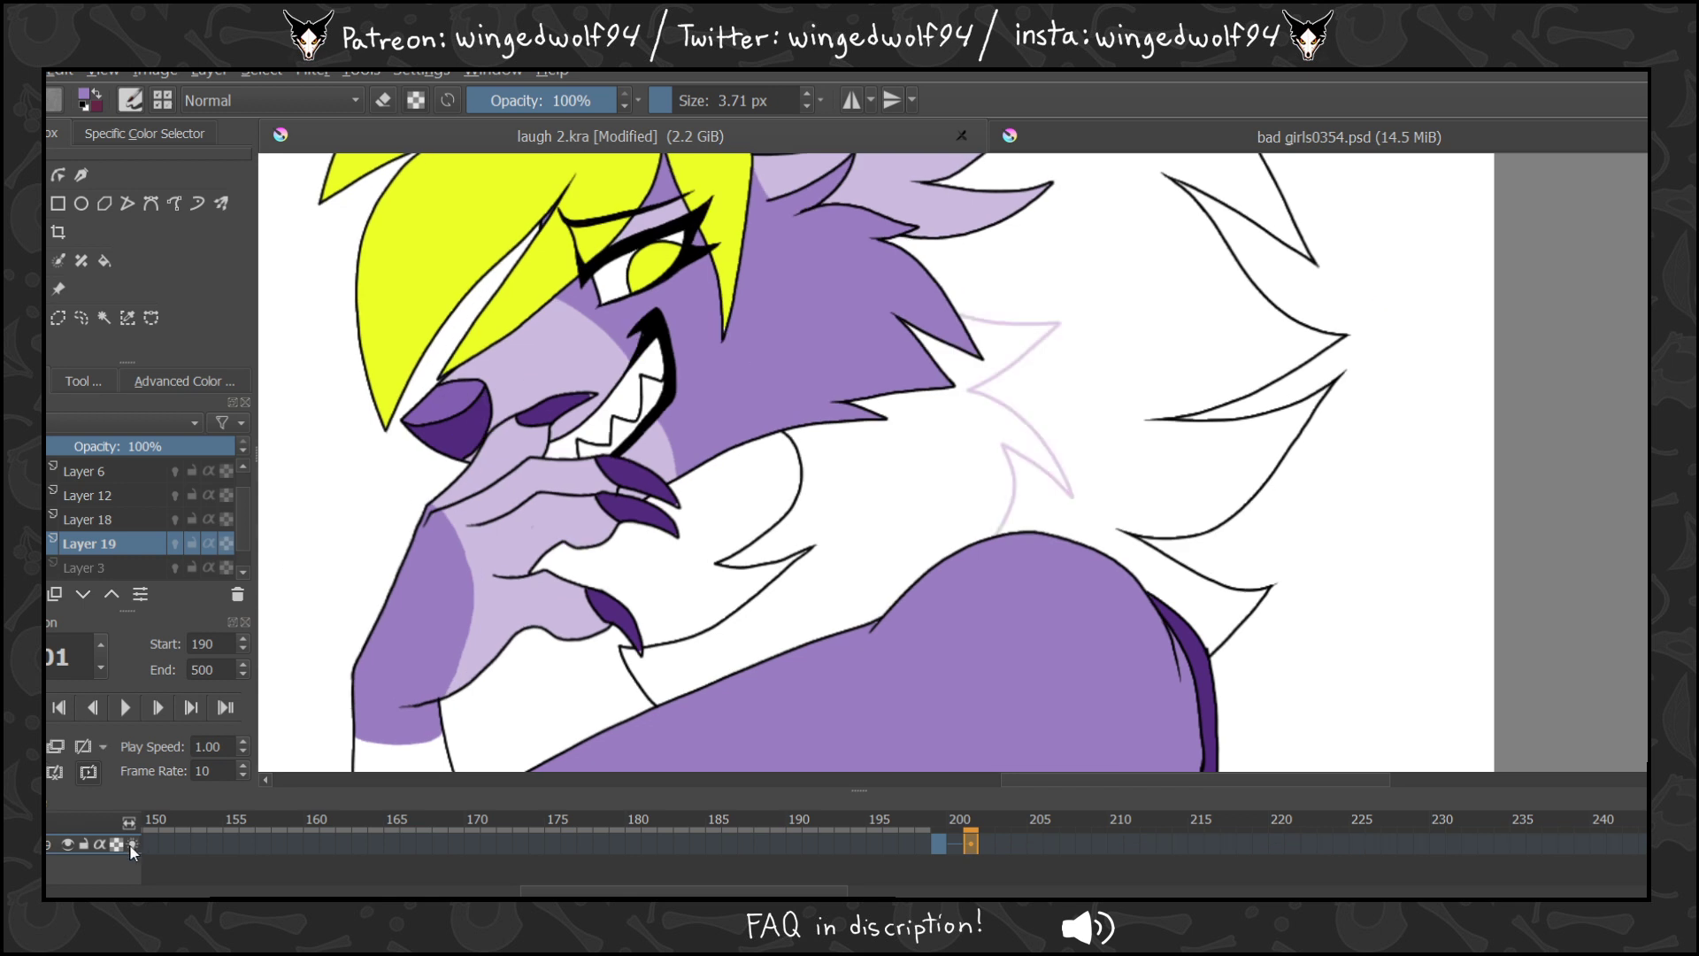
mouse_move(1046, 333)
left_mouse_down()
mouse_move(966, 393)
mouse_move(1005, 407)
mouse_move(1073, 495)
left_mouse_up()
left_click_drag(1008, 446, 1002, 531)
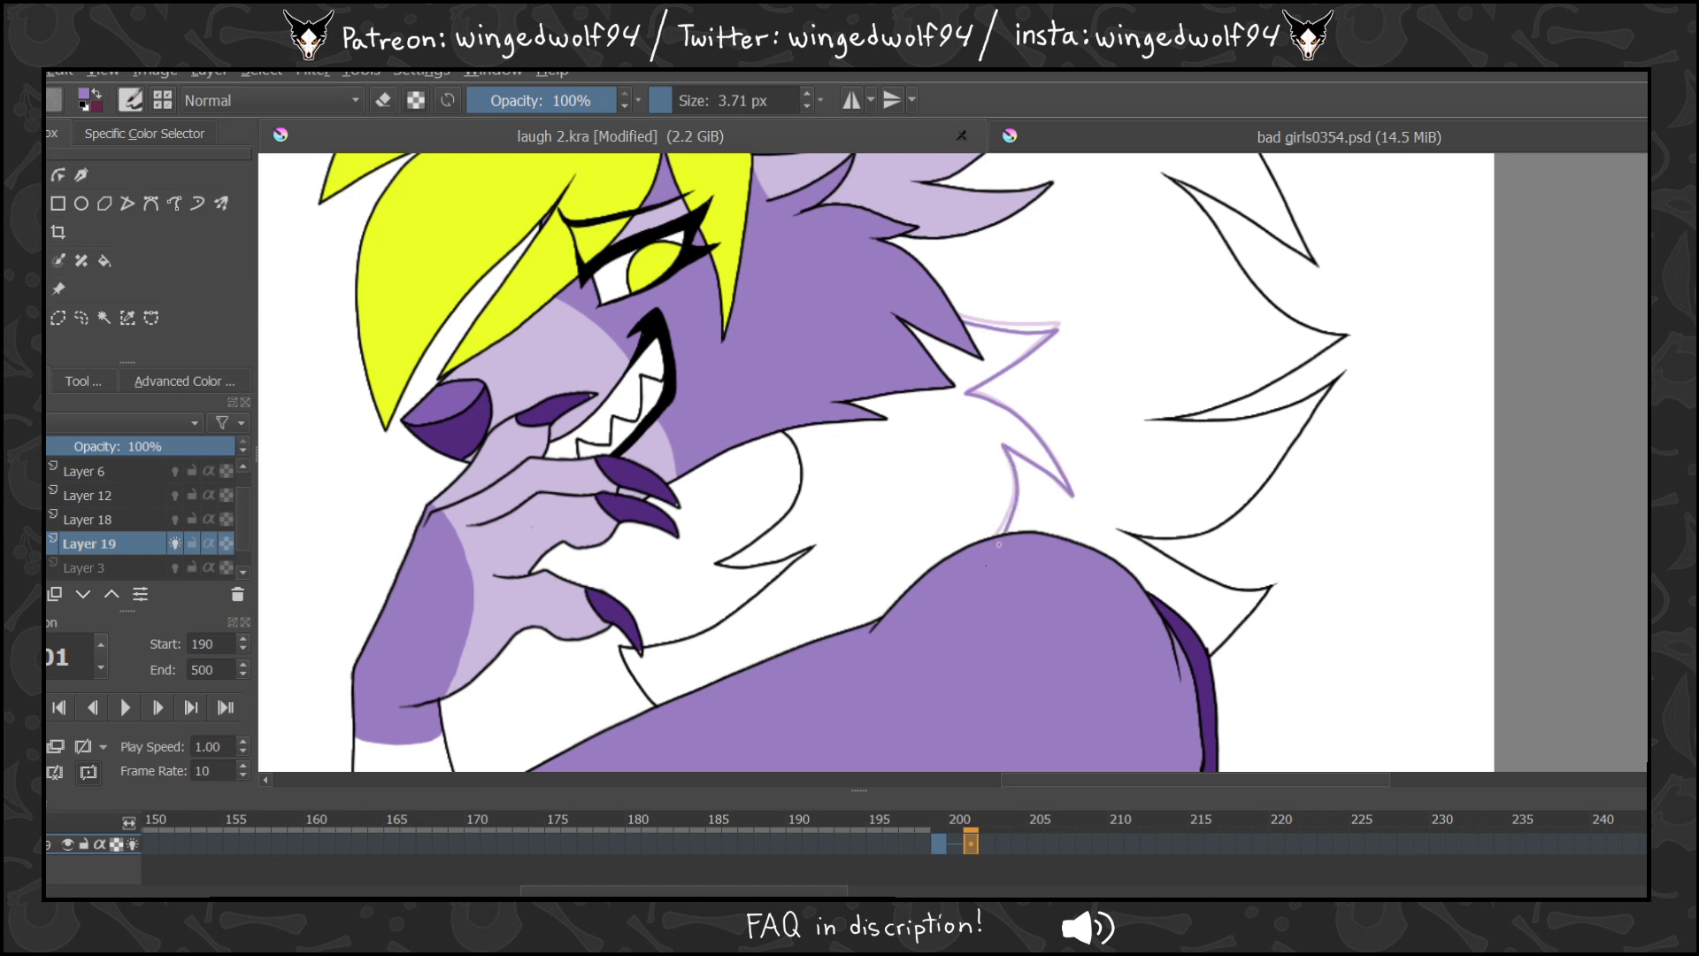
key("period")
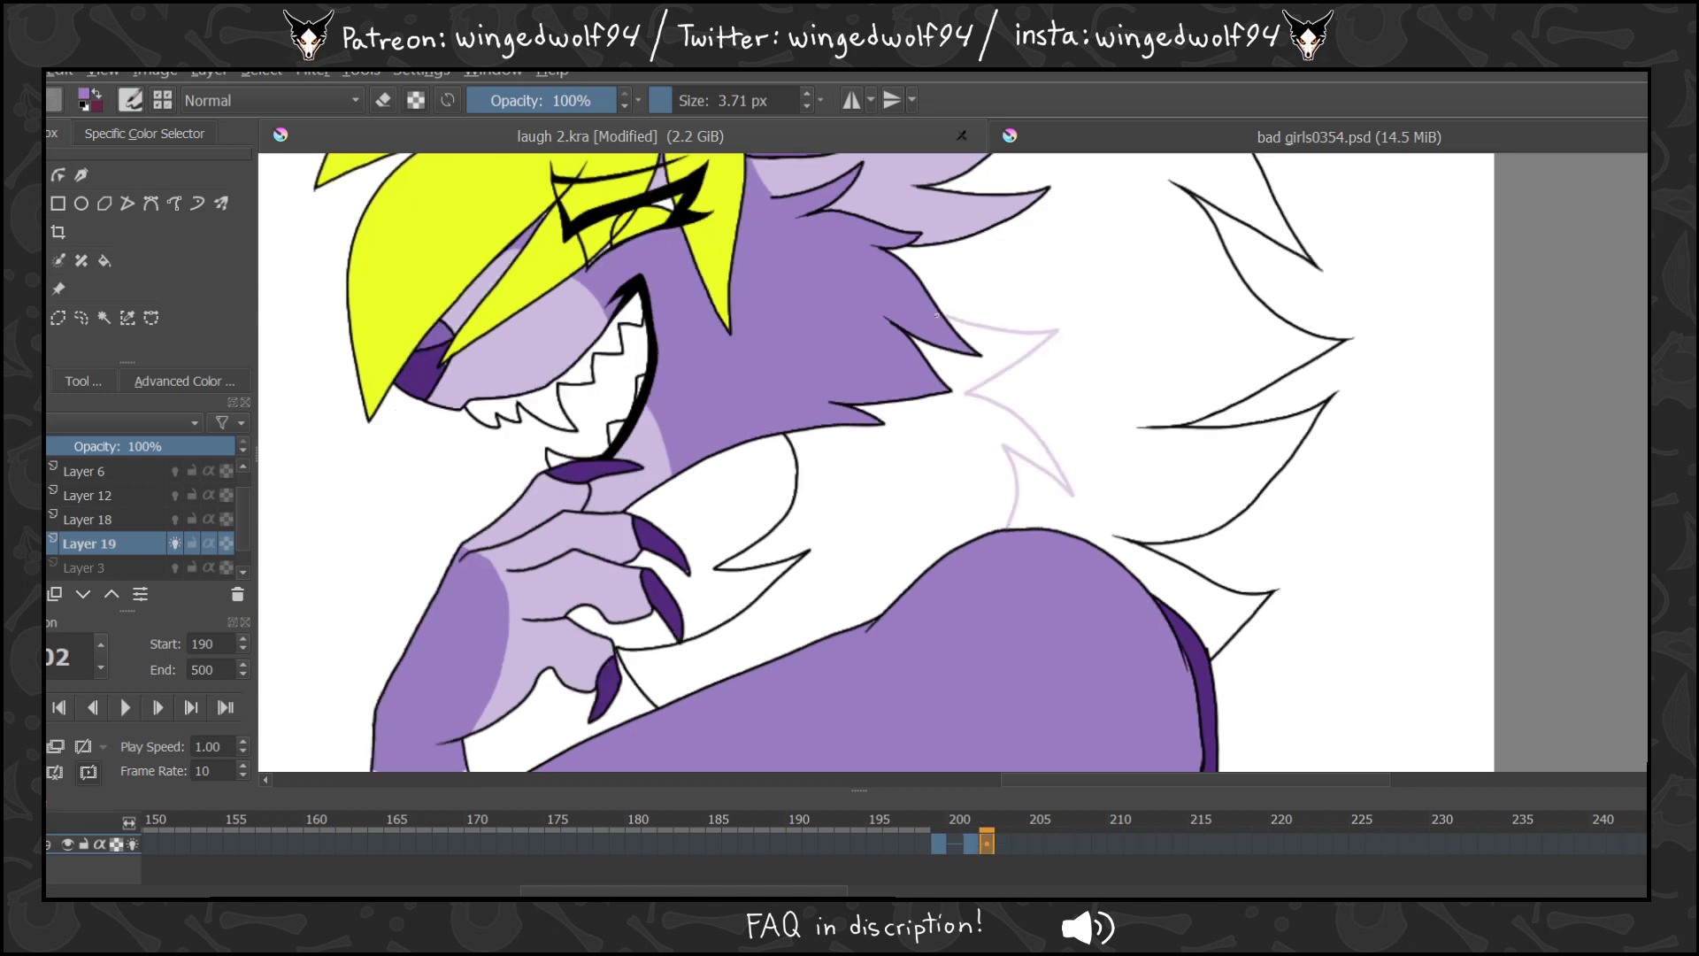
Draw the purple zigzag neck fur line on frame 202 and compare it with the neighbouring frames.
mouse_move(942, 317)
left_mouse_down()
mouse_move(1017, 337)
mouse_move(999, 374)
mouse_move(1072, 490)
mouse_move(1011, 528)
left_mouse_up()
key("Left")
key("Left")
key("Left")
key("Right")
key("Right")
key("Right")
key("Right")
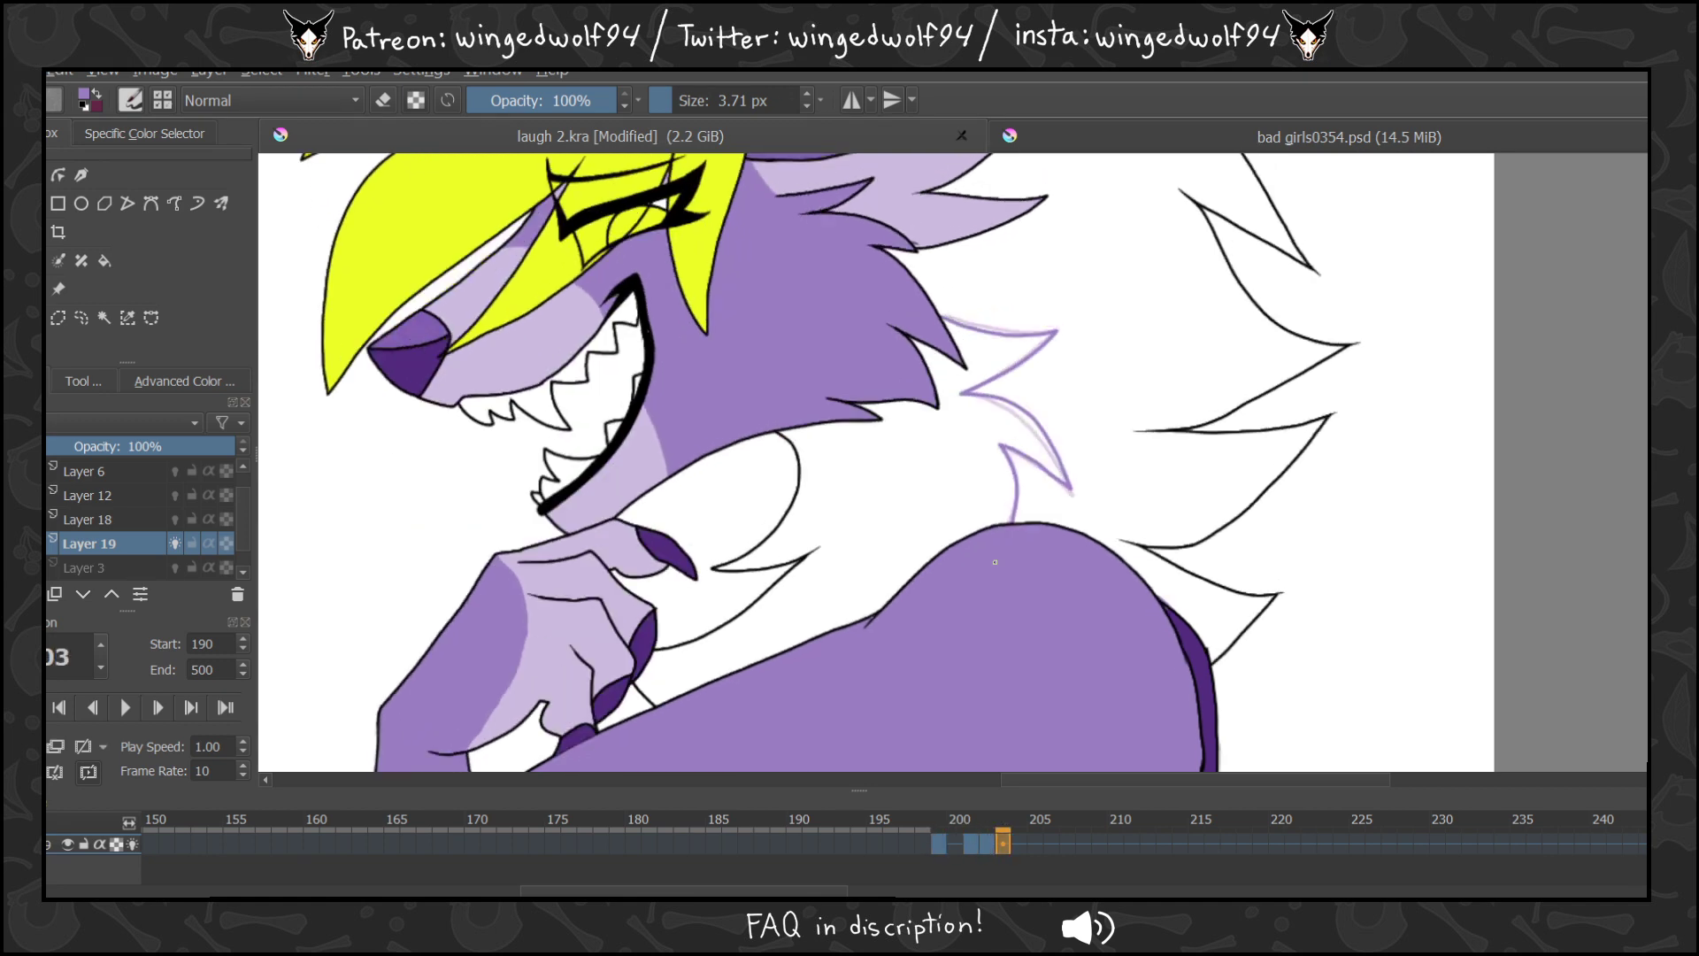
Copy existing neck fur line keyframes on Layer 19 onto frames 204 and 205, checking the line against the artwork.
key("Right")
key("Left")
key("Left")
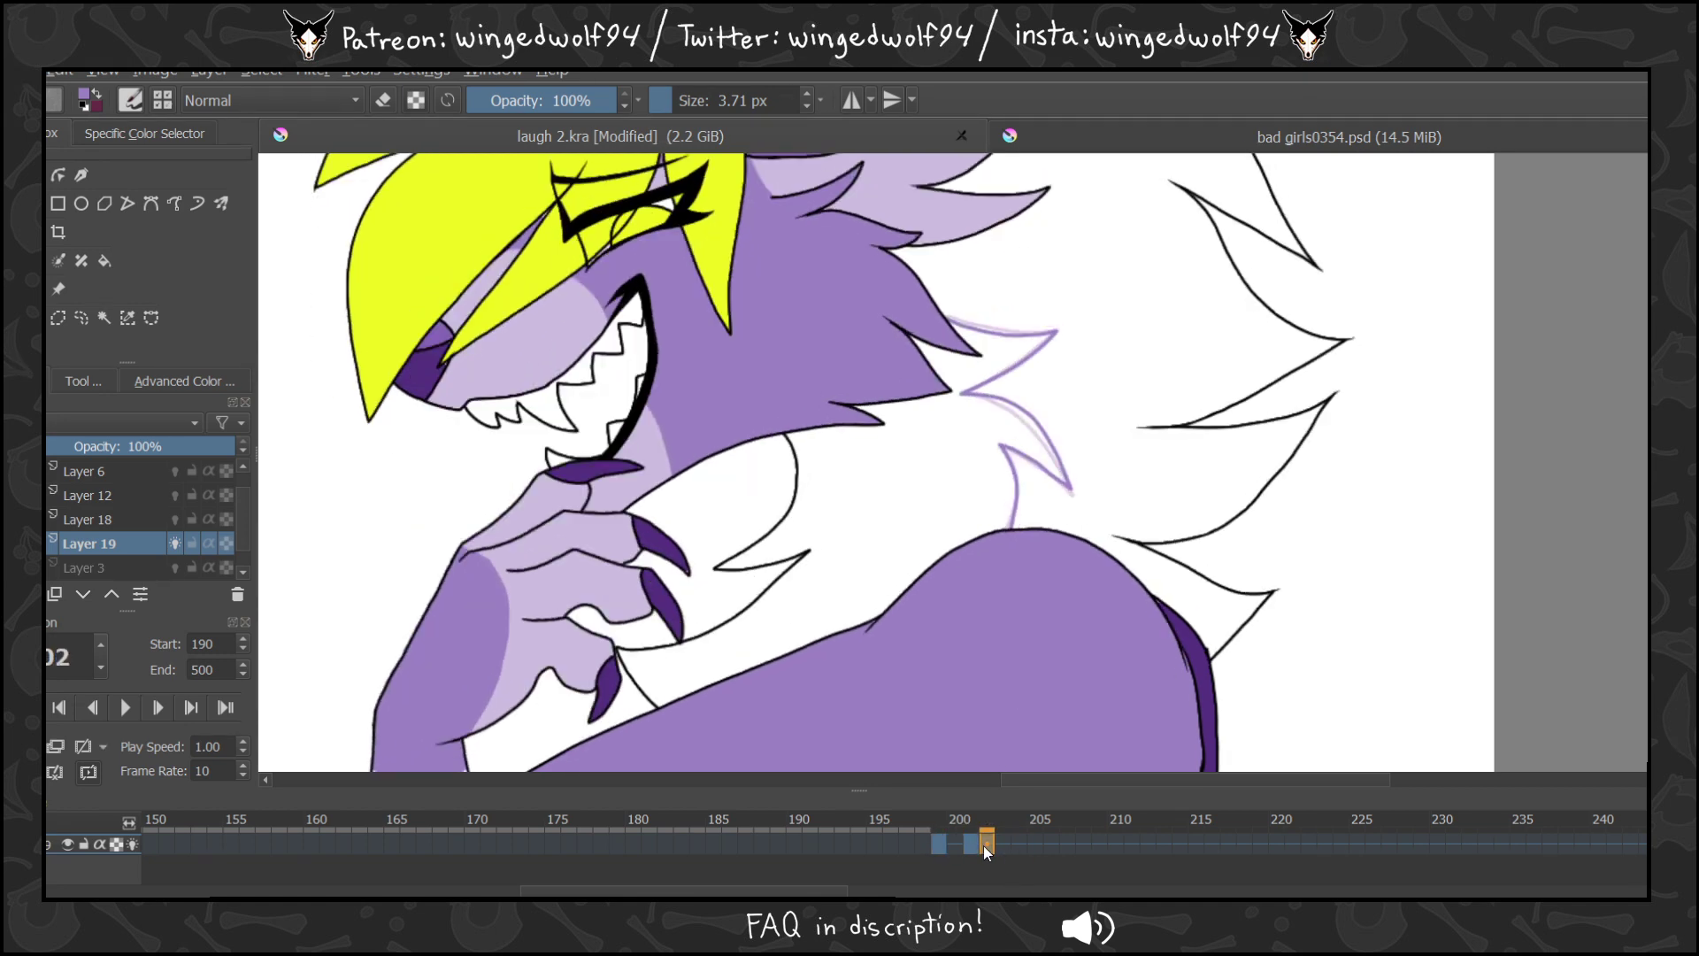
key("Left")
key("Right")
key("Right")
key("Right")
left_click_drag(940, 846, 1038, 842)
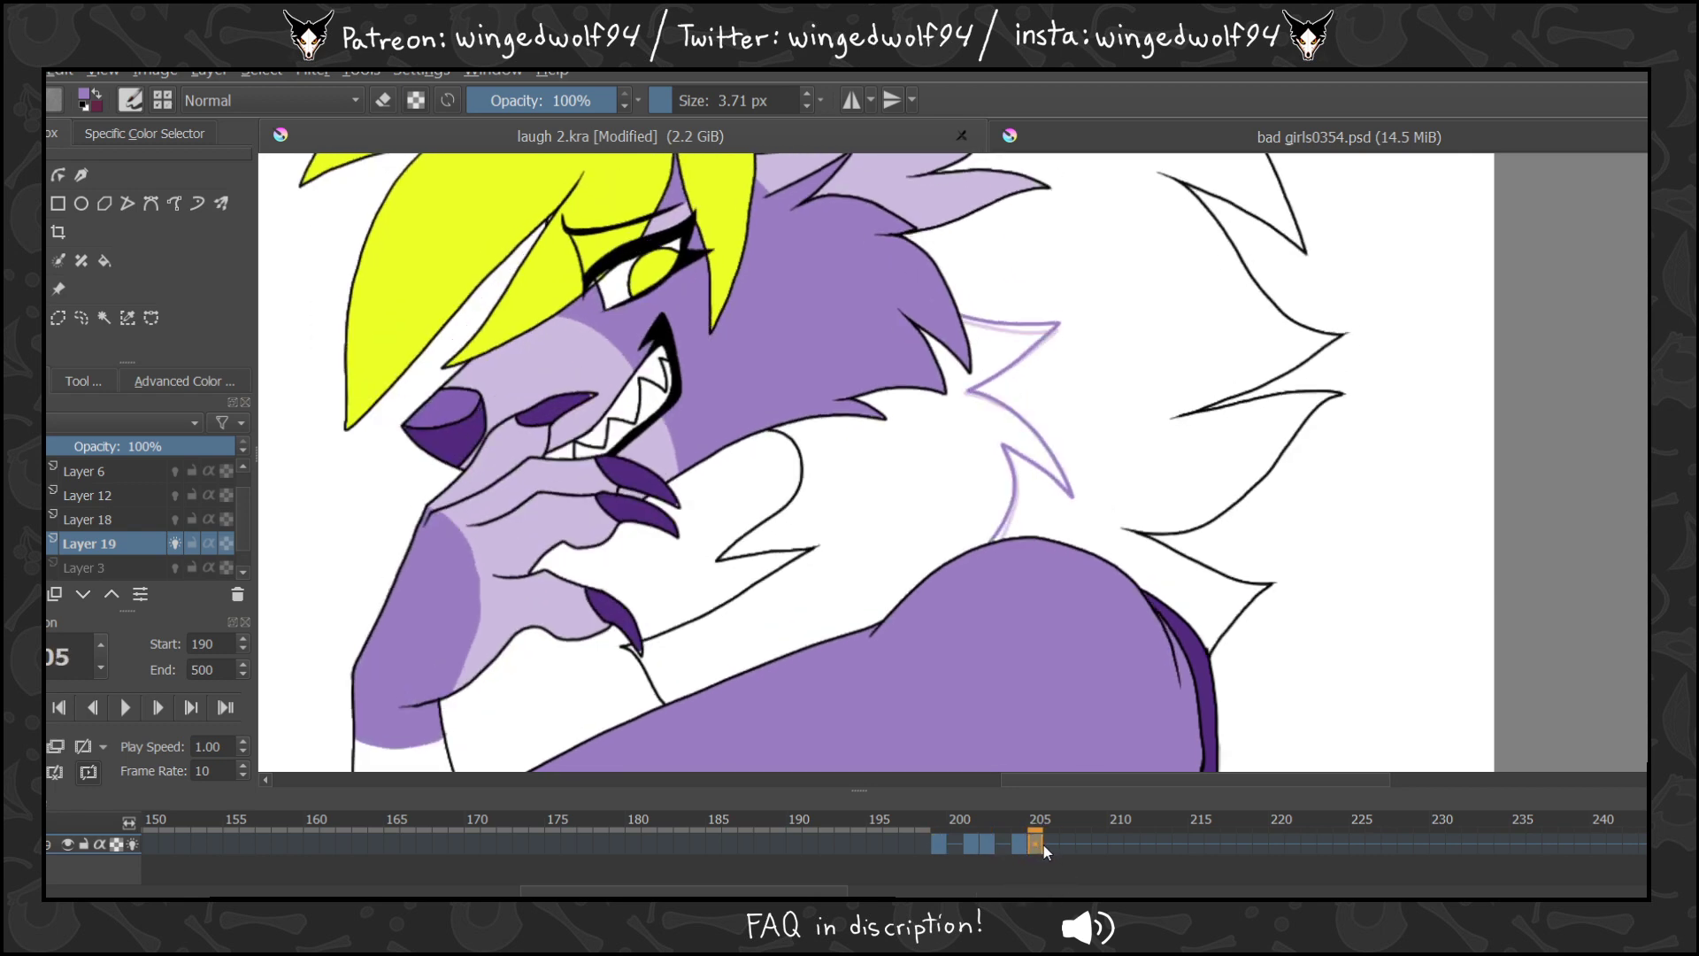
left_click(1051, 844)
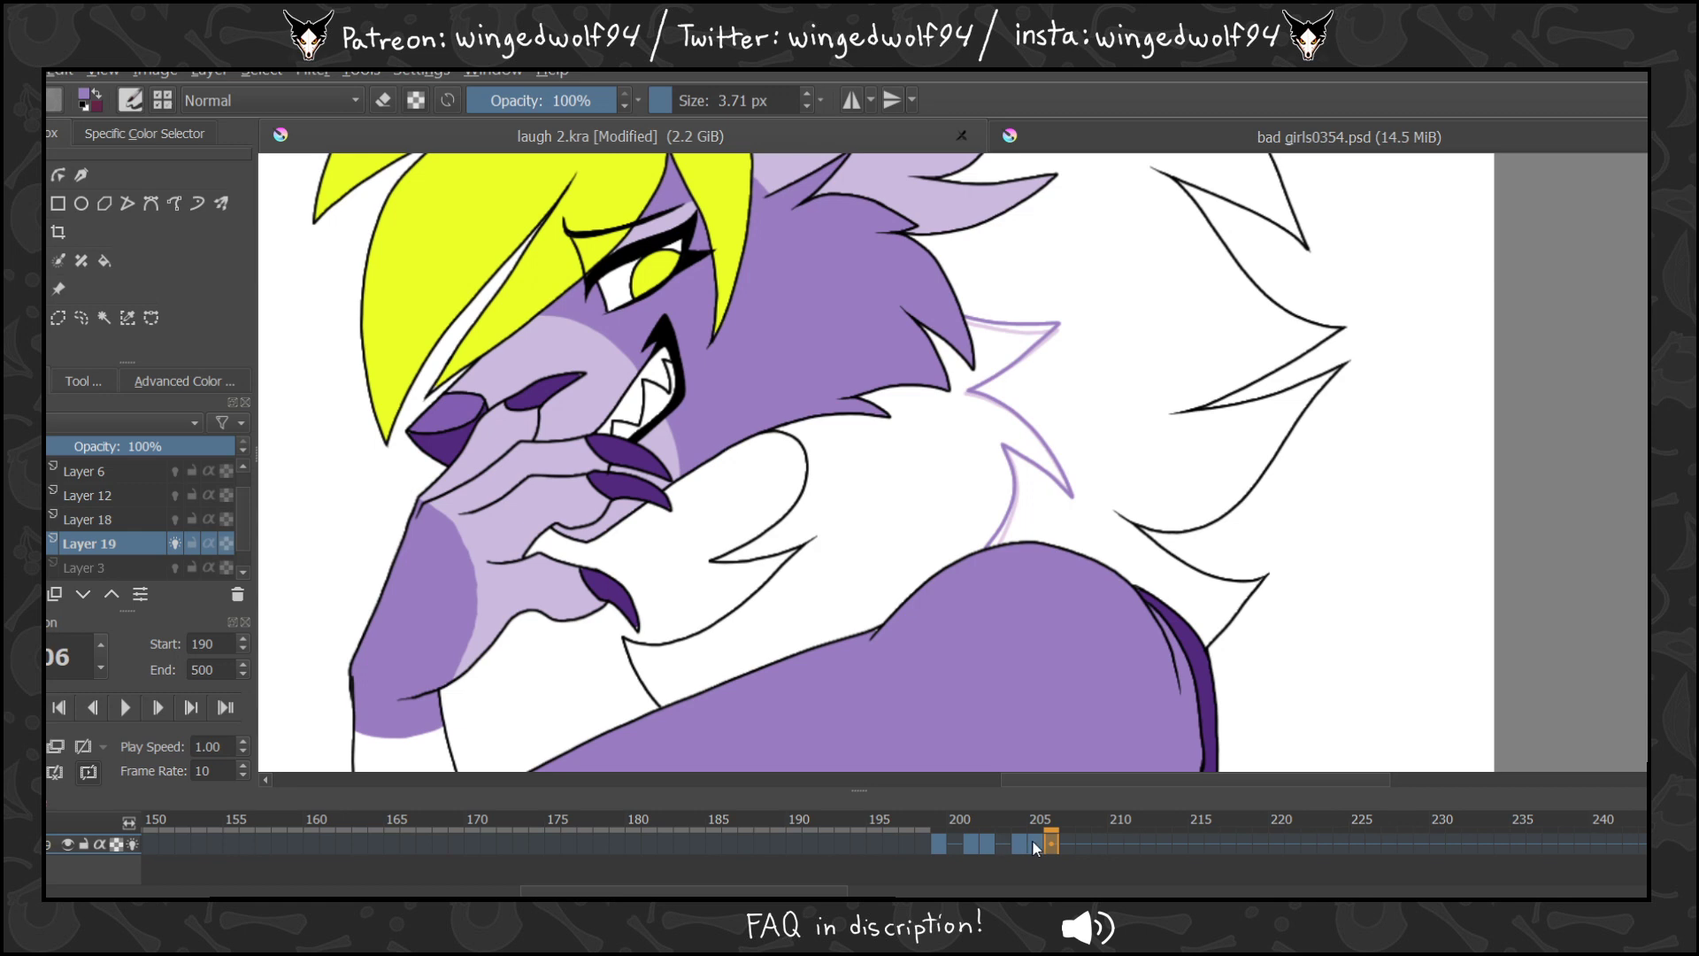
left_click(1036, 845)
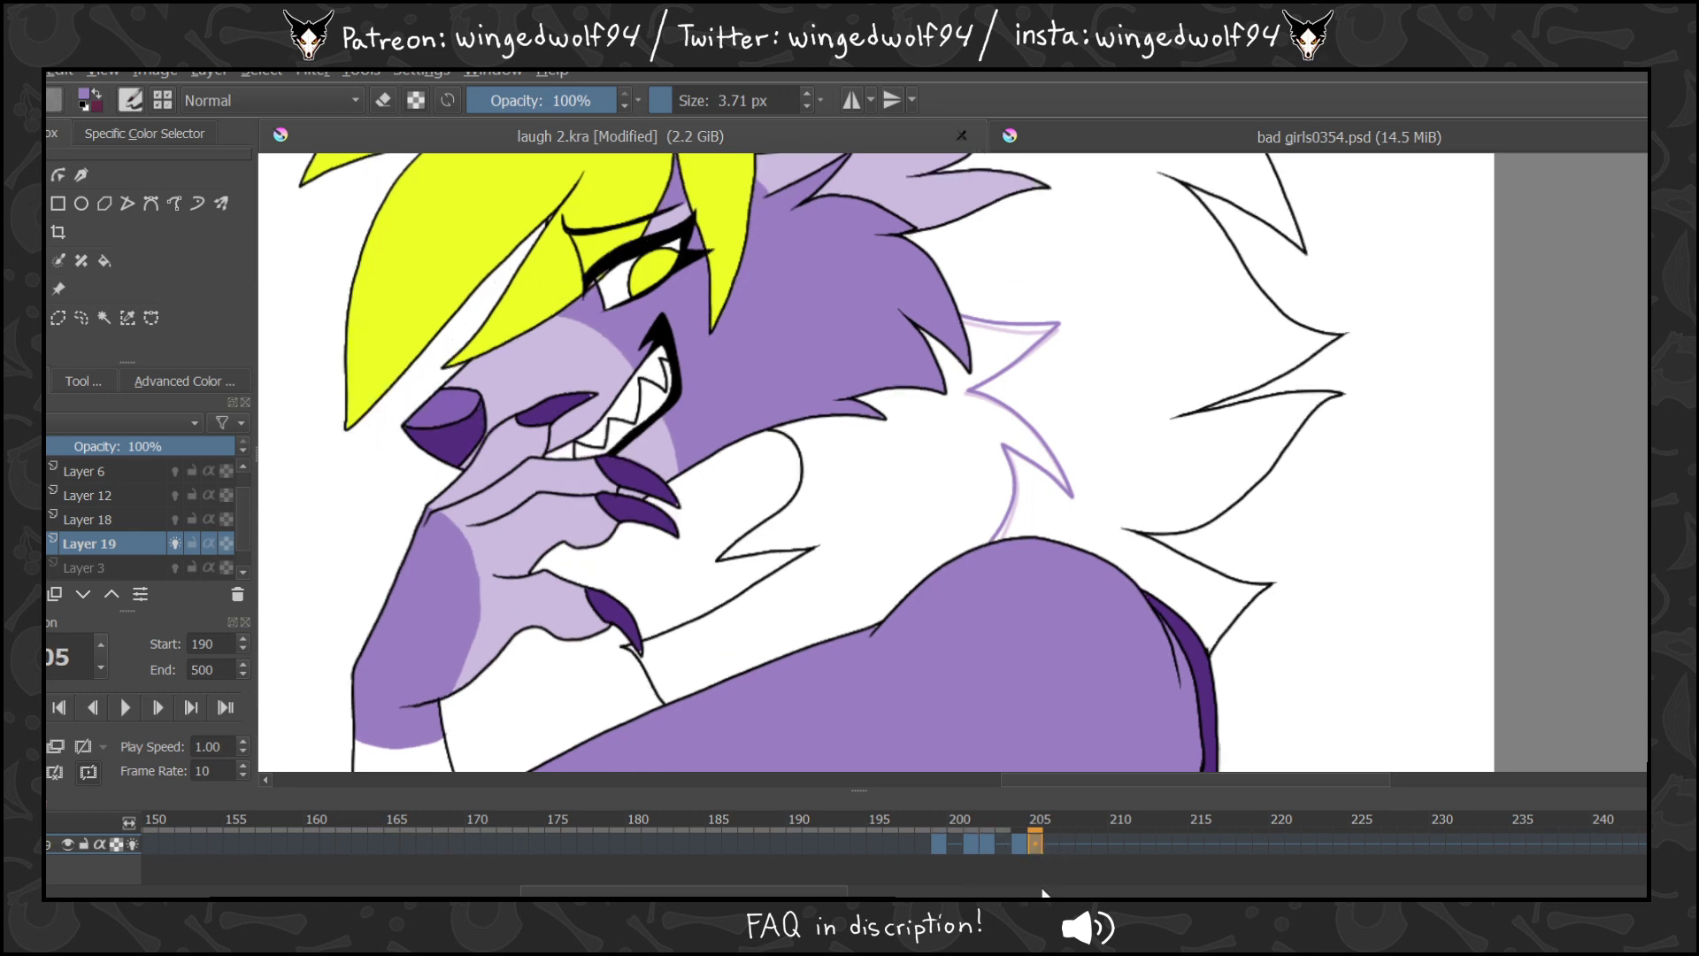
Copy the neck fur line keyframes farther along Layer 19's timeline, extending them through frame 219.
left_click(940, 844, "shift")
mouse_move(965, 839)
left_mouse_down()
mouse_move(1086, 851)
mouse_move(1055, 826)
mouse_move(1161, 826)
mouse_move(1206, 829)
mouse_move(1160, 846)
mouse_move(1260, 850)
left_mouse_up()
left_click(1148, 841)
left_click(1165, 843)
left_click(1198, 846)
left_click(1230, 848)
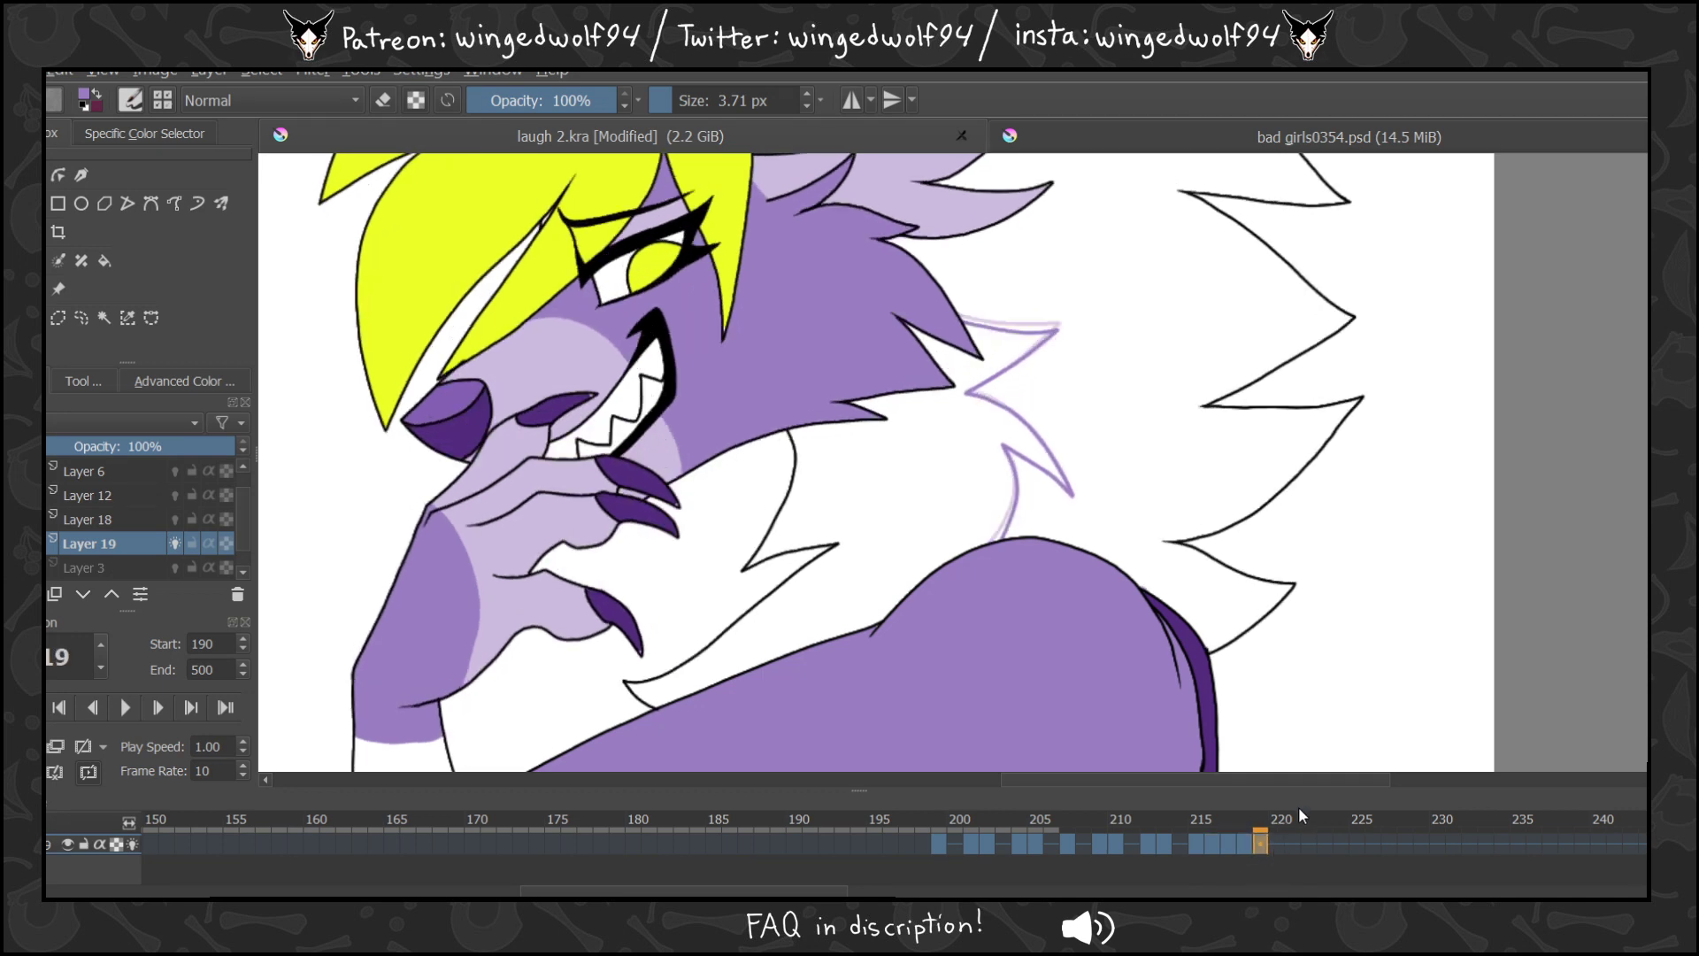
Step back and forth through the copied frames leading up to 220 to examine how the neck fur line fits.
key("Left")
key("Left")
key("Left")
key("Left")
key("Left")
key("Left")
key("Right")
key("Right")
key("Right")
key("Right")
key("Right")
key("Right")
key("Right")
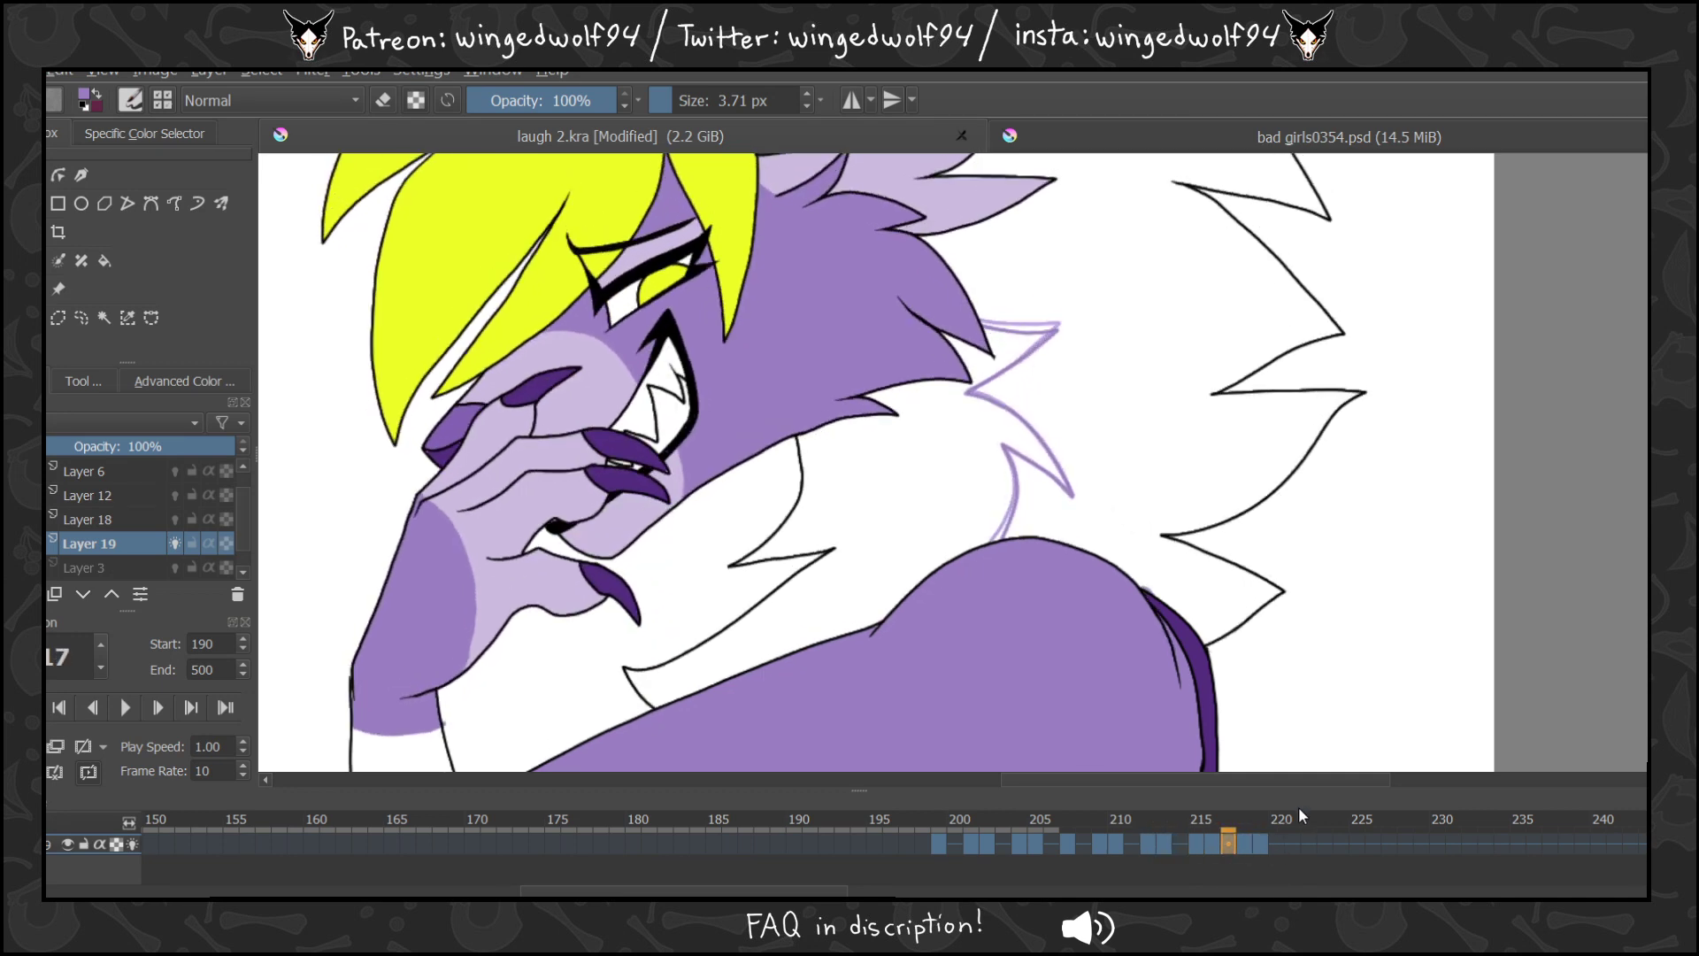
Create blank frames at 220 and 221 on Layer 19 and redraw the zigzag neck fur line on each.
left_click_drag(1117, 777, 1257, 795)
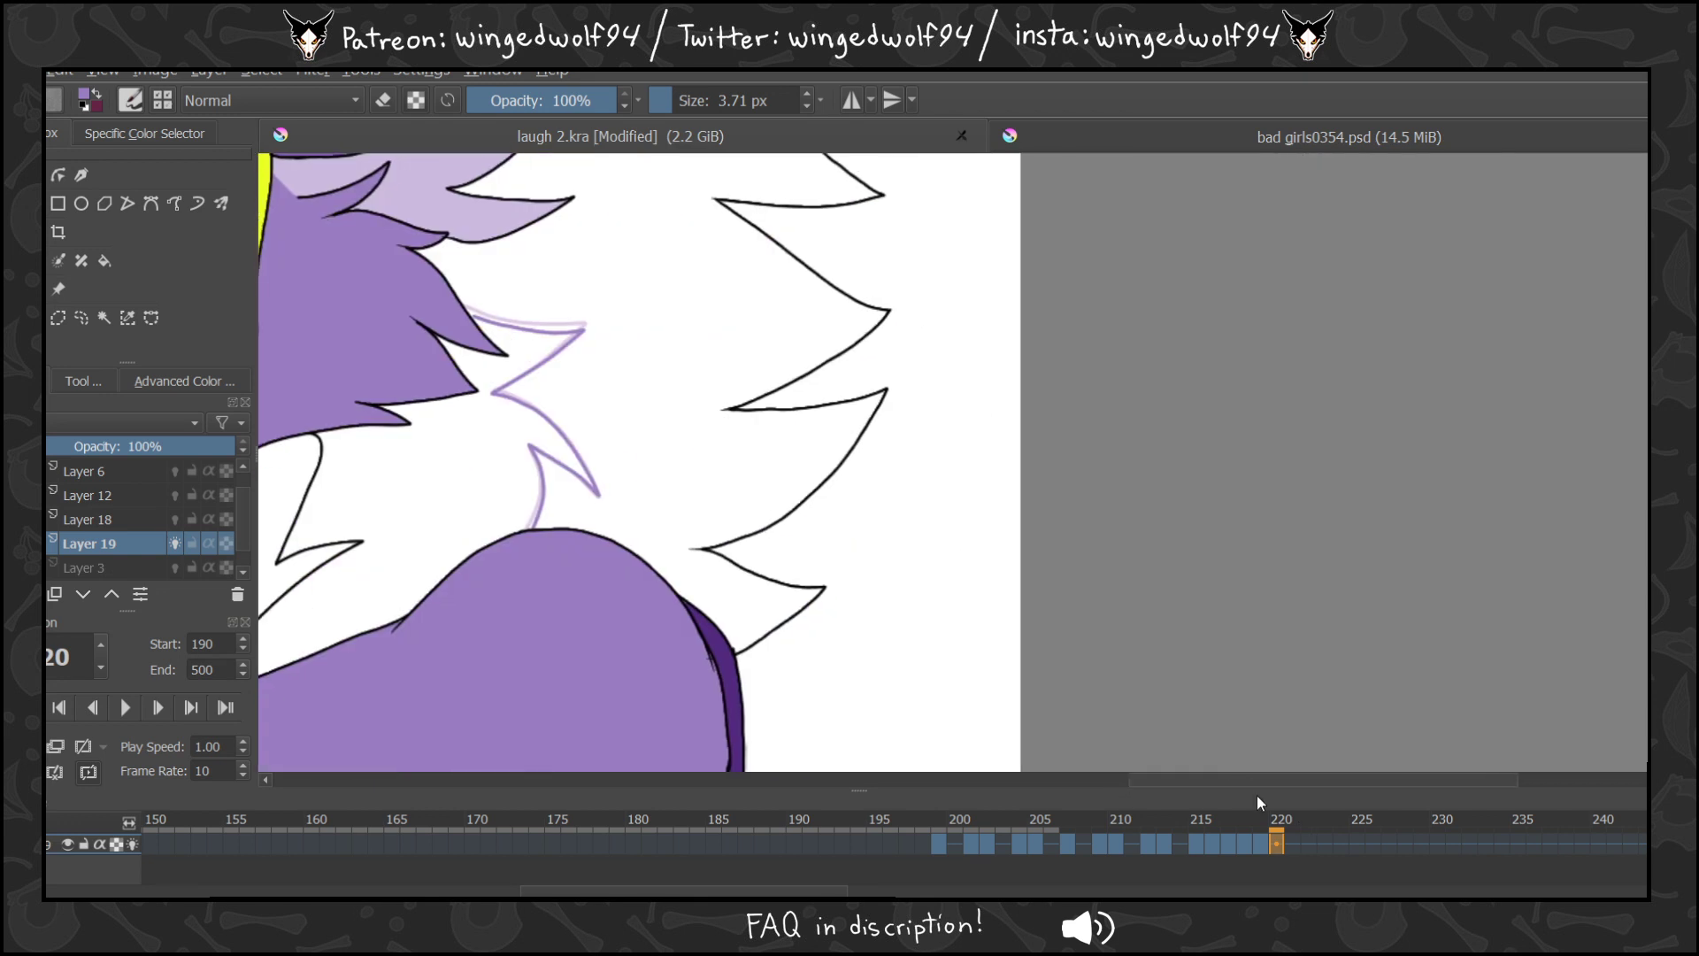
key("Insert")
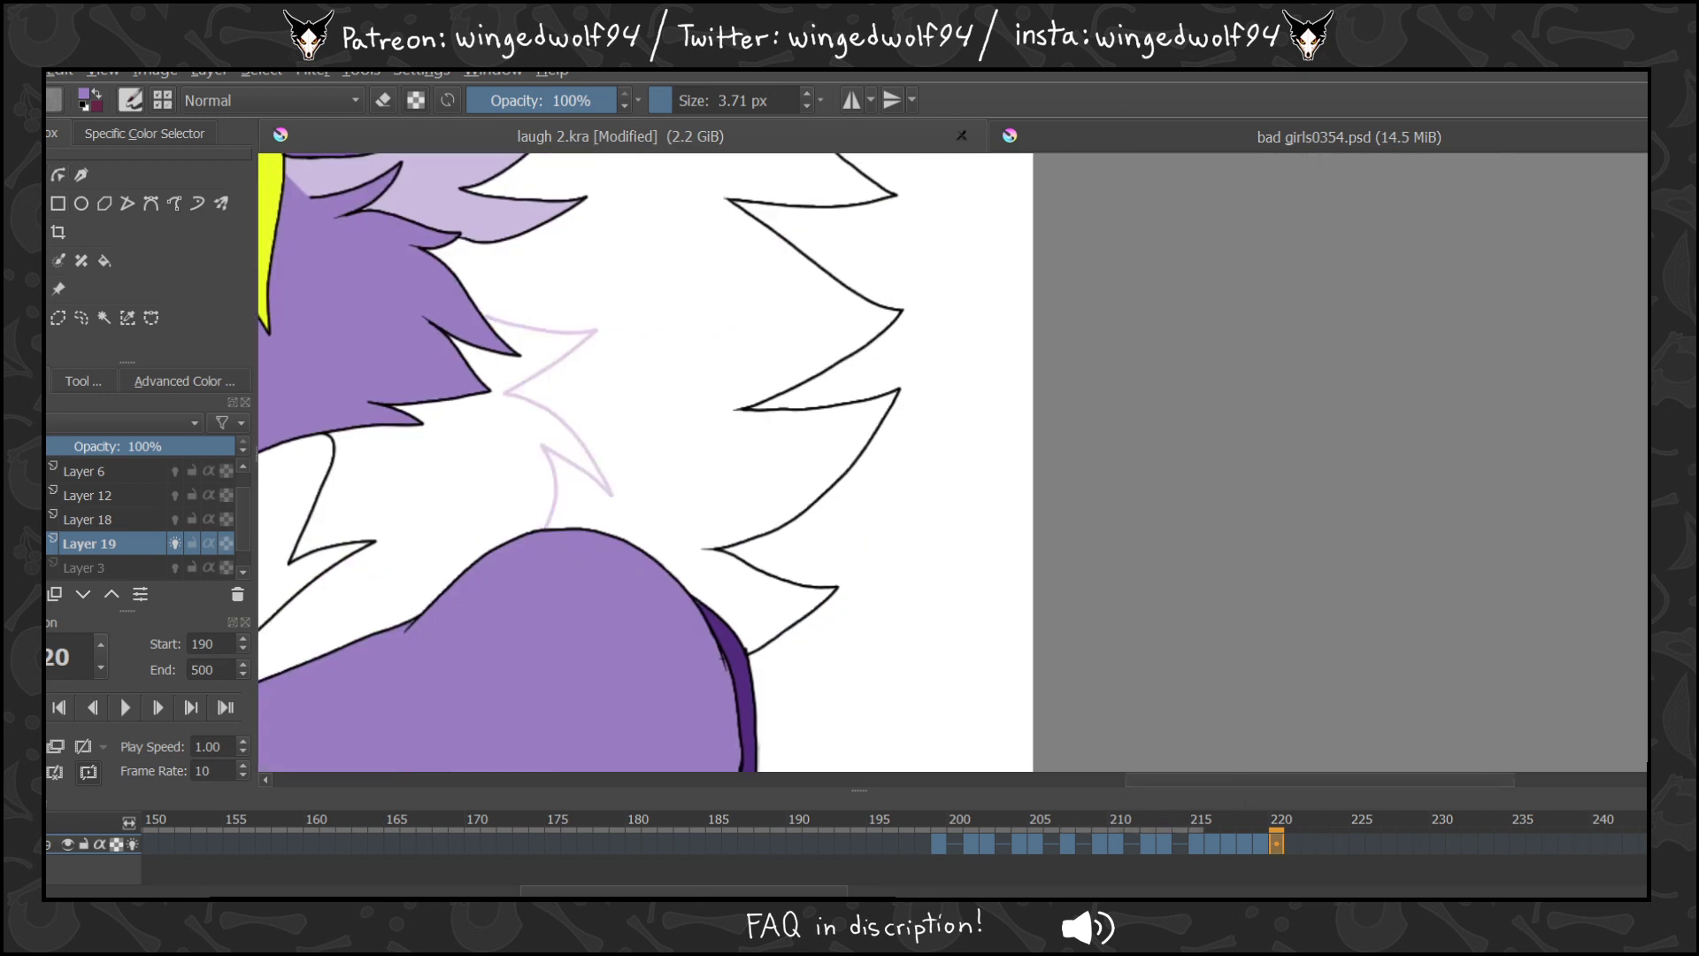
mouse_move(477, 312)
left_mouse_down()
mouse_move(593, 337)
mouse_move(504, 394)
mouse_move(598, 466)
mouse_move(547, 454)
mouse_move(552, 526)
left_mouse_up()
left_click(1290, 844)
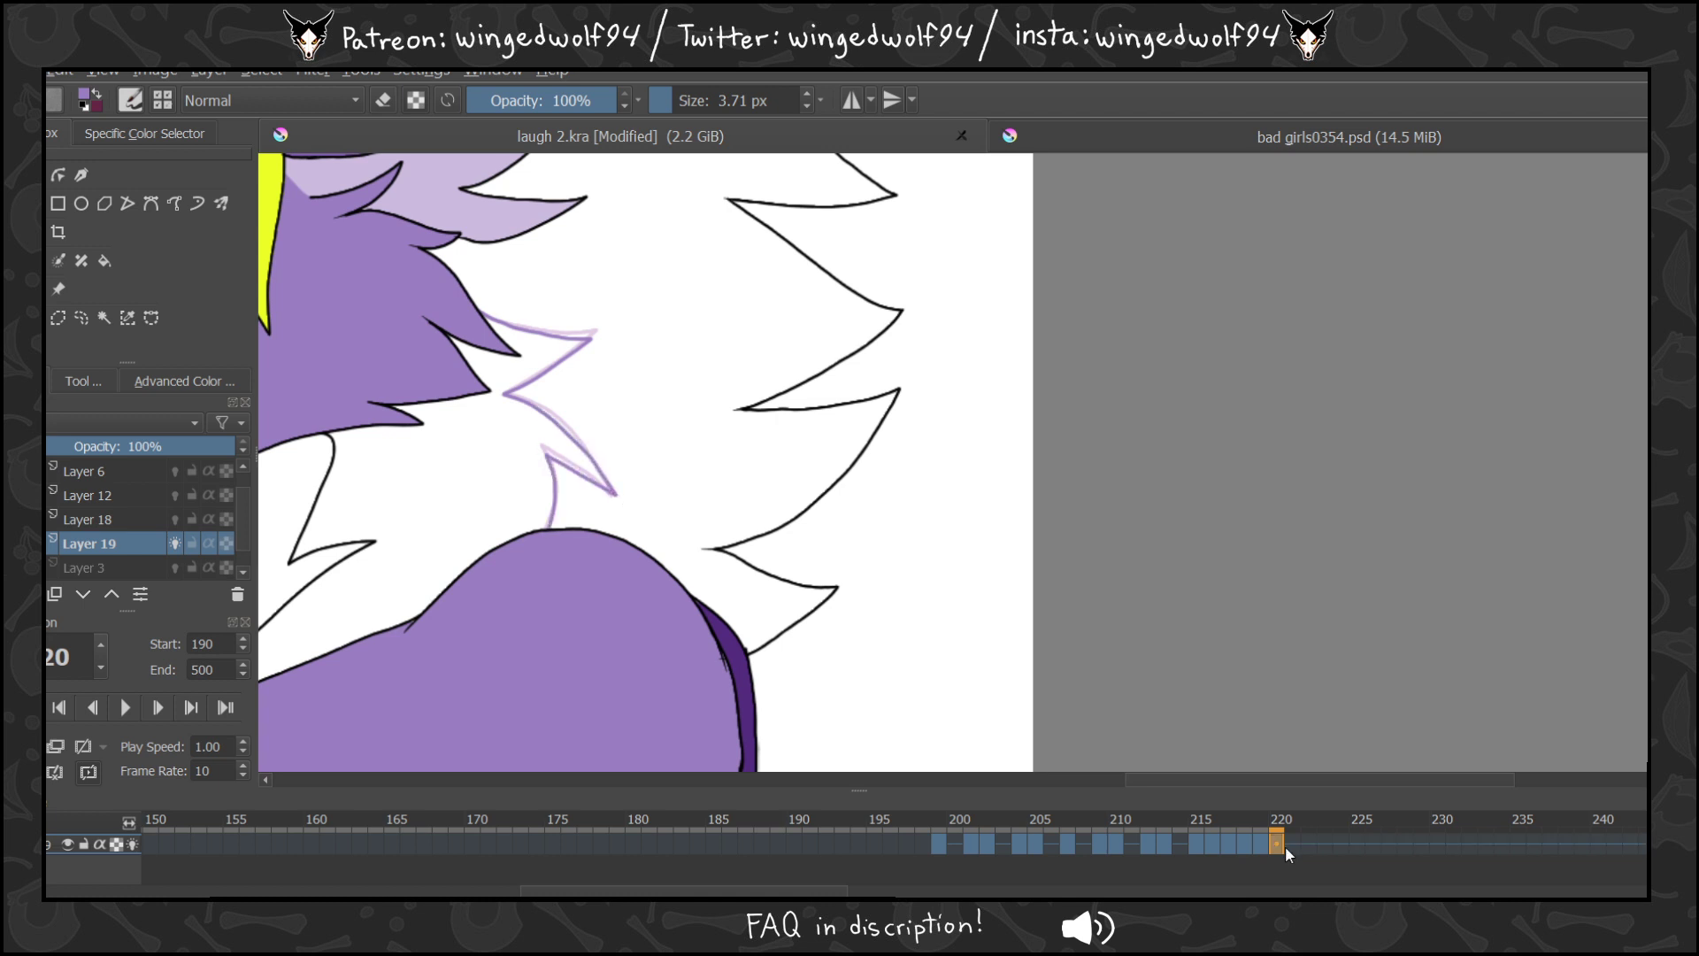
key("Insert")
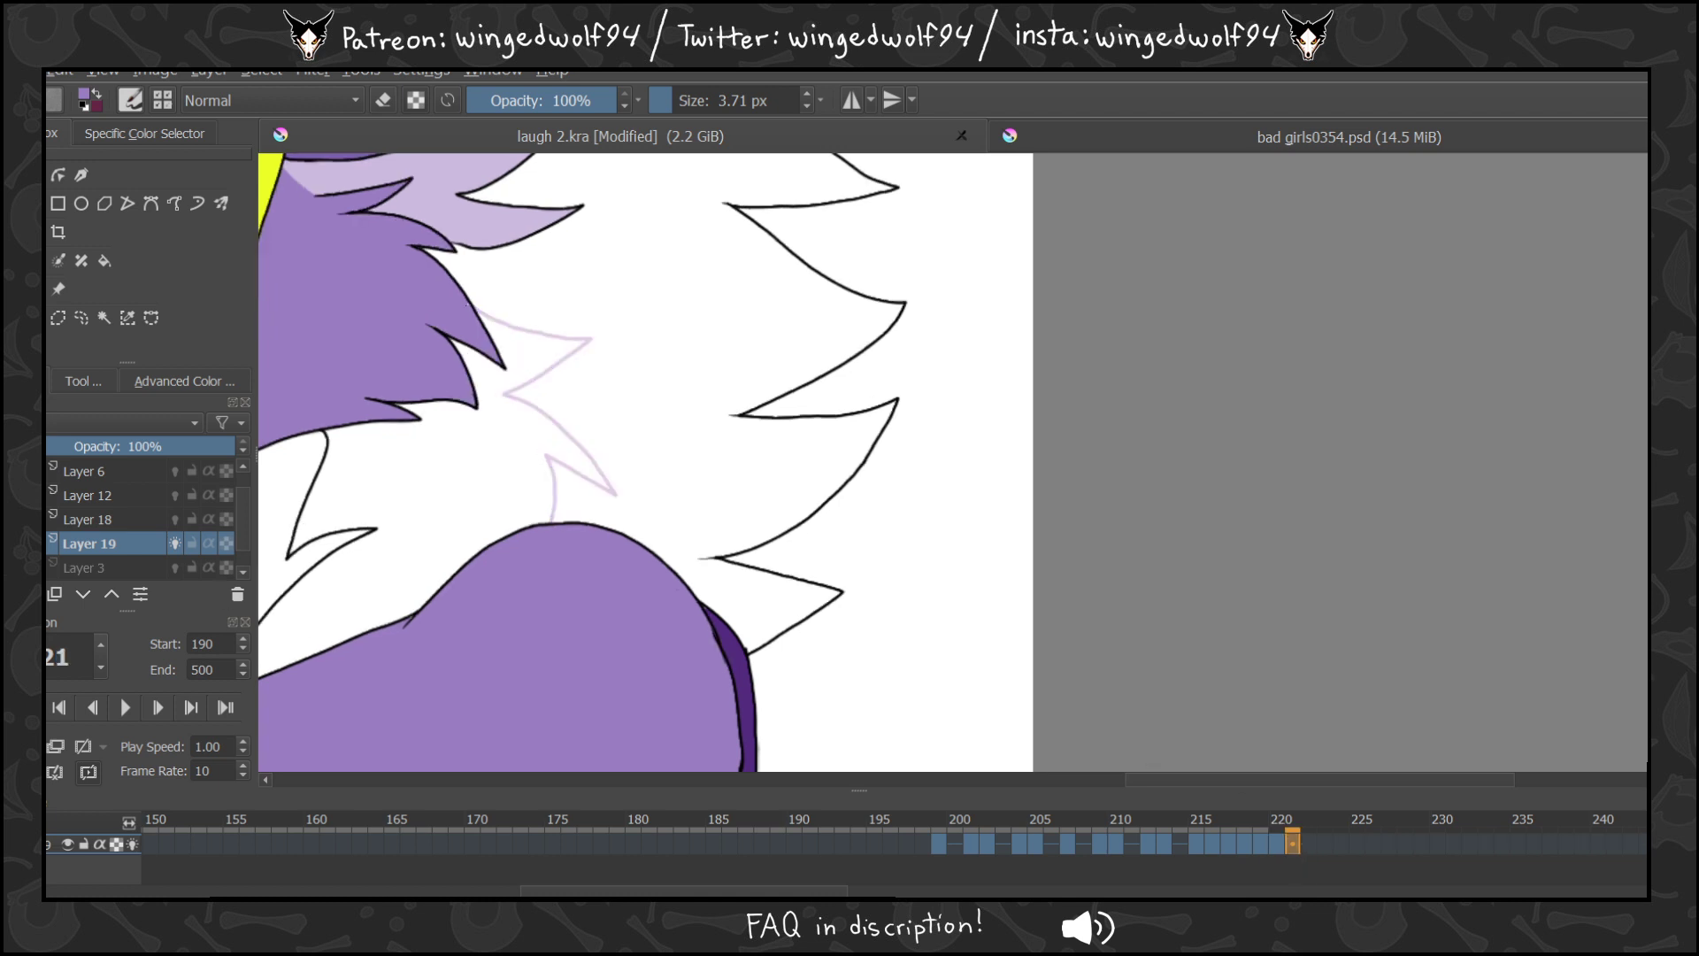
mouse_move(475, 310)
left_mouse_down()
mouse_move(586, 342)
mouse_move(509, 391)
mouse_move(616, 486)
mouse_move(551, 464)
mouse_move(554, 523)
left_mouse_up()
Copy existing neck fur line keyframes onto frames 222 and 223 and flip back through the neighbouring frames.
left_click_drag(1150, 782, 1082, 782)
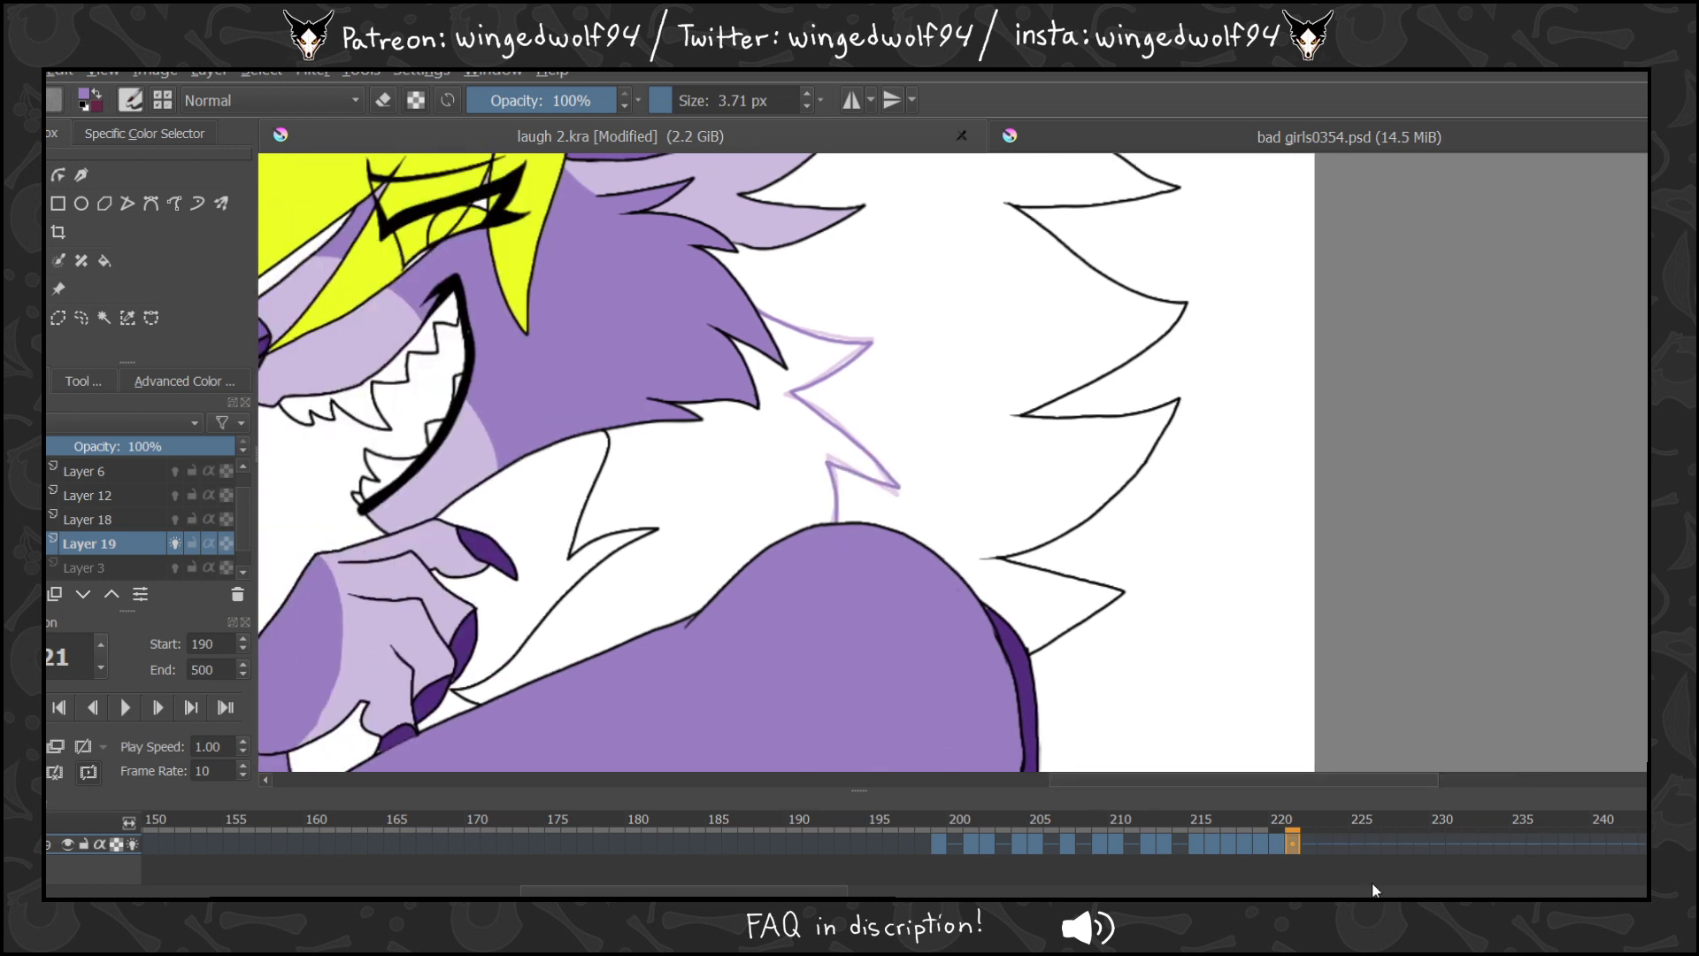
key("Left")
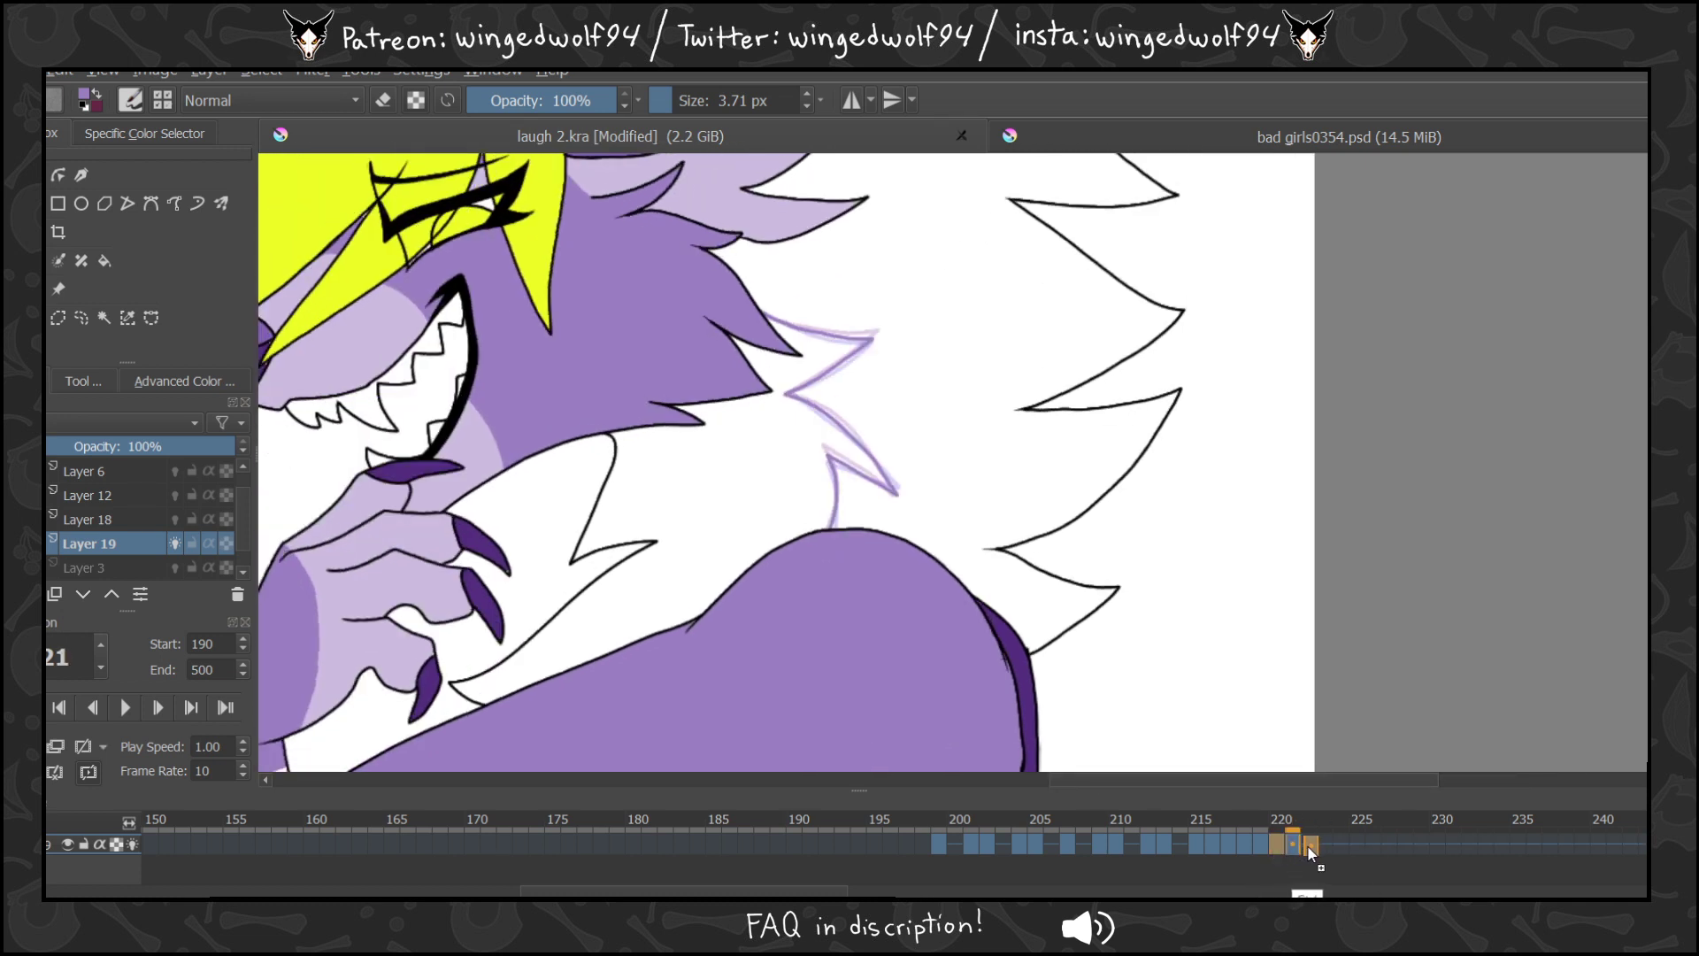
left_click_drag(1308, 846, 1310, 848)
left_click_drag(1261, 846, 1330, 848)
left_click(1346, 848)
key("Left")
key("Left")
key("Left")
key("Left")
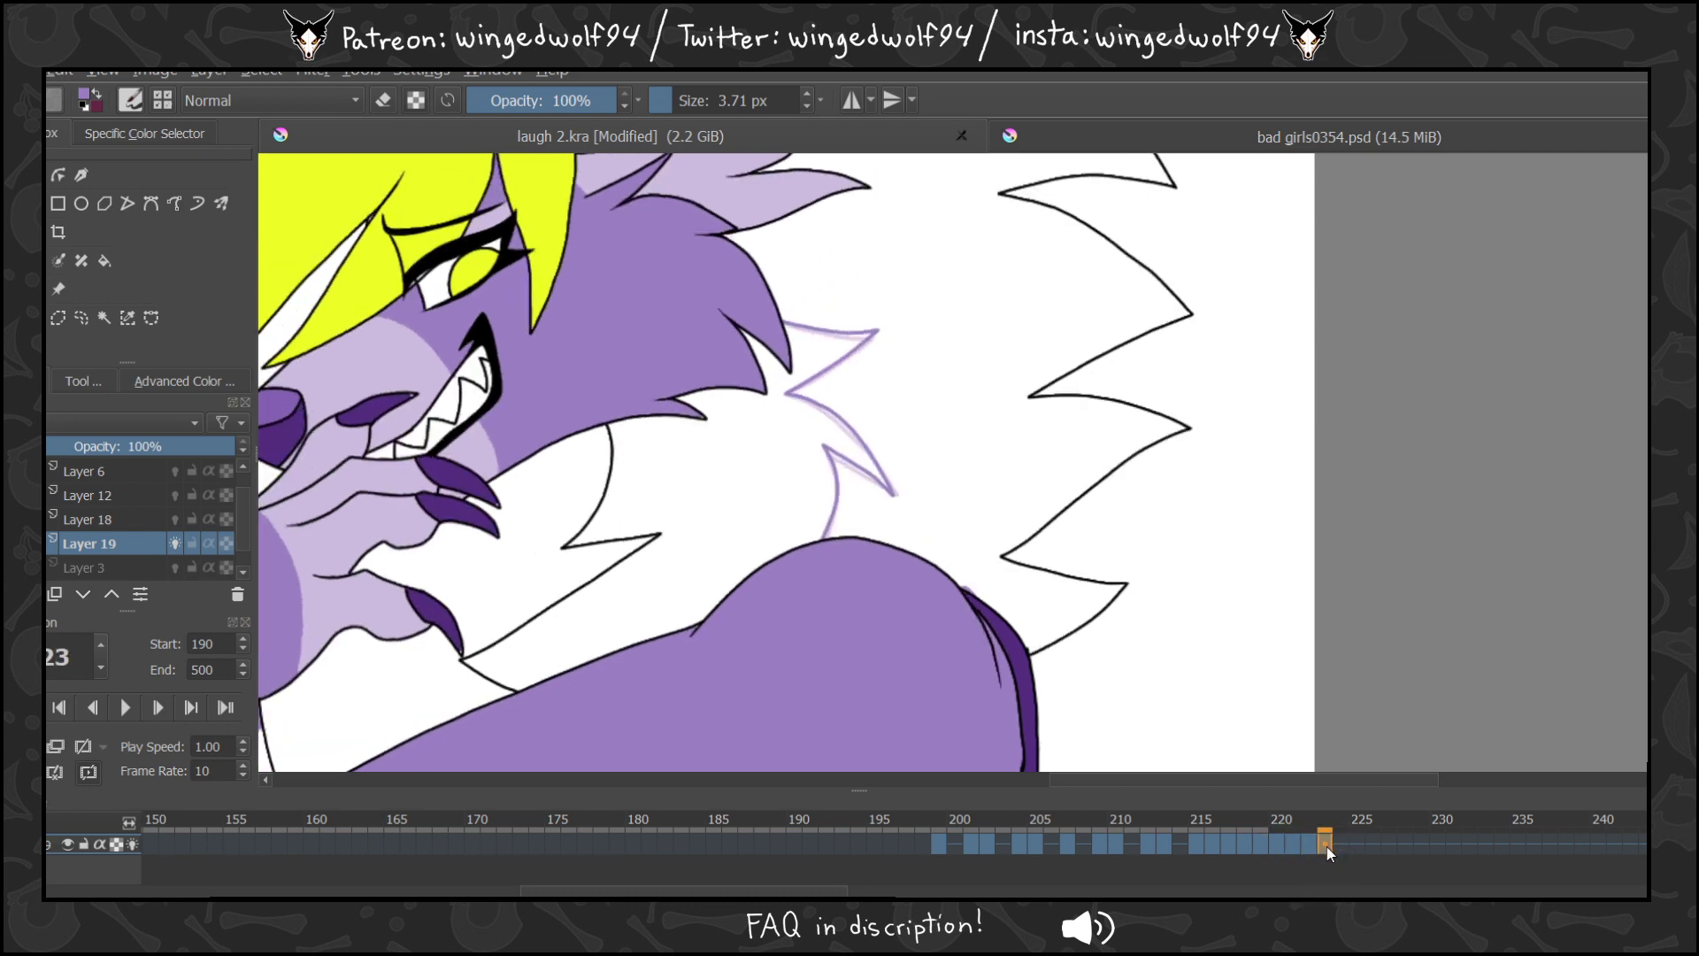
Copy Layer 19 keyframes from around frame 219 onward to cover frames 224 to 230, and check the fit frame by frame.
left_click(1260, 844)
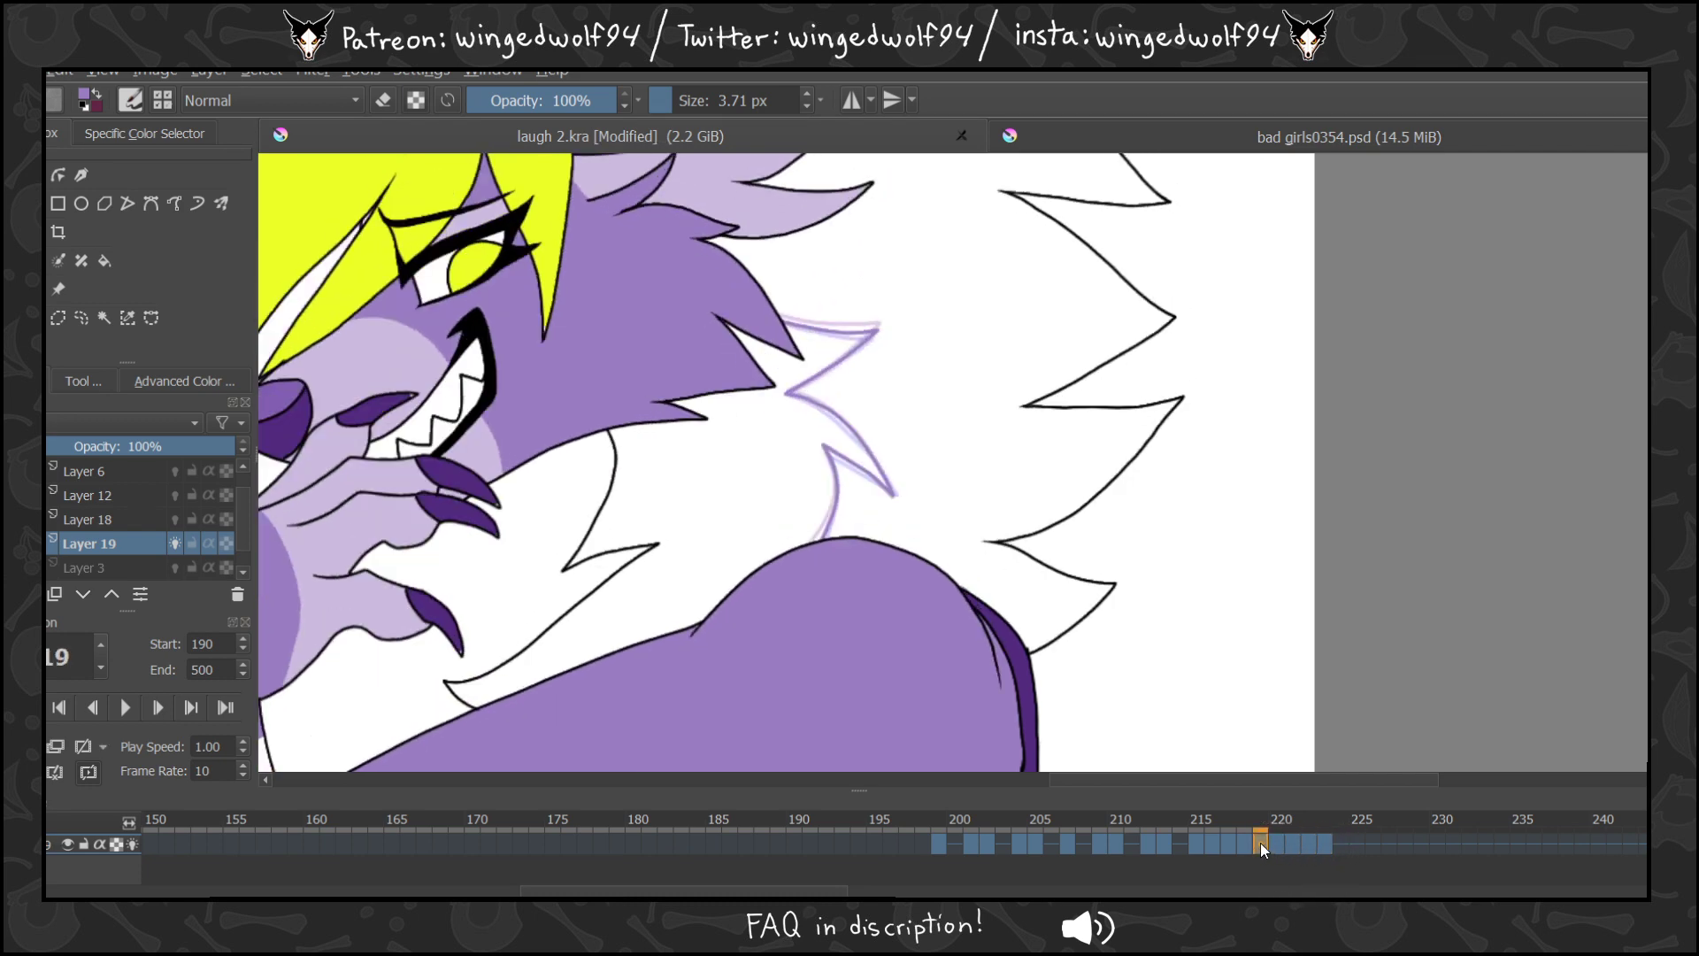
key("Left")
left_click_drag(1247, 843, 1362, 847)
left_click(1257, 843, "shift")
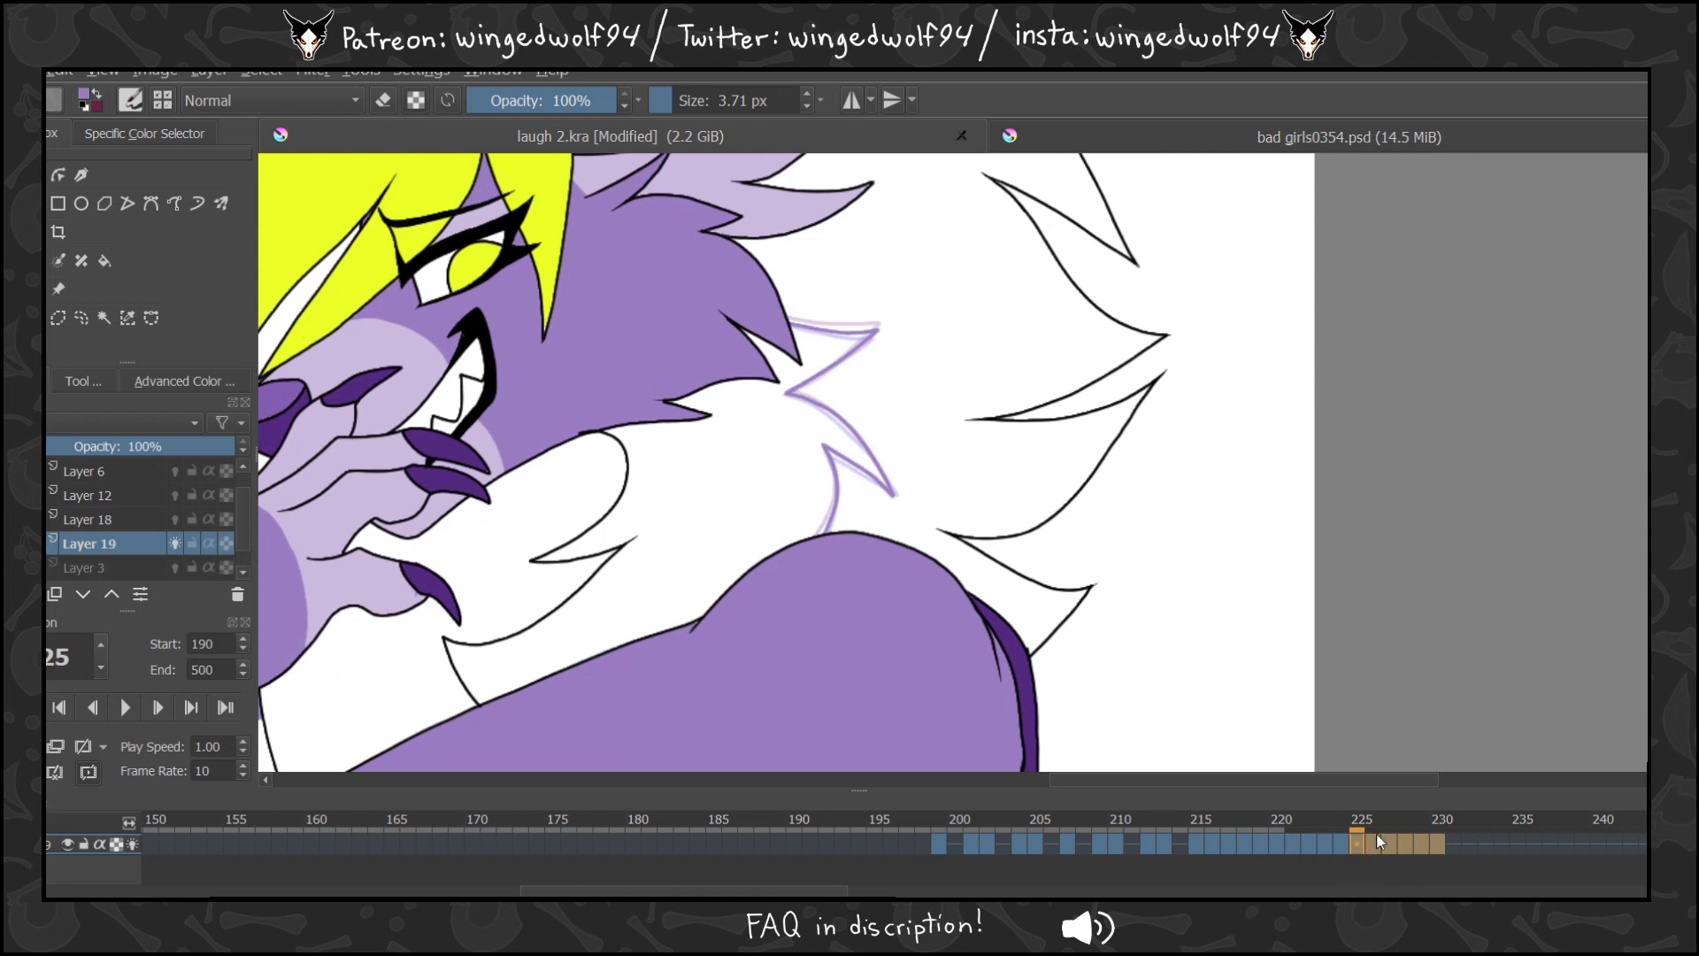
left_click(1380, 818)
key("Right")
key("Right")
key("Right")
key("Right")
key("Right")
key("Right")
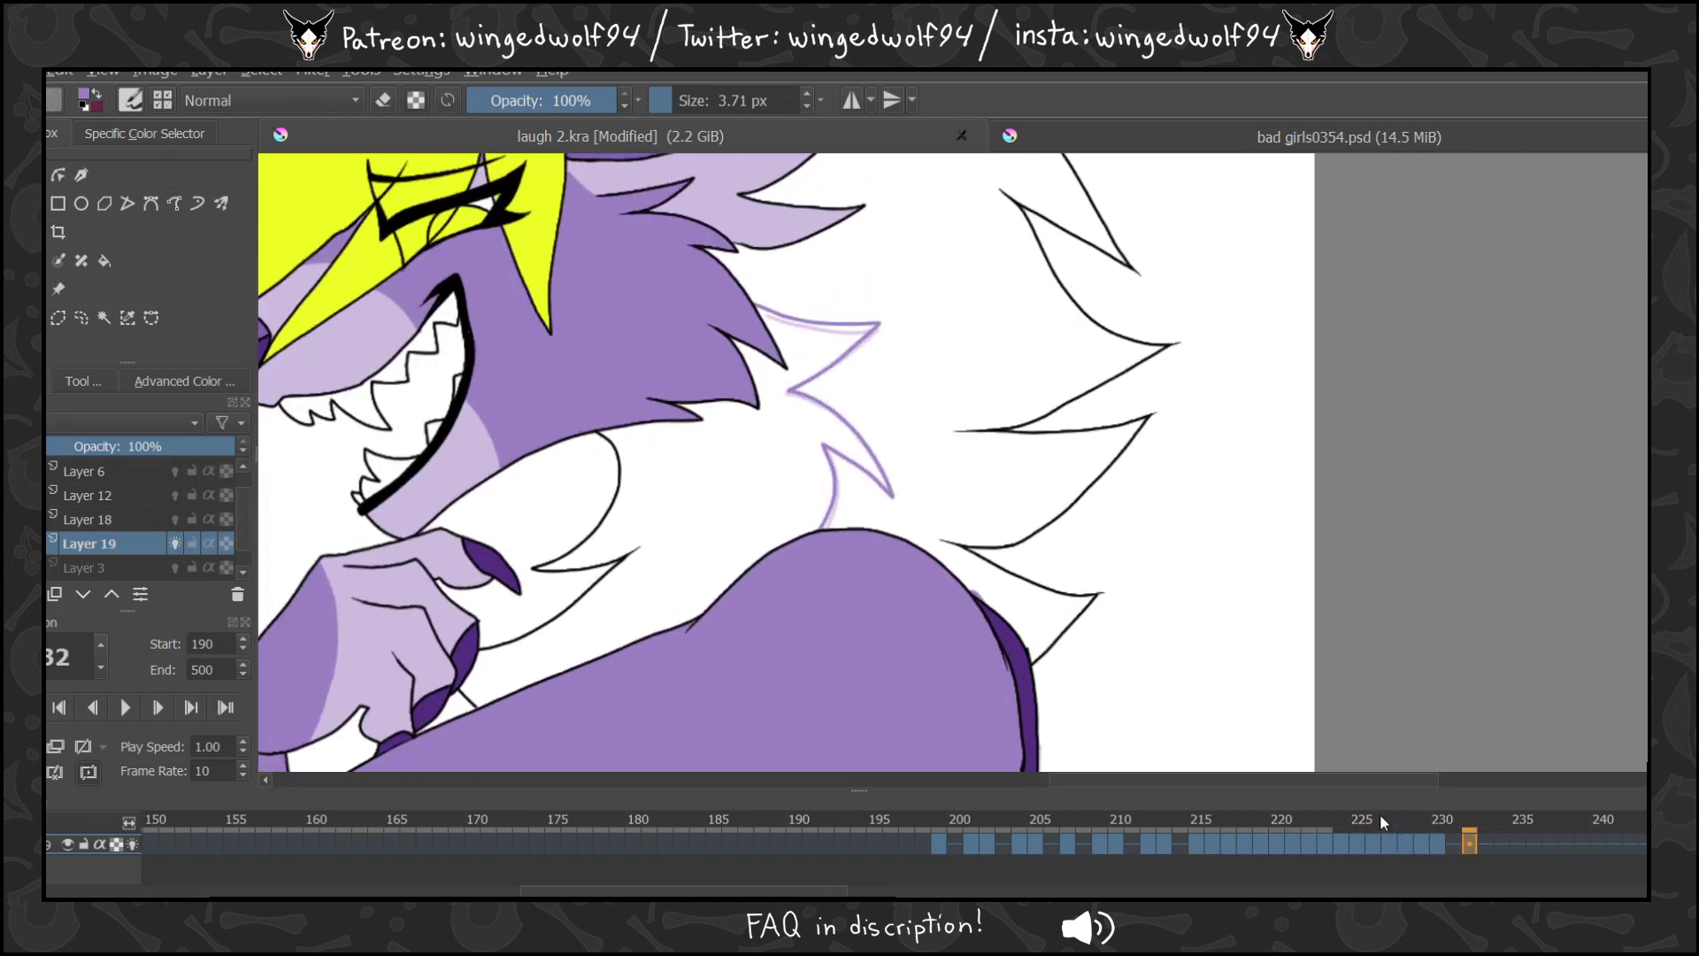
Copy another block of neck fur line keyframes on Layer 19 to cover frames 231 to 242.
left_click_drag(833, 892, 1021, 845)
key("Left")
key("Left")
key("Left")
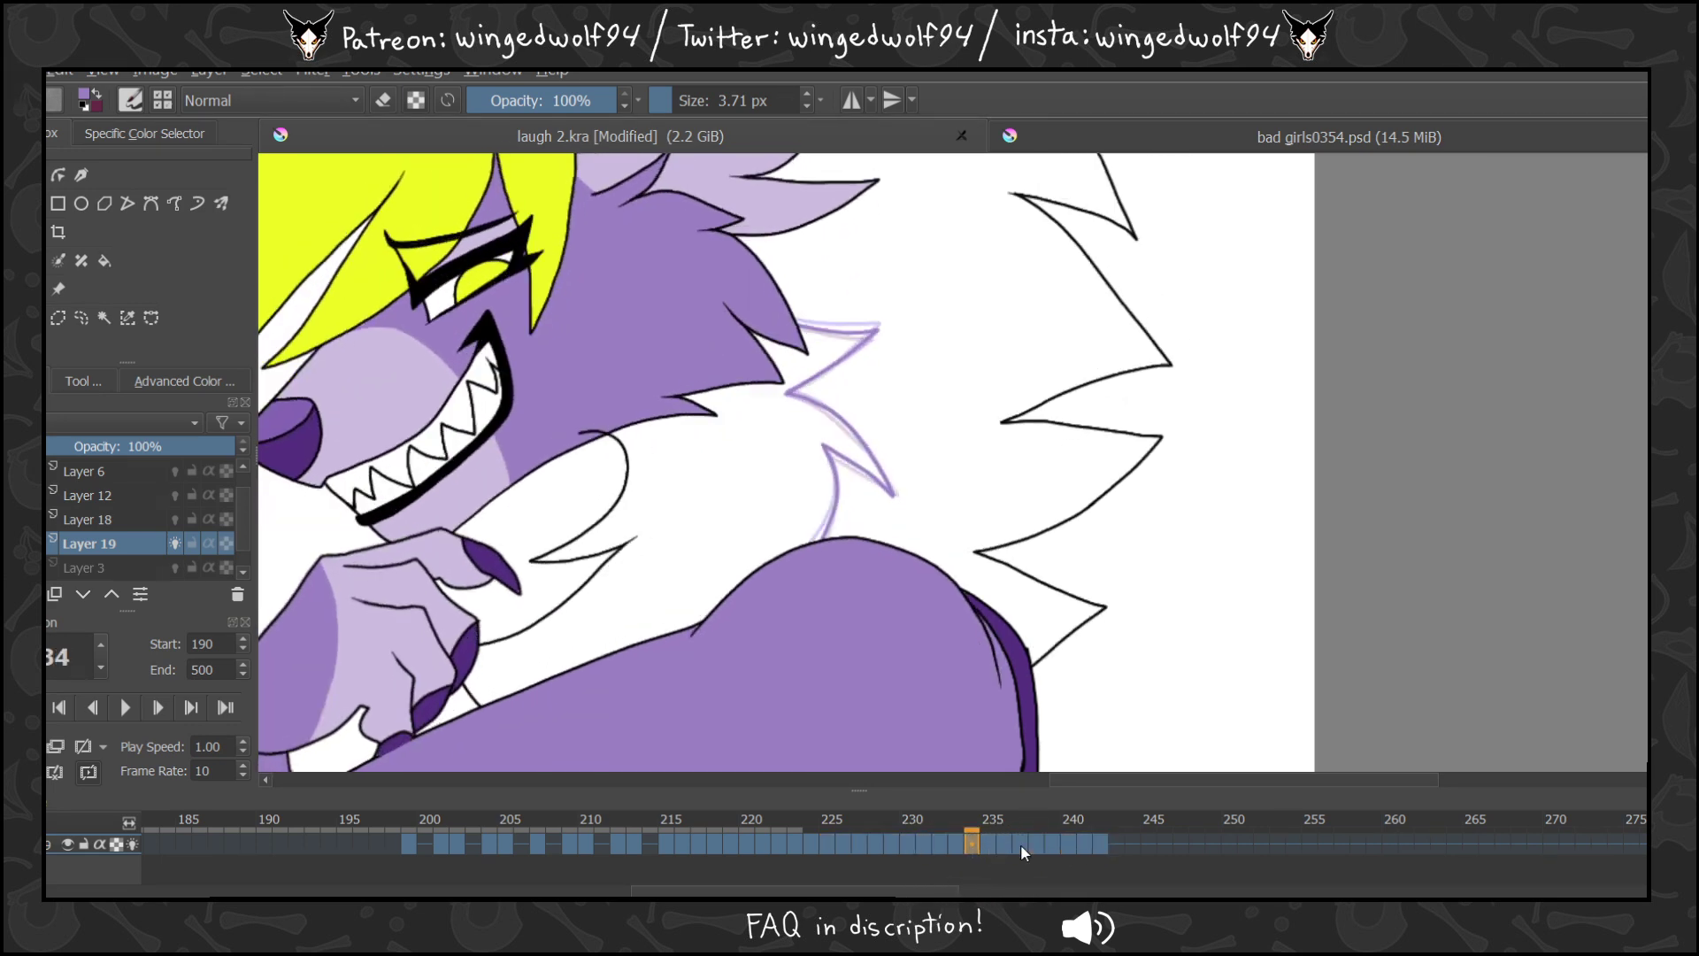
Step through frames 231 to 242 to examine how the copied neck fur line meets the cheek and shoulder.
key("Left")
key("Left")
key("Left")
key("Right")
key("Right")
key("Right")
key("Right")
key("Right")
key("Right")
key("Right")
key("Right")
key("Right")
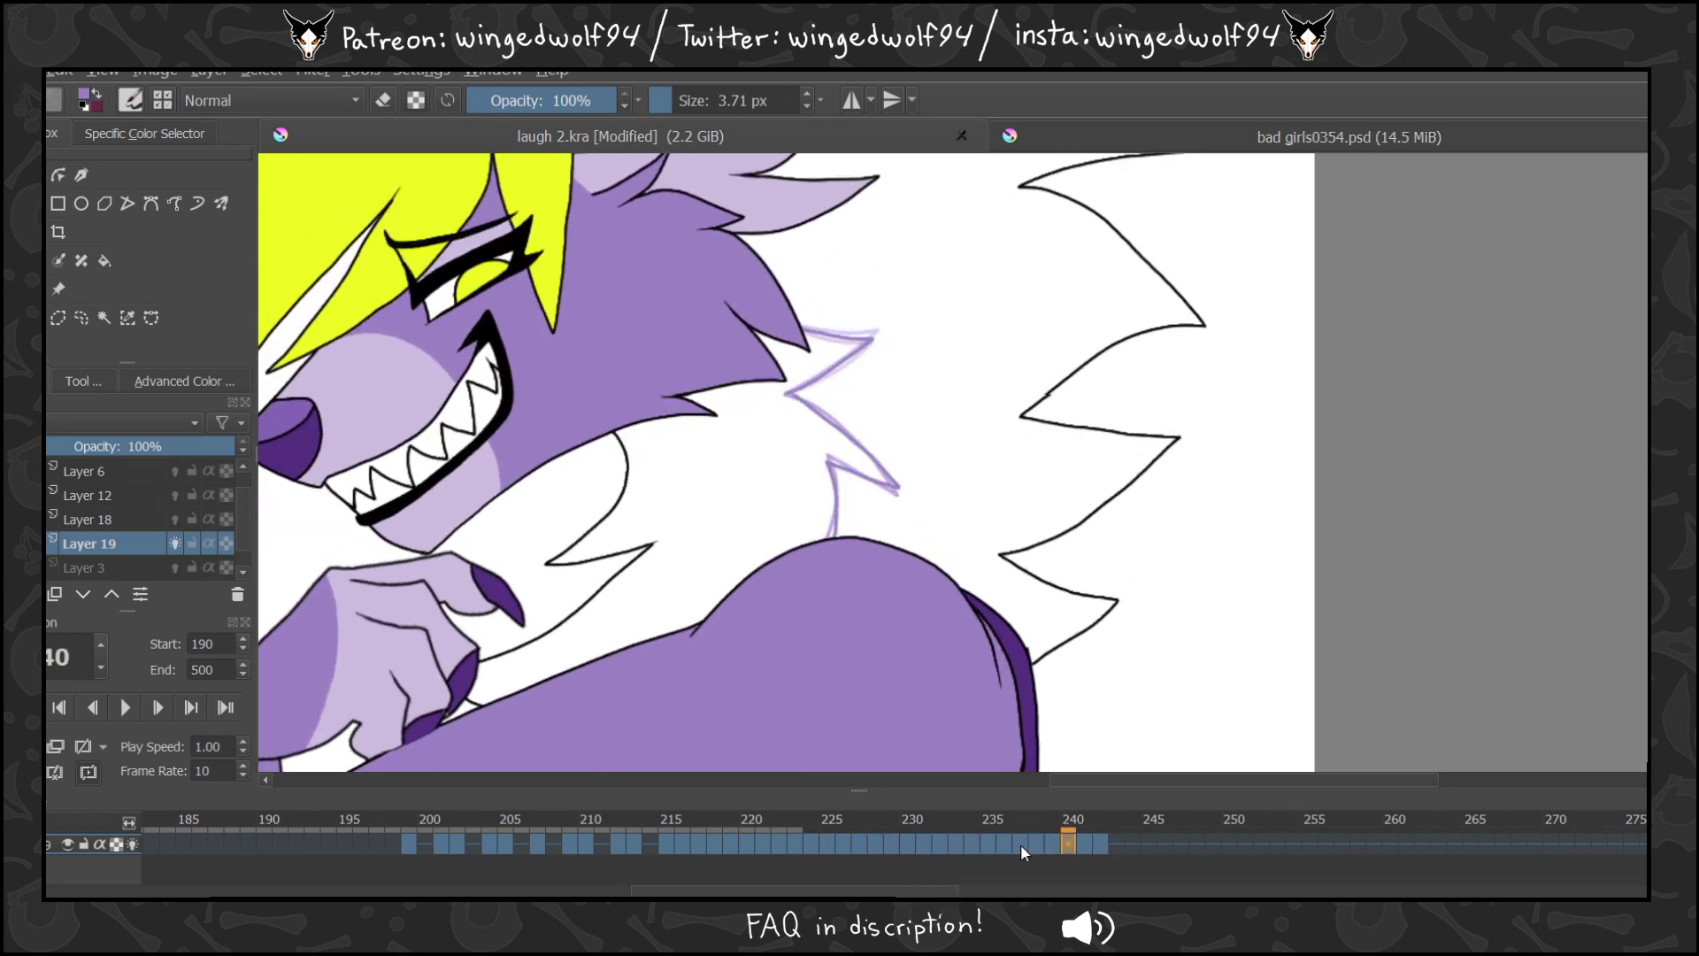
key("Right")
key("Right")
key("Left")
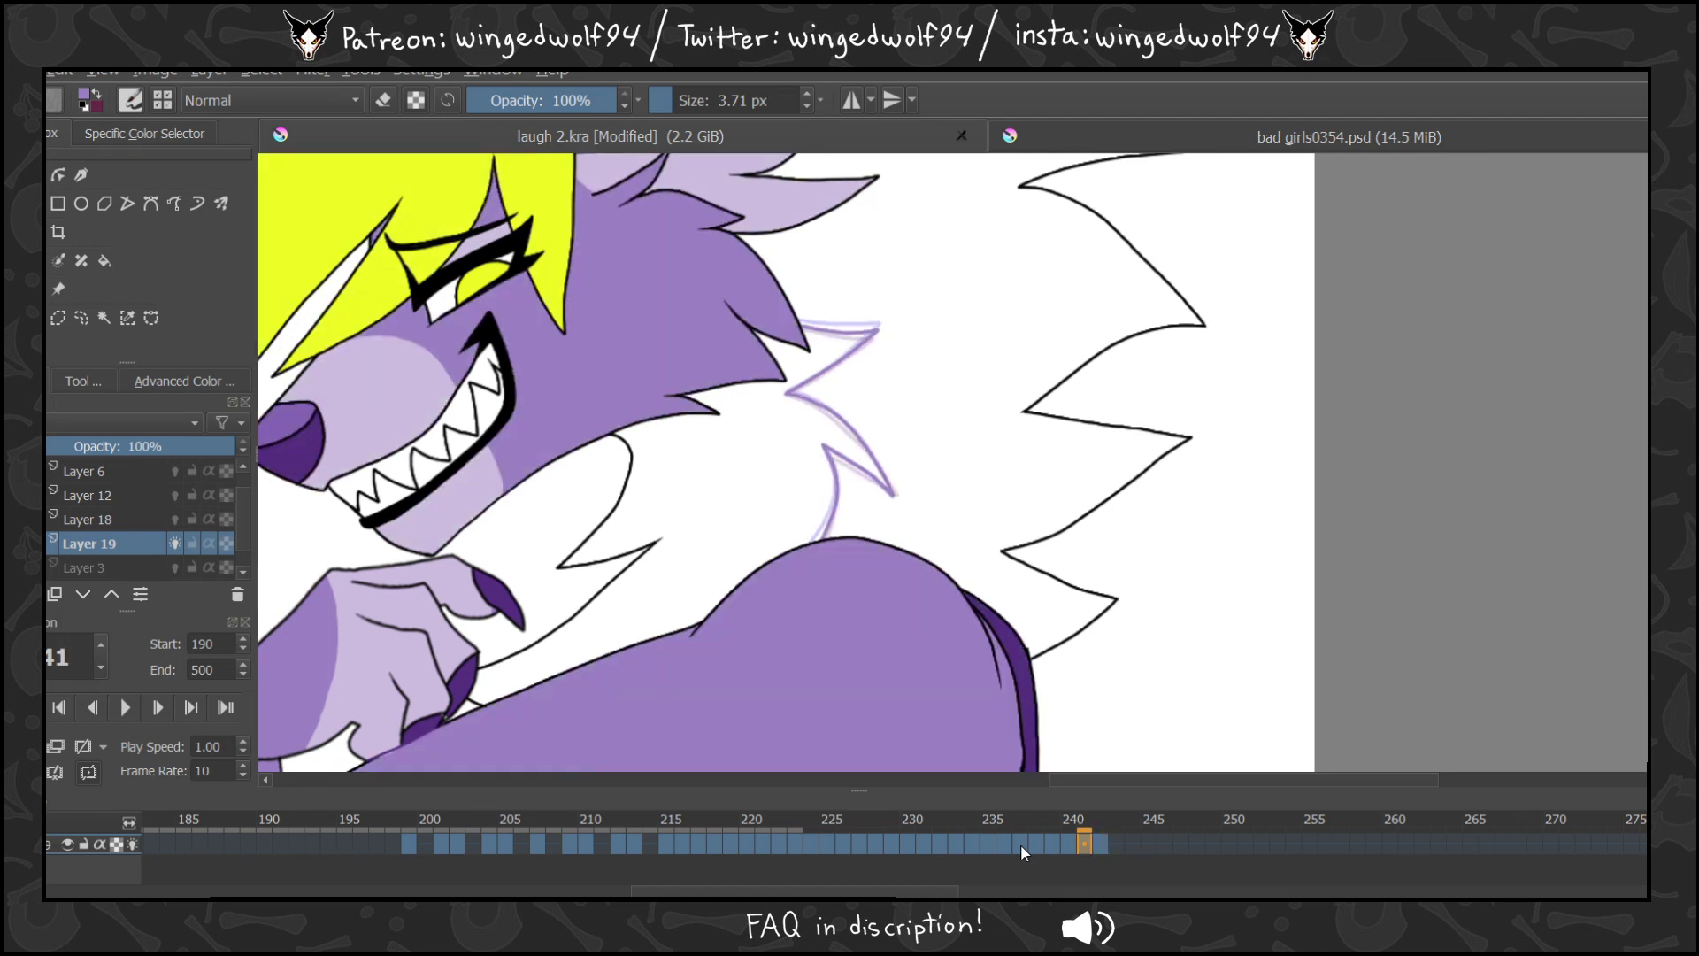
Turn off onion skins for Layer 19 and return to frame 199 with the whole head in view.
left_click(175, 543)
left_click(105, 261)
left_click_drag(823, 390, 823, 442)
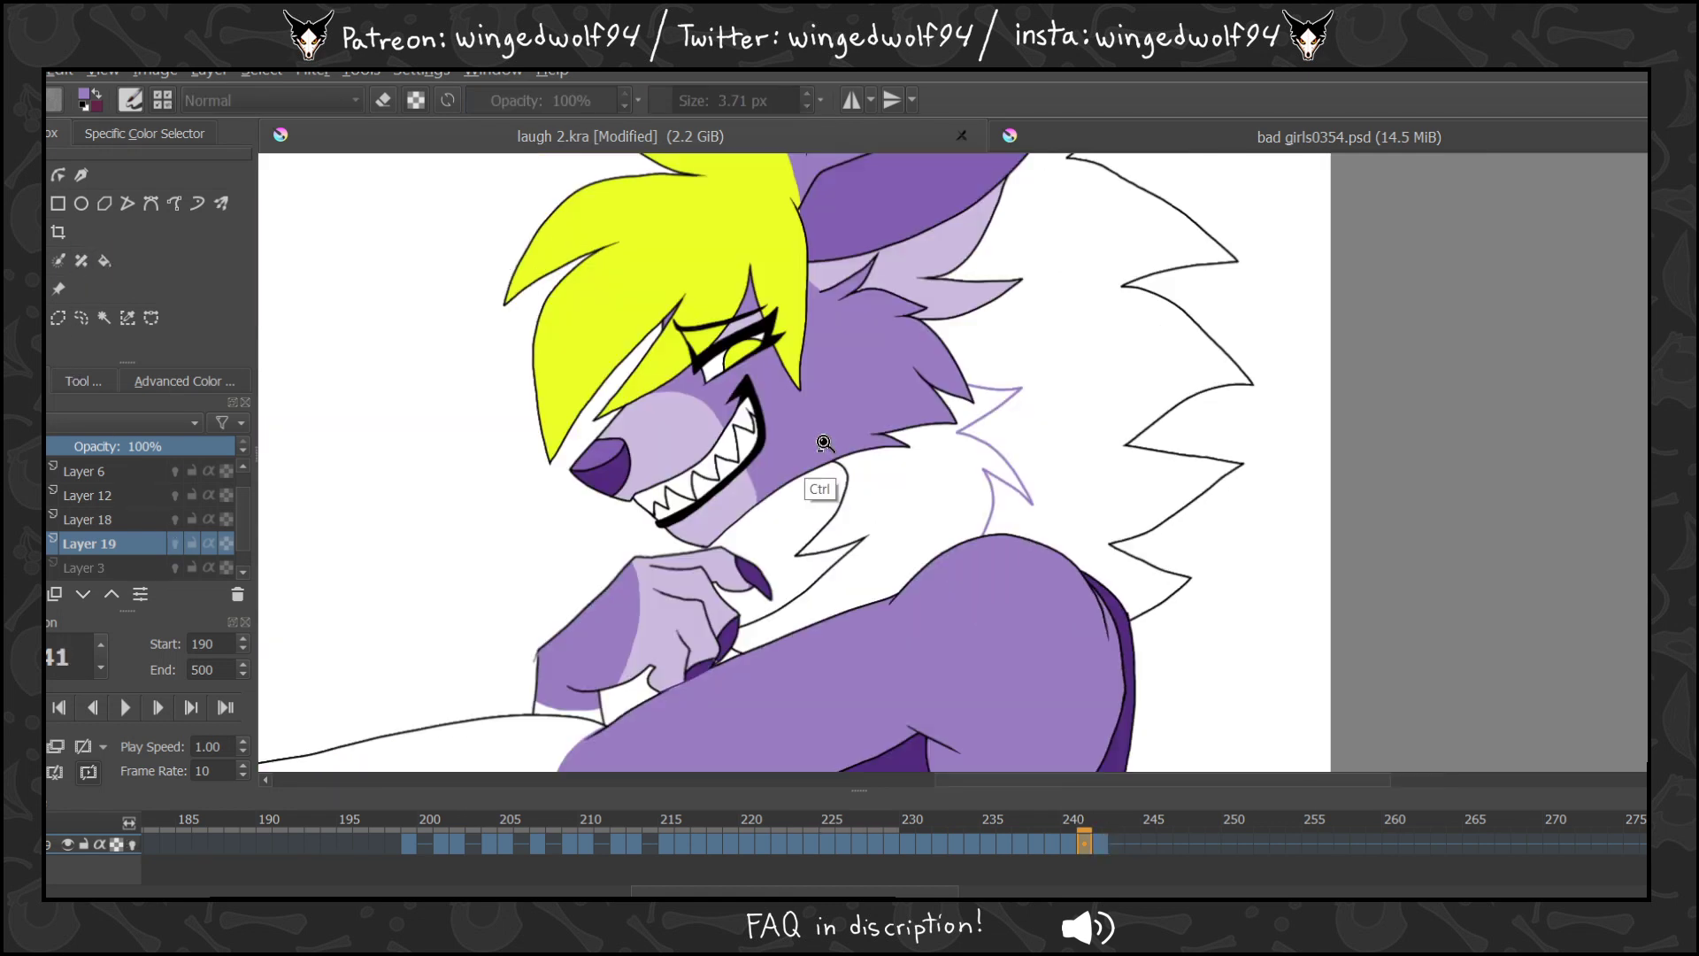
left_click(411, 846)
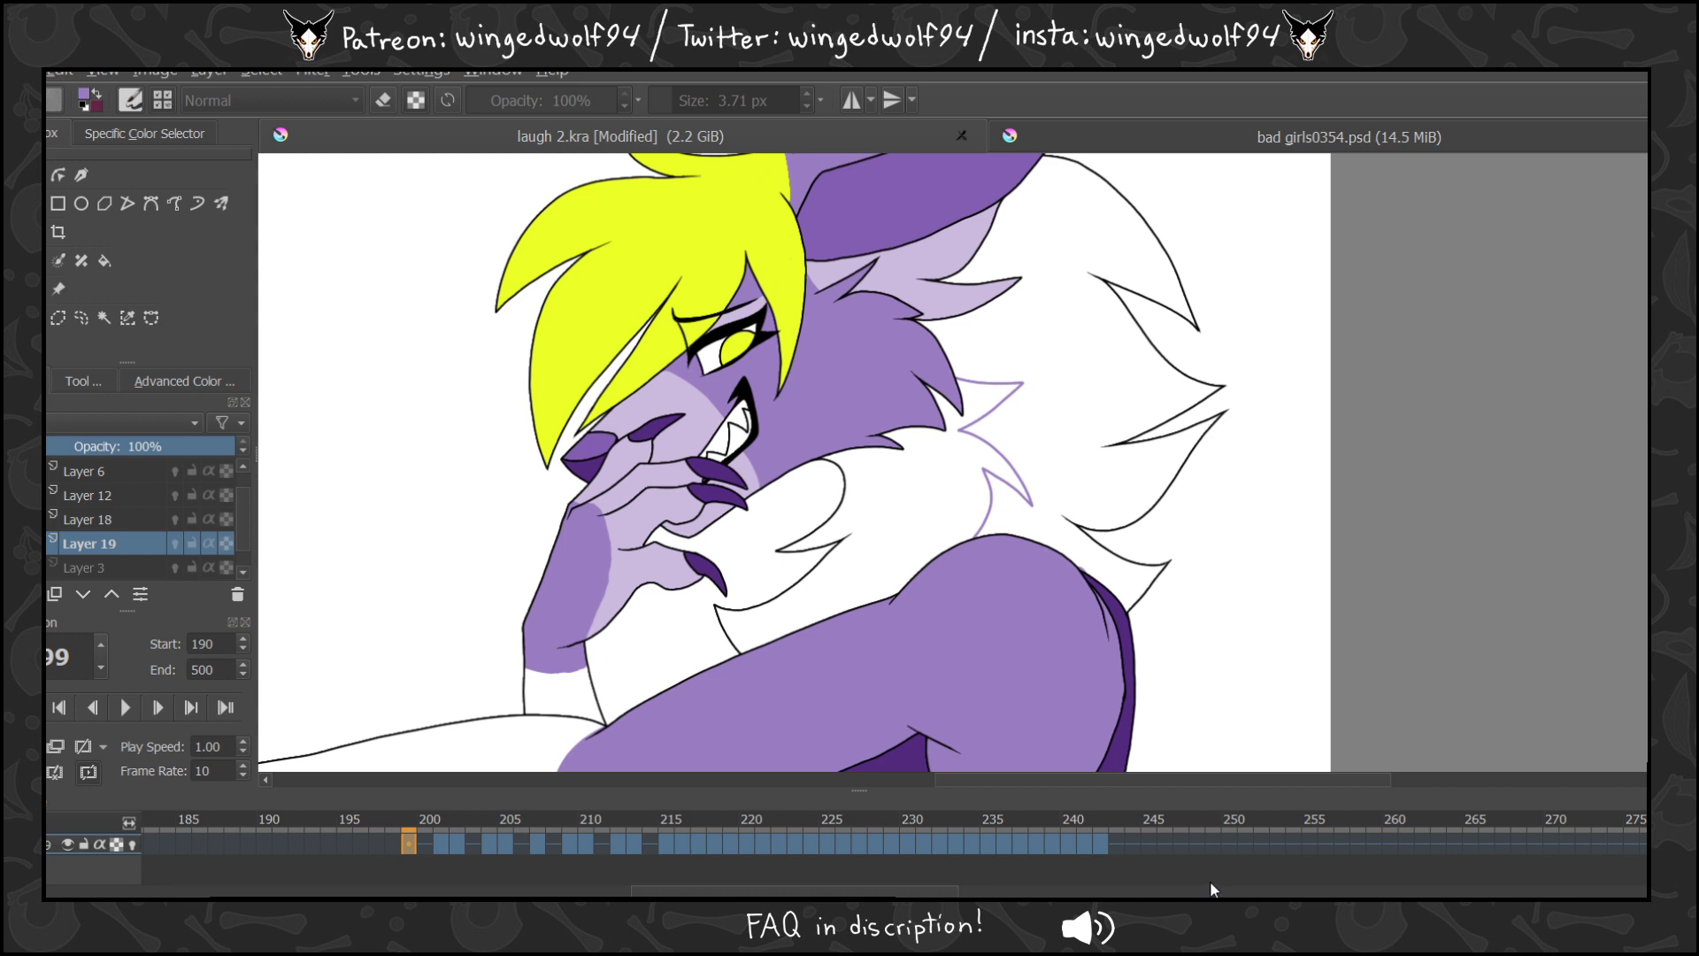
Fill the outer neck and back fur with purple on frame 199, which is held through frame 200.
left_click(426, 837)
key("Left")
left_click(106, 262)
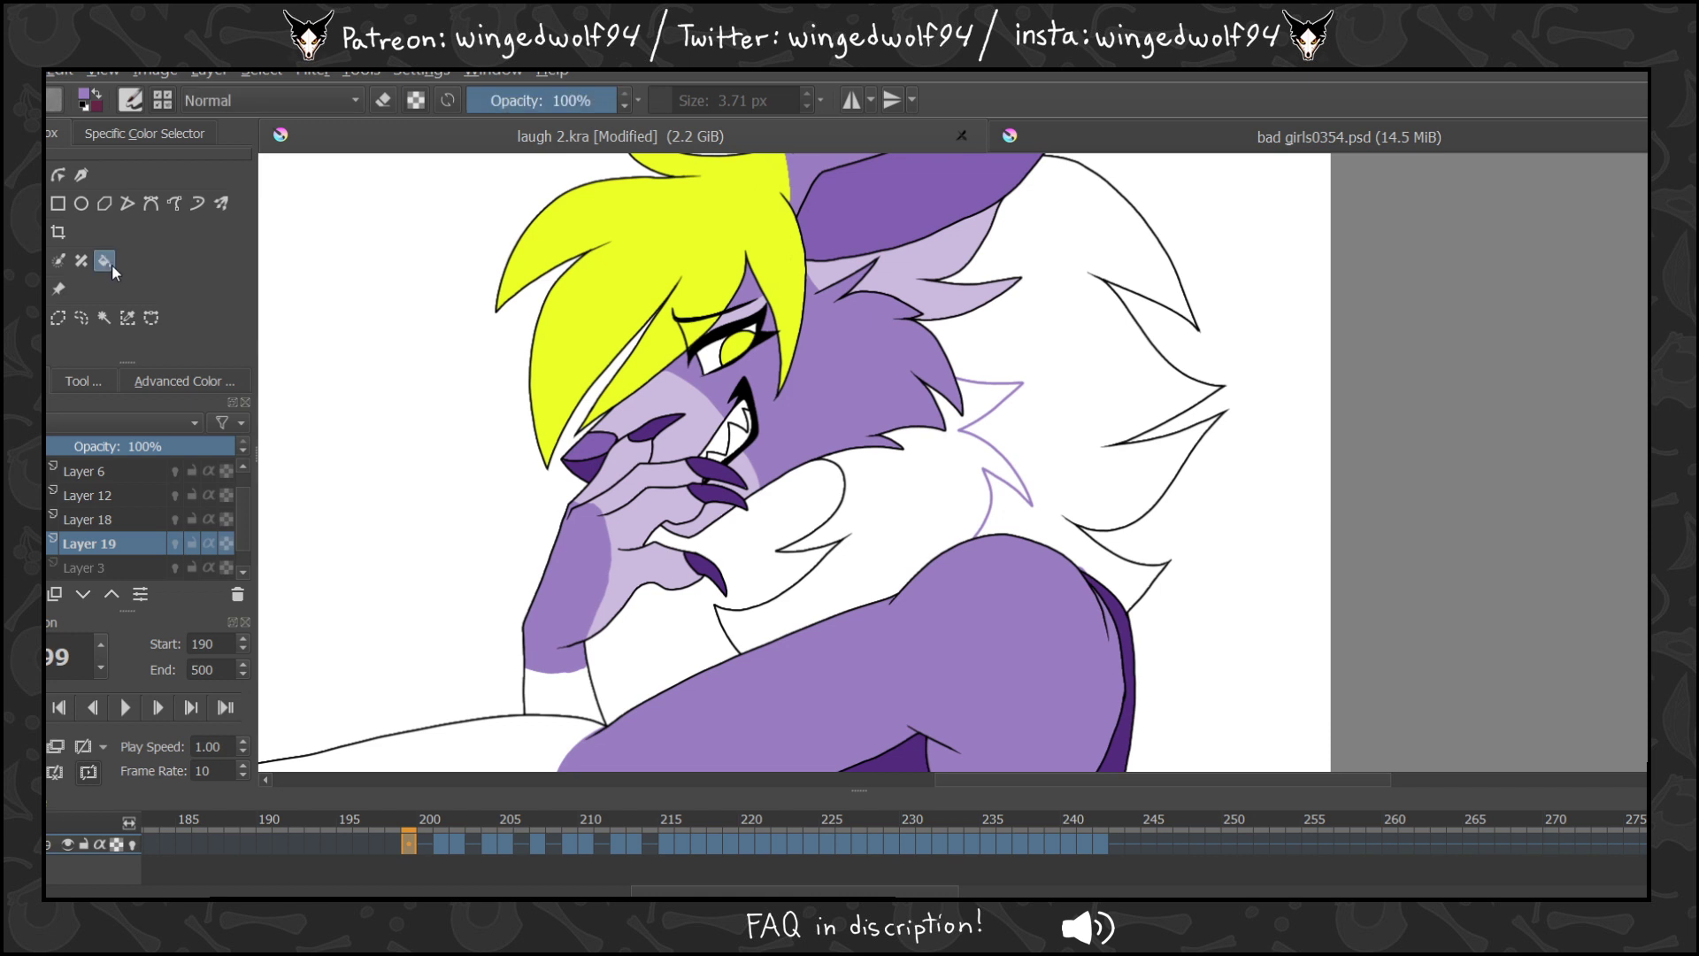
scroll(797, 460, "up", 3)
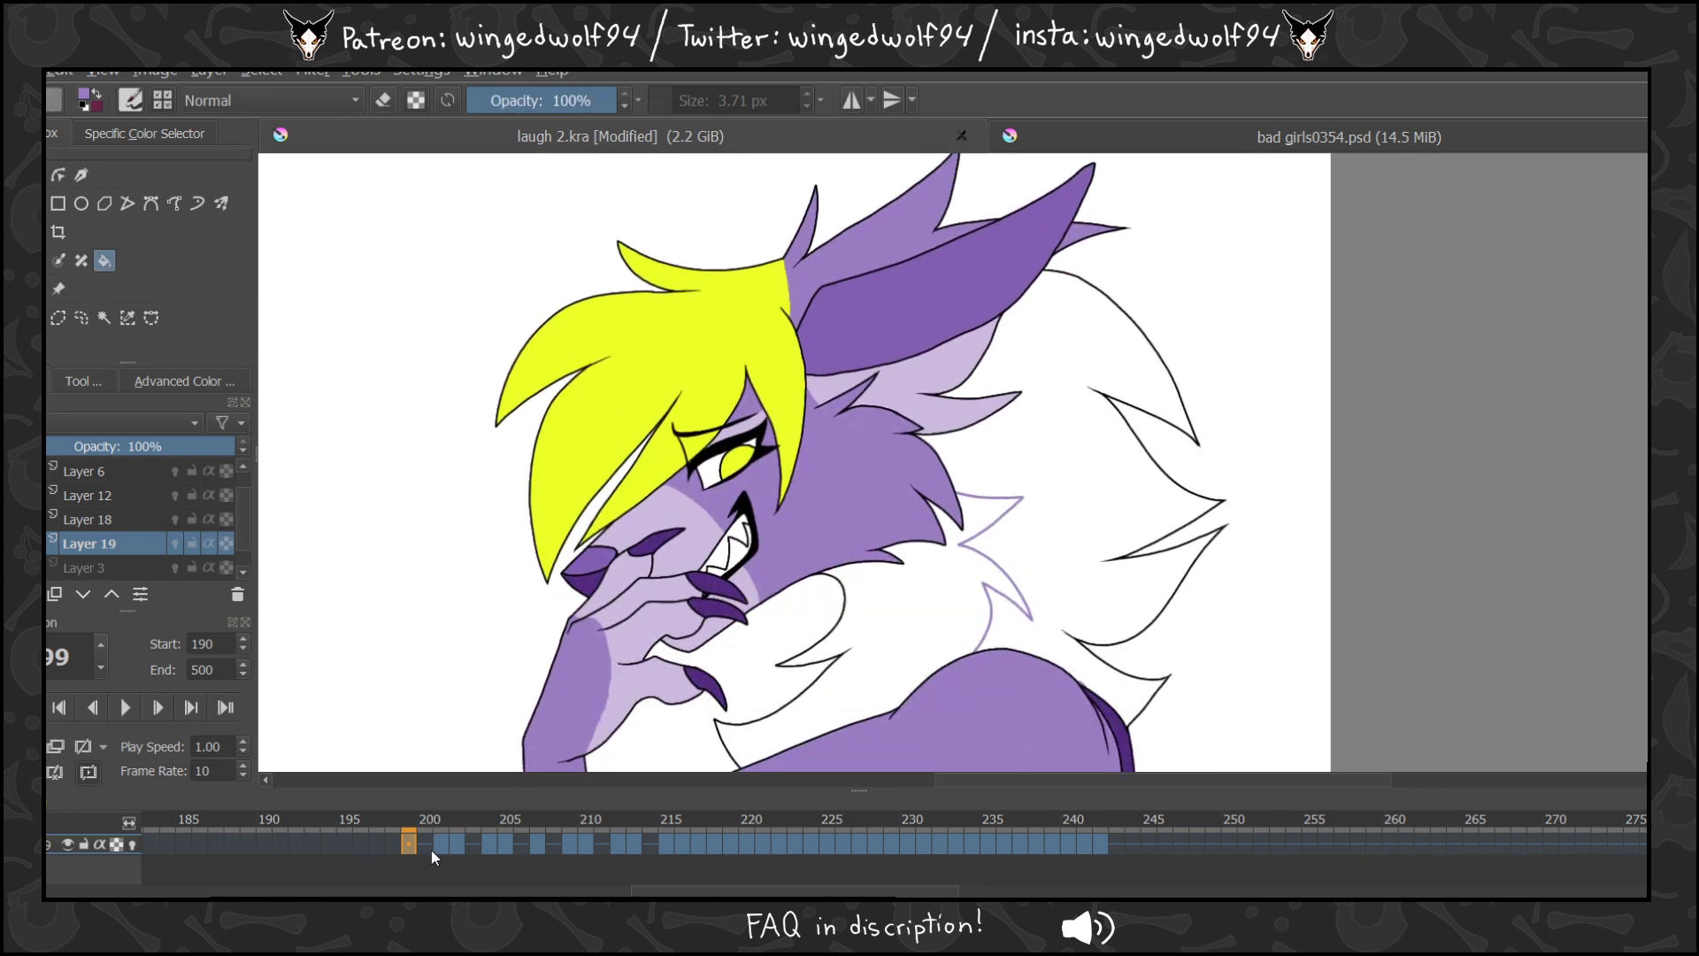
left_click(1107, 501)
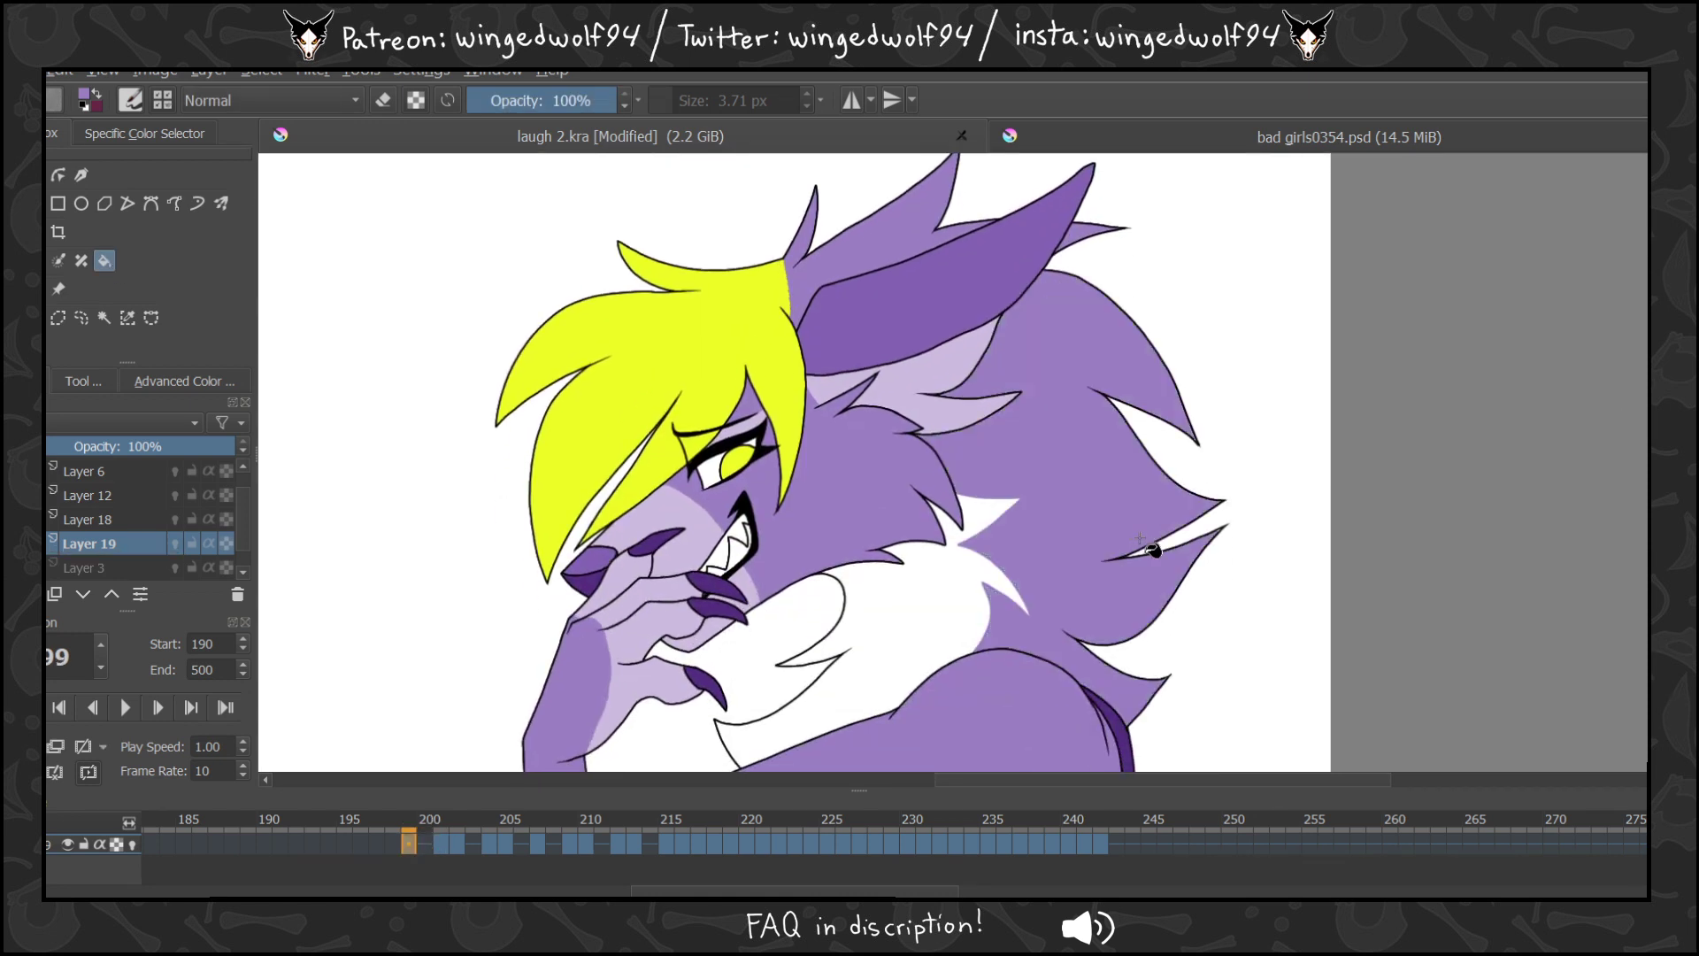
key("Right")
left_click(1099, 500)
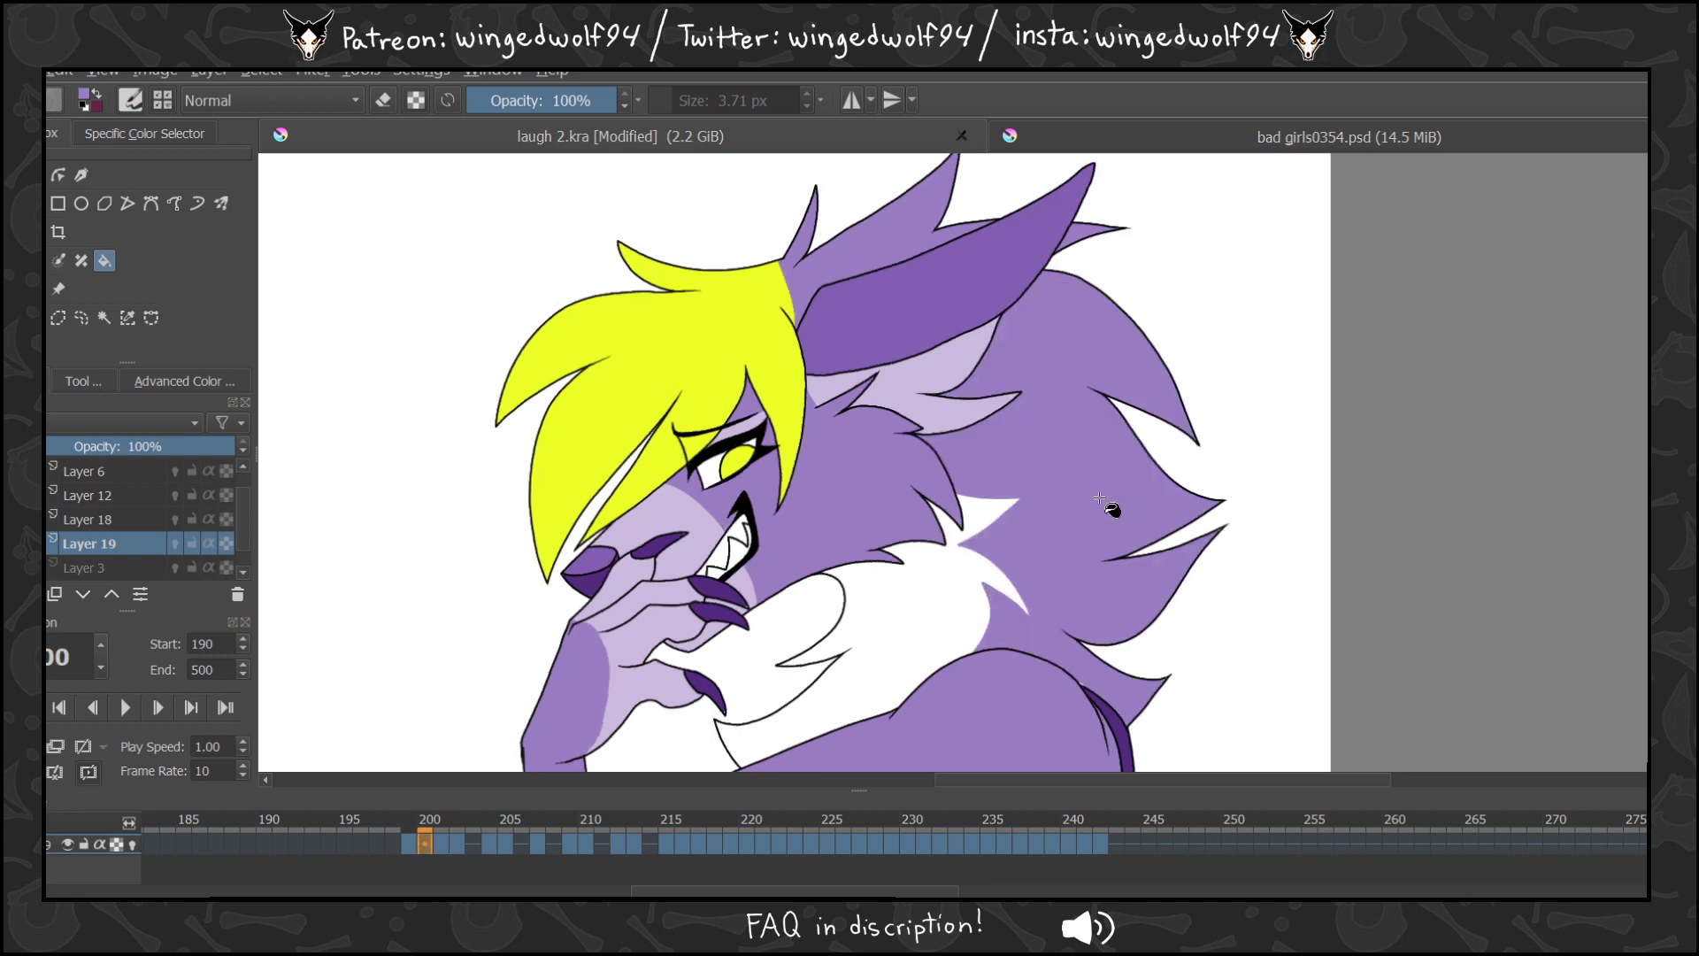
Try to fill the outer neck fur purple on frames 201 and 202, and undo the fills.
key("Right")
left_click(1155, 536)
key("Right")
left_click(1114, 500)
key("Right")
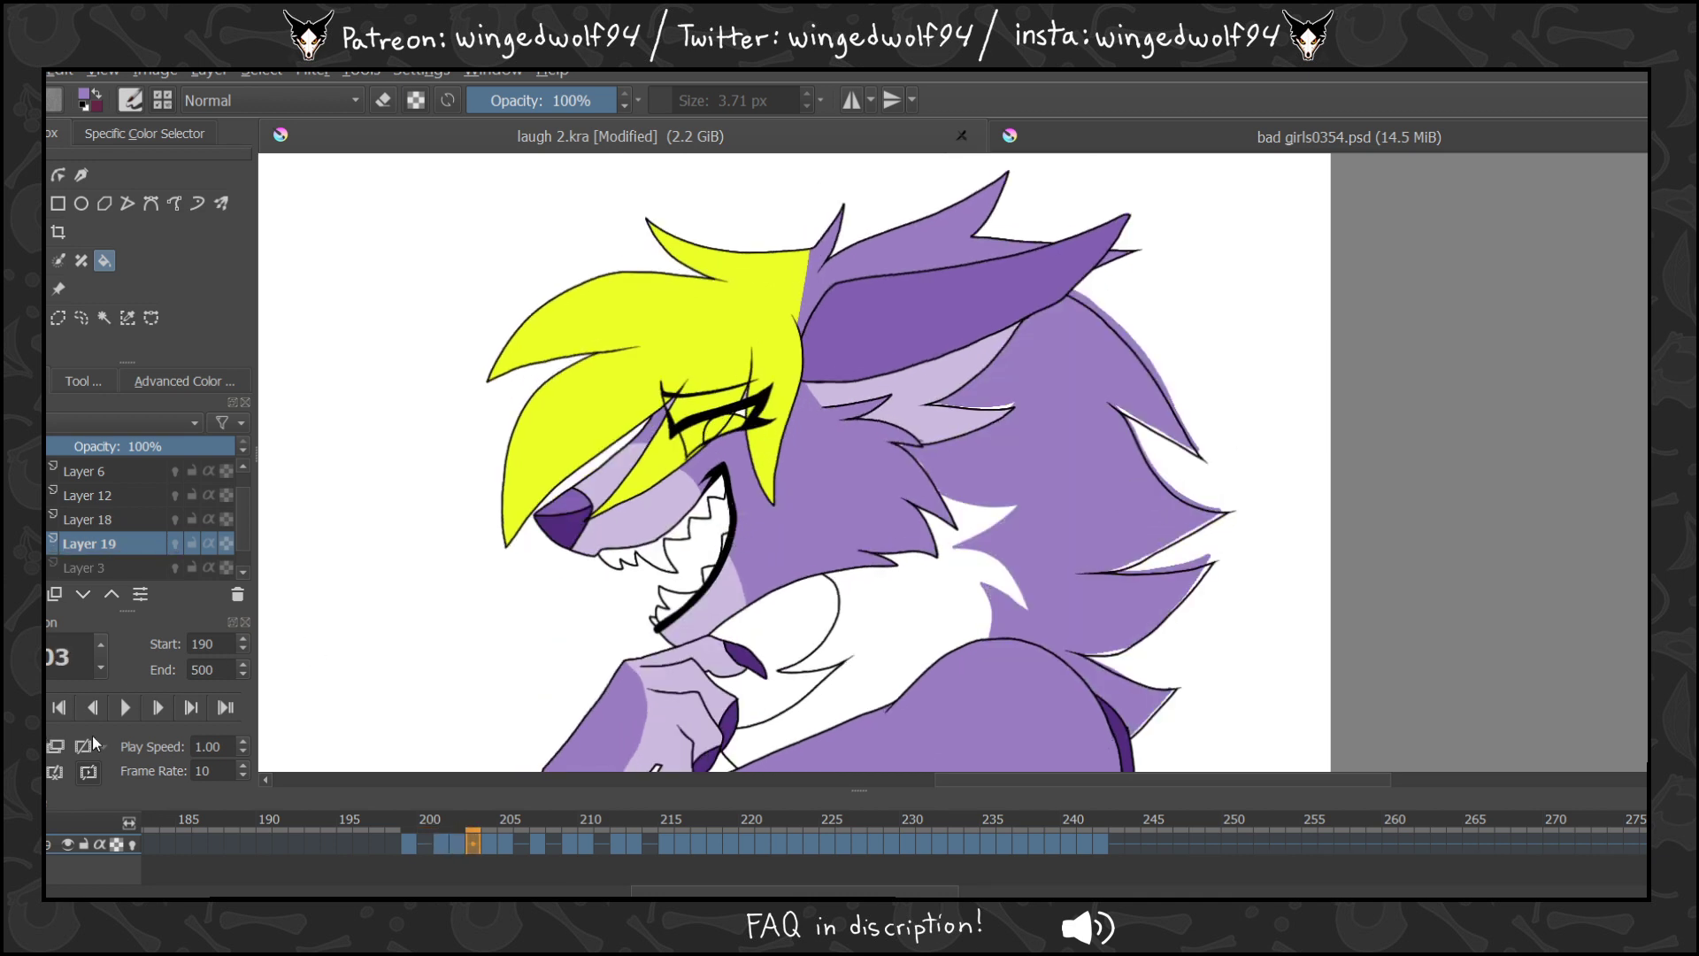
mouse_move(458, 845)
left_mouse_down()
mouse_move(483, 847)
mouse_move(458, 840)
left_mouse_up()
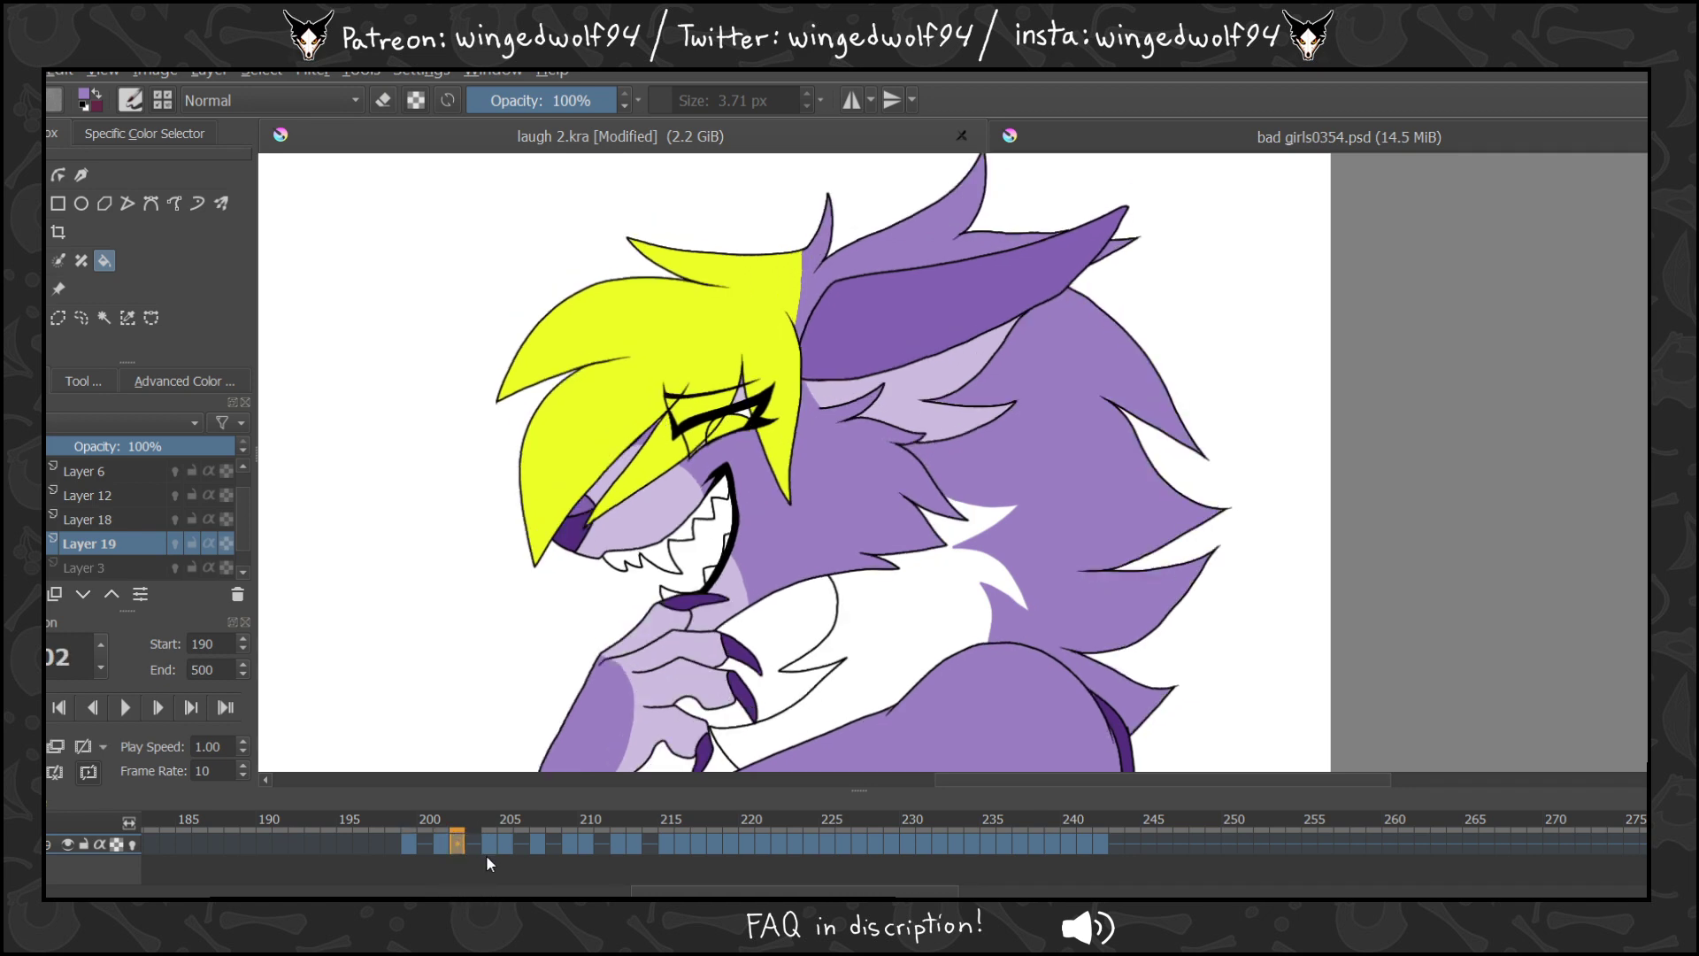
key("ctrl+z")
key("ctrl+z")
Add the missing Layer 19 keyframes at frames 203, 206, 208, 211 and 214.
left_click(457, 845)
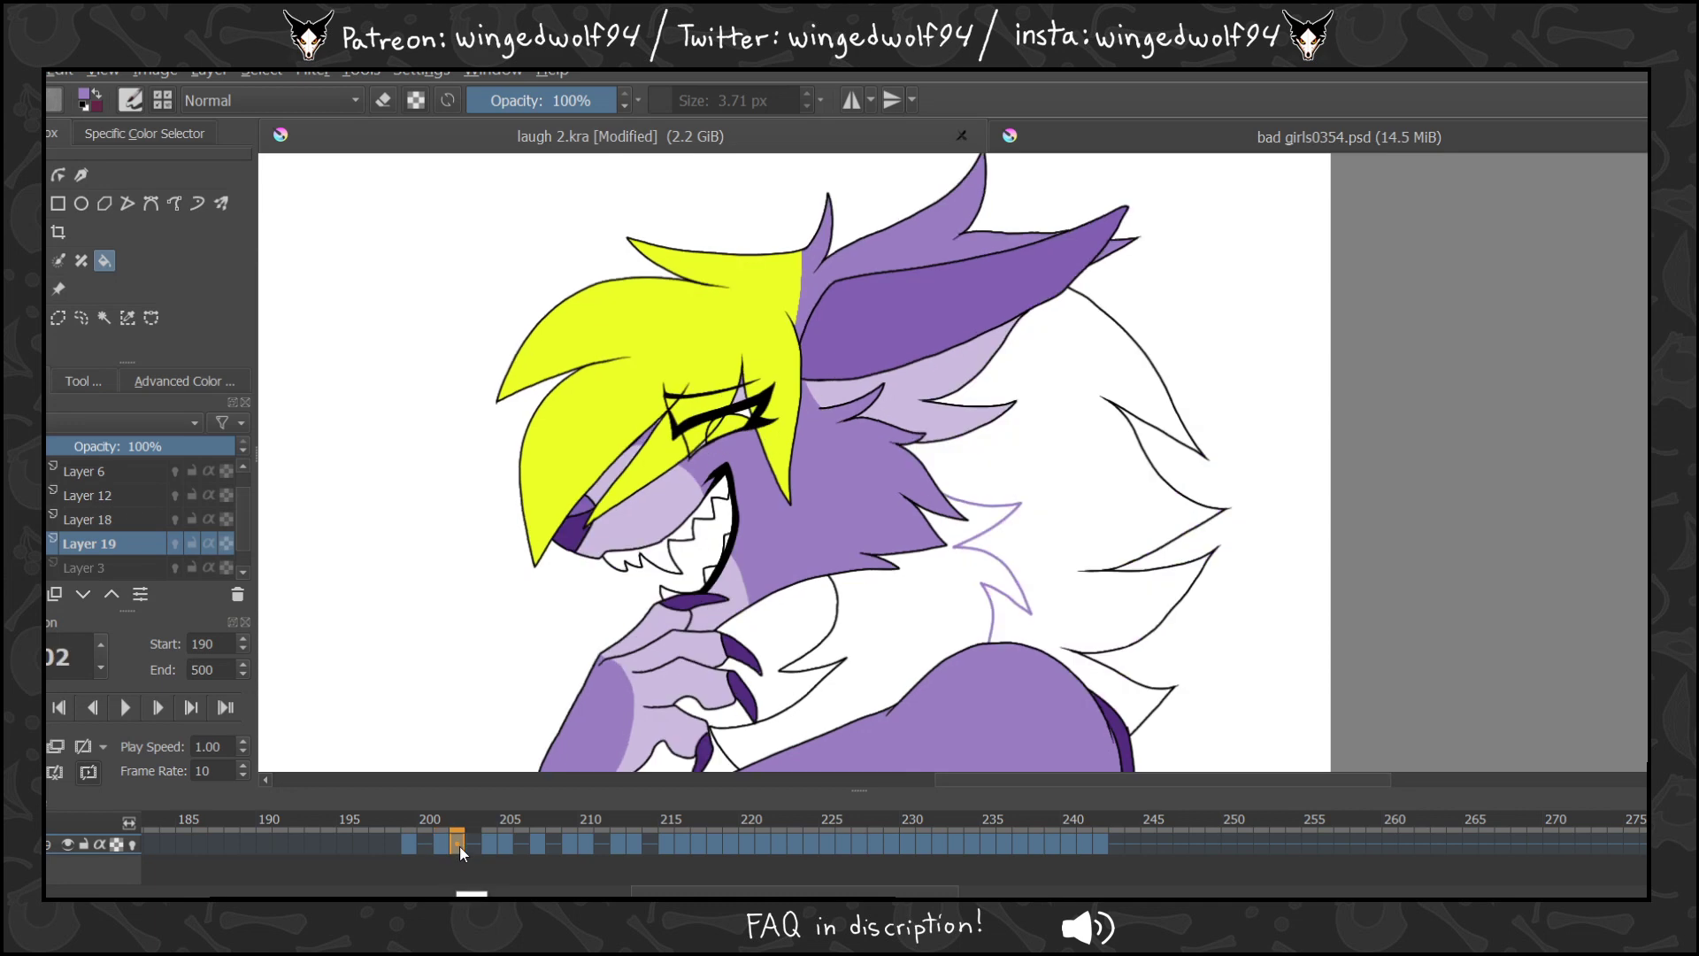
mouse_move(459, 845)
left_mouse_down()
mouse_move(656, 845)
mouse_move(416, 841)
mouse_move(439, 858)
left_mouse_up()
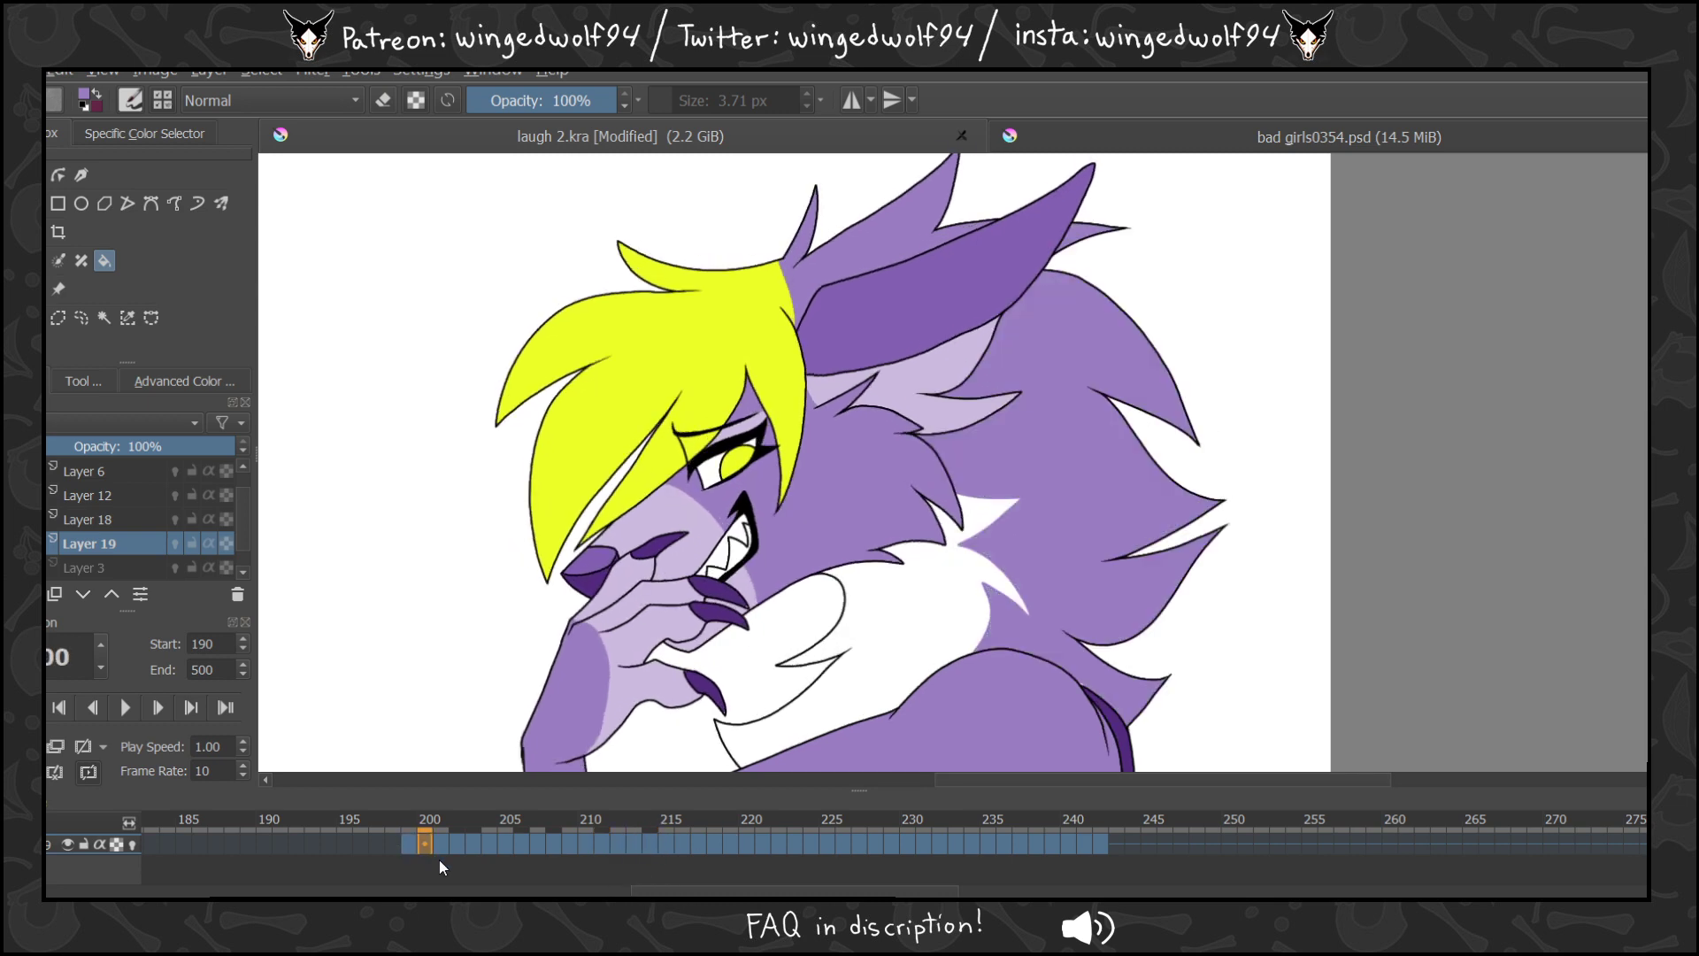
Fill the outer neck and back fur with purple frame by frame from 201 to 205.
key("period")
left_click(1106, 497)
key("period")
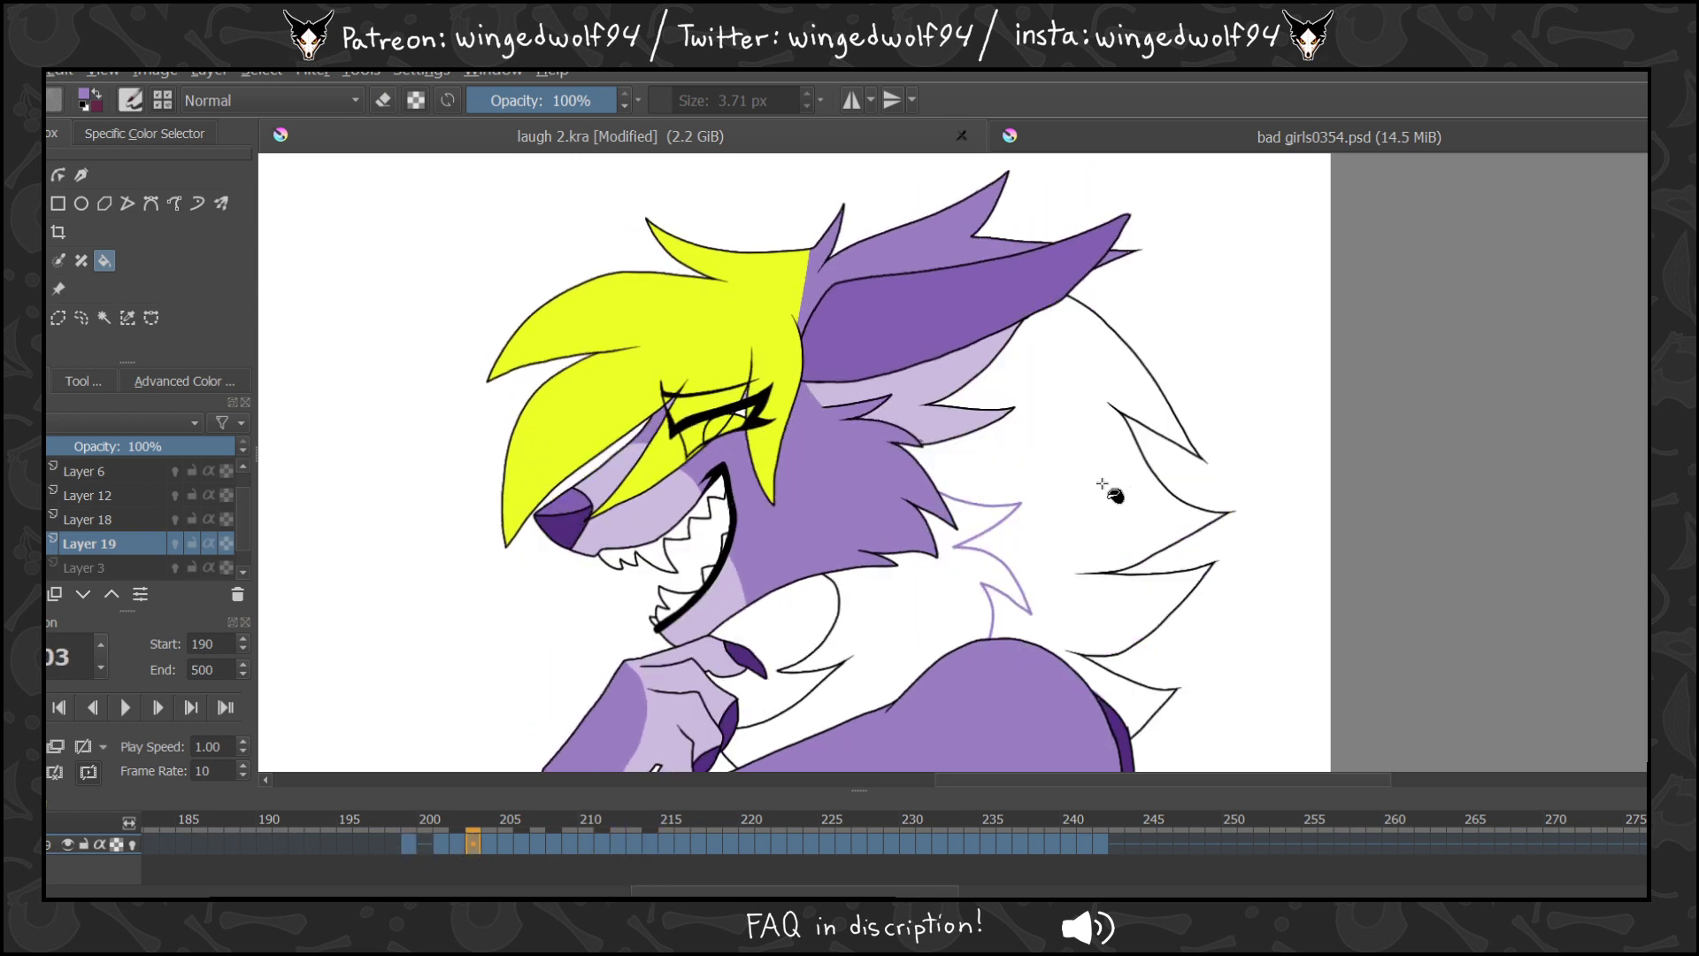
left_click(1142, 505)
key("period")
left_click(1141, 506)
key("period")
left_click(1149, 513)
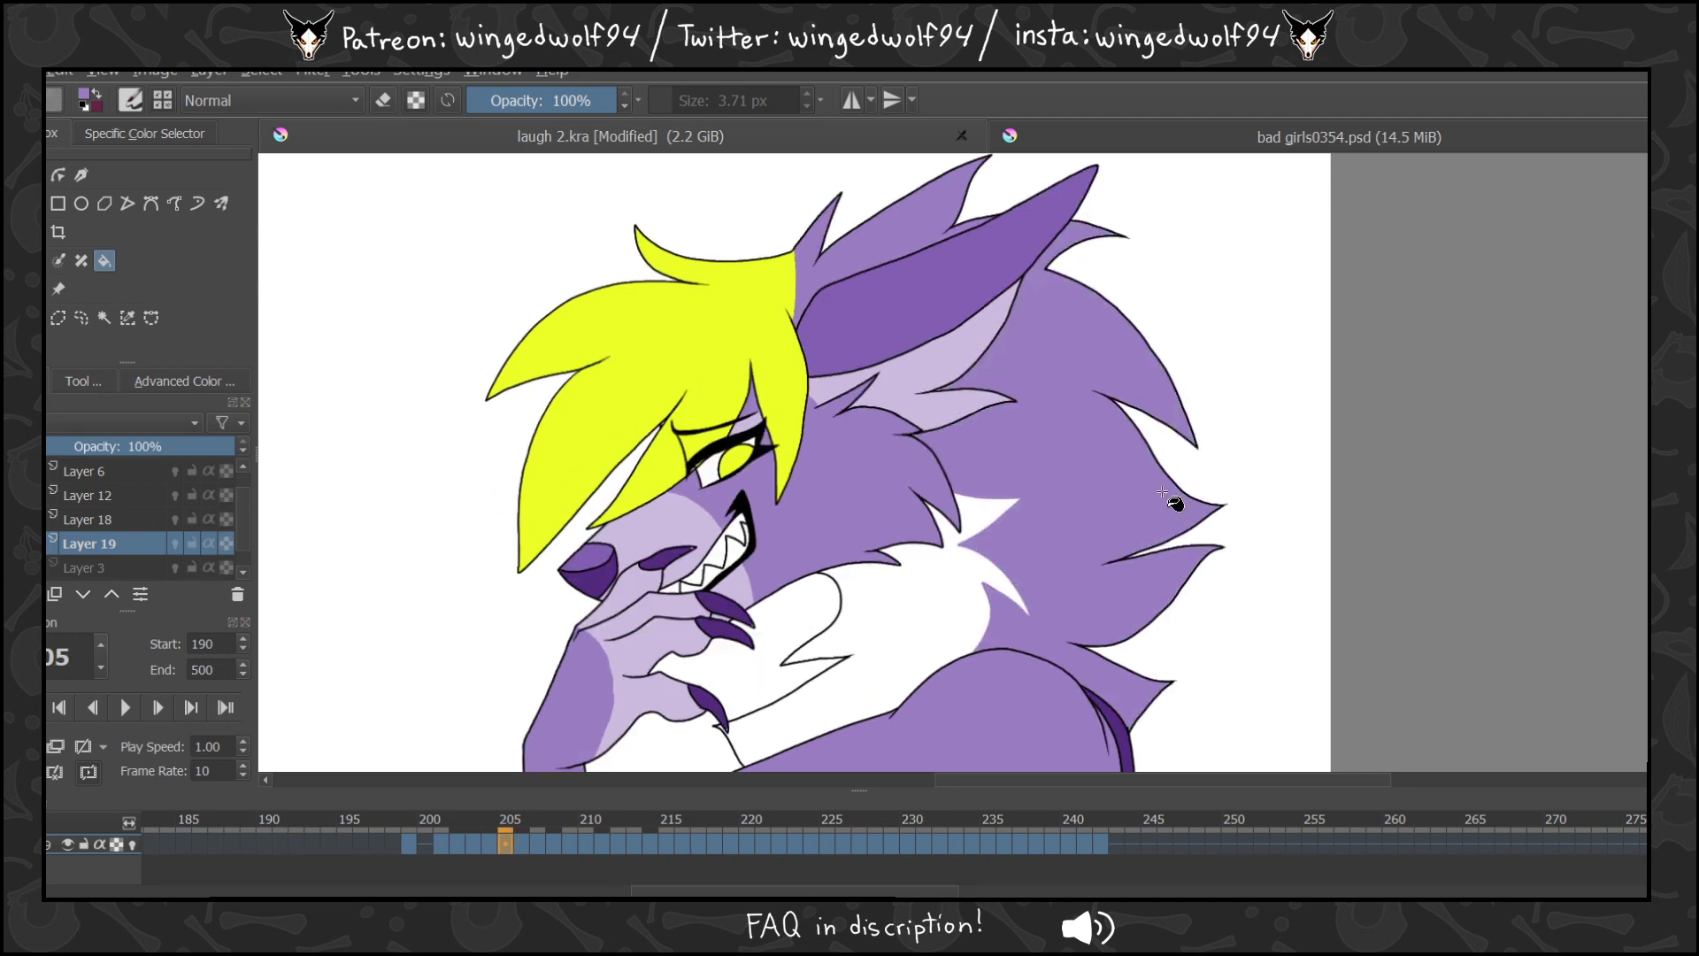
Continue filling the outer neck and back fur with purple on frames 206, 207 and 208.
key("period")
left_click(1106, 519)
key("period")
left_click(1108, 512)
key("period")
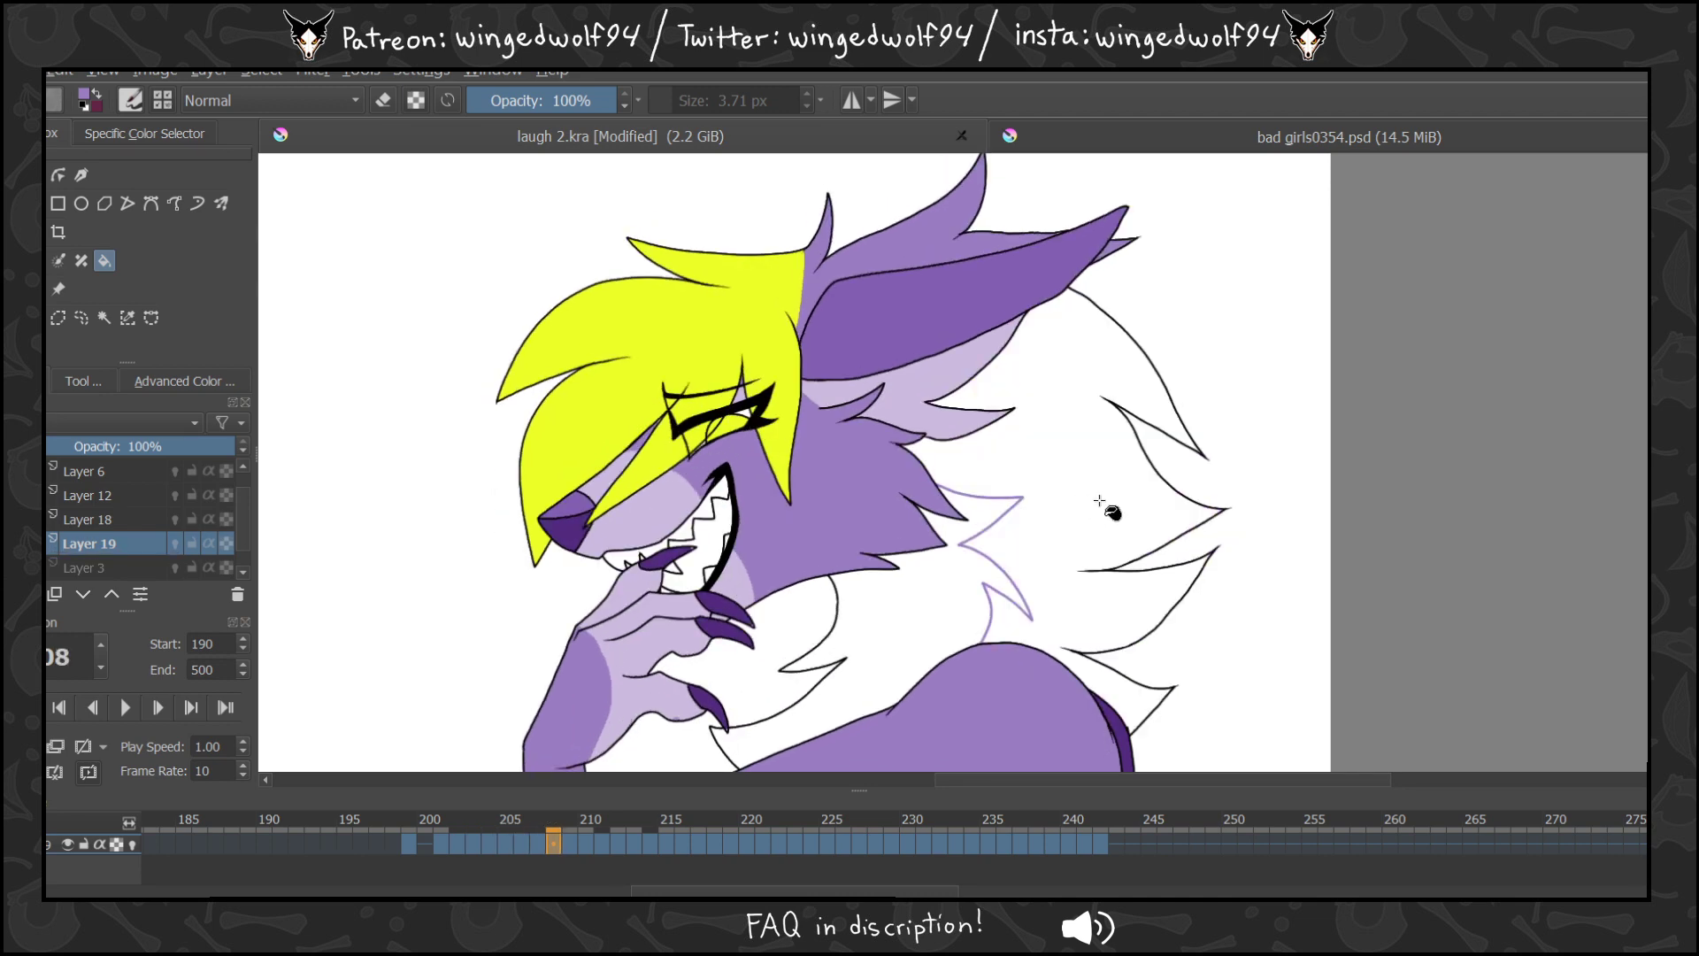
left_click(1109, 501)
Try to fill the outer neck fur on frame 209, undo the fill, and switch to the freehand brush.
key("period")
left_click(1140, 499)
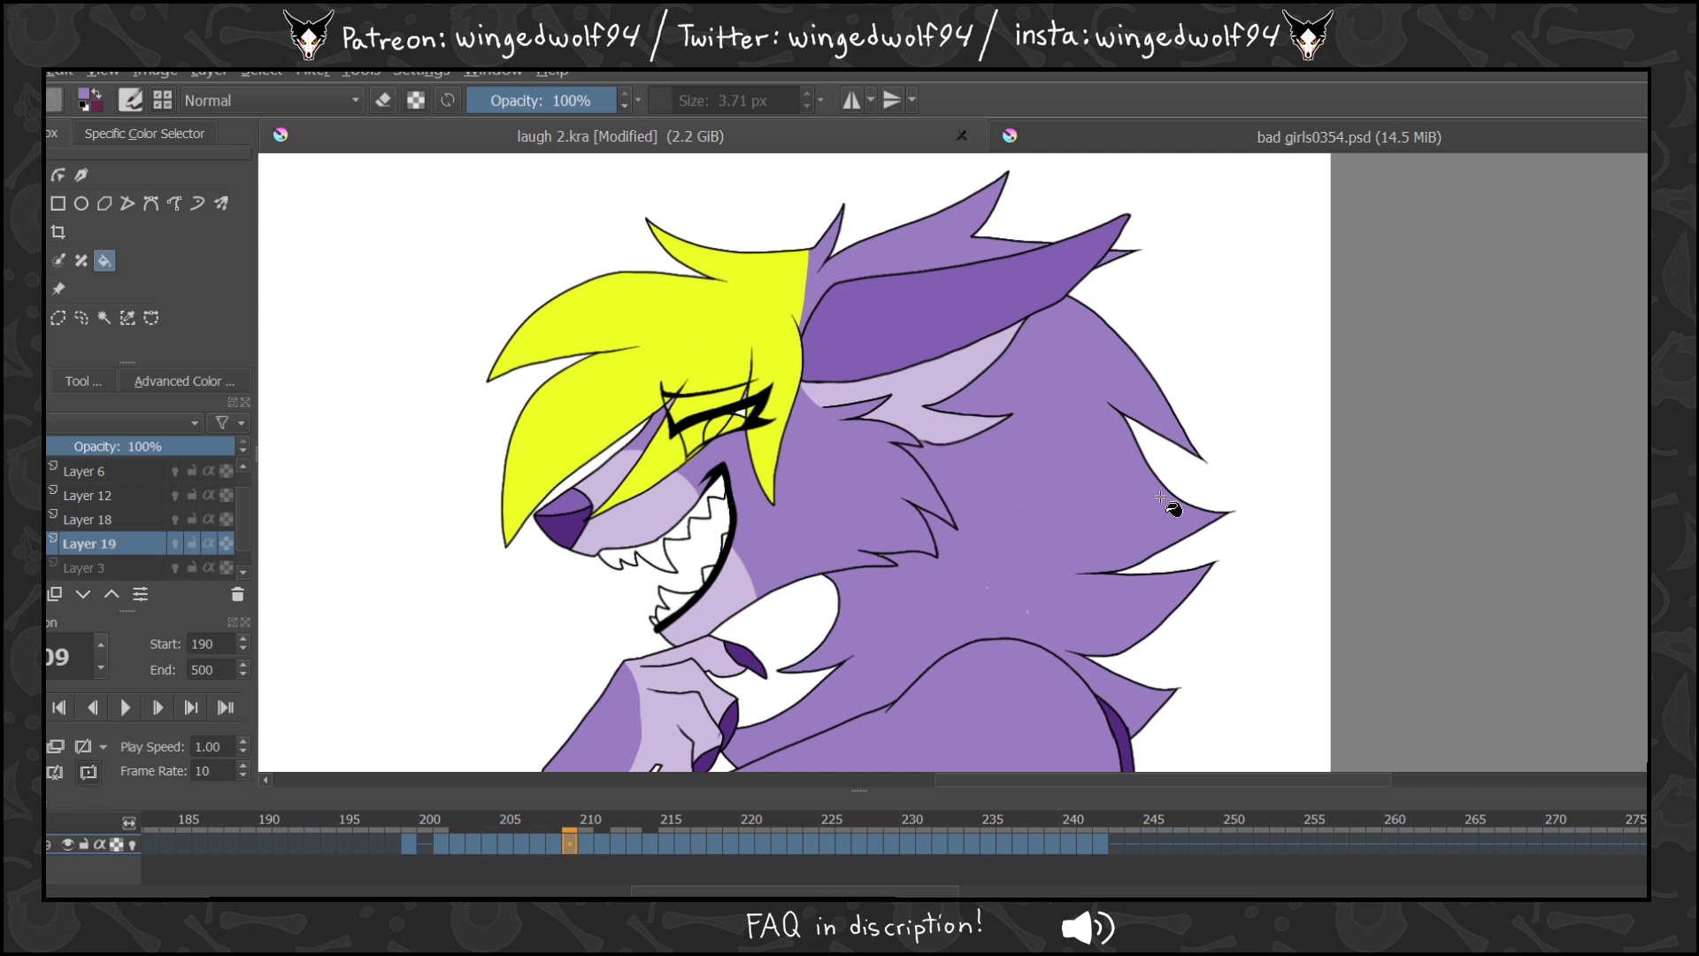
key("ctrl+z")
key("b")
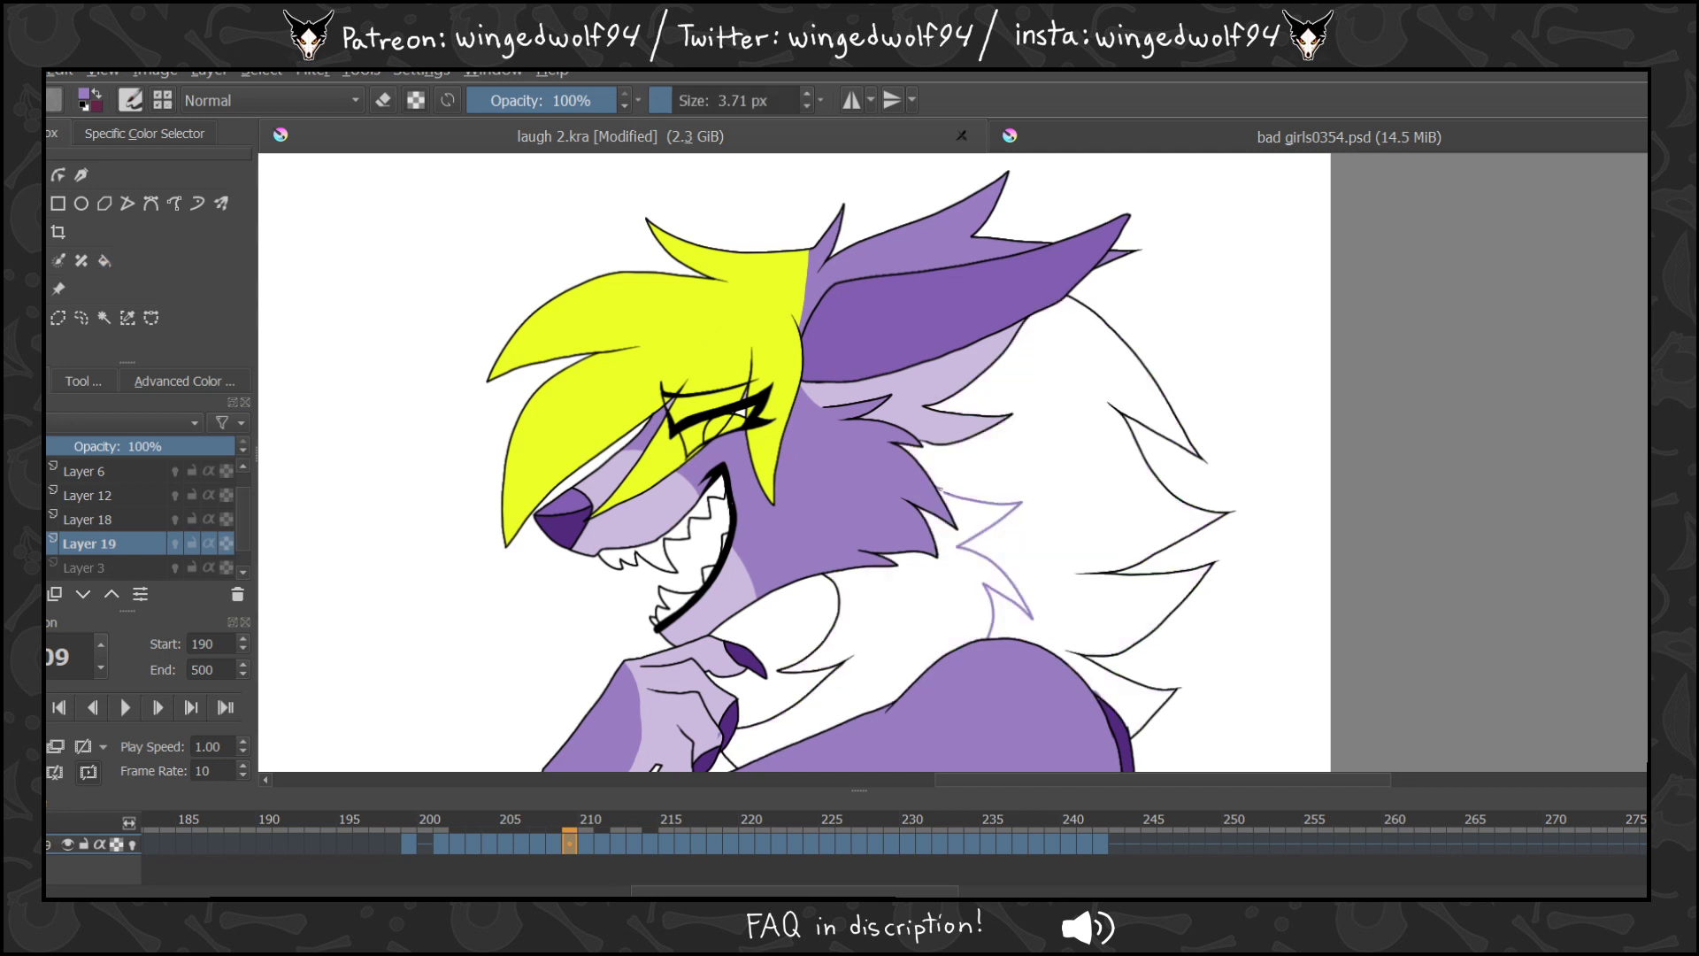
Resume filling the outer neck and back fur with purple frame by frame through frame 213.
left_click(104, 260)
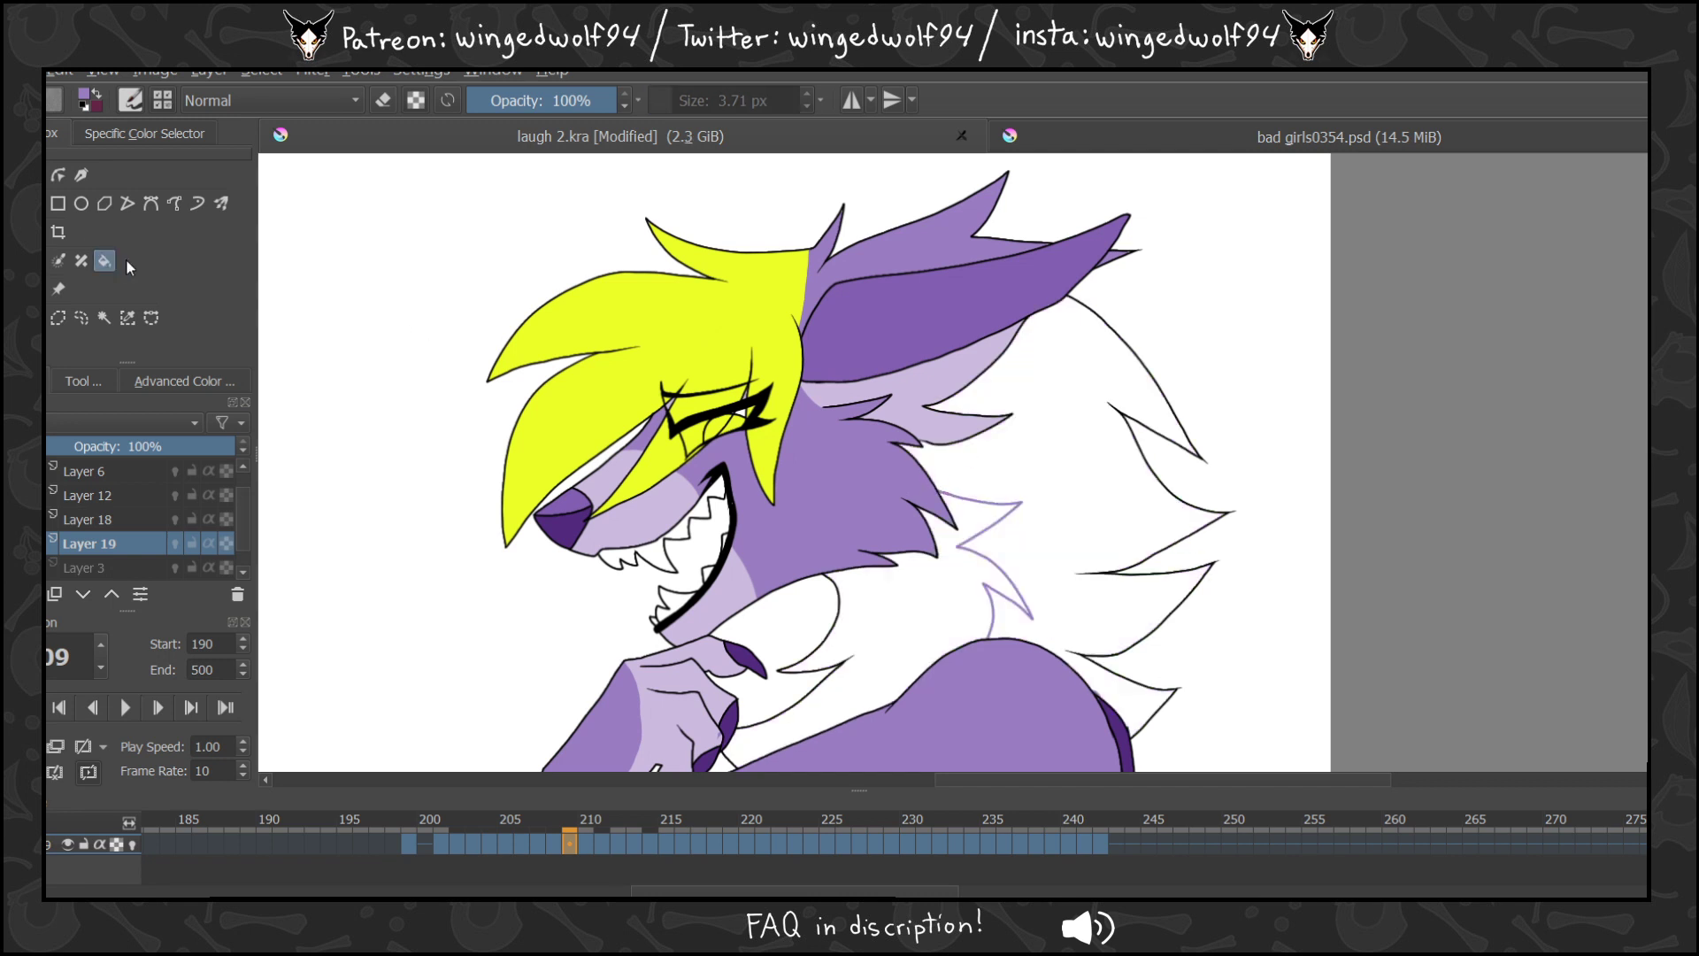
key("Right")
left_click(1038, 462)
key("Right")
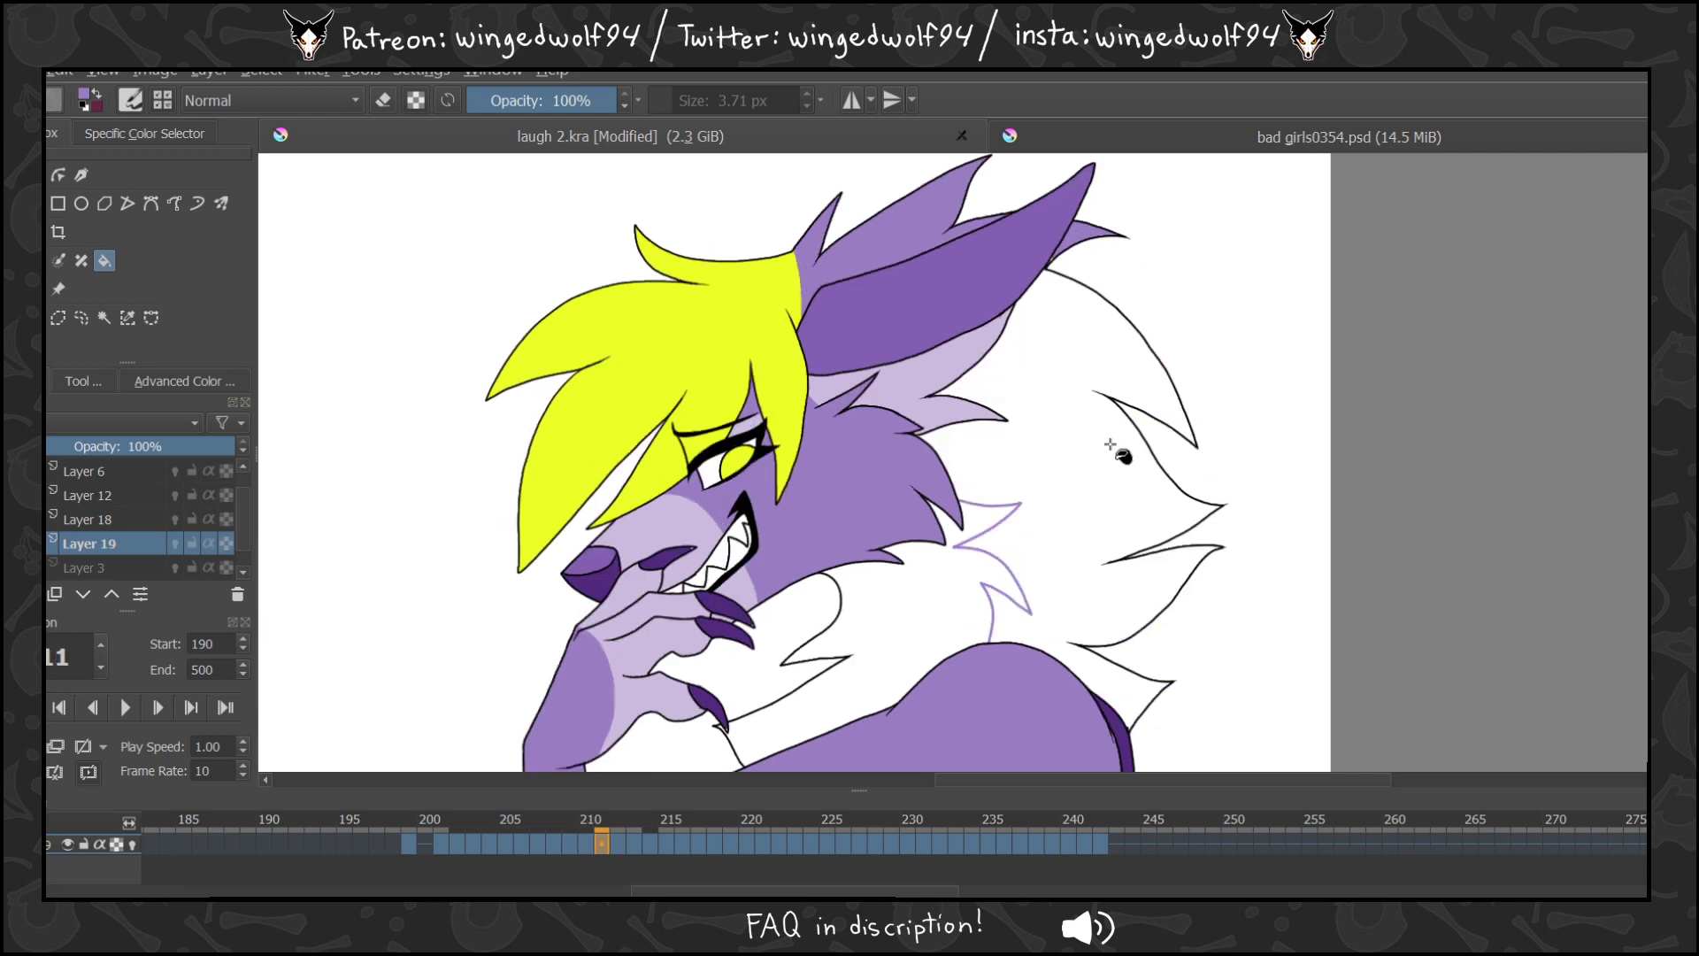
left_click(1111, 445)
key("Right")
left_click(1084, 461)
key("Right")
left_click(1108, 469)
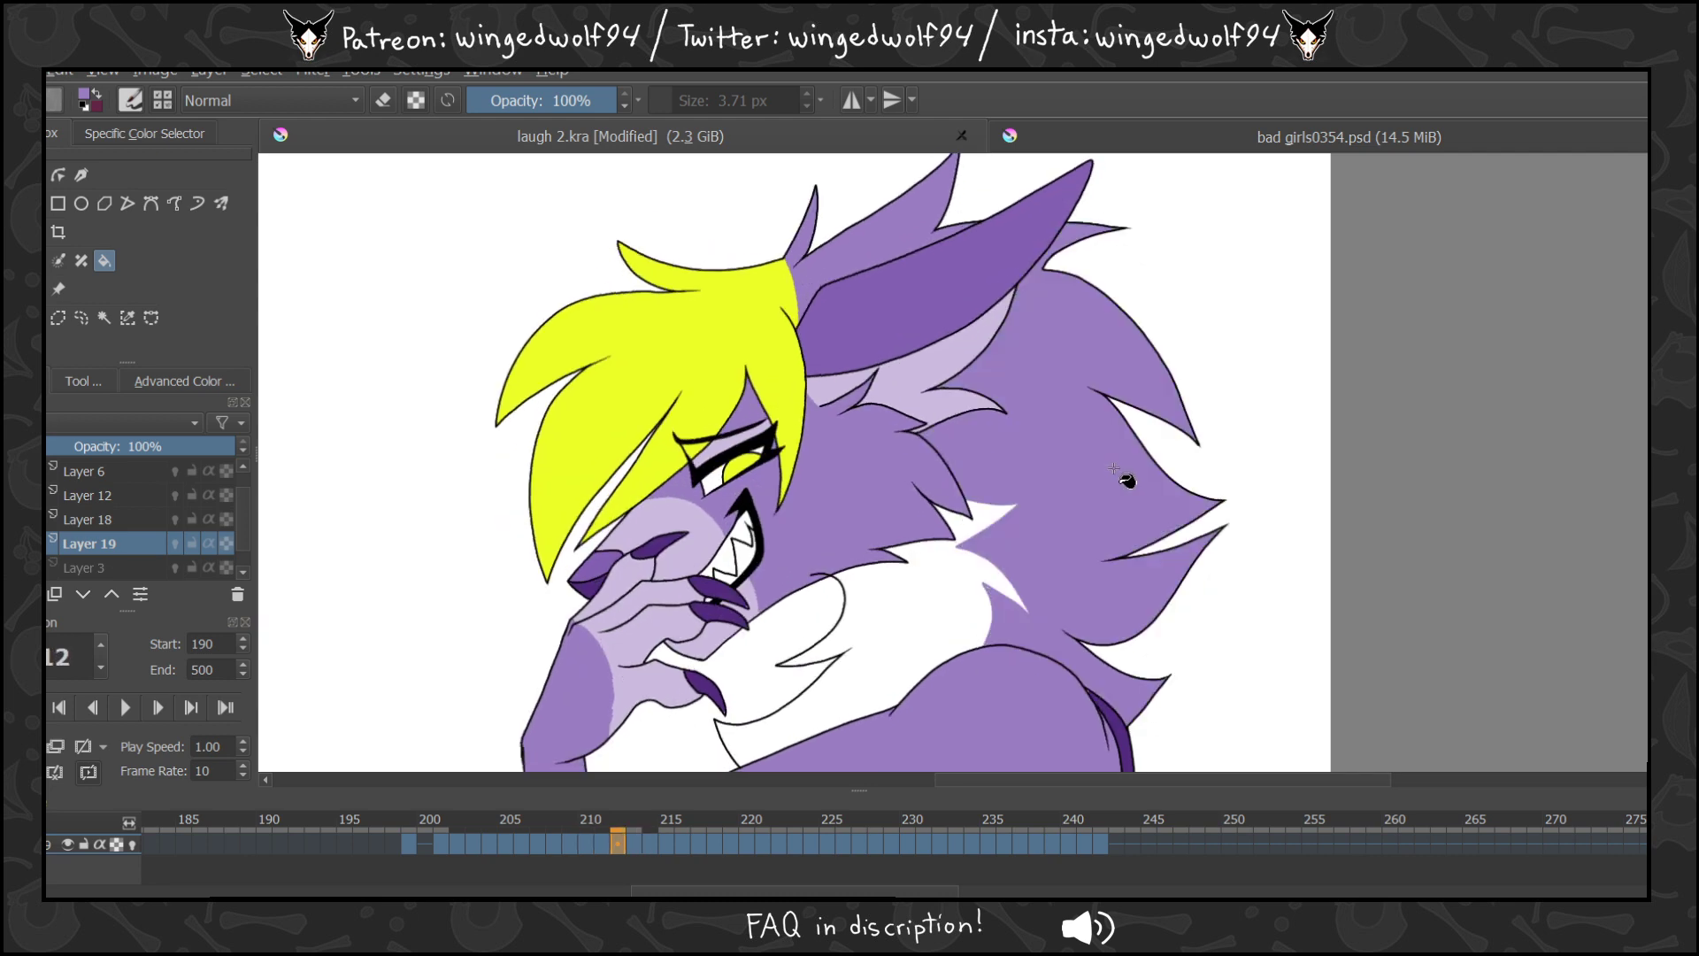
Fill the outer neck and back fur with purple on frames 214 through 217.
key("Right")
left_click(1100, 494)
key("Right")
left_click(1142, 452)
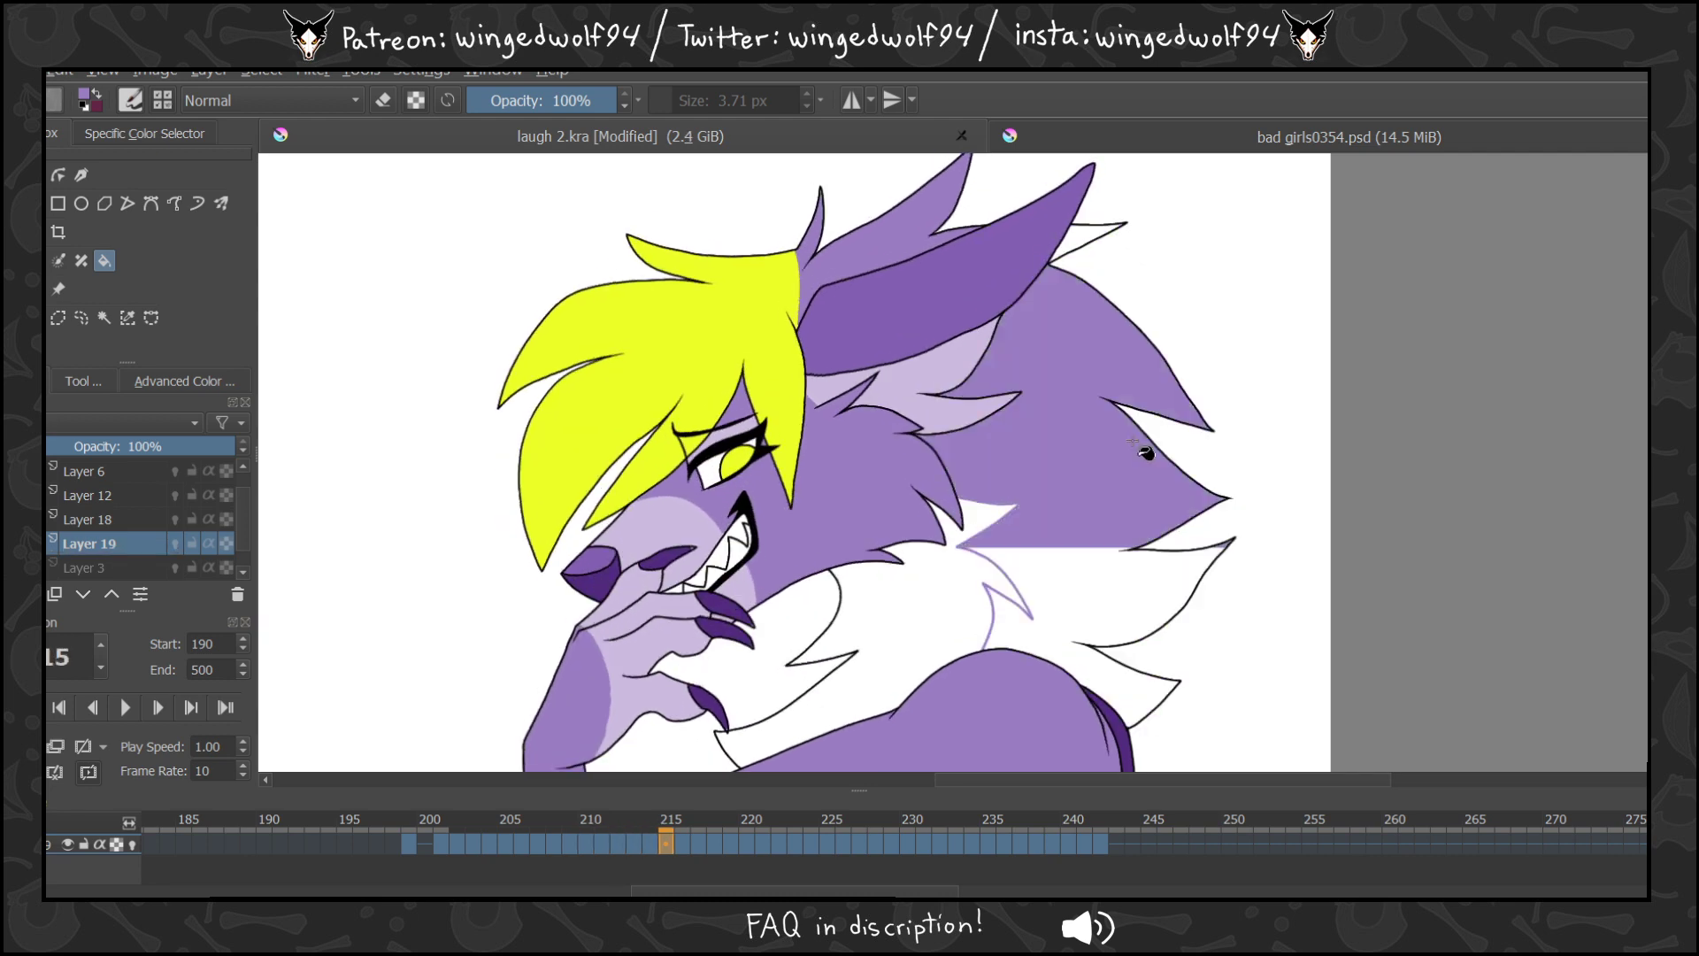
key("Right")
left_click(1113, 346)
key("Right")
left_click(1128, 354)
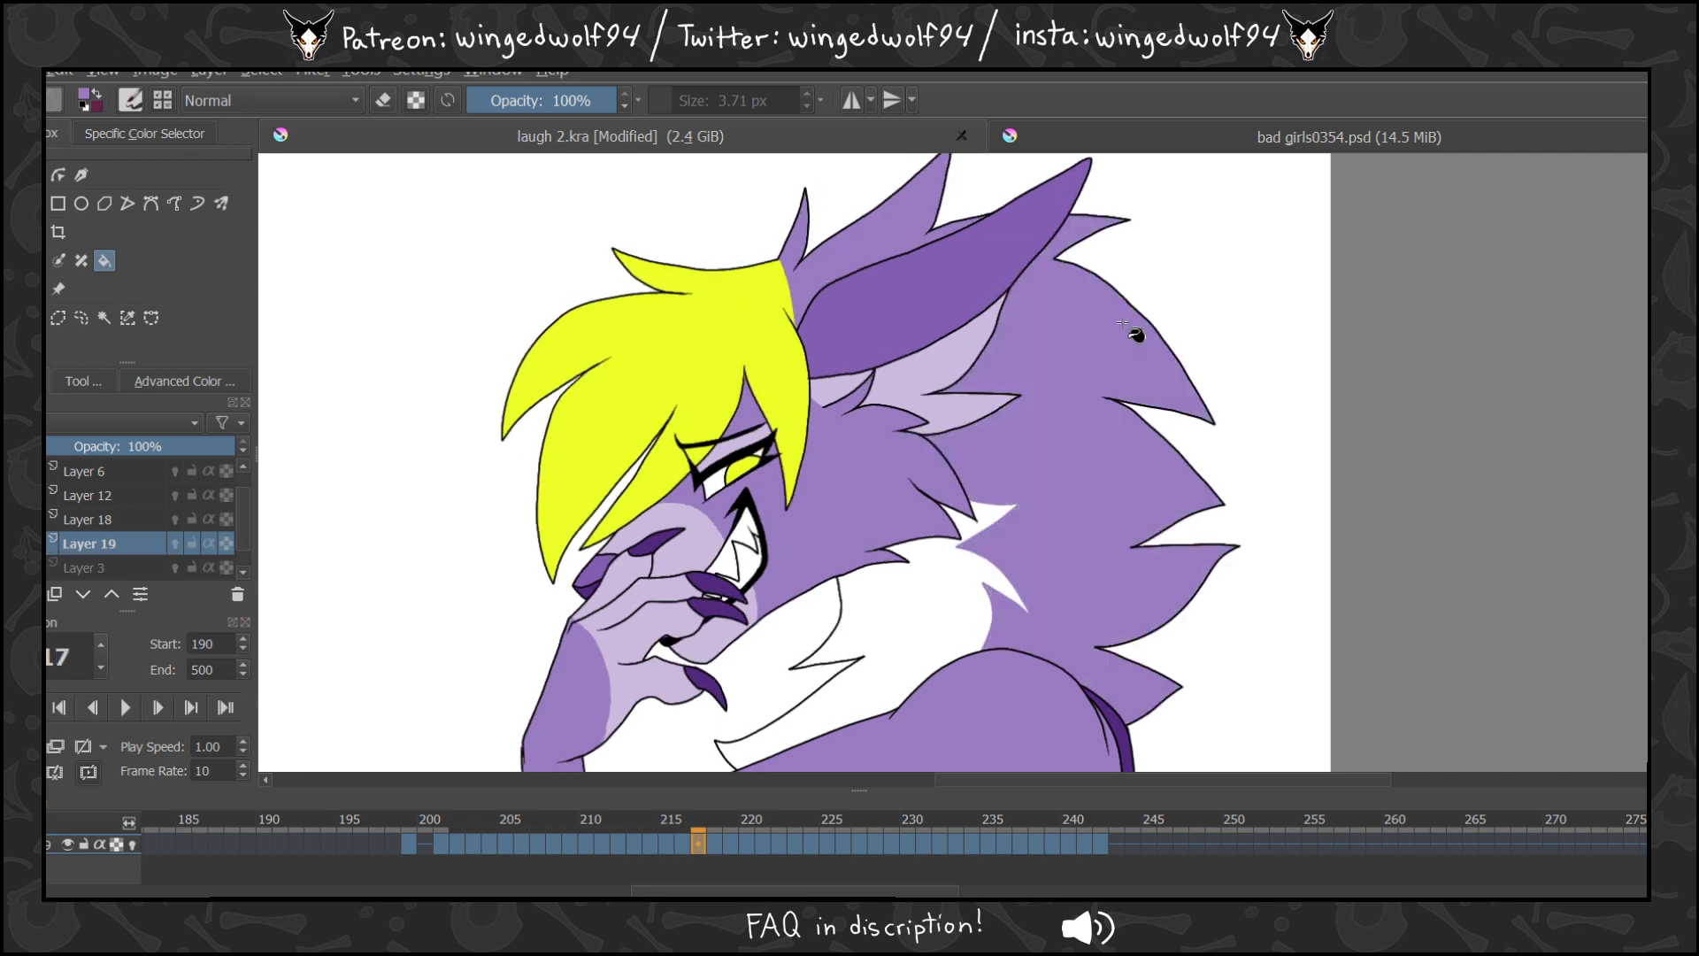
Continue the purple fill of the outer neck and back fur on frames 218 through 222.
key("Right")
left_click(1084, 351)
key("Right")
left_click(1094, 372)
key("Right")
left_click(1105, 385)
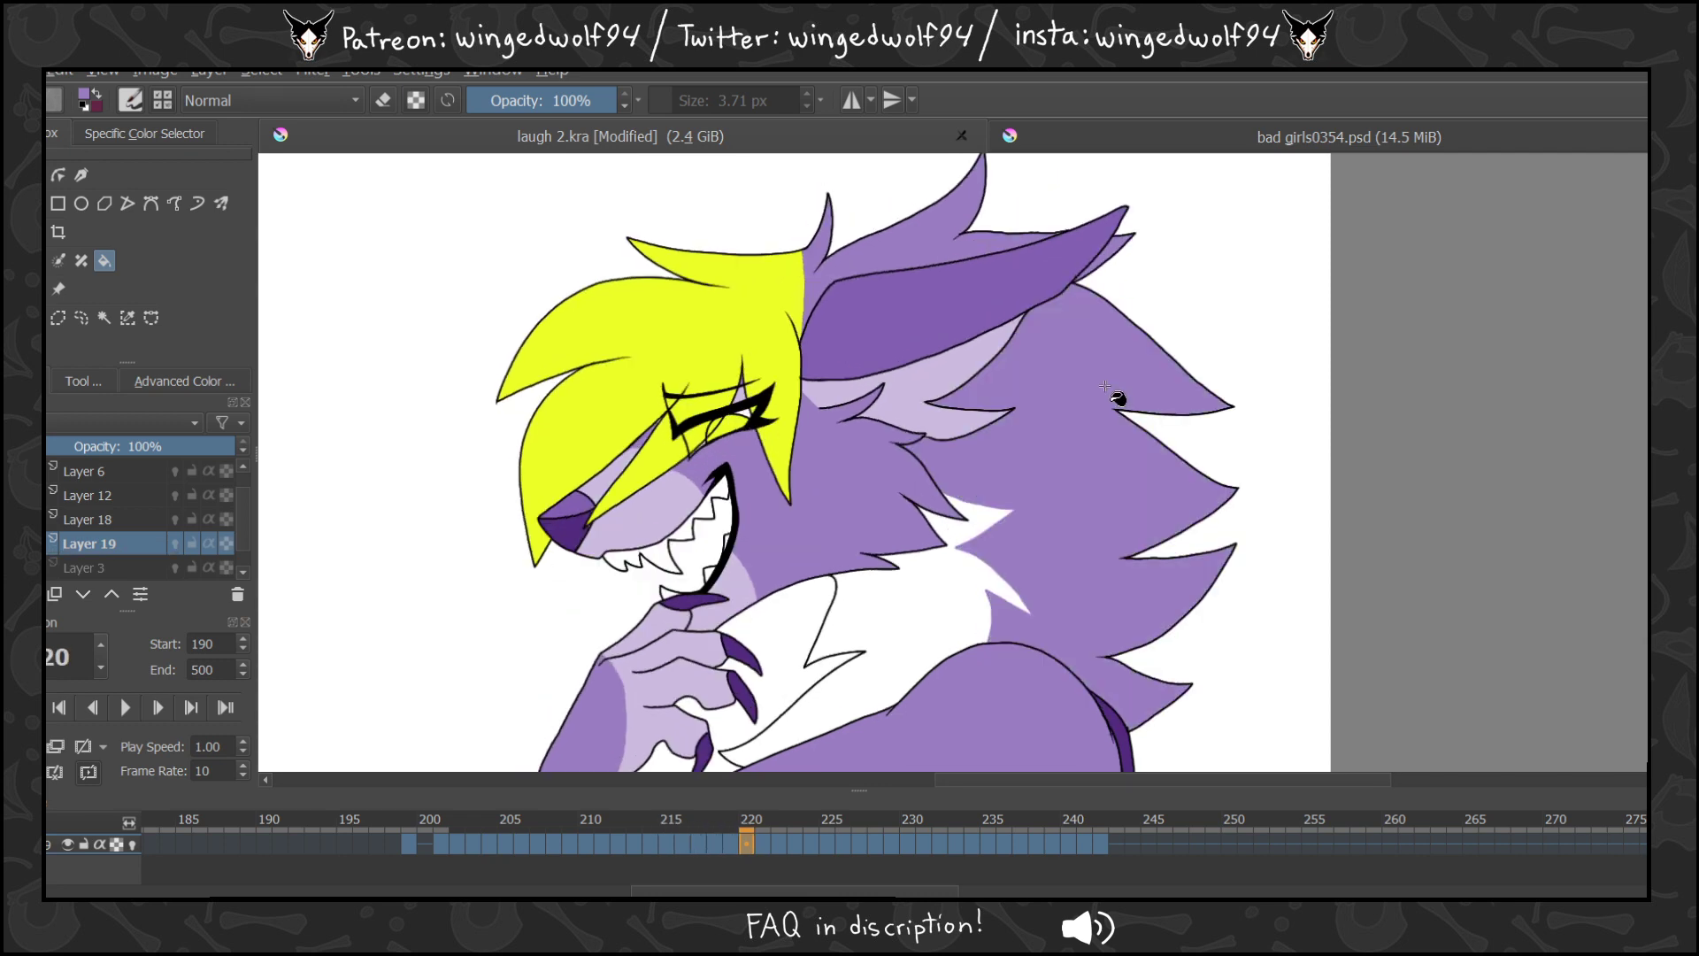
key("Right")
left_click(1104, 392)
key("Right")
left_click(1099, 380)
Fill the outer neck and back fur with purple from frame 223 to frame 227.
key("Right")
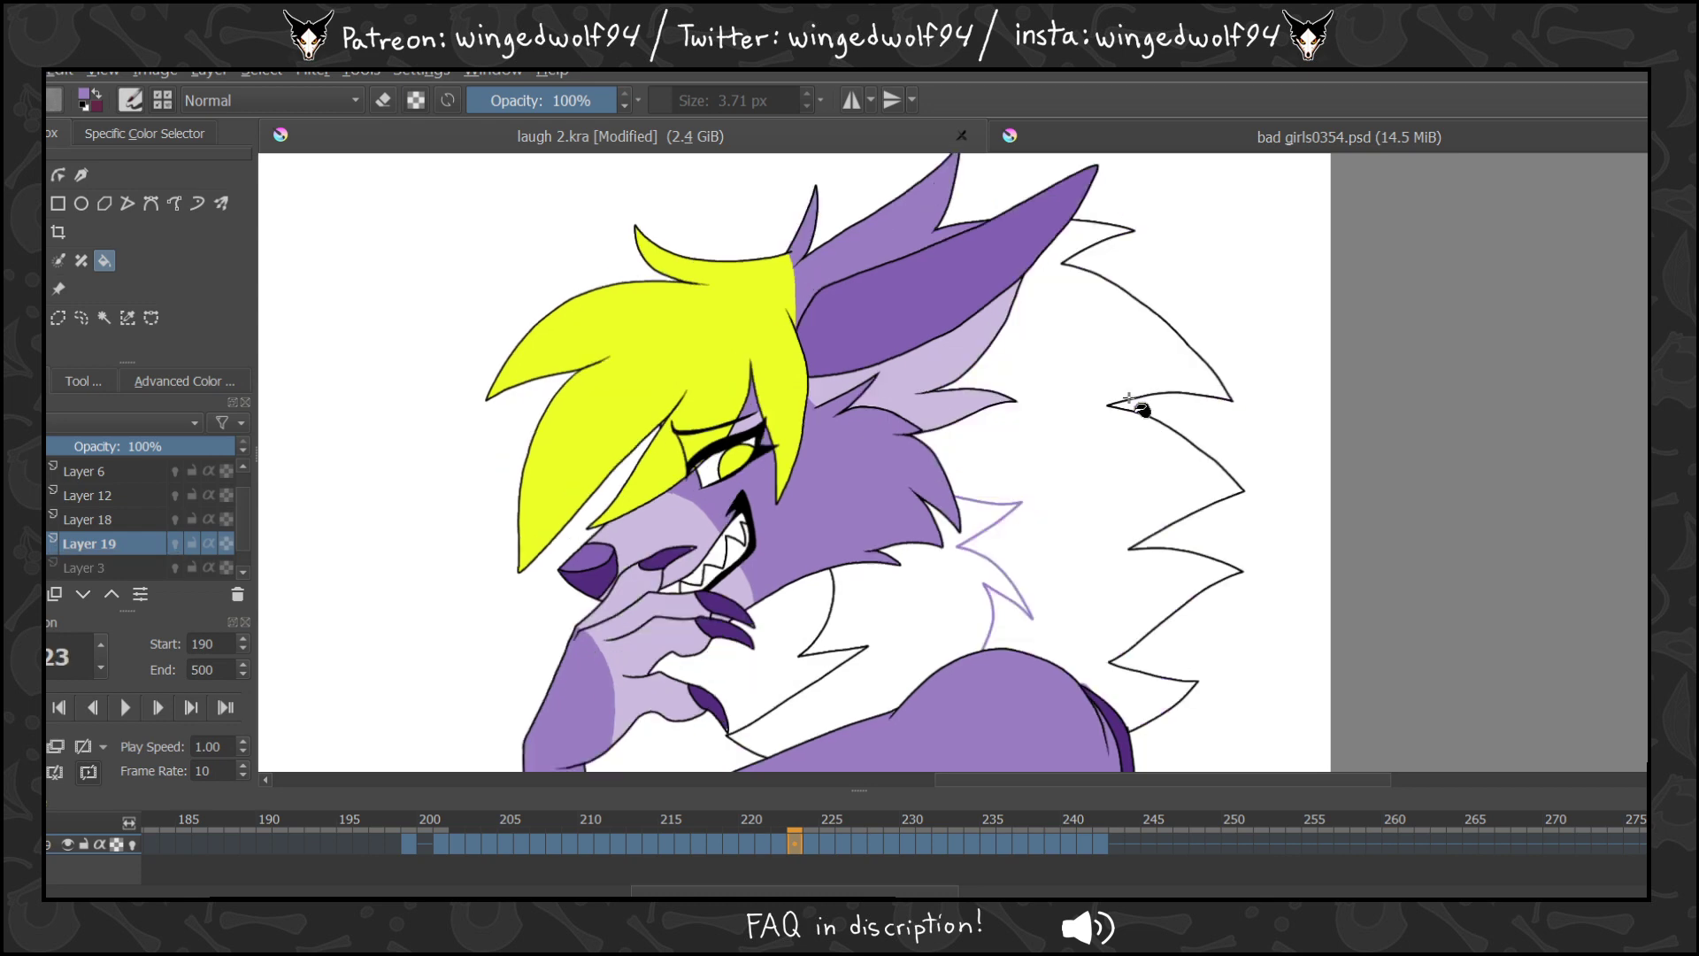
left_click(1131, 419)
key("Right")
left_click(1135, 414)
key("Right")
left_click(1066, 376)
key("Right")
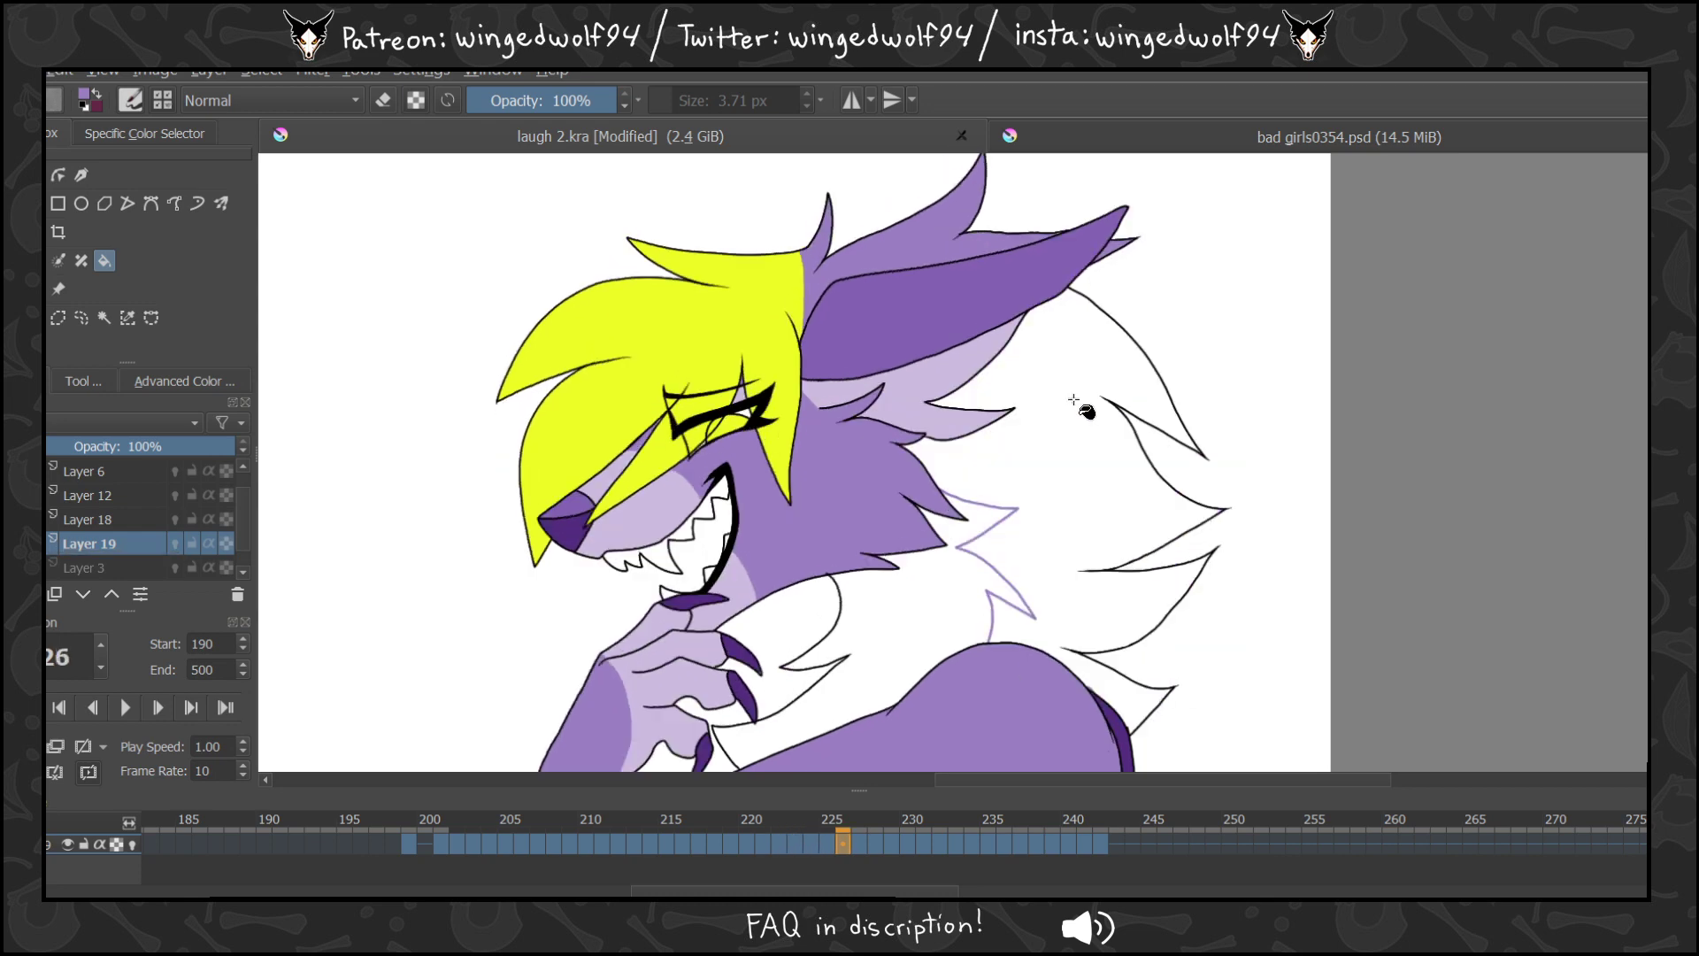
left_click(1081, 416)
key("Right")
left_click(1111, 510)
Apply the purple fill to the outer neck and back fur on frames 228 through 231.
key("Right")
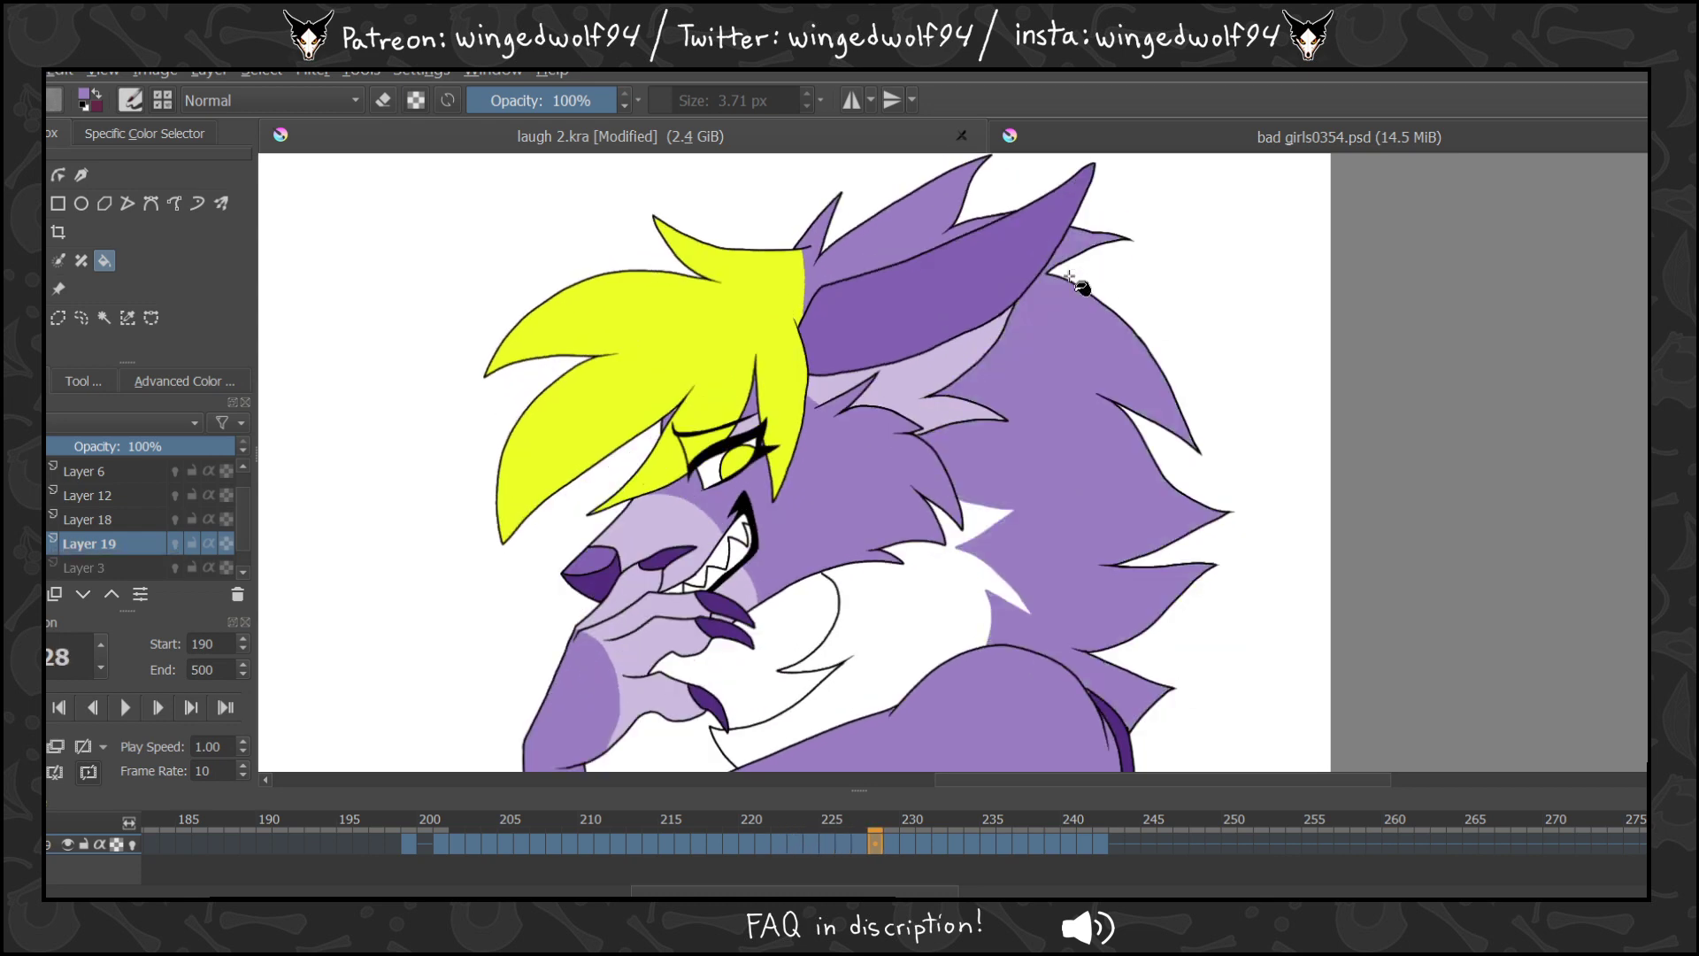
key("Right")
left_click(1089, 381)
key("Right")
left_click(1092, 460)
key("Right")
left_click(1096, 481)
Fill the outer neck and back fur with purple on frames 232 through 236.
key("Right")
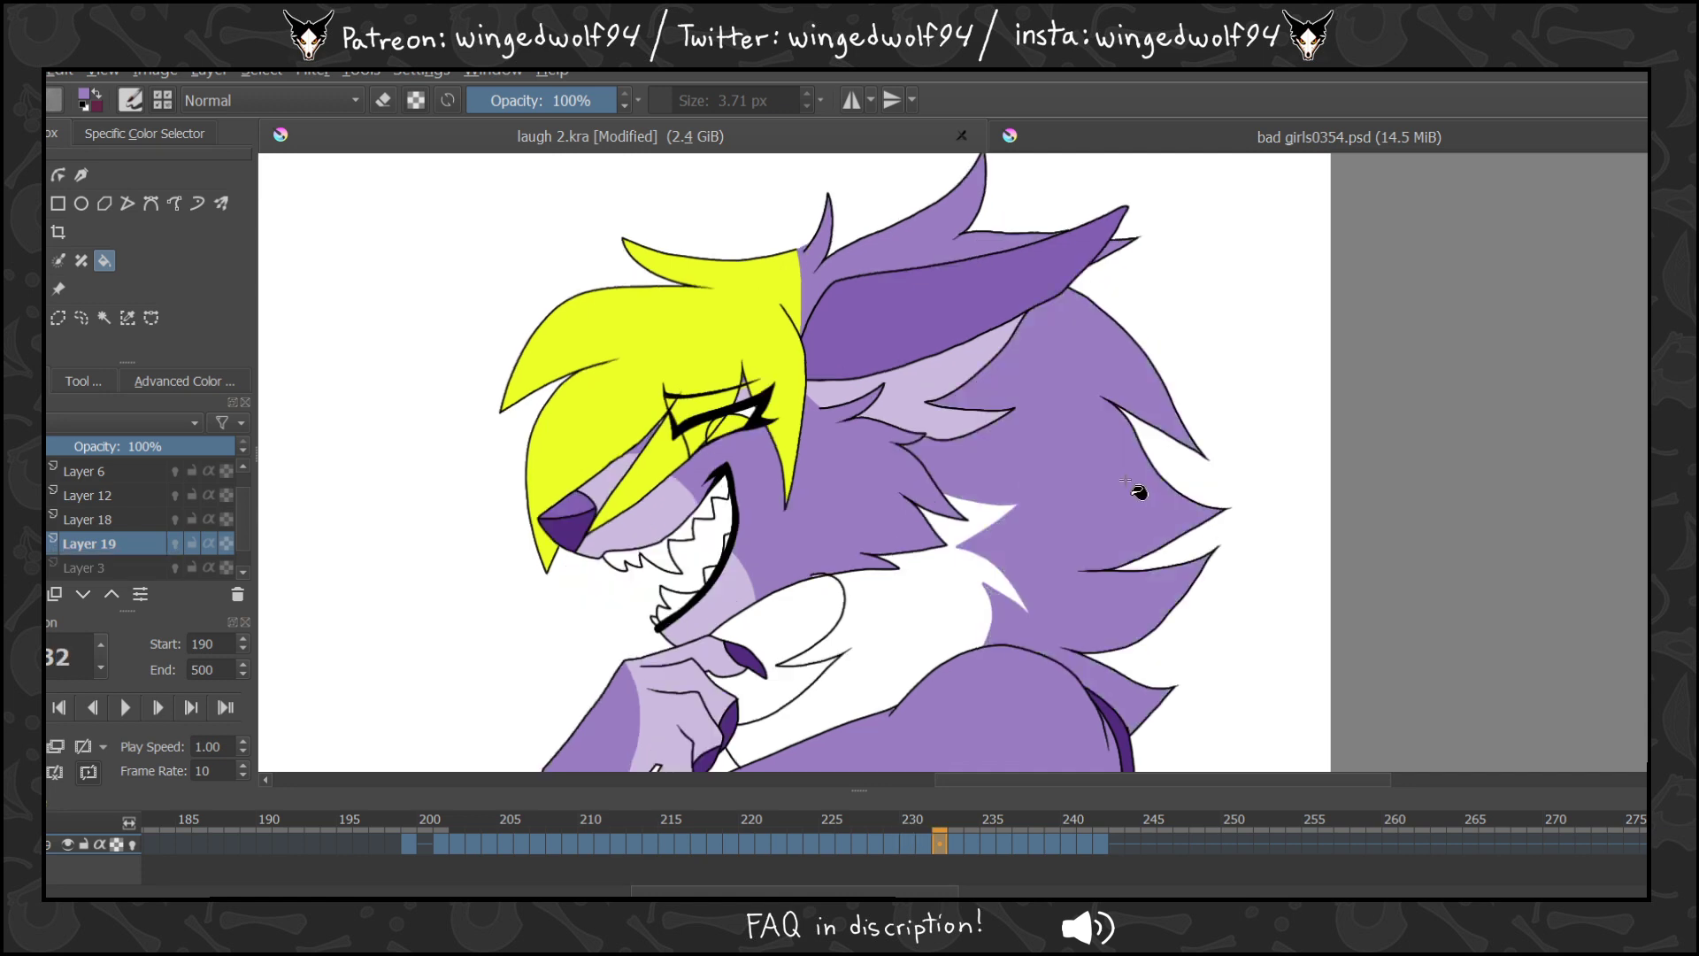
left_click(1130, 487)
key("Right")
left_click(1118, 495)
key("Right")
left_click(1102, 494)
key("Right")
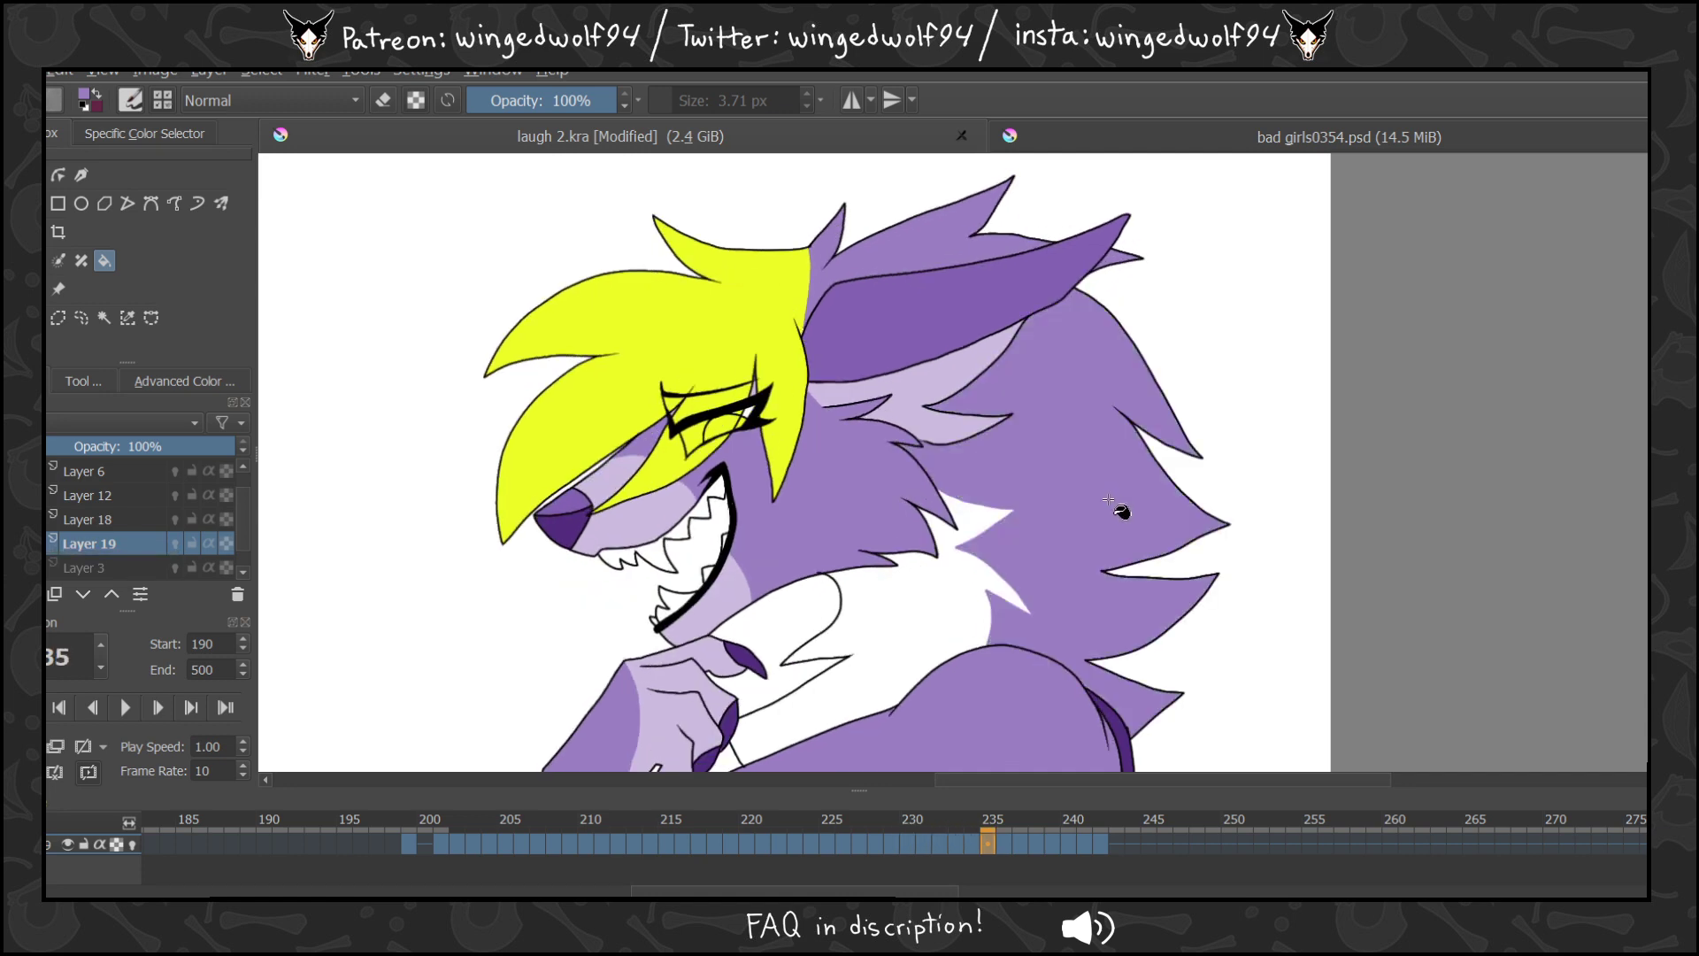
left_click(1108, 501)
key("Right")
left_click(1107, 503)
Finish the purple fill of the outer neck and back fur on frames 237 through 242.
key("Right")
left_click(1103, 495)
key("Right")
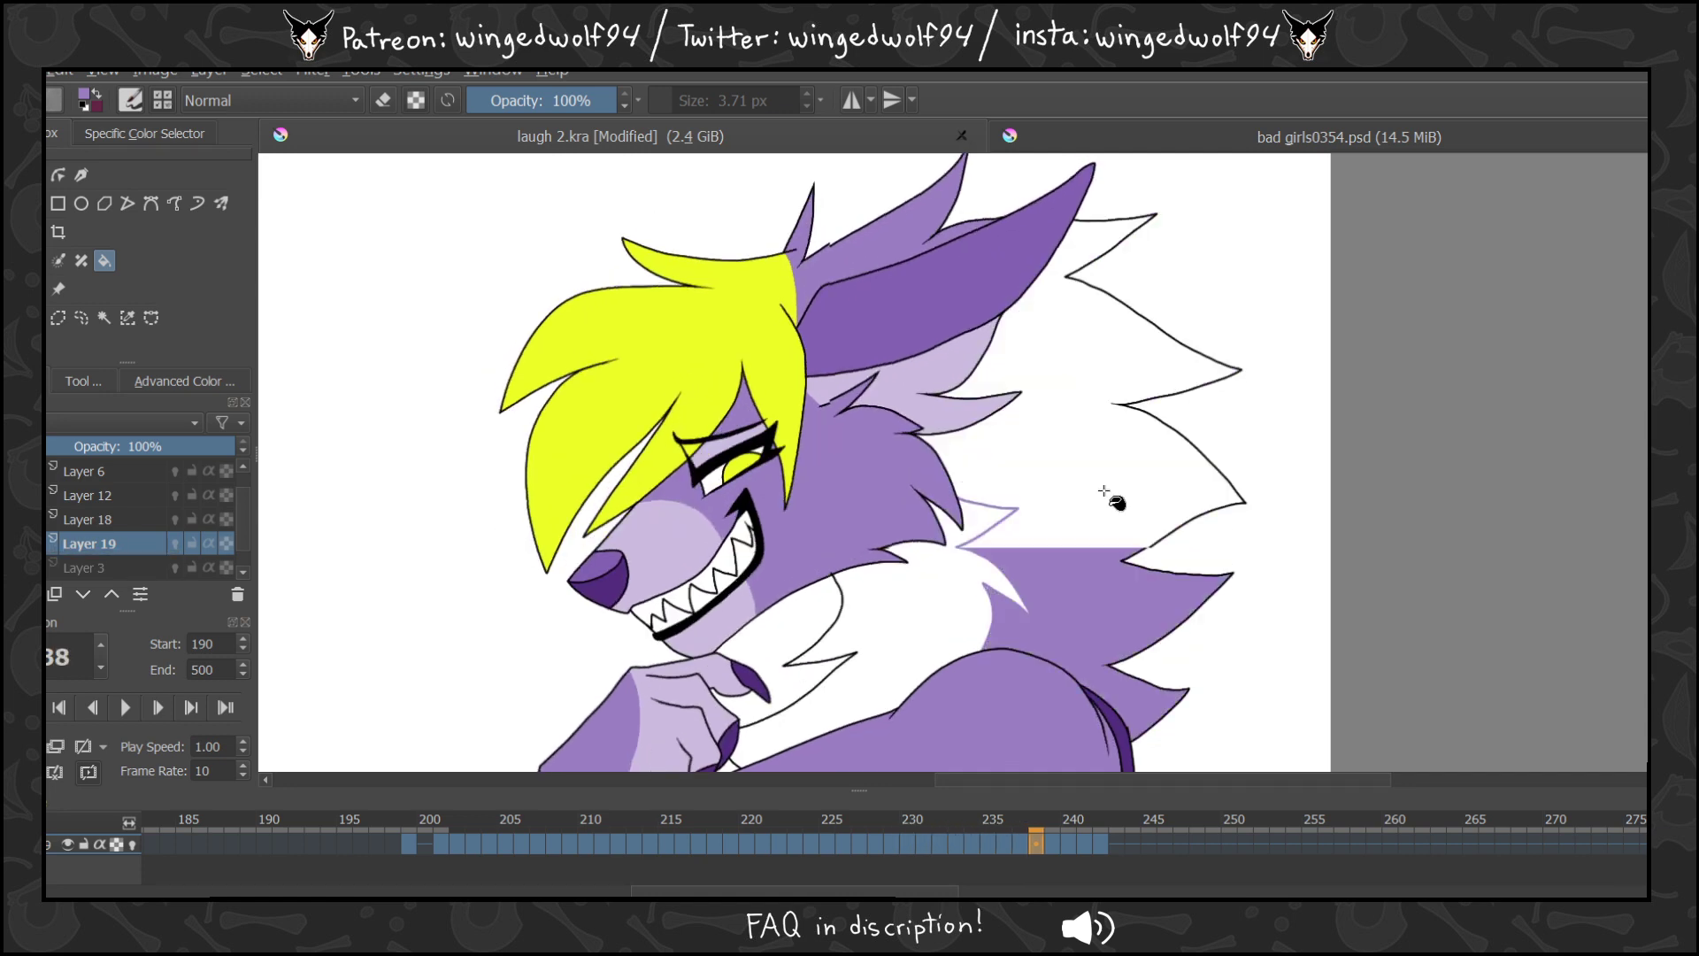
left_click(1106, 494)
key("Right")
left_click(1122, 501)
key("Right")
left_click(1106, 502)
key("Right")
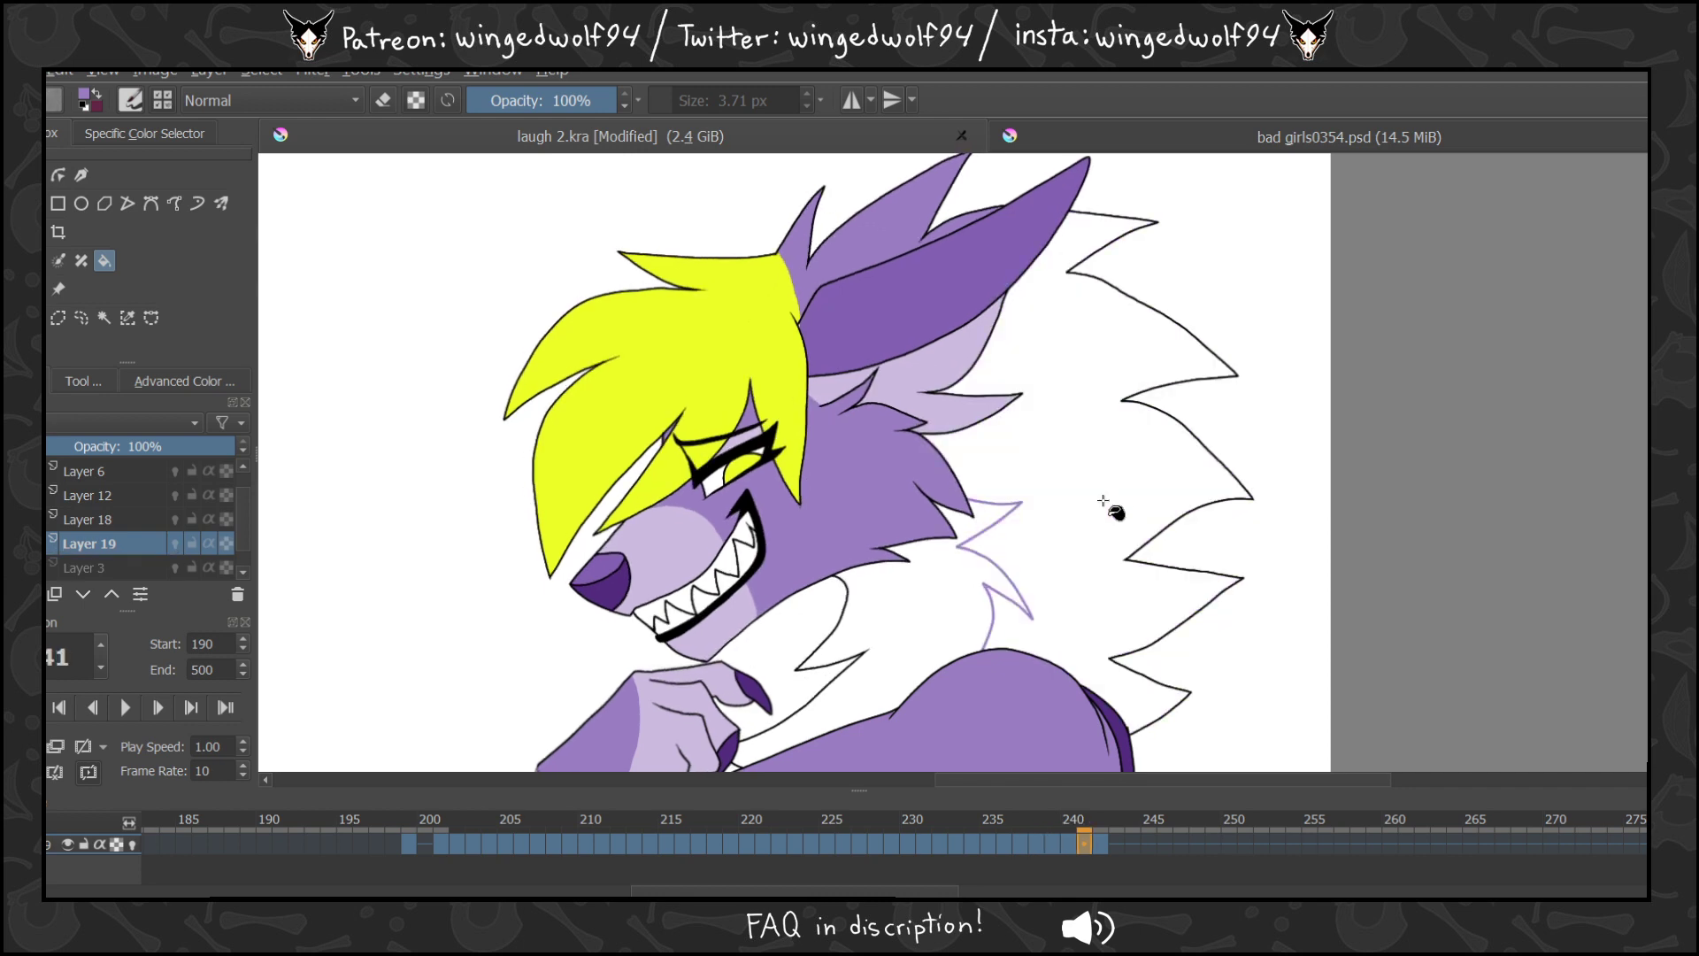
left_click(1116, 506)
key("Right")
left_click(1125, 483)
Step back to frame 233 and pick the light purple from the inner ear as the fill color.
key("Left")
key("Left")
key("Left")
key("Left")
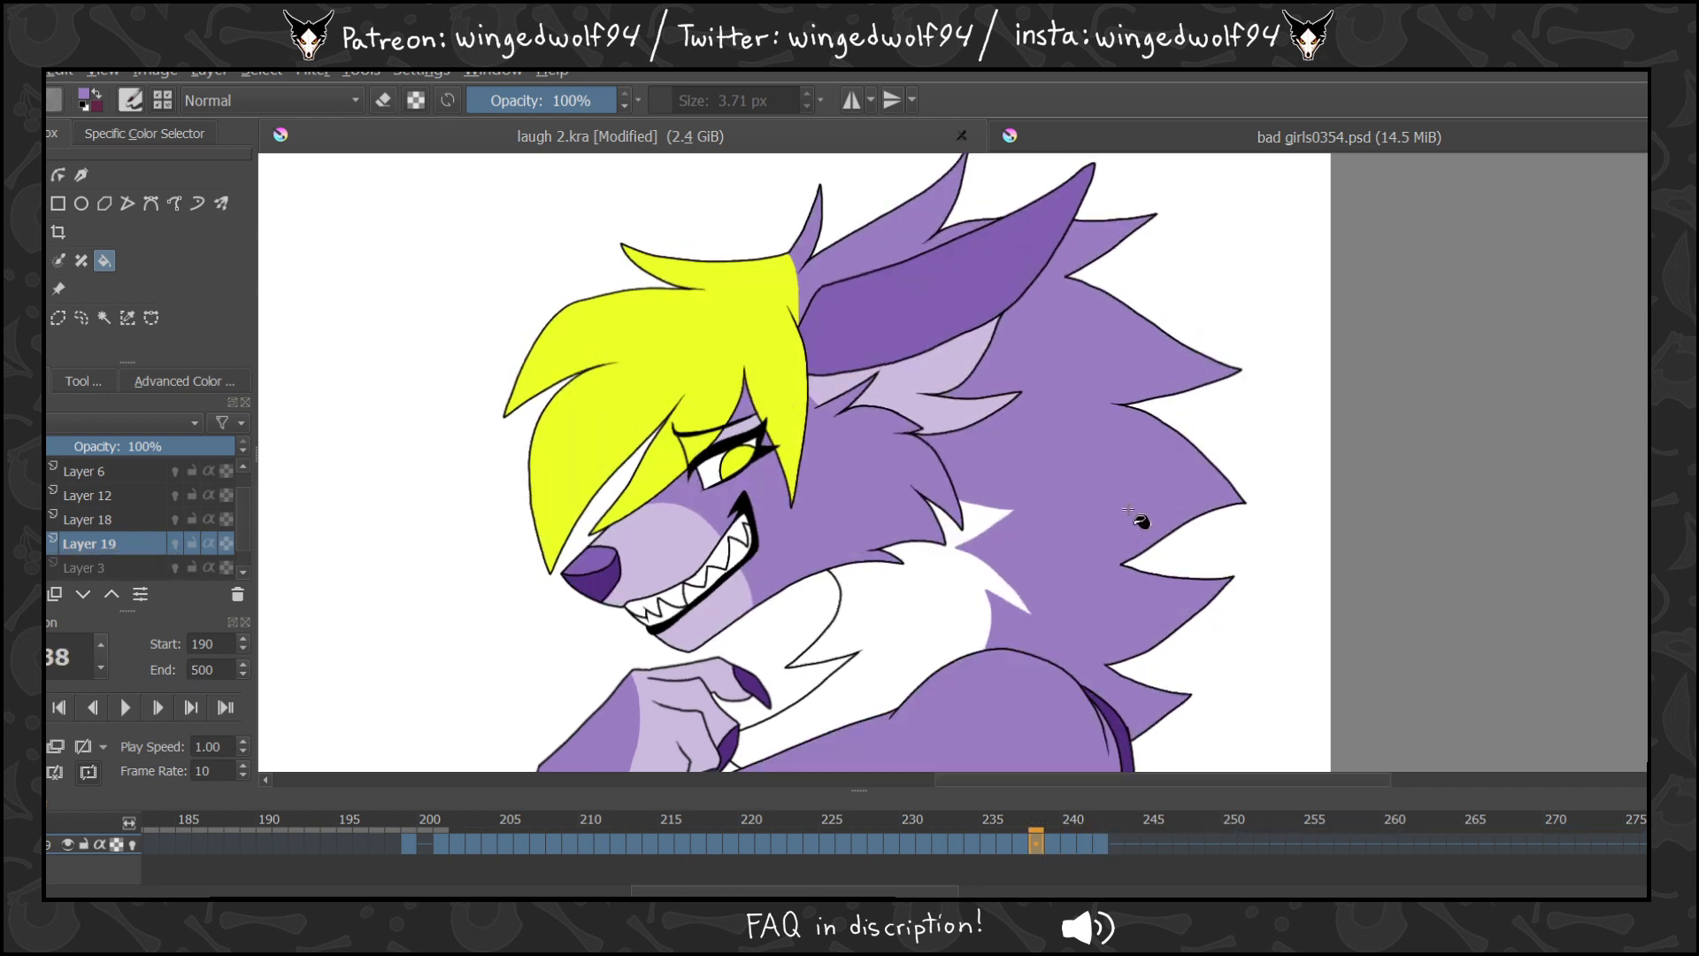
key("Left")
key("Left")
key("Left")
key("Left")
key("Left")
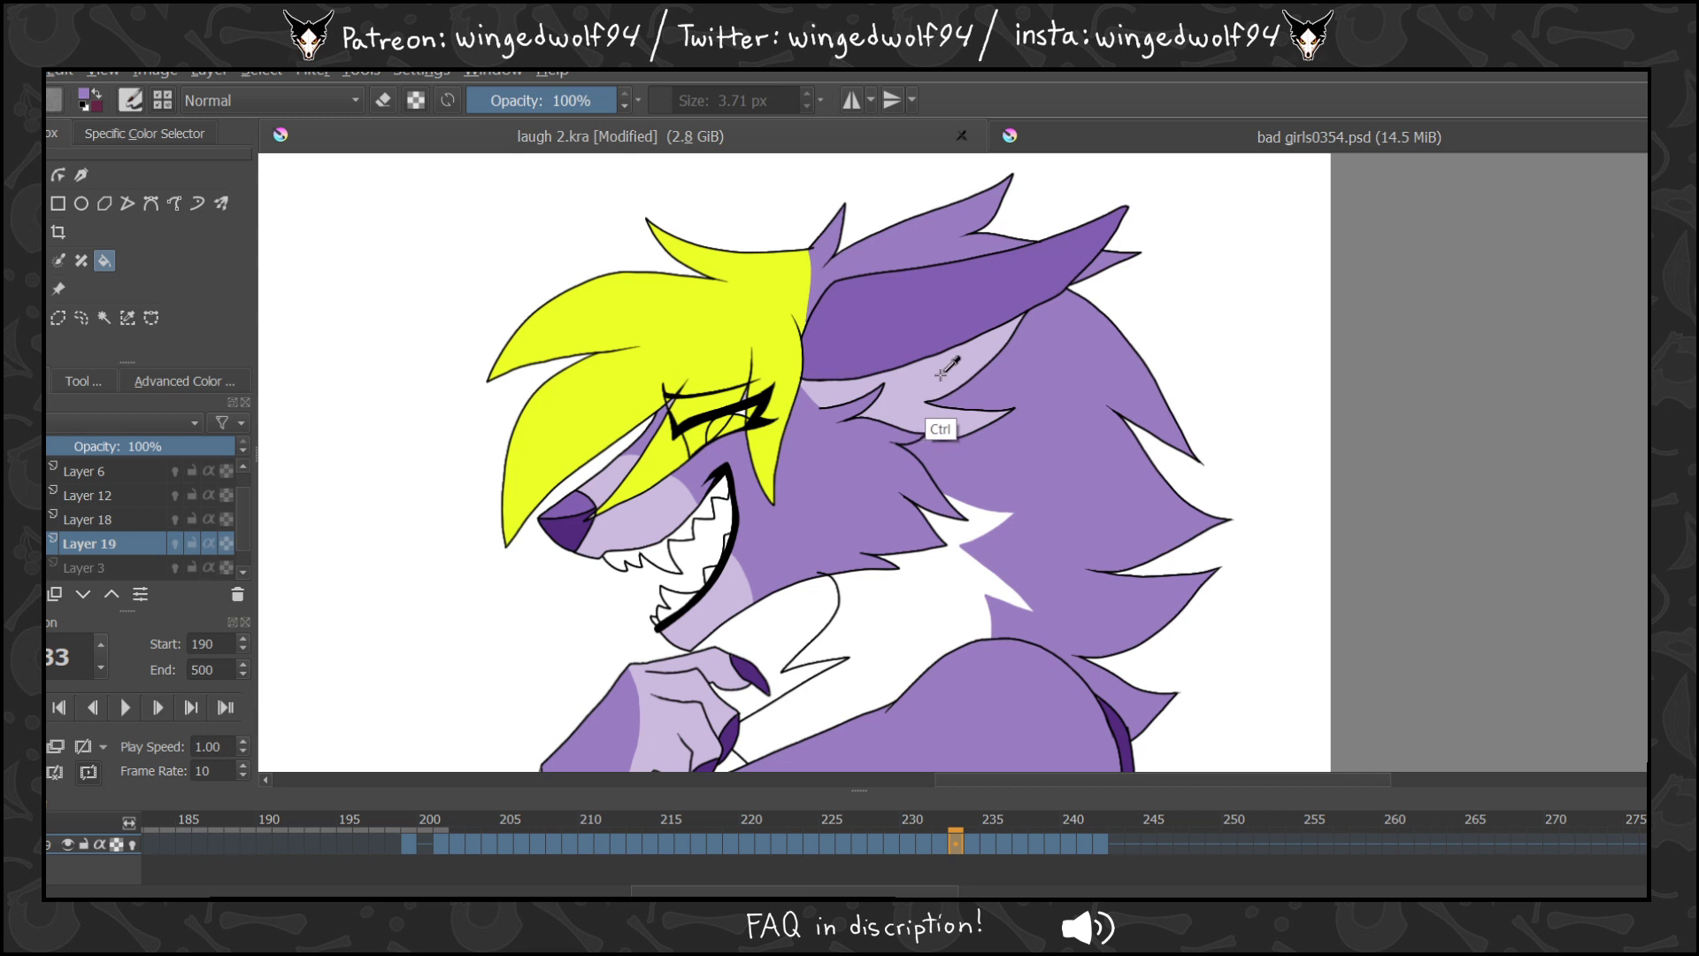
Merge Layer 18 down into Layer 19 and add a new layer directly above Layer 3.
left_click(77, 522)
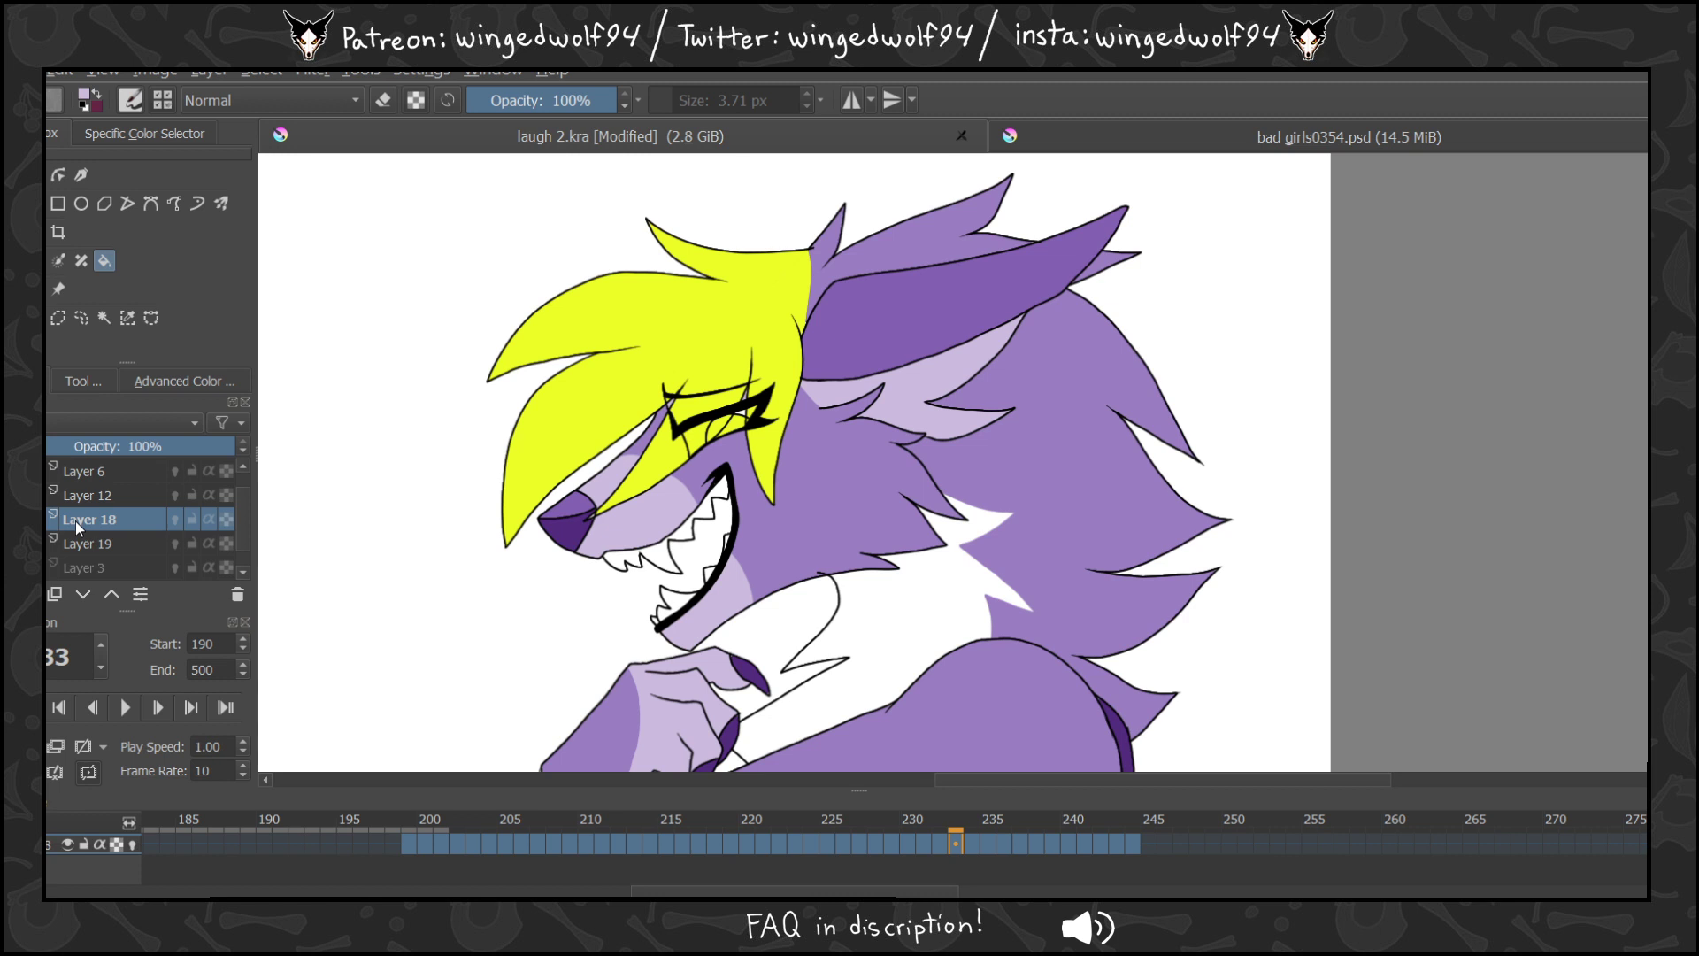
key("ctrl+e")
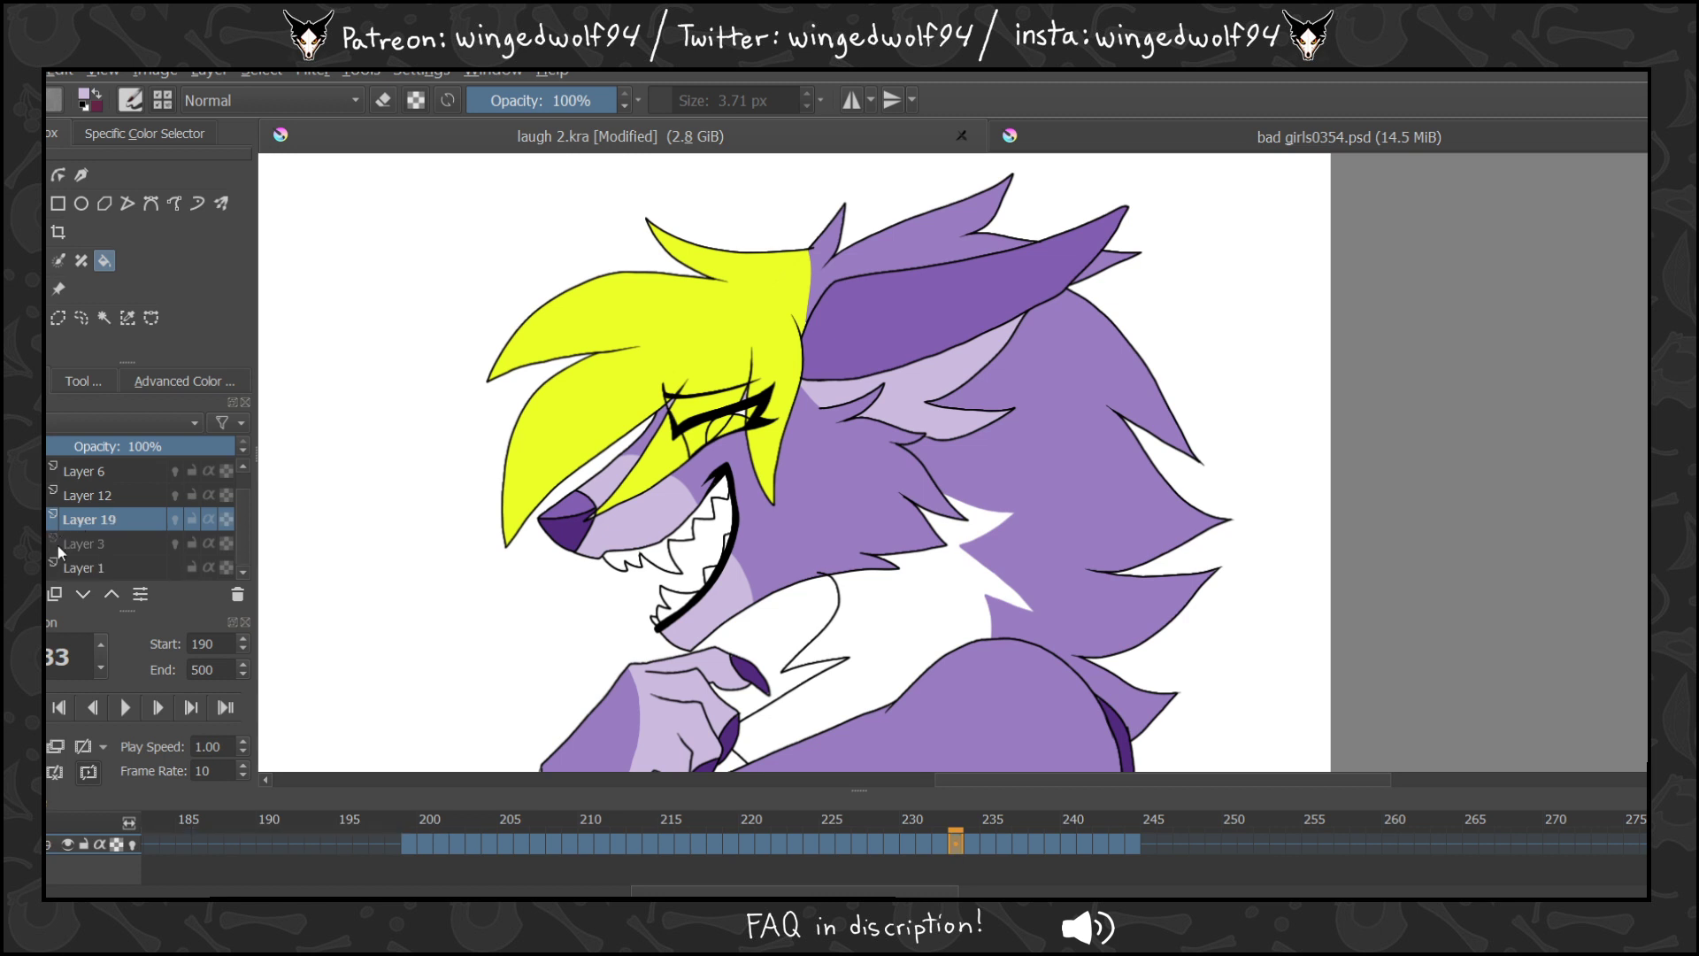
left_click(56, 545)
left_click(27, 594)
Go back to frame 199 on the new layer and fill the chest and neck fur light purple on frames 199 and 201.
key("Left")
key("Left")
key("Left")
key("Left")
key("Left")
key("Left")
key("Left")
key("Left")
key("Left")
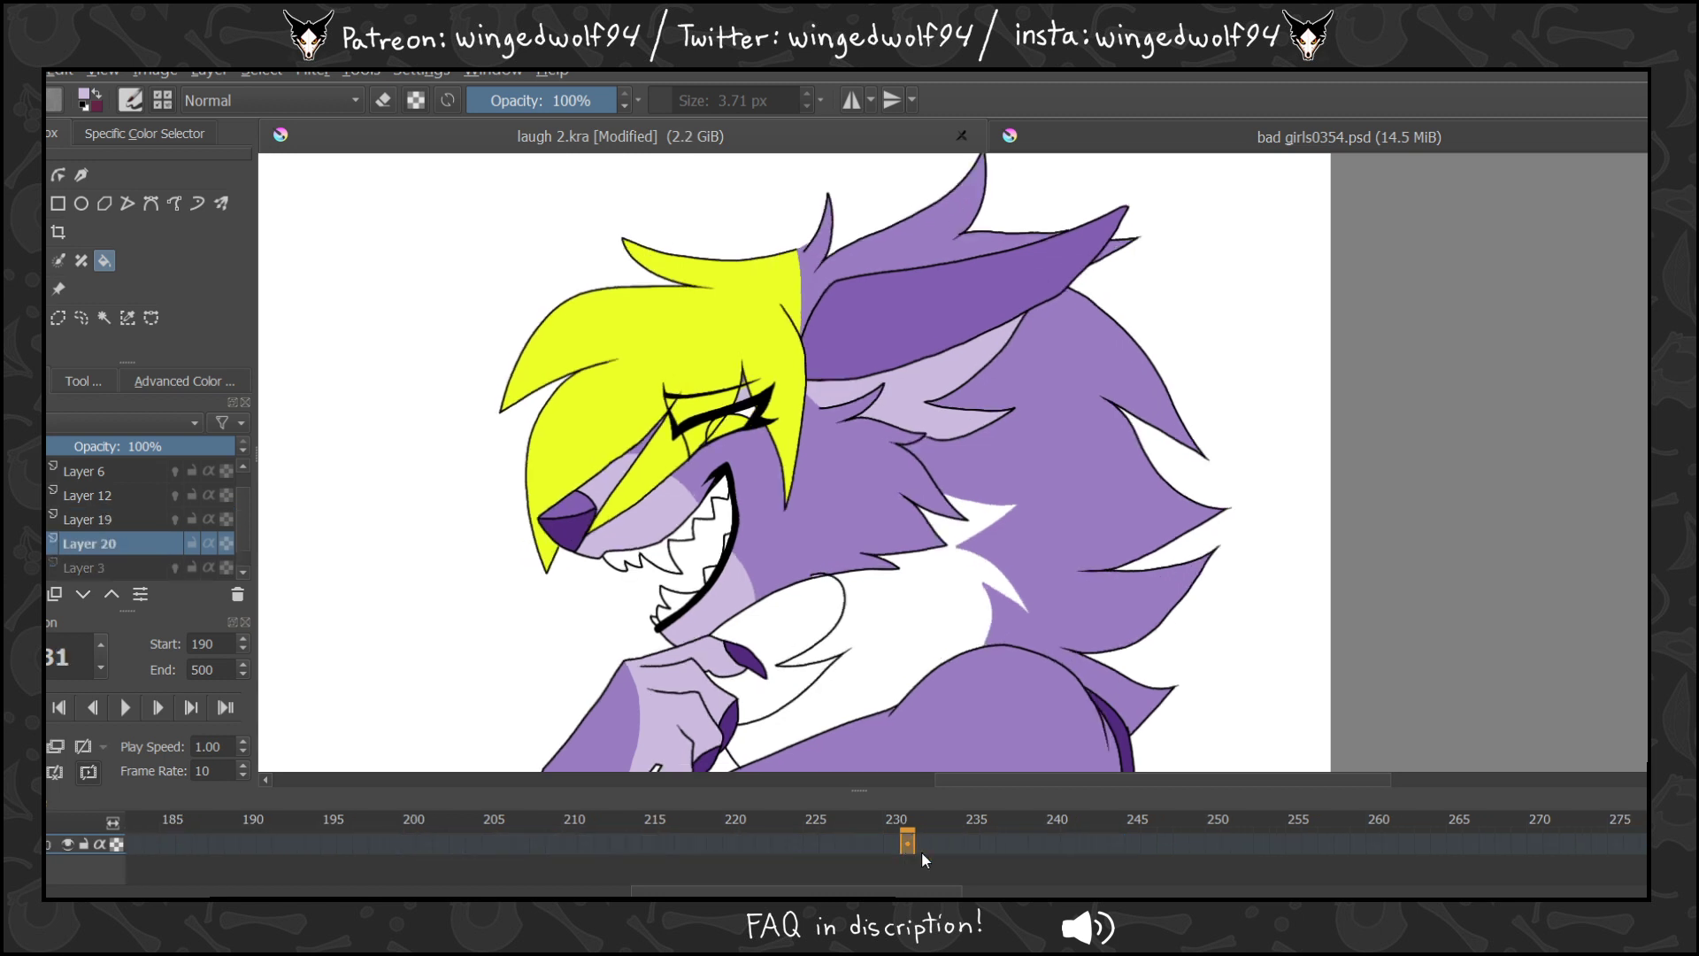
key("Left")
key("Left")
key("Left")
key("Left")
key("Left")
key("Left")
key("Left")
key("Left")
key("Left")
key("Left")
key("Left")
key("Left")
key("Left")
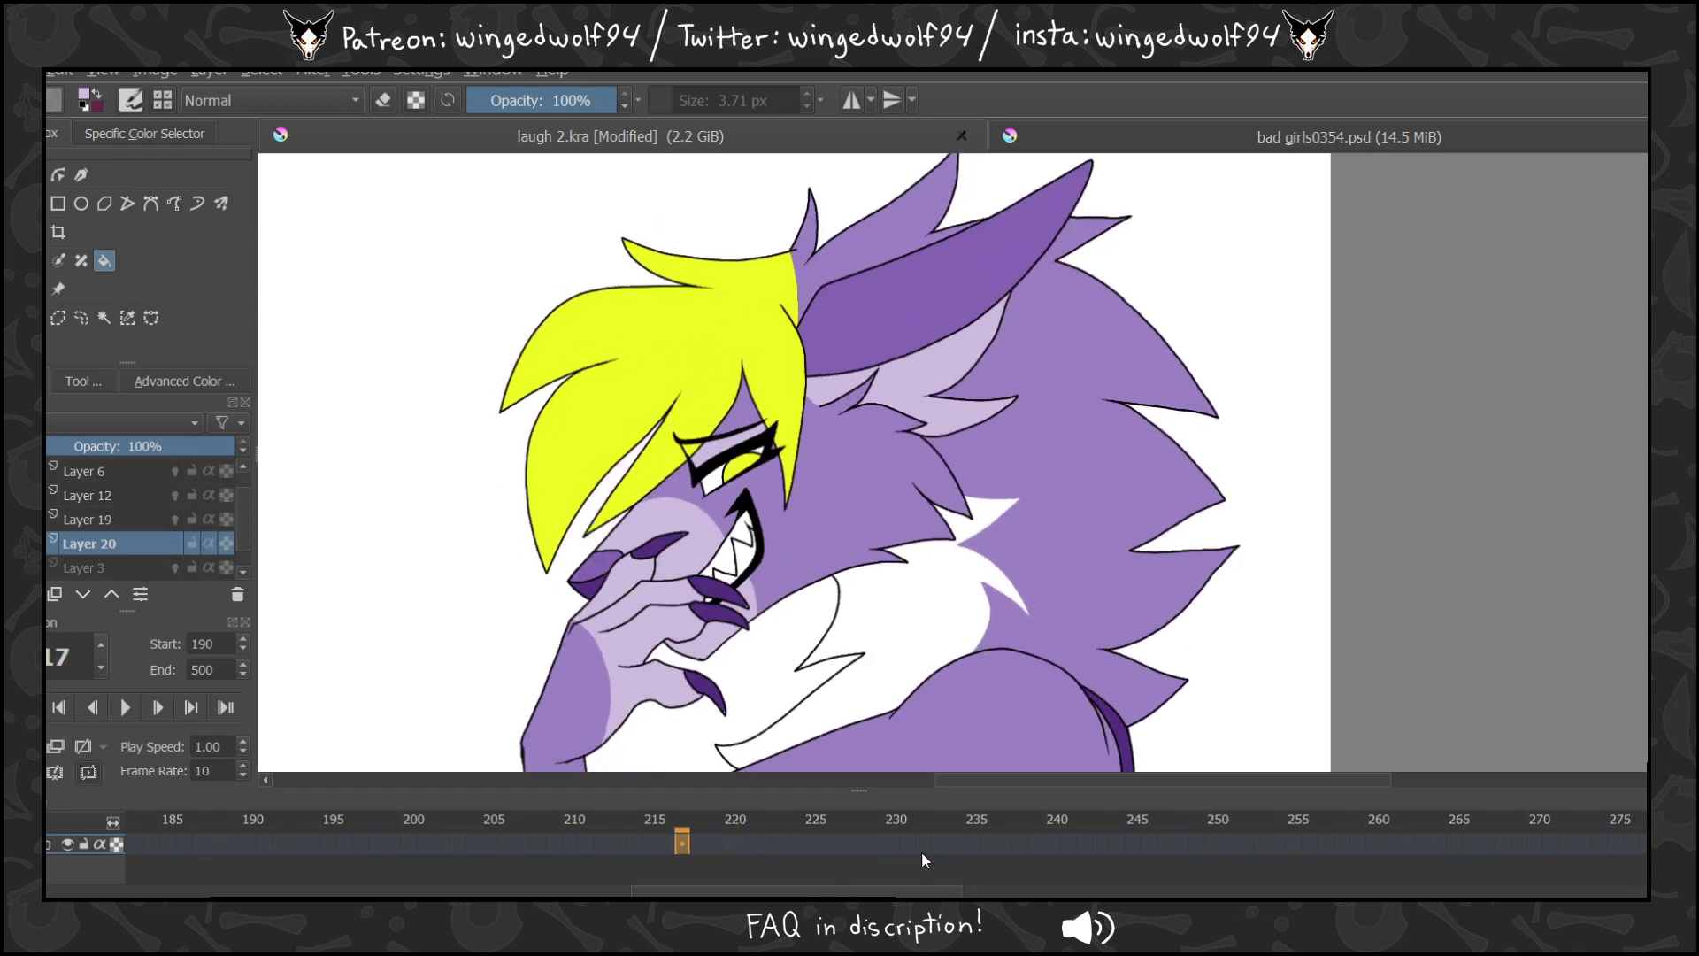
key("Left")
key("Left")
key("Left")
key("Left")
key("Left")
key("Left")
key("Left")
key("Left")
key("Left")
key("Left")
key("Left")
key("Left")
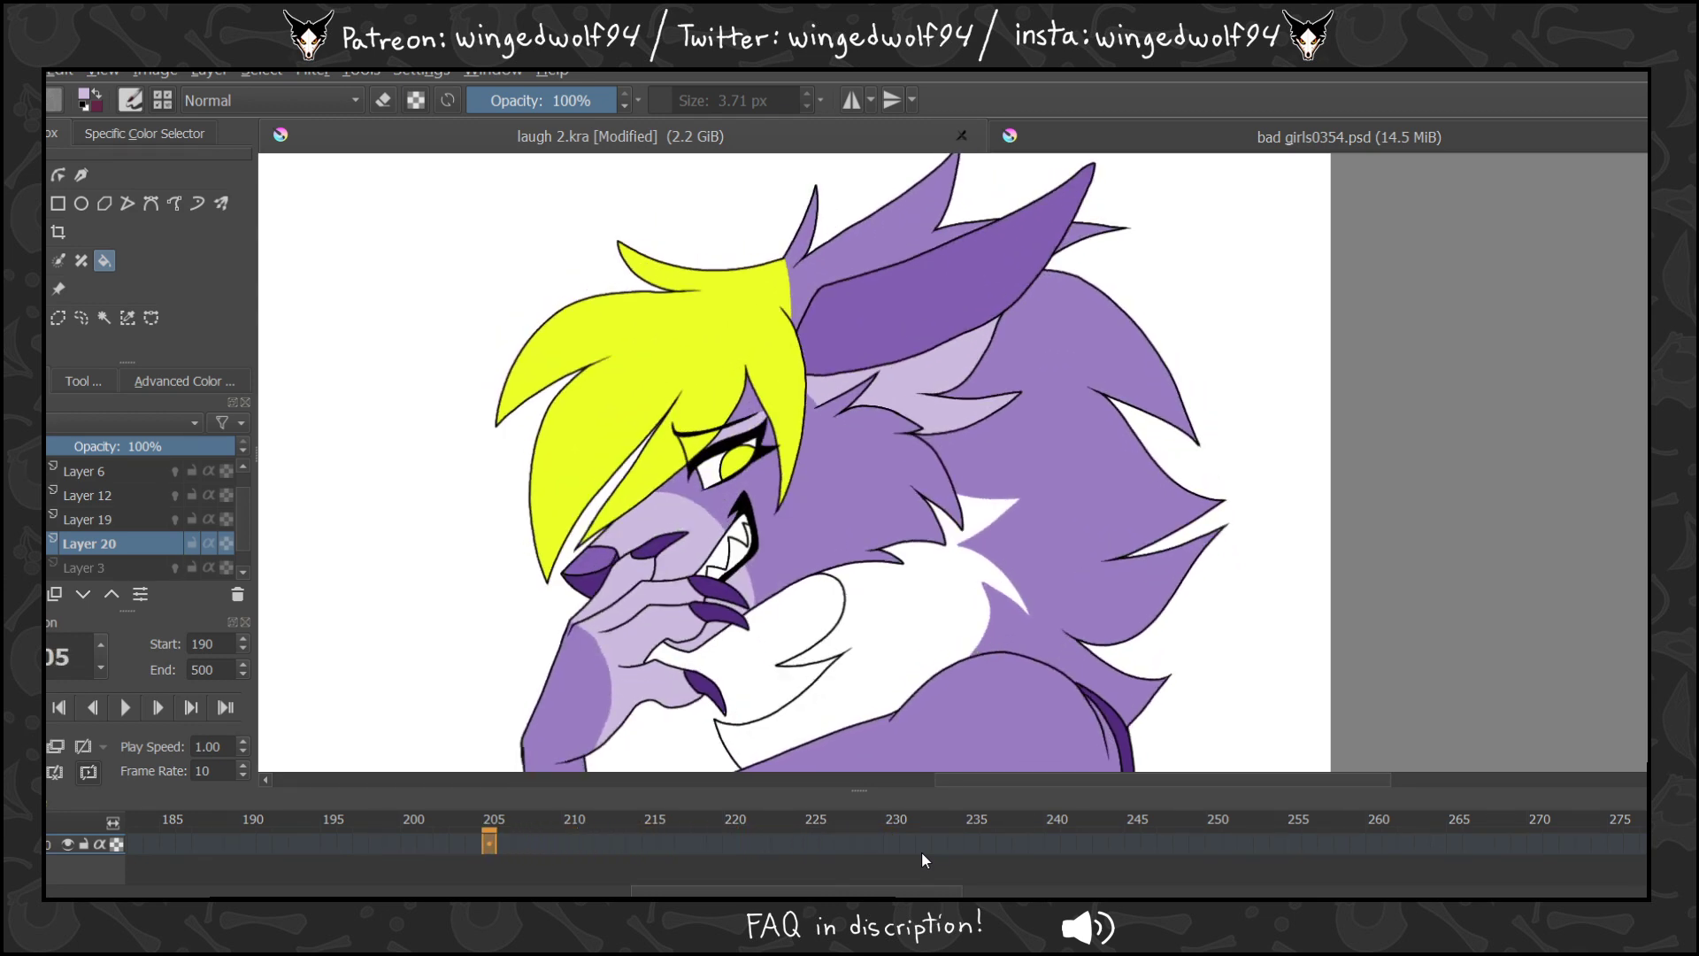
key("Left")
key("Left")
key("Right")
key("Right")
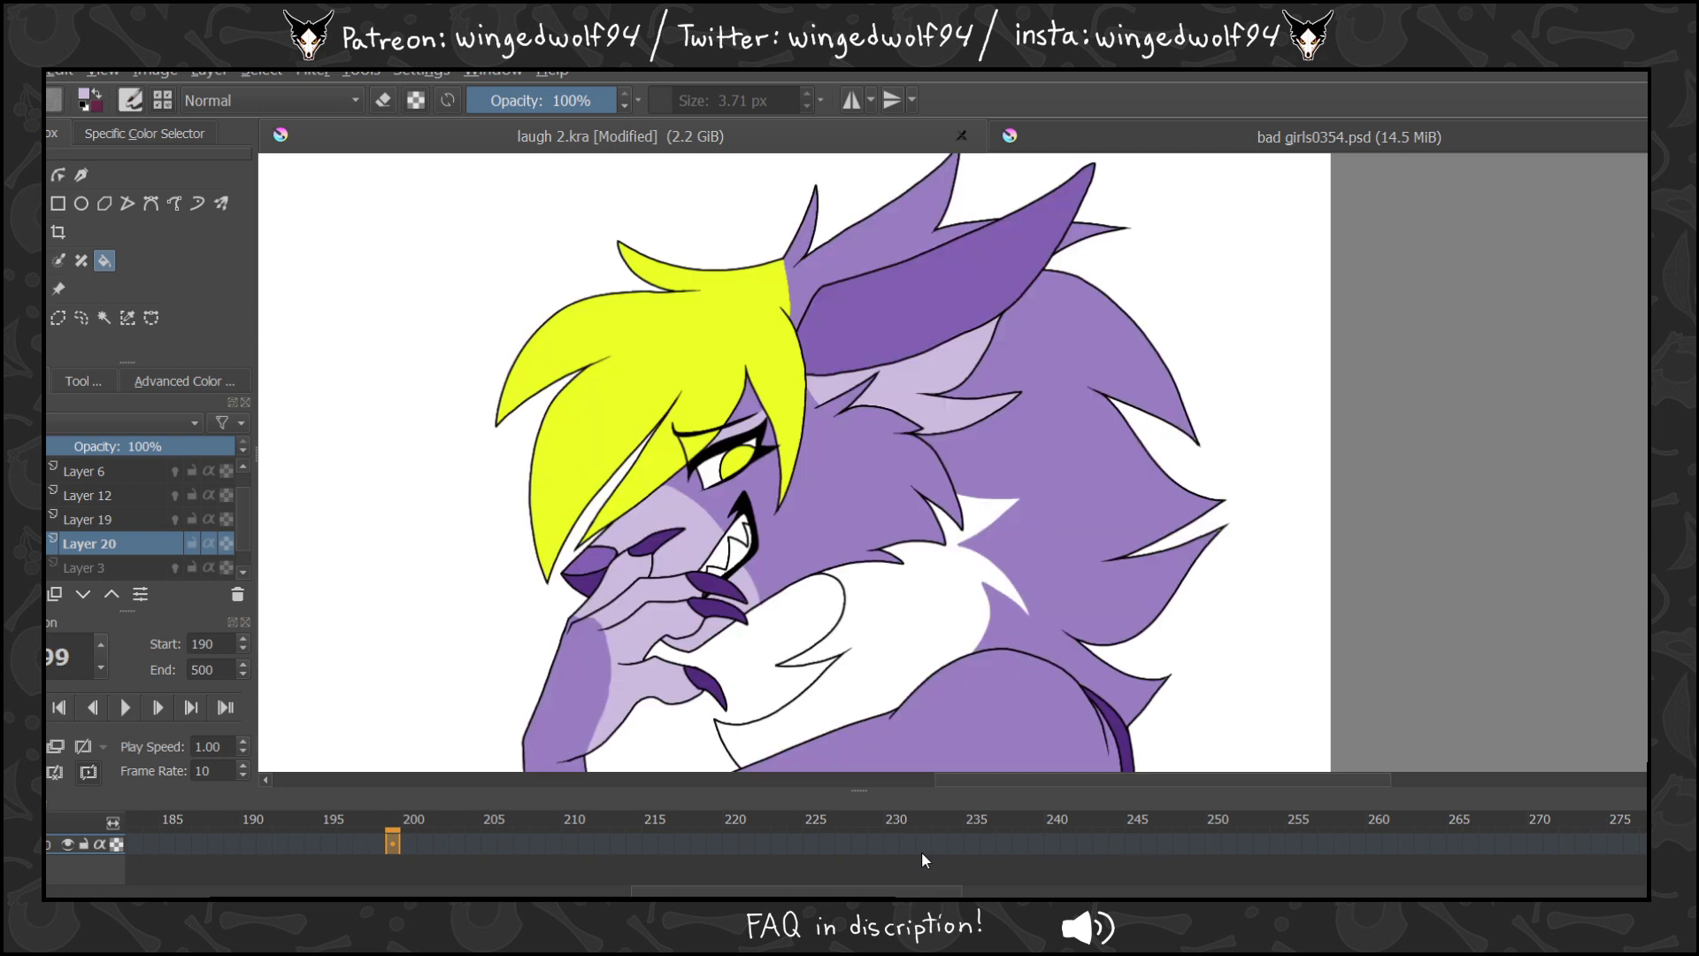
left_click(956, 656)
key("Right")
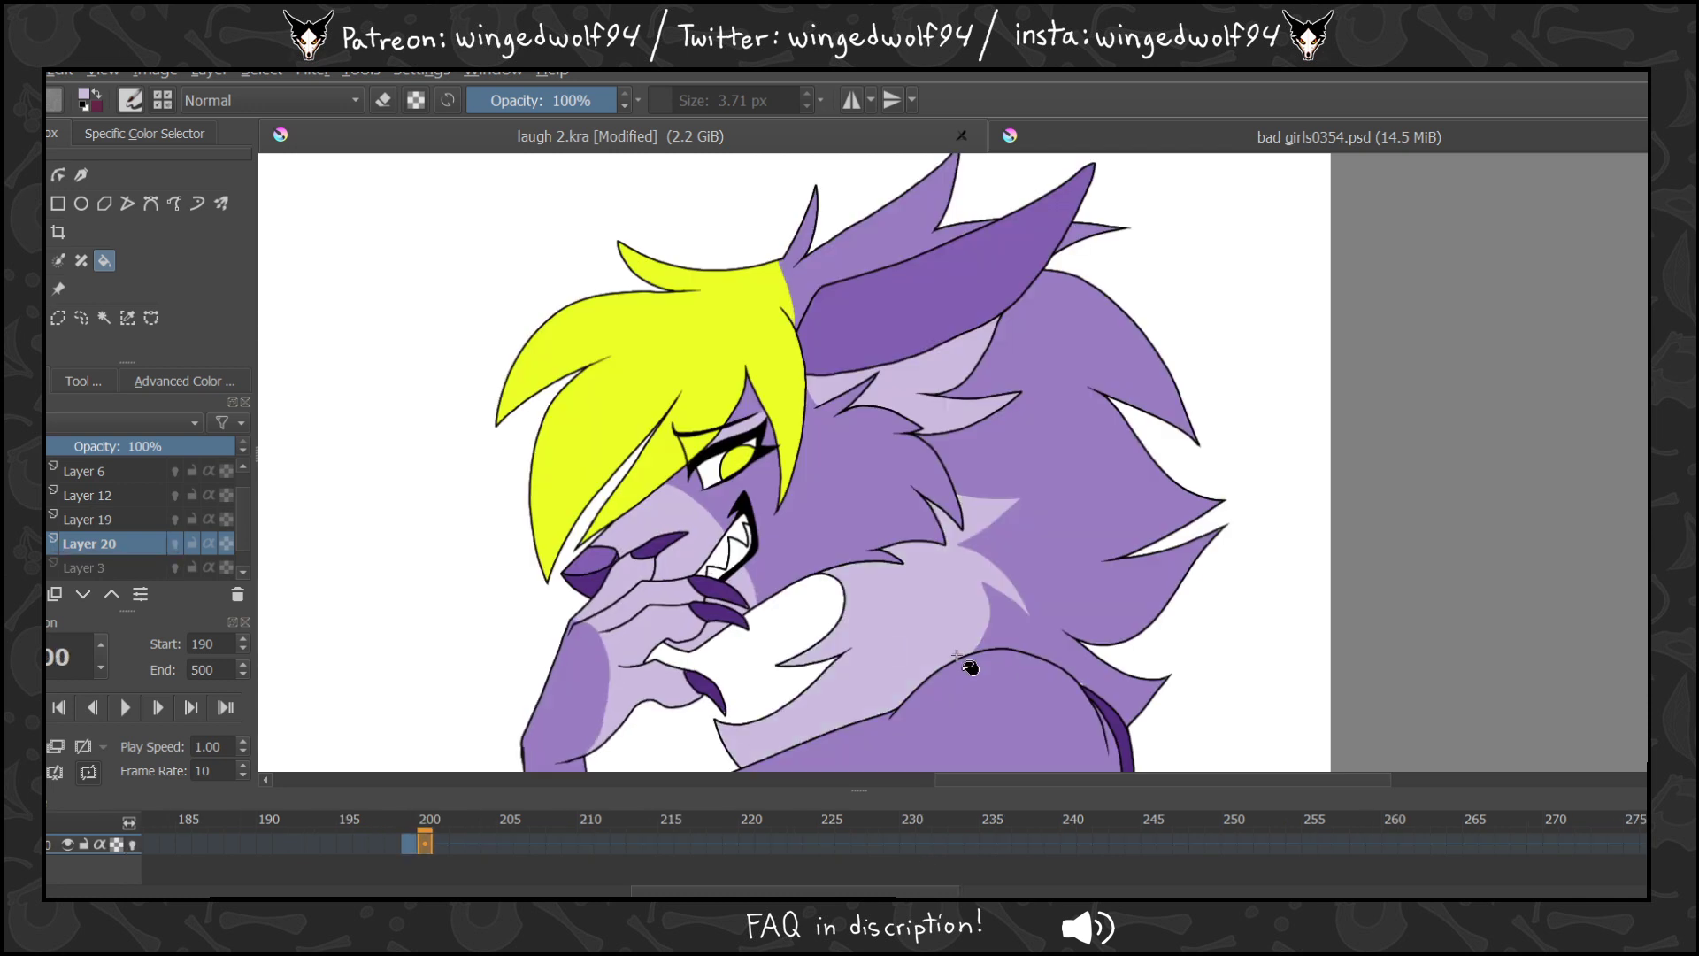
key("Right")
left_click(1001, 654)
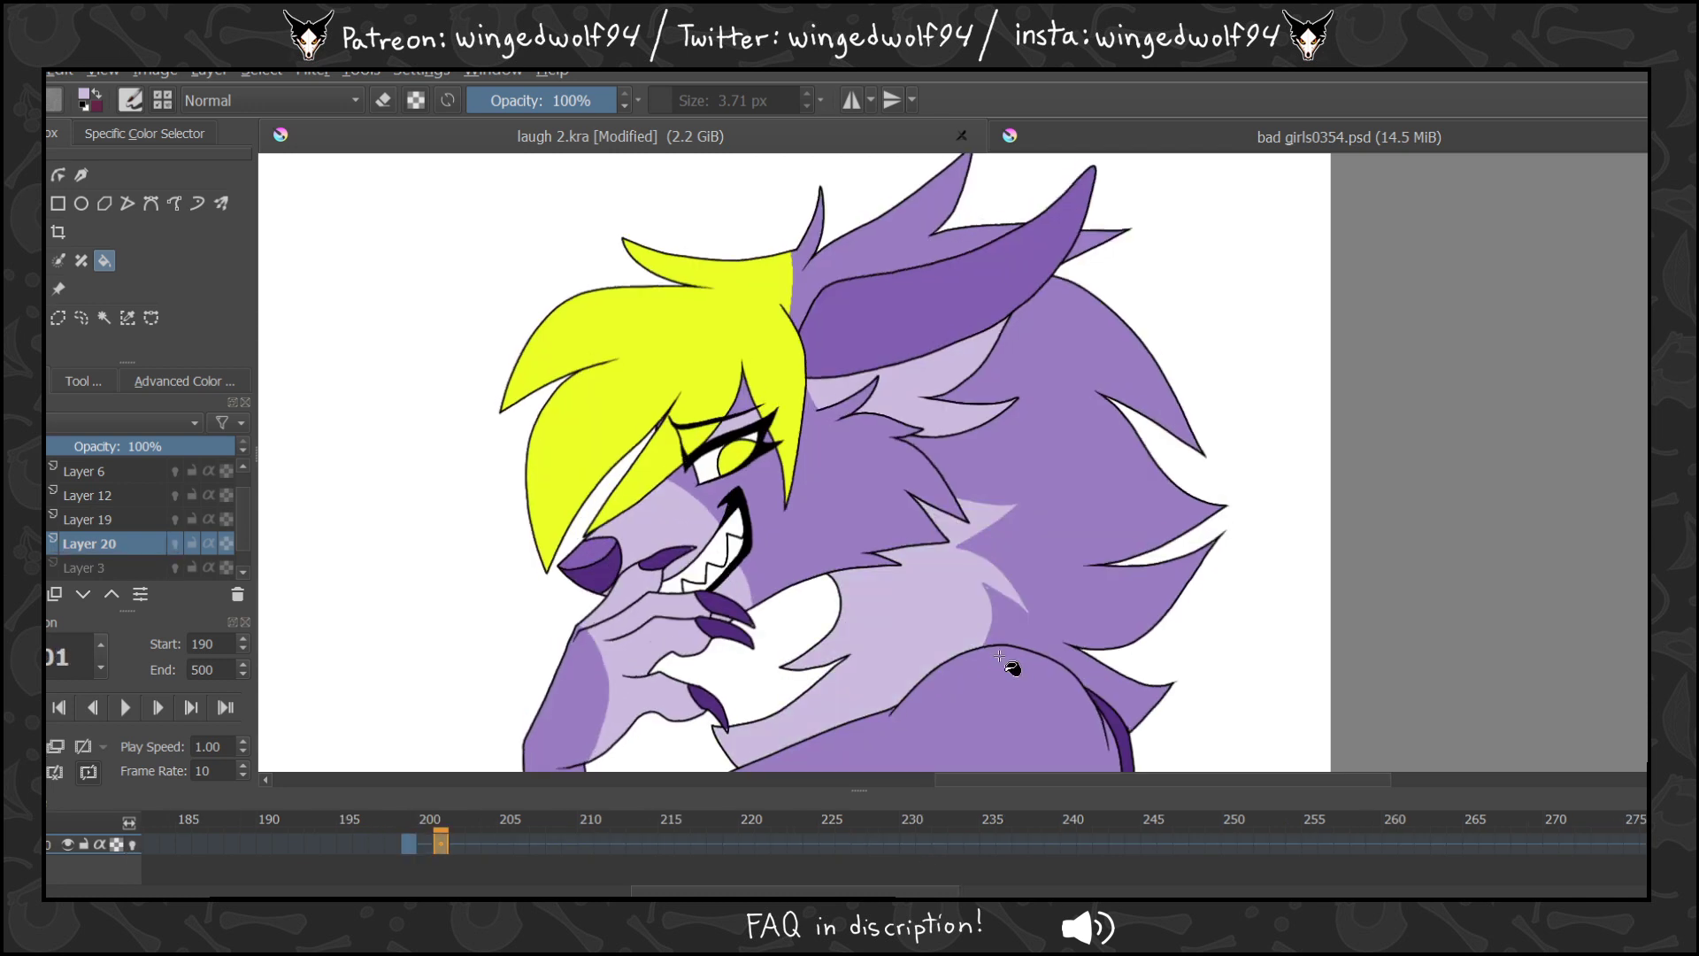
Add blank keyframes to Layer 20 on every frame from 202 through 243.
key("Right")
key("Right")
key("Right")
key("Right")
key("Right")
key("Right")
key("Right")
key("Right")
key("Right")
key("Right")
key("Right")
key("Right")
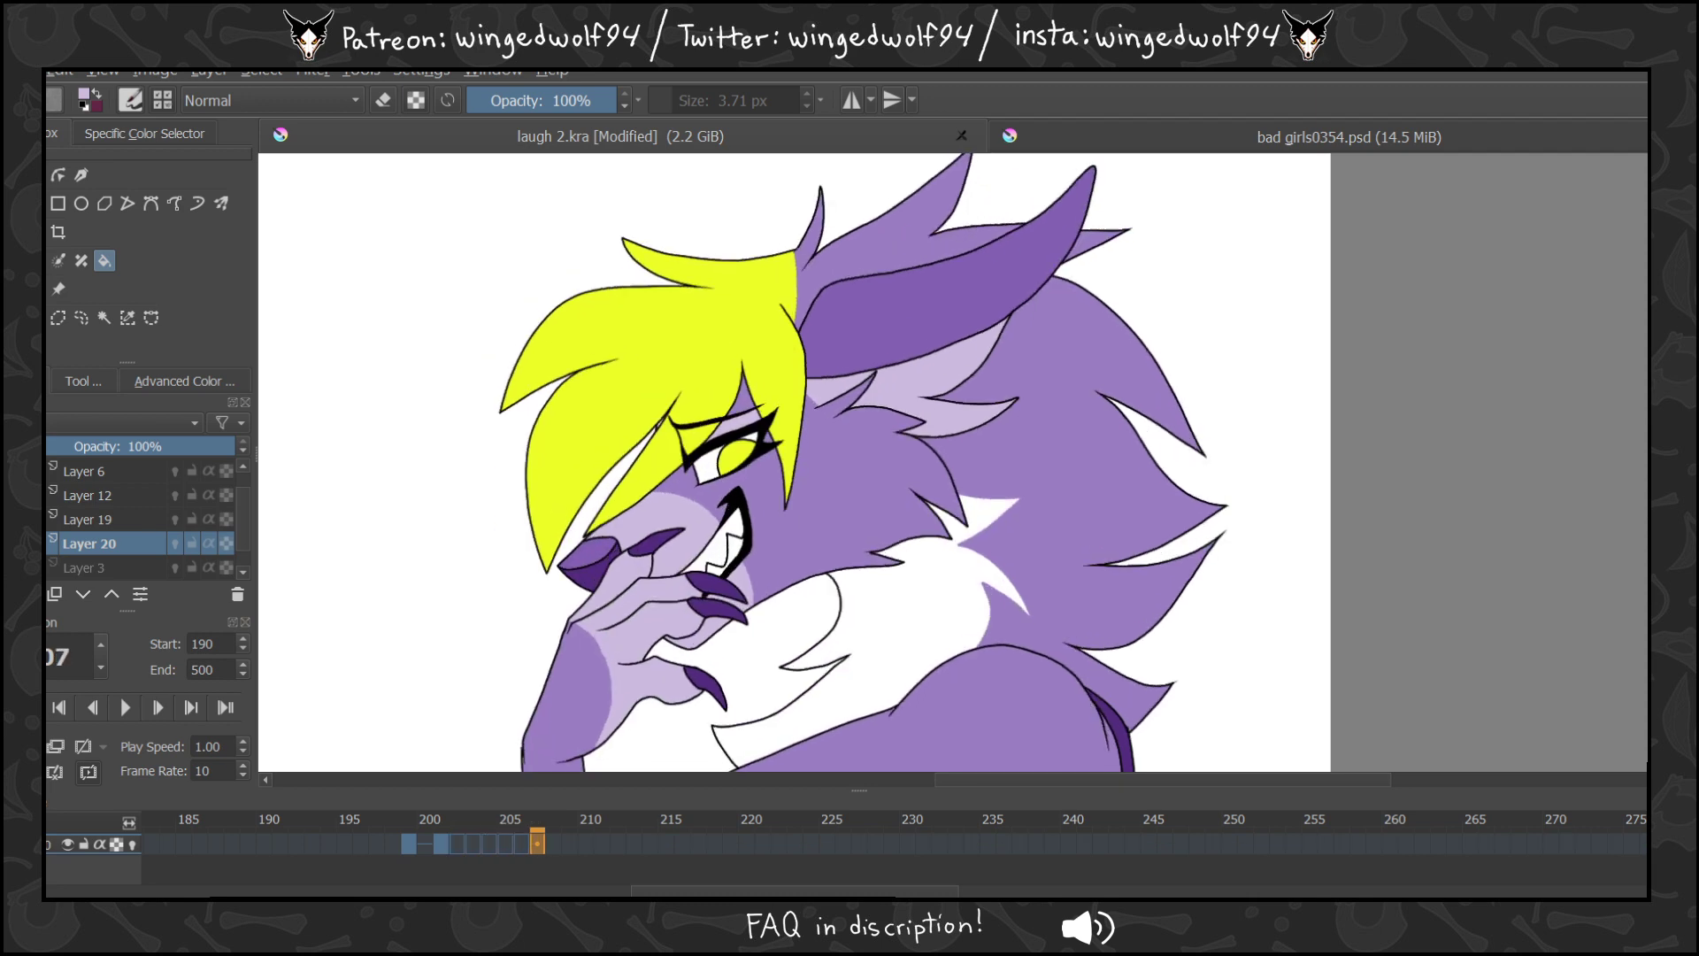
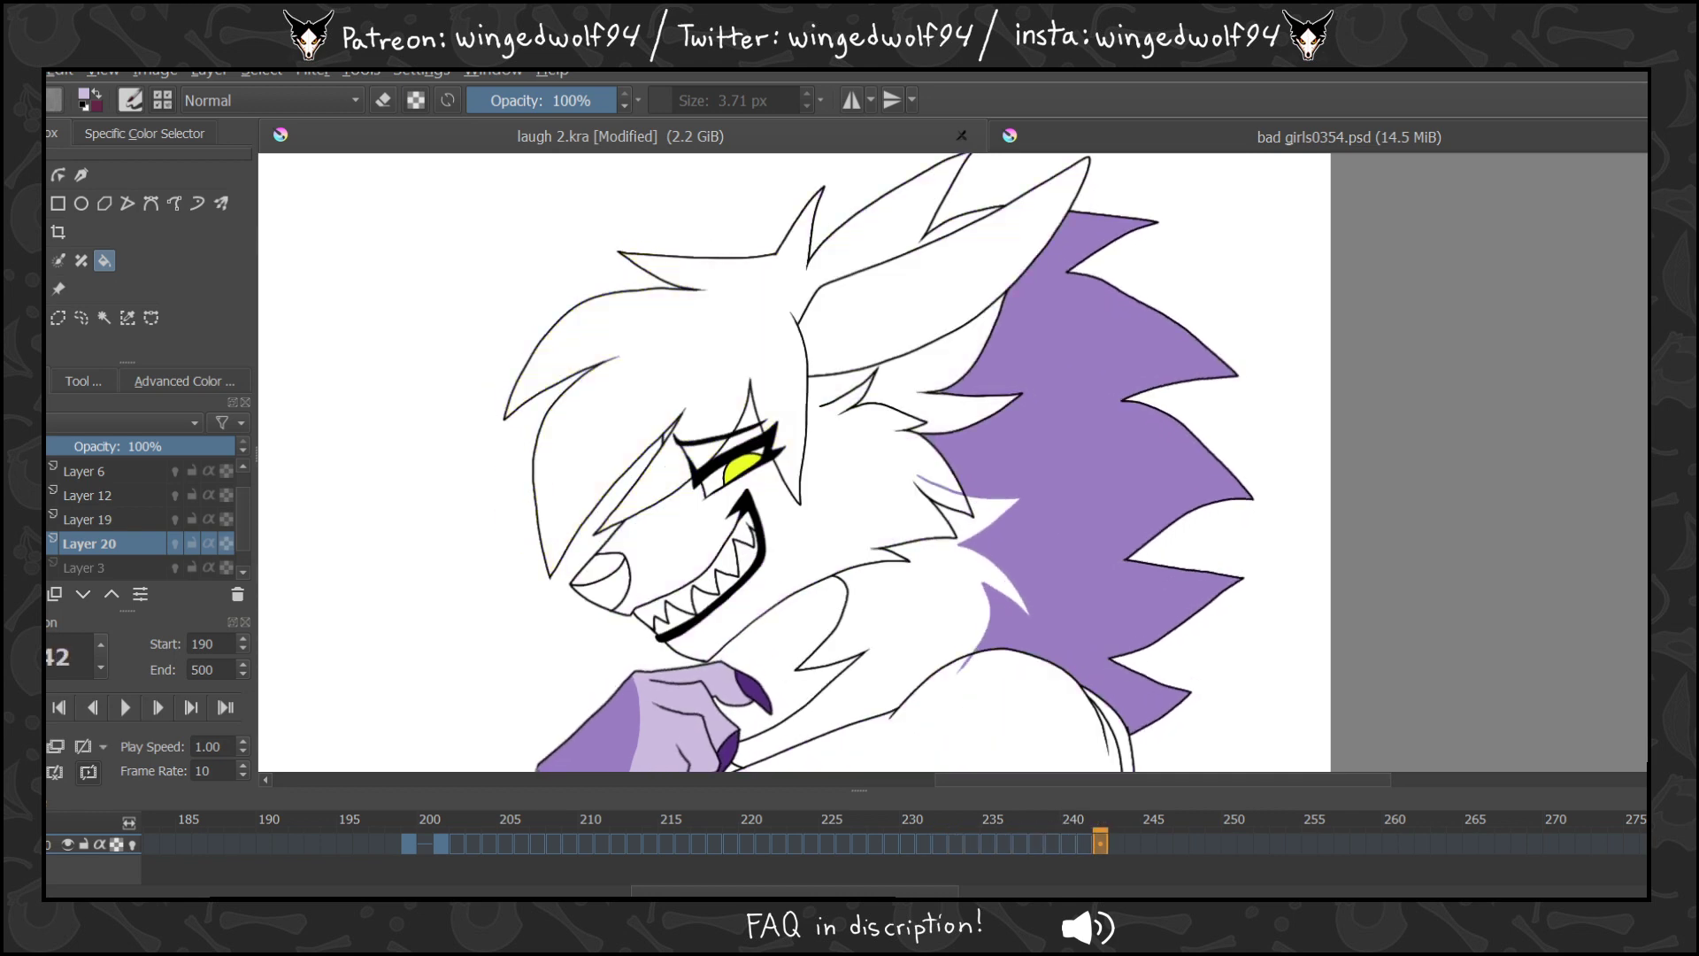
Return to frame 202 and fill the chest and neck fur light purple frame by frame through frame 210.
left_click(446, 838)
key("Right")
left_click(961, 607)
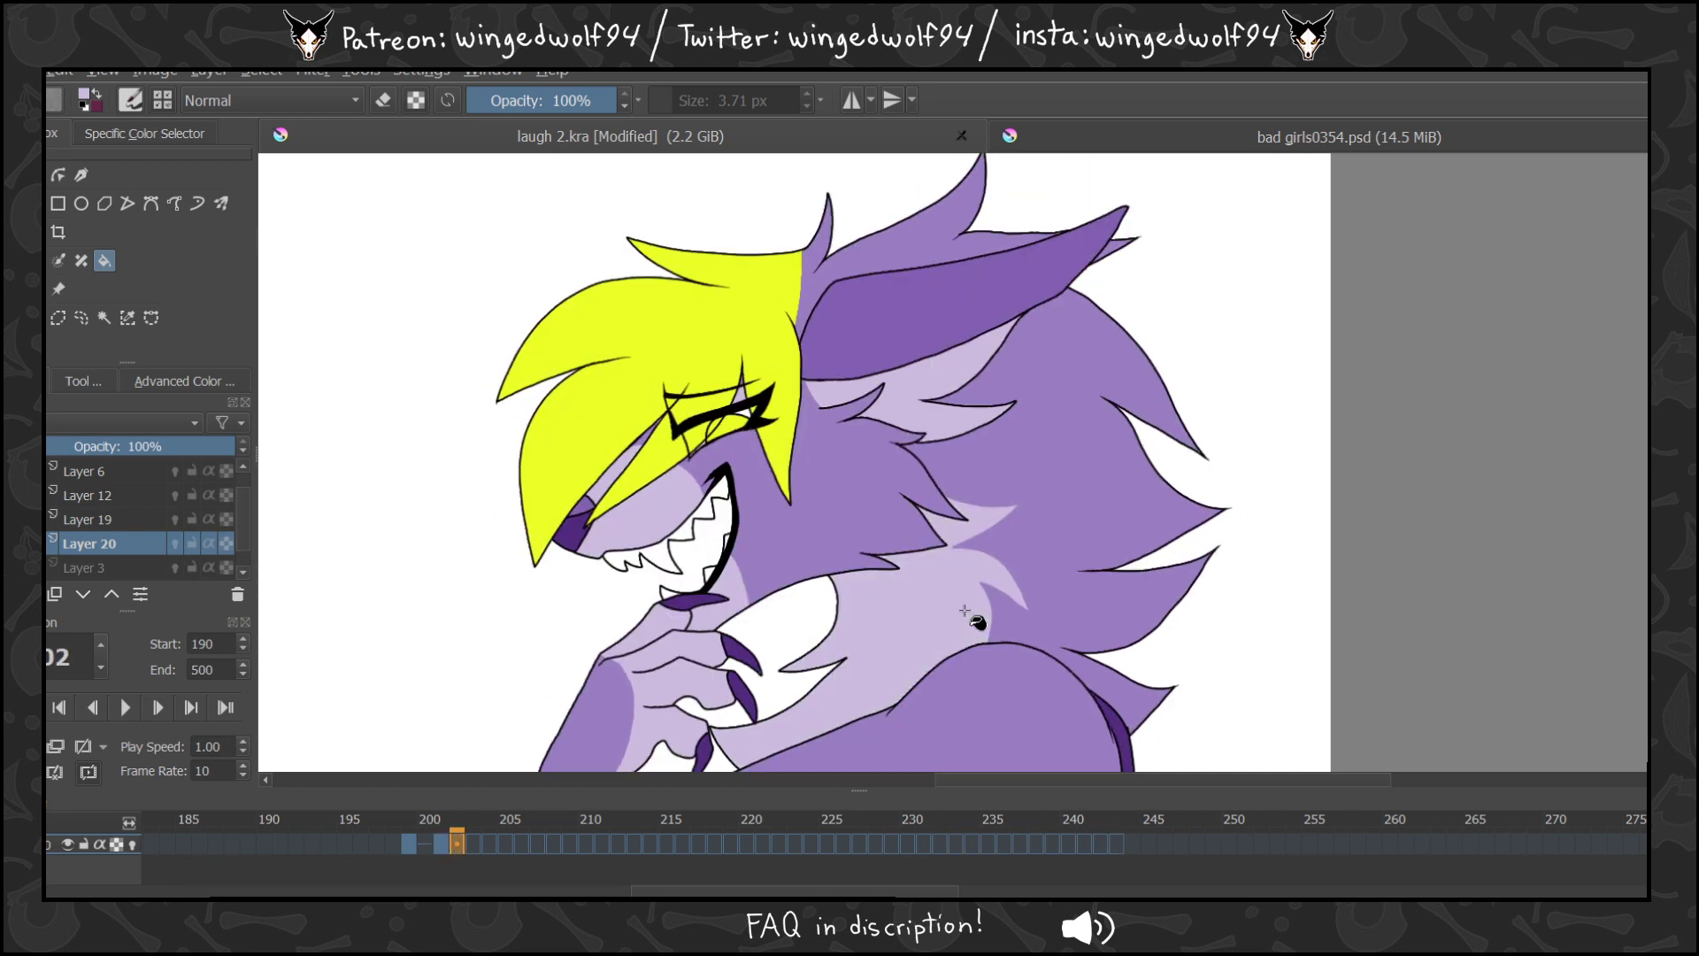
key("Right")
key("Right")
key("Right")
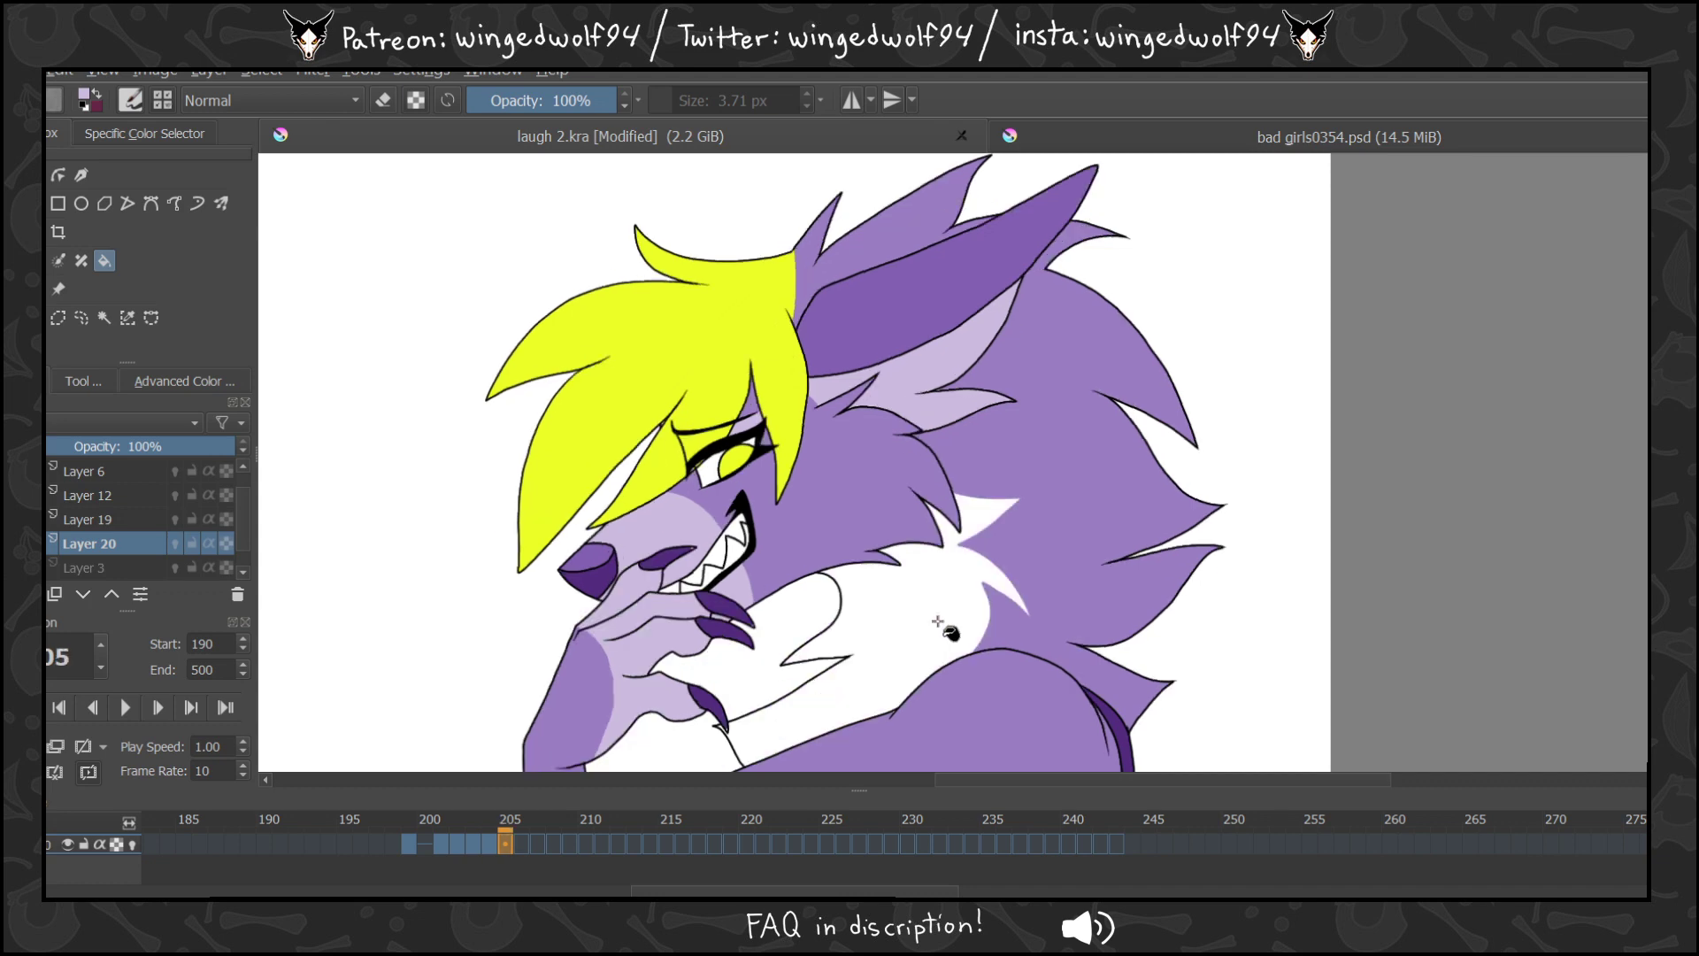
key("Right")
key("Right")
key("Right")
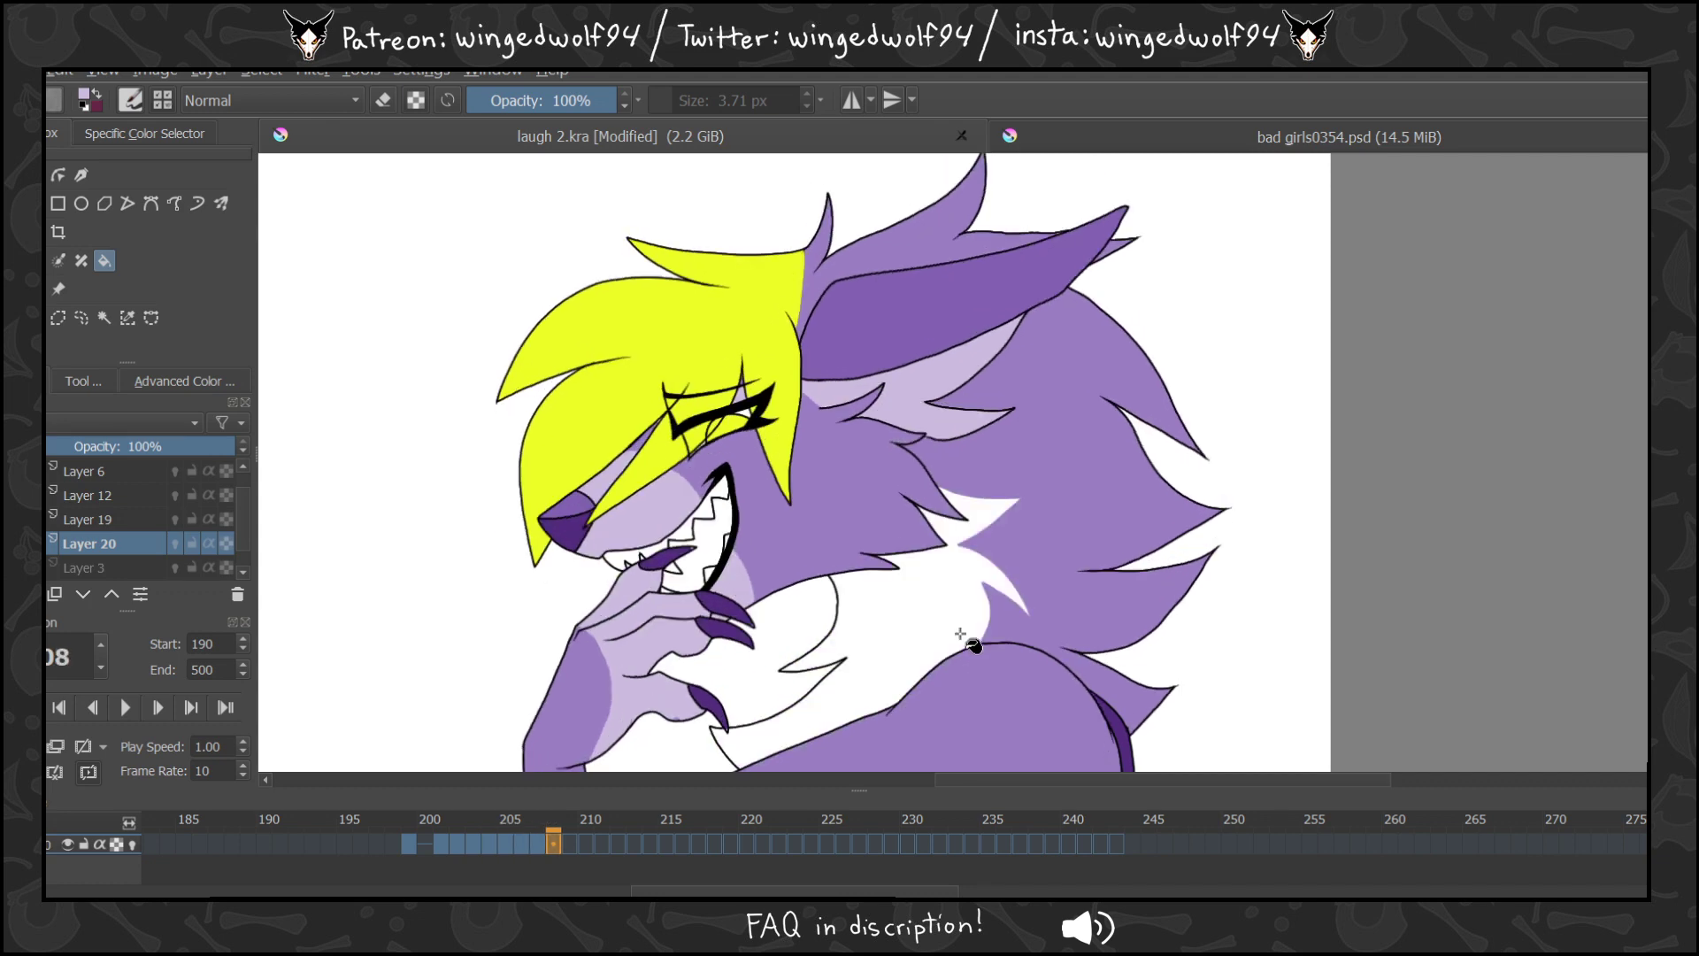
key("Right")
key("Right")
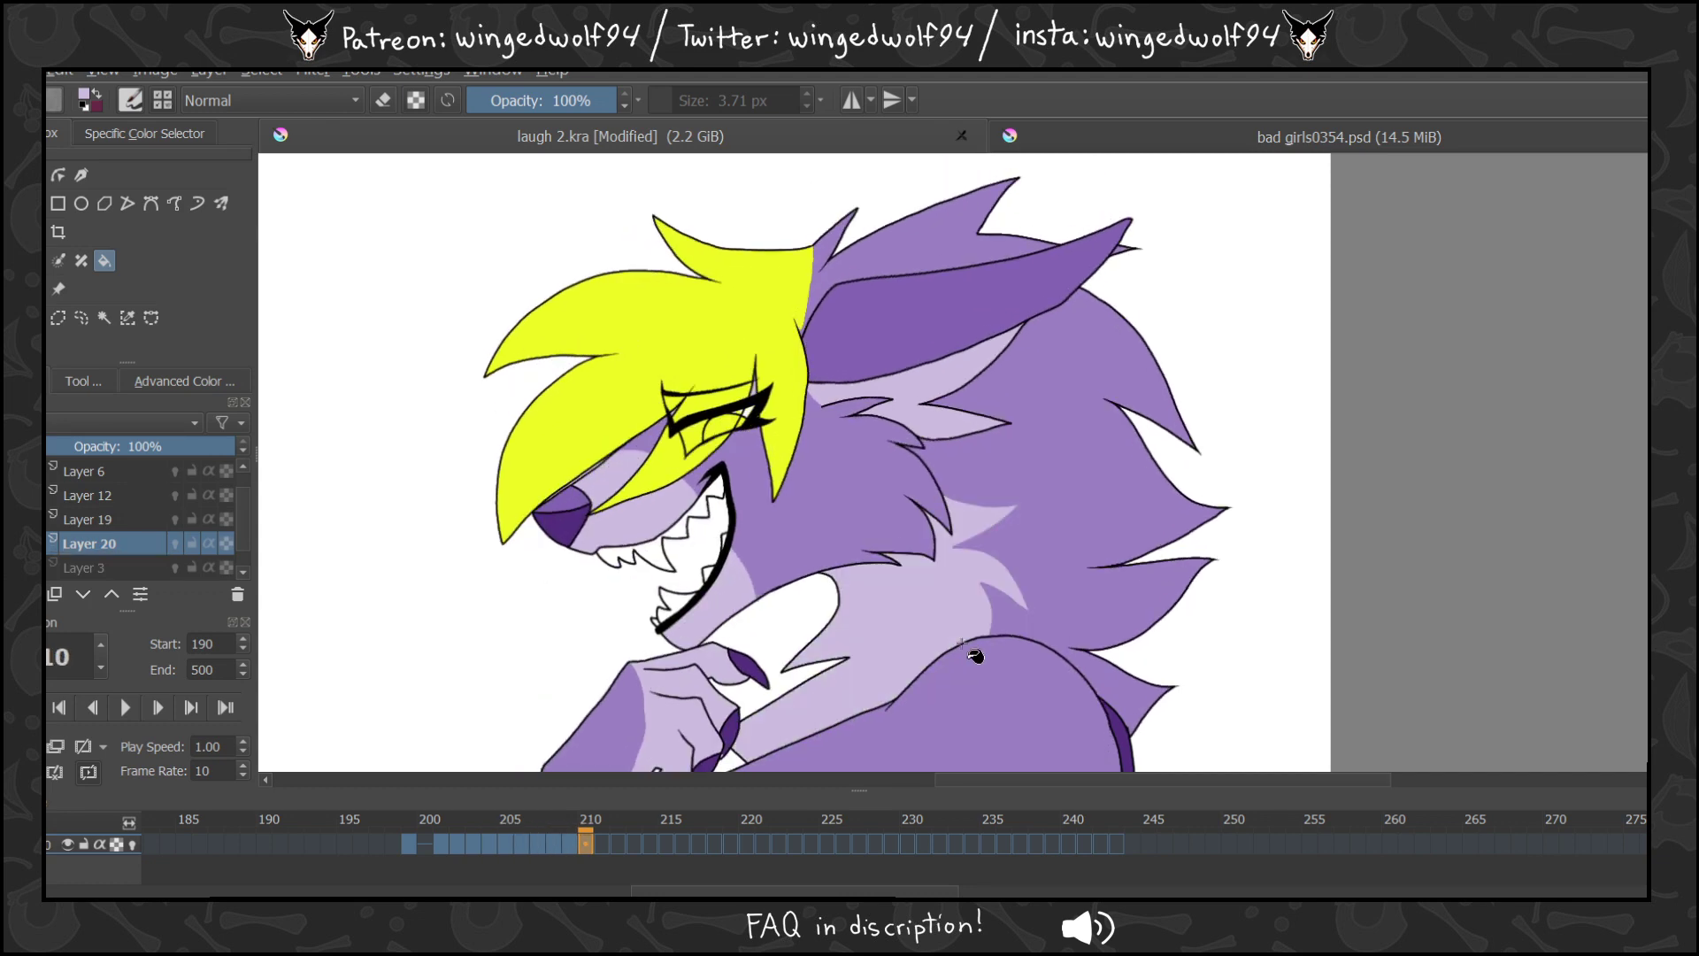
Fill the chest and neck fur with light purple on frames 211 through 216.
key("Right")
key("Right")
key("Right")
key("Right")
key("Right")
key("Right")
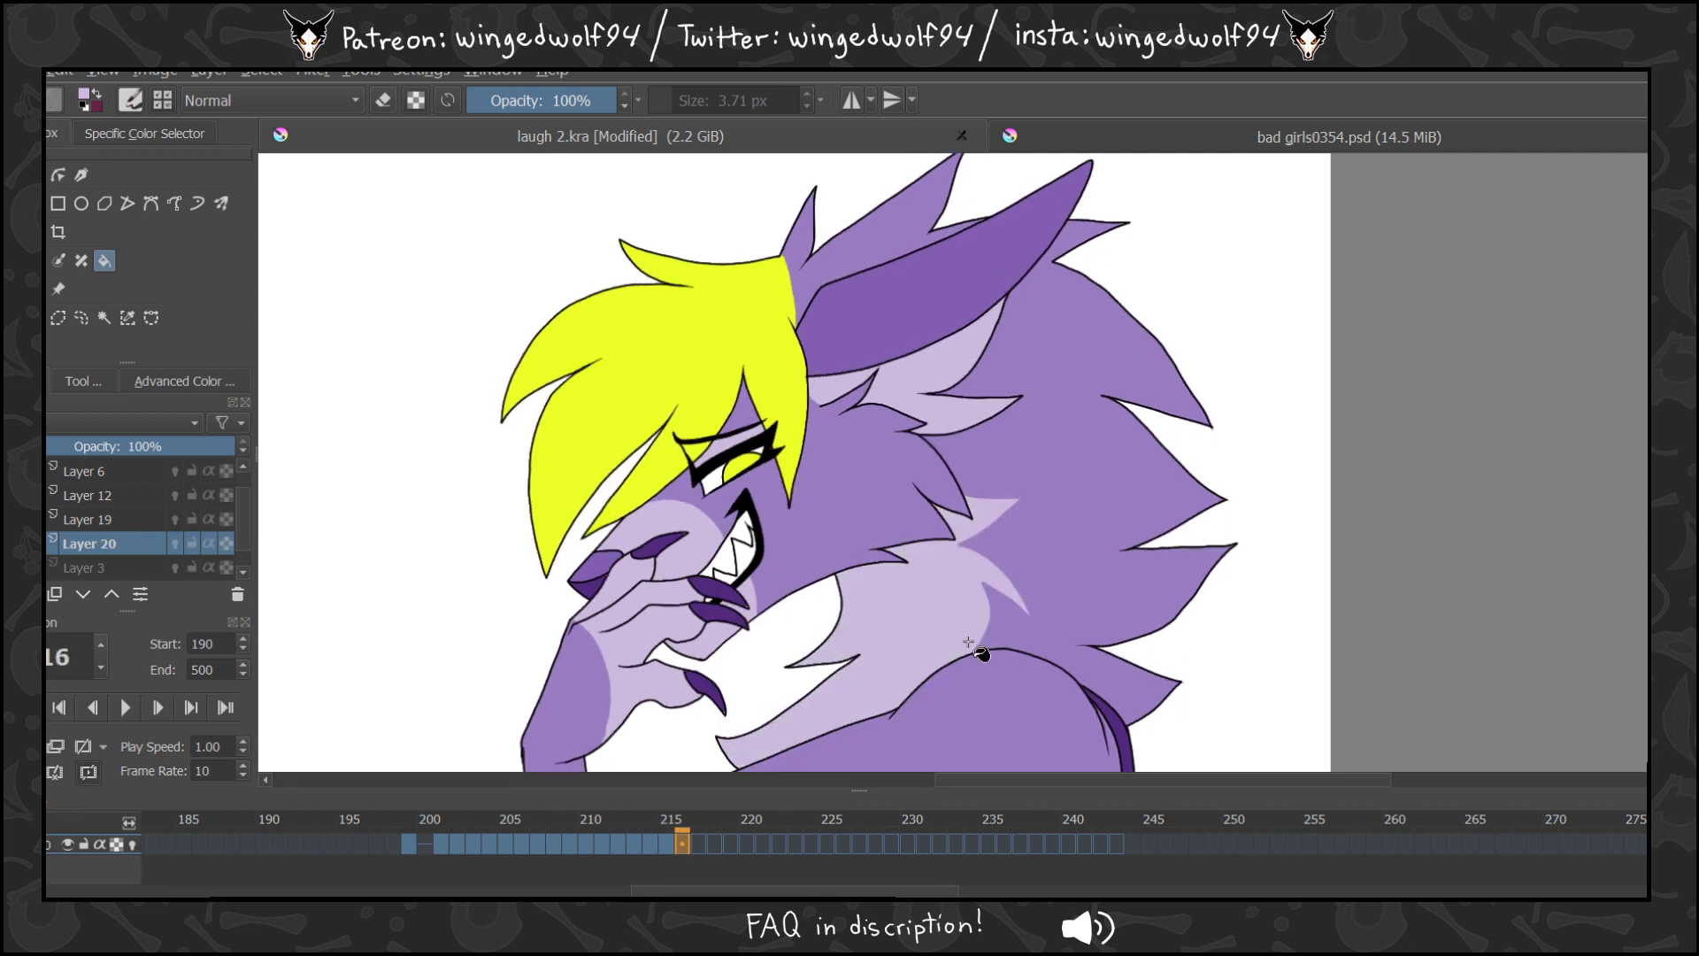
Fill the chest and neck fur with light purple on frames 217 through 222 of Layer 20.
key("Right")
key("Right")
key("Right")
key("Right")
key("Right")
key("Right")
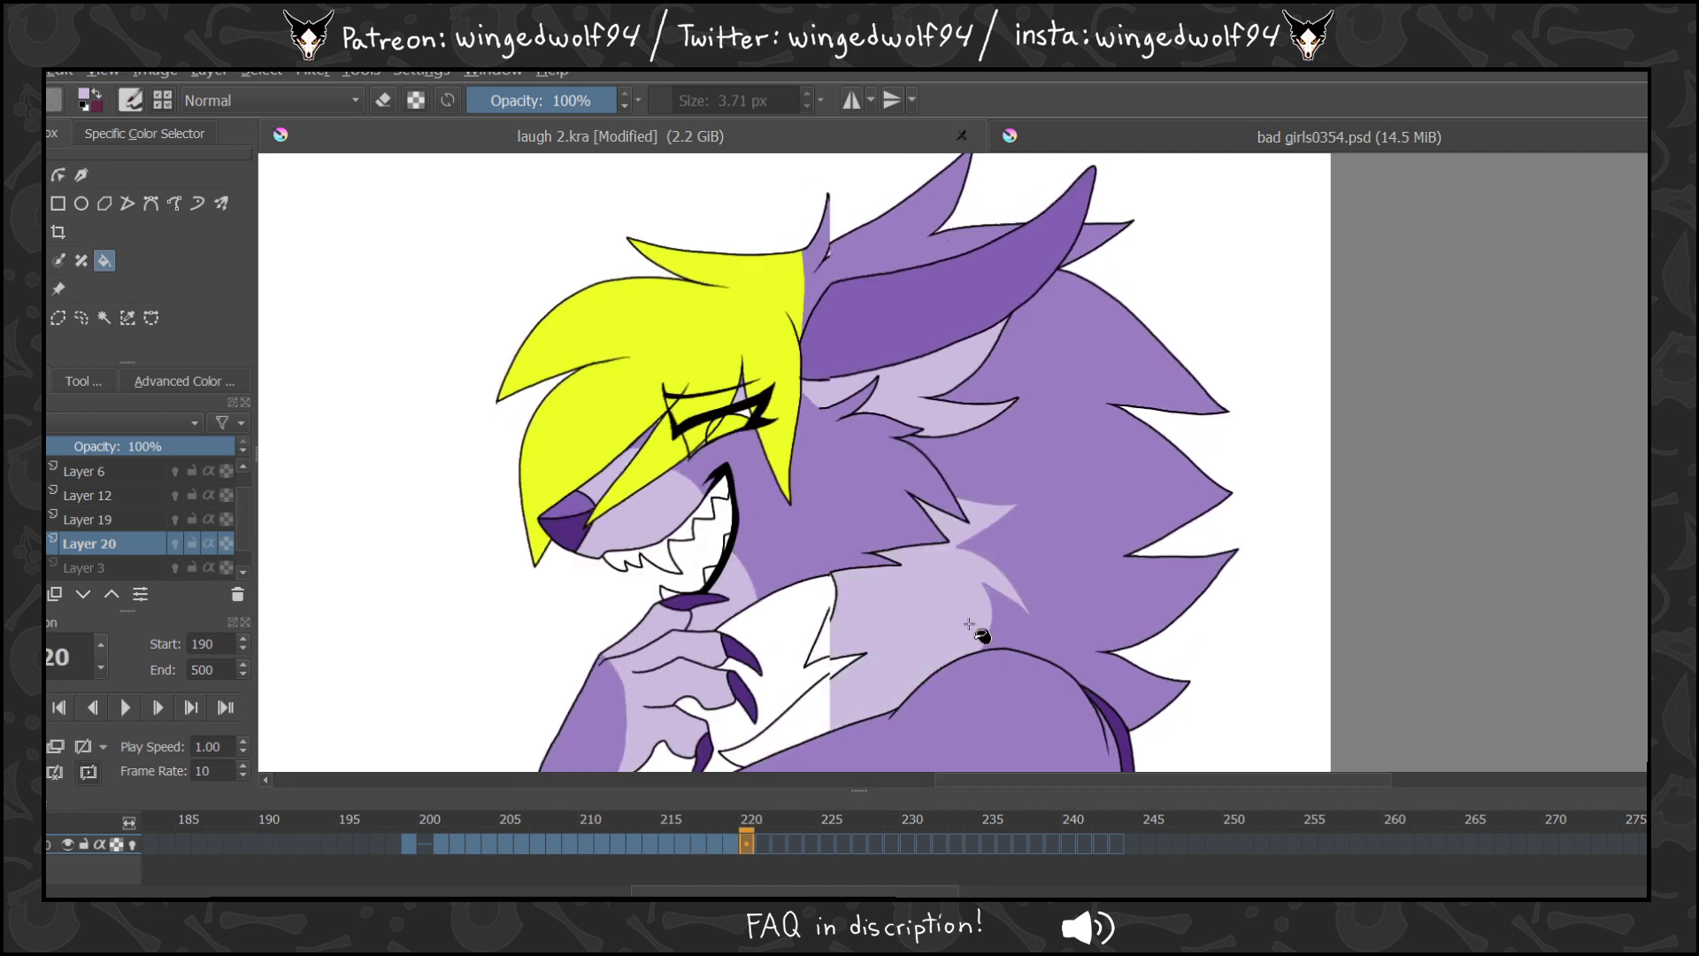
key("Right")
key("Right")
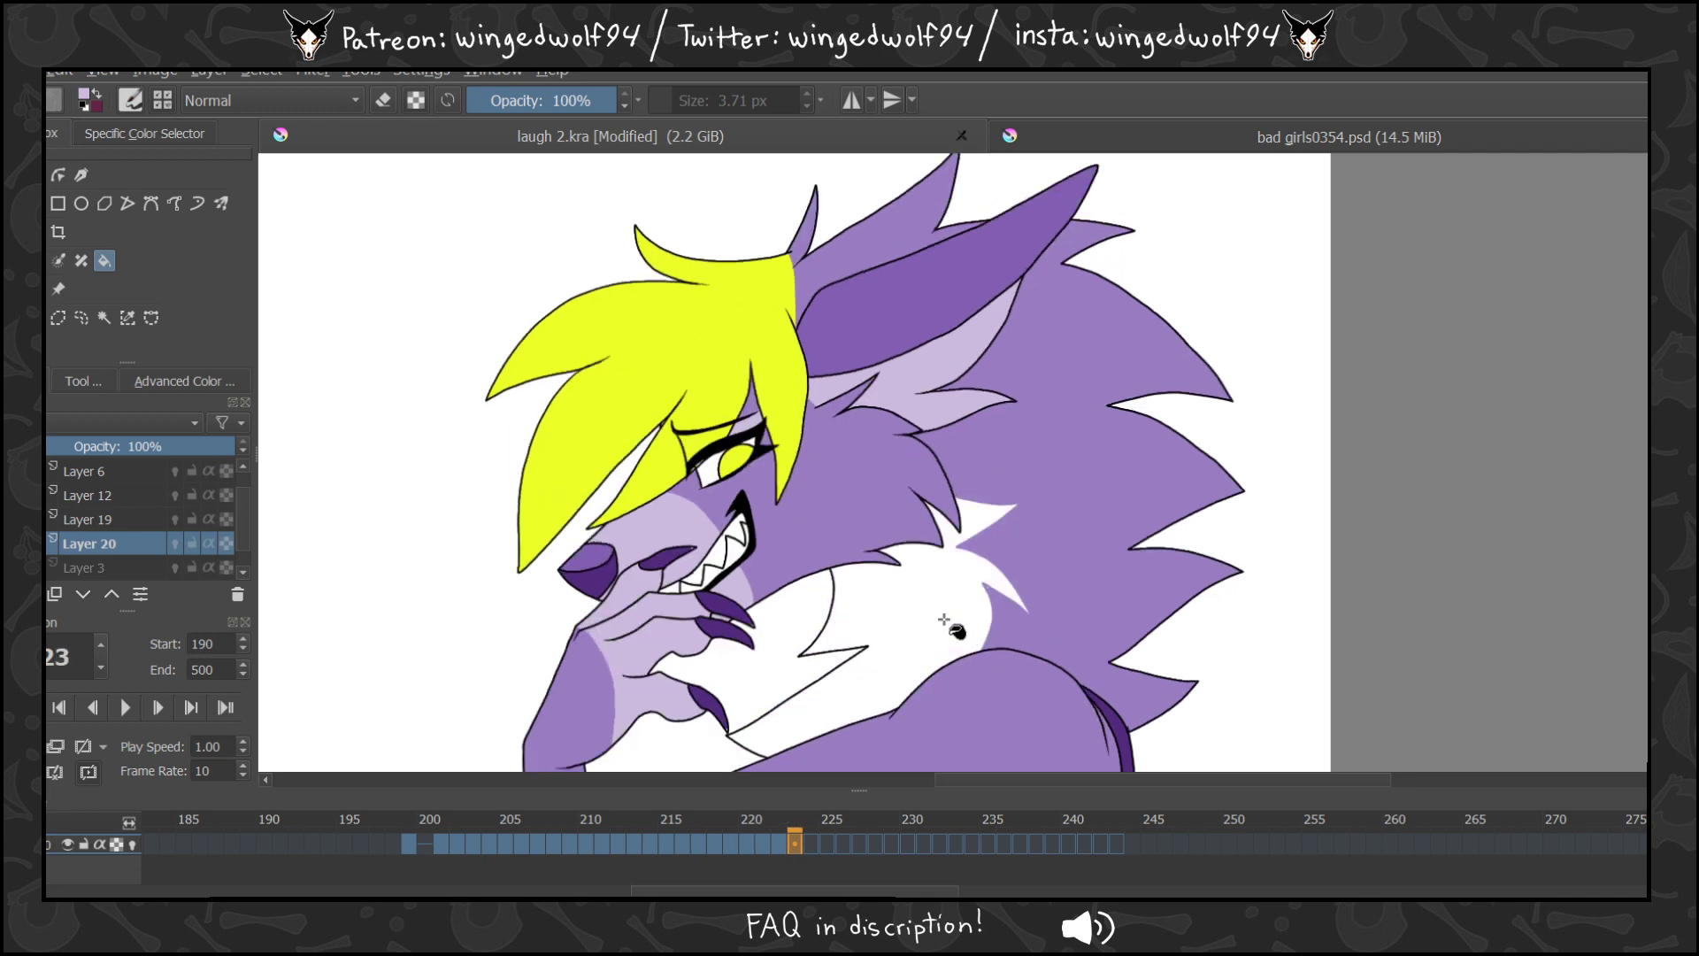
Continue the light purple chest and neck fill on frames 223 through 233.
key("Right")
key("Right")
key("Right")
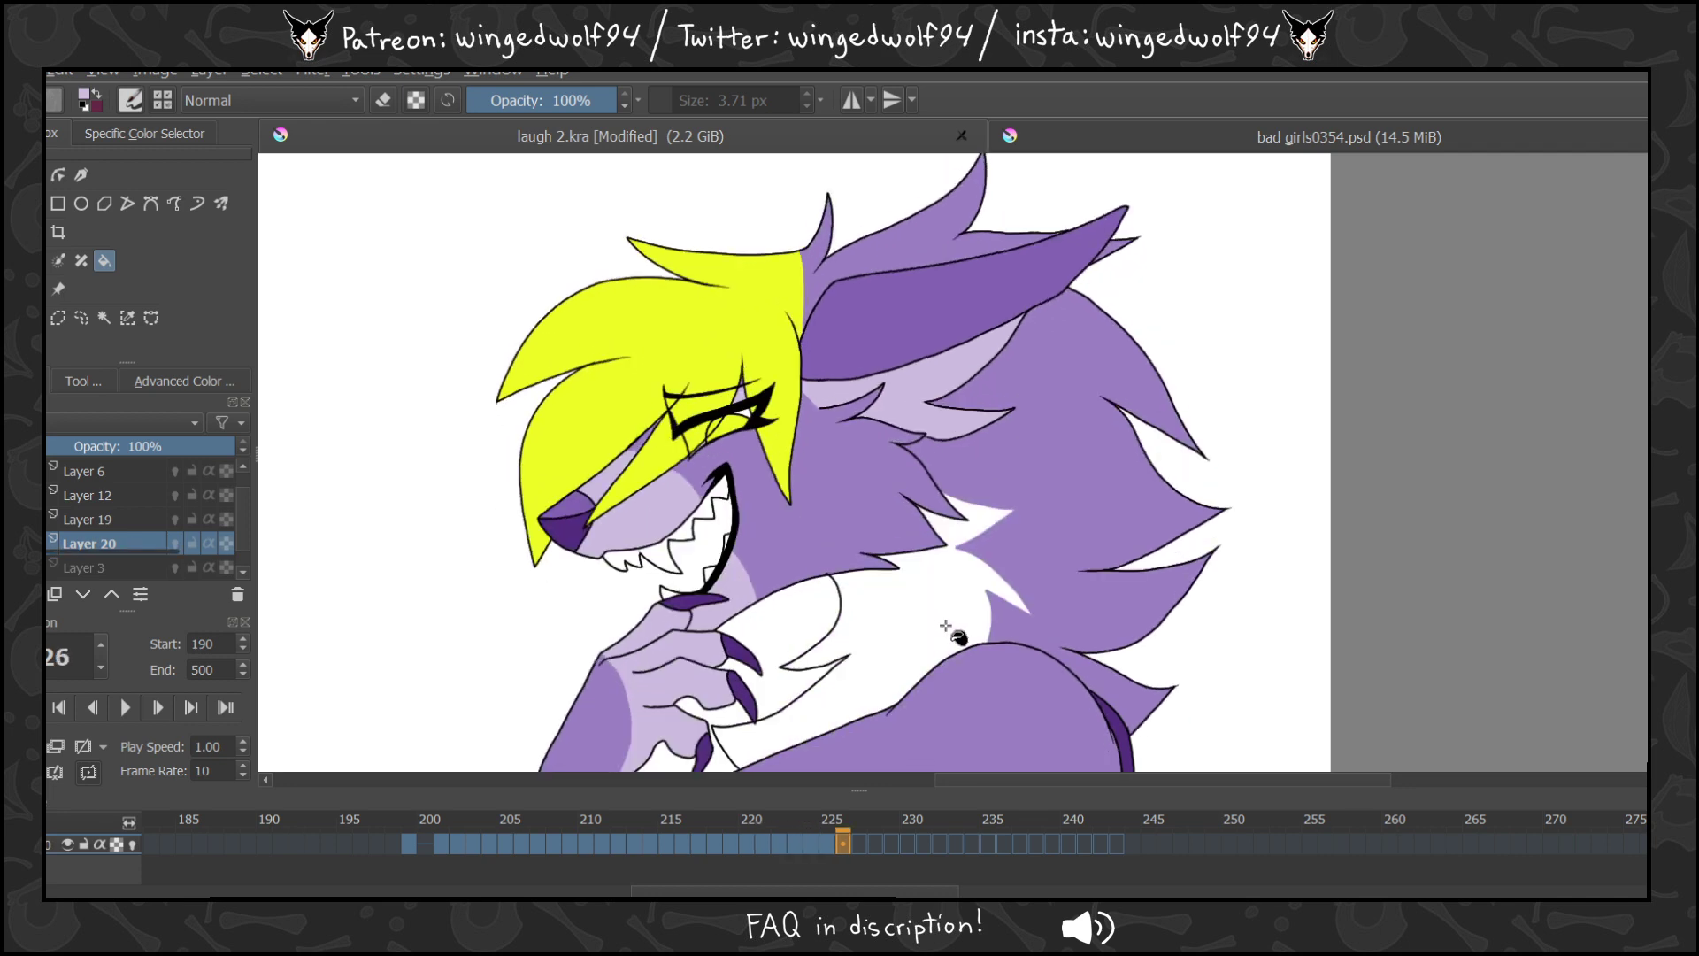
key("Right")
key("Right")
key("Right")
key("Right")
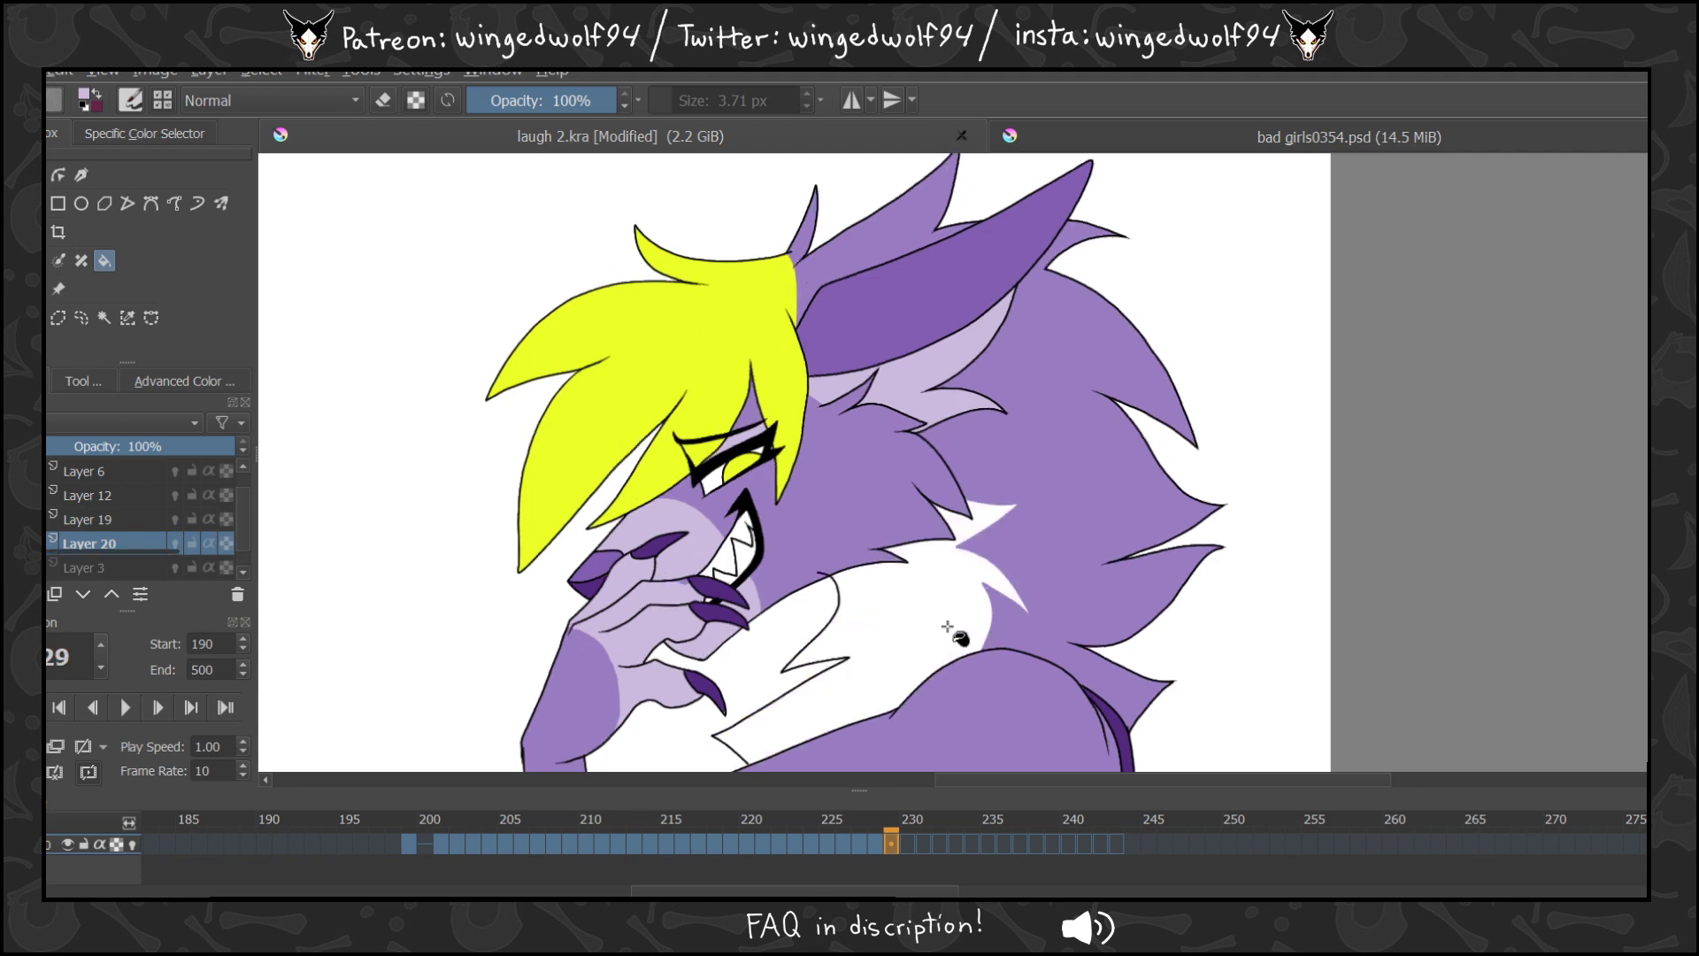
key("Right")
key("Right")
key("Right")
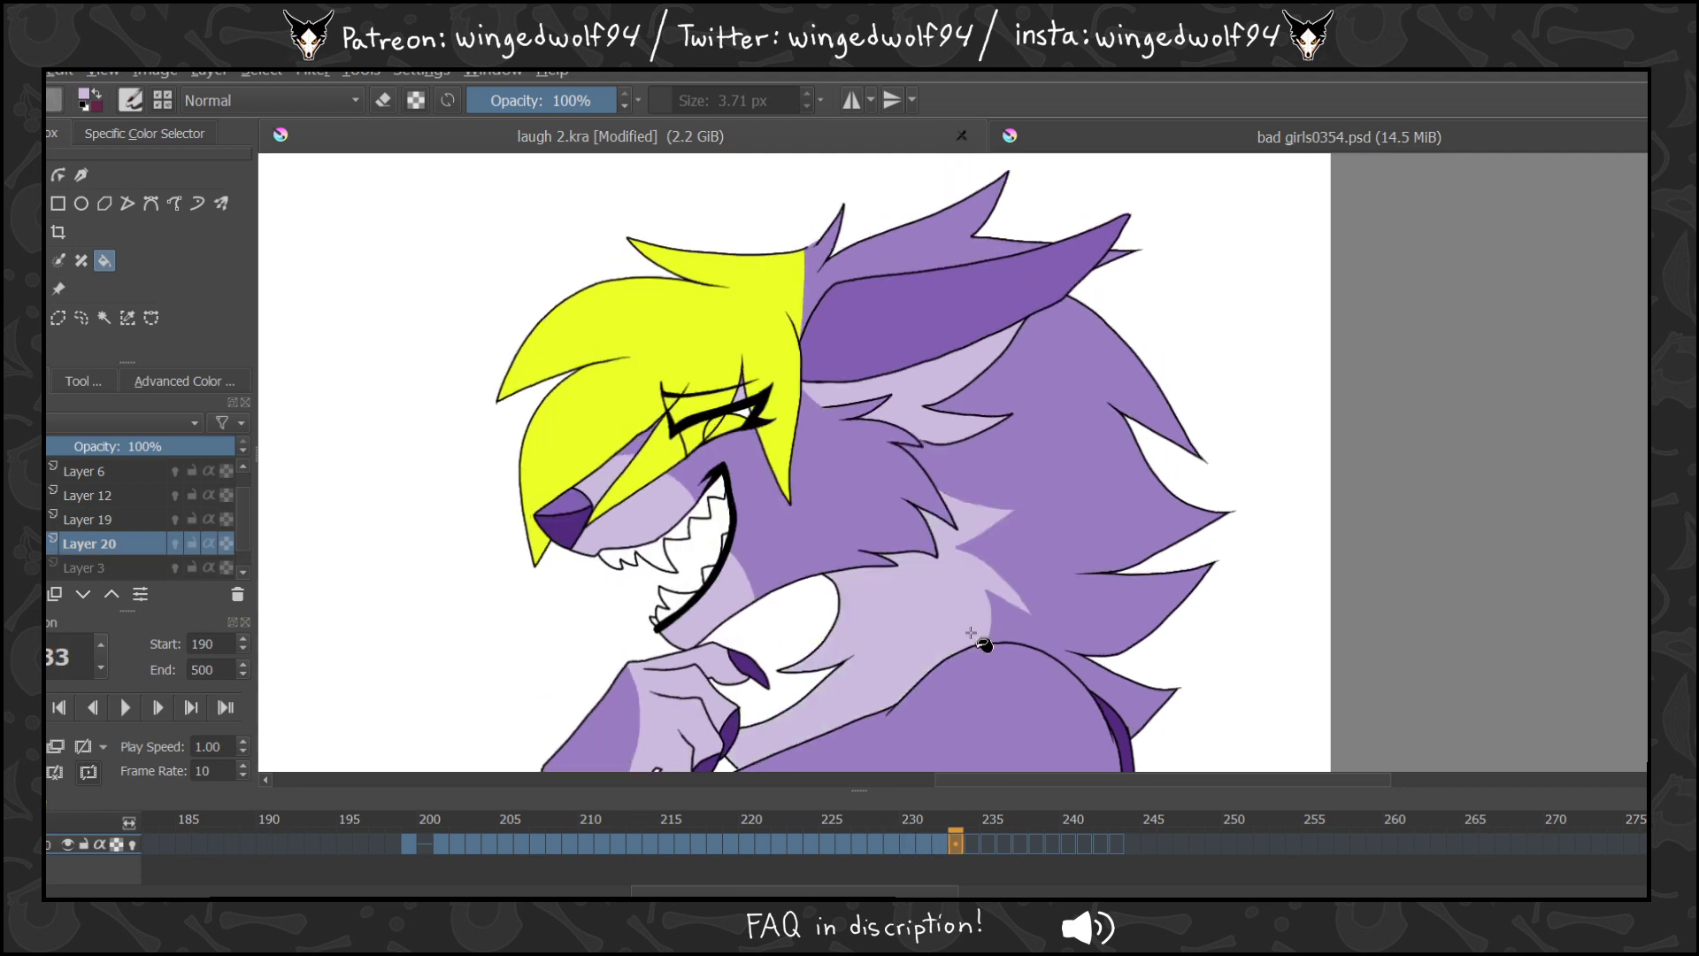
Fill the remaining chest and neck fur with light purple on frames 234 through 242.
key("Right")
key("Right")
key("Right")
key("Right")
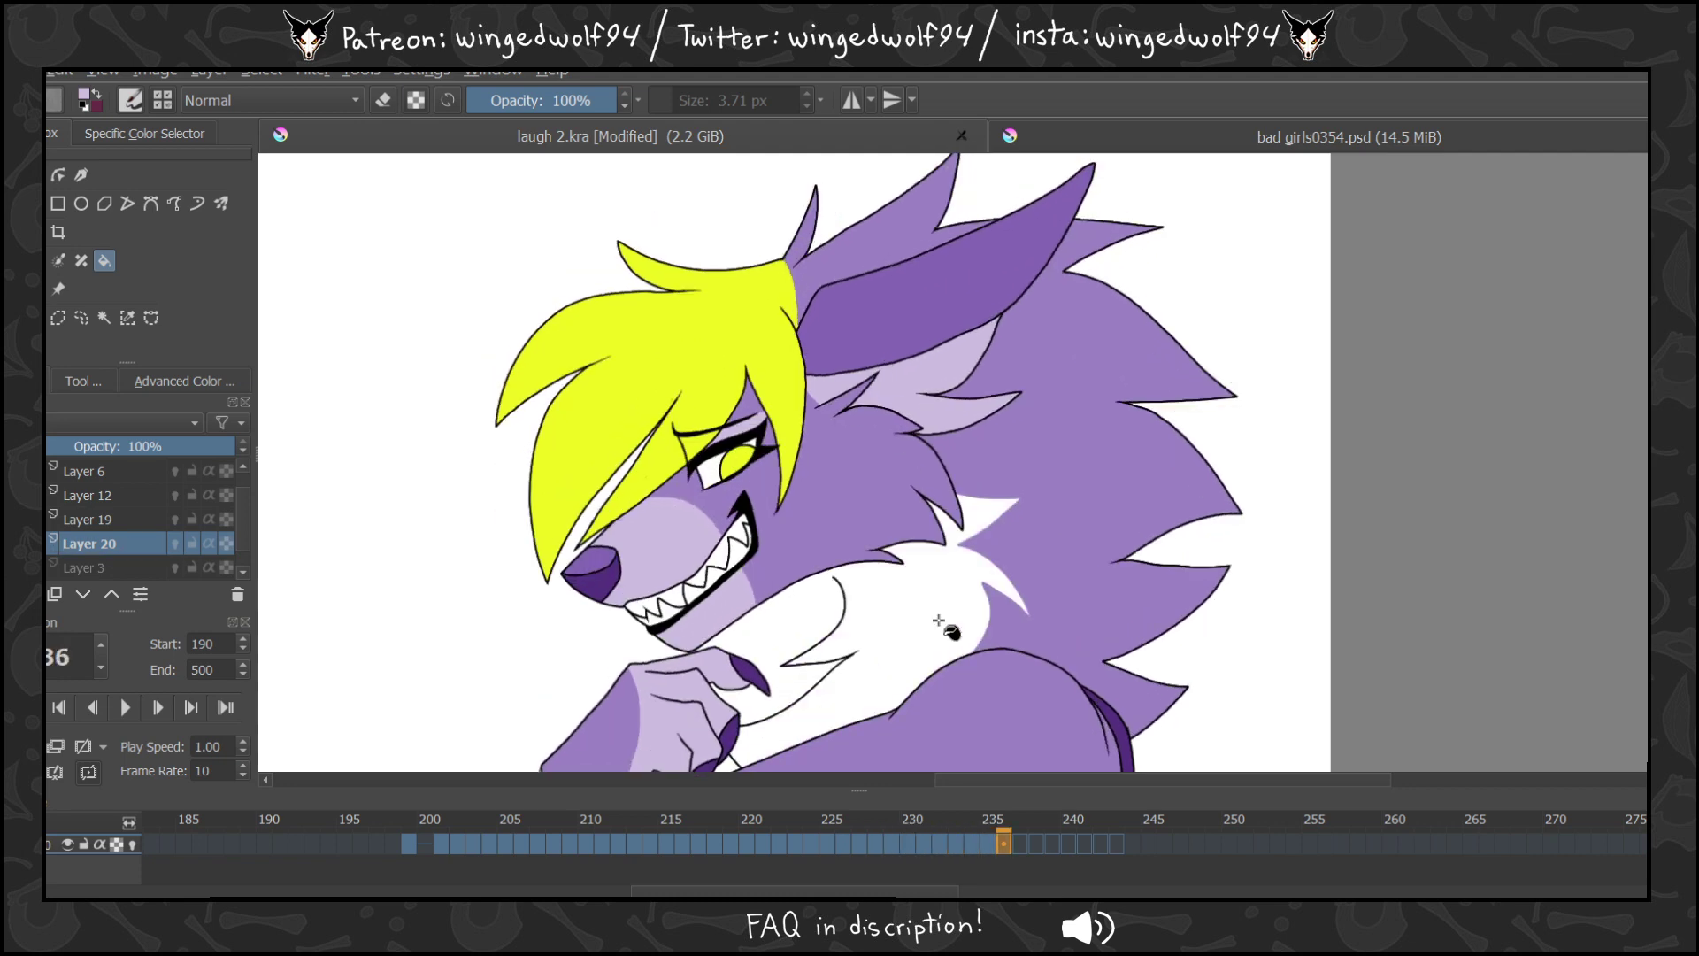
key("Right")
key("Right")
key("Right")
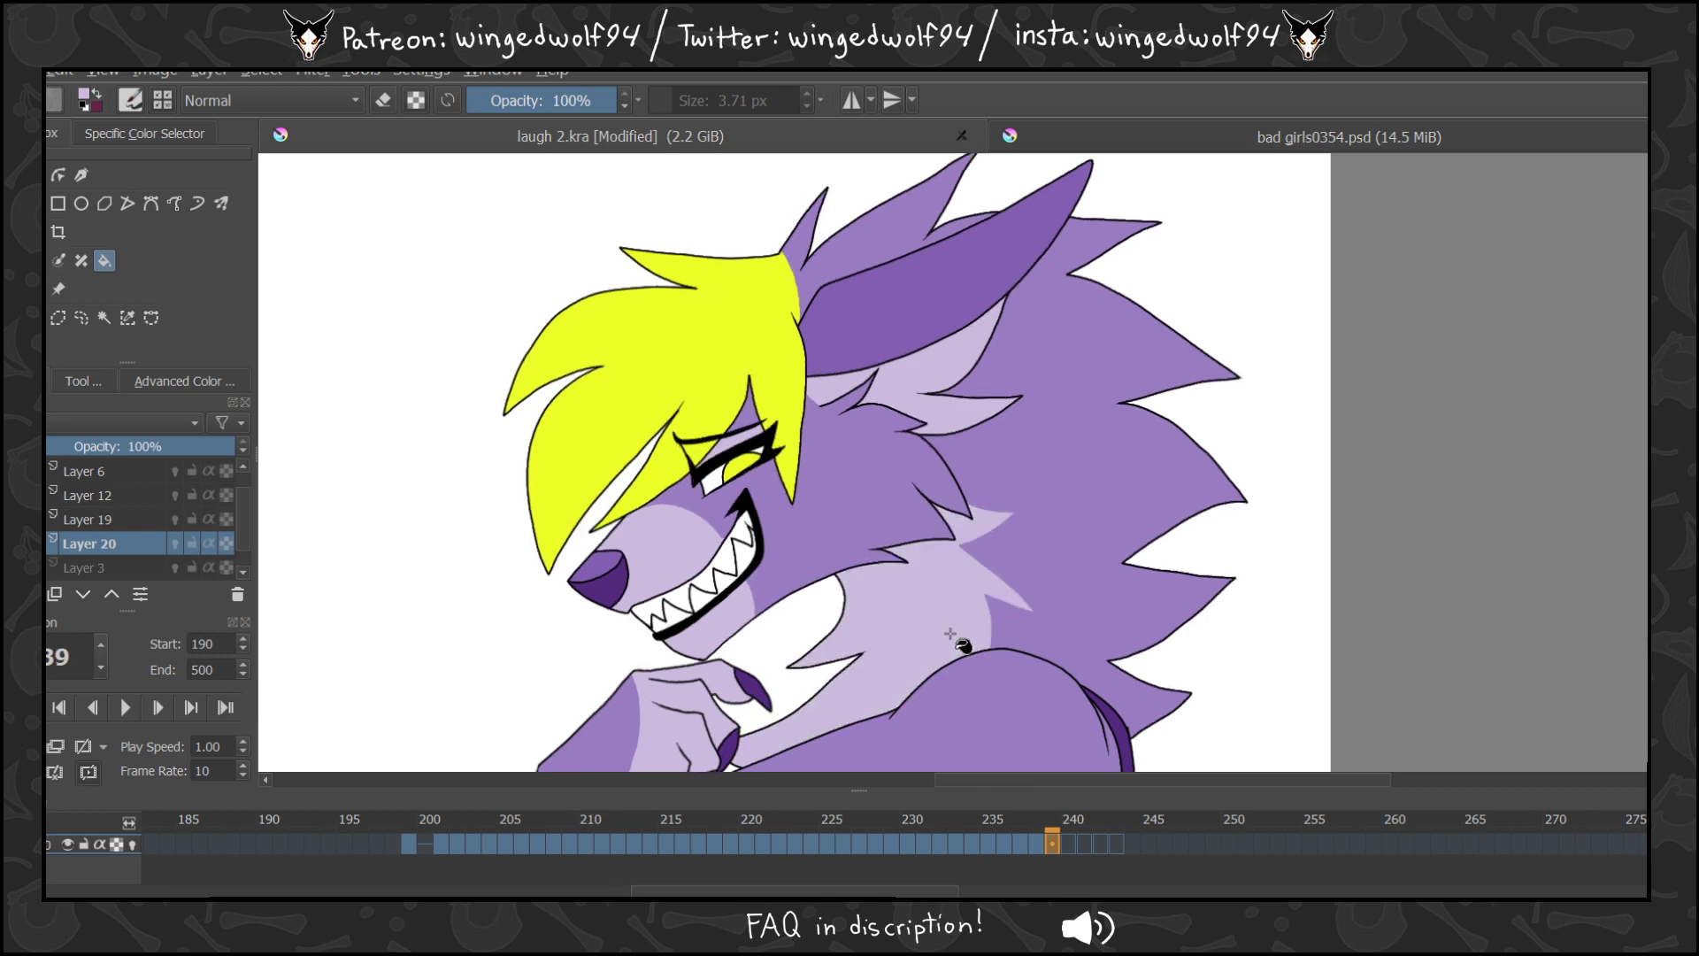
key("Right")
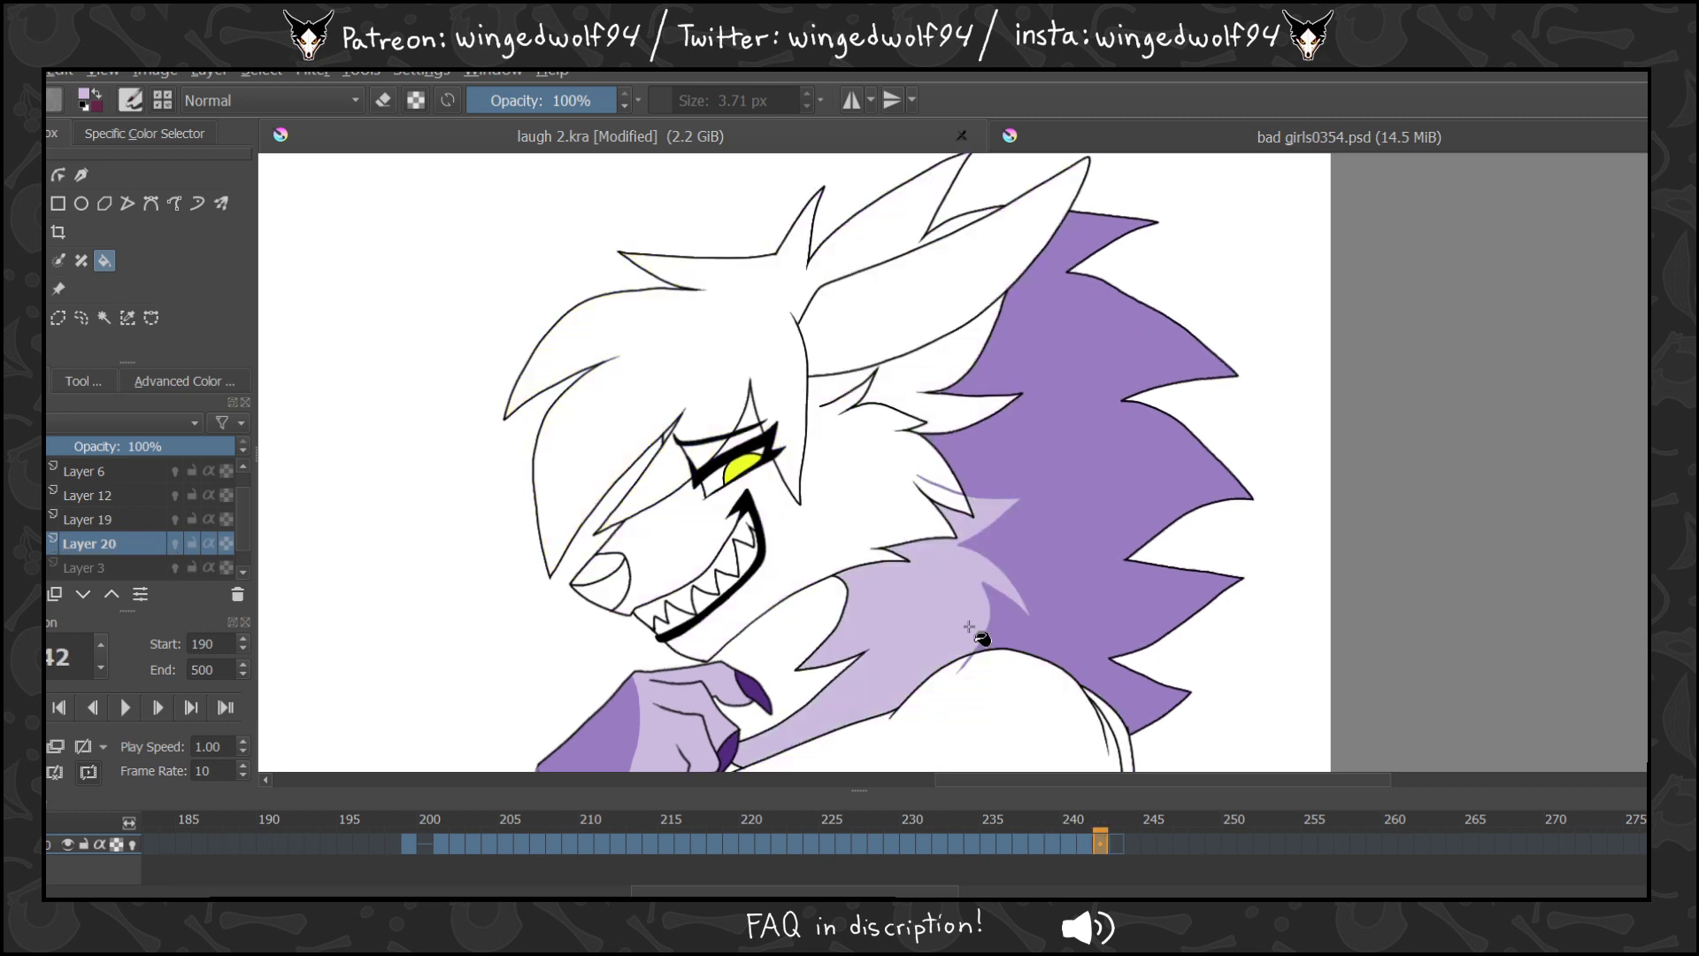
Return to frame 236 and erase the light purple that spilled into the area below the jaw using eraser mode.
key("Left")
key("Left")
key("Left")
key("Left")
key("Left")
key("Left")
key("Left")
key("Left")
key("Left")
key("Right")
key("Right")
key("Right")
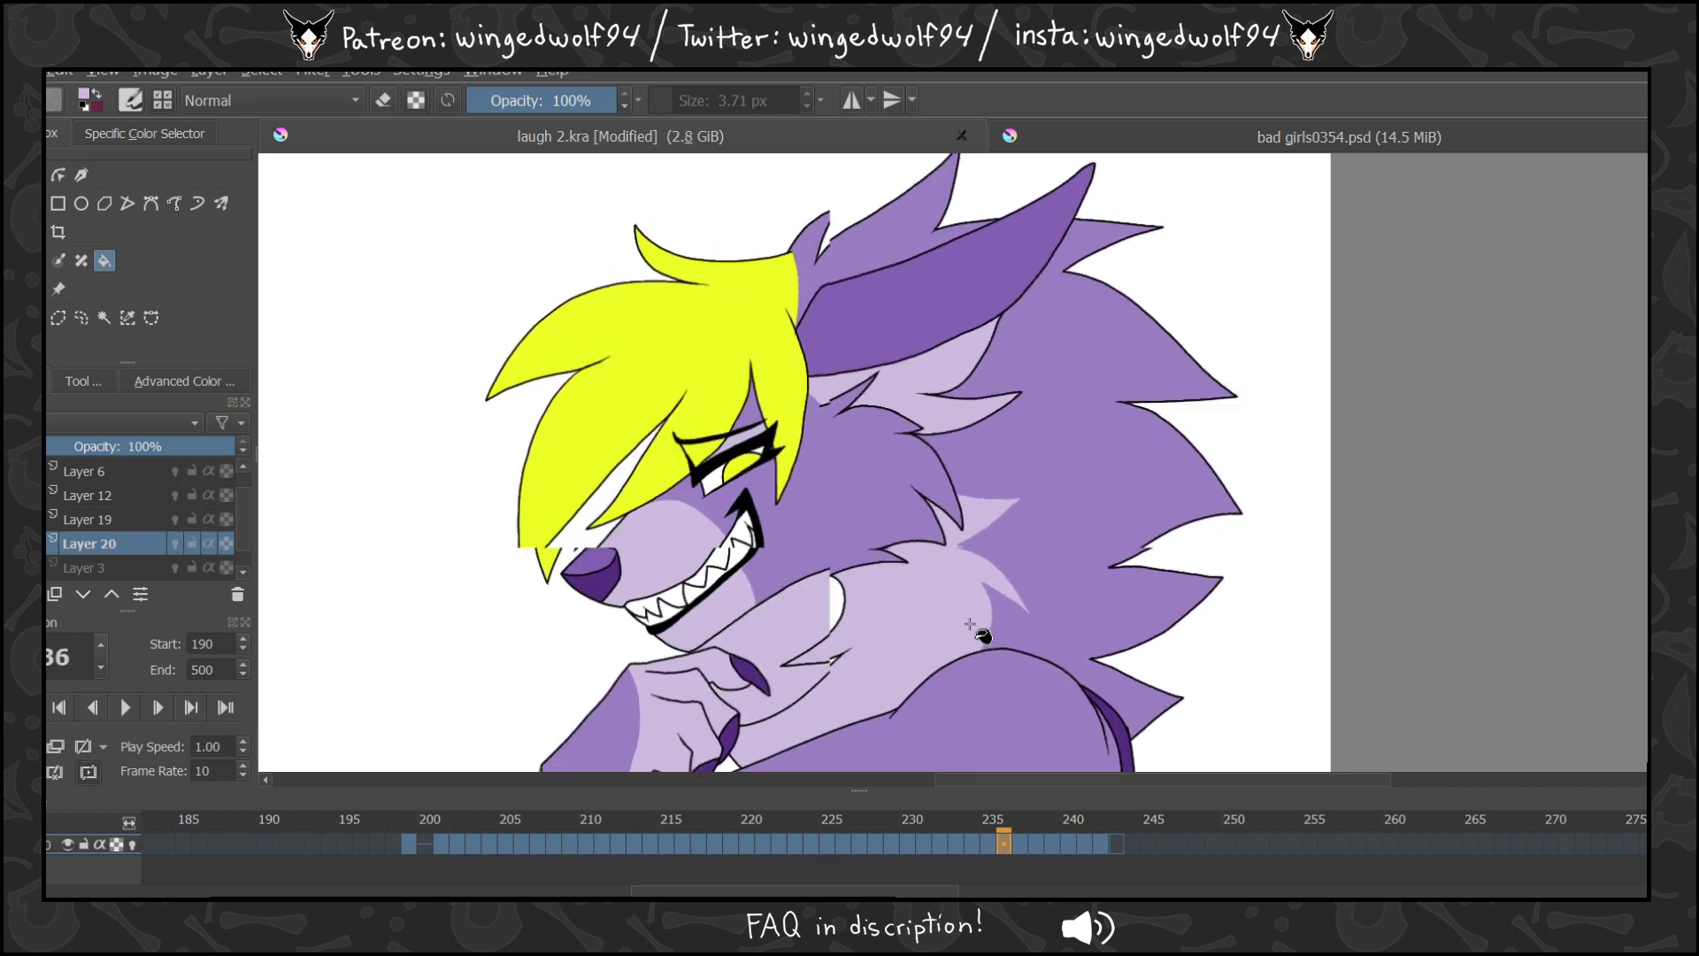
key("b")
key("e")
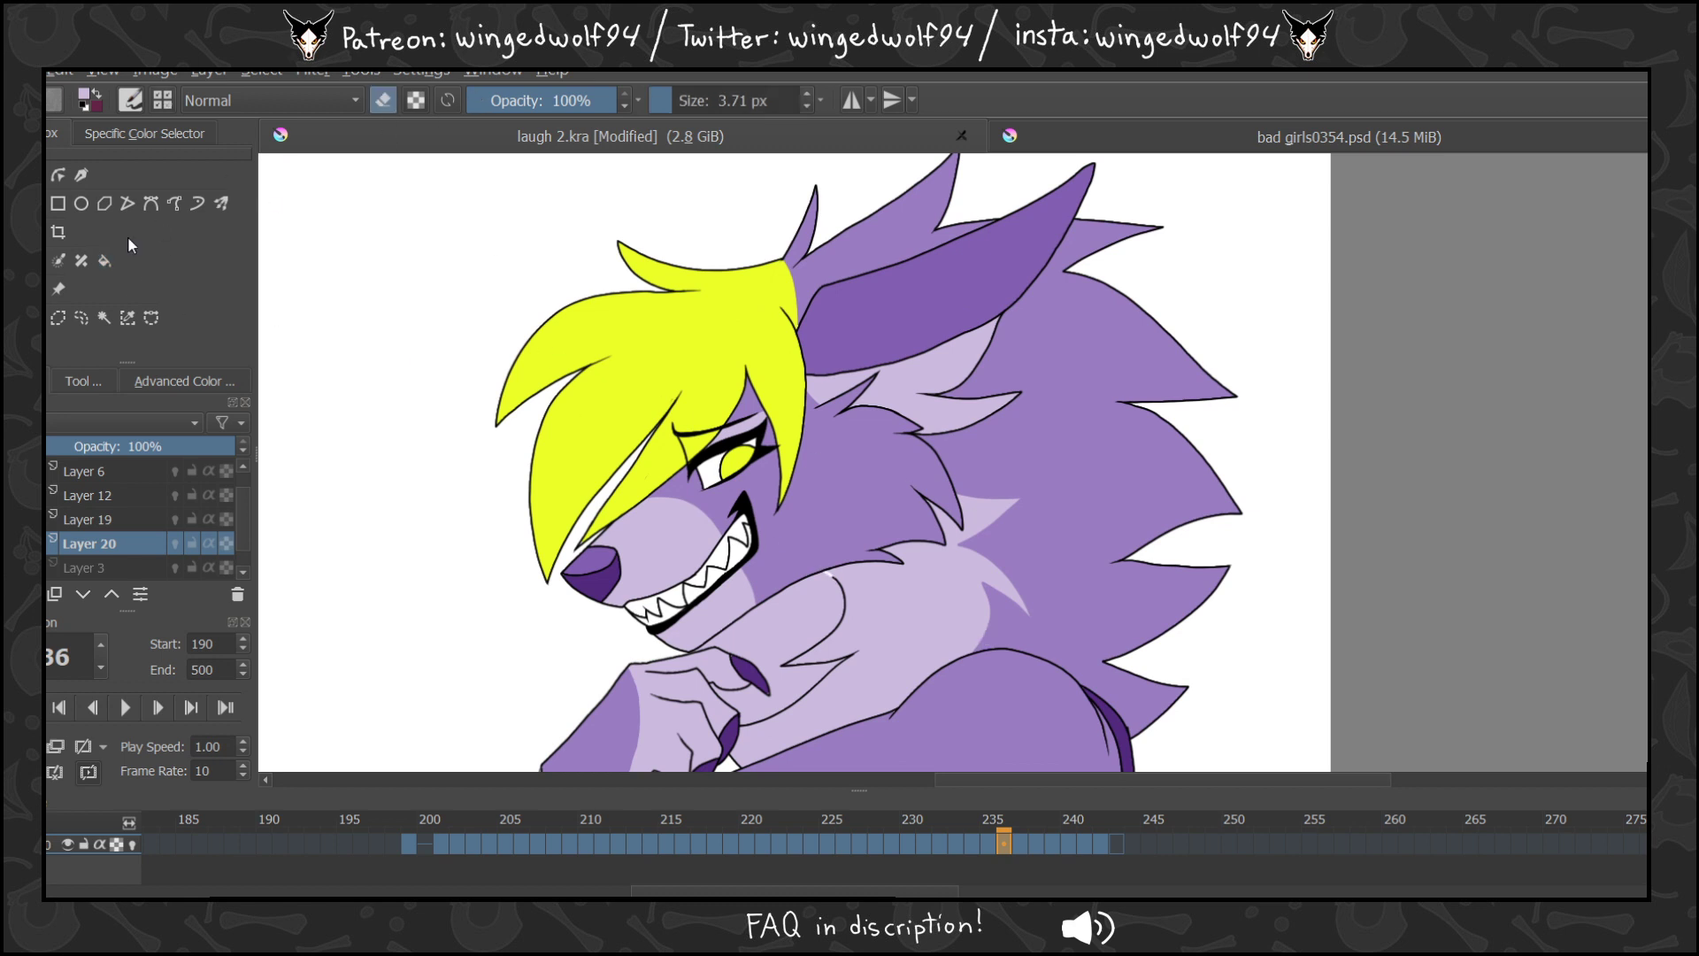
left_click(103, 260)
Check the chest fills backward frame by frame to frame 201 and select the line art on Layer 12.
key("Left")
key("Left")
key("Left")
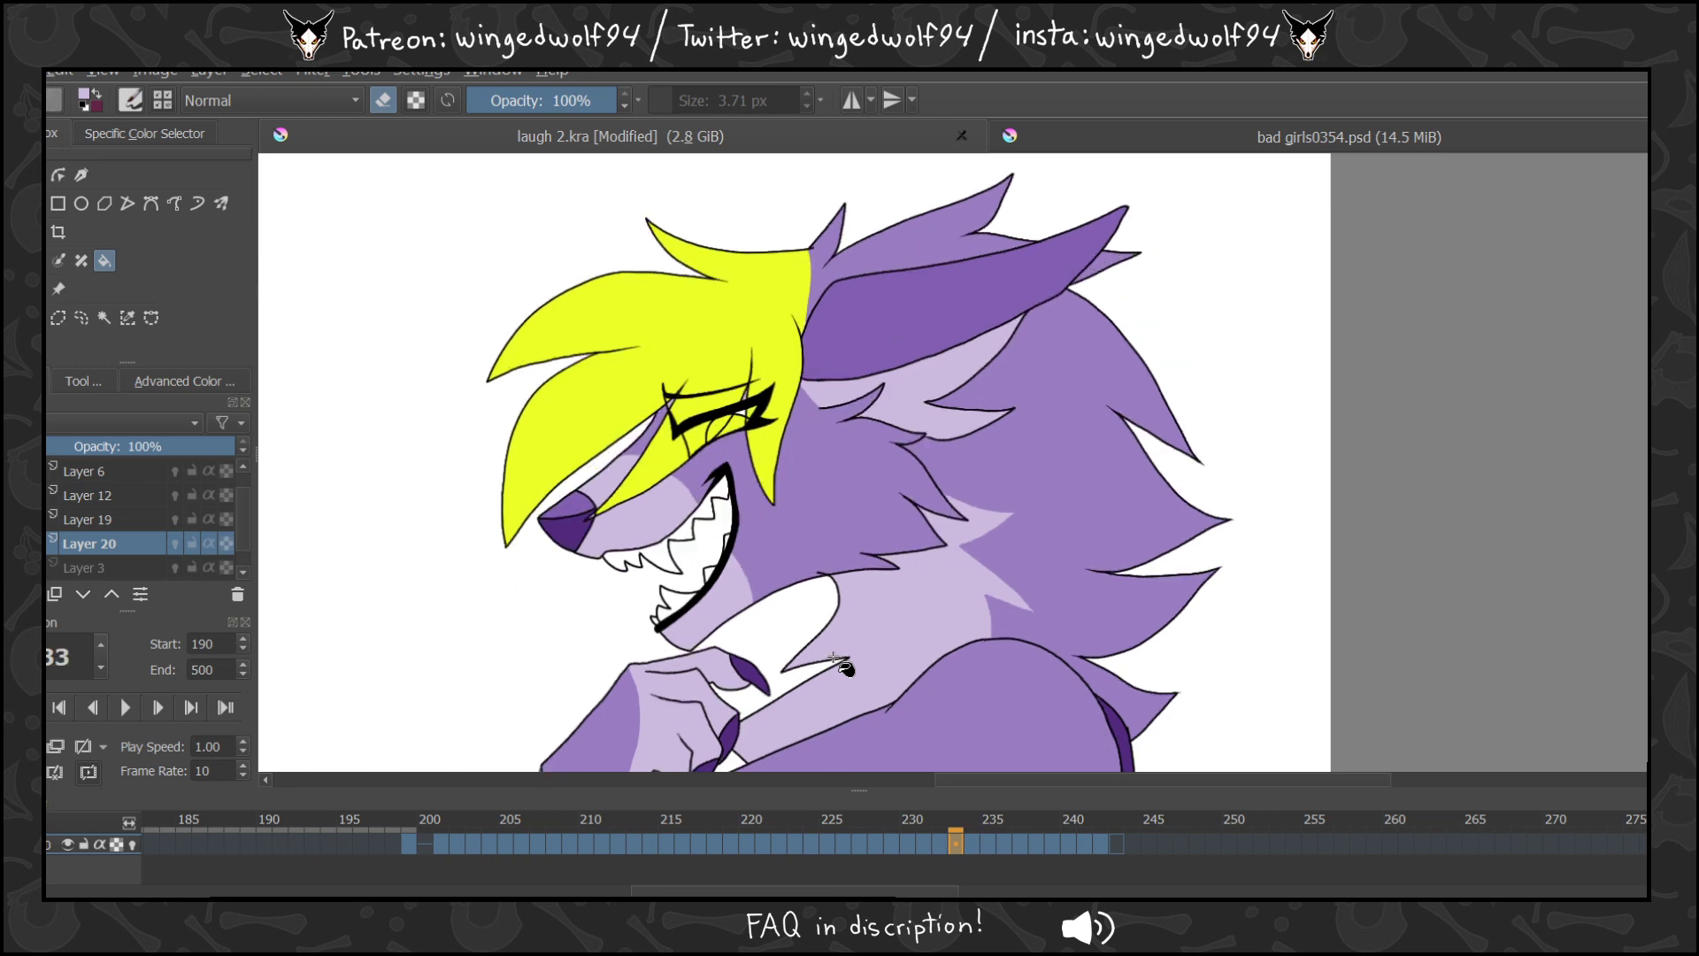
key("Left")
key("Left")
key("Left")
key("Left")
key("Left")
key("Left")
key("Left")
key("Left")
key("Left")
key("Left")
key("Left")
key("Left")
key("Left")
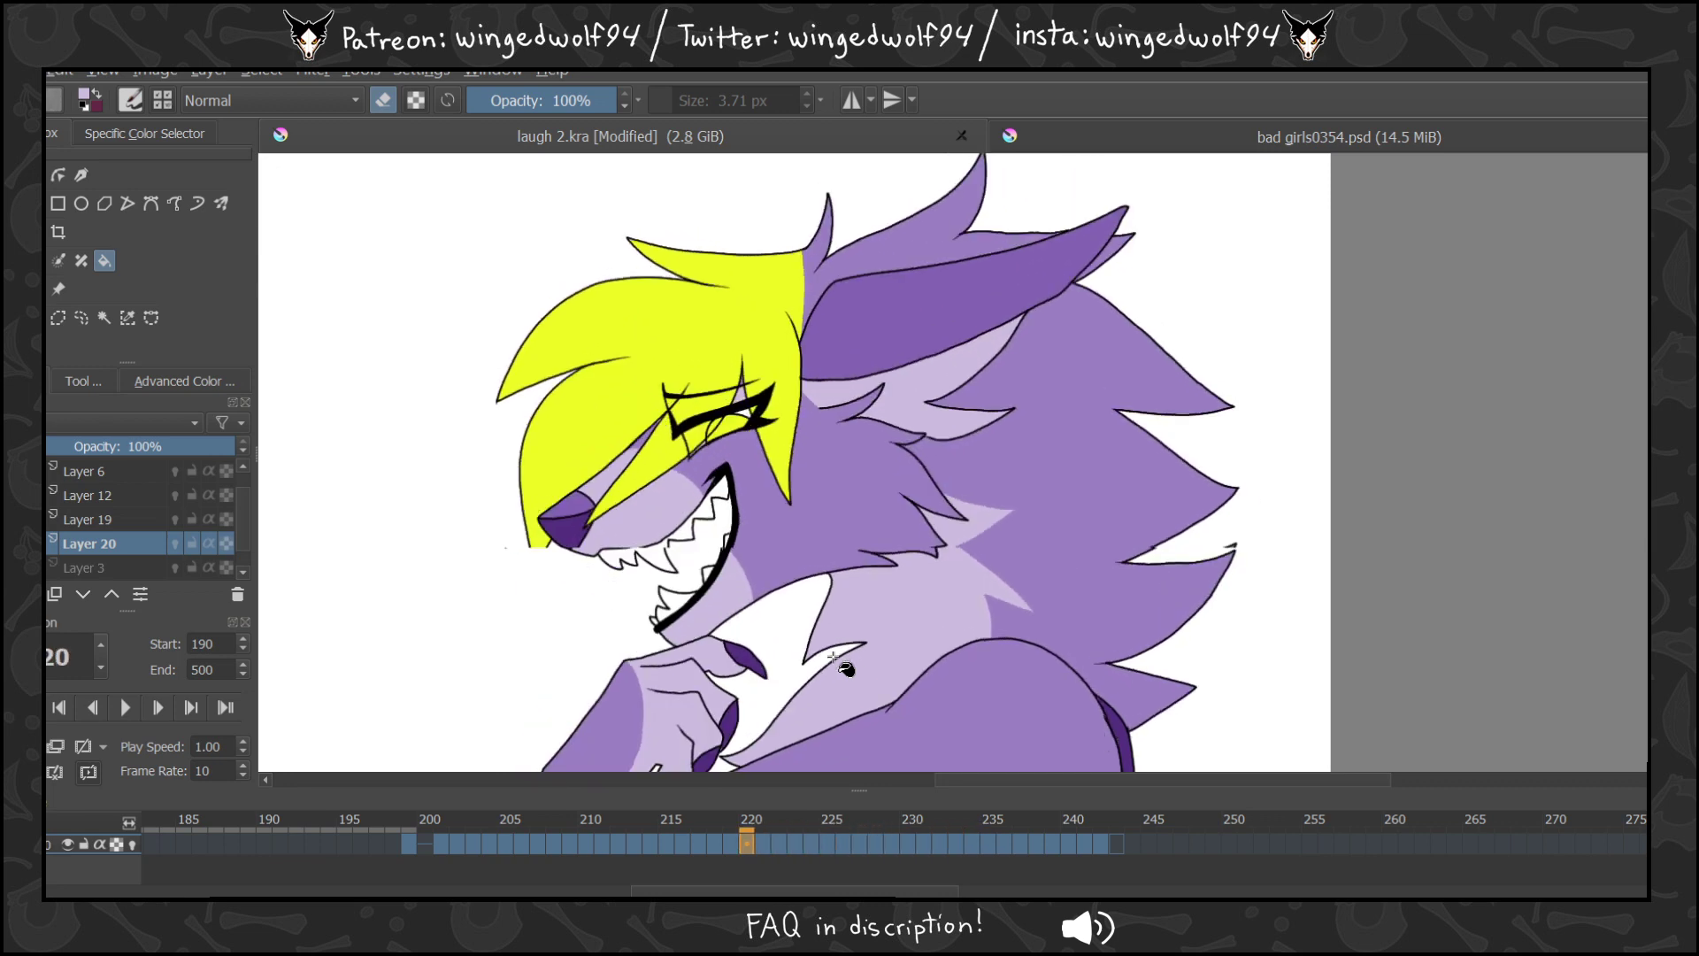
key("Left")
key("Left")
key("Left")
key("Left")
key("Left")
key("Left")
key("Left")
key("Left")
key("Left")
key("Left")
key("Left")
key("Left")
key("Left")
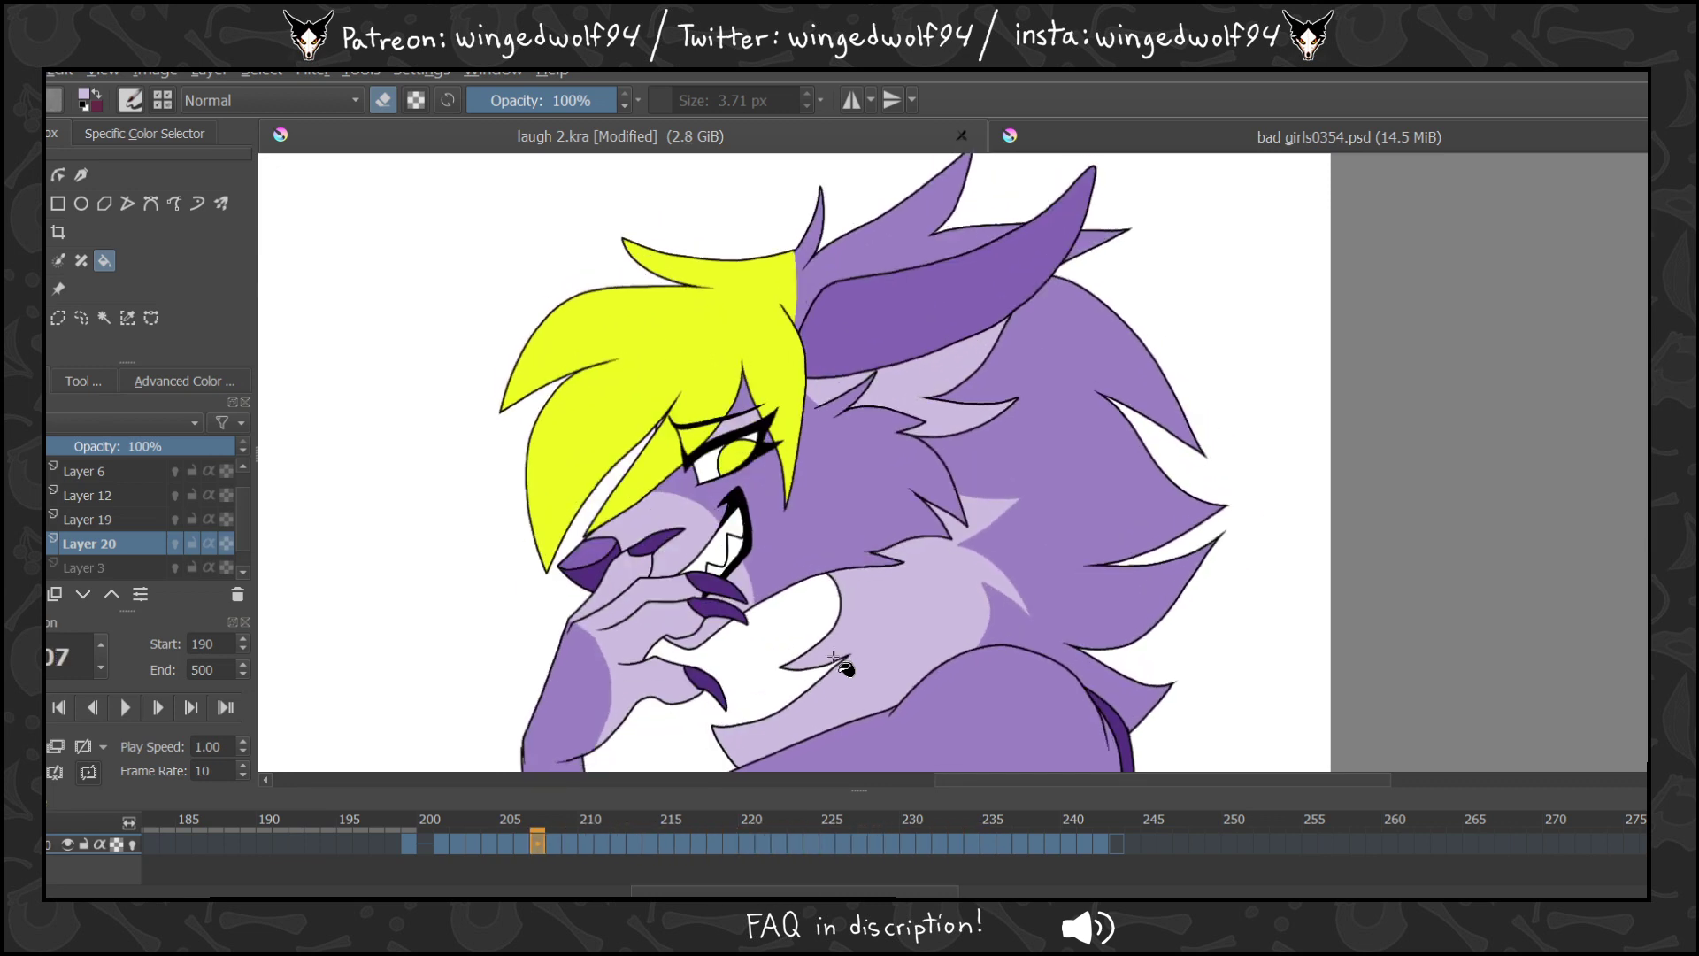
key("Left")
key("Left")
key("Left")
key("Left")
key("Left")
key("Left")
left_click(84, 496)
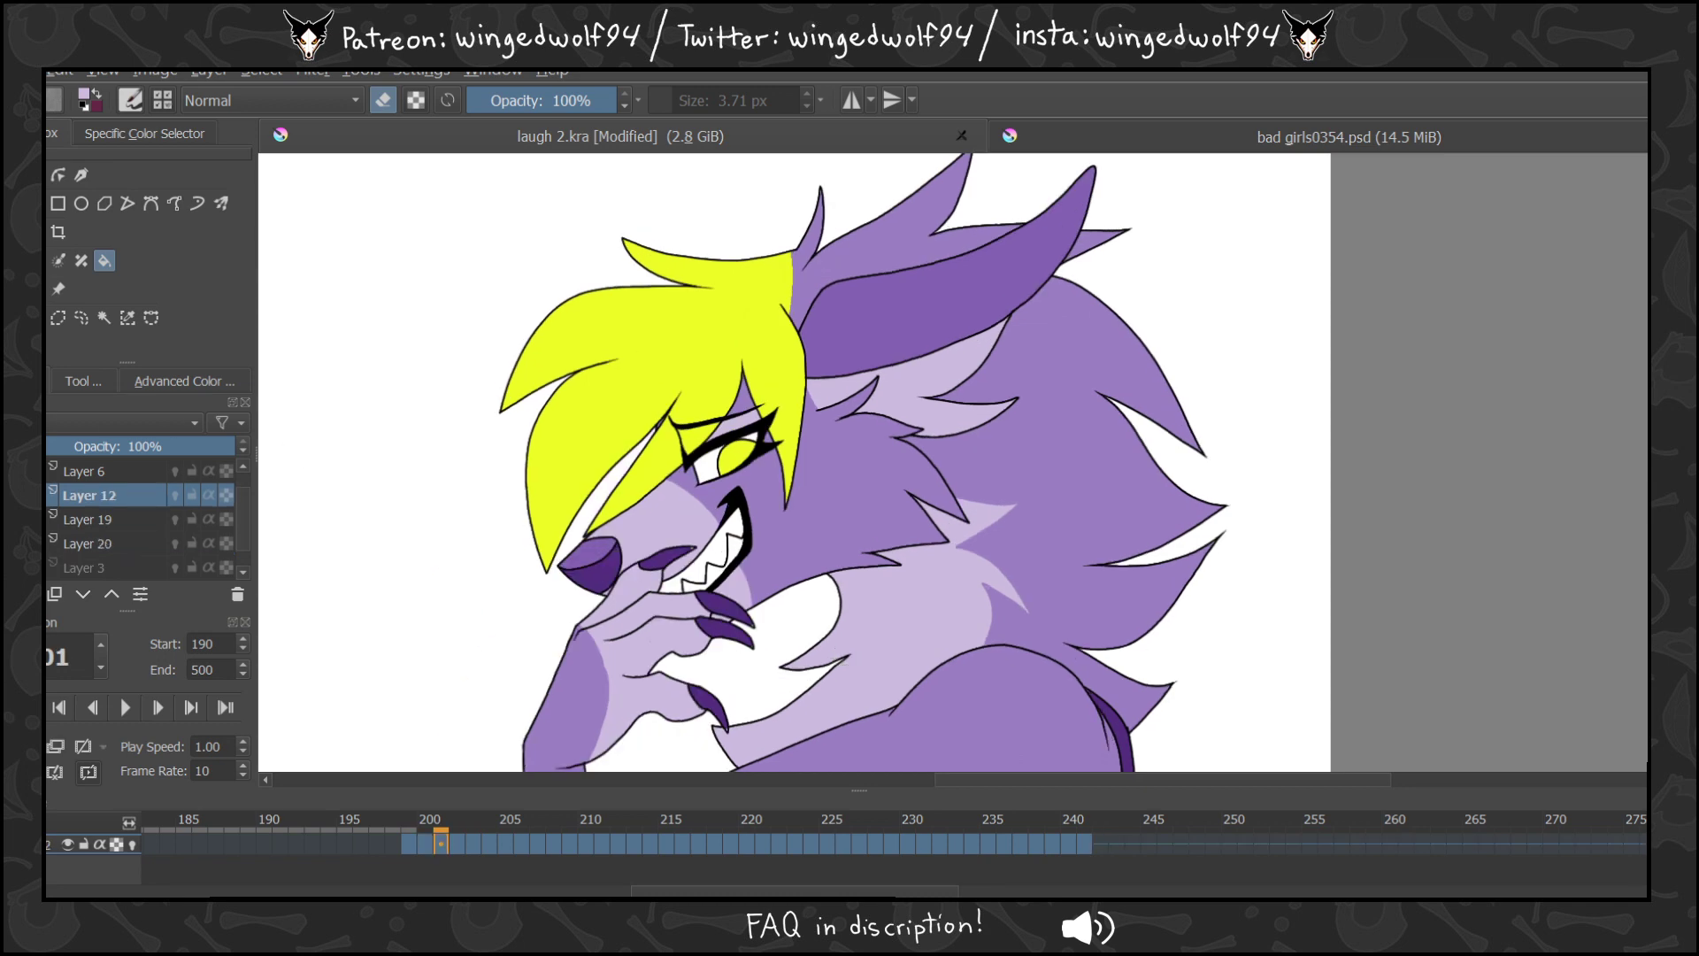
Enlarge the eraser to 9.71 px and erase the stray neck line ends crossing the cheek fur on frames 201 through 211.
left_click_drag(692, 433, 1015, 705)
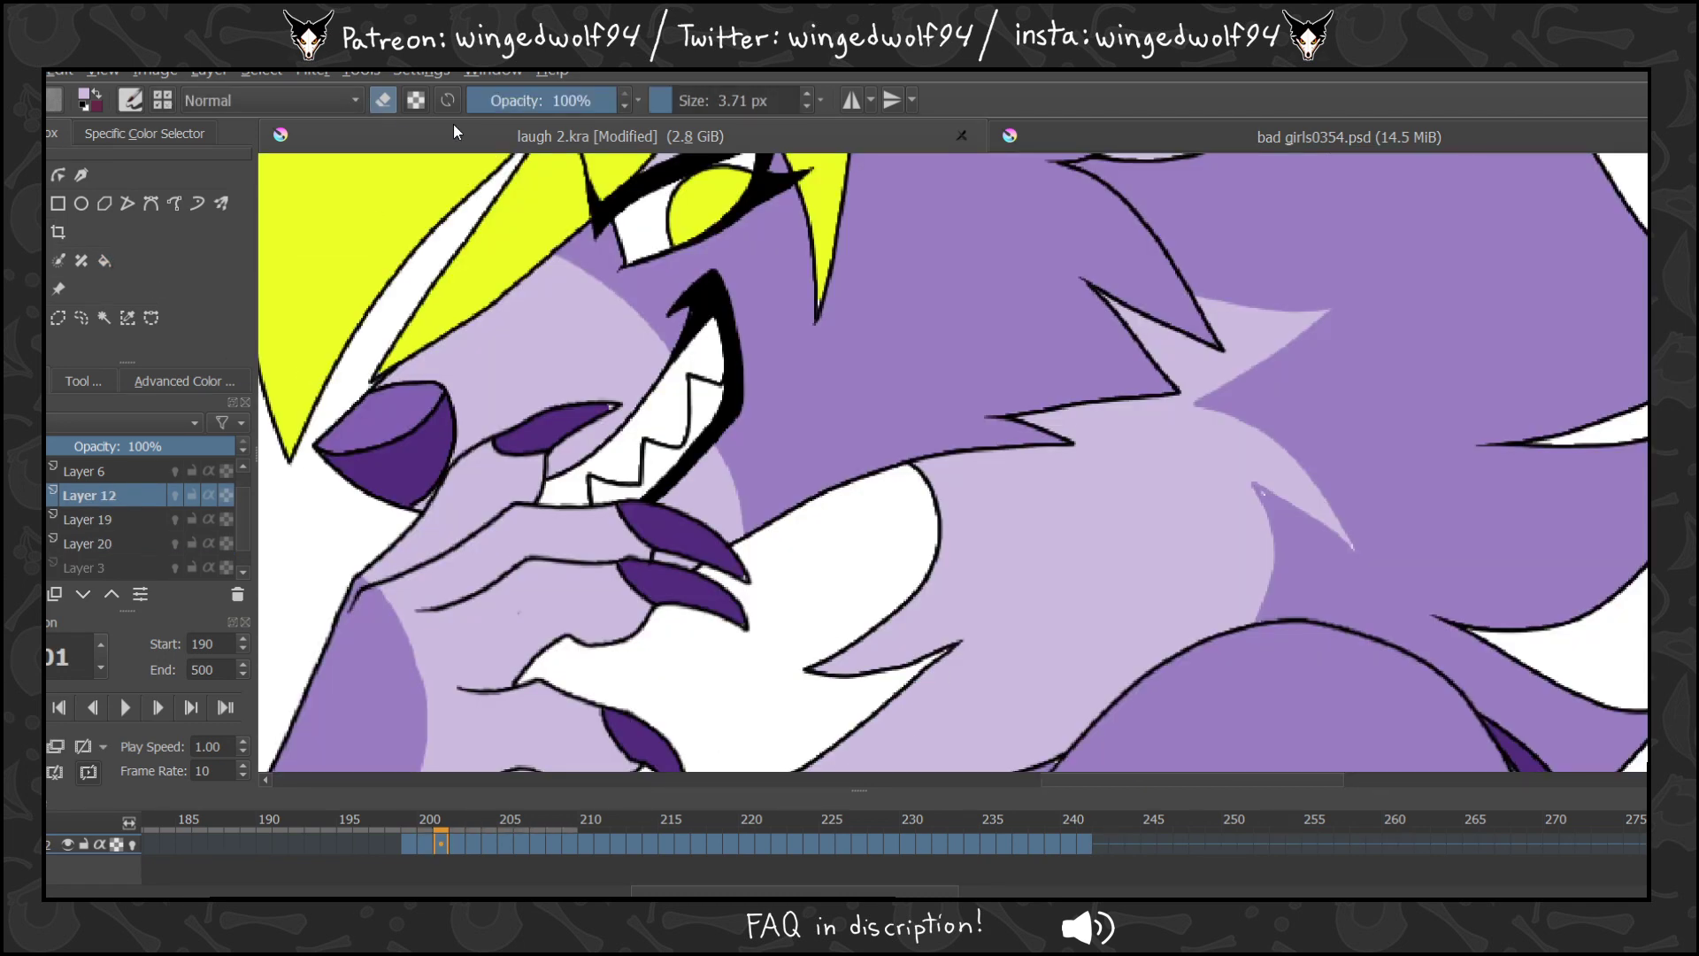
key("Right")
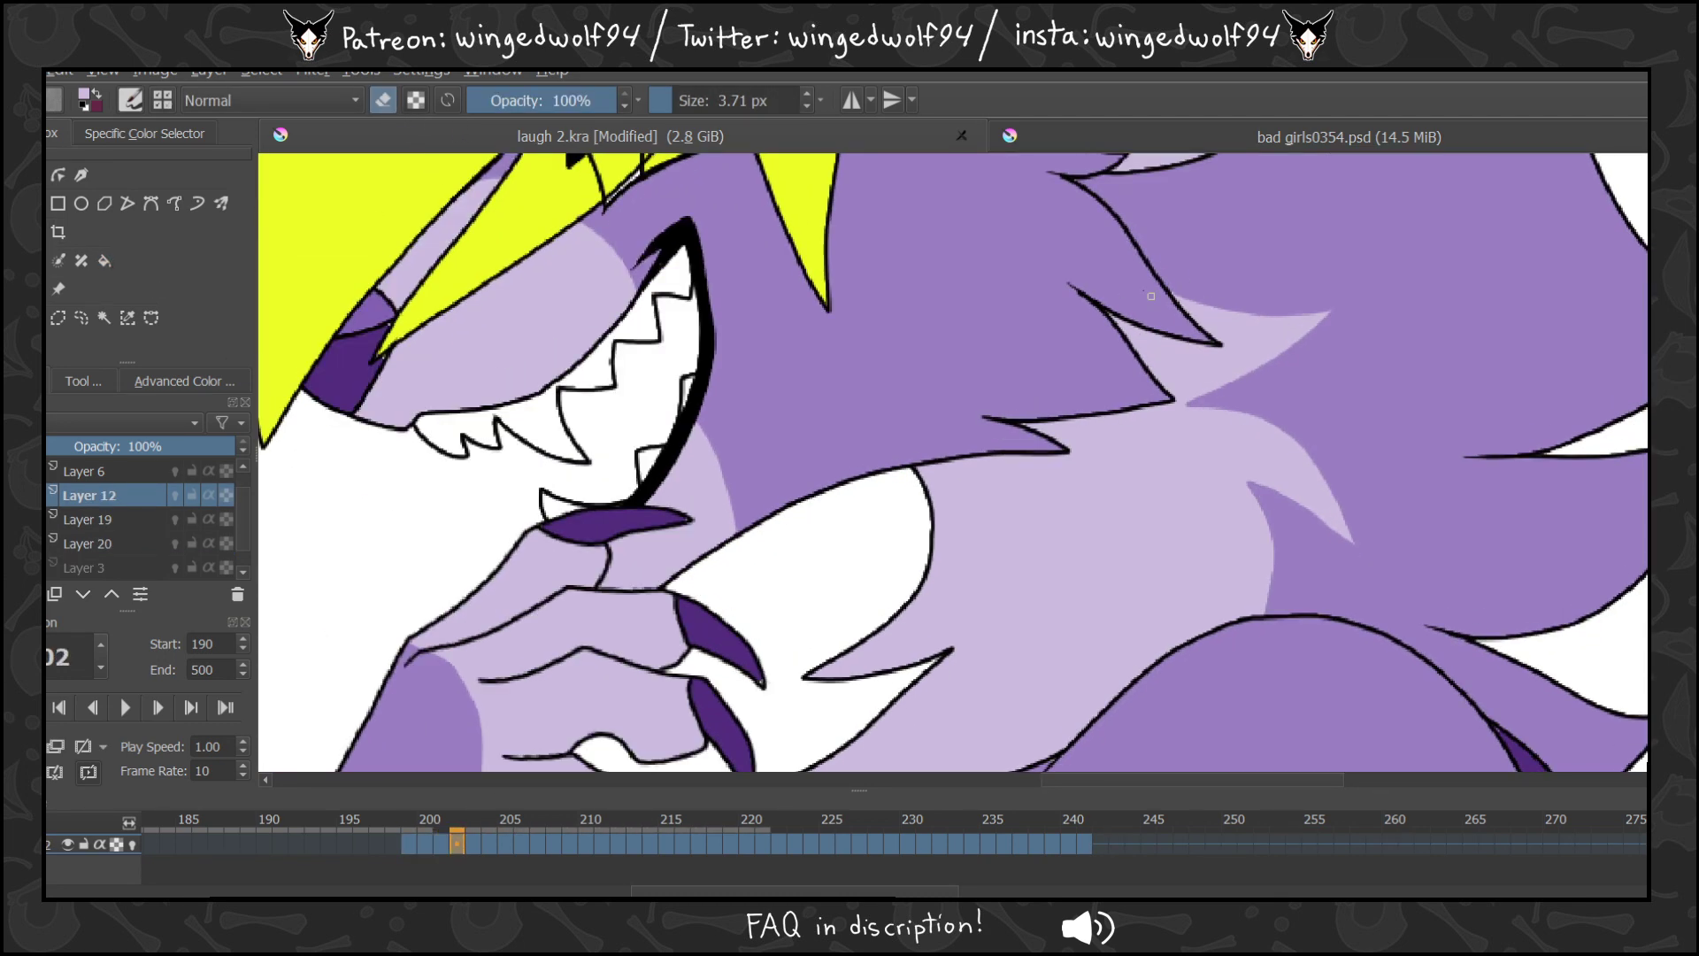
key("Right")
key("bracketright")
key("bracketright")
key("bracketright")
key("bracketright")
key("bracketright")
key("bracketright")
key("Right")
key("Right")
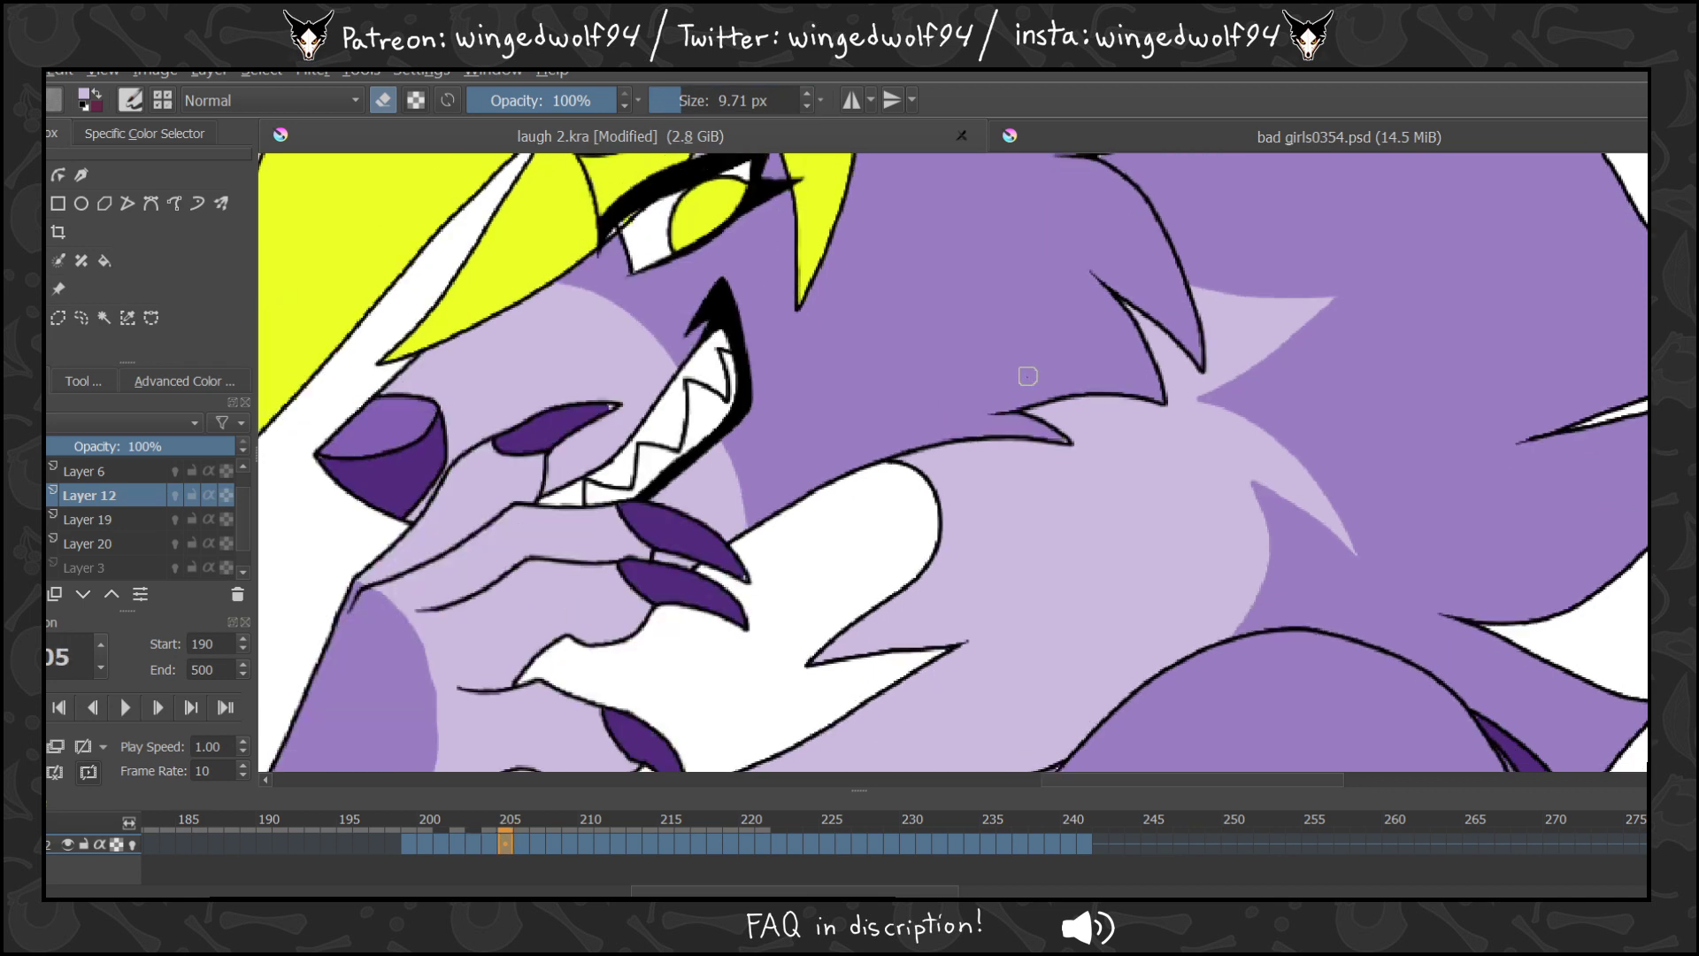
key("Right")
key("Right")
key("Right")
key("Right")
key("Right")
key("Right")
key("Right")
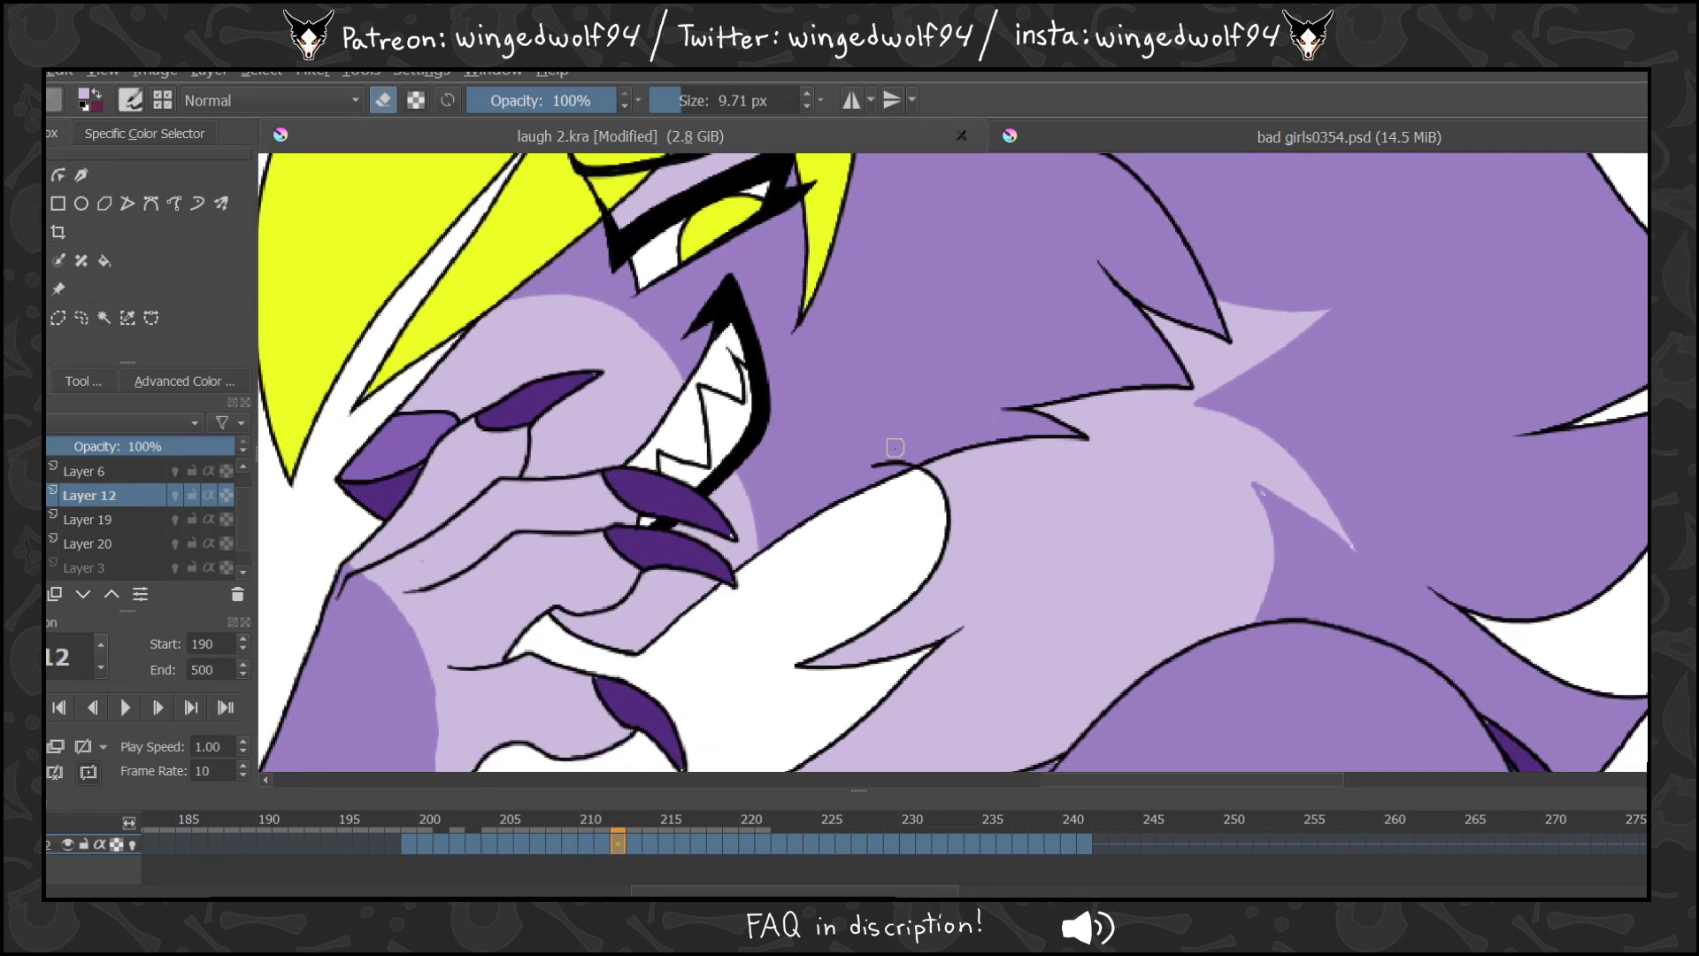
Erase the overlapping neck line ends below the cheek fur on frames 212 through 223.
key("Right")
key("Right")
key("Right")
key("Right")
key("Right")
key("Right")
key("Right")
key("Right")
key("Right")
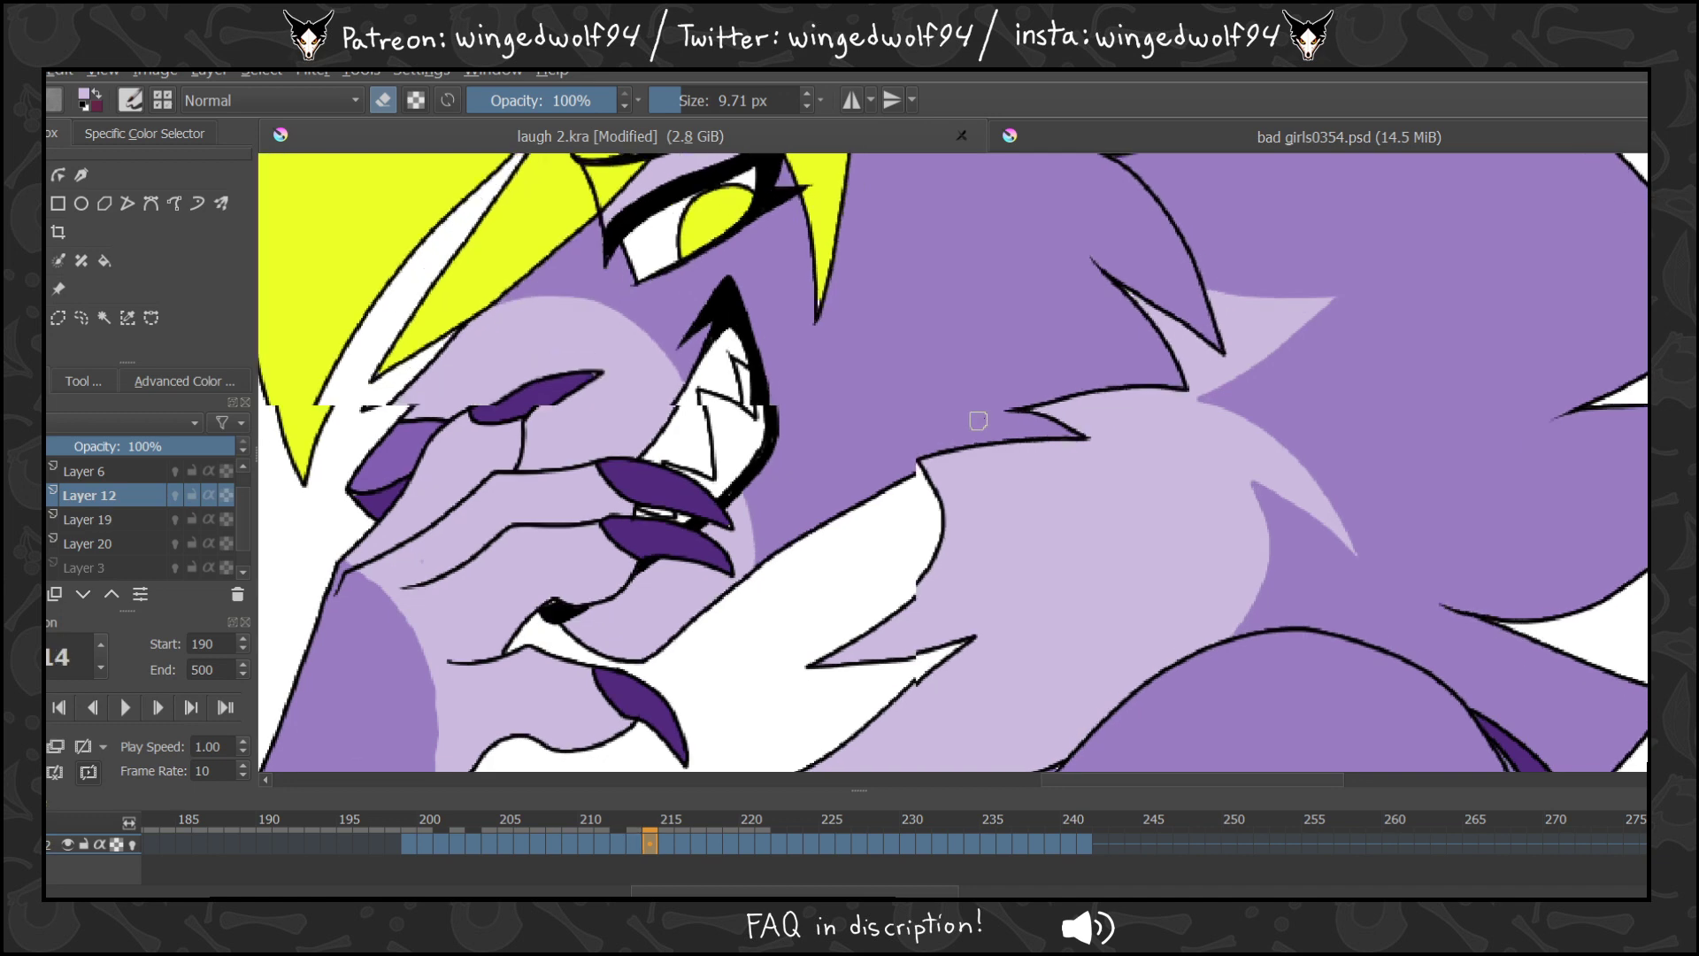
key("Right")
key("Right")
key("Right")
key("Right")
key("Right")
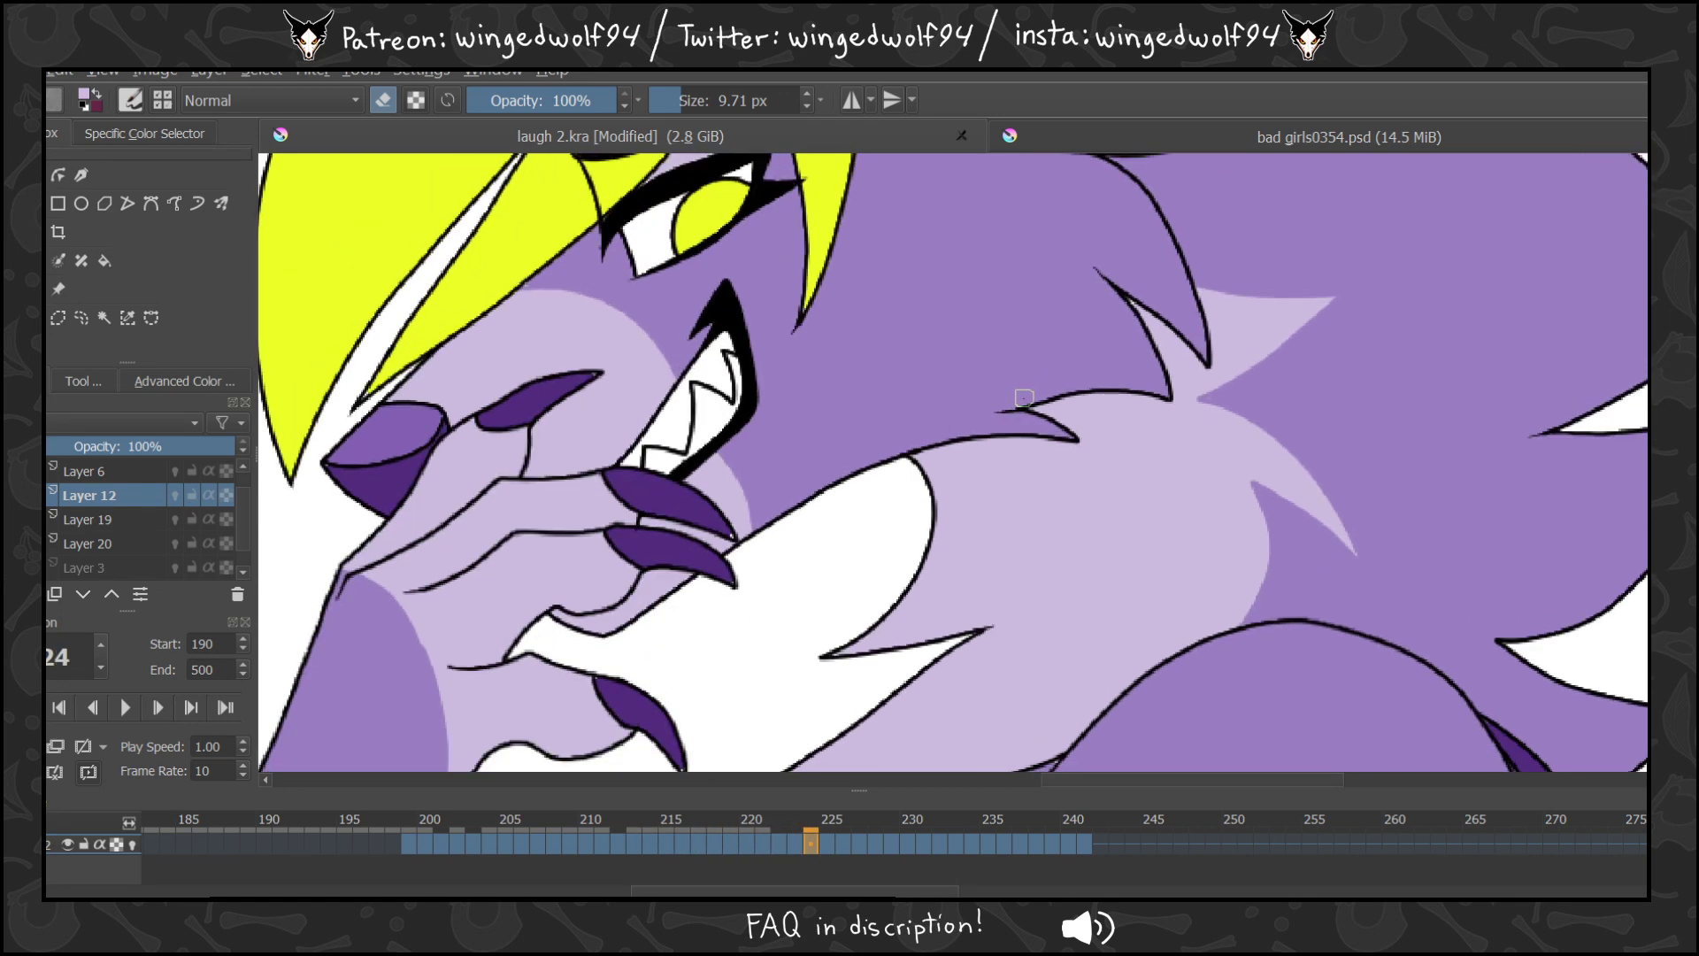
Clean up the stray neck line ends at the cheek on frames 224 through 234.
key("Right")
key("Right")
key("Right")
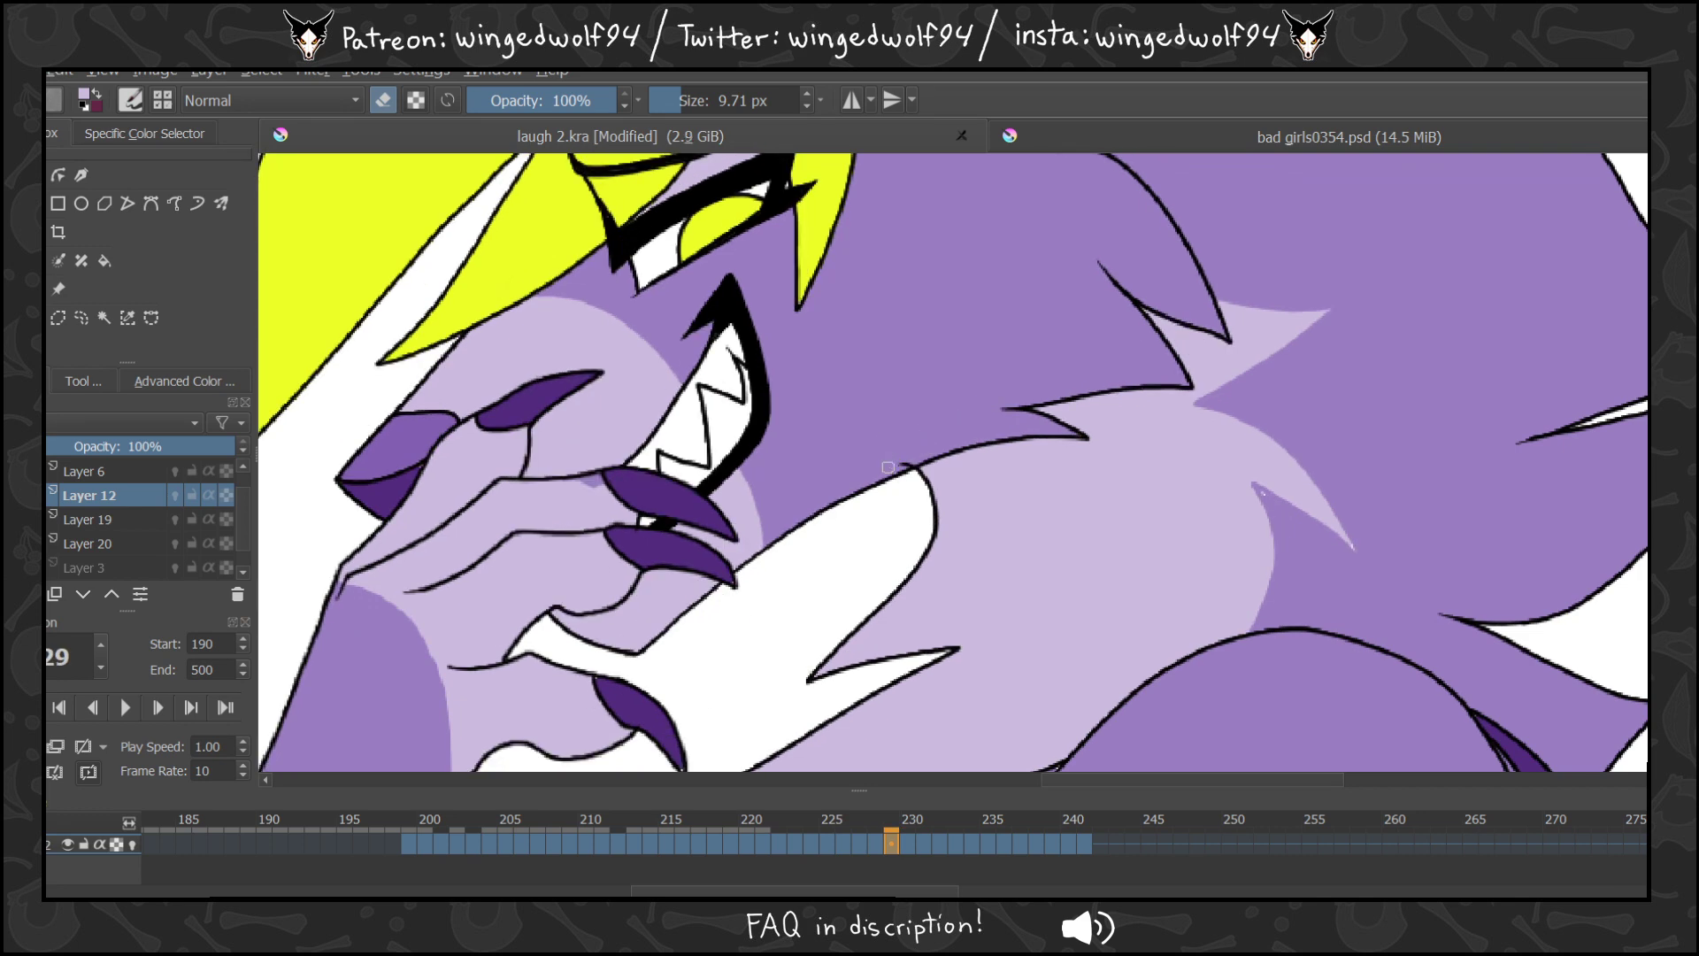
key("Right")
key("Right")
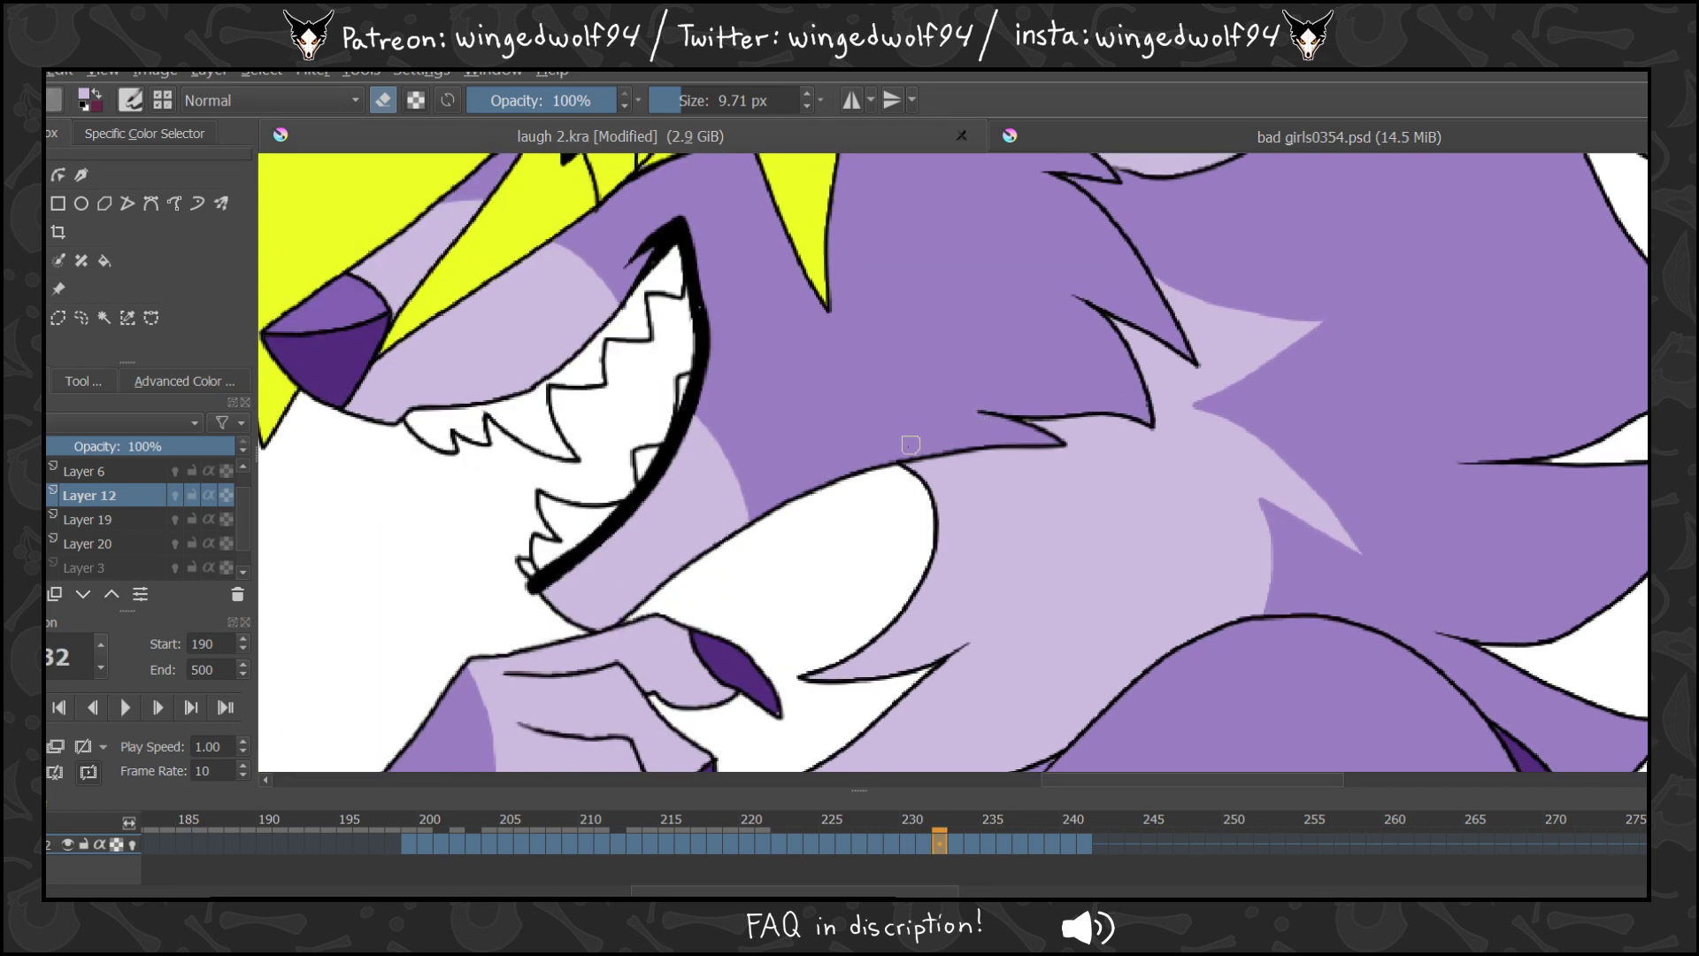
key("Right")
key("Right")
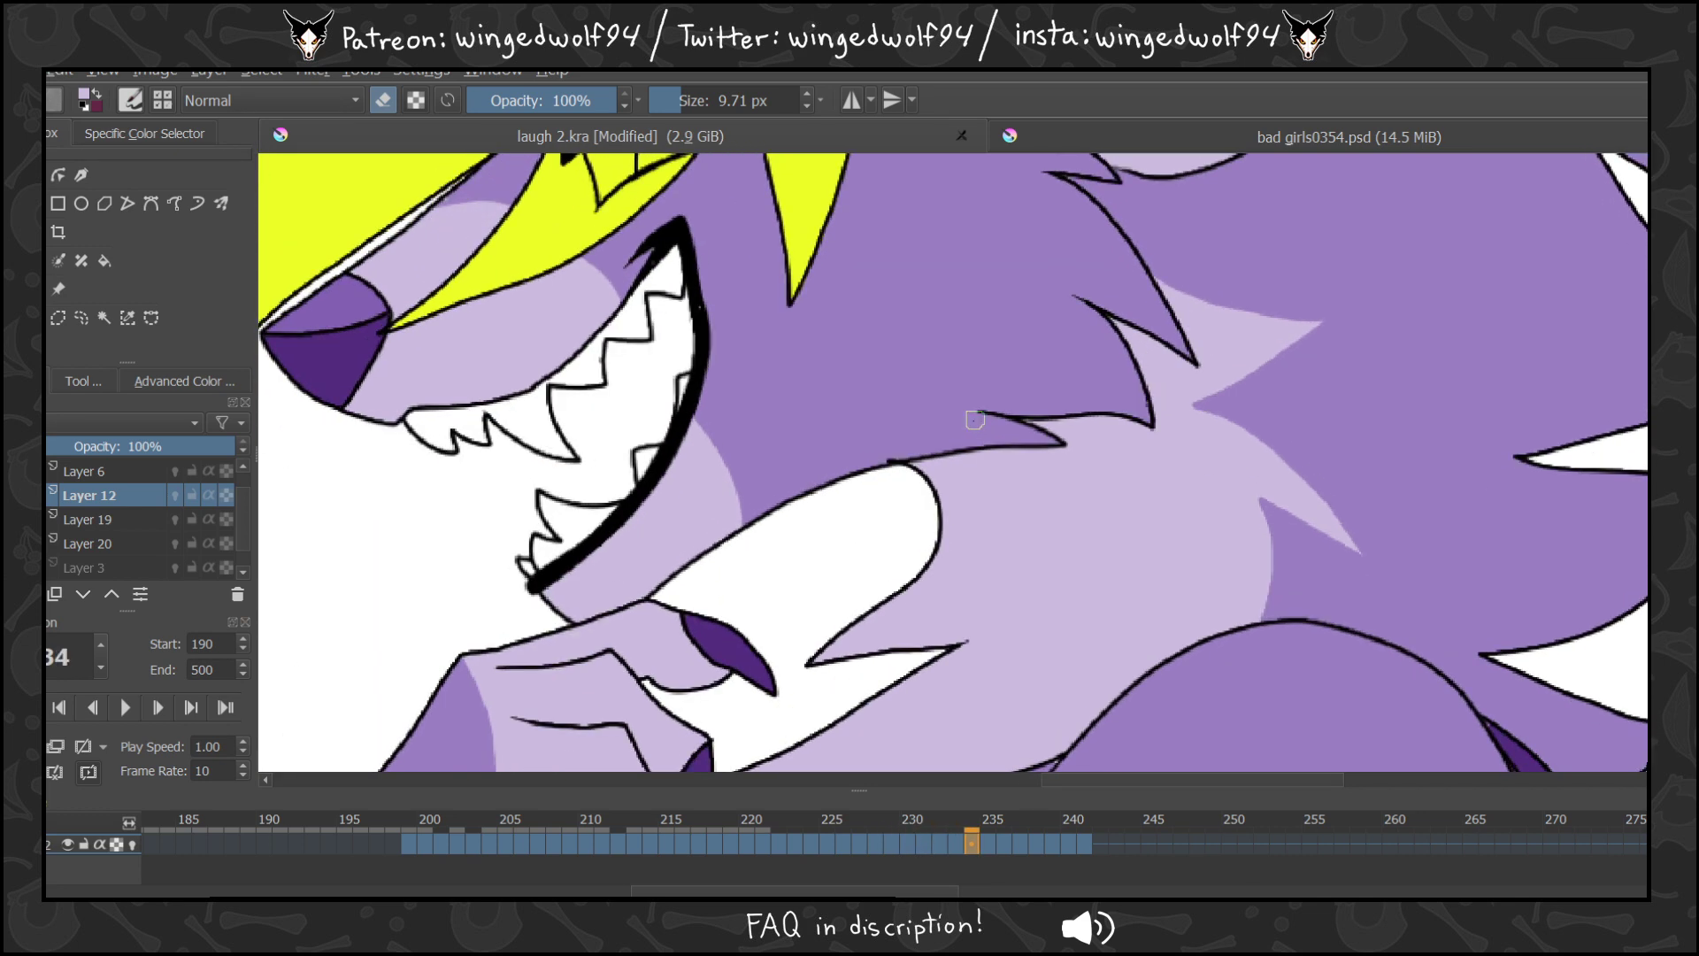
key("Right")
key("Right")
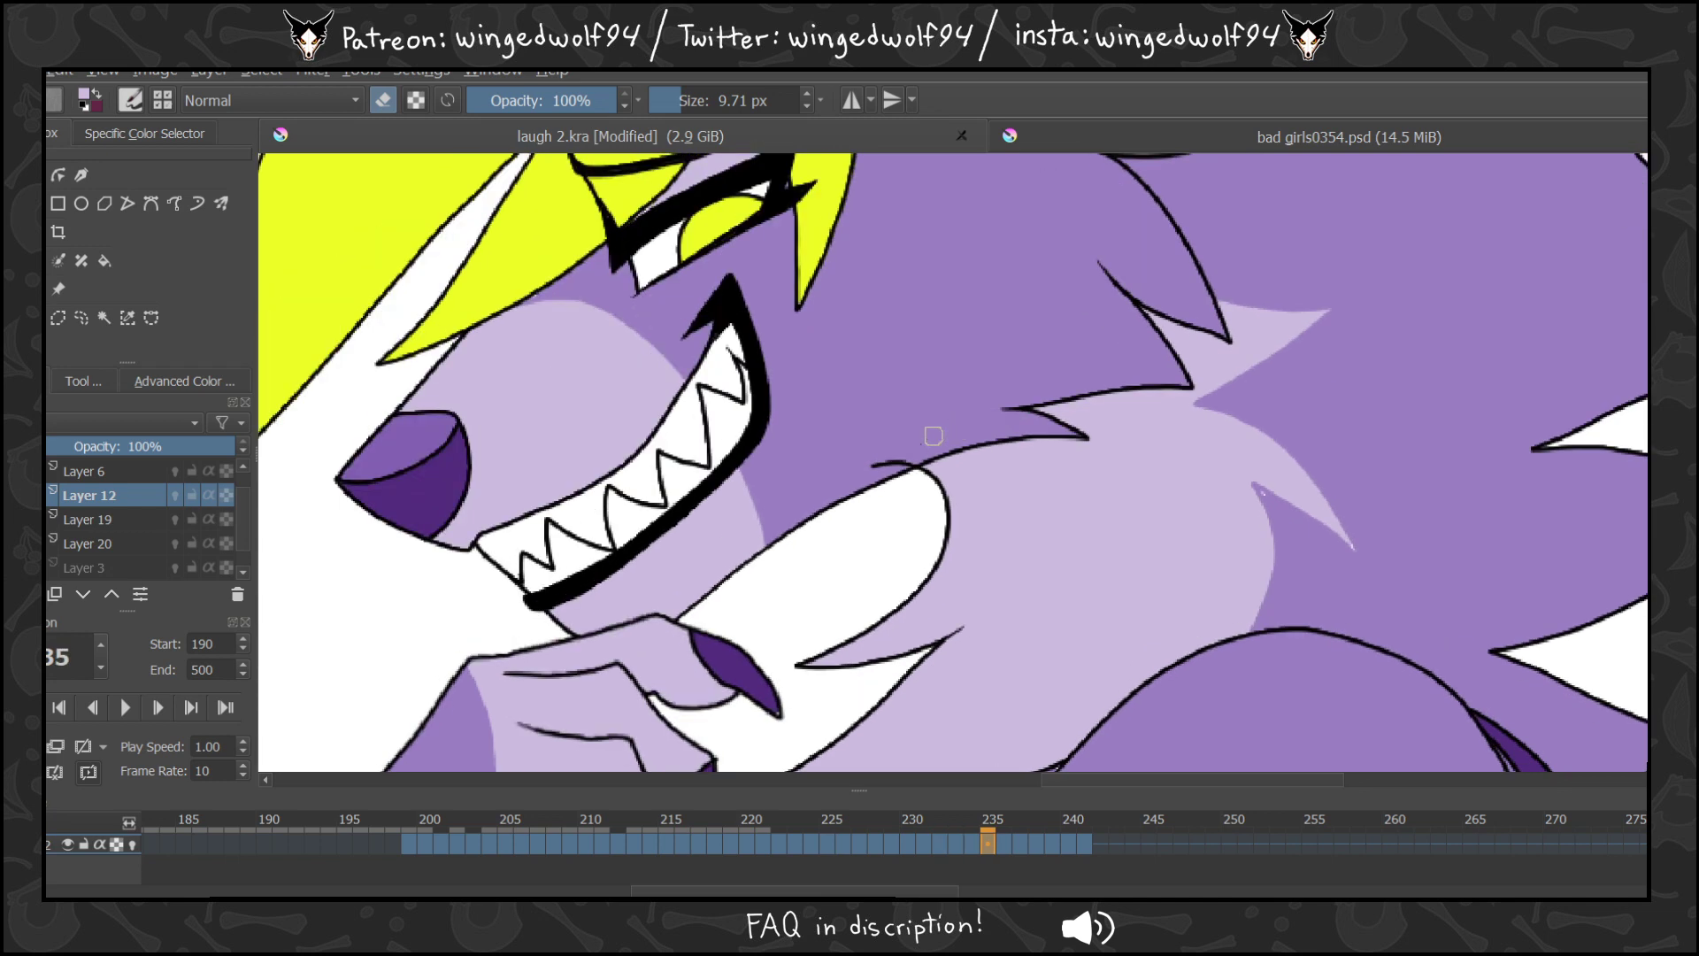
Erase the leftover neck line ends under the cheek fur on frames 235 through 241.
key("Left")
key("Right")
key("Right")
key("Right")
key("Right")
key("Right")
key("Right")
key("Right")
key("Right")
key("Right")
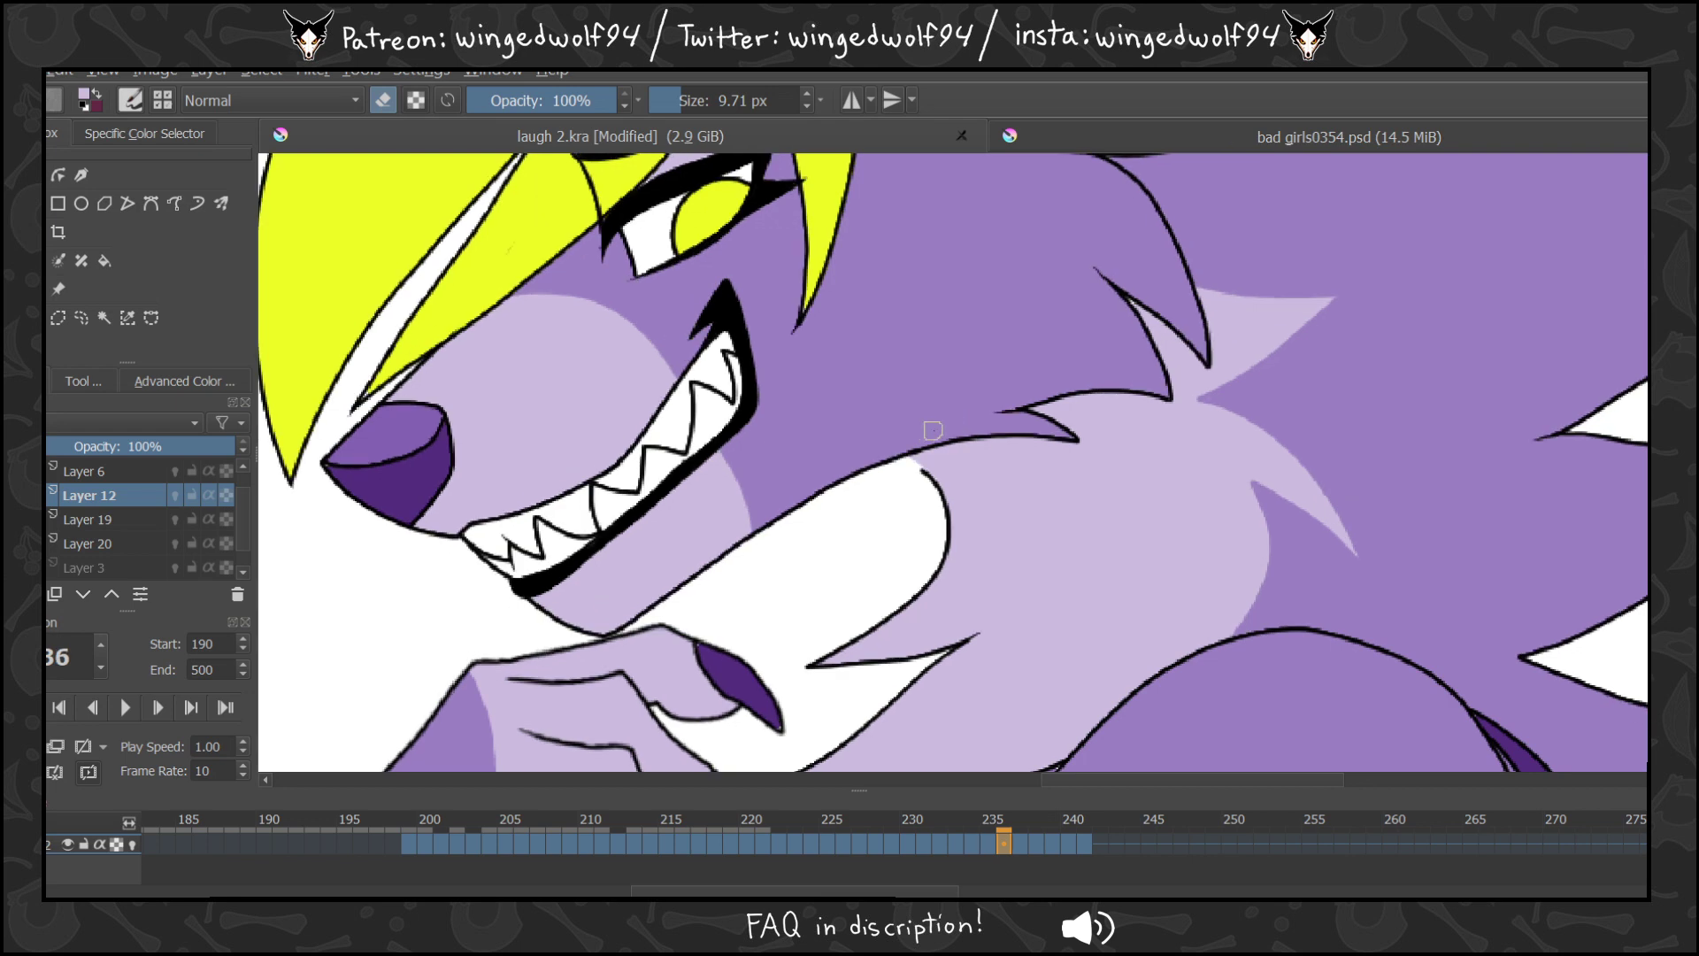
Go back to frame 234, show more of the character and play the animation to check the cleaned lines and fills.
key("Left")
key("Left")
key("Left")
key("Left")
key("Left")
key("Left")
key("Left")
key("Left")
key("Left")
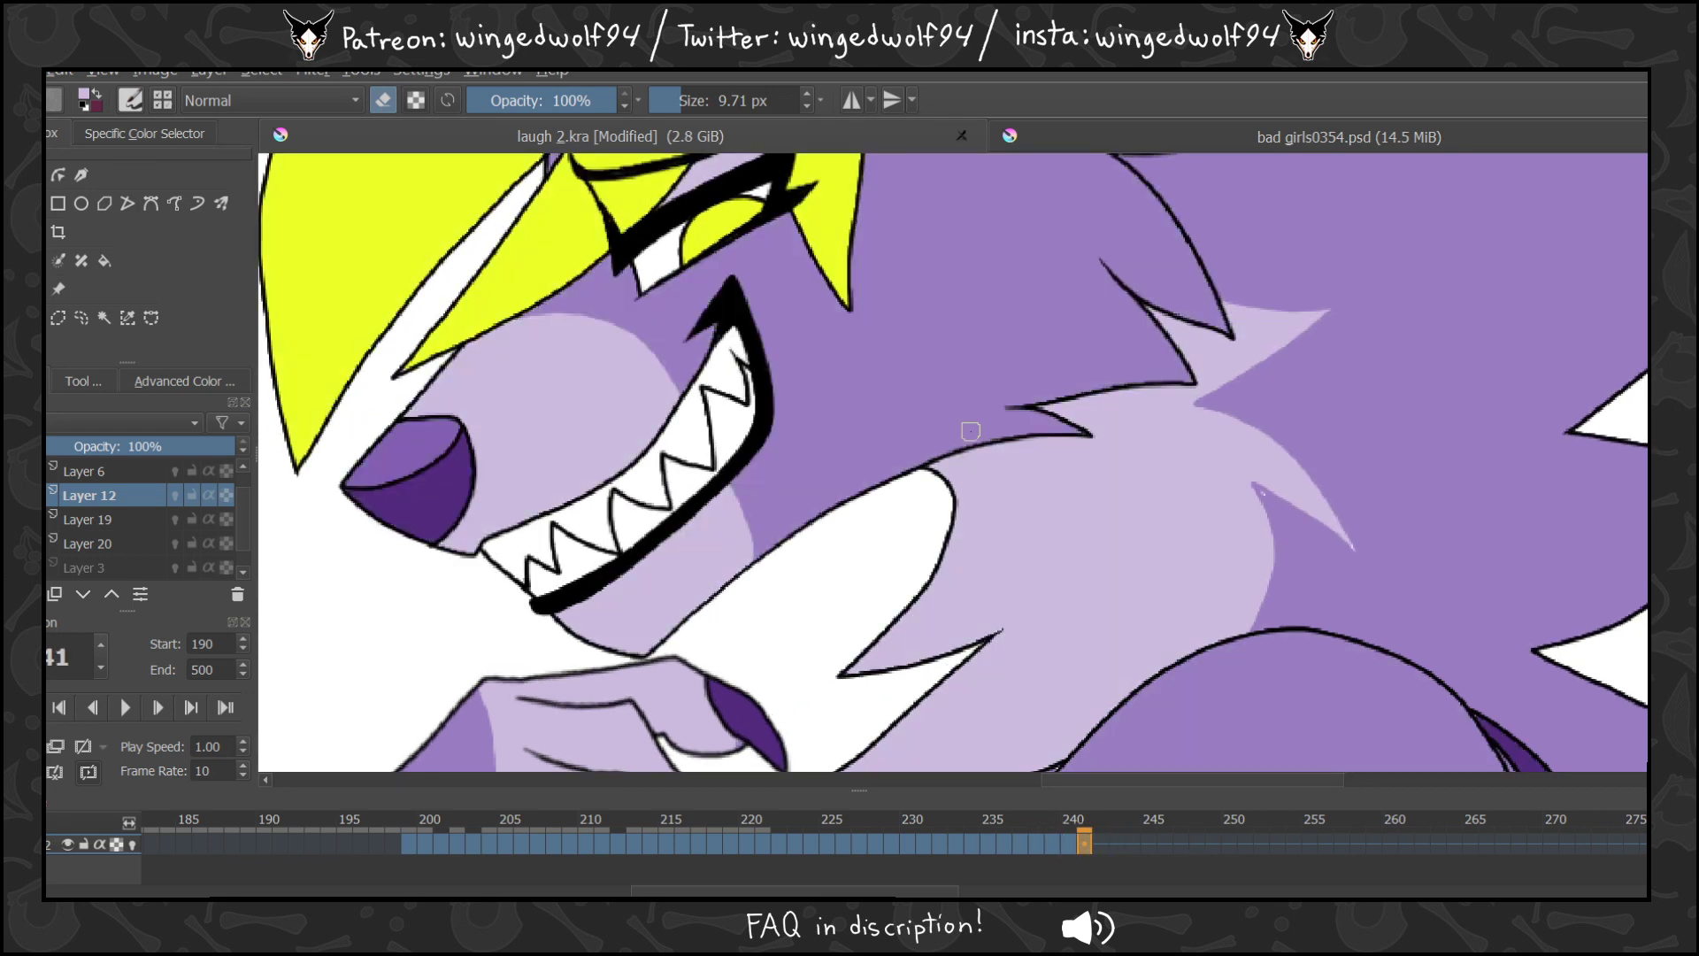
key("minus")
key("minus")
key("minus")
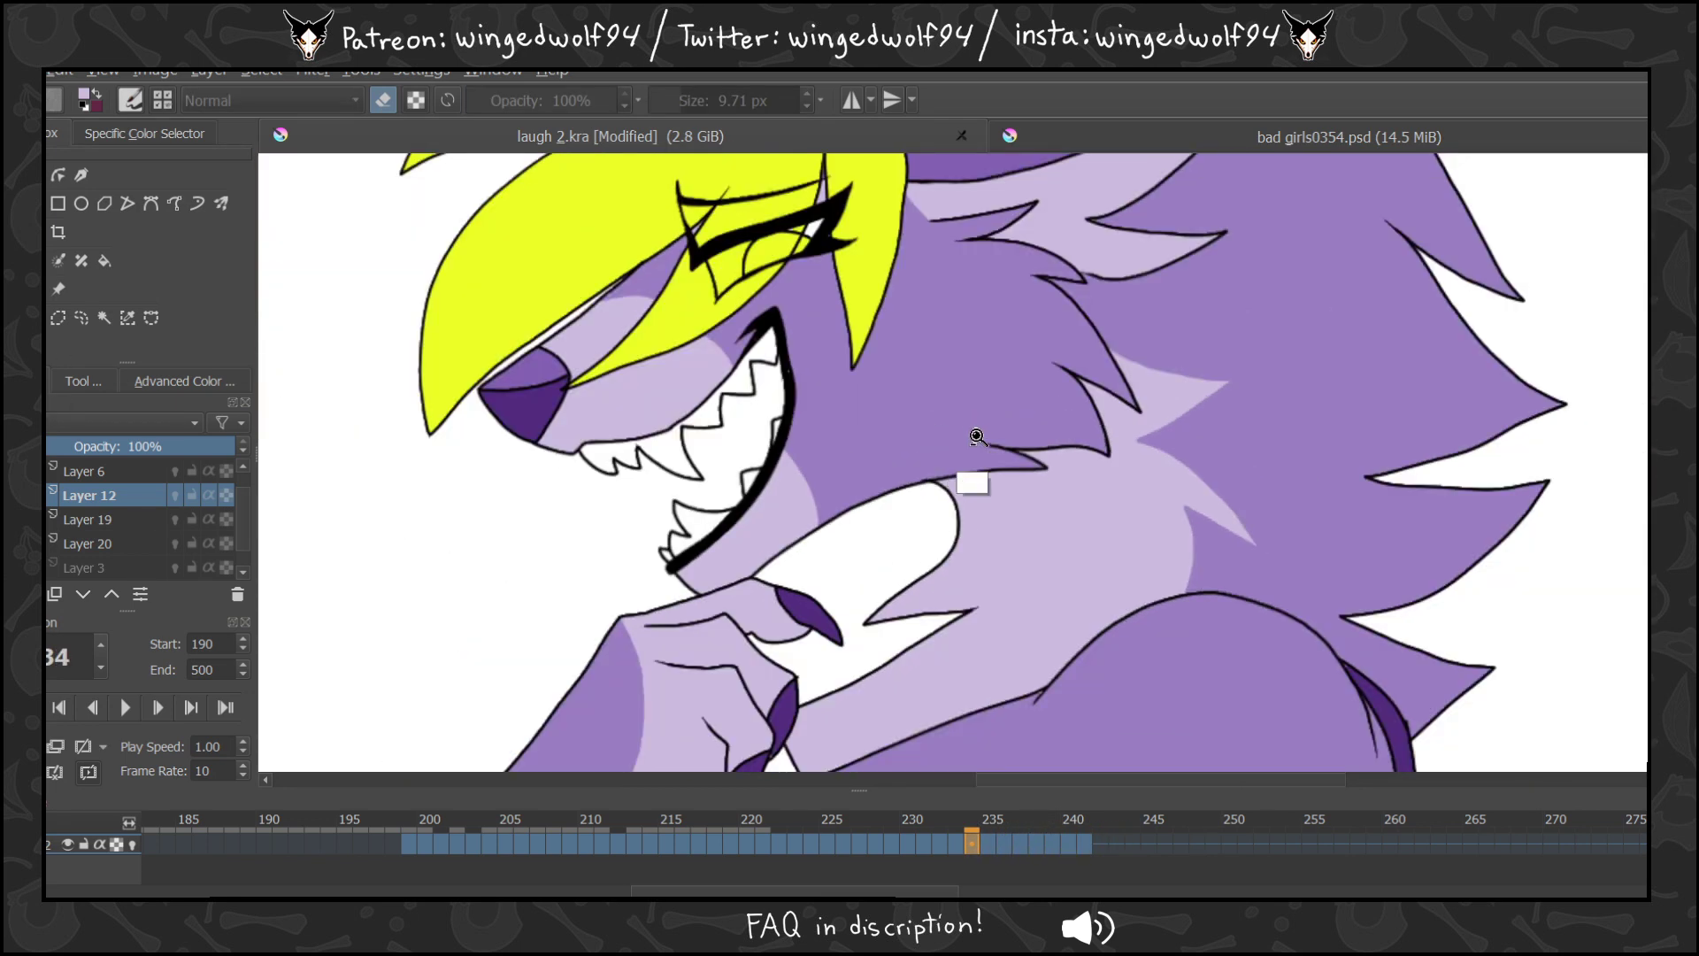
left_click(124, 707)
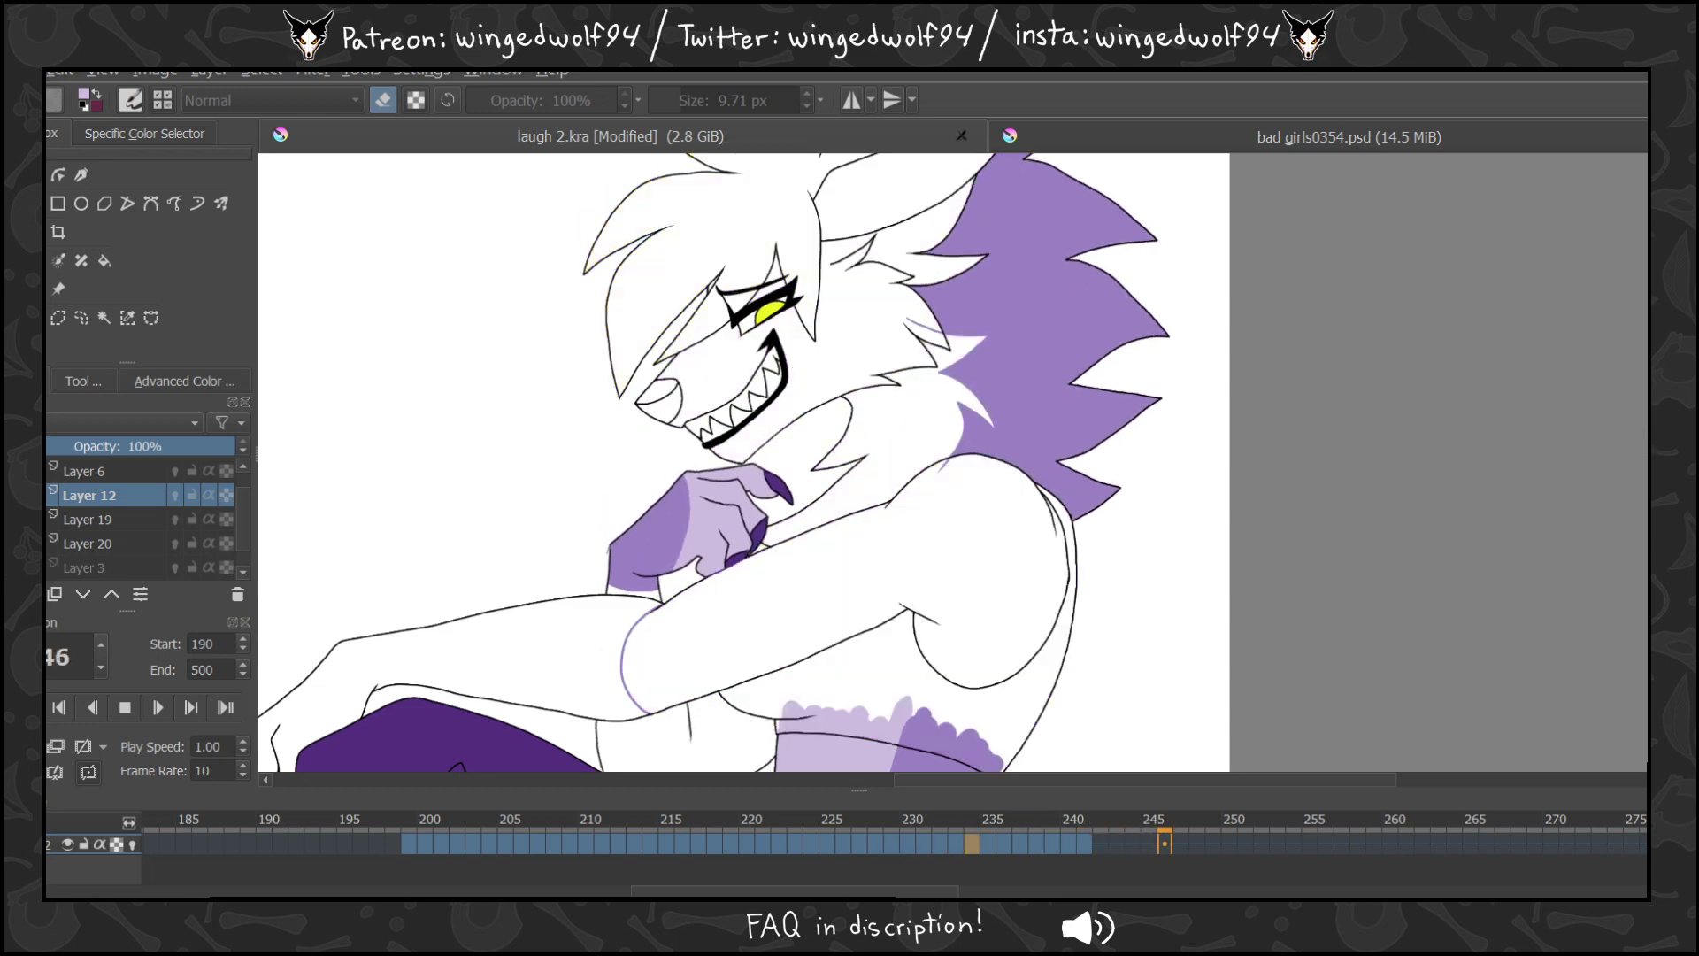
left_click(125, 706)
Merge Layer 19 down into Layer 20 and save the file.
left_click(78, 519)
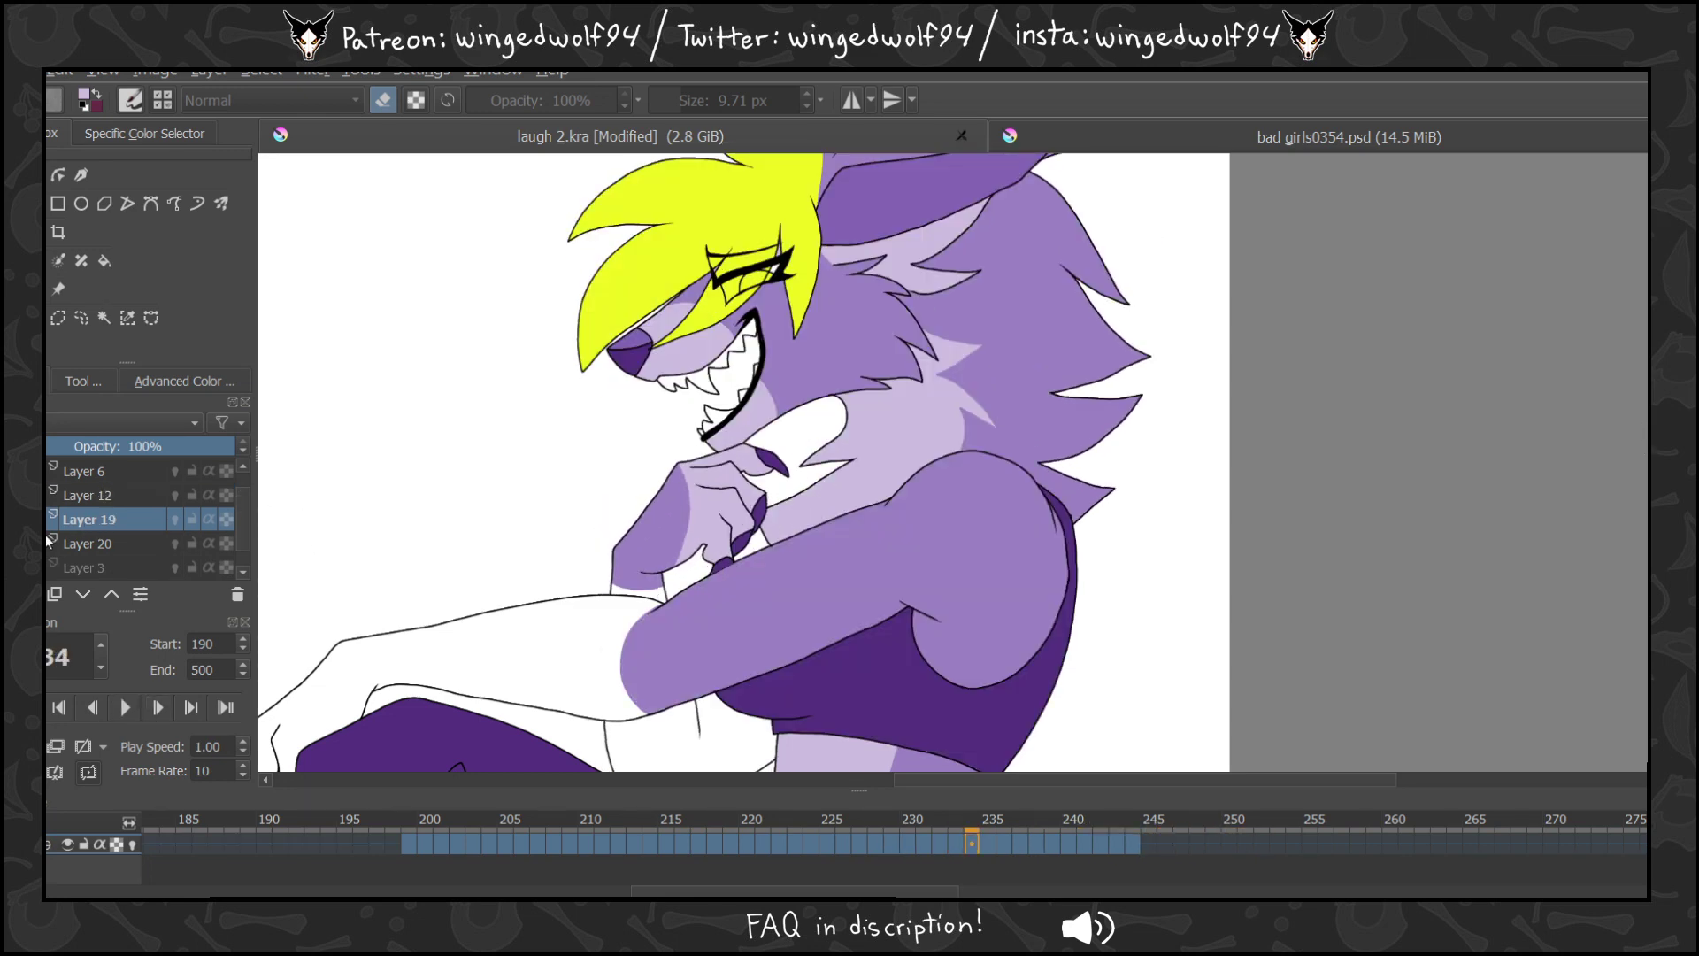
left_click(64, 538)
left_click(89, 521)
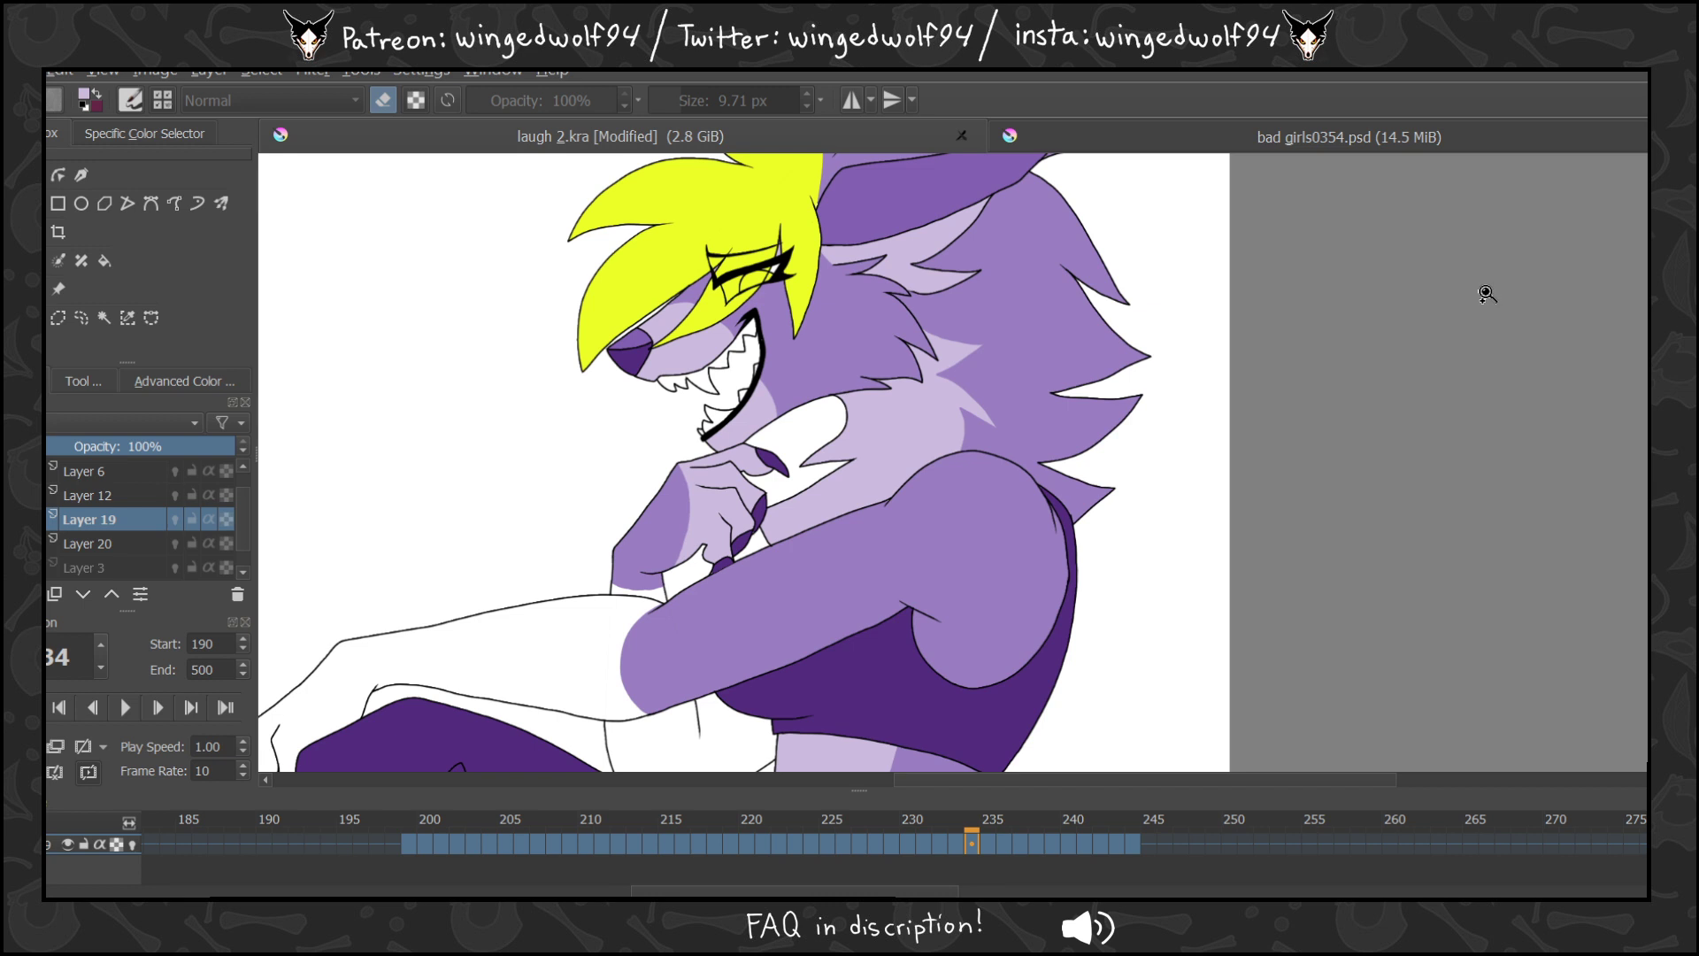
key("ctrl+e")
Check the colored reference in bad girls0354.psd, return to laugh 2.kra, add a new layer and show frame 234 in its timeline.
left_click(1475, 144)
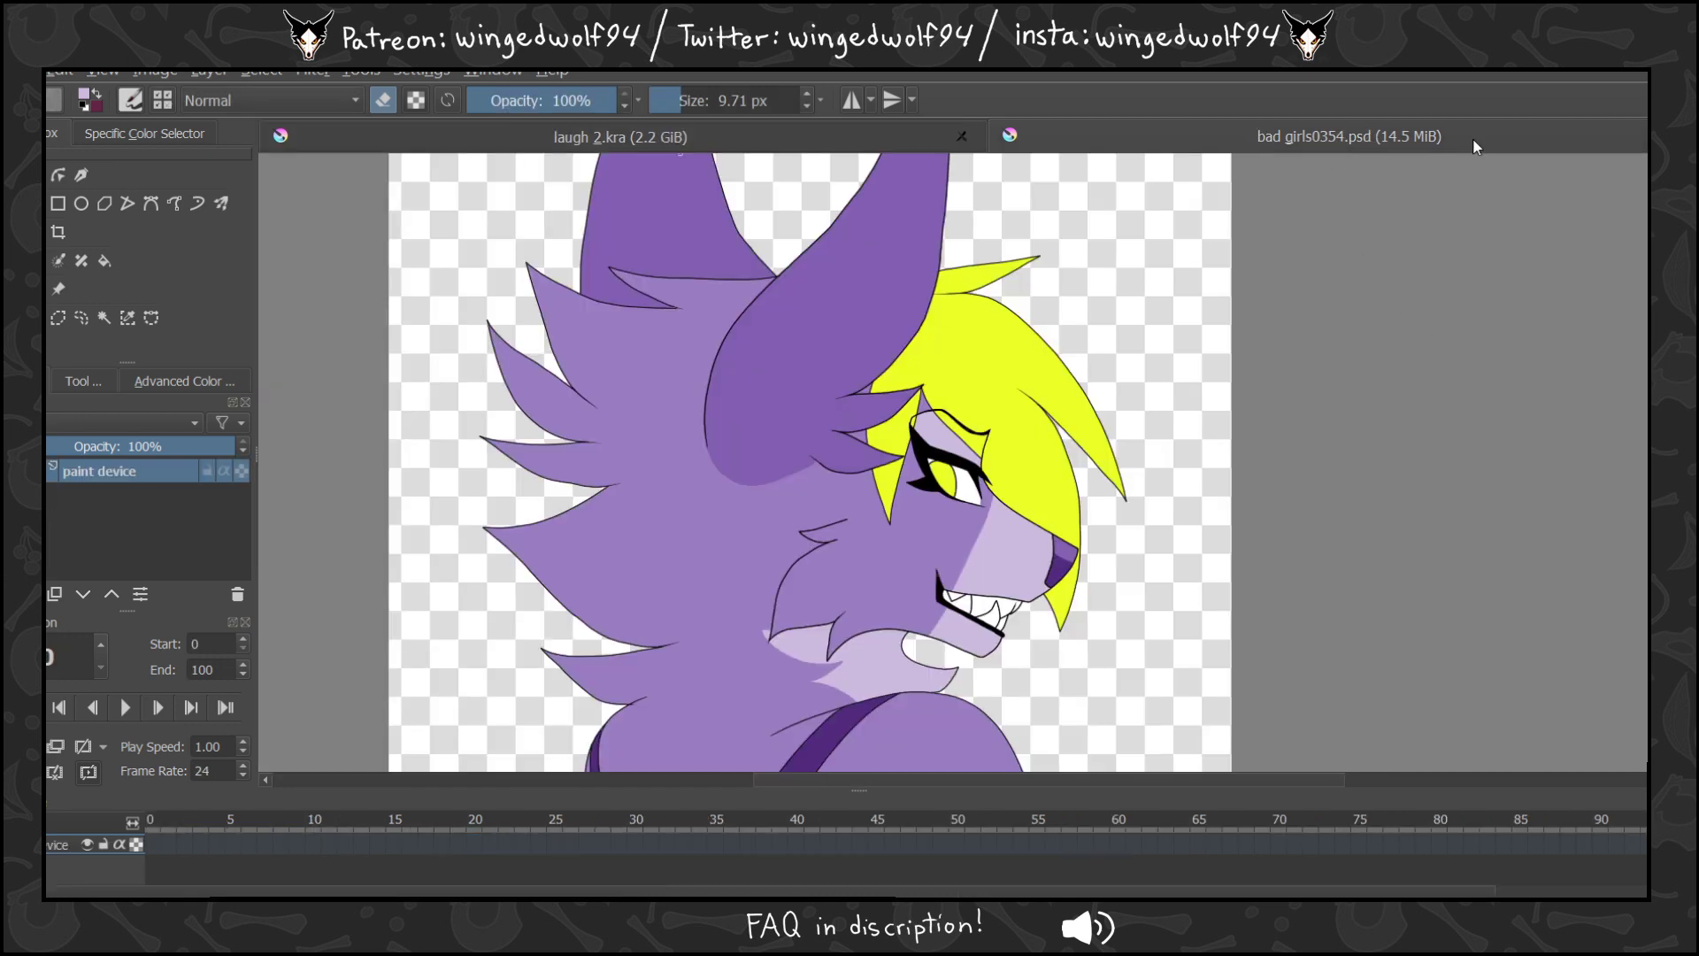
left_click(740, 135)
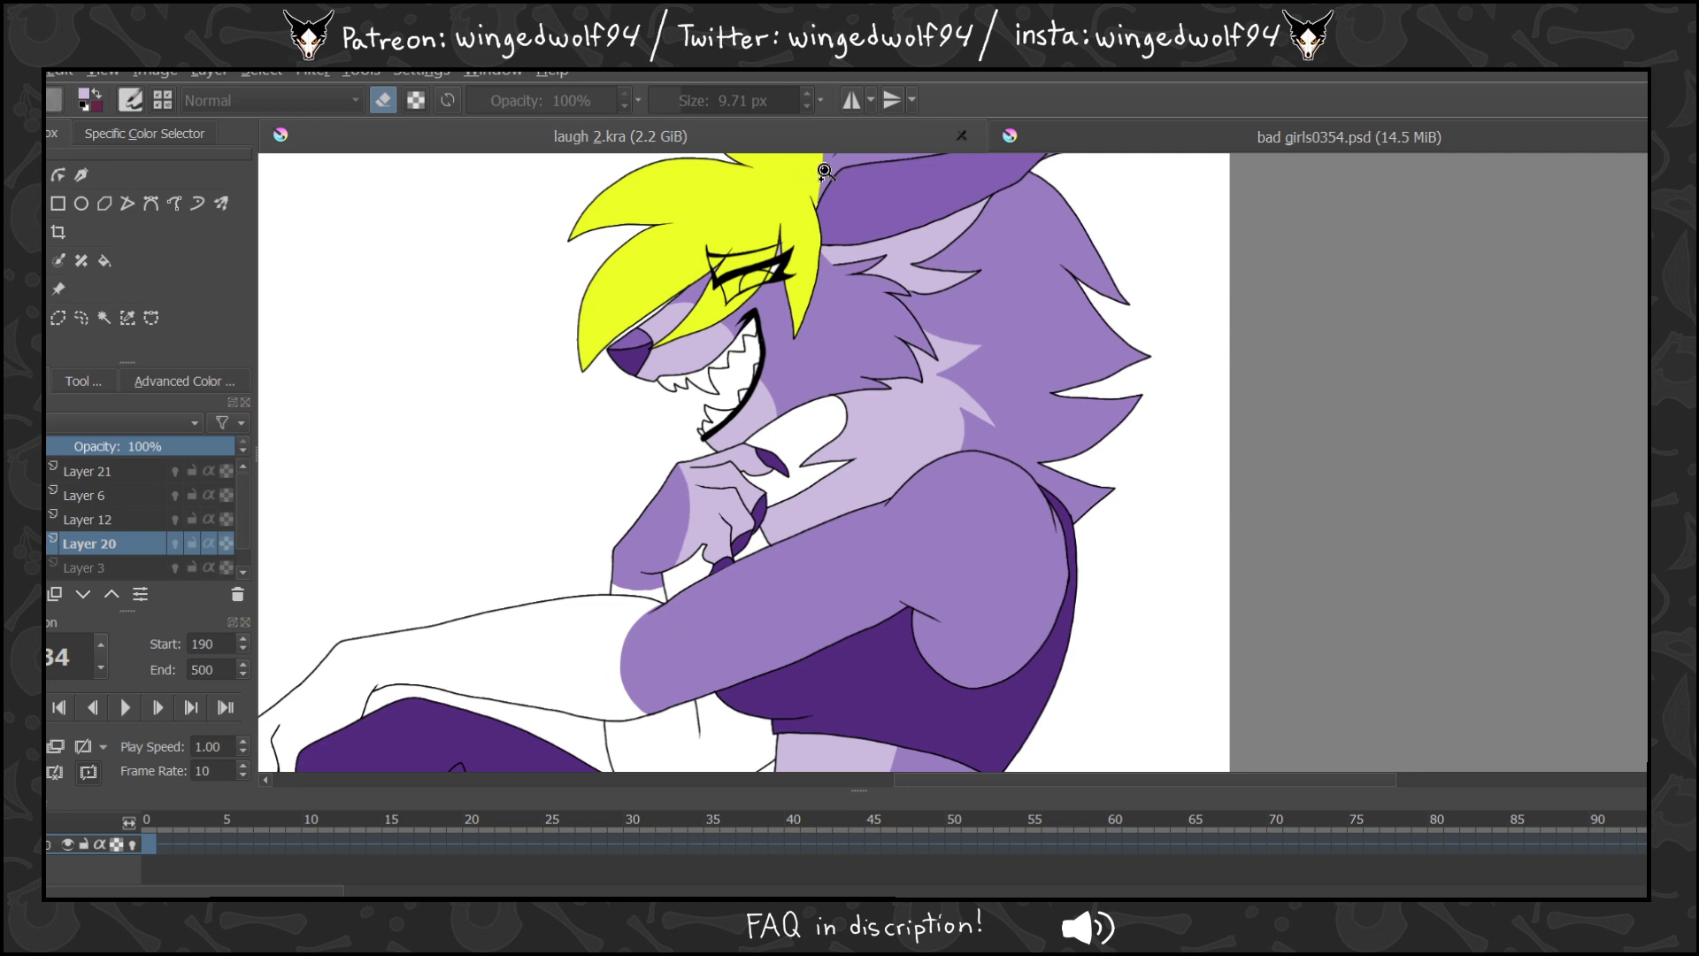
left_click_drag(1051, 781, 997, 781)
left_click_drag(1655, 425, 1654, 469)
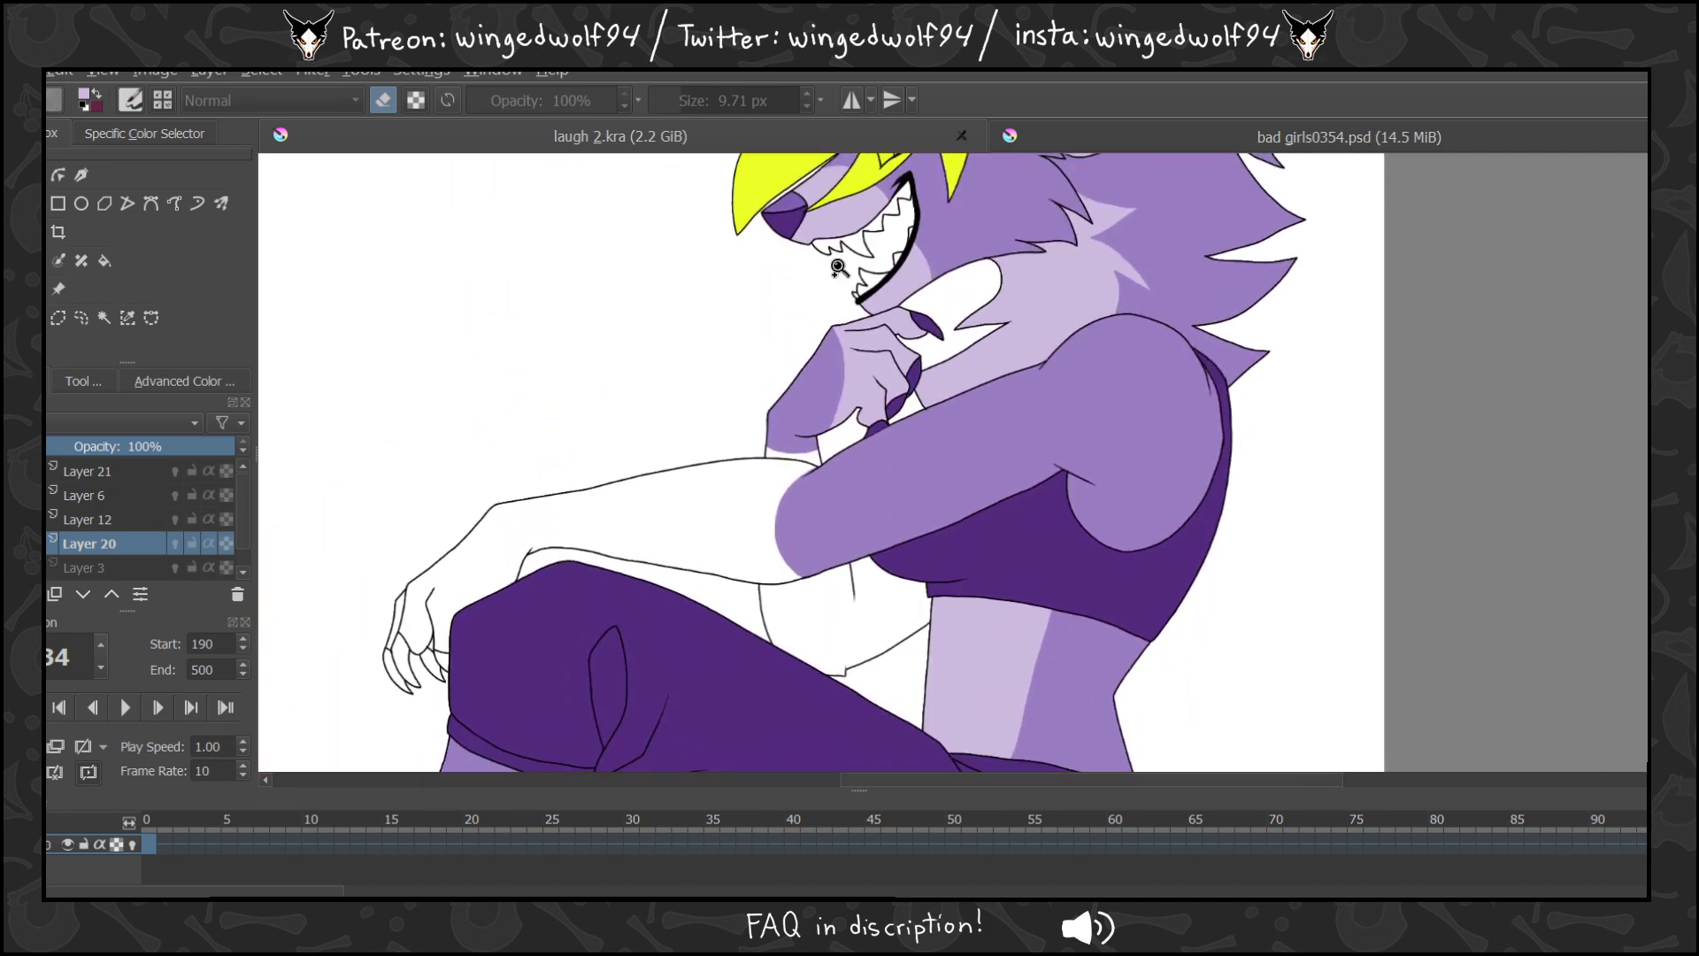
left_click(49, 595)
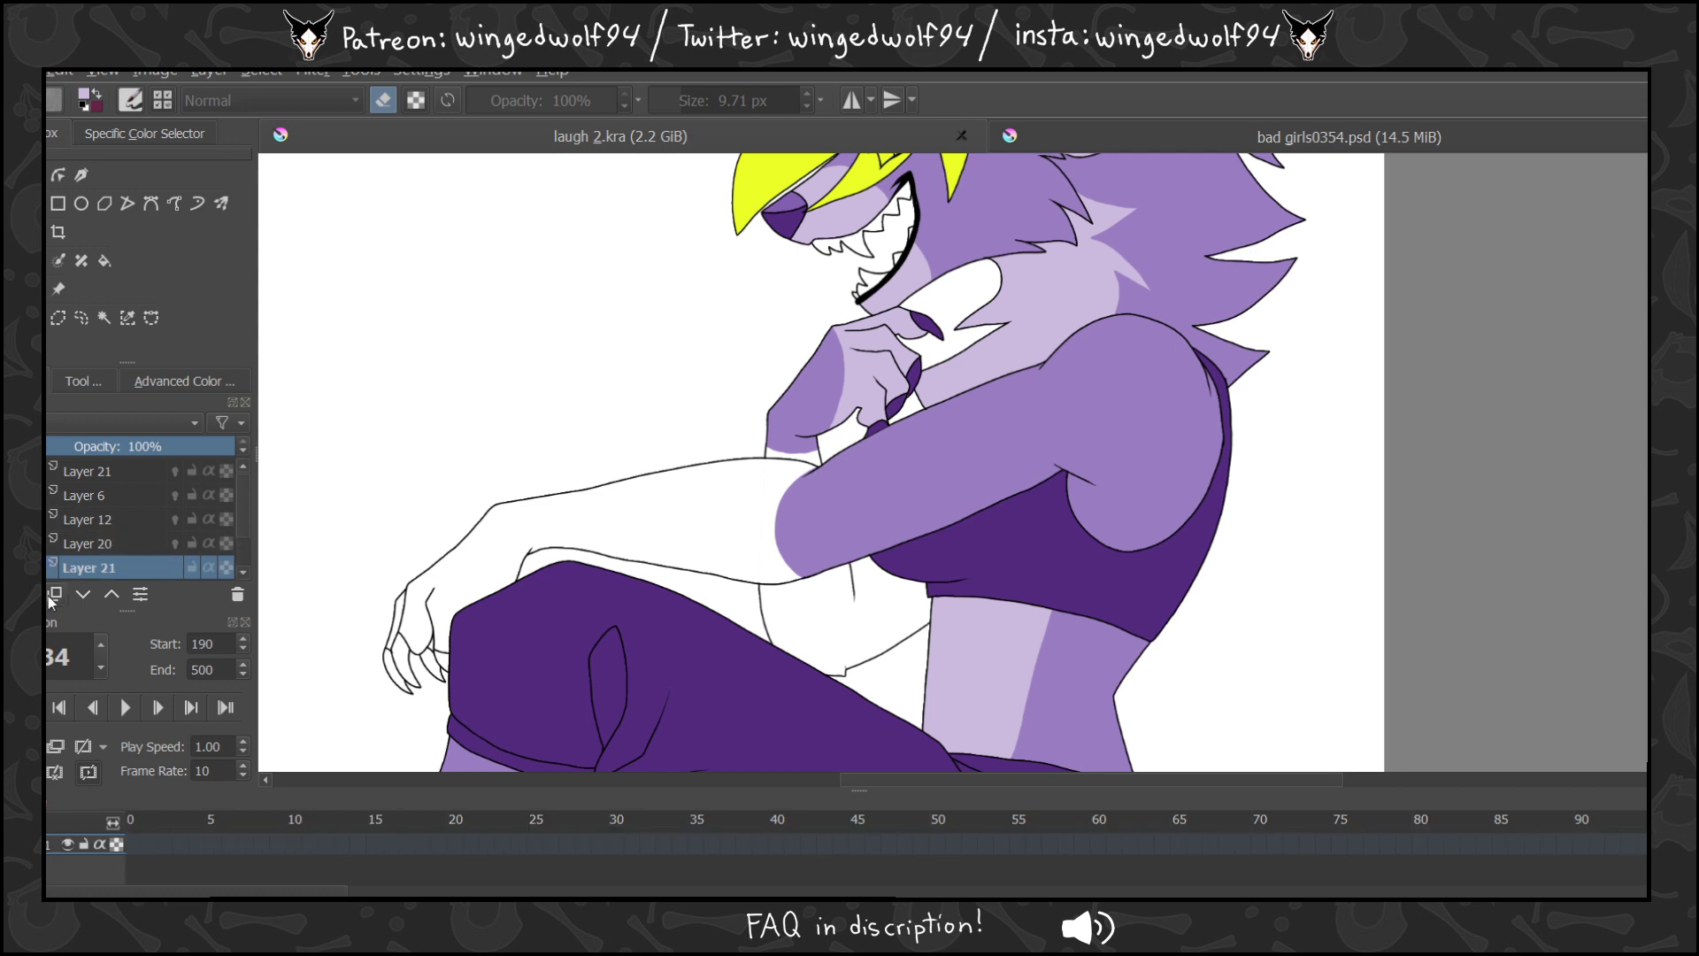
left_click_drag(319, 886, 990, 877)
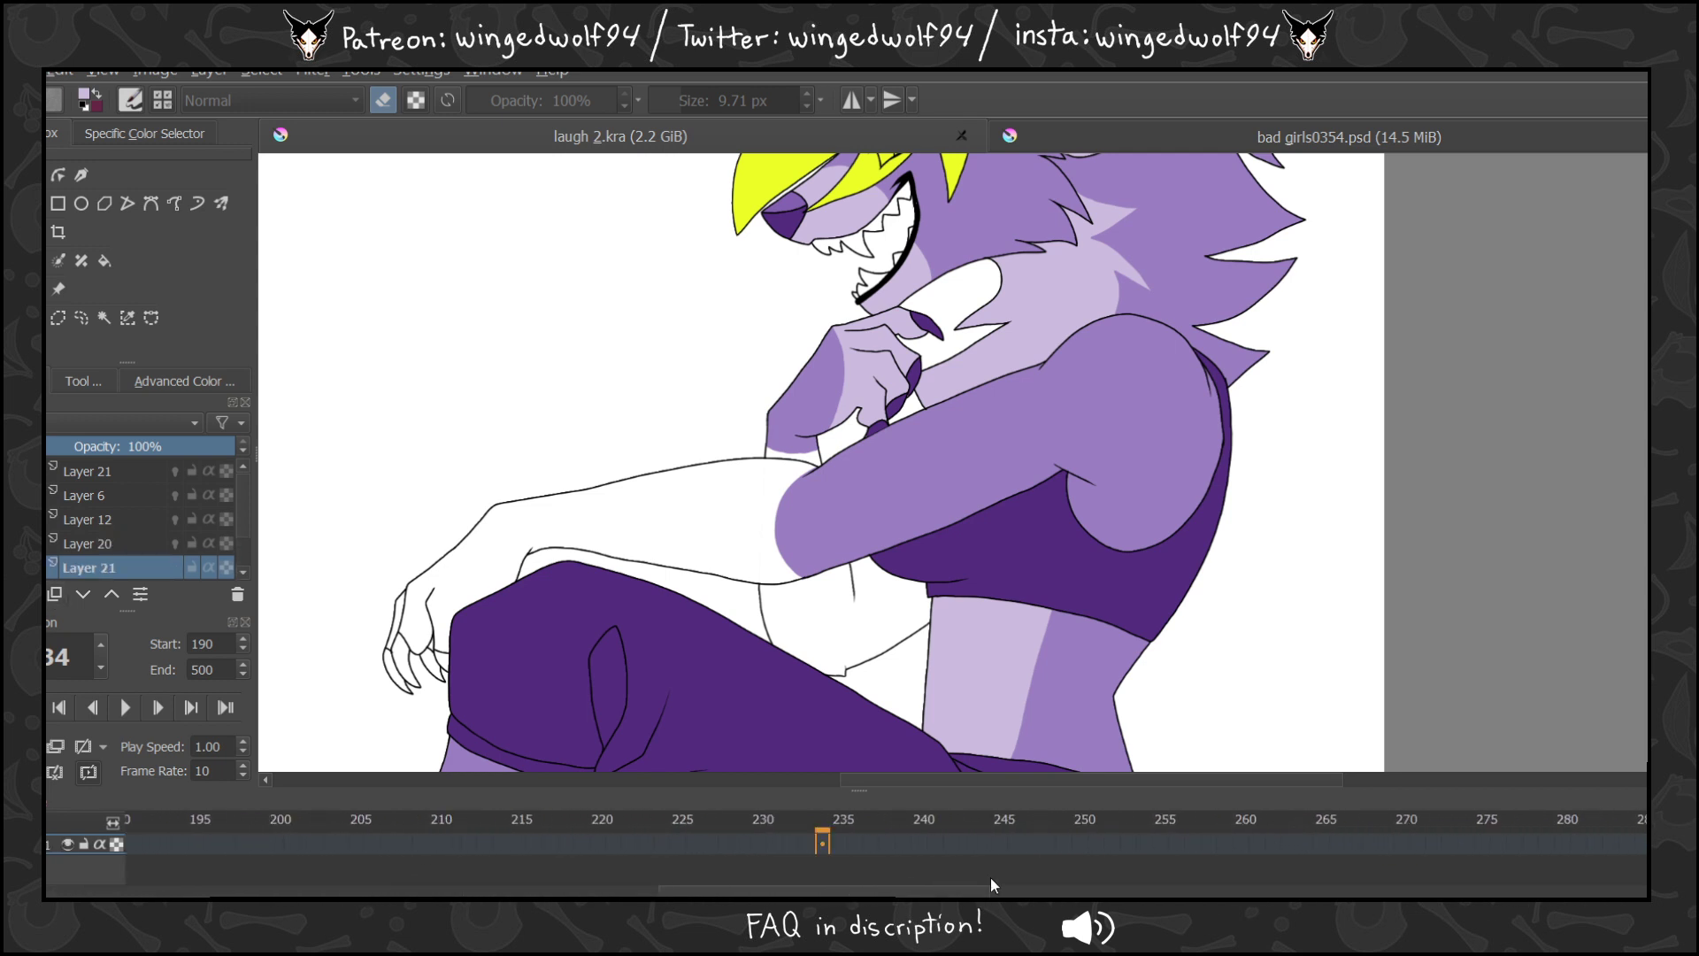
Go to frame 199 with Layer 21 active, sample the upper arm's medium purple and set the brush size to 2.96 px.
left_click(86, 545)
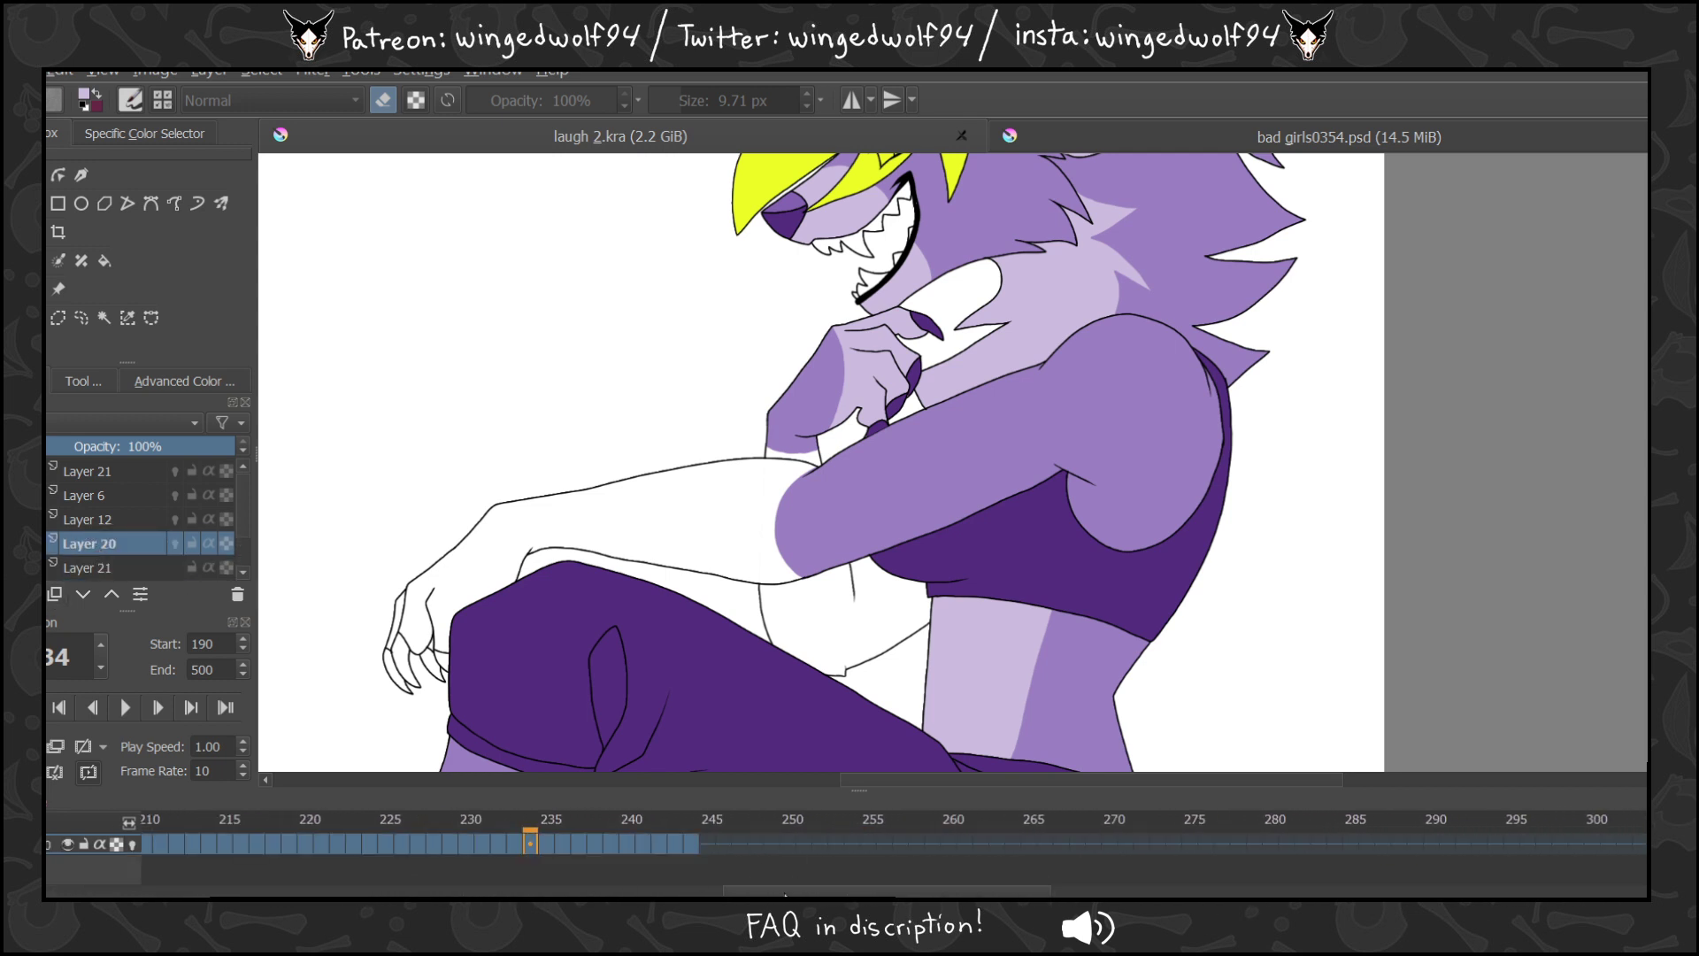
left_click_drag(785, 893, 652, 889)
left_click(636, 846)
left_click(80, 563)
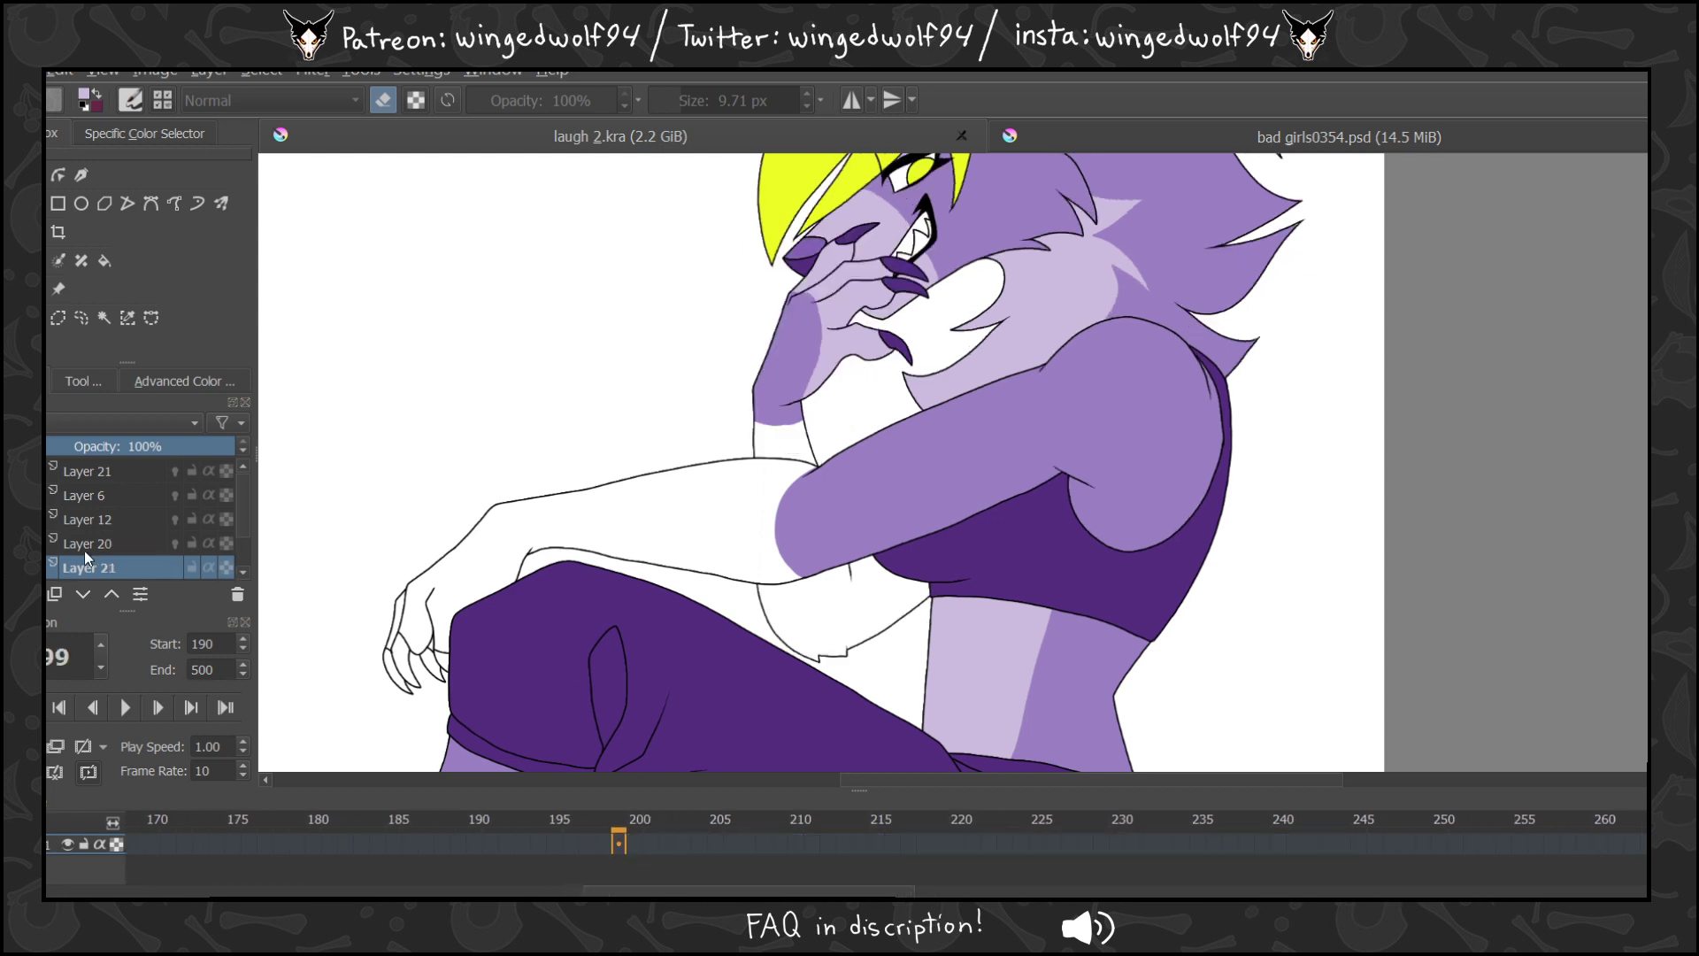
left_click_drag(394, 423, 1044, 696)
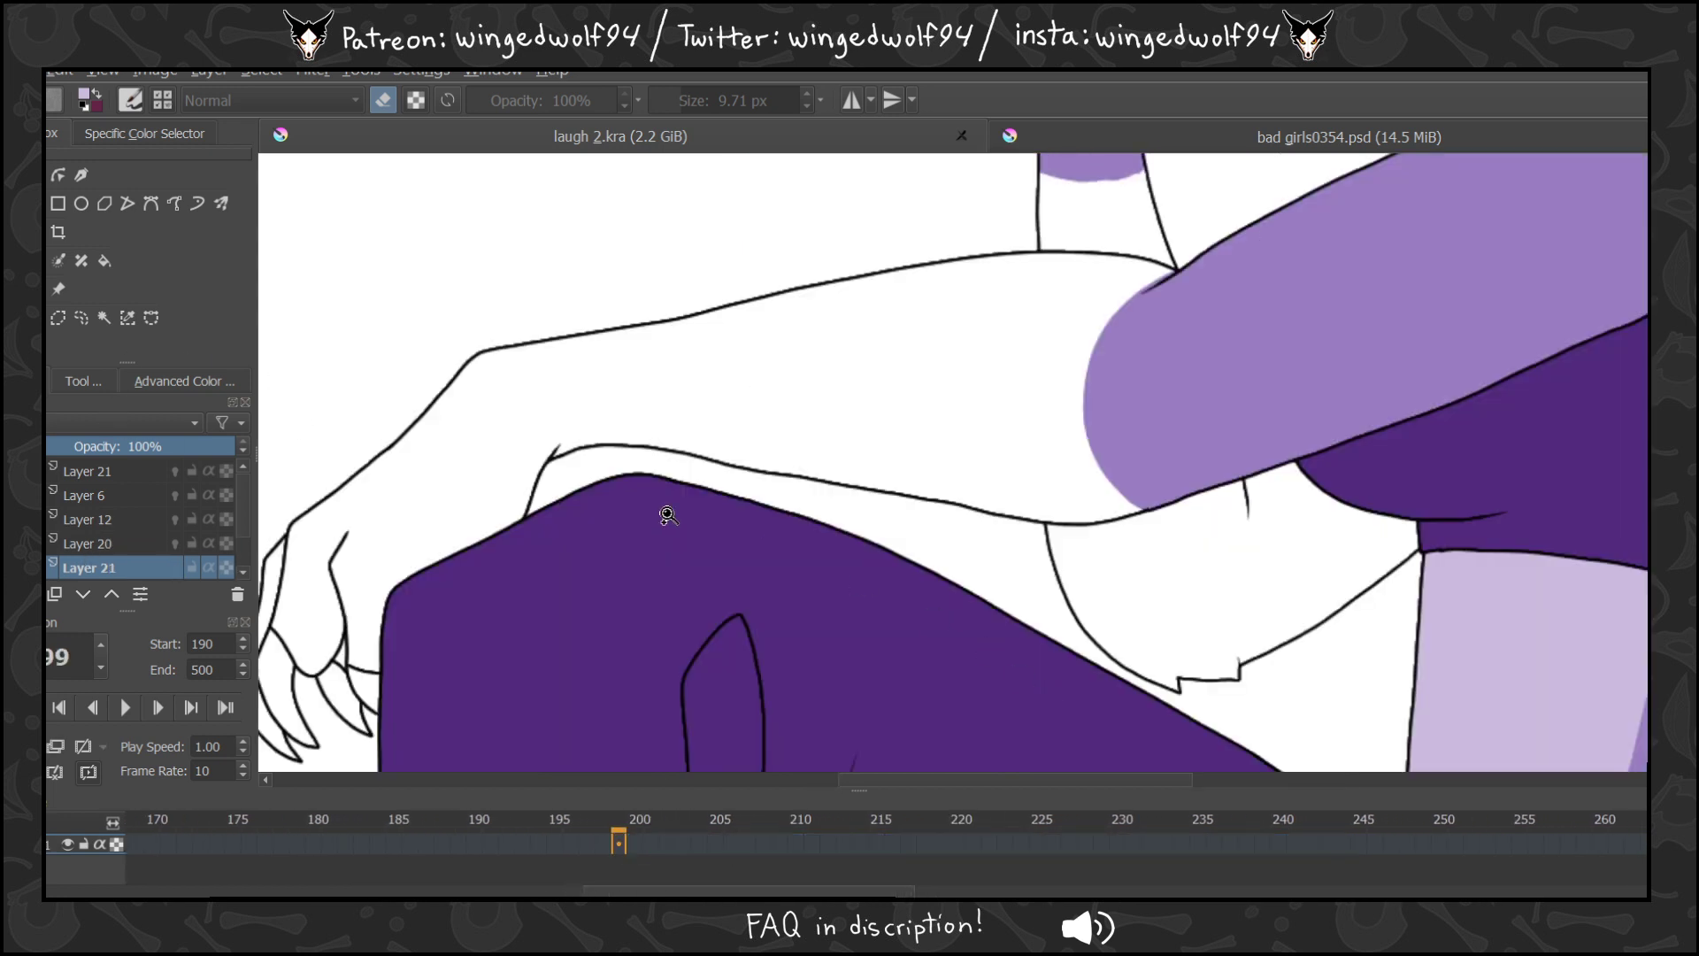
left_click(175, 380)
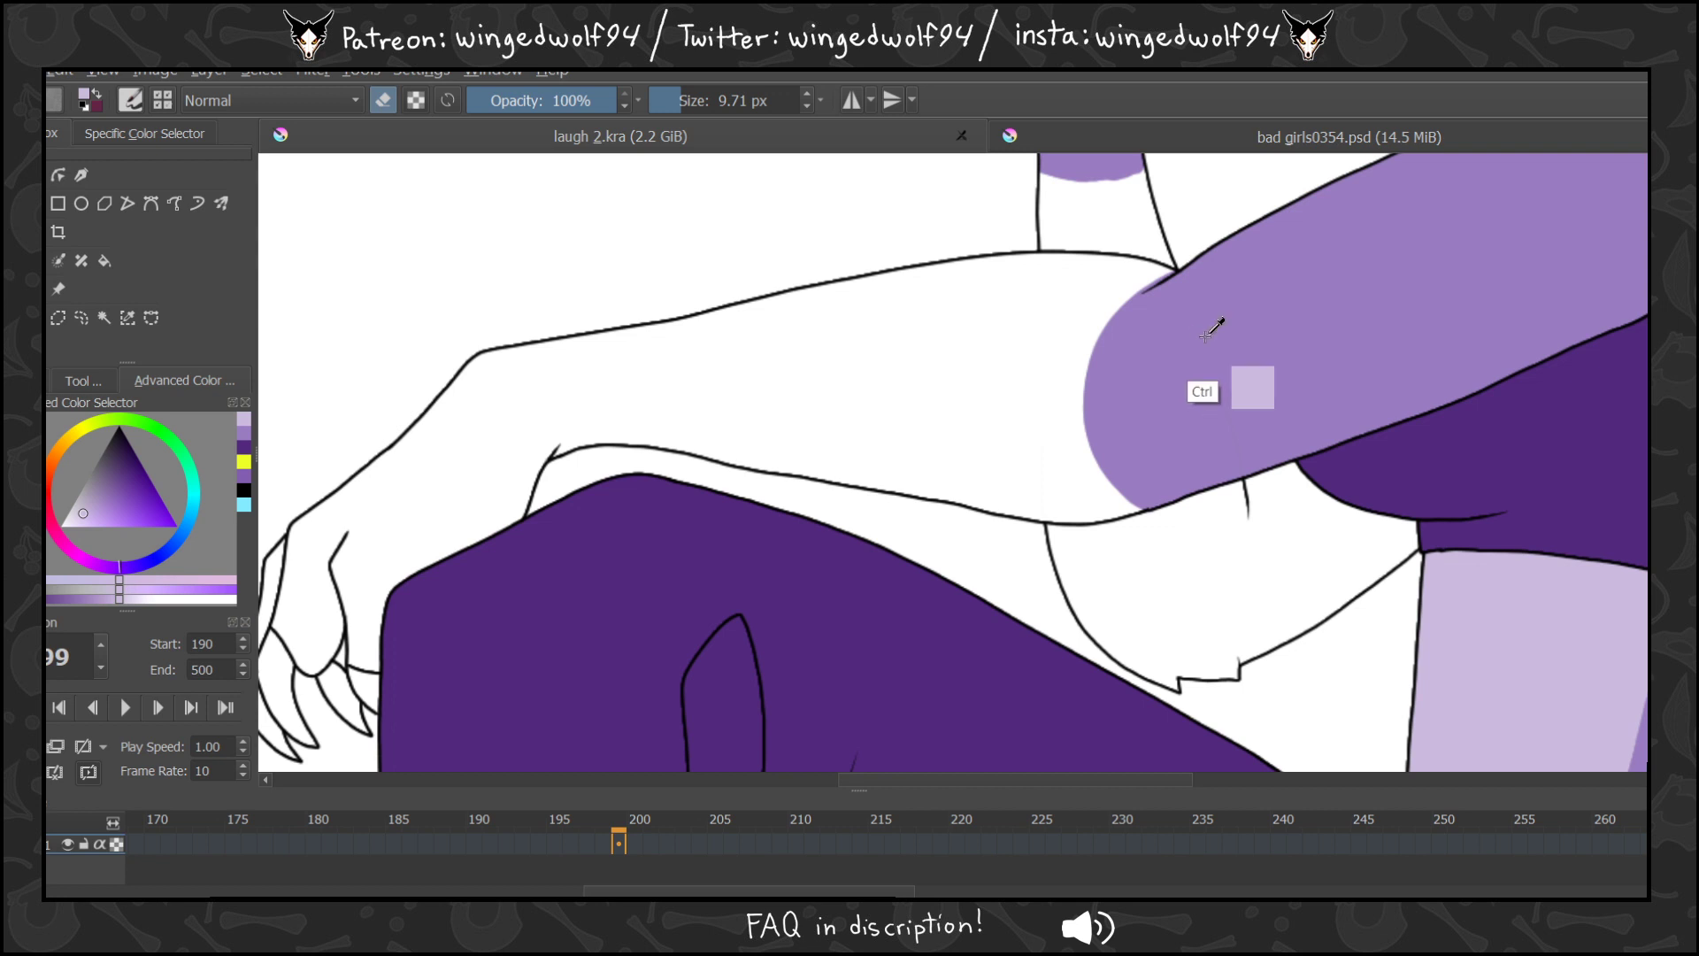
left_click(1199, 378, "ctrl")
left_click(693, 99)
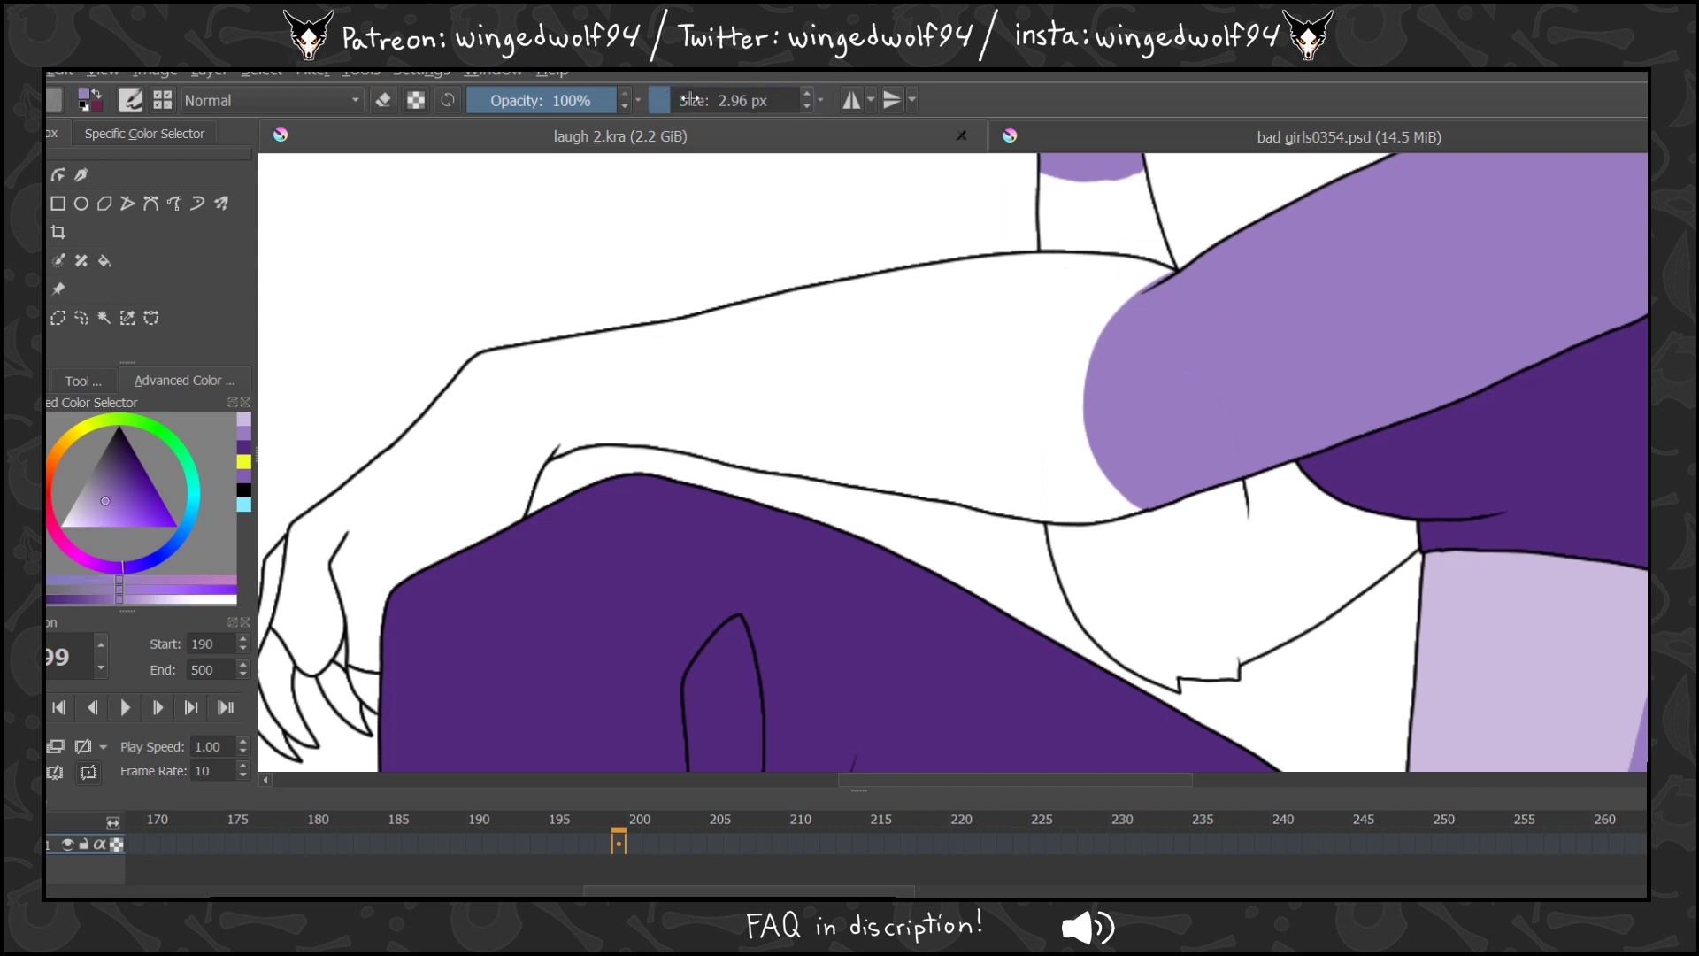
left_click(605, 844)
left_click(618, 844)
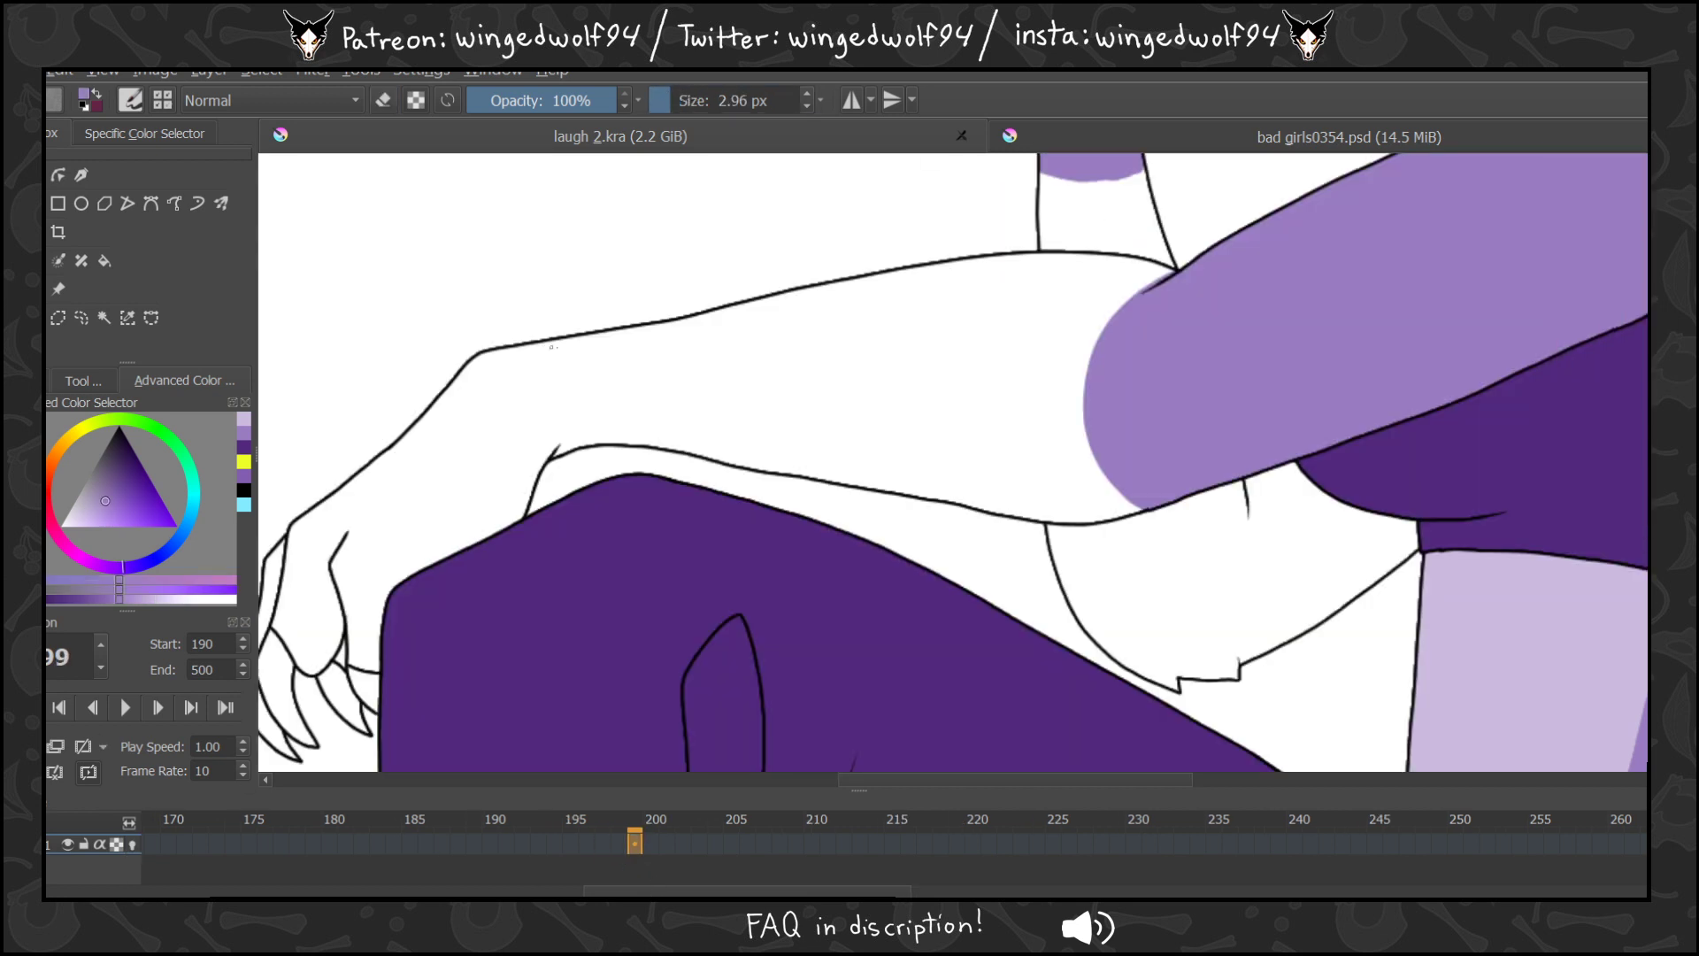
Draw a curved medium purple boundary line across the wrist on frame 199, undoing and redrawing the stroke as needed.
left_click(543, 340)
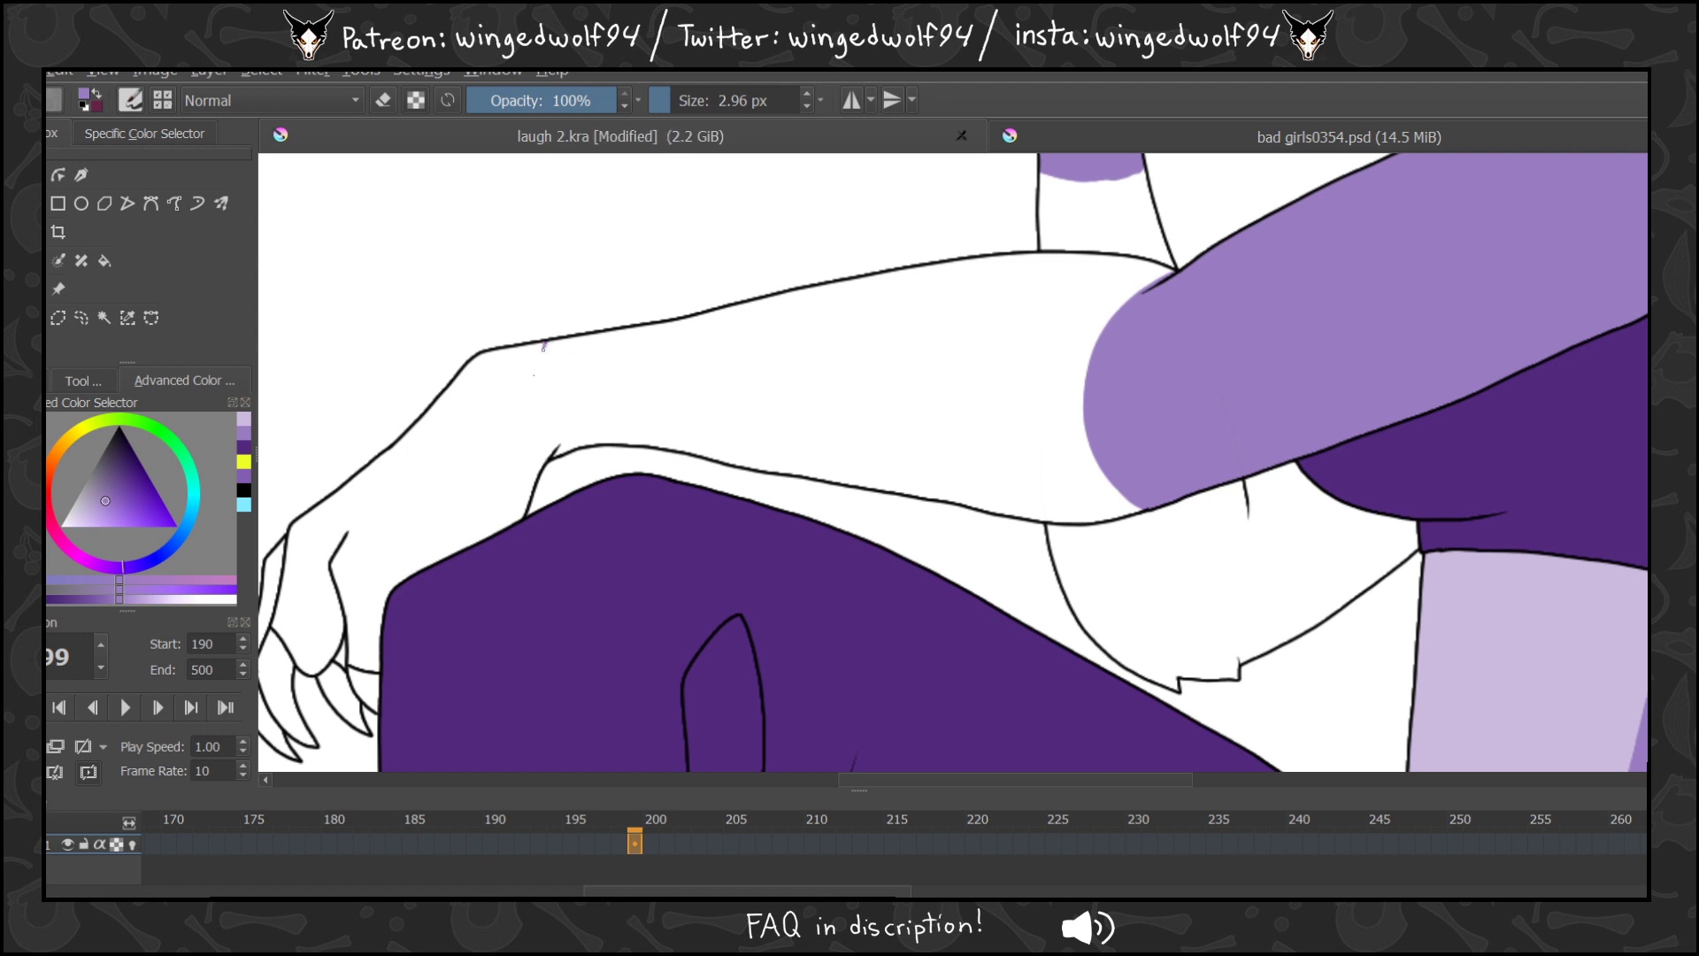
left_click_drag(543, 347, 561, 431)
key("ctrl+z")
left_click_drag(555, 340, 567, 417)
key("ctrl+z")
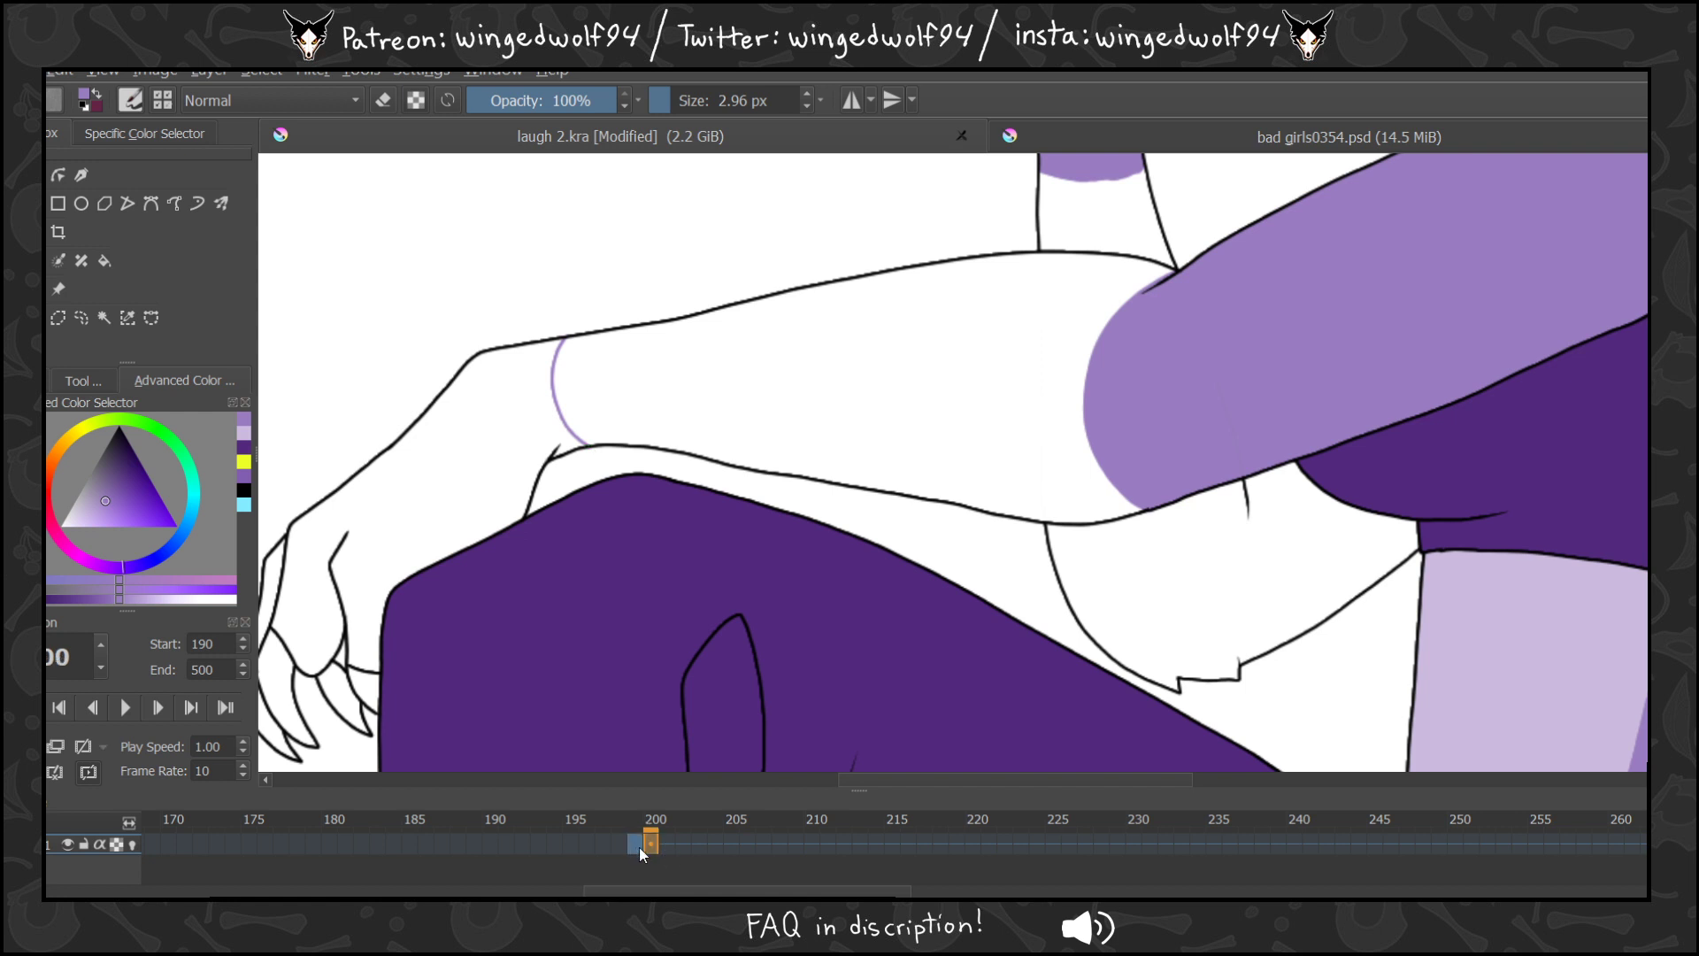
left_click(47, 387)
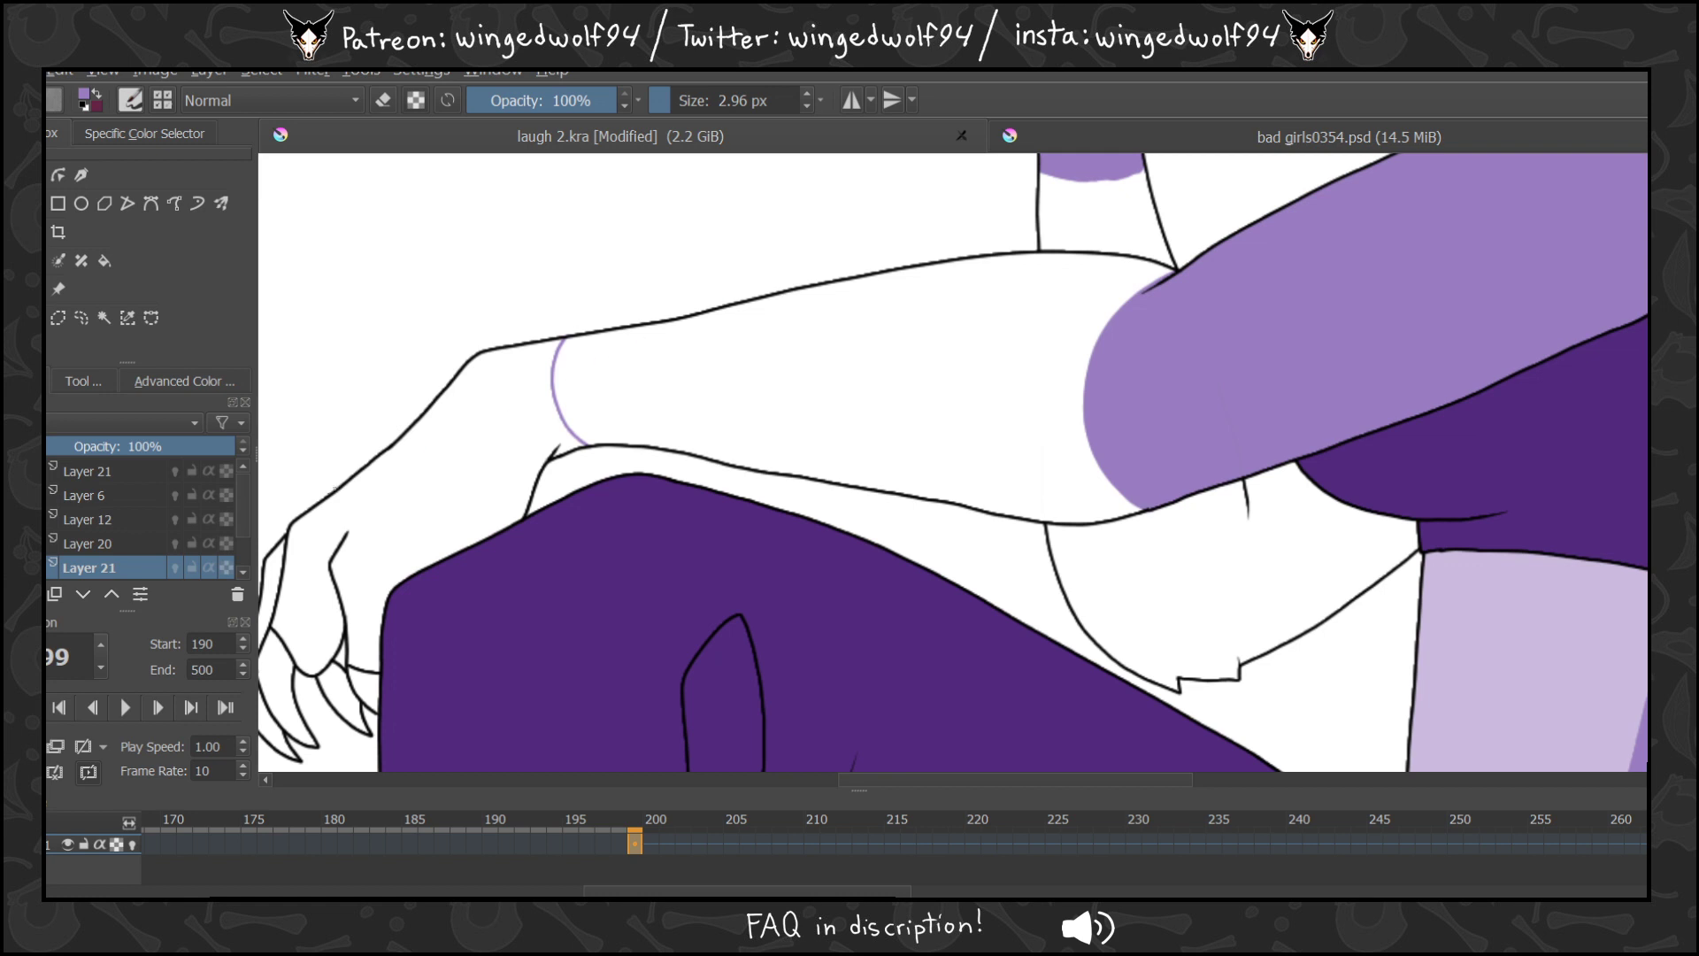
Draw the color boundary along the underside of the hand and three curved stripe lines across the forearm.
left_click_drag(397, 538, 515, 492)
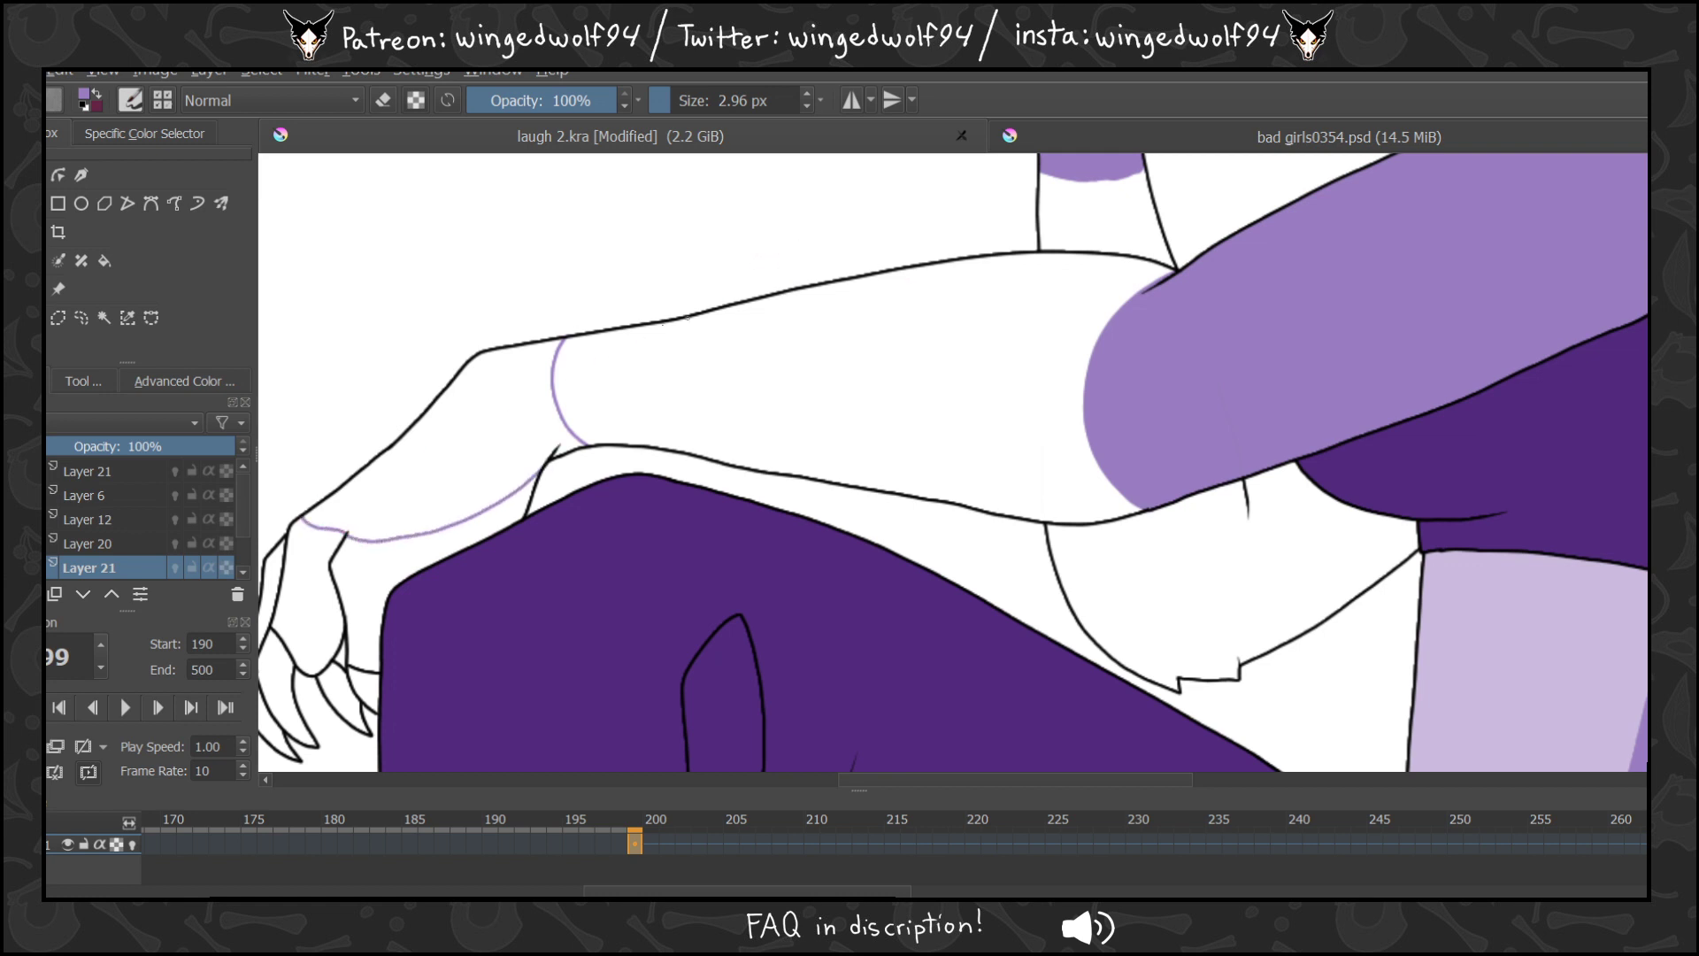
left_click_drag(645, 324, 642, 424)
mouse_move(712, 324)
left_mouse_down()
mouse_move(704, 389)
mouse_move(723, 445)
left_mouse_up()
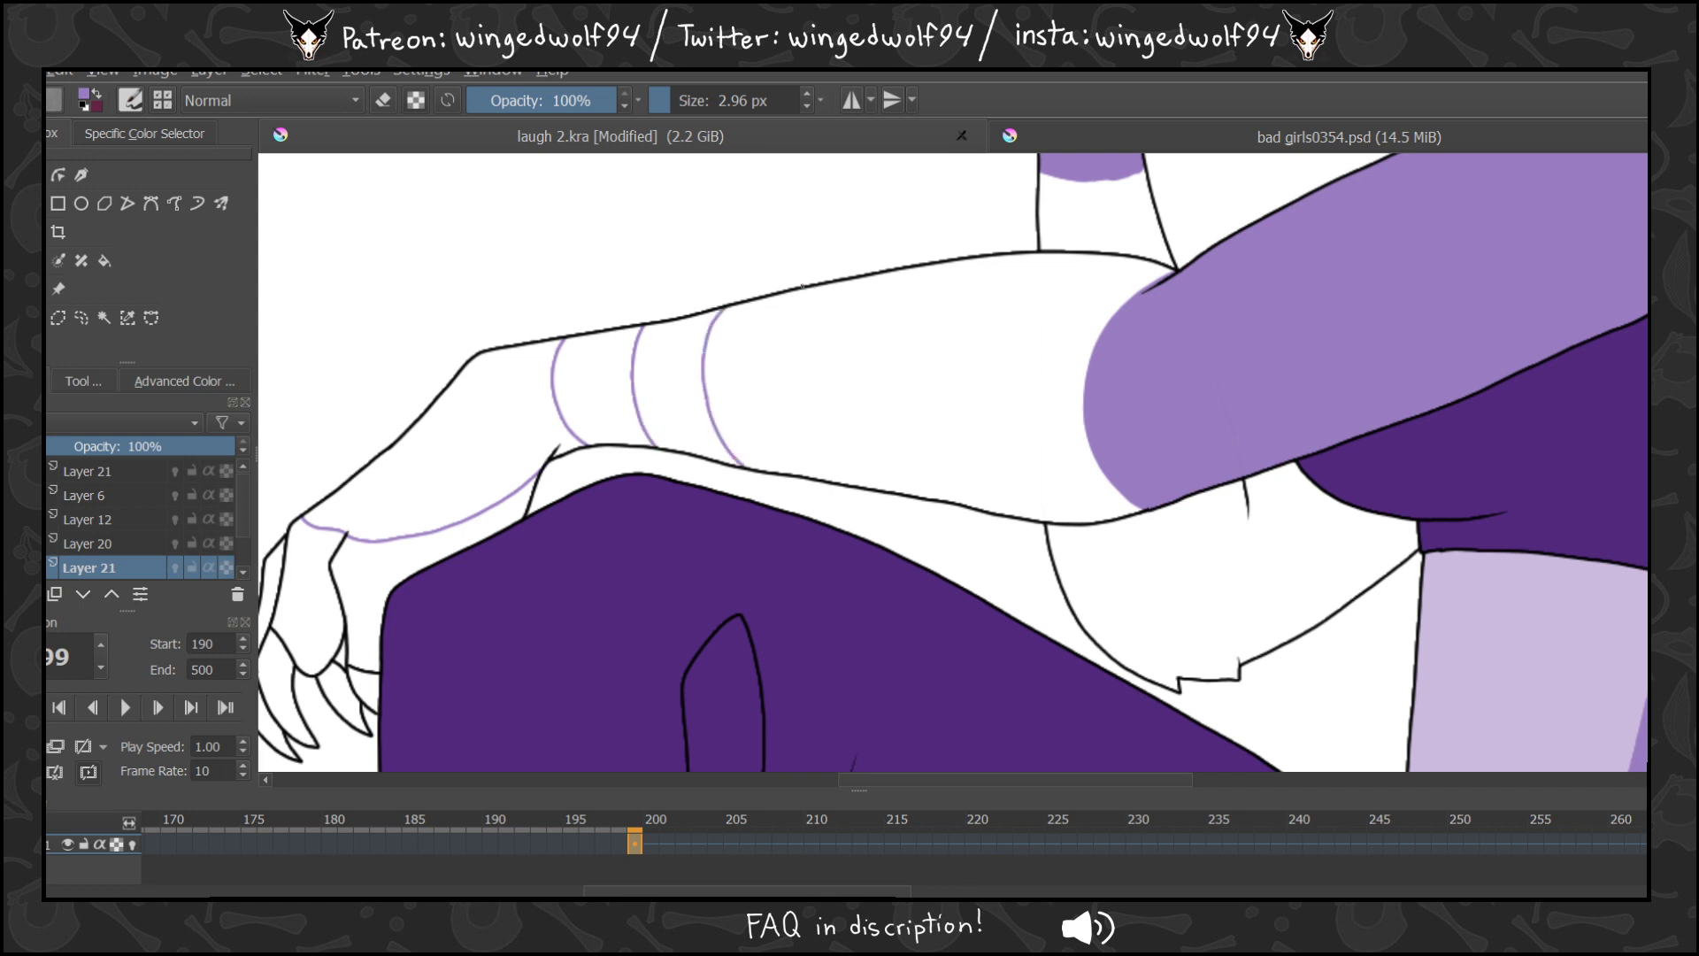
left_click_drag(787, 339, 809, 456)
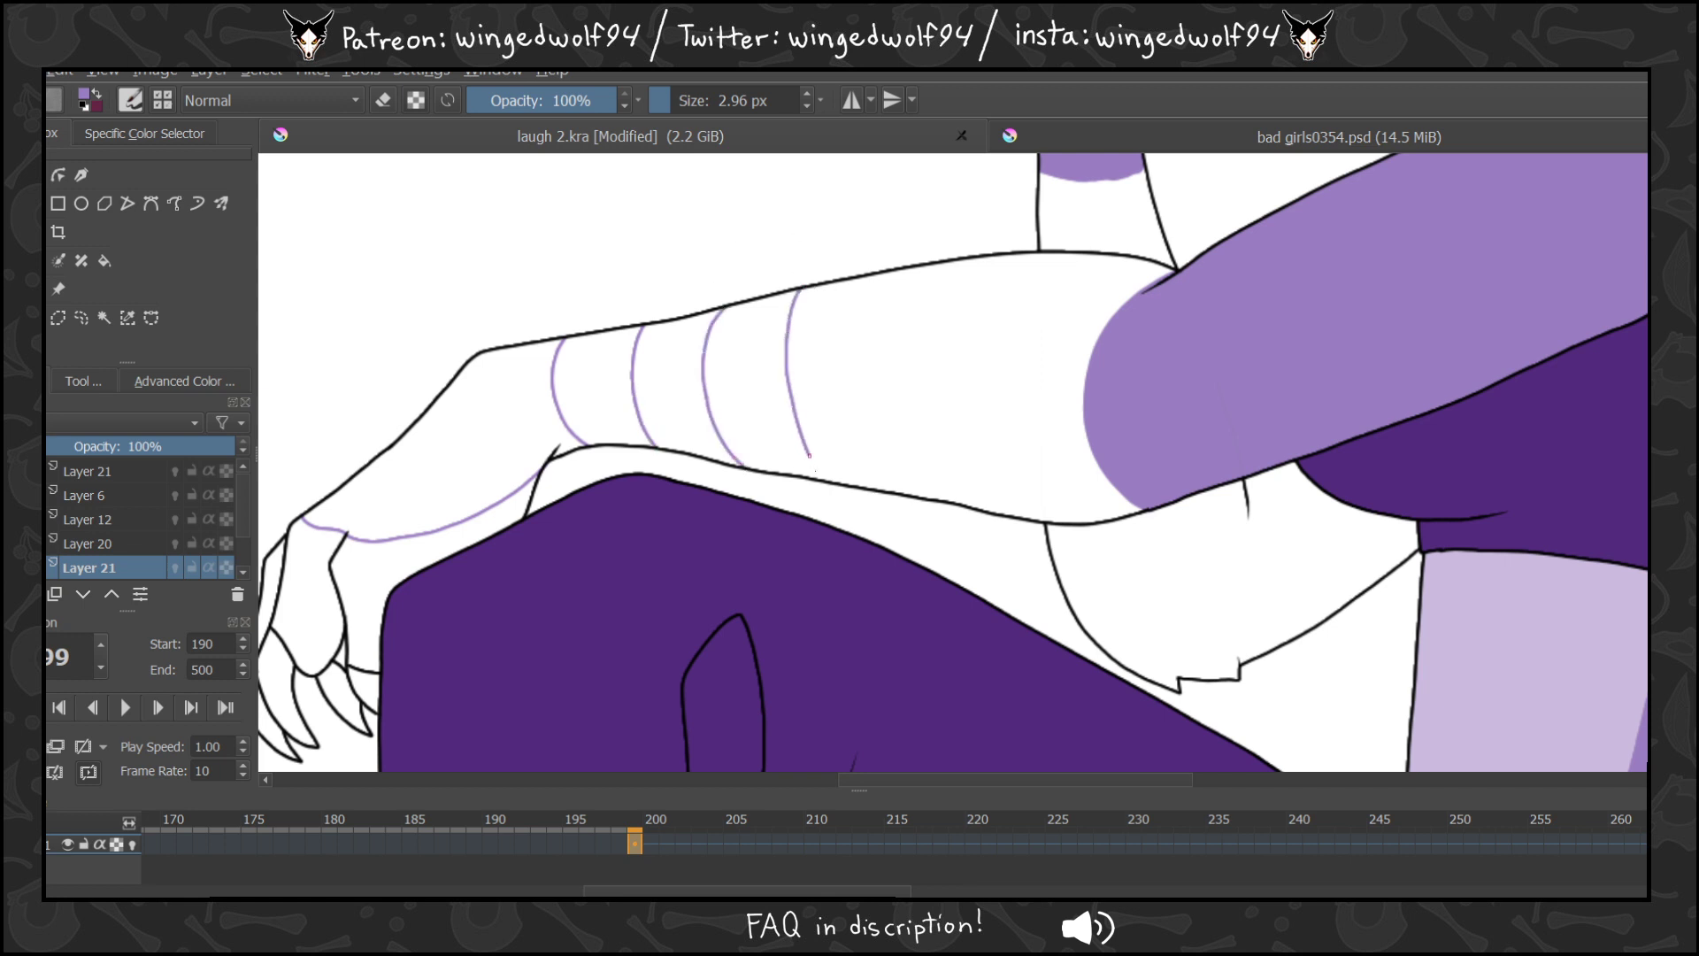
Fill the back of the hand with medium purple, add a fourth forearm stripe line and fill the area up to the elbow.
left_click(103, 261)
left_click(529, 389)
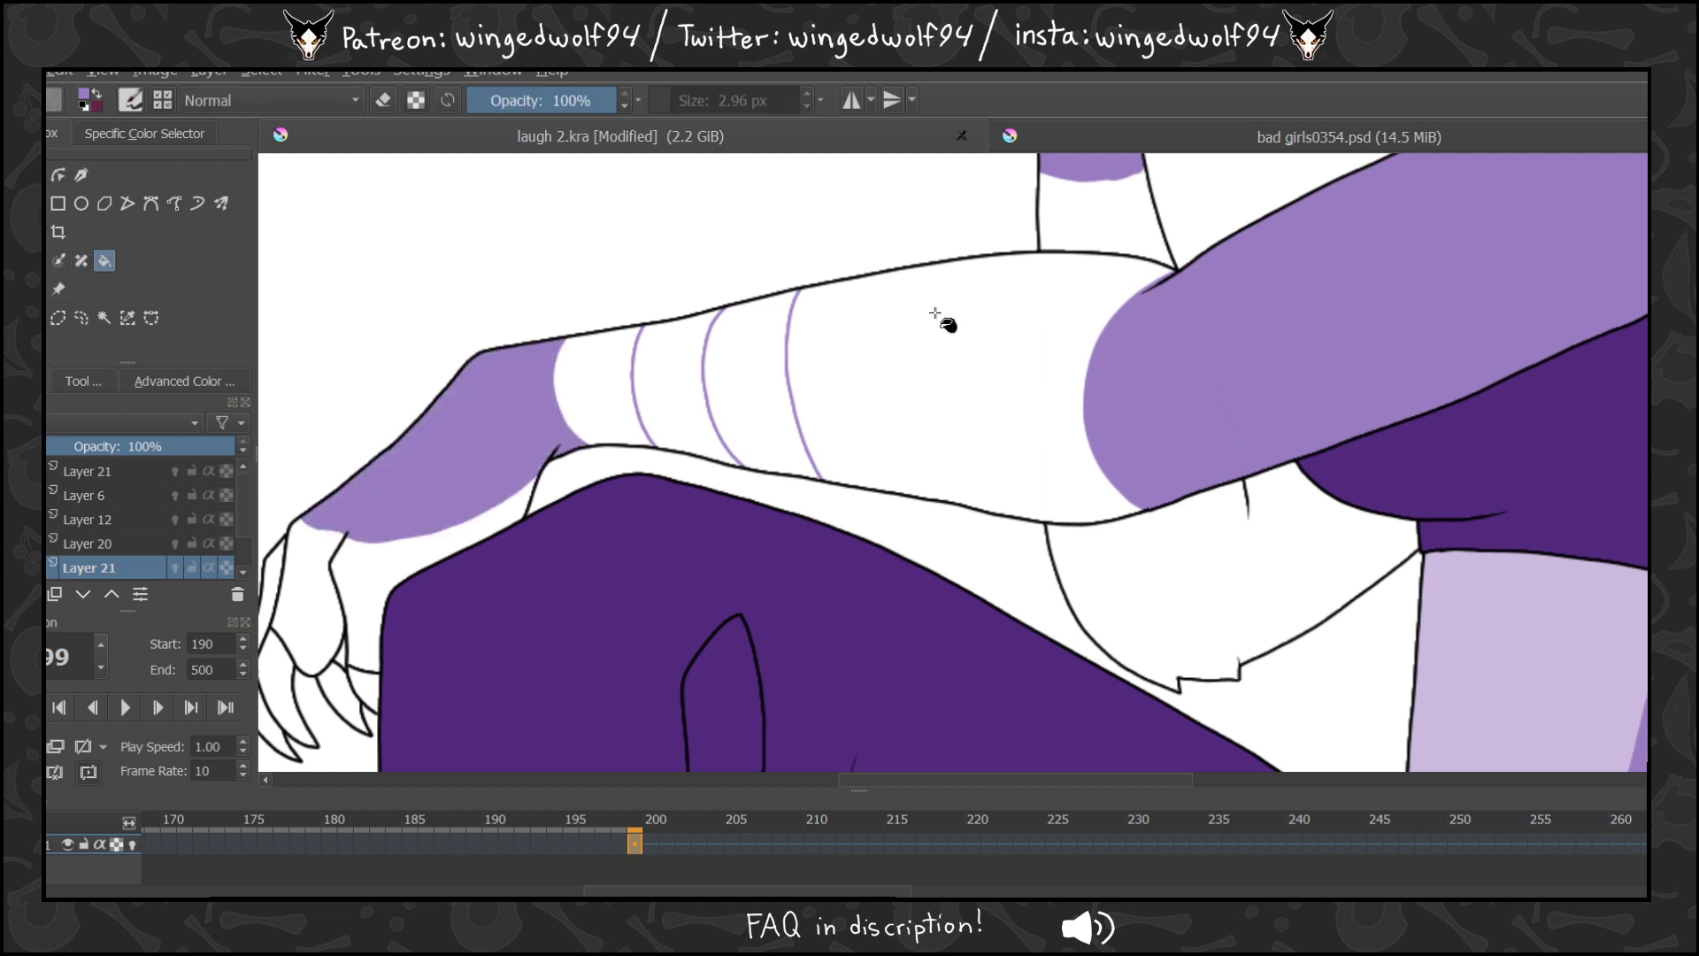
left_click(79, 319)
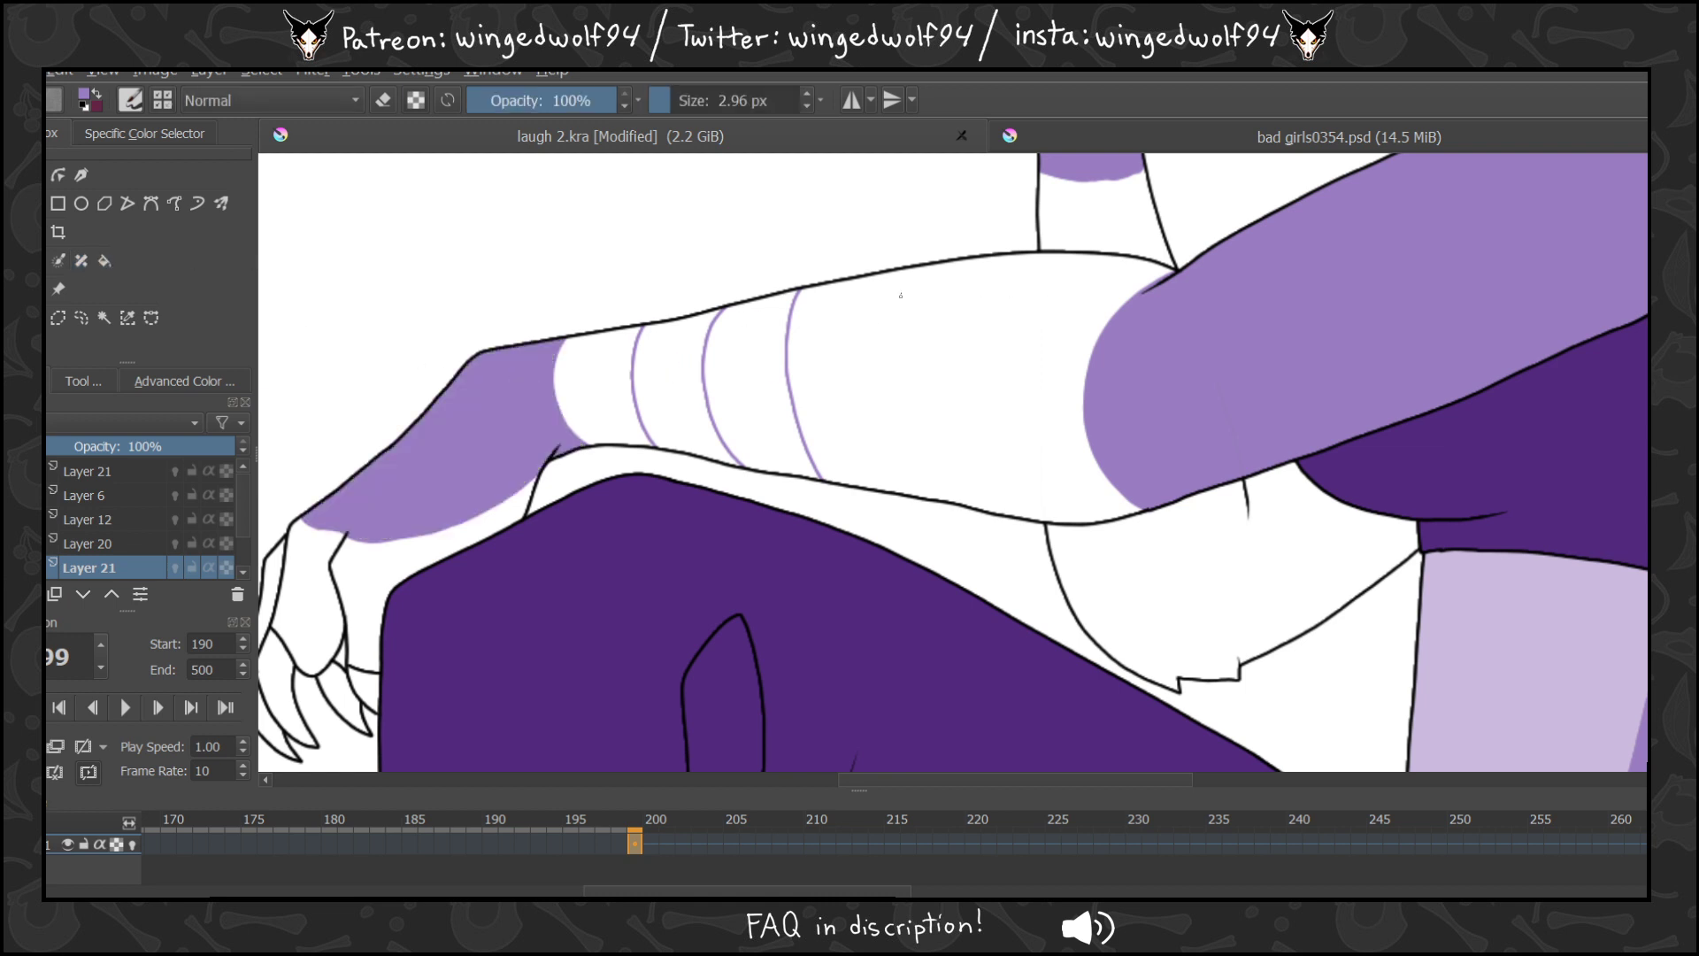
left_click_drag(879, 272, 858, 349)
left_click(105, 260)
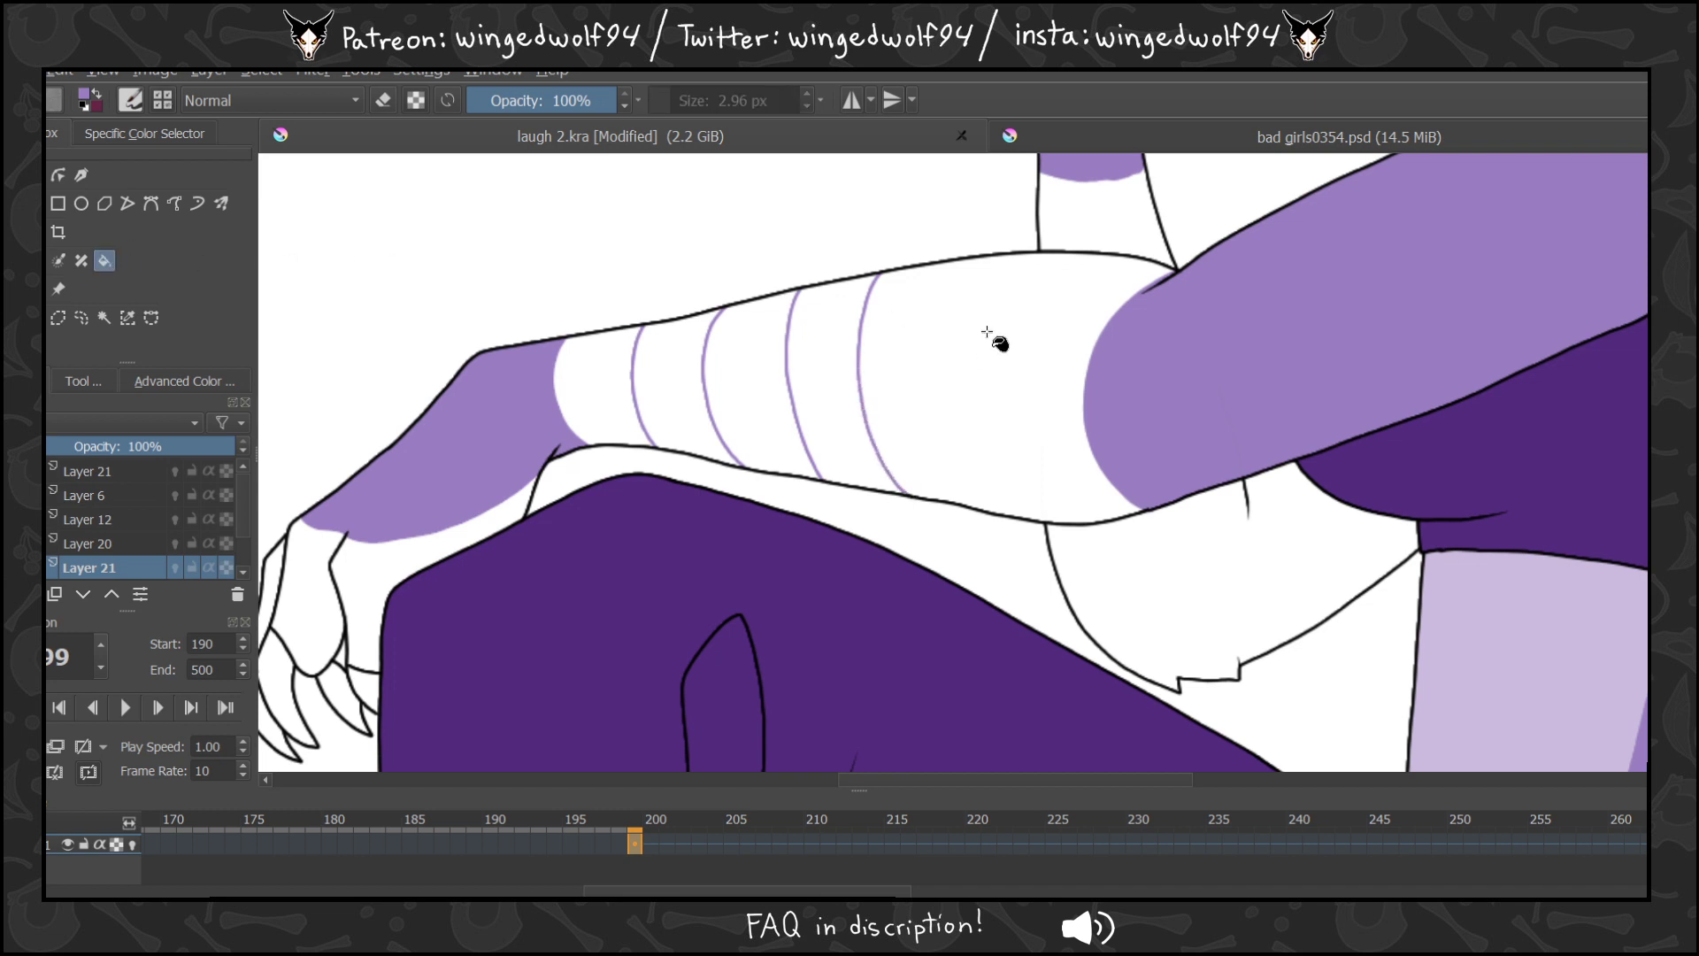
left_click(995, 332)
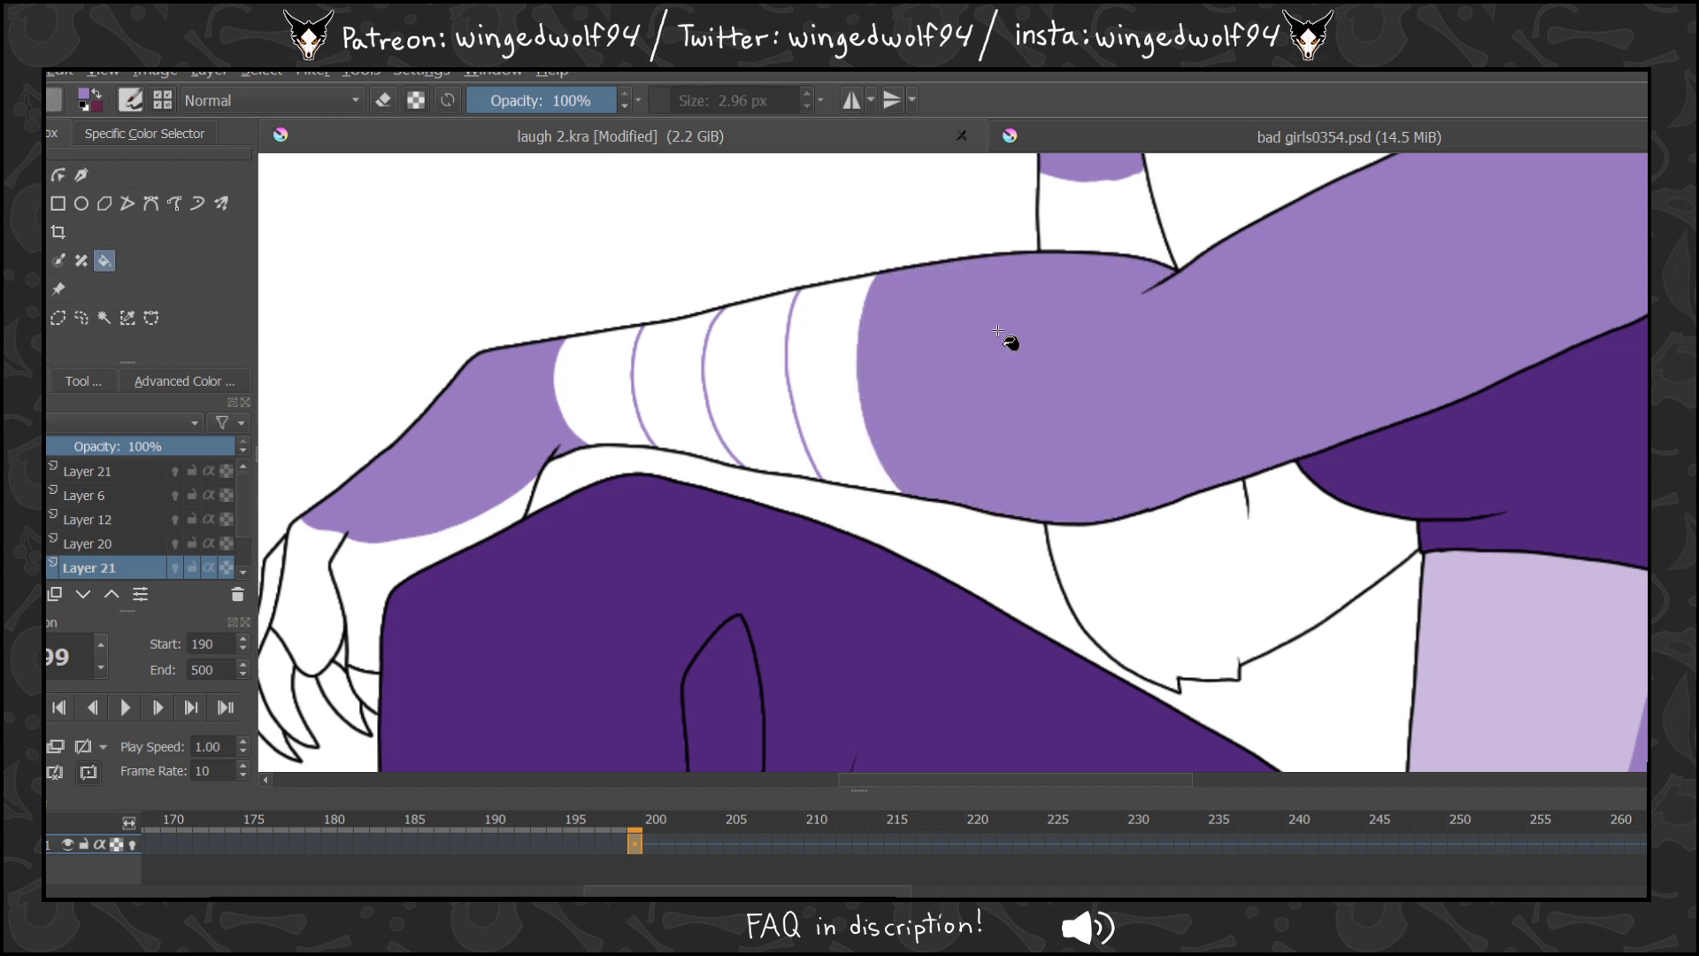
Sample the ear's darker purple from bad girls0354.psd for the middle forearm stripe, and fill the band nearest the elbow with medium purple.
left_click(1138, 132)
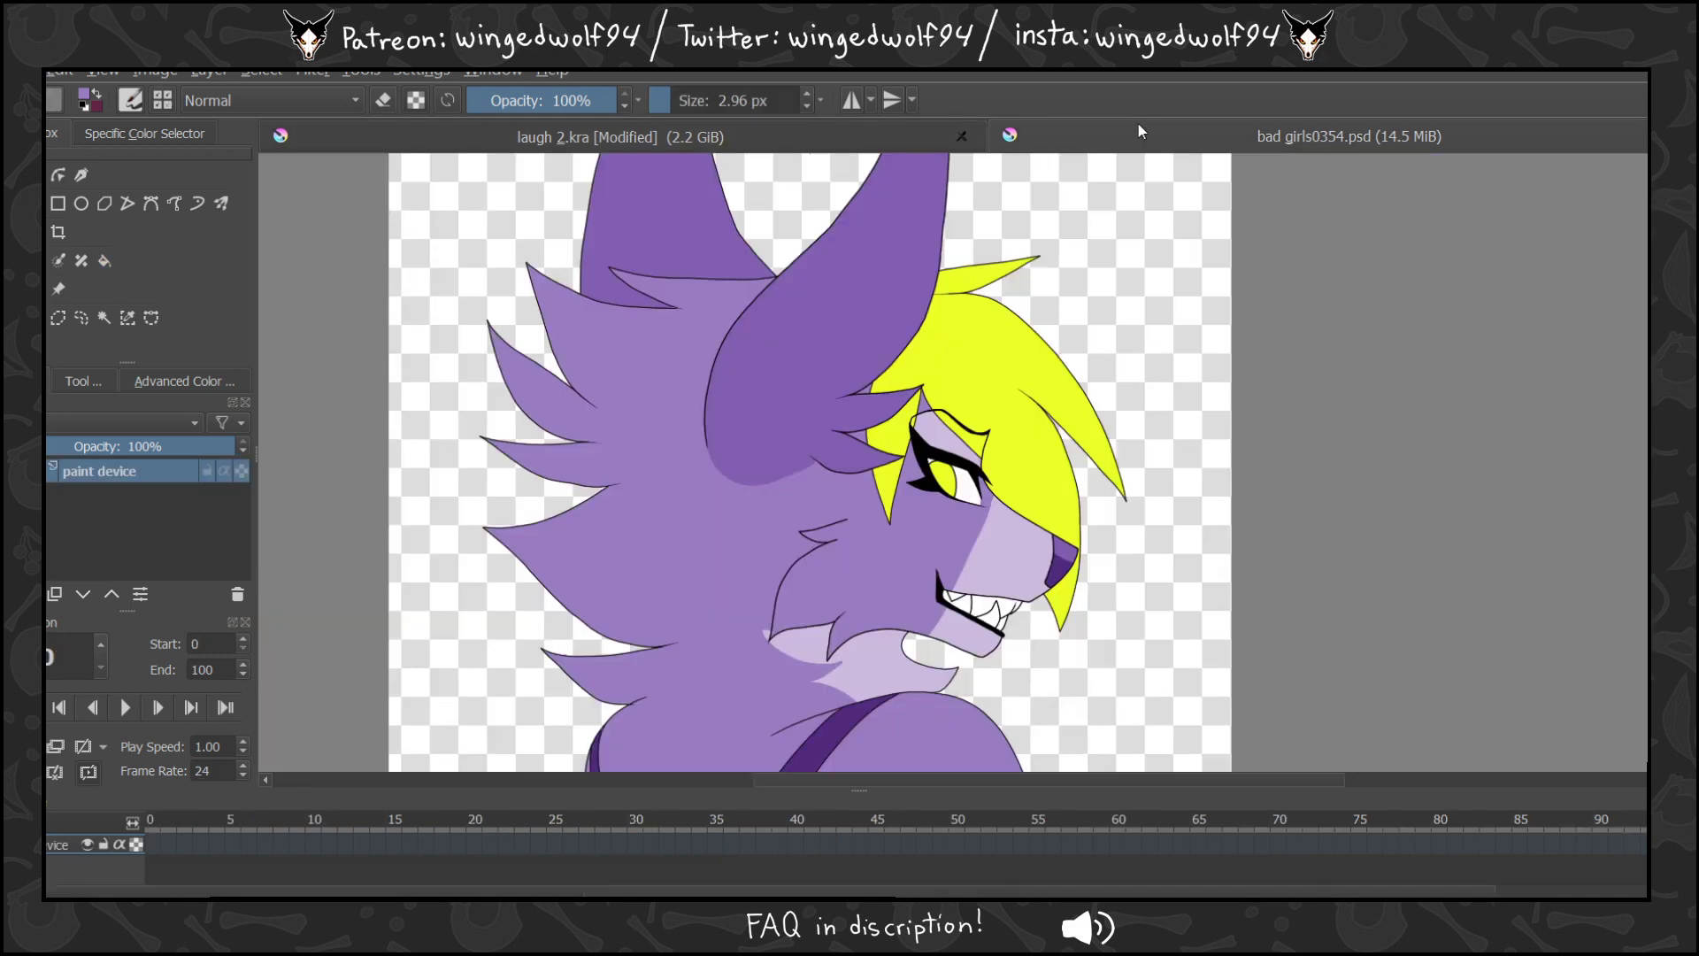
left_click(862, 407, "ctrl")
left_click(804, 130)
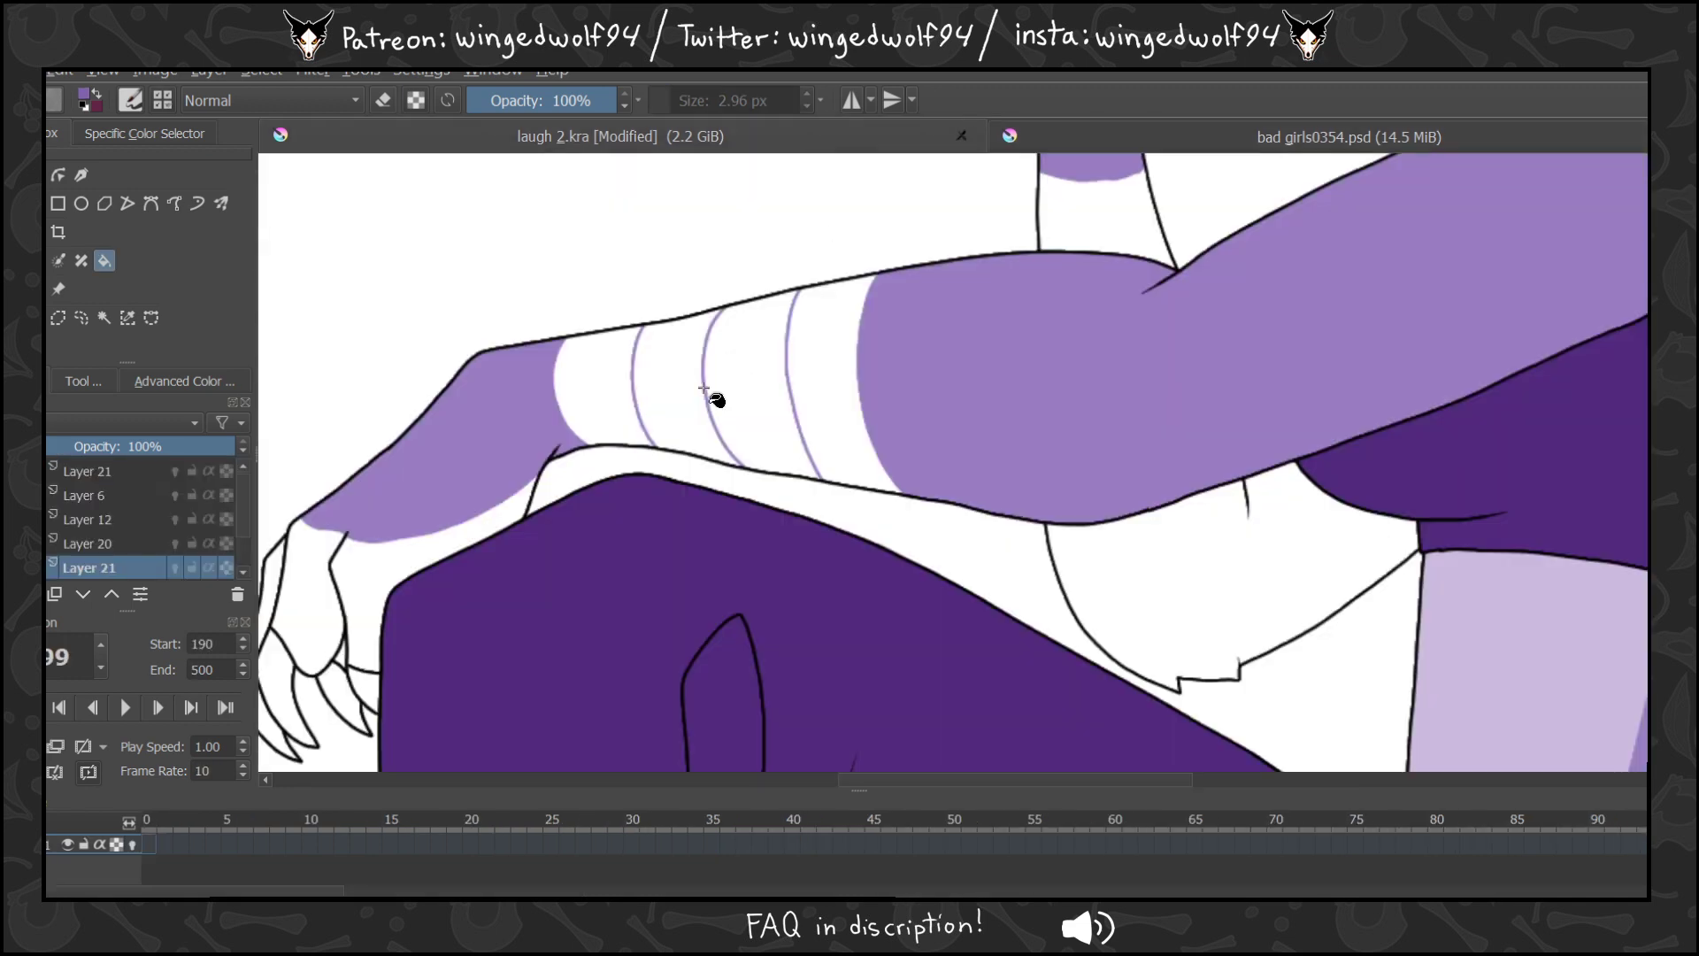
left_click(691, 381)
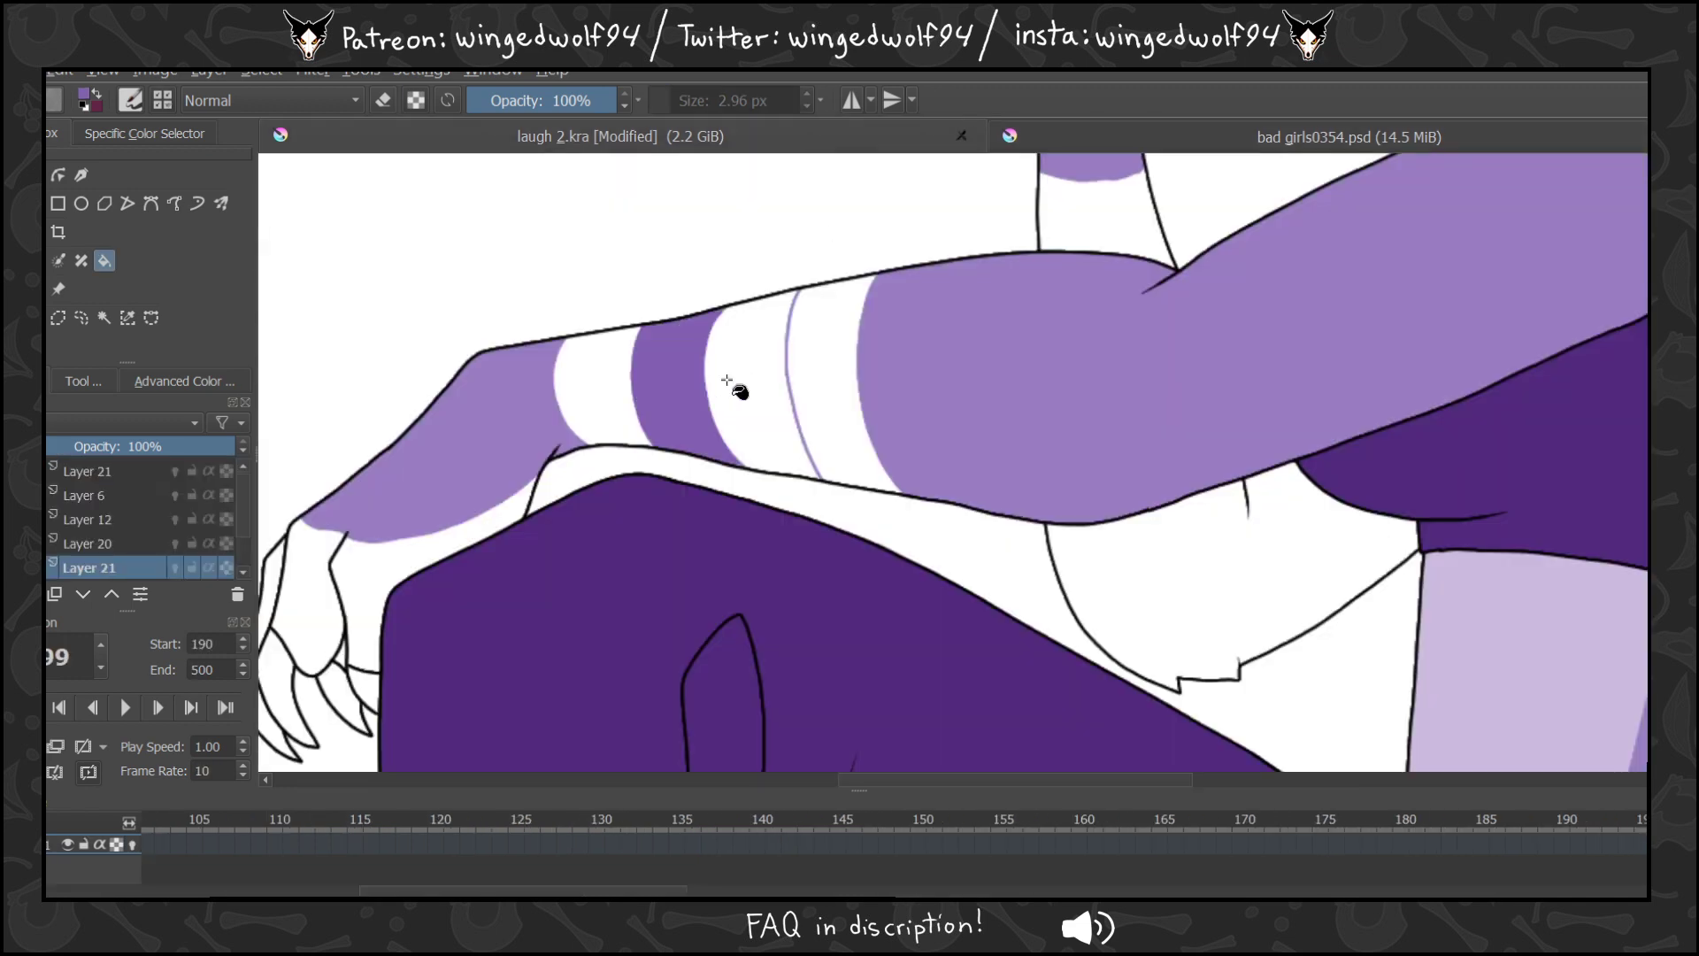
left_click(832, 352)
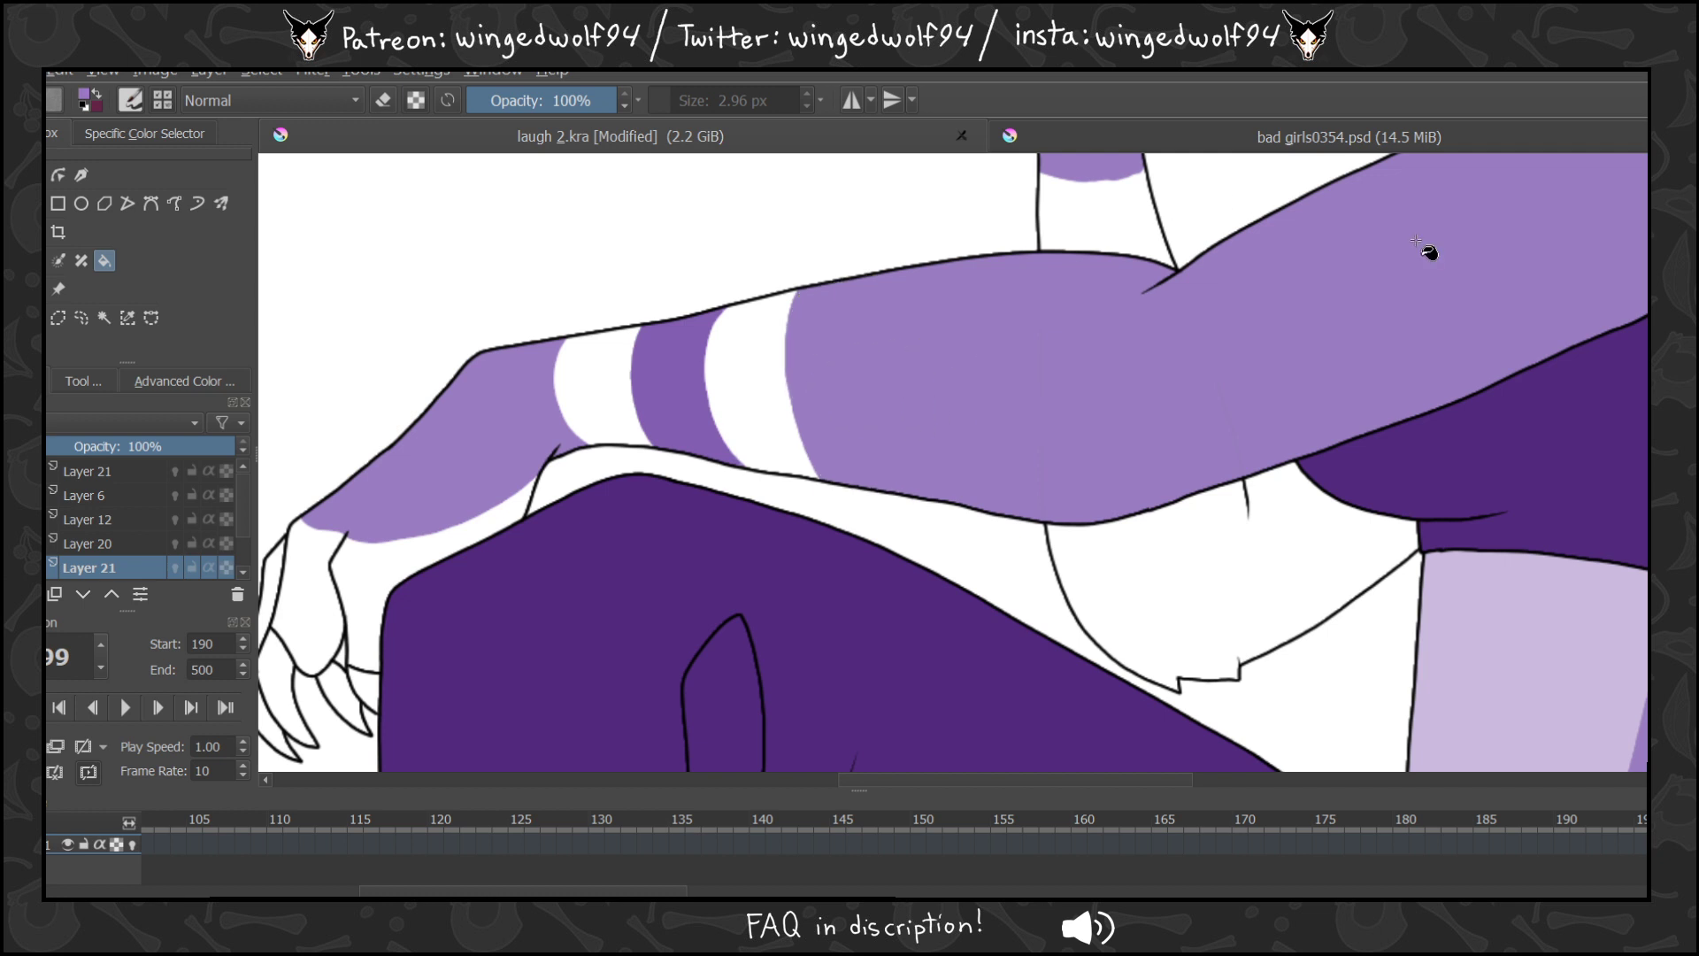
Add a layer above Layer 3 and fill the two remaining forearm stripes, the palm side and the fingers with light purple.
scroll(243, 519, "down", 1)
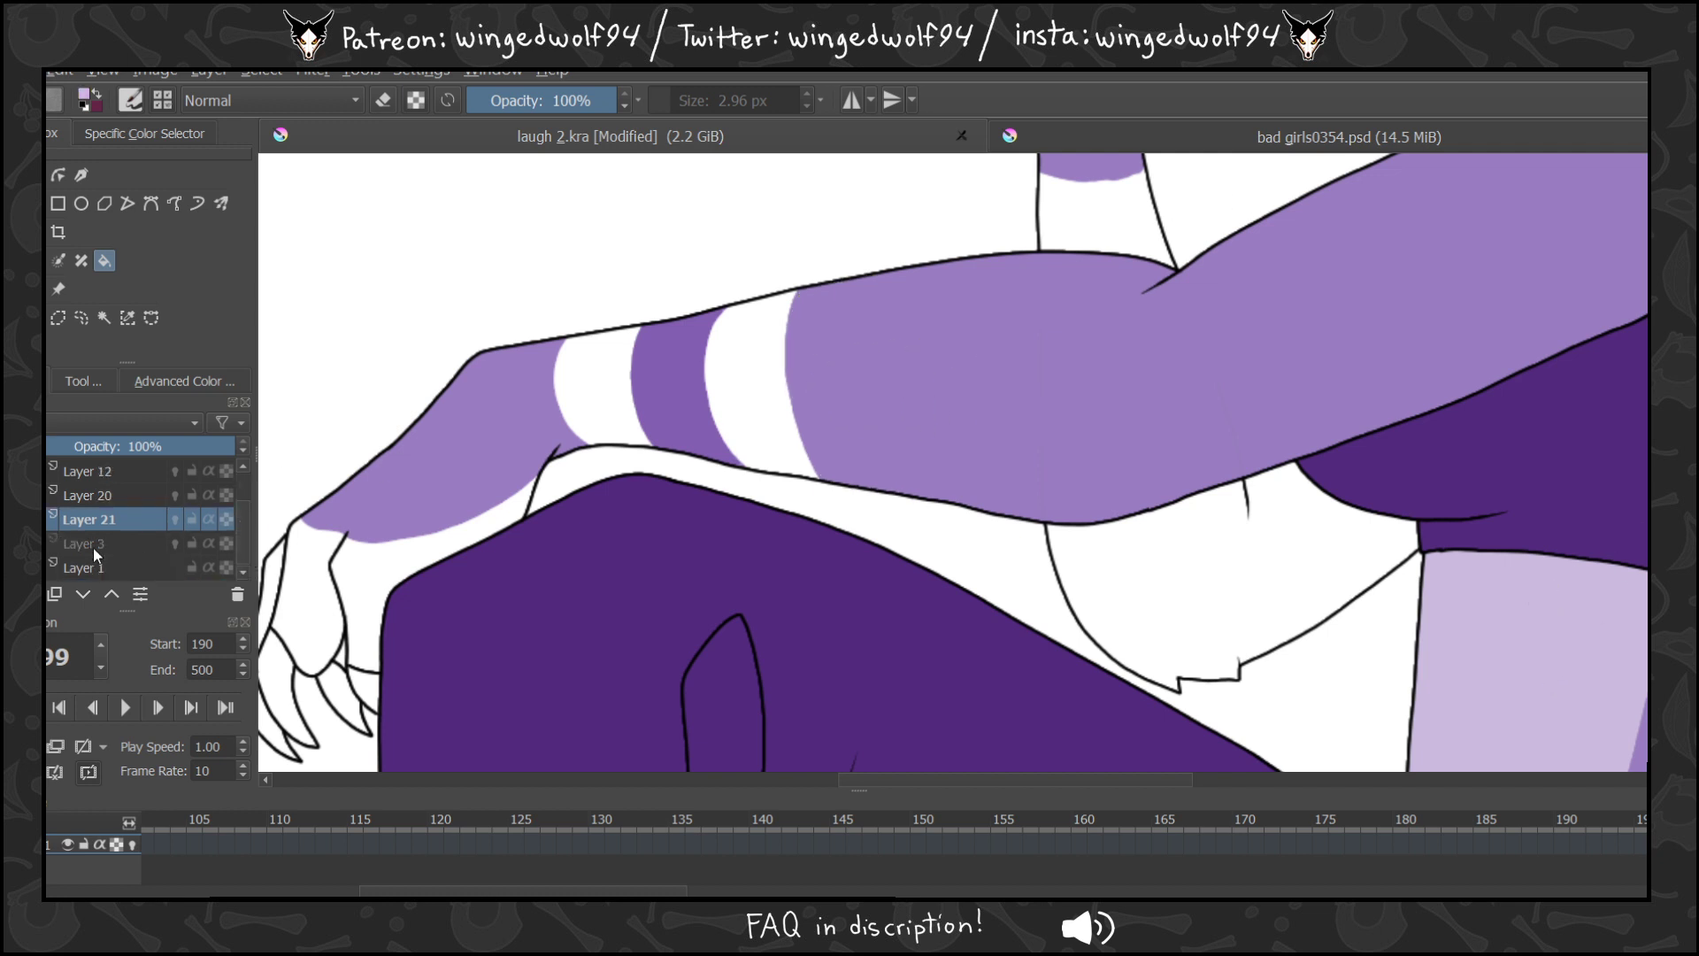
left_click(93, 544)
key("Insert")
left_click(622, 374)
left_click(738, 378)
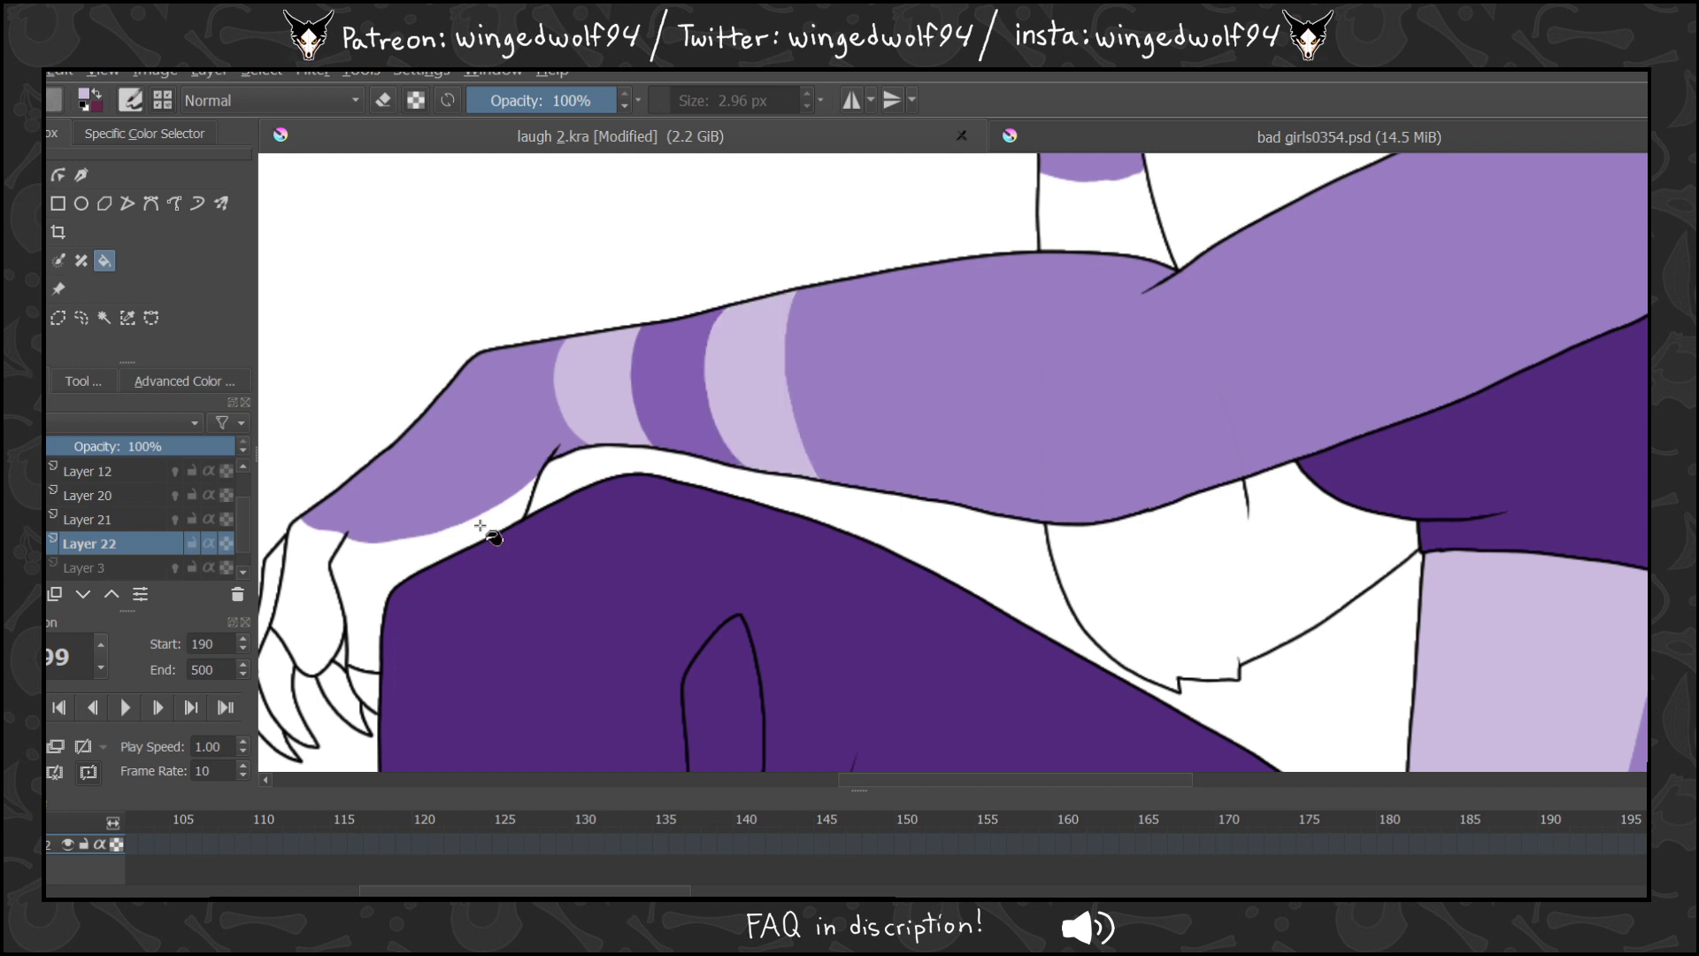
left_click(480, 522)
left_click(314, 595)
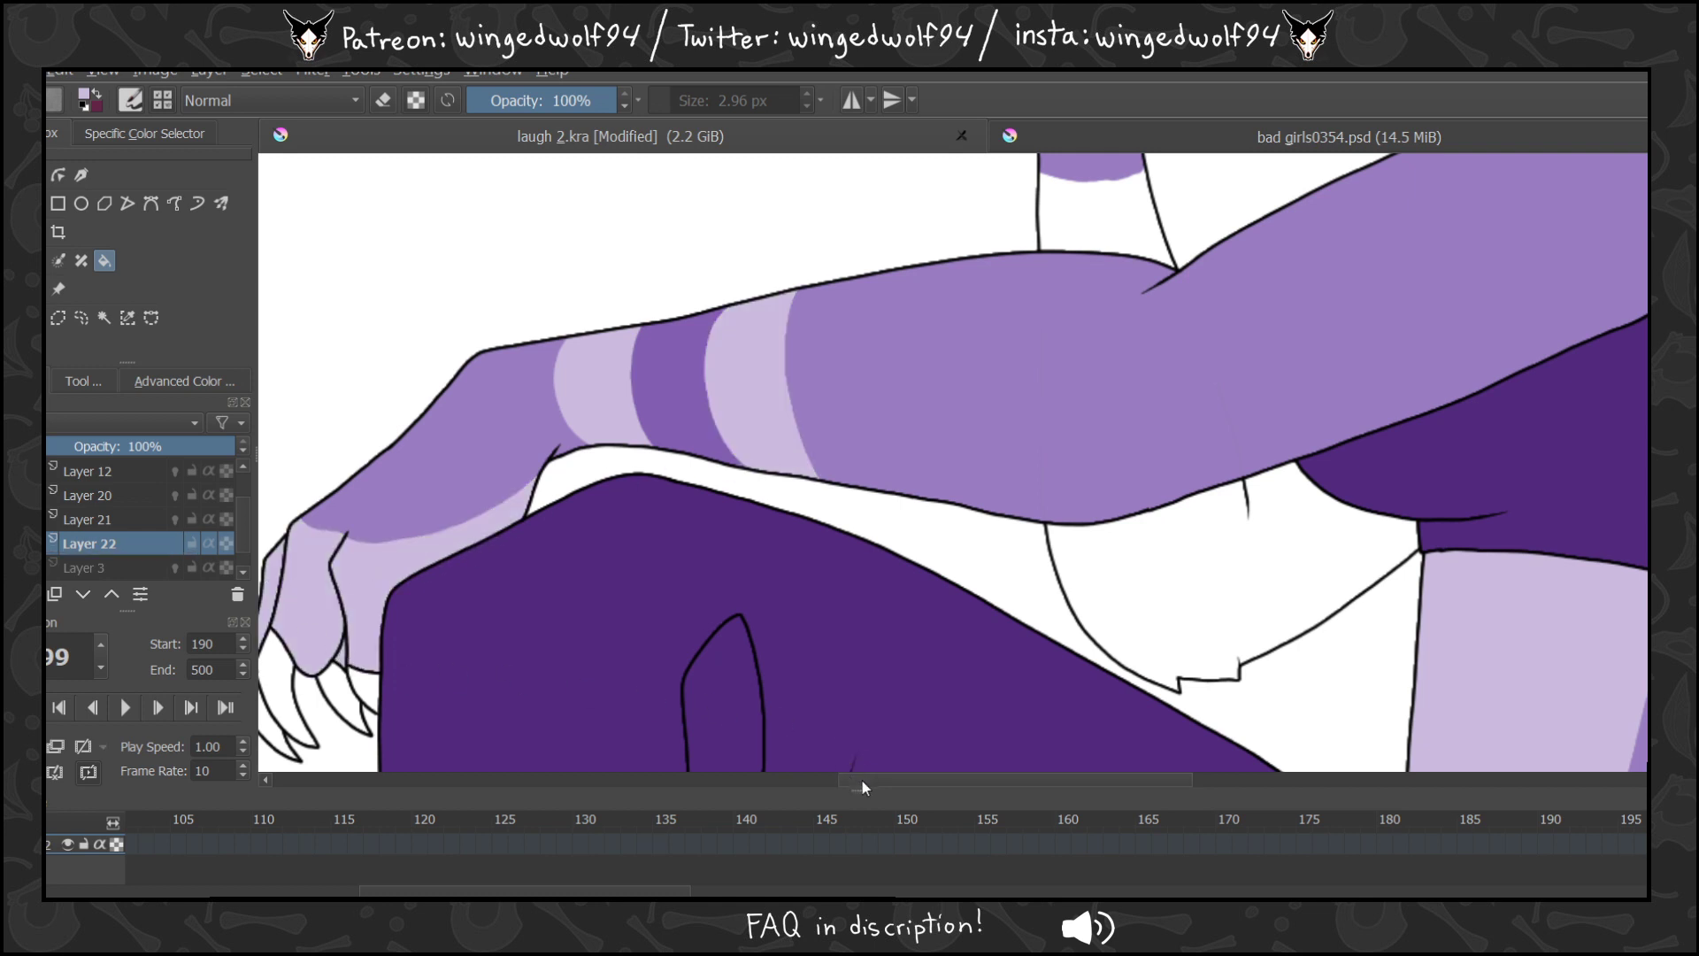
Fill the claws of the resting hand with the dark purple of the pants.
left_click_drag(862, 780, 818, 781)
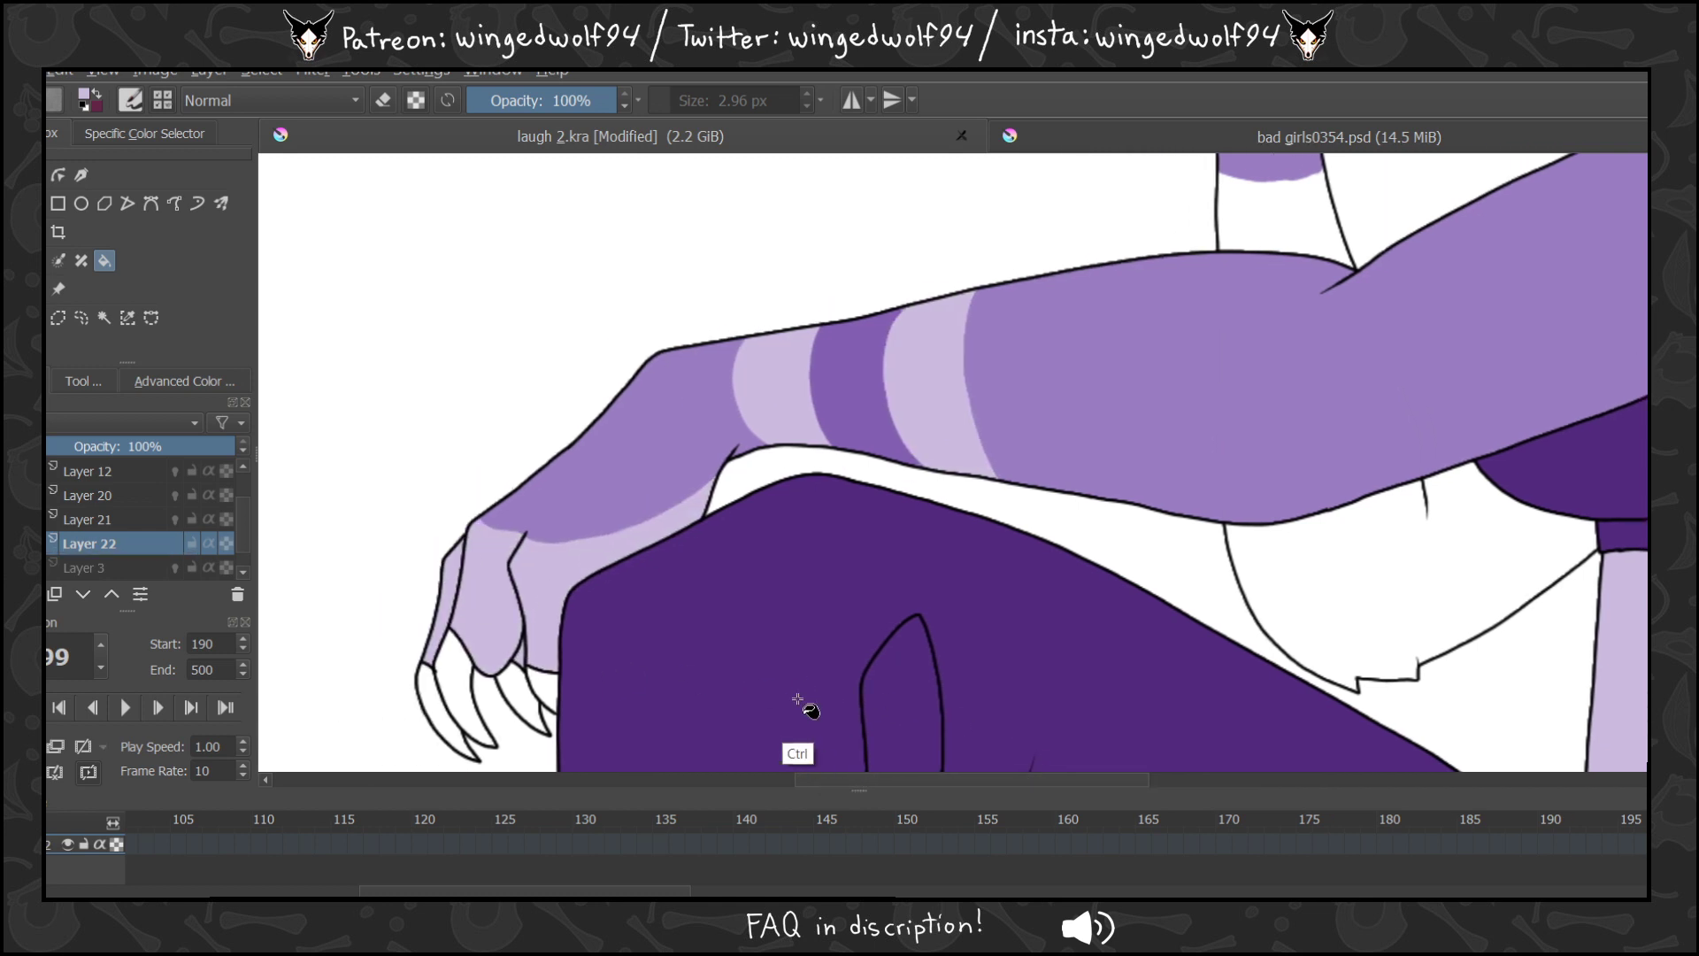
left_click(542, 694)
left_click(522, 708)
left_click(469, 677)
left_click(440, 708)
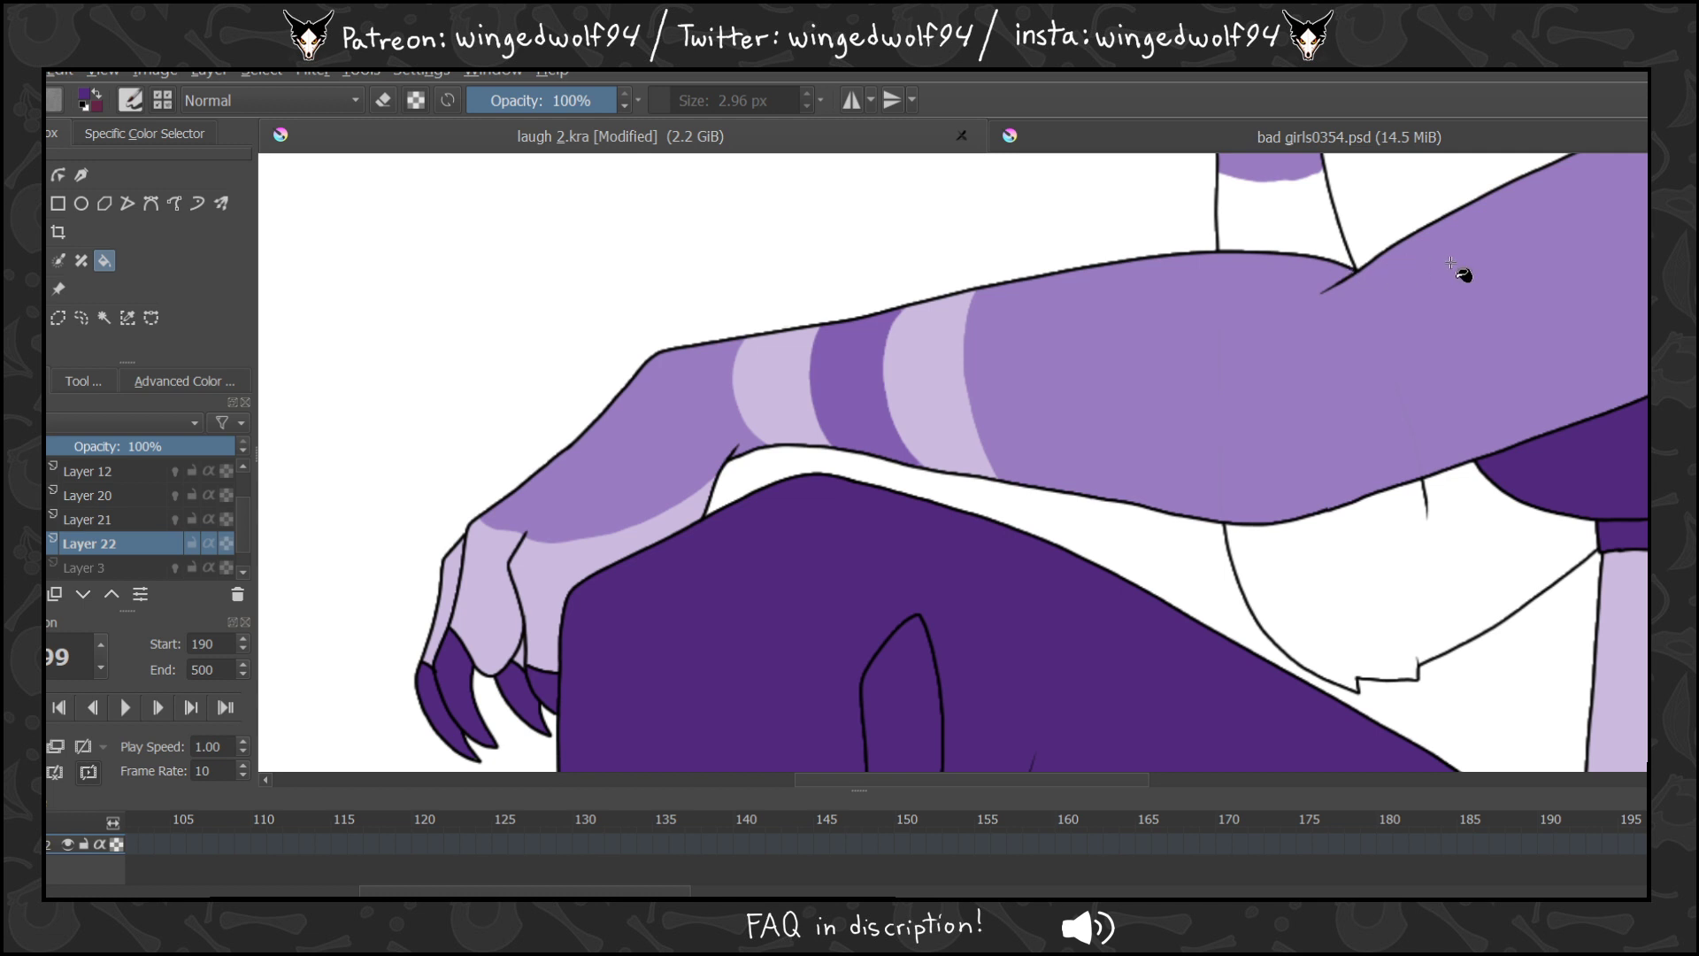
Merge Layer 21 down into Layer 22.
key("z")
left_click(1045, 417, "ctrl")
left_click(1046, 417, "ctrl")
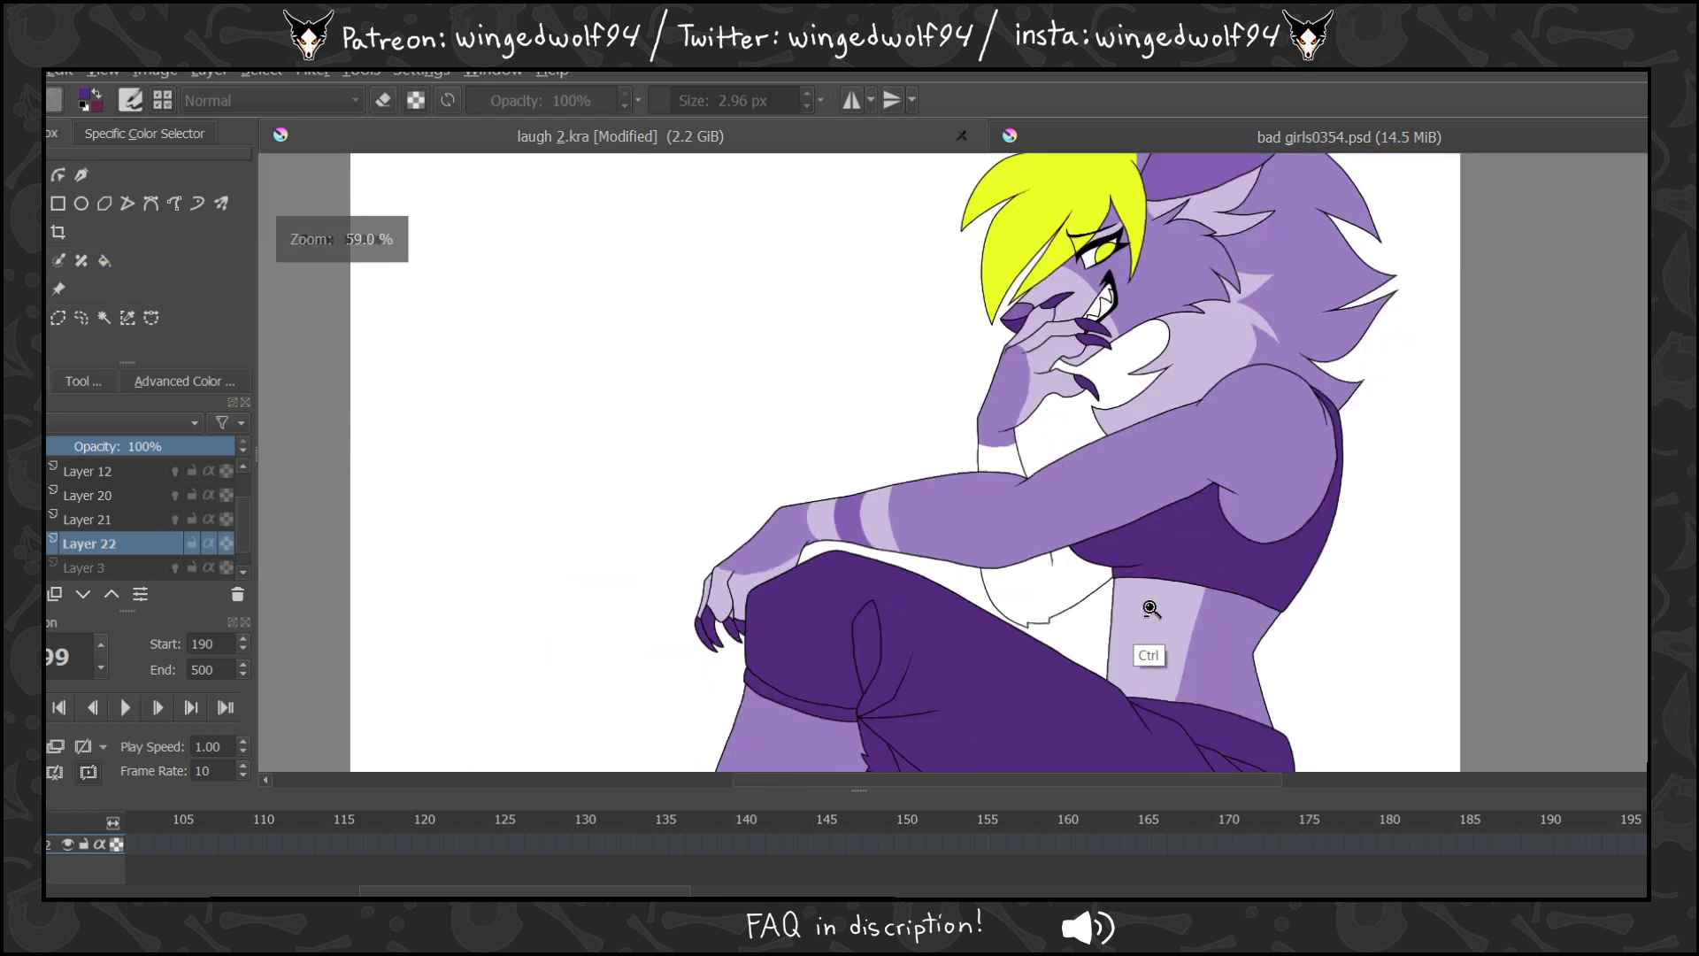
left_click(1152, 609, "ctrl")
left_click(93, 520)
key("ctrl+e")
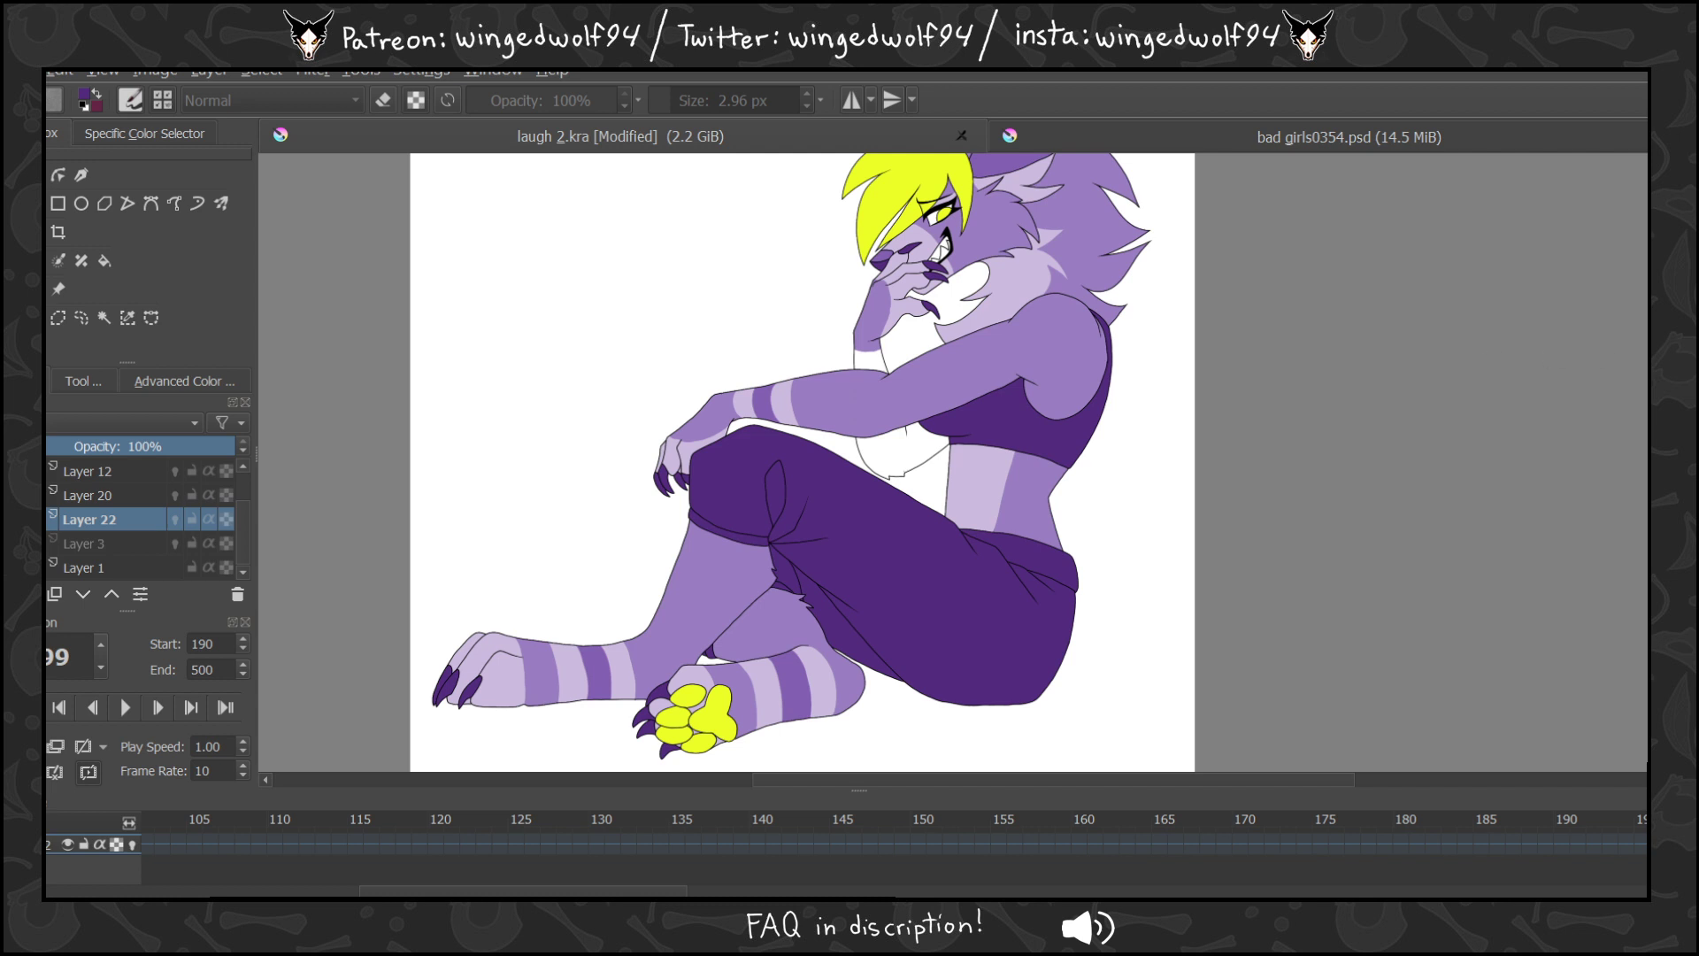
Play and stop the animation to check the colored arm, and merge Layer 20 down into Layer 22.
left_click(140, 707)
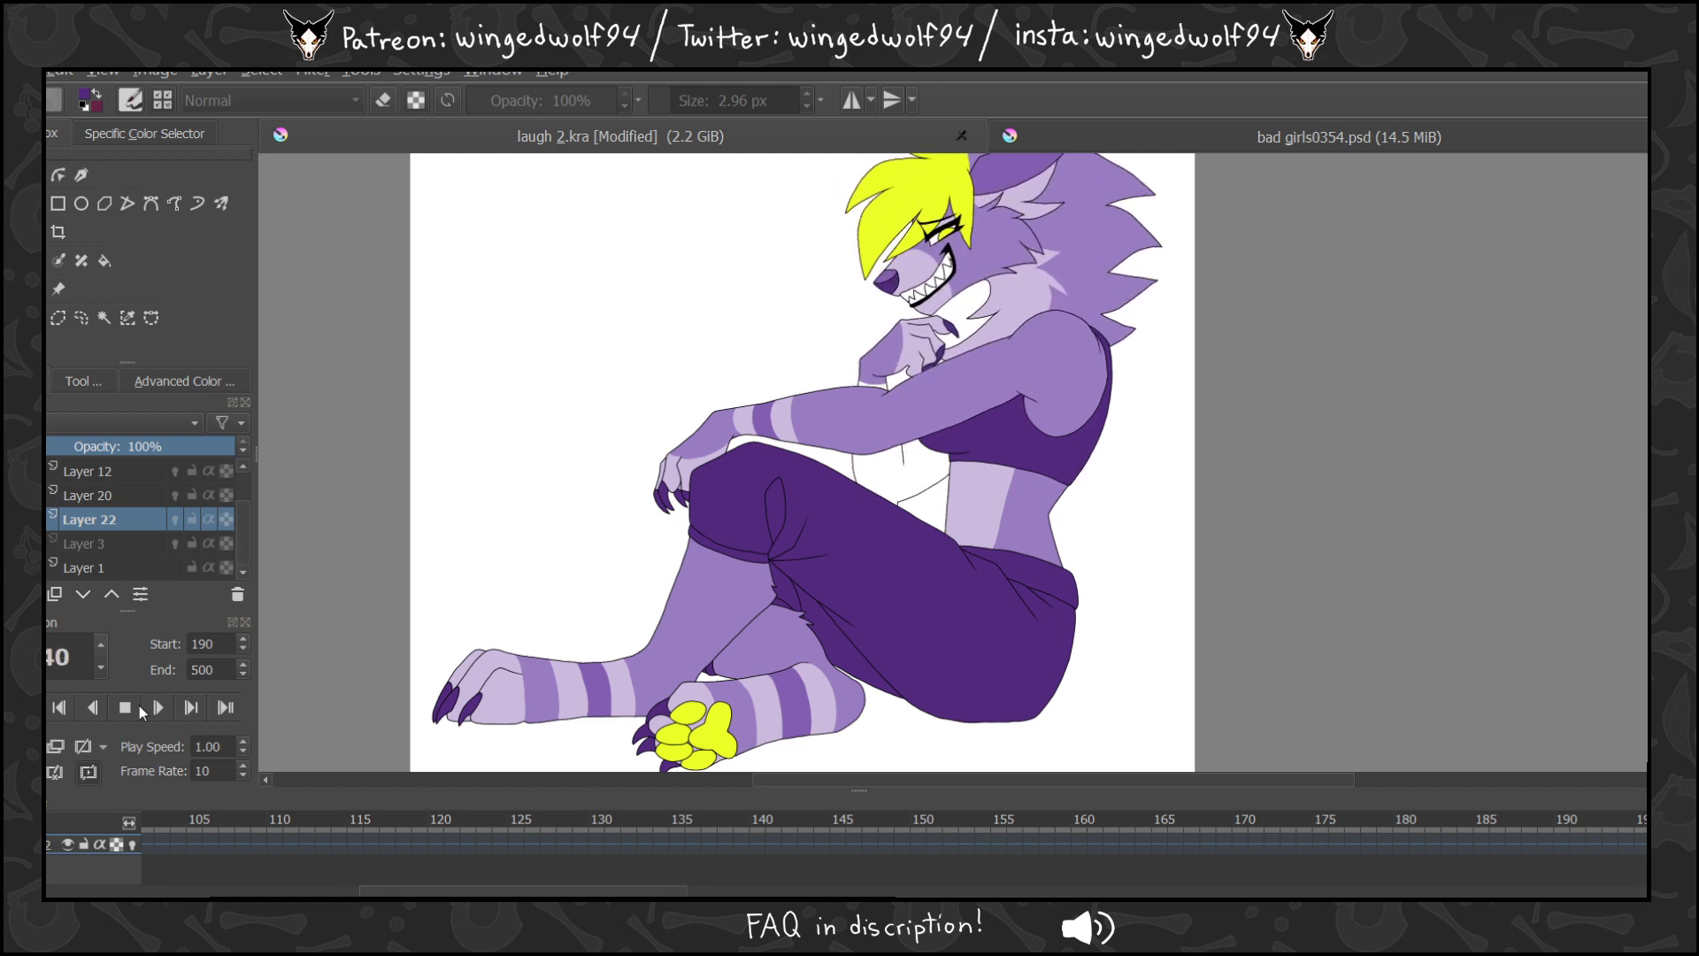
left_click(125, 710)
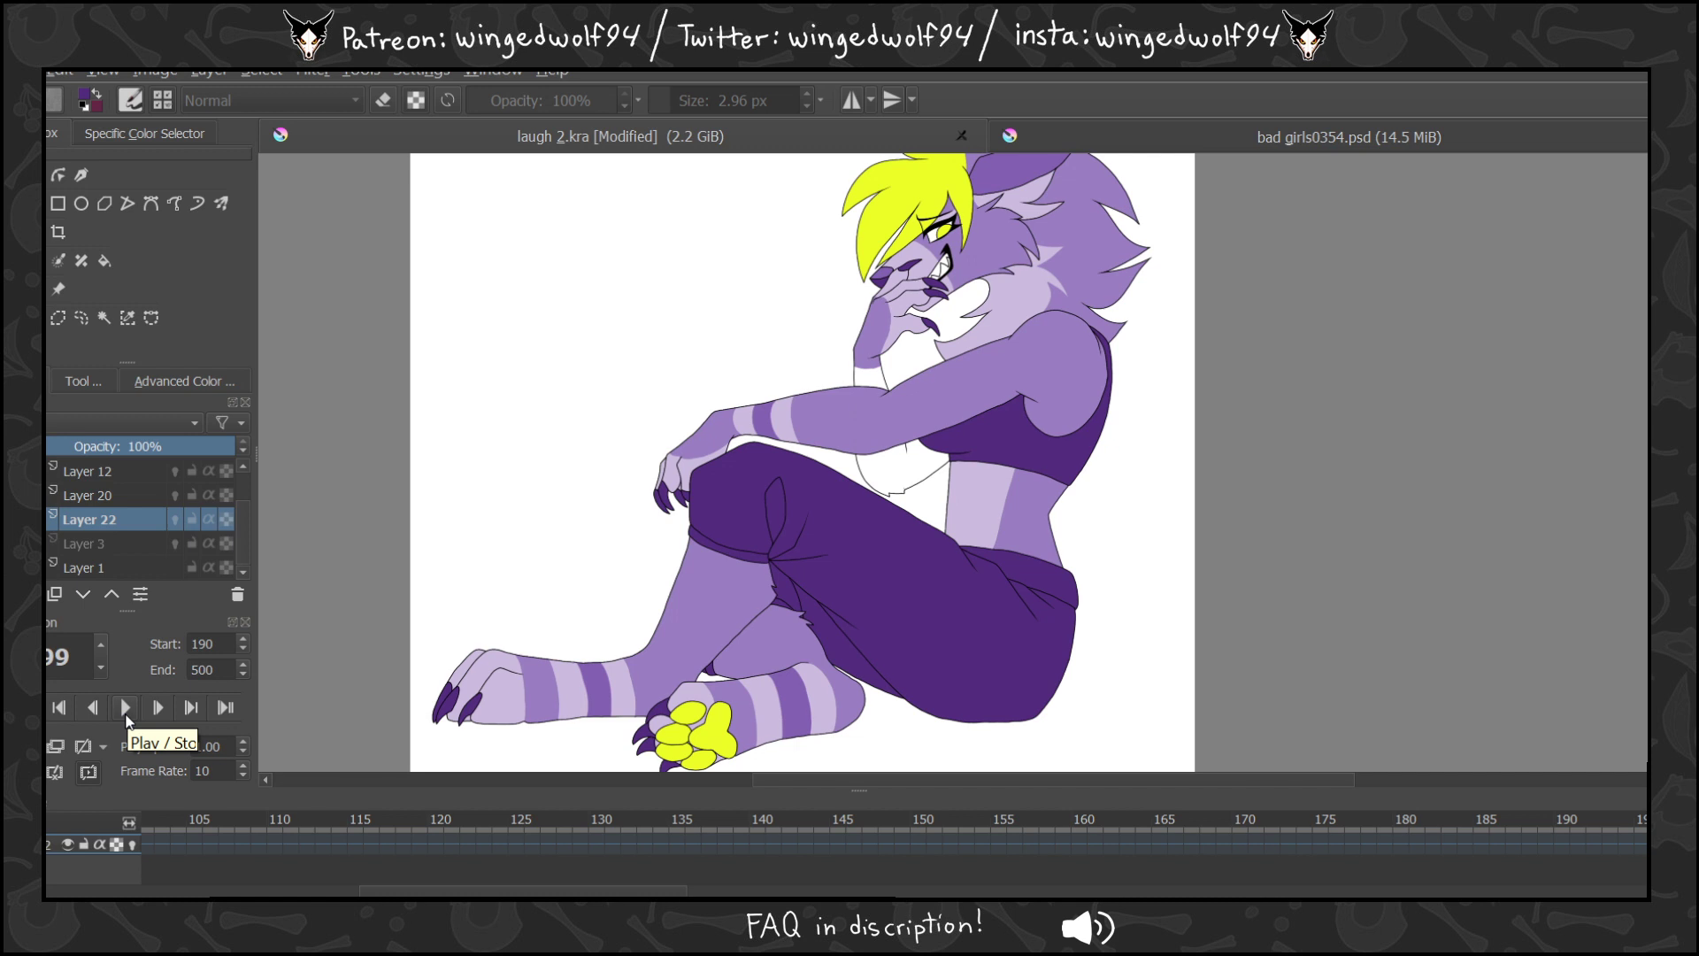
left_click(85, 500)
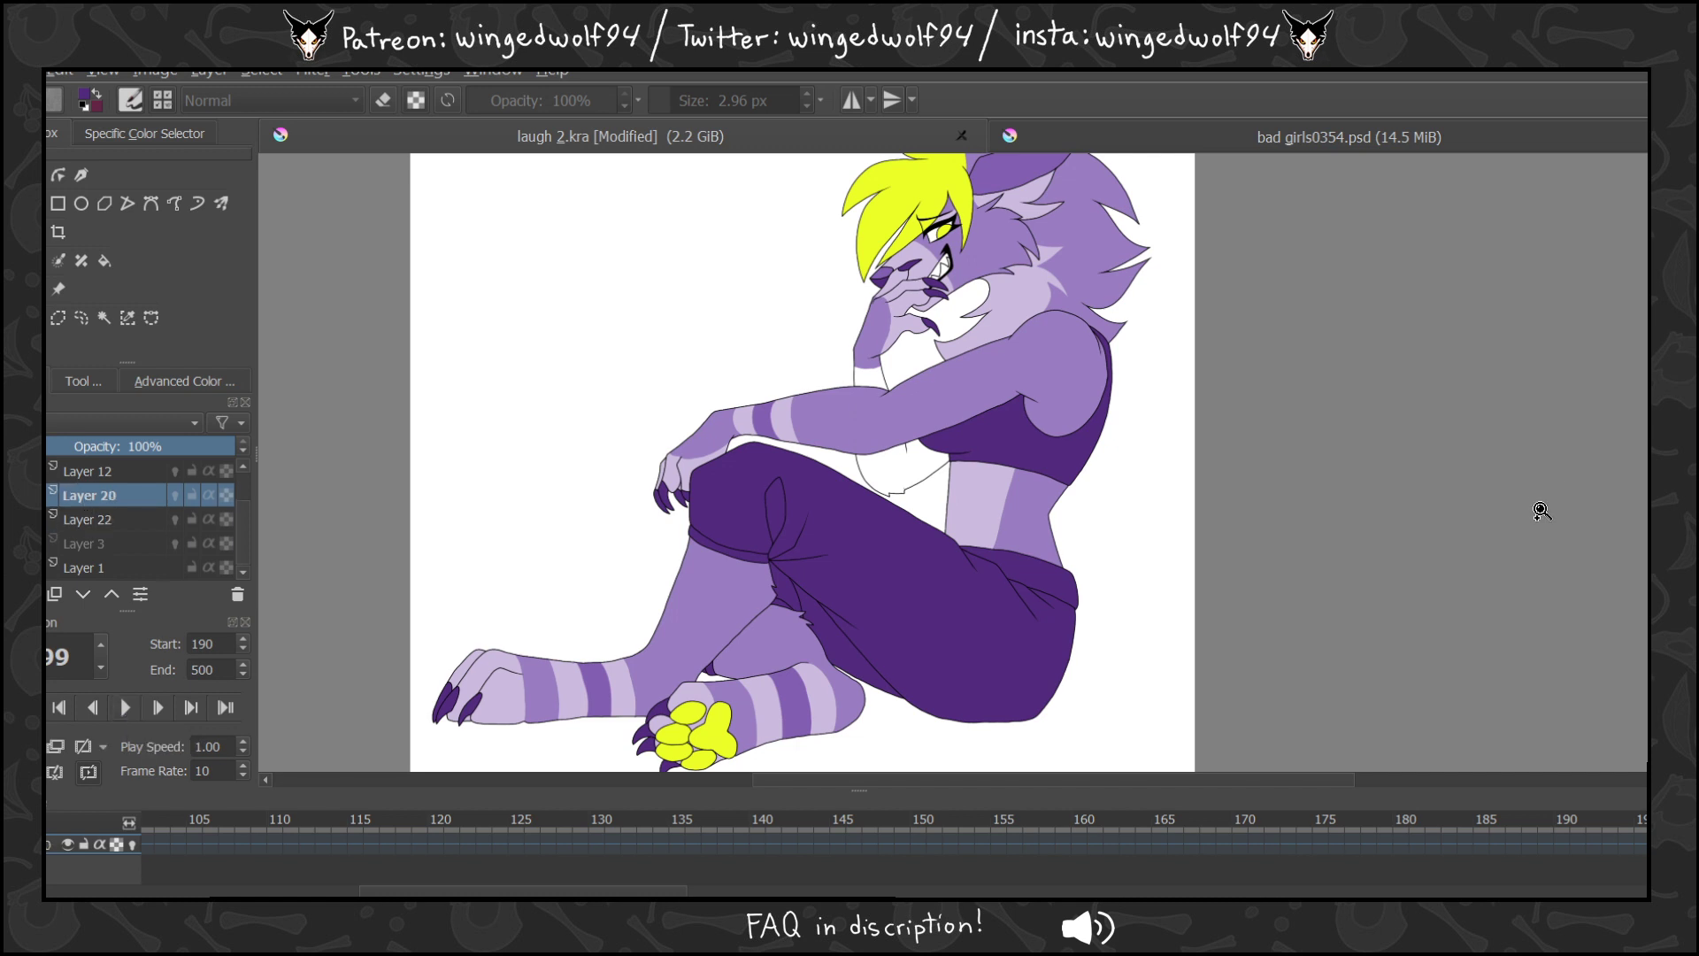
key("ctrl+e")
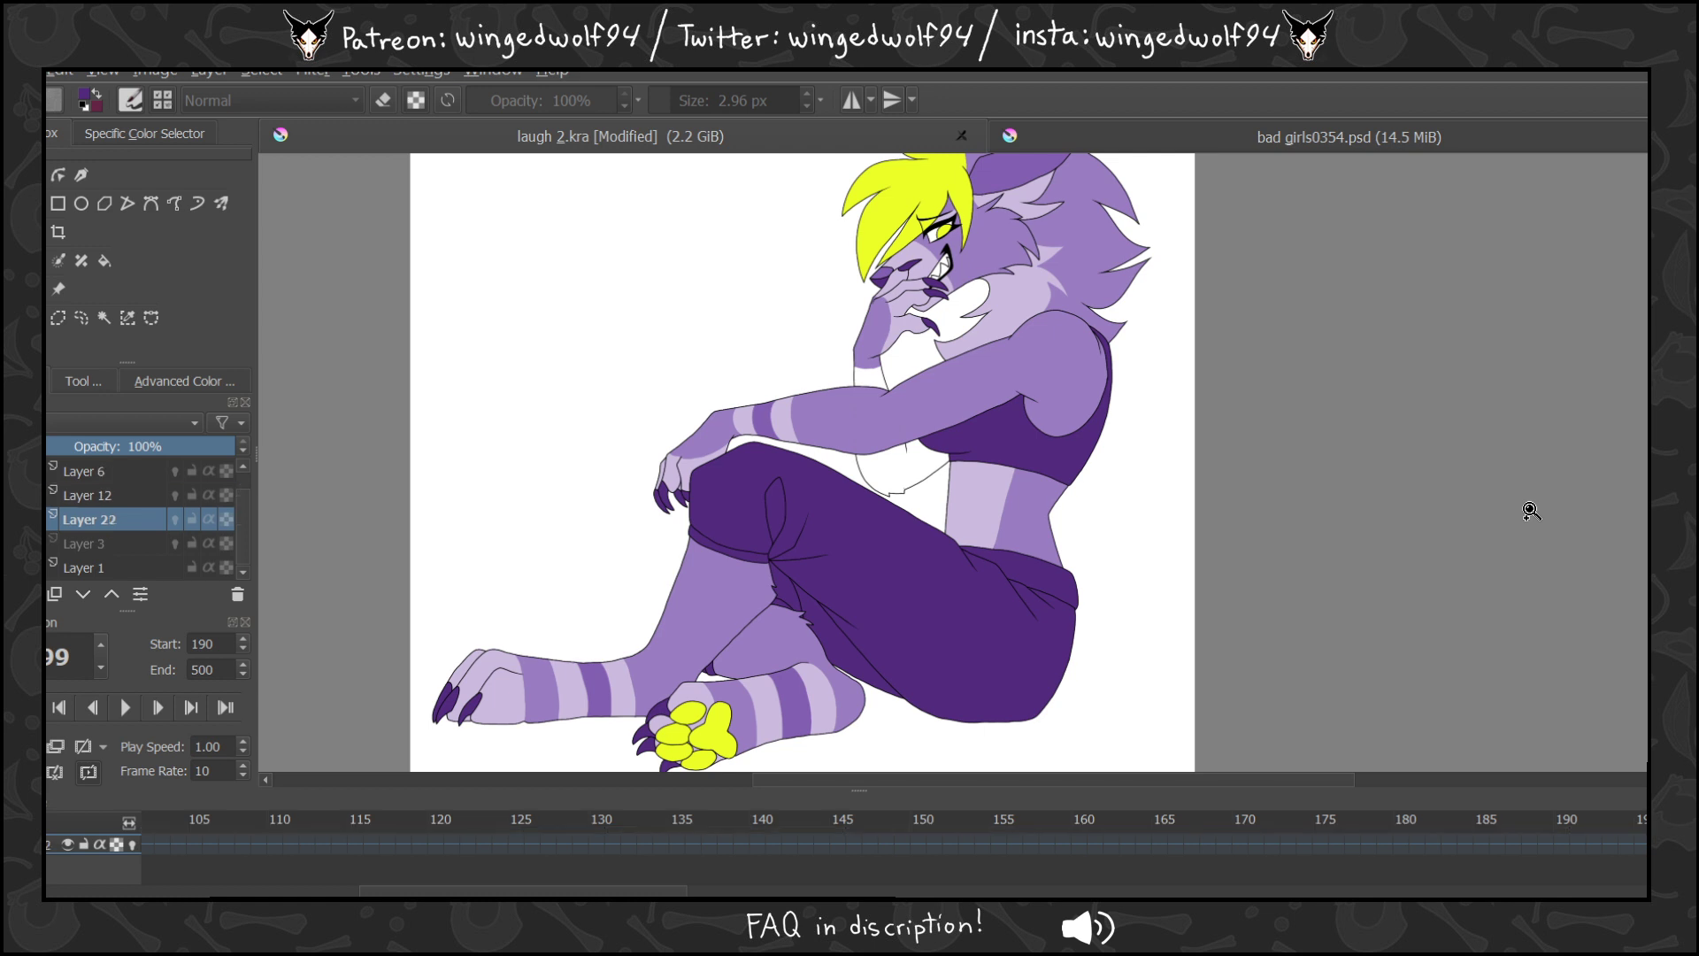
Pick purple from the resting arm and add a layer above Layer 3, with frame 199 selected on its timeline.
left_click_drag(824, 778, 963, 775)
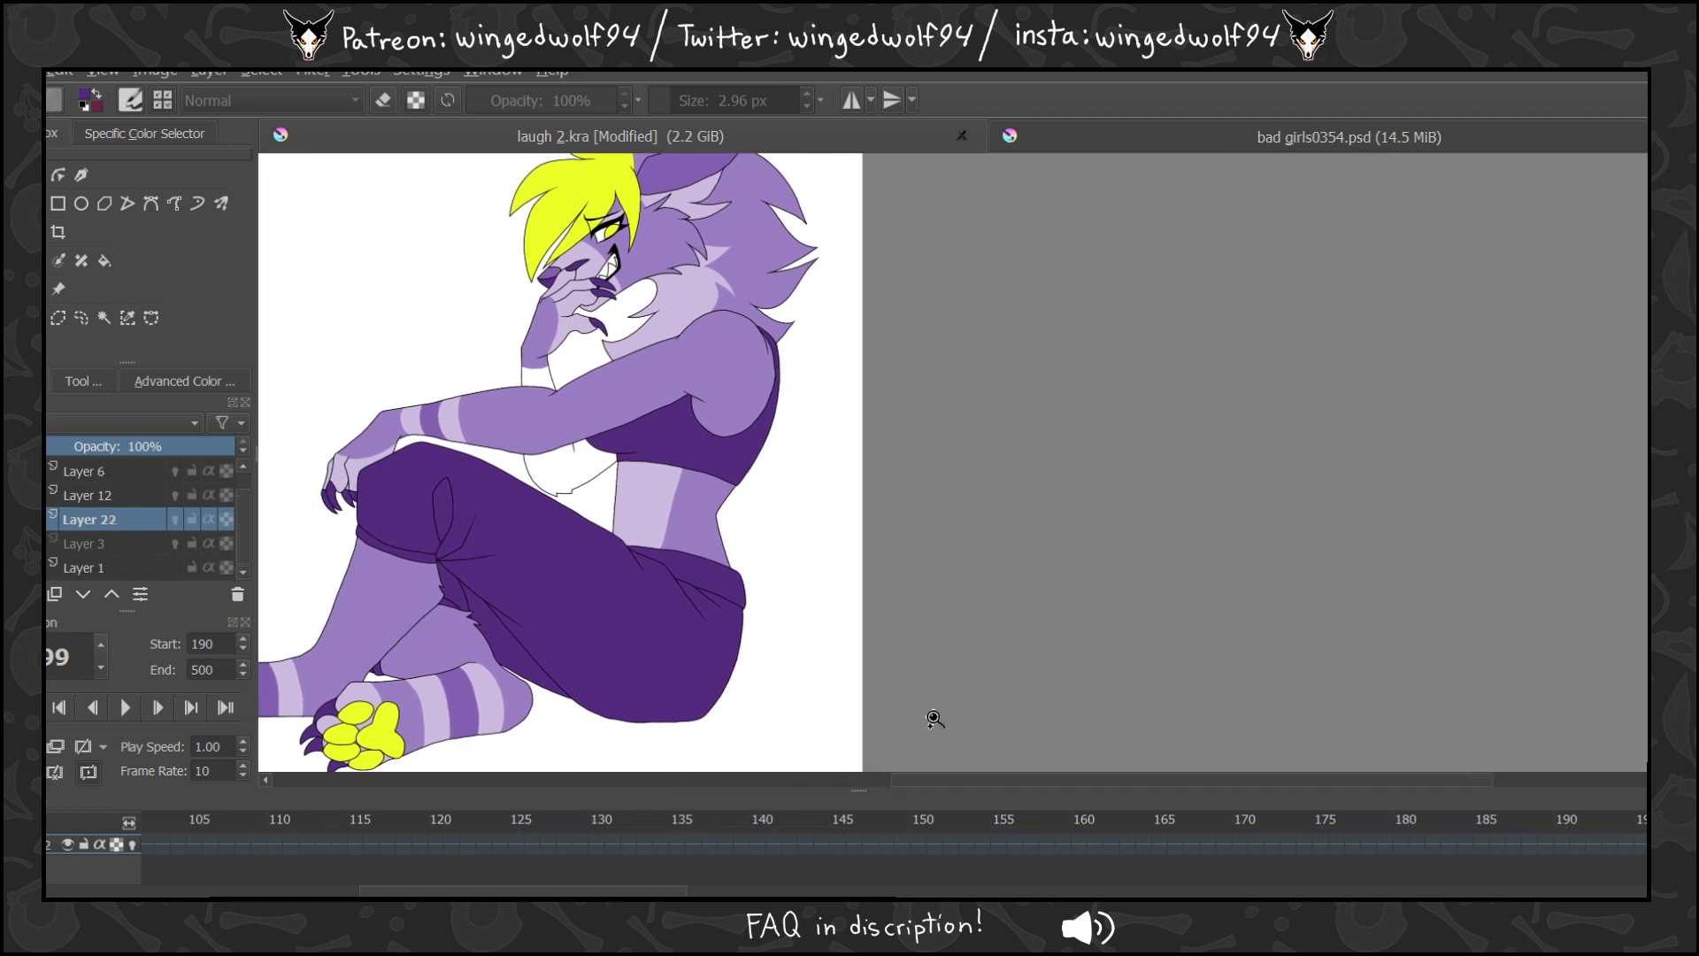
left_click(583, 320)
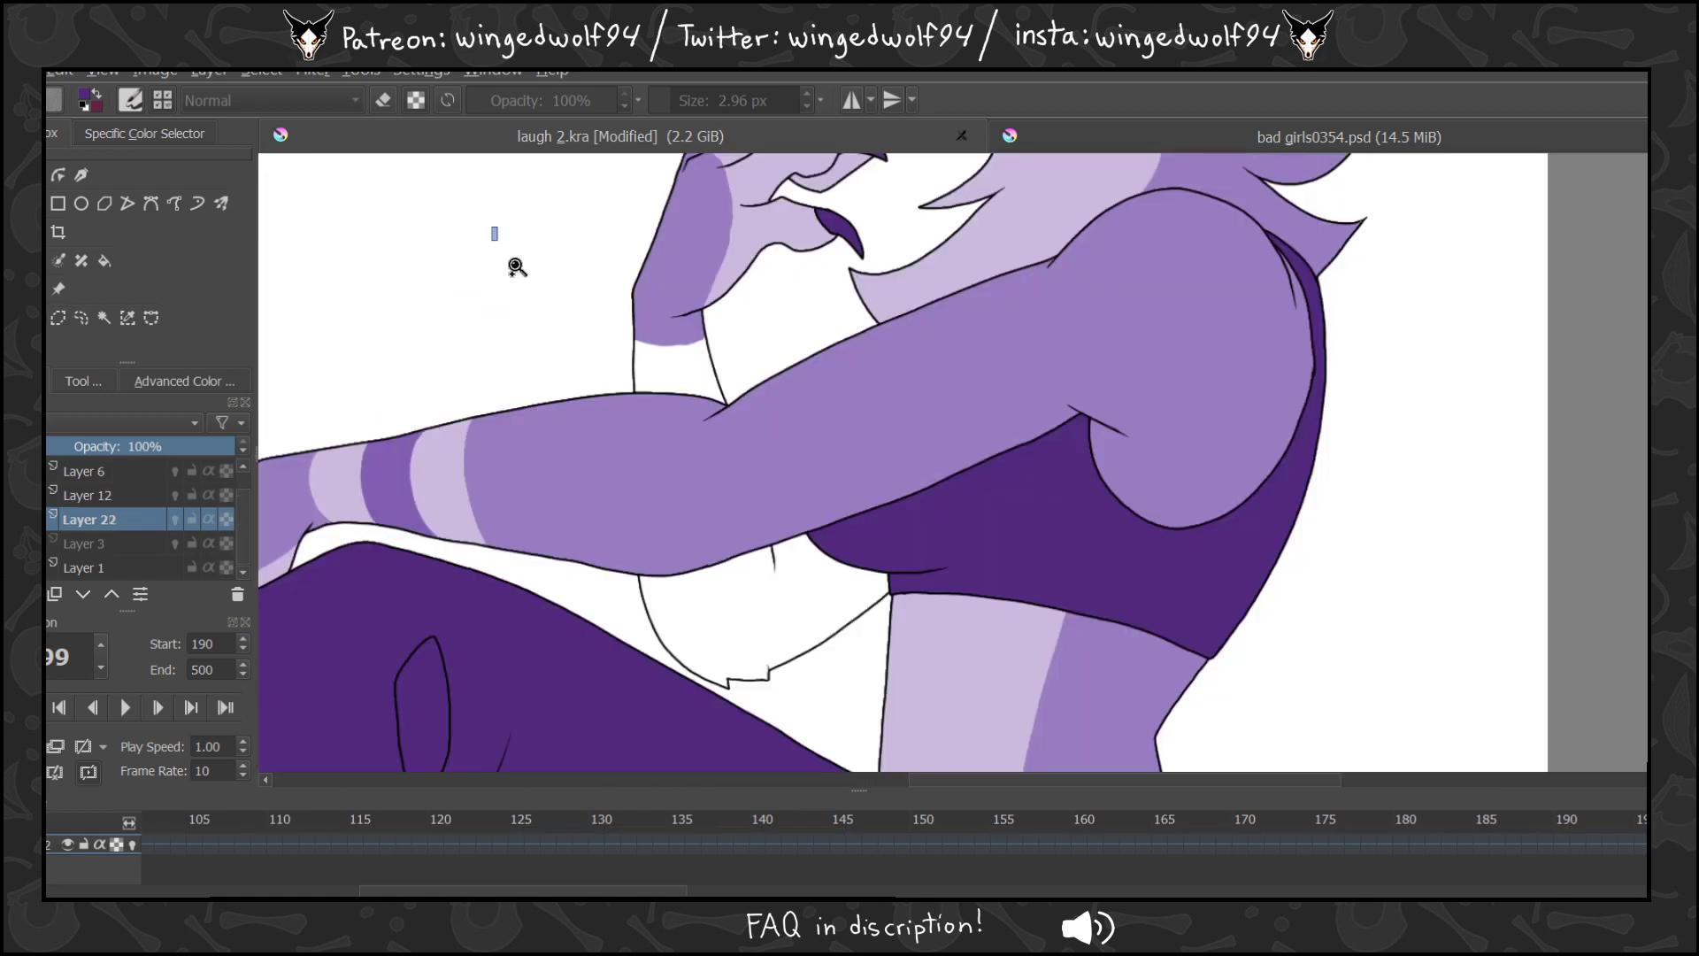
left_click_drag(495, 234, 1157, 701)
left_click(457, 462, "ctrl")
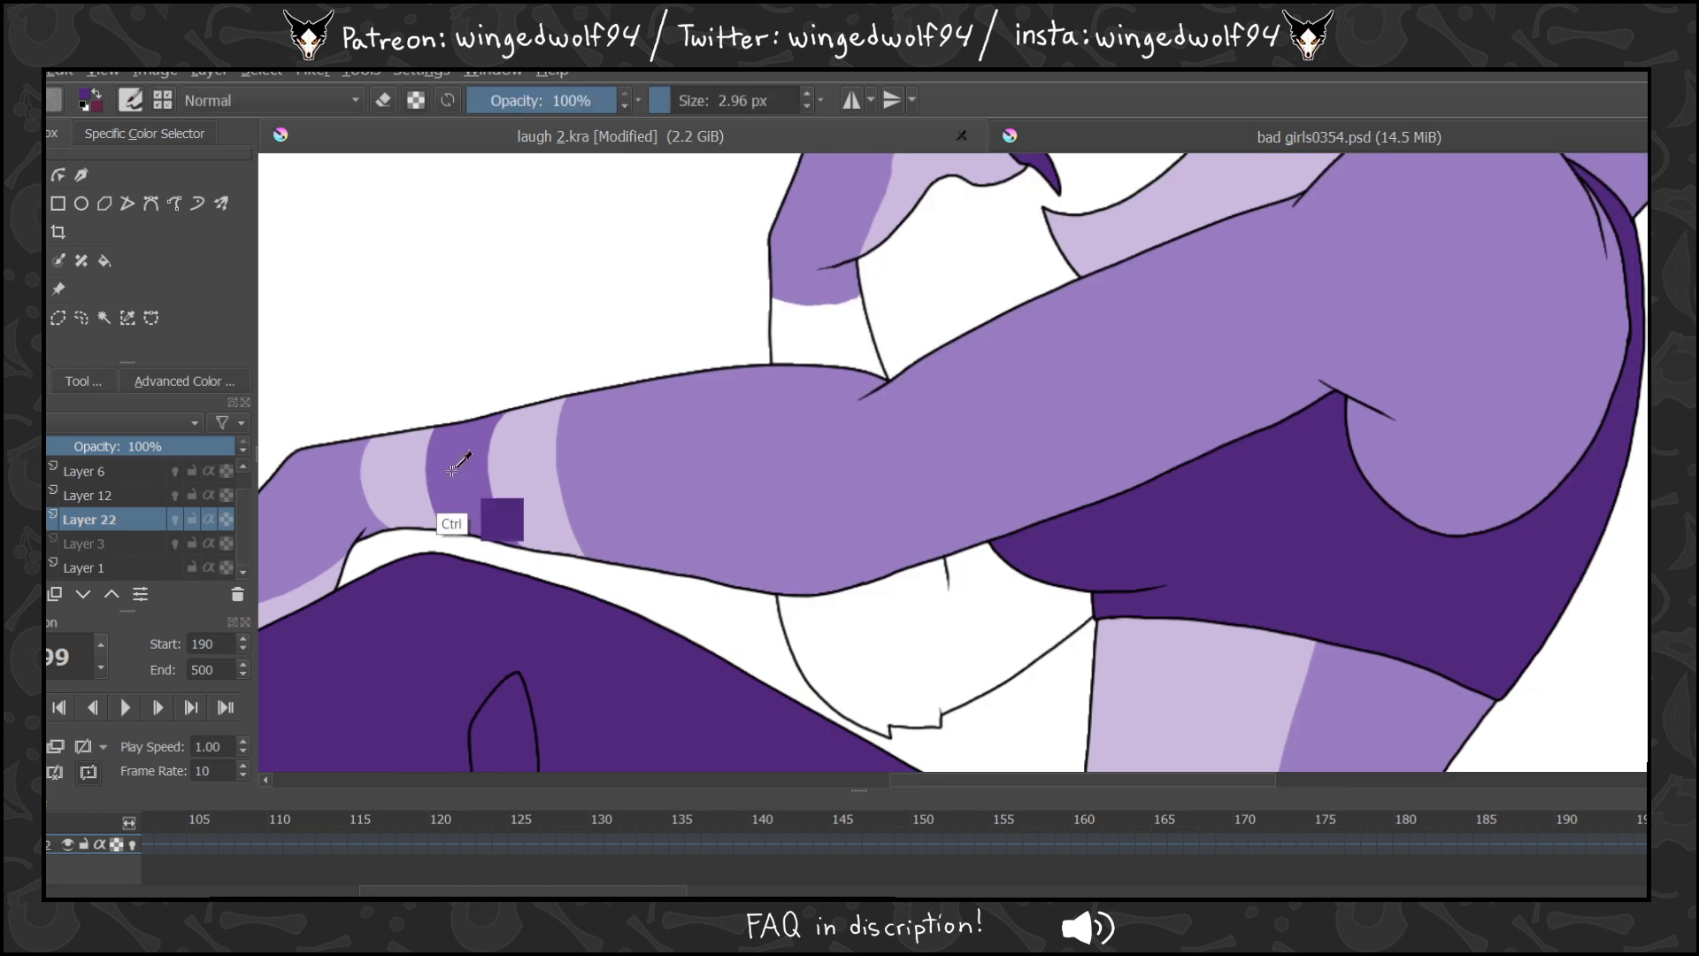
key("Insert")
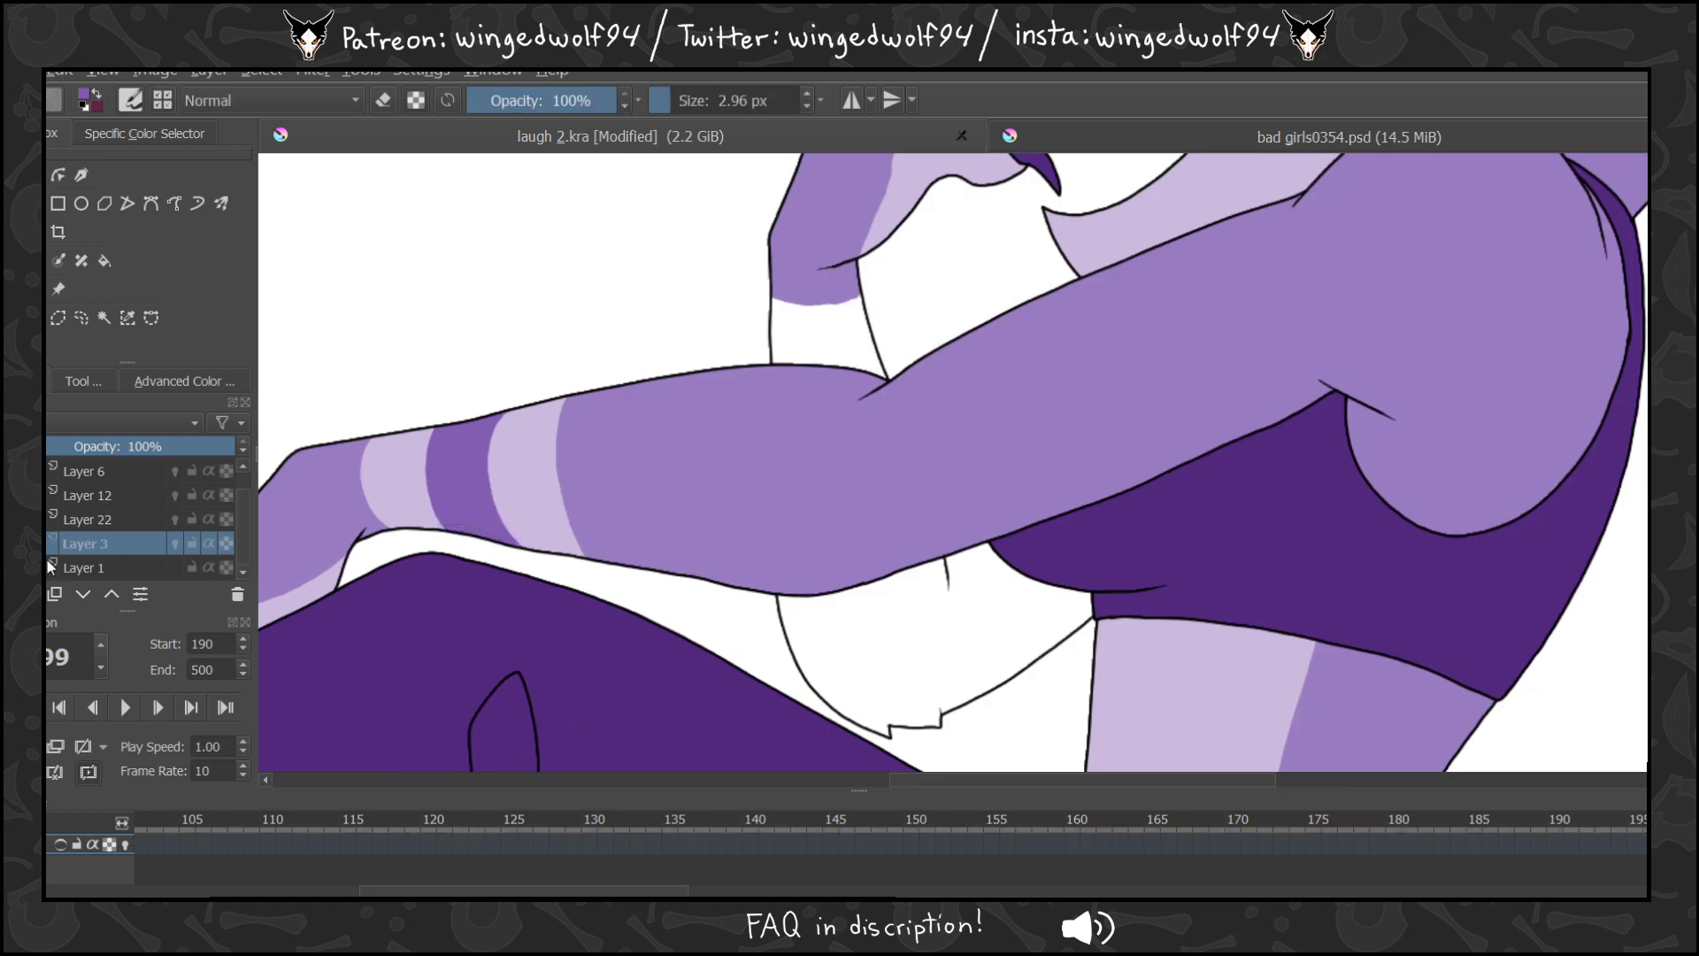
left_click_drag(631, 892, 876, 863)
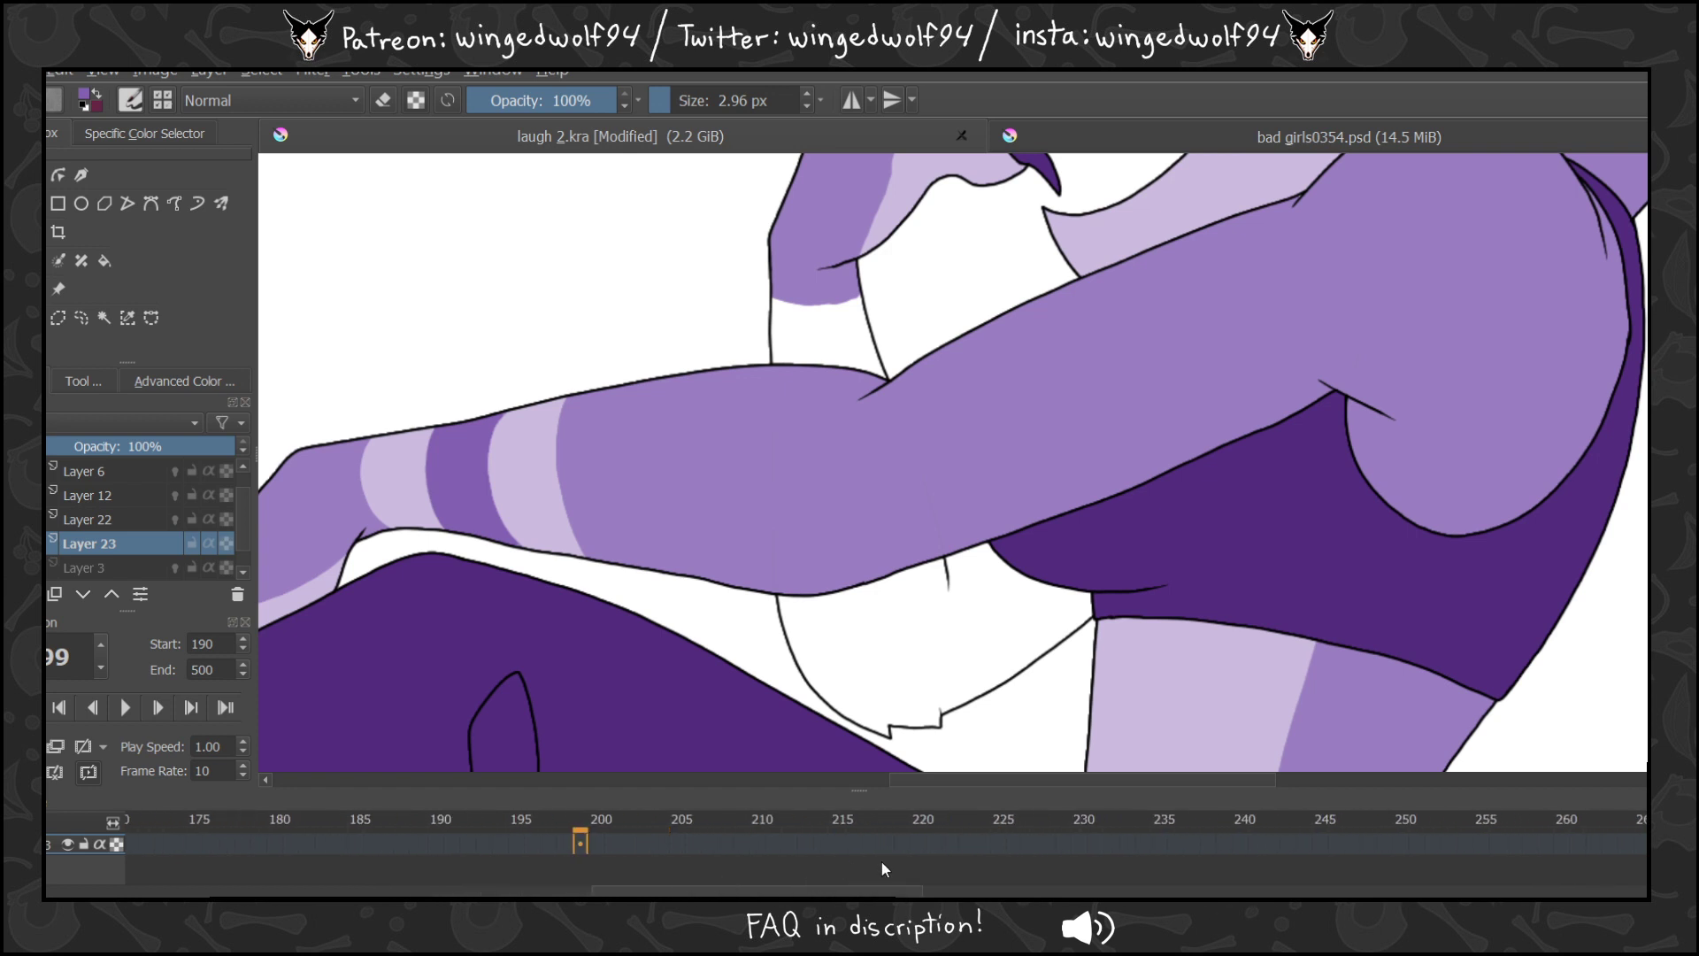
left_click(602, 843)
left_click(621, 843)
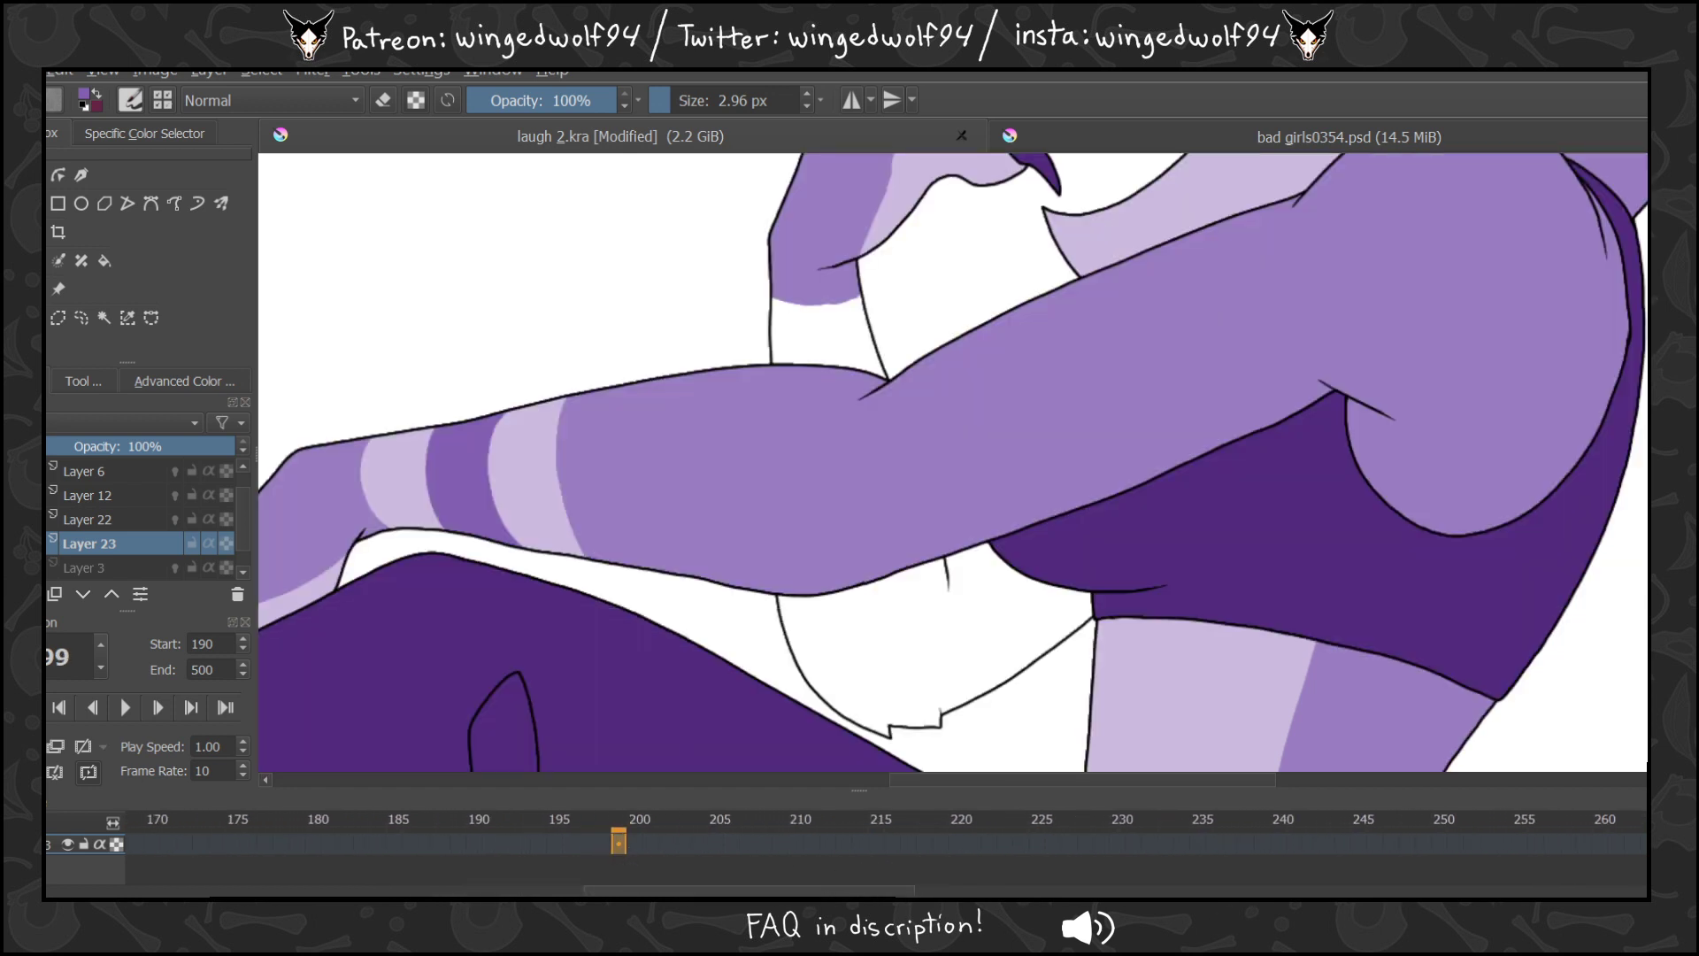
Undo the stray strokes and fill the uncolored far arm below the chest with the base purple on frame 199.
key("n")
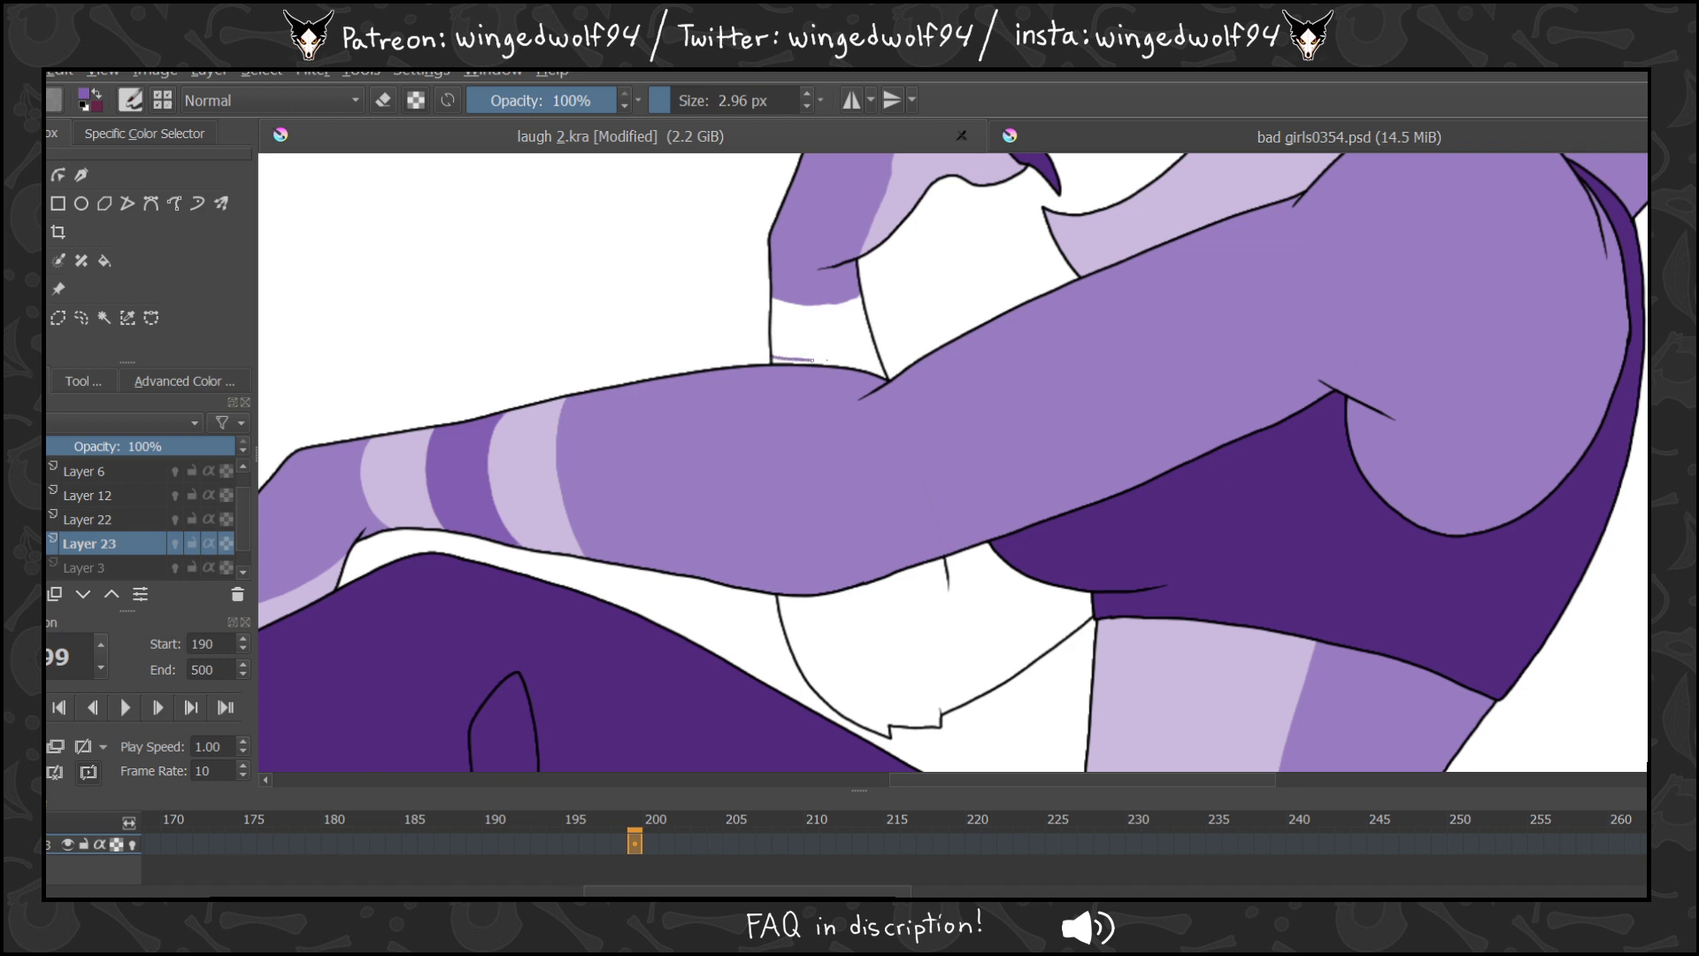
key("ctrl+z")
key("ctrl+z")
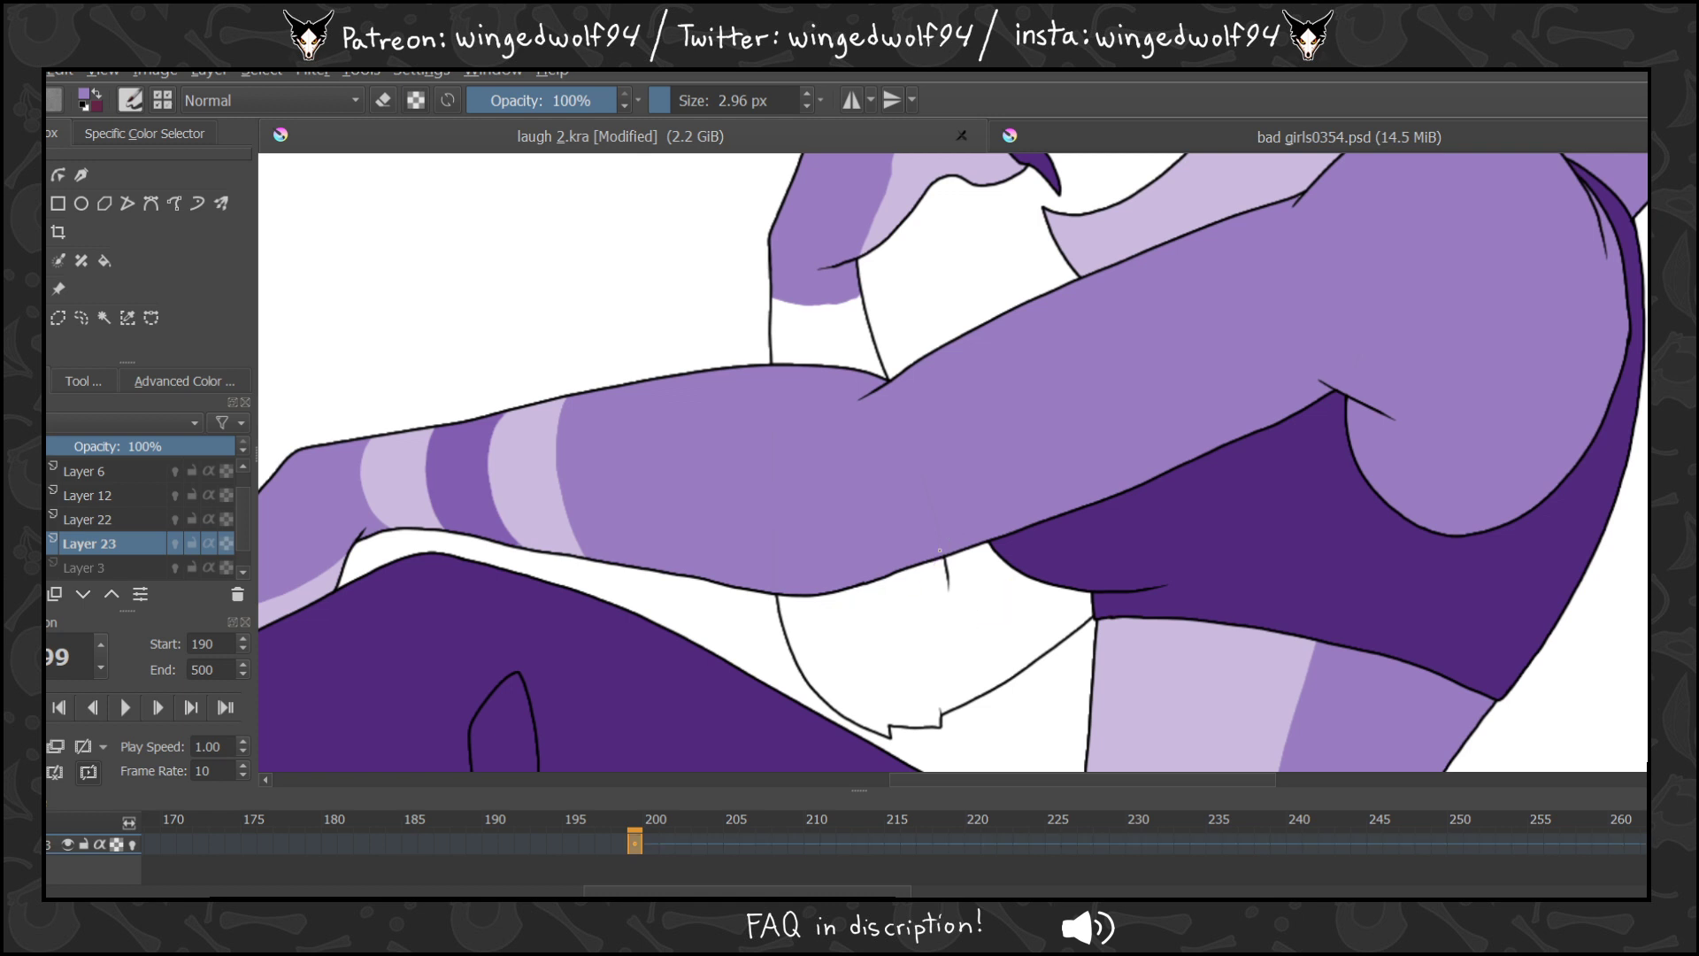
left_click(106, 262)
left_click(922, 615)
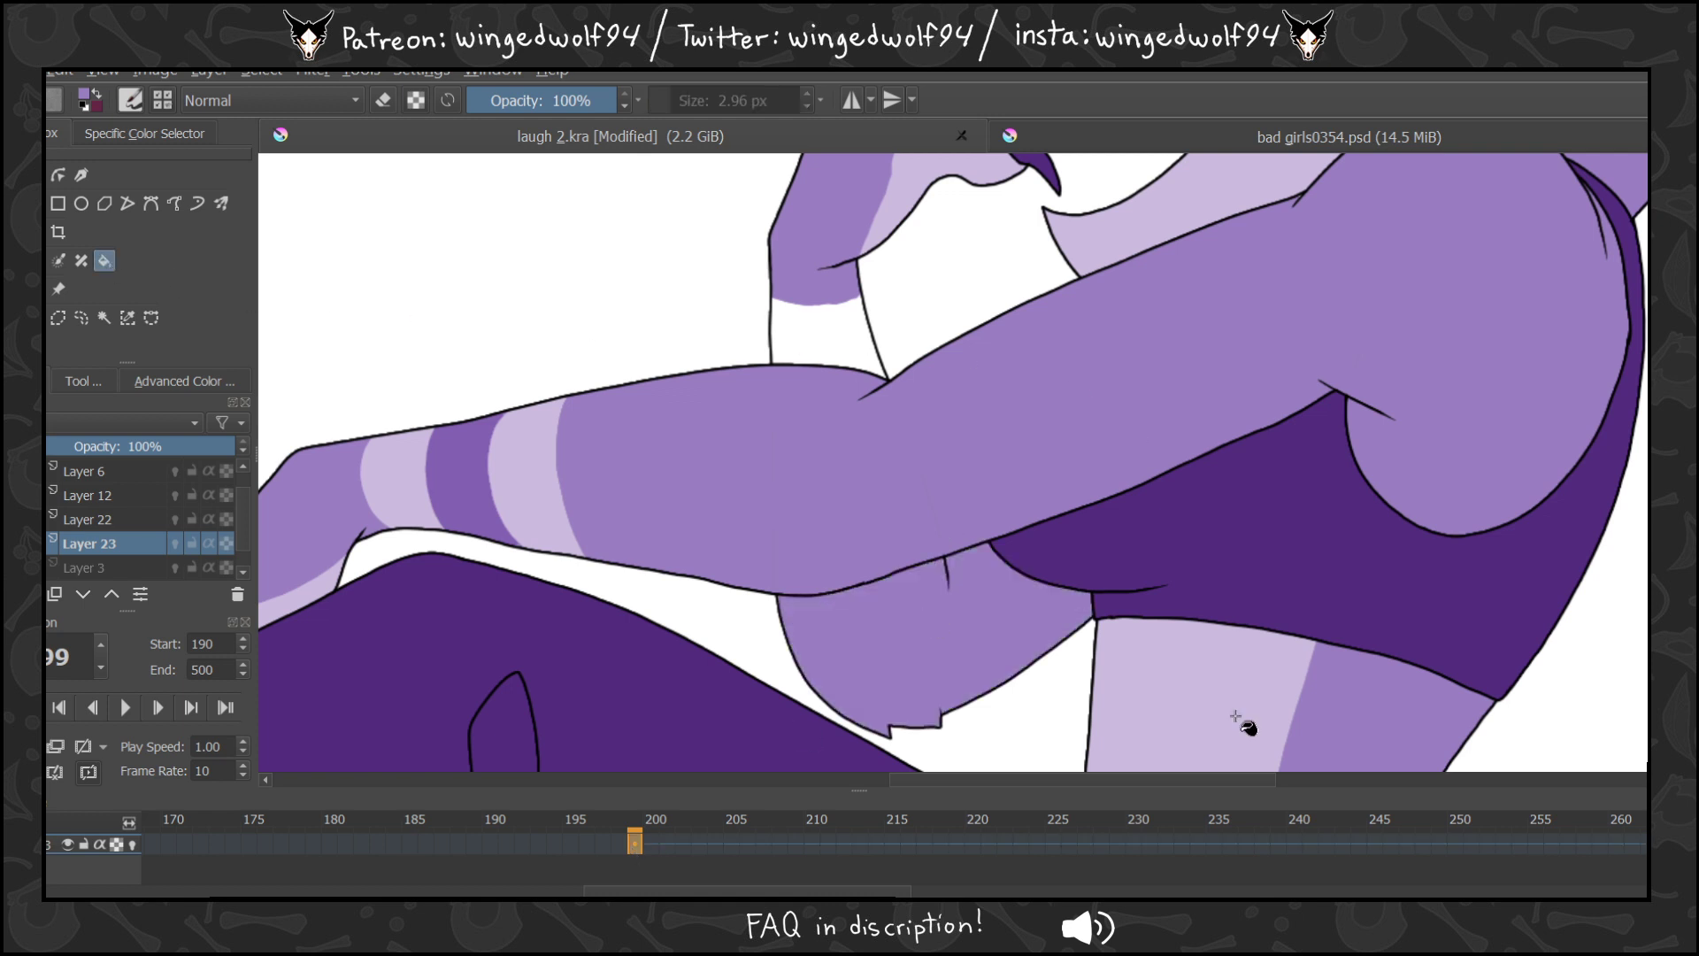
Add blank keyframes to Layer 23 on every frame from 200 to 240.
key("Right")
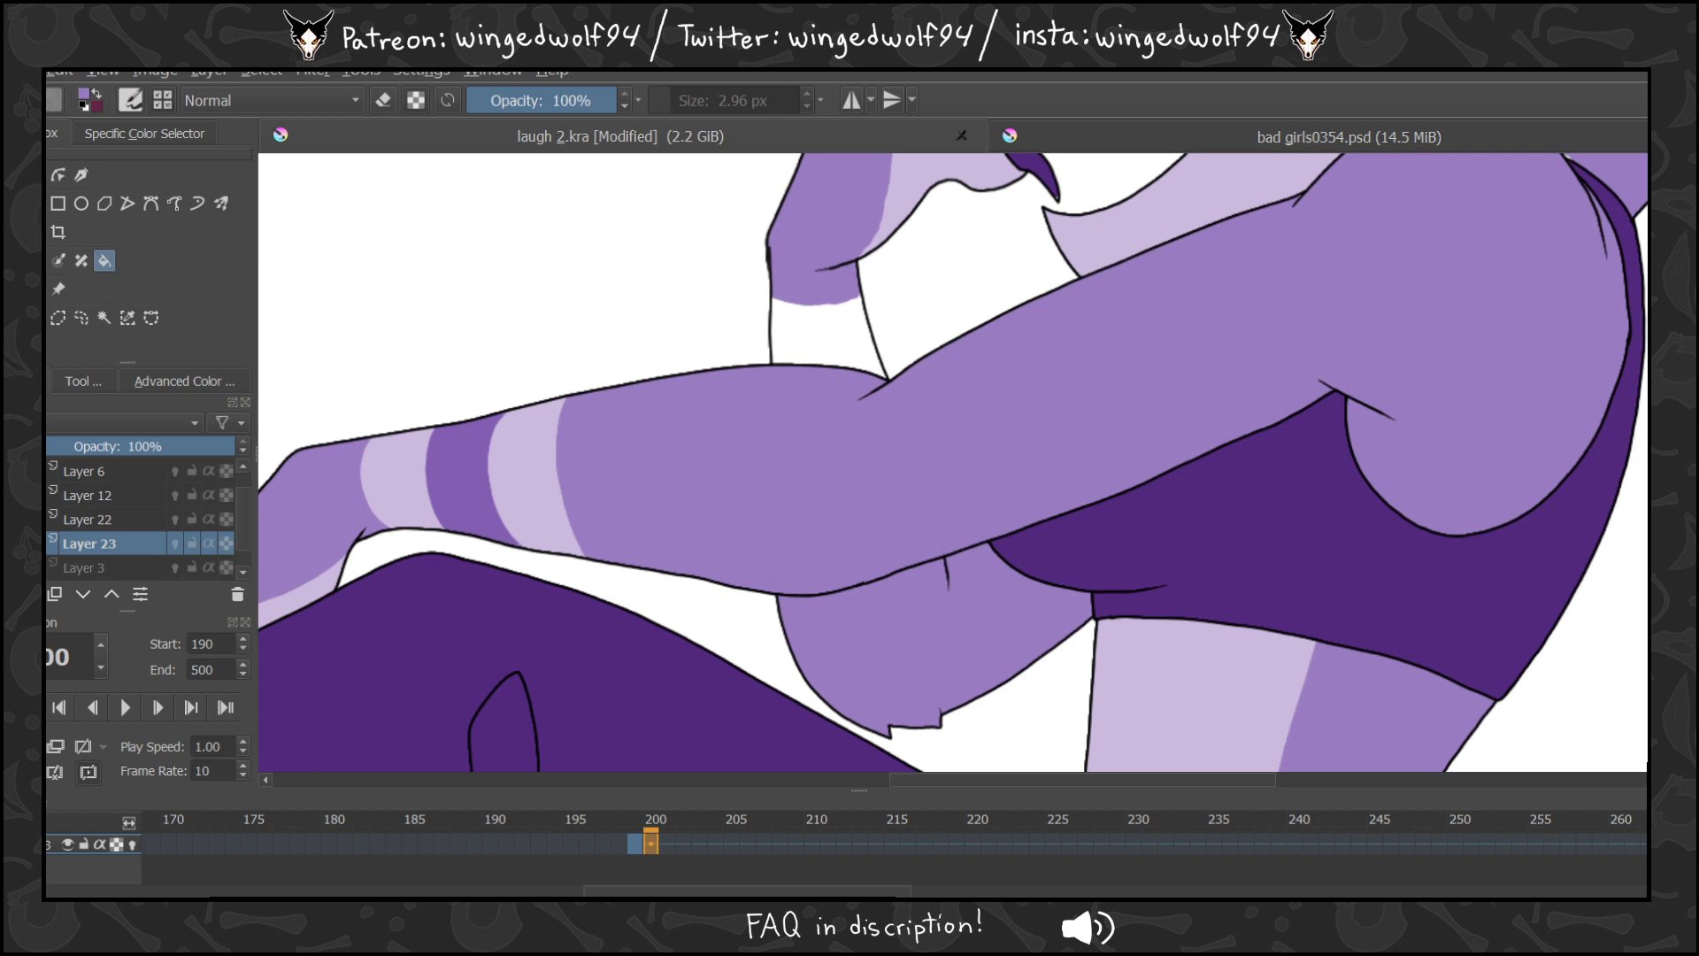
key("Right")
key("Right")
key("Right")
key("Right")
key("Right")
key("Right")
key("Right")
key("Right")
key("Right")
key("Right")
key("Right")
key("Right")
key("Right")
key("Right")
key("Right")
key("Right")
key("Right")
key("Right")
key("Right")
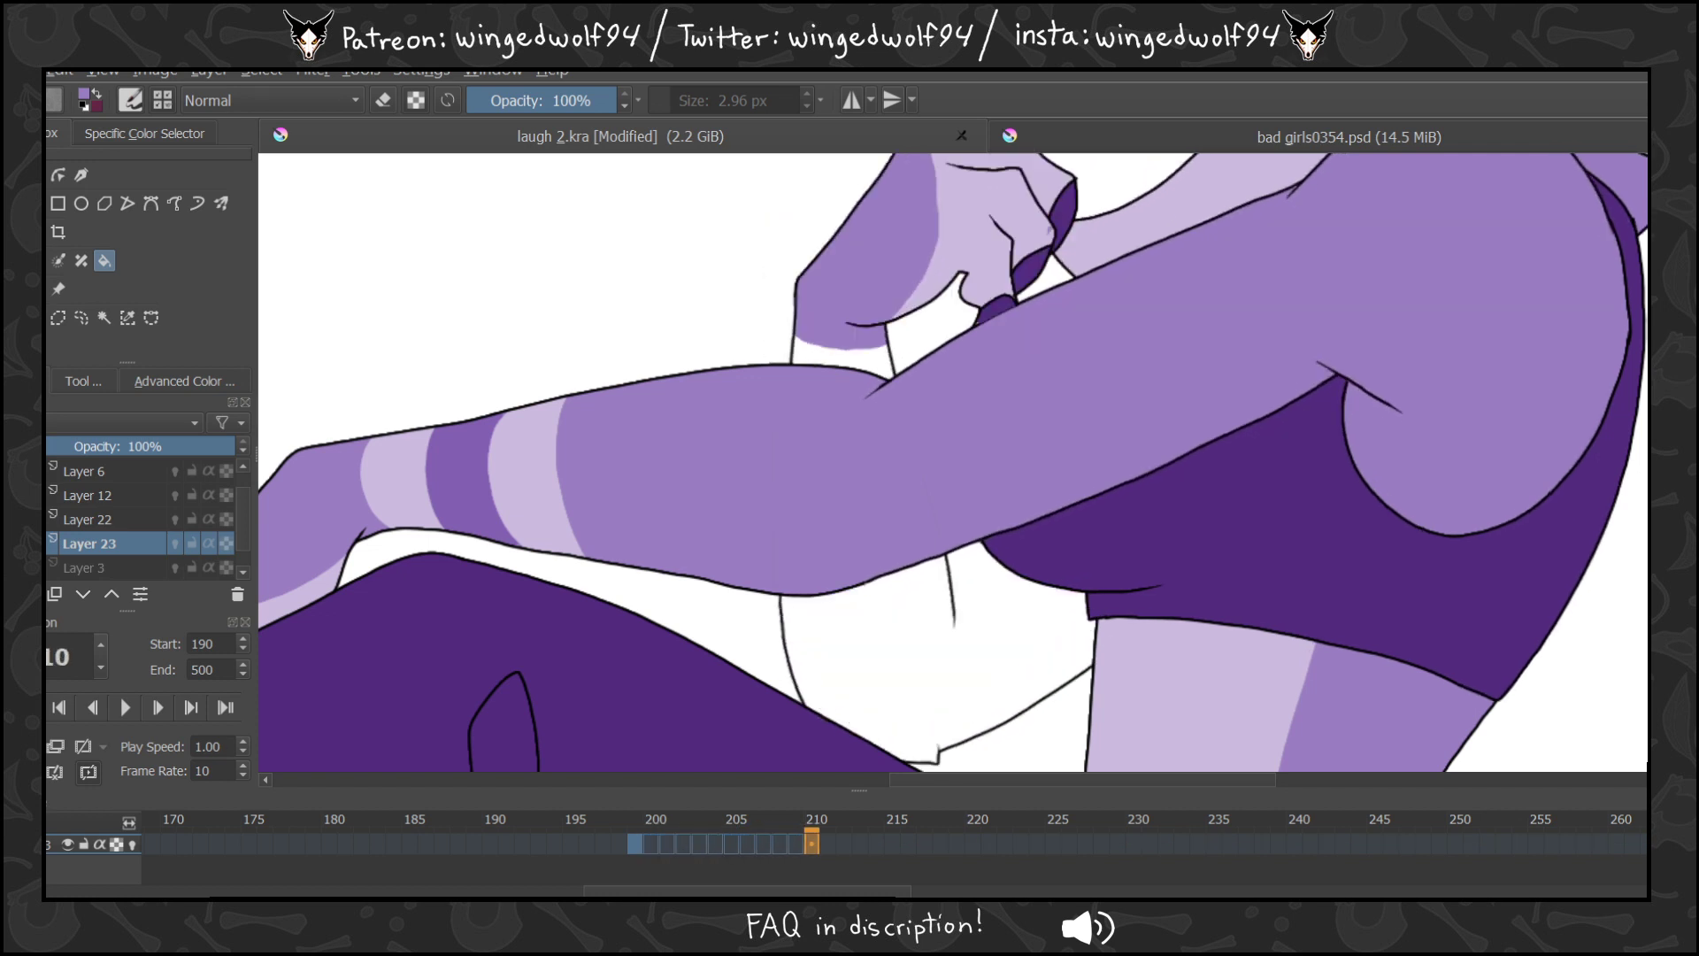
key("Right")
key("Right")
key("Right")
key("Right")
key("Right")
key("Right")
key("Right")
key("Right")
key("Right")
key("Right")
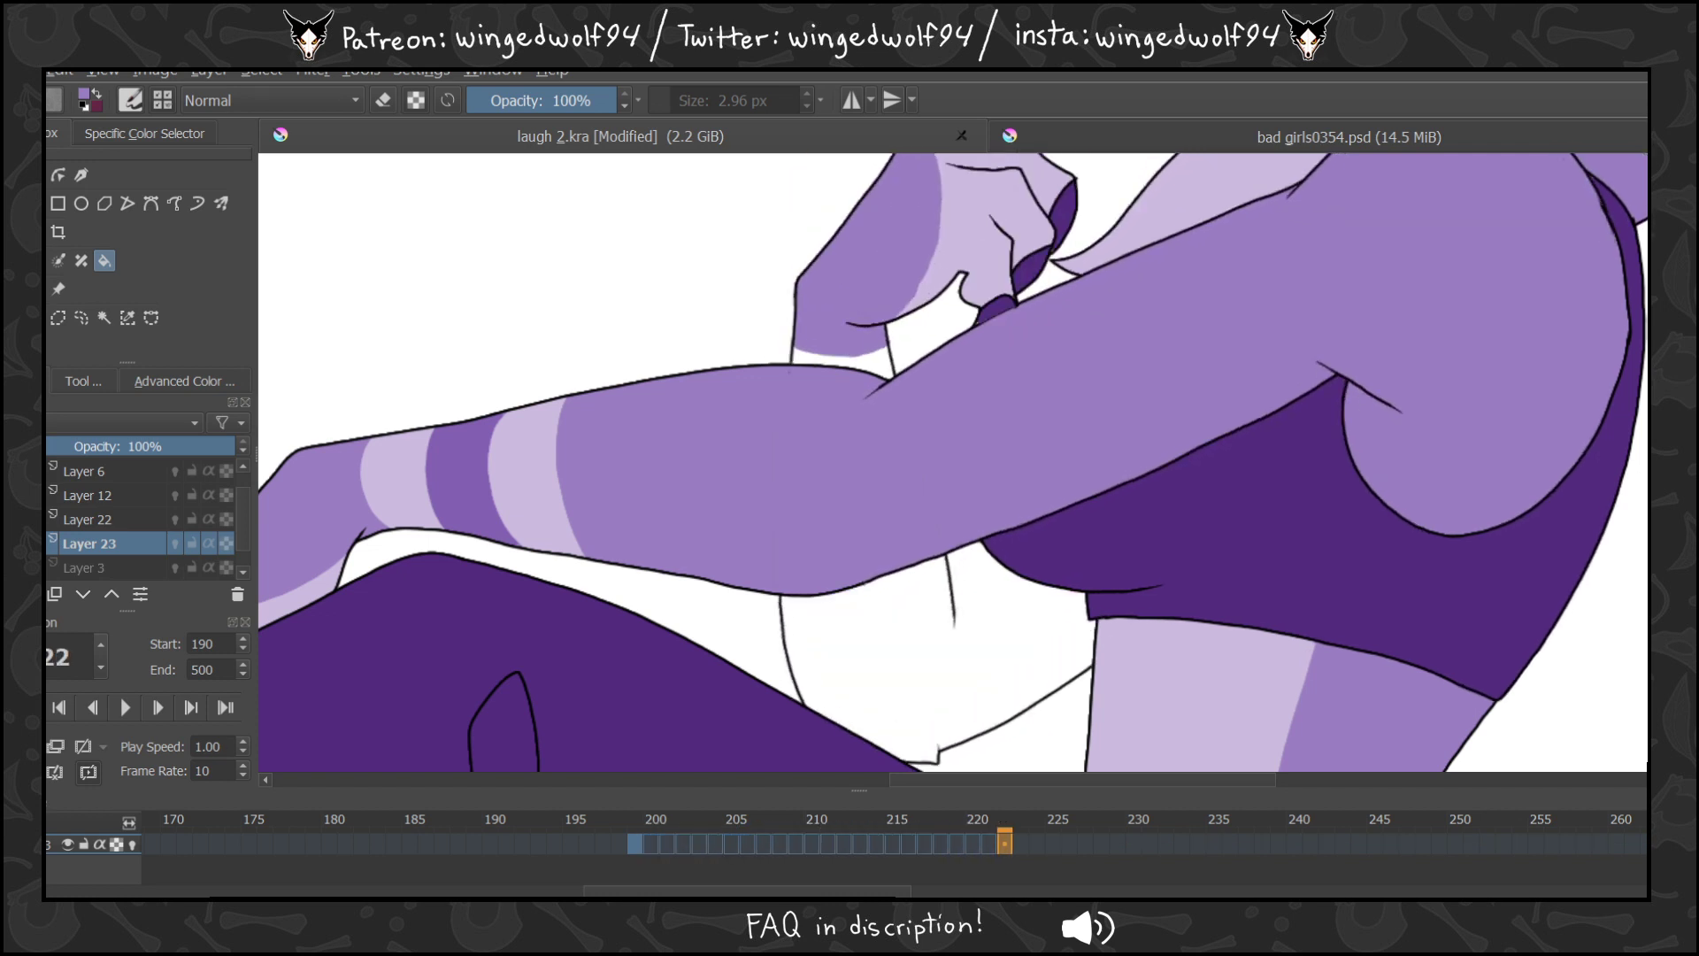
key("Right")
key("Right")
key("Right")
key("Right")
key("Right")
key("Right")
key("Right")
key("Right")
key("Right")
key("Right")
key("Right")
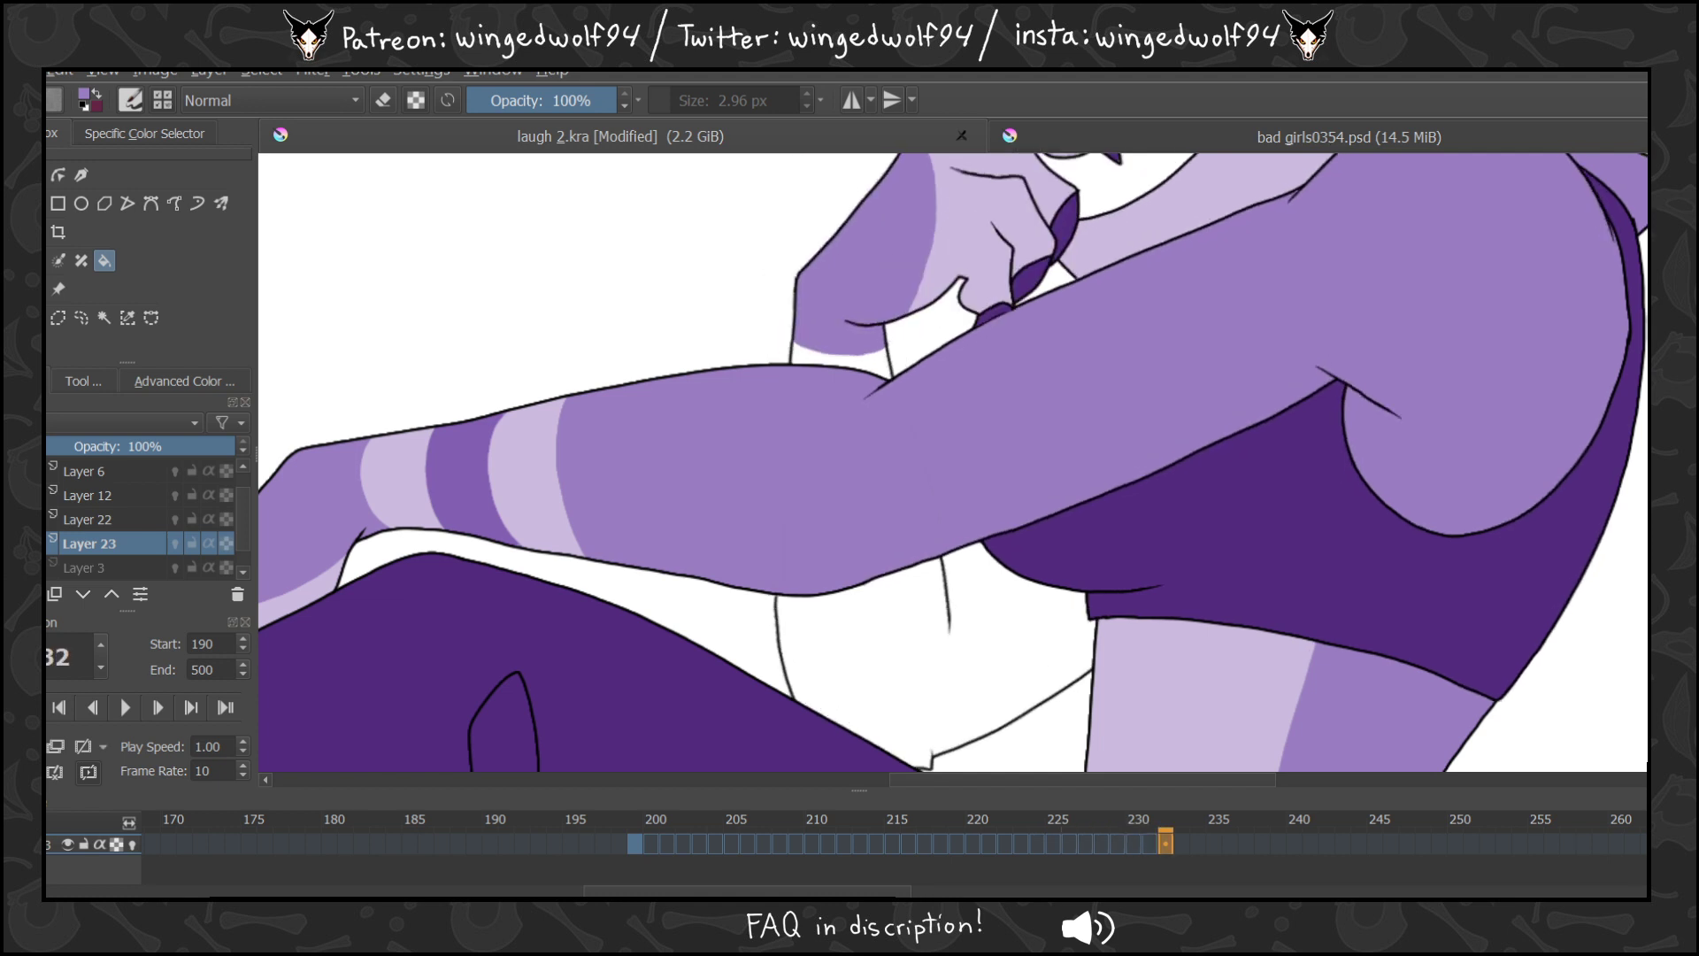
key("Right")
key("Right")
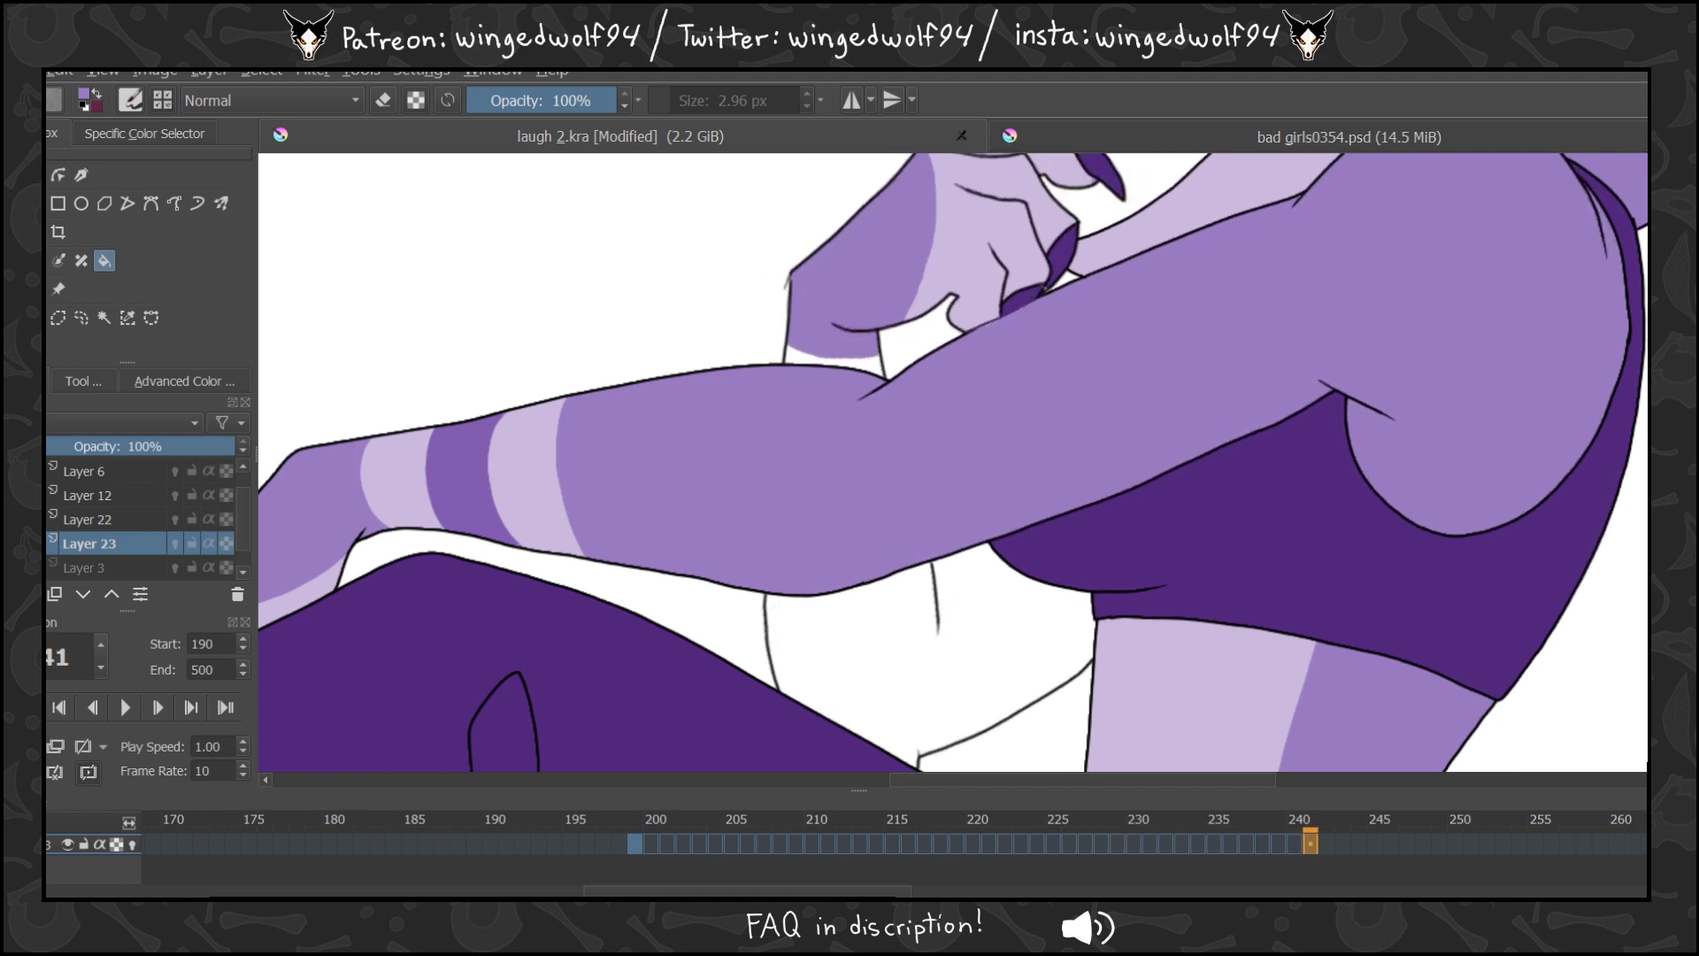
Fill the far arm below the chest with the base purple on each remaining frame of Layer 23 through 240.
left_click(640, 831)
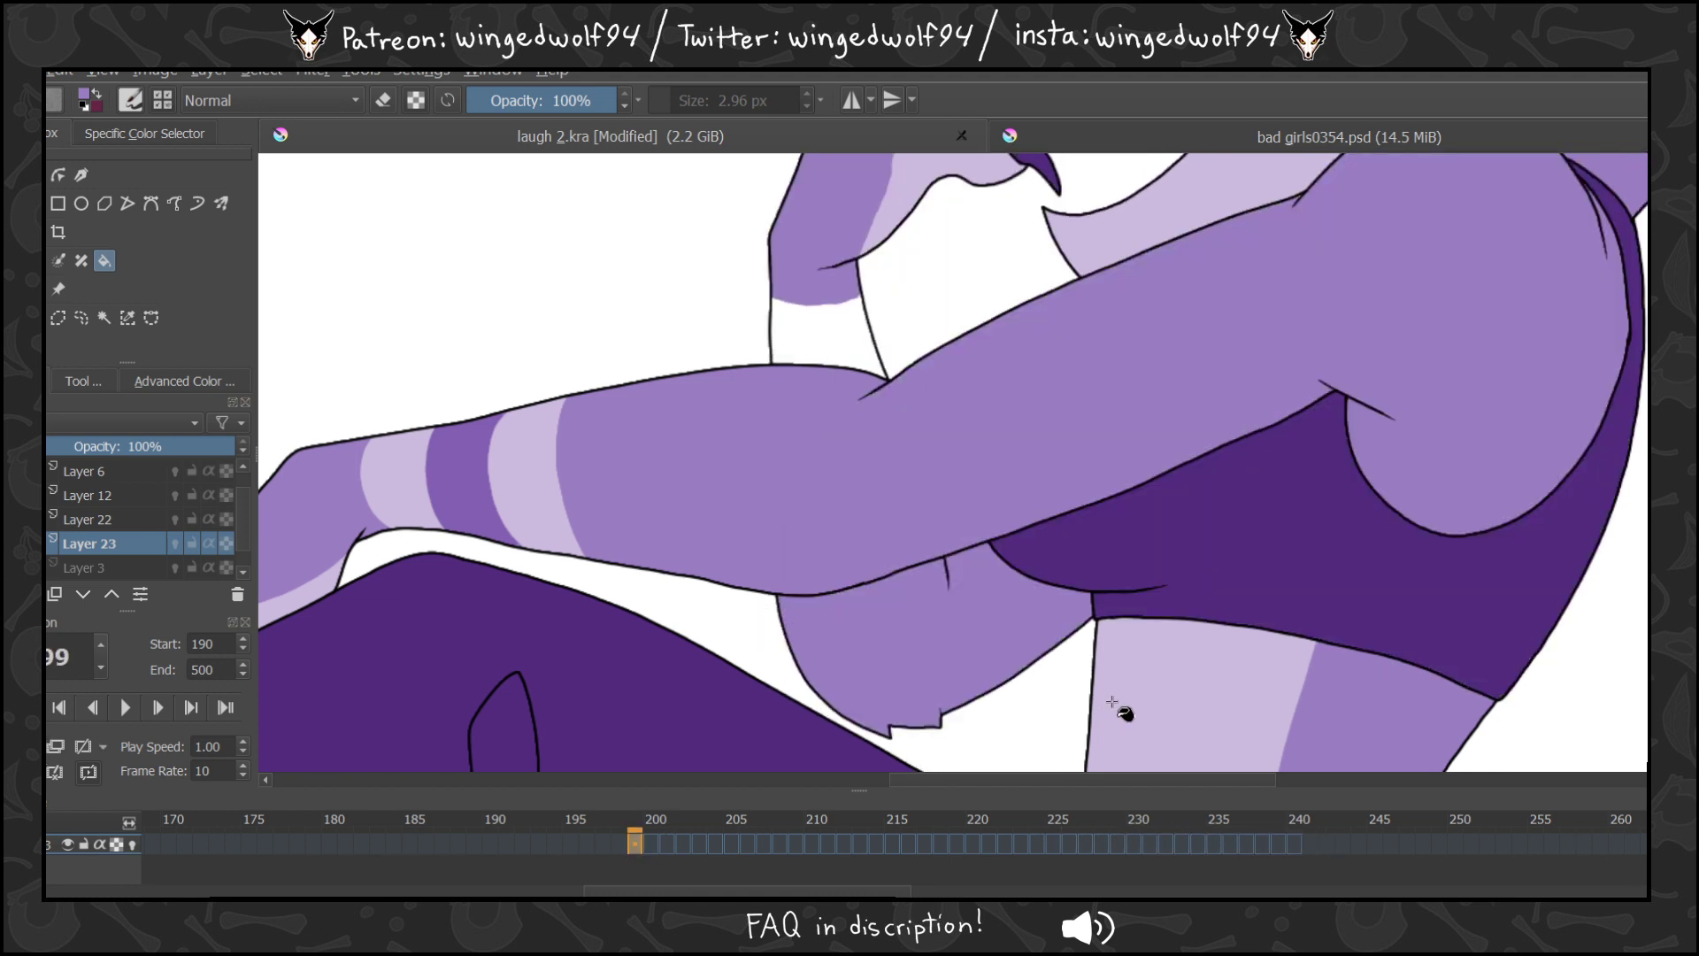
key("Right")
key("Right")
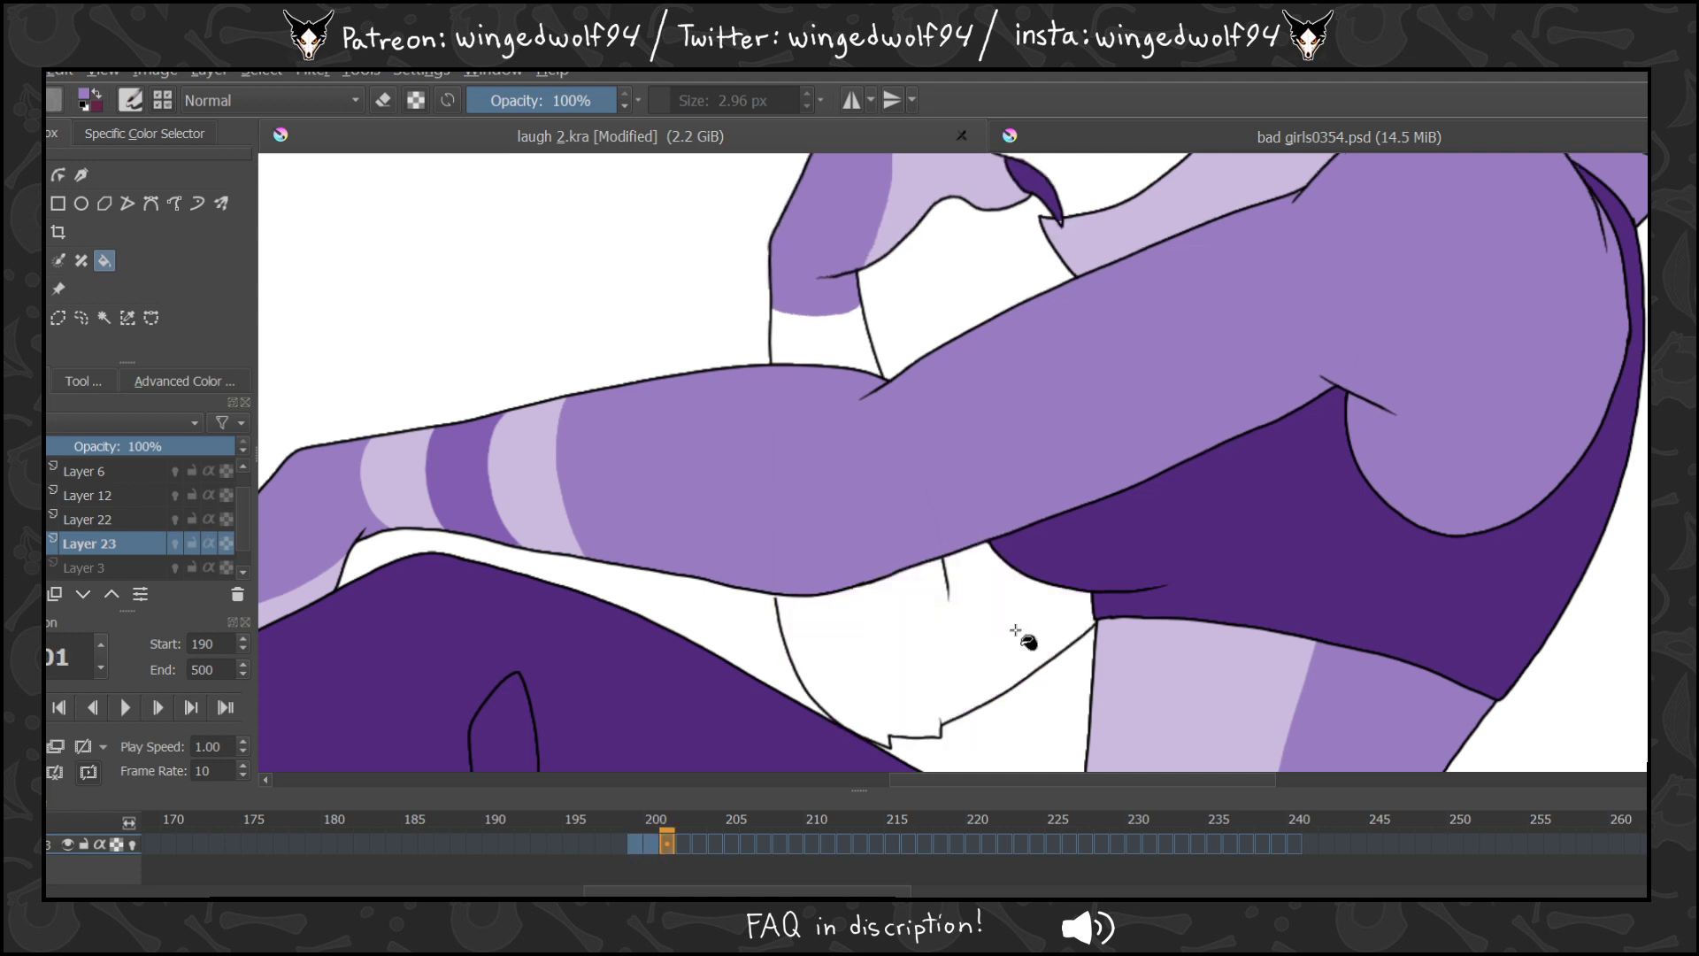
key("Right")
key("Right")
key("Right")
key("Right")
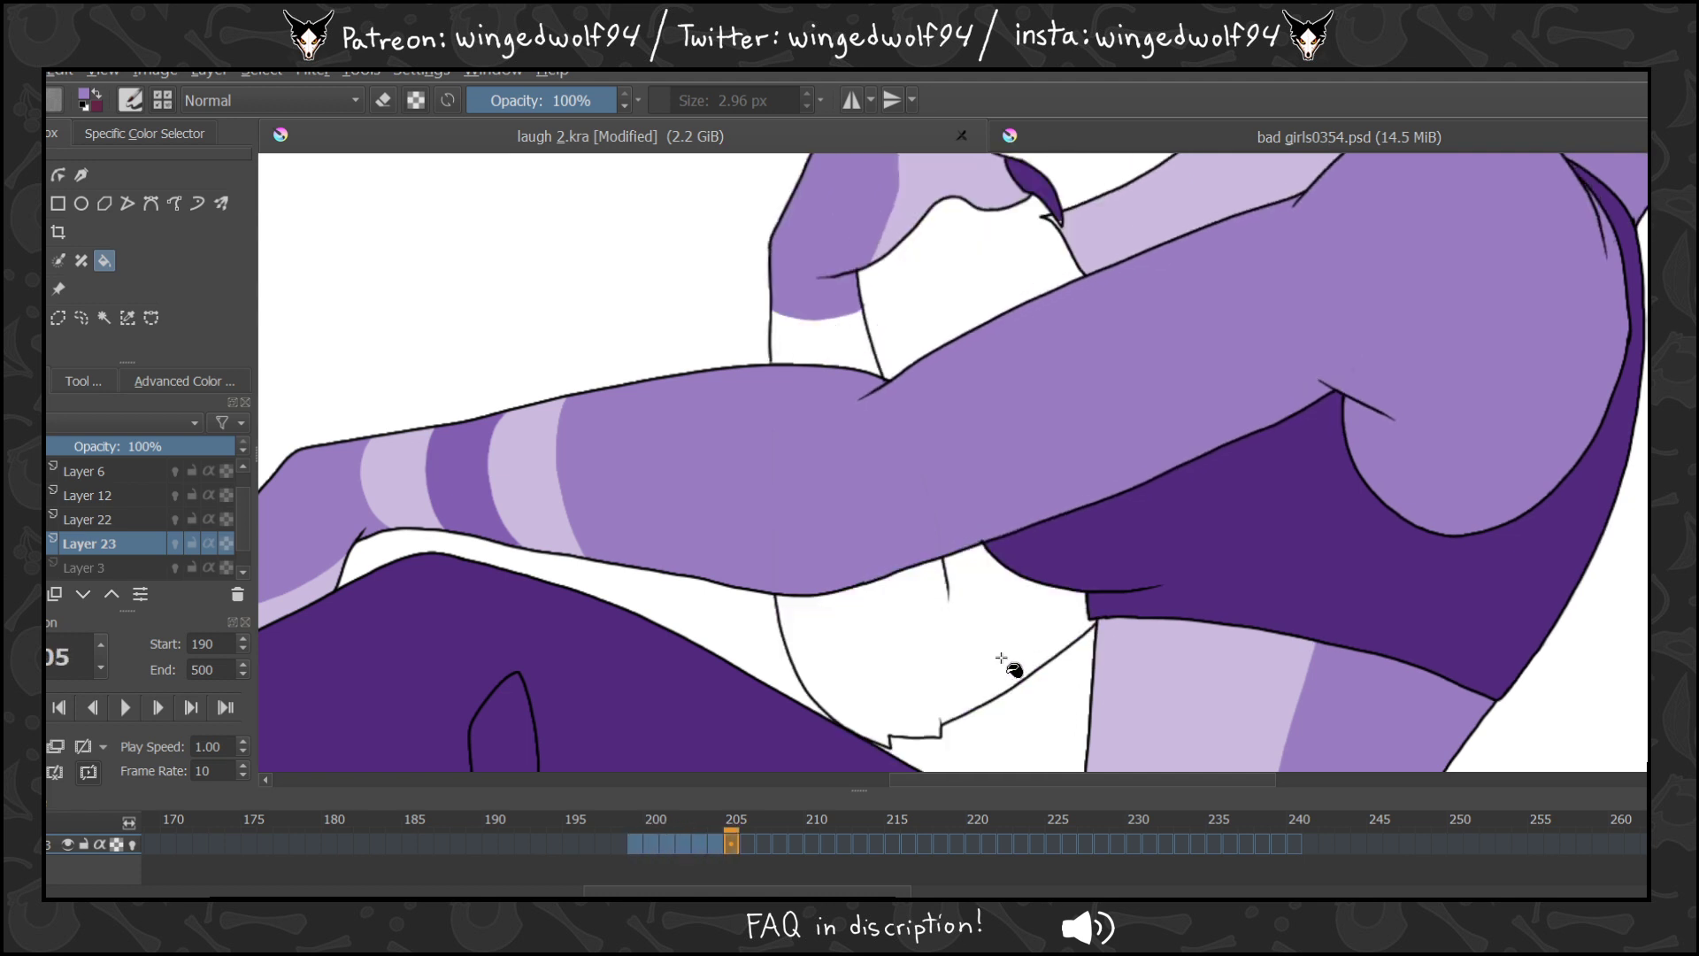
key("Right")
key("Right")
key("Right")
key("Right")
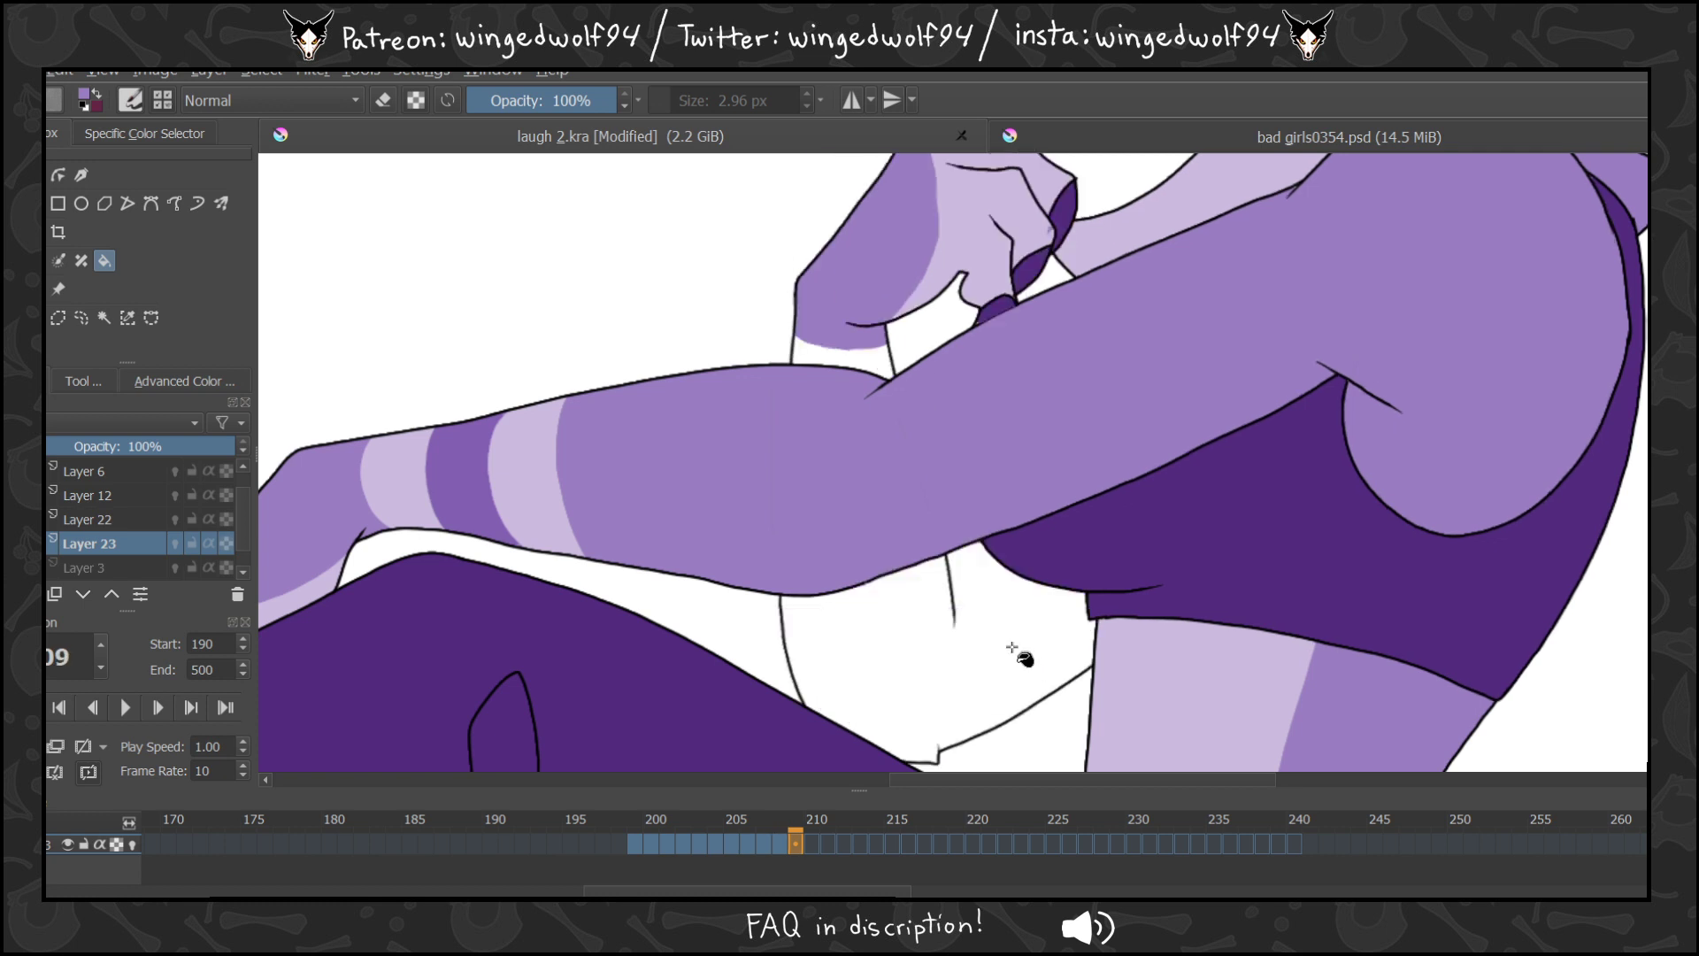
key("Right")
left_click(1014, 651)
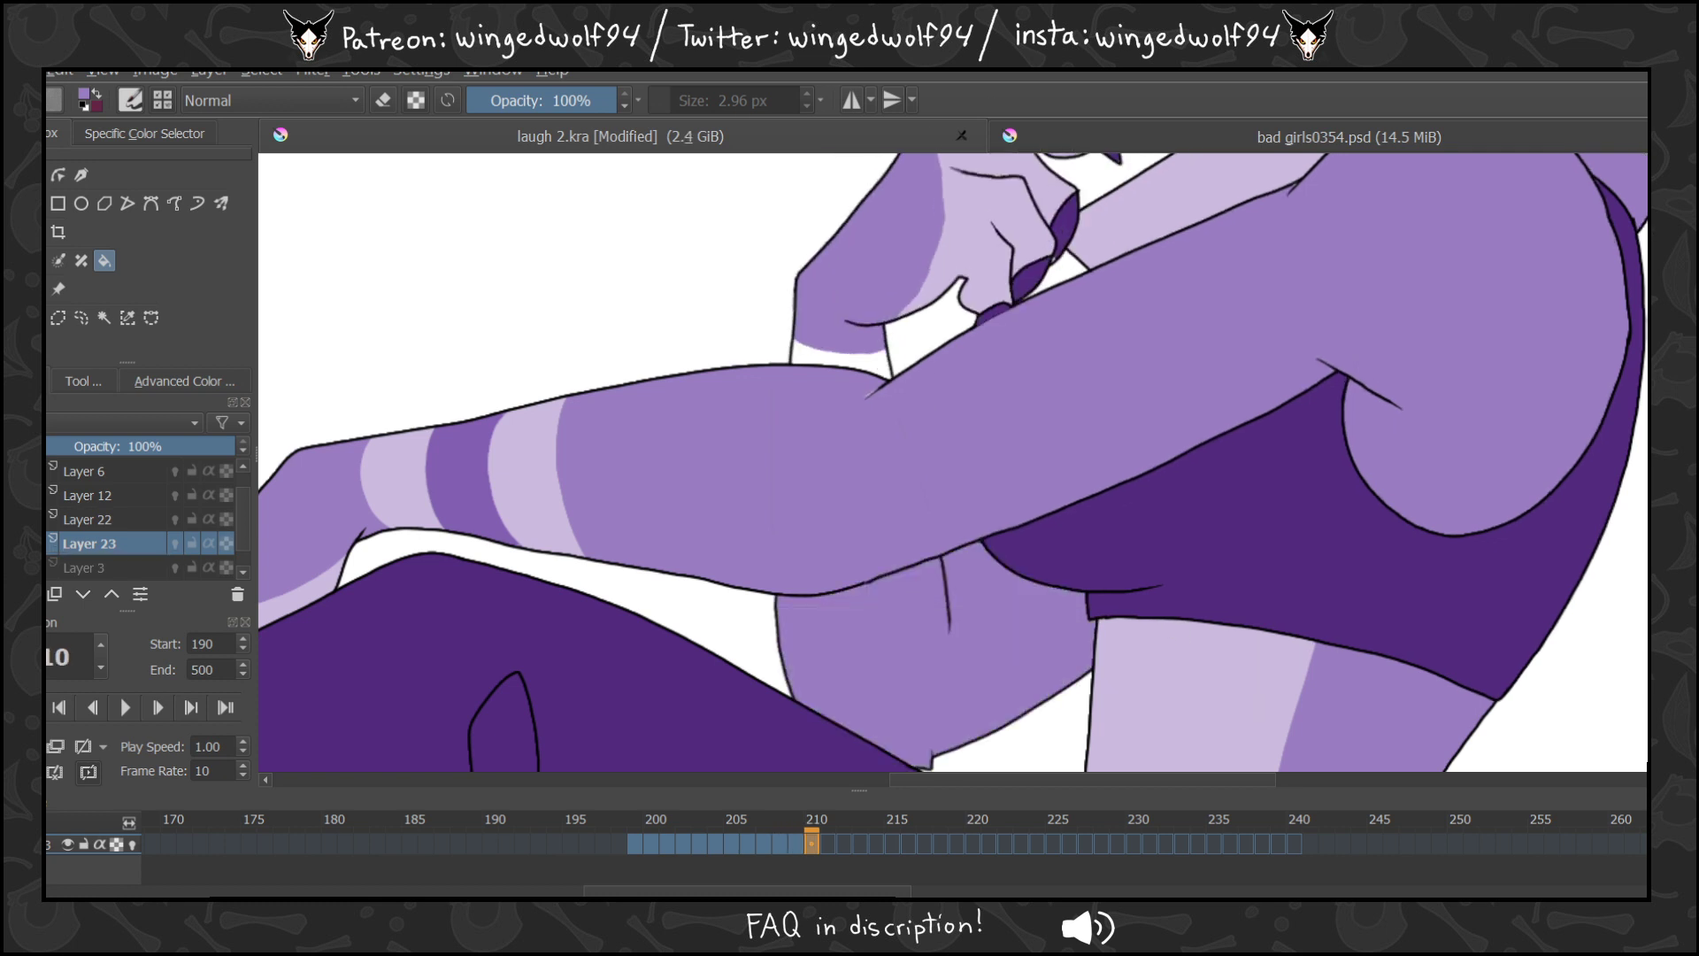
key("Right")
key("Right")
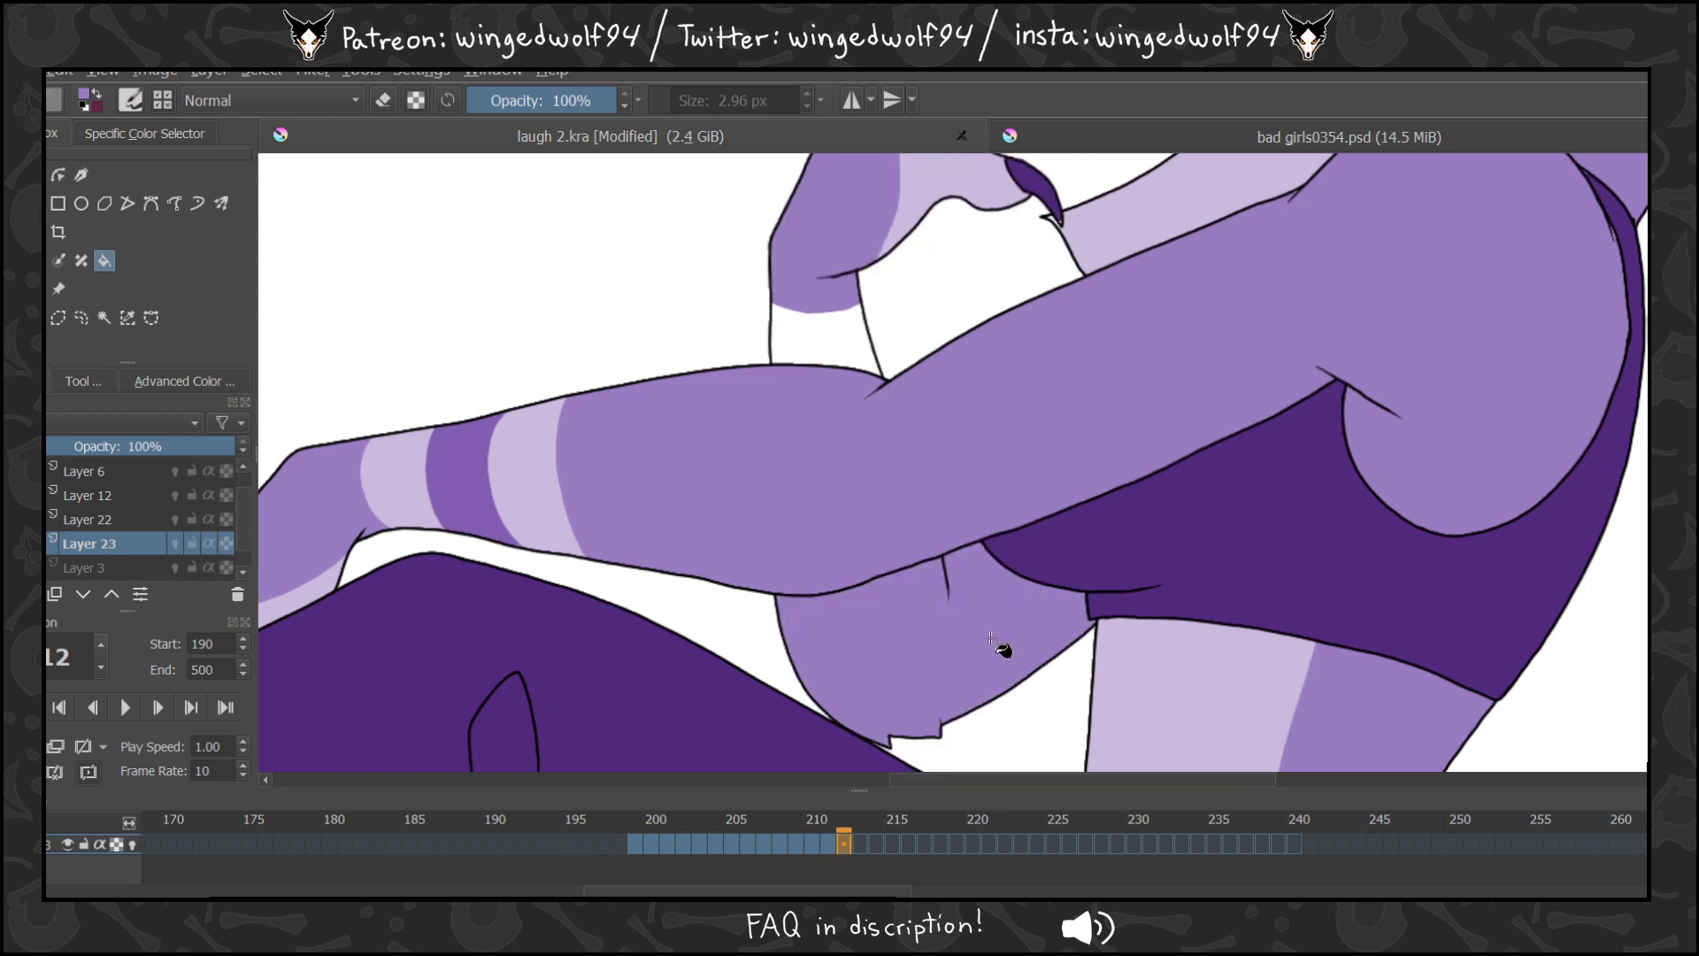
key("Right")
key("Right")
key("Right")
key("Right")
key("Right")
key("Right")
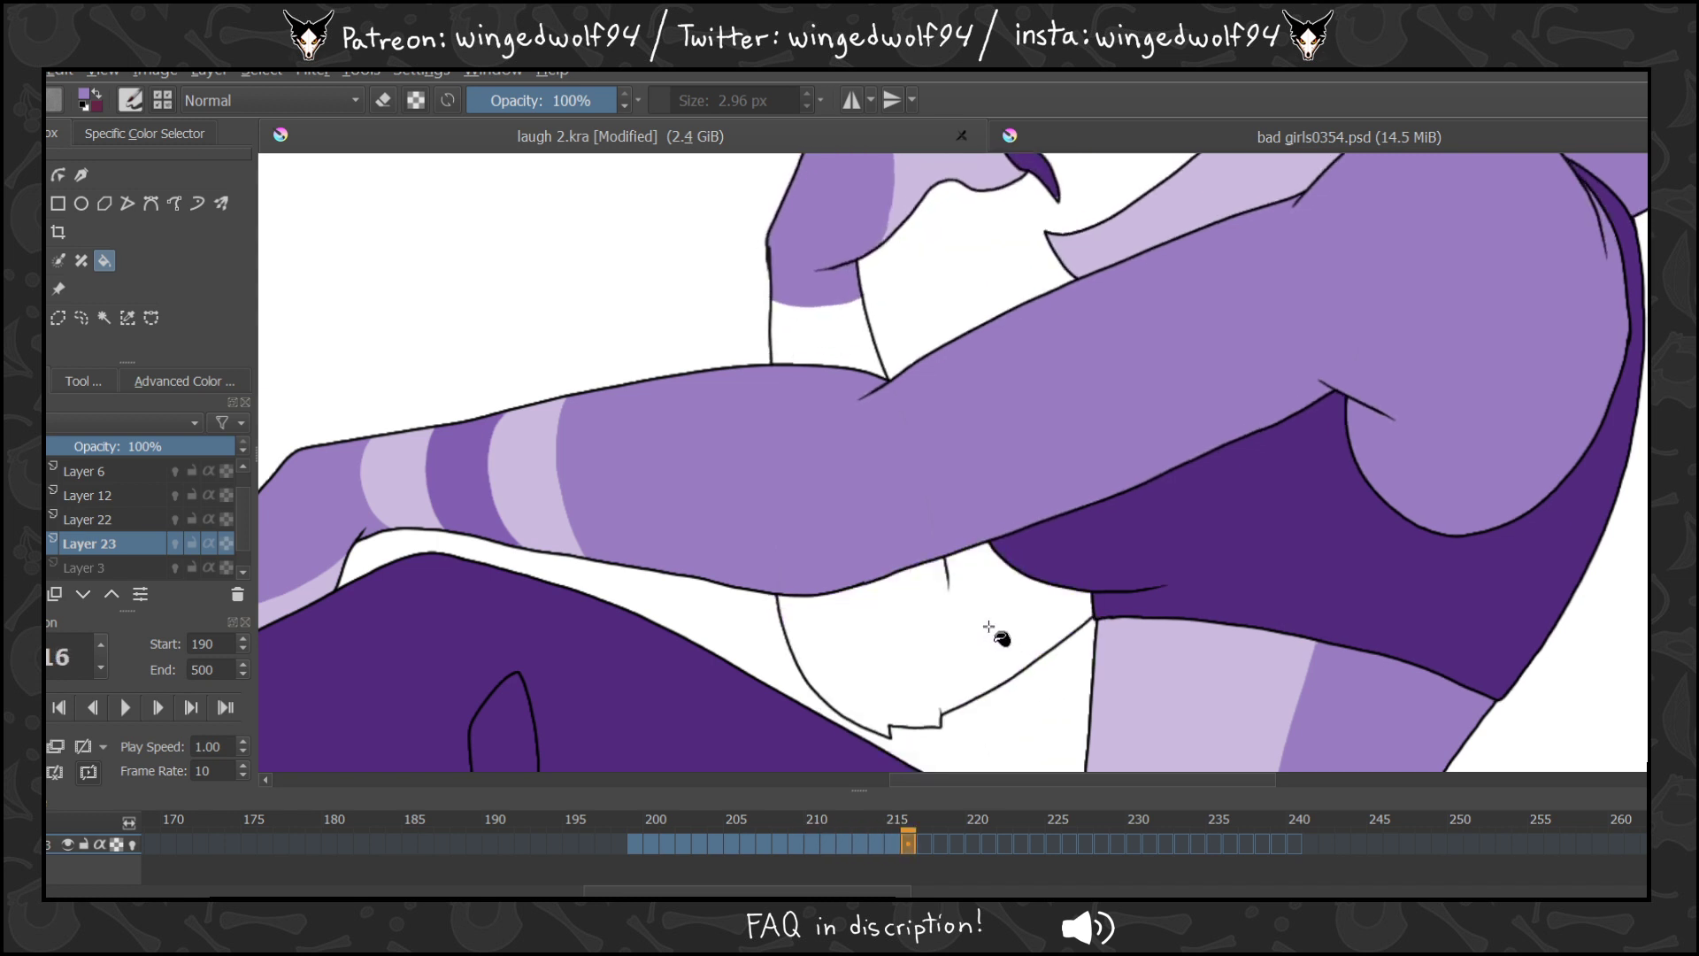
key("Right")
key("Right")
key("Right")
key("Right")
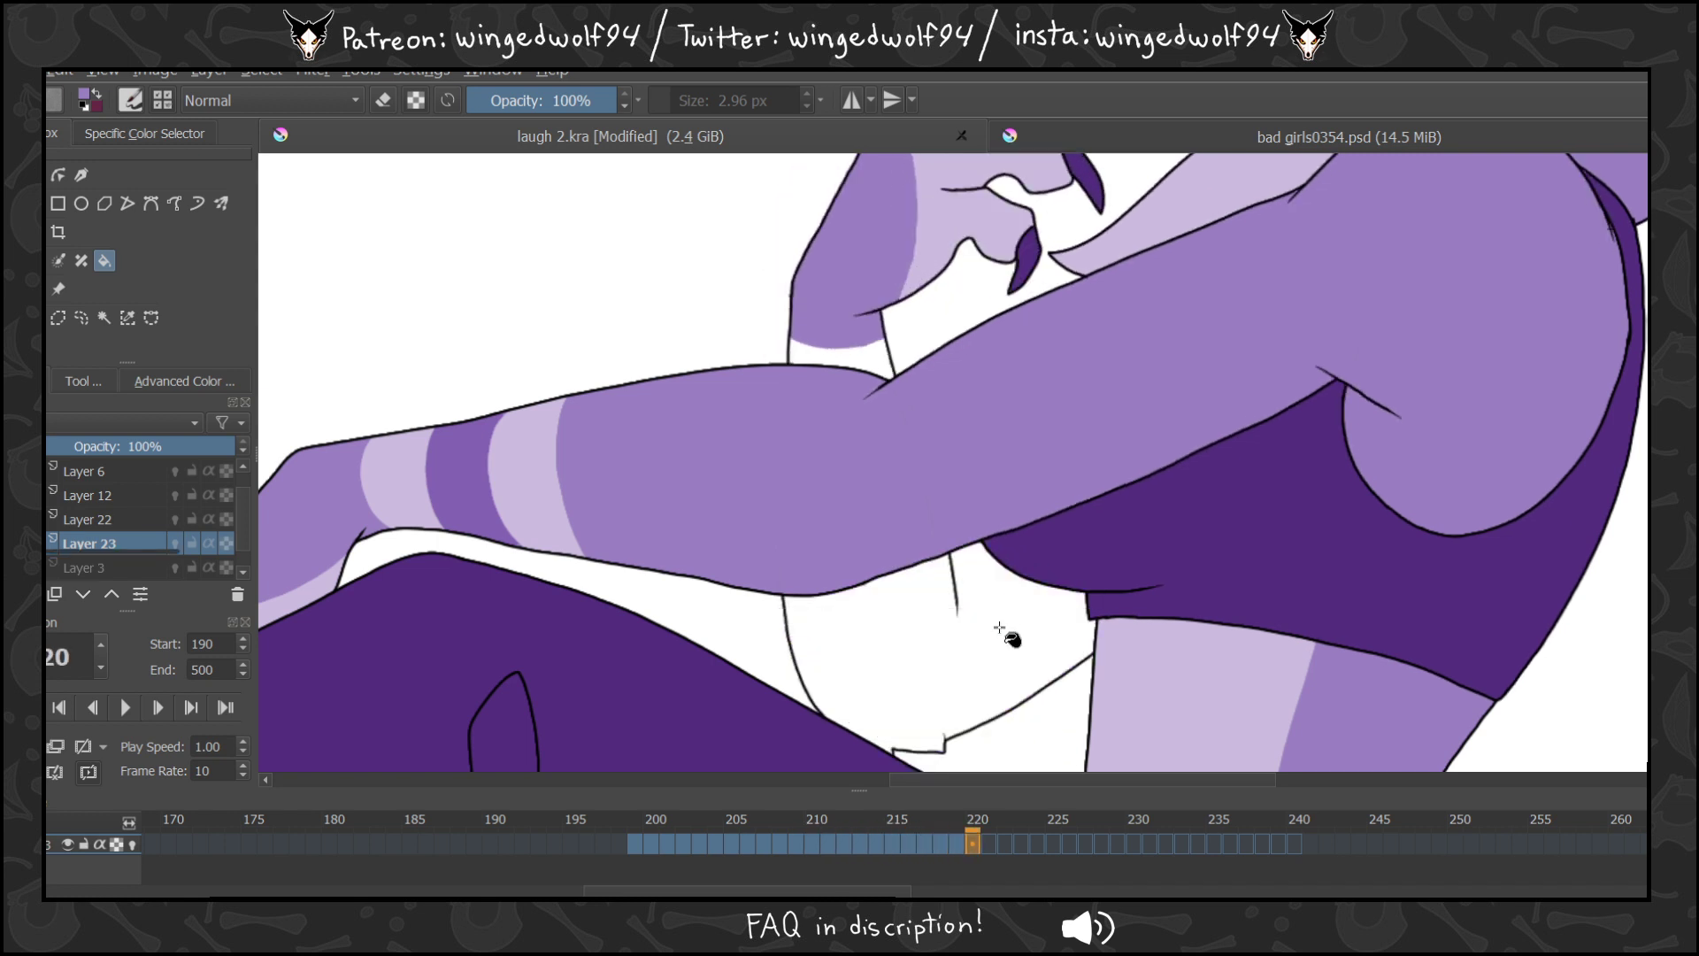
key("Right")
key("Right")
key("Right")
key("Right")
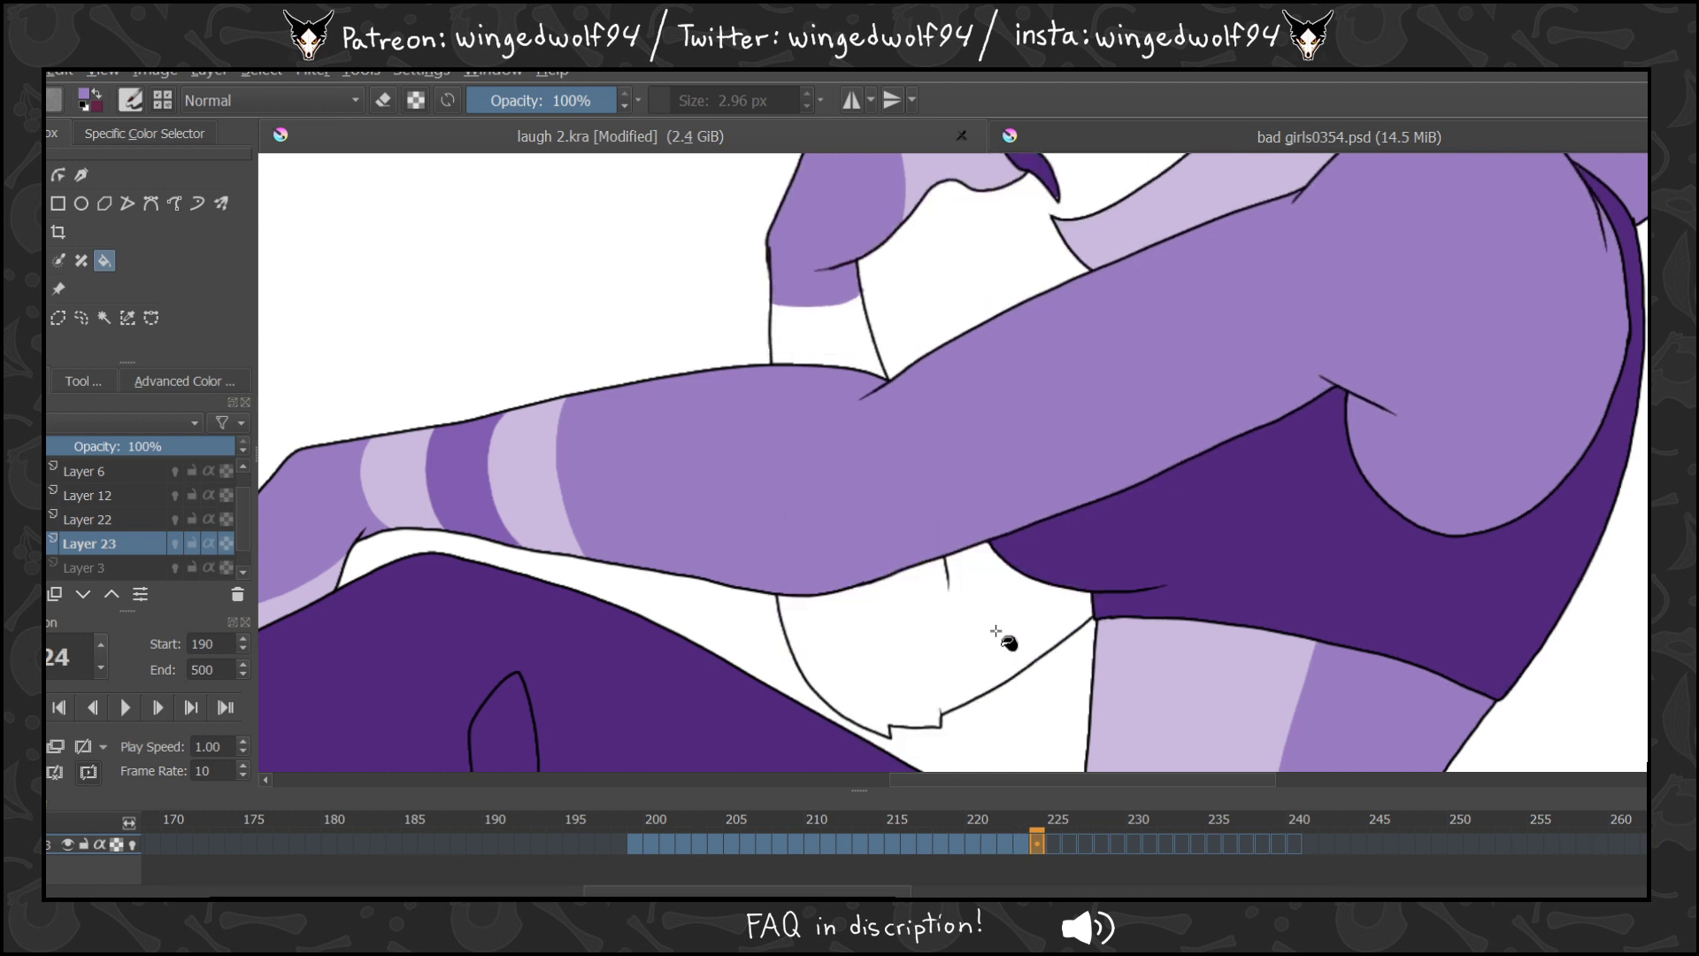
key("Right")
key("Right")
key("Right")
key("Right")
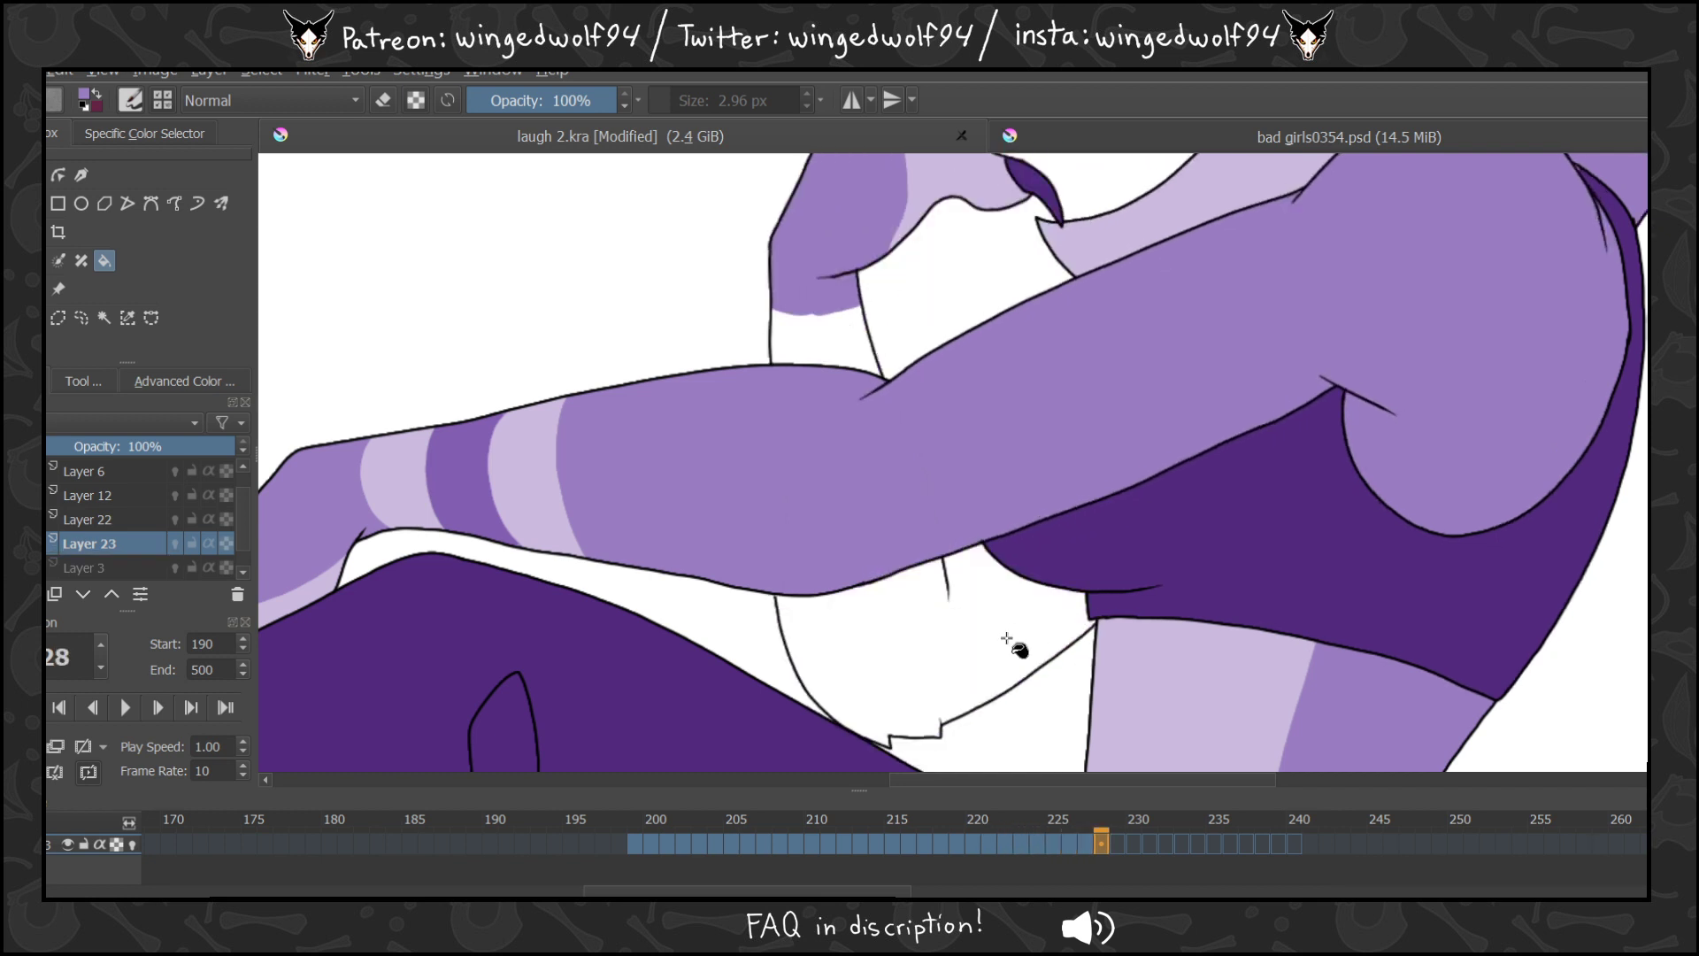
key("Right")
key("Right")
key("Right")
key("Right")
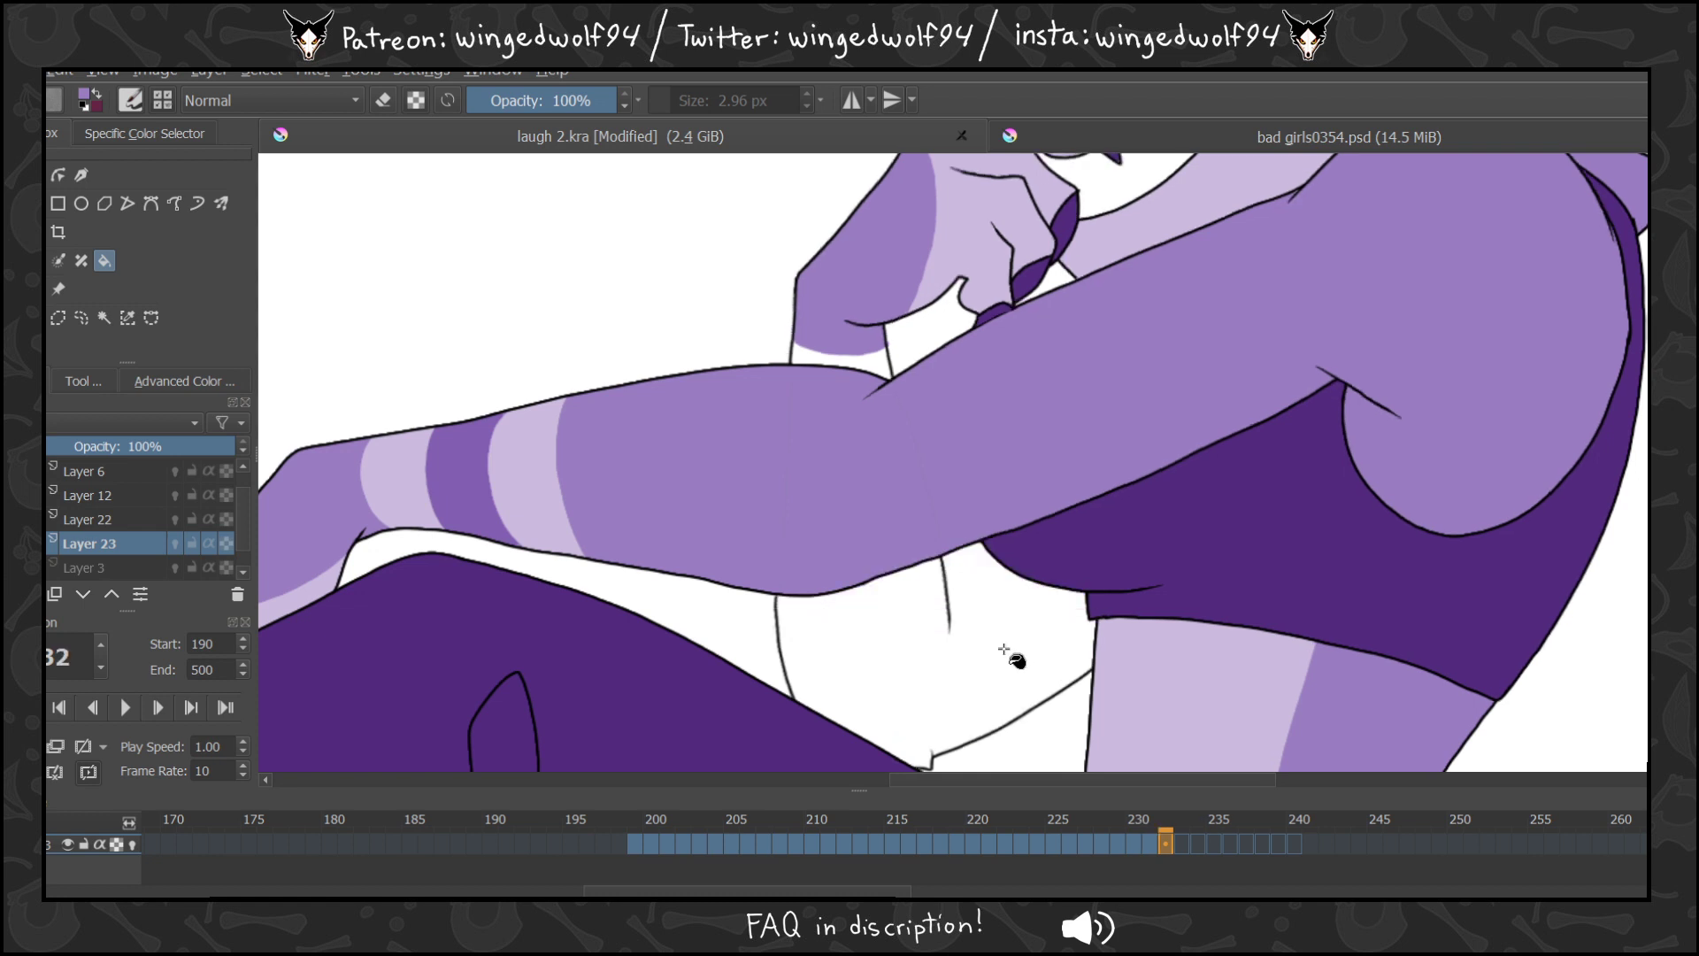
key("Right")
key("Right")
key("Right")
key("Right")
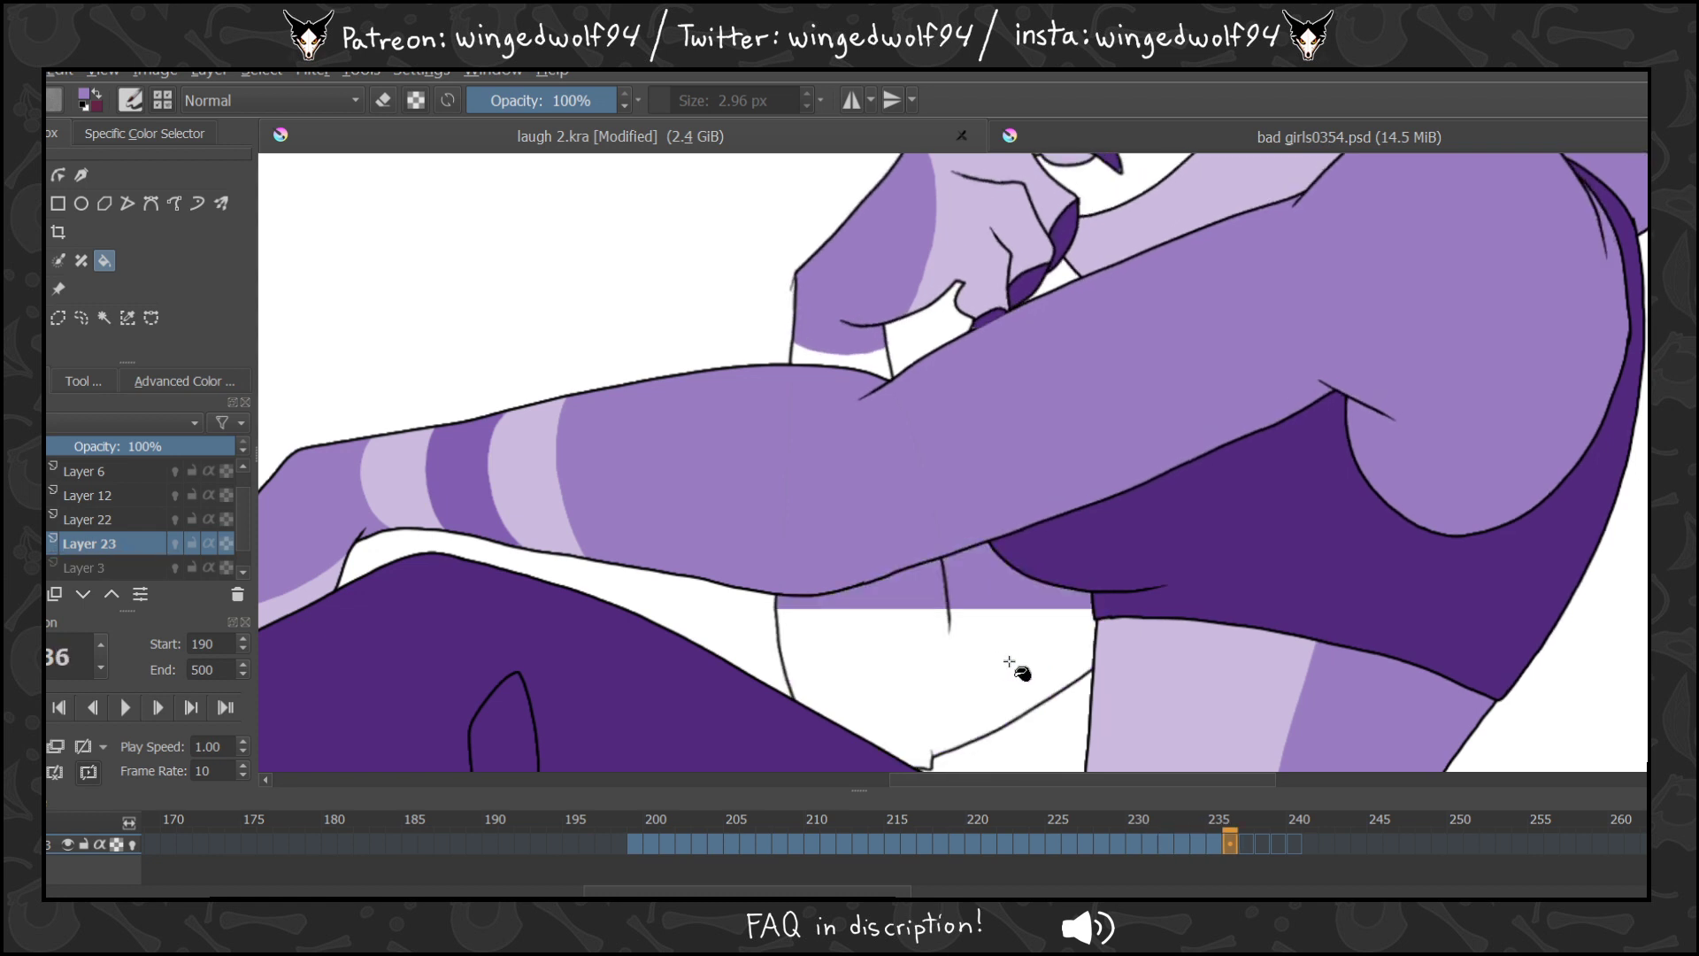
left_click(1021, 655)
key("Right")
left_click(1055, 617)
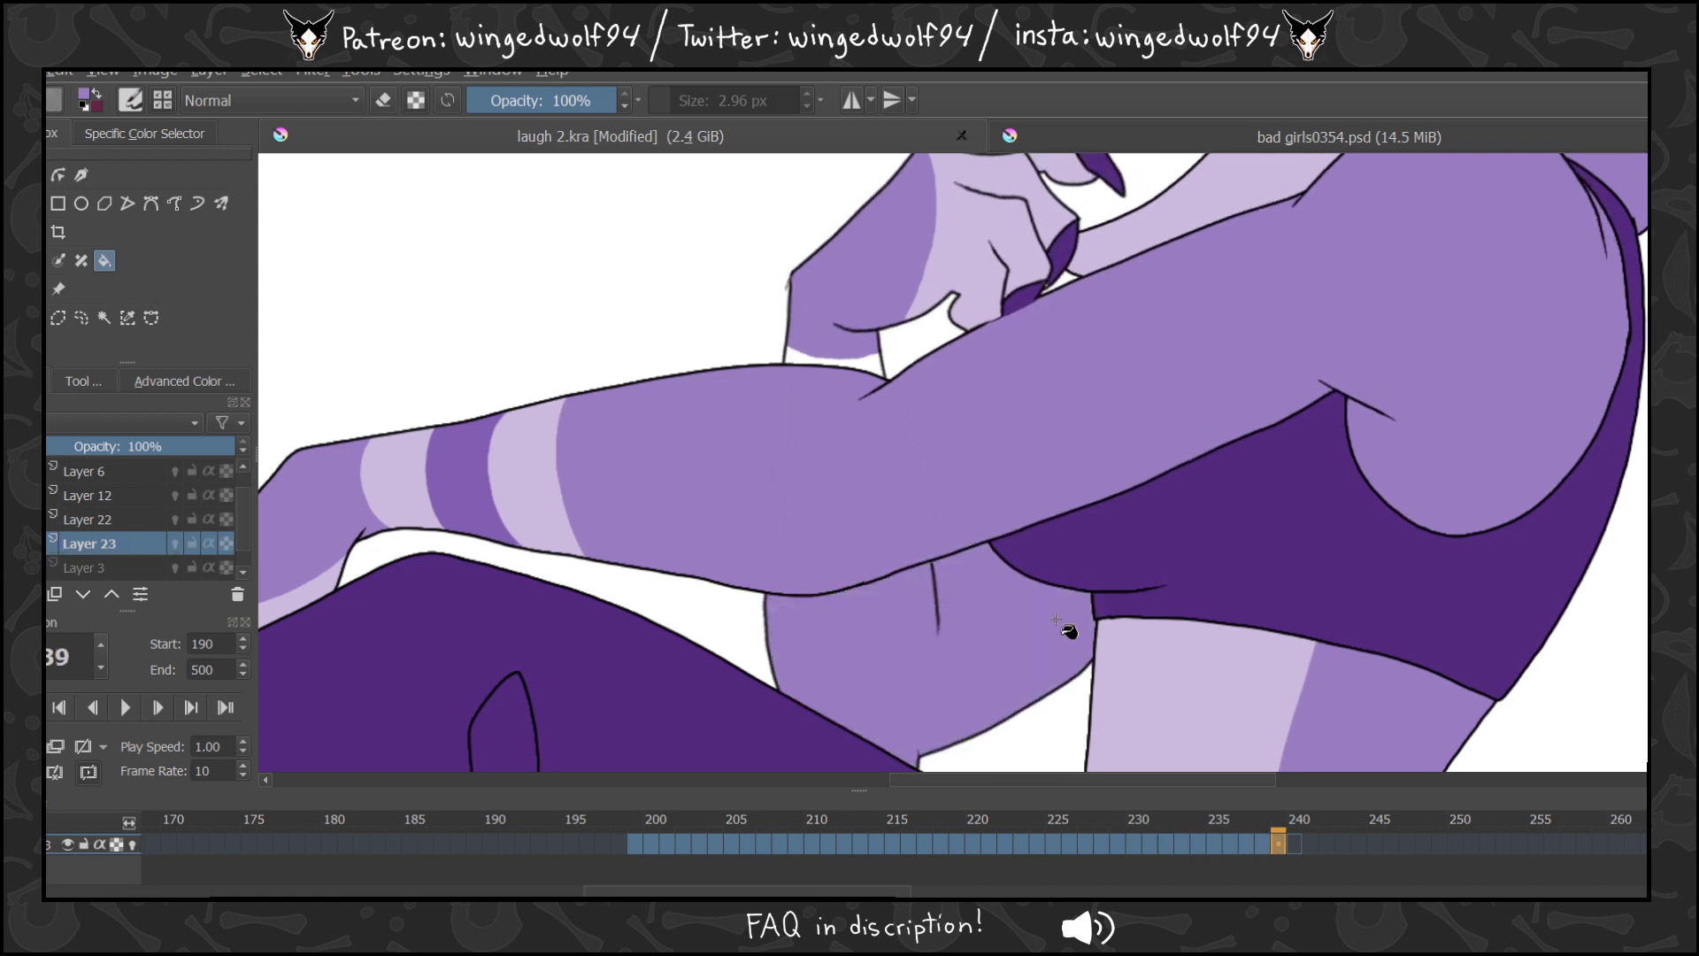
key("Right")
left_click(1038, 643)
Step back through the frames from 240 to check the fill of the far arm.
key("Left")
key("Left")
key("Left")
key("Left")
key("Left")
key("Left")
key("Left")
key("Left")
key("Left")
key("Left")
key("Left")
key("Left")
key("Left")
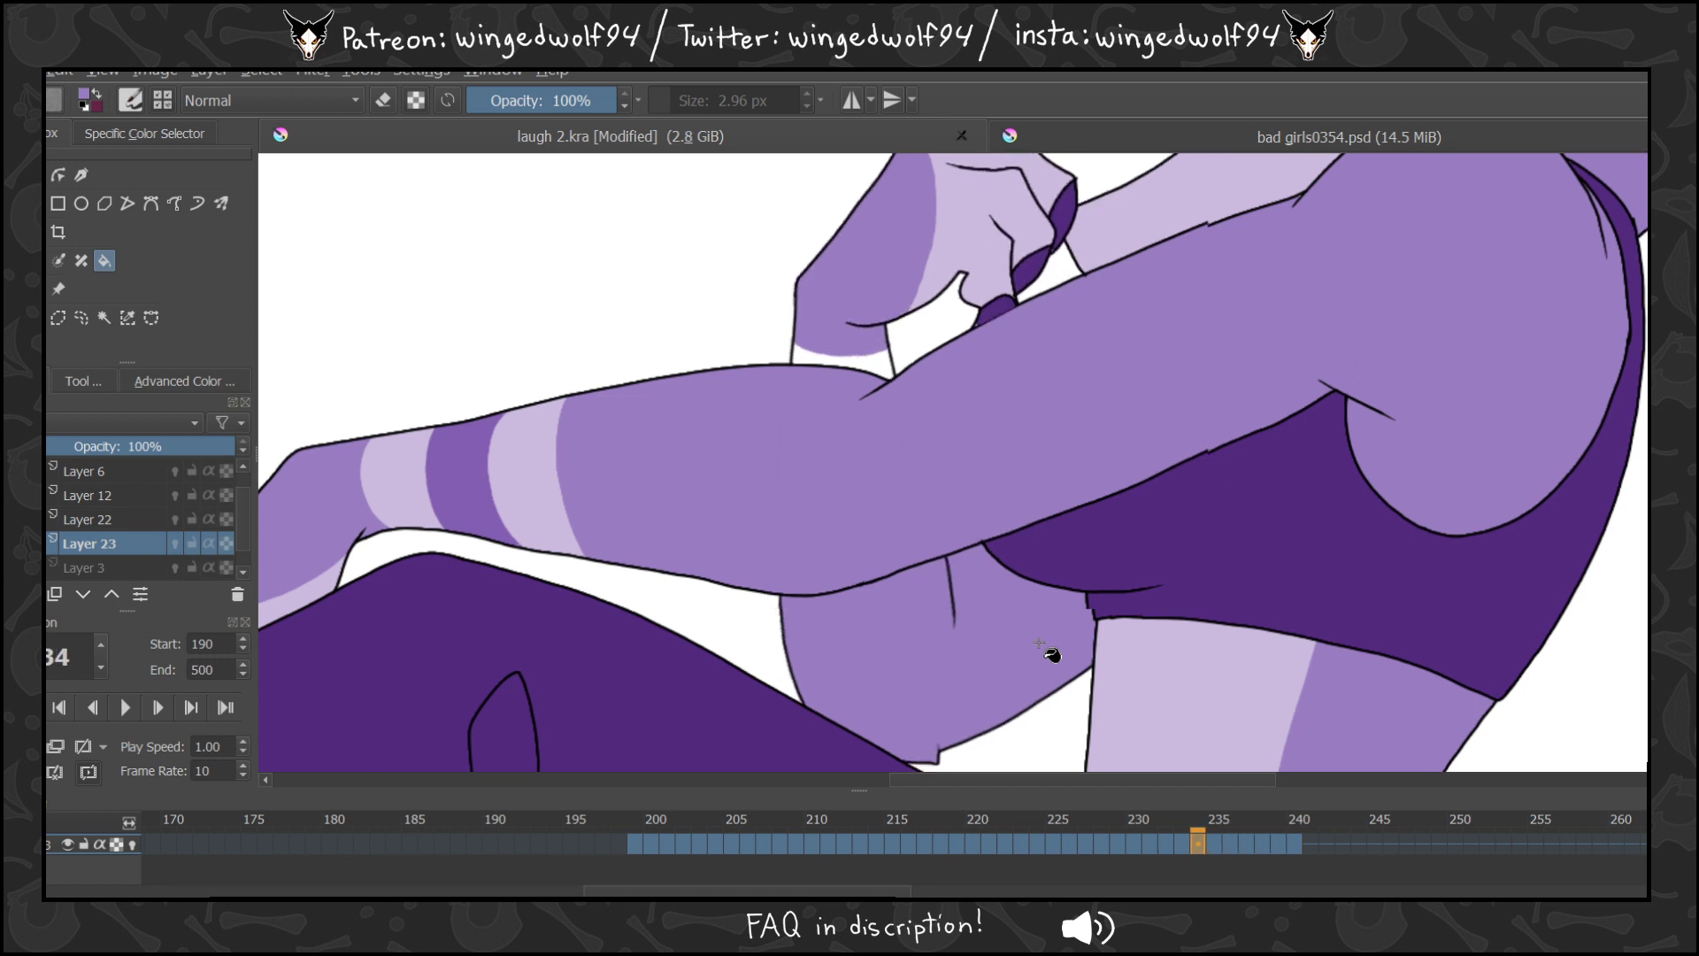
key("Left")
key("Left")
key("Left")
key("Left")
key("Left")
key("Left")
key("Left")
key("Left")
key("Left")
key("Left")
key("Left")
key("Left")
key("Left")
key("Left")
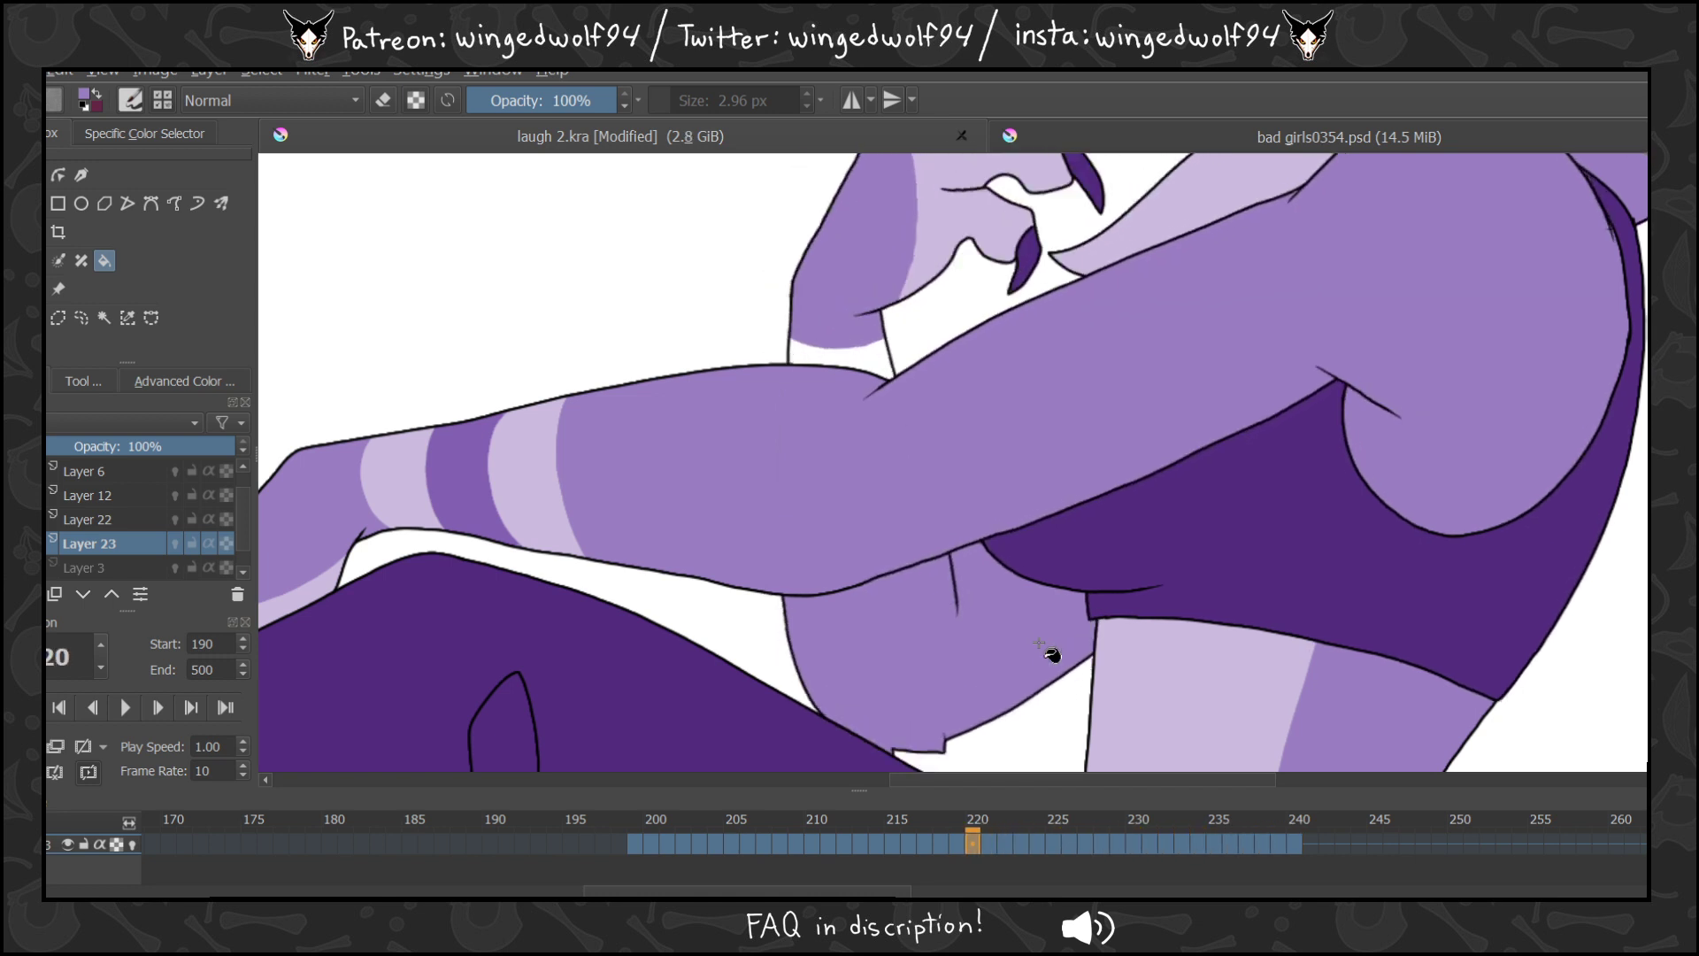
key("Left")
key("Left")
key("Left")
key("Left")
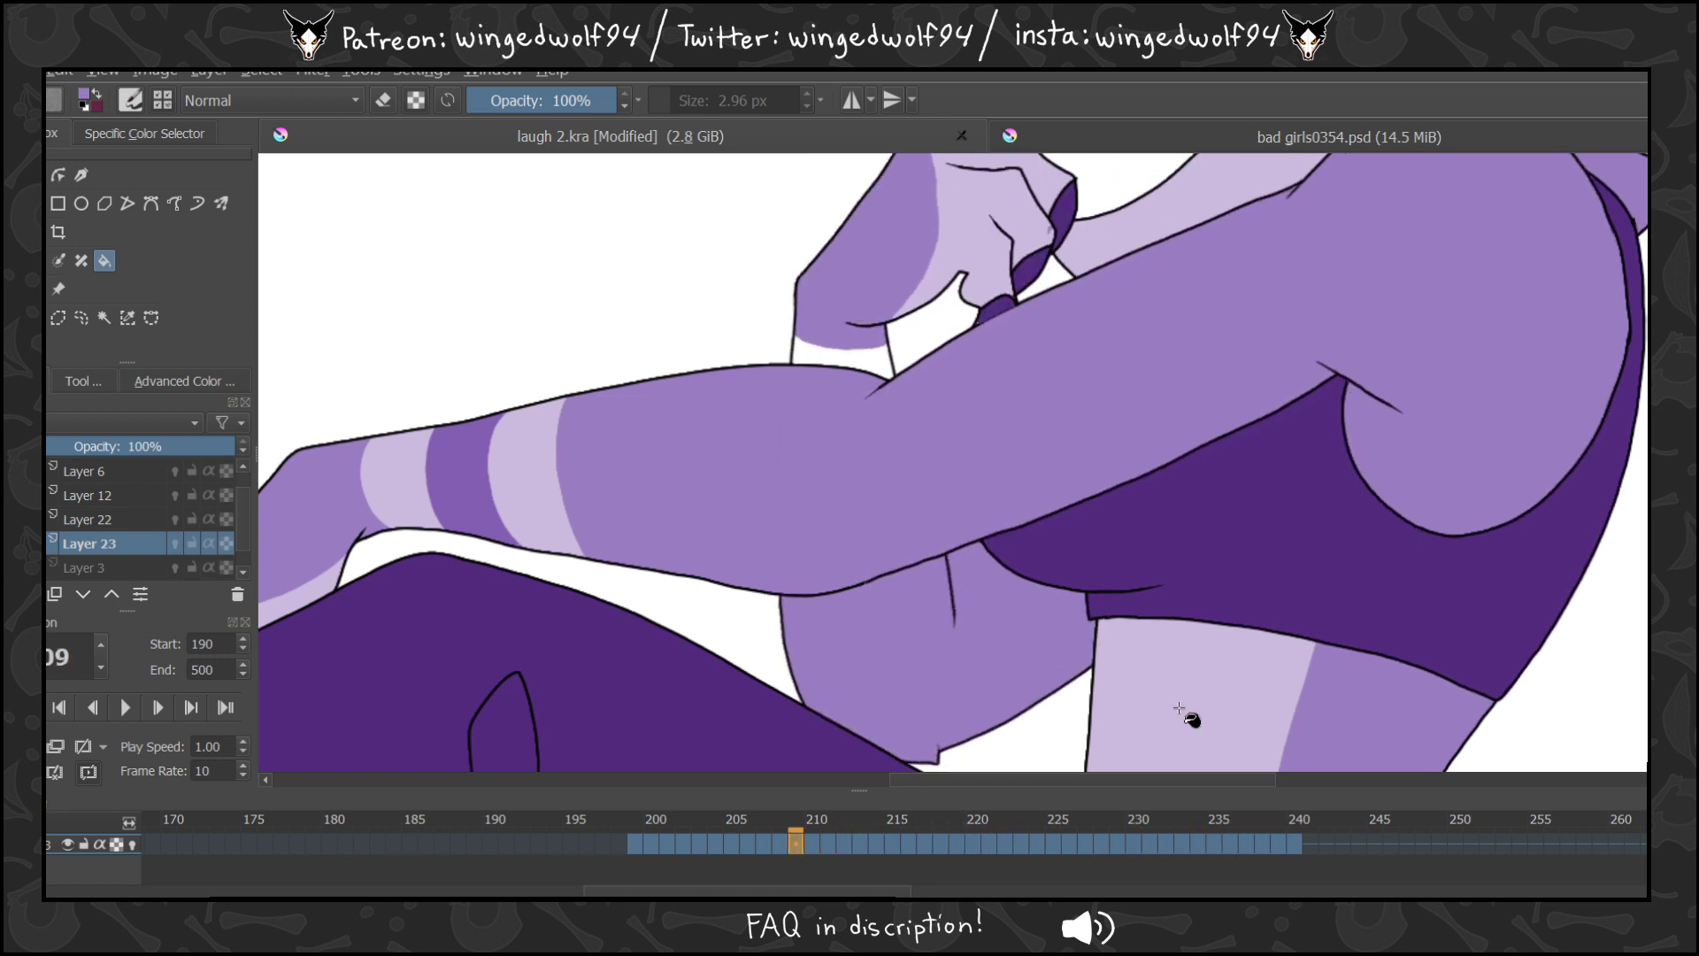
Fill the uncolored stripe on the raised forearm with light purple on Layer 23, frames 199 through 205.
left_click(642, 816)
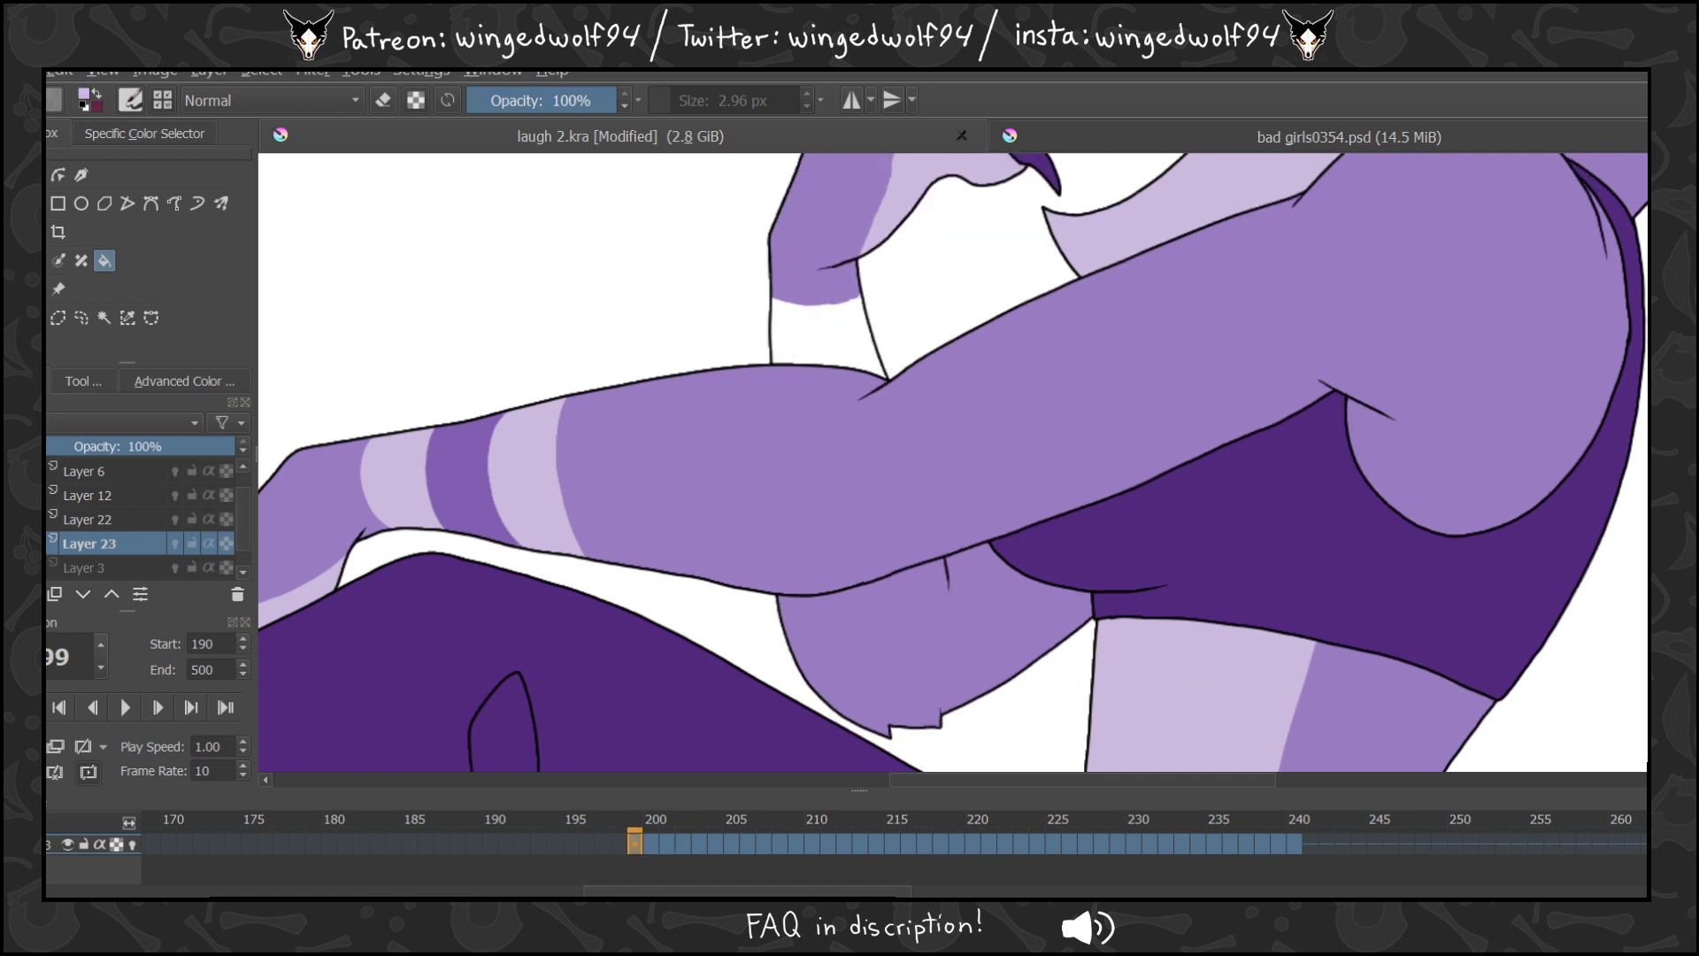
scroll(953, 462, "up", 3)
key("Right")
key("Right")
key("Right")
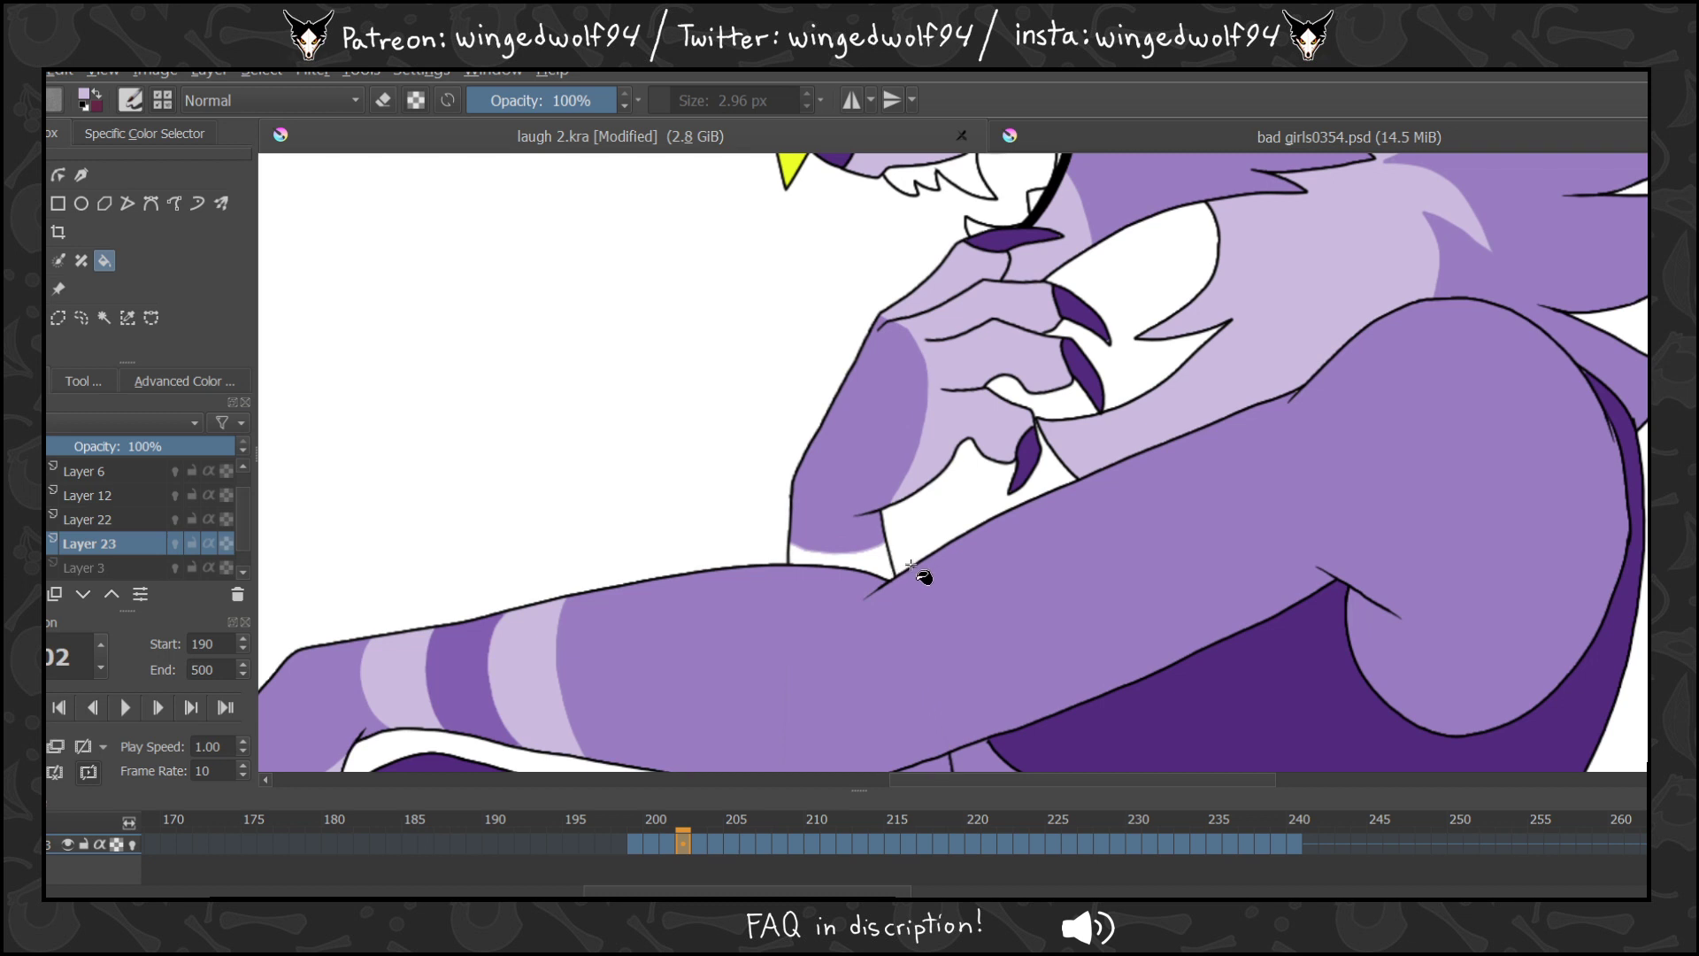
left_click(872, 564)
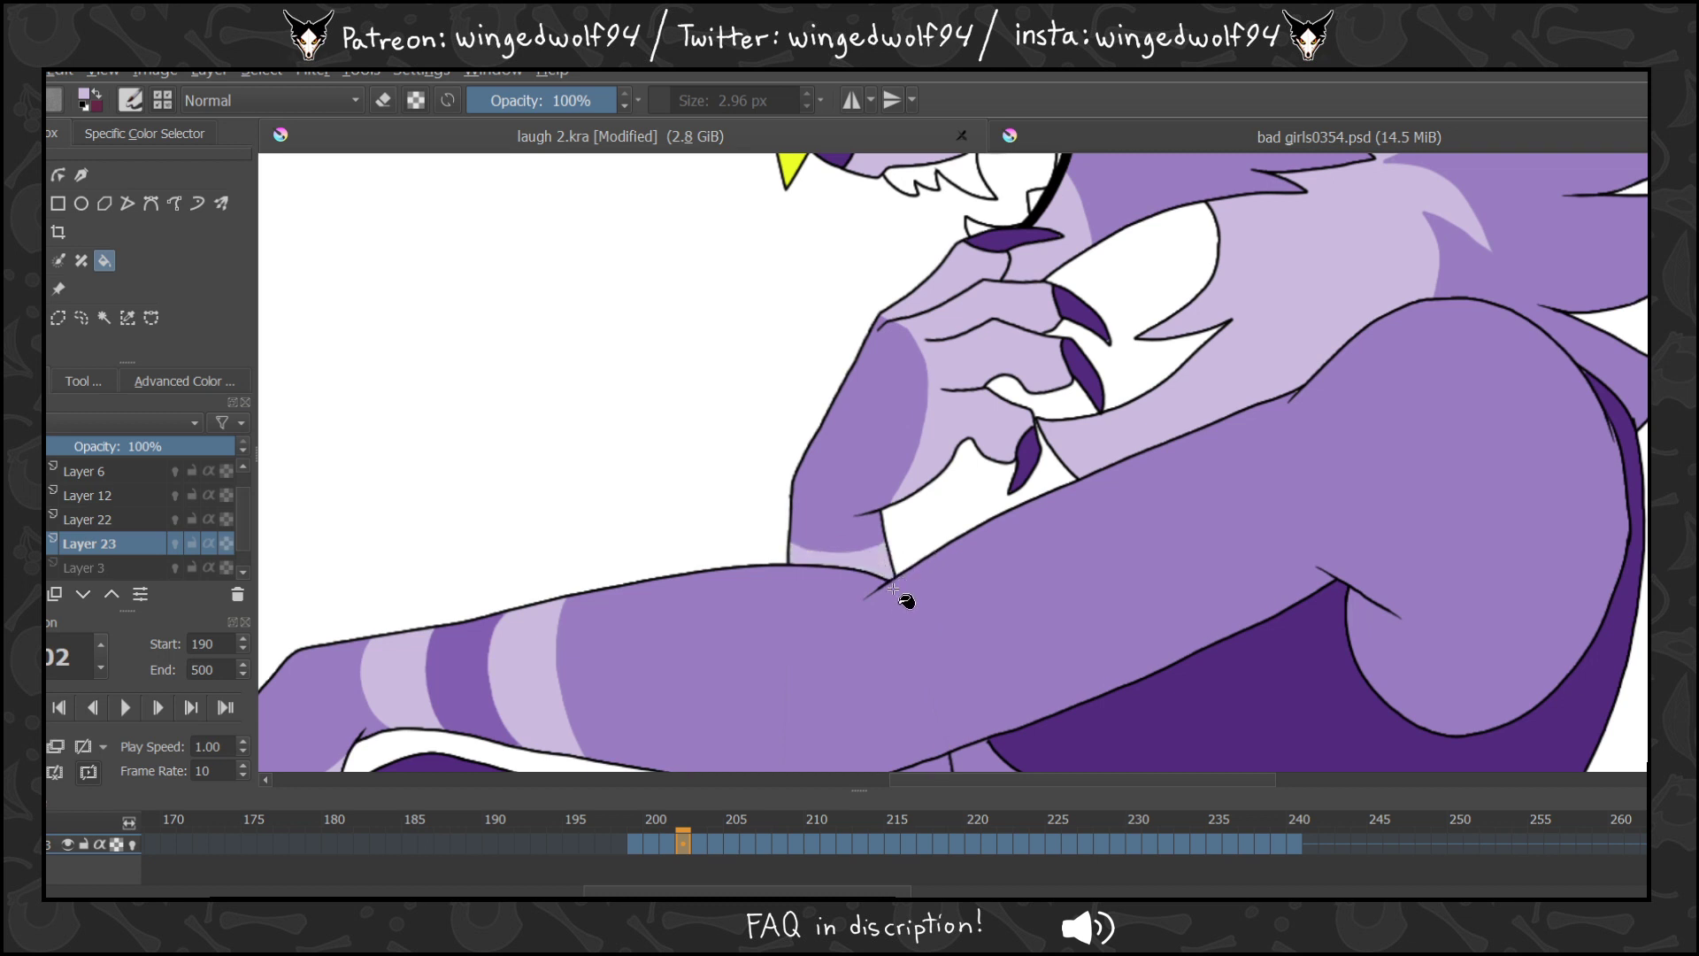
key("Right")
key("Right")
key("Right")
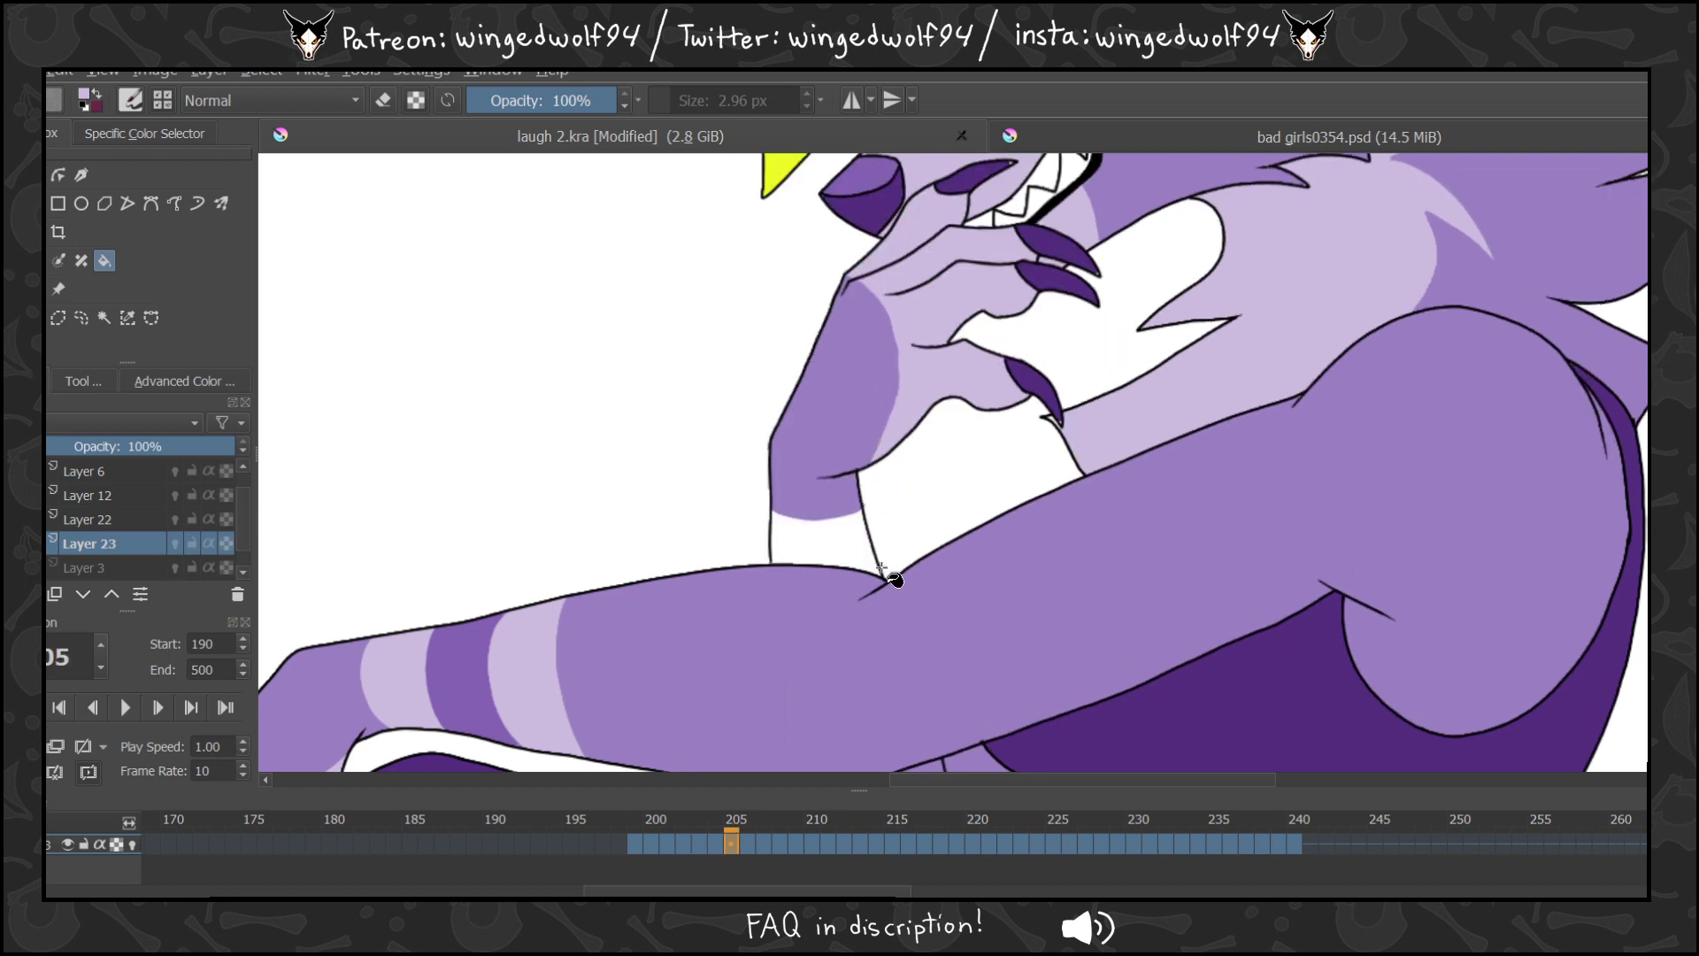
left_click(912, 575)
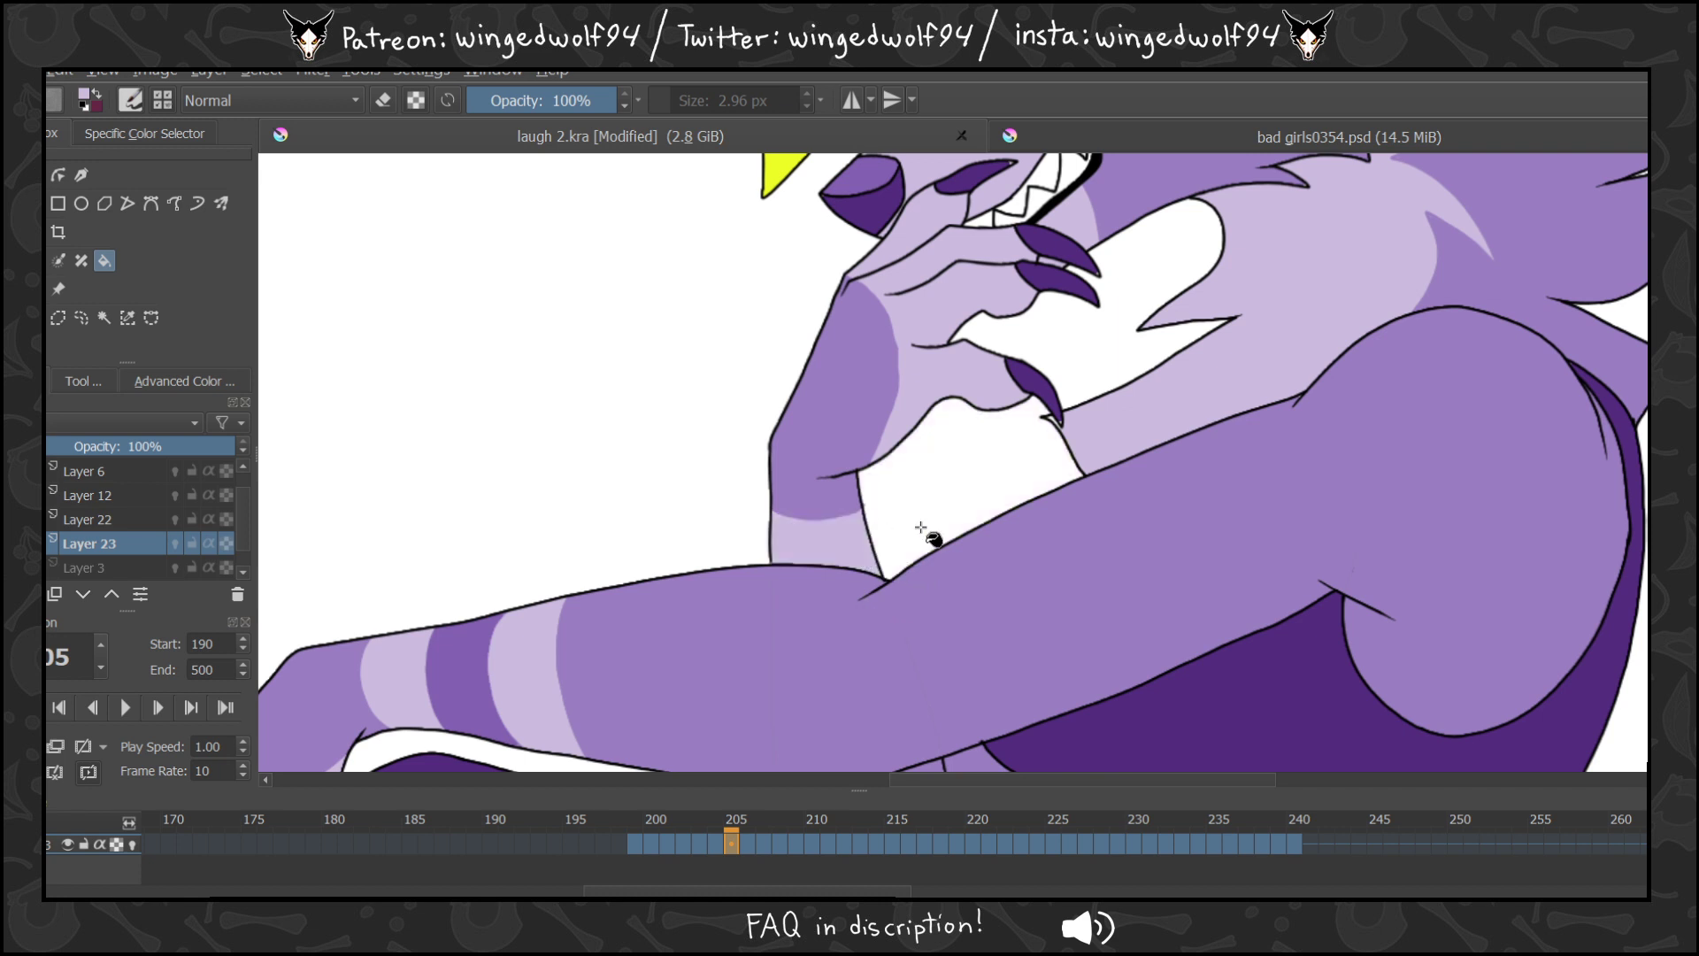
key("Left")
key("Right")
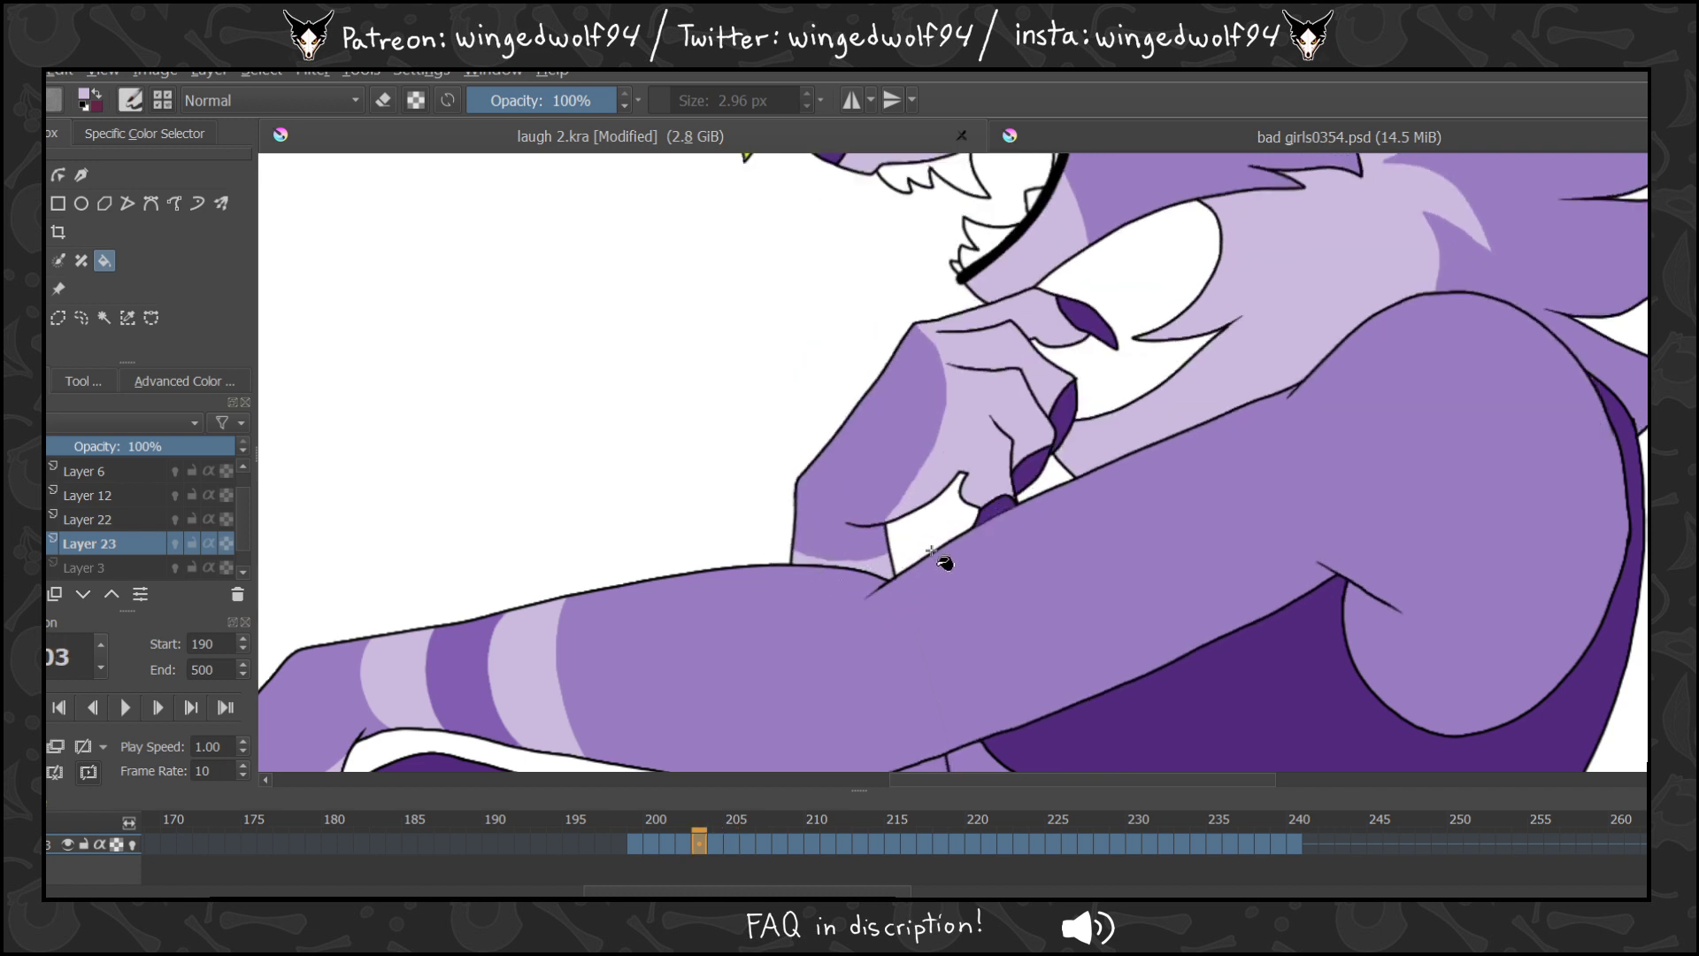
Fill the raised forearm's stripe with light purple on each frame from 206 through 210.
key("Right")
key("Right")
key("Right")
key("Right")
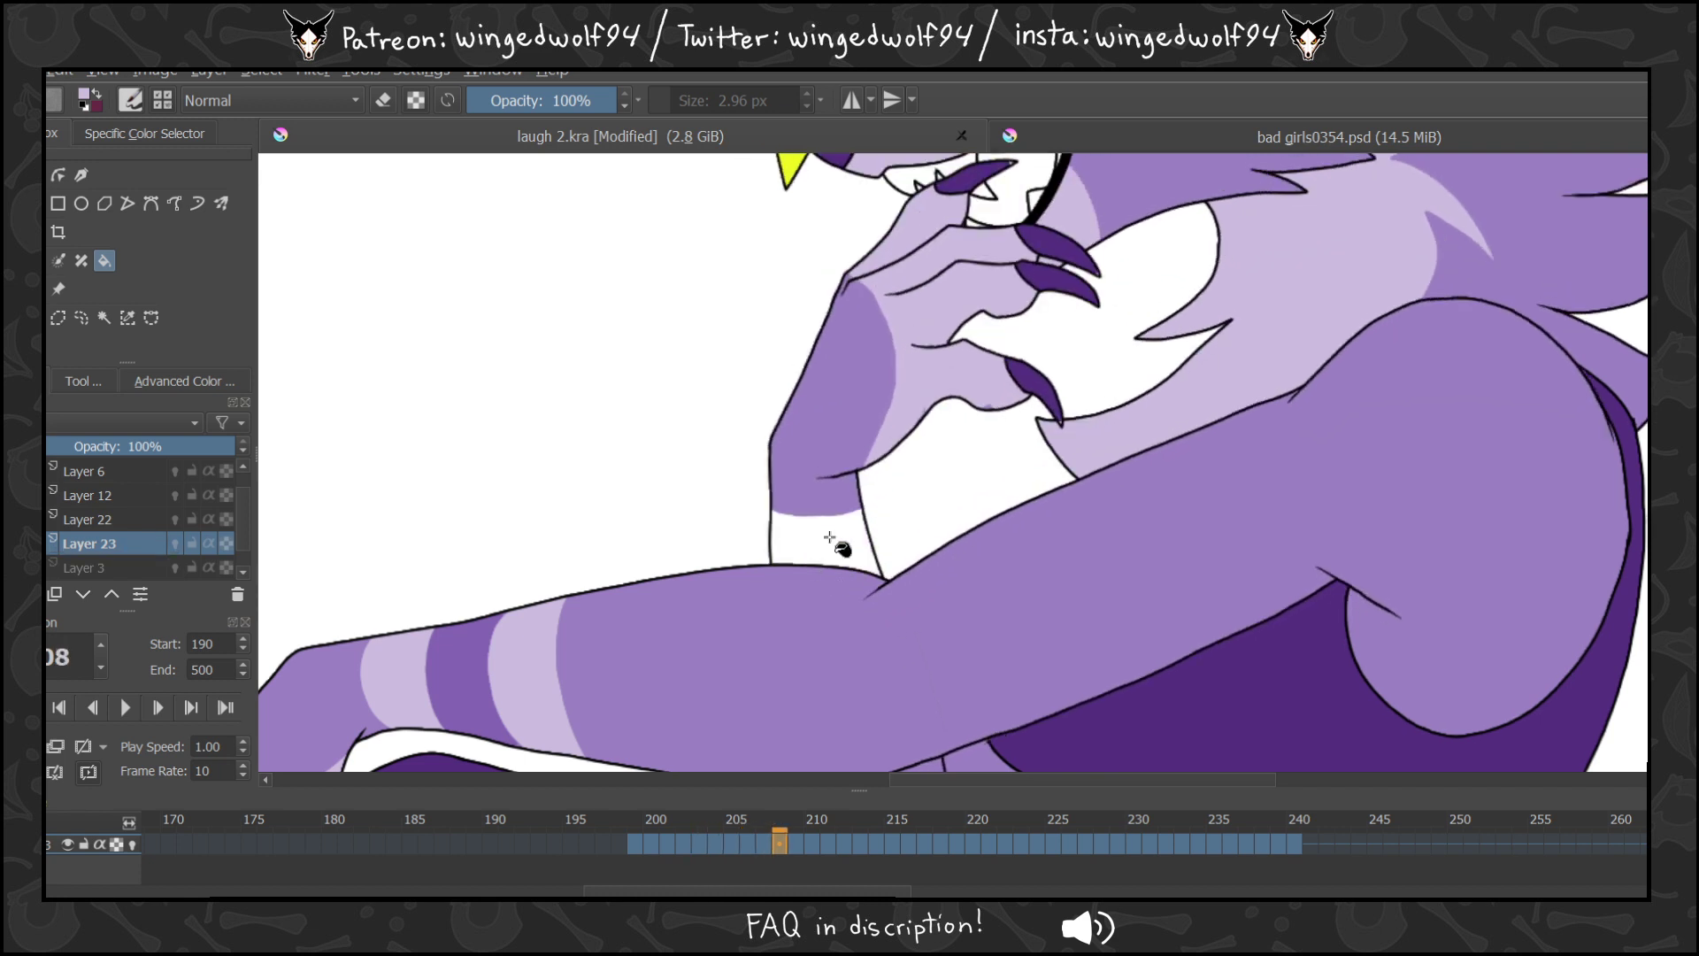
key("Right")
key("Right")
key("Right")
key("Right")
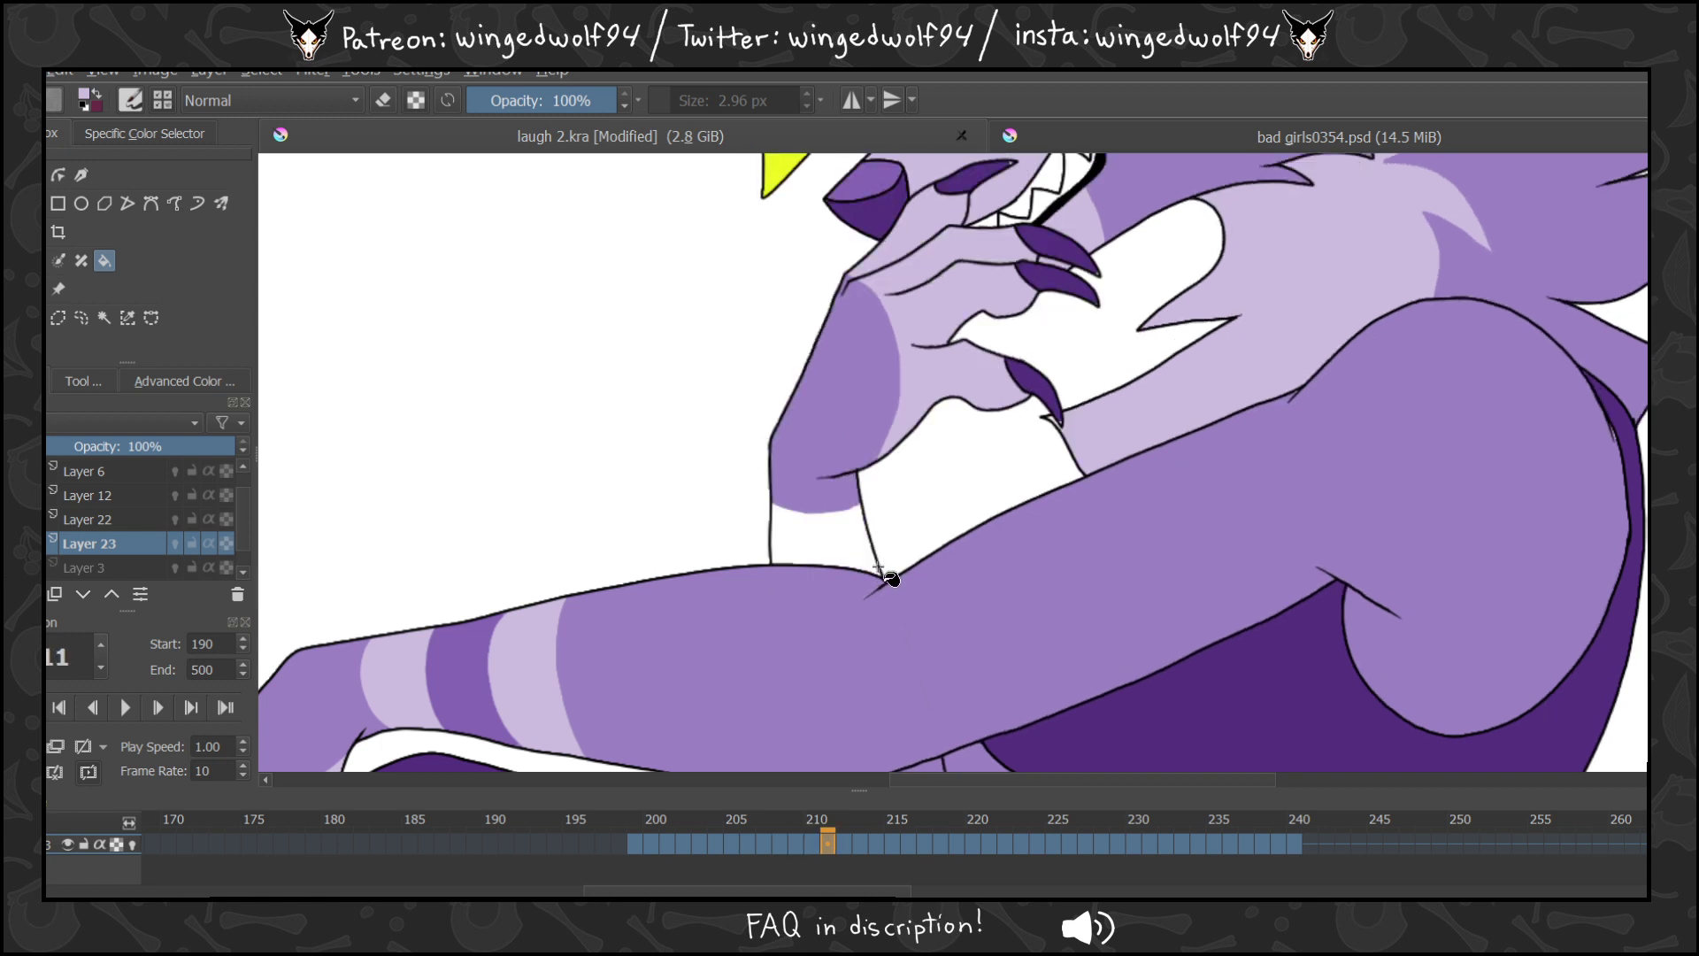
Fill the raised forearm's stripe with light purple on each frame from 211 through 220.
key("Right")
key("Right")
key("Right")
key("Right")
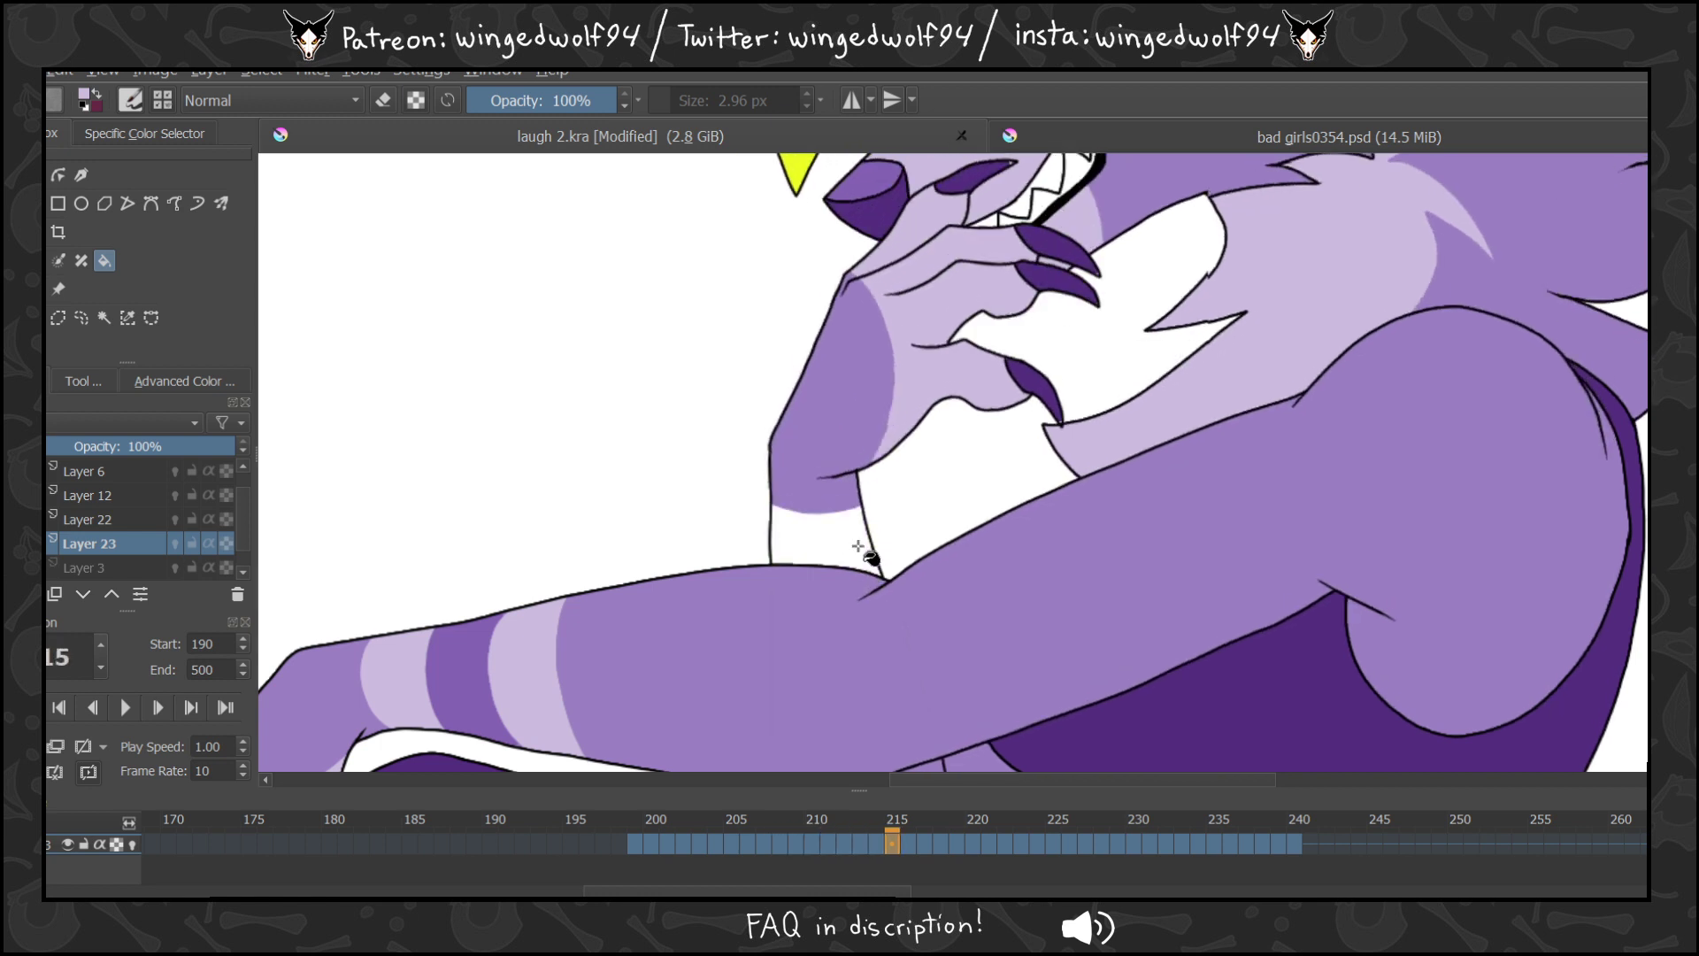
key("Right")
key("Right")
key("Right")
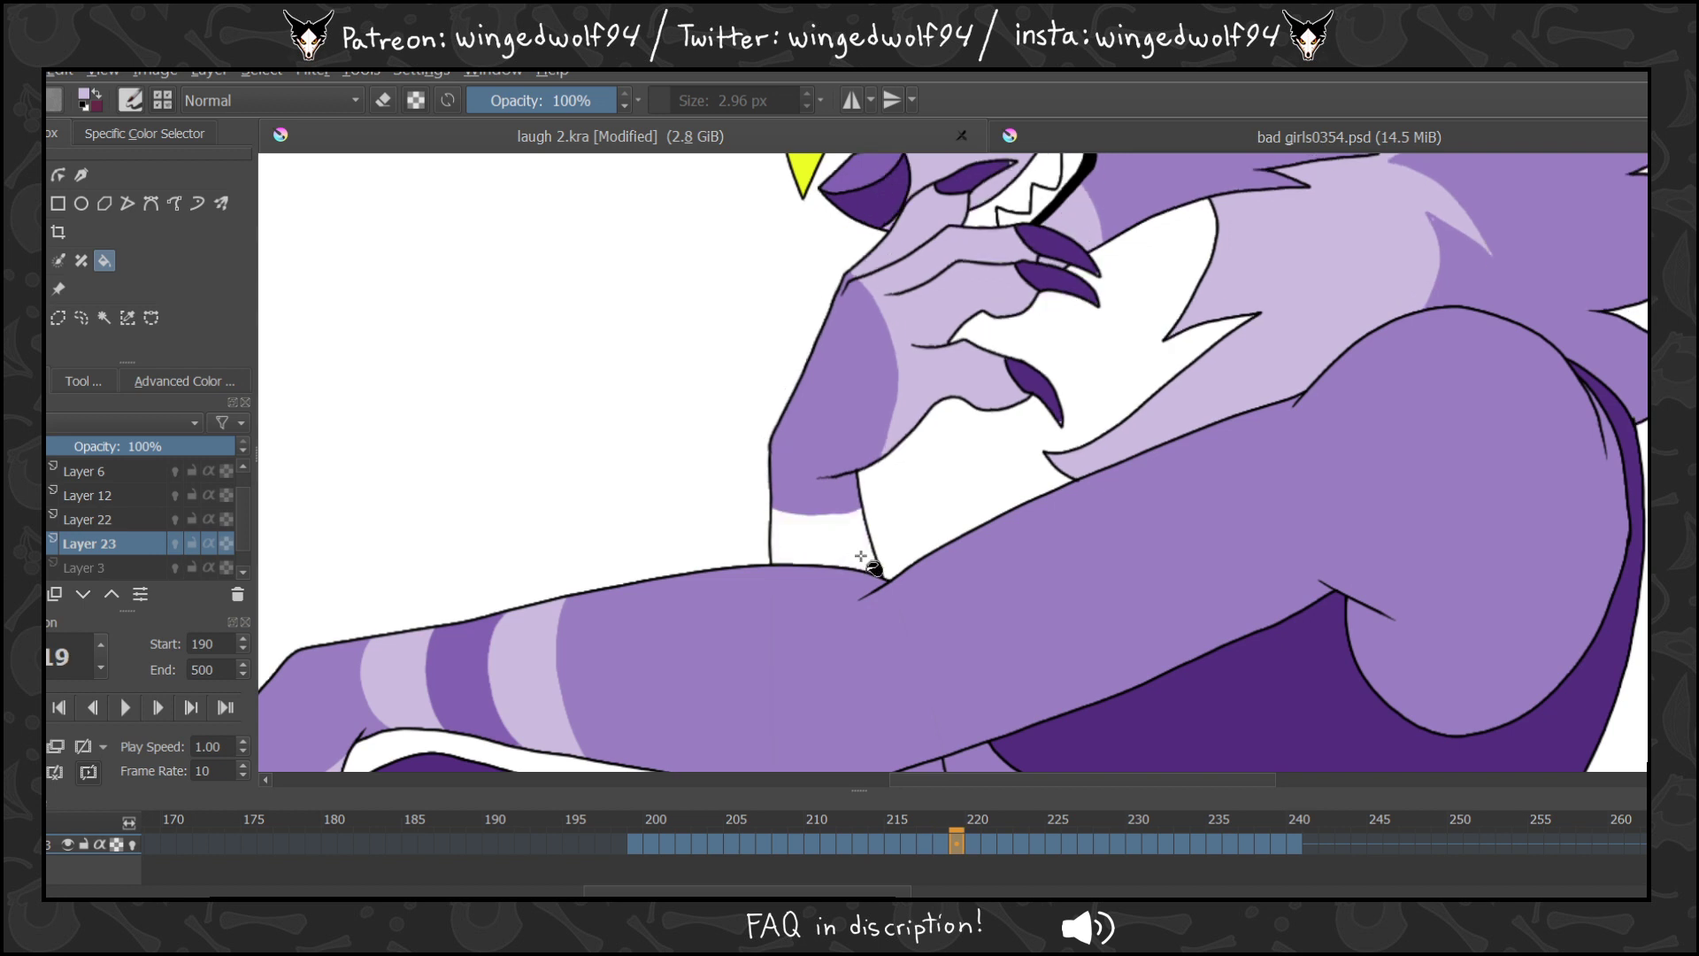
left_click(867, 559)
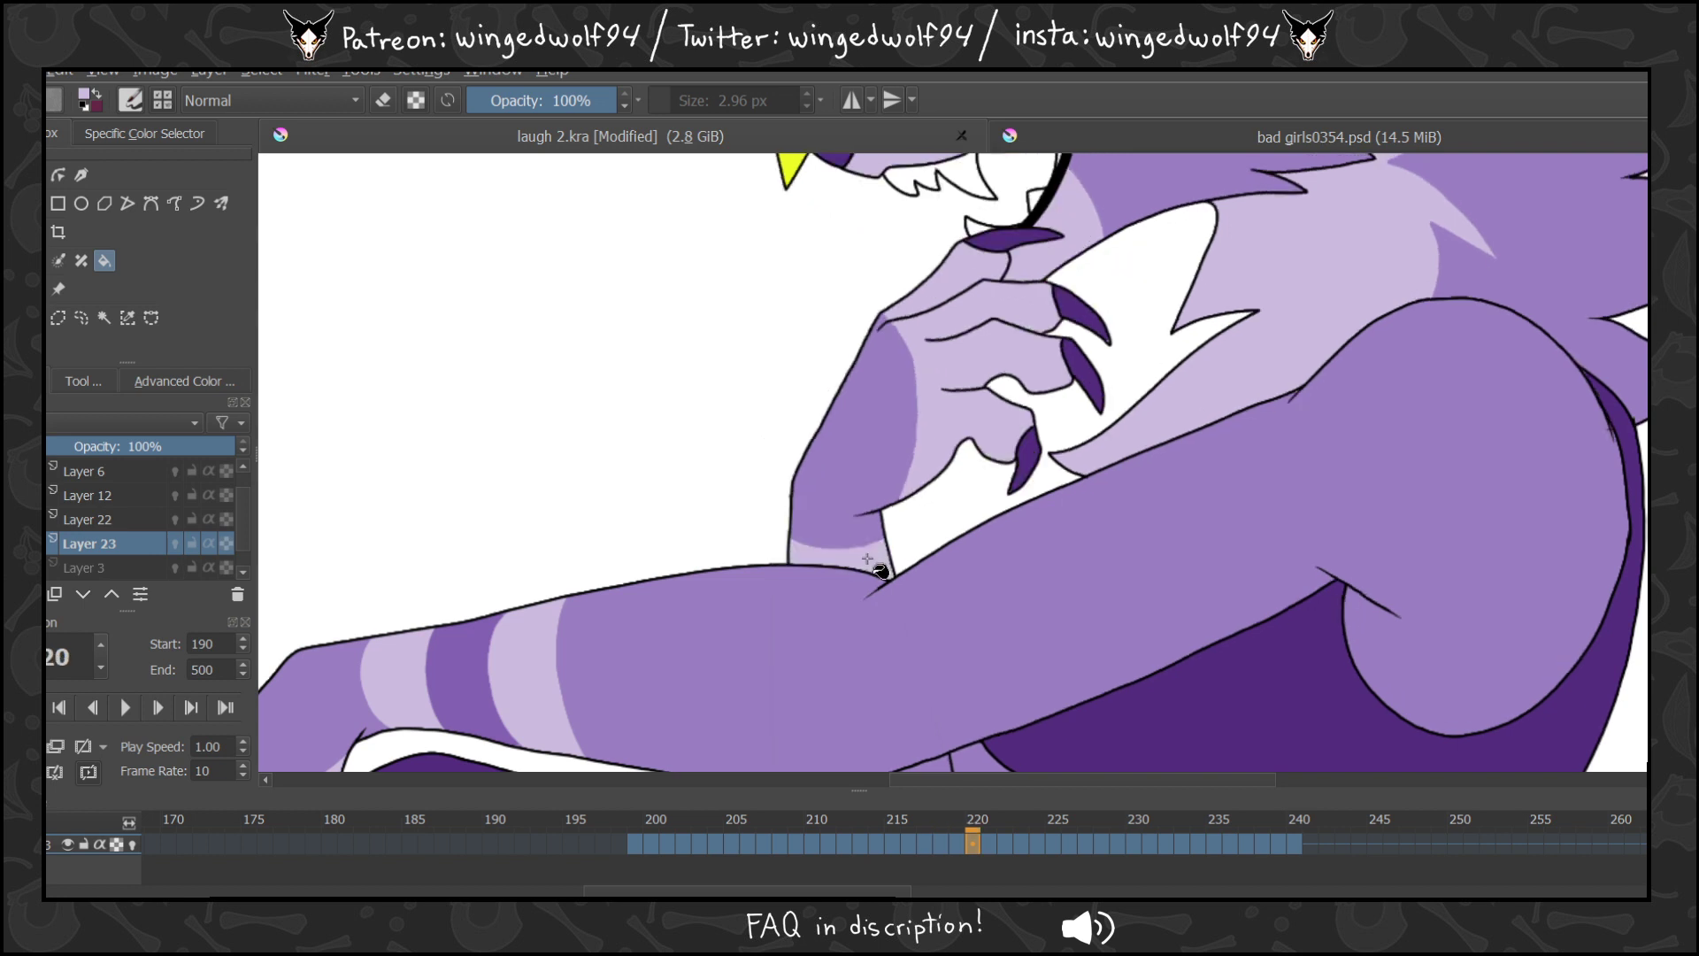
Fill the raised forearm's stripe with light purple on each frame from 221 through 227.
key("Right")
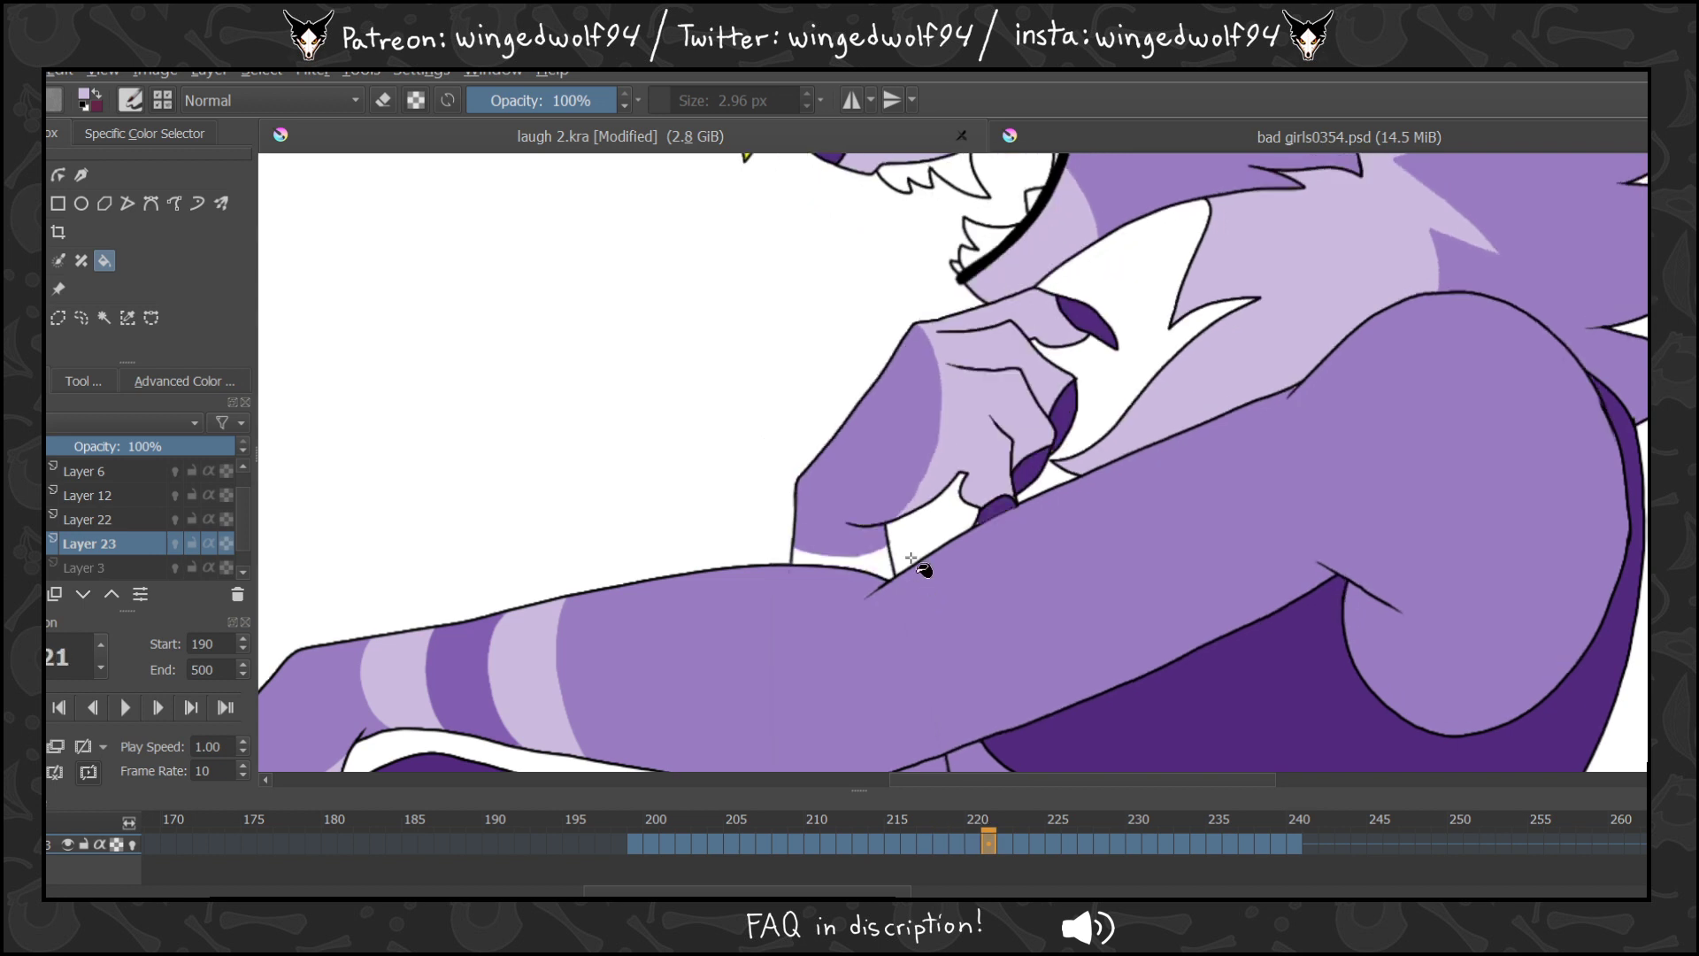
key("Right")
key("Right")
key("Right")
key("Right")
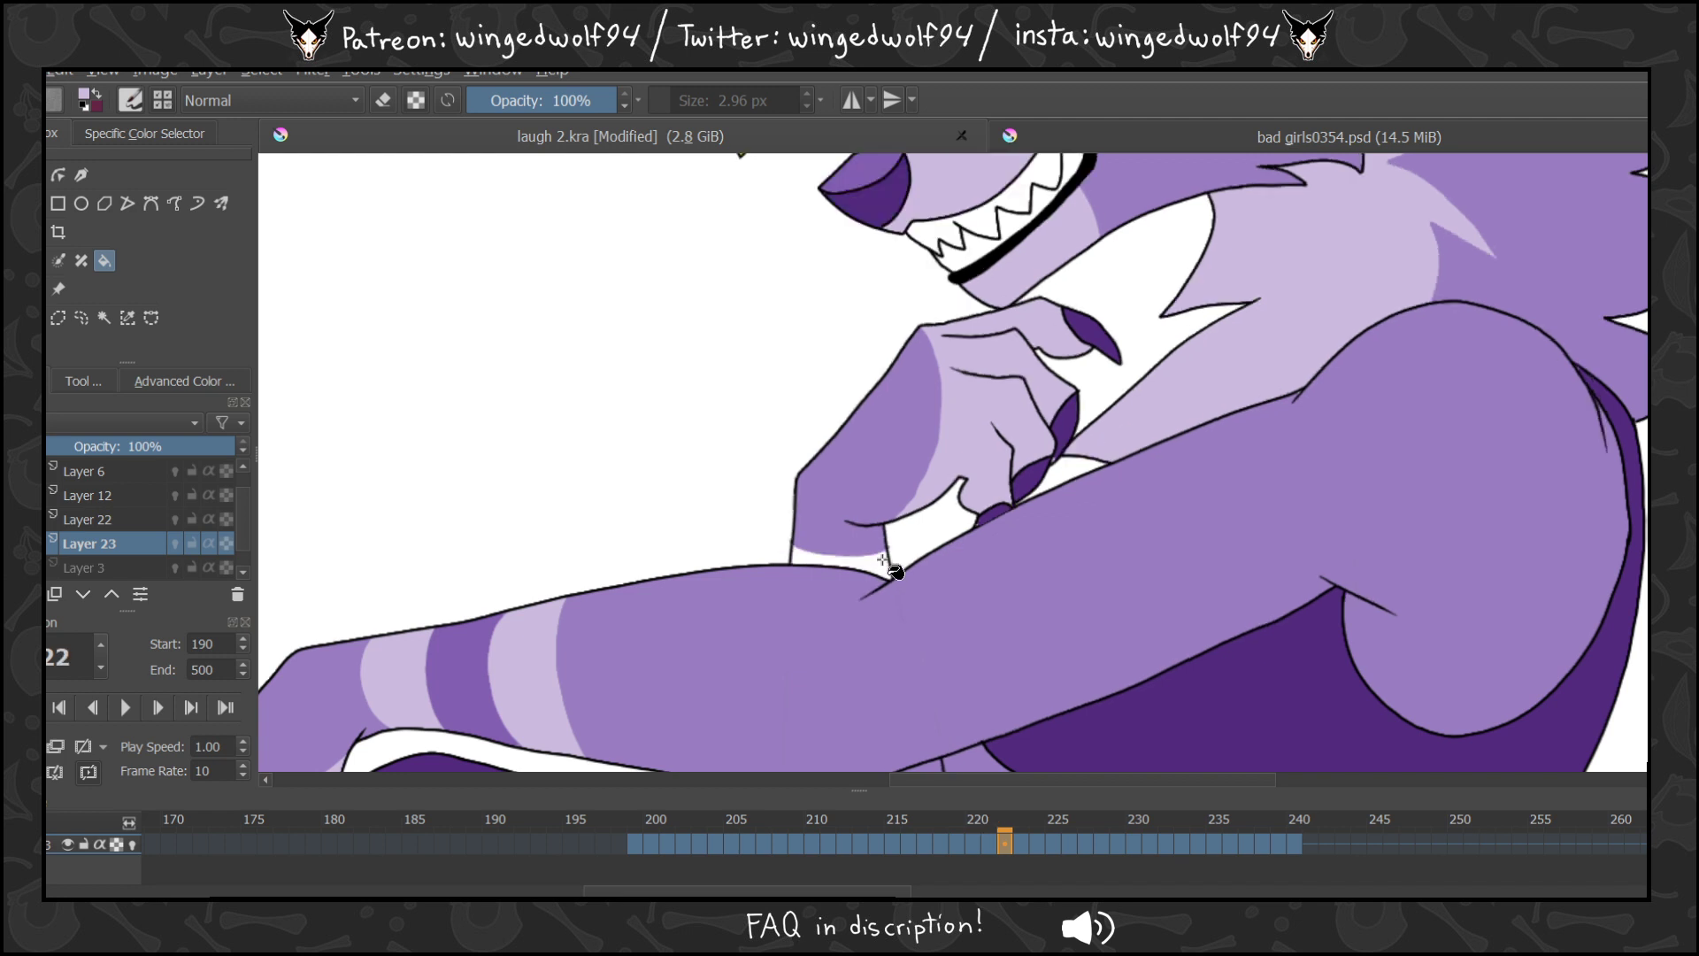
key("Right")
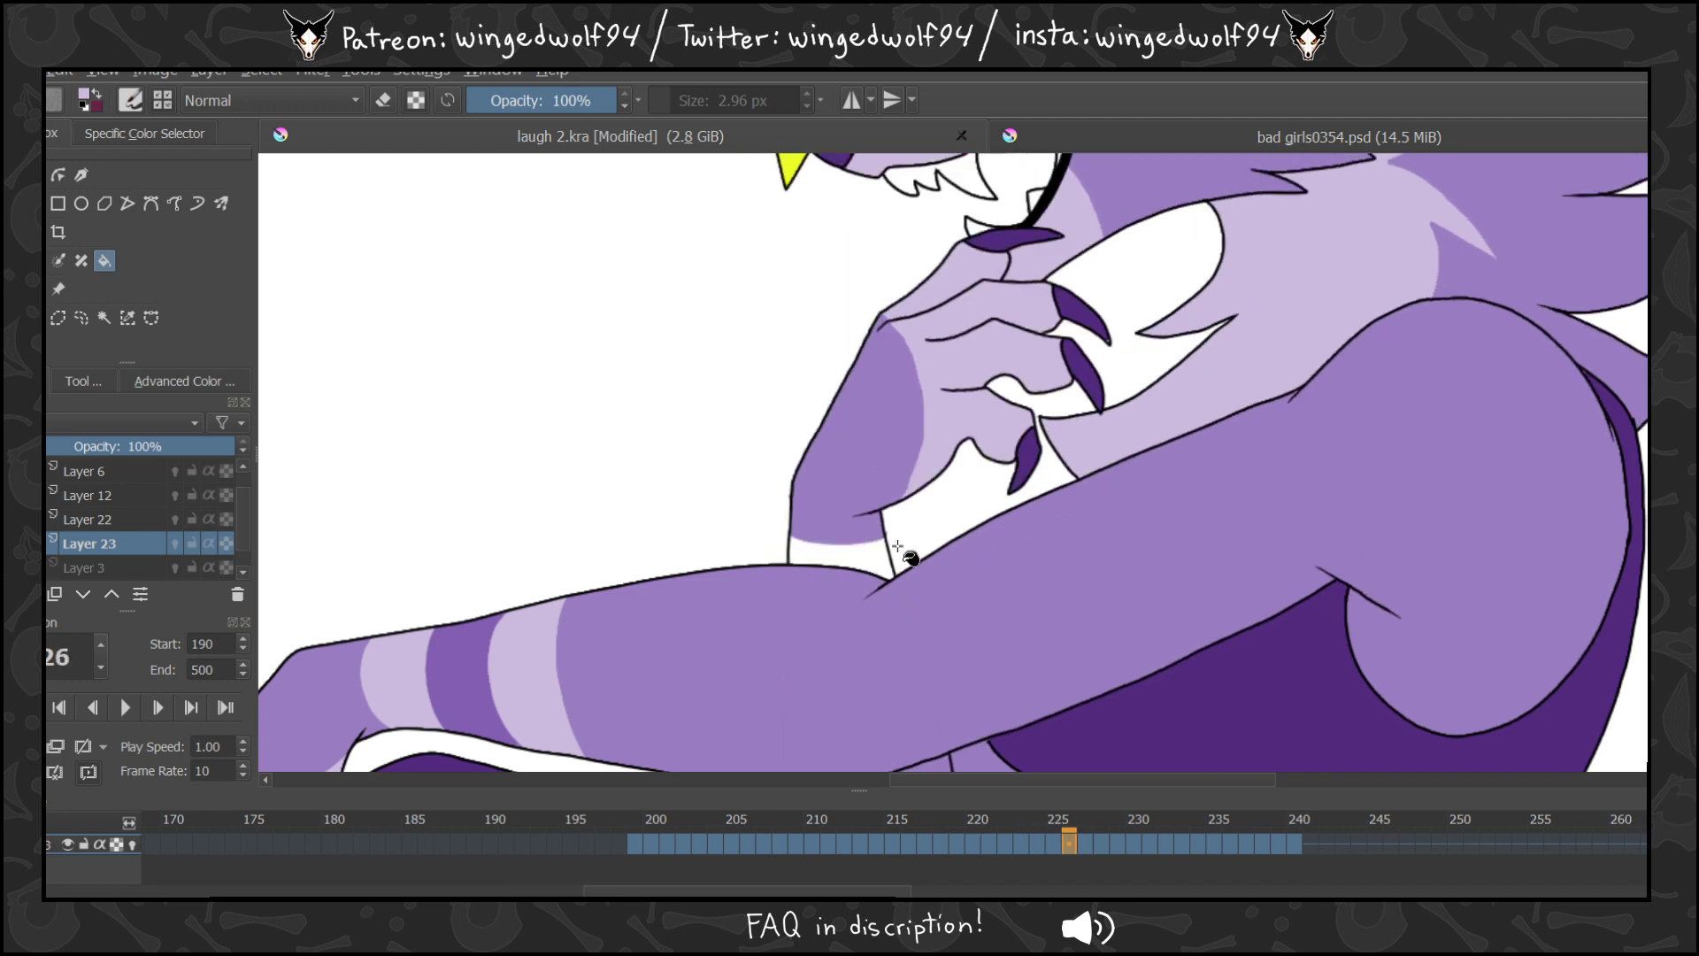
key("Right")
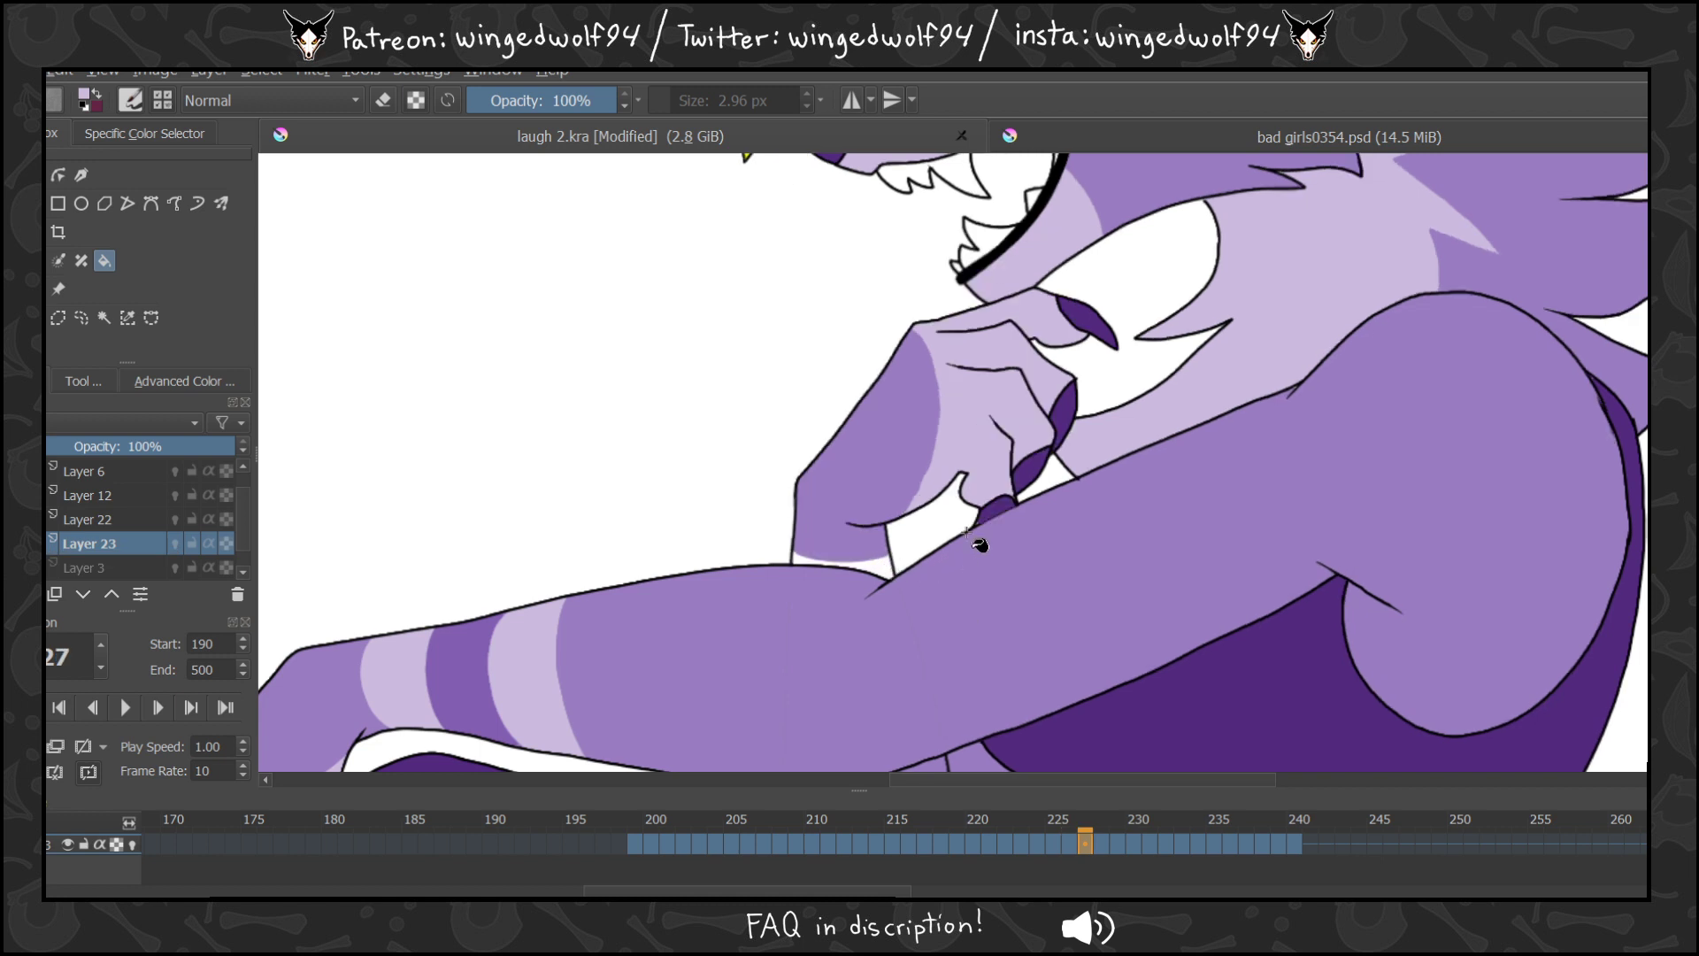
Fill the raised forearm's stripe with light purple on each frame from 228 through 233.
key("Right")
key("Right")
key("Right")
key("Right")
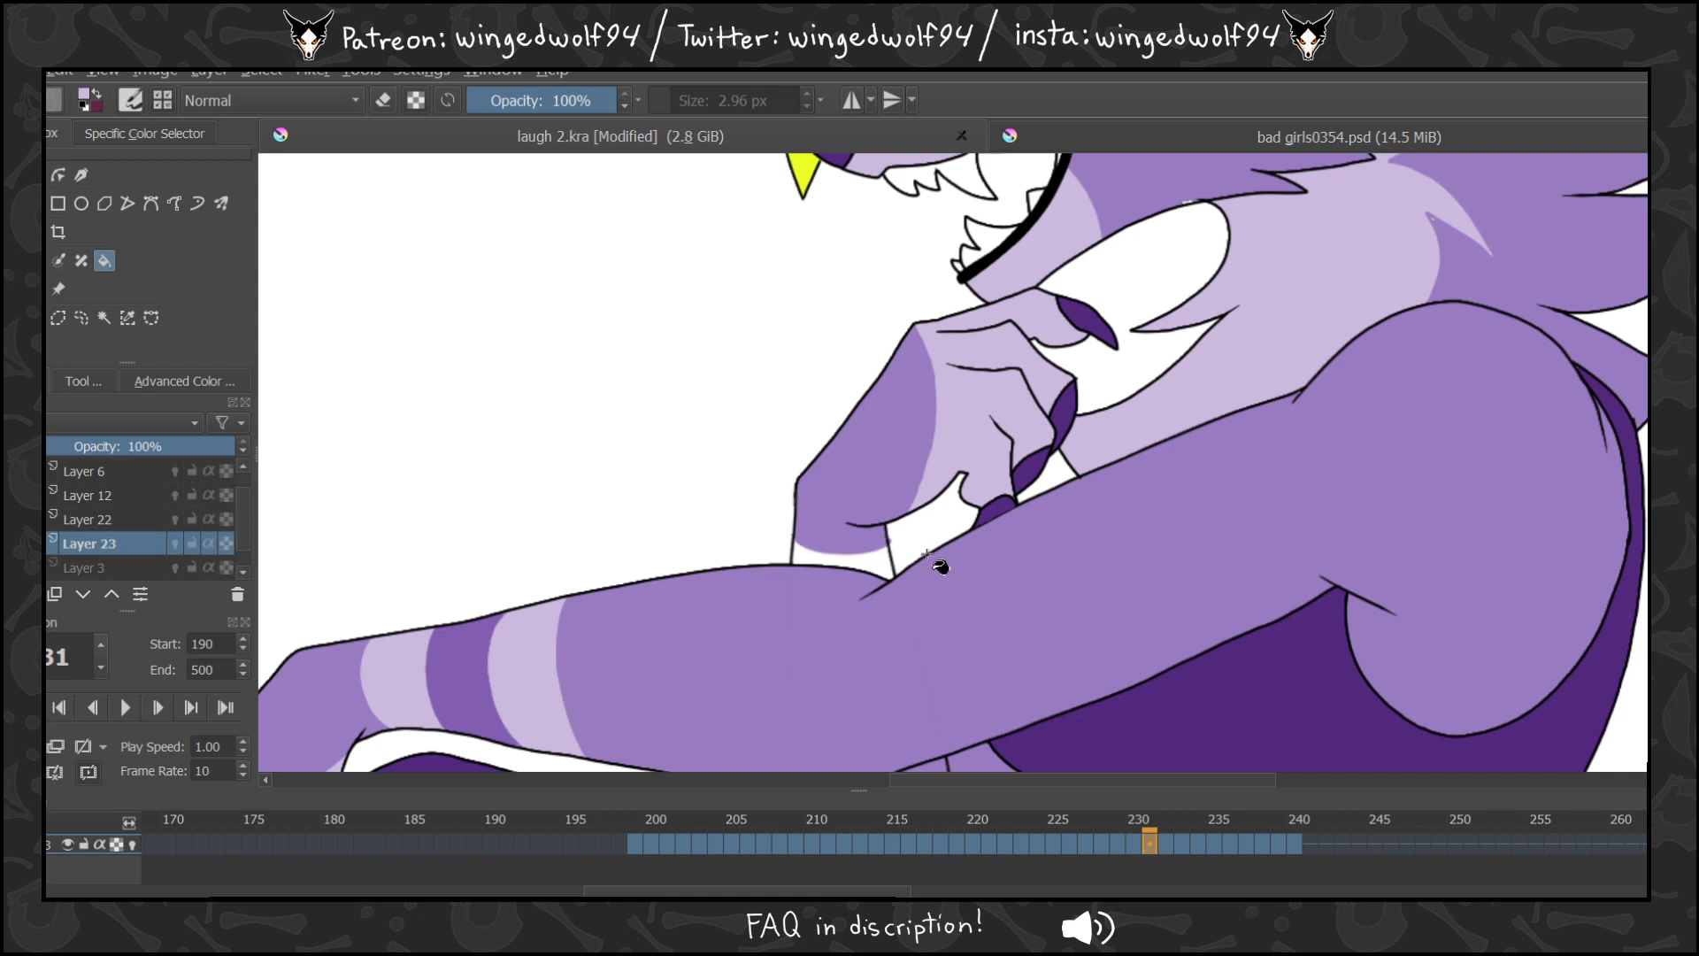
key("Right")
key("Right")
key("Right")
key("Right")
key("Right")
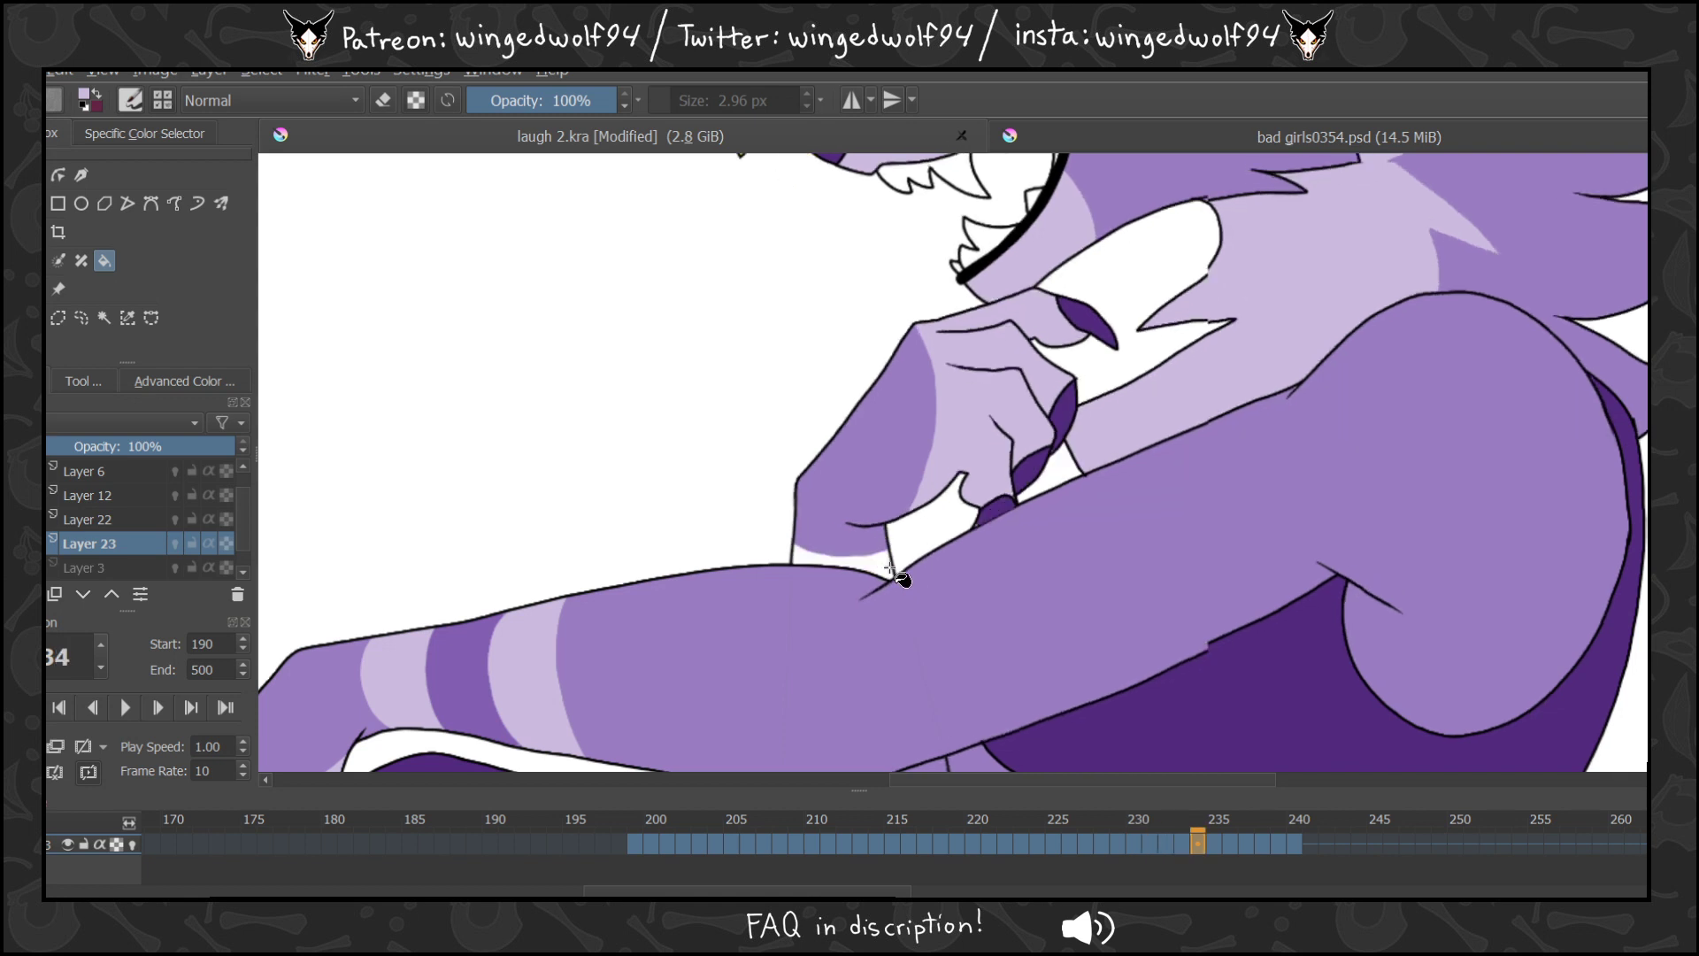
Fill the raised forearm's stripe with light purple on the remaining frames from 234 through 240.
key("Right")
key("Right")
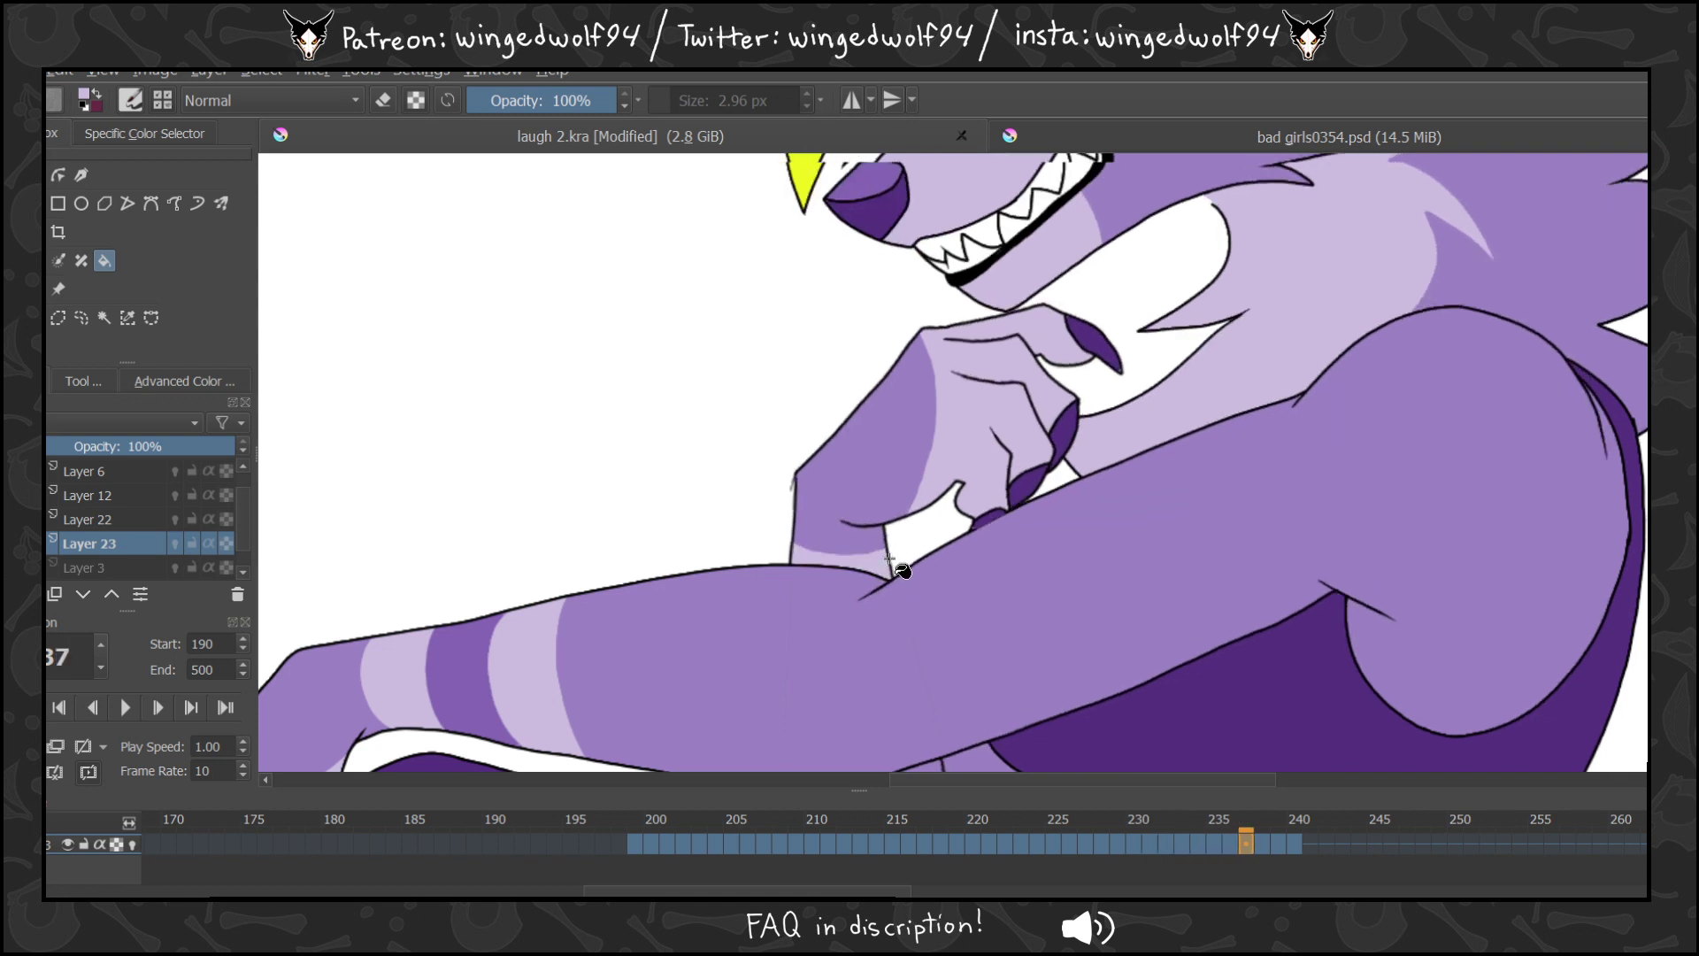
key("Right")
key("Right")
key("Right")
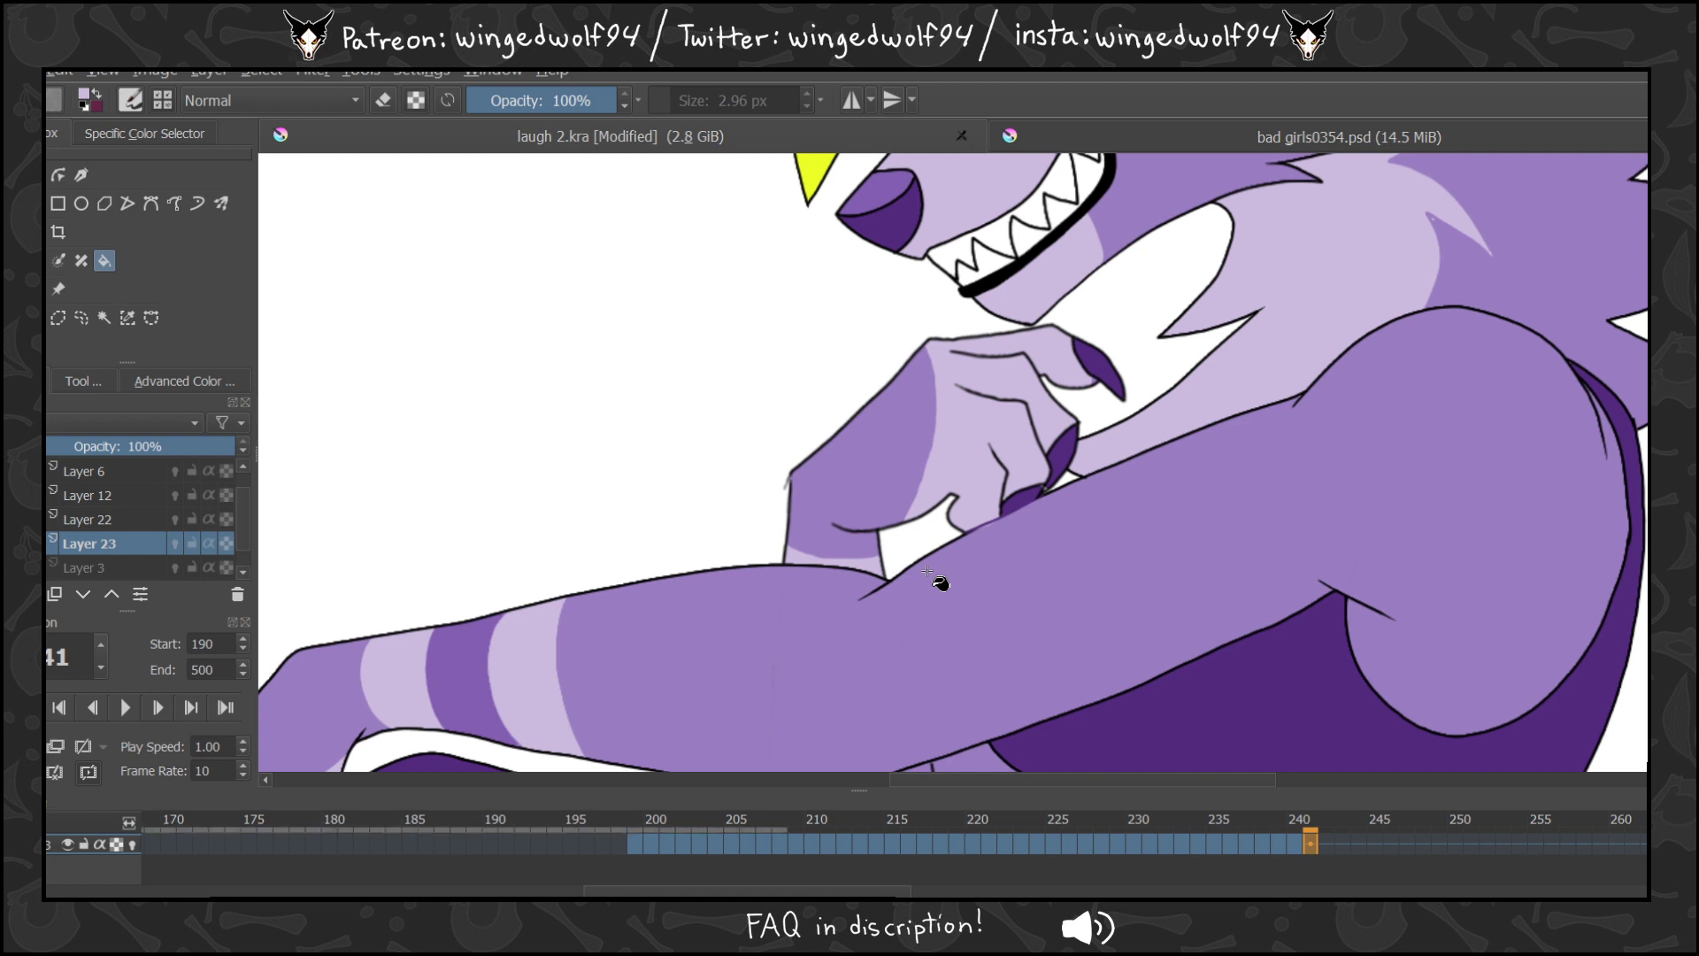
scroll(1070, 567, "down", 1)
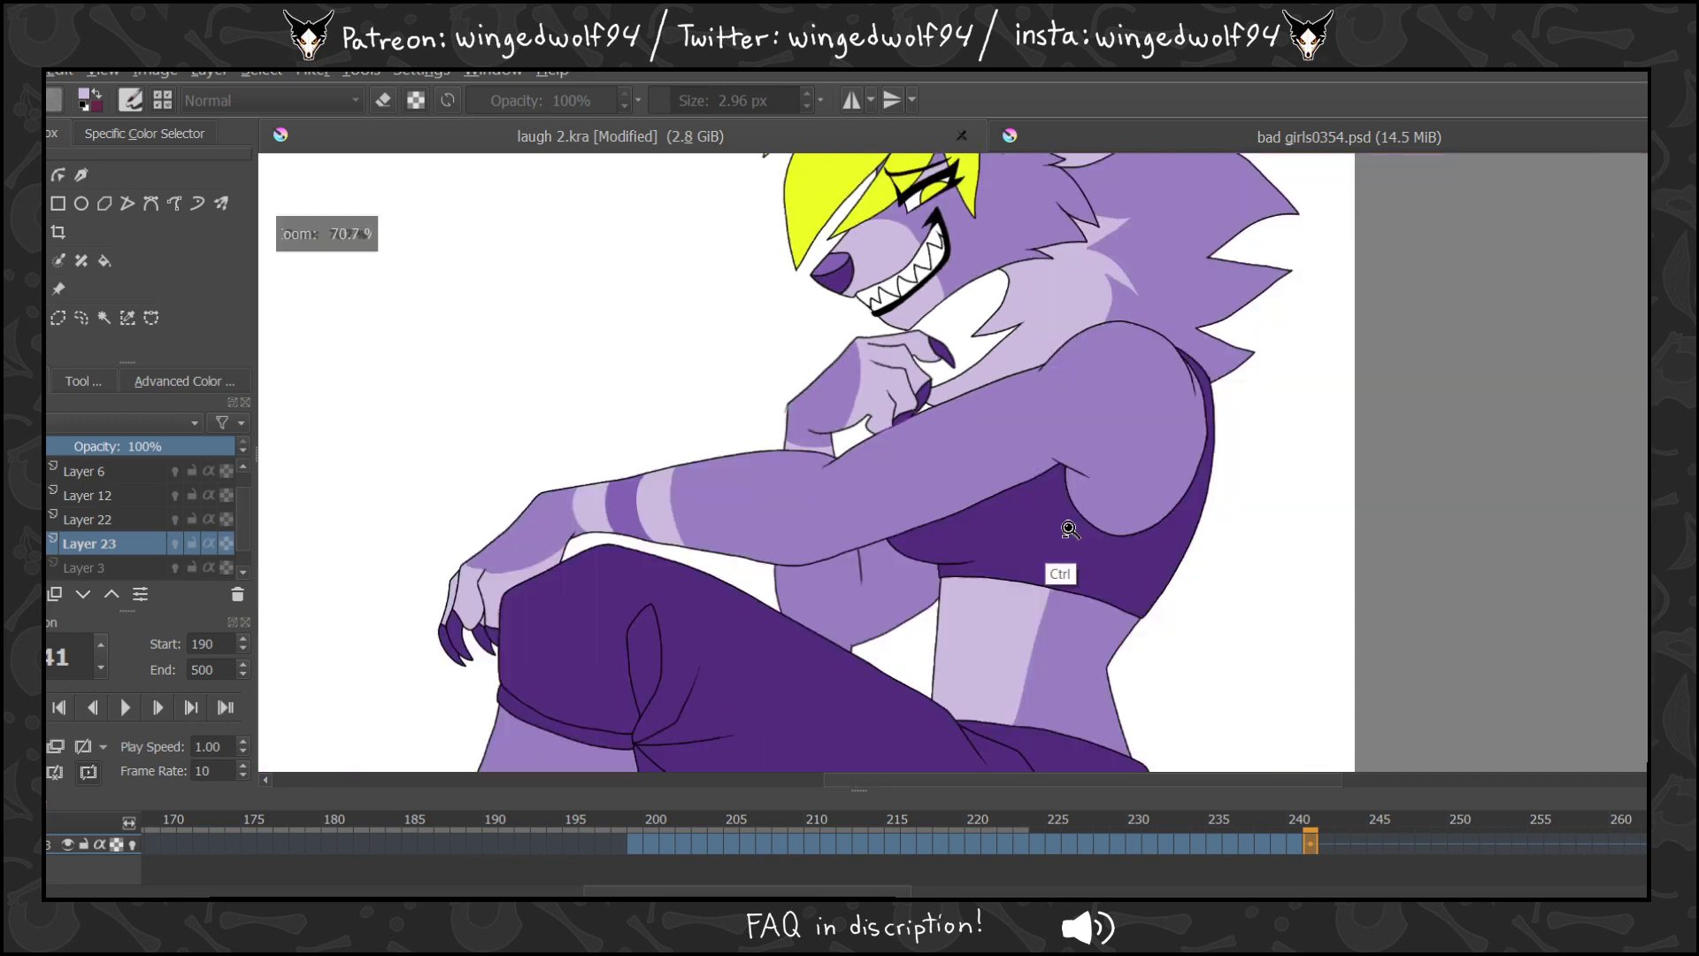
Go to frame 199 and merge Layer 22 down into Layer 23.
scroll(943, 402, "down", 1)
left_click(645, 851)
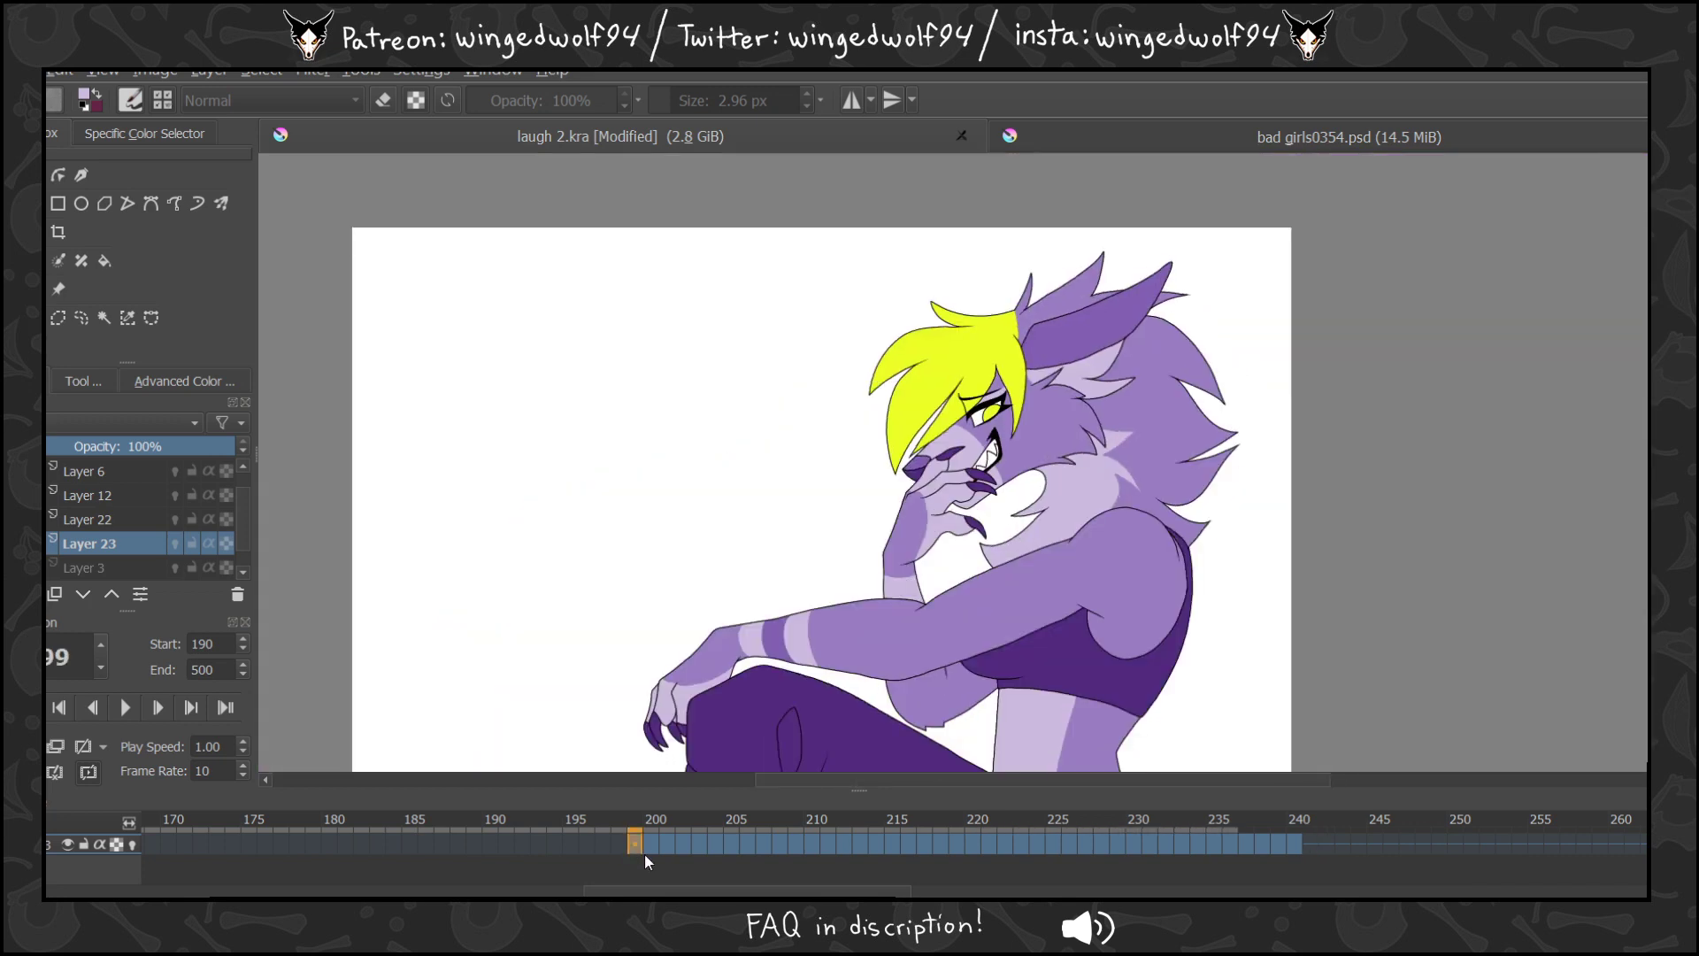
key("space")
left_click(101, 518)
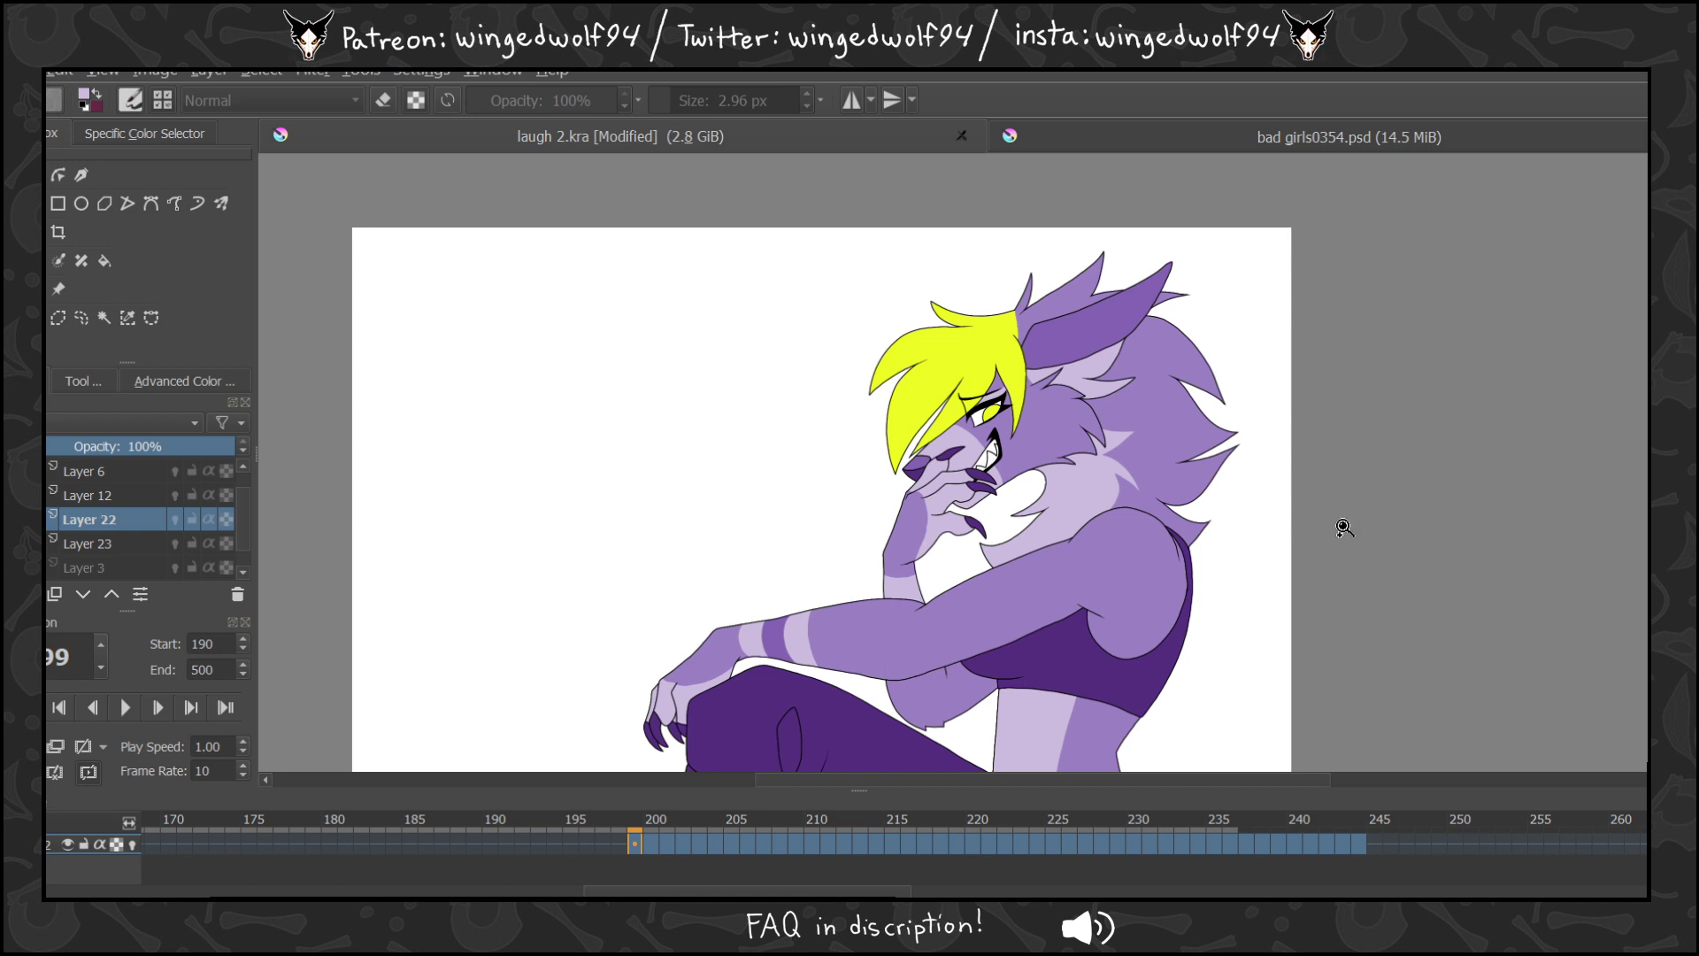
key("ctrl+e")
Add a new paint layer directly above Layer 3 and get the brush ready for drawing on the face.
left_click(92, 543)
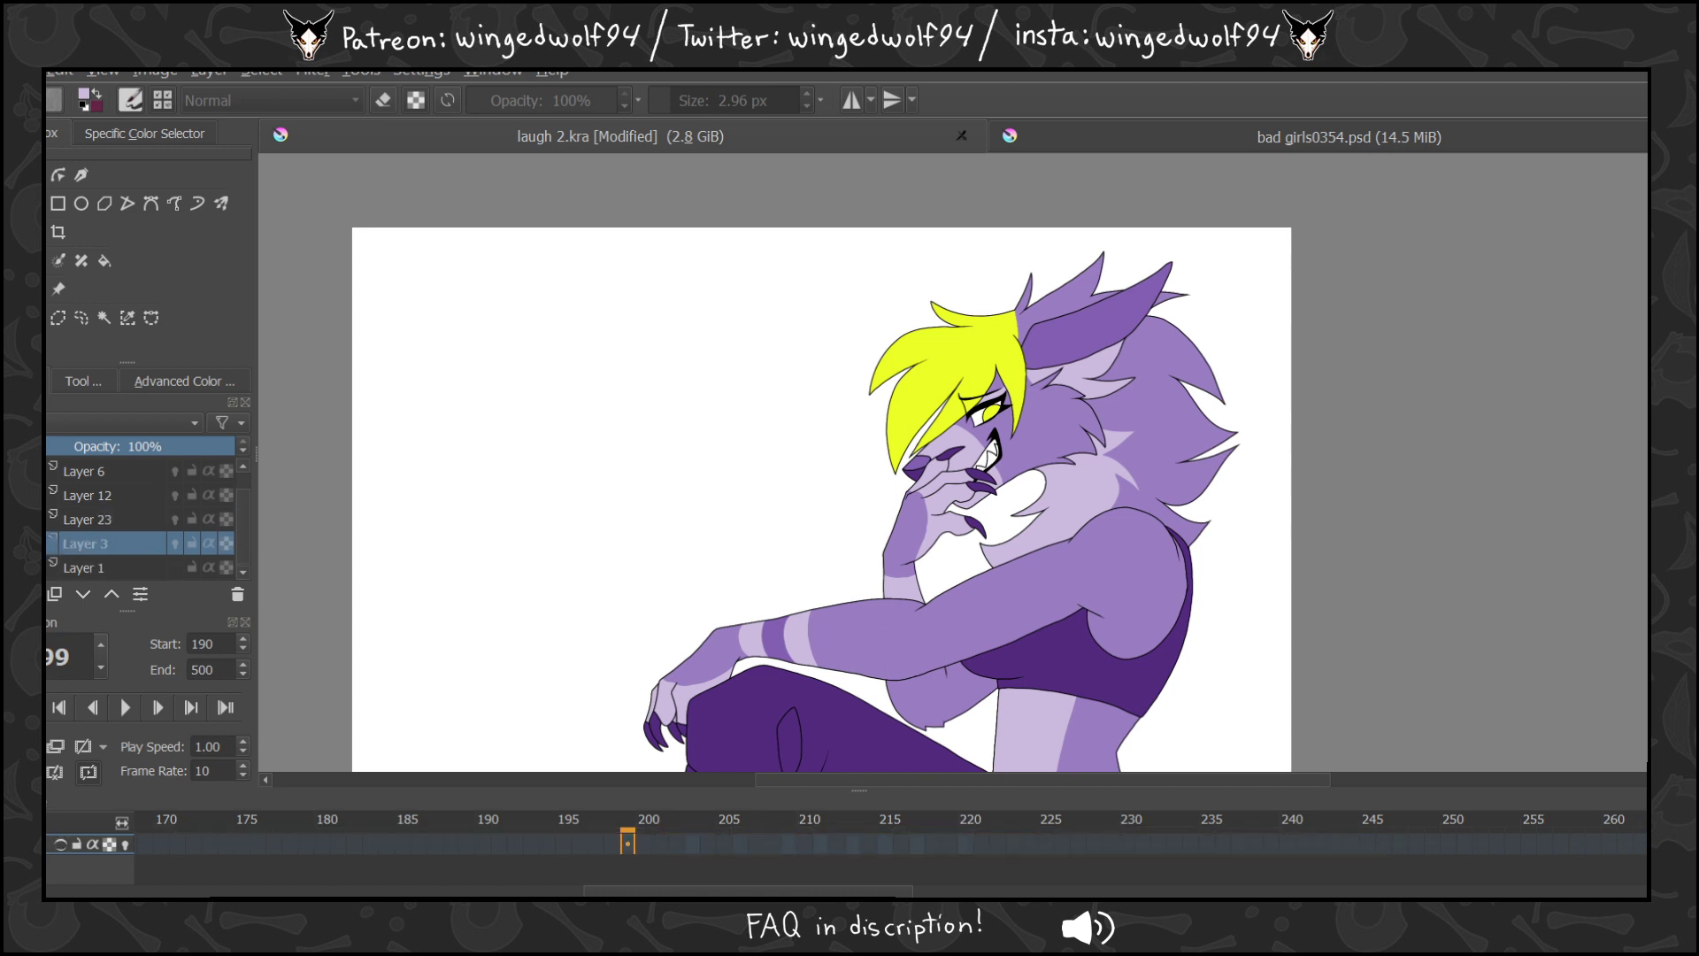
key("Insert")
left_click_drag(872, 367, 1128, 580)
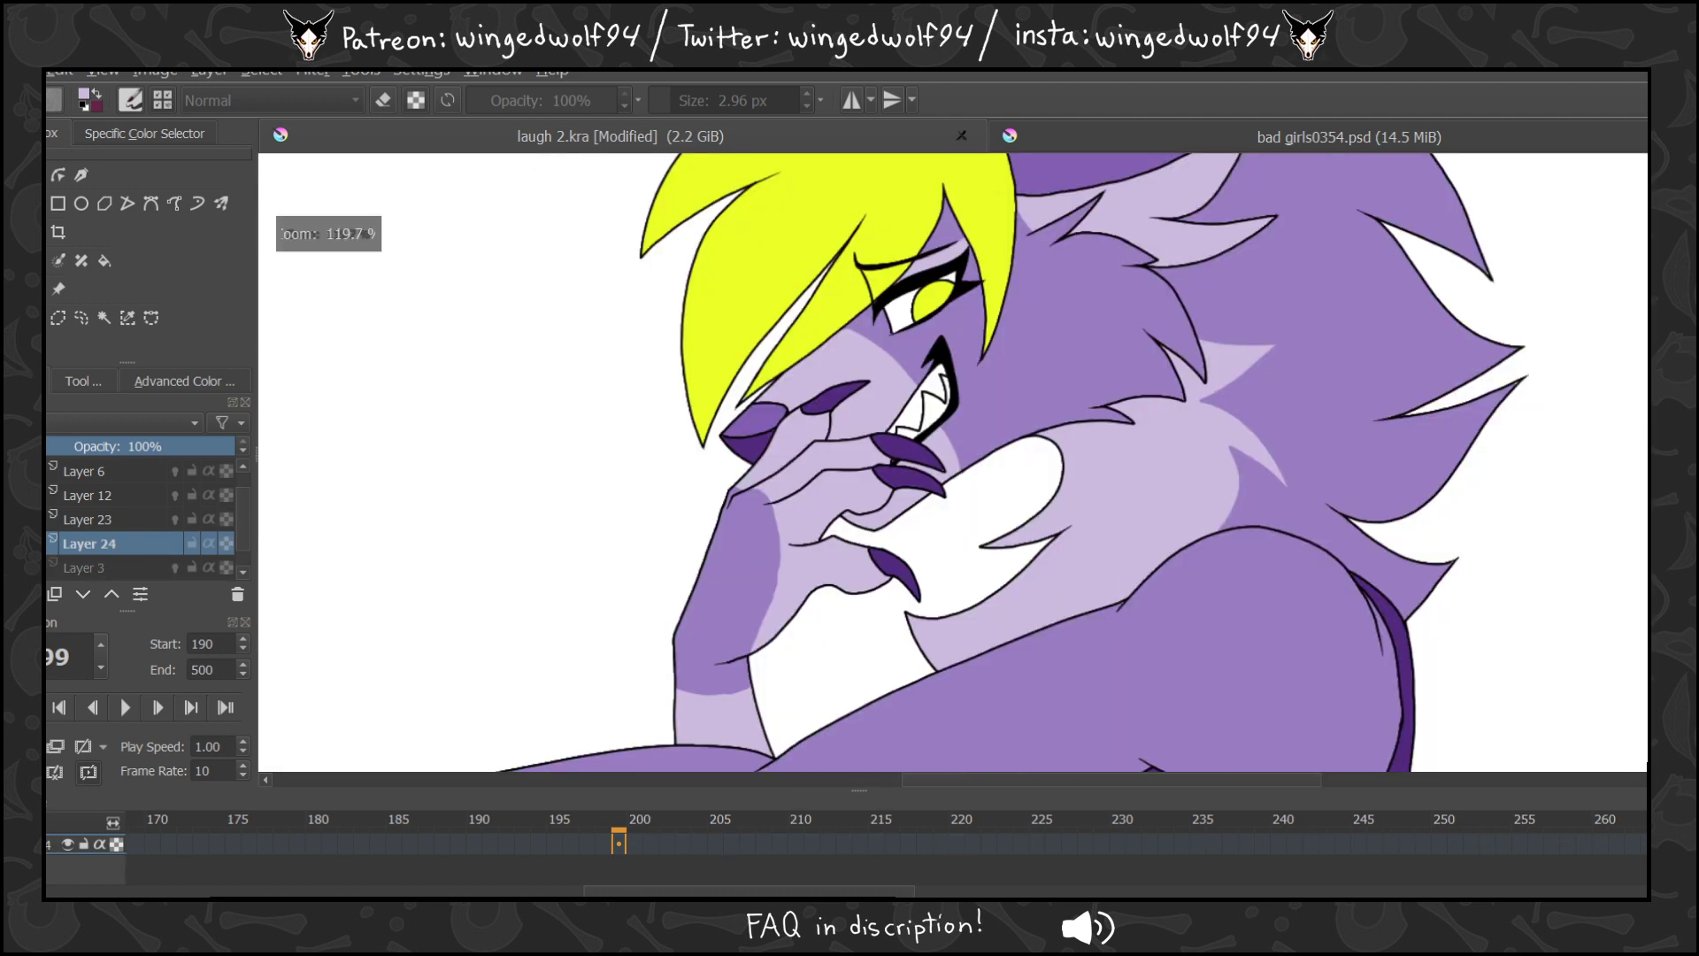
key("b")
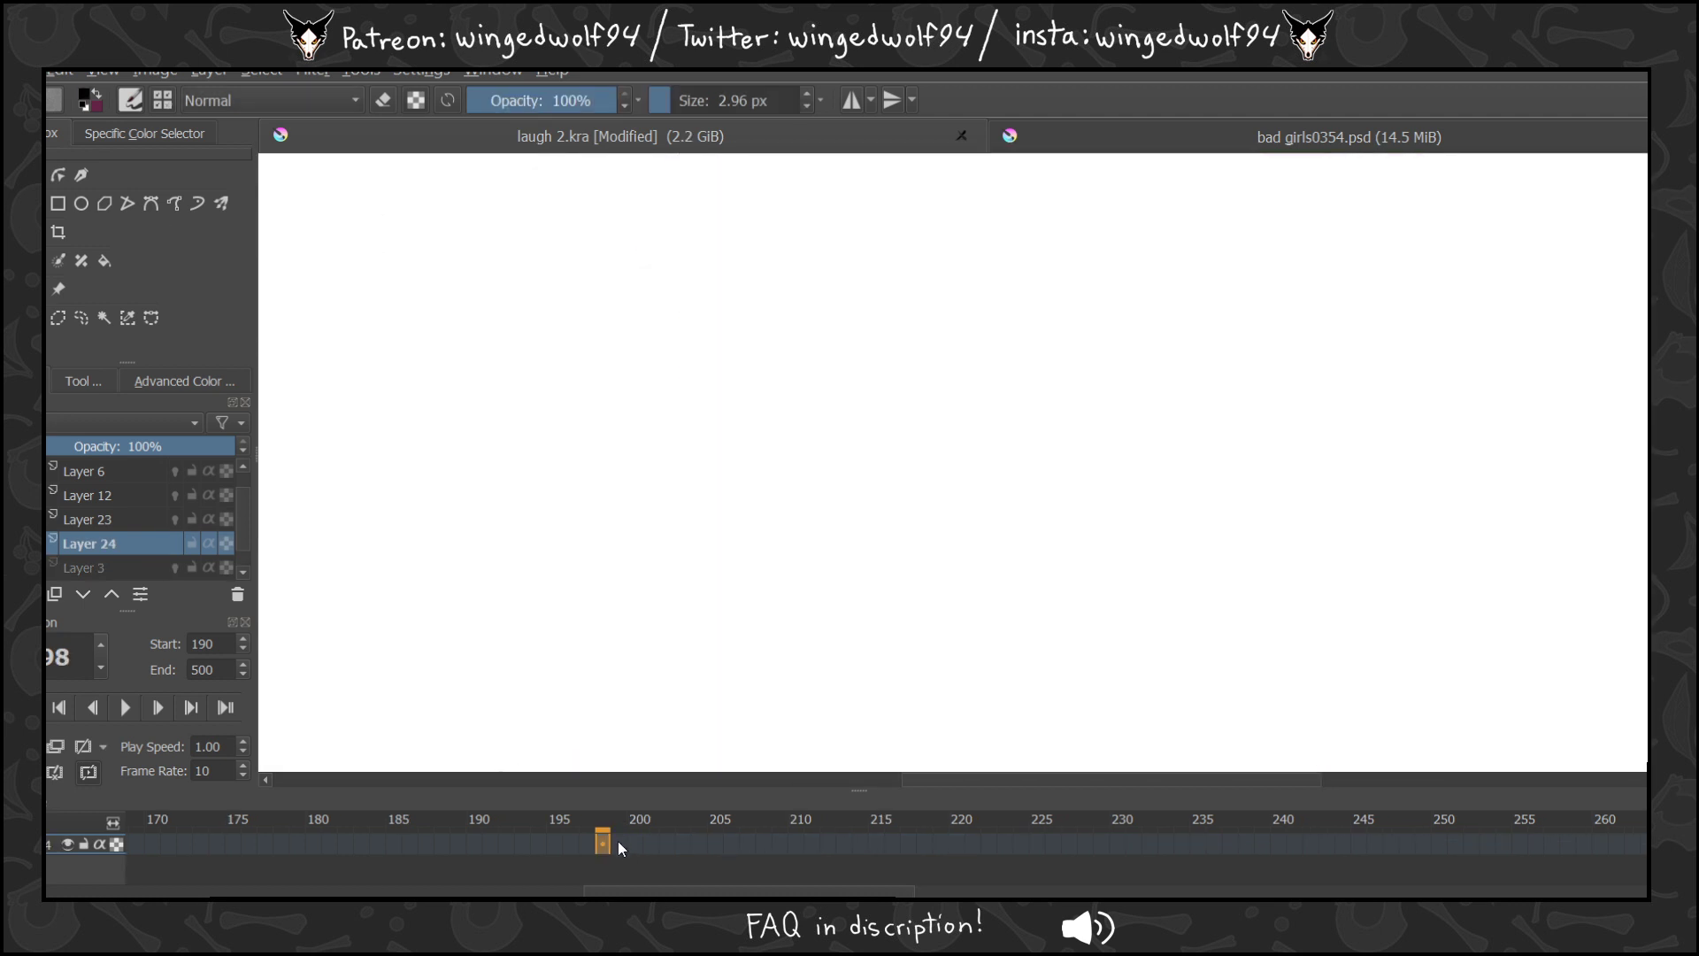
Create a keyframe on Layer 24 at frame 202 and draw the missing tooth outlines inside the mouth.
left_click(637, 851)
key("Right")
key("Right")
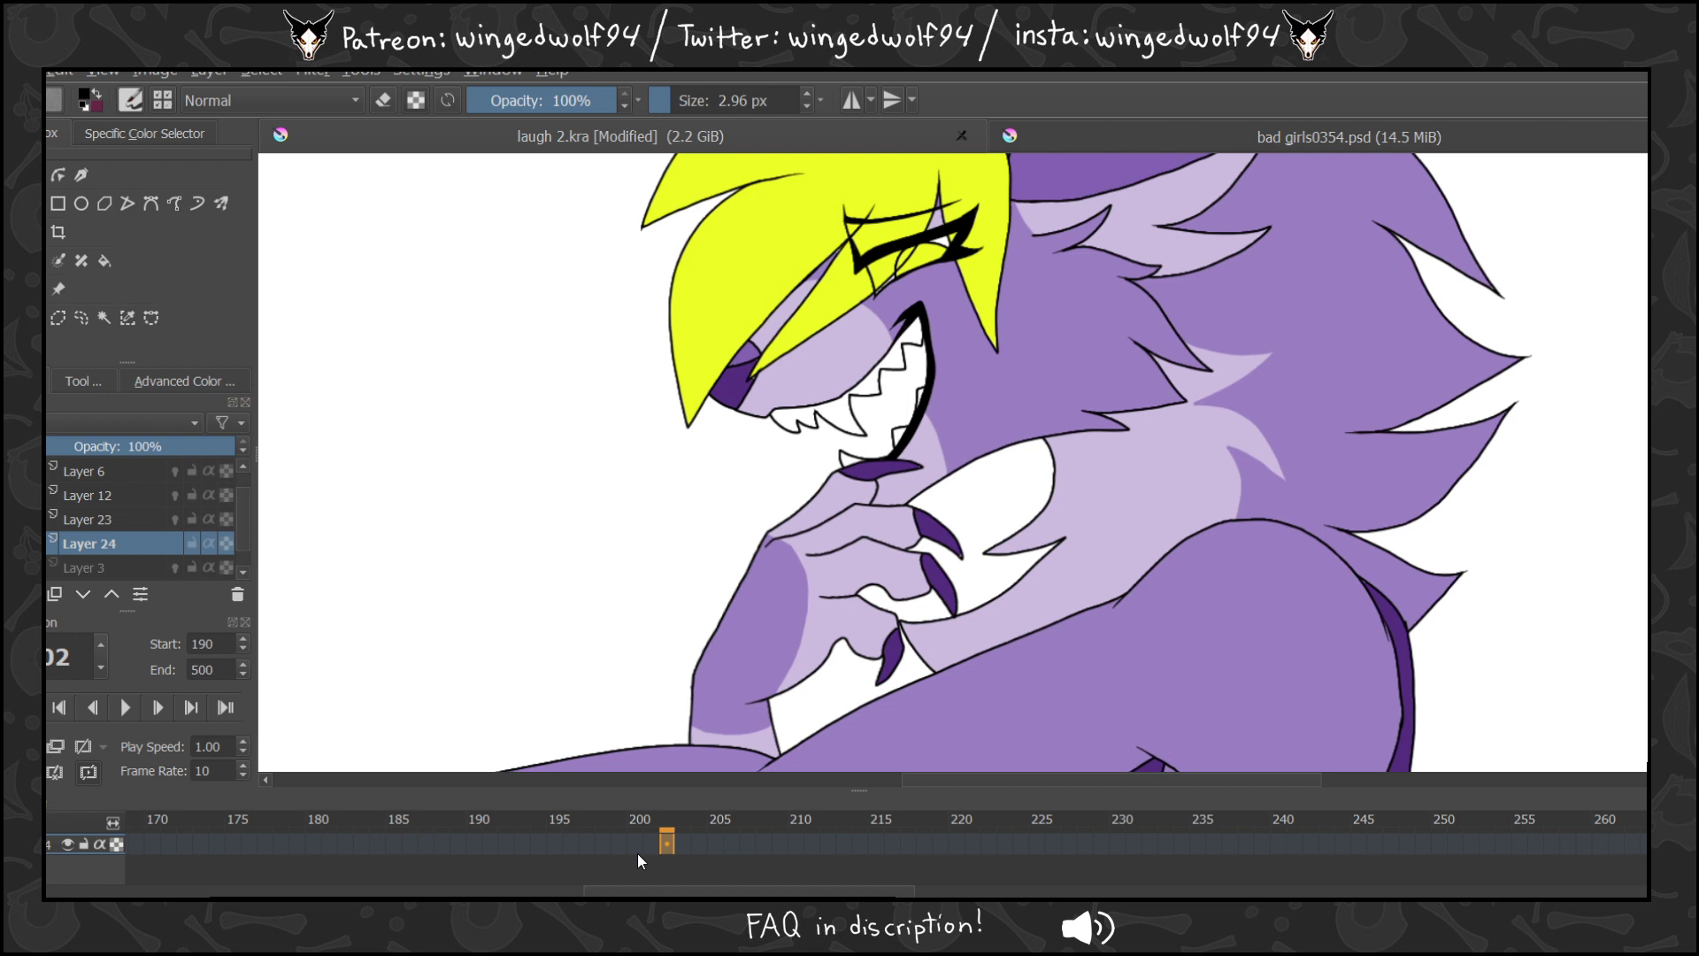
left_click(30, 746)
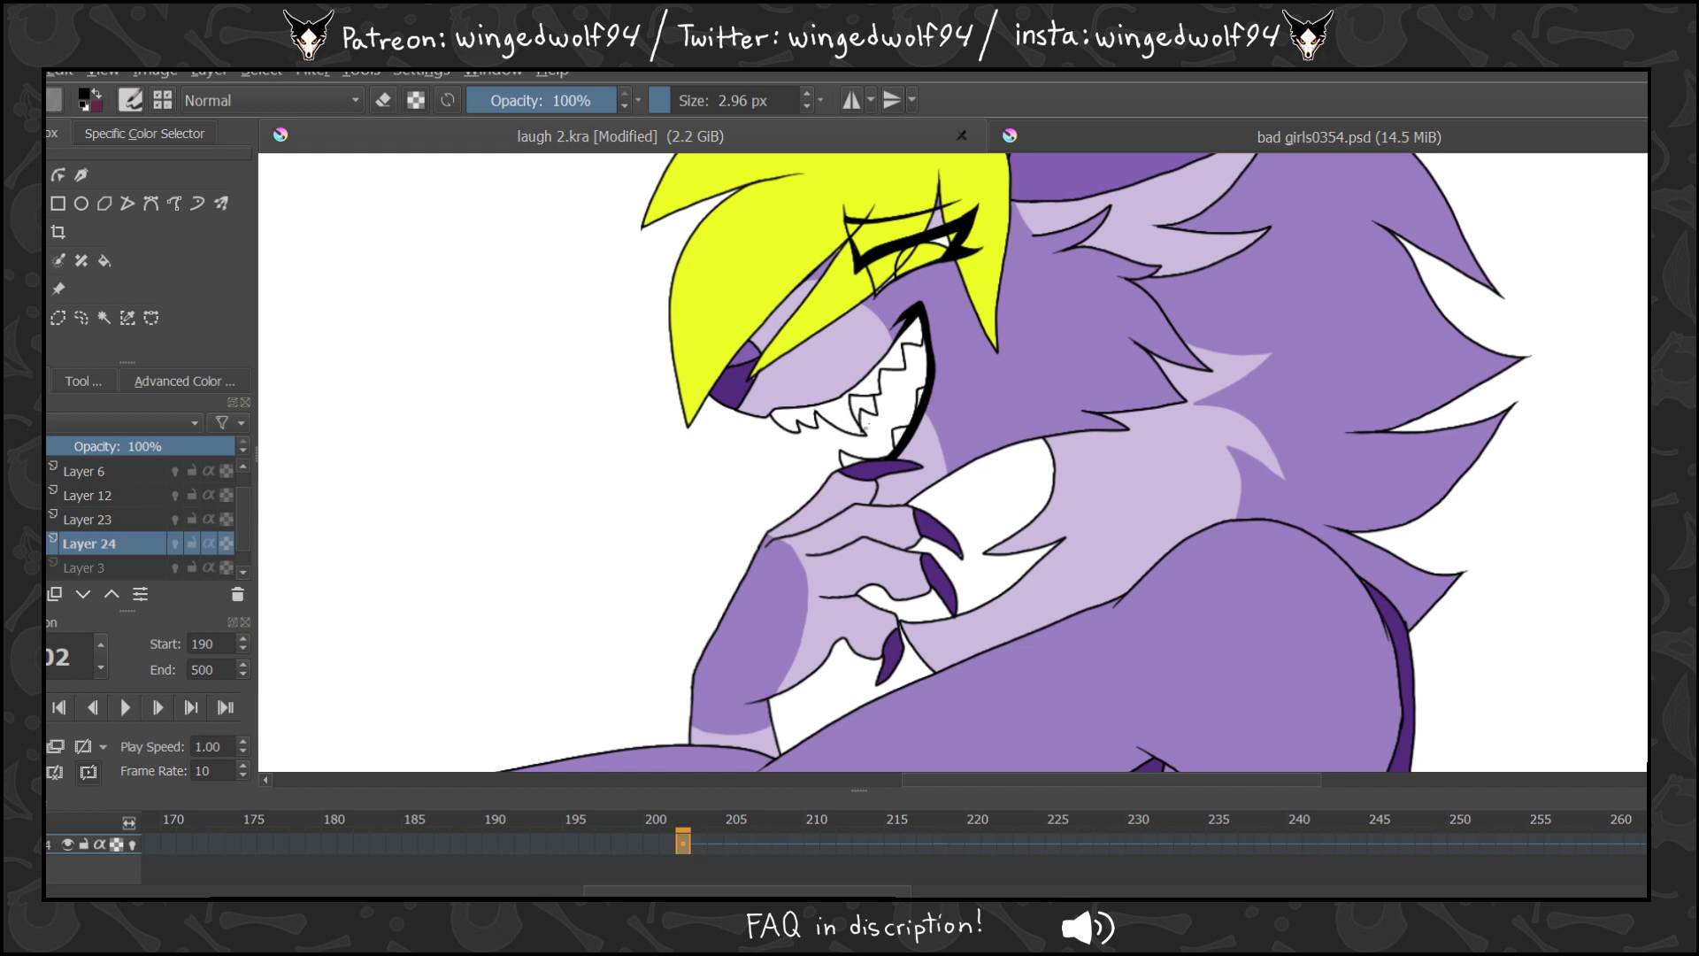
key("ctrl+z")
Fill the mouth interior around the teeth with black on frame 202.
key("f")
left_click(914, 406)
left_click(836, 466)
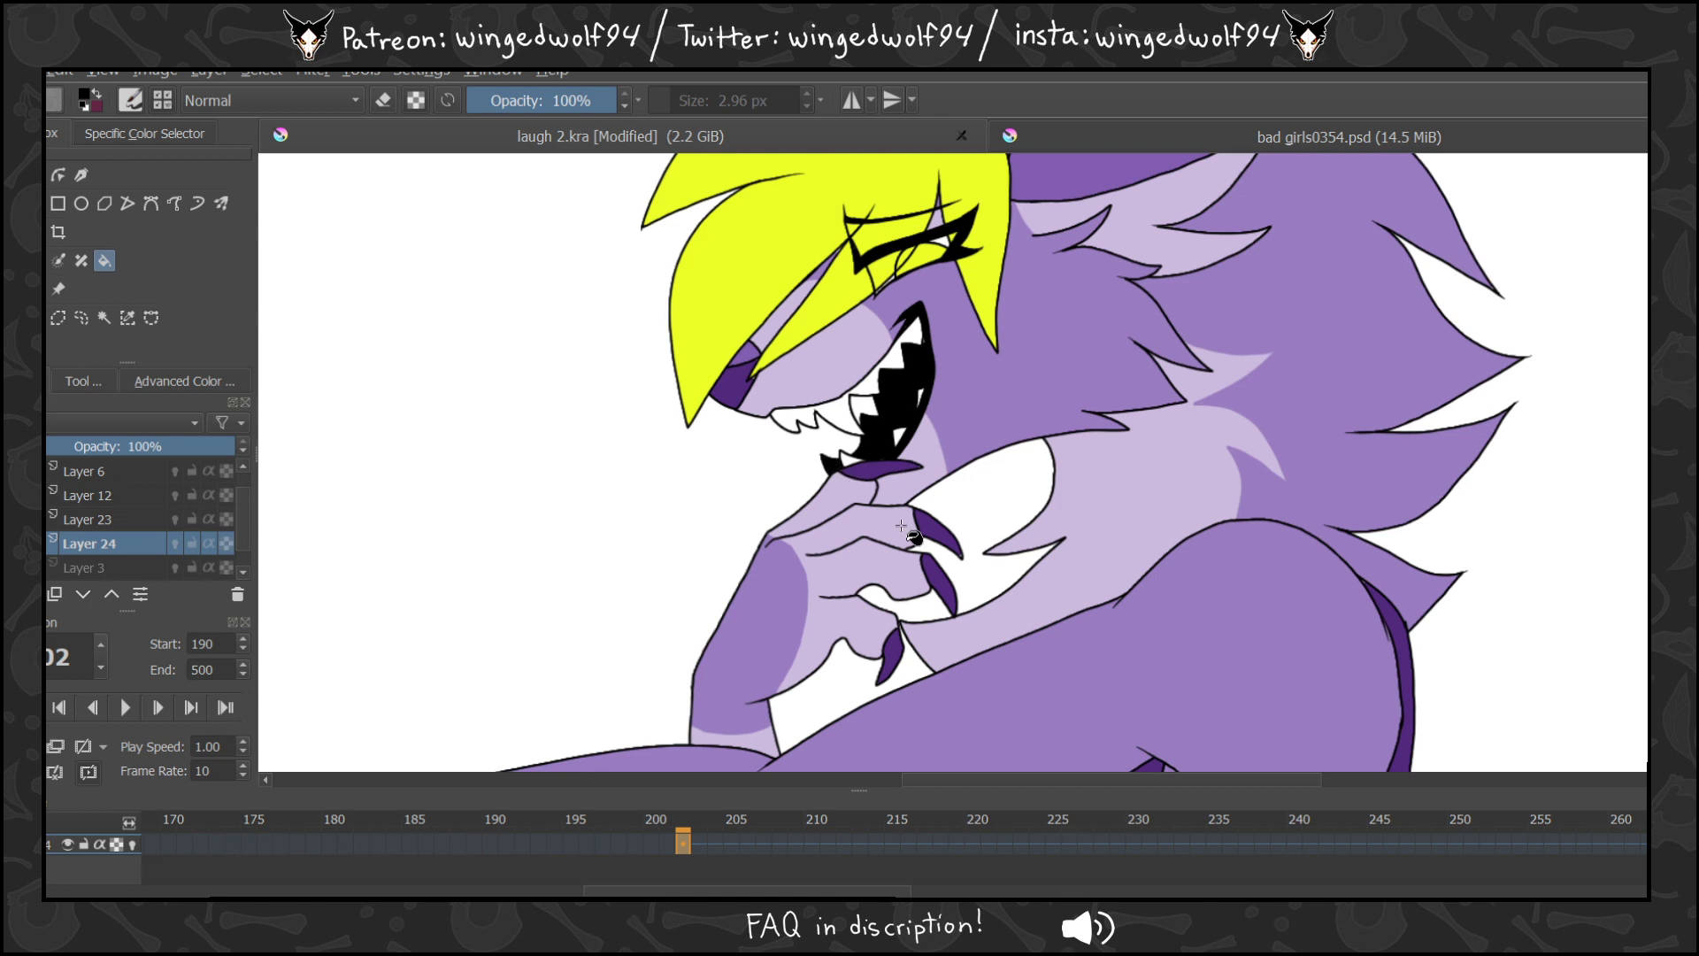
Trace the inner tooth outlines on frame 203 with onion skins turned on, and end the drawing with a blank frame at 204.
left_click(13, 345)
left_click_drag(641, 182, 1140, 614)
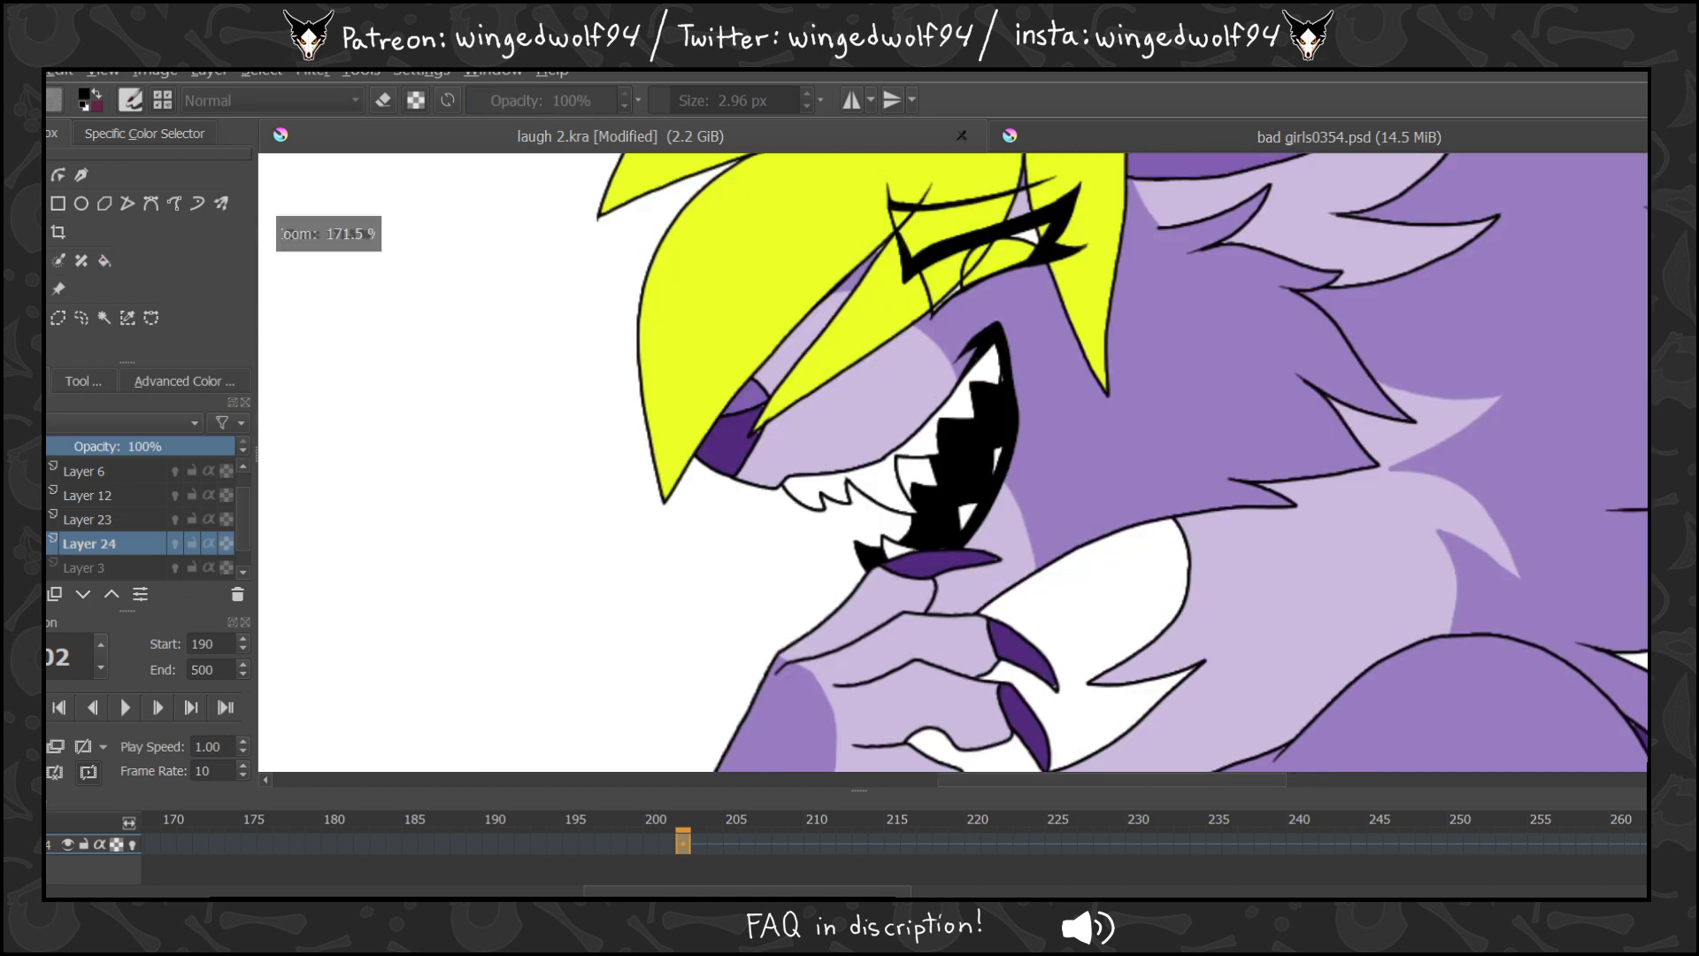
left_click(699, 842)
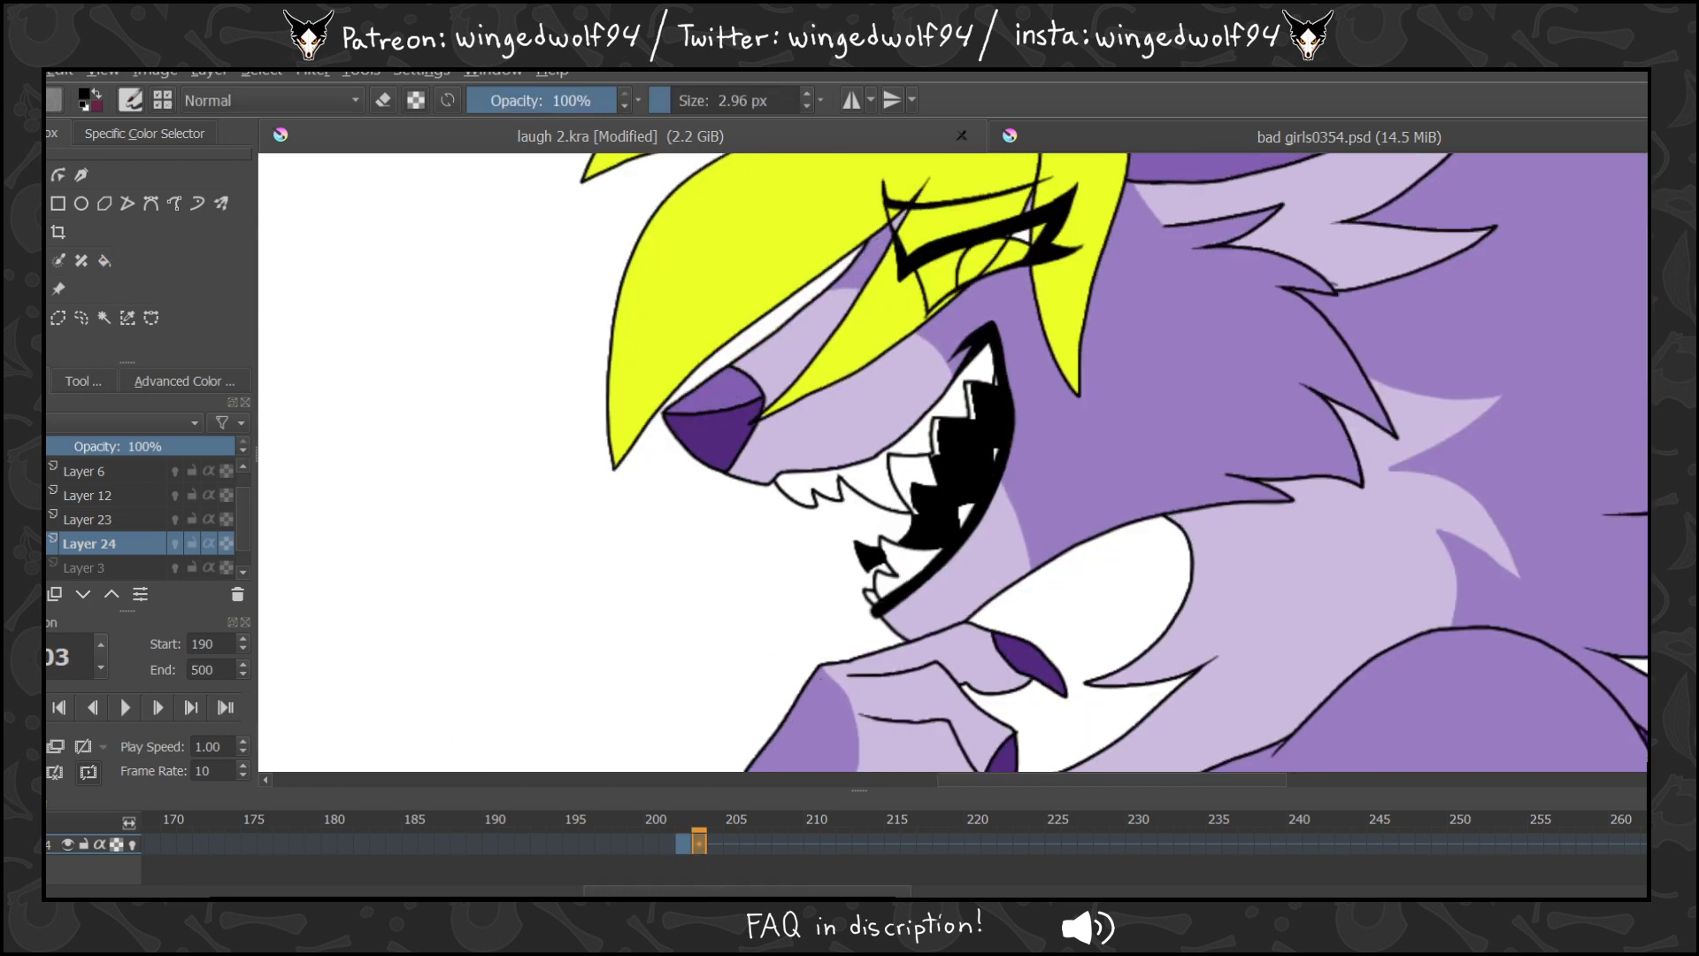
left_click(137, 844)
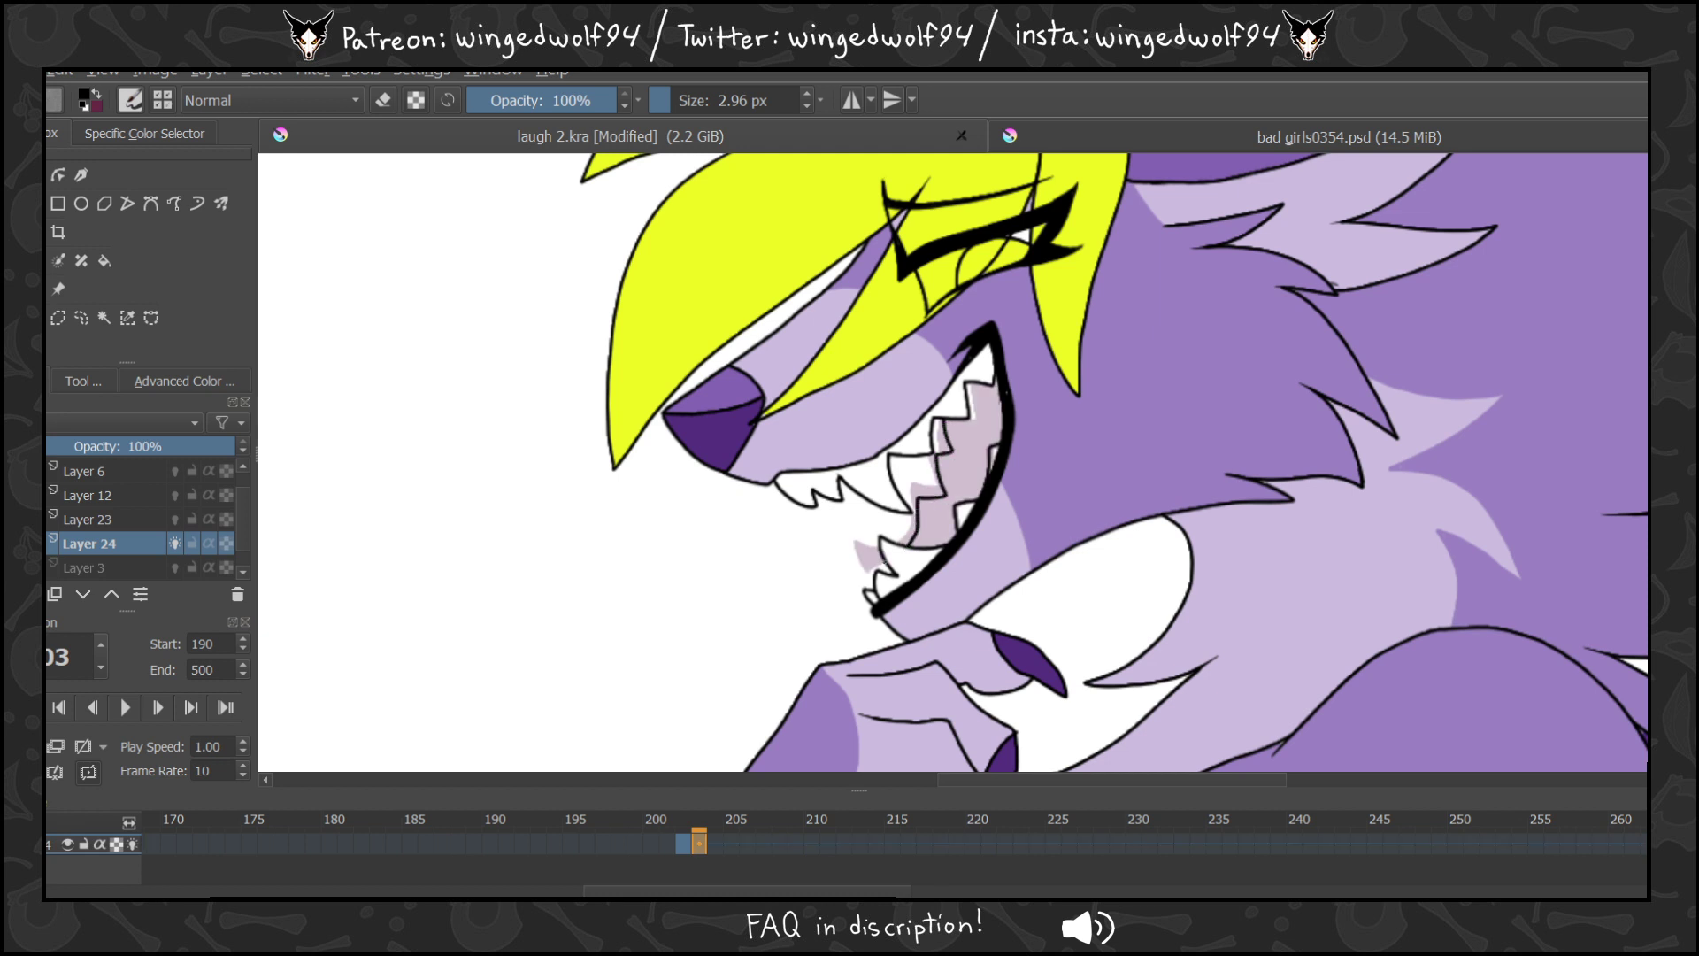
left_click(716, 845)
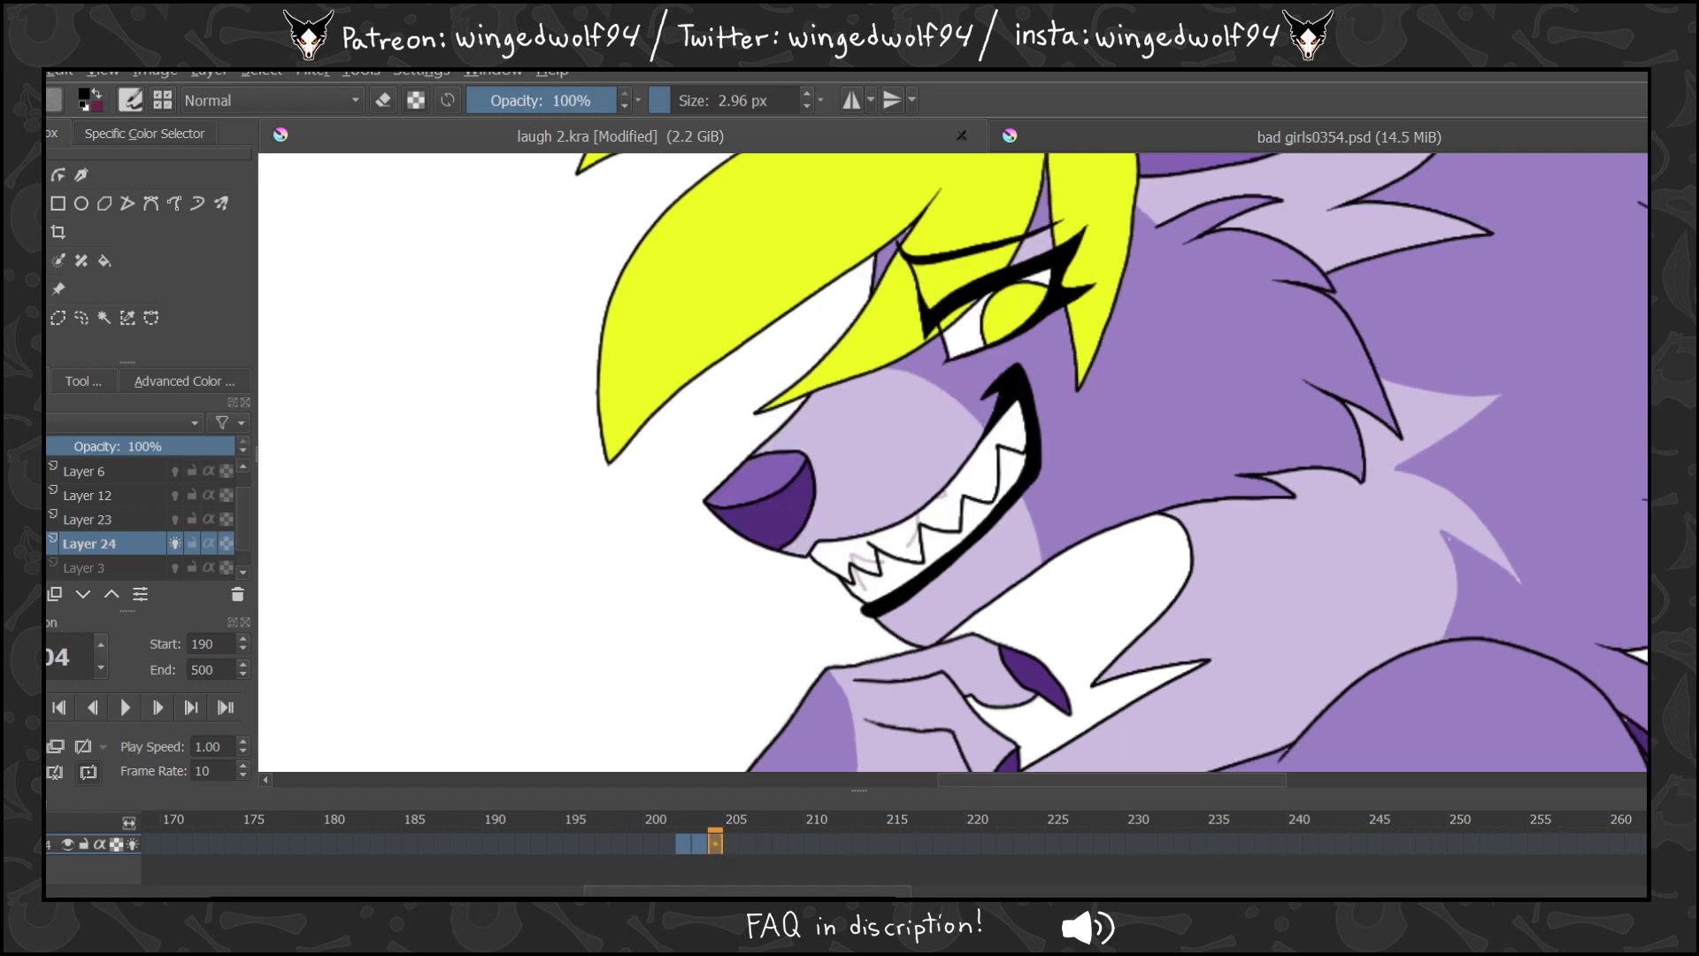
Fill the mouth interior black on frame 203 and compare it with the neighbouring frames.
left_click(103, 261)
left_click(705, 843)
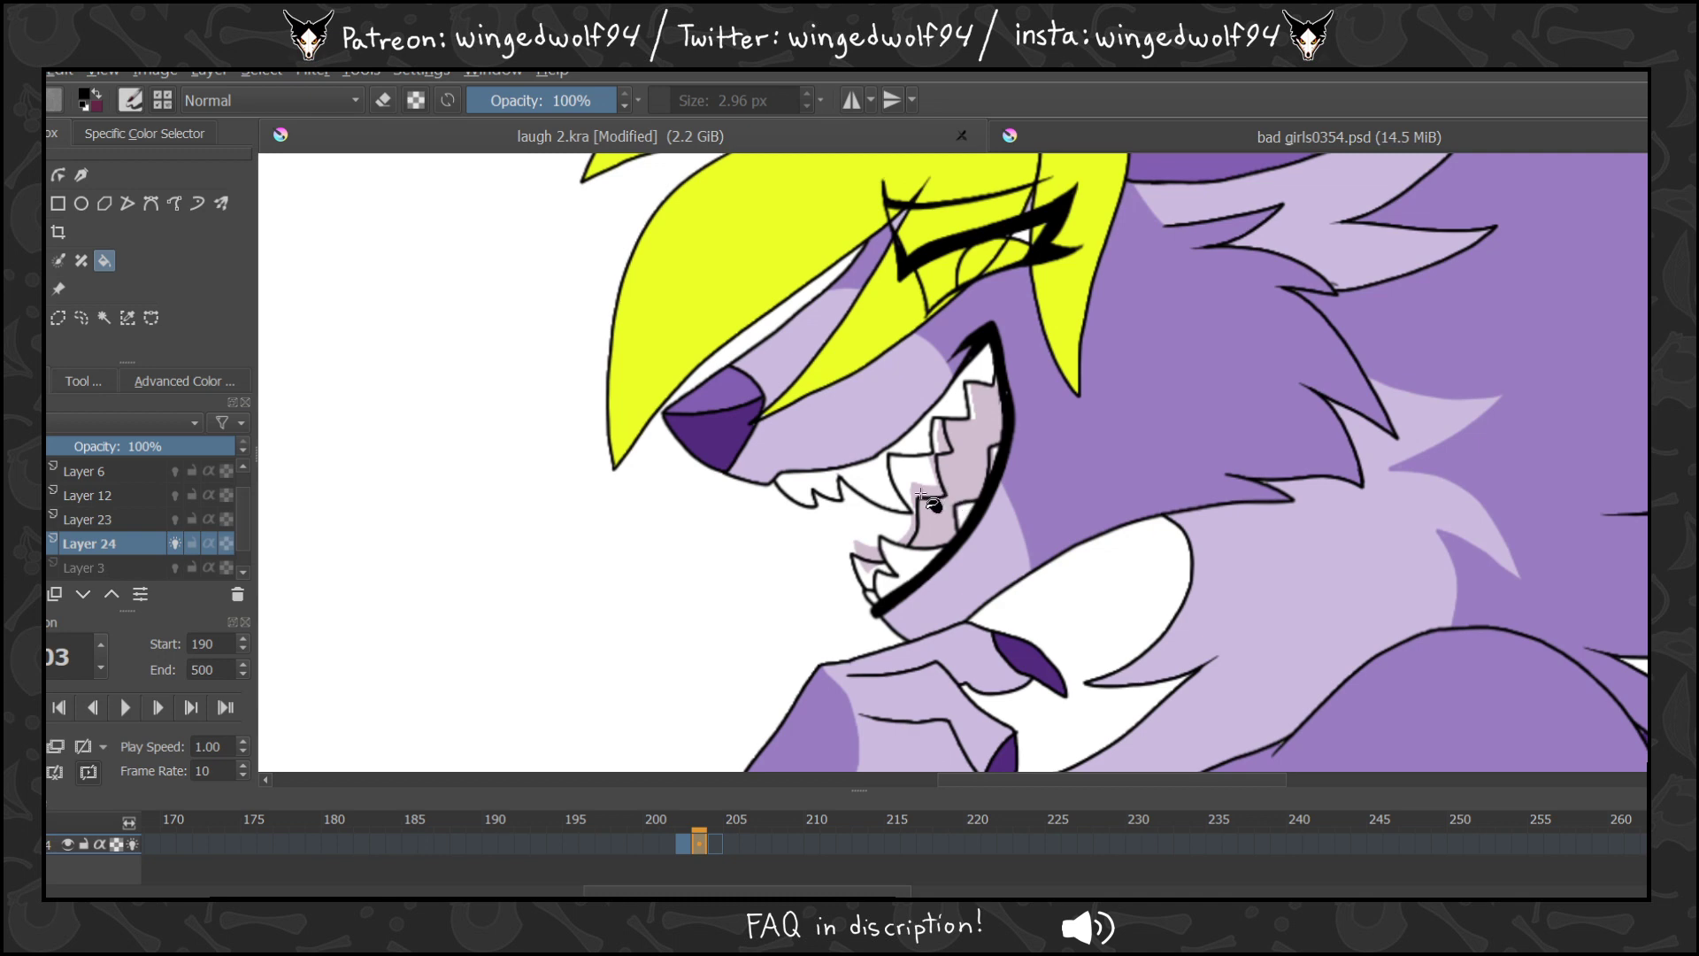
left_click(933, 523)
left_click(885, 591)
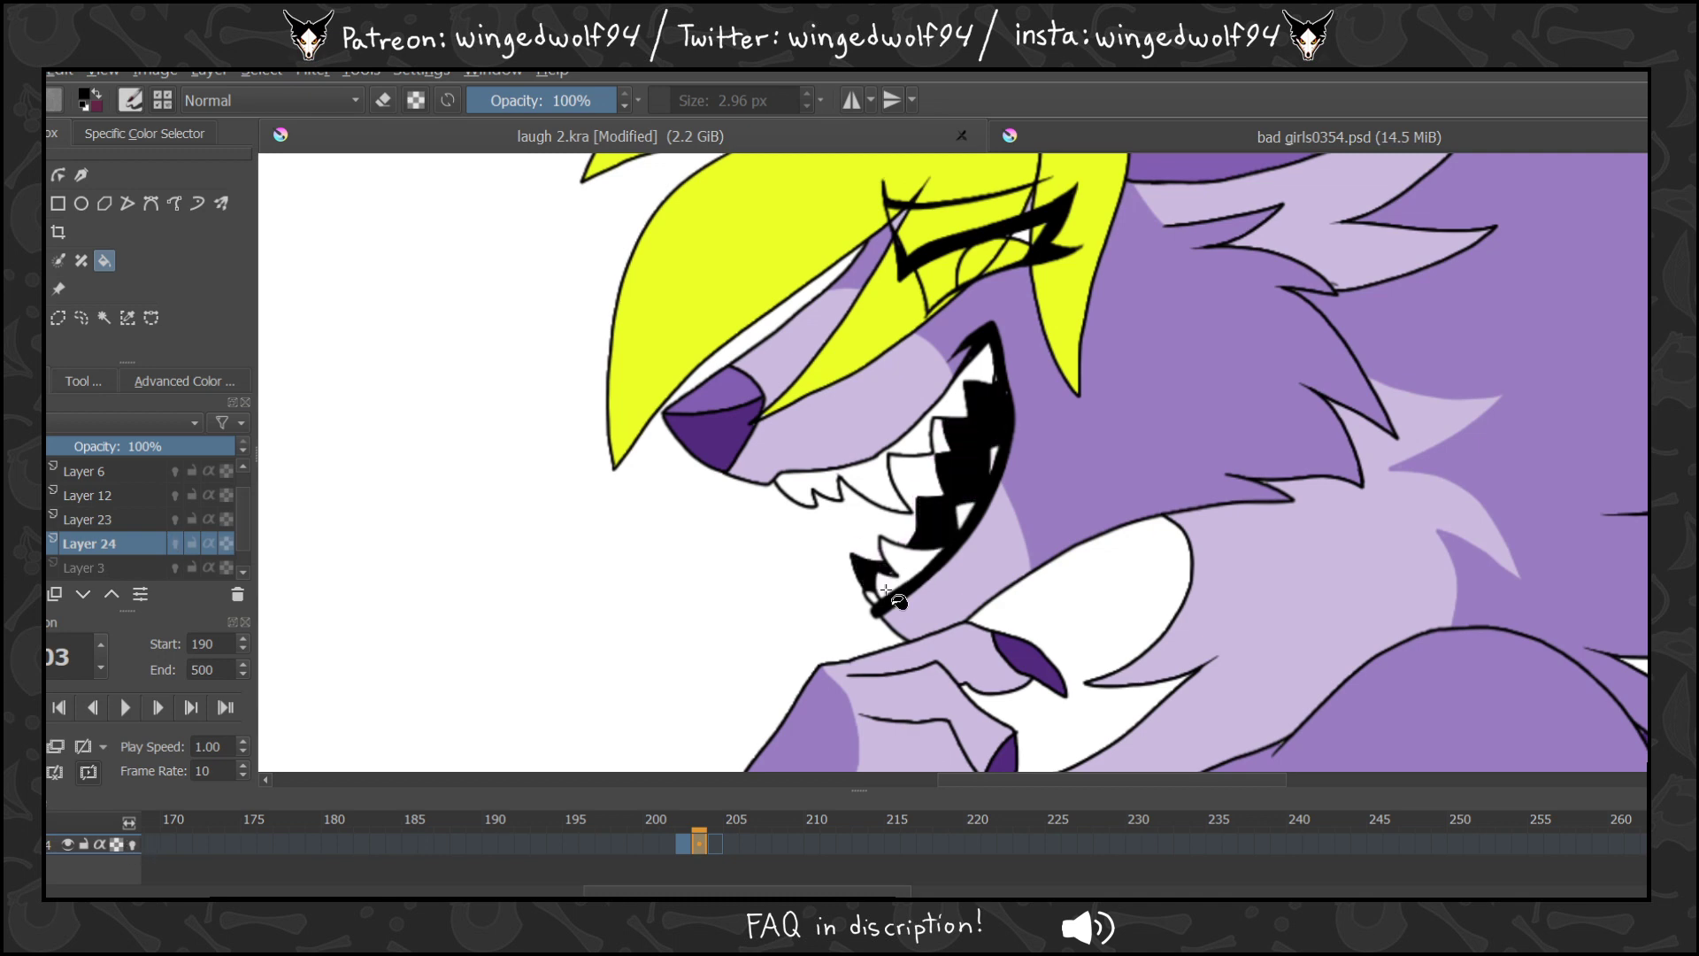
key("Left")
key("Left")
key("Right")
key("Right")
key("Right")
key("Left")
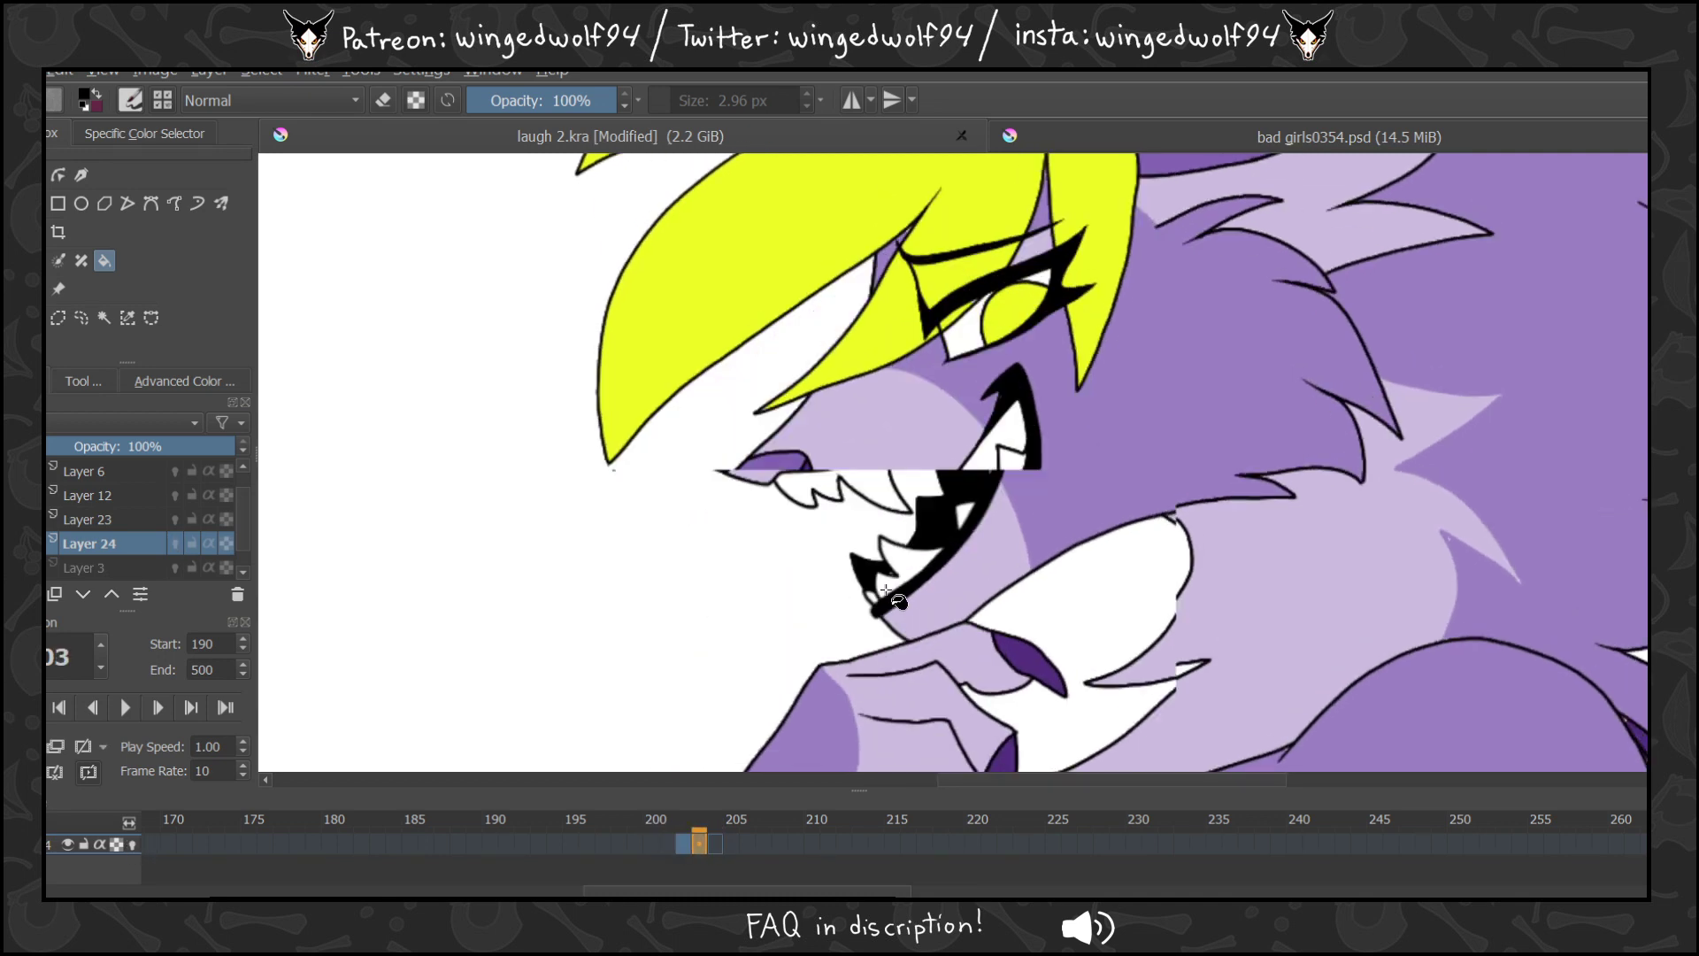
Draw the missing tooth outlines on frame 208 and fill the mouth interior black.
key("Right")
key("Right")
key("Right")
key("Right")
key("Right")
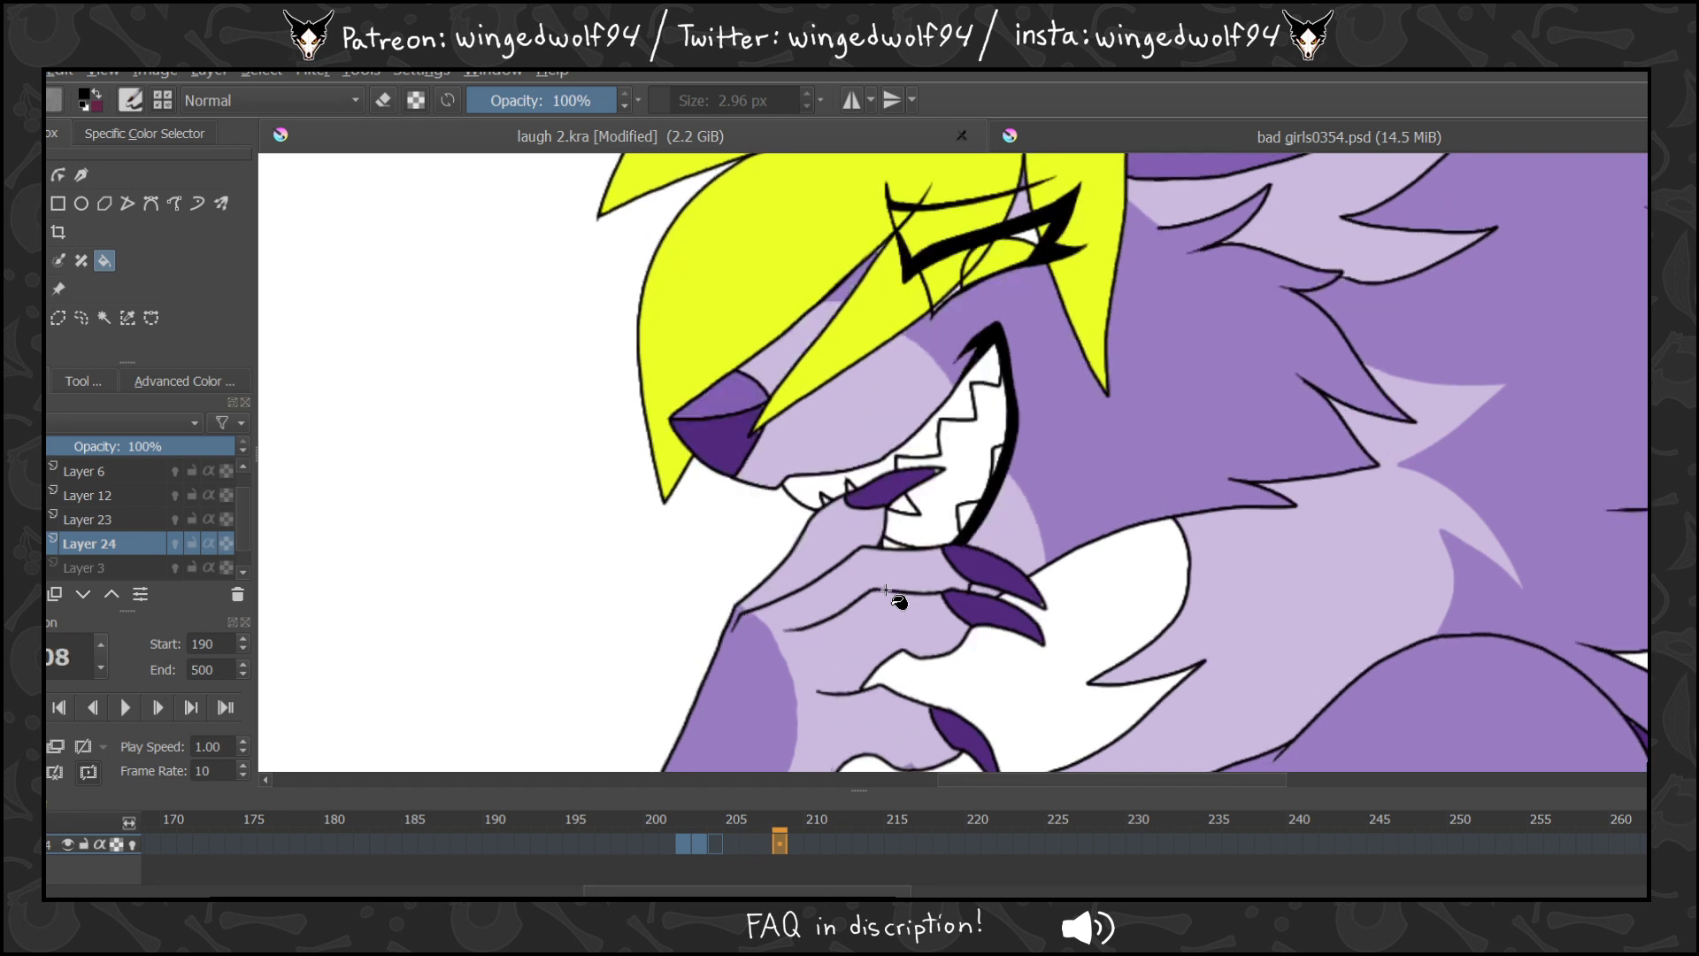
key("b")
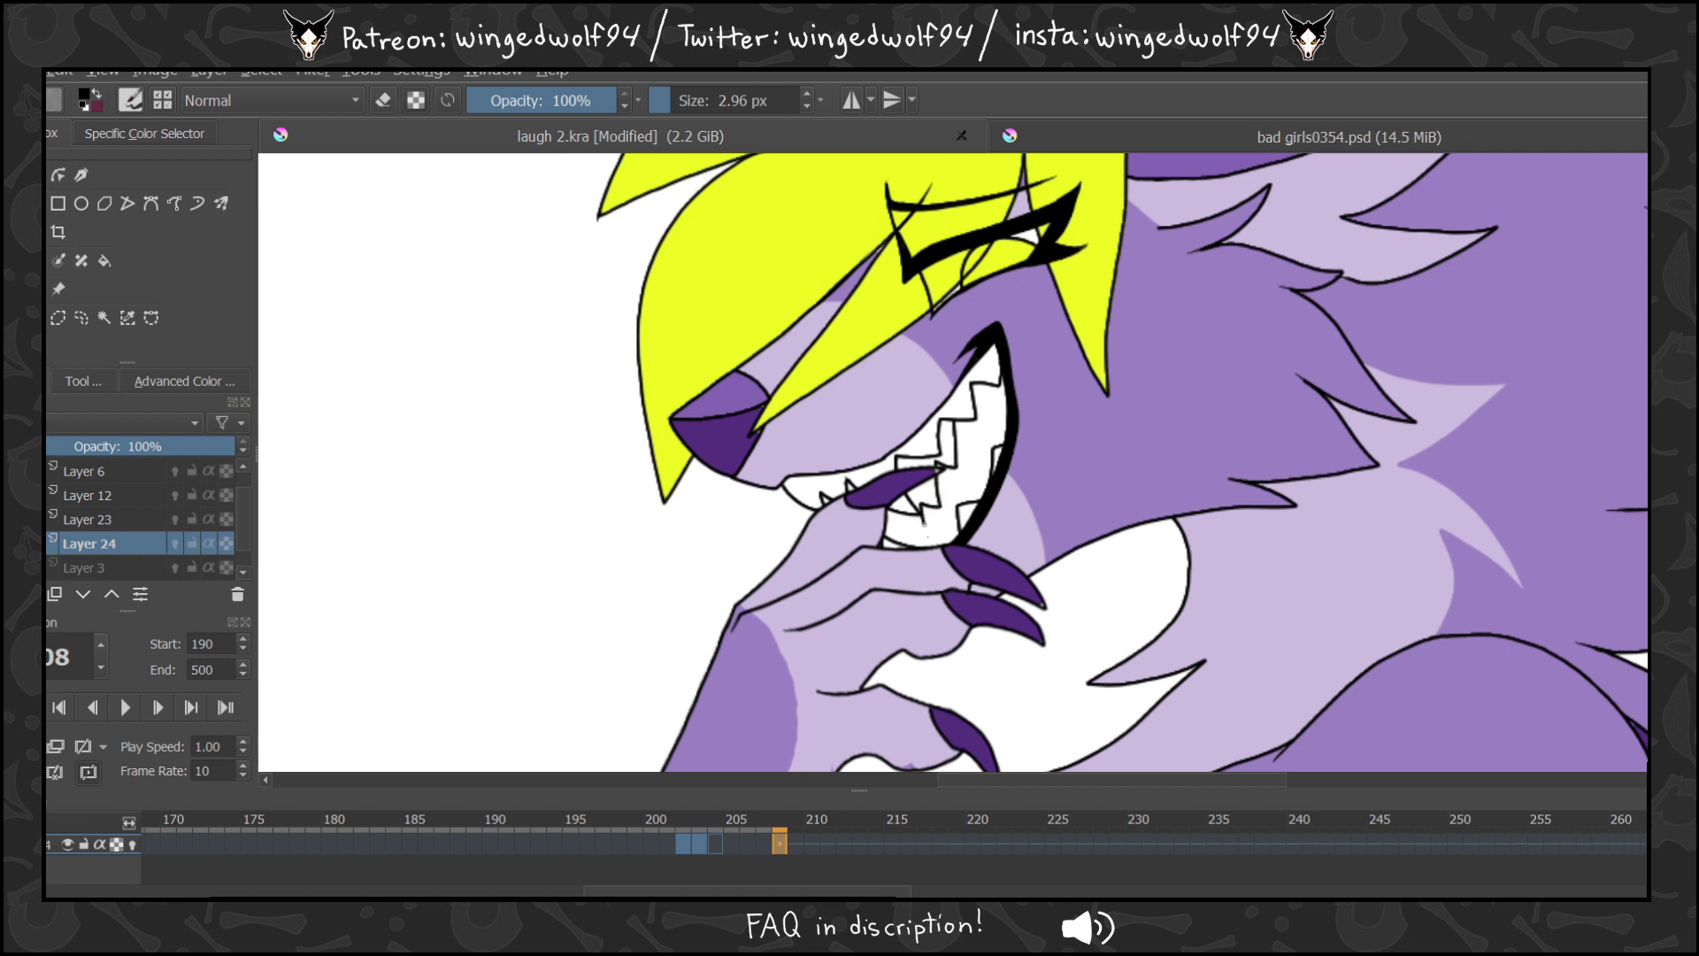
left_click(104, 261)
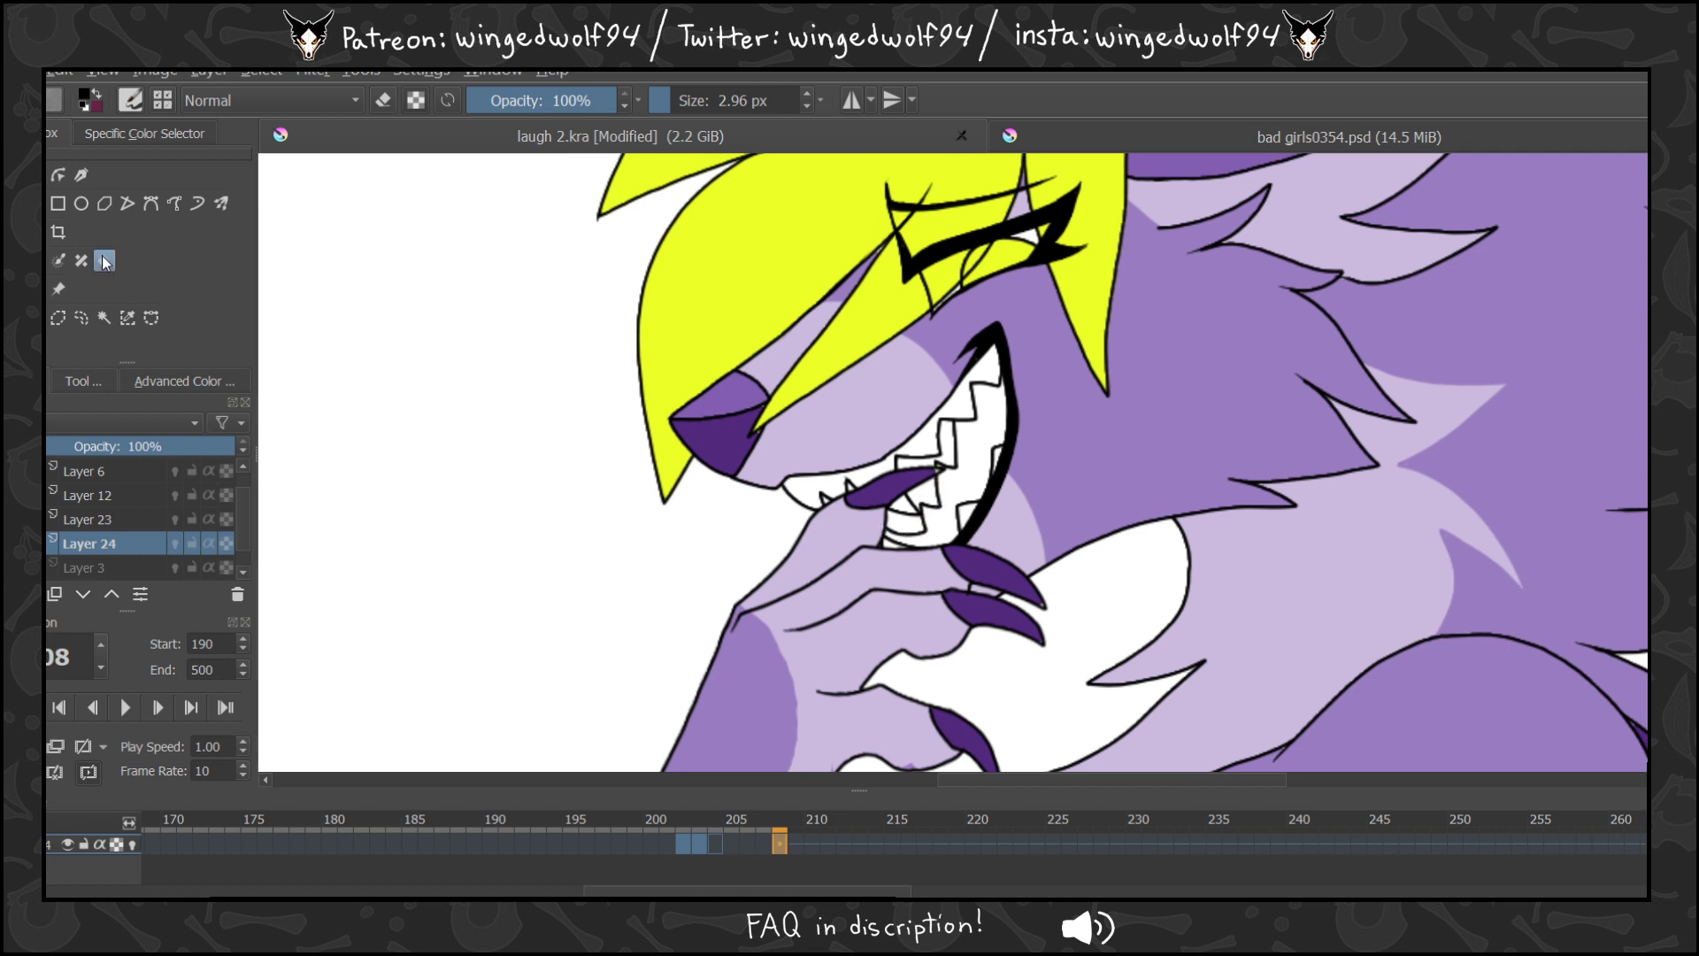
left_click(977, 497)
key("b")
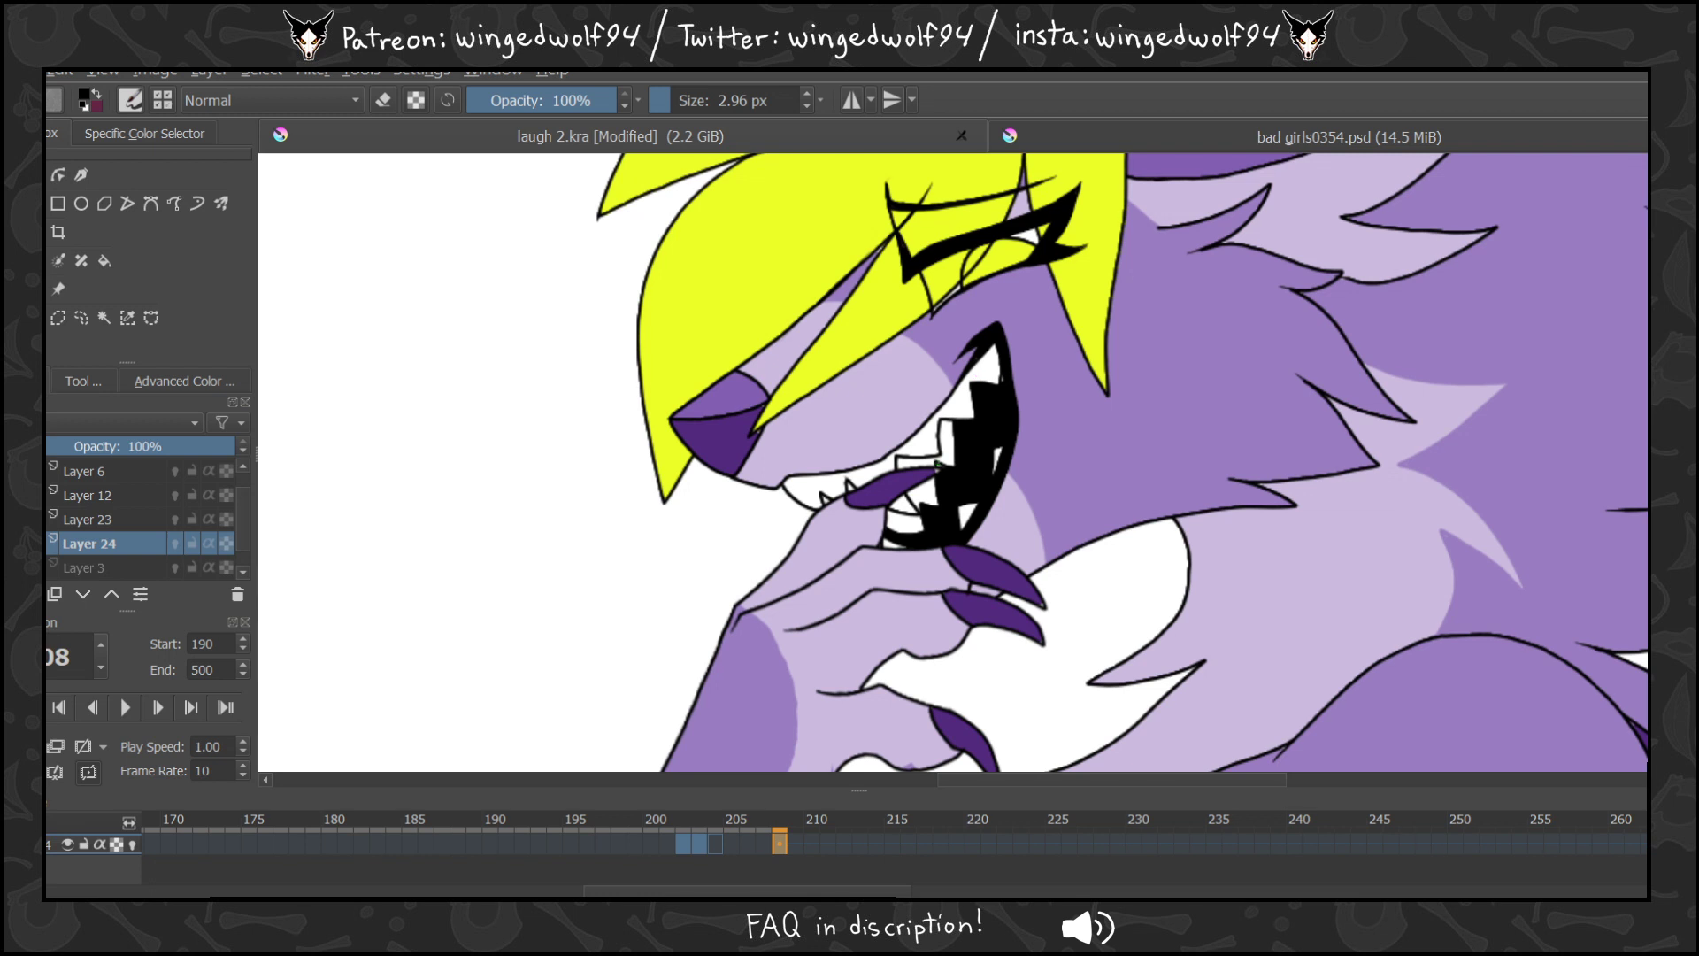
Clear Layer 24 on frame 209 and trace the inner tooth outlines with onion skins turned on.
key("period")
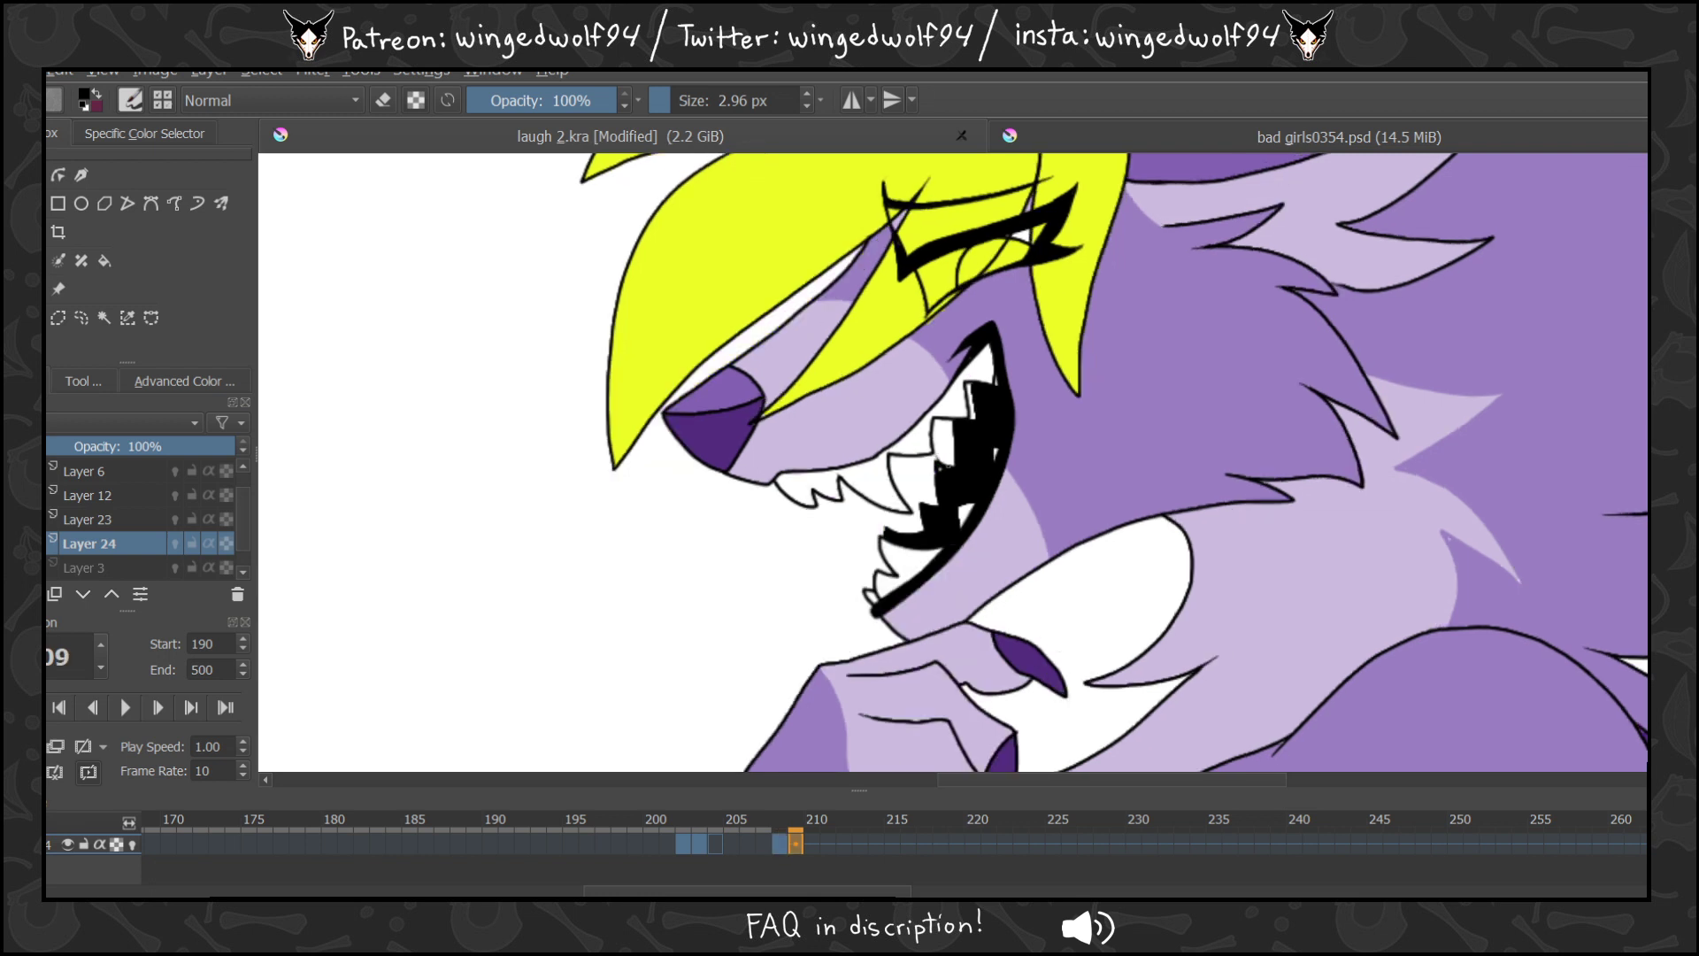
left_click_drag(1001, 376, 1006, 392)
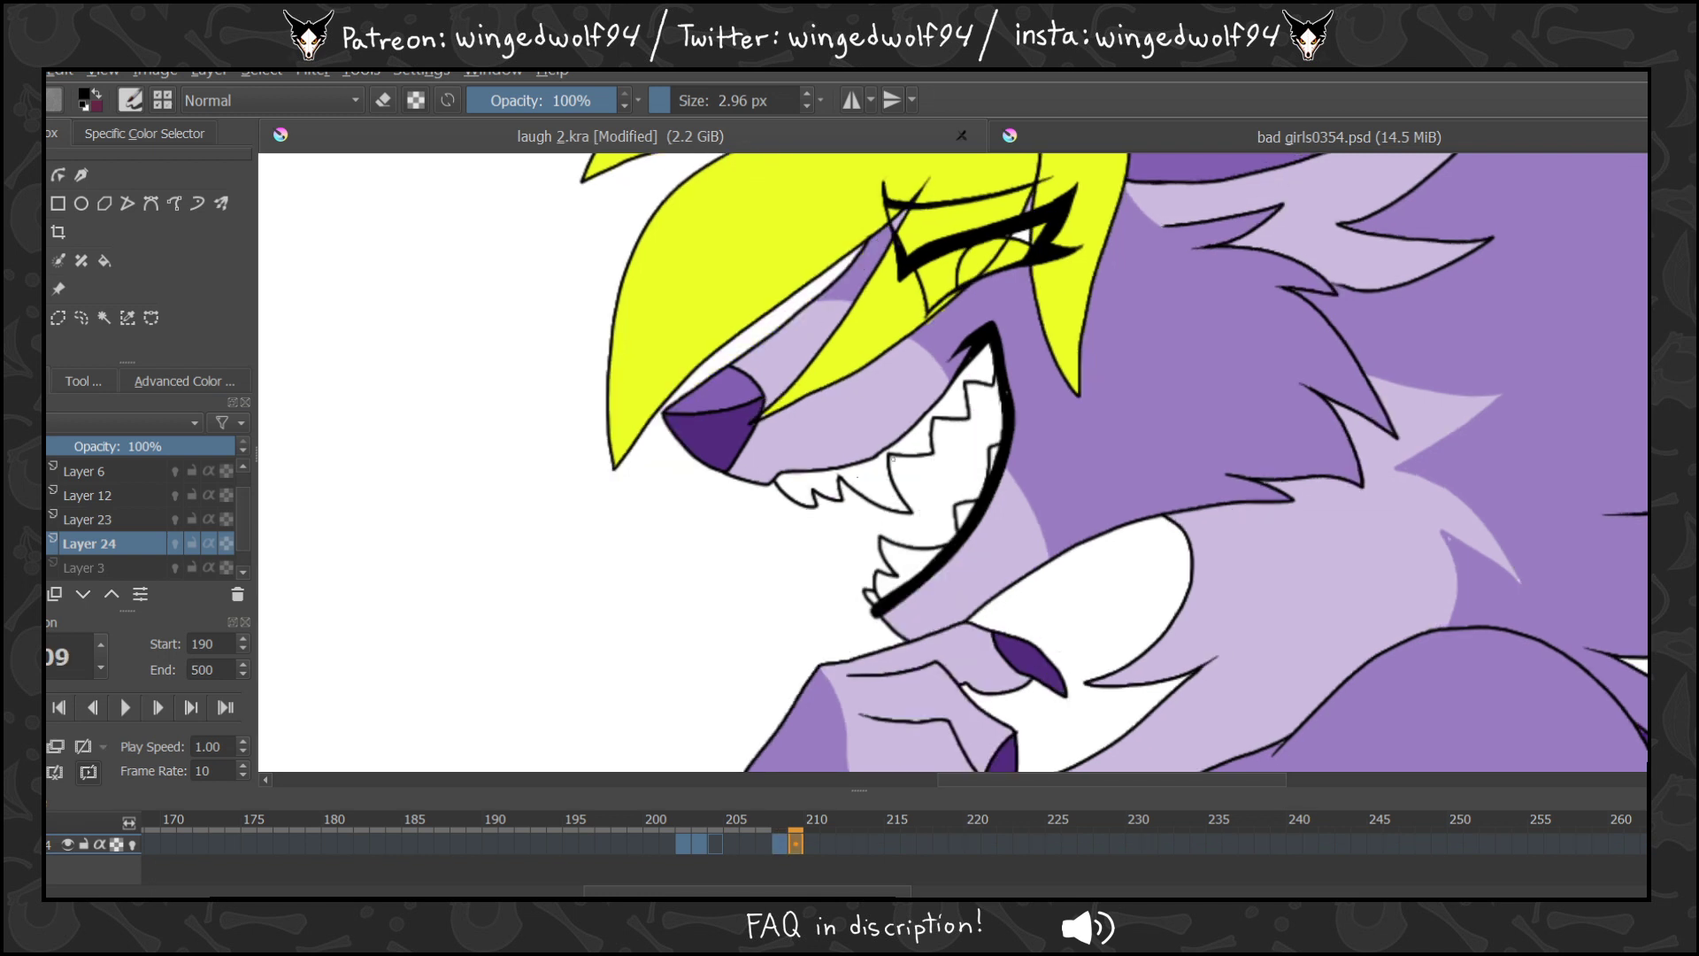
left_click(131, 844)
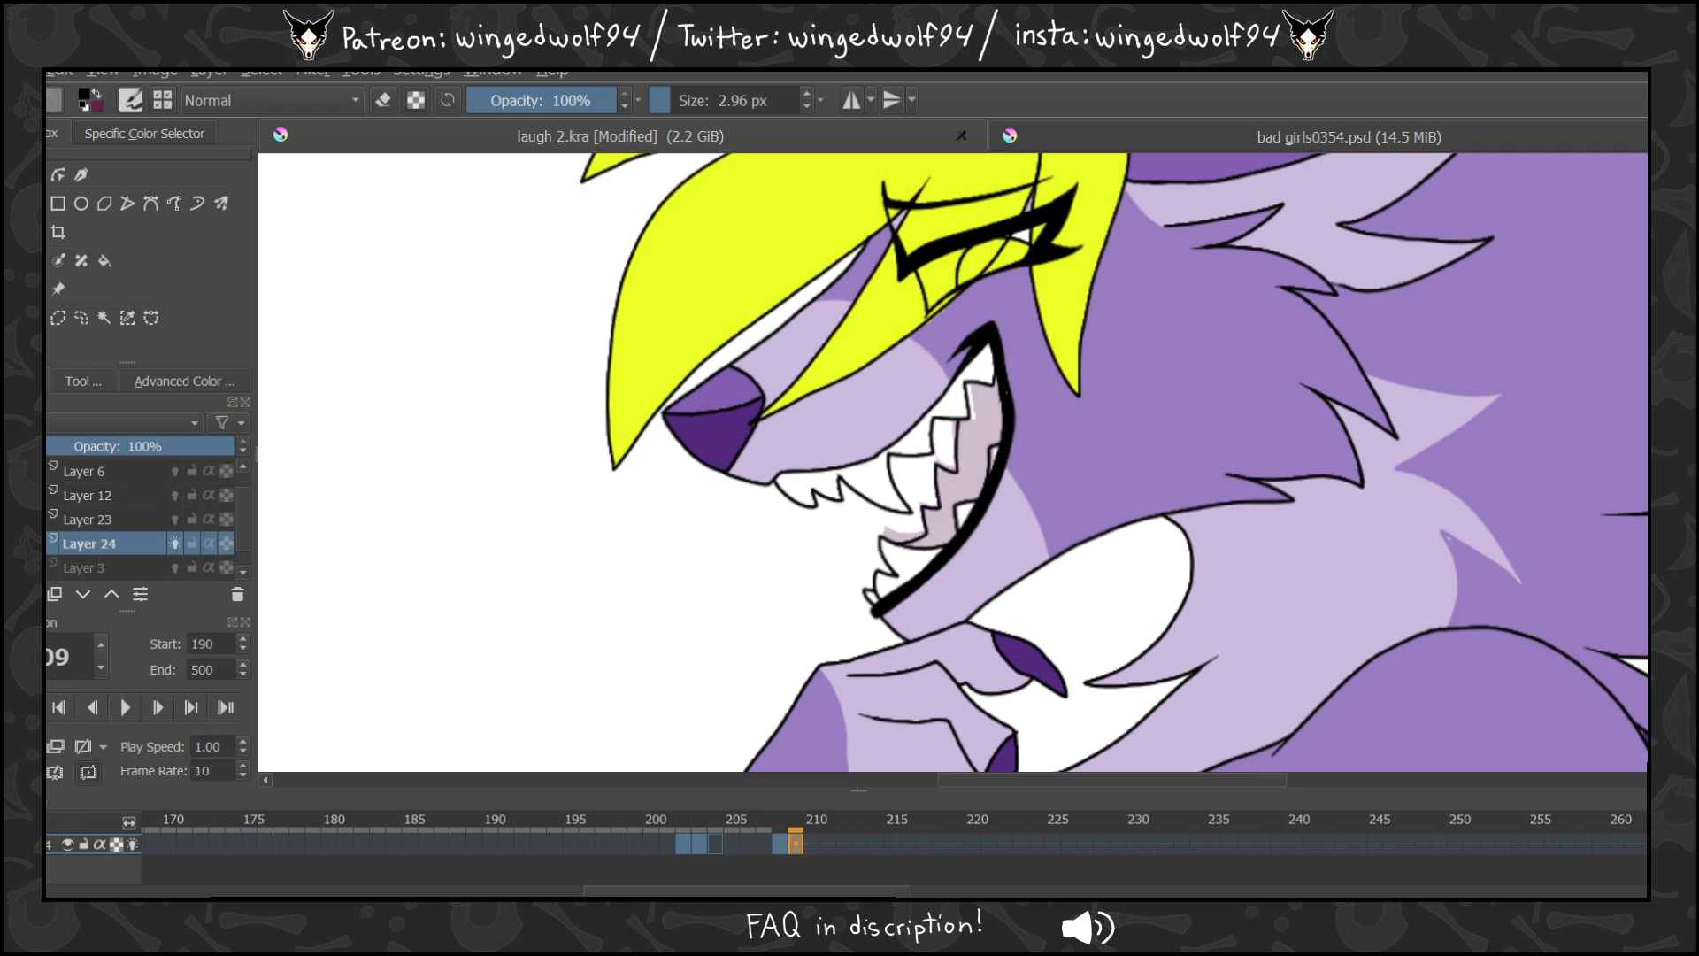
left_click_drag(881, 554, 847, 549)
Clear the carried-over drawing on frame 210 and draw its inner tooth outlines.
key("period")
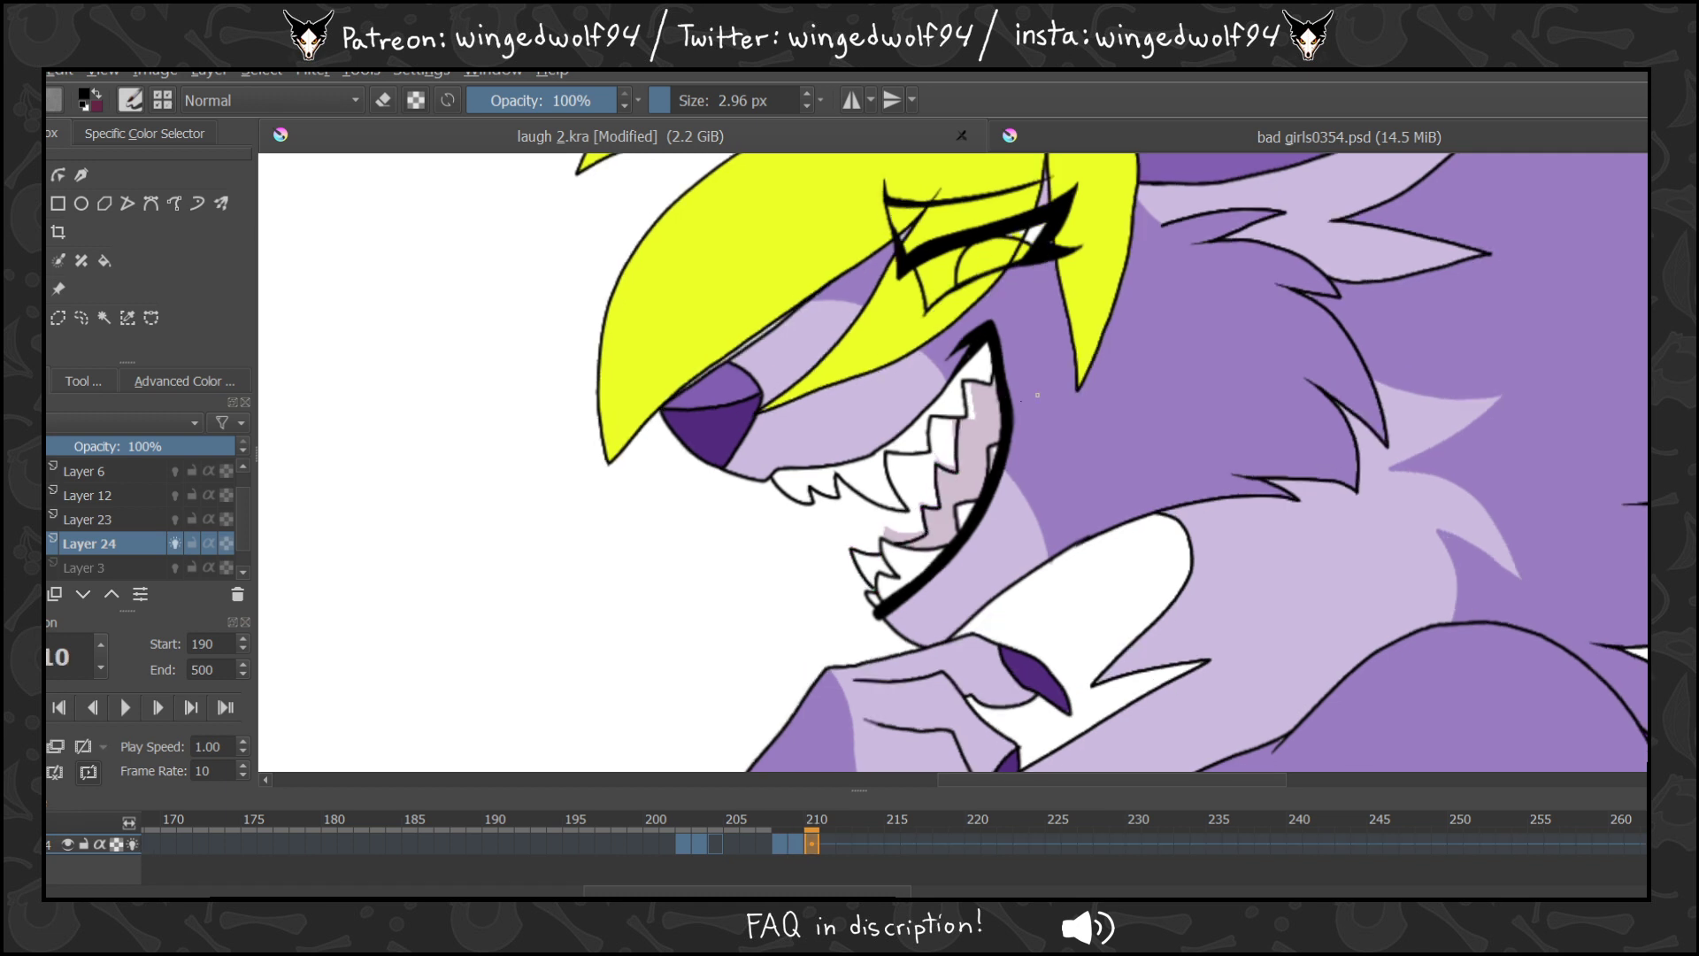
key("Delete")
mouse_move(961, 414)
left_mouse_down()
mouse_move(960, 481)
mouse_move(933, 471)
mouse_move(941, 513)
left_mouse_up()
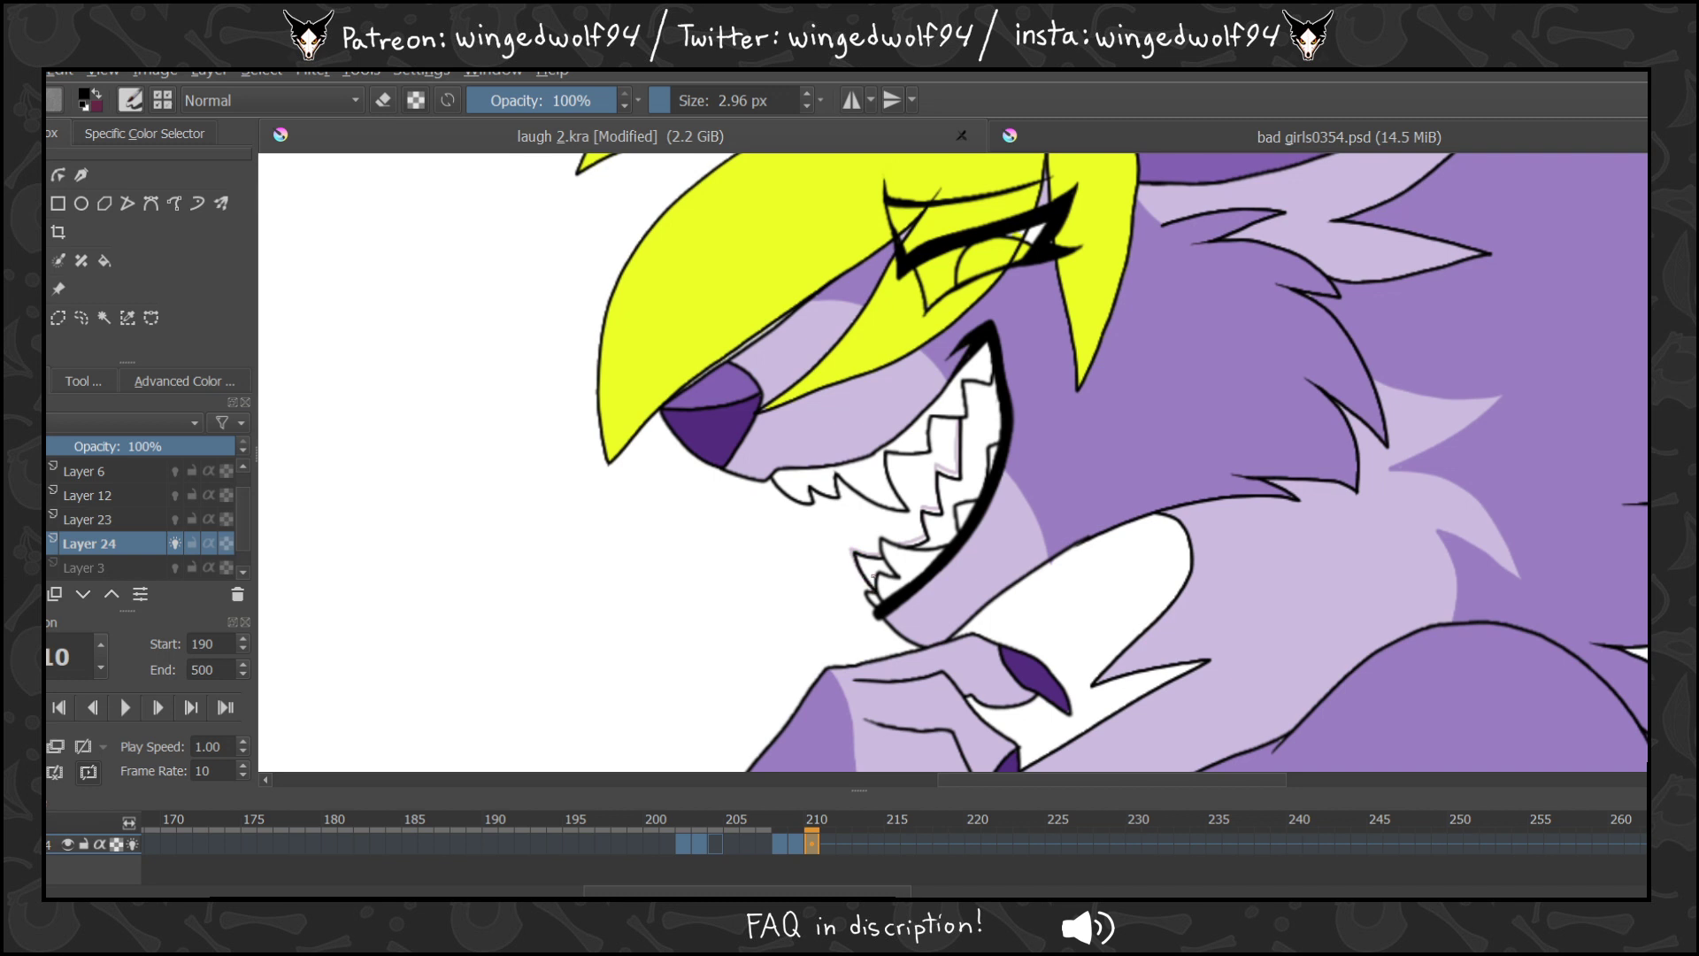
Turn off onion skins and fill the mouth interior black on frames 210 and 209.
key("period")
left_click(103, 262)
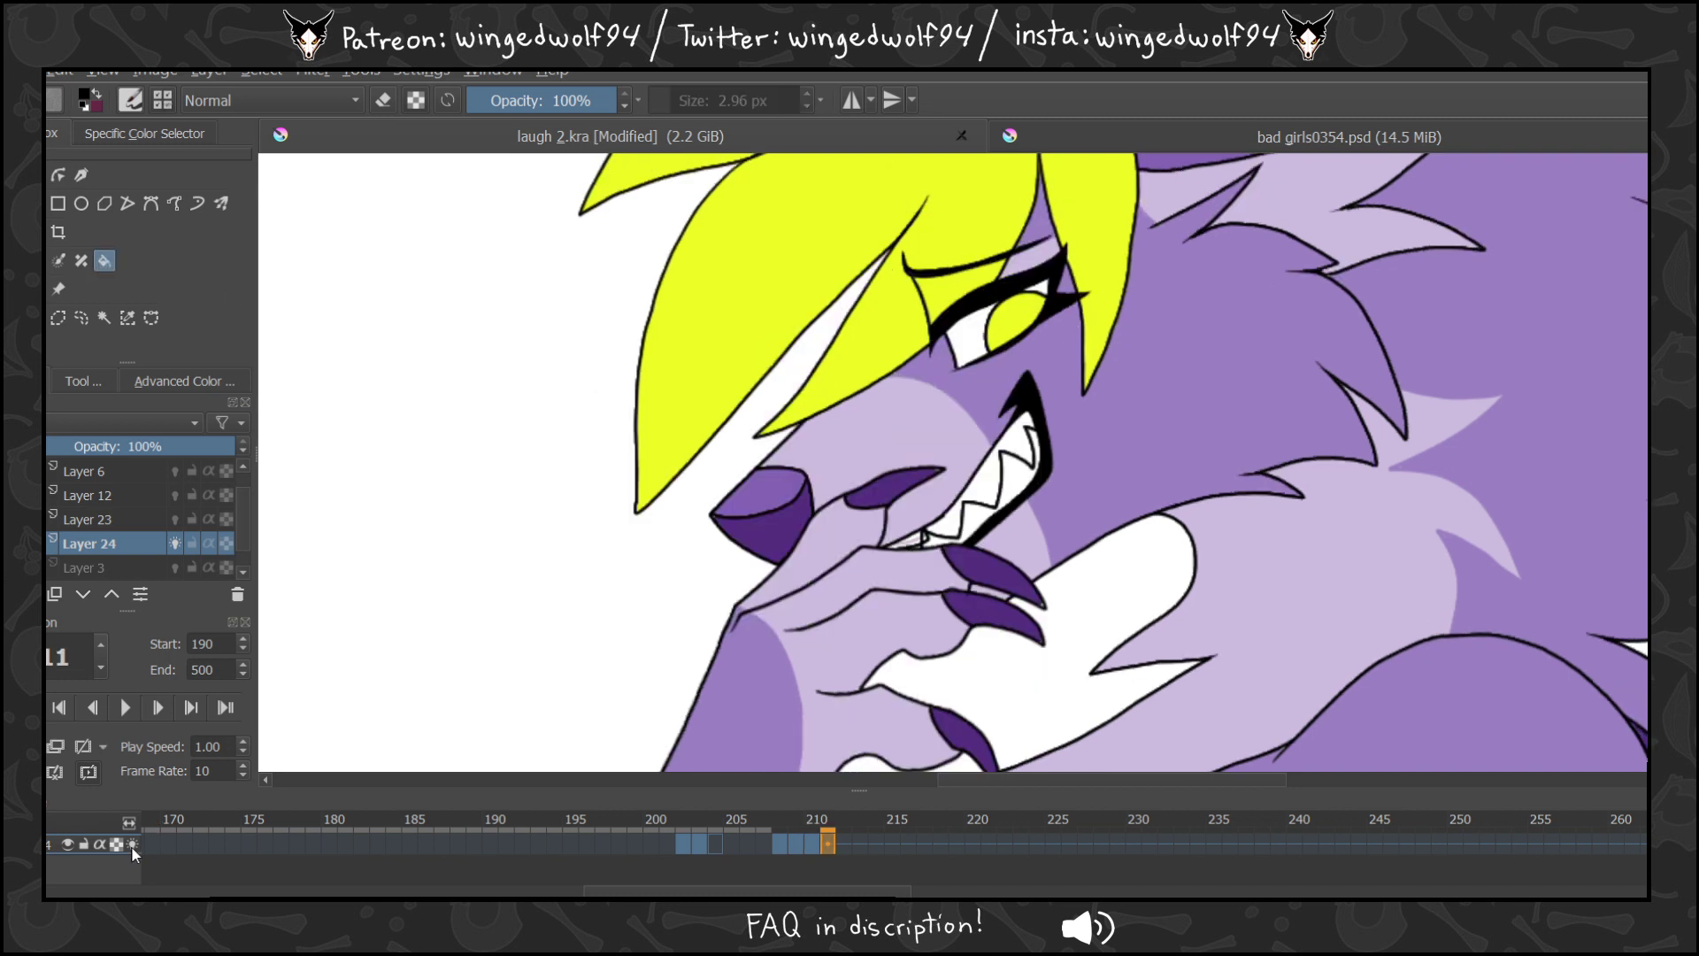
left_click(132, 847)
key("comma")
left_click(971, 501)
left_click(877, 567)
key("comma")
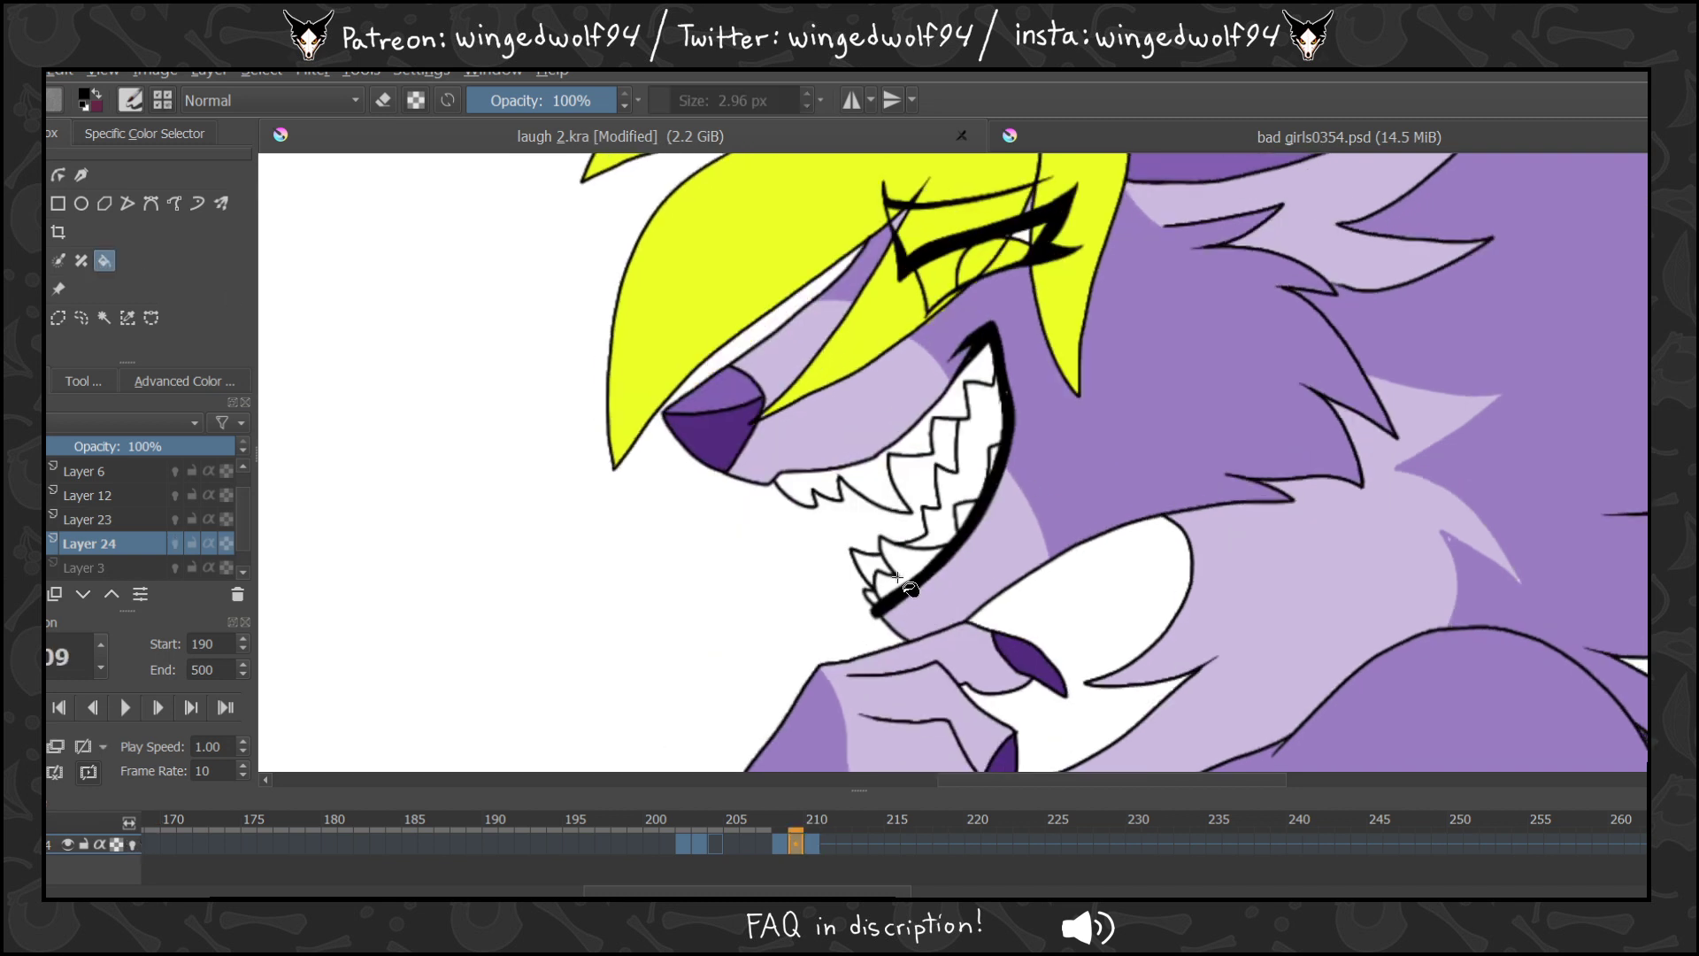
left_click(882, 564)
left_click(949, 539)
Blank Layer 24 at frame 211 so the mouth fill ends there, and advance to frame 220.
key("Left")
key("Left")
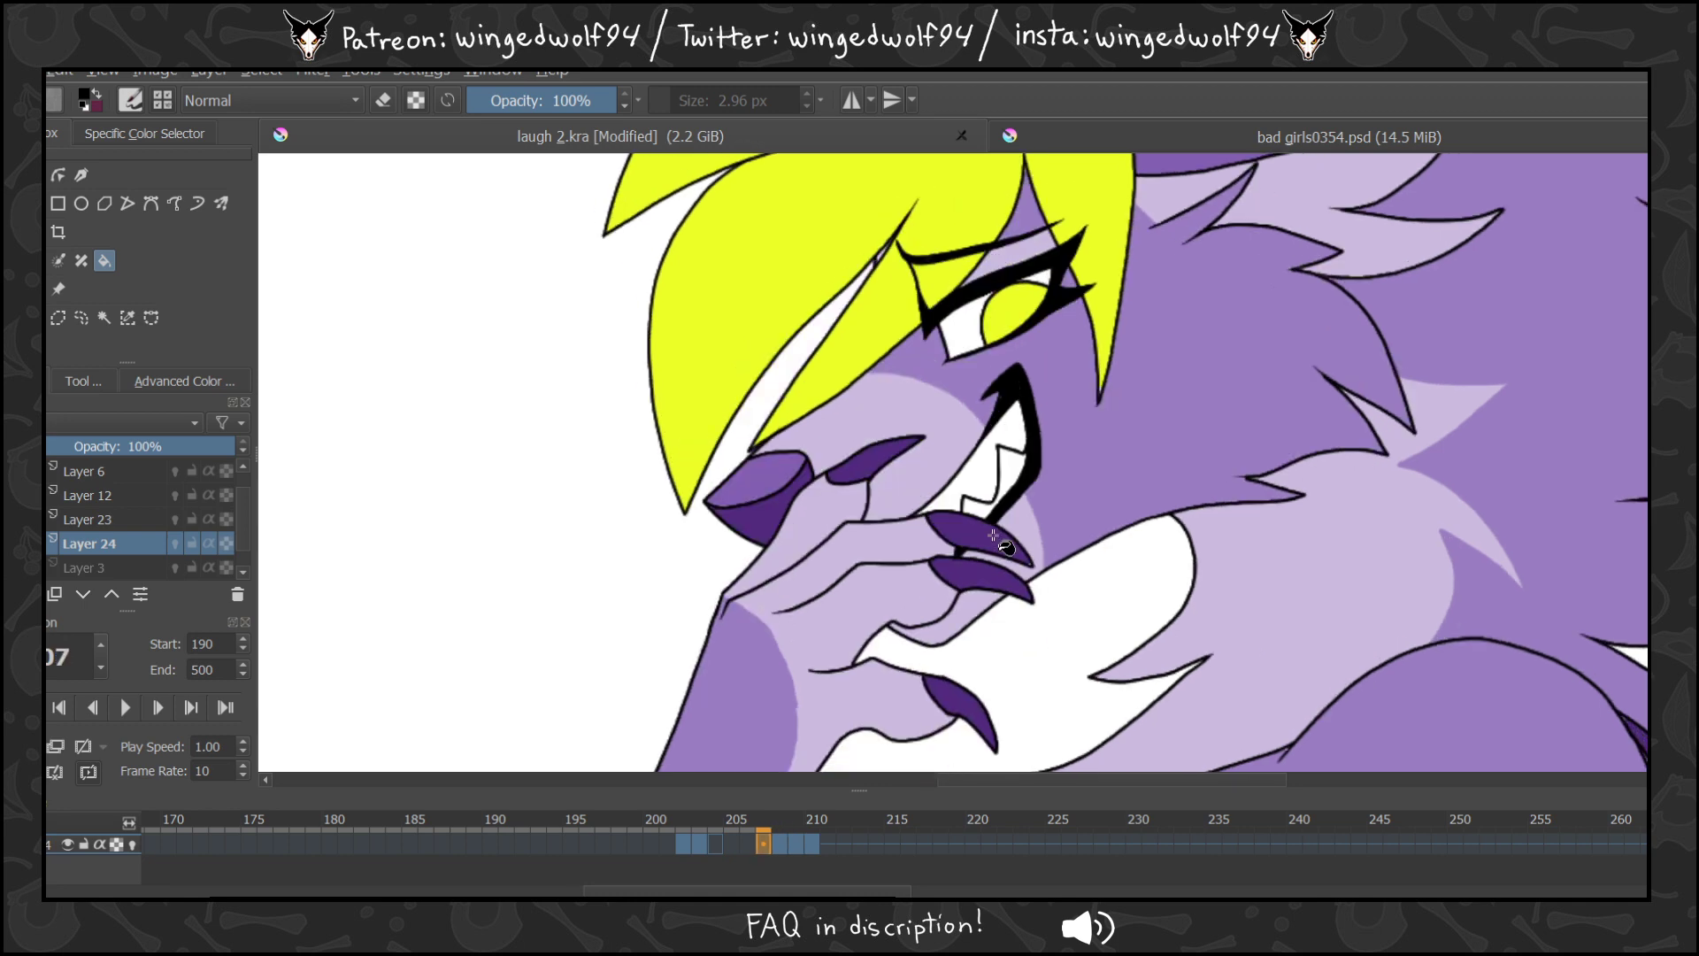
key("Right")
key("Right")
key("Right")
key("Right")
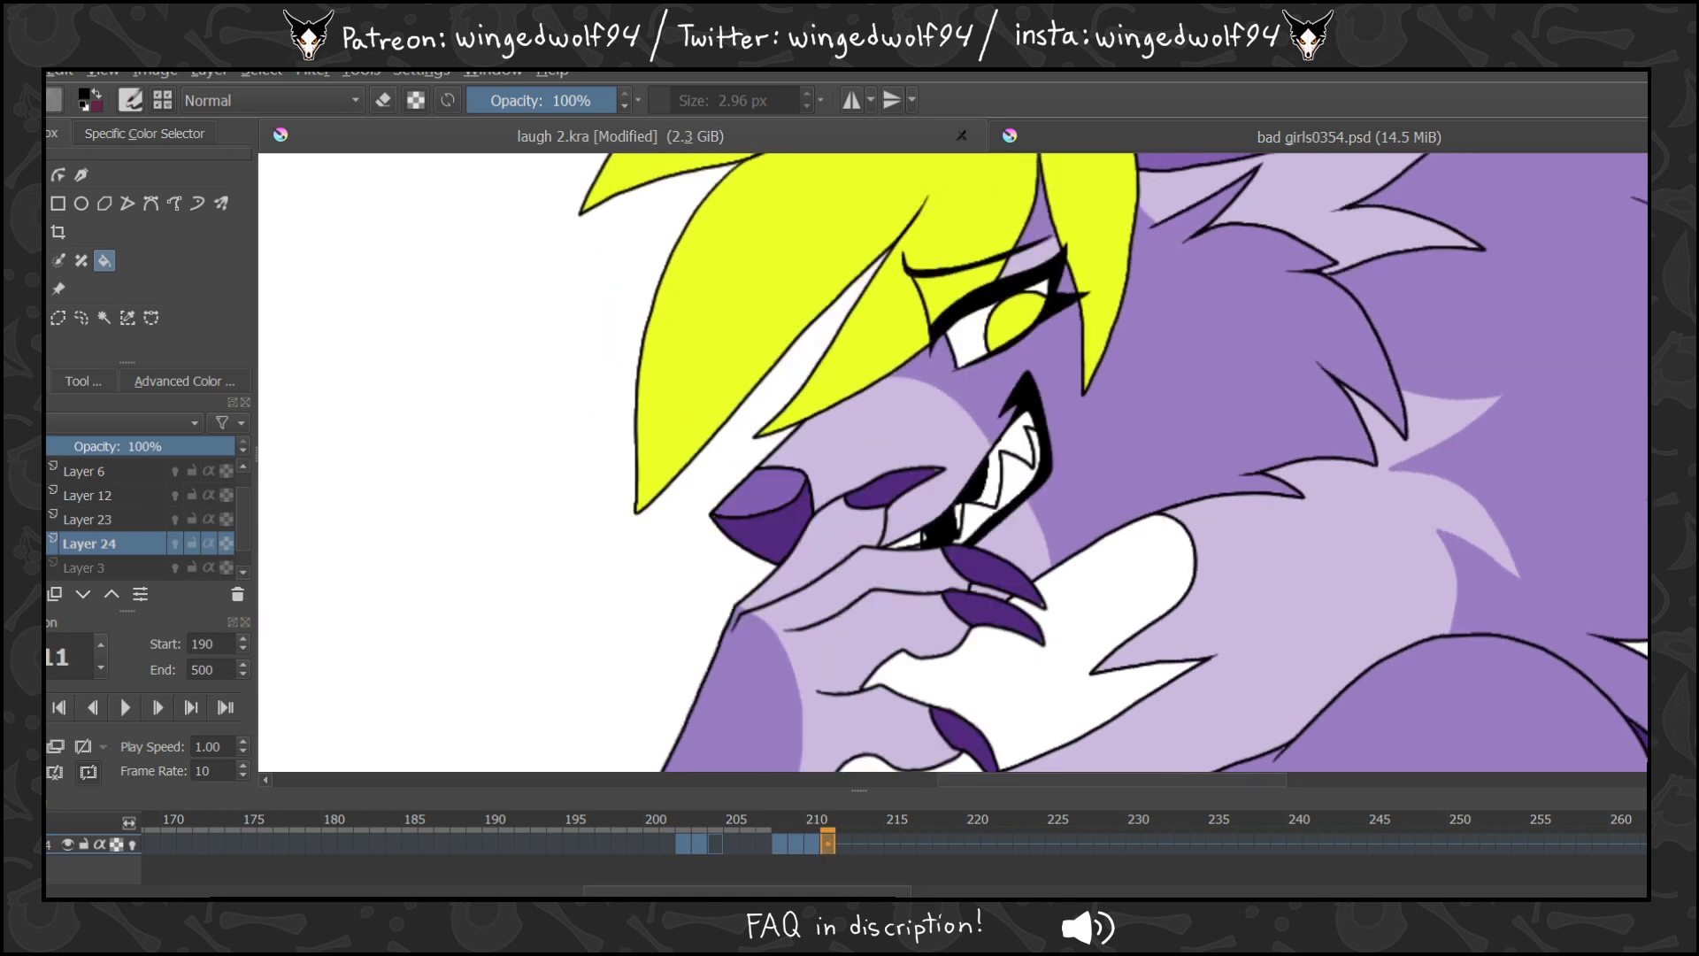
key("Right")
key("Right")
key("Right")
key("Right")
key("Right")
key("Right")
key("Right")
key("Right")
key("Right")
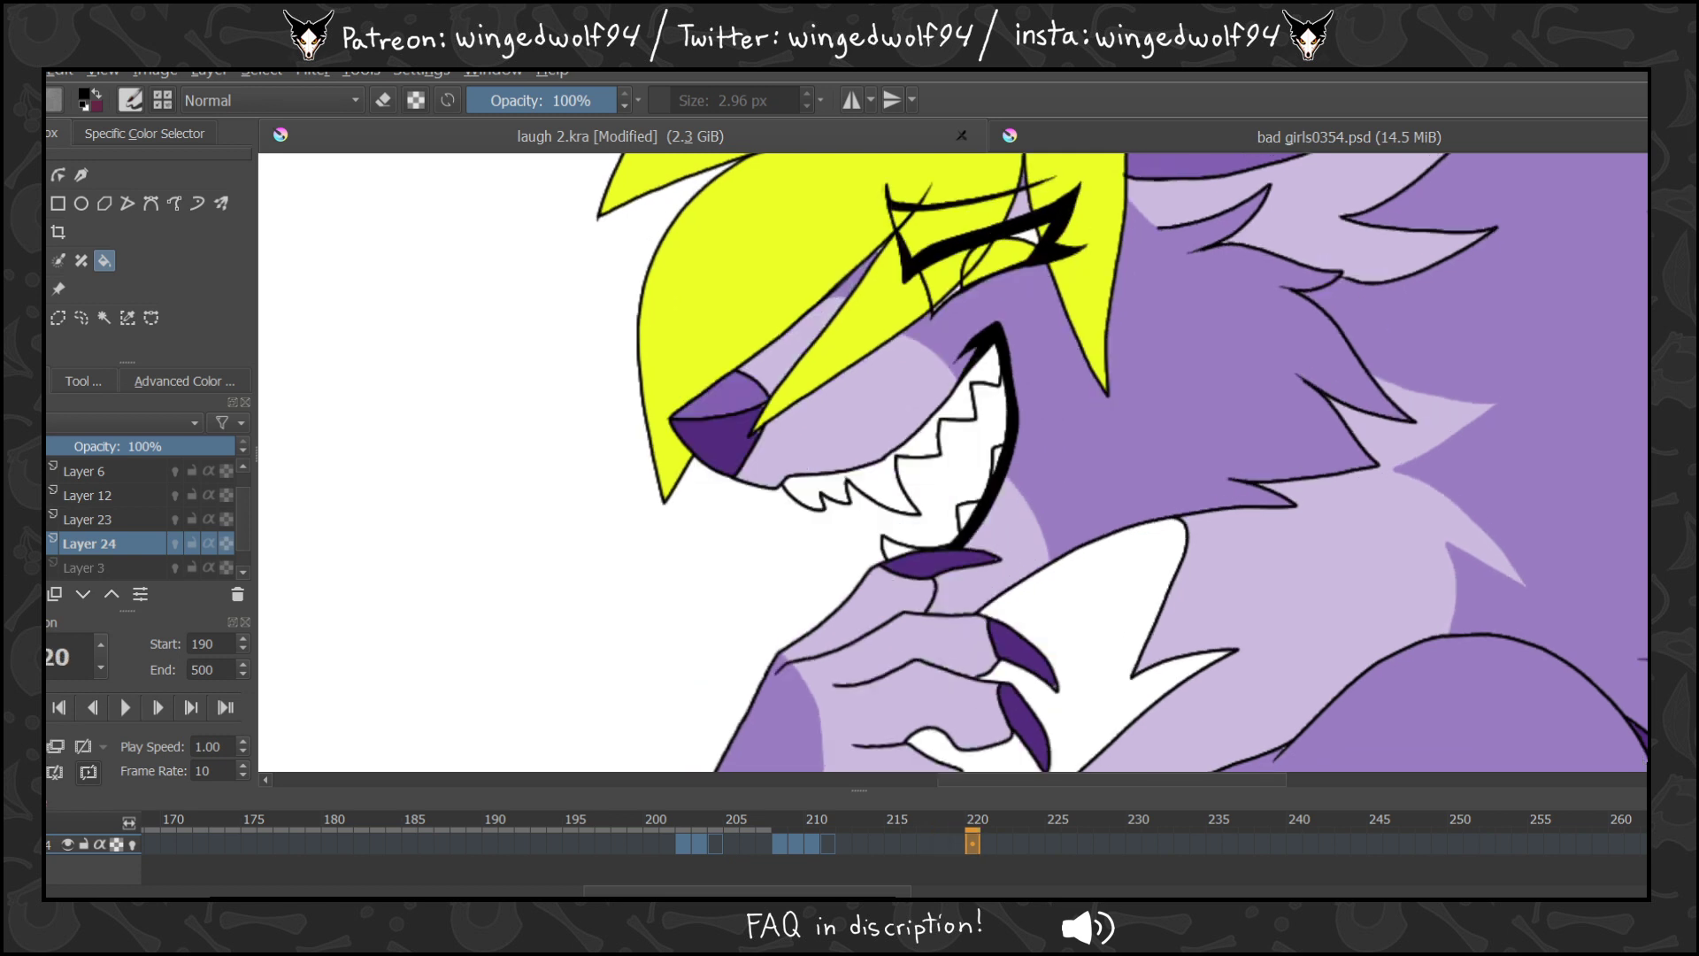
Draw the missing tooth outlines on frame 220 and fill the mouth interior black.
key("b")
key("Left")
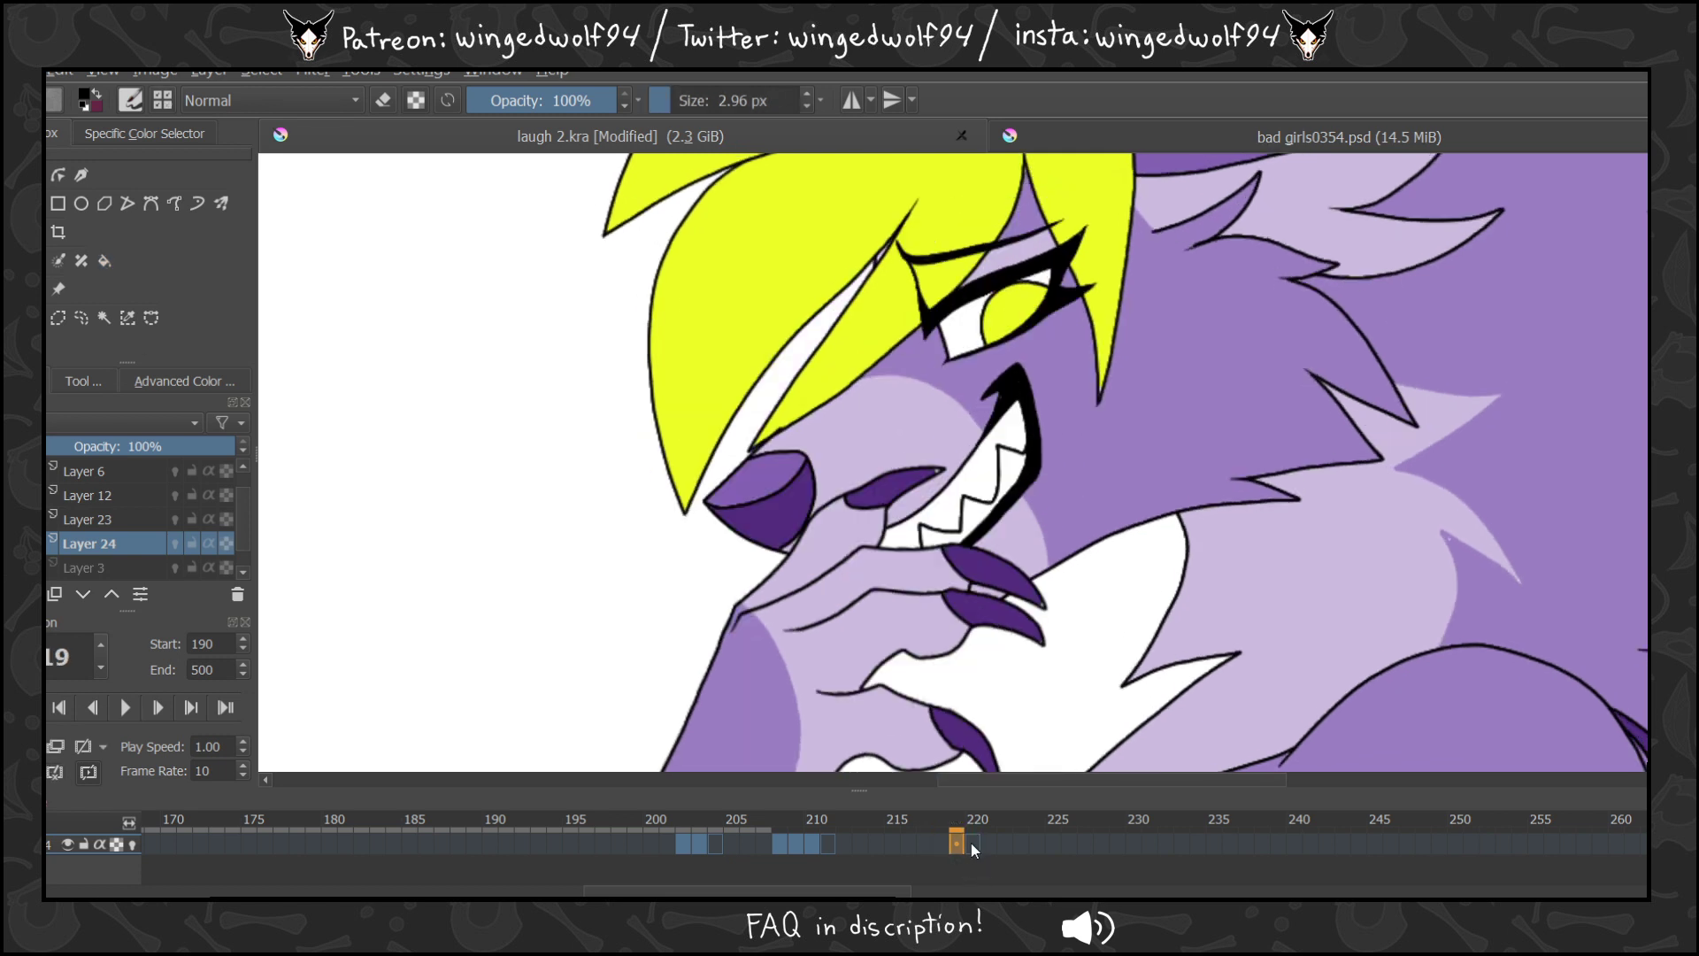
key("Right")
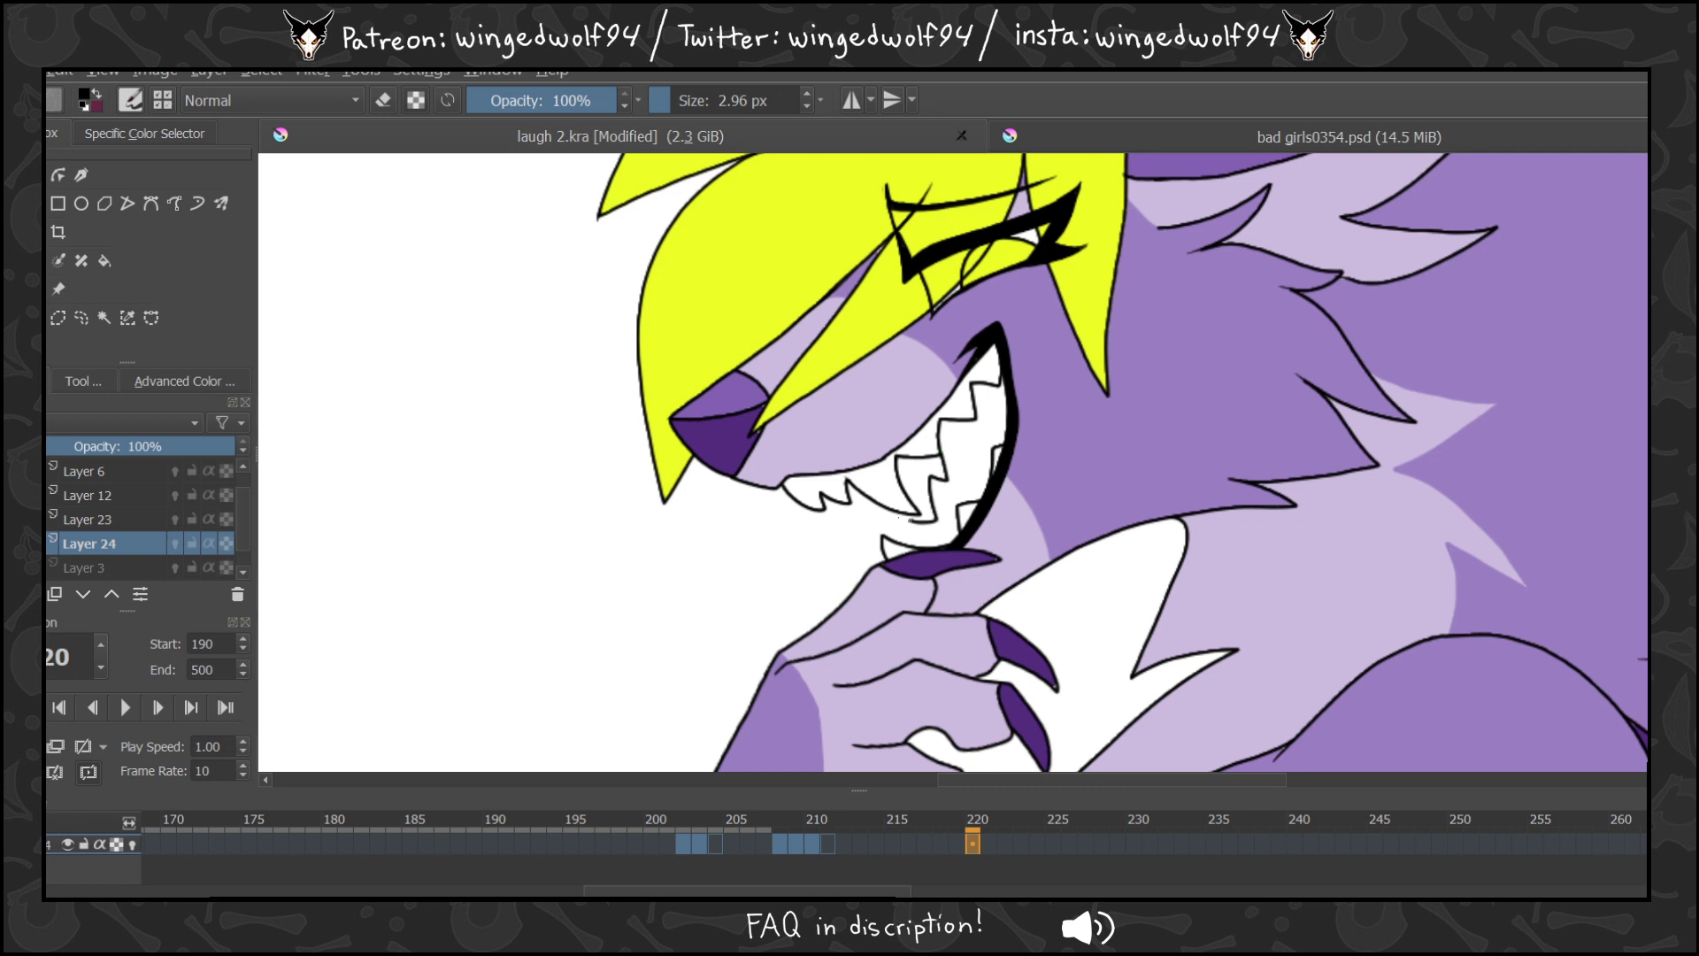
left_click_drag(908, 538, 910, 544)
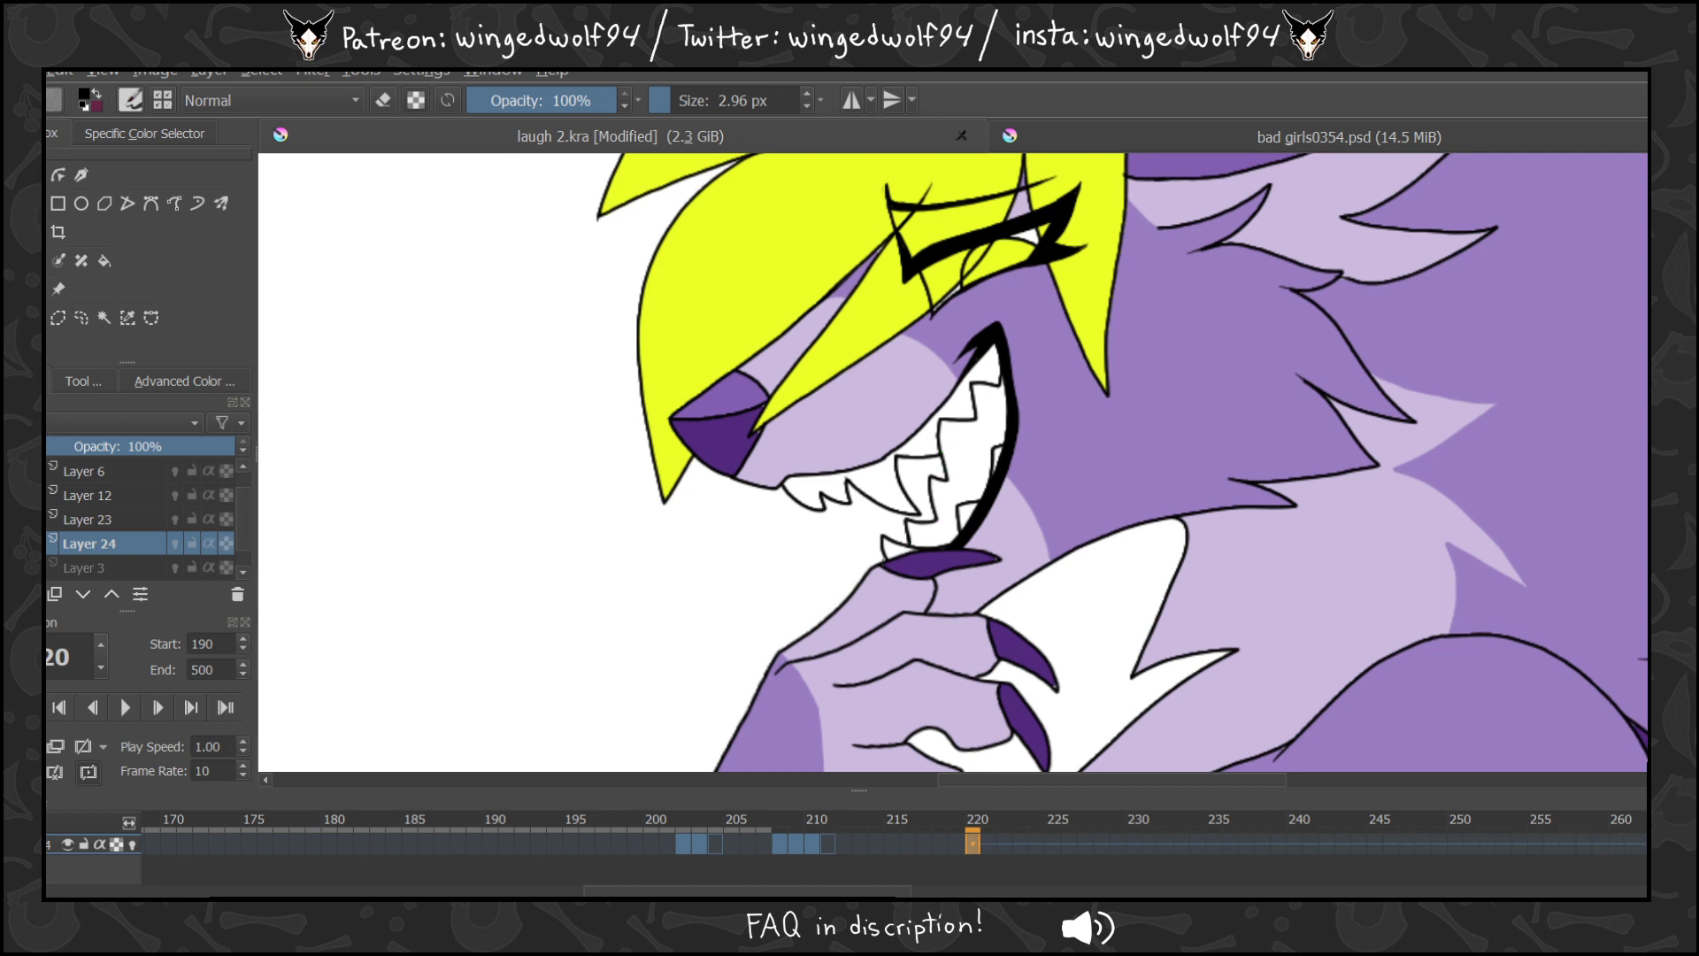
left_click(102, 260)
left_click(927, 531)
Clear the carried-over drawing on frame 221 and draw its inner tooth outlines with onion skins as reference.
key("Right")
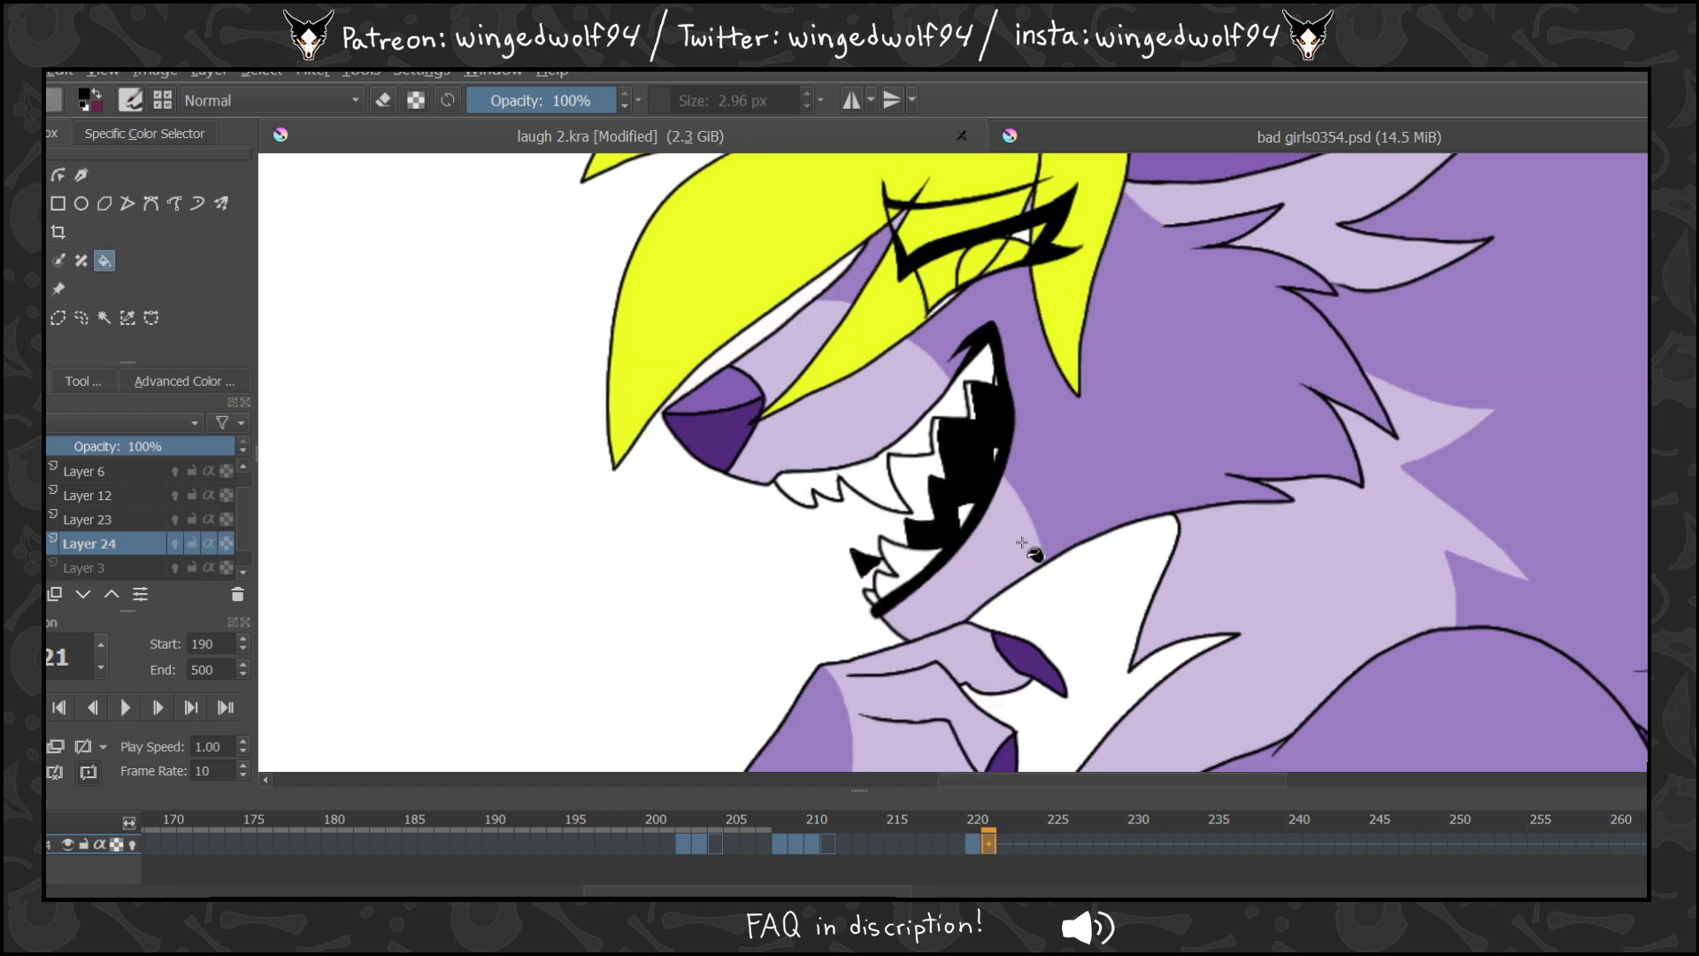
key("Left")
key("b")
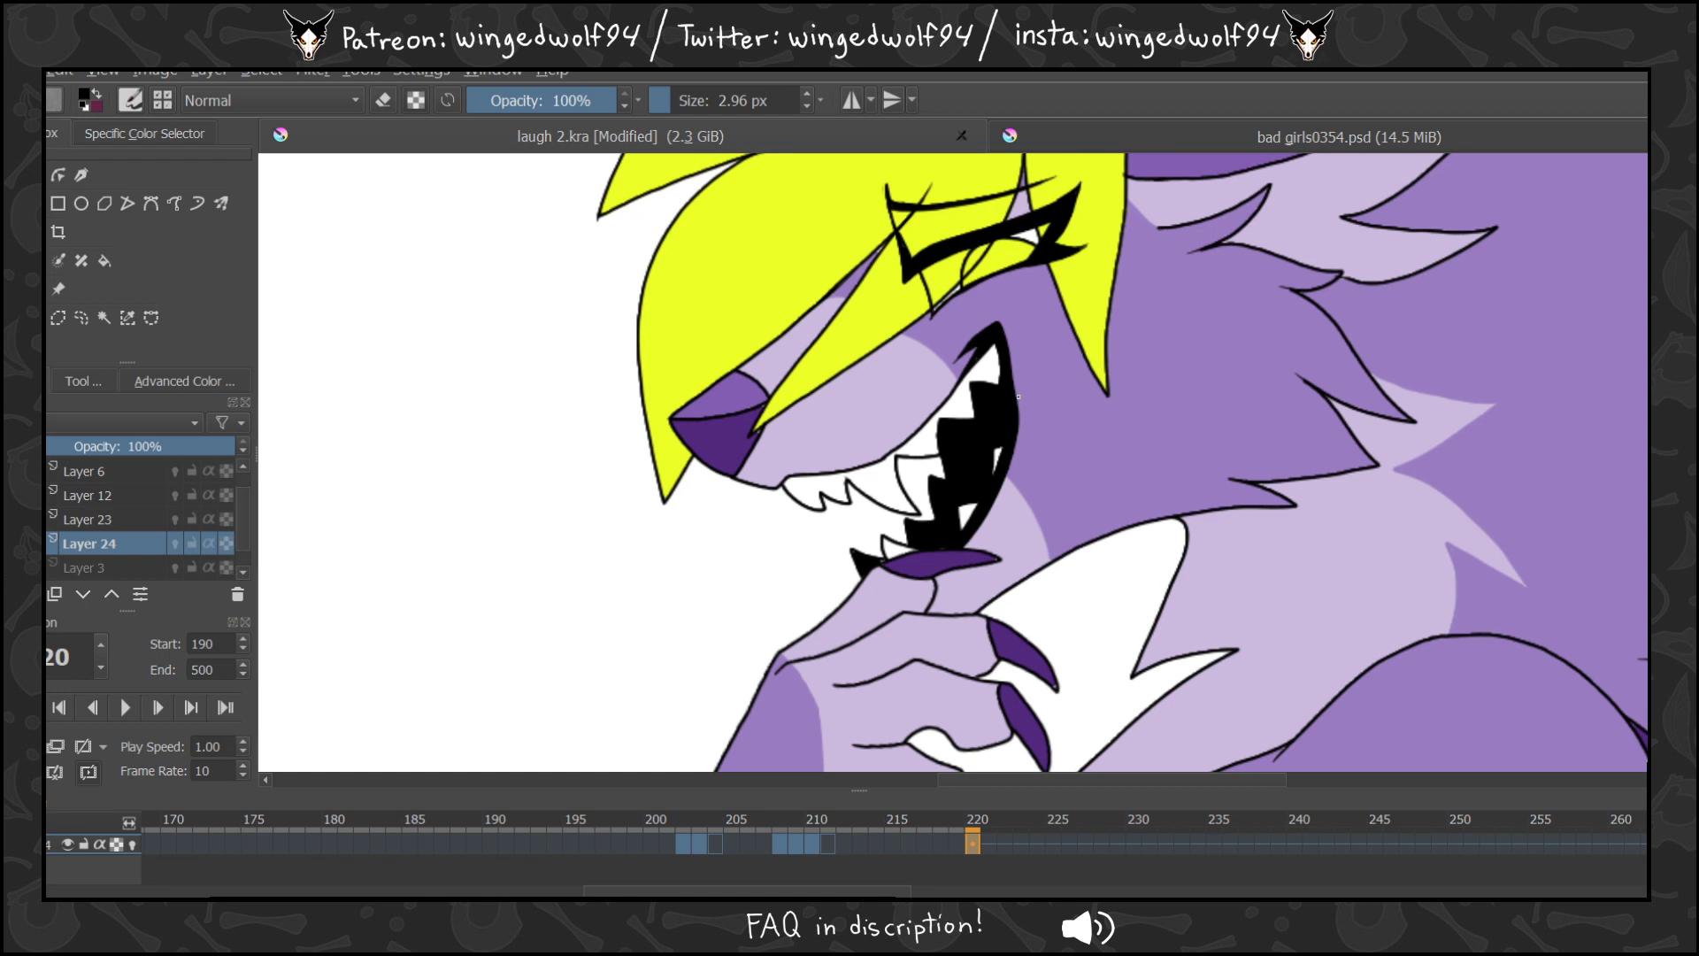
key("period")
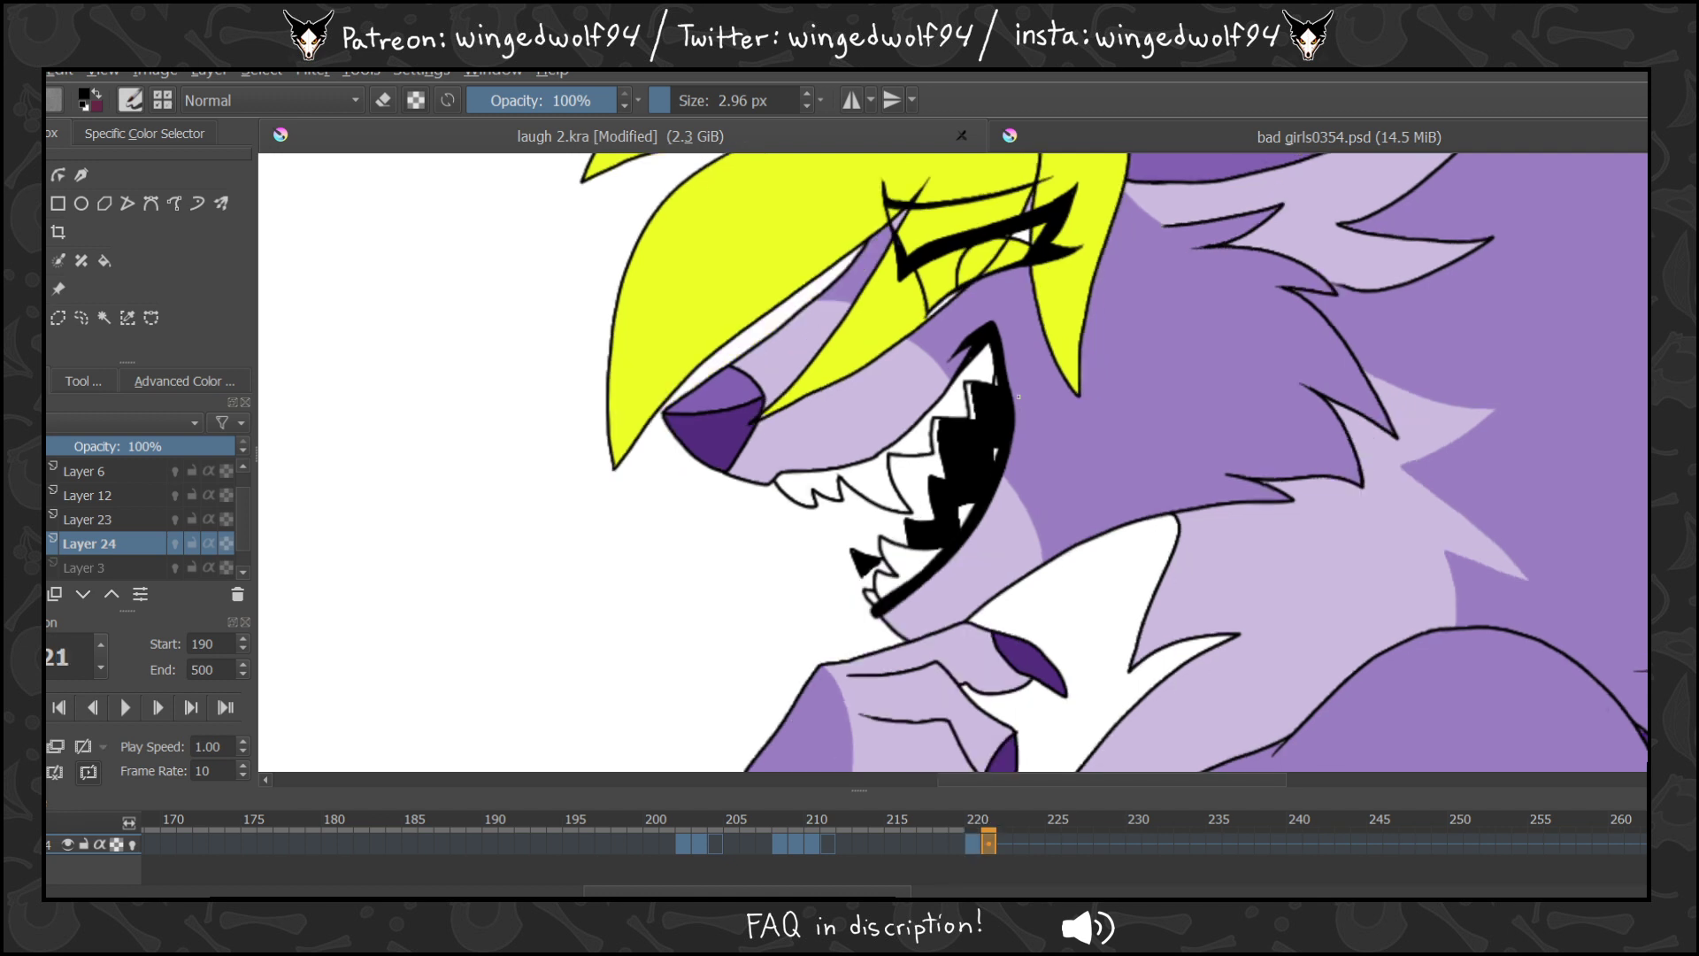
key("ctrl+z")
left_click(131, 845)
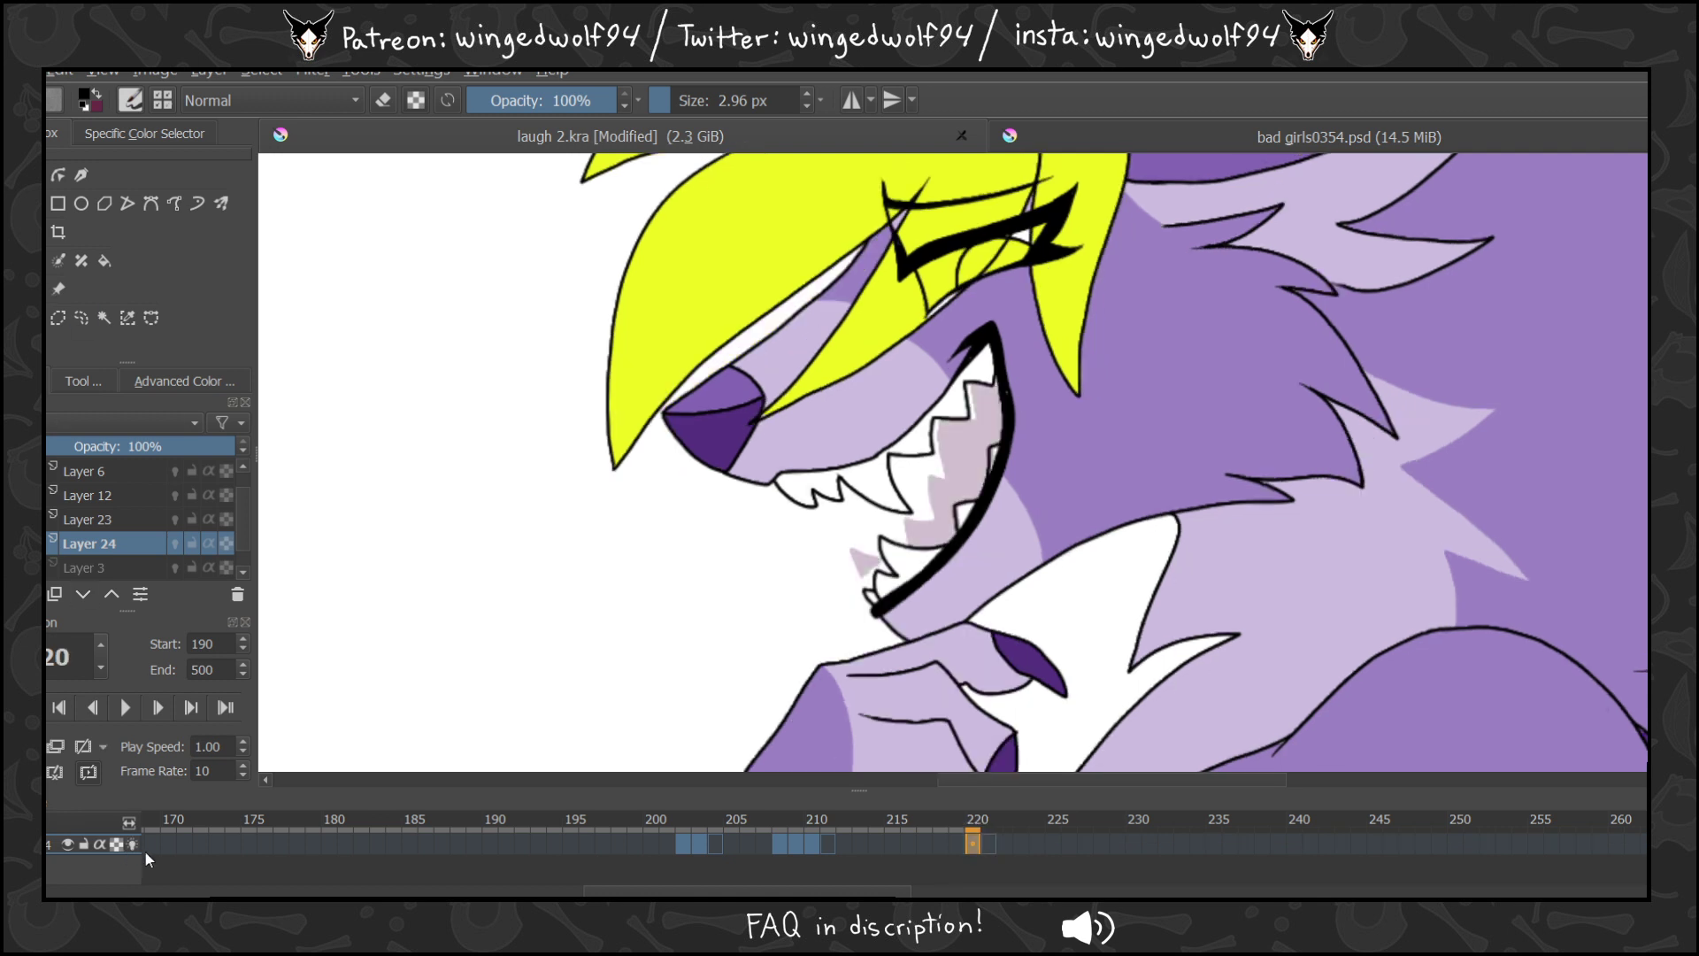
mouse_move(943, 418)
left_mouse_down()
mouse_move(937, 533)
mouse_move(909, 526)
mouse_move(860, 581)
left_mouse_up()
Turn off onion skins and fill the mouth interior black on frame 221, including the gap between the front teeth.
left_click(103, 260)
left_click(133, 844)
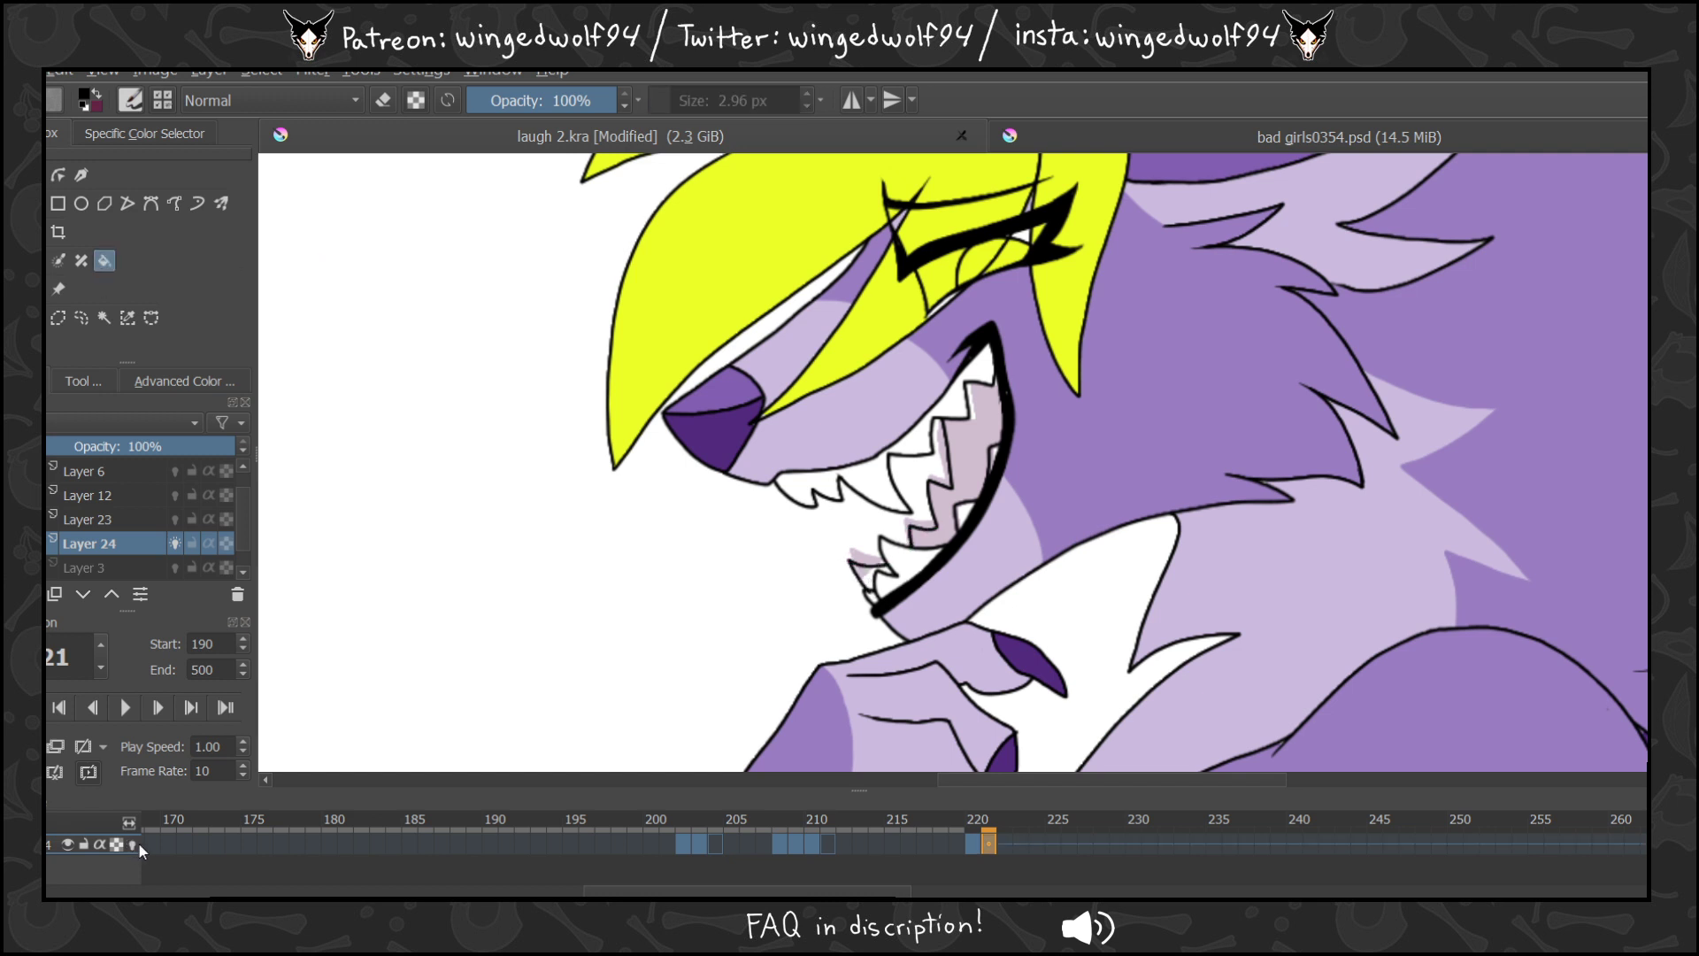
left_click(984, 469)
left_click(868, 569)
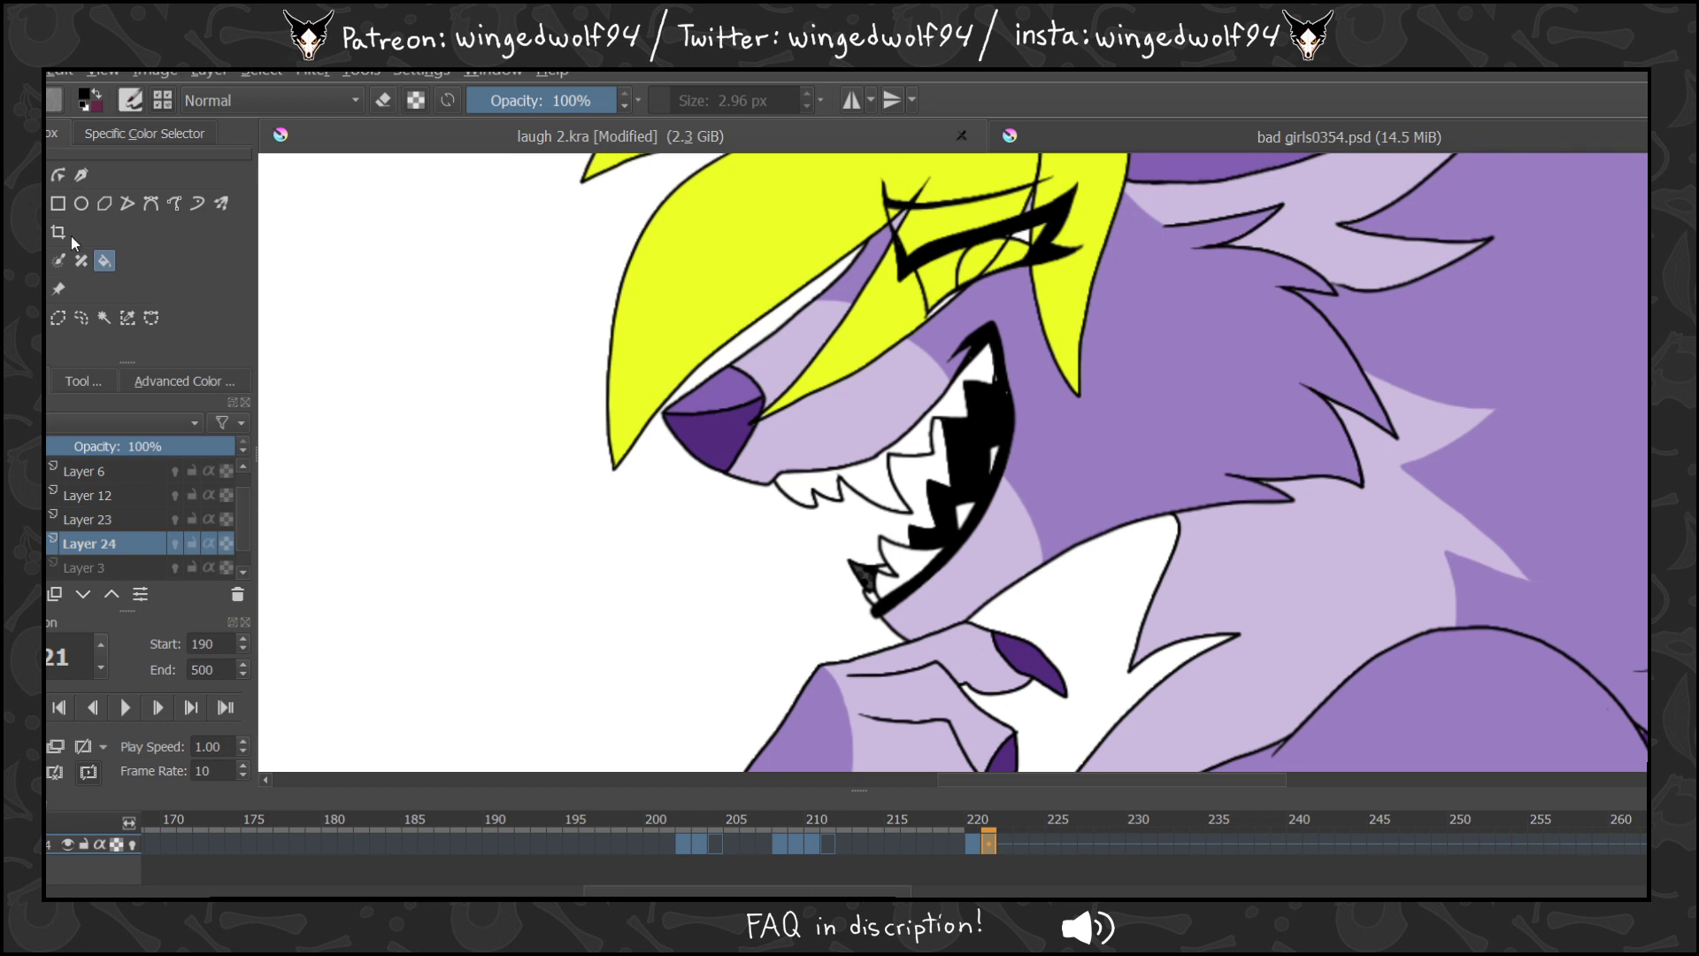
key("b")
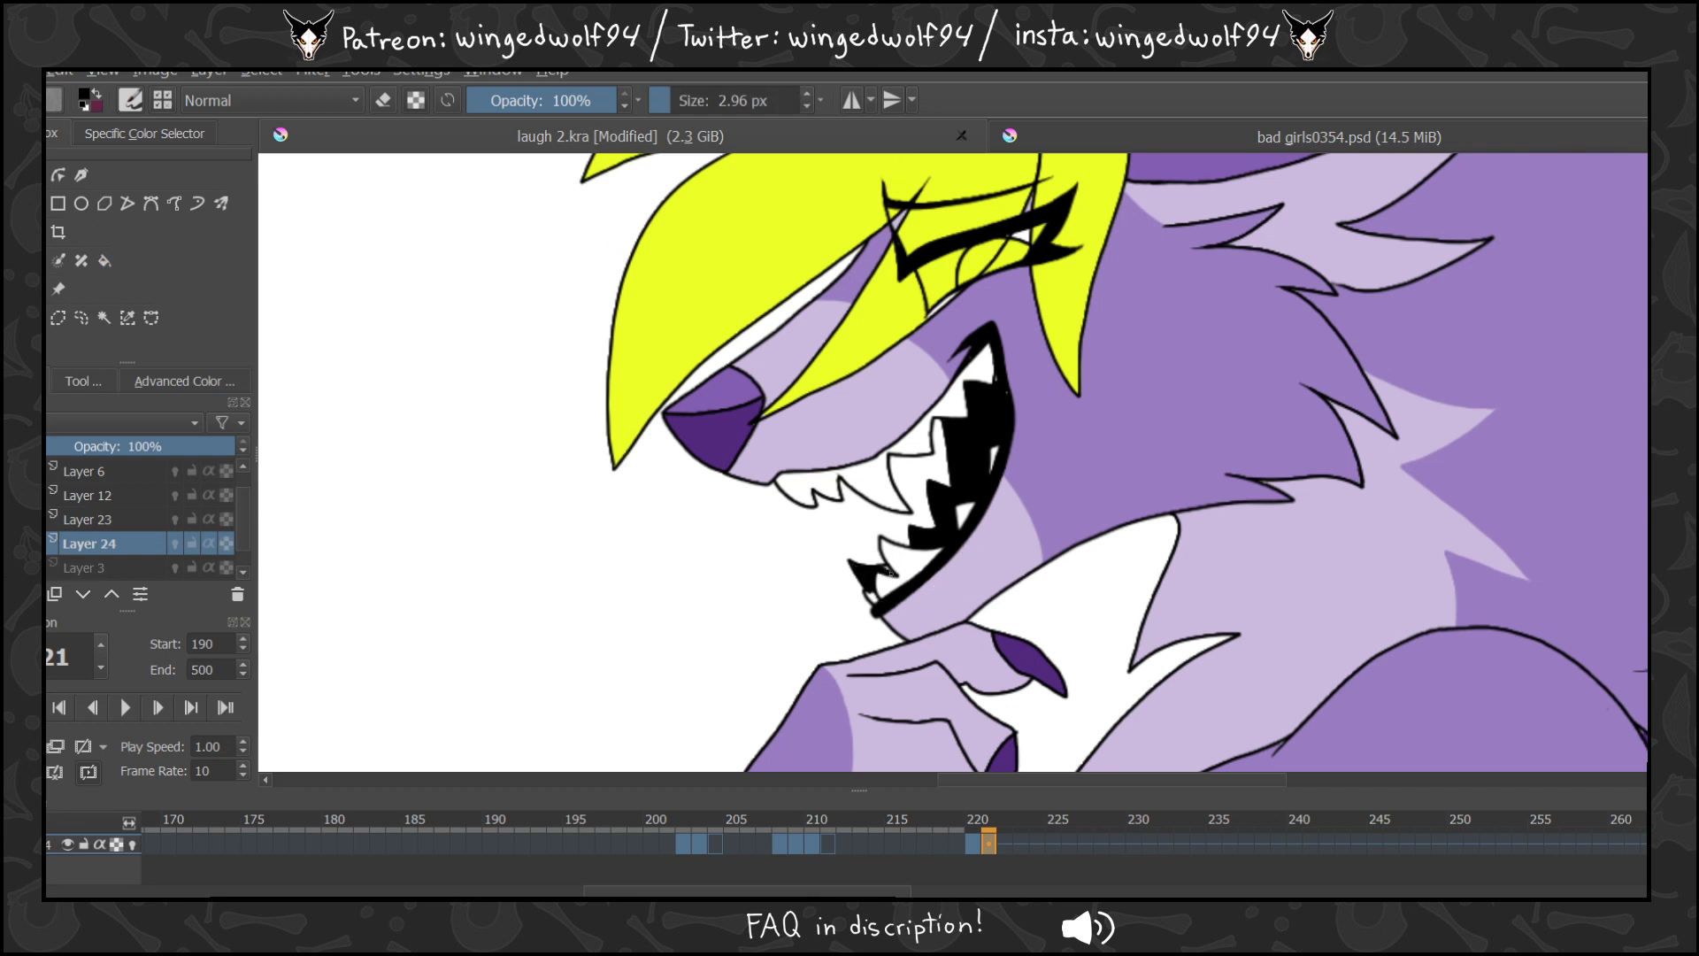
Blank Layer 24 at frame 222 so the mouth fill ends there, and advance to frame 226.
key("Right")
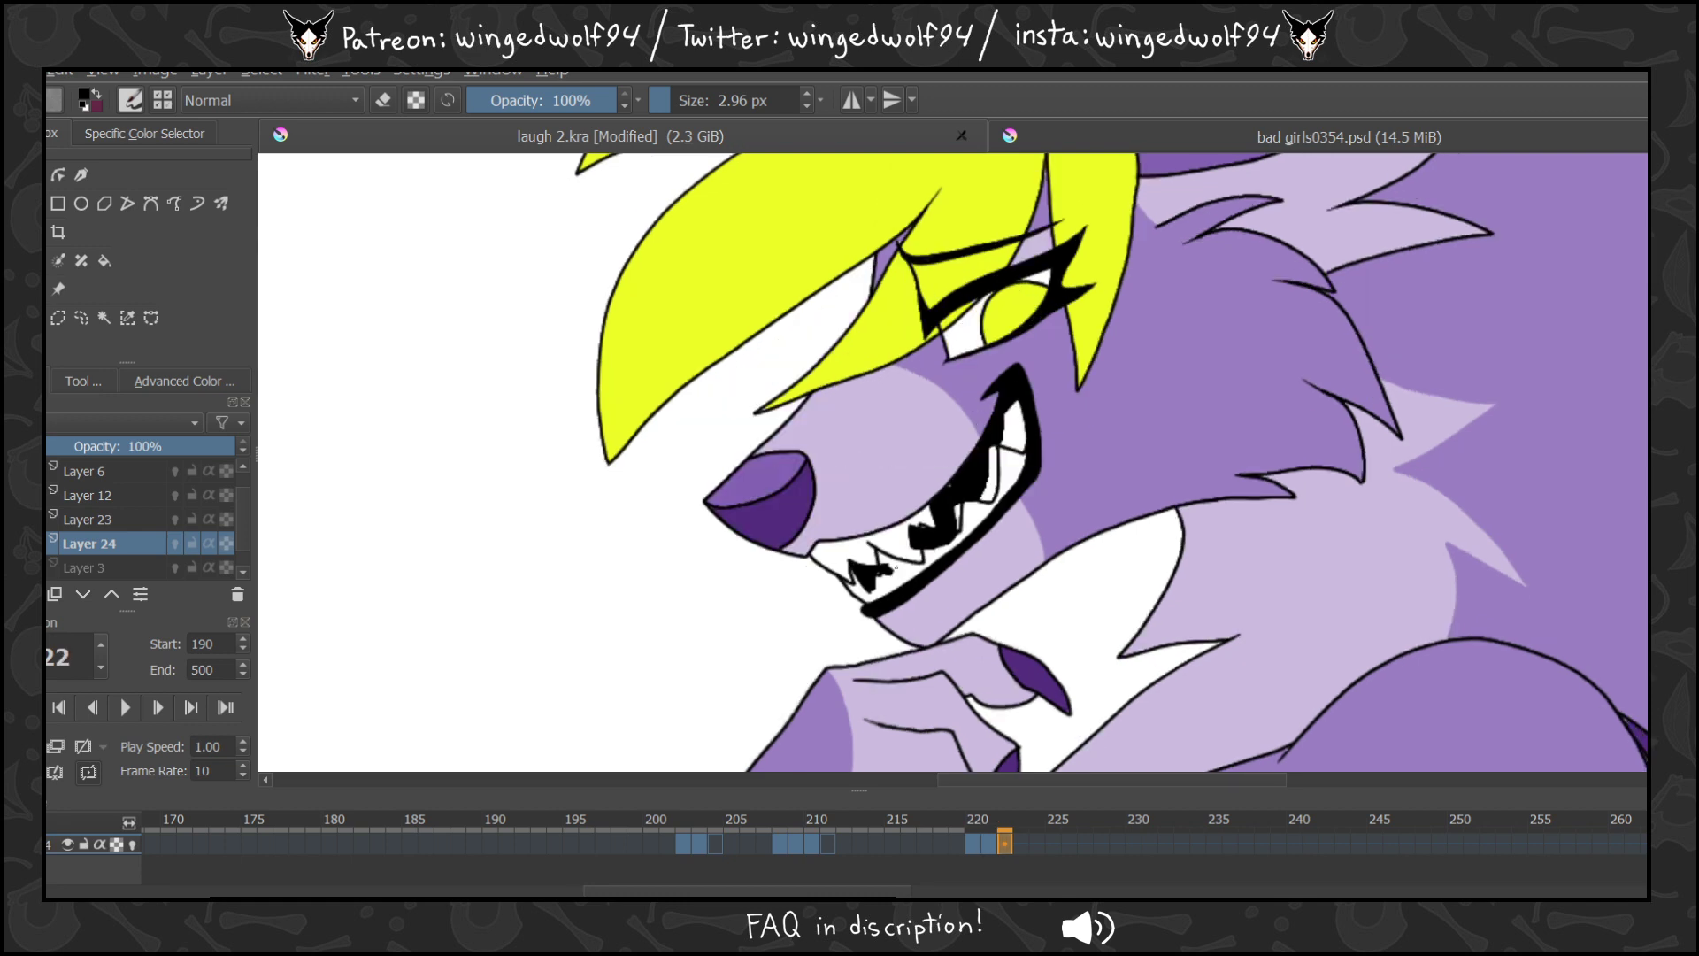
key("Right")
key("Right")
key("Right")
key("Right")
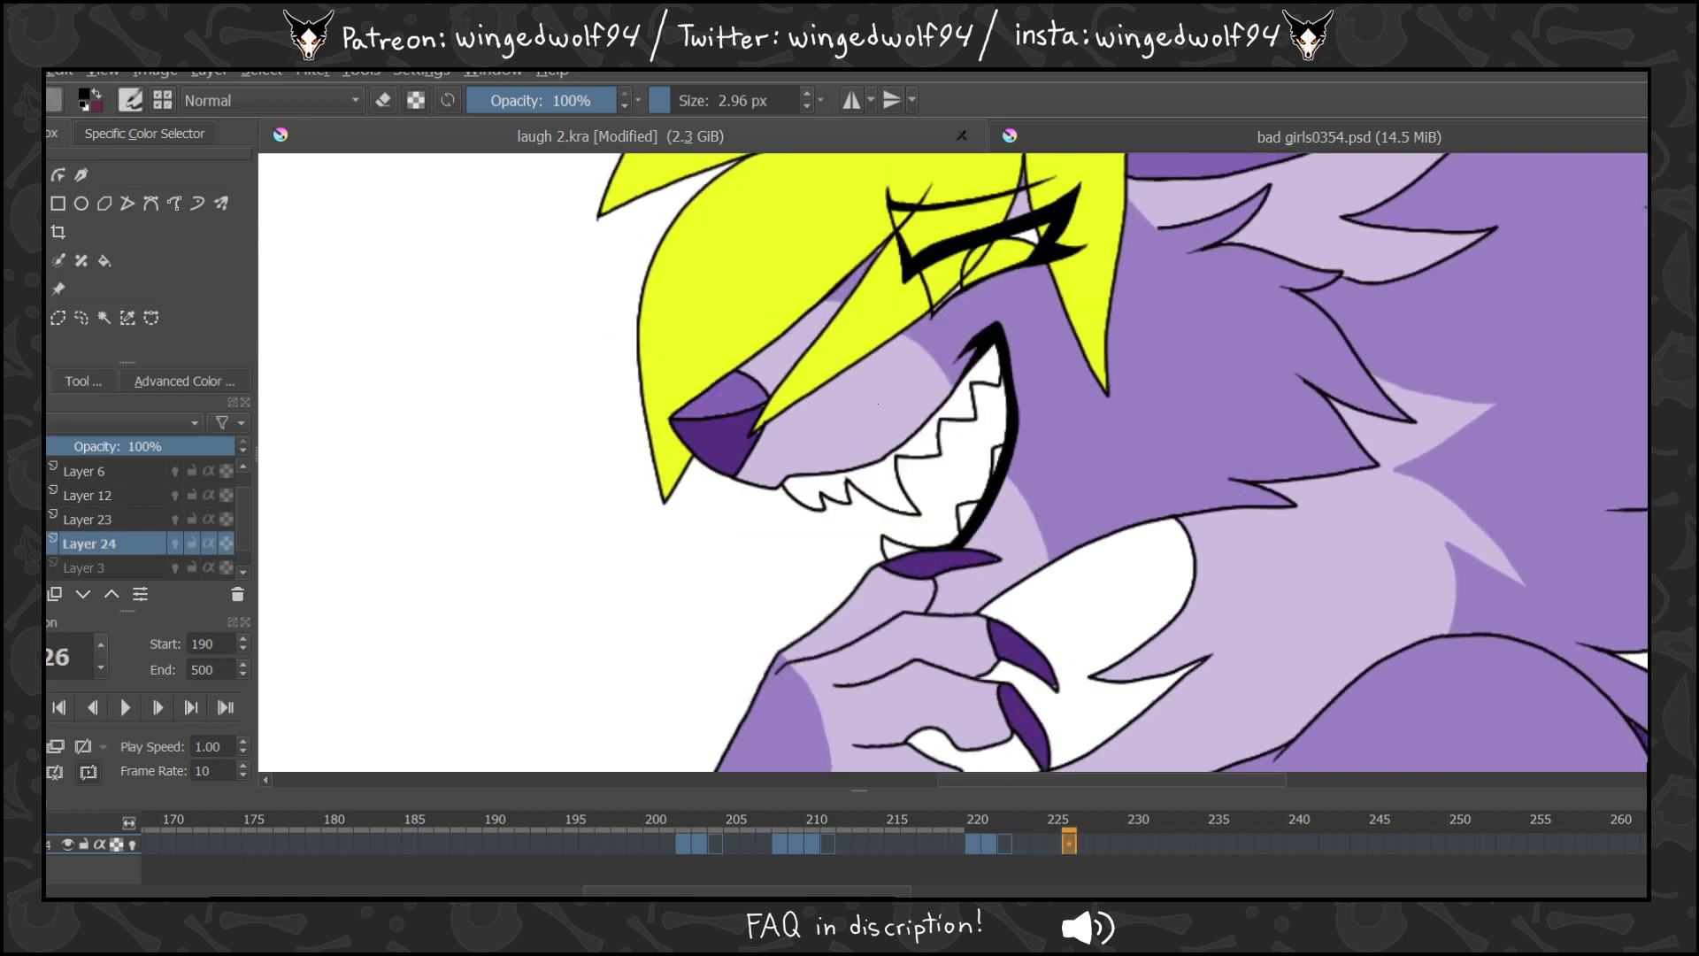
Draw the missing tooth outlines on frame 226 and fill the mouth interior black.
mouse_move(954, 421)
left_mouse_down()
mouse_move(954, 471)
mouse_move(928, 476)
mouse_move(943, 518)
left_mouse_up()
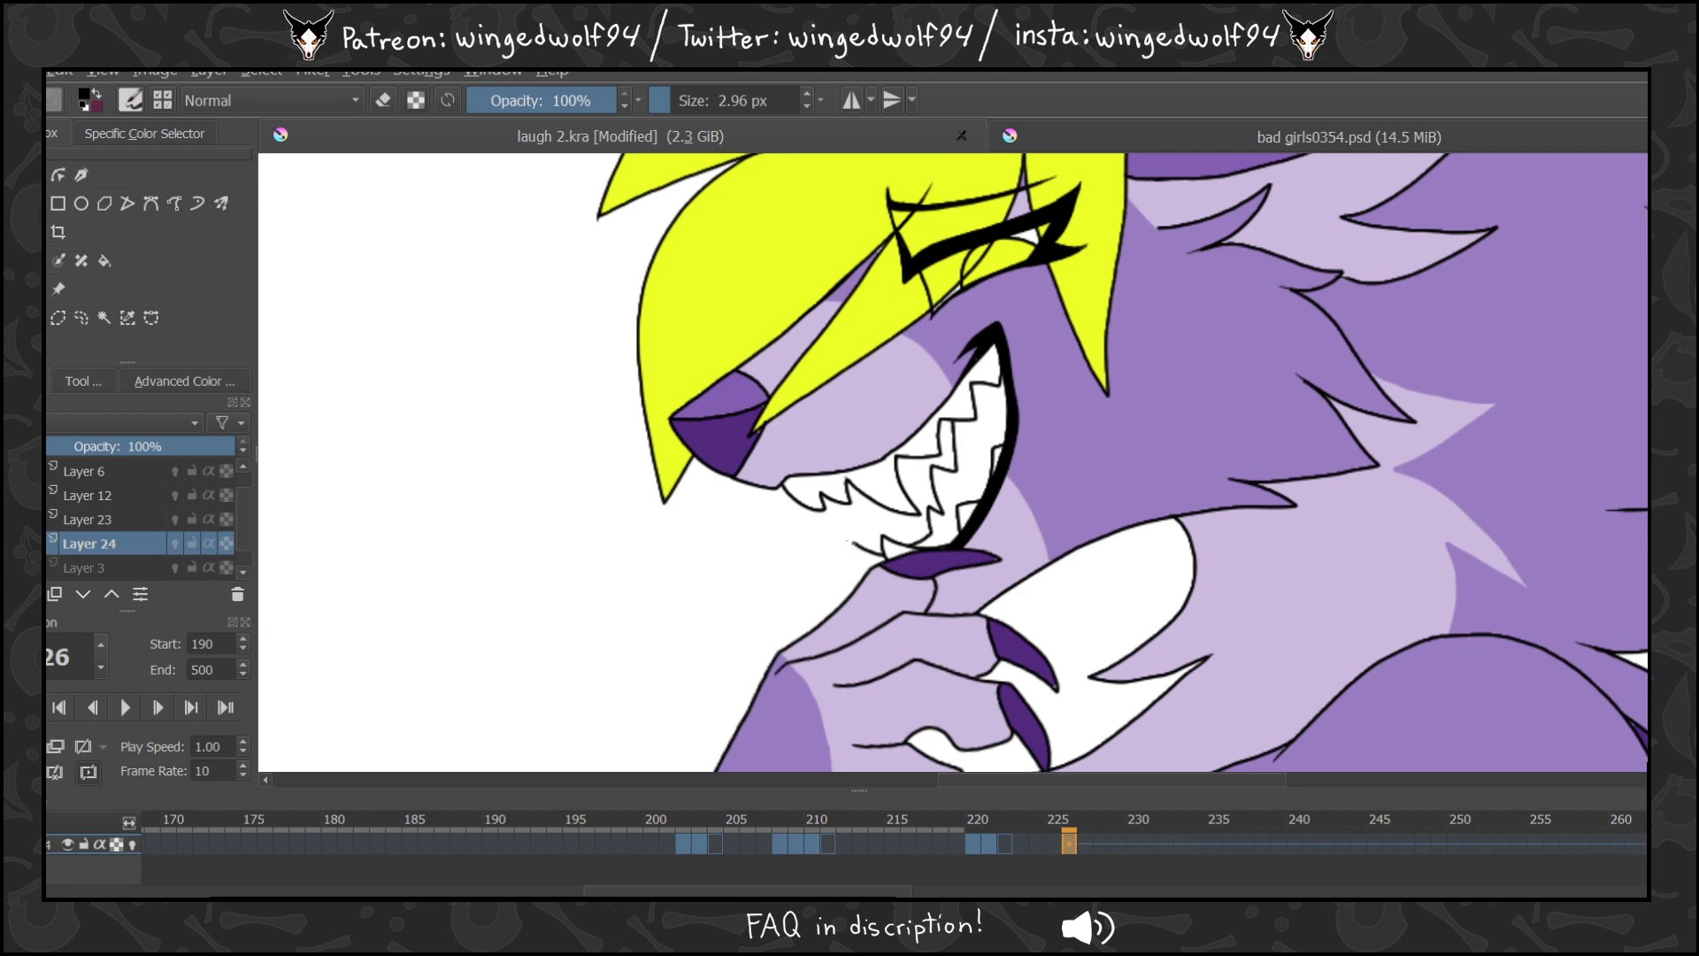
left_click(105, 260)
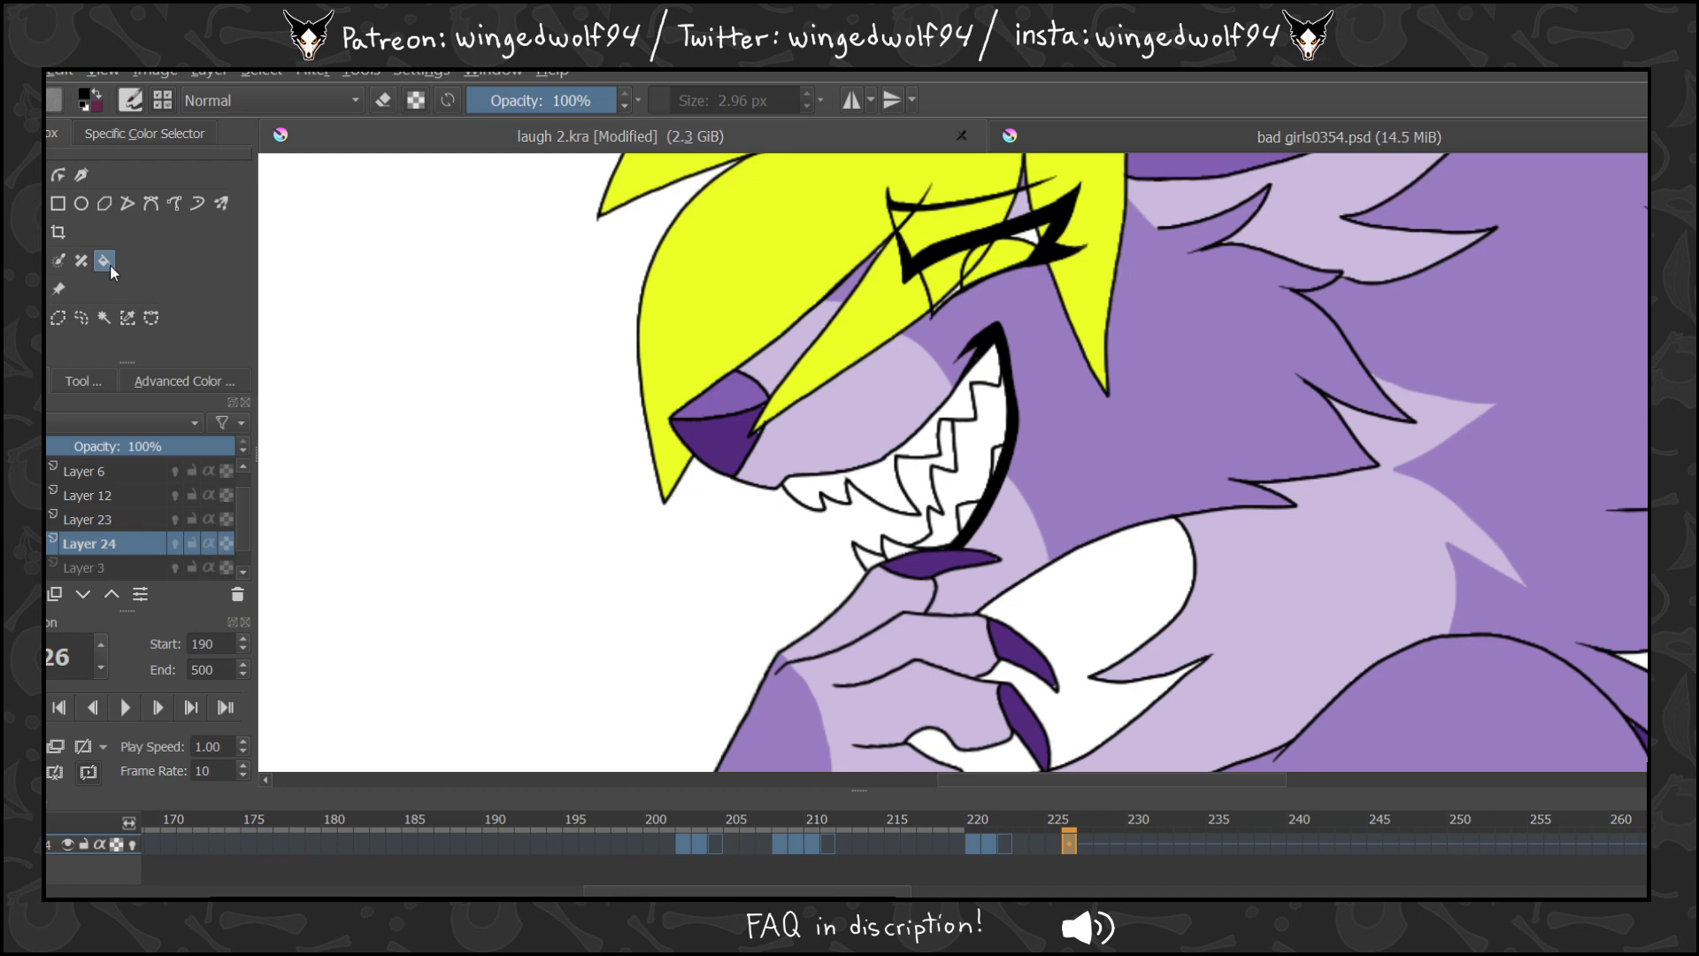
left_click(869, 559)
left_click(979, 479)
Step back through the frames to 208 and forward again to 227 to review the mouth fills.
key("Left")
key("Left")
key("Left")
key("Left")
key("Left")
key("Left")
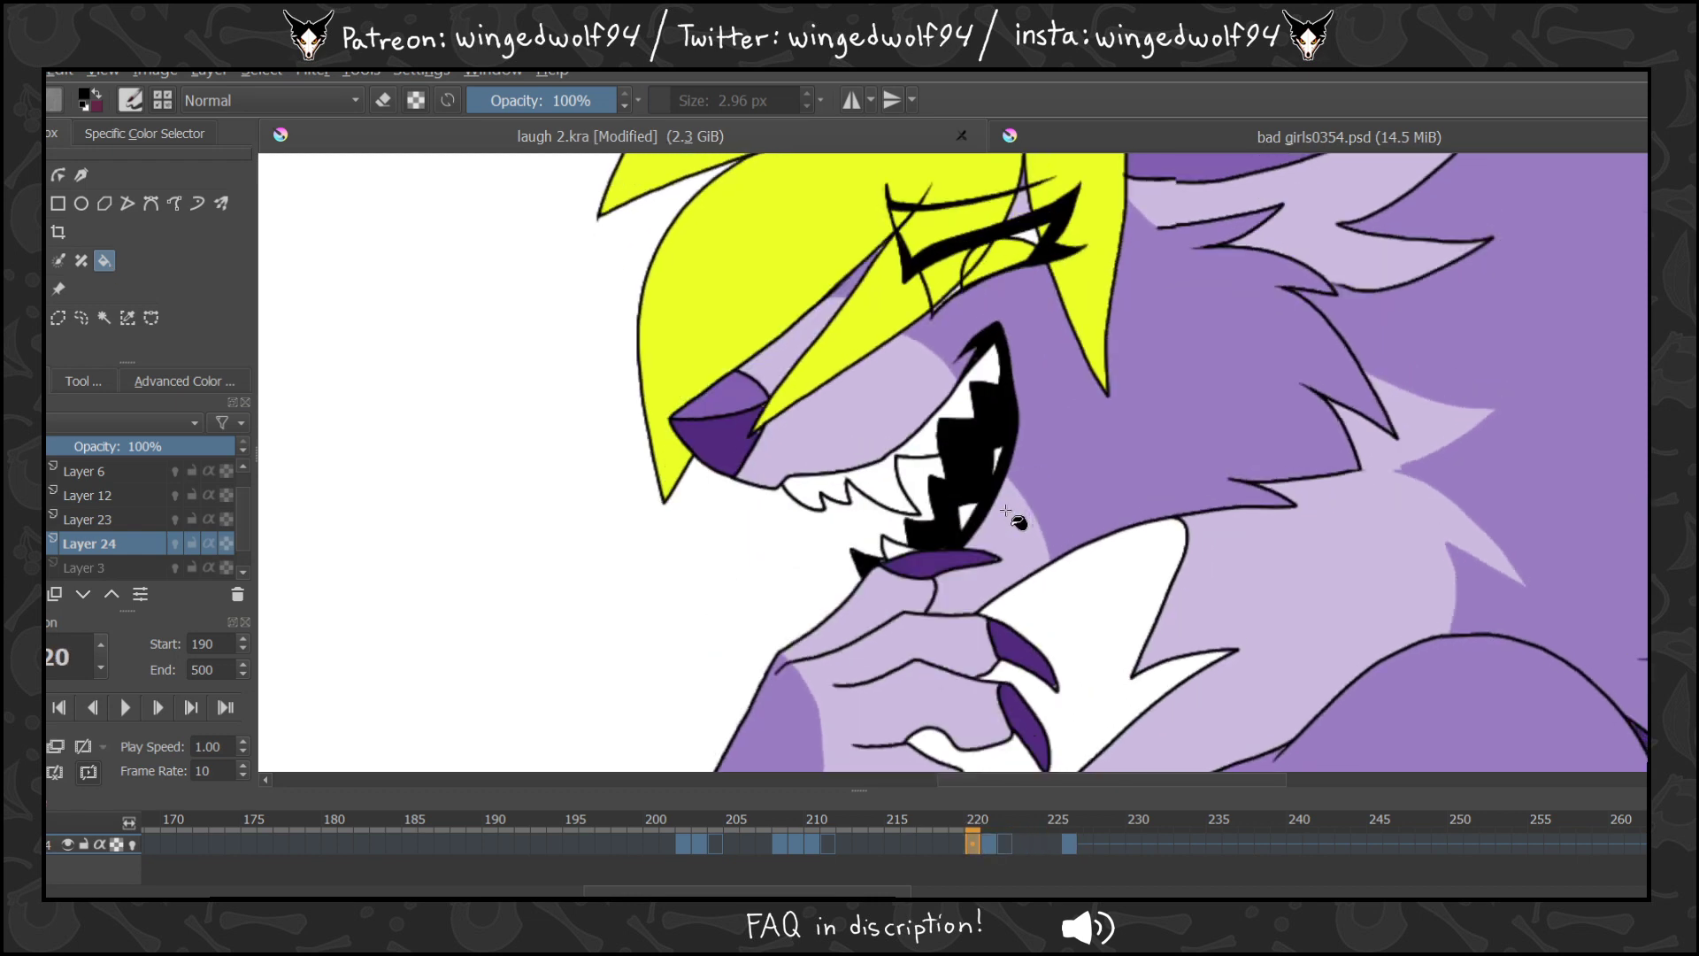
key("Left")
key("Left")
key("Left")
key("Left")
key("Left")
key("Left")
key("Left")
key("Left")
key("Left")
key("Left")
key("Left")
key("Left")
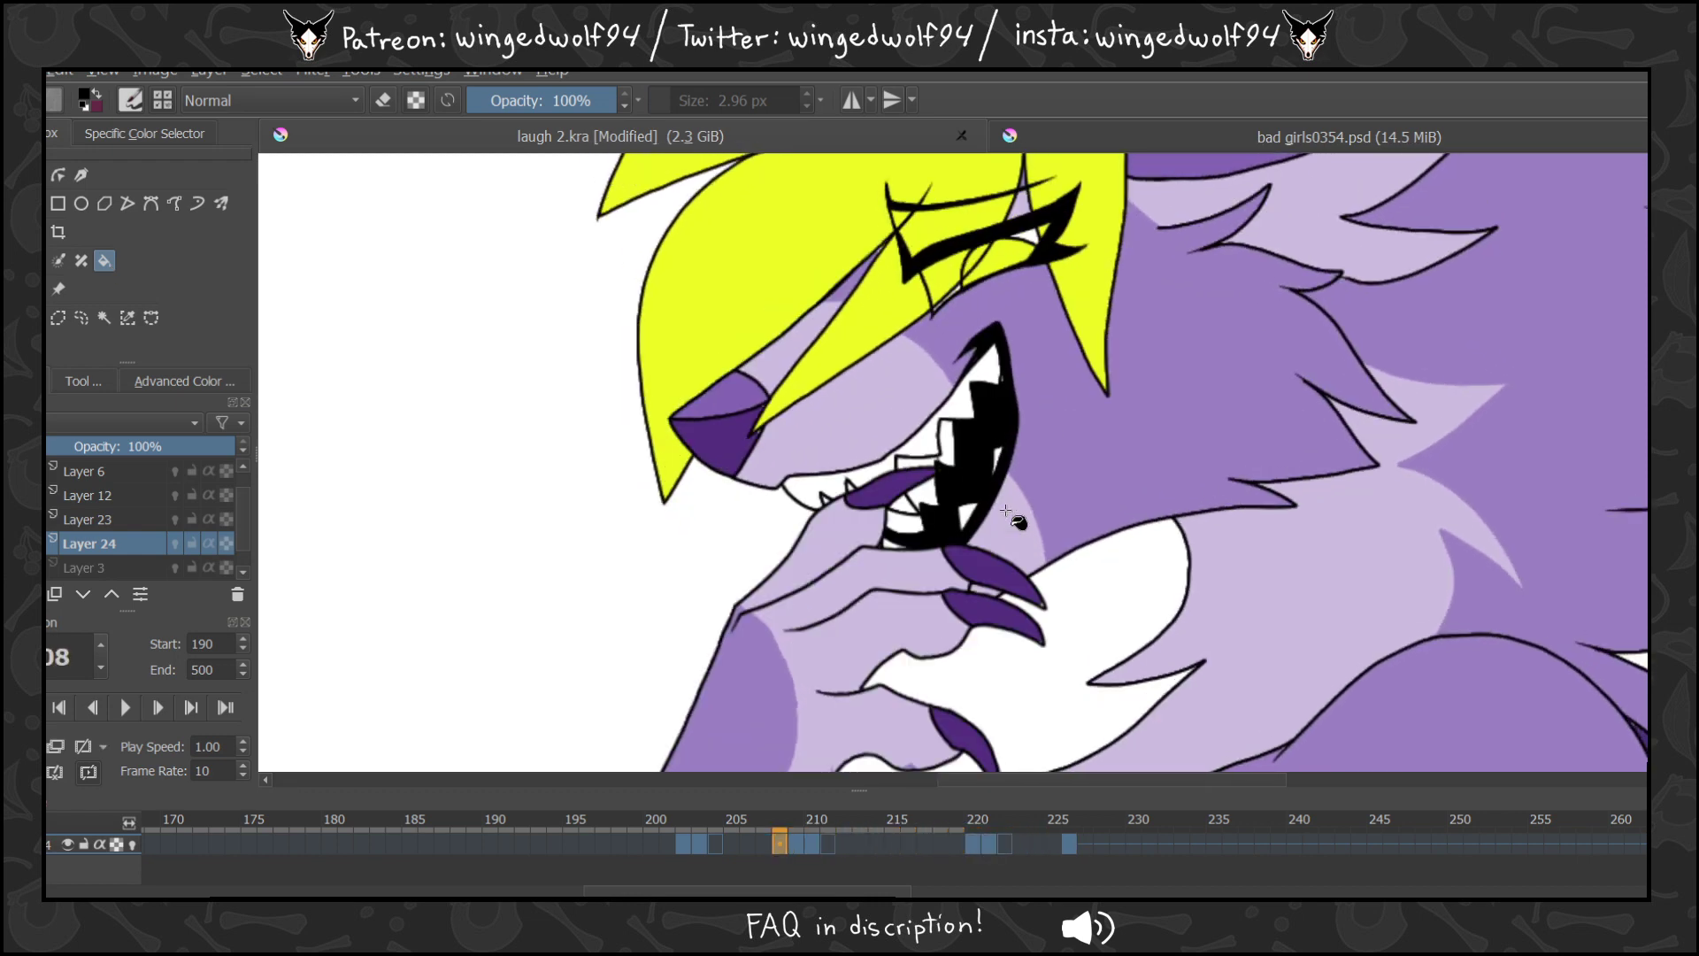
key("Right")
key("Right")
key("Right")
key("Right")
key("Right")
key("Right")
key("Right")
key("Right")
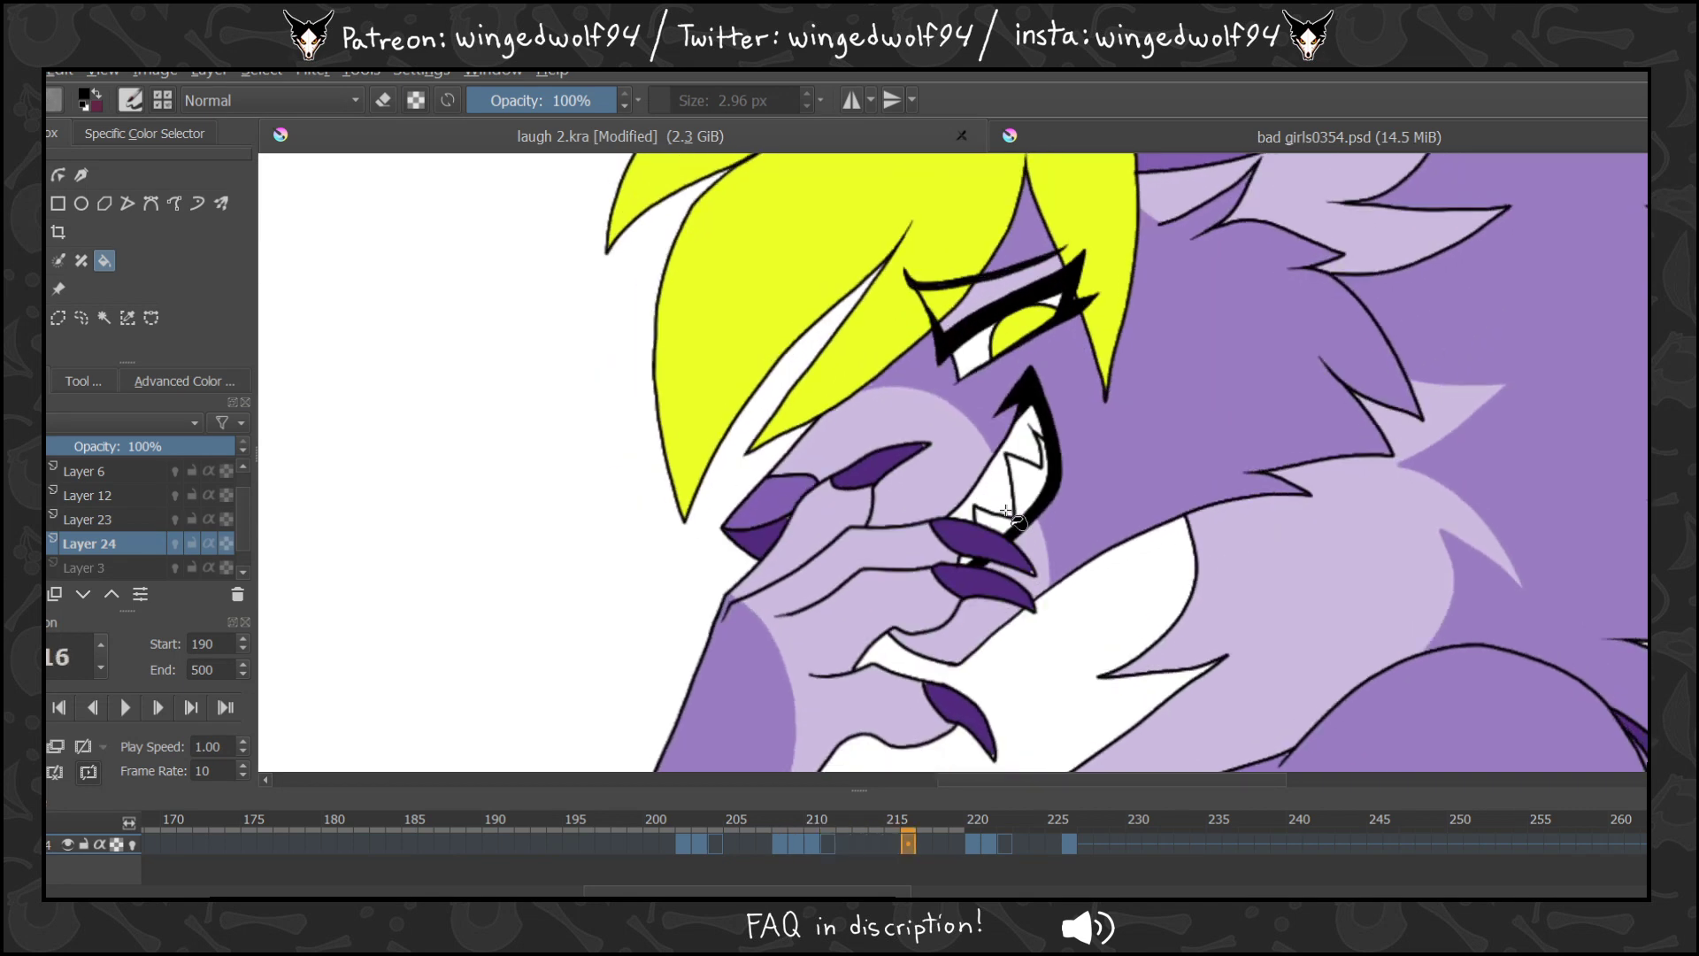
key("Right")
key("Right")
key("Right")
key("Right")
key("Right")
key("Right")
key("Right")
key("Right")
key("Right")
key("Right")
key("Right")
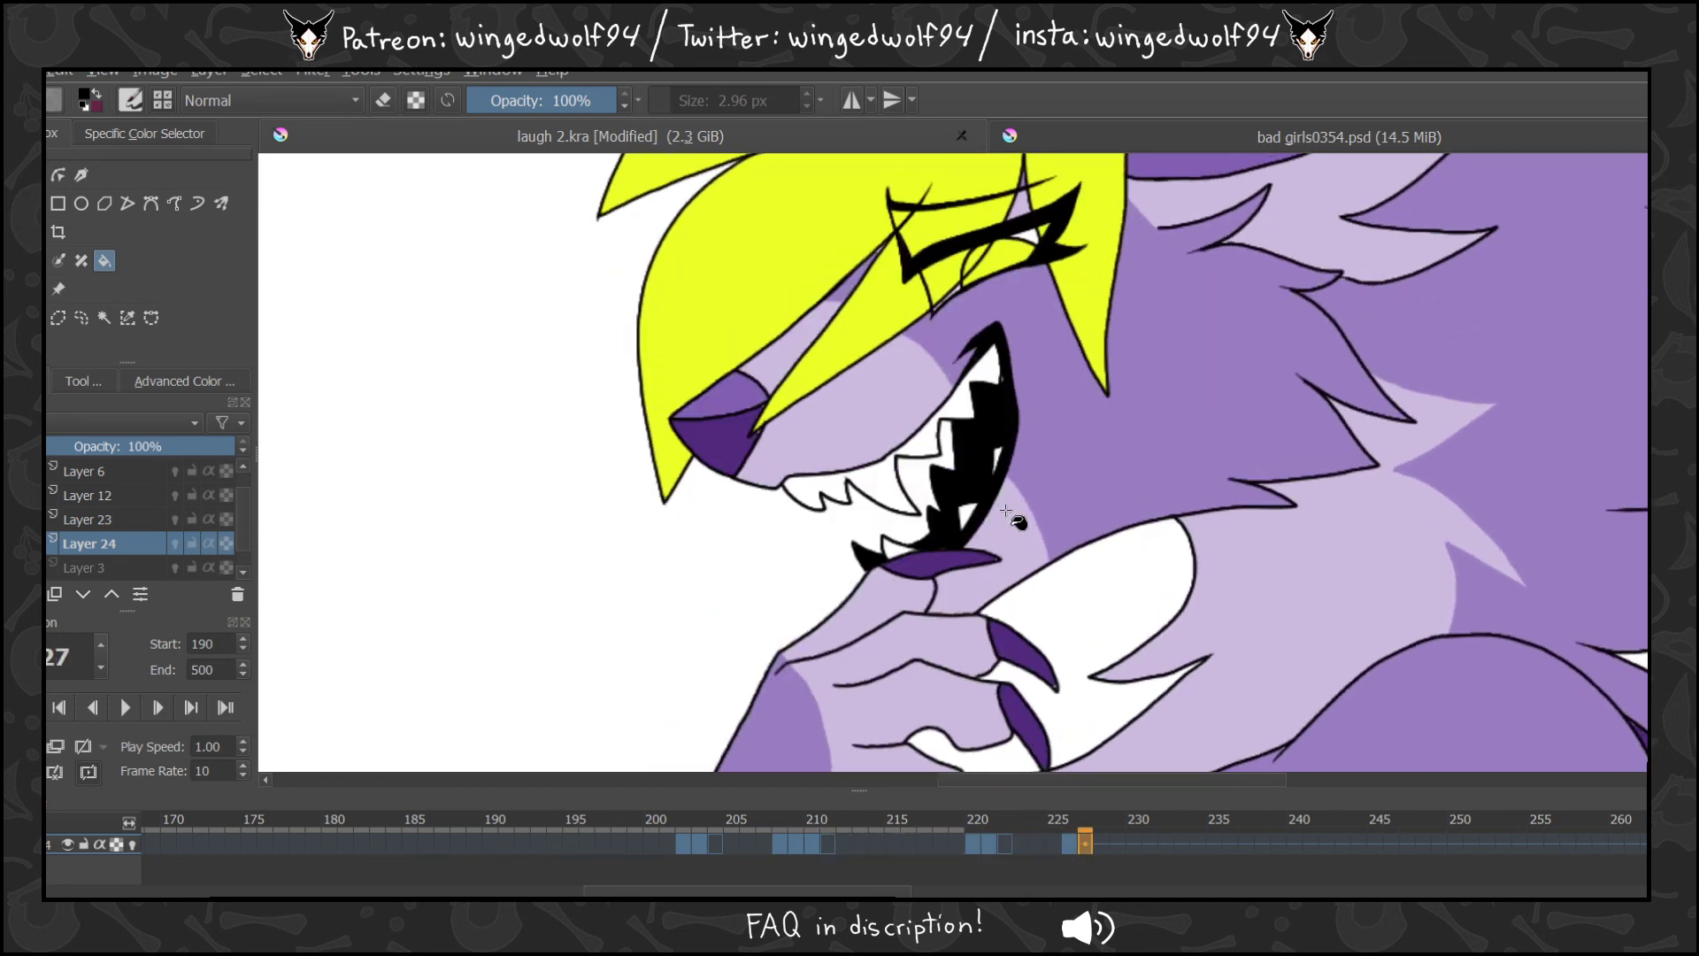
key("Right")
key("Left")
key("Left")
key("Right")
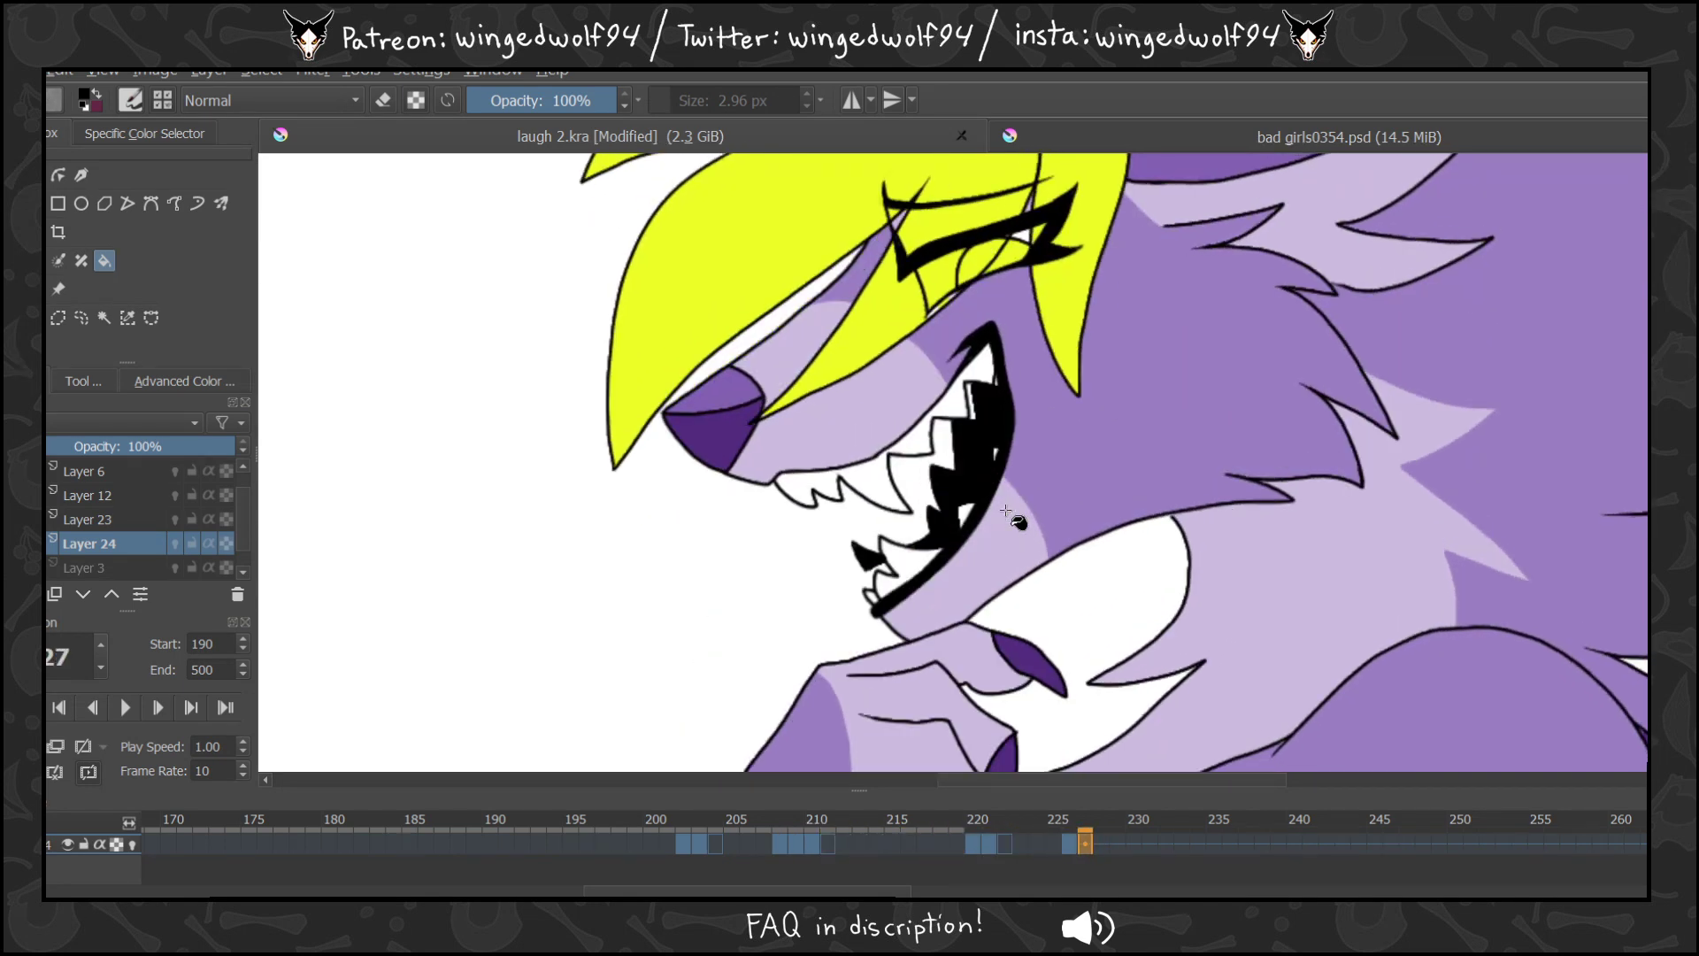
Clear the carried-over fill on frame 227 and draw its inner tooth outlines using onion skins.
key("ctrl+z")
key("b")
left_click(133, 842)
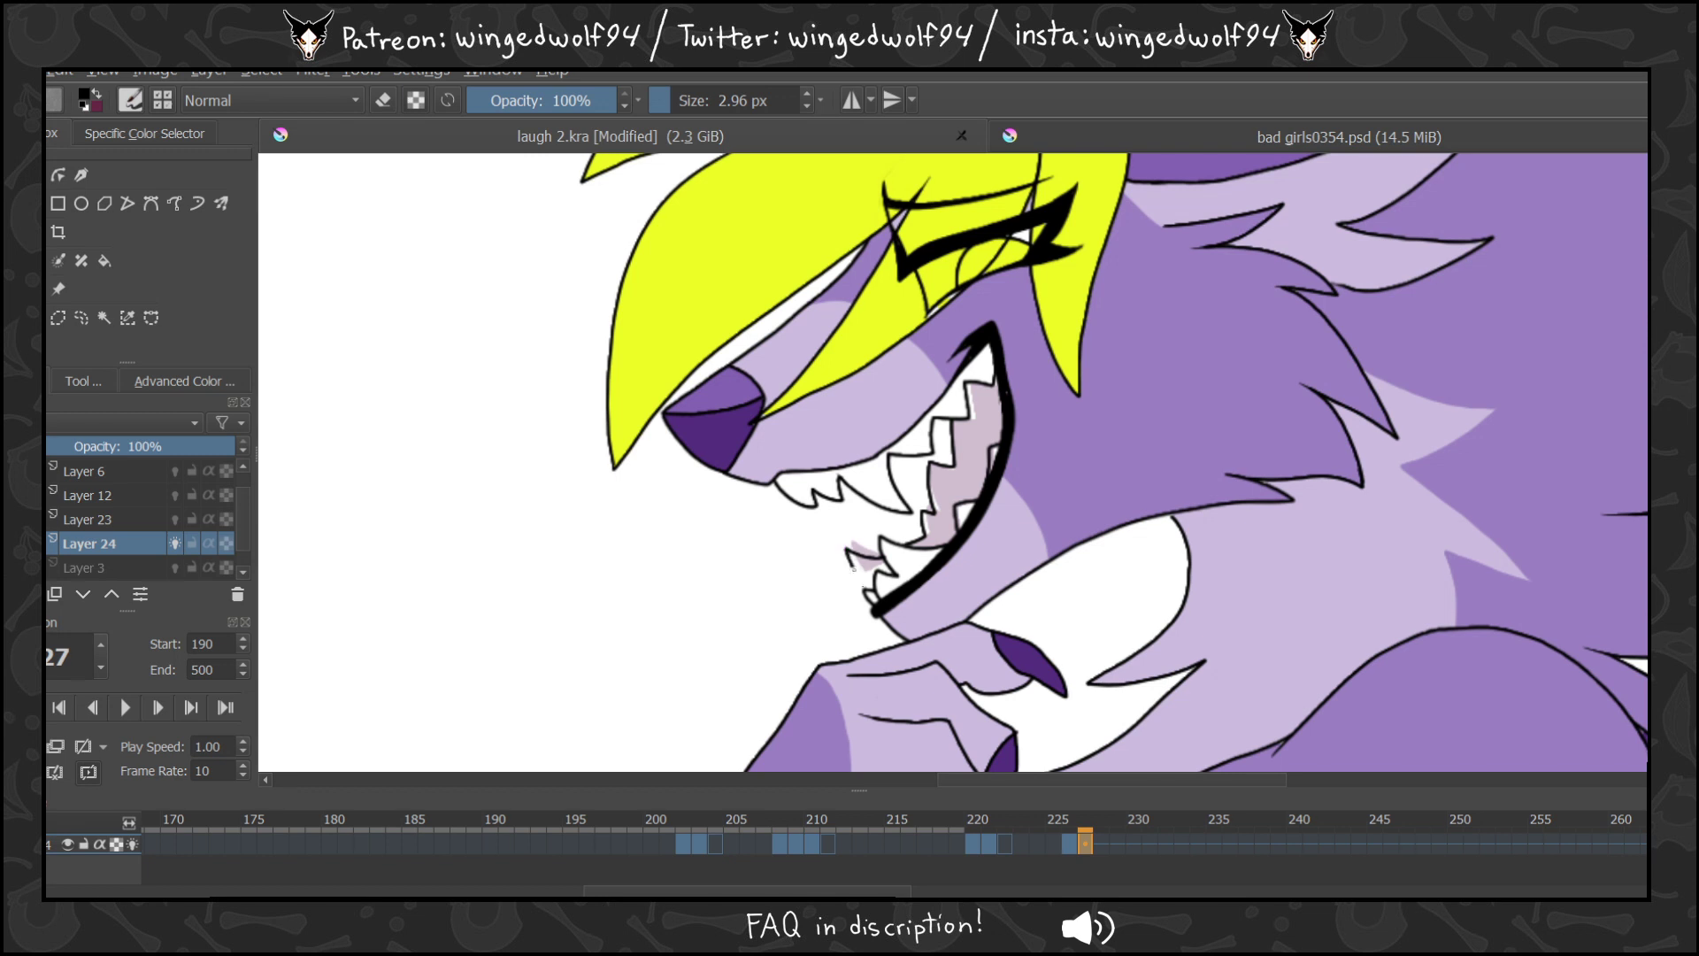
Hide the onion skins and fill the open mouth areas black on frame 227.
key("f")
left_click(133, 842)
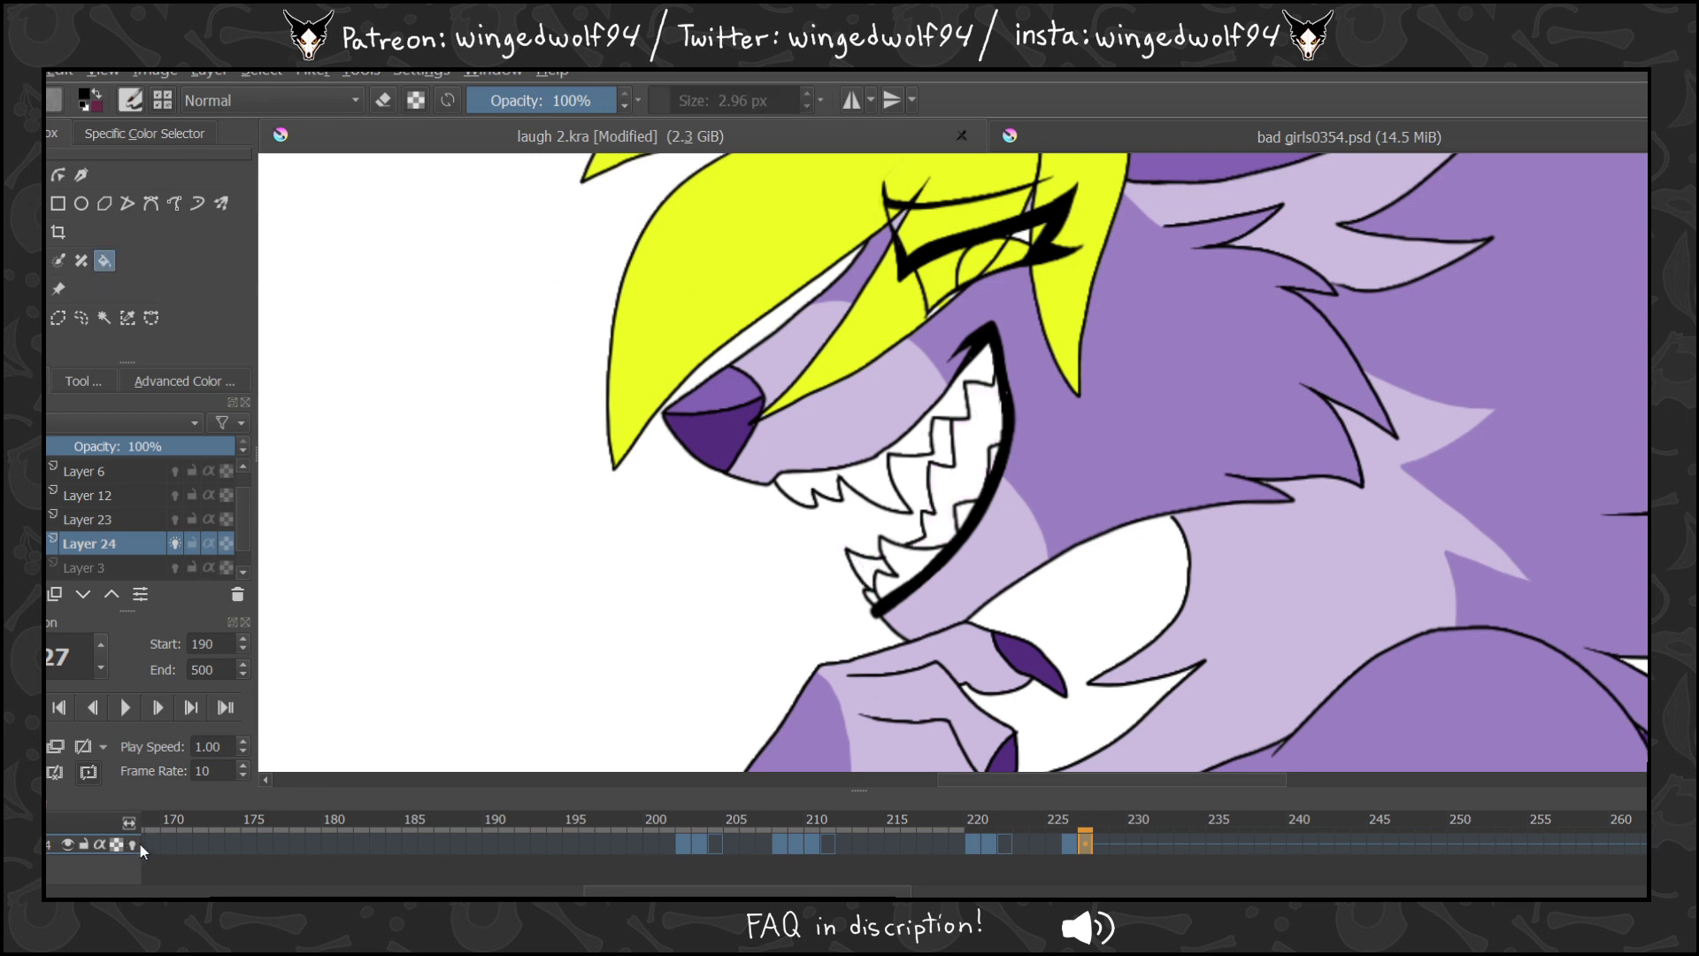
left_click(881, 570)
left_click(879, 566)
Blank Layer 24 at frame 228 so the mouth fill ends there, and advance to frame 231.
key("Left")
key("Right")
key("Right")
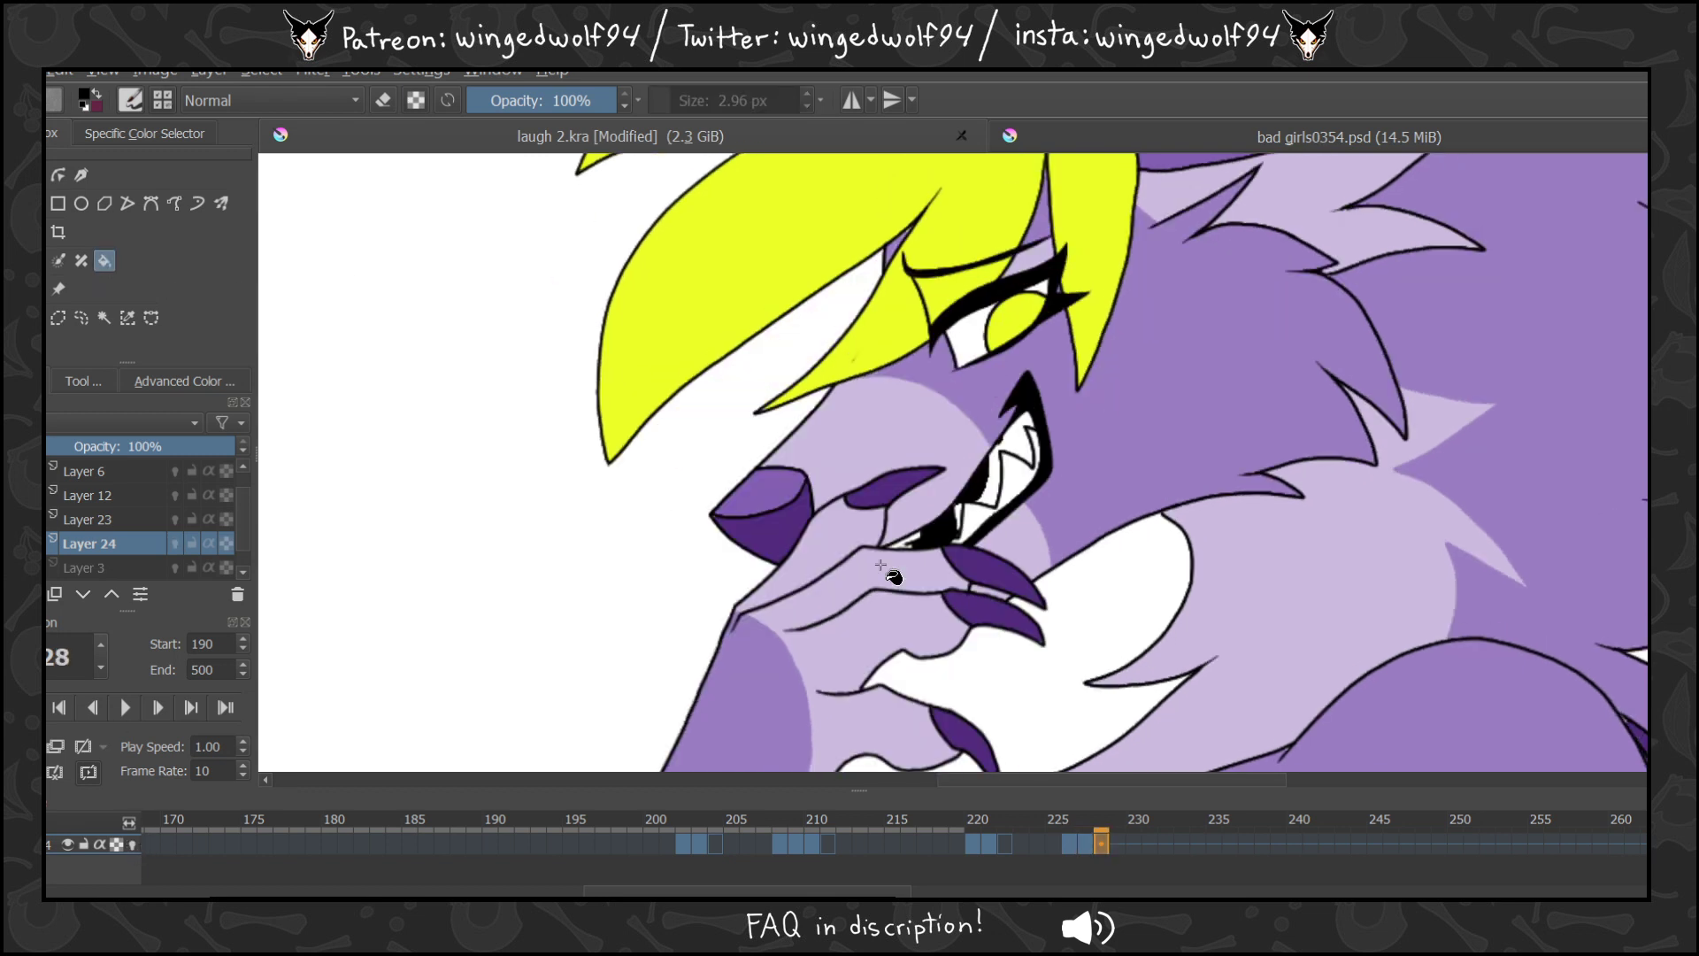
key("Right")
key("Right")
key("Right")
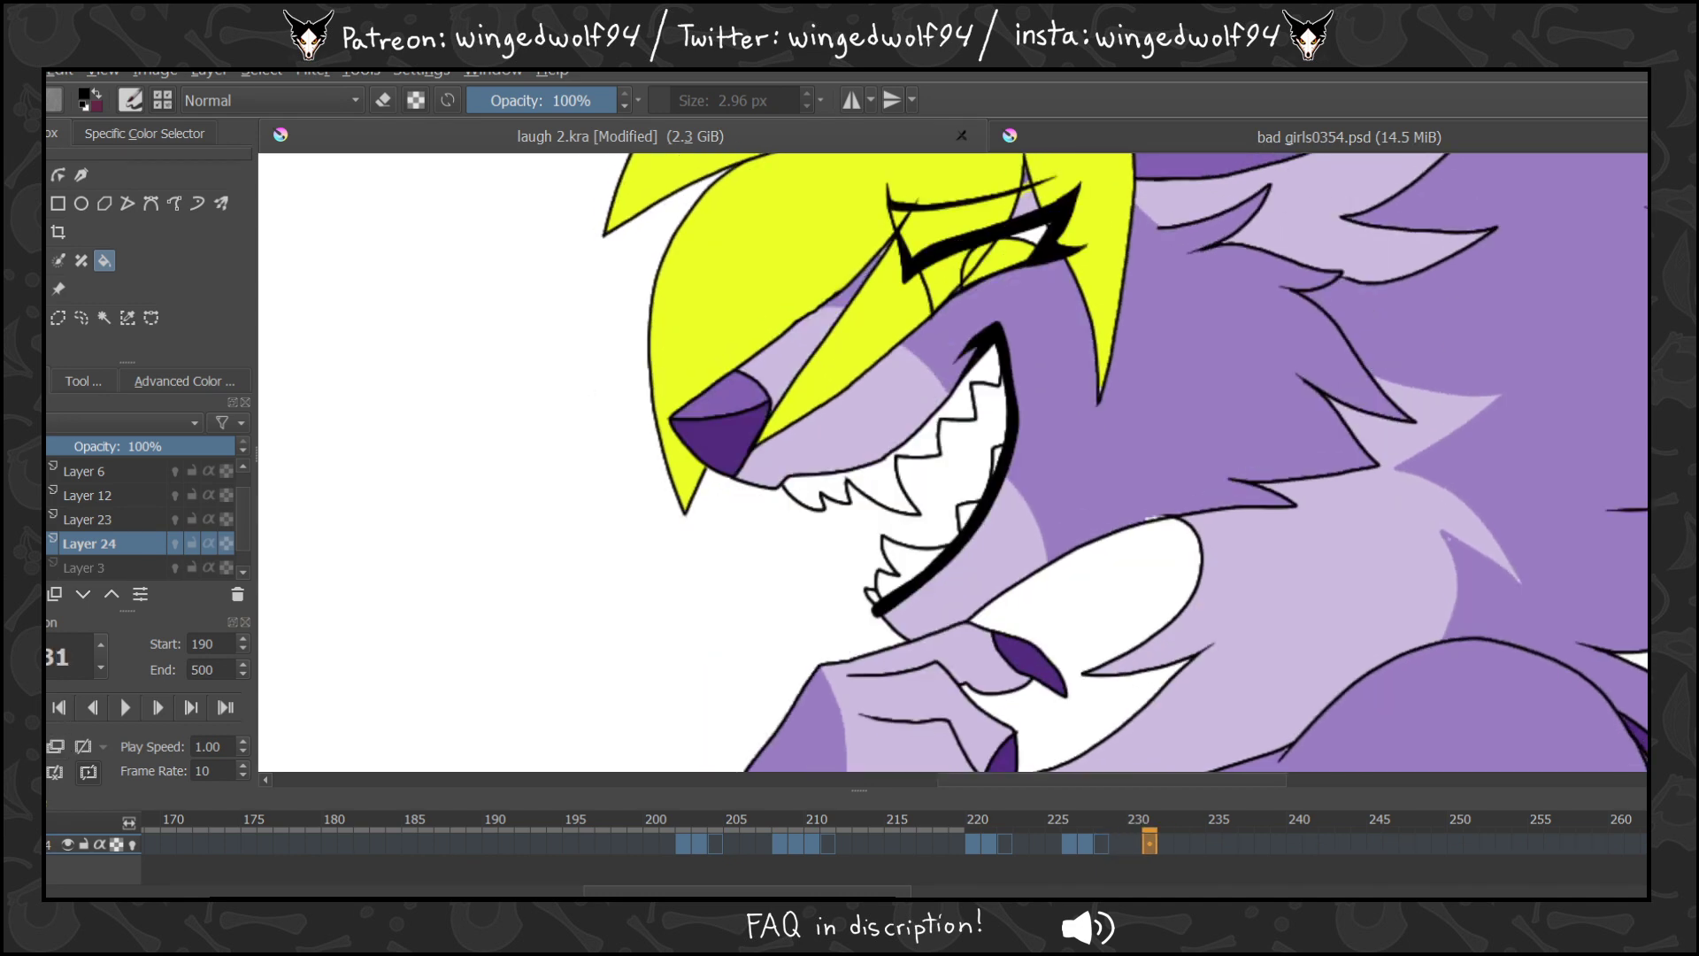
Draw the missing inner tooth outlines on frame 231 and fill the mouth interior black.
key("b")
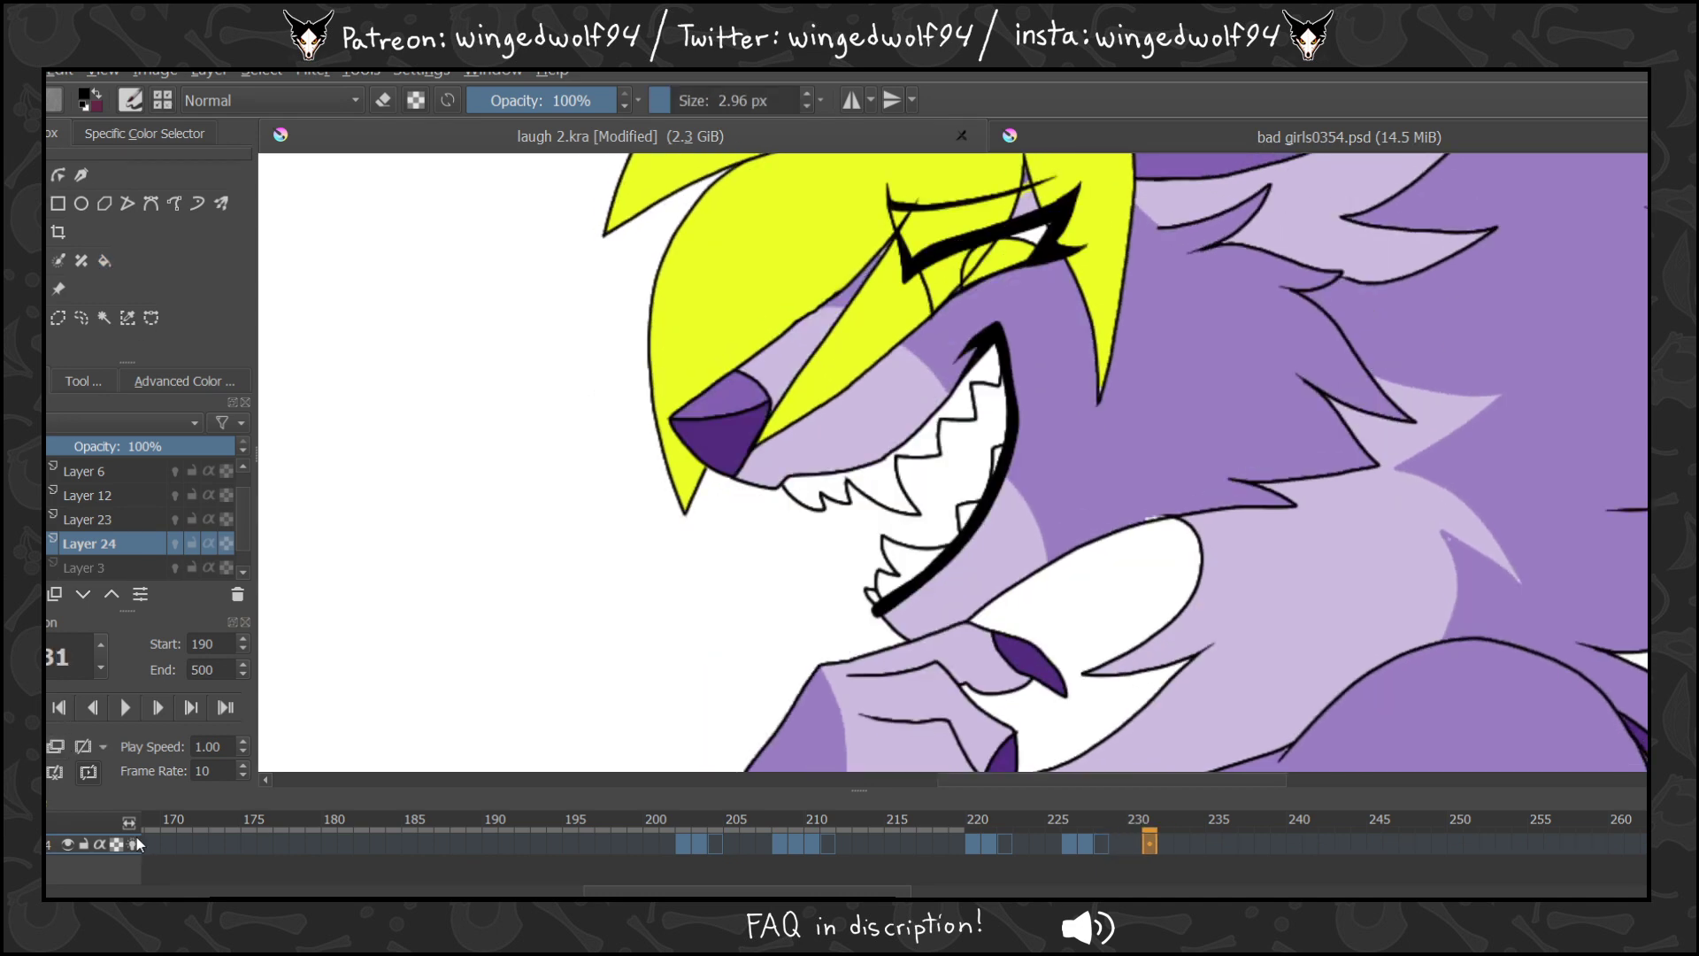
left_click_drag(952, 419, 943, 510)
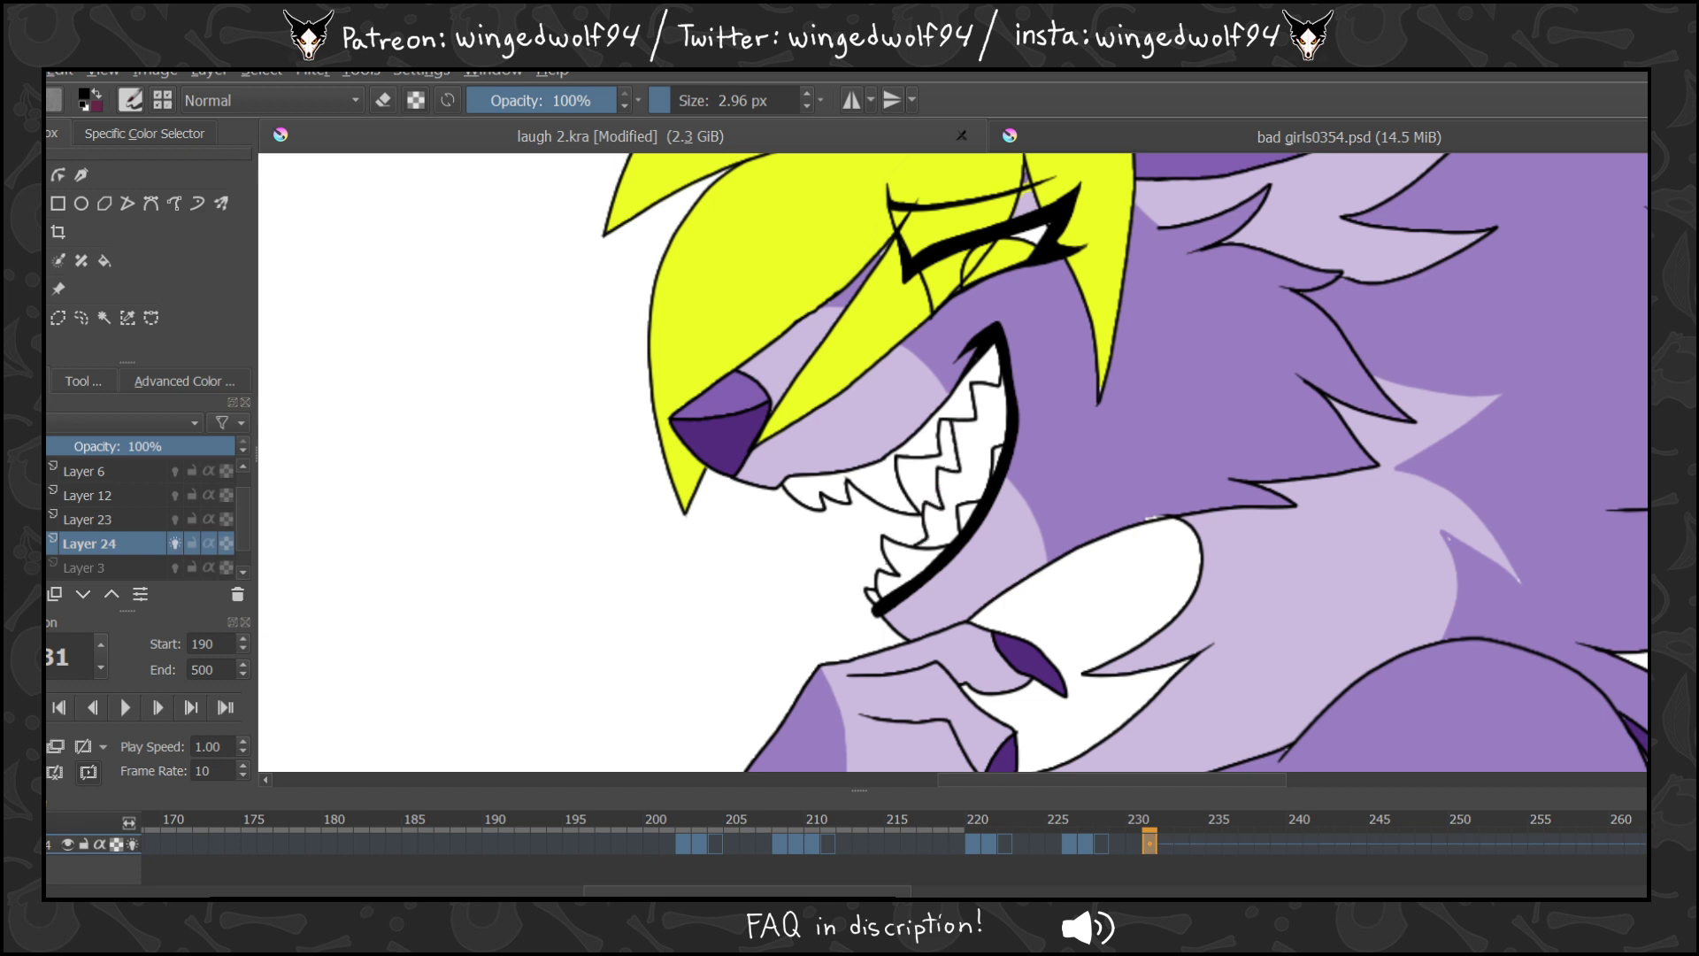
mouse_move(889, 565)
left_mouse_down()
mouse_move(848, 549)
mouse_move(869, 584)
left_mouse_up()
left_click(104, 261)
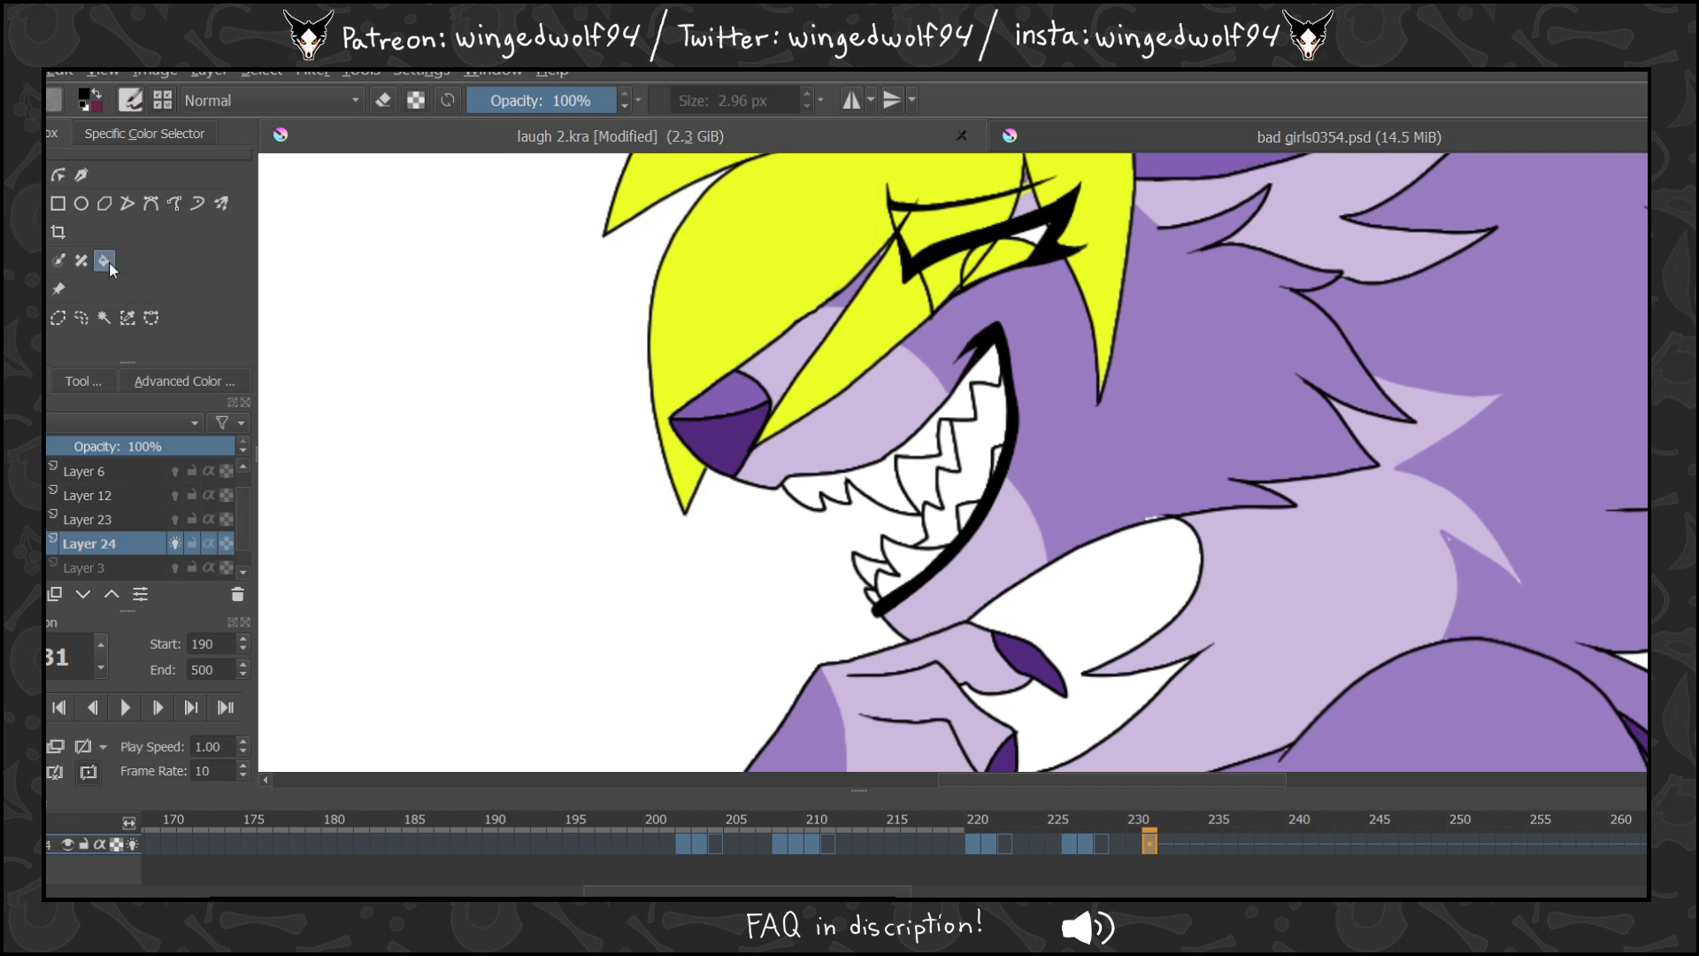
left_click(977, 497)
left_click(880, 575)
Clear the carried-over drawing on frame 232 and draw its inner tooth outlines with onion skins as reference.
key("Right")
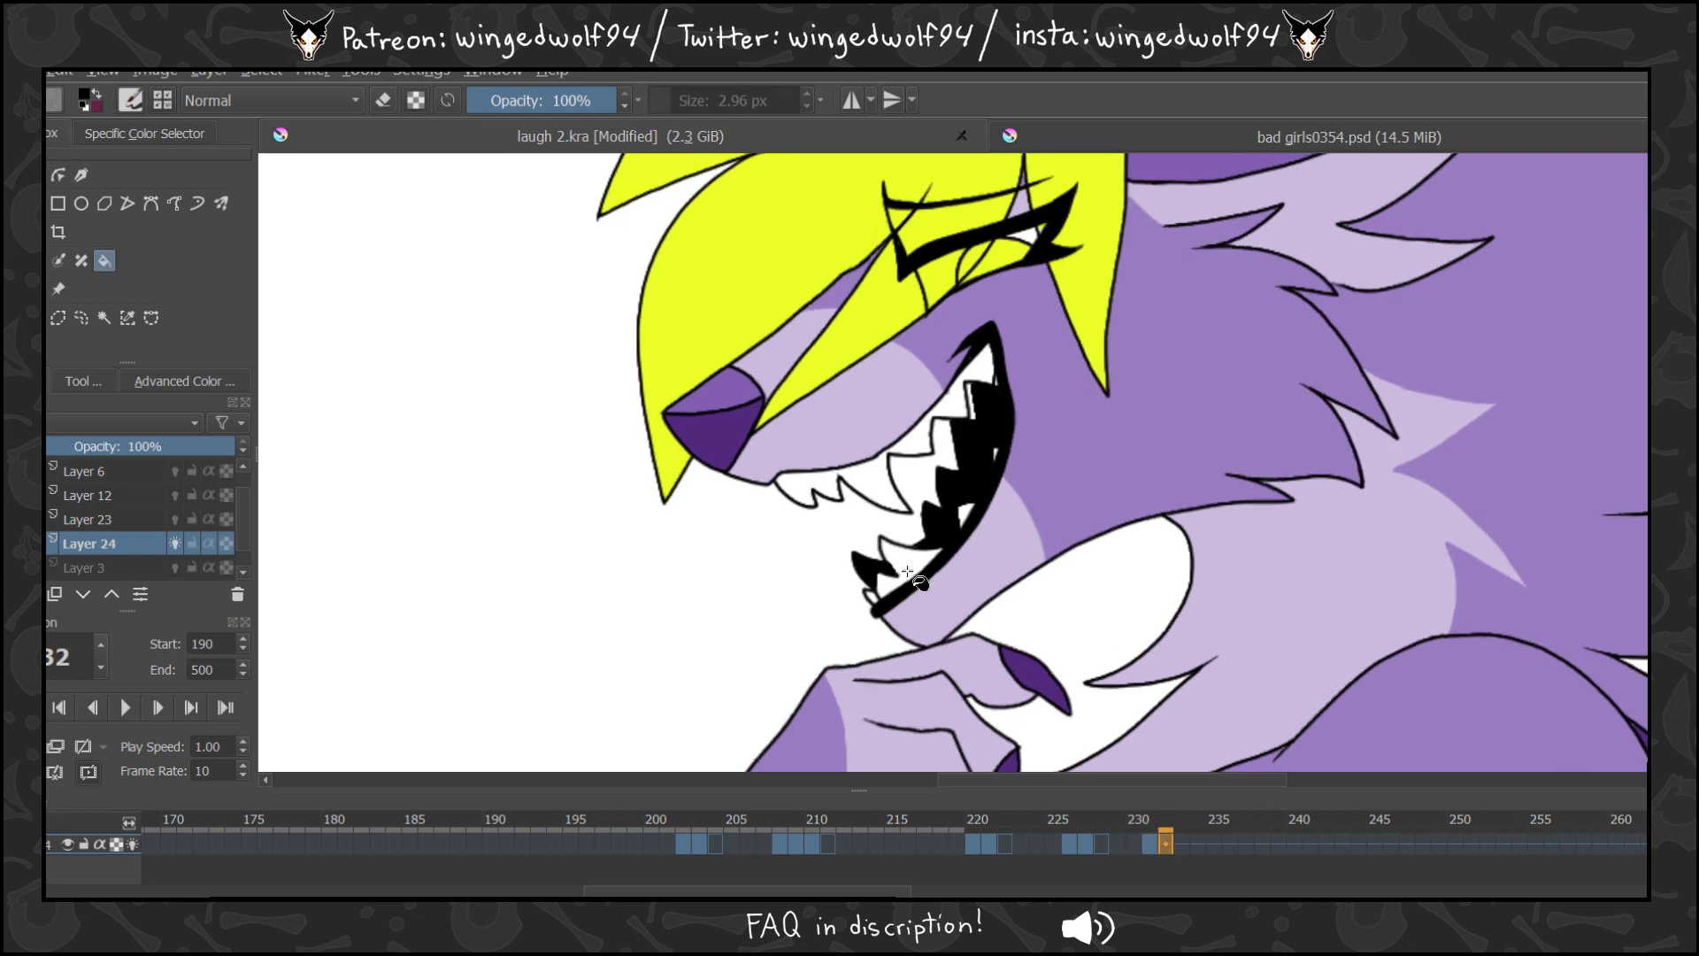
key("Delete")
key("b")
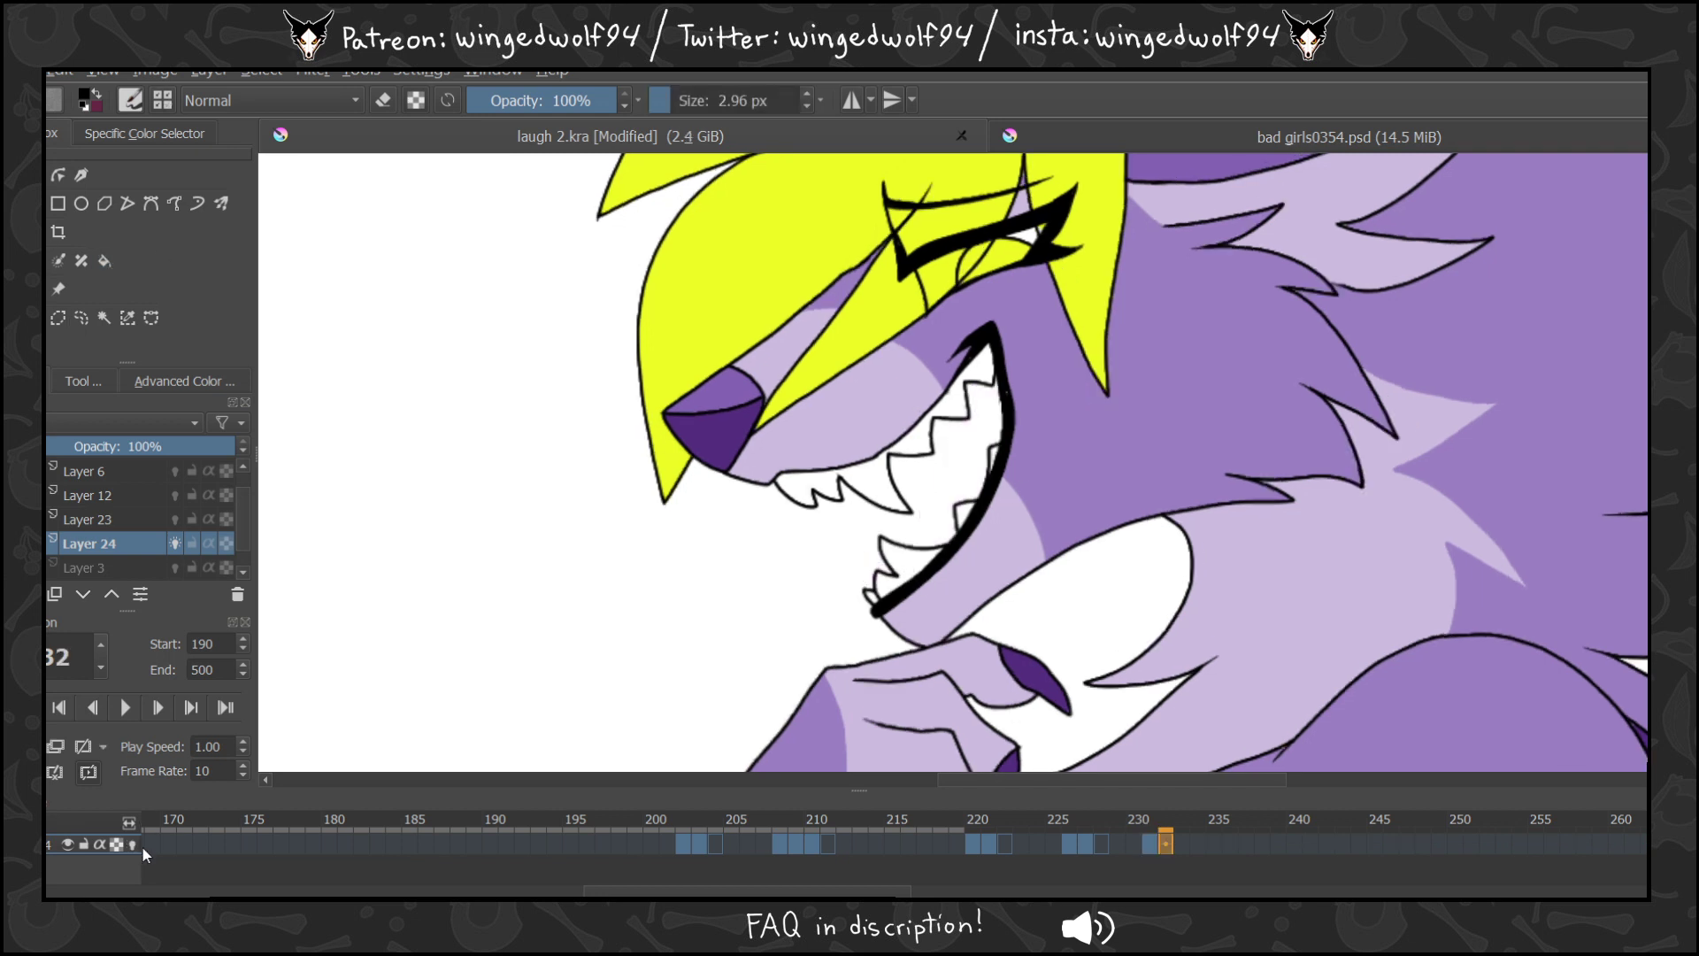
left_click(134, 843)
mouse_move(950, 418)
left_mouse_down()
mouse_move(955, 470)
mouse_move(927, 463)
mouse_move(922, 541)
mouse_move(846, 551)
mouse_move(872, 593)
left_mouse_up()
Fill the mouth interior black on frame 232 and advance to frame 233.
left_click(103, 260)
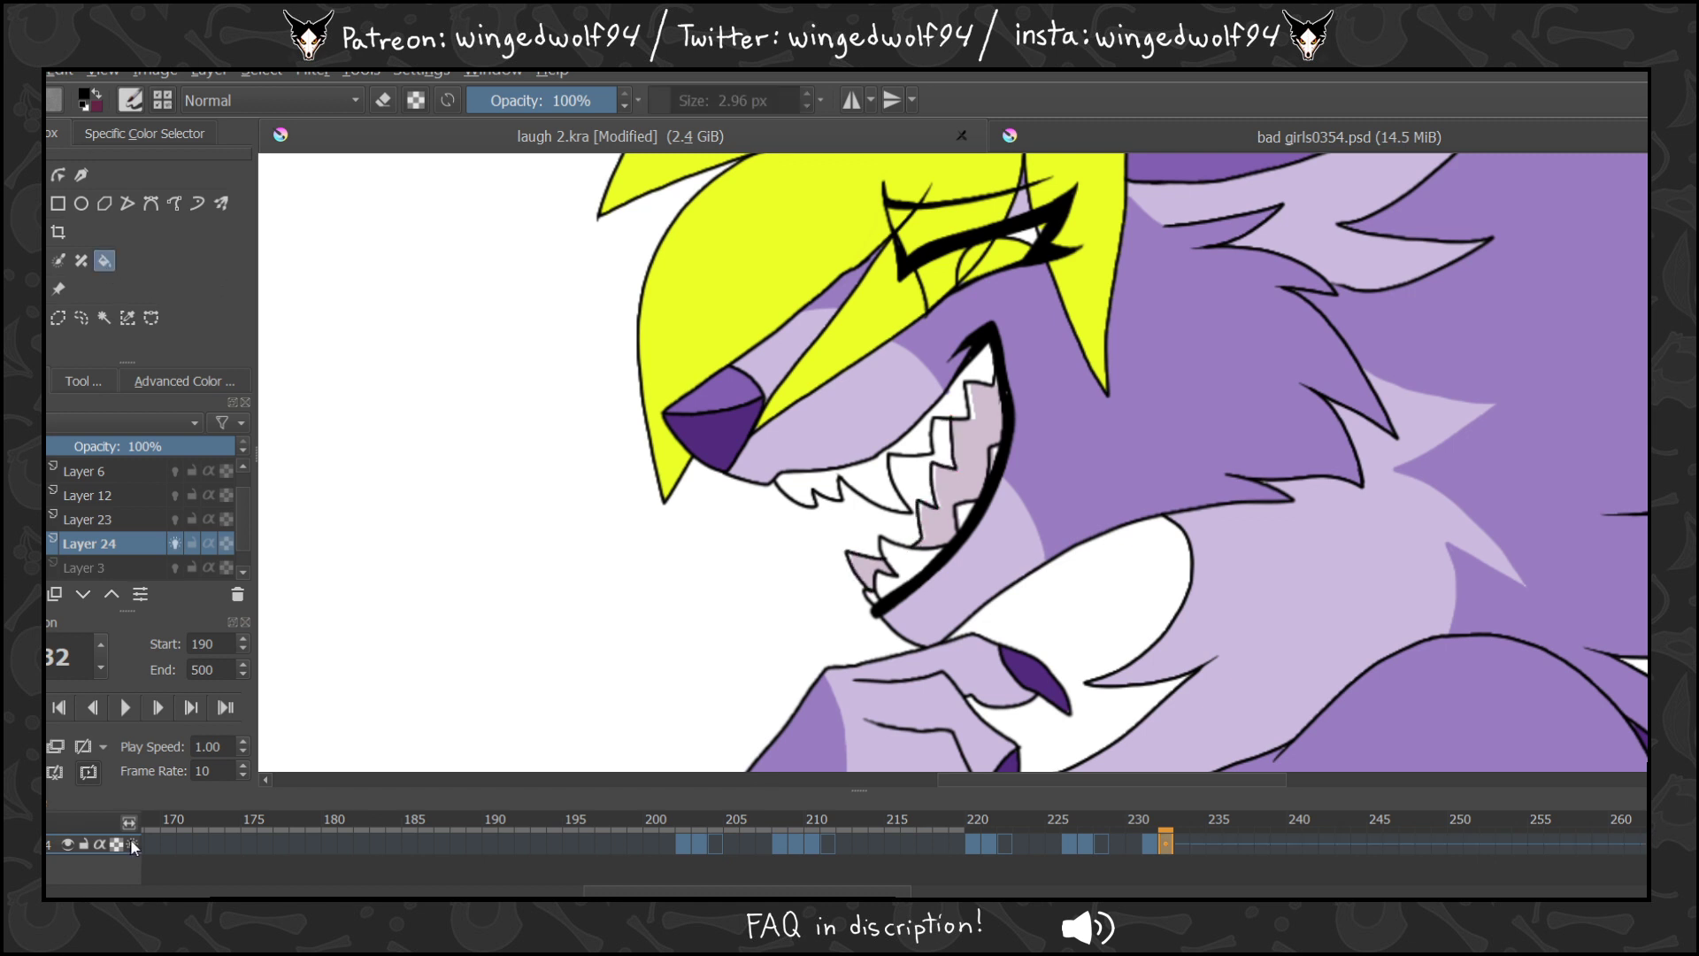
left_click(968, 442)
left_click(884, 564)
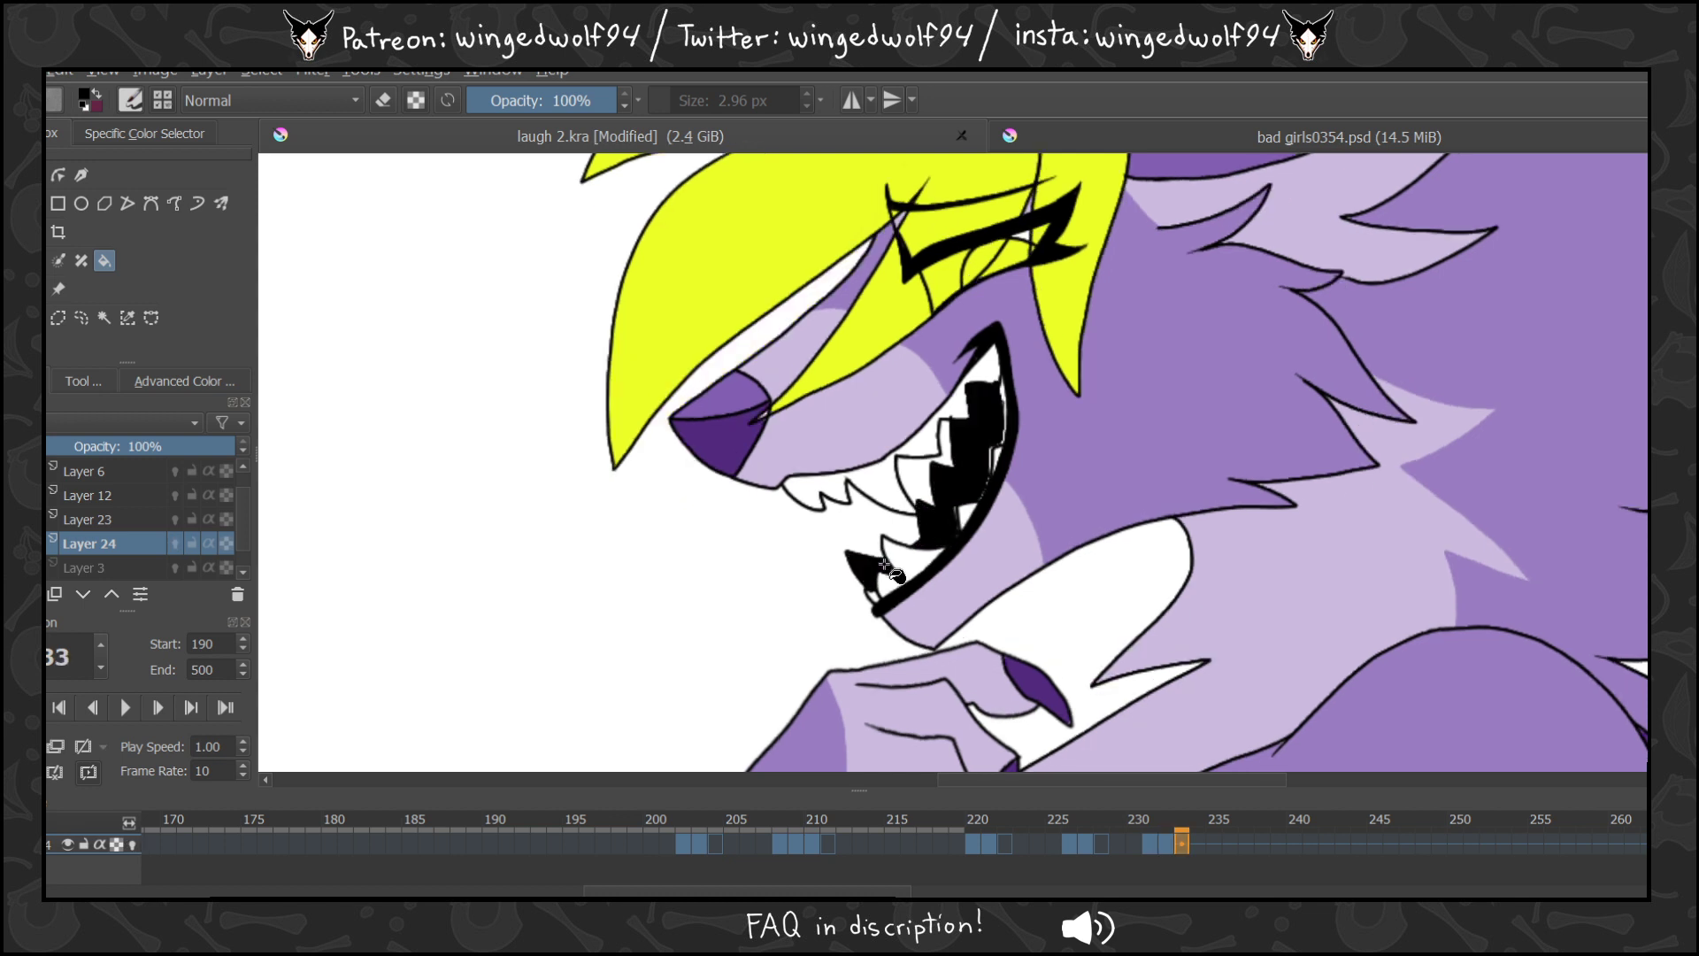
Copy Layer 24's frame 231 drawing to frame 233 and its frame 232 drawing to frame 234.
left_click(1150, 848)
key("Right")
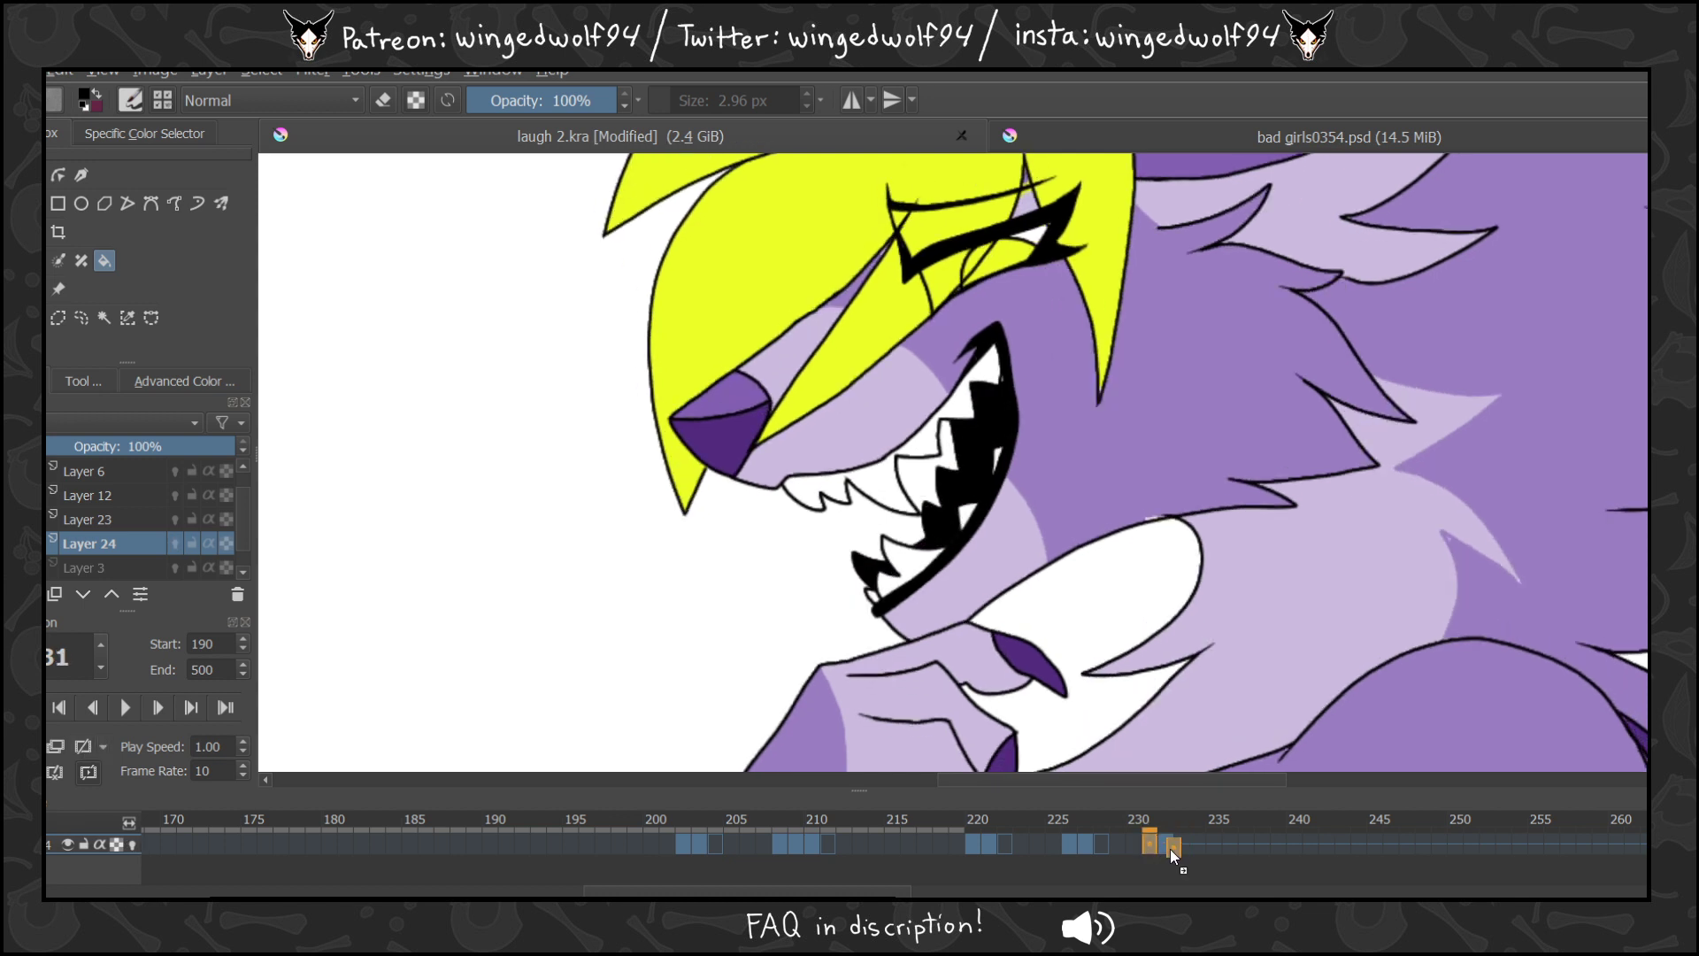
key("Left")
left_click(1182, 848)
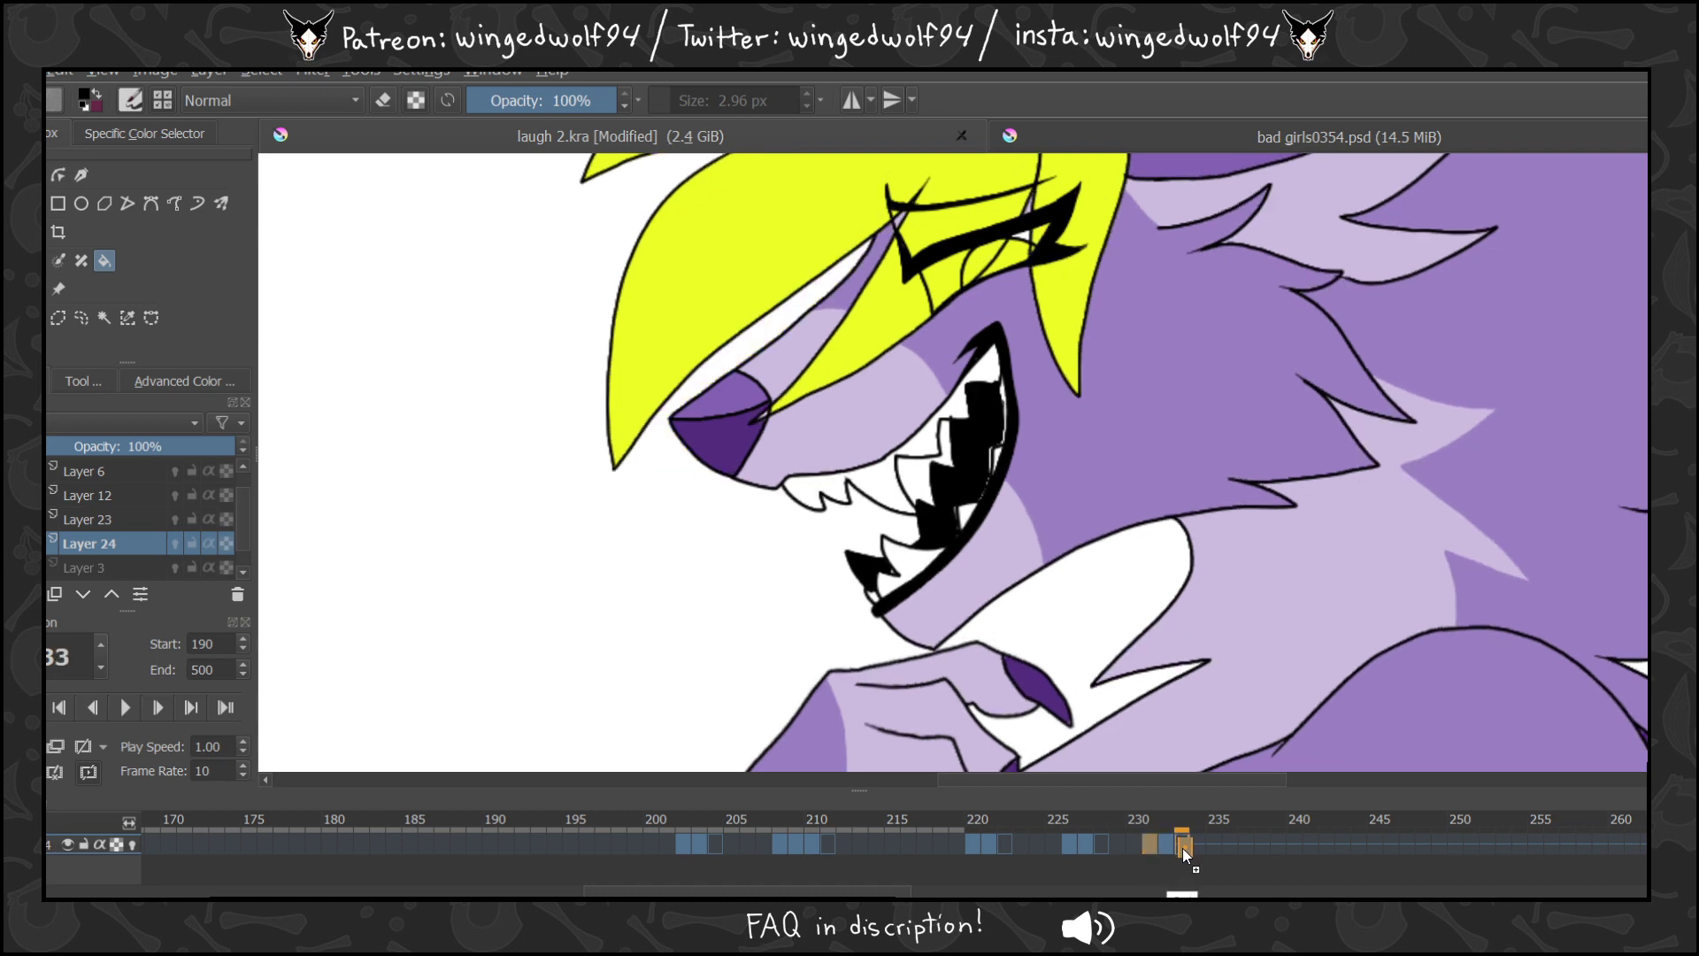
left_click(1199, 846)
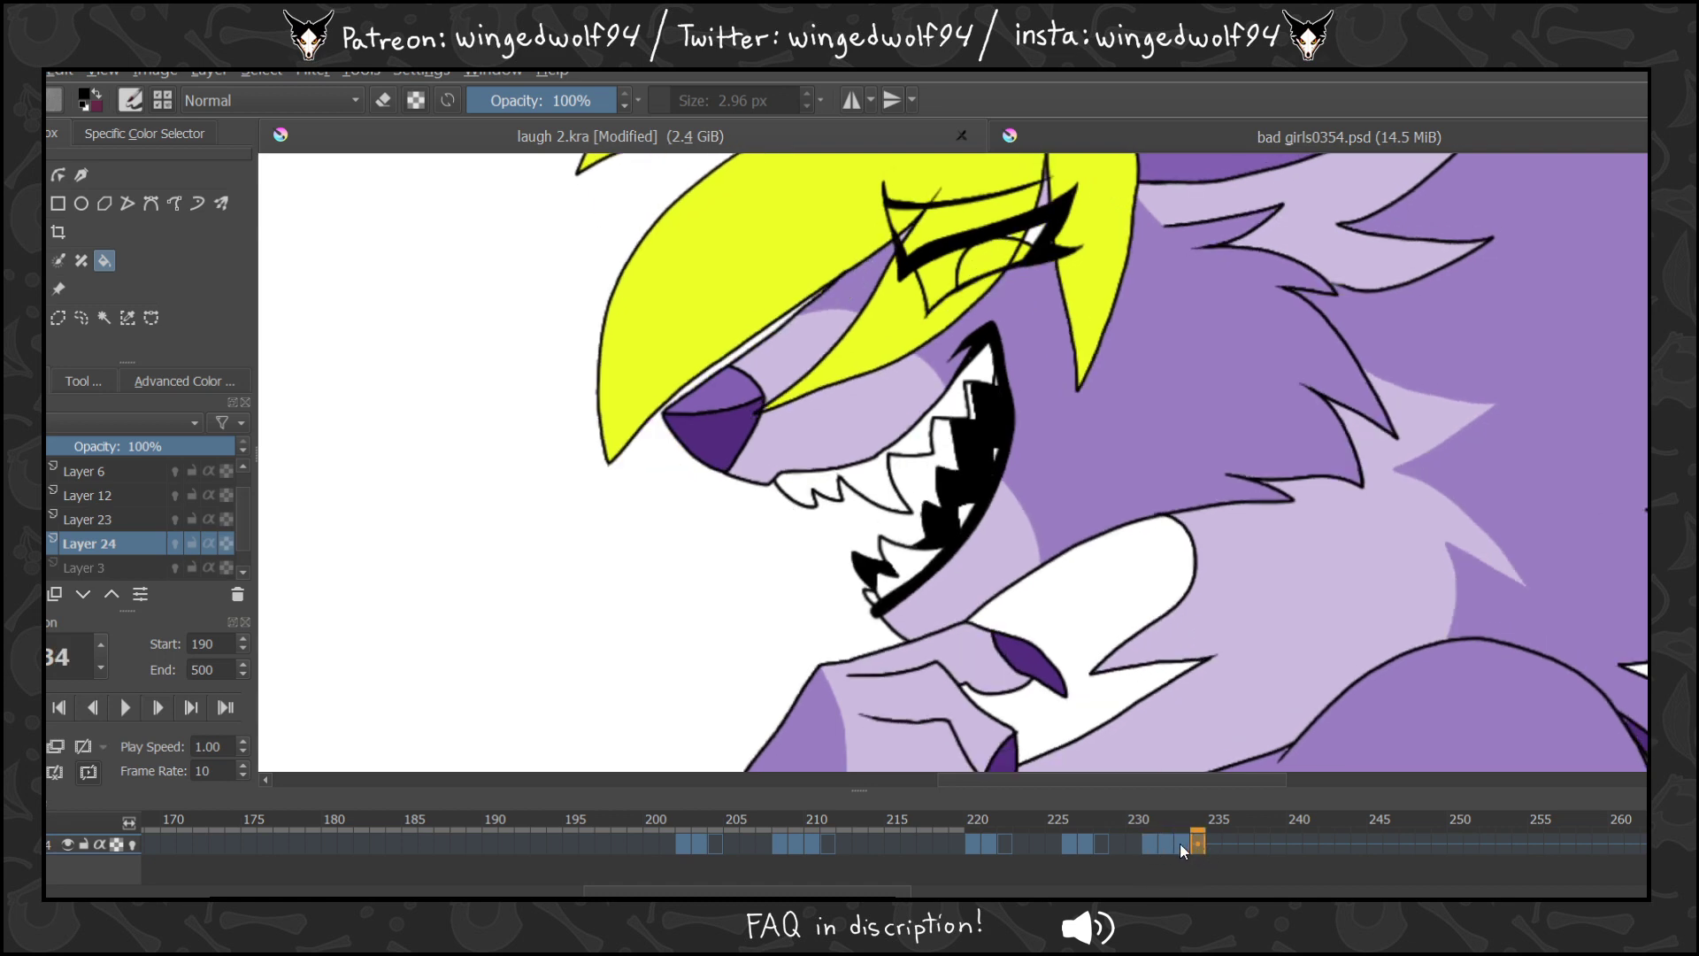
left_click(1169, 846)
left_click(1182, 848)
left_click(1197, 848)
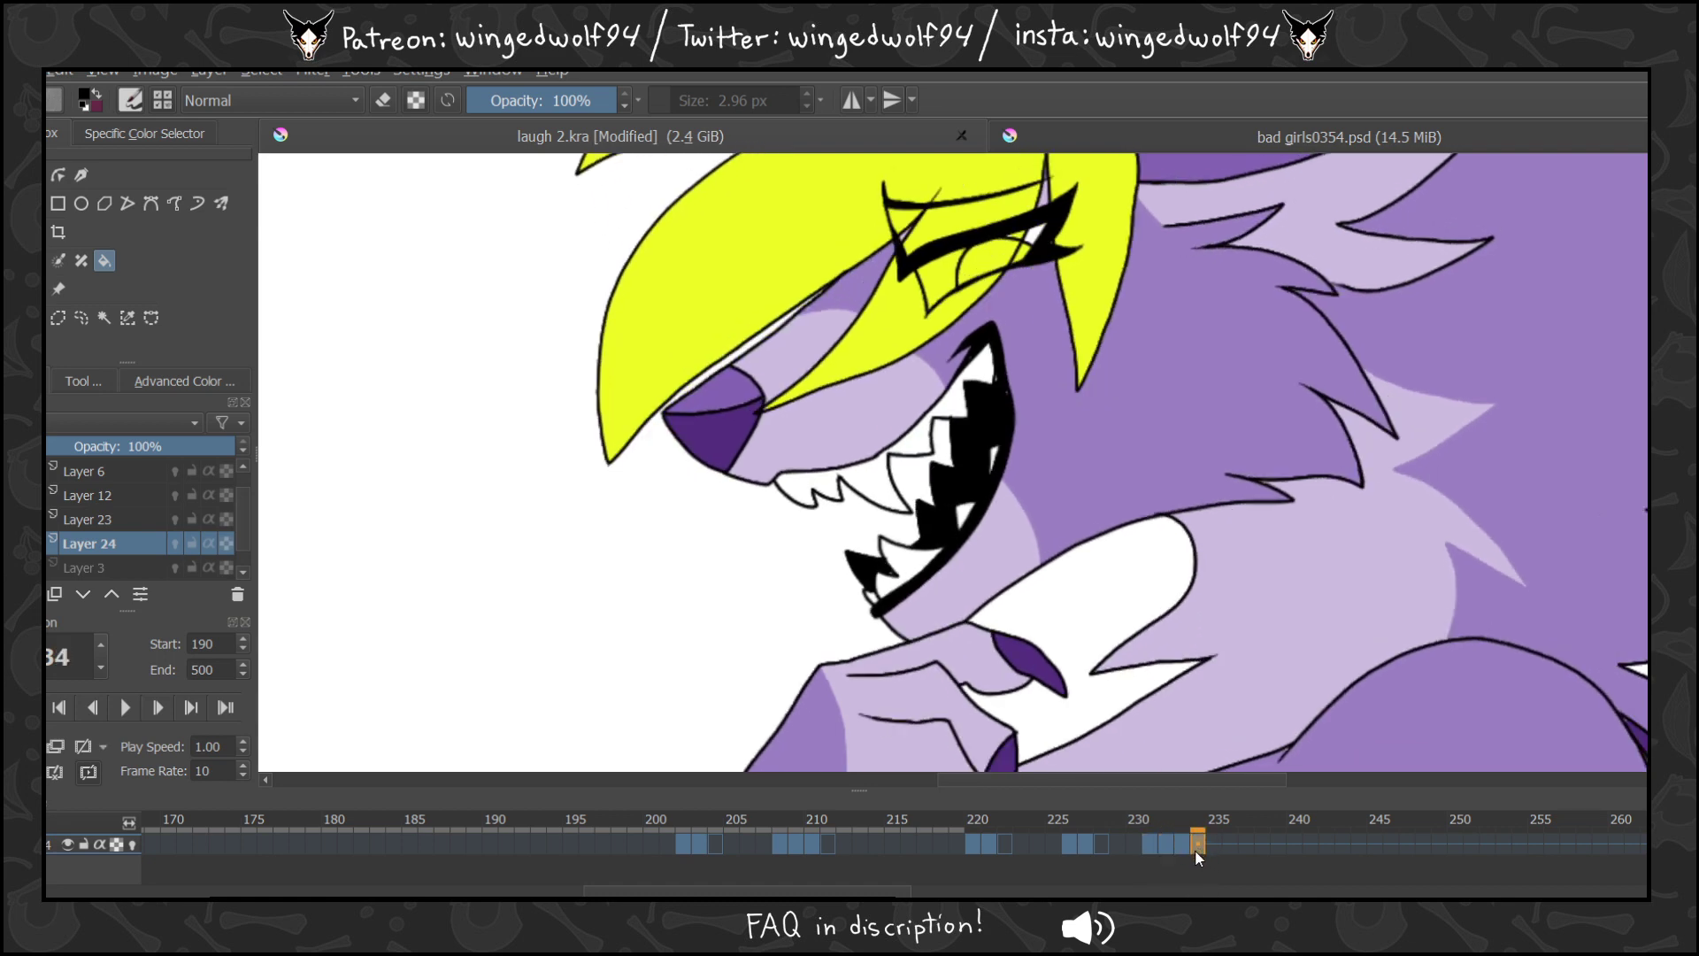
Blank Layer 24 at frame 235 so the mouth fill ends there.
left_click(1182, 845)
left_click(1212, 846)
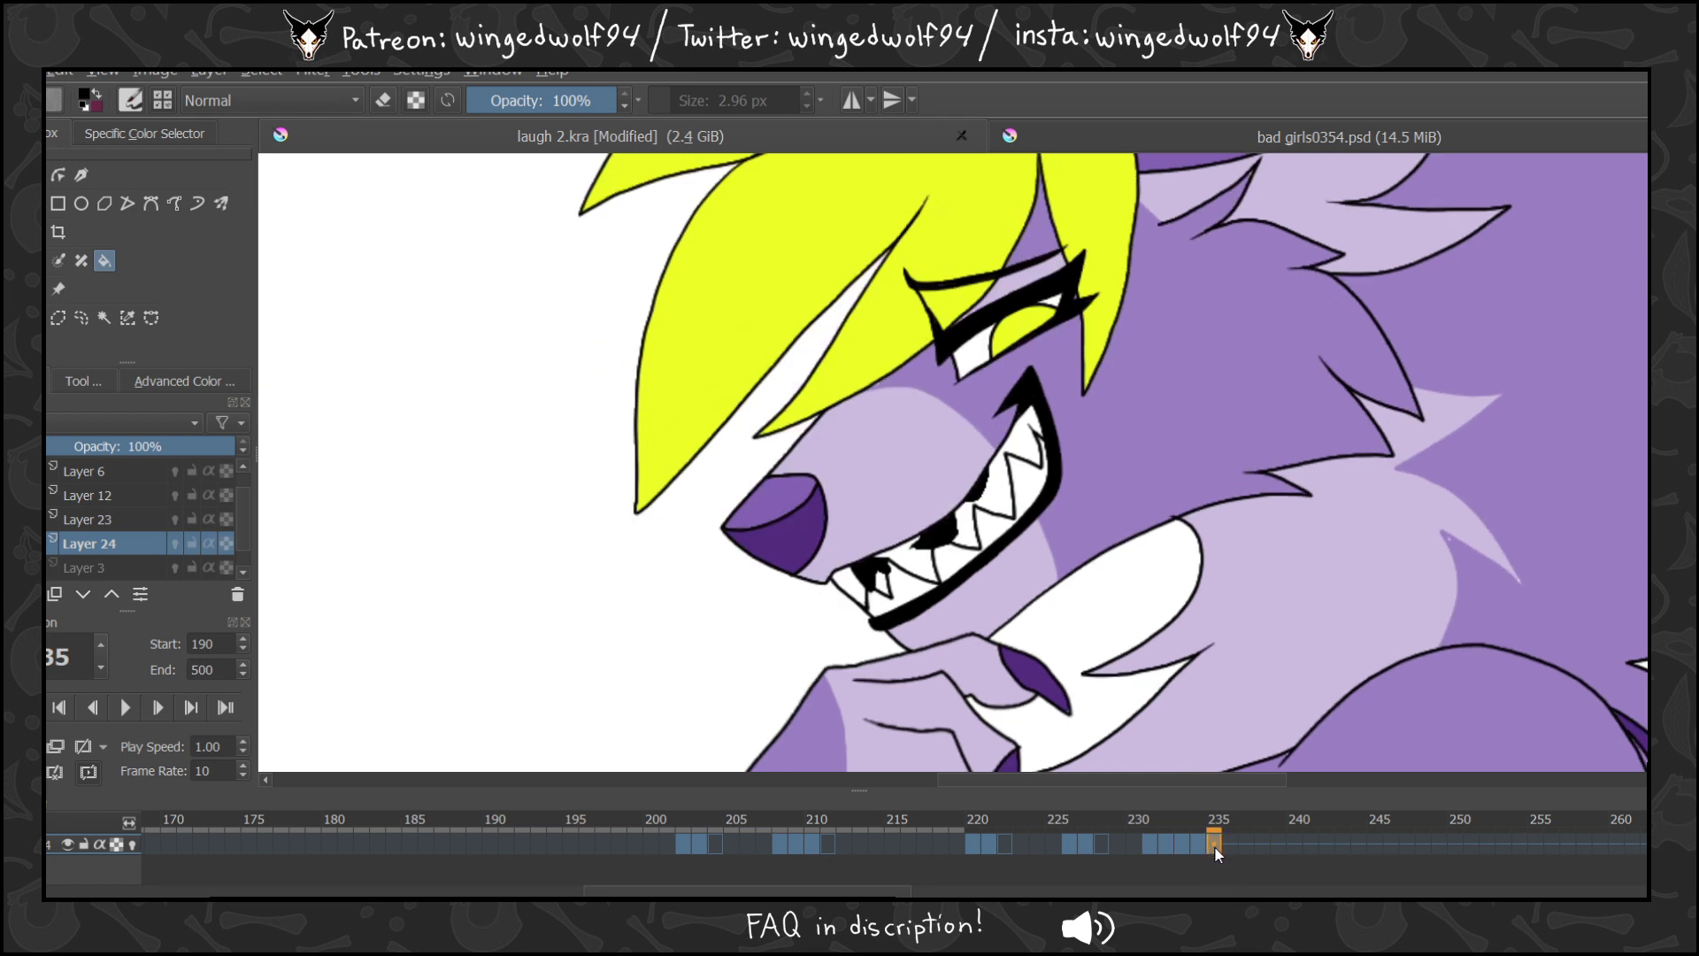
left_click(88, 744)
left_click(1199, 842)
left_click(1218, 843)
left_click(32, 746)
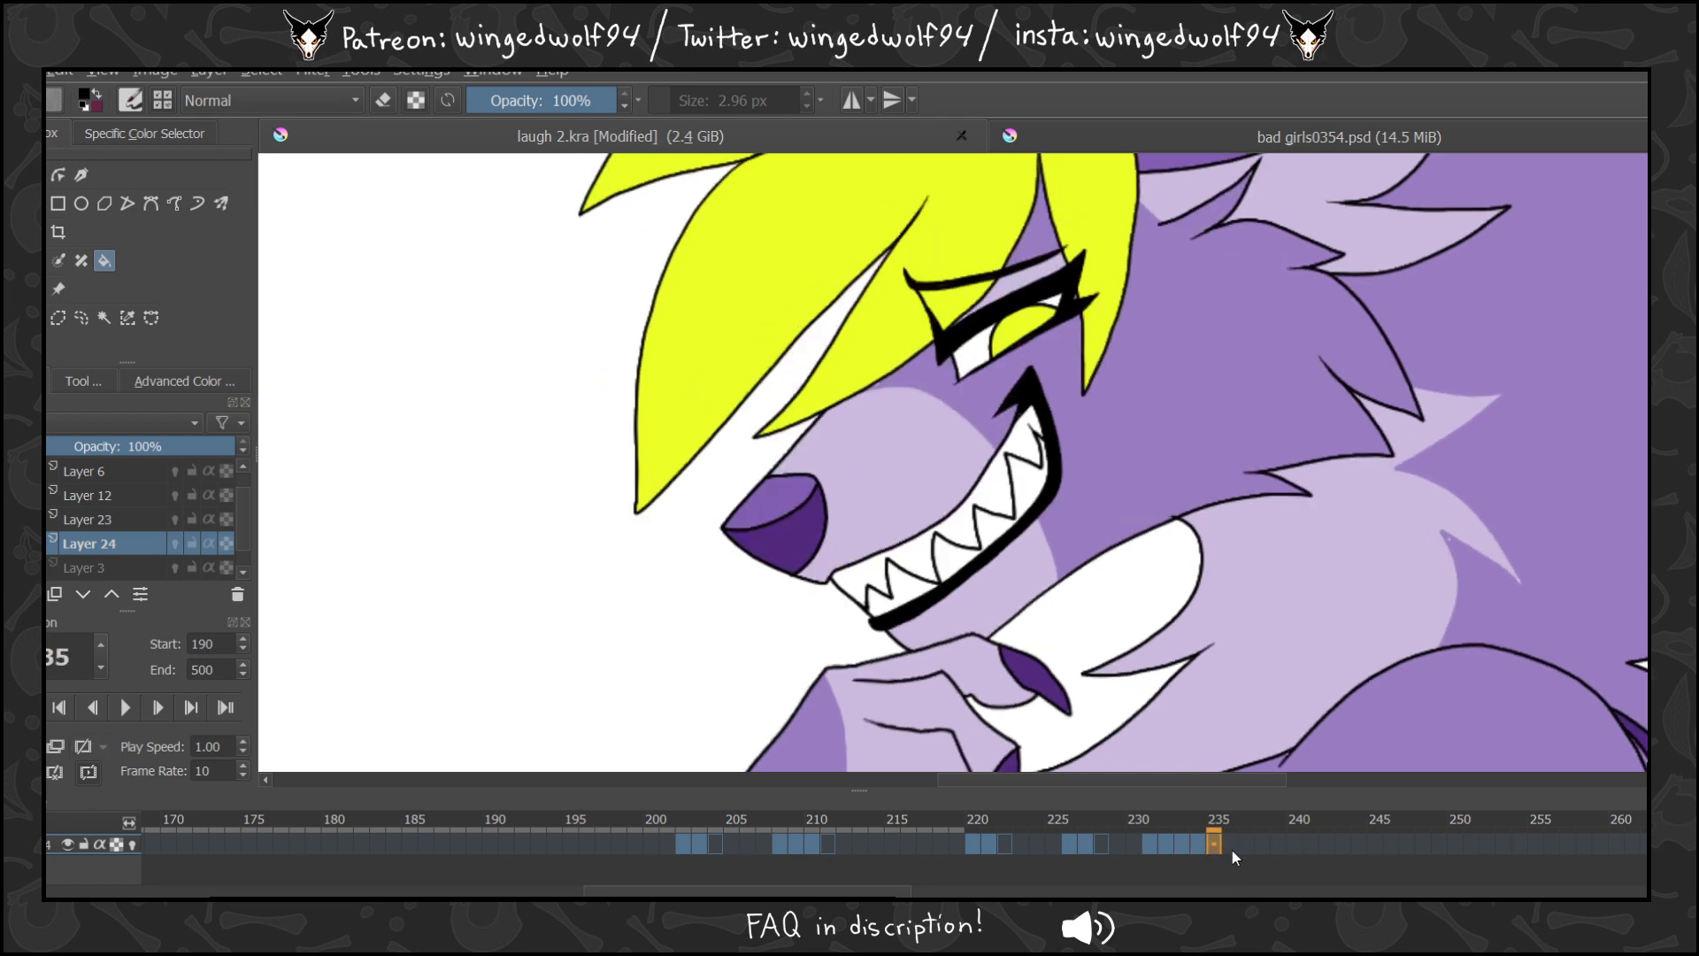
Move ahead to frame 240 and zoom out to view more of the character.
key("space")
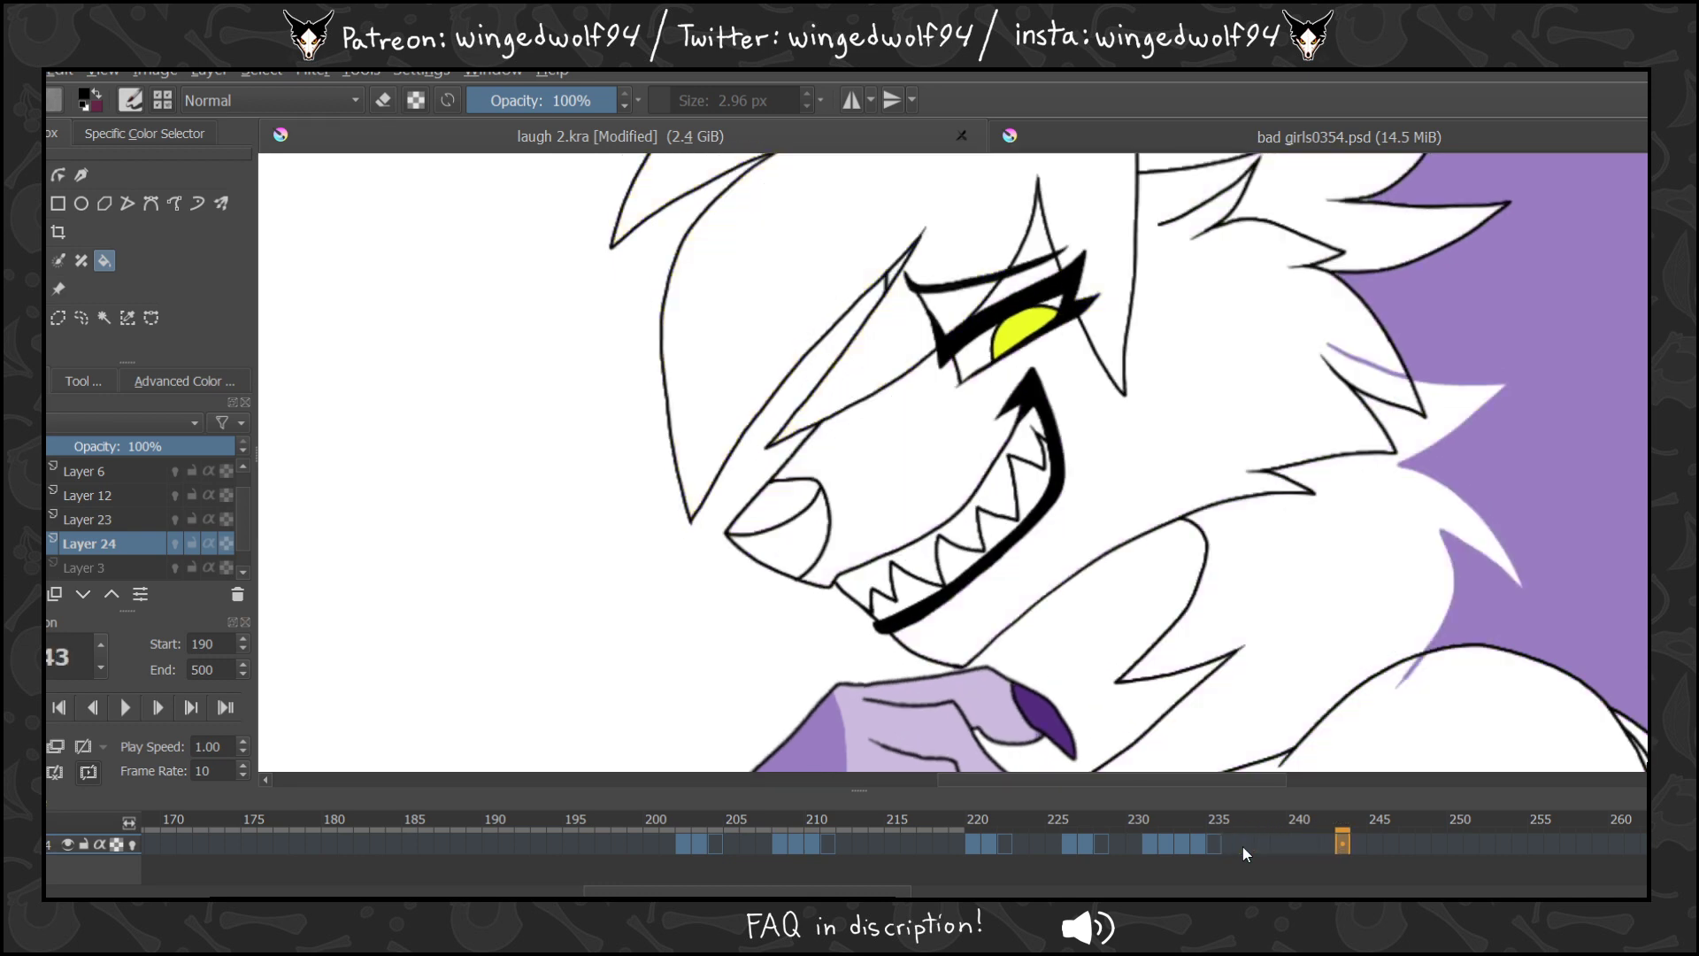
key("Left")
key("Left")
key("Left")
left_click(12, 346)
left_click(1050, 433, "ctrl")
left_click(1049, 433, "ctrl")
left_click(1049, 433, "ctrl")
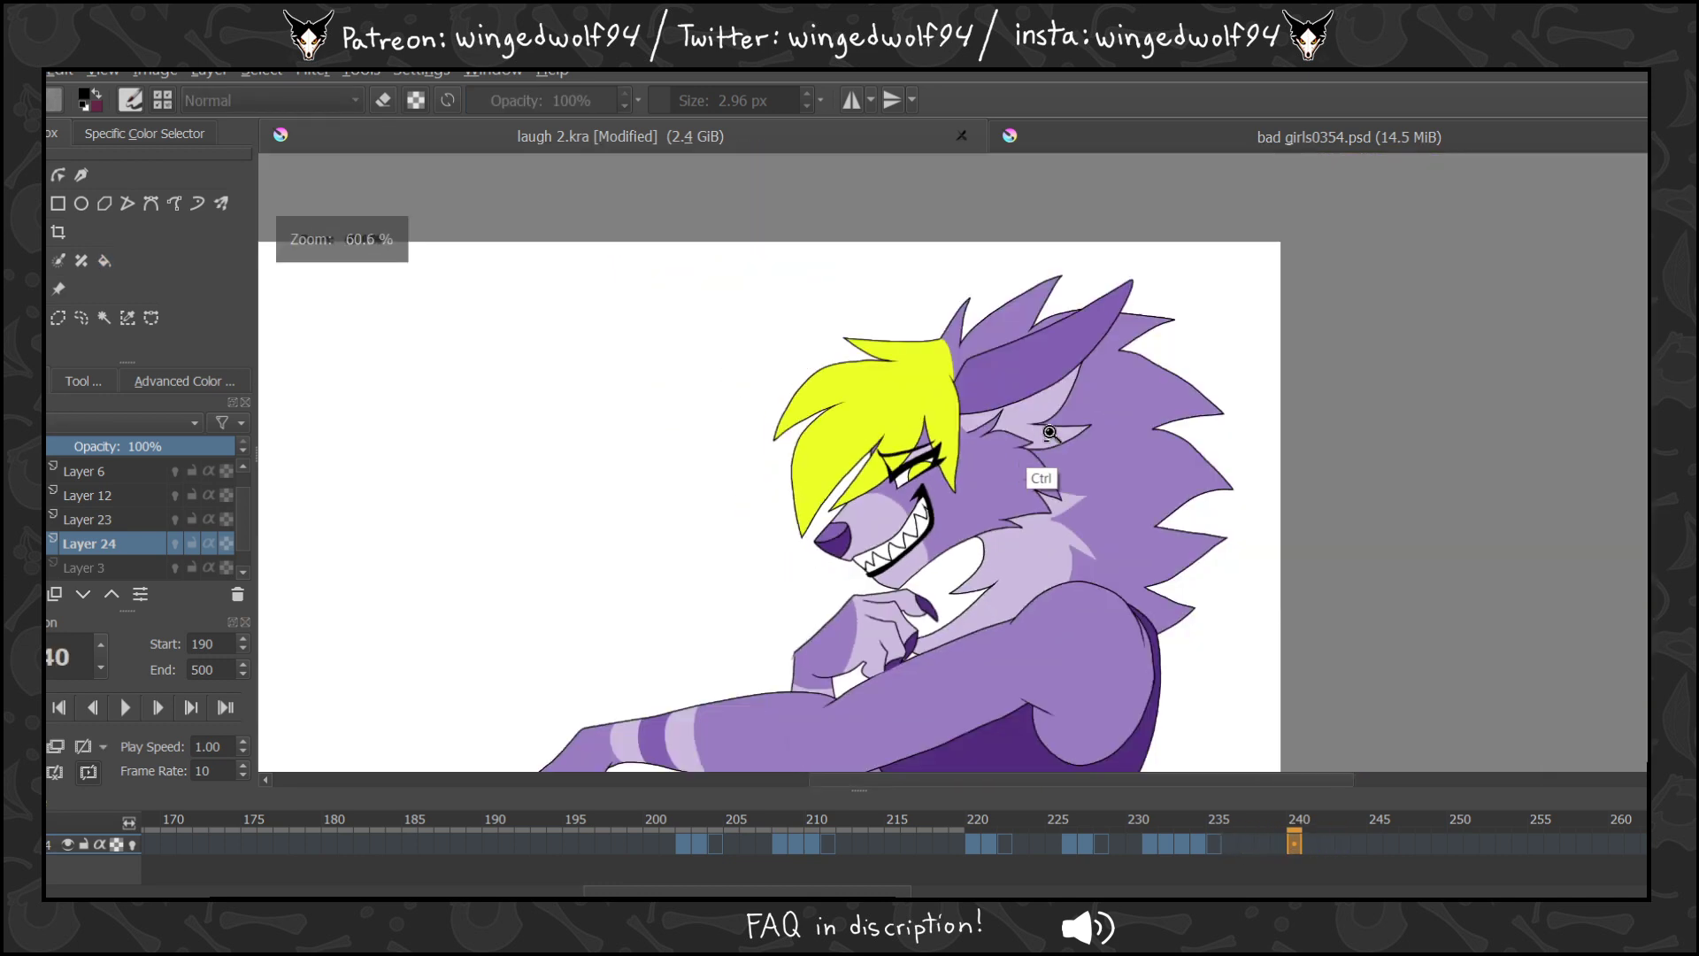
Play back the laughing animation to check the newly filled mouth frames.
left_click(127, 706)
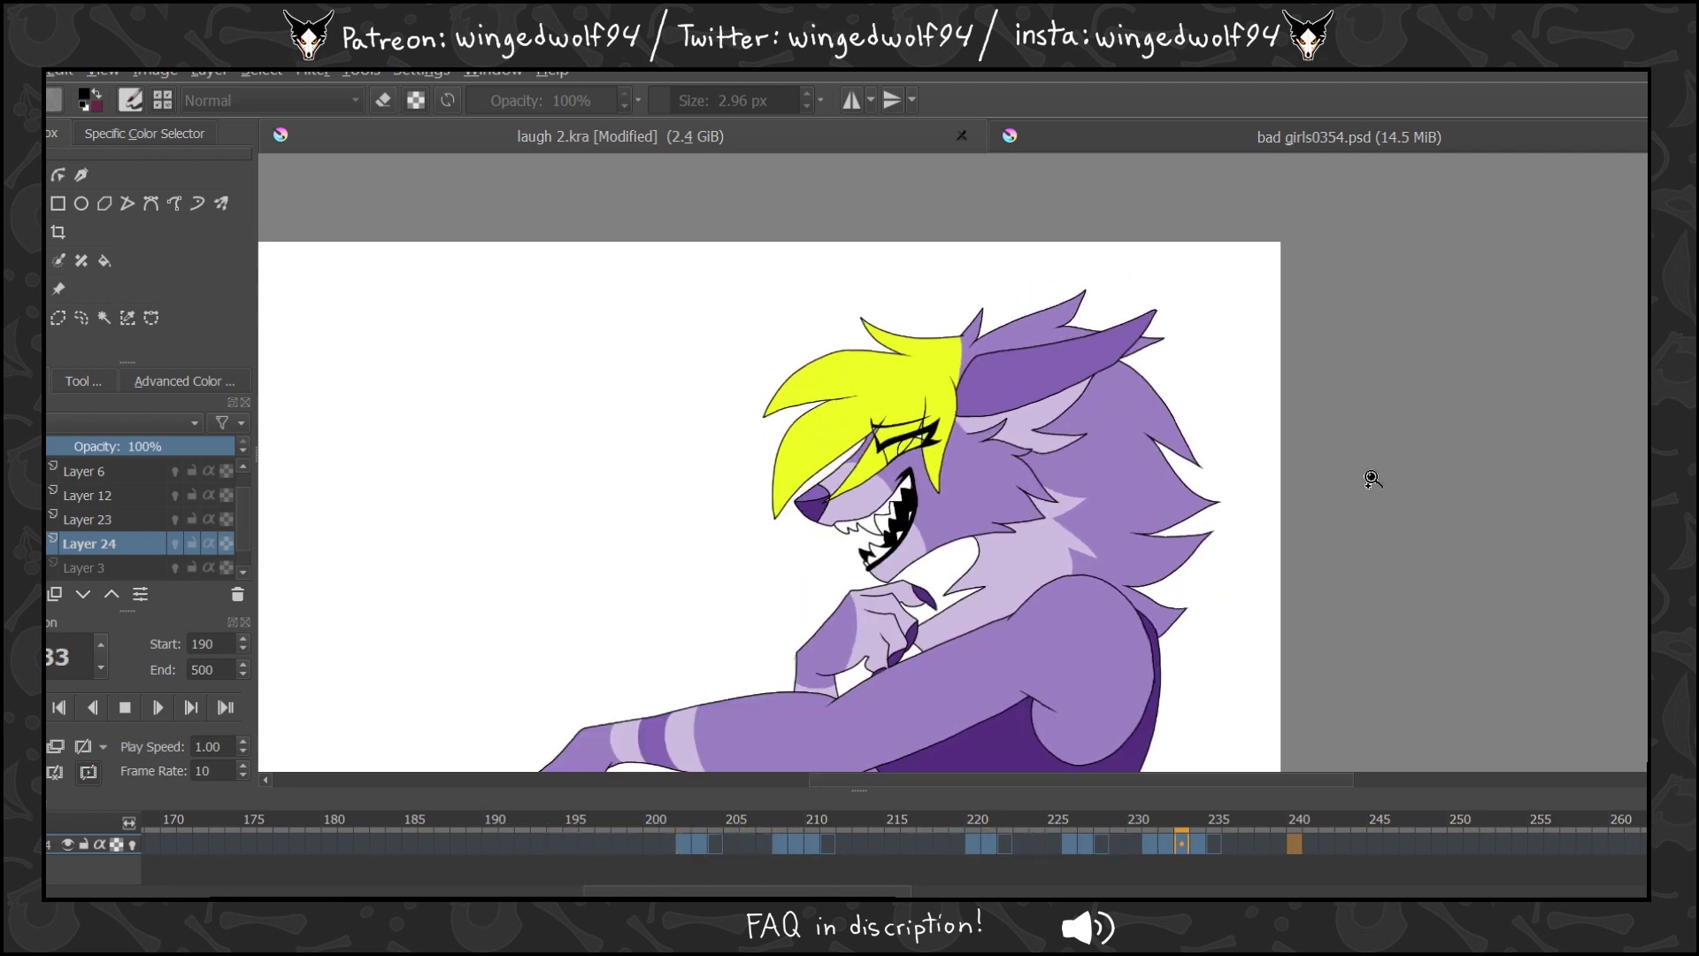
left_click(125, 707)
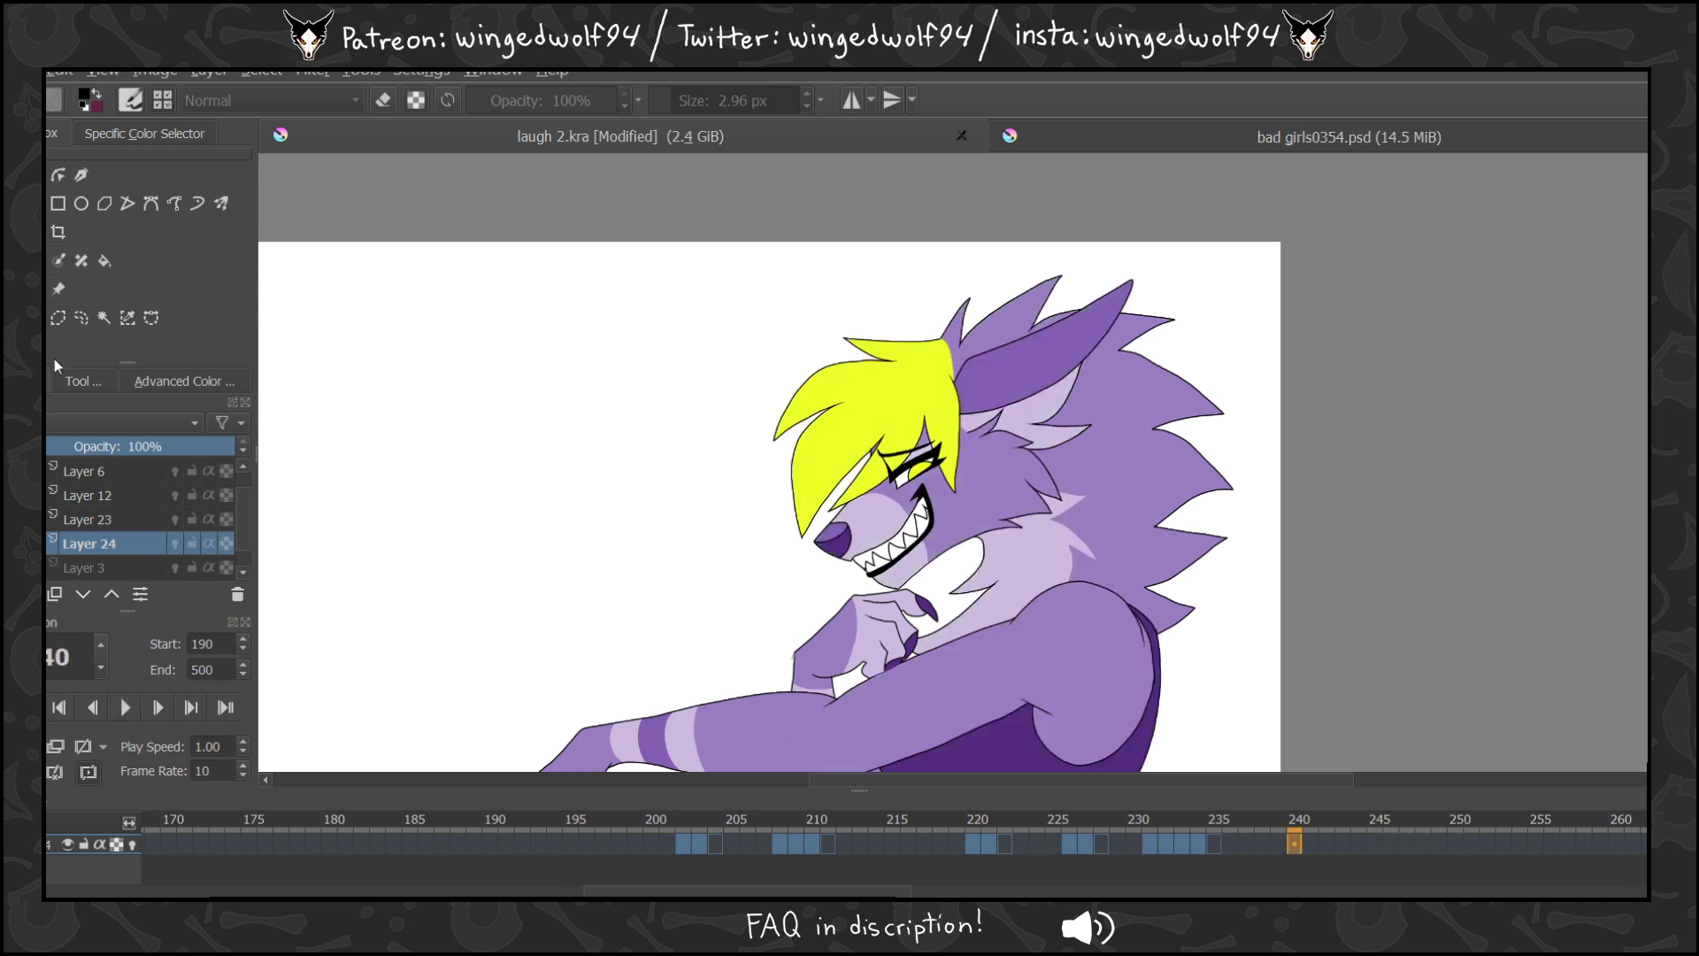
left_click_drag(625, 273, 1120, 863)
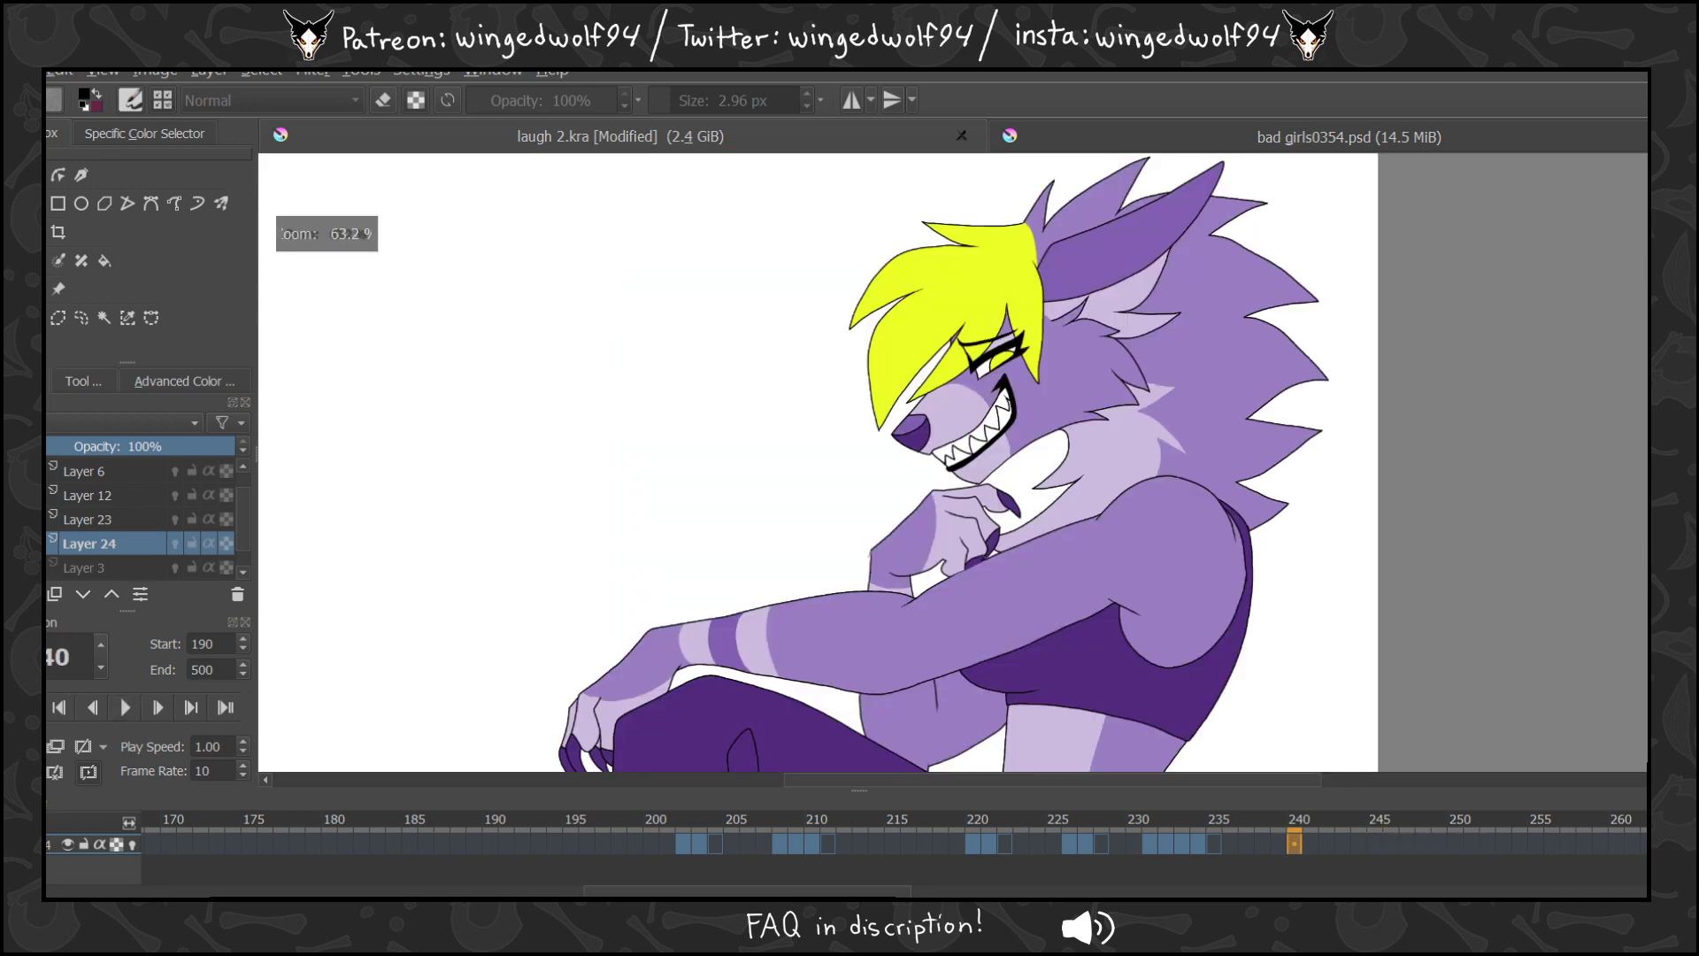
Merge Layer 23 down into Layer 24 and play back the merged animation.
left_click(92, 520)
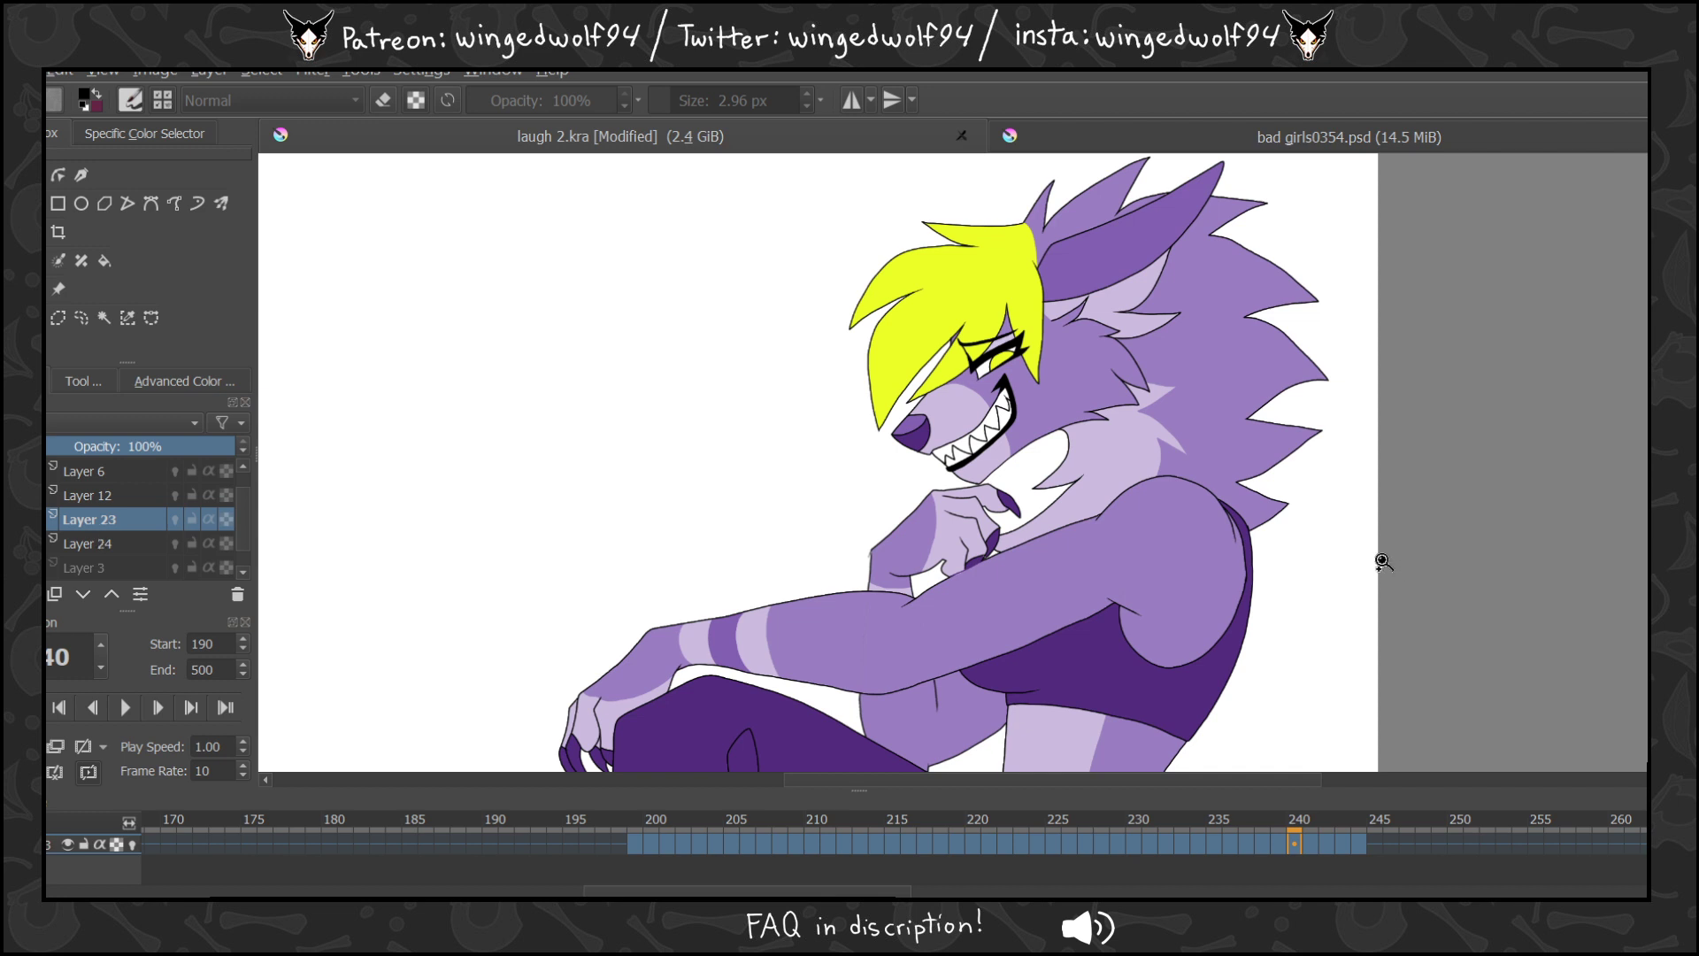
key("Page_Down")
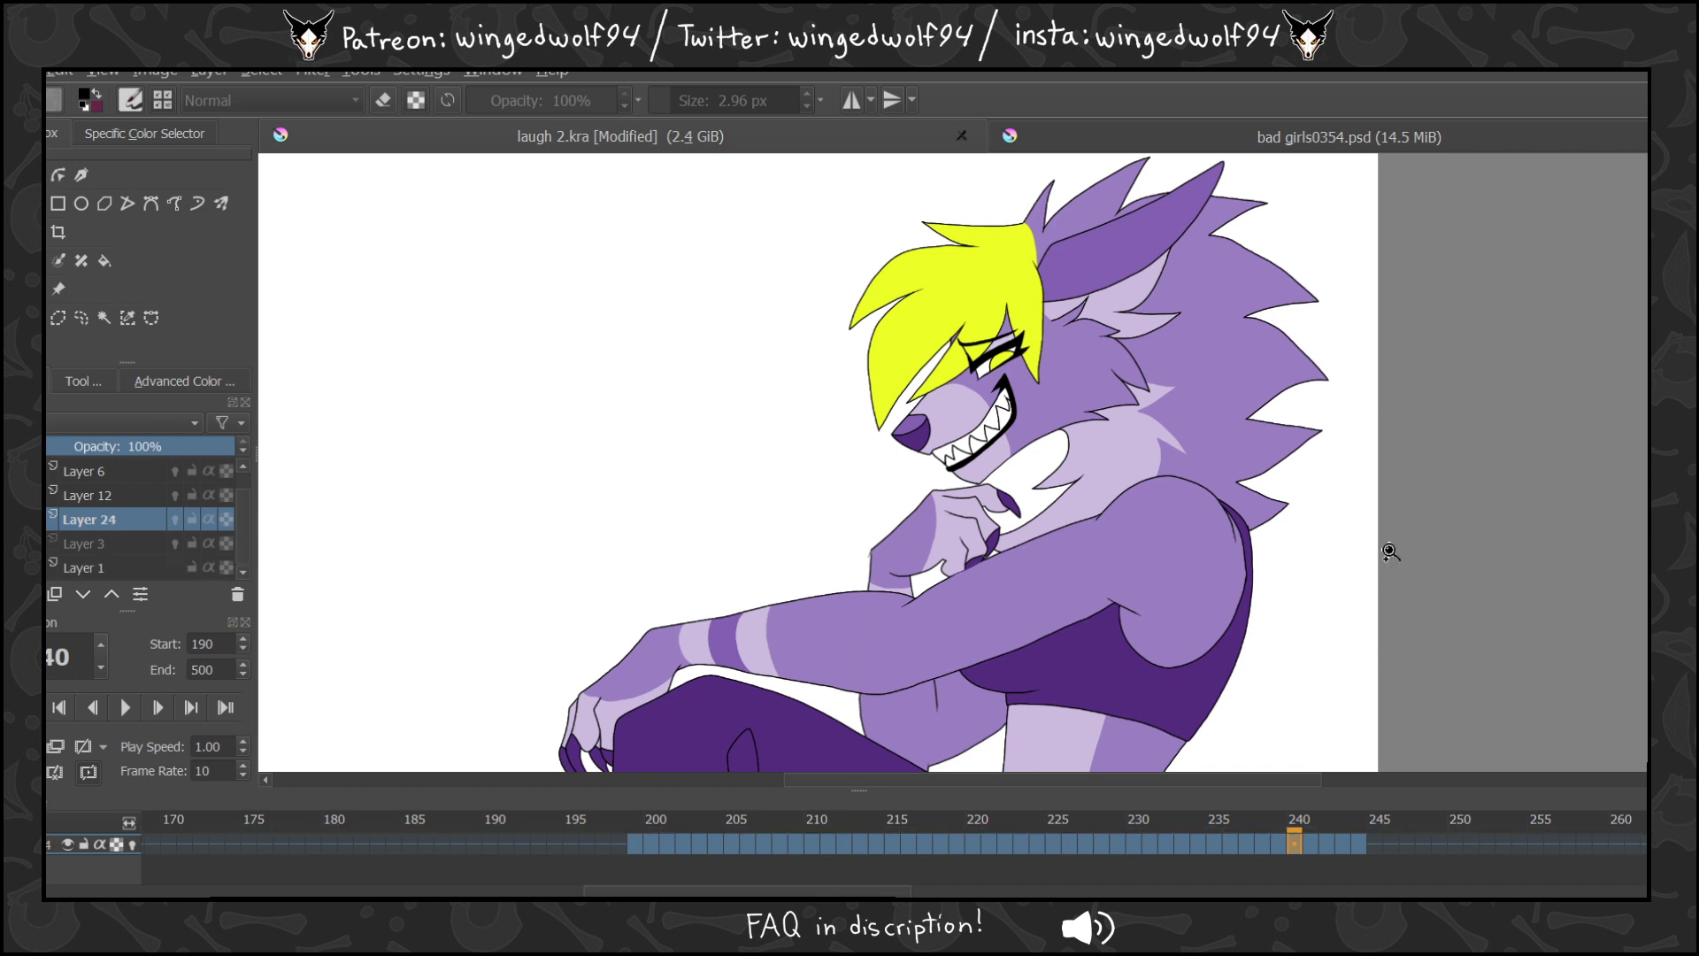
left_click(131, 708)
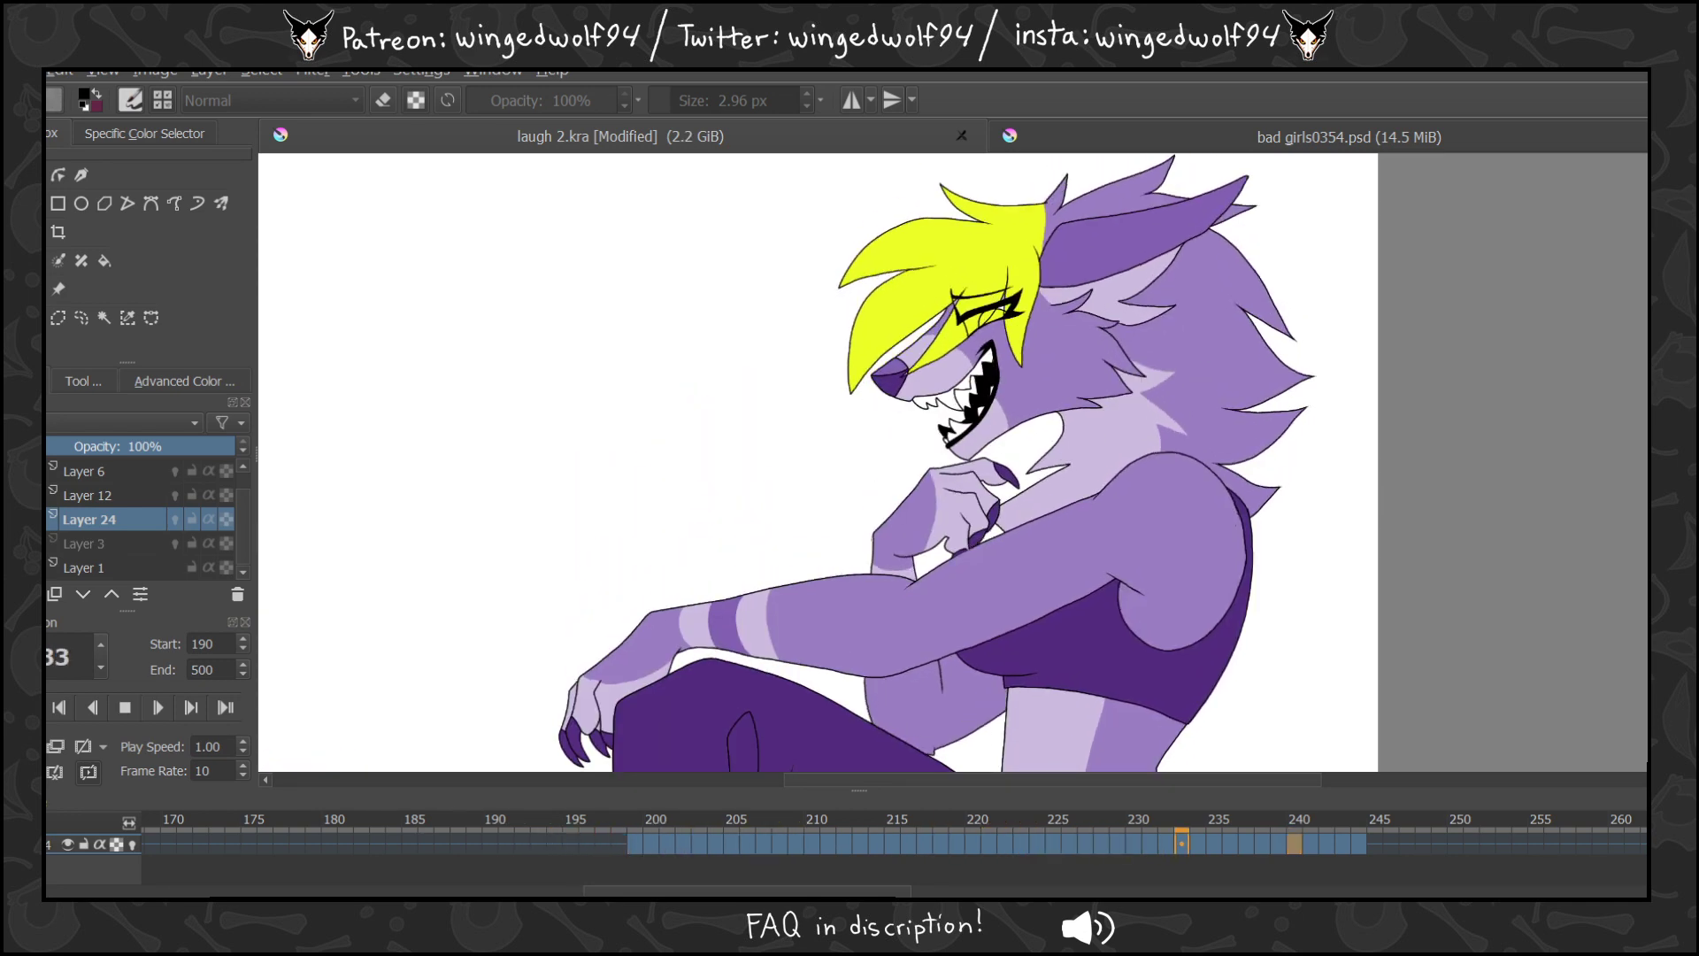
left_click(156, 712)
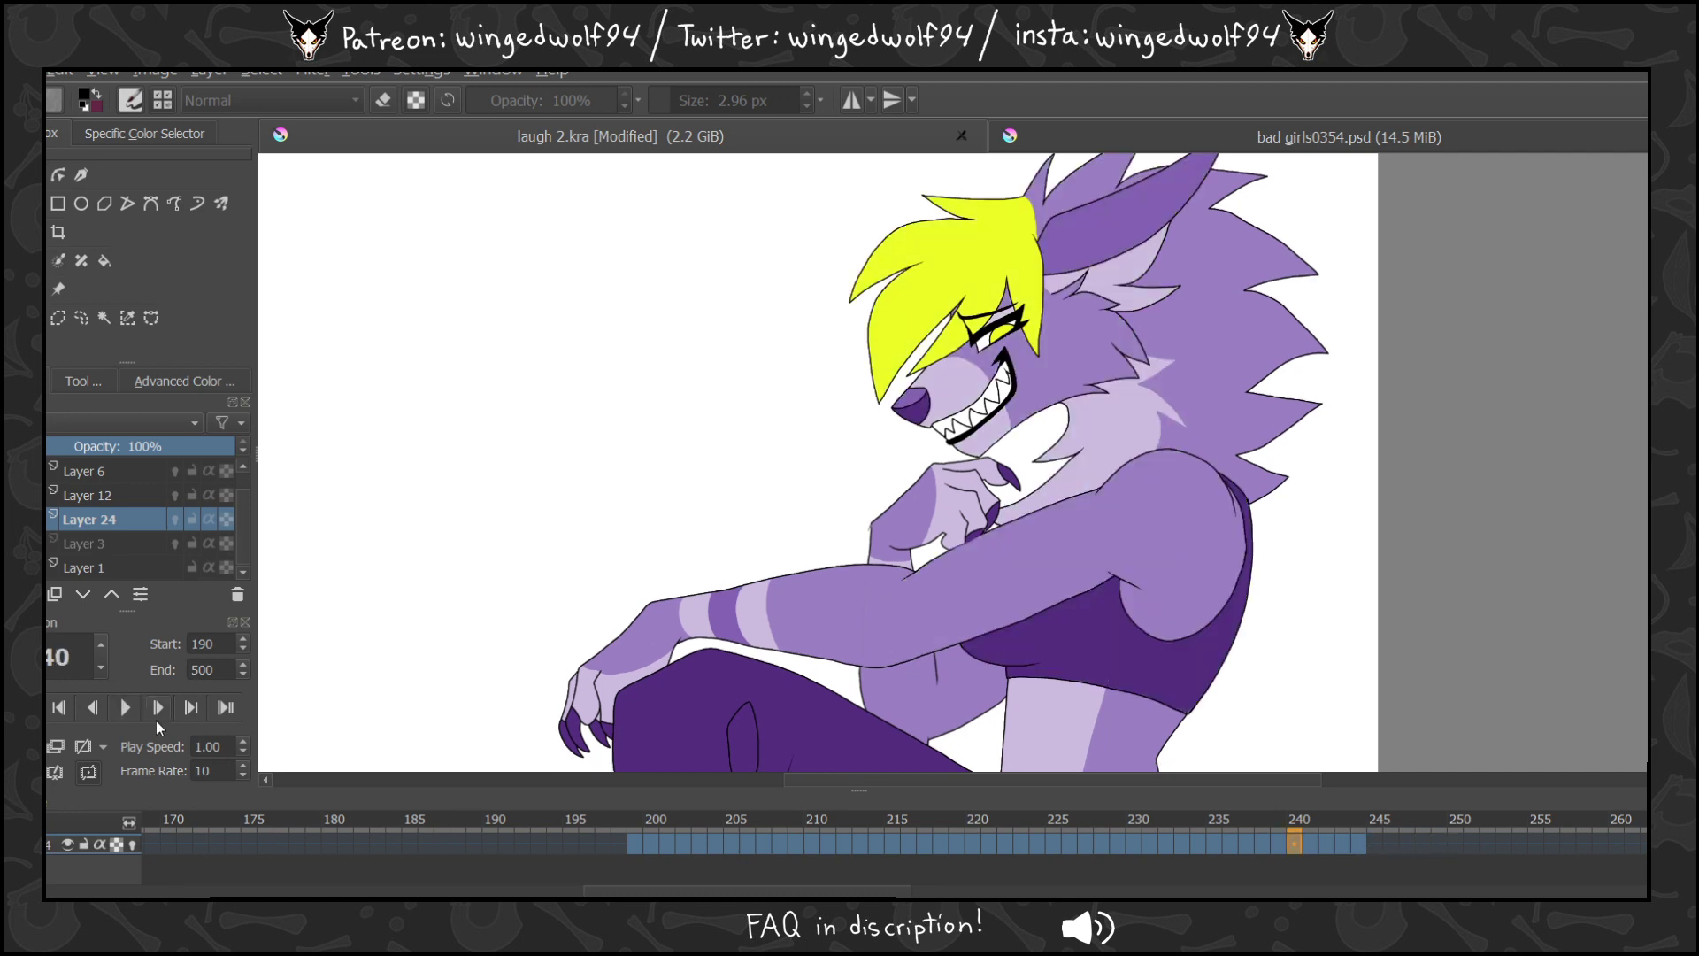
Add a blank keyframe on Layer 24 at frame 198, just before the laughing drawings begin.
left_click_drag(1294, 830, 623, 828)
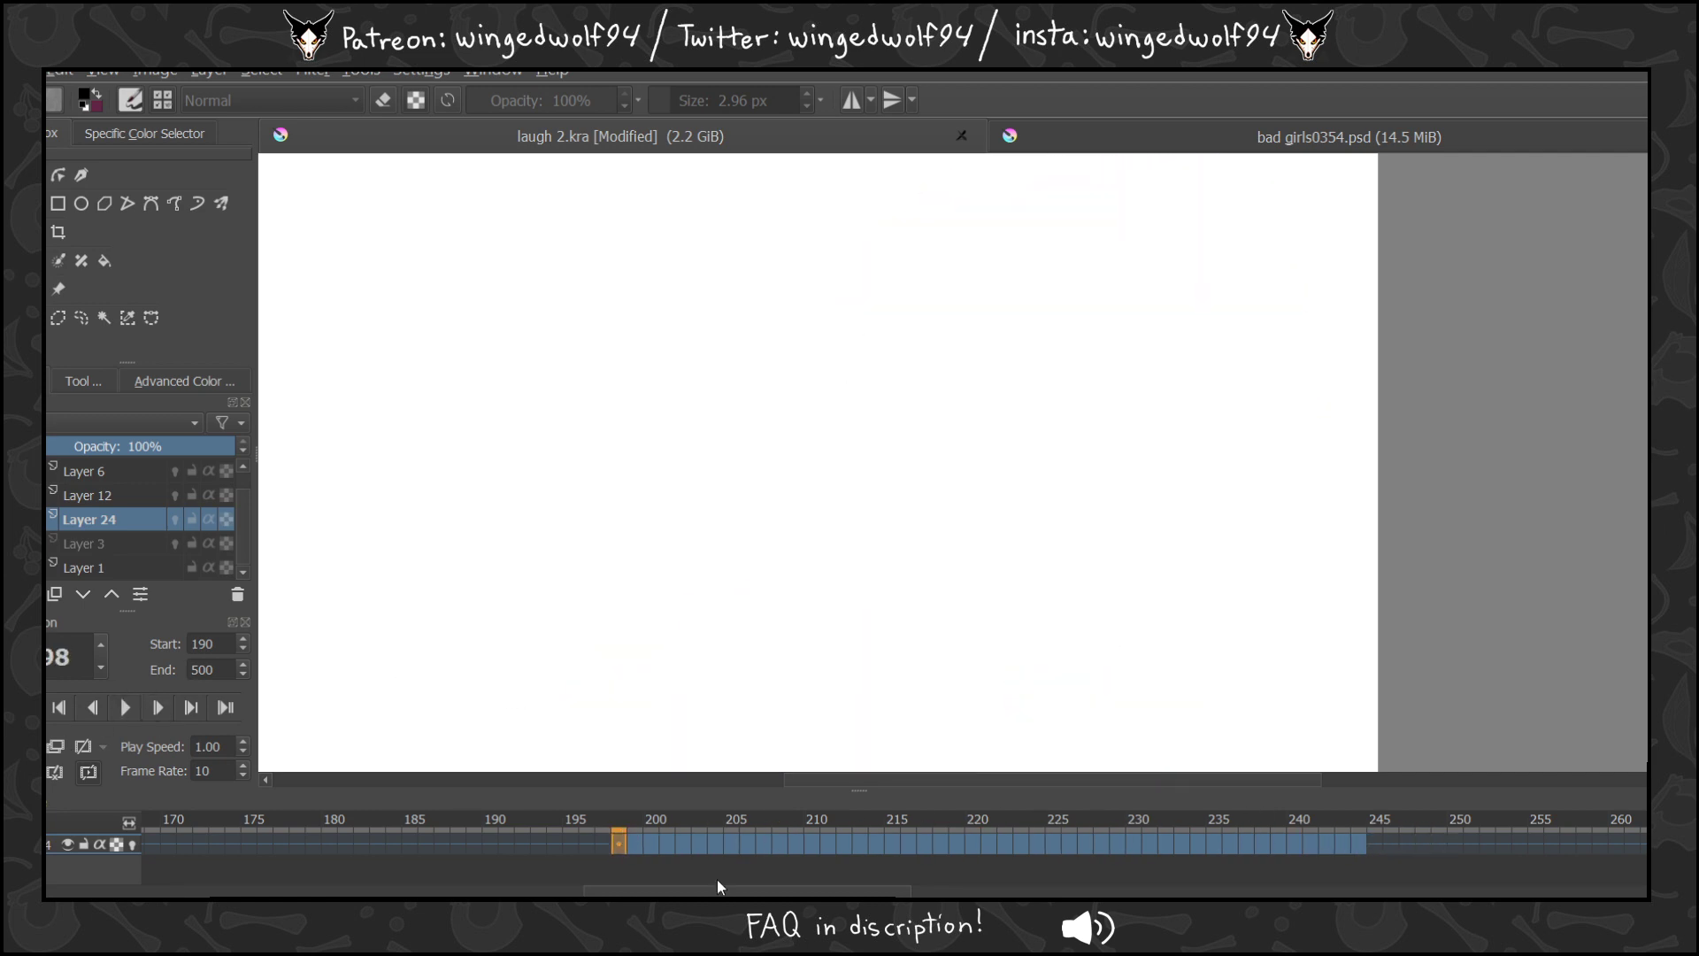
left_click_drag(717, 885, 996, 852)
left_click(147, 816)
left_click(84, 748)
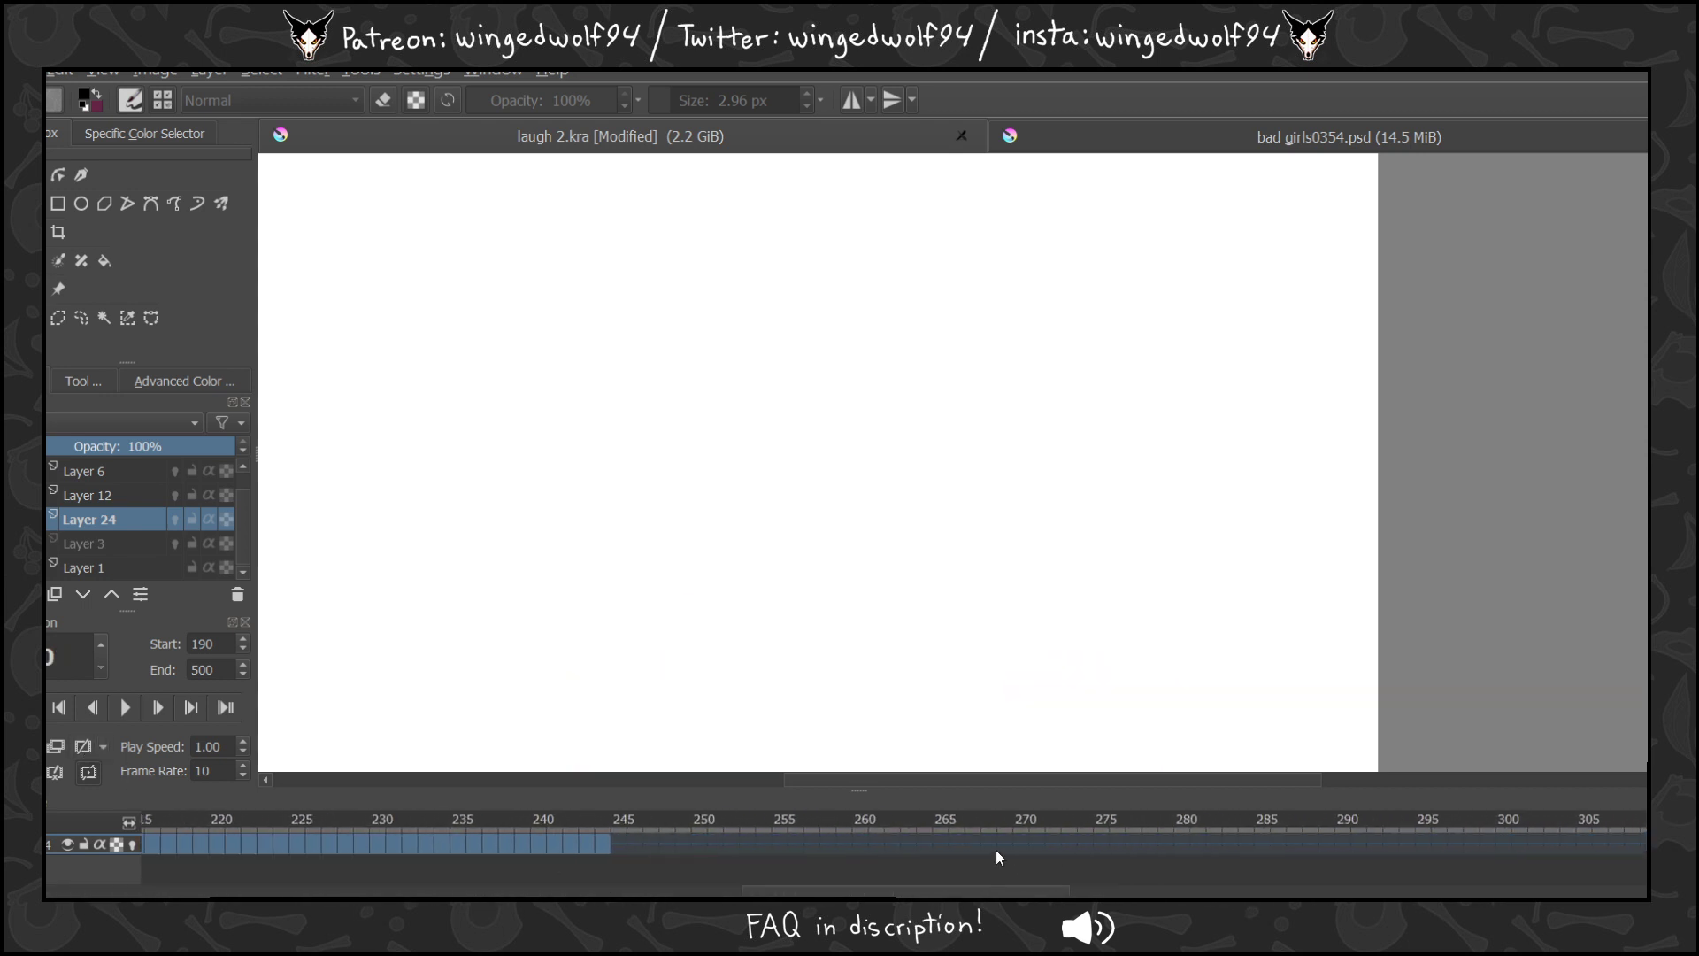
Remove Layer 24's surplus keyframes at frames 242 to 244 and return to frame 241.
left_click(599, 852)
key("Left")
key("Left")
key("Left")
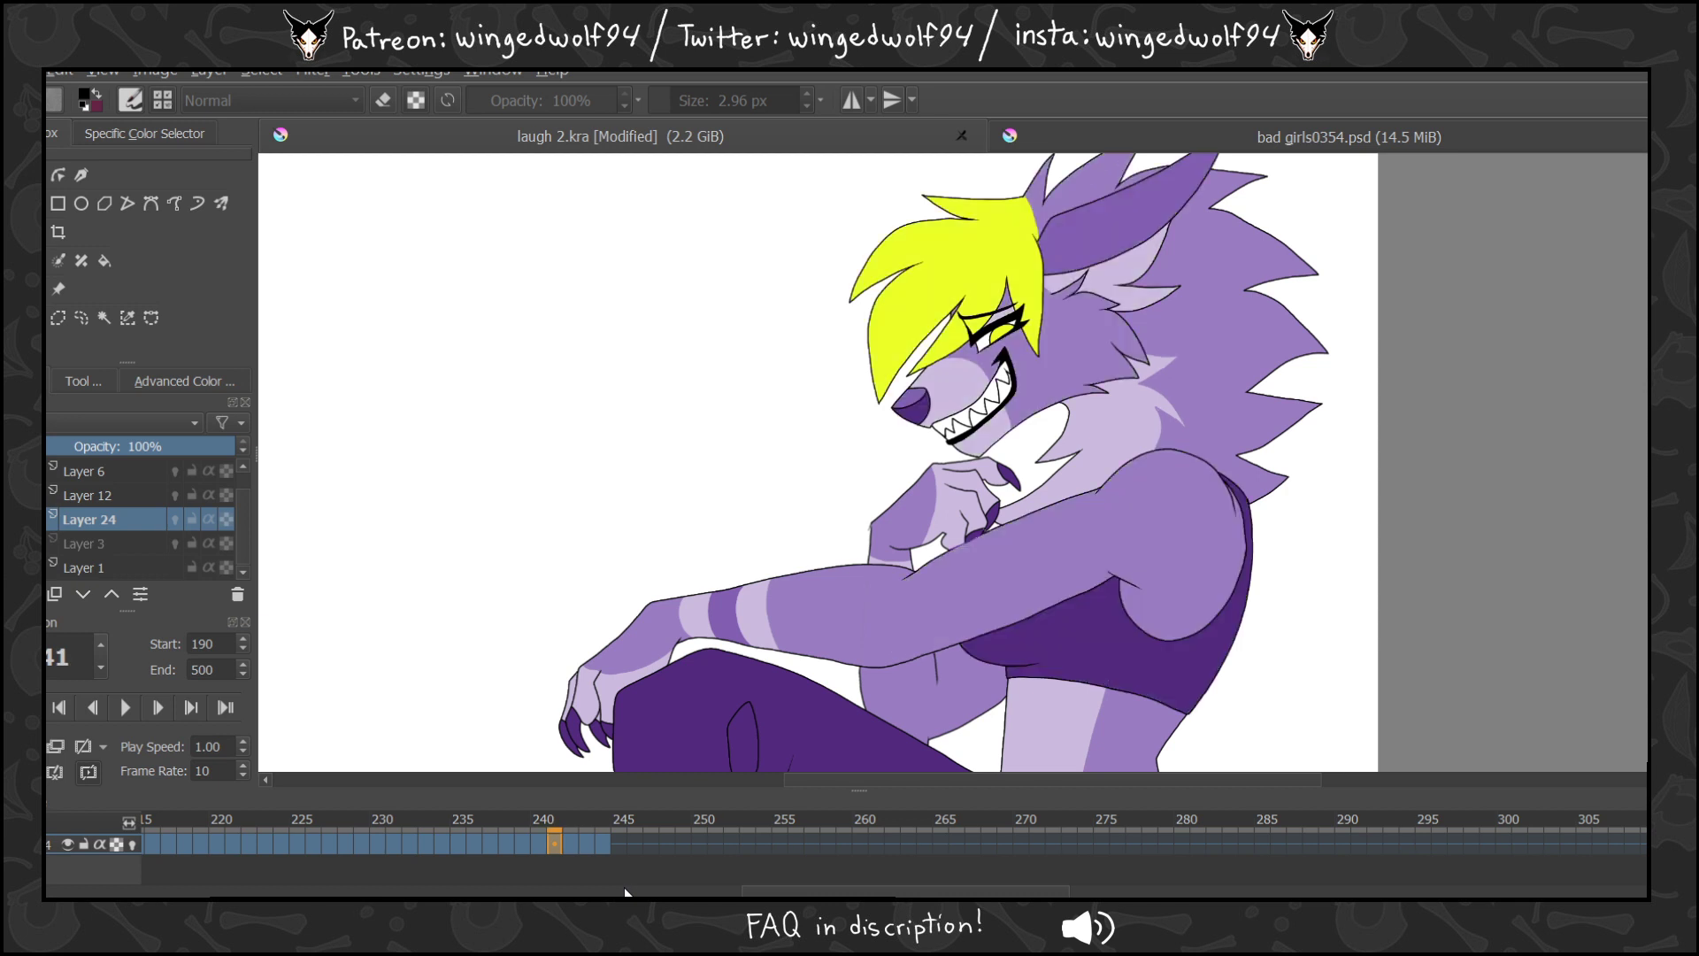
key("Right")
key("Right")
key("Left")
key("Right")
key("Left")
key("Right")
key("Right")
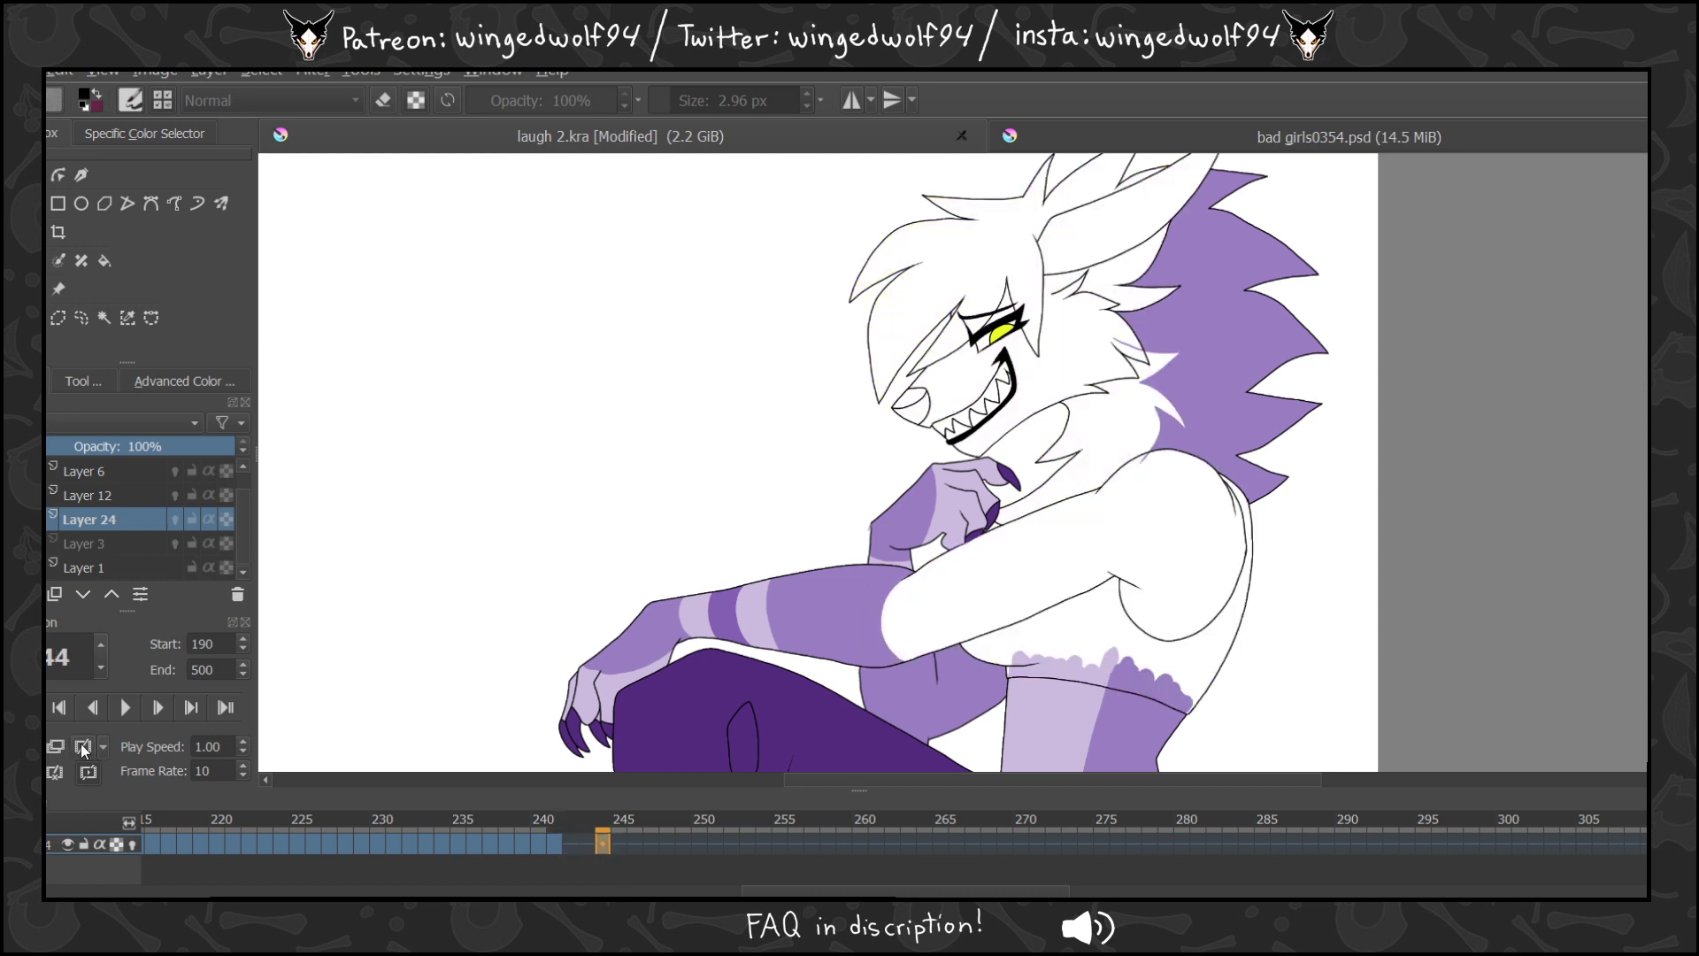
key("Left")
key("Left")
key("Left")
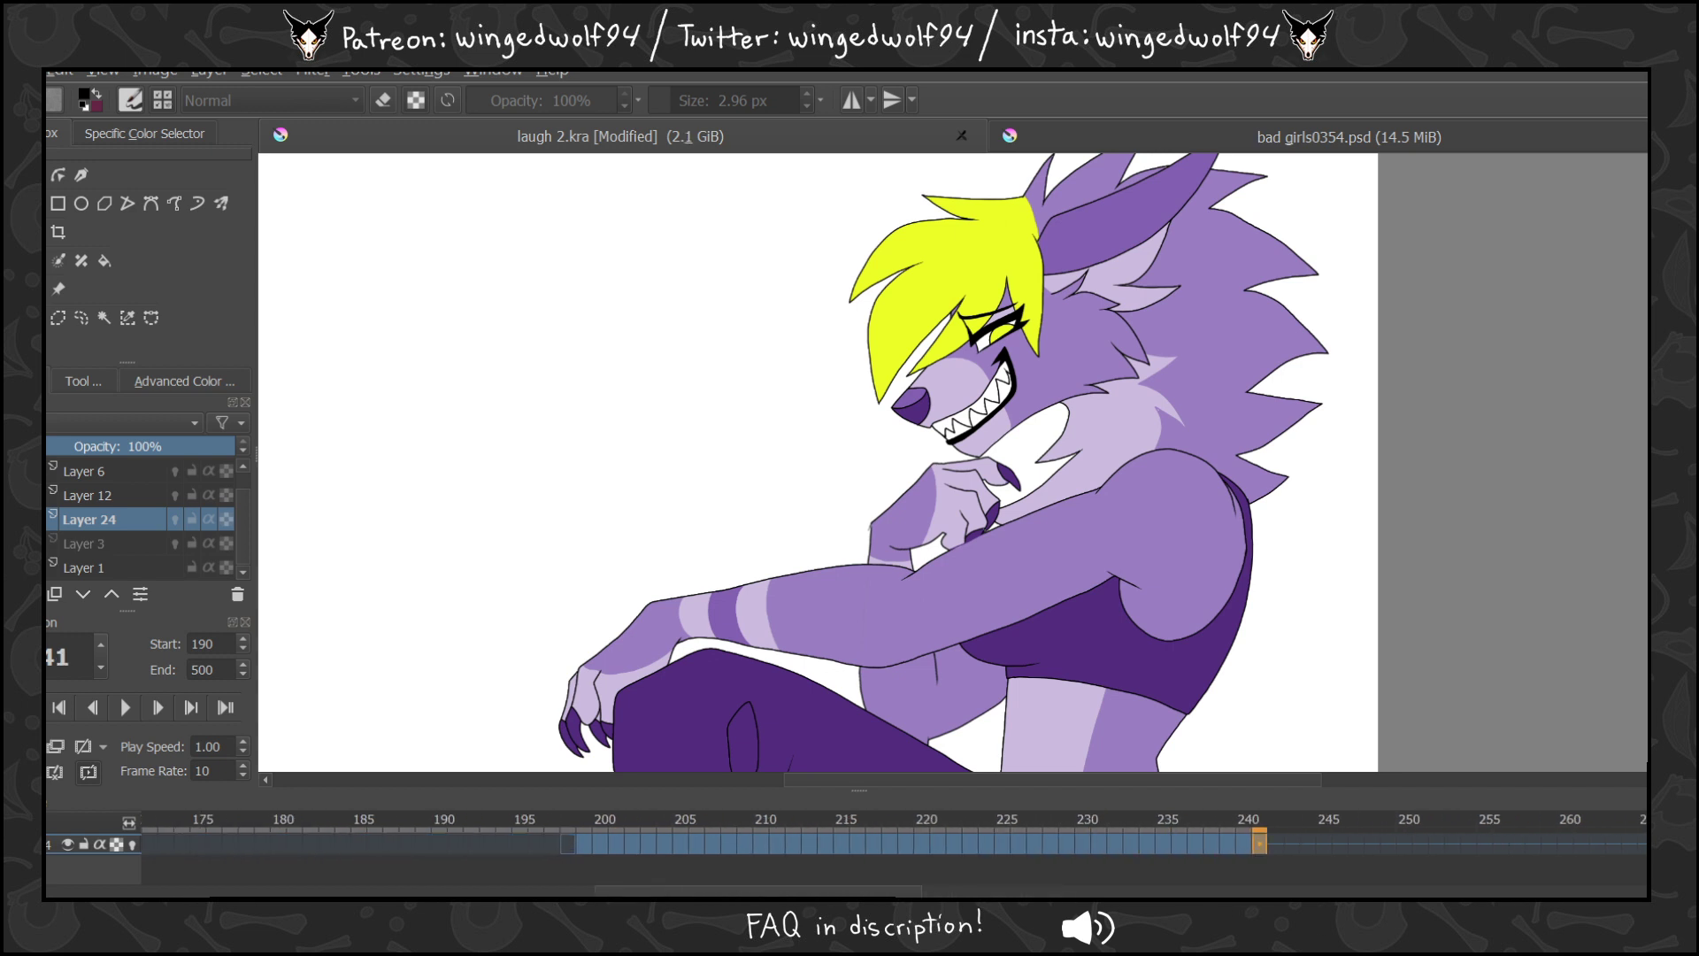
Step back through Layer 24's frames to frame 199 and forward again to frame 217 to check the merged drawings.
left_click_drag(681, 892, 698, 892)
left_click(513, 845)
key("space")
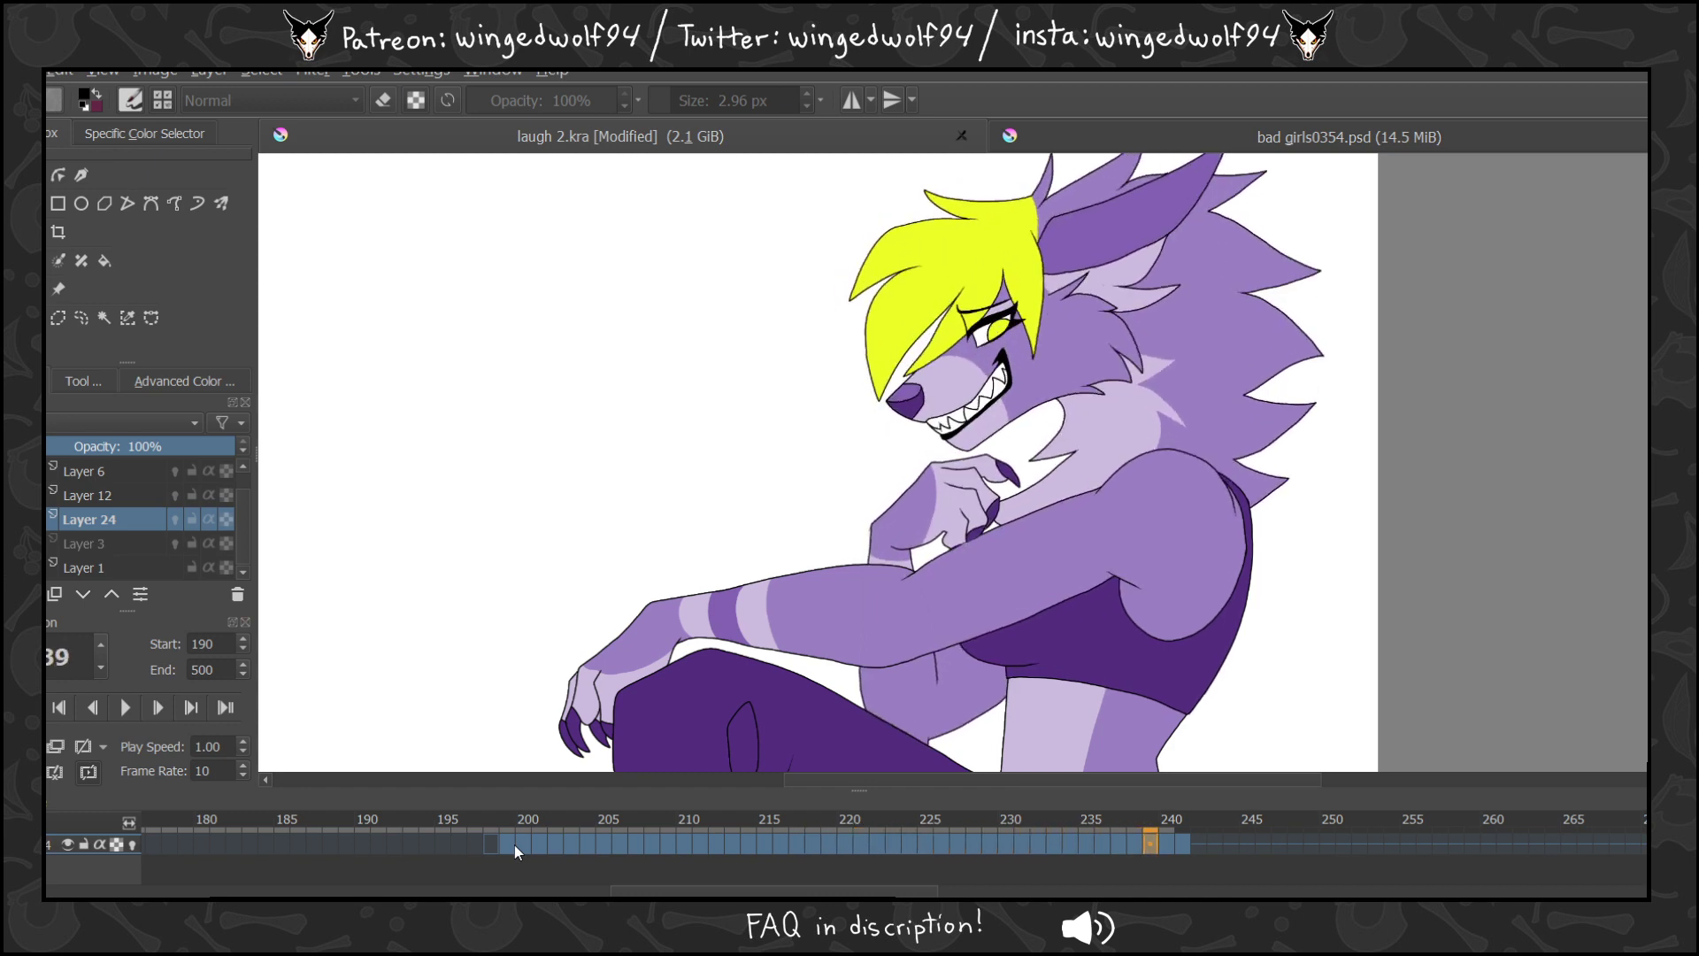
key("Left")
key("Left")
key("Left")
key("Left")
key("Left")
key("Left")
key("Left")
key("Left")
key("Left")
key("Left")
key("Left")
key("Left")
key("Left")
key("Left")
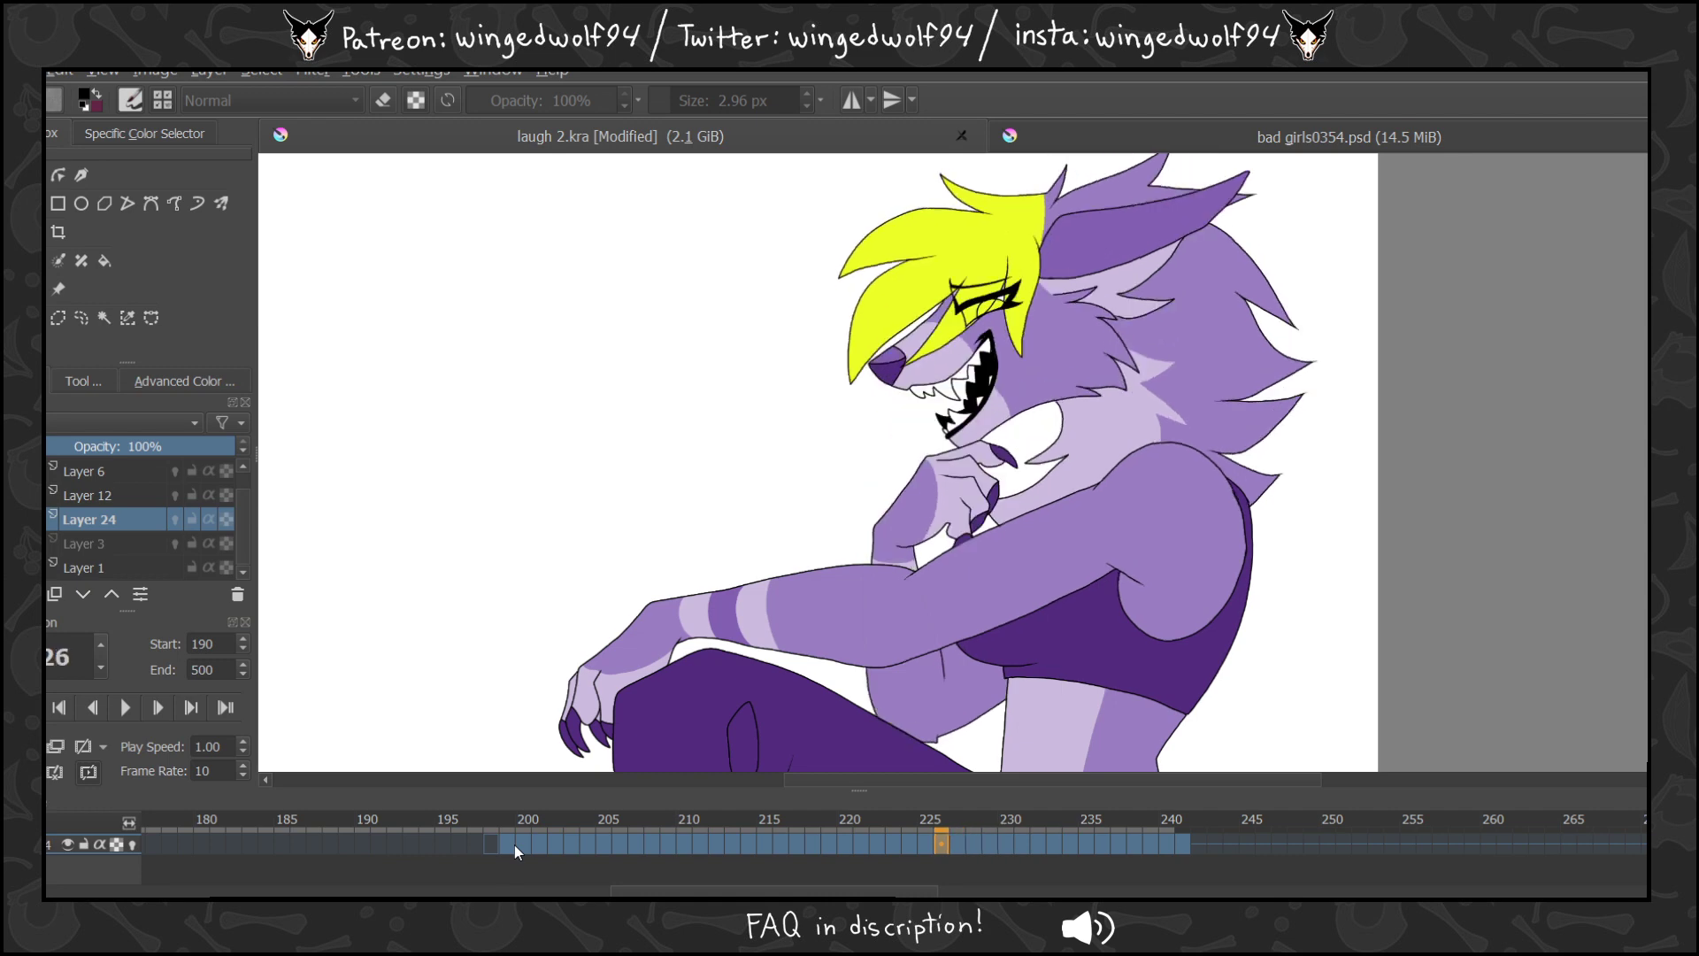
key("Left")
key("Left")
key("Left")
key("Left")
key("Left")
key("Left")
key("Left")
key("Left")
key("Left")
key("Left")
key("Left")
key("Left")
key("Left")
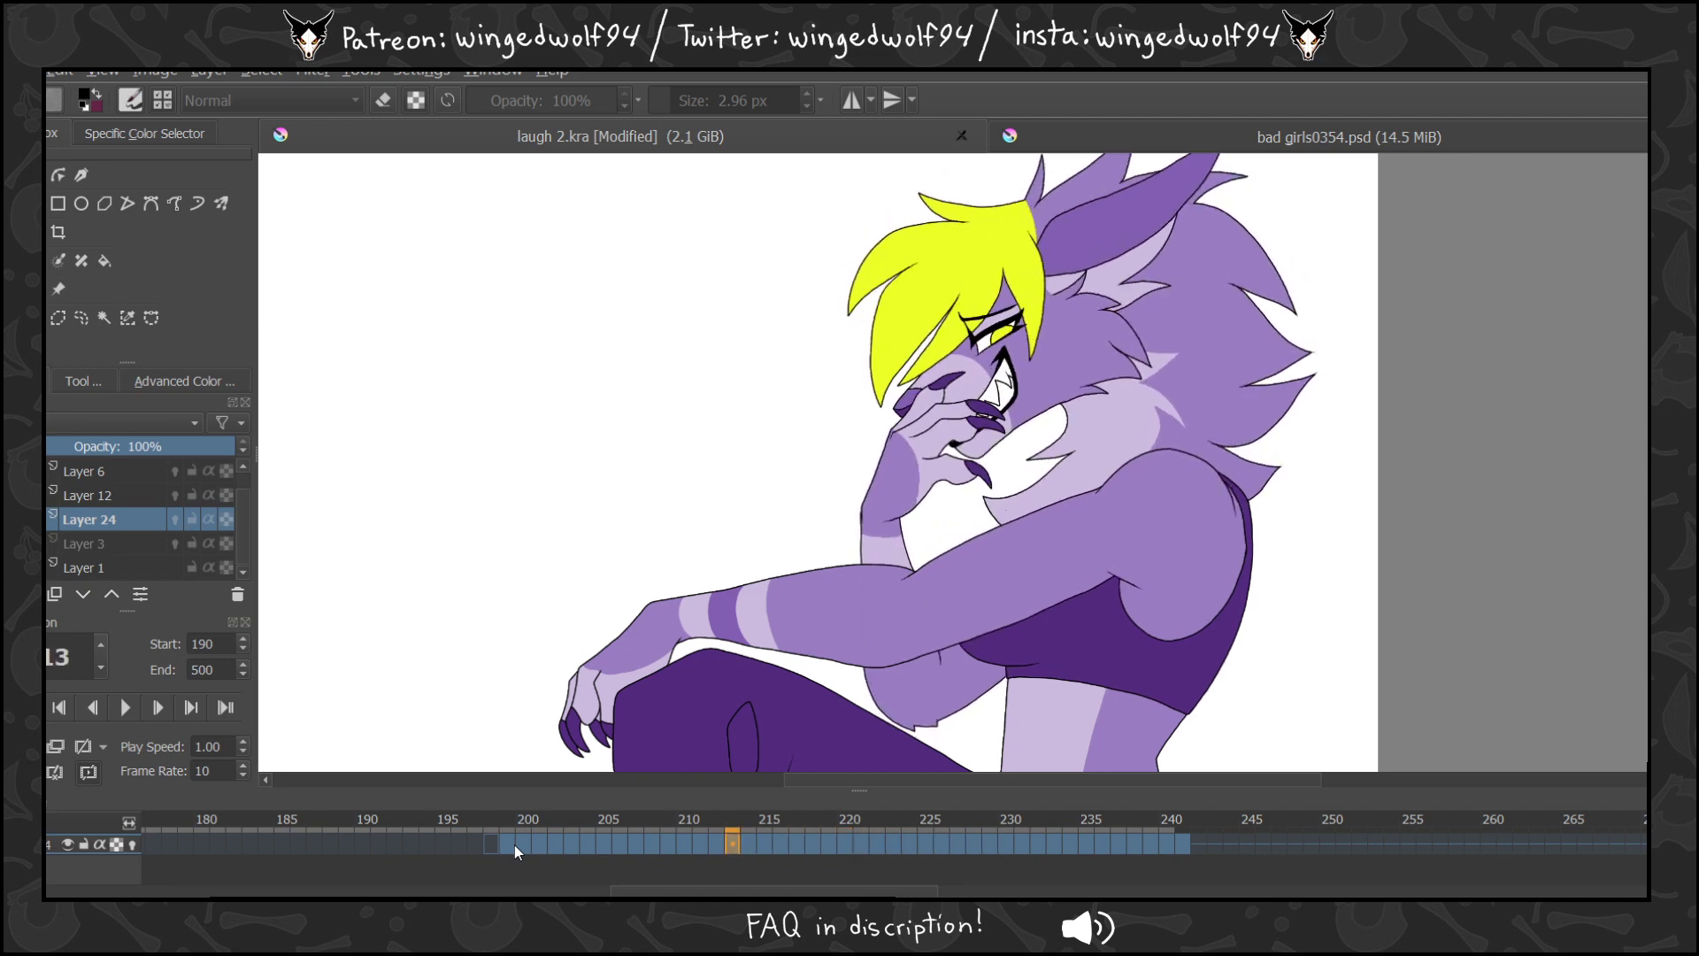
key("Left")
key("Left")
key("Left")
key("Left")
key("Left")
key("Left")
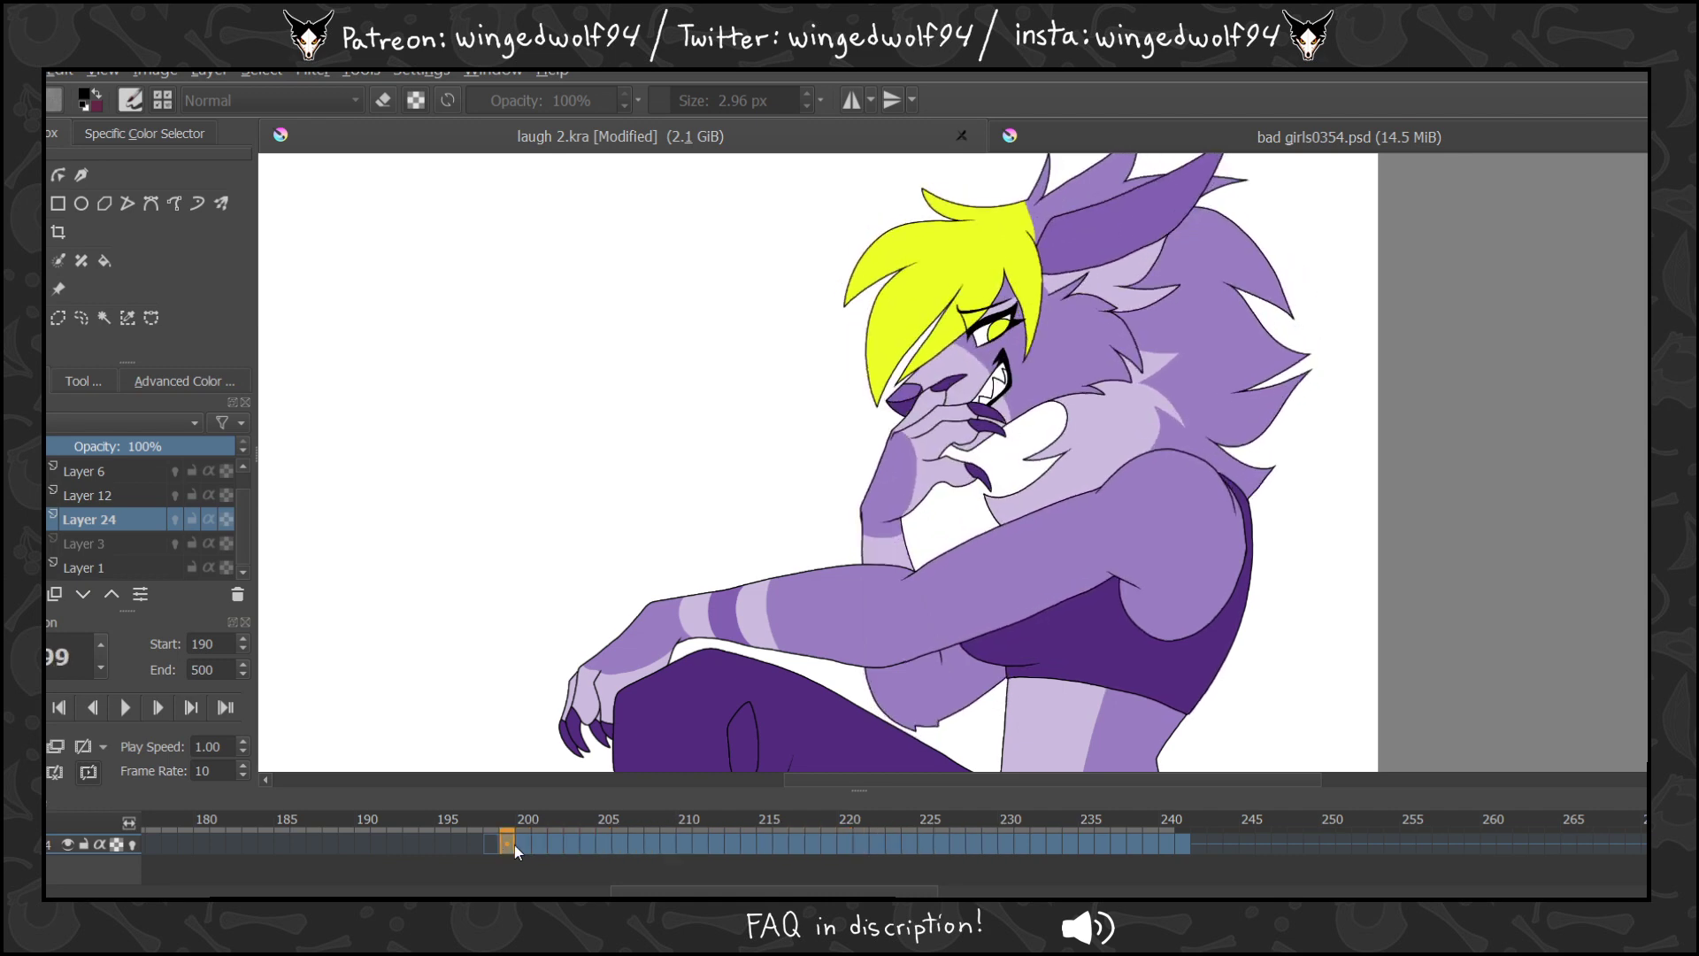
key("Right")
key("Right")
key("Right")
key("Right")
key("Right")
key("Right")
key("Right")
key("Right")
key("Right")
key("Right")
key("Right")
key("Right")
key("Right")
key("Right")
key("Right")
key("Right")
key("Right")
key("Right")
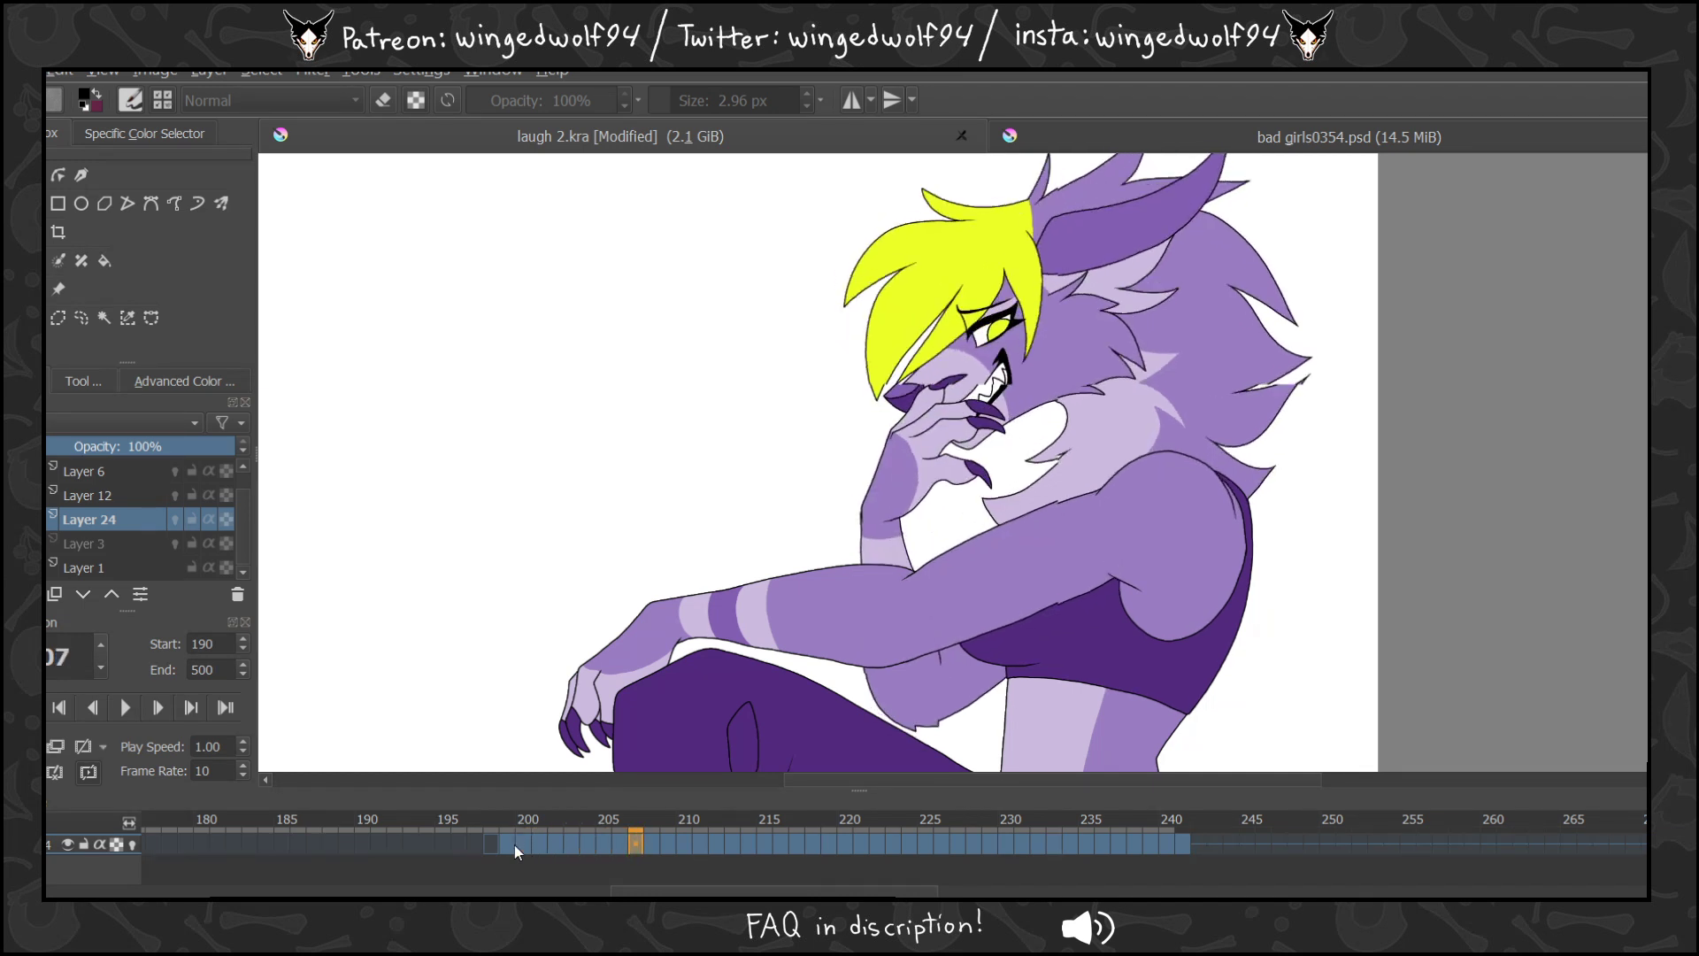
key("Right")
key("Right")
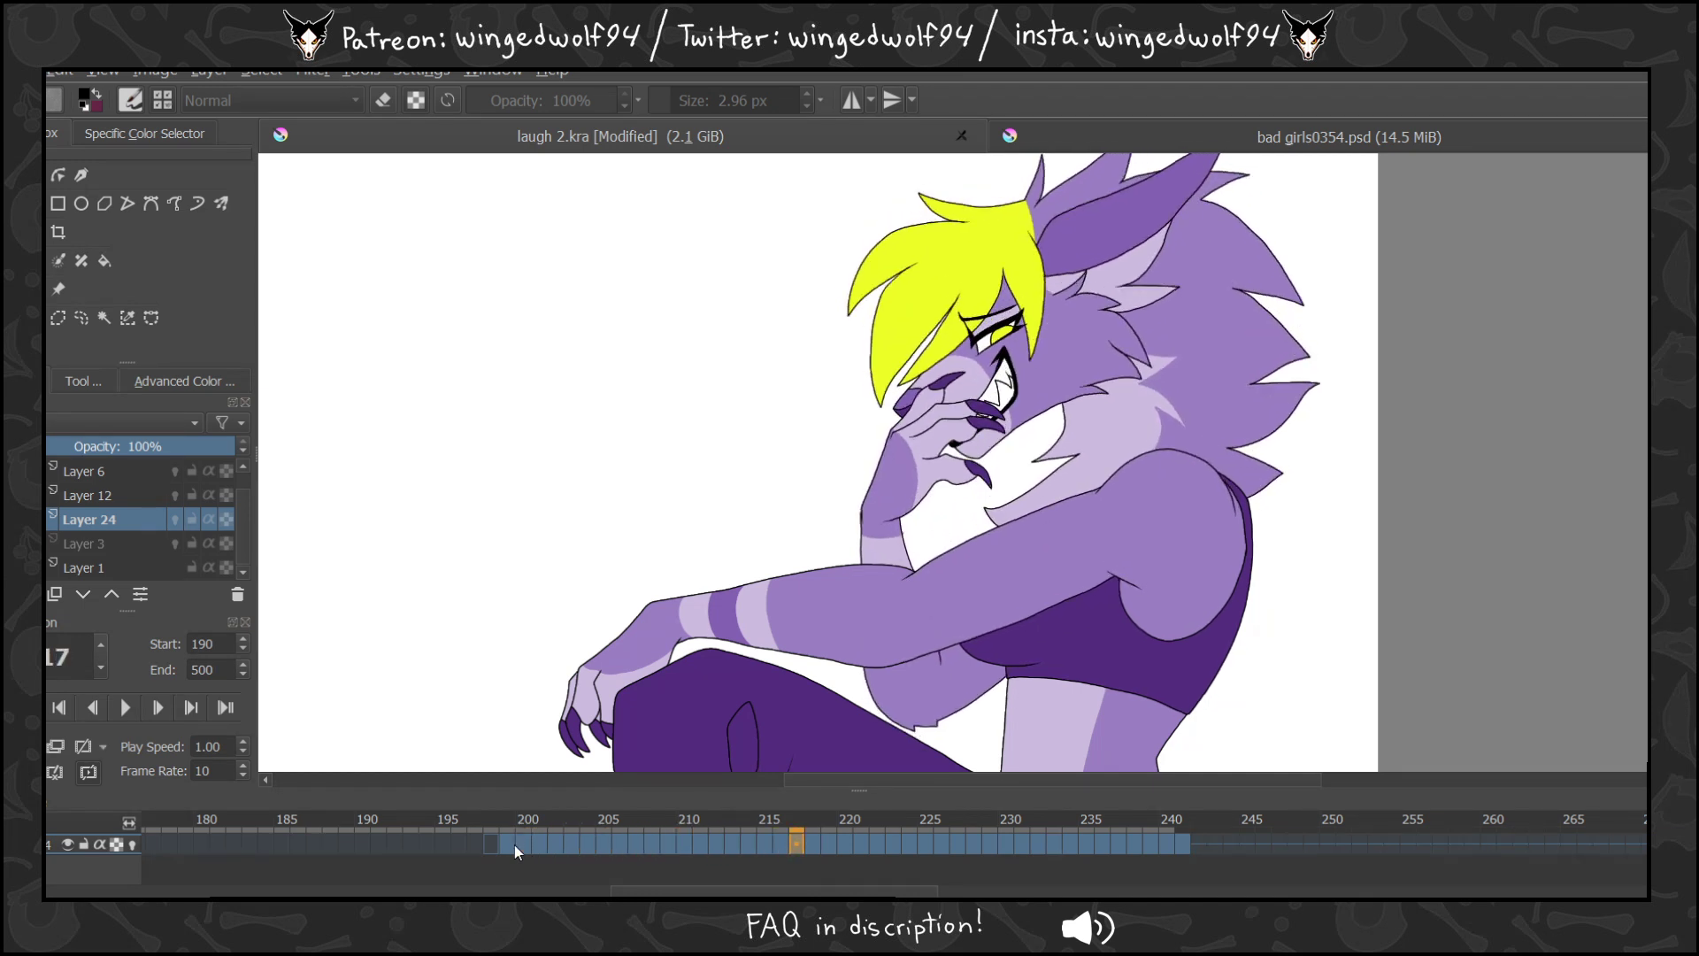
Select Layer 24's frames 199 to 241, play back that range and save the animation file.
left_click(512, 841)
left_click_drag(519, 846, 1191, 861)
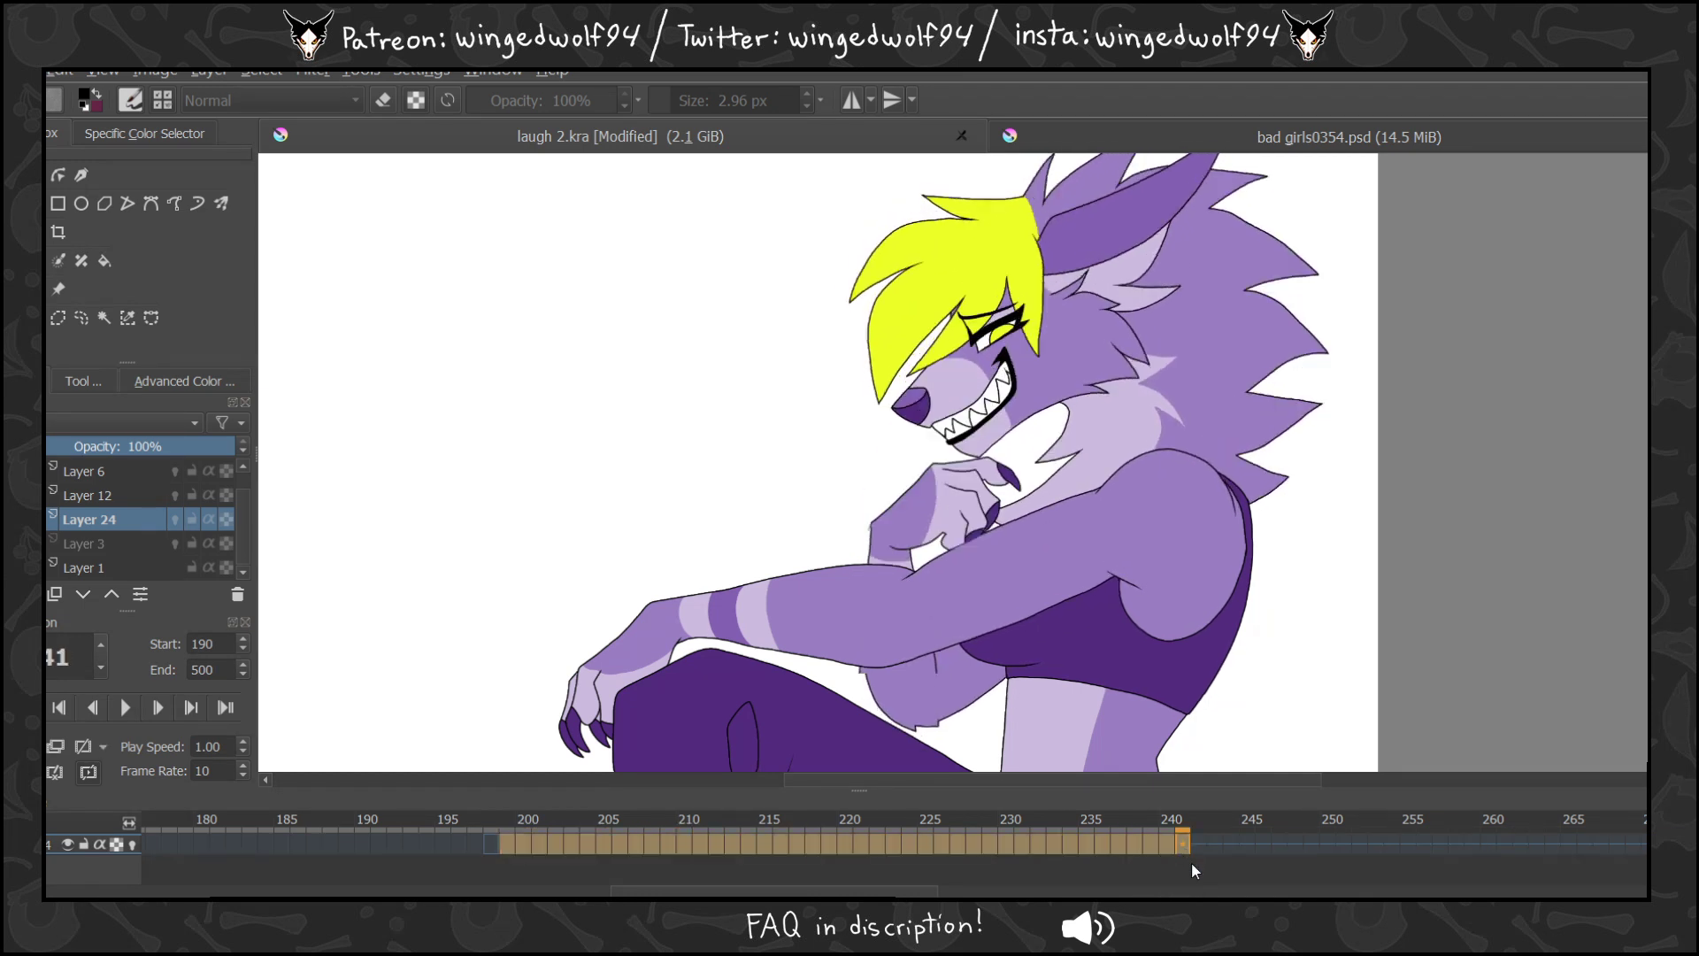
left_click(124, 708)
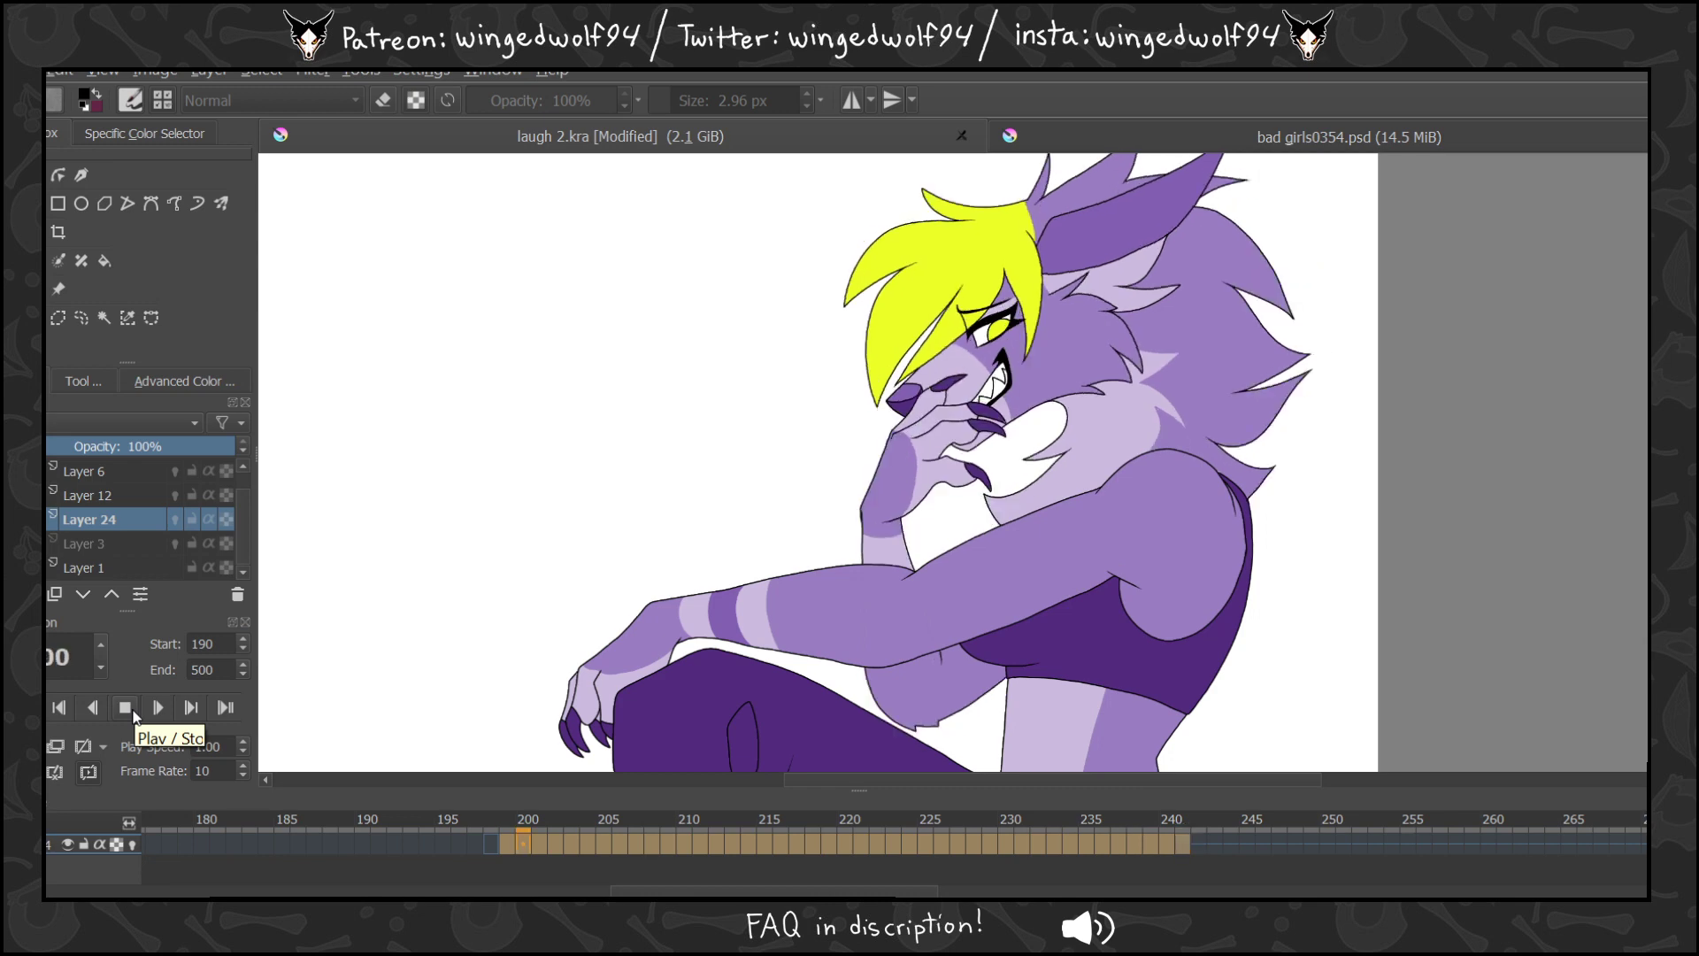
left_click(128, 713)
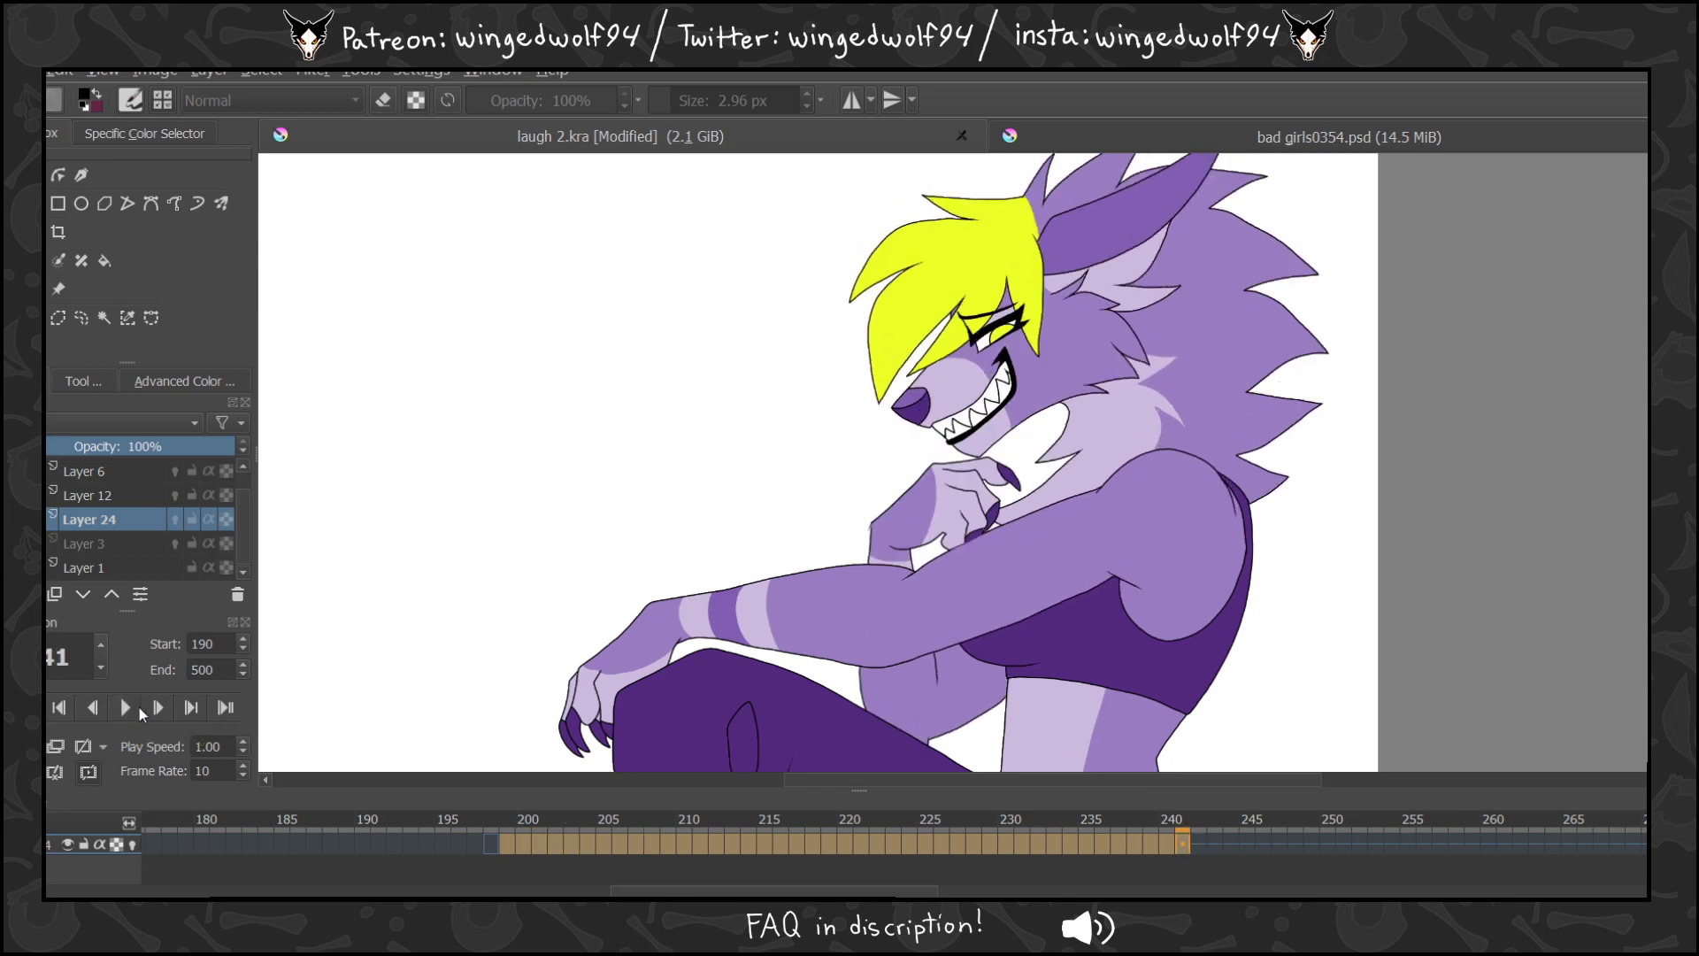
left_click(21, 71)
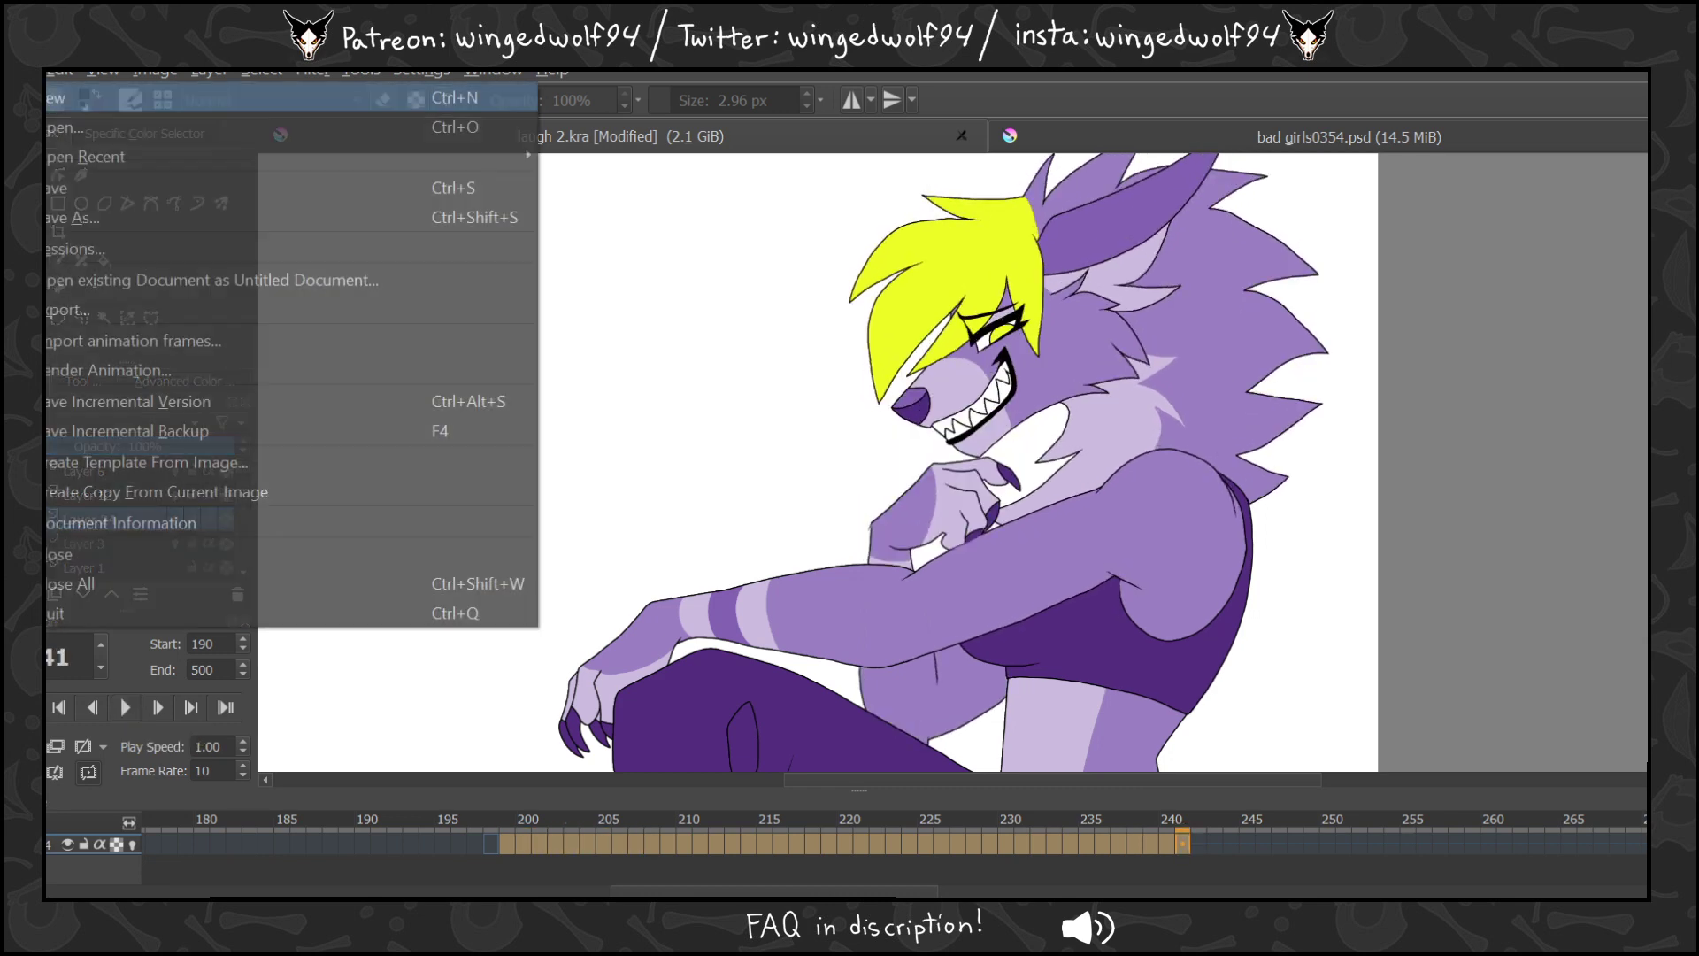
left_click(98, 189)
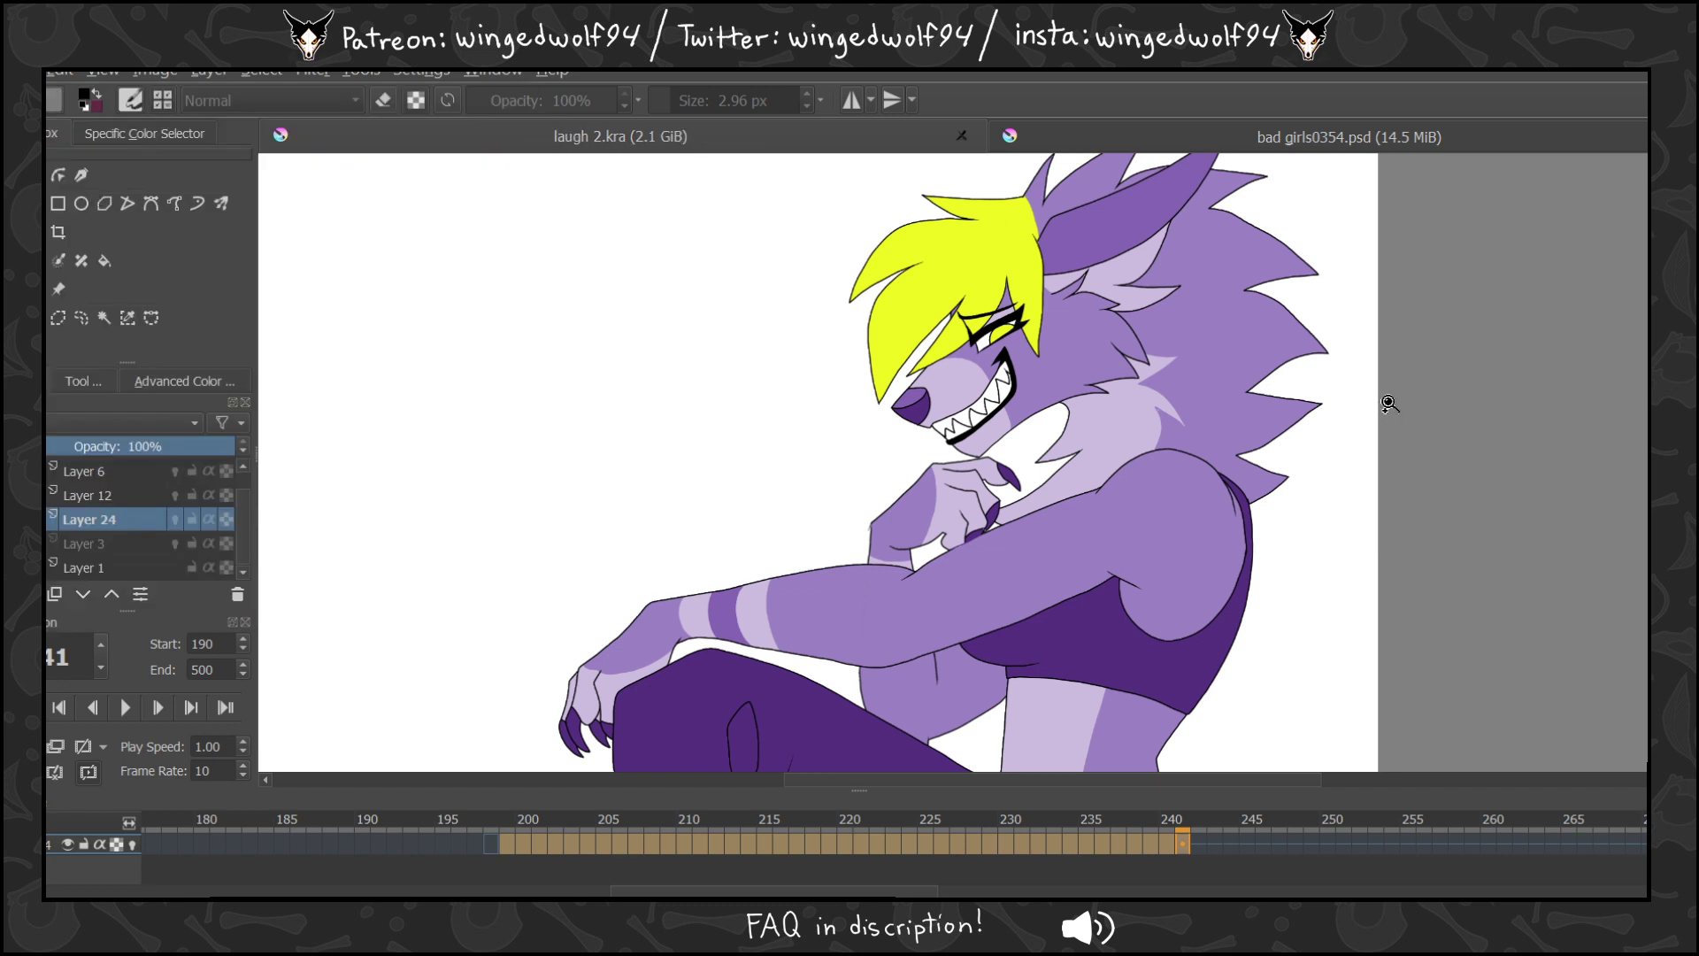
Play back the animation with the whole seated character in view.
scroll(999, 462, "down", 5)
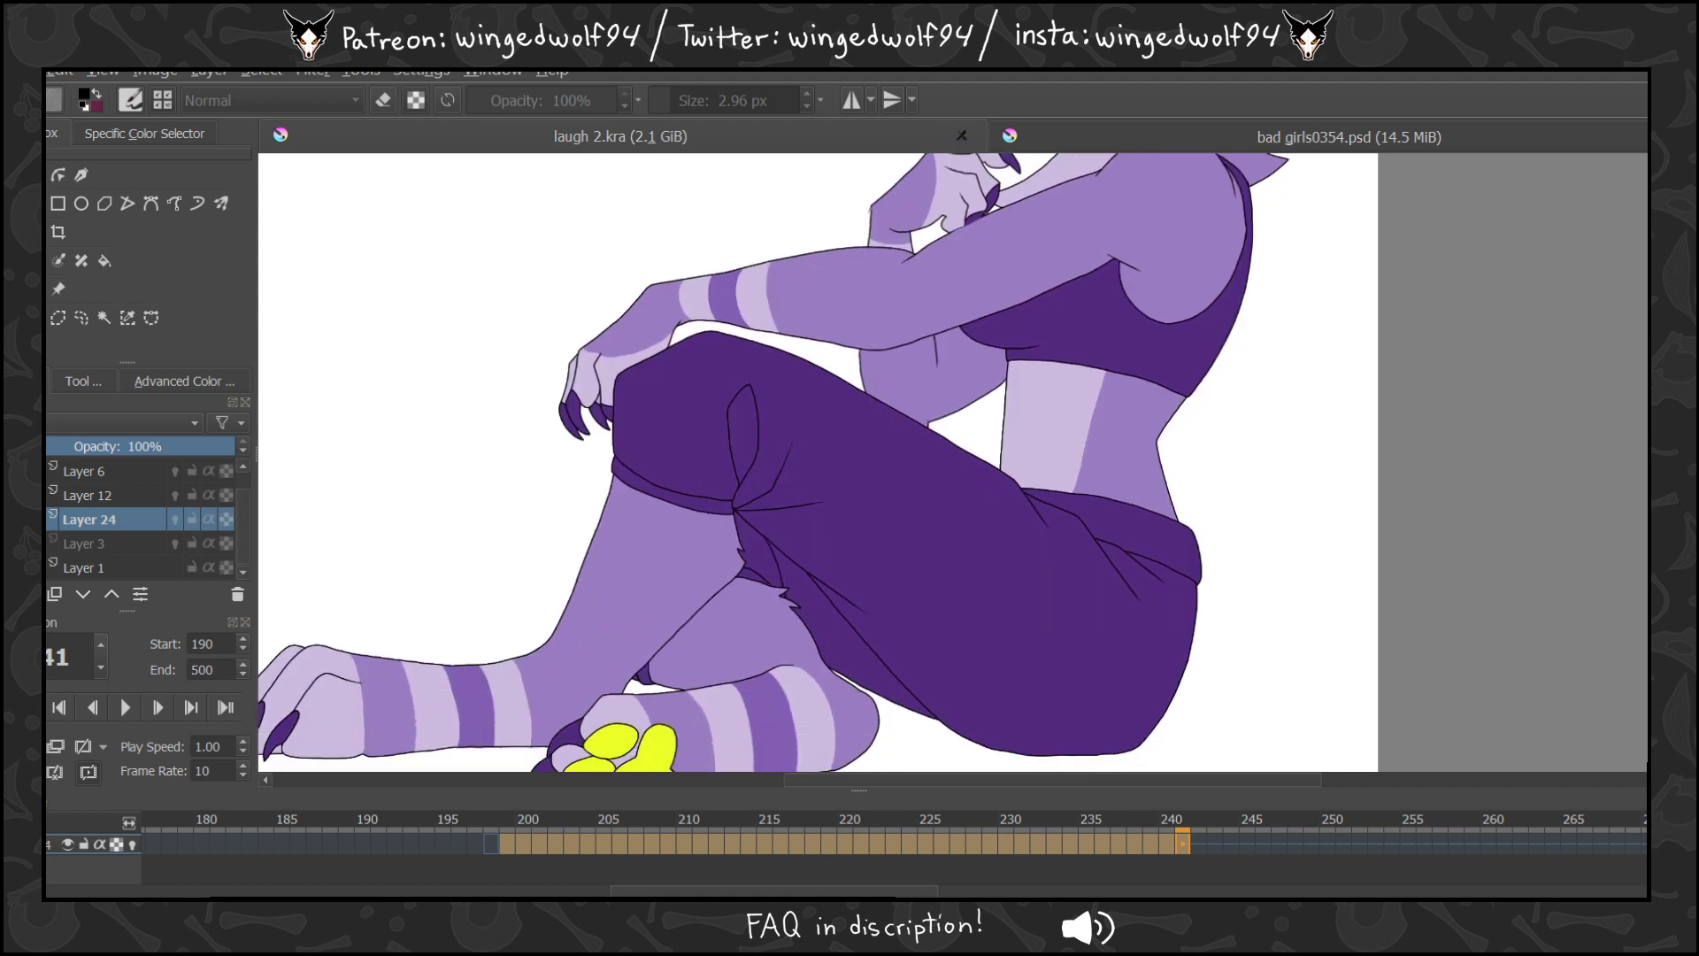
left_click(1001, 463, "ctrl")
left_click(1018, 480, "ctrl")
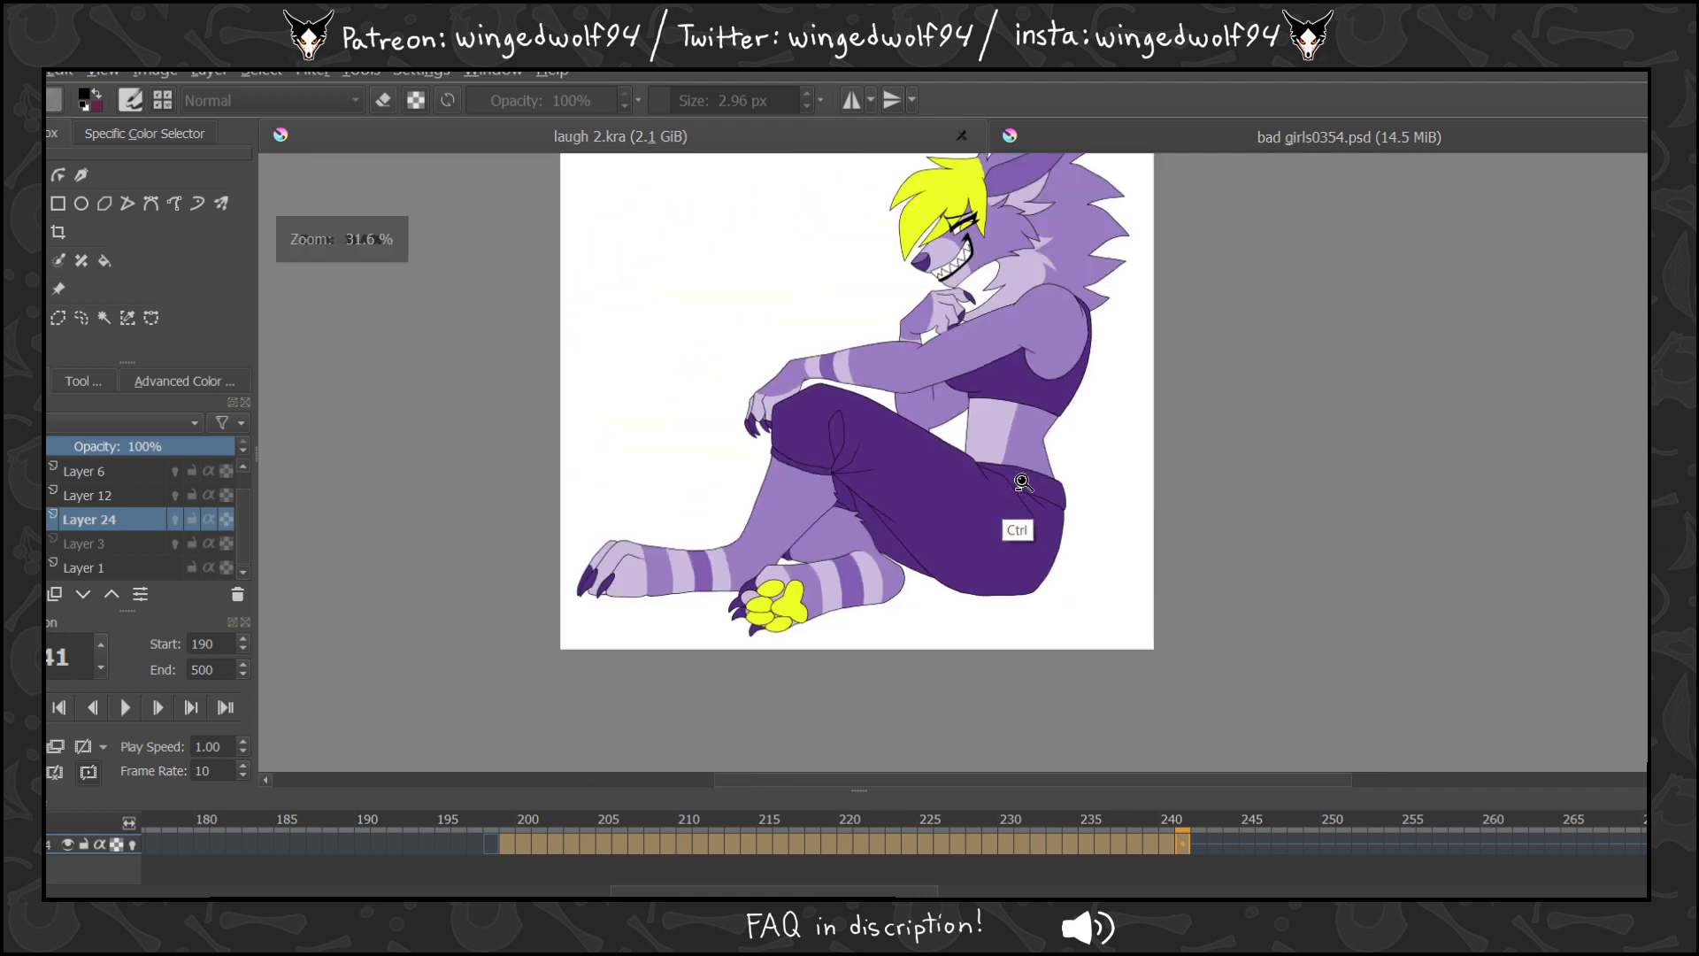
scroll(953, 462, "up", 2)
scroll(953, 462, "down", 1)
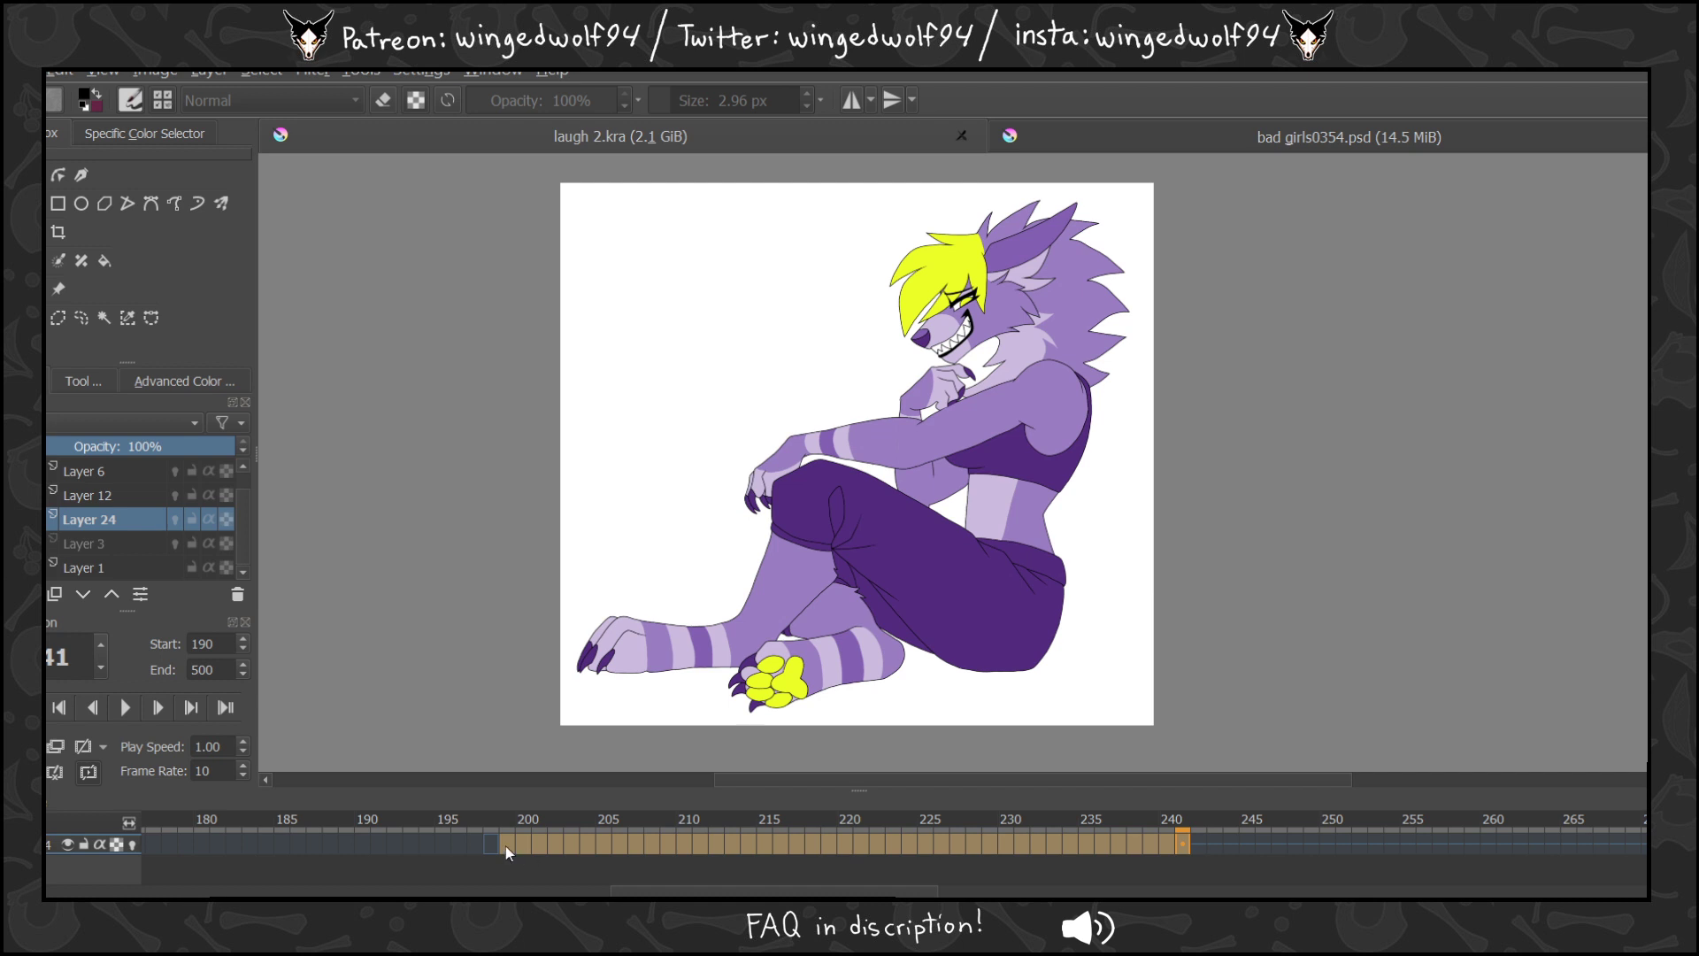
left_click(118, 713)
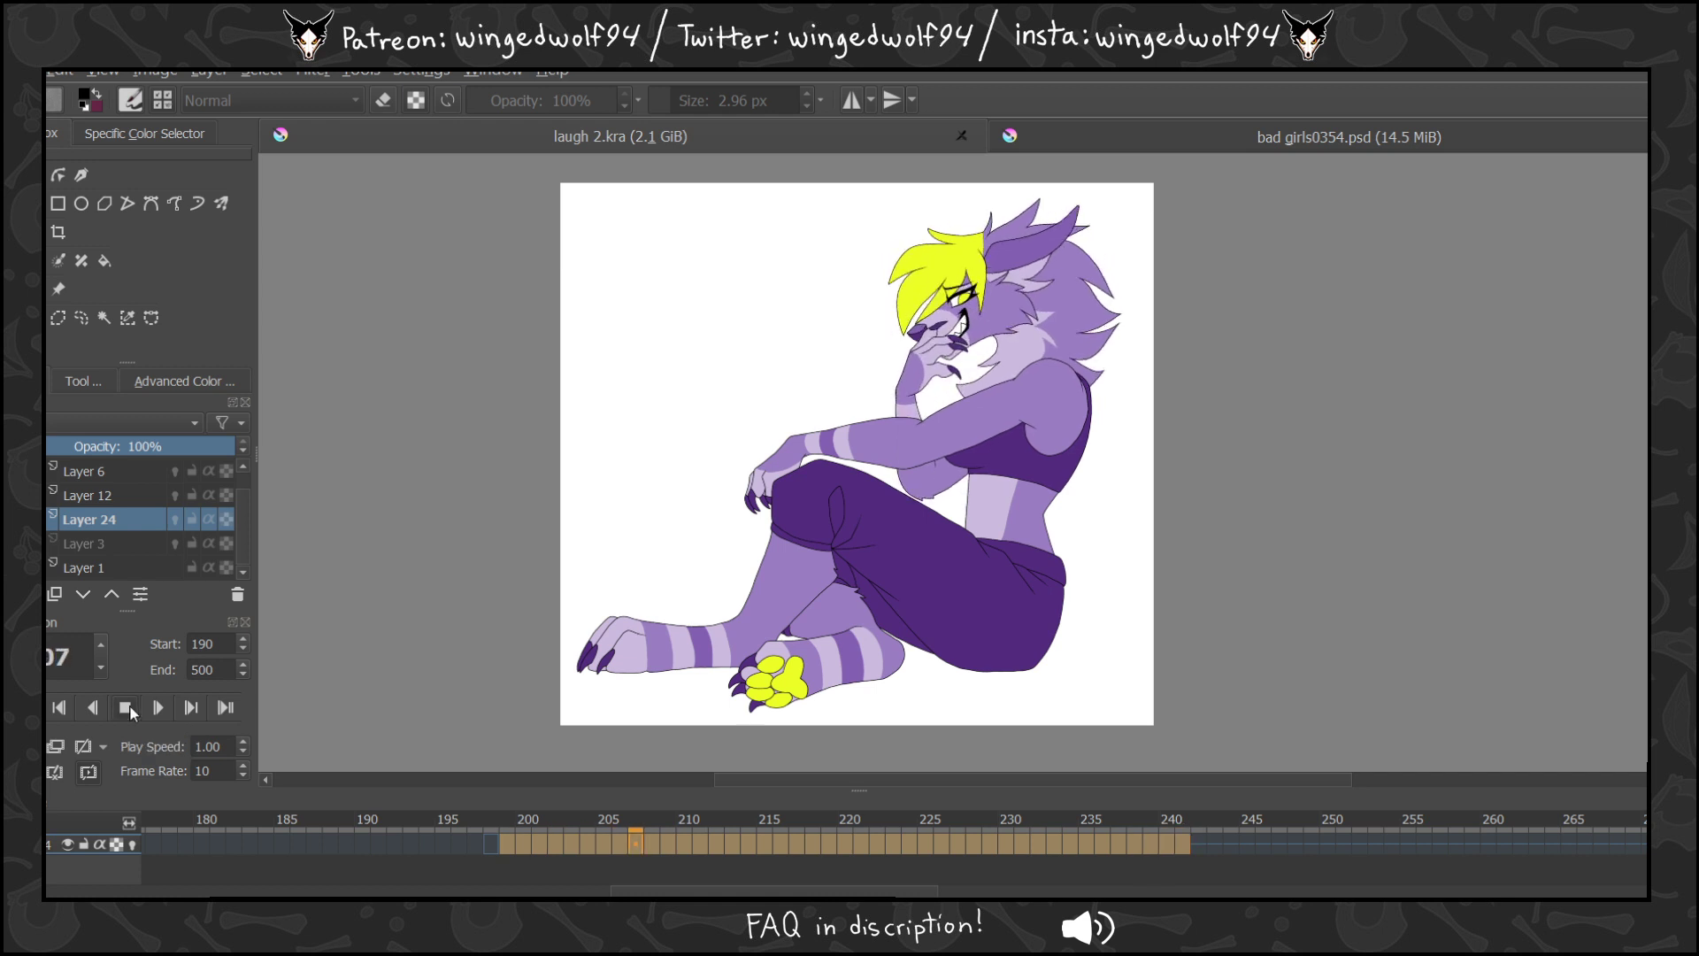
left_click(127, 707)
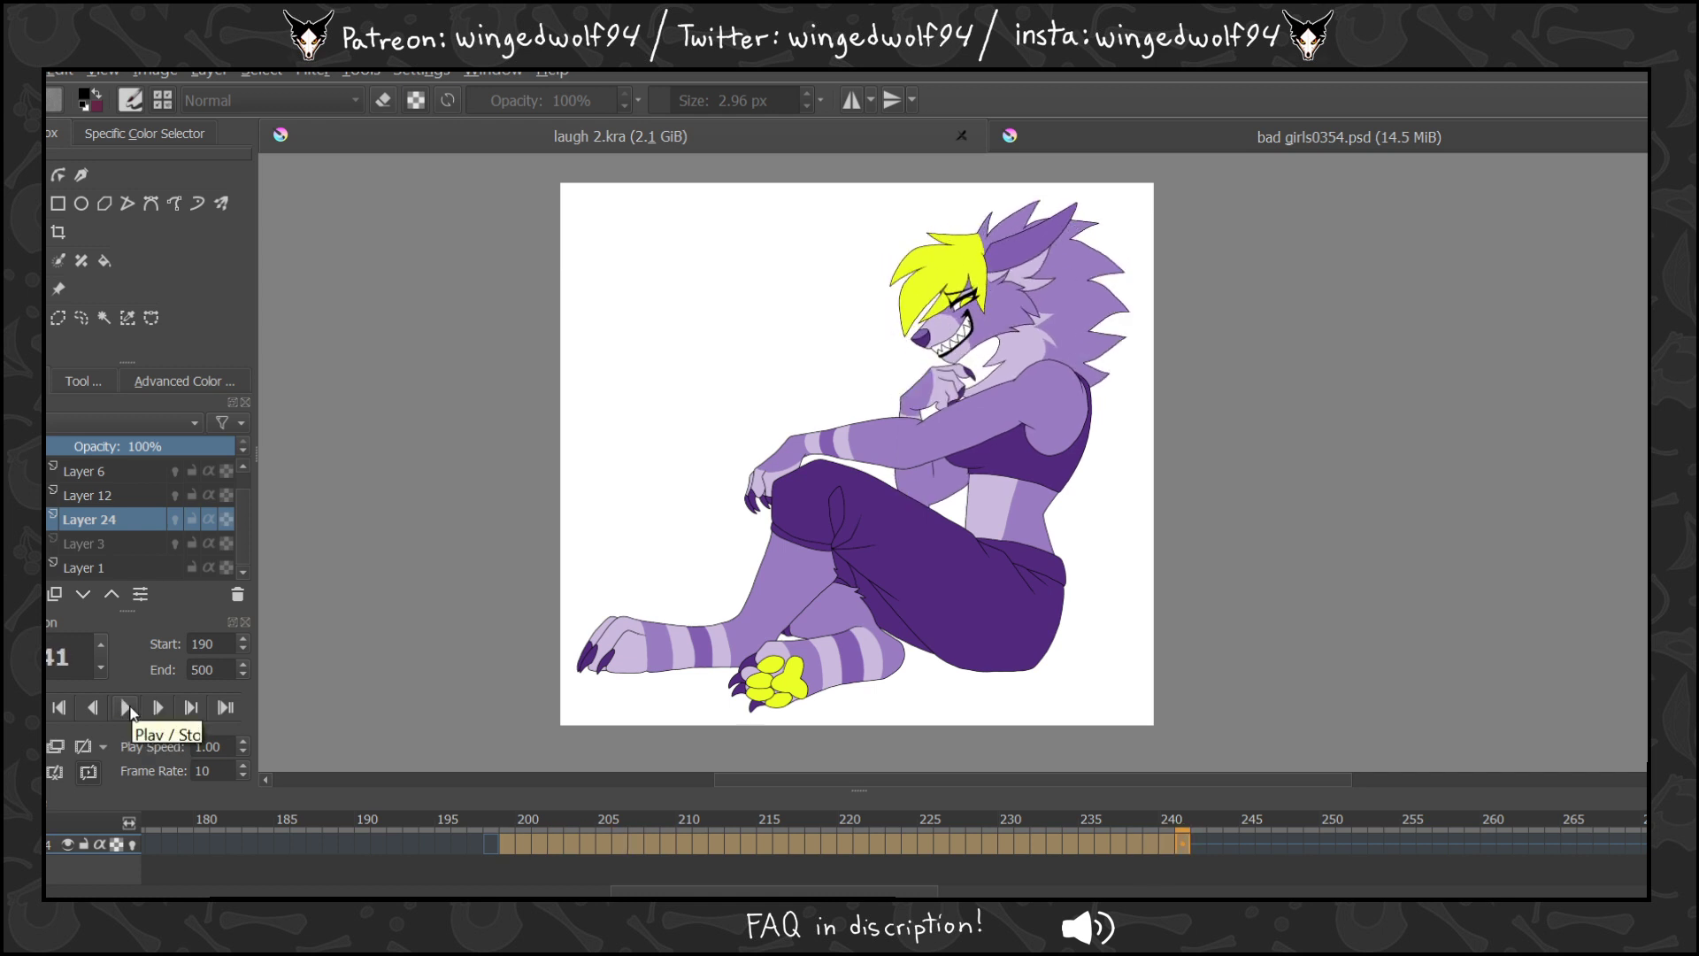
Merge Layer 12 down into Layer 24 and review the frames starting at frame 199.
left_click(73, 496)
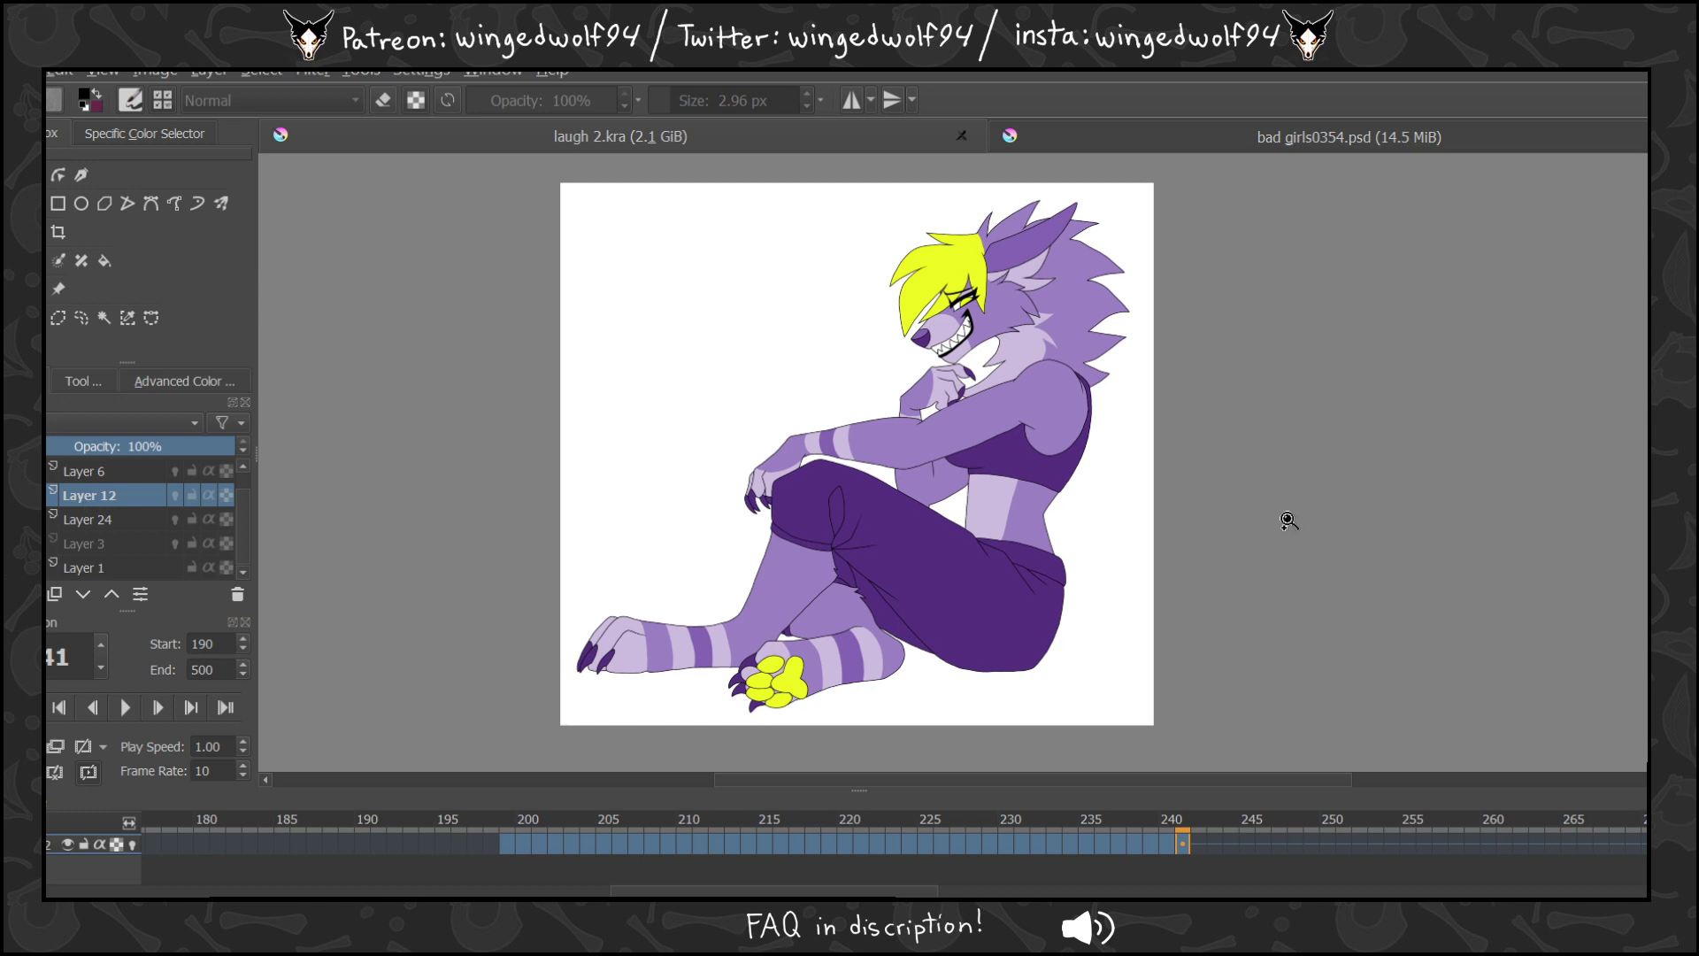
key("shift+Delete")
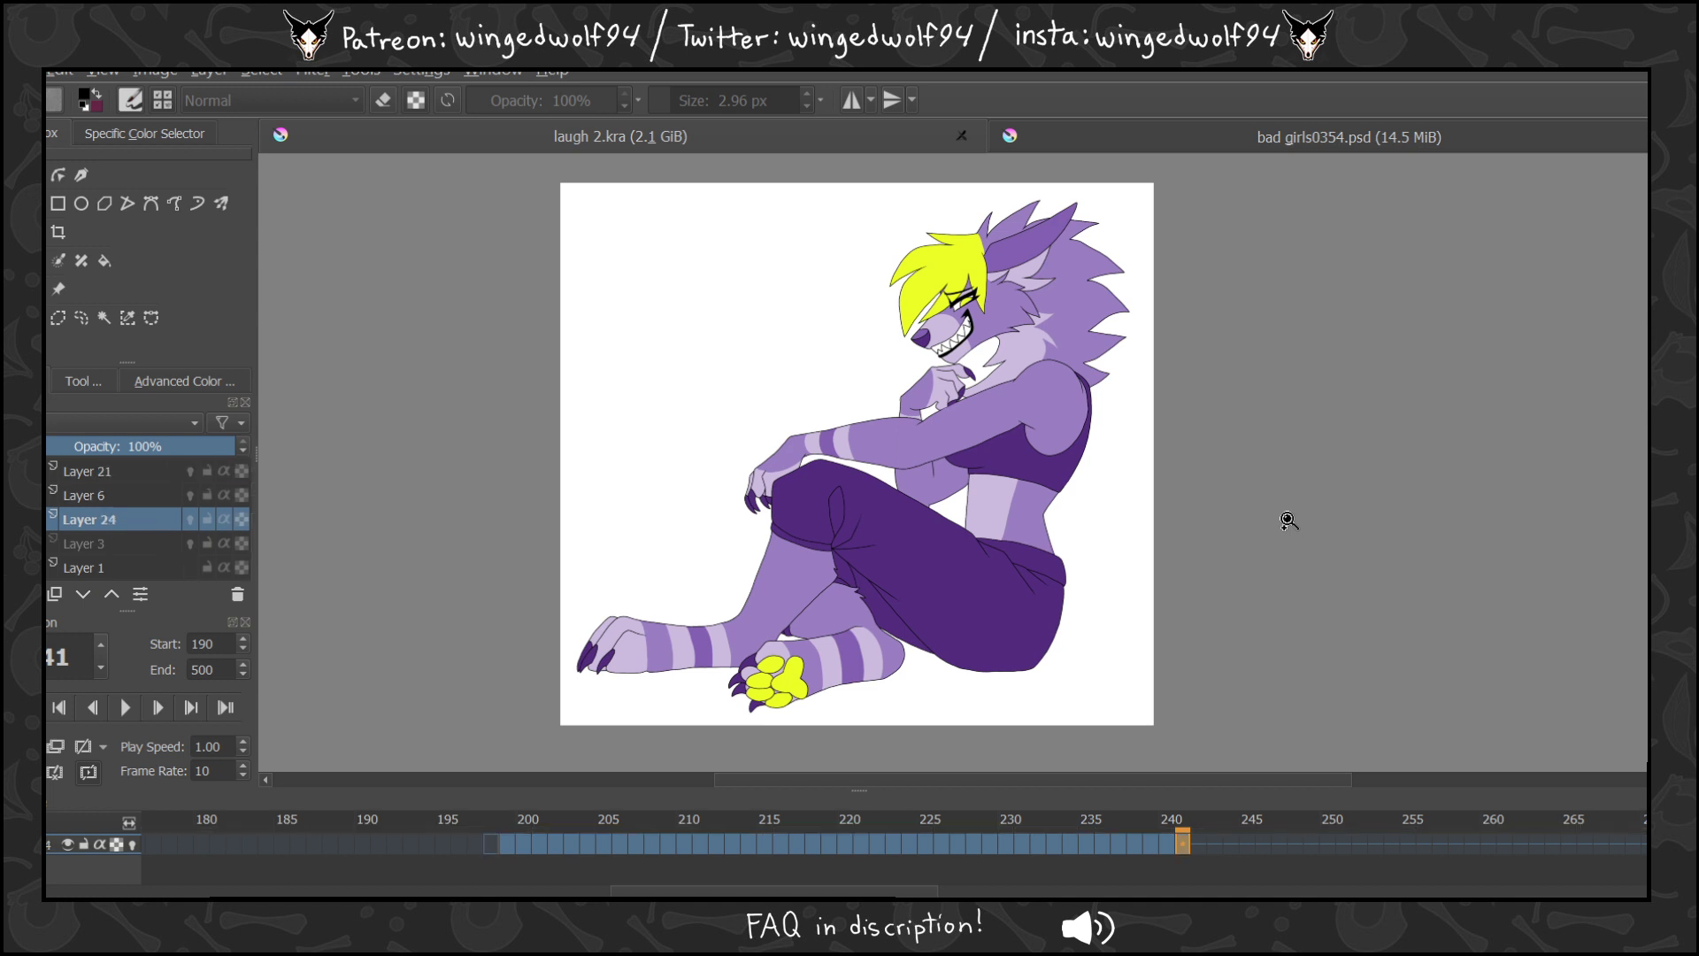
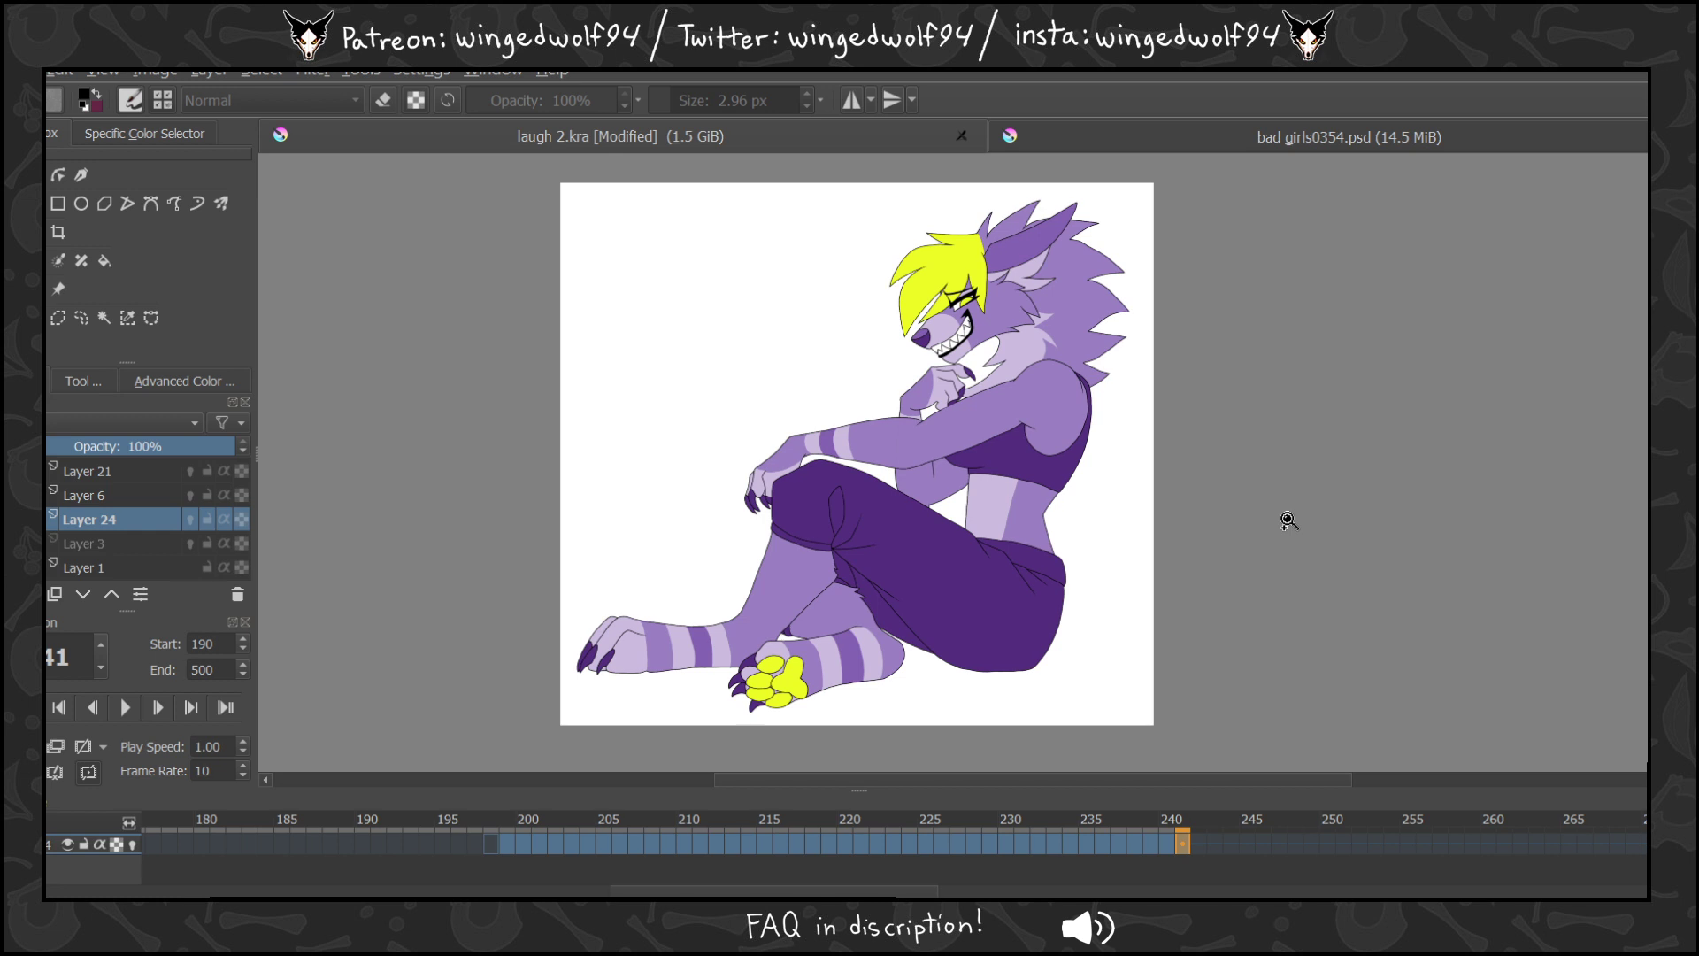
left_click(507, 842)
key("space")
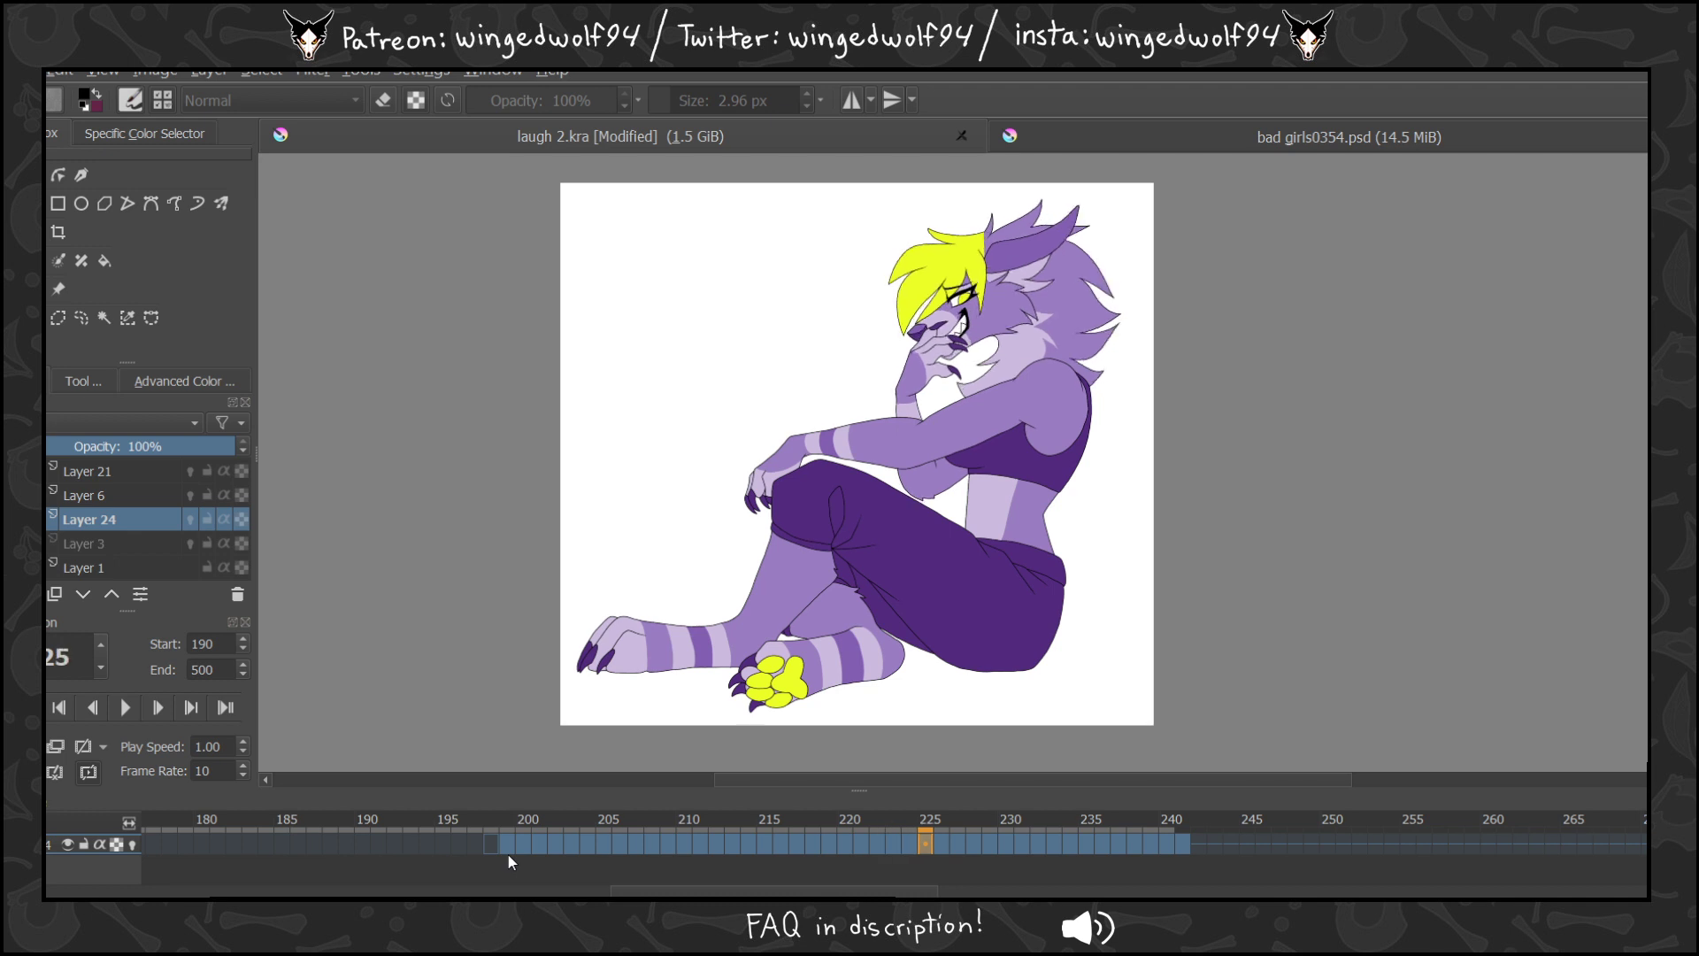
Hide and show Layer 1 again to check that it holds the background.
left_click(20, 569)
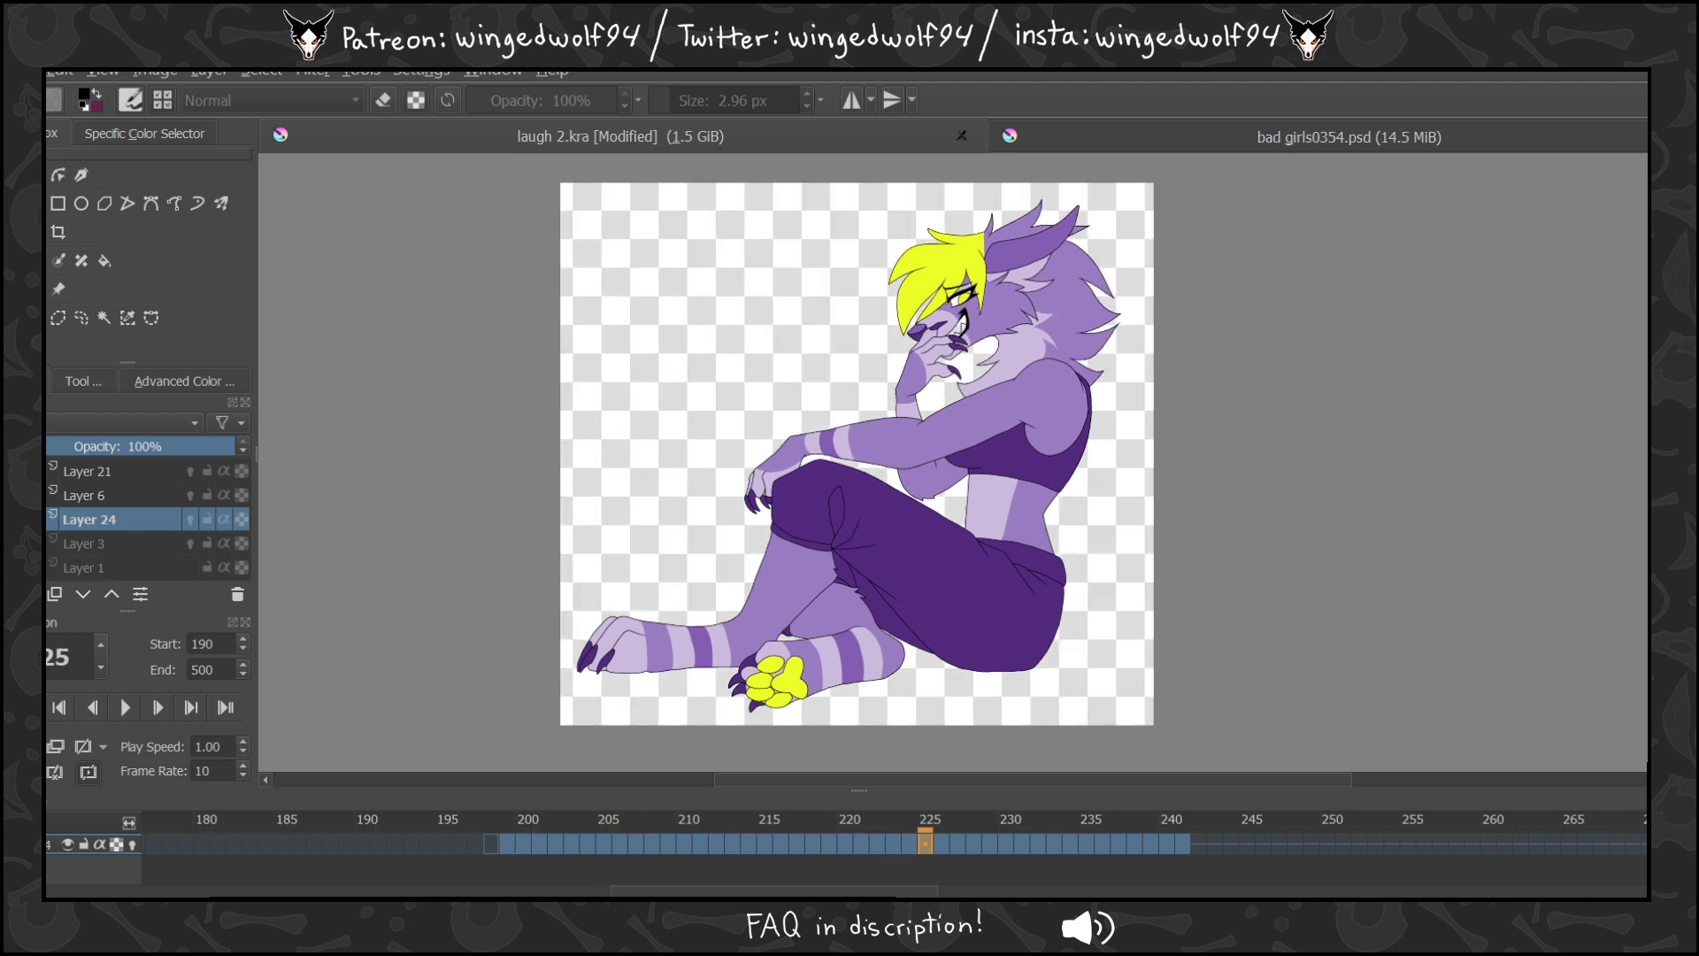
left_click(115, 544)
left_click(19, 568)
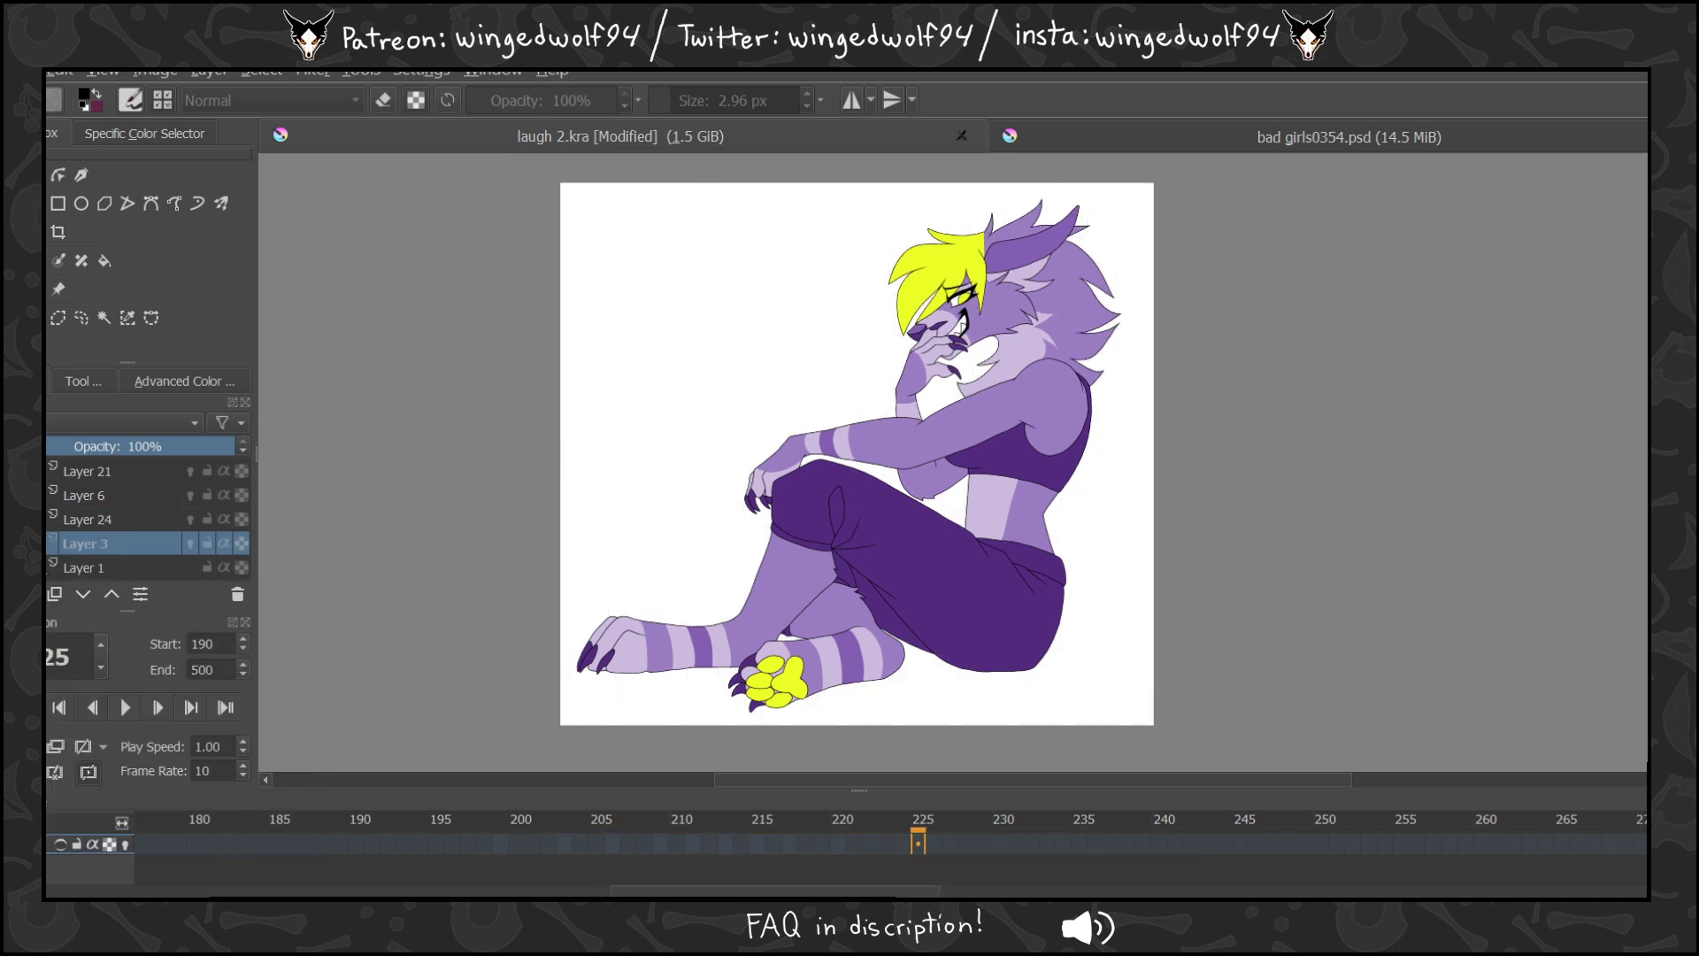
Select background Layer 1 and choose an orange-red foreground color.
left_click(74, 567)
left_click(184, 381)
left_click(49, 490)
left_click(174, 523)
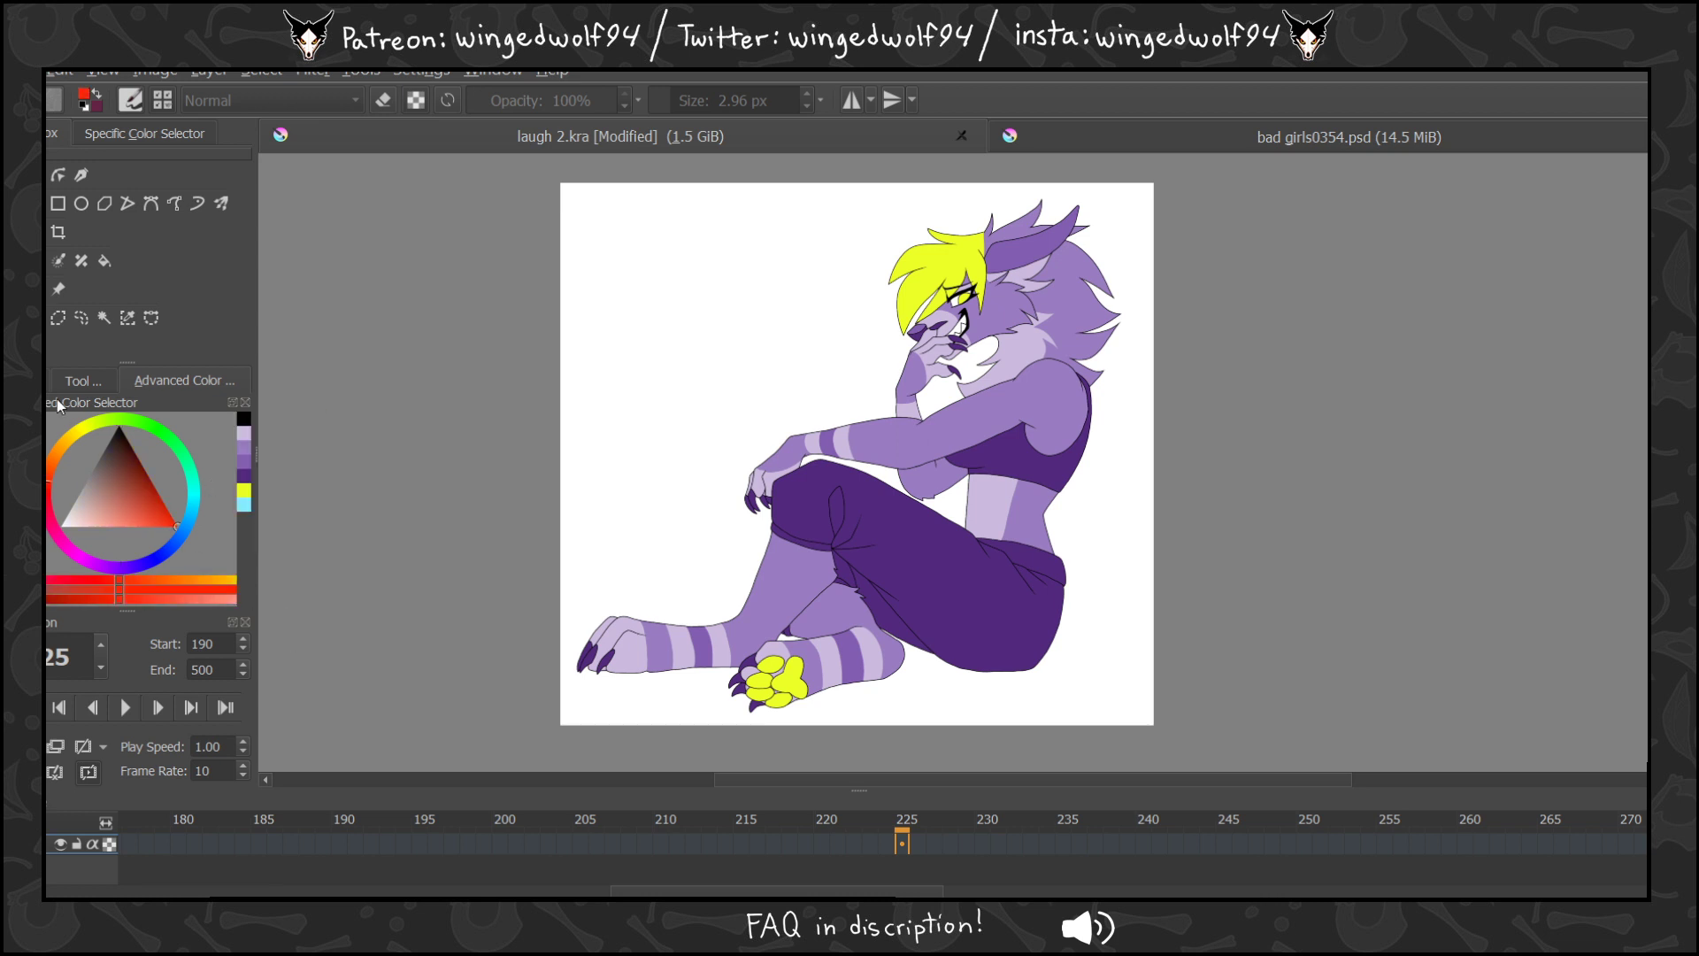
Fill the background on Layer 1 with the orange-red color.
left_click(59, 382)
left_click(106, 266)
left_click(121, 540)
left_click(805, 361)
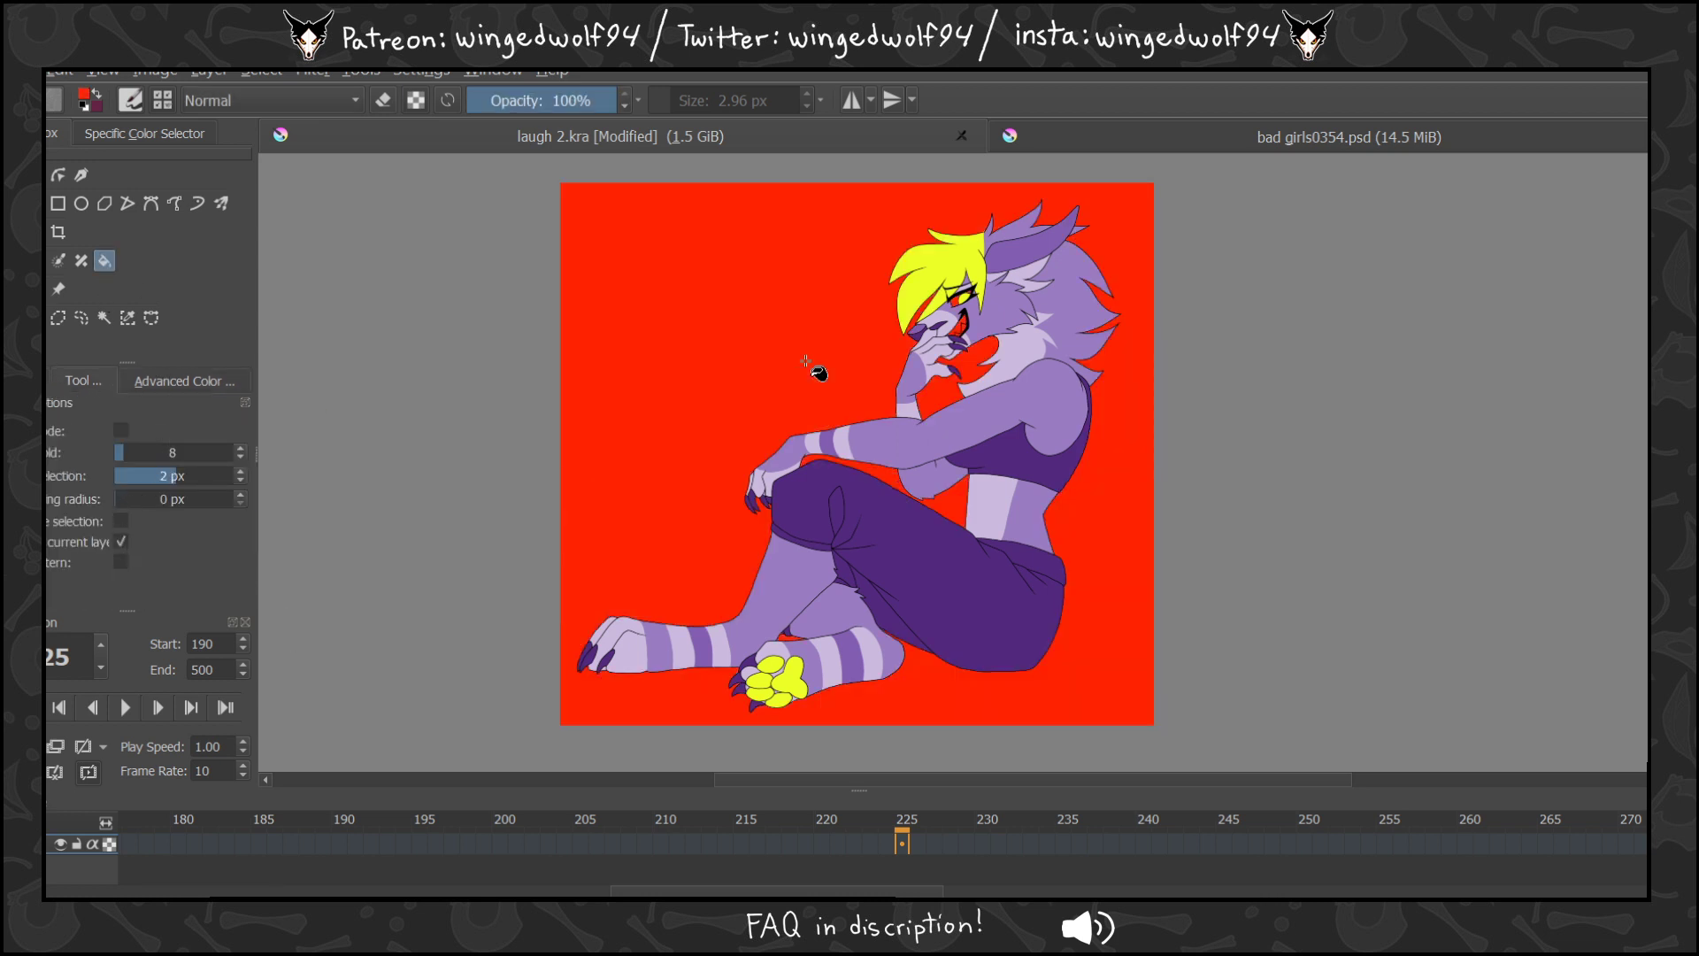
Select Layer 24, set the foreground color to white and ready the Fill tool at frame 199.
left_click(12, 346)
left_click_drag(819, 220, 1143, 474)
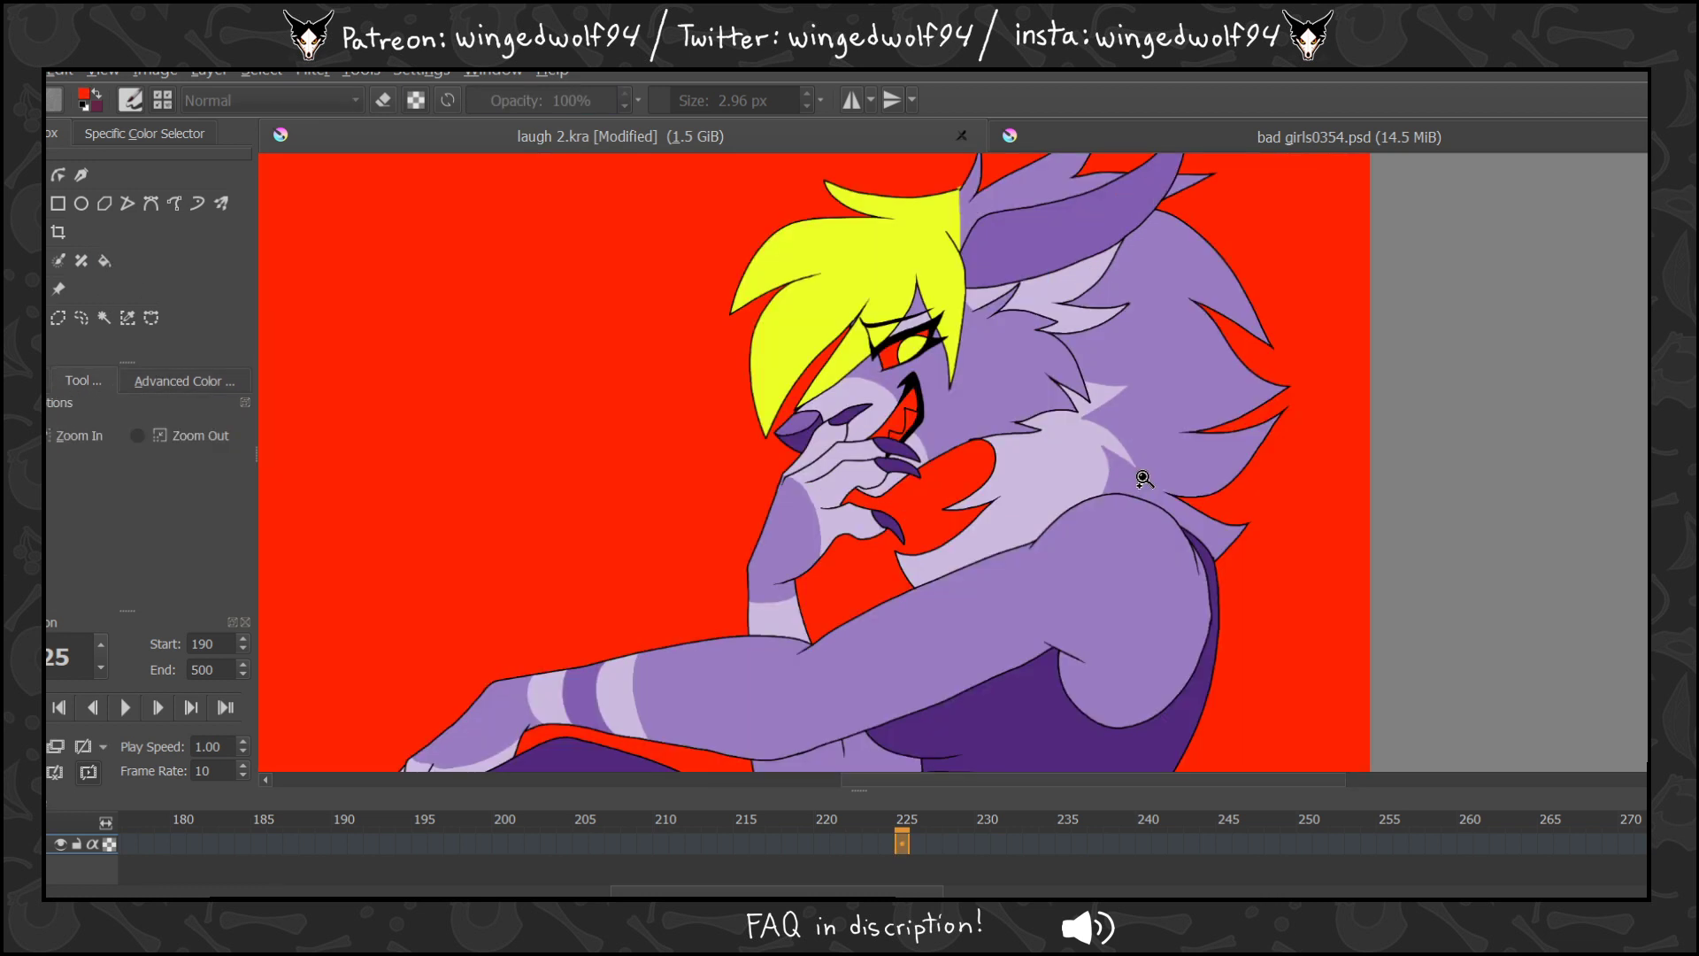
left_click(46, 379)
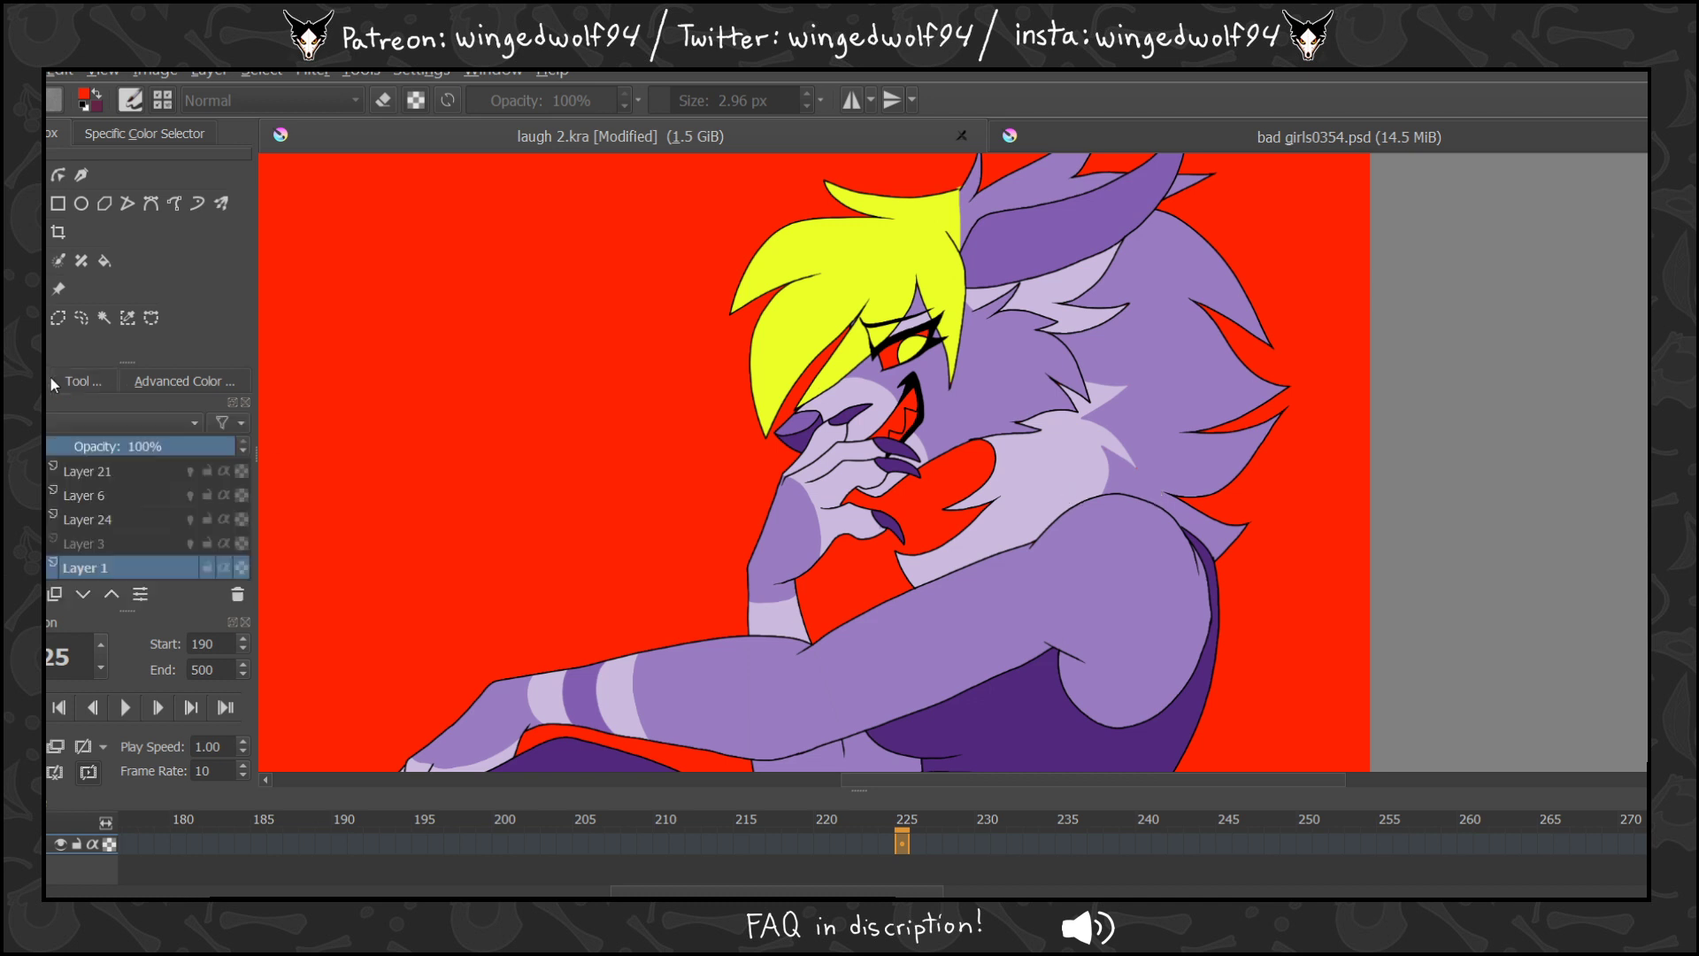
left_click(67, 522)
left_click(177, 382)
left_click(62, 527)
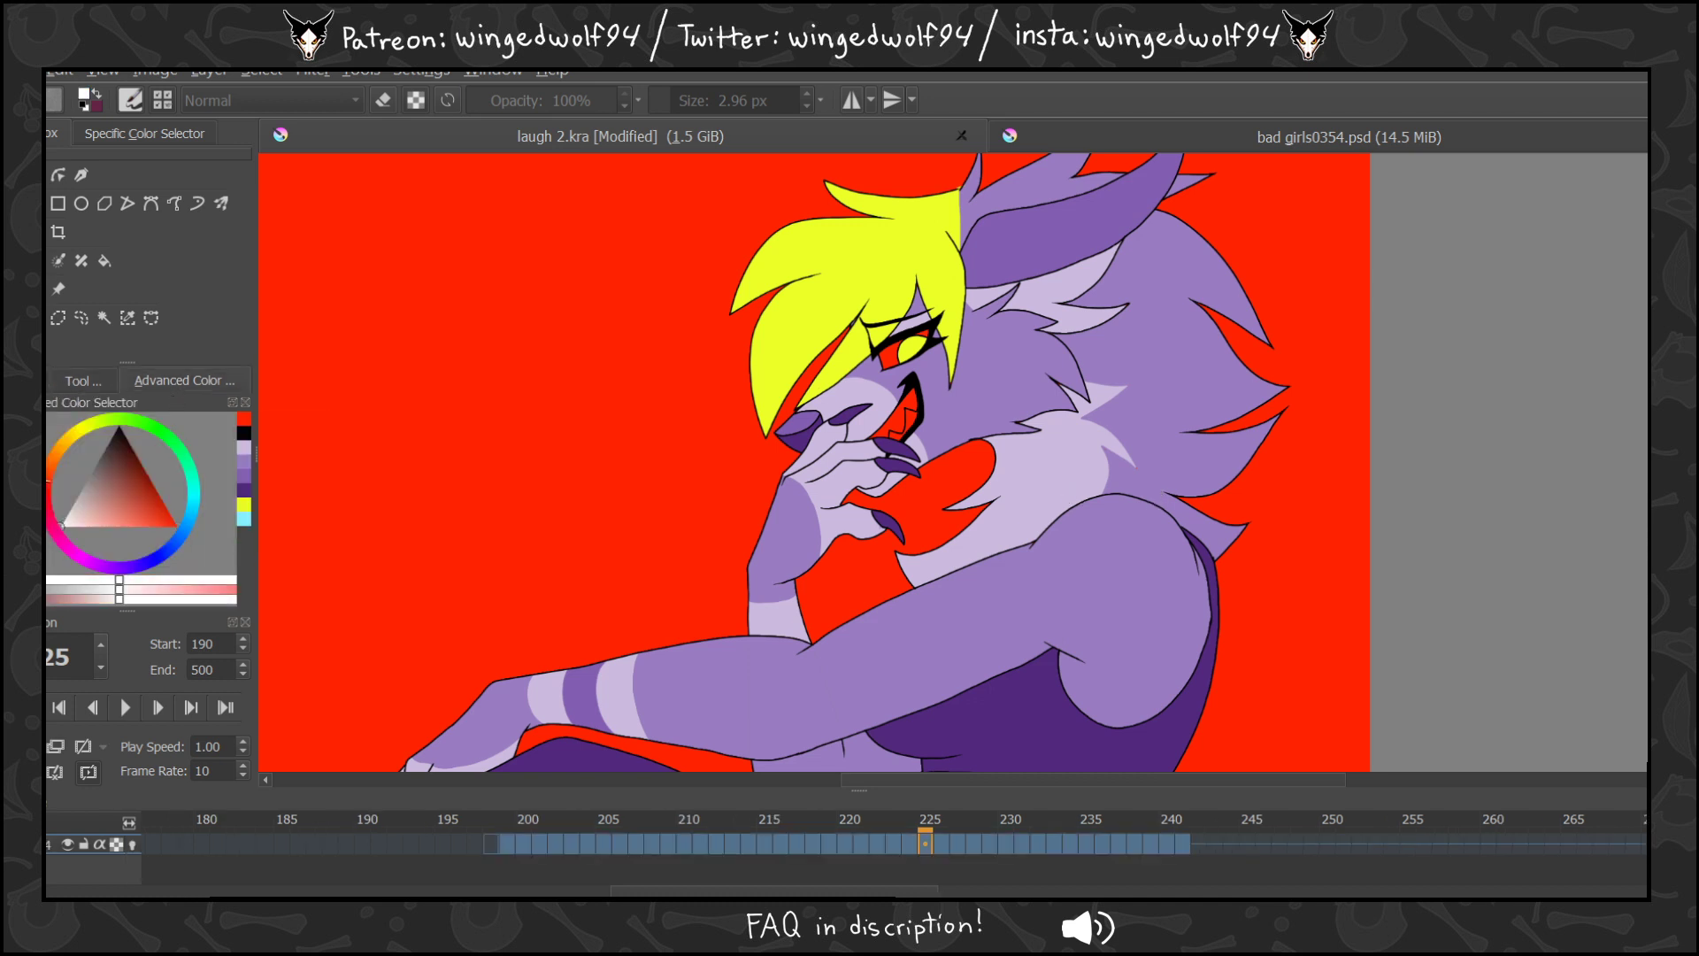
left_click(46, 382)
left_click_drag(744, 231, 1141, 627)
left_click(100, 267)
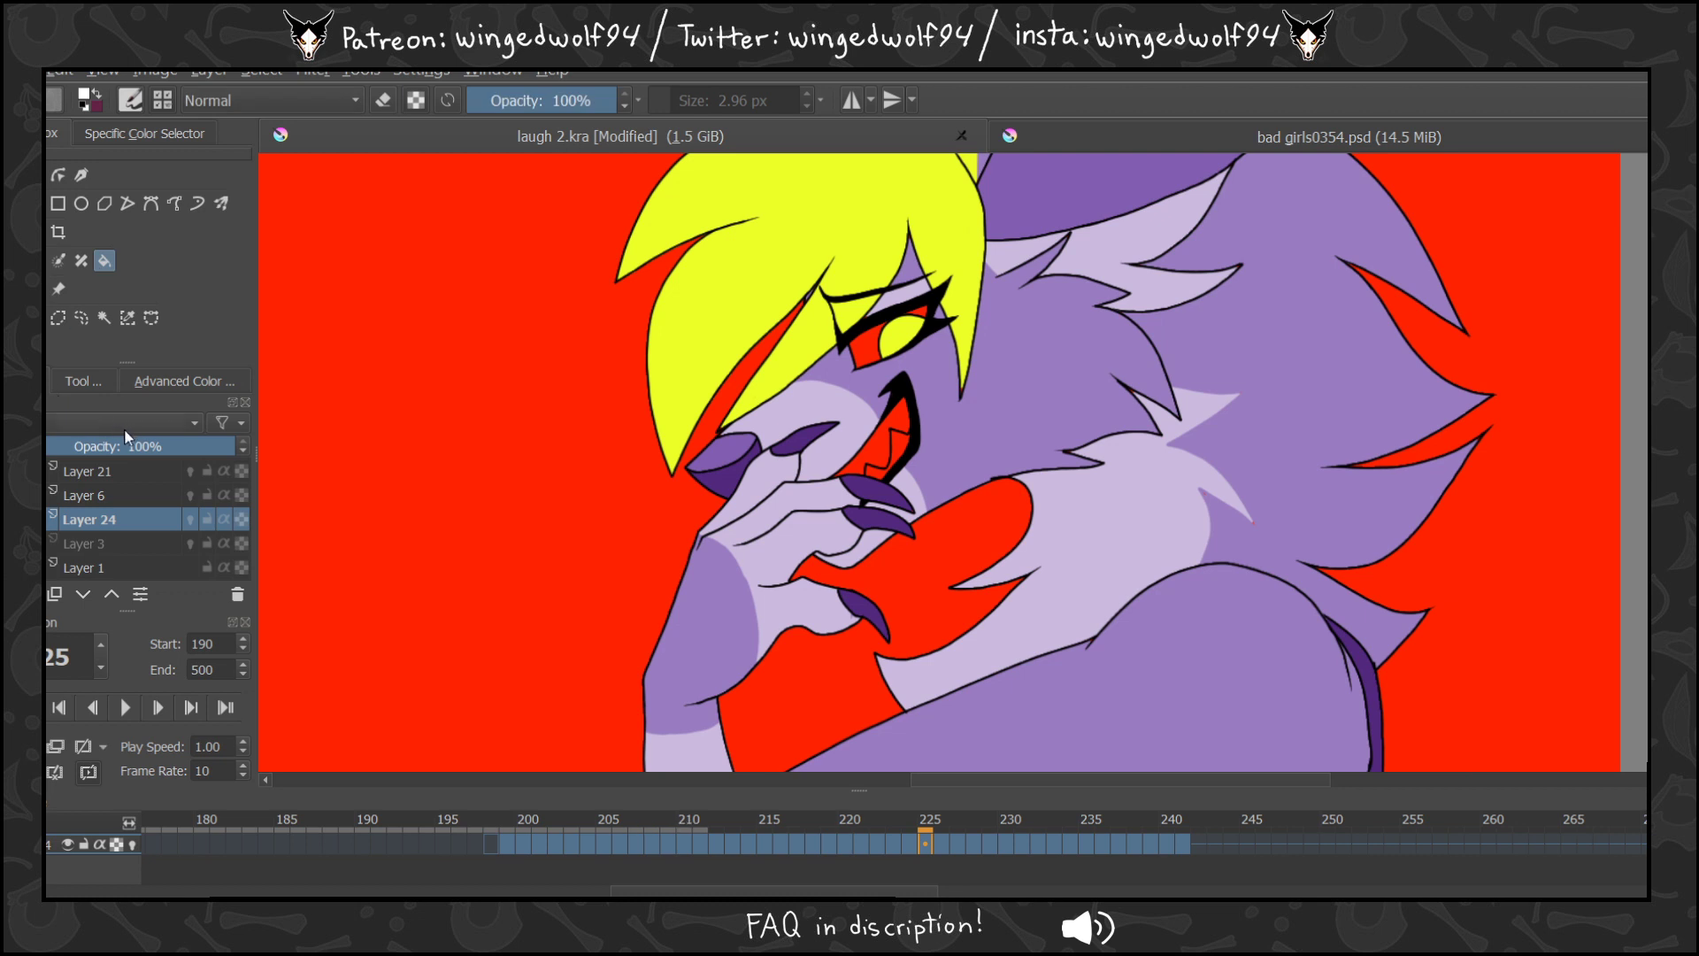
left_click(83, 381)
left_click(46, 382)
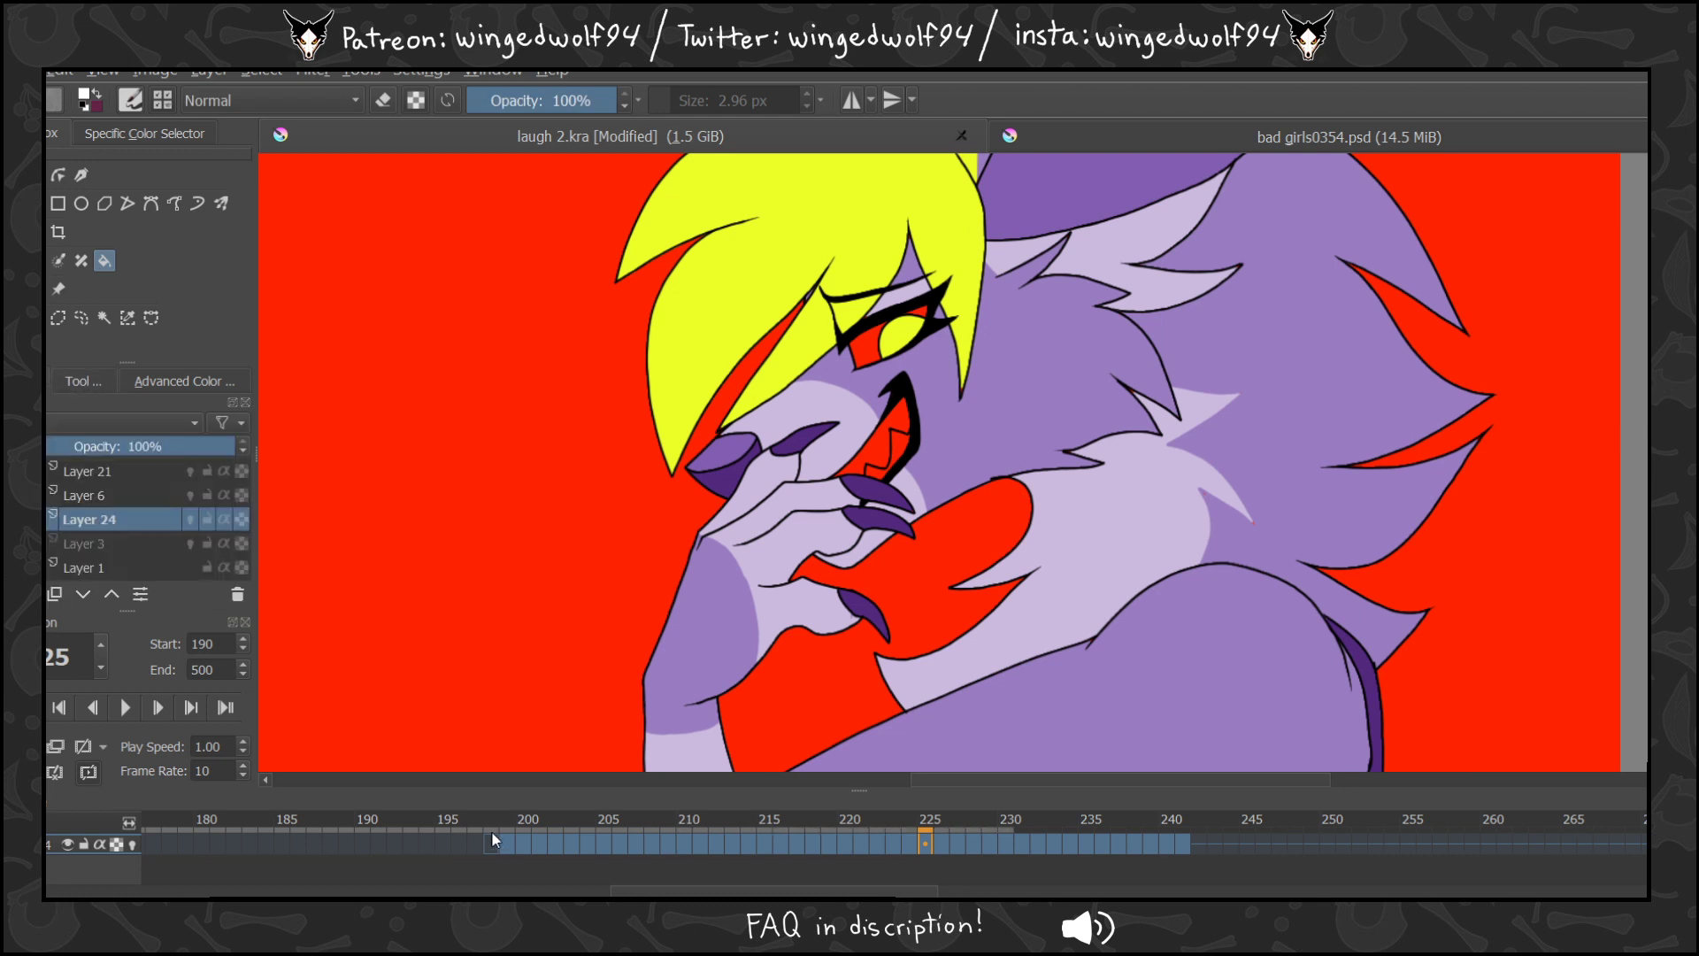
left_click(491, 841)
left_click(506, 842)
left_click(909, 424)
left_click(884, 447)
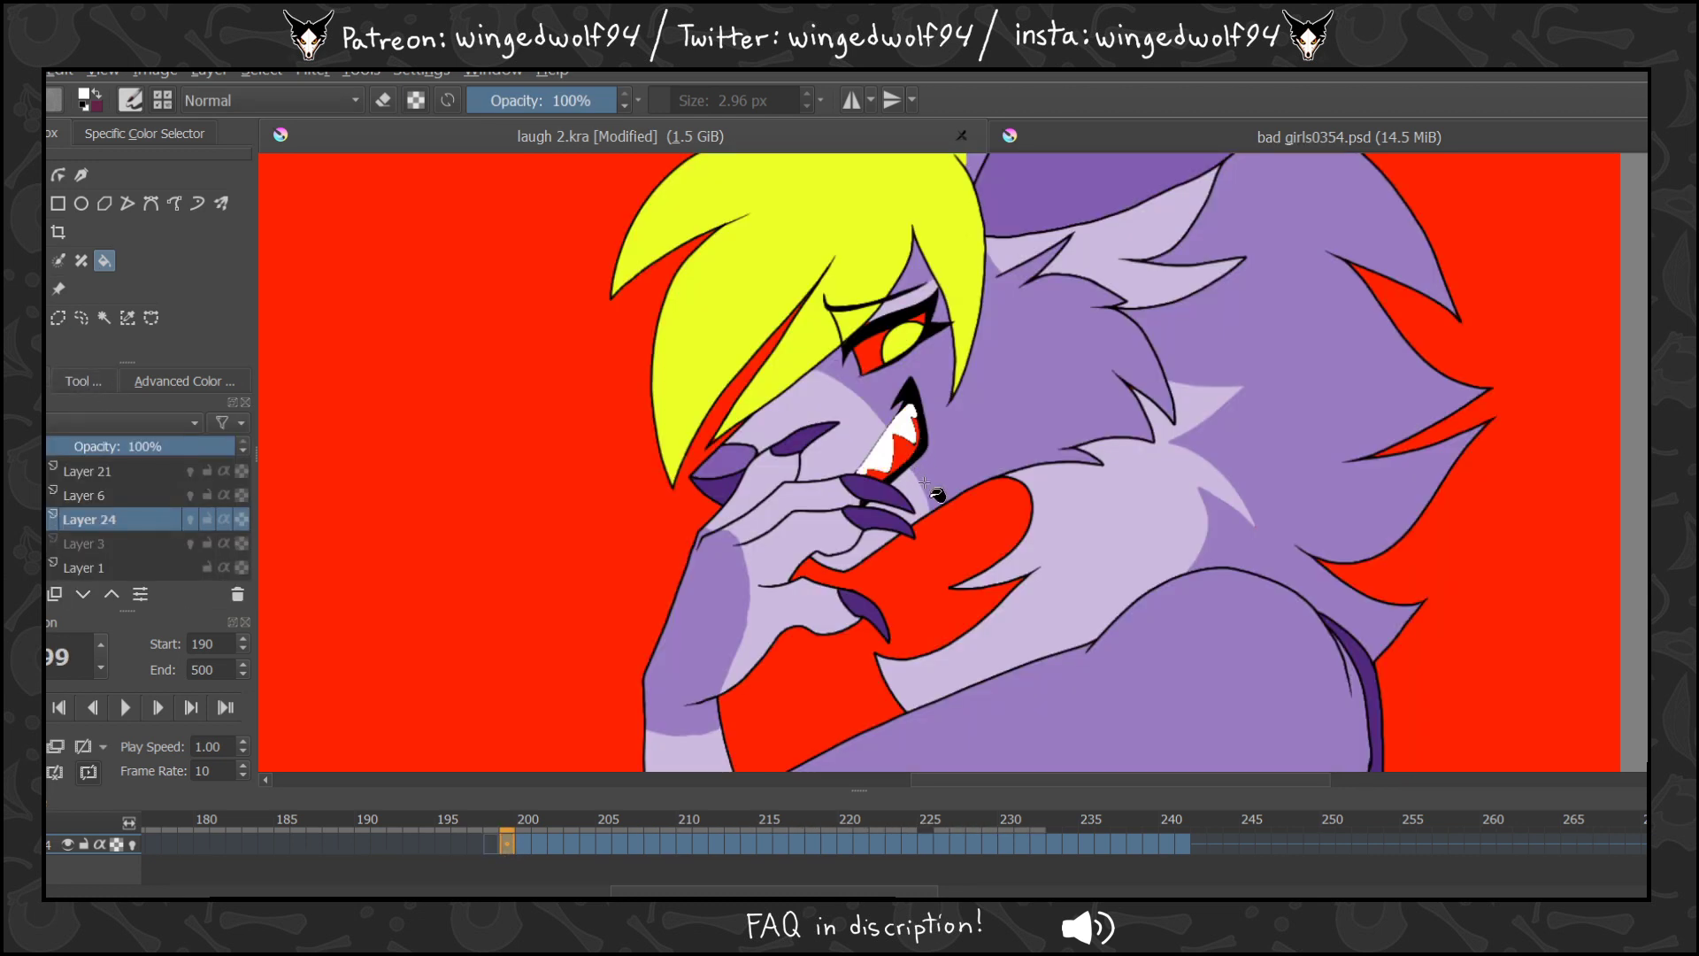
key("ctrl+z")
key("ctrl+z")
Add a new layer directly above Layer 3 and fill the teeth and eyeball white on frame 199.
left_click(64, 541)
key("Insert")
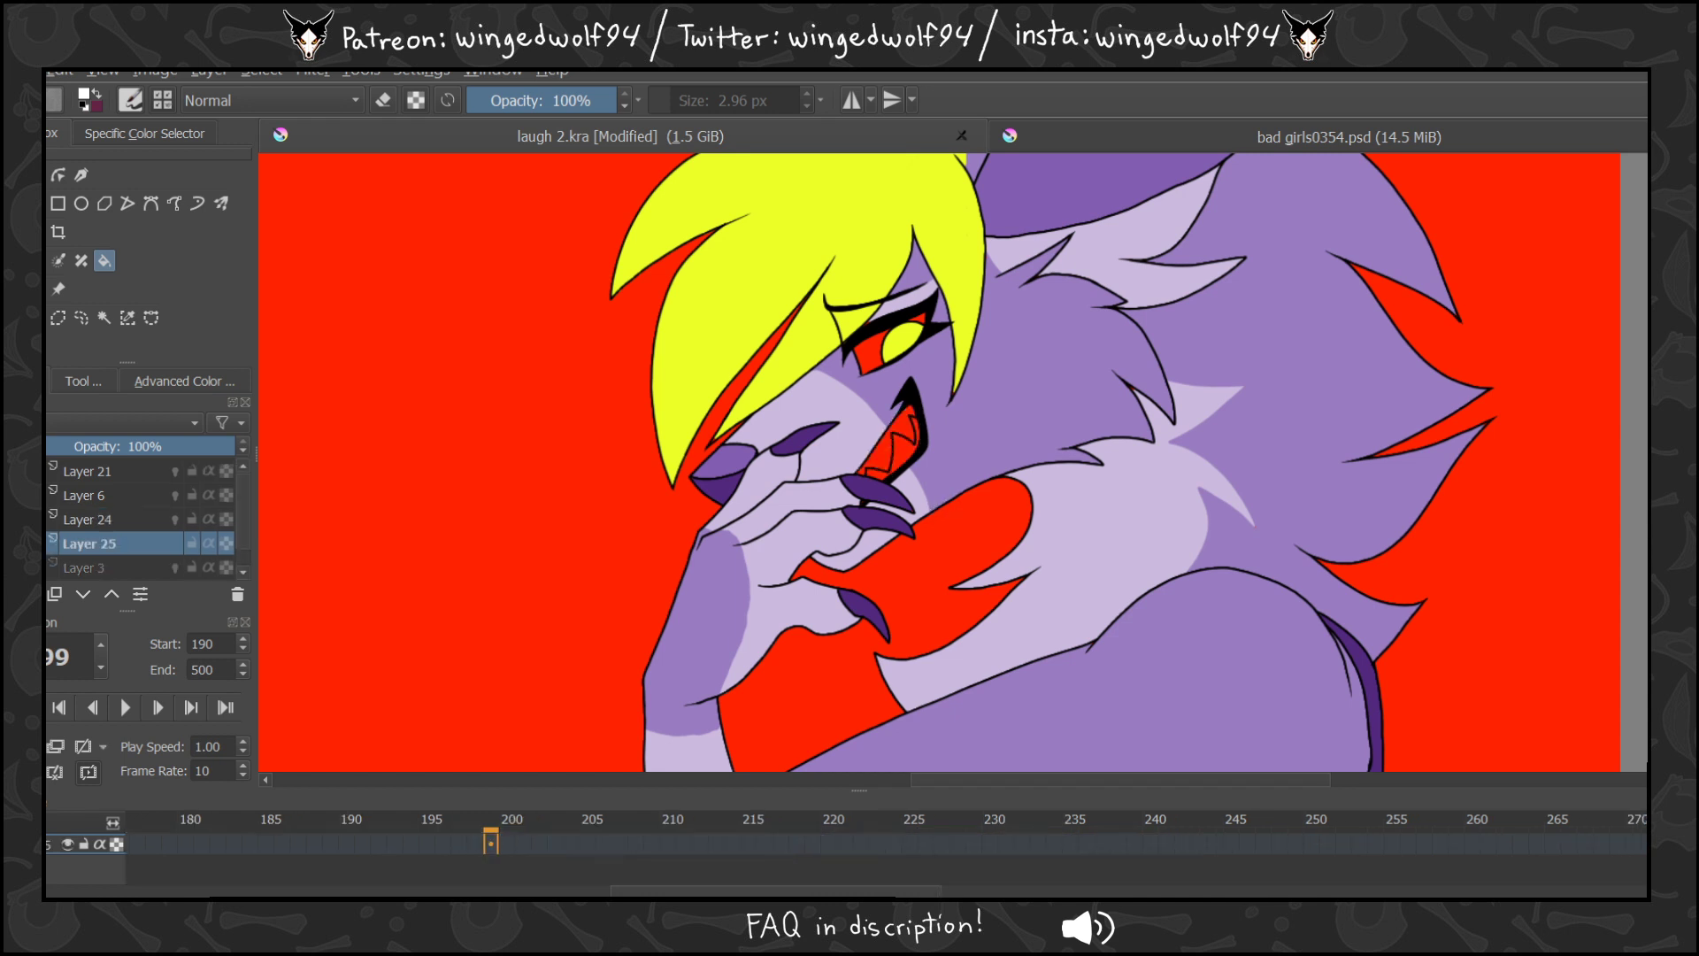
left_click(491, 843)
left_click(895, 431)
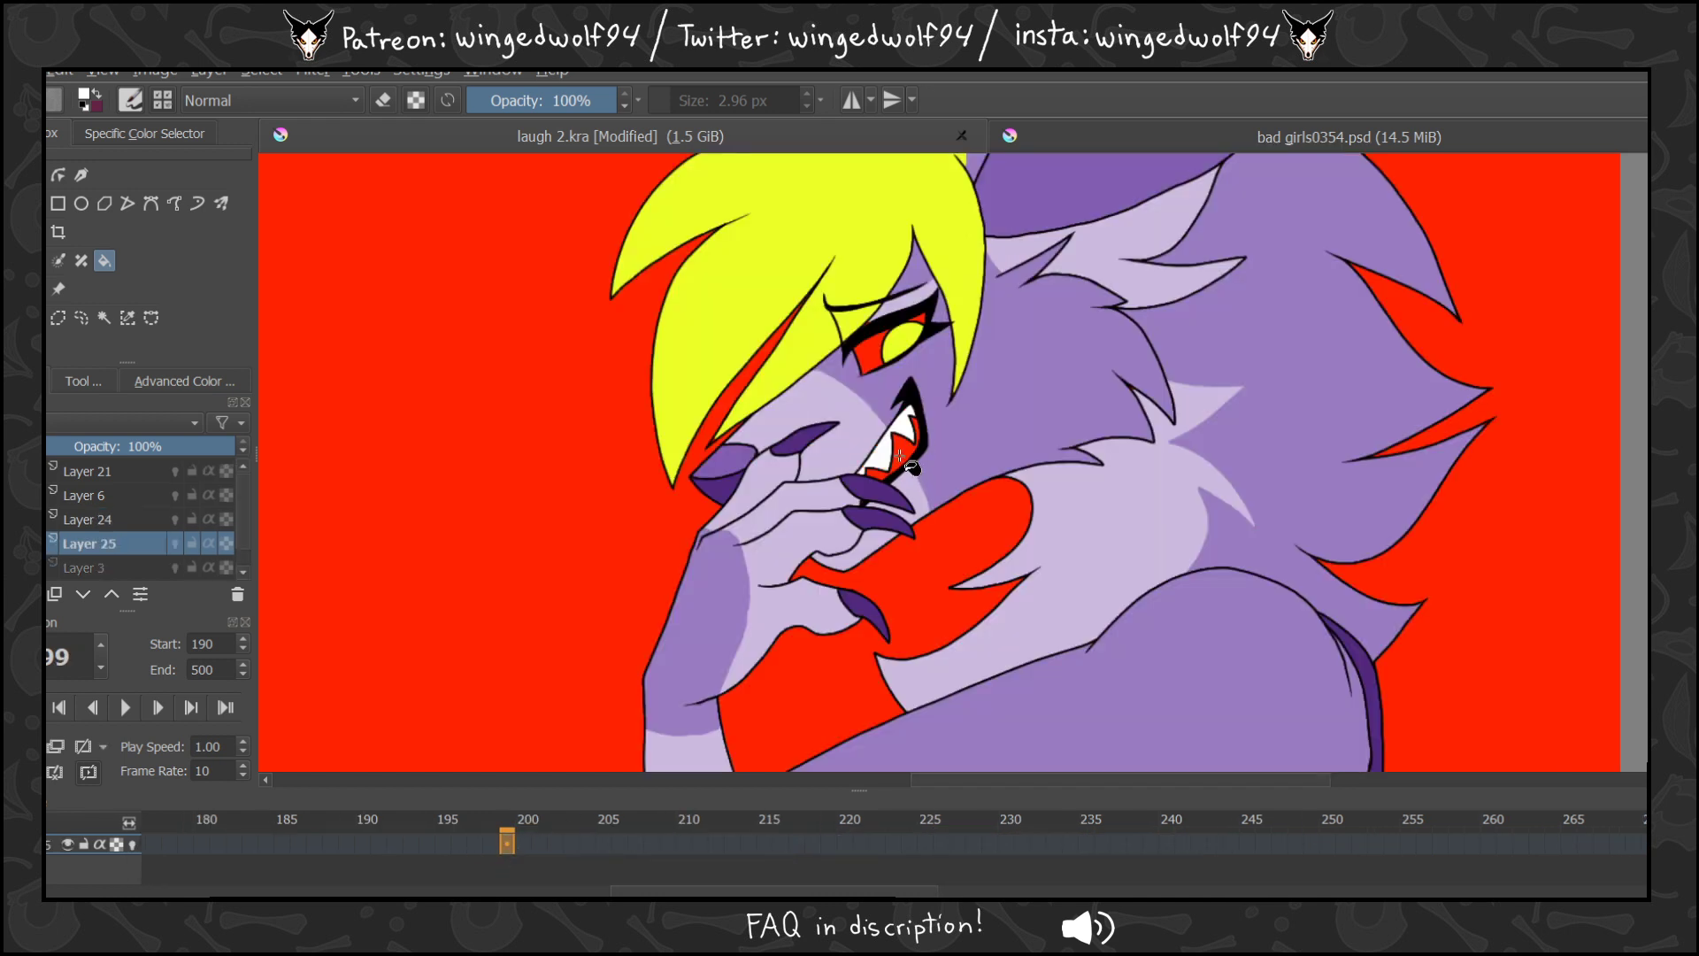
left_click(916, 443)
left_click(873, 355)
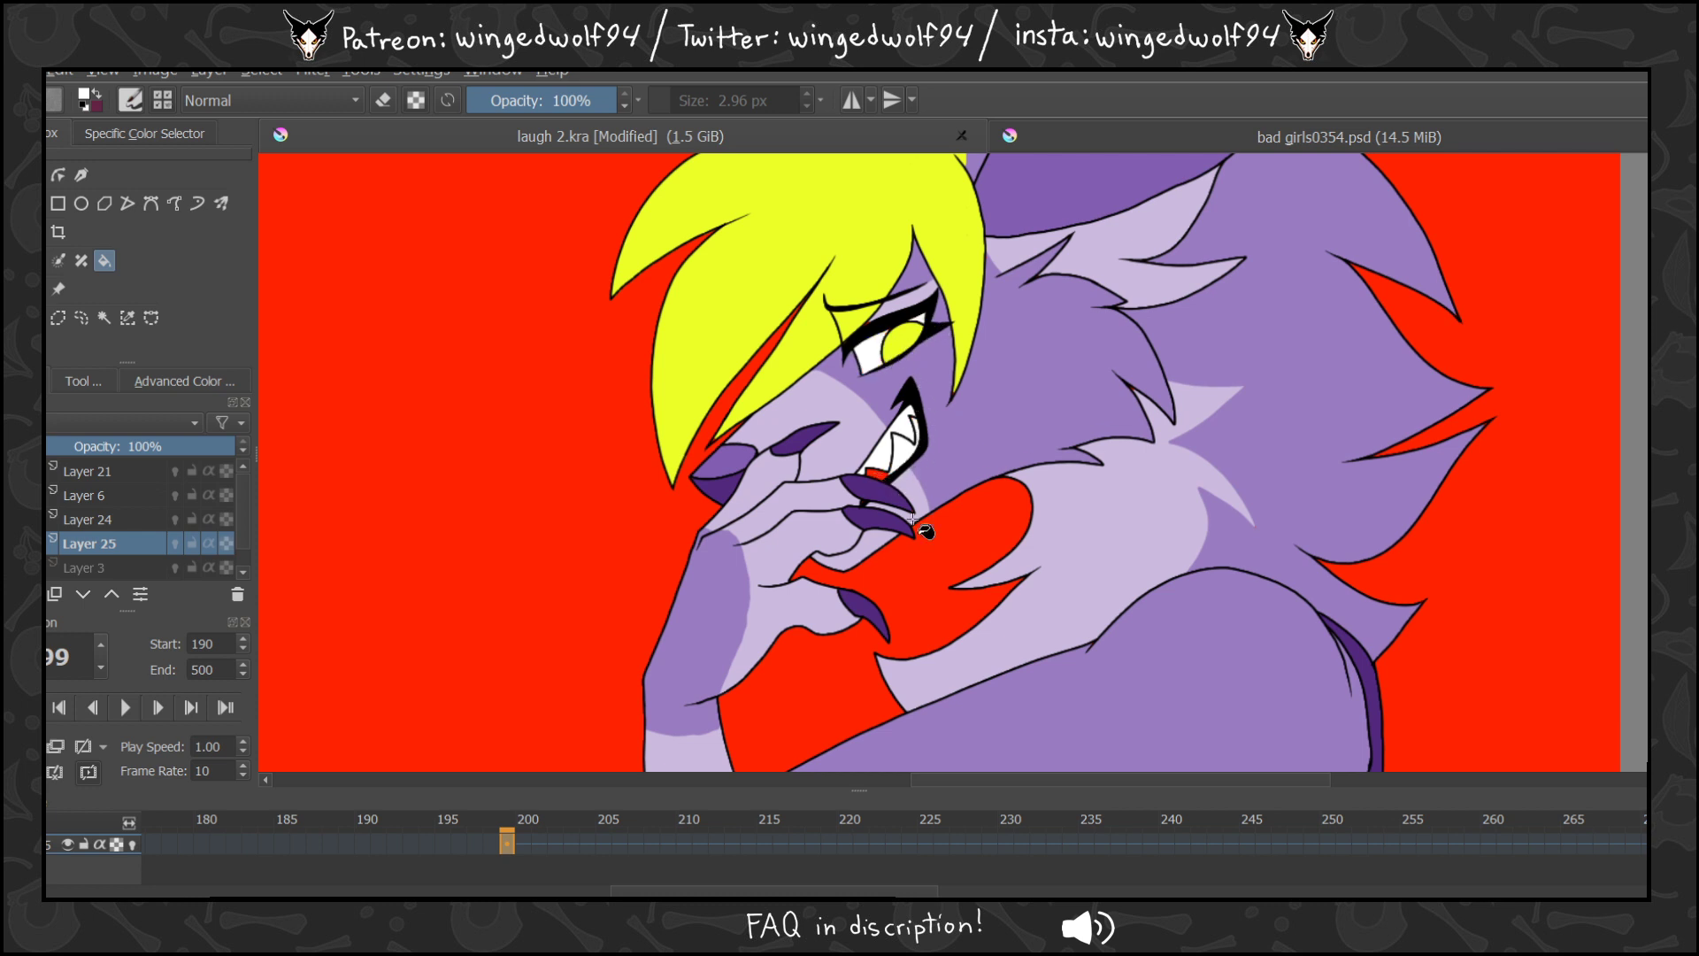
Fill the wolf's teeth and eyeball white on frames 200 and 201 of Layer 25.
key("period")
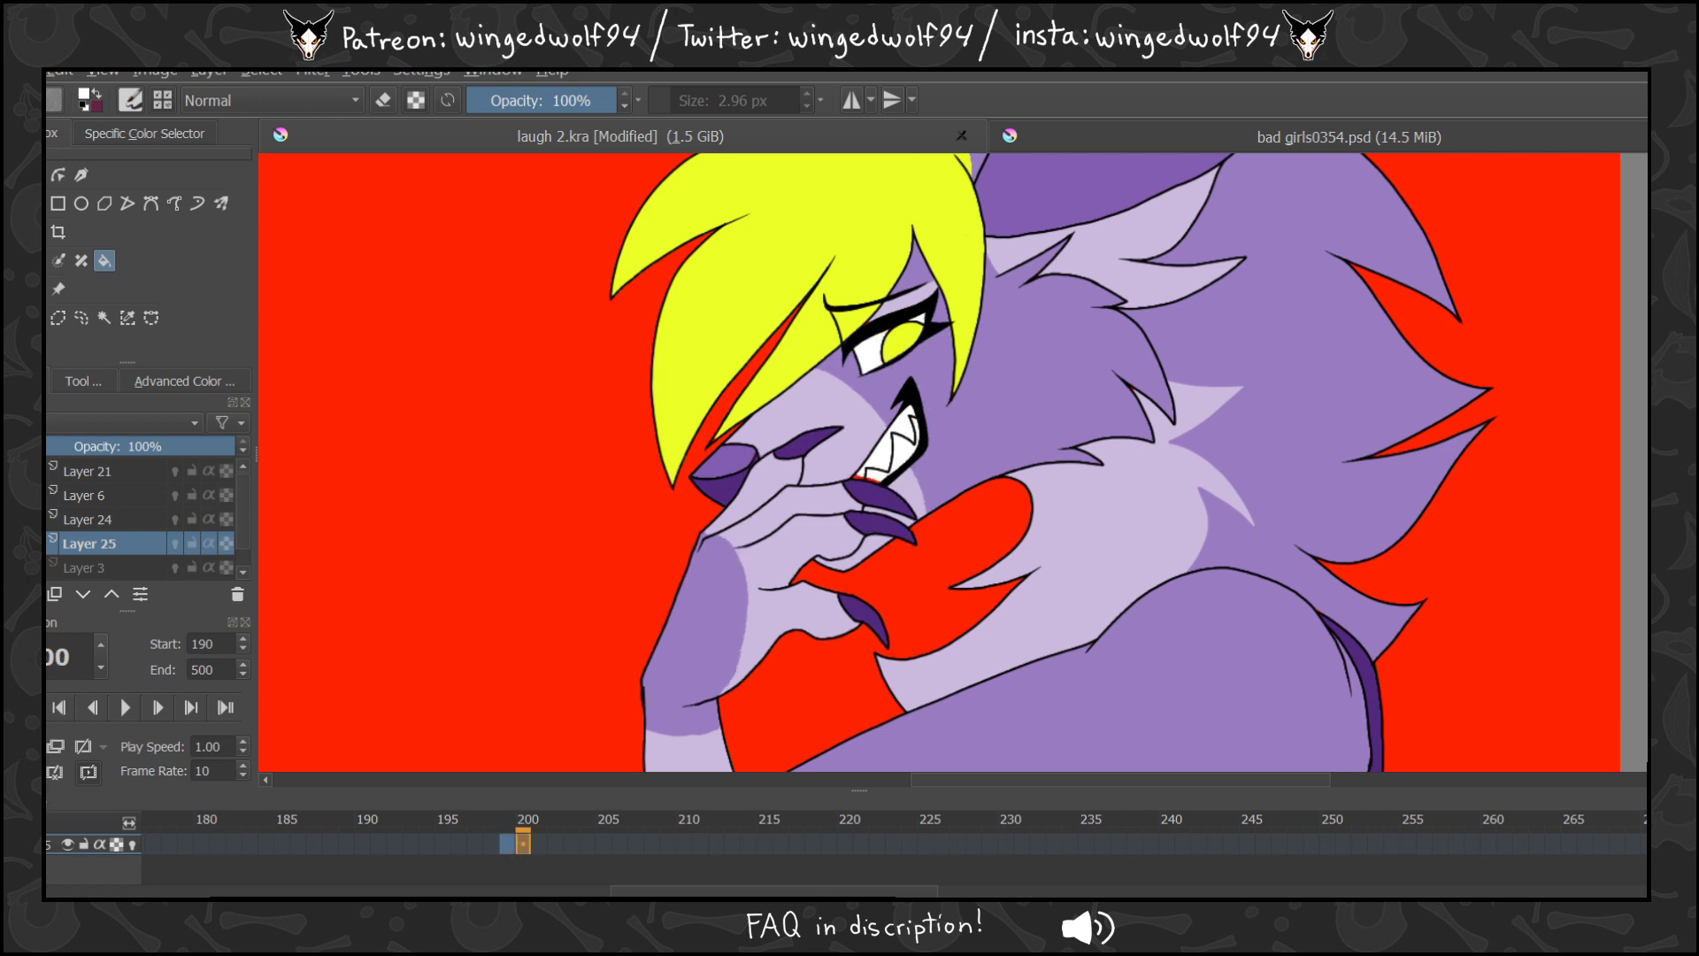
left_click(906, 425)
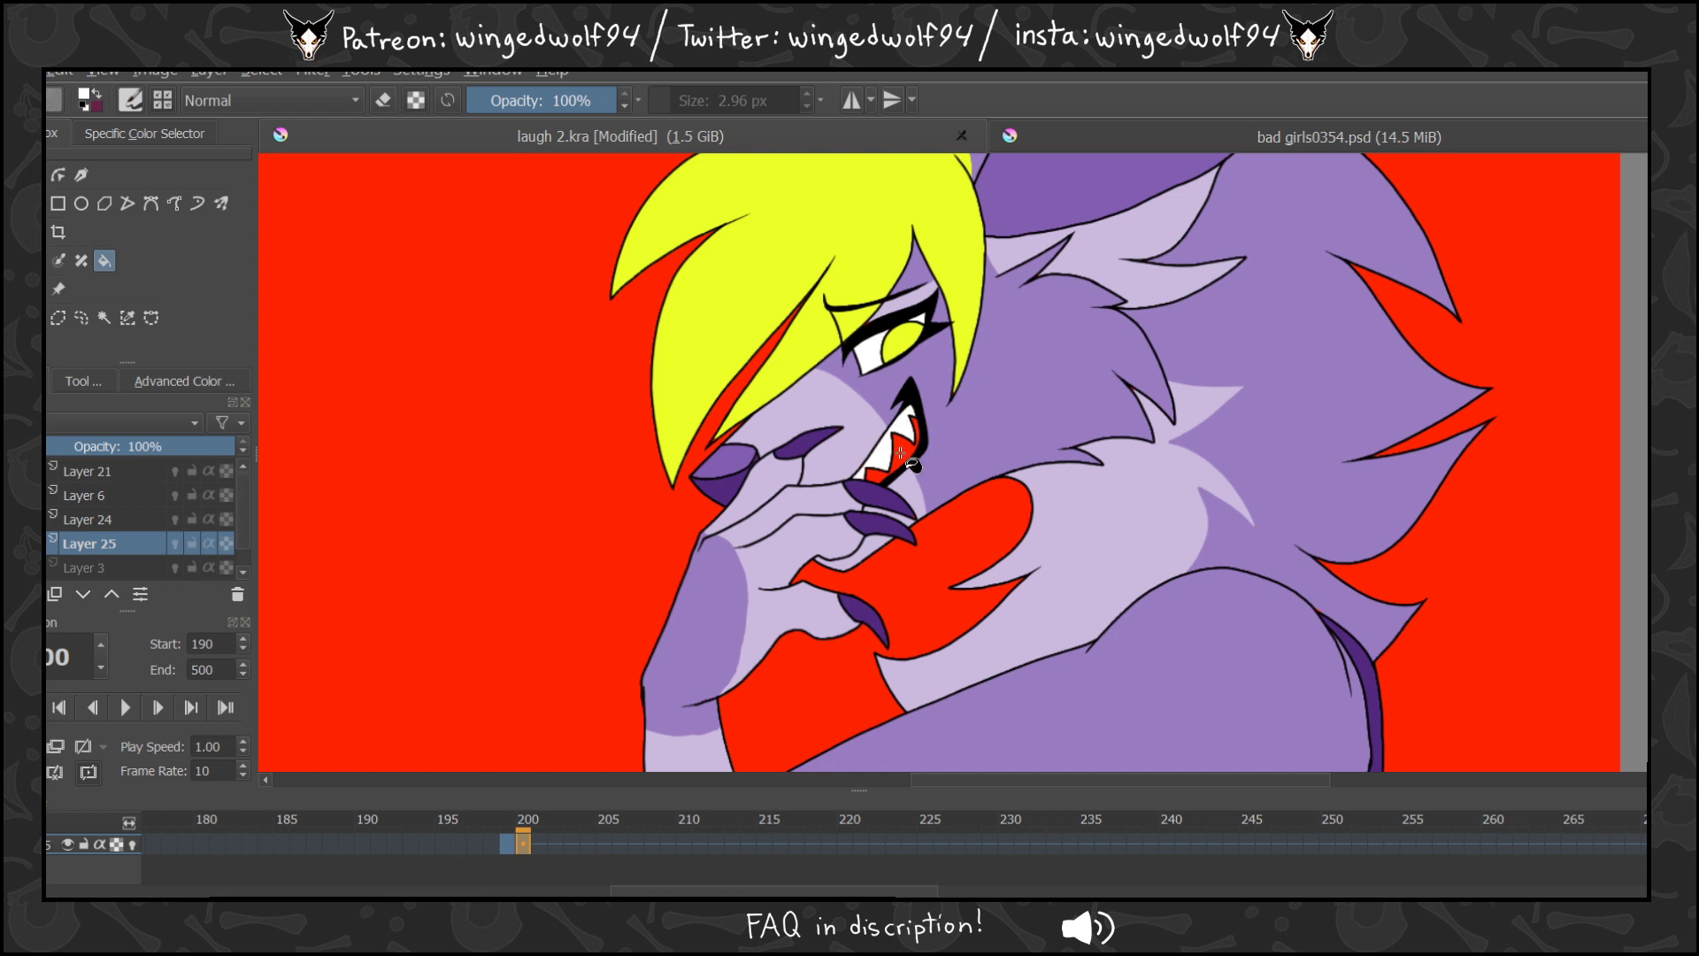
left_click(908, 453)
left_click(876, 477)
key("Right")
left_click(852, 472)
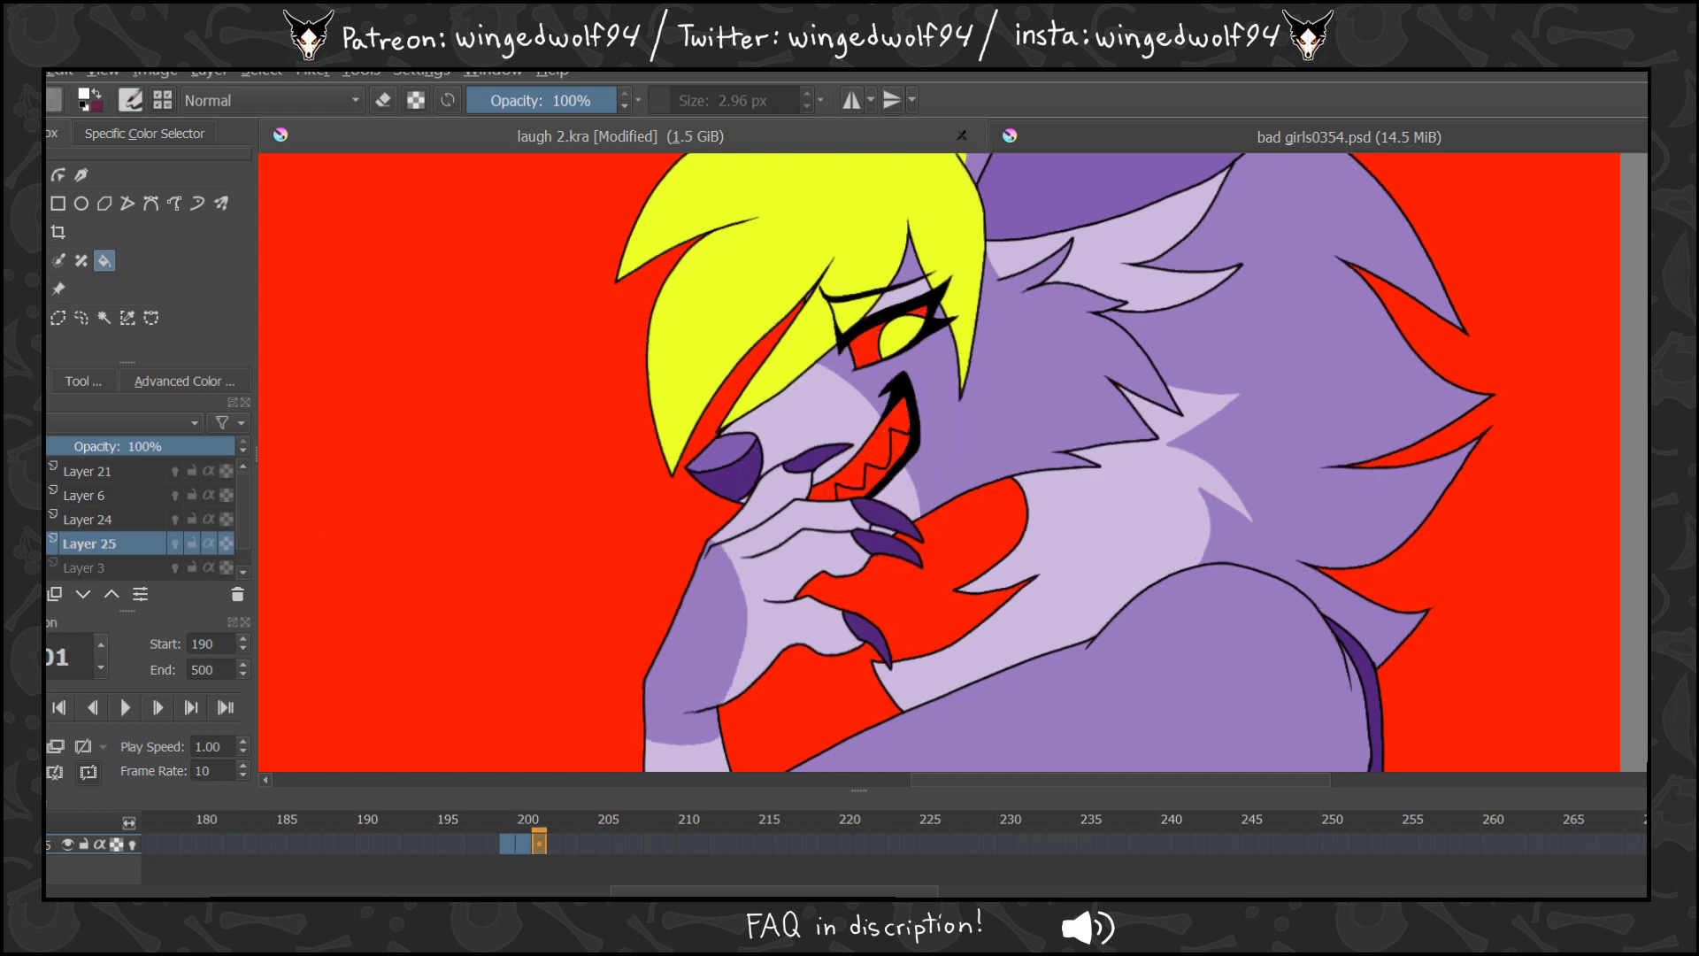
left_click(873, 483)
left_click(911, 326)
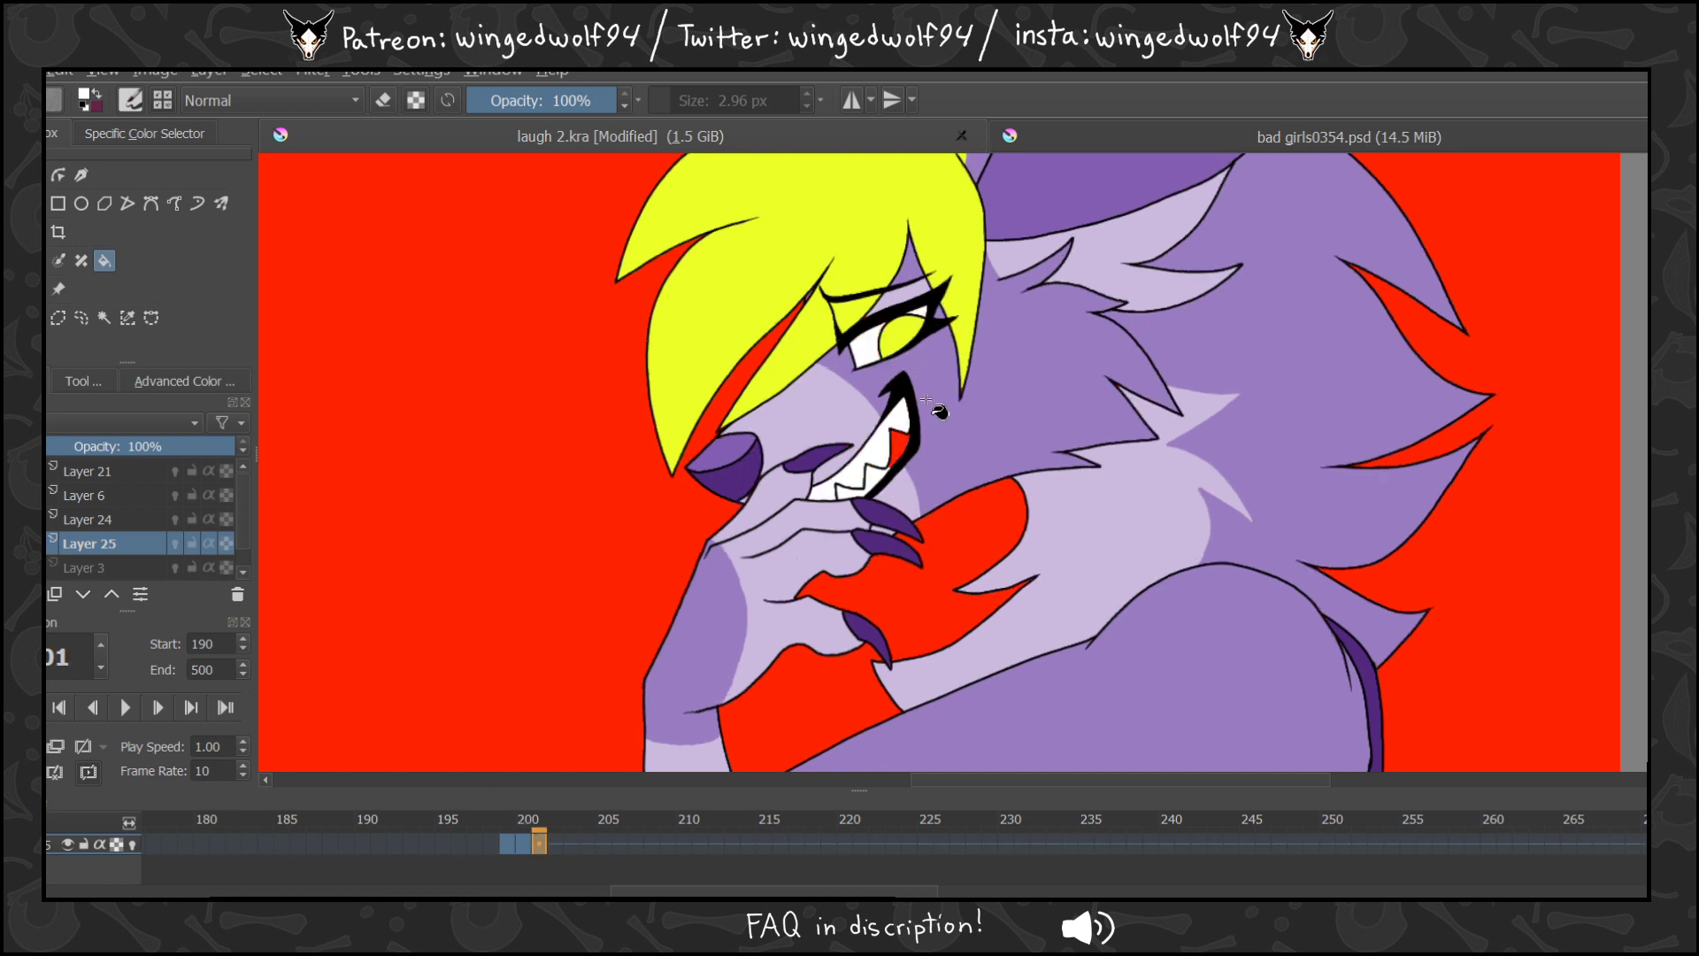
Fill the open mouth's teeth and the eye corner white on frame 202, touching up small spots with the brush.
key("Right")
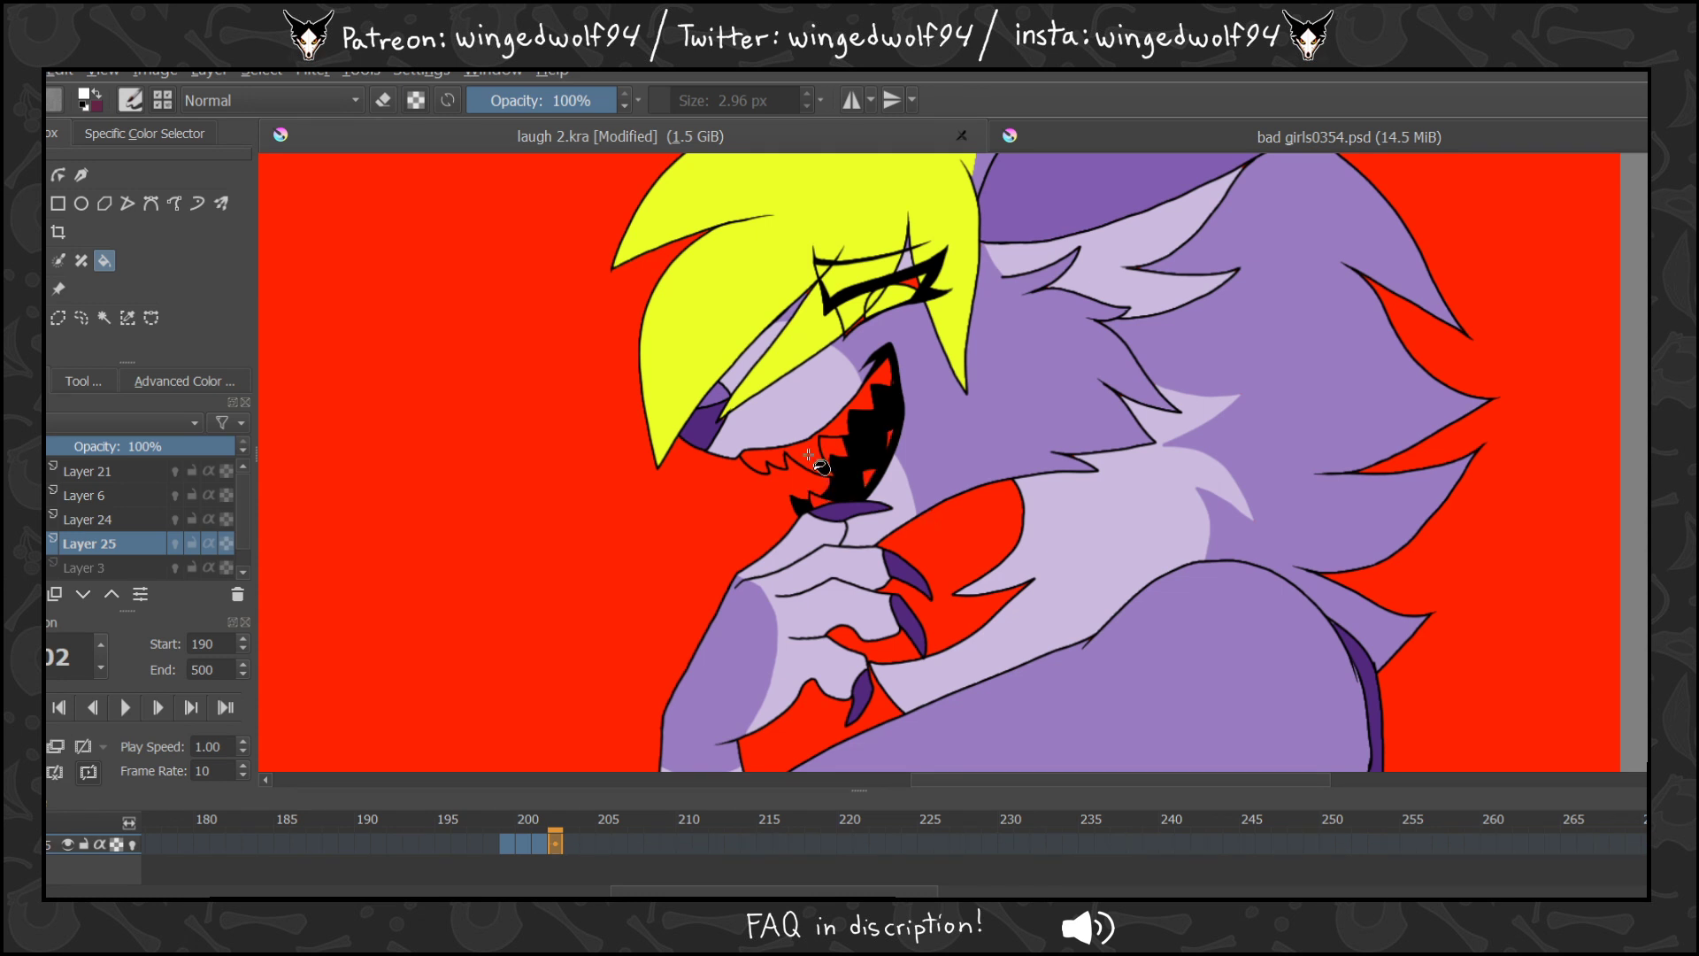
left_click(809, 455)
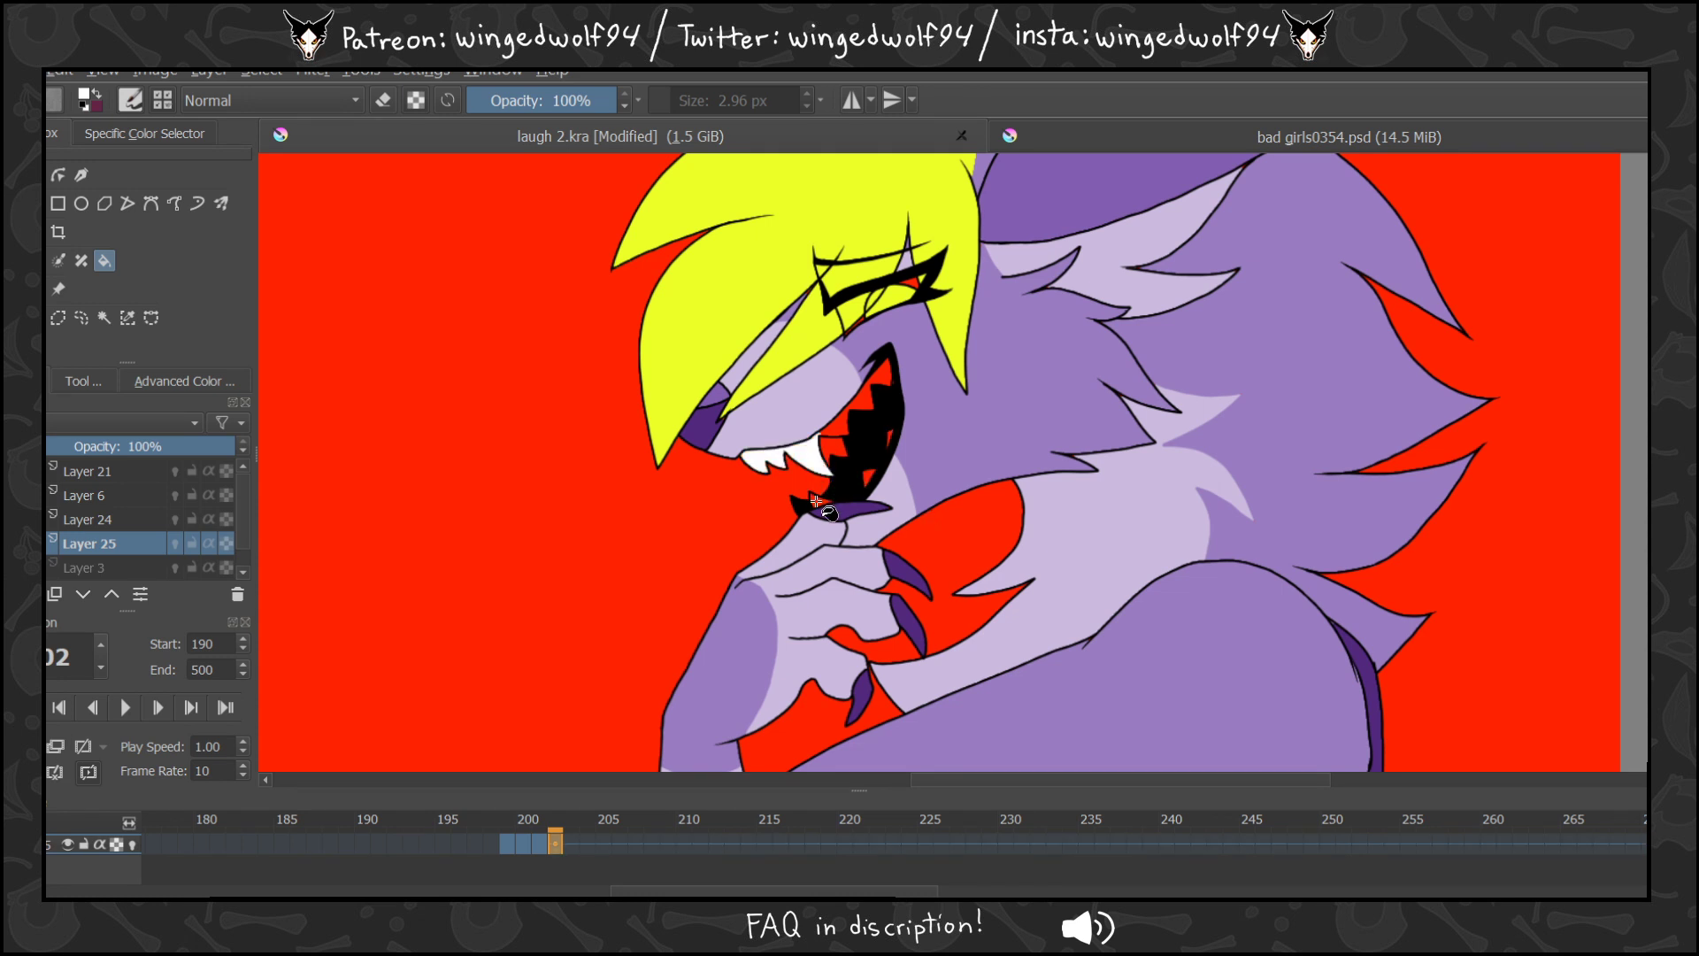
left_click(880, 389)
key("b")
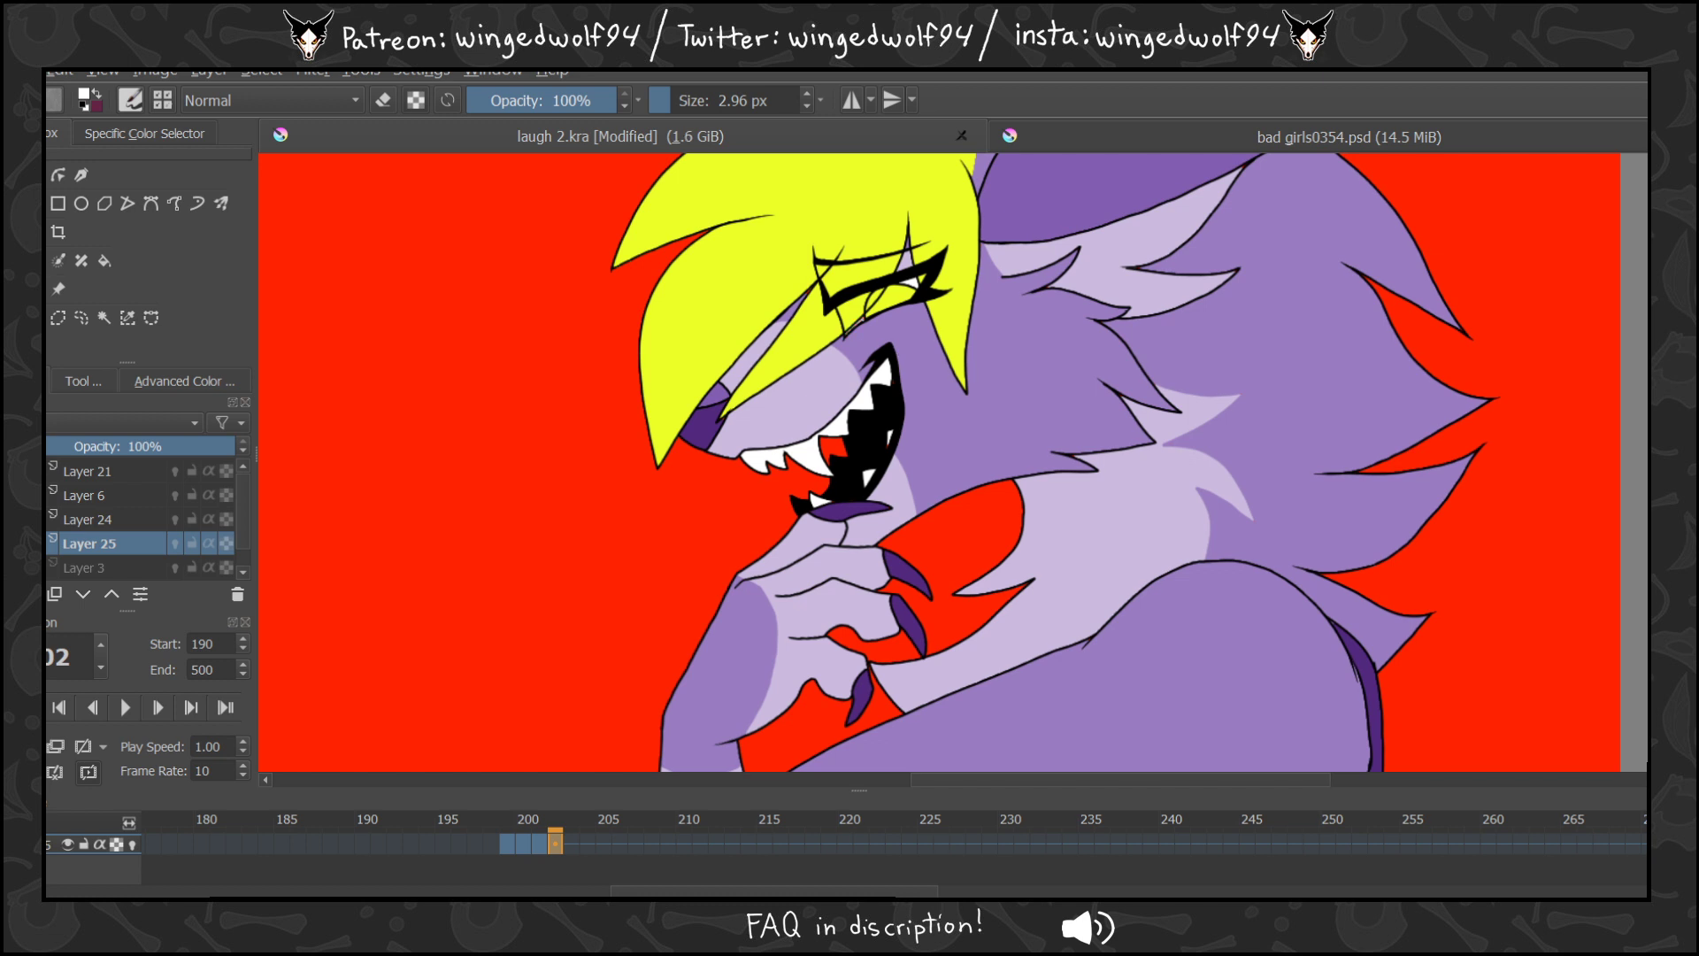
Fill the upper and lower teeth of the open mouth white on frame 203.
key("period")
left_click(106, 260)
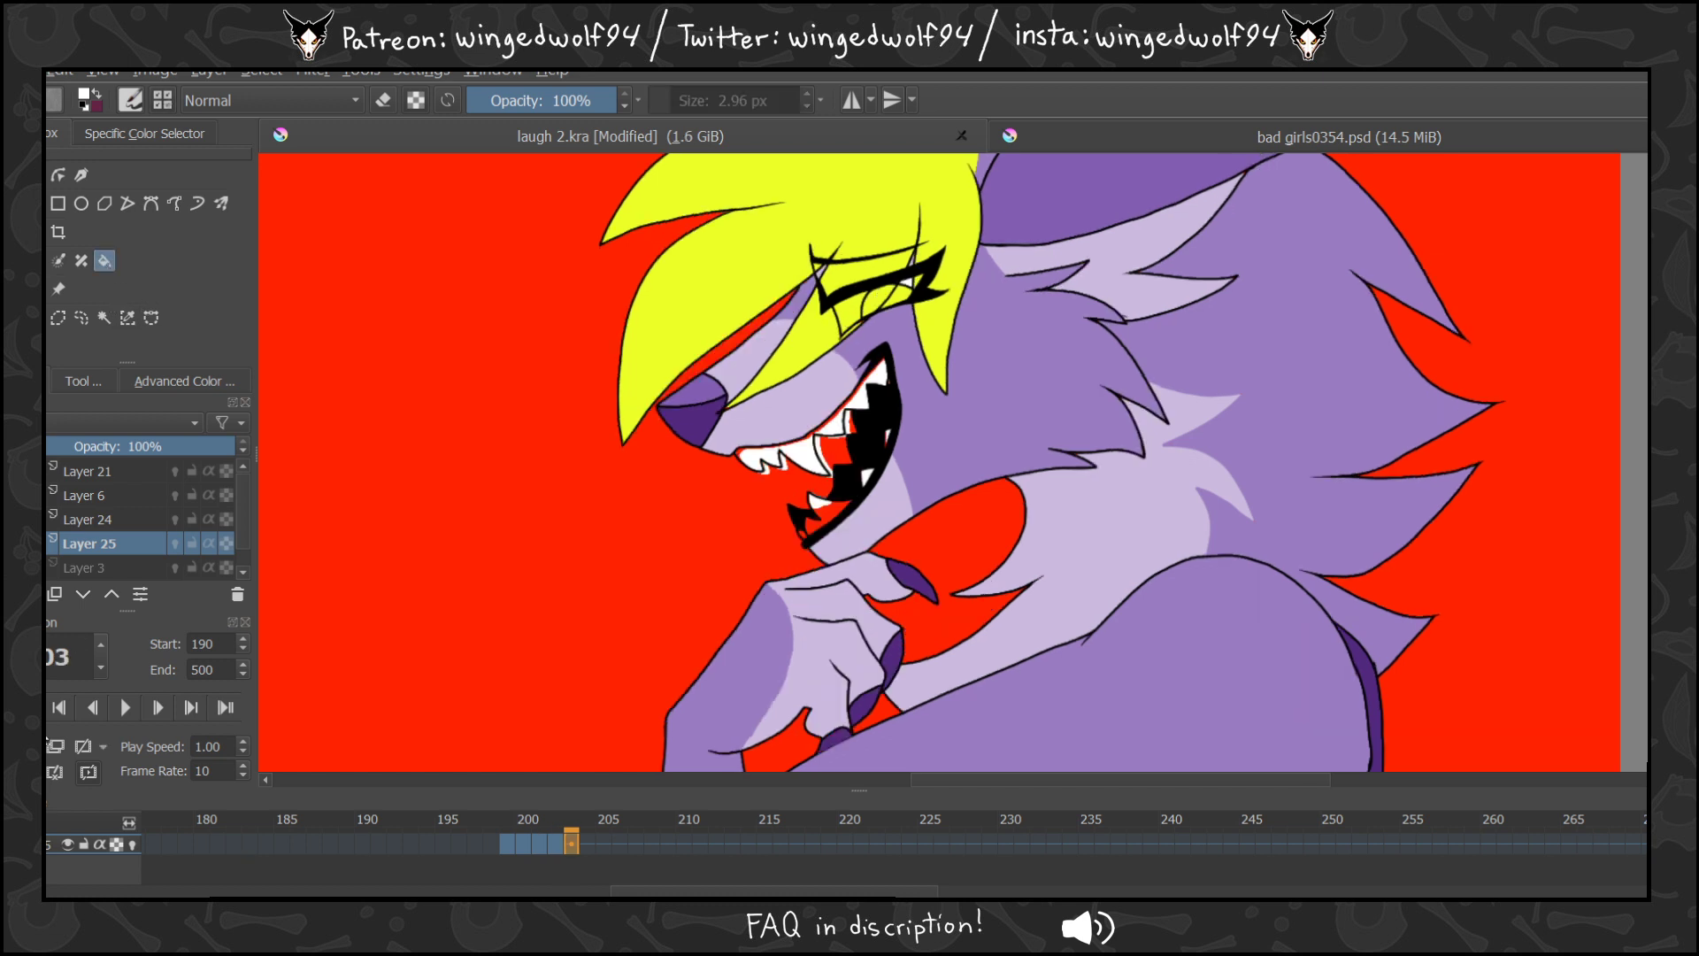
left_click(829, 513)
left_click(803, 533)
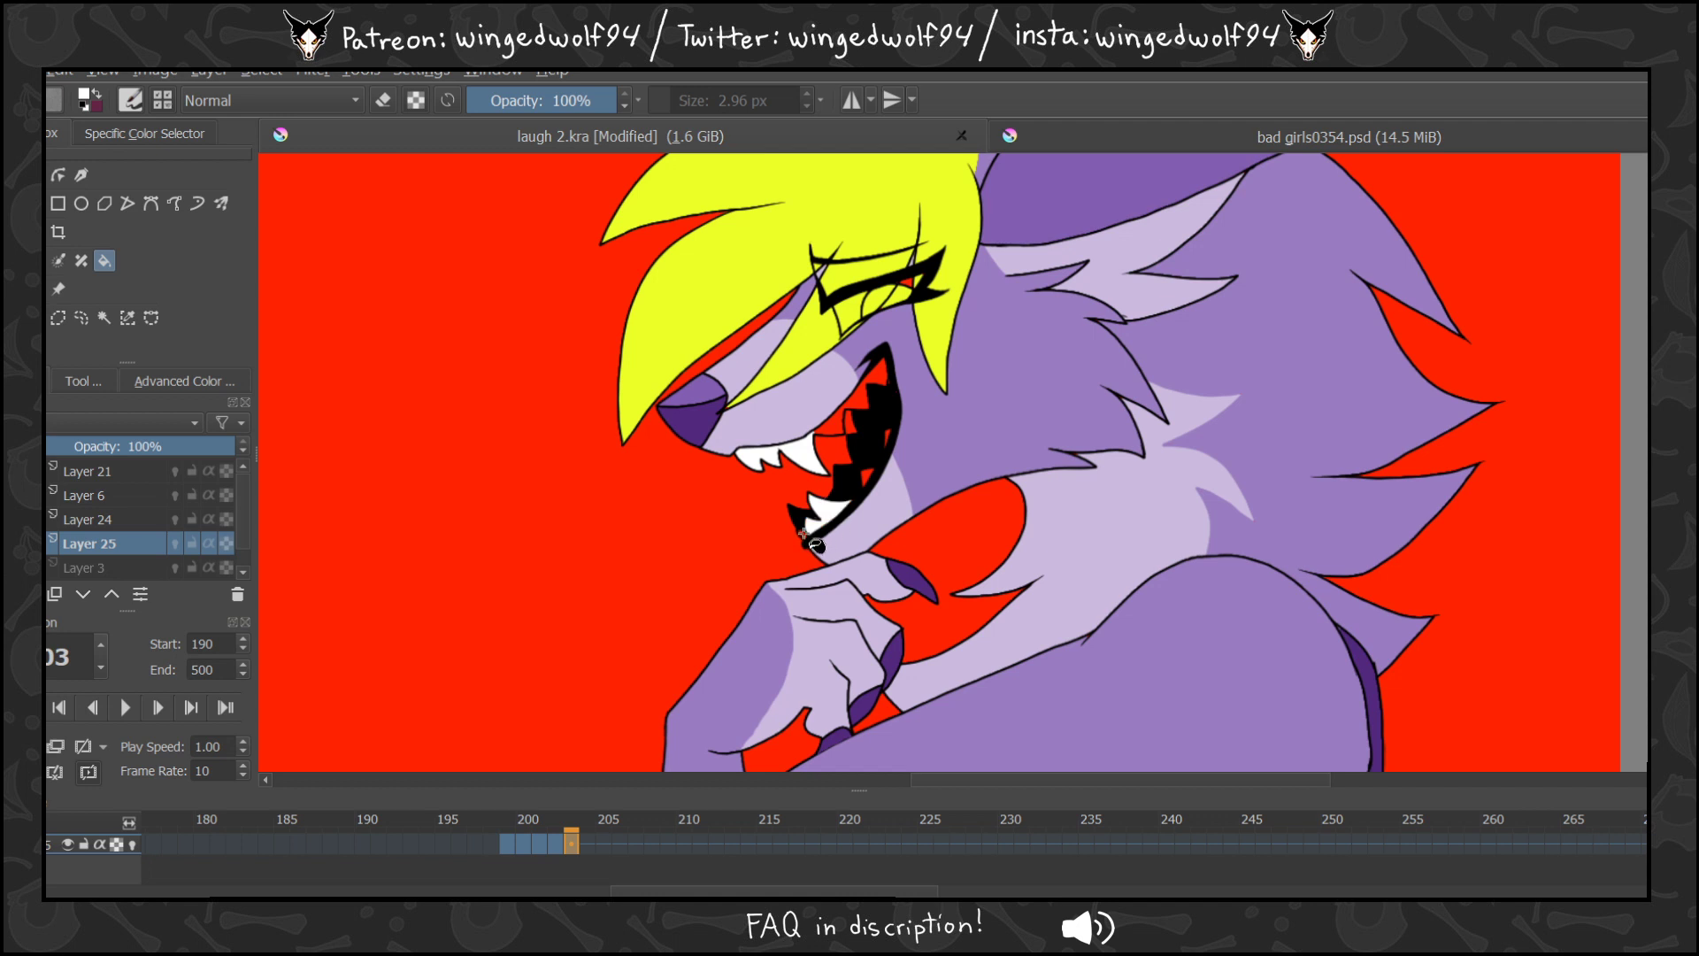
left_click(869, 475)
left_click(888, 435)
left_click(887, 390)
left_click(865, 411)
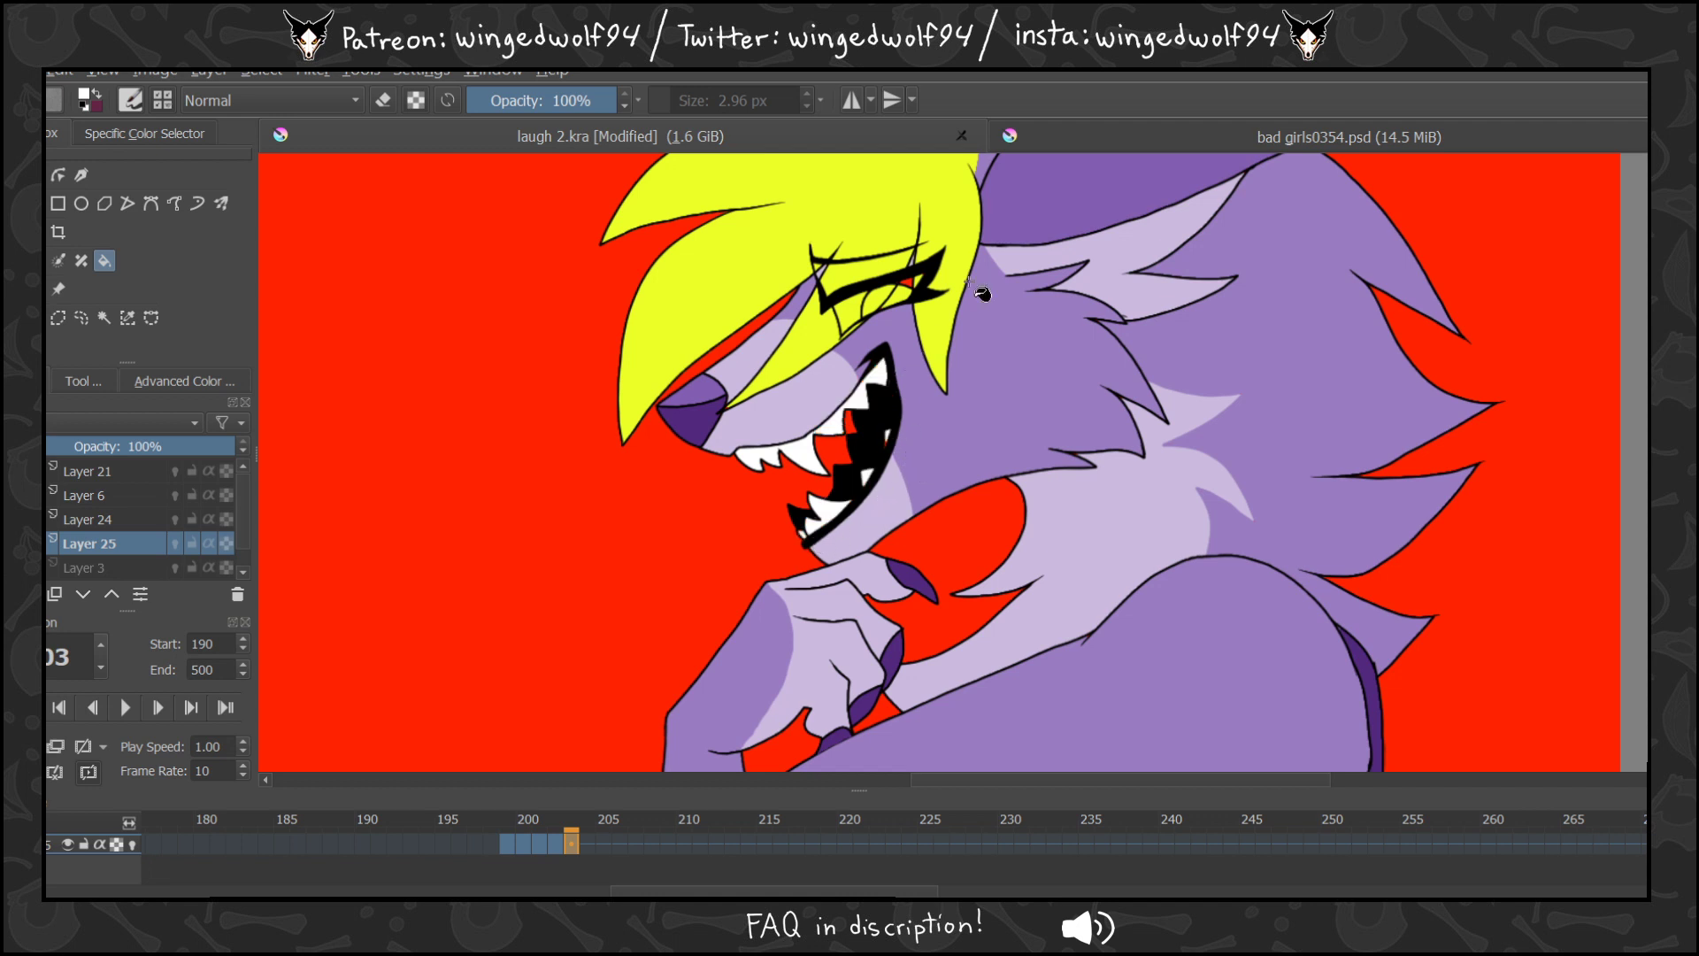
Fill the clenched teeth and the eyeball white on frame 204, redoing the first tooth fill.
key("Right")
left_click(899, 413)
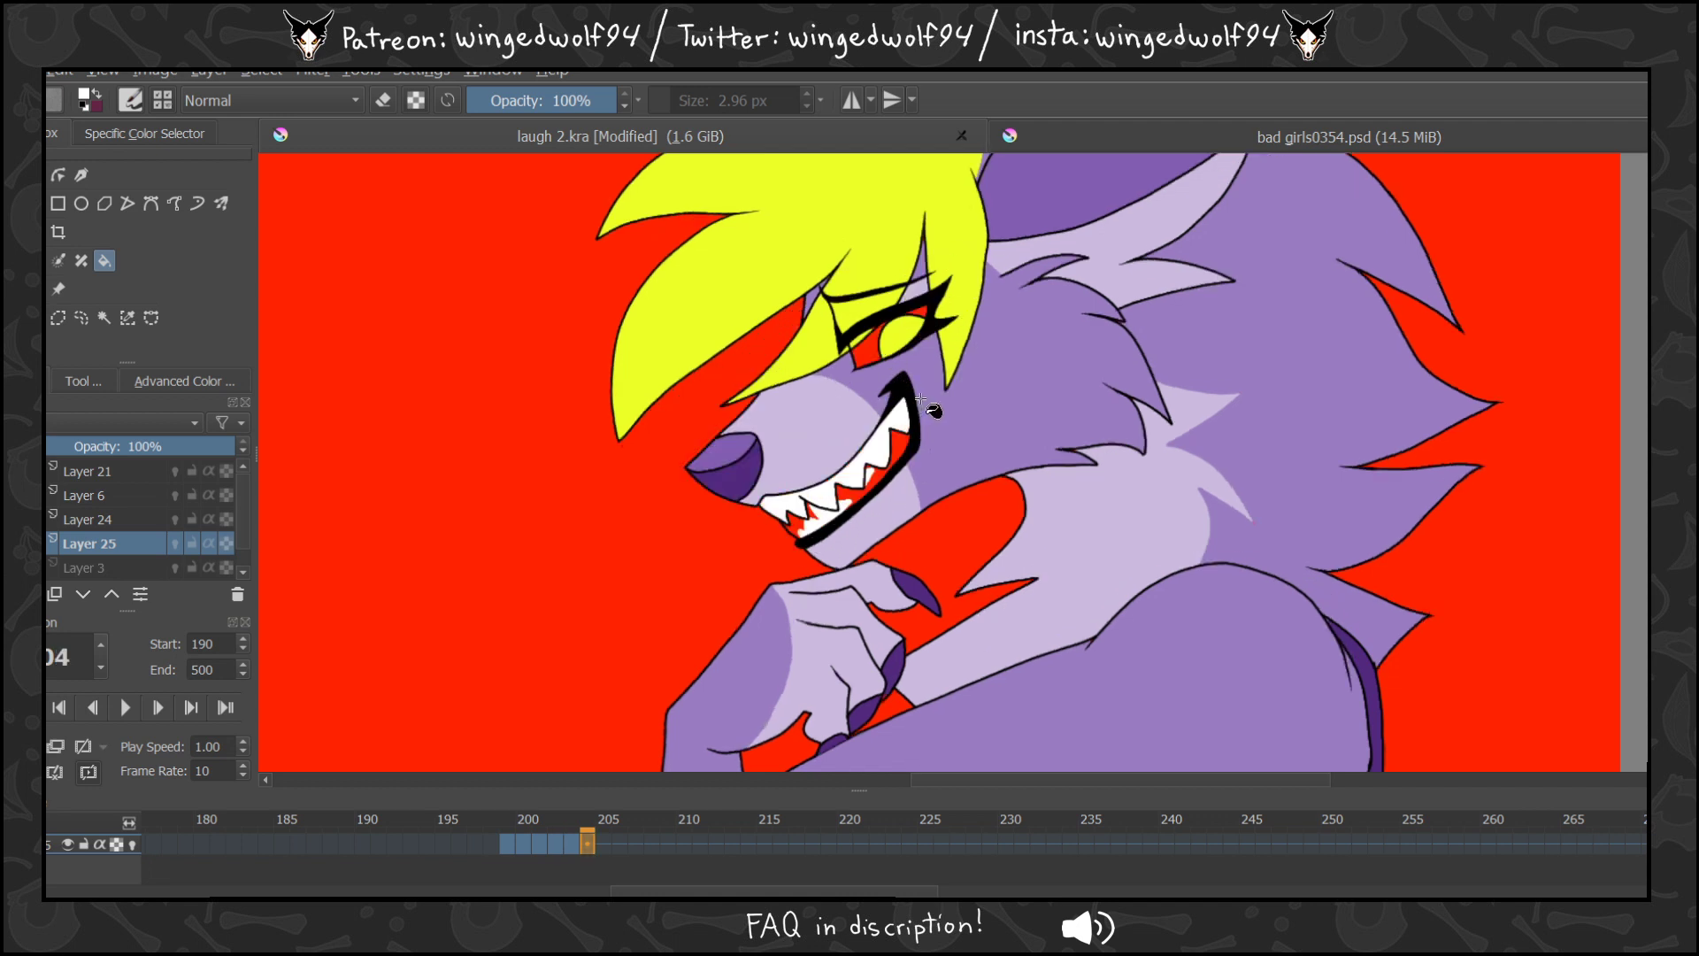
key("ctrl+z")
left_click(881, 443)
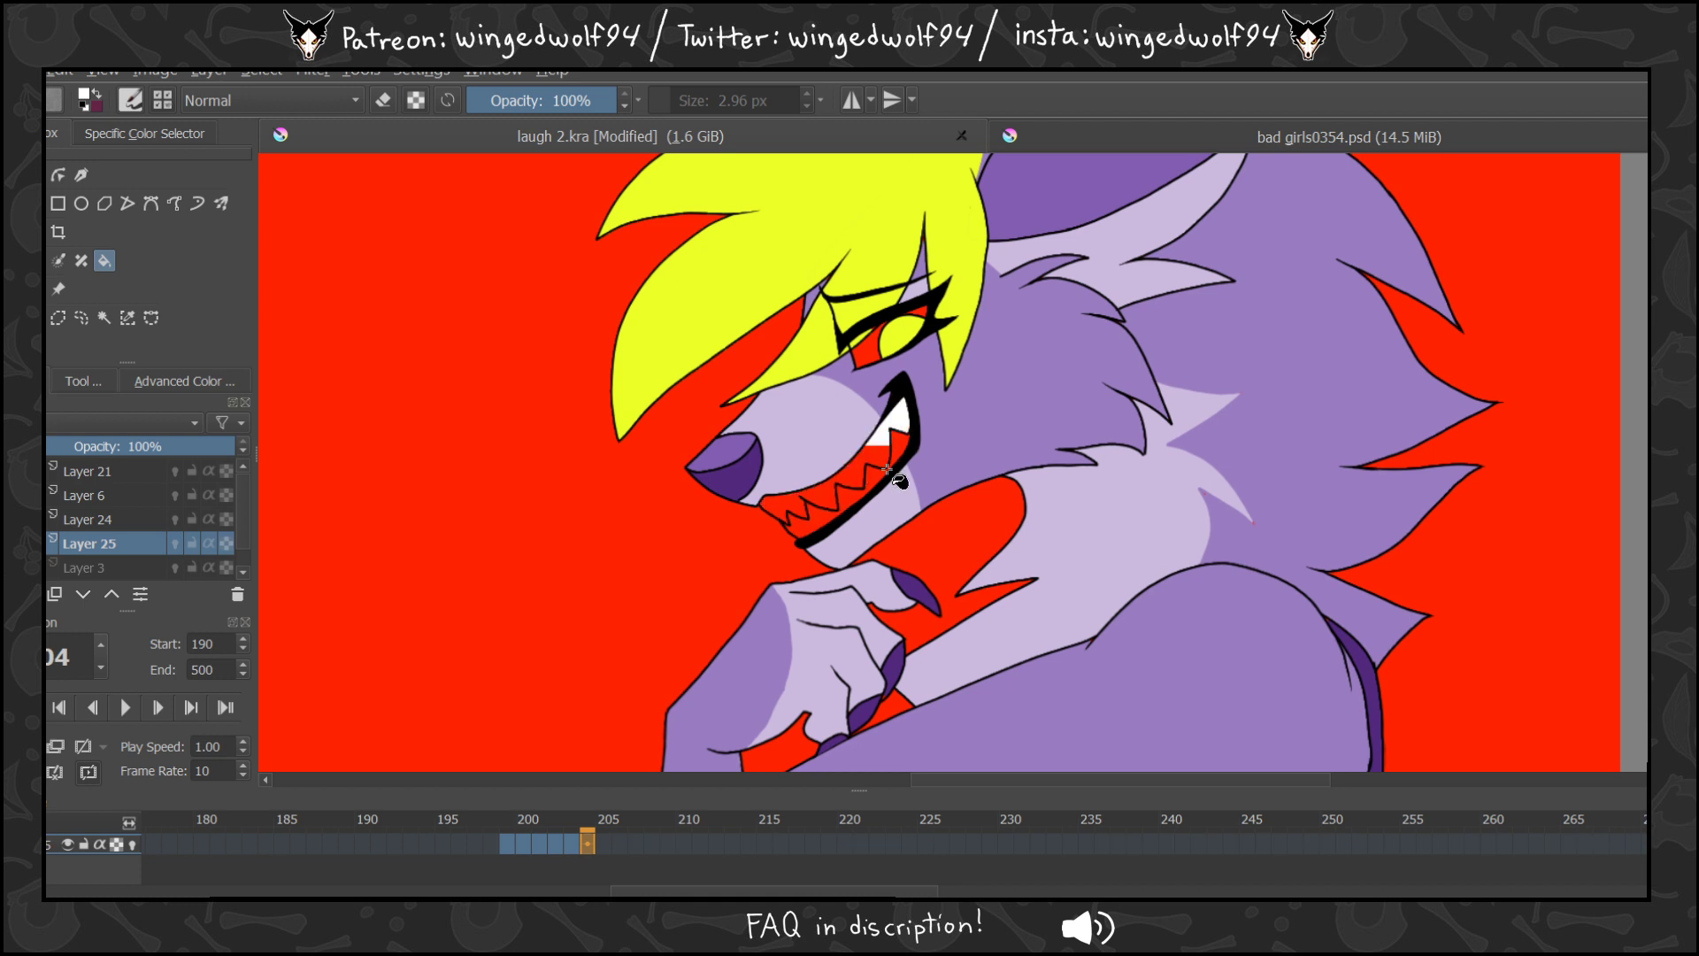
left_click(851, 497)
left_click(925, 323)
left_click(867, 352)
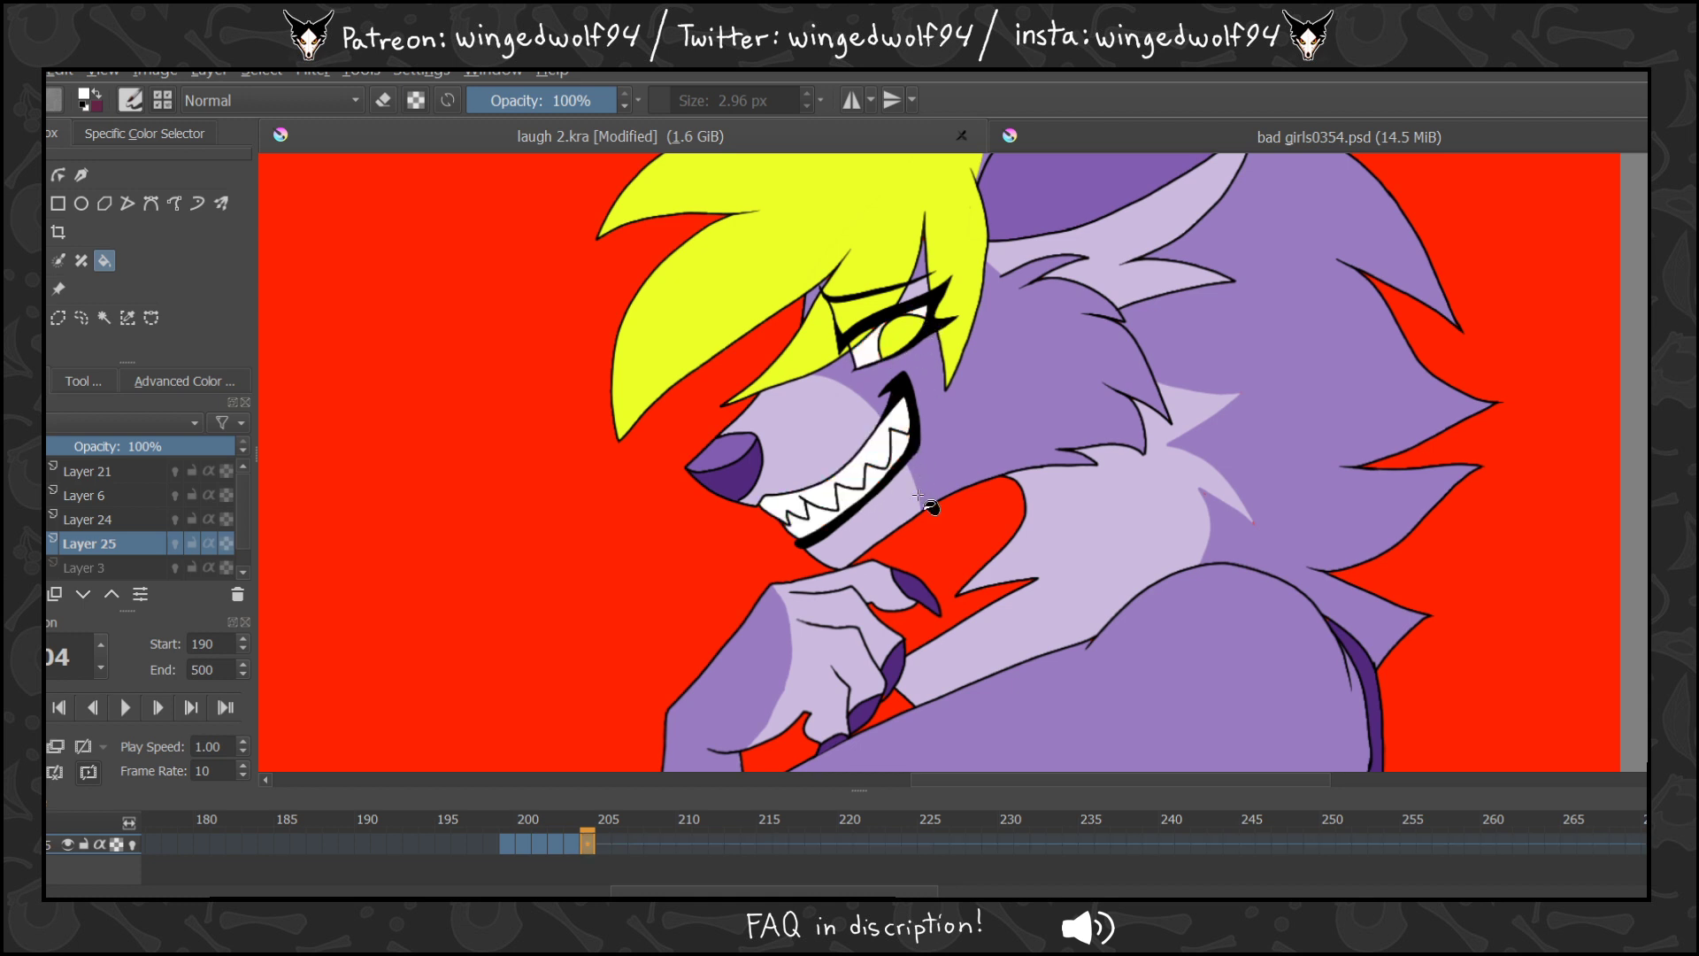
Fill the teeth and both sides of the eyeball white on frame 205.
left_click(605, 837)
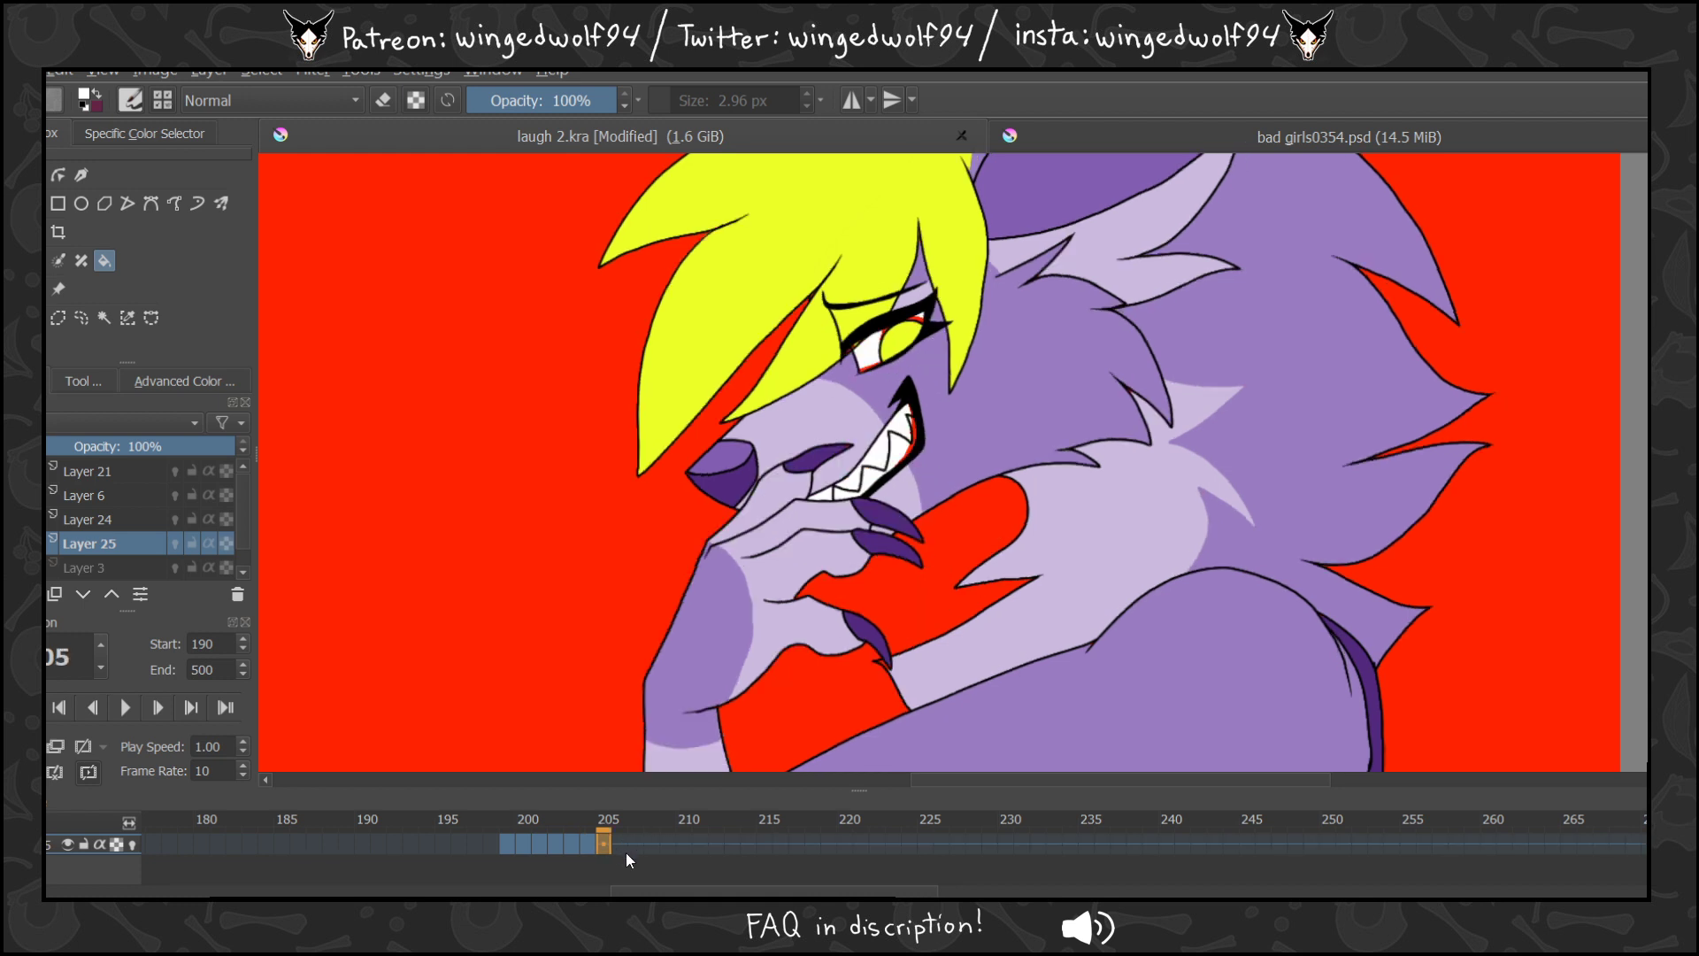
left_click(845, 492)
left_click(911, 441)
left_click(889, 438)
left_click(867, 352)
left_click(924, 324)
Fill the teeth and both sides of the eyeball white on frame 206.
left_click(619, 842)
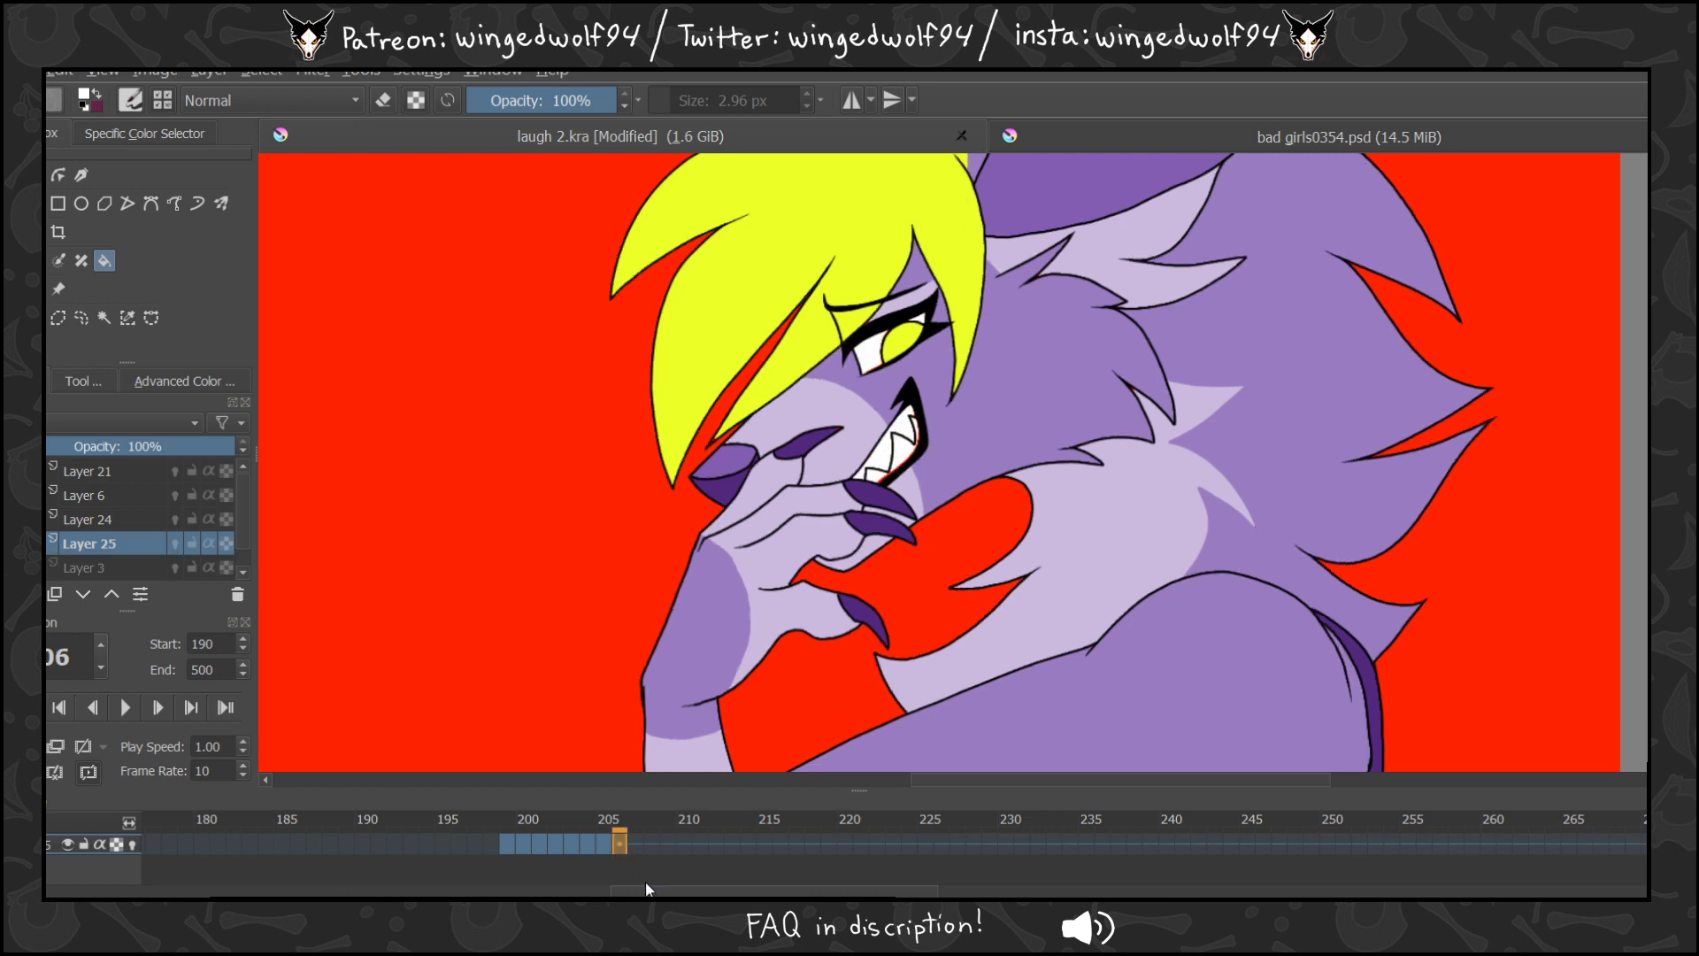
left_click(885, 451)
left_click(876, 478)
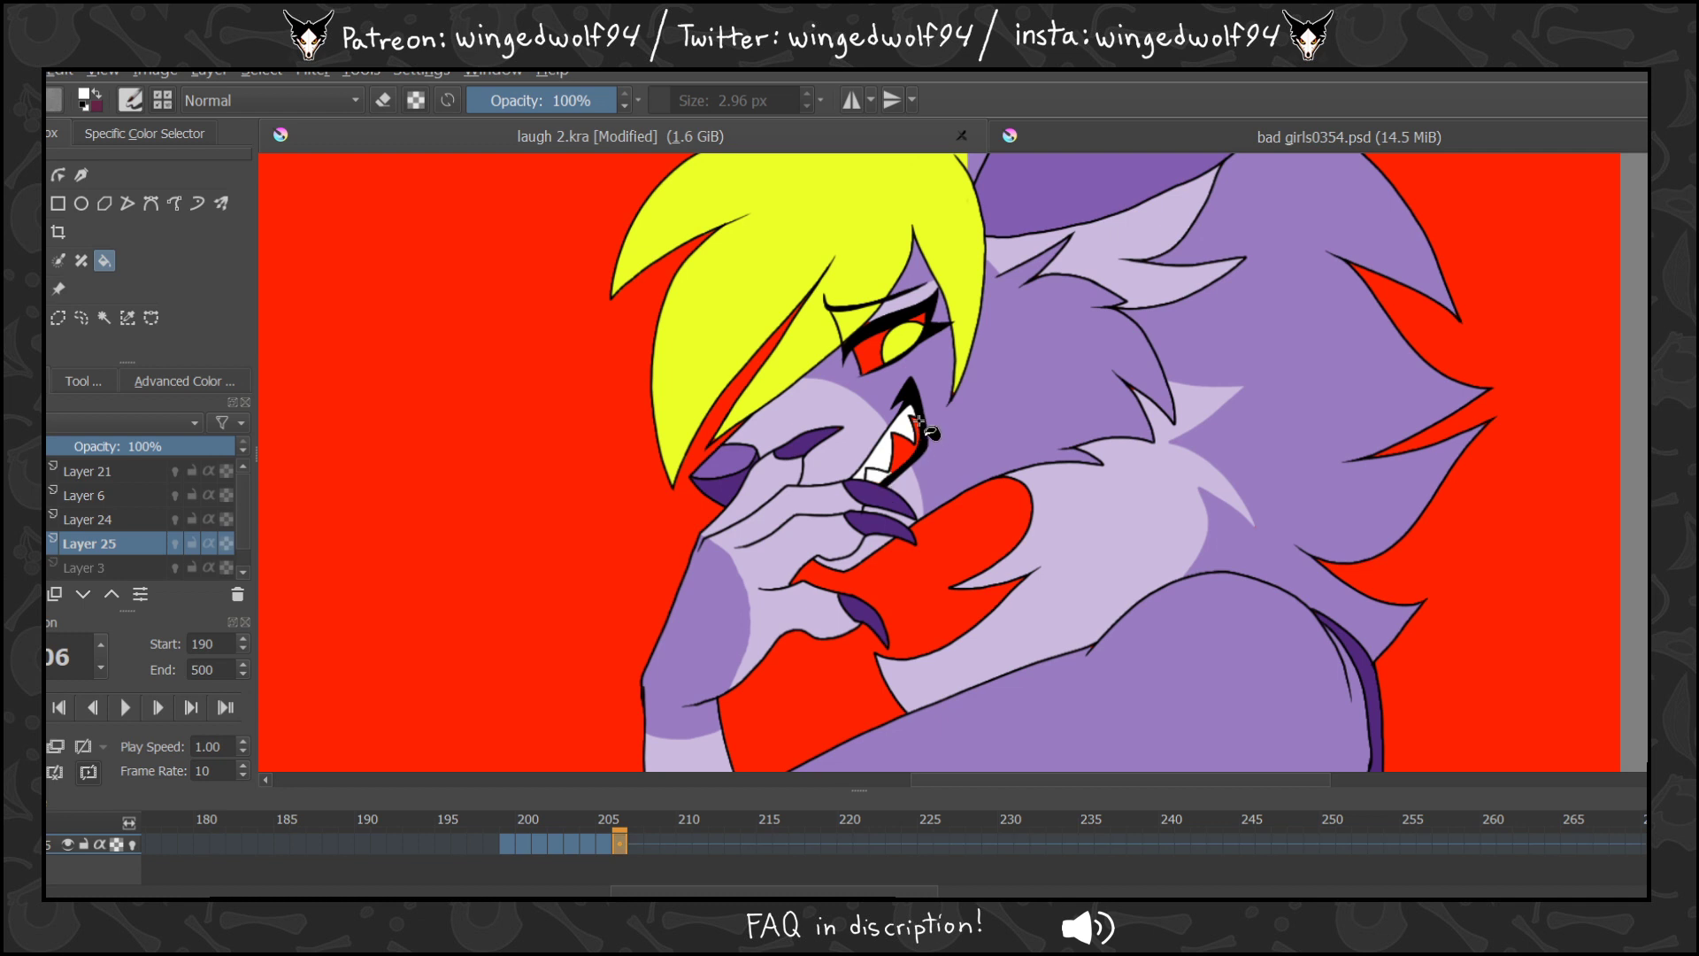
left_click(915, 428)
left_click(881, 361)
left_click(925, 327)
Fill the teeth and the eyeball white on frame 207.
left_click(637, 843)
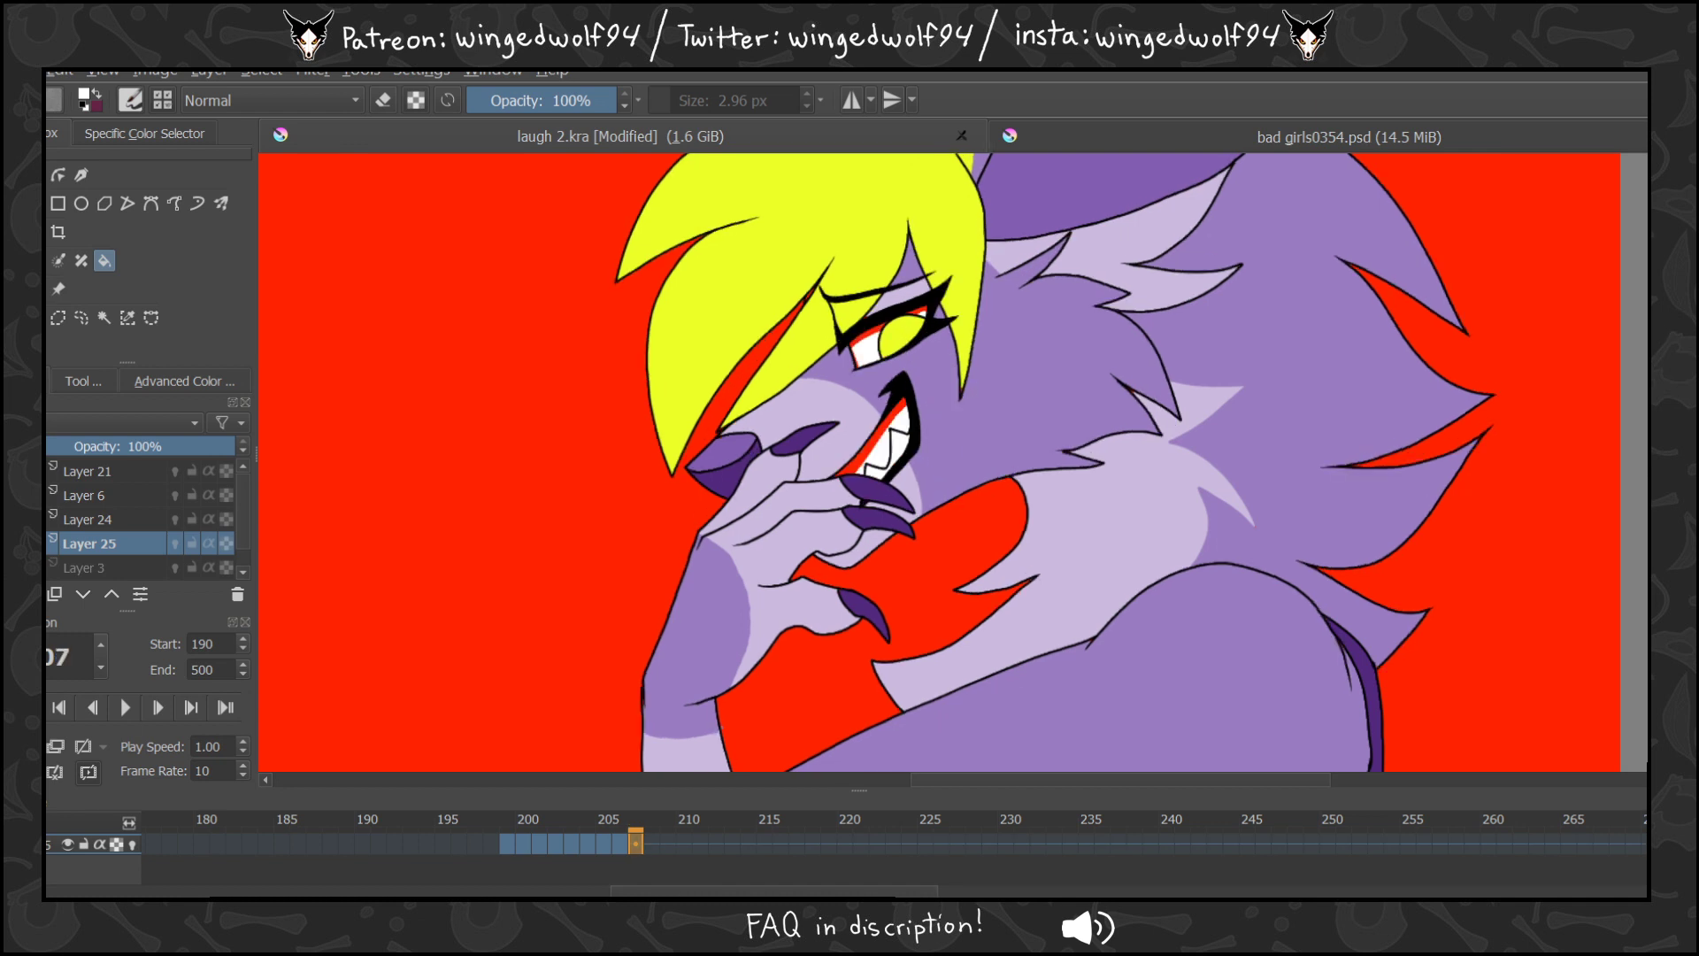
left_click(884, 455)
left_click(905, 445)
left_click(873, 472)
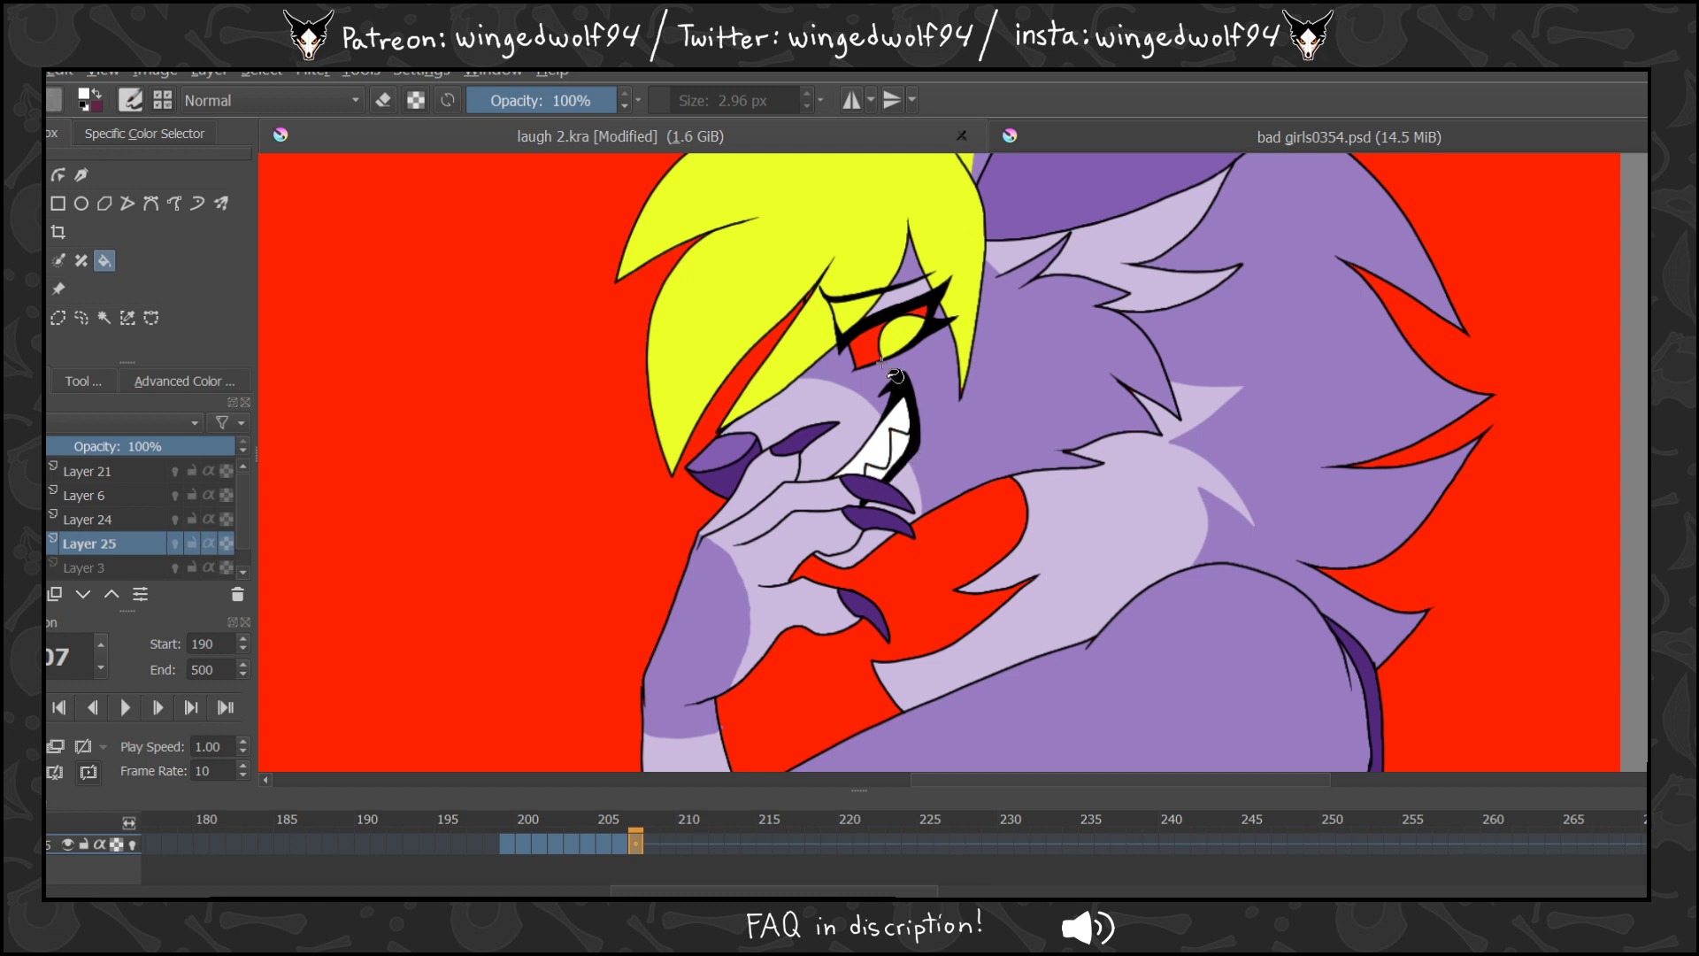
left_click(881, 360)
Fill the teeth behind the raised hand white on frame 208 and touch up small spots with the brush.
left_click(654, 847)
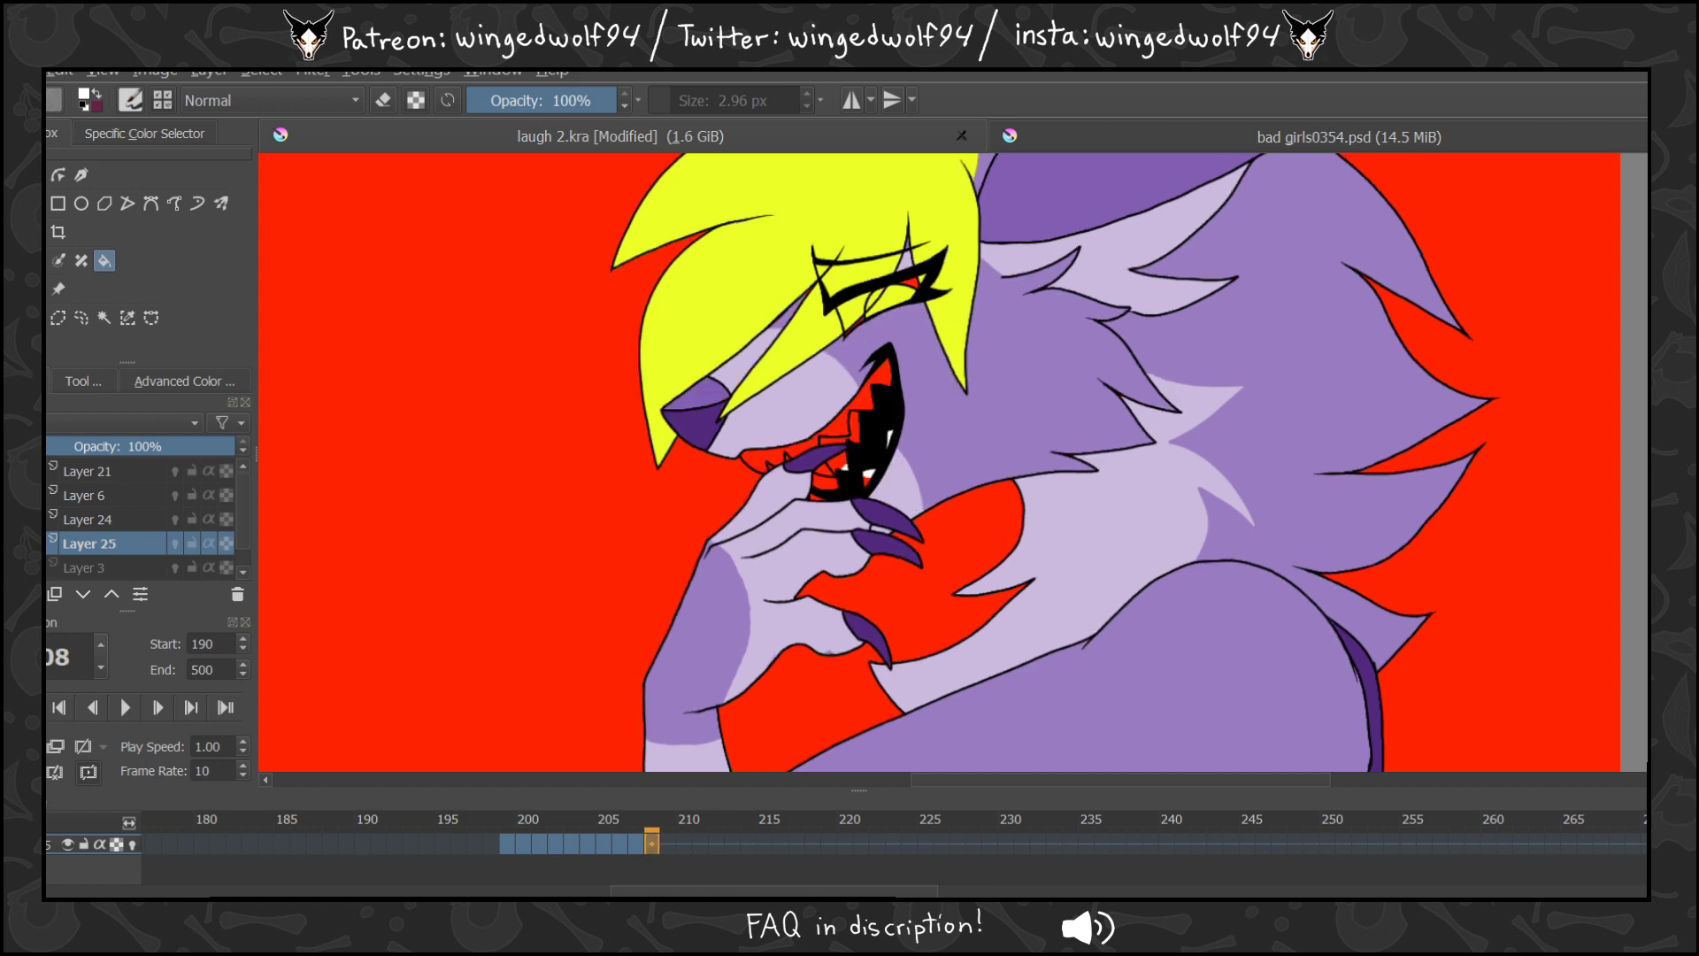
left_click(836, 426)
left_click(805, 448)
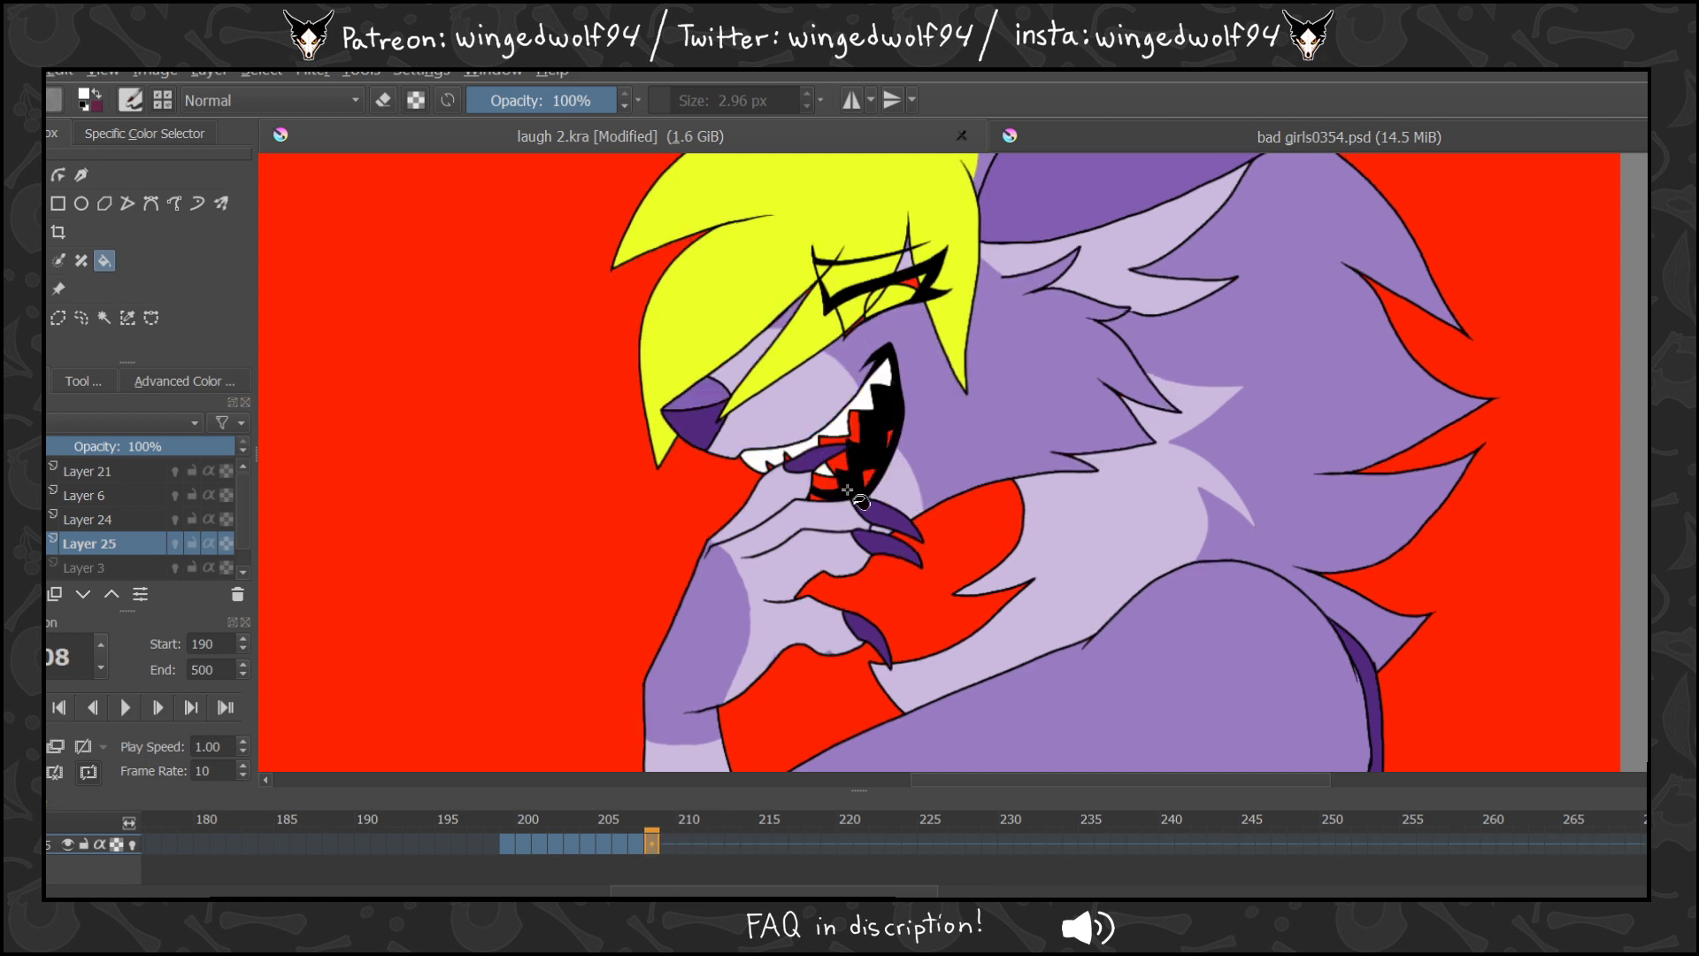
left_click(889, 441)
key("b")
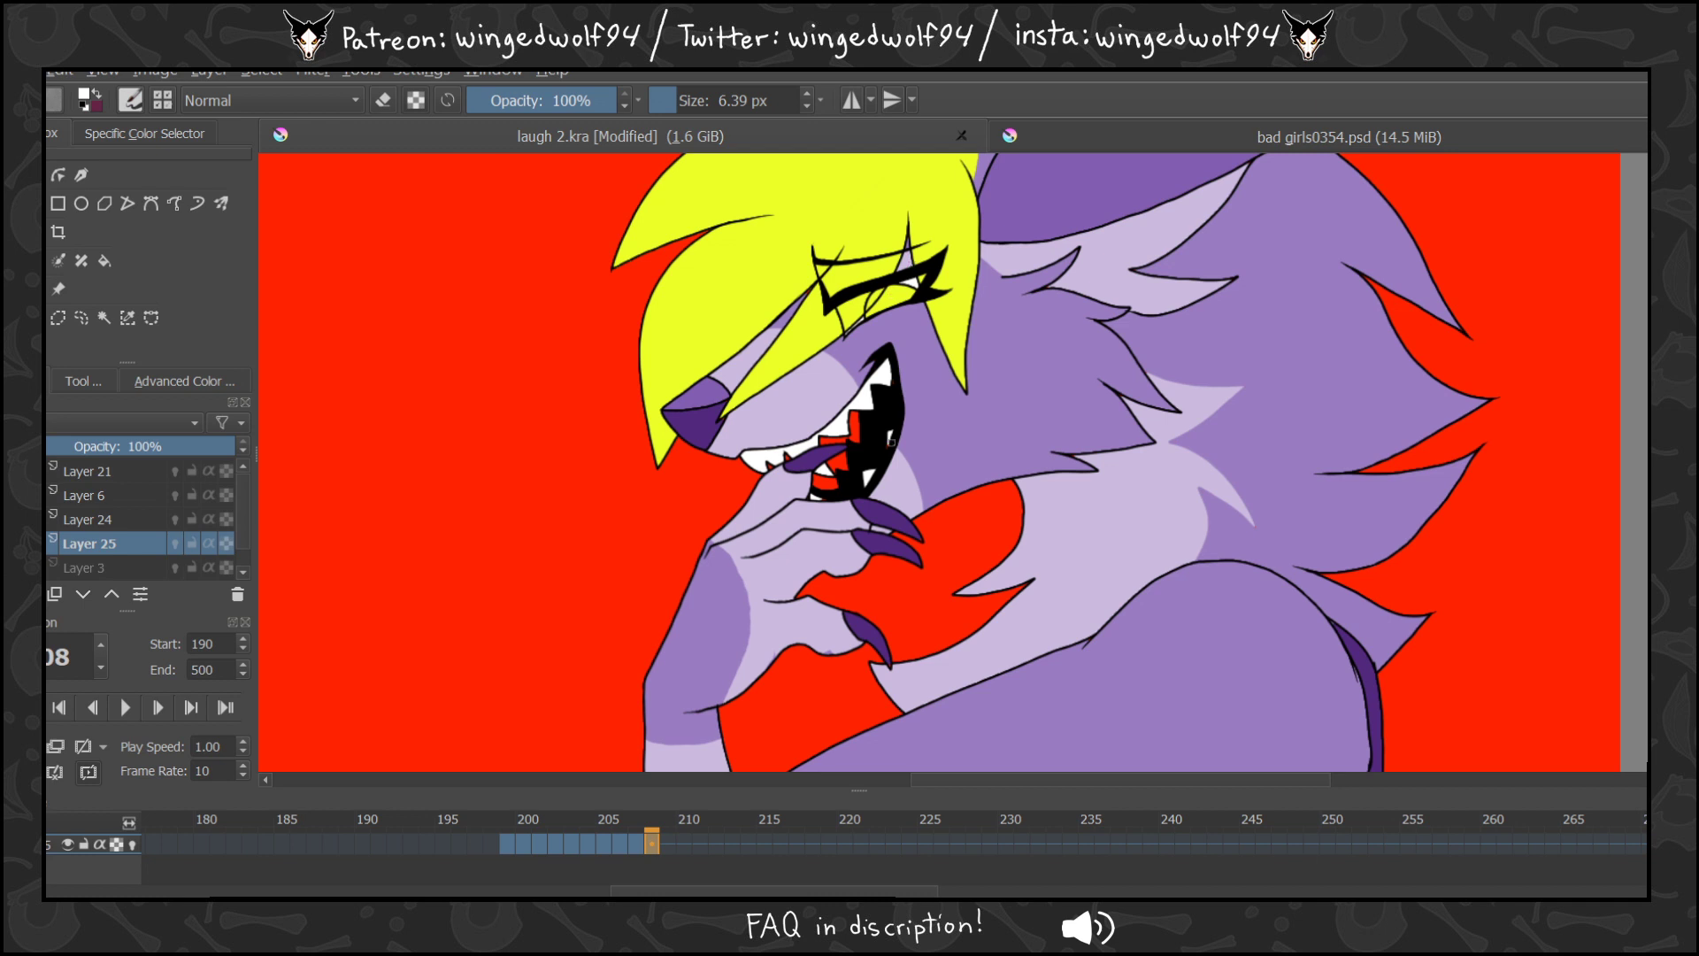
Fill the open mouth's teeth white on frame 209 and touch up small spots with the brush.
key("f")
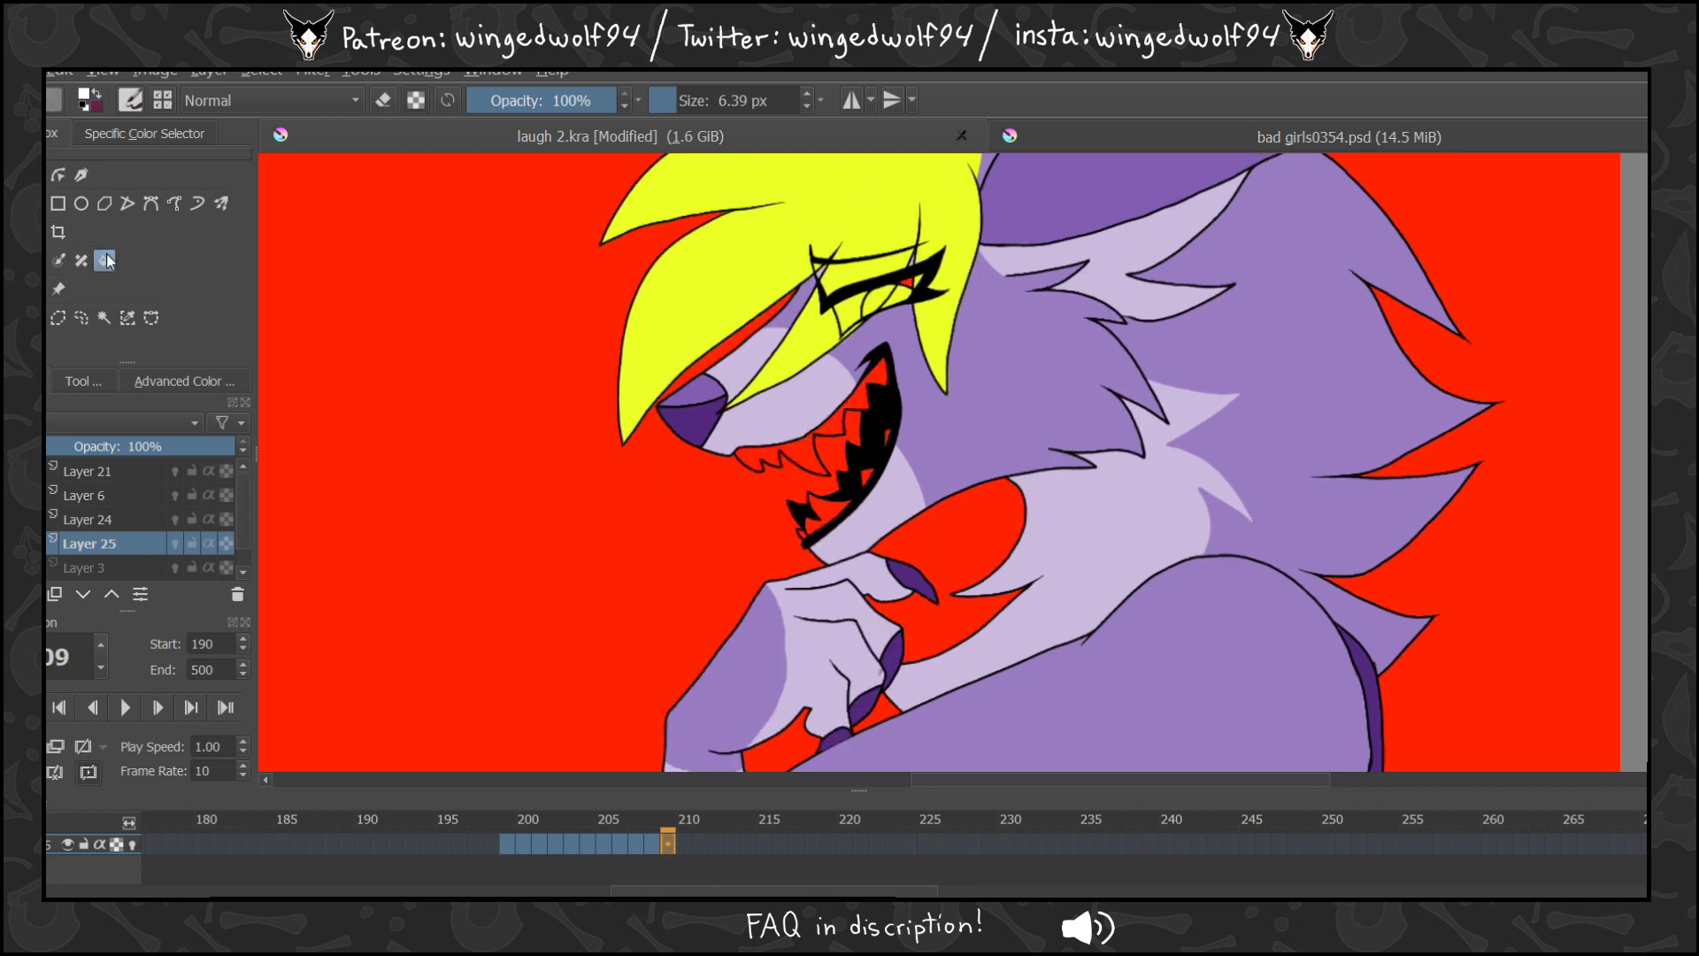
left_click(823, 503)
left_click(802, 533)
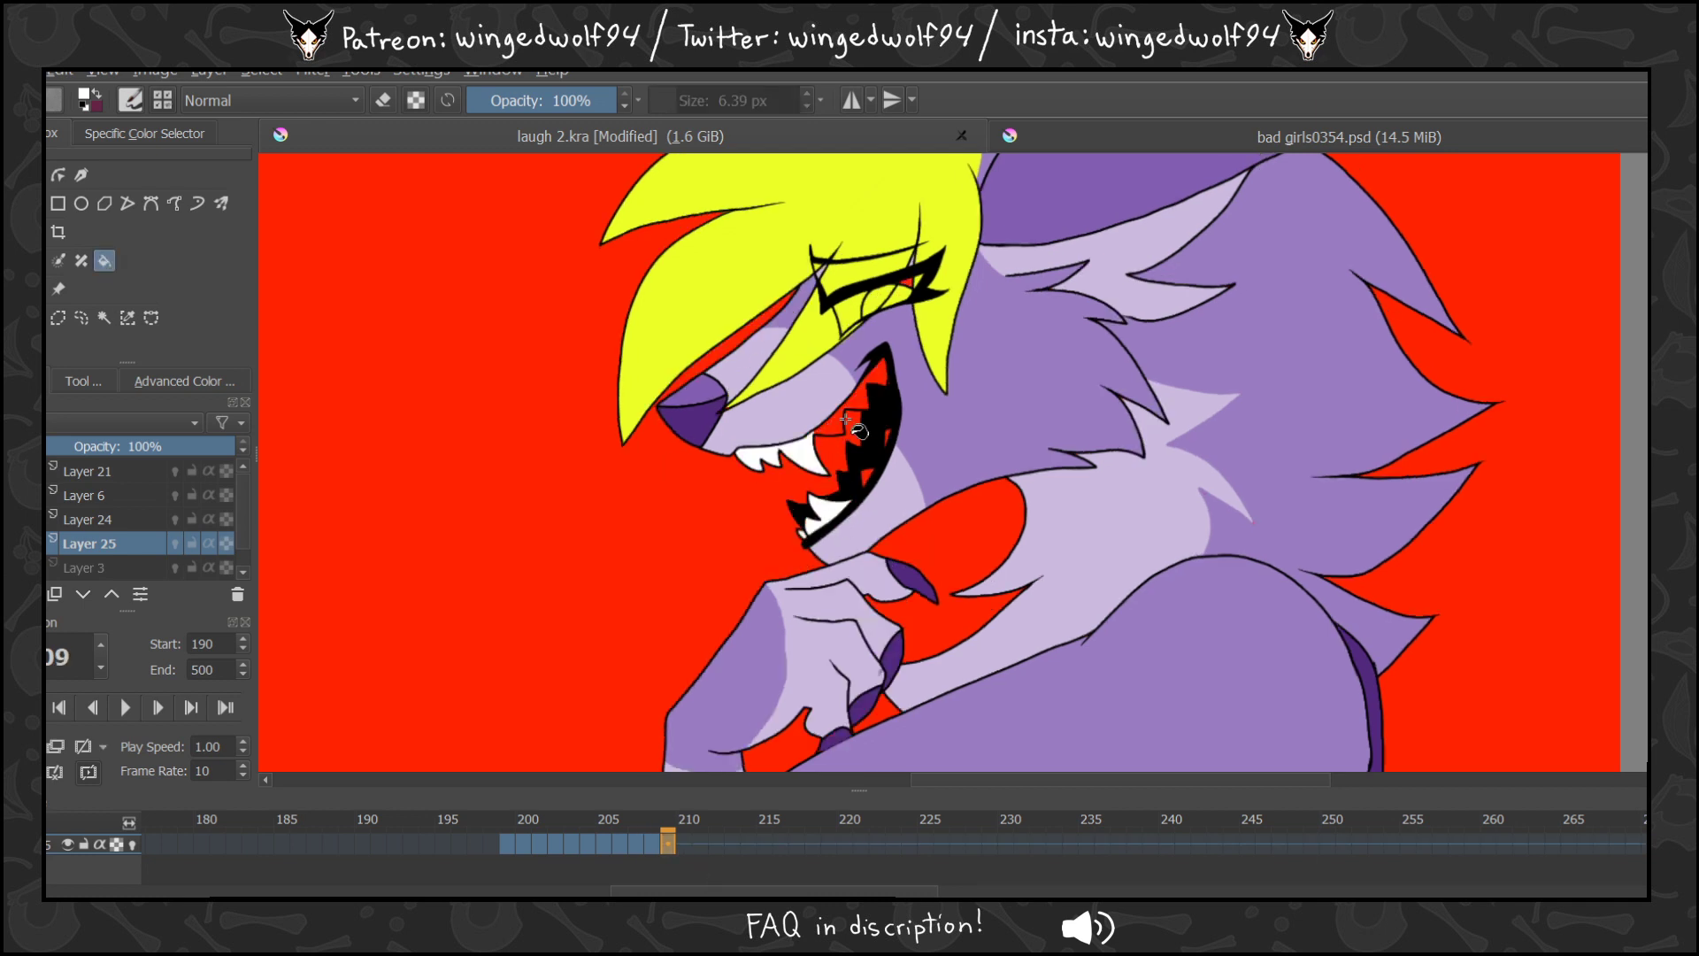
left_click(842, 419)
left_click(866, 479)
key("b")
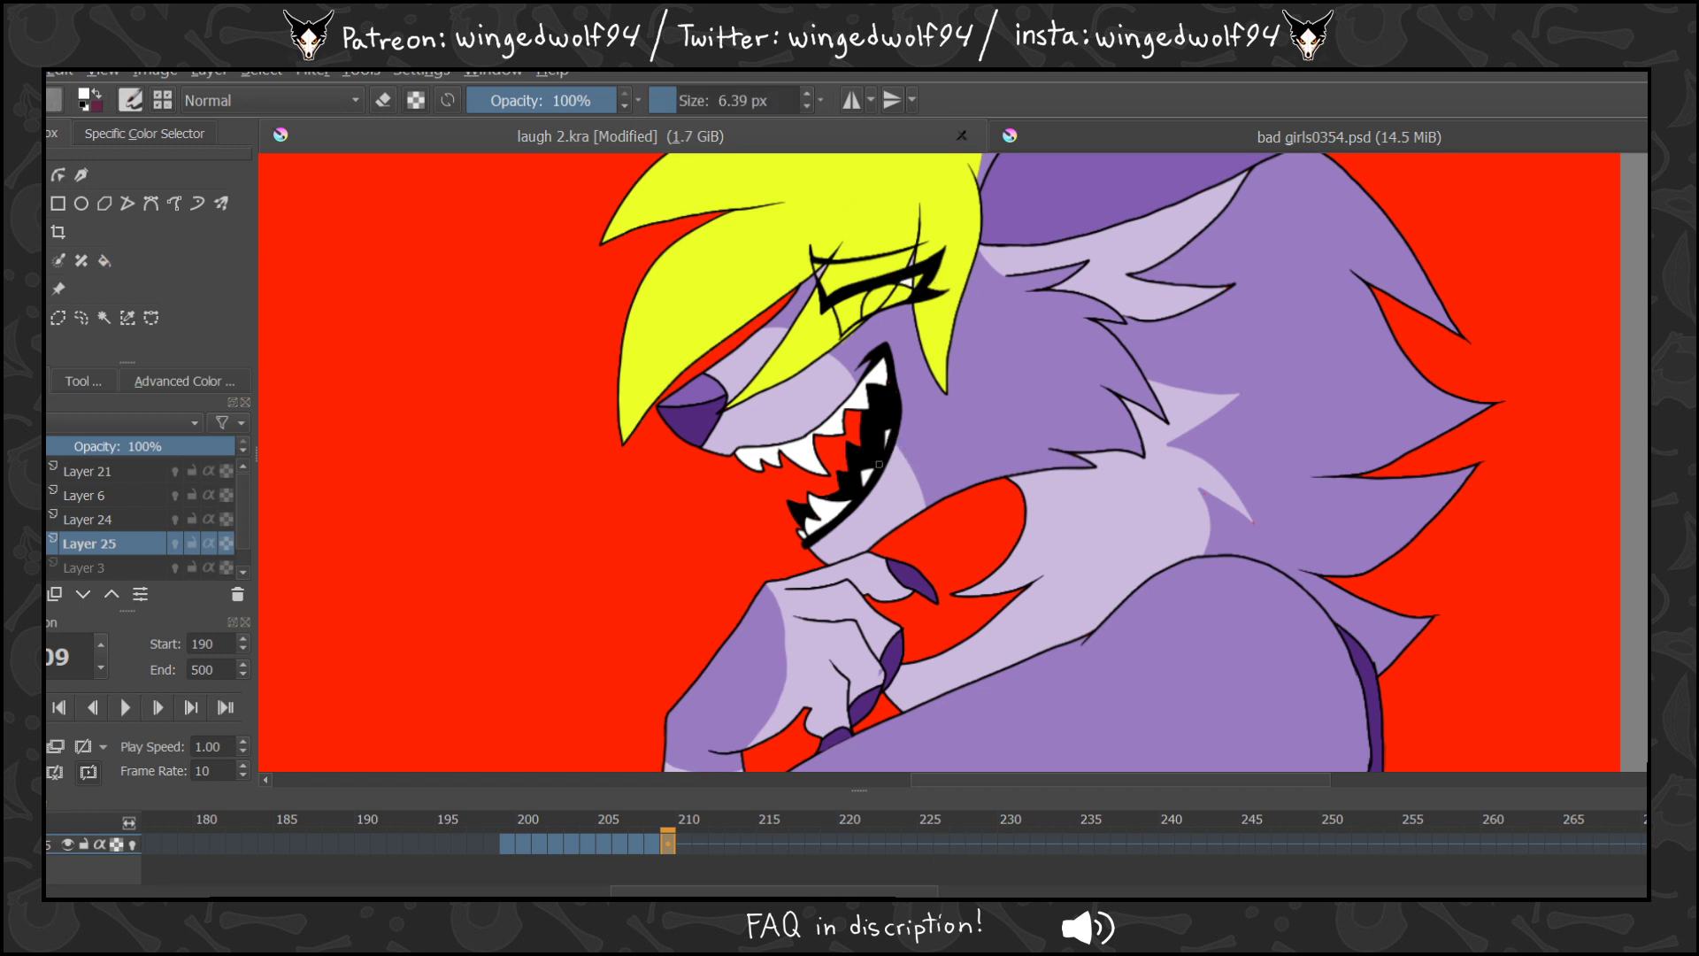
Fill the open mouth's teeth white on frame 210 and touch up the eye corner and small spots with the brush.
left_click(686, 827)
key("f")
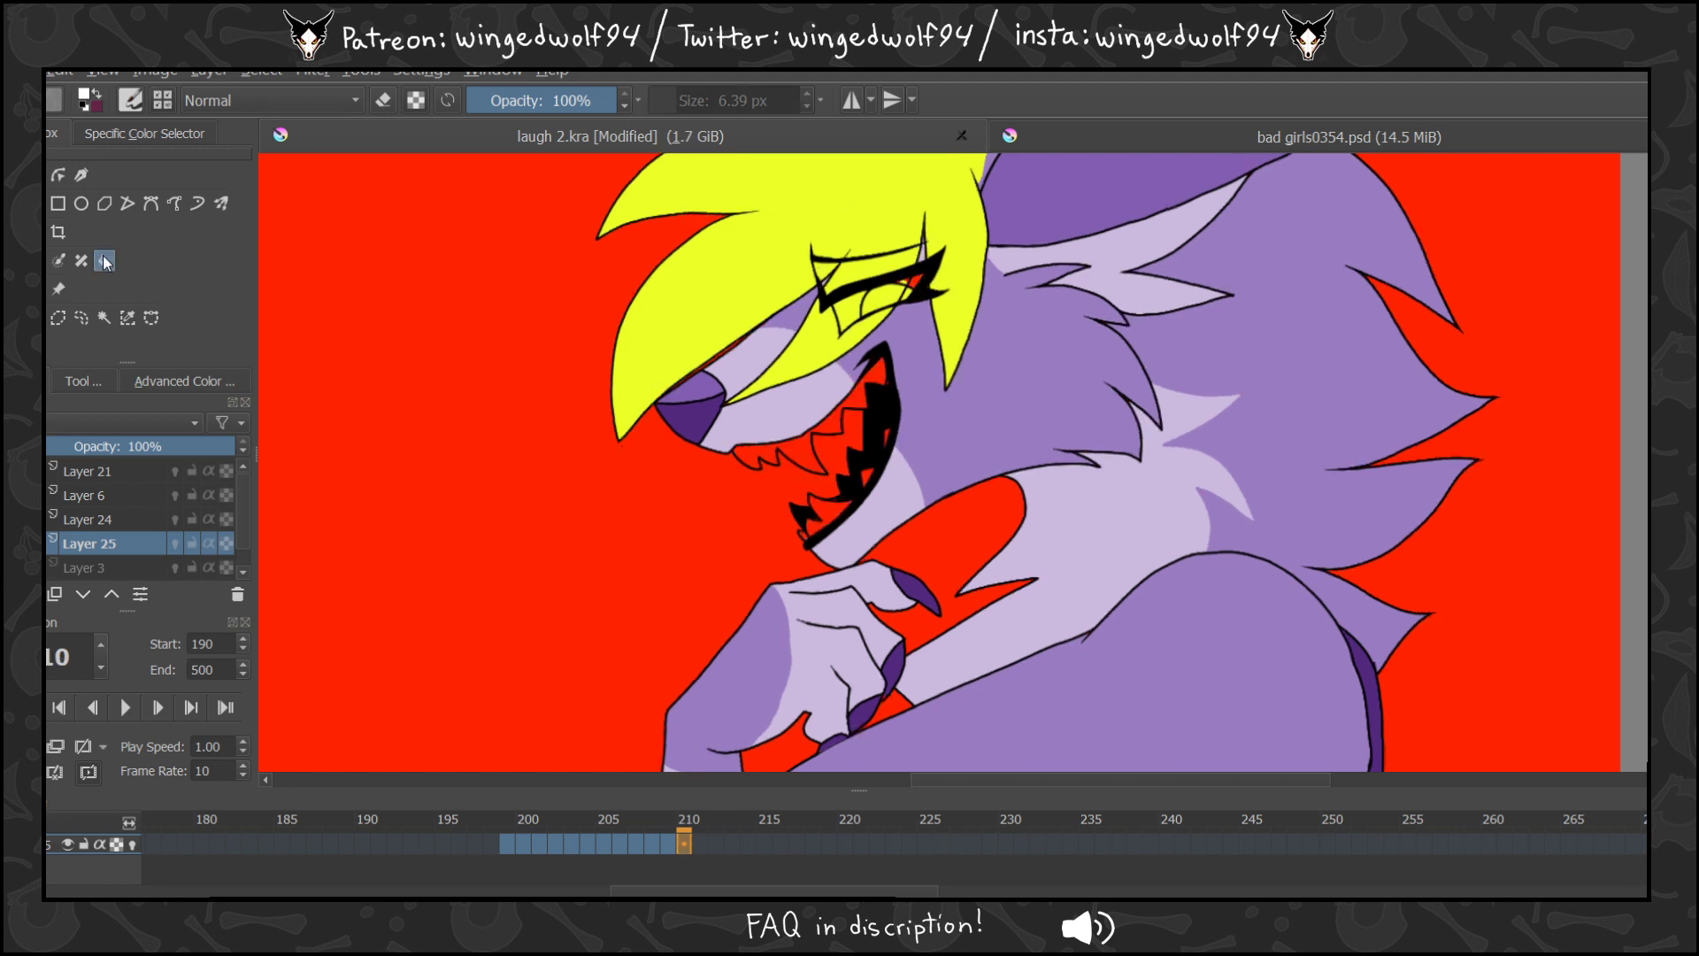
left_click(817, 447)
left_click(825, 512)
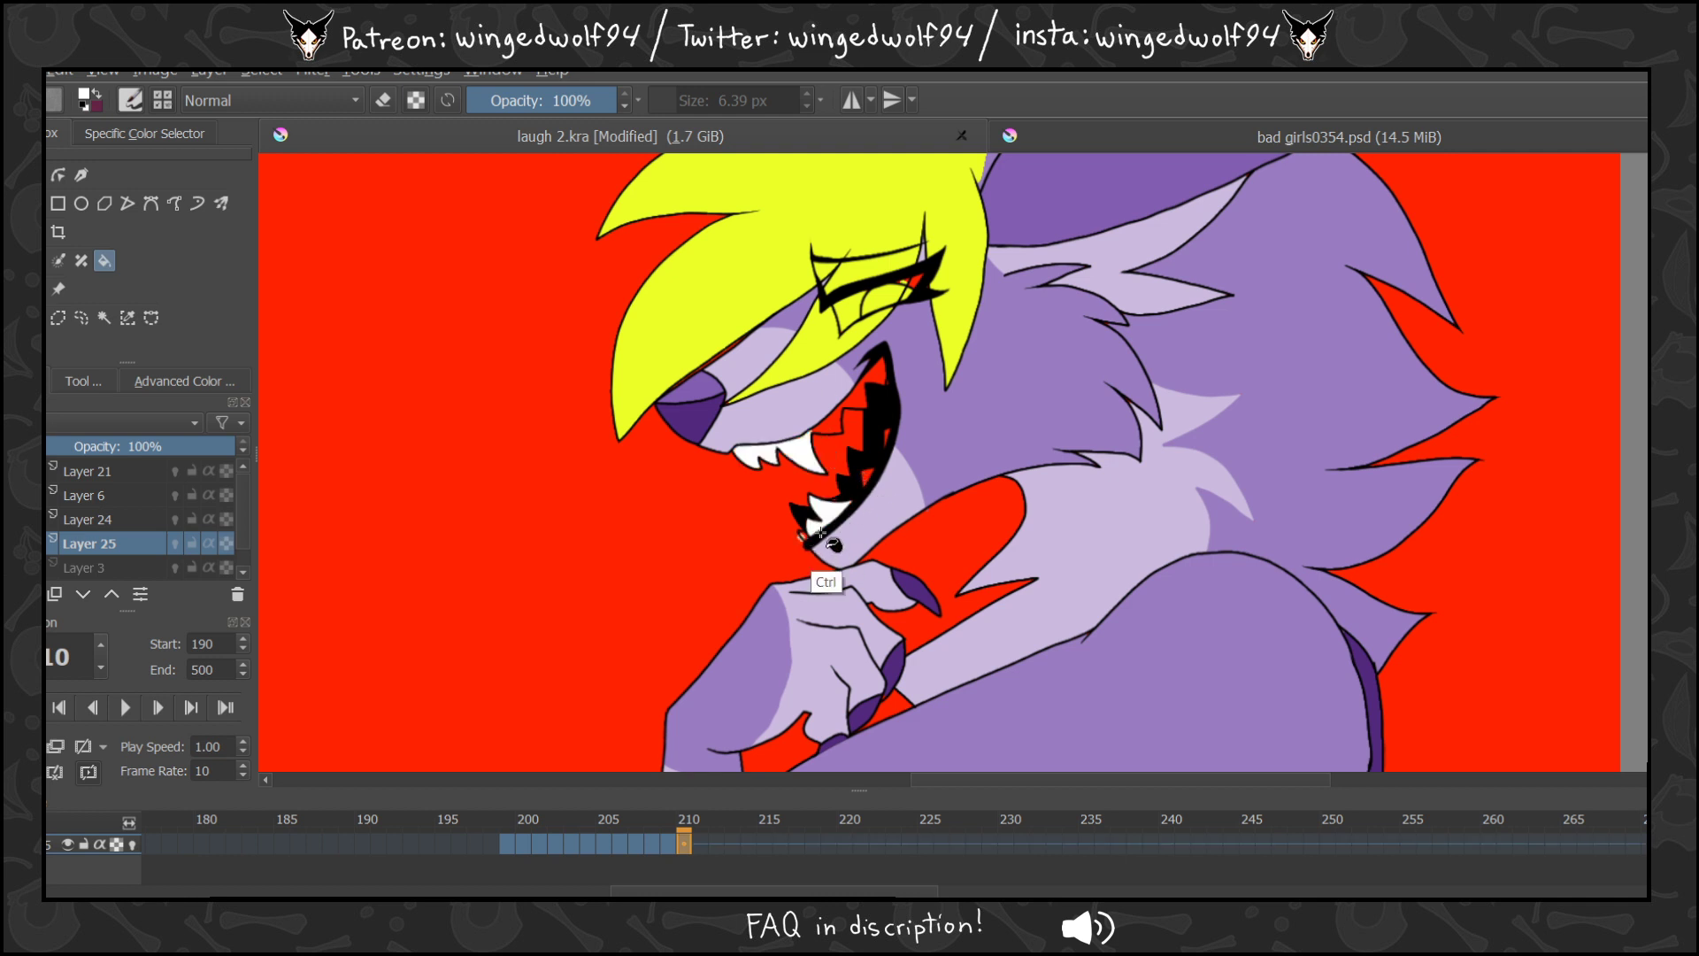
left_click(887, 487)
left_click(899, 442)
left_click(885, 389)
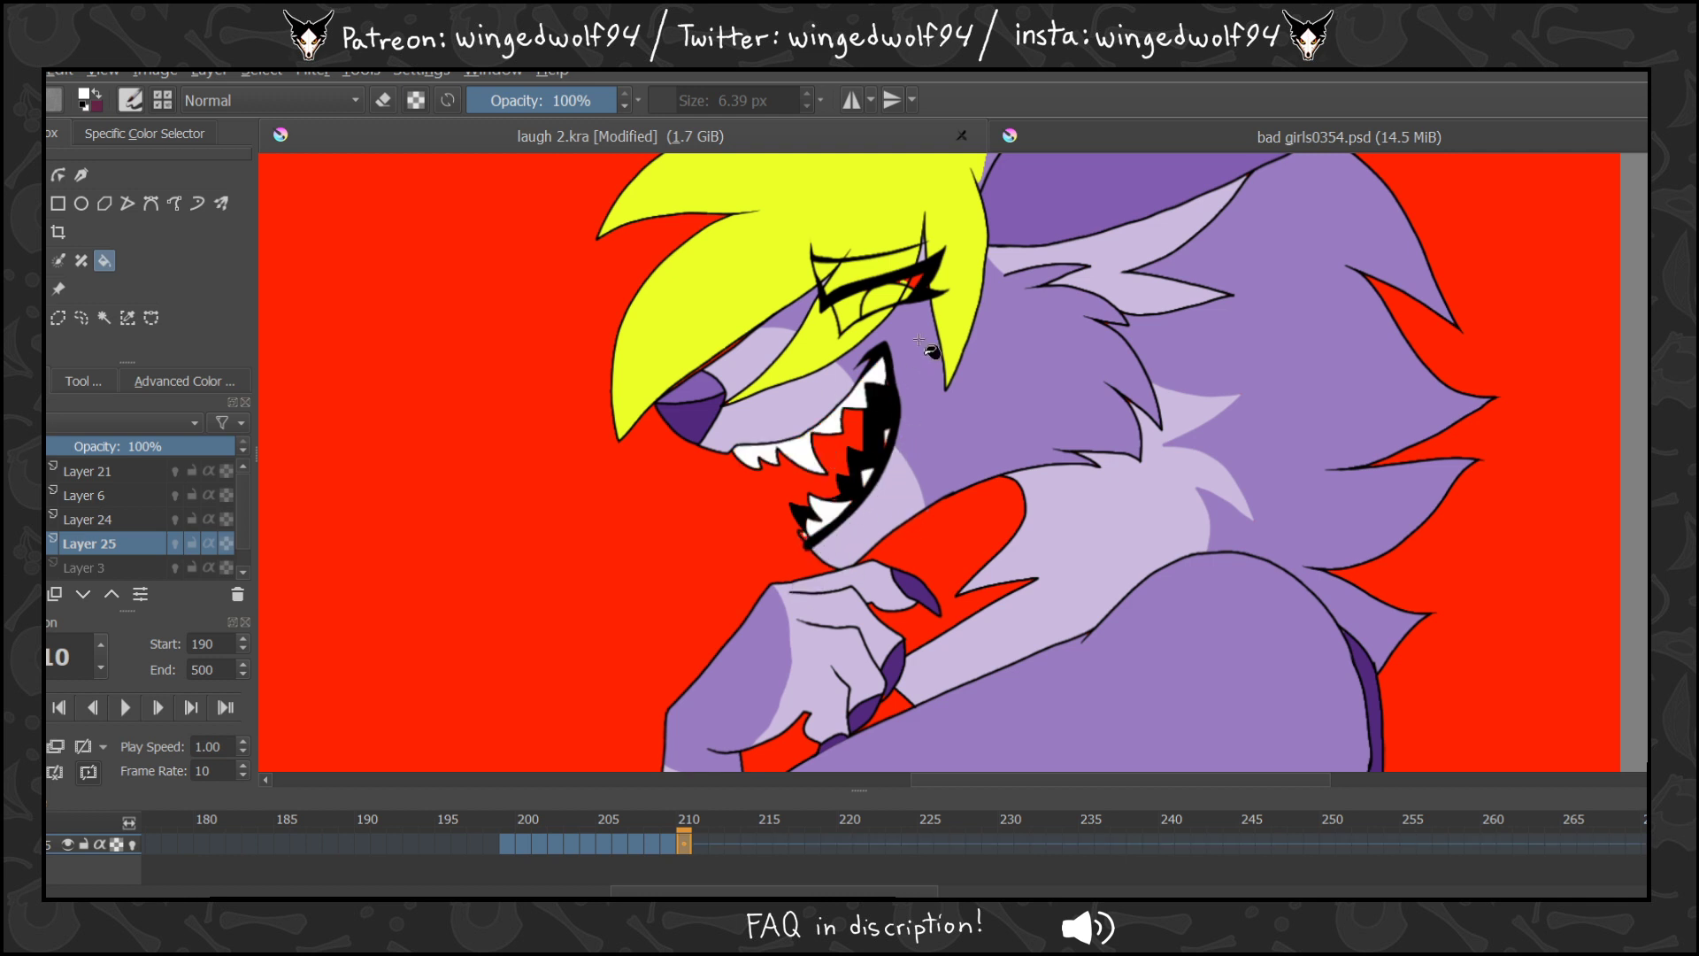
key("b")
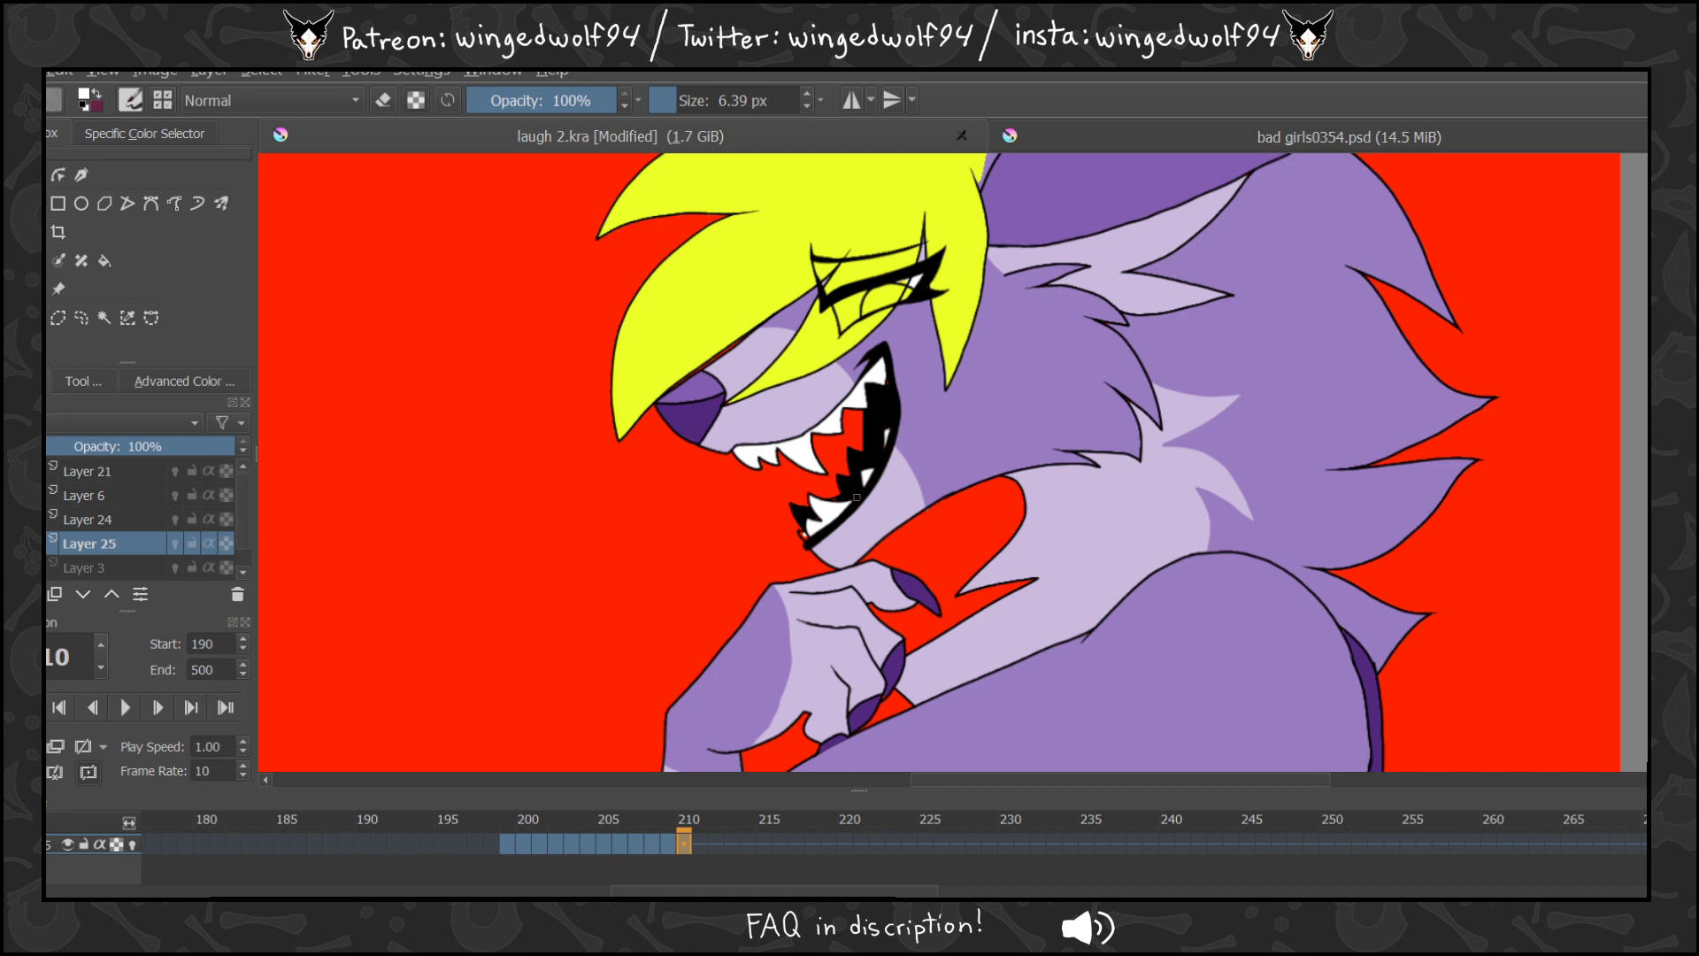
Fill the teeth above the hand and both sides of the eyeball white on frame 211.
key("period")
left_click(104, 260)
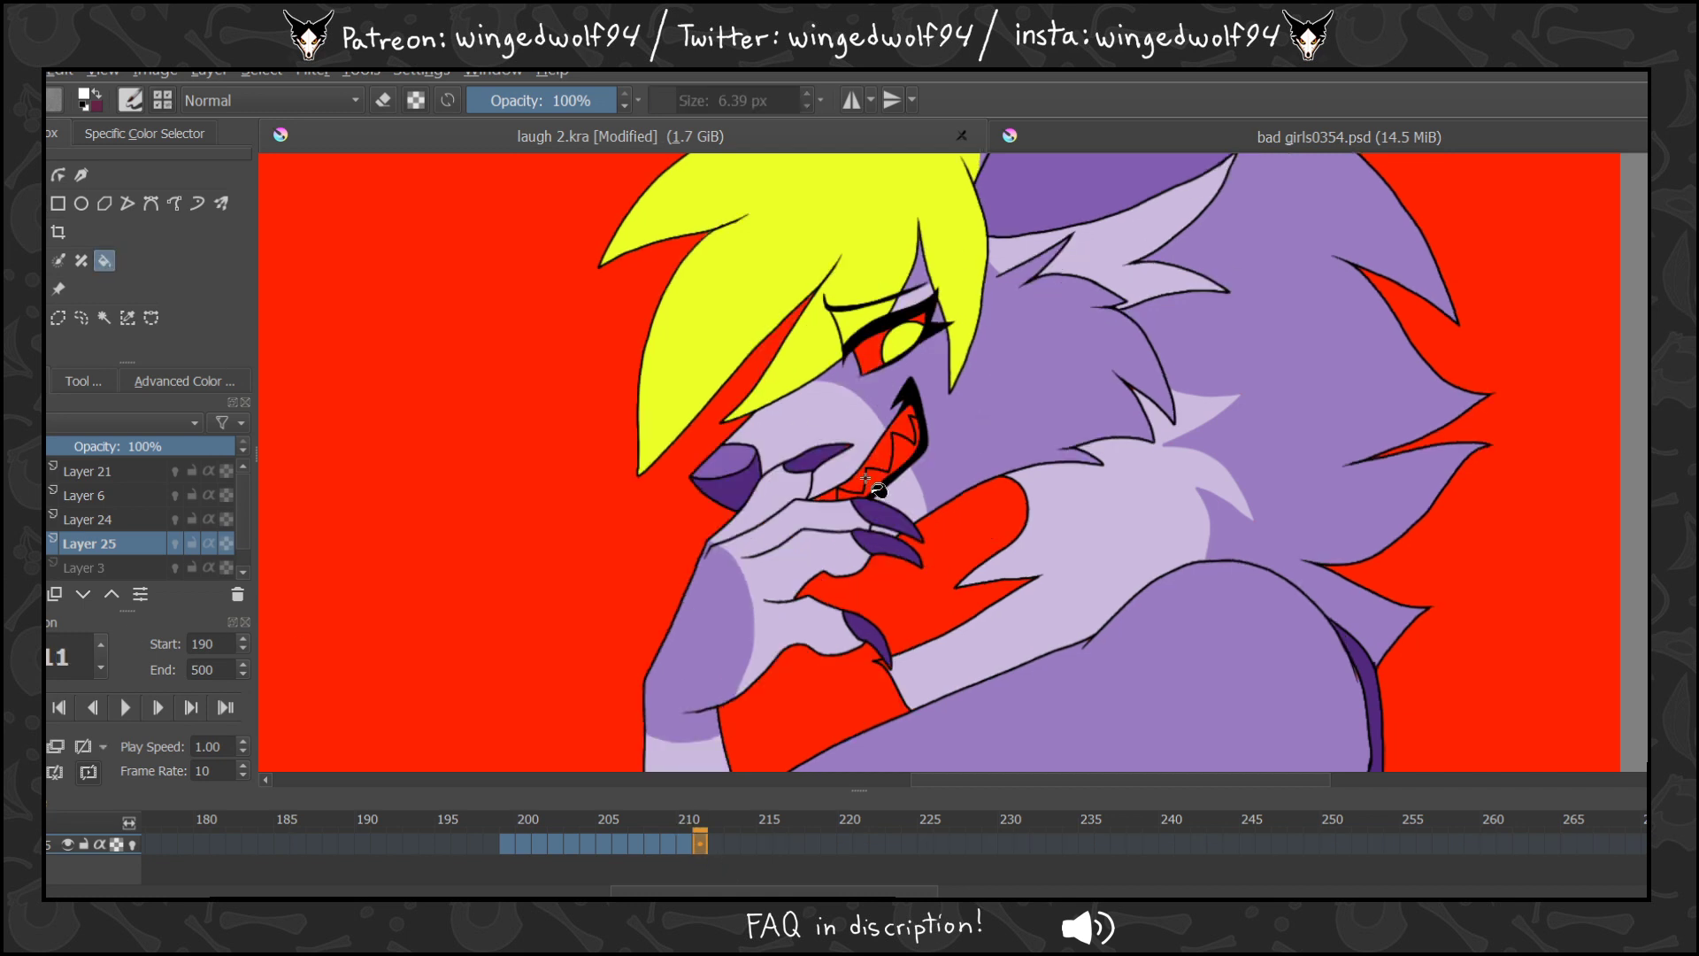
left_click(872, 465)
left_click(830, 493)
left_click(917, 434)
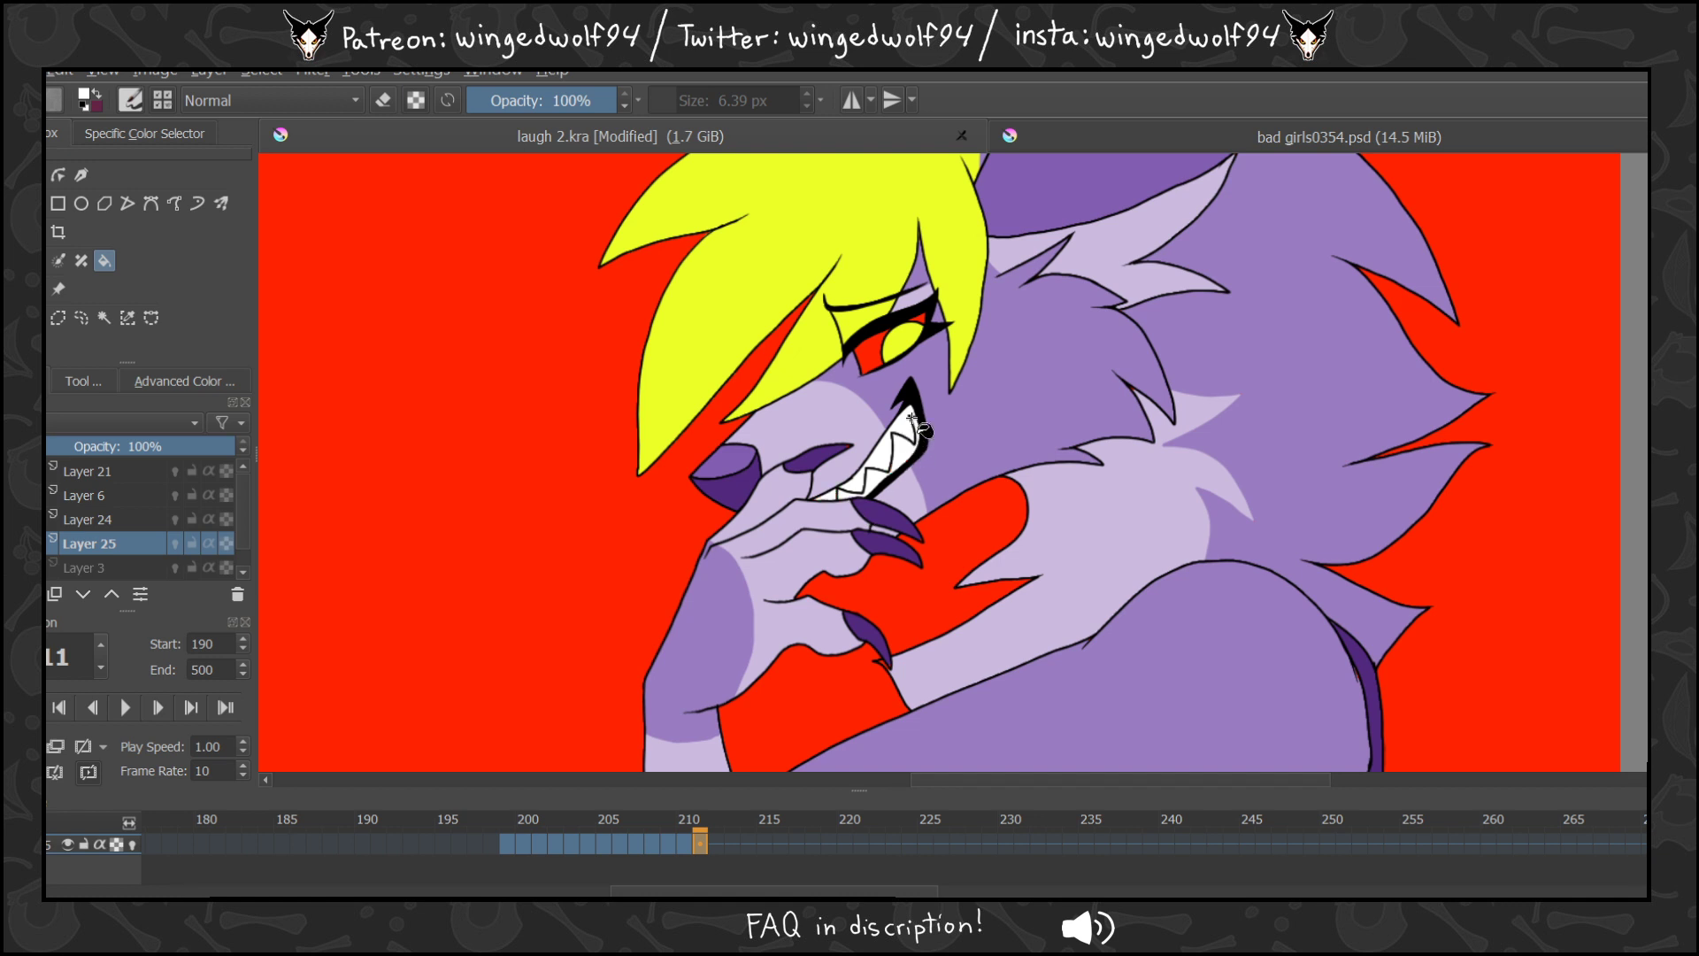
left_click(872, 358)
left_click(929, 334)
Fill the eyeball and the teeth white on frame 212.
left_click(717, 841)
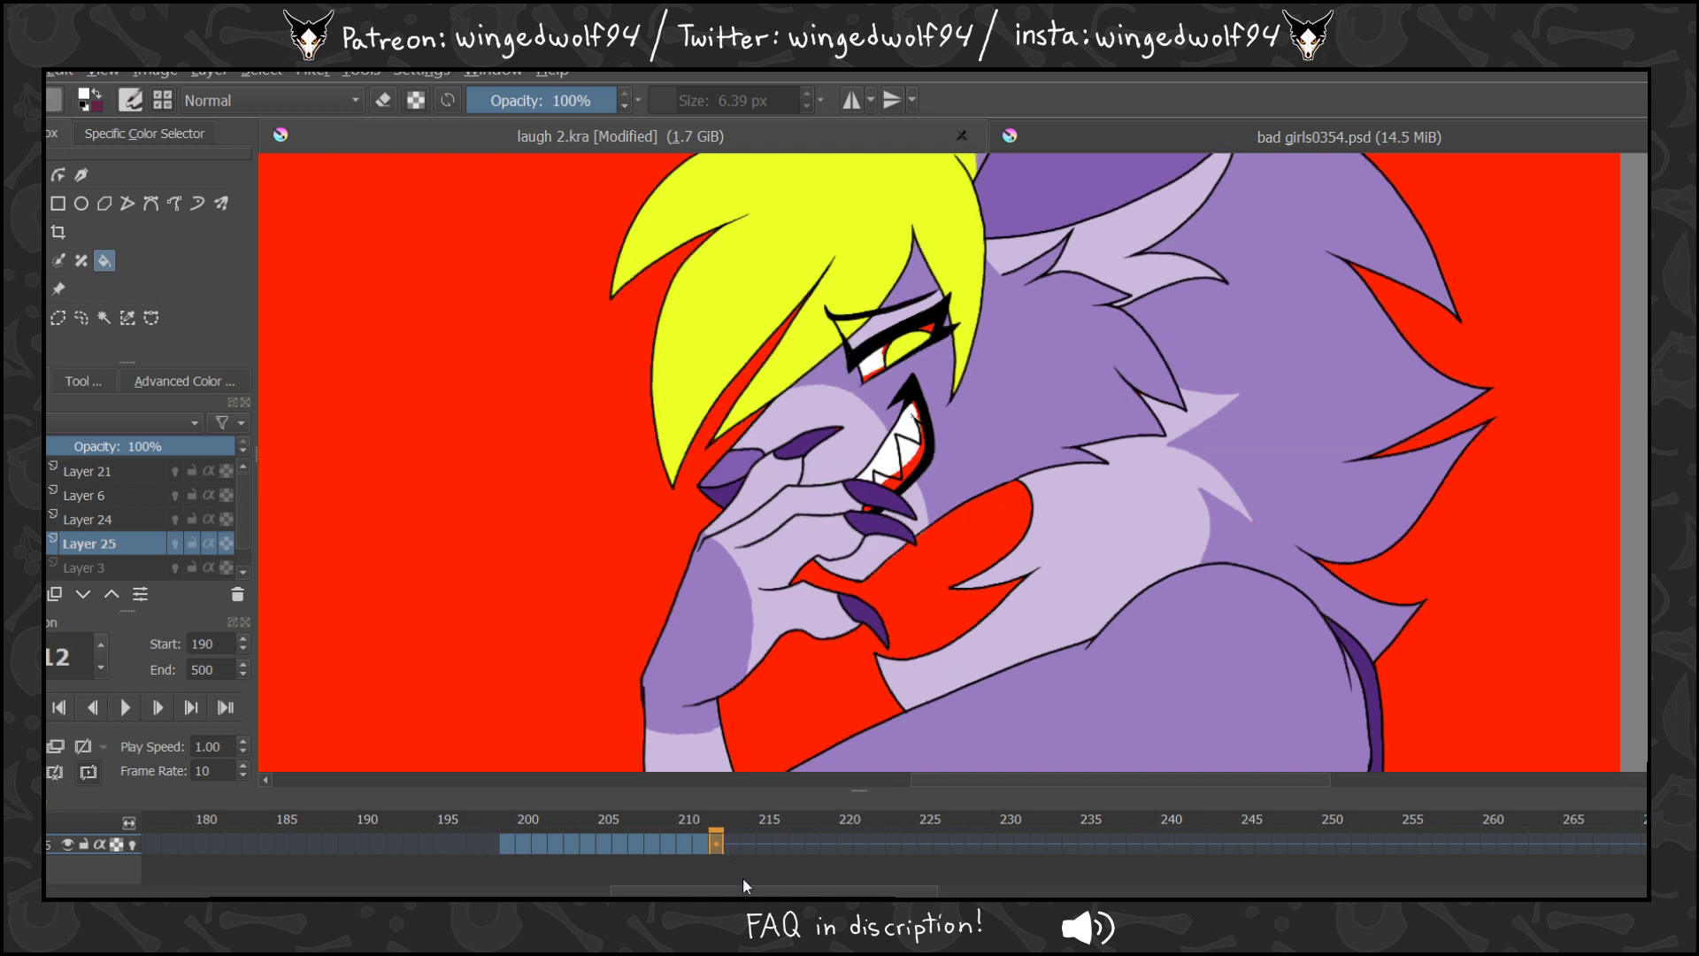
left_click(874, 368)
left_click(901, 485)
left_click(912, 445)
Fill the teeth and eyeball white on frame 213 and touch up the gaps with a 14.79 px brush.
left_click(733, 841)
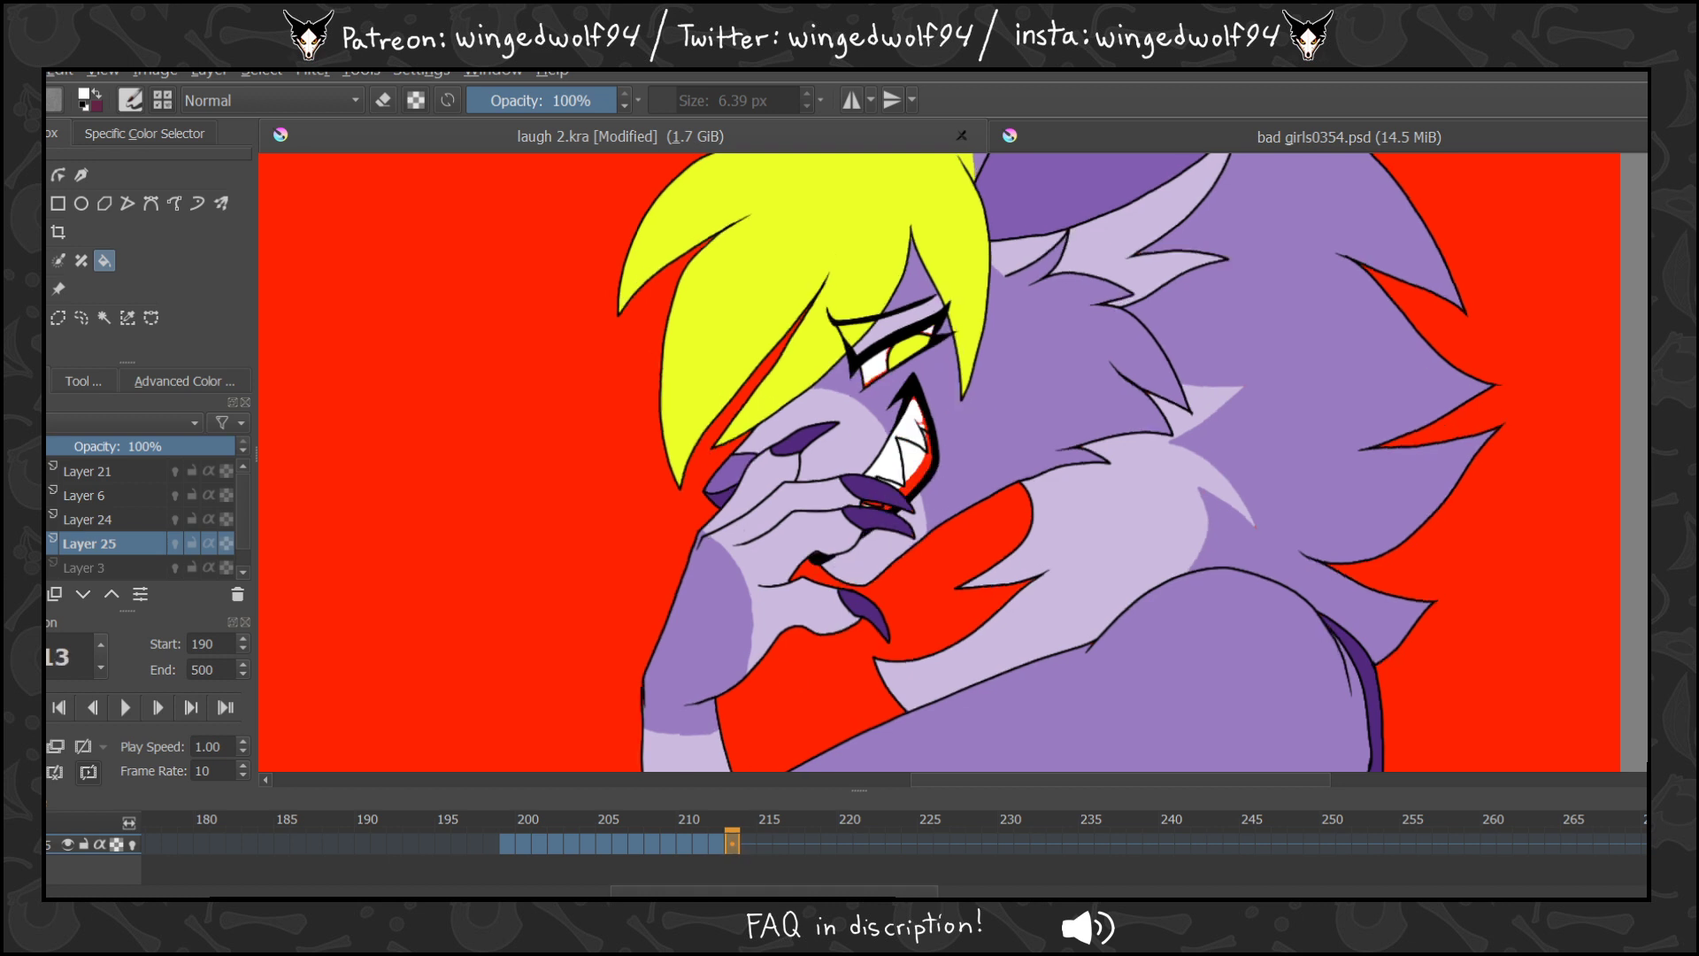
left_click(894, 463)
left_click(883, 358)
key("b")
left_click(685, 99)
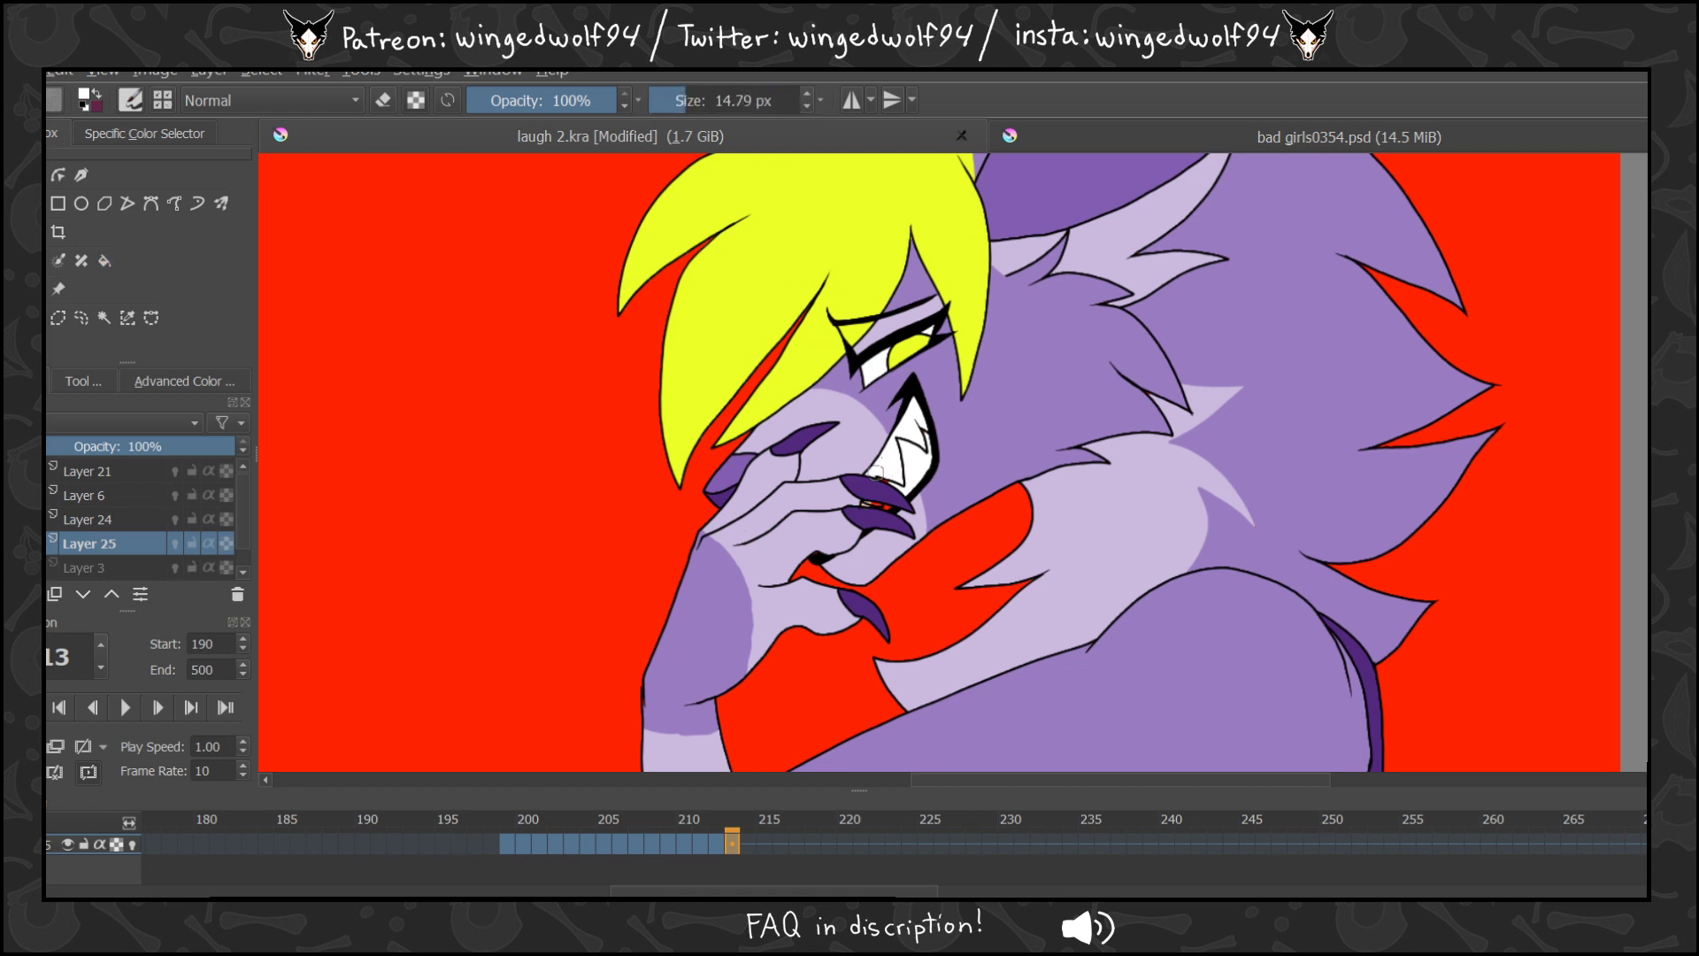
Fill the eyeball and the upper and lower teeth white on frame 214.
left_click(754, 842)
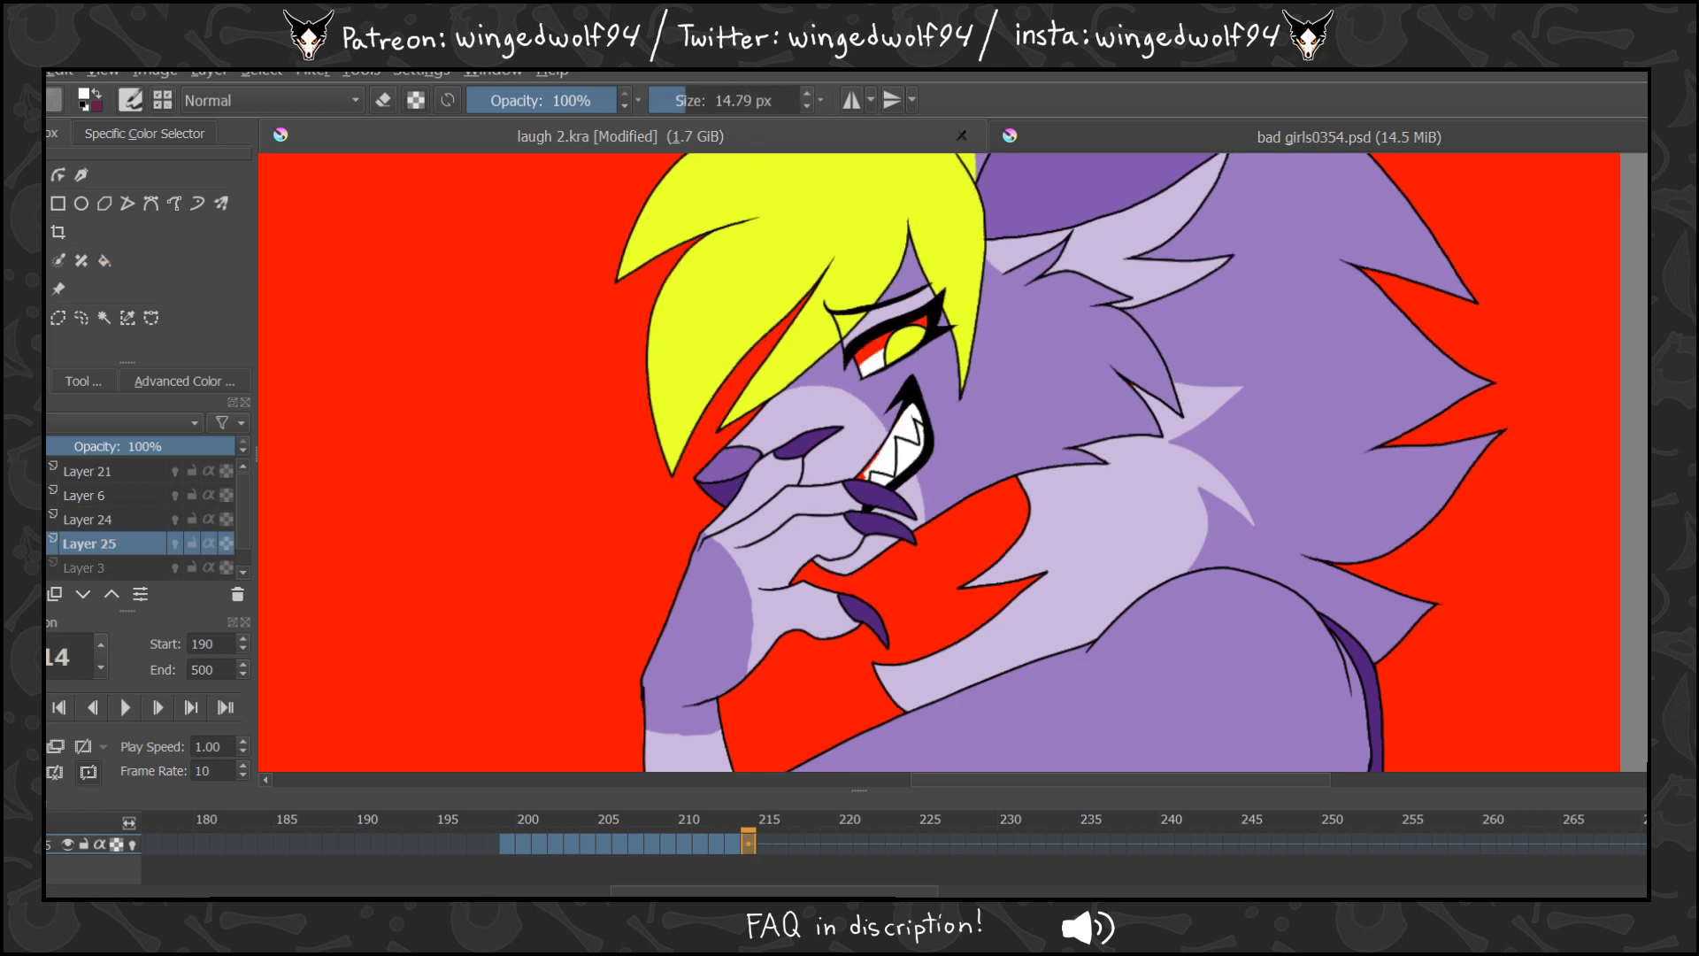
key("f")
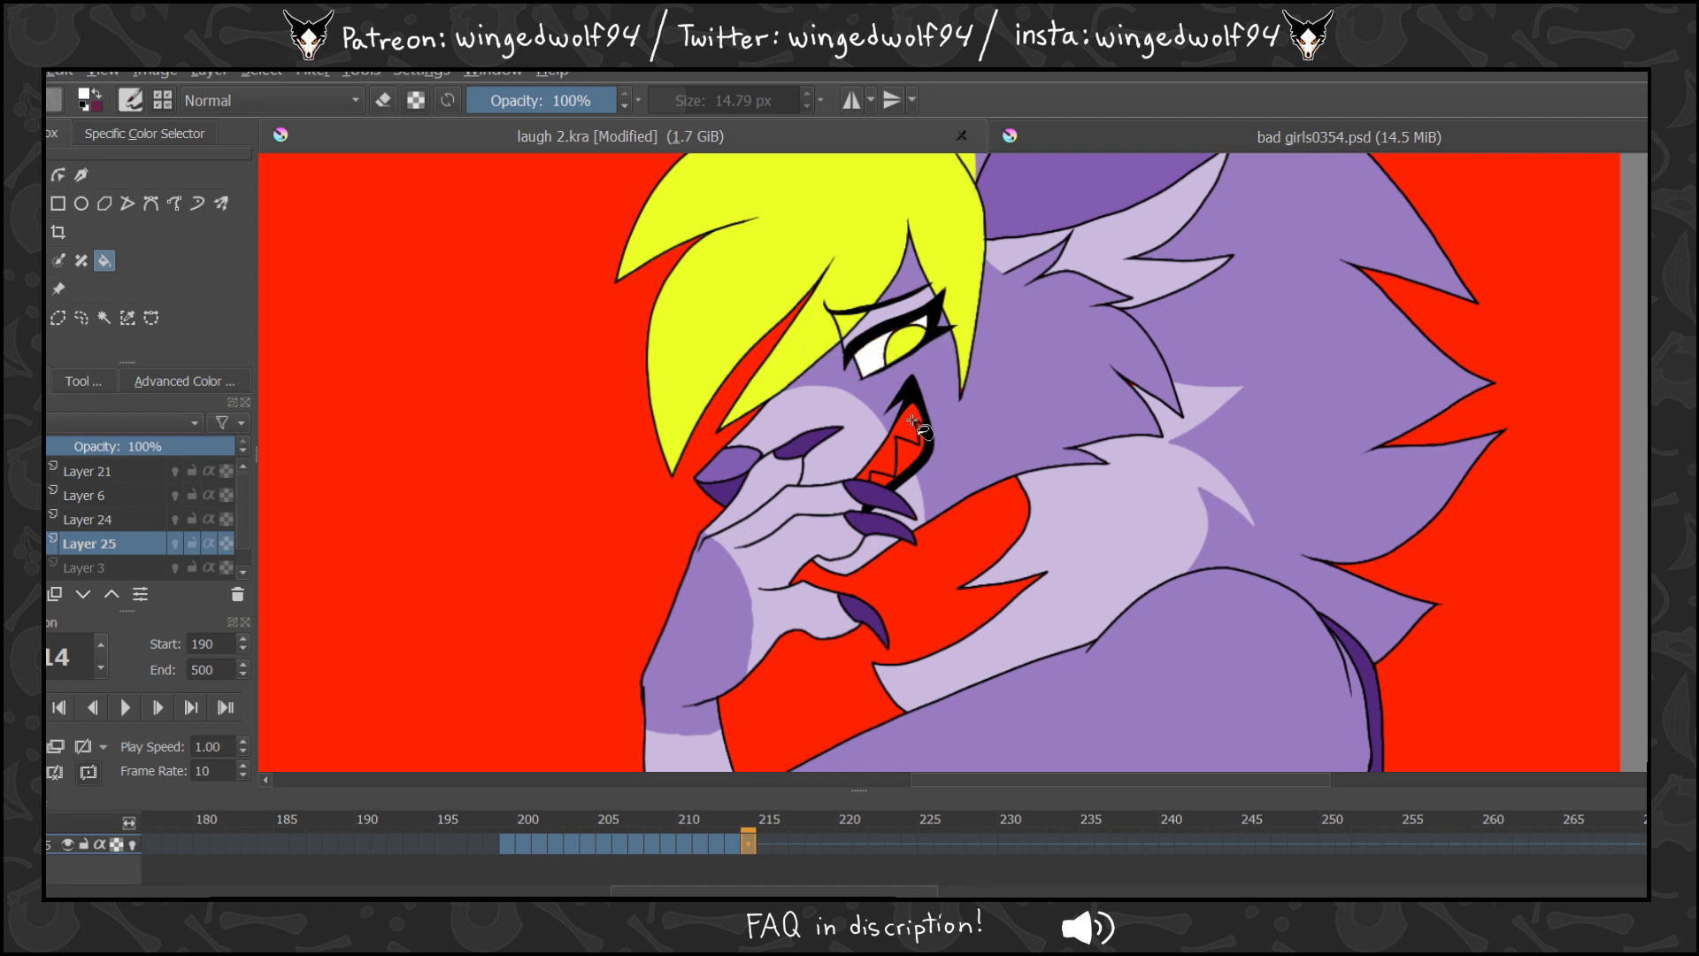
left_click(912, 421)
left_click(909, 458)
left_click(884, 483)
Fill the teeth above the hand and the eyeball white on frame 215.
left_click(765, 843)
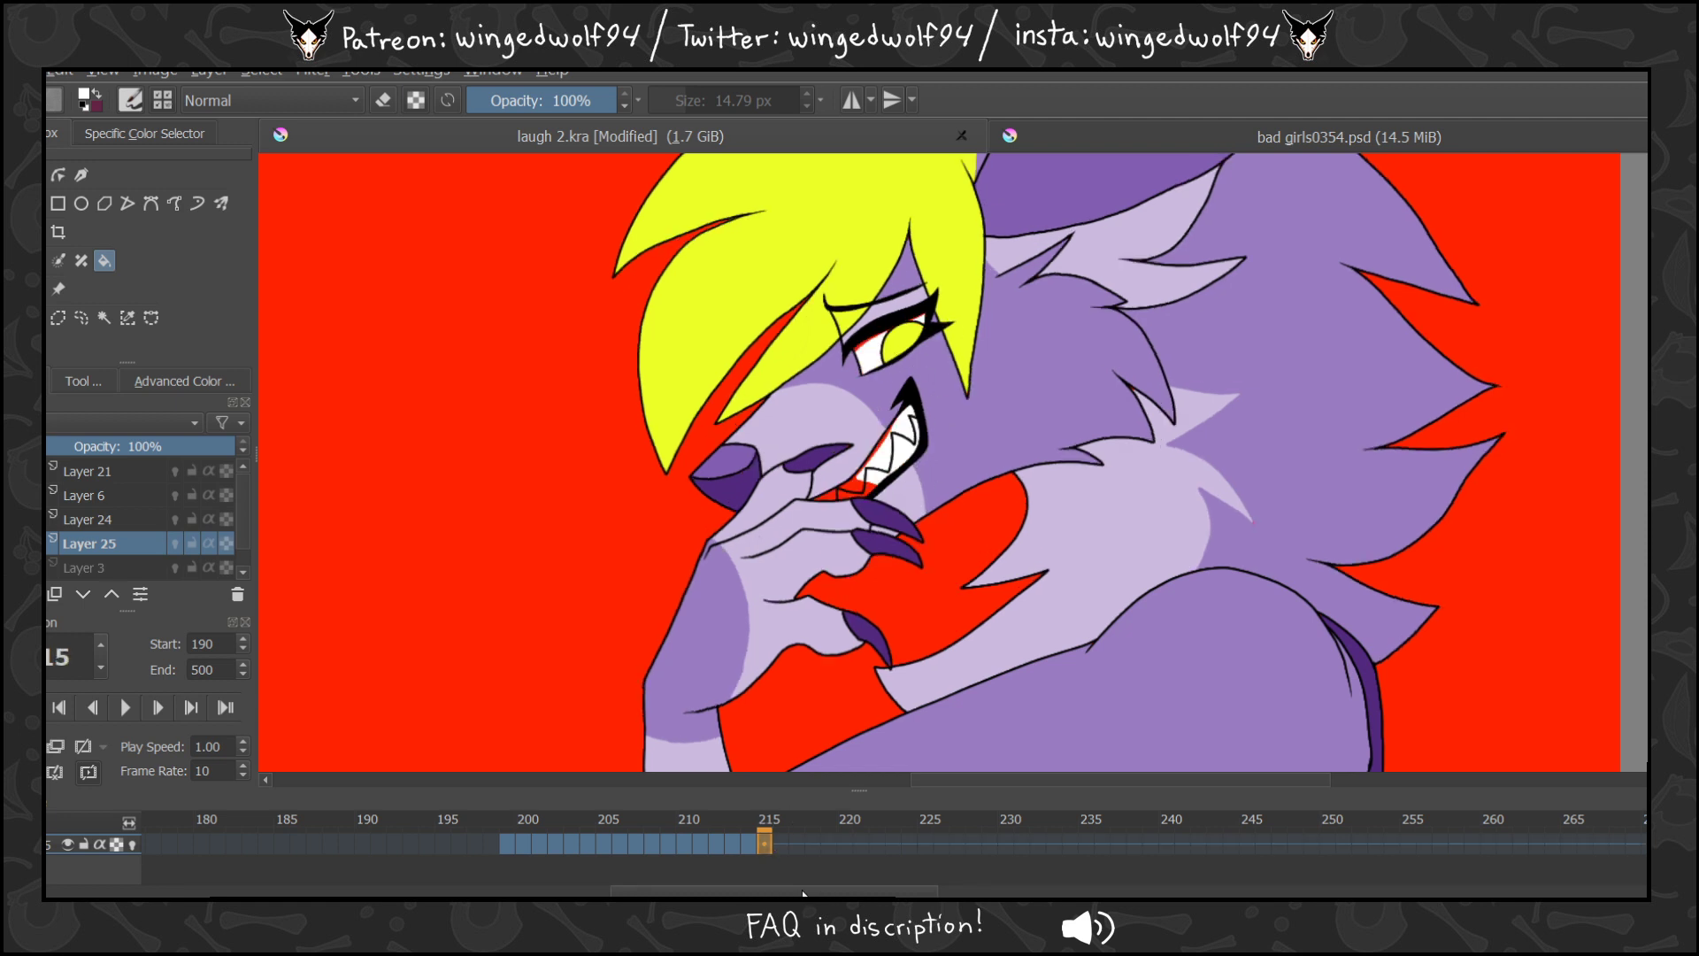
left_click(883, 471)
left_click(851, 488)
left_click(904, 341)
left_click(922, 459)
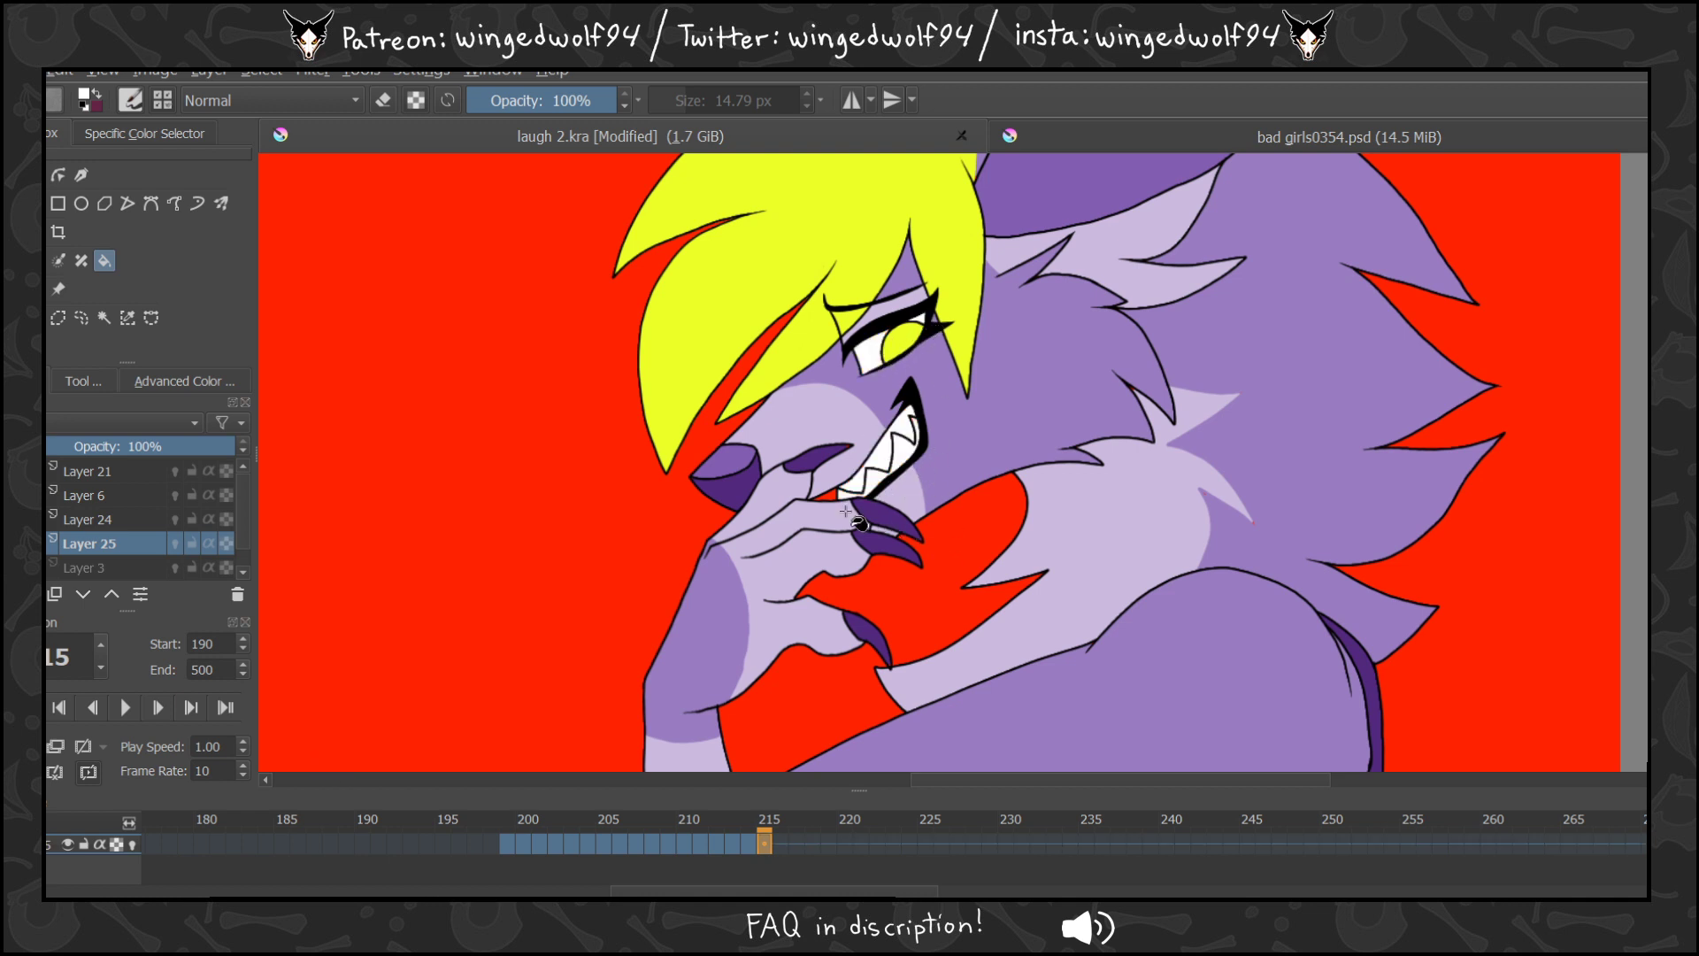
Fill the upper and lower teeth and the eyeball white on frame 216.
left_click(782, 844)
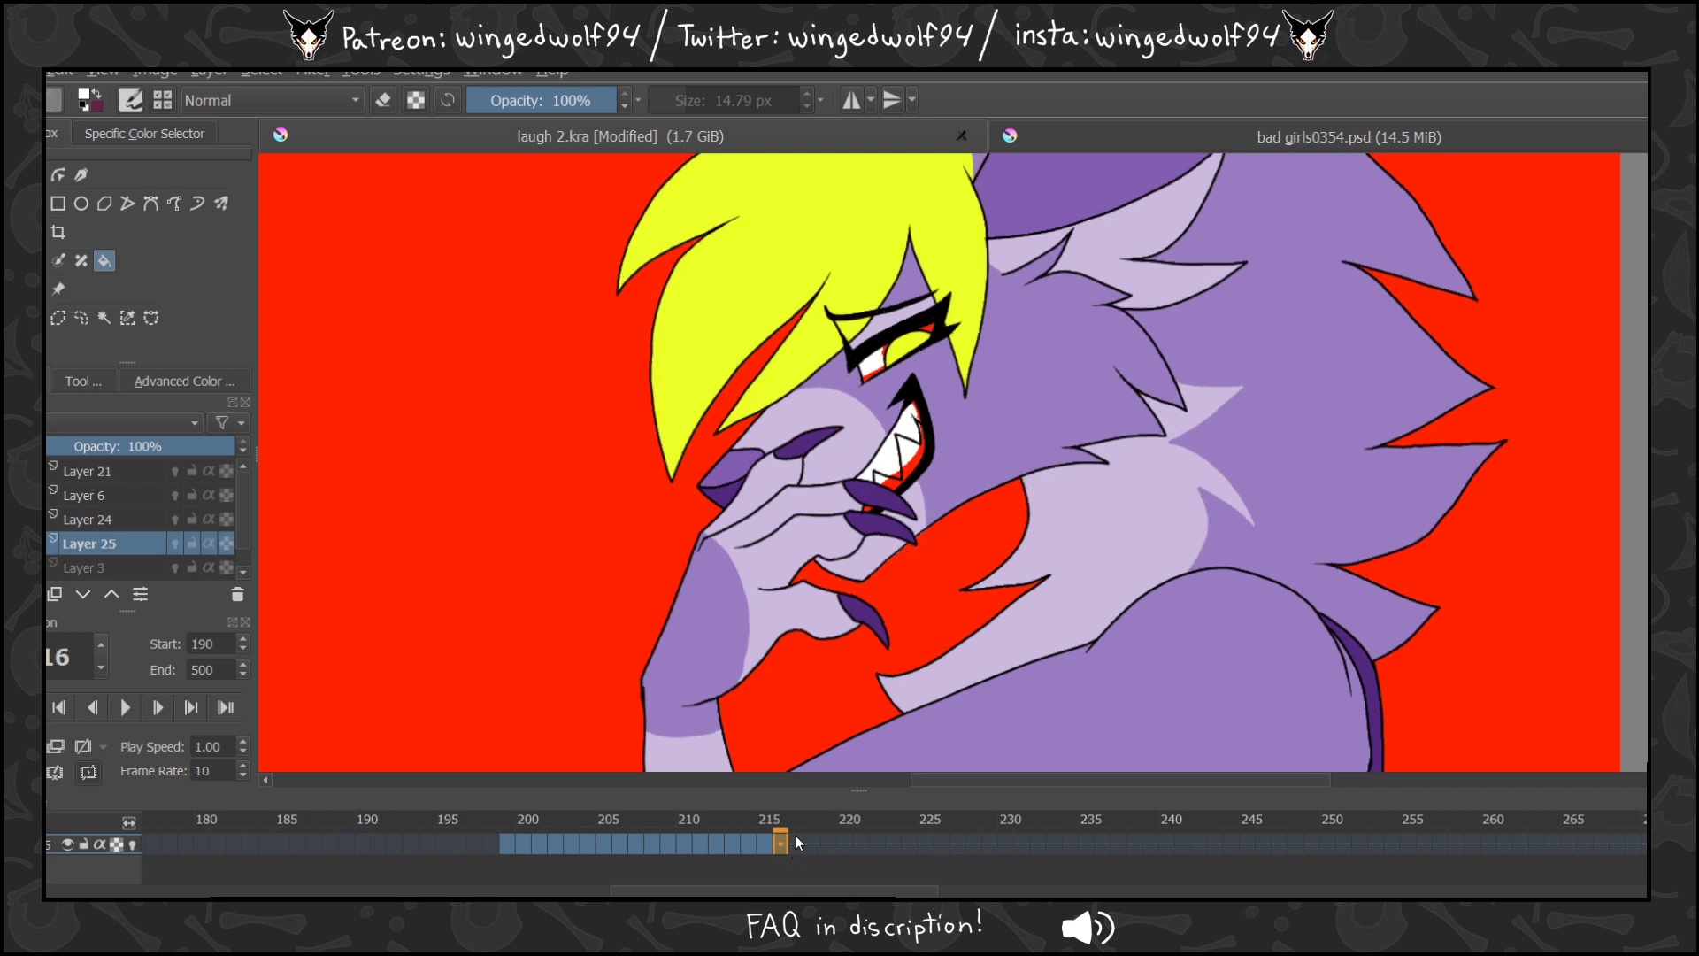
left_click(885, 478)
left_click(909, 486)
left_click(920, 345)
Fill the teeth and the eyeball white on frame 217 and touch up the teeth between the claws with the brush.
left_click(797, 842)
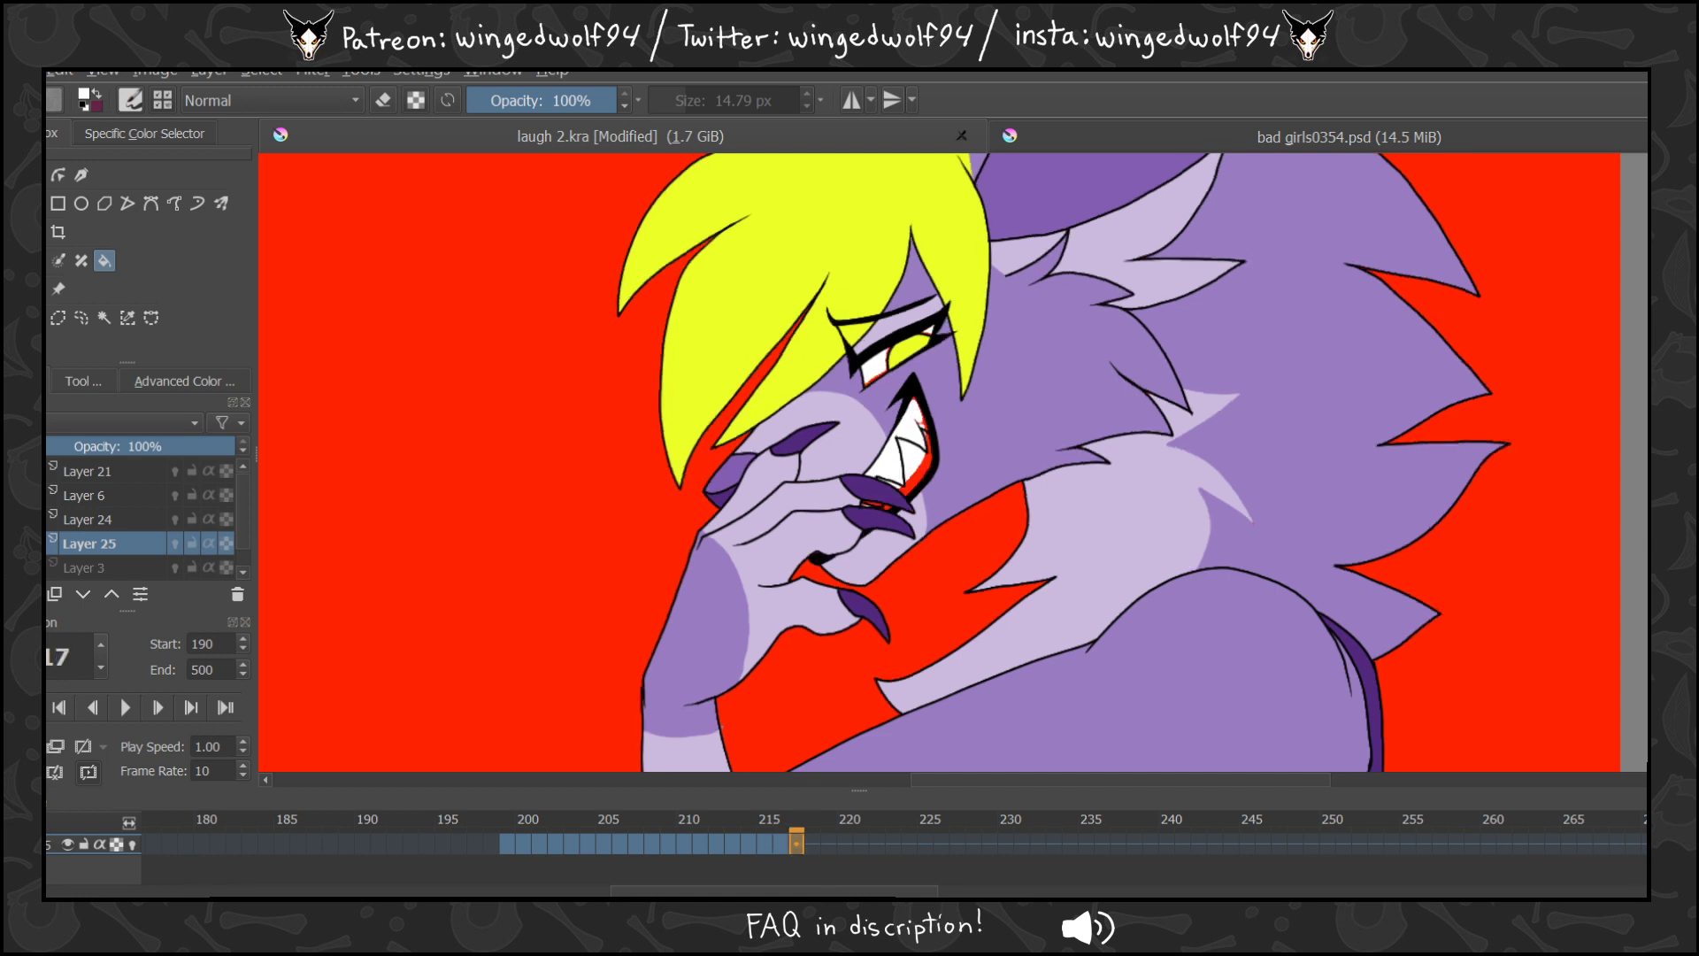
left_click(885, 464)
left_click(917, 470)
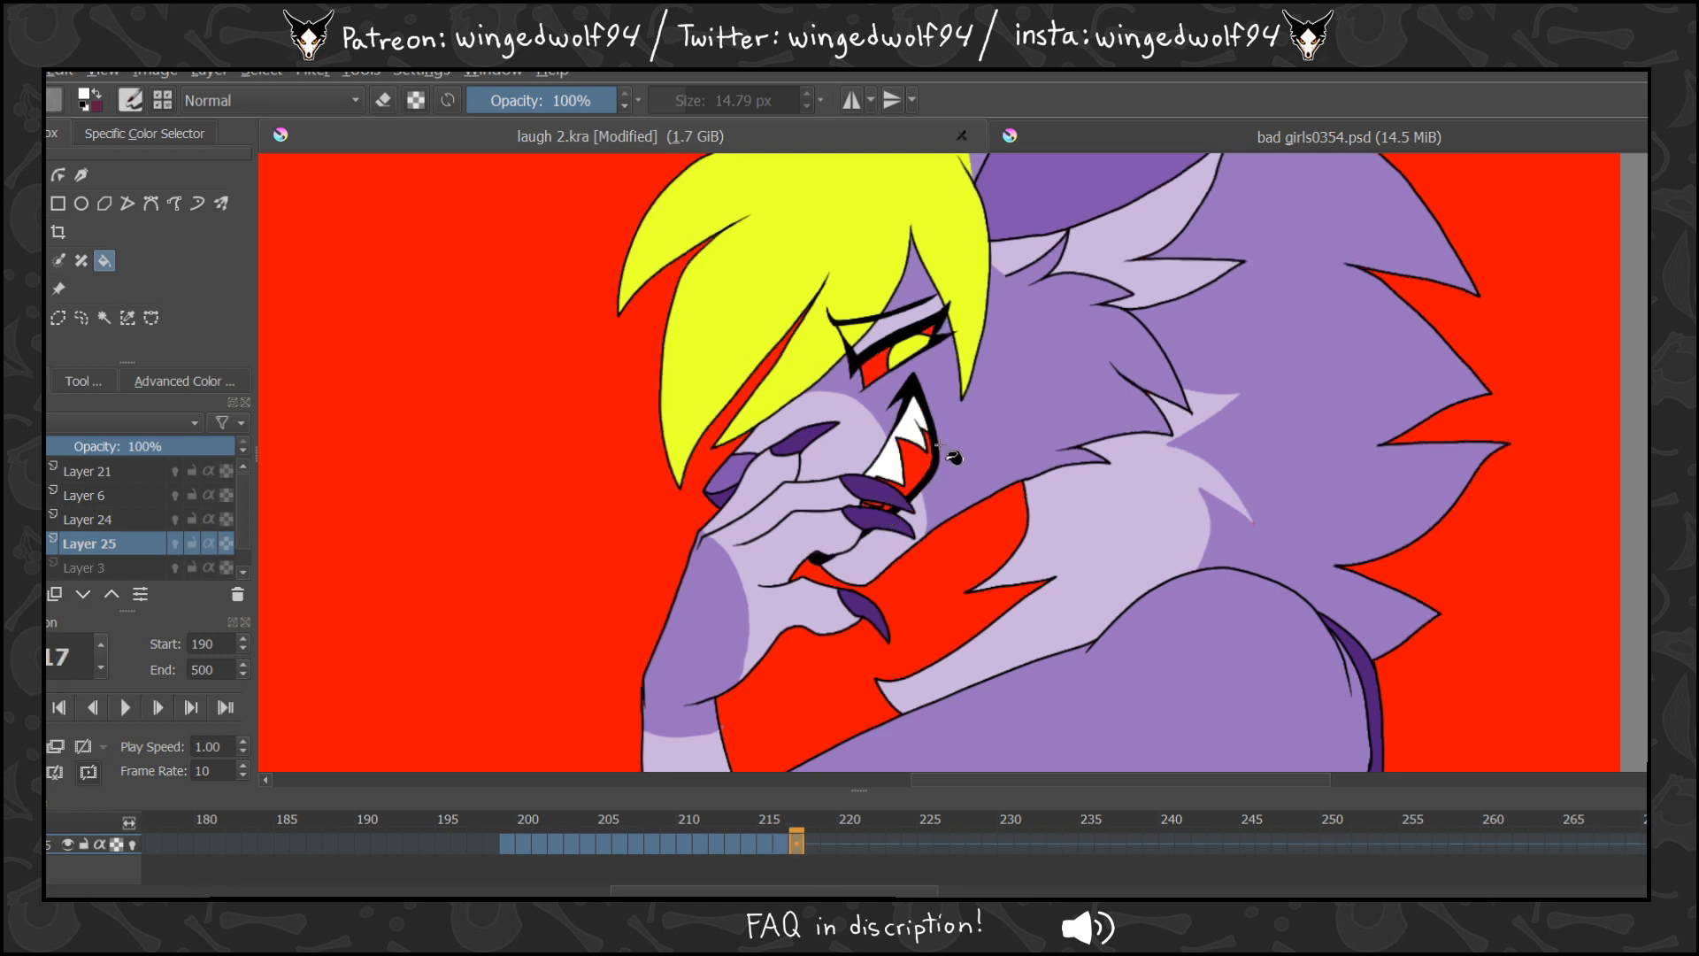
left_click(883, 370)
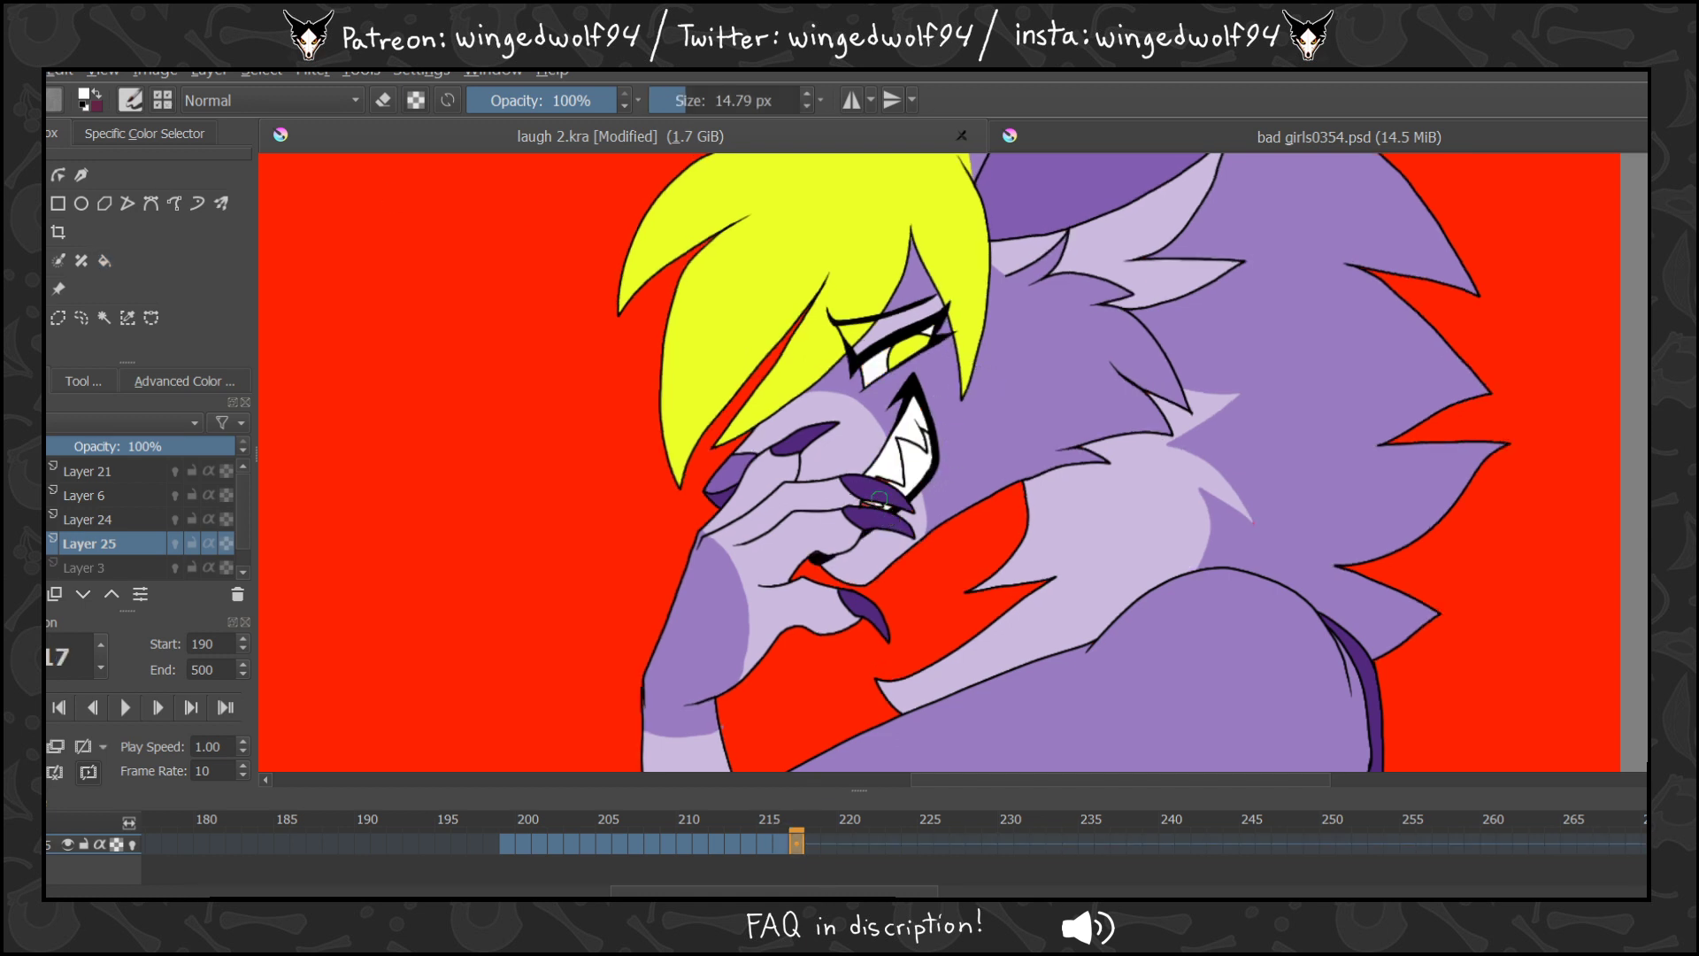
Clear the carried-over white on frames 218 and 219 and paint their teeth and eyeballs white with a 33.80 px brush.
left_click(812, 842)
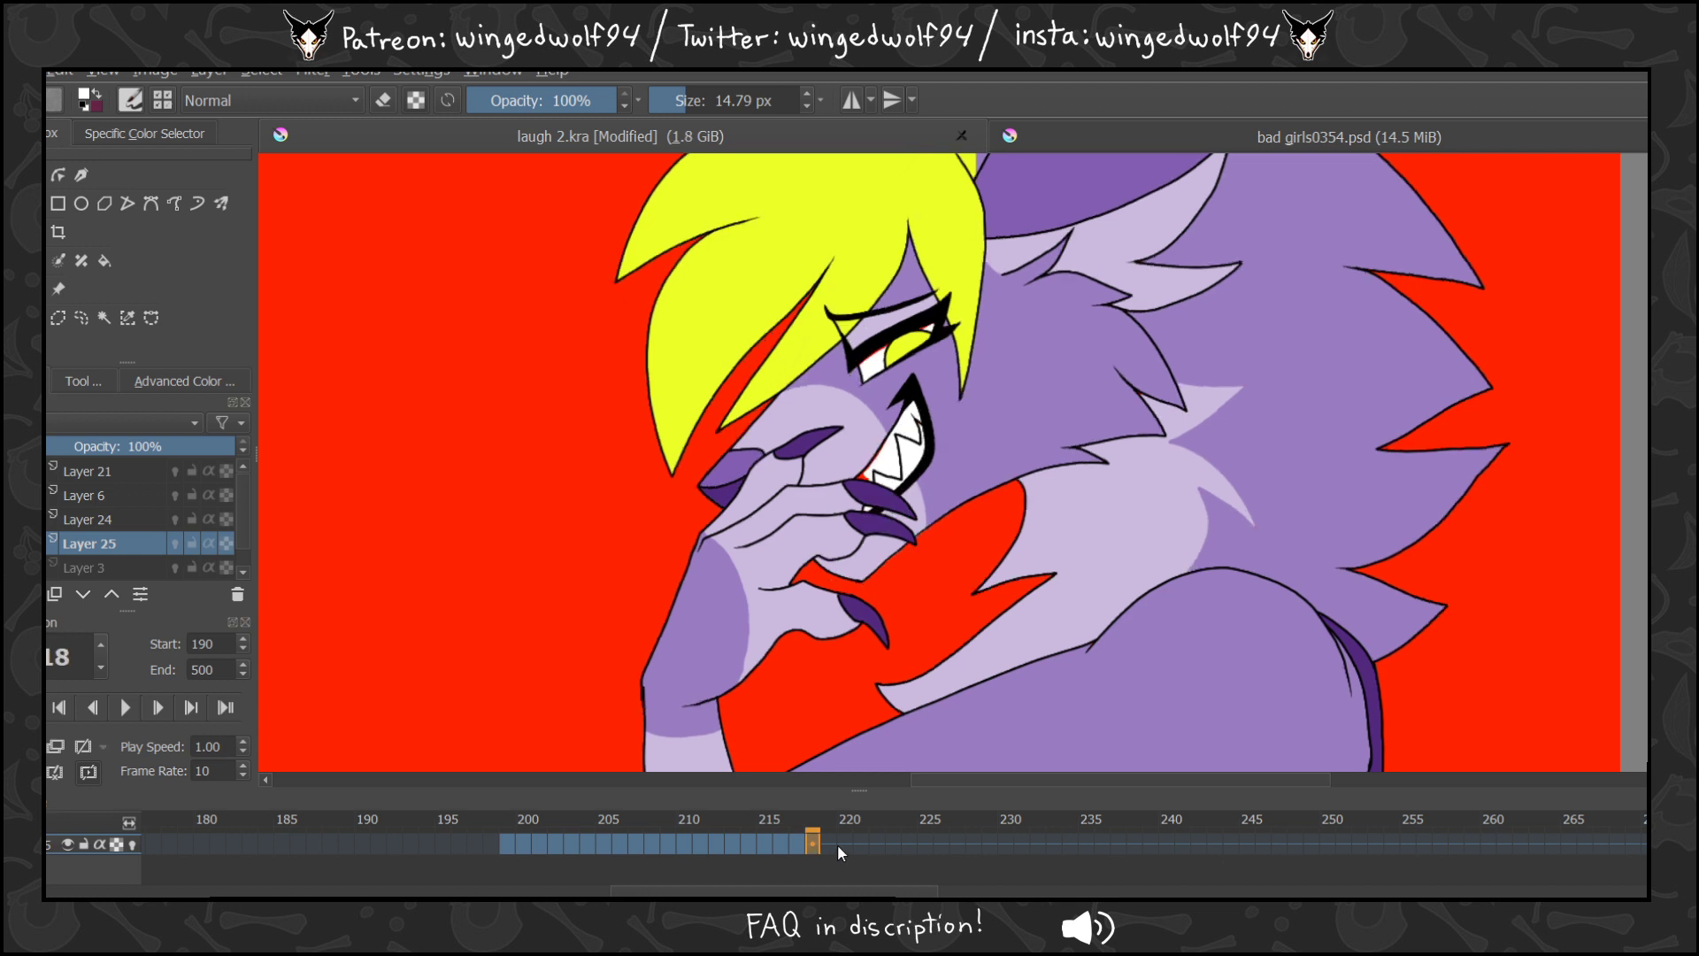
key("Delete")
left_click(697, 100)
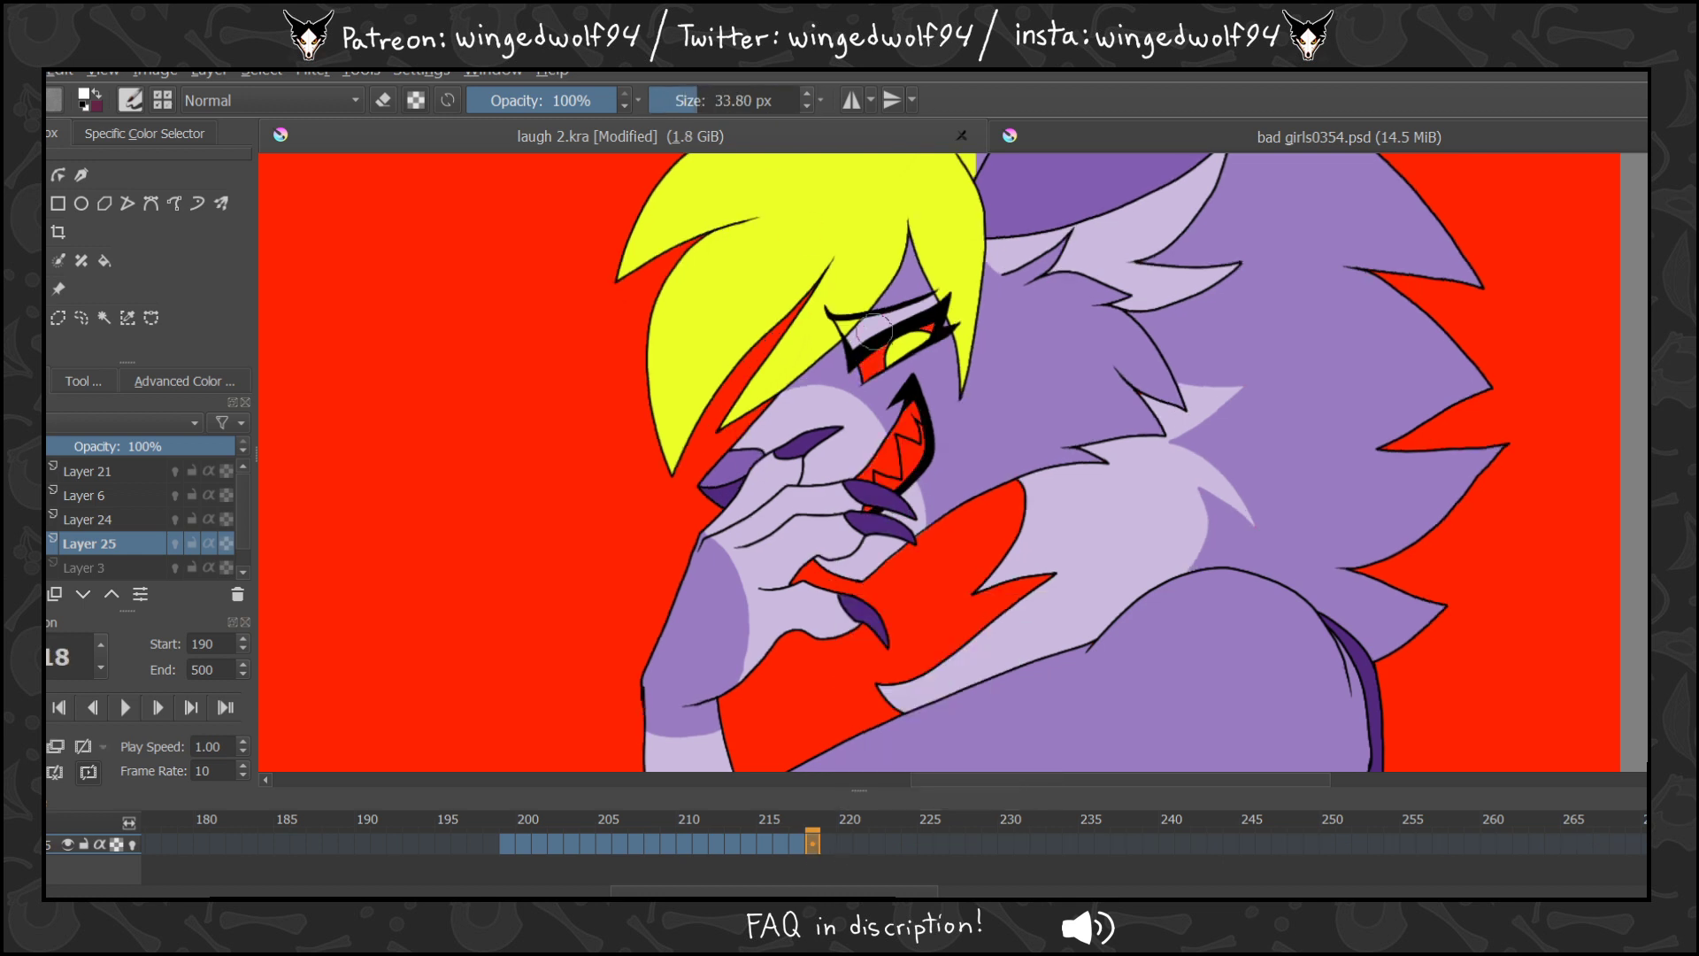
left_click_drag(935, 318, 871, 365)
mouse_move(872, 482)
left_mouse_down()
mouse_move(901, 419)
mouse_move(887, 502)
mouse_move(874, 435)
mouse_move(871, 490)
left_mouse_up()
left_click(836, 842)
key("Delete")
left_click_drag(909, 313, 869, 329)
Fill the open mouth's upper and lower teeth white on frame 220.
left_click(845, 842)
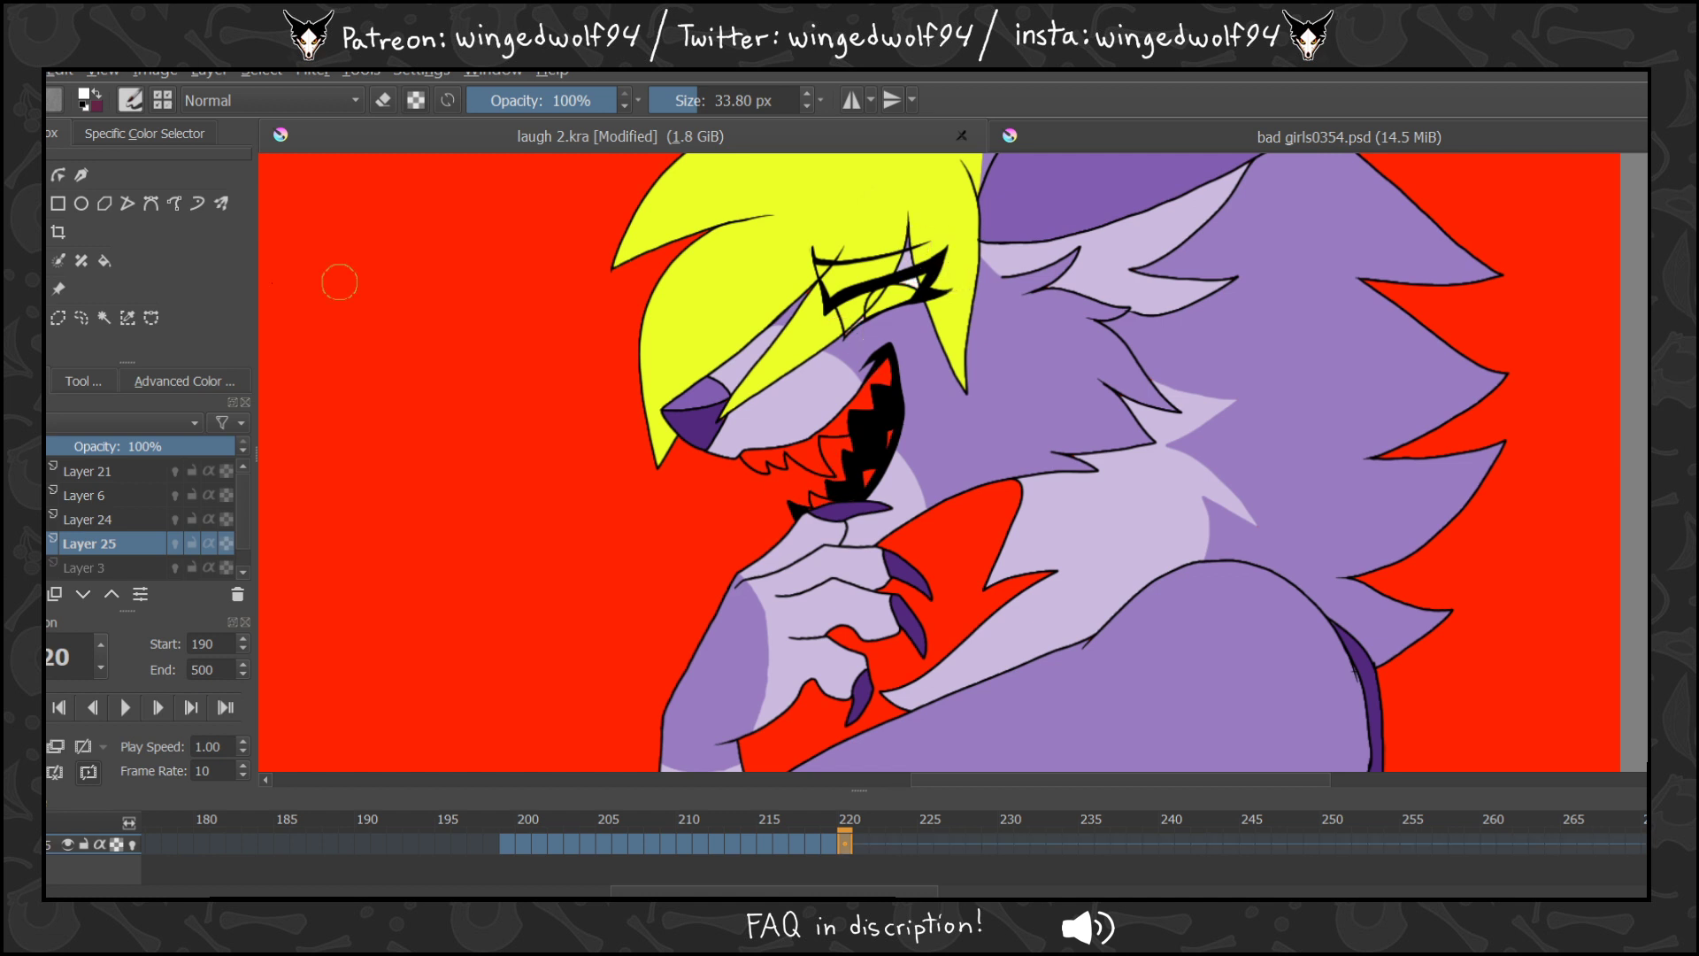
left_click(103, 260)
left_click(816, 451)
left_click(876, 393)
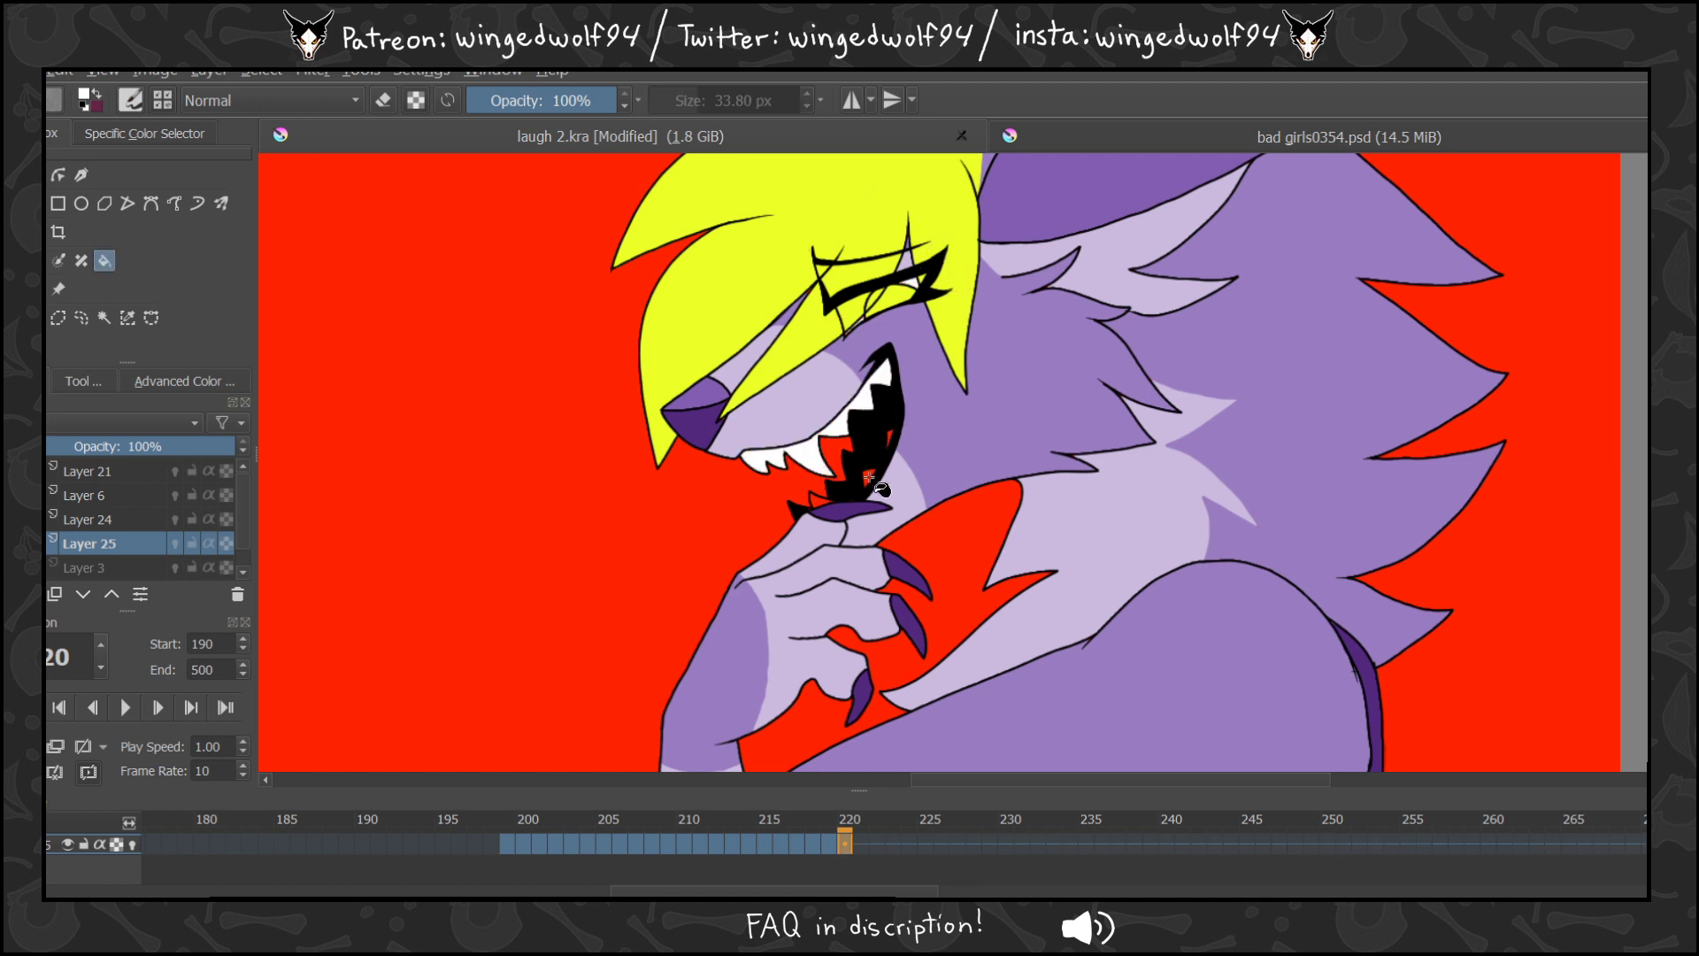
left_click(869, 482)
left_click(819, 502)
Fill the open mouth's upper and lower teeth white on frame 221.
left_click(862, 844)
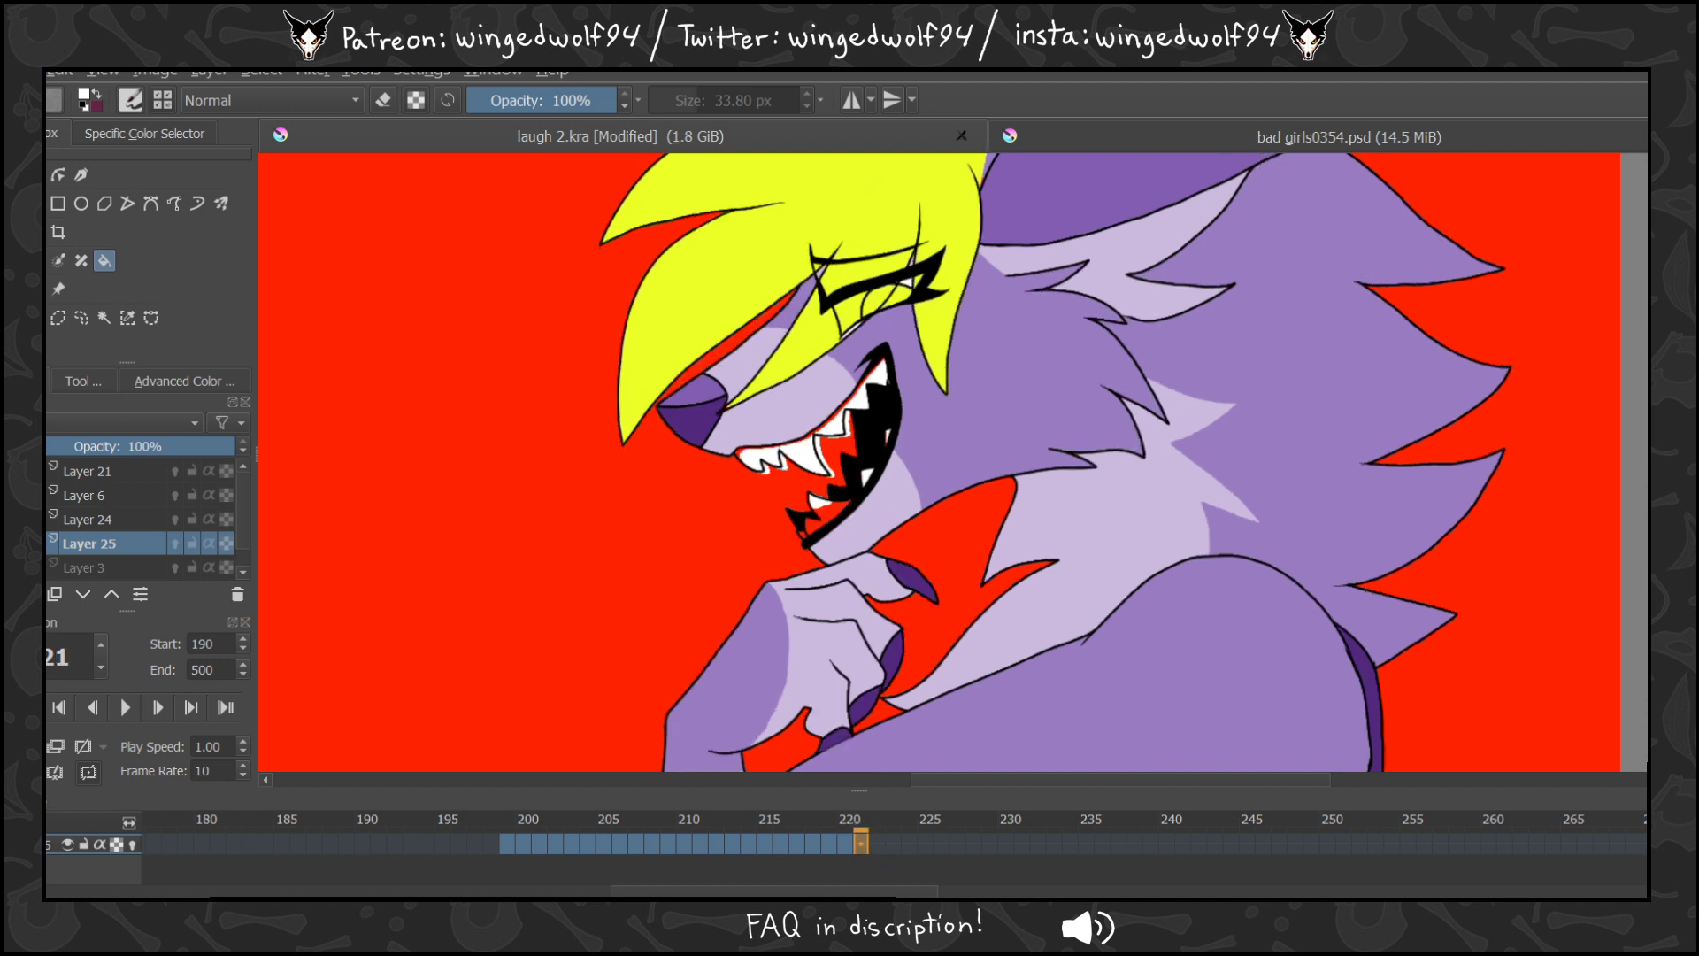
left_click(805, 453)
left_click(823, 520)
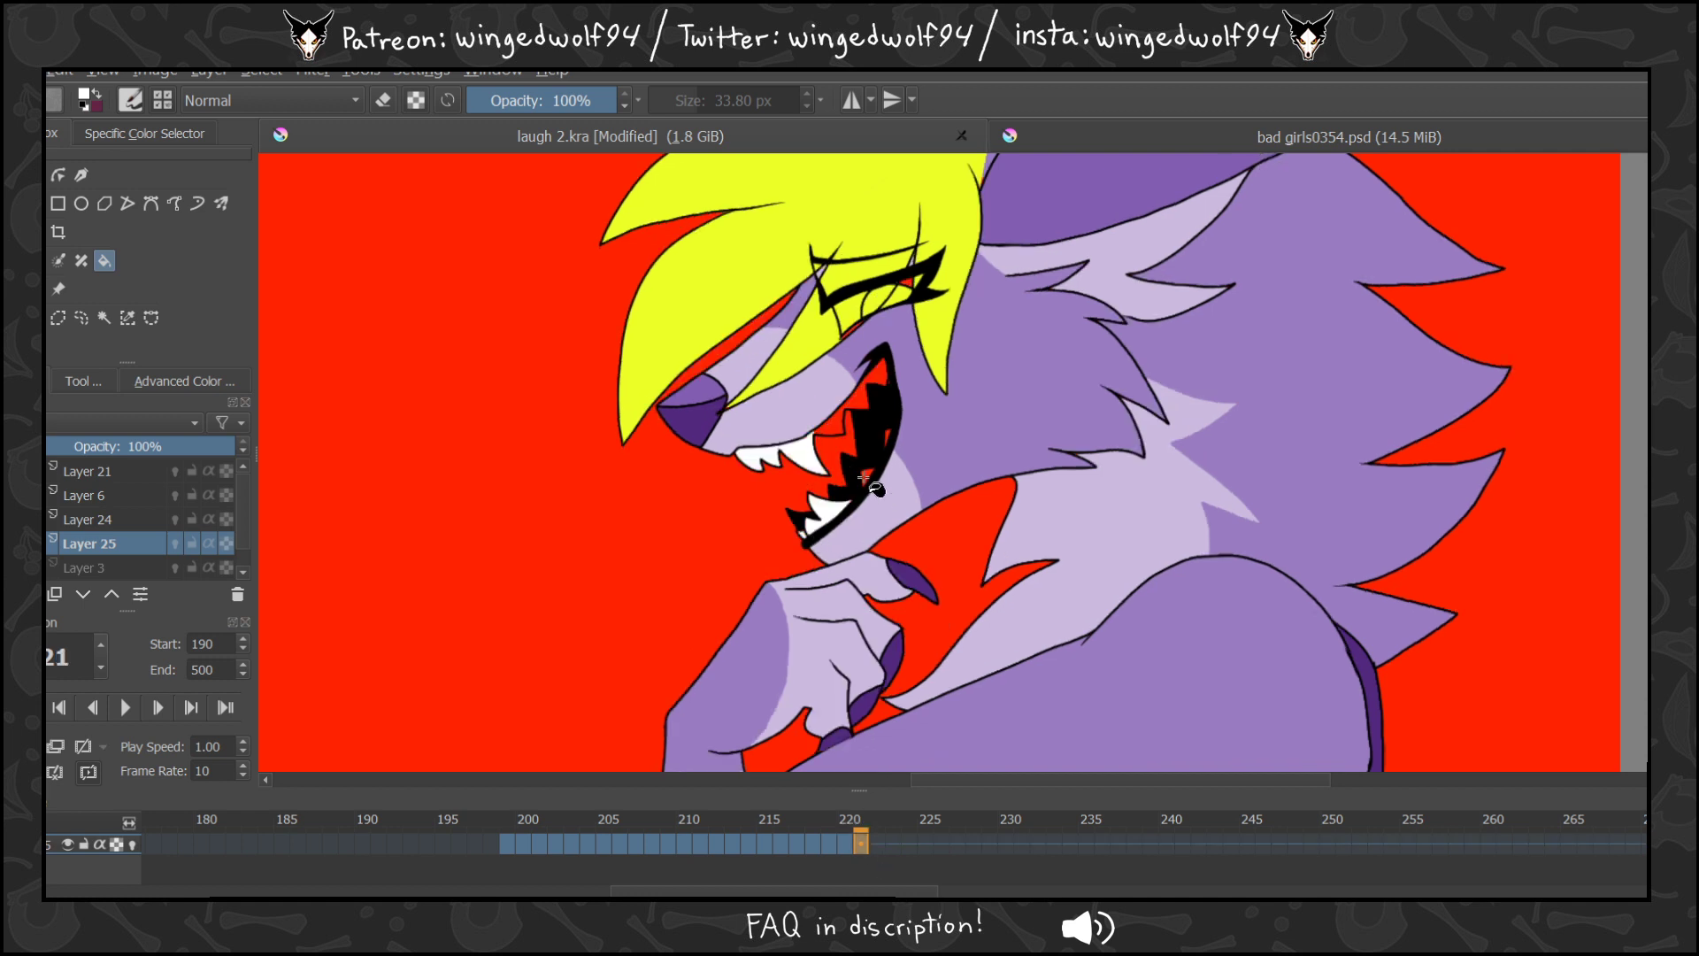
left_click(876, 370)
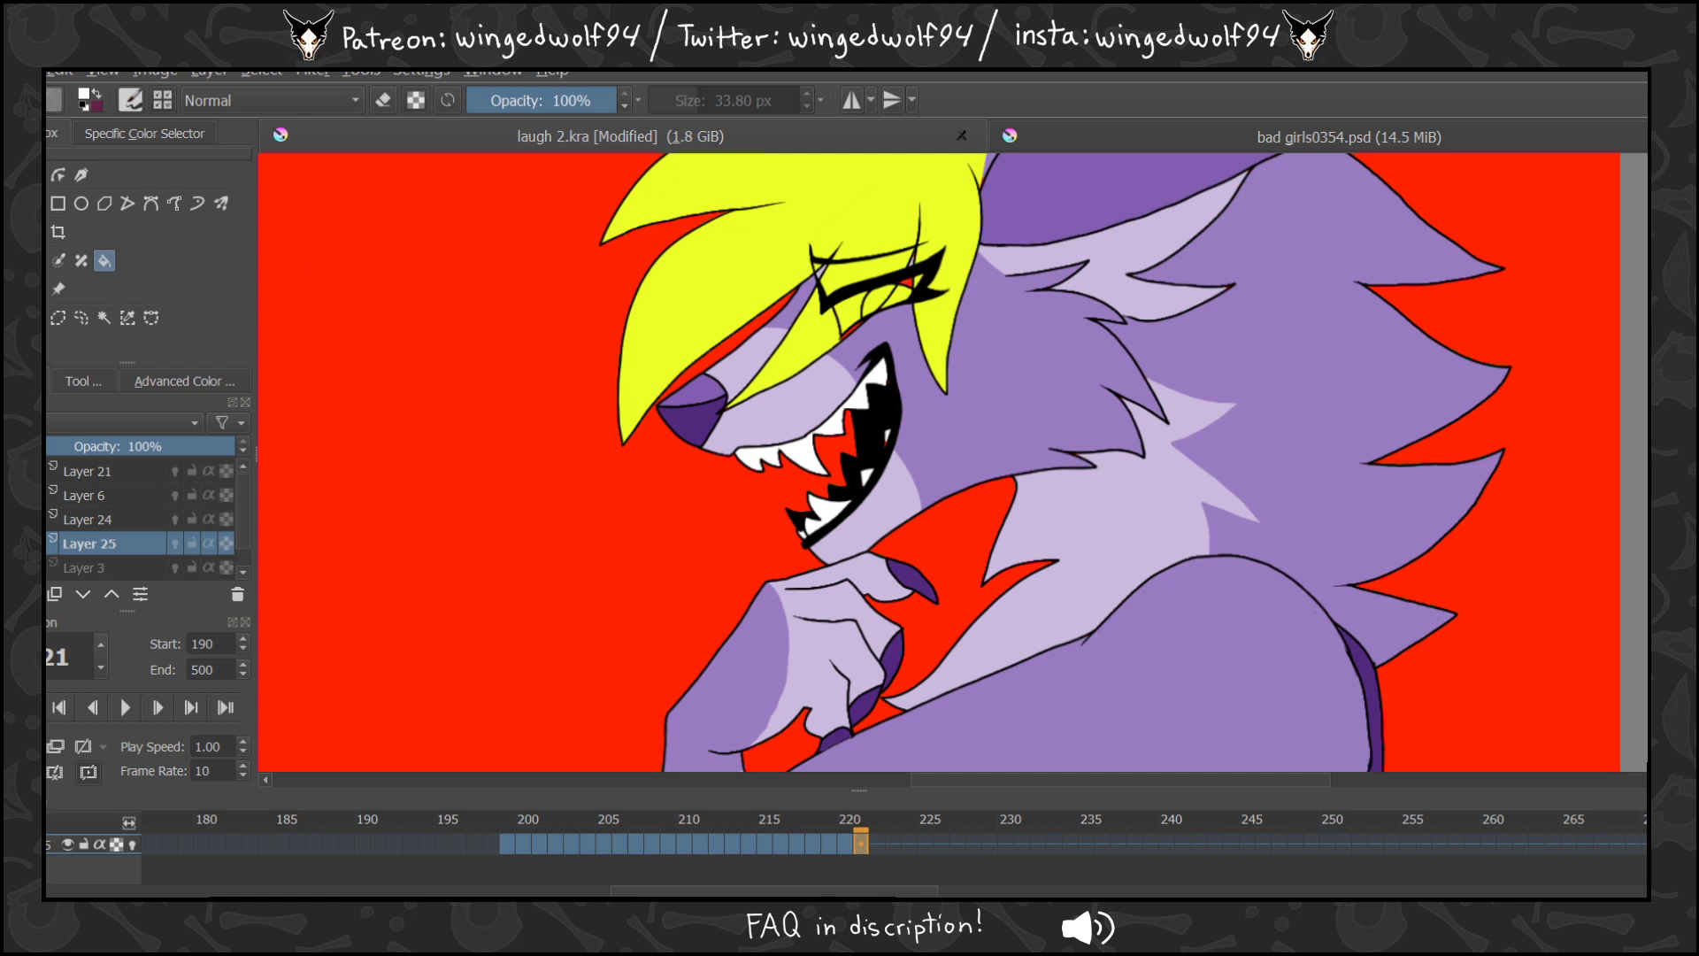
key("b")
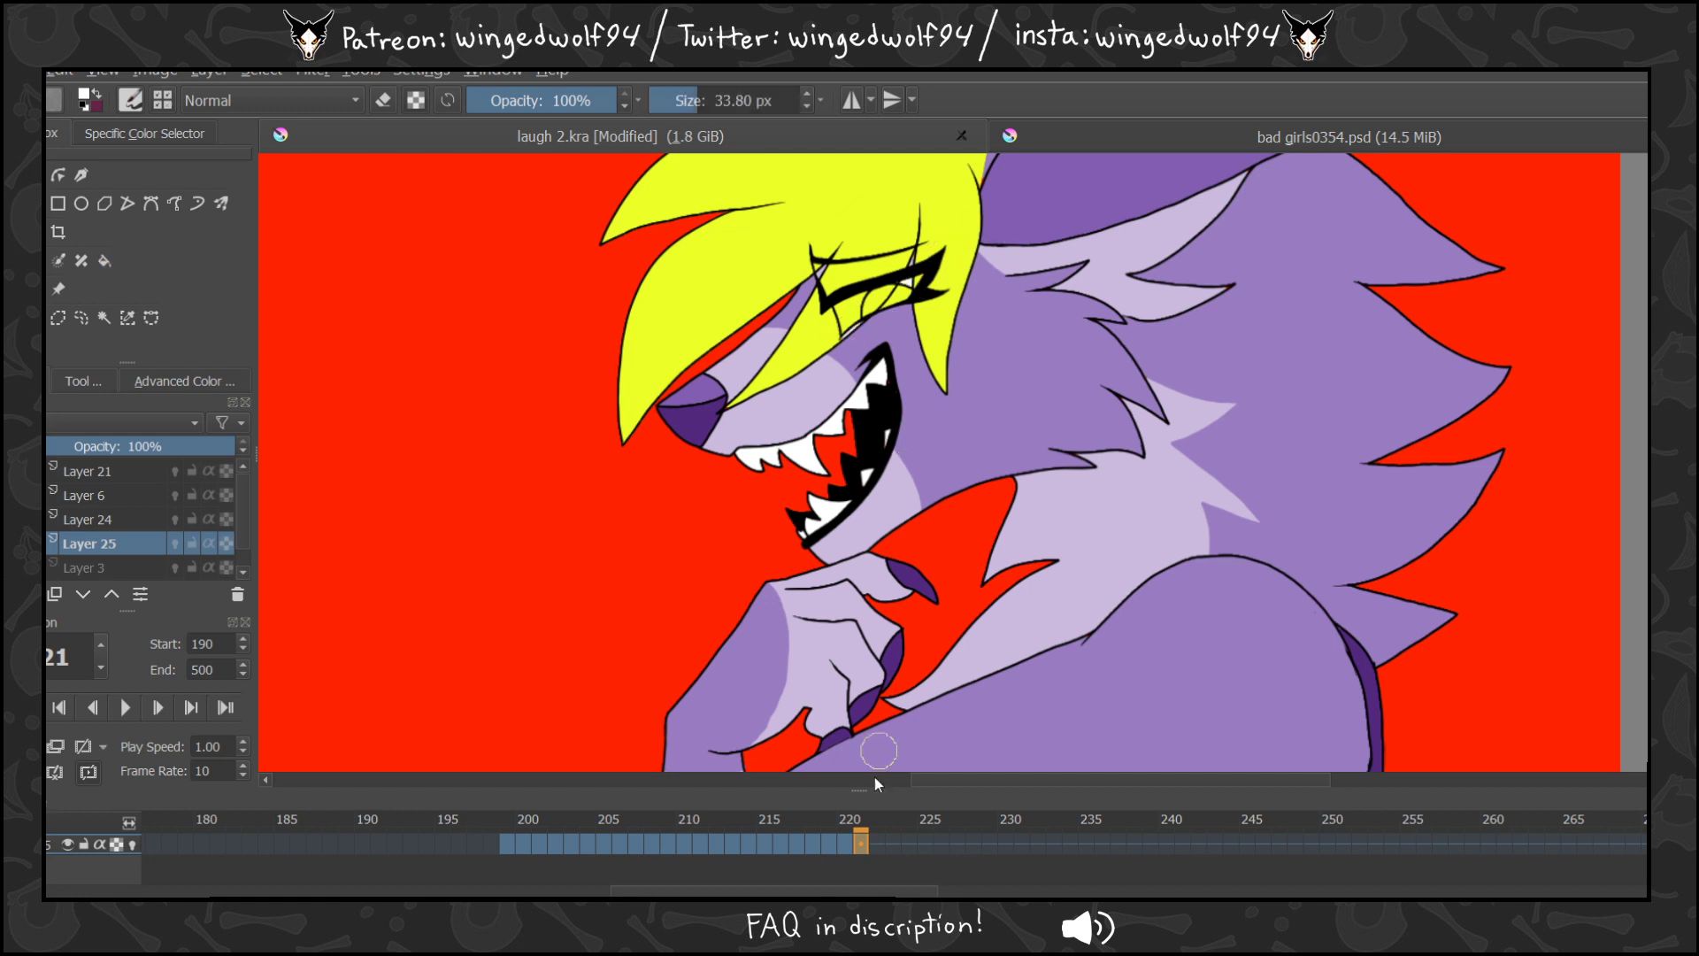
Paint the teeth and the eyeball white with the brush on frames 222 and 223.
left_click(874, 842)
mouse_move(918, 407)
left_mouse_down()
mouse_move(870, 484)
mouse_move(858, 463)
mouse_move(772, 488)
mouse_move(803, 522)
mouse_move(832, 496)
left_mouse_up()
left_click_drag(924, 354, 860, 346)
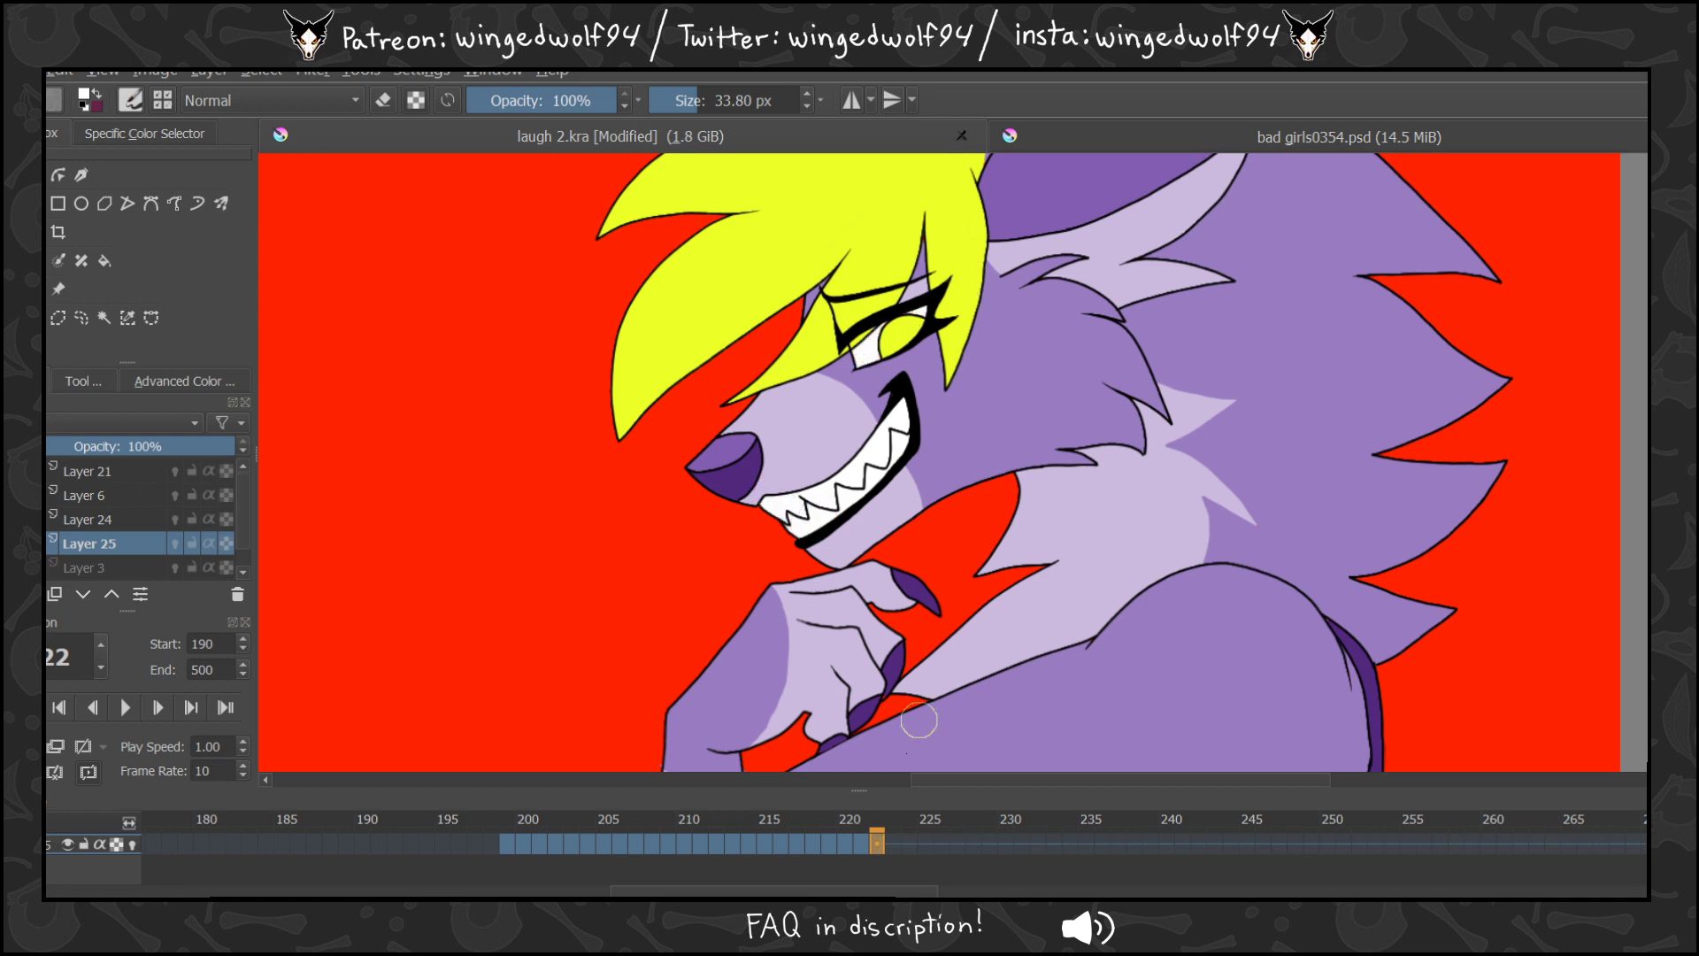
left_click(893, 843)
left_click_drag(824, 487, 917, 403)
left_click_drag(929, 303, 871, 361)
Clear the carried-over white on frames 224 and 225 and brush their teeth and eyeballs white.
left_click(909, 844)
key("Delete")
mouse_move(872, 468)
left_mouse_down()
mouse_move(918, 414)
mouse_move(889, 470)
left_mouse_up()
left_click(925, 844)
key("Delete")
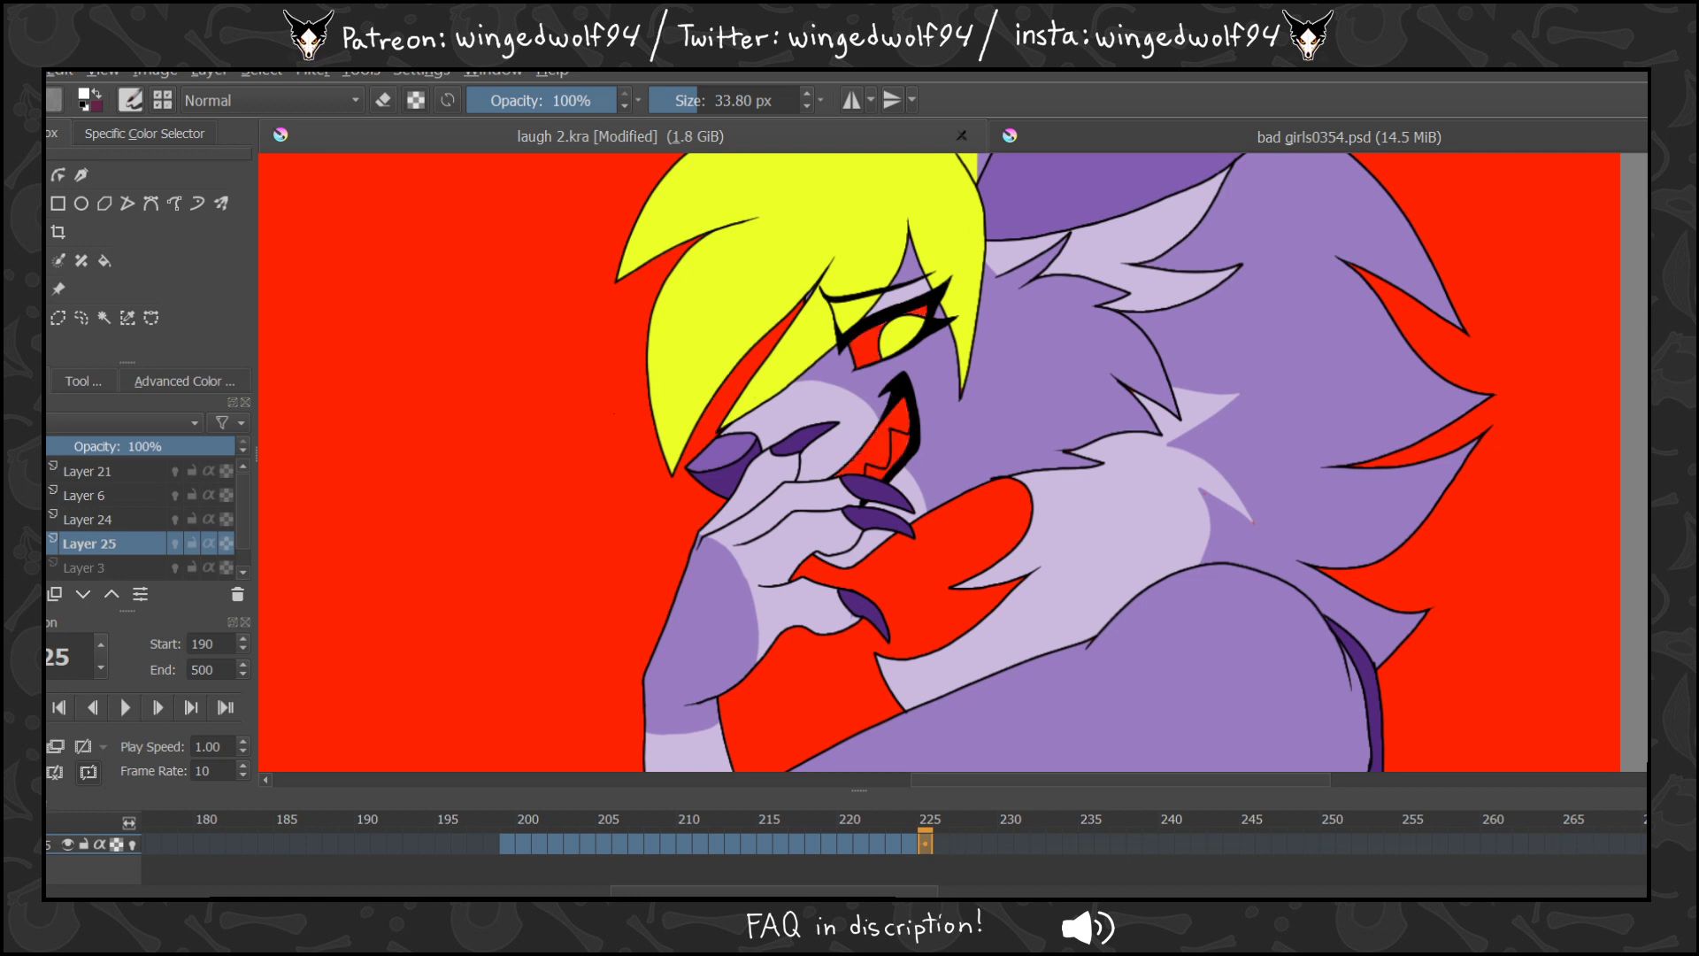
mouse_move(892, 402)
left_mouse_down()
mouse_move(853, 453)
mouse_move(943, 383)
mouse_move(879, 392)
mouse_move(894, 345)
left_mouse_up()
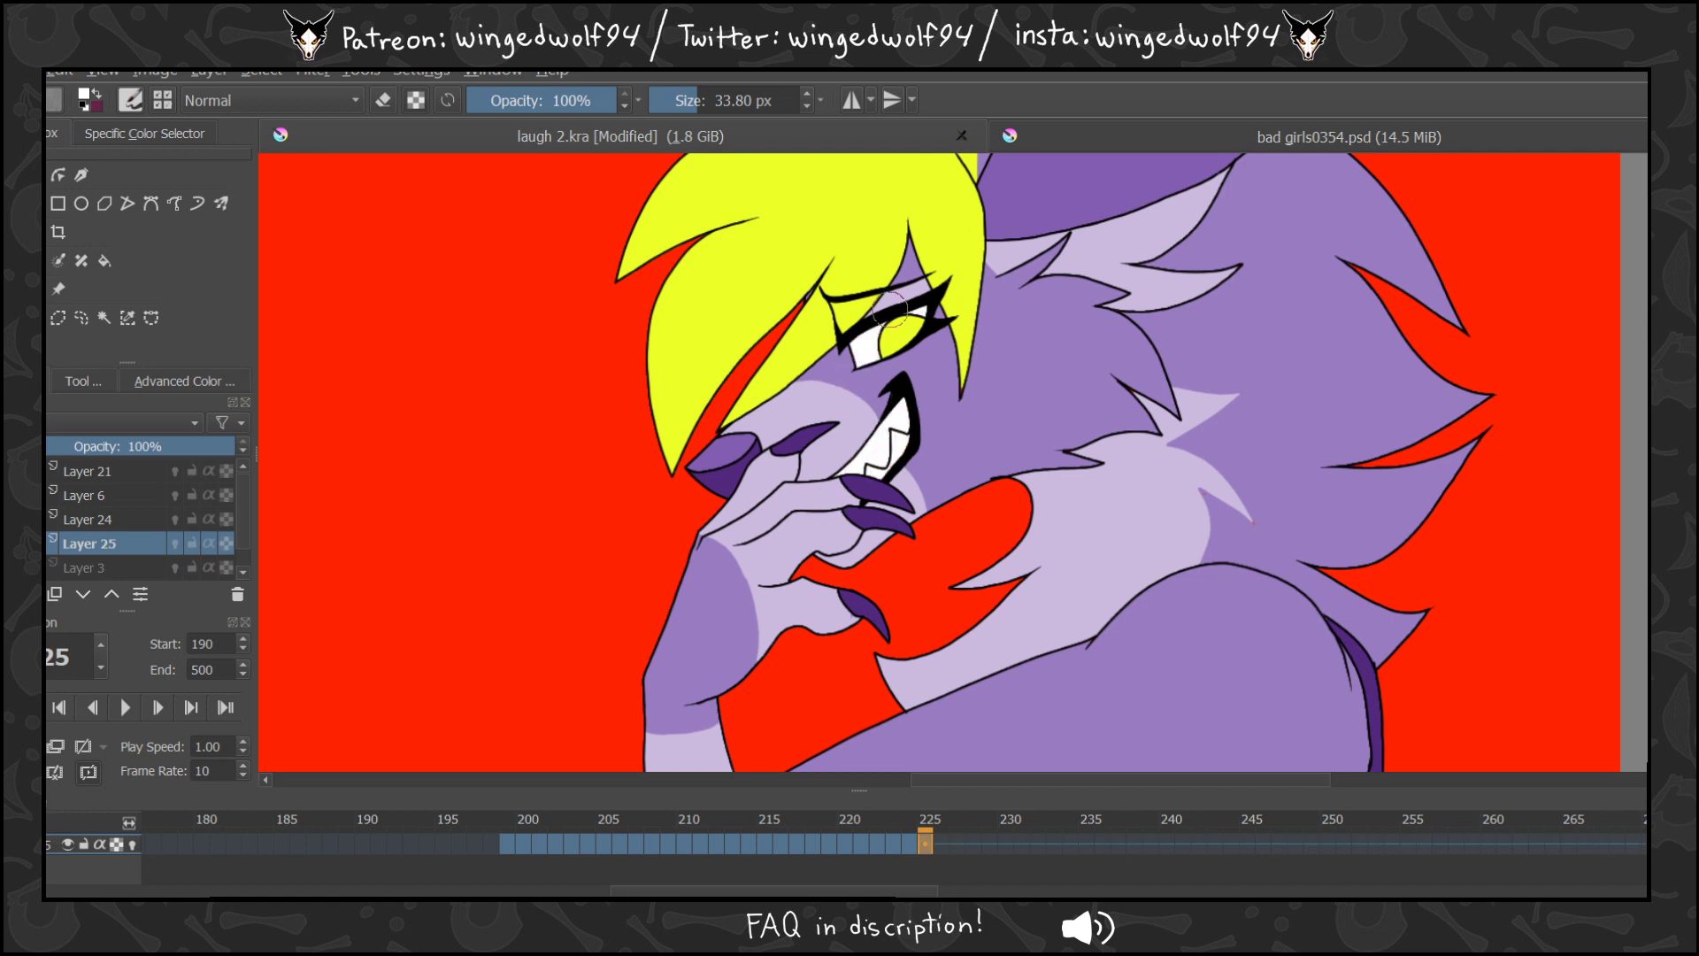
Clear the carried-over white on frame 226, then fill the open mouth's teeth white and touch up small spots.
left_click(940, 843)
key("Delete")
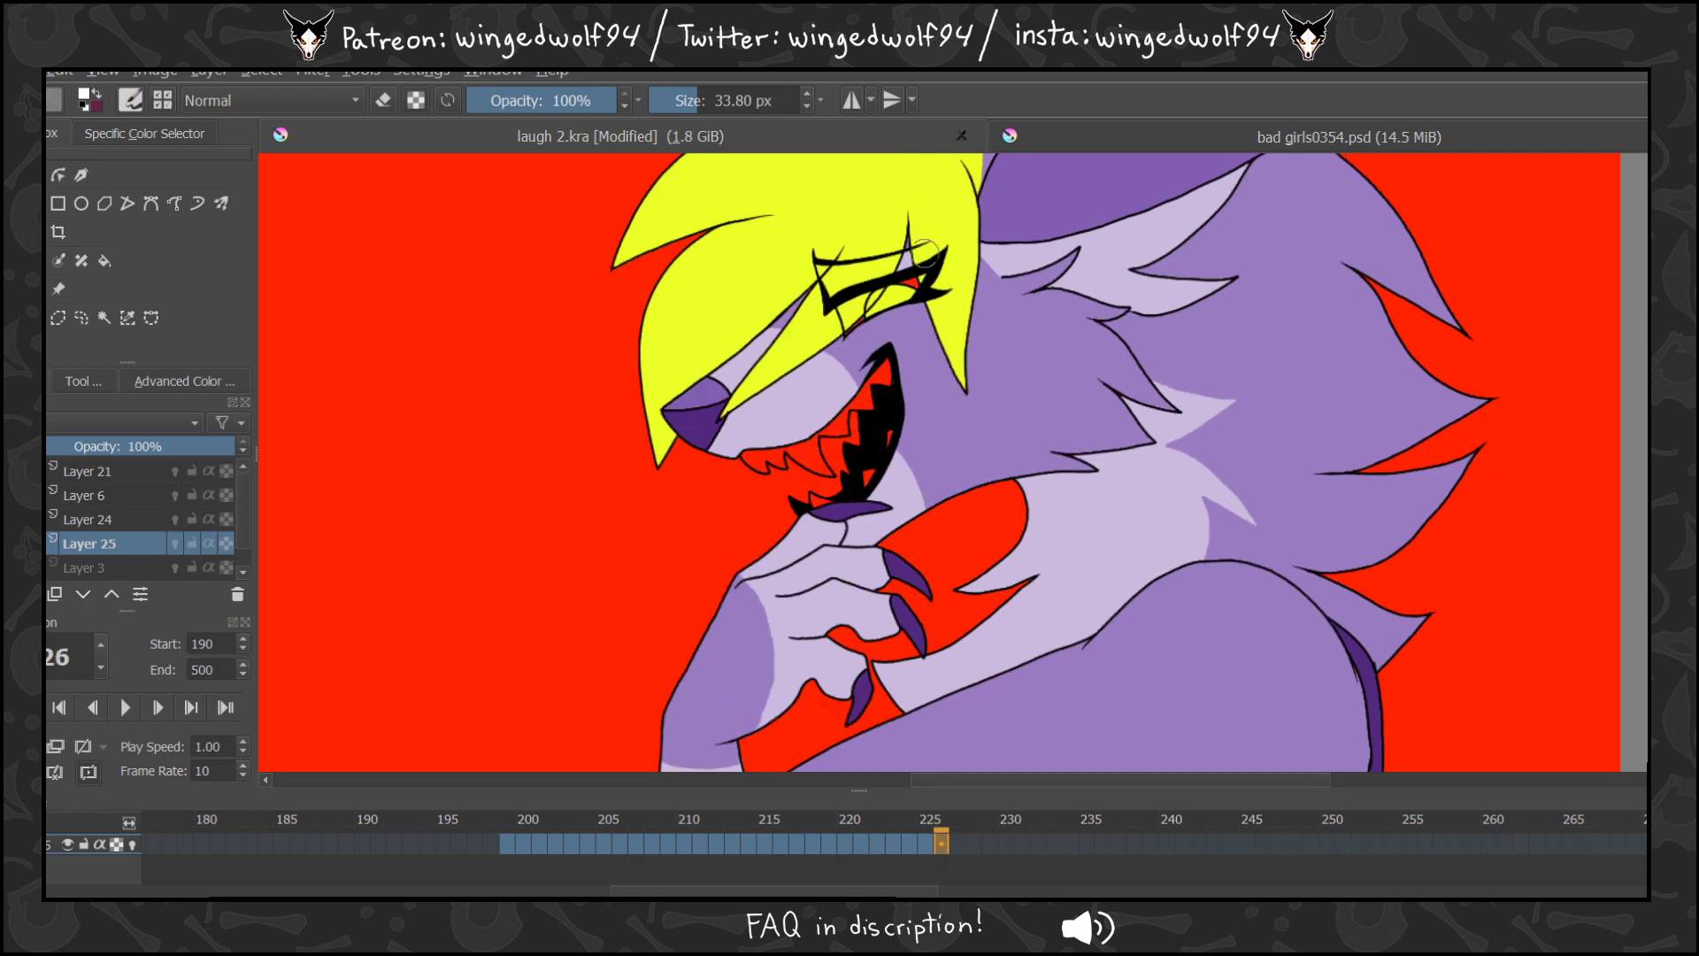
left_click(104, 260)
left_click(841, 422)
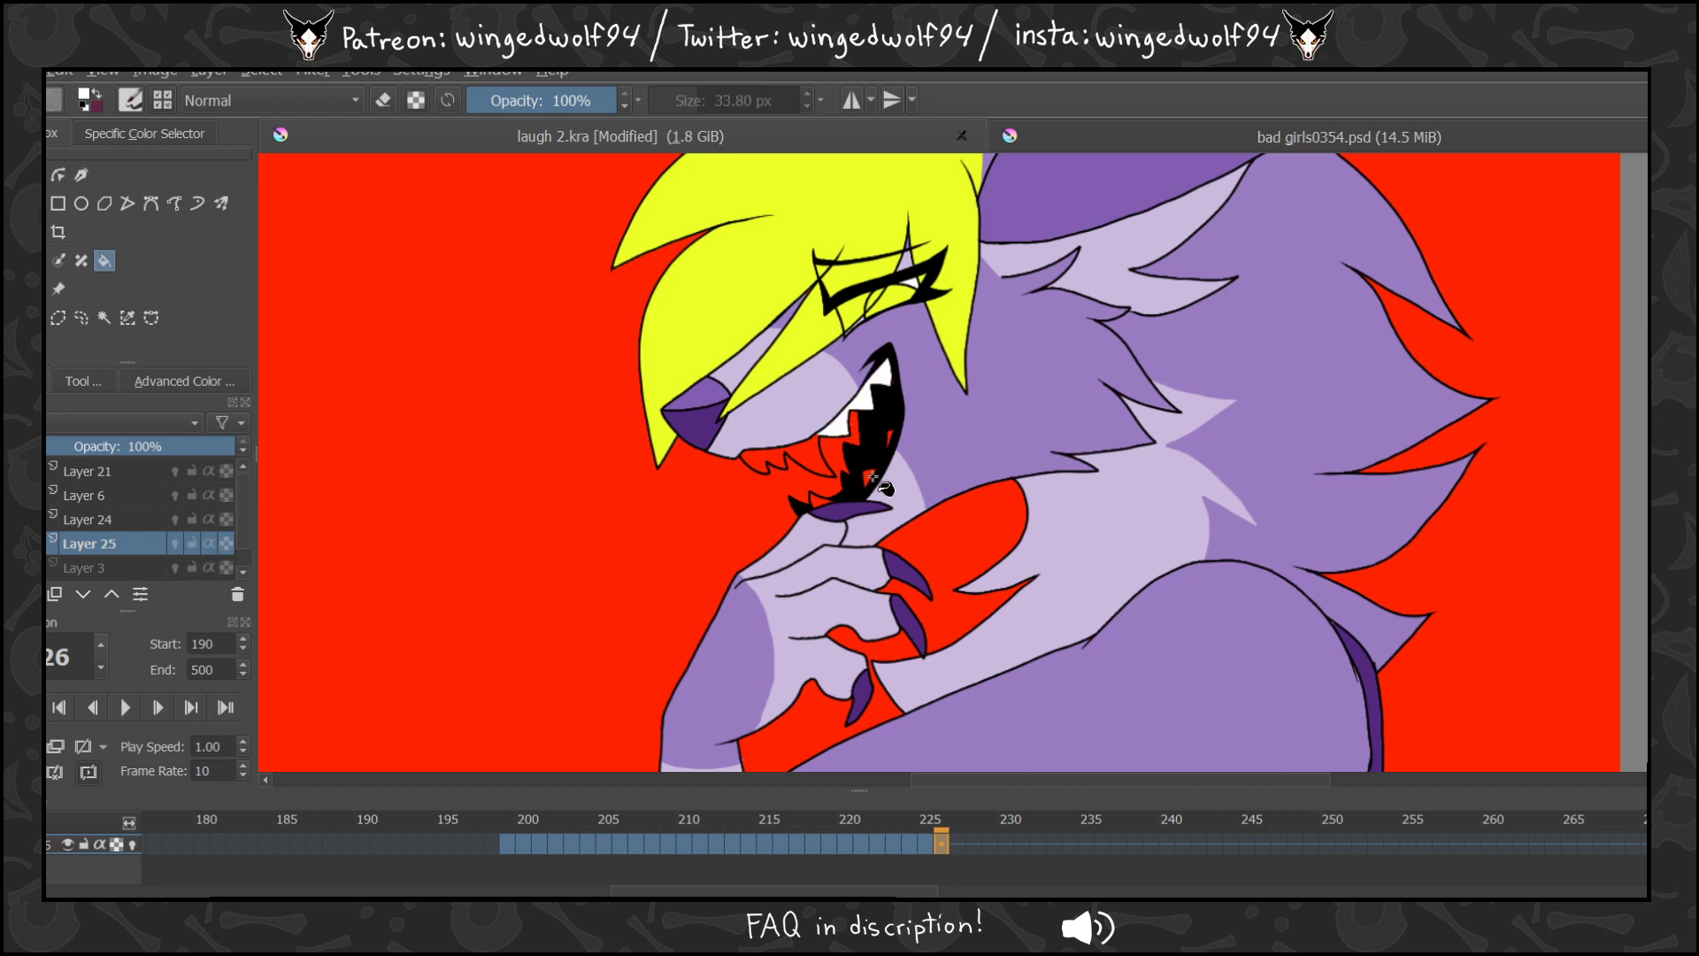
left_click(812, 506)
left_click(822, 464)
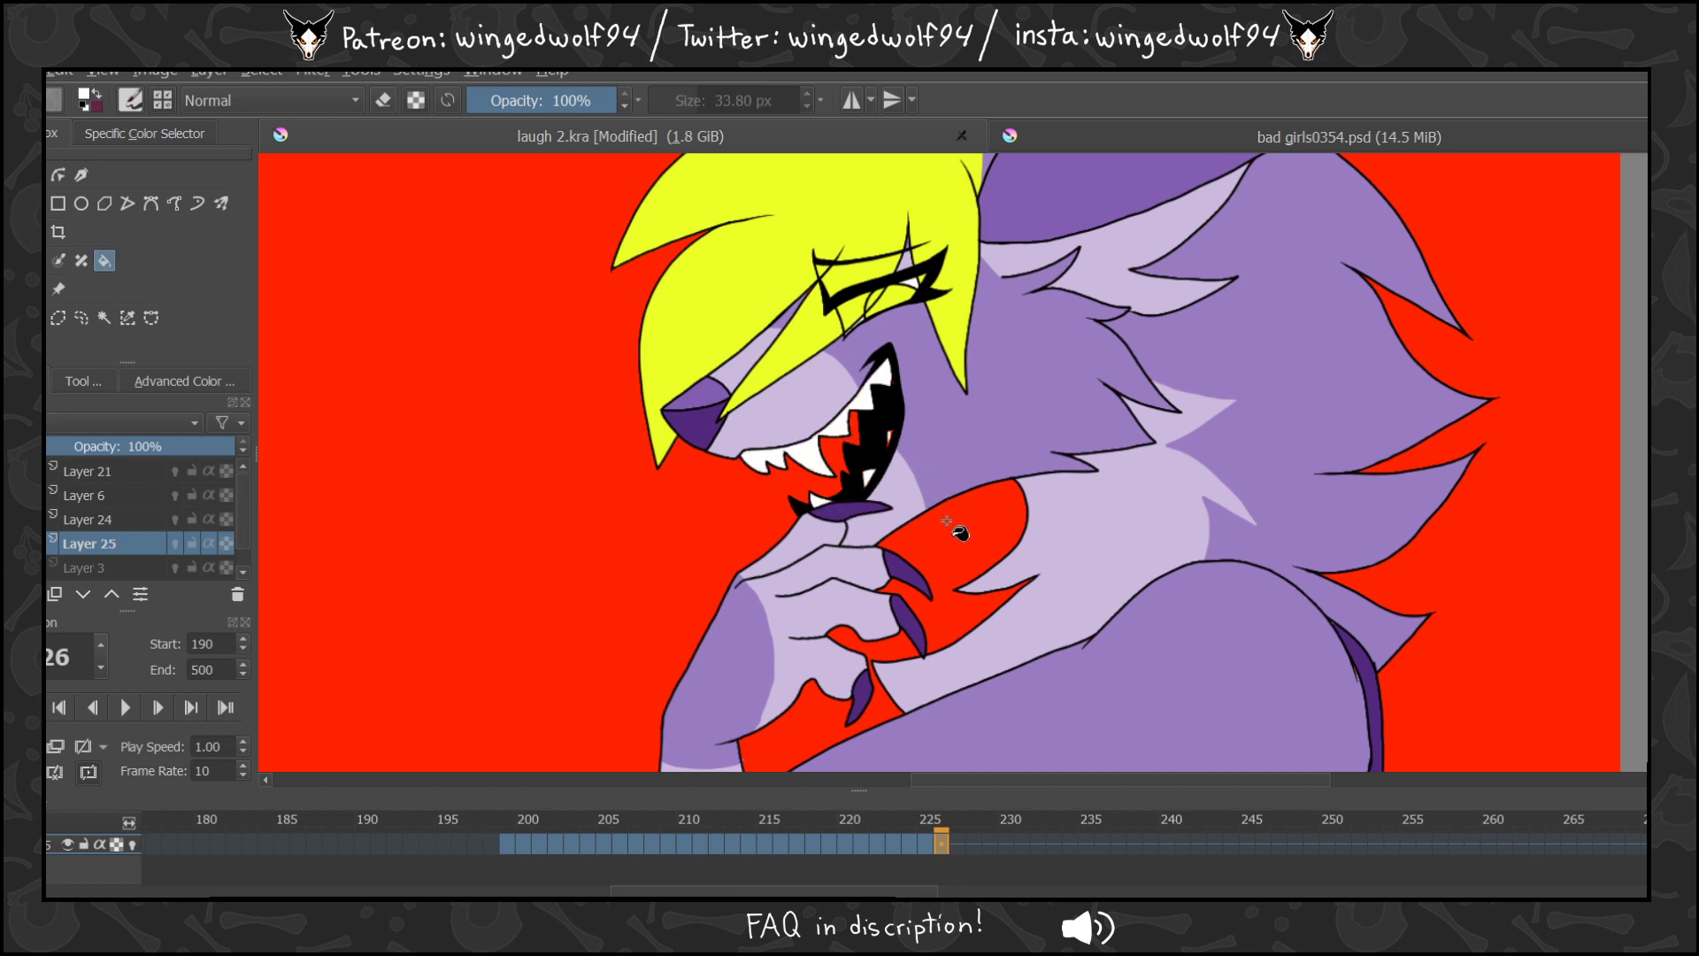
key("b")
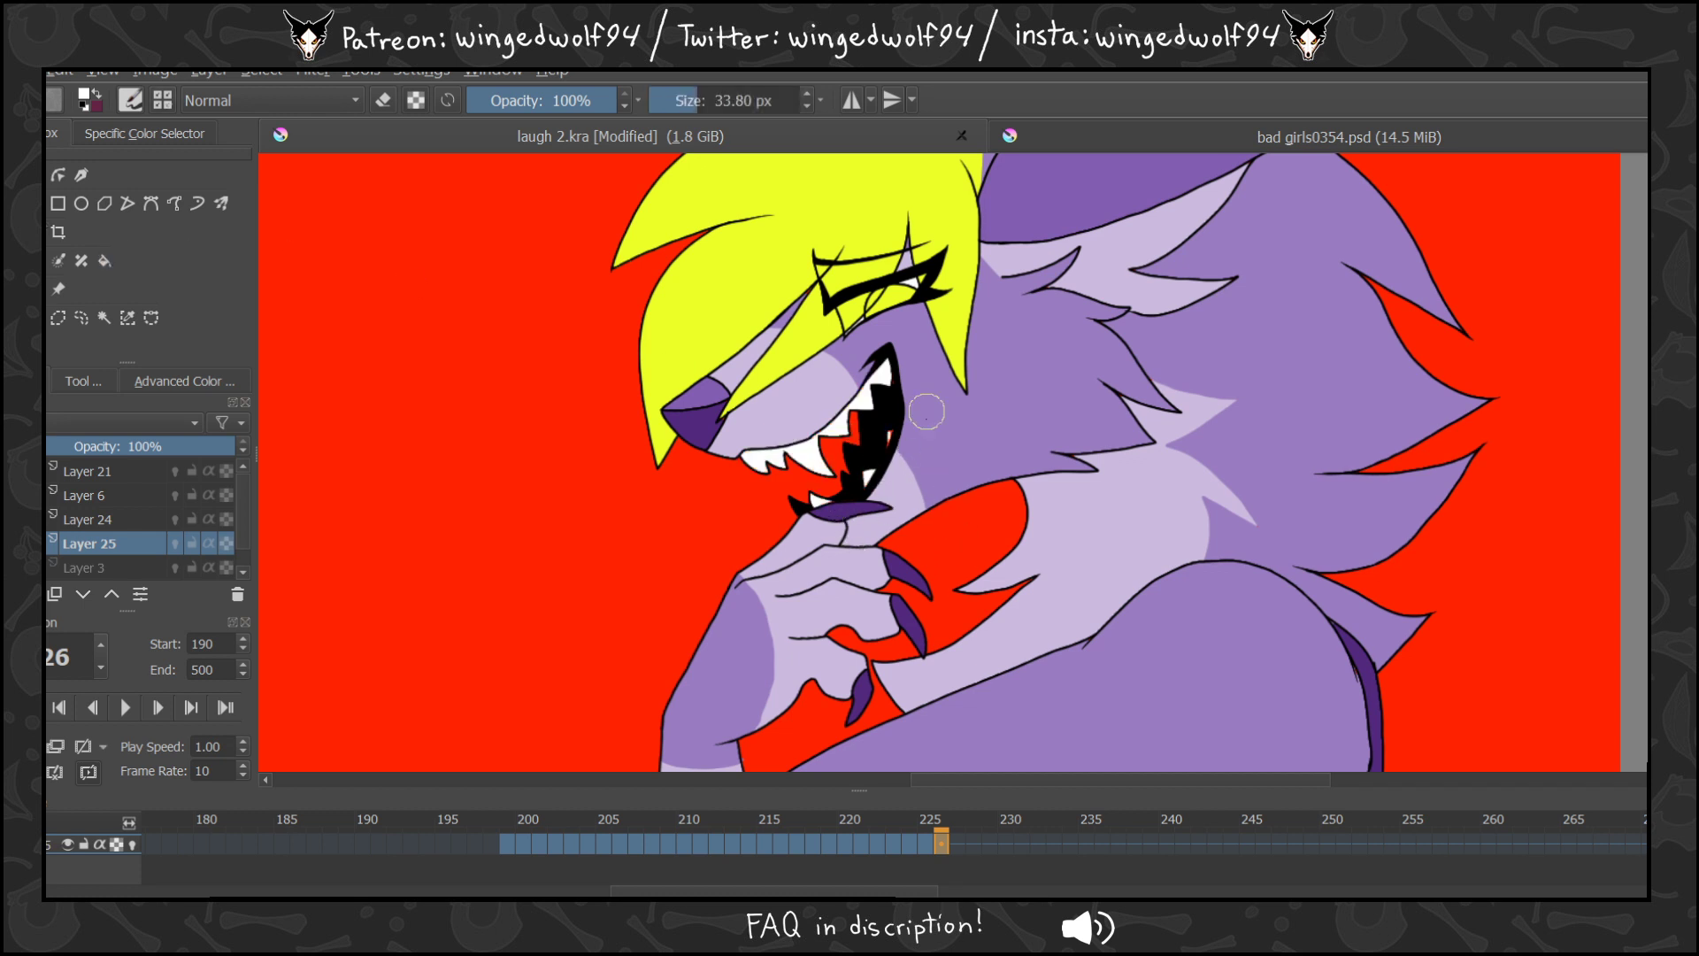
Fill the open mouth's teeth white on frame 227 and touch up small spots with the brush.
left_click(955, 842)
left_click(103, 260)
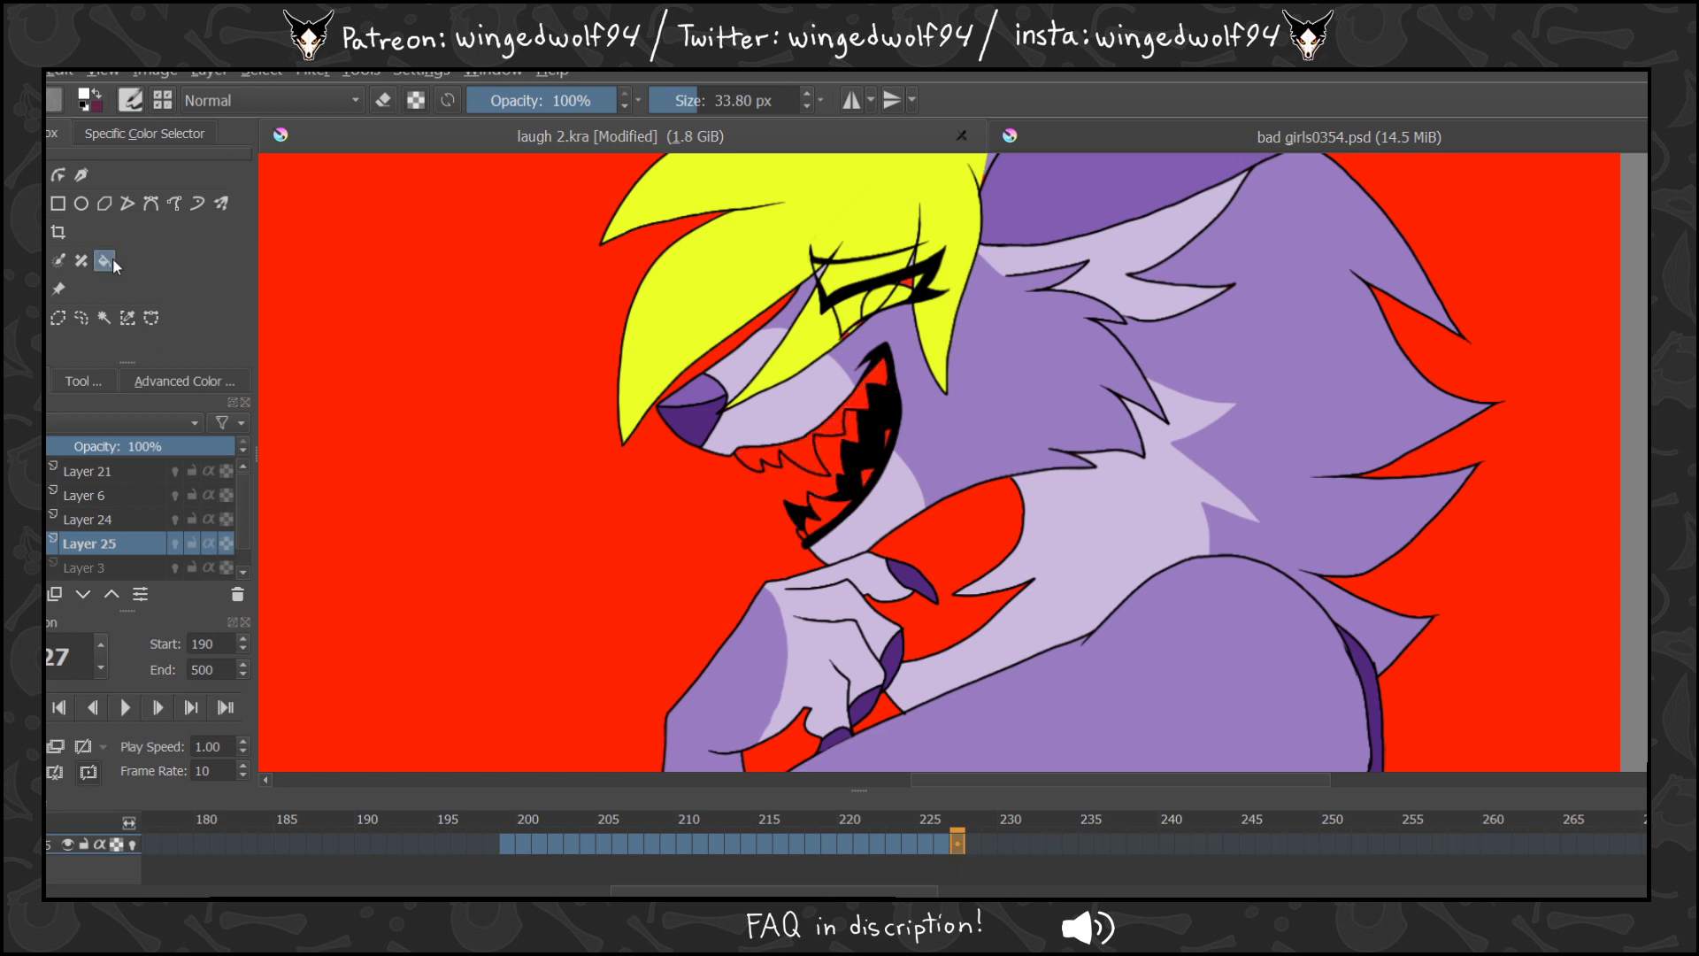
left_click(780, 453)
left_click(830, 517)
left_click(833, 422)
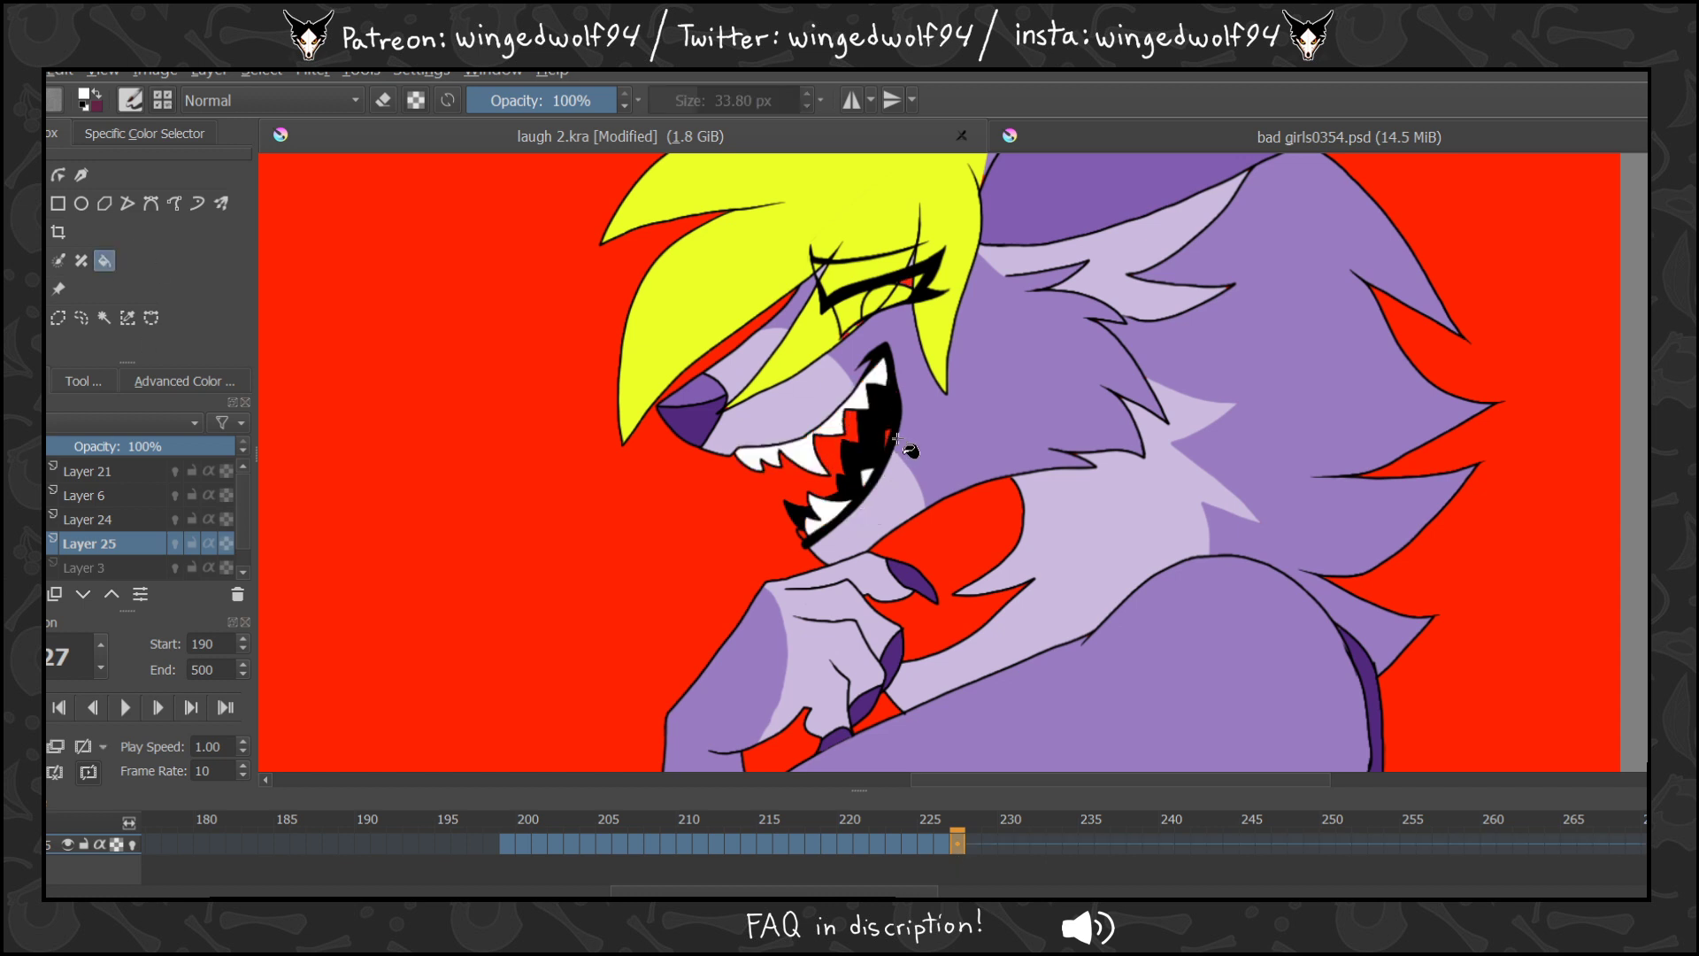
key("b")
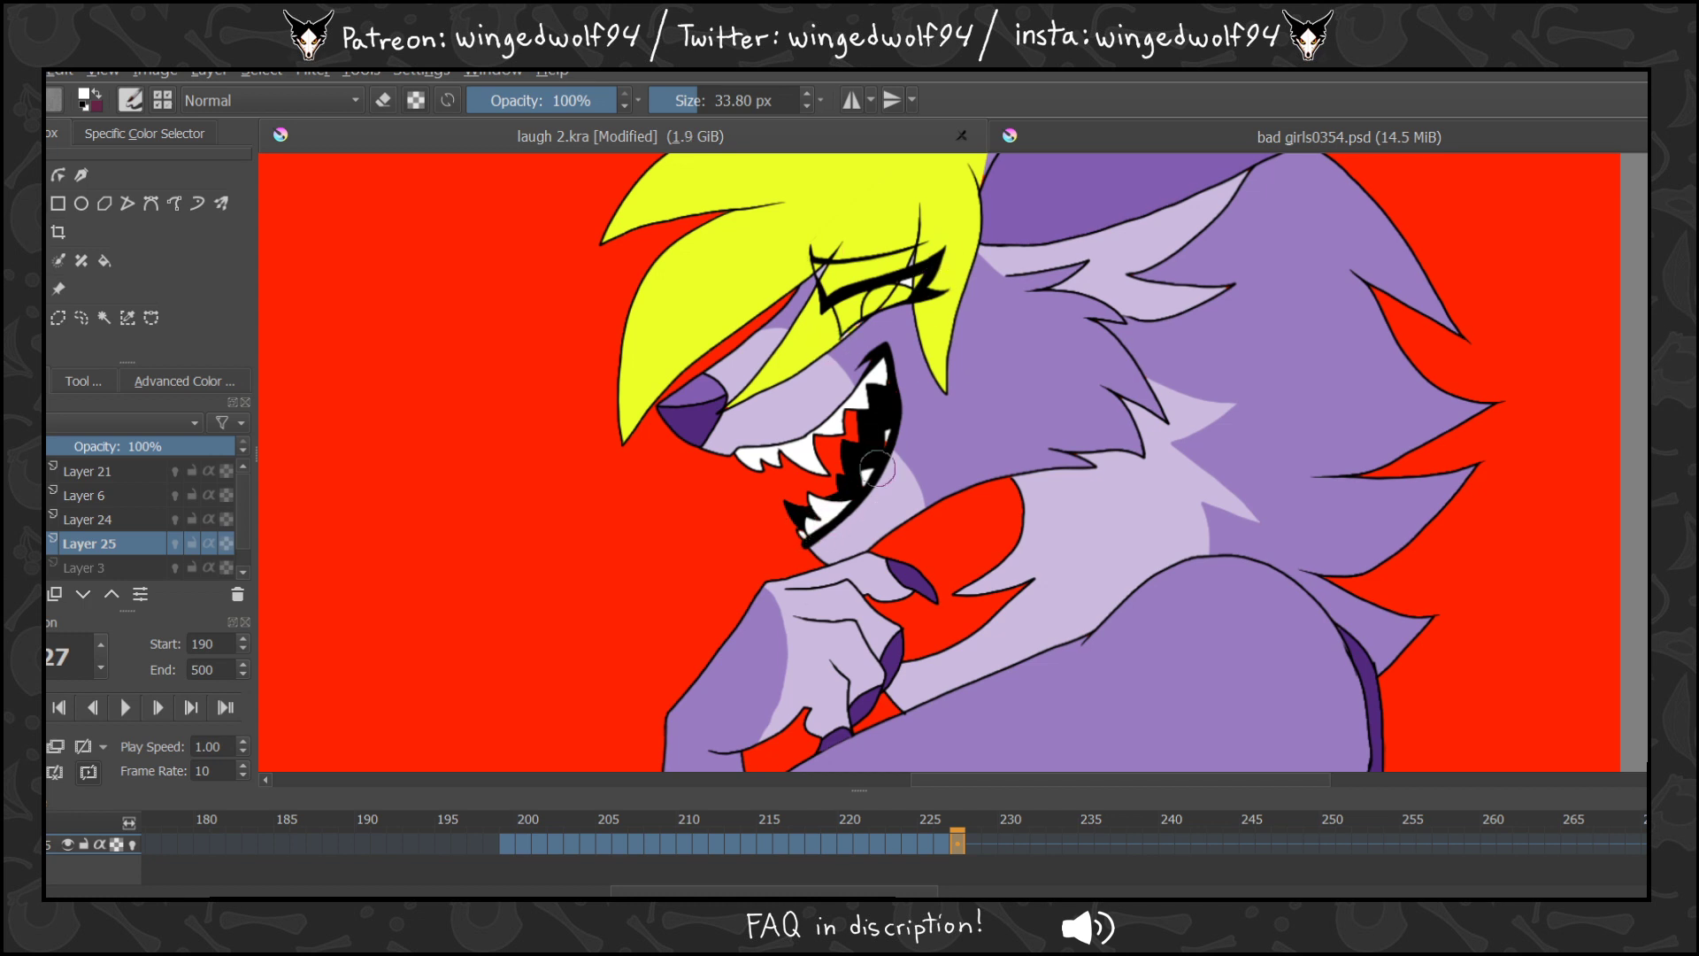
Paint the teeth and the eyeball white with the brush on frames 228, 229 and 230.
left_click(977, 846)
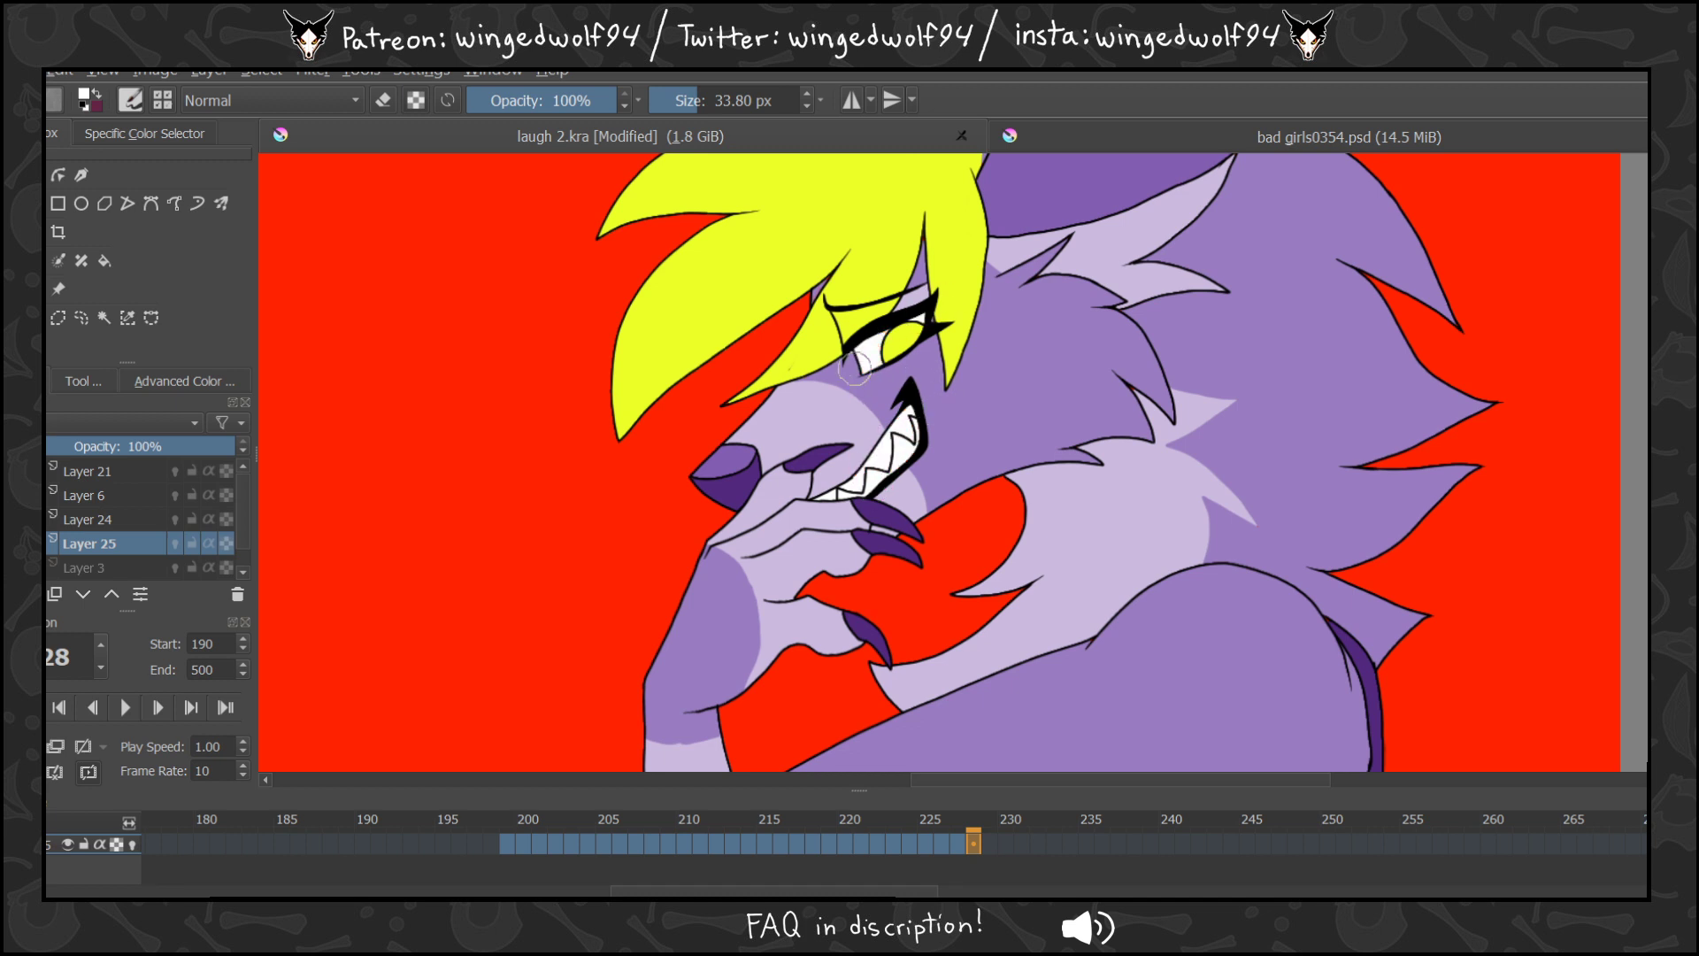
left_click(987, 836)
left_click(48, 741)
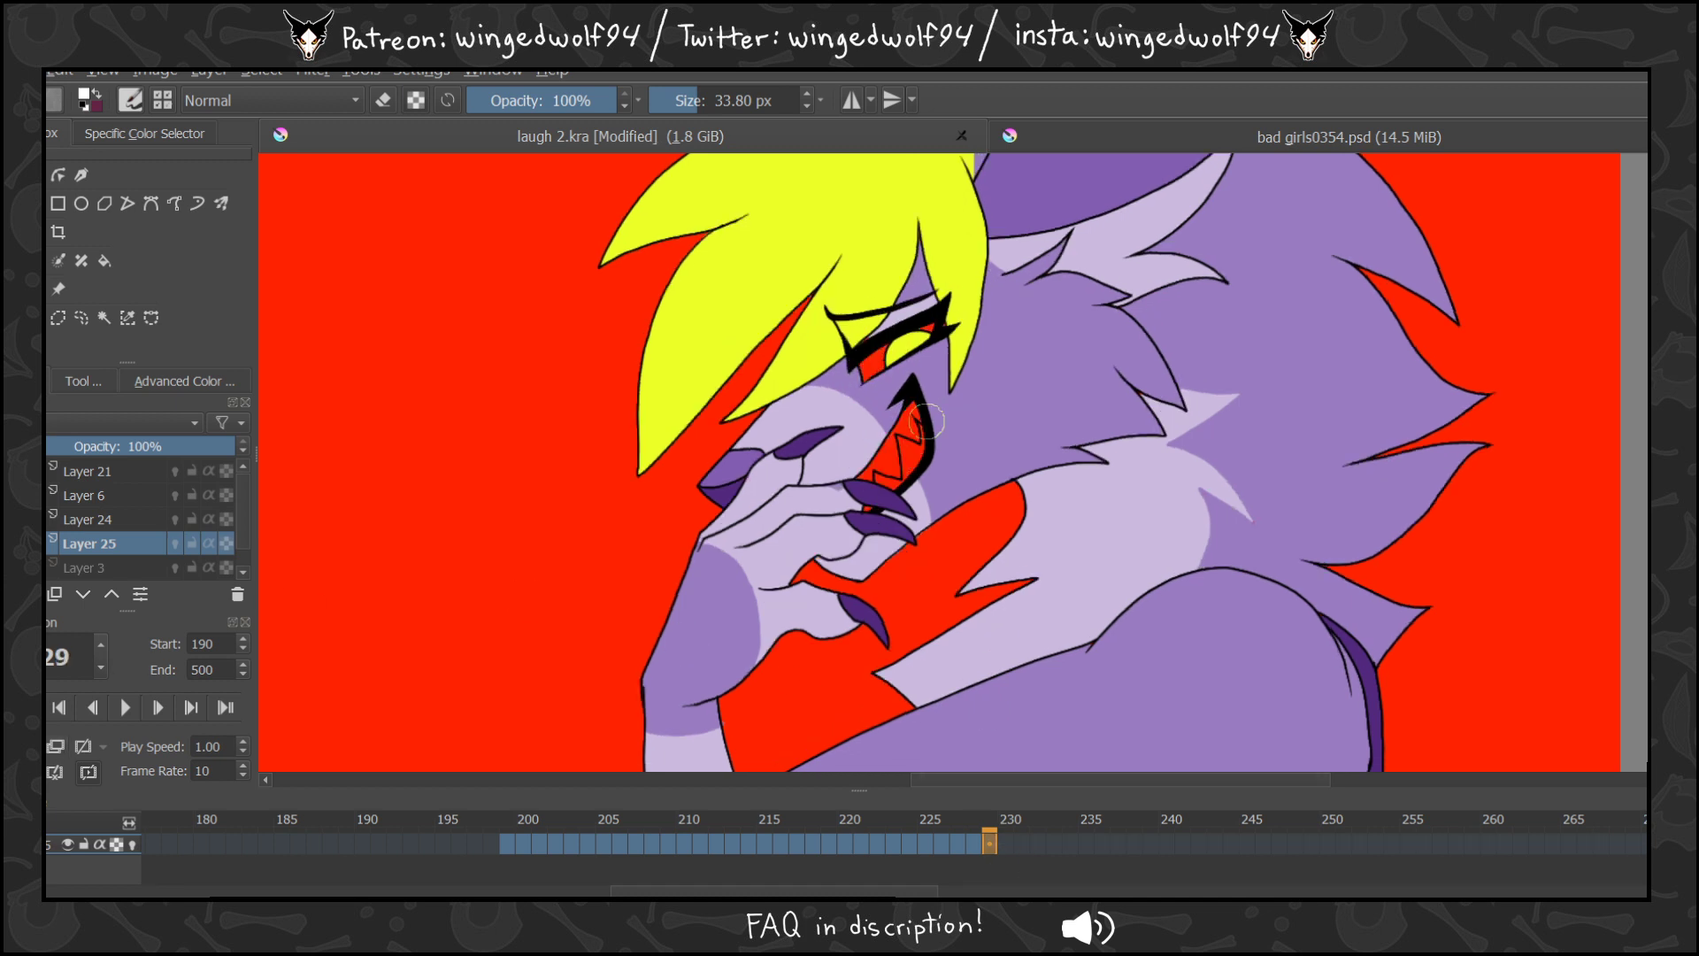
mouse_move(922, 420)
left_mouse_down()
mouse_move(864, 497)
mouse_move(876, 504)
left_mouse_up()
mouse_move(886, 352)
left_mouse_down()
mouse_move(849, 495)
mouse_move(916, 433)
mouse_move(854, 359)
left_mouse_up()
left_click(1007, 845)
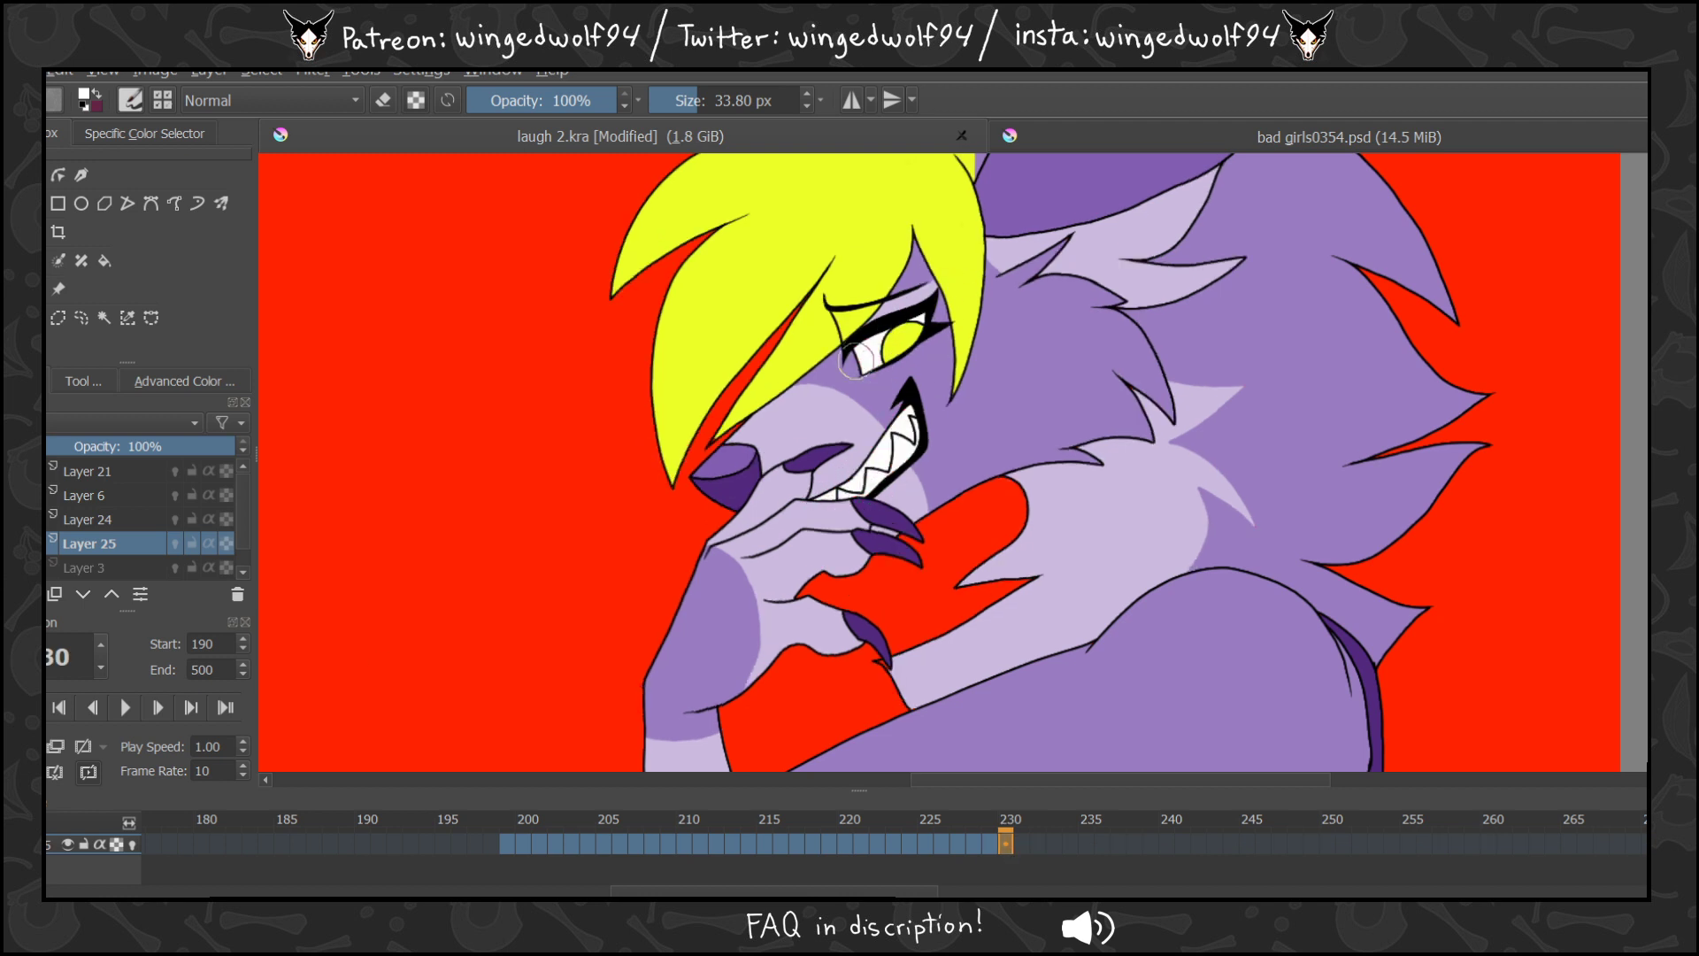
Fill the open mouth's teeth white on frame 231, touch up small spots, and set the brush size to 20.89 px.
left_click(1022, 840)
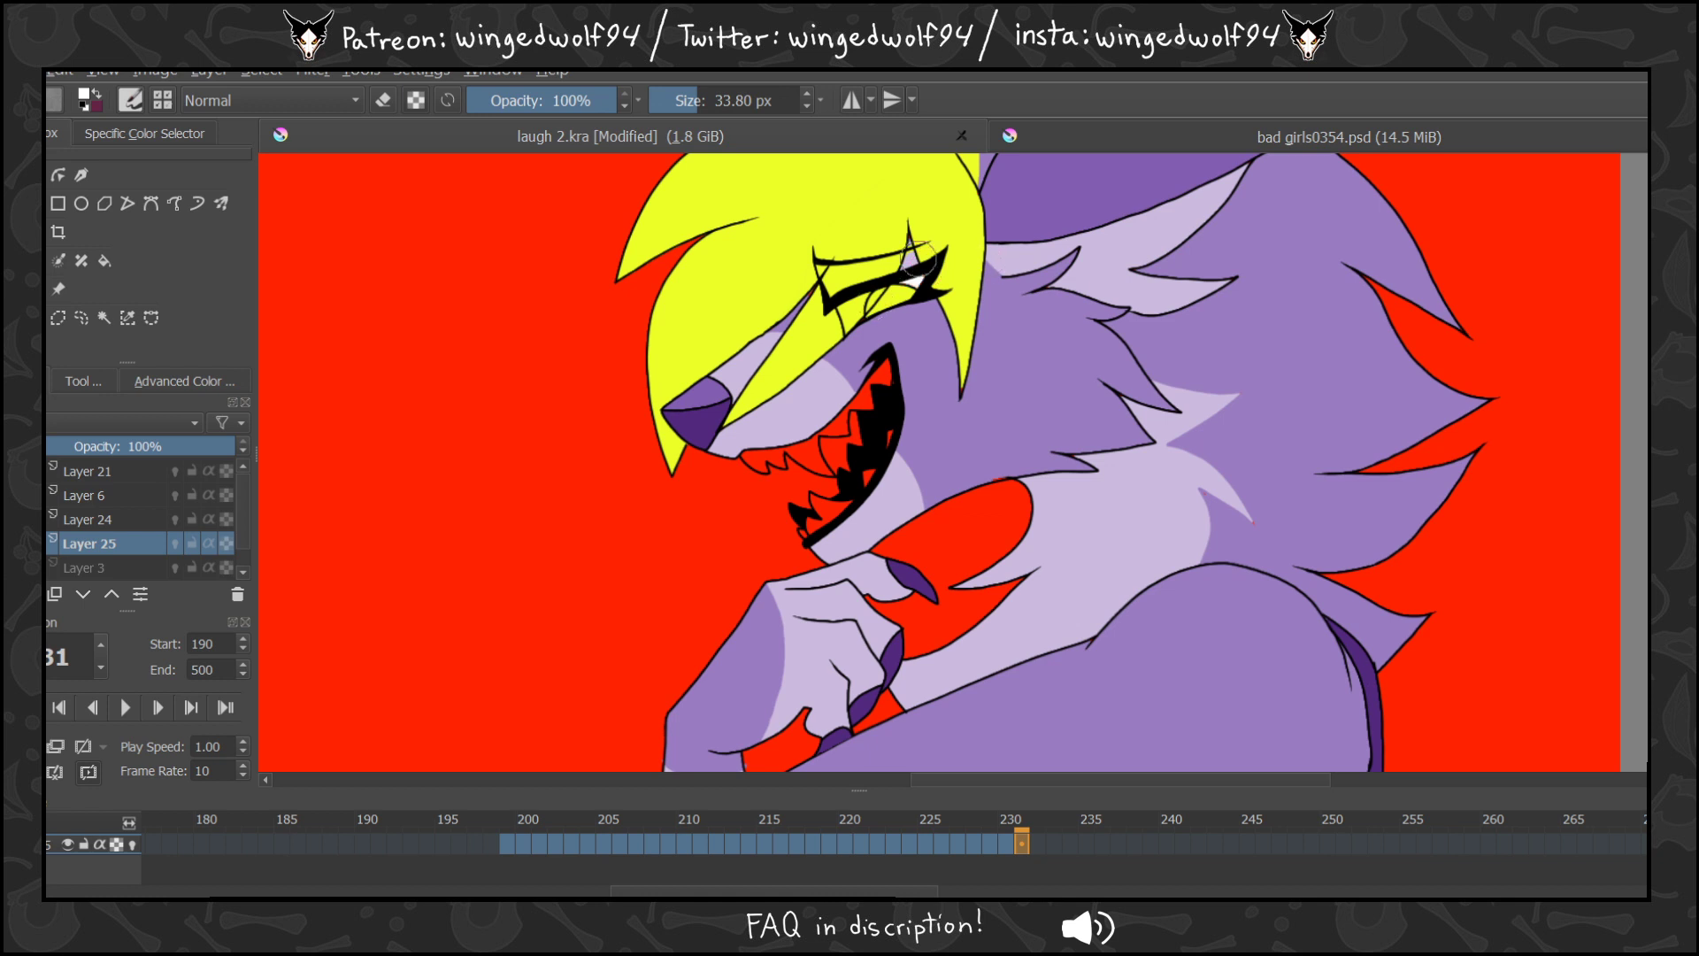
left_click(107, 259)
left_click(817, 450)
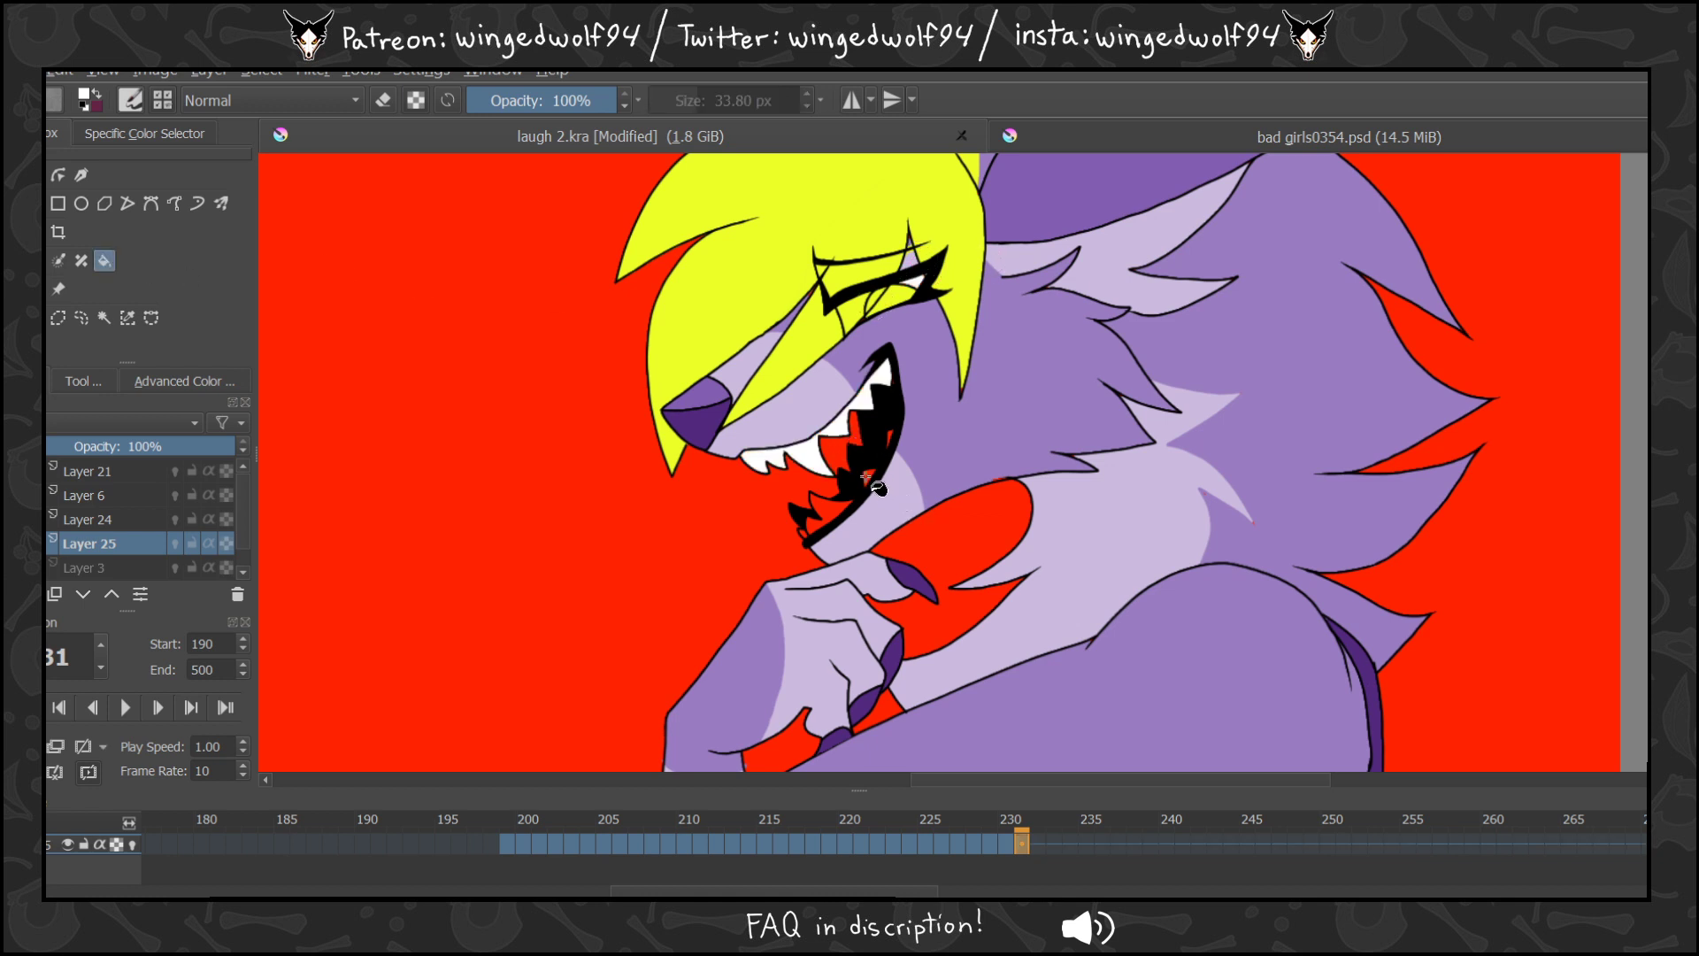
left_click(830, 520)
key("b")
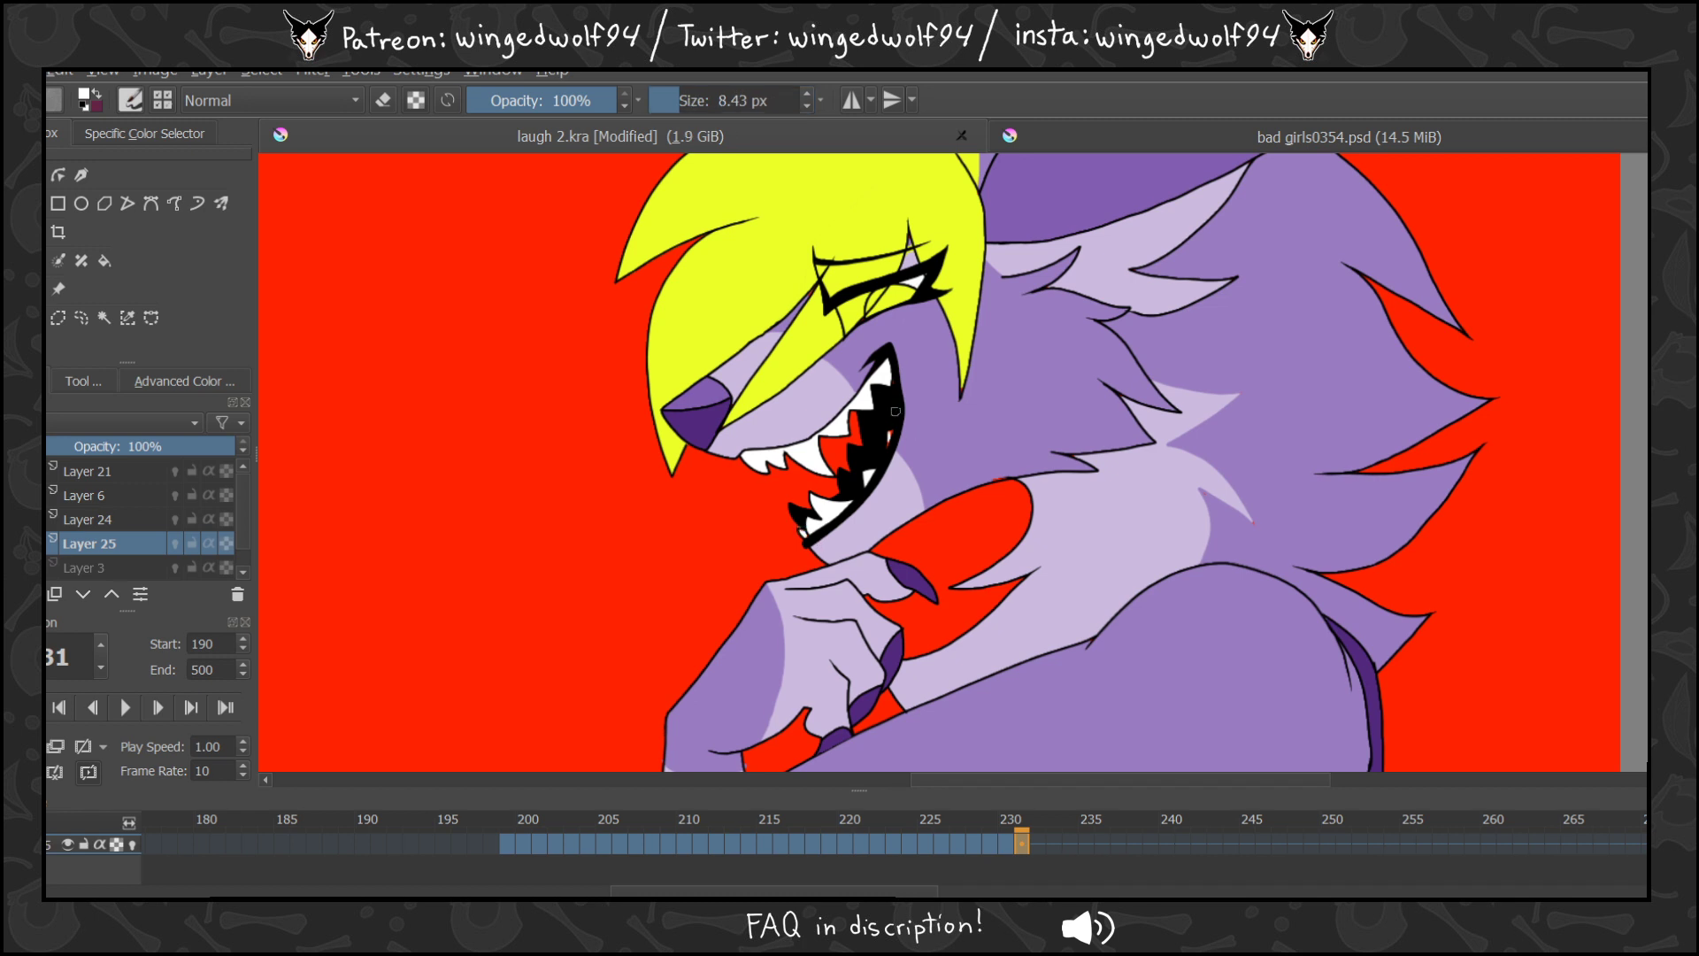
left_click(690, 99)
Clear the carried-over white on frame 232, then fill the open mouth's teeth and the eyeball white.
left_click(1039, 843)
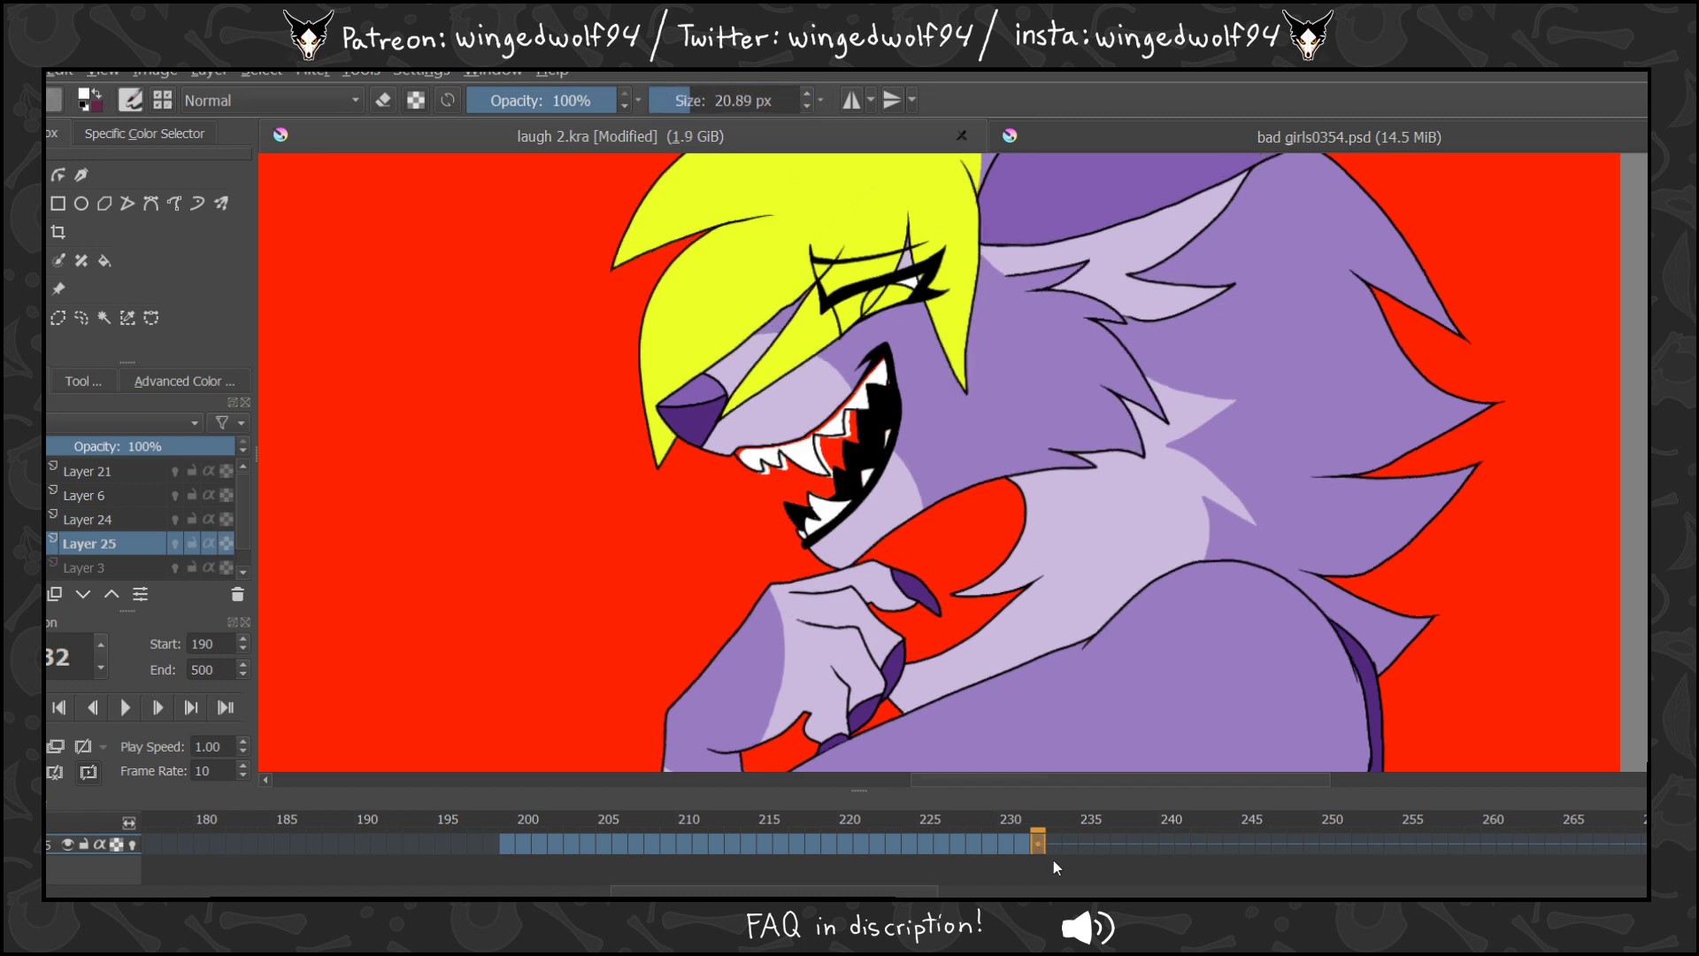
left_click(27, 746)
left_click(106, 262)
left_click(806, 452)
left_click(830, 512)
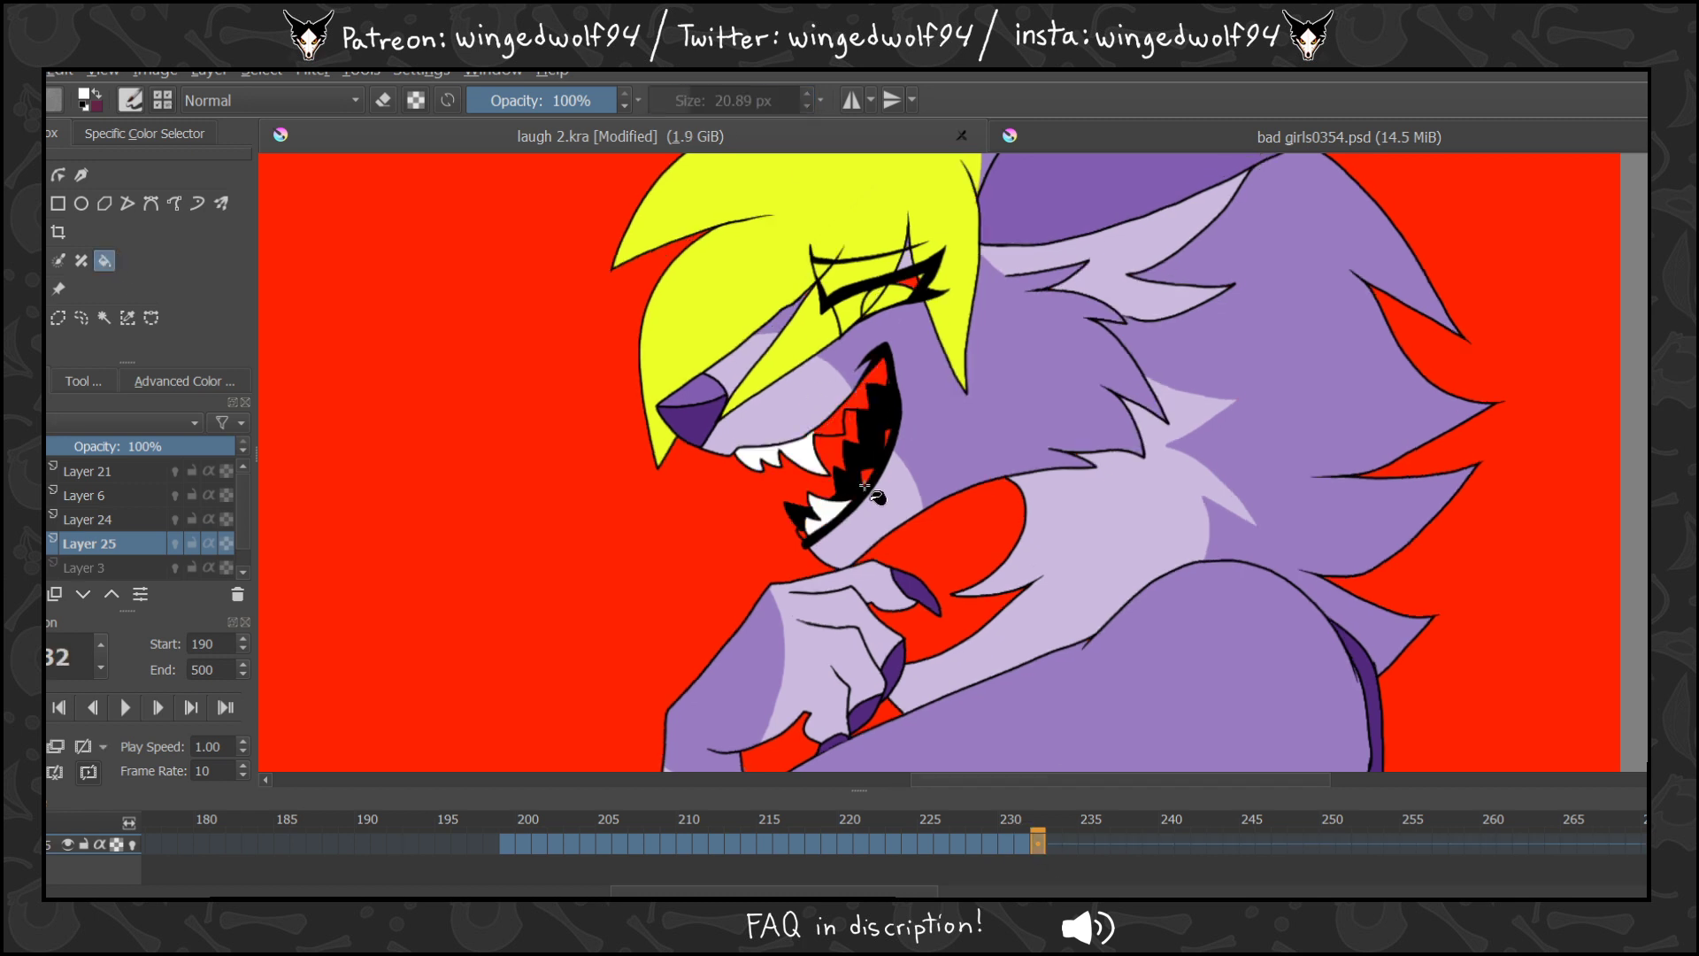
left_click(867, 479)
left_click(899, 377)
left_click(924, 282)
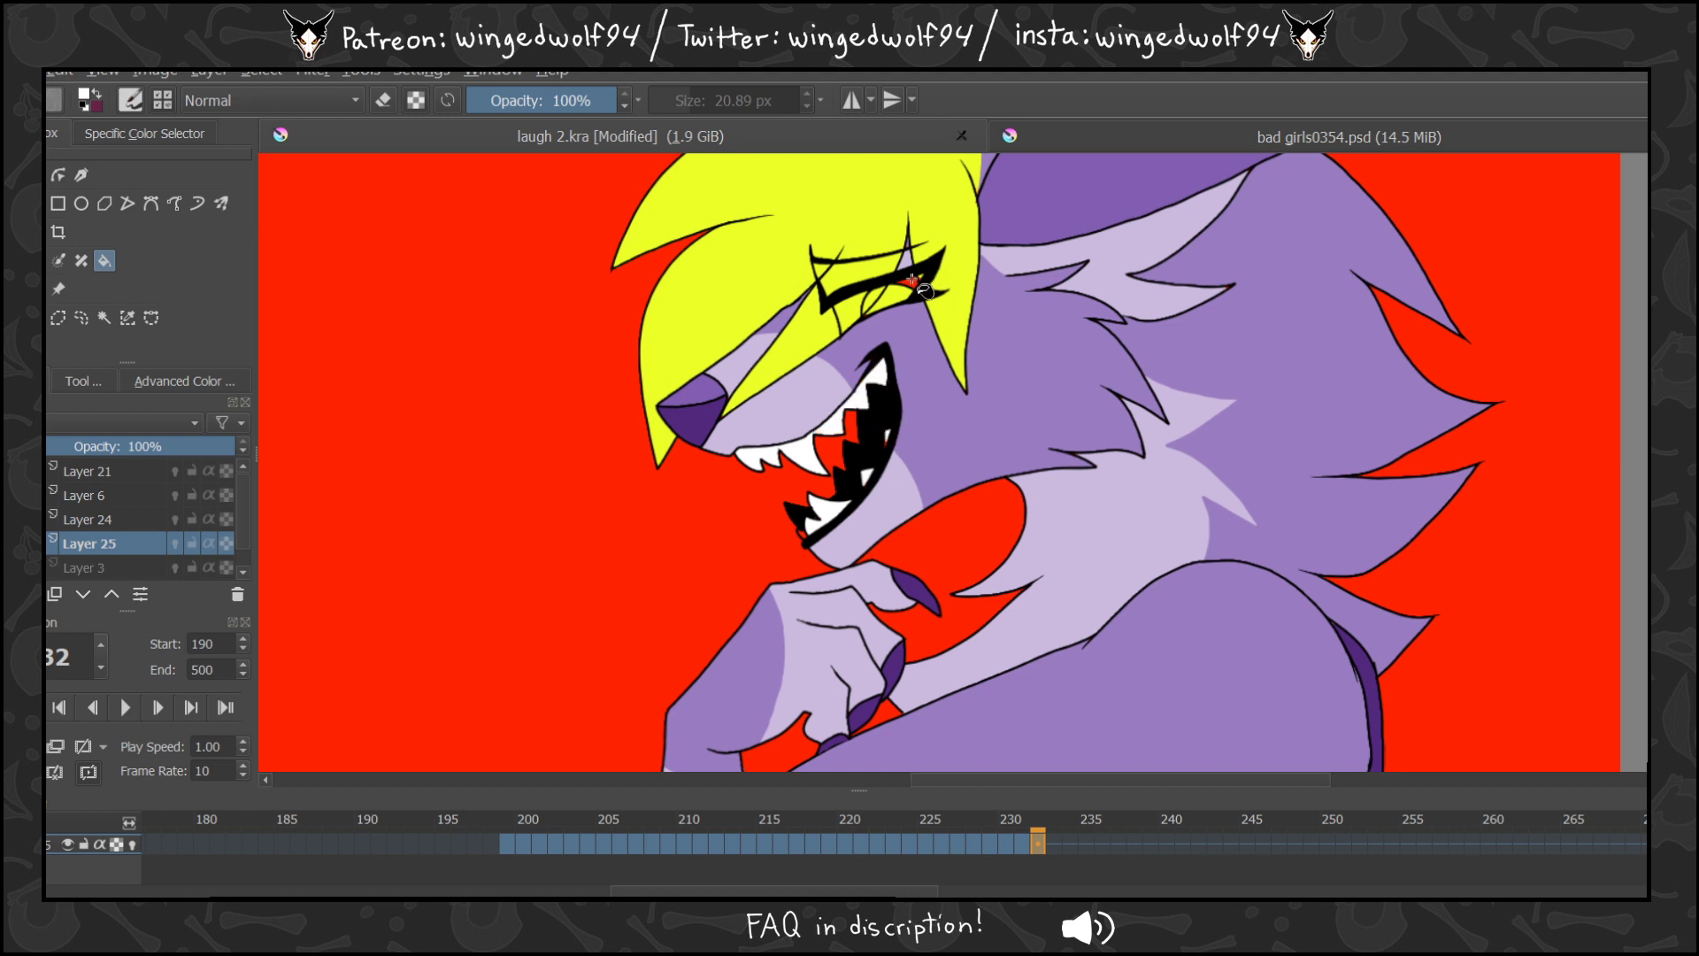
key("b")
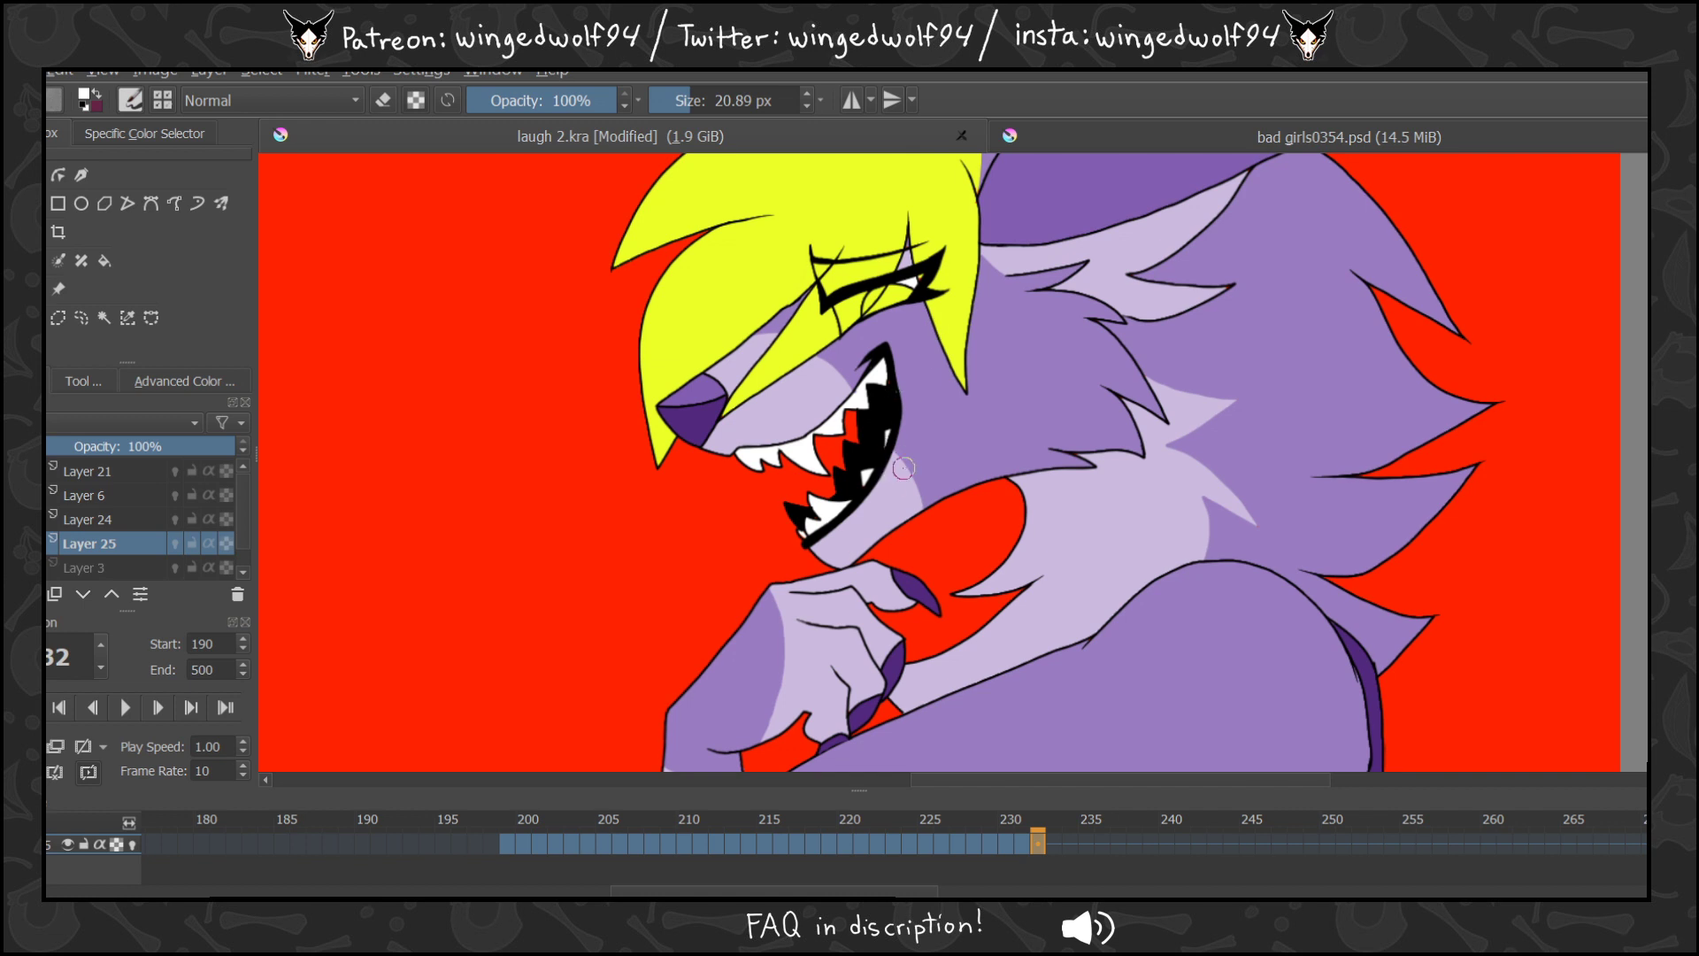
Fill the open mouth's upper and lower teeth white on frame 233 and touch up small spots with the brush.
left_click(1054, 842)
left_click(106, 261)
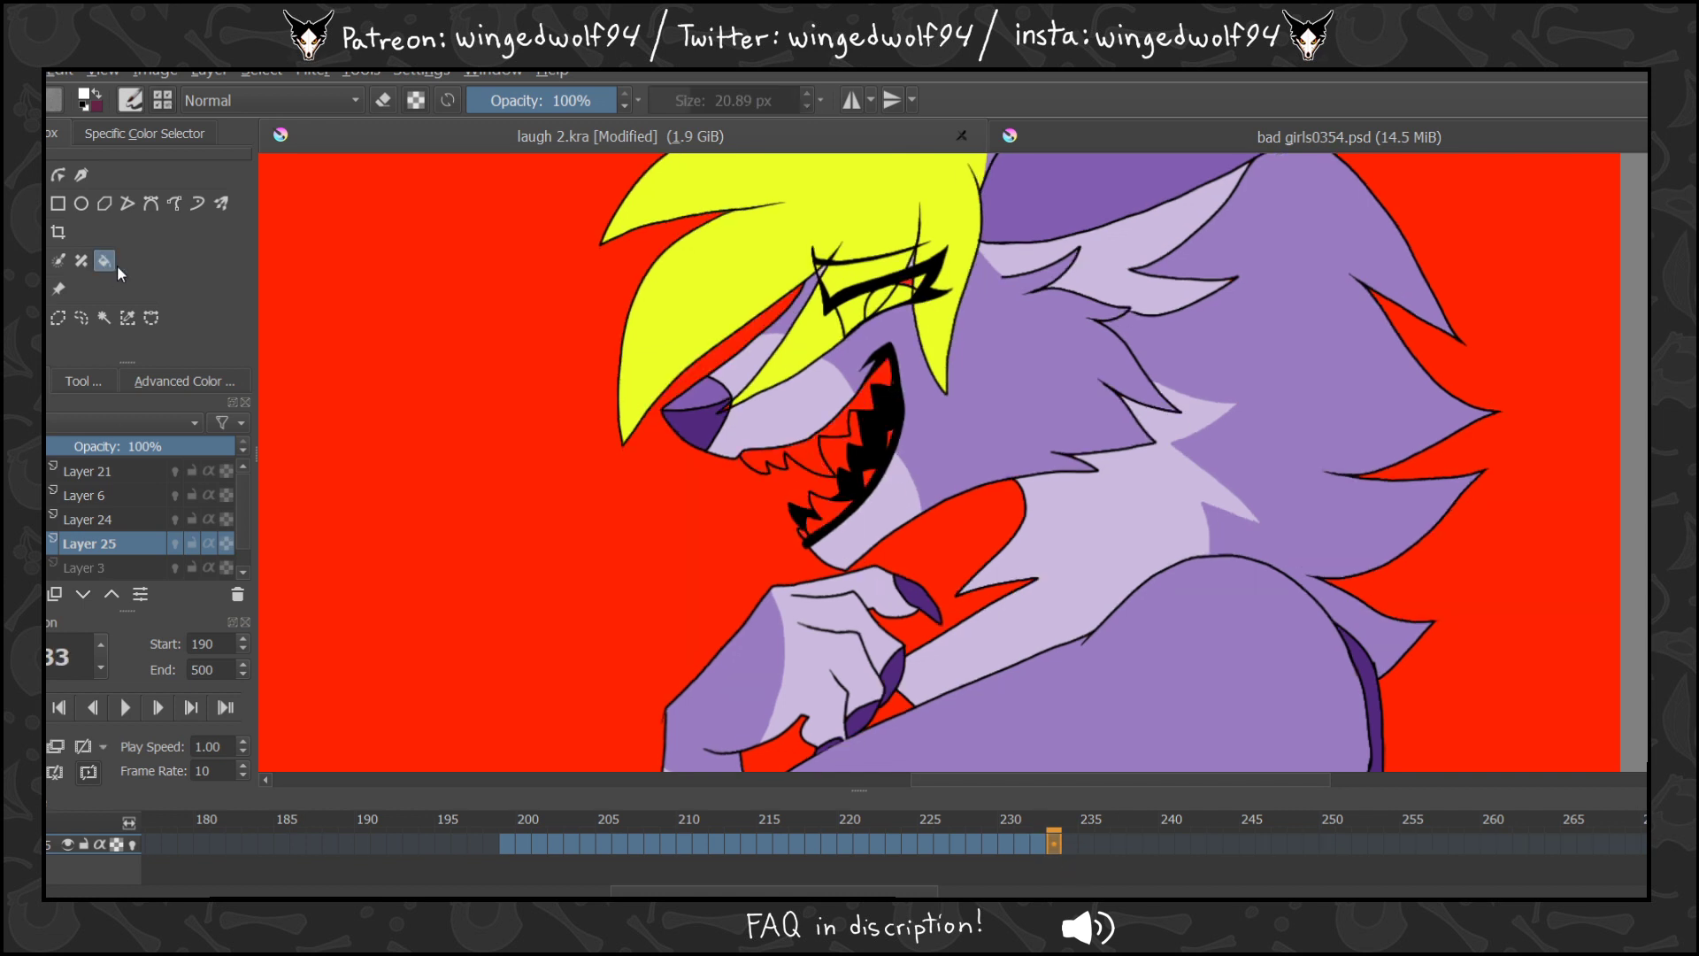
left_click(792, 455)
left_click(829, 514)
left_click(850, 445)
left_click(885, 487)
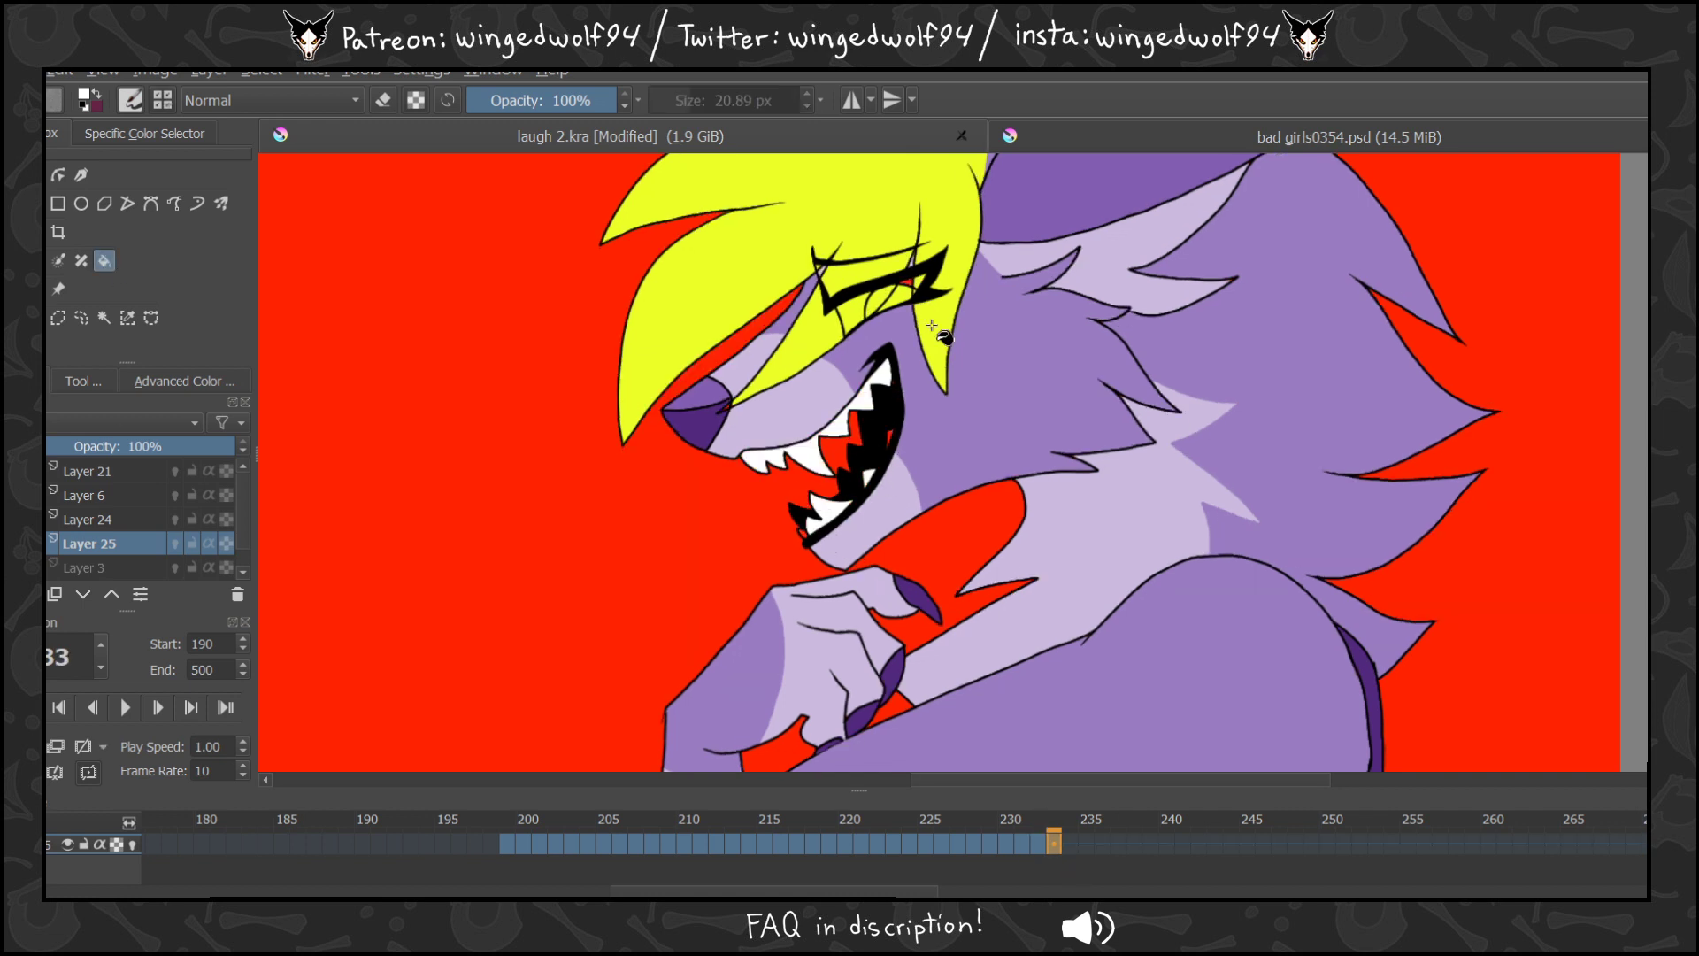
key("b")
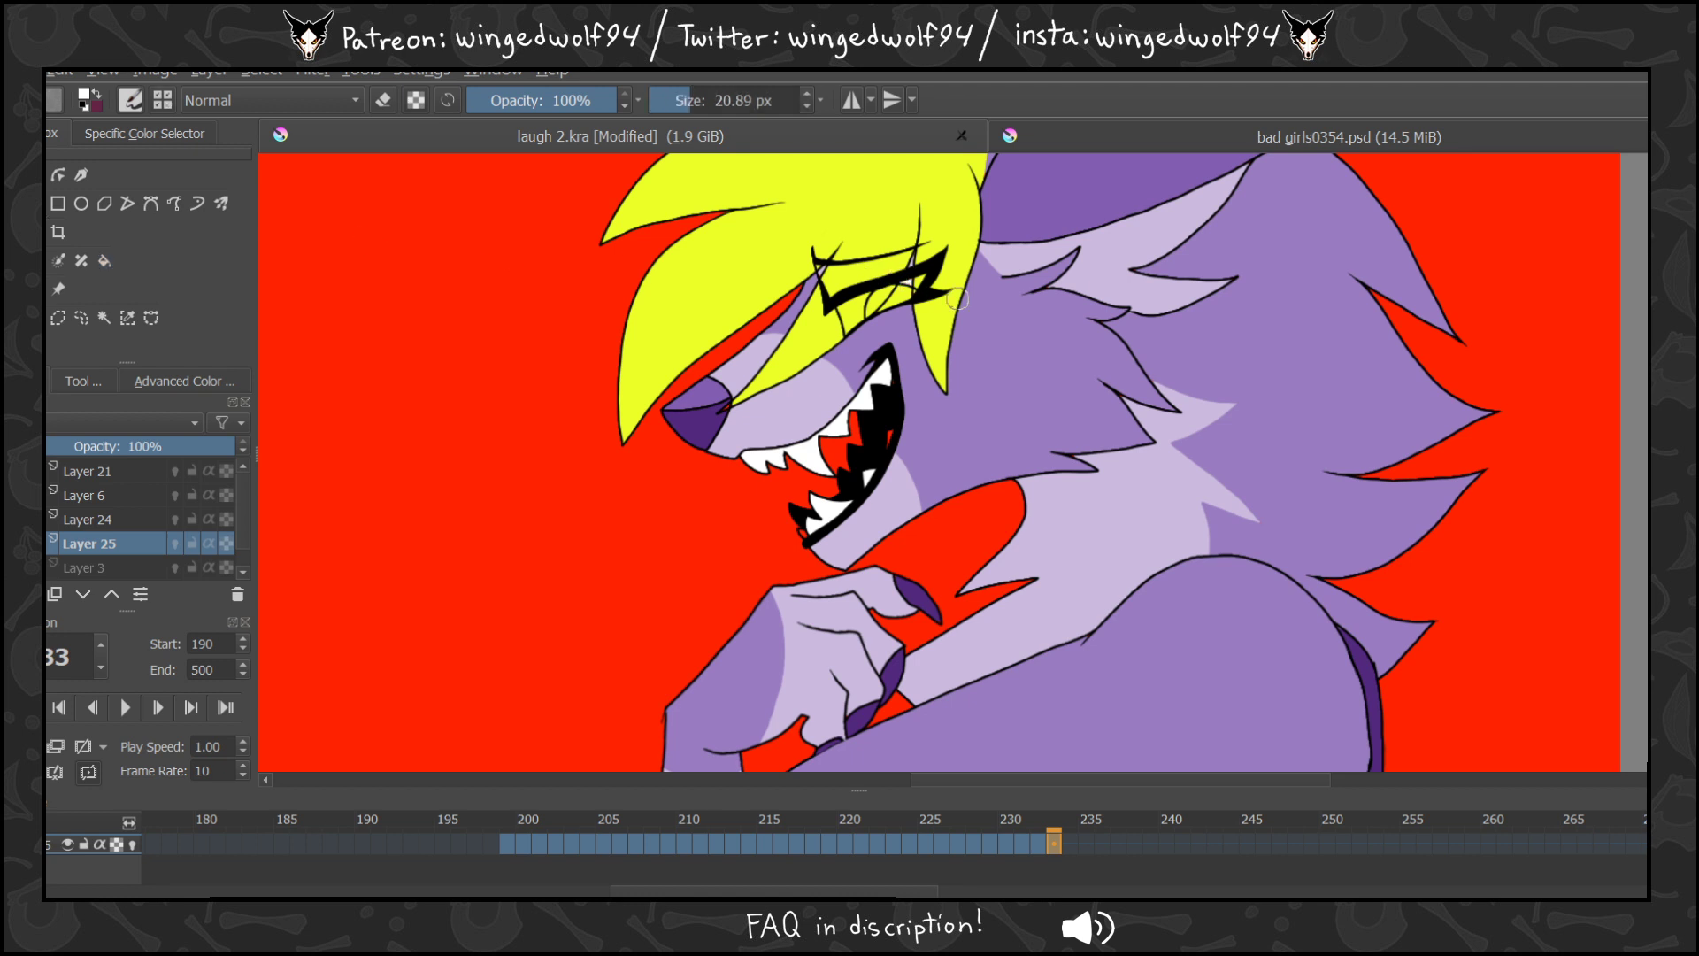
Fill the open mouth's teeth white on frame 234 and brush the remaining tooth and eye spots white.
left_click(1073, 843)
left_click(107, 260)
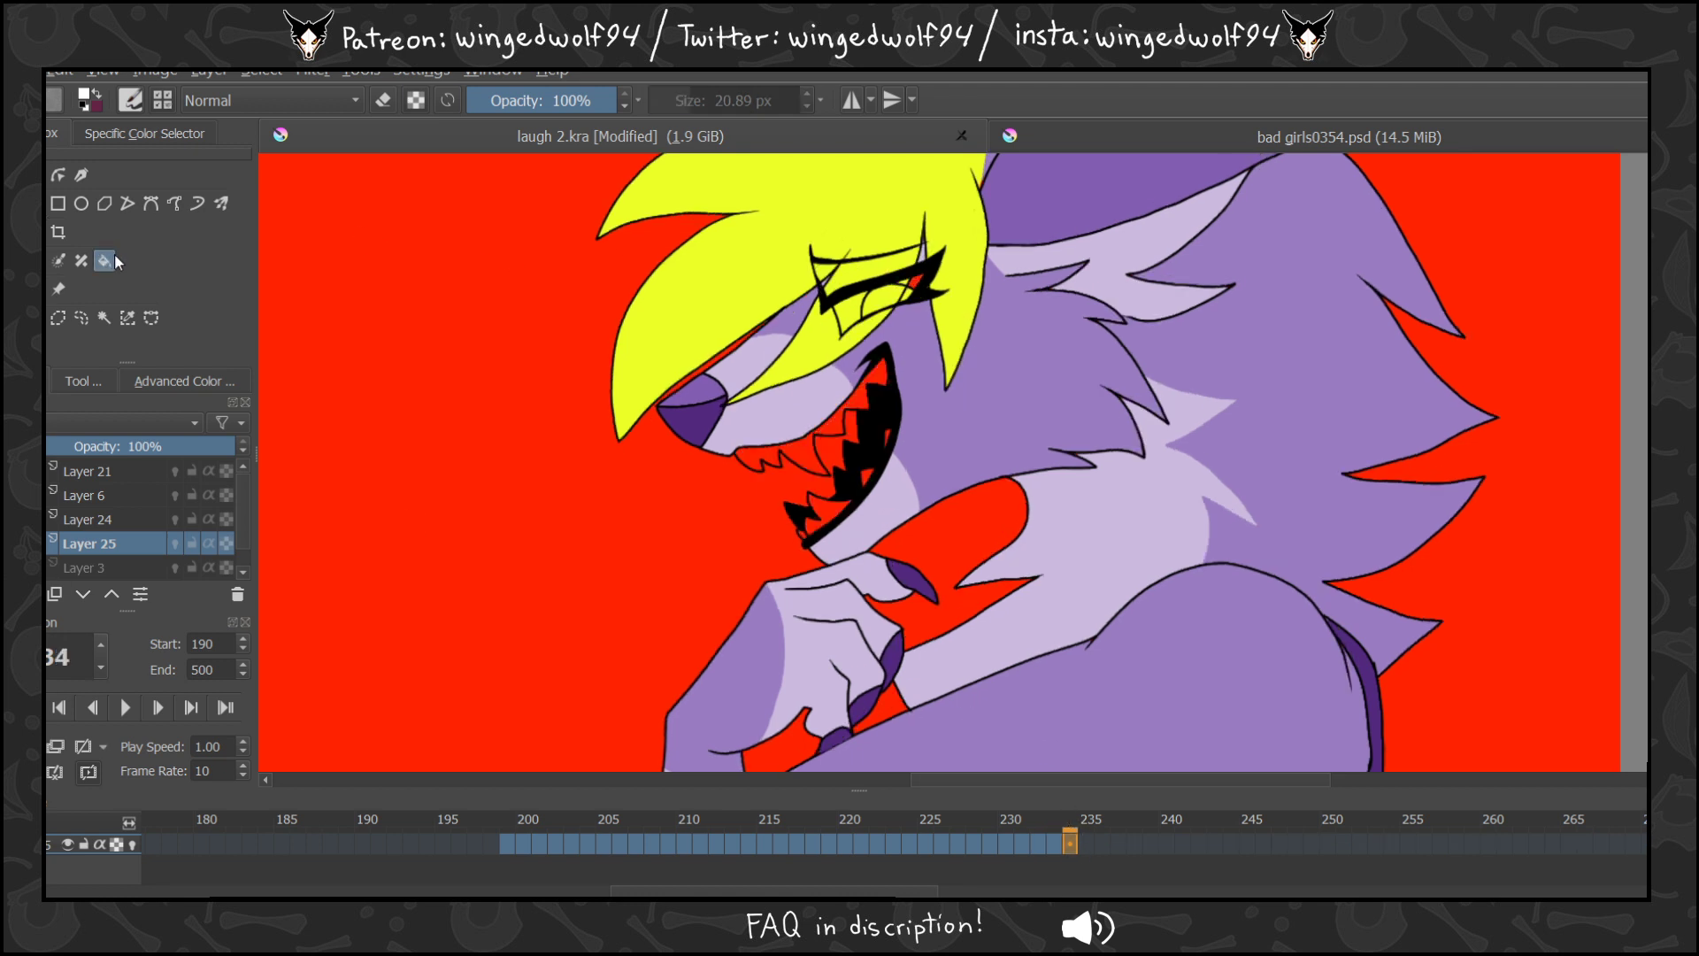
left_click(799, 448)
left_click(827, 515)
left_click(853, 409)
left_click(878, 481)
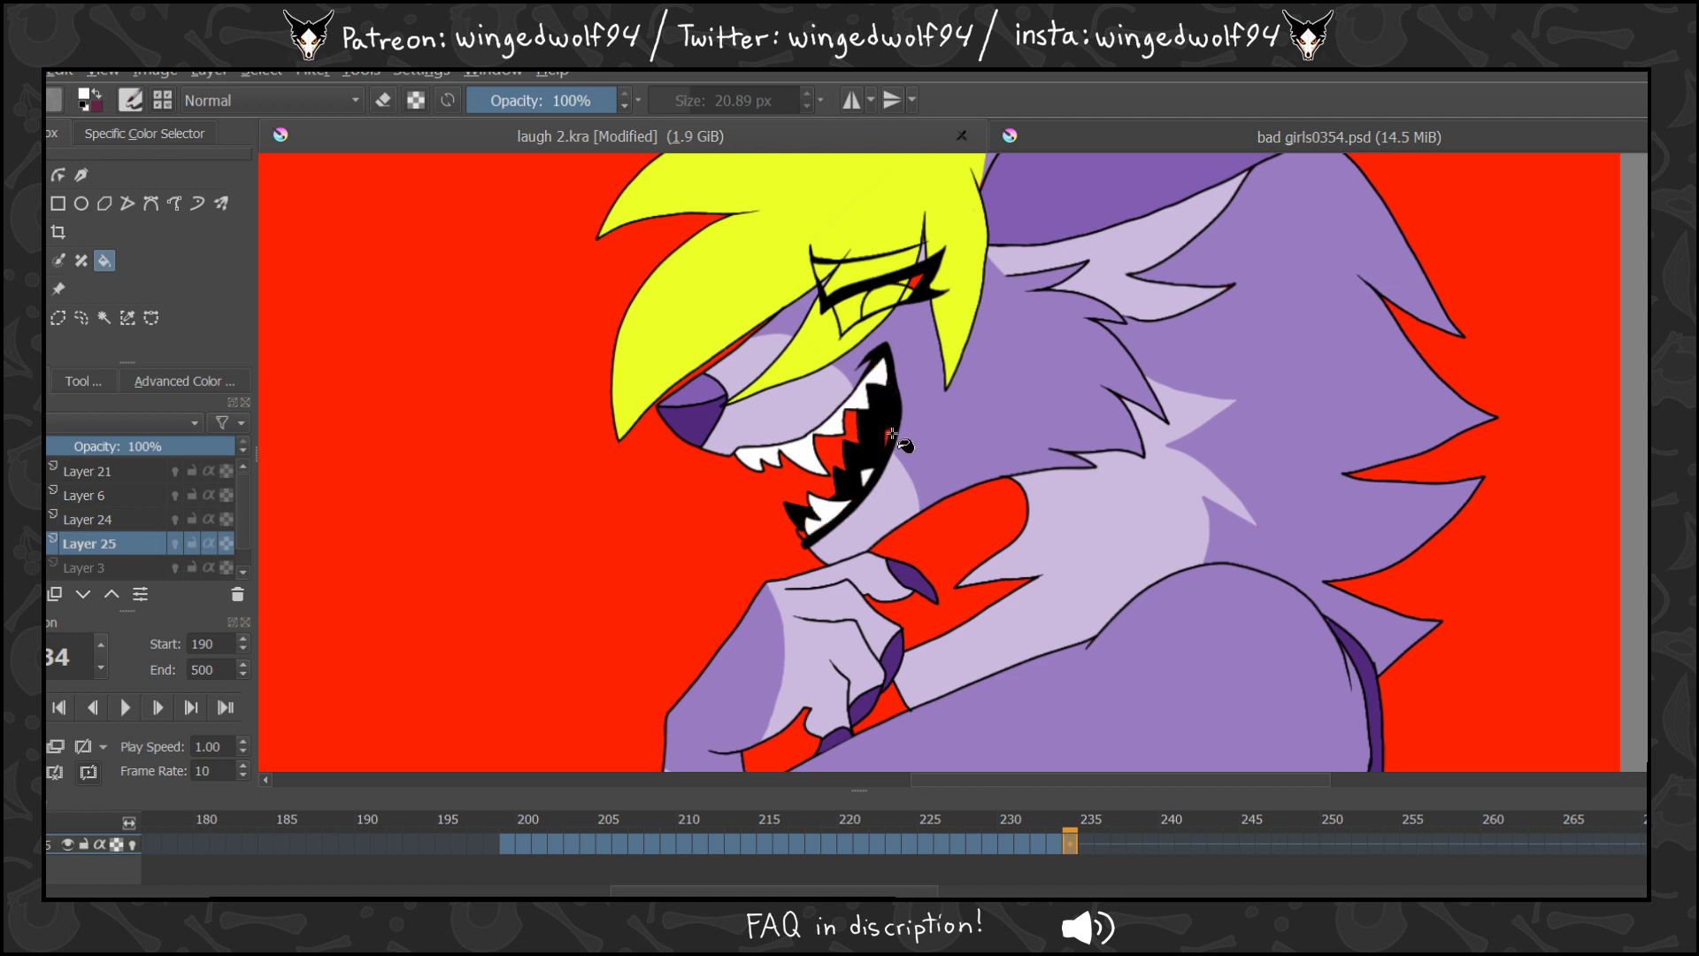
key("b")
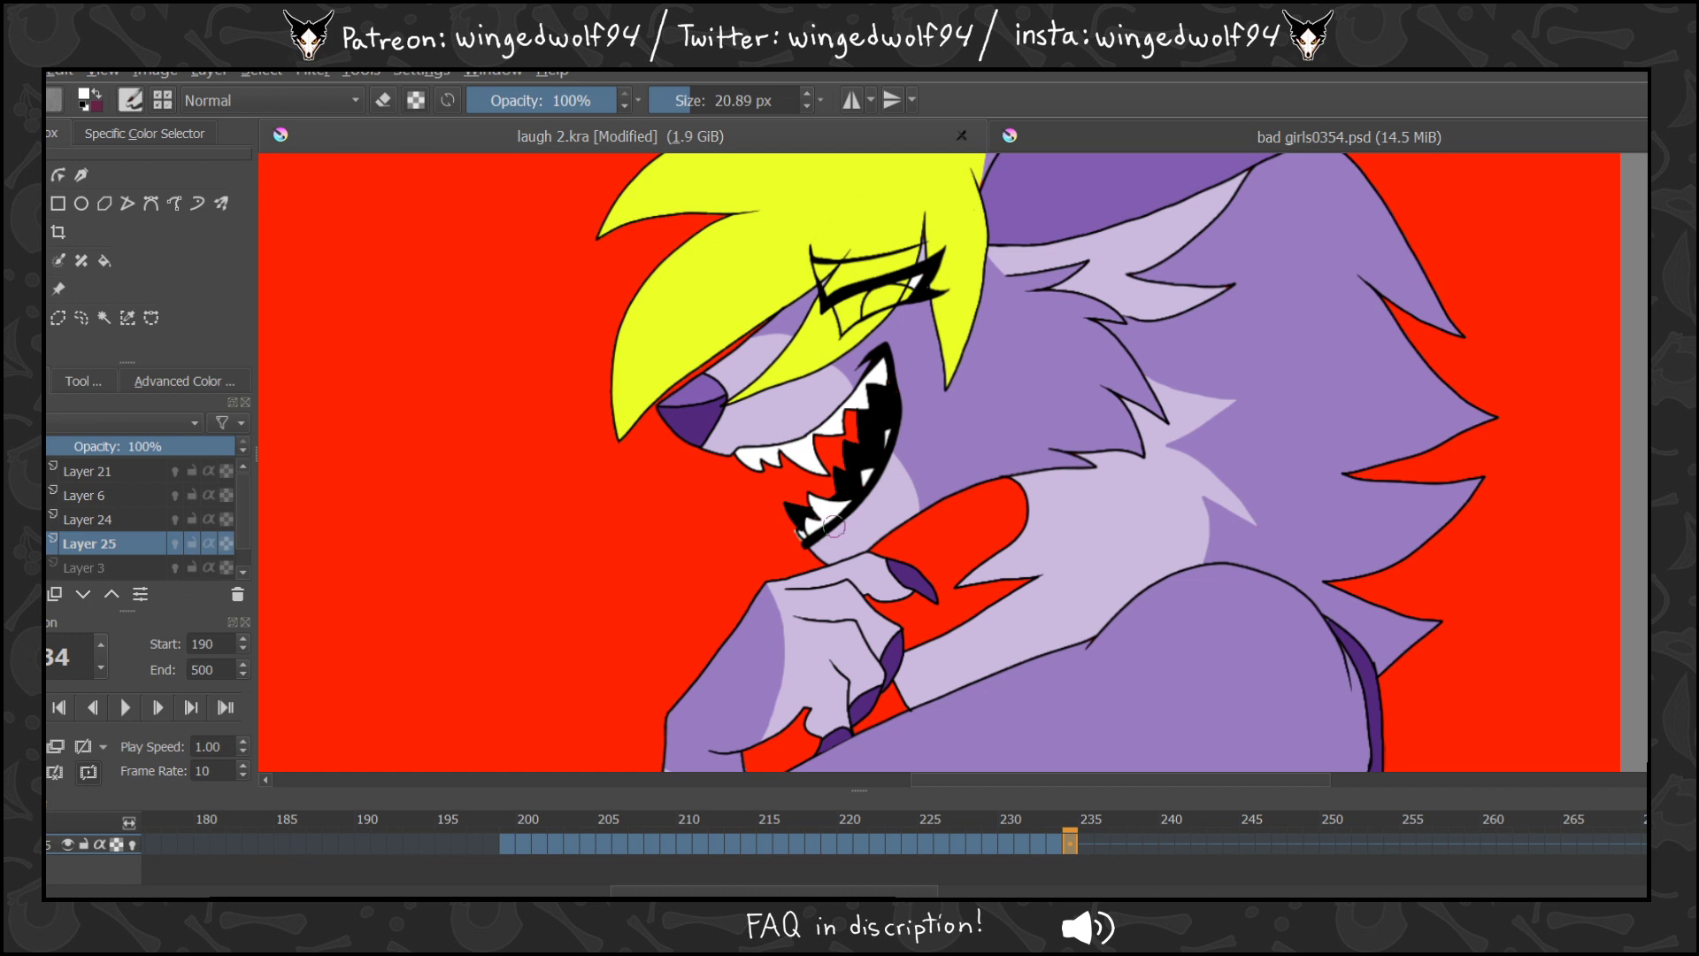
Brush the grinning teeth and the eyeball white on frames 235 and 236, clearing the carried-over white first.
left_click(1087, 843)
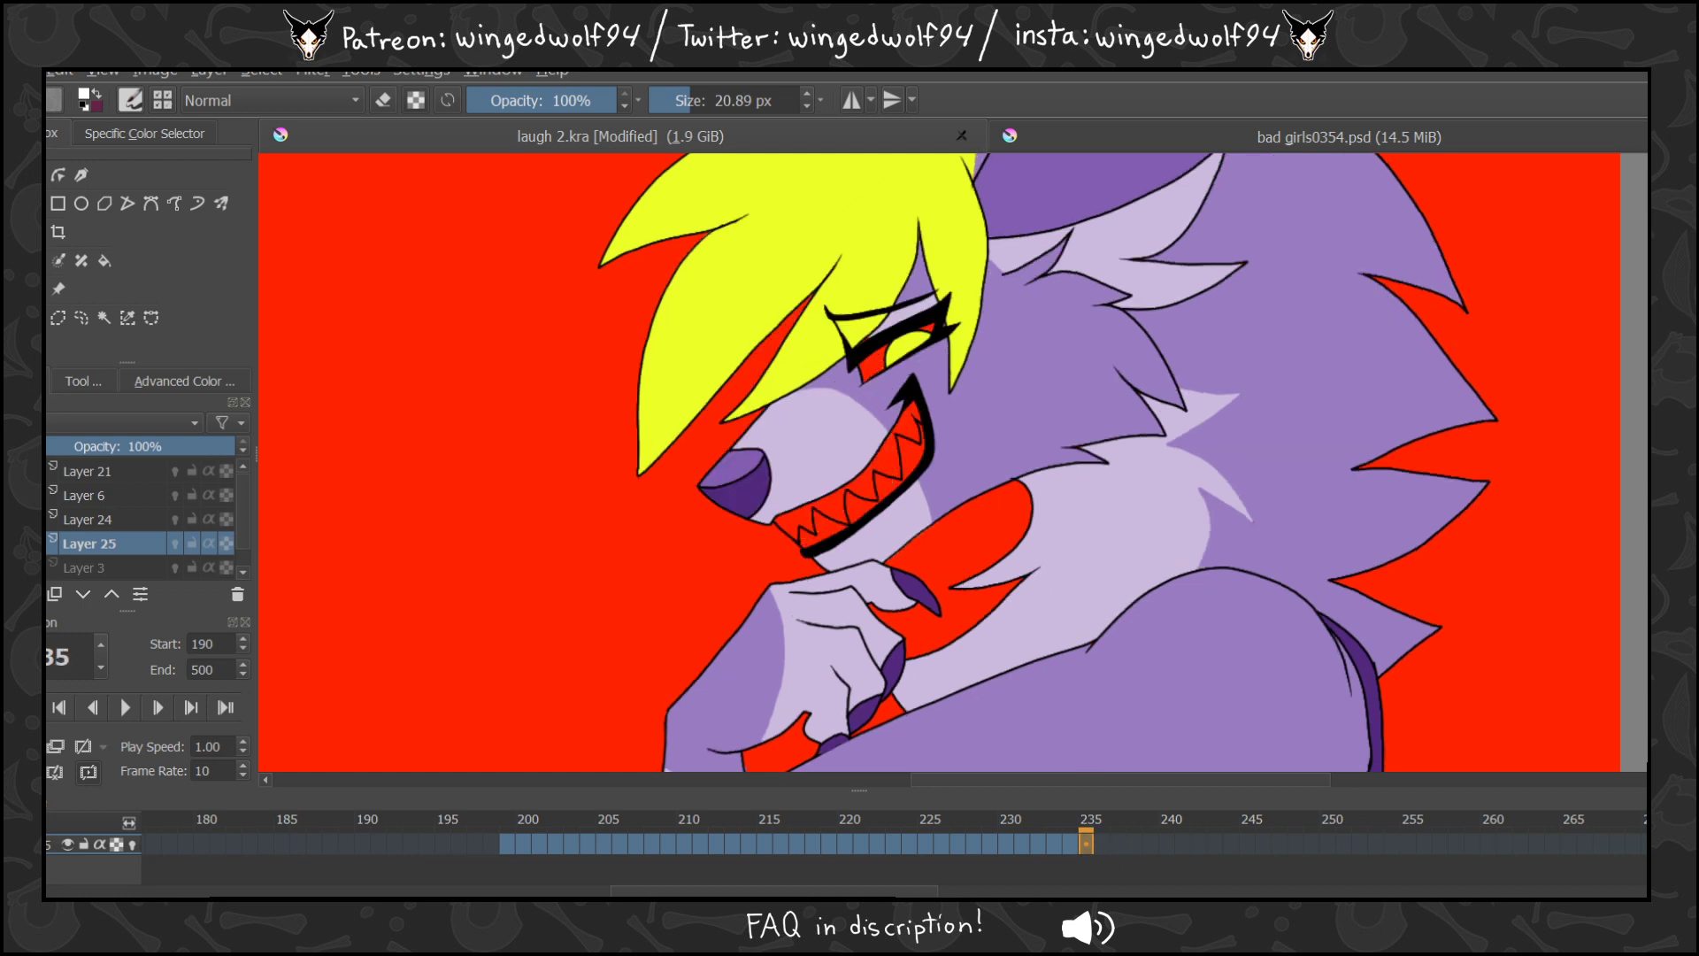
mouse_move(778, 516)
left_mouse_down()
mouse_move(816, 543)
mouse_move(924, 411)
left_mouse_up()
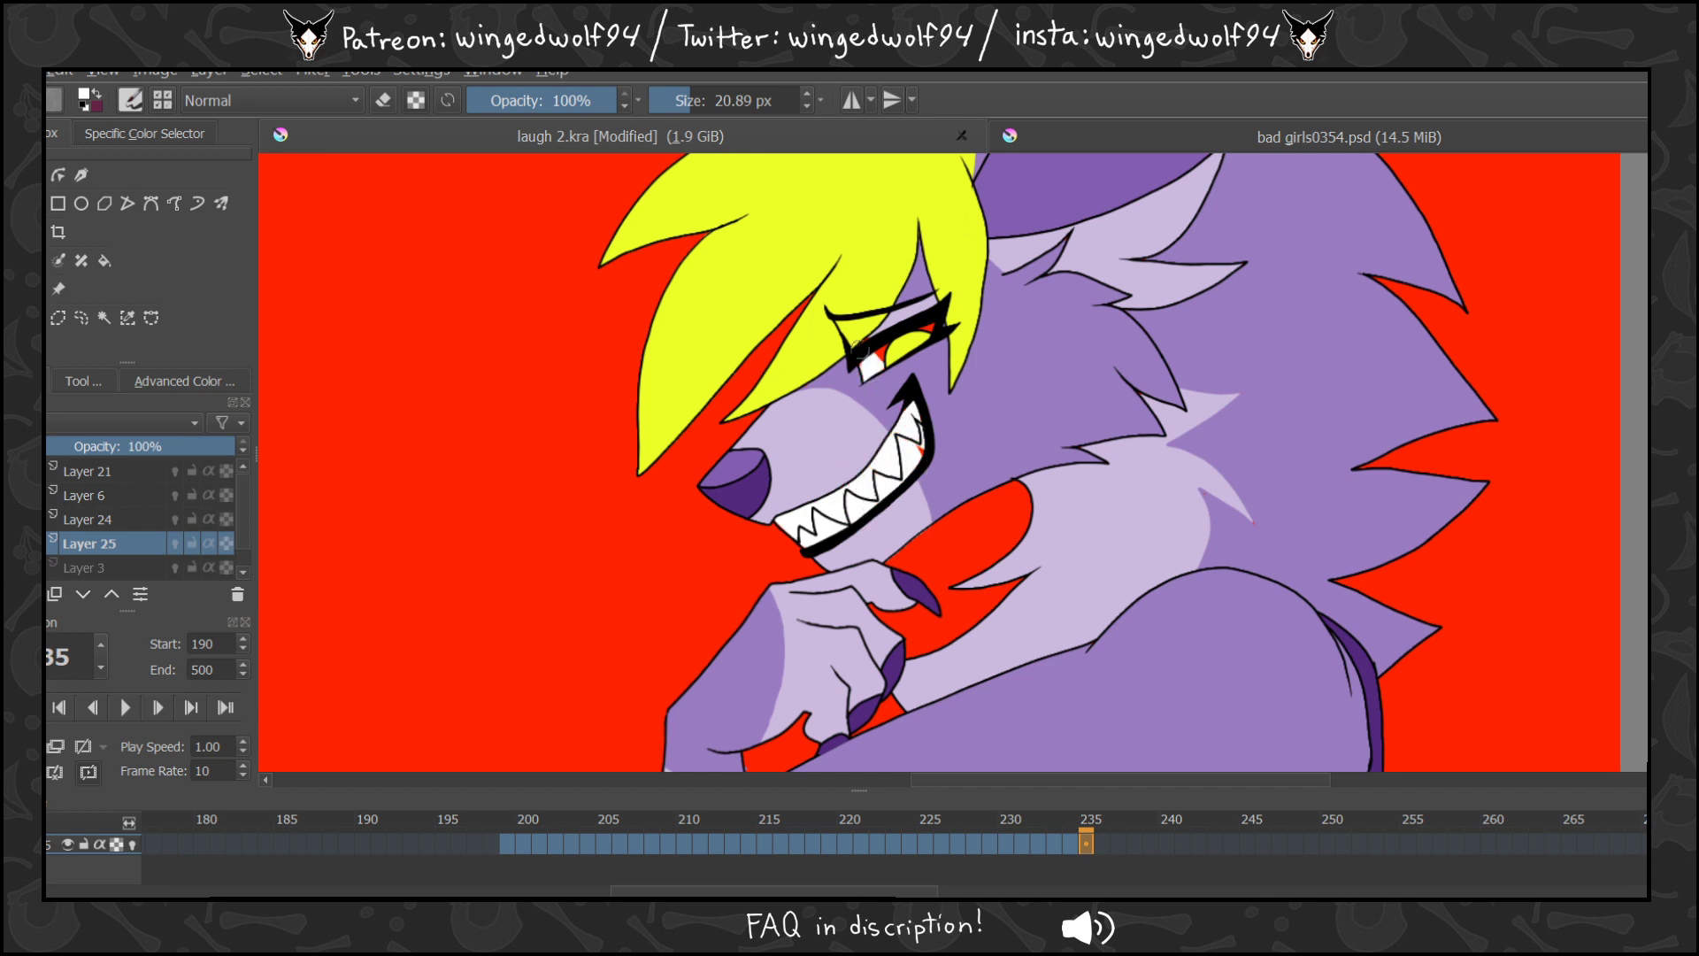
left_click(1100, 842)
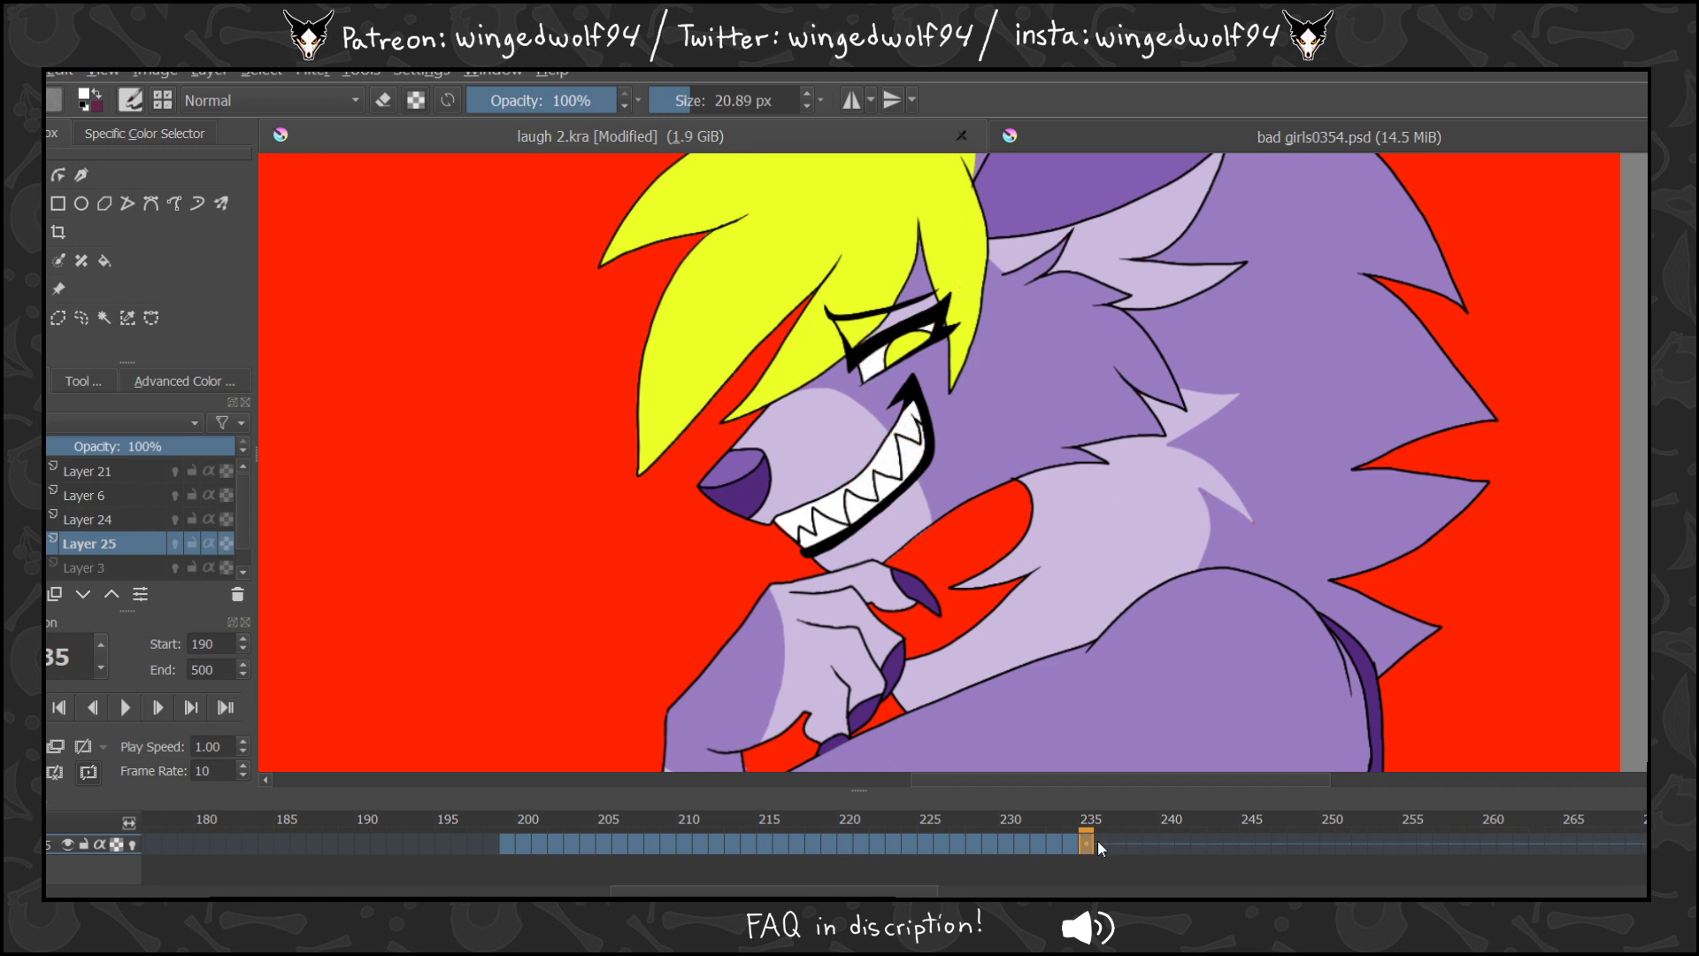
left_click(28, 746)
mouse_move(780, 511)
left_mouse_down()
mouse_move(809, 475)
mouse_move(845, 511)
mouse_move(890, 473)
left_mouse_up()
mouse_move(931, 320)
left_mouse_down()
mouse_move(896, 299)
mouse_move(865, 347)
left_mouse_up()
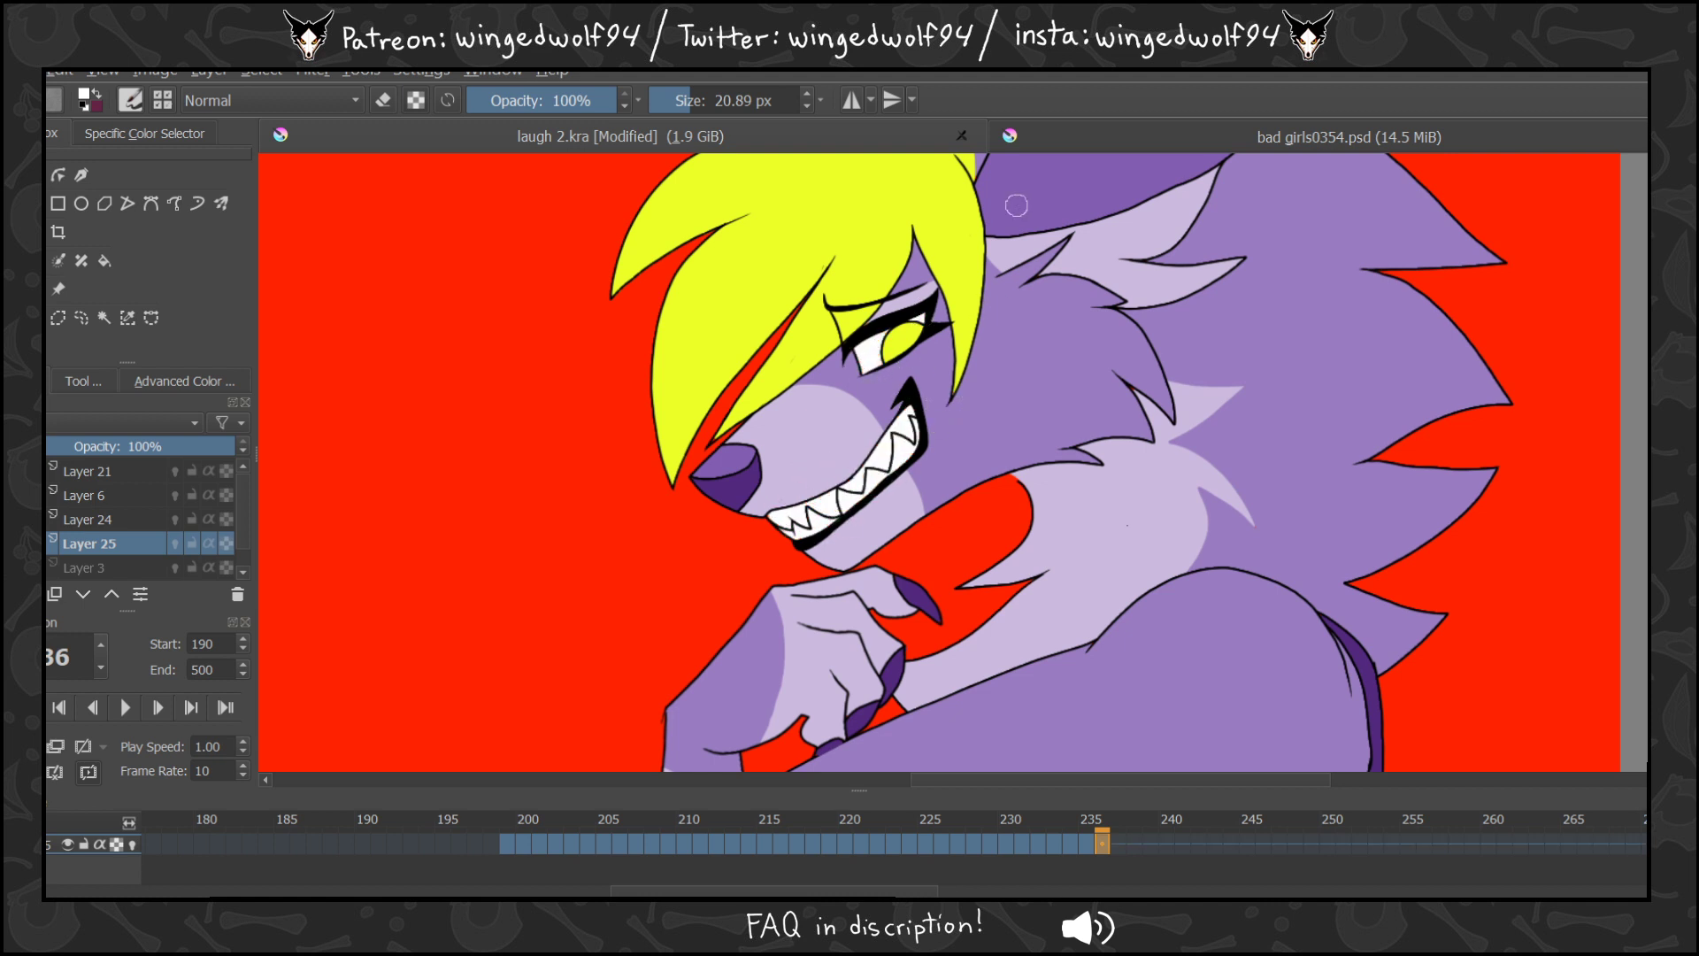
Brush the grinning teeth and the eyeball white on frames 237, 238 and 239.
left_click(1119, 841)
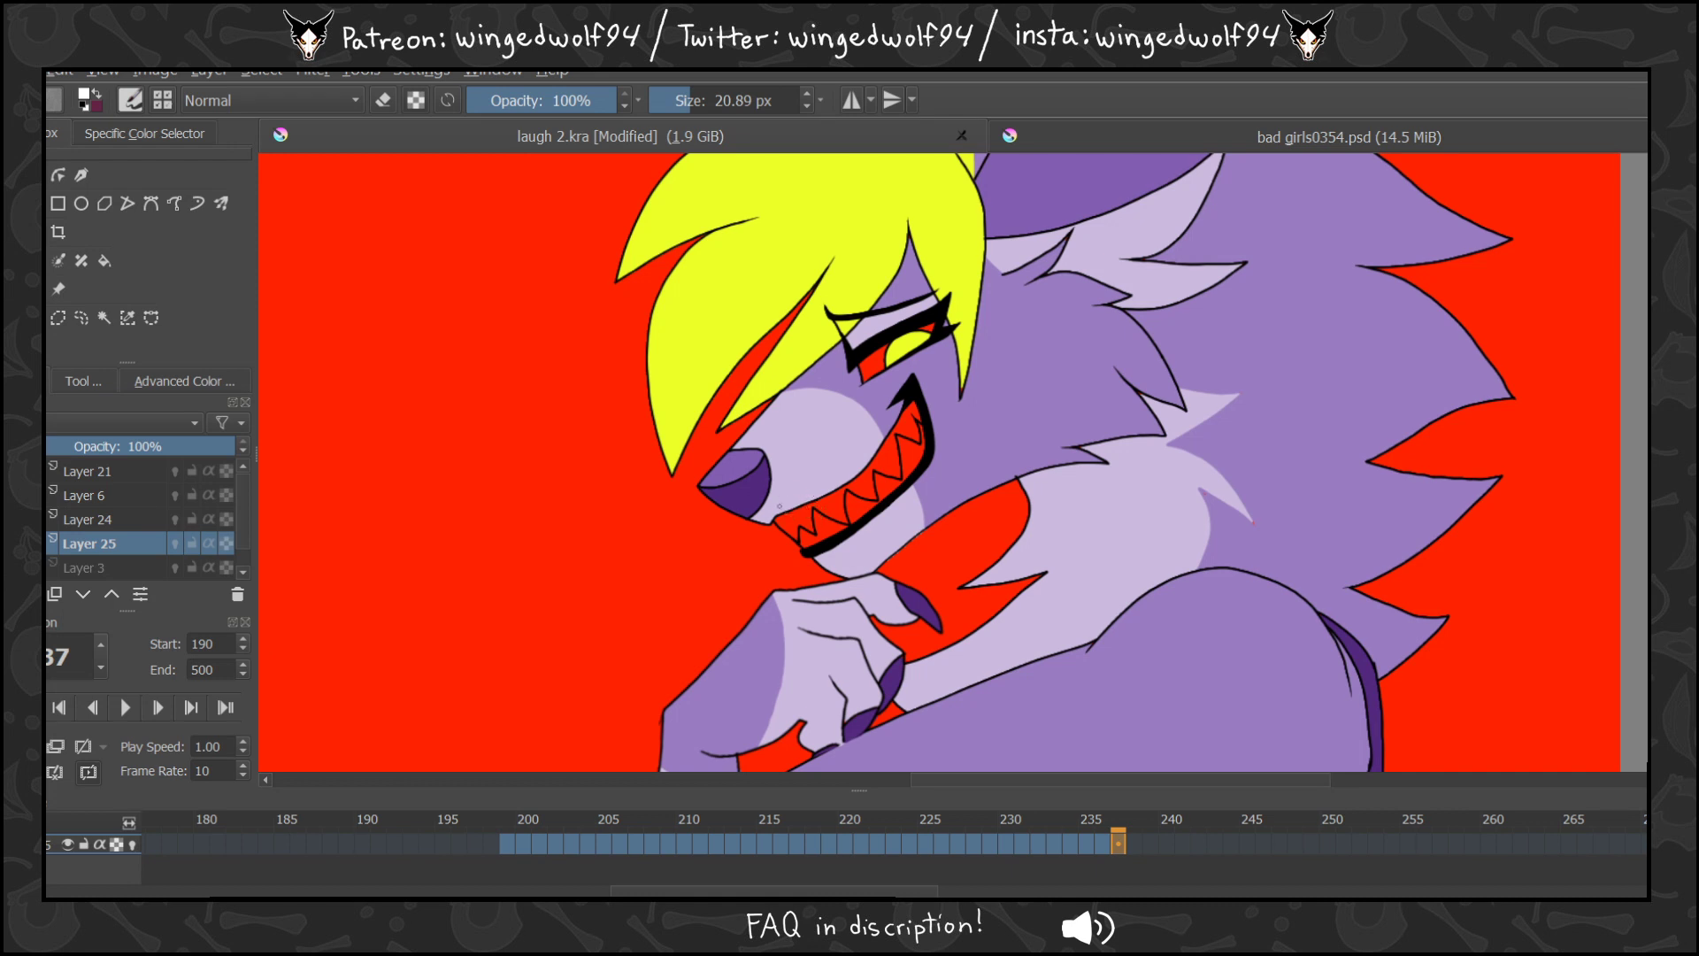
mouse_move(779, 506)
left_mouse_down()
mouse_move(867, 510)
mouse_move(866, 466)
mouse_move(922, 450)
mouse_move(890, 374)
mouse_move(904, 332)
left_mouse_up()
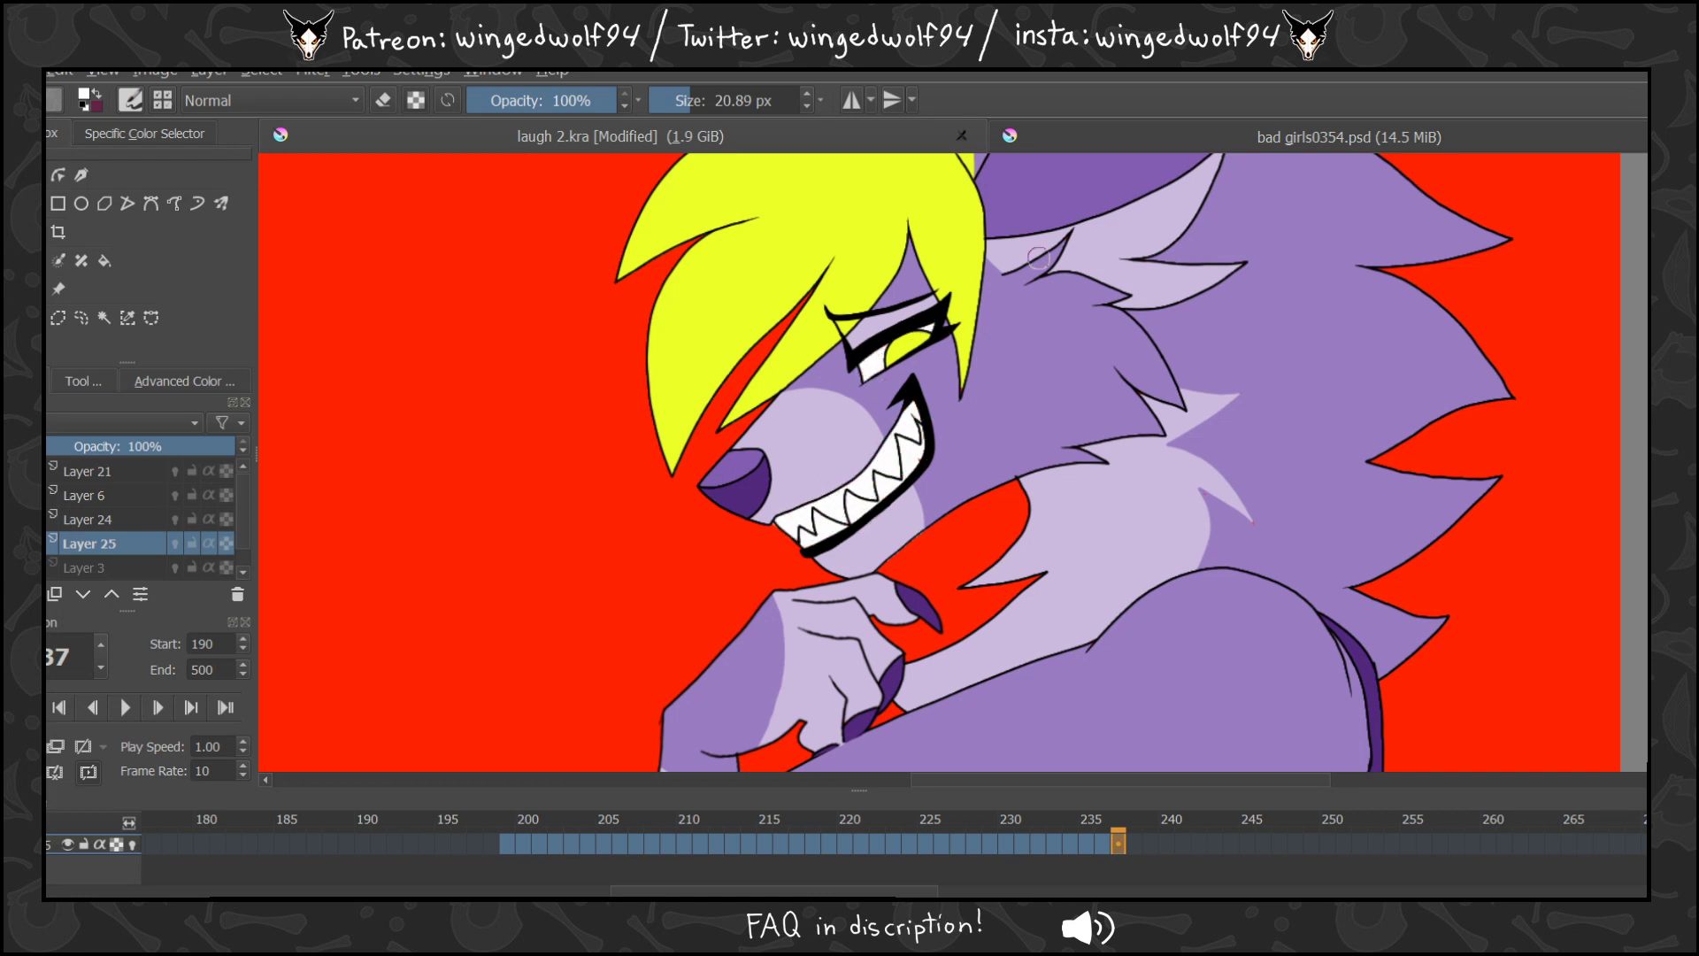
left_click(1138, 843)
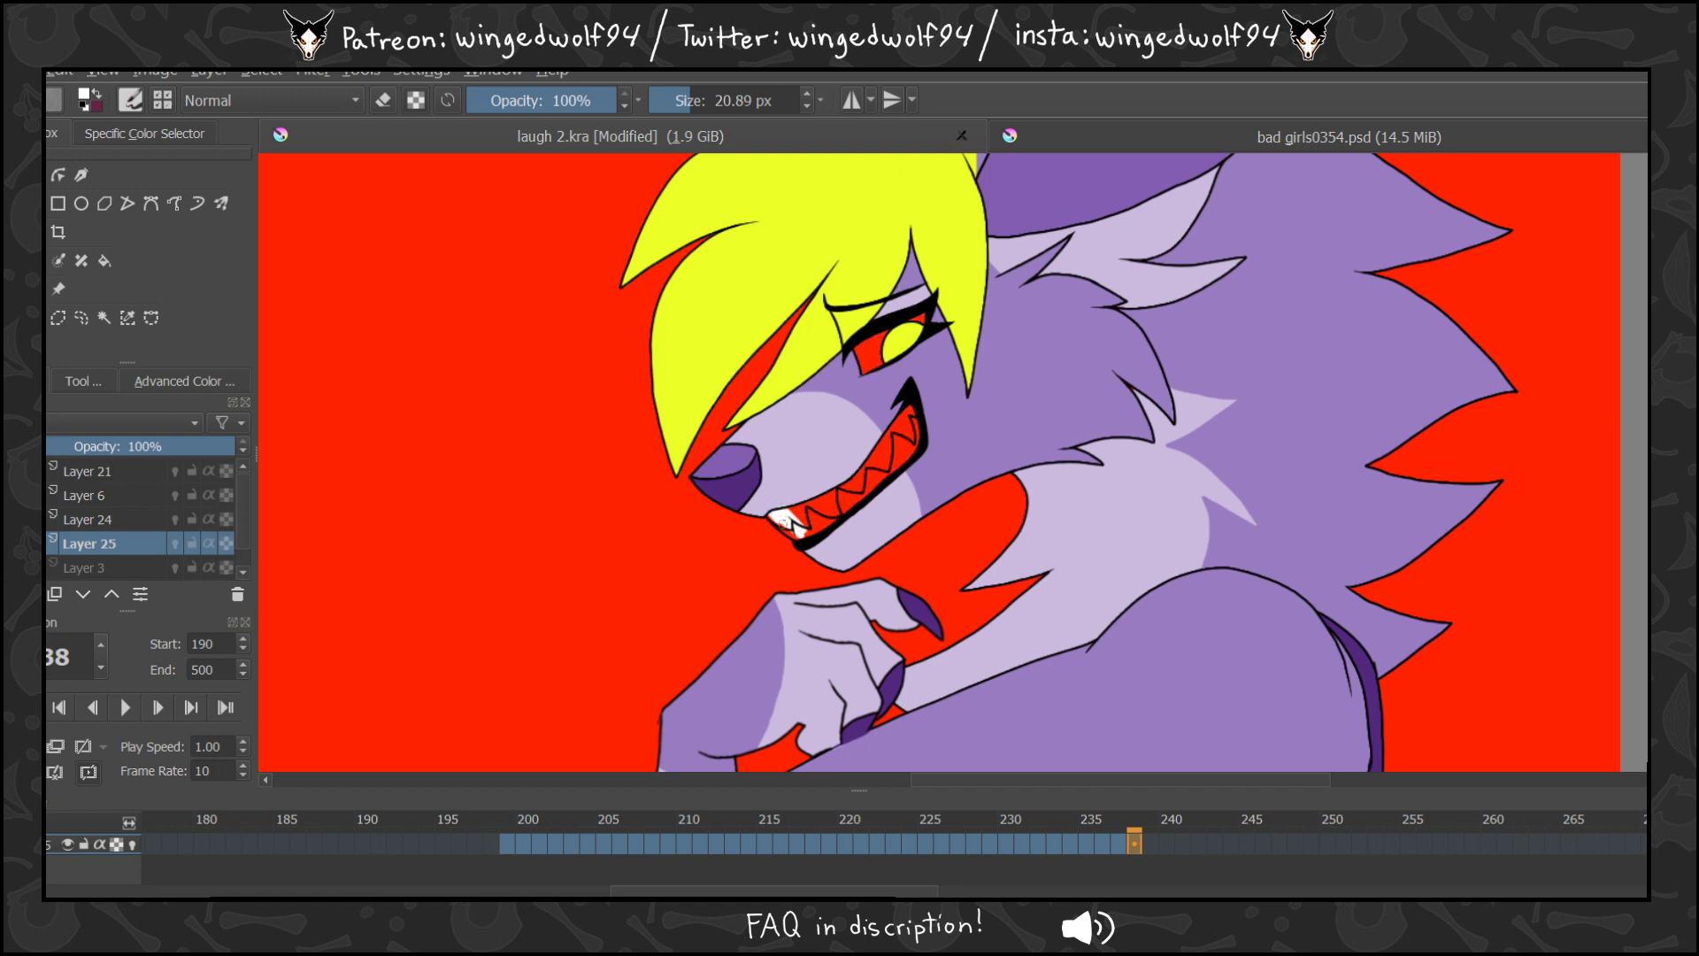
mouse_move(783, 510)
left_mouse_down()
mouse_move(850, 501)
mouse_move(881, 426)
mouse_move(873, 476)
mouse_move(937, 429)
mouse_move(934, 366)
mouse_move(887, 388)
mouse_move(892, 349)
mouse_move(943, 295)
mouse_move(885, 330)
left_mouse_up()
left_click(1164, 849)
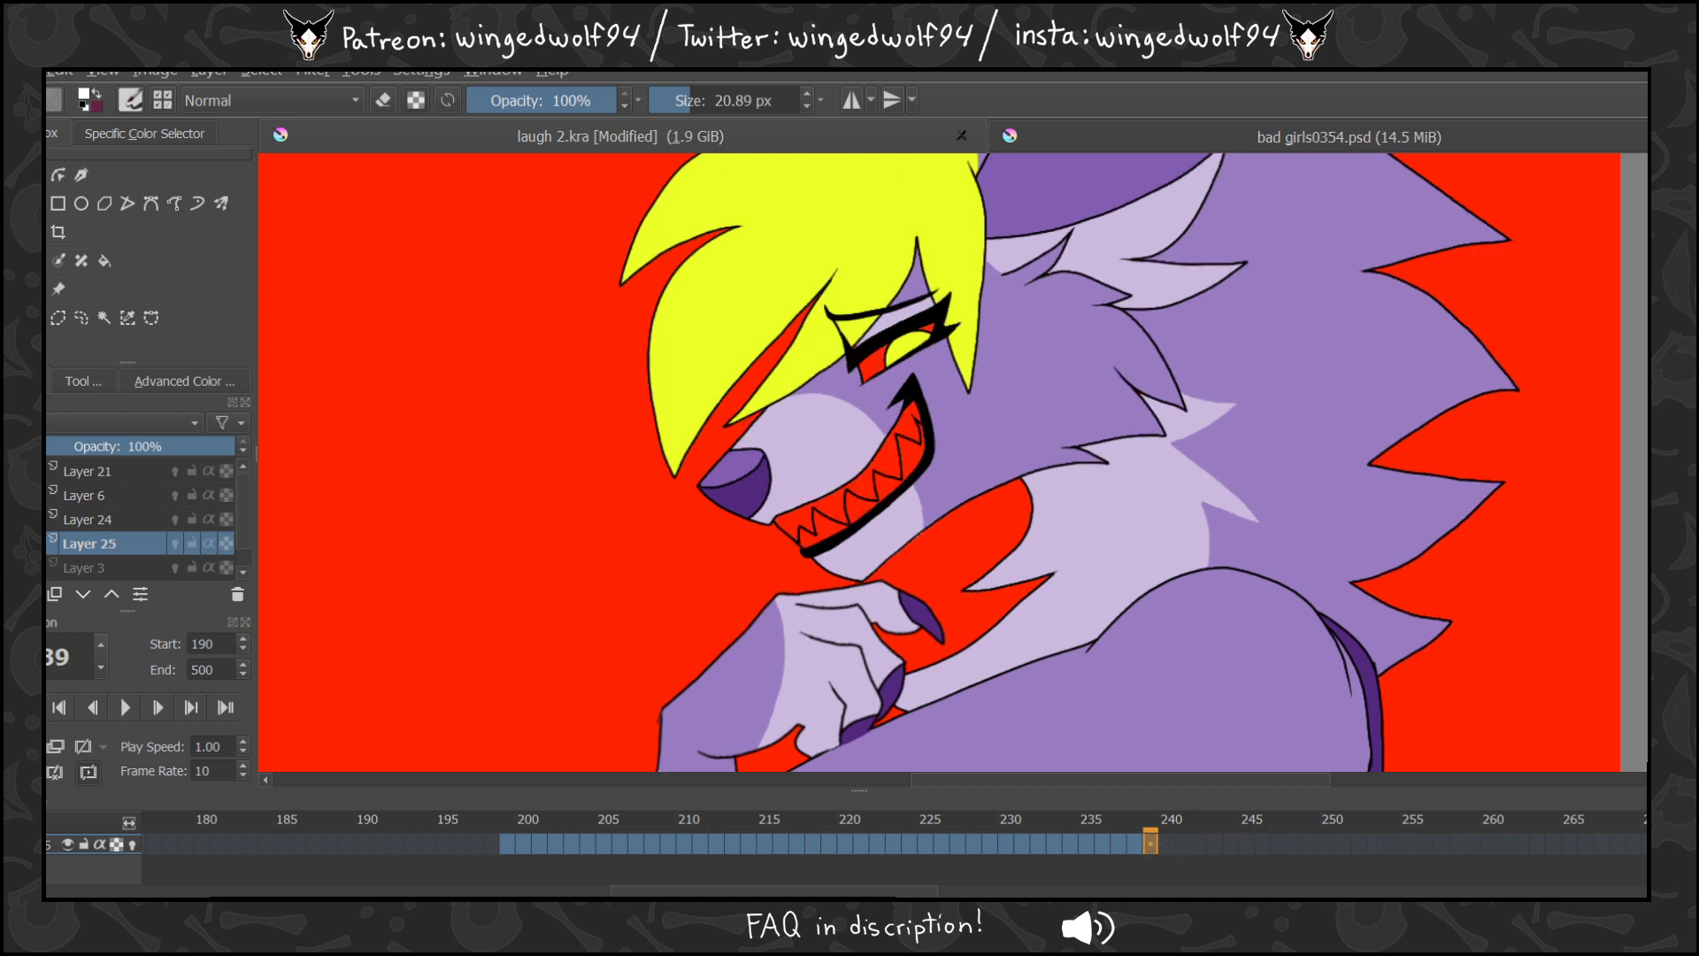
mouse_move(812, 503)
left_mouse_down()
mouse_move(779, 509)
mouse_move(839, 542)
mouse_move(845, 484)
mouse_move(877, 487)
mouse_move(895, 459)
mouse_move(918, 392)
mouse_move(890, 425)
mouse_move(952, 304)
mouse_move(866, 363)
left_mouse_up()
Paint the clenched teeth and the eyeball white with the brush on frames 240 and 241.
left_click(1167, 845)
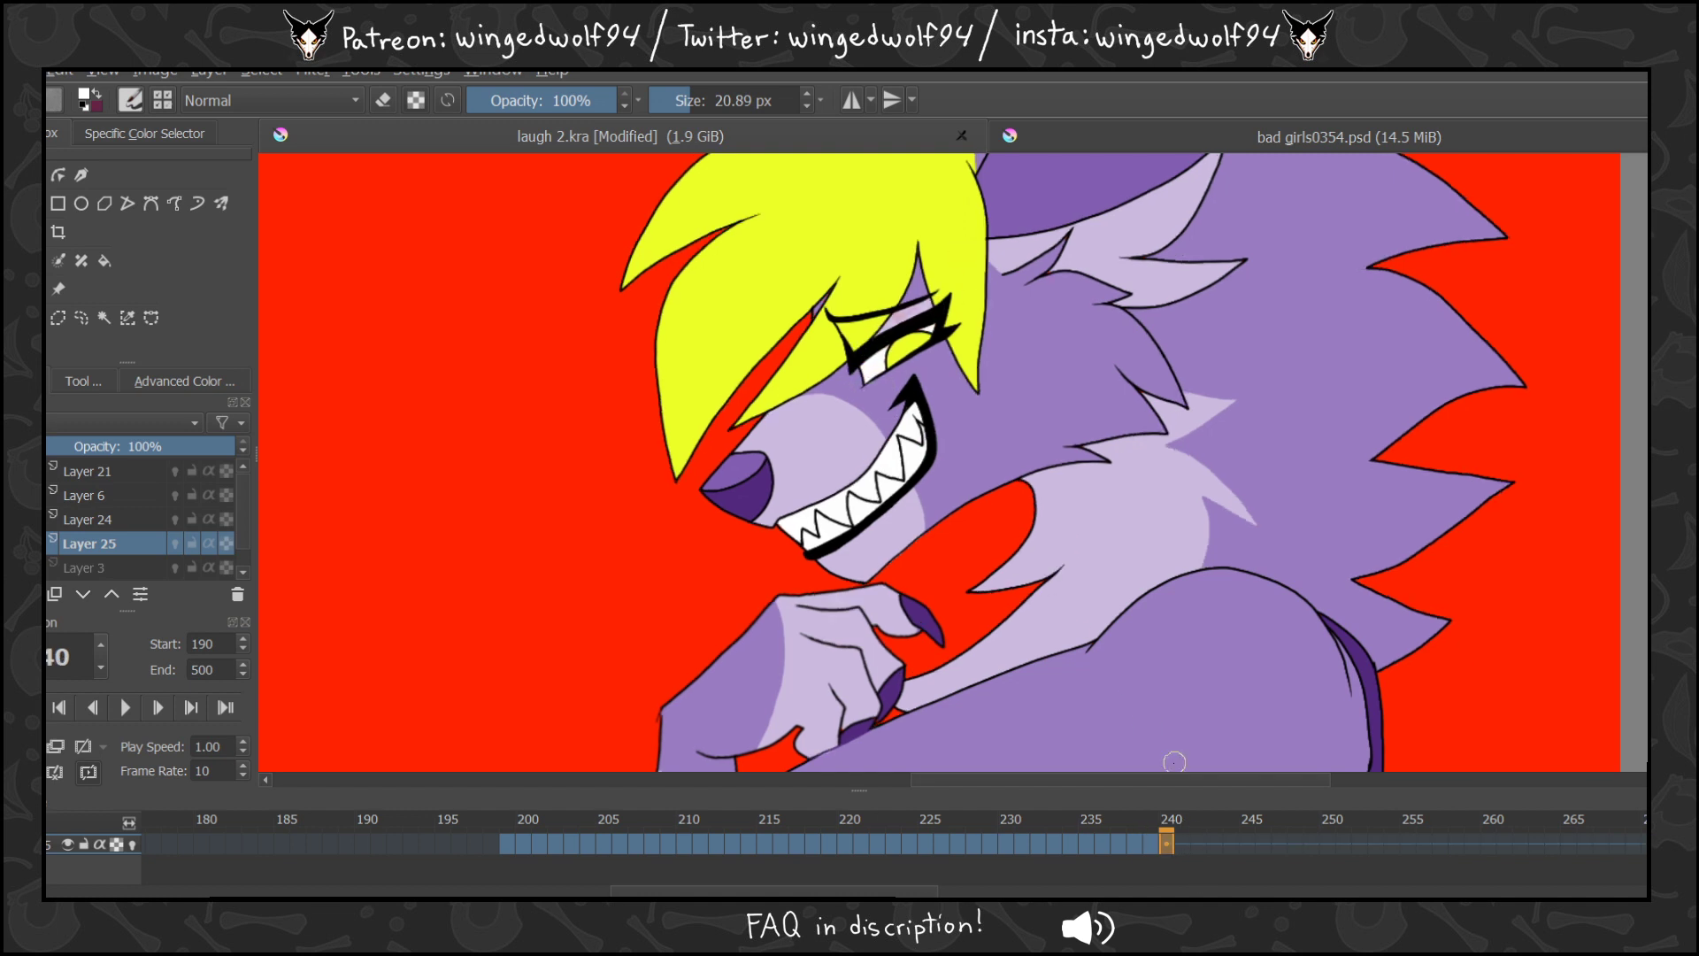
mouse_move(821, 515)
left_mouse_down()
mouse_move(827, 550)
mouse_move(807, 542)
mouse_move(815, 502)
mouse_move(879, 499)
mouse_move(897, 439)
mouse_move(934, 443)
mouse_move(923, 393)
left_mouse_up()
left_click_drag(935, 320, 868, 359)
left_click(1186, 845)
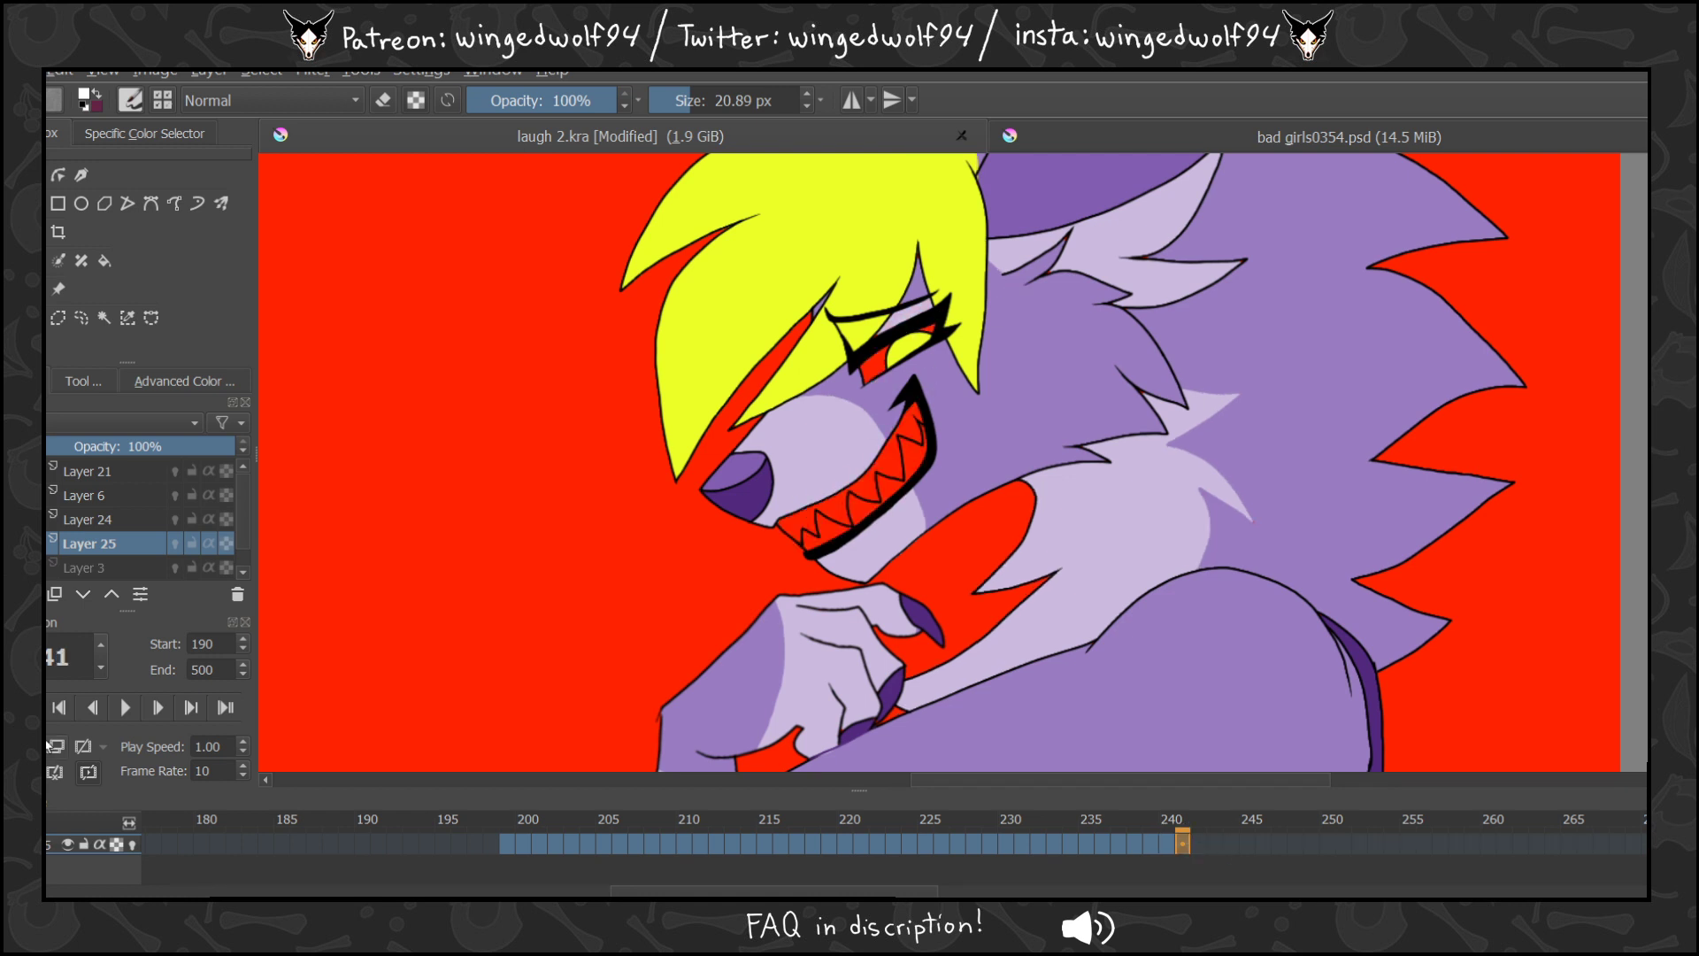
mouse_move(823, 502)
left_mouse_down()
mouse_move(835, 547)
mouse_move(815, 548)
mouse_move(803, 491)
mouse_move(889, 510)
mouse_move(870, 445)
mouse_move(921, 450)
mouse_move(922, 402)
left_mouse_up()
left_click_drag(934, 319, 873, 351)
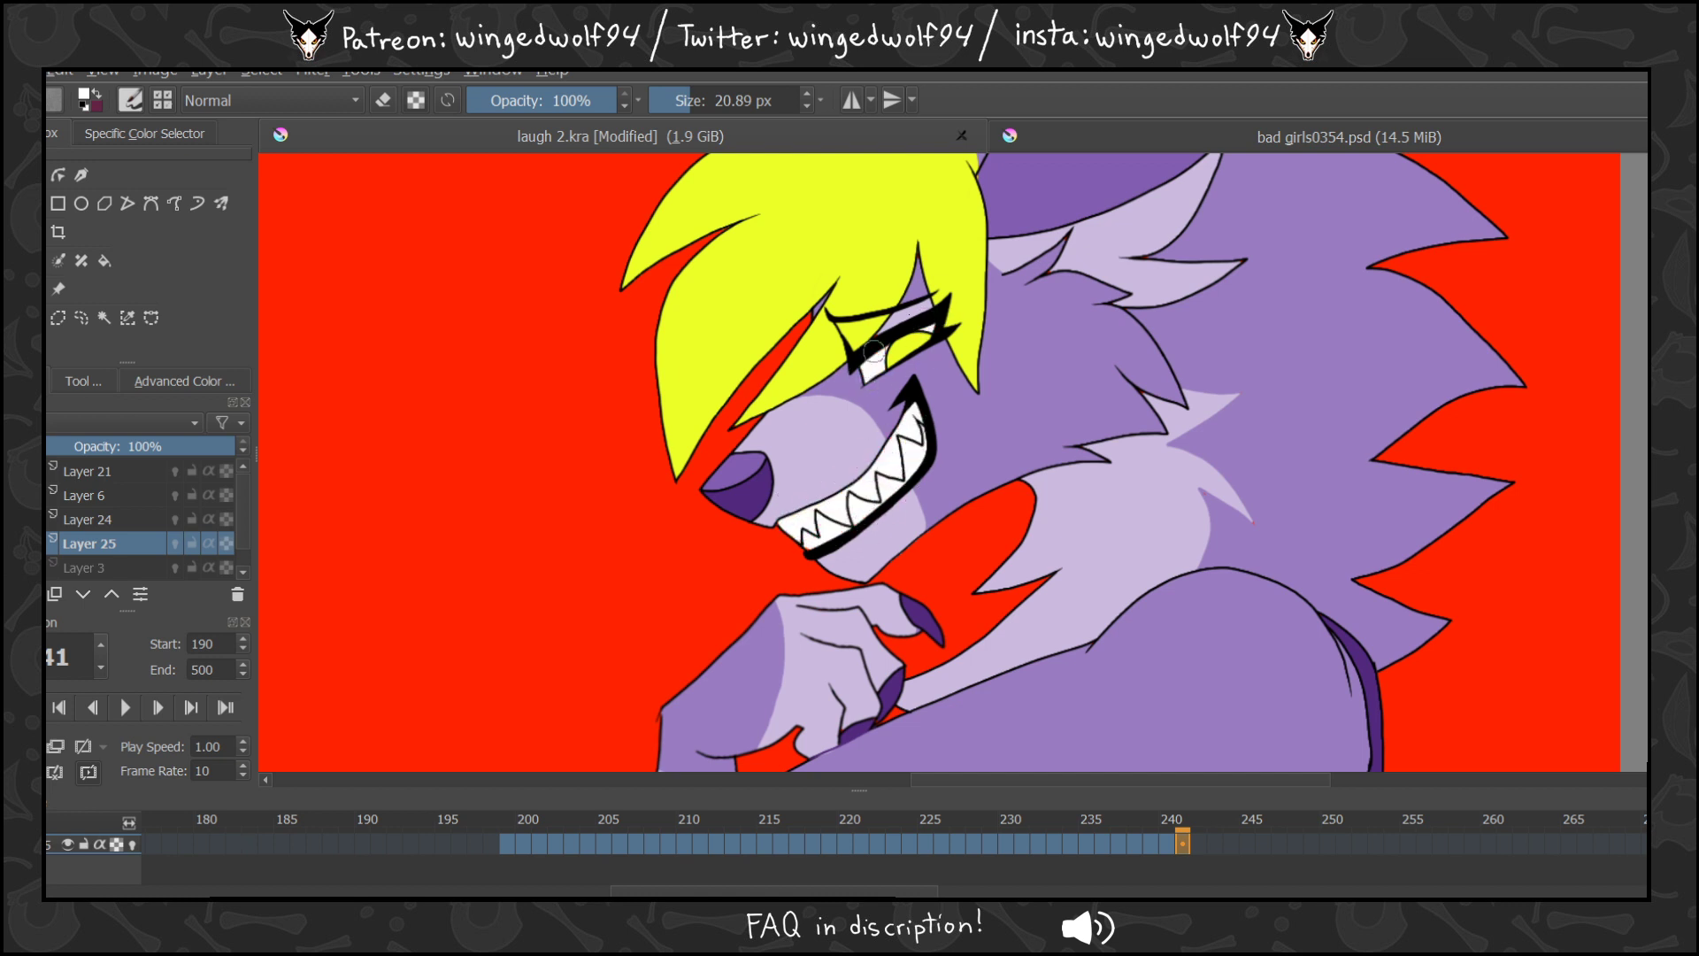
Go to frame 242 and play the animation to check the colored teeth and eyes, then stop playback.
left_click(1215, 845)
left_click(1201, 849)
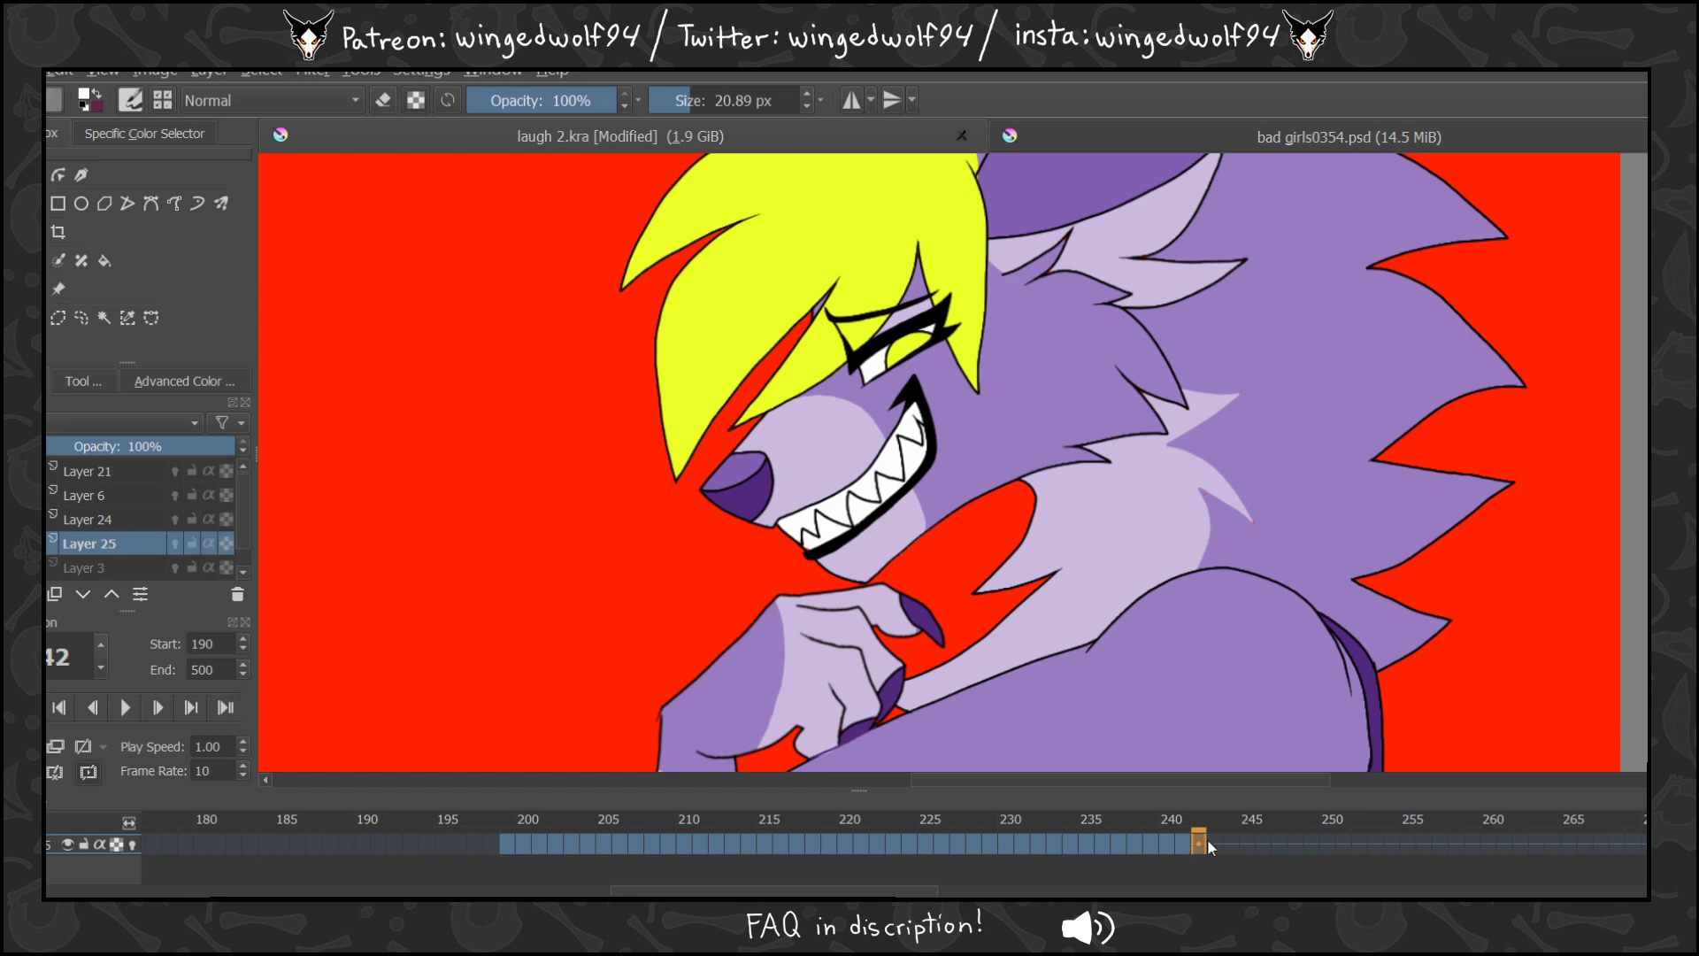
left_click(126, 707)
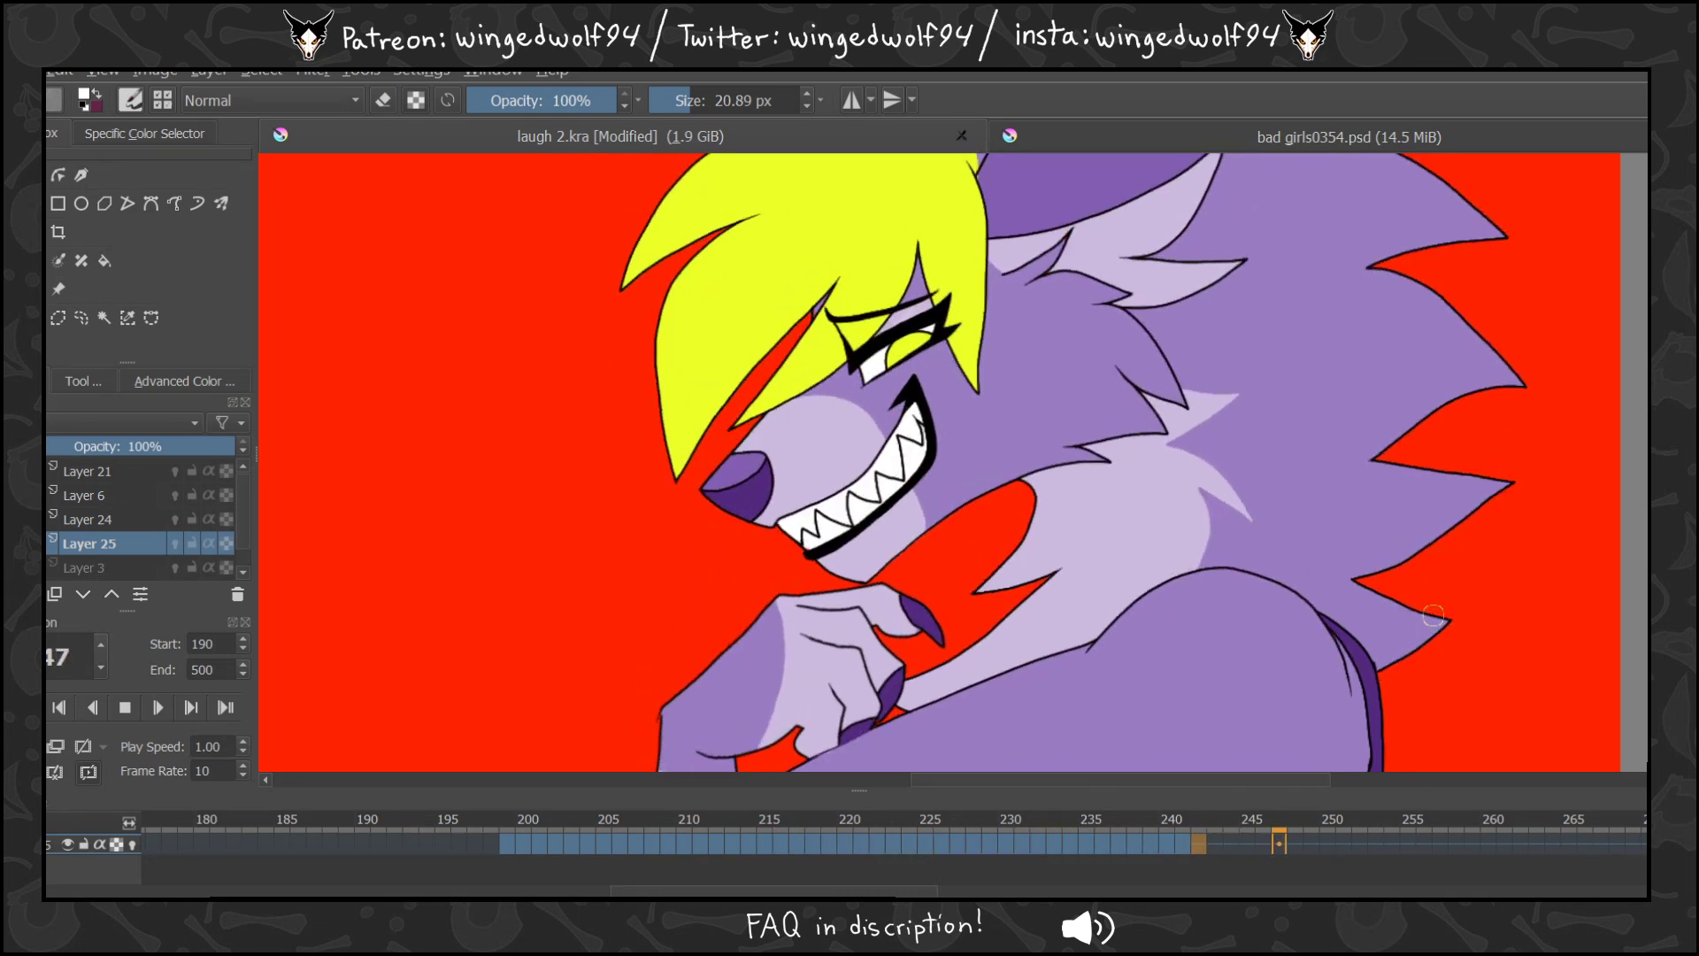
left_click(125, 707)
Merge Layer 24 down into Layer 25 and hide the red background on Layer 1.
left_click(36, 232)
scroll(1099, 482, "down", 5)
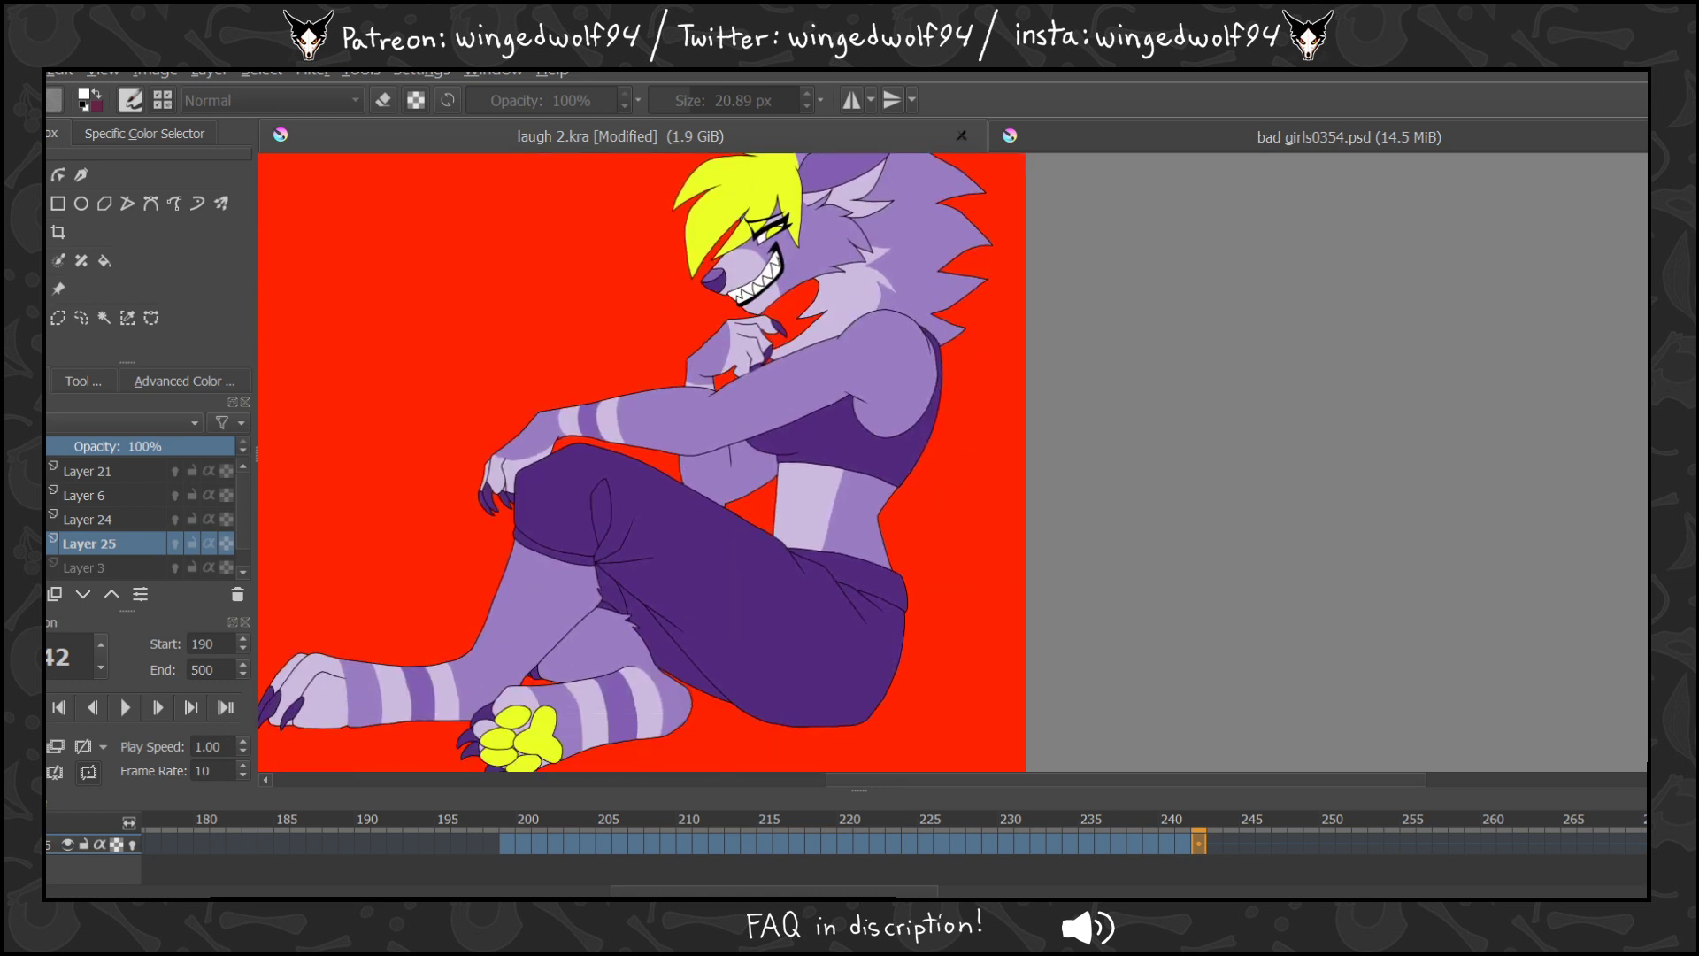
left_click(89, 517)
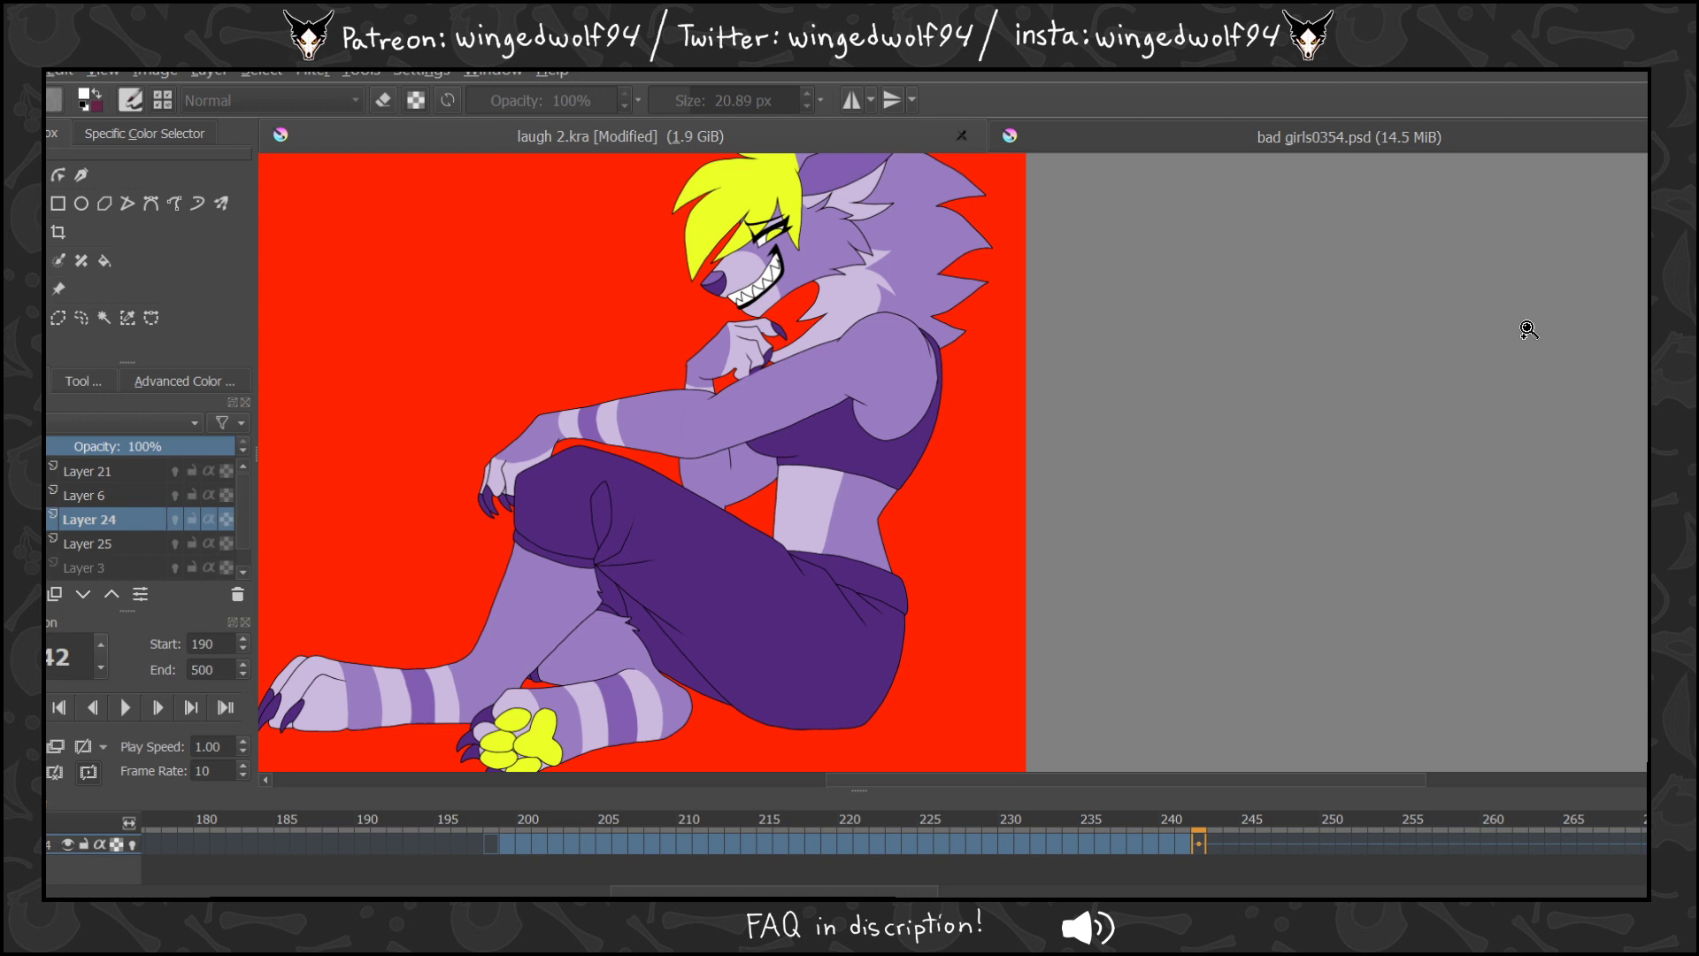
key("shift+Delete")
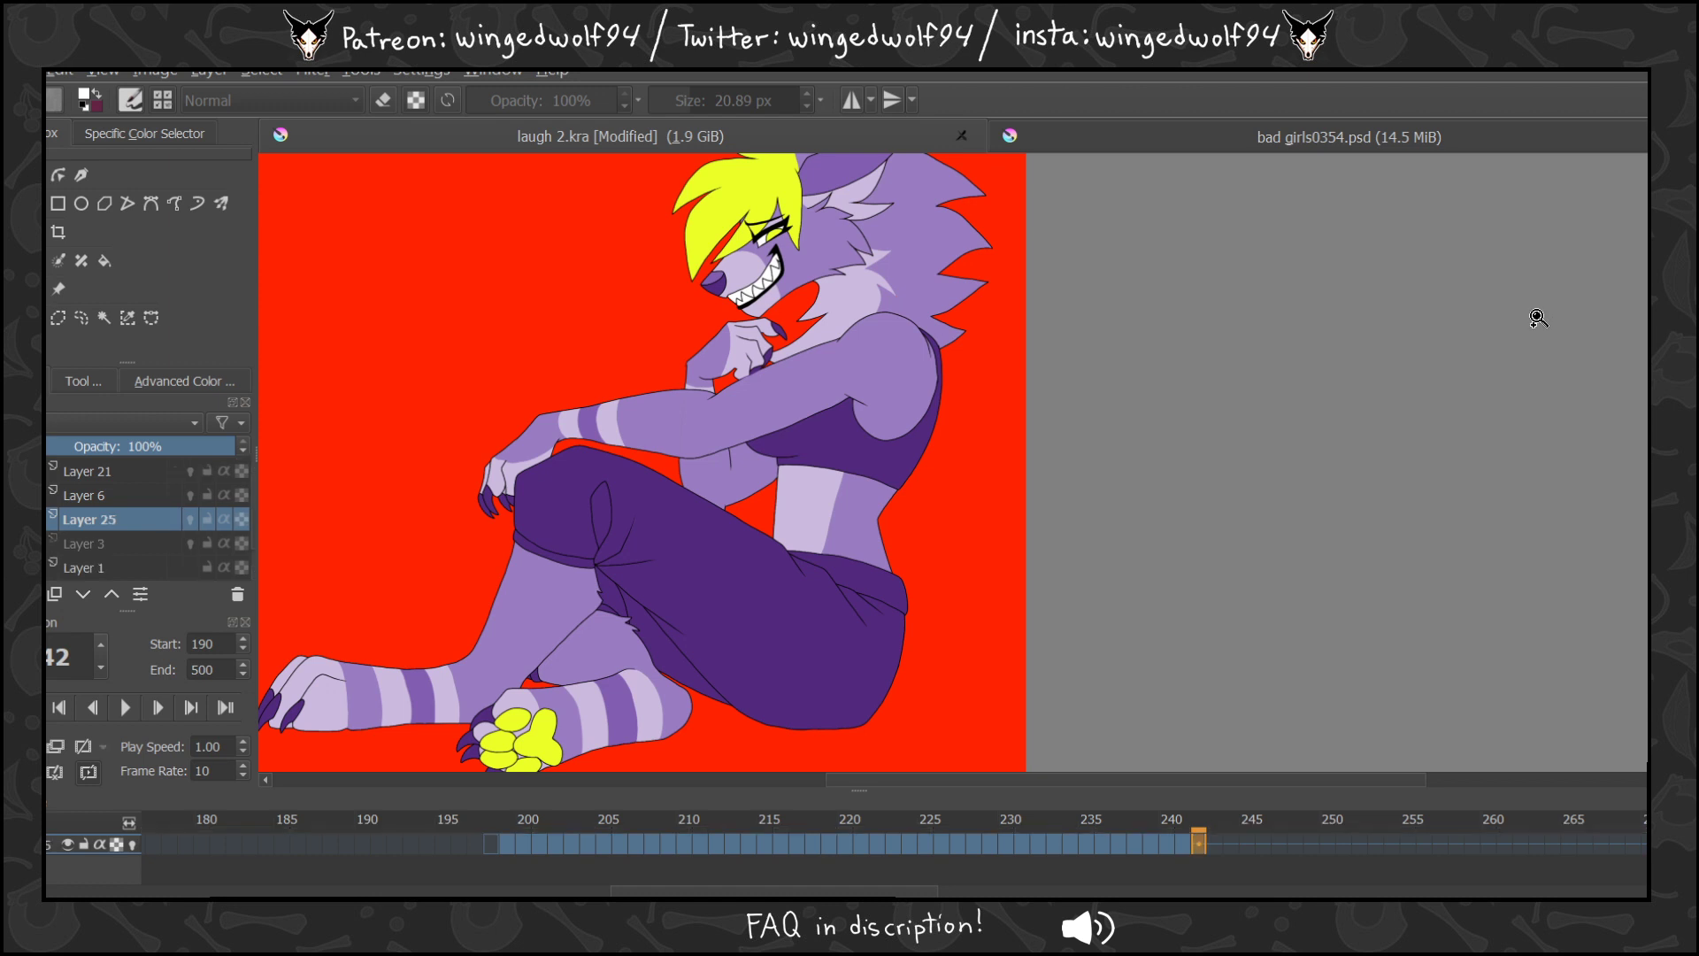
left_click(34, 568)
key("alt+f")
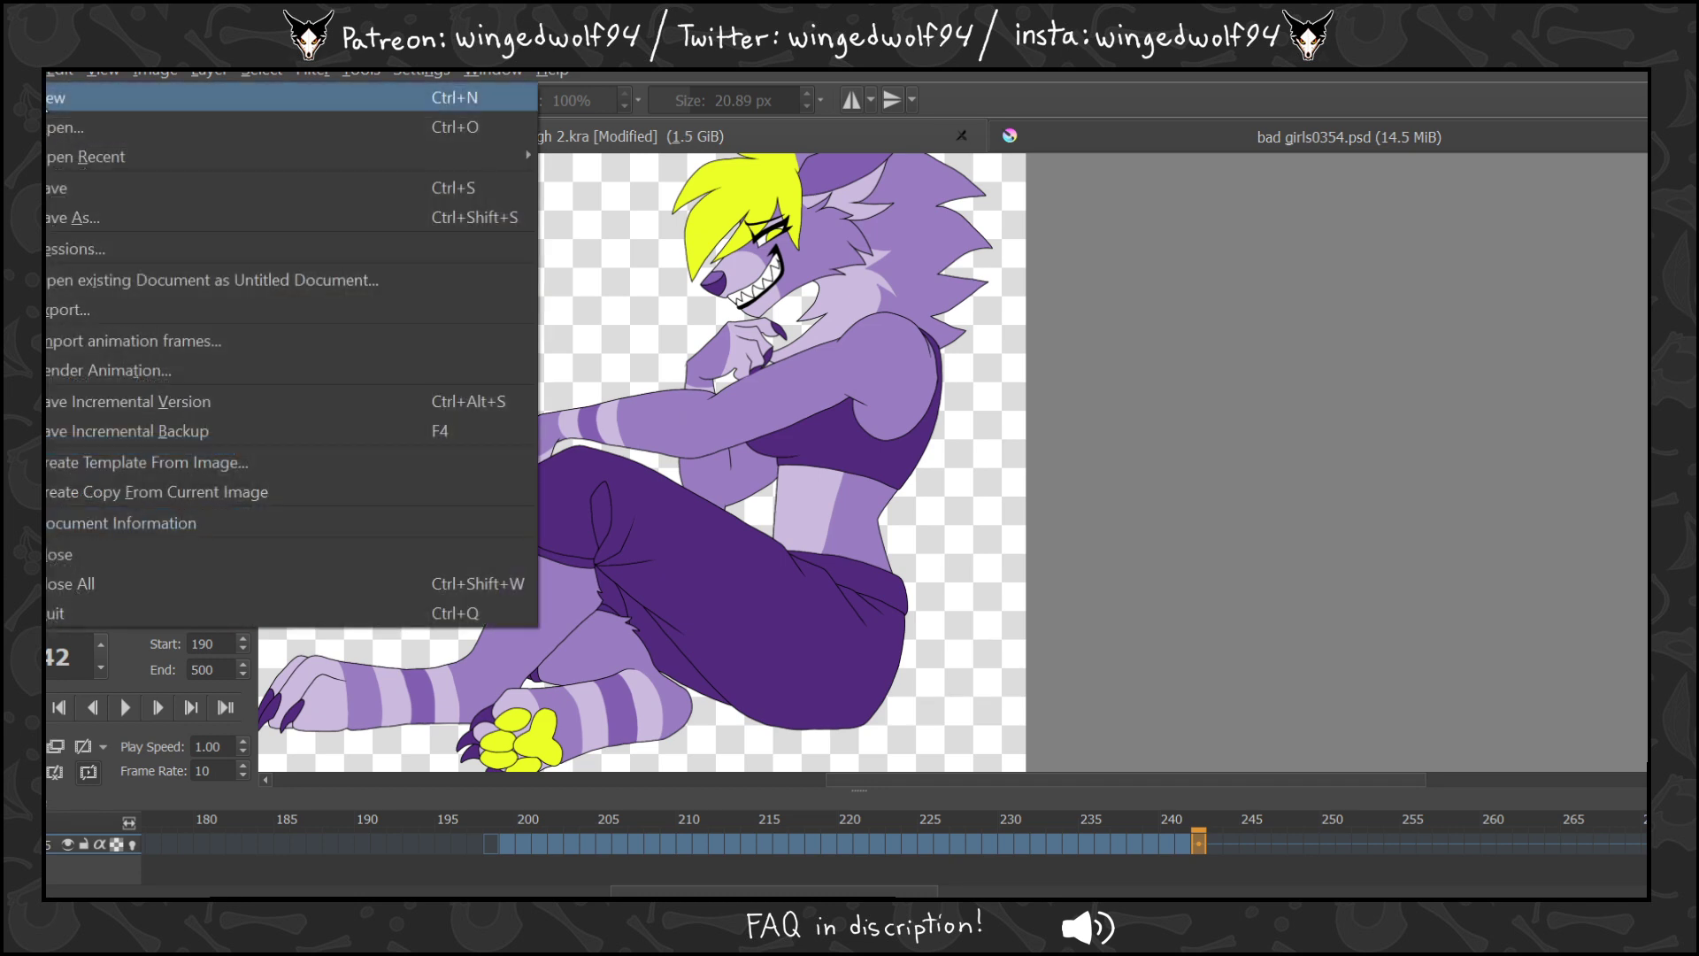
left_click(152, 377)
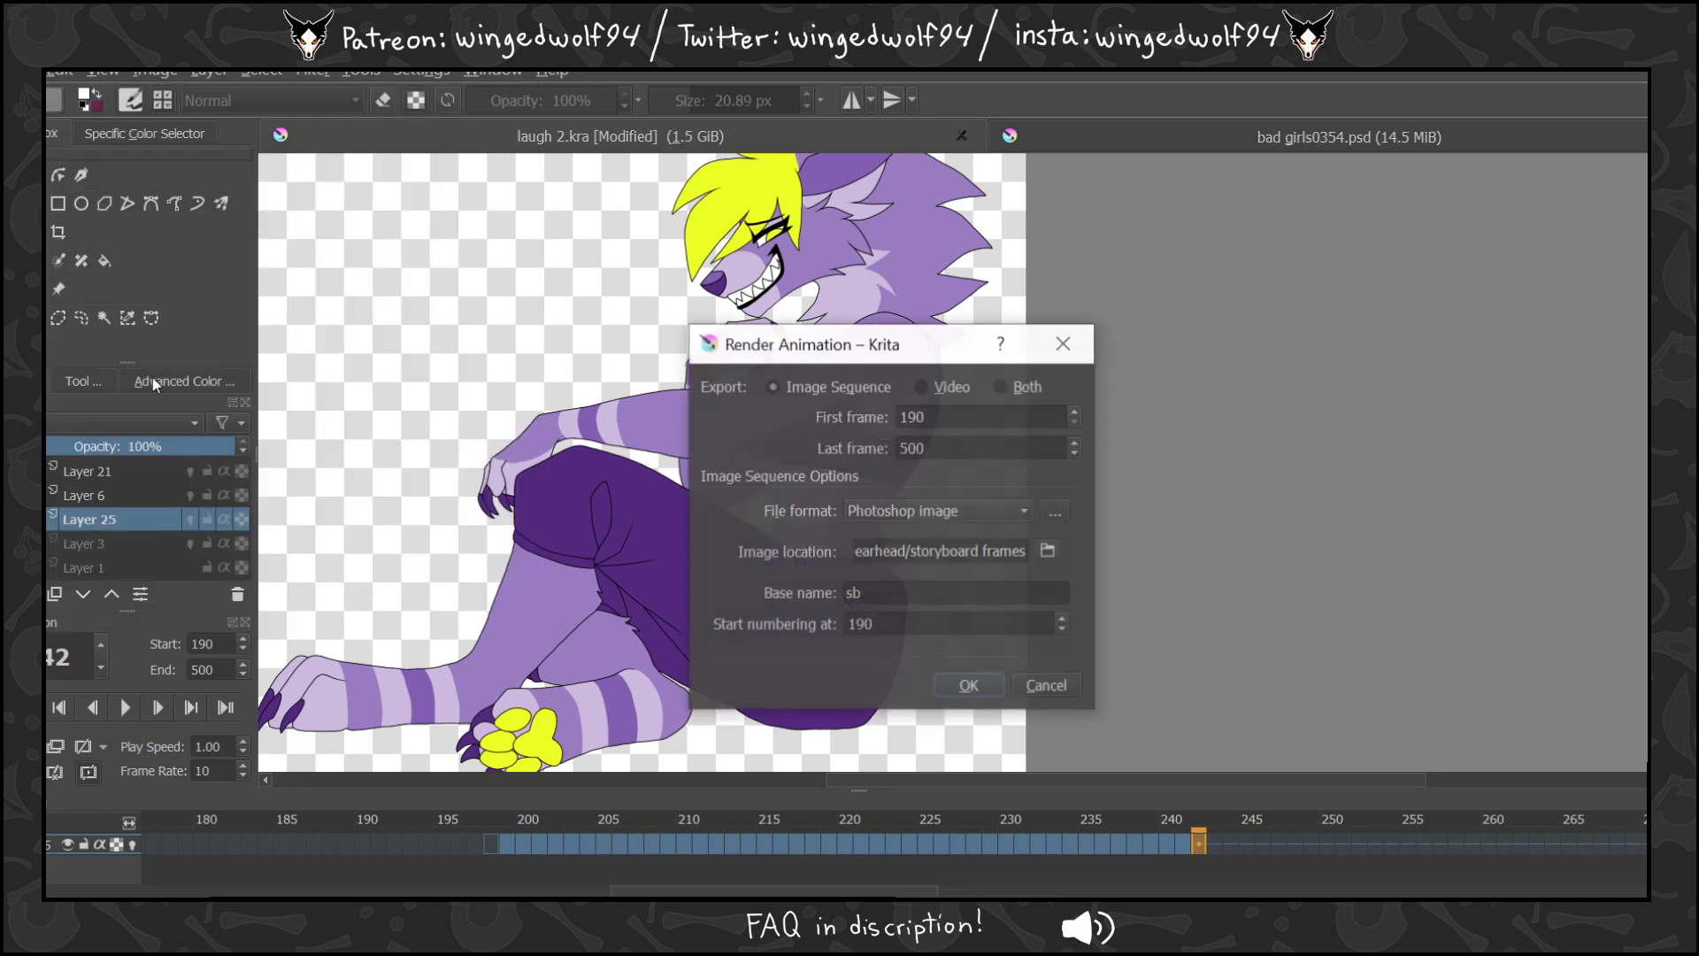
left_click(1045, 686)
Set the start frame of the animation's playback range to 199.
left_click(490, 842)
double_click(204, 644)
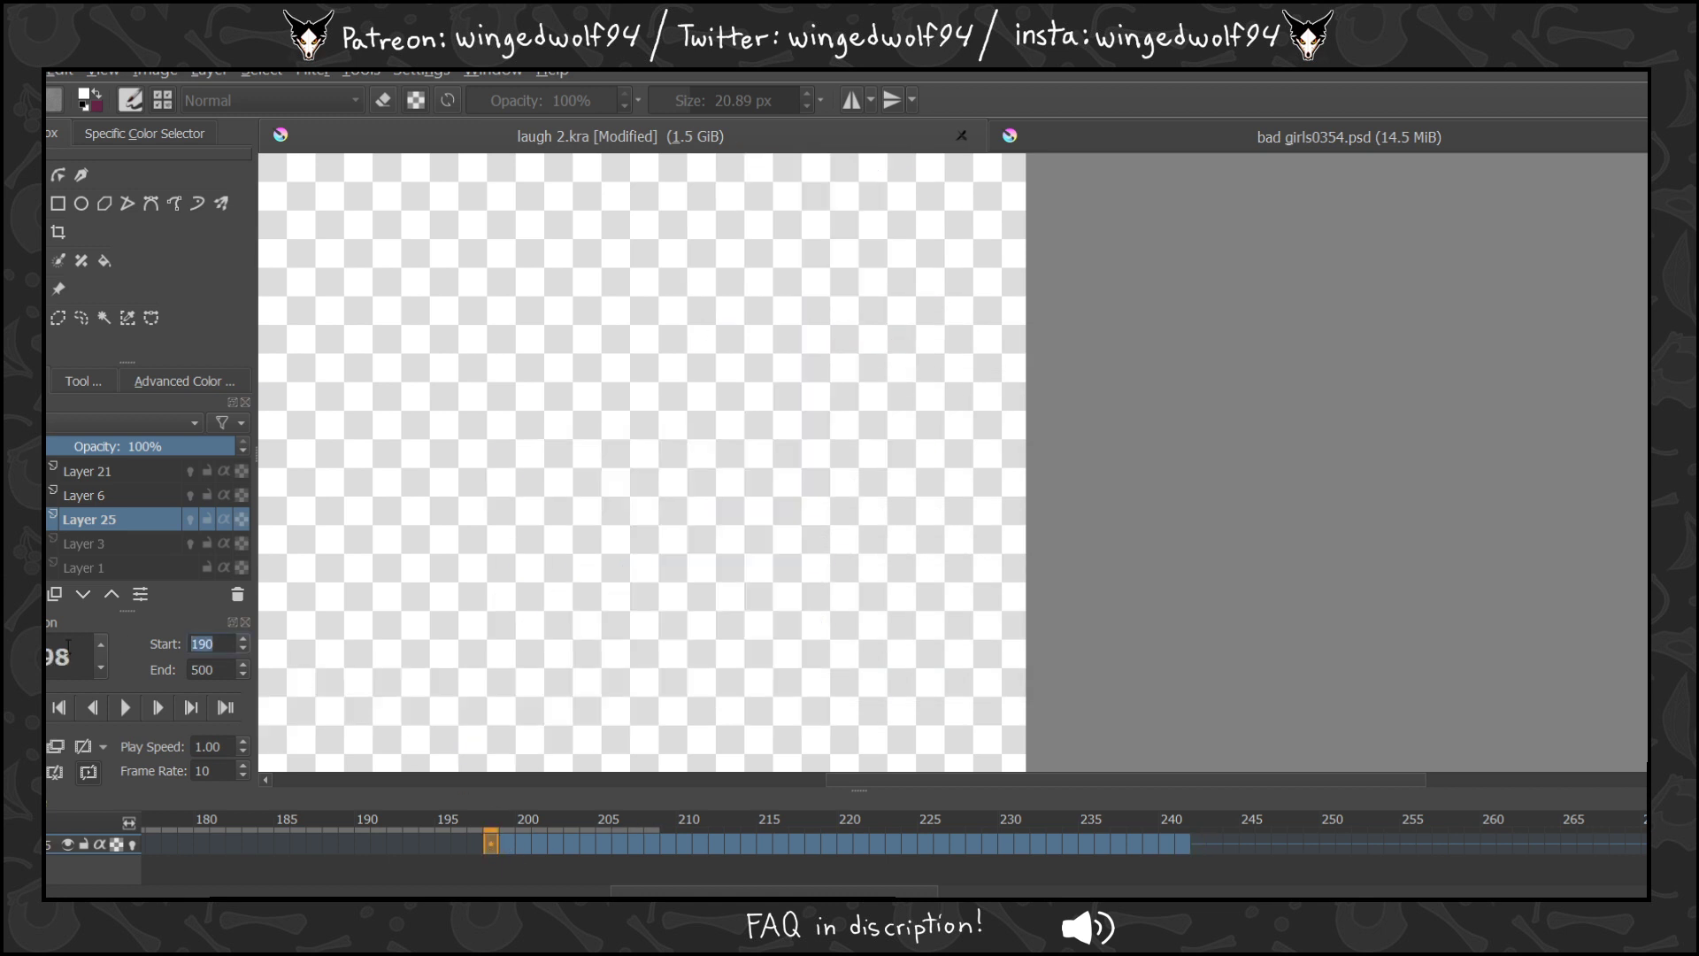
type("1")
left_click(101, 643)
type("199")
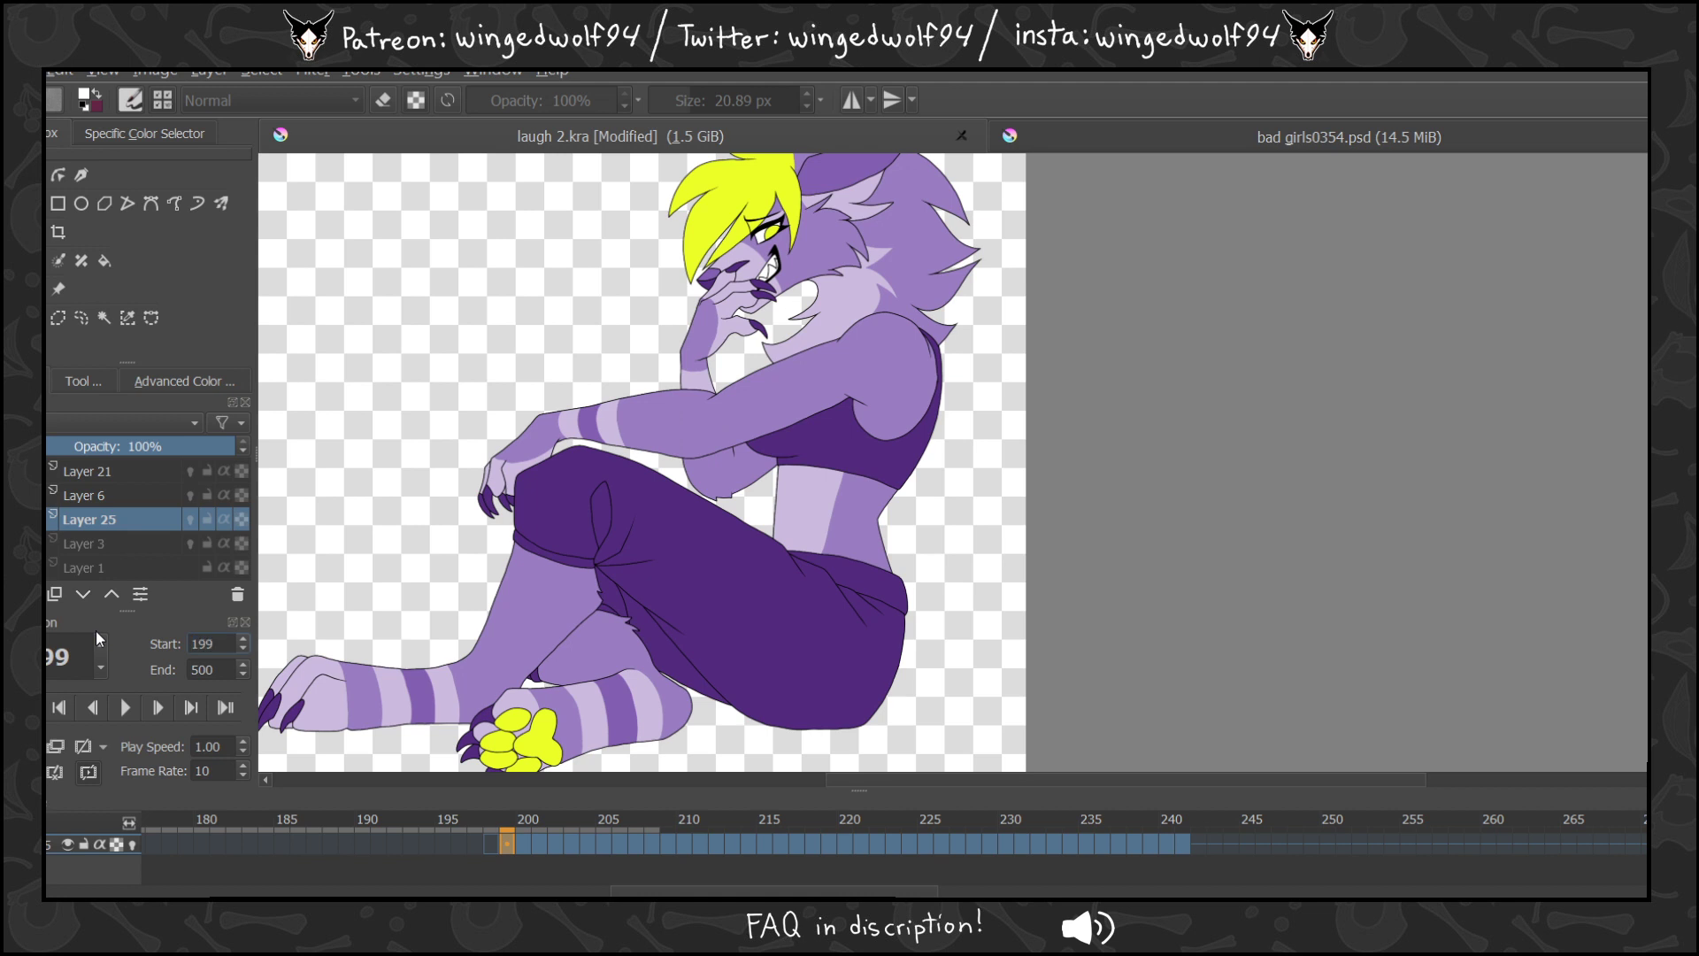
Set the end frame of the playback range to 241 and preview the animation.
left_click(536, 830)
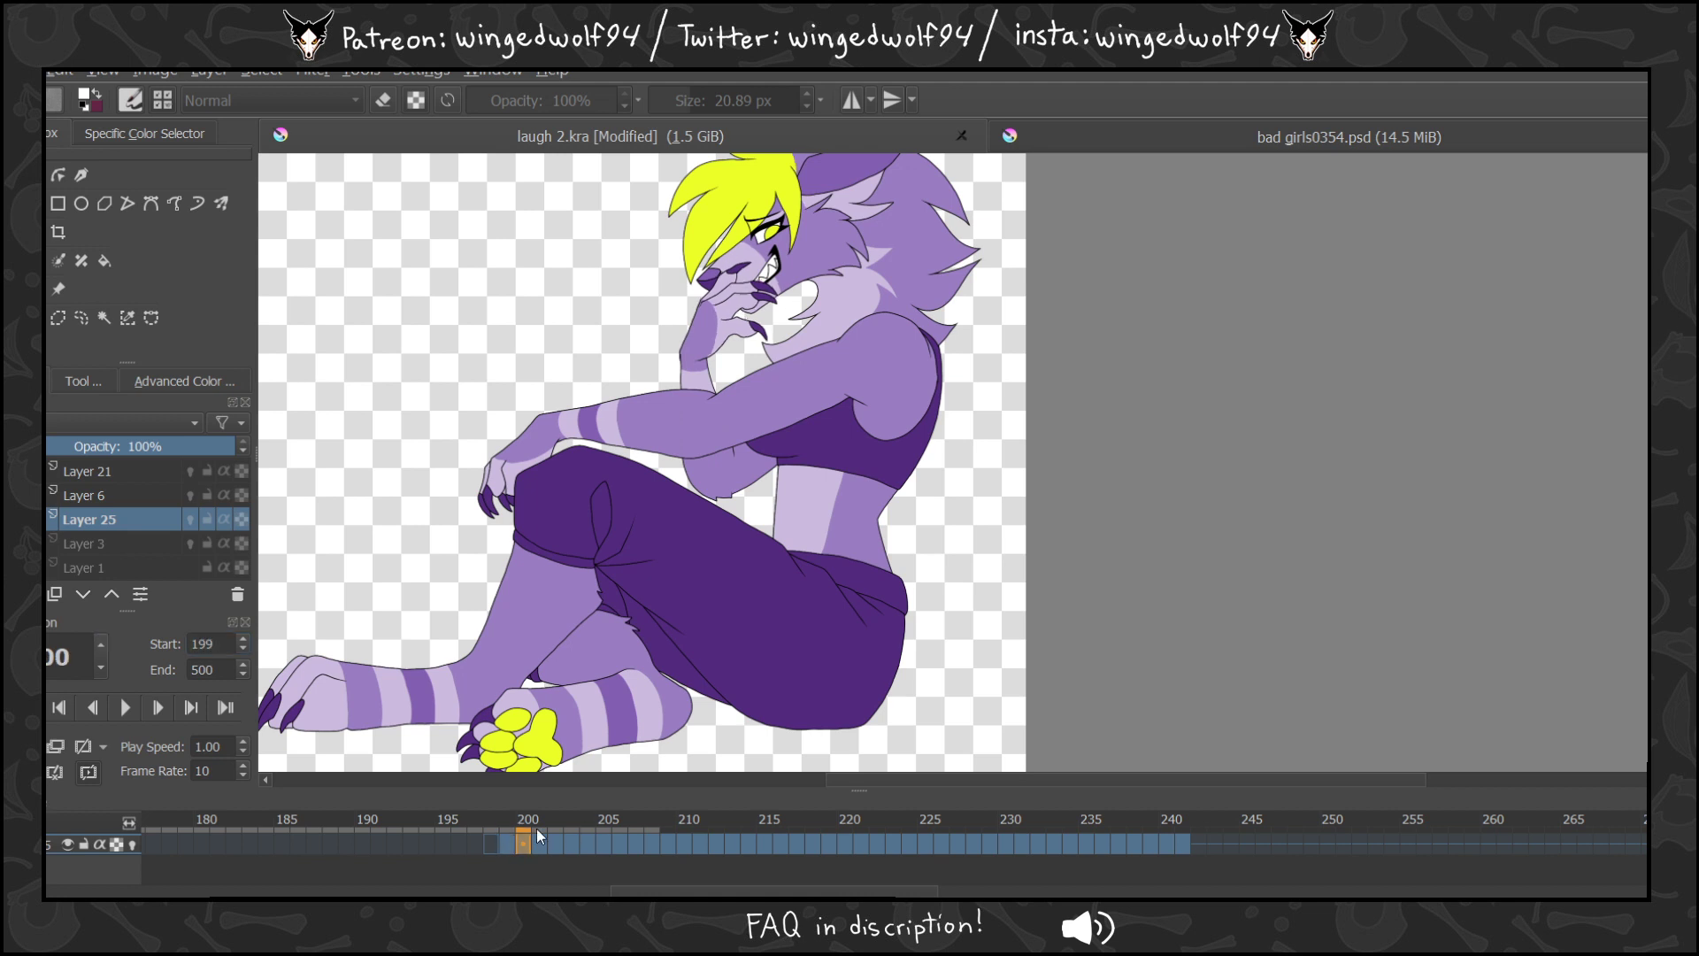
left_click(1186, 851)
double_click(208, 669)
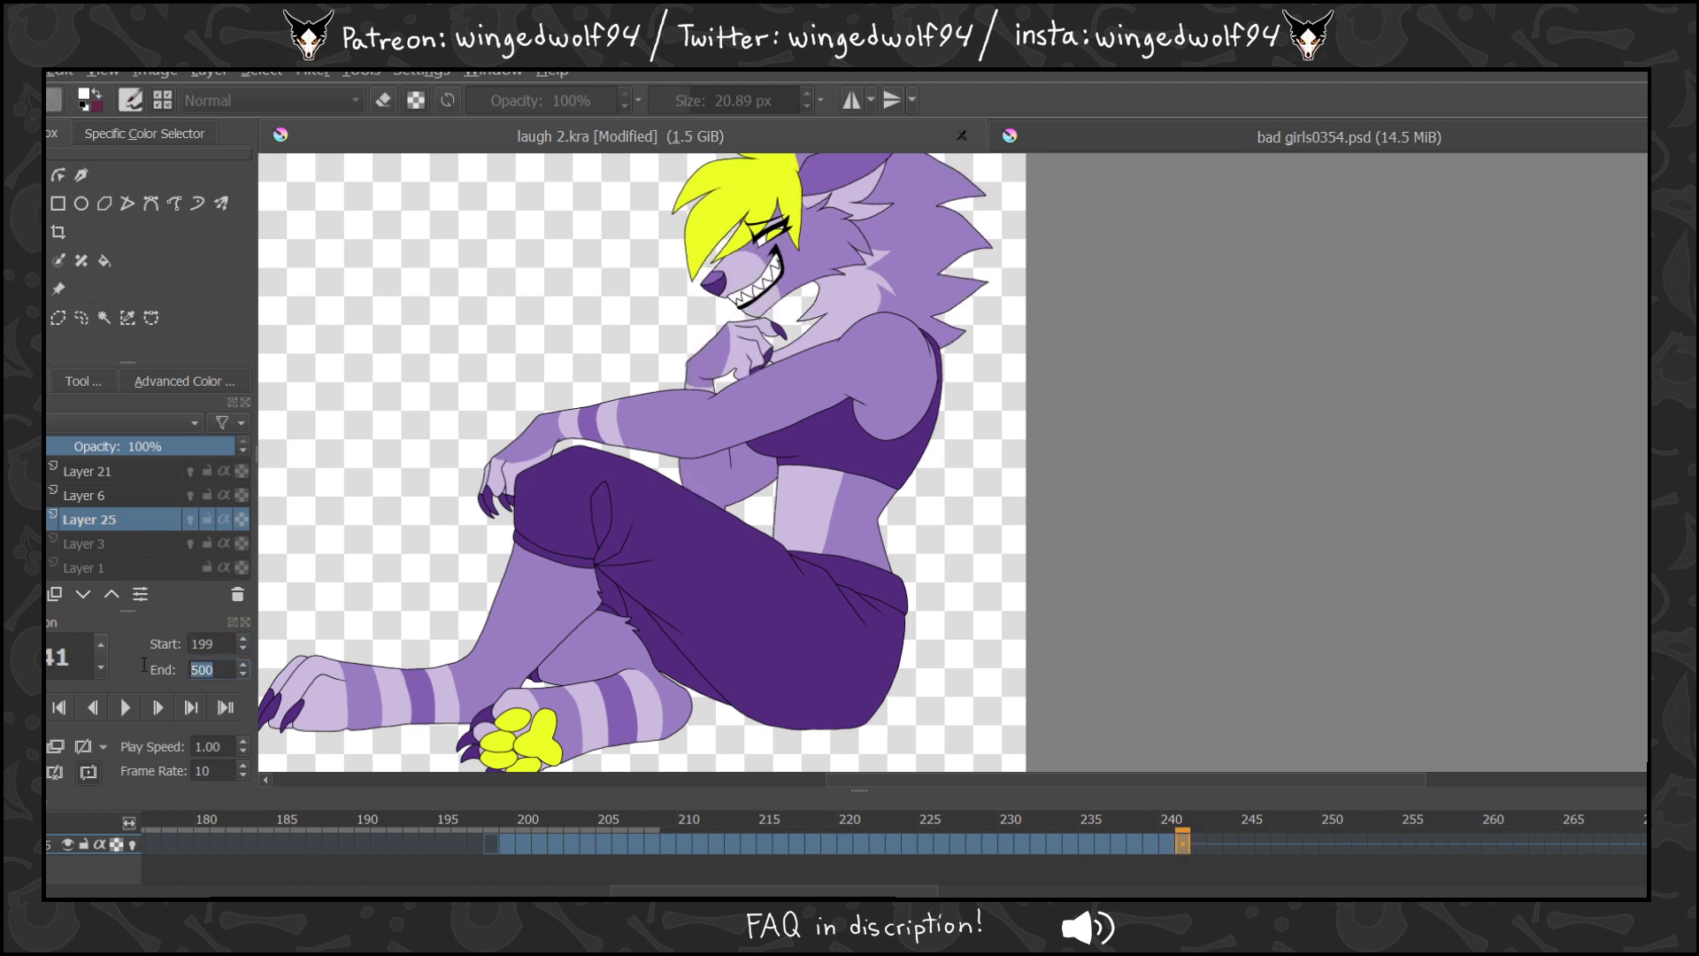
type("241")
left_click(124, 714)
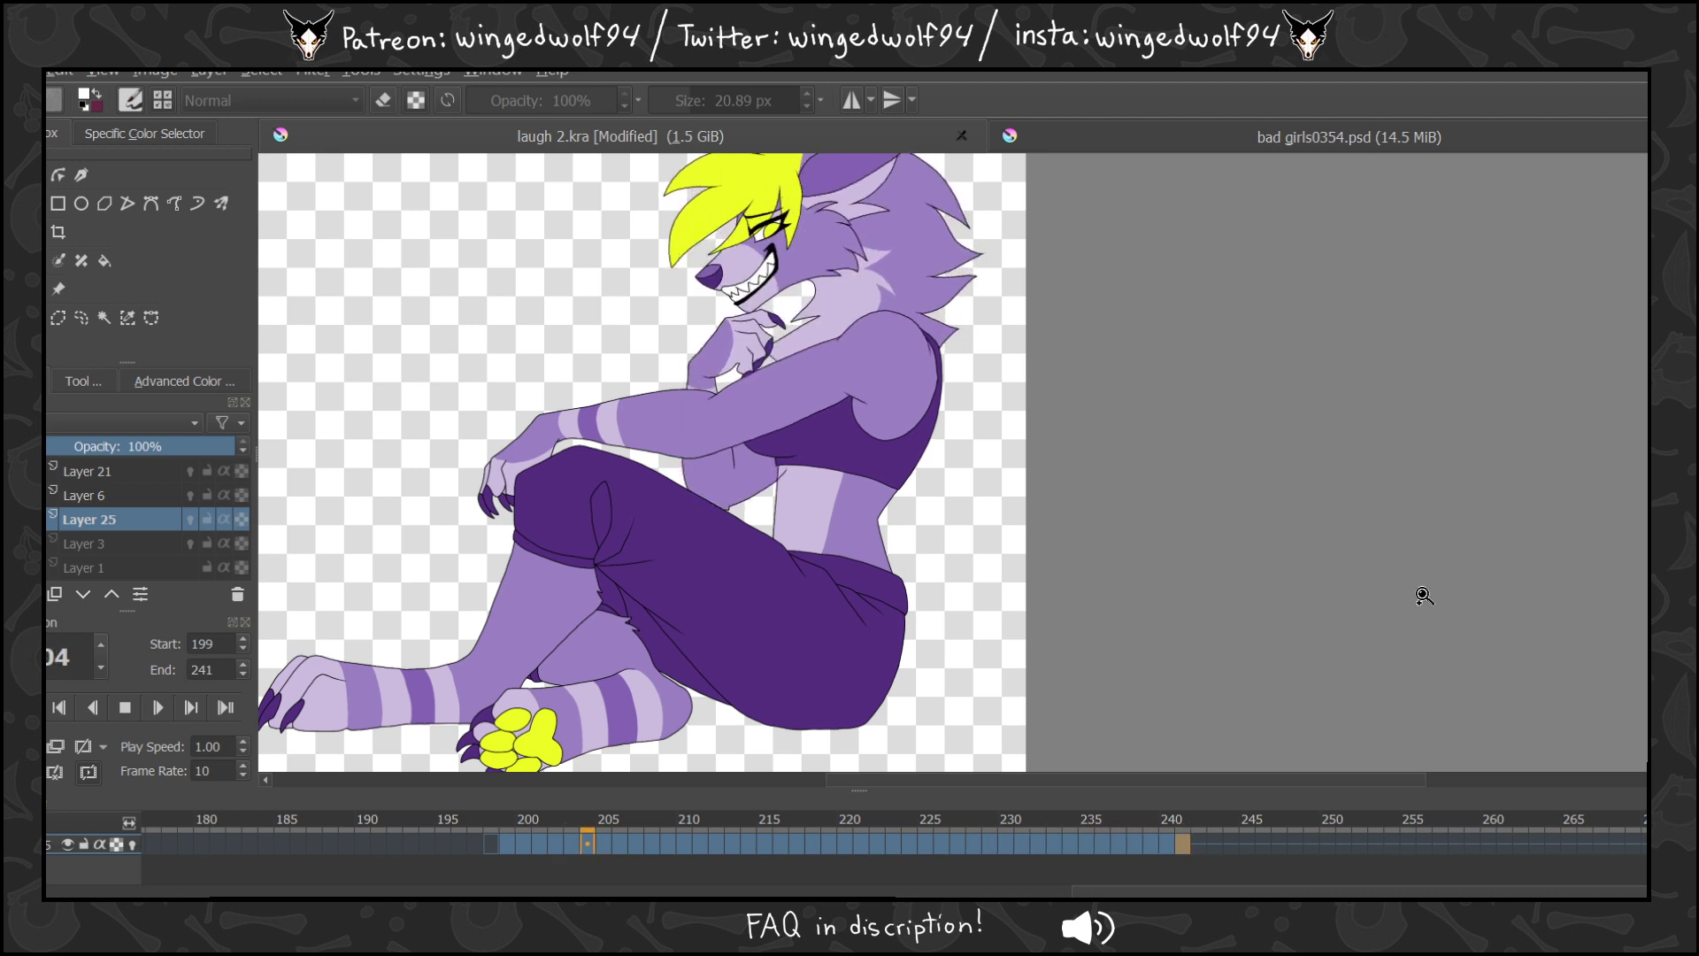
left_click(125, 707)
Extend the playback range to end at frame 244 and preview the animation again.
left_click(1200, 825)
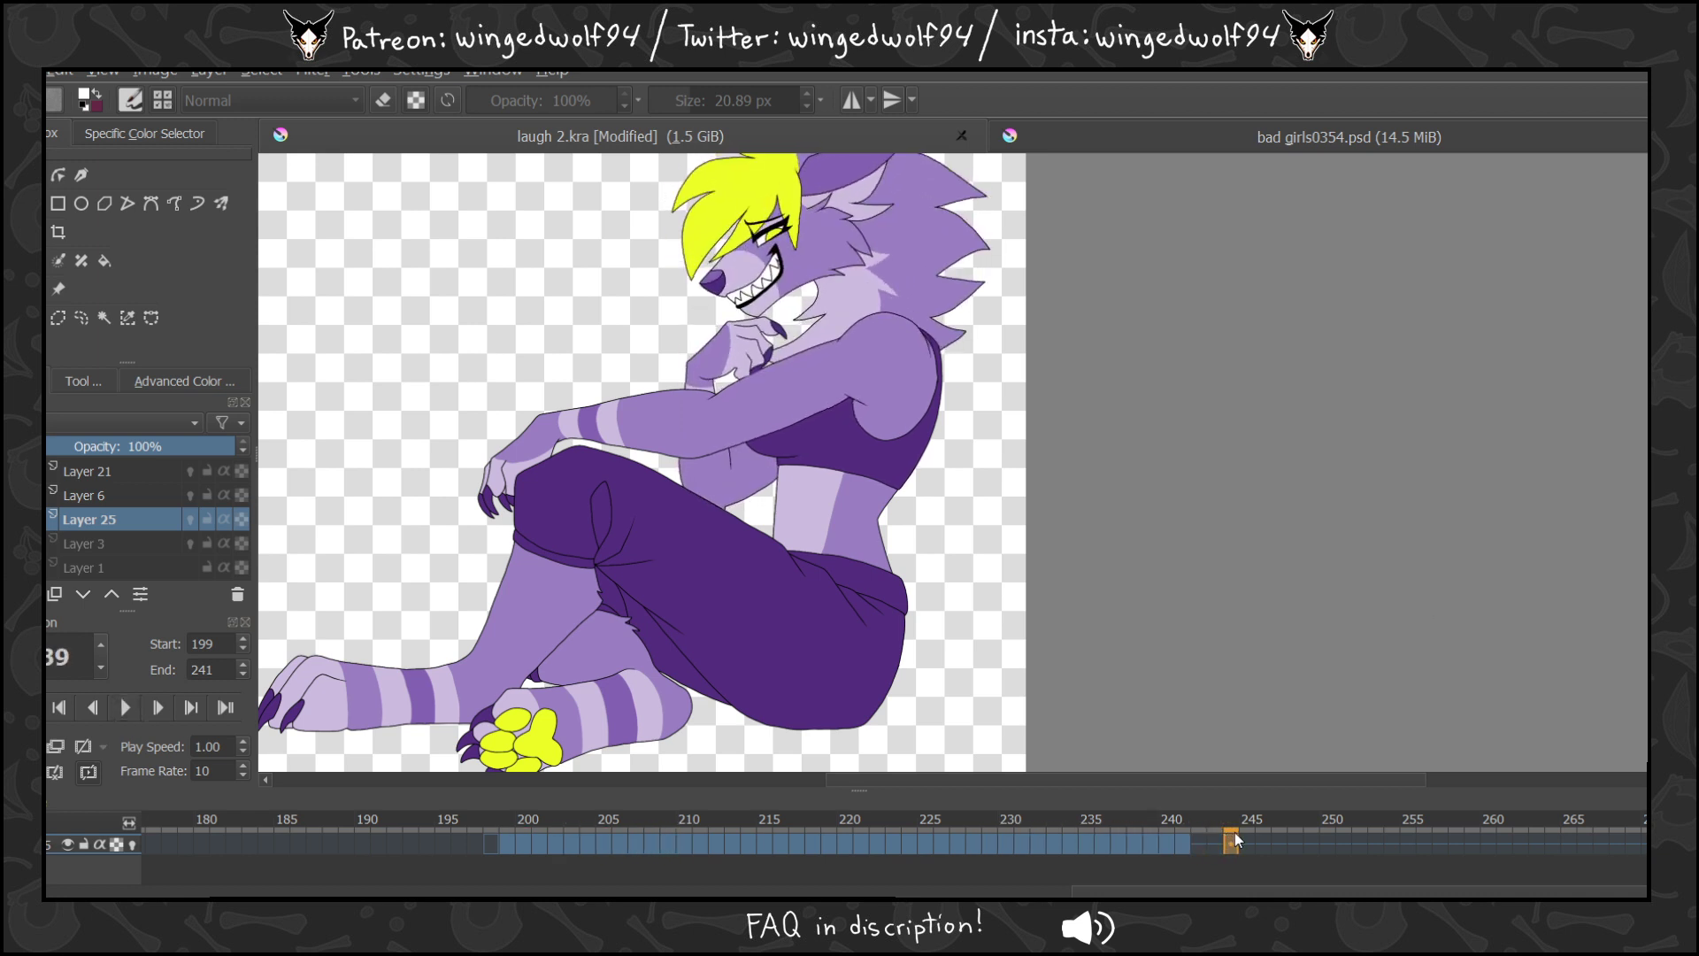
double_click(211, 669)
type("244")
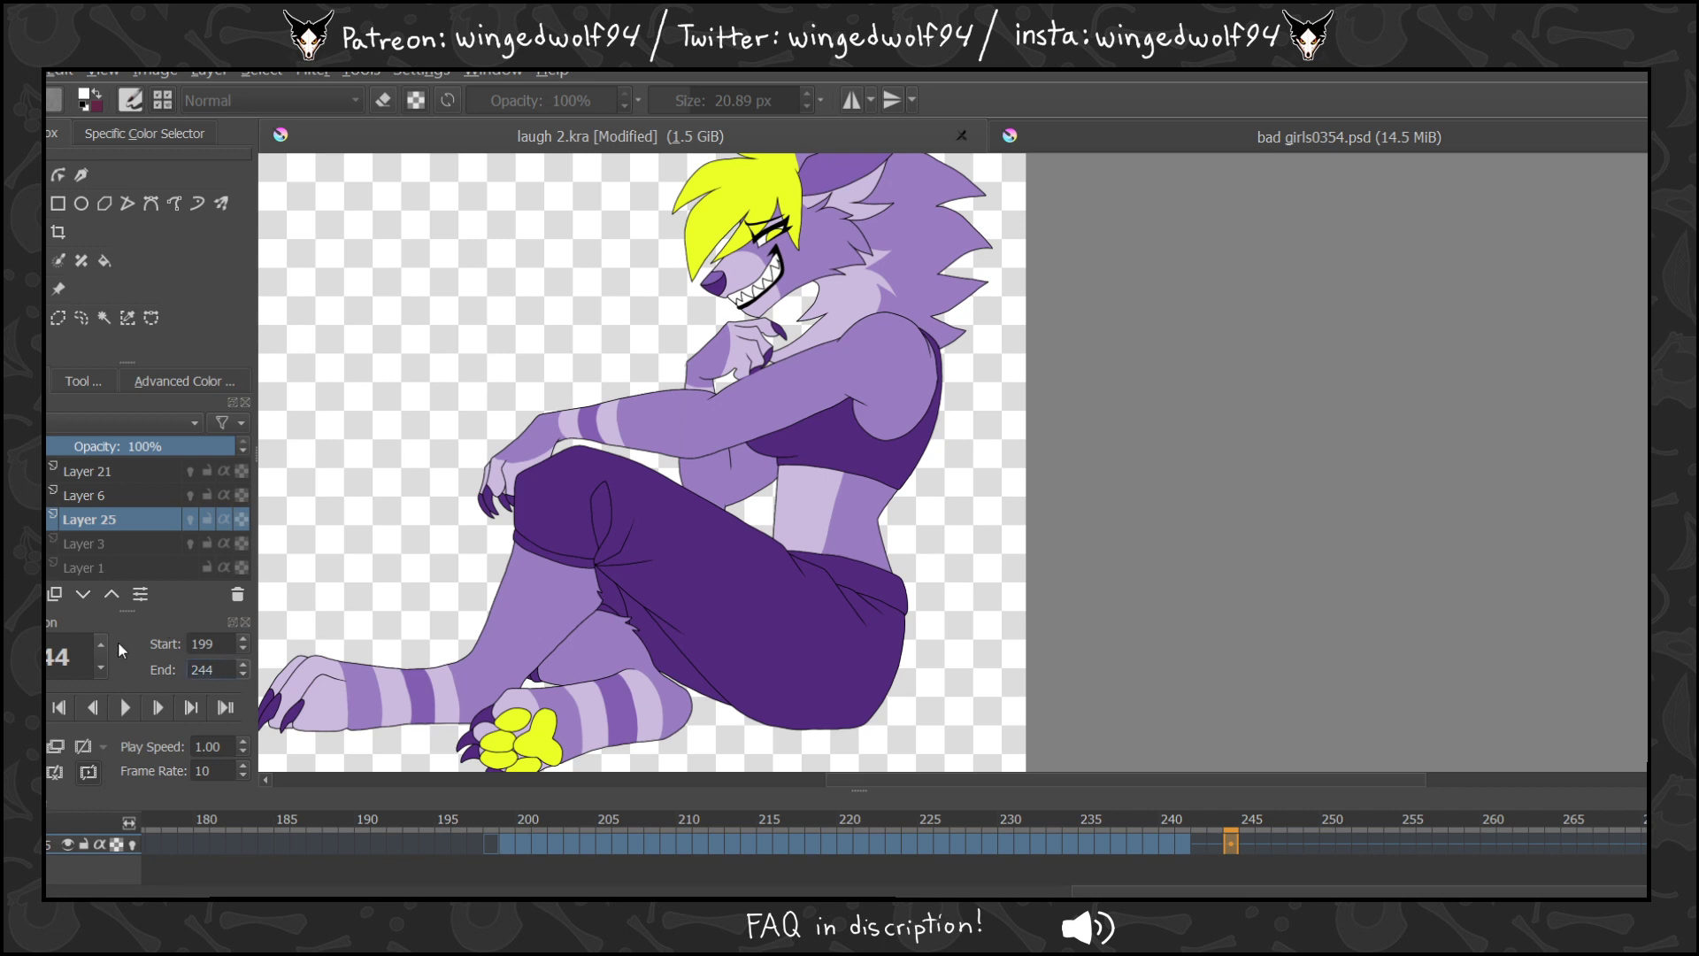
left_click(125, 707)
left_click(128, 706)
Open the animation render settings and browse for the image location in the Bad Girls folder on the Desktop.
key("alt+f")
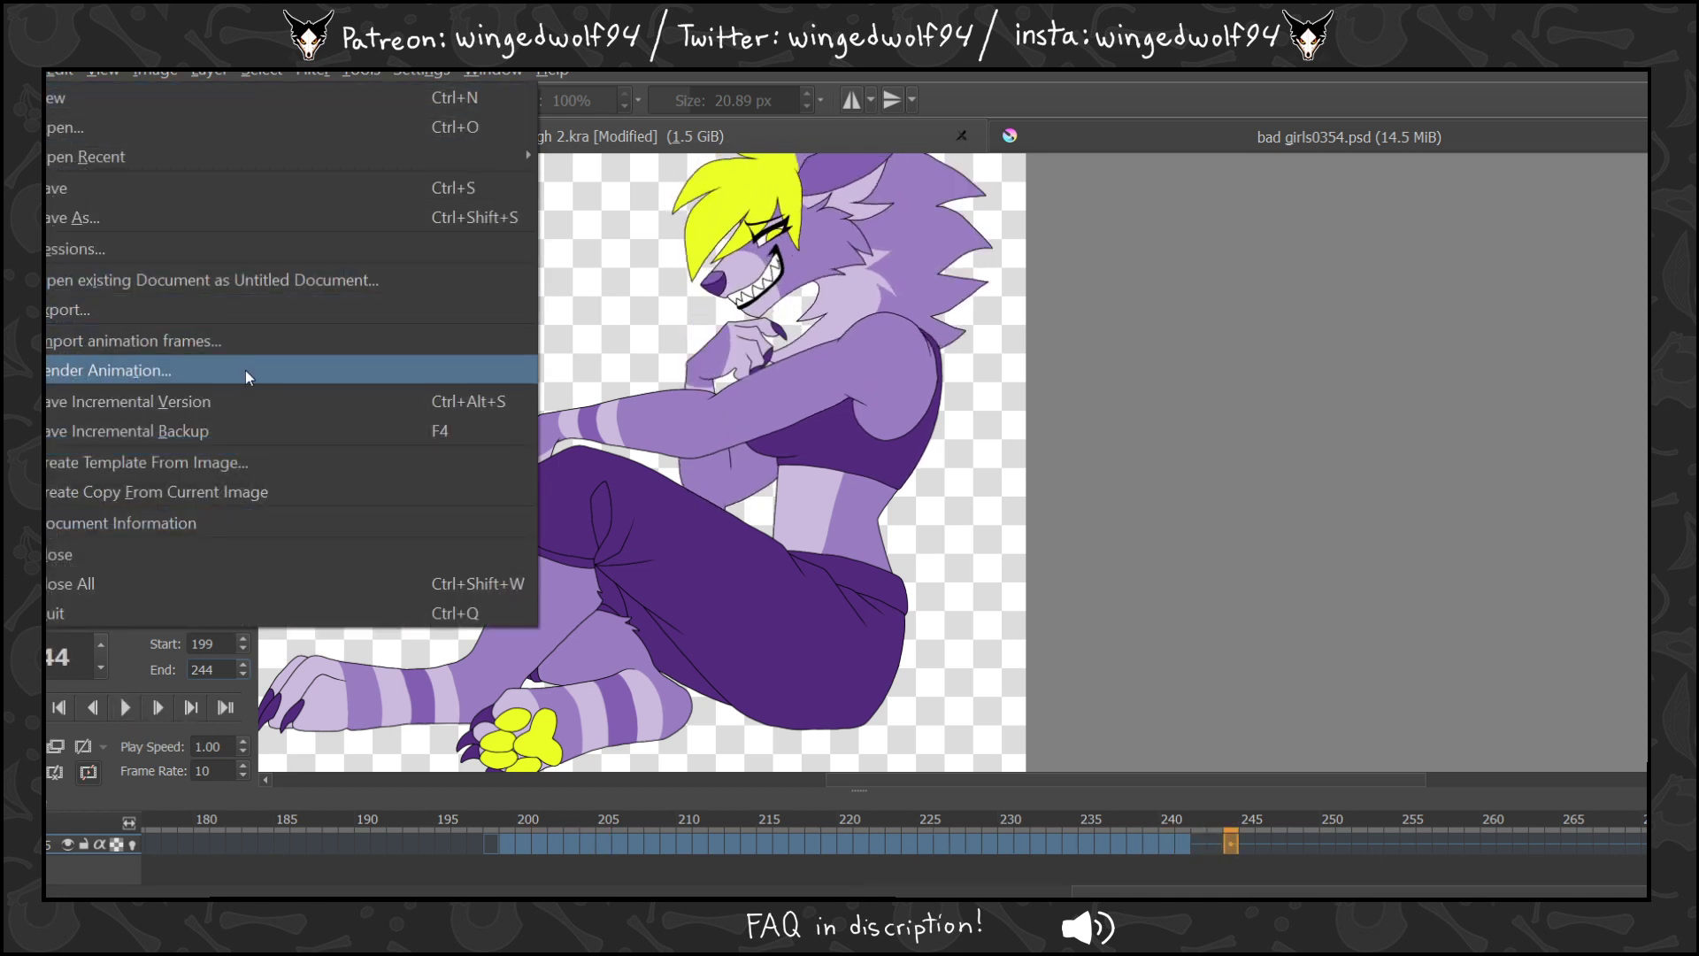
left_click(233, 370)
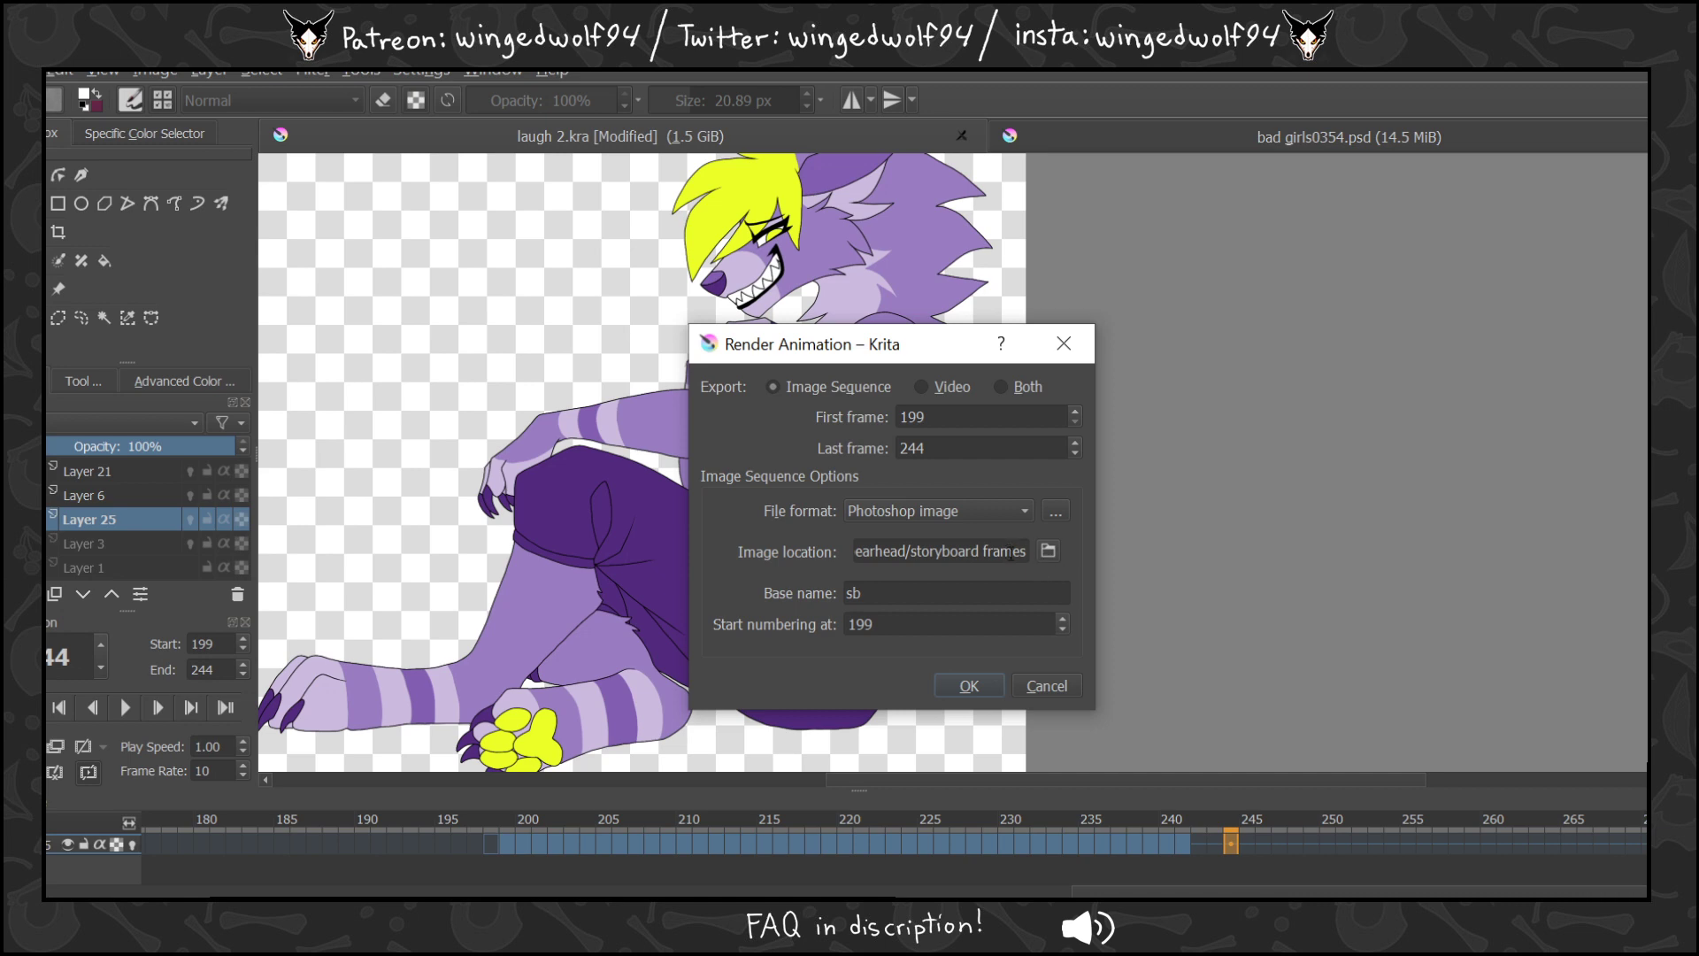
left_click(1048, 551)
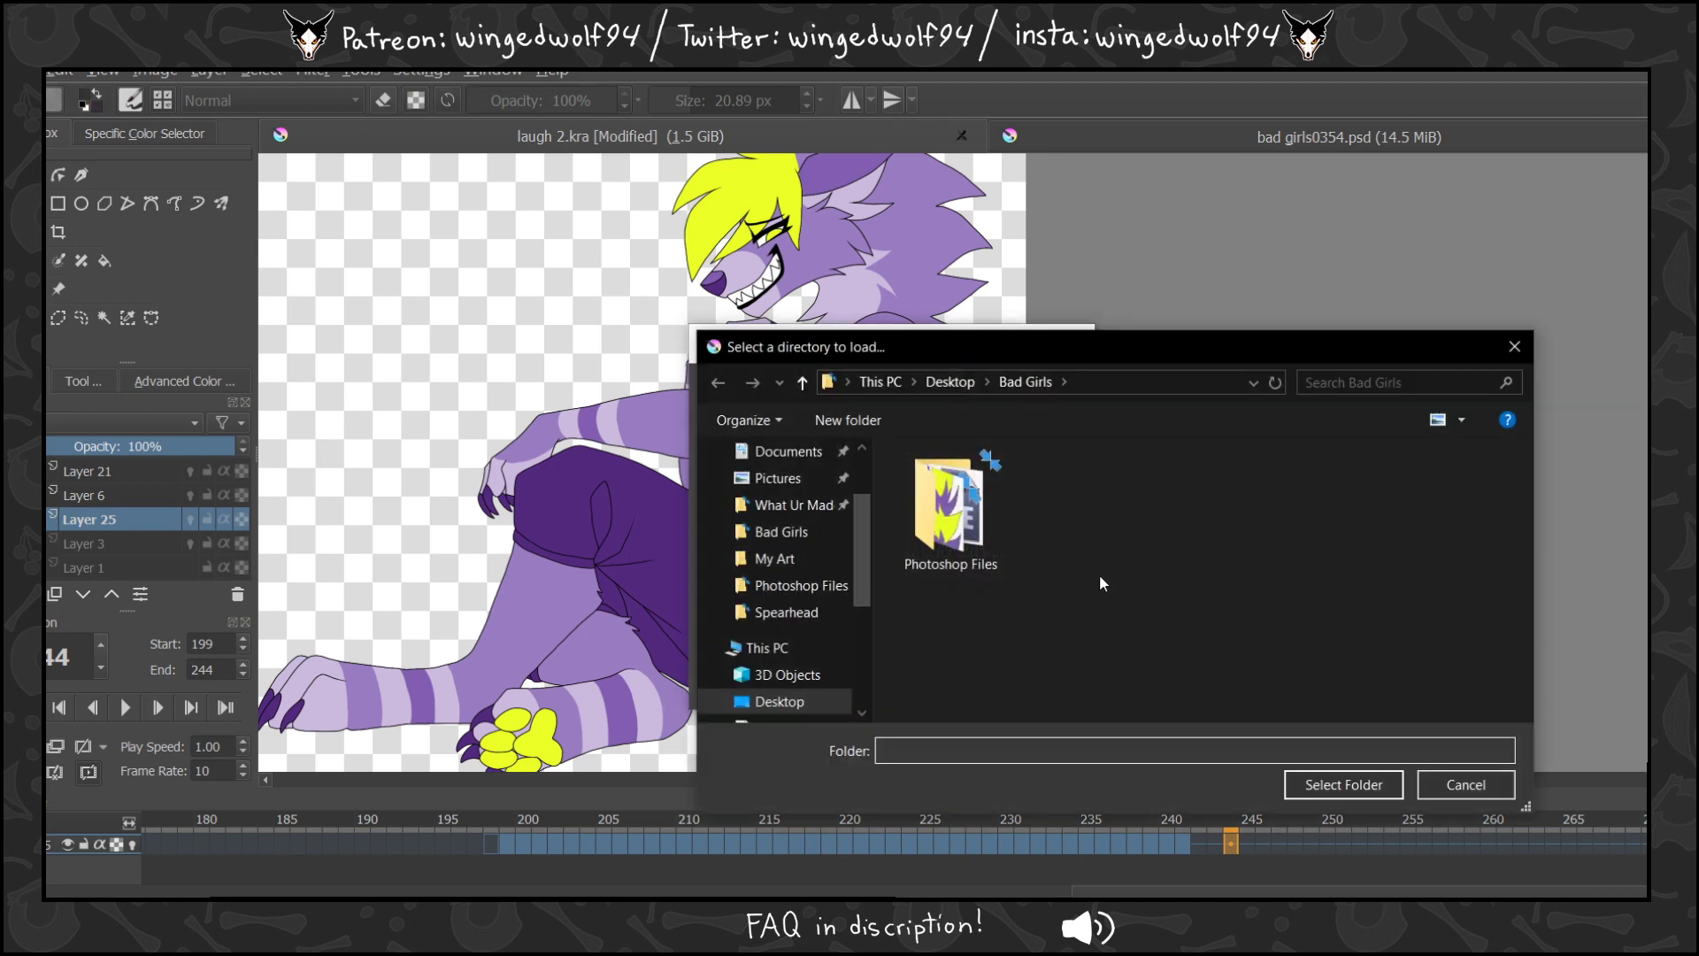
left_click(1062, 387)
Try to use a folder named laugh 2 inside Bad Girls as the image location.
left_click(874, 751)
type("laugh")
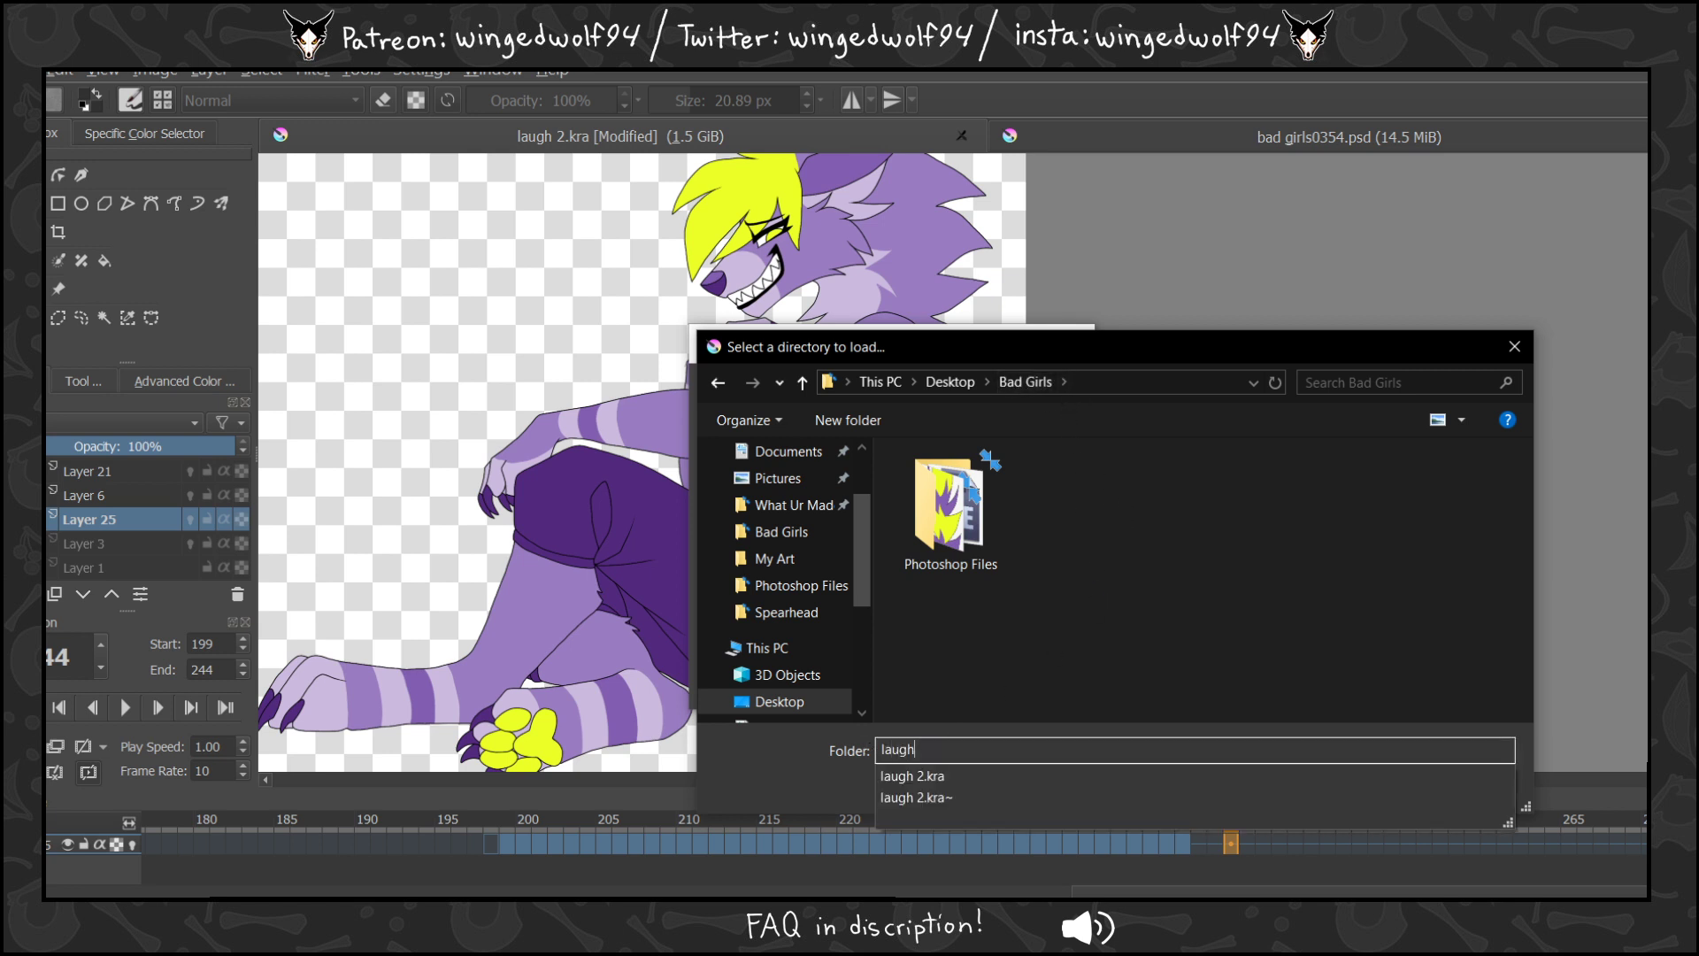
type(" 2")
left_click(1341, 630)
left_click(1346, 784)
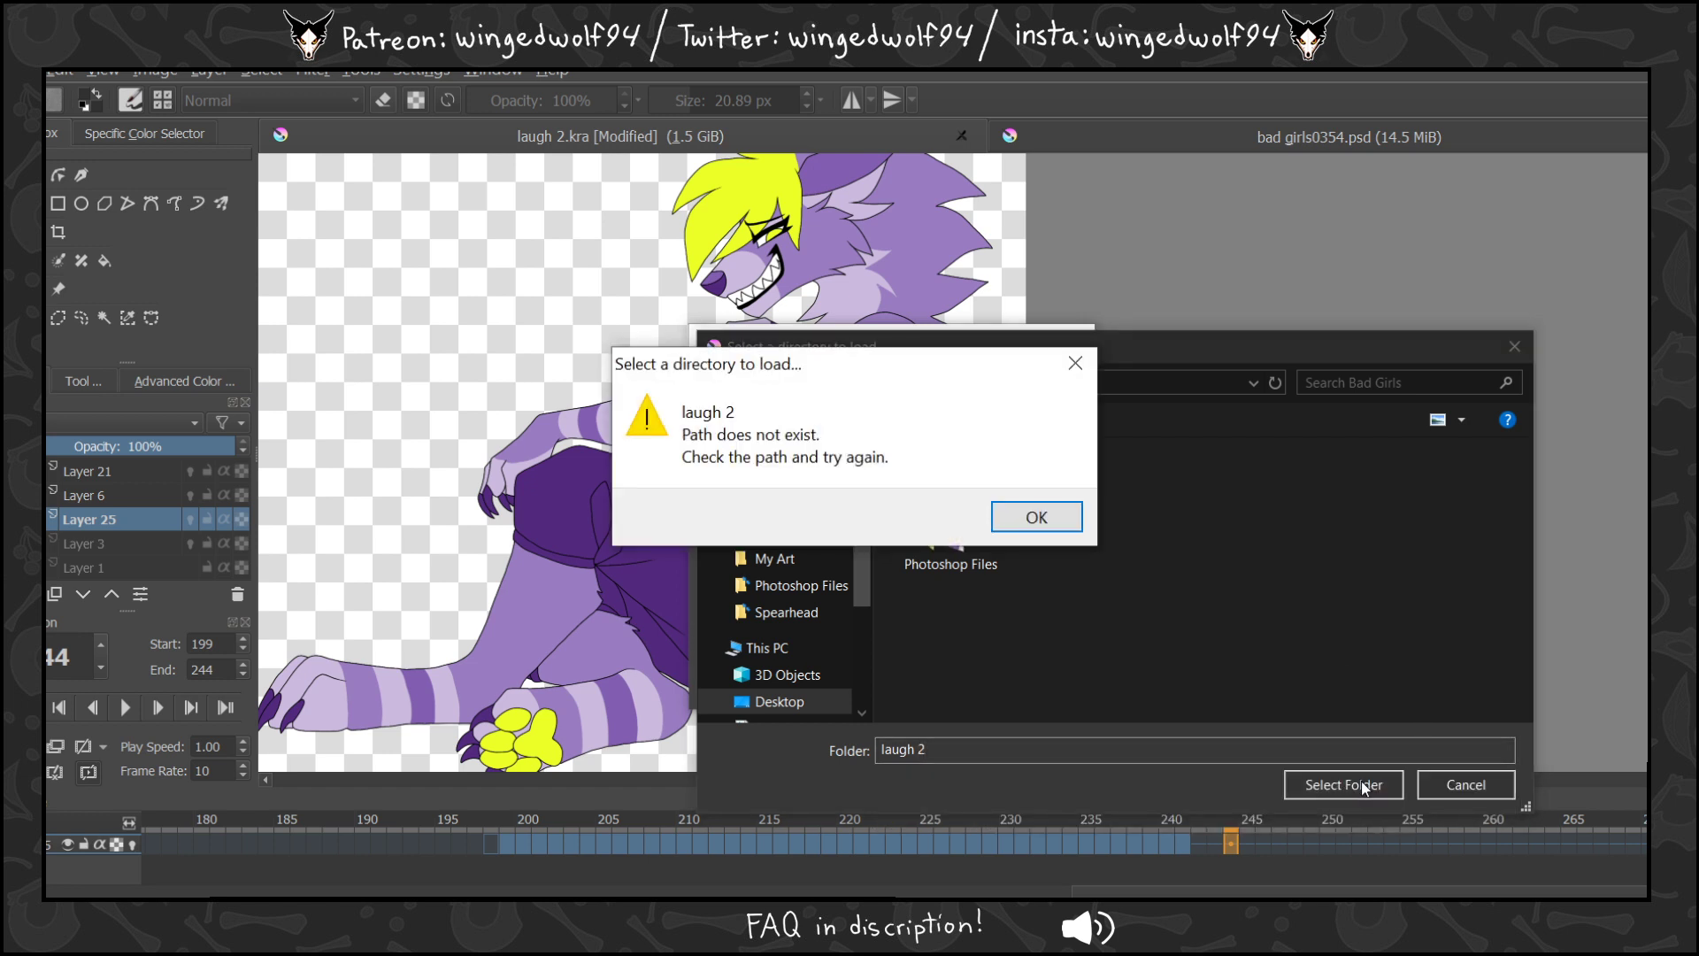
left_click(1037, 520)
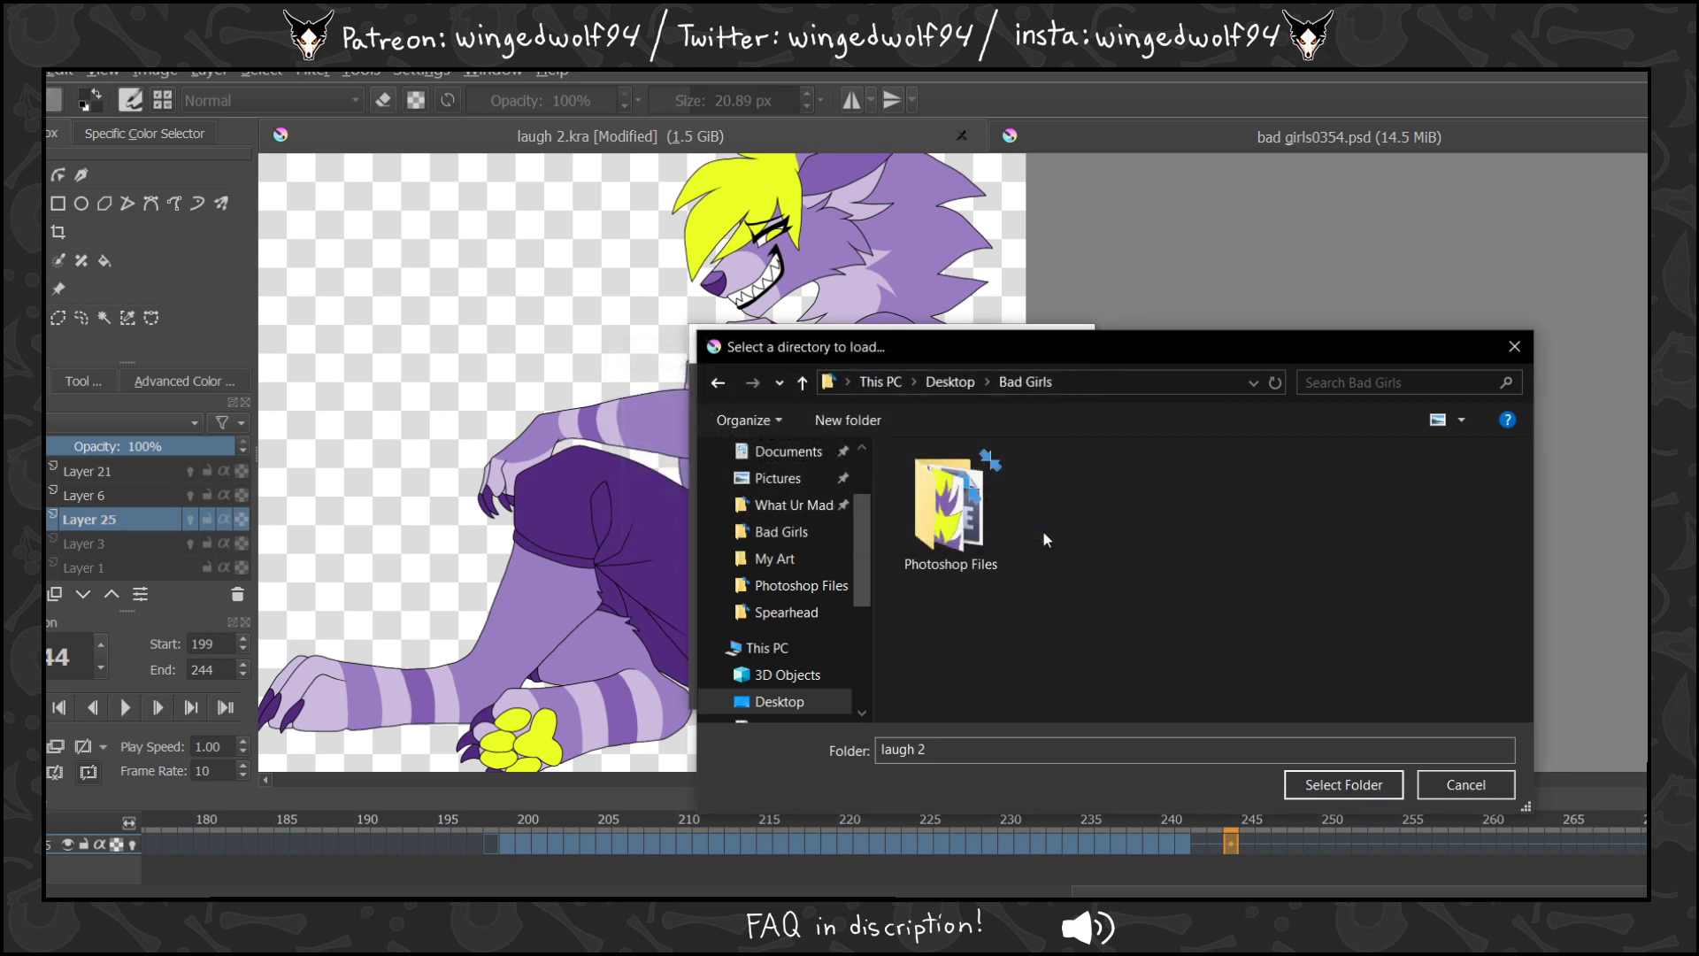
Choose the Bad Girls folder as the image location, set the base name to laug 2 and render the Photoshop image sequence.
left_click(973, 522)
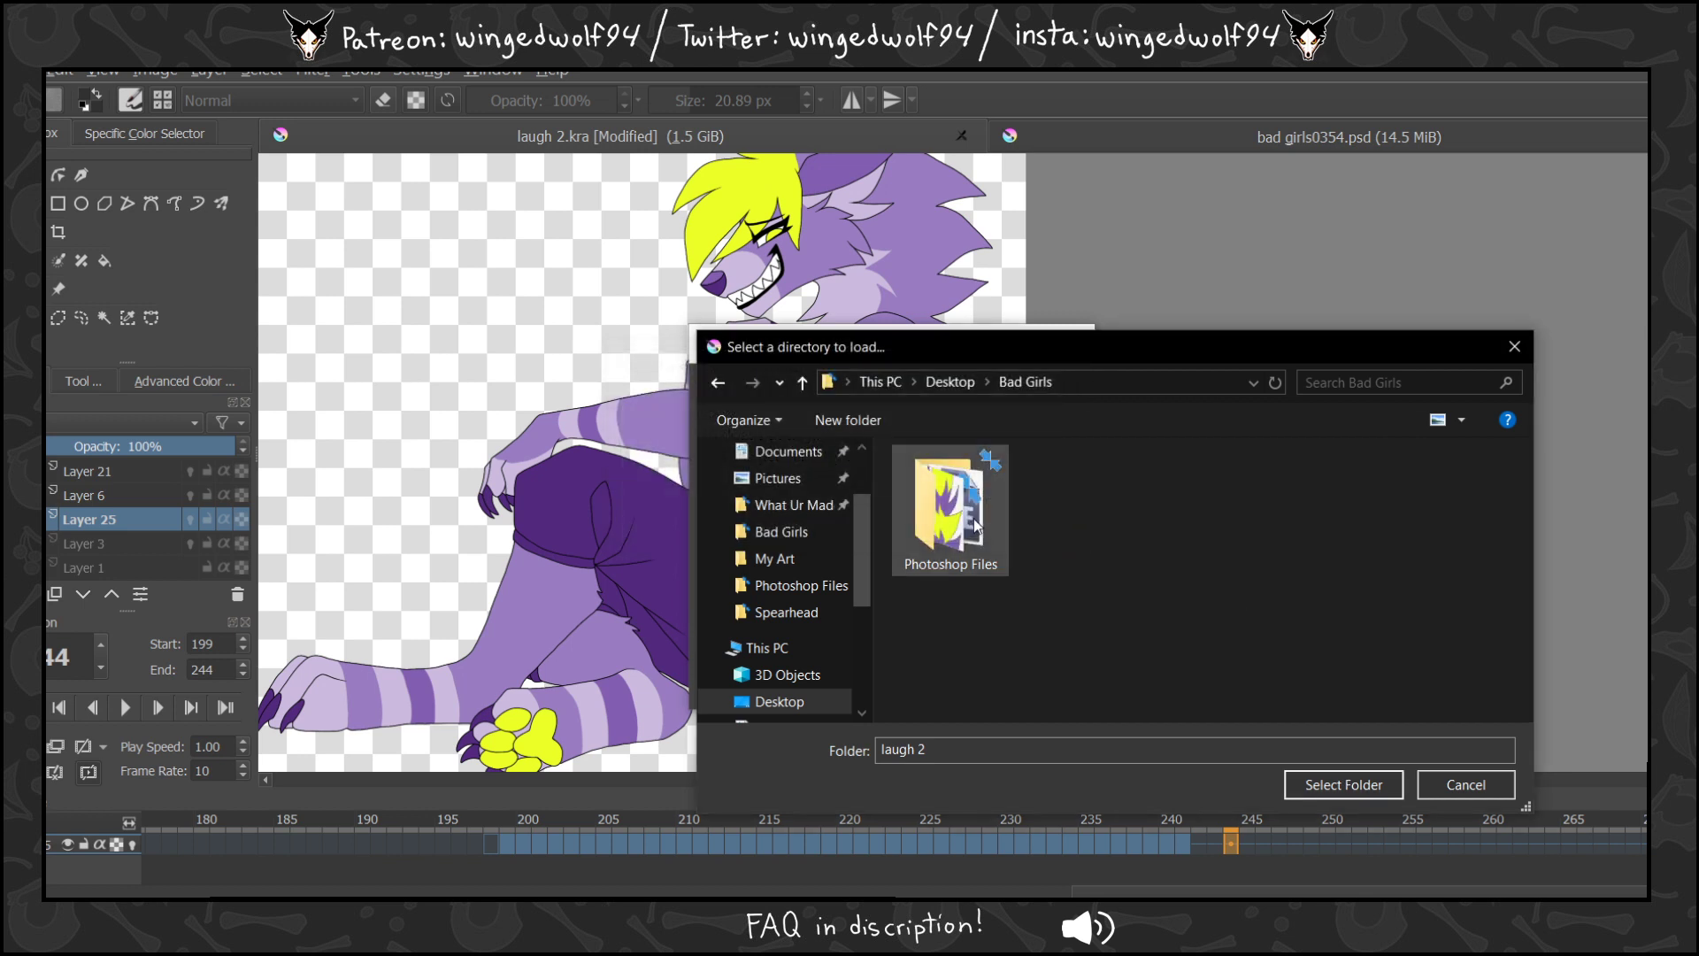
left_click(1366, 784)
left_click(1031, 384)
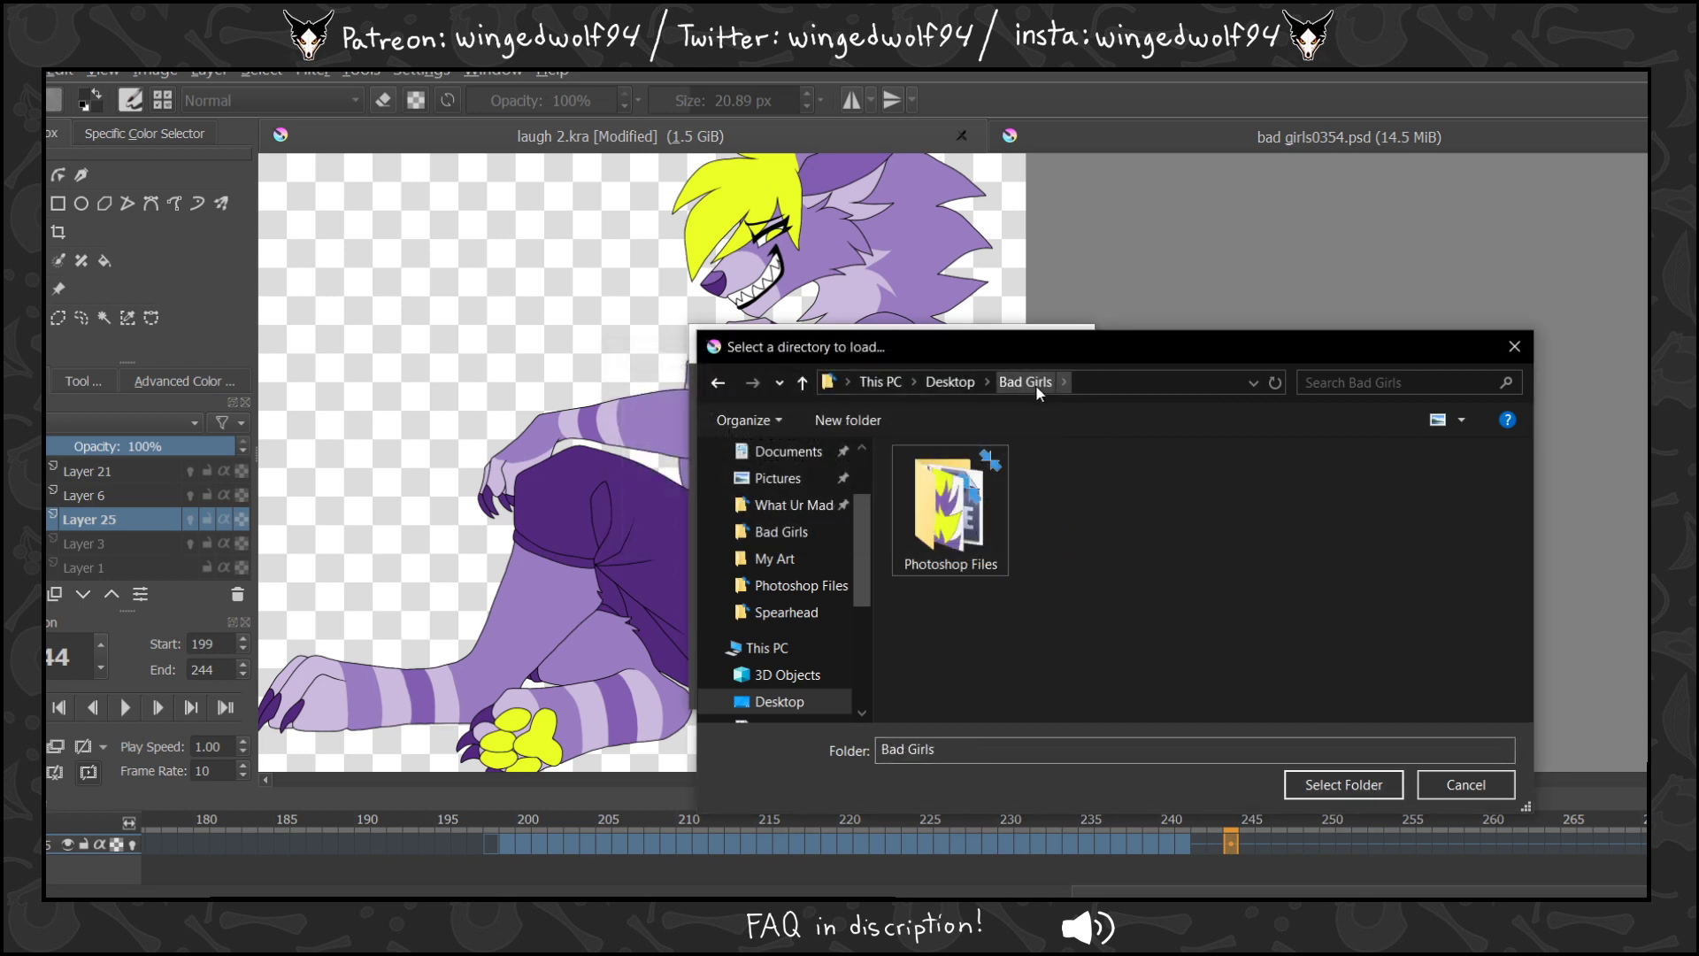
left_click(1371, 786)
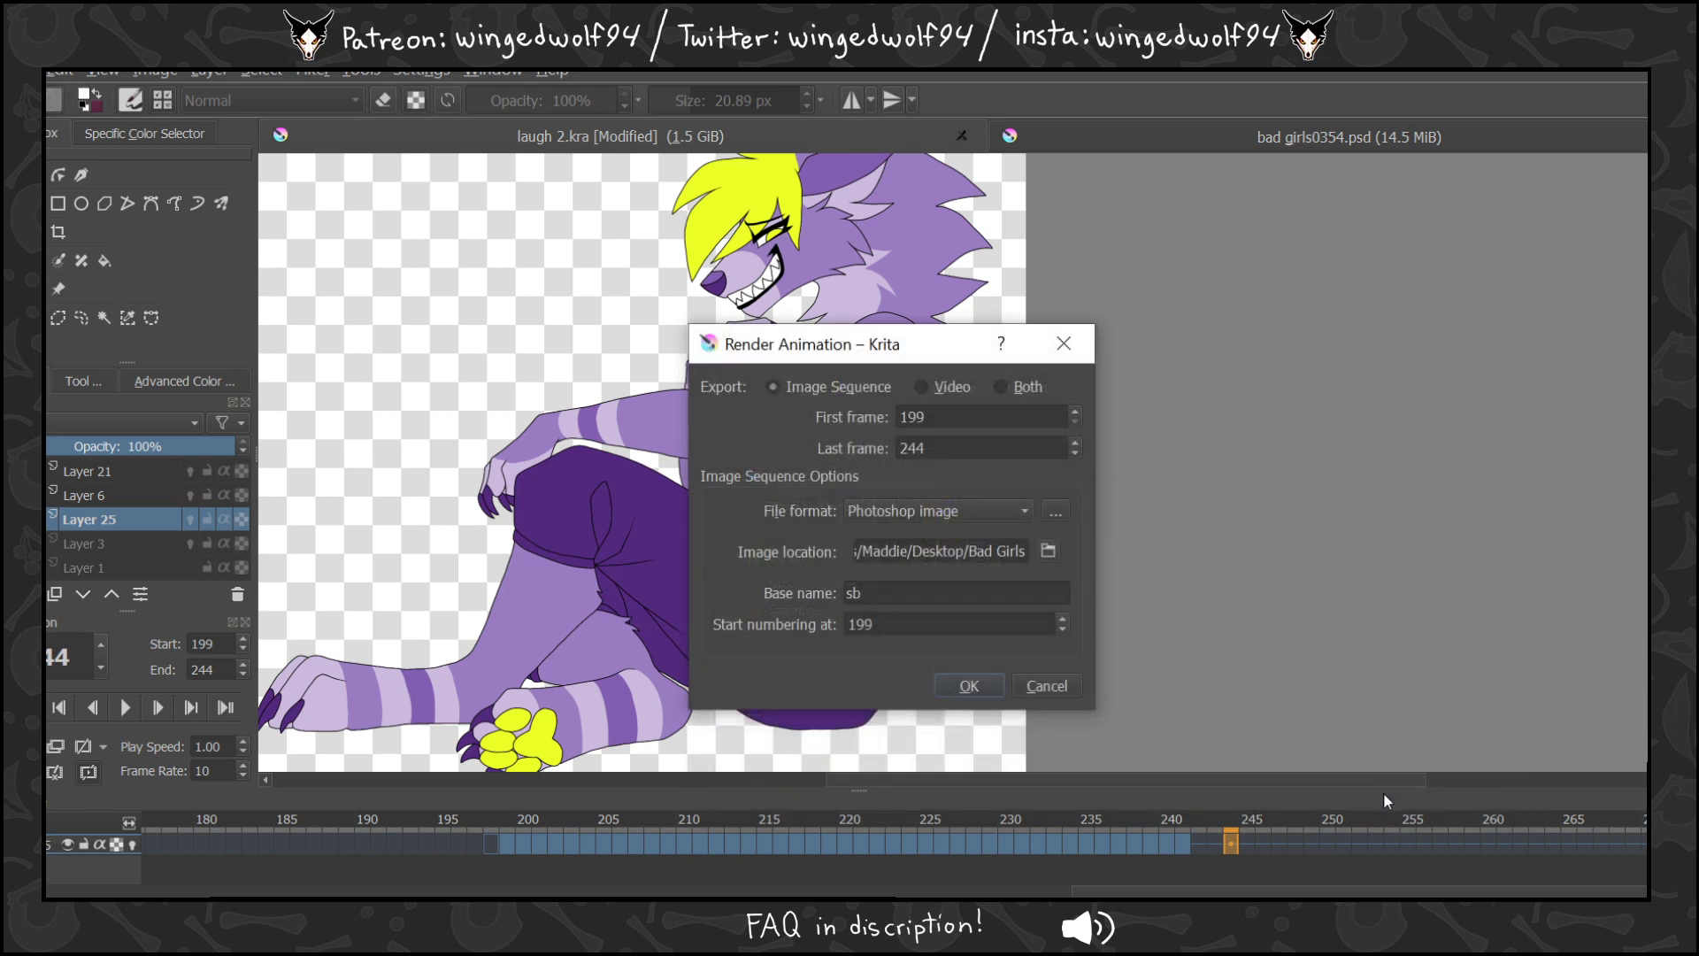
left_click_drag(868, 599, 805, 580)
left_click(974, 687)
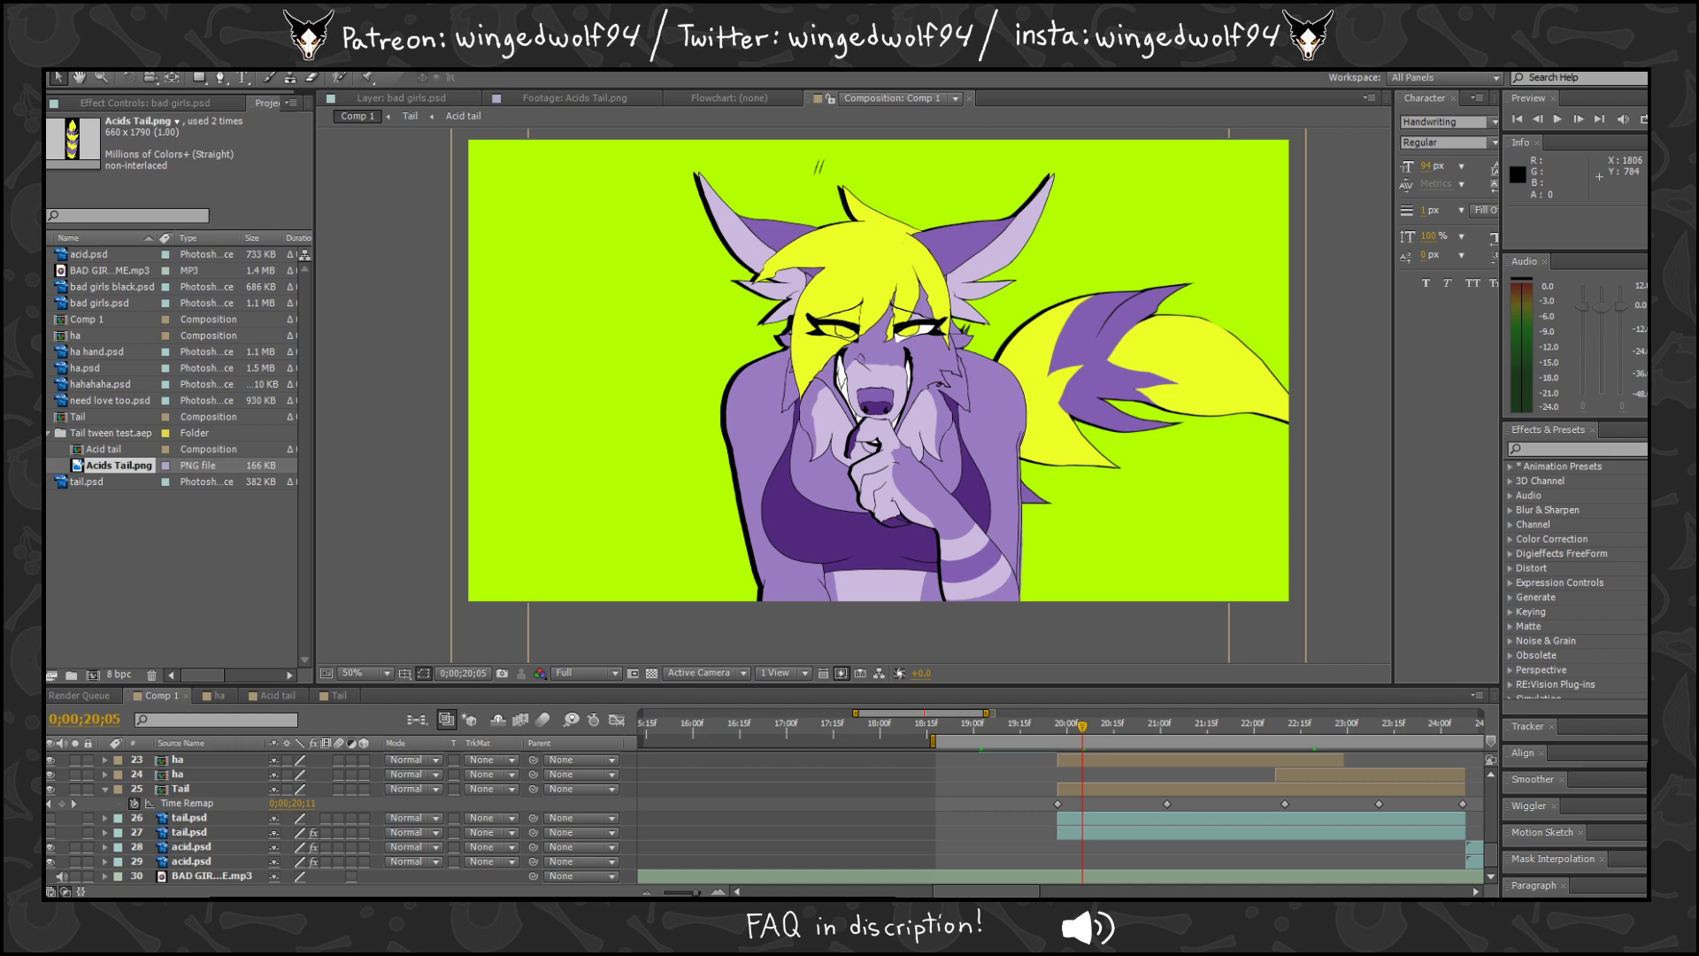
Switch to After Effects and import the rendered laug 2.psd image sequence into the project.
key("alt+Tab")
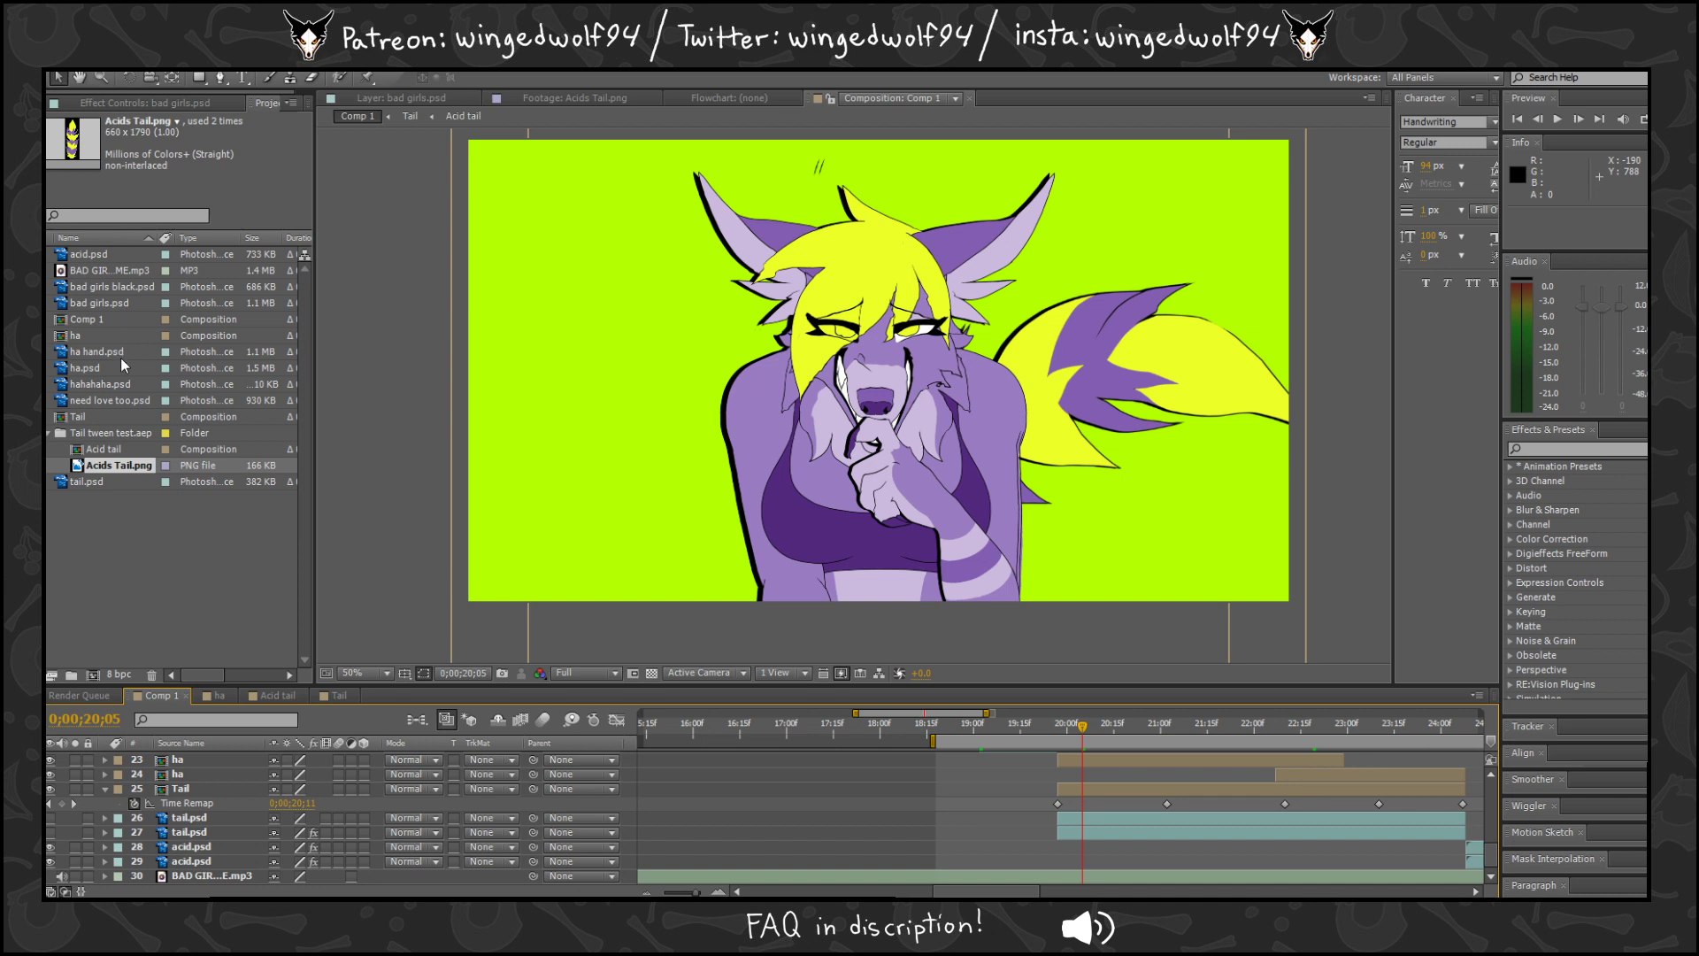
left_click(370, 365)
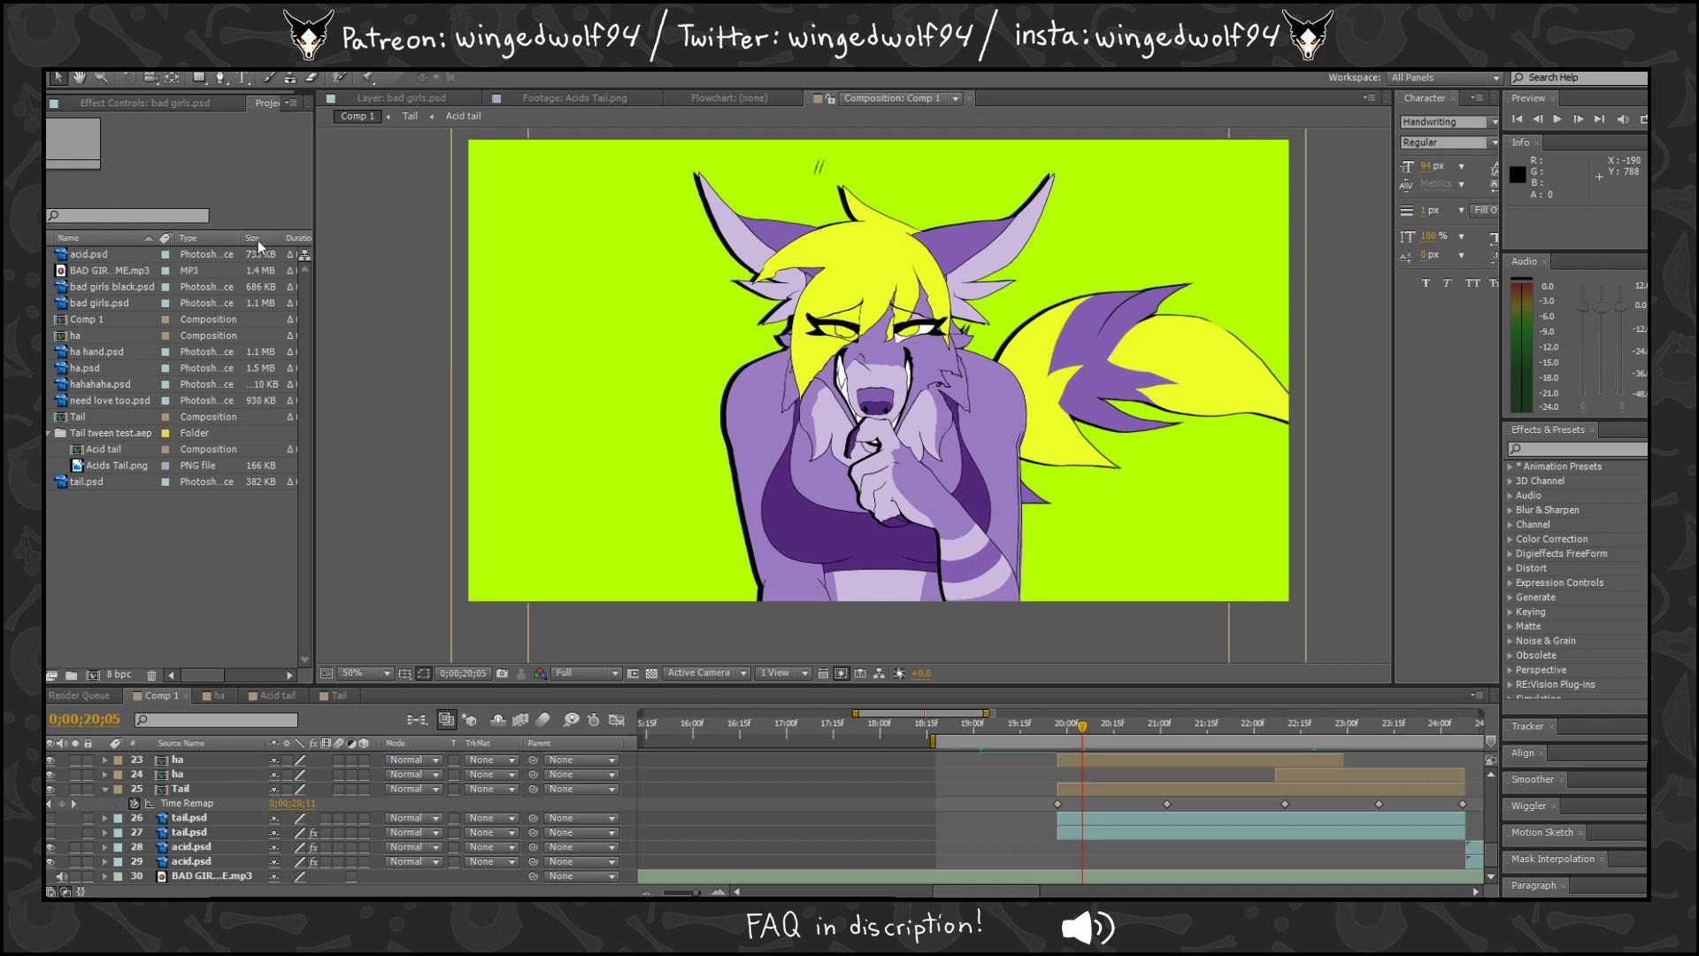
double_click(636, 455)
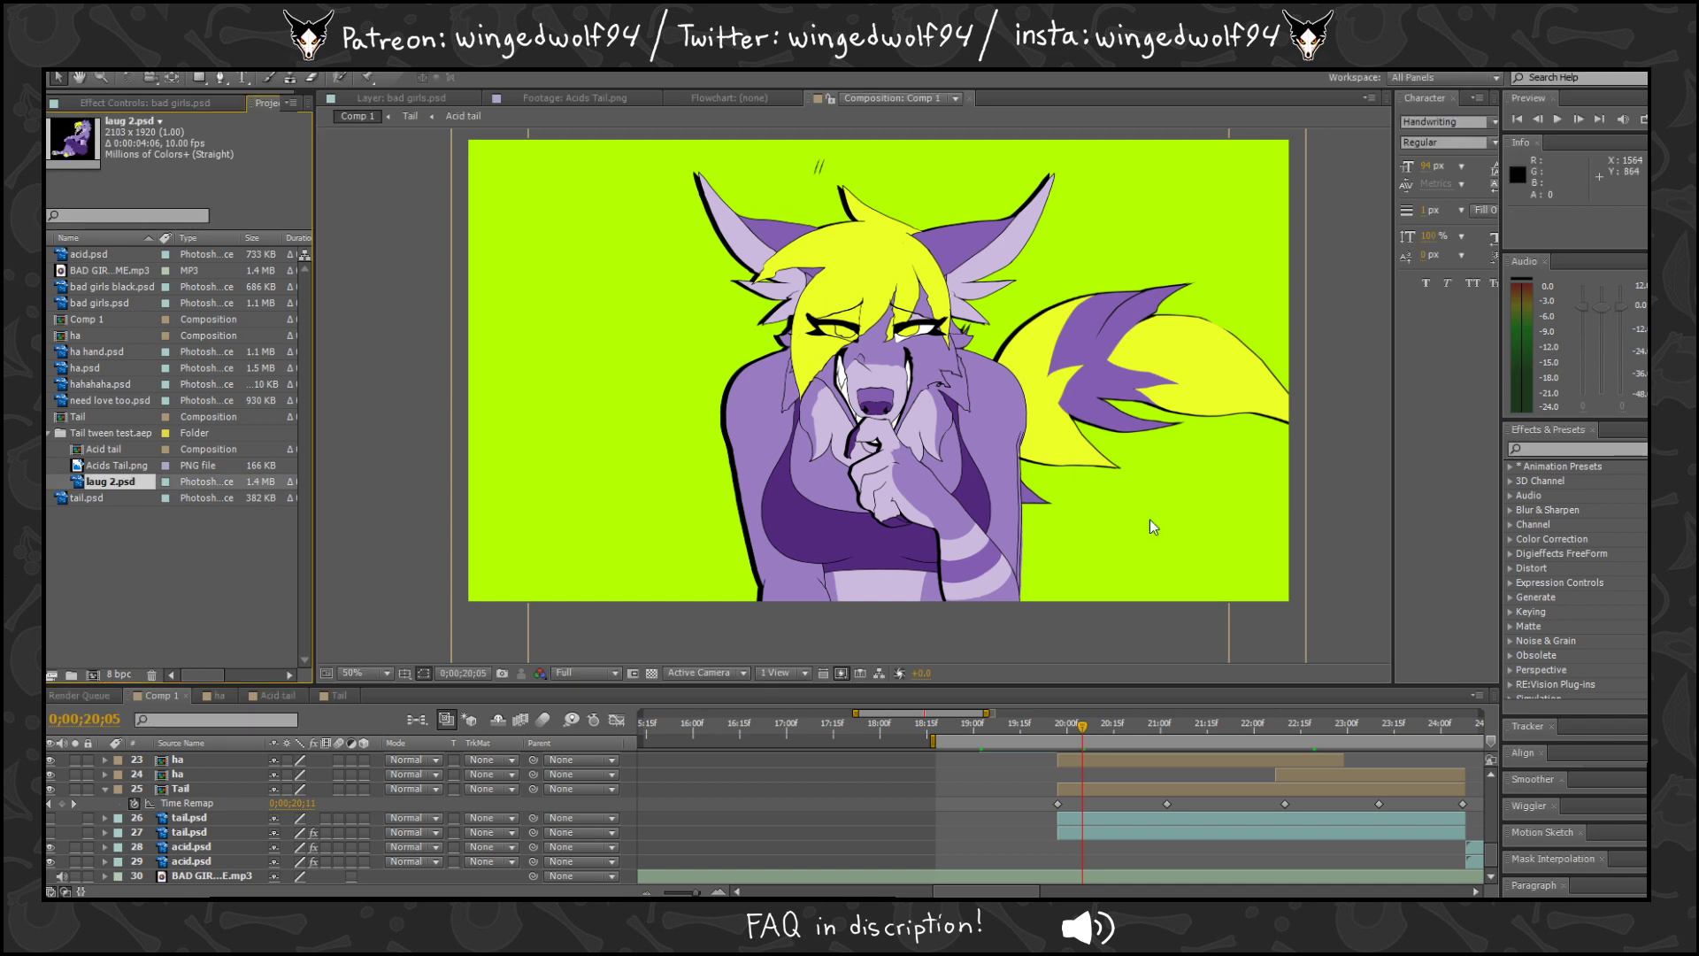
Move the playhead to 0;00;25;01 and add laug 2.psd to Comp 1 below the acid.psd layers, above the audio.
left_click_drag(1079, 739, 1157, 732)
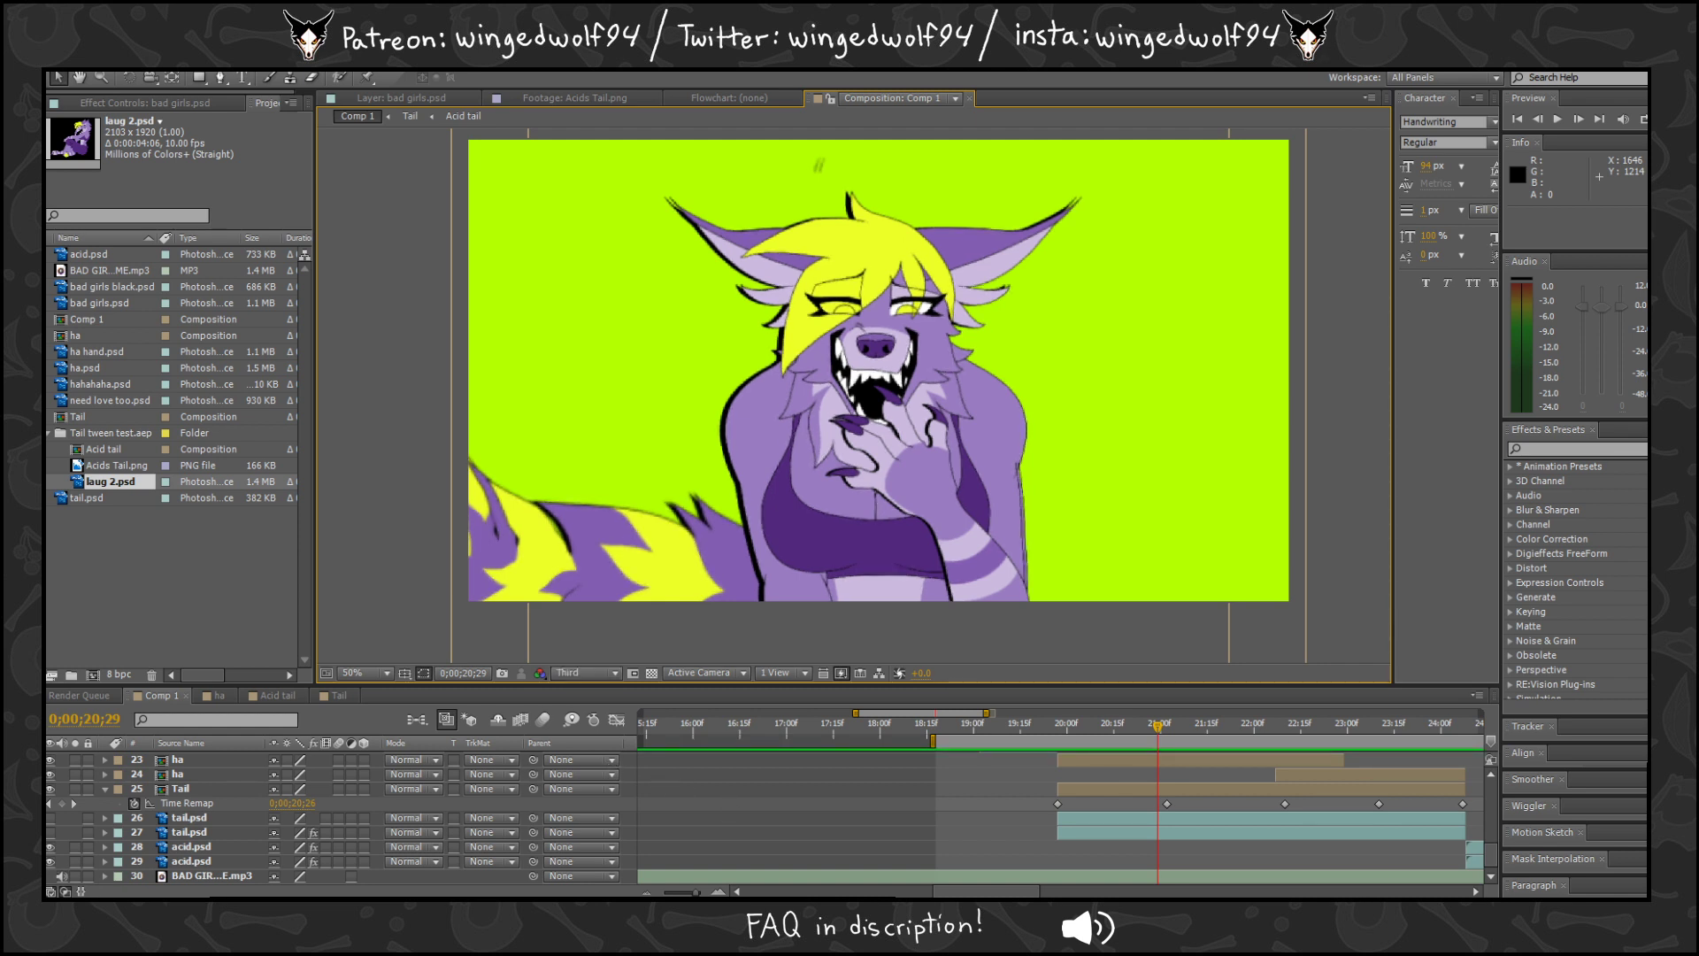
left_click_drag(963, 891, 1001, 891)
left_click_drag(852, 729, 986, 741)
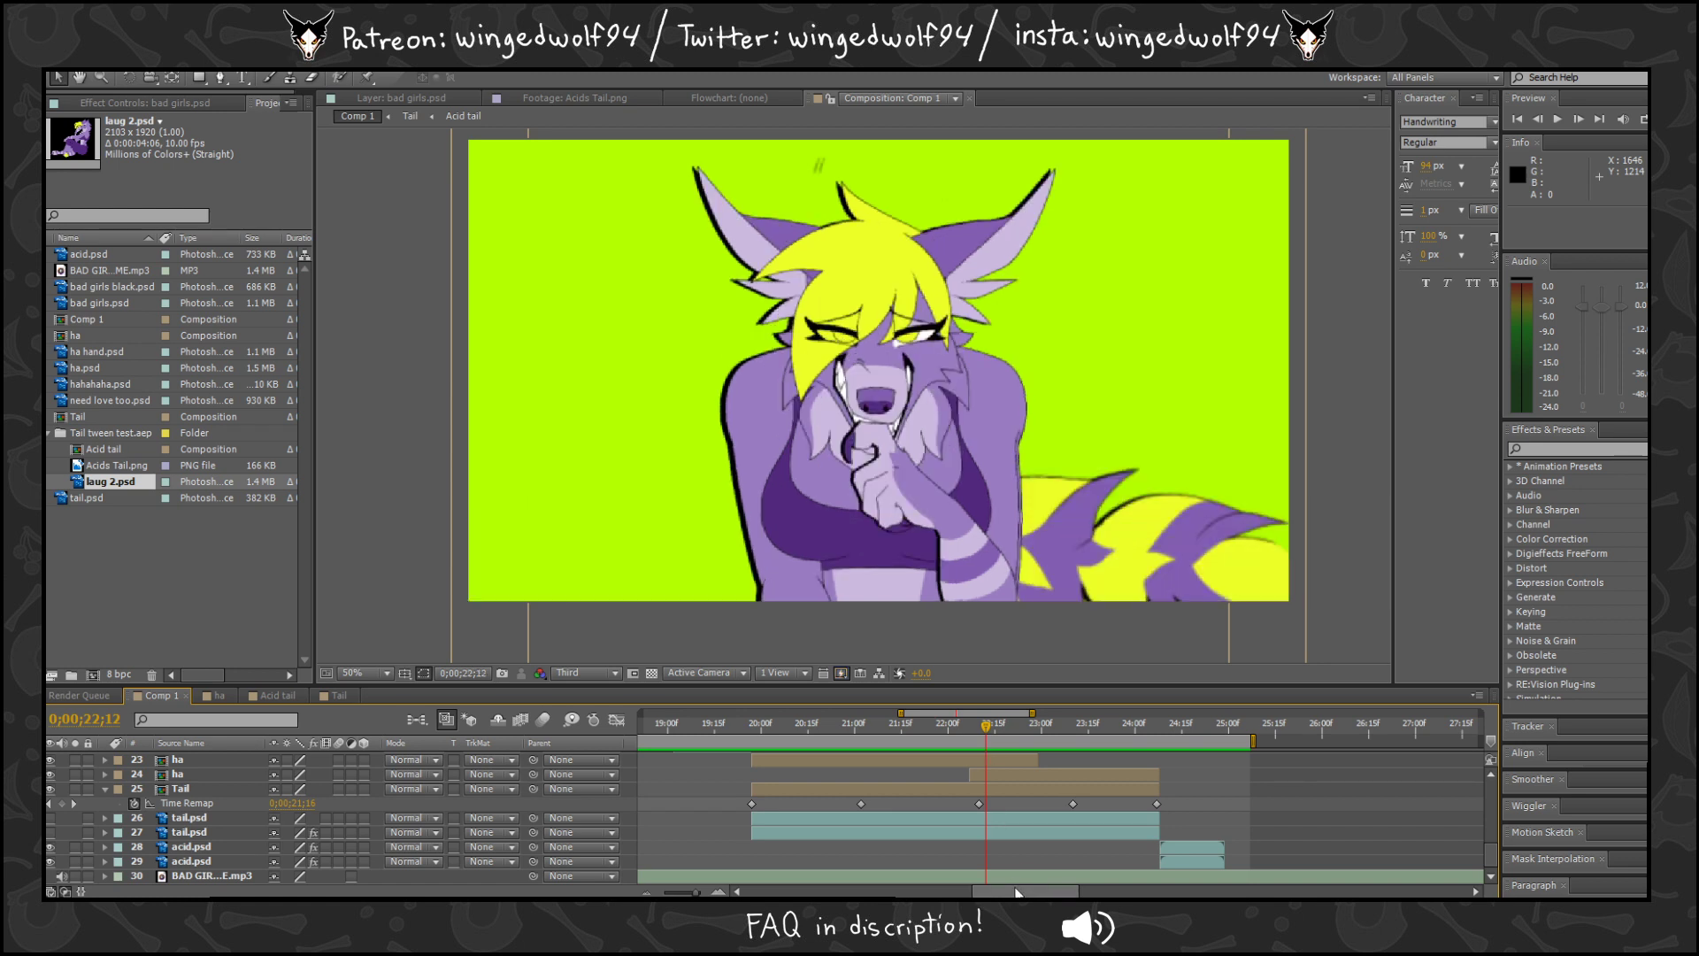
left_click_drag(1016, 892, 1043, 892)
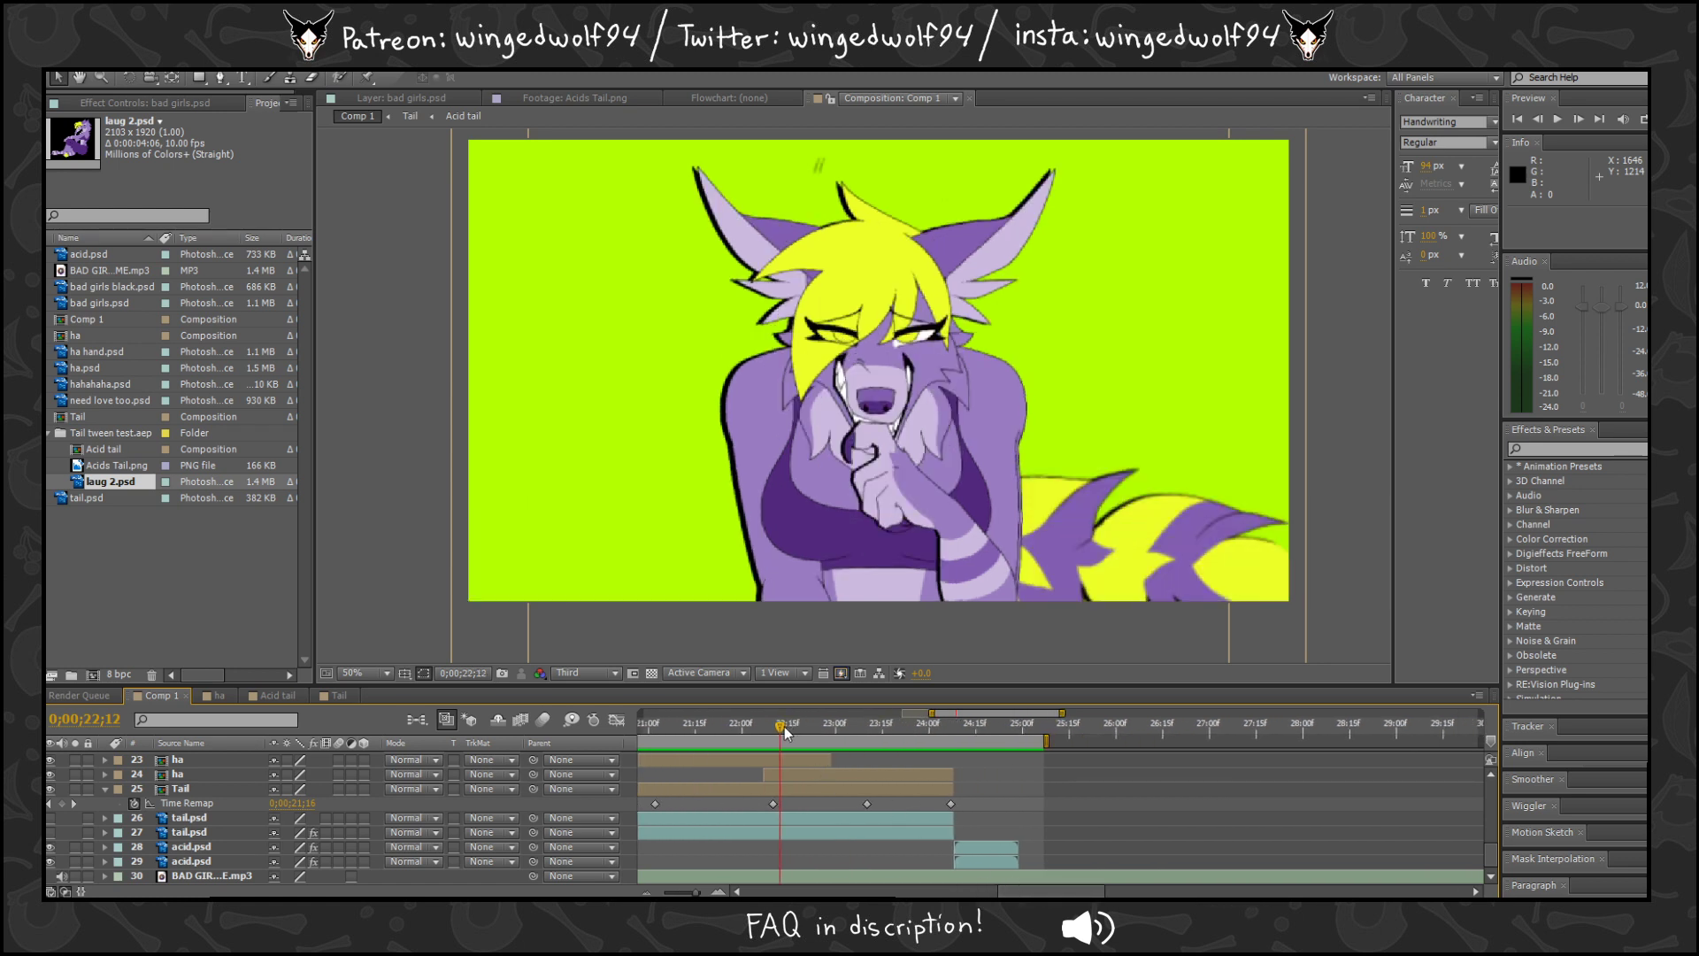
left_click_drag(784, 731, 1033, 741)
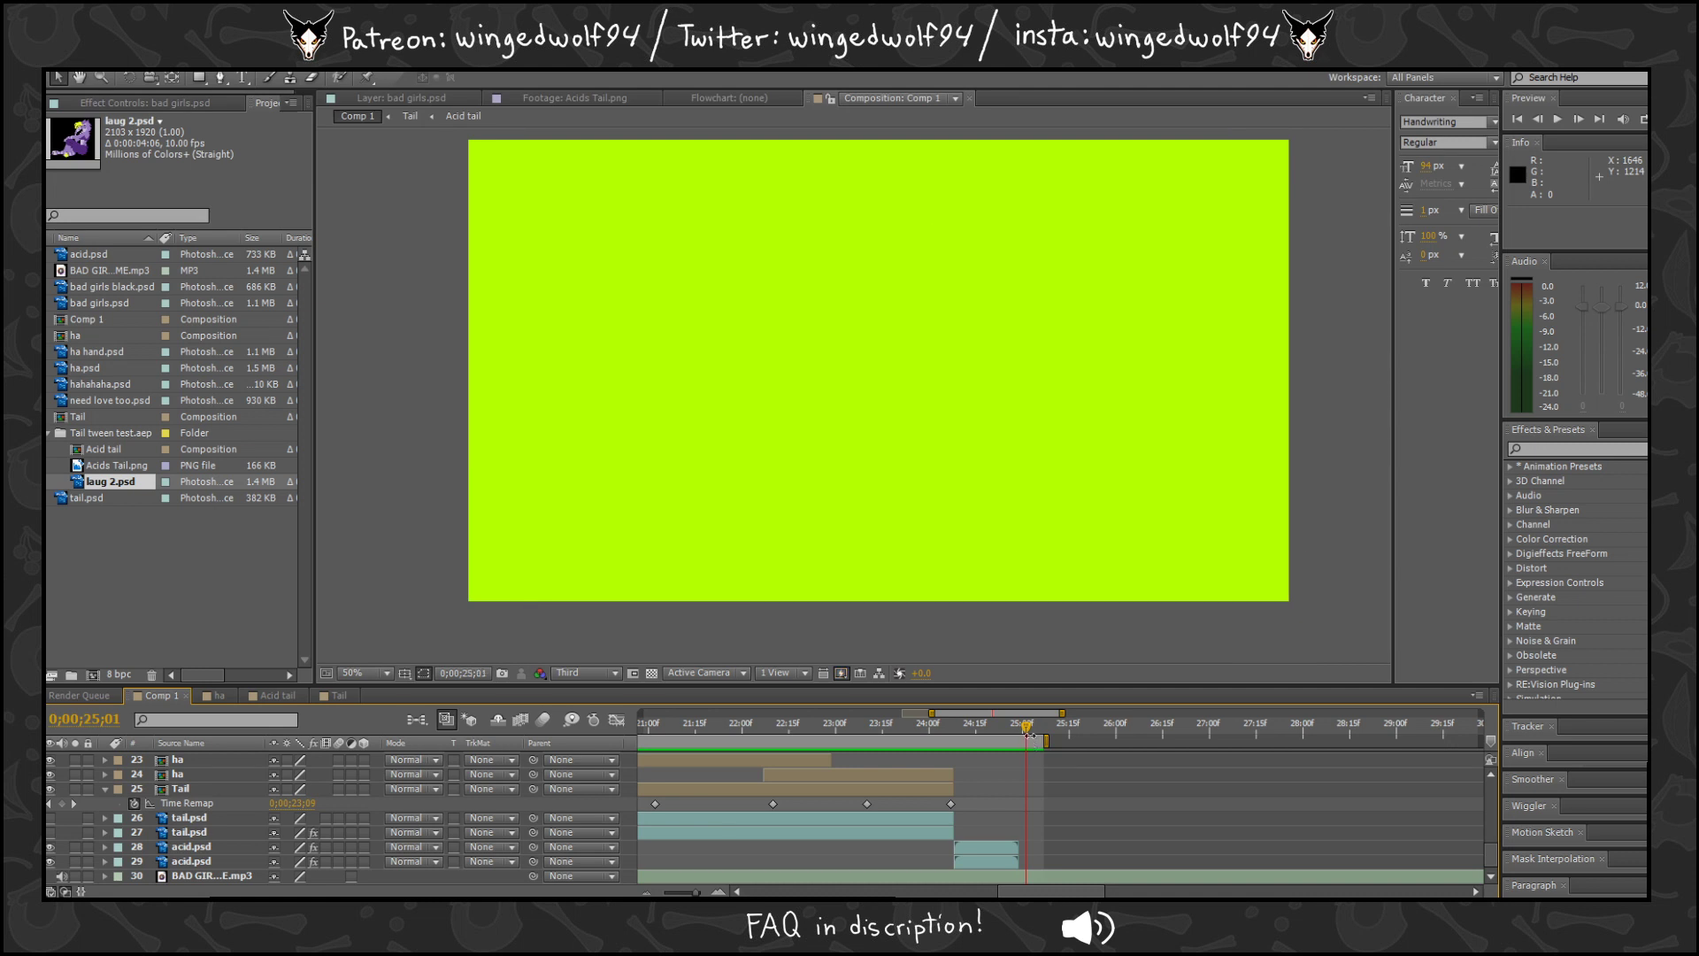
left_click(142, 479)
left_click_drag(109, 481, 196, 875)
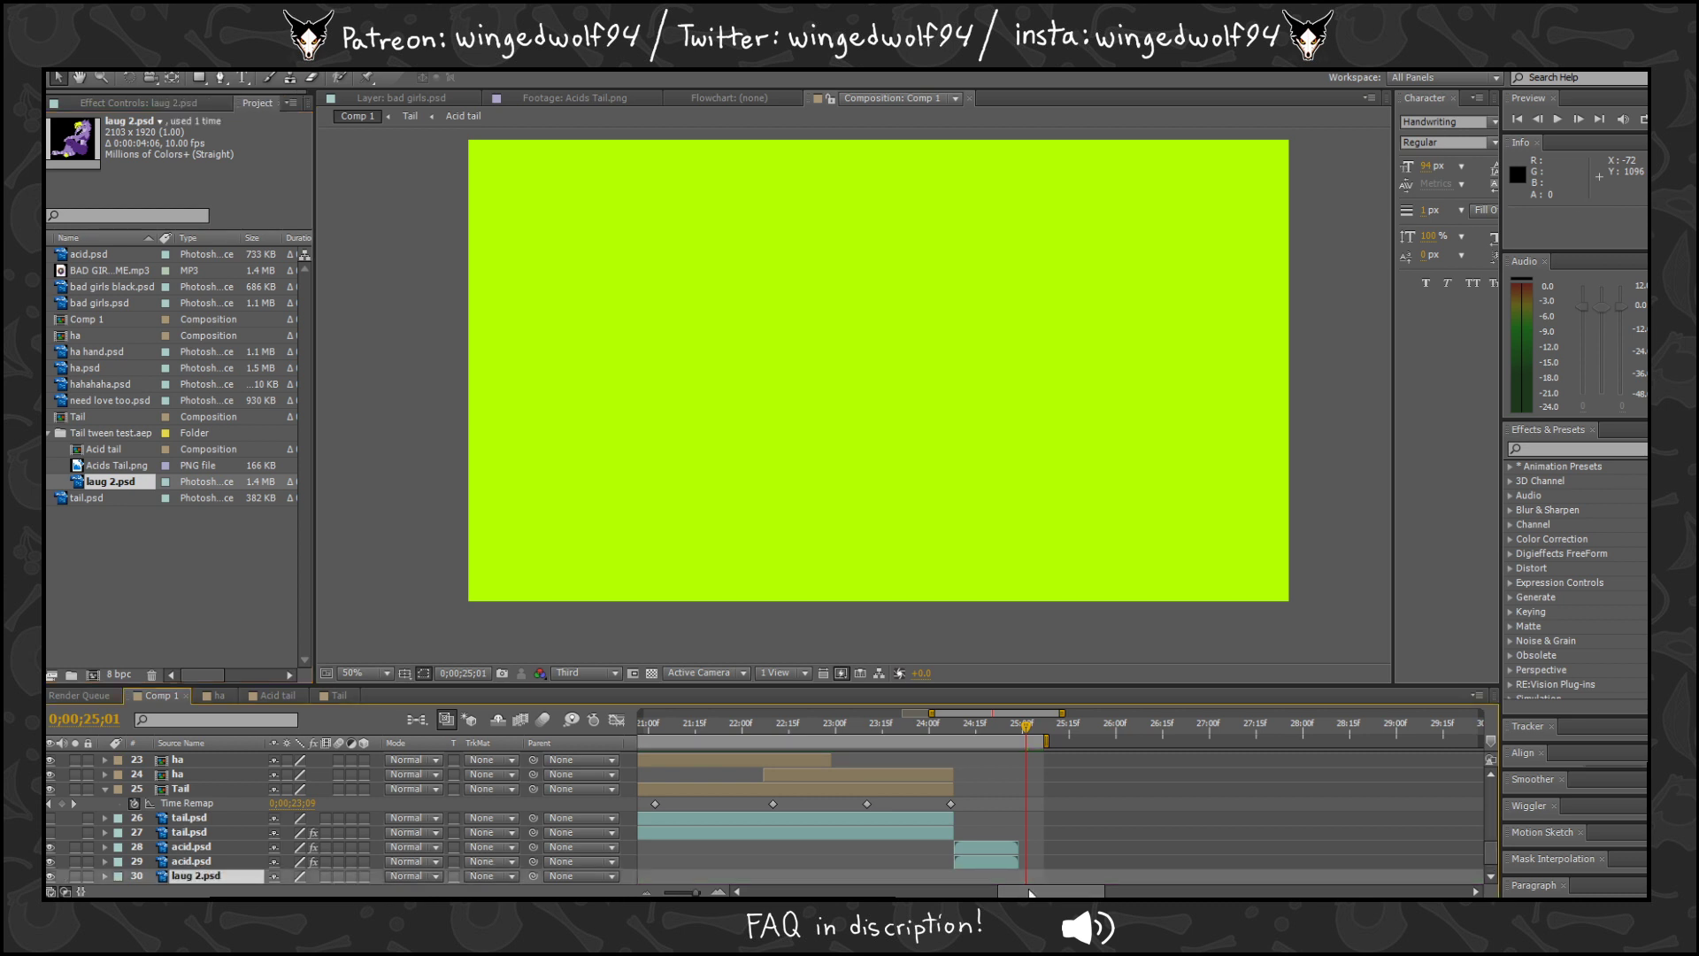
Shift the laug 2.psd layer in time so that it starts at 0;00;24;28, near the end of the acid.psd clips.
mouse_move(1024, 891)
left_mouse_down()
mouse_move(766, 878)
mouse_move(1624, 872)
mouse_move(582, 865)
mouse_move(995, 876)
left_mouse_up()
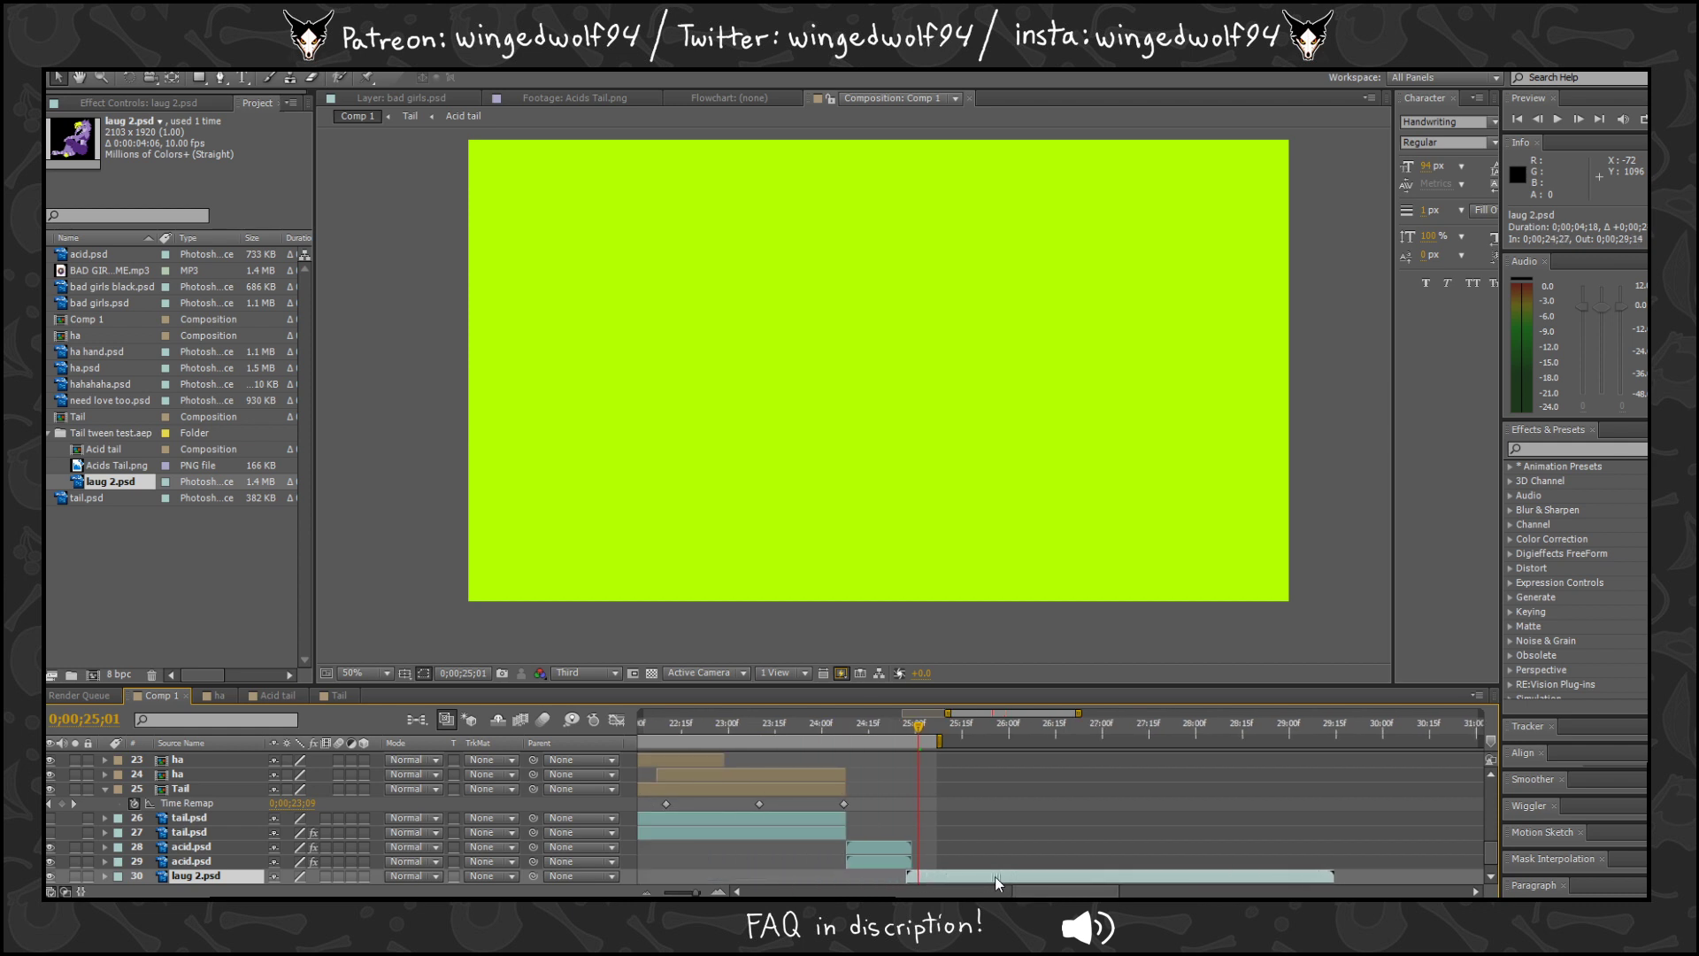
key("equal")
left_click_drag(1051, 736, 1045, 736)
key("equal")
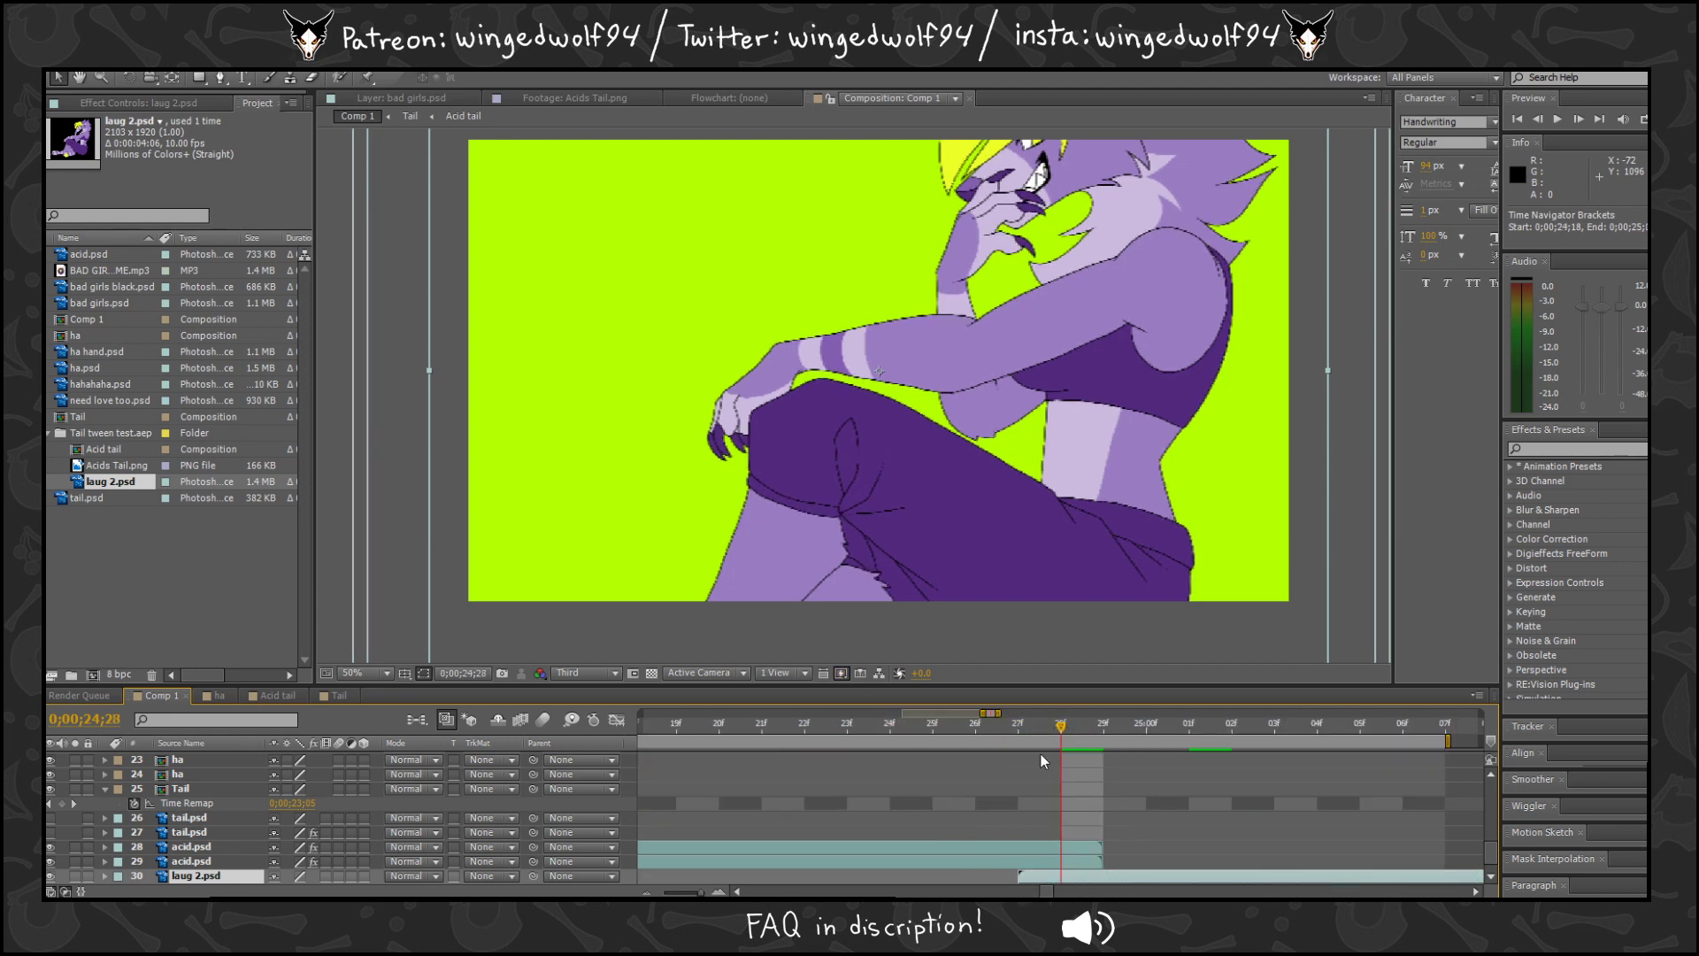
left_click_drag(1032, 876, 1064, 875)
Scale the laug 2.psd layer down proportionally to about 87.5% in the composition.
scroll(1063, 501, "down", 2)
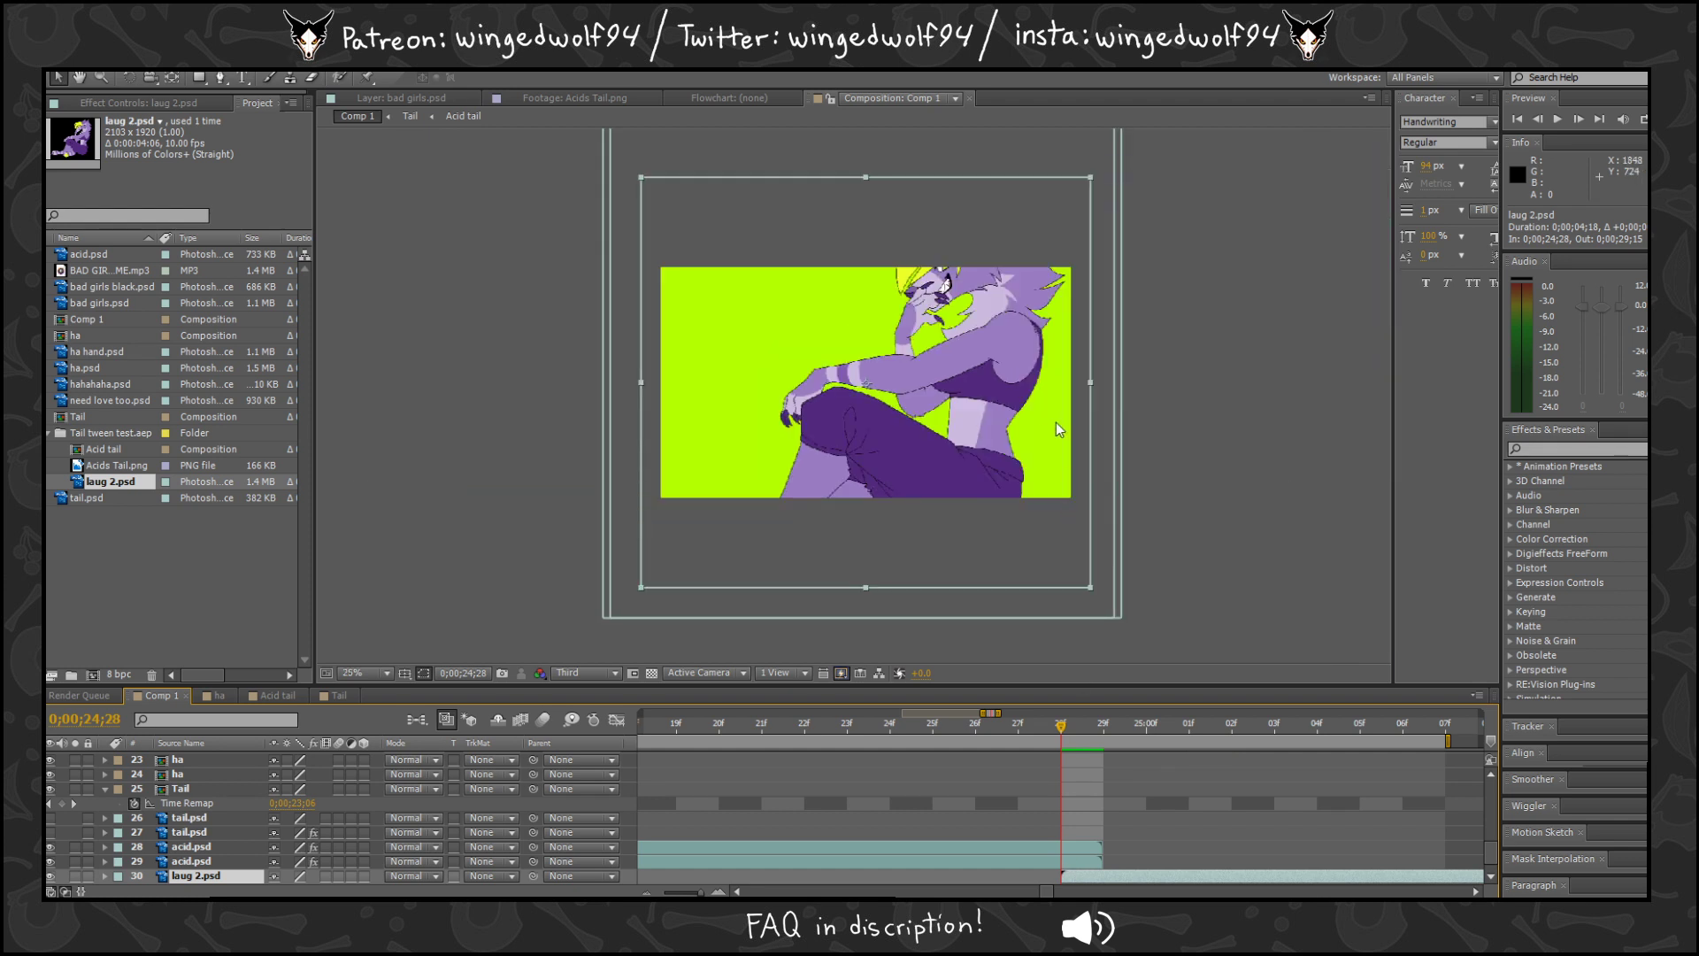
left_click_drag(1090, 588, 1067, 580)
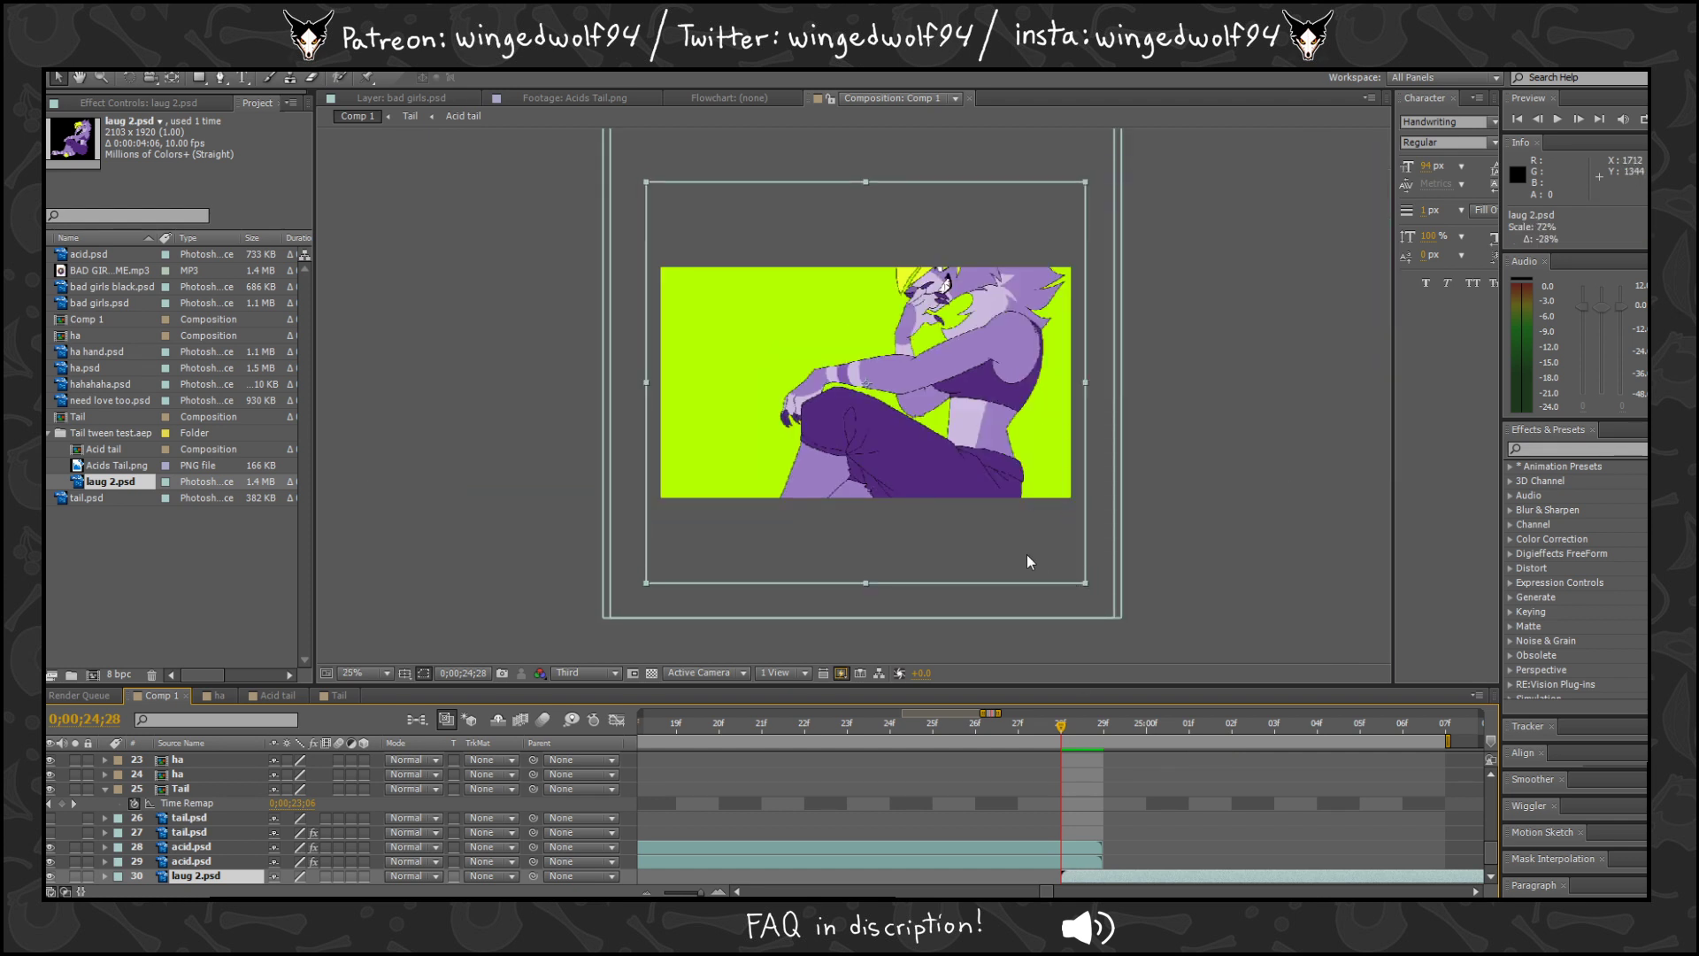
left_click_drag(1027, 555, 1078, 561)
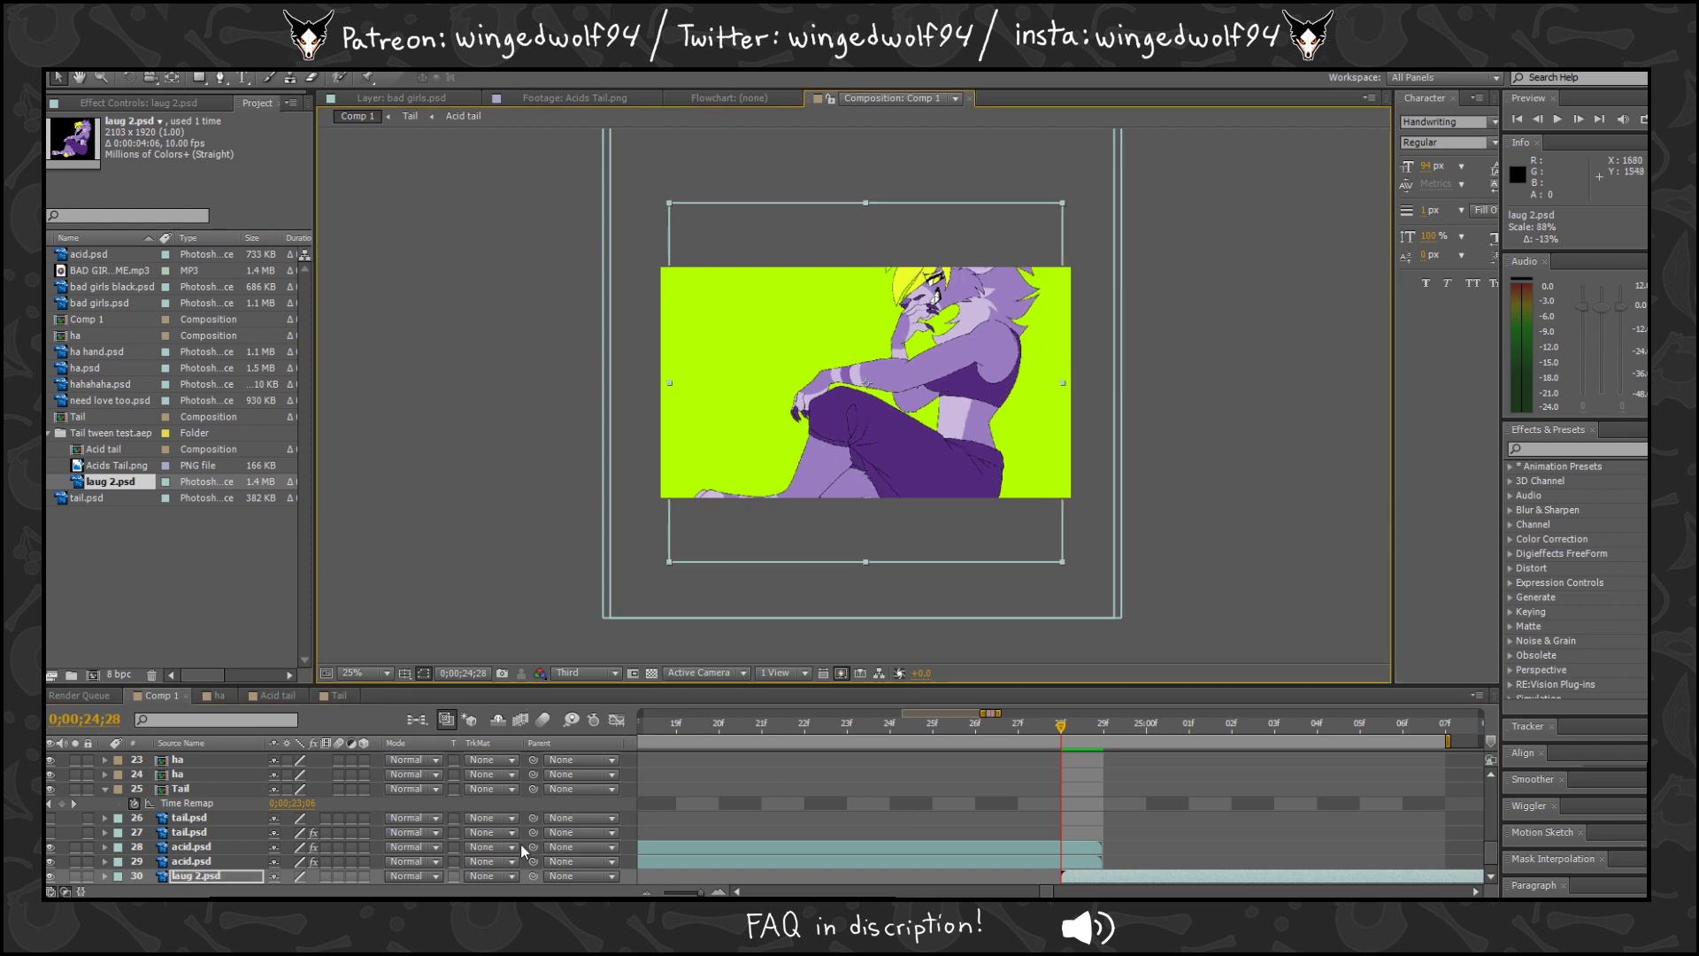
Reposition the laughing wolf in the frame by changing the laug 2.psd layer's anchor point to about 1543, 634.
scroll(200, 874, "down", 1)
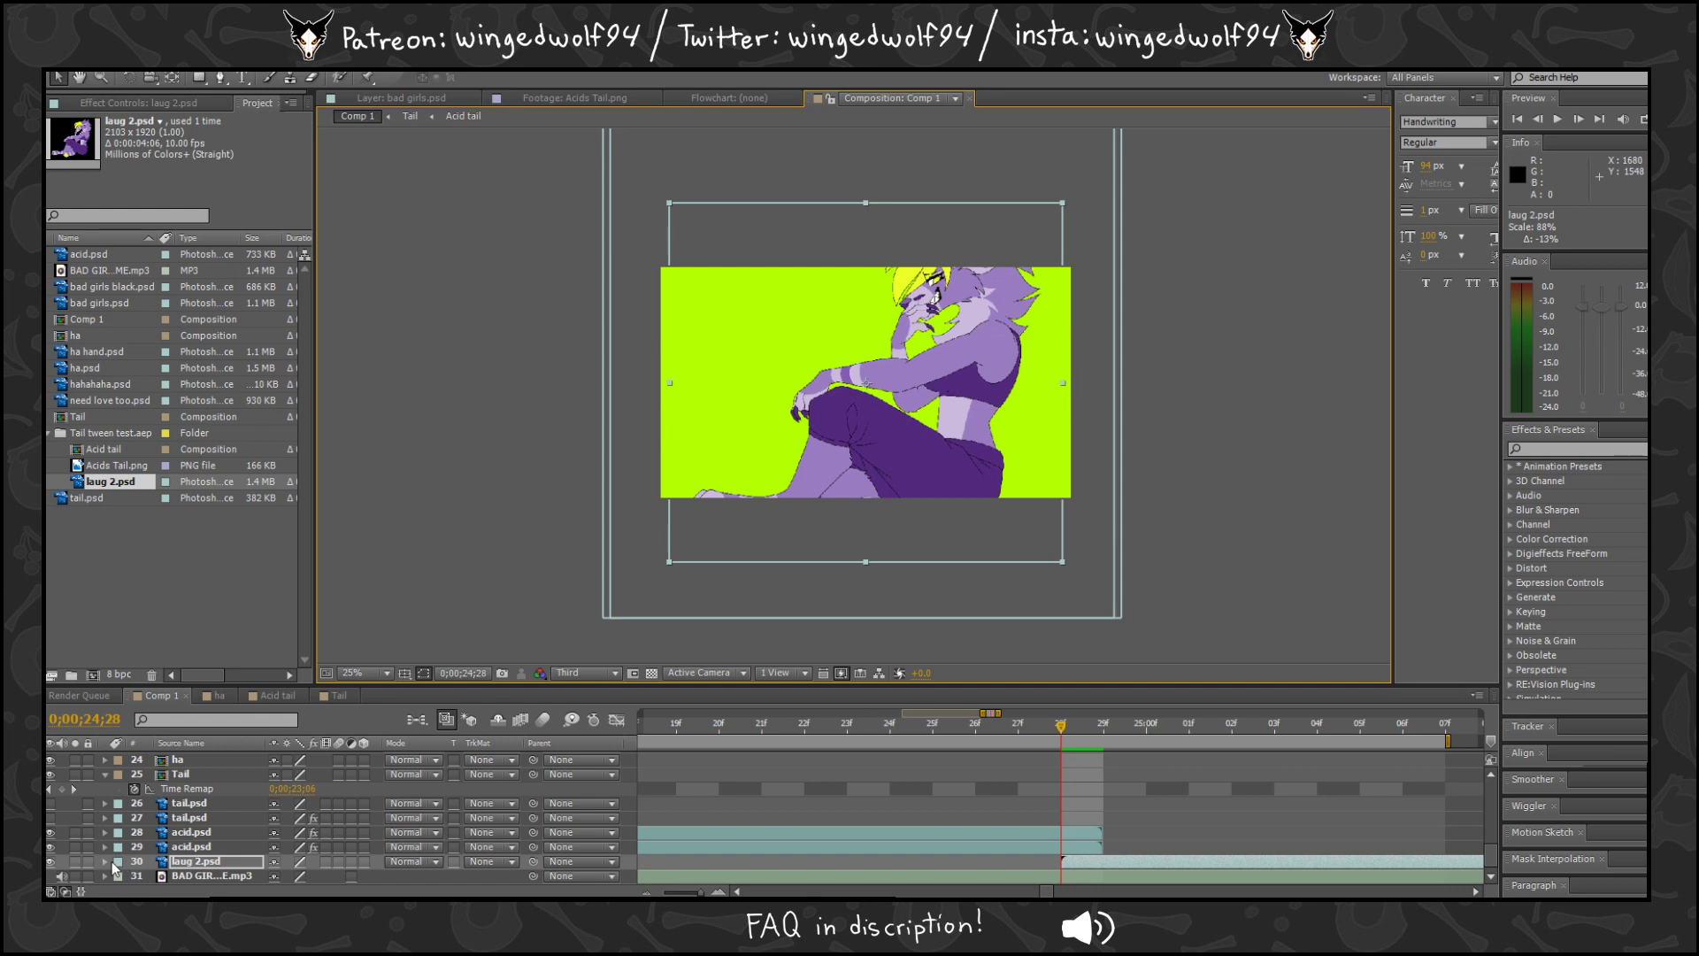
left_click(105, 862)
left_click(119, 861)
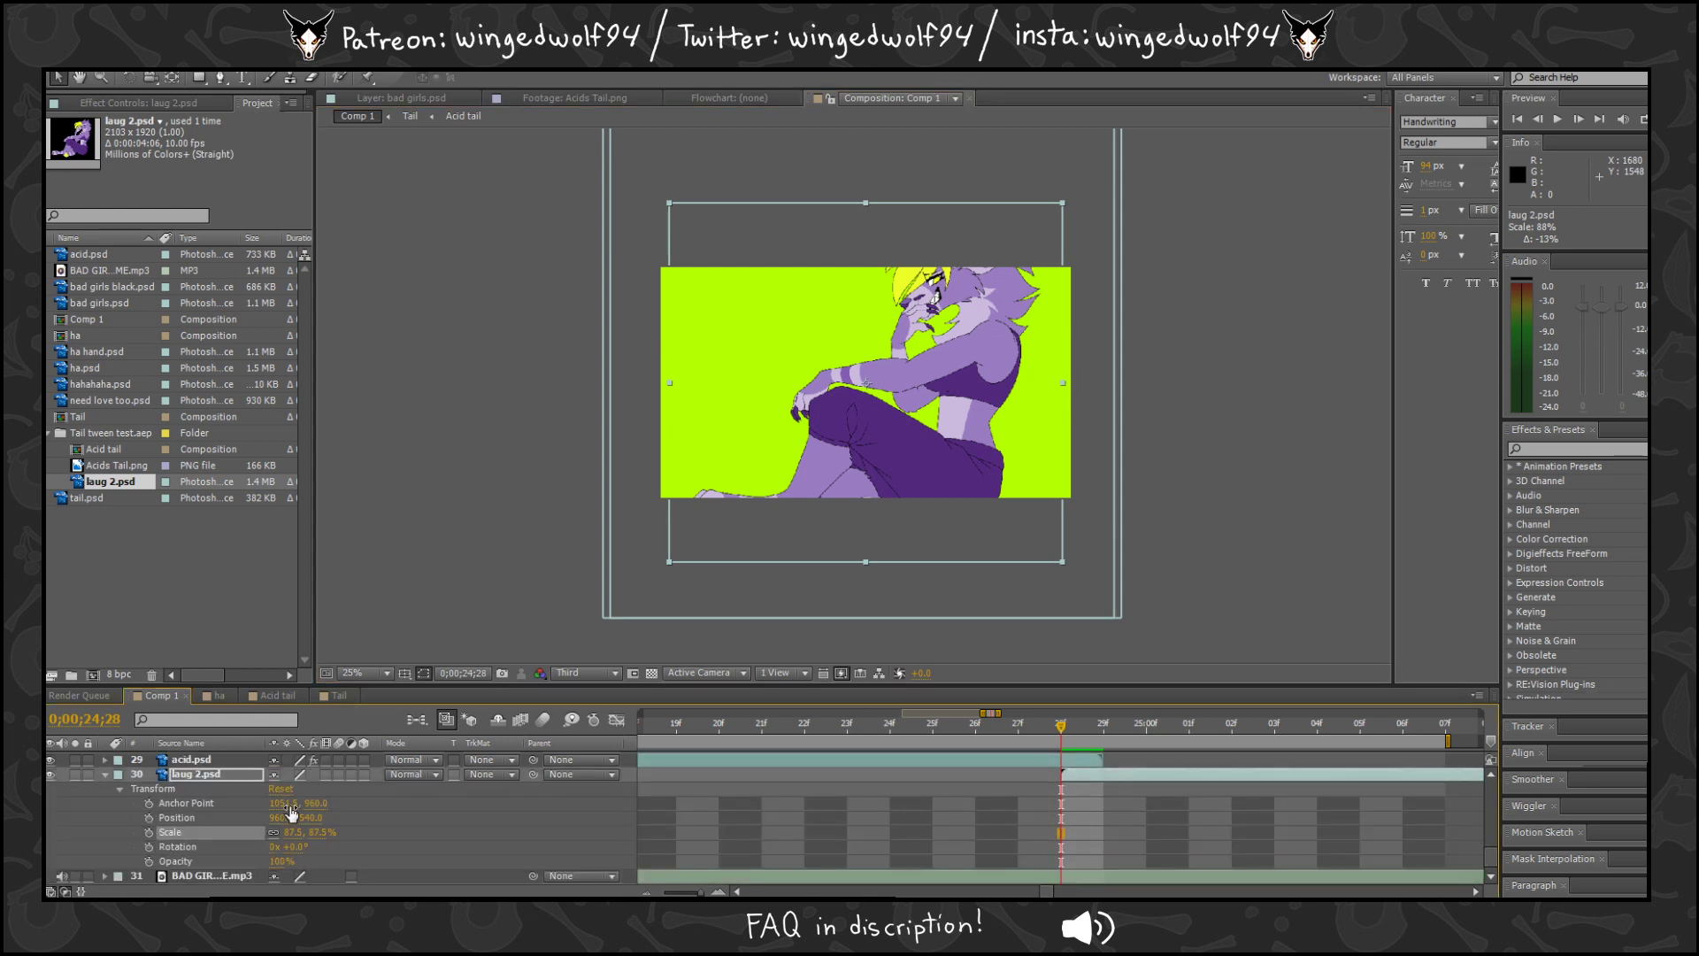
left_click_drag(286, 803, 312, 803)
left_click_drag(544, 785, 688, 785)
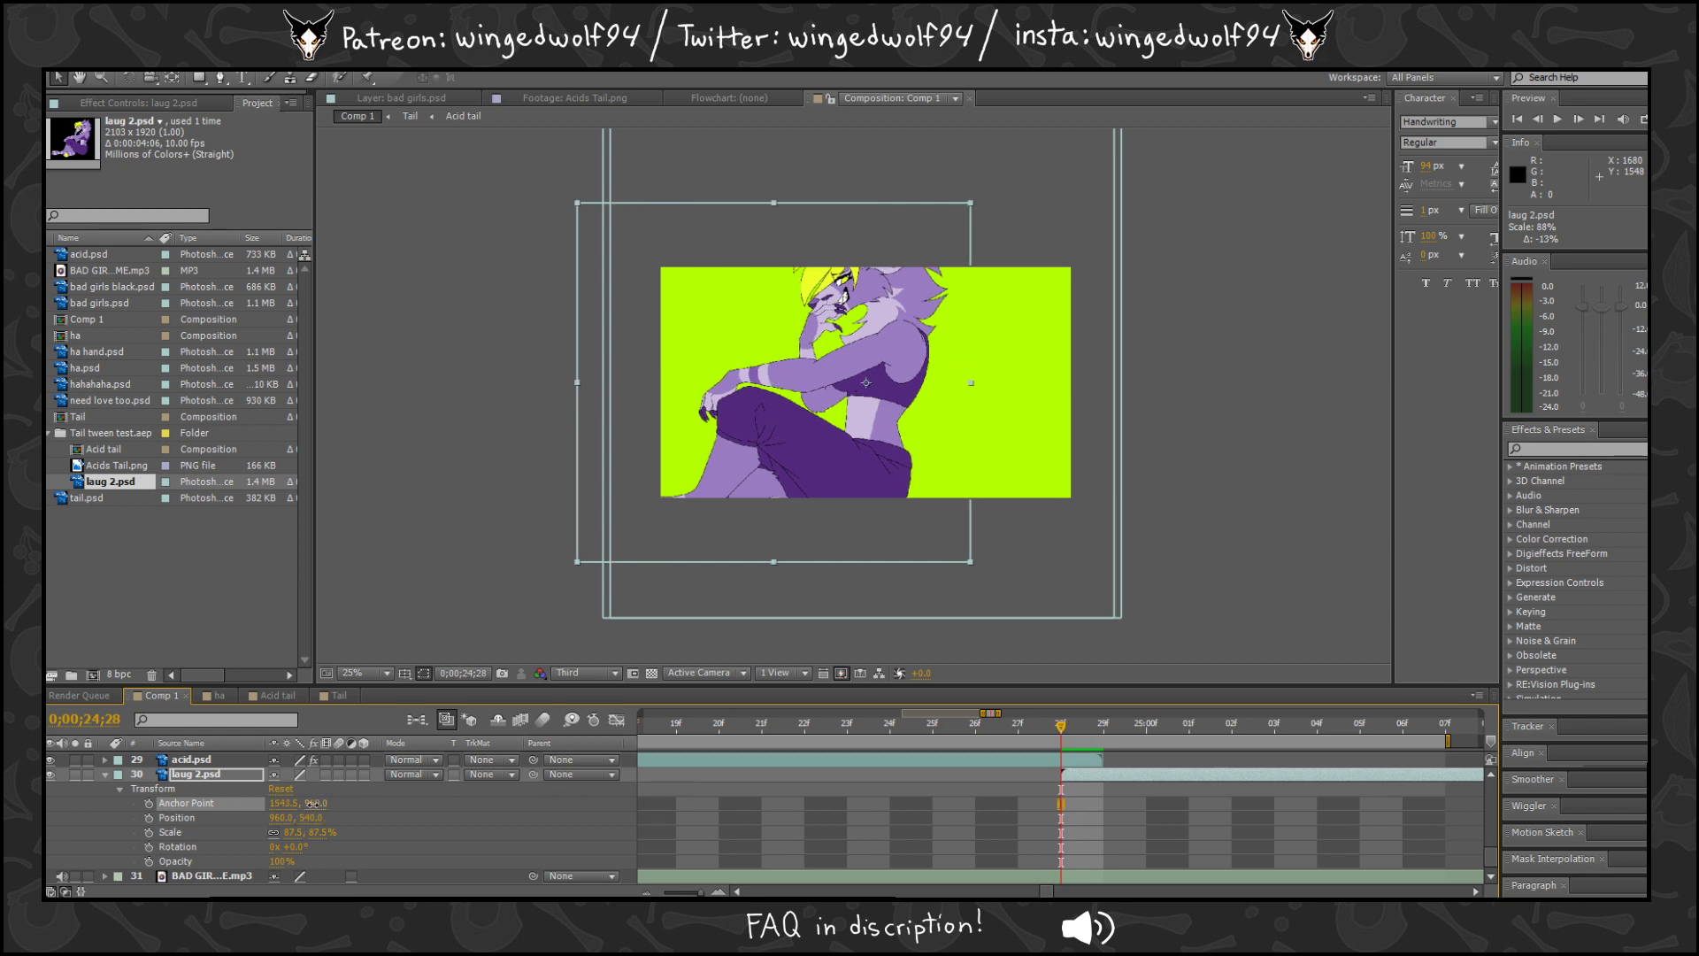
left_click_drag(314, 803, 107, 802)
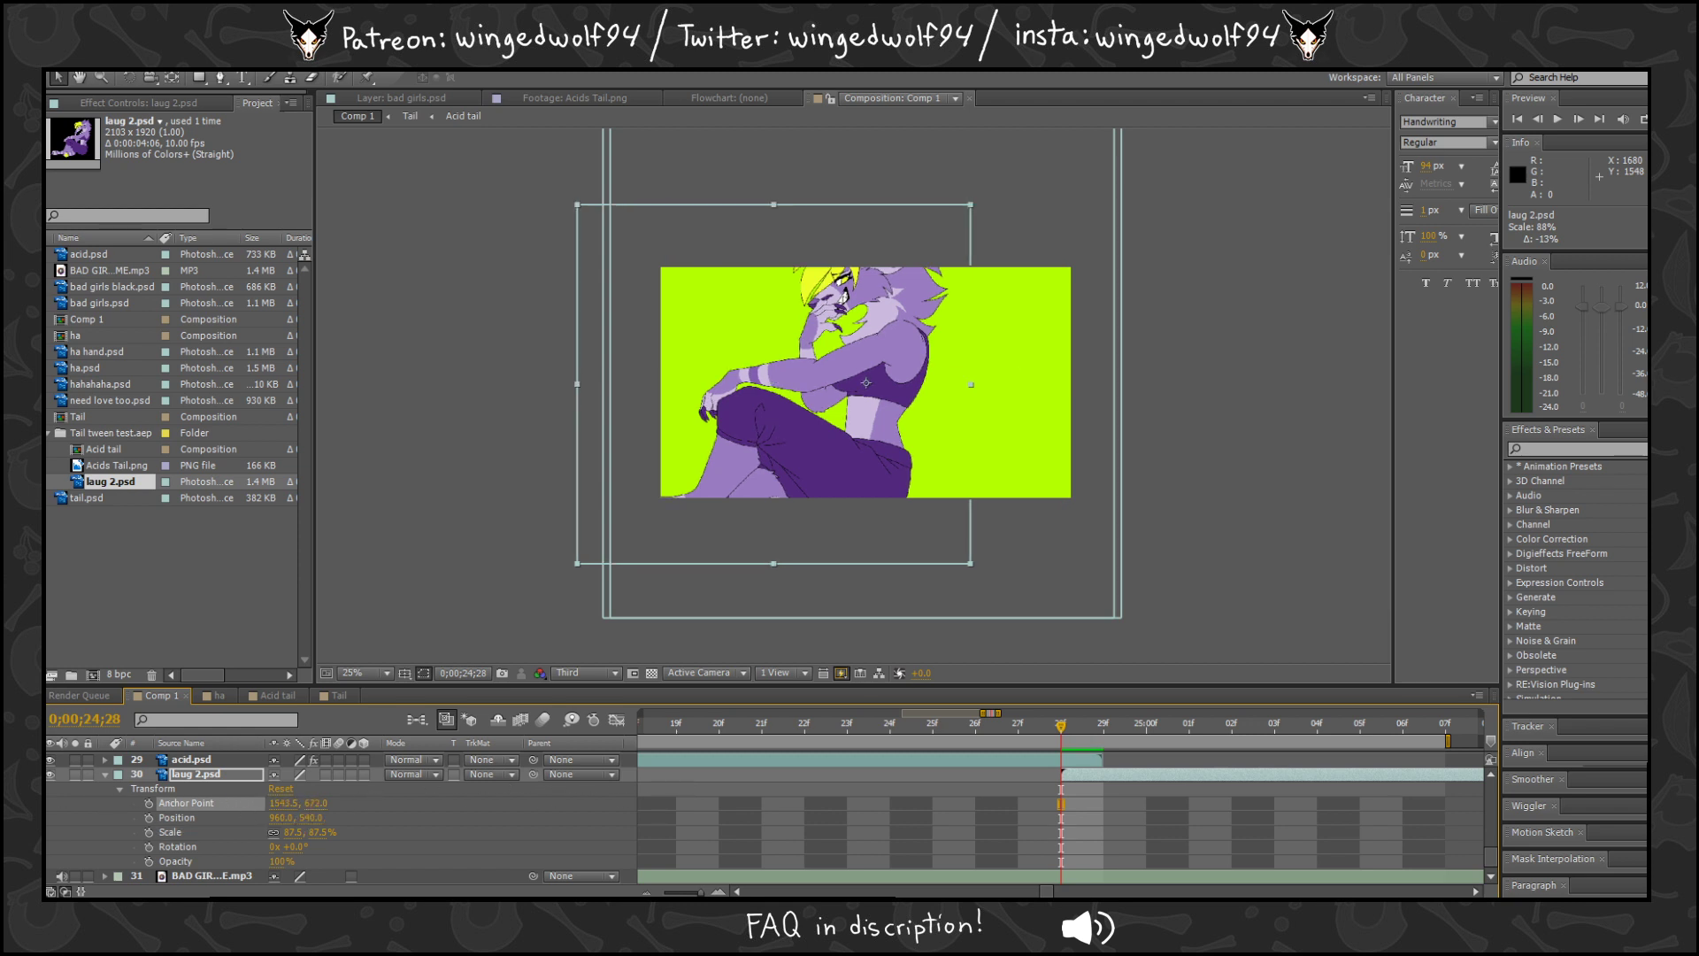
left_click_drag(316, 802, 268, 807)
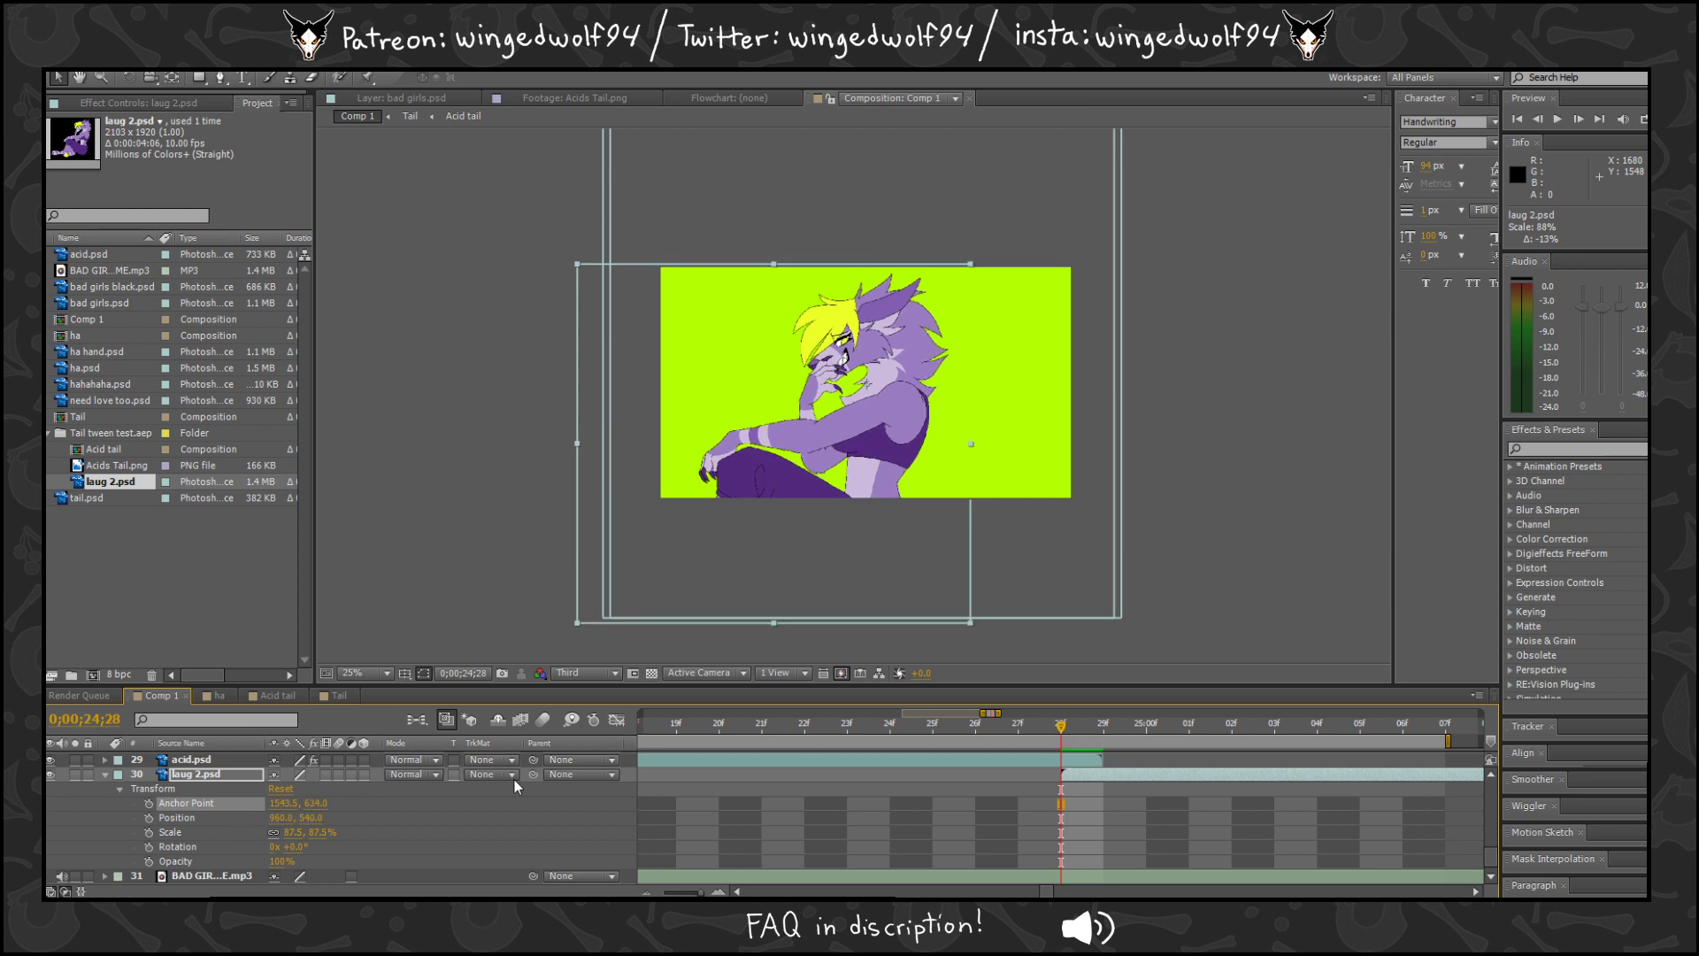
Move the laug 2.psd layer to about 1388, 580 and scale it proportionally to about 98.5%.
left_click_drag(844, 558, 893, 555)
left_click_drag(1021, 262, 1111, 225)
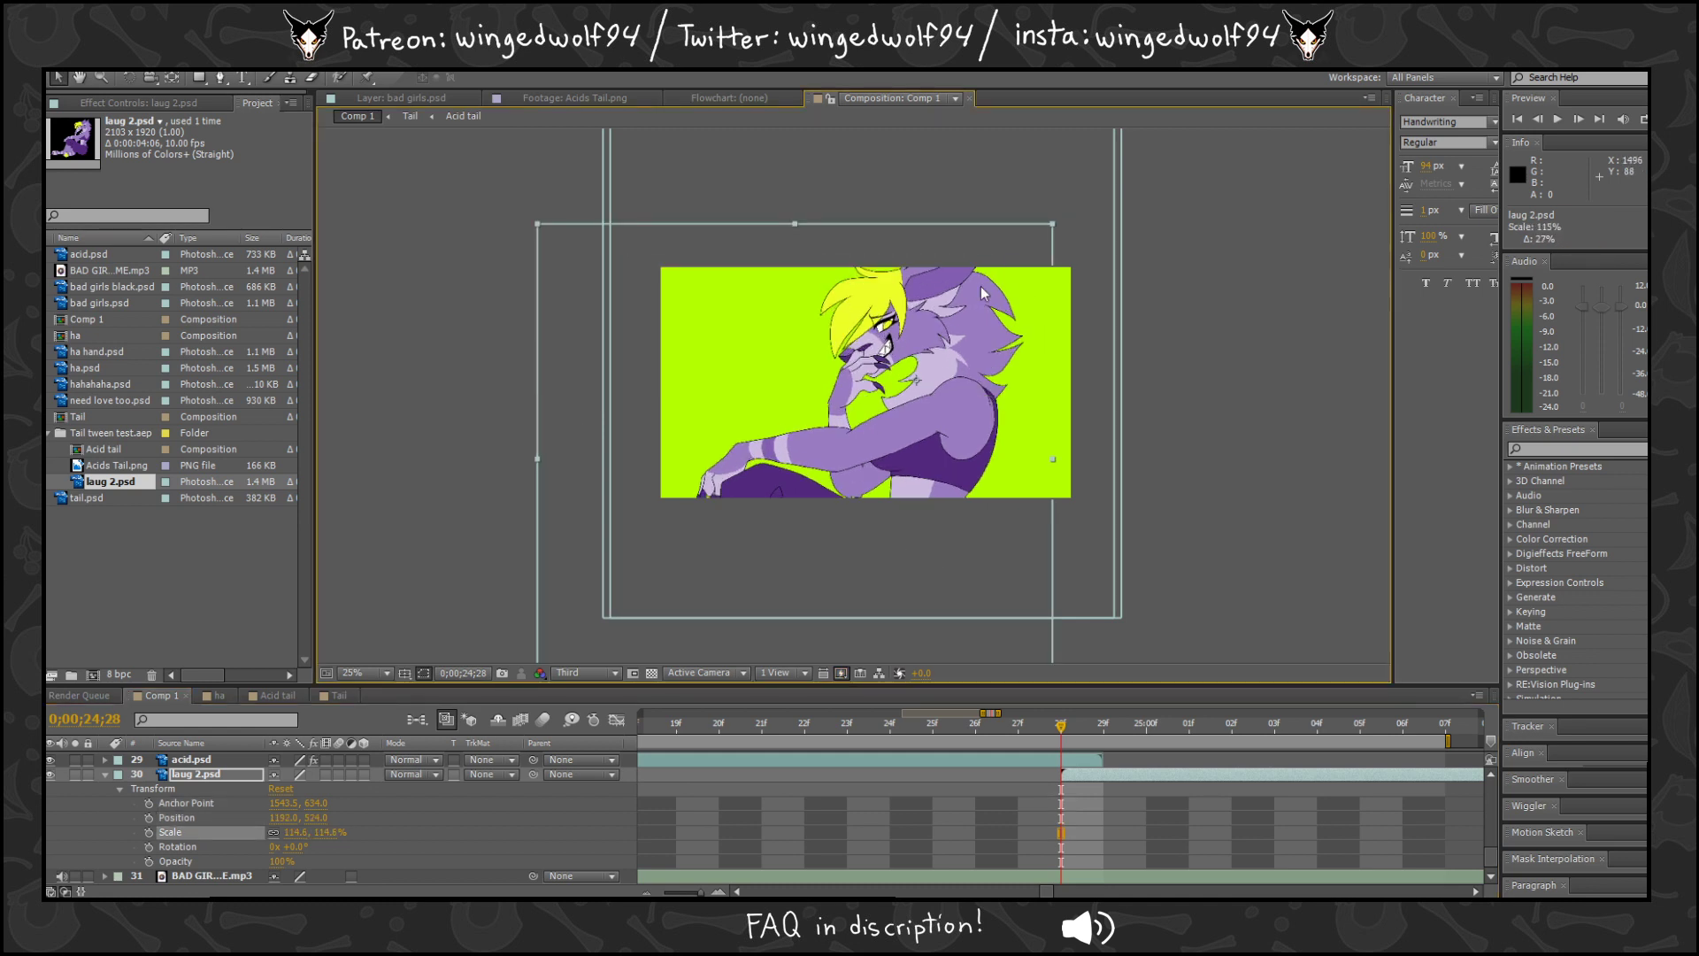
left_click_drag(981, 292, 1029, 304)
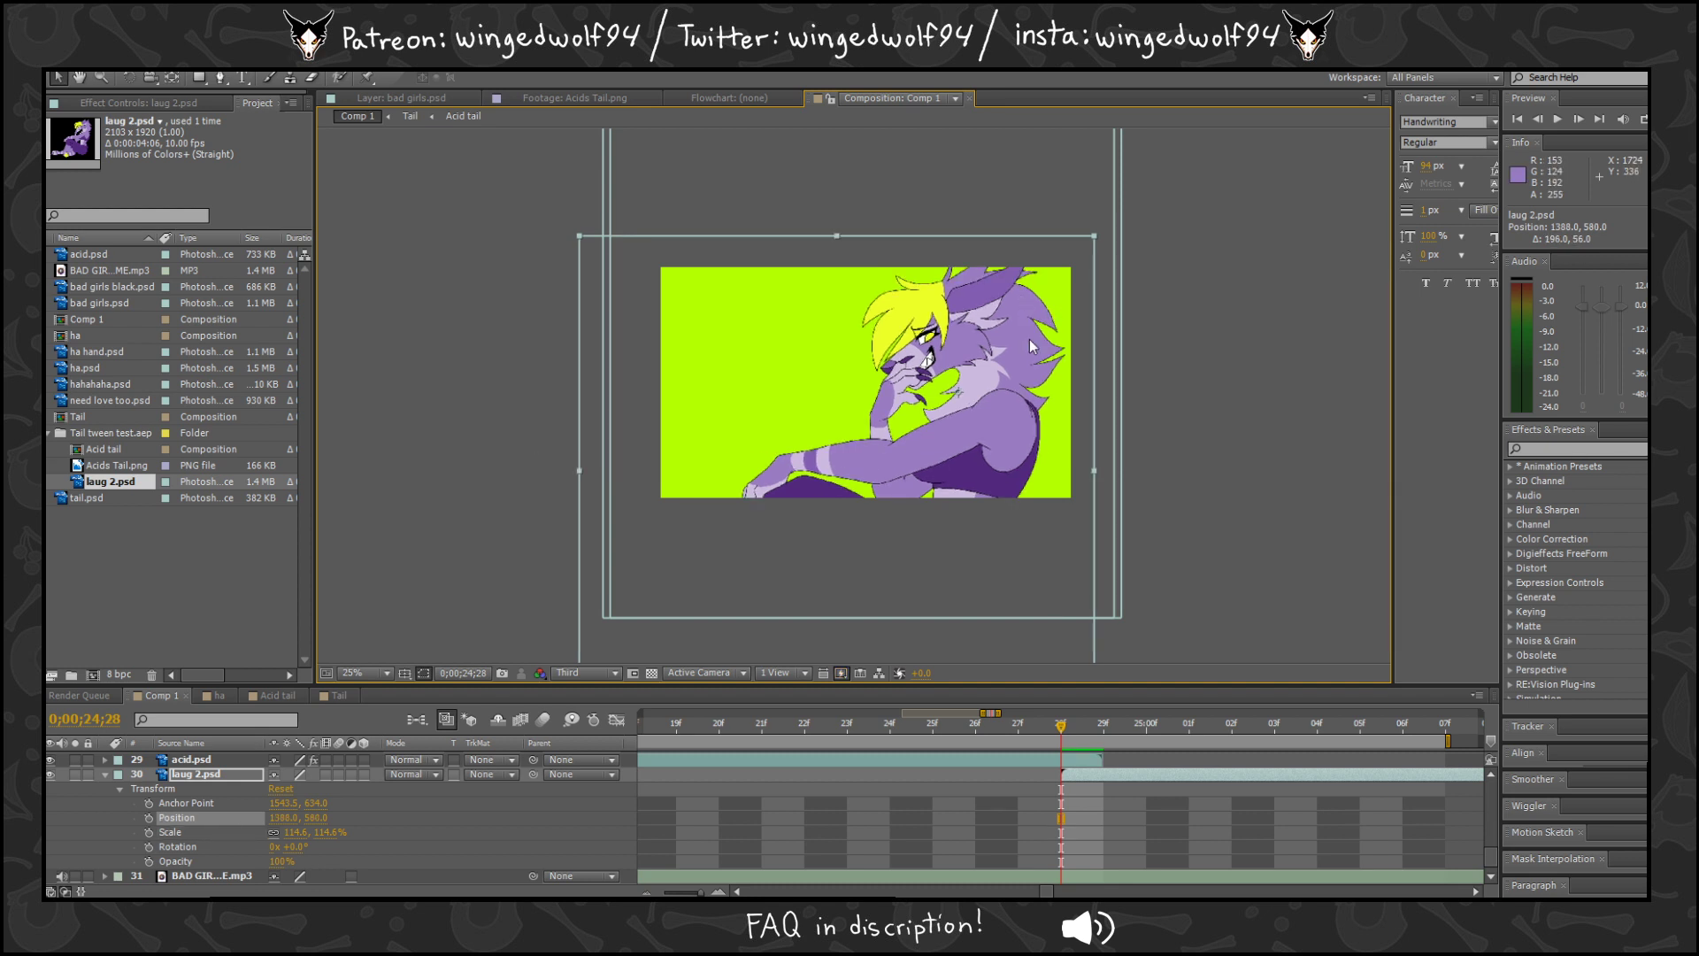
key("comma")
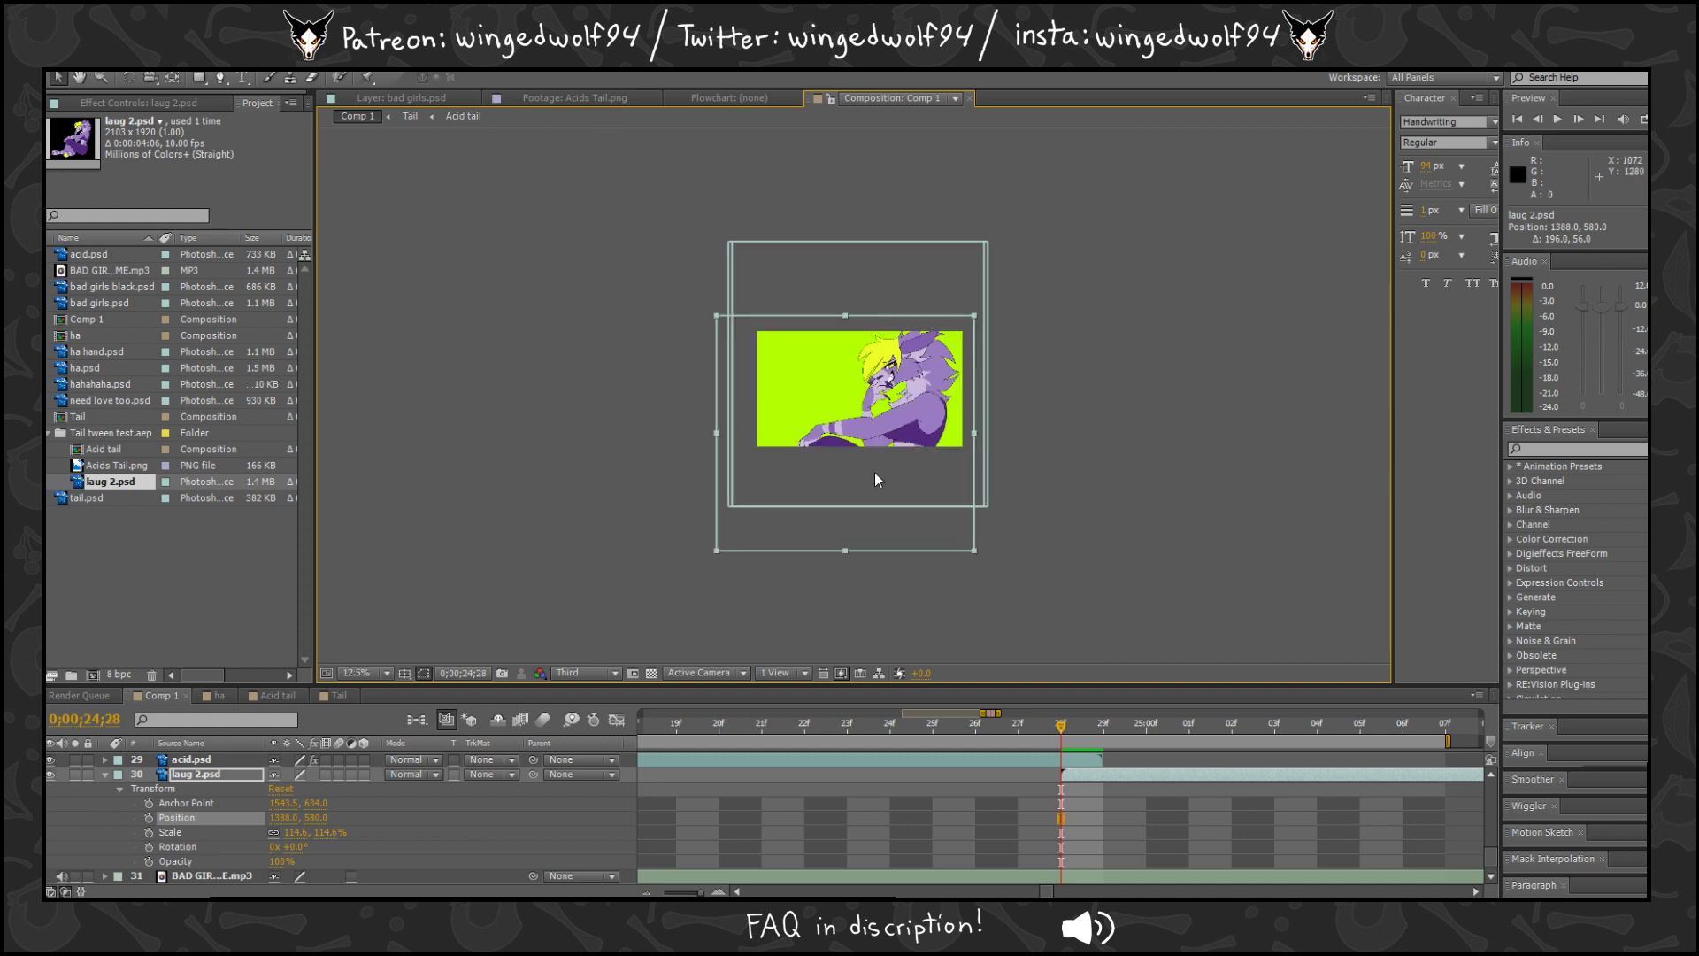
left_click_drag(719, 550, 741, 493)
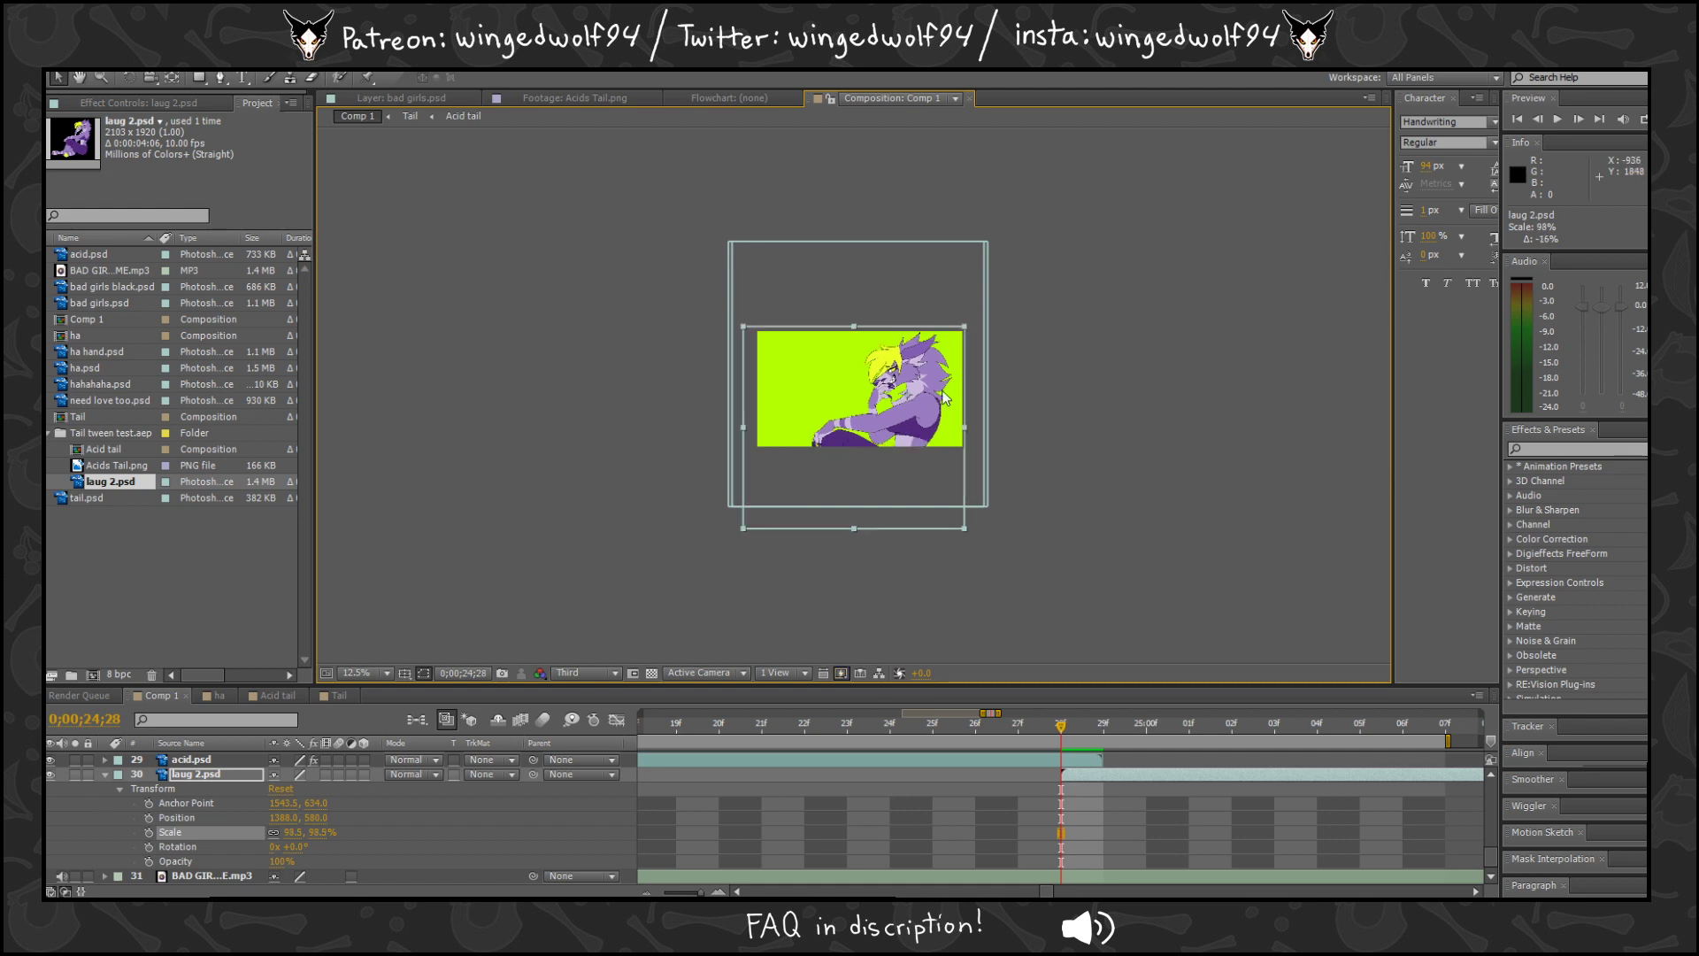
key("period")
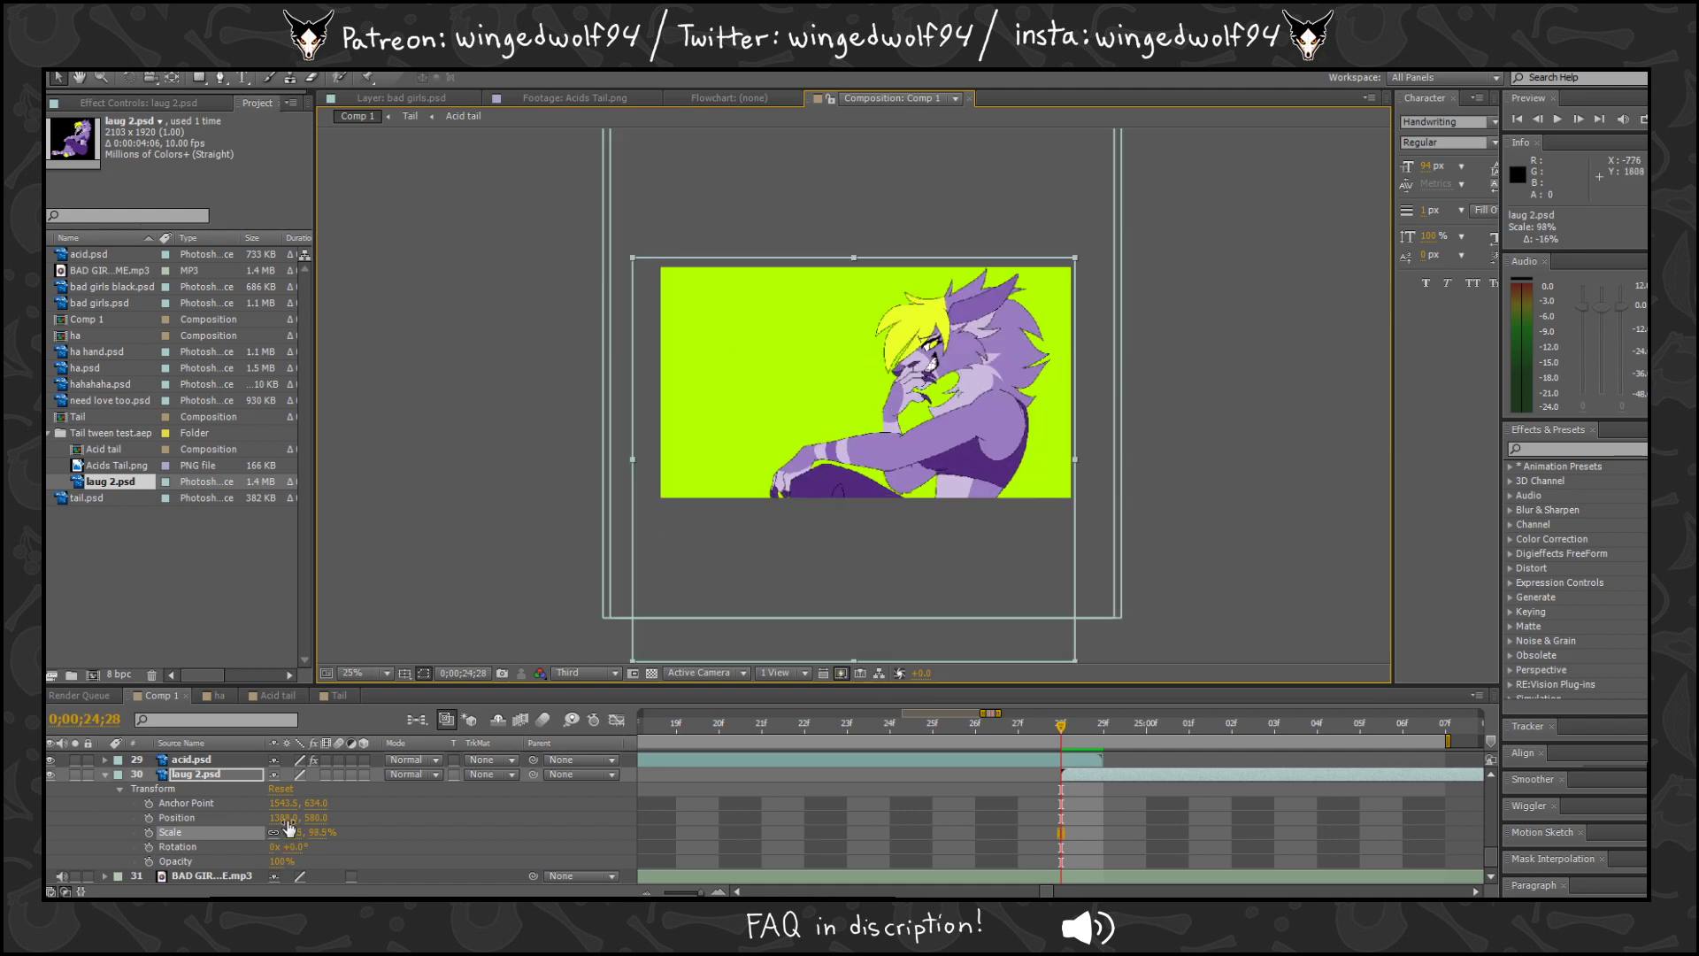
Set the laug 2.psd anchor point to about 1027.5, 634 and move the layer to about 952, 580 at roughly 97.5% scale.
left_click_drag(283, 802, 39, 796)
left_click_drag(283, 804, 85, 801)
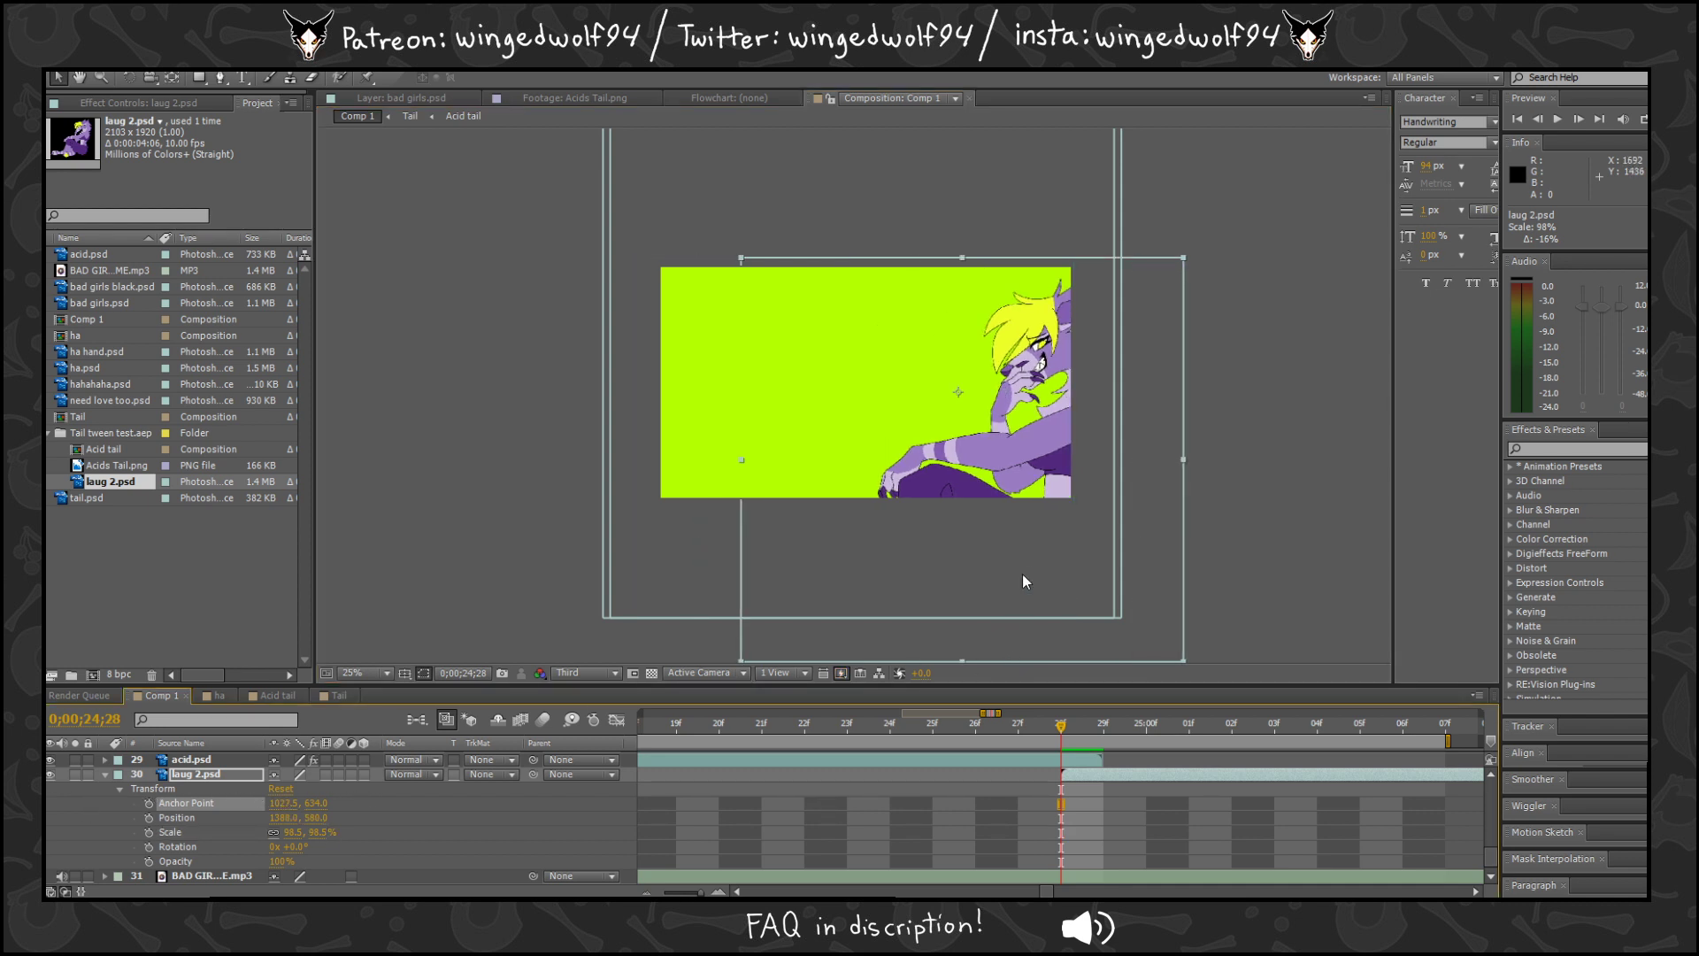
left_click(969, 552)
left_click_drag(1041, 416, 954, 416)
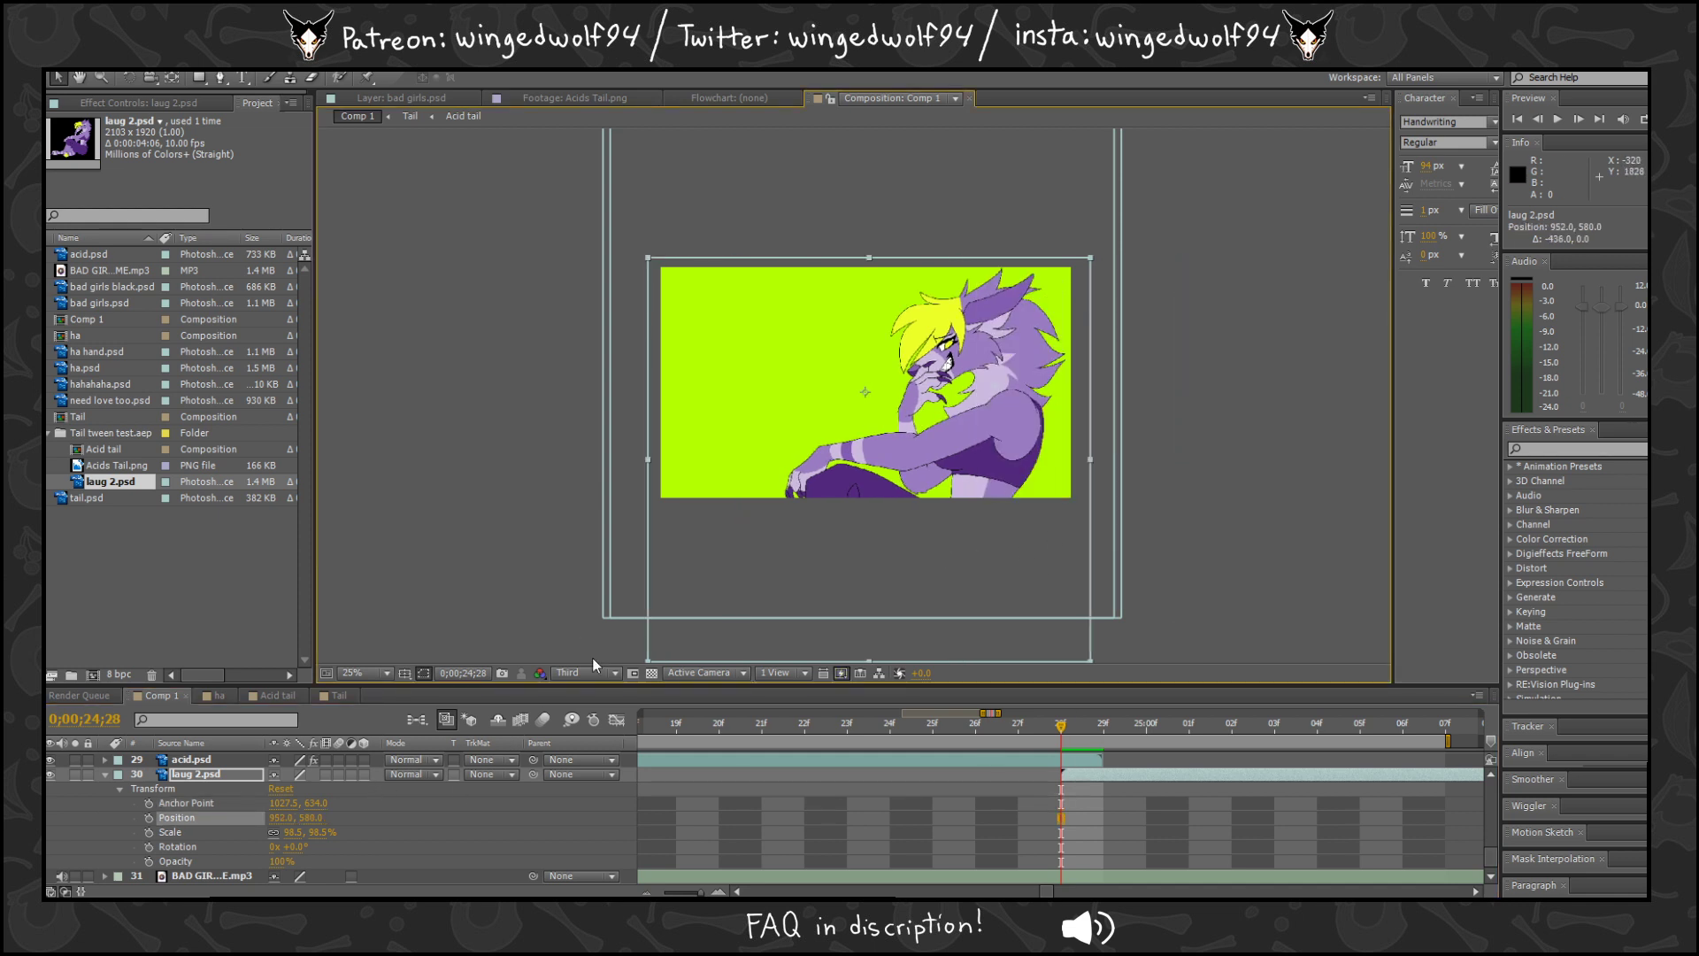
left_click_drag(648, 660, 608, 659)
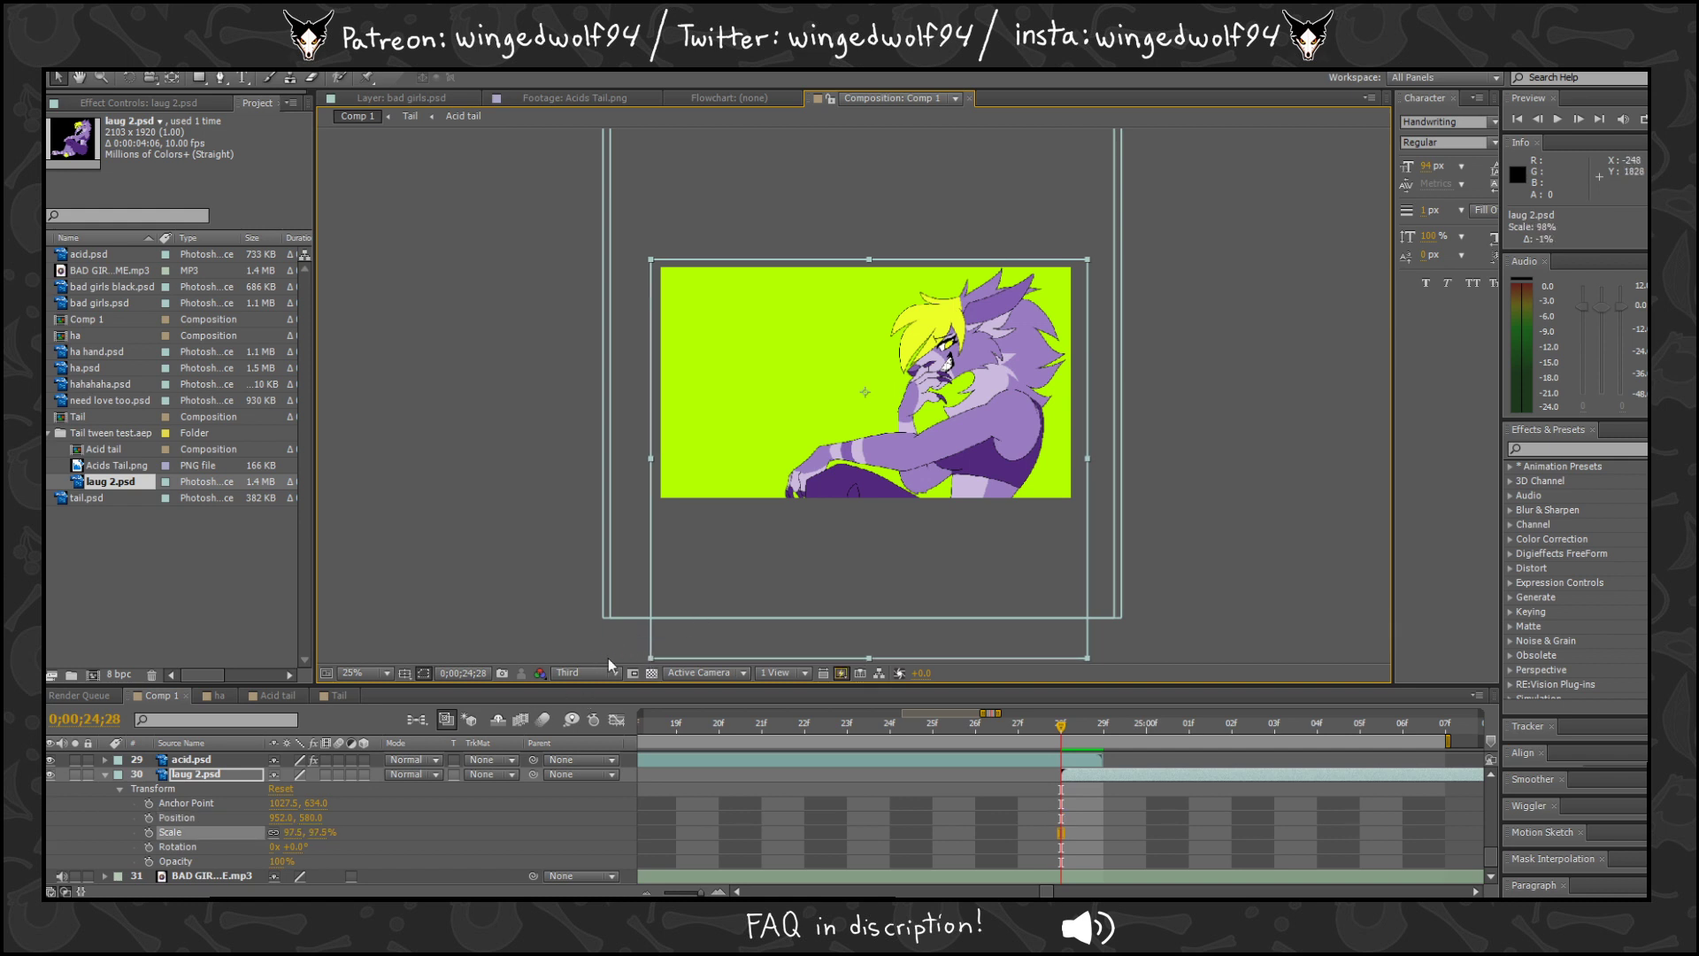
Set the laug 2.psd anchor point to about 1047, 247 and place the layer at about 952, 148 with 106.6% scale.
left_click_drag(282, 804, 416, 803)
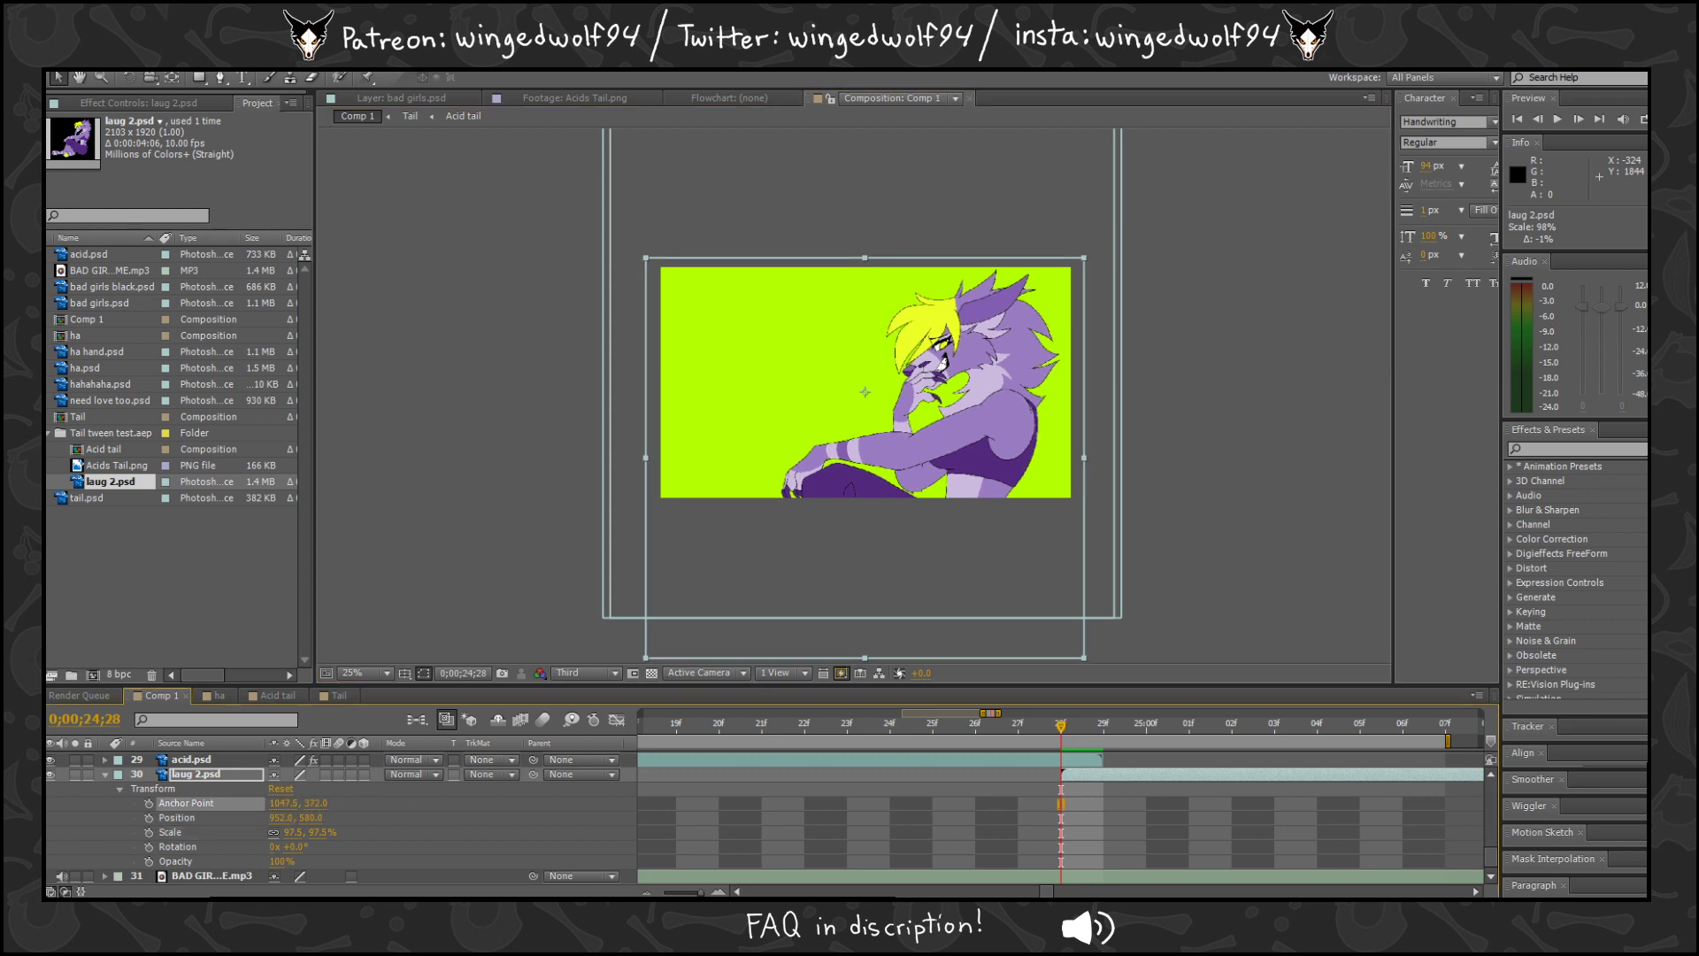
left_click_drag(312, 802, 292, 868)
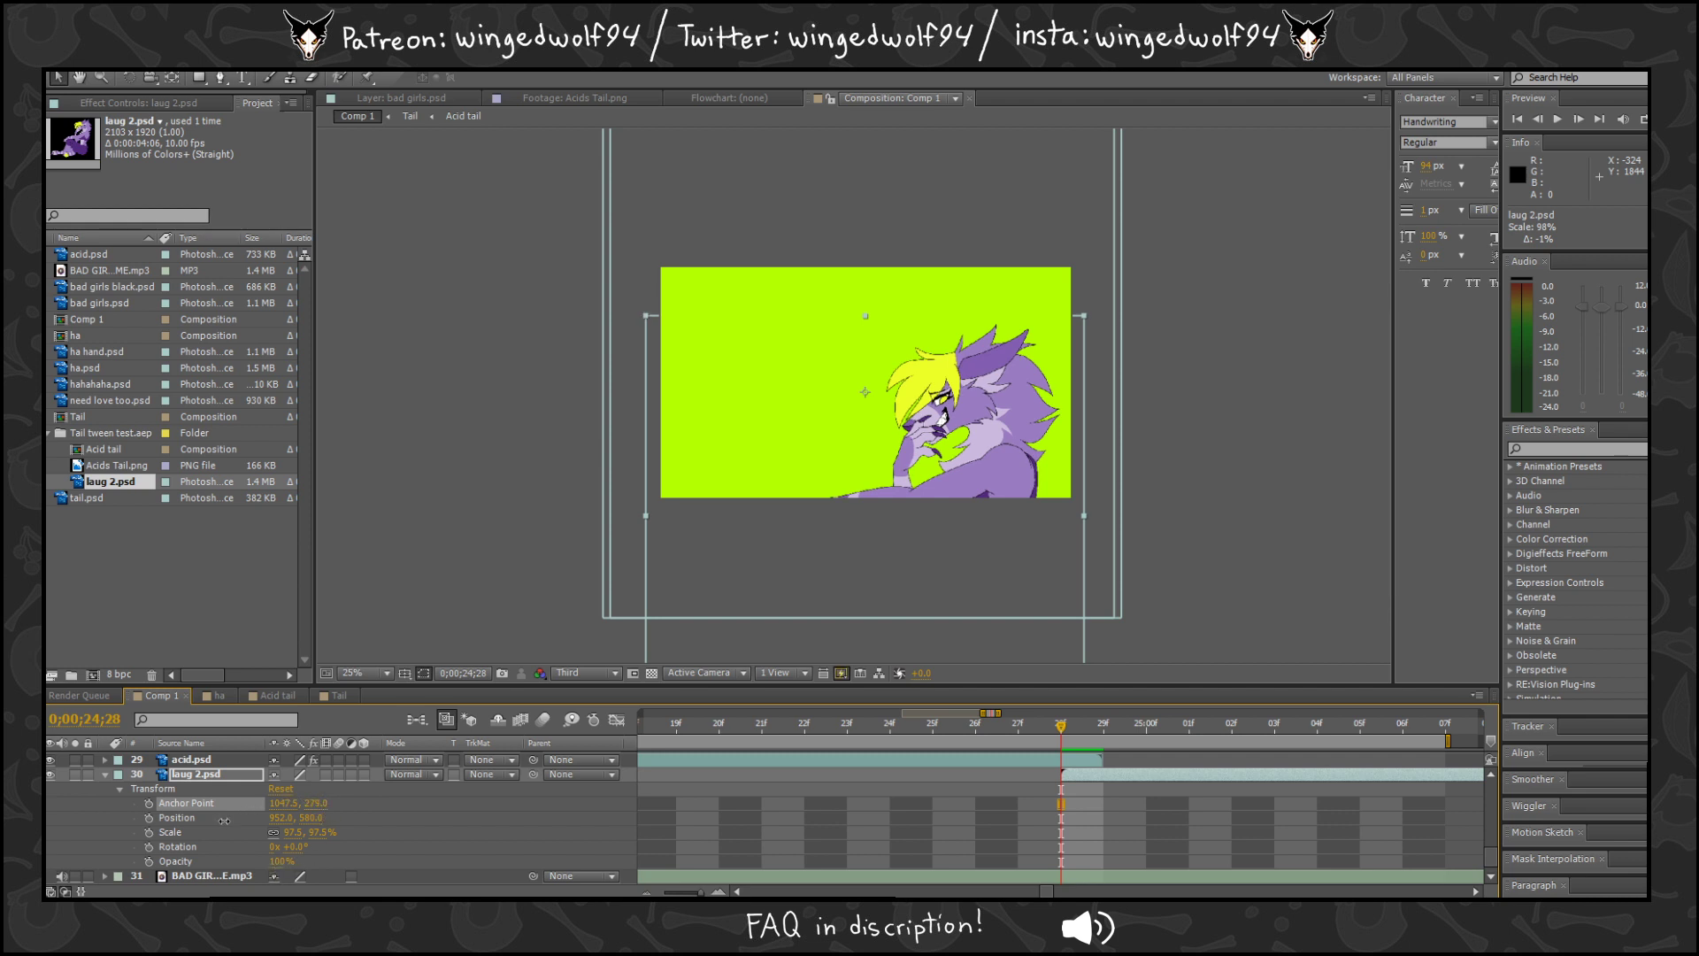
left_click_drag(224, 821, 202, 821)
left_click_drag(911, 540, 914, 449)
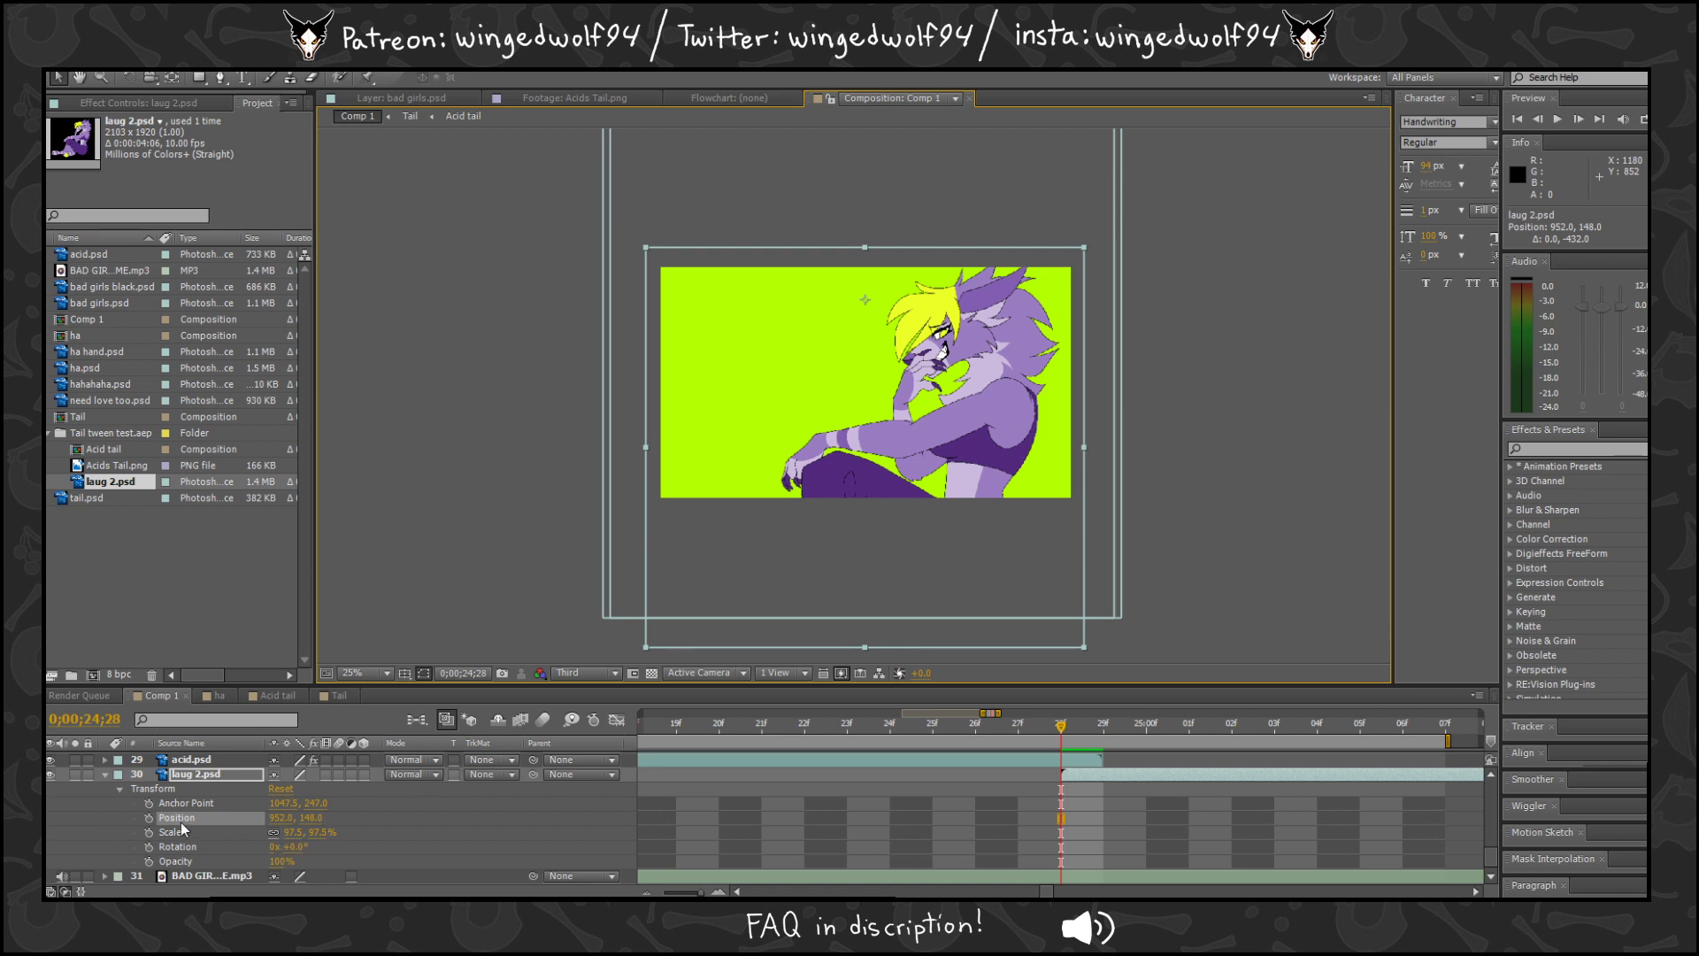
left_click_drag(645, 647, 402, 682)
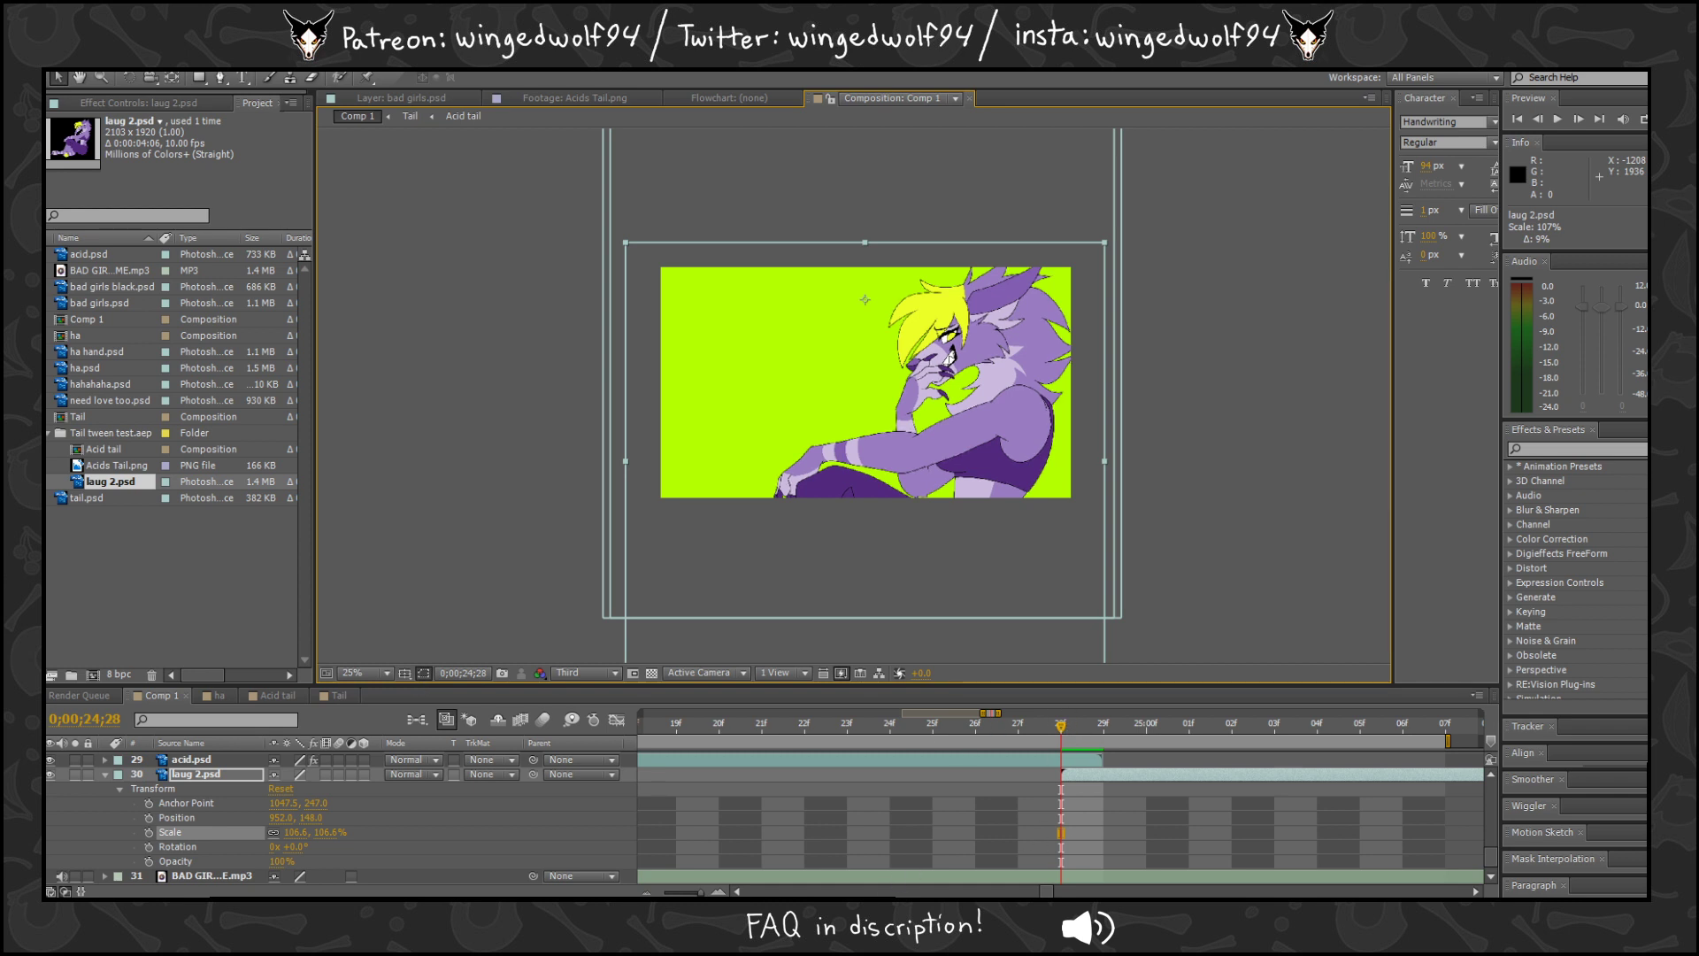
Extend the end of the work area to just past the end of the laug 2.psd clip.
left_click_drag(678, 893, 669, 893)
left_click_drag(1088, 740, 1150, 740)
left_click_drag(672, 892, 695, 892)
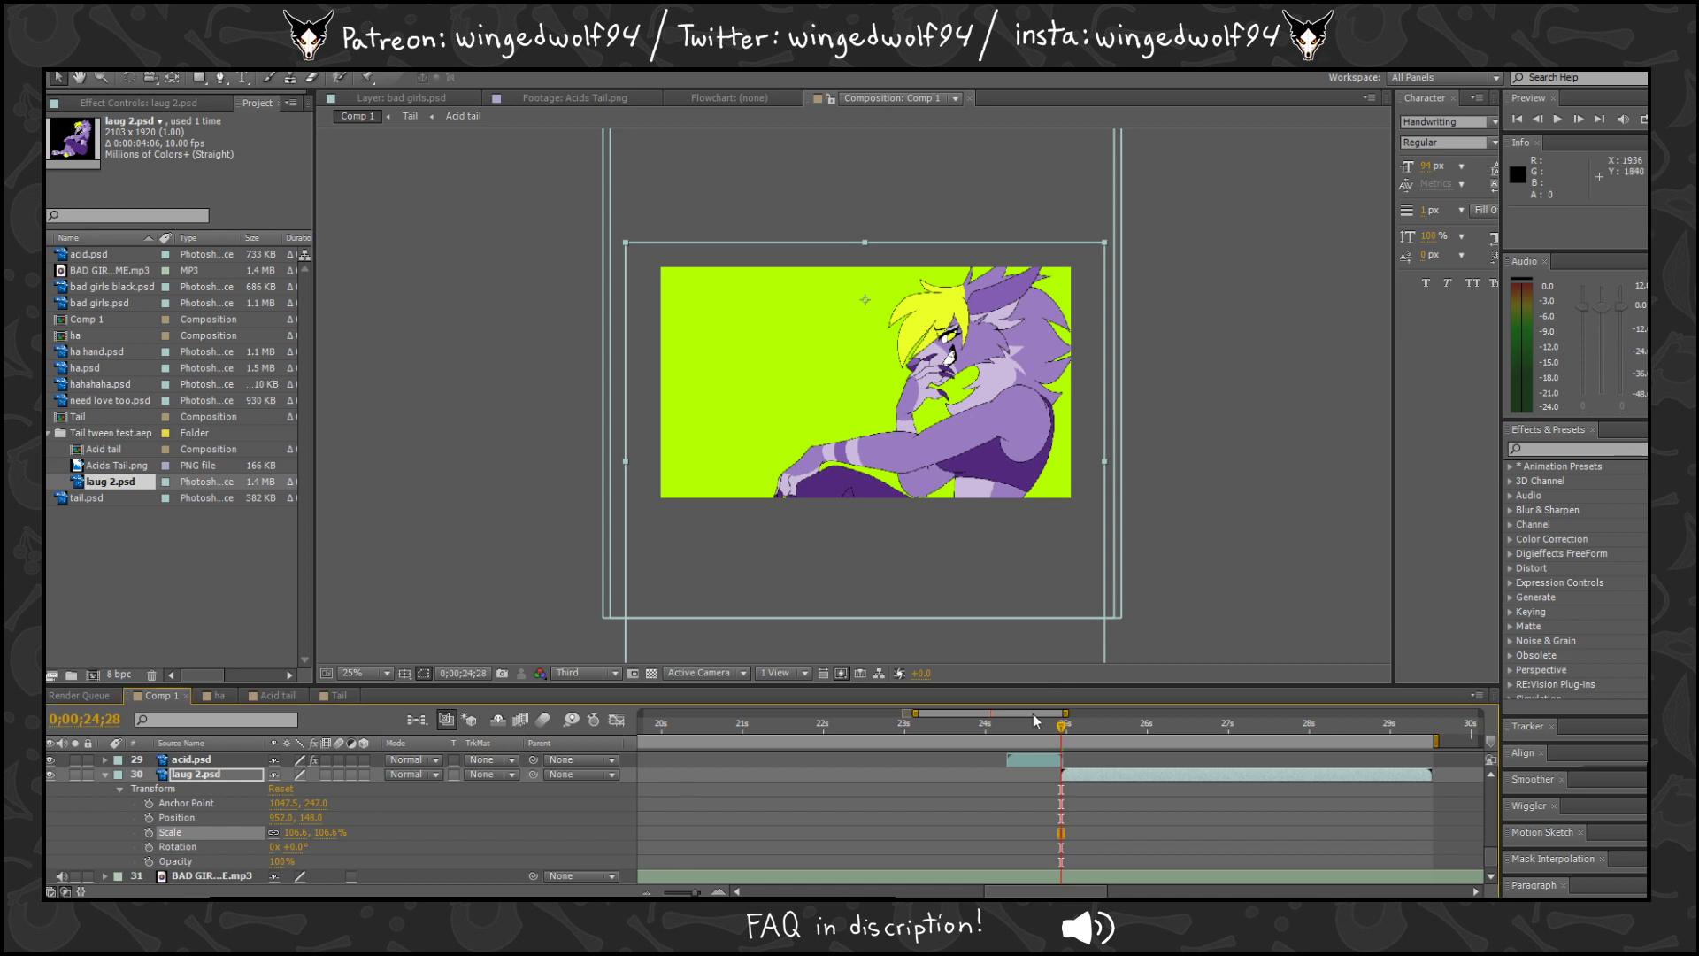
Inspect the wolf's mouth up close at 0;00;25;10 with the composition preview set to Full resolution.
mouse_move(1062, 731)
left_mouse_down()
mouse_move(1208, 731)
mouse_move(1062, 731)
mouse_move(1158, 741)
mouse_move(1068, 750)
left_mouse_up()
scroll(1044, 431, "up", 2)
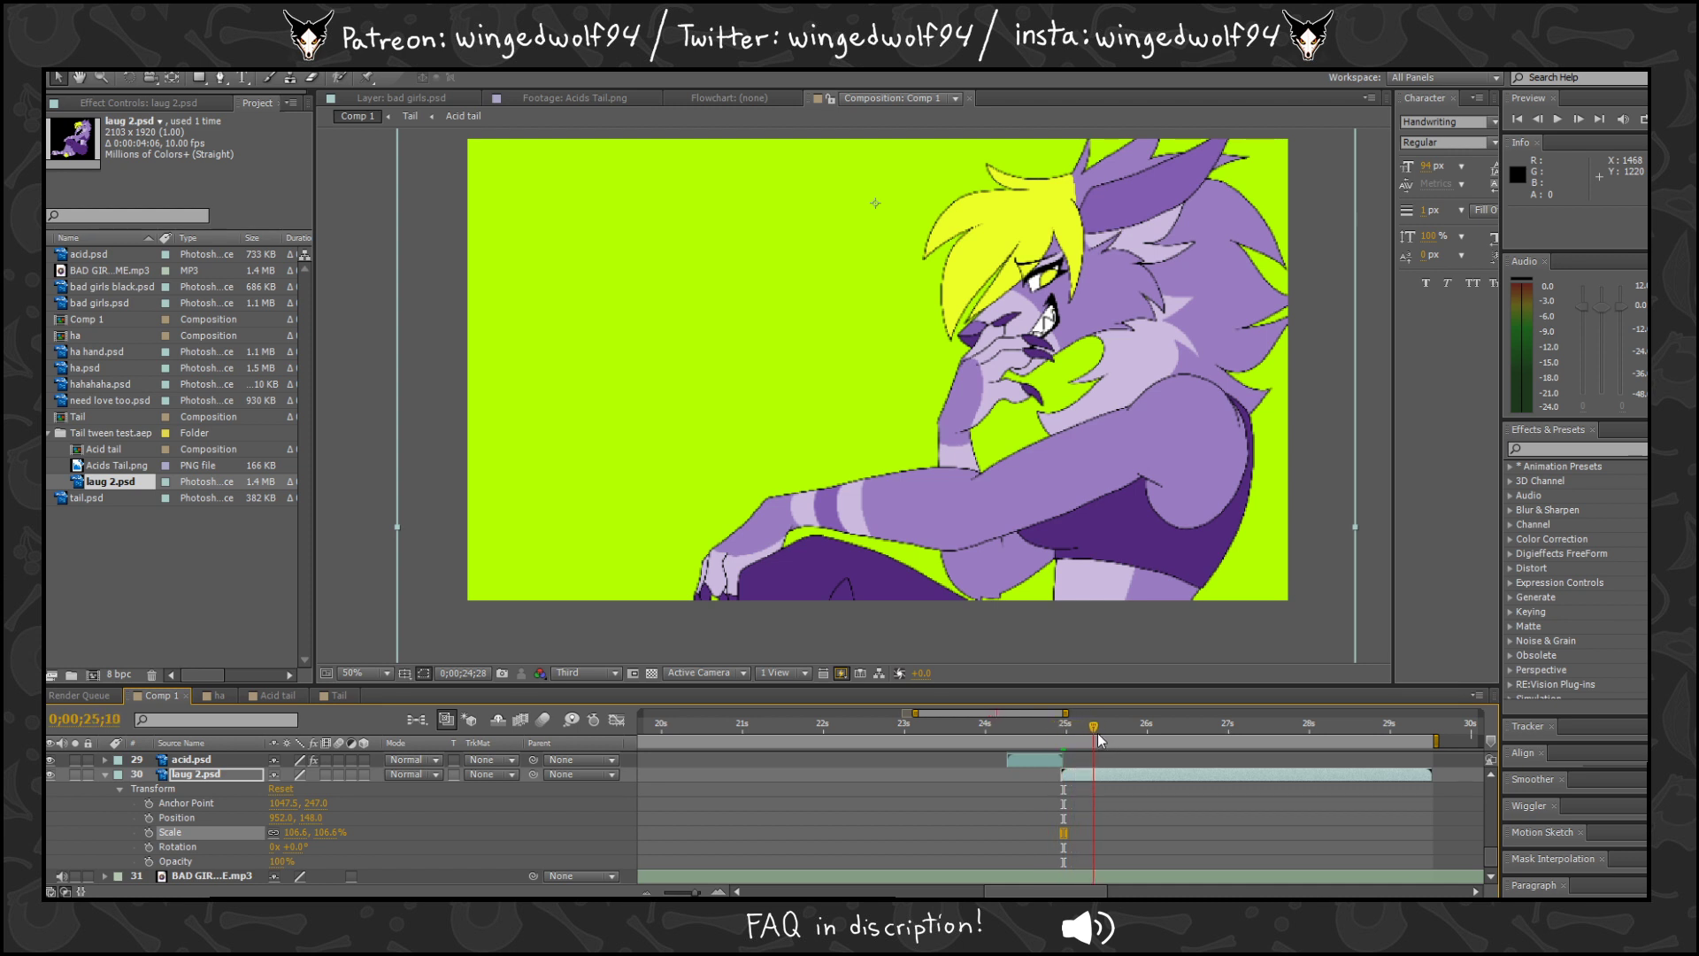
scroll(1044, 353, "up", 1)
left_click_drag(1150, 354, 952, 426)
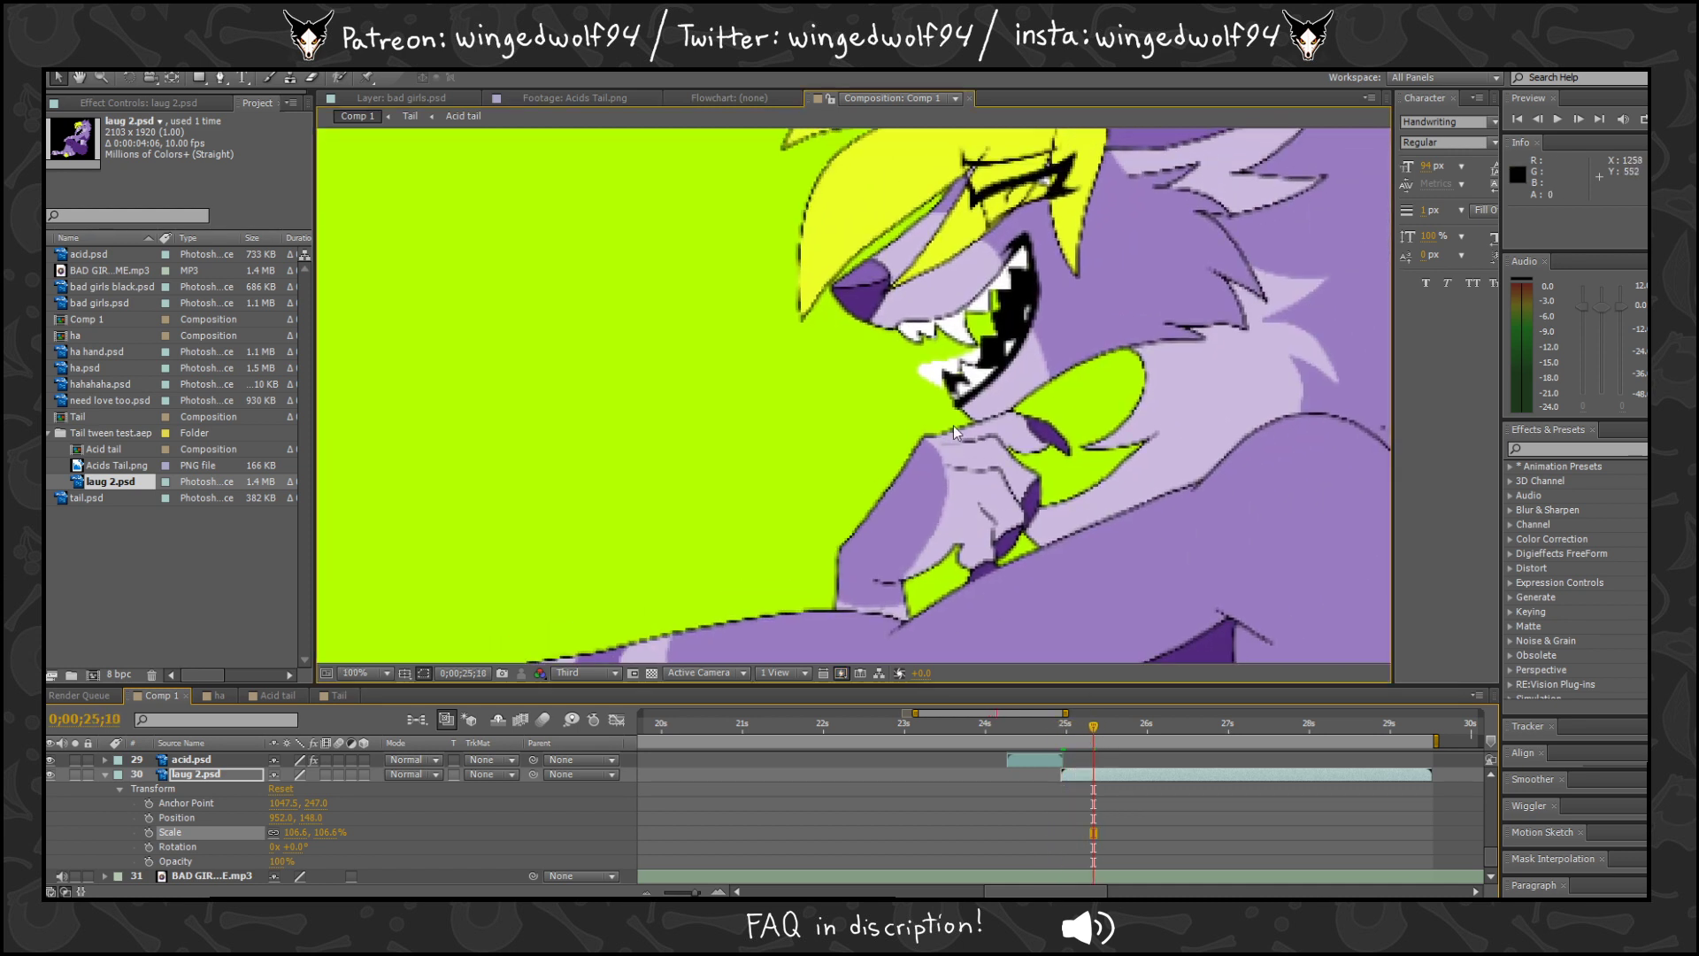
scroll(962, 375, "up", 1)
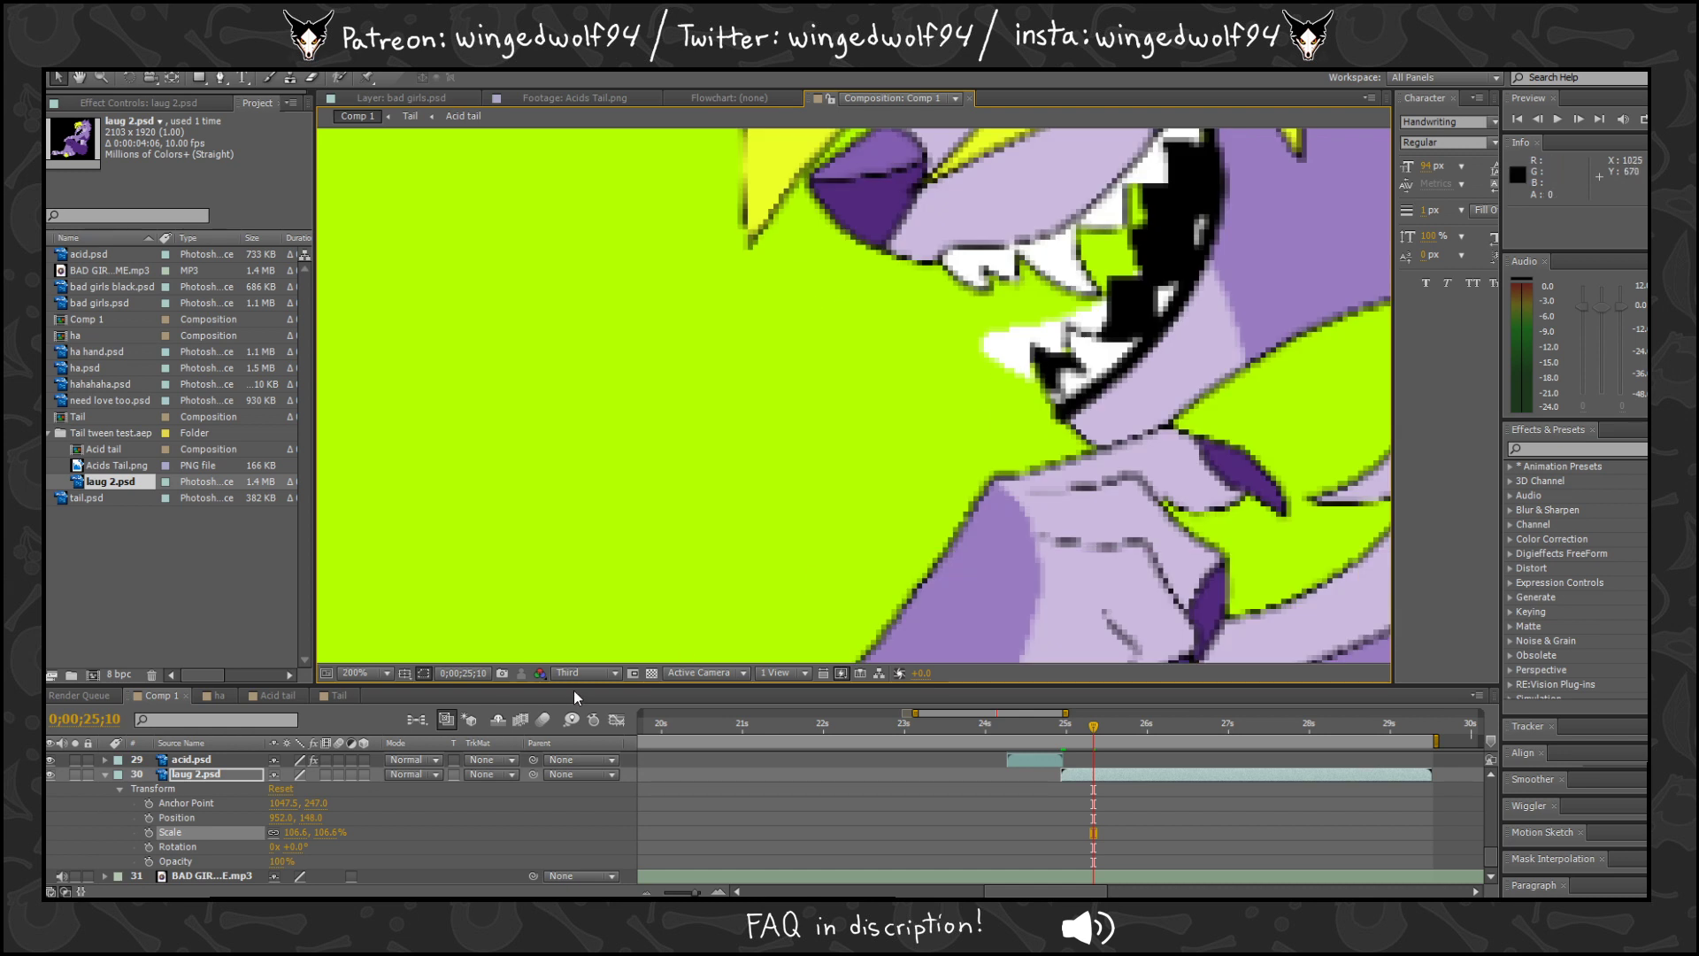
key("ctrl+j")
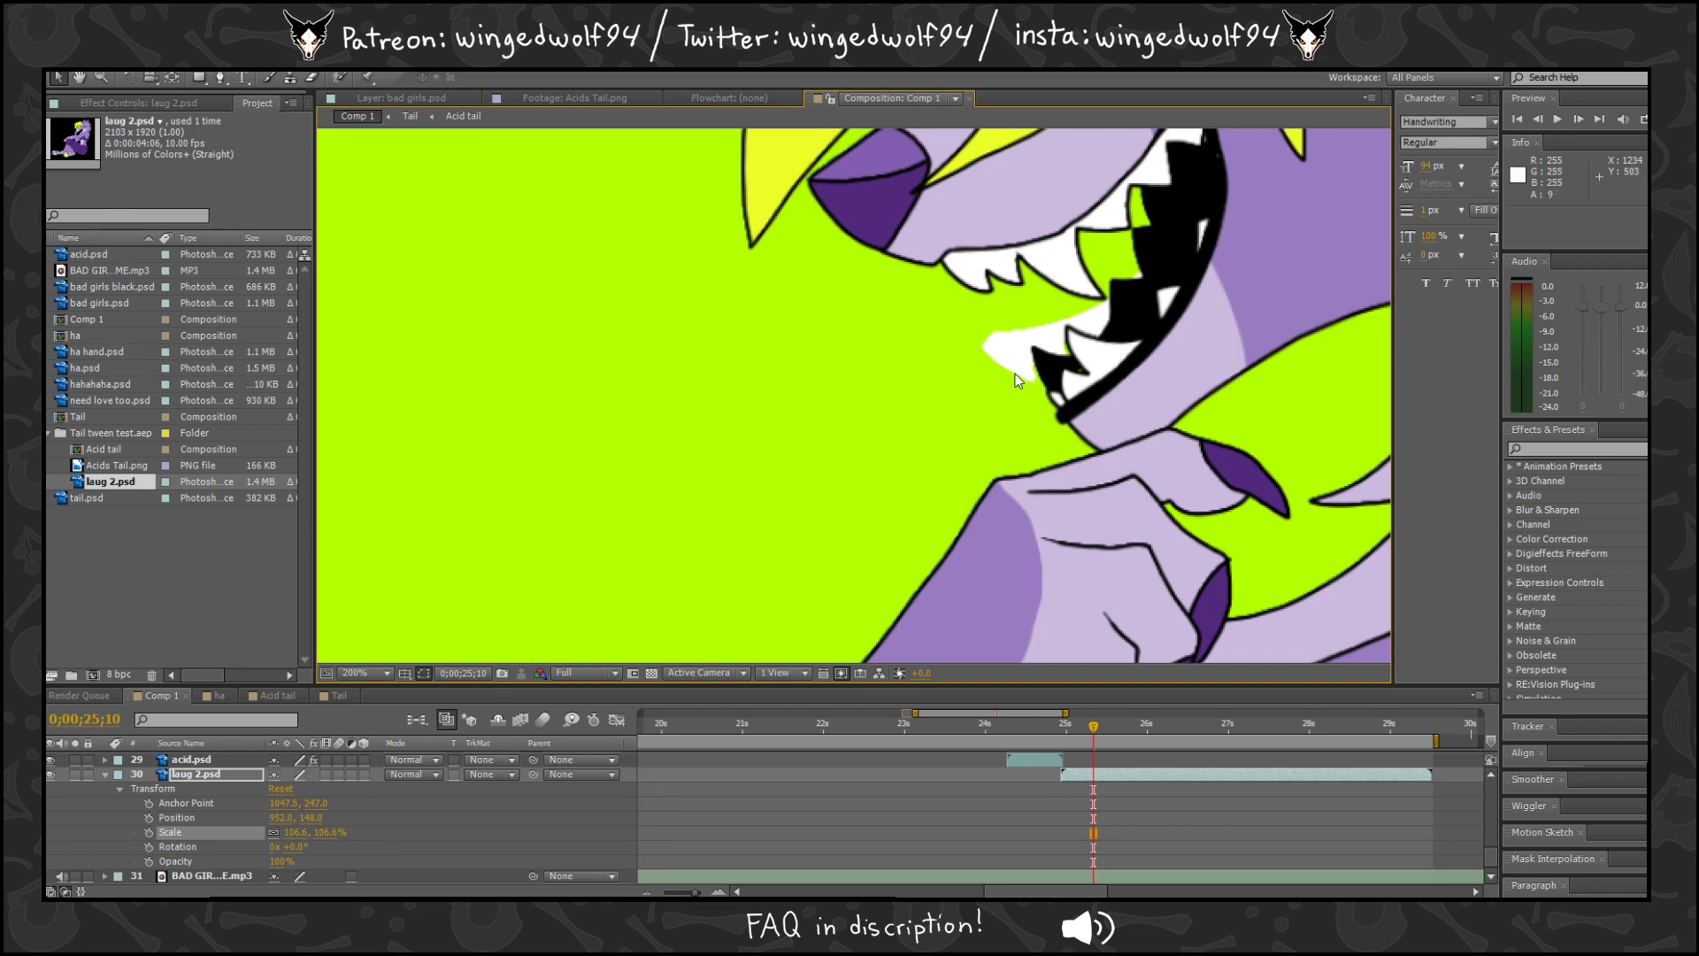
scroll(980, 487, "down", 4)
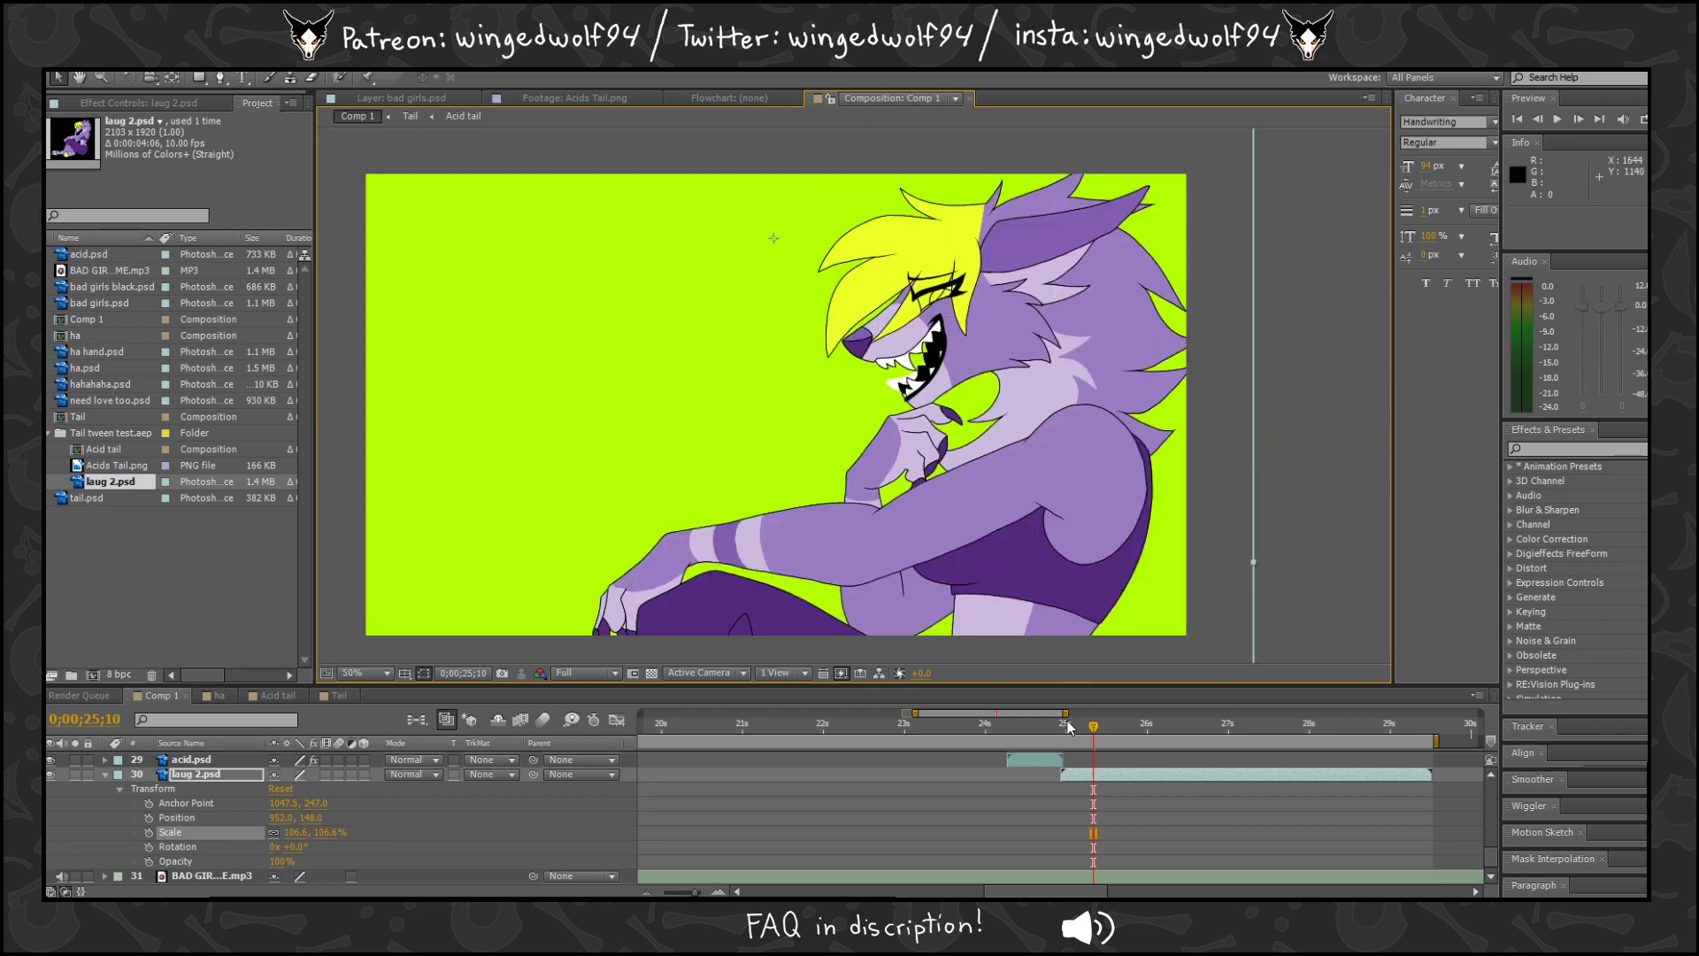
Shift the laug 2.psd layer five frames earlier, to 0;00;24;23, and trim its in point to 0;00;24;28.
mouse_move(1092, 734)
left_mouse_down()
mouse_move(1057, 732)
mouse_move(1074, 732)
left_mouse_up()
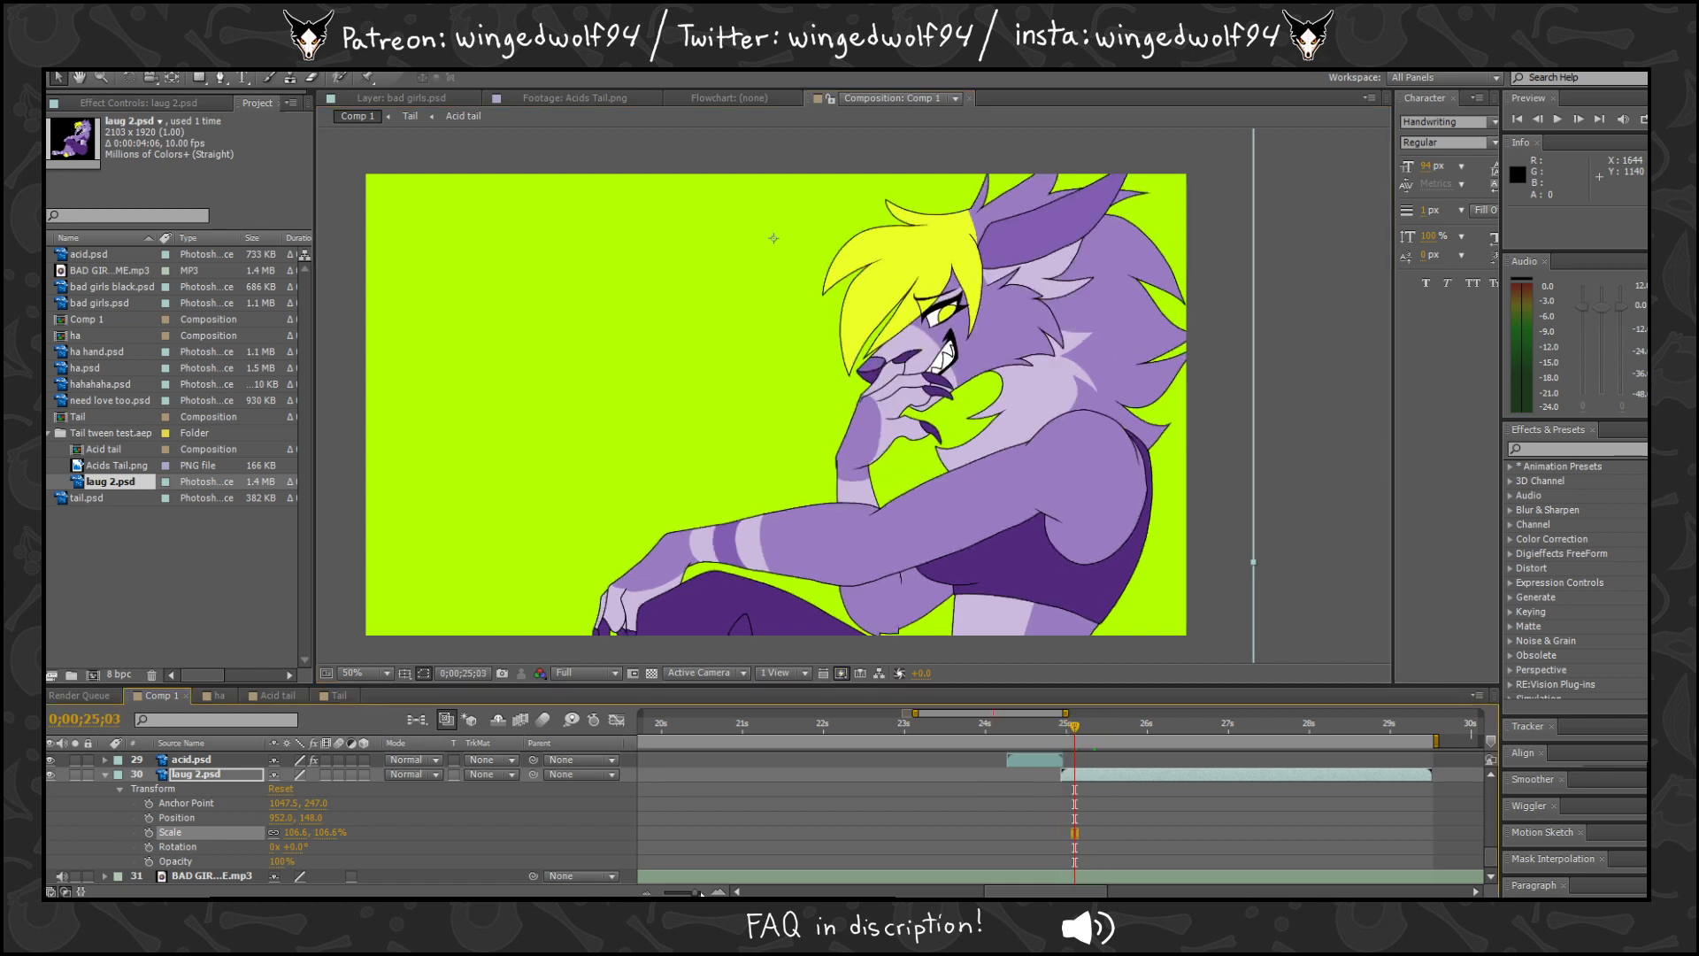
left_click_drag(701, 894, 705, 892)
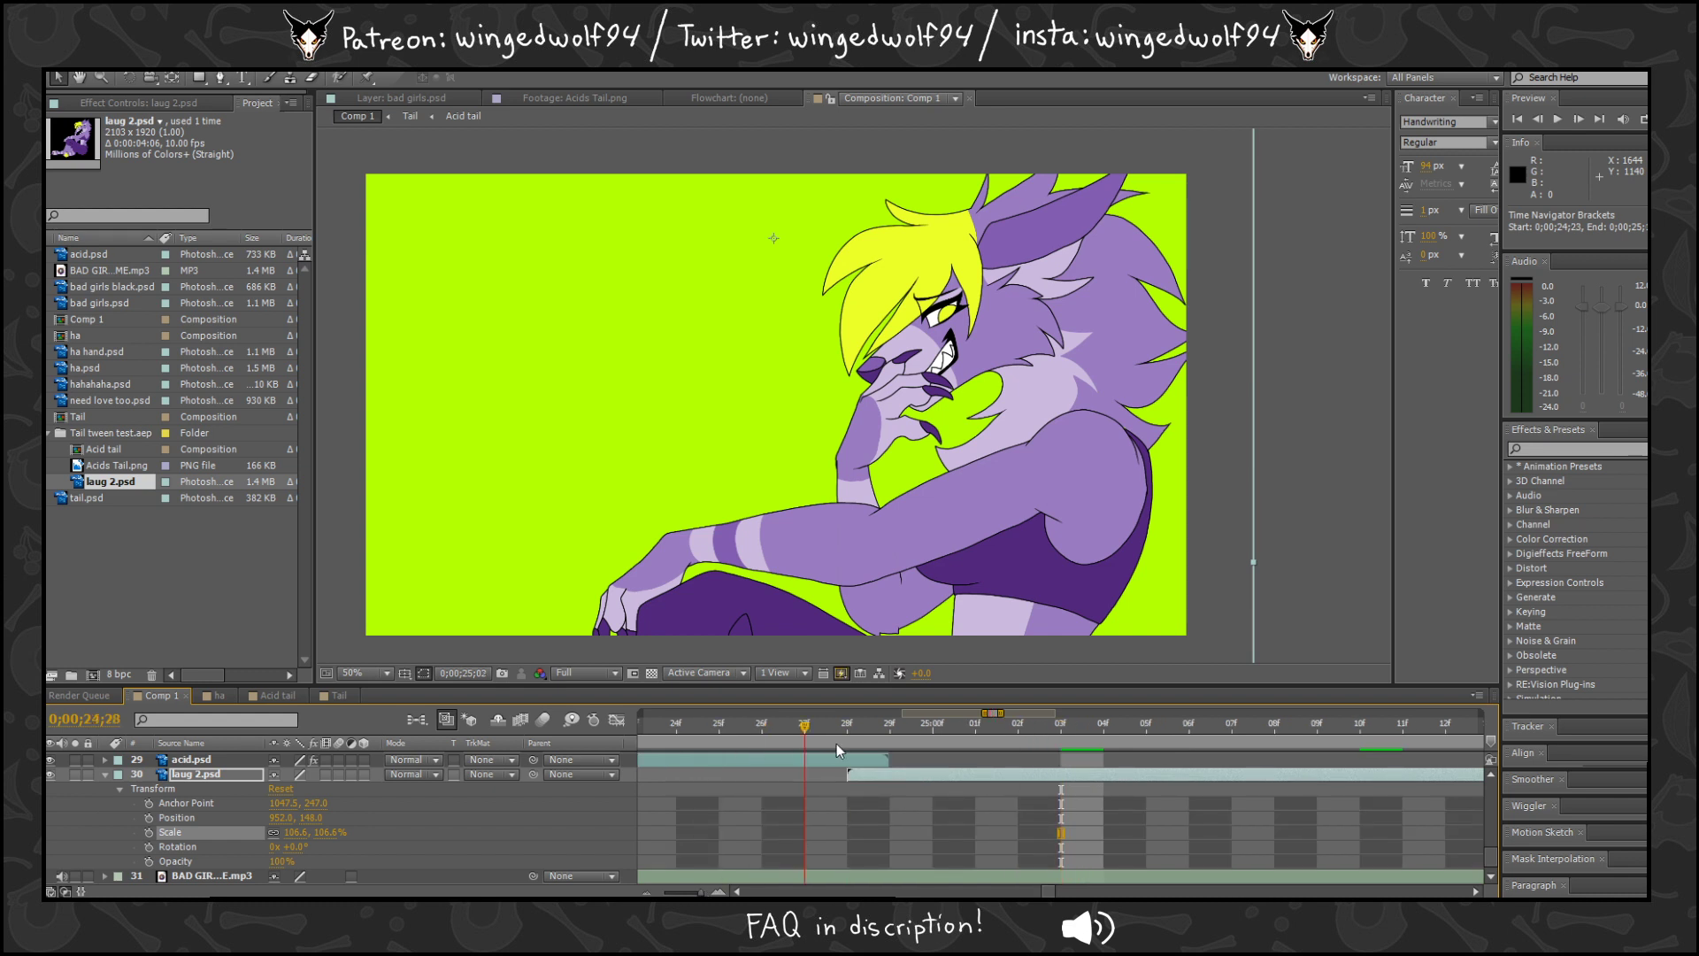
left_click_drag(927, 745, 849, 774)
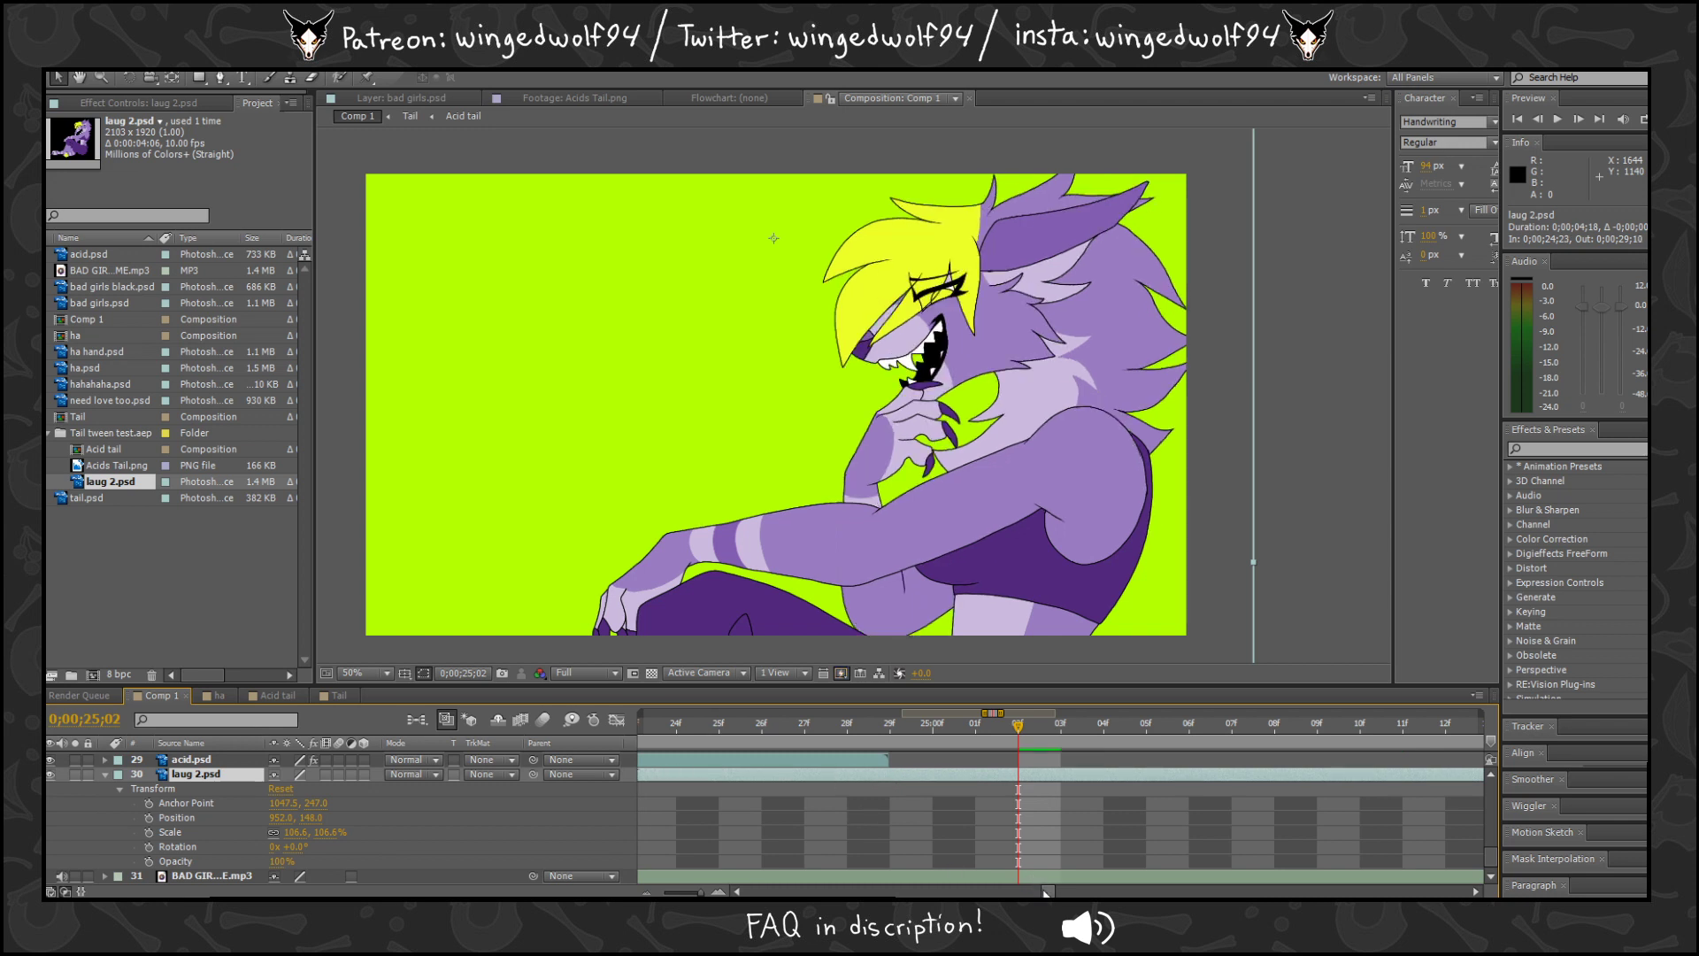
left_click_drag(1045, 892, 1043, 891)
left_click_drag(722, 775, 906, 780)
Start the work area at 0;00;24;13 and play a RAM preview of the cut from acid.psd to laug 2.psd.
left_click_drag(694, 892, 673, 892)
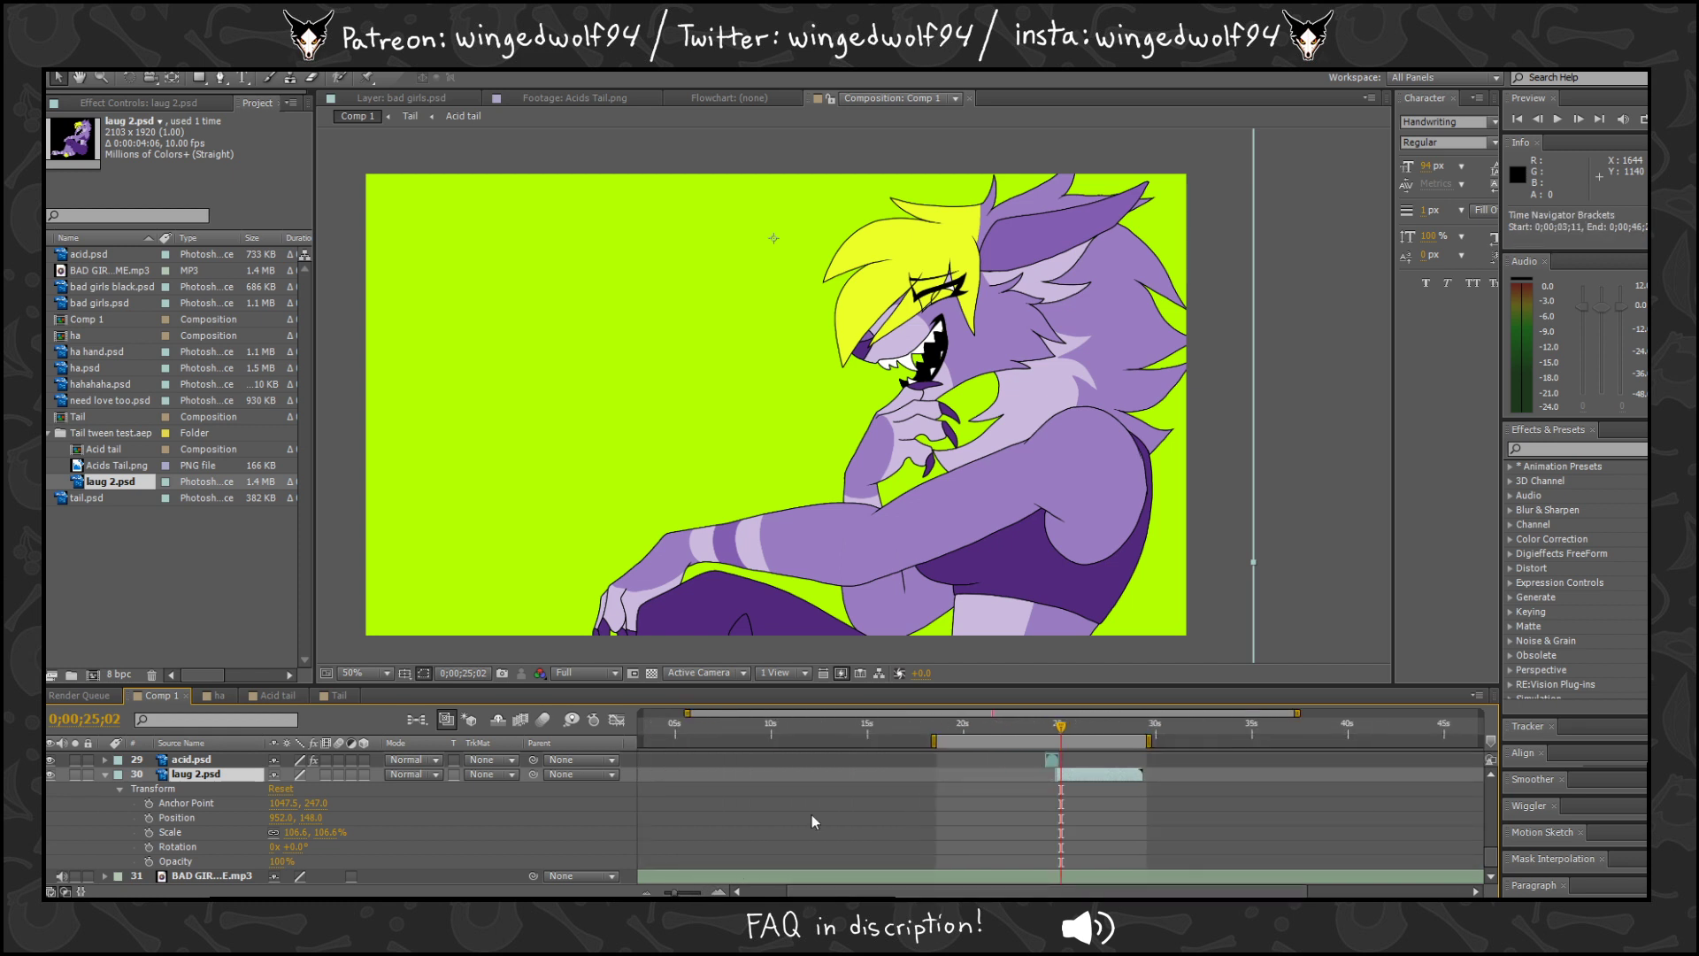
left_click_drag(931, 739, 1043, 744)
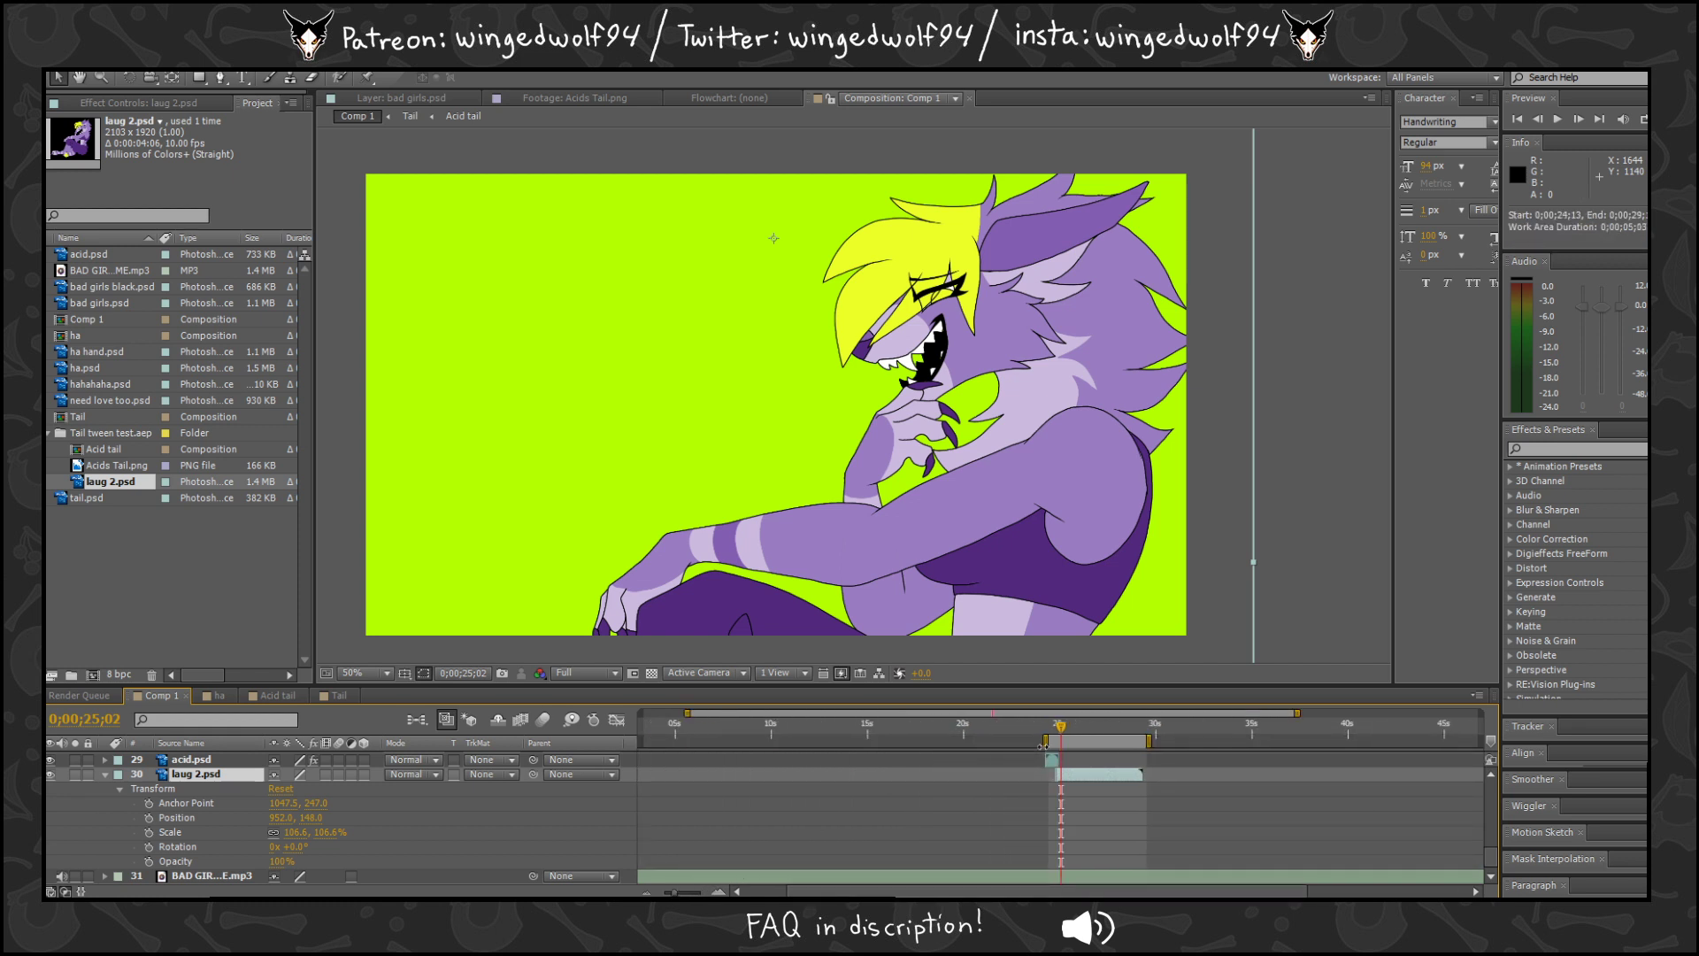
key("KP_0")
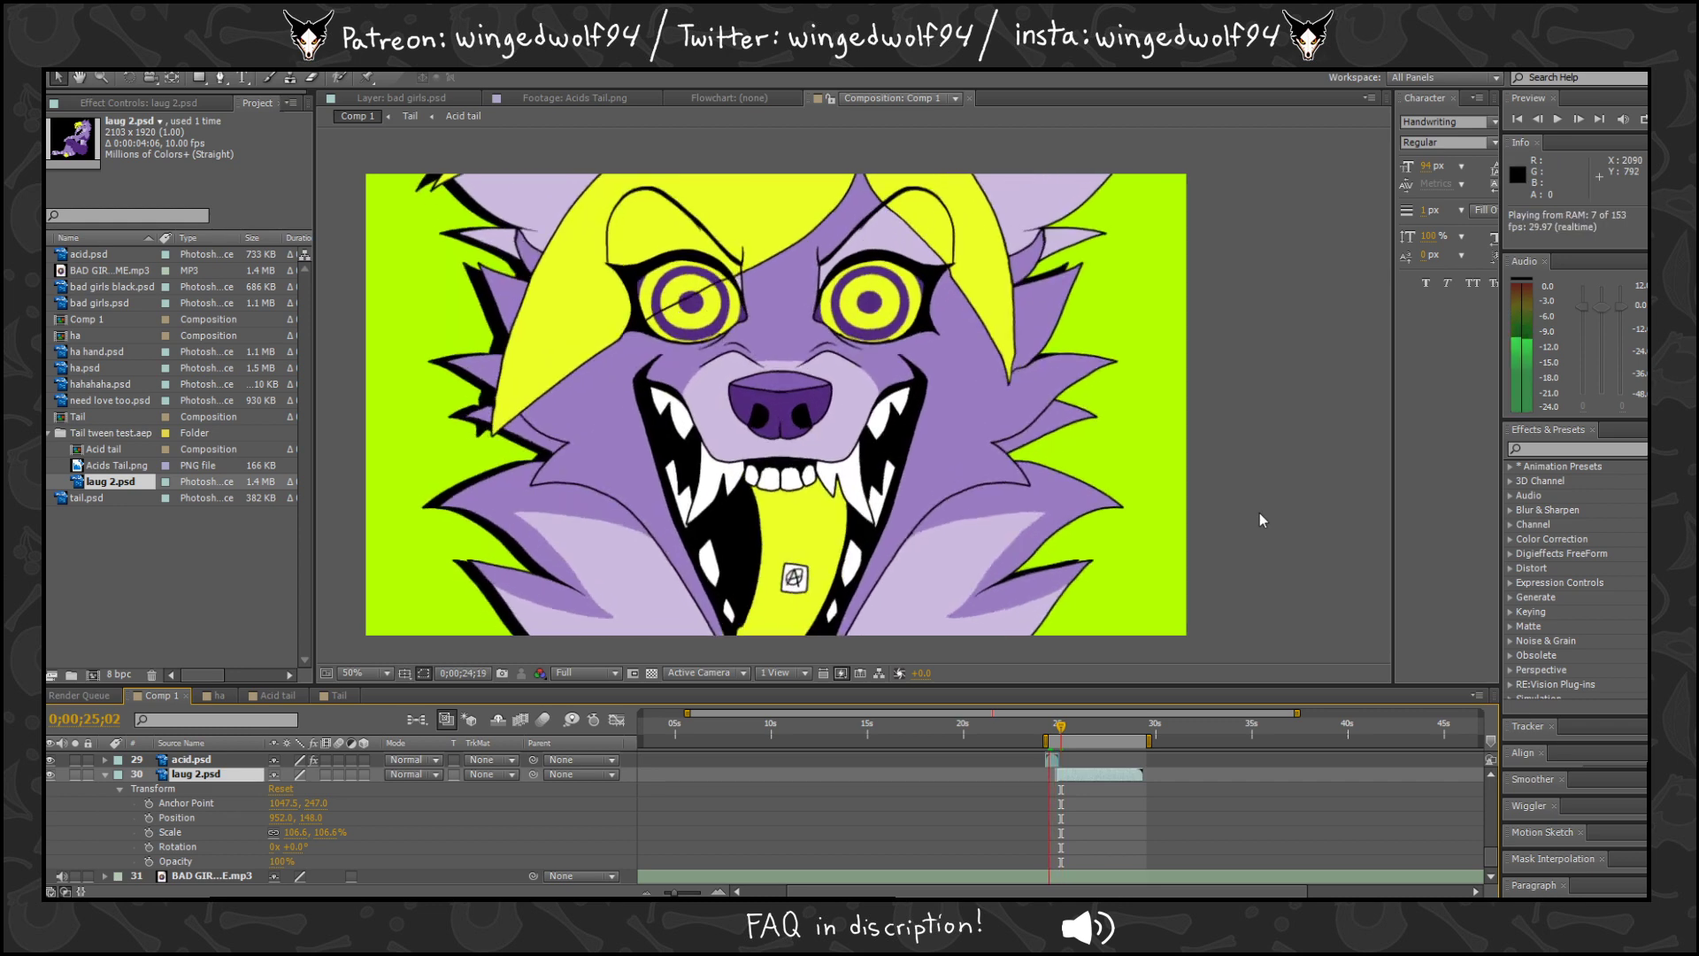
key("space")
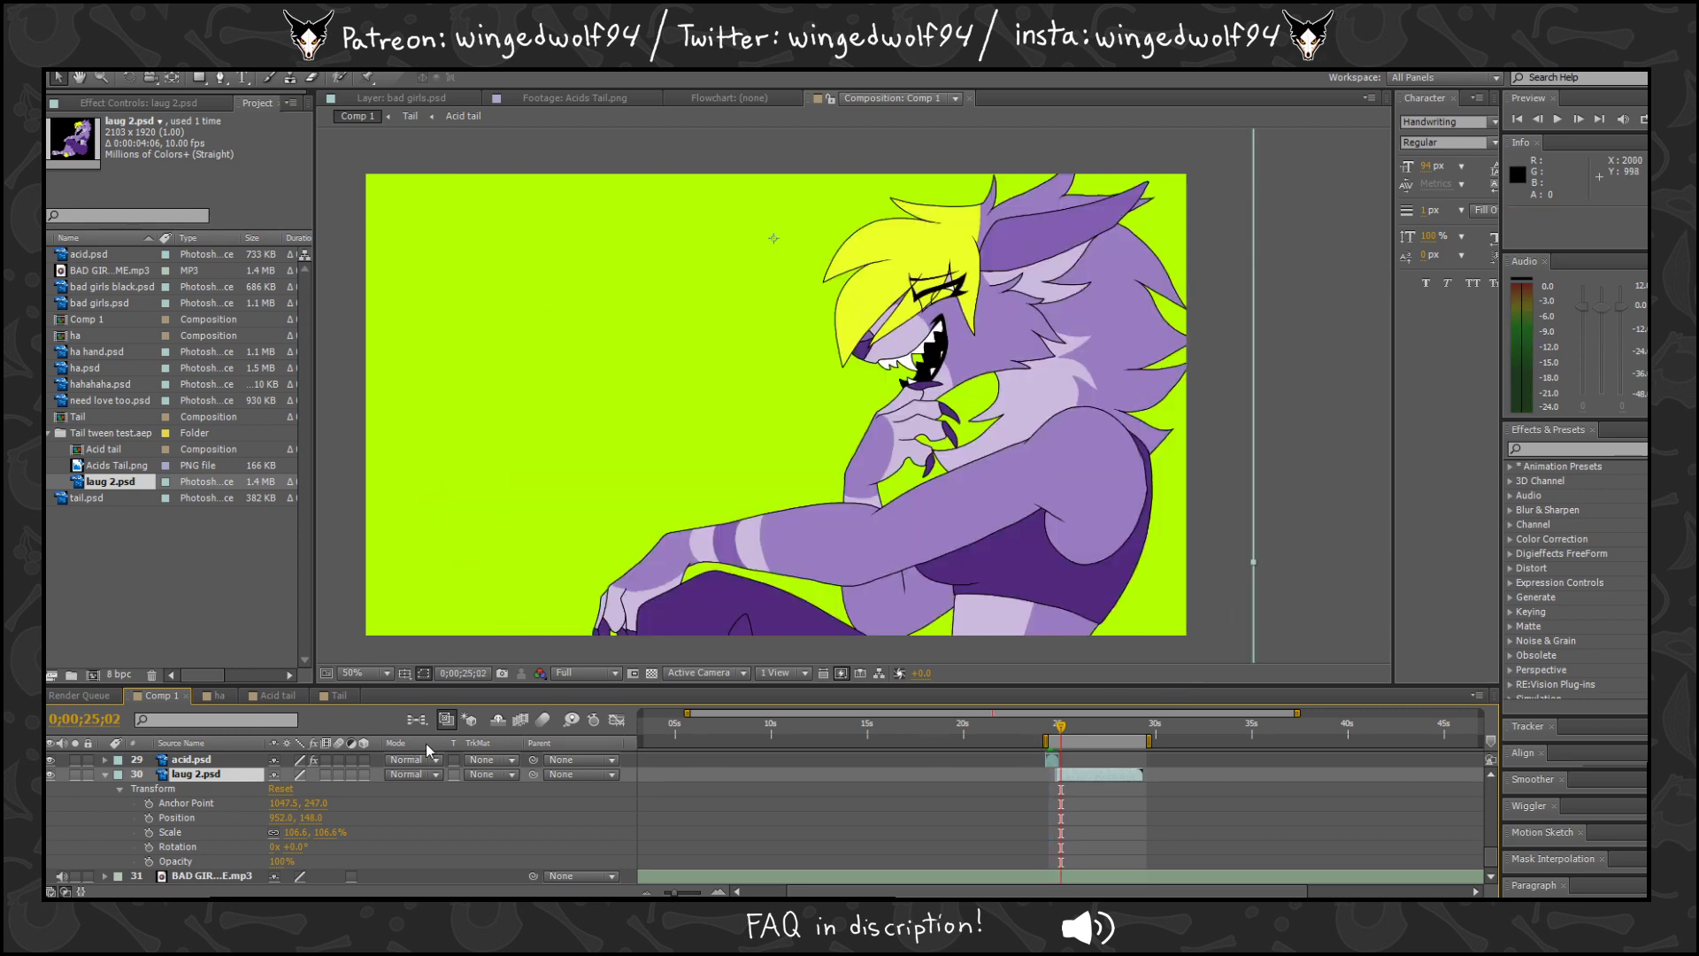
Lower the preview resolution to Third, start the work area at about 0;00;24;26, and preview the laughing animation.
left_click(586, 672)
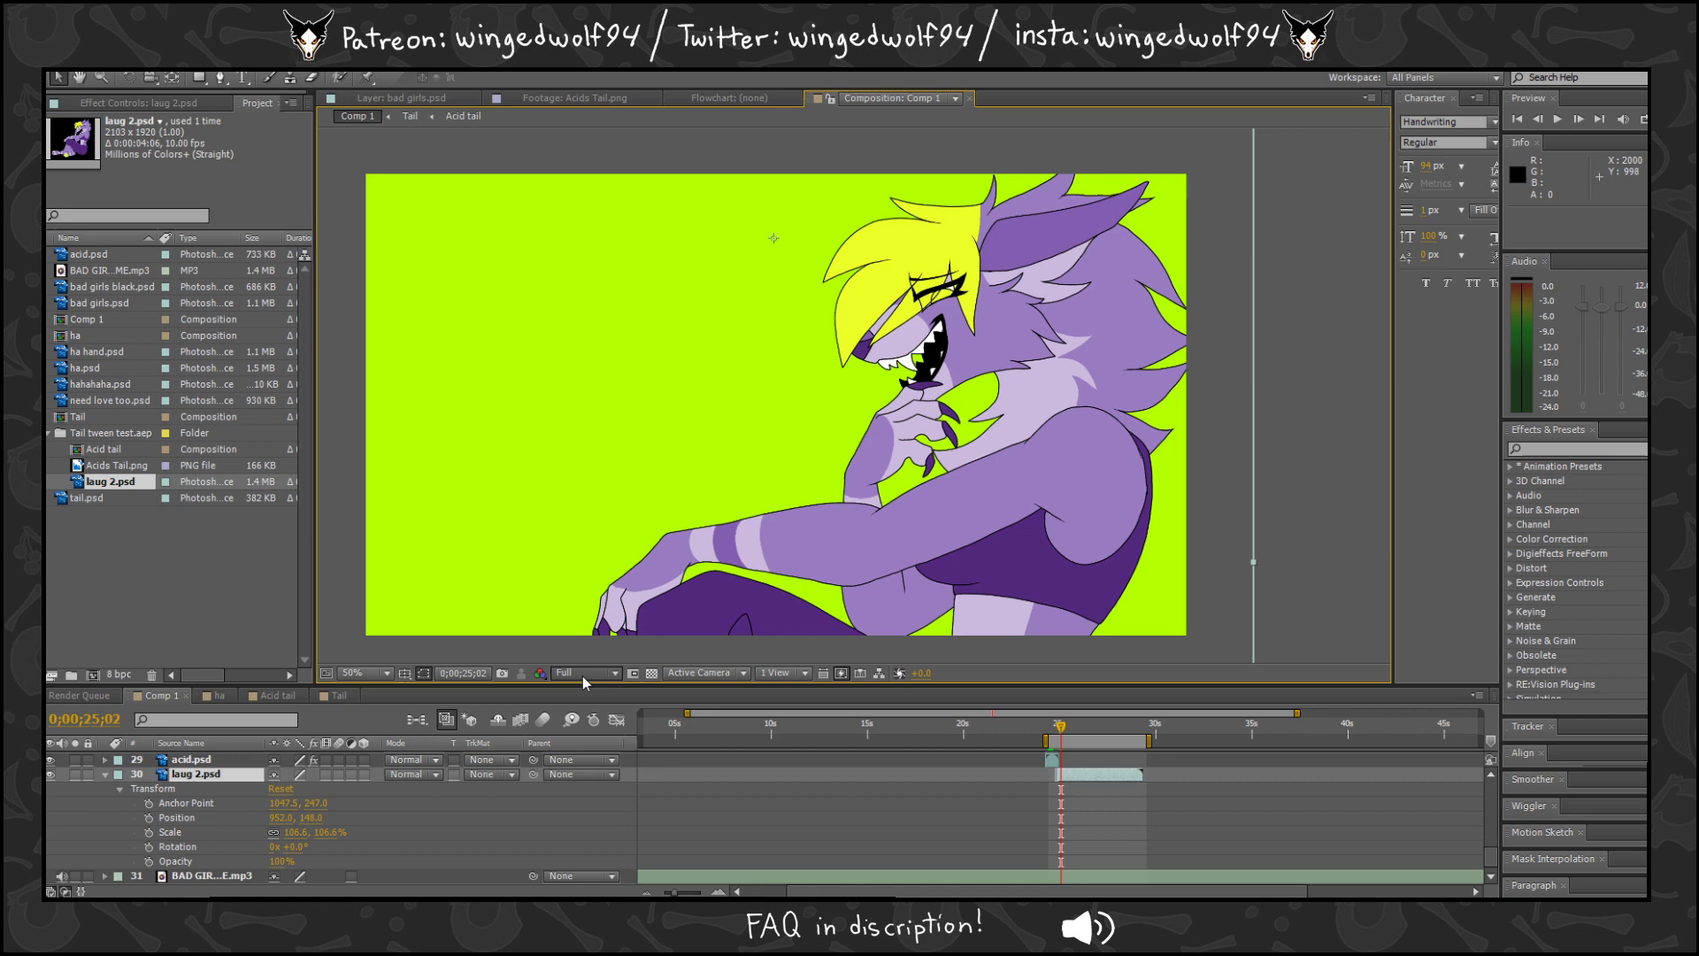
left_click(609, 766)
left_click_drag(674, 893, 696, 893)
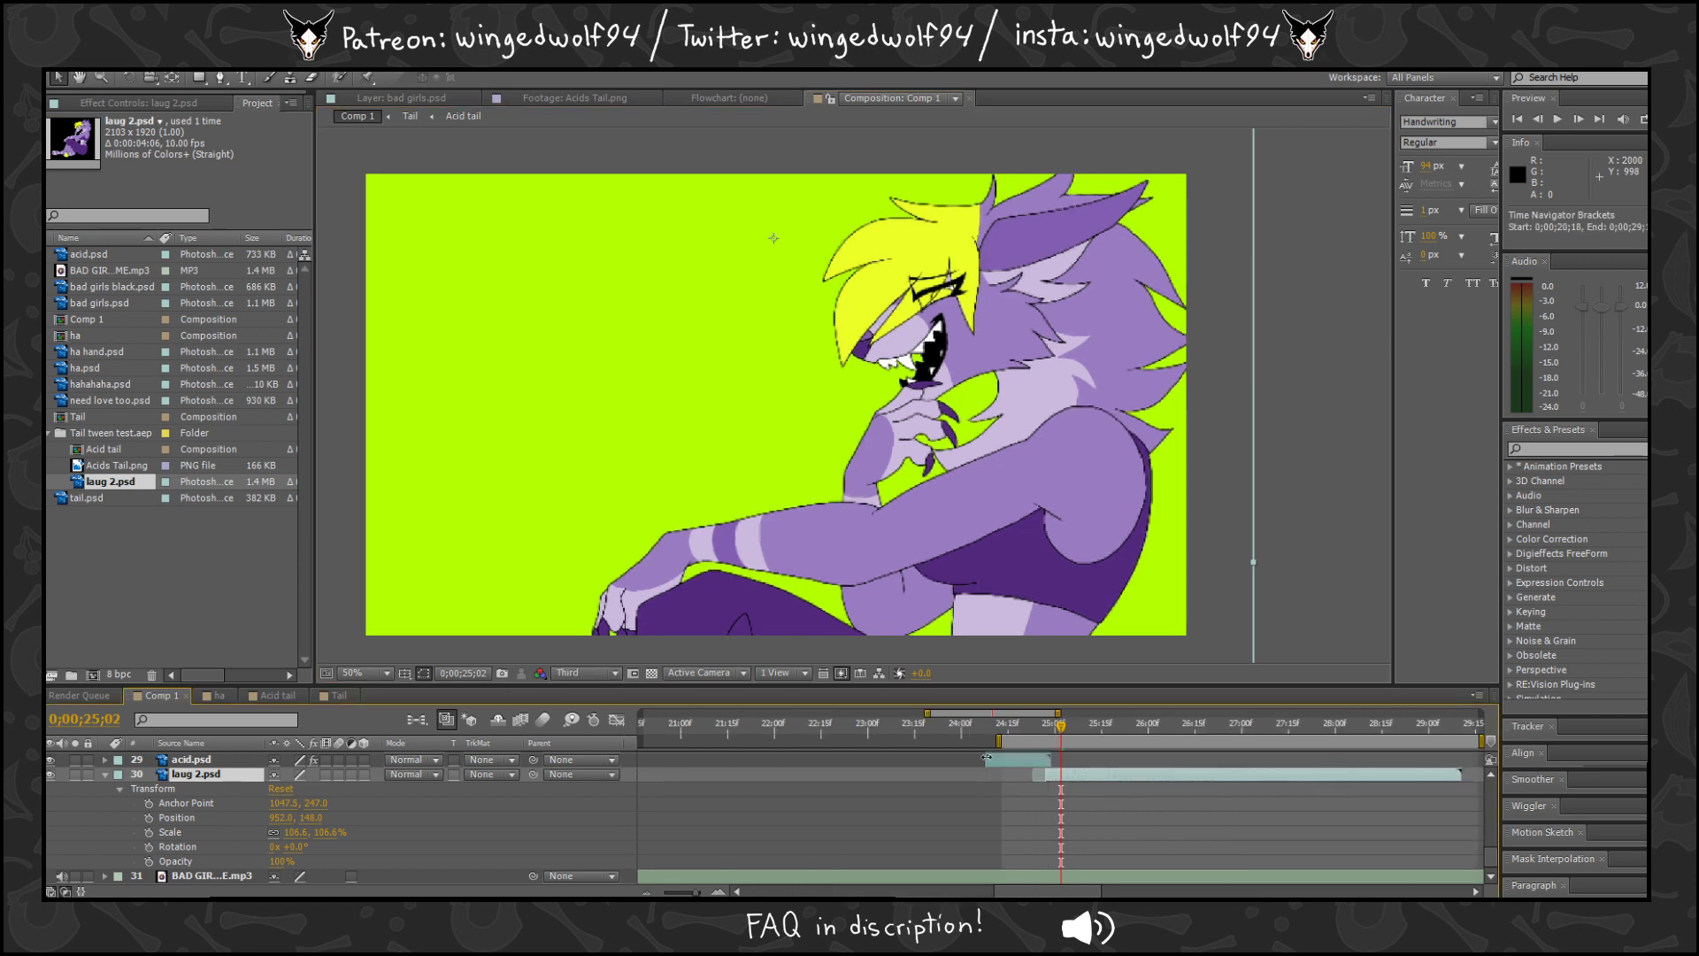
left_click_drag(1000, 740, 1040, 740)
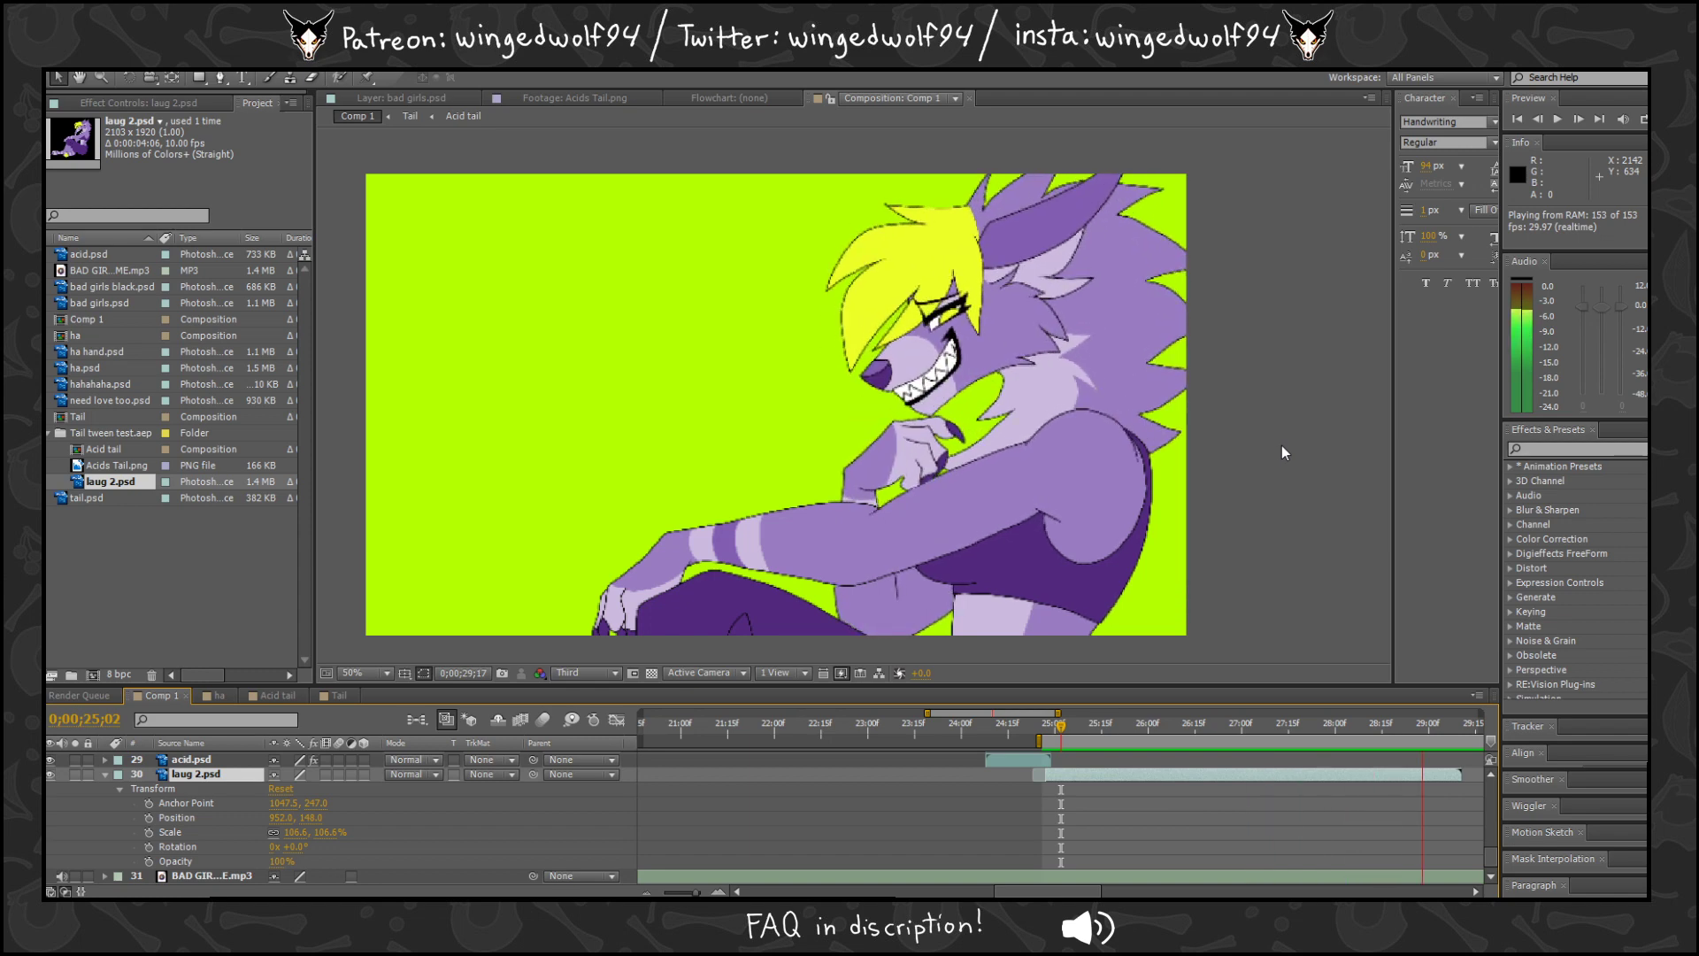
key("space")
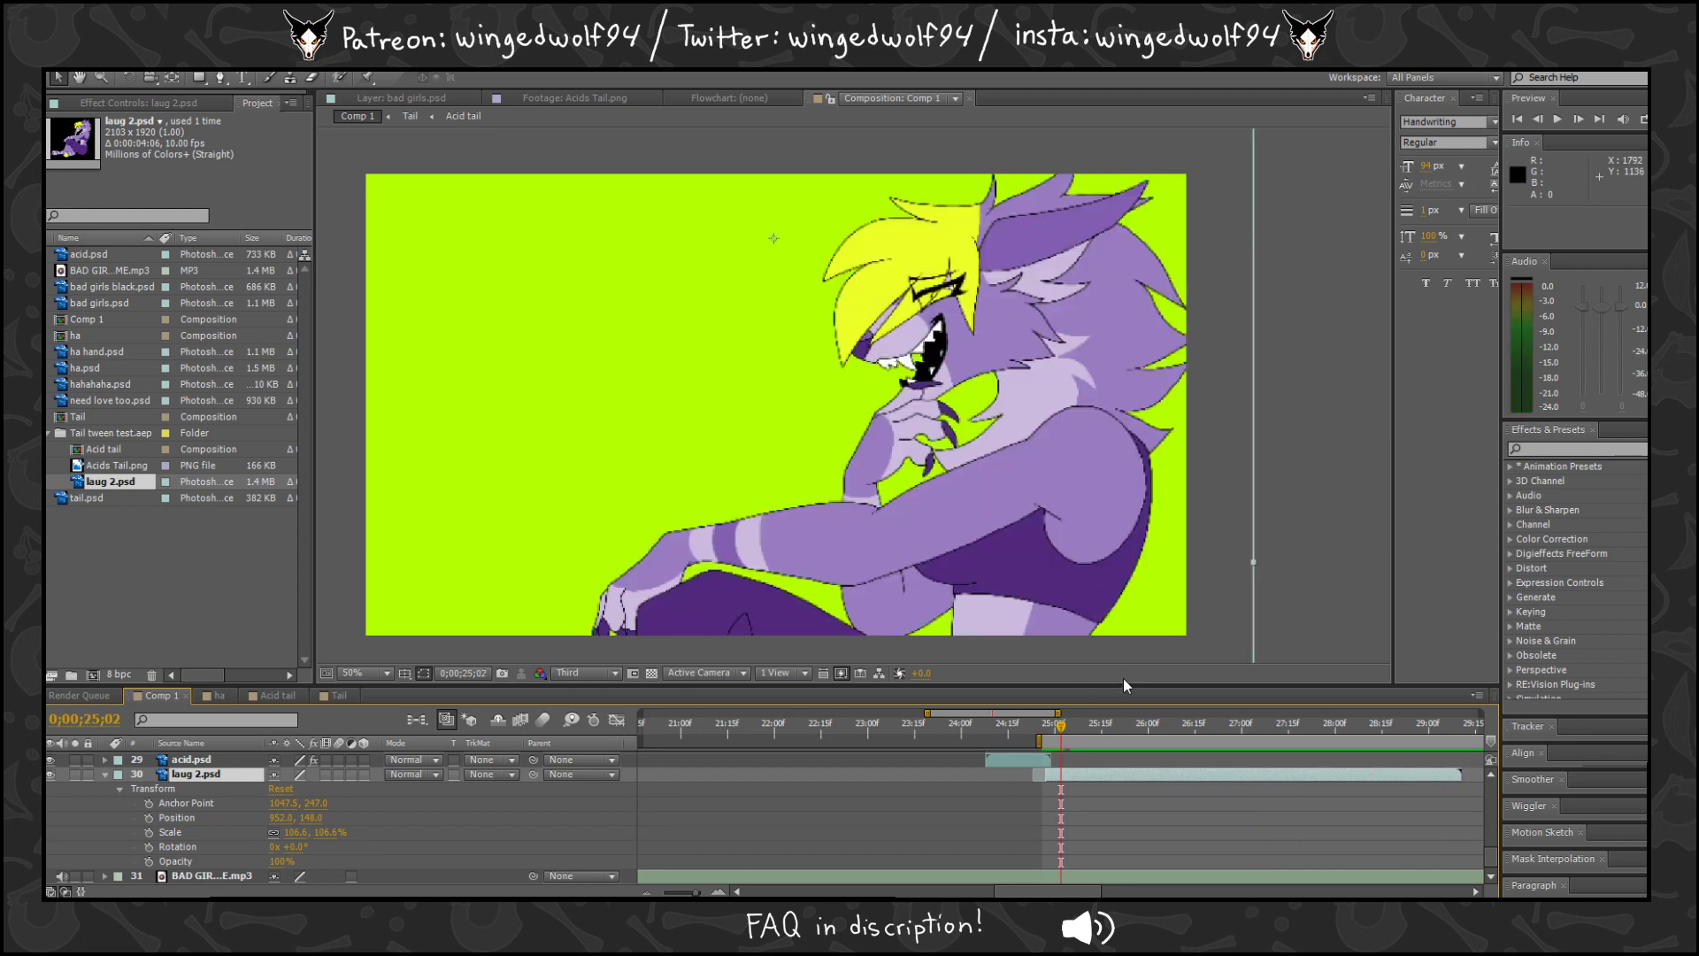
Move the playhead and the start of the work area to 0;00;24;28, the first visible frame of laug 2.psd.
left_click_drag(1058, 726, 1044, 732)
left_click_drag(696, 893, 700, 893)
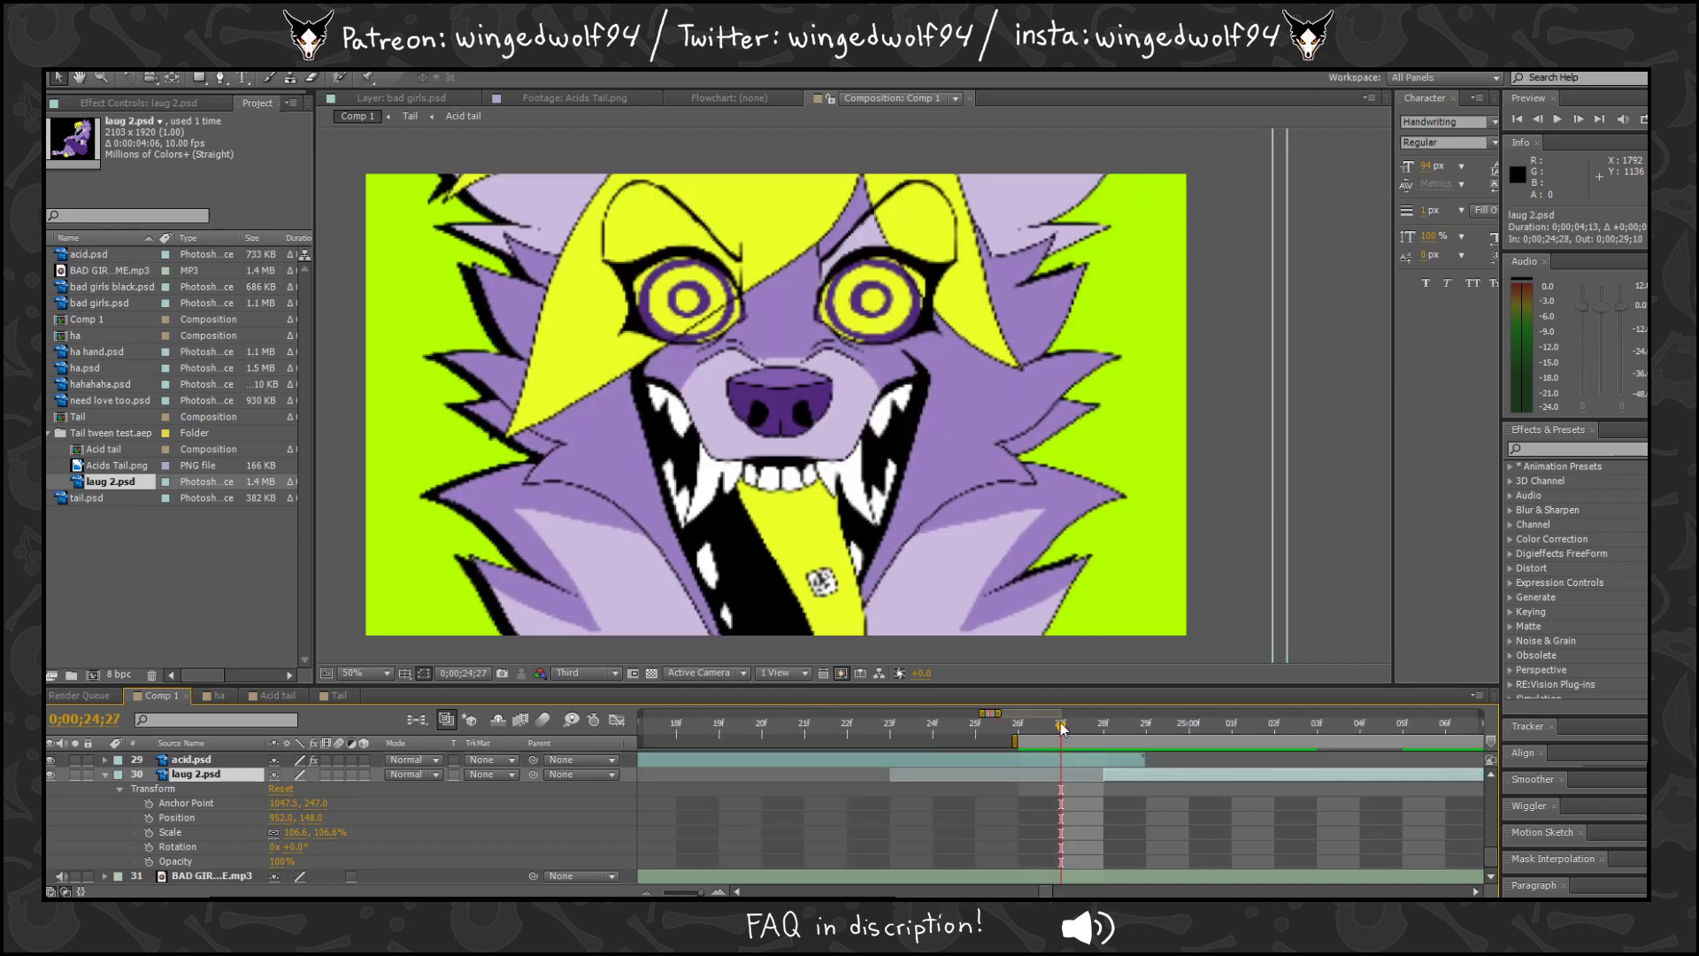
left_click(1086, 726)
left_click_drag(1017, 745, 1094, 761)
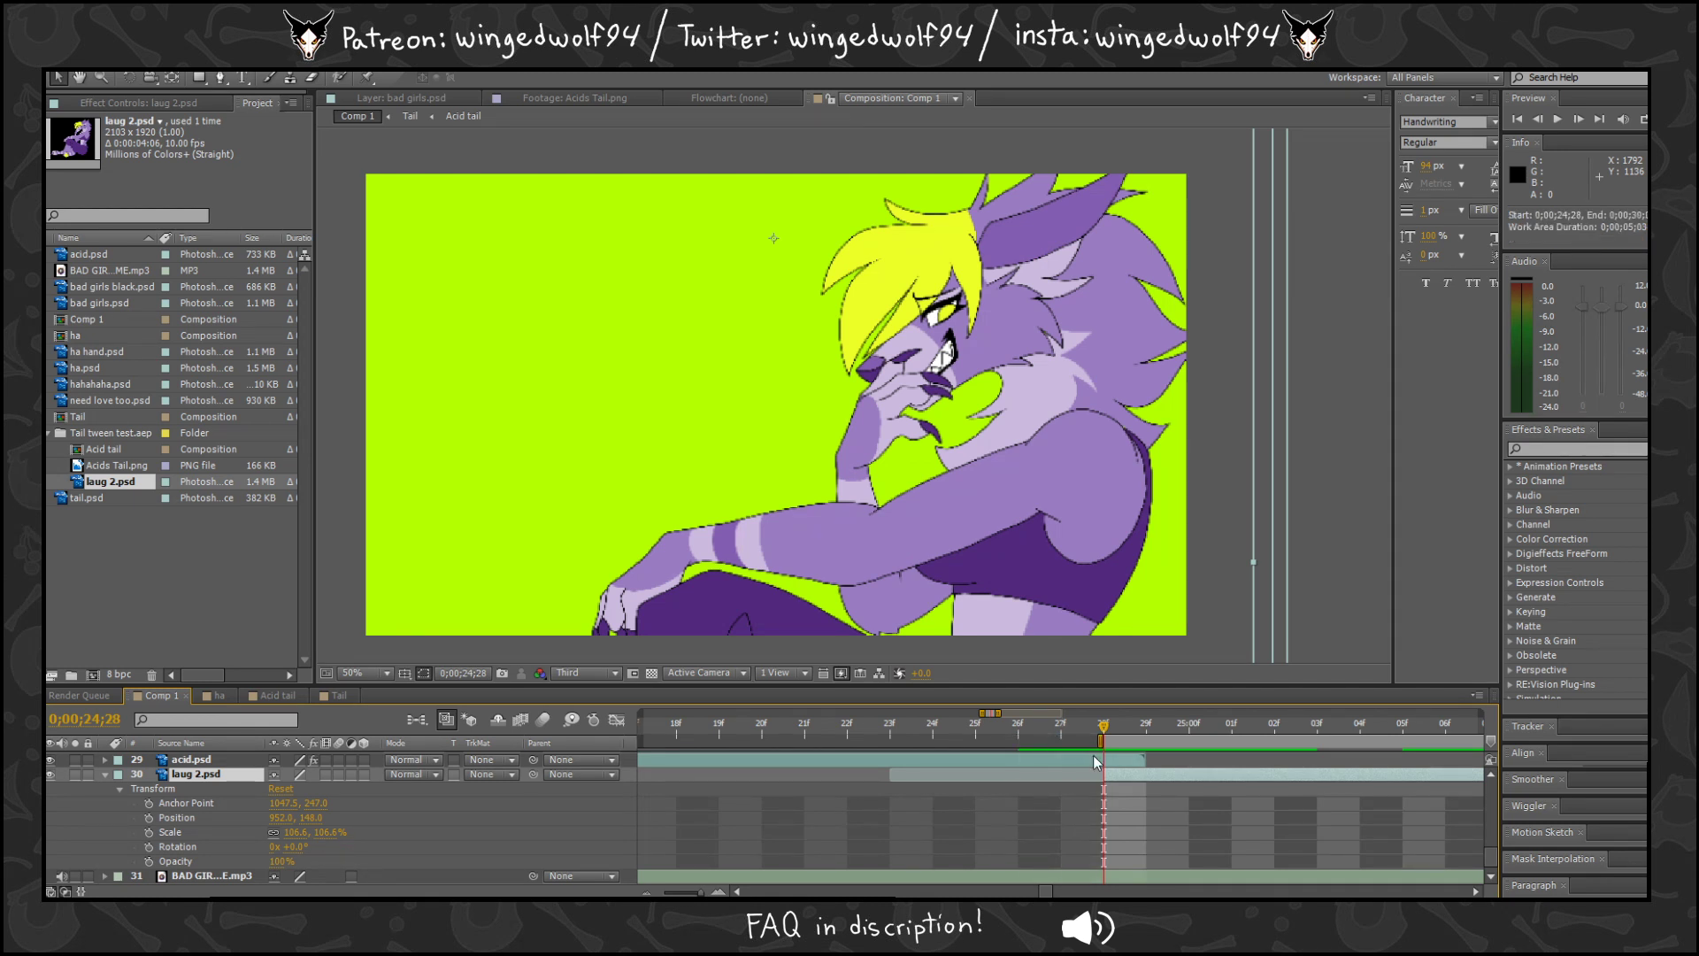
Add Scale keyframes to the laug 2.psd layer at 0;00;24;28 and 0;00;29;09.
left_click(149, 832)
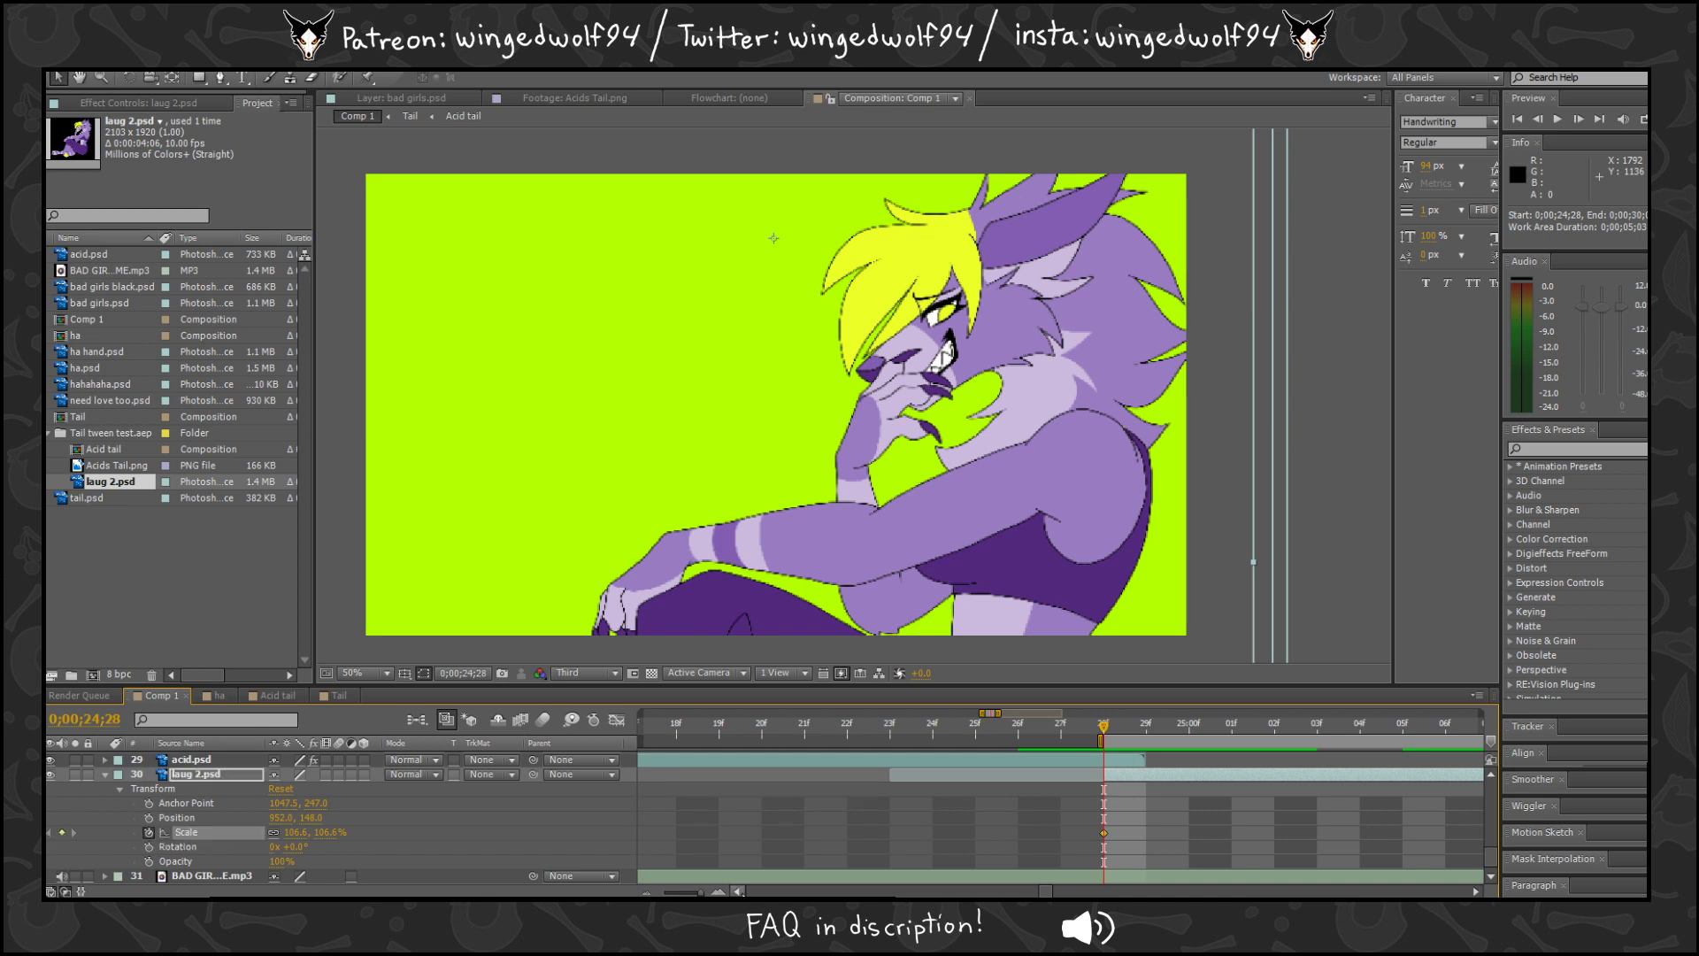
scroll(923, 840, "down", 5)
left_click_drag(1065, 733, 1231, 725)
left_click(61, 832)
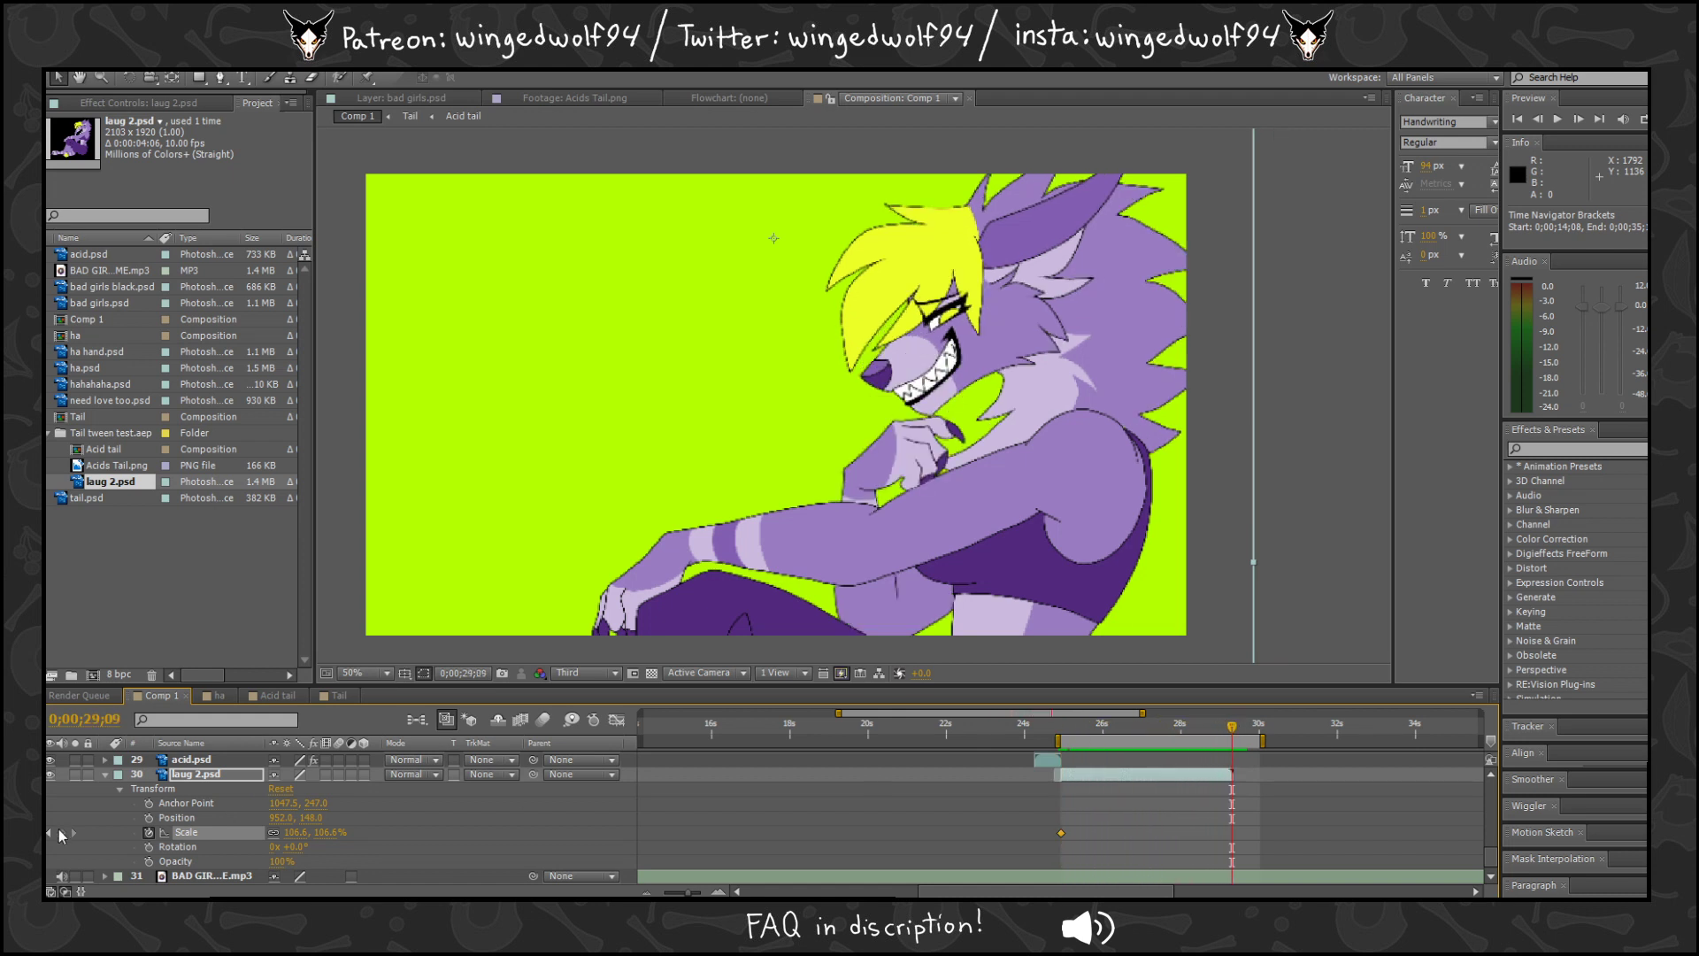
Scale laug 2.psd down to about 58% at the 0;00;29;09 Scale keyframe.
key("comma")
key("comma")
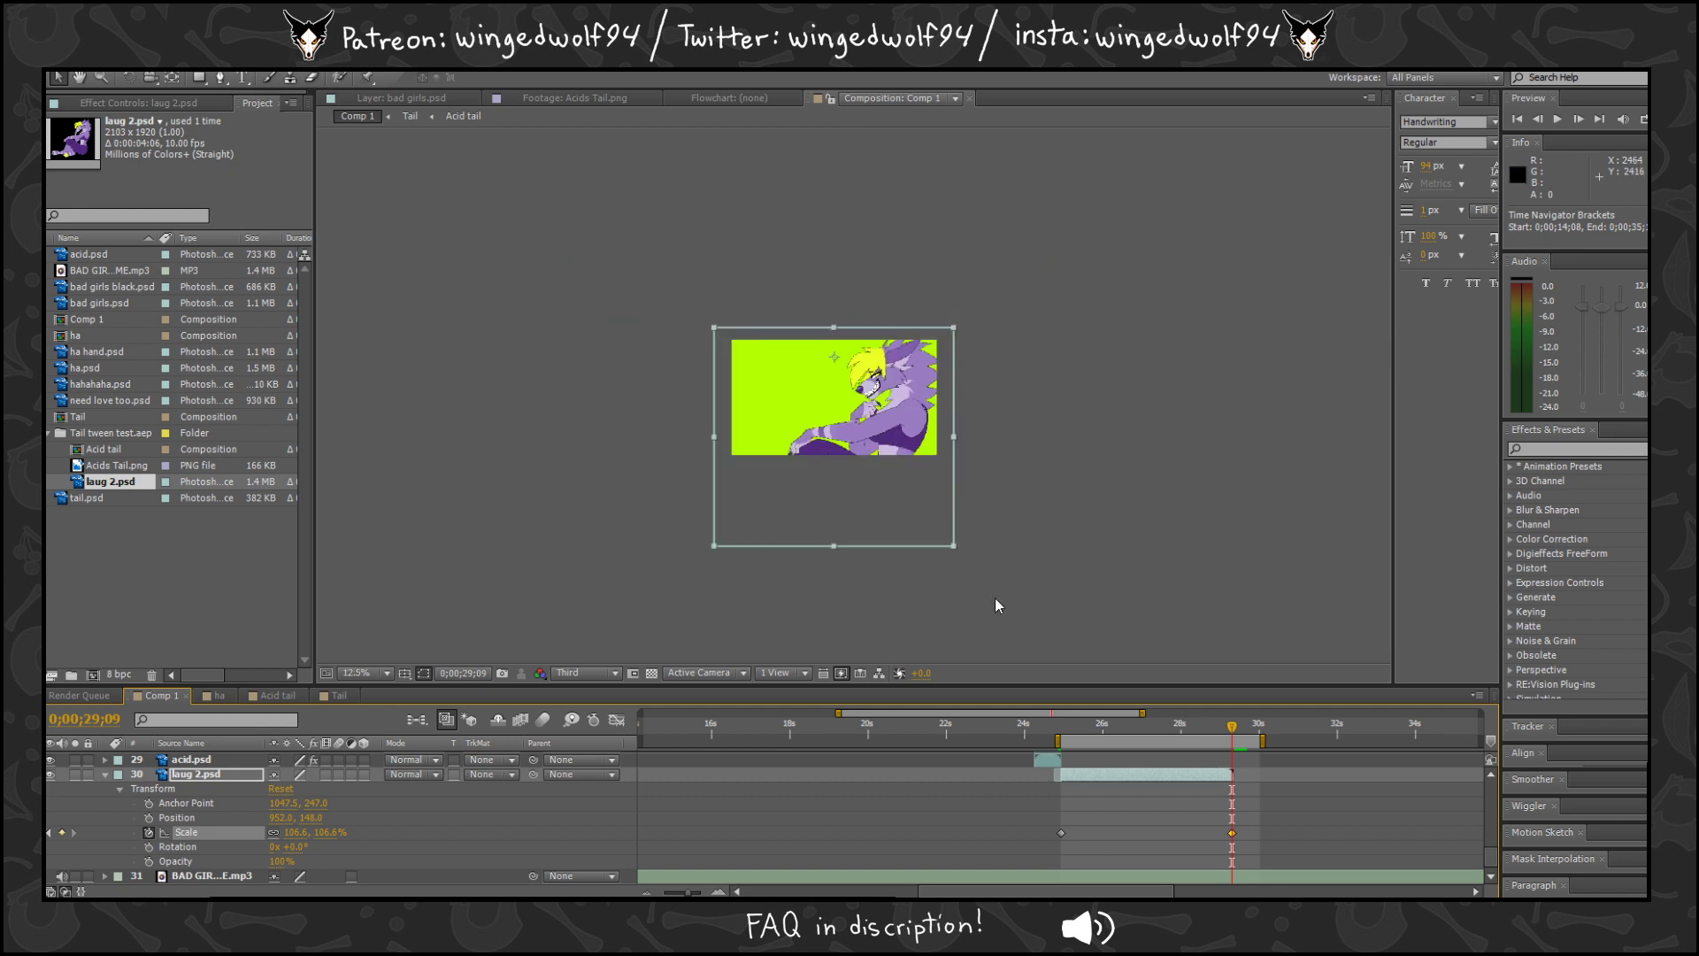
left_click_drag(953, 547, 932, 532)
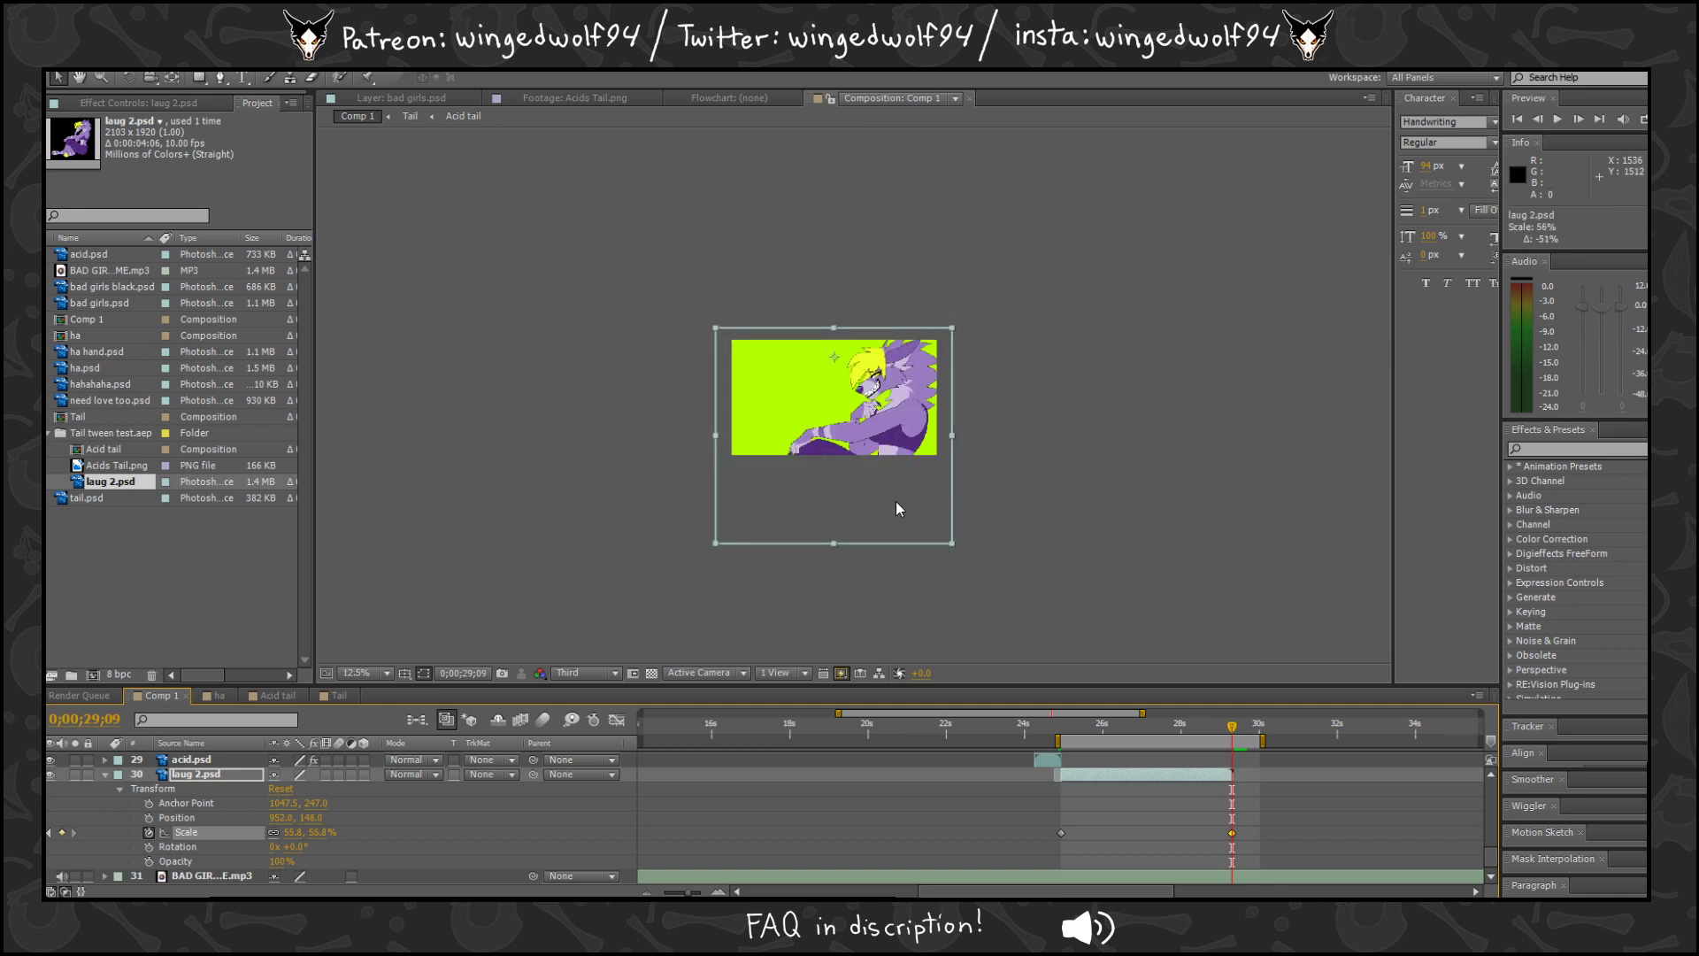
left_click_drag(896, 501, 899, 500)
key("period")
key("period")
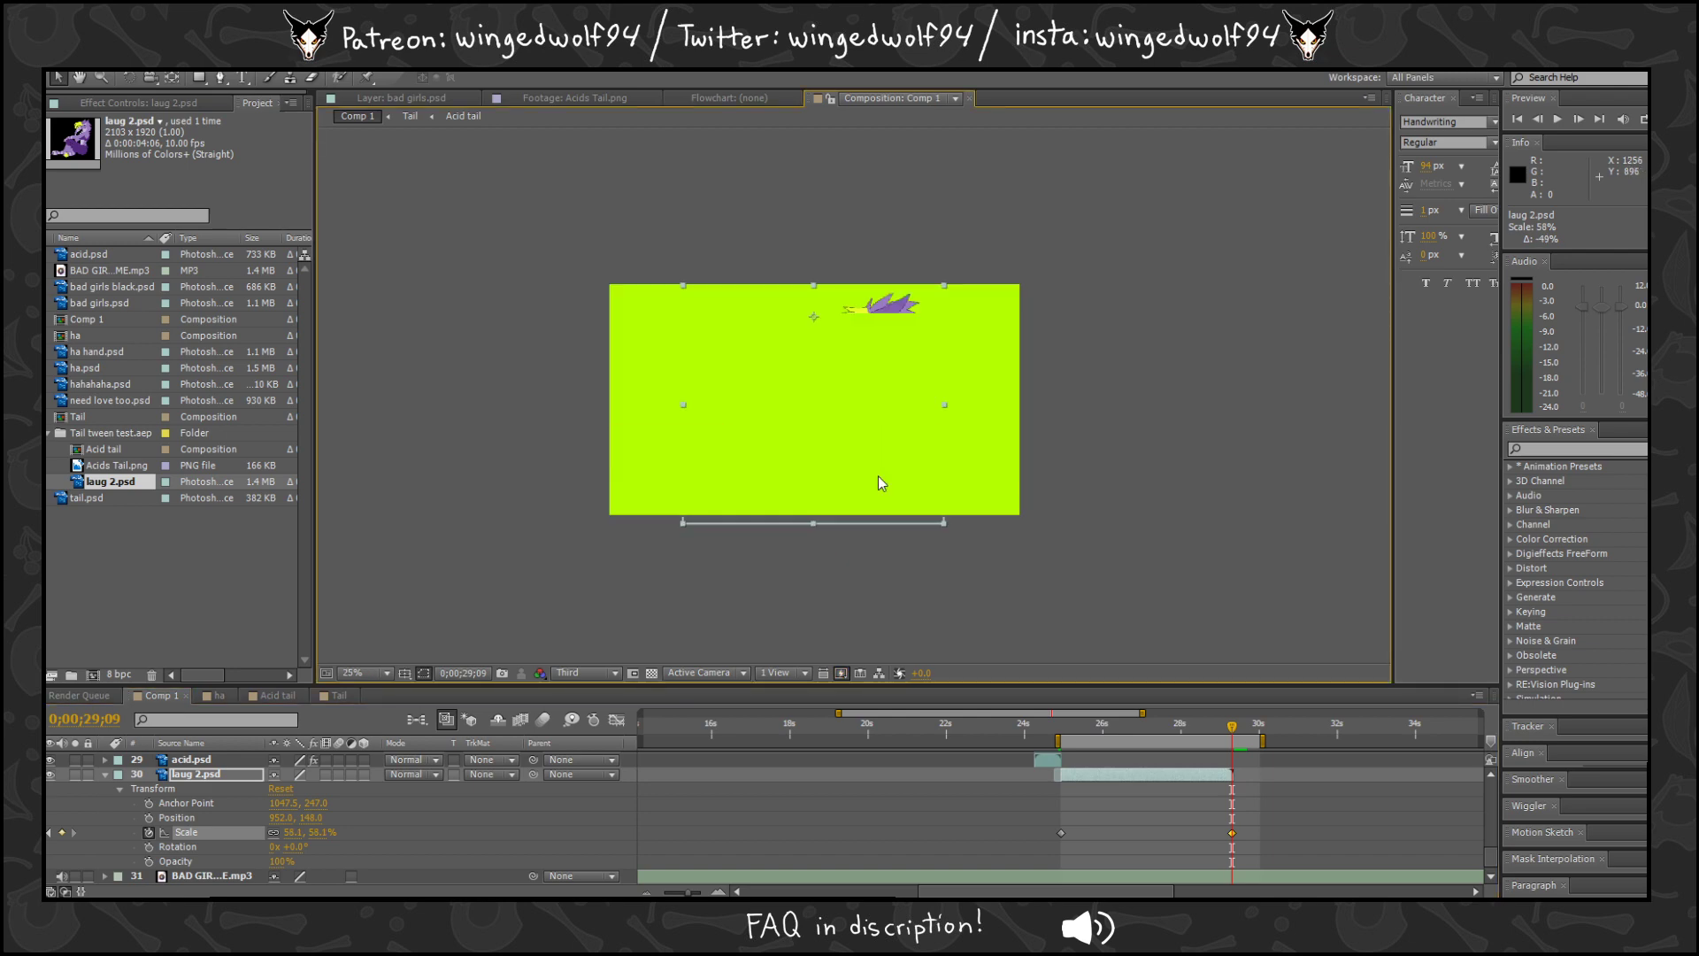
Play a RAM preview of the laug 2.psd zoom-out animation and replay it to check the motion.
key("KP_0")
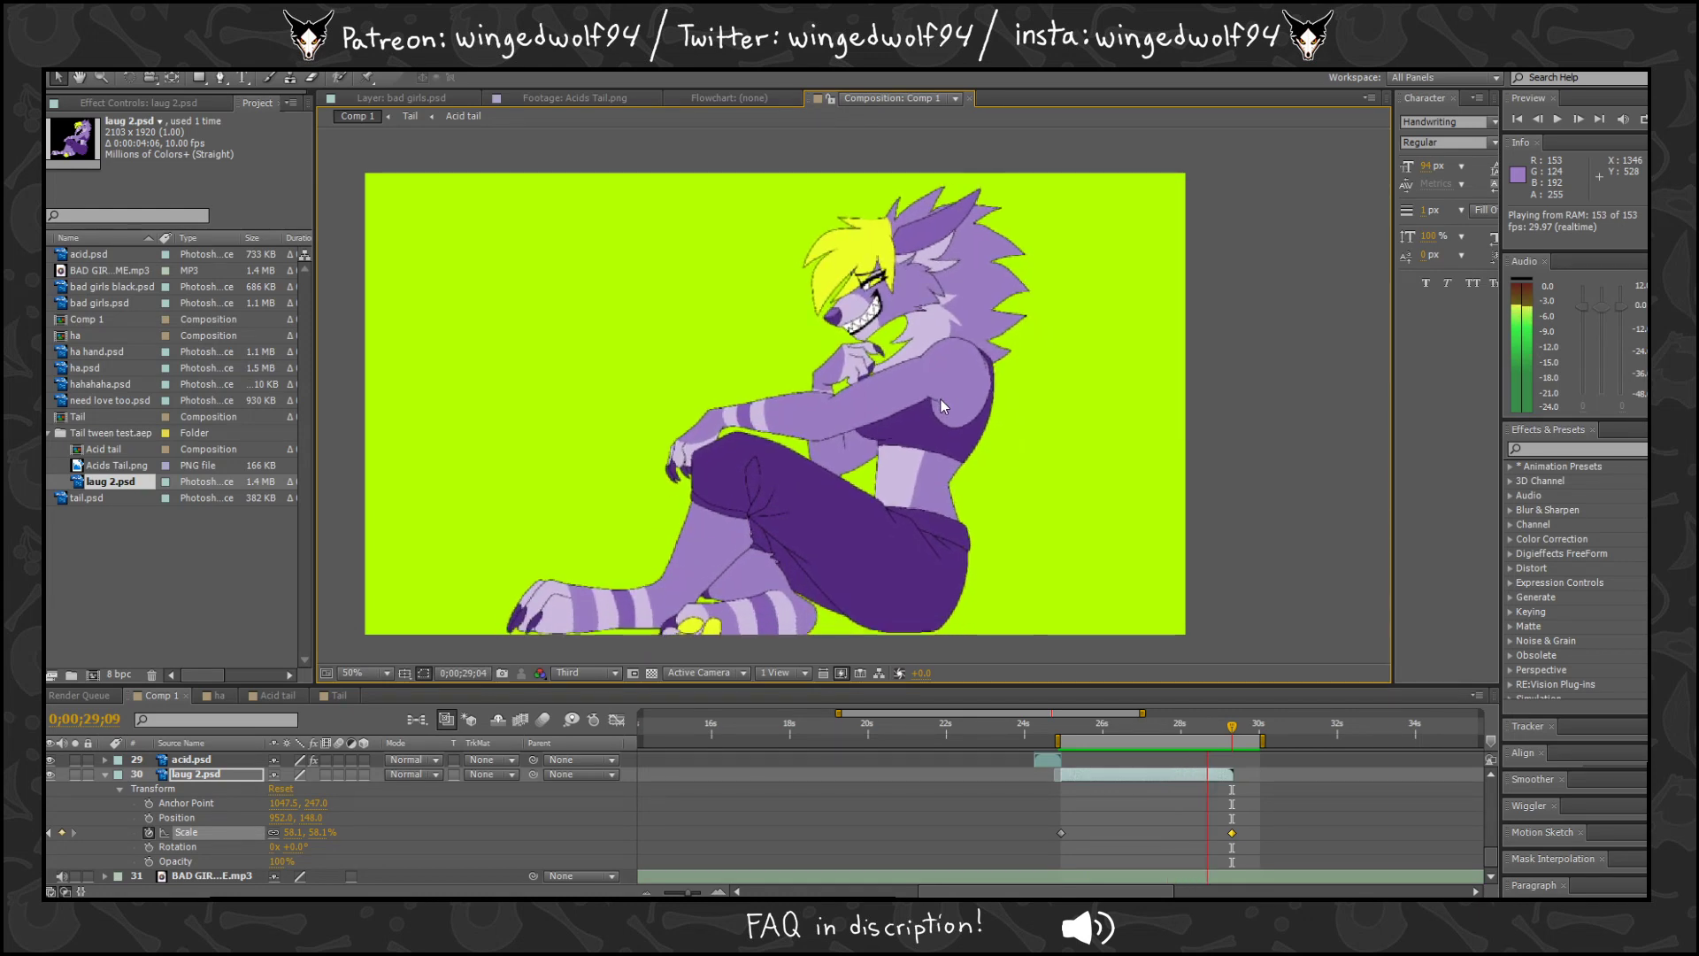
key("space")
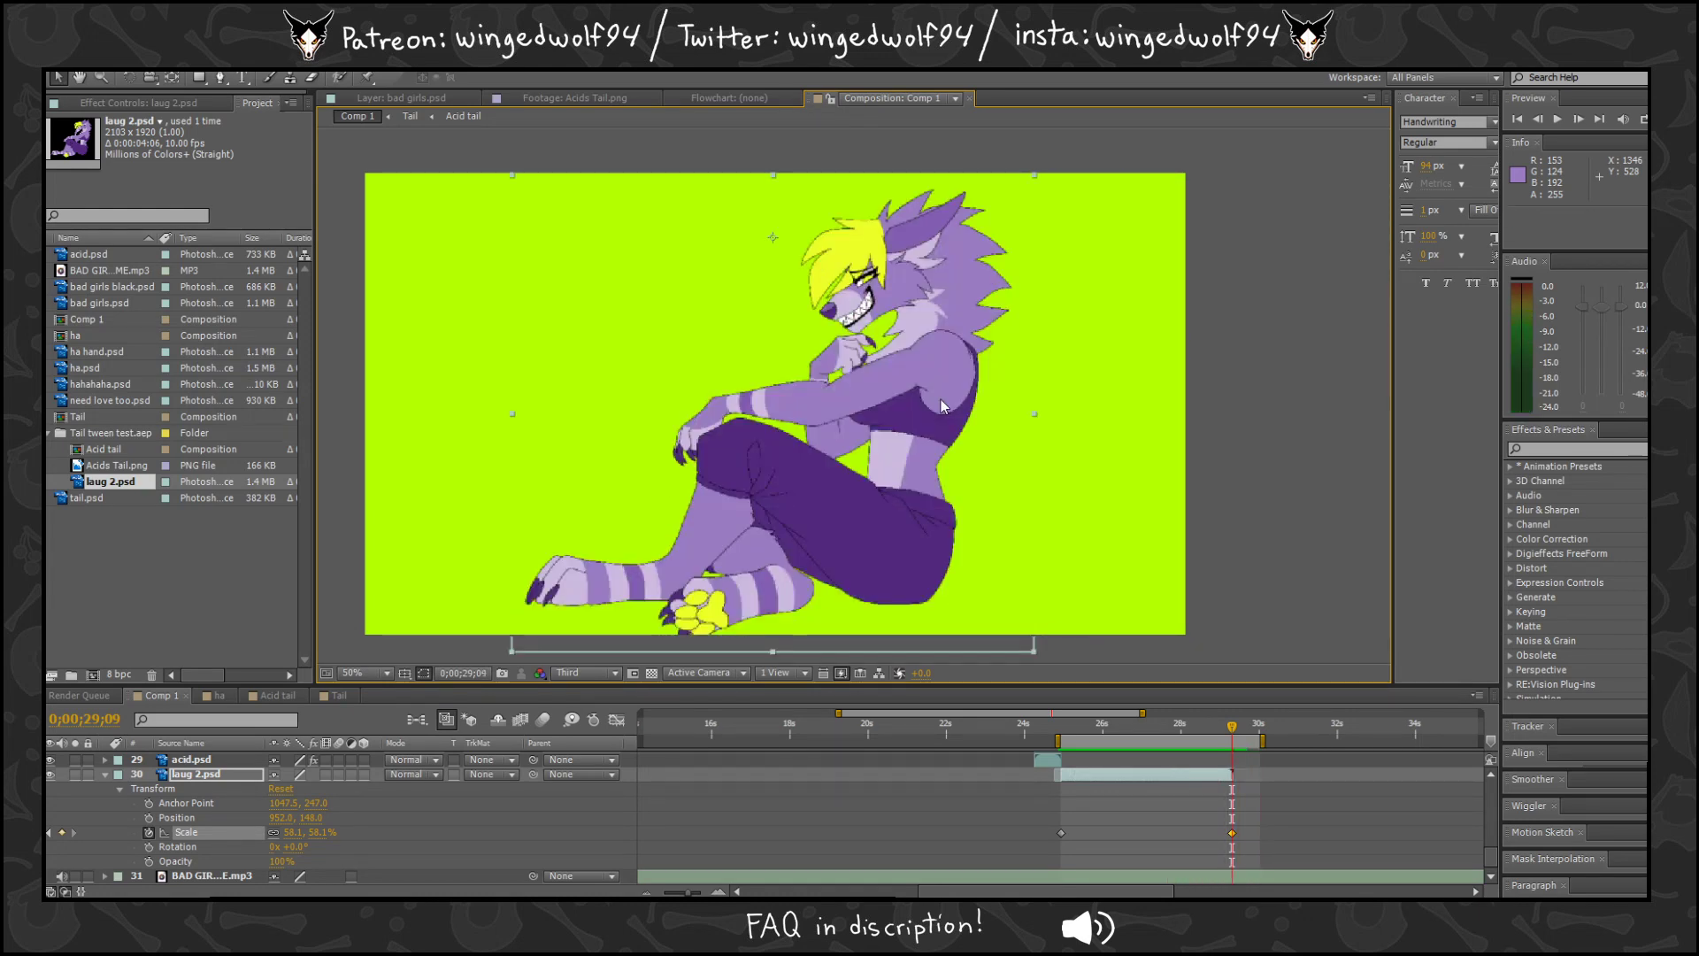
key("space")
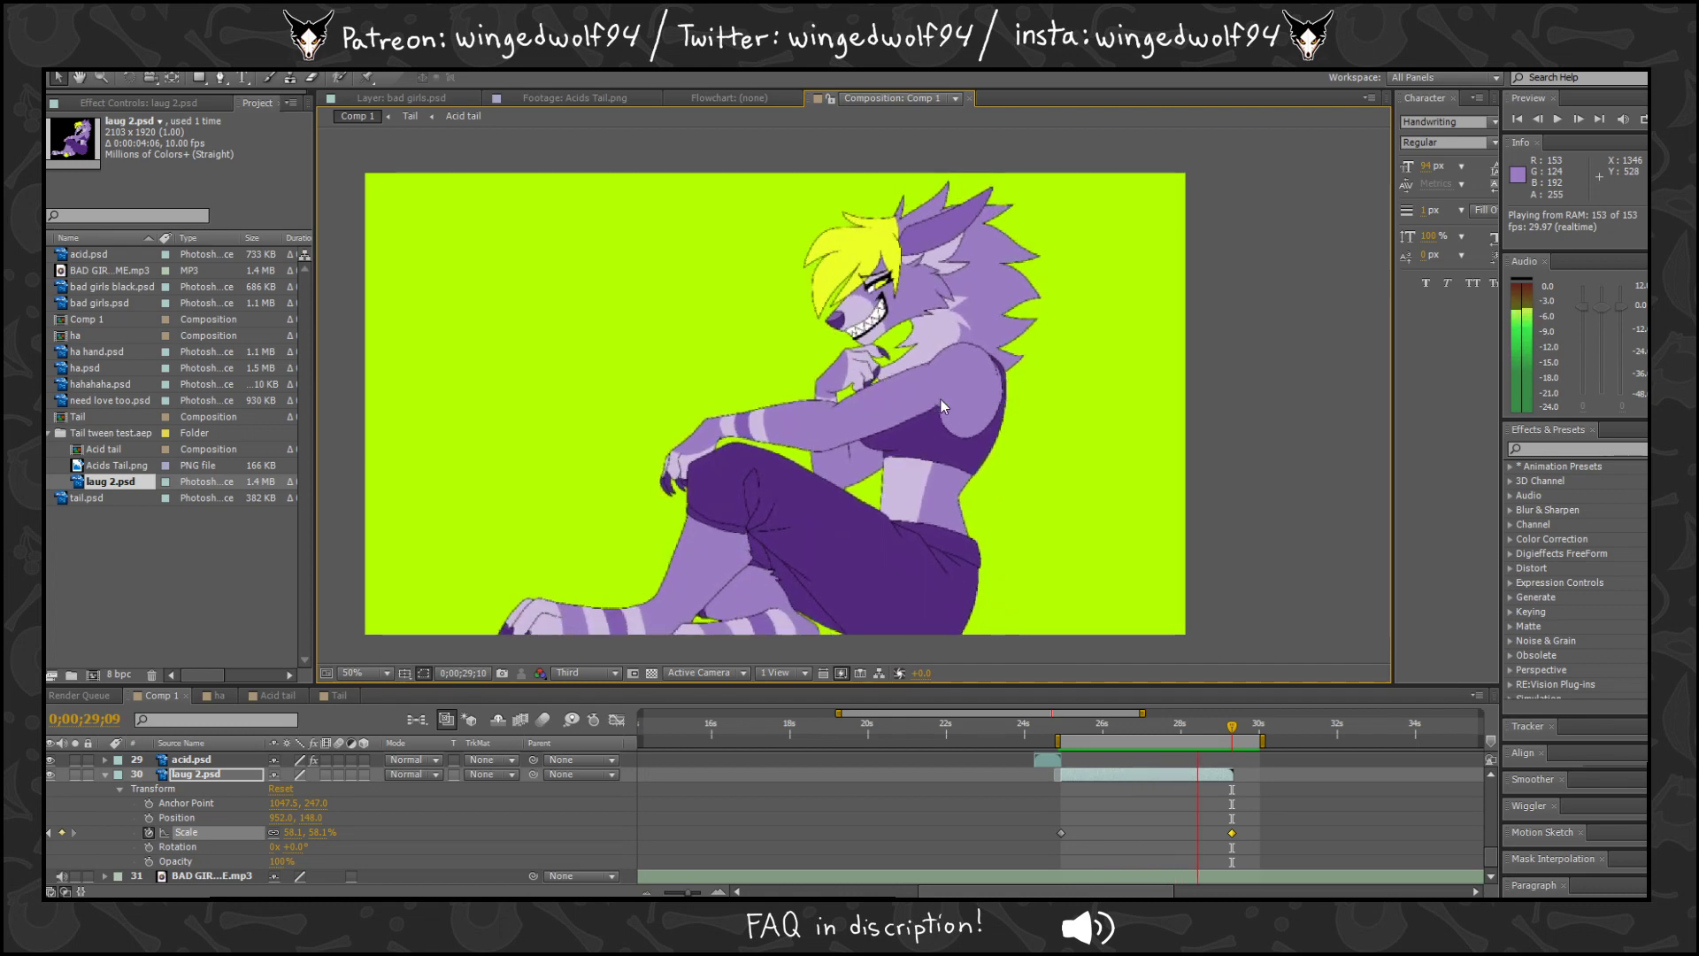
key("space")
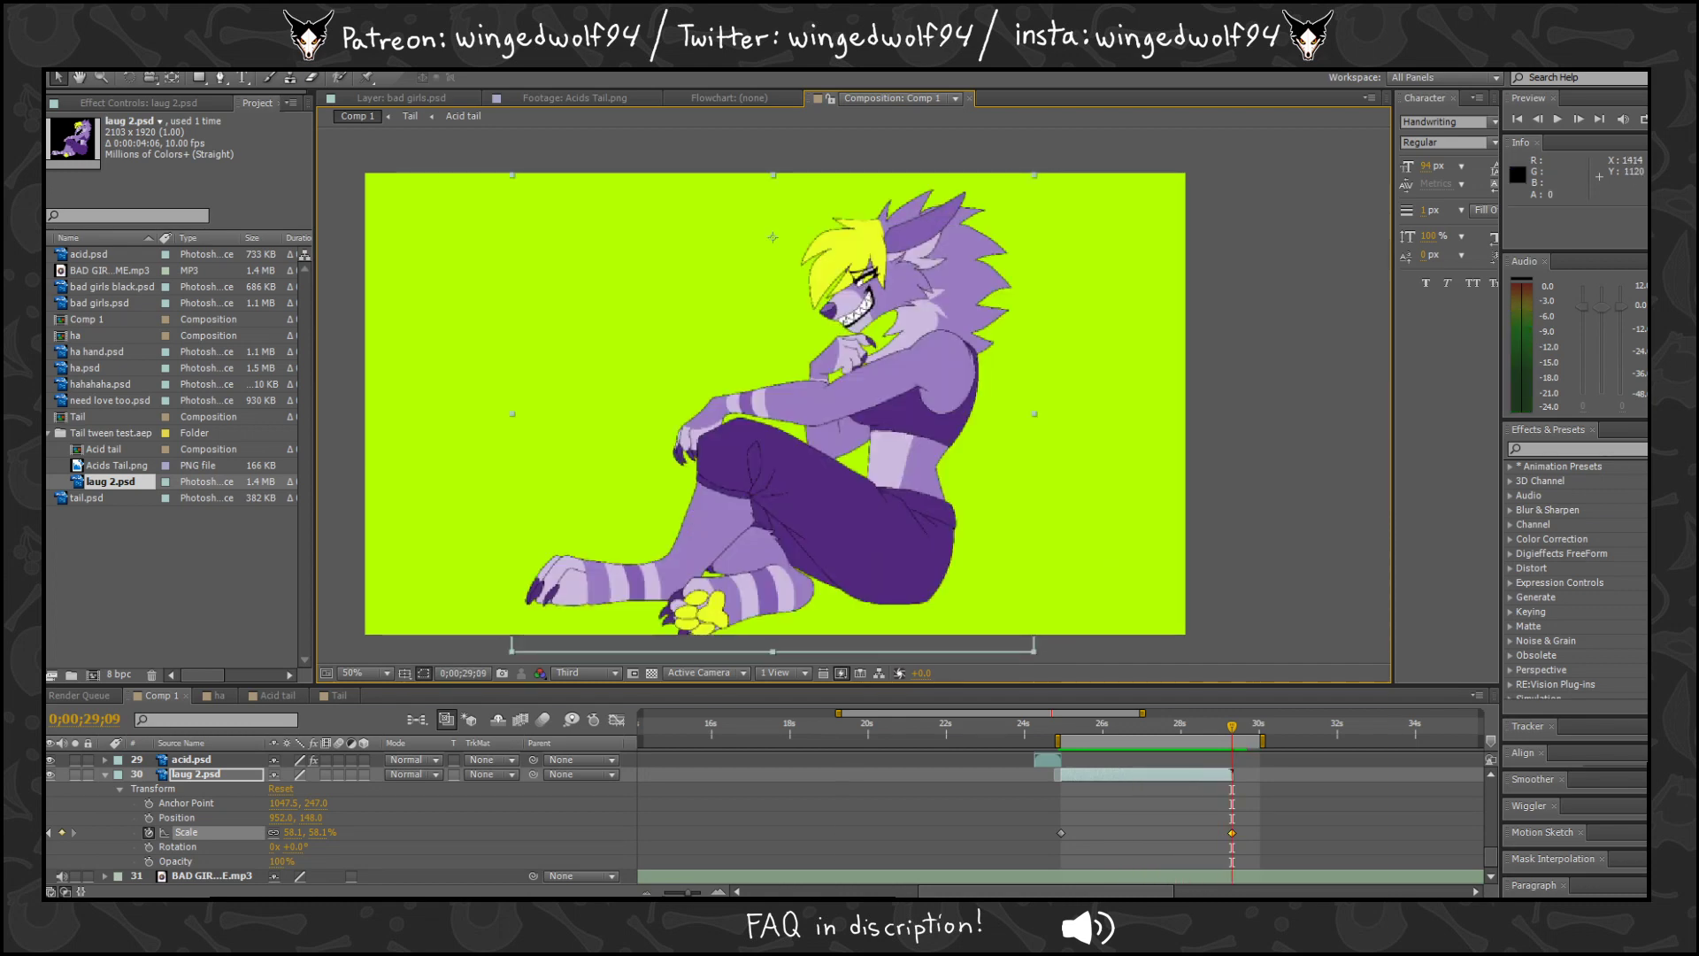
Extend the work area so that it starts at 0;00;15;07, where the first bad girls.psd layer begins.
left_click_drag(688, 892, 661, 891)
scroll(839, 813, "up", 8)
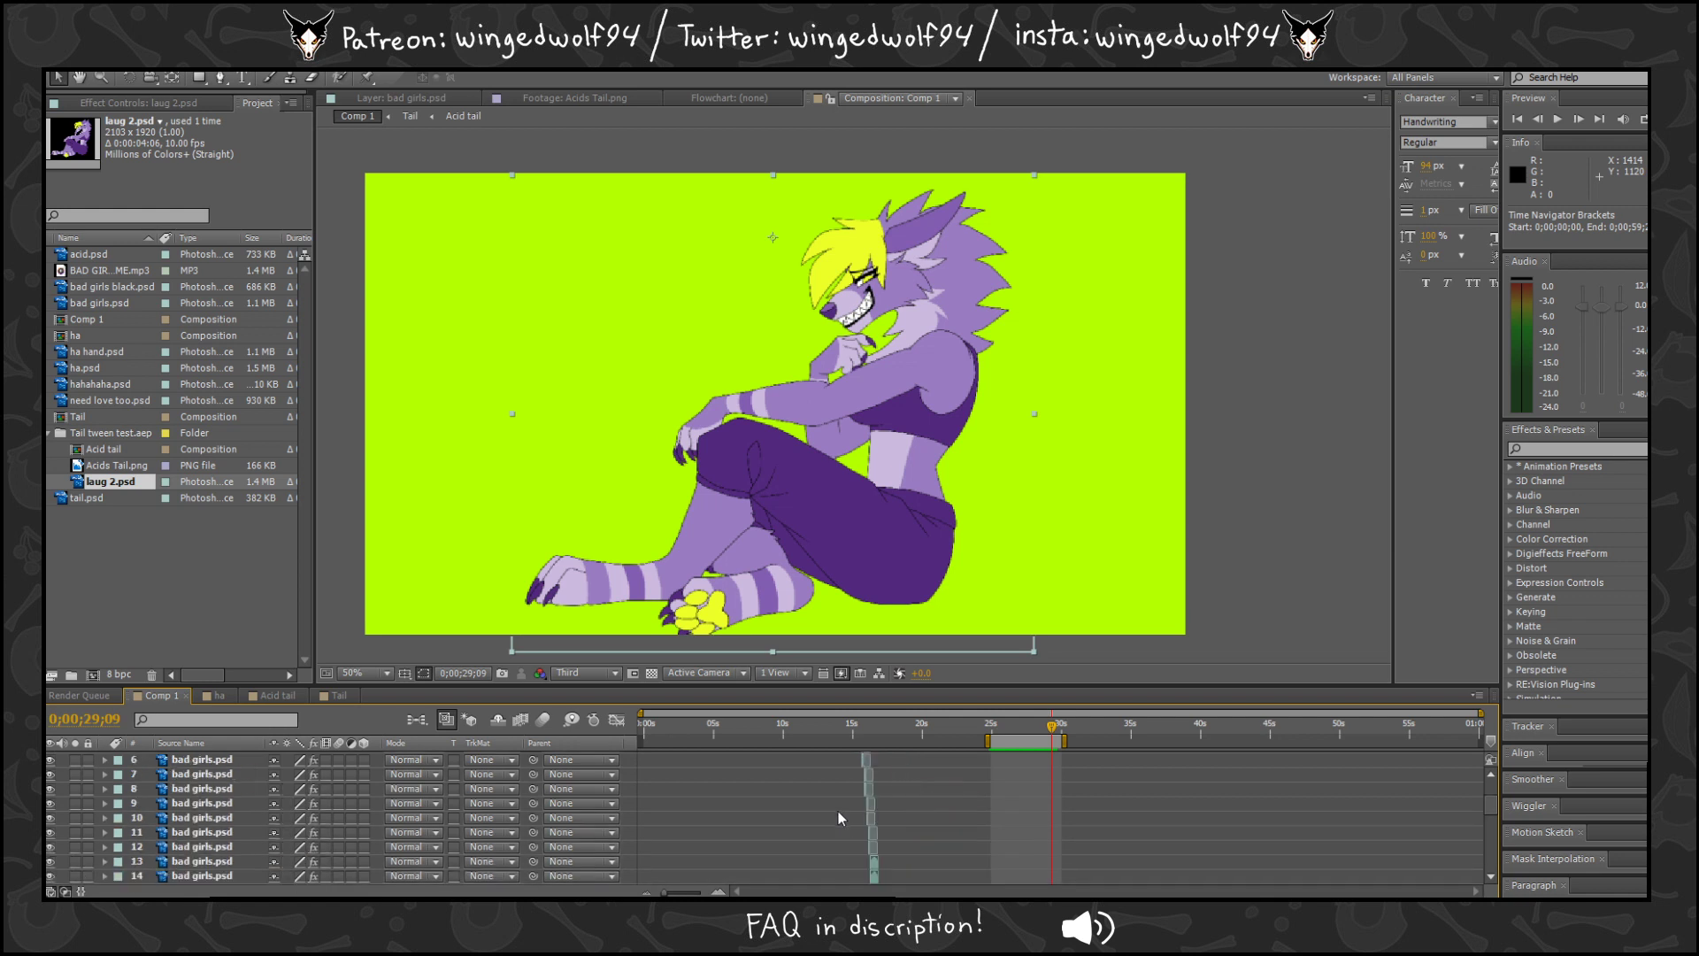
scroll(838, 810, "up", 3)
left_click_drag(987, 740, 852, 734)
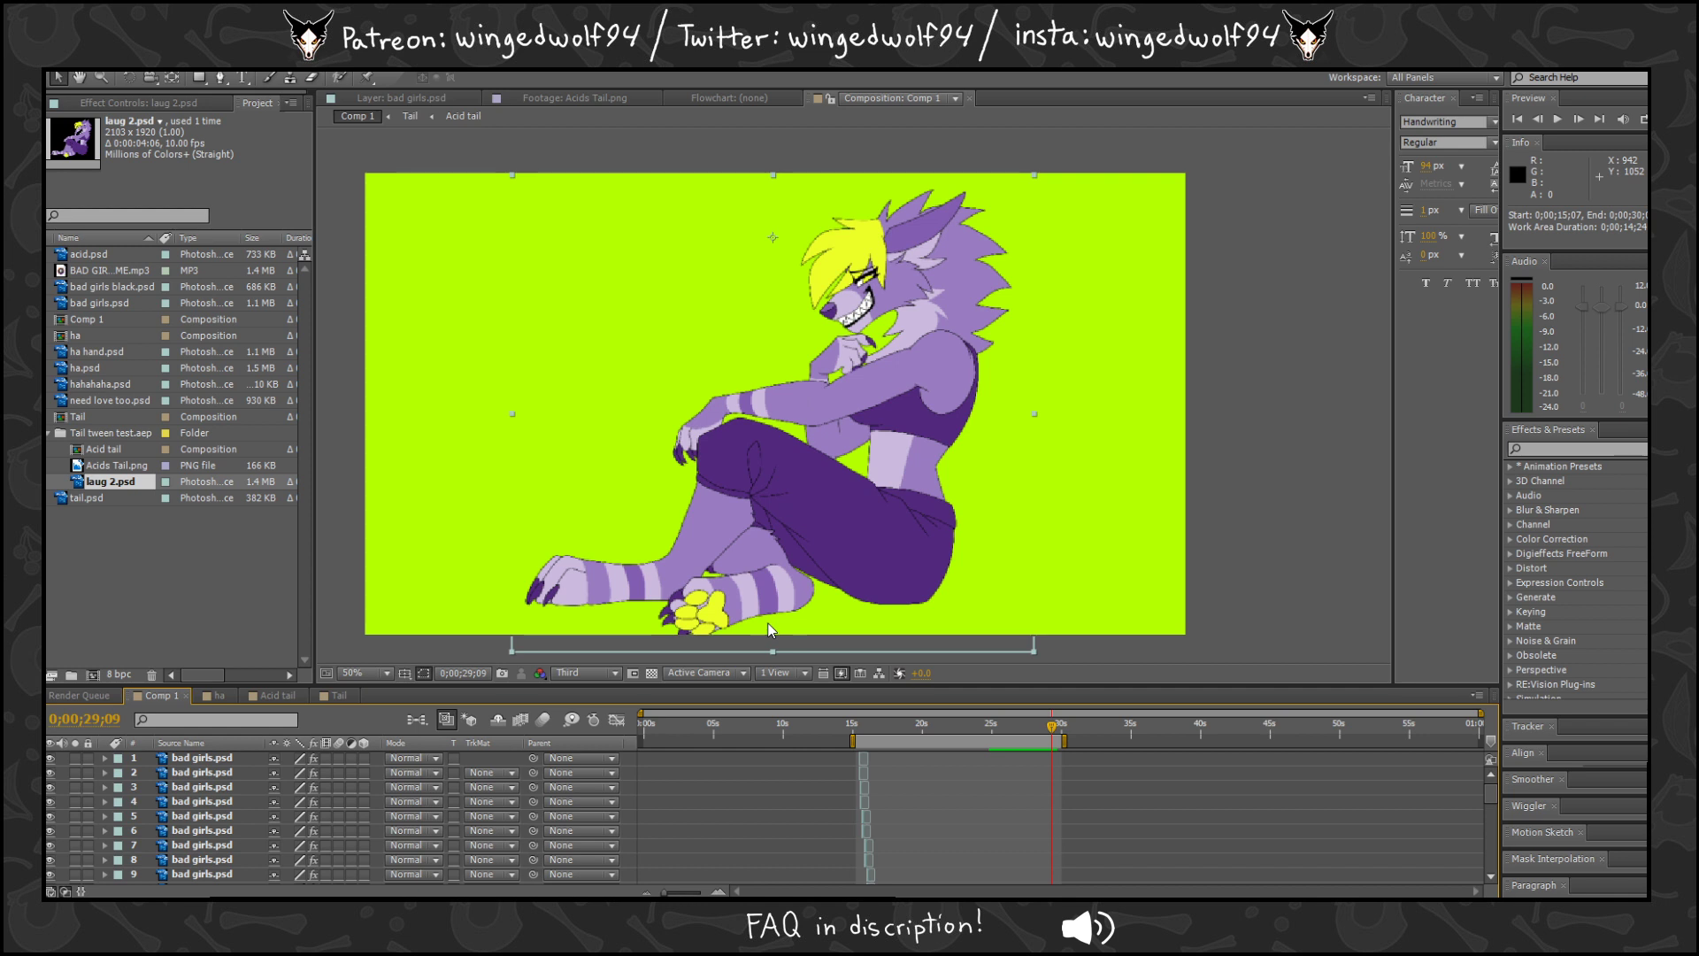
scroll(1068, 807, "down", 10)
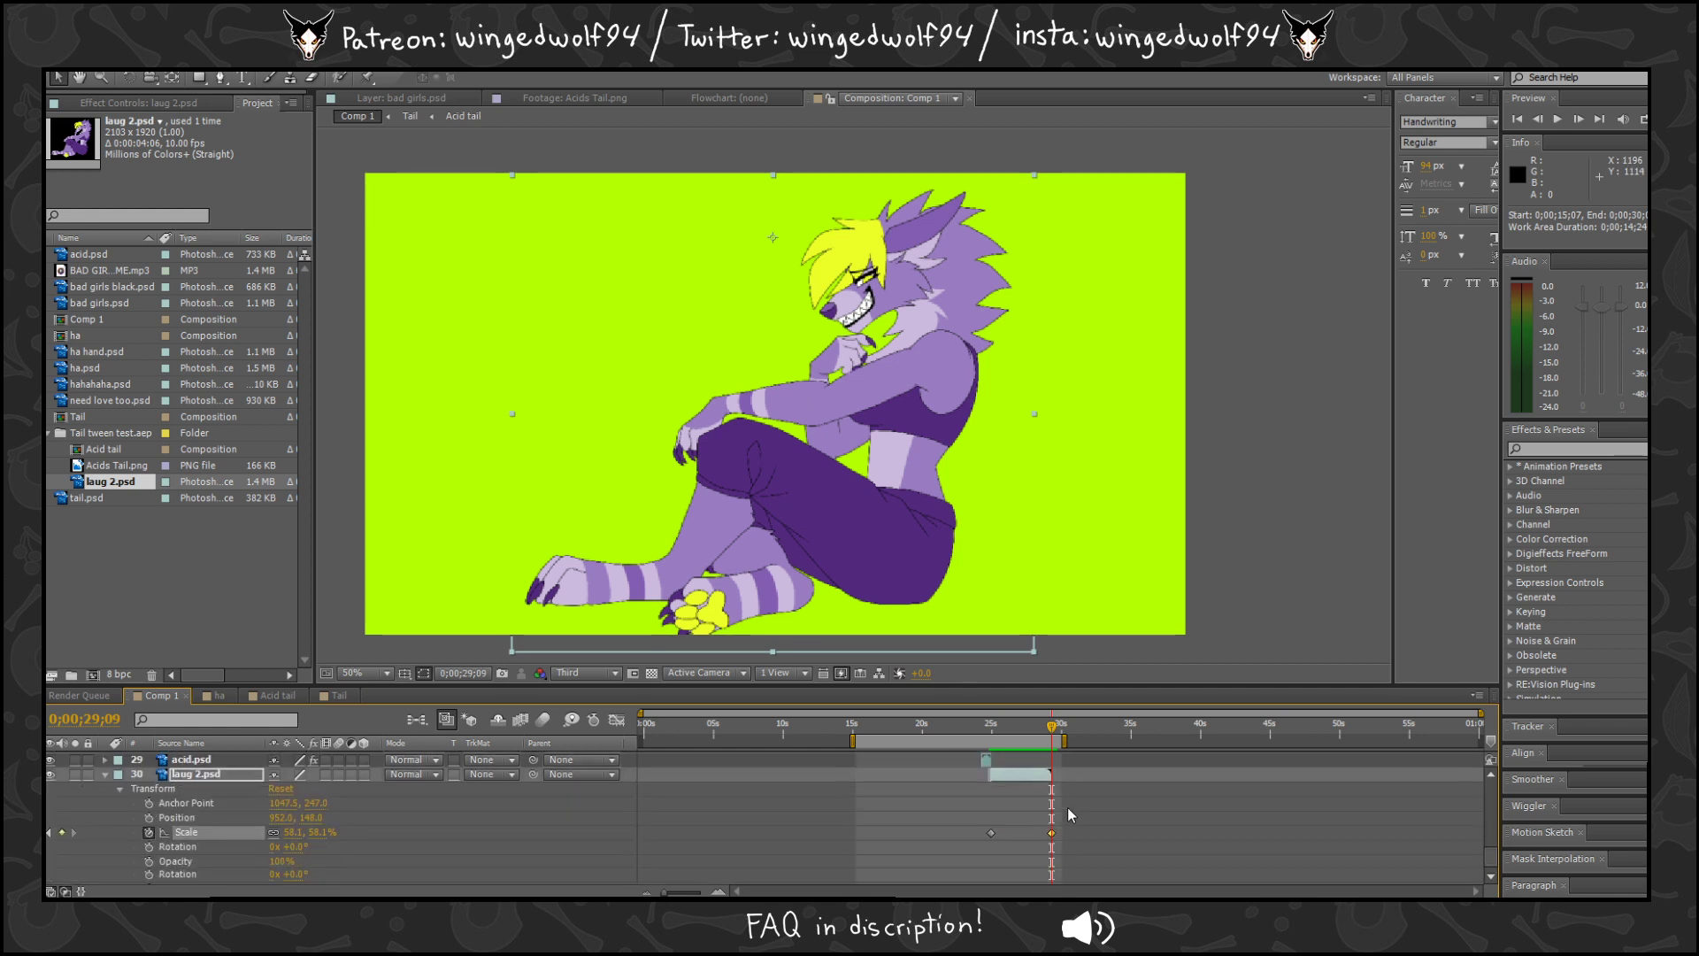
scroll(1067, 810, "up", 2)
scroll(1067, 810, "down", 3)
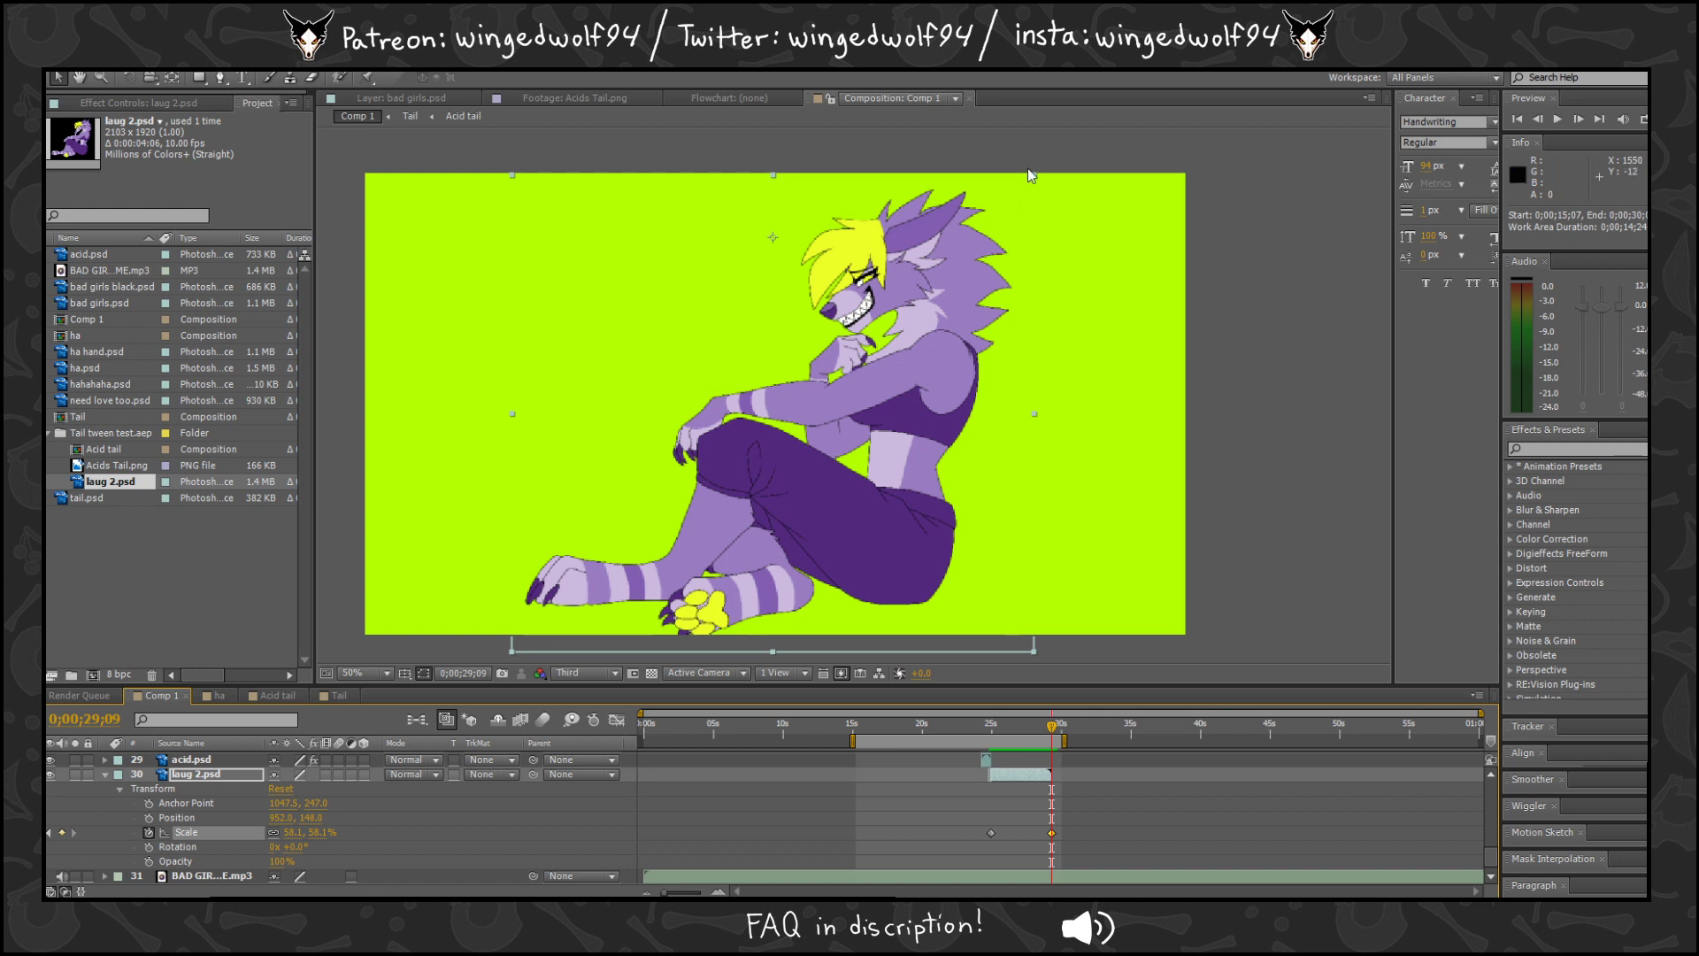
Enlarge laug 2.psd to about 65% at the 0;00;29;09 keyframe and set its vertical anchor point to 308.
left_click_drag(1032, 173, 1074, 166)
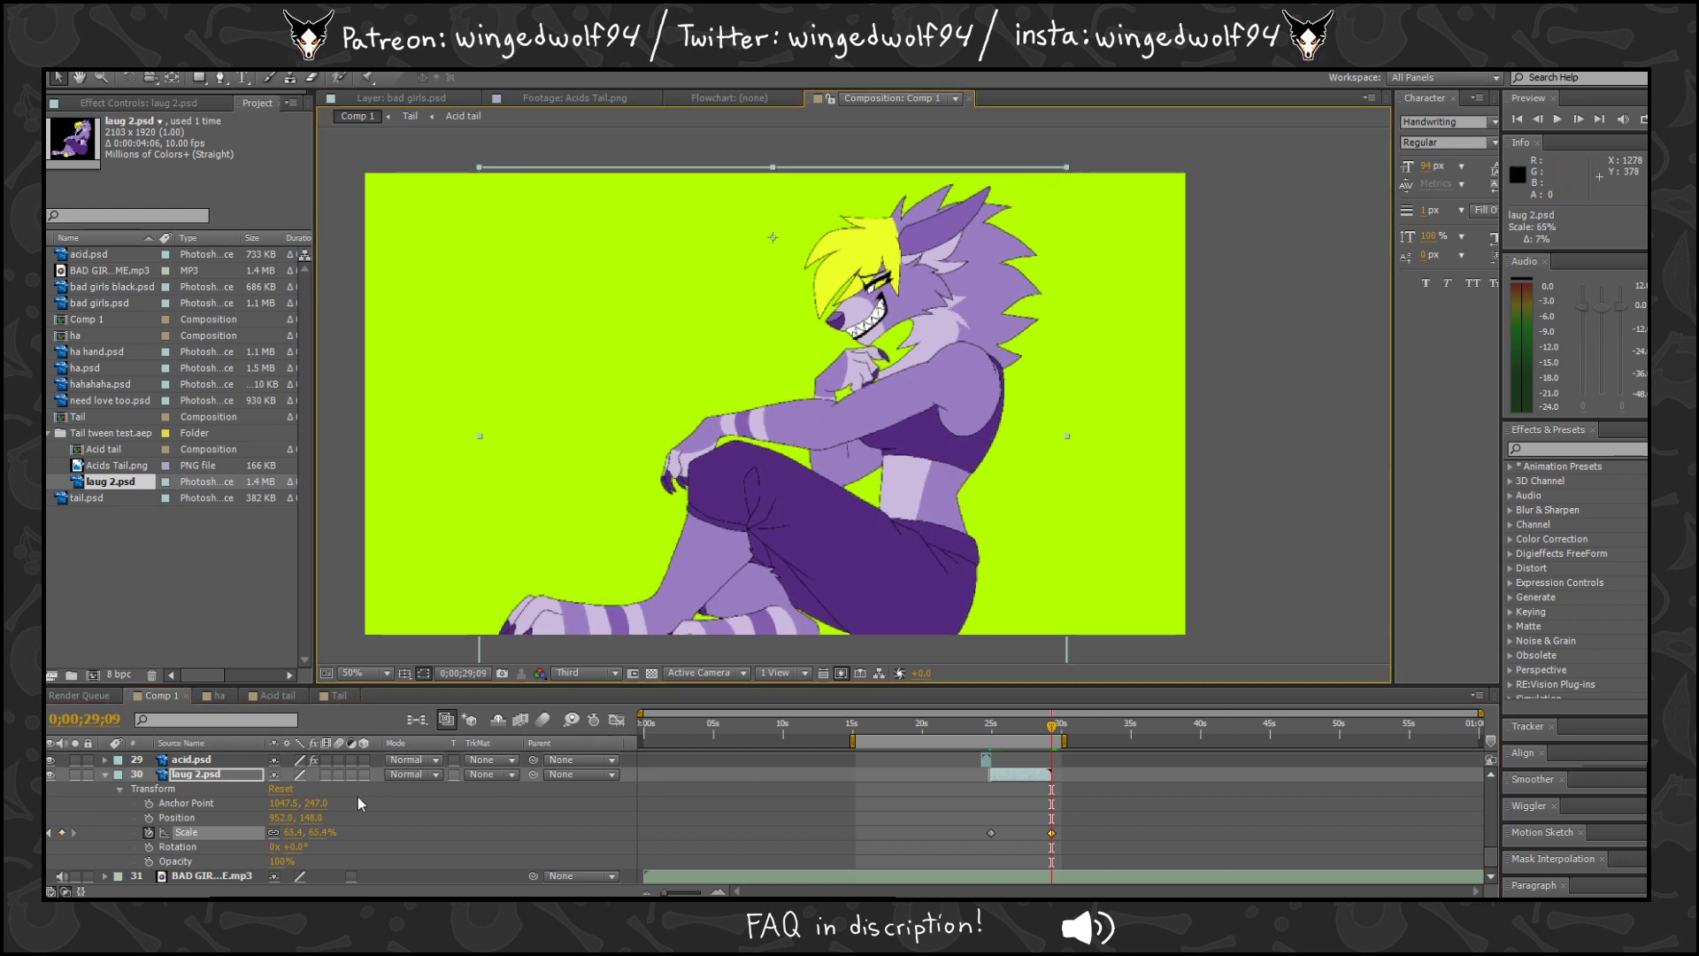
left_click_drag(314, 803, 320, 804)
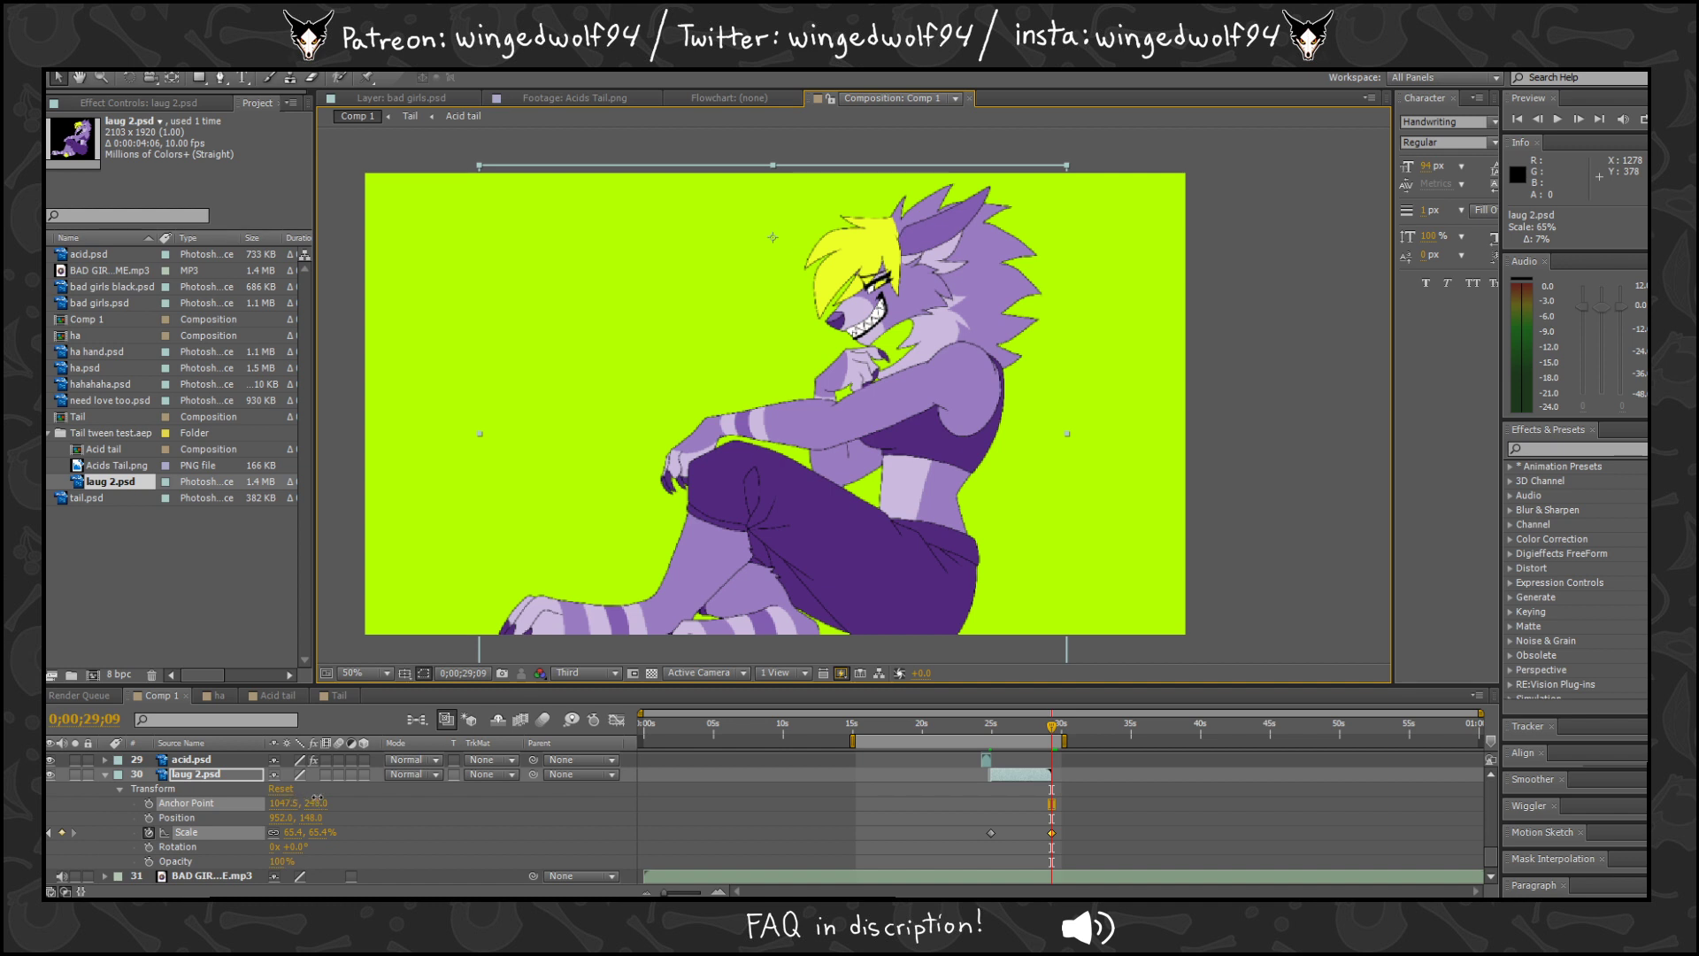
mouse_move(1051, 725)
left_mouse_down()
mouse_move(985, 740)
mouse_move(1058, 724)
left_mouse_up()
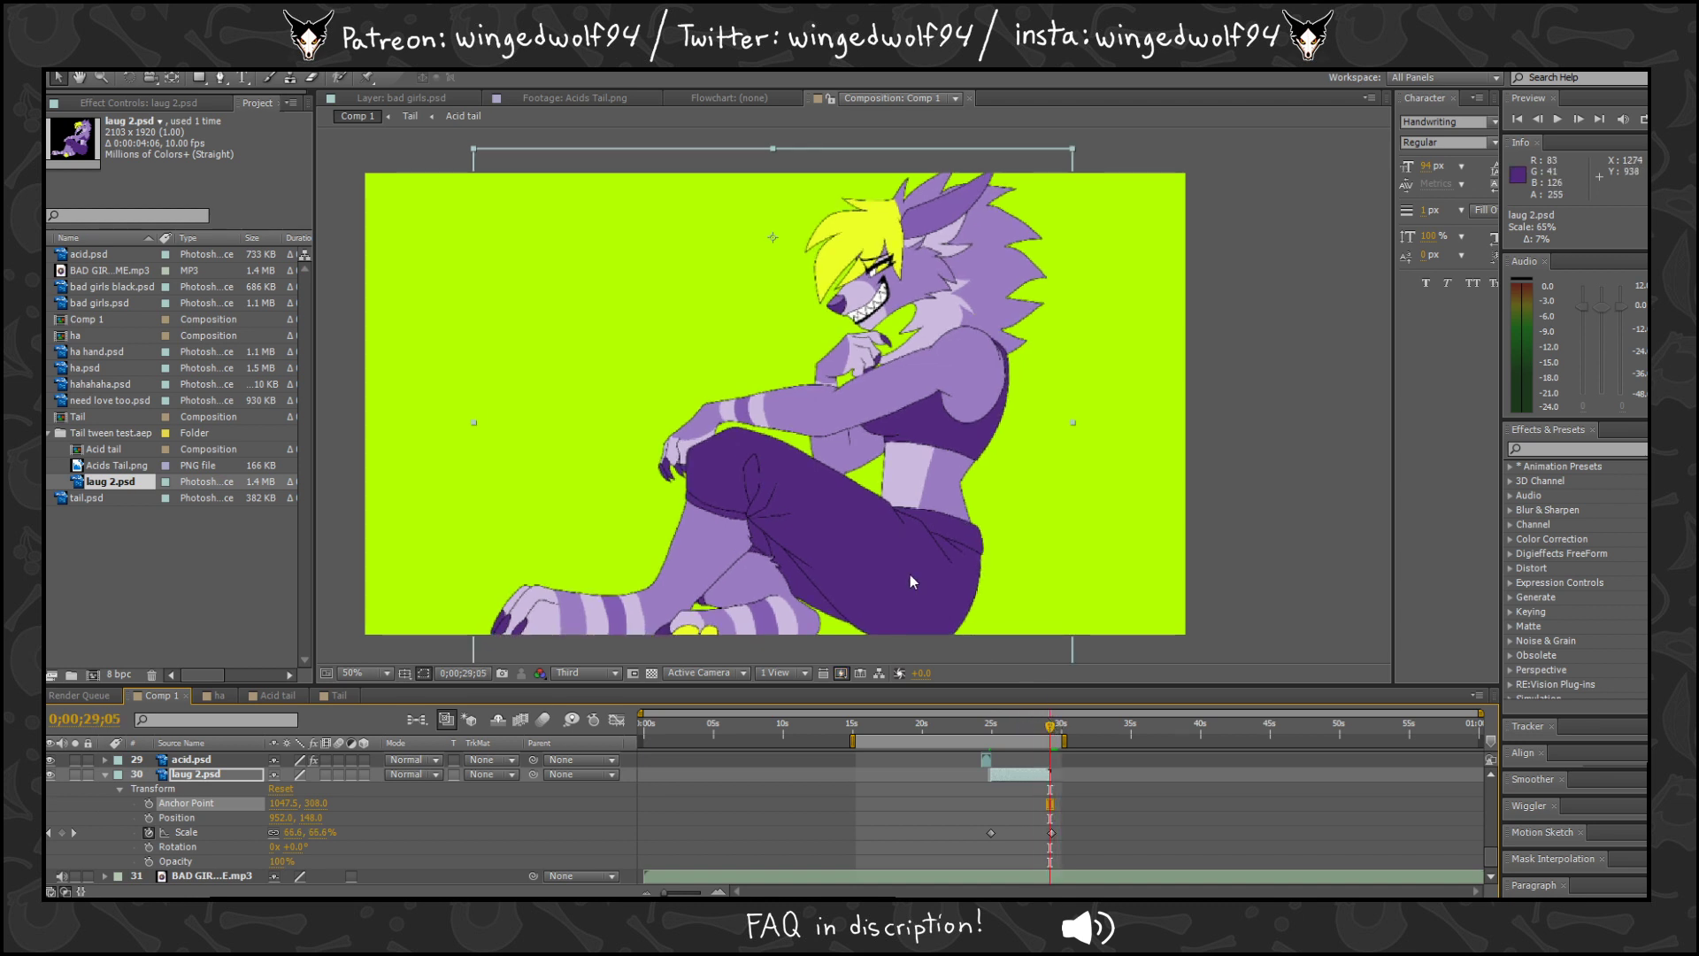
Move laug 2.psd up to position 952, 118 and play a RAM preview of the work area.
left_click_drag(913, 581, 910, 561)
mouse_move(1043, 726)
left_mouse_down()
mouse_move(987, 725)
mouse_move(1045, 717)
left_mouse_up()
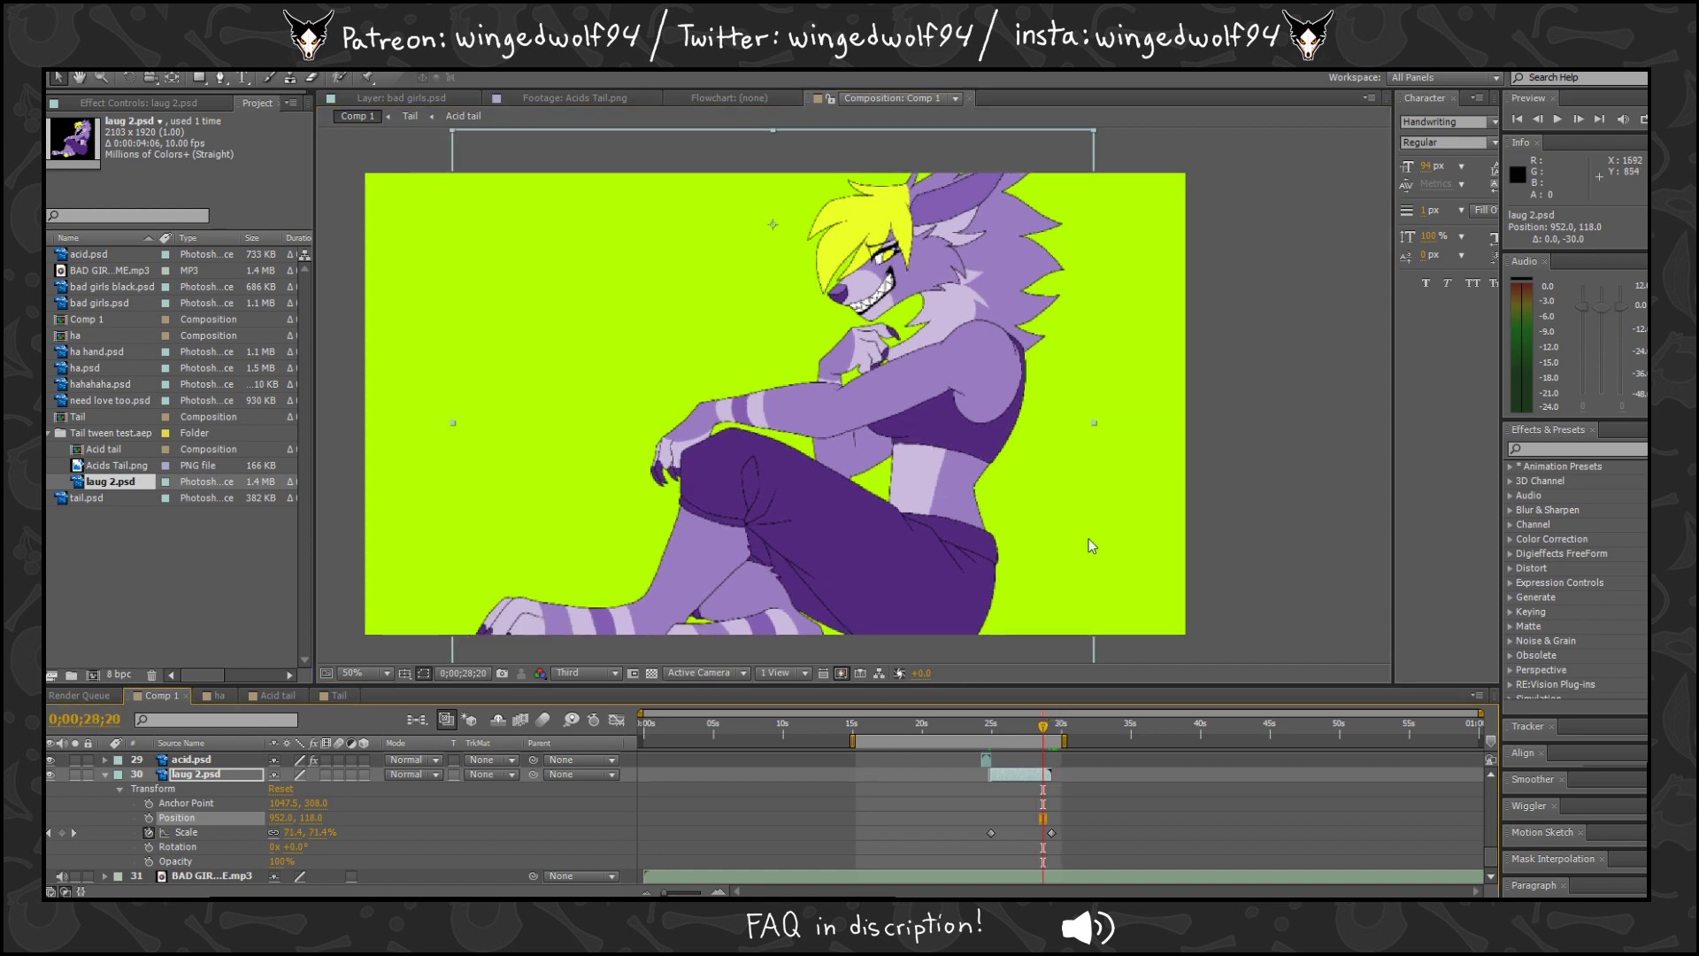
key("KP_0")
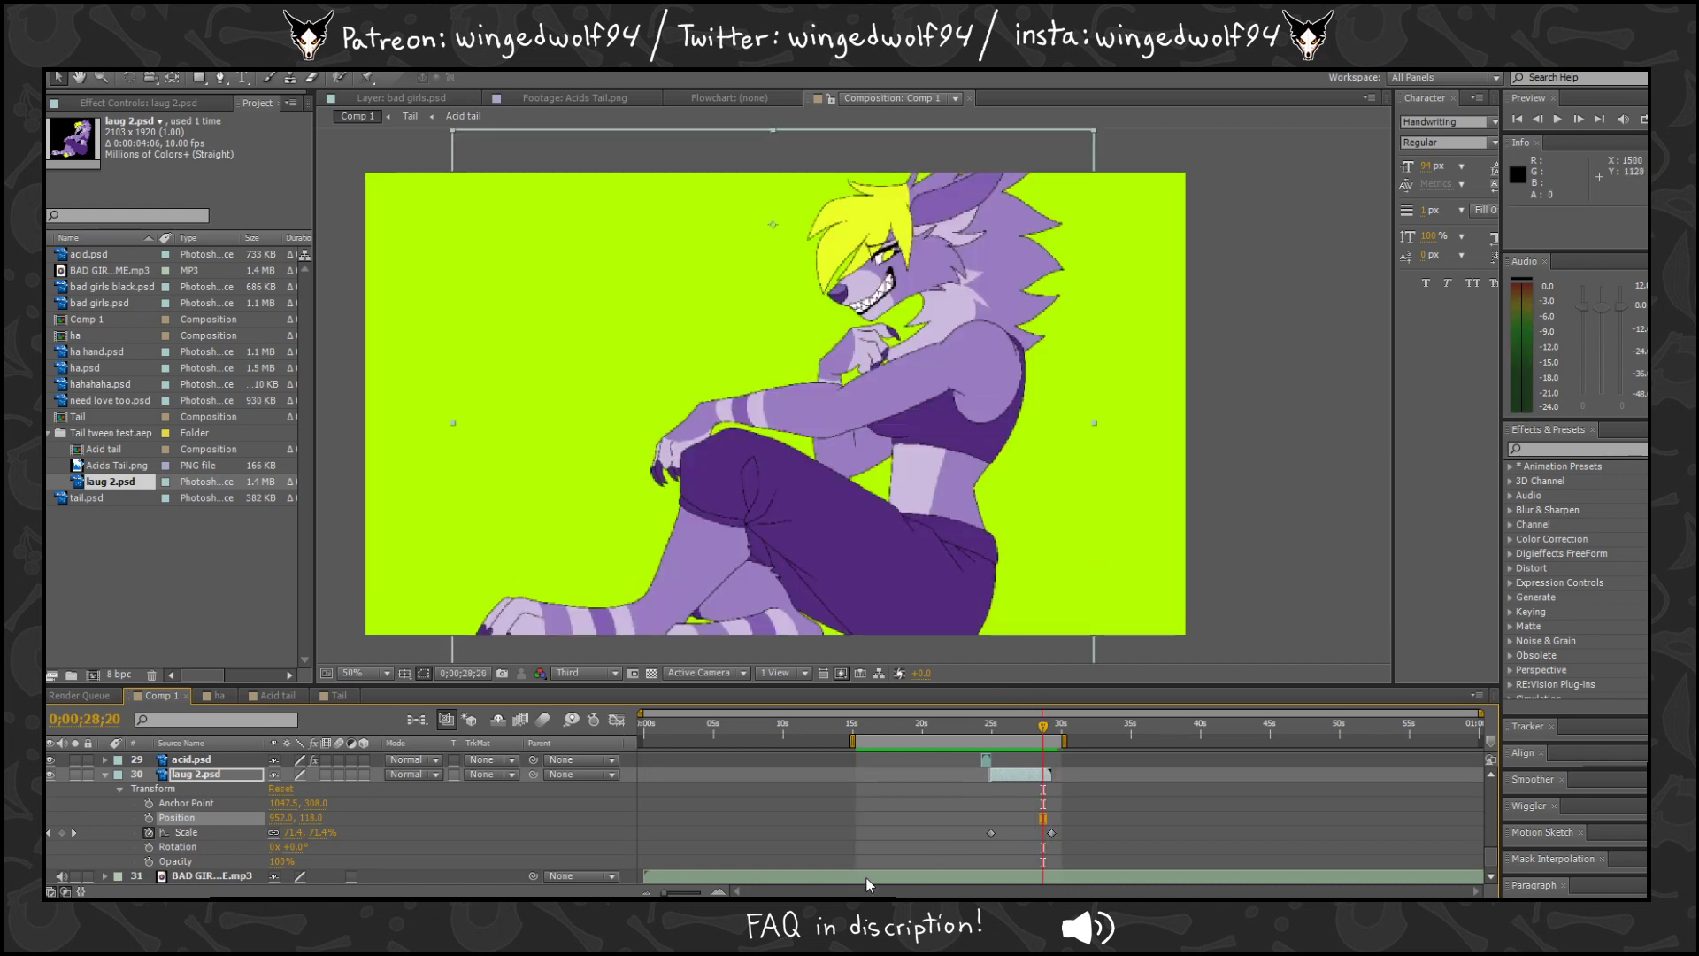
Return to the Scale keyframe at 0;00;29;09 and enlarge laug 2.psd to about 96%.
left_click_drag(690, 892, 694, 892)
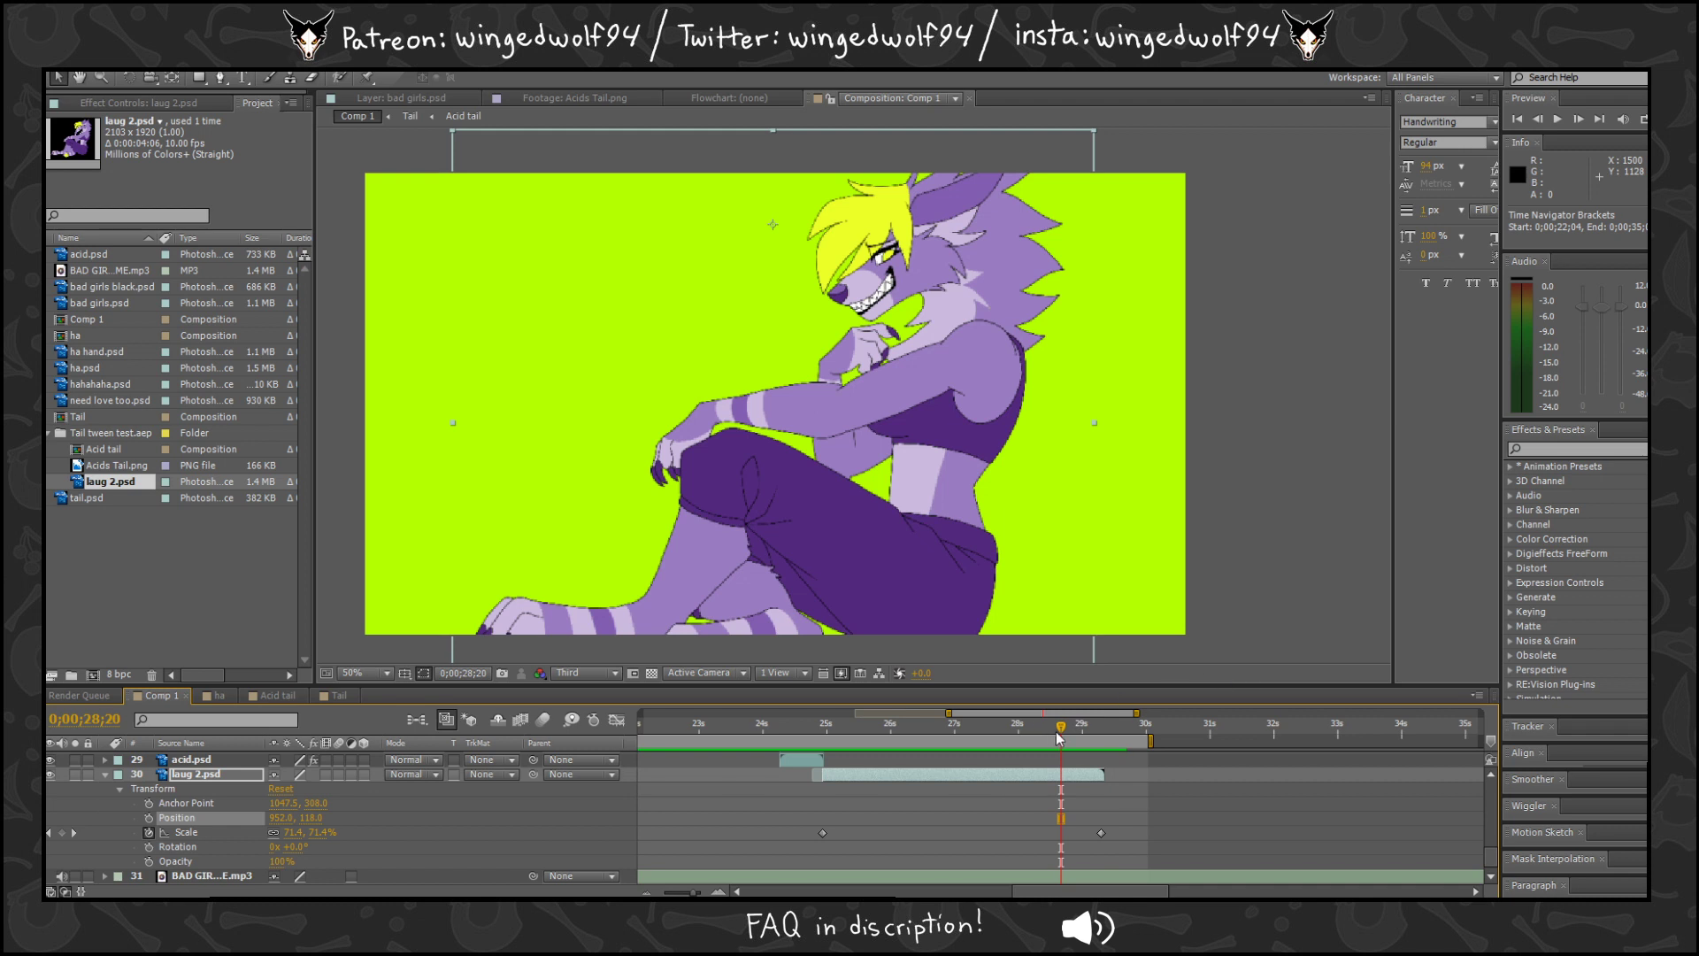
left_click_drag(1060, 737, 1072, 734)
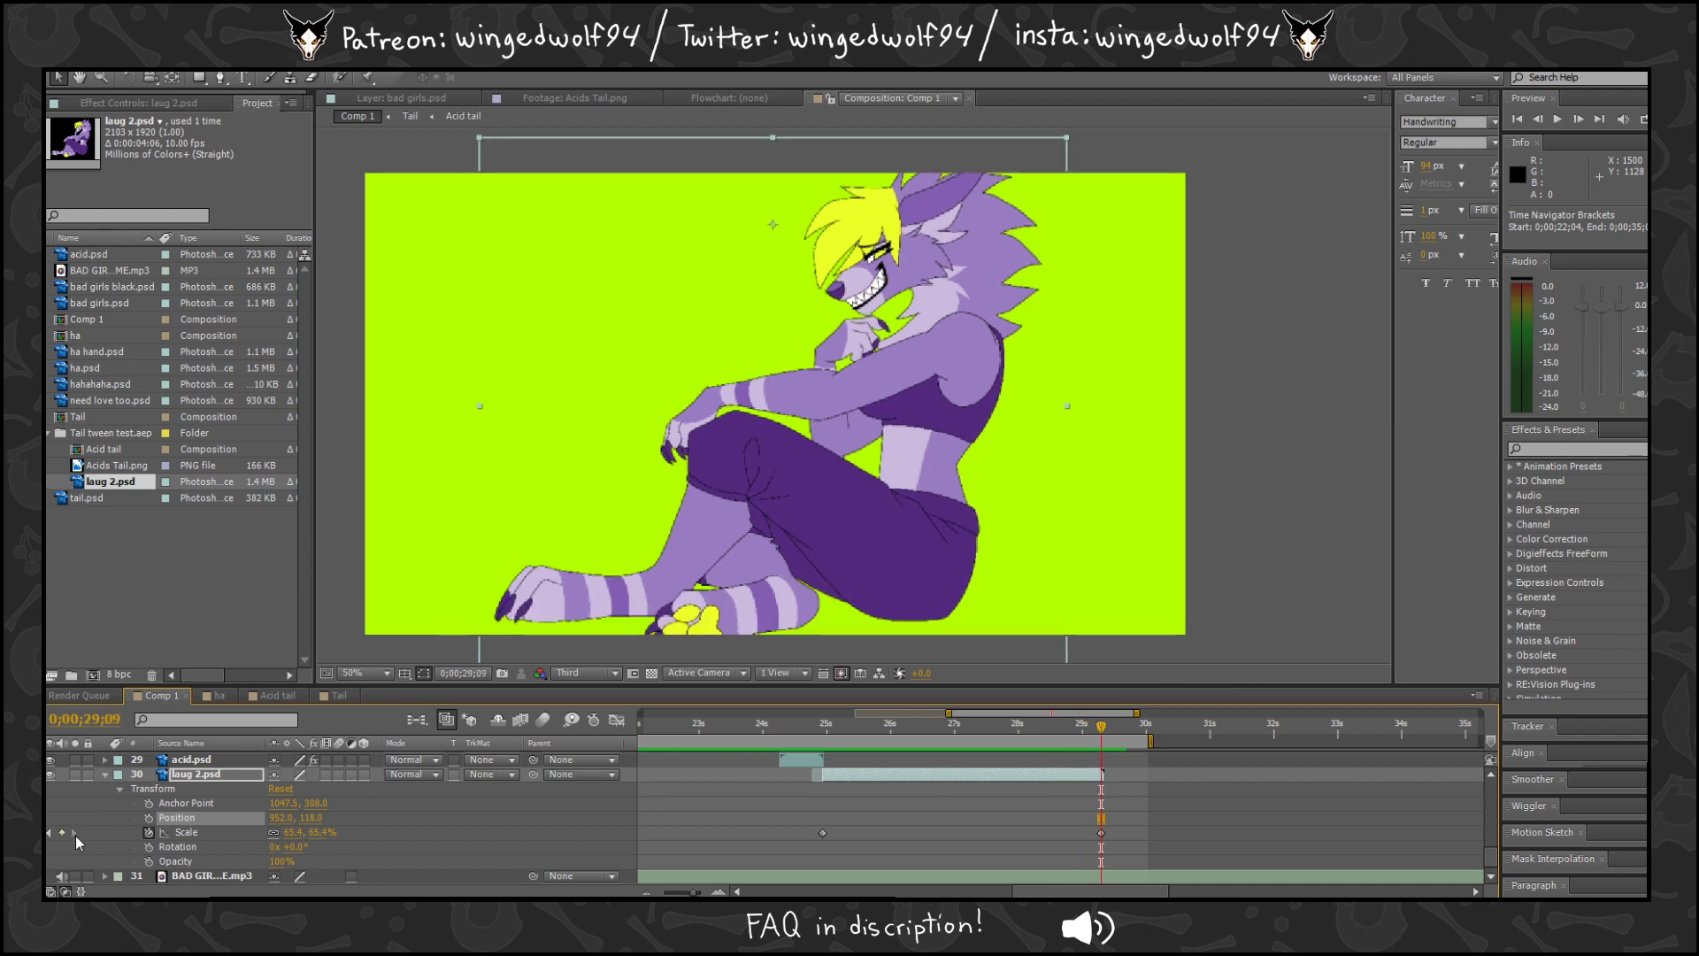
left_click(61, 841)
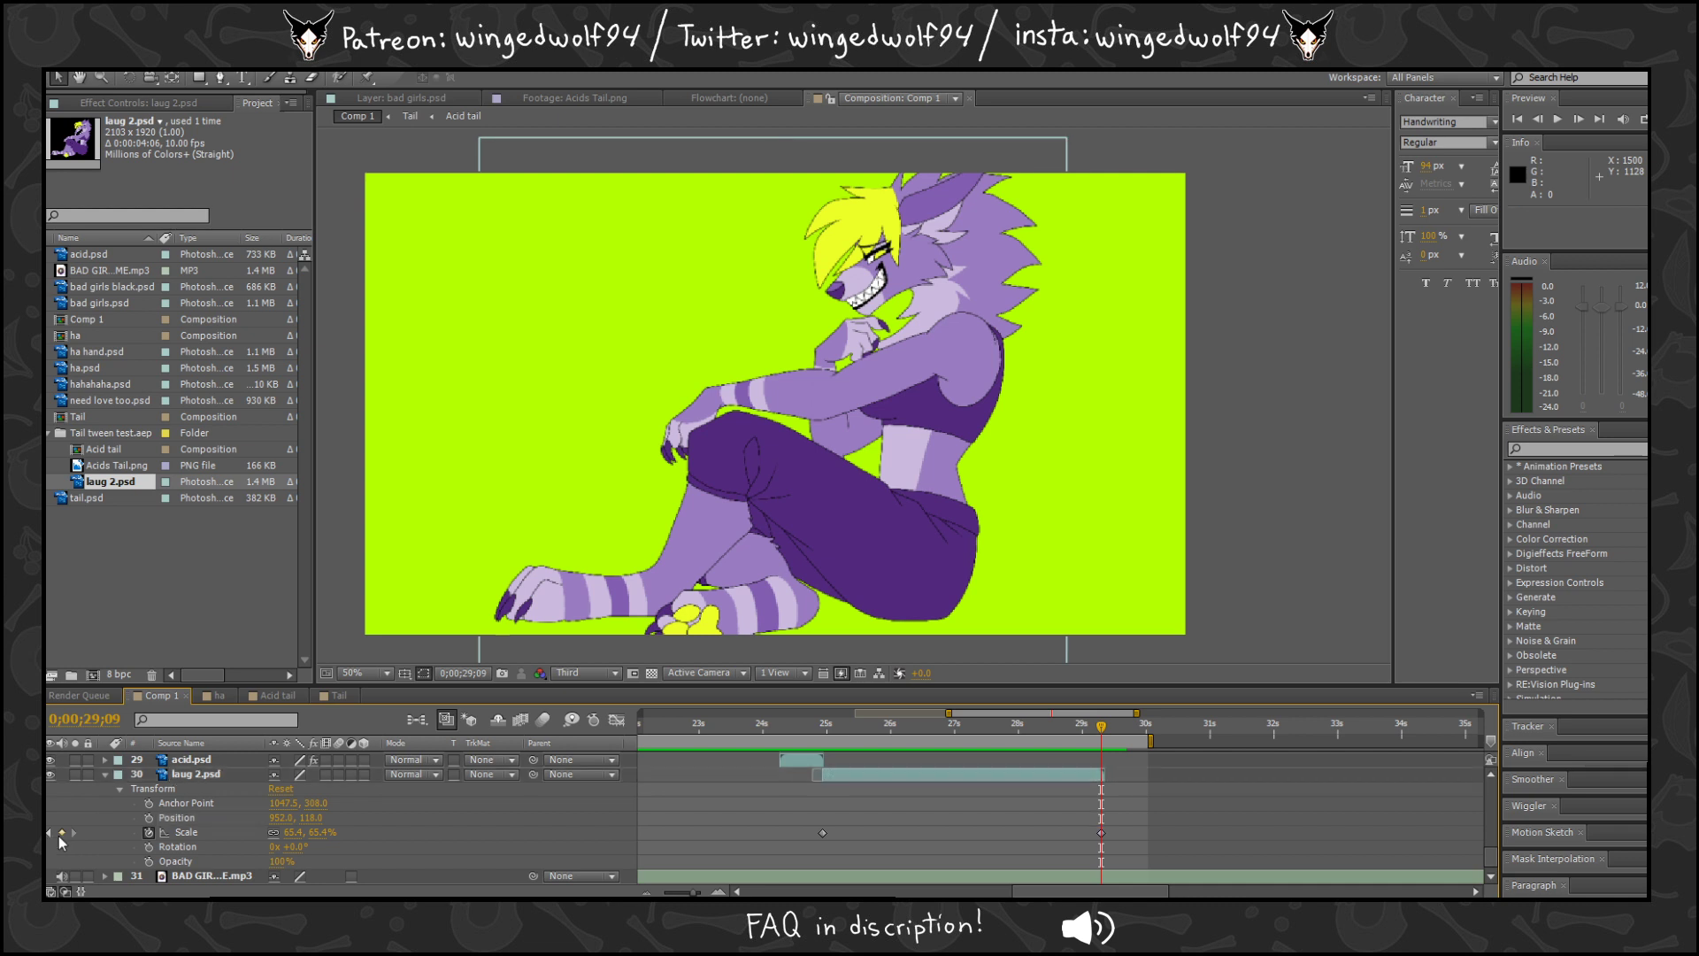
left_click(50, 833)
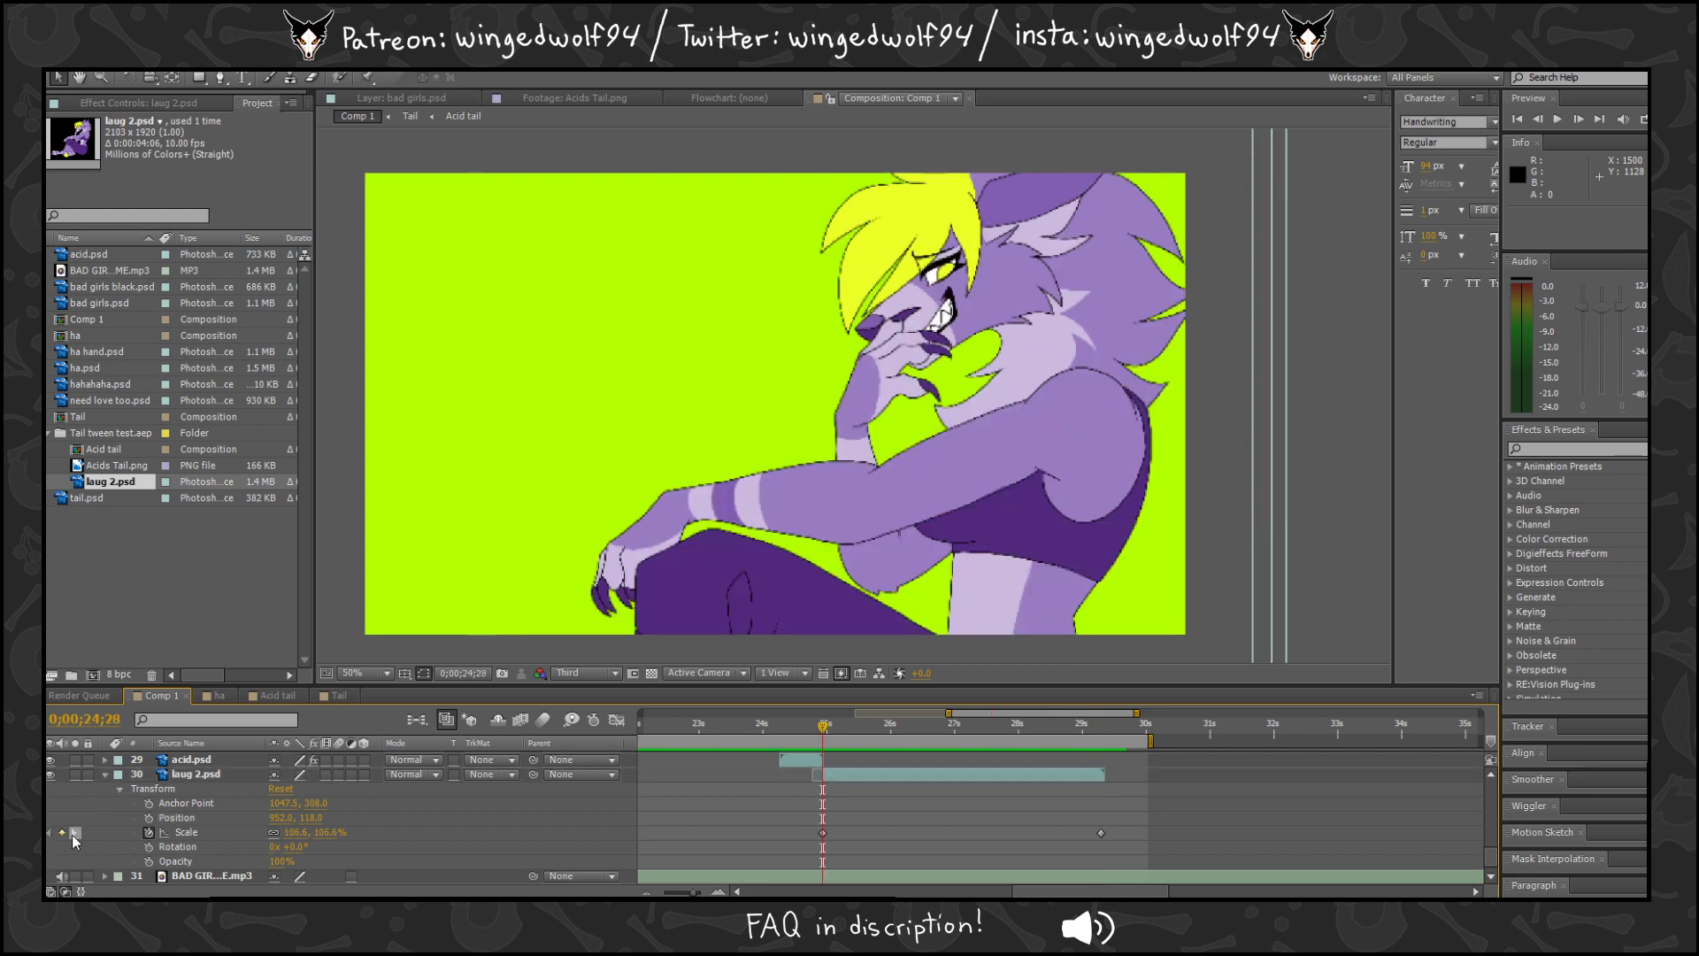
left_click(73, 834)
scroll(1051, 419, "down", 2)
left_click(915, 521)
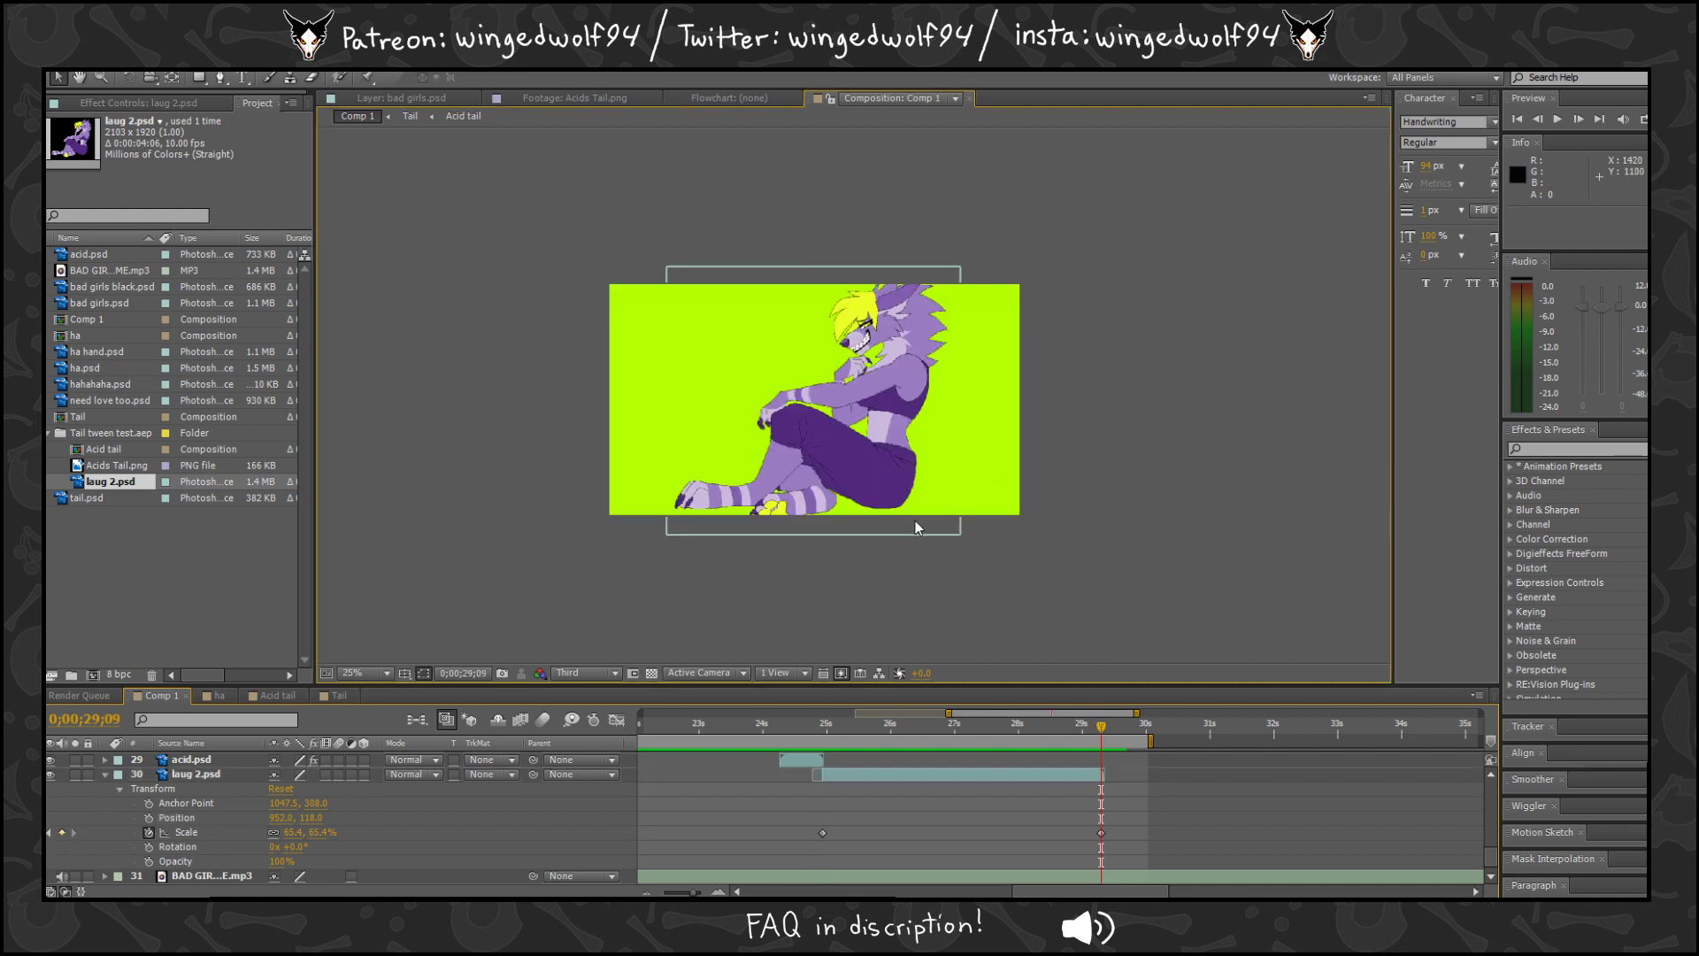
left_click_drag(961, 535, 984, 549)
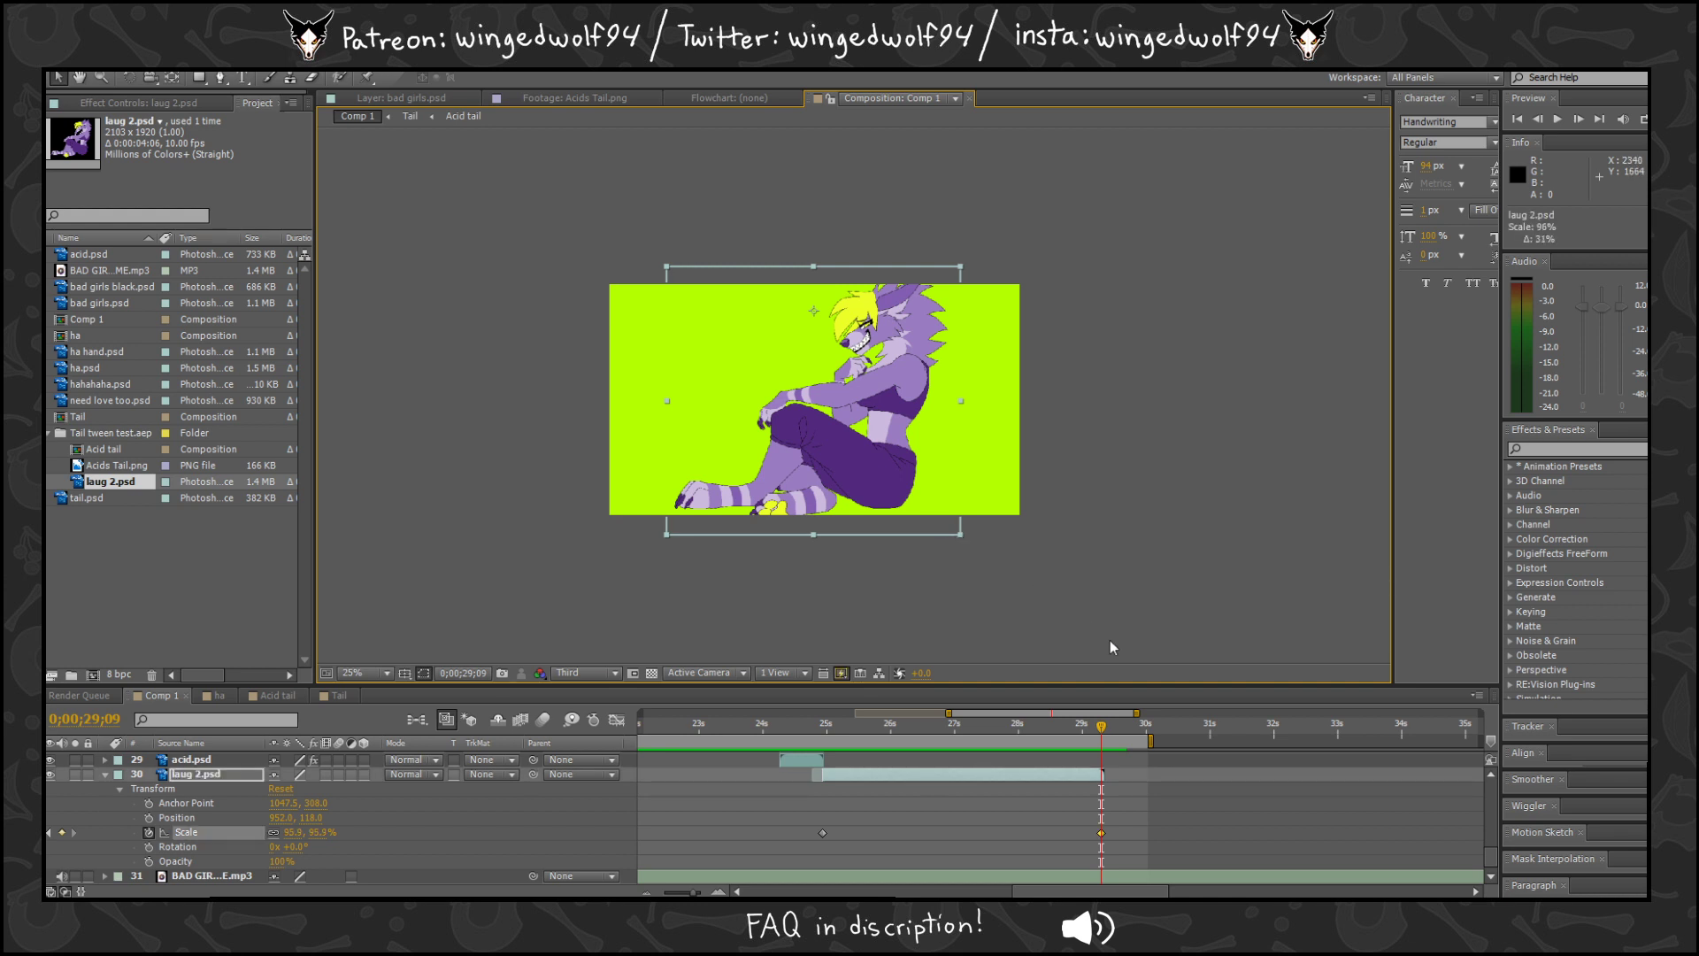
At 0;00;24;28, remove the Scale keyframes from laug 2.psd and refit the layer at about 118% scale and position 824, 162.
left_click_drag(1100, 727, 847, 749)
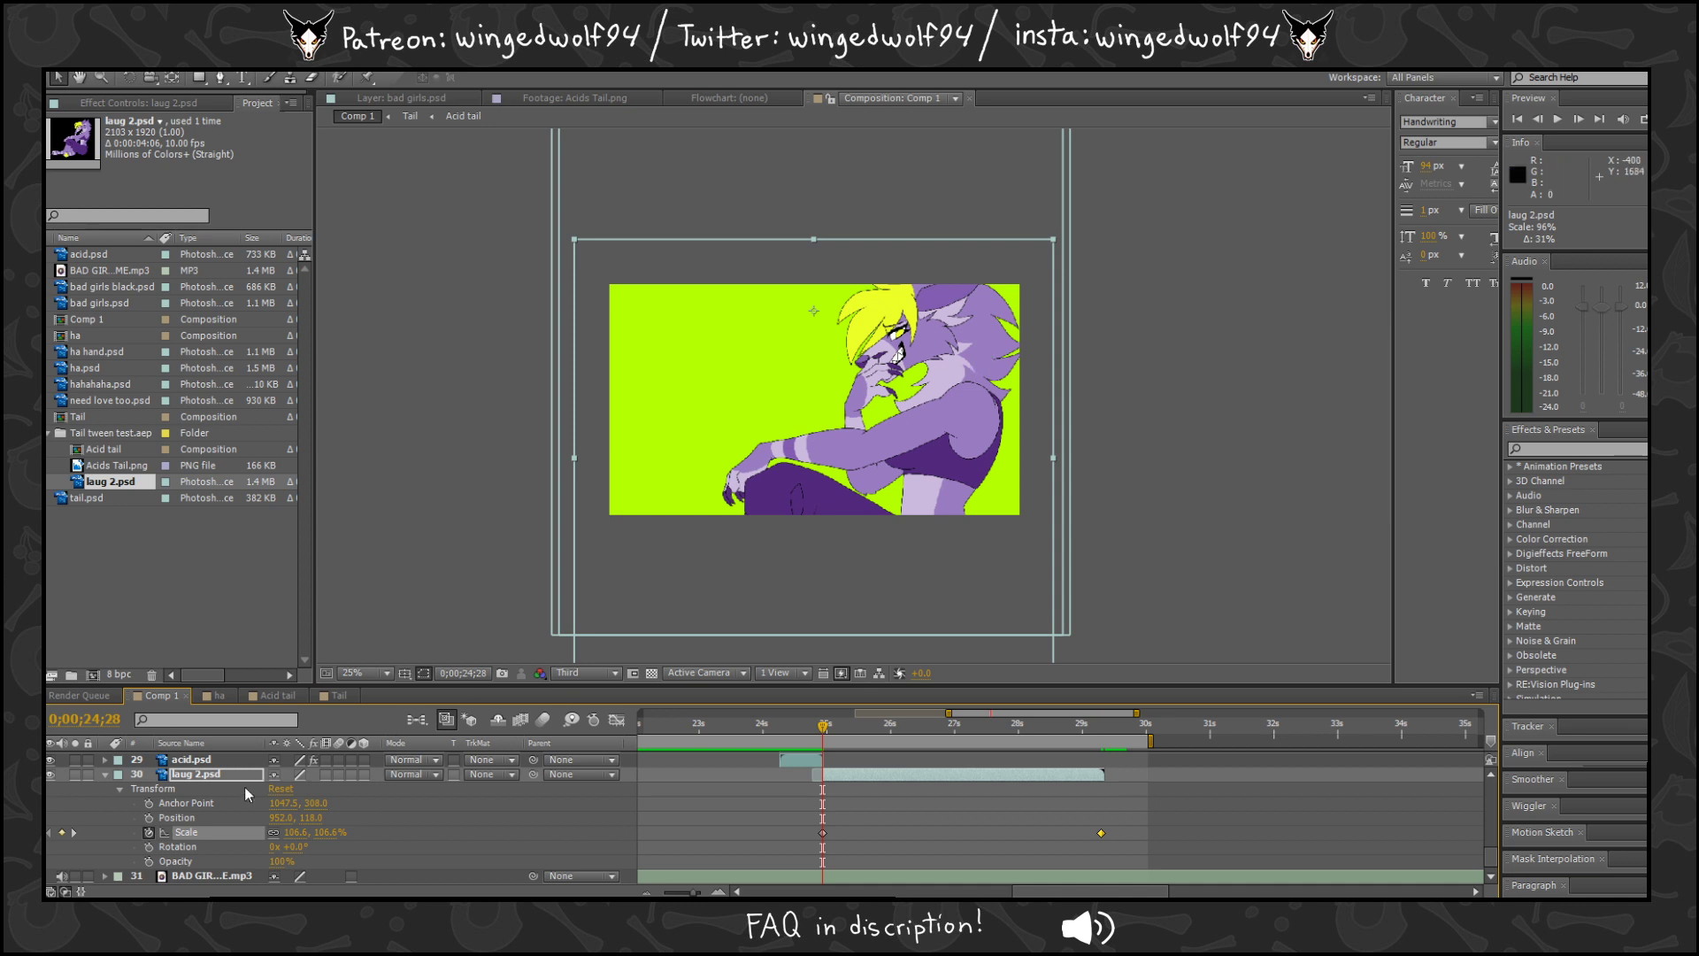
left_click(149, 832)
left_click_drag(1071, 231, 1081, 226)
left_click_drag(928, 347, 902, 360)
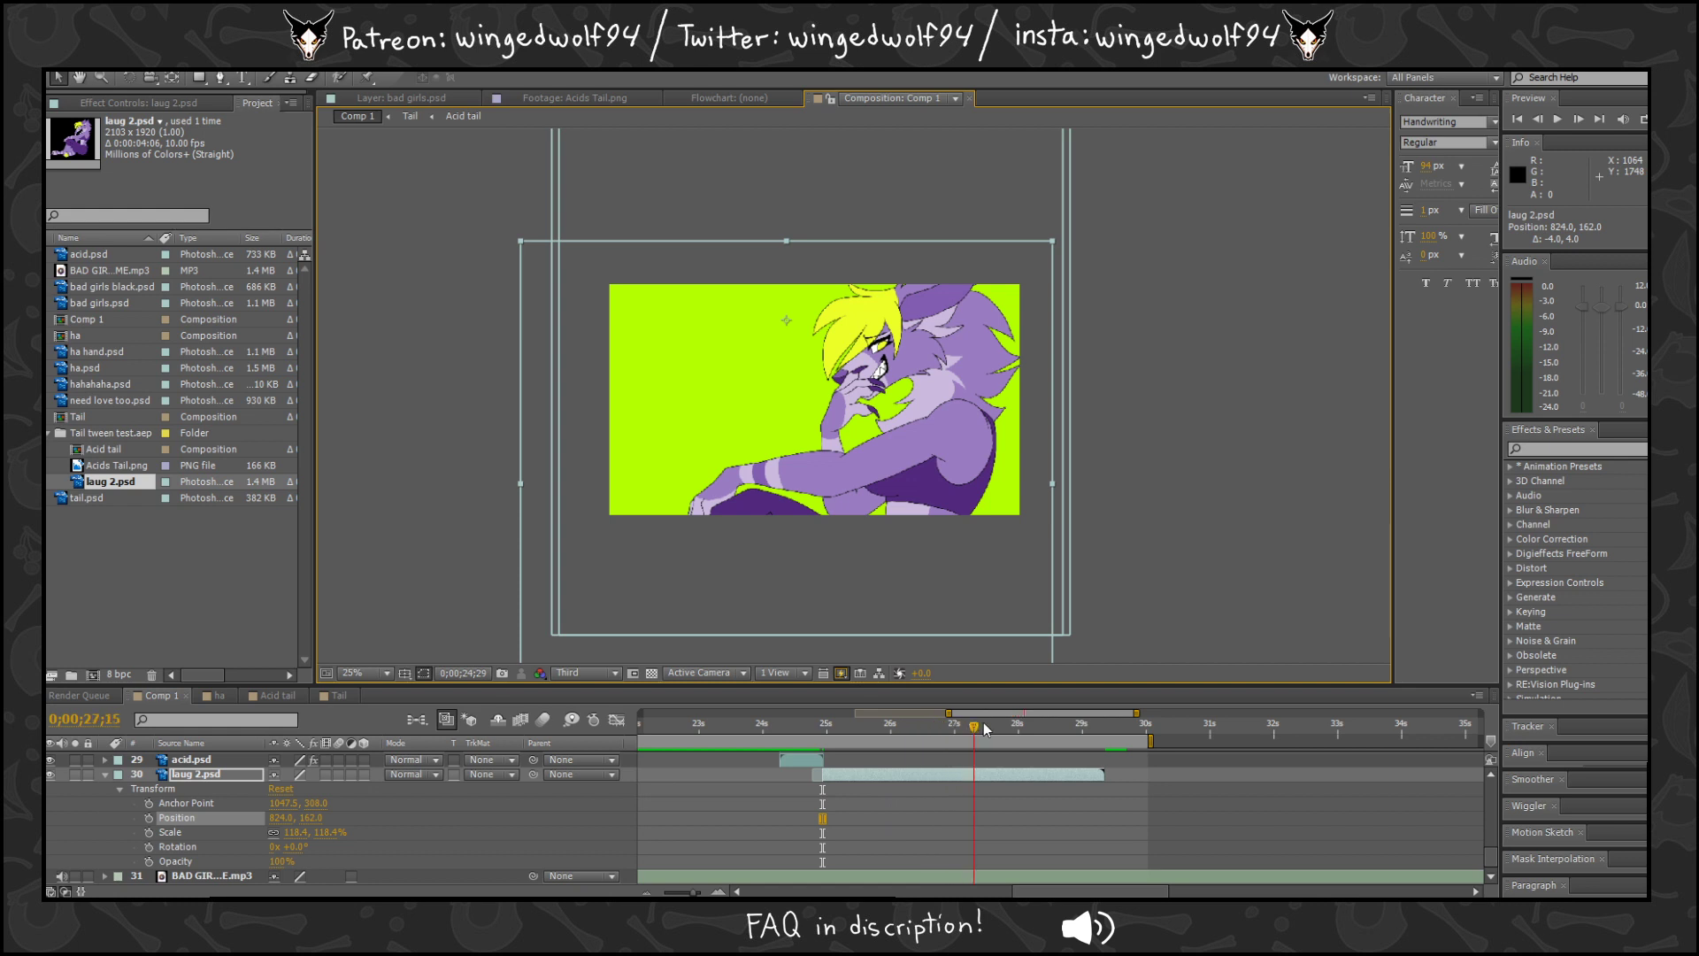
Keyframe the scale of laug 2.psd from about 59% at 0;00;24;28 to about 118% near the layer's end, and scrub through it.
left_click_drag(1087, 737, 1099, 740)
left_click(149, 831)
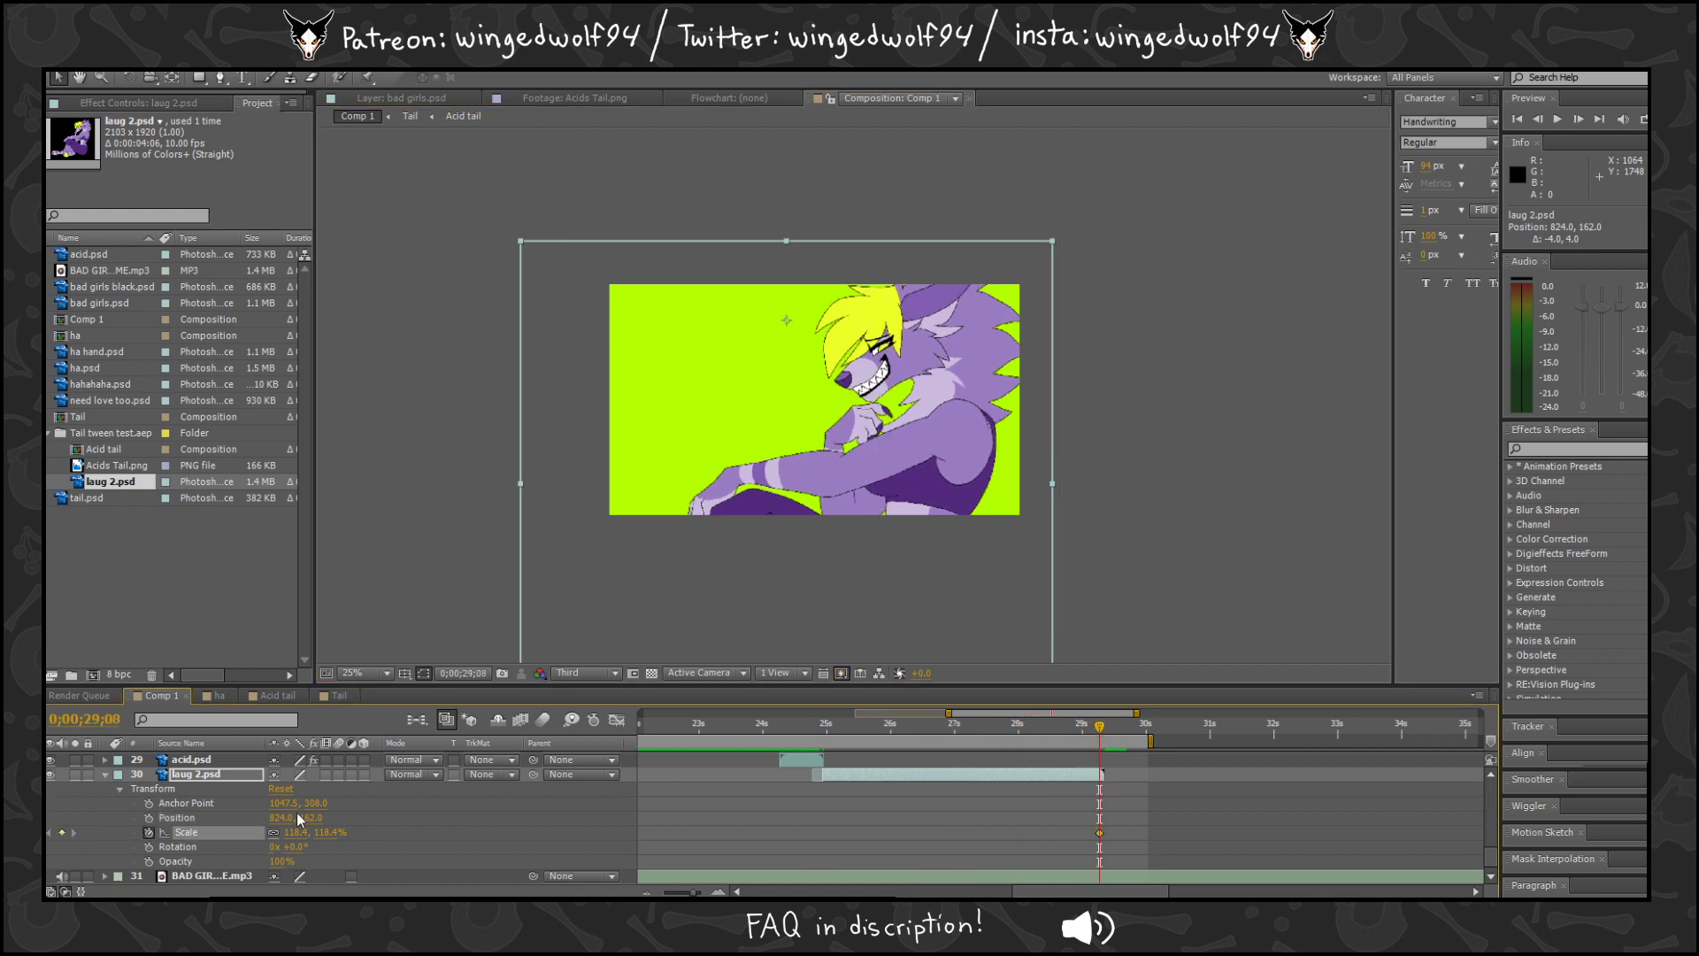
left_click_drag(863, 737, 823, 736)
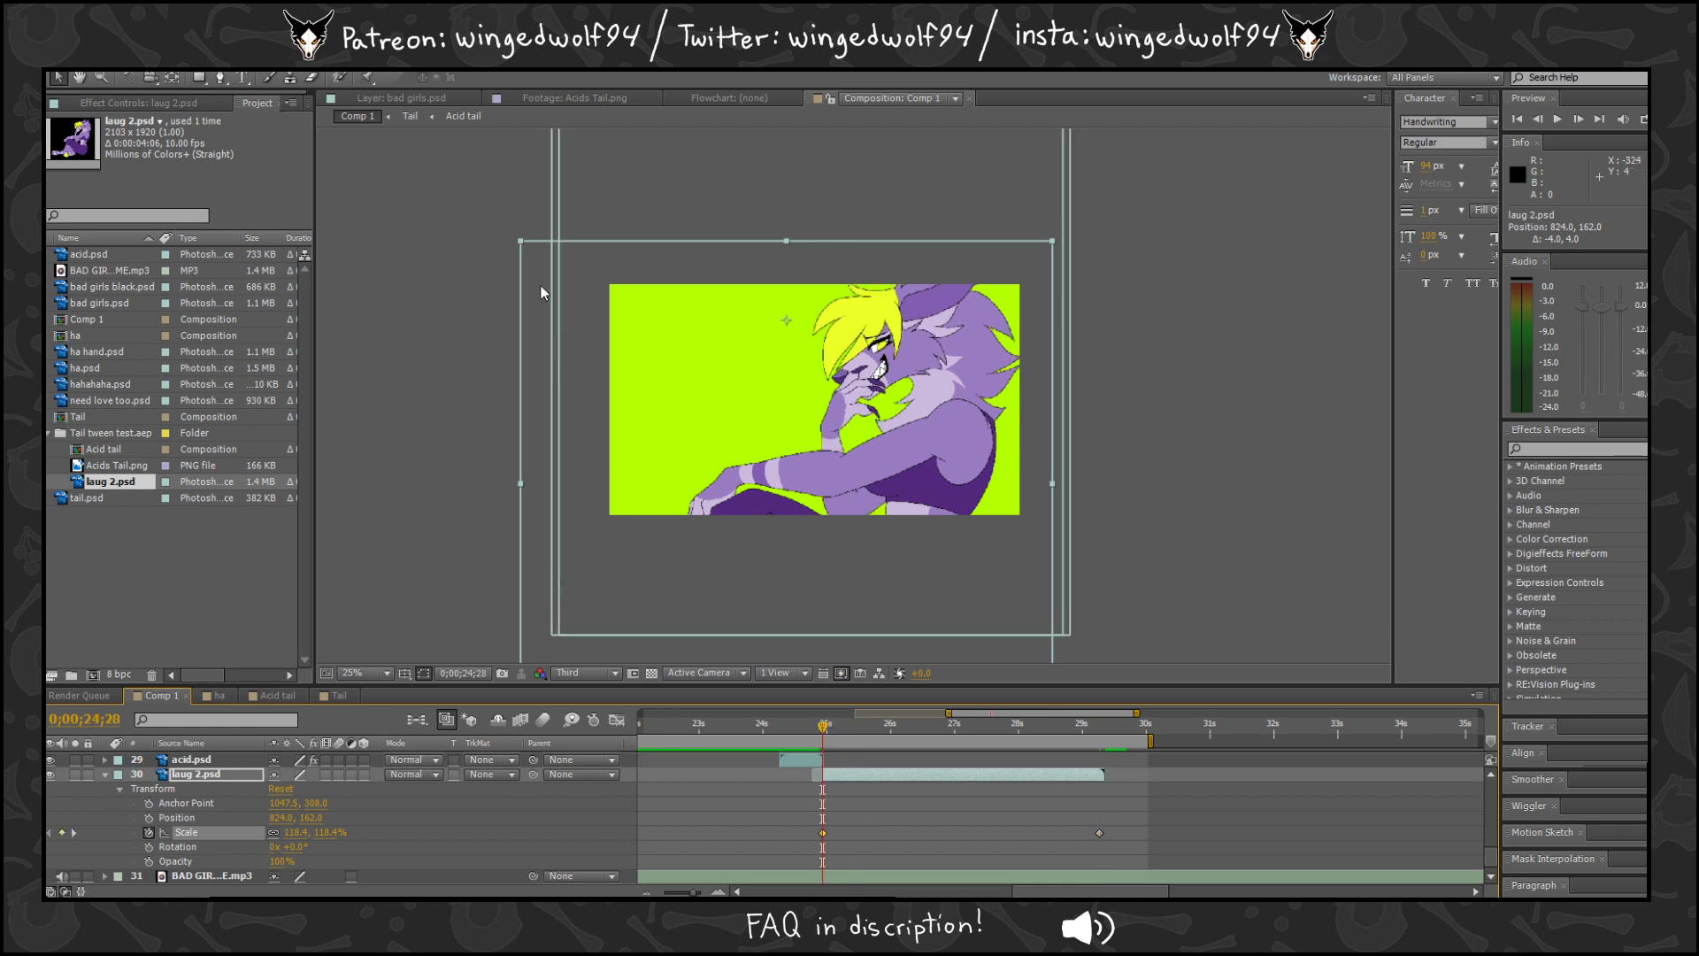
left_click_drag(522, 241, 534, 247)
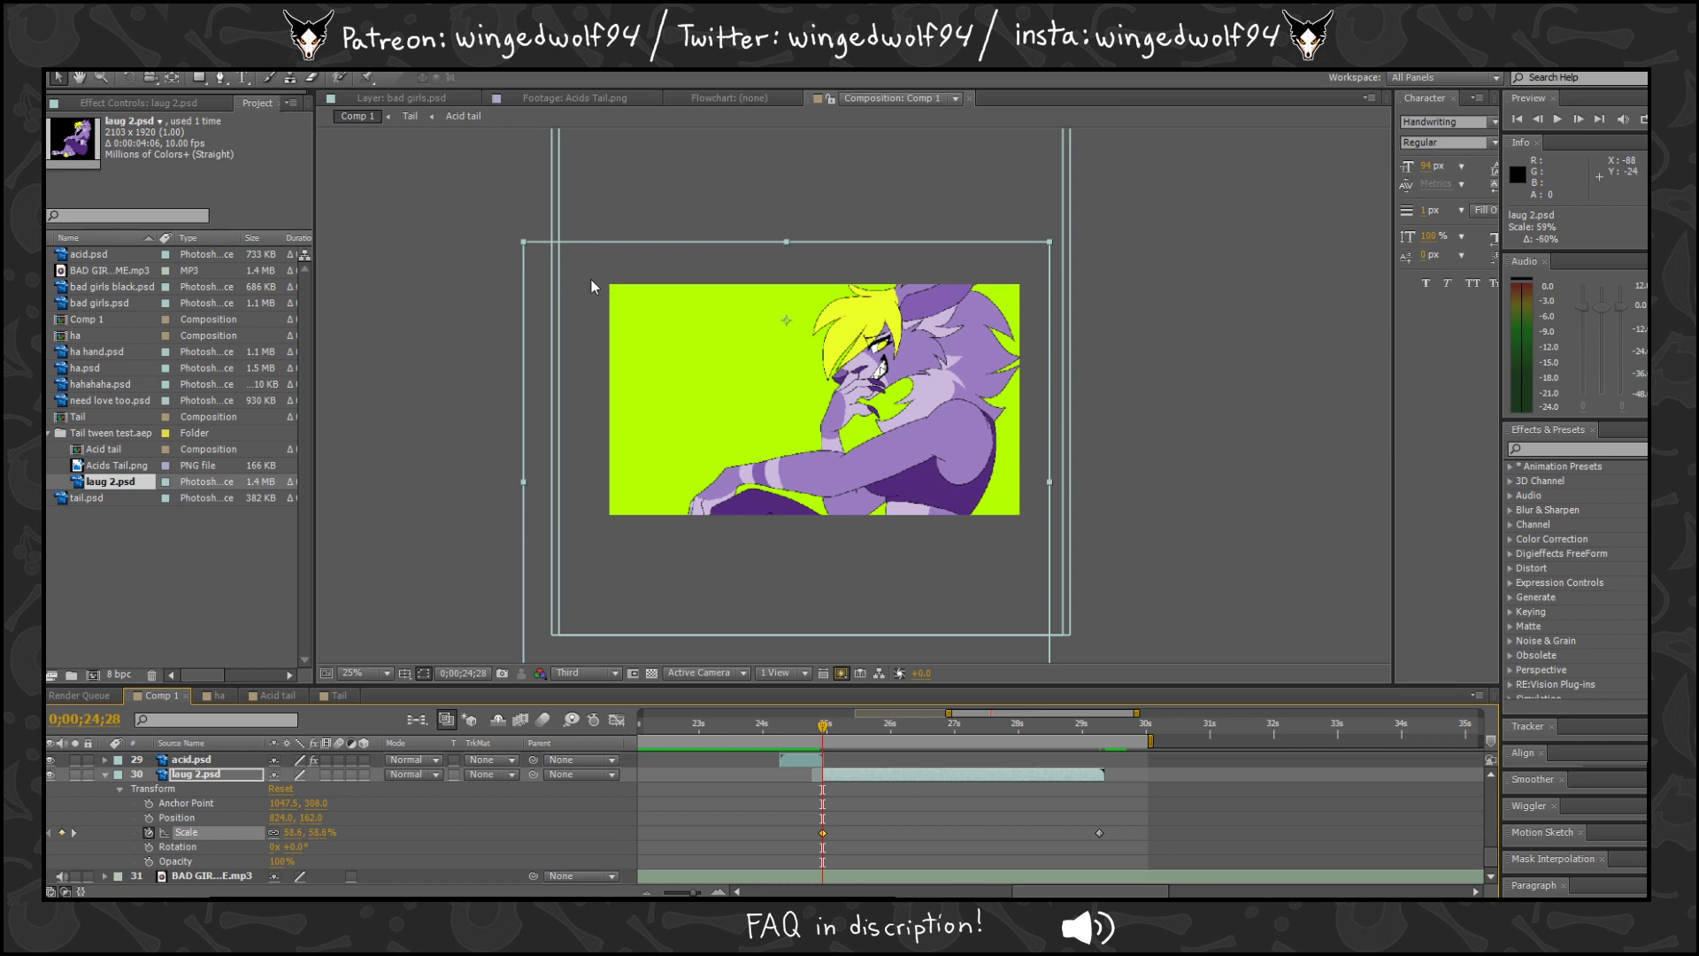
left_click_drag(864, 730, 815, 746)
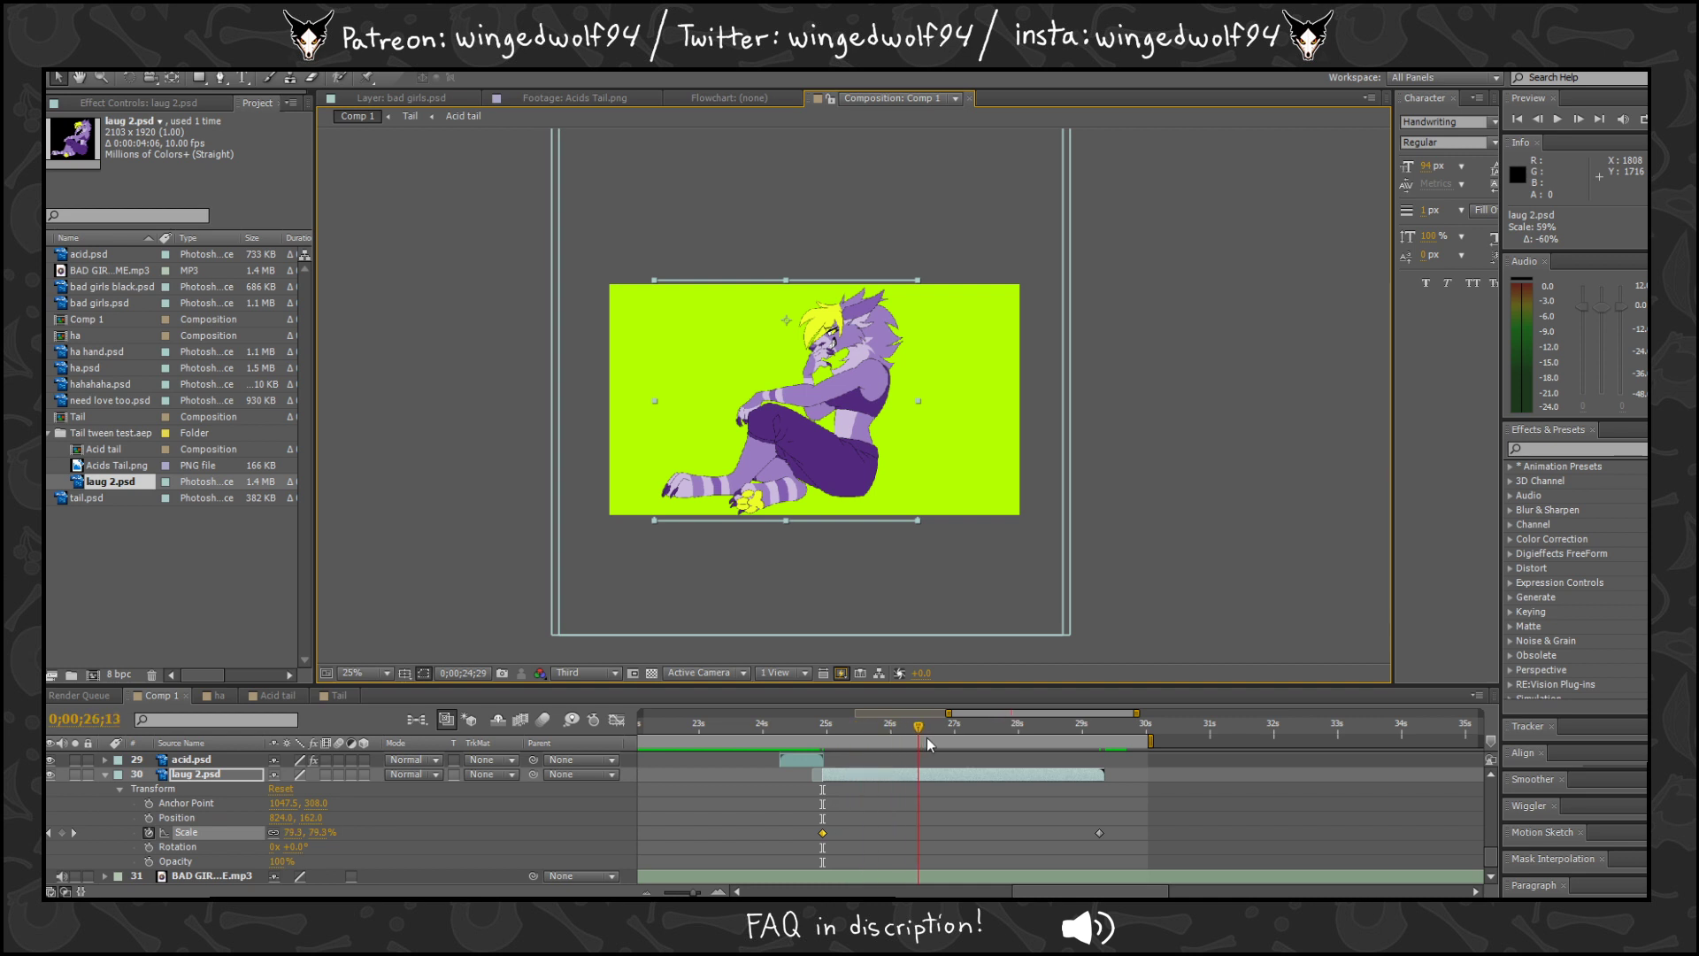
left_click_drag(926, 737, 955, 738)
left_click_drag(1086, 745, 1101, 743)
Move the start of the work area to about 0;00;24;24, just before laug 2.psd begins.
left_click(655, 893)
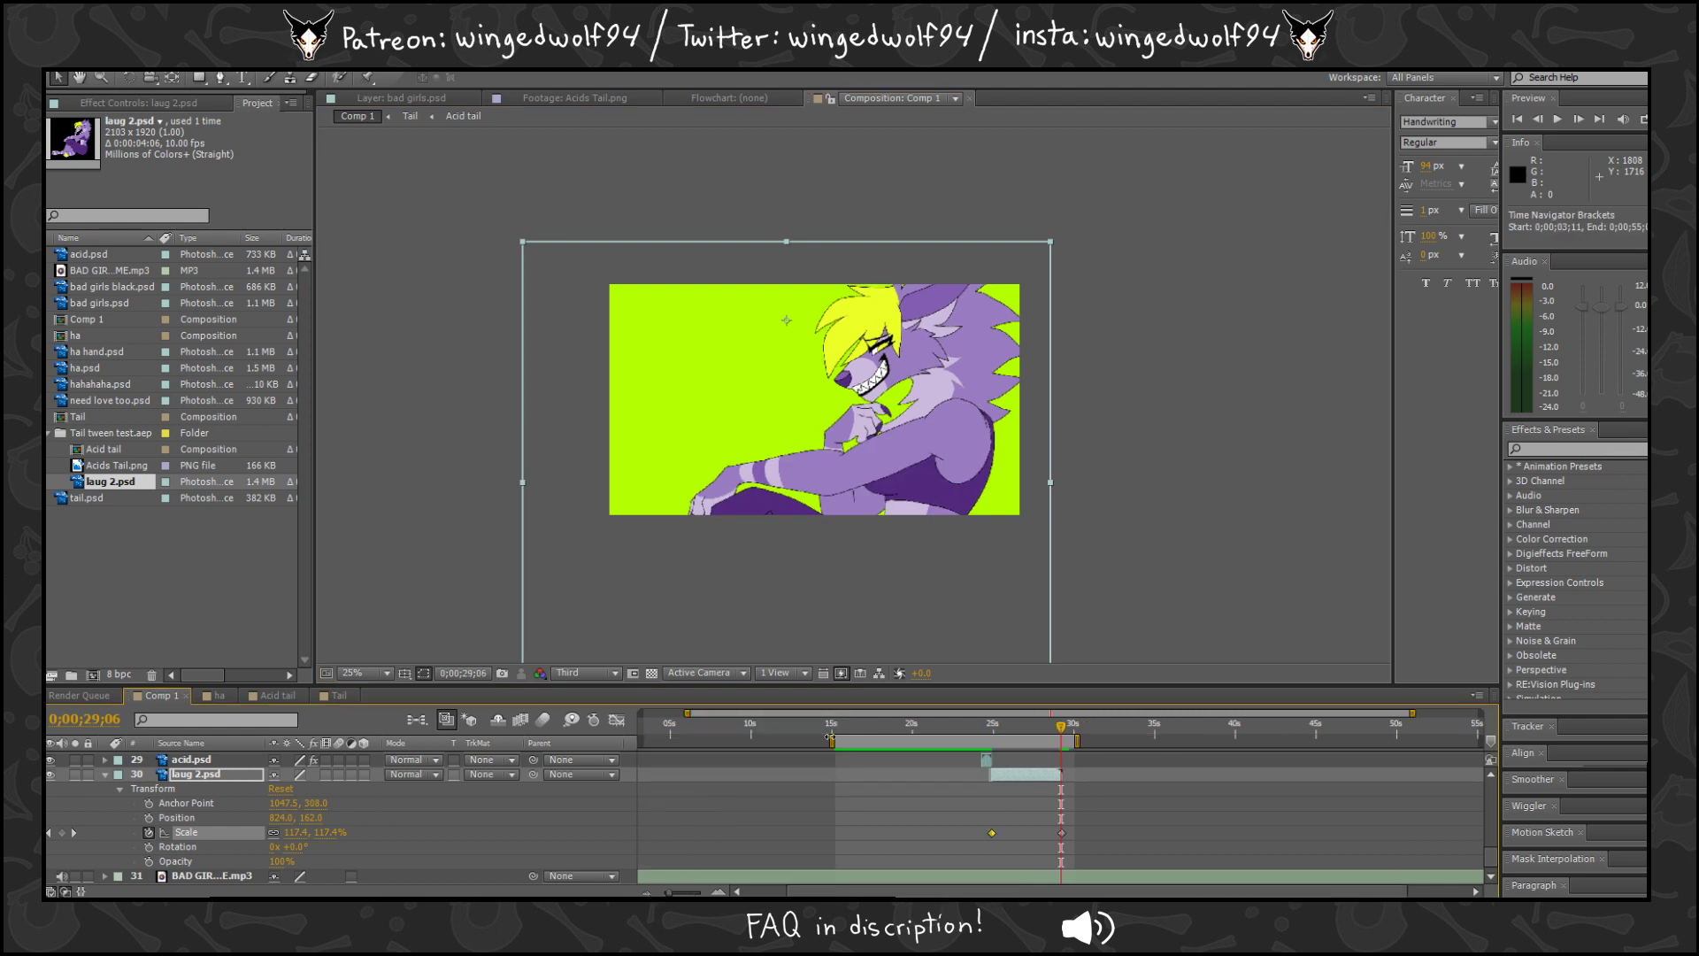
left_click(829, 736)
left_click_drag(832, 740, 986, 743)
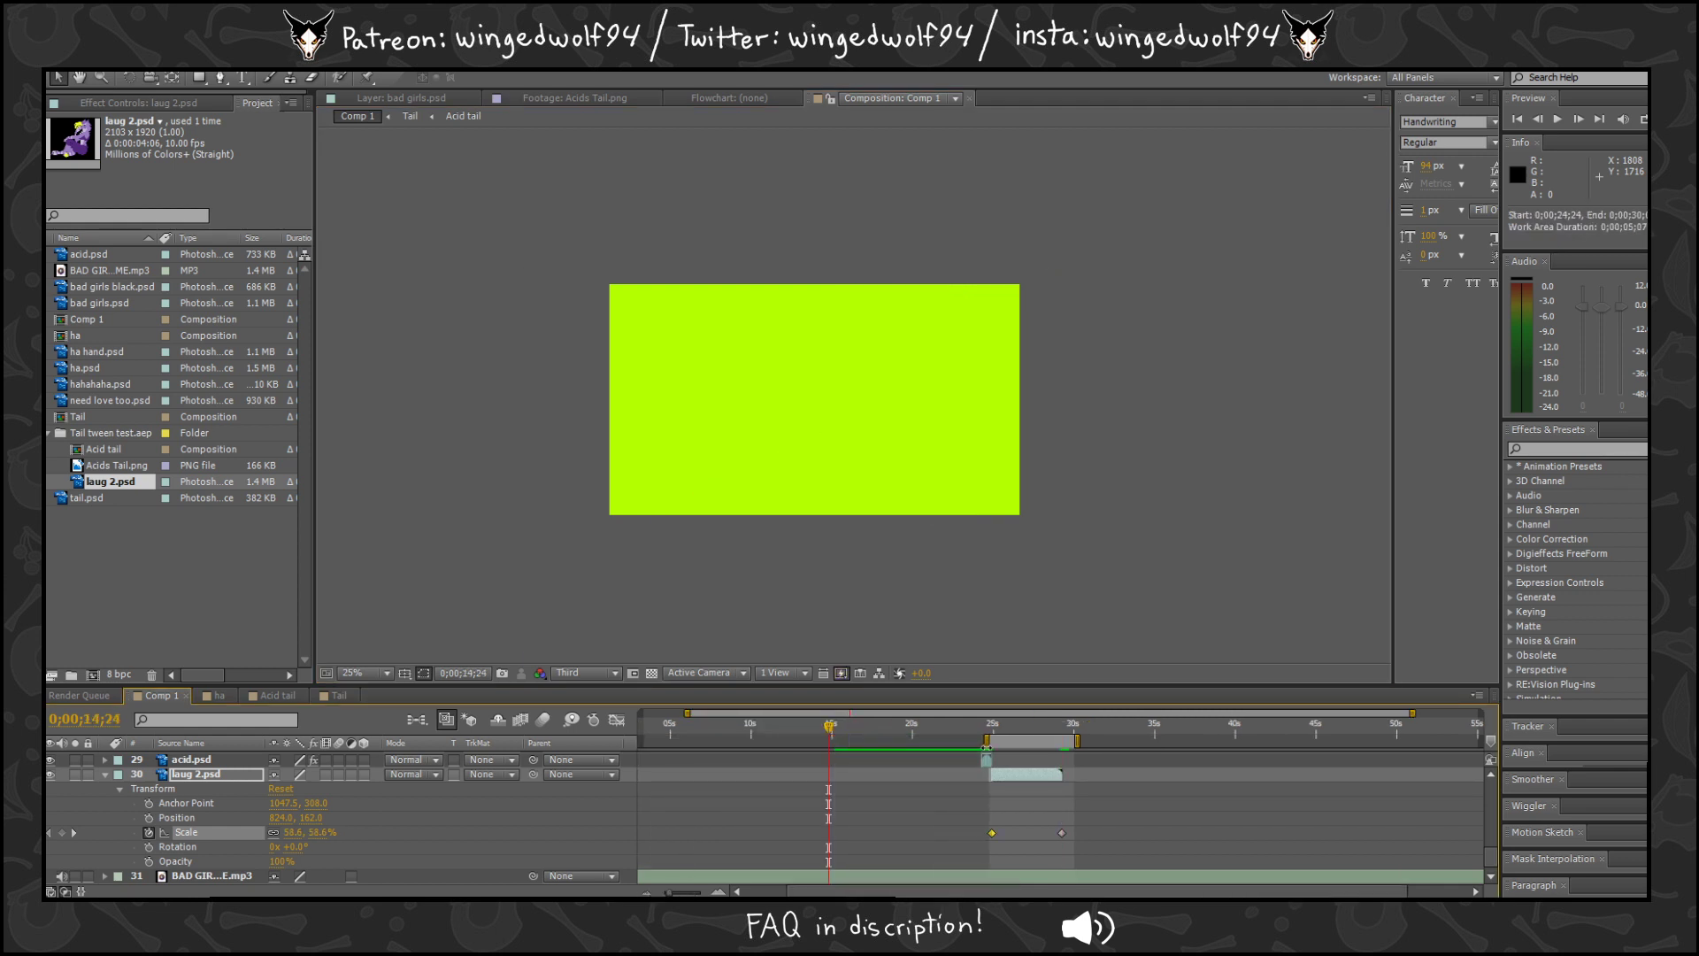
left_click(702, 893)
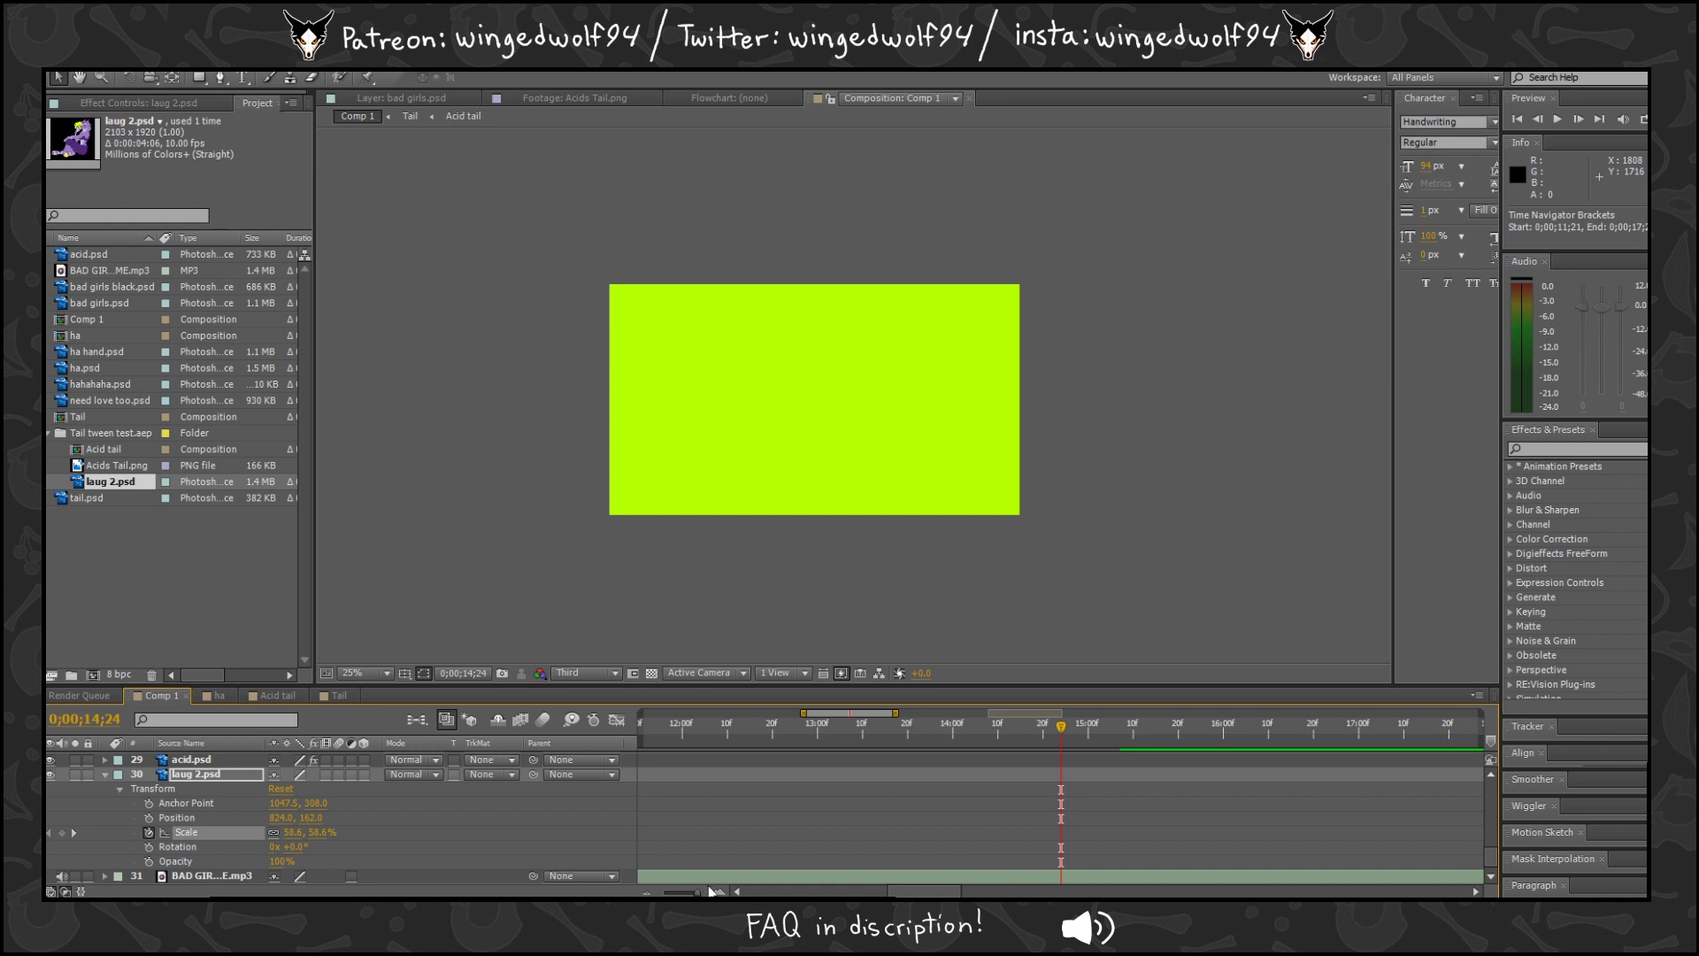
left_click_drag(698, 893, 682, 894)
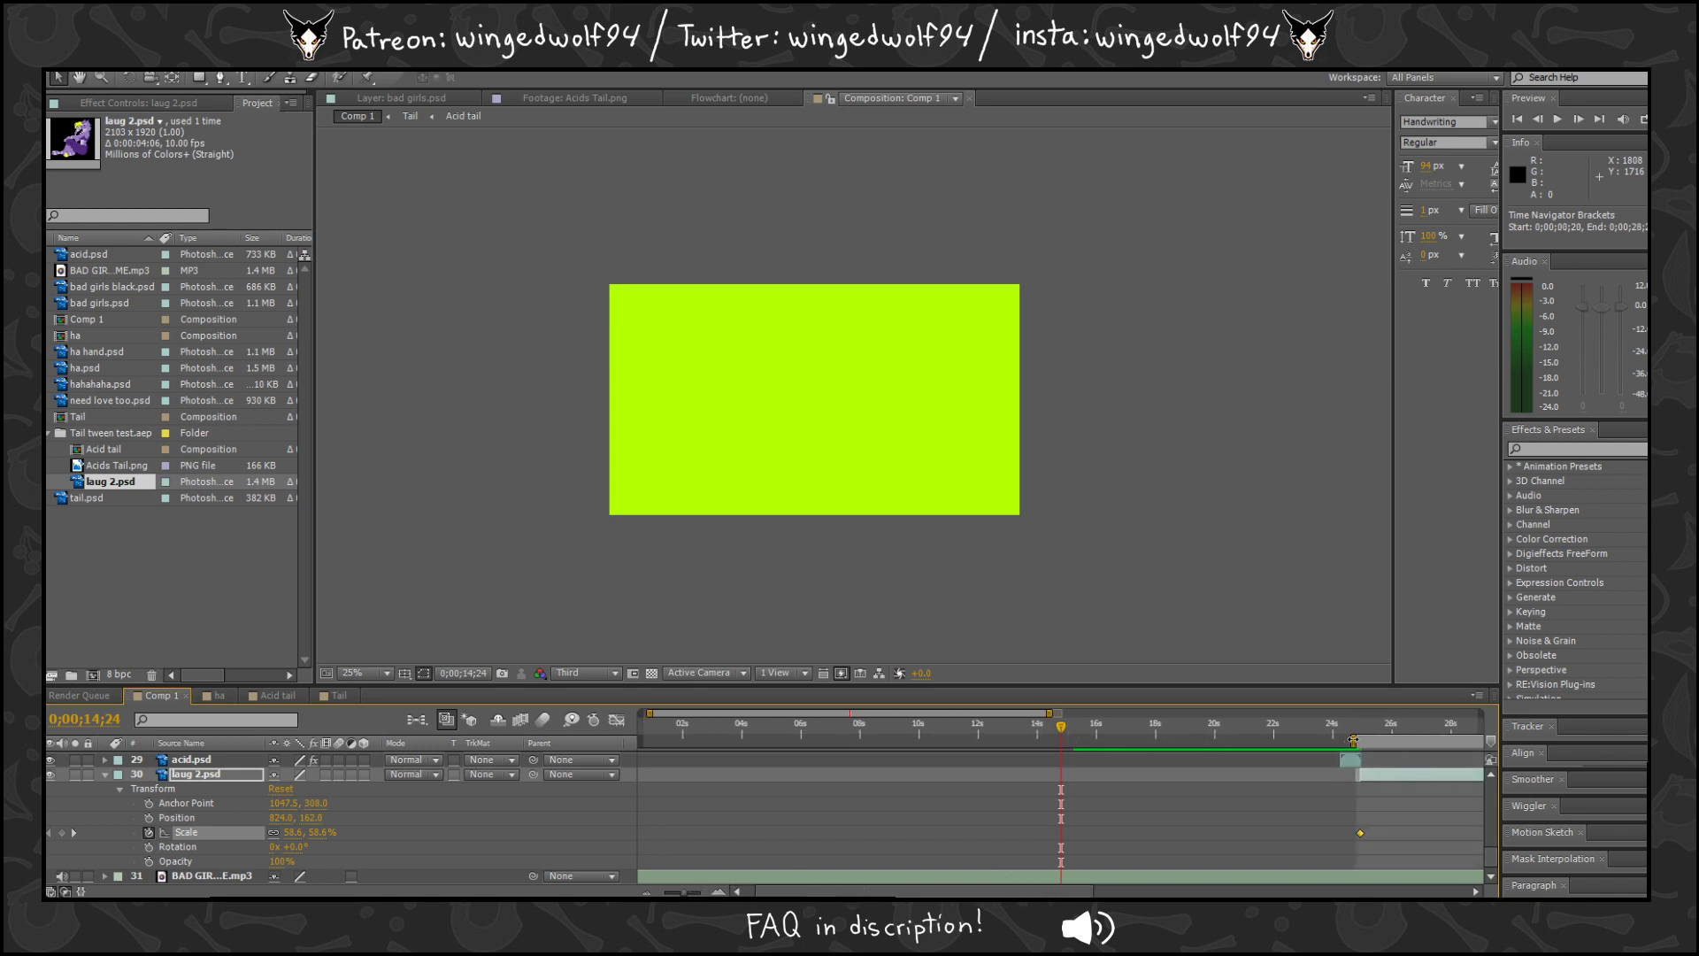
left_click_drag(1352, 740, 1354, 740)
Play a RAM preview of the laug 2.psd zoom-in animation with the composition view enlarged to 50%.
key("KP_0")
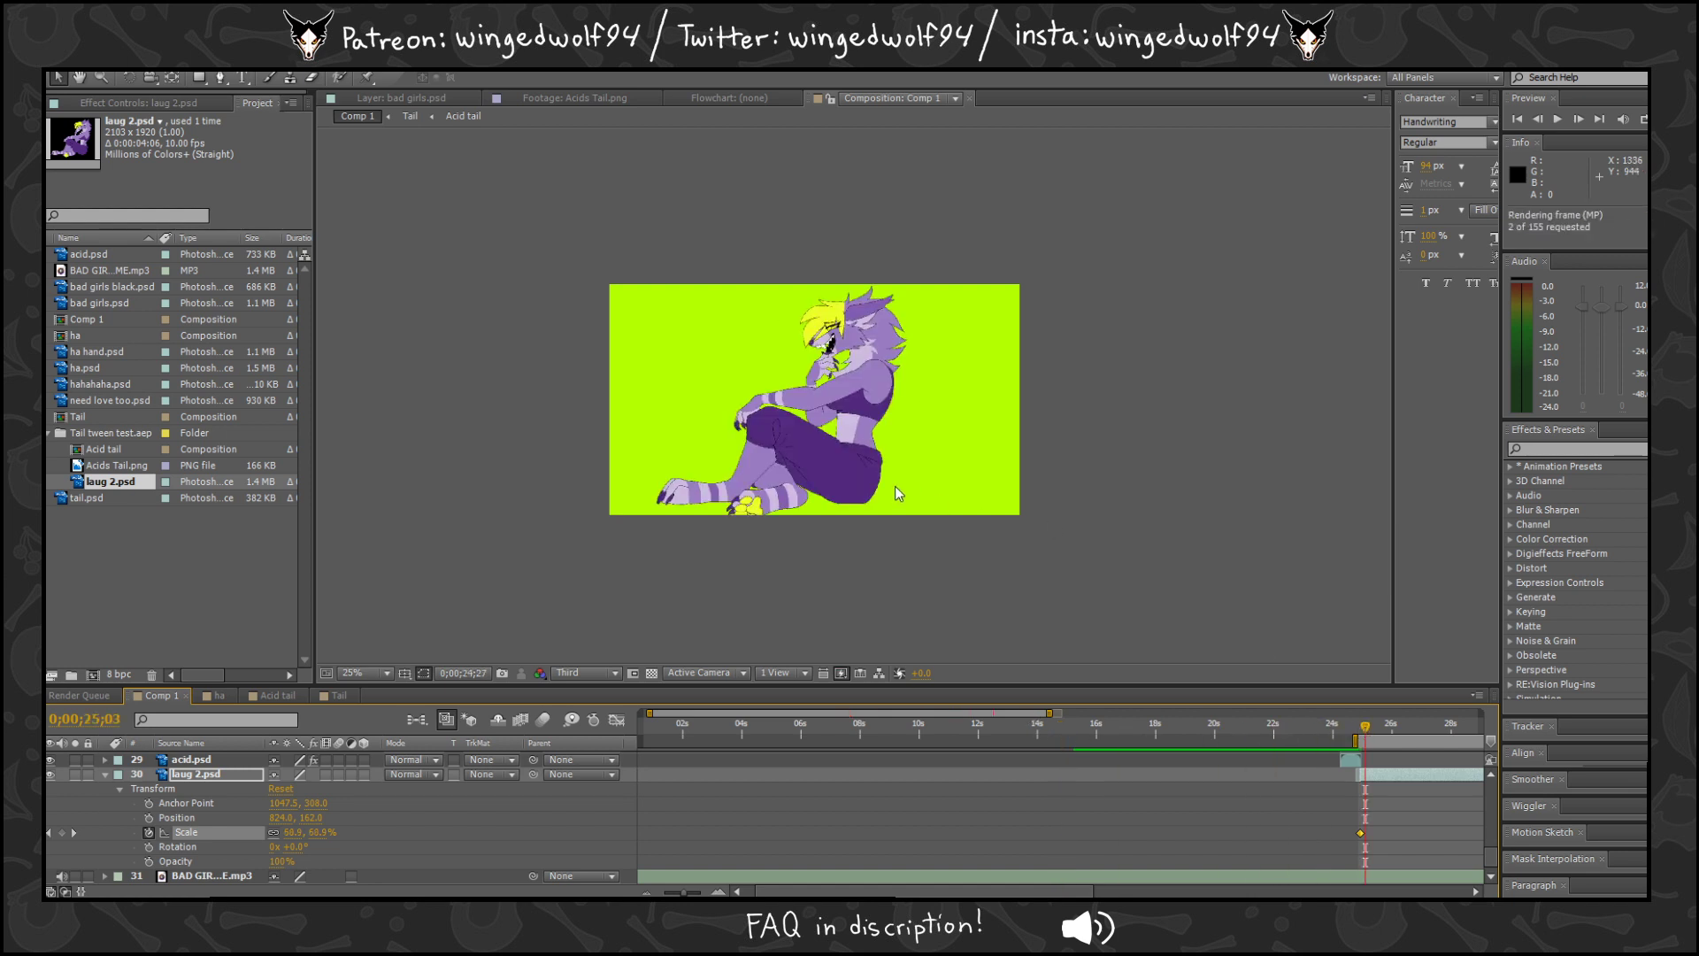
key("space")
key("space")
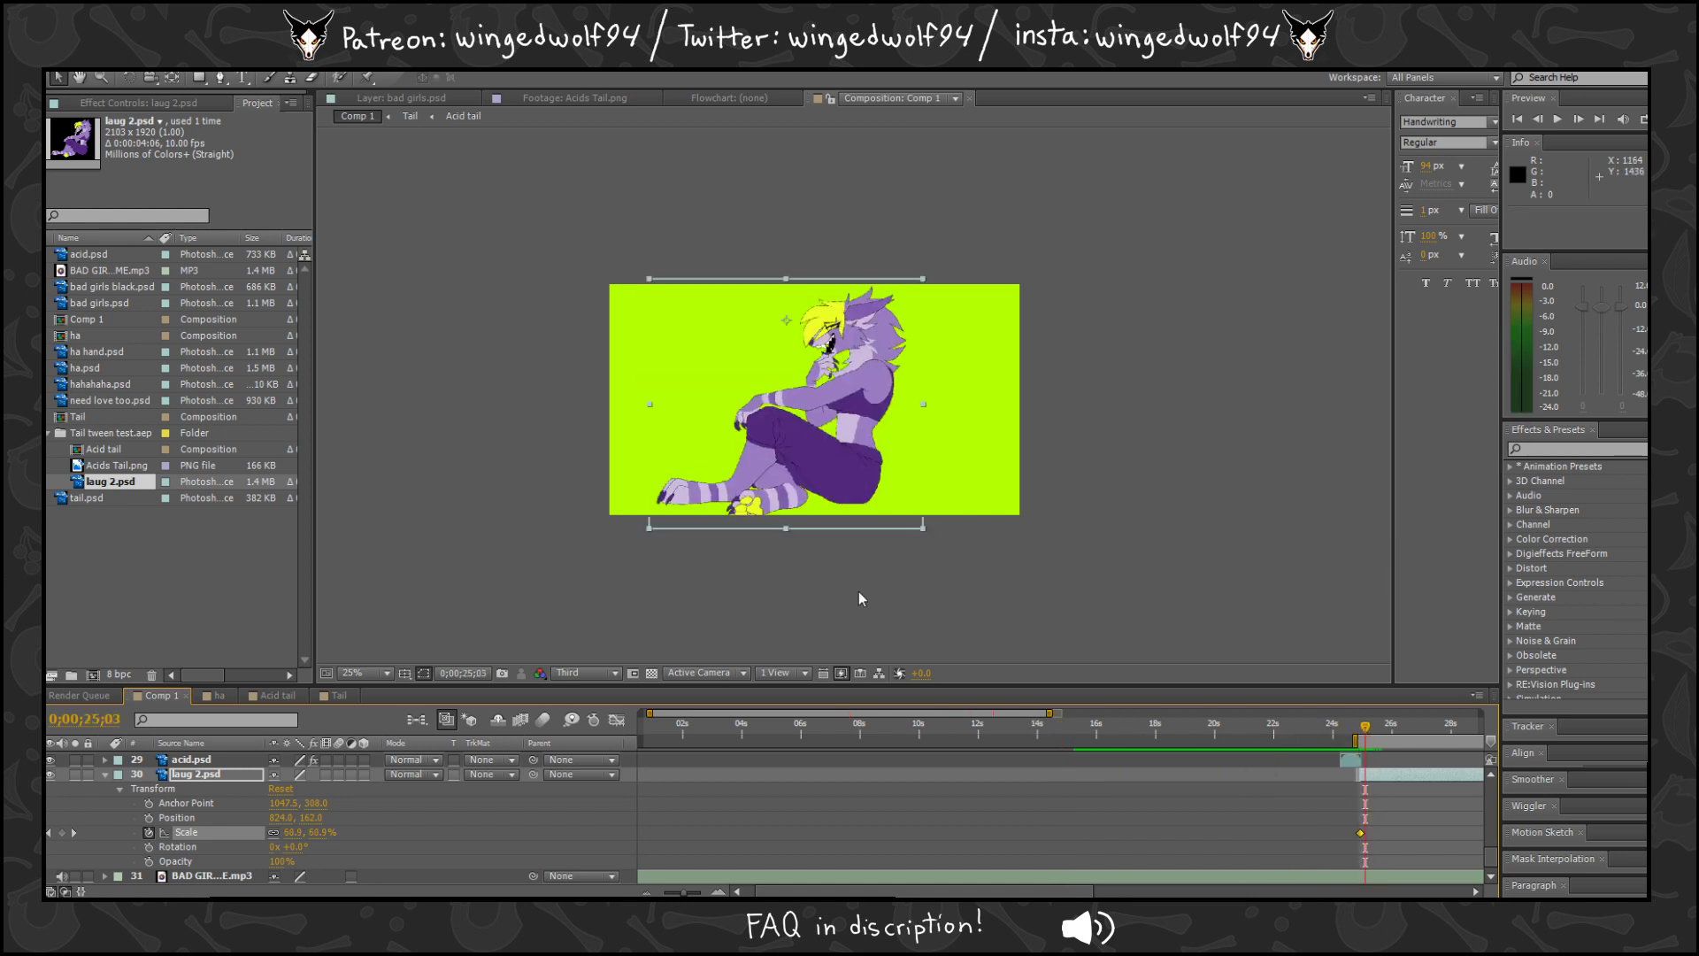
scroll(858, 591, "up", 2)
key("KP_0")
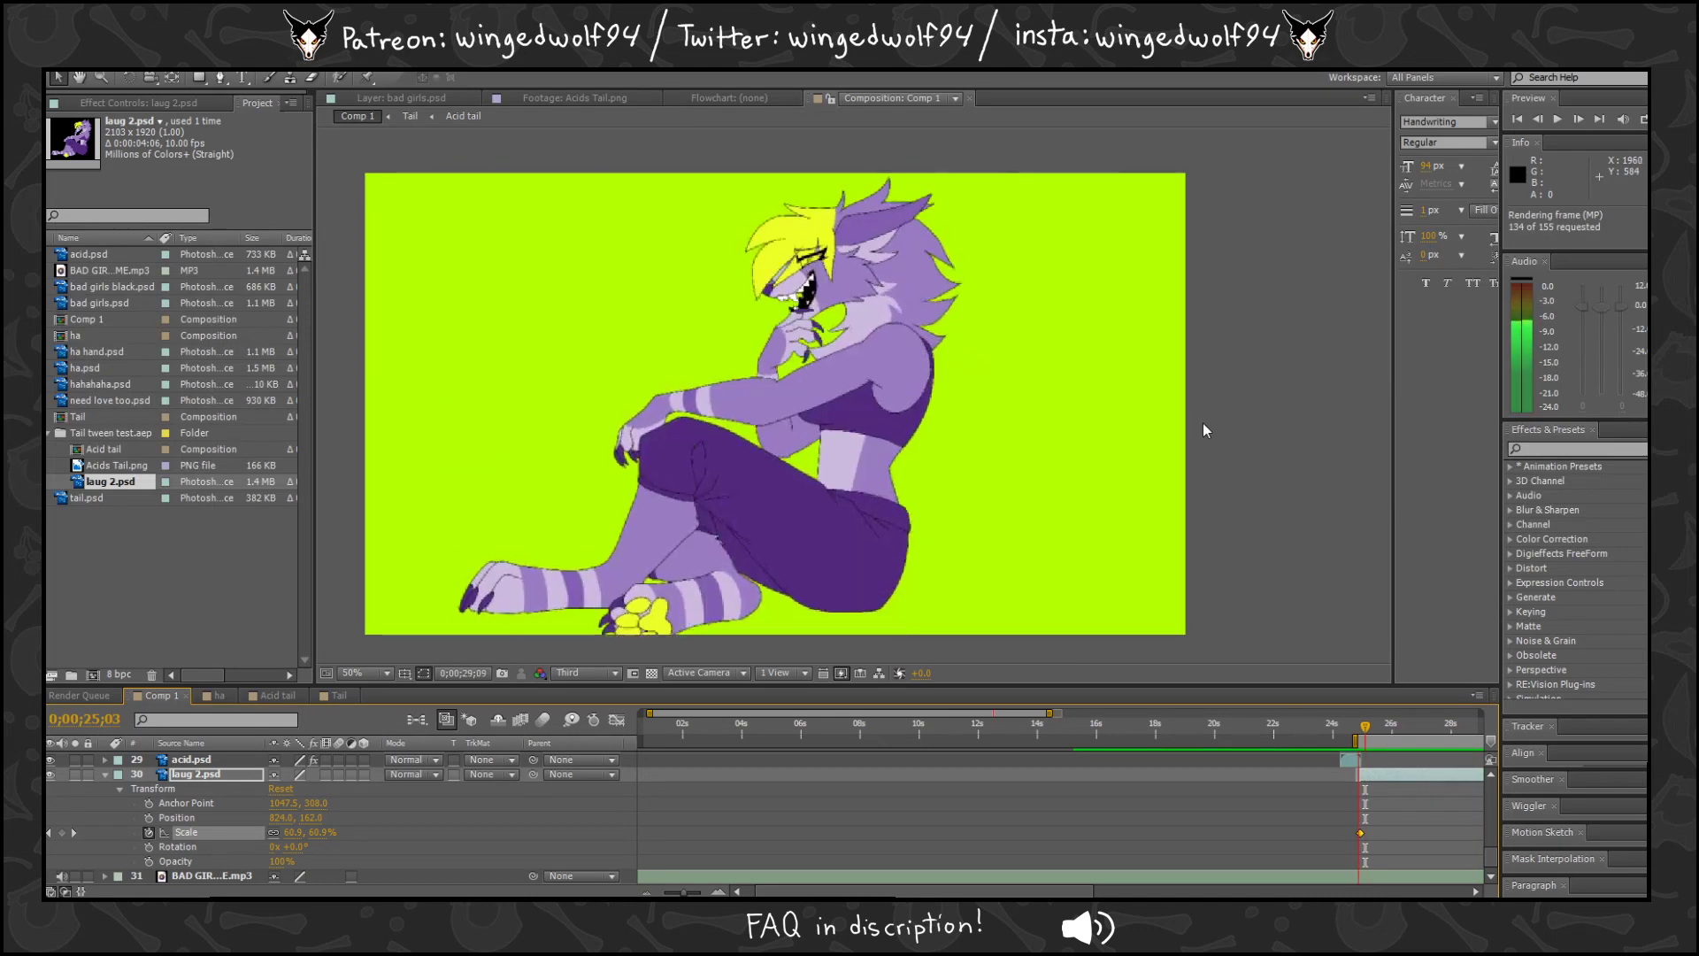
Stop the preview and add Scale keyframes to laug 2.psd at 0;00;25;00 and 0;00;25;03.
key("space")
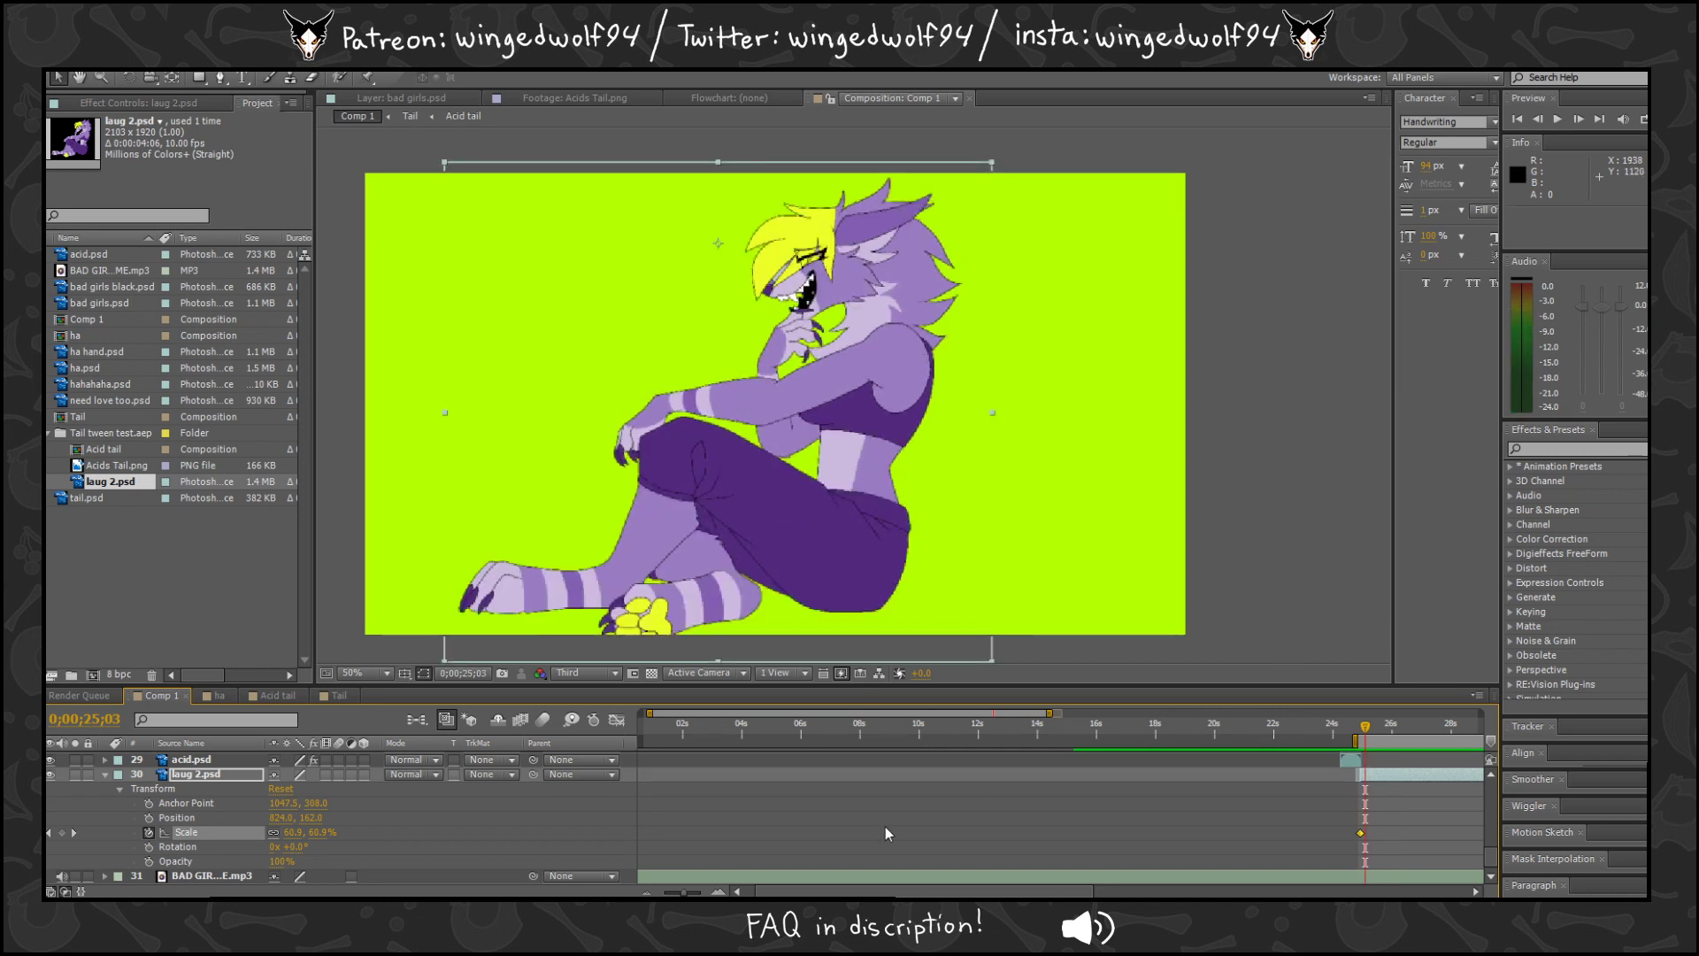
left_click_drag(685, 893, 701, 894)
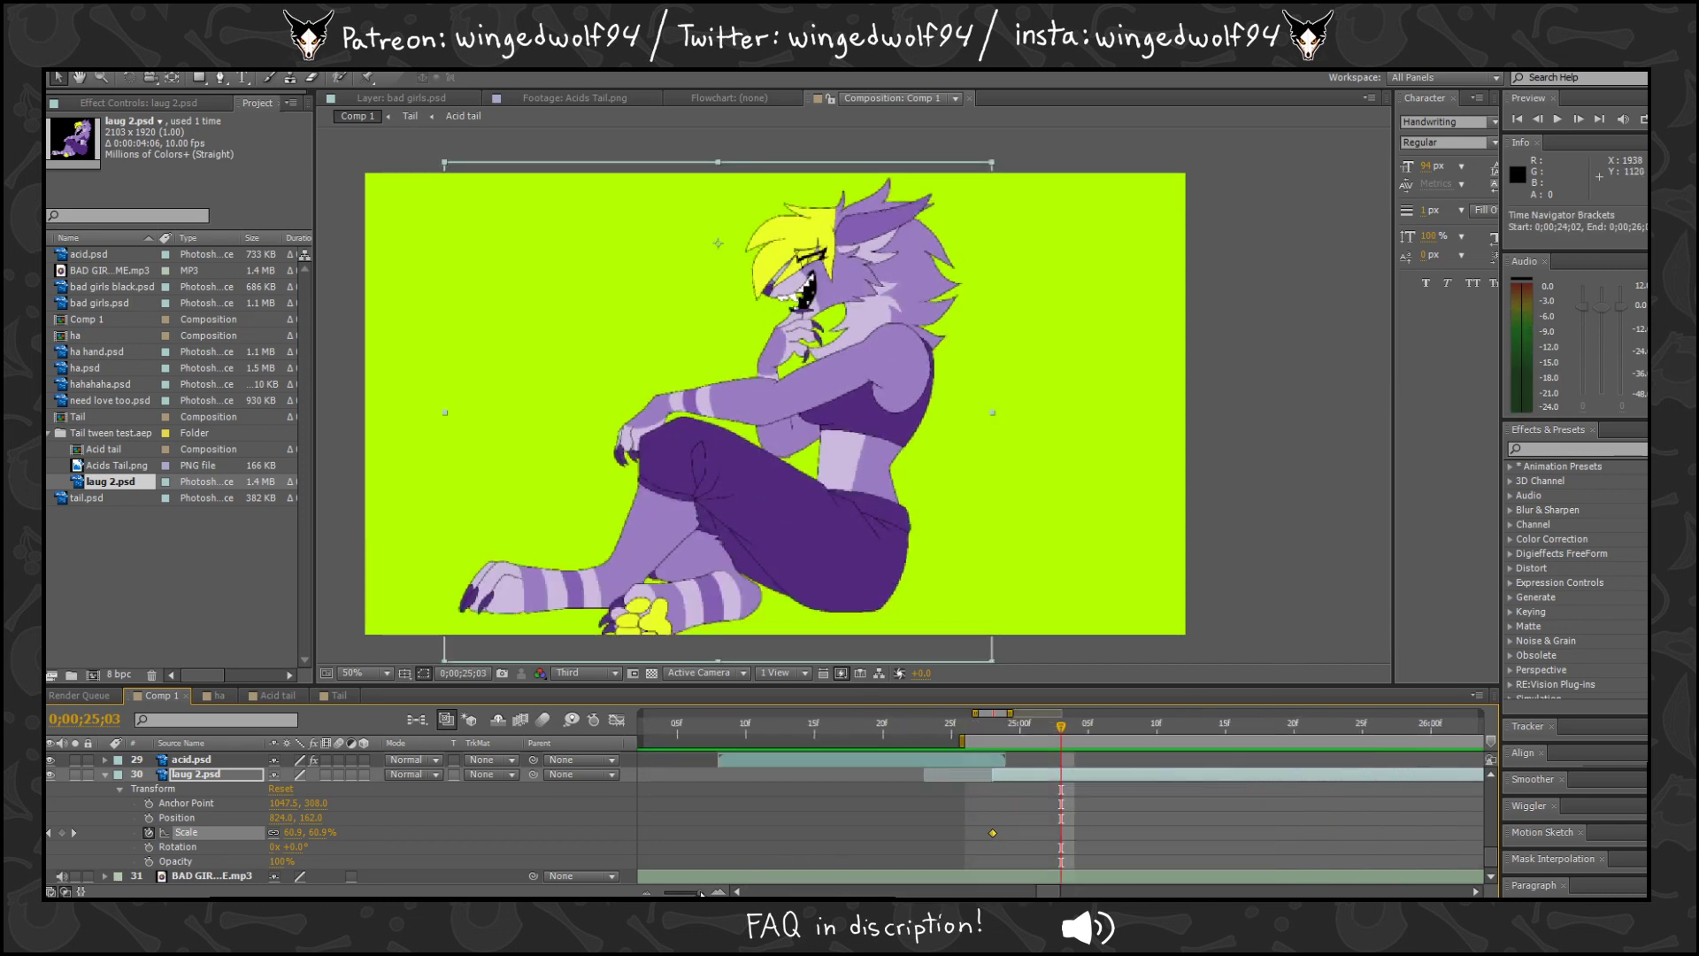
left_click_drag(1051, 731, 997, 739)
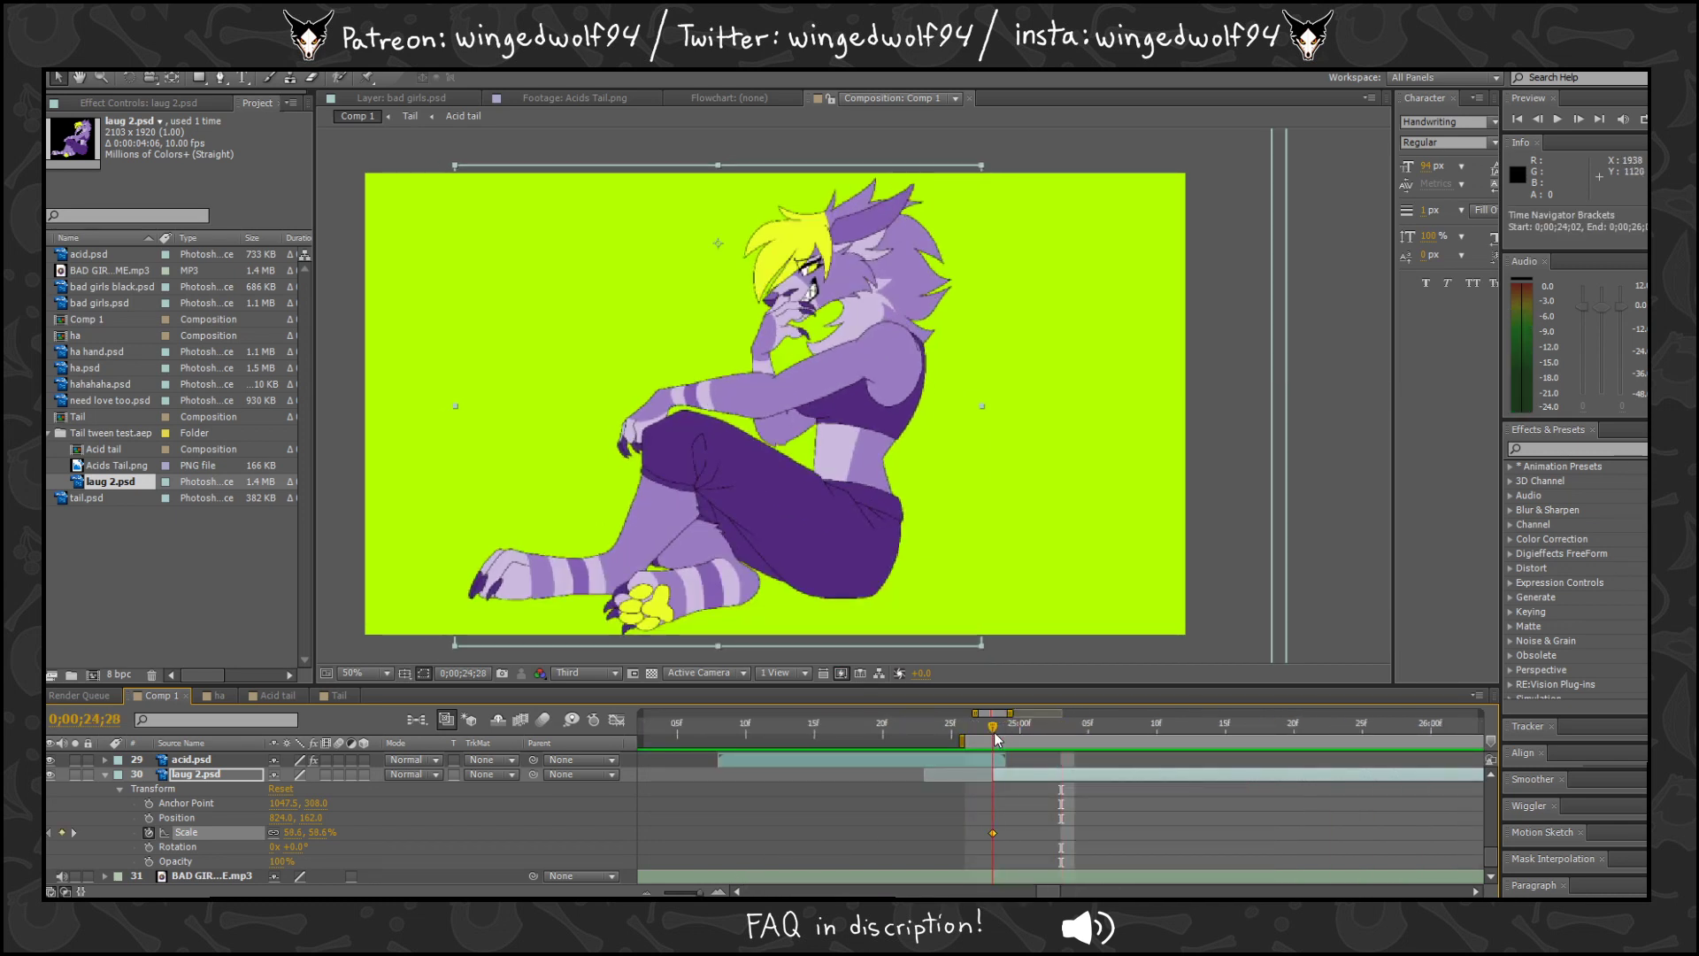
key("=")
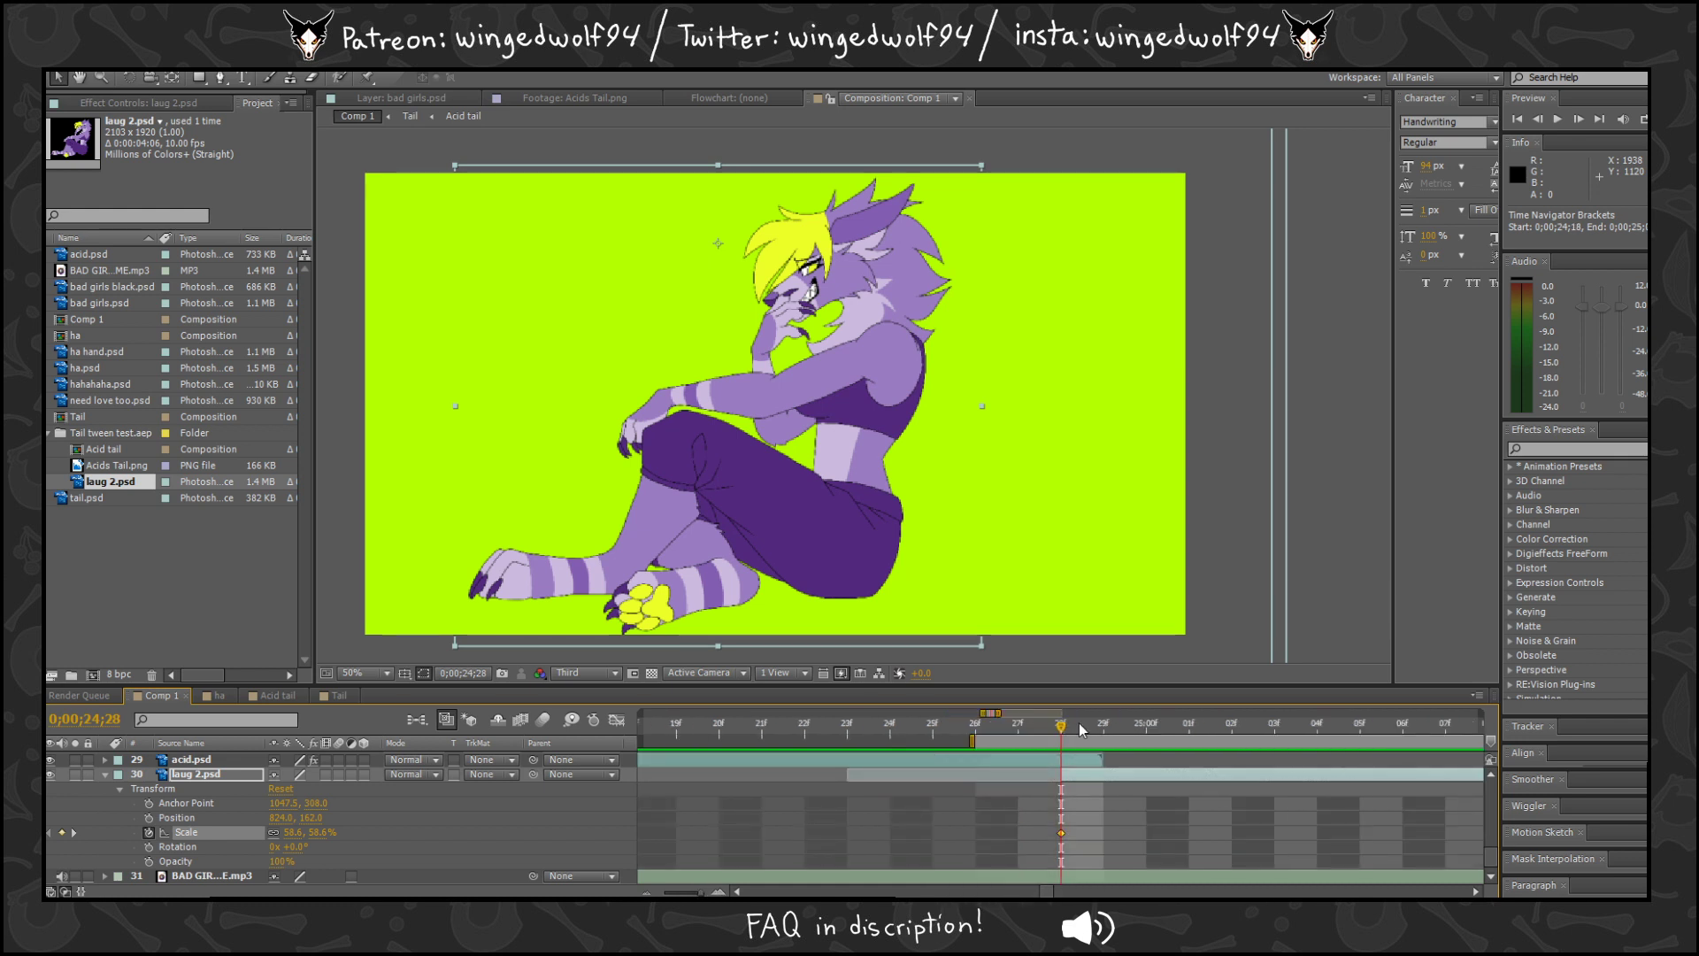
left_click_drag(1066, 729, 1146, 728)
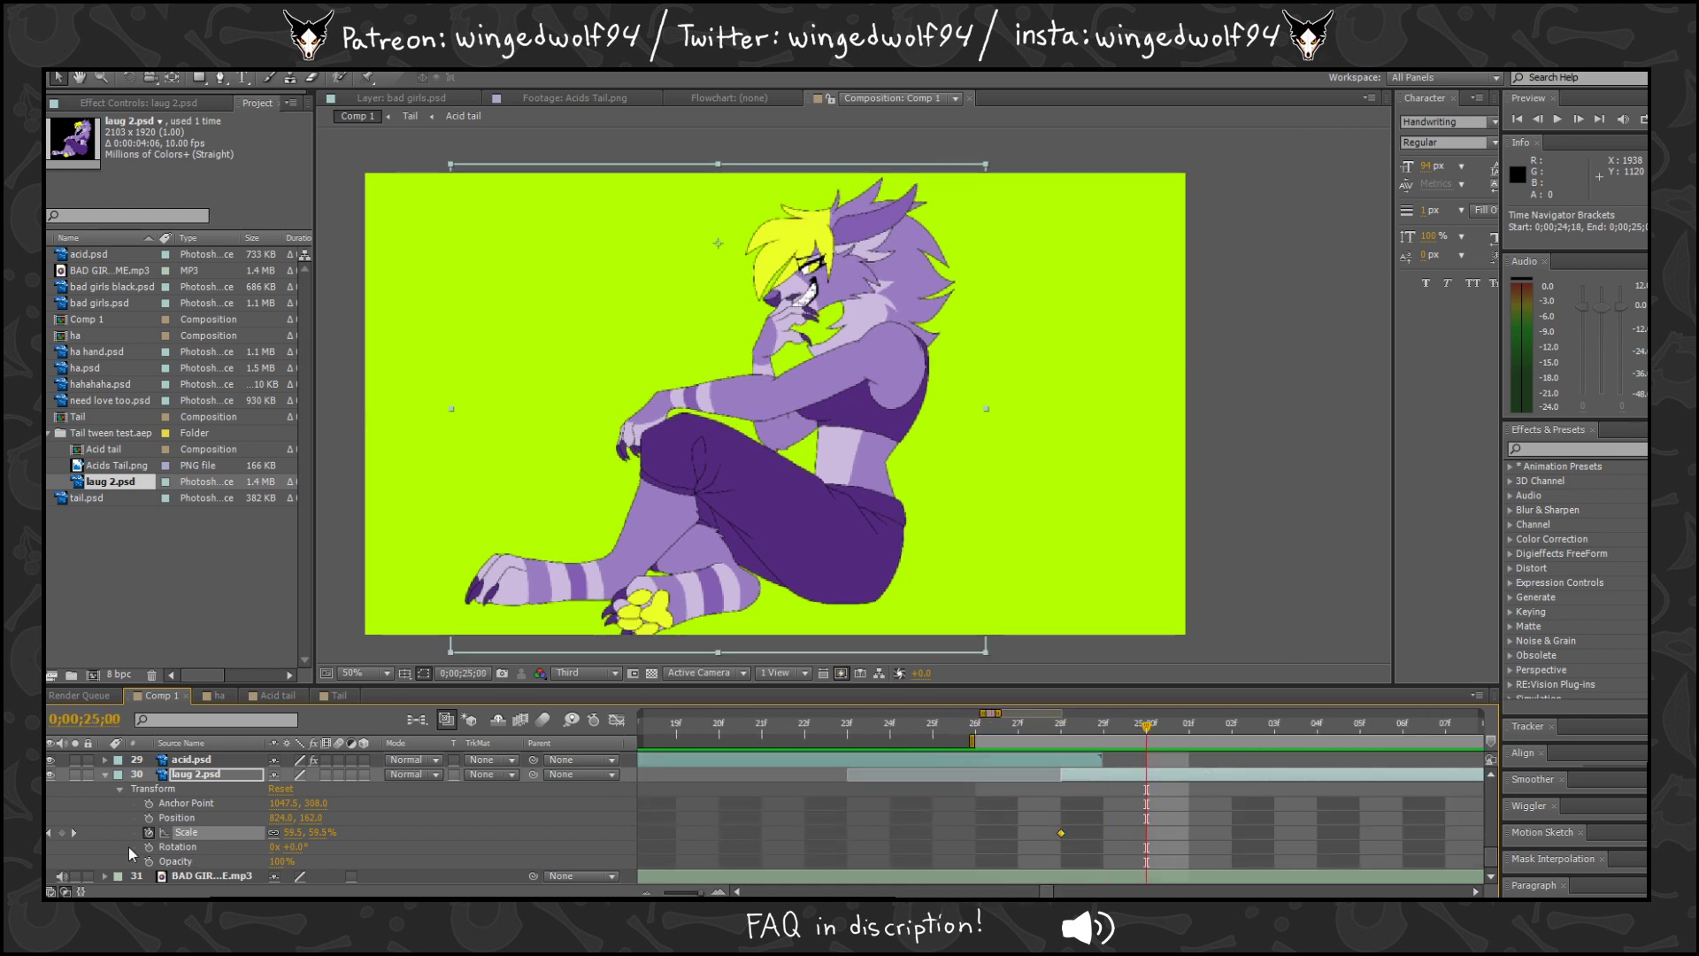
left_click(64, 832)
key("Page_Down")
key("Page_Down")
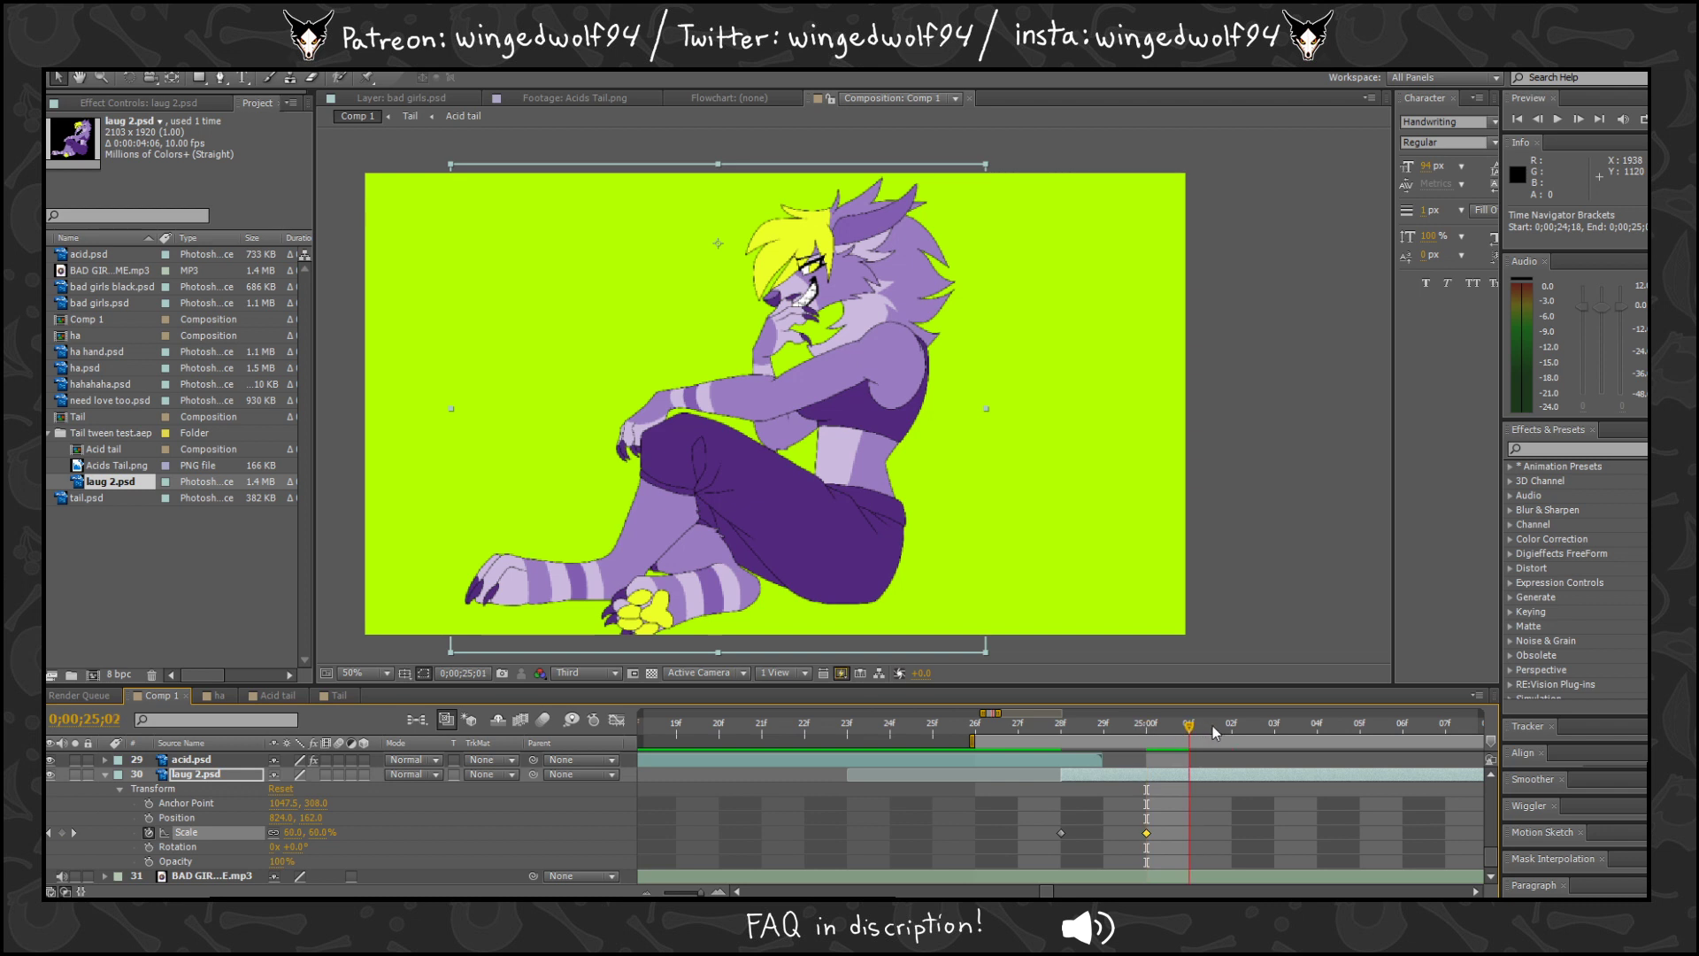
key("Page_Down")
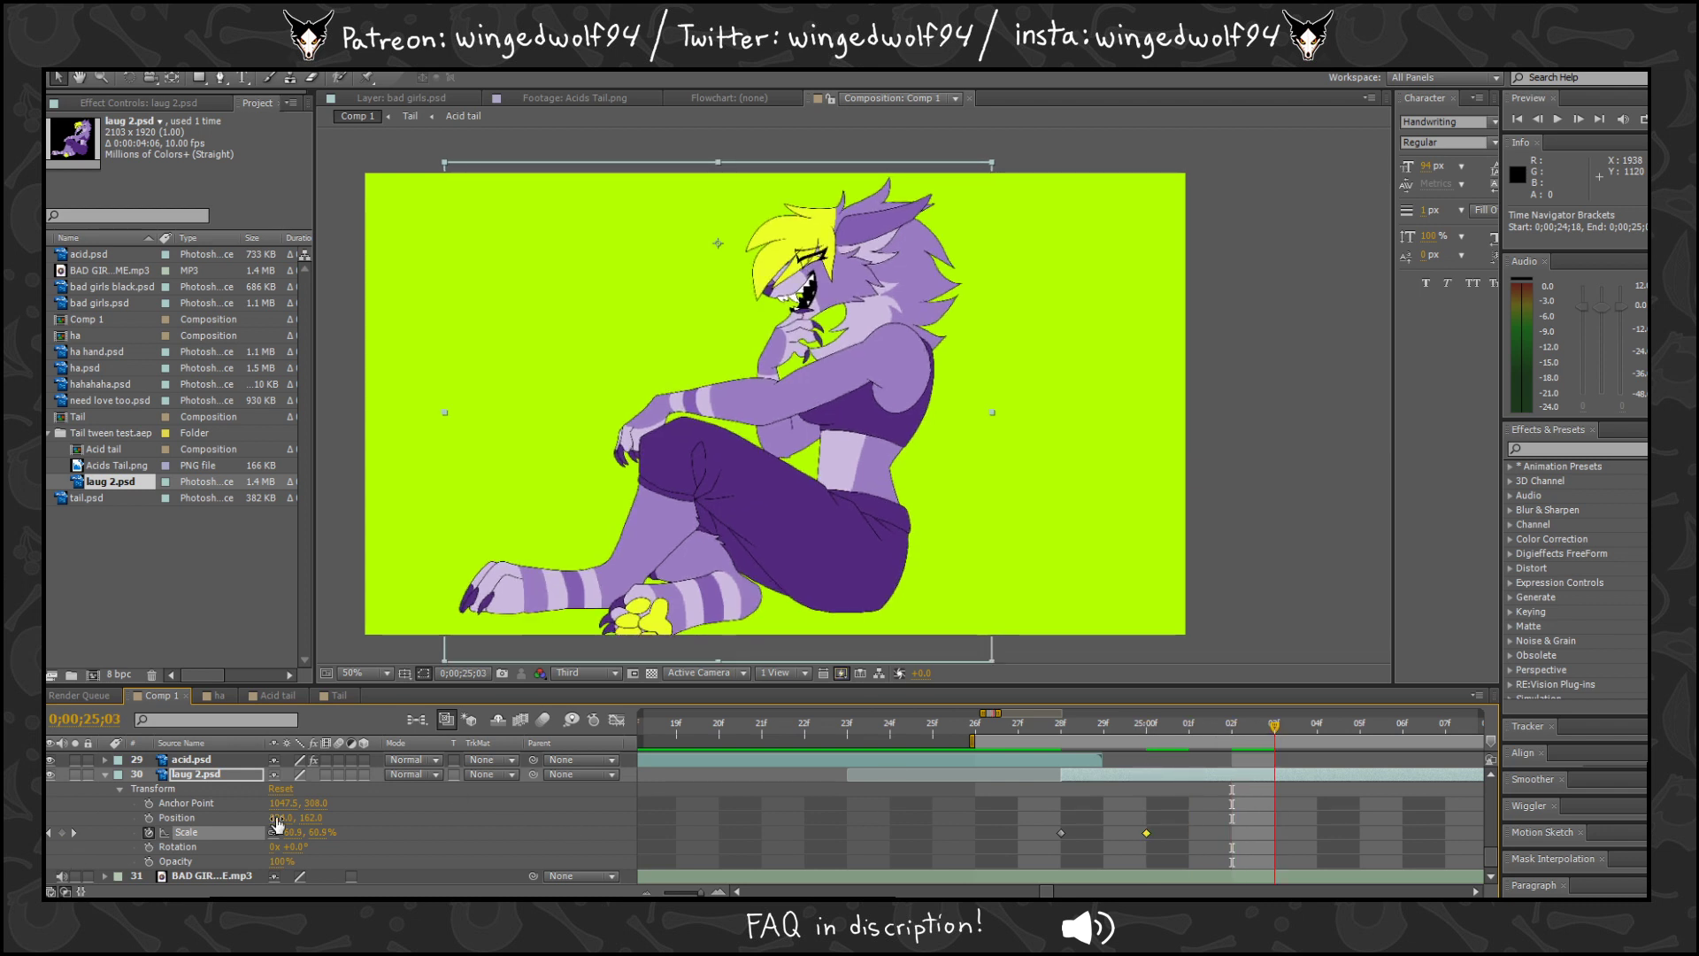
left_click(62, 833)
Scale laug 2.psd to about 117% at the 0;00;24;28 keyframe and about 56.5% at the 0;00;25;00 keyframe.
left_click_drag(1168, 728, 1101, 739)
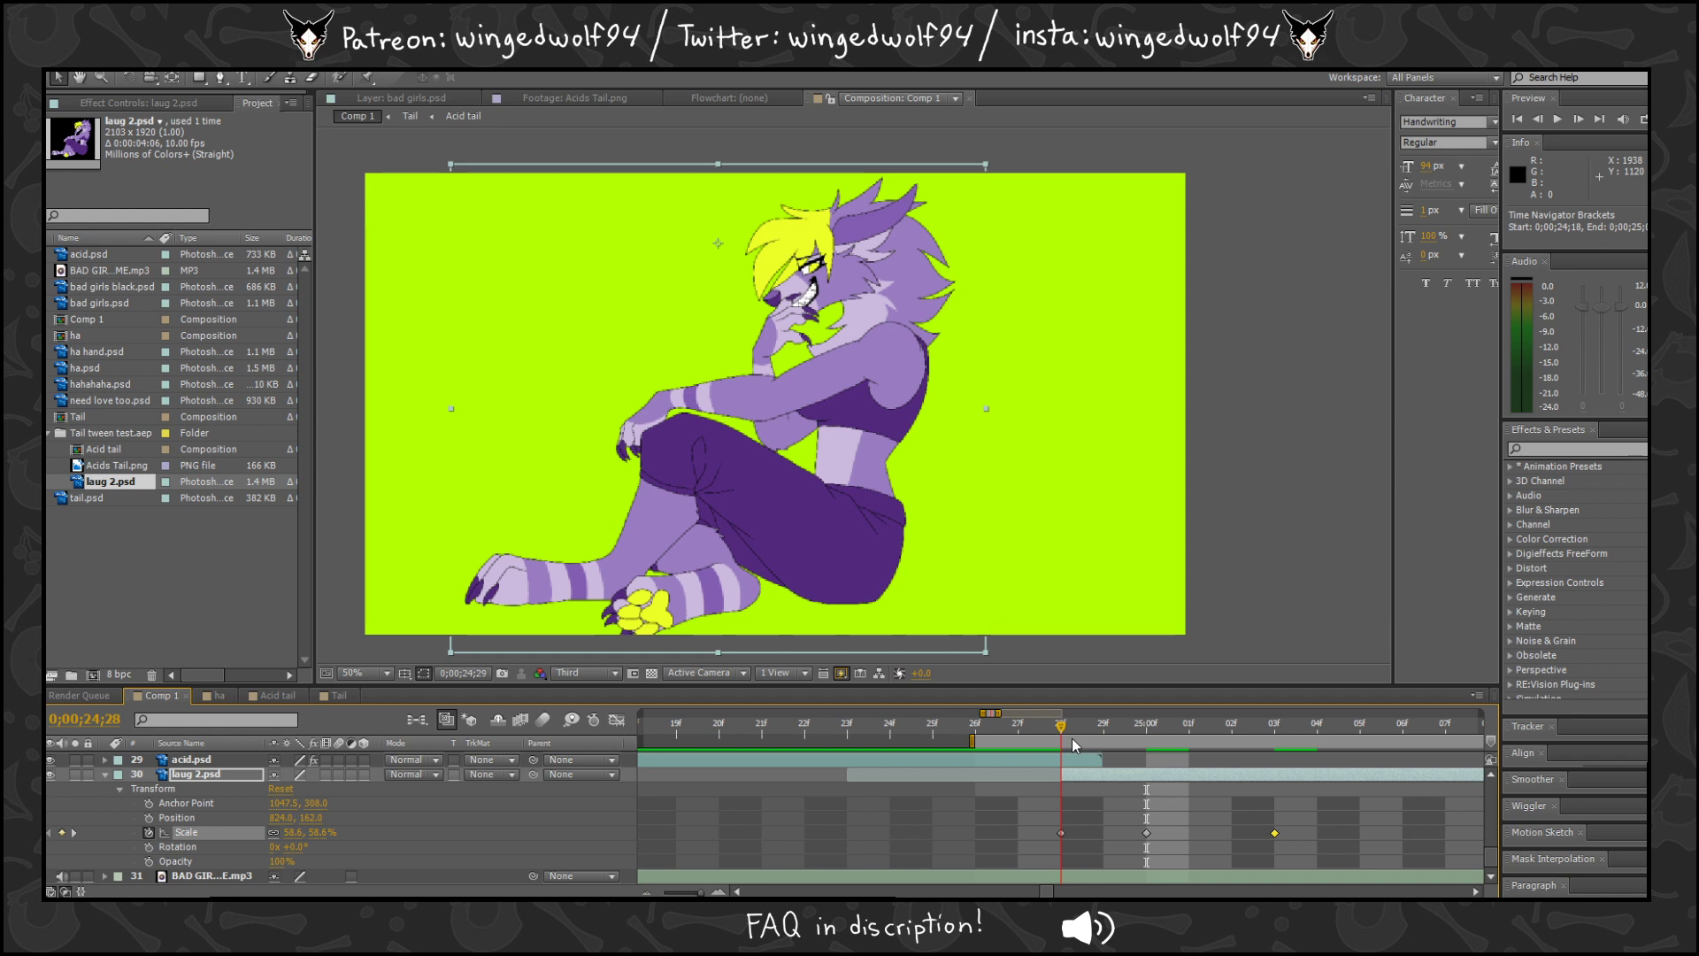
key("comma")
key("comma")
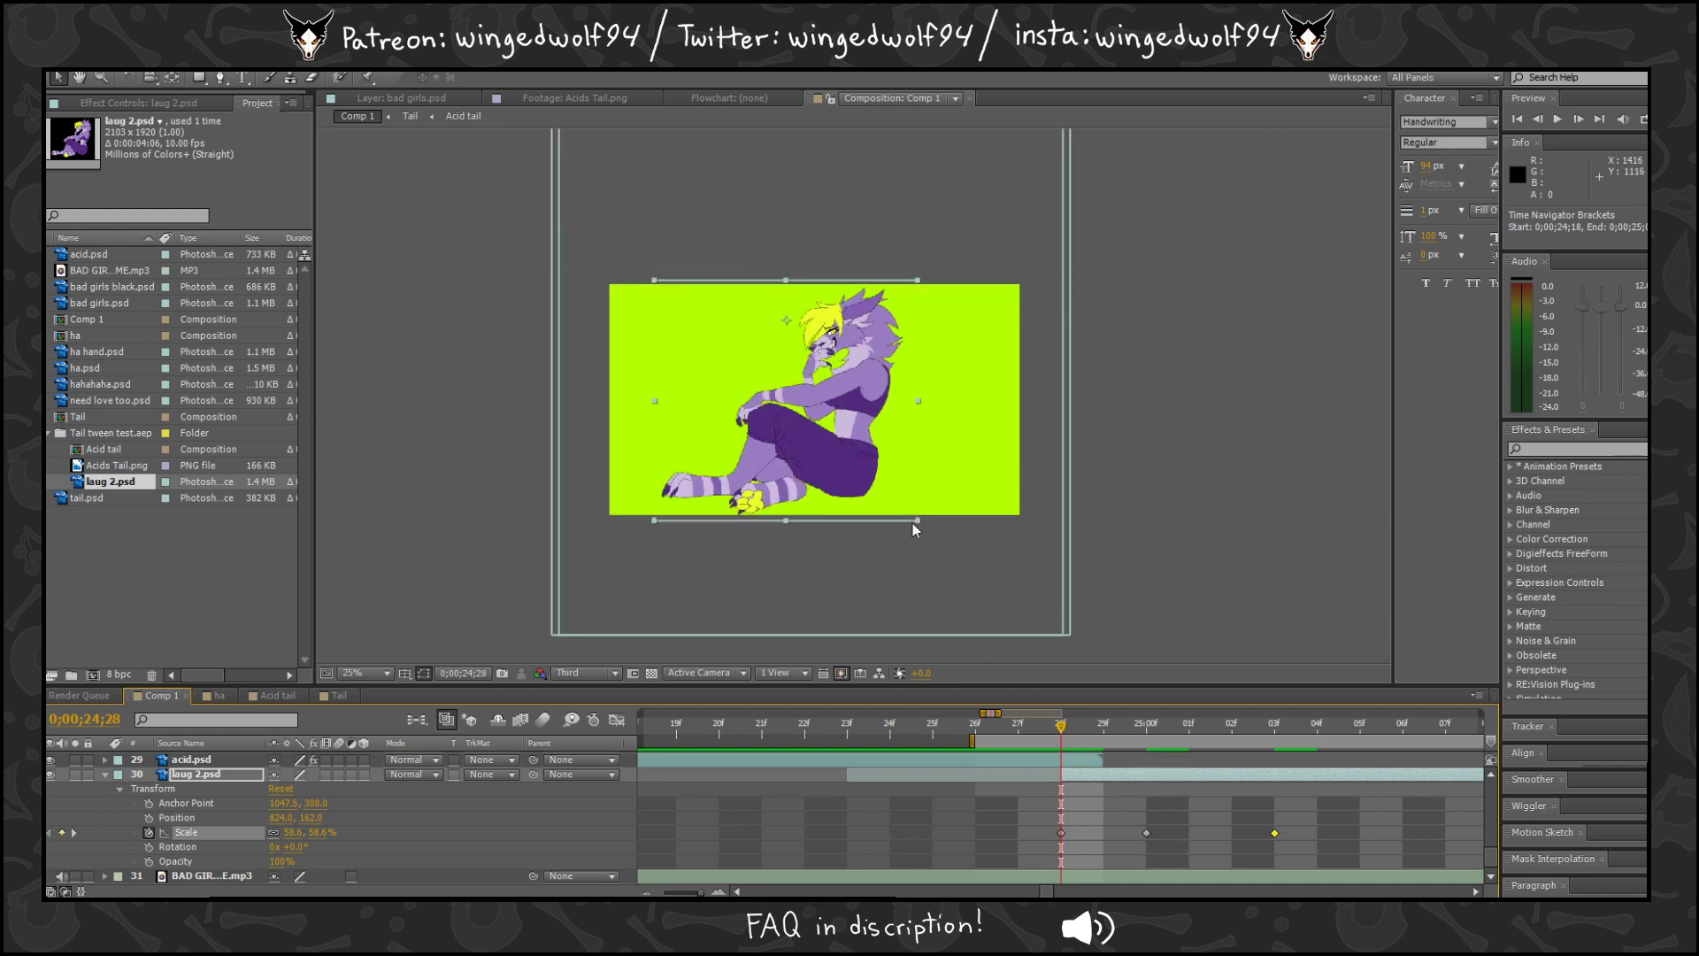
left_click_drag(919, 520, 1033, 591)
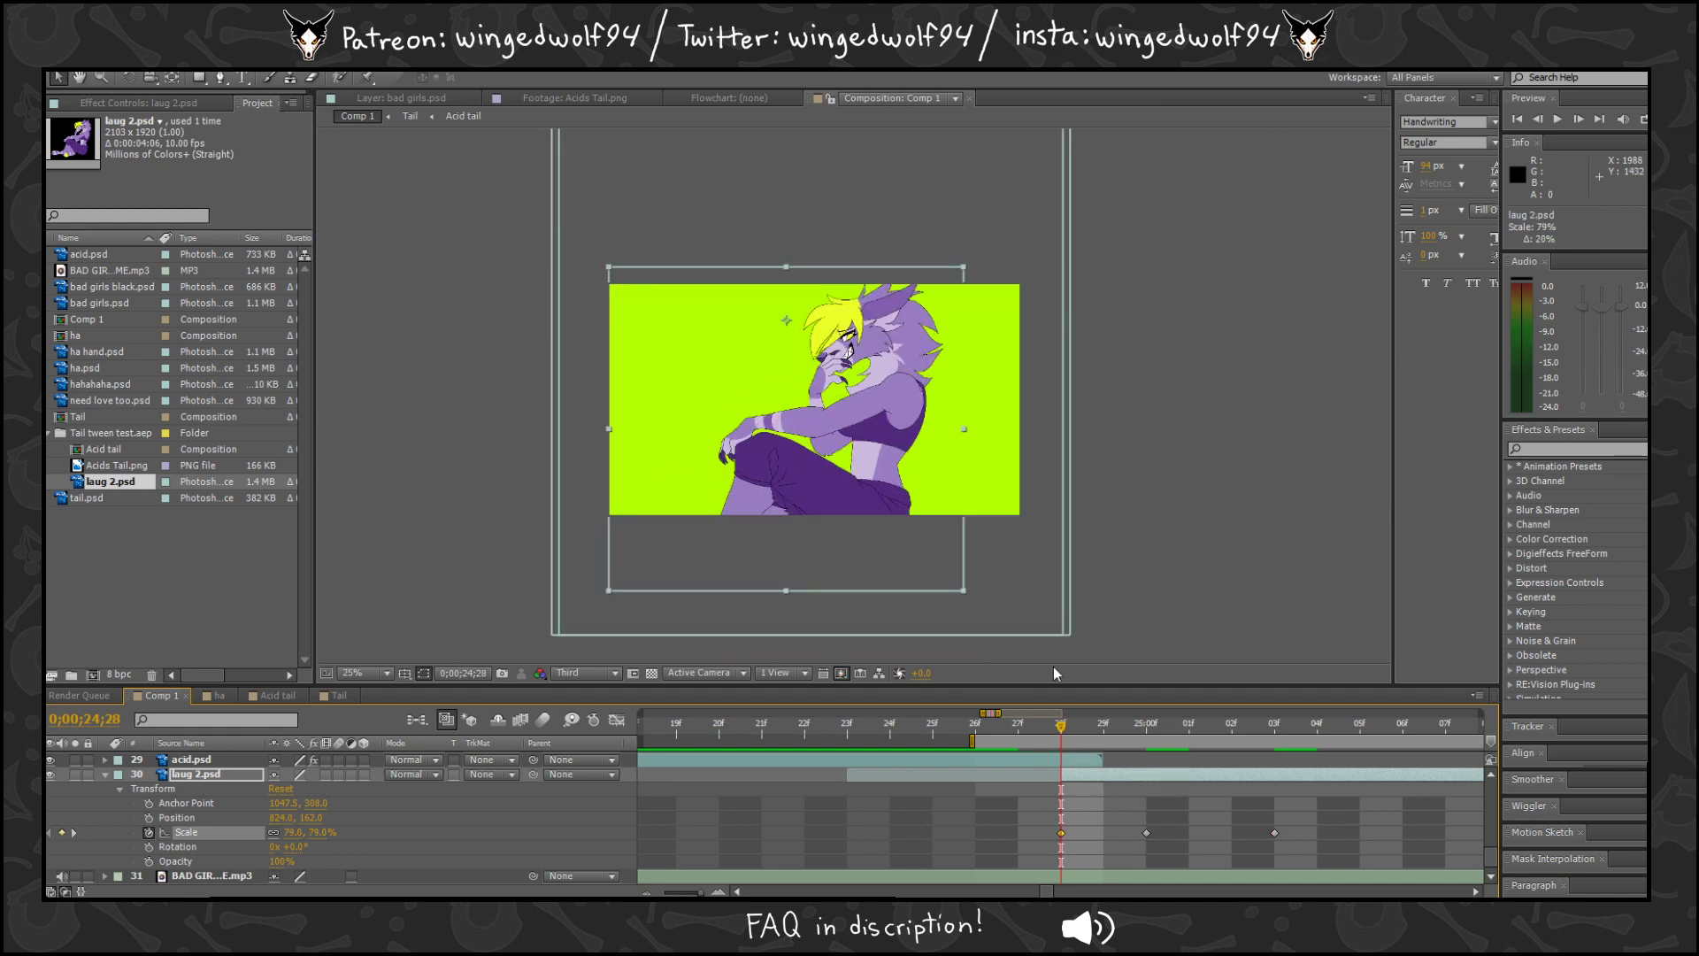
left_click_drag(609, 268, 523, 202)
left_click(1145, 727)
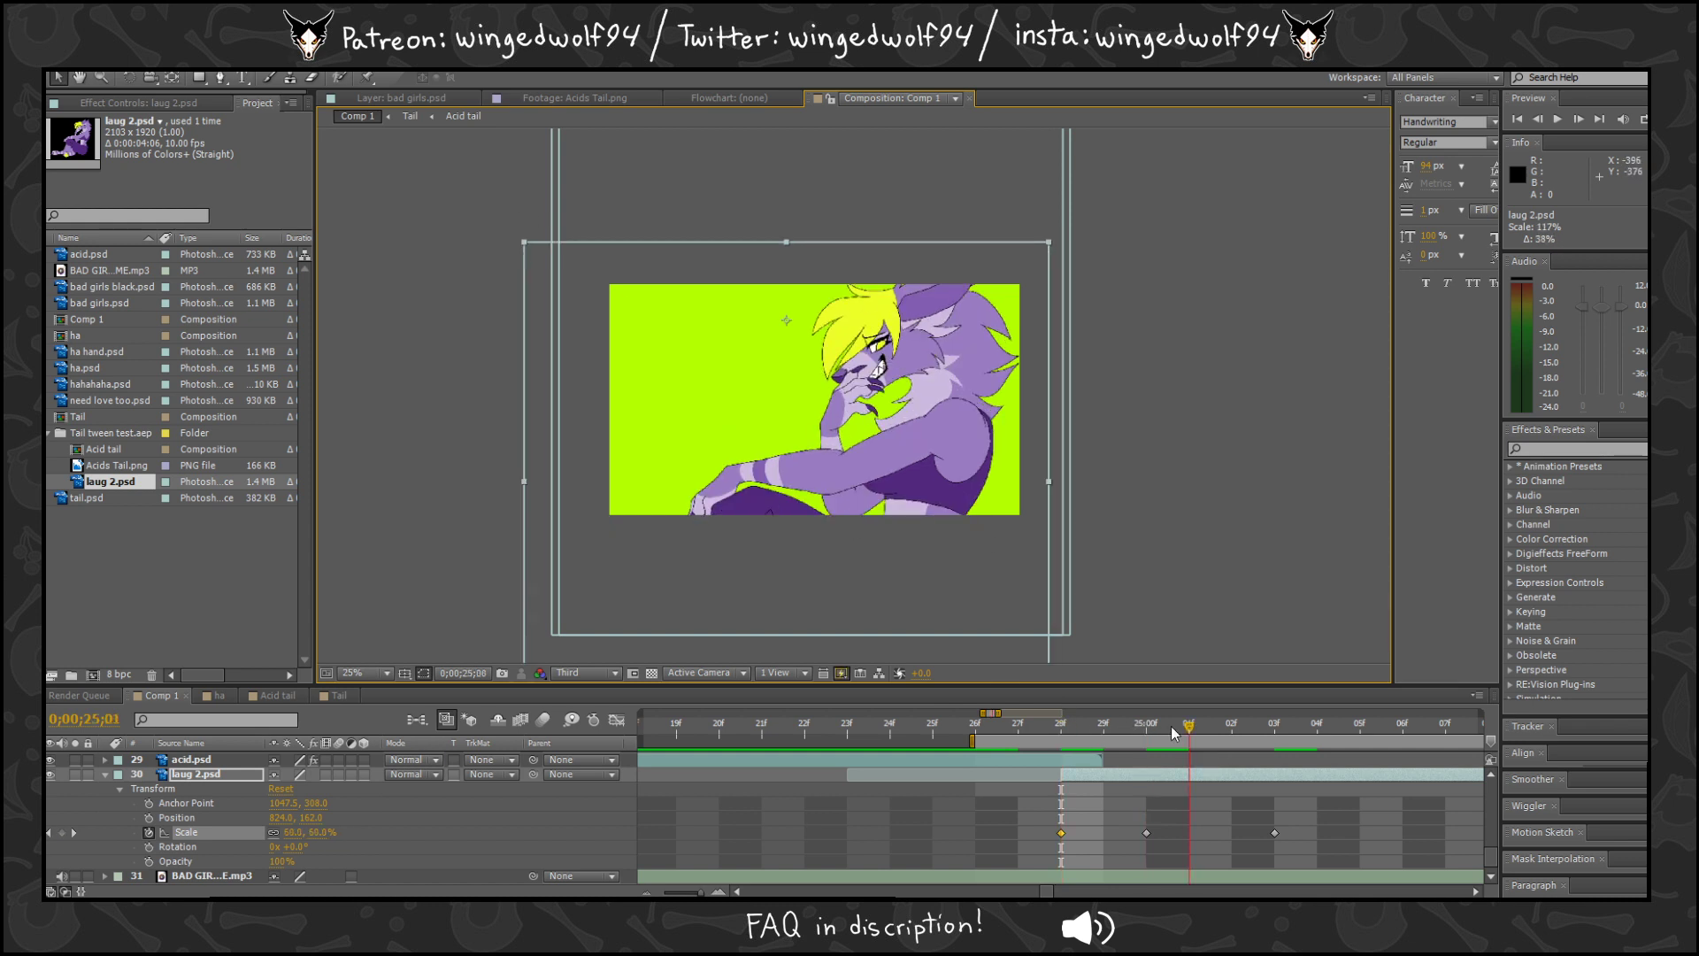
key("period")
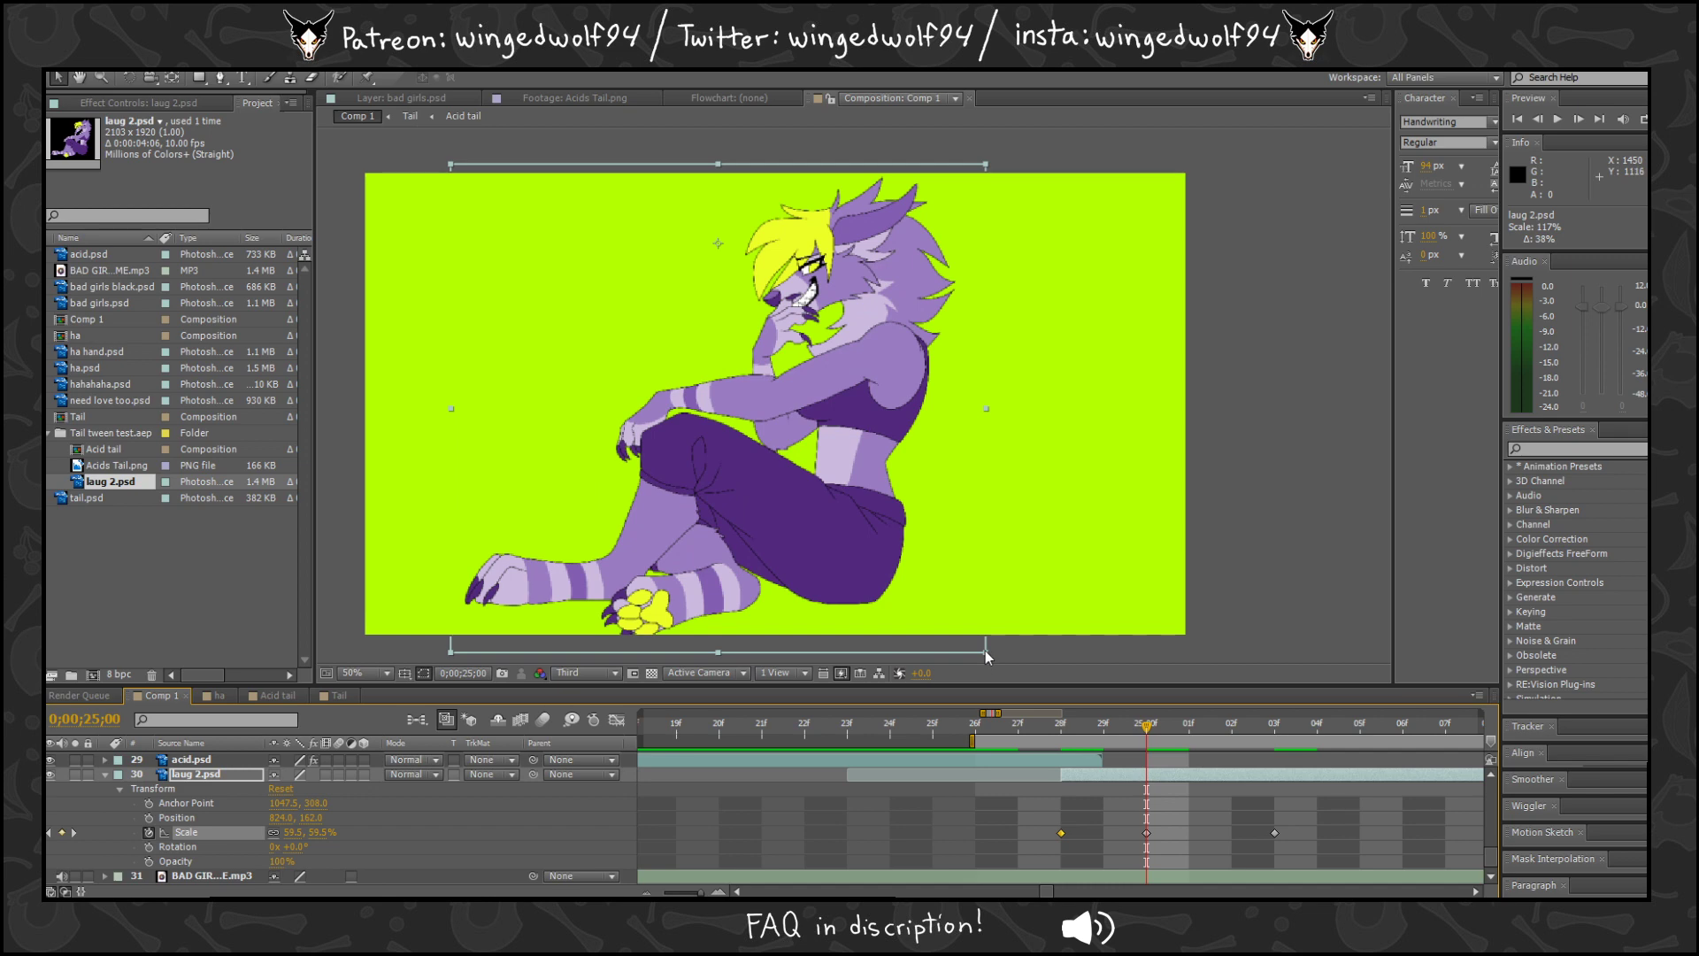
left_click_drag(985, 653, 970, 639)
Play a RAM preview of laug 2.psd's quick zoom-out and slow zoom back in.
key("KP_0")
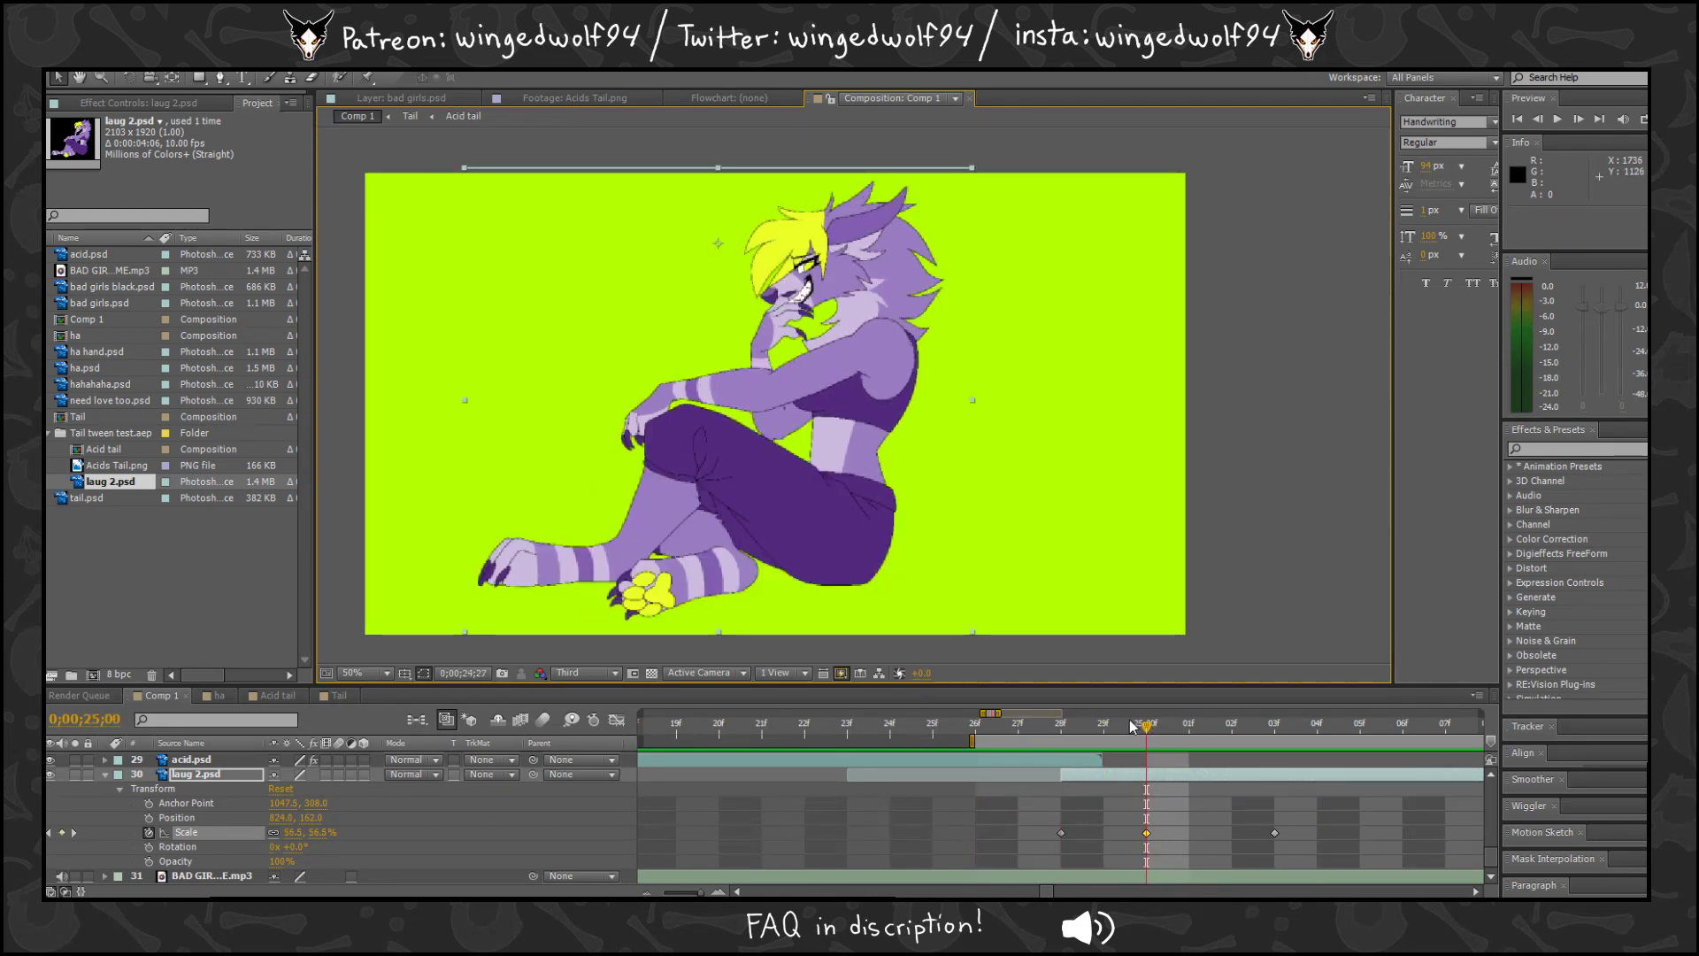
key("KP_0")
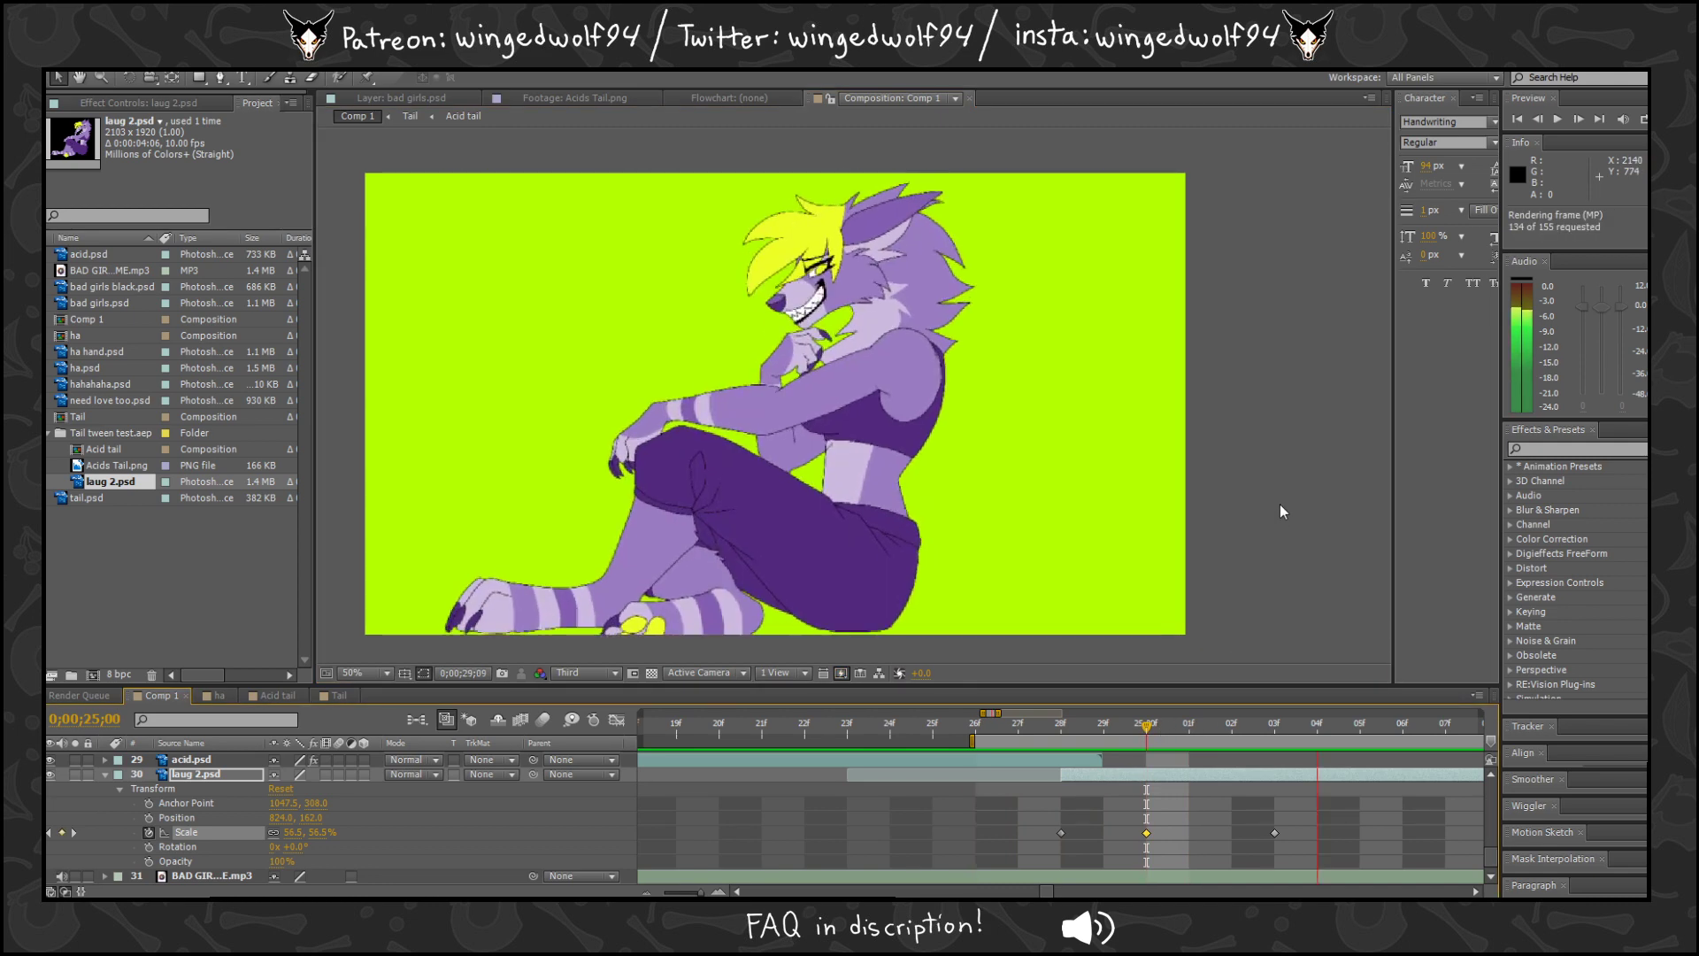
key("KP_0")
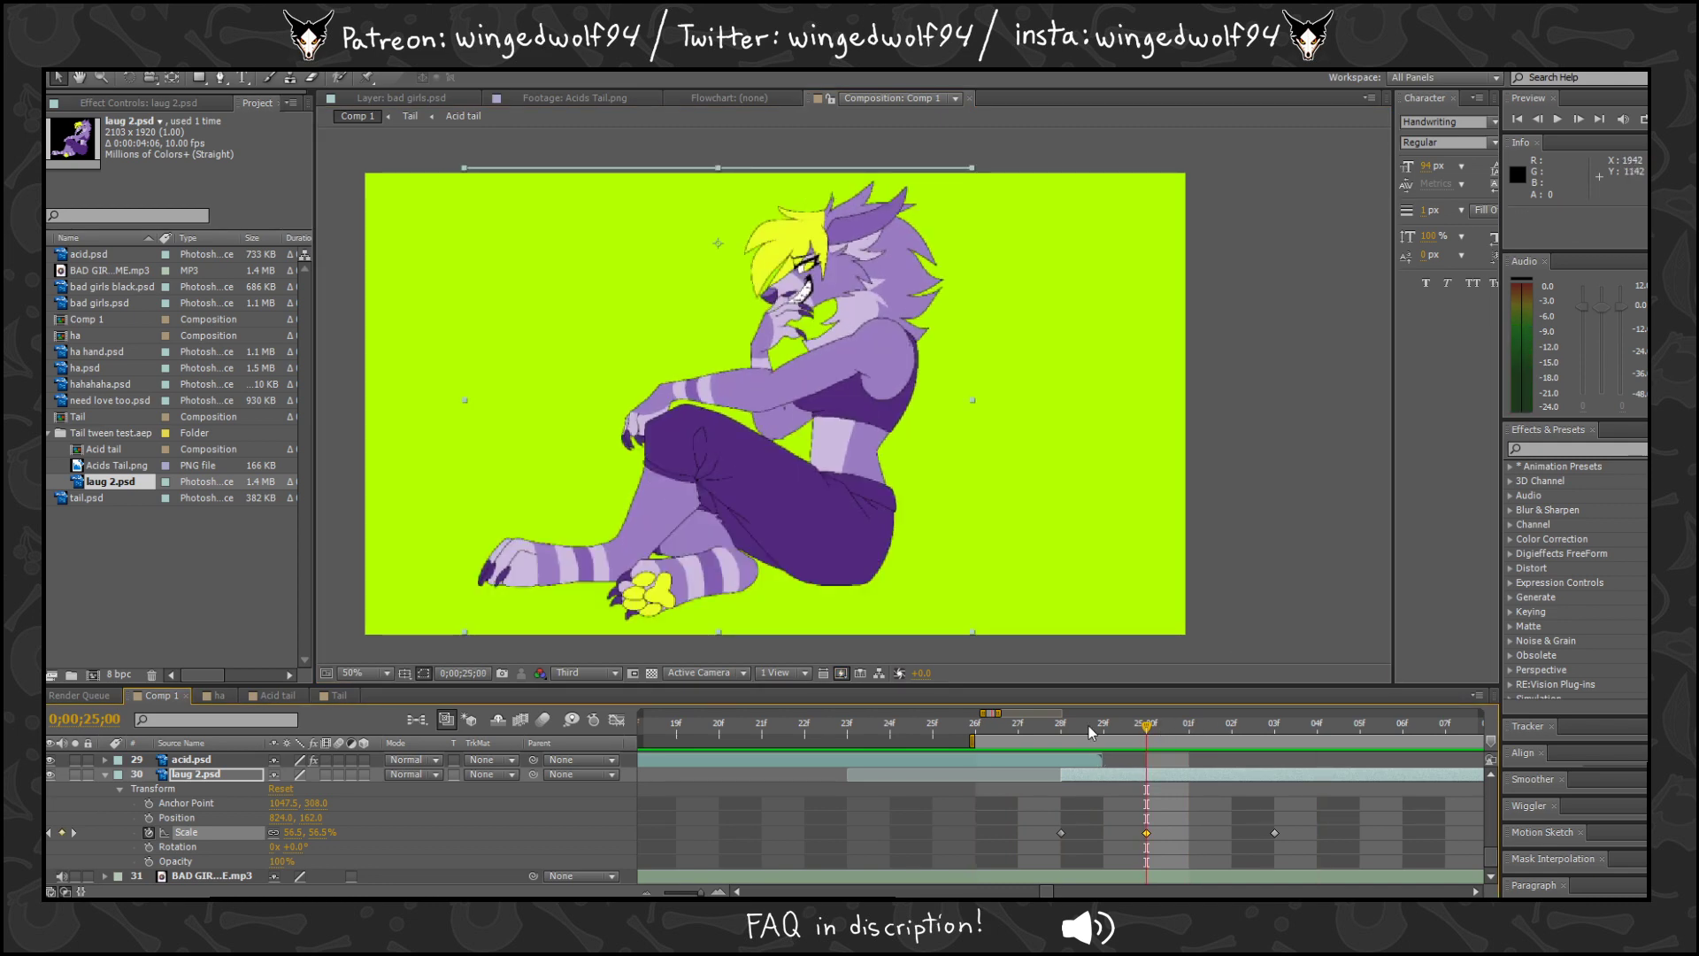
Shift laug 2.psd's second and third Scale keyframes to 0;00;25;01 and 0;00;25;04 and preview the new timing.
left_click_drag(1088, 727, 1345, 746)
left_click(1145, 832)
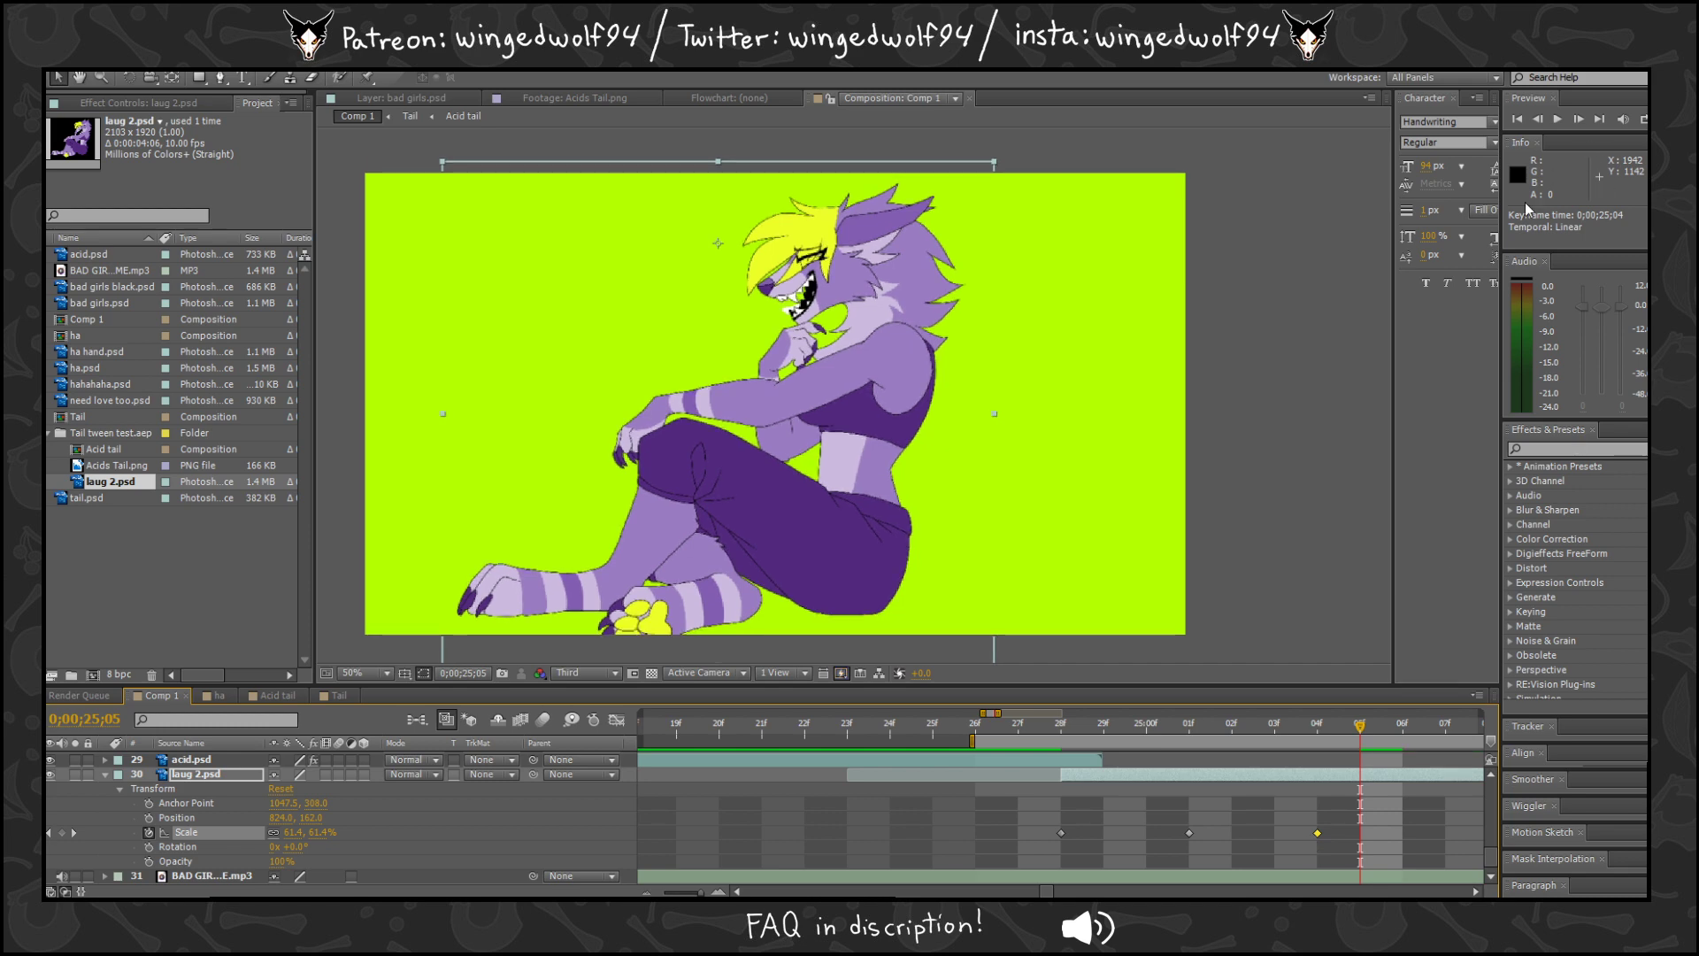
key("KP_0")
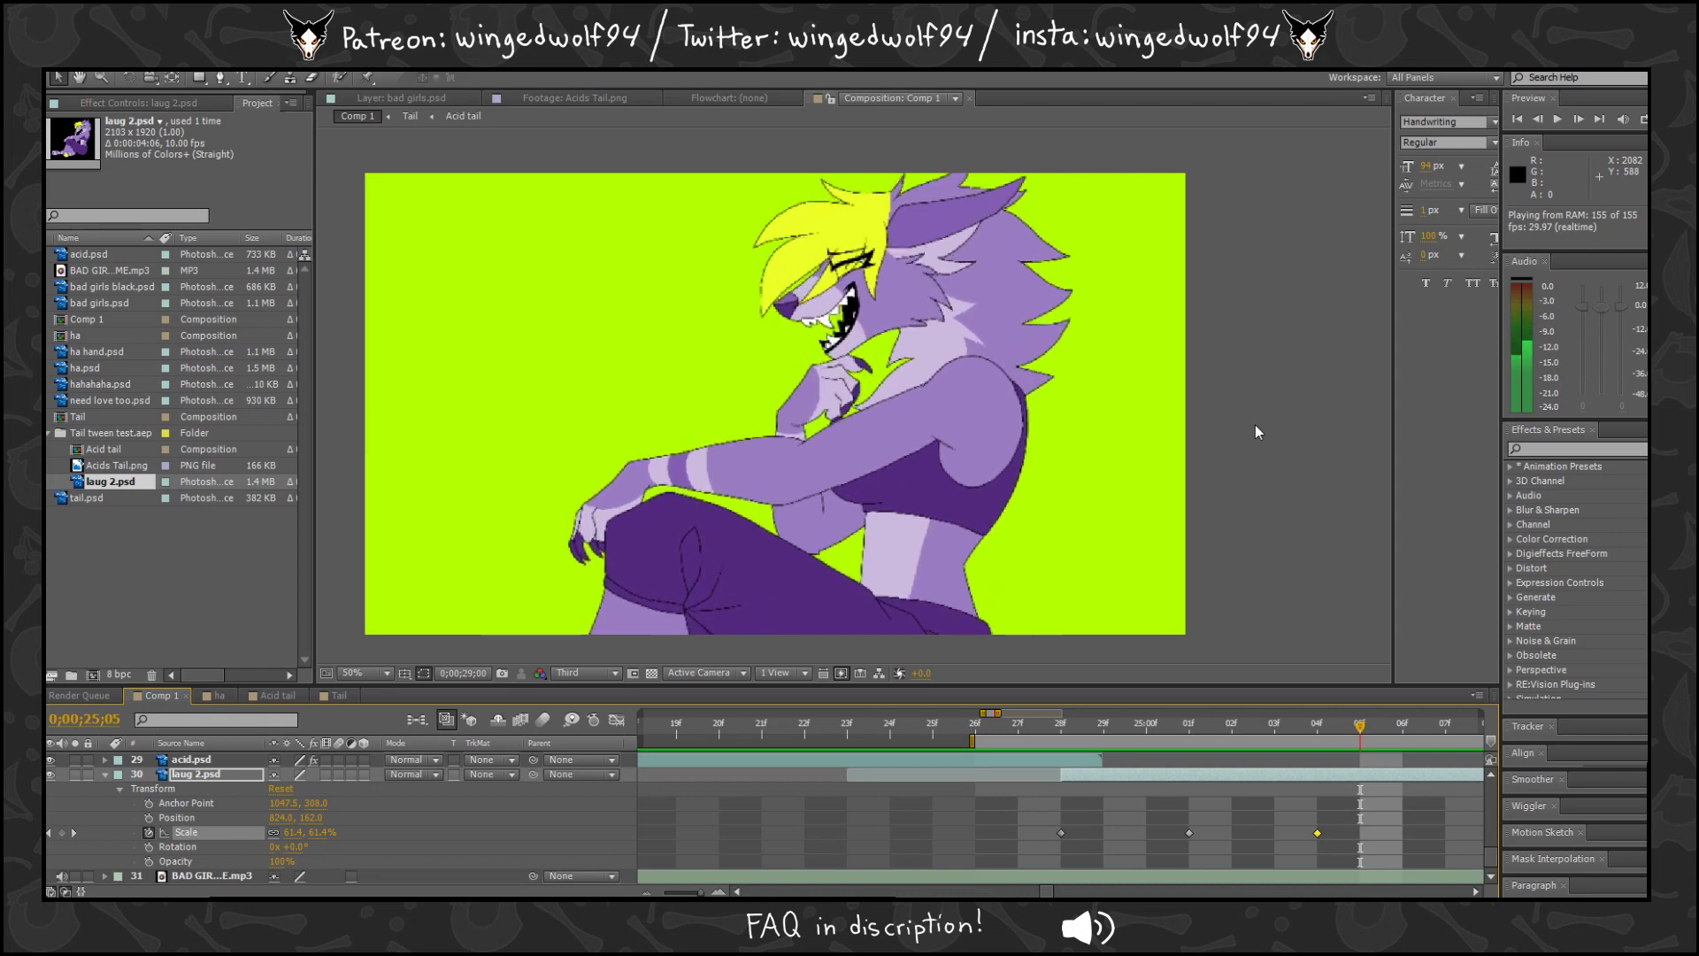
key("space")
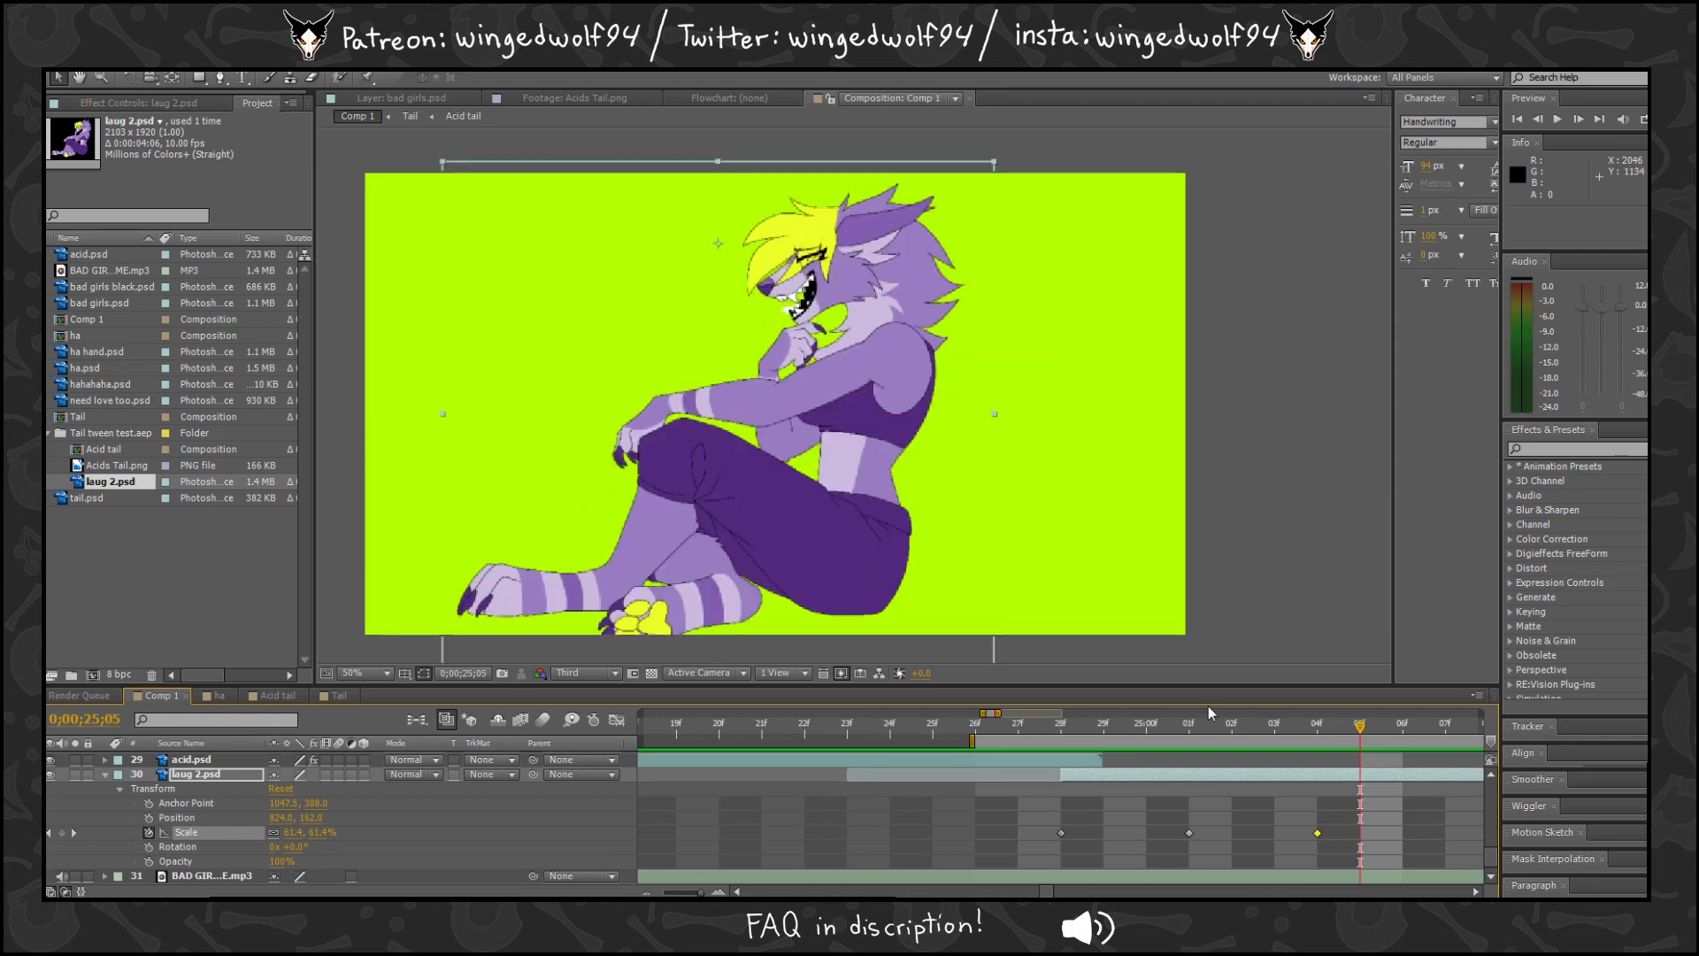
Delete the three Scale keyframes at the beginning of laug 2.psd.
left_click(1190, 725)
left_click(1313, 740)
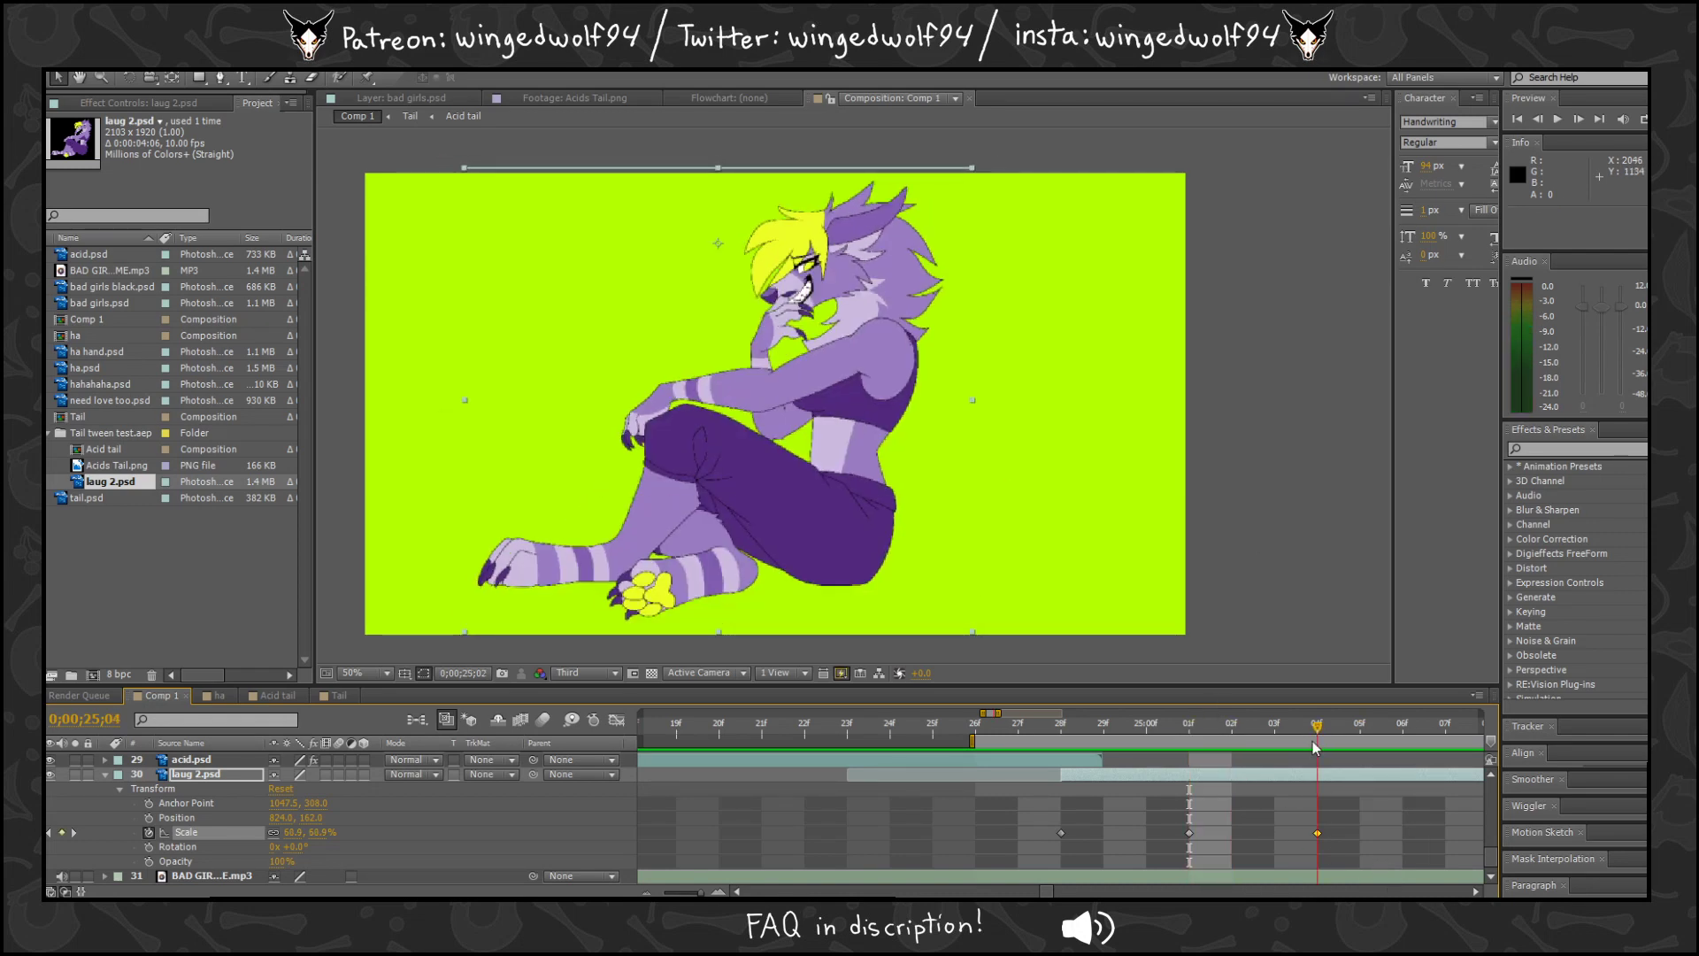
left_click_drag(1343, 851, 1016, 819)
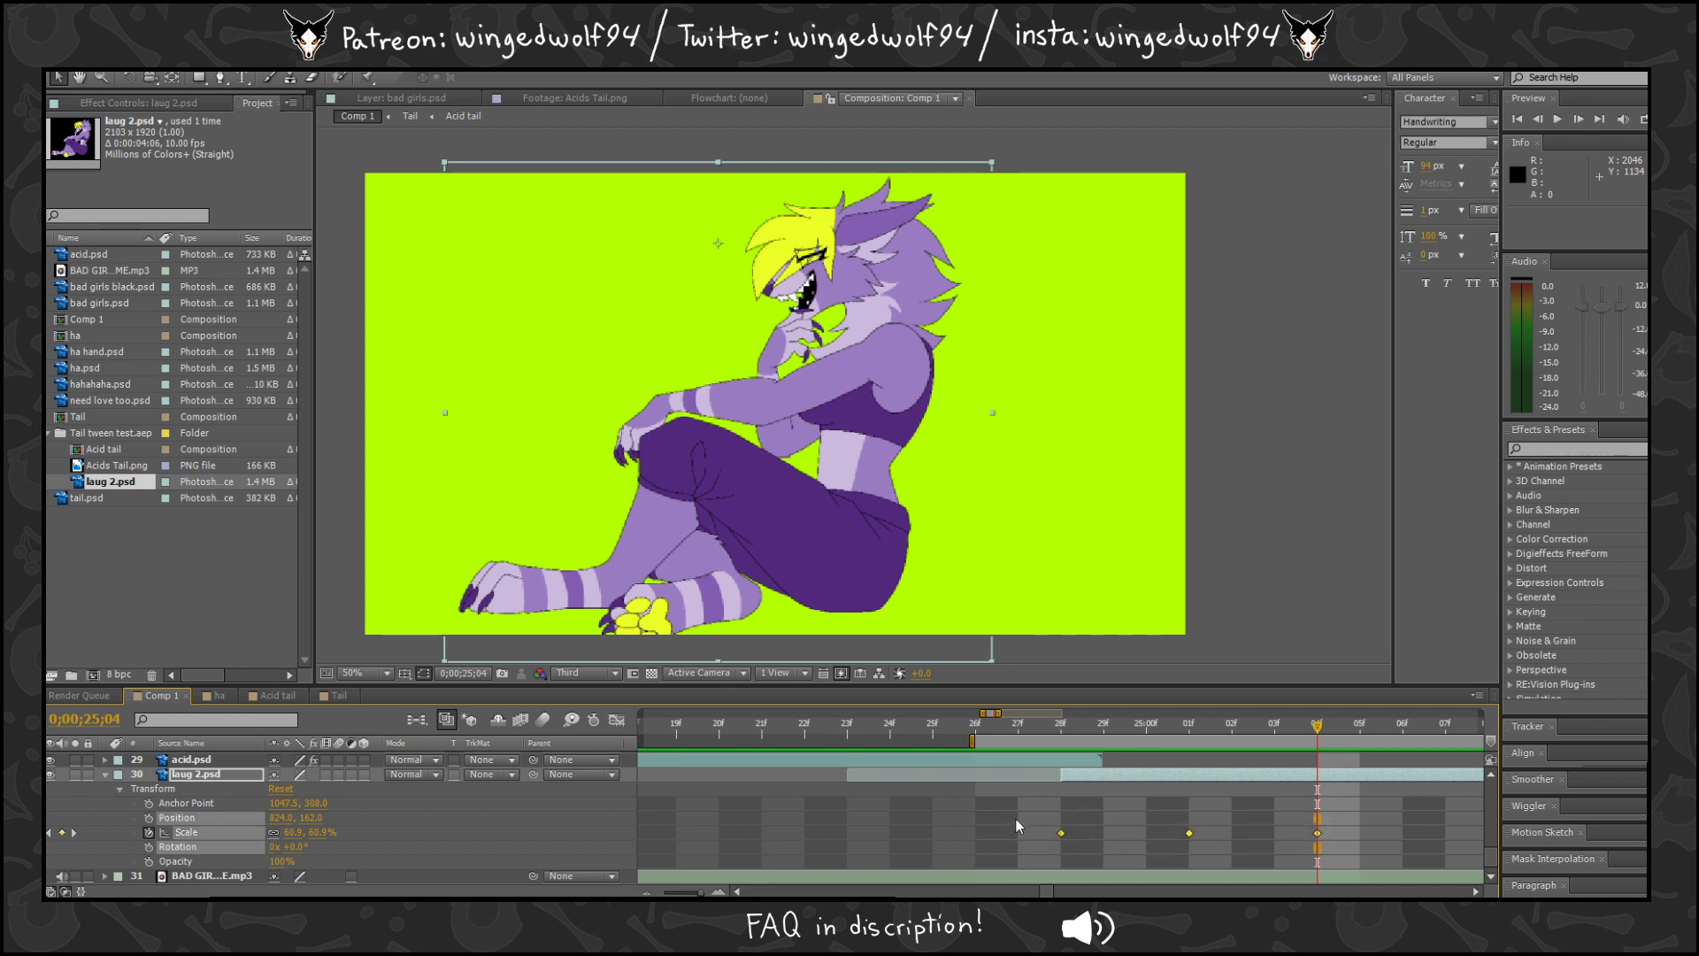
key("Delete")
At 0;00;24;28, keyframe laug 2.psd's Scale at 118.4% and its Position at 824, 162.
left_click_drag(1328, 732, 1060, 724)
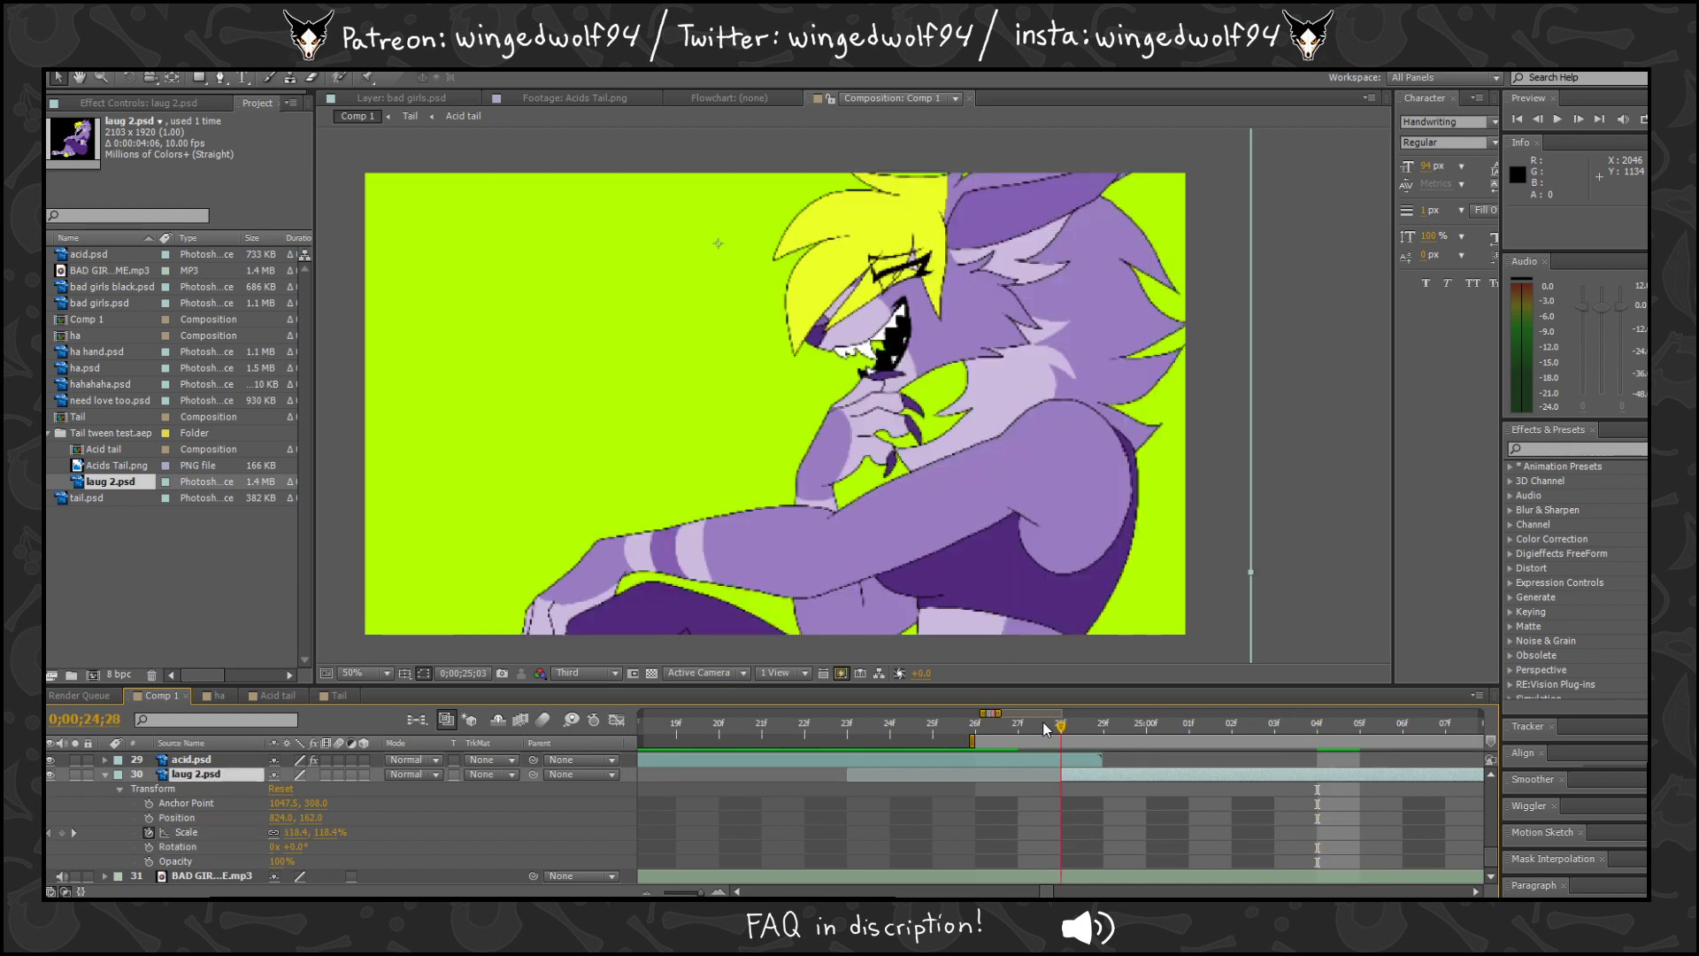
key("comma")
key("comma")
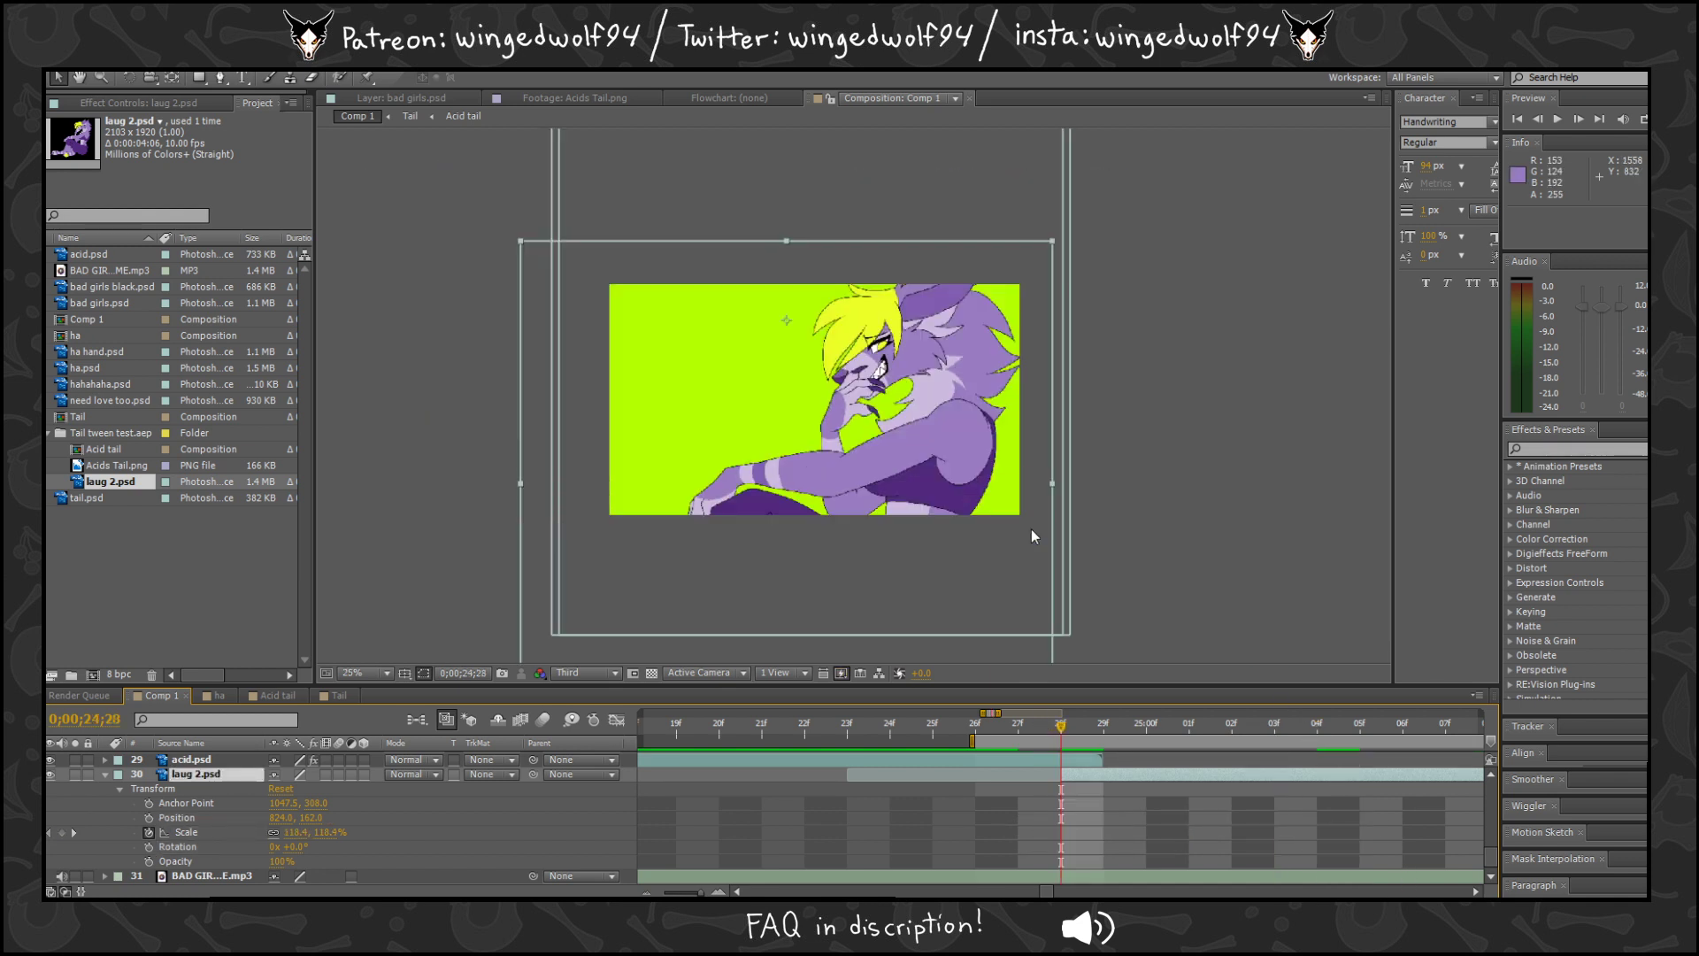
left_click(61, 833)
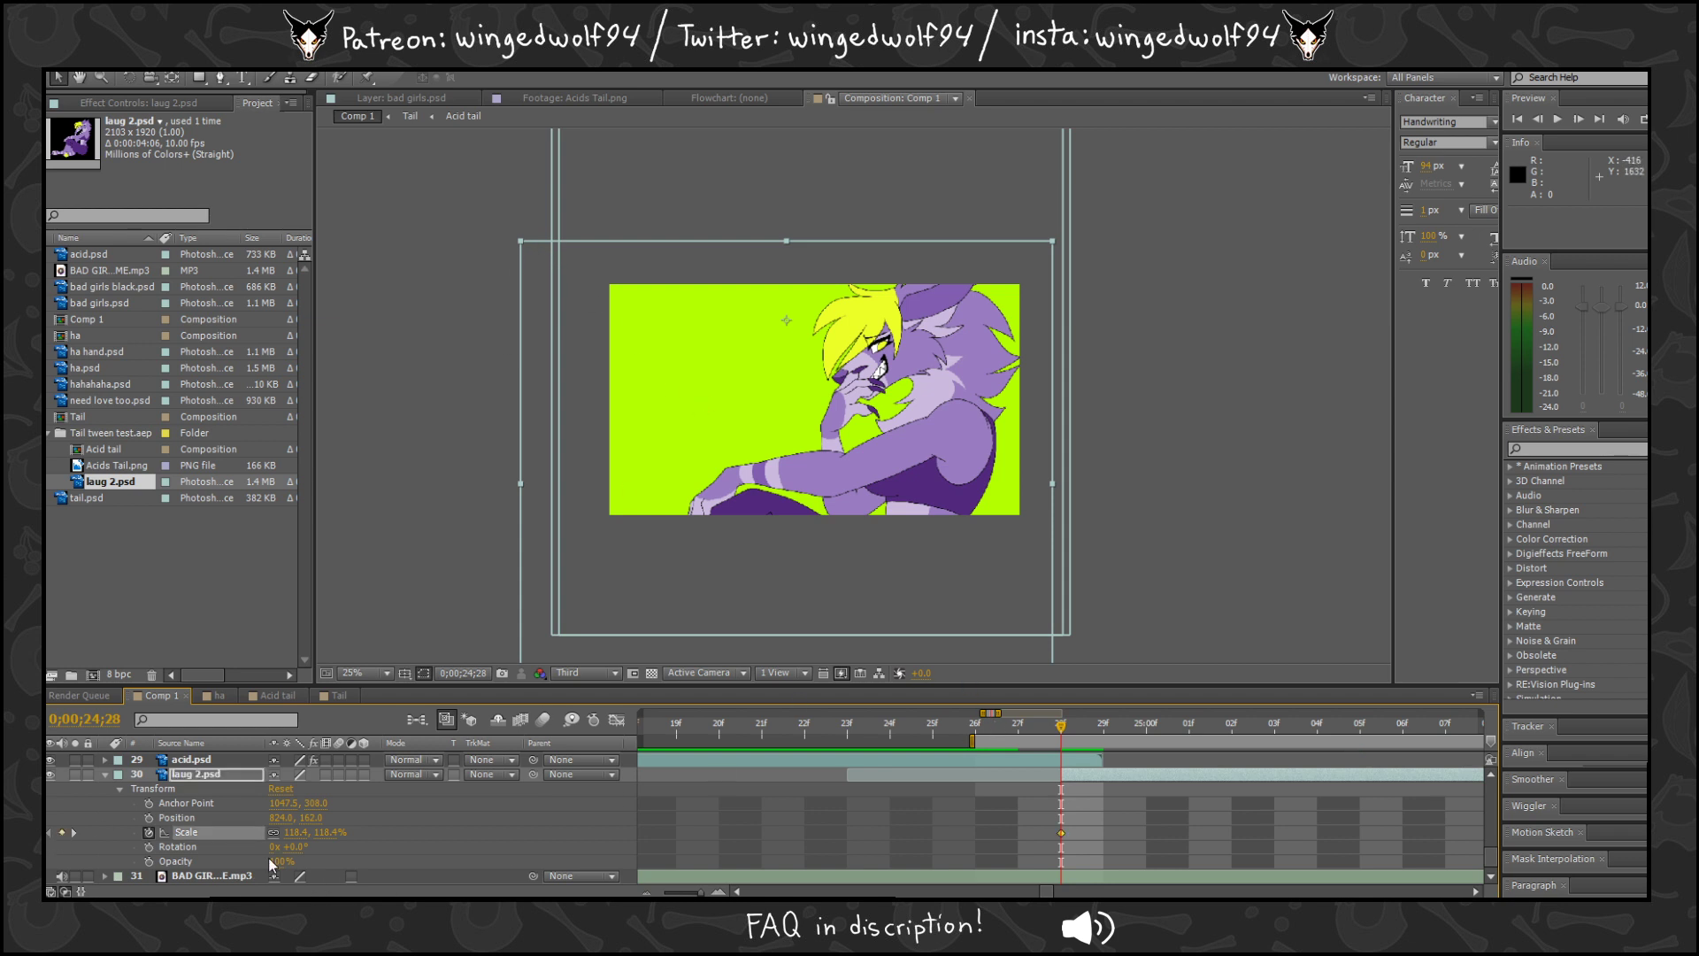
left_click(149, 819)
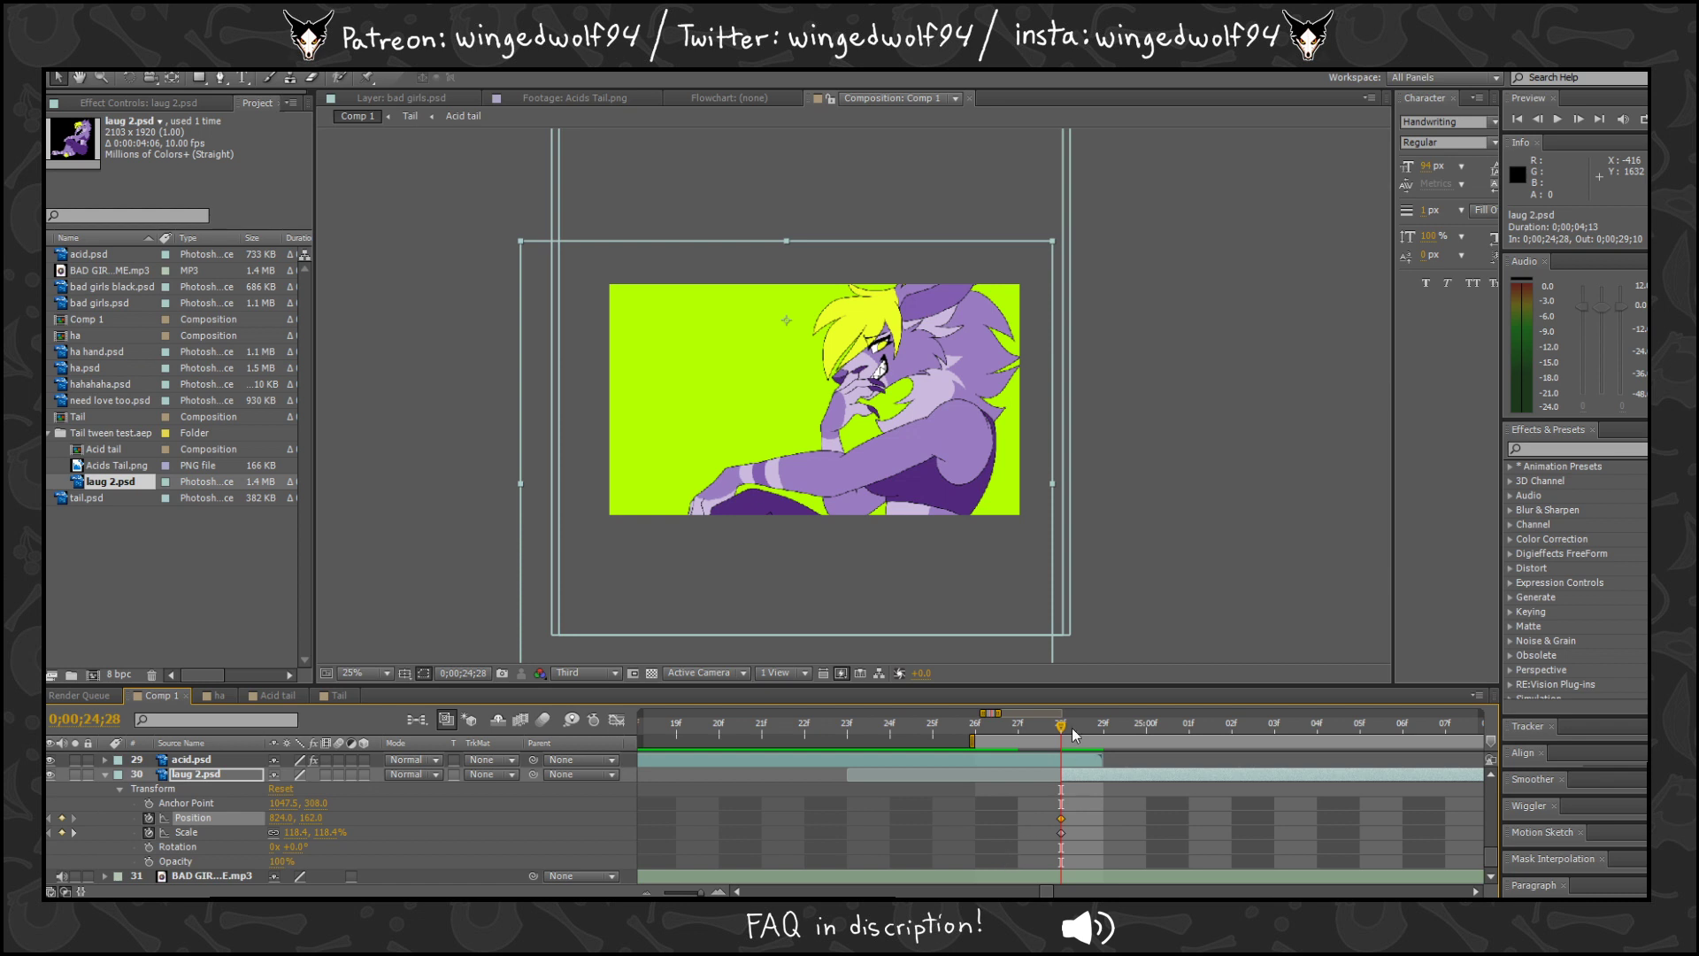
Add a Position keyframe to laug 2.psd at 0;00;29;08, and set its position at 0;00;24;28 to 824, -738.
left_click_drag(702, 892, 699, 893)
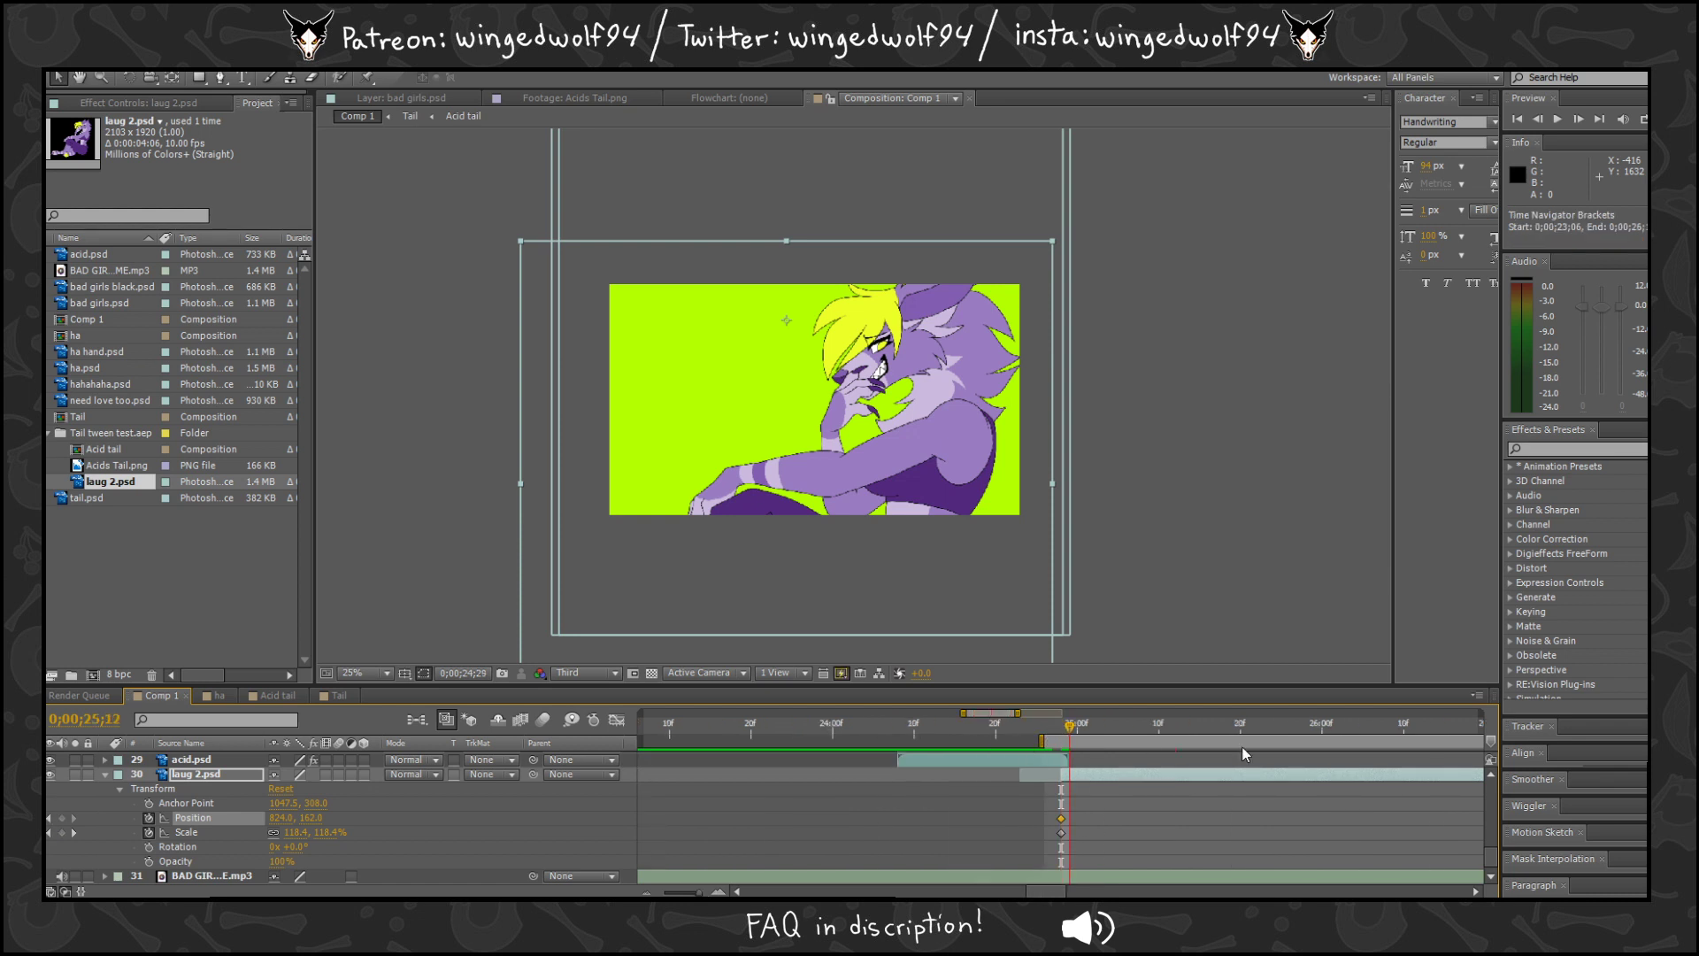
left_click_drag(1241, 748, 1288, 734)
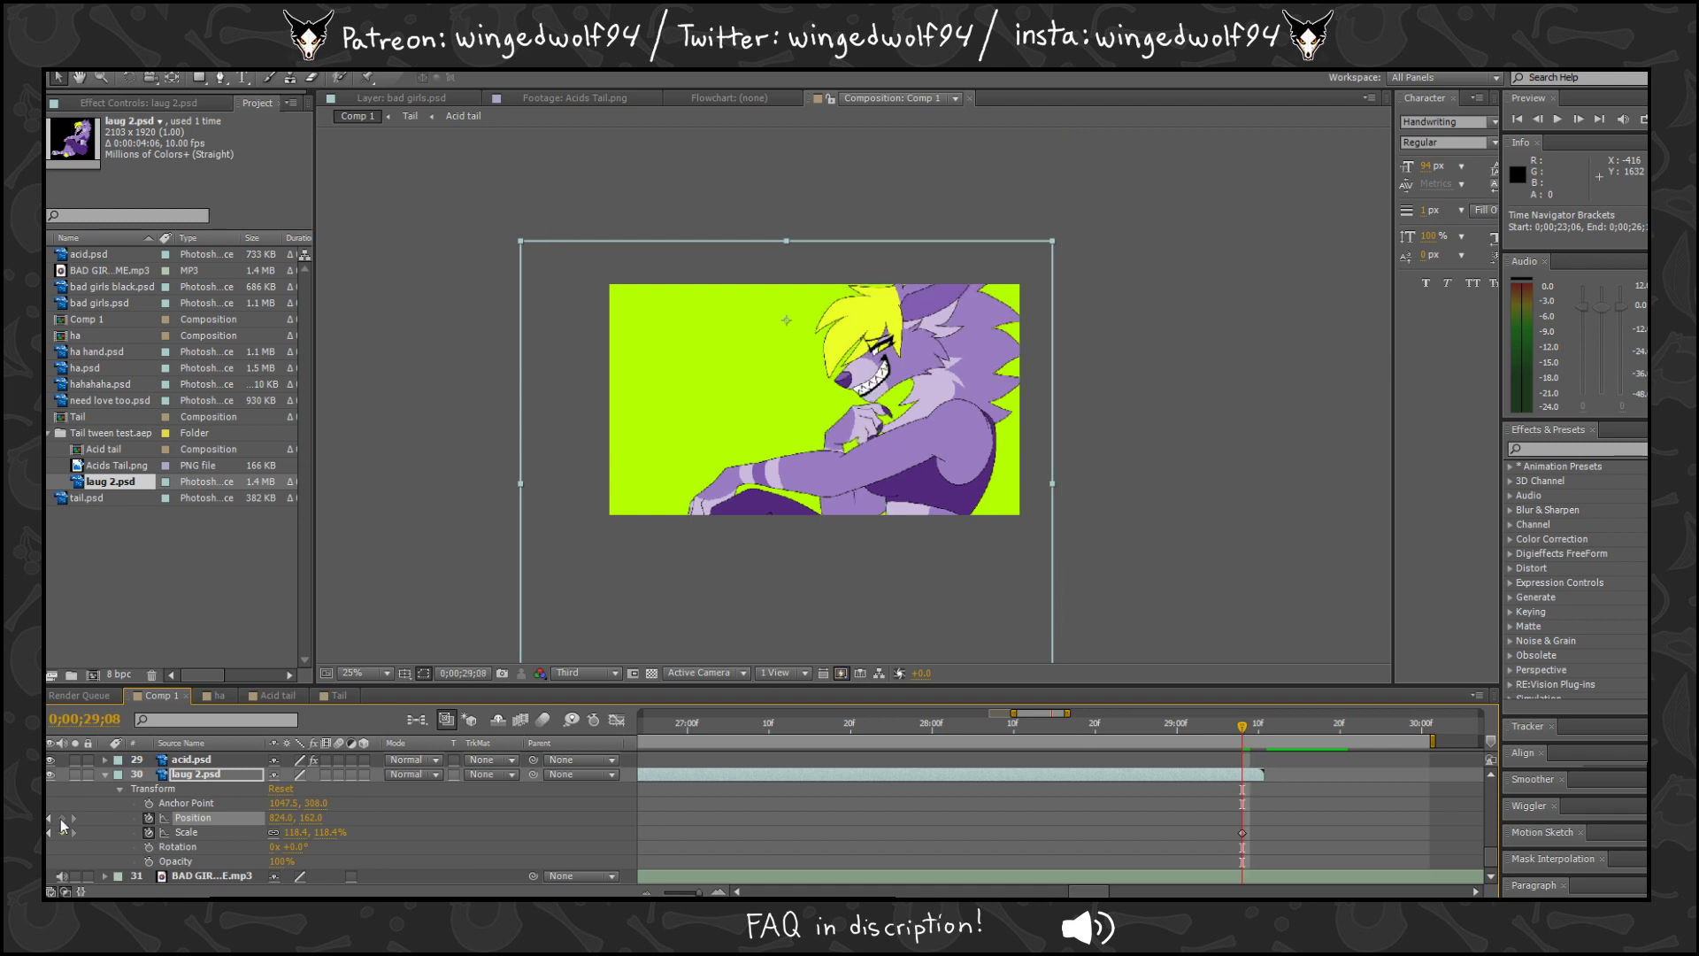
left_click_drag(1189, 730, 1275, 710)
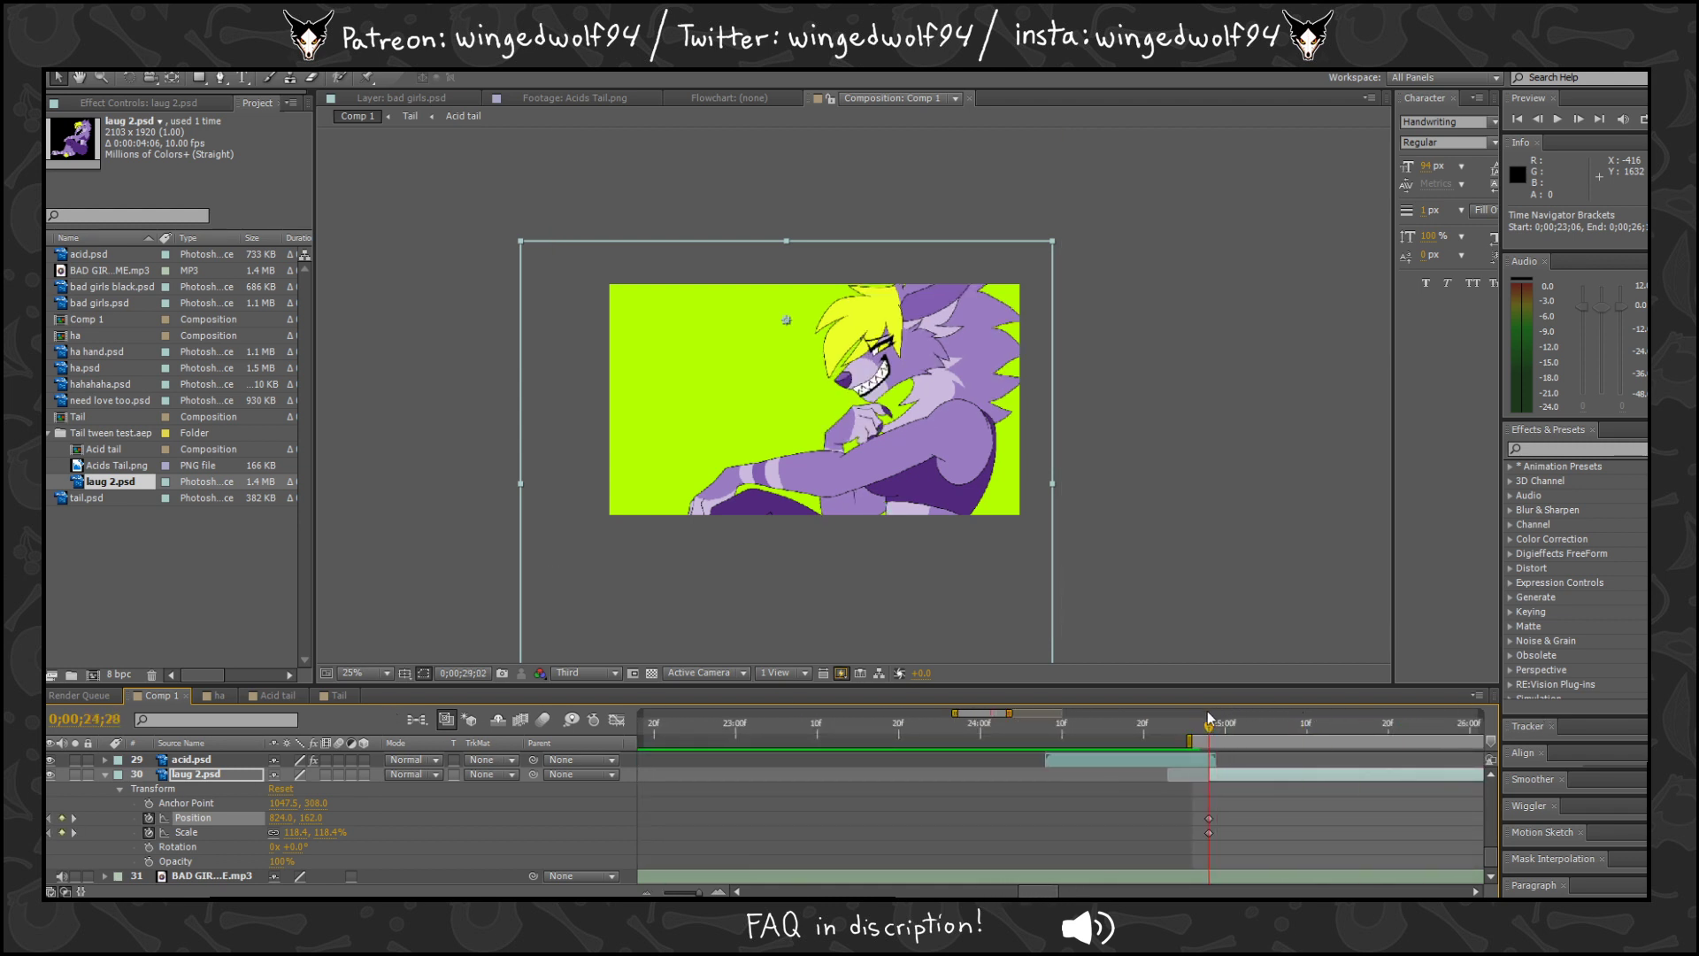
left_click_drag(1005, 587, 1001, 515)
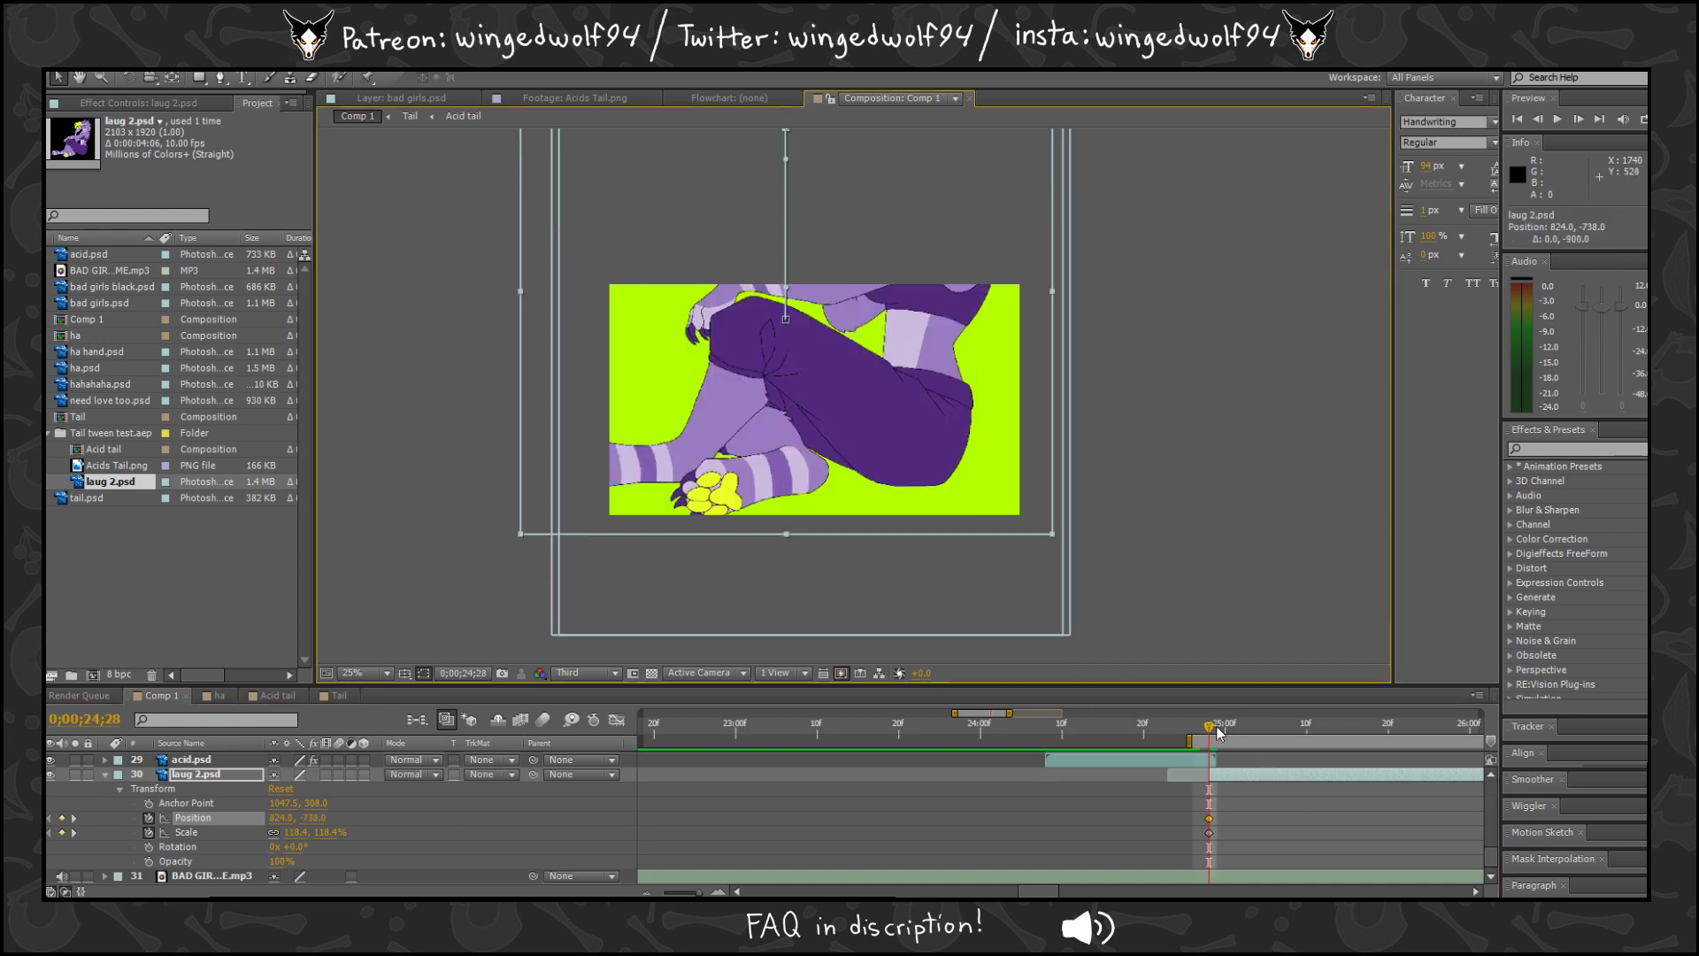
Scrub through laug 2.psd's vertical pan and play a RAM preview of it with the composition view enlarged to 50%.
left_click_drag(1479, 724, 1476, 721)
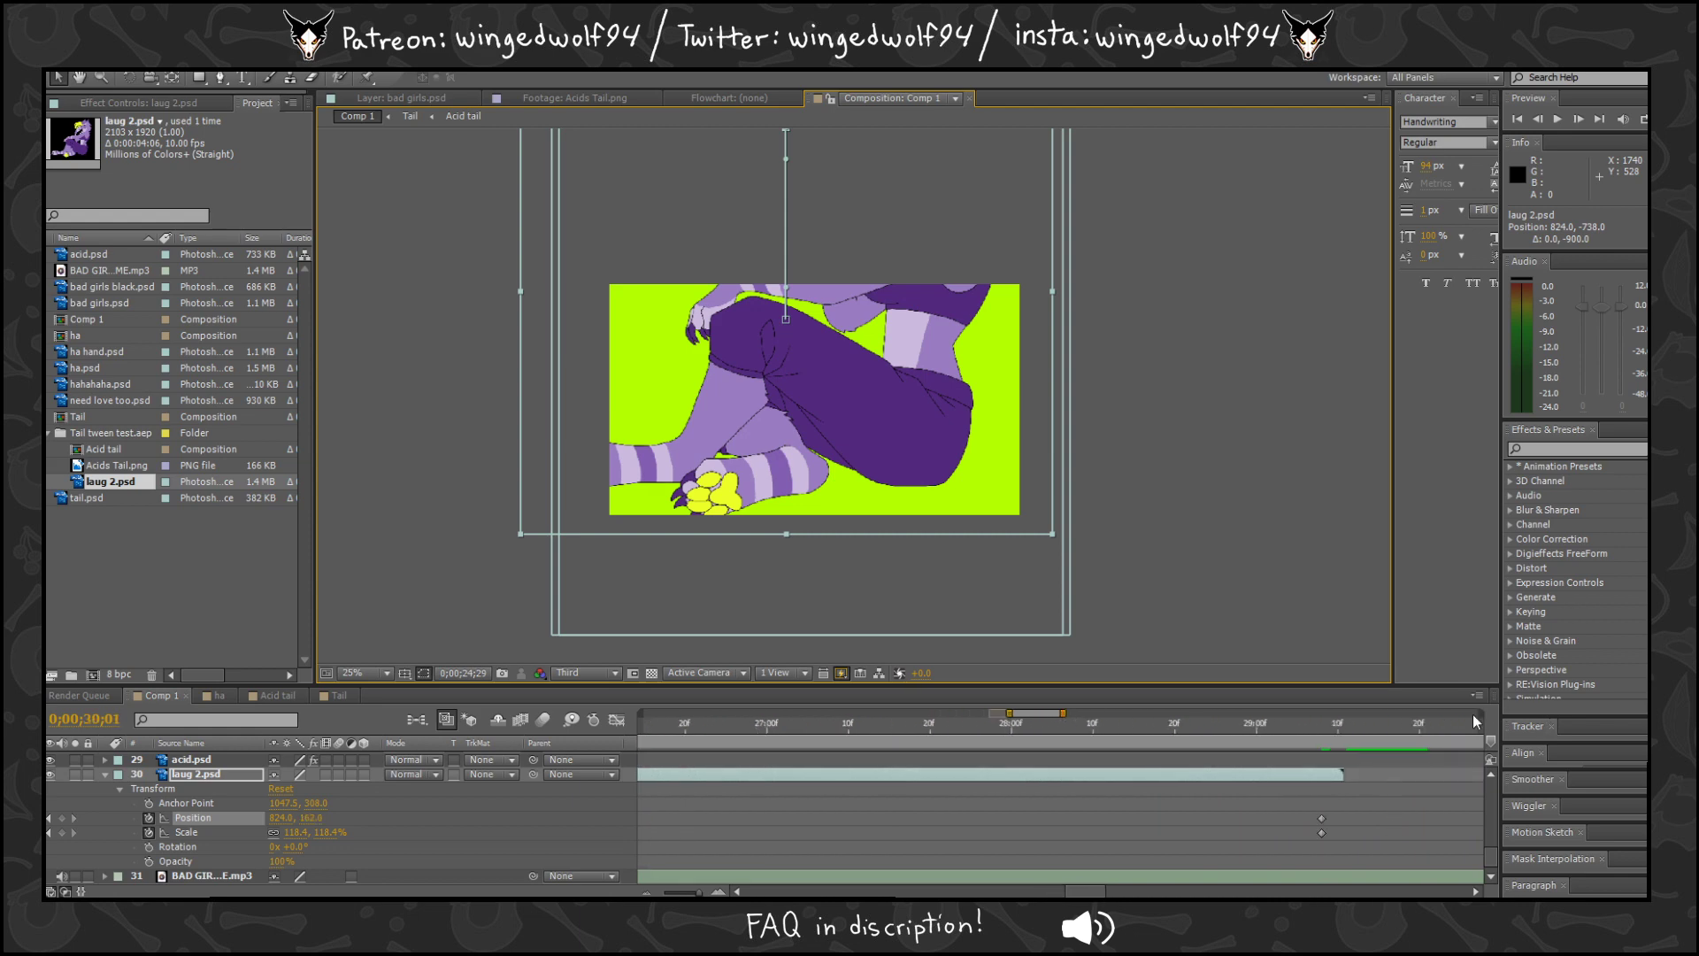
left_click(795, 734)
scroll(787, 490, "up", 2)
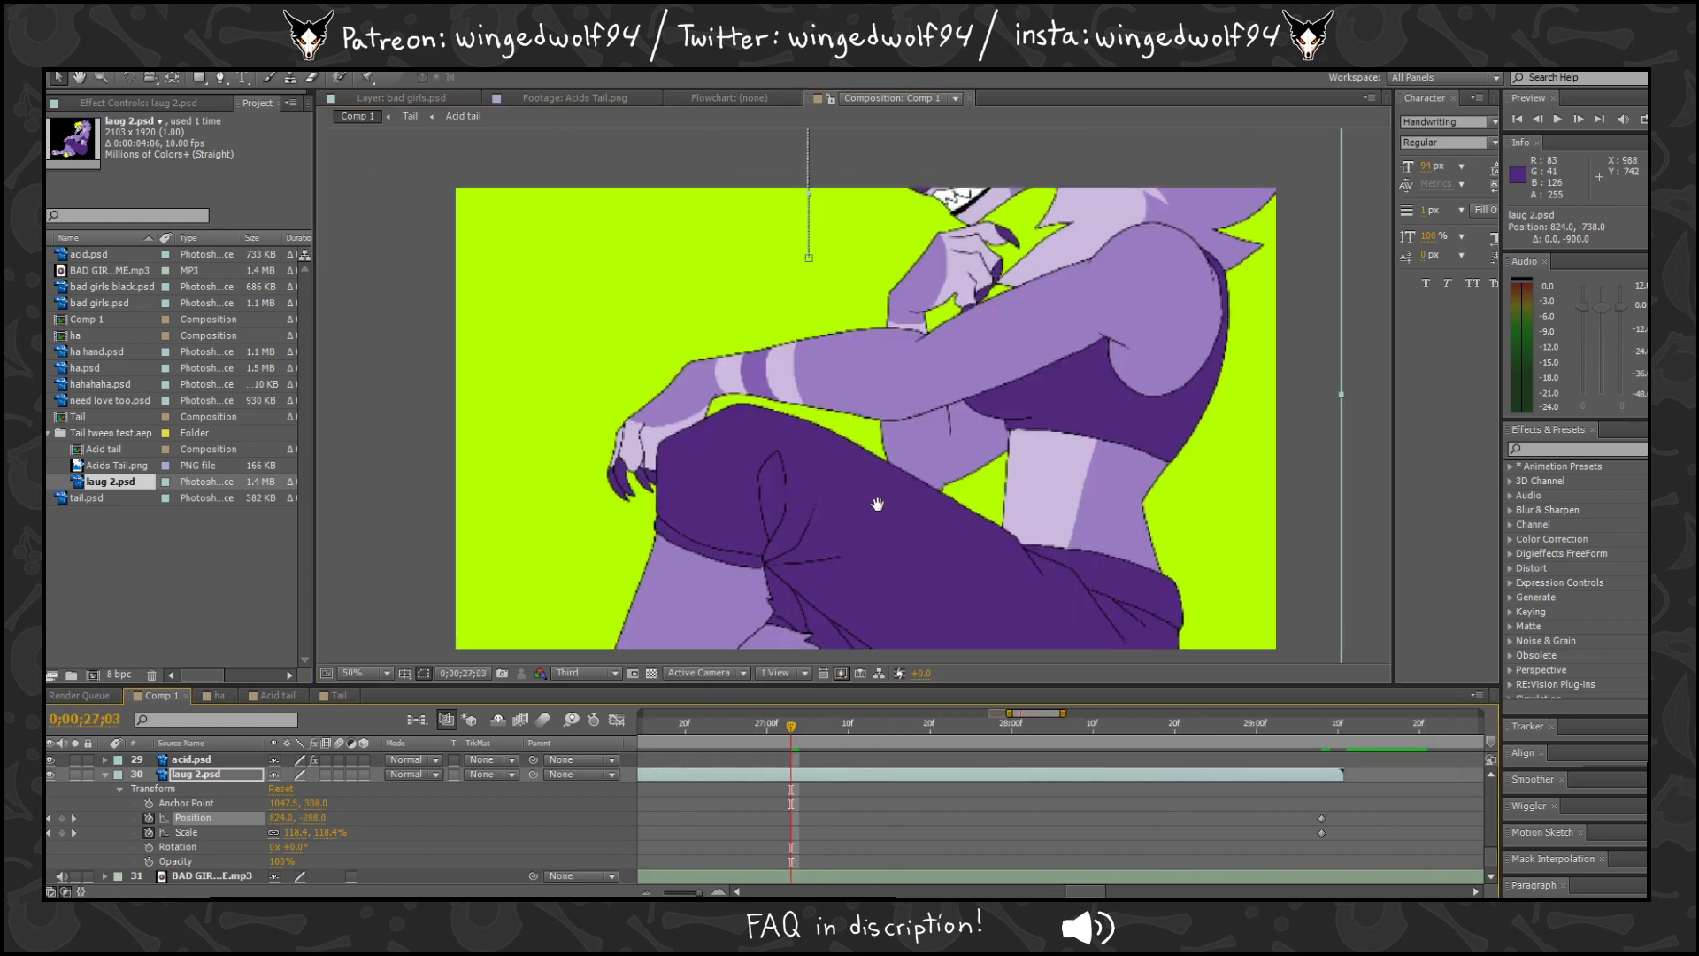
key("KP_0")
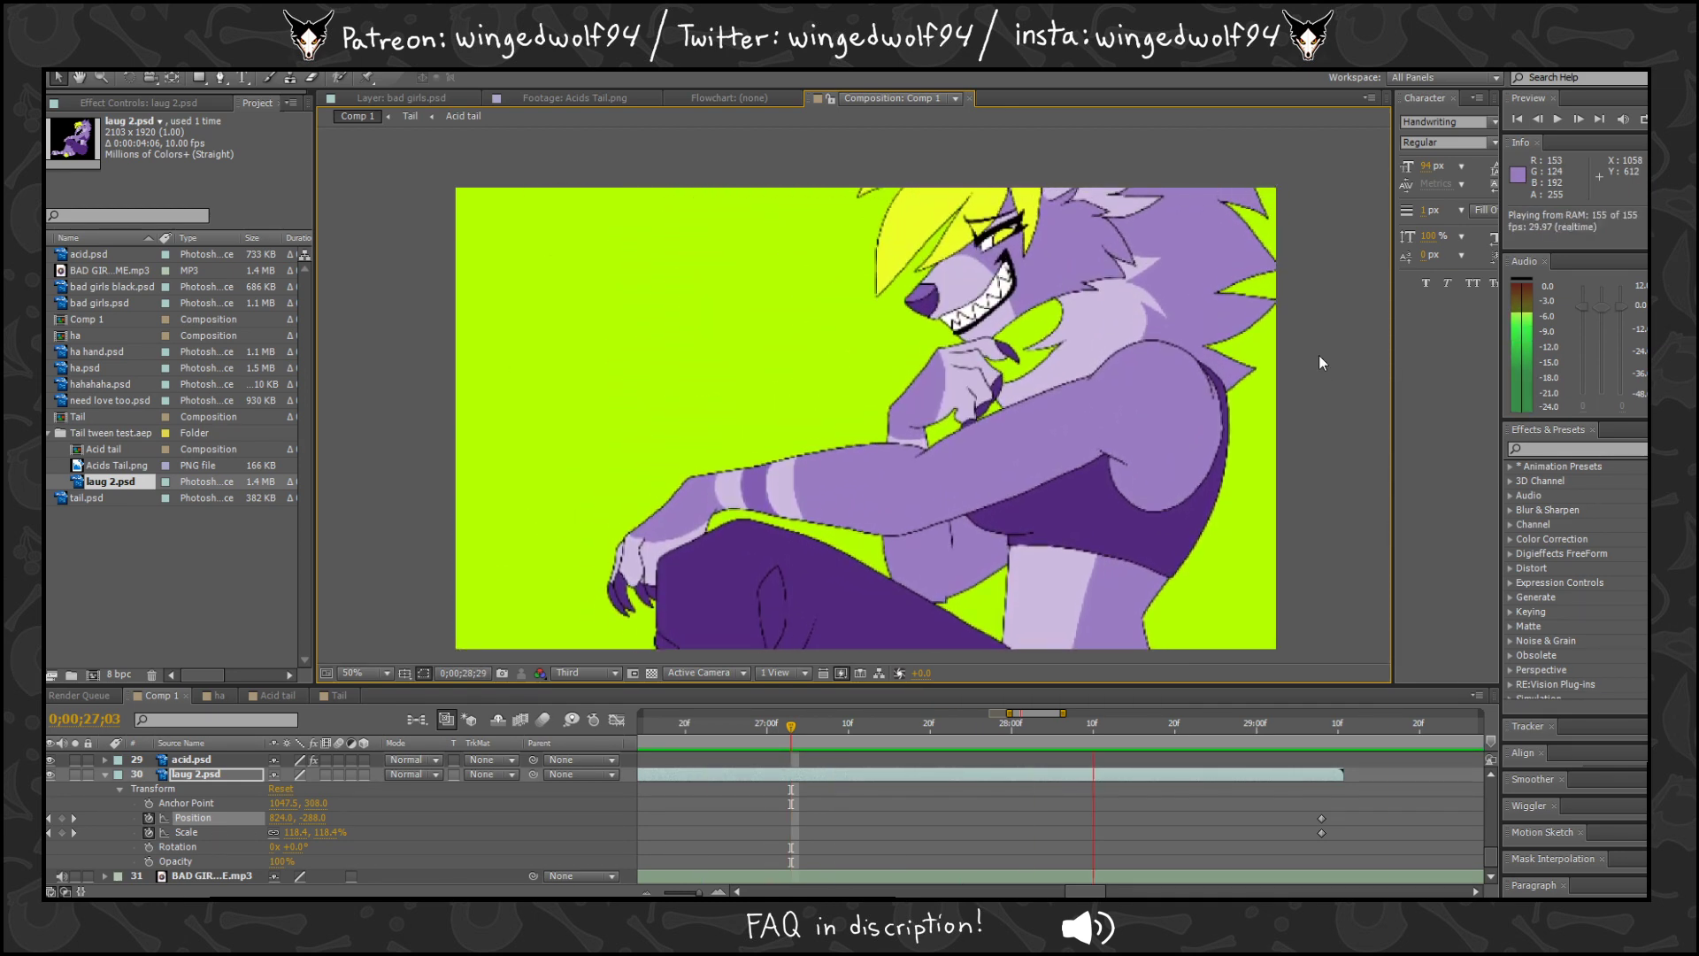
key("space")
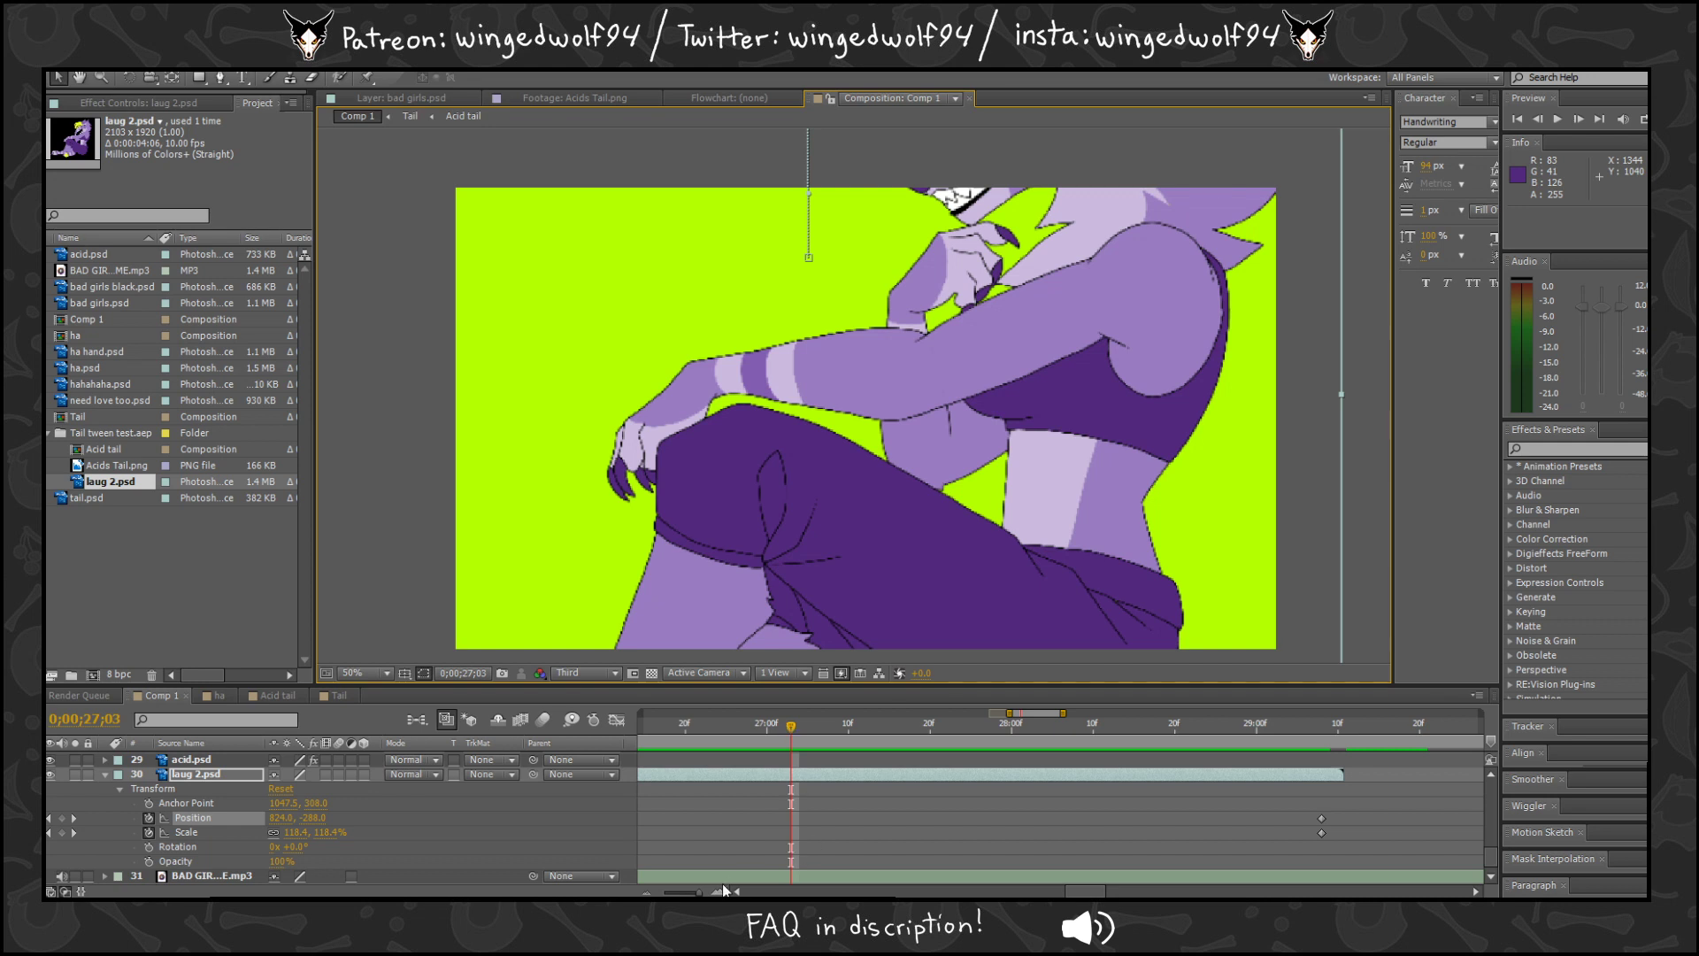
Show laug 2.psd's Position speed graph and lower the speed at the 0;00;24;28 keyframe to about 0 px/sec.
left_click_drag(699, 892, 695, 892)
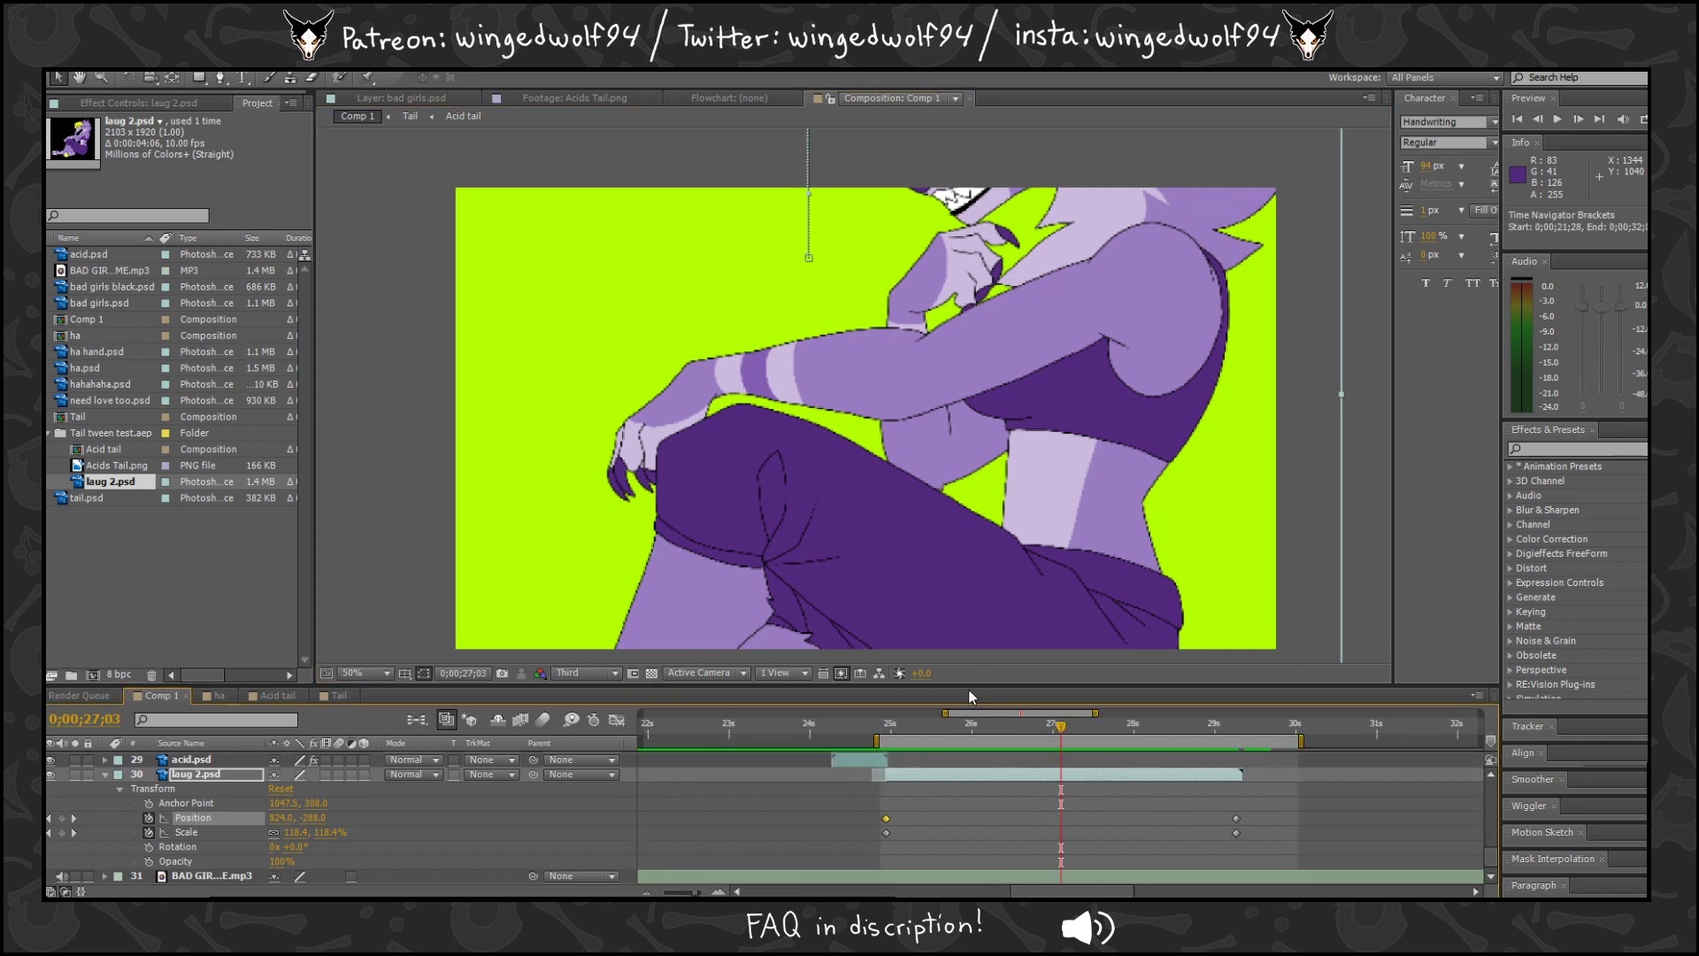
left_click(616, 720)
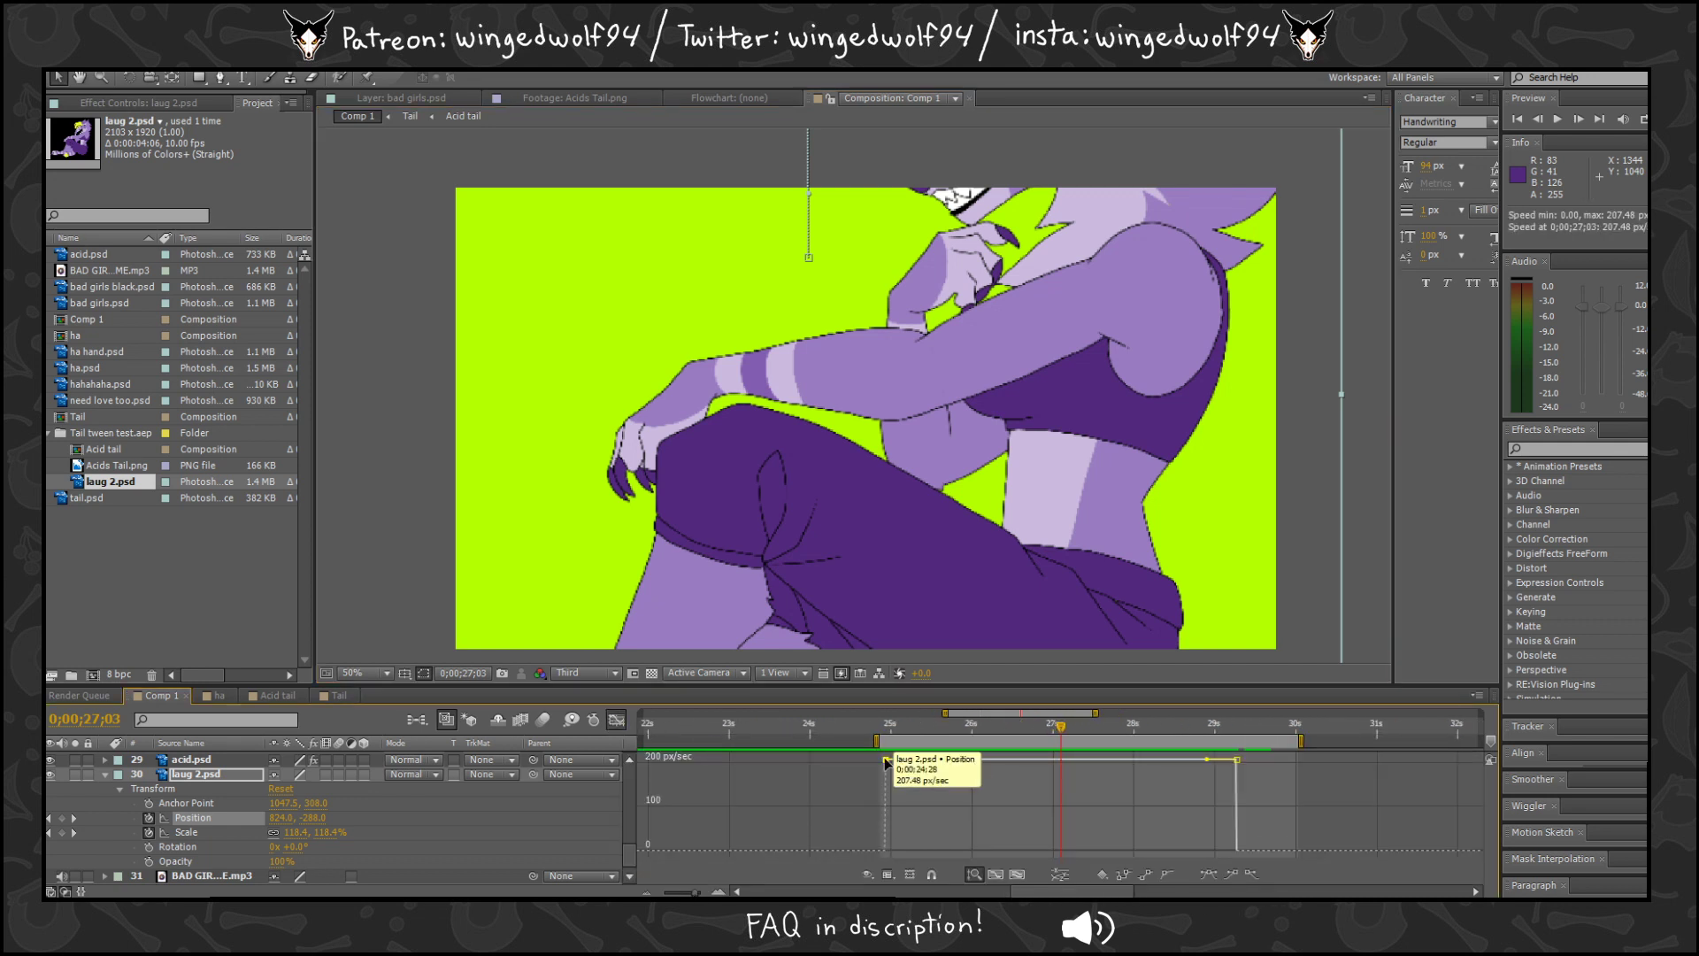
left_click_drag(887, 763, 882, 855)
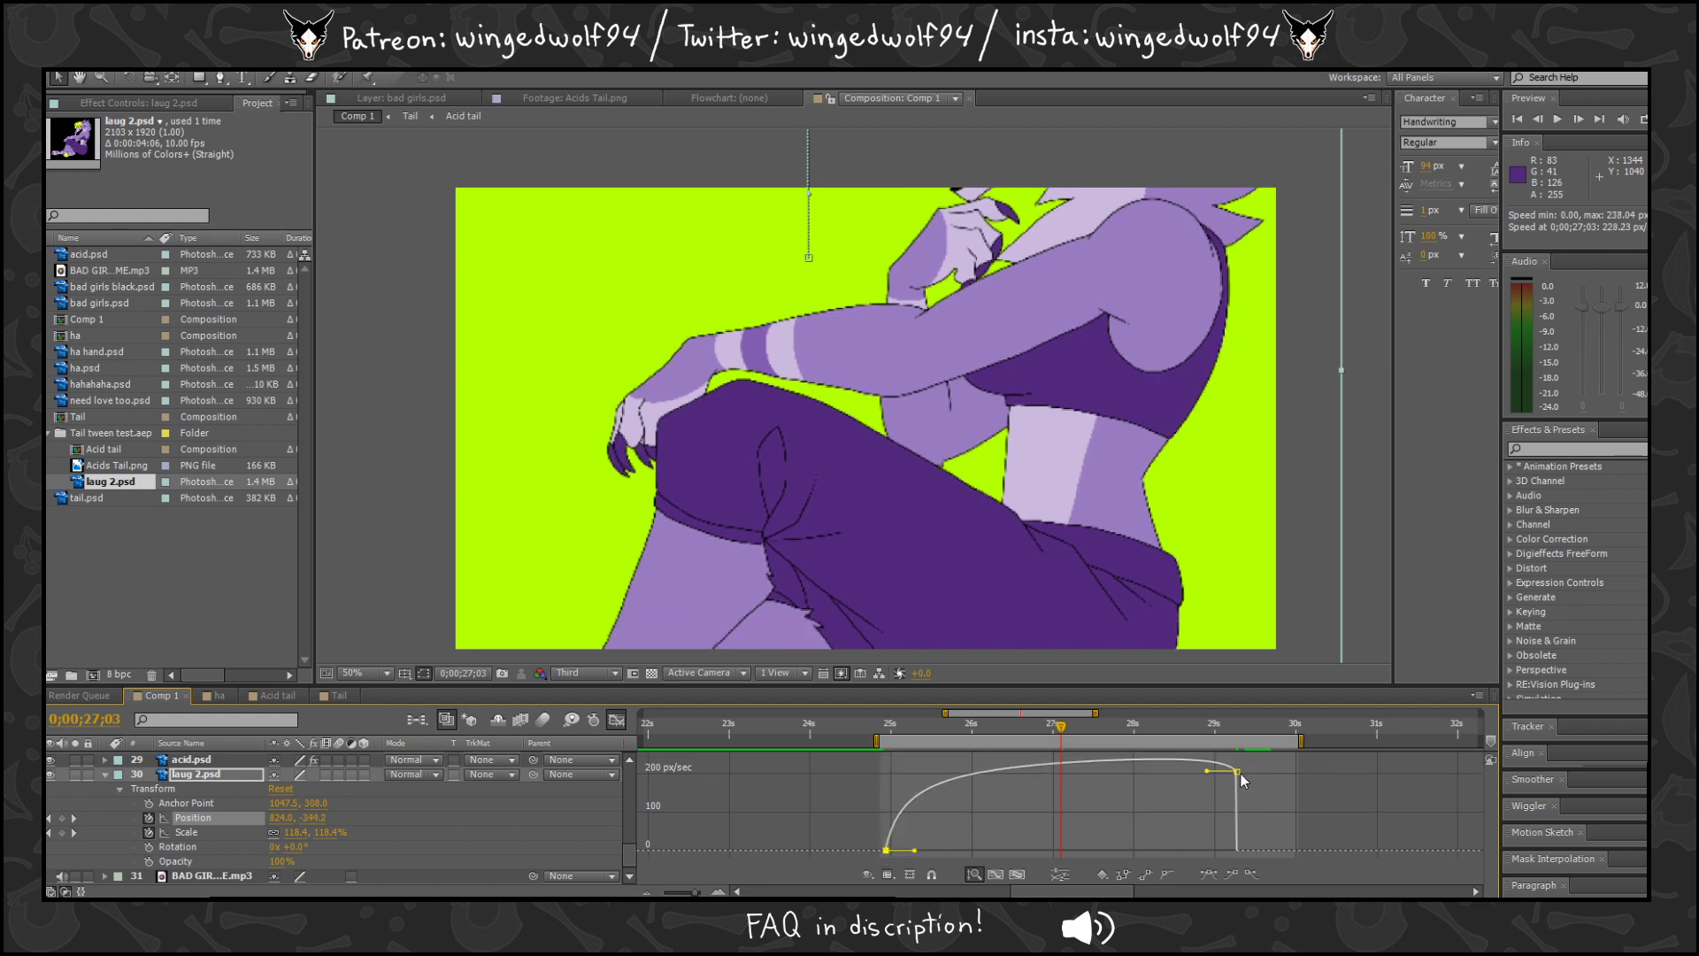
Lower the speed at laug 2.psd's last Position keyframe to about 0 px/sec and play a RAM preview of the pan.
mouse_move(1241, 773)
left_click_drag(1237, 771, 1236, 856)
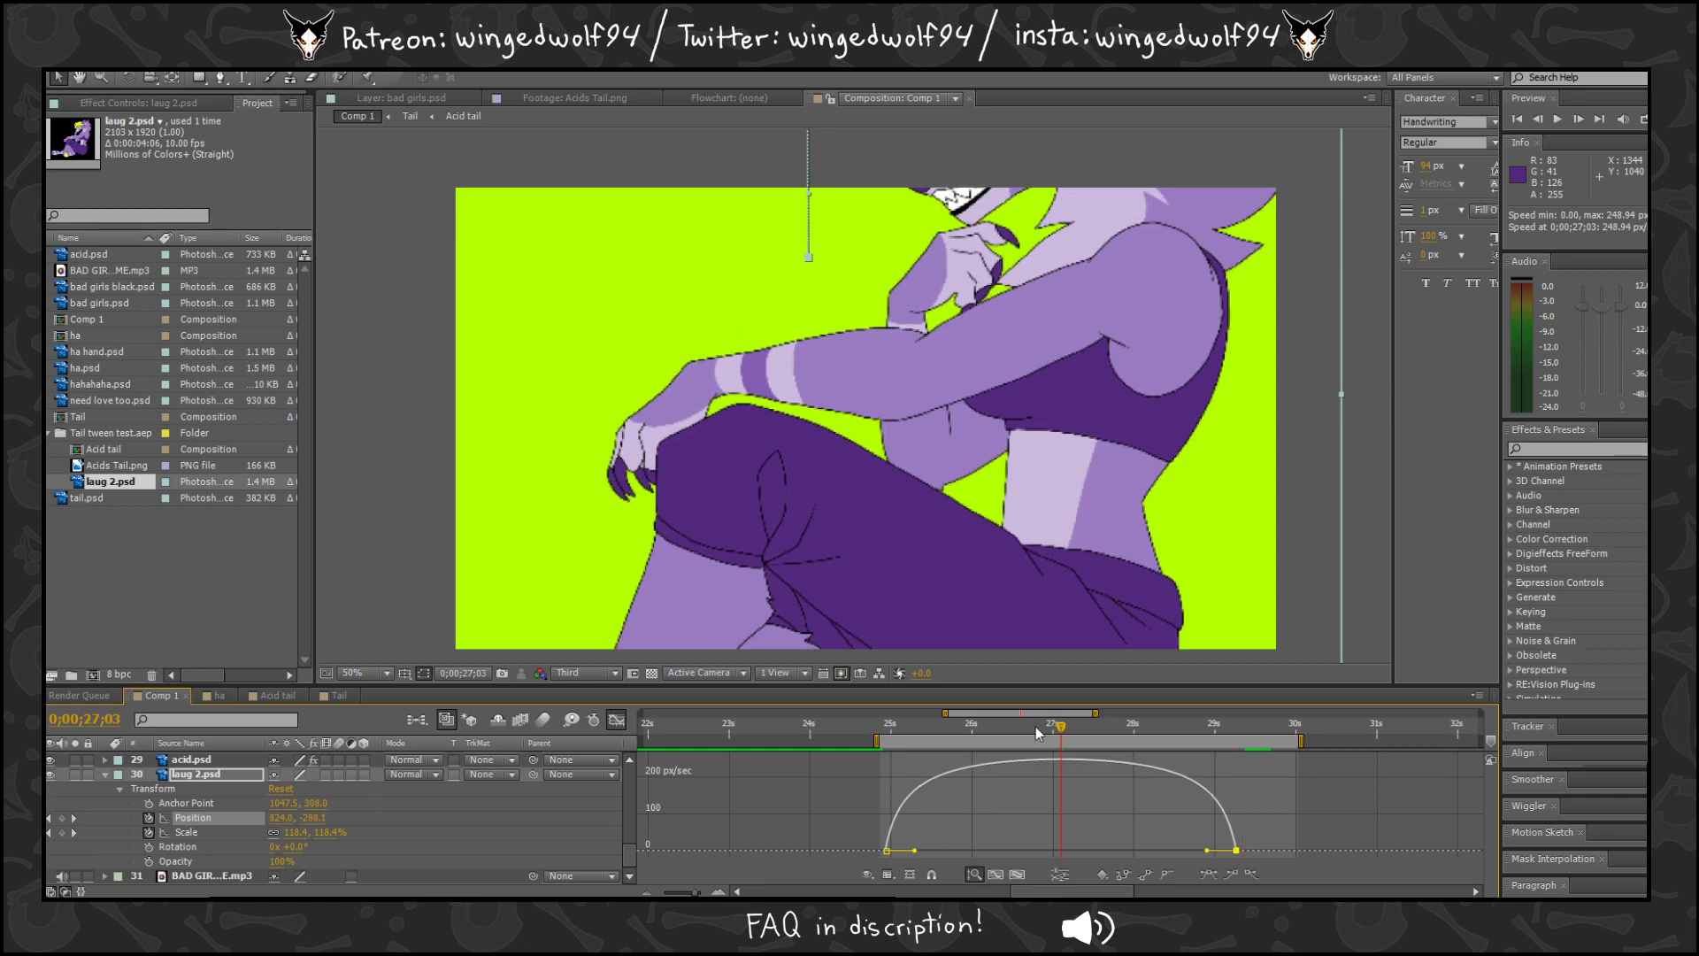
key("KP_0")
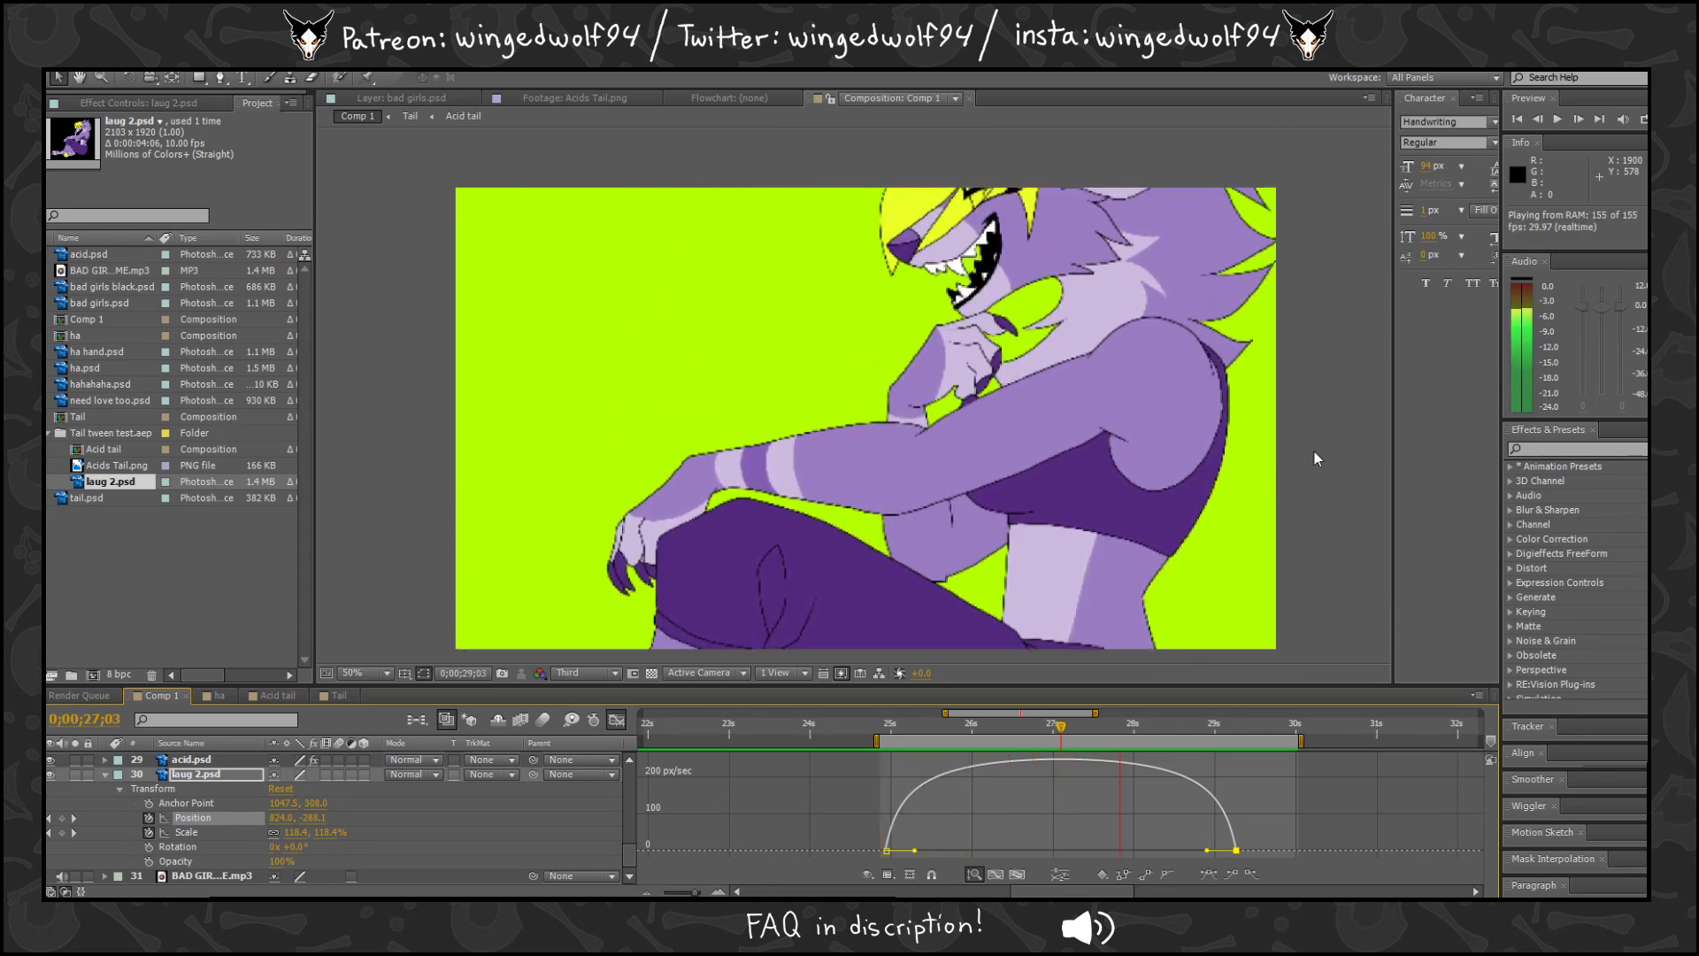
left_click(1088, 809)
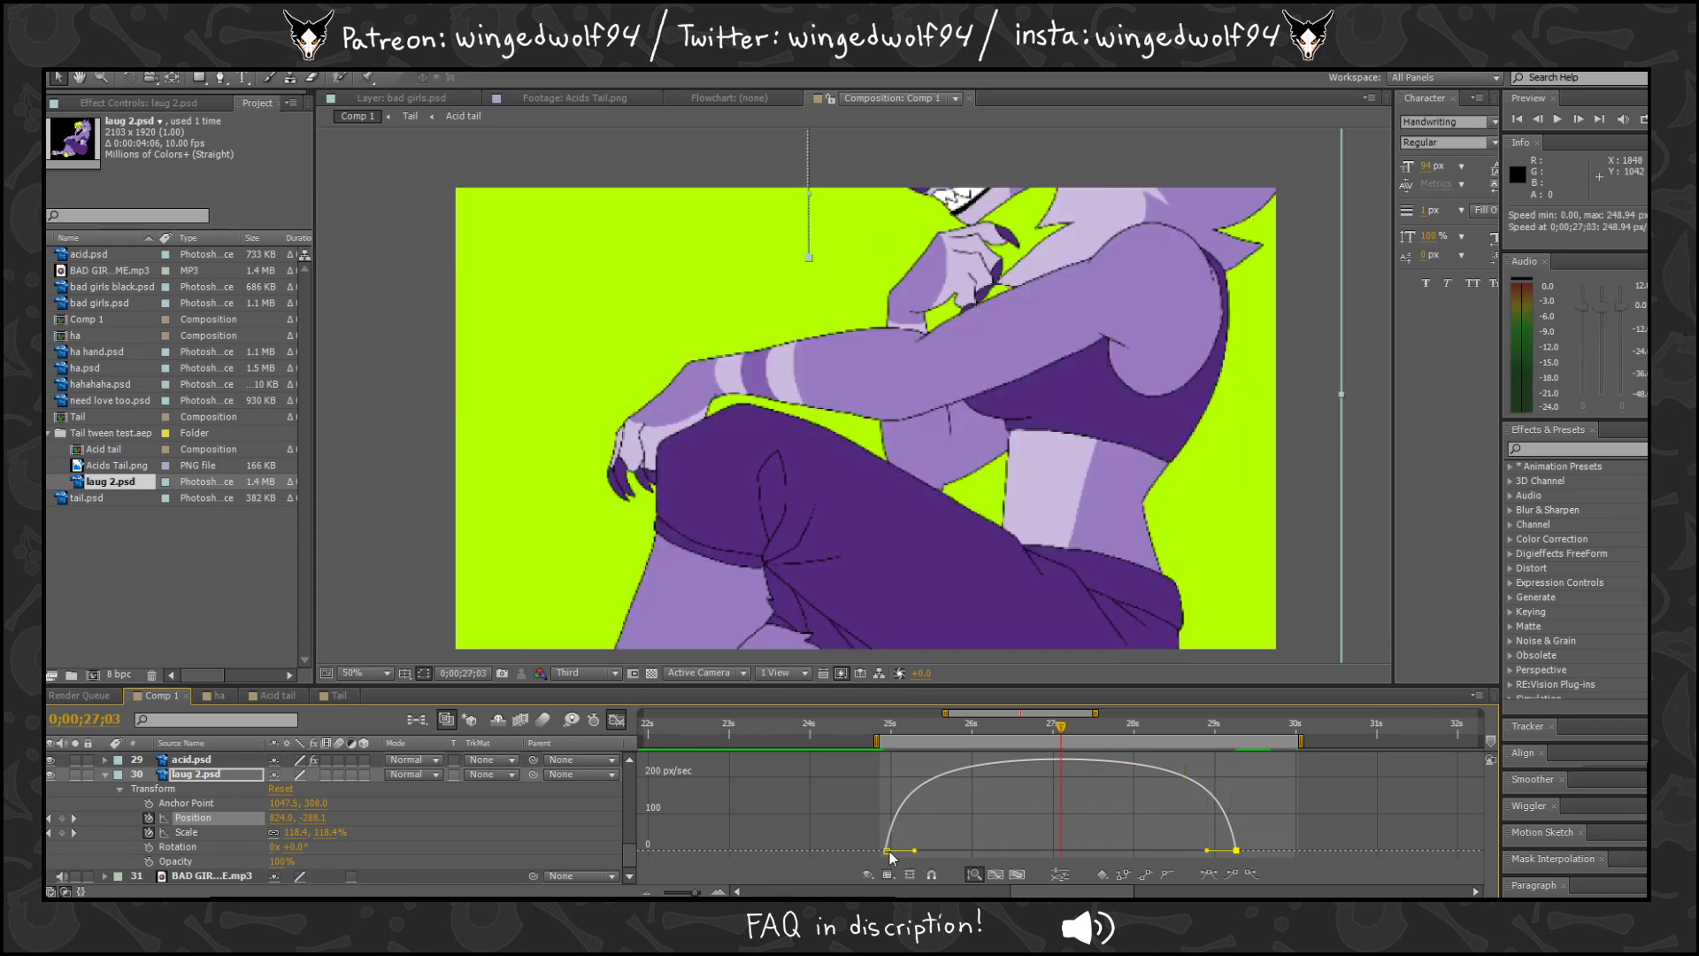
Reshape laug 2.psd's Position speed curve to peak right after the first keyframe with a long ease-out, and play a RAM preview.
left_click_drag(914, 851, 874, 854)
left_click_drag(1205, 855, 1005, 878)
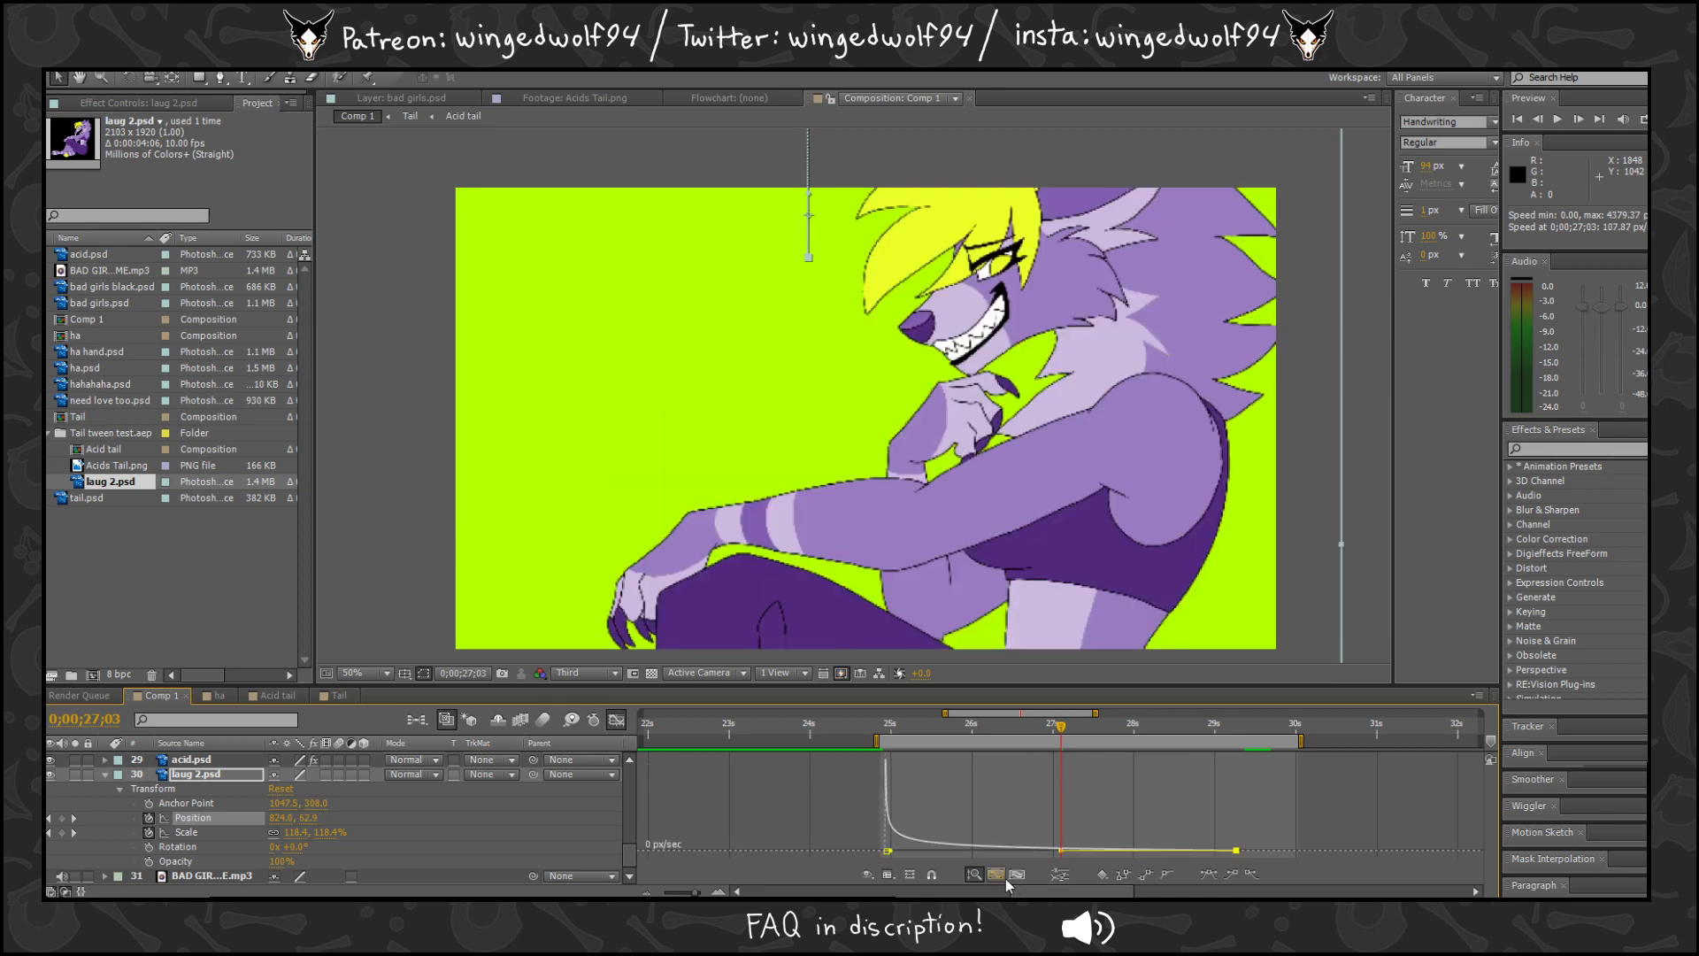
key("KP_0")
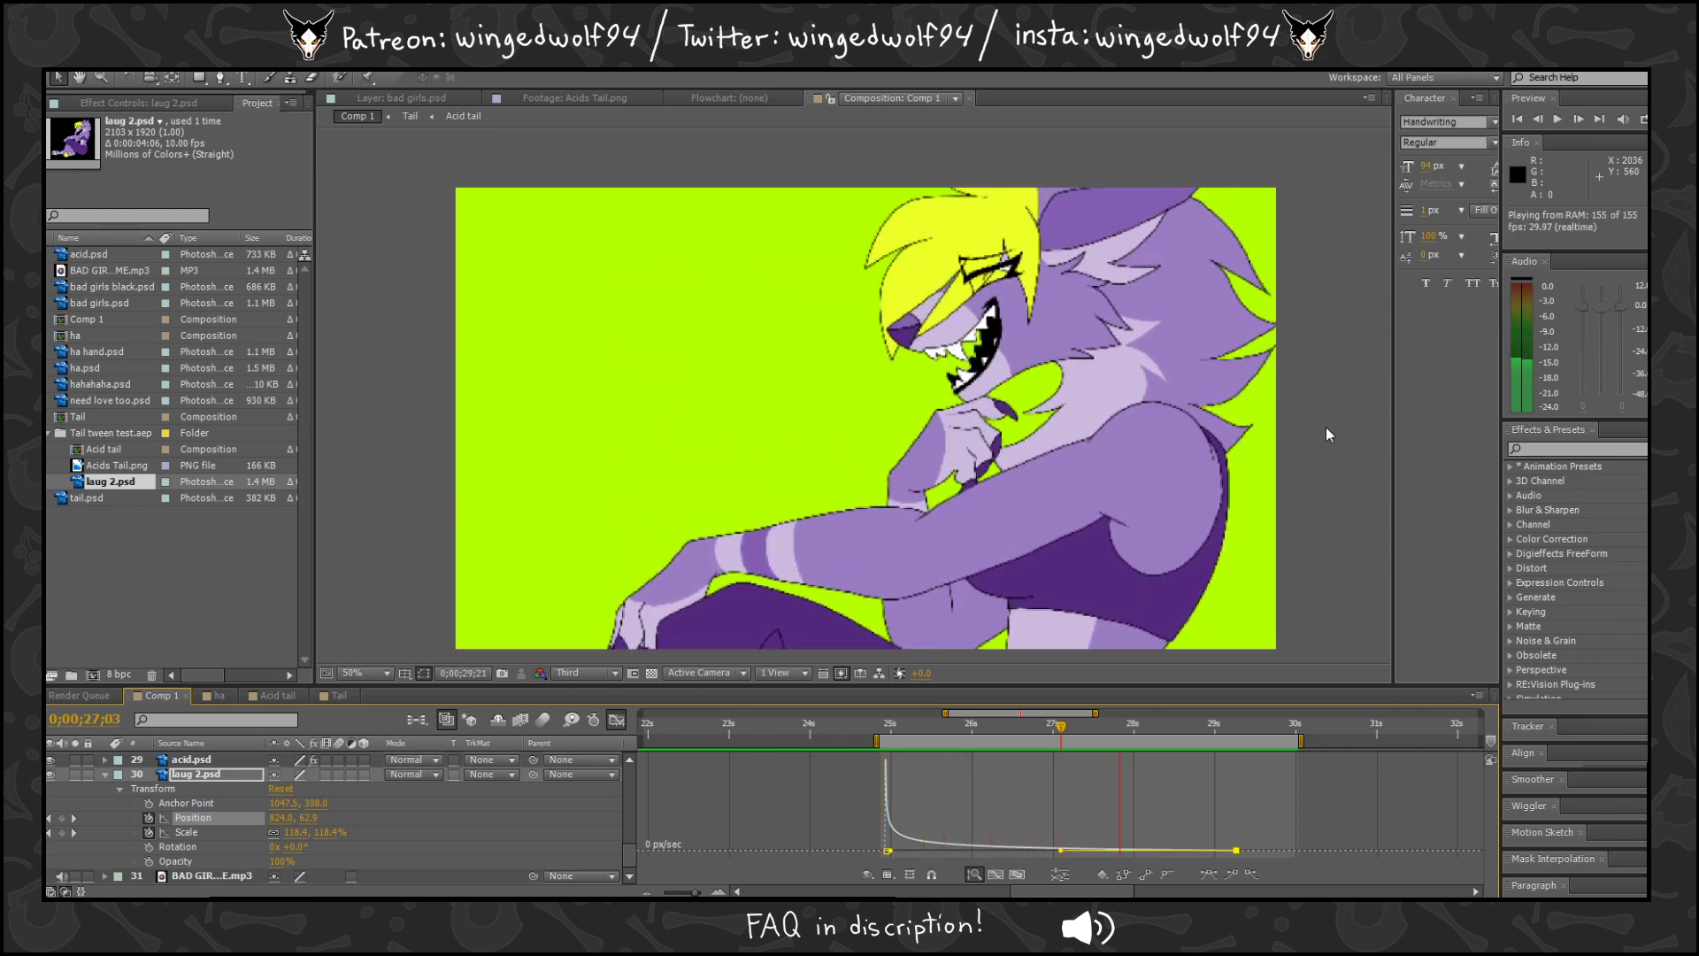
key("space")
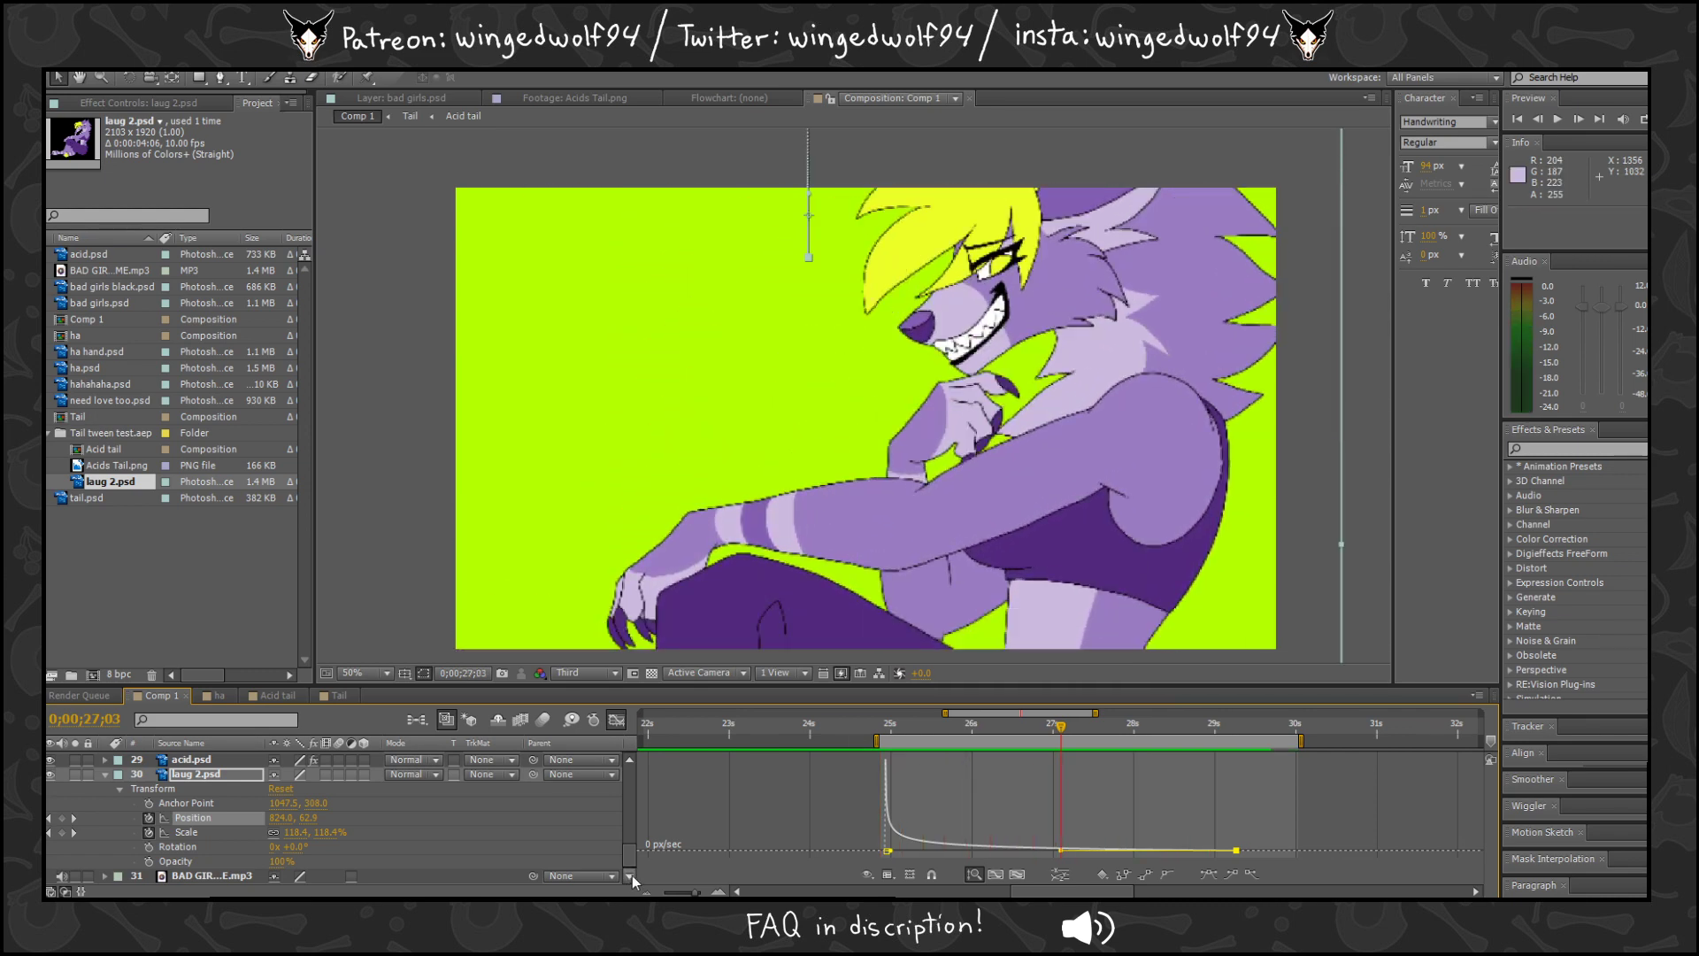
Return from the graph editor to the layer bars, show the composition's full duration, and collapse laug 2.psd's properties.
key("minus")
key("minus")
key("minus")
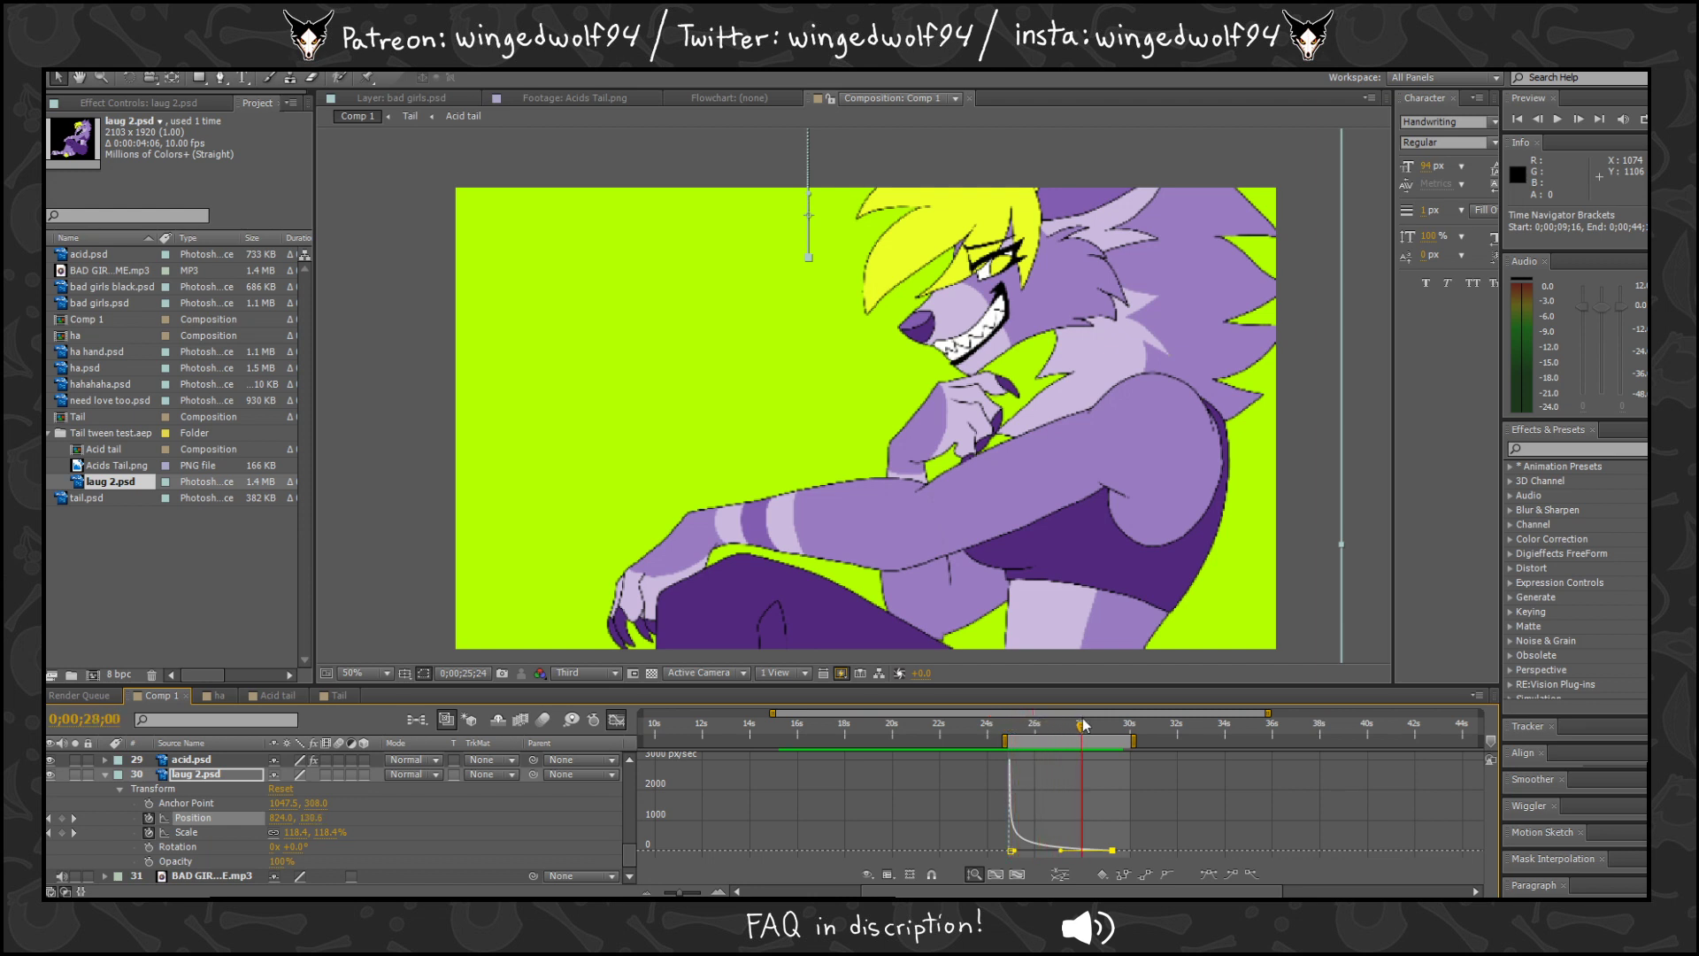
left_click(617, 721)
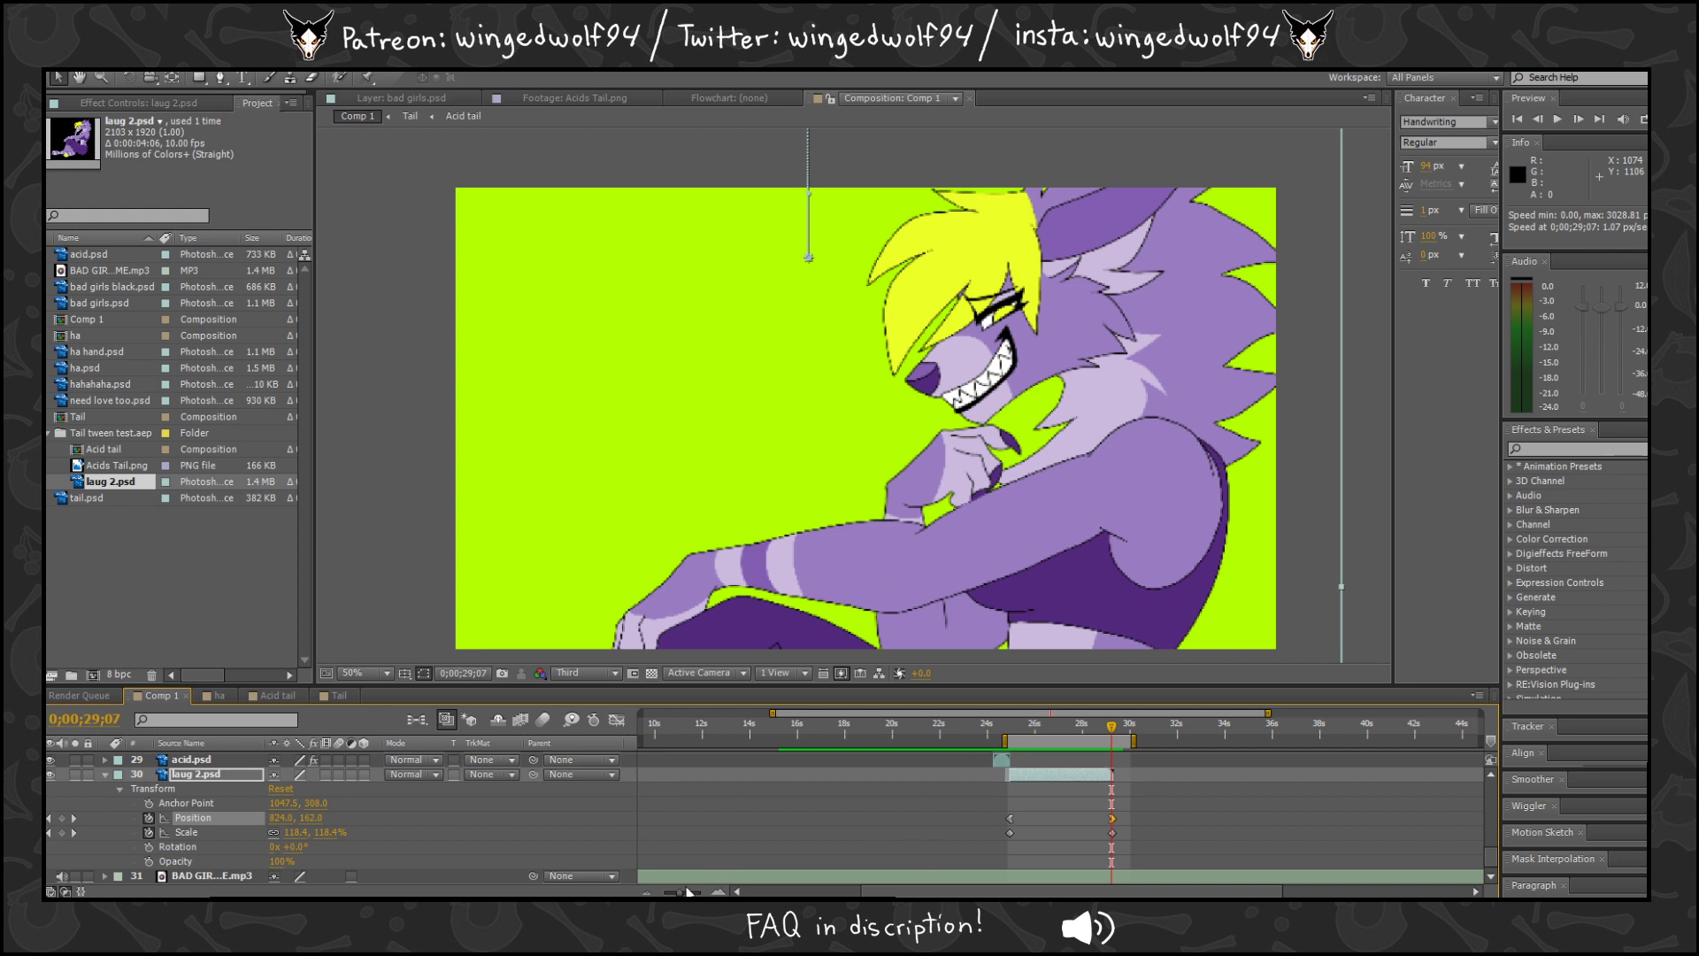
left_click_drag(675, 894, 595, 894)
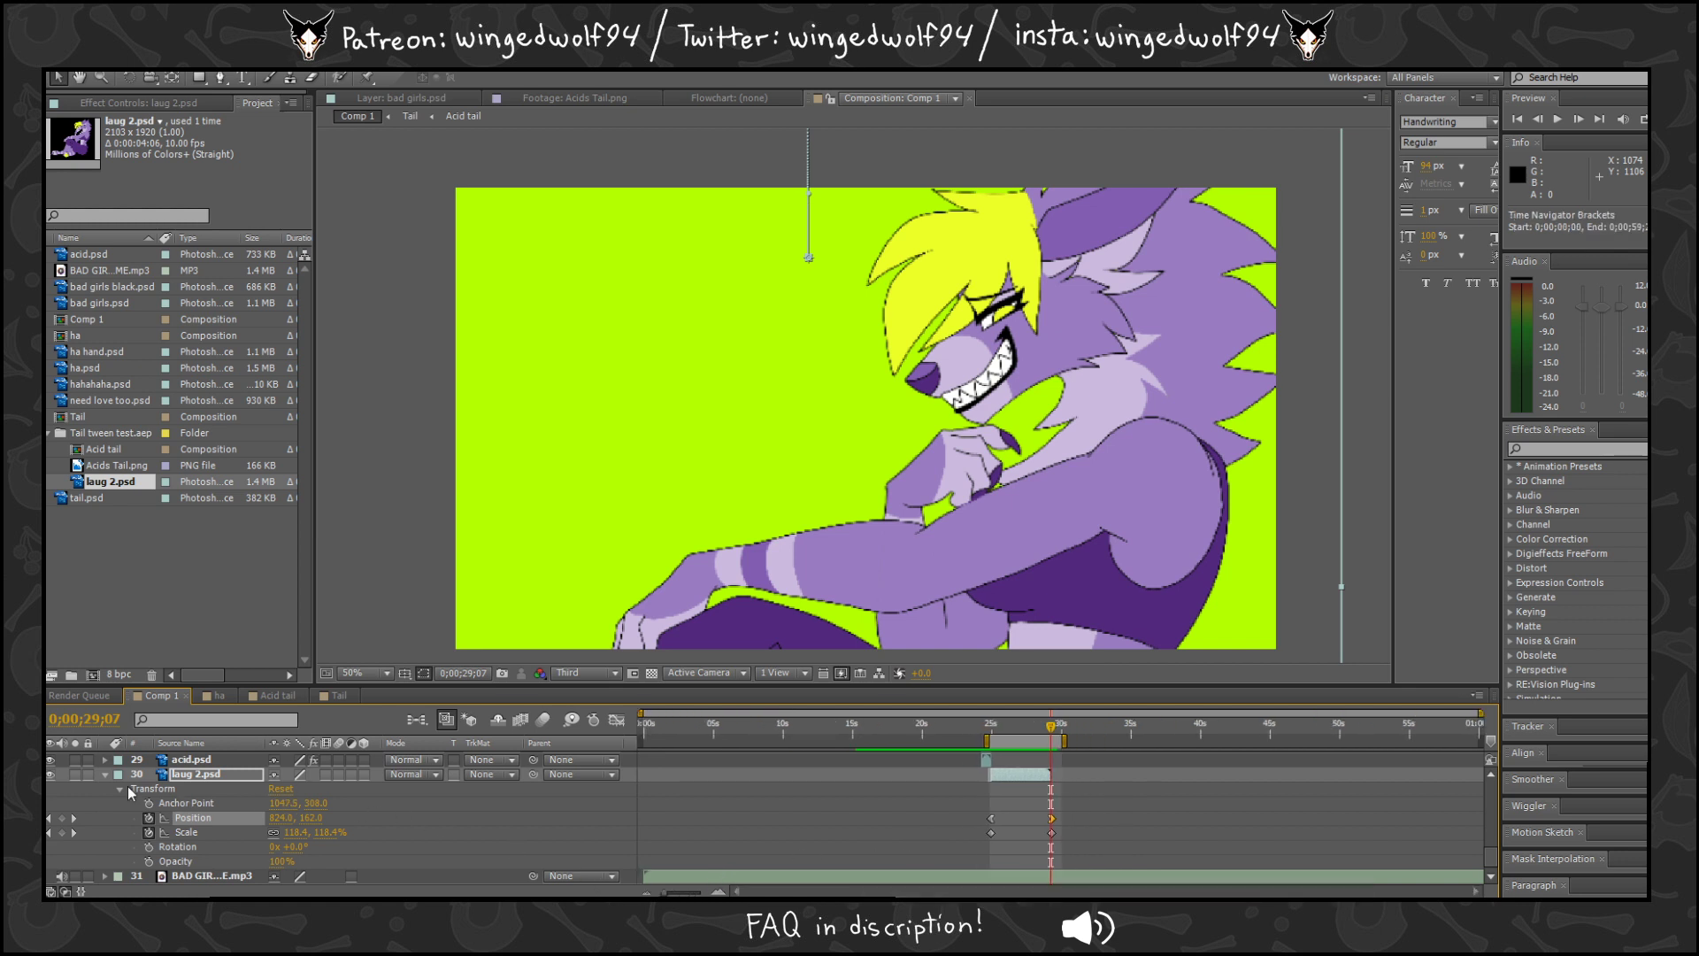
left_click(106, 776)
scroll(899, 782, "up", 10)
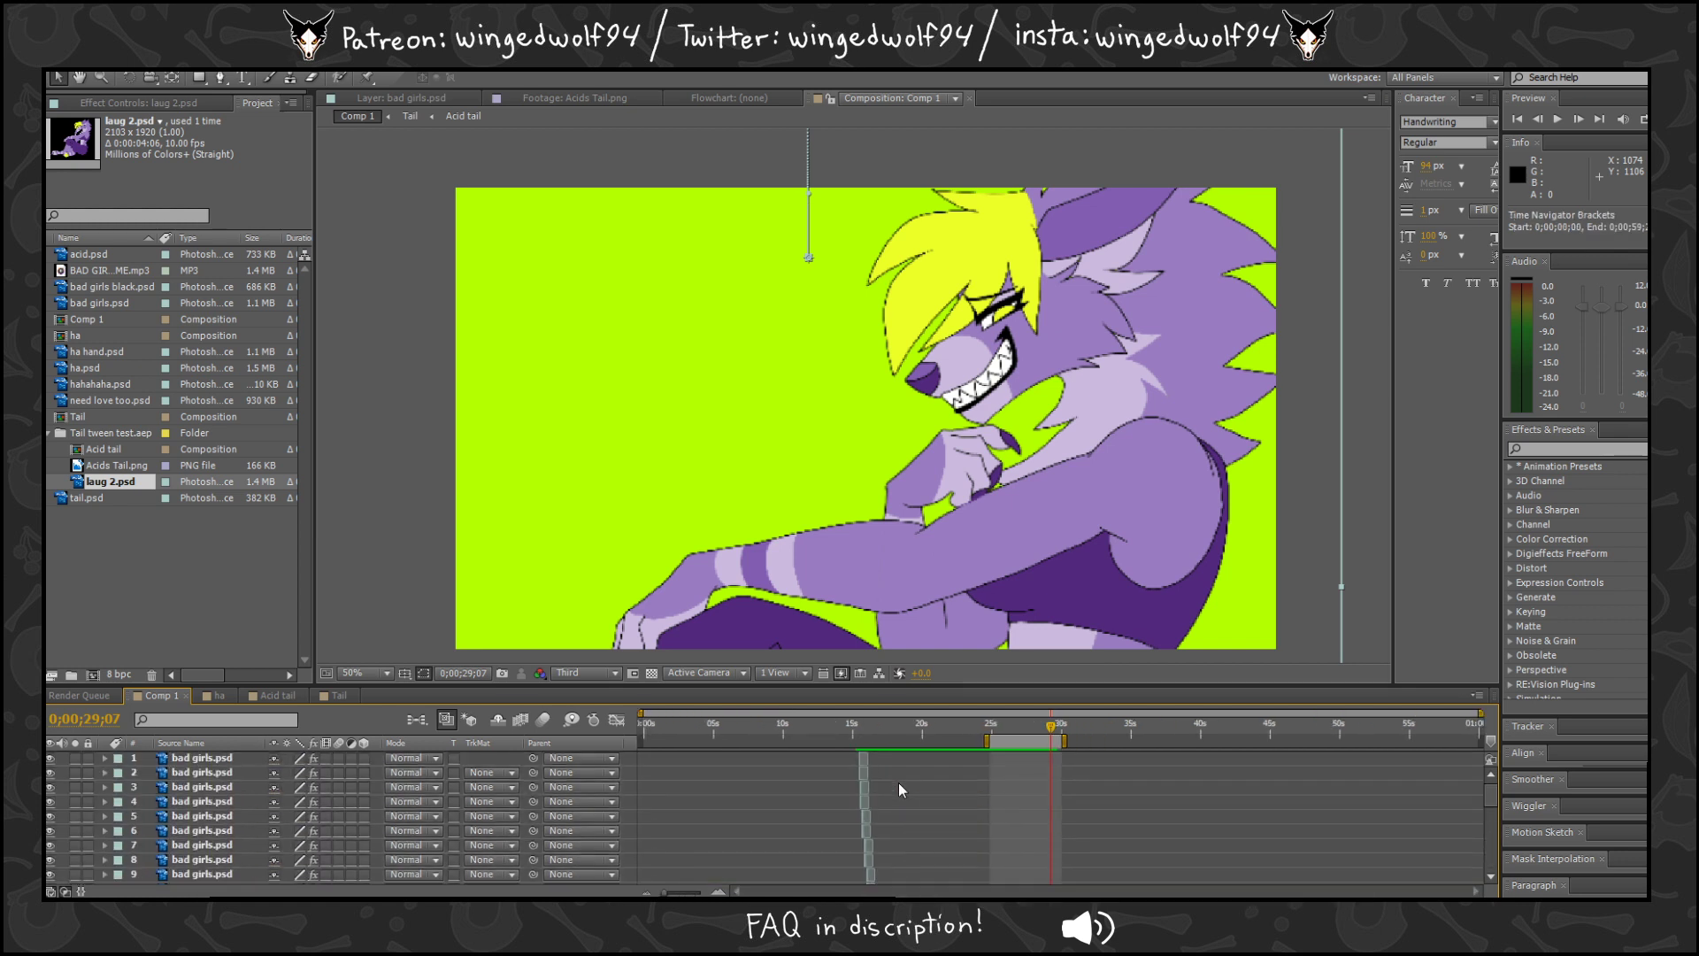
Extend the start of the work area back to 0;00;15;05 and play a RAM preview of it.
left_click_drag(986, 749, 845, 759)
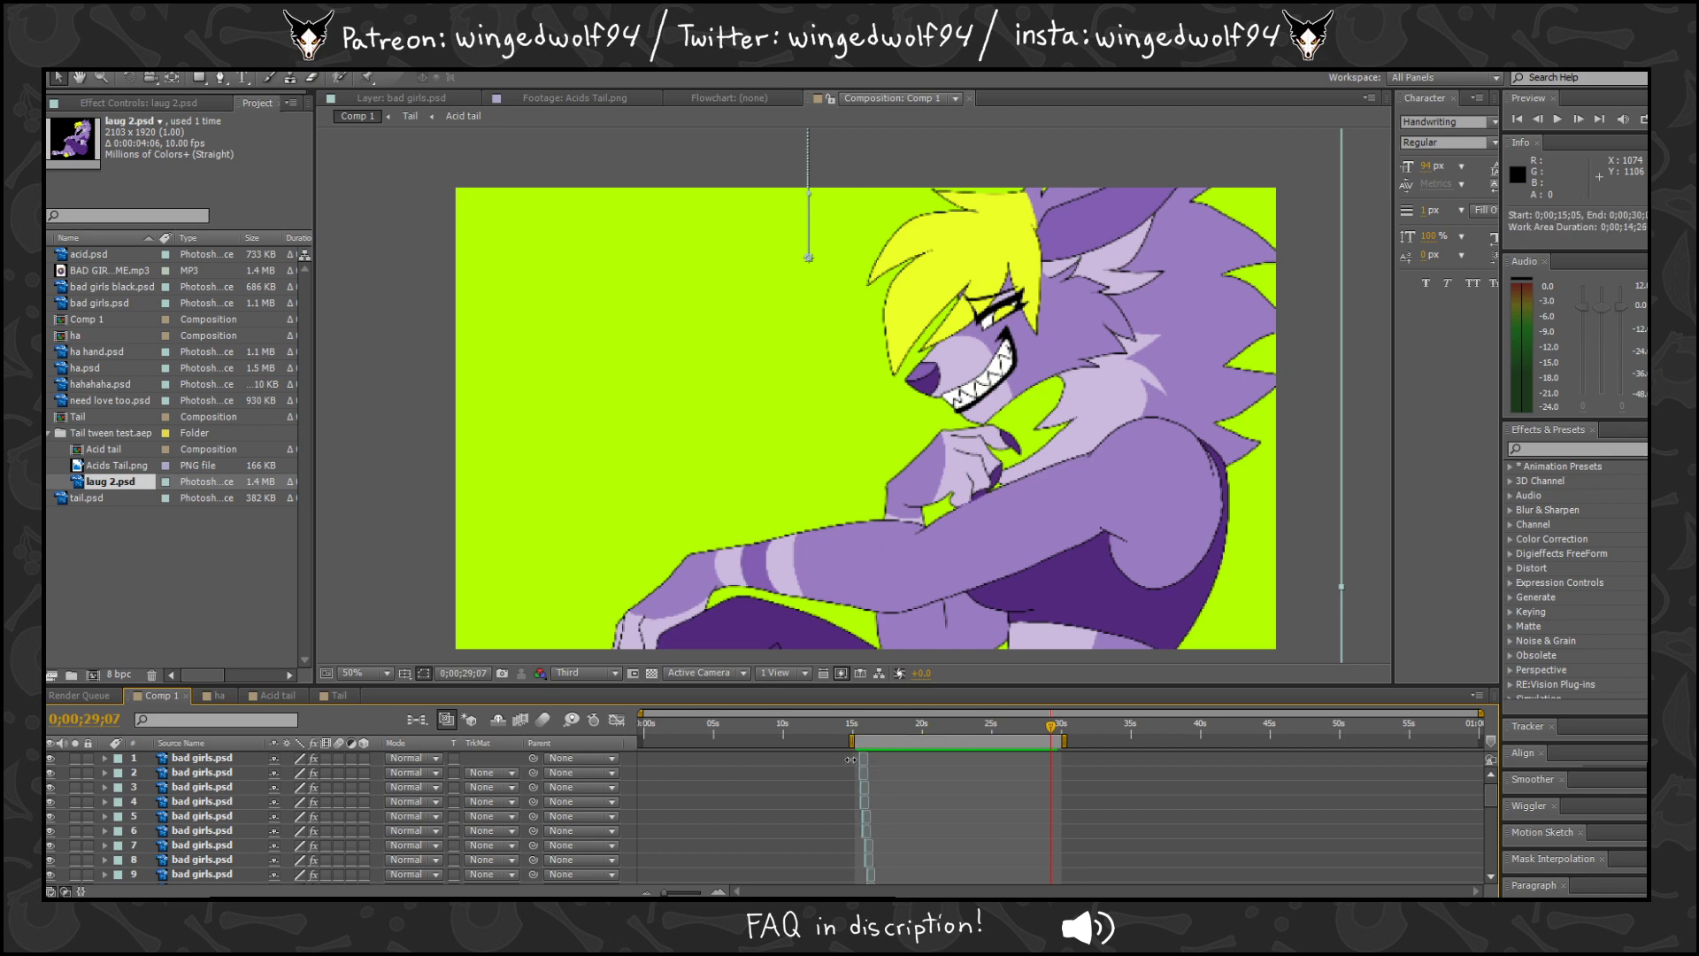
key("KP_0")
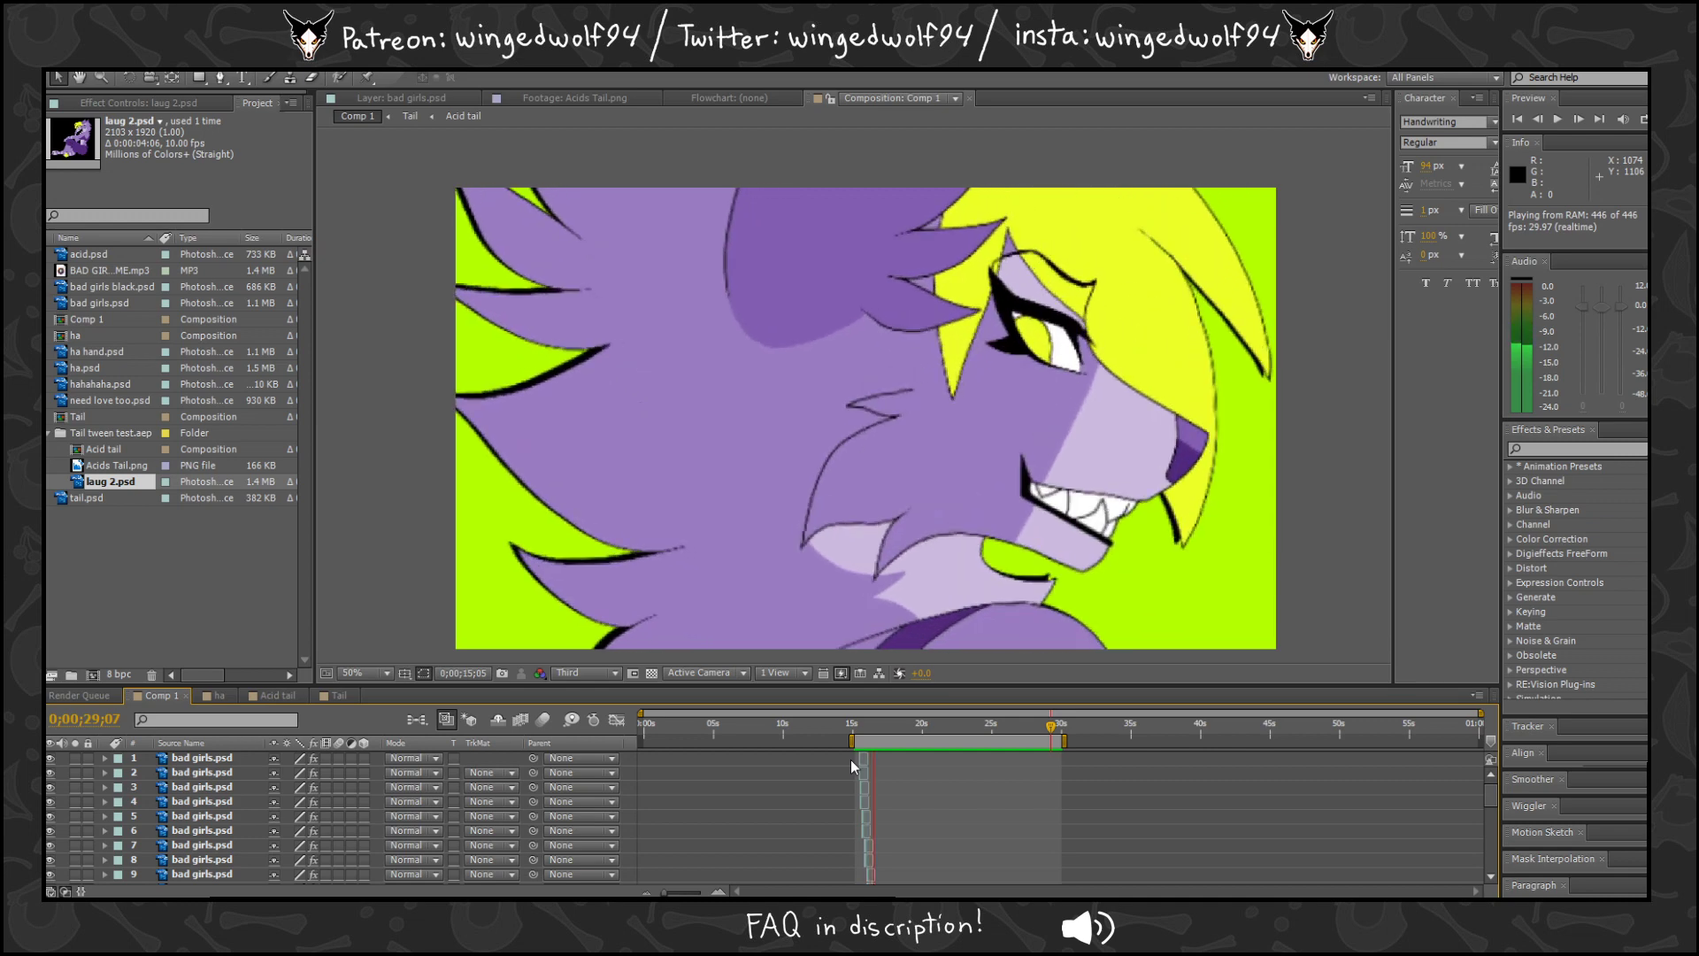
left_click(849, 758)
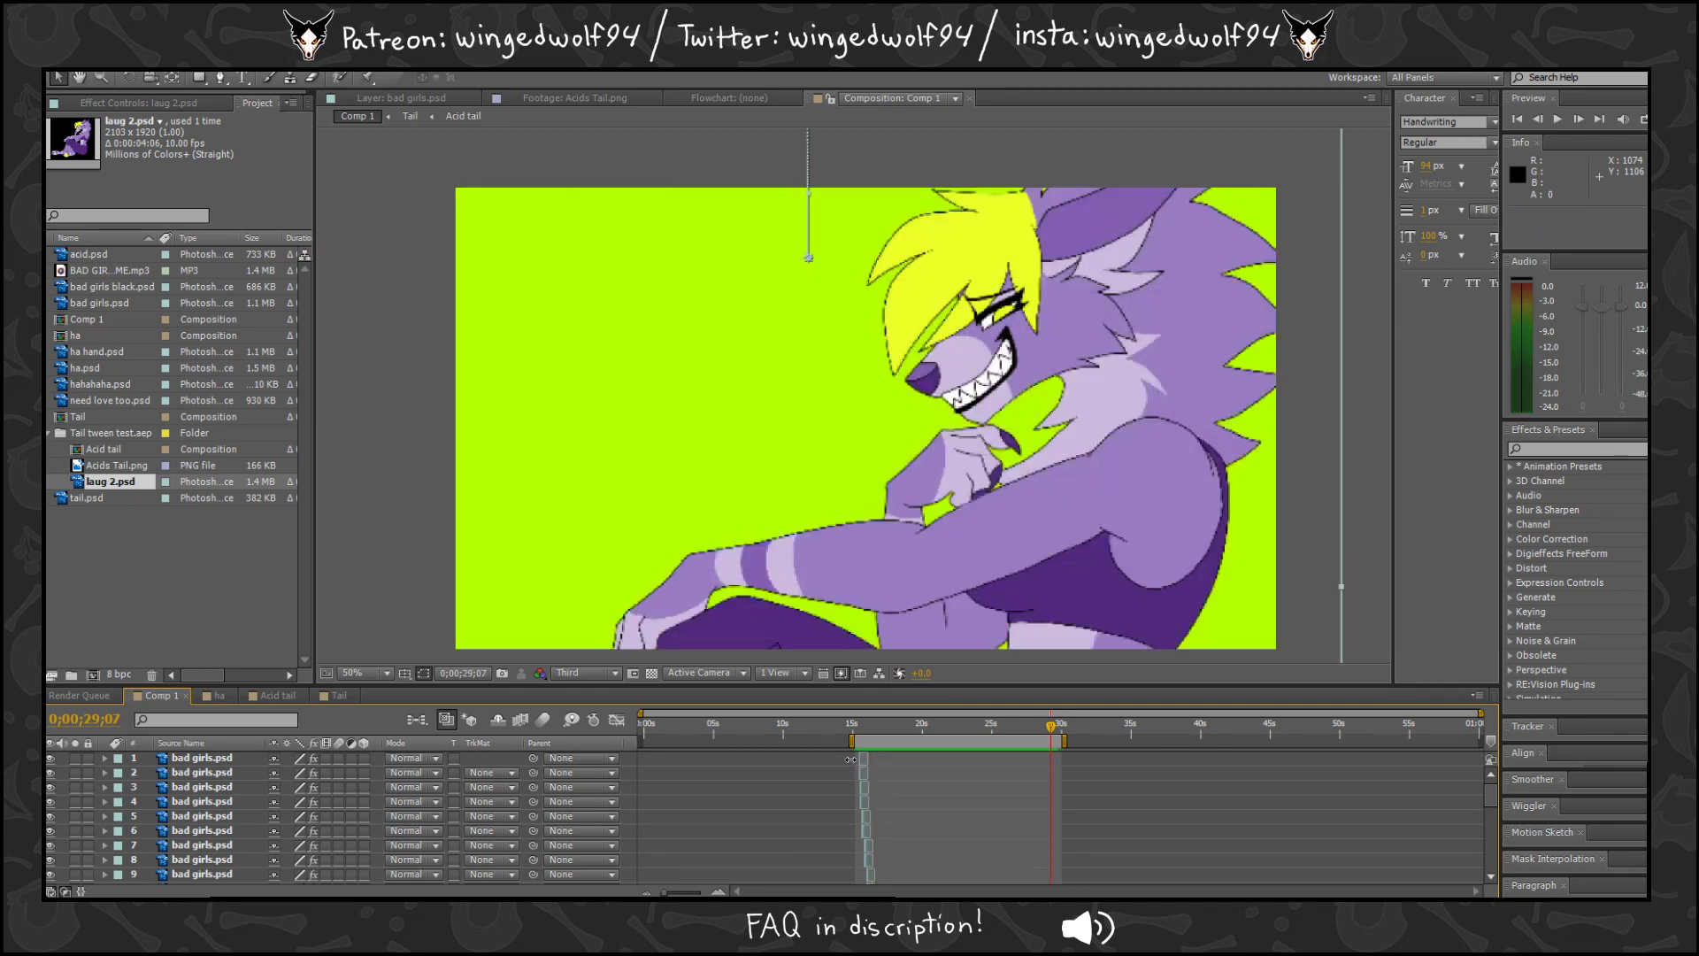
key("KP_0")
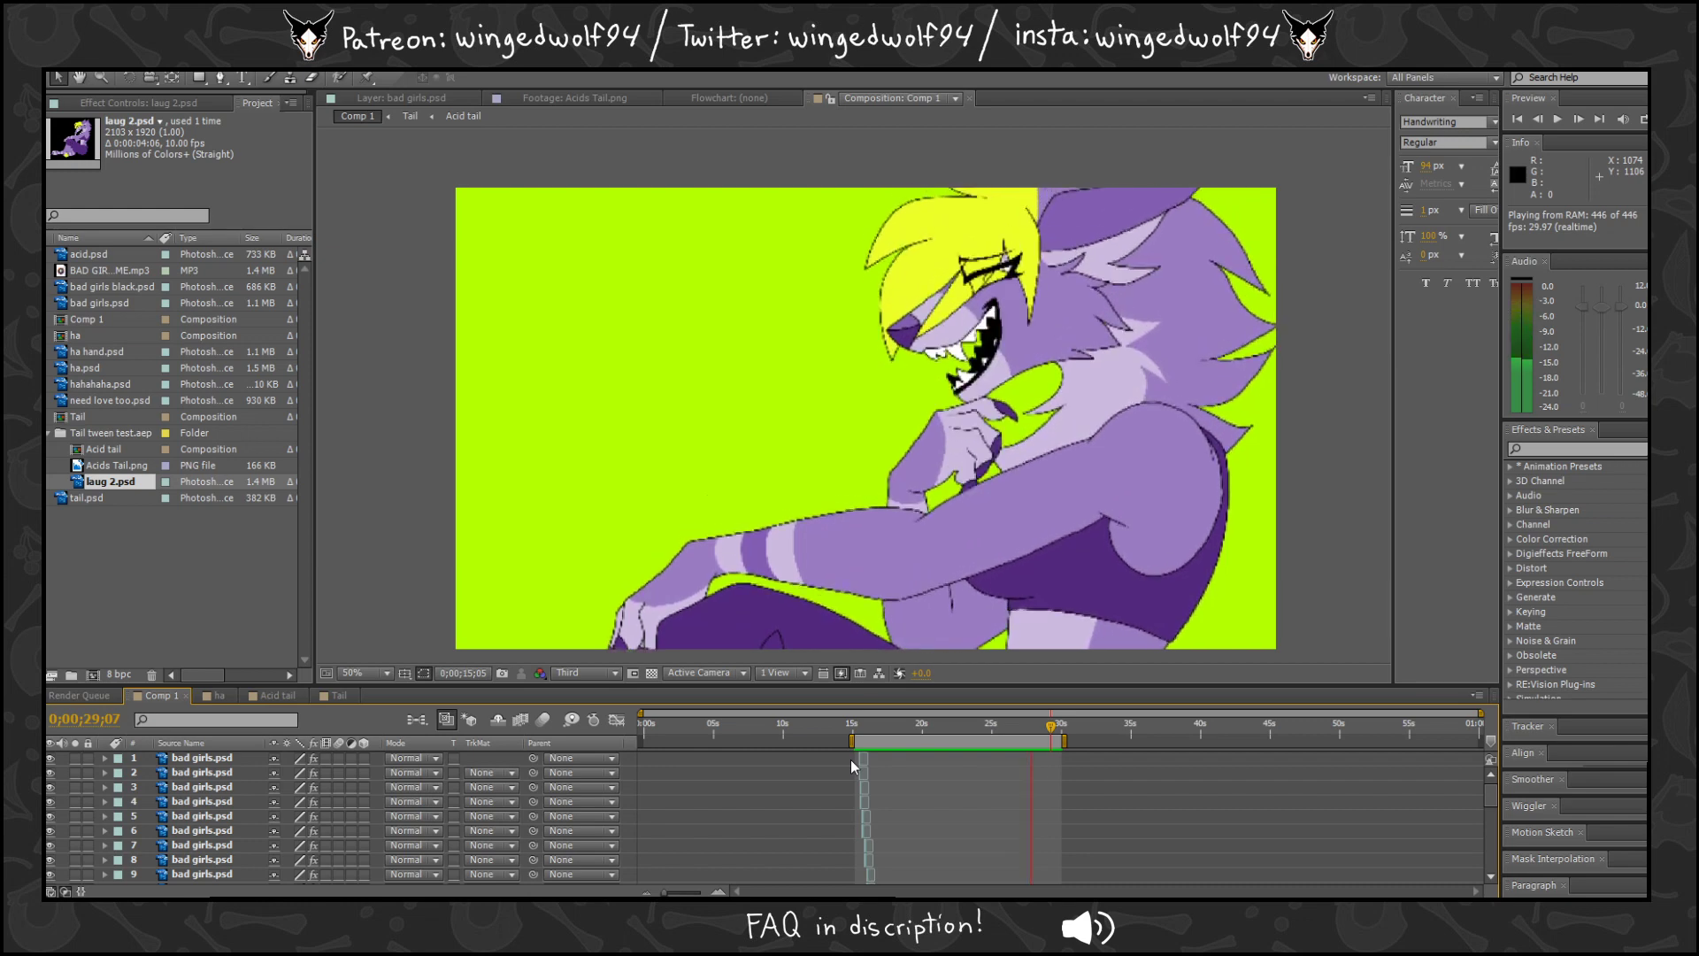
key("space")
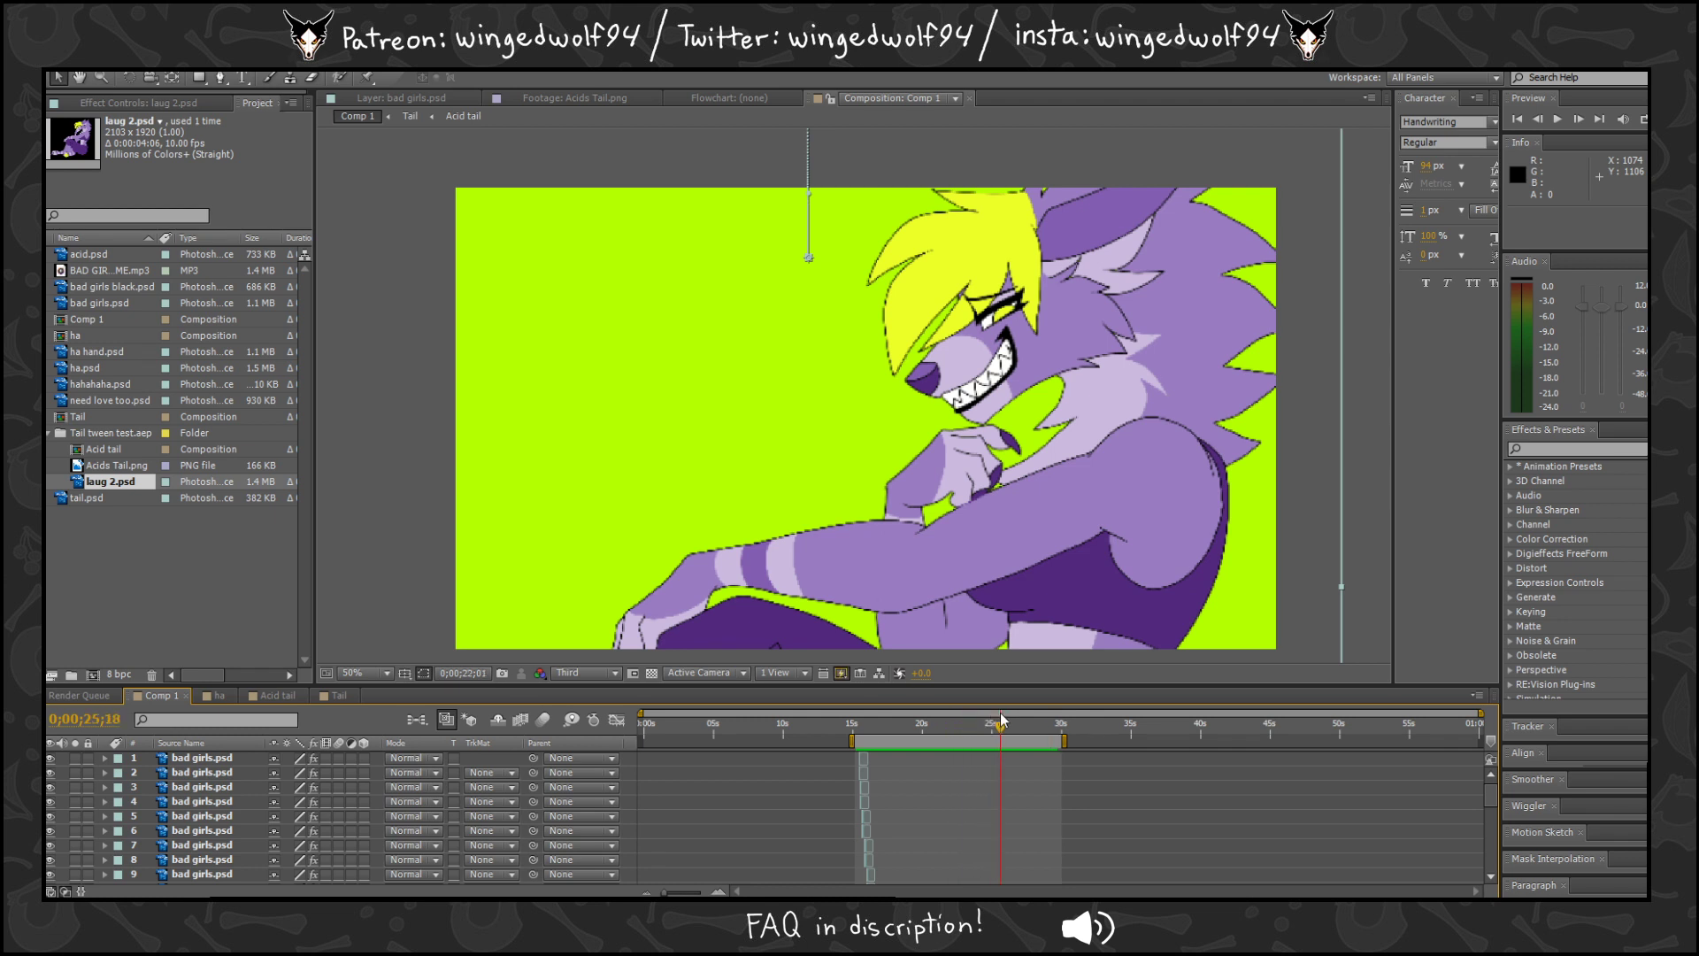
Duplicate the laug 2.psd layer in Comp 1.
left_click_drag(1014, 717, 1008, 717)
scroll(968, 827, "down", 8)
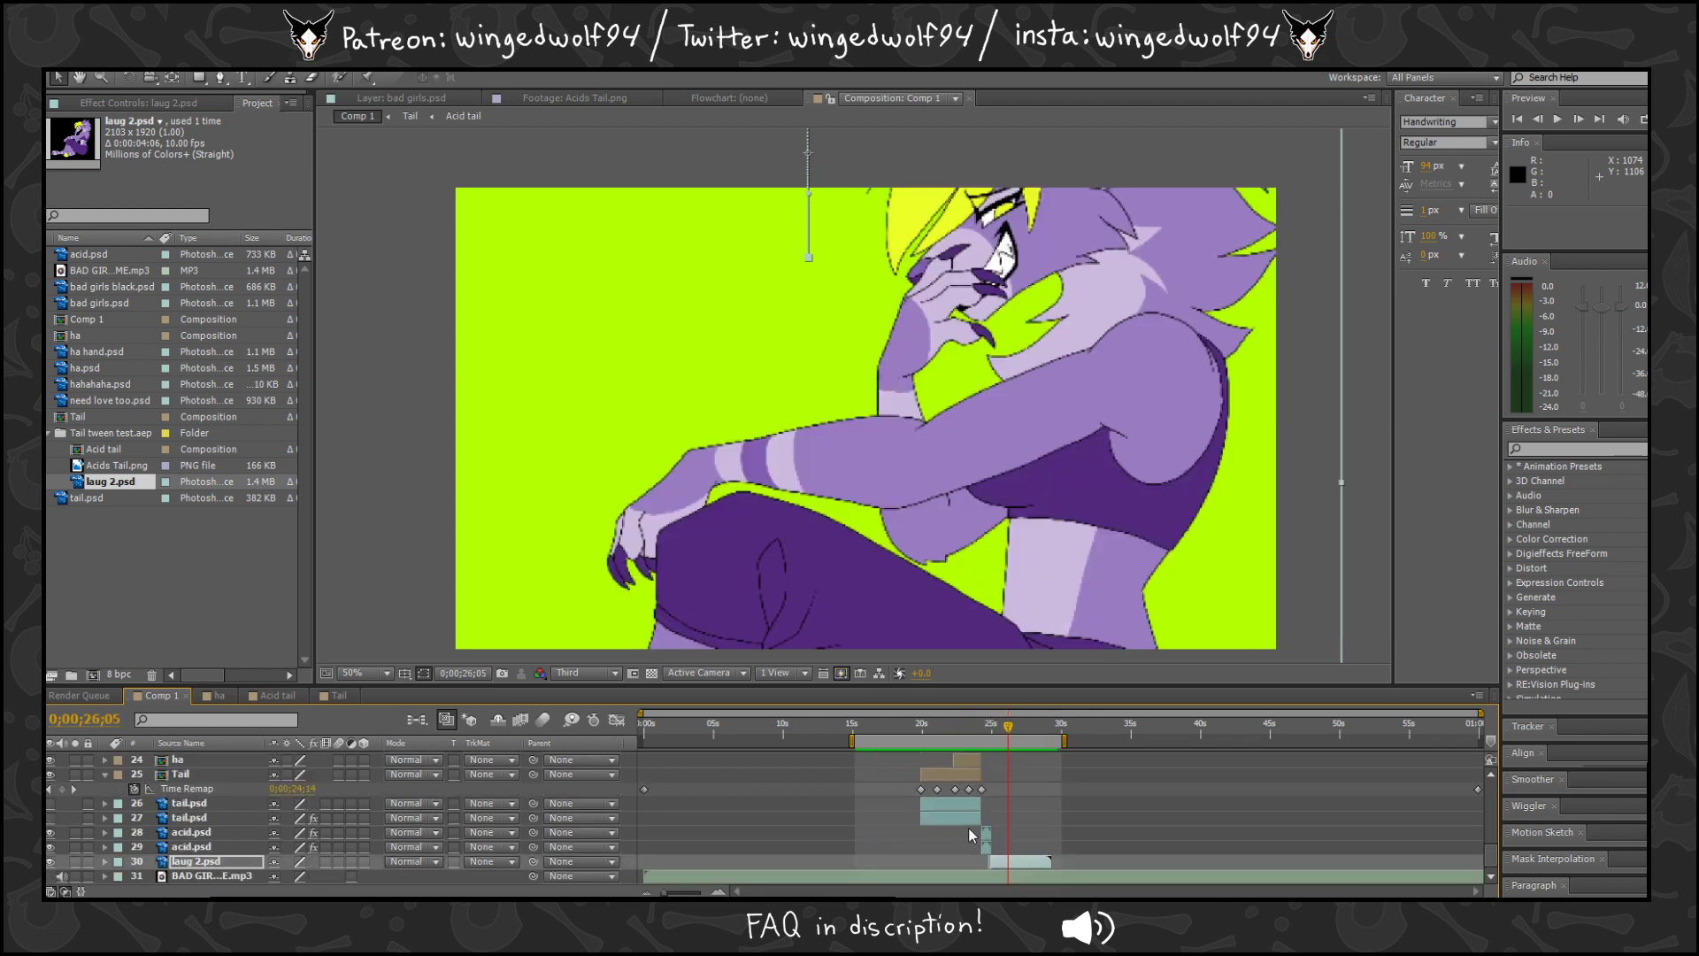
key("ctrl+c")
key("ctrl+v")
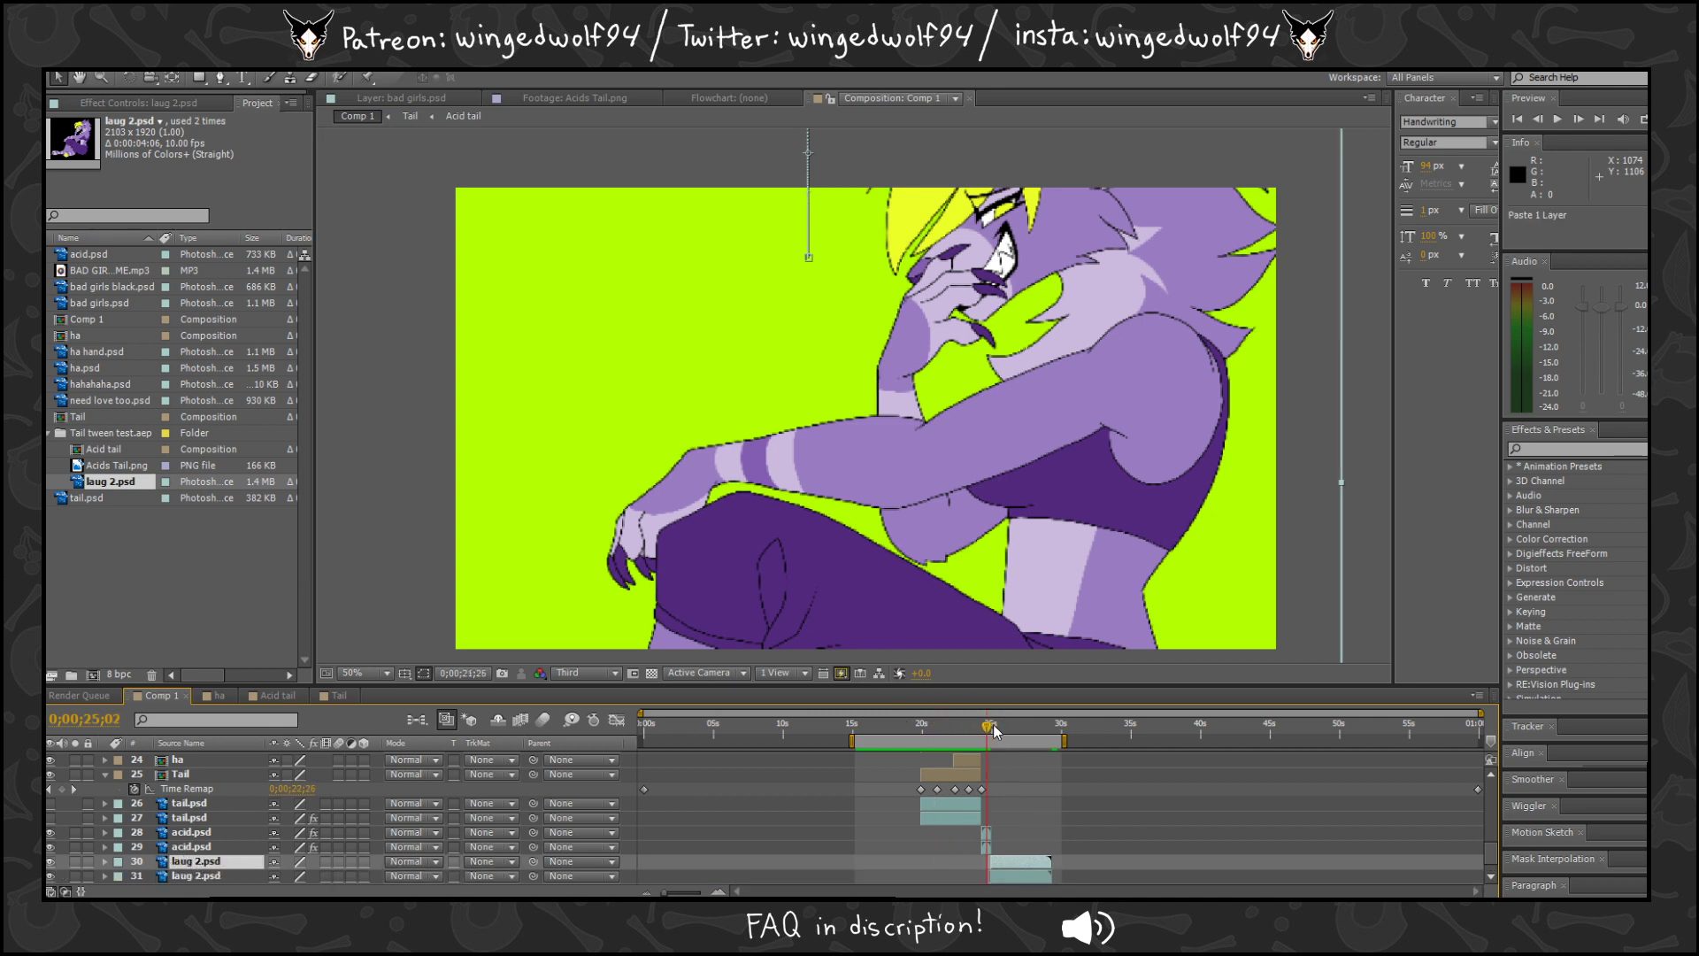
At 0;00;27;06, shift the lower laug 2.psd copy 14 px to the left, to position 810, 73.3.
left_click_drag(993, 724, 996, 724)
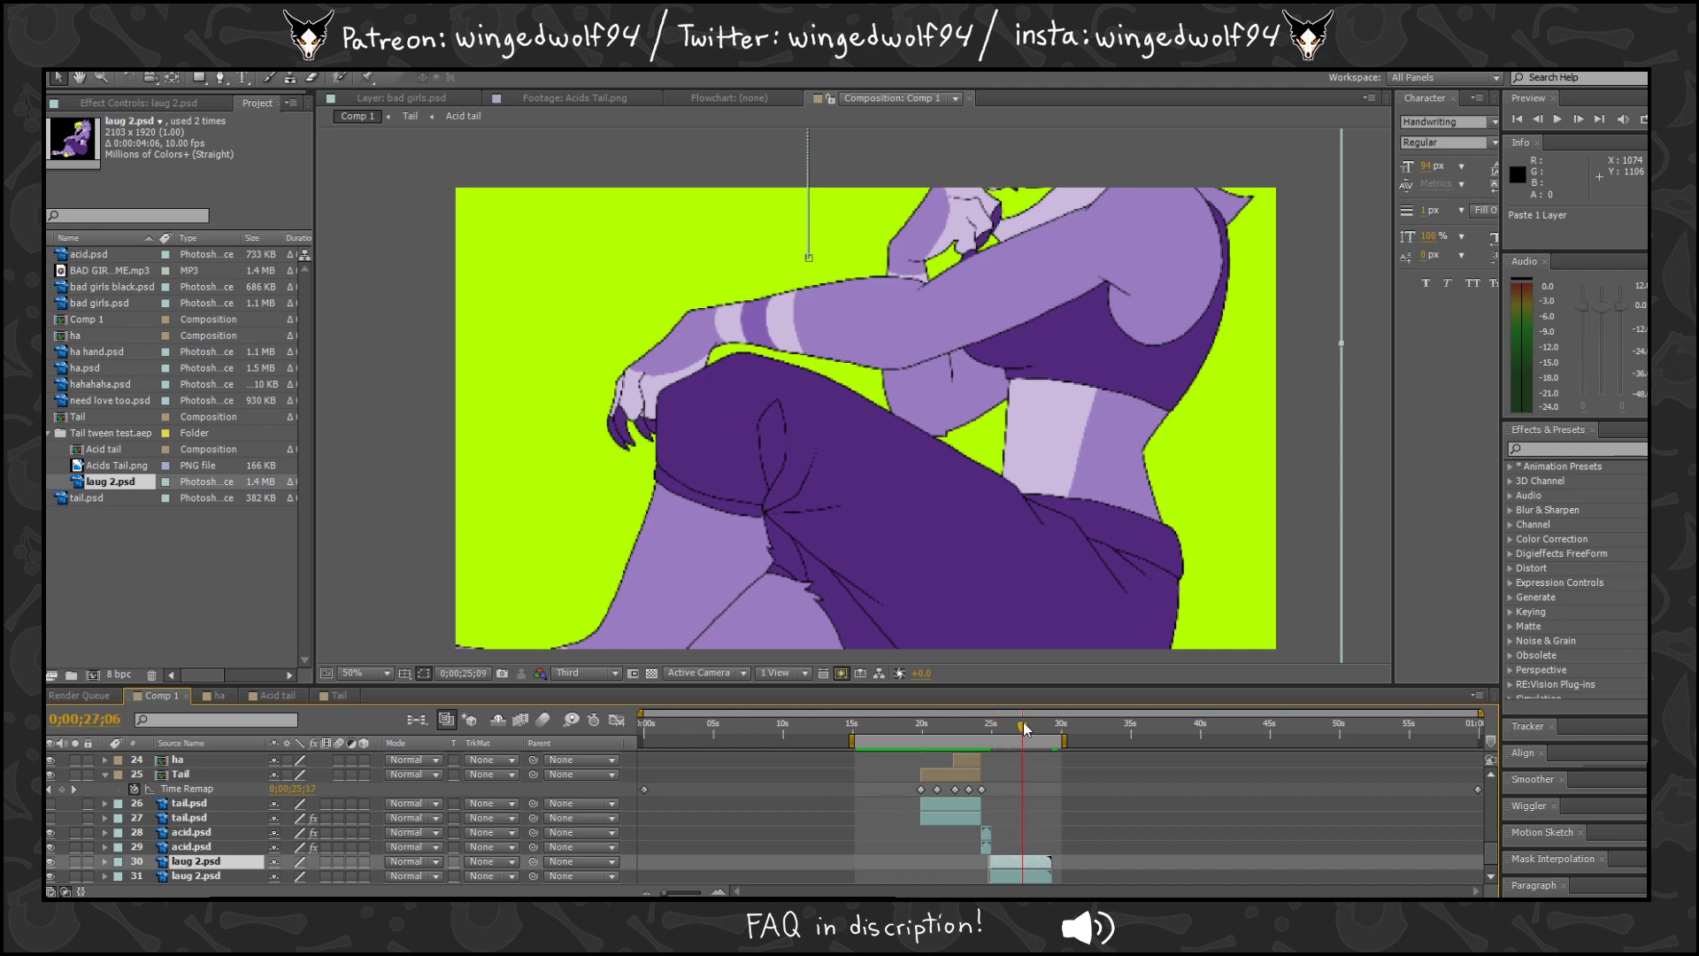
left_click(1002, 876)
scroll(991, 377, "up", 2)
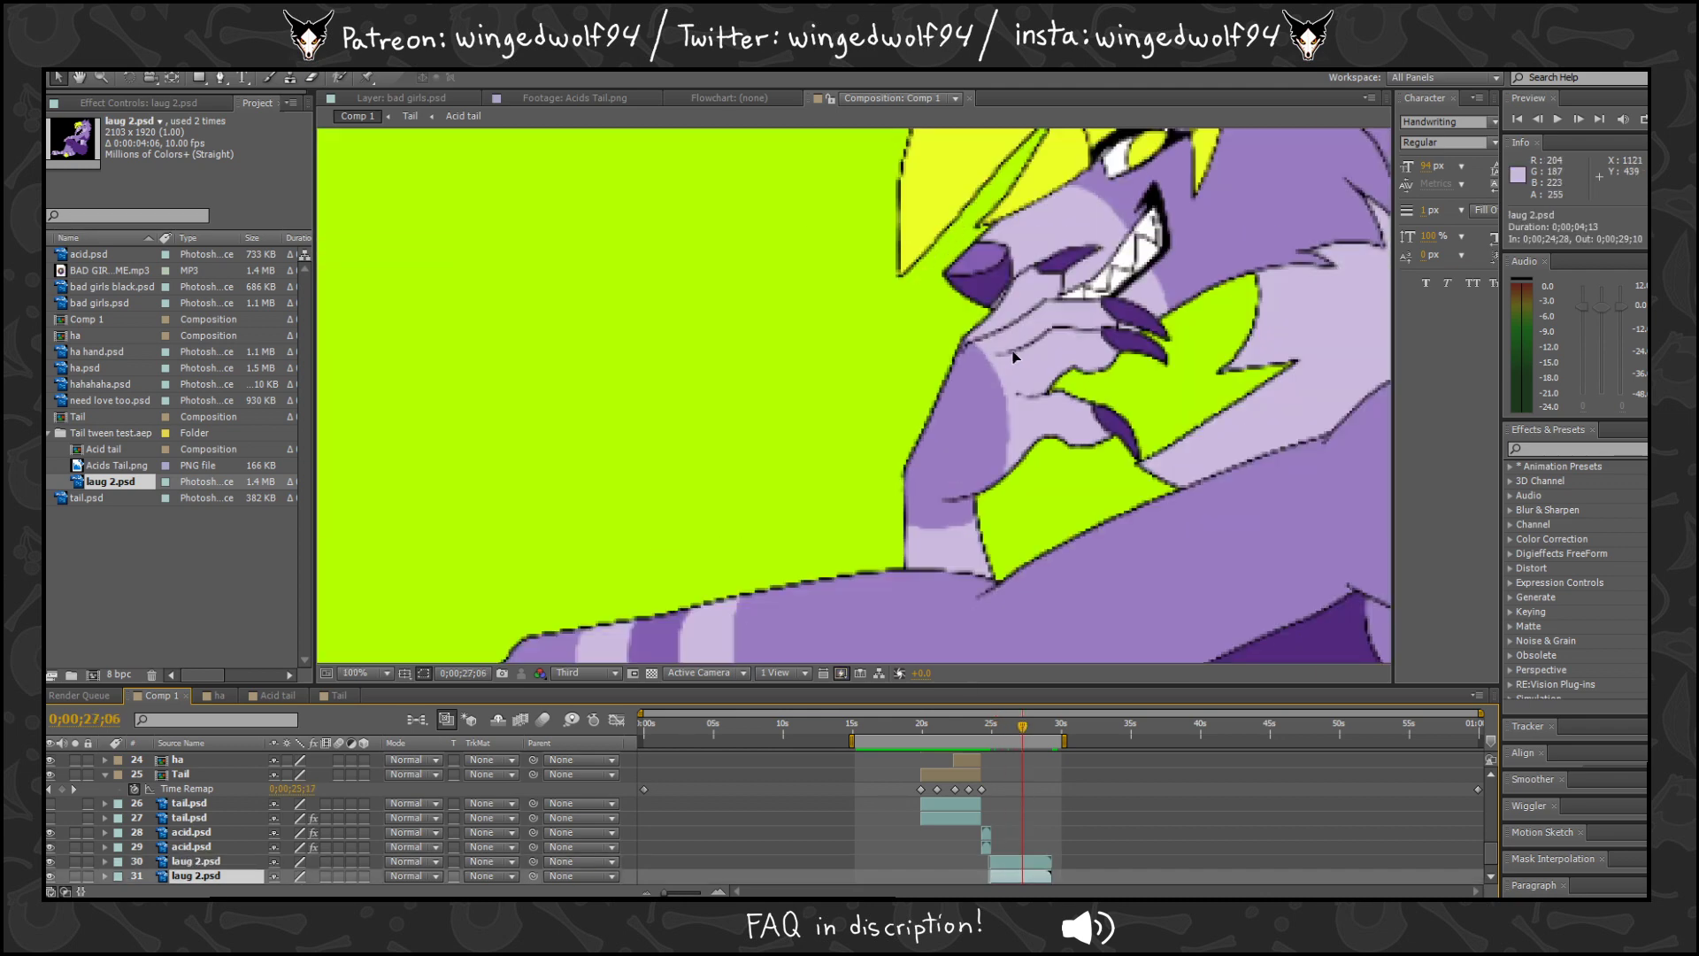
scroll(1004, 350, "down", 2)
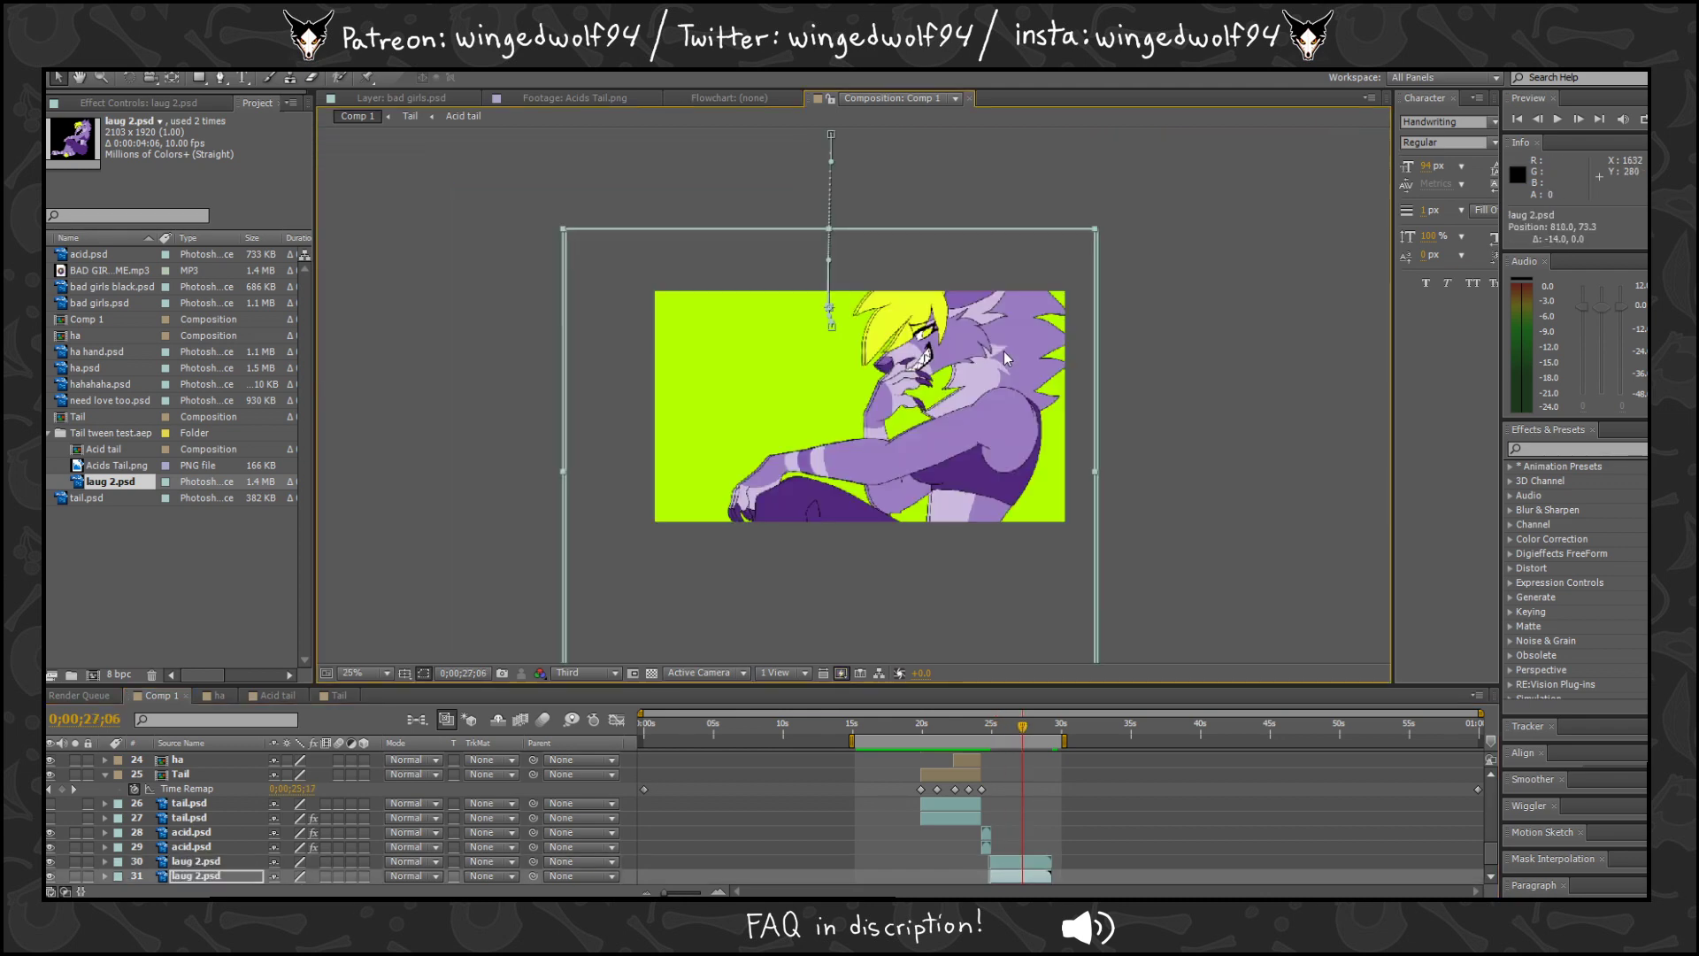
Apply Hue/Saturation to the lower laug 2.psd copy and set its Master Lightness to -100.
left_click(209, 78)
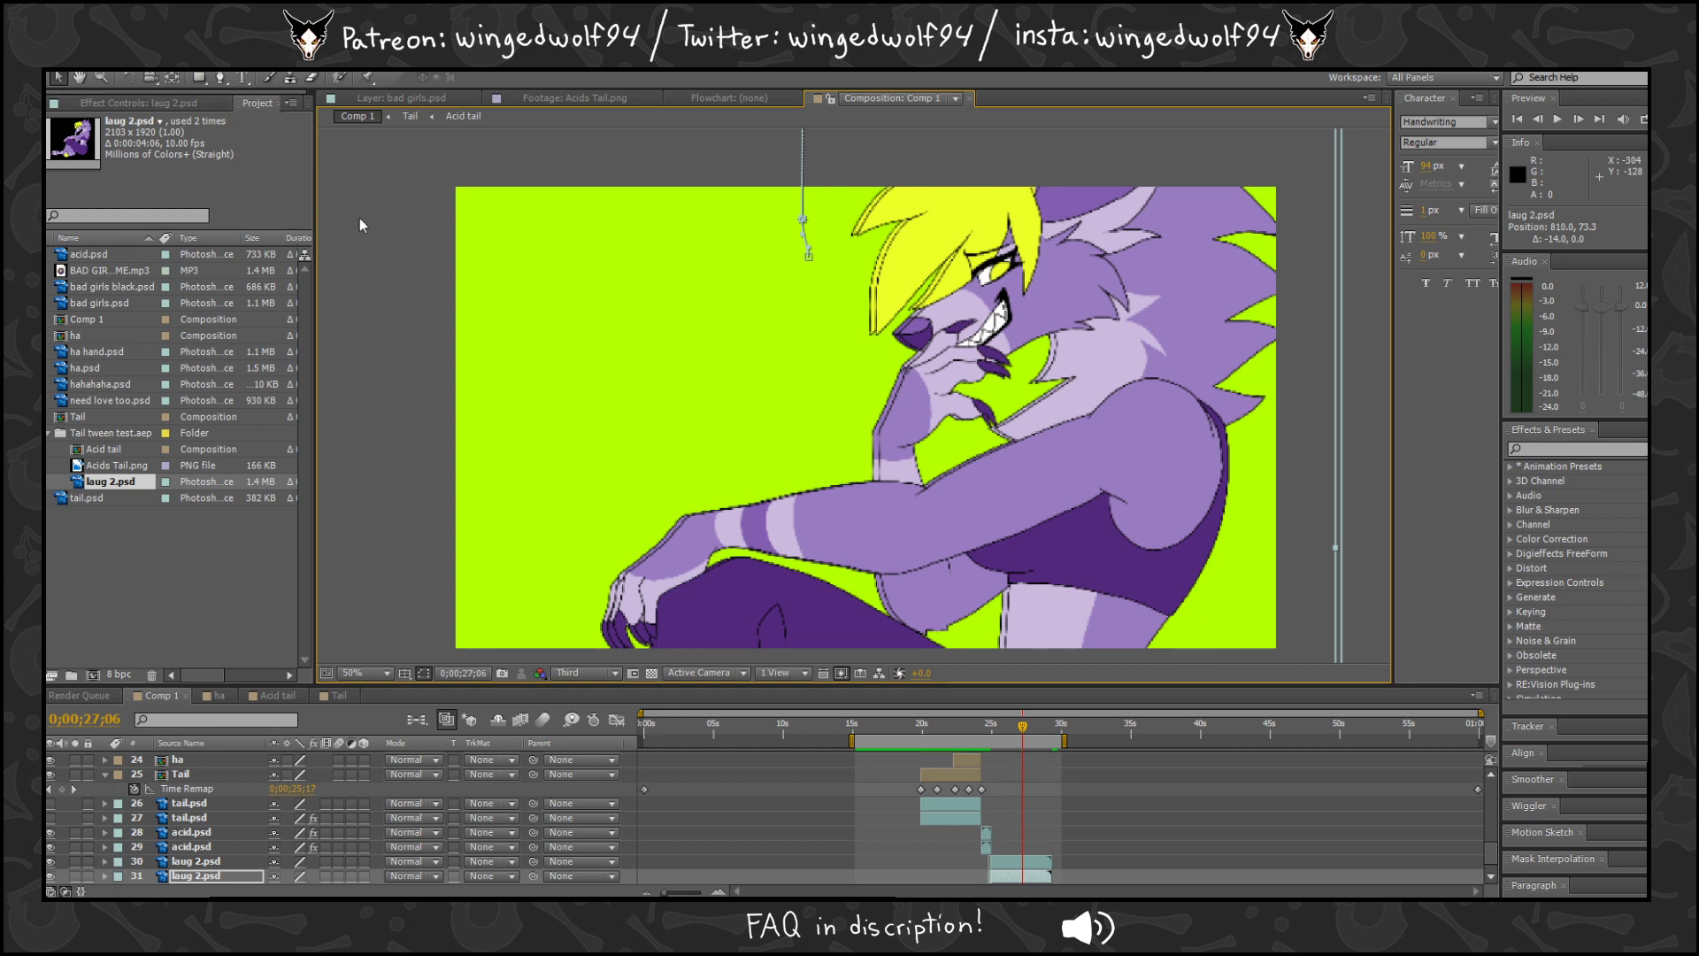
left_click(602, 640)
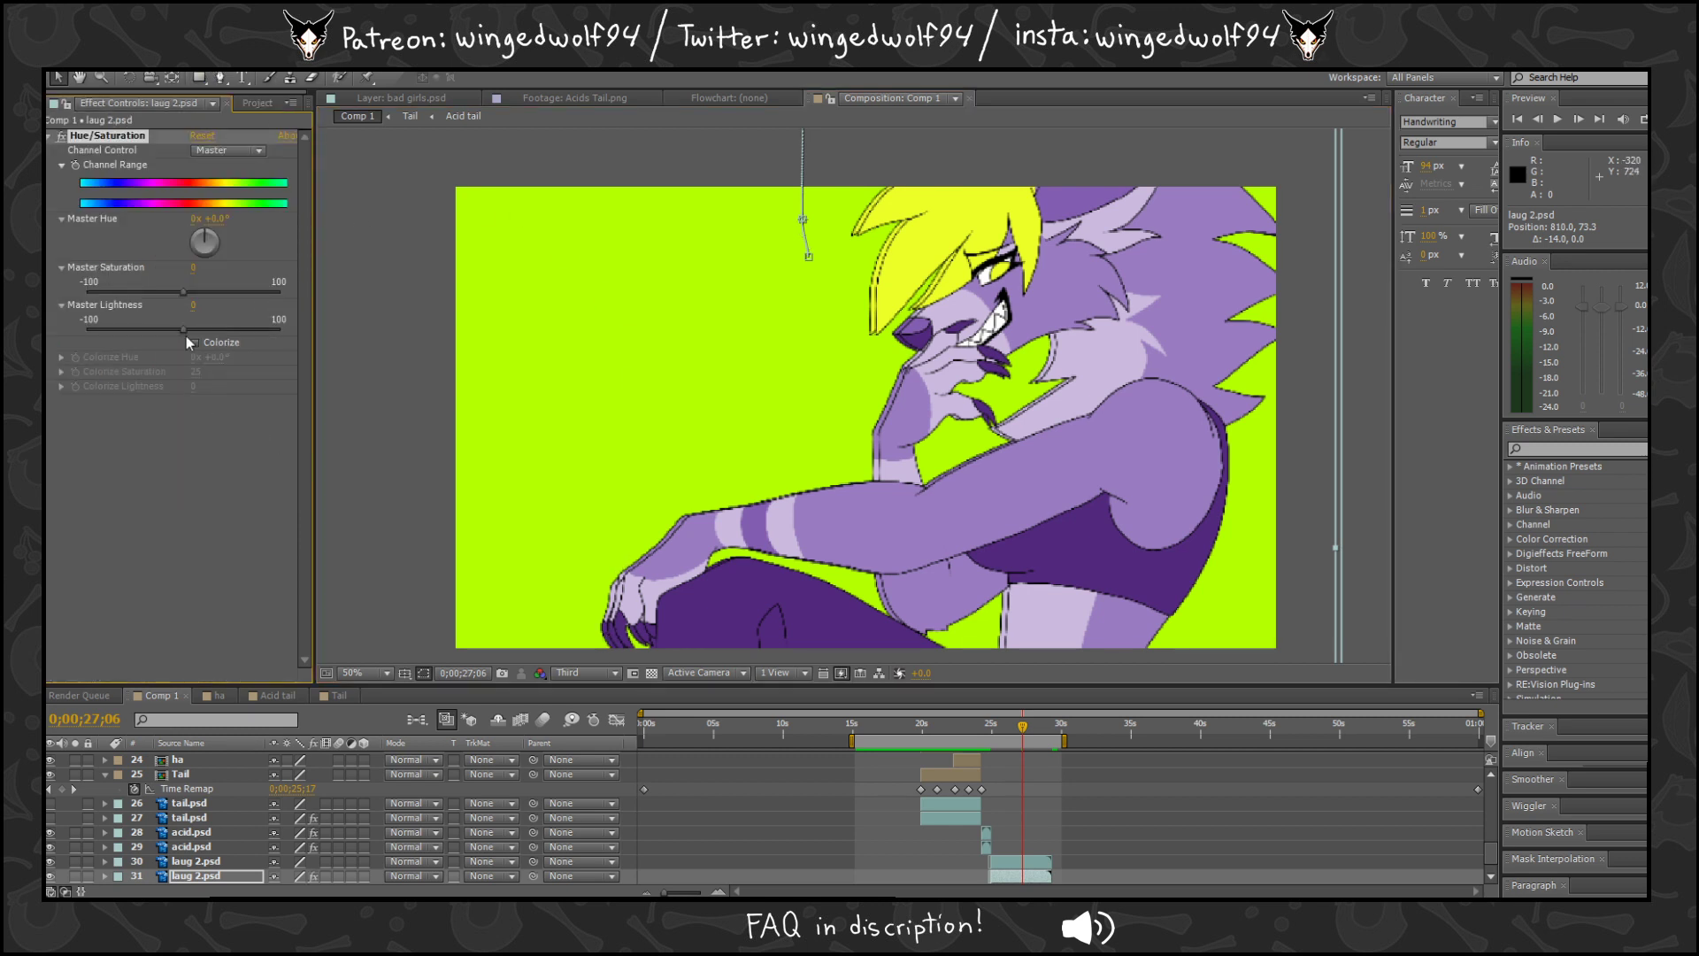
left_click_drag(135, 334, 89, 337)
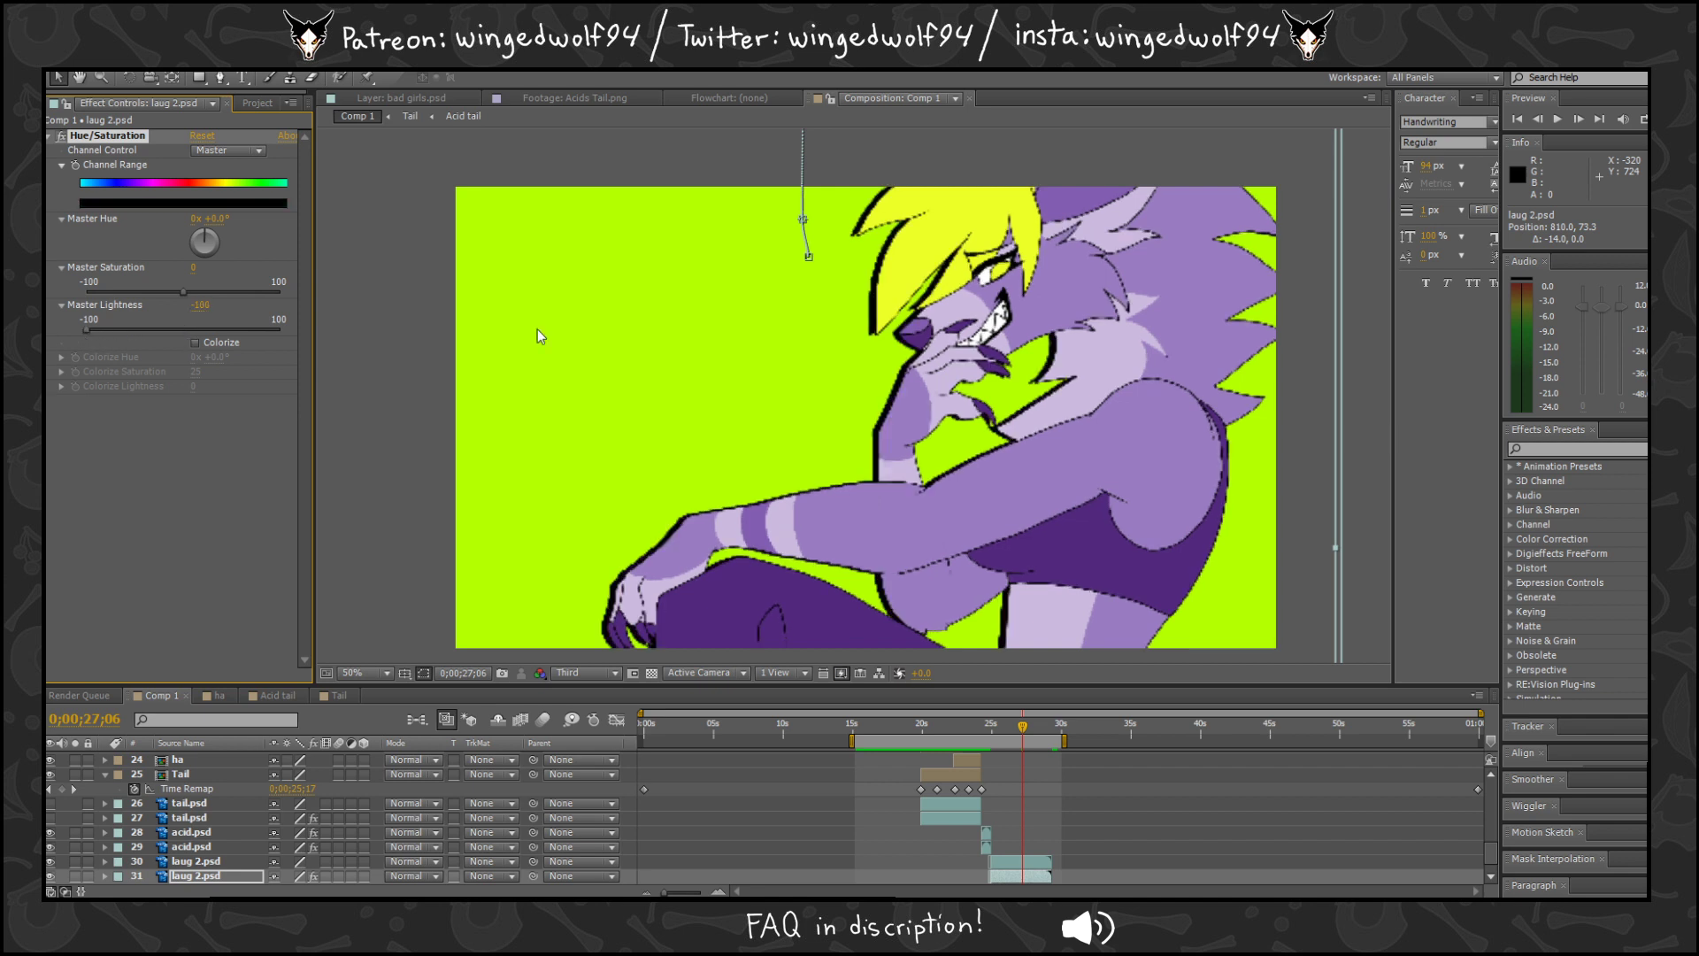
At 0;00;27;10, nudge the black laug 2.psd copy to position 815.5, 94 and play a RAM preview of the work area.
left_click_drag(929, 377, 916, 329)
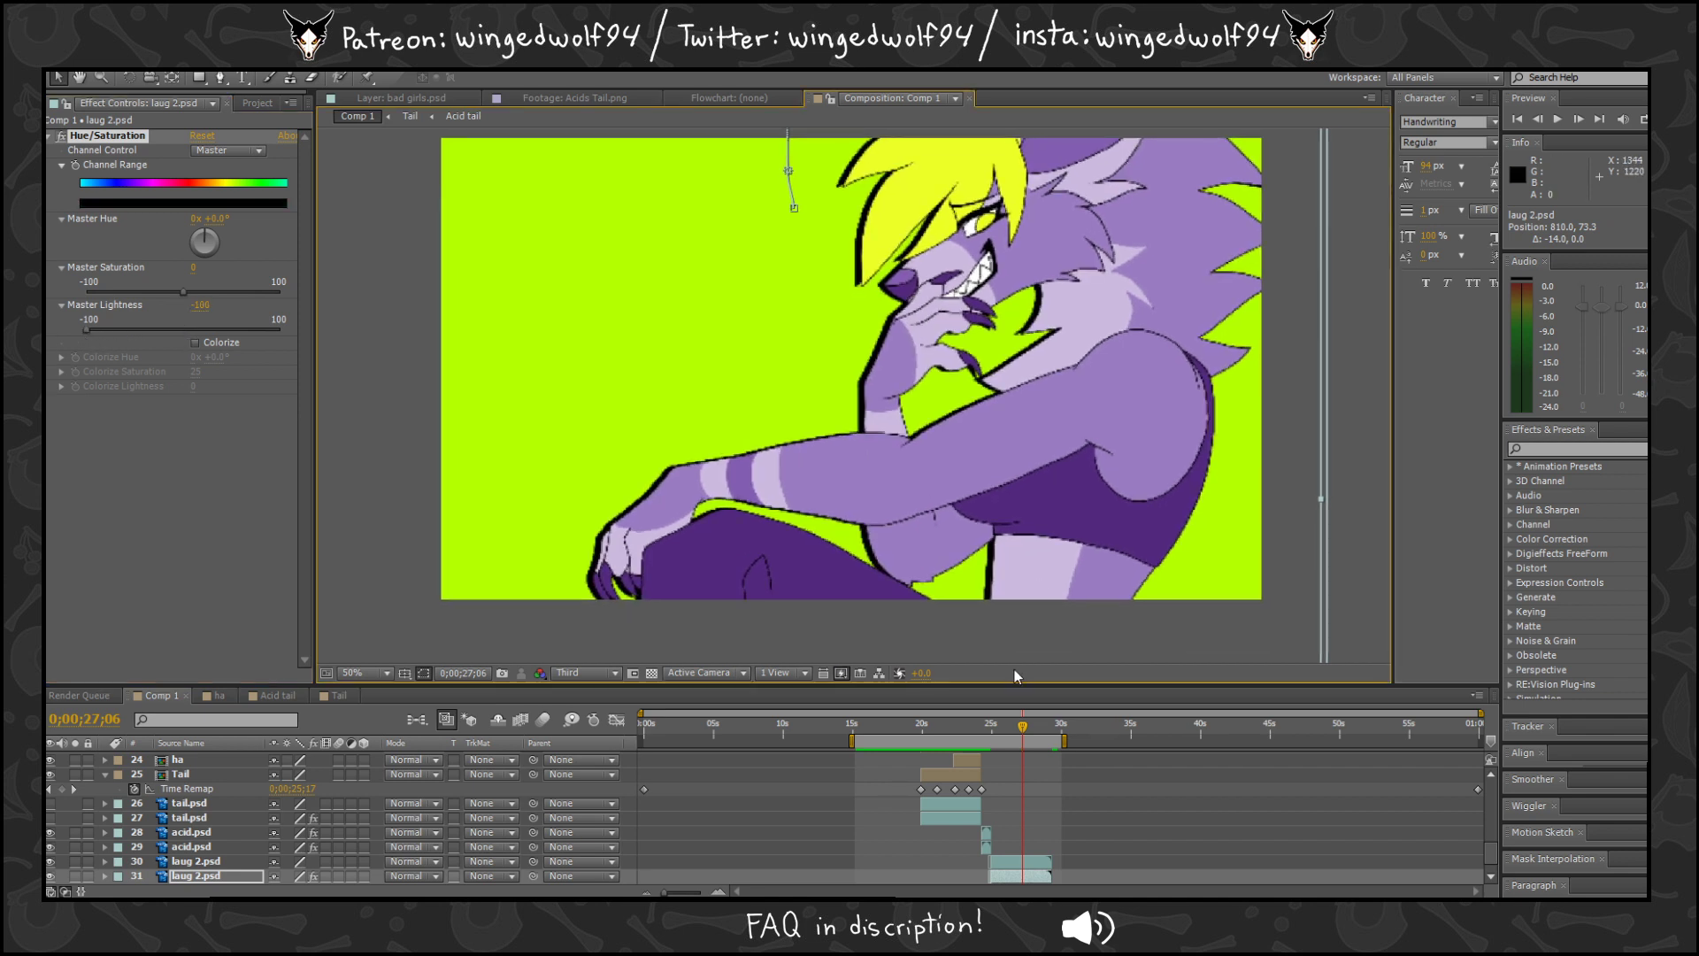
left_click(968, 727)
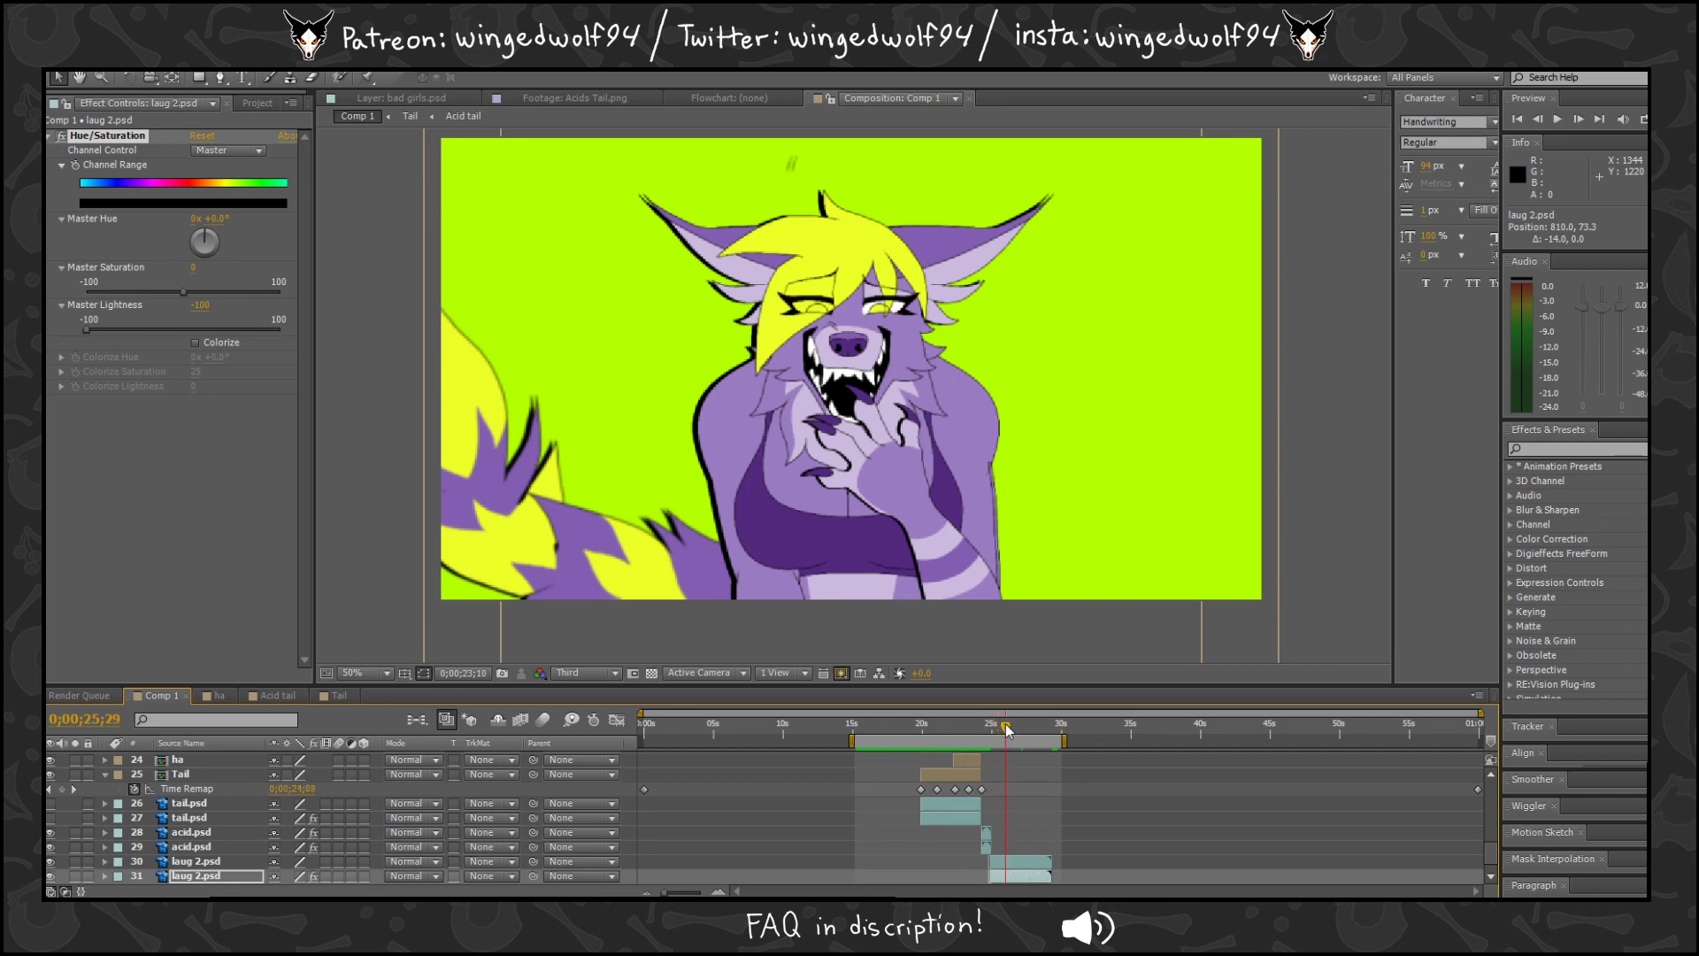
left_click_drag(1023, 723, 1025, 724)
scroll(1272, 404, "up", 1)
left_click_drag(1249, 306, 889, 407)
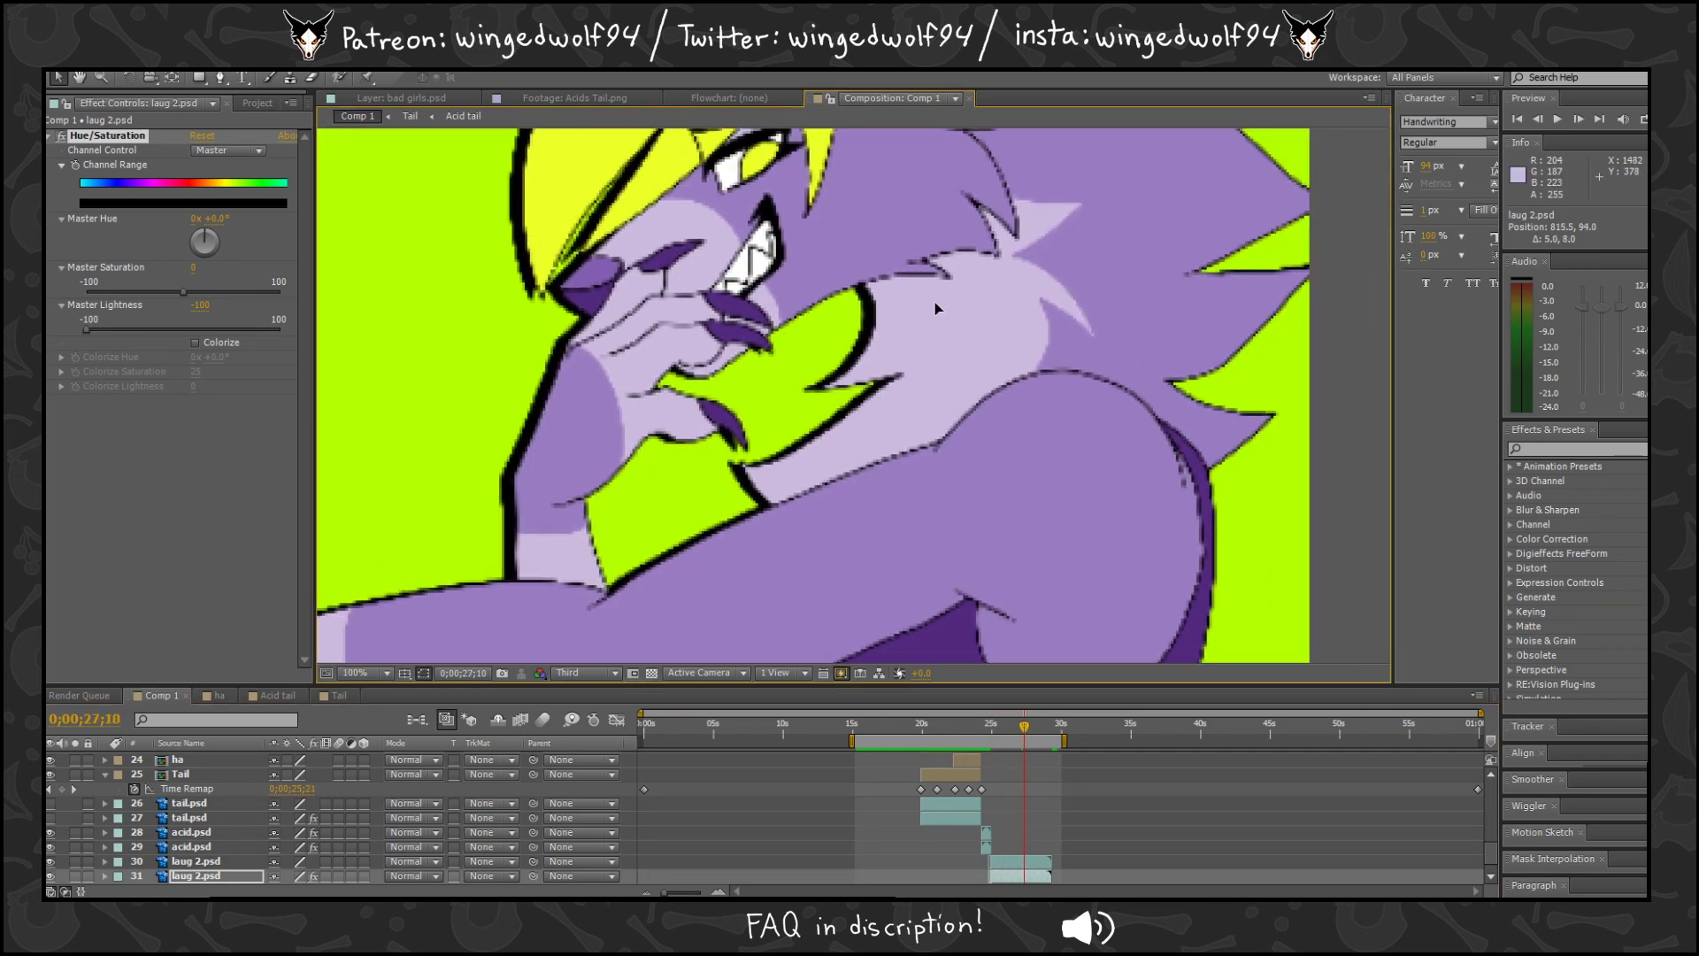
scroll(934, 301, "down", 1)
left_click_drag(890, 352, 956, 294)
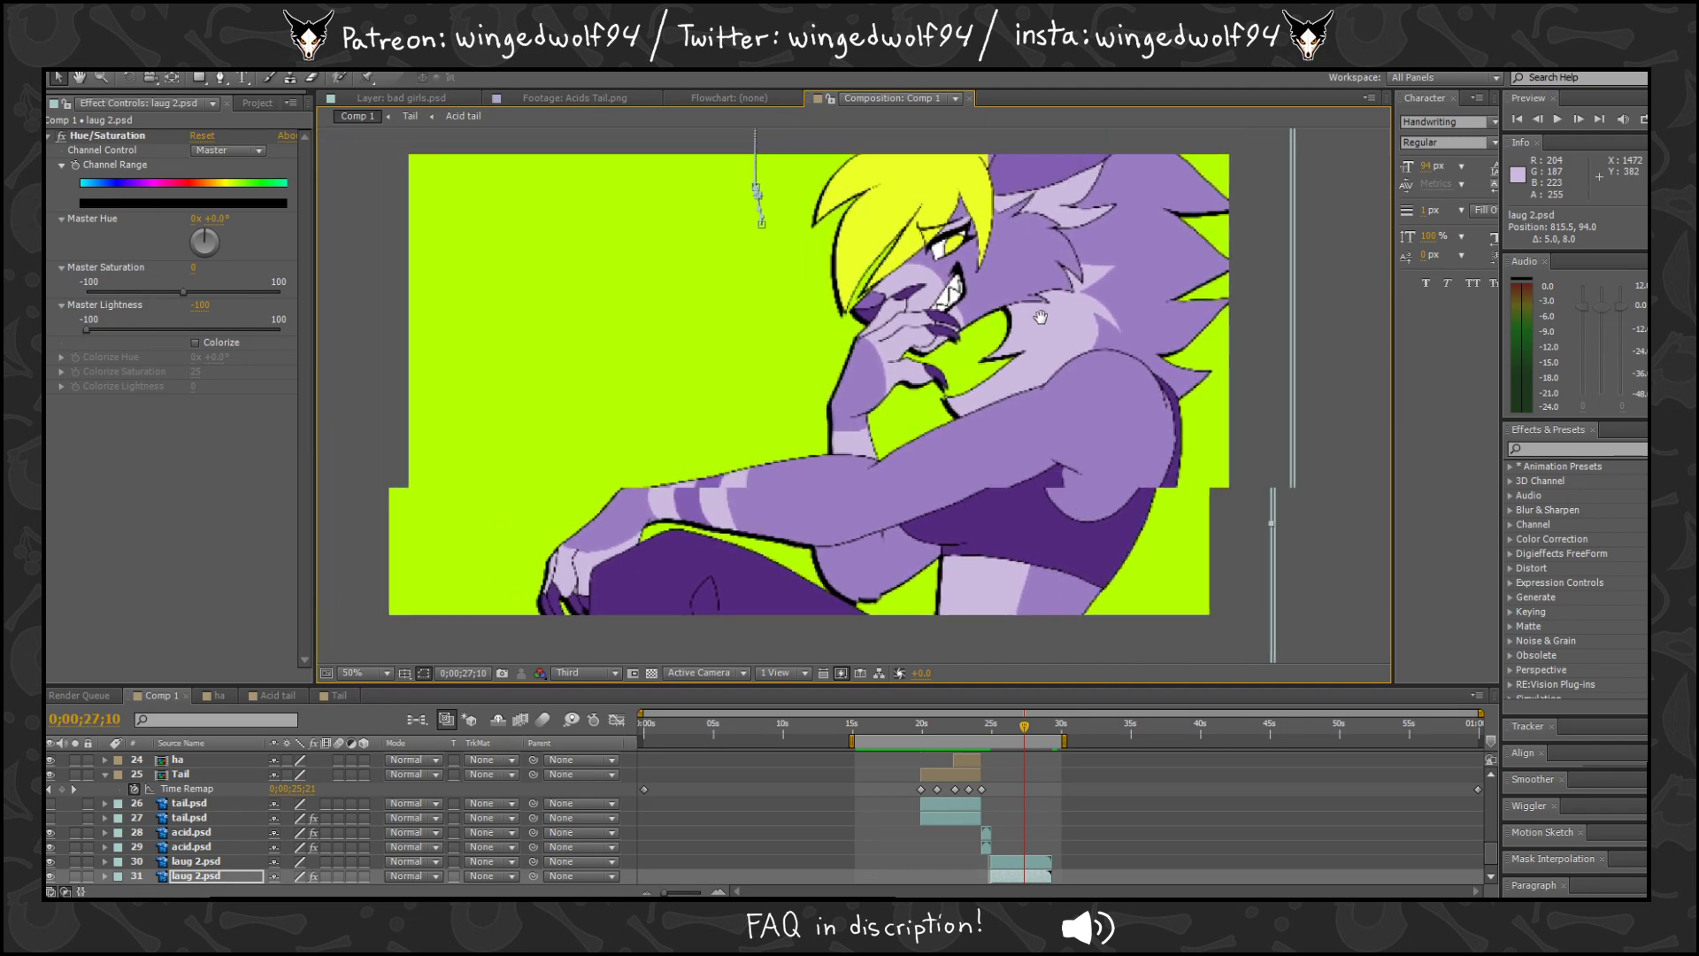
key("KP_0")
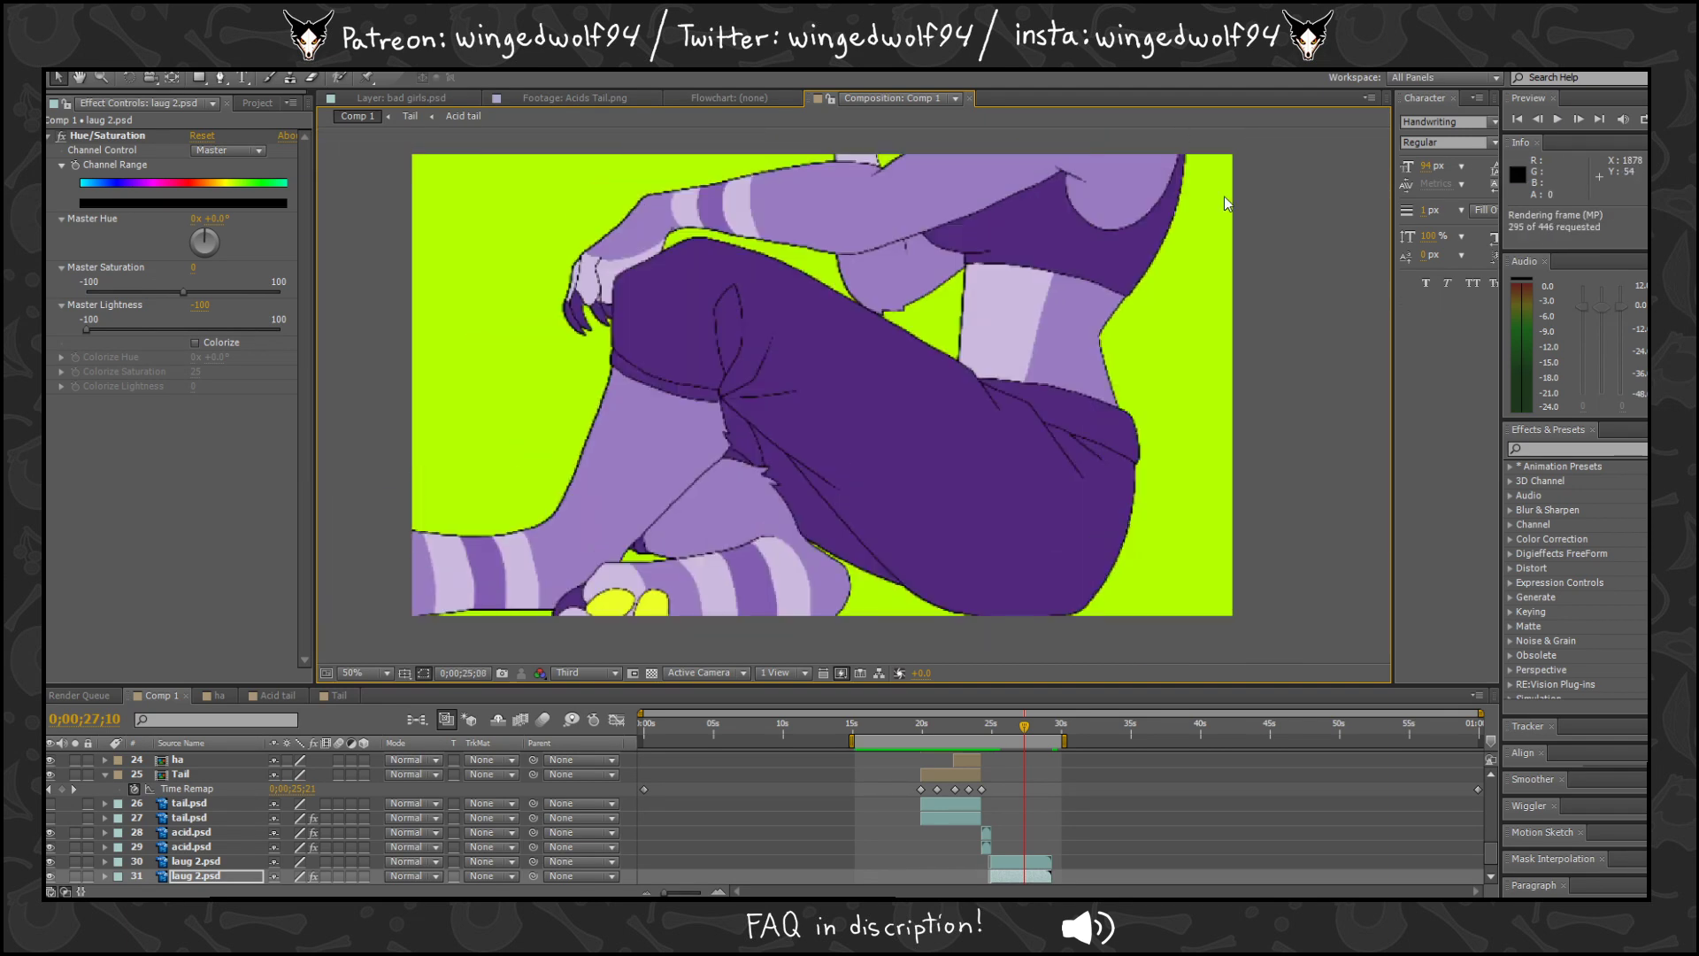
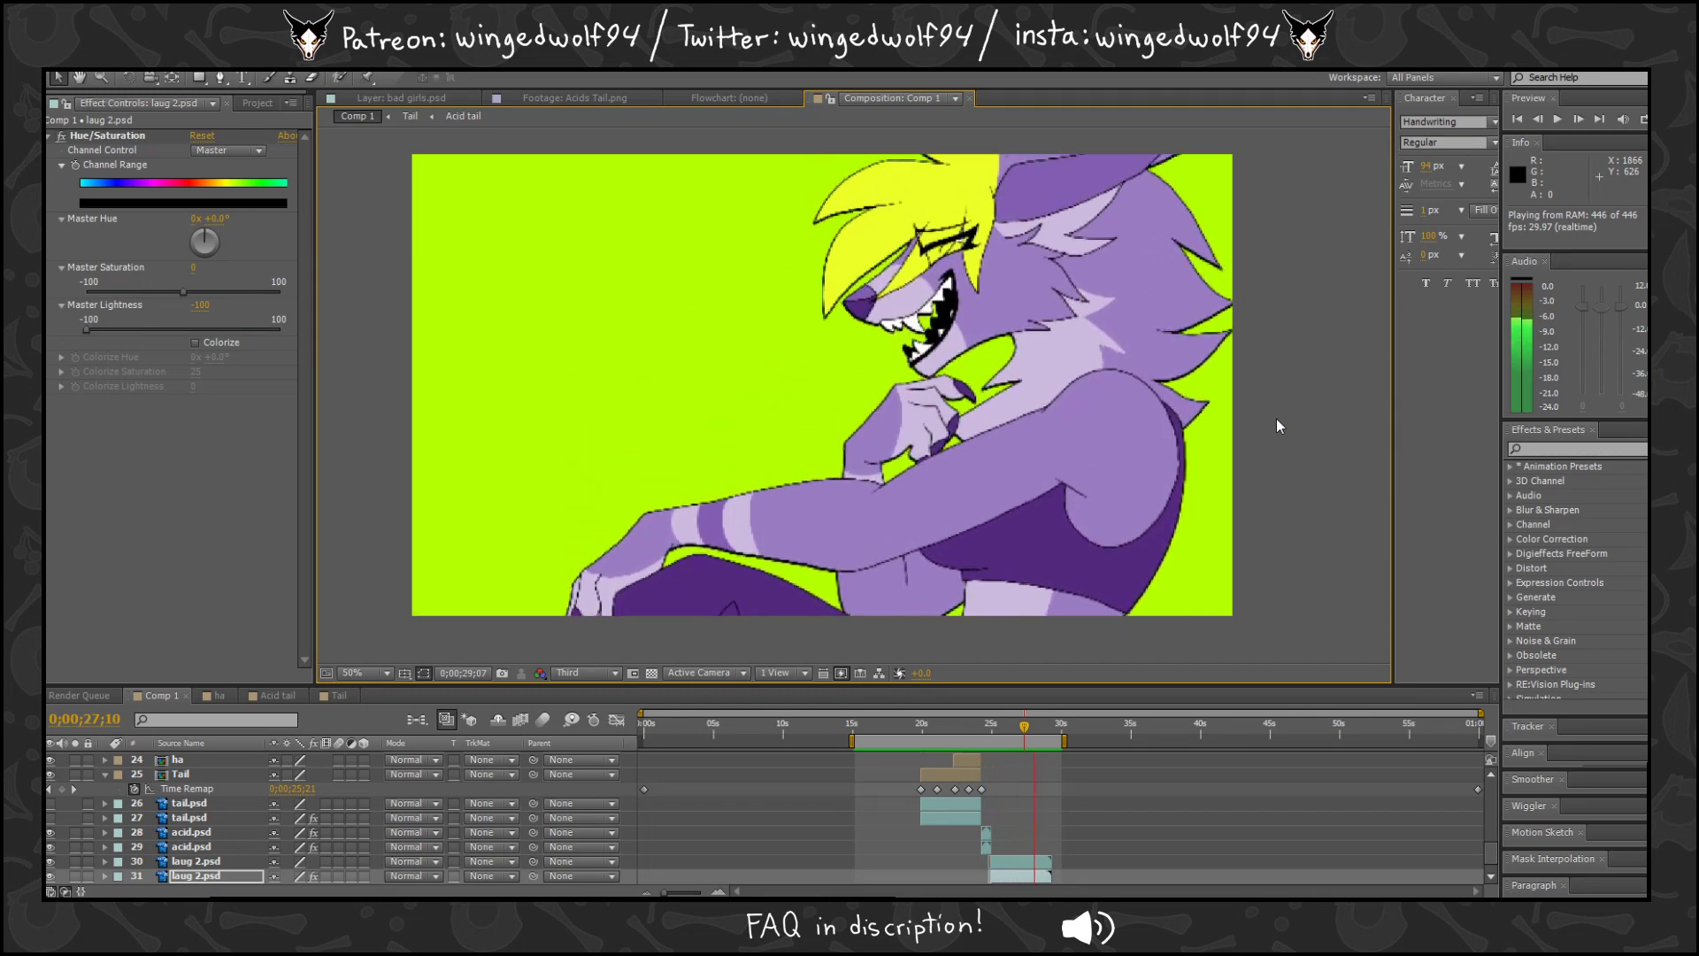
key("space")
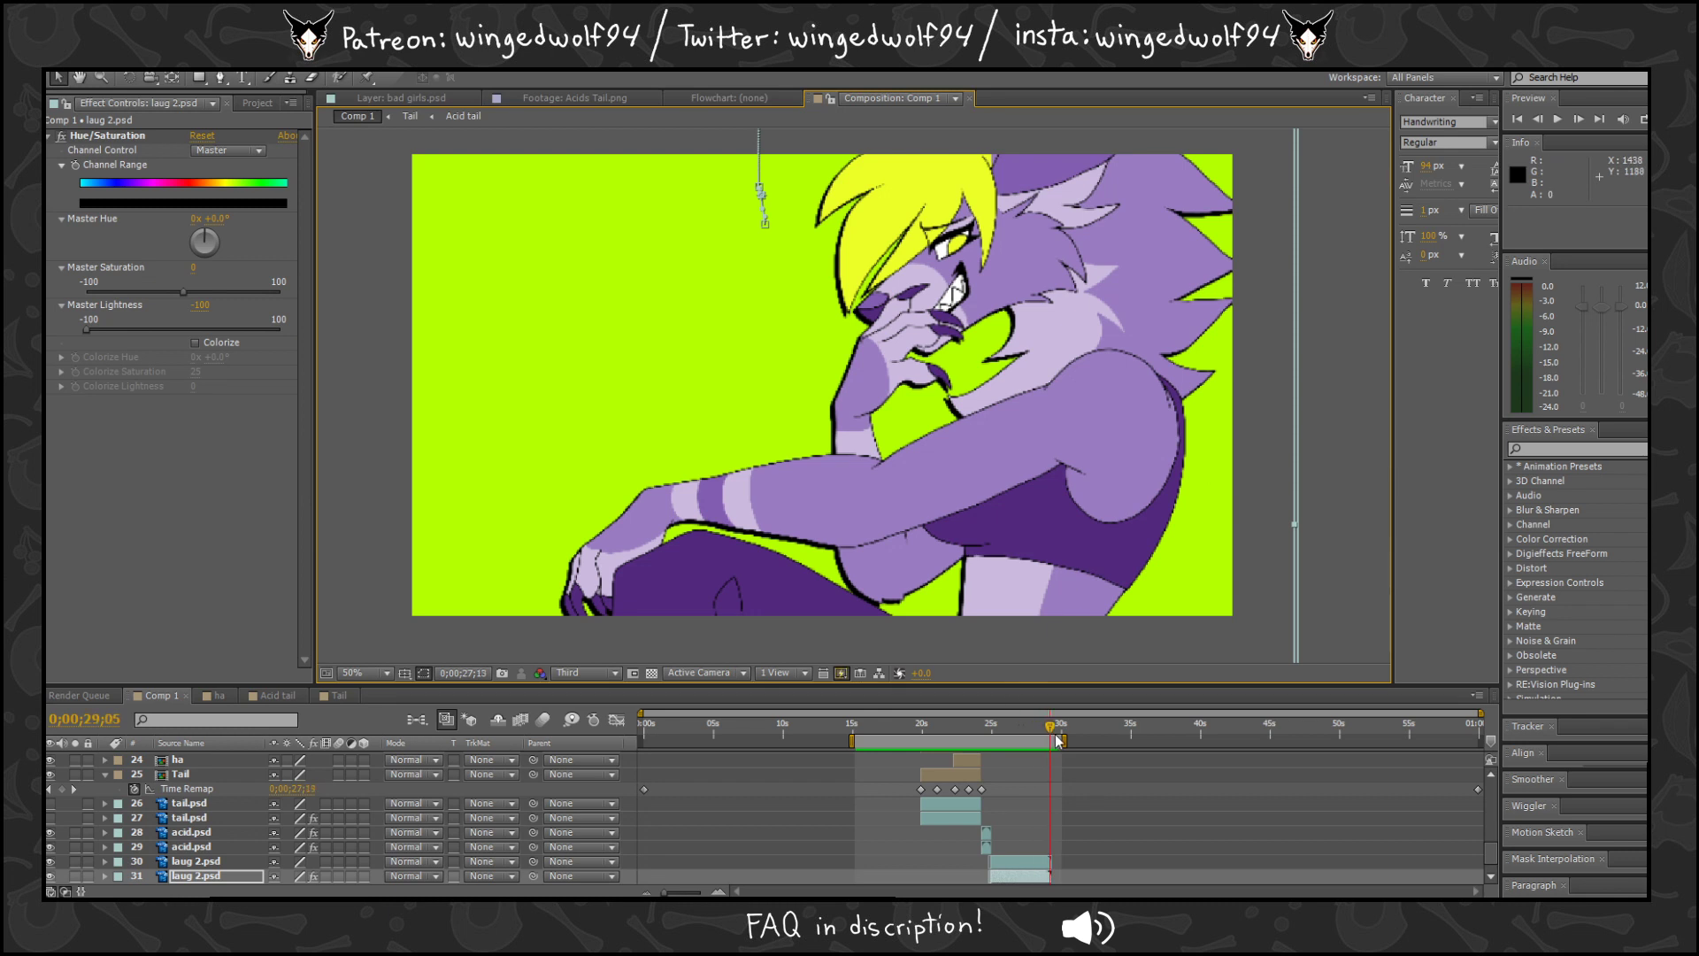
Go to the start of the laug 2.psd layers at 0;00;24;28 and parent the black copy to the laug 2.psd layer above it.
left_click(697, 893)
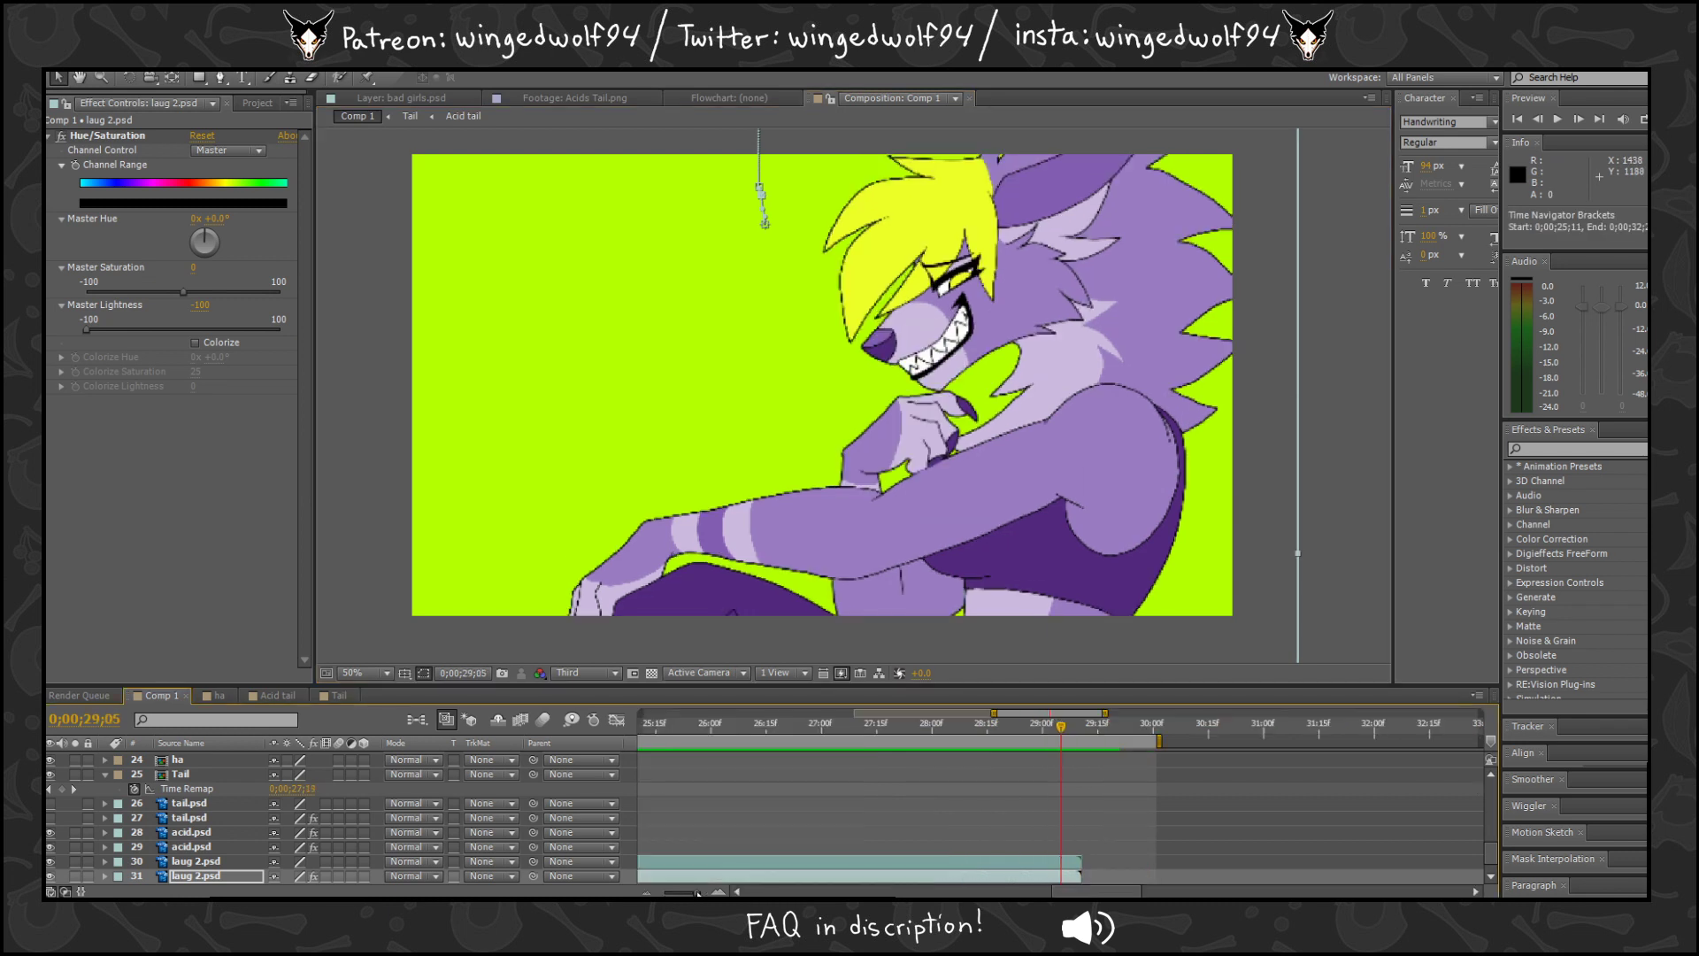
scroll(898, 826, "down", 1)
left_click_drag(1023, 725, 959, 688)
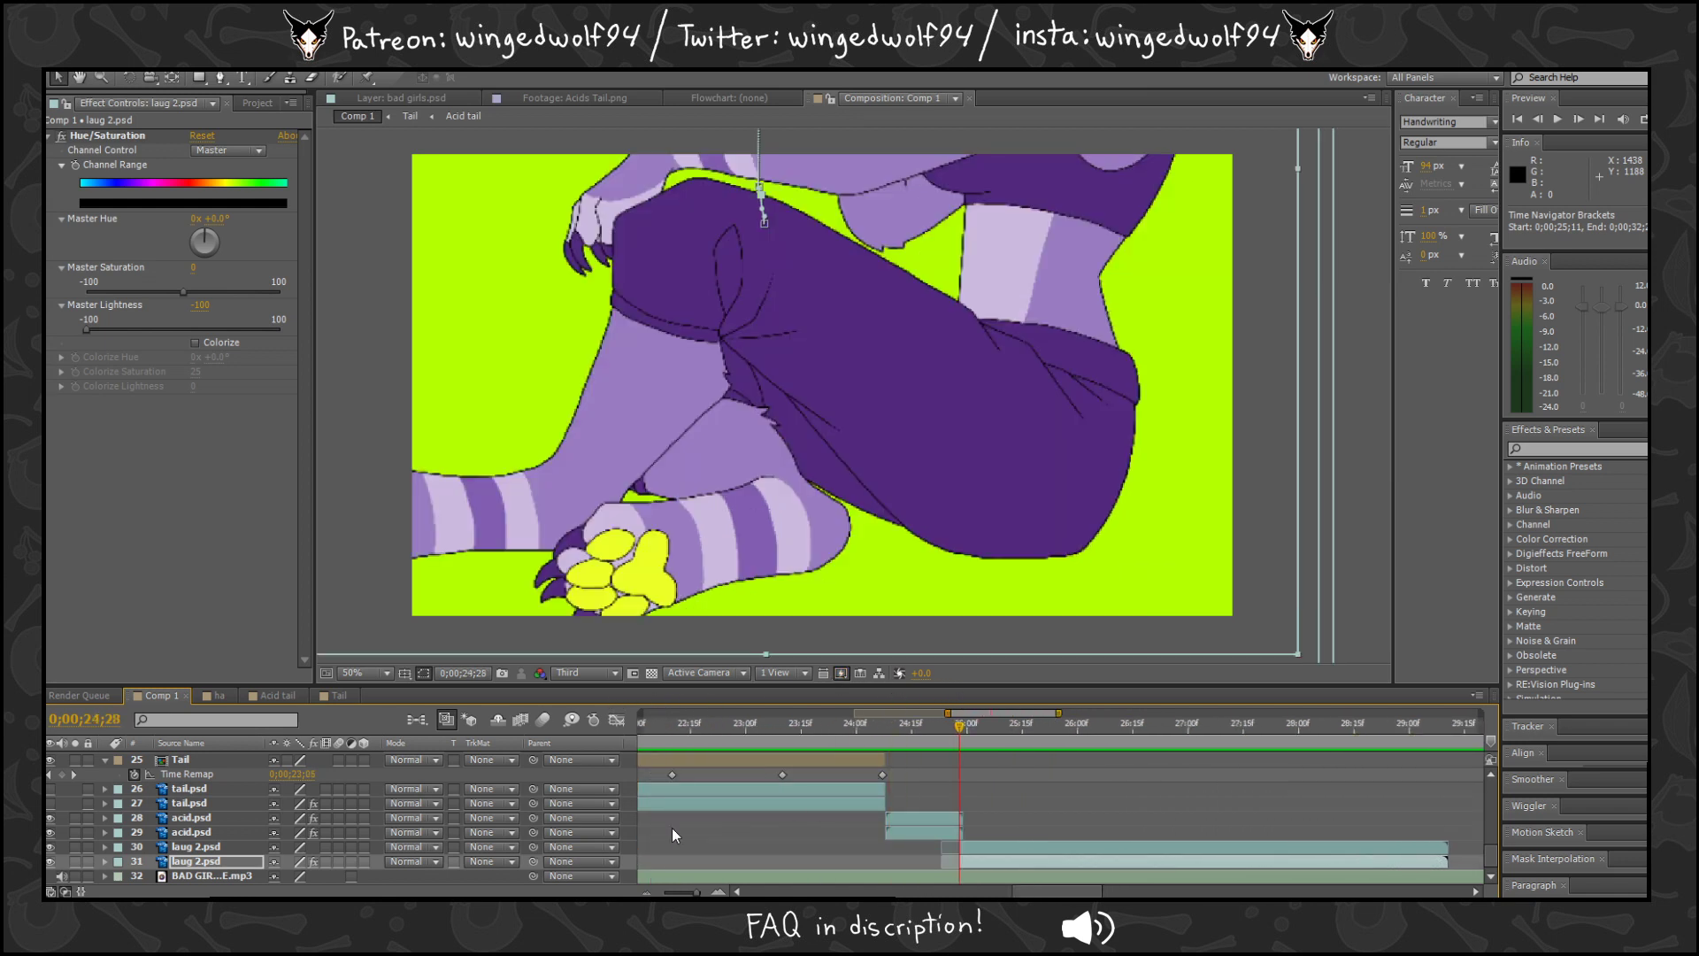
left_click(224, 866)
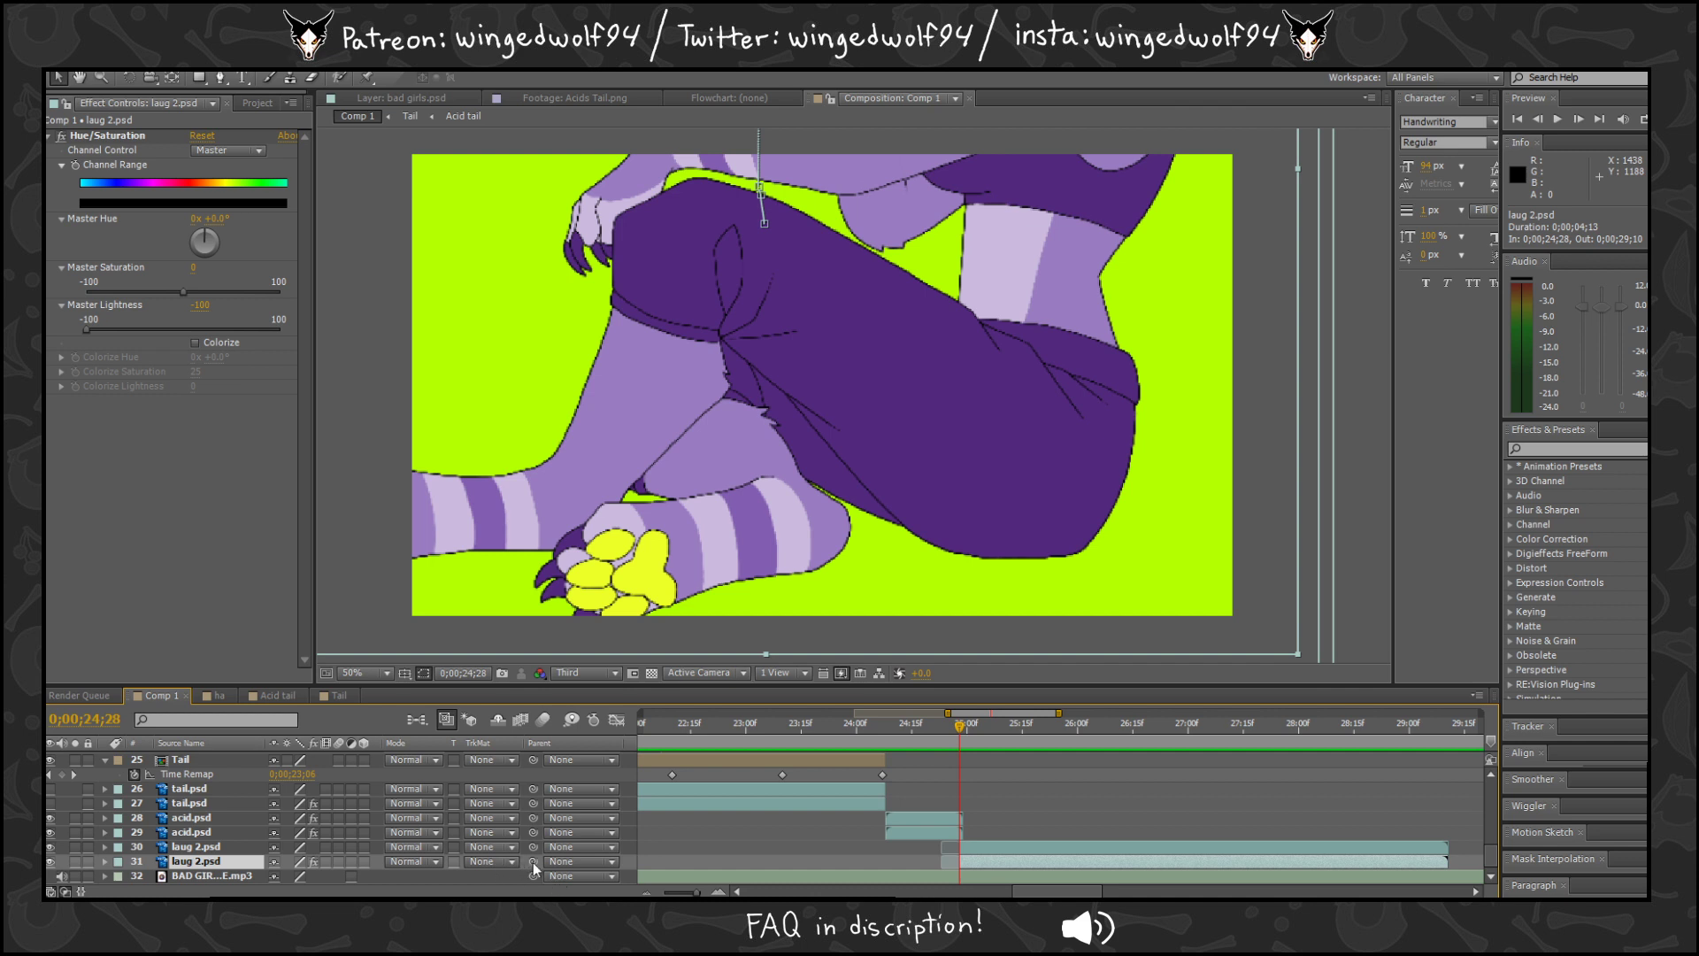
left_click(569, 867)
left_click(590, 859)
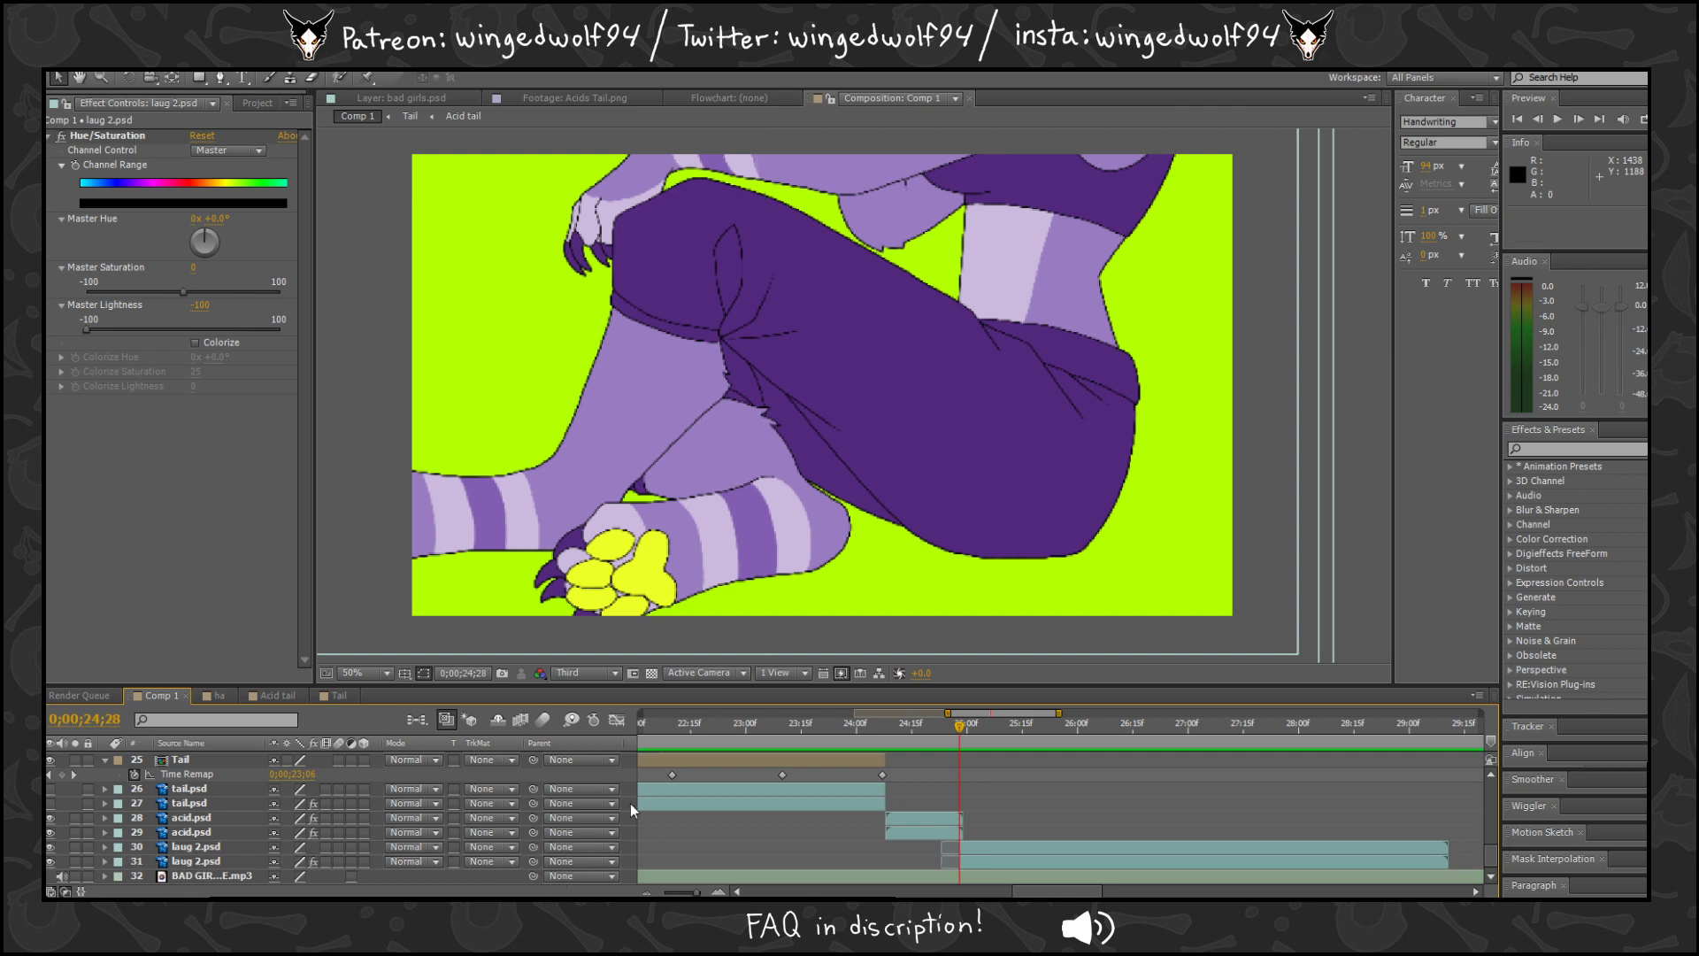
left_click(630, 803)
scroll(953, 503, "up", 3)
scroll(968, 534, "down", 3)
left_click_drag(1002, 437, 1001, 518)
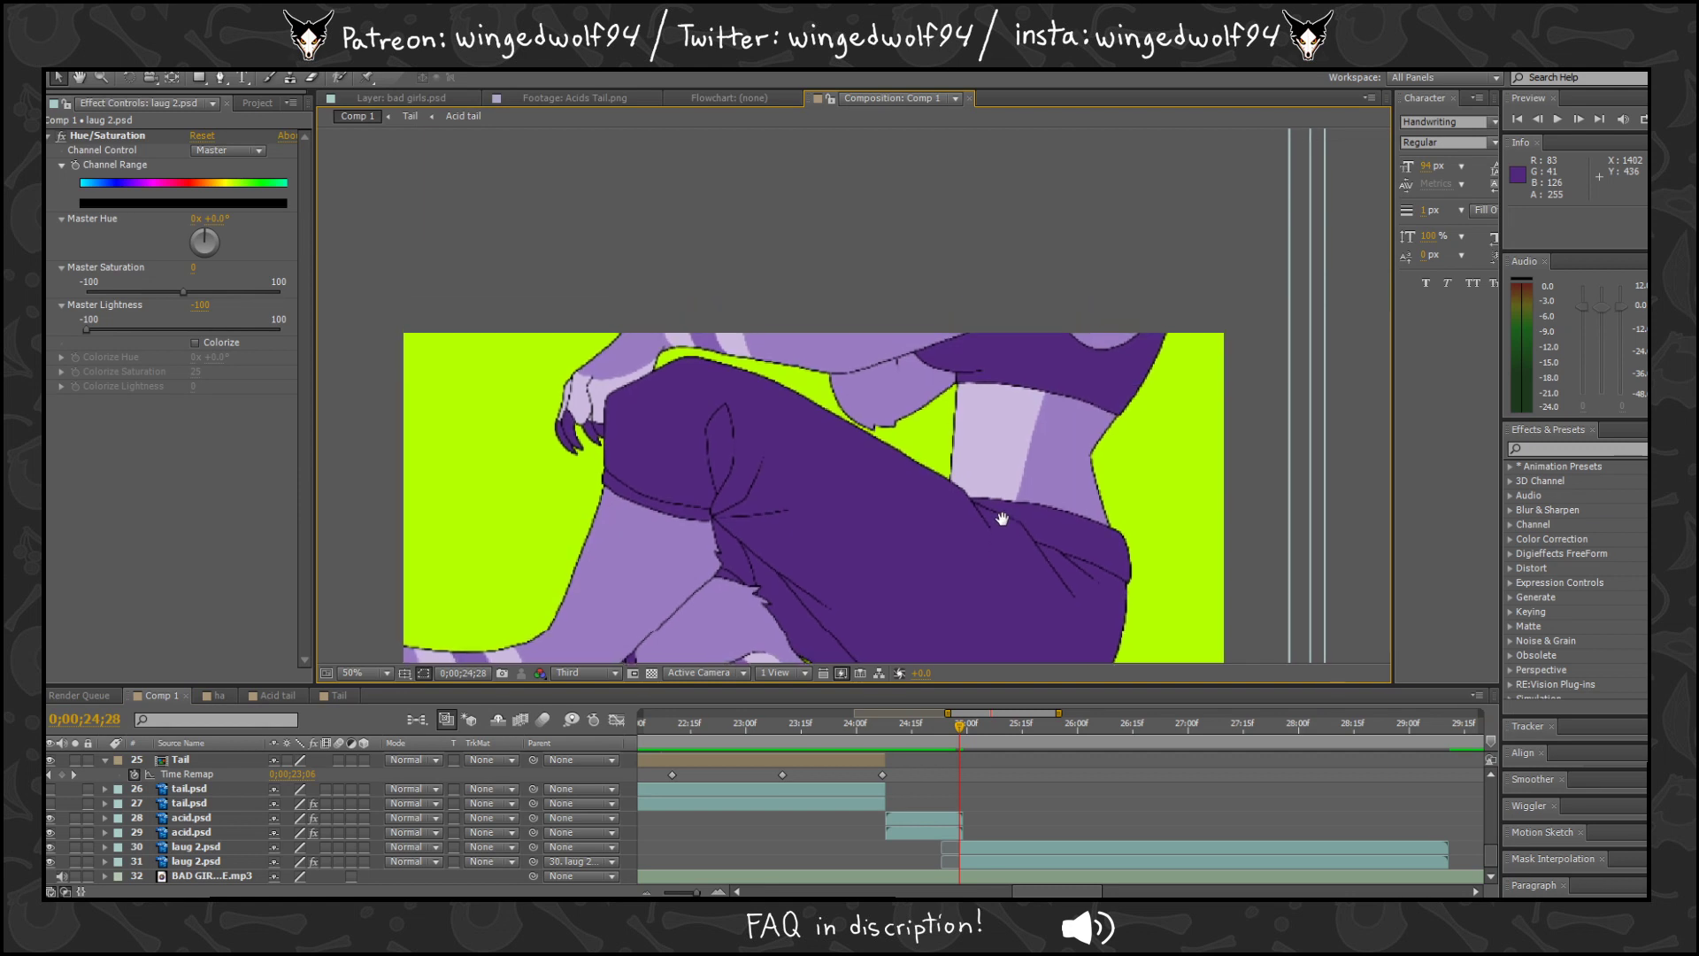
At 0;00;24;28, nudge the black lower laug 2.psd copy to position 1037.4, 310.5 to offset its outline.
left_click(184, 862)
scroll(793, 591, "up", 2)
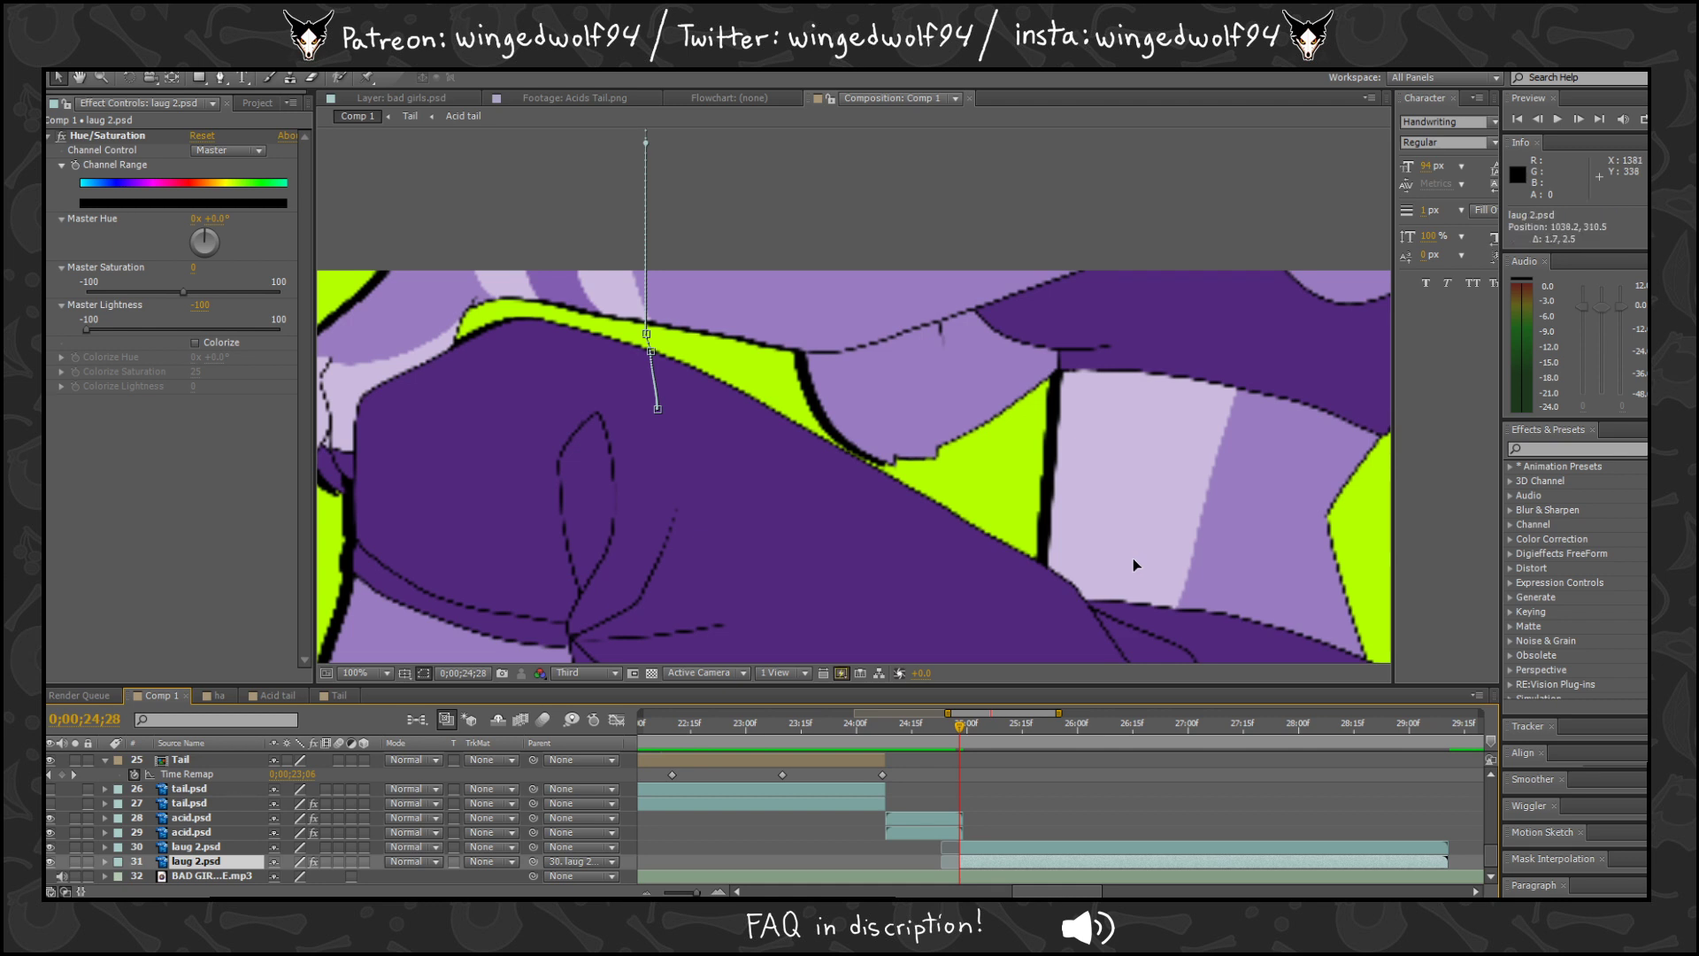
key("comma")
mouse_move(972, 723)
left_mouse_down()
mouse_move(1241, 724)
mouse_move(961, 738)
left_mouse_up()
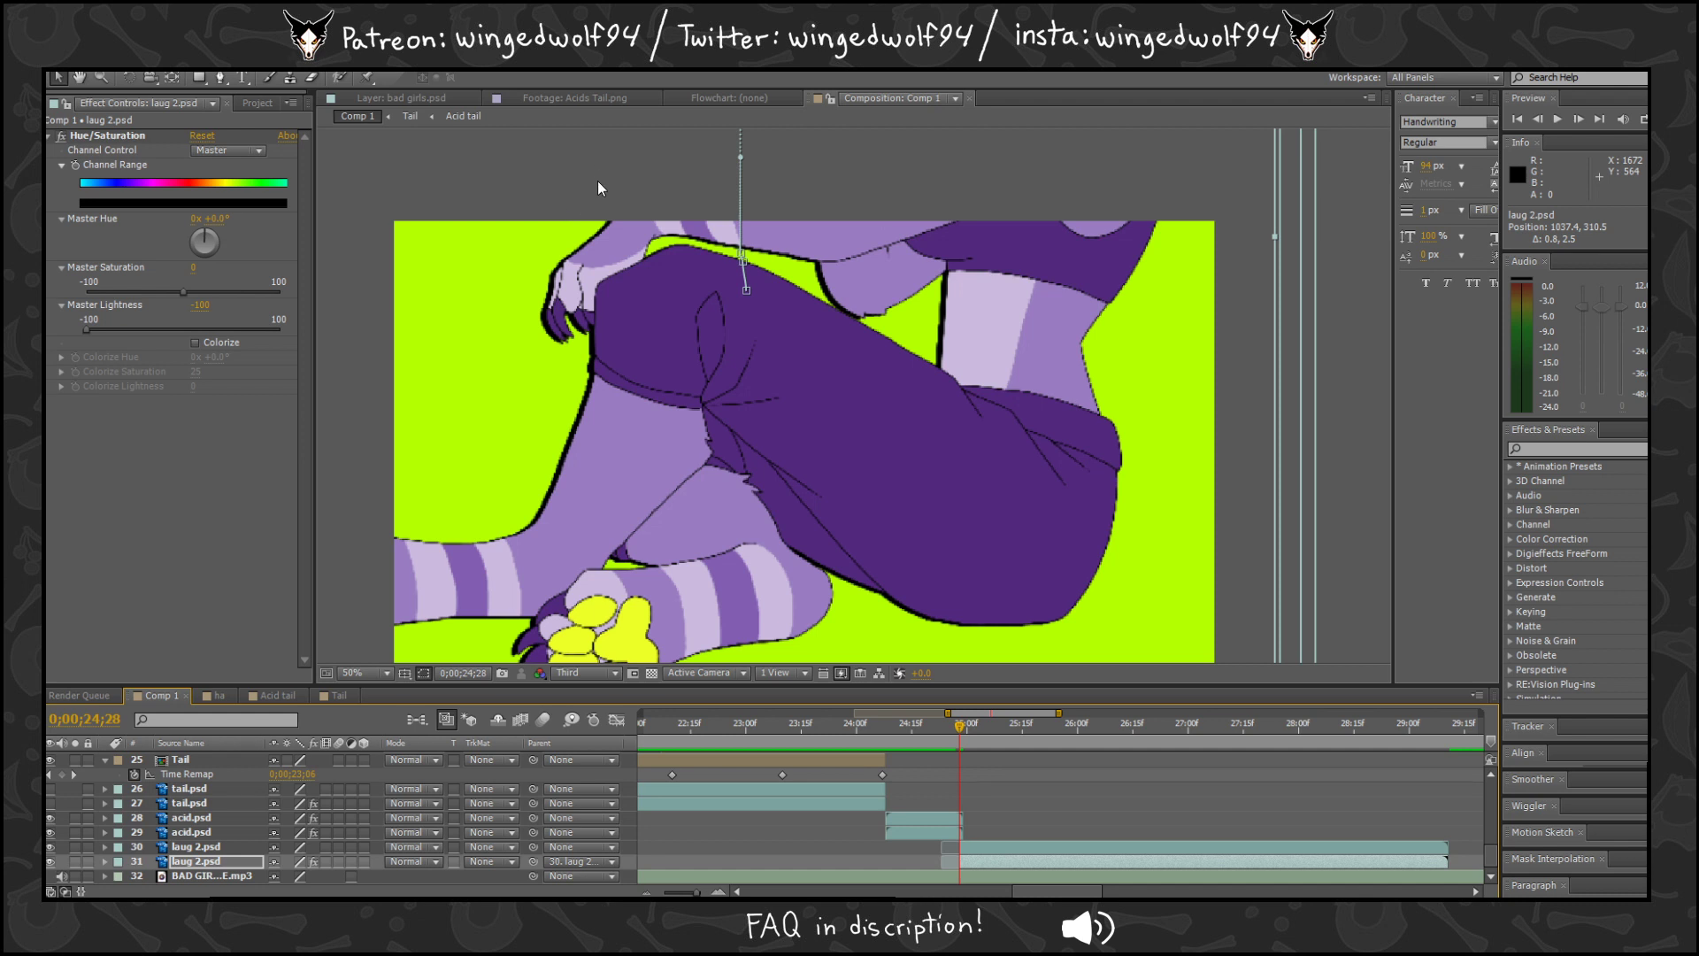
Reveal the black copy's Transform properties and shift it to position 817, 170 at its last keyframe, 0;00;29;08.
key("Page_Down")
left_click_drag(1006, 734, 1442, 735)
left_click(104, 861)
scroll(1239, 809, "down", 4)
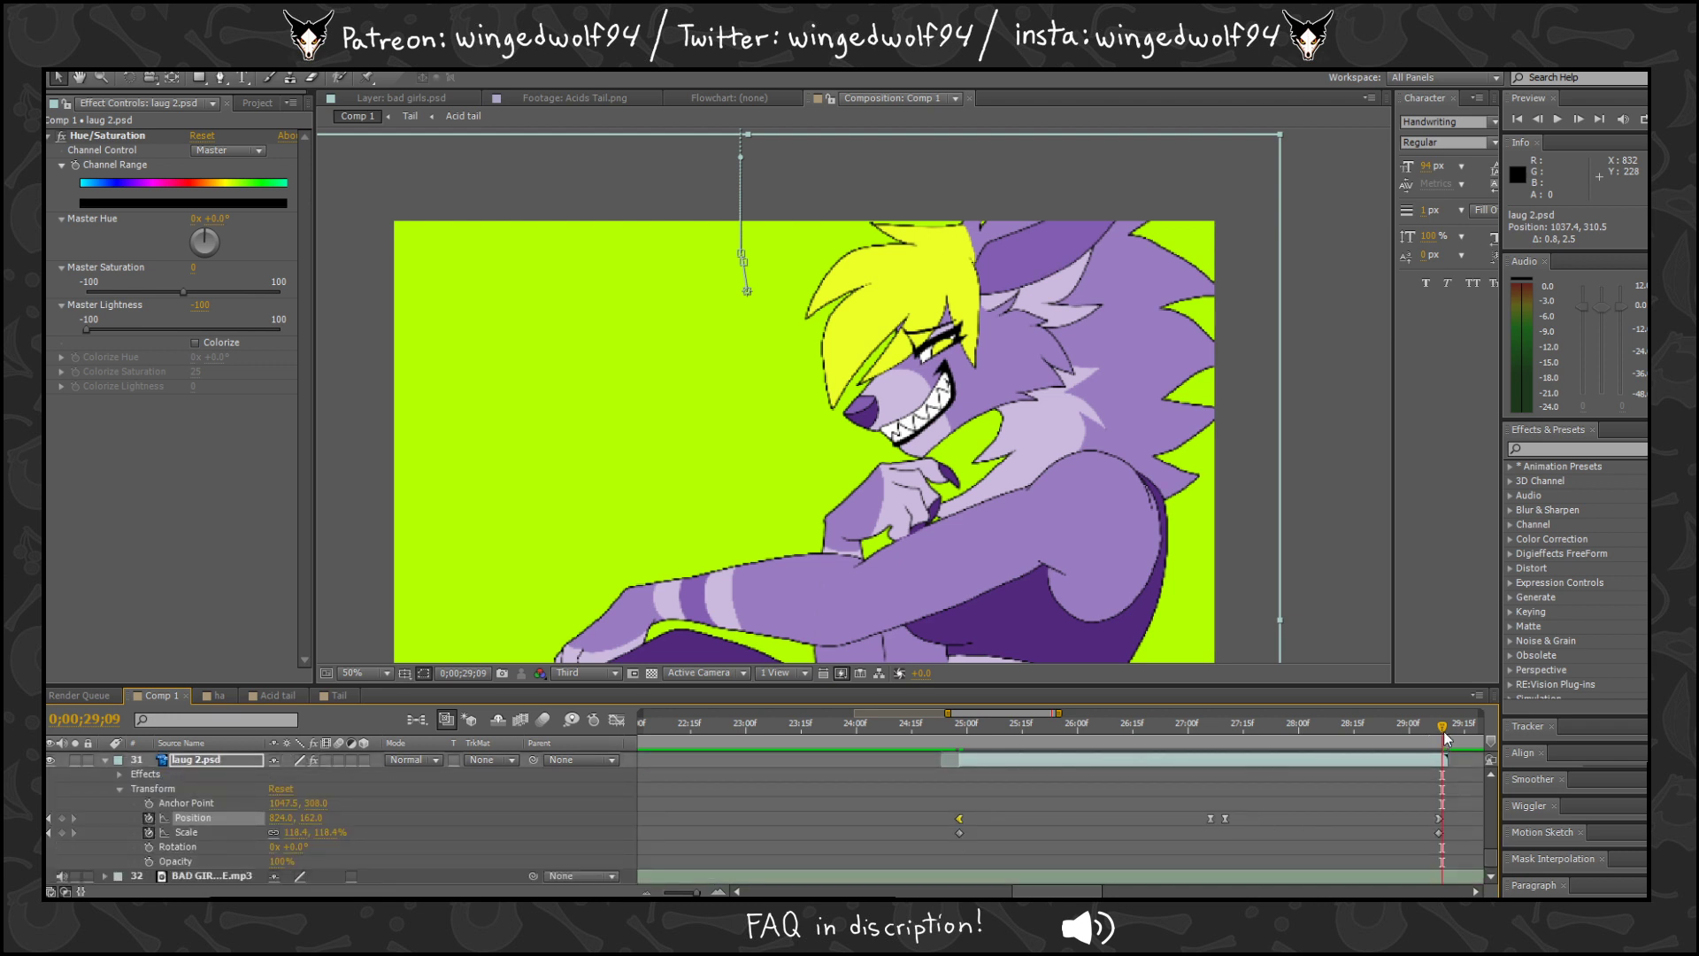
left_click(48, 831)
scroll(861, 386, "up", 2)
left_click_drag(1168, 417, 1161, 424)
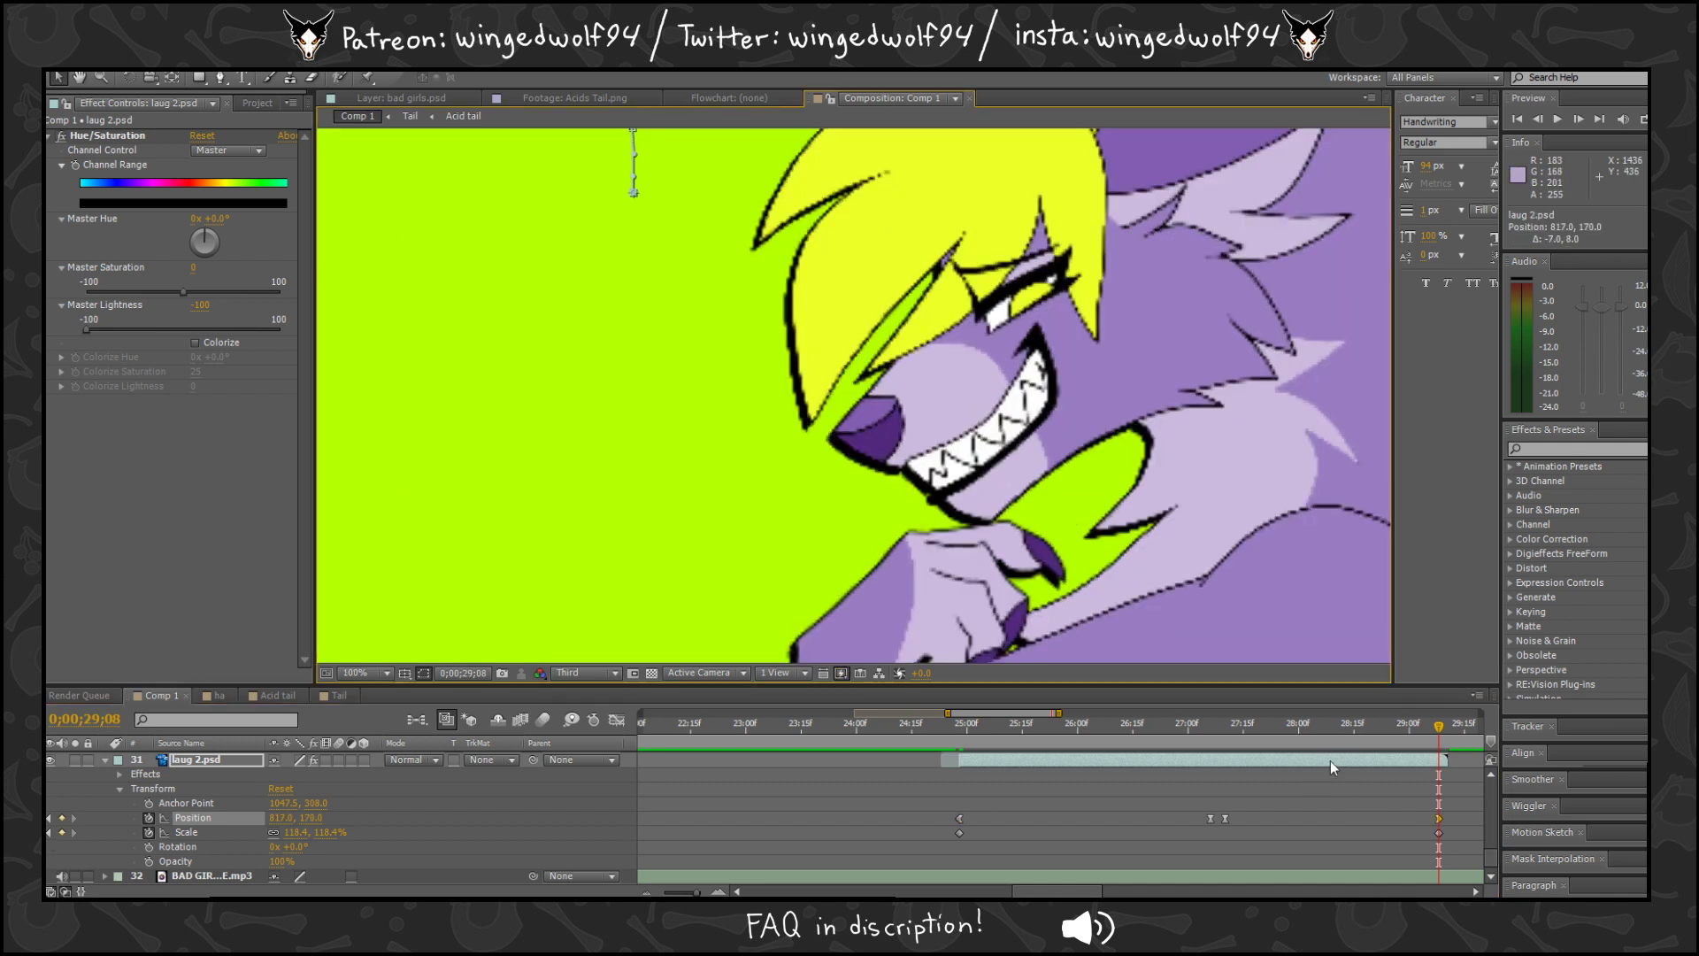
Compare with the keyframe at 0;00;27;10, refine the black copy's position at 0;00;29;08 to 811, 171, and check the outline at 0;00;25;11.
left_click_drag(1377, 724, 1226, 731)
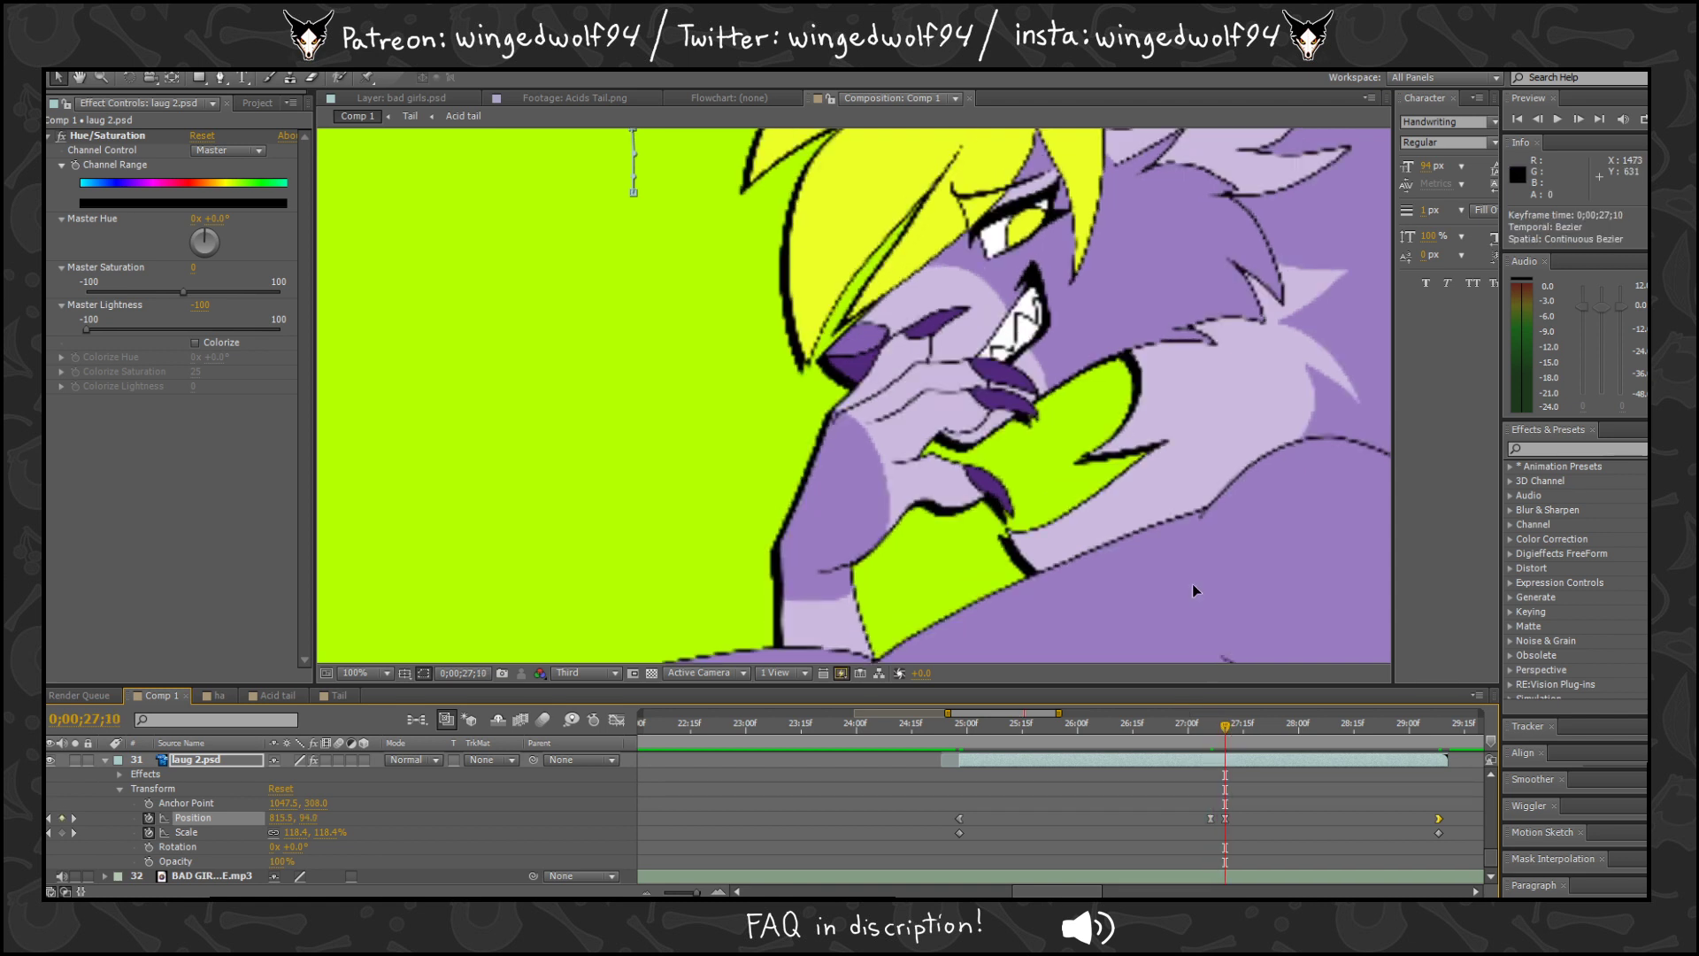
left_click_drag(1190, 581, 1190, 580)
left_click_drag(1210, 728, 1440, 733)
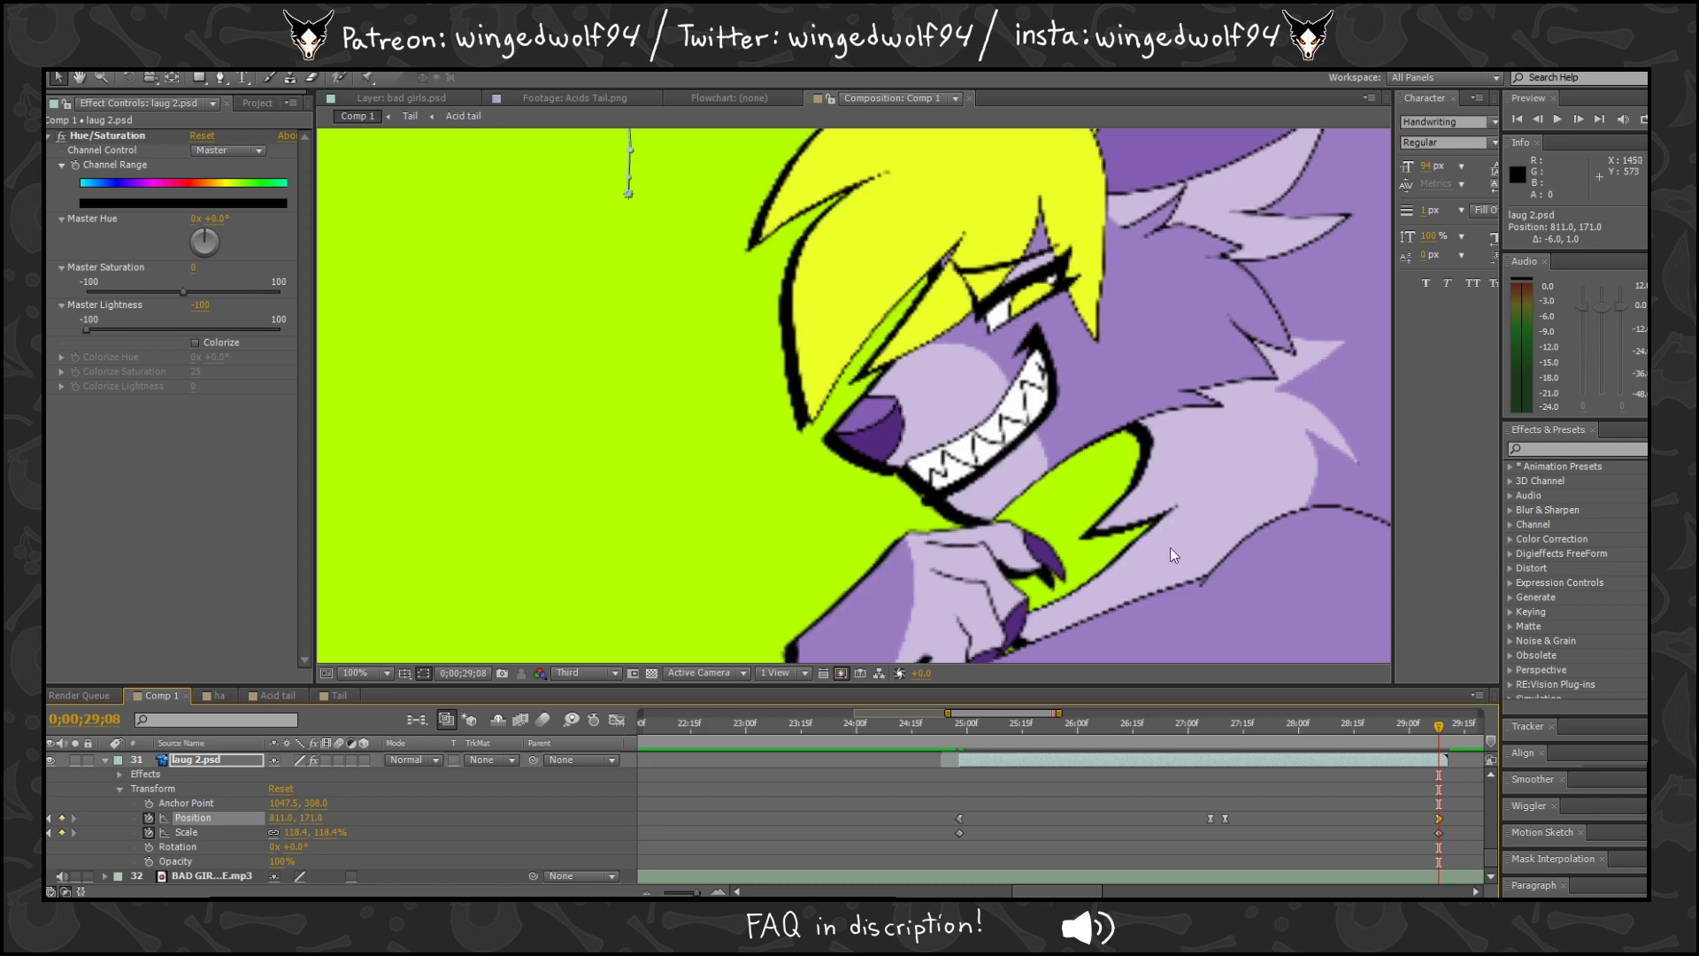
left_click_drag(1365, 723, 1007, 723)
scroll(964, 659, "down", 4)
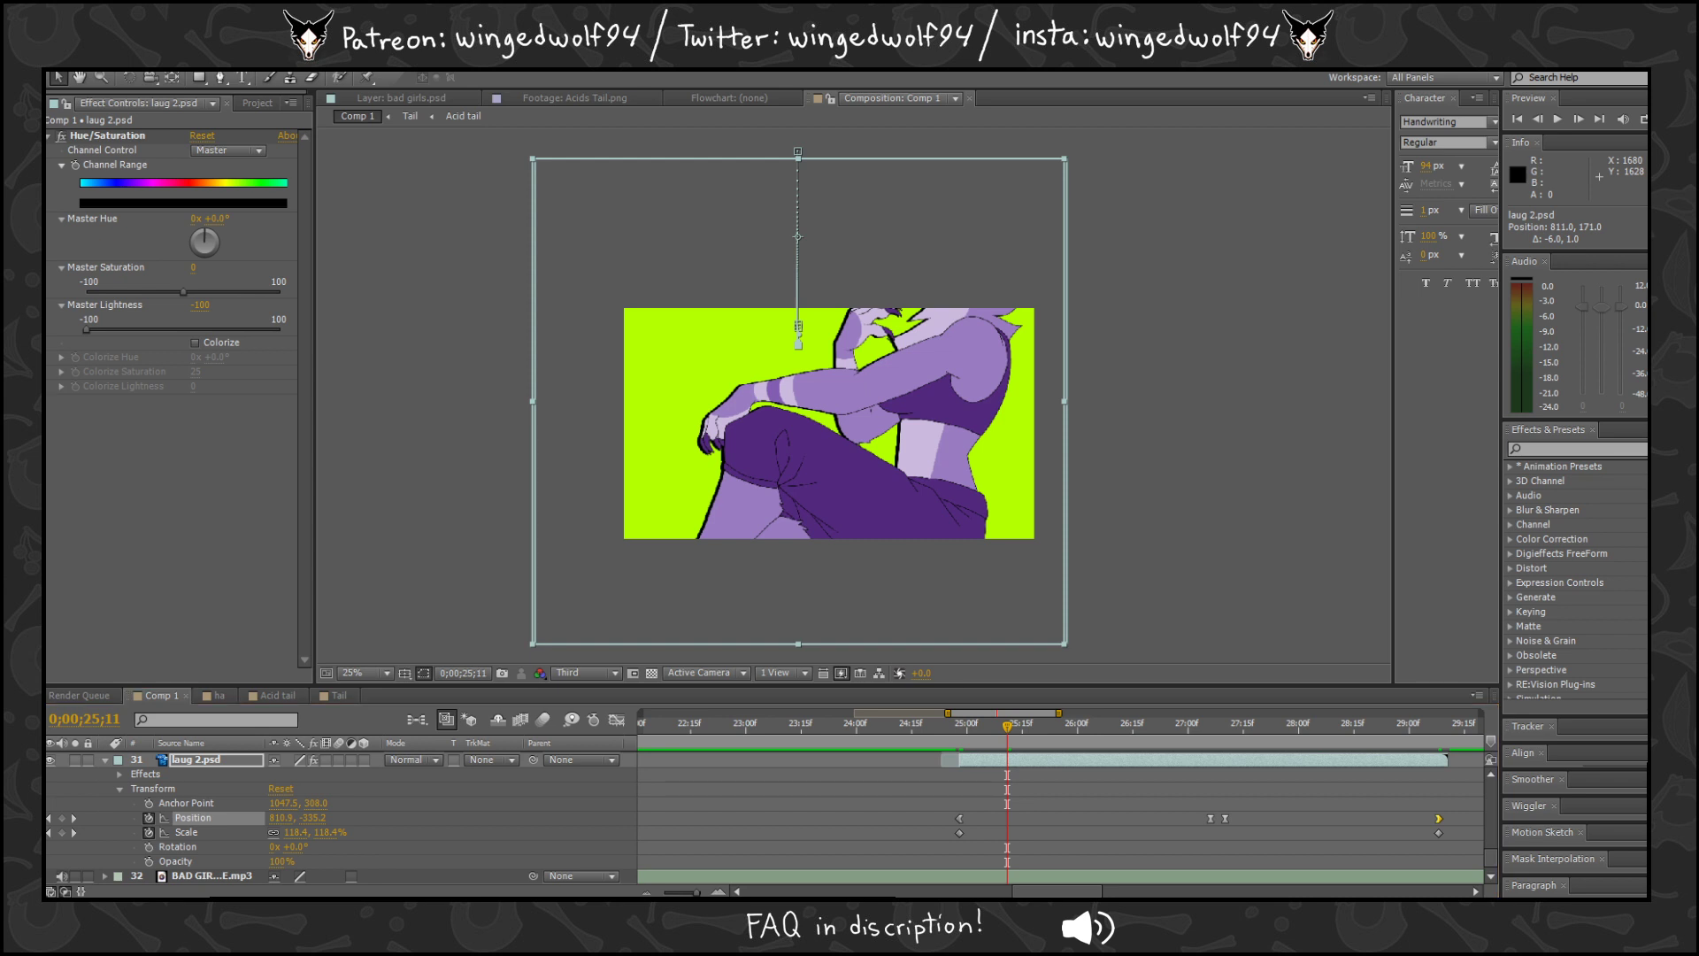